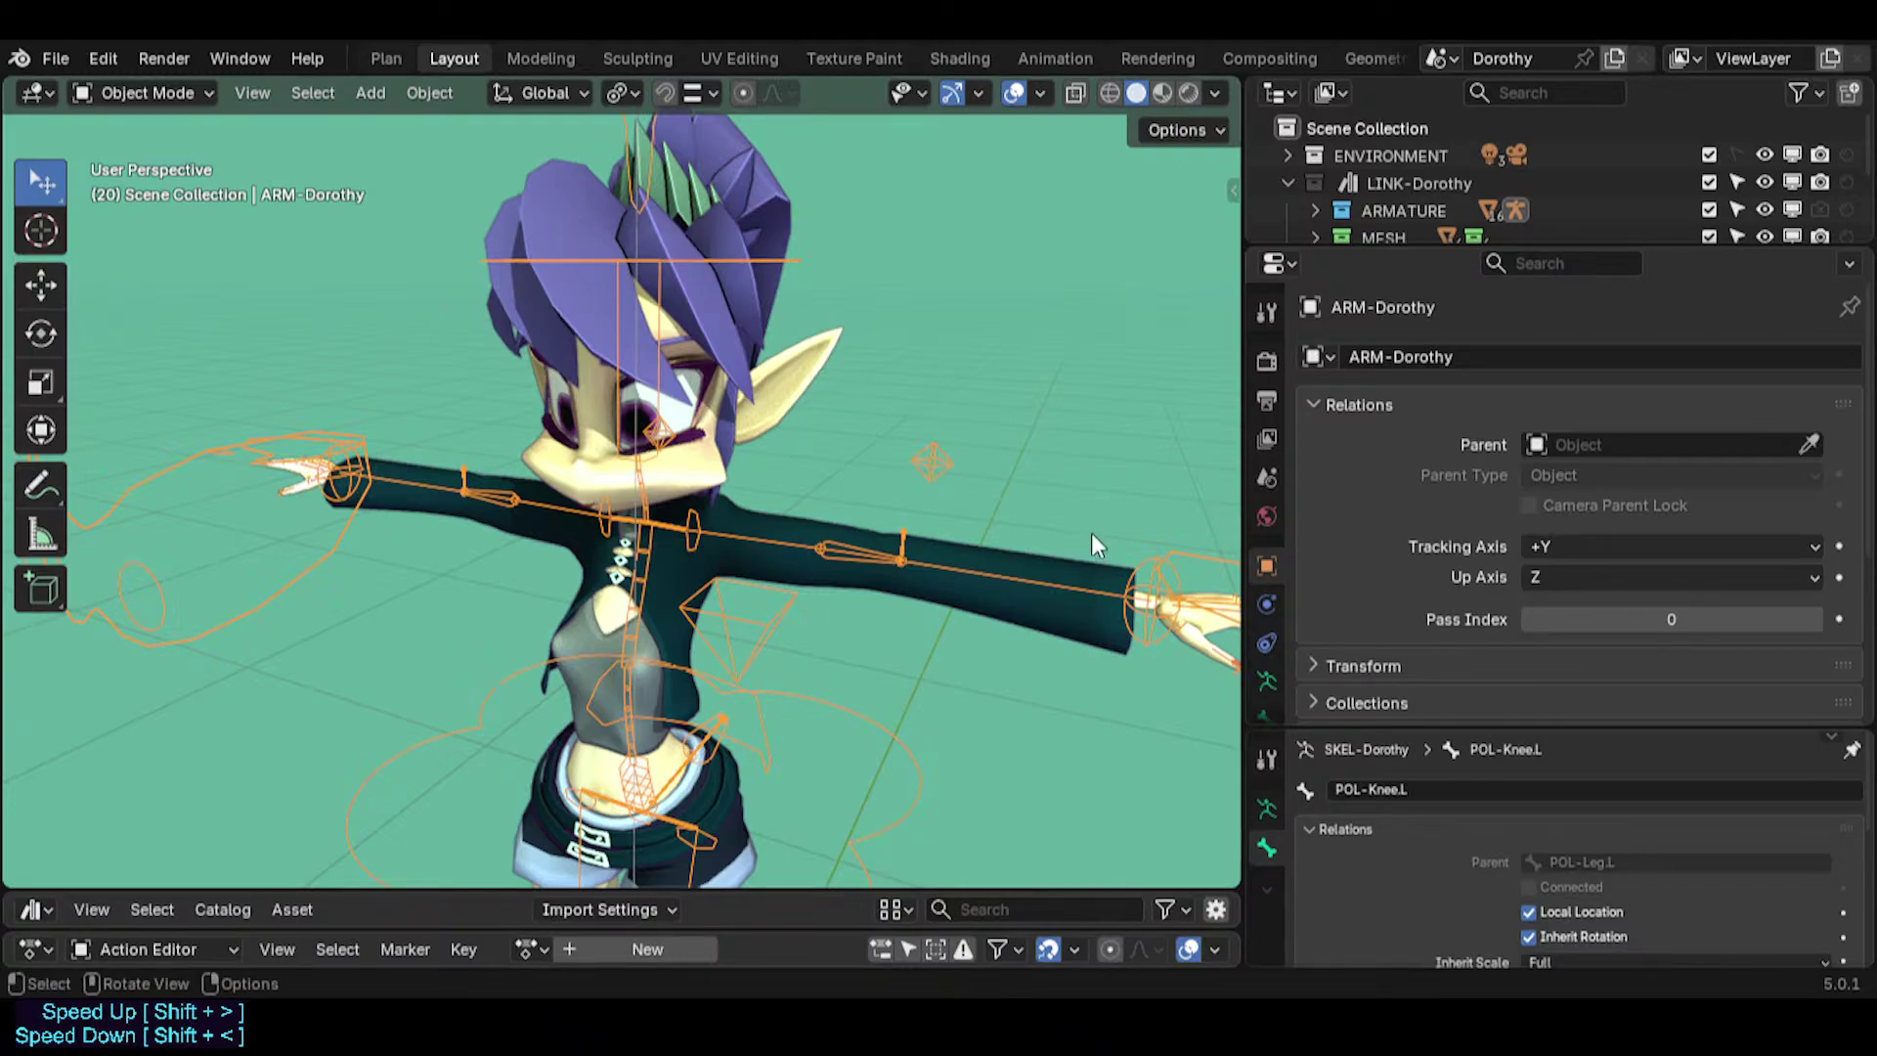
# Switch the ARM-Dorothy armature from Object Mode to Pose Mode.
pyautogui.scroll(2, 675, 494)
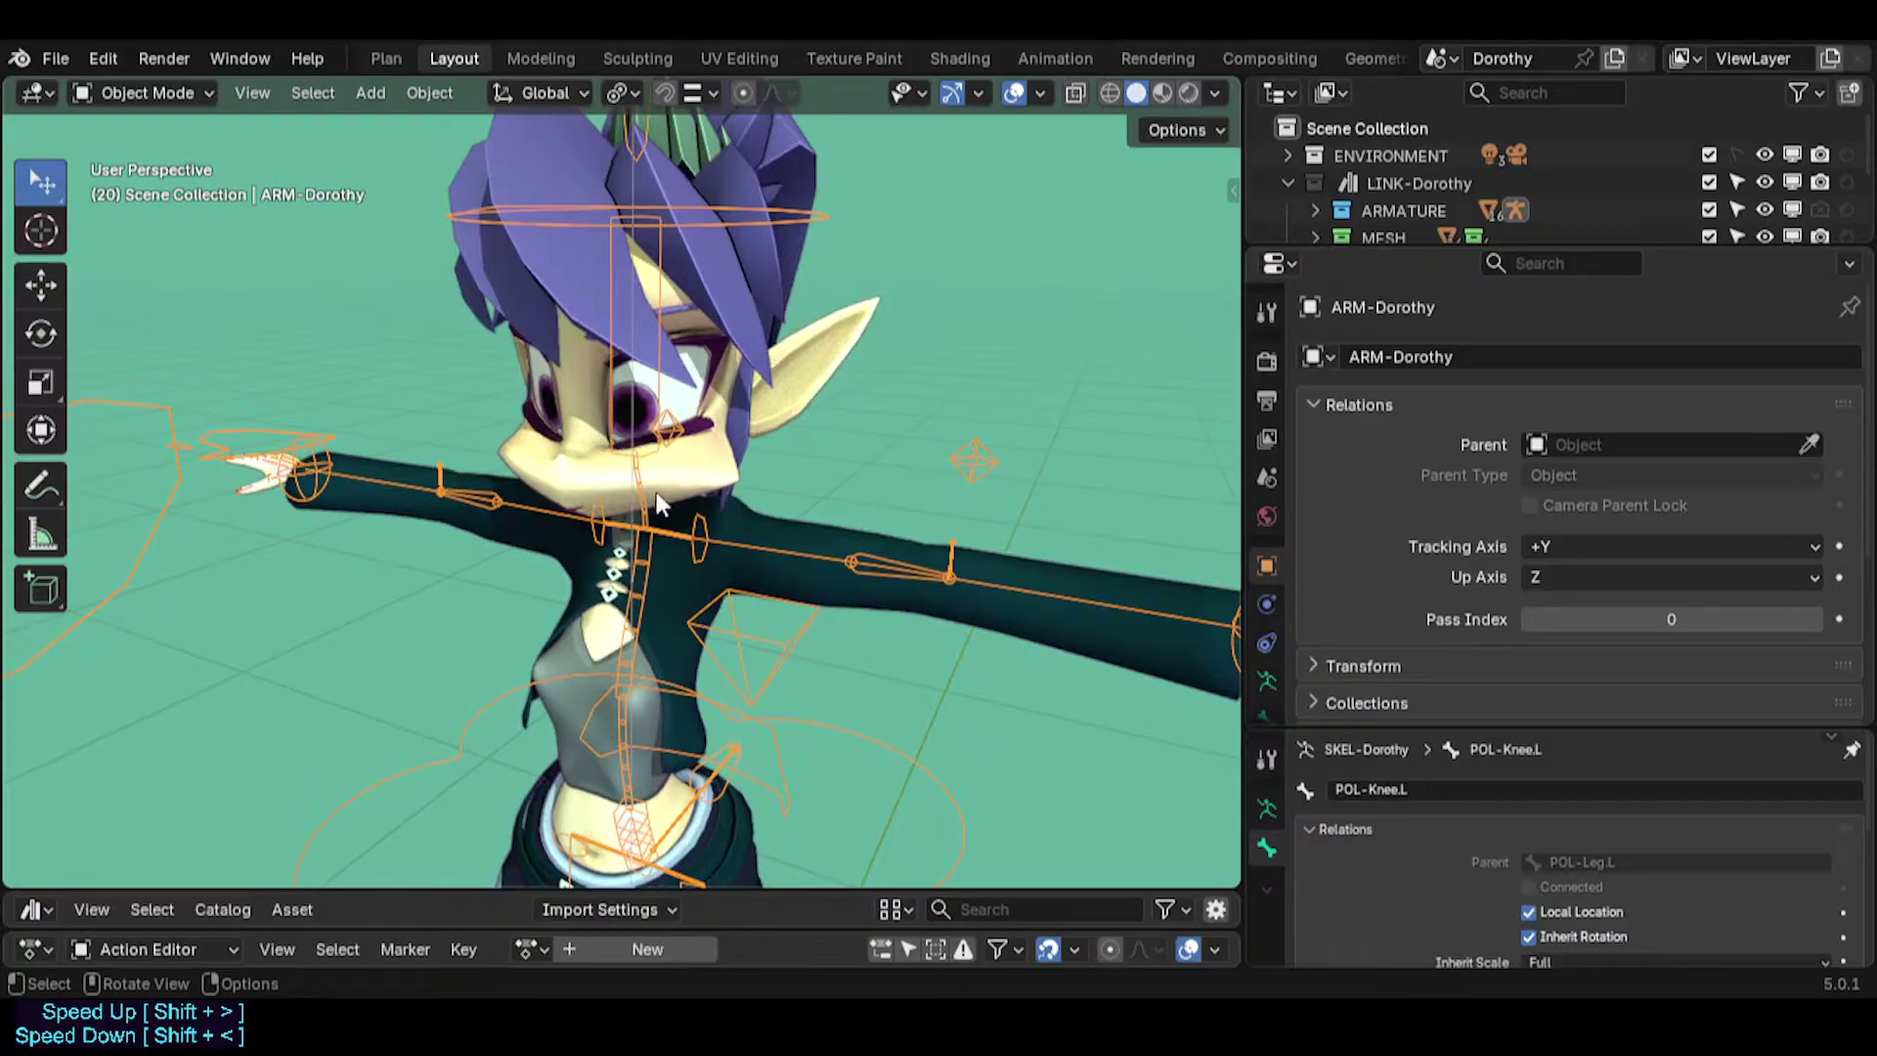
pyautogui.click(875, 559)
pyautogui.click(806, 590)
pyautogui.hotkey('ctrl', 'Tab')
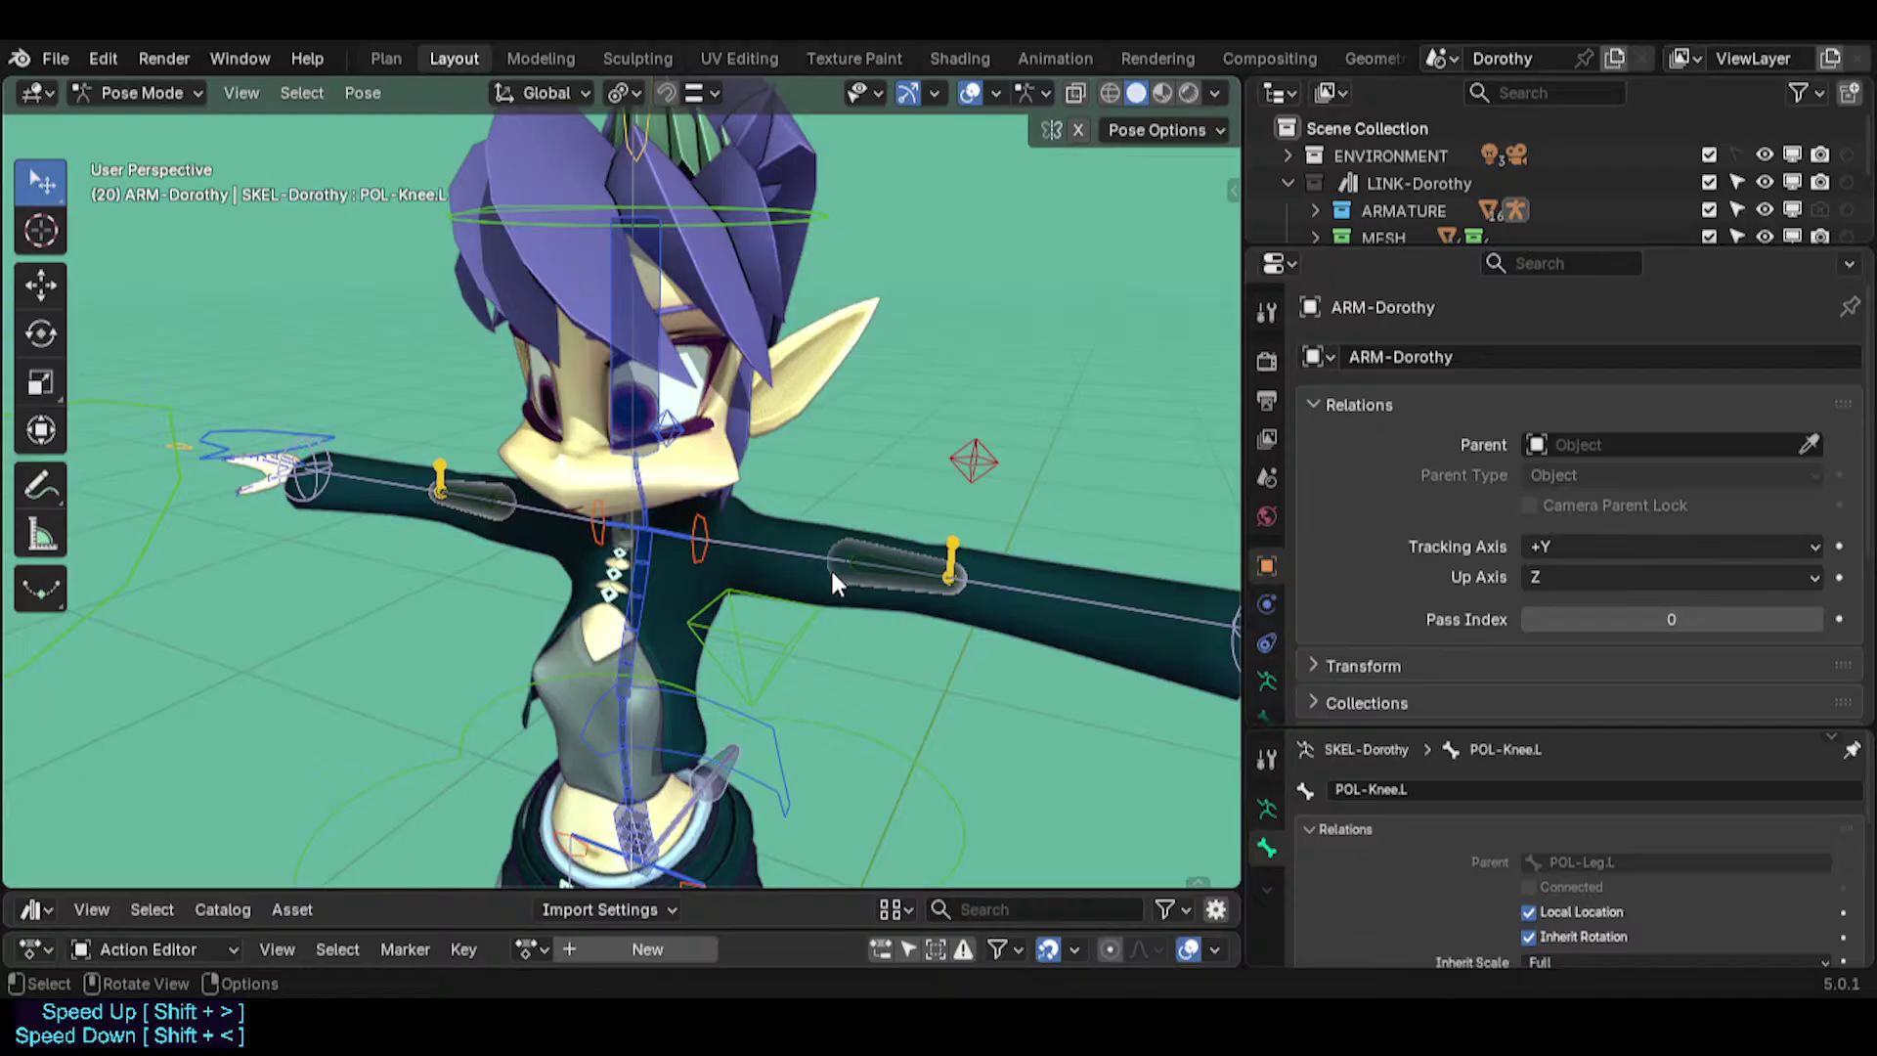
# Test the left arm by moving and trackball-rotating the MTR-IK-Hand.L control, and clear its location and rotation.
pyautogui.scroll(2, 830, 567)
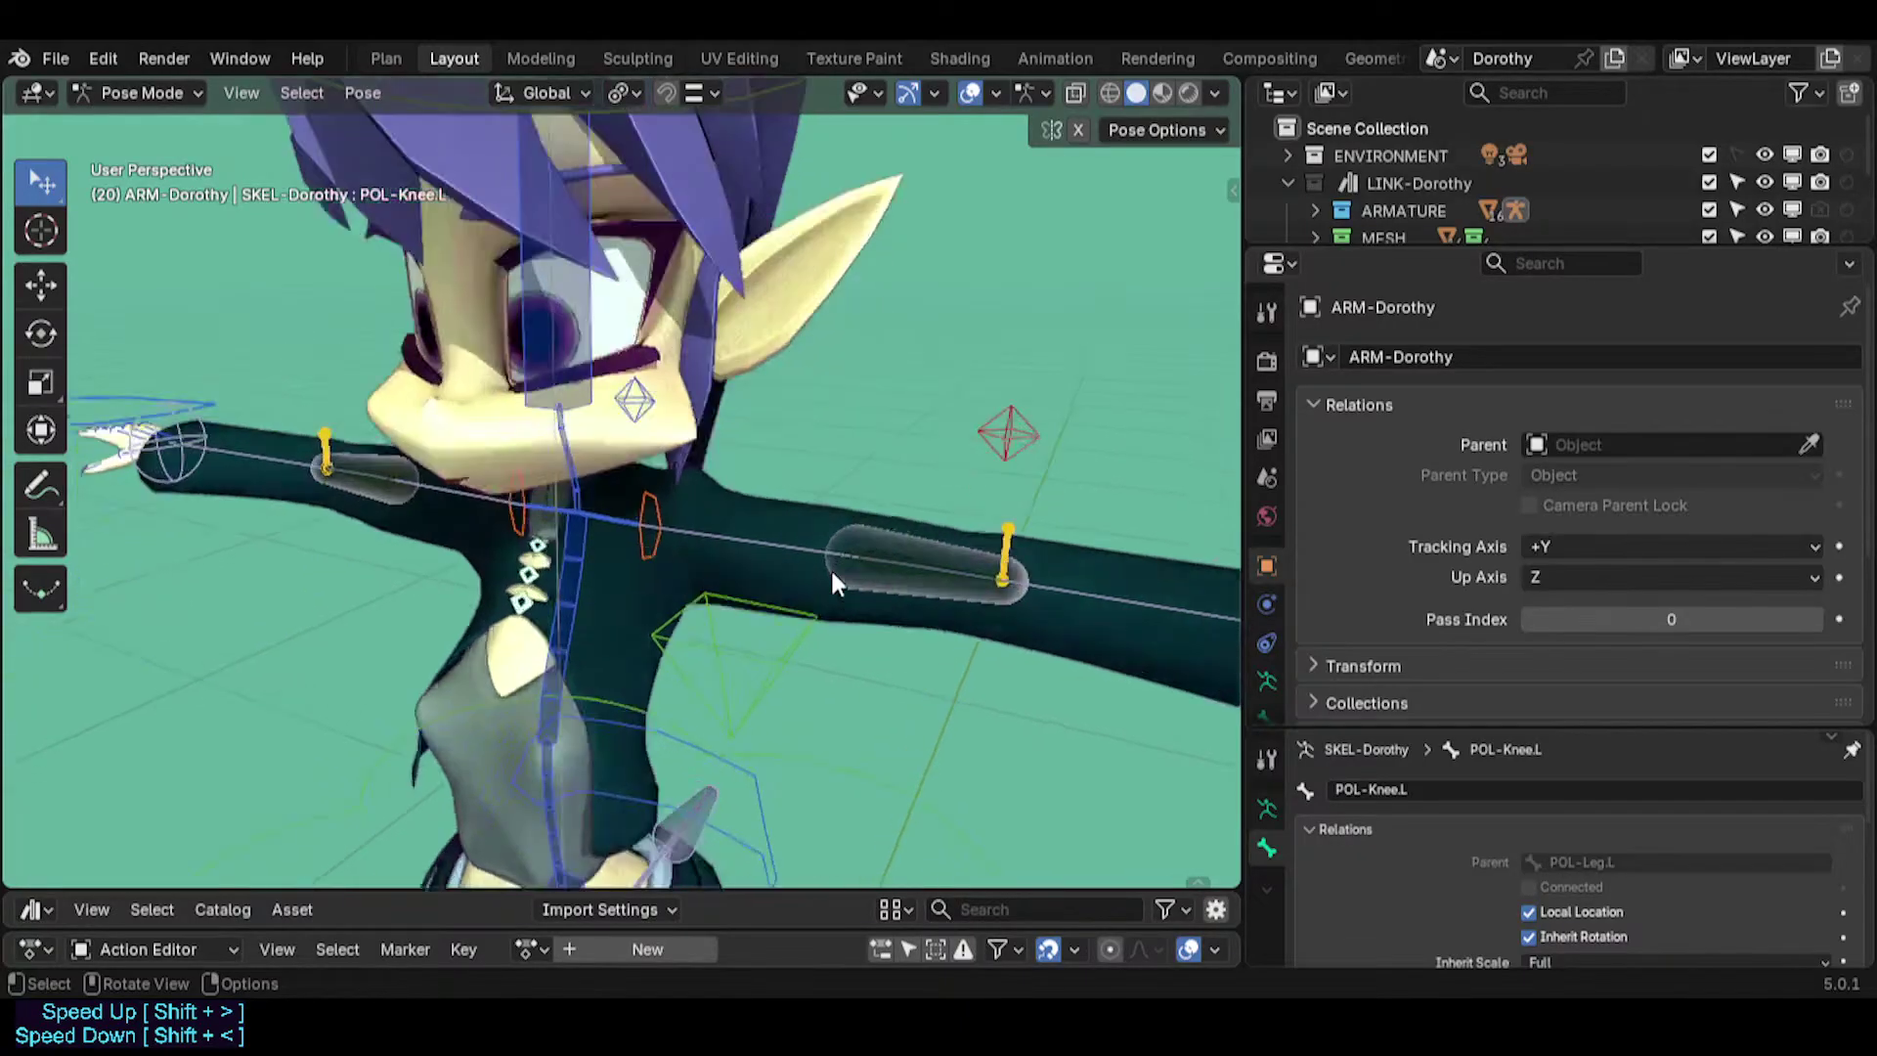
pyautogui.scroll(-3, 830, 567)
pyautogui.keyDown('shift'); pyautogui.moveTo(837, 625); pyautogui.dragTo(611, 591, button='middle'); pyautogui.keyUp('shift')
pyautogui.click(890, 497)
pyautogui.moveTo(891, 497); pyautogui.dragTo(982, 557, button='middle')
pyautogui.press('g')
pyautogui.click(704, 607)
pyautogui.press('r')
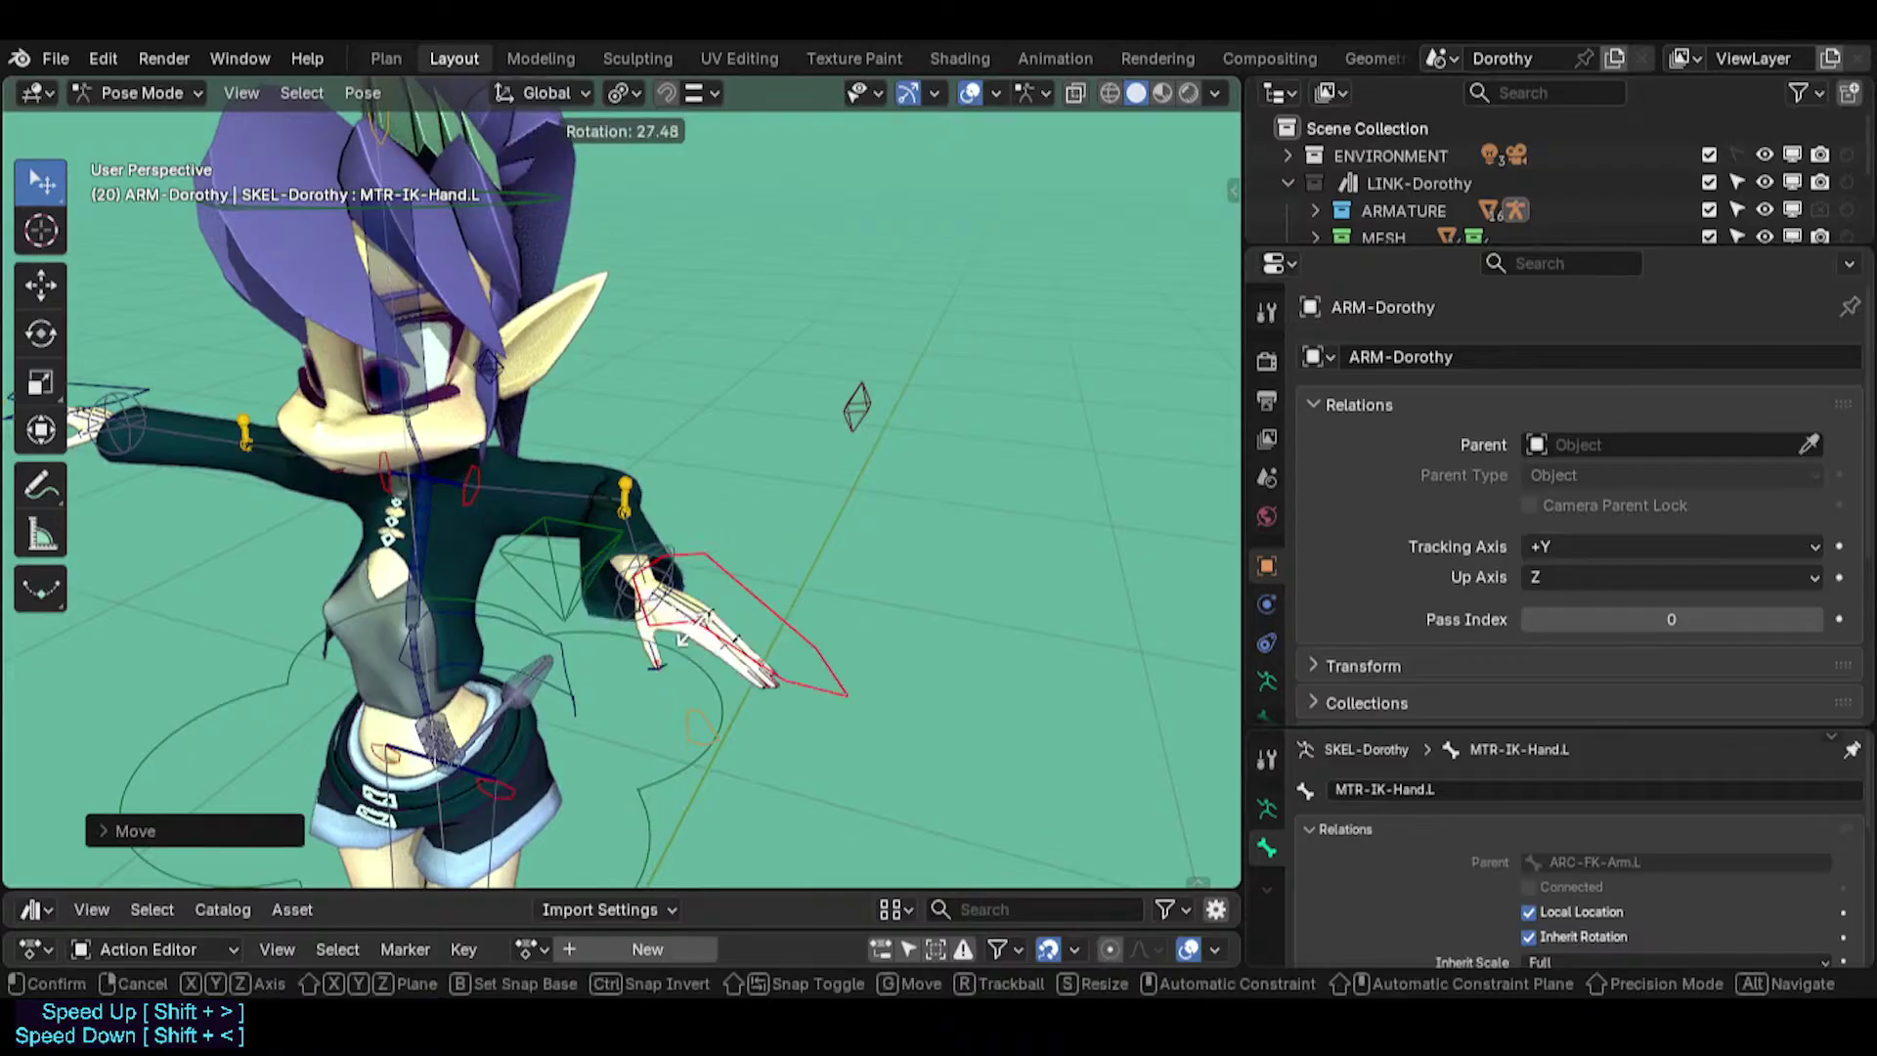
pyautogui.press('r')
pyautogui.click(537, 596)
pyautogui.press('g')
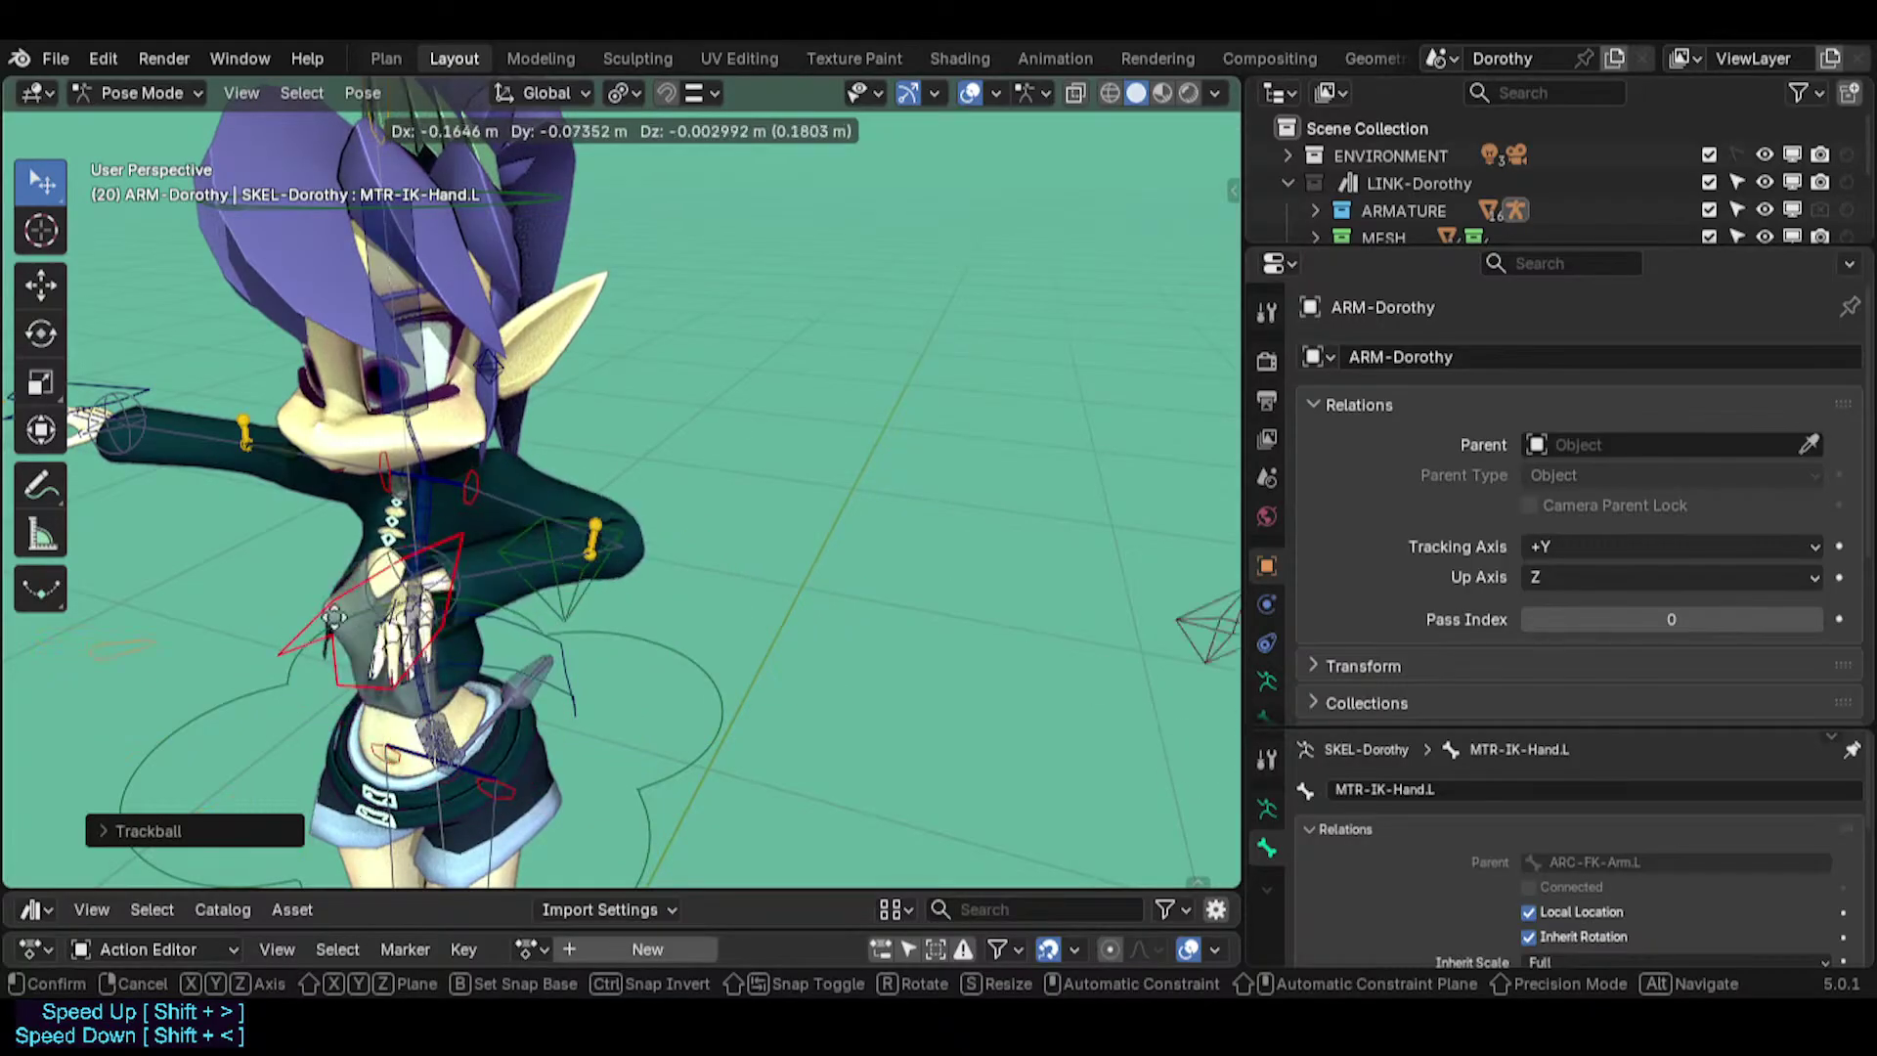
pyautogui.click(780, 657)
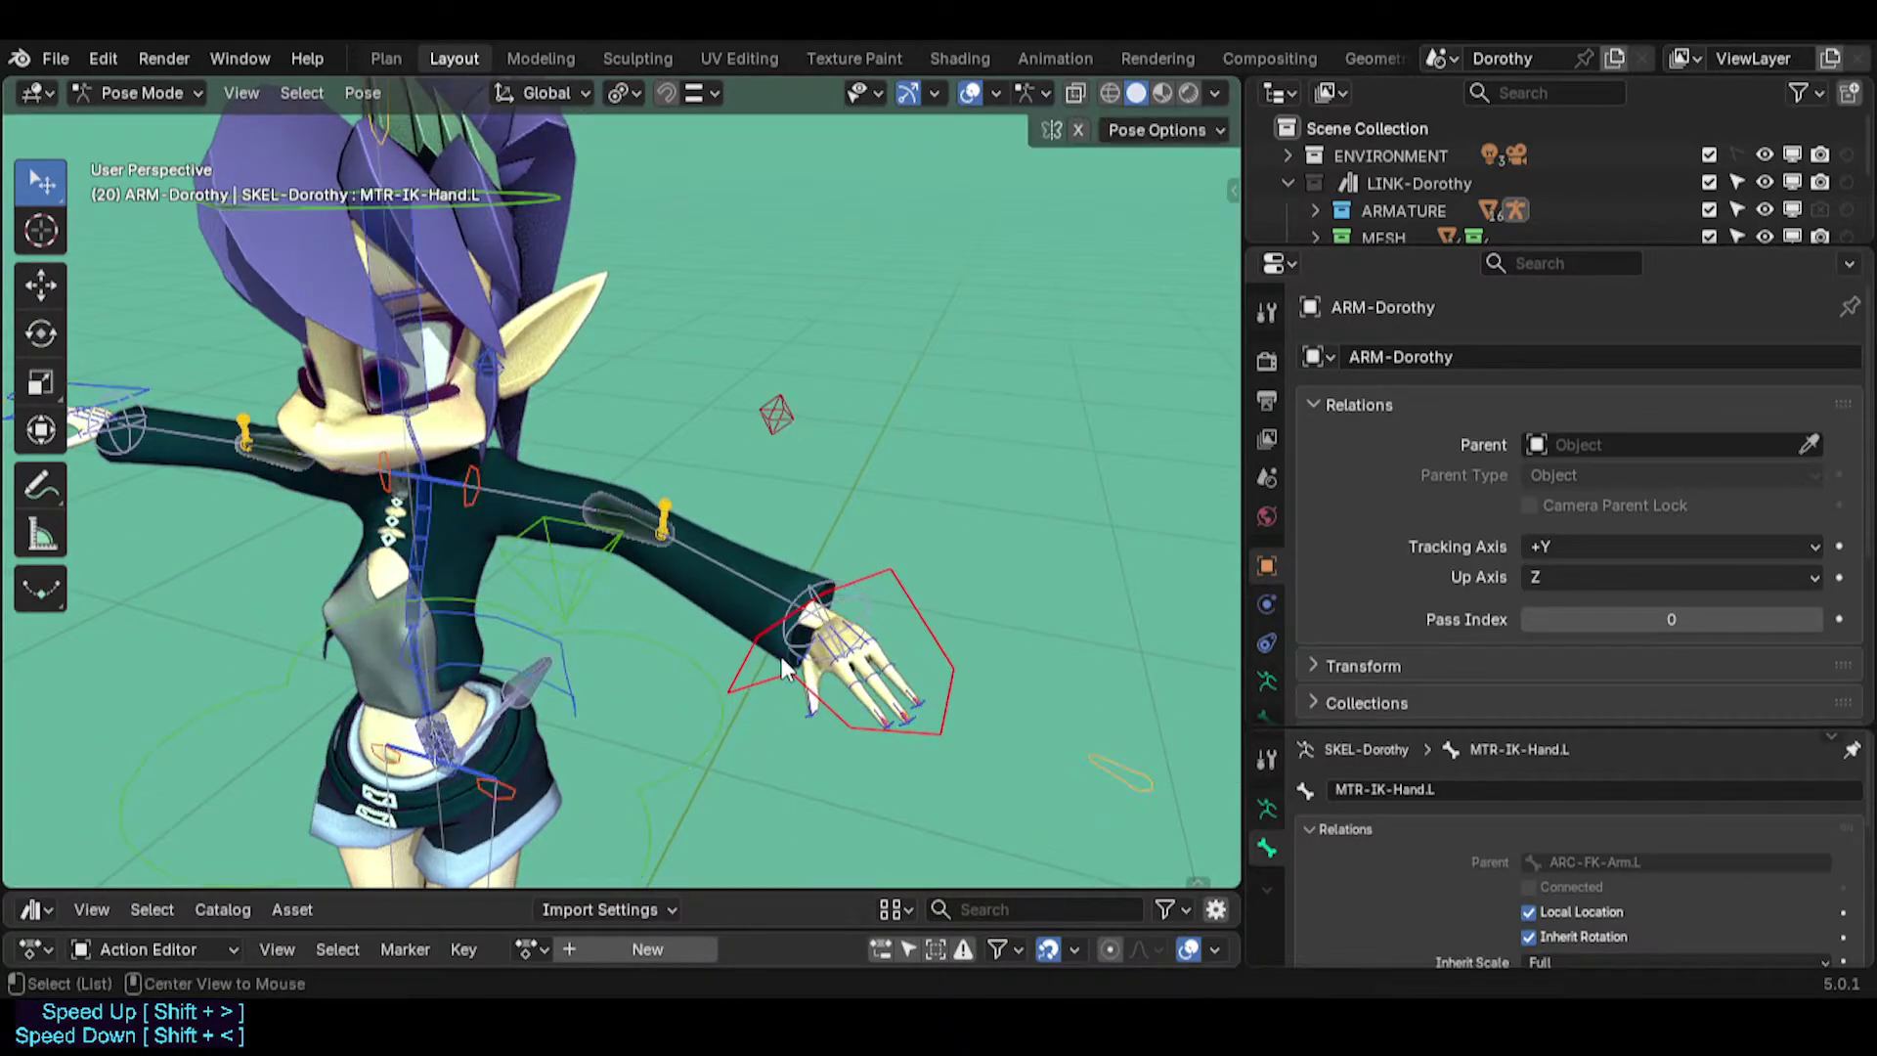
pyautogui.hotkey('alt', 'g')
pyautogui.hotkey('alt', 'r')
# Examine the head and upper-body controls, and return the armature to Object Mode.
pyautogui.keyDown('shift'); pyautogui.moveTo(352, 453); pyautogui.dragTo(675, 620, button='middle'); pyautogui.keyUp('shift')
pyautogui.scroll(4, 674, 619)
pyautogui.moveTo(654, 502); pyautogui.dragTo(802, 672, button='middle')
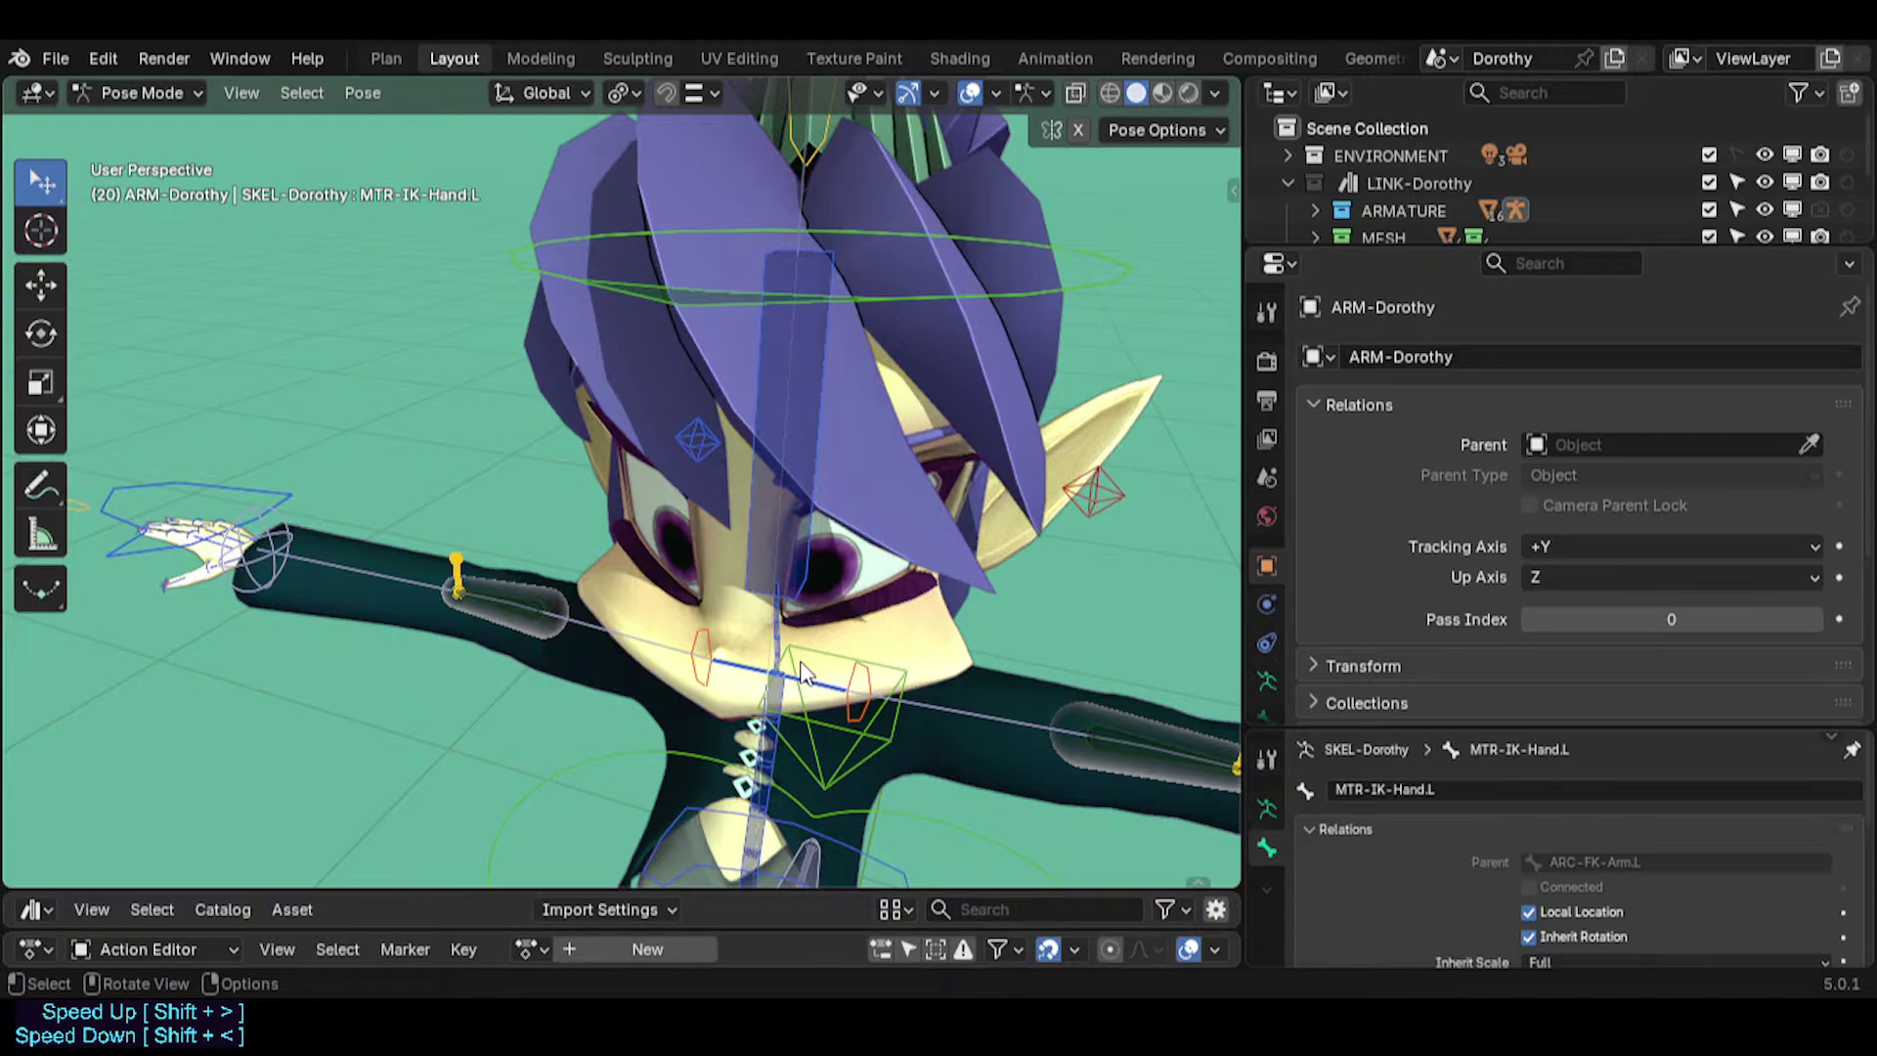
pyautogui.moveTo(747, 650); pyautogui.dragTo(768, 518, button='middle')
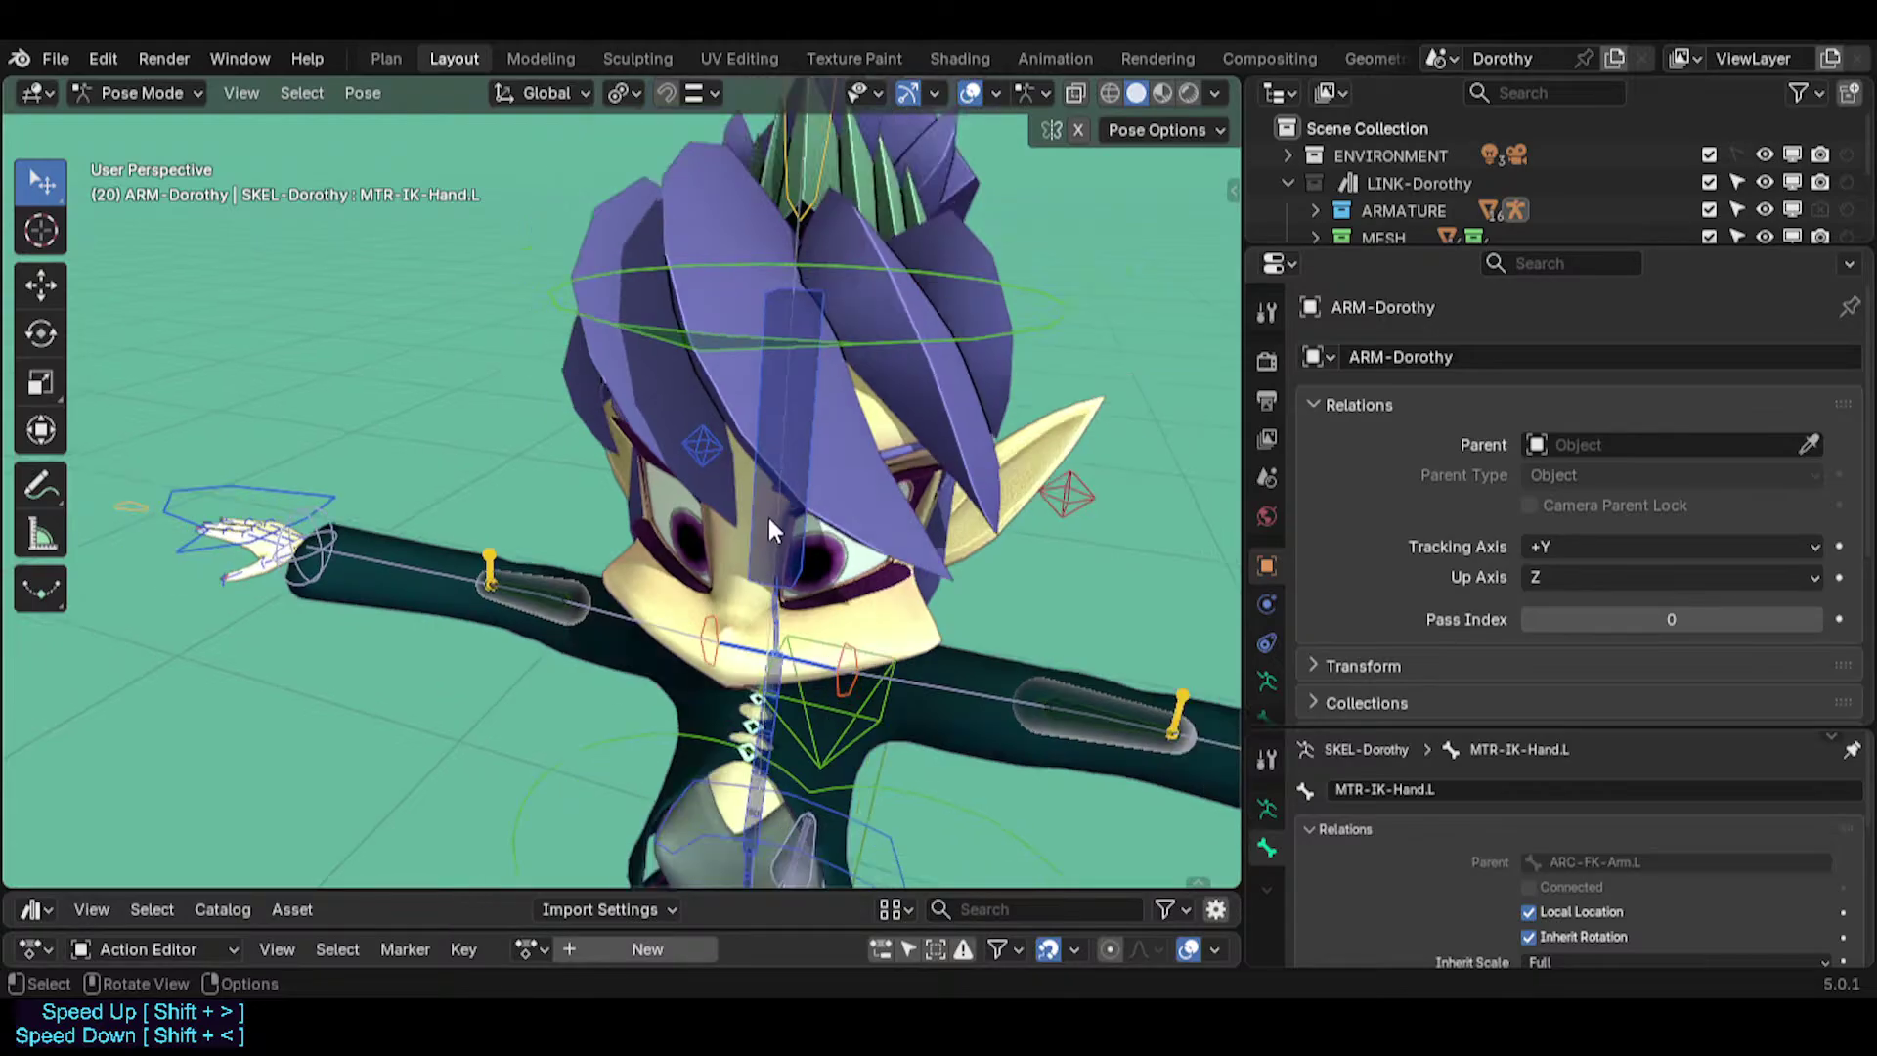
pyautogui.moveTo(993, 688); pyautogui.dragTo(817, 478, button='middle')
pyautogui.scroll(-3, 817, 478)
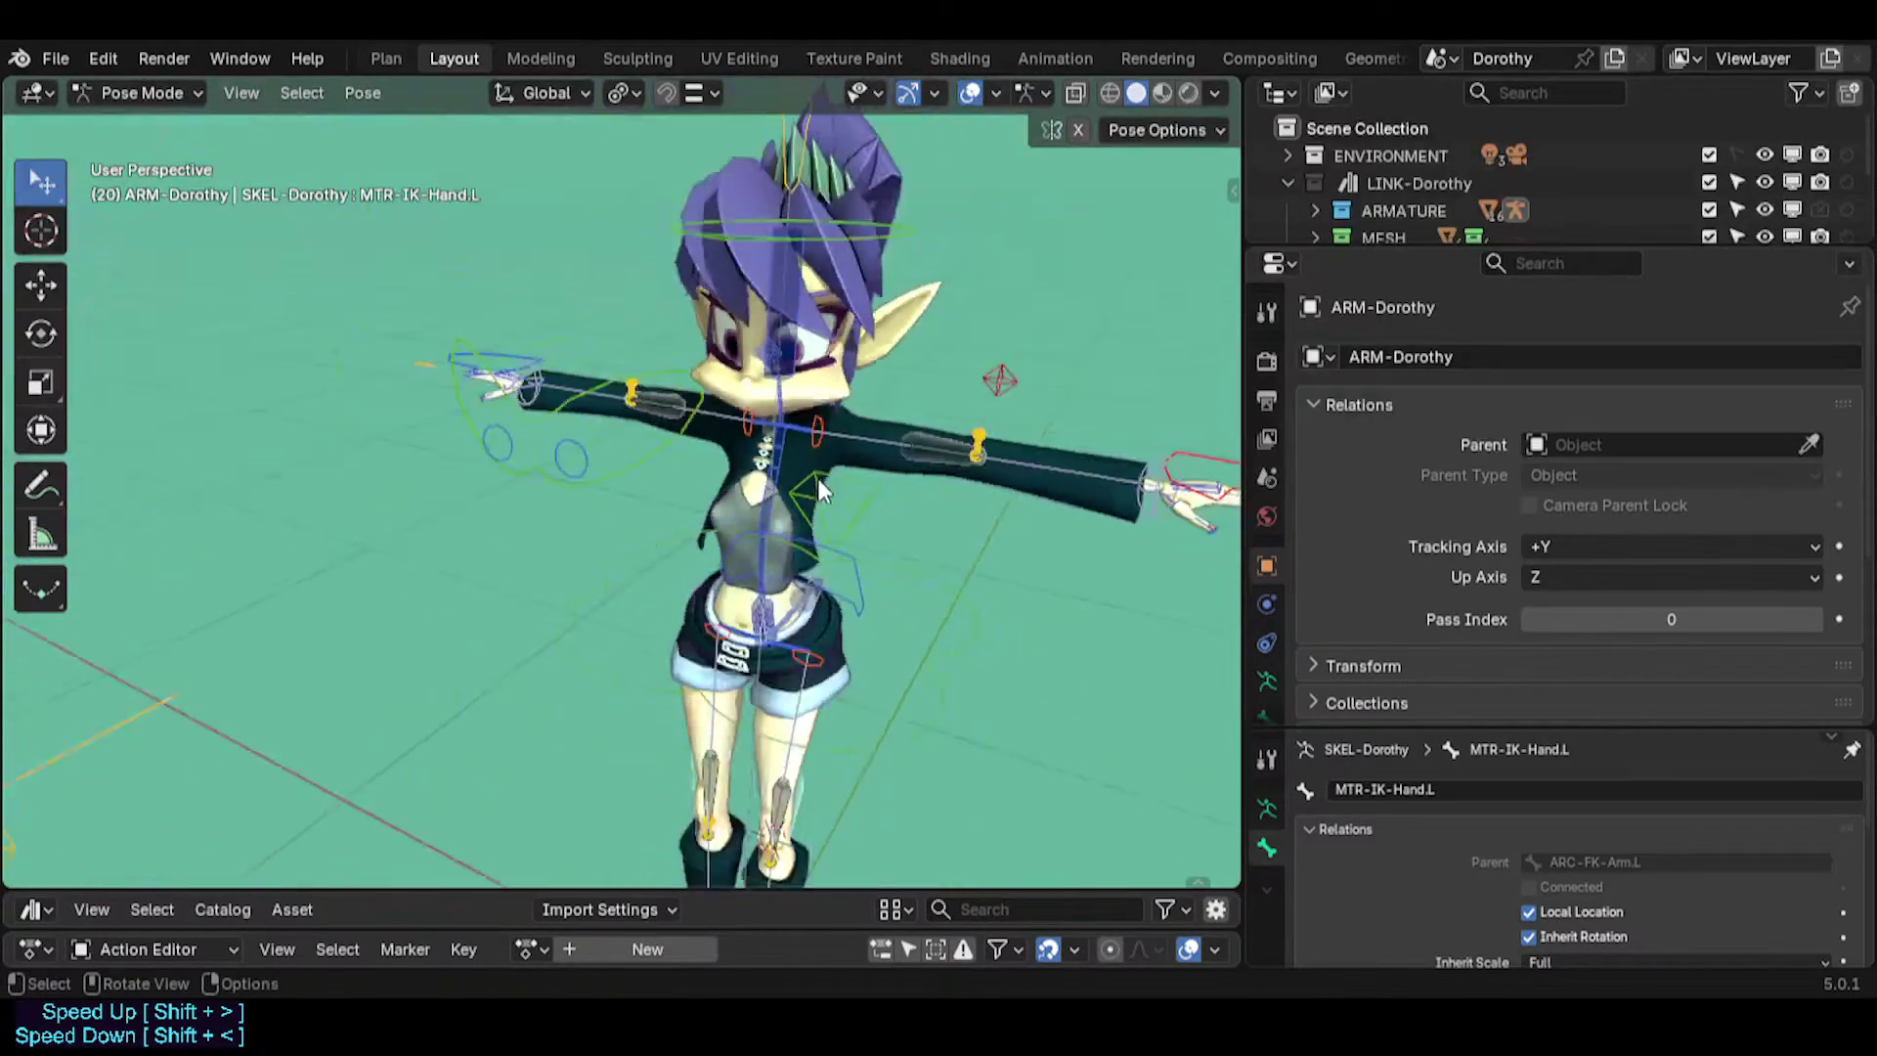
pyautogui.hotkey('ctrl', 'Tab')
# Examine the character mesh and its rig controls from the torso, arms and head down to the boots.
pyautogui.keyDown('shift'); pyautogui.moveTo(835, 705); pyautogui.dragTo(645, 391, button='middle'); pyautogui.keyUp('shift')
pyautogui.scroll(3, 670, 378)
pyautogui.keyDown('shift'); pyautogui.moveTo(635, 186); pyautogui.dragTo(694, 412, button='middle'); pyautogui.keyUp('shift')
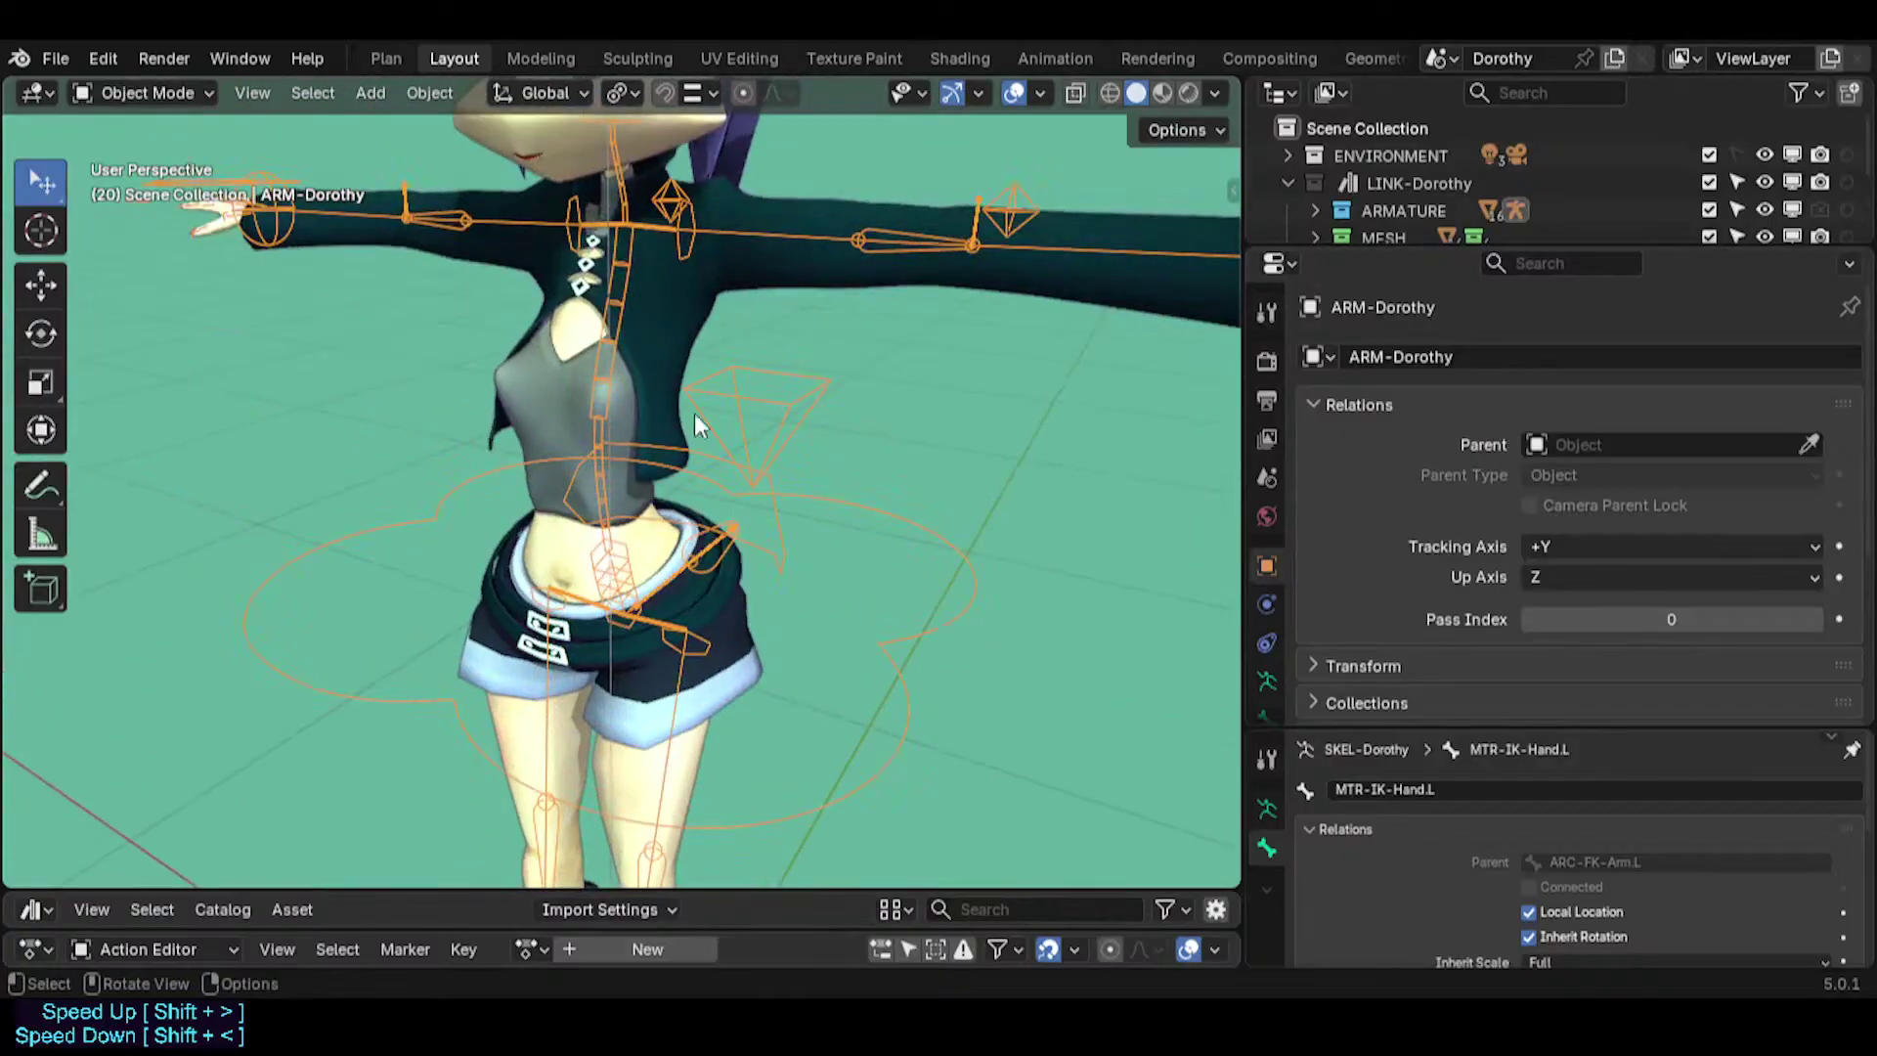
pyautogui.scroll(-3, 639, 366)
pyautogui.moveTo(622, 355); pyautogui.dragTo(807, 562, button='middle')
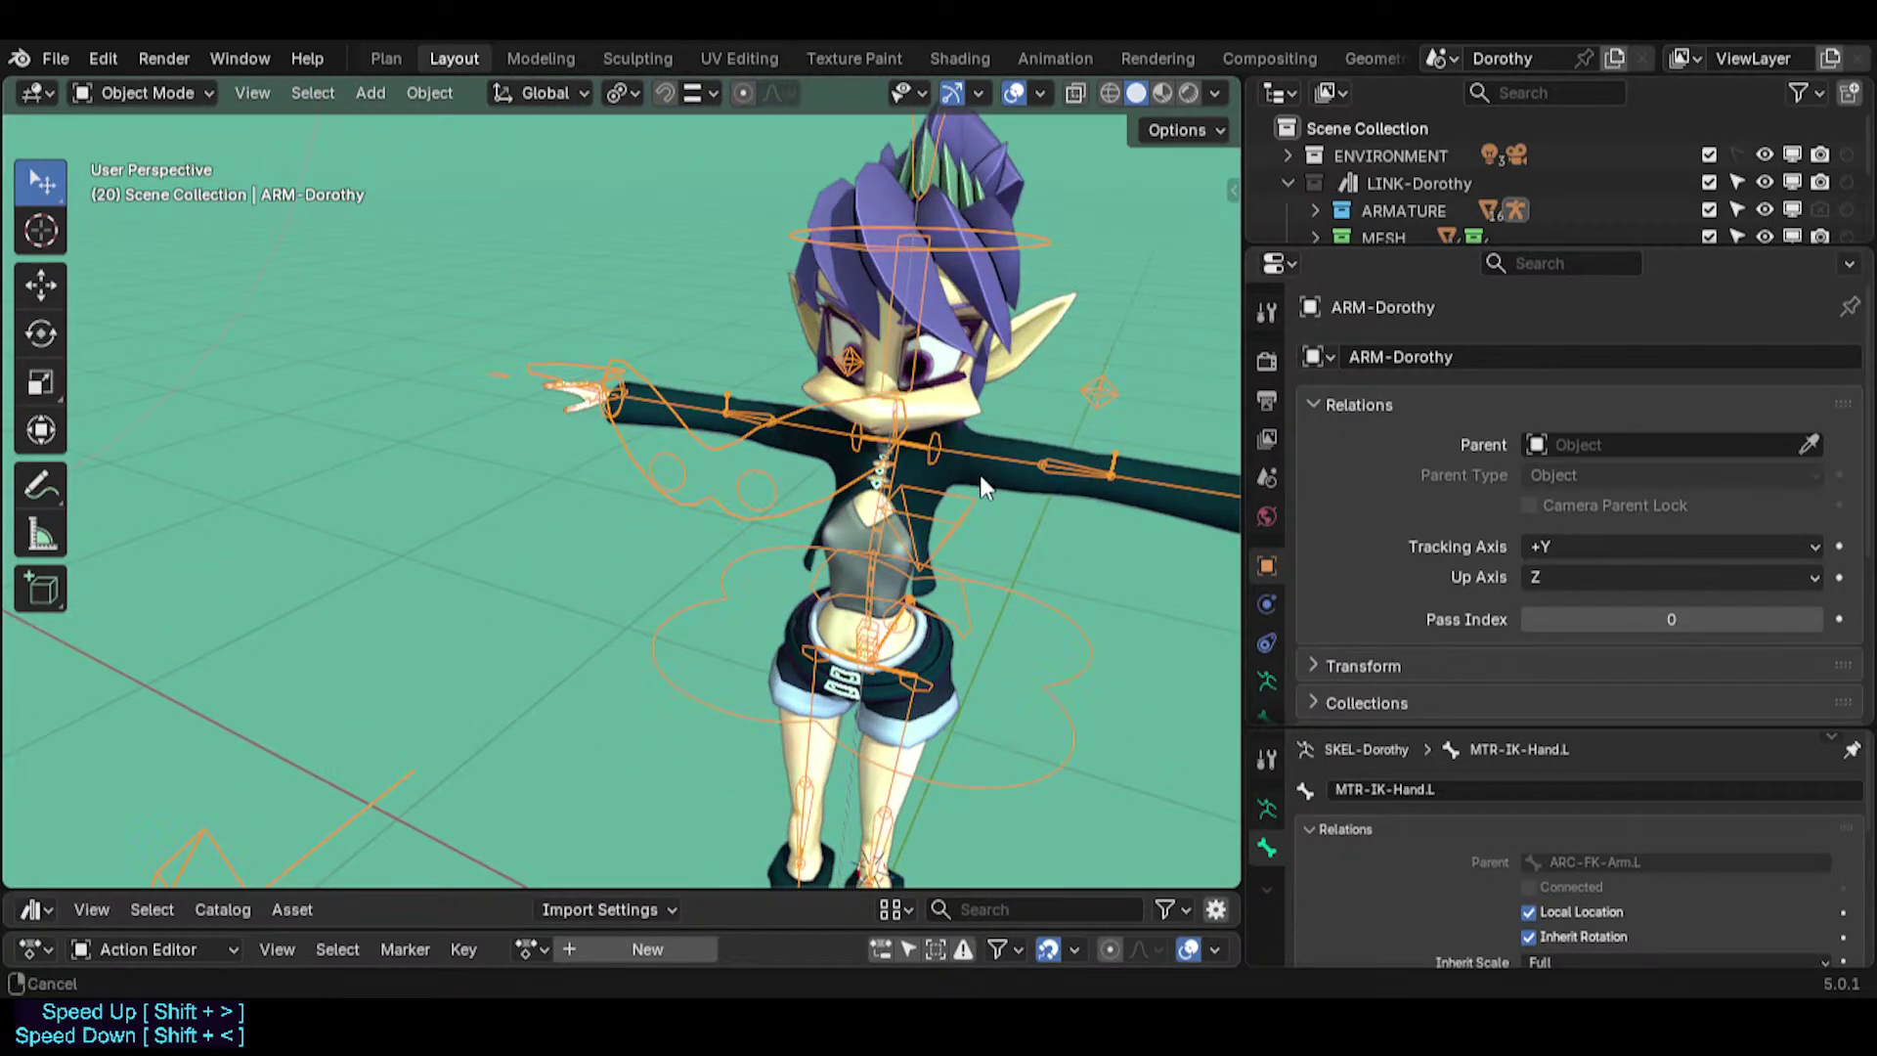
pyautogui.scroll(3, 738, 565)
pyautogui.keyDown('shift'); pyautogui.moveTo(979, 473); pyautogui.dragTo(760, 534, button='middle'); pyautogui.keyUp('shift')
pyautogui.keyDown('shift'); pyautogui.moveTo(761, 534); pyautogui.dragTo(840, 539, button='middle'); pyautogui.keyUp('shift')
pyautogui.scroll(4, 842, 542)
pyautogui.moveTo(750, 778); pyautogui.dragTo(678, 625, button='middle')
pyautogui.scroll(-5, 678, 625)
pyautogui.moveTo(810, 665); pyautogui.dragTo(636, 582, button='middle')
pyautogui.scroll(4, 678, 528)
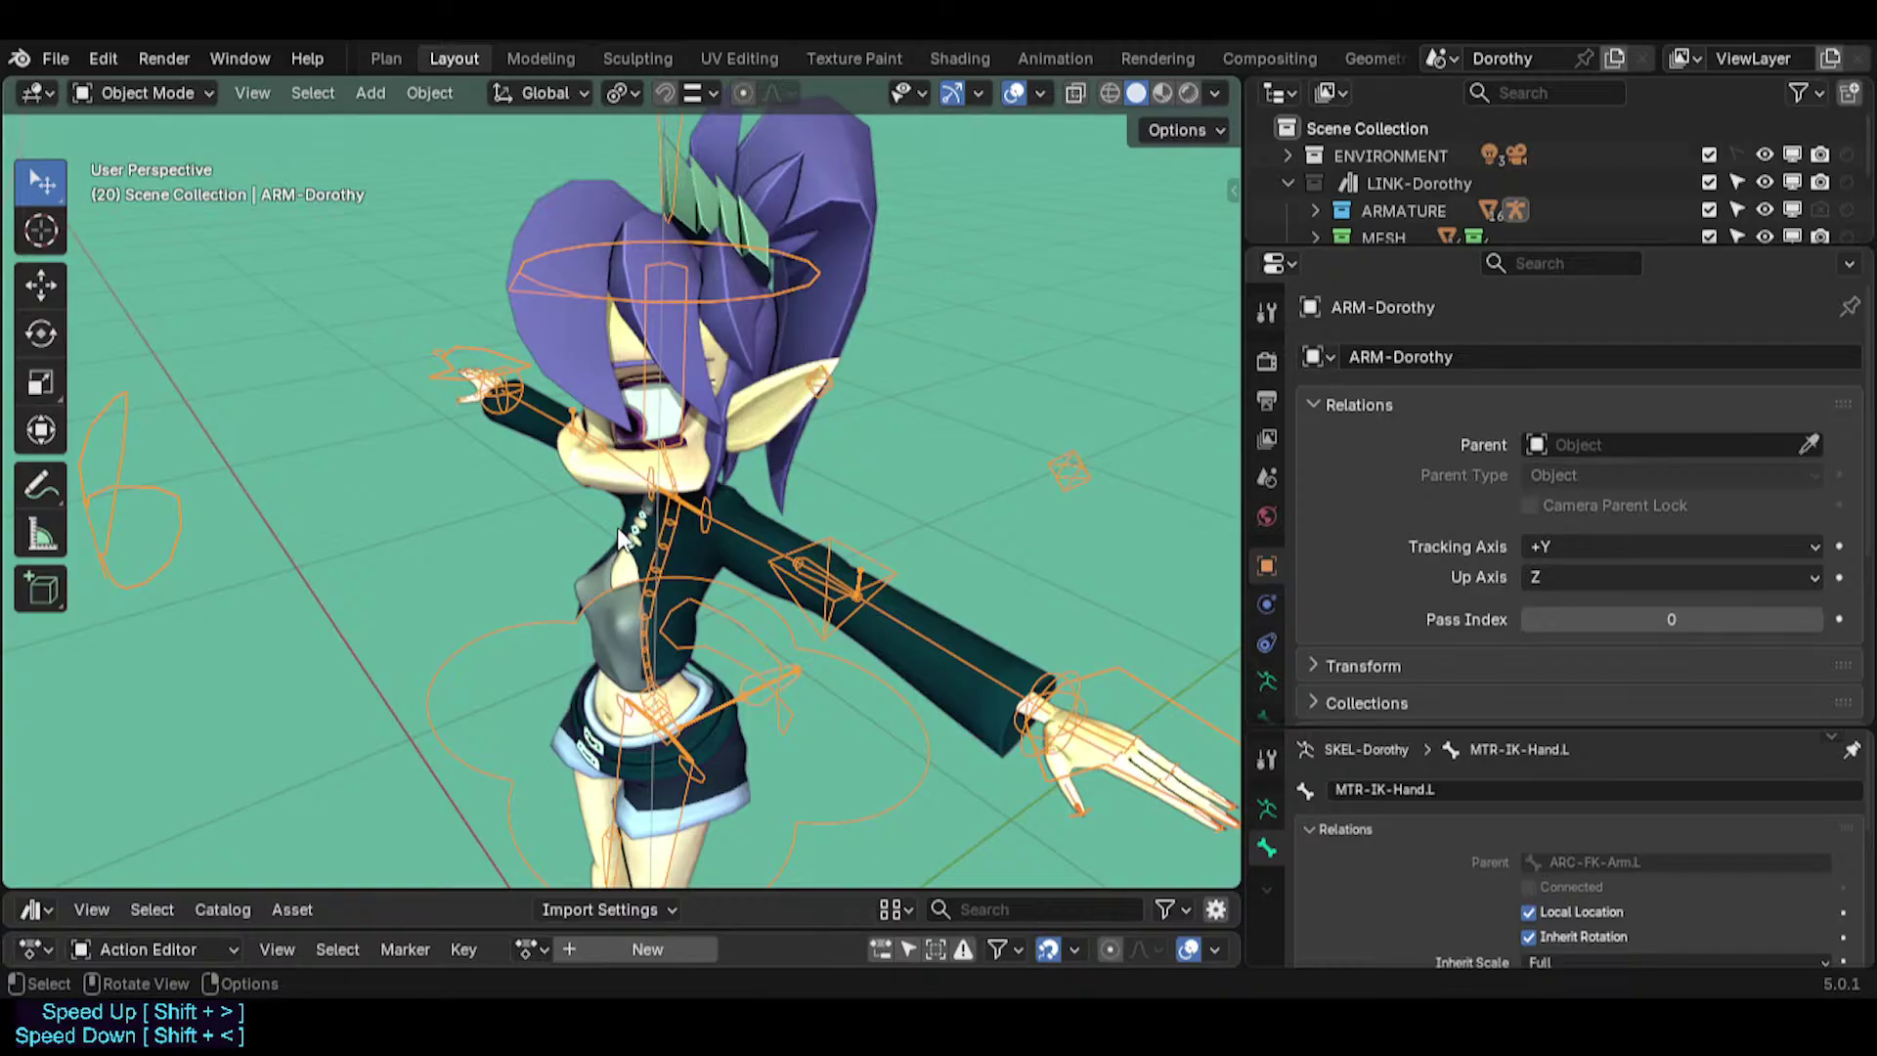
pyautogui.scroll(3, 680, 519)
pyautogui.keyDown('shift'); pyautogui.moveTo(680, 519); pyautogui.dragTo(848, 327, button='middle'); pyautogui.keyUp('shift')
pyautogui.scroll(-4, 841, 338)
pyautogui.scroll(4, 785, 641)
pyautogui.keyDown('shift'); pyautogui.moveTo(772, 640); pyautogui.dragTo(772, 522, button='middle'); pyautogui.keyUp('shift')
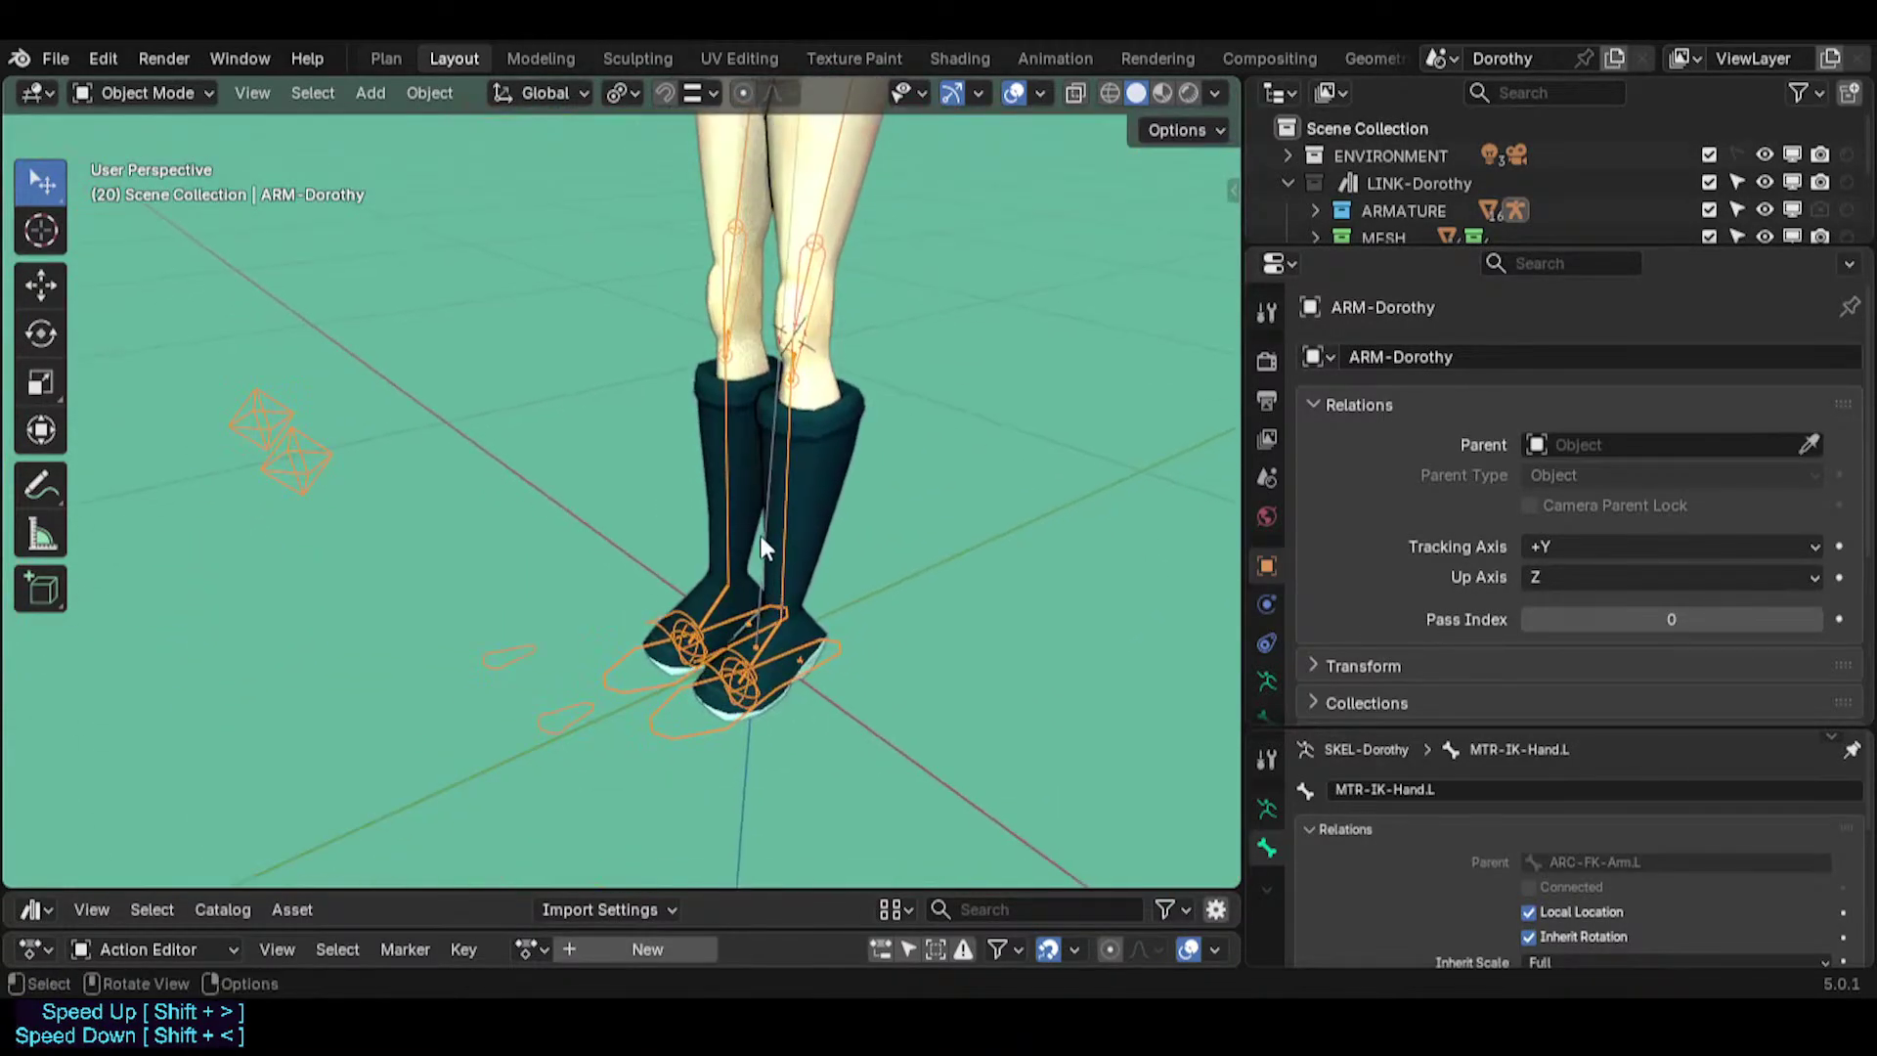
# Put the armature back in Pose Mode and select the REF-ROT-Shin.L control in front of the left foot.
pyautogui.moveTo(688, 438); pyautogui.dragTo(598, 625, button='middle')
pyautogui.hotkey('ctrl', 'Tab')
pyautogui.click(570, 745)
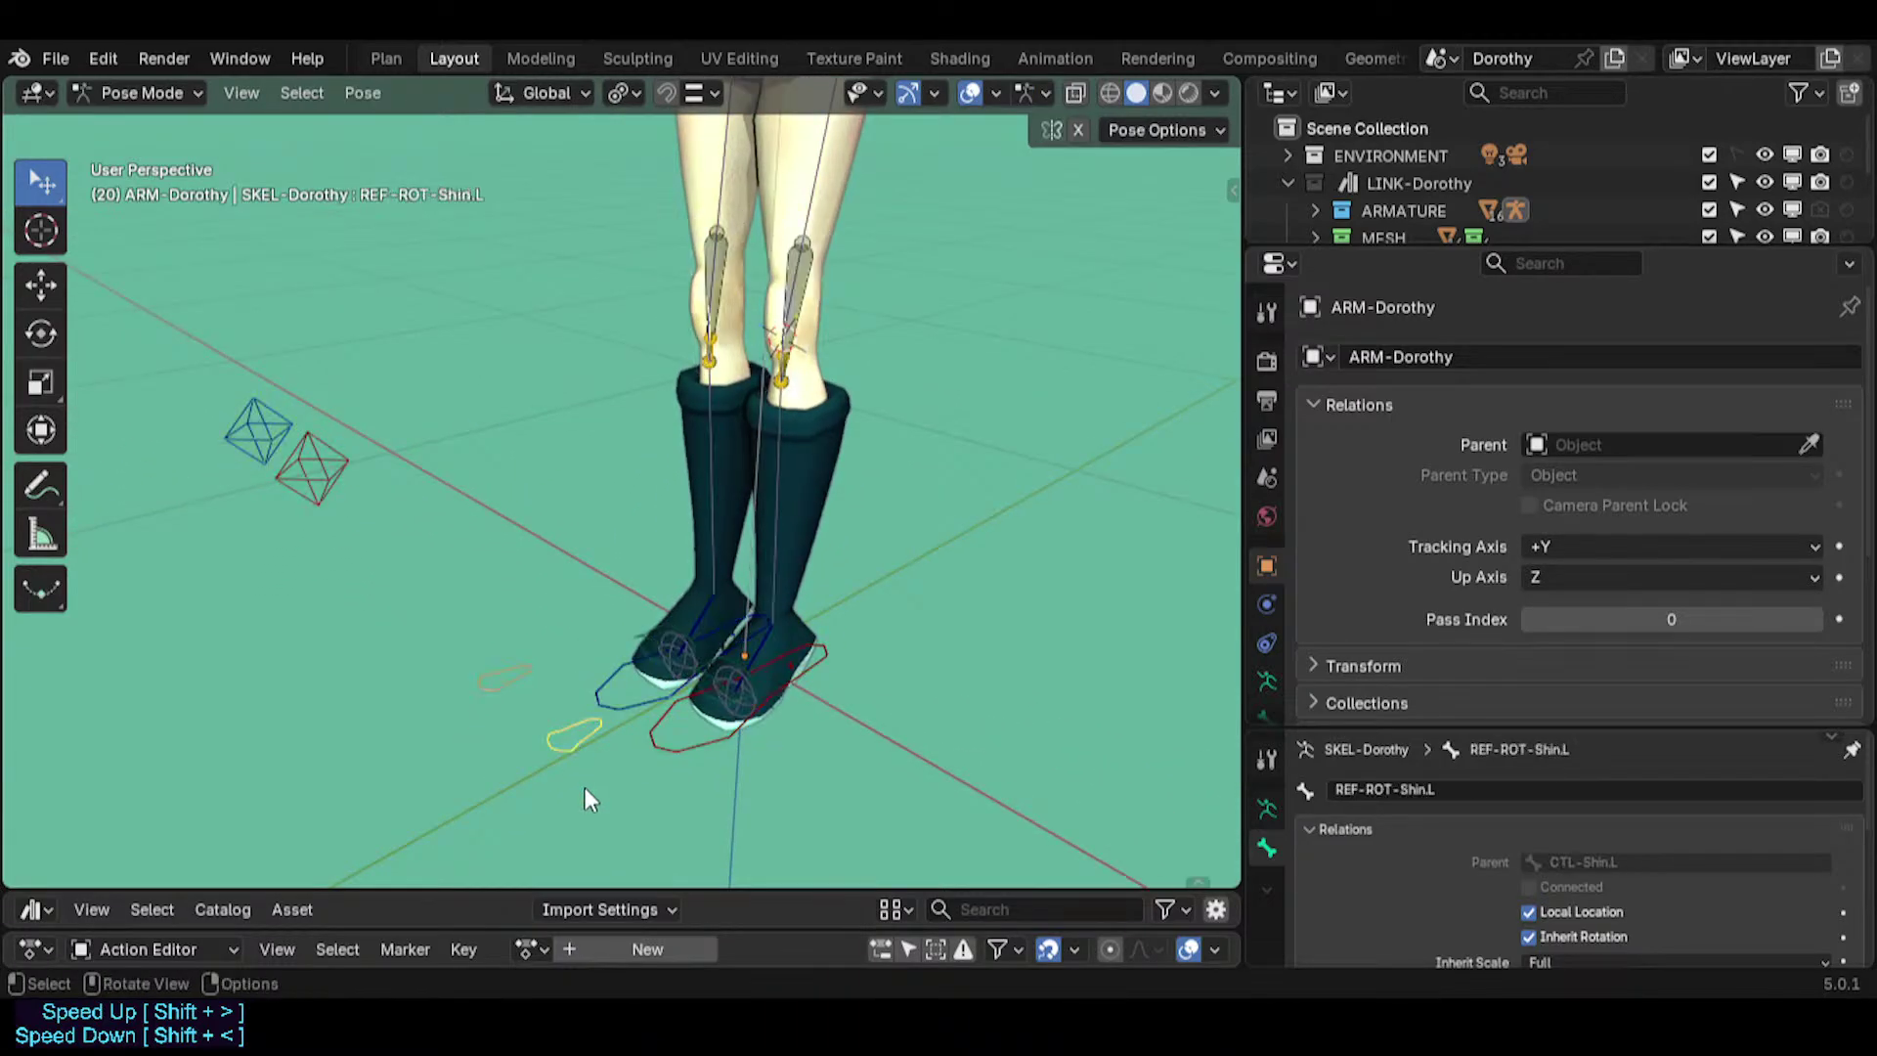
pyautogui.scroll(3, 584, 788)
pyautogui.moveTo(585, 788); pyautogui.dragTo(511, 759, button='middle')
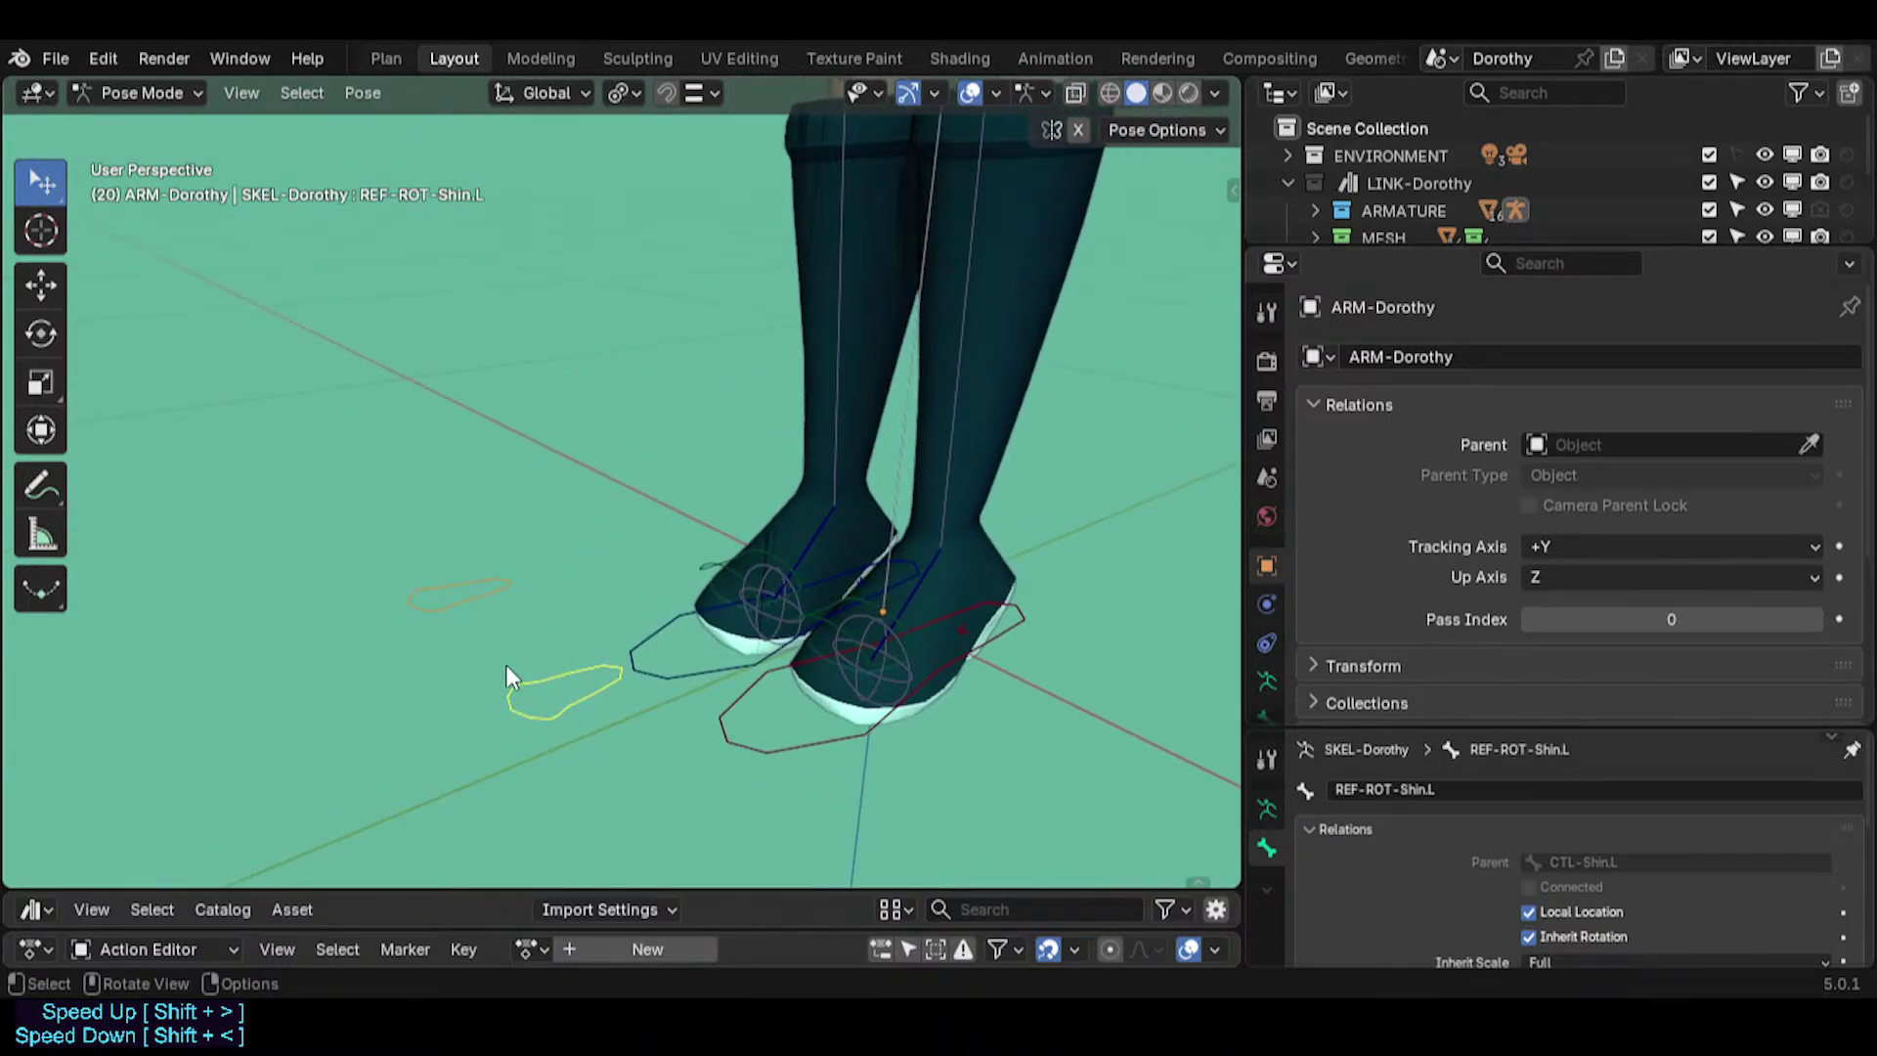
pyautogui.click(479, 598)
pyautogui.click(574, 708)
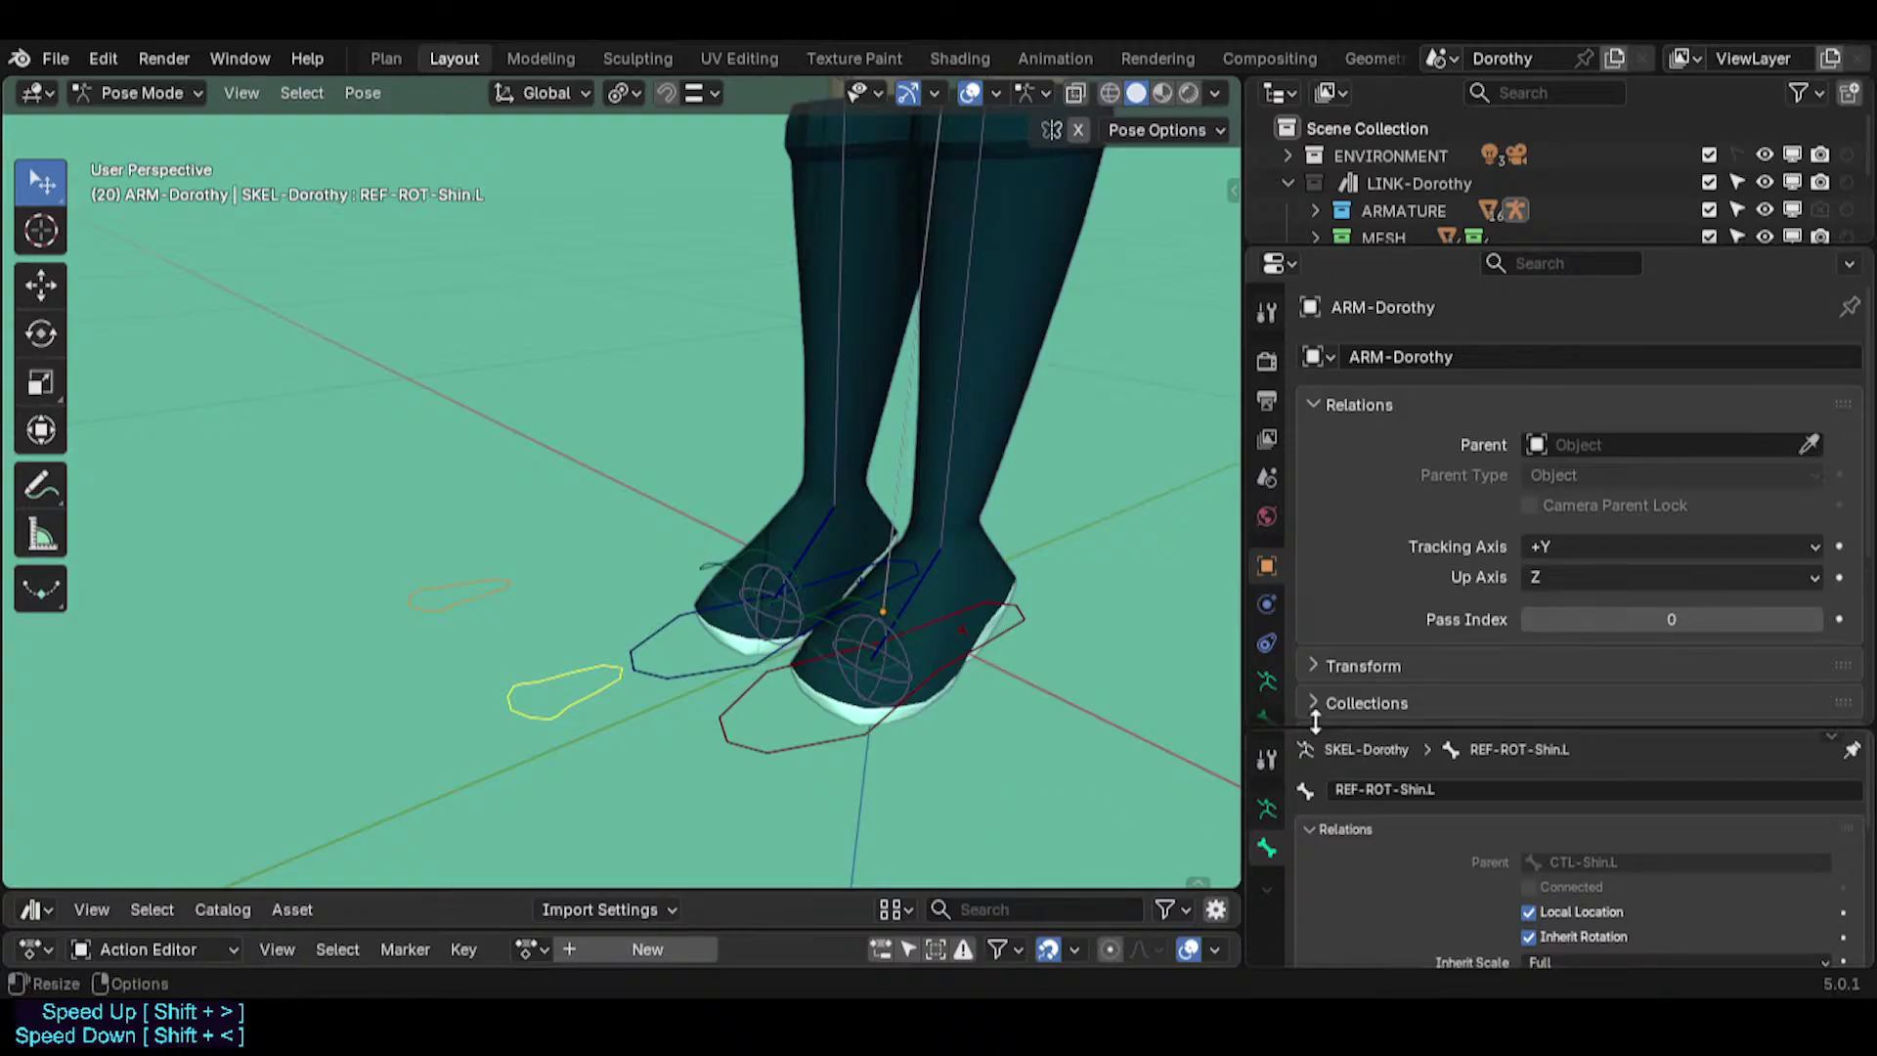
# Show the bone properties of REF-ROT-Shin.L and examine its bone color and custom shape settings.
pyautogui.scroll(-2, 1259, 682)
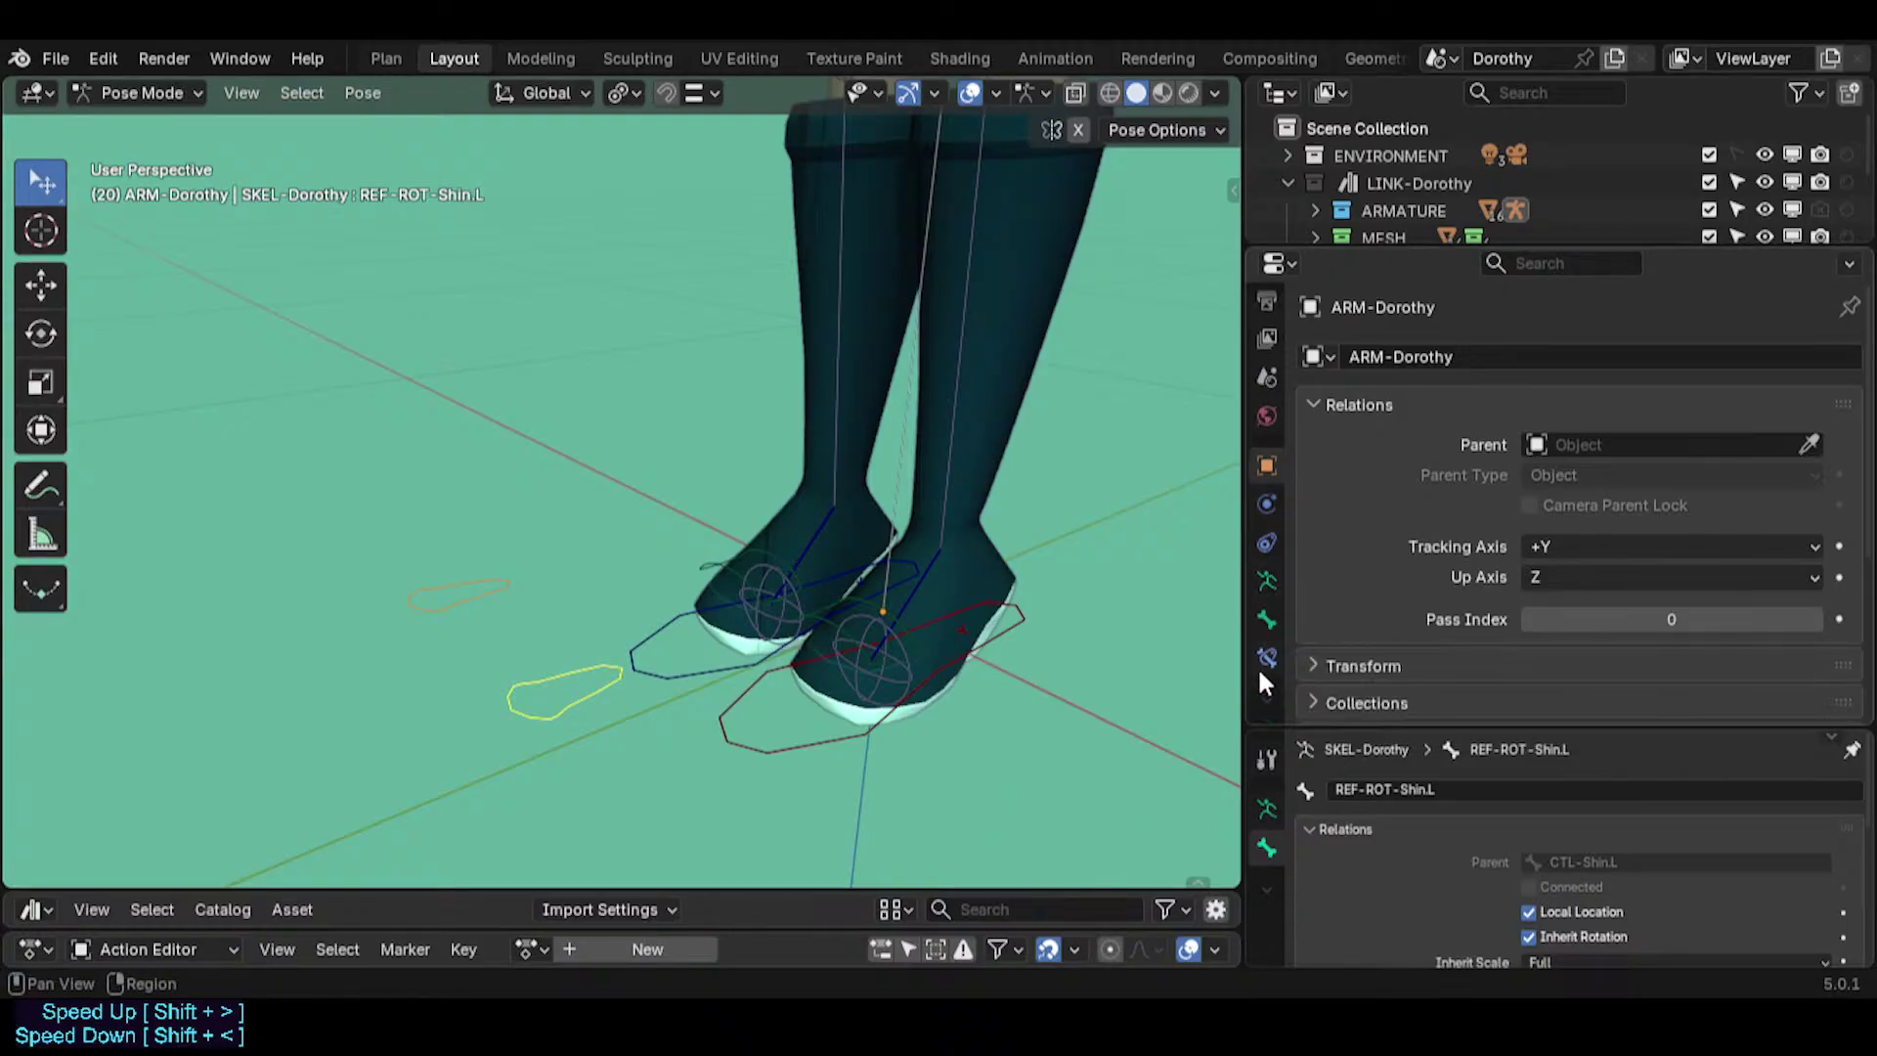
pyautogui.click(1267, 618)
pyautogui.scroll(-5, 1453, 612)
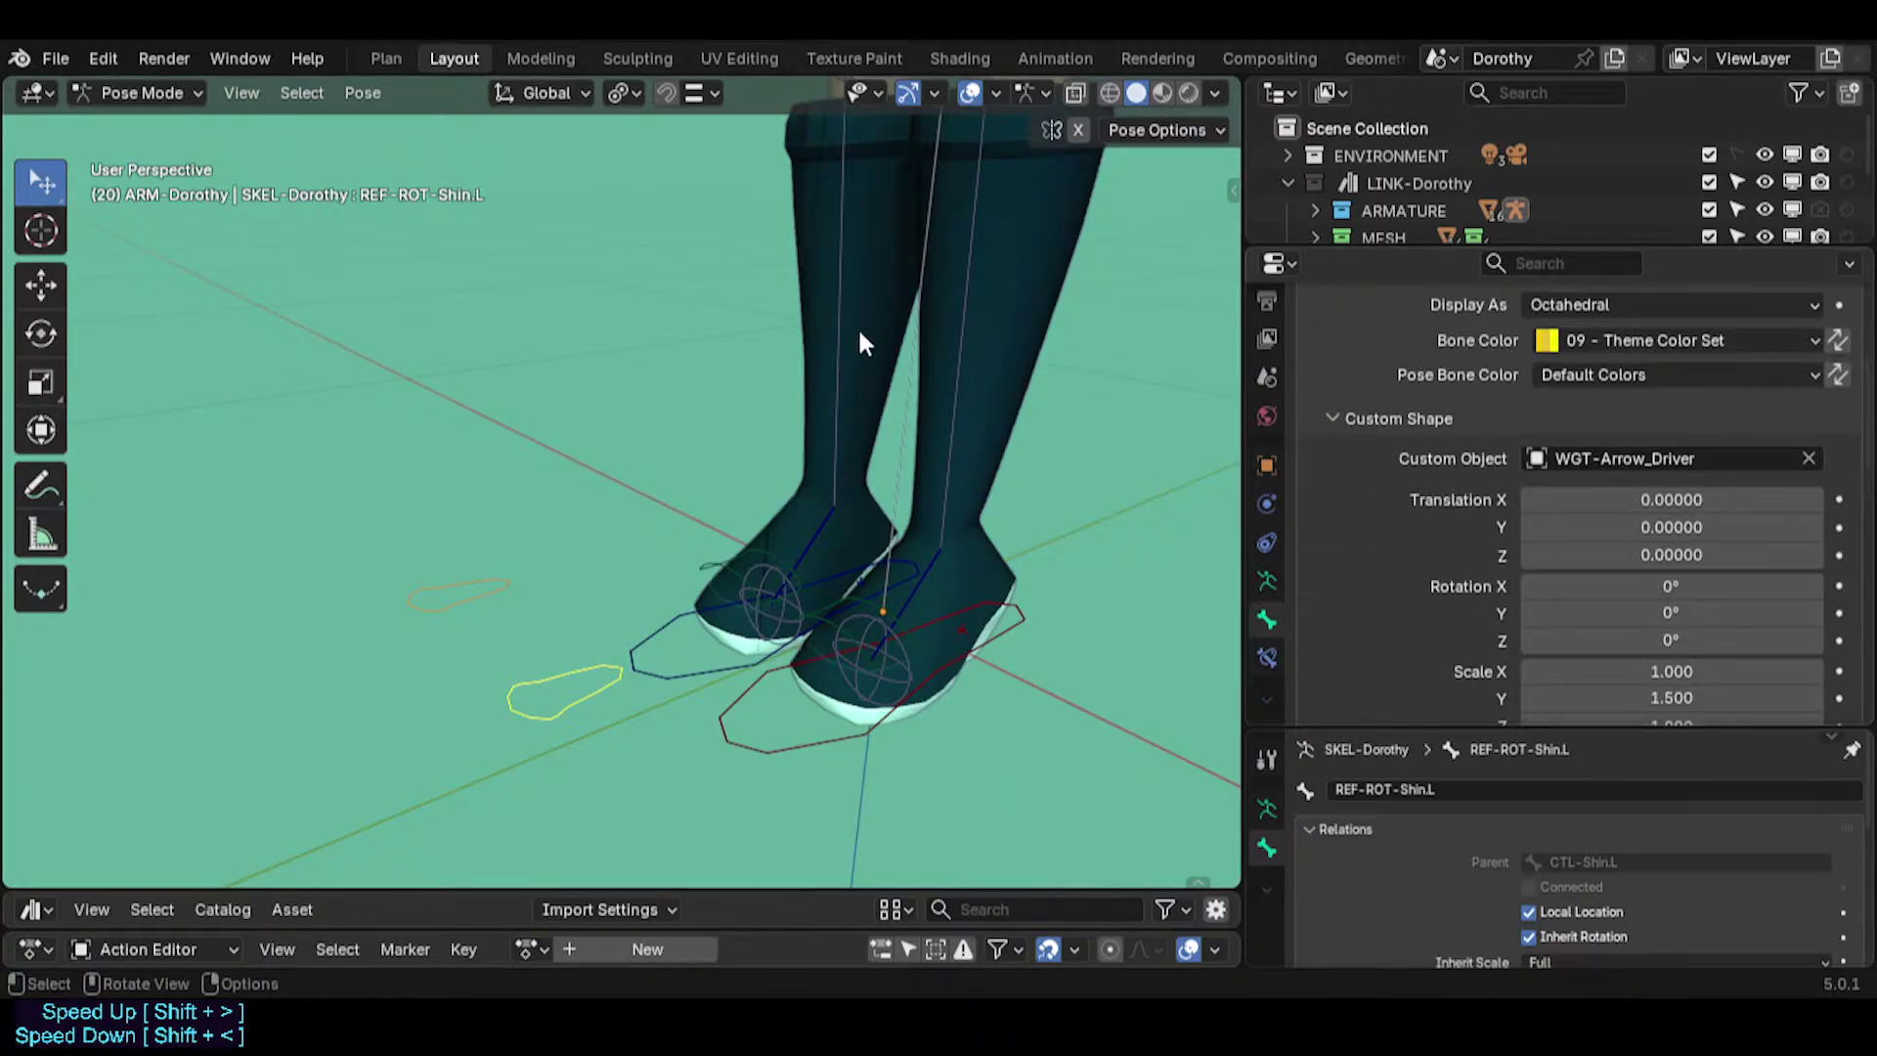
pyautogui.moveTo(823, 418); pyautogui.dragTo(810, 443, button='middle')
pyautogui.moveTo(1220, 469); pyautogui.dragTo(613, 713, button='middle')
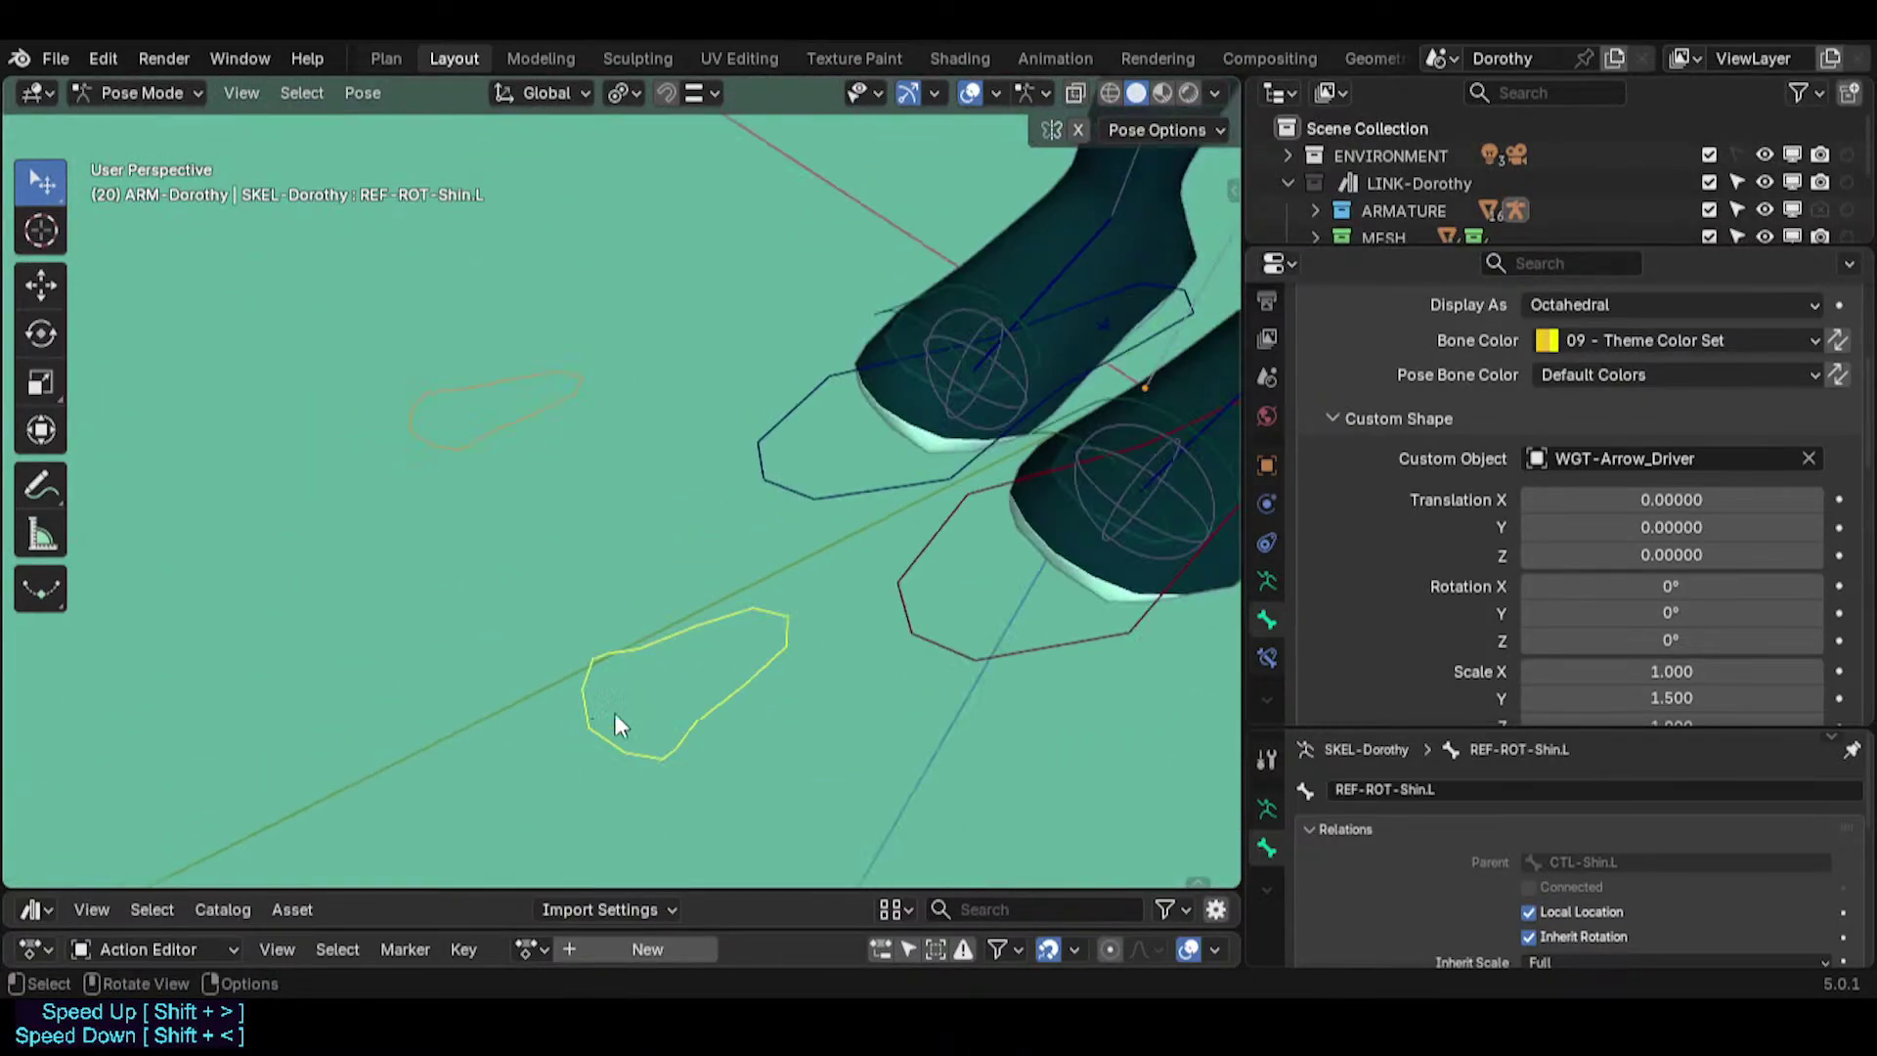
pyautogui.scroll(-4, 711, 653)
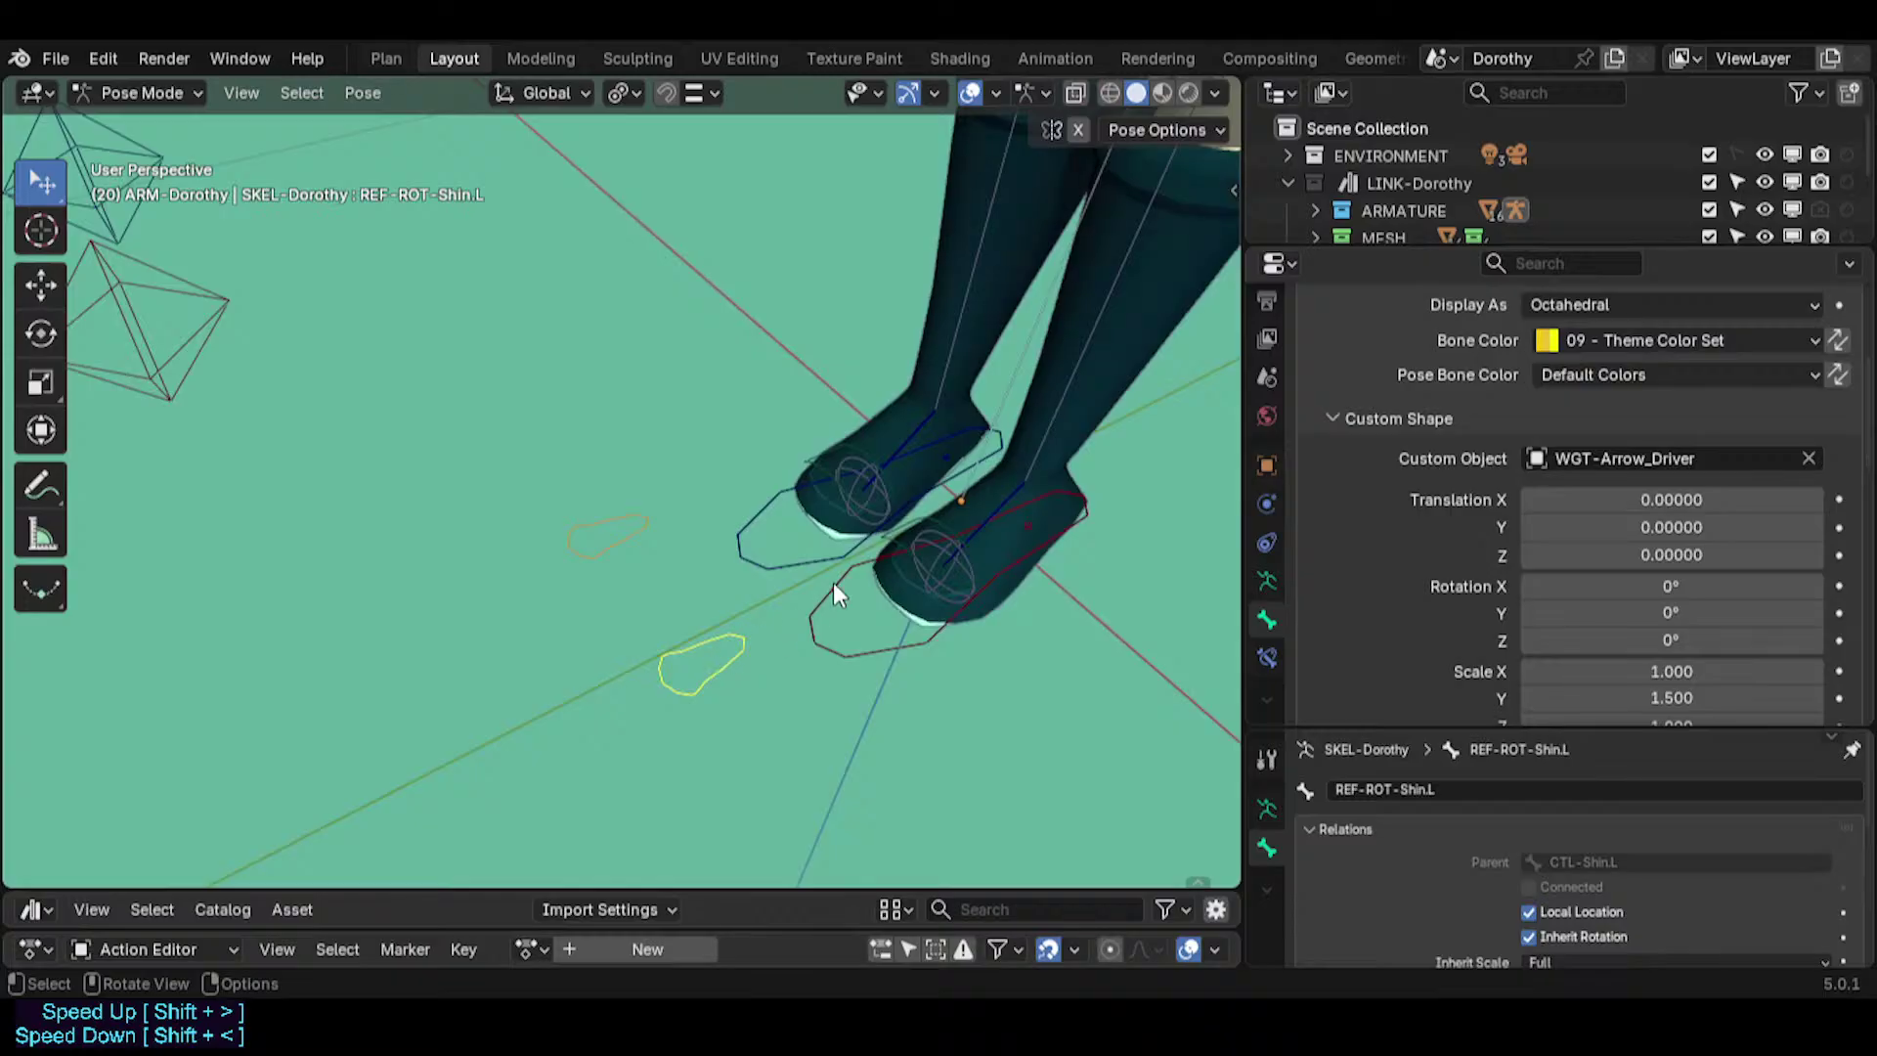
# Try a custom shape Y scale of 1.000 on REF-ROT-Shin.L and undo the change.
pyautogui.scroll(-3, 1391, 589)
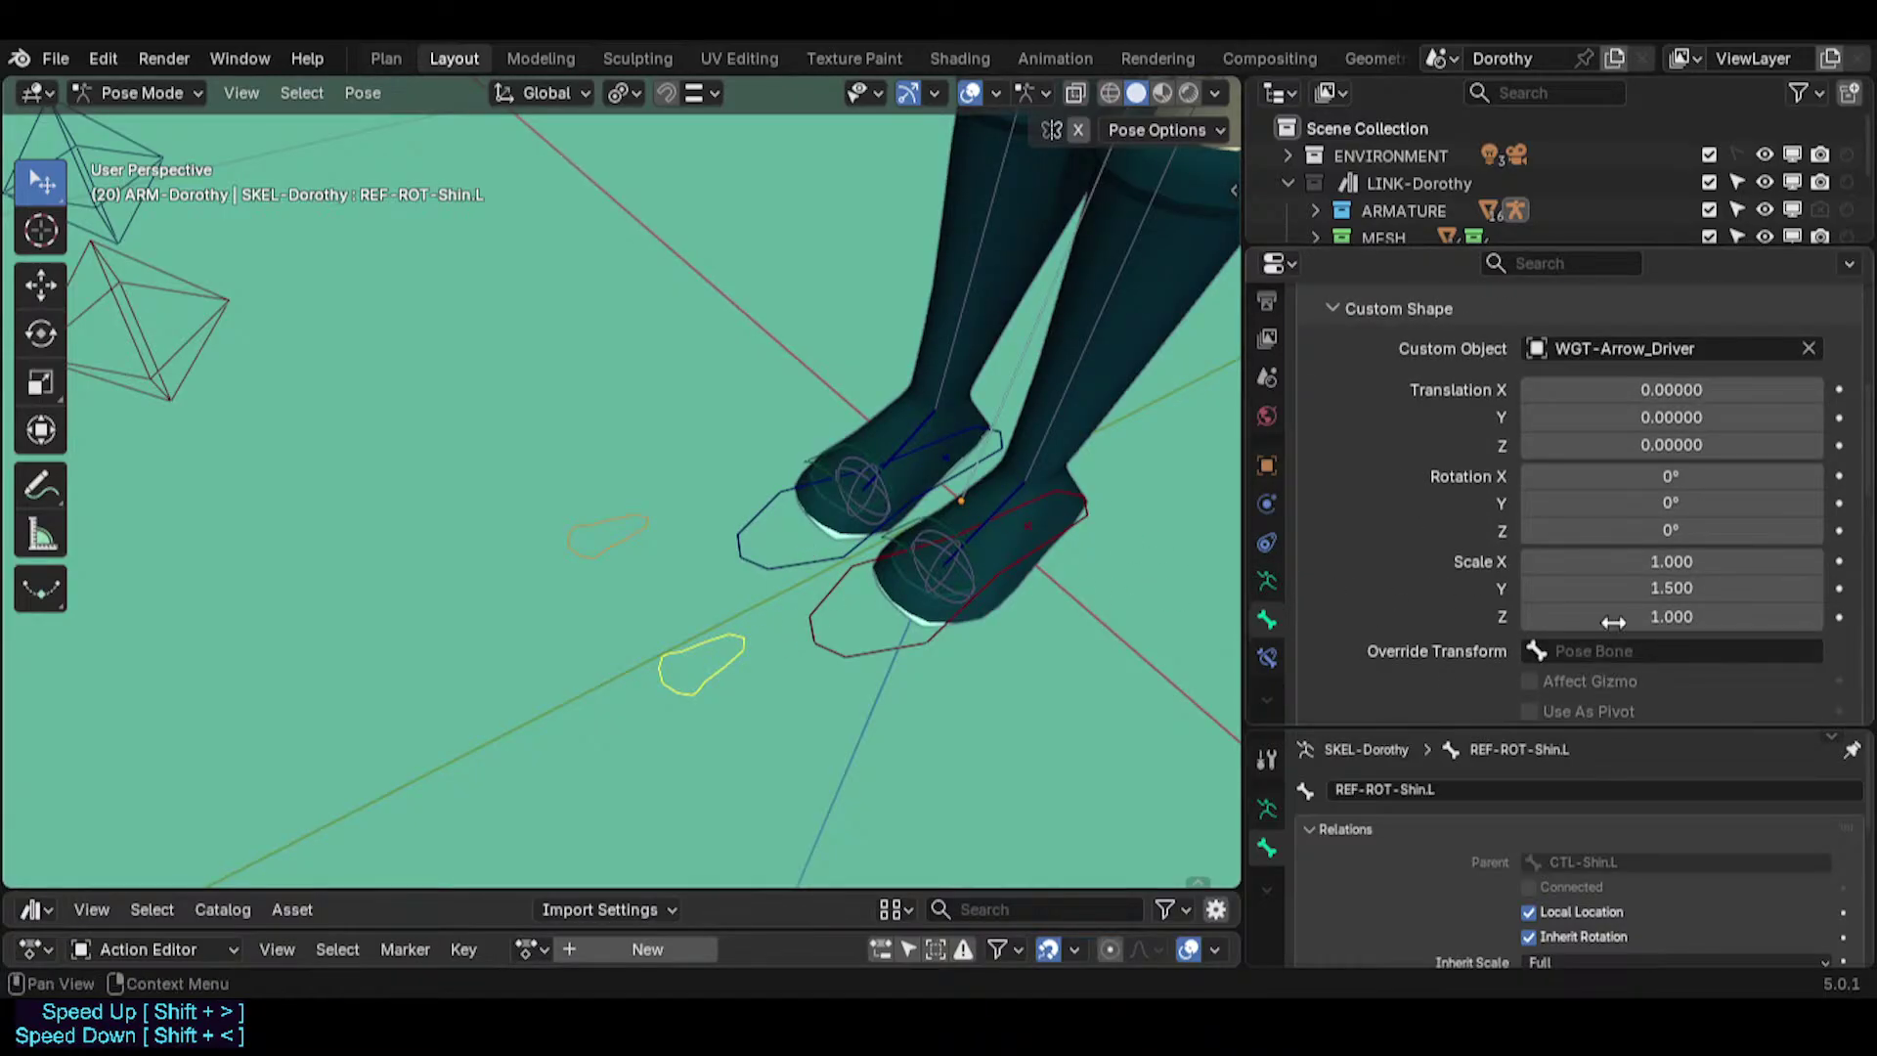
pyautogui.press('BackSpace')
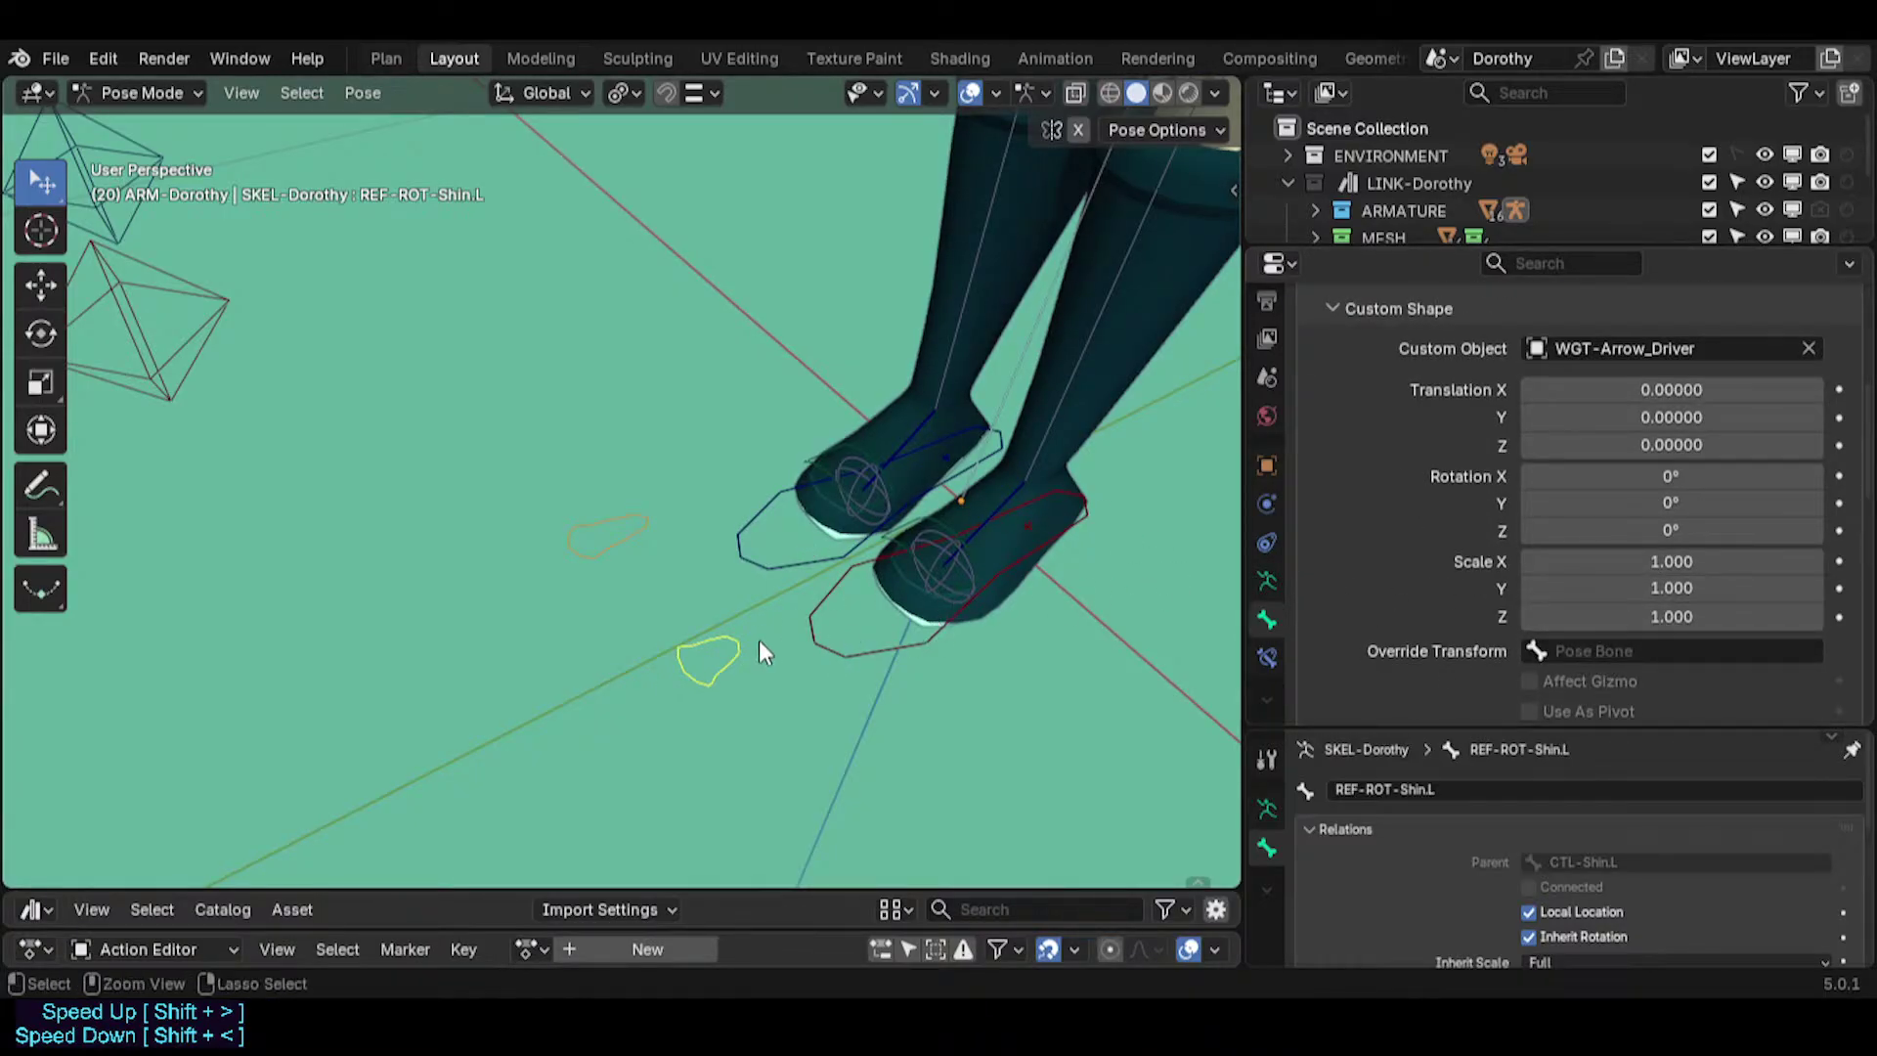
pyautogui.hotkey('ctrl', 'z')
pyautogui.scroll(3, 744, 647)
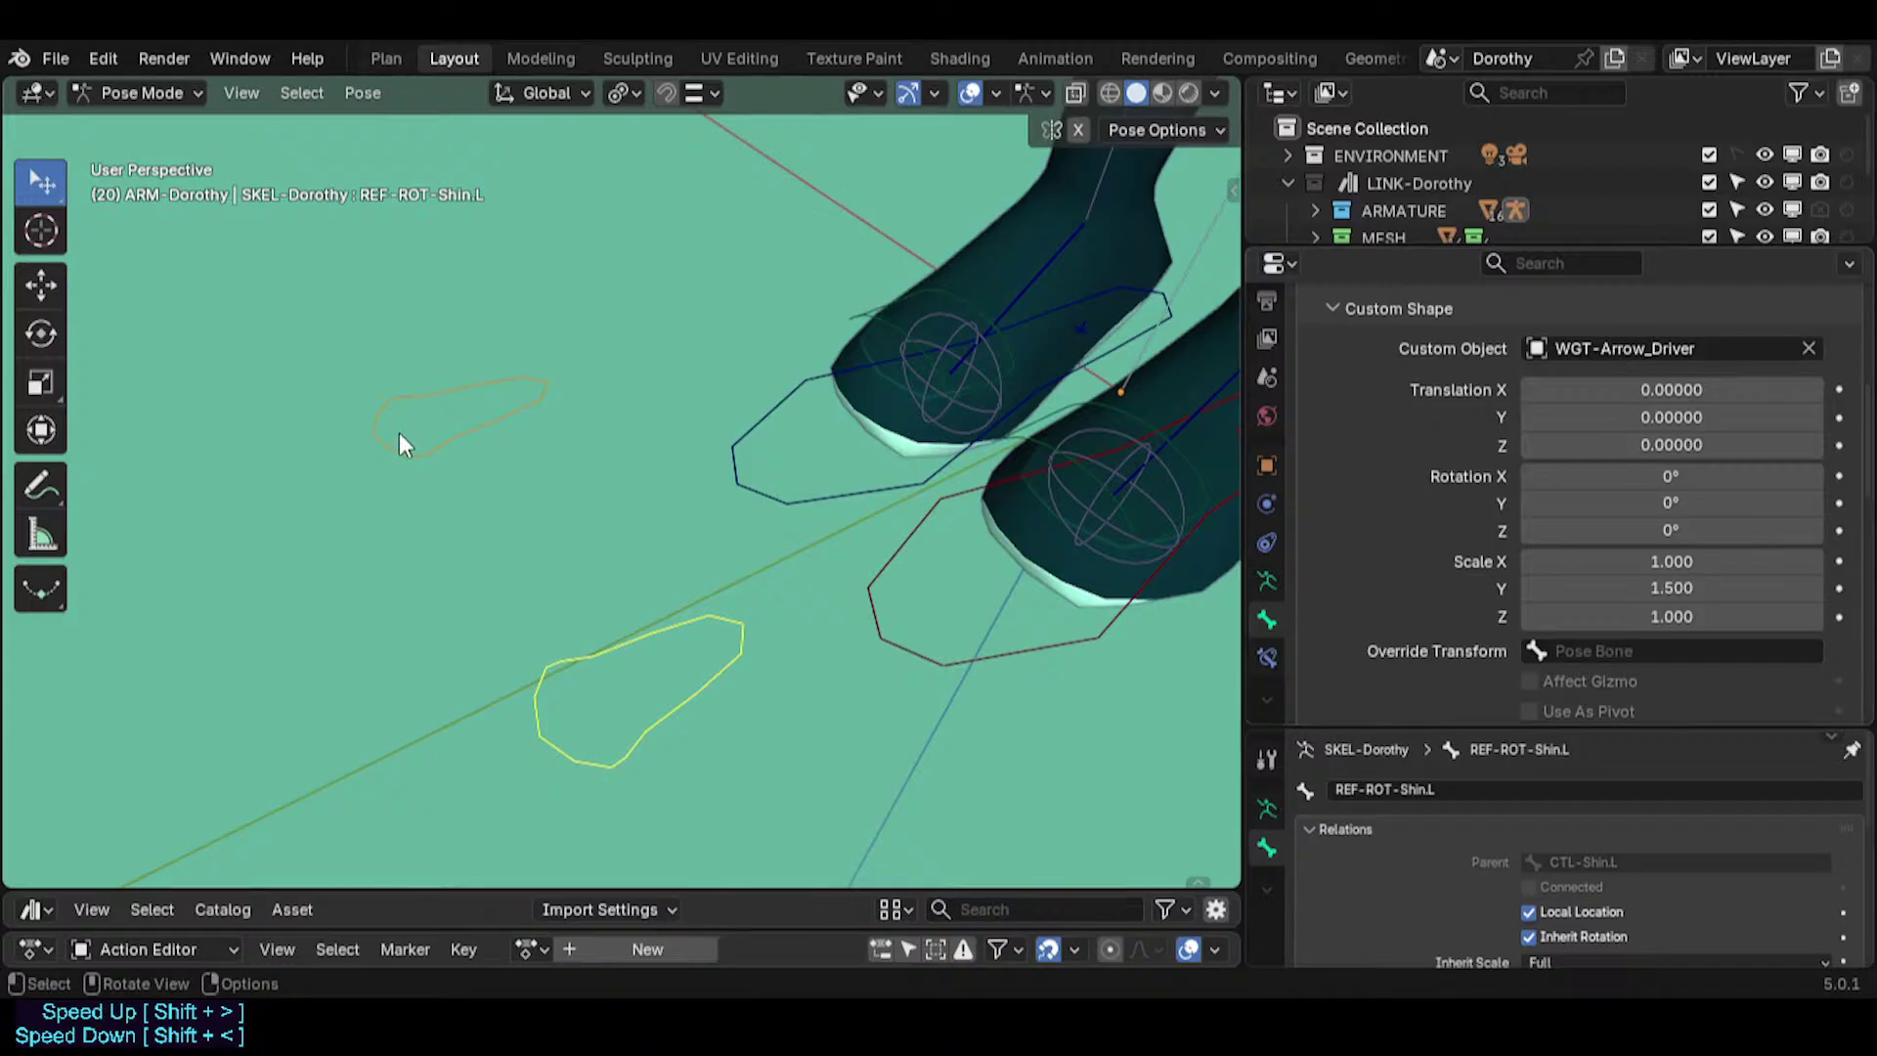
# Select the REF-ROT-ForeArm.L control beyond the left hand.
pyautogui.scroll(-5, 713, 689)
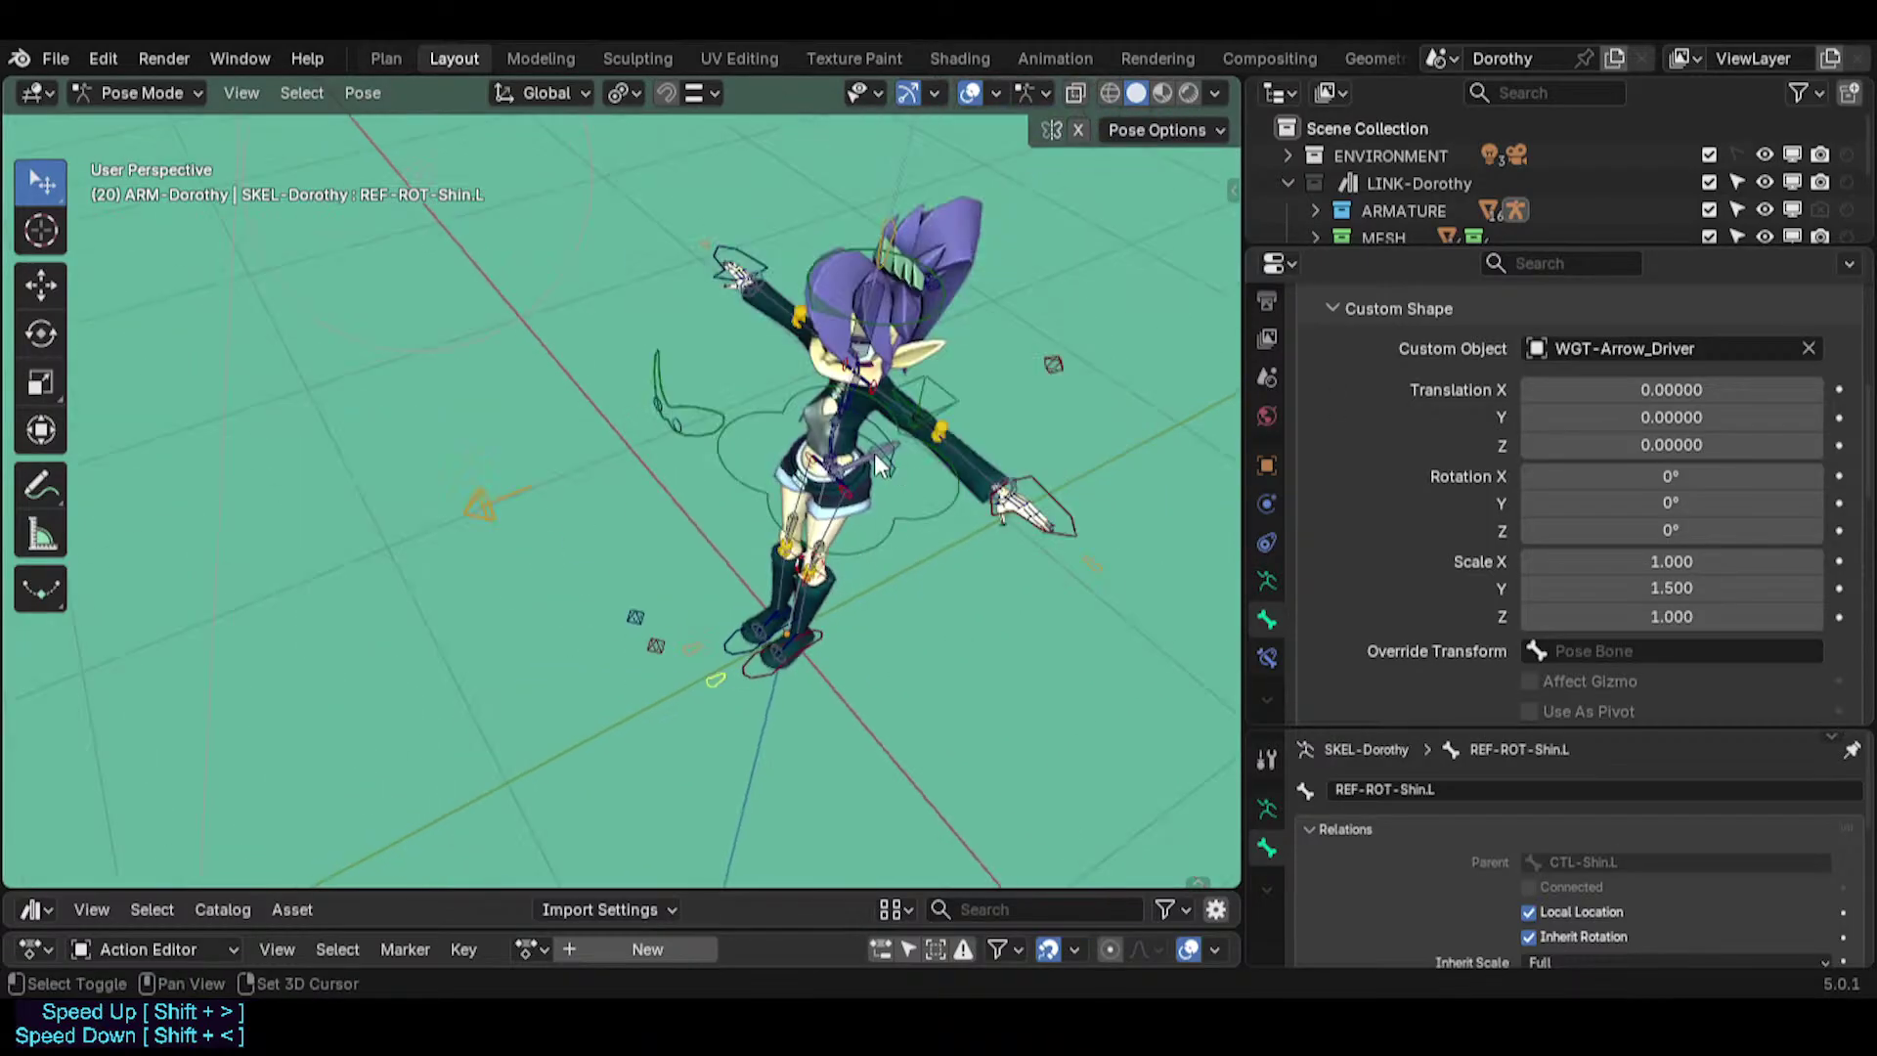
pyautogui.keyDown('shift'); pyautogui.moveTo(874, 454); pyautogui.dragTo(841, 557, button='middle'); pyautogui.keyUp('shift')
pyautogui.scroll(2, 933, 708)
pyautogui.click(947, 753)
pyautogui.keyDown('shift'); pyautogui.moveTo(947, 753); pyautogui.dragTo(694, 438, button='middle'); pyautogui.keyUp('shift')
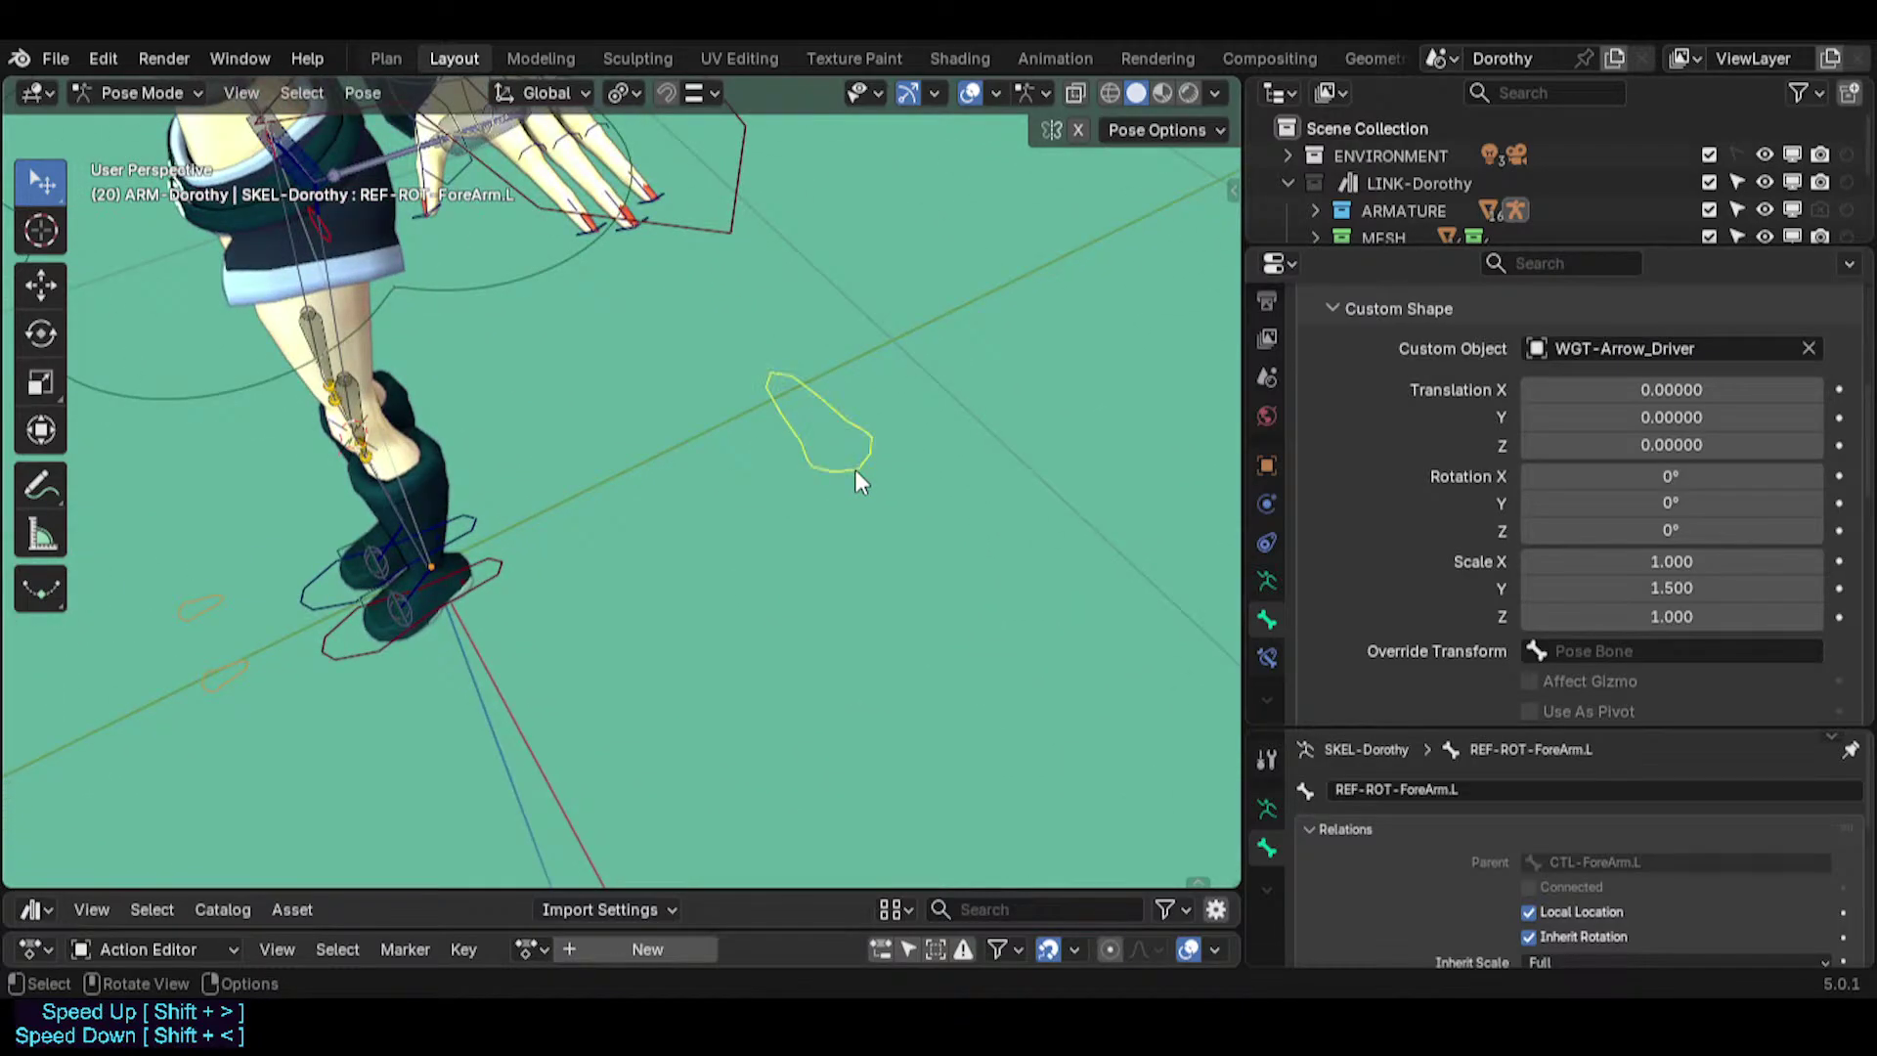
pyautogui.moveTo(771, 507); pyautogui.dragTo(751, 595, button='middle')
pyautogui.moveTo(737, 455)
pyautogui.keyDown('shift'); pyautogui.mouseDown(button='middle')
pyautogui.moveTo(748, 548)
pyautogui.moveTo(719, 442)
pyautogui.mouseUp(button='middle'); pyautogui.keyUp('shift')
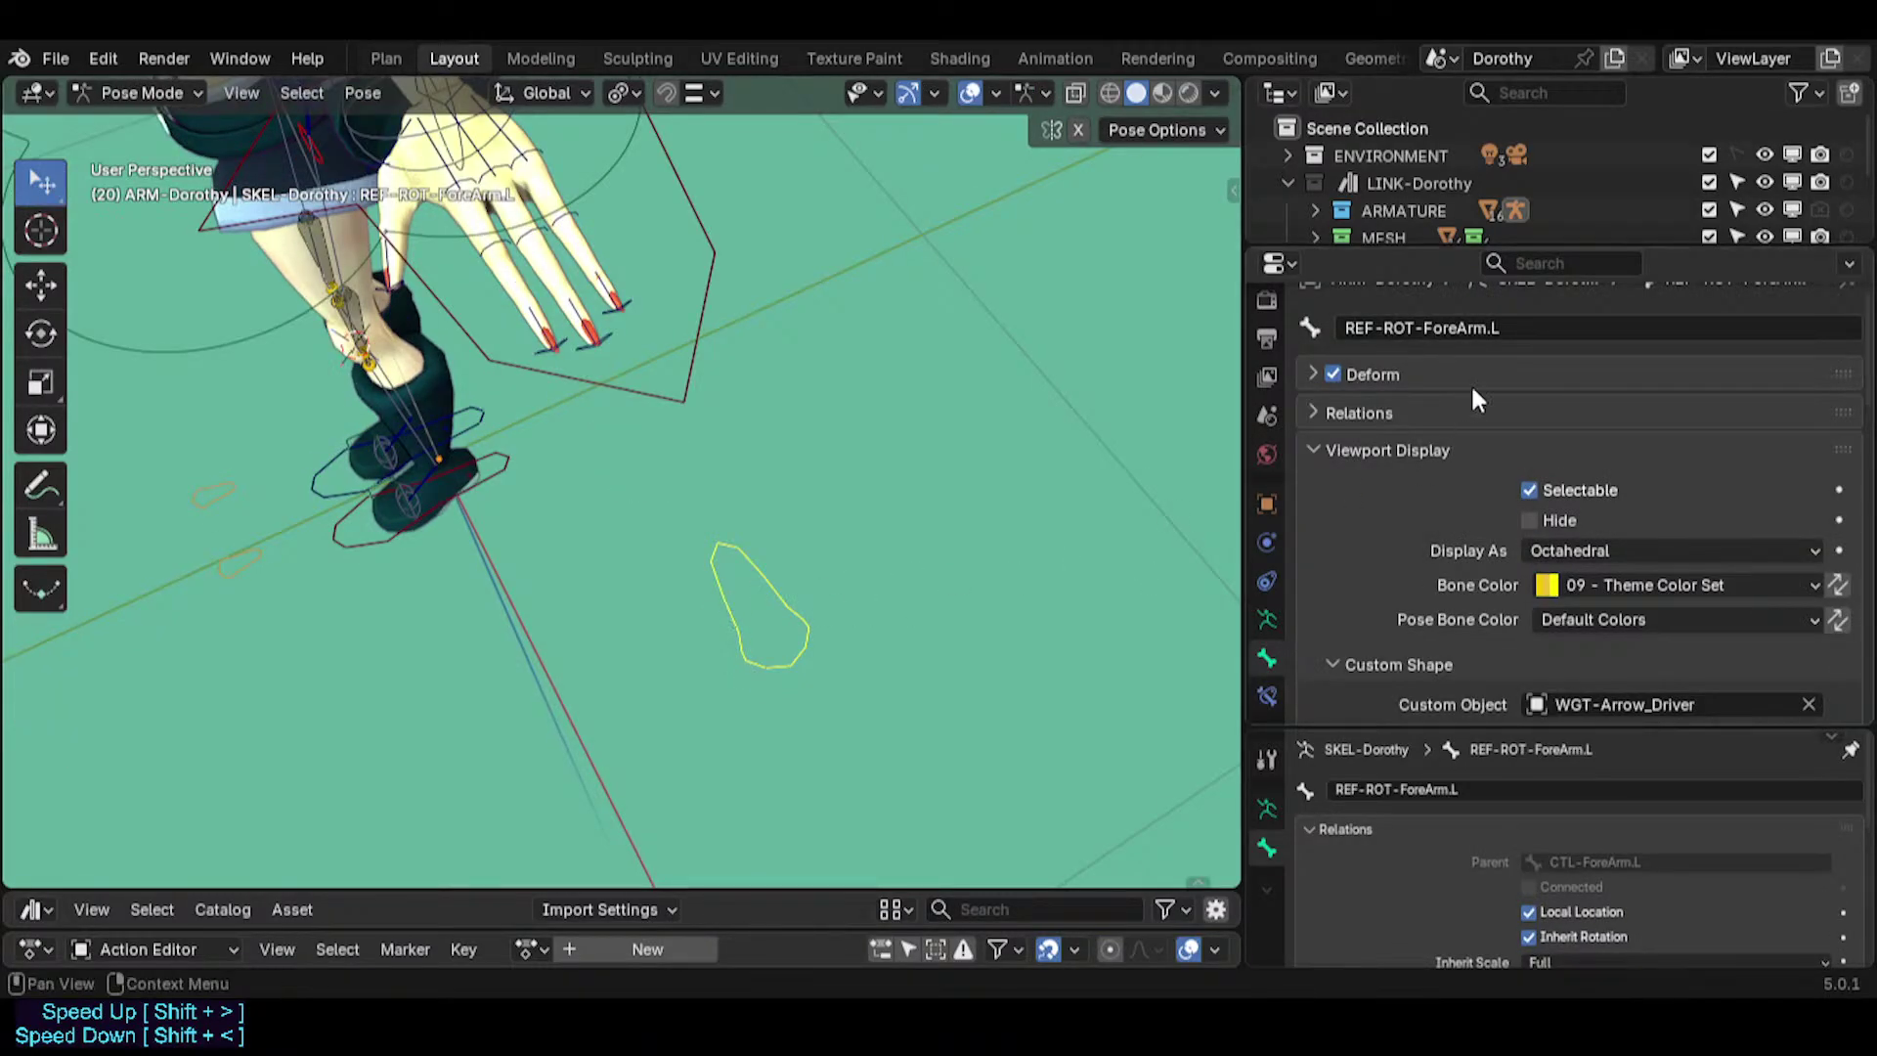
# Examine the forearm control's viewport display, custom shape object and scale settings.
pyautogui.scroll(-4, 1608, 547)
pyautogui.moveTo(436, 553); pyautogui.dragTo(887, 544, button='middle')
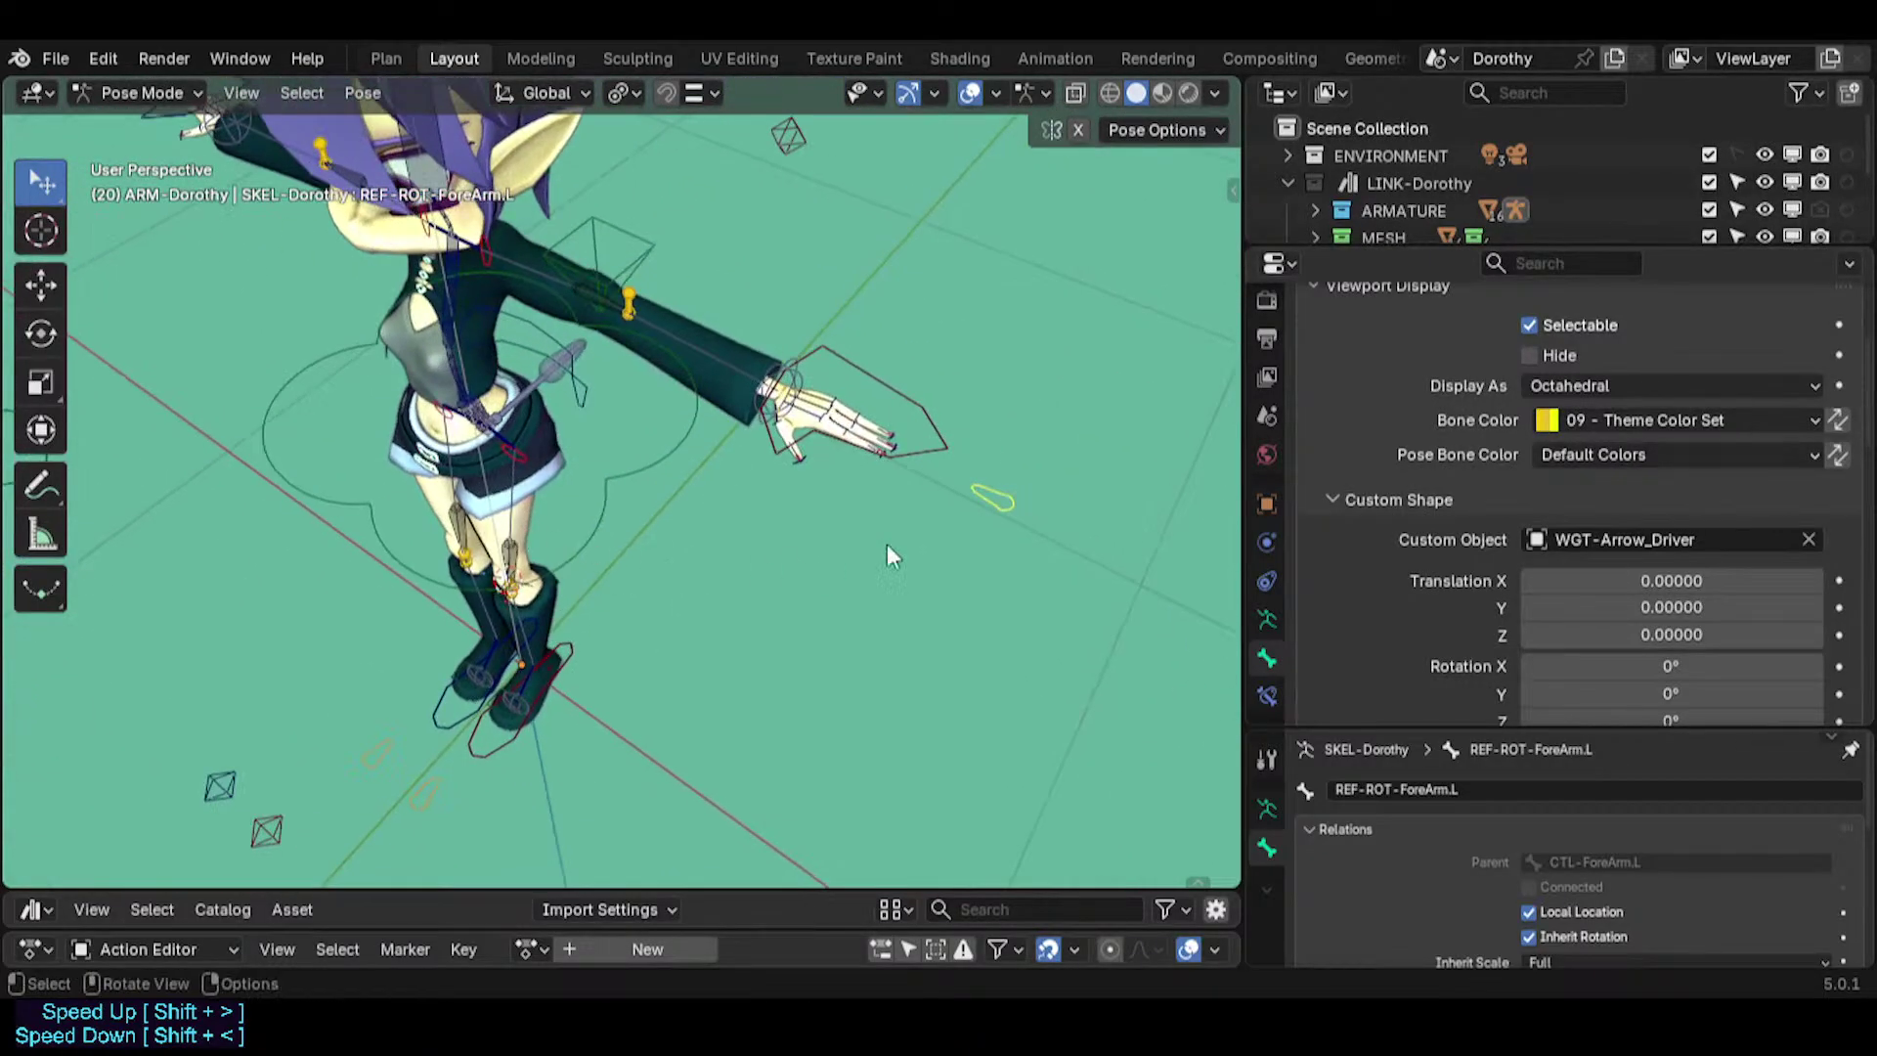
pyautogui.scroll(-5, 1562, 630)
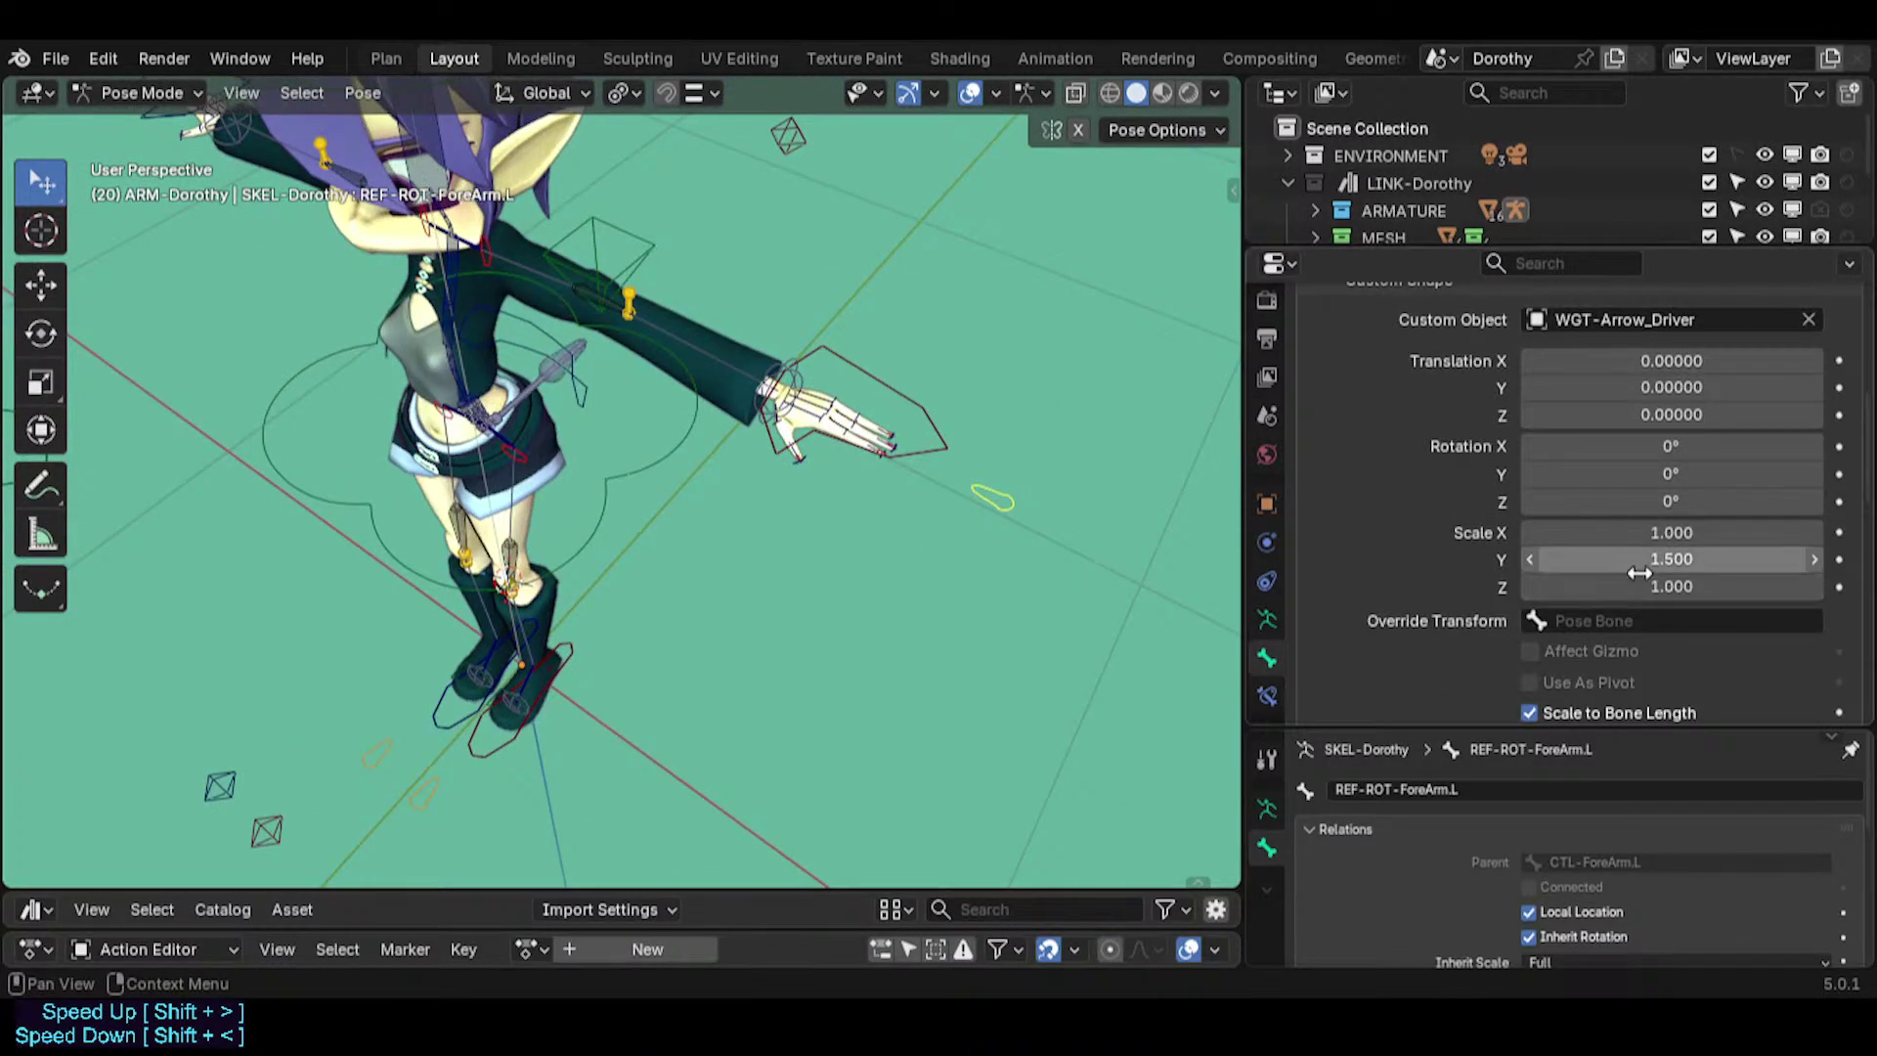
pyautogui.scroll(4, 1001, 510)
pyautogui.scroll(-2, 1000, 506)
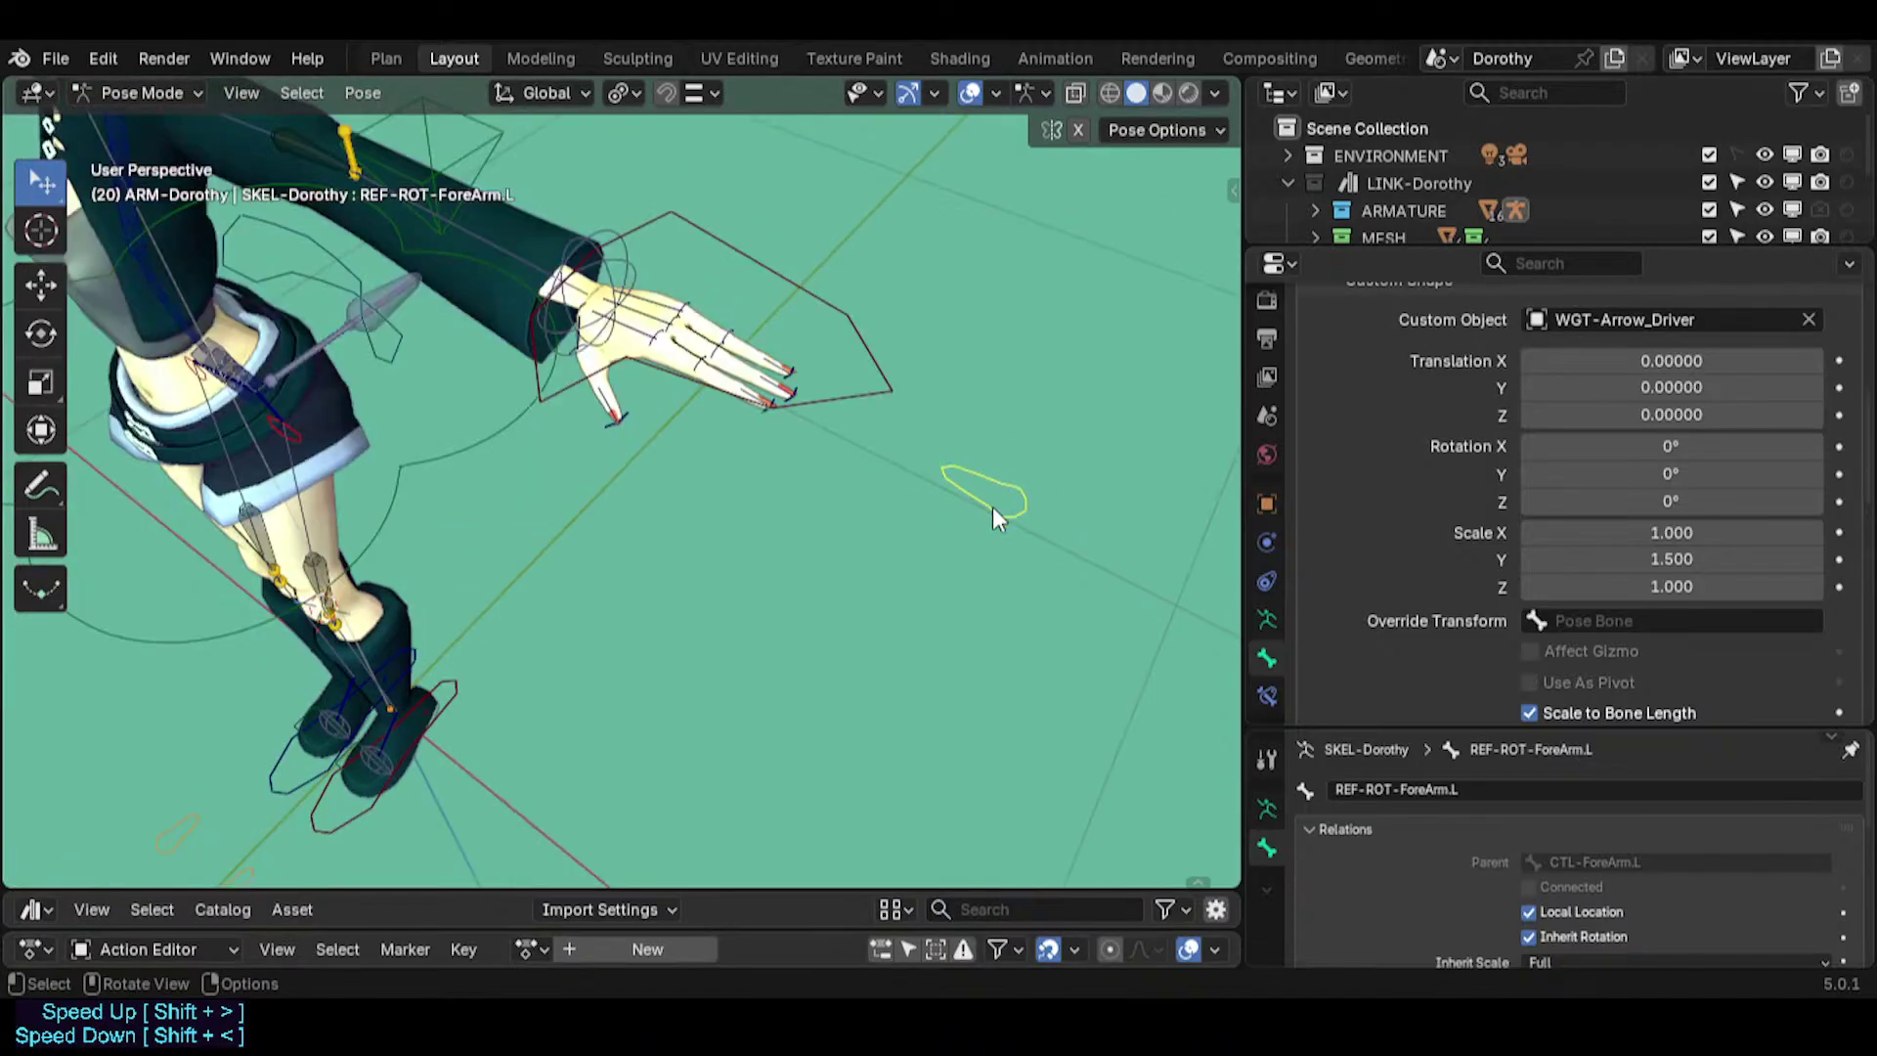
pyautogui.moveTo(993, 508); pyautogui.dragTo(879, 606, button='middle')
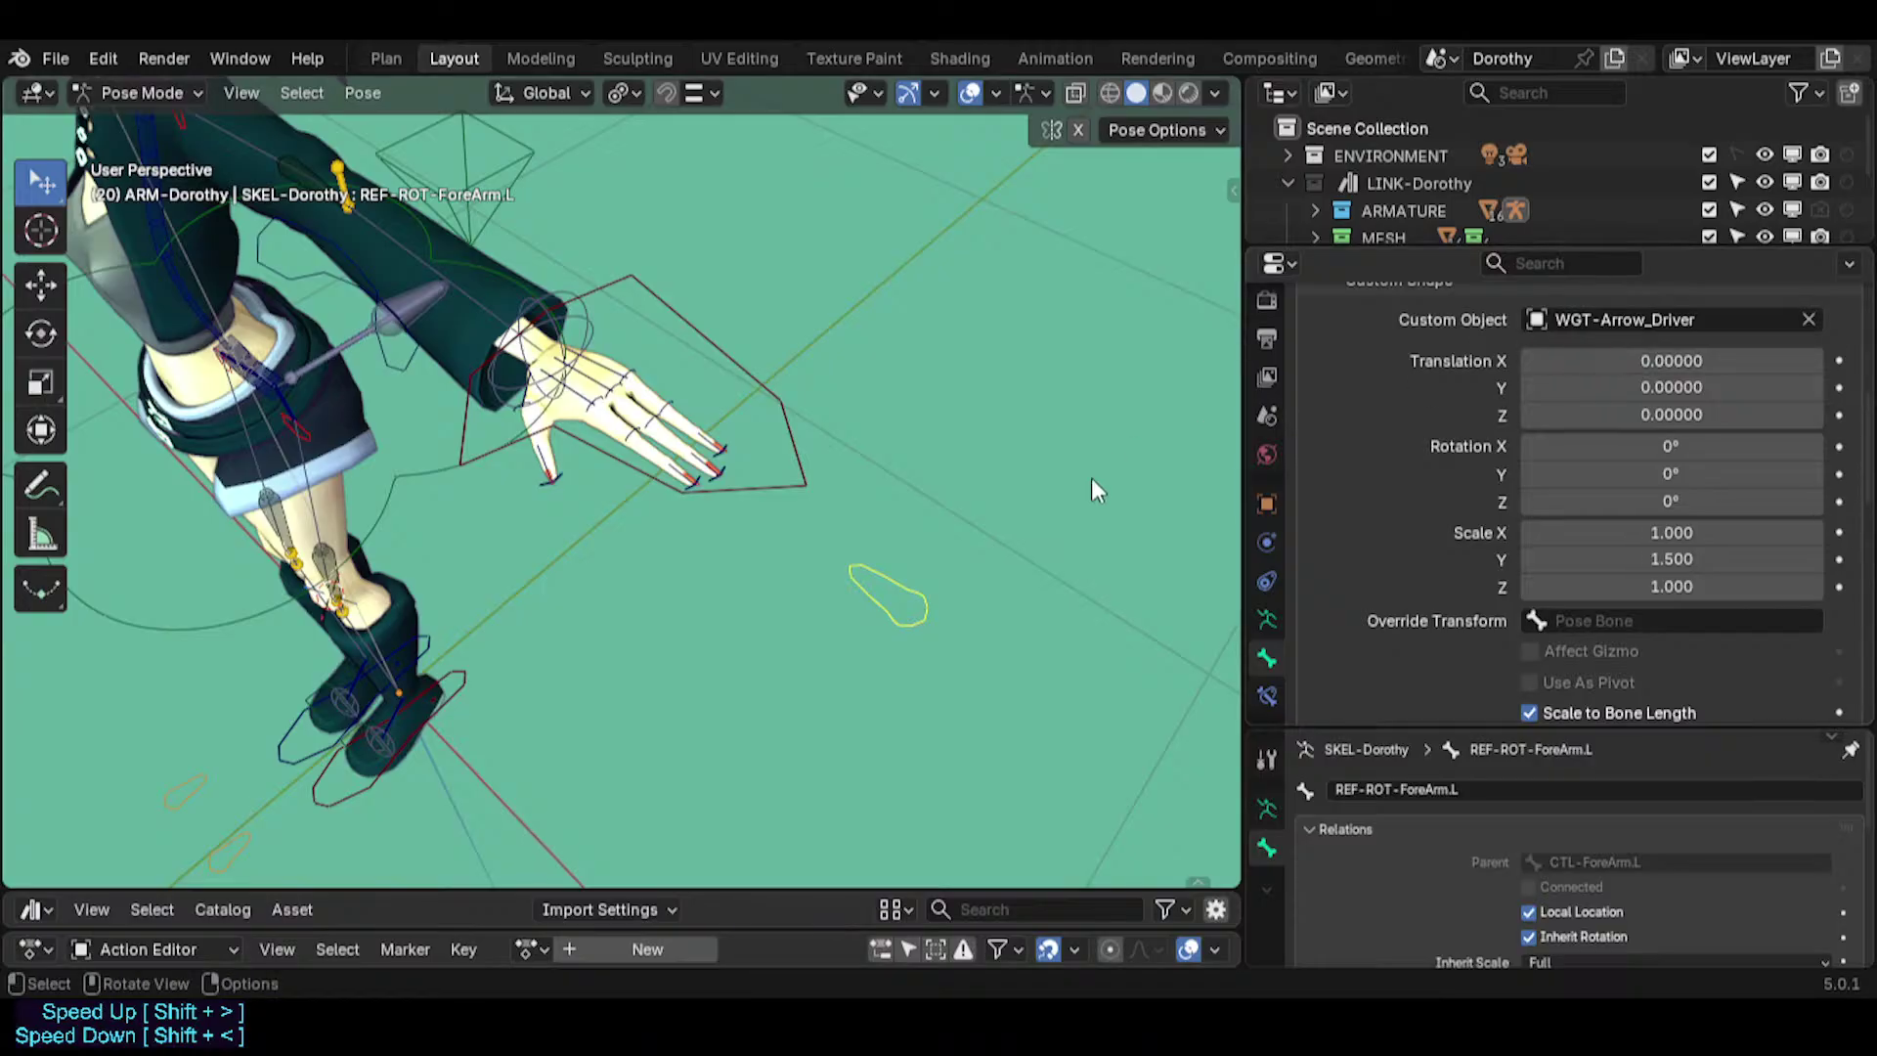
# Search the custom shape objects for "Arro" on REF-ROT-ForeArm.L and confirm a choice.
pyautogui.click(1562, 320)
pyautogui.write('A')
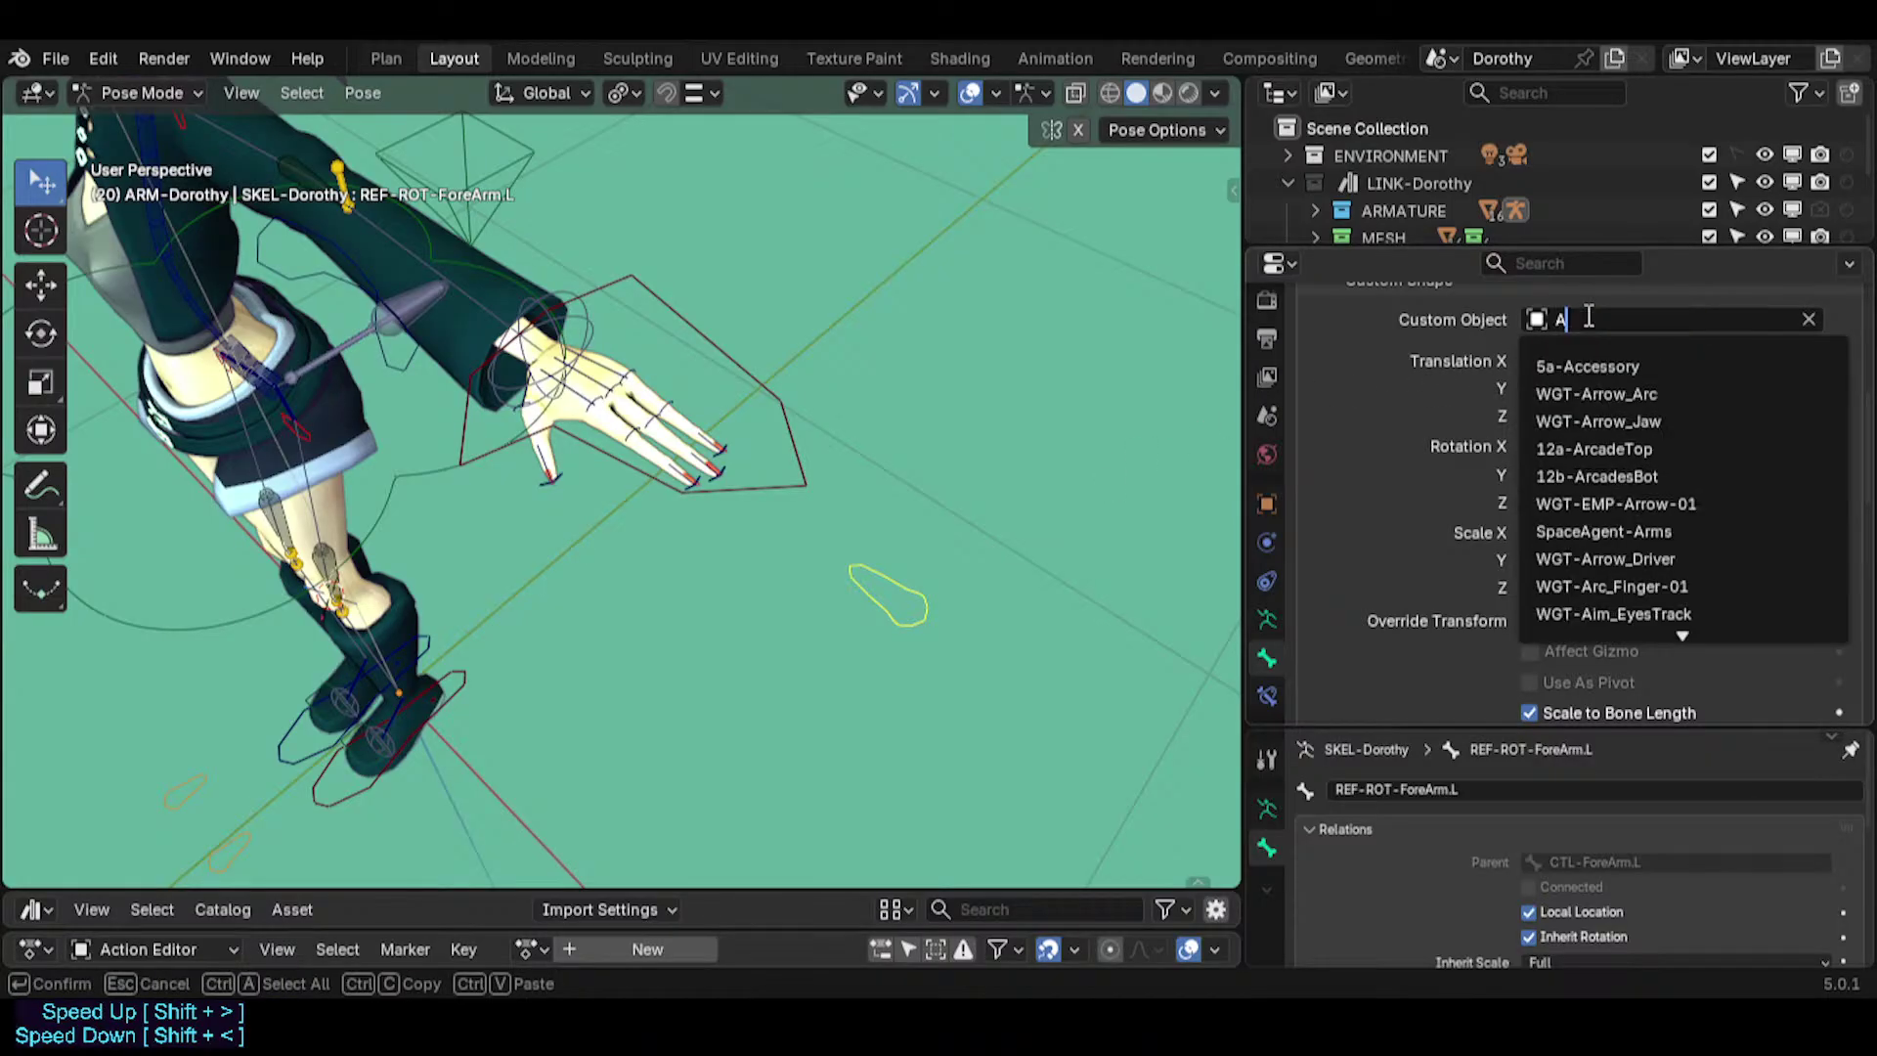
pyautogui.write('rro')
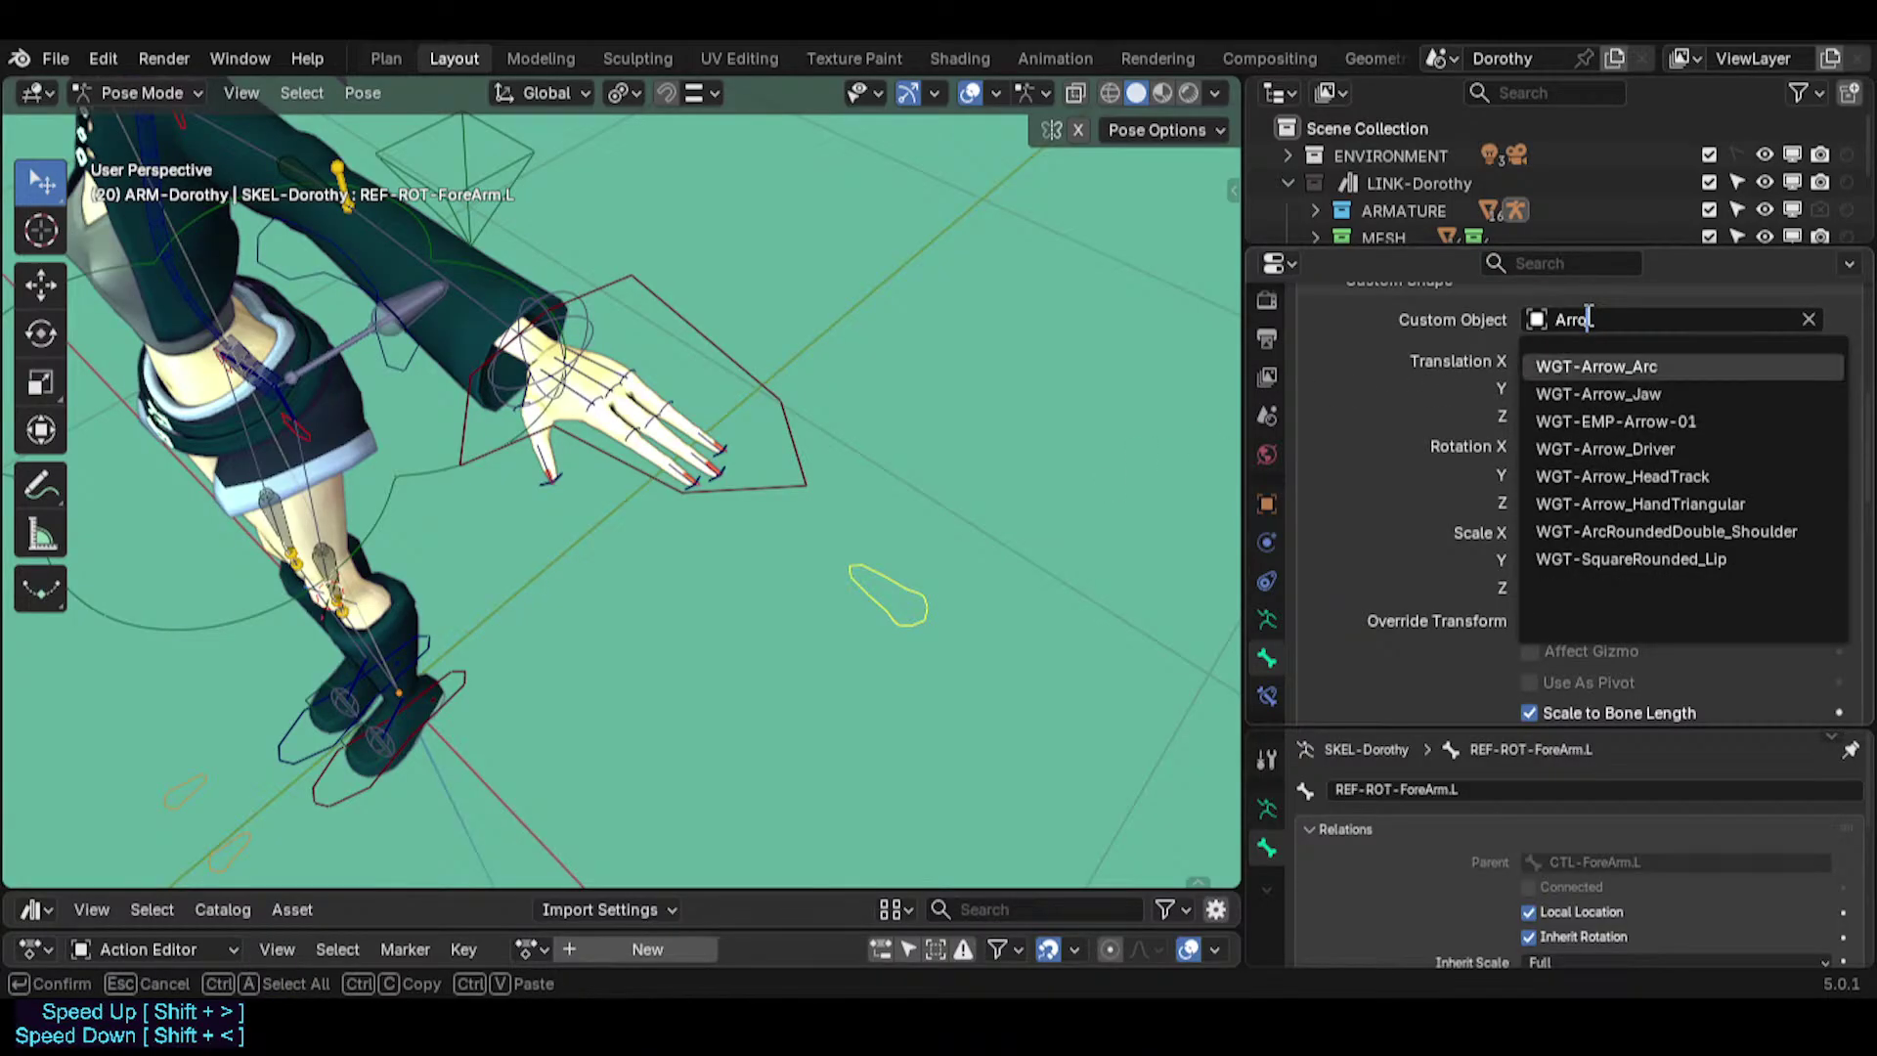
pyautogui.press('Return')
pyautogui.moveTo(741, 436); pyautogui.dragTo(988, 397, button='middle')
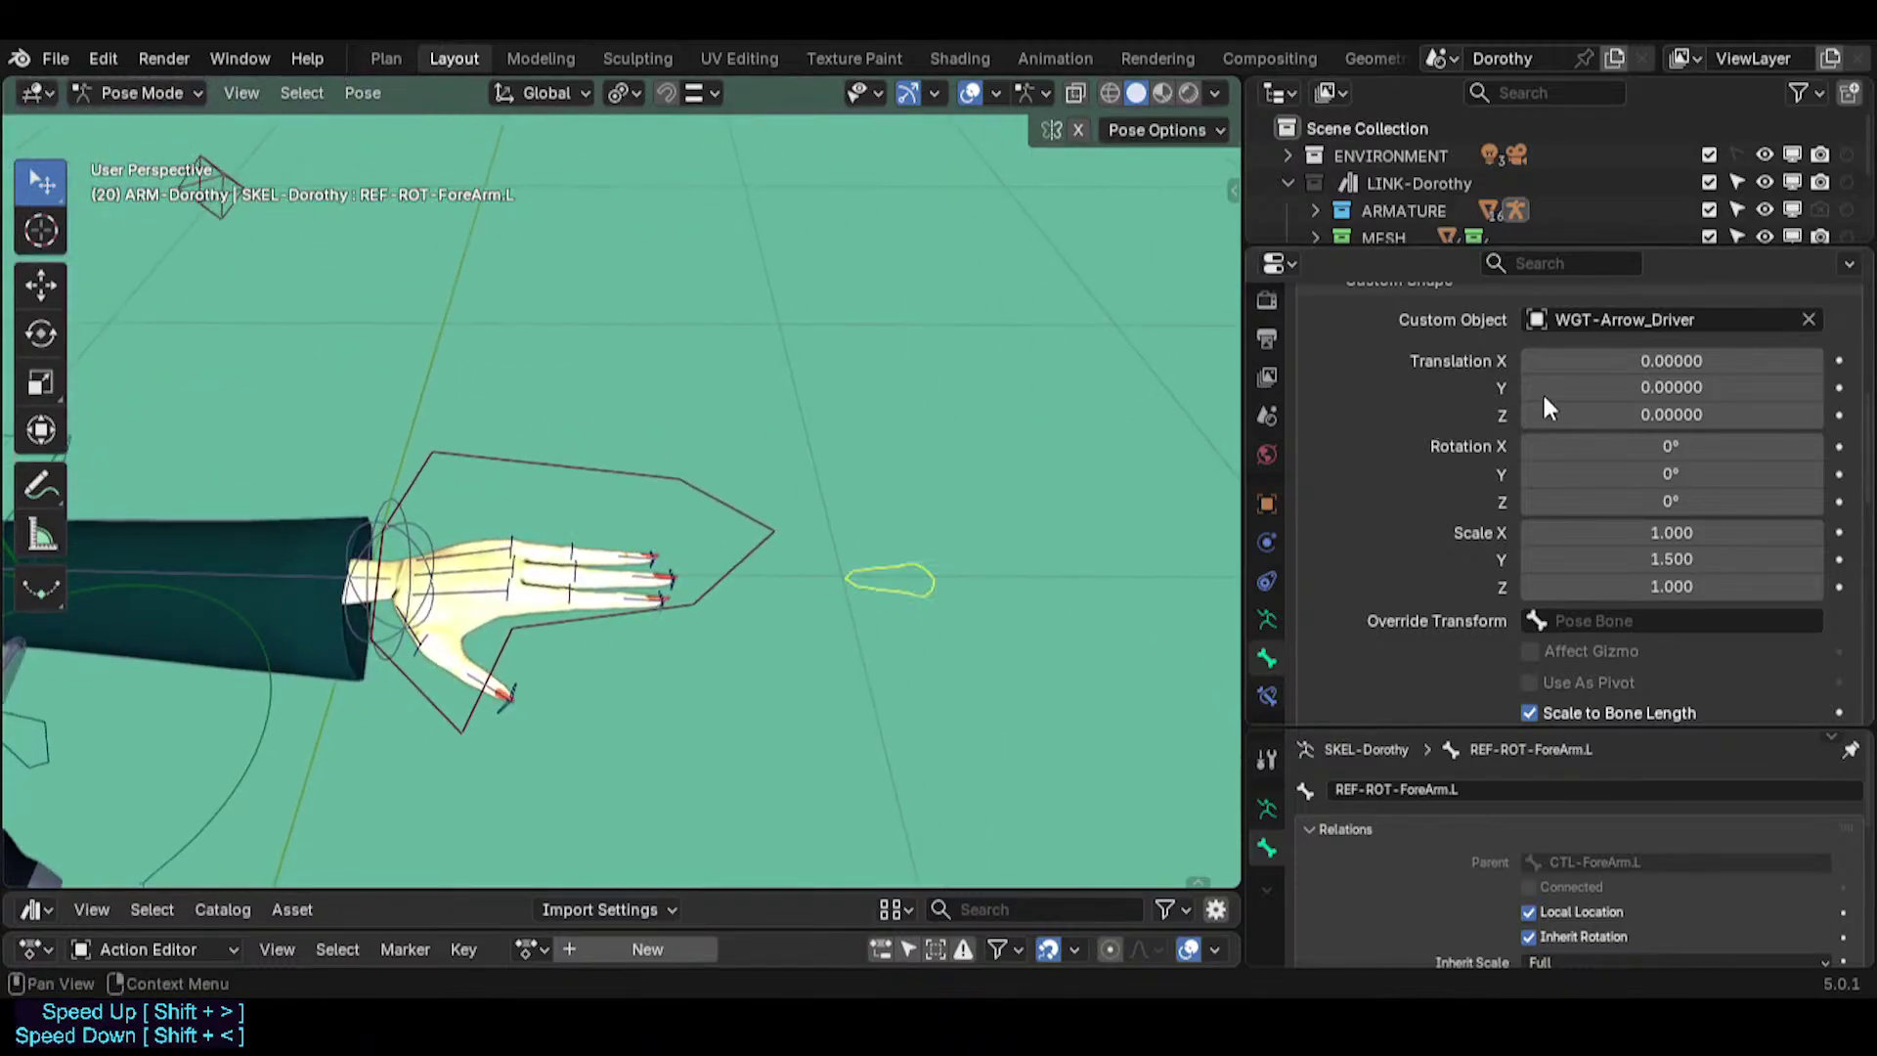
# Assign WGT-Arrow_Driver as the custom object of REF-ROT-ForeArm.L, filtering the object list by "arrow".
pyautogui.click(1622, 319)
pyautogui.write('arrow')
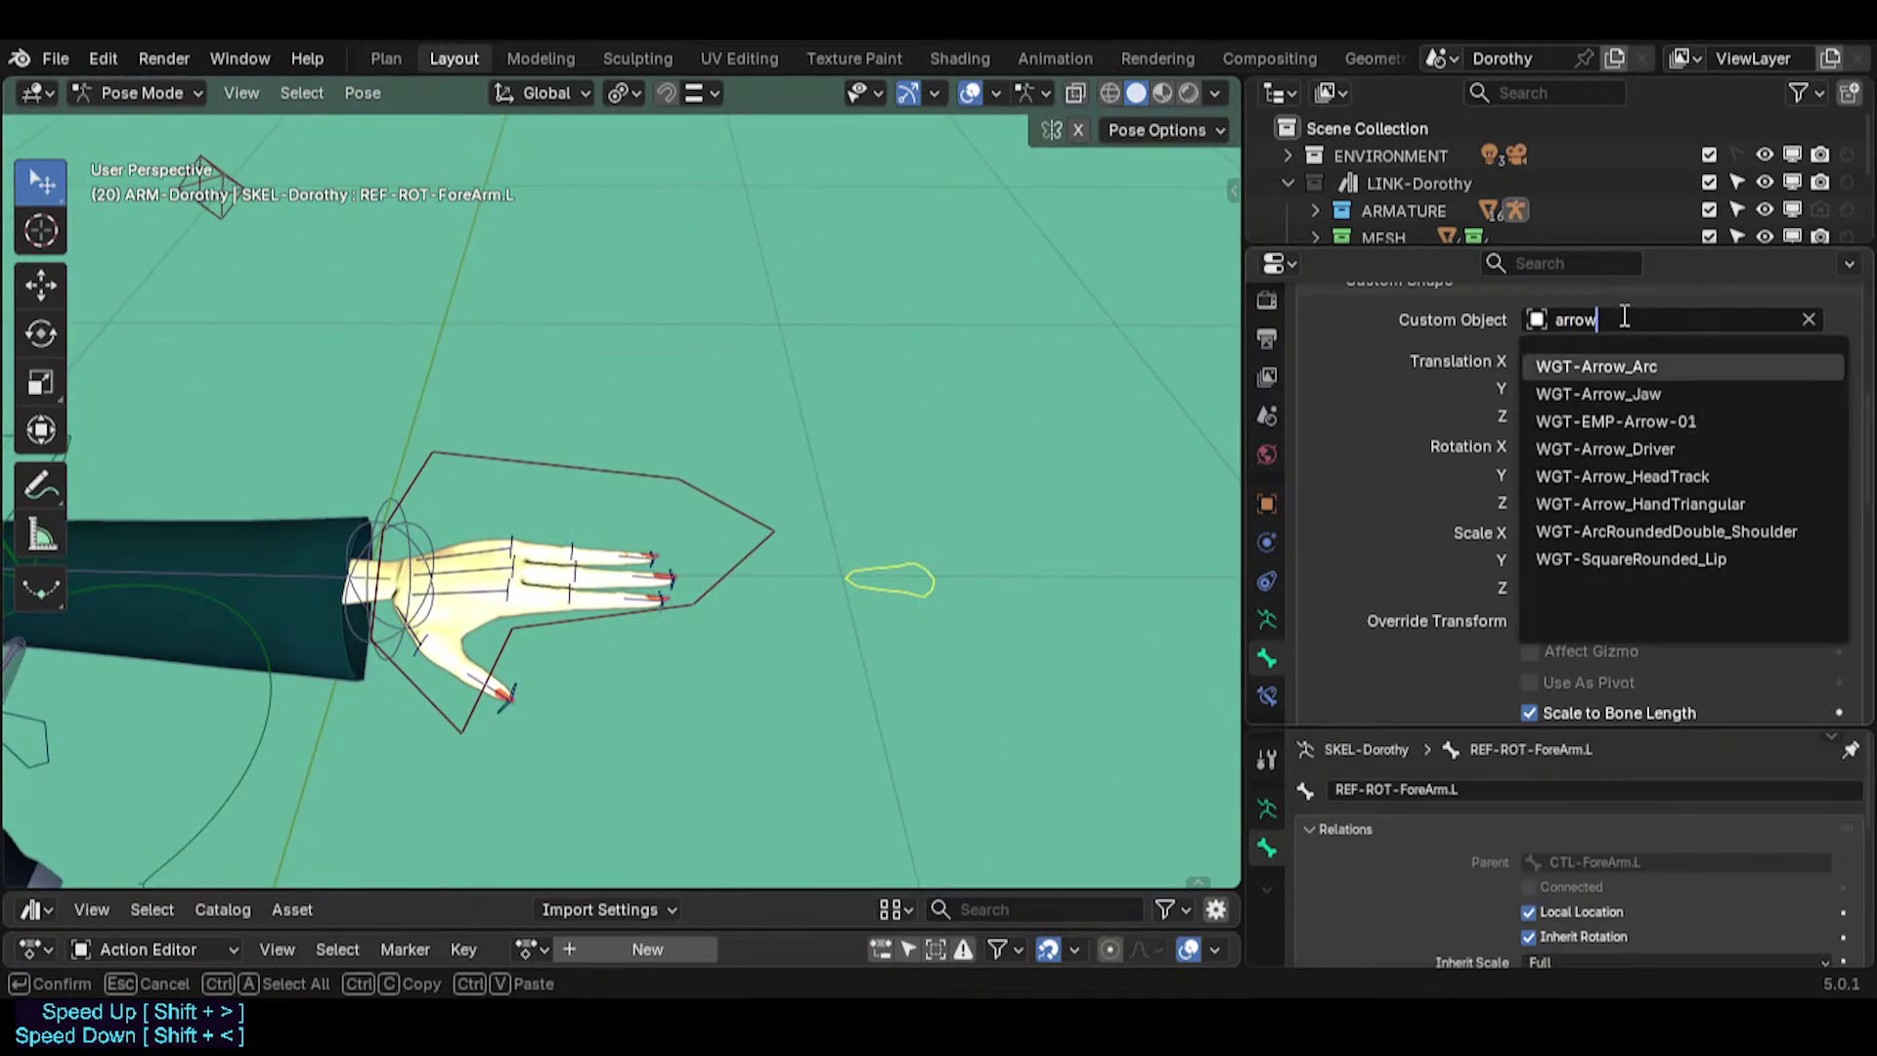
pyautogui.press('Down')
pyautogui.press('Down')
pyautogui.press('Down')
pyautogui.press('Return')
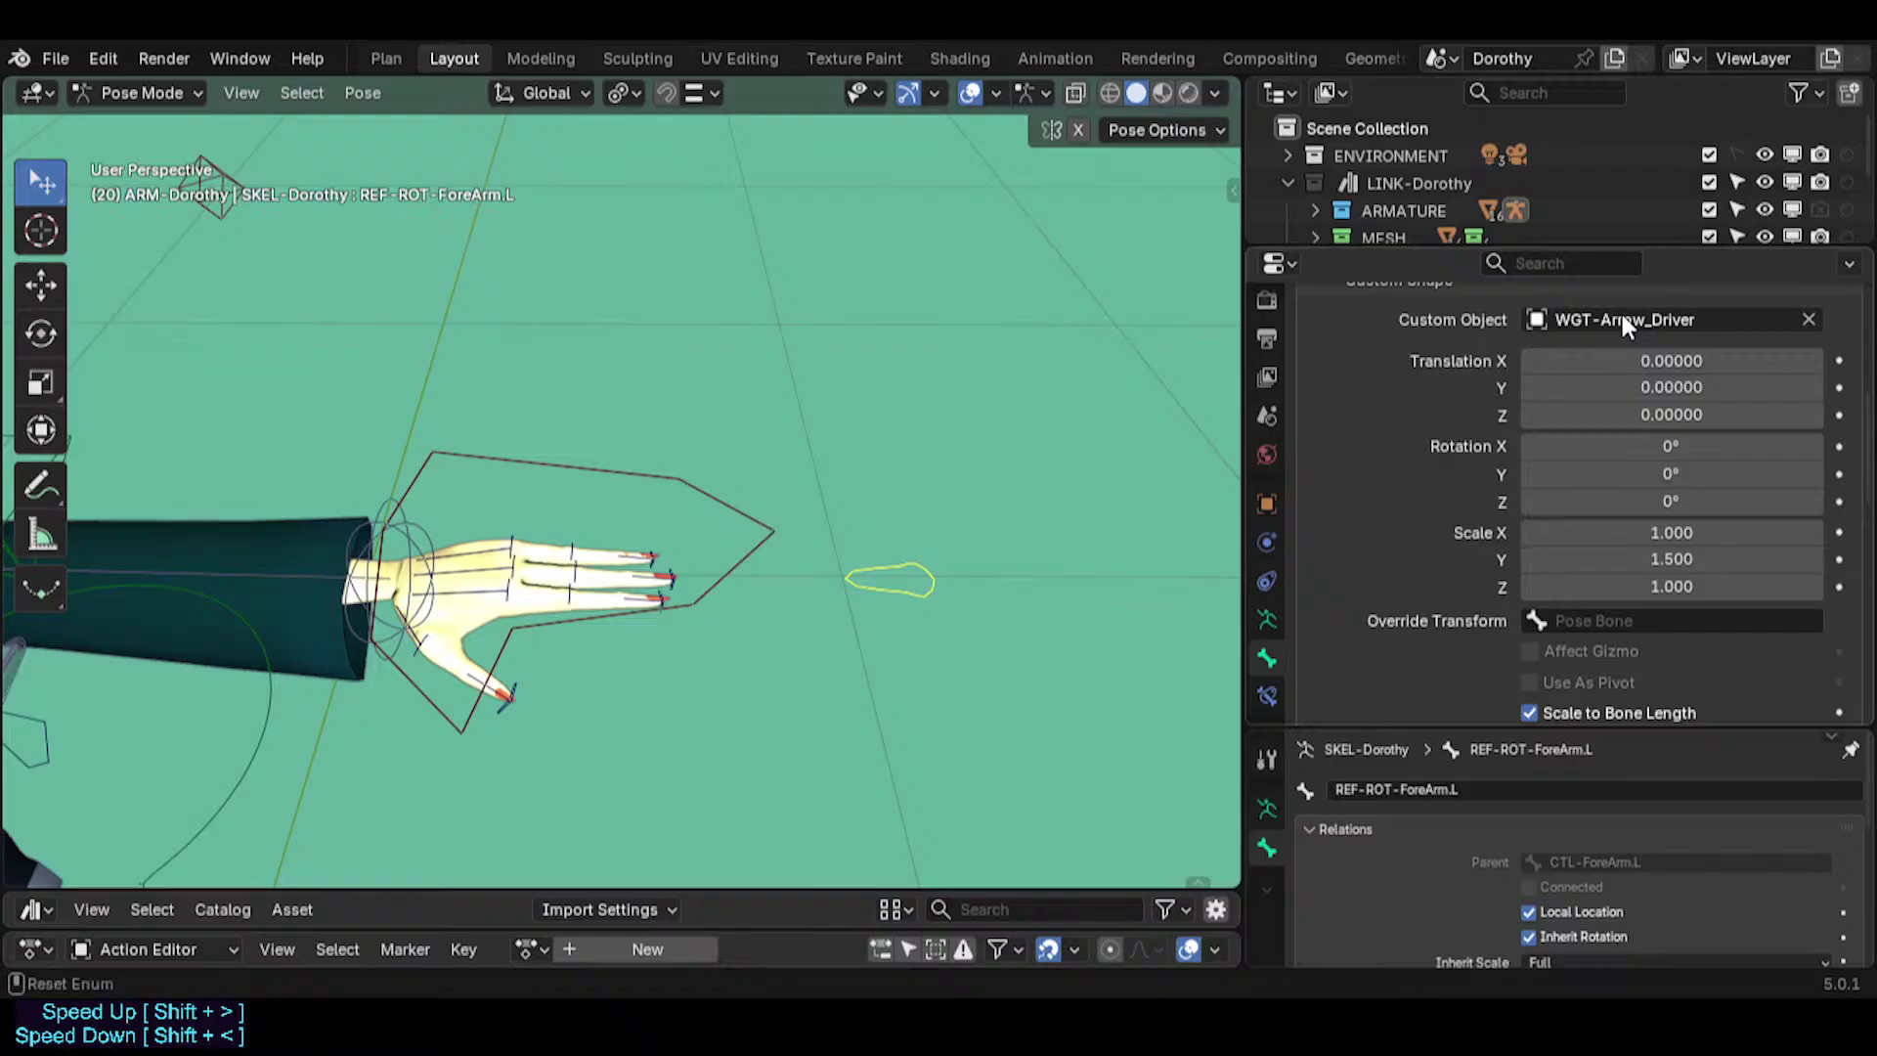
# Assign WGT-Arrow_HandTriangular as the custom shape object of REF-ROT-ForeArm.L, filtering the object list by "Arrow".
pyautogui.click(1621, 314)
pyautogui.write('Arrow')
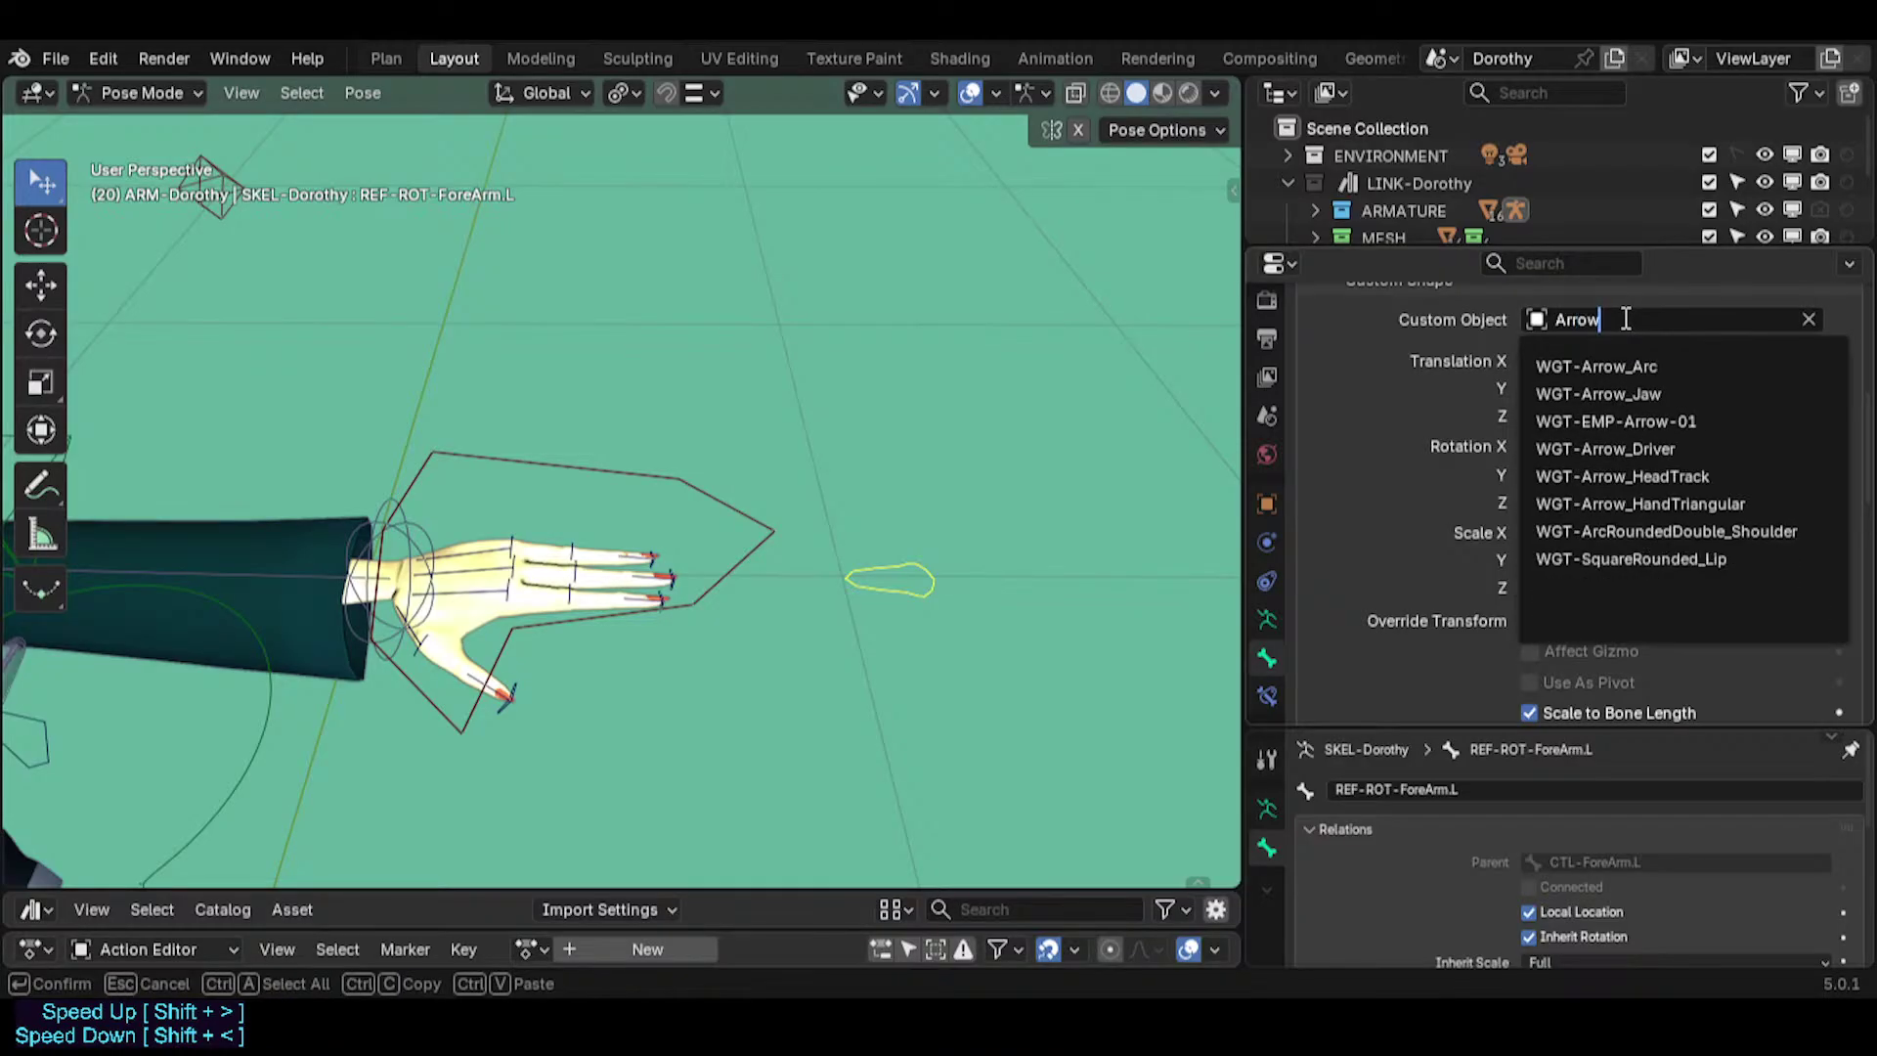
pyautogui.press('Down')
pyautogui.press('Down')
pyautogui.press('Down')
pyautogui.press('Down')
pyautogui.press('Down')
pyautogui.press('Down')
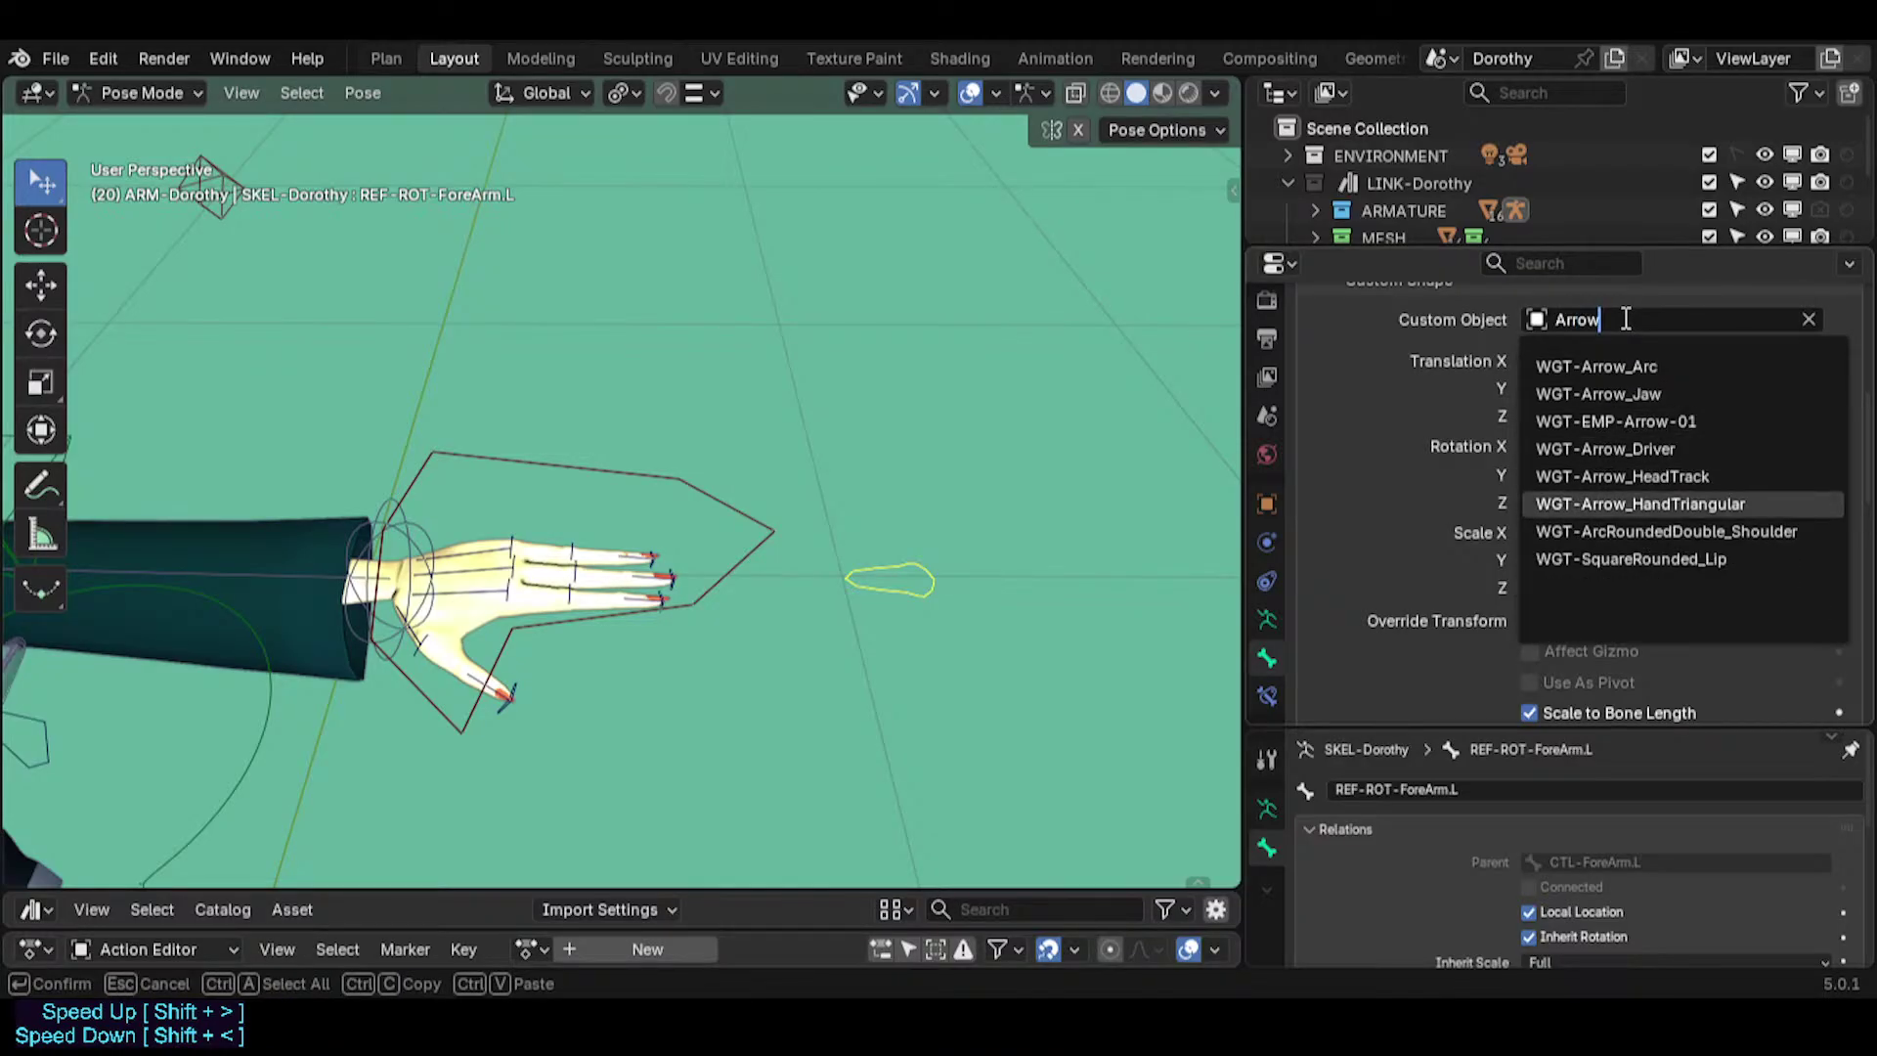
pyautogui.press('Return')
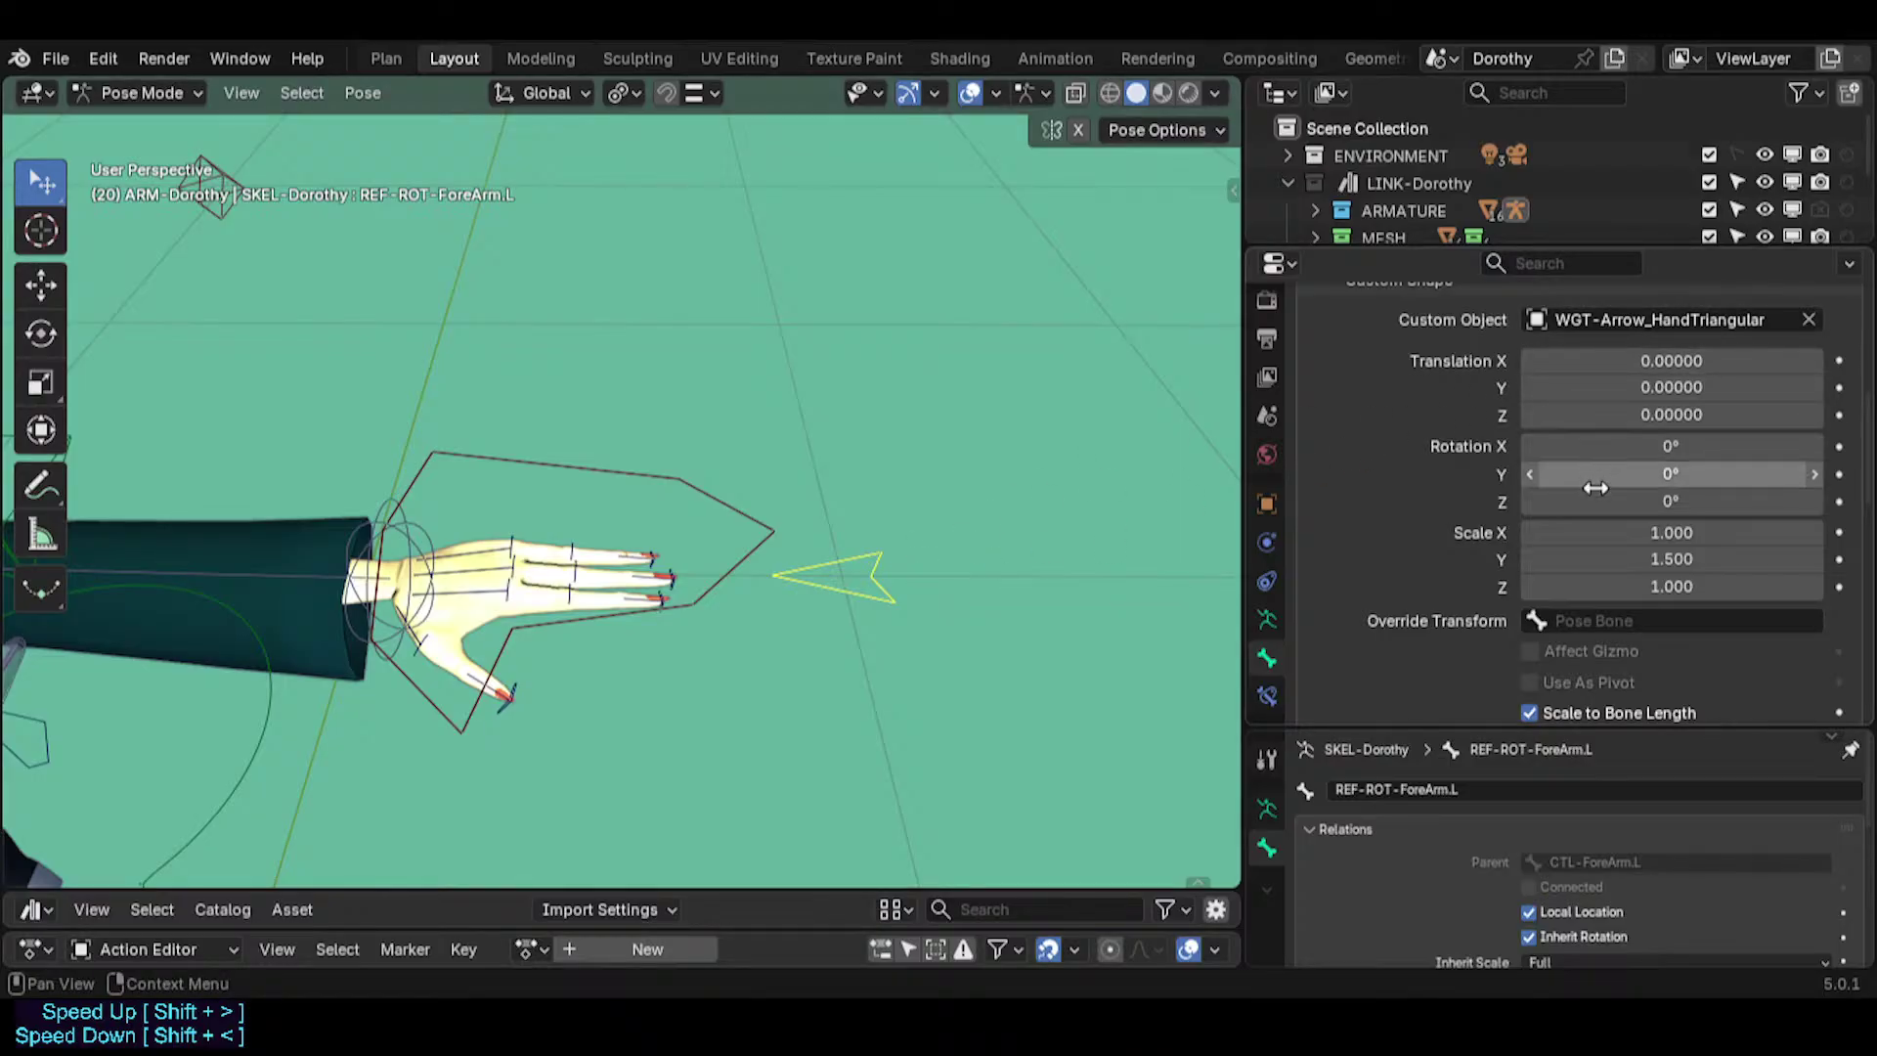
# Set the custom shape's X rotation on REF-ROT-ForeArm.L to 180°.
pyautogui.click(1621, 448)
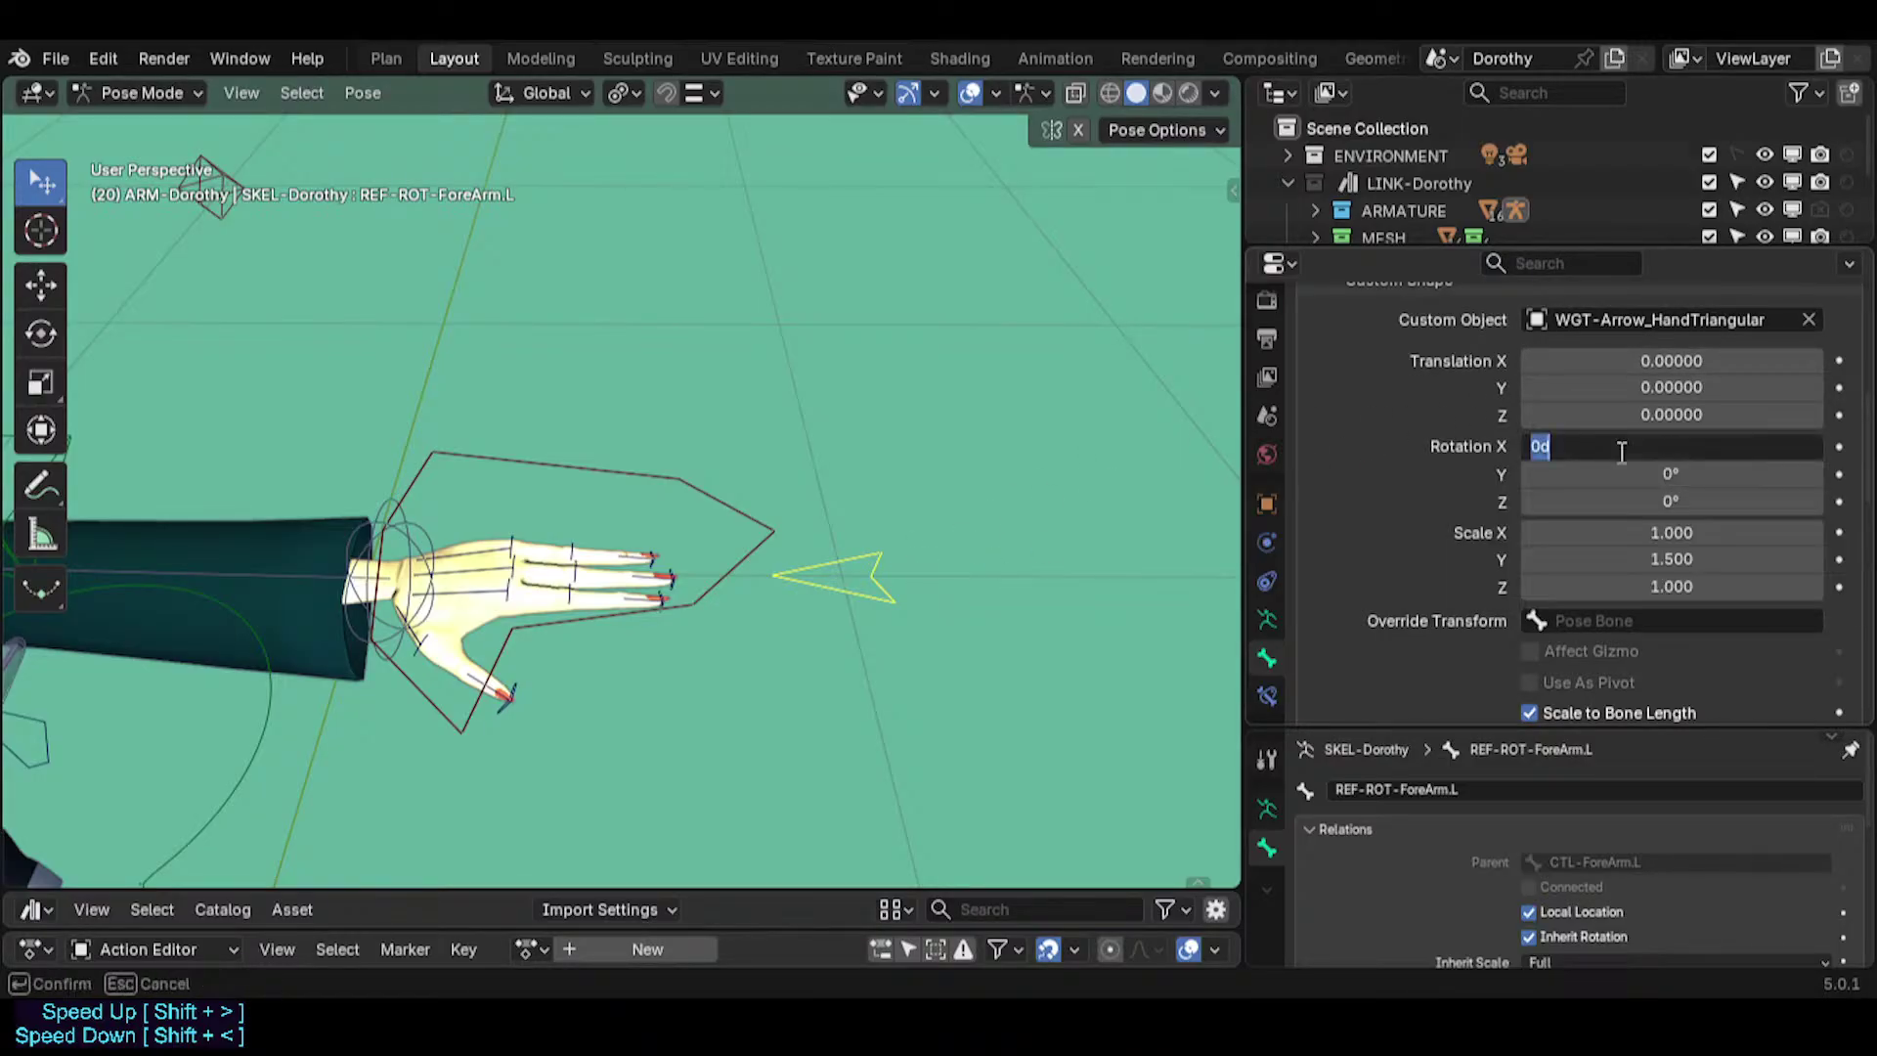
pyautogui.write('180')
pyautogui.press('Return')
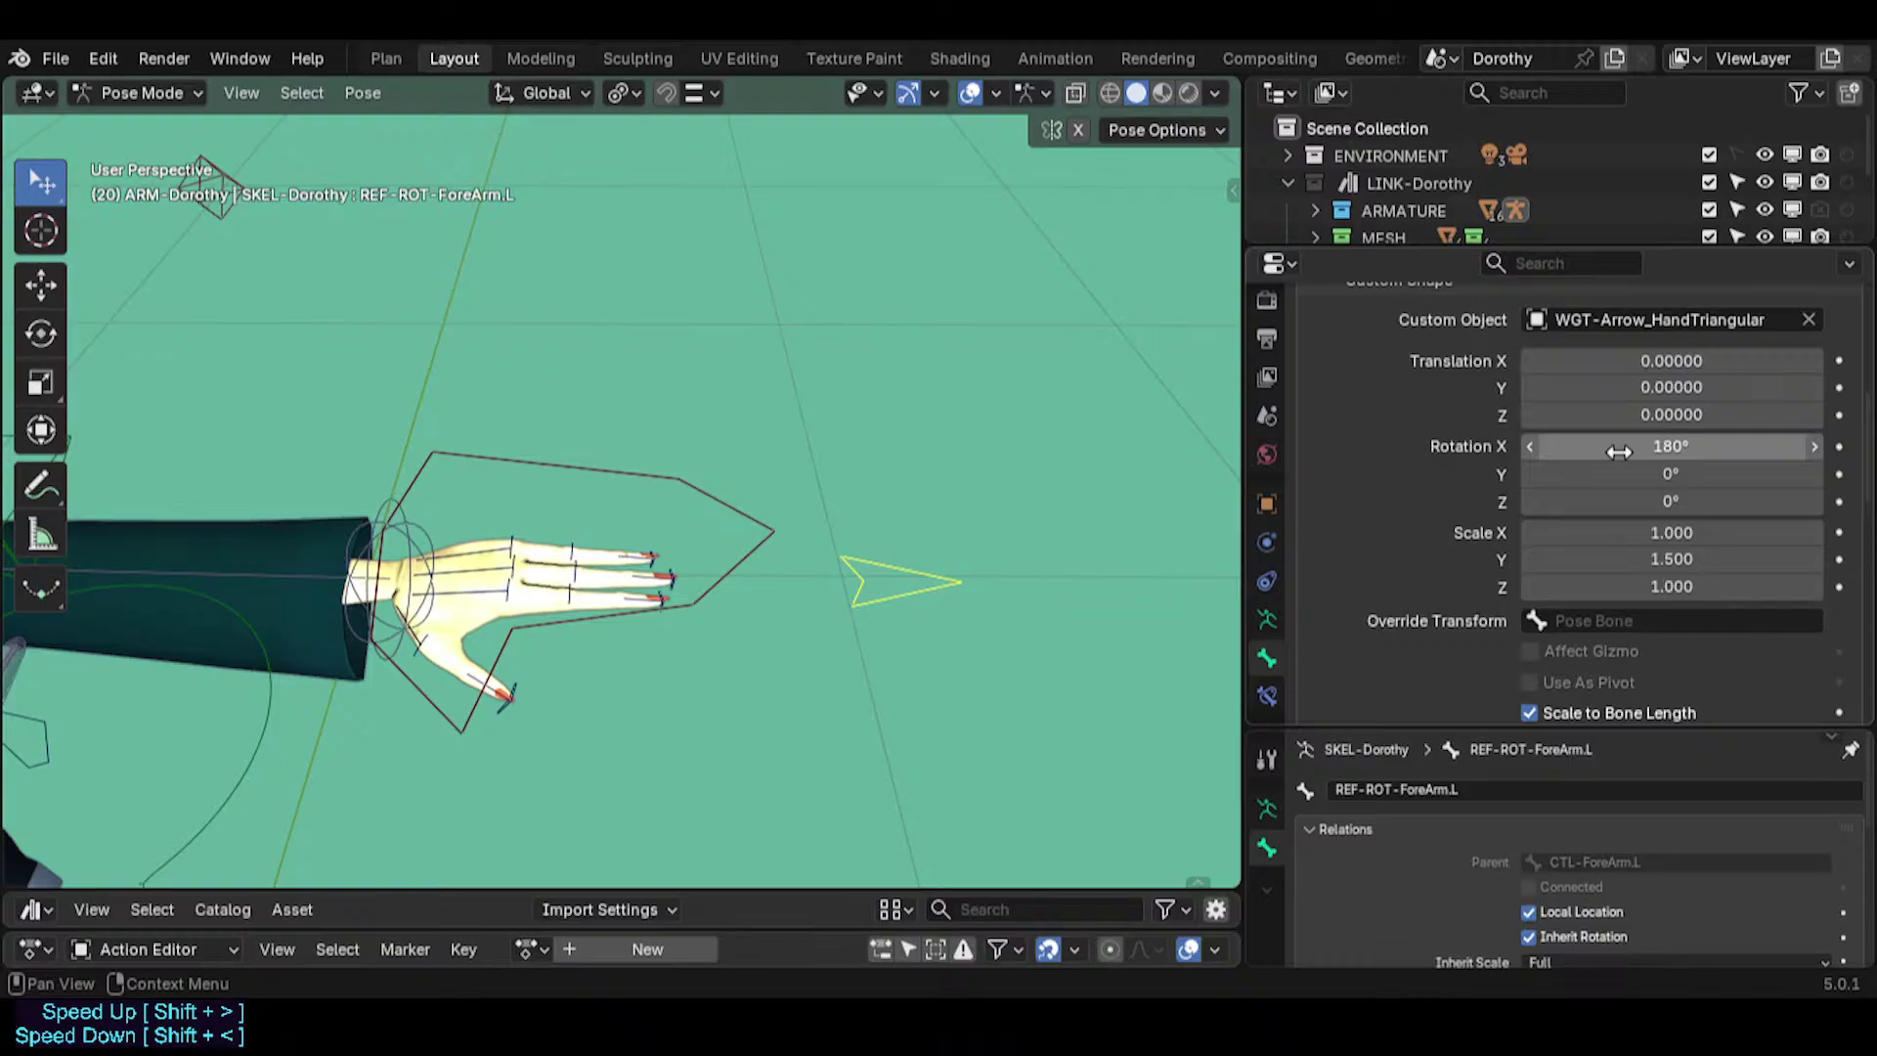
# Symmetrize REF-ROT-ForeArm.L to the opposite side in Edit Mode and return to Pose Mode.
pyautogui.scroll(-4, 1168, 504)
pyautogui.keyDown('shift'); pyautogui.moveTo(978, 623); pyautogui.dragTo(1026, 587, button='middle'); pyautogui.keyUp('shift')
pyautogui.moveTo(1026, 586); pyautogui.dragTo(1083, 439, button='middle')
pyautogui.scroll(-3, 1031, 530)
pyautogui.press('Tab')
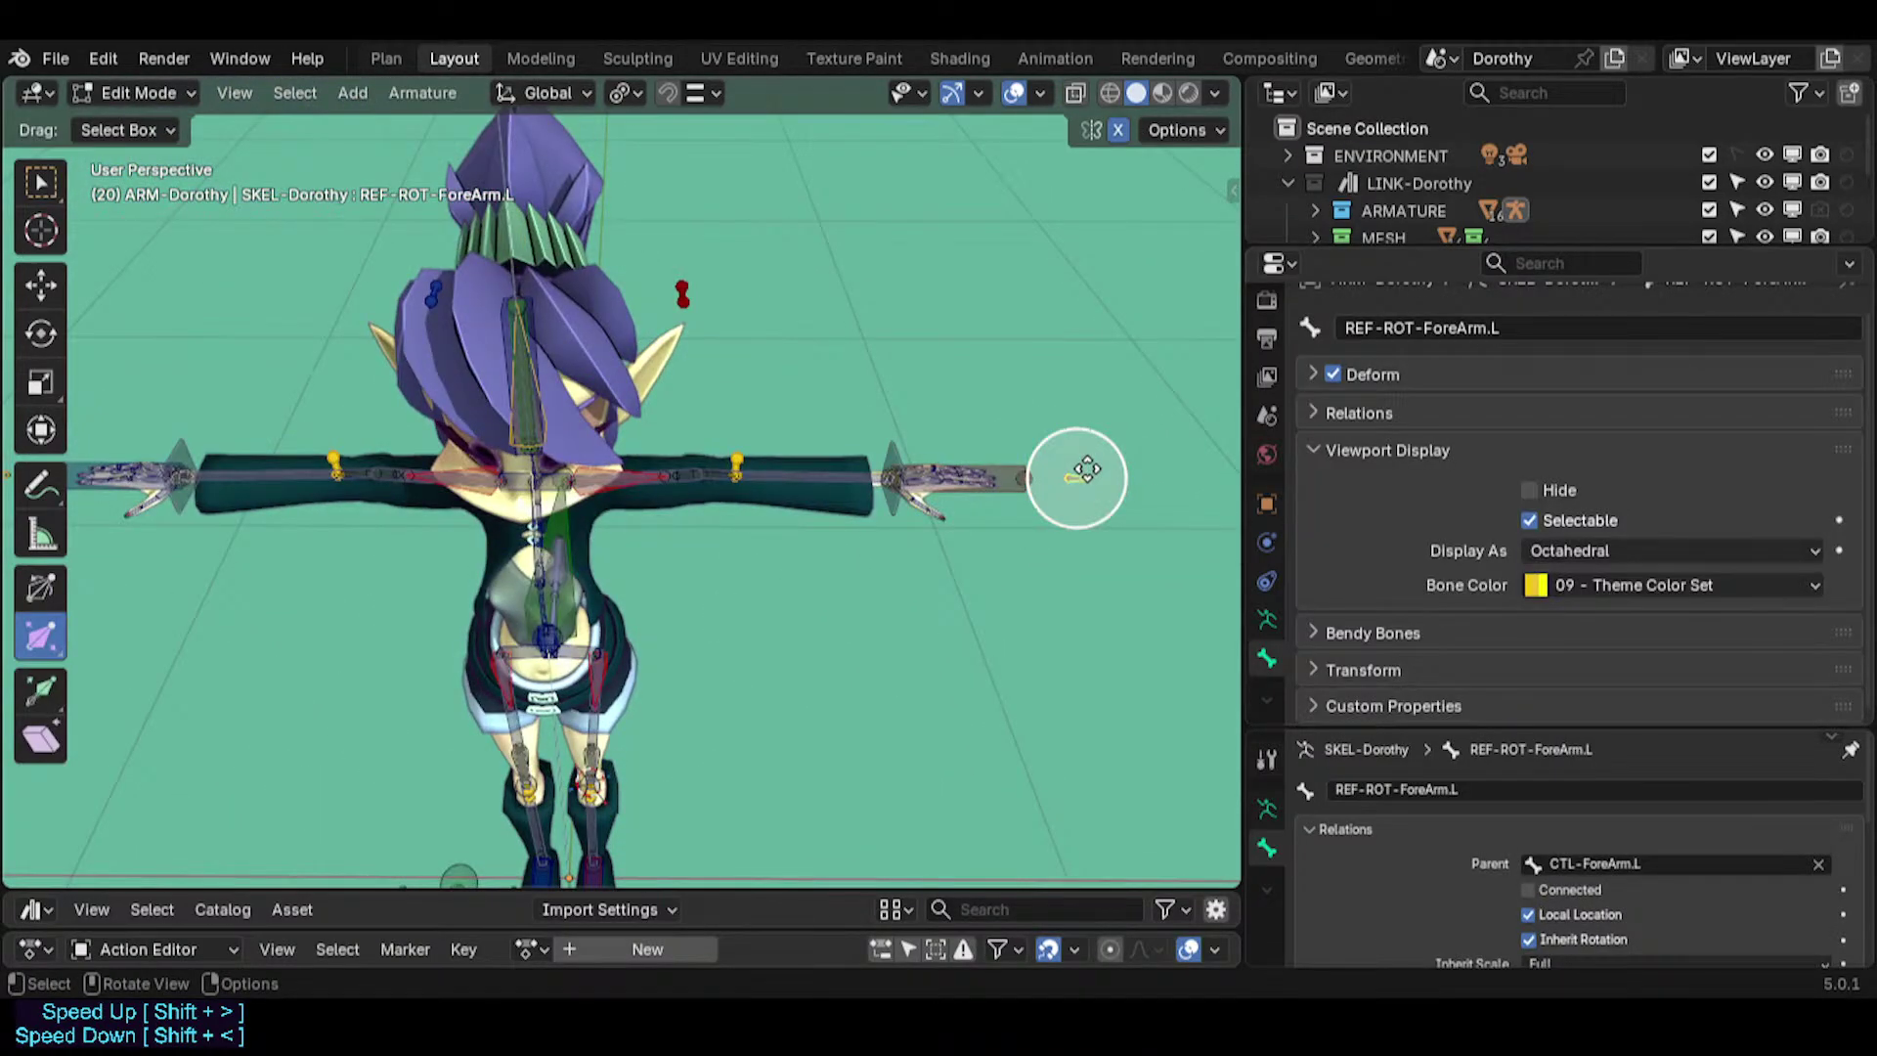
pyautogui.rightClick(1077, 471)
pyautogui.click(978, 679)
pyautogui.press('Tab')
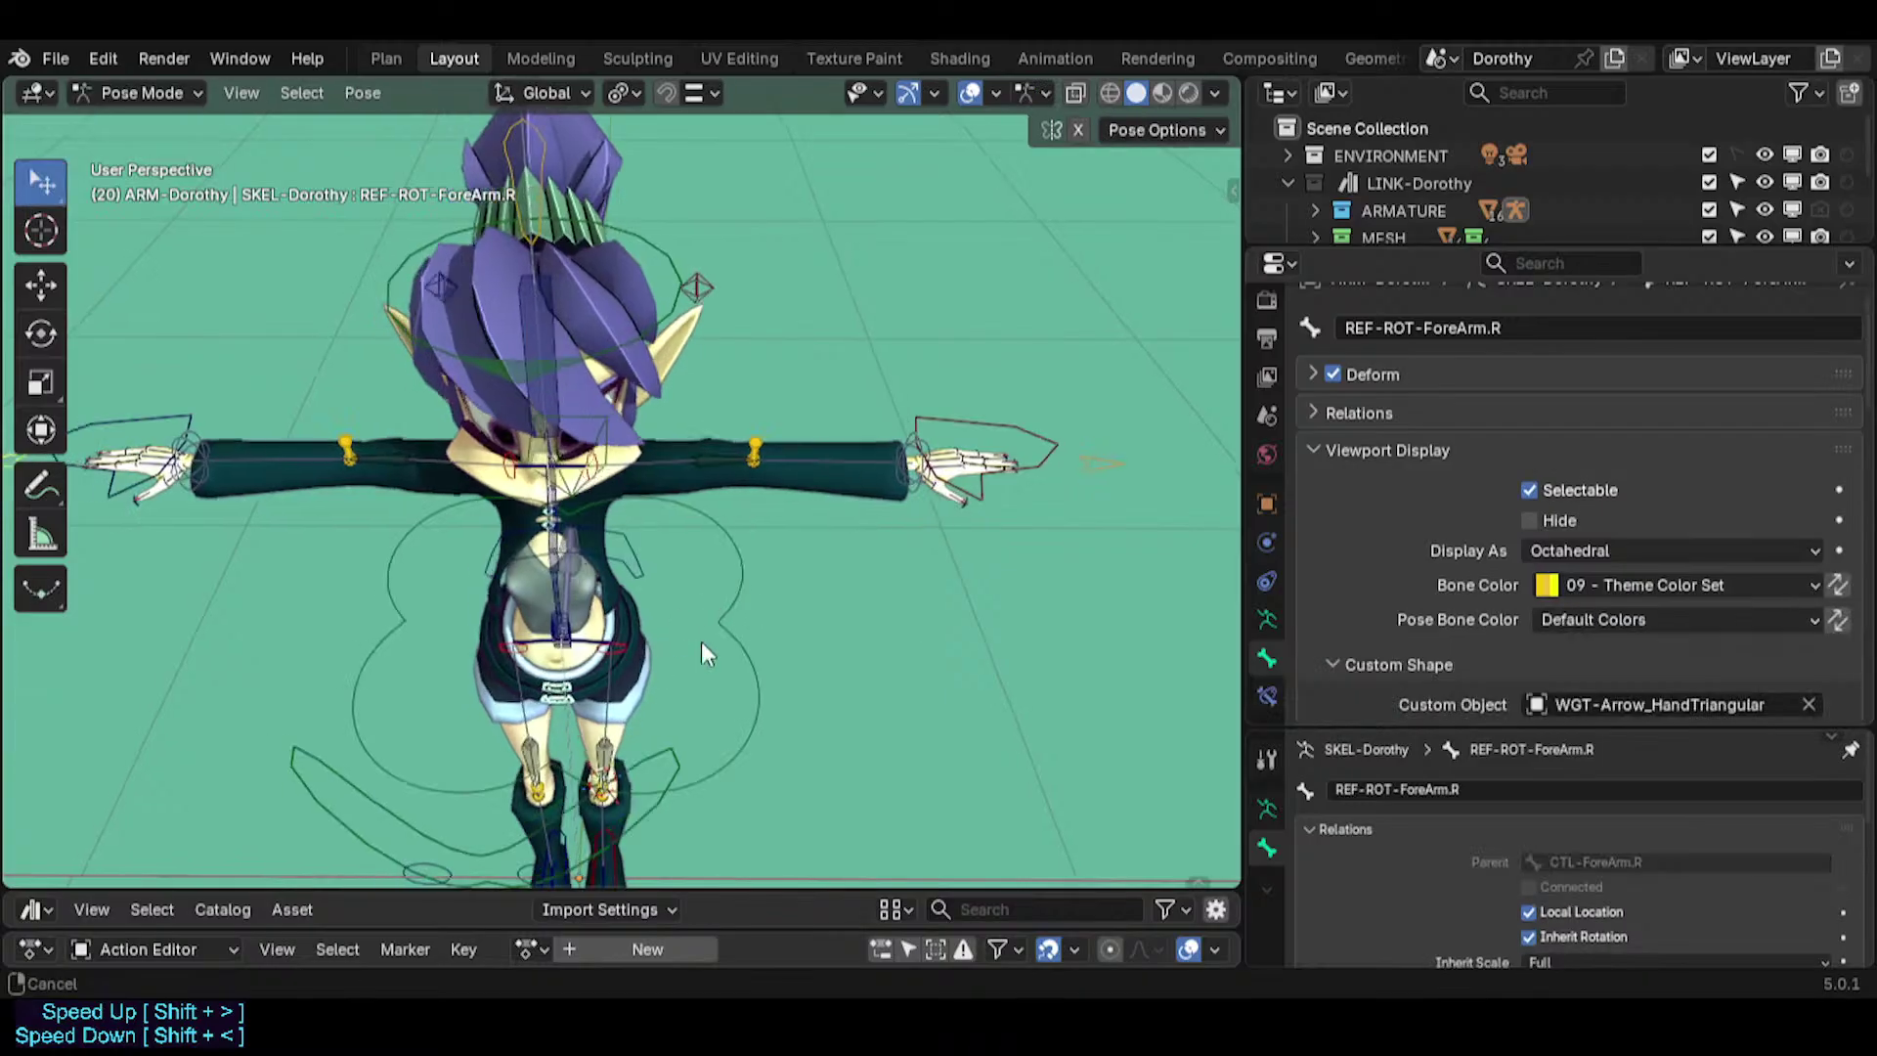
# Select REF-ROT-Shin.L below the left foot and assign WGT-Arrow_HandTriangular as its custom shape object.
pyautogui.moveTo(700, 641); pyautogui.dragTo(706, 743, button='middle')
pyautogui.click(676, 863)
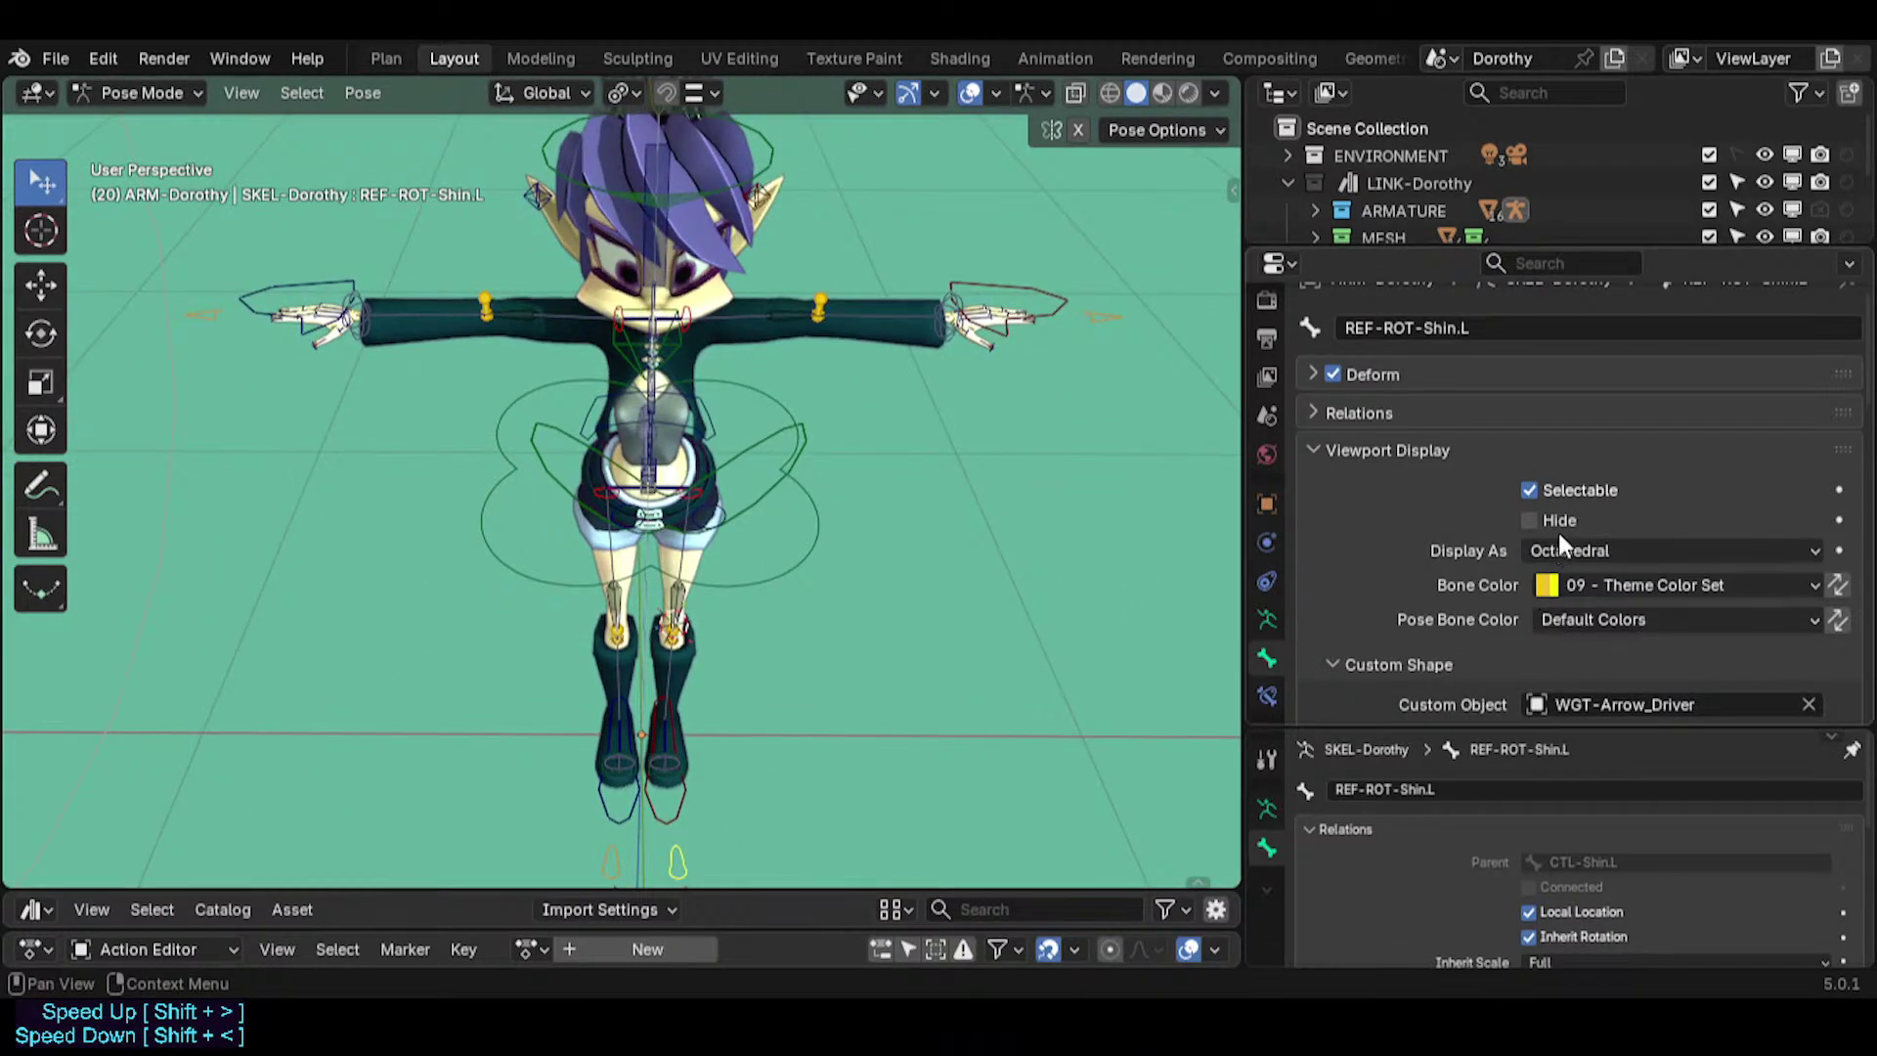
pyautogui.scroll(-3, 1561, 539)
pyautogui.click(1613, 598)
pyautogui.write('A')
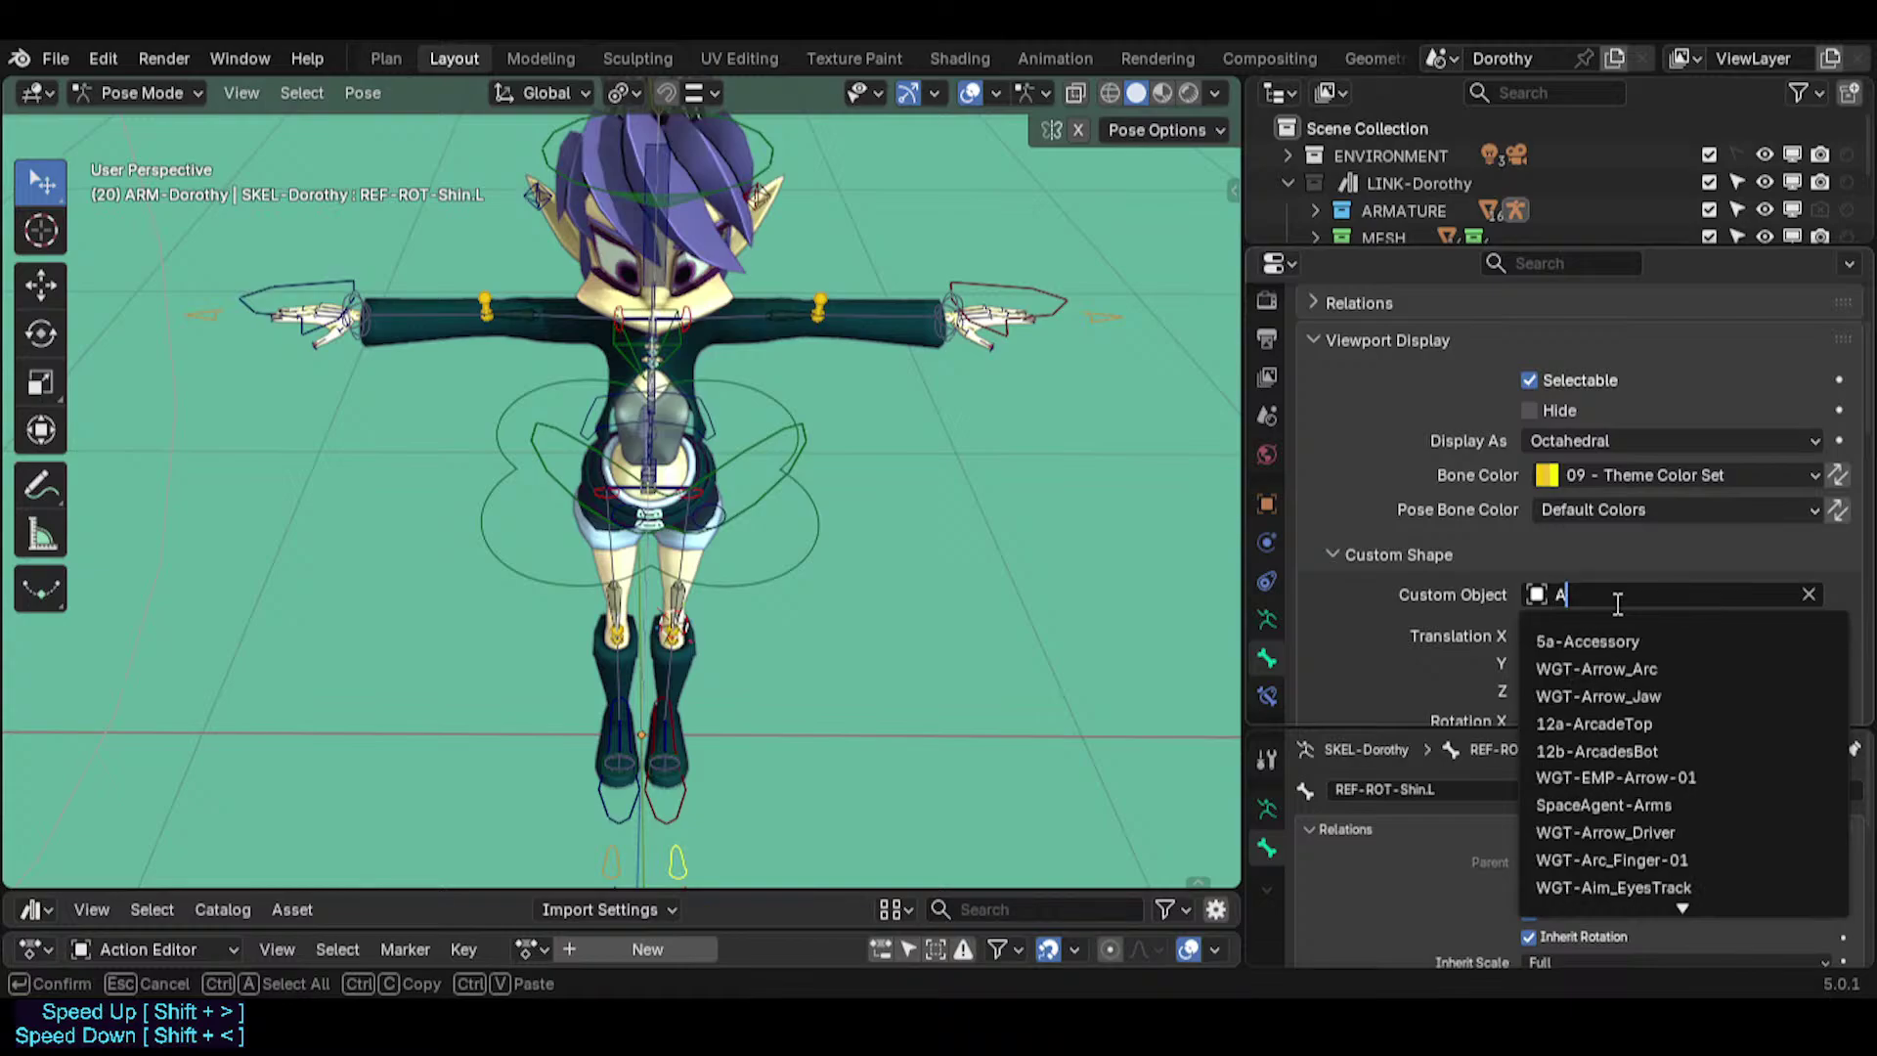
pyautogui.write('rrpw')
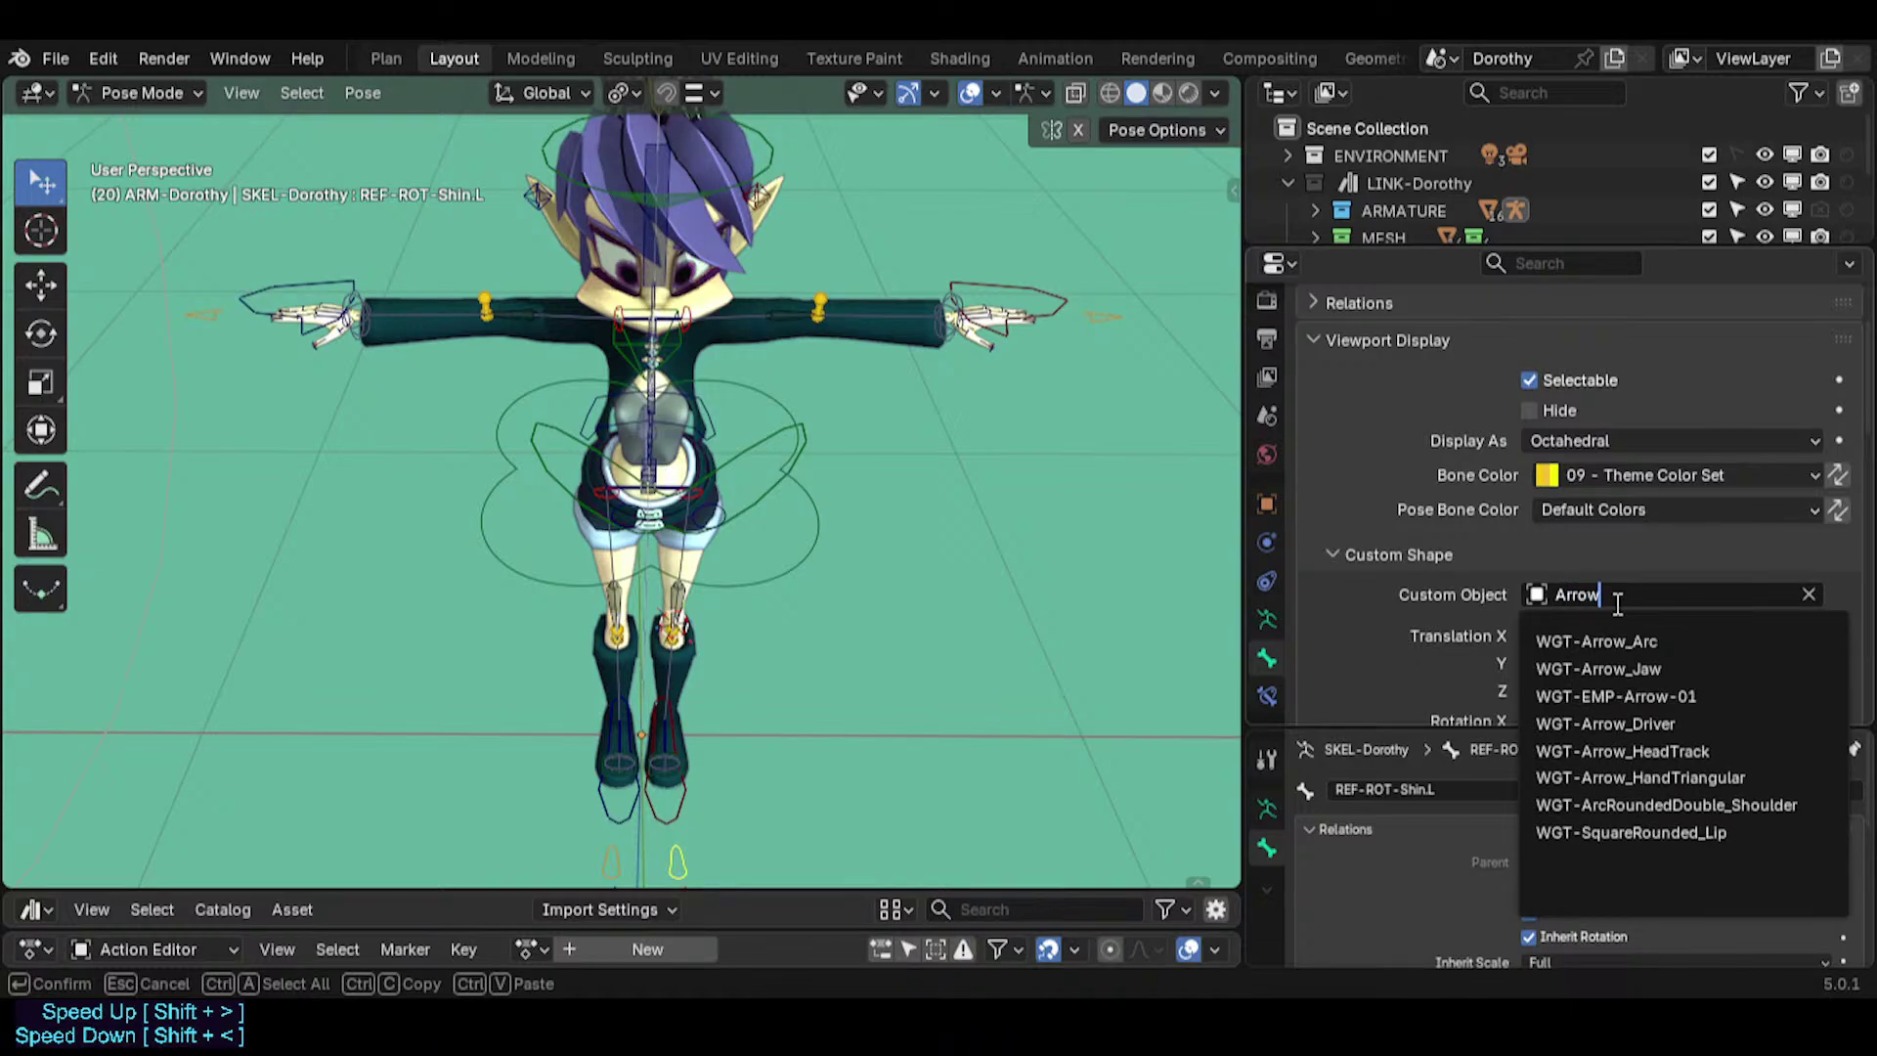
pyautogui.press('Down')
pyautogui.press('Down')
pyautogui.press('Down')
pyautogui.press('Down')
pyautogui.press('Down')
pyautogui.press('Return')
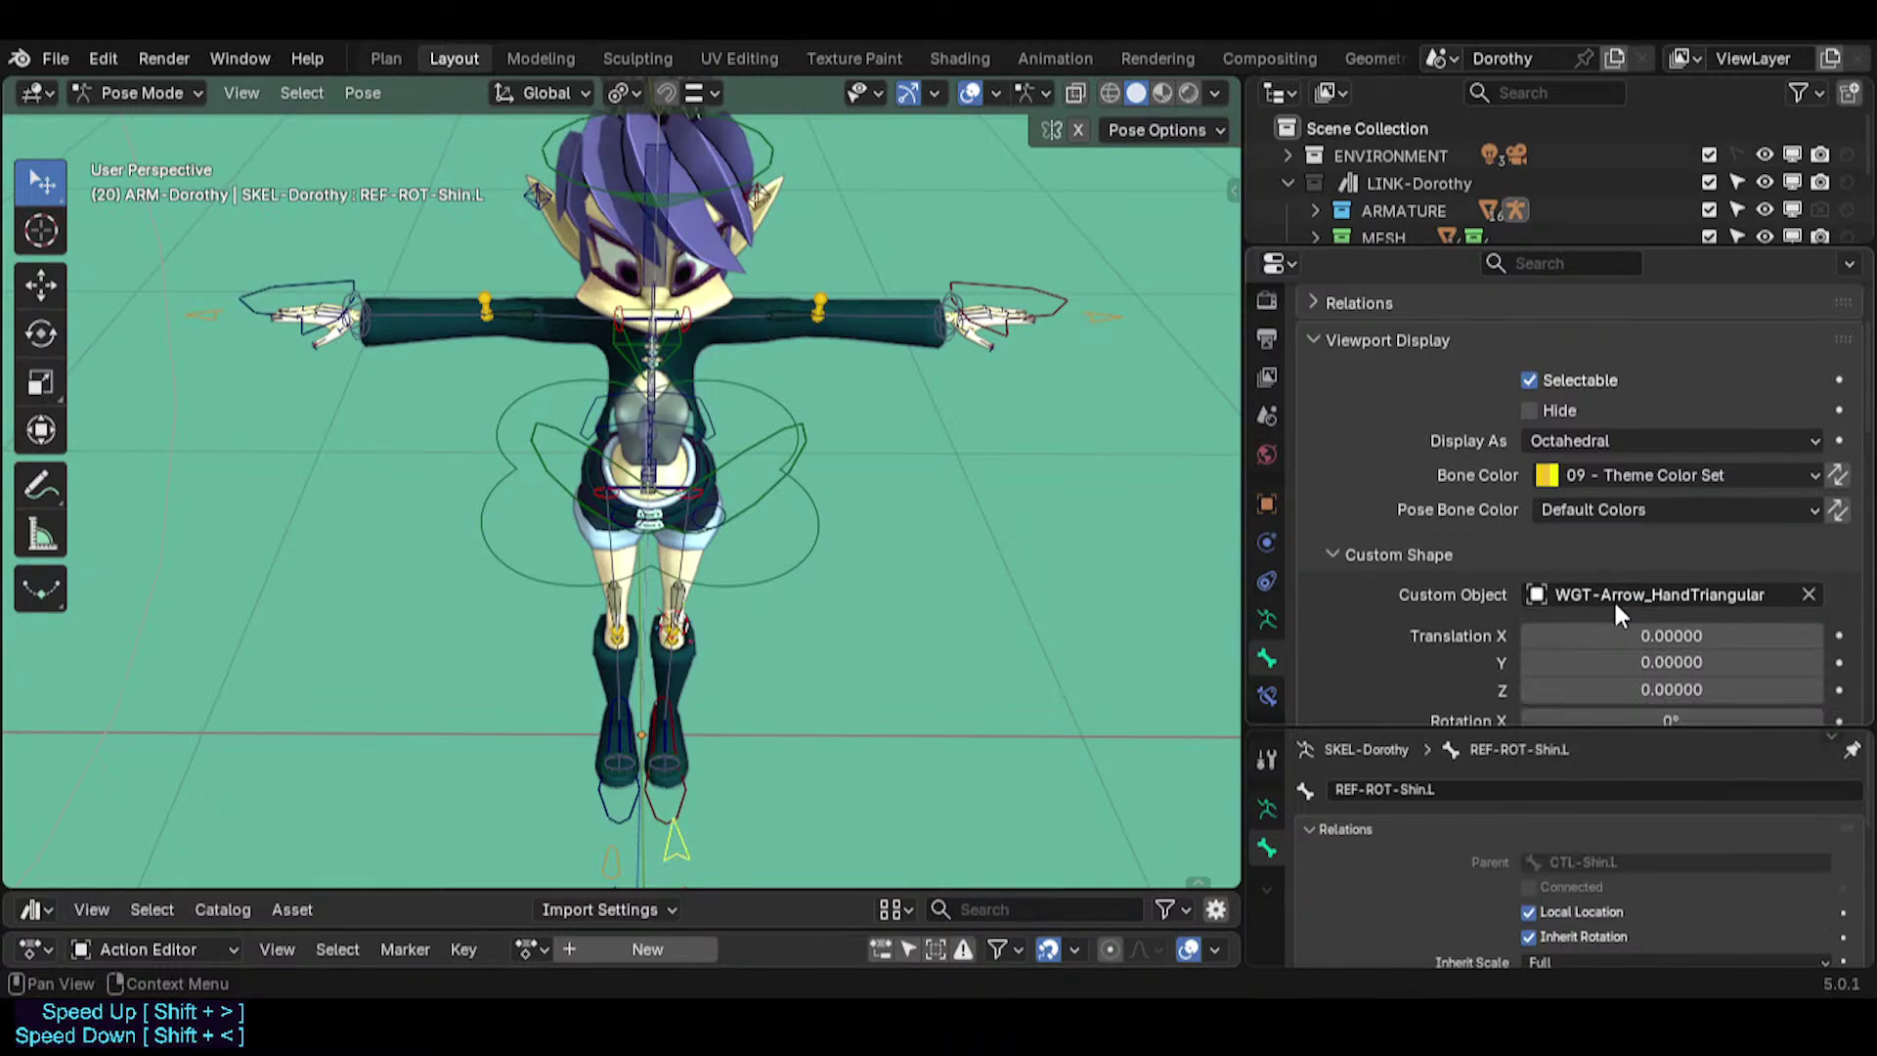
# Set the custom shape's X rotation on REF-ROT-Shin.L to 180°.
pyautogui.scroll(-6, 1603, 599)
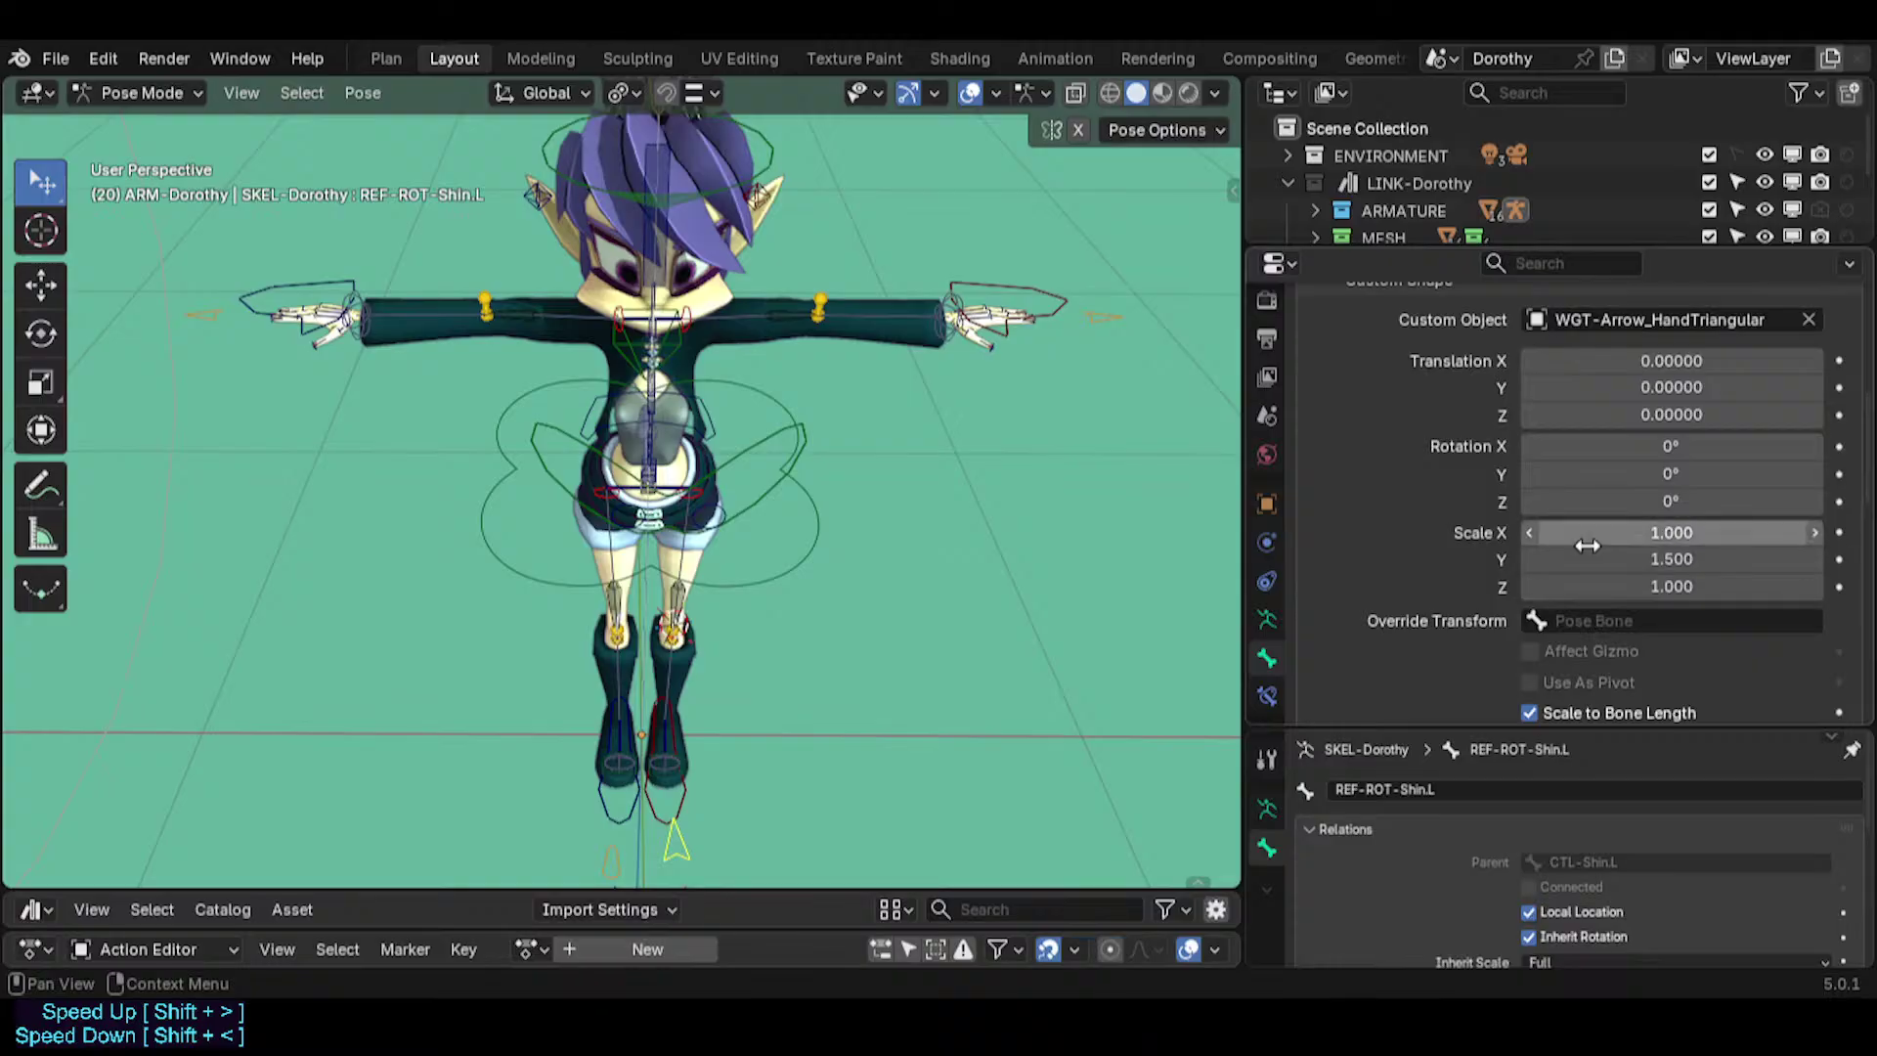
pyautogui.click(1600, 446)
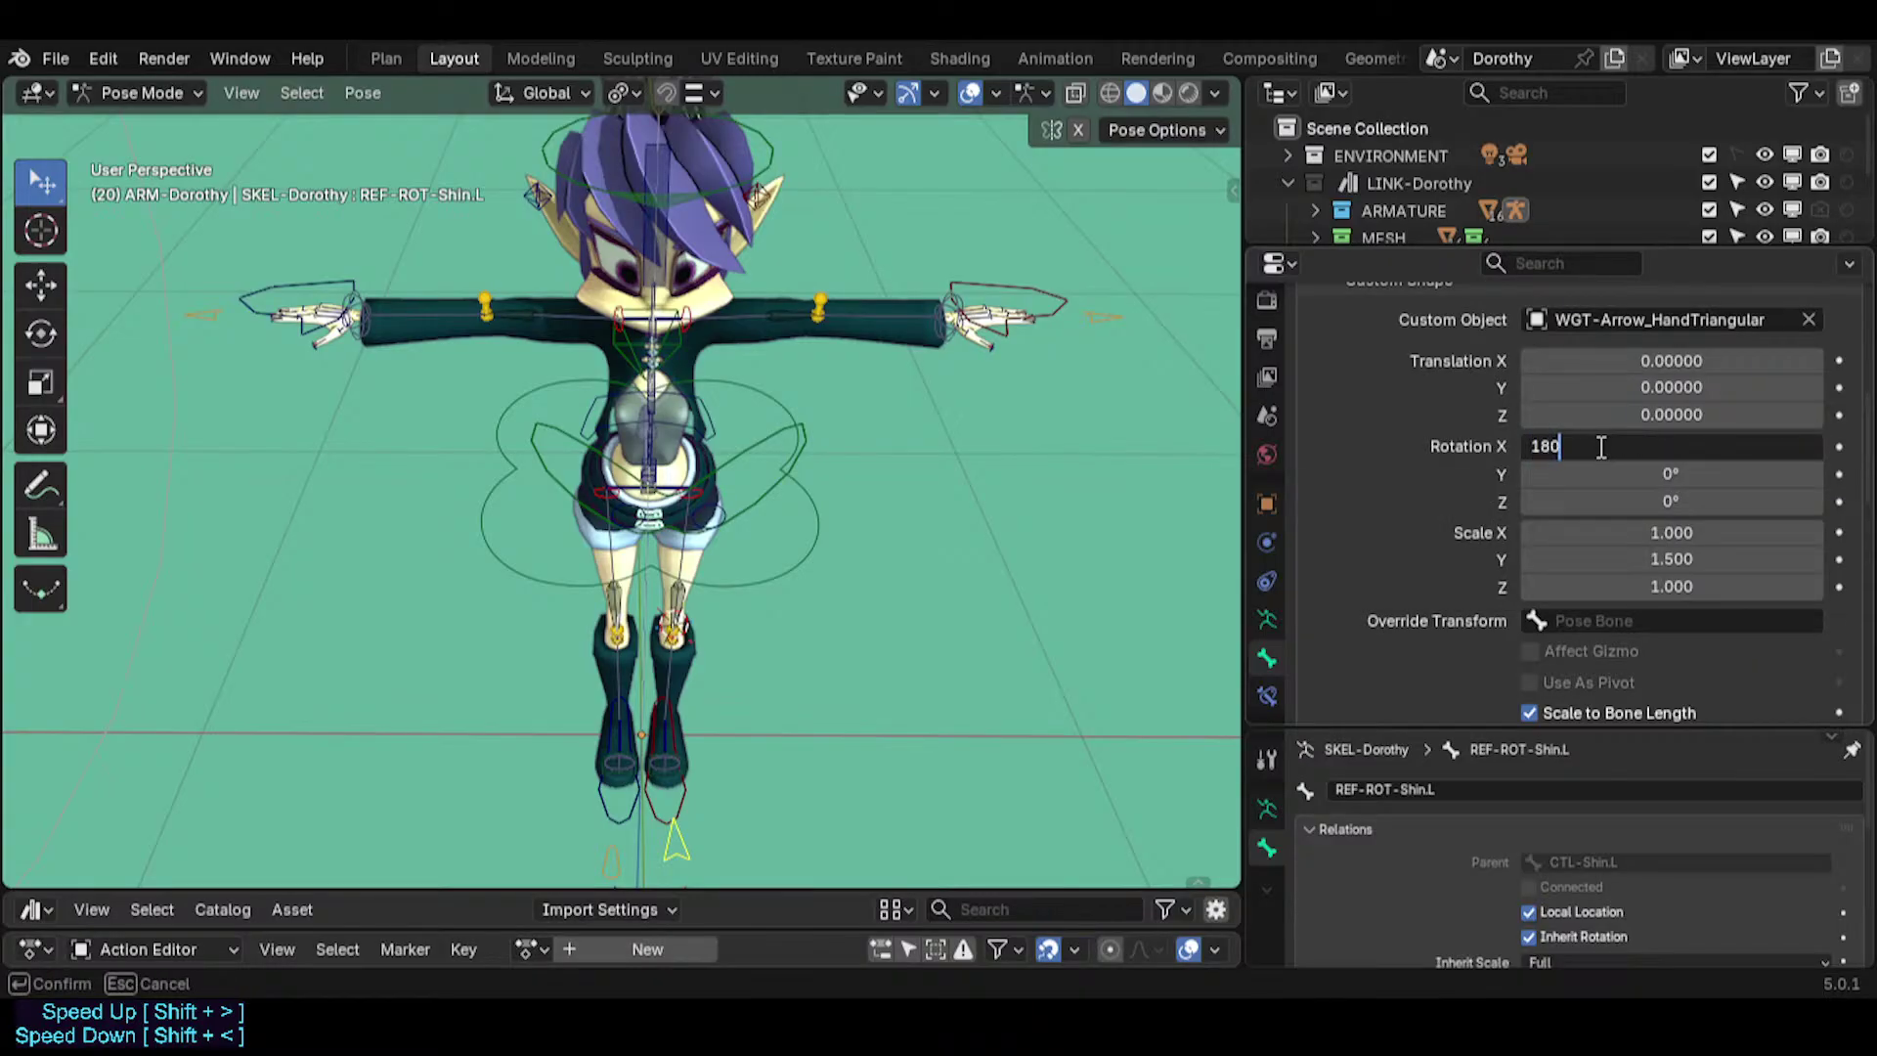
pyautogui.write('180')
pyautogui.press('Return')
# Symmetrize REF-ROT-Shin.L to the opposite leg in Edit Mode and return to Pose Mode.
pyautogui.moveTo(790, 542); pyautogui.dragTo(652, 631, button='middle')
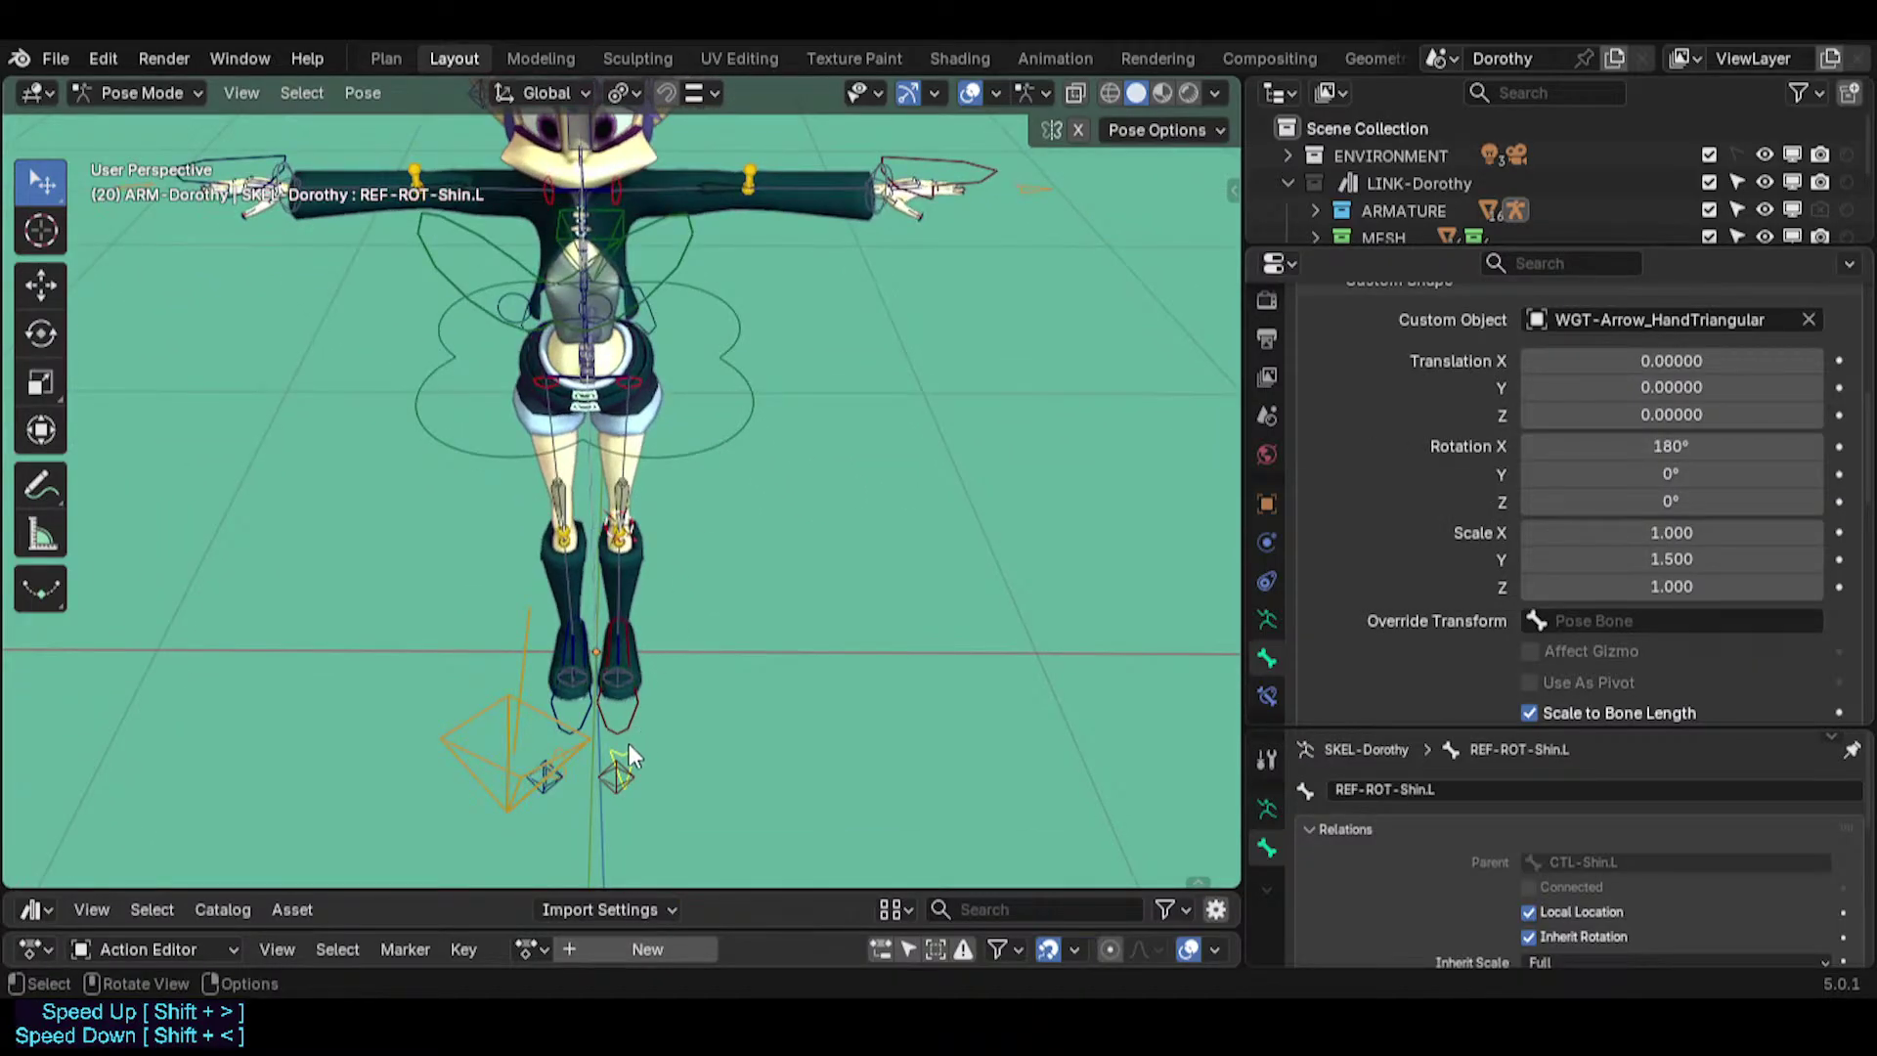
pyautogui.moveTo(628, 745); pyautogui.dragTo(552, 745, button='middle')
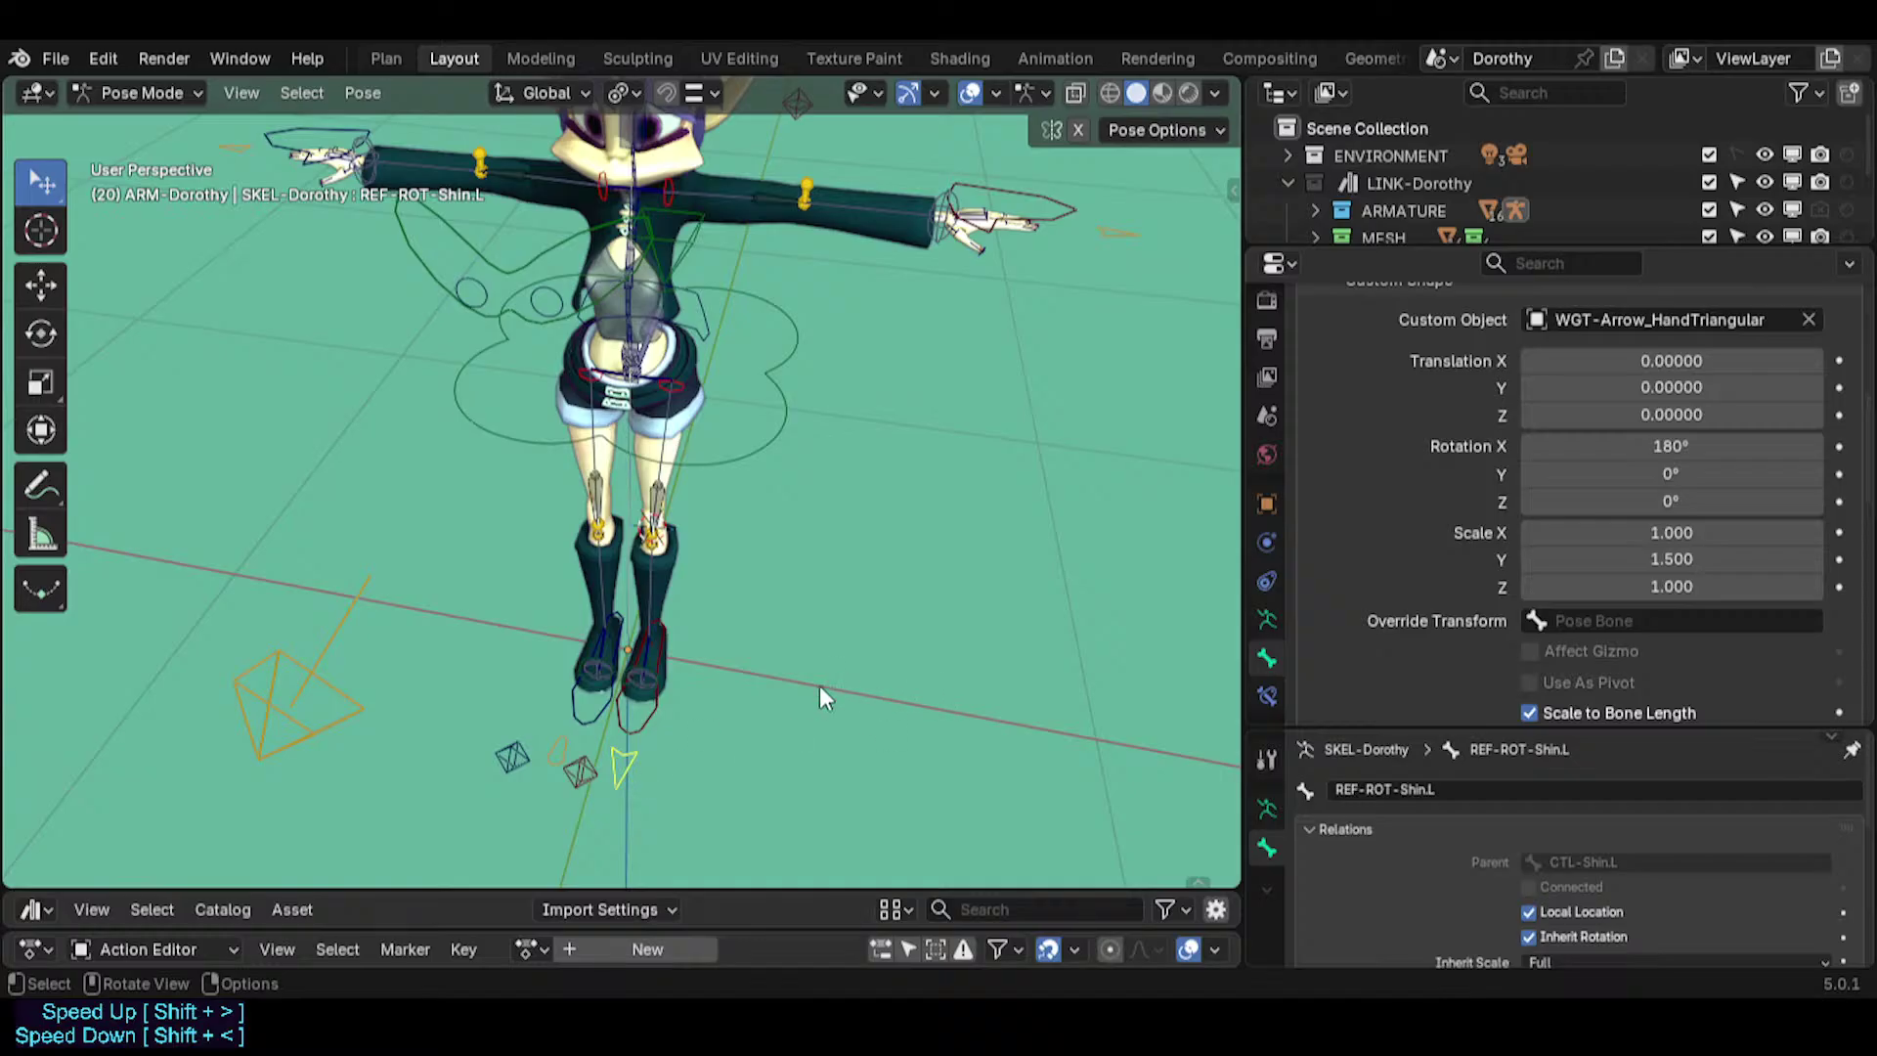
pyautogui.press('BackSpace')
pyautogui.press('Tab')
pyautogui.rightClick(626, 755)
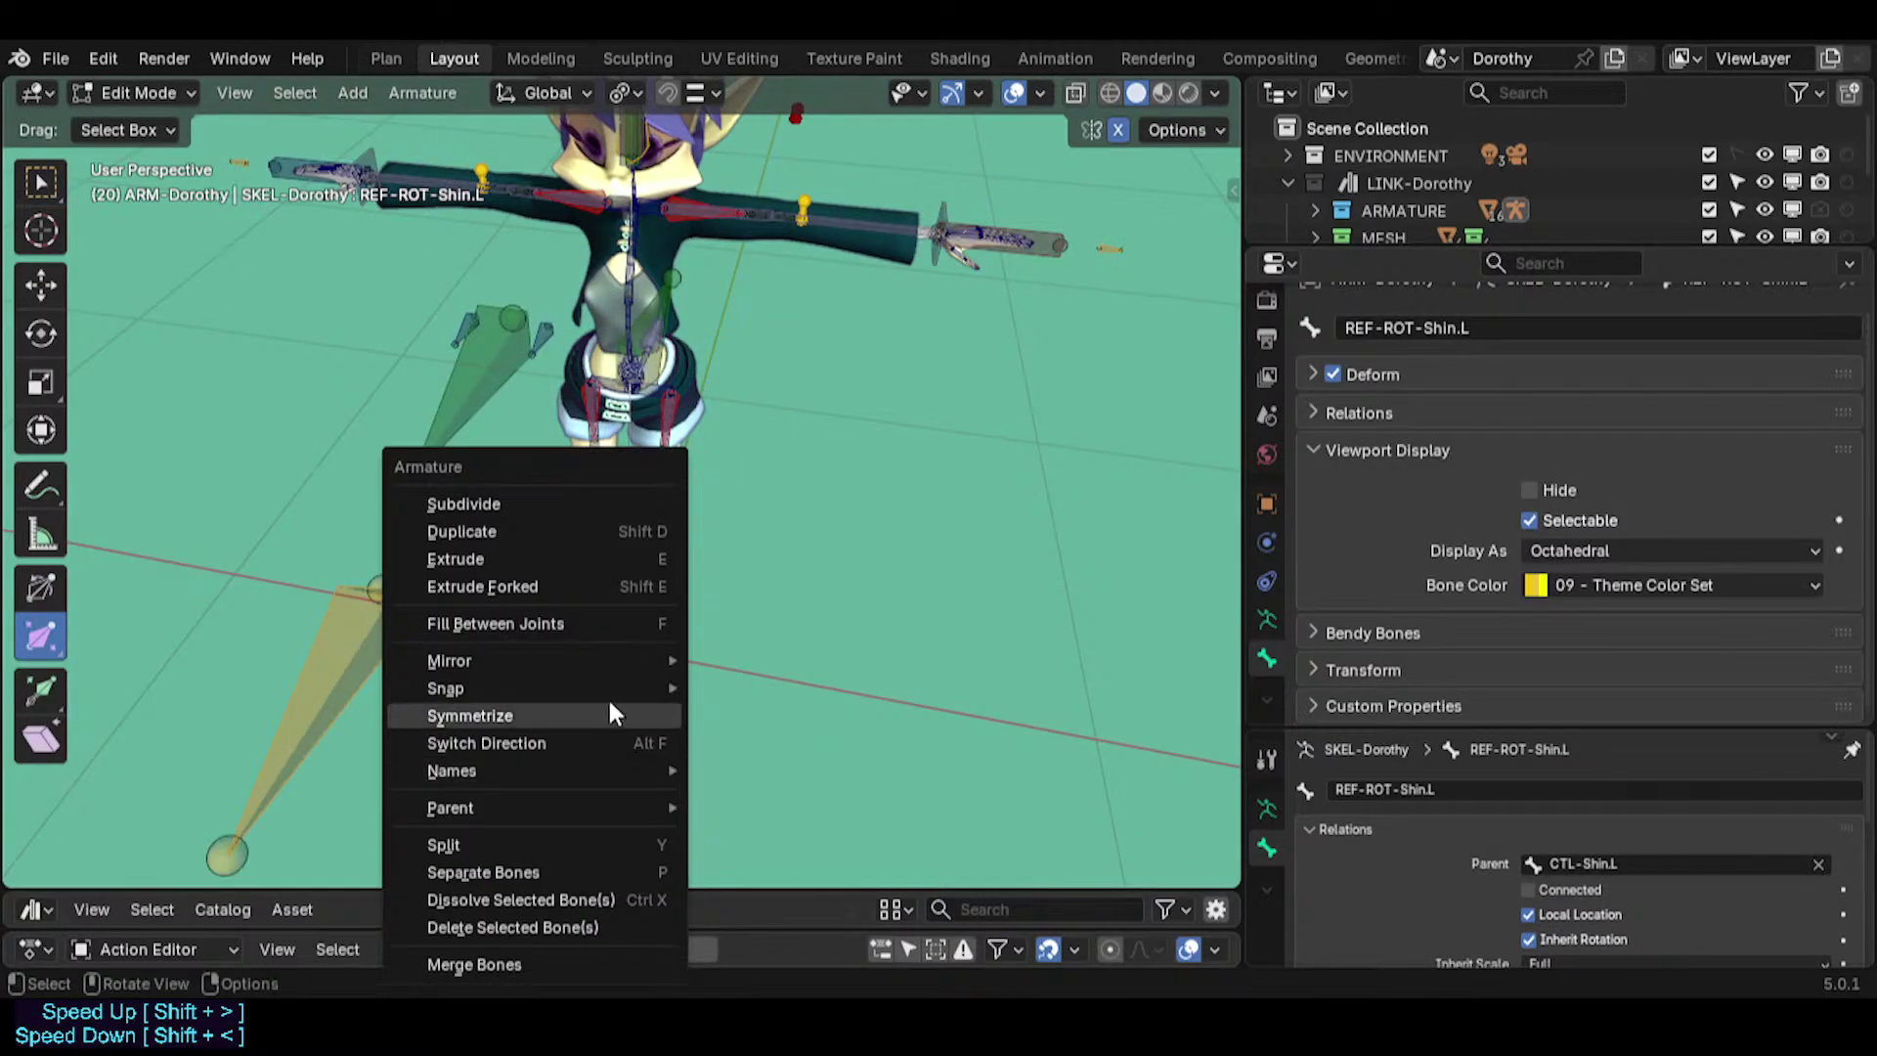
pyautogui.click(609, 709)
pyautogui.press('Tab')
# Select REF-ROT-ForeArm.L and reset its custom shape's Y scale to 1.000.
pyautogui.moveTo(641, 692); pyautogui.dragTo(918, 386, button='middle')
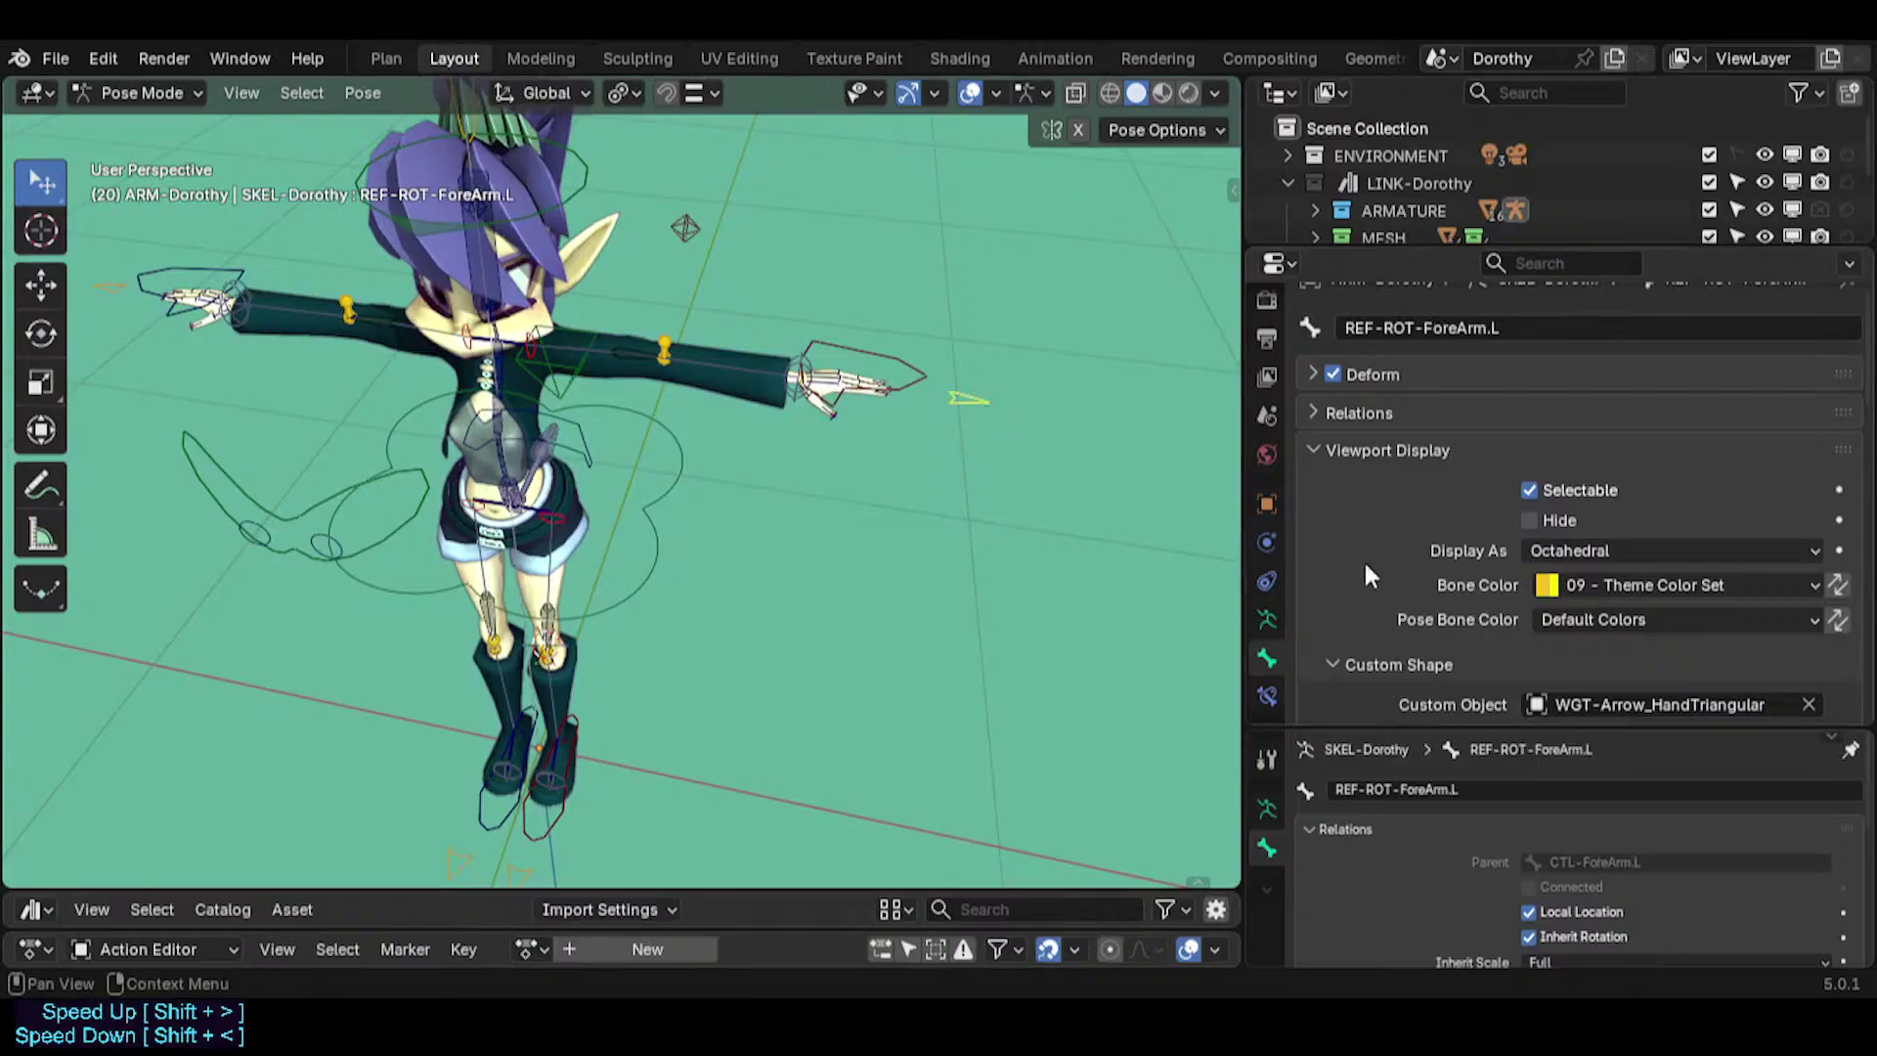
pyautogui.scroll(-8, 1368, 577)
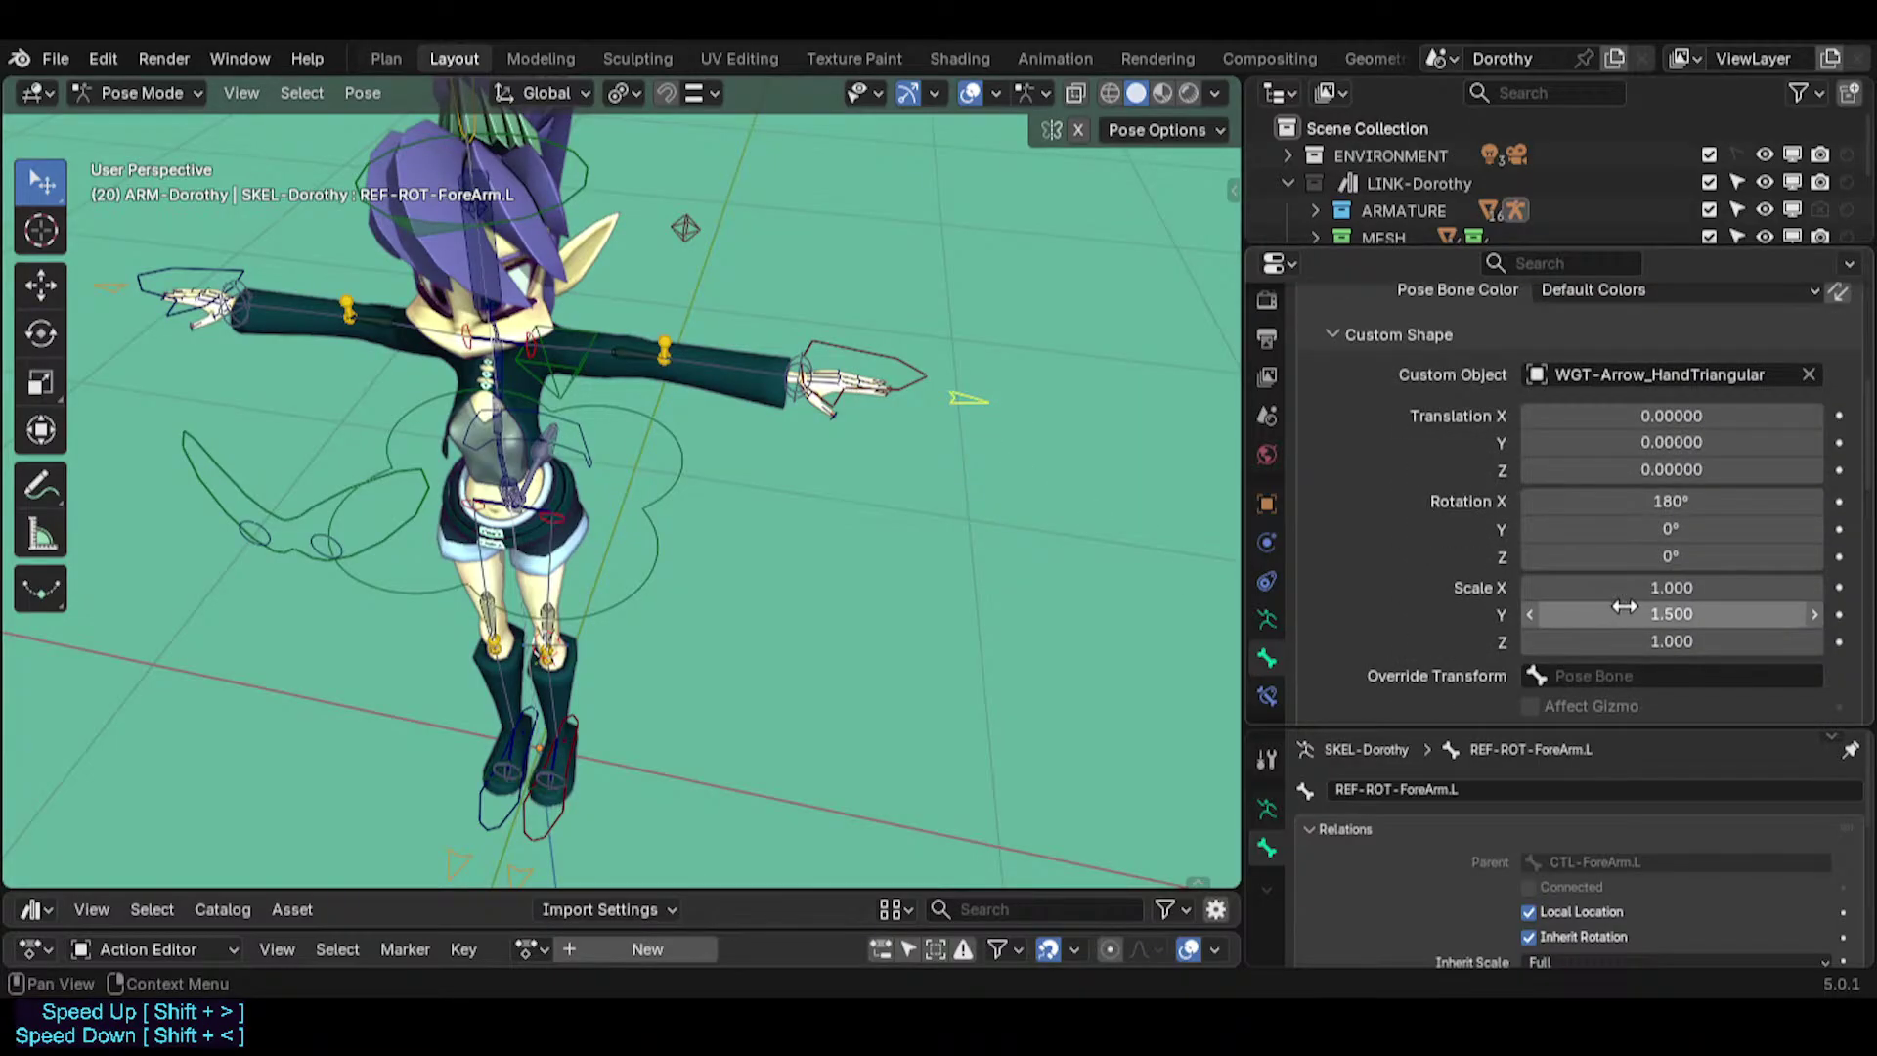
pyautogui.moveTo(1006, 436); pyautogui.dragTo(872, 608, button='middle')
pyautogui.scroll(3, 872, 608)
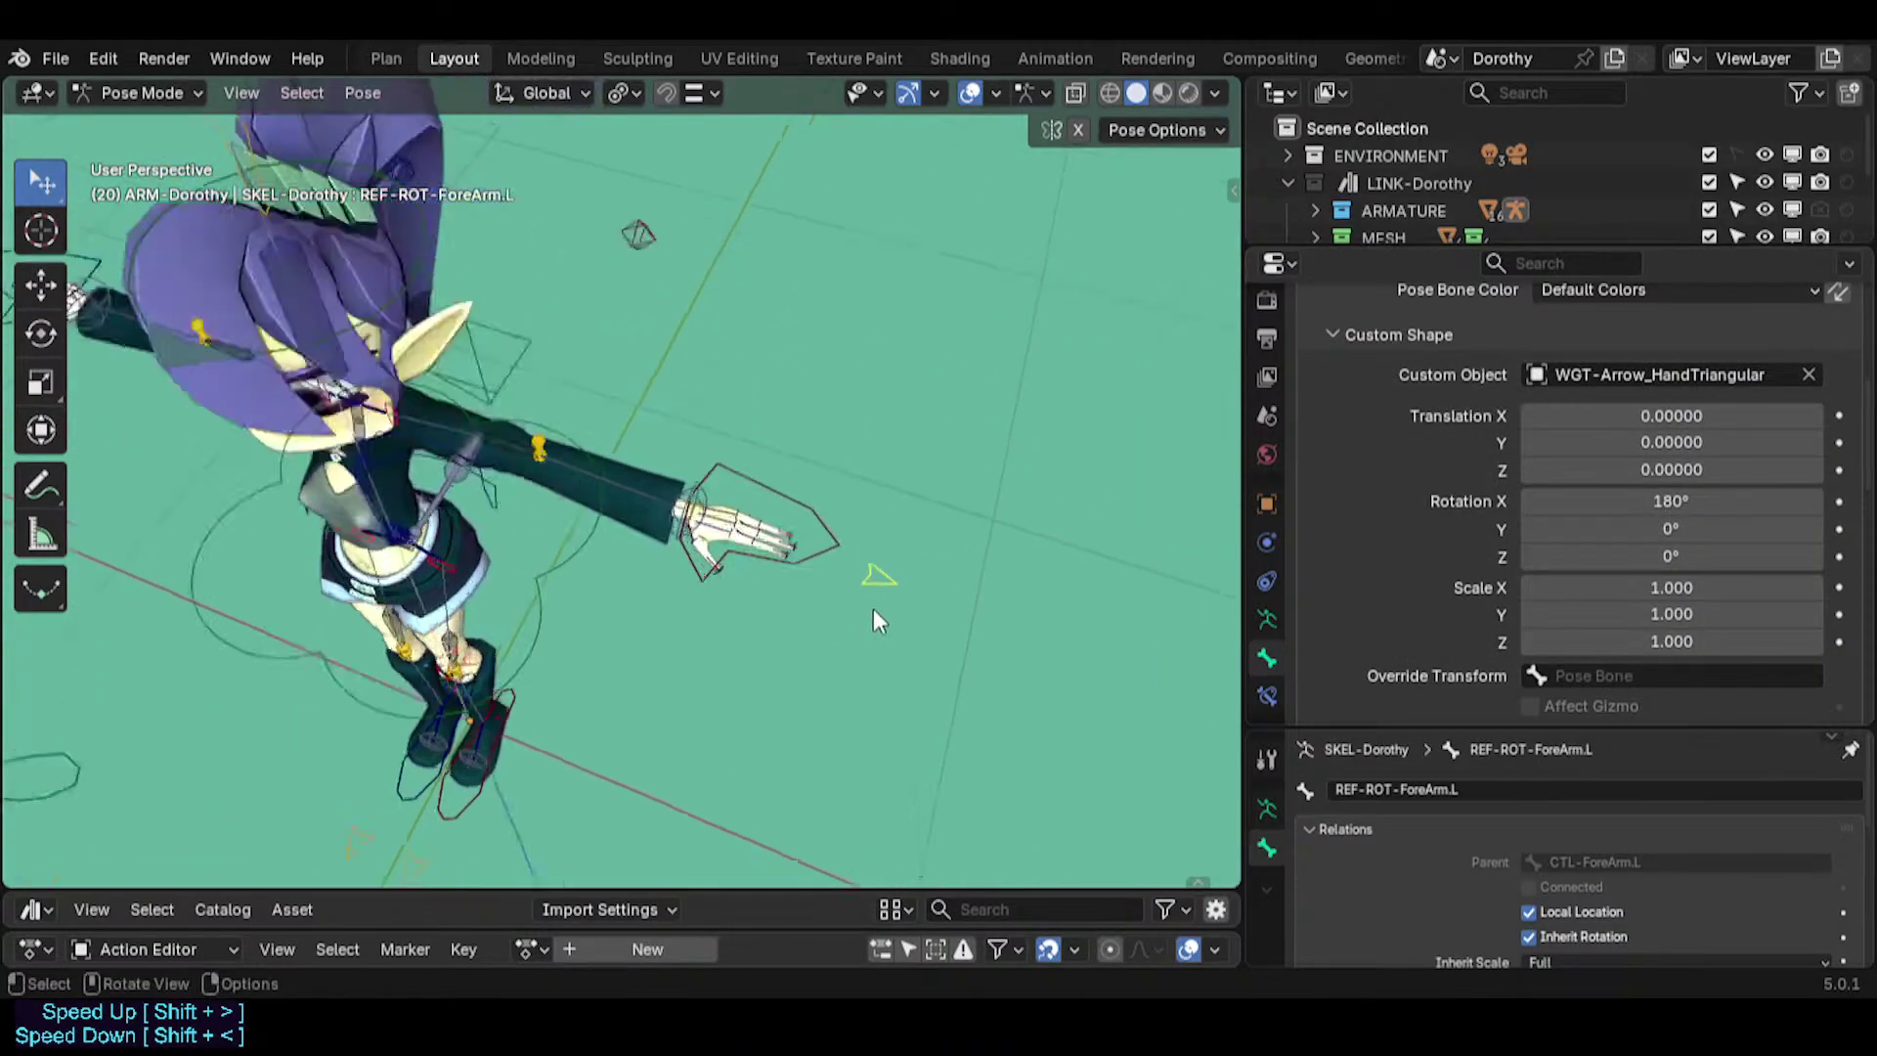
pyautogui.scroll(3, 872, 608)
pyautogui.scroll(-4, 871, 608)
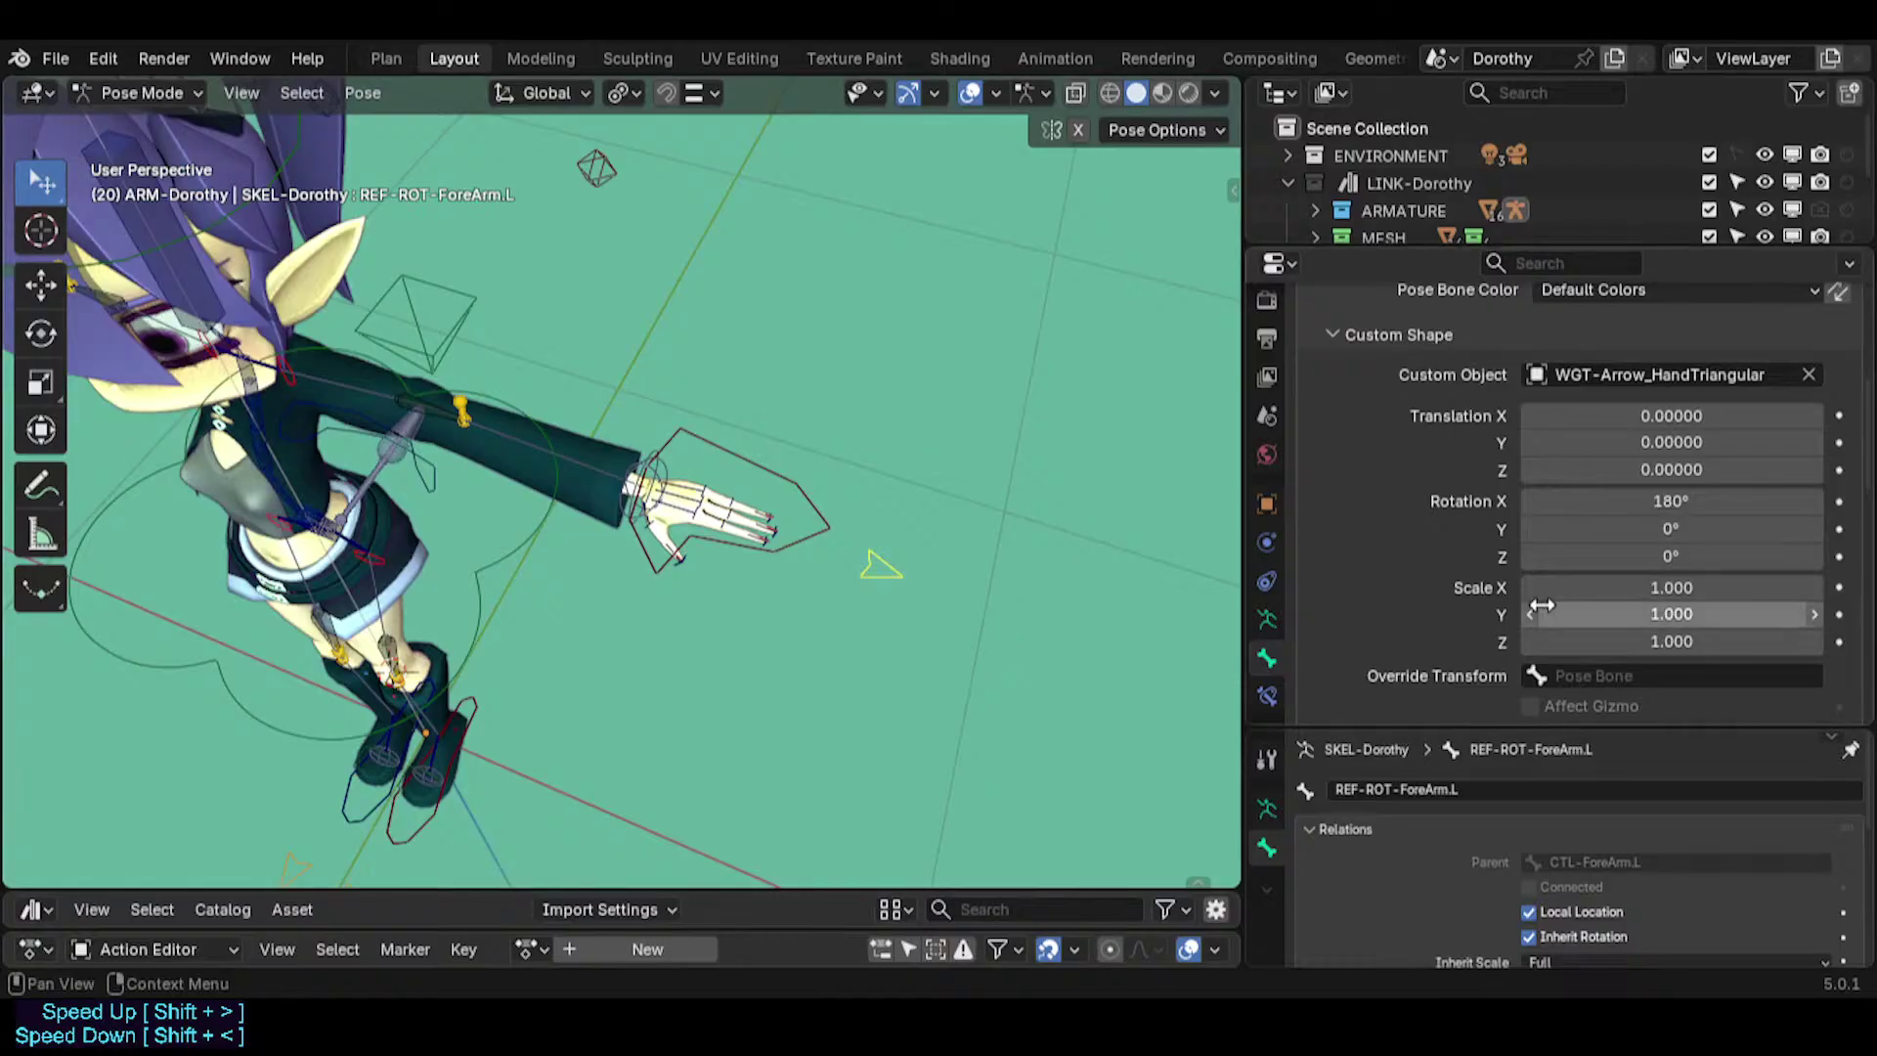
# Symmetrize the rescaled REF-ROT-ForeArm.L onto the right side in Edit Mode and go back to Pose Mode.
pyautogui.press('Tab')
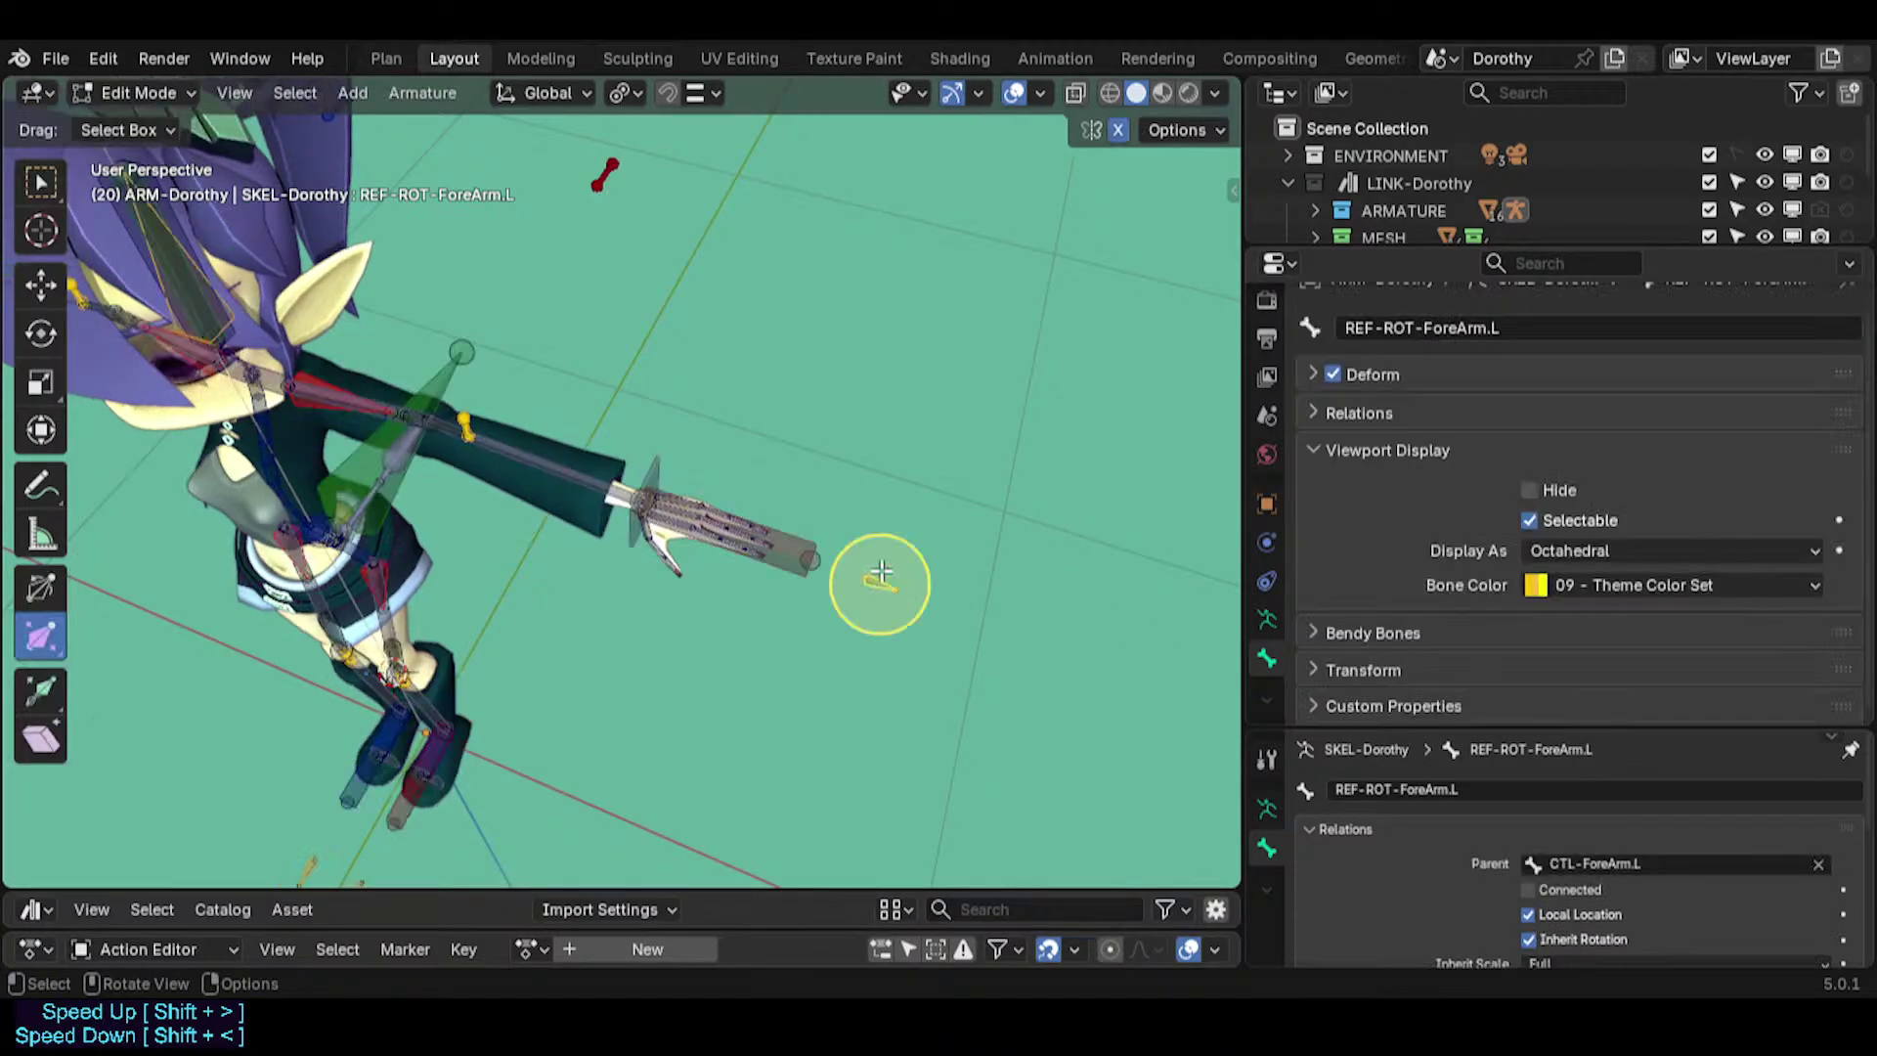
pyautogui.rightClick(880, 569)
pyautogui.click(880, 568)
pyautogui.press('Tab')
# Select the left hand IK control MTR-IK-Hand.L and move it down to bend the left arm.
pyautogui.scroll(-4, 675, 591)
pyautogui.keyDown('shift'); pyautogui.moveTo(674, 591); pyautogui.dragTo(518, 733, button='middle'); pyautogui.keyUp('shift')
pyautogui.scroll(2, 801, 380)
pyautogui.click(677, 554)
pyautogui.click(721, 631)
pyautogui.moveTo(706, 613); pyautogui.dragTo(623, 653)
# Rotate MTR-IK-Hand.L freely with trackball rotation and move it further down beside the body.
pyautogui.keyDown('shift'); pyautogui.moveTo(624, 653); pyautogui.dragTo(736, 576, button='middle'); pyautogui.keyUp('shift')
pyautogui.press('r')
pyautogui.press('r')
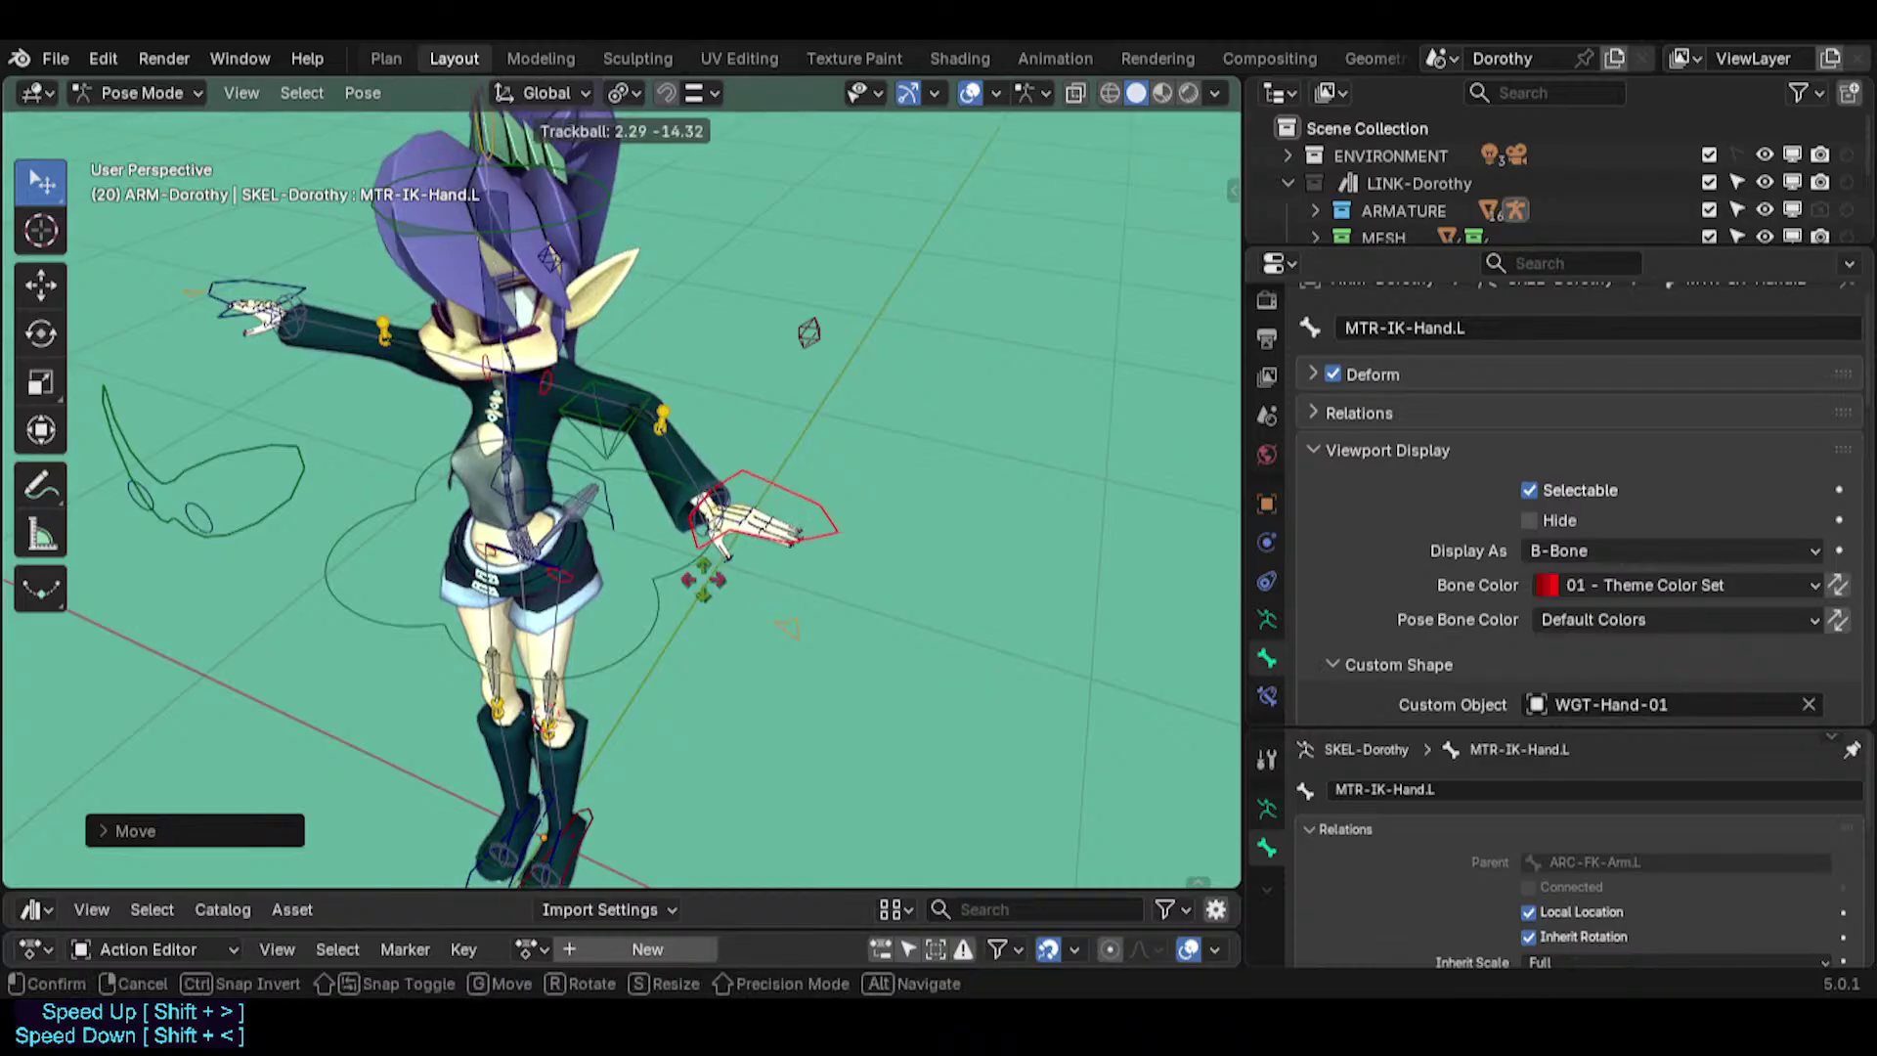
pyautogui.click(747, 567)
pyautogui.scroll(1, 747, 565)
pyautogui.moveTo(839, 531); pyautogui.dragTo(782, 592)
# Try copying the visual rotation of CTL-ForeArm.L to MTR-IK-Hand.L with Copy Attributes.
pyautogui.click(632, 500)
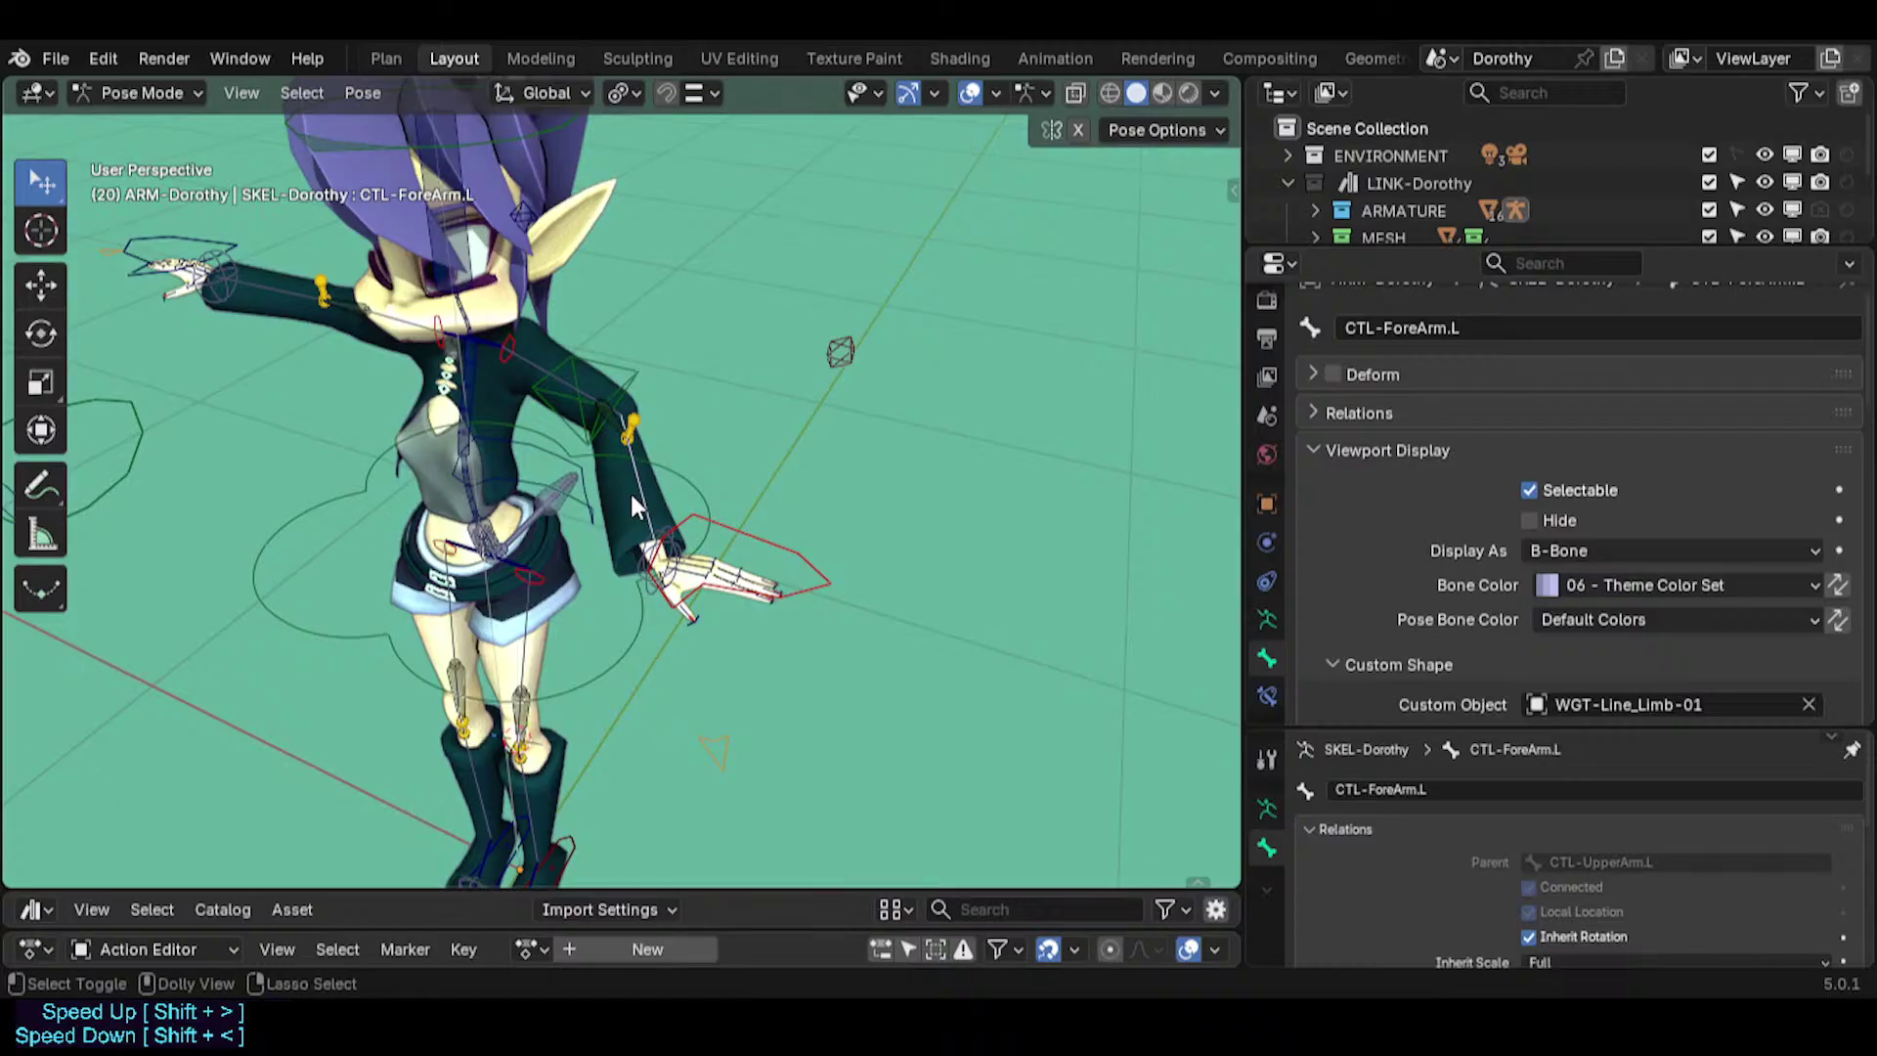
pyautogui.hotkey('ctrl', 'c')
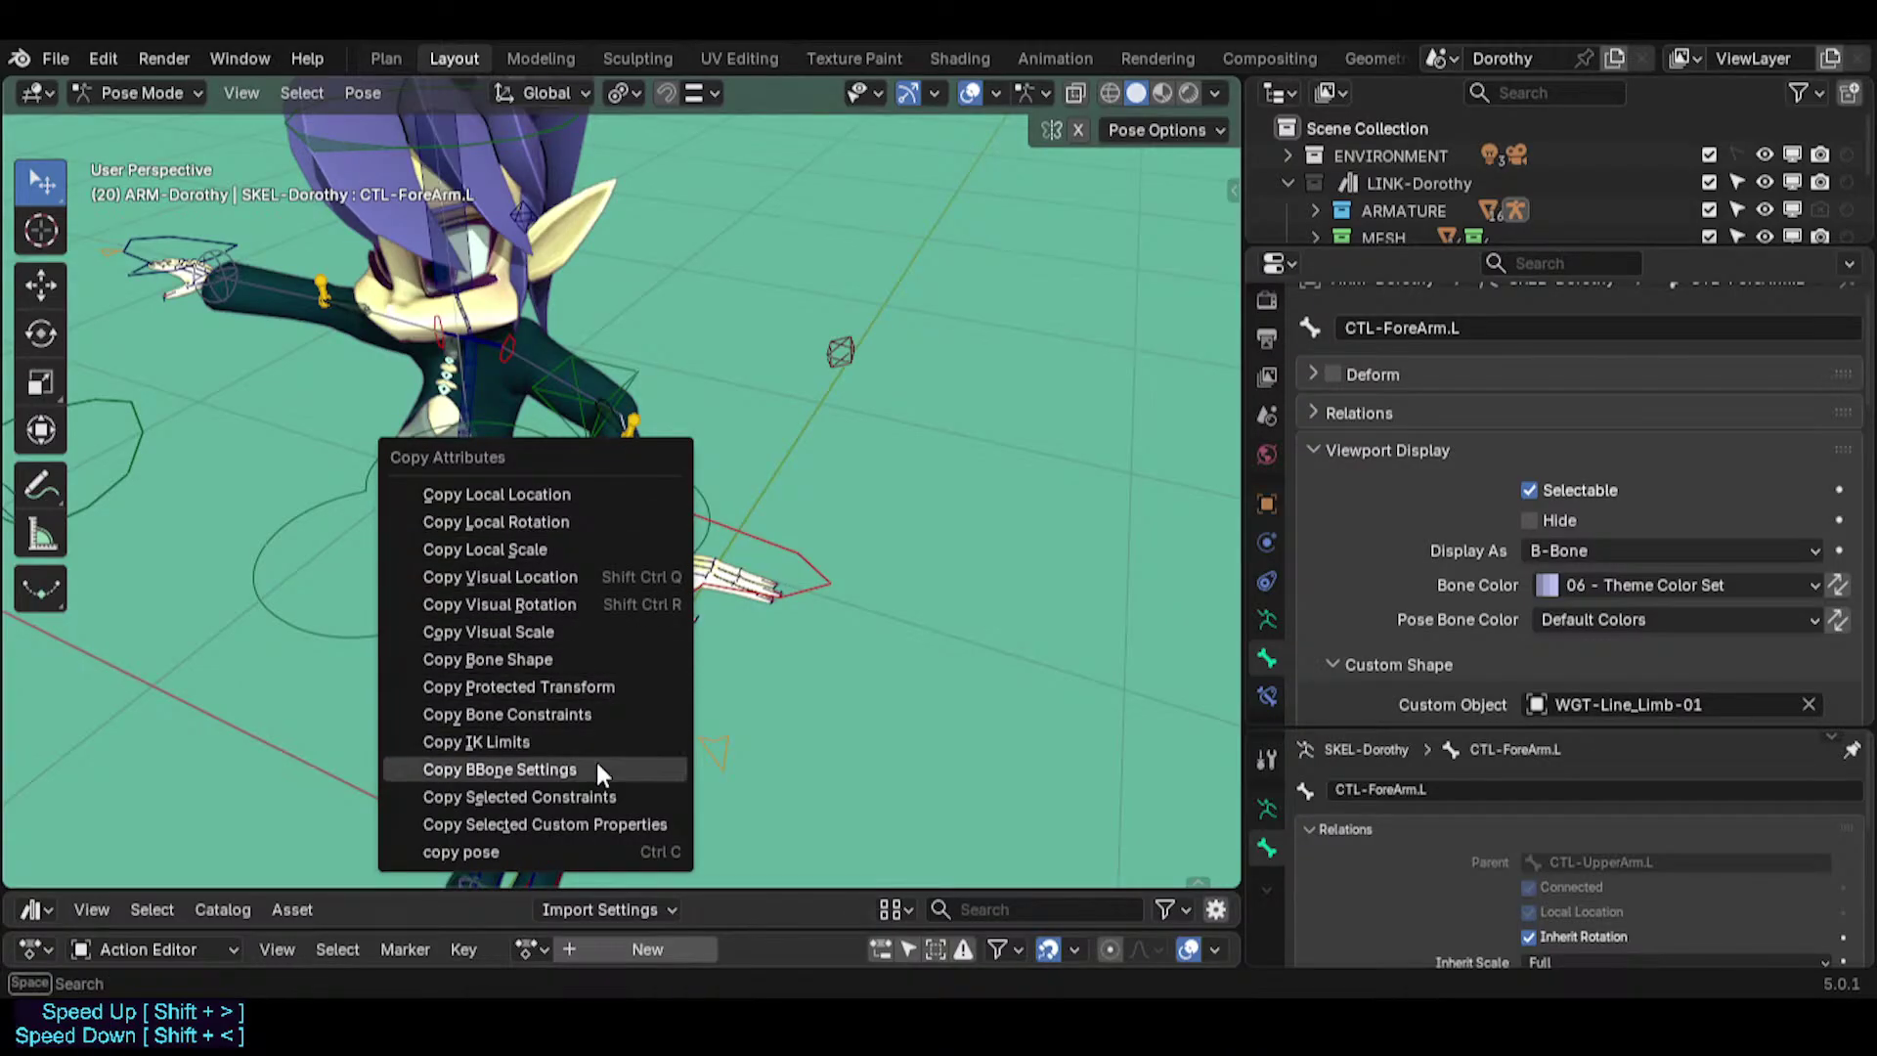
pyautogui.click(579, 600)
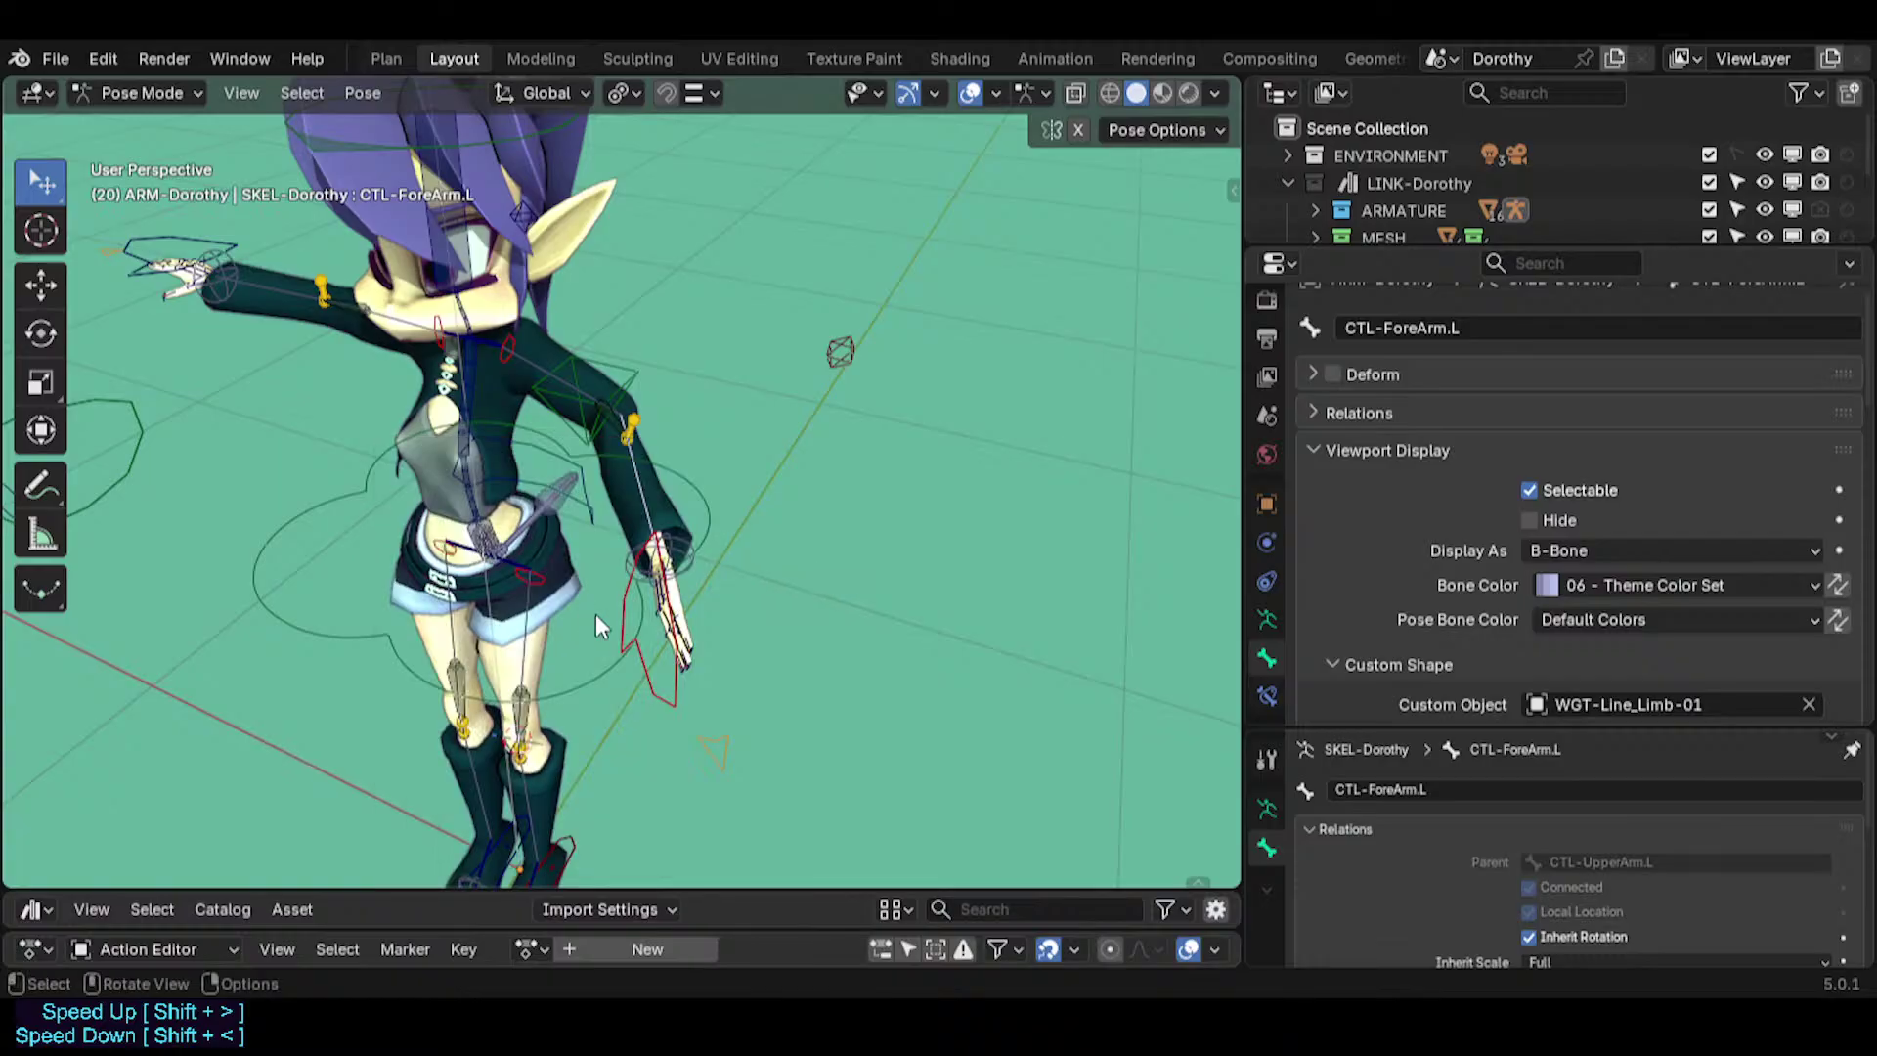
# Compare the bone axes of CTL-ForeArm.L, MTR-IK-Hand.L and the forearm's rotation reference bone.
pyautogui.moveTo(595, 614); pyautogui.dragTo(599, 506, button='middle')
pyautogui.click(661, 537)
pyautogui.click(599, 507)
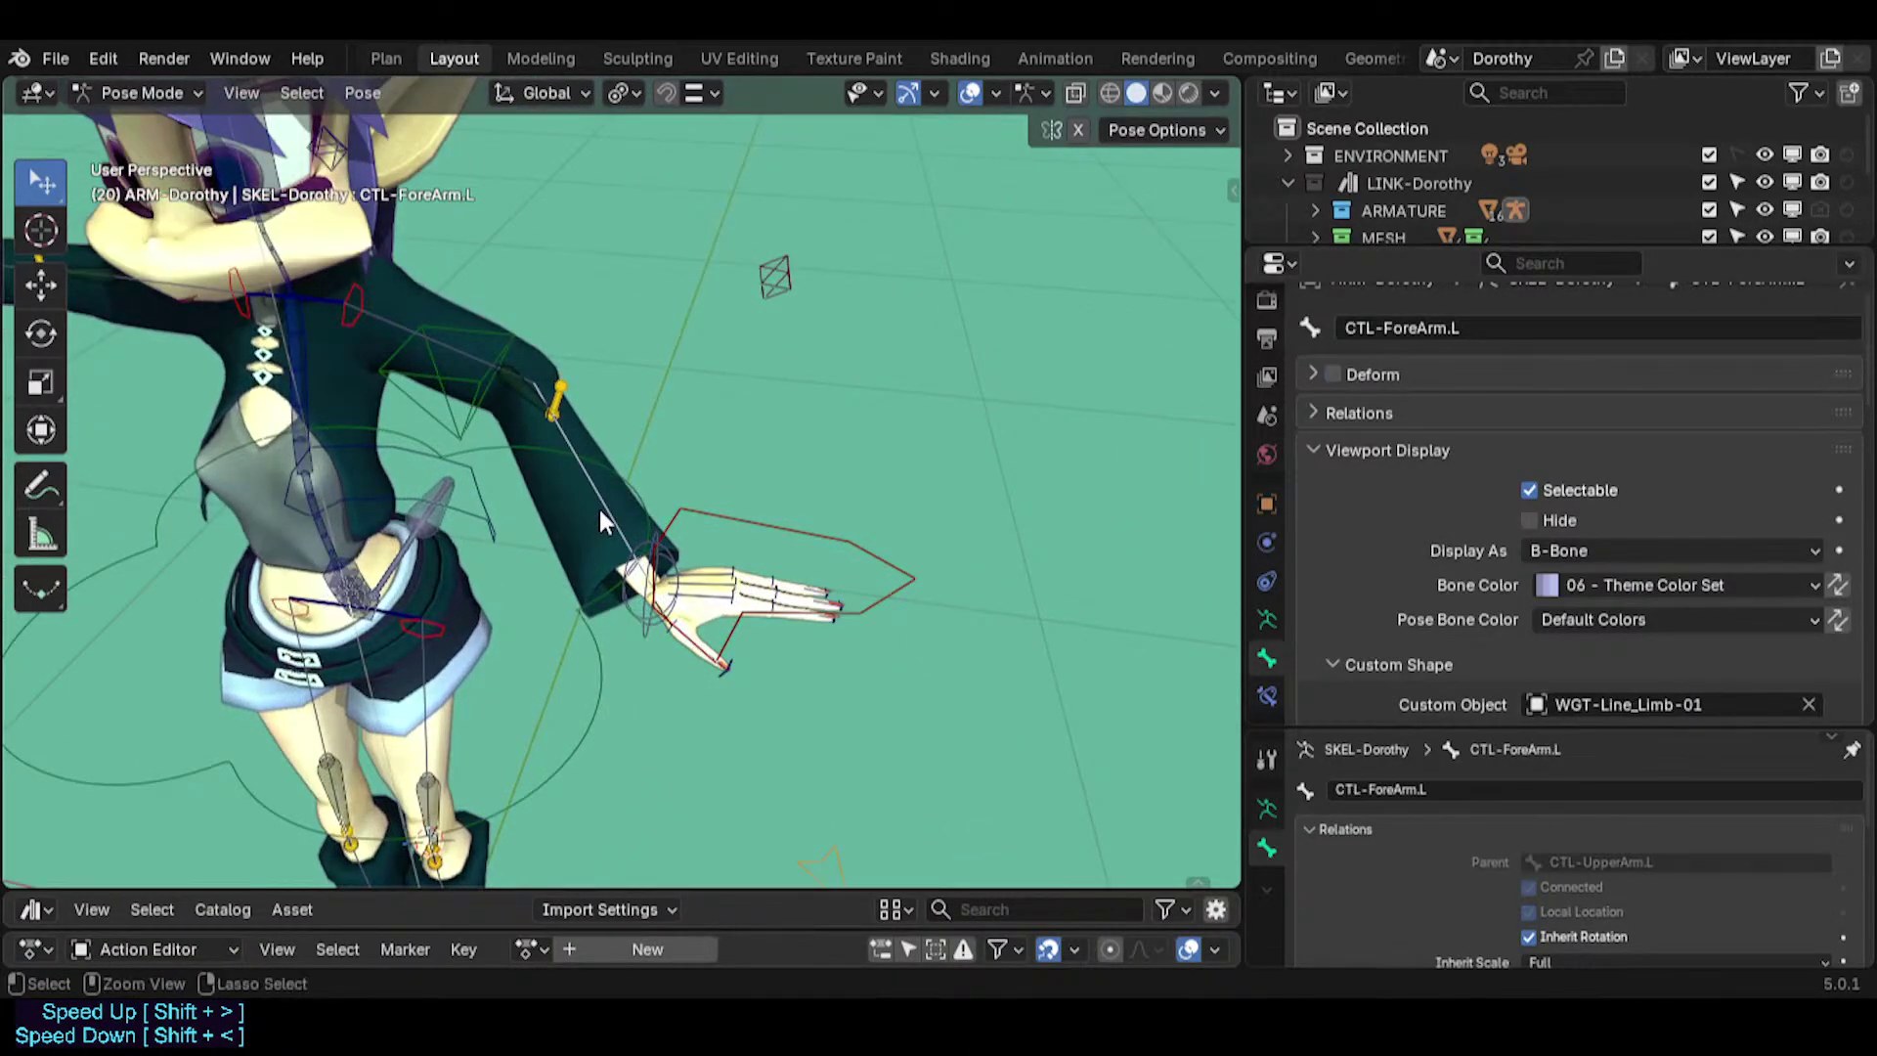
pyautogui.moveTo(673, 557); pyautogui.dragTo(819, 760, button='middle')
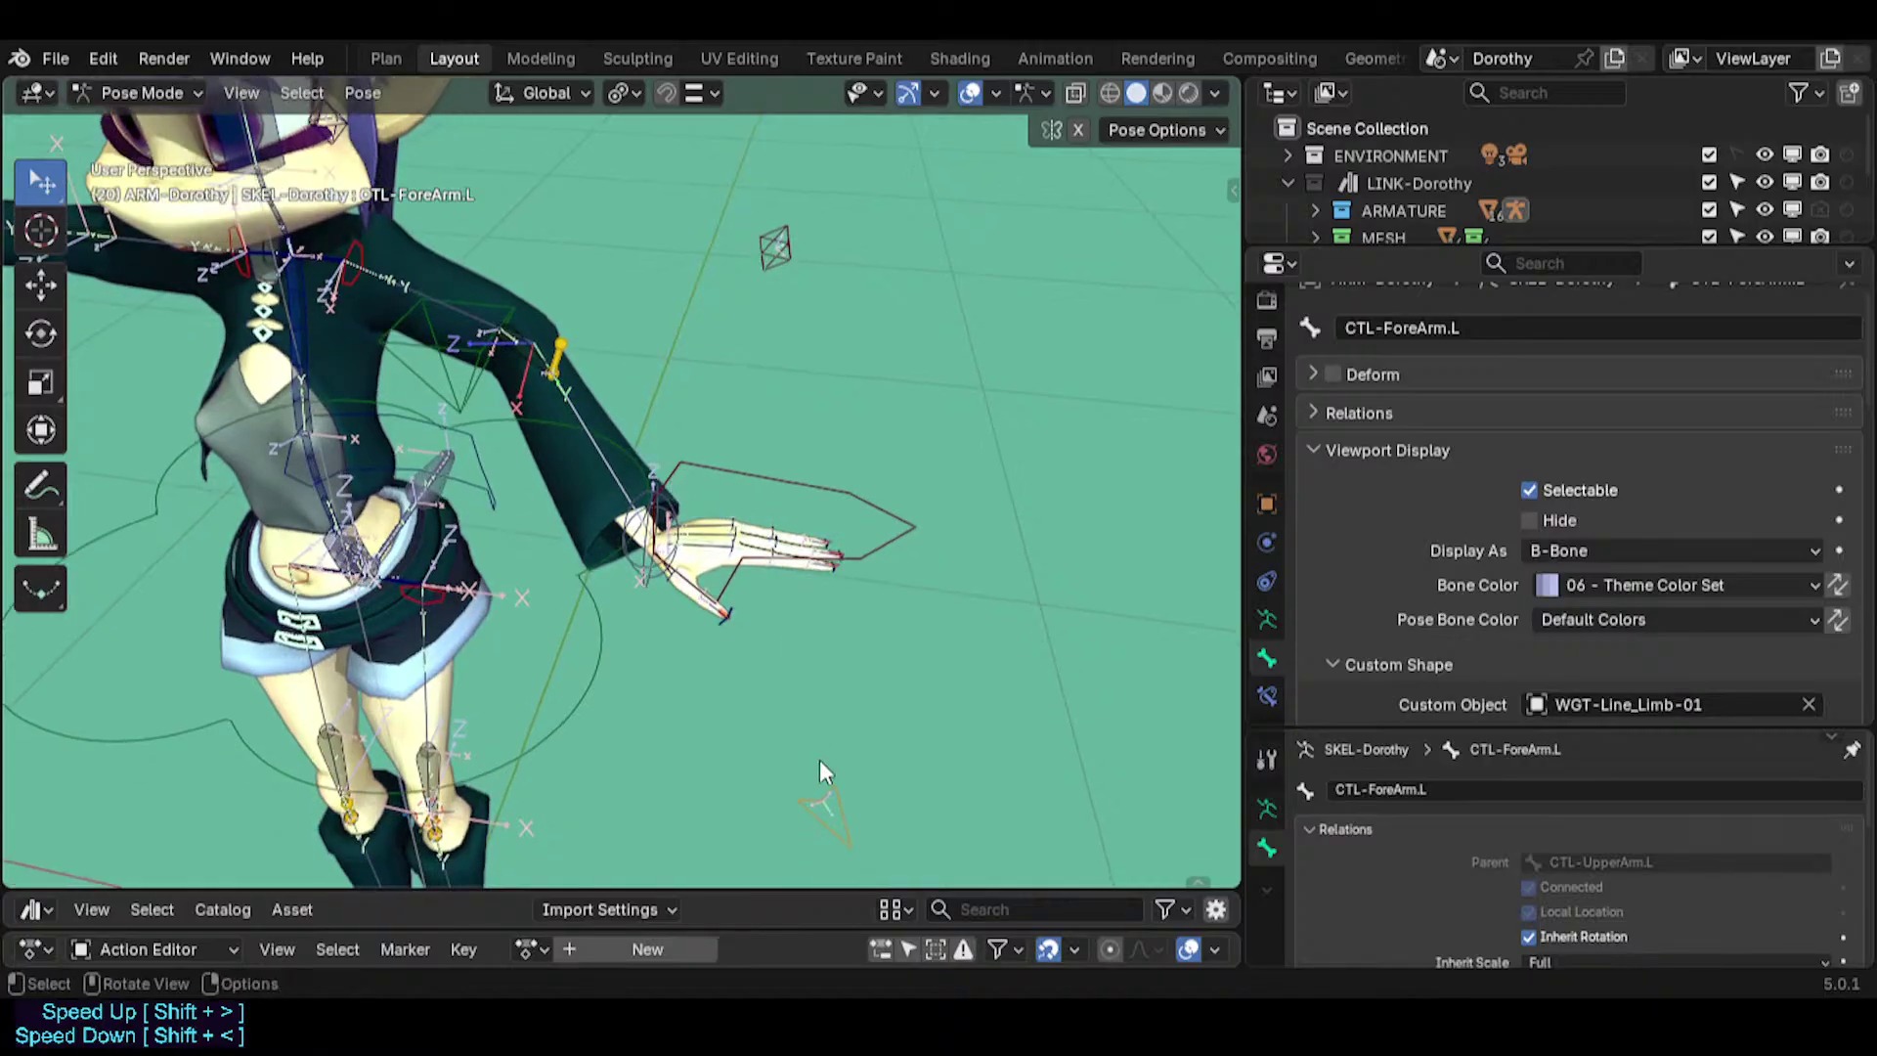
pyautogui.click(838, 810)
pyautogui.click(888, 544)
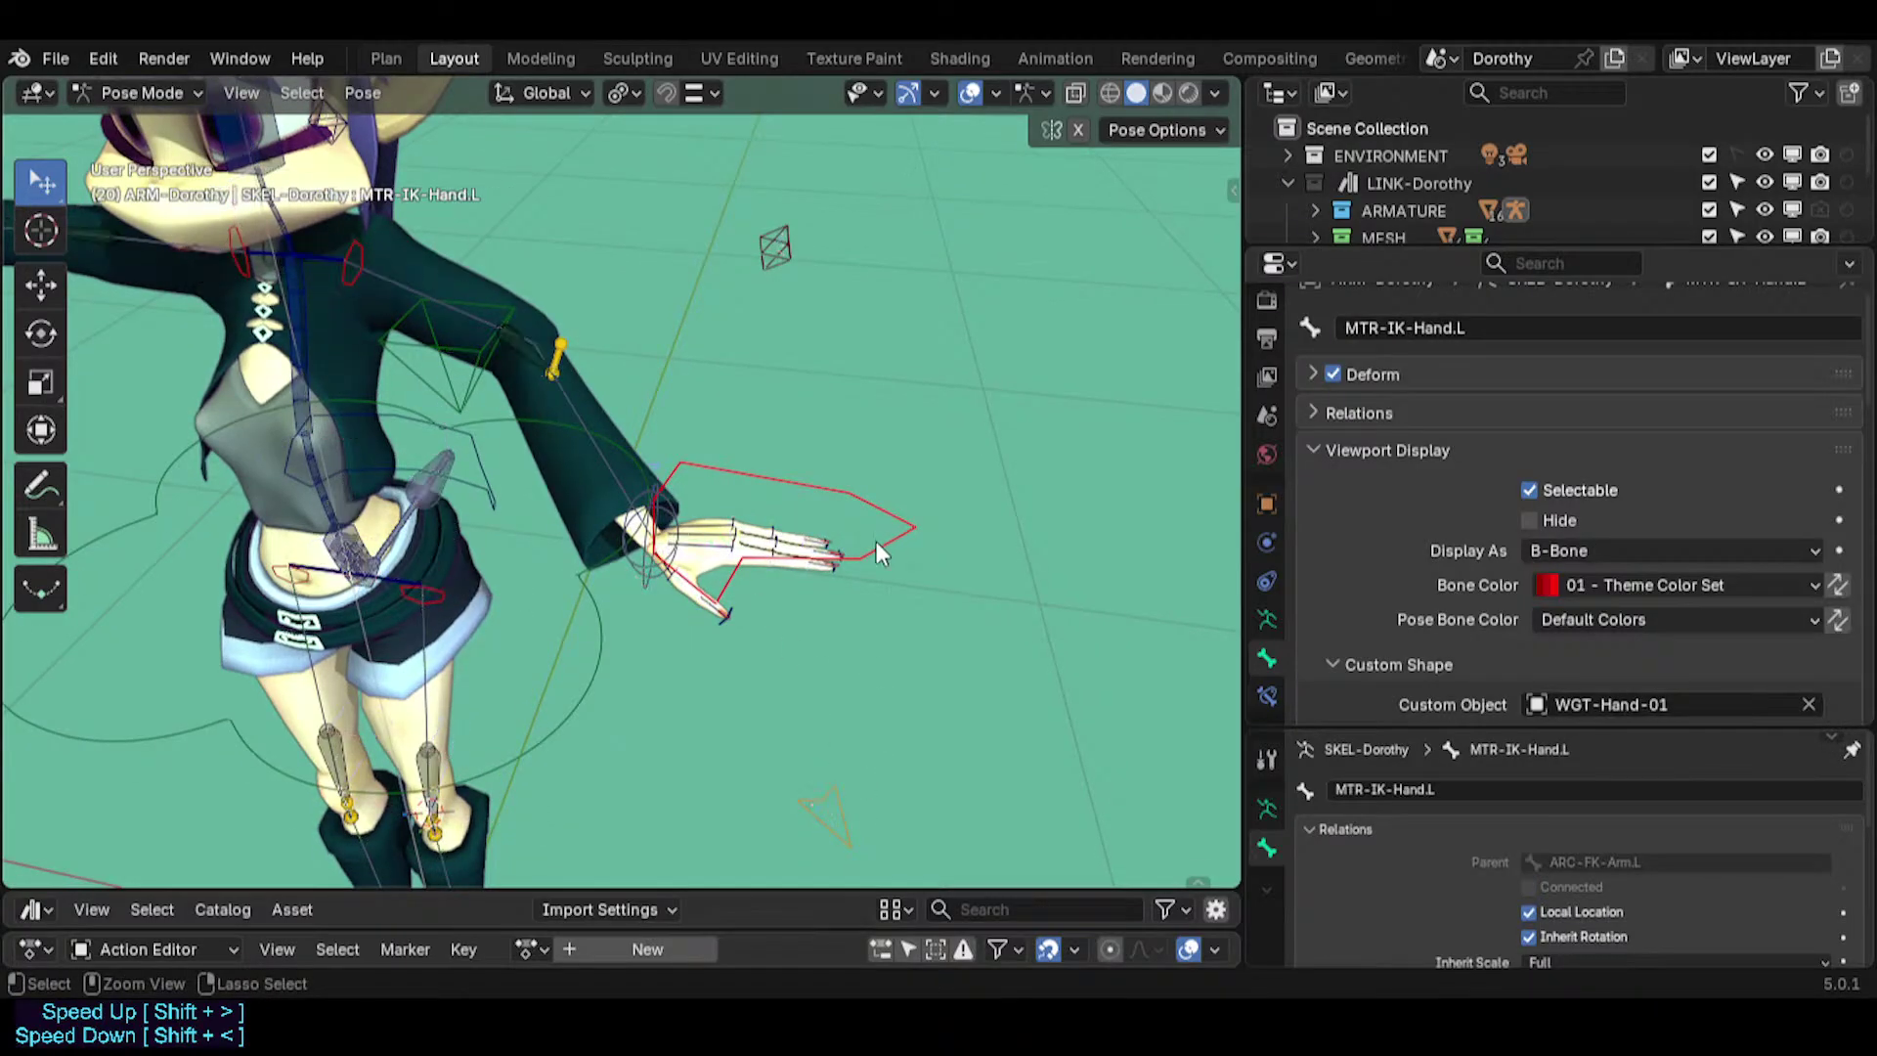
pyautogui.click(826, 811)
pyautogui.moveTo(788, 737); pyautogui.dragTo(802, 616, button='middle')
# Copy the visual rotation of REF-ROT-ForeArm.L to MTR-IK-Hand.L with Copy Attributes.
pyautogui.click(883, 524)
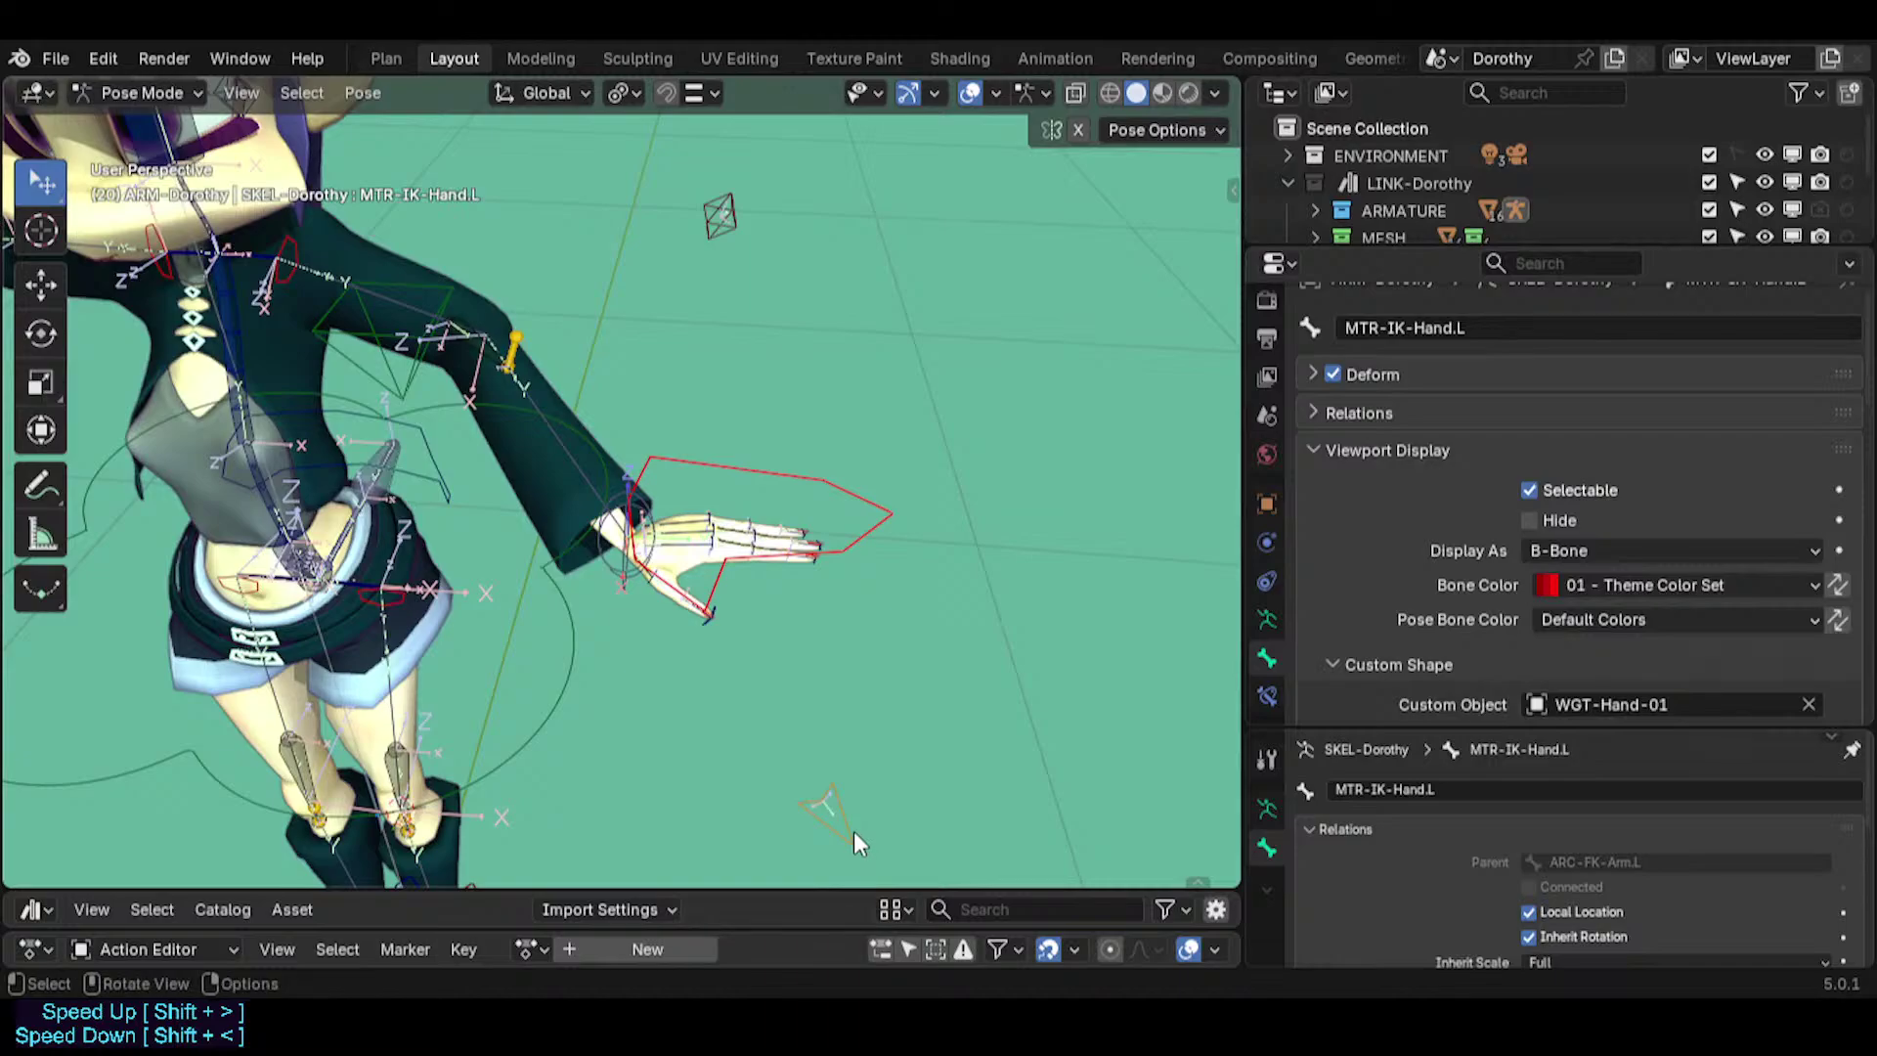
pyautogui.keyDown('shift'); pyautogui.click(854, 830); pyautogui.keyUp('shift')
pyautogui.hotkey('ctrl', 'shift', 'c')
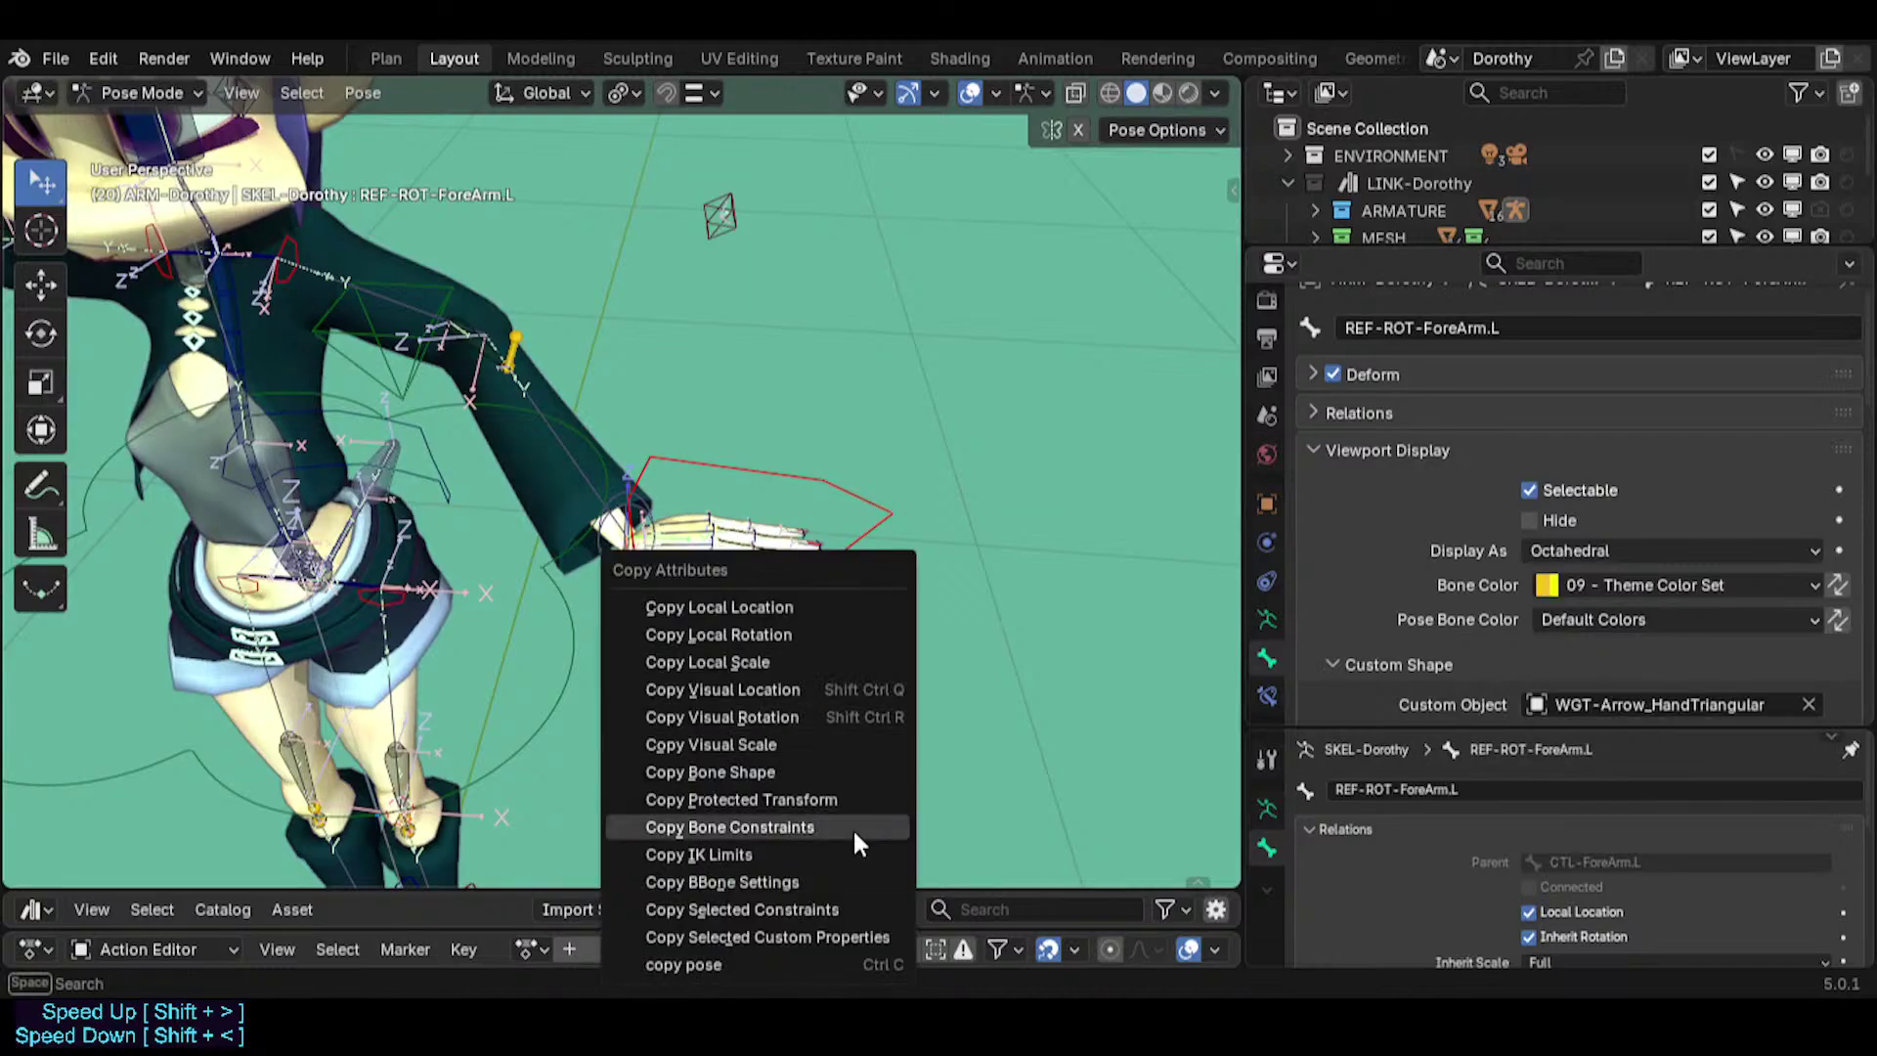
pyautogui.click(794, 716)
# Move MTR-IK-Hand.L outward and up to straighten the left arm.
pyautogui.moveTo(824, 698); pyautogui.dragTo(684, 653, button='middle')
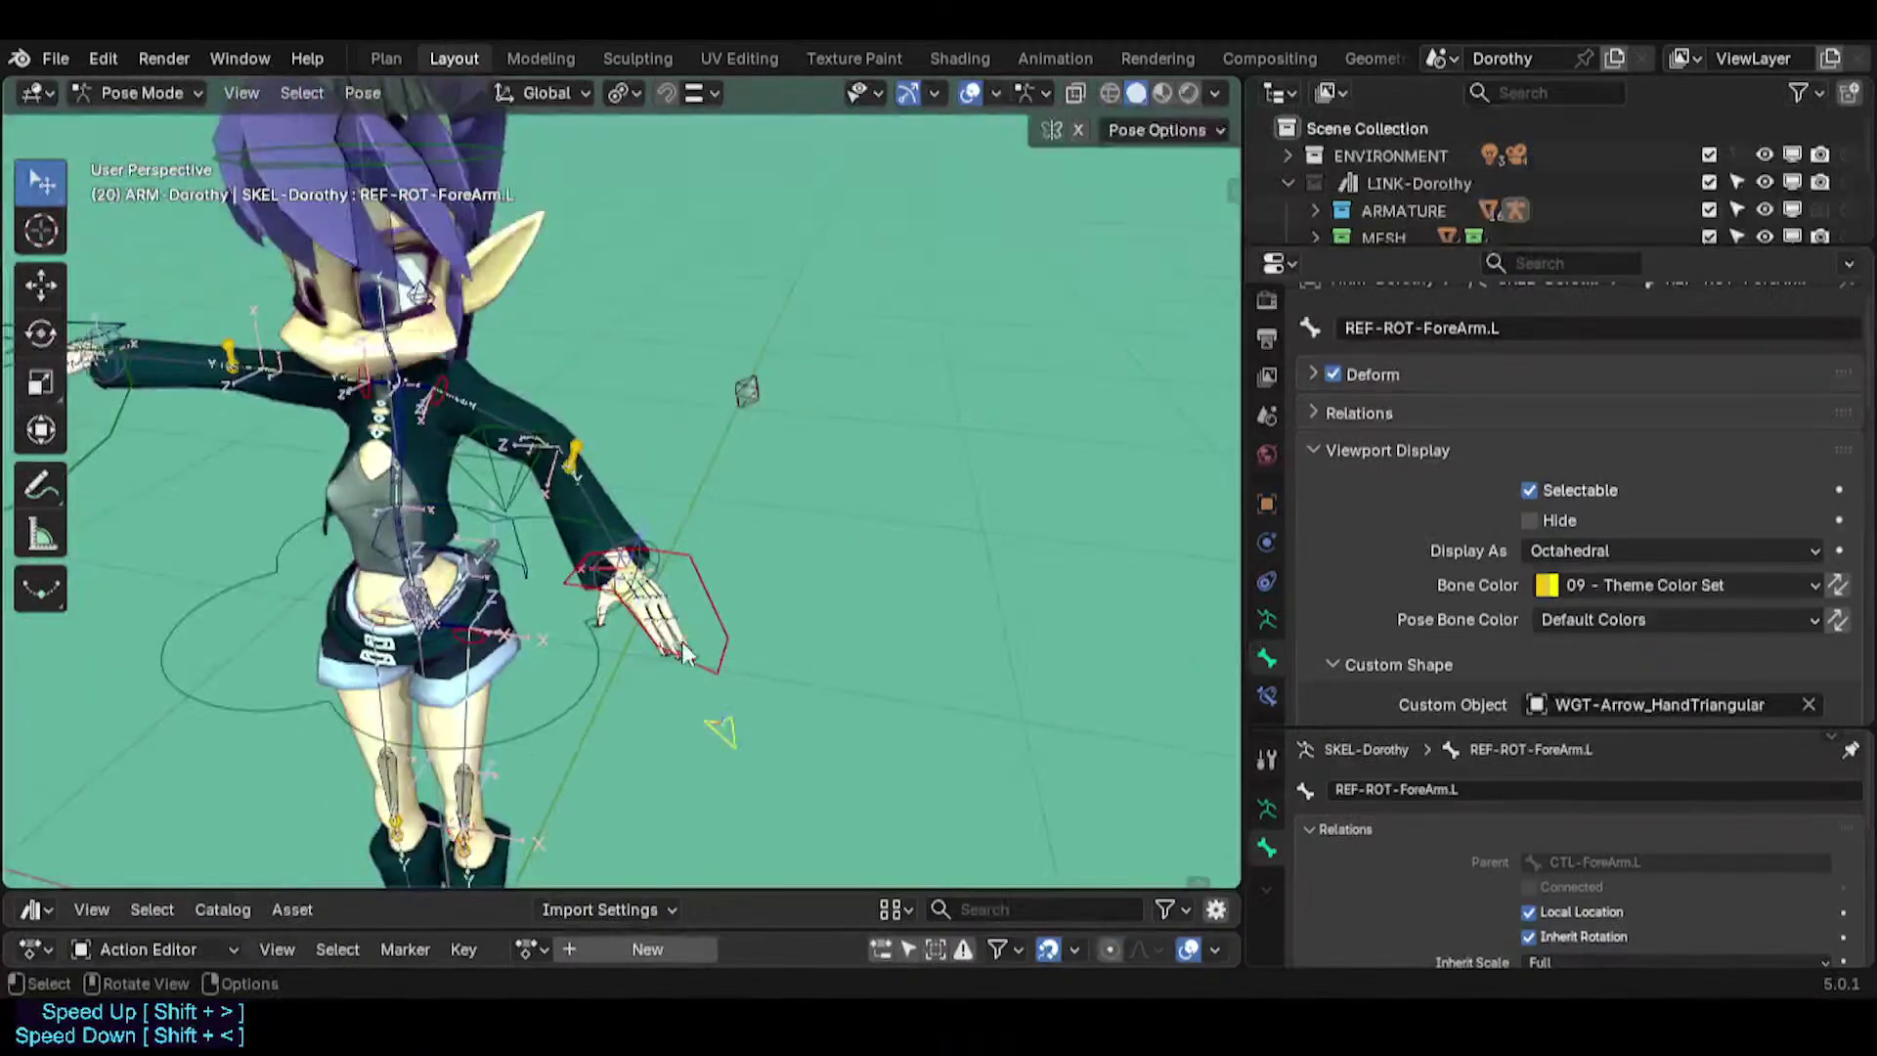
pyautogui.click(720, 665)
pyautogui.press('g')
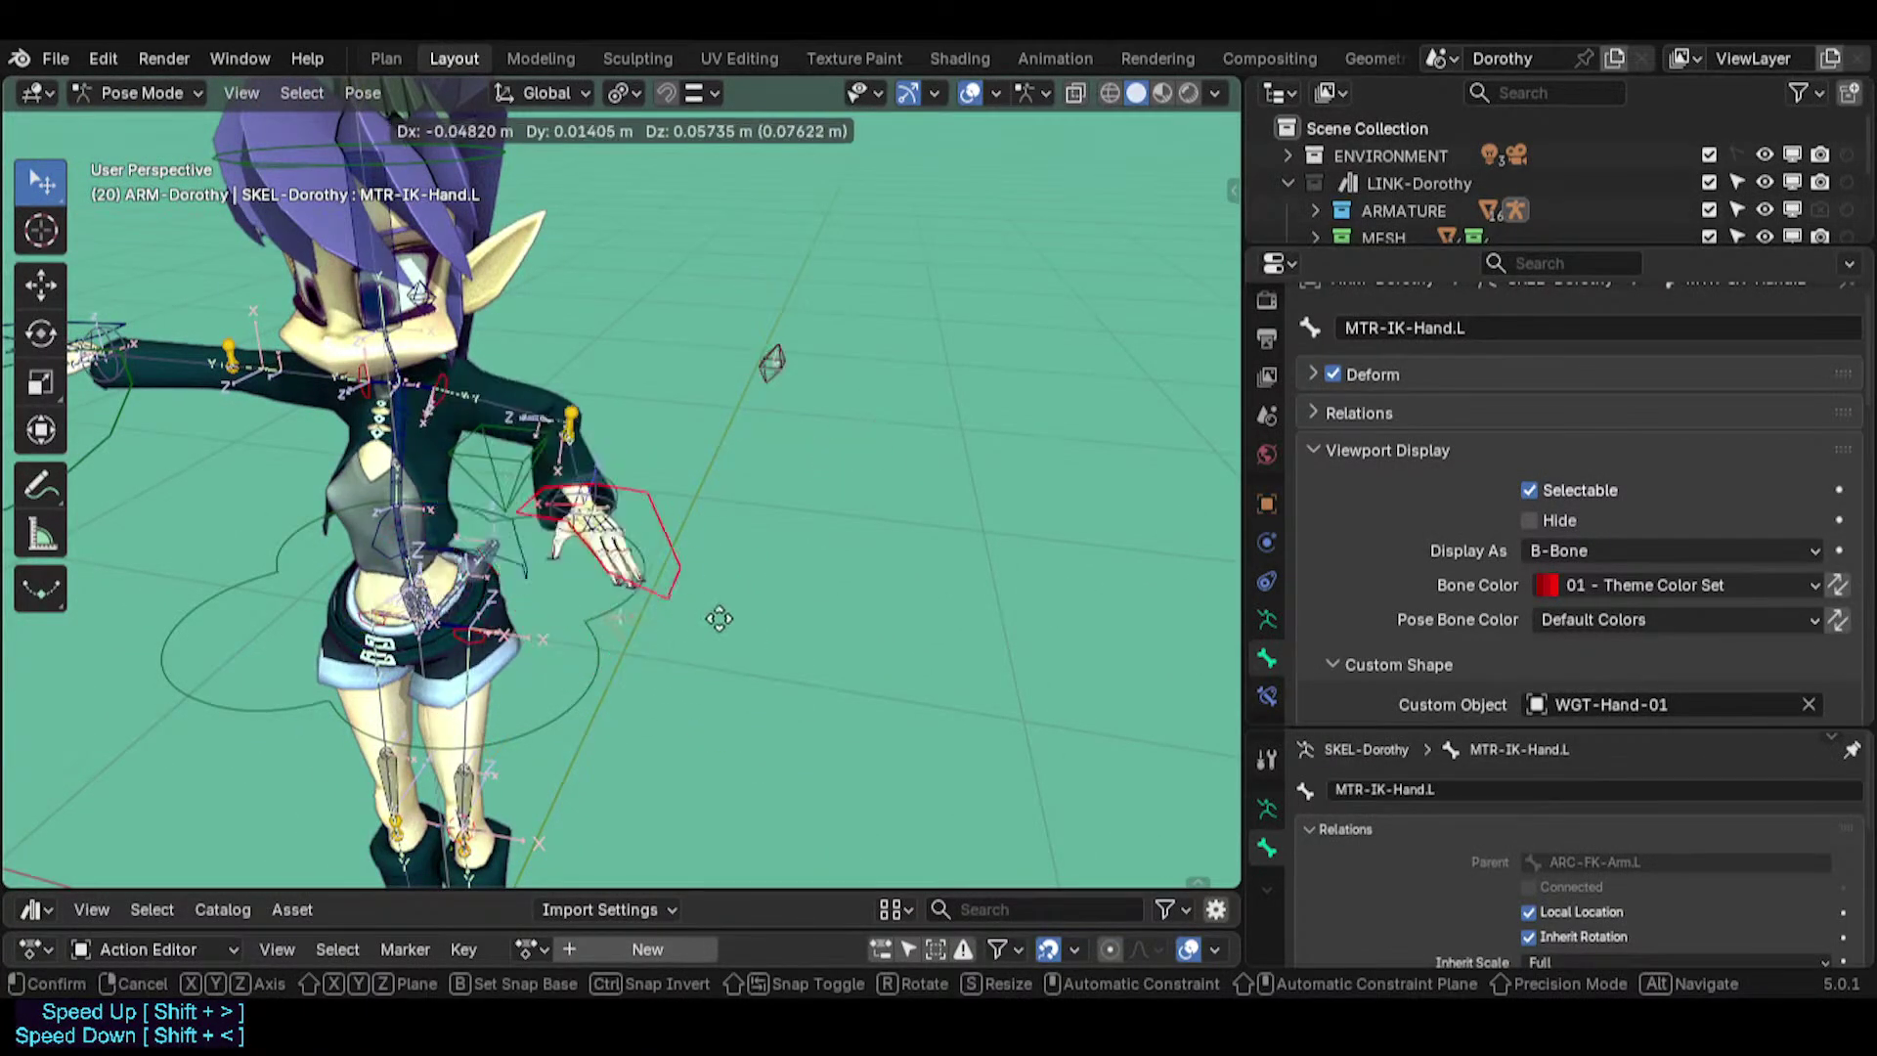
pyautogui.click(809, 606)
# Try copying the local rotation between CTL-ForeArm.L and MTR-IK-Hand.L with Copy Attributes, then undo it.
pyautogui.keyDown('shift'); pyautogui.click(677, 466); pyautogui.keyUp('shift')
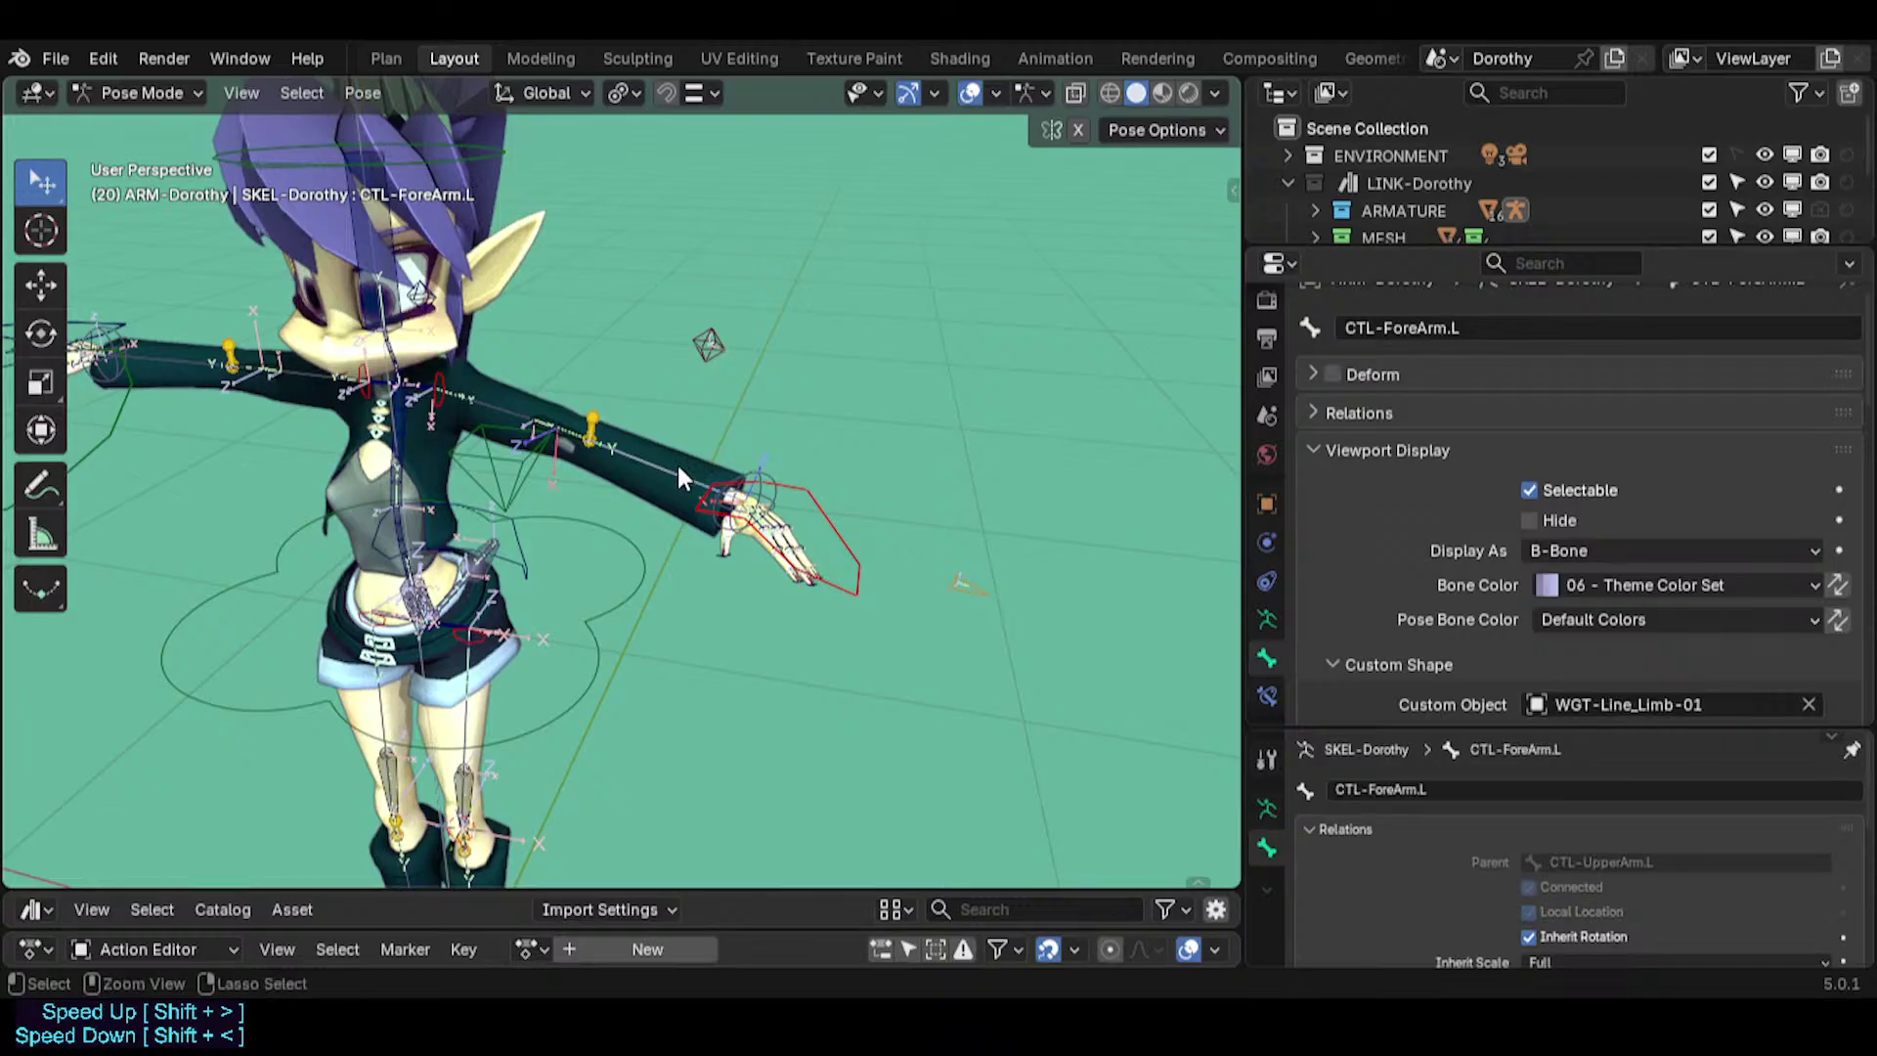
pyautogui.hotkey('ctrl', 'c')
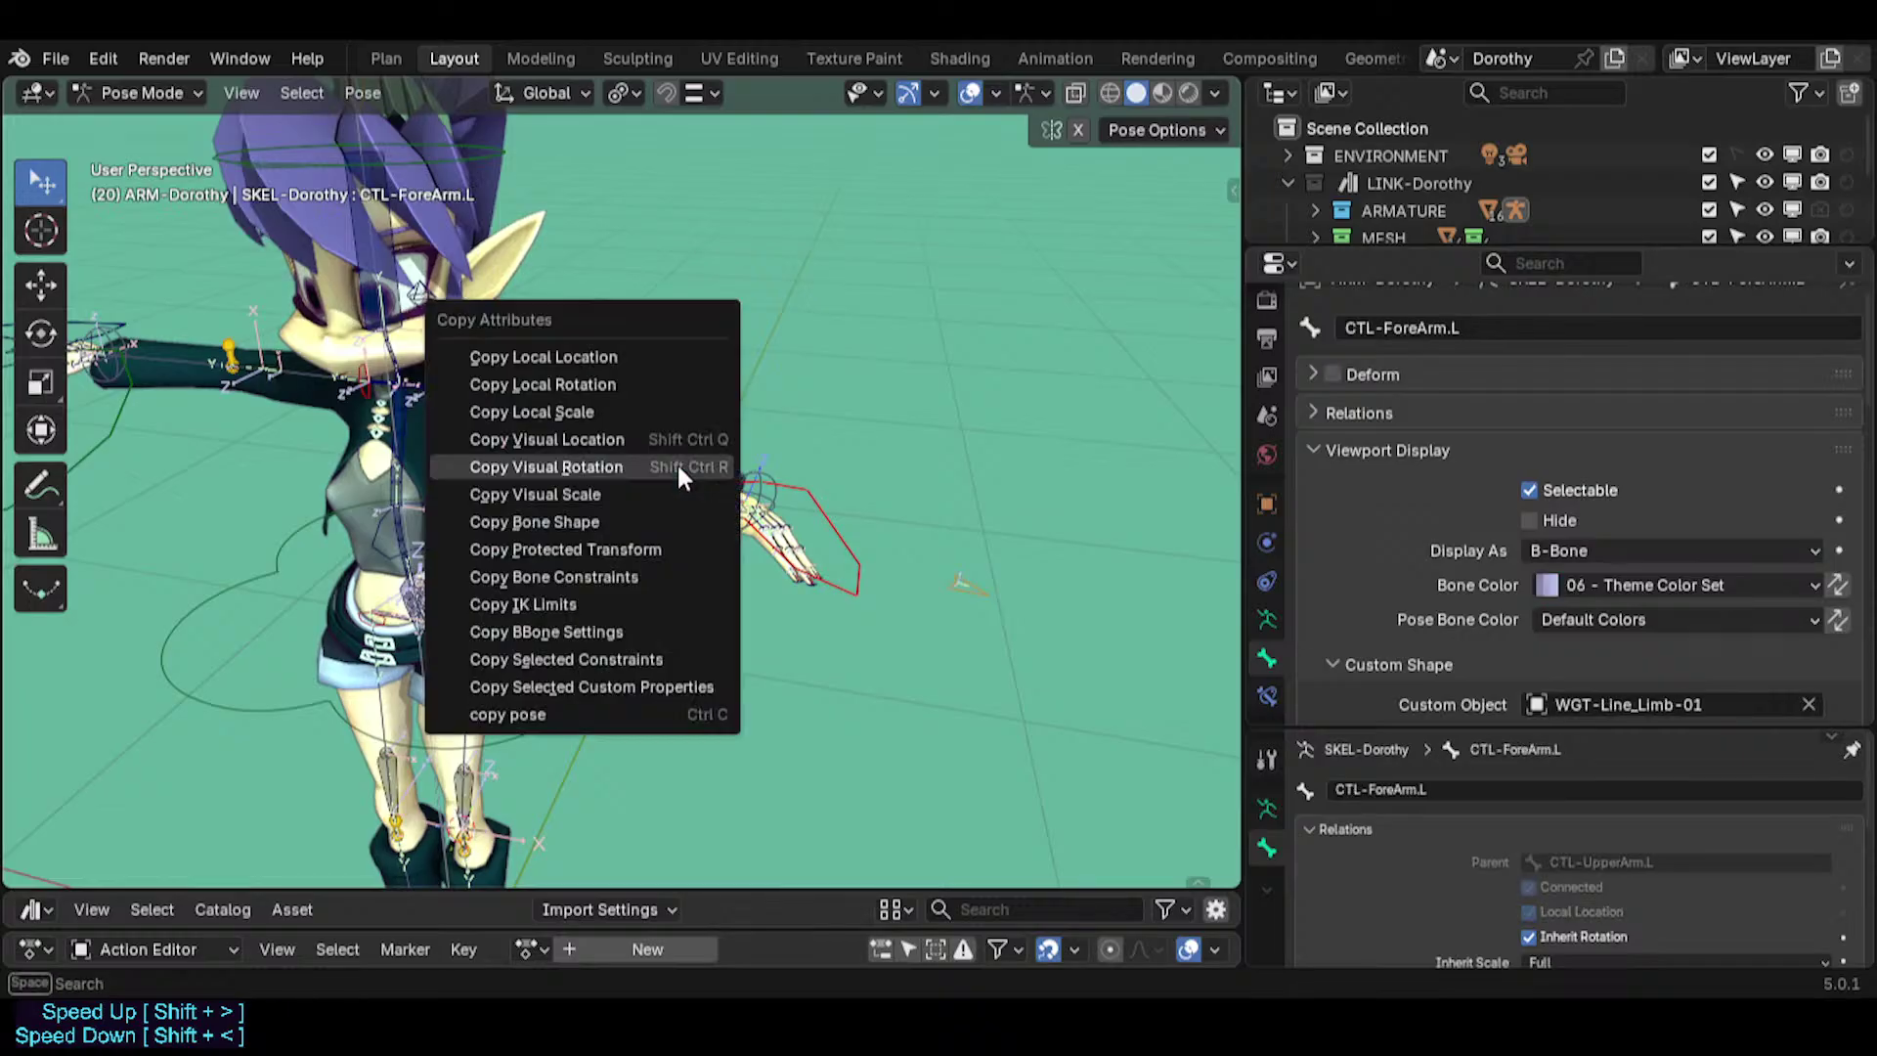
pyautogui.click(642, 385)
pyautogui.keyDown('shift'); pyautogui.click(777, 493); pyautogui.keyUp('shift')
pyautogui.hotkey('ctrl', 'c')
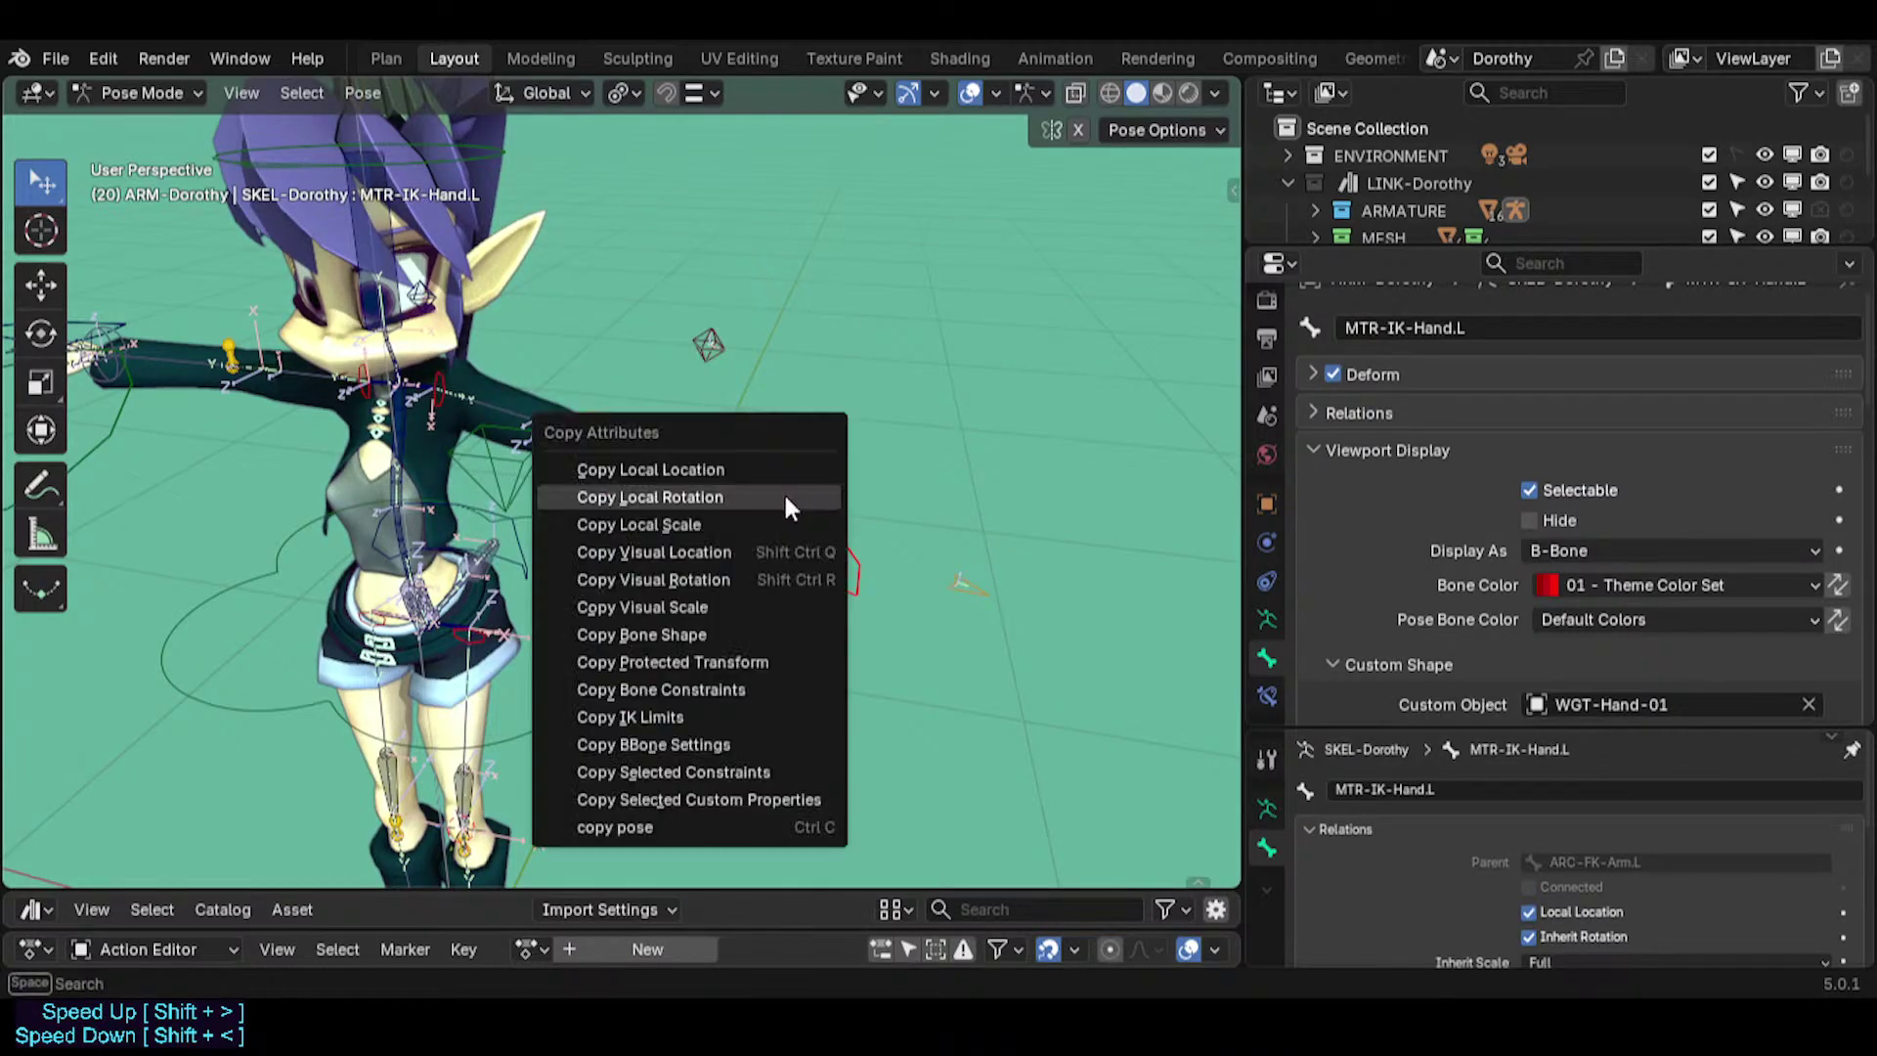
pyautogui.click(802, 485)
pyautogui.keyDown('shift'); pyautogui.click(626, 457); pyautogui.keyUp('shift')
pyautogui.hotkey('ctrl', 'c')
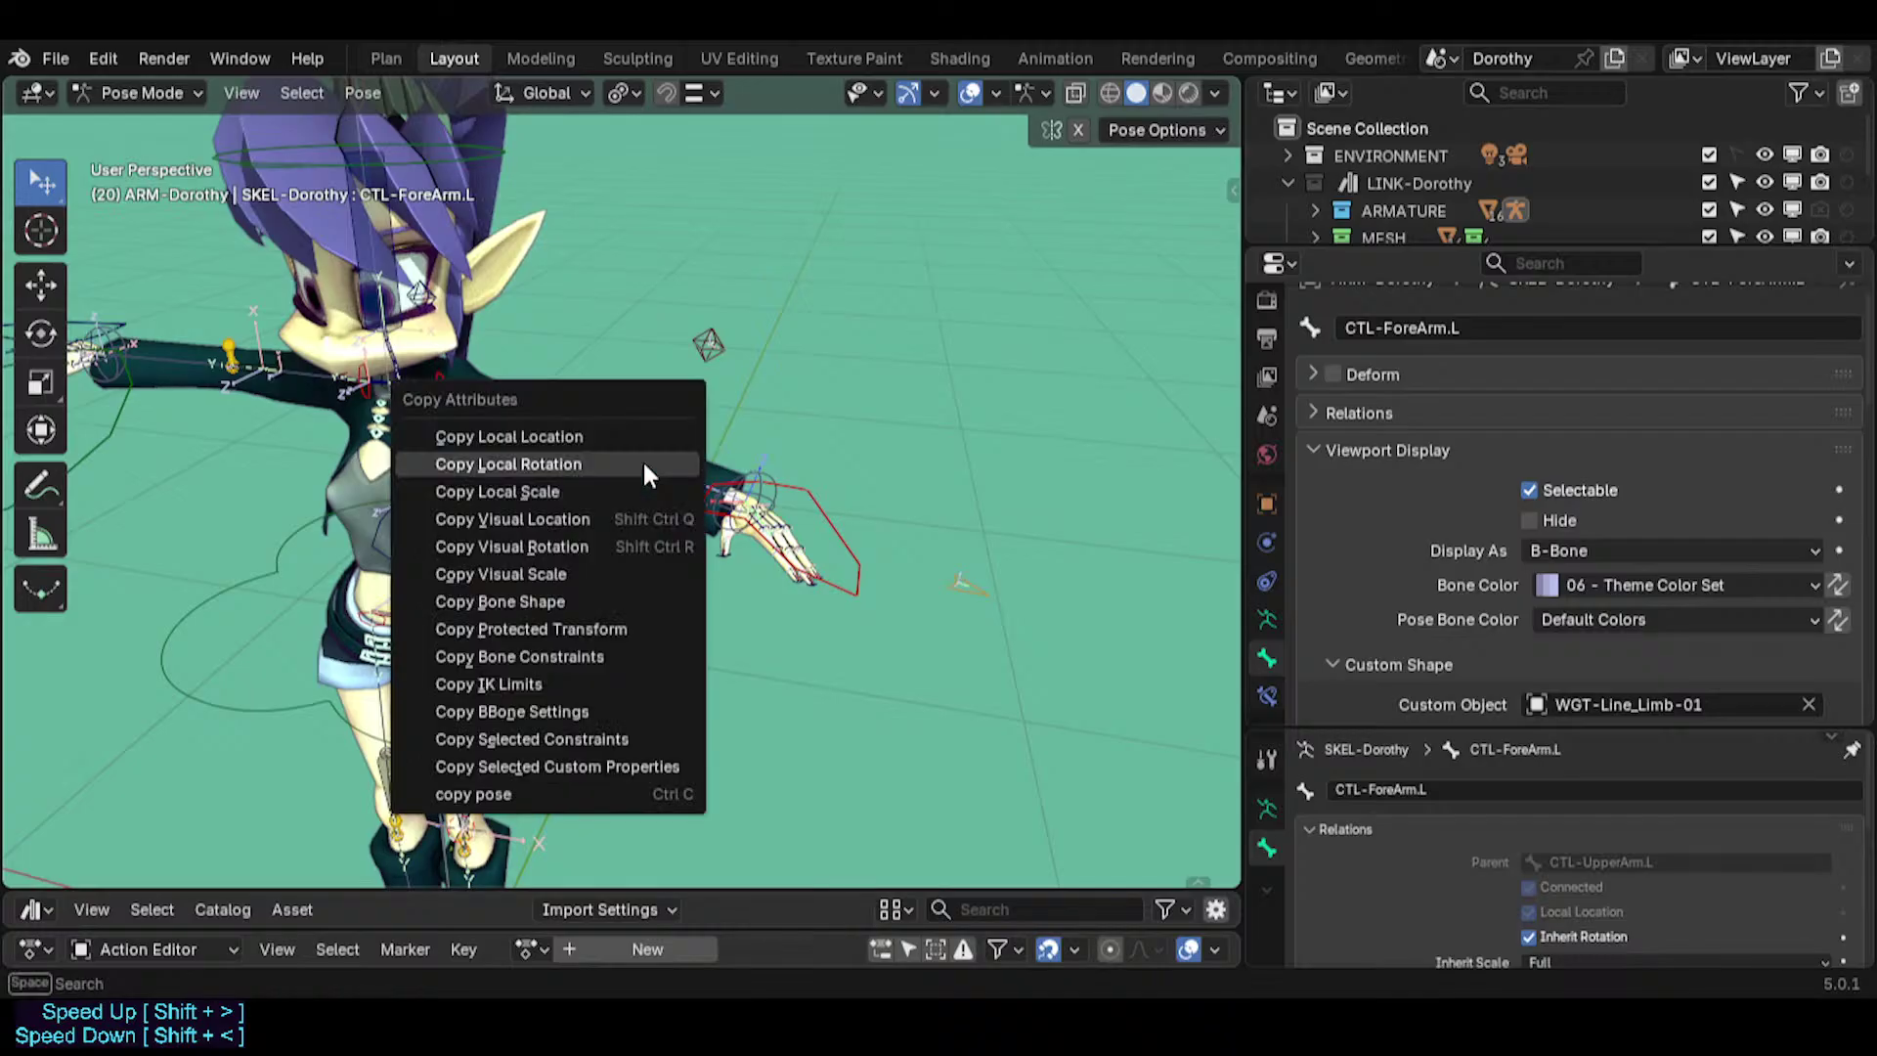
pyautogui.click(643, 461)
pyautogui.hotkey('ctrl', 'z')
pyautogui.hotkey('ctrl', 'z')
# Try Copy Local Rotation and Copy Visual Rotation again between MTR-IK-Hand.L and CTL-ForeArm.L, and undo both.
pyautogui.hotkey('ctrl', 'c')
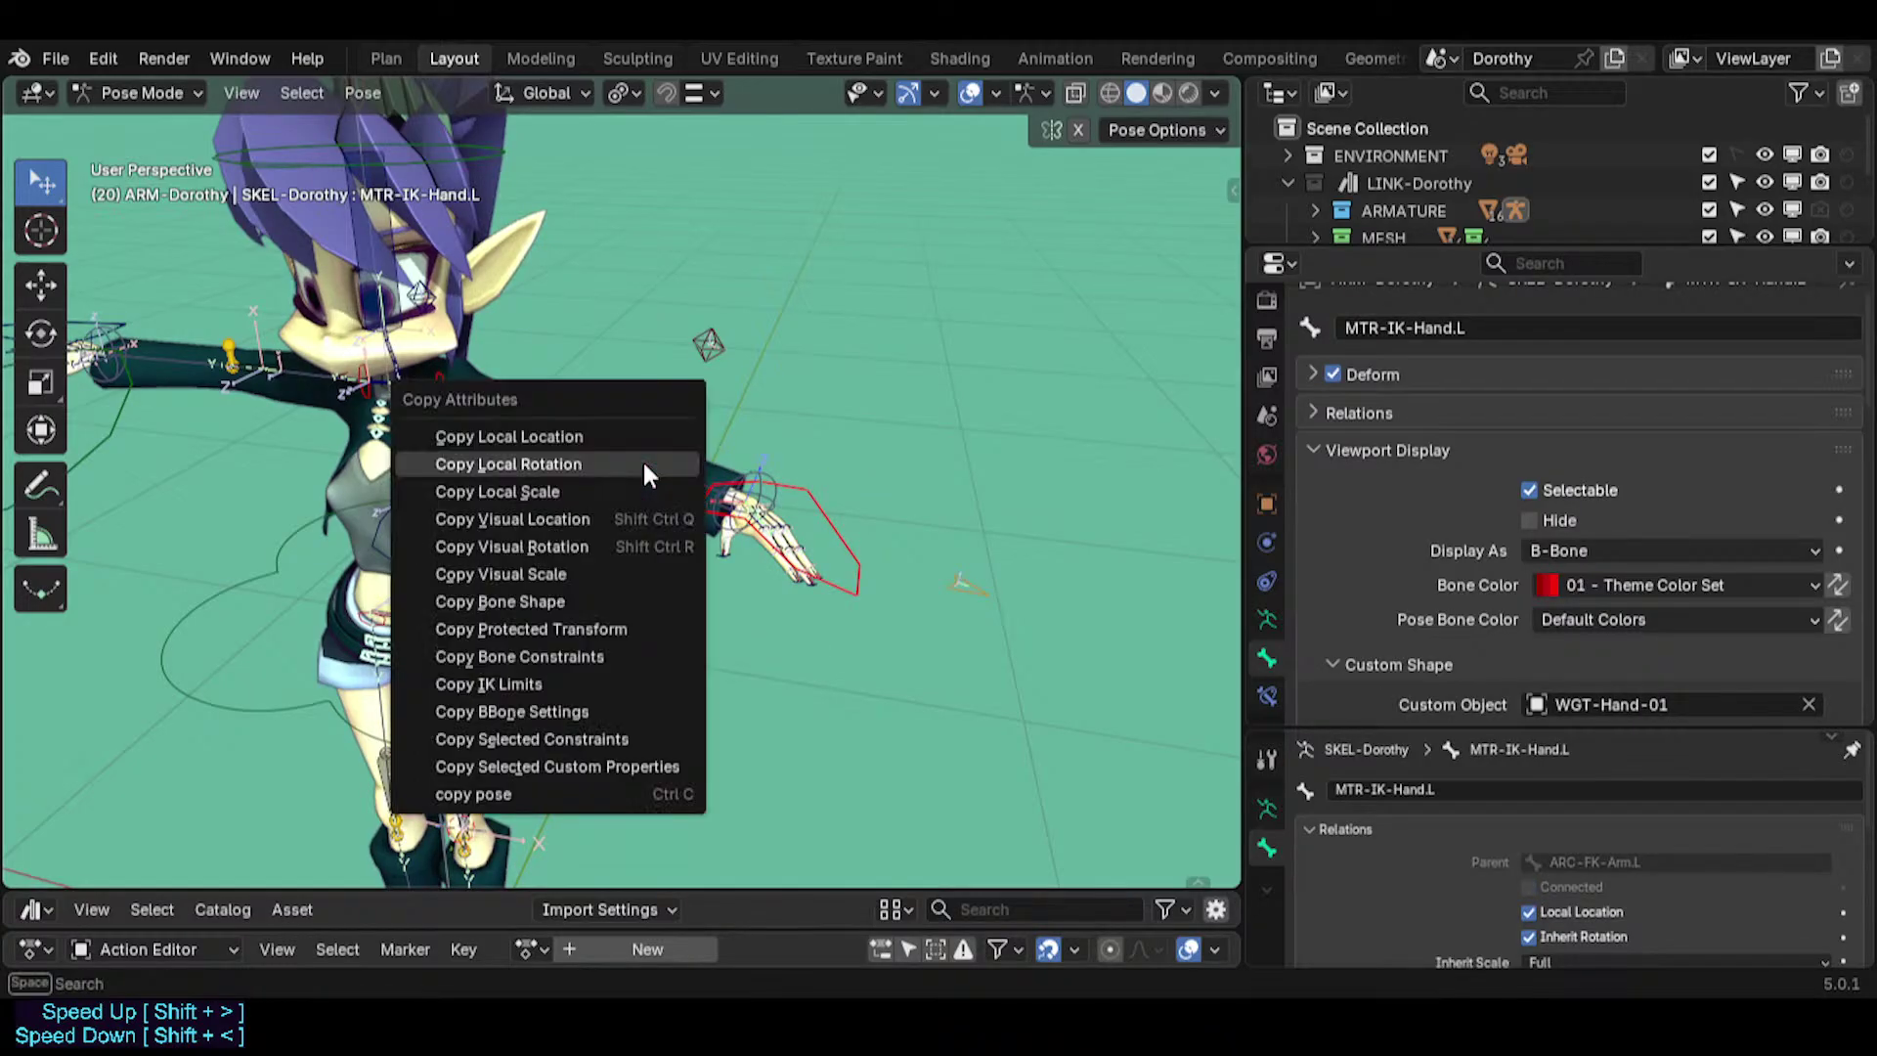
pyautogui.click(642, 460)
pyautogui.keyDown('shift'); pyautogui.click(660, 462); pyautogui.keyUp('shift')
pyautogui.hotkey('ctrl', 'c')
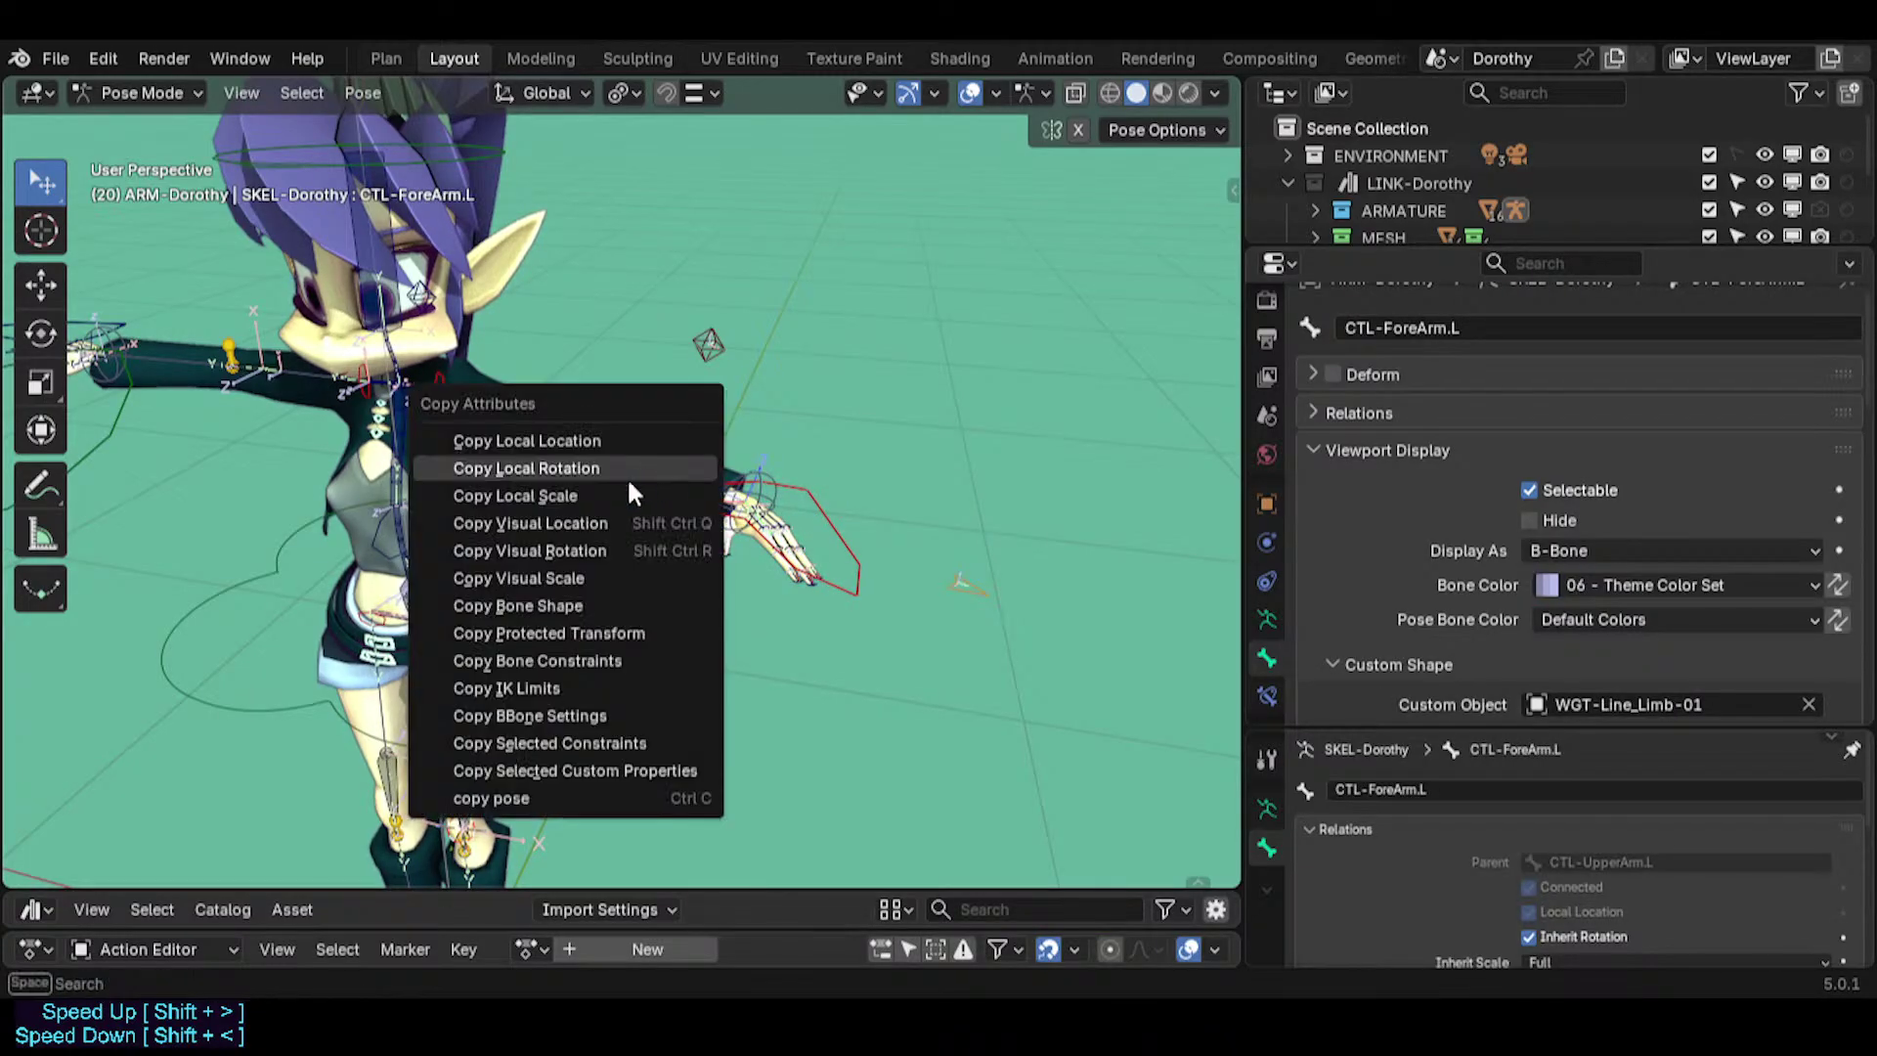
pyautogui.click(649, 549)
pyautogui.hotkey('ctrl', 'z')
pyautogui.hotkey('ctrl', 'z')
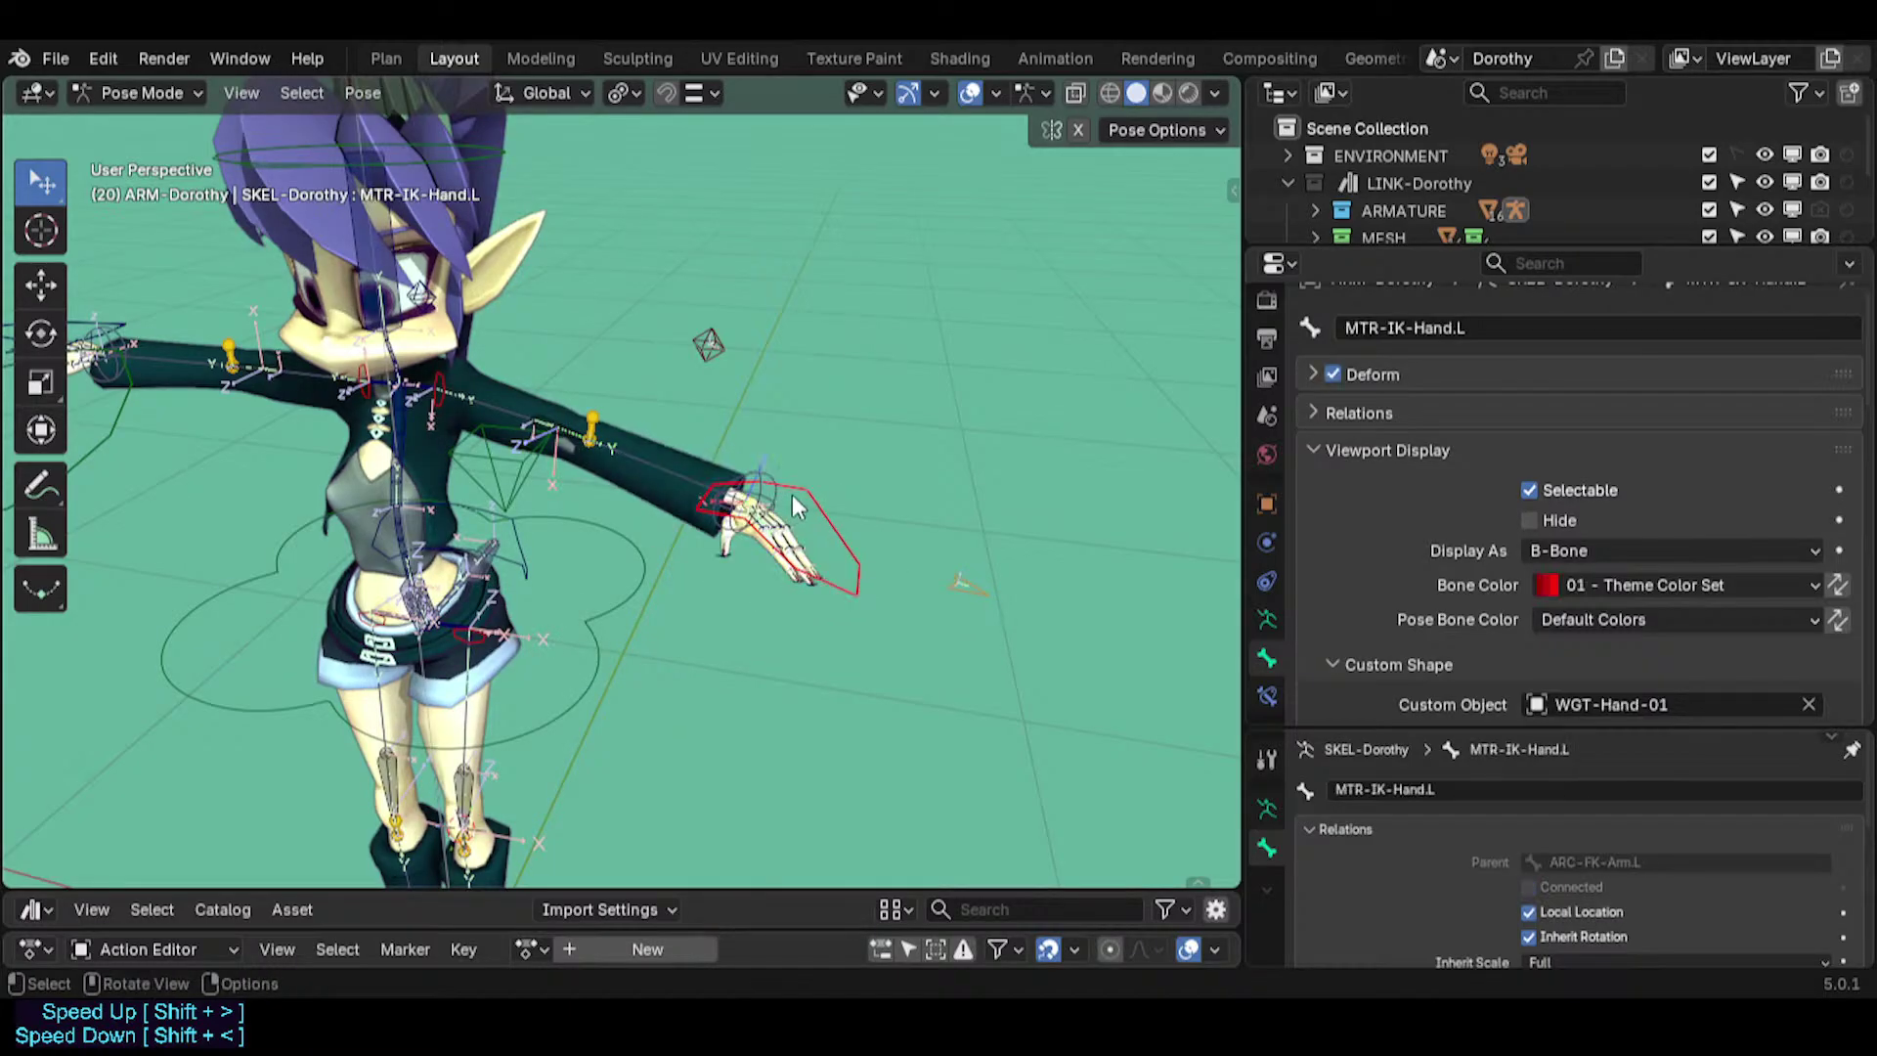
pyautogui.keyDown('shift'); pyautogui.click(664, 459); pyautogui.keyUp('shift')
pyautogui.hotkey('ctrl', 'c')
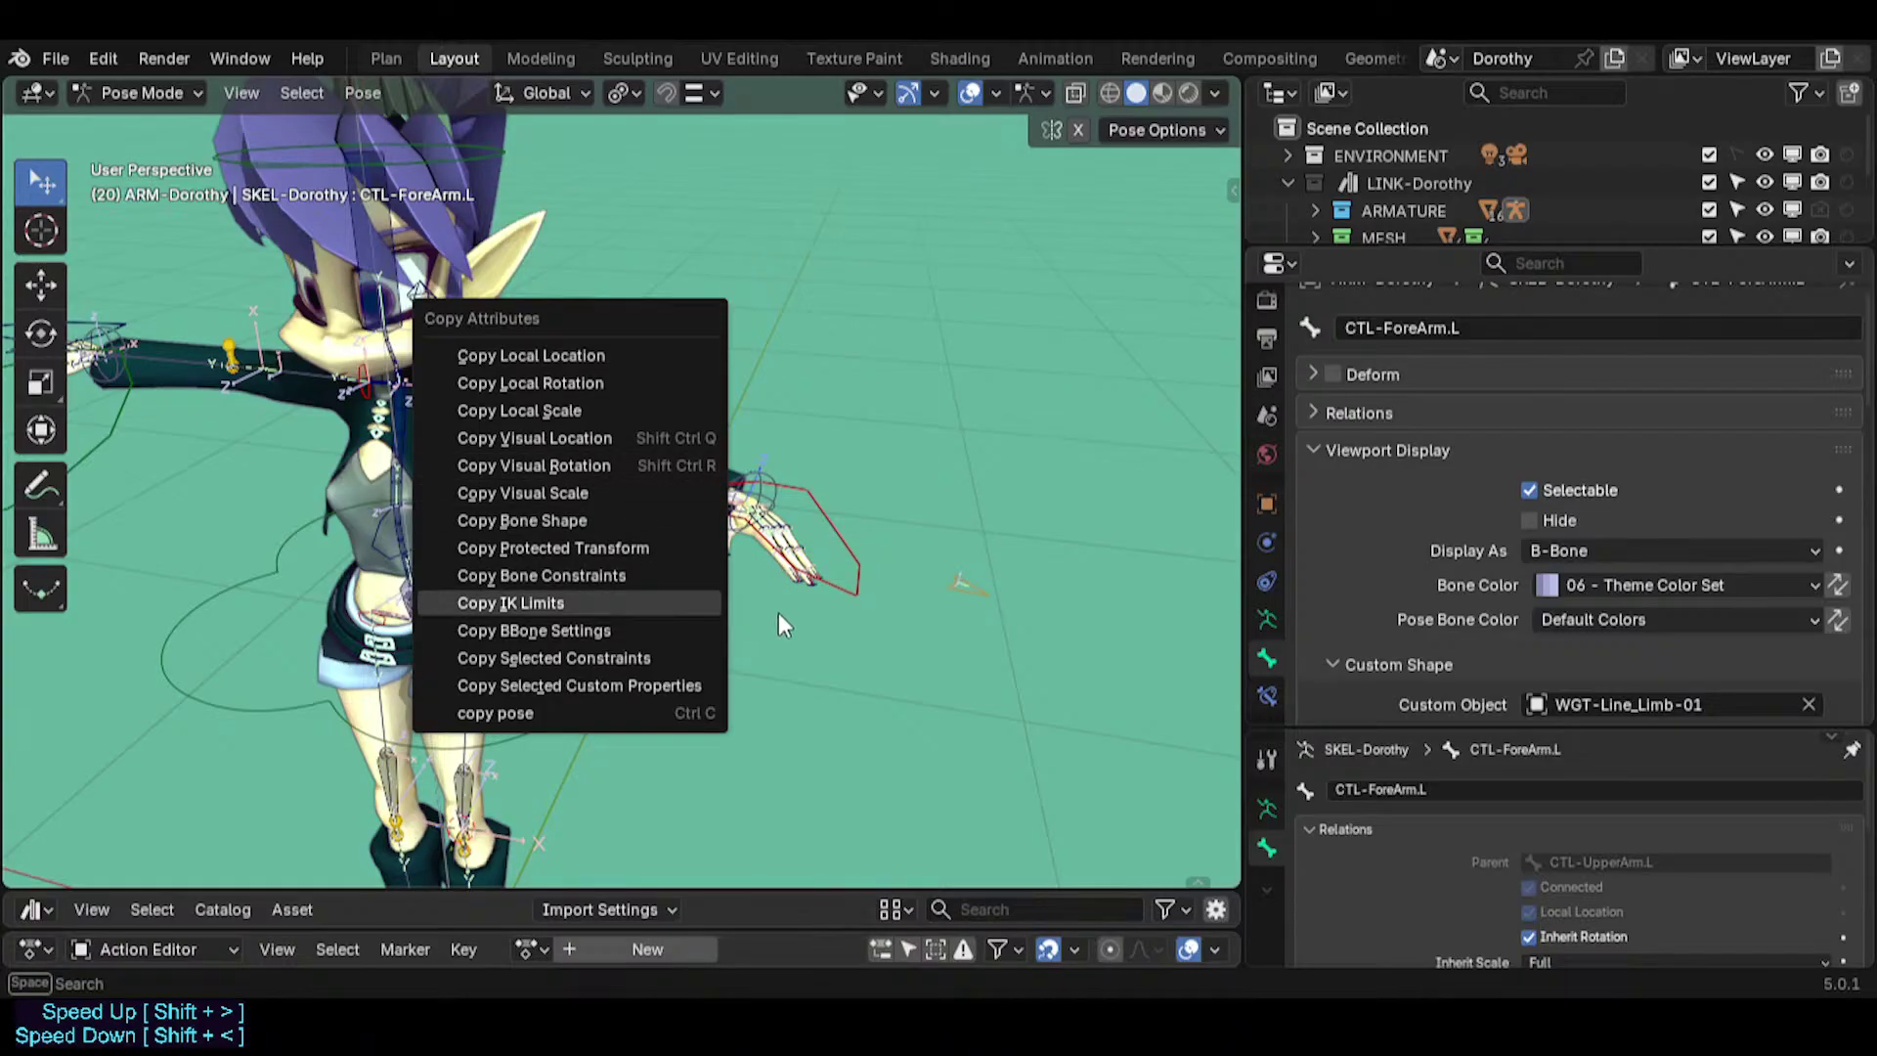
# Examine the bones around the left wrist and thumb up close, then the character's overall pose.
pyautogui.moveTo(778, 611); pyautogui.dragTo(706, 604, button='middle')
pyautogui.scroll(2, 831, 543)
pyautogui.scroll(4, 827, 528)
pyautogui.click(858, 585)
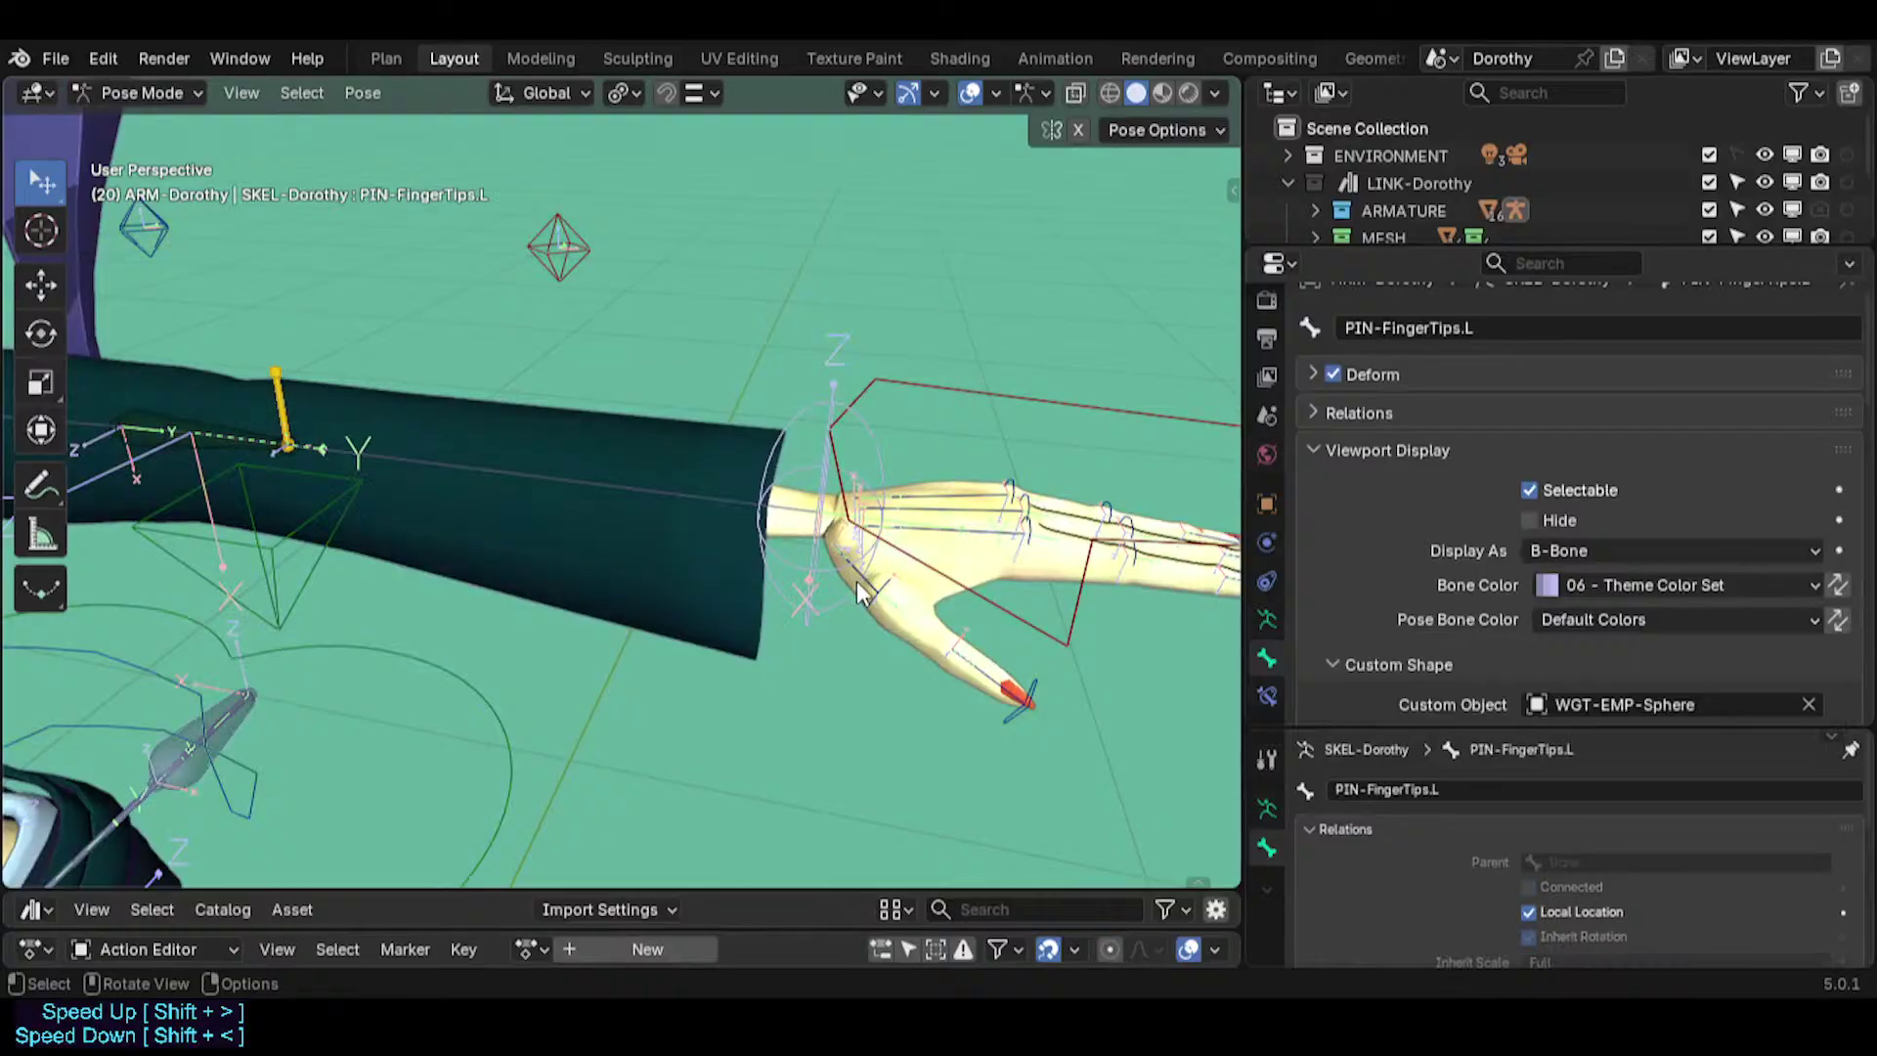
pyautogui.click(860, 593)
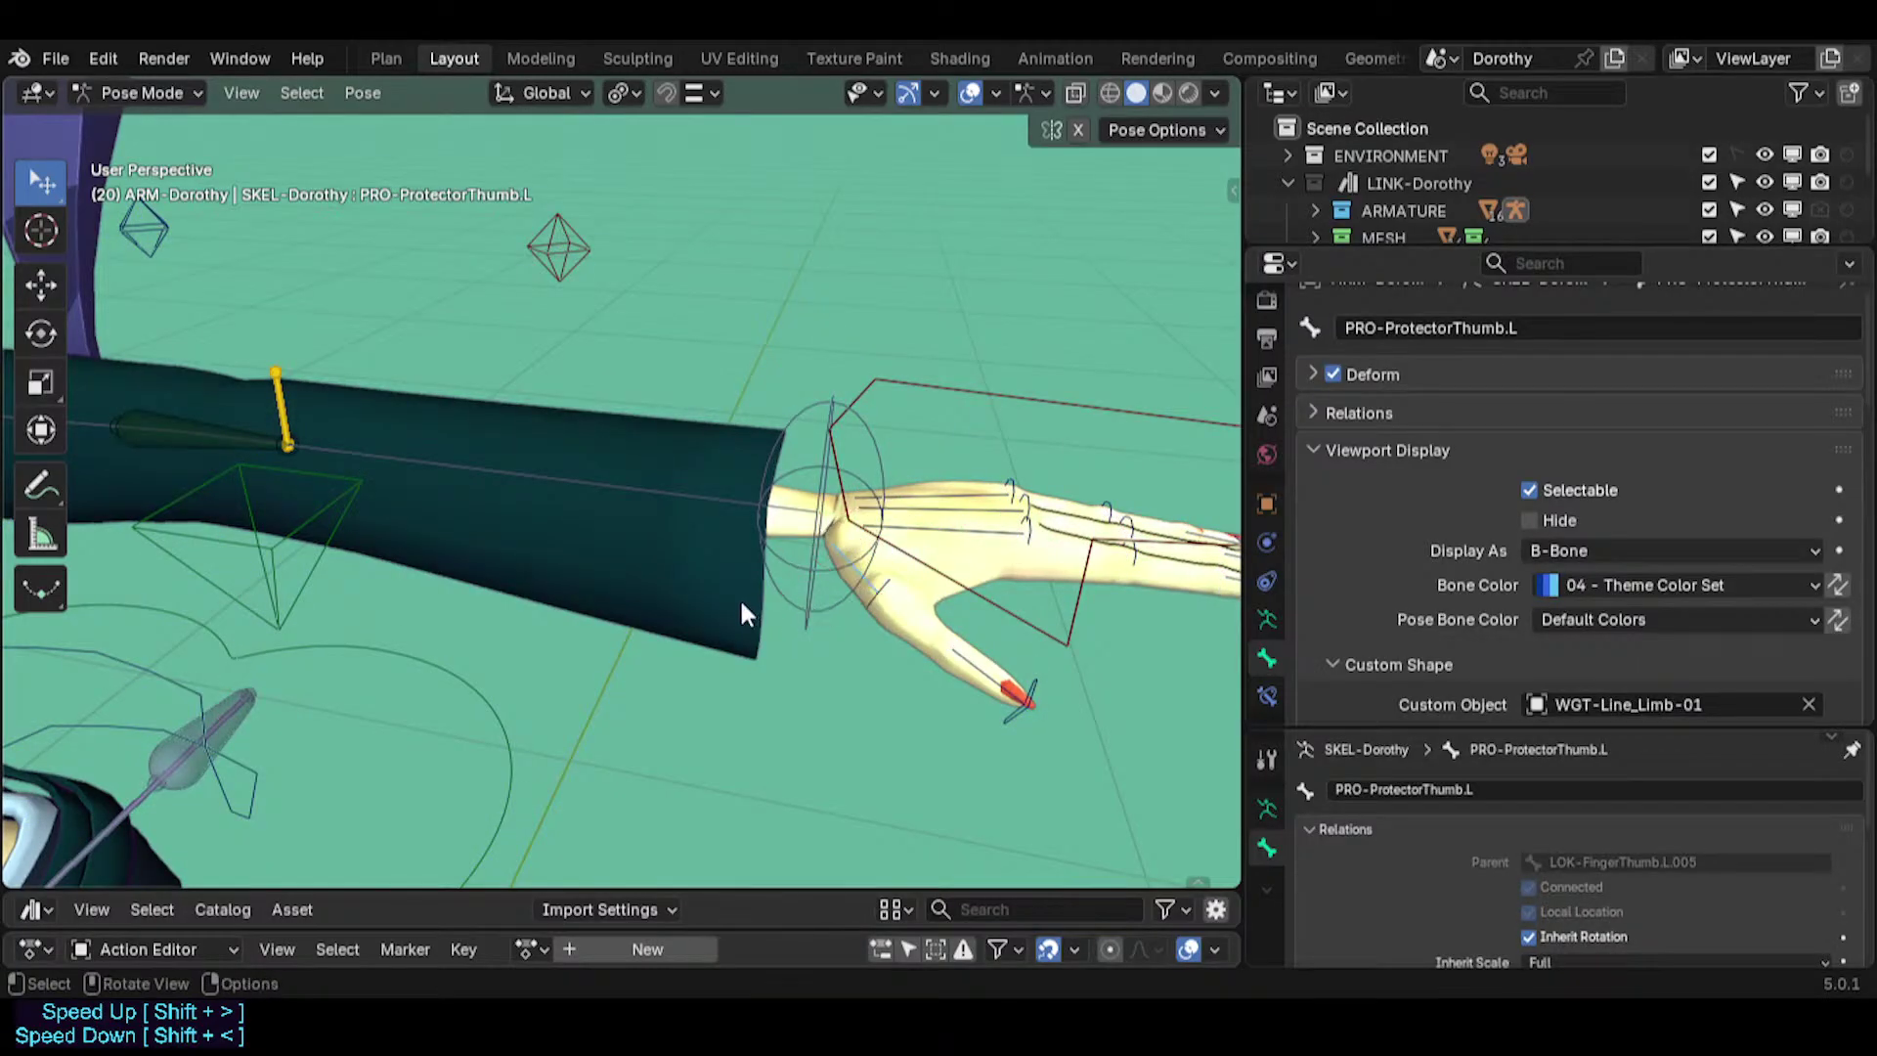
pyautogui.scroll(-1, 741, 603)
pyautogui.keyDown('shift'); pyautogui.moveTo(606, 608); pyautogui.dragTo(848, 547, button='middle'); pyautogui.keyUp('shift')
pyautogui.scroll(-4, 735, 598)
pyautogui.keyDown('shift'); pyautogui.moveTo(733, 626); pyautogui.dragTo(860, 401, button='middle'); pyautogui.keyUp('shift')
pyautogui.keyDown('shift'); pyautogui.moveTo(831, 625); pyautogui.dragTo(782, 435, button='middle'); pyautogui.keyUp('shift')
pyautogui.moveTo(748, 533); pyautogui.dragTo(759, 483, button='middle')
pyautogui.moveTo(830, 597); pyautogui.dragTo(704, 549, button='middle')
pyautogui.keyDown('shift'); pyautogui.moveTo(750, 454); pyautogui.dragTo(690, 533, button='middle'); pyautogui.keyUp('shift')
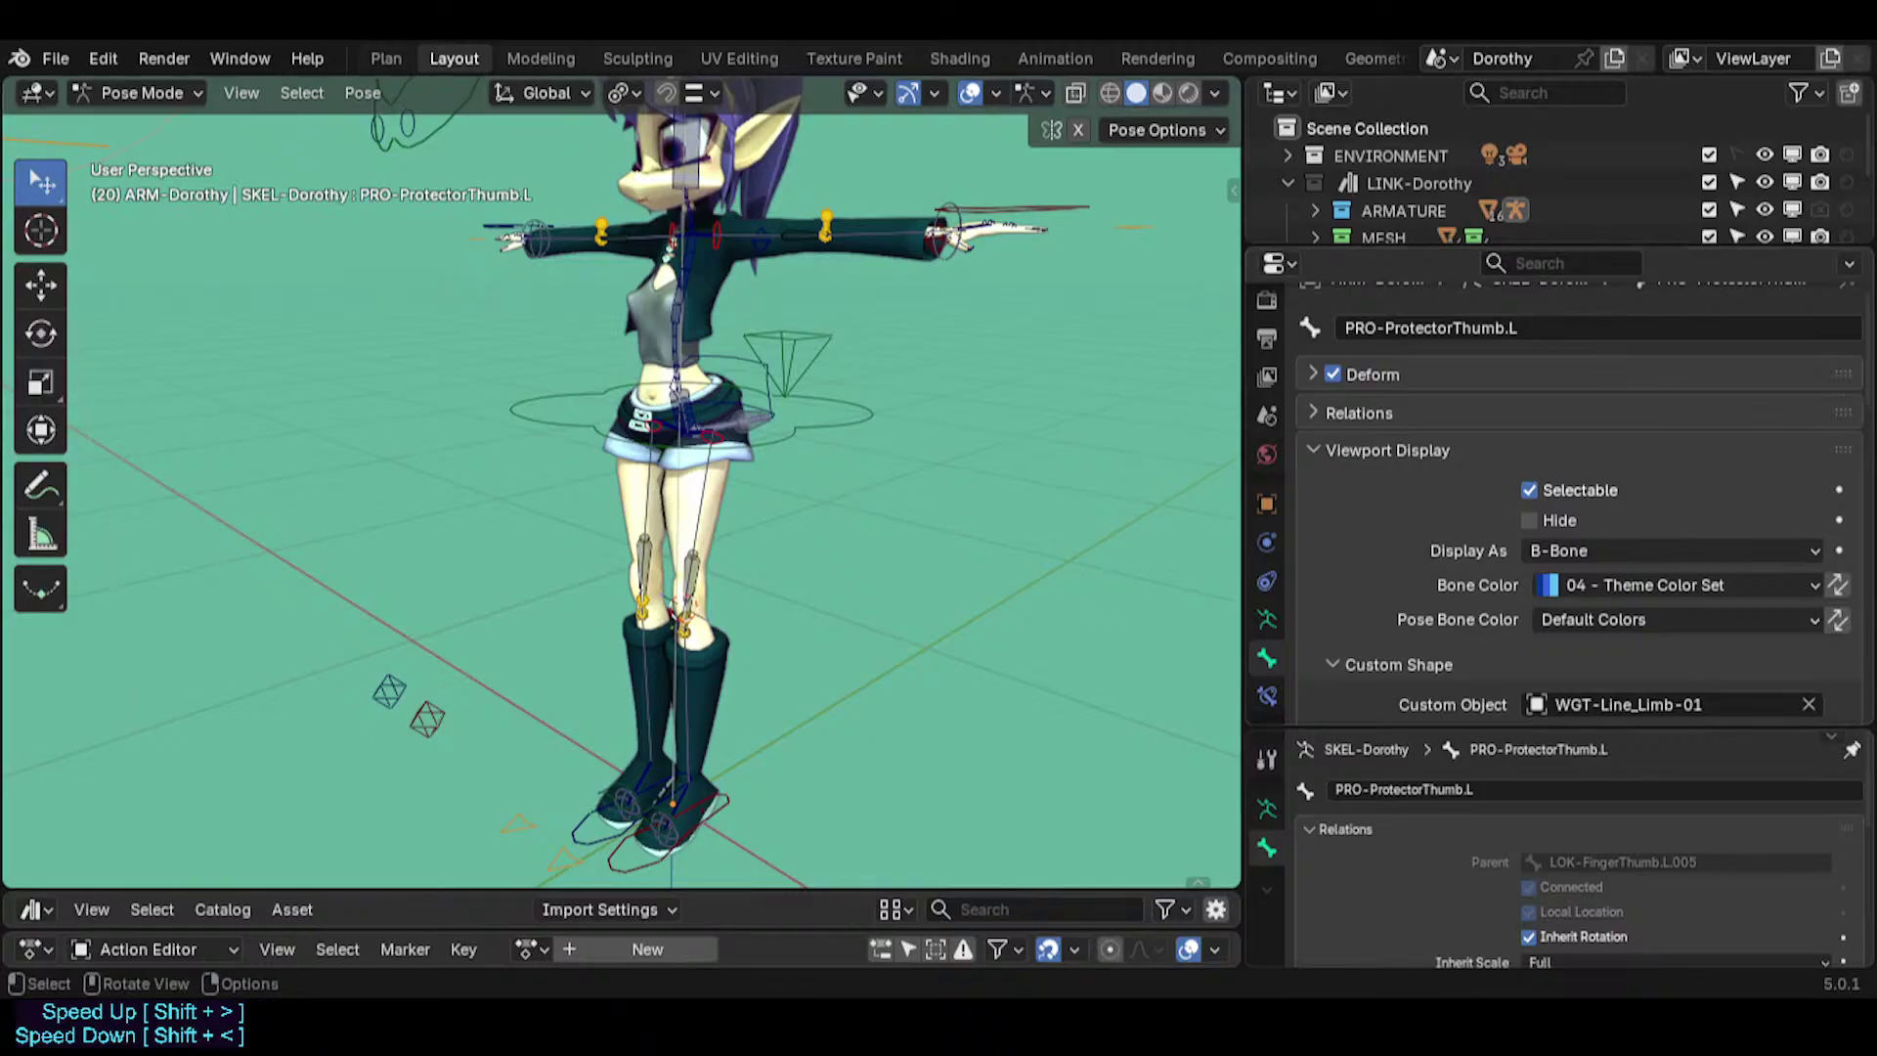
# Review the head, face and costume rig tasks in the ToDoList text of the Plan workspace.
pyautogui.click(387, 59)
pyautogui.scroll(2, 1235, 339)
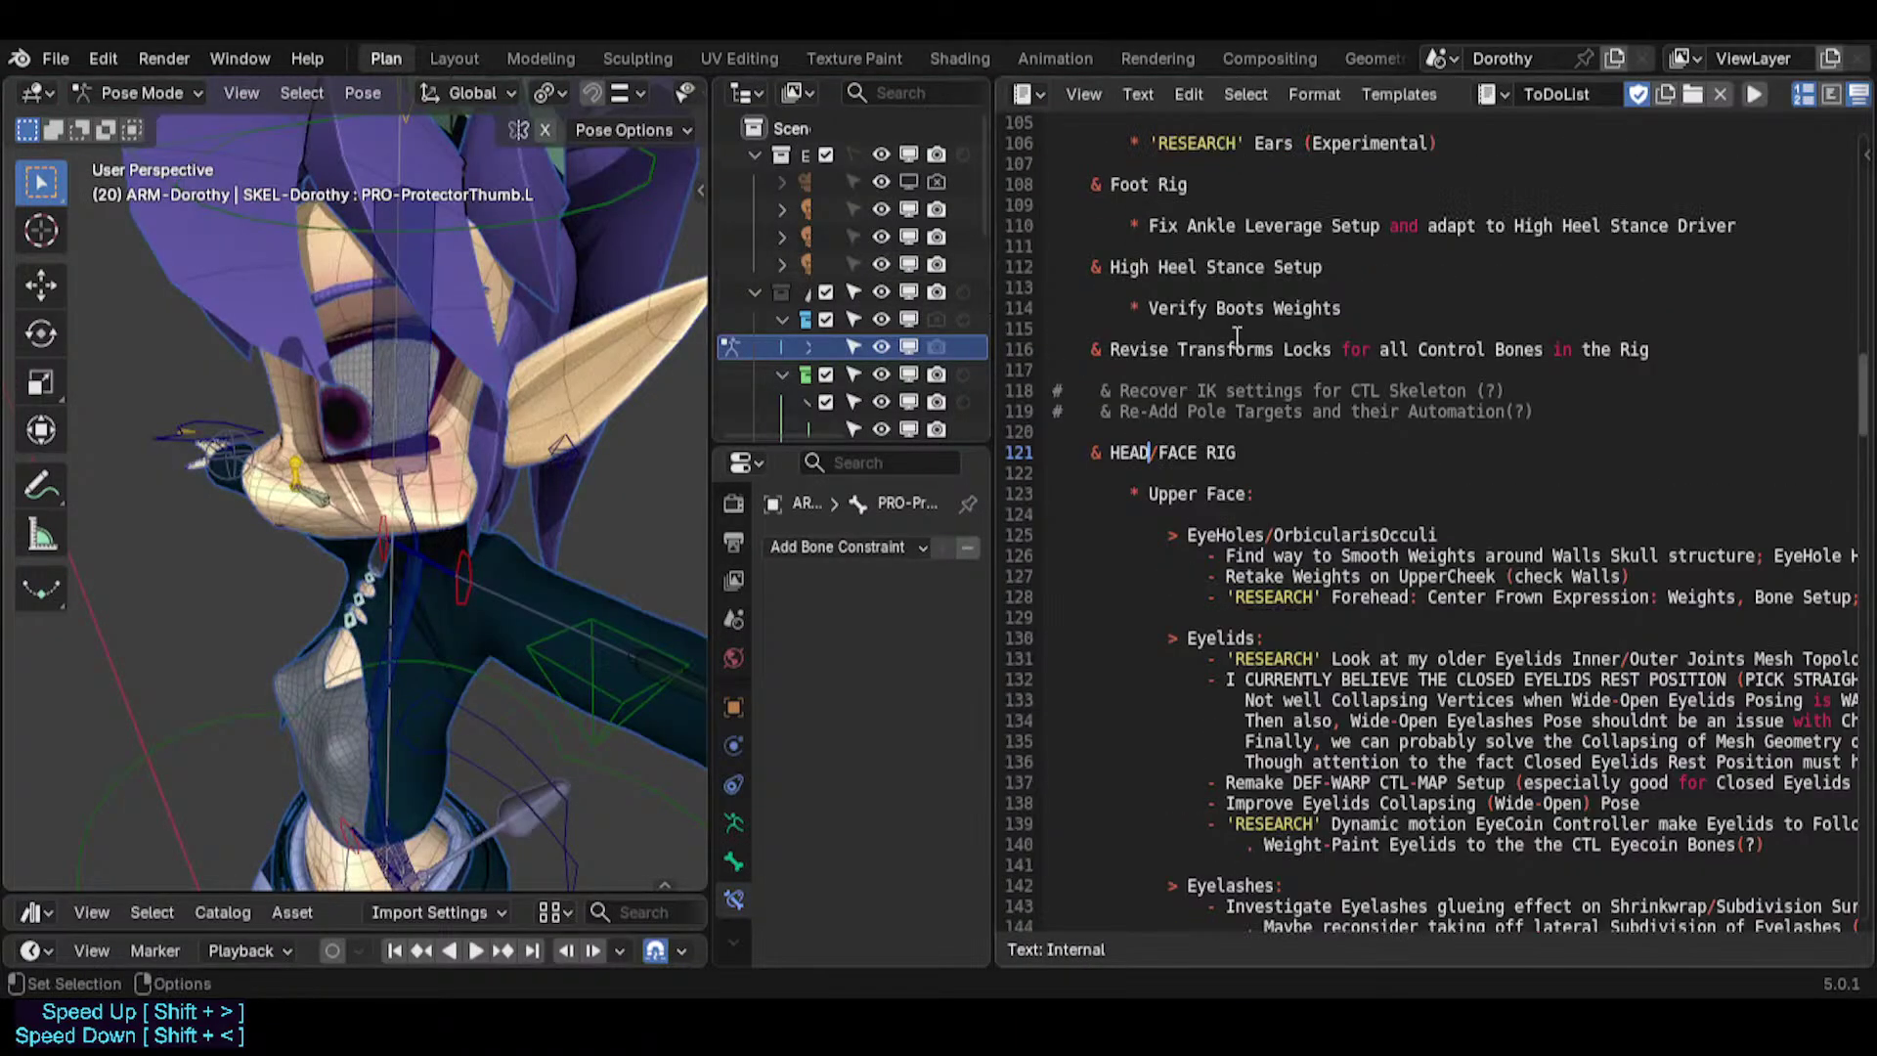
pyautogui.scroll(-2, 1236, 338)
pyautogui.scroll(-6, 1235, 338)
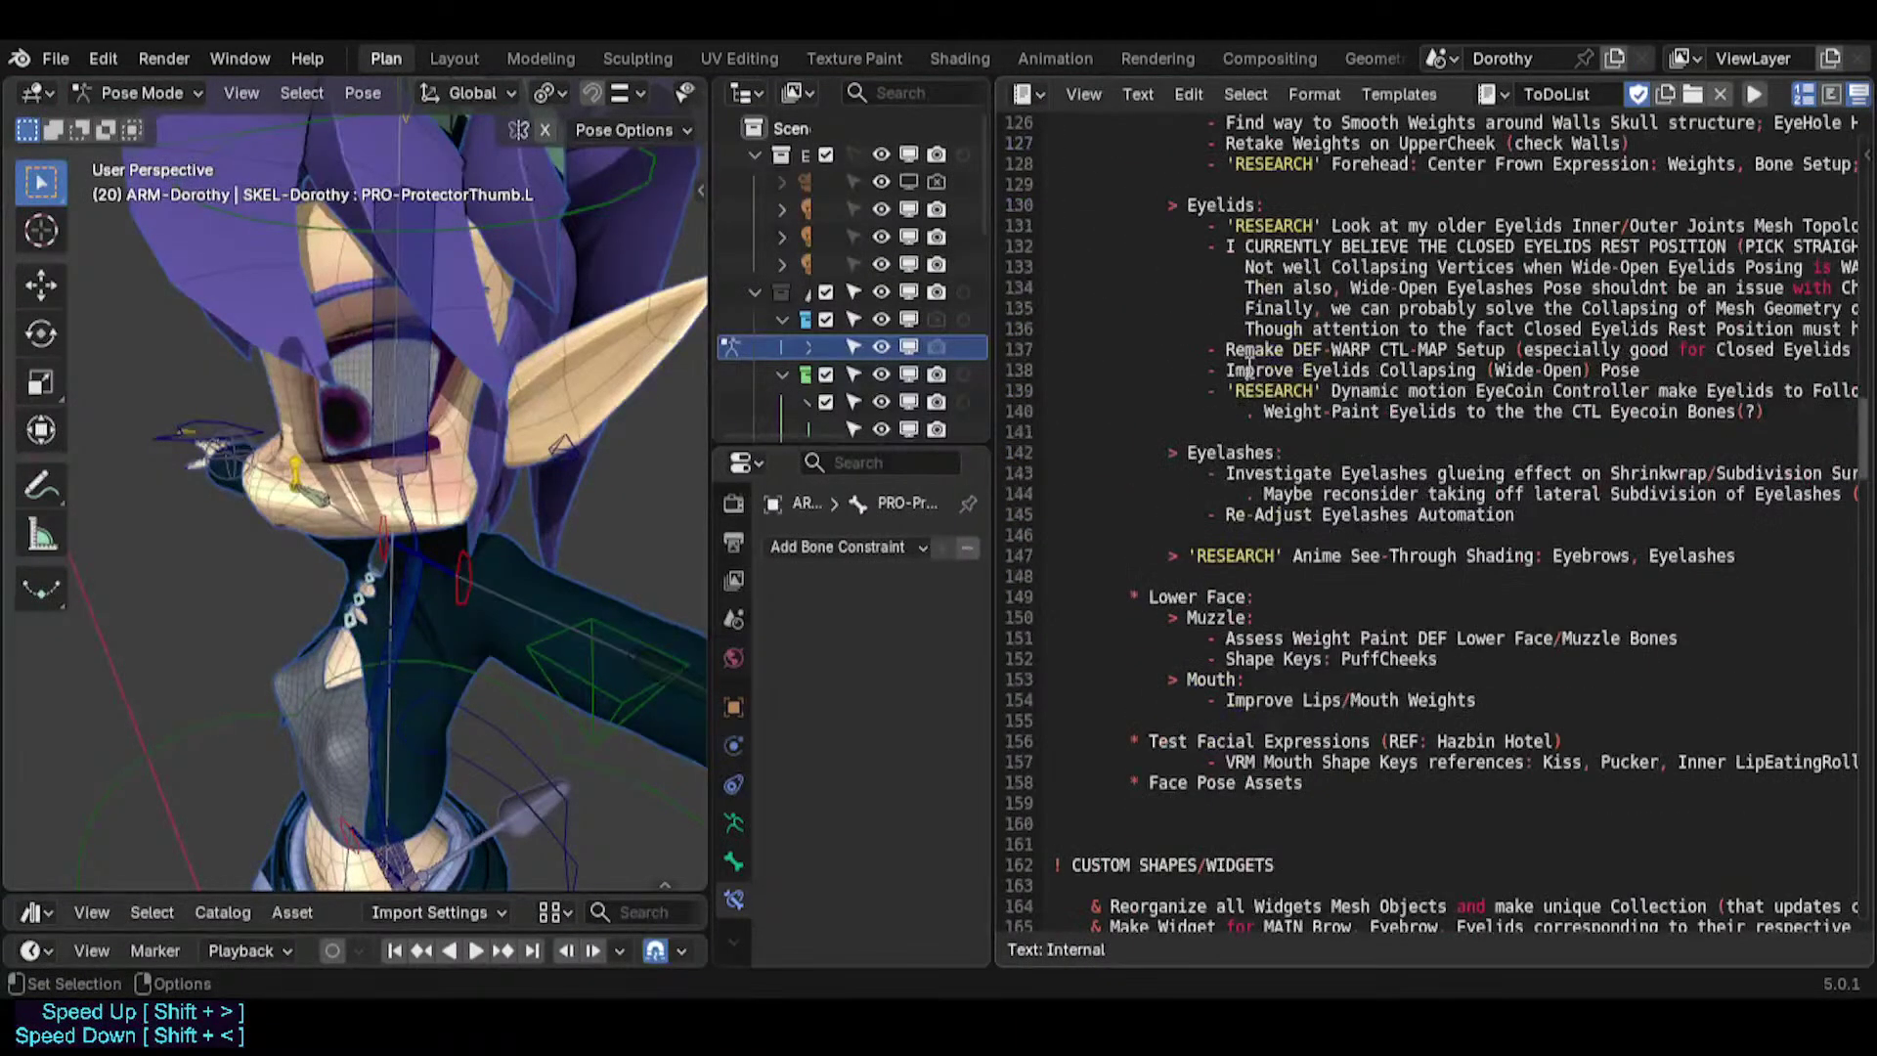
pyautogui.scroll(-3, 1328, 419)
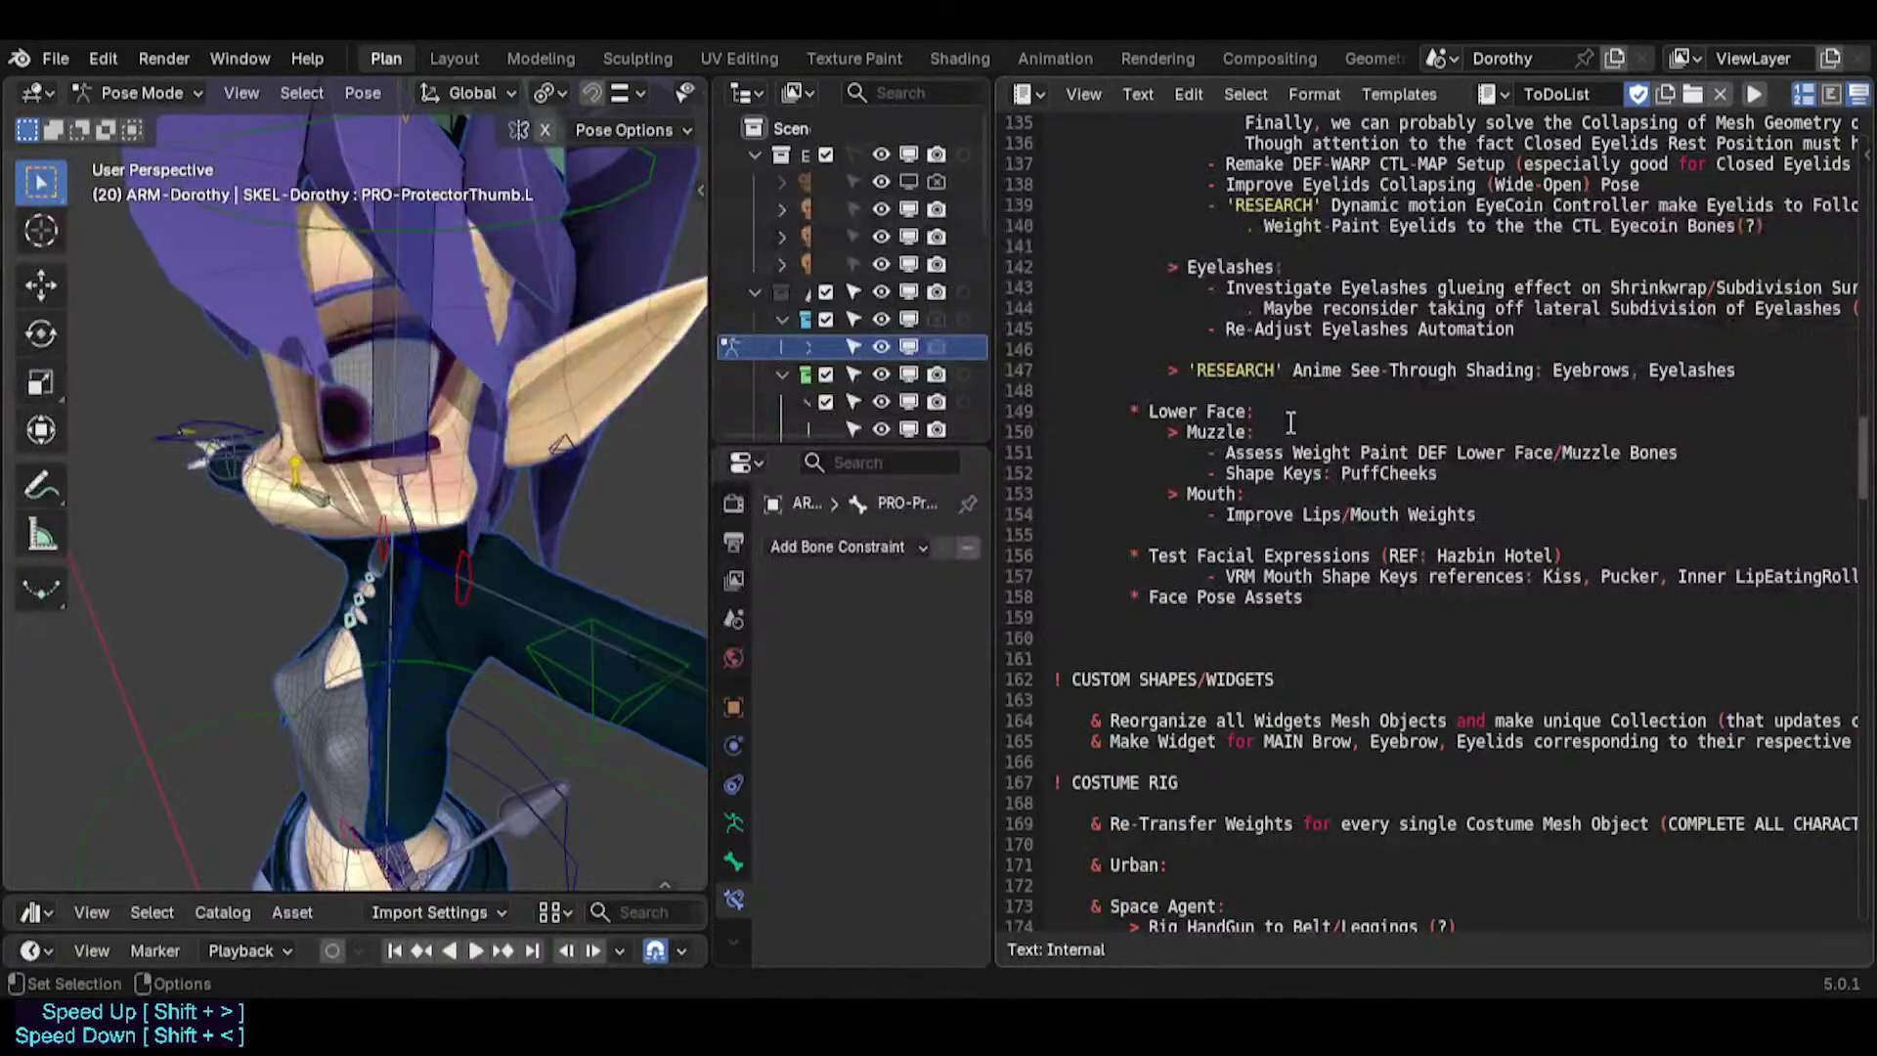
pyautogui.scroll(-5, 1290, 422)
pyautogui.scroll(11, 1287, 431)
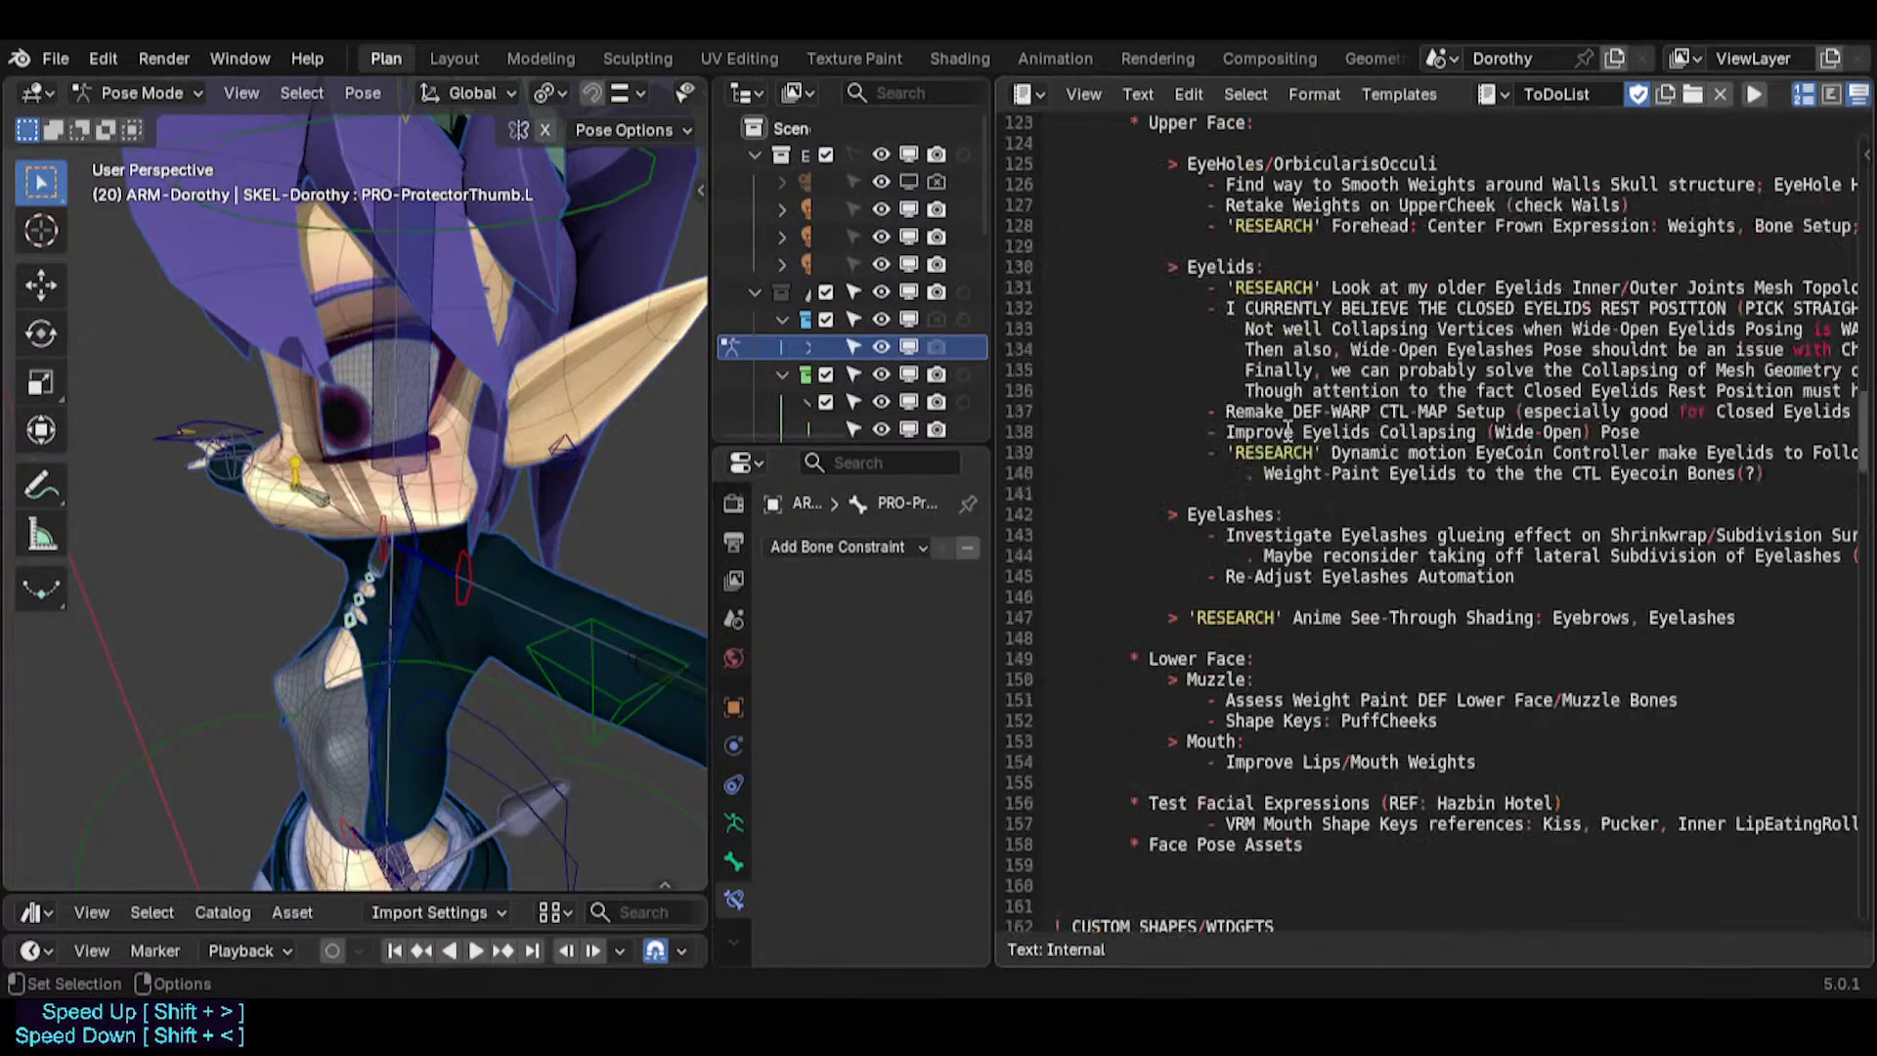
# Return to the Layout workspace and select MTR-IK-Hand.L at the left hand.
pyautogui.click(454, 59)
pyautogui.moveTo(743, 489); pyautogui.dragTo(607, 530, button='middle')
pyautogui.scroll(2, 607, 530)
pyautogui.click(633, 477)
pyautogui.keyDown('shift'); pyautogui.moveTo(631, 467); pyautogui.dragTo(813, 608, button='middle'); pyautogui.keyUp('shift')
pyautogui.scroll(3, 811, 608)
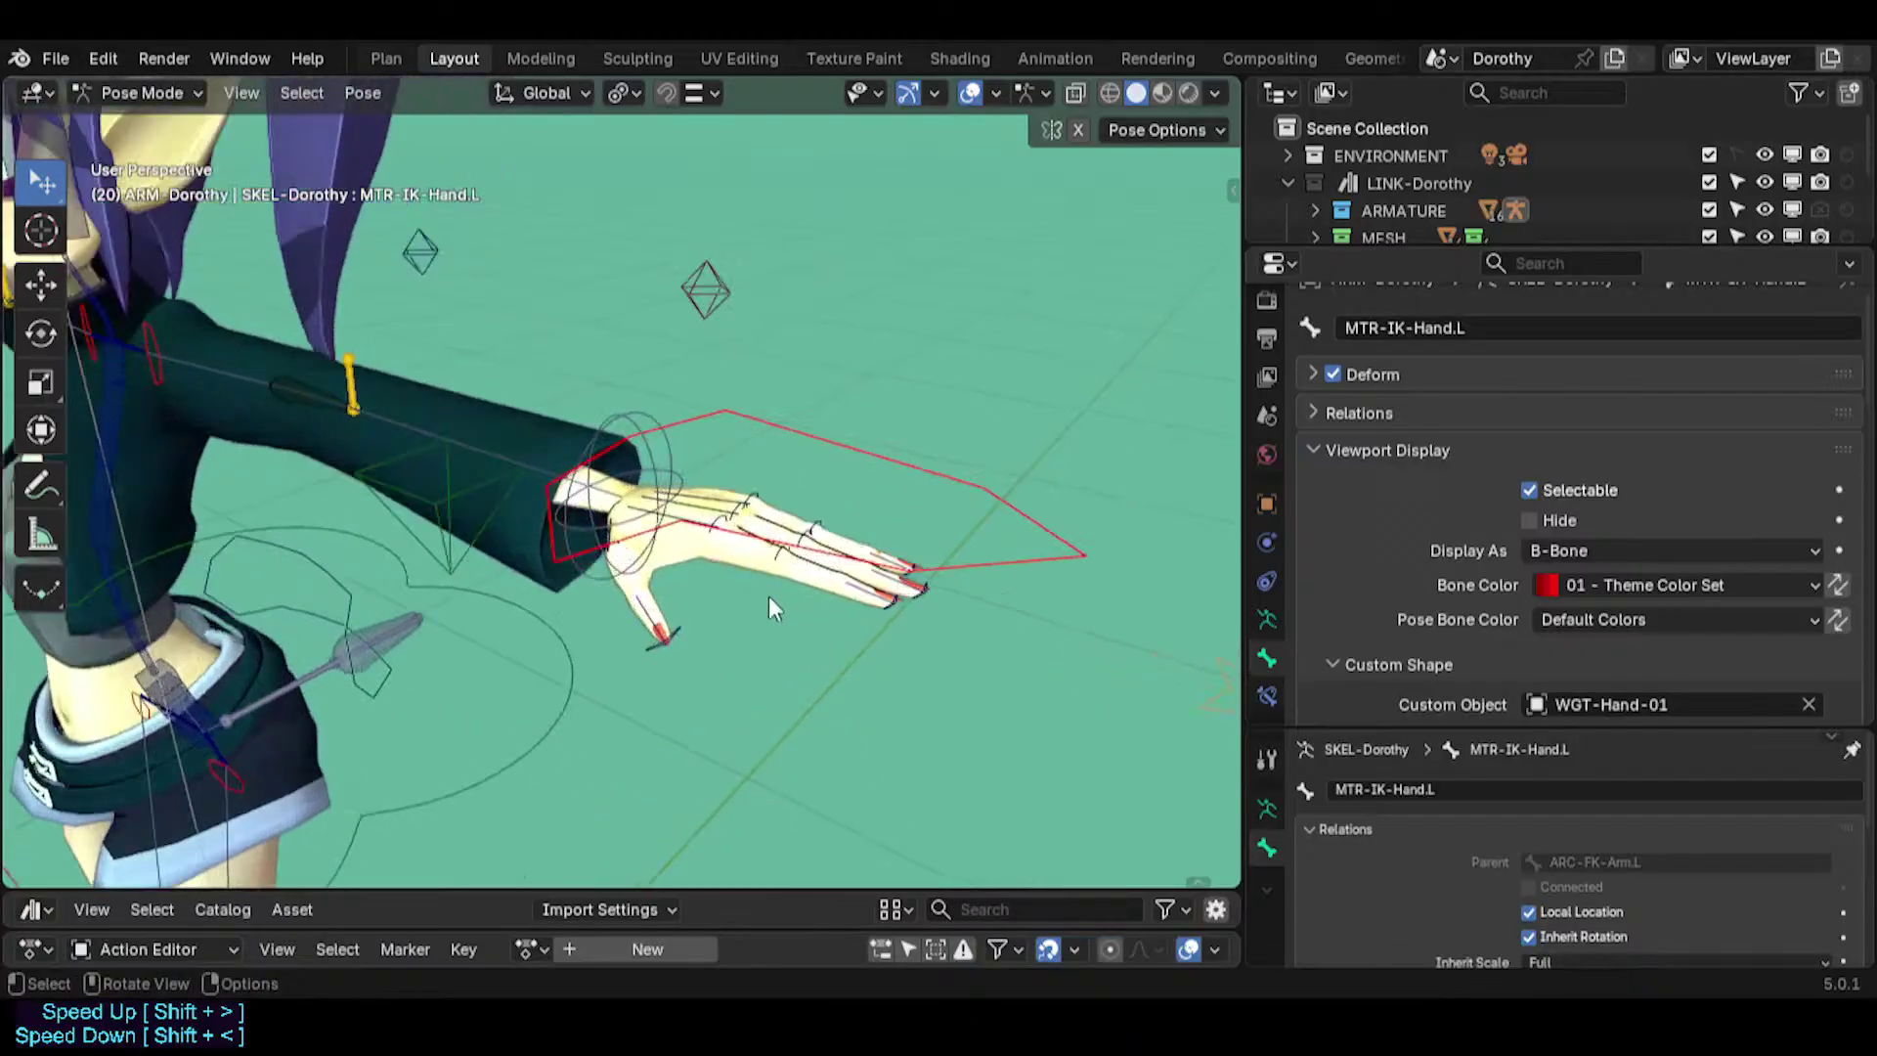
# Display the rig's hidden mechanism bones and show the bone constraints of MCH-IKO-Hand.L.
pyautogui.press('q')
pyautogui.click(664, 637)
pyautogui.moveTo(673, 590); pyautogui.dragTo(897, 561, button='middle')
pyautogui.scroll(2, 776, 565)
pyautogui.click(841, 585)
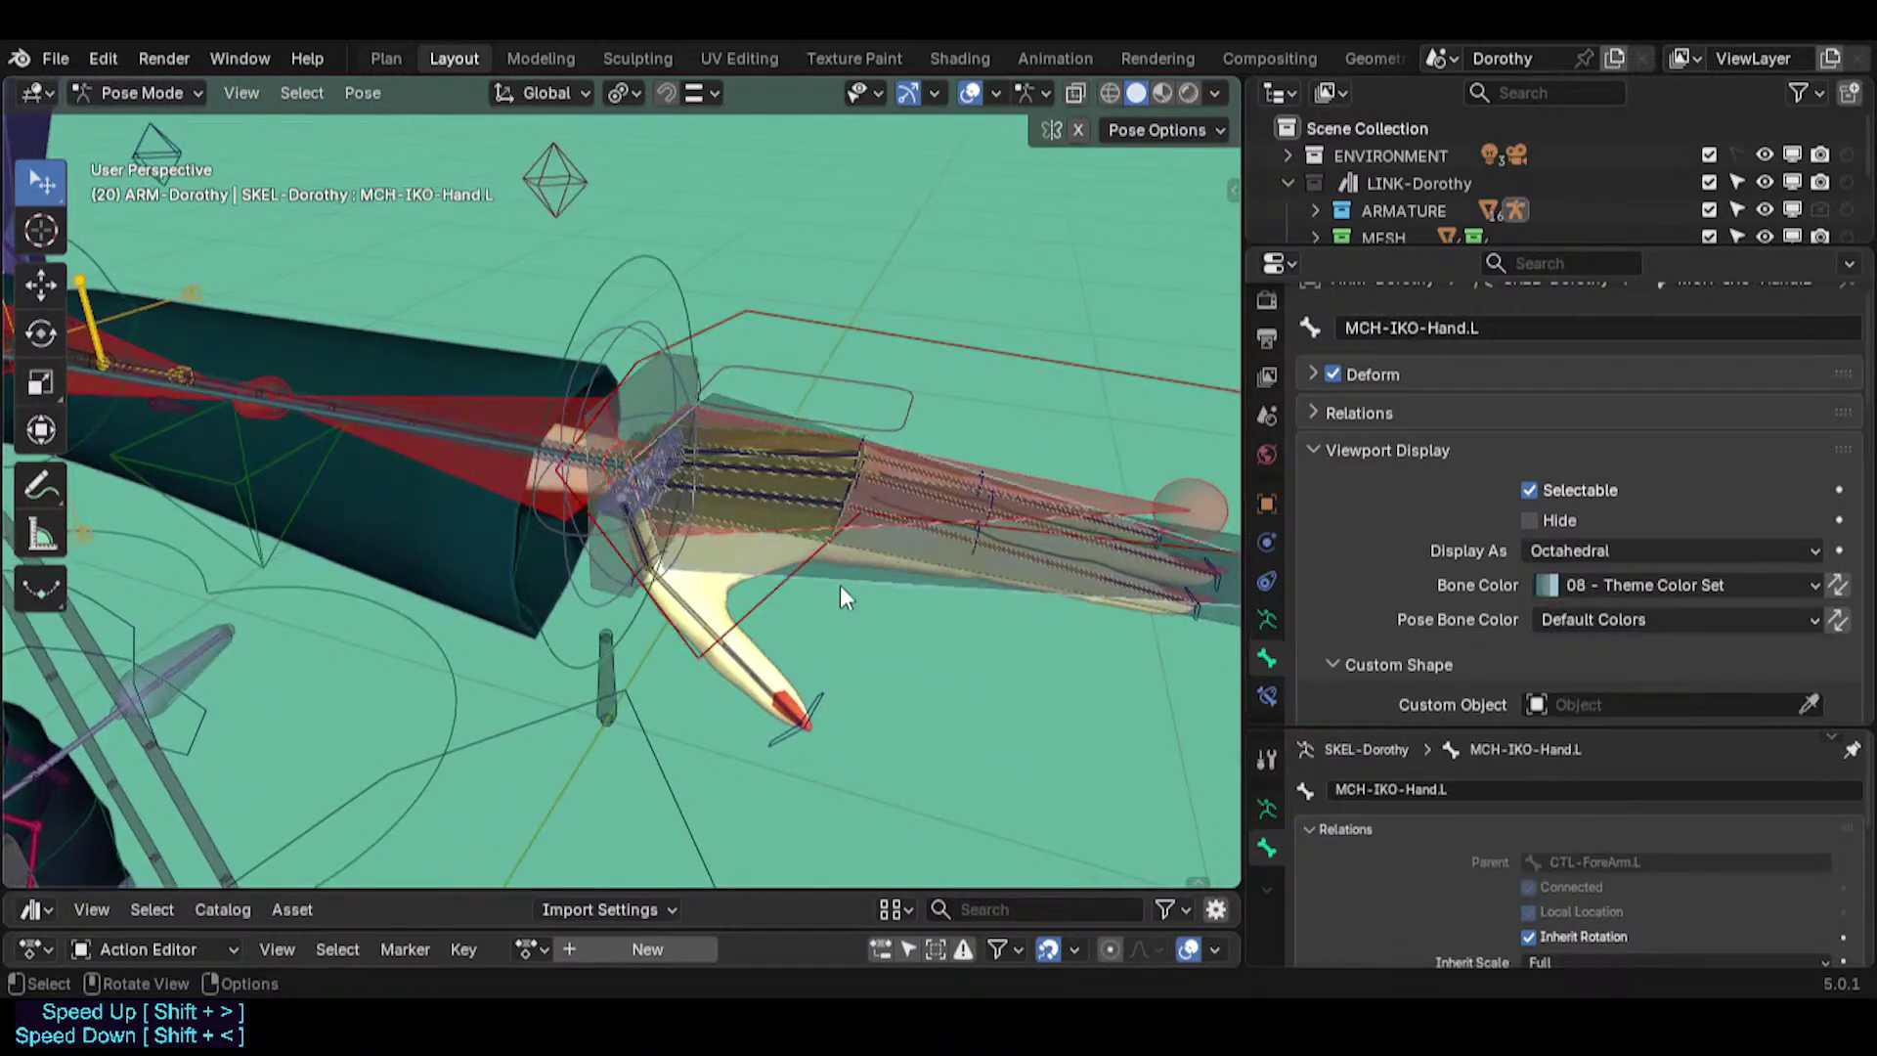
pyautogui.click(1267, 695)
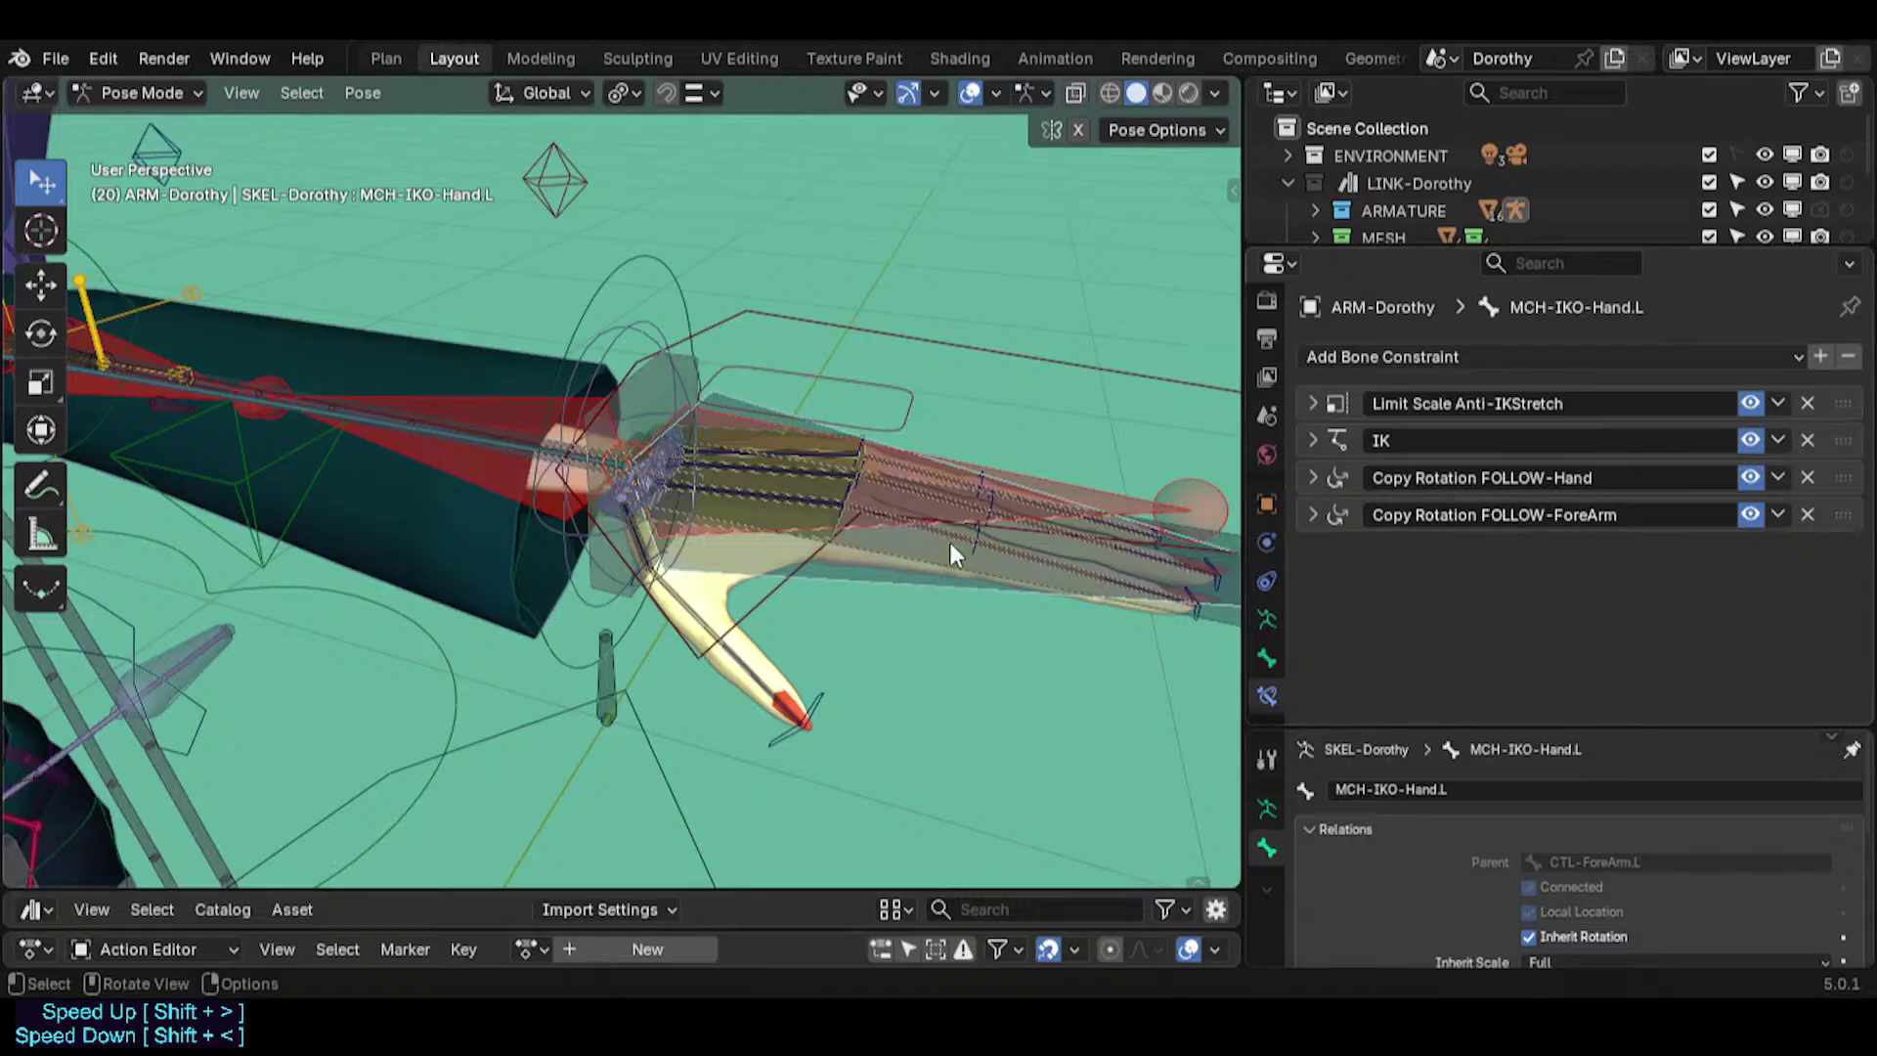
# Select MCH-IKO-Foot.L at the left ankle to inspect its bone constraints.
pyautogui.moveTo(953, 553); pyautogui.dragTo(804, 294, button='middle')
pyautogui.scroll(-2, 746, 606)
pyautogui.scroll(-2, 782, 323)
pyautogui.keyDown('shift'); pyautogui.moveTo(591, 700); pyautogui.dragTo(635, 518, button='middle'); pyautogui.keyUp('shift')
pyautogui.moveTo(636, 547); pyautogui.dragTo(657, 677, button='middle')
pyautogui.scroll(6, 702, 579)
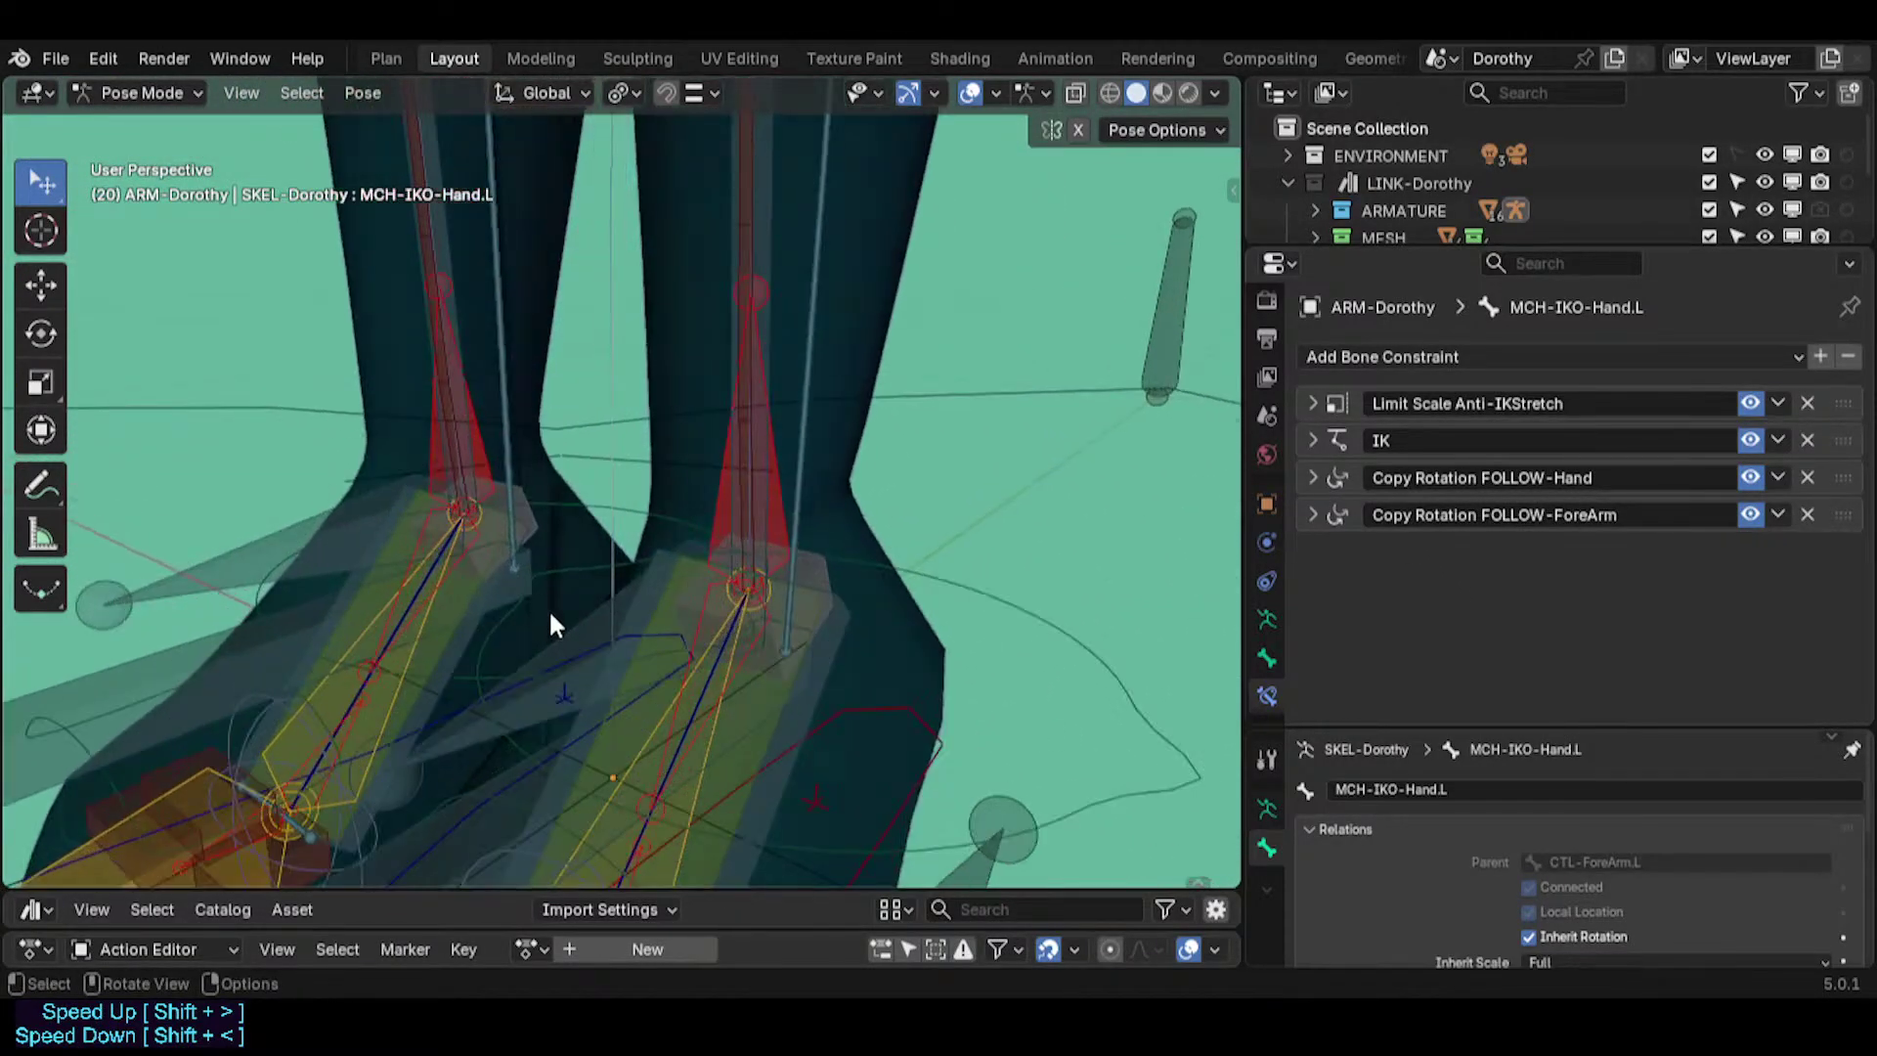
pyautogui.scroll(-2, 544, 623)
pyautogui.scroll(2, 544, 624)
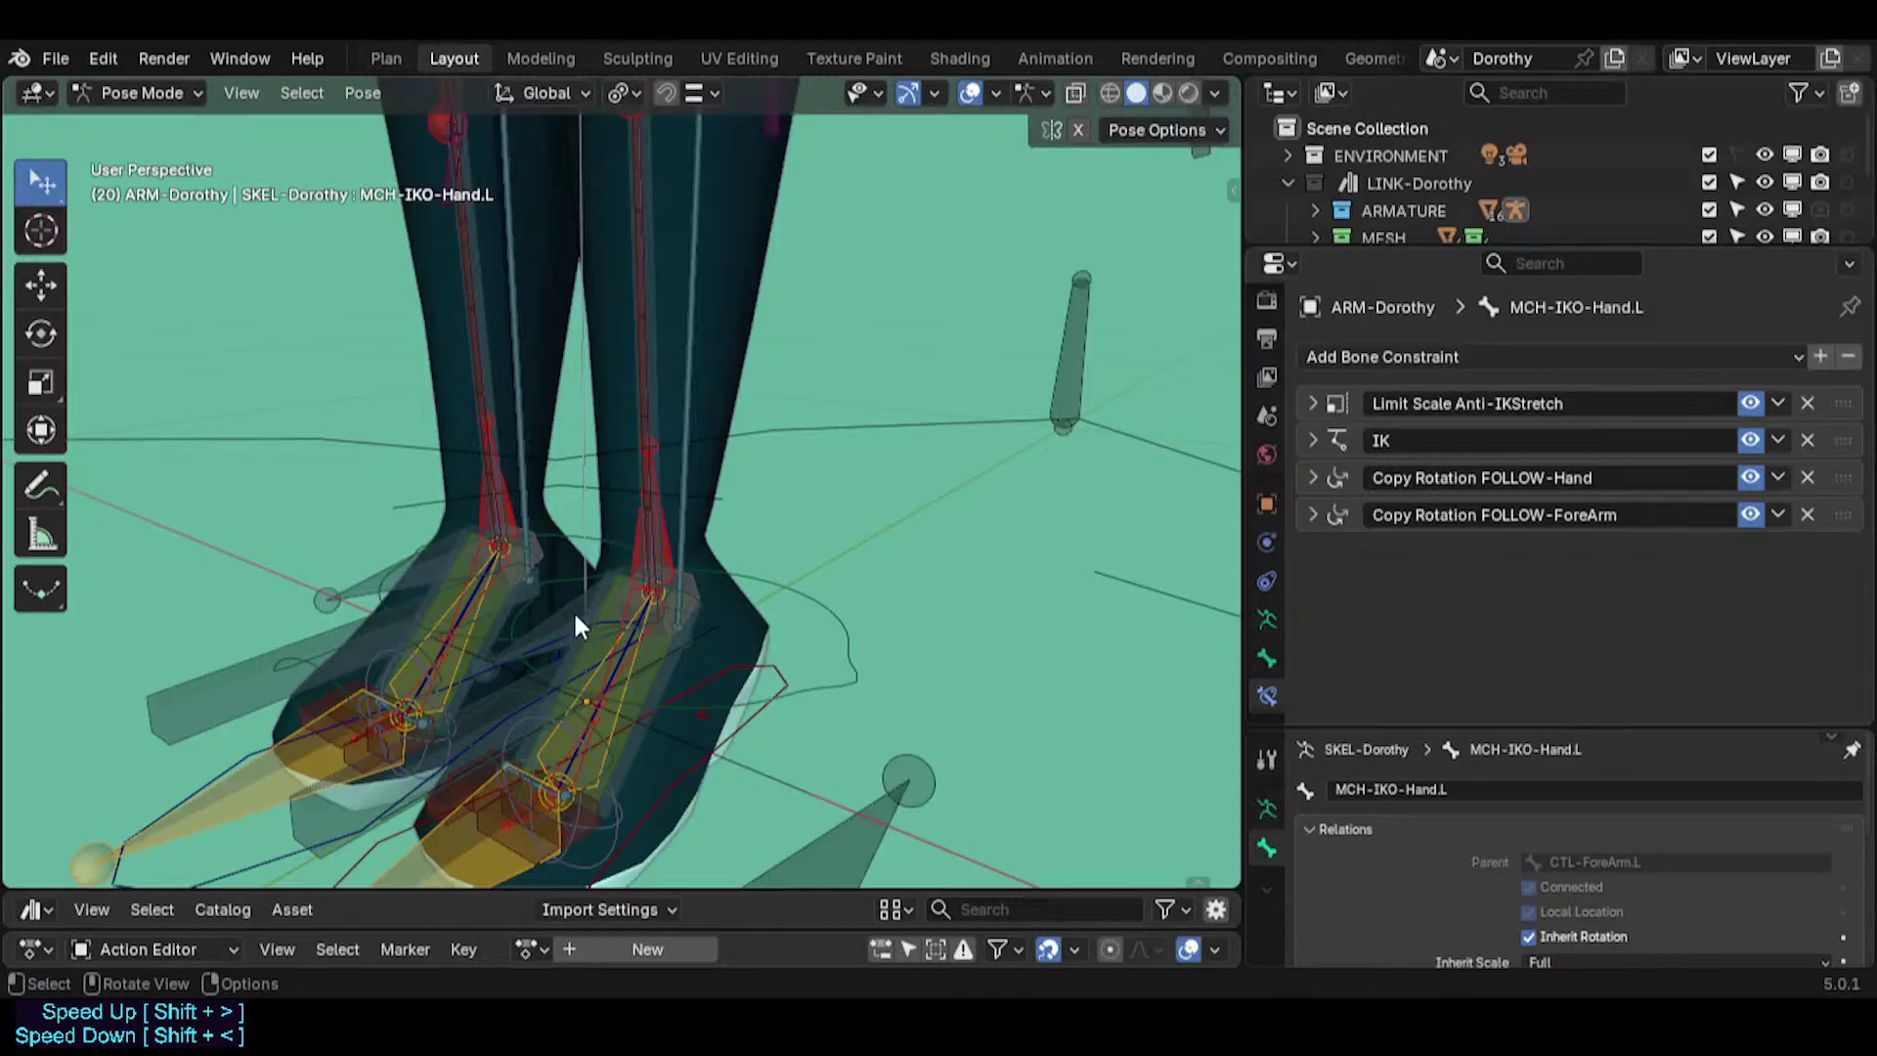
pyautogui.click(573, 608)
pyautogui.scroll(-3, 574, 616)
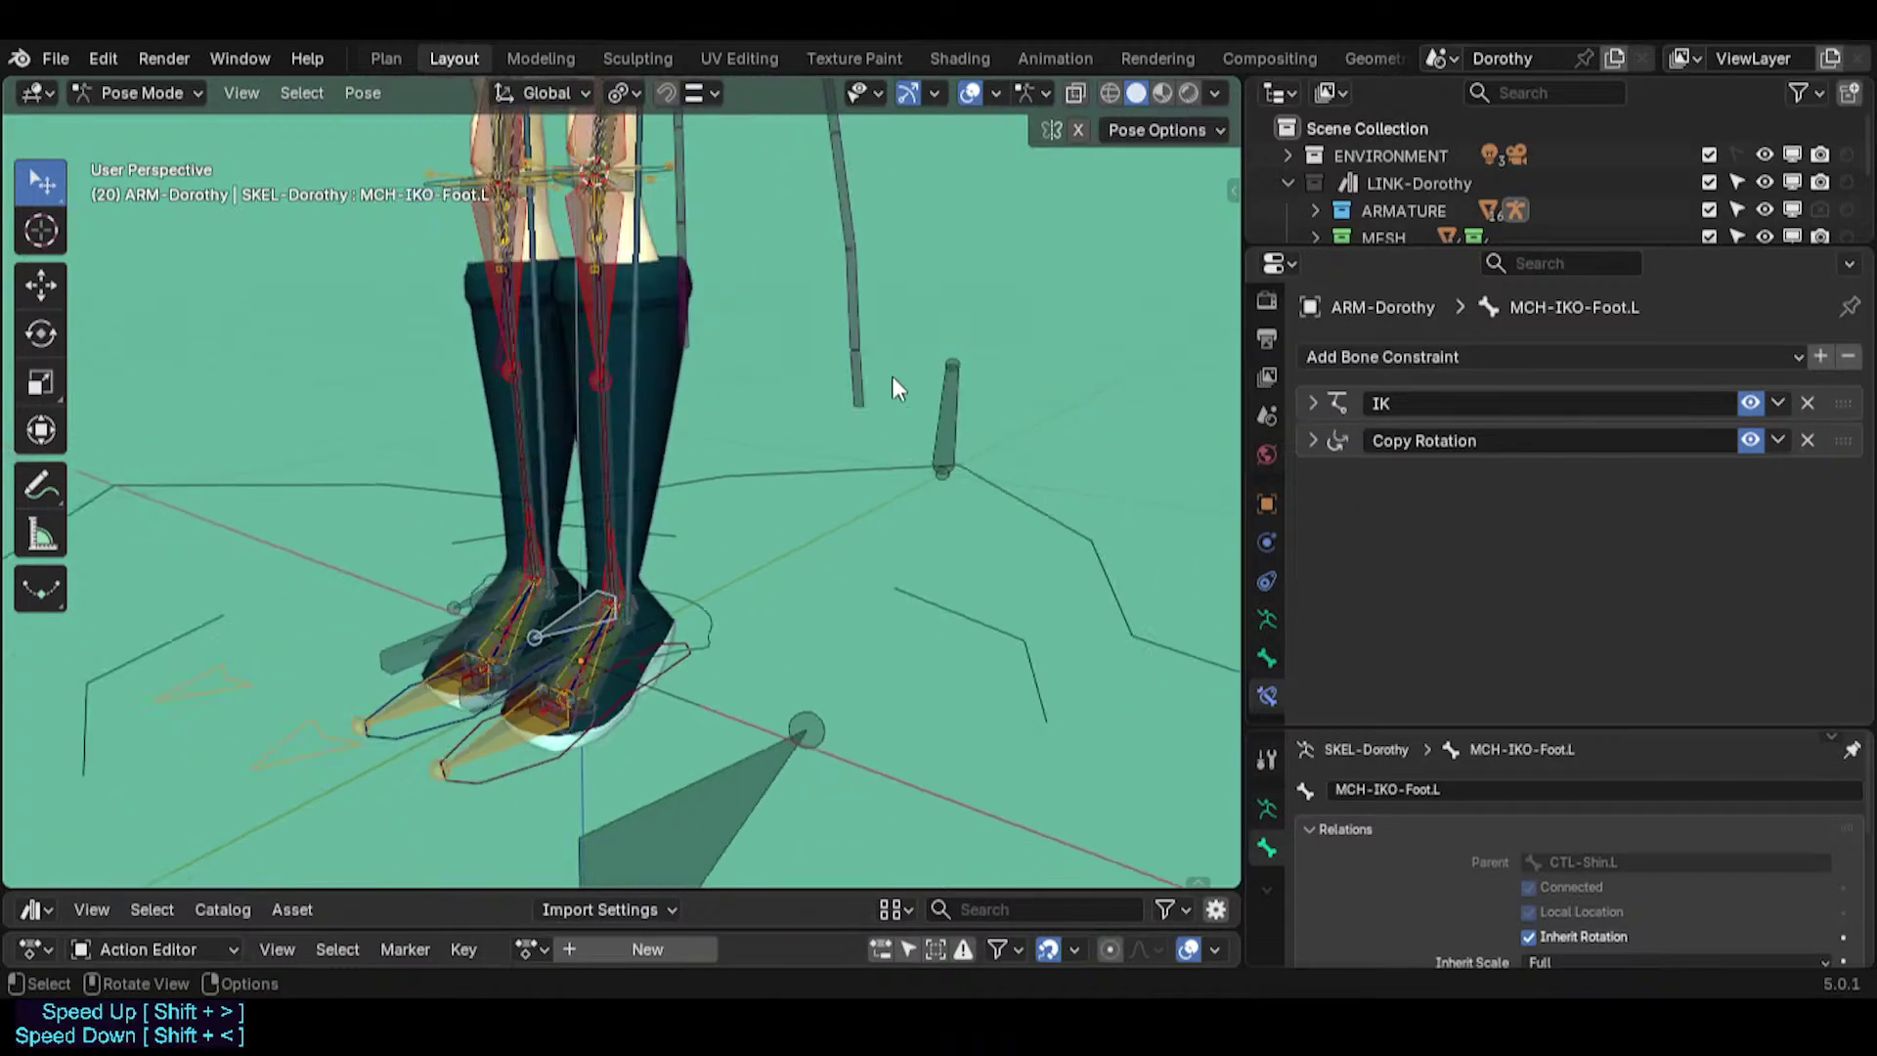
# Try moving PIN-Toes.L on the left foot.
pyautogui.scroll(-1, 891, 377)
pyautogui.keyDown('shift'); pyautogui.moveTo(892, 377); pyautogui.dragTo(821, 486, button='middle'); pyautogui.keyUp('shift')
pyautogui.keyDown('shift'); pyautogui.moveTo(689, 613); pyautogui.dragTo(670, 448, button='middle'); pyautogui.keyUp('shift')
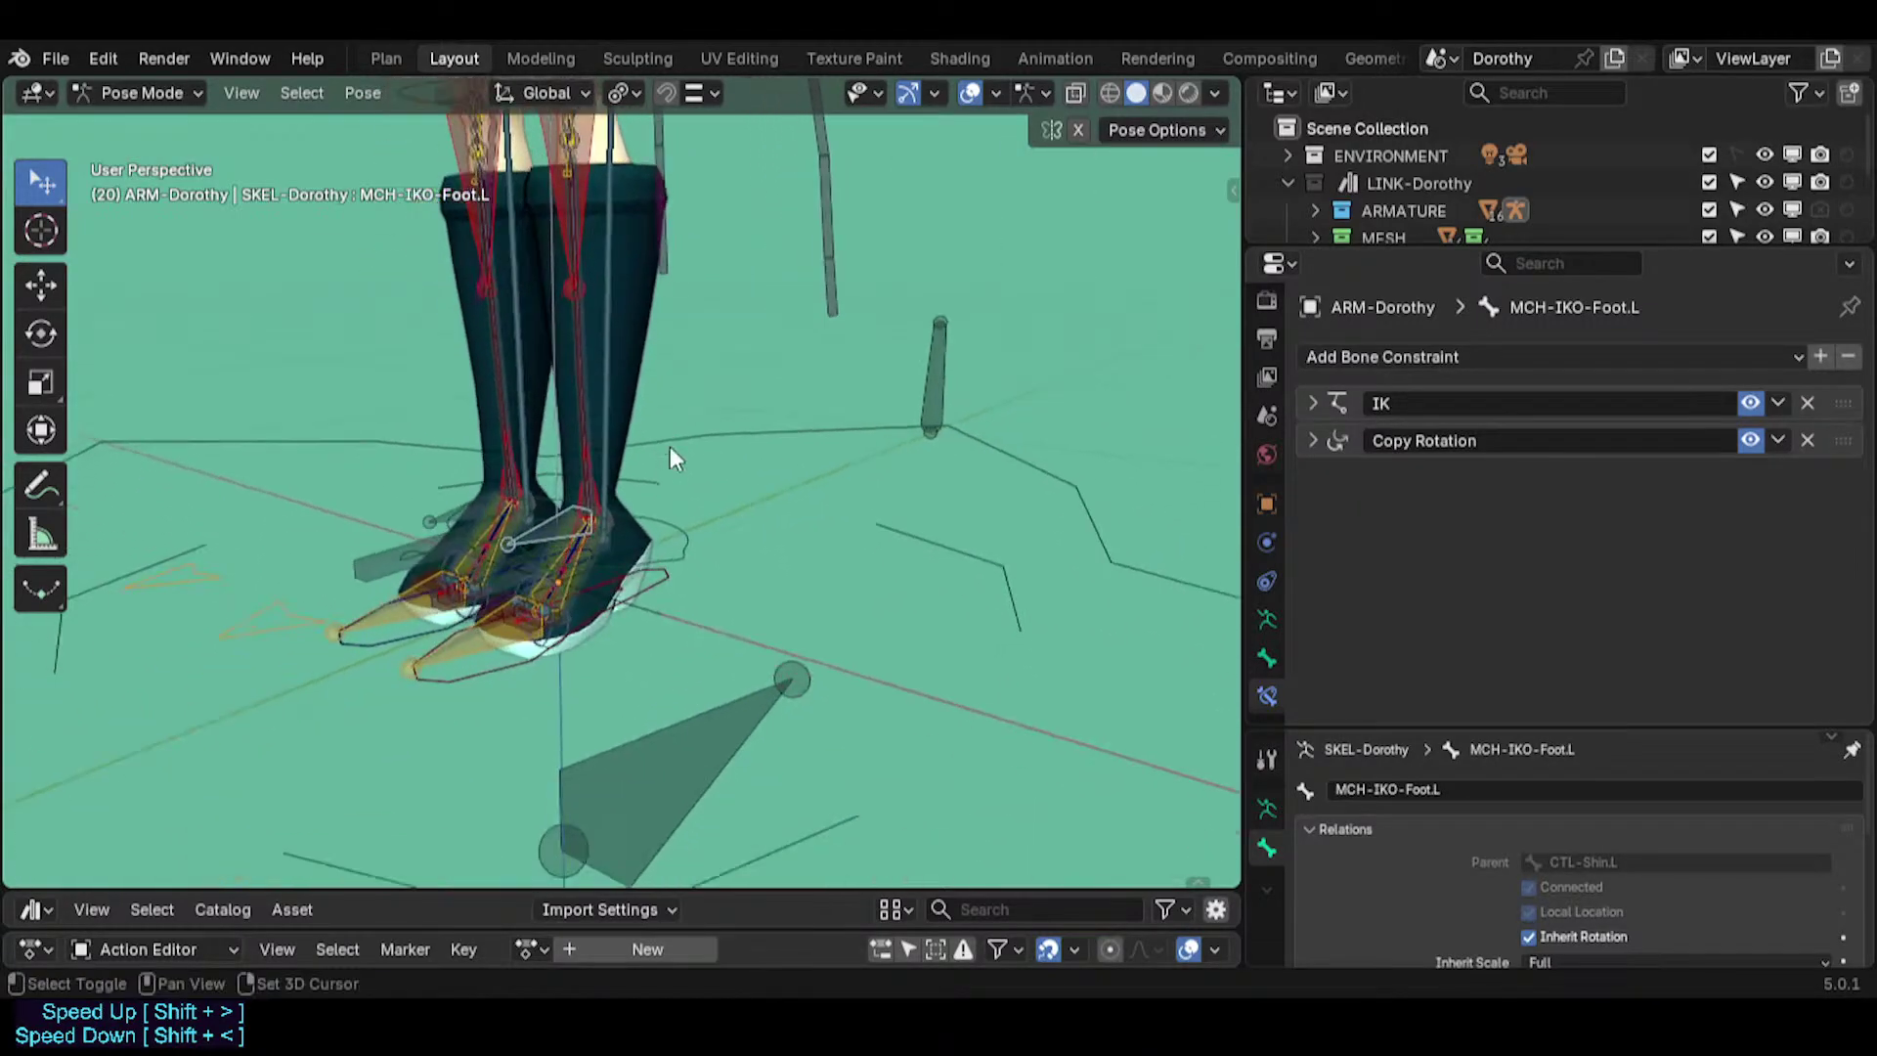
pyautogui.scroll(2, 667, 469)
pyautogui.click(518, 662)
pyautogui.click(518, 672)
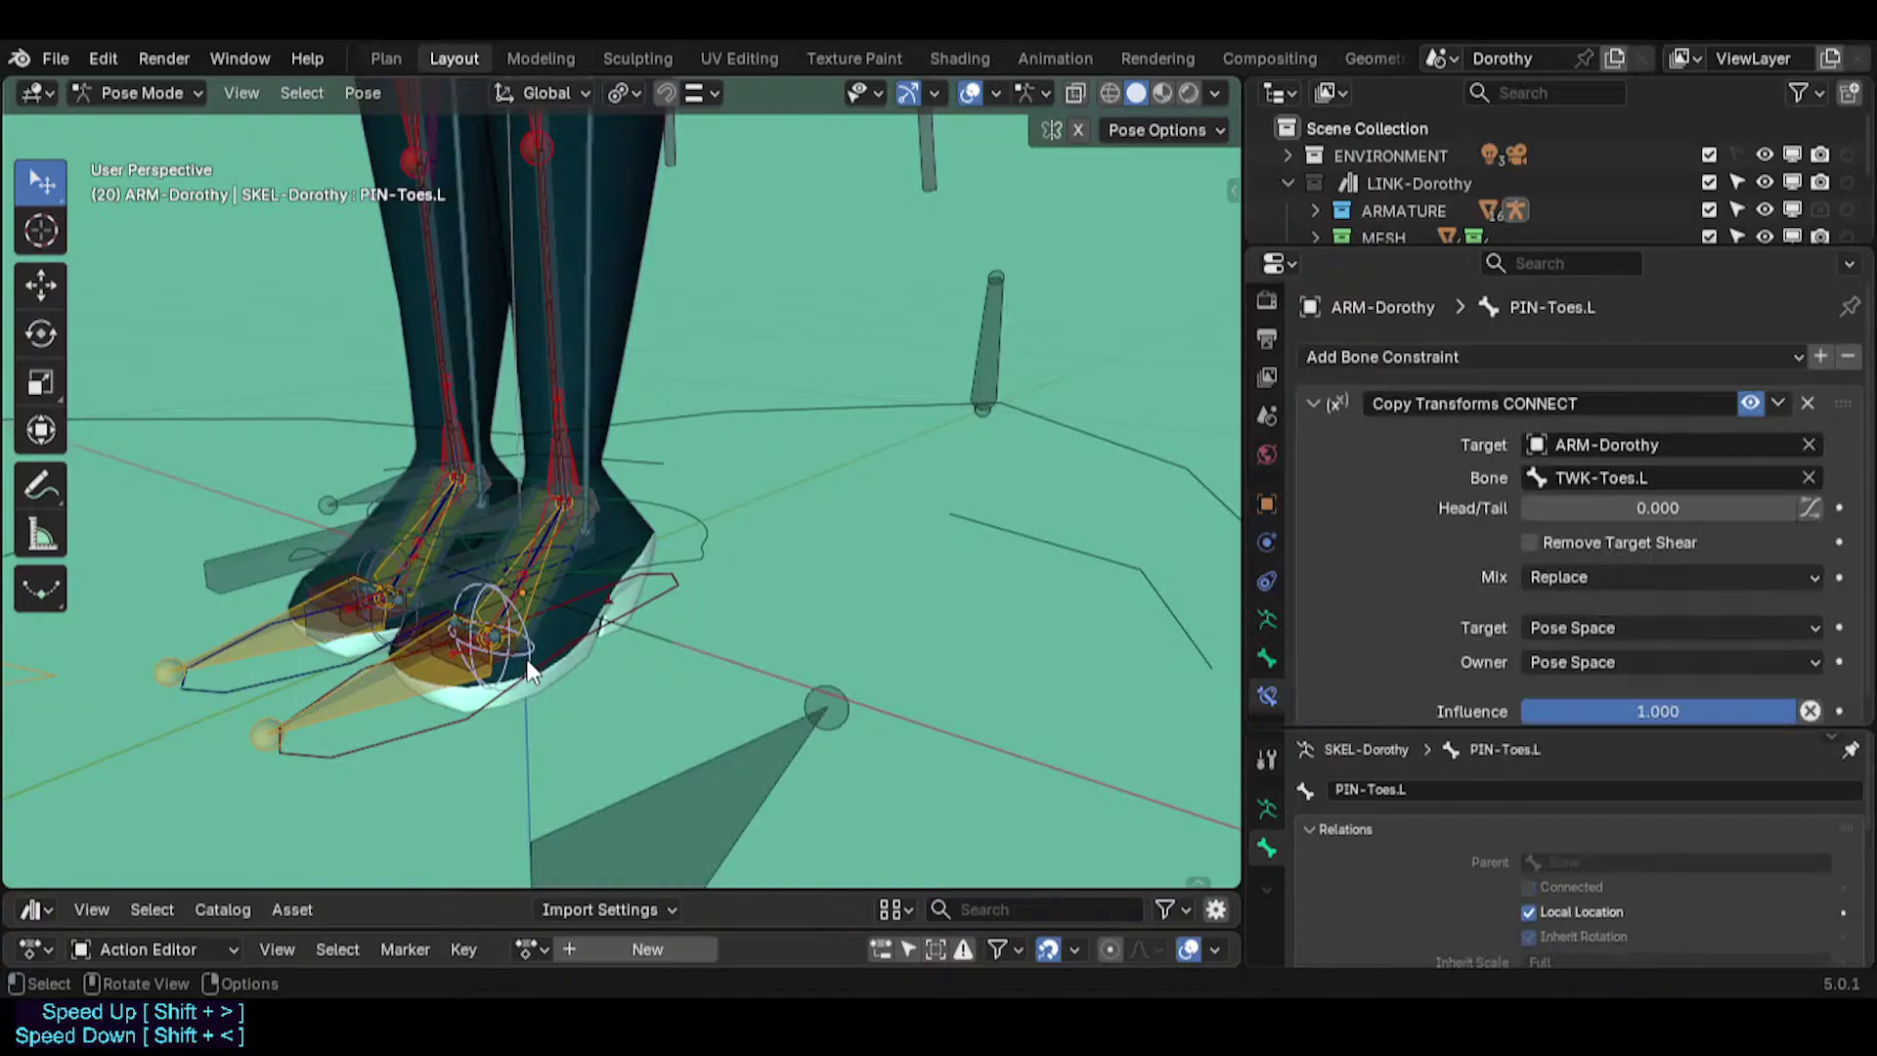
pyautogui.press('g')
pyautogui.rightClick(587, 581)
# Try rotating MCH-IKO-Foot.L at the left ankle.
pyautogui.scroll(2, 625, 536)
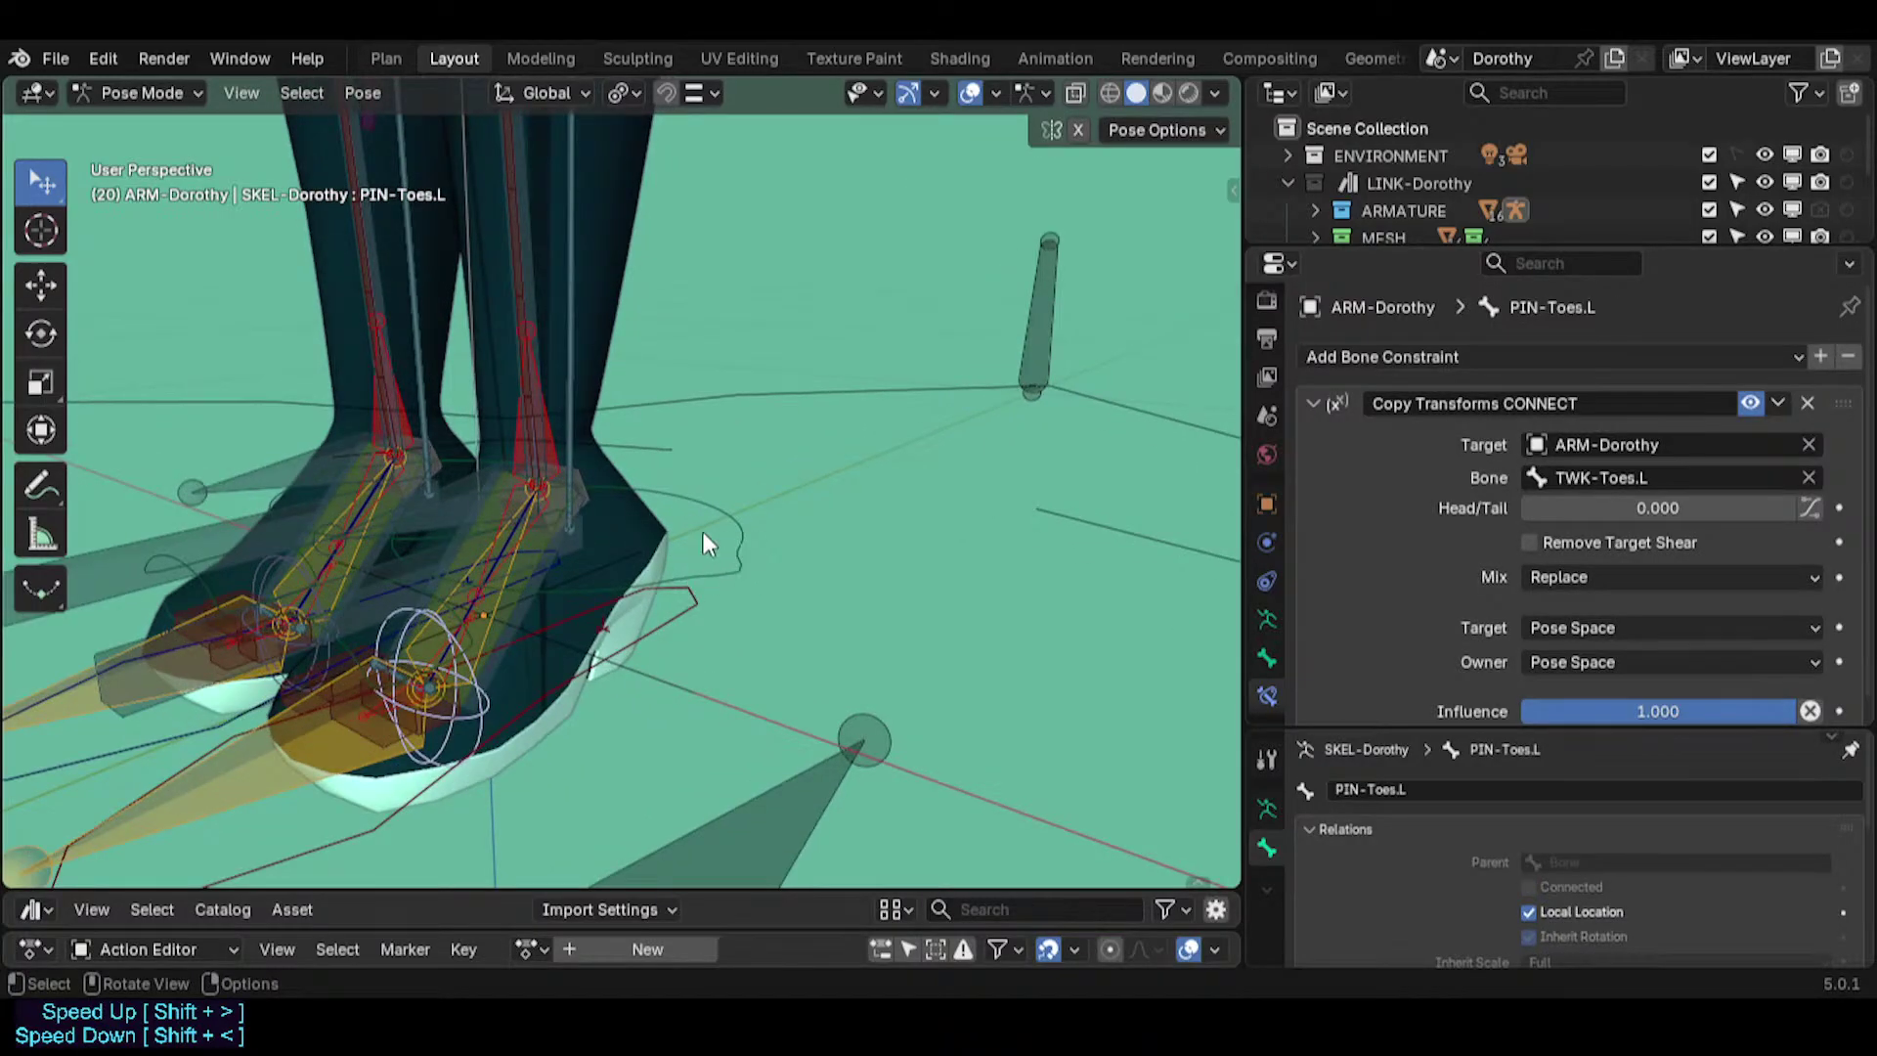
pyautogui.click(455, 508)
pyautogui.press('r')
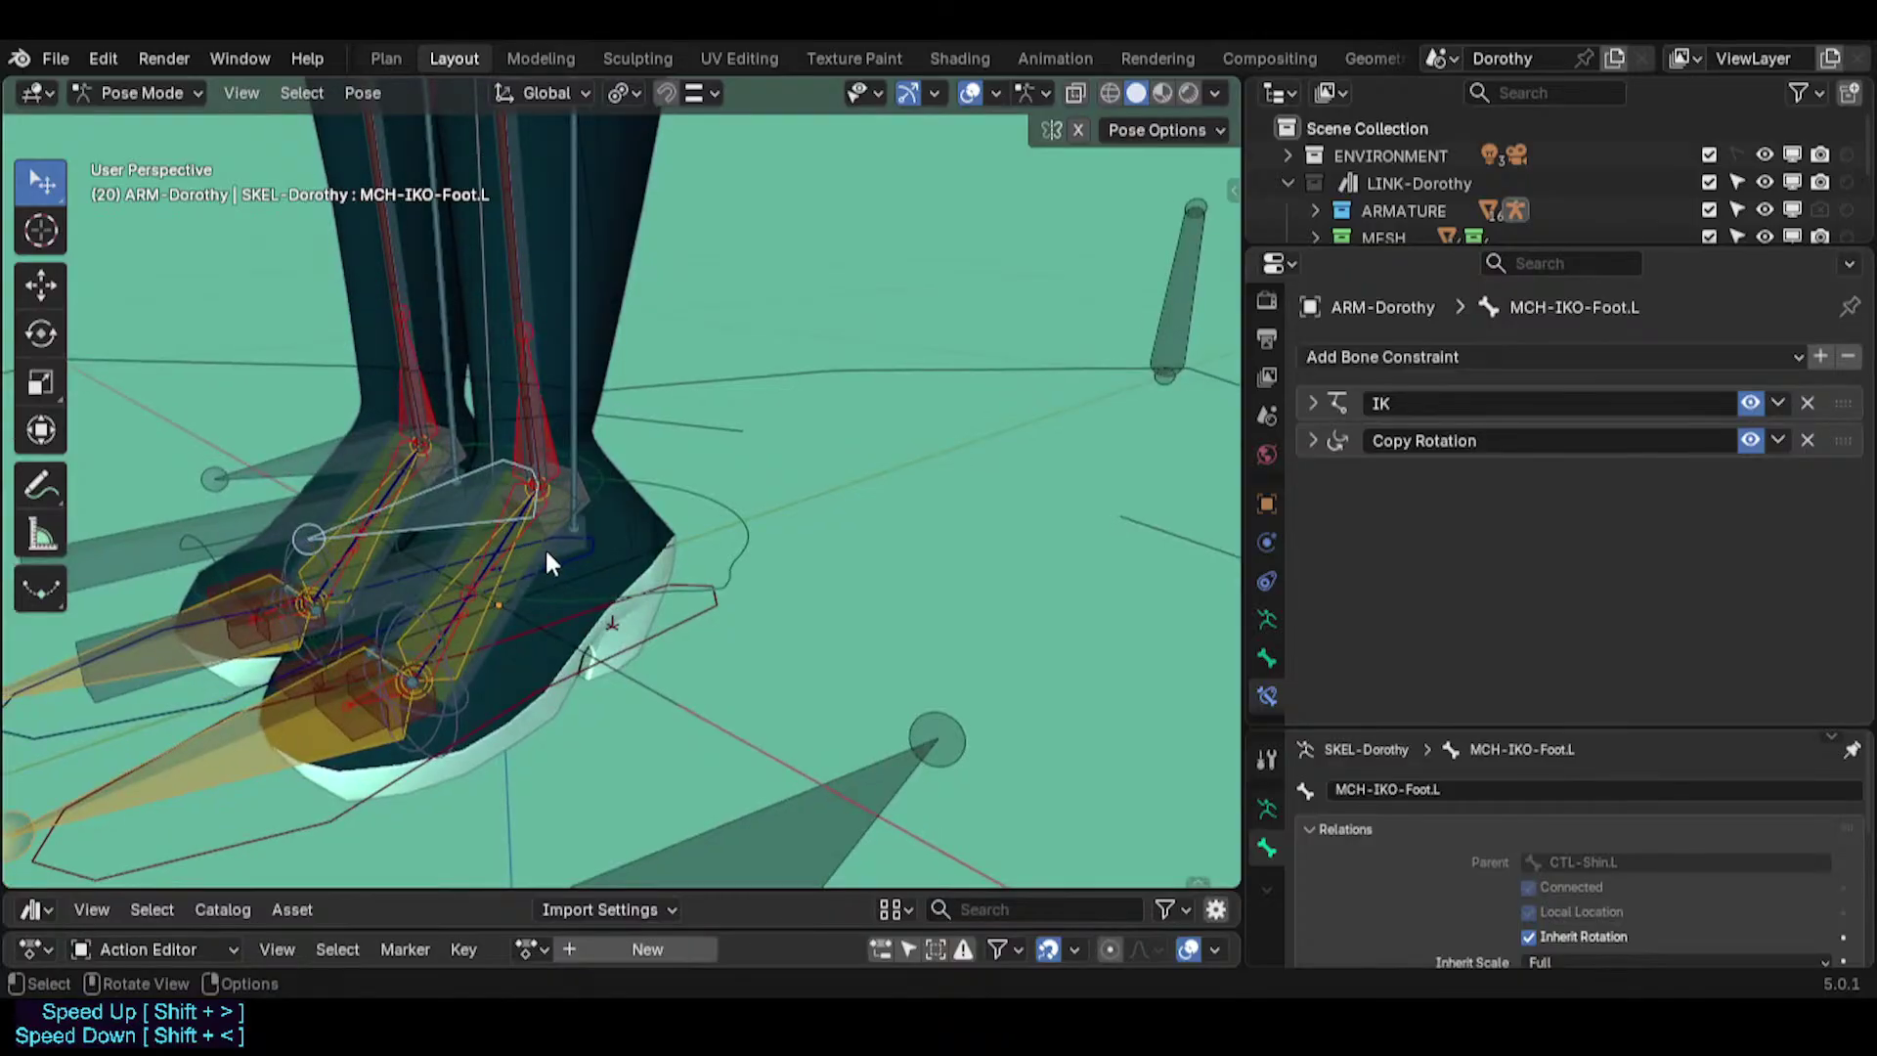
pyautogui.rightClick(421, 442)
# Move MTR-IK-Foot.L up and forward to lift the left foot off the floor.
pyautogui.click(661, 614)
pyautogui.moveTo(678, 615); pyautogui.dragTo(589, 499, button='middle')
pyautogui.press('g')
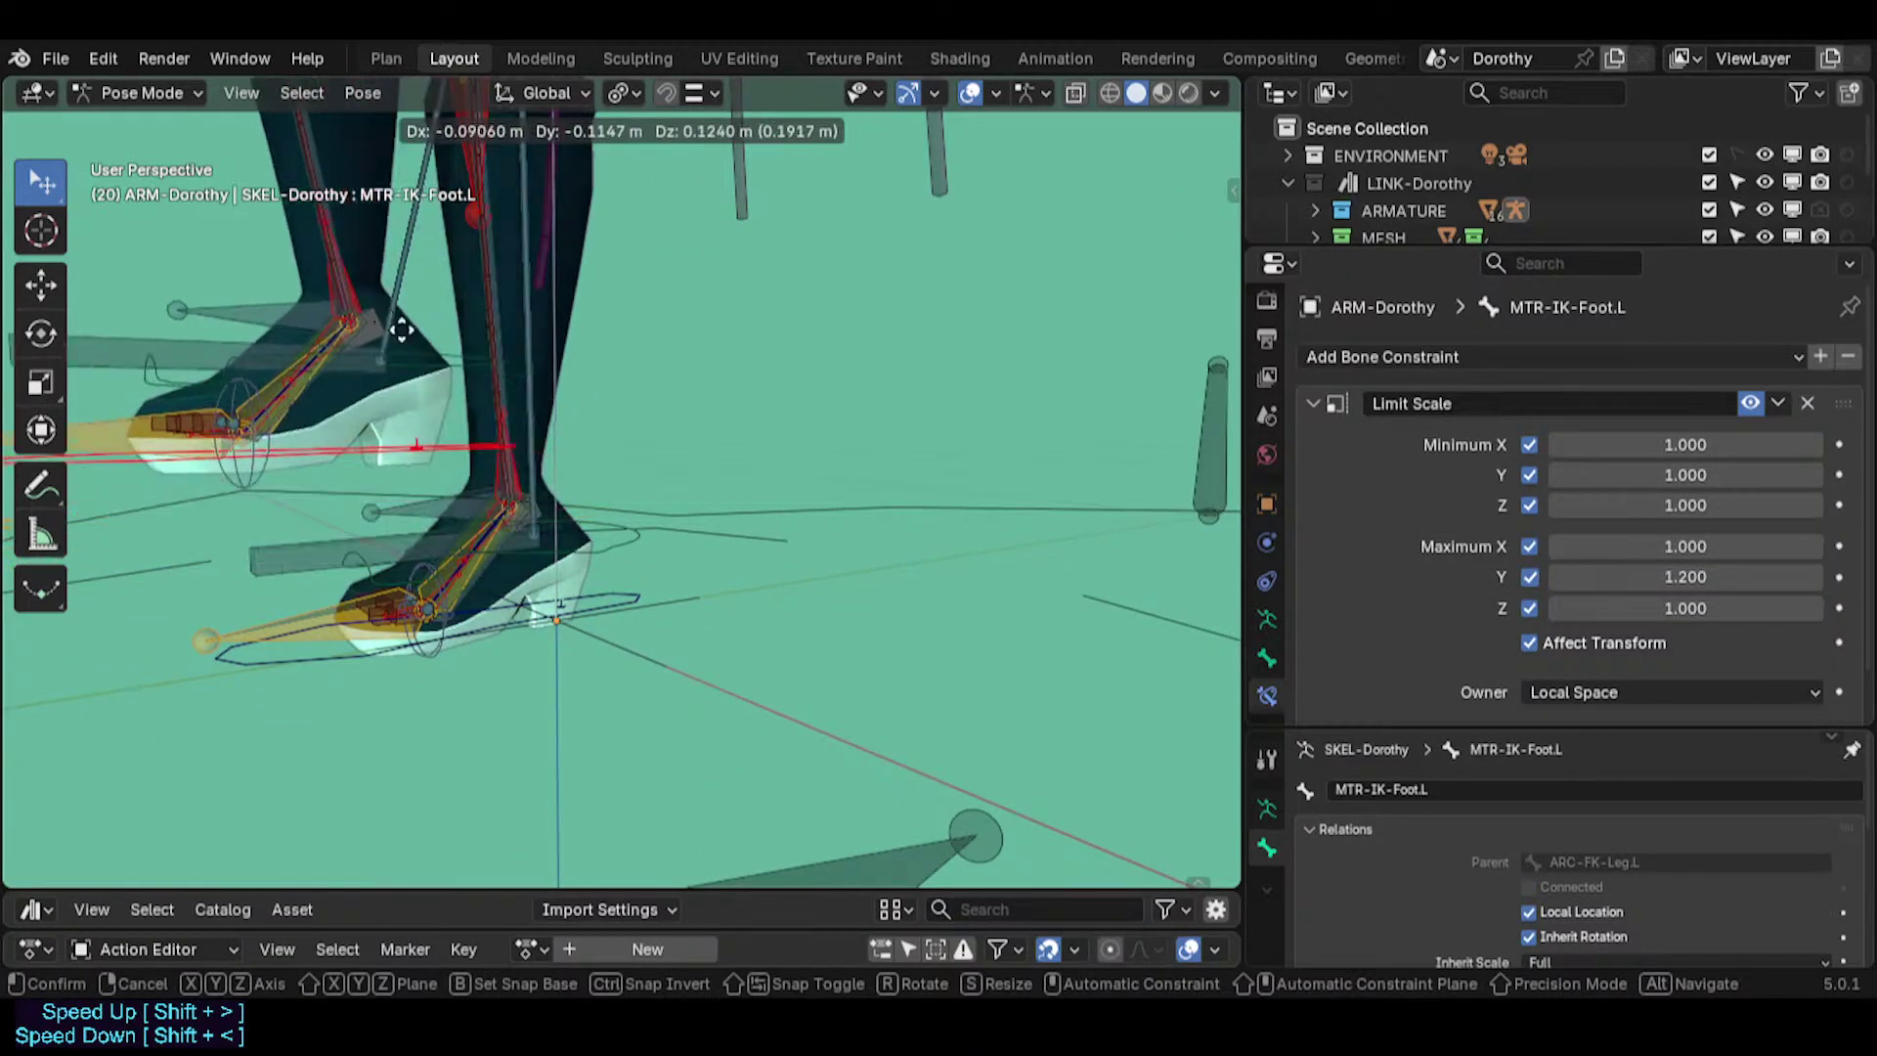
pyautogui.click(284, 303)
# Check MCH-IKO-Foot.L on the lifted foot, then move MTR-IK-Foot.L backward.
pyautogui.click(331, 325)
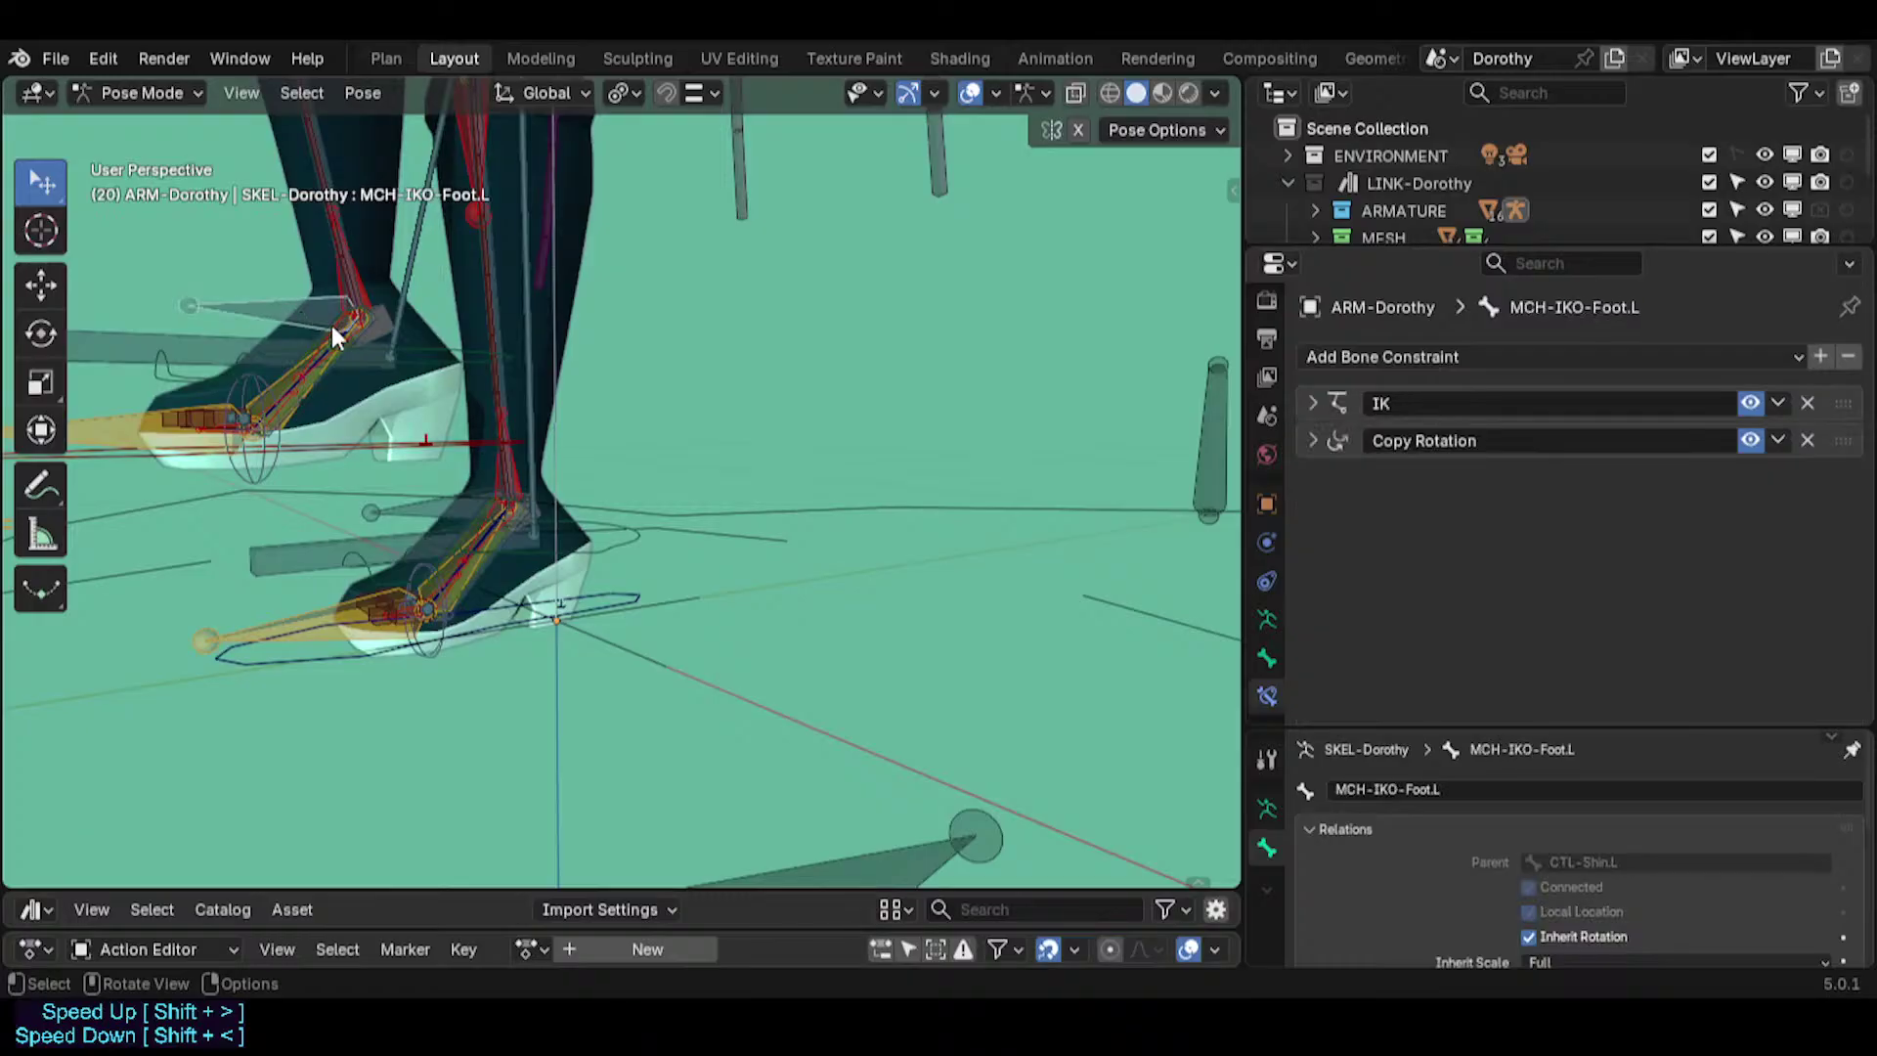
pyautogui.click(437, 365)
pyautogui.click(443, 433)
pyautogui.press('g')
pyautogui.click(680, 413)
# Move TWK-Foot.L backward and rotate it about -27.4° to raise the left heel.
pyautogui.click(686, 371)
pyautogui.press('g')
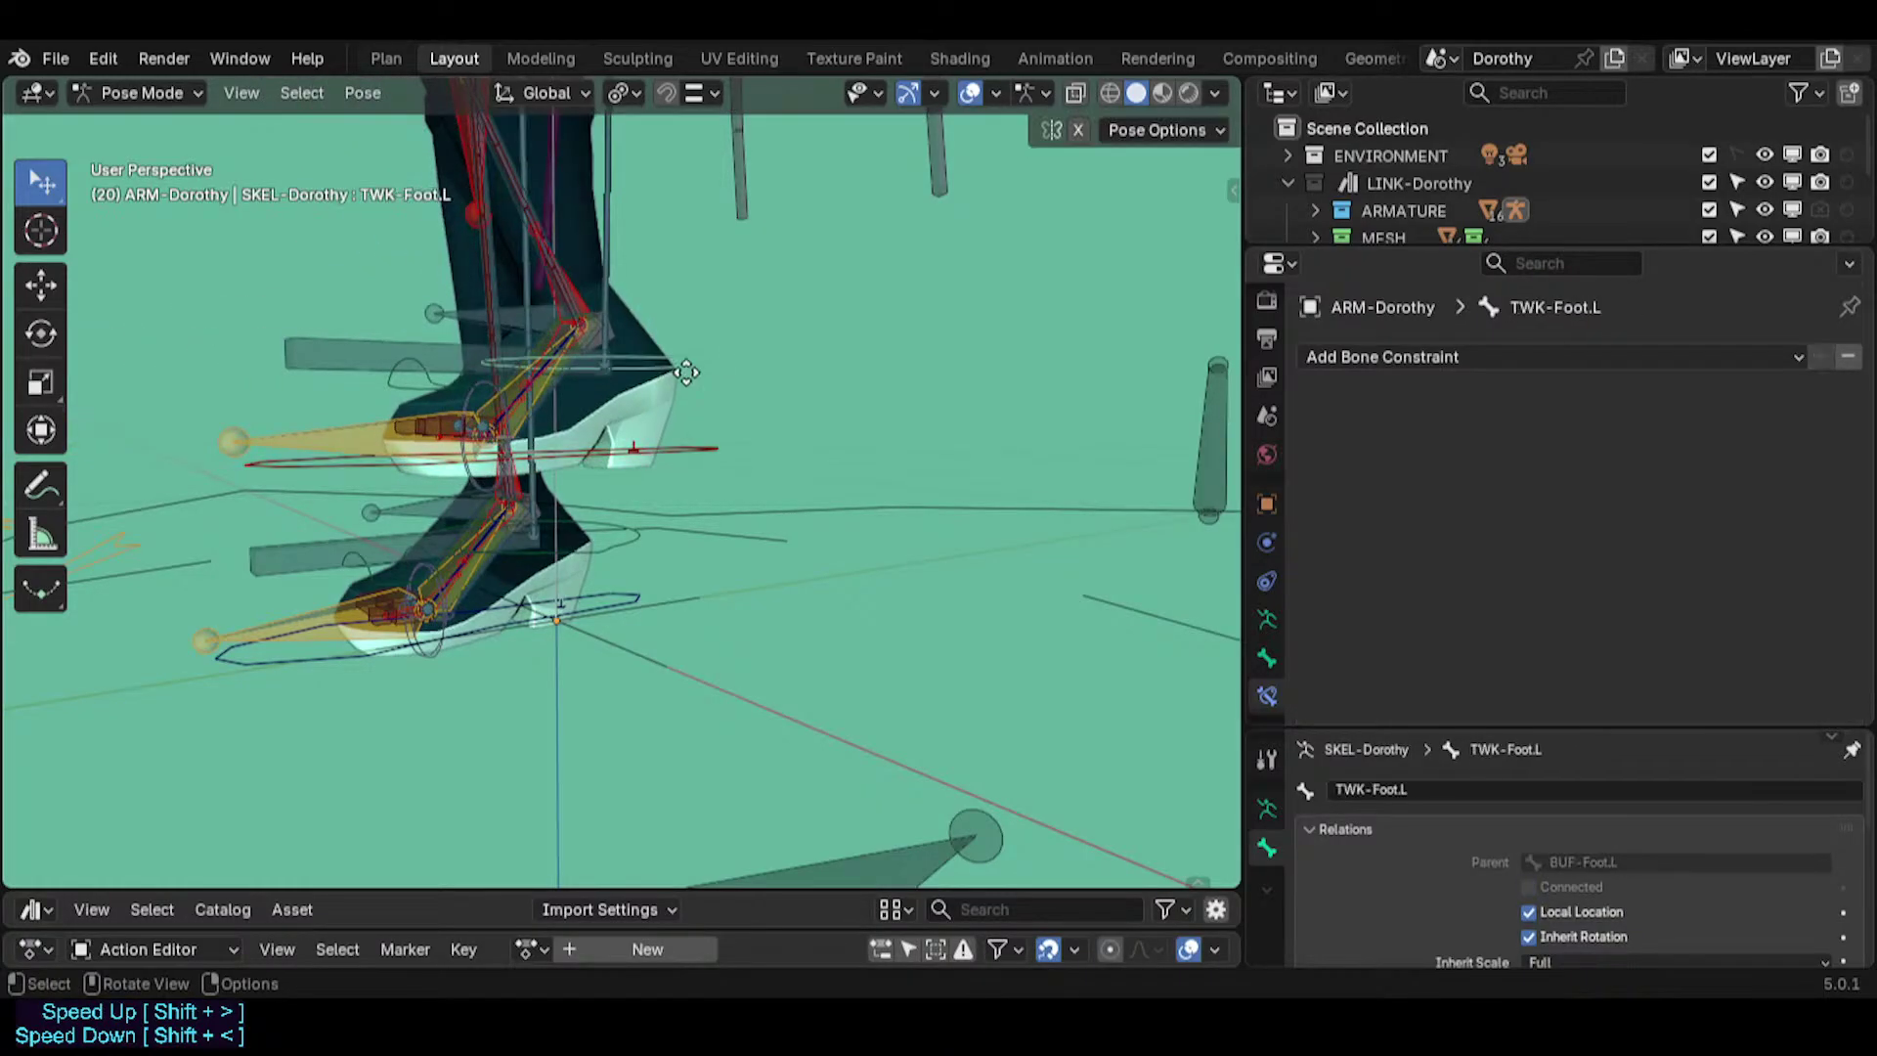
pyautogui.click(801, 395)
pyautogui.press('r')
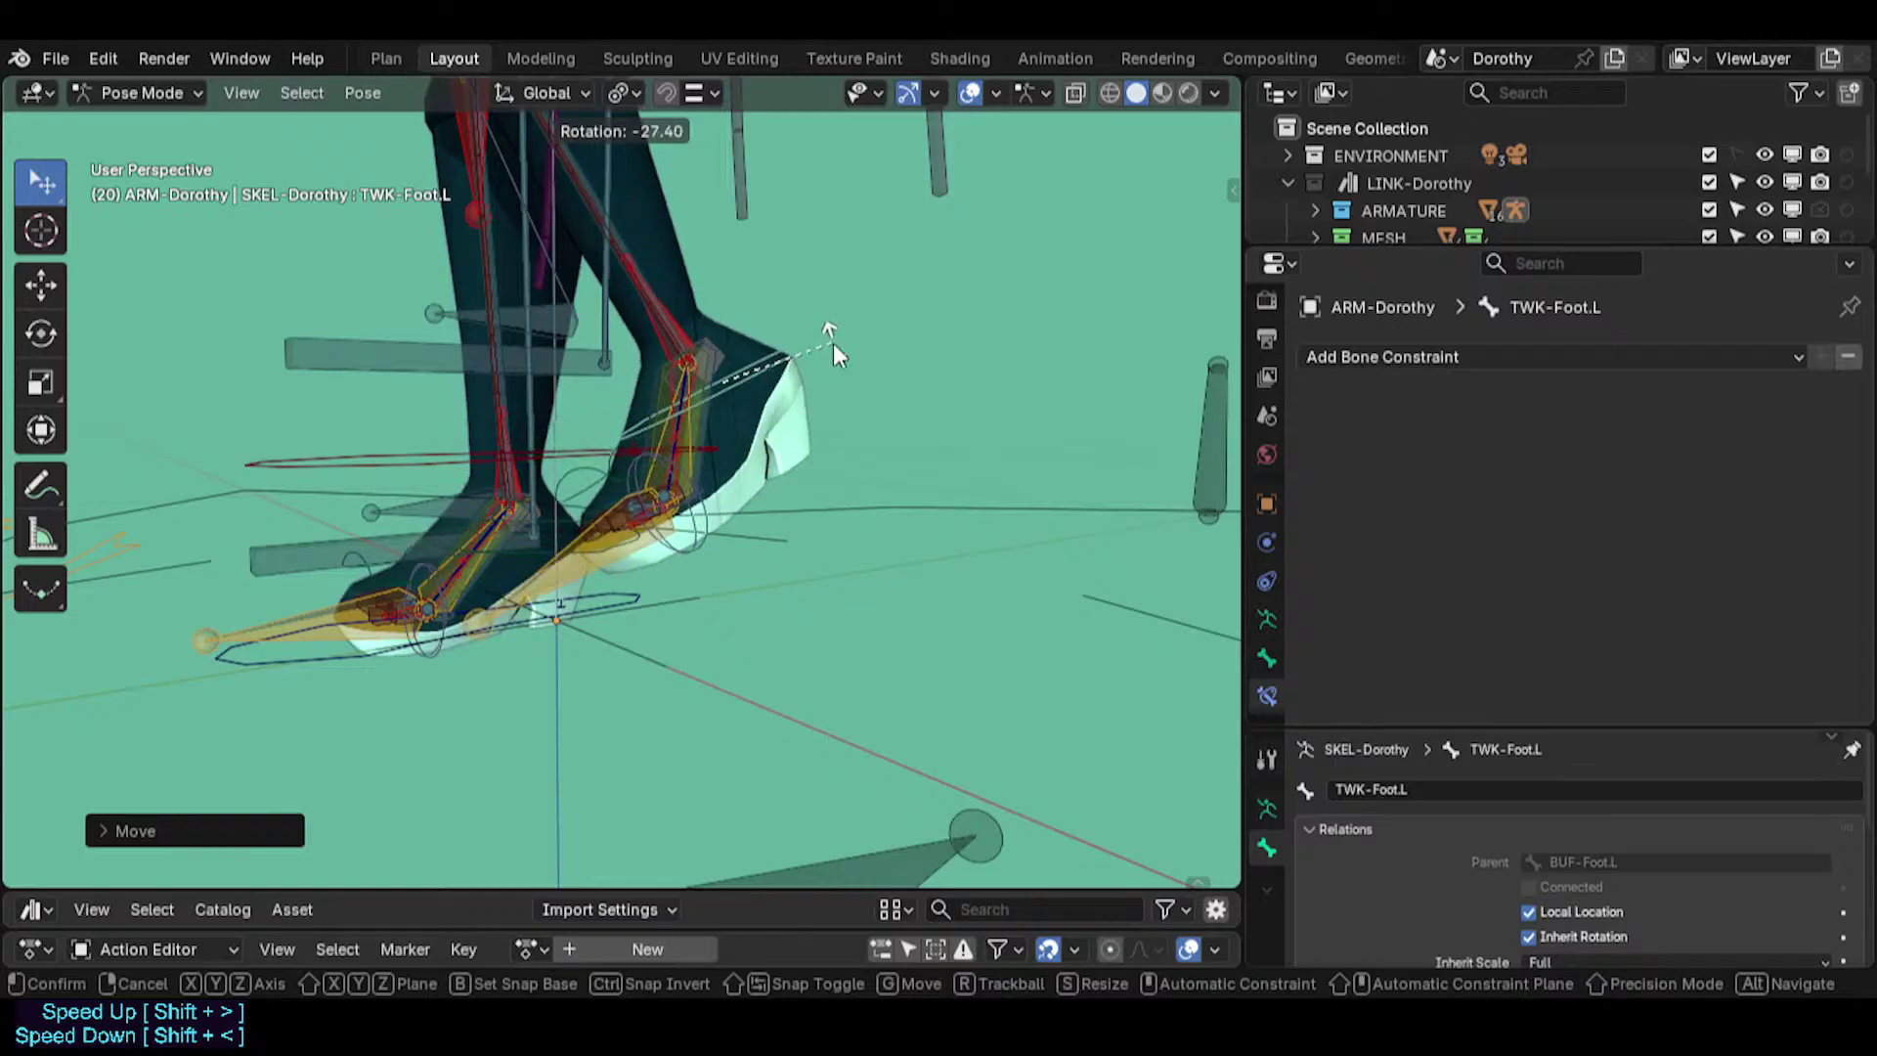
pyautogui.click(833, 343)
# Compare the orientation and constraints of MCH-IKO-Foot.L with the tilted TWK-Foot.L.
pyautogui.click(520, 305)
pyautogui.moveTo(679, 480); pyautogui.dragTo(703, 505, button='middle')
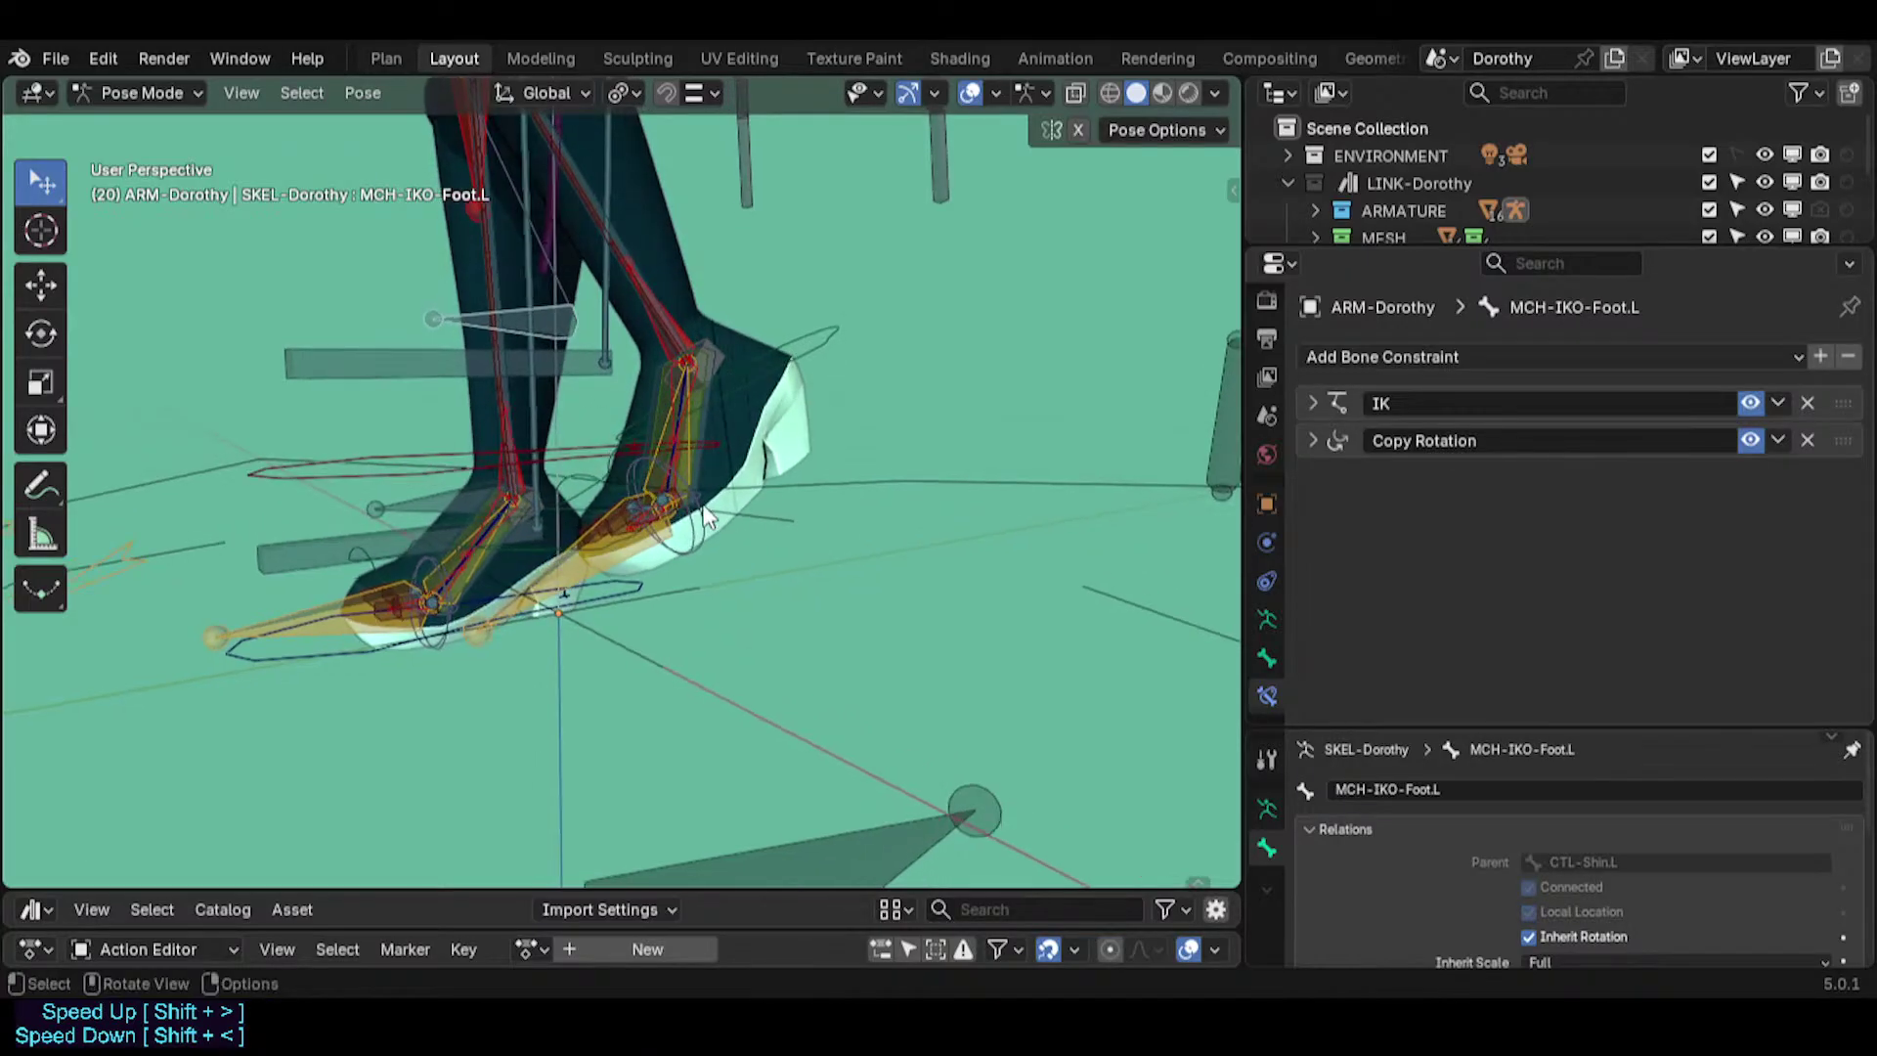
pyautogui.click(709, 523)
pyautogui.moveTo(735, 424); pyautogui.dragTo(784, 465, button='middle')
pyautogui.click(759, 452)
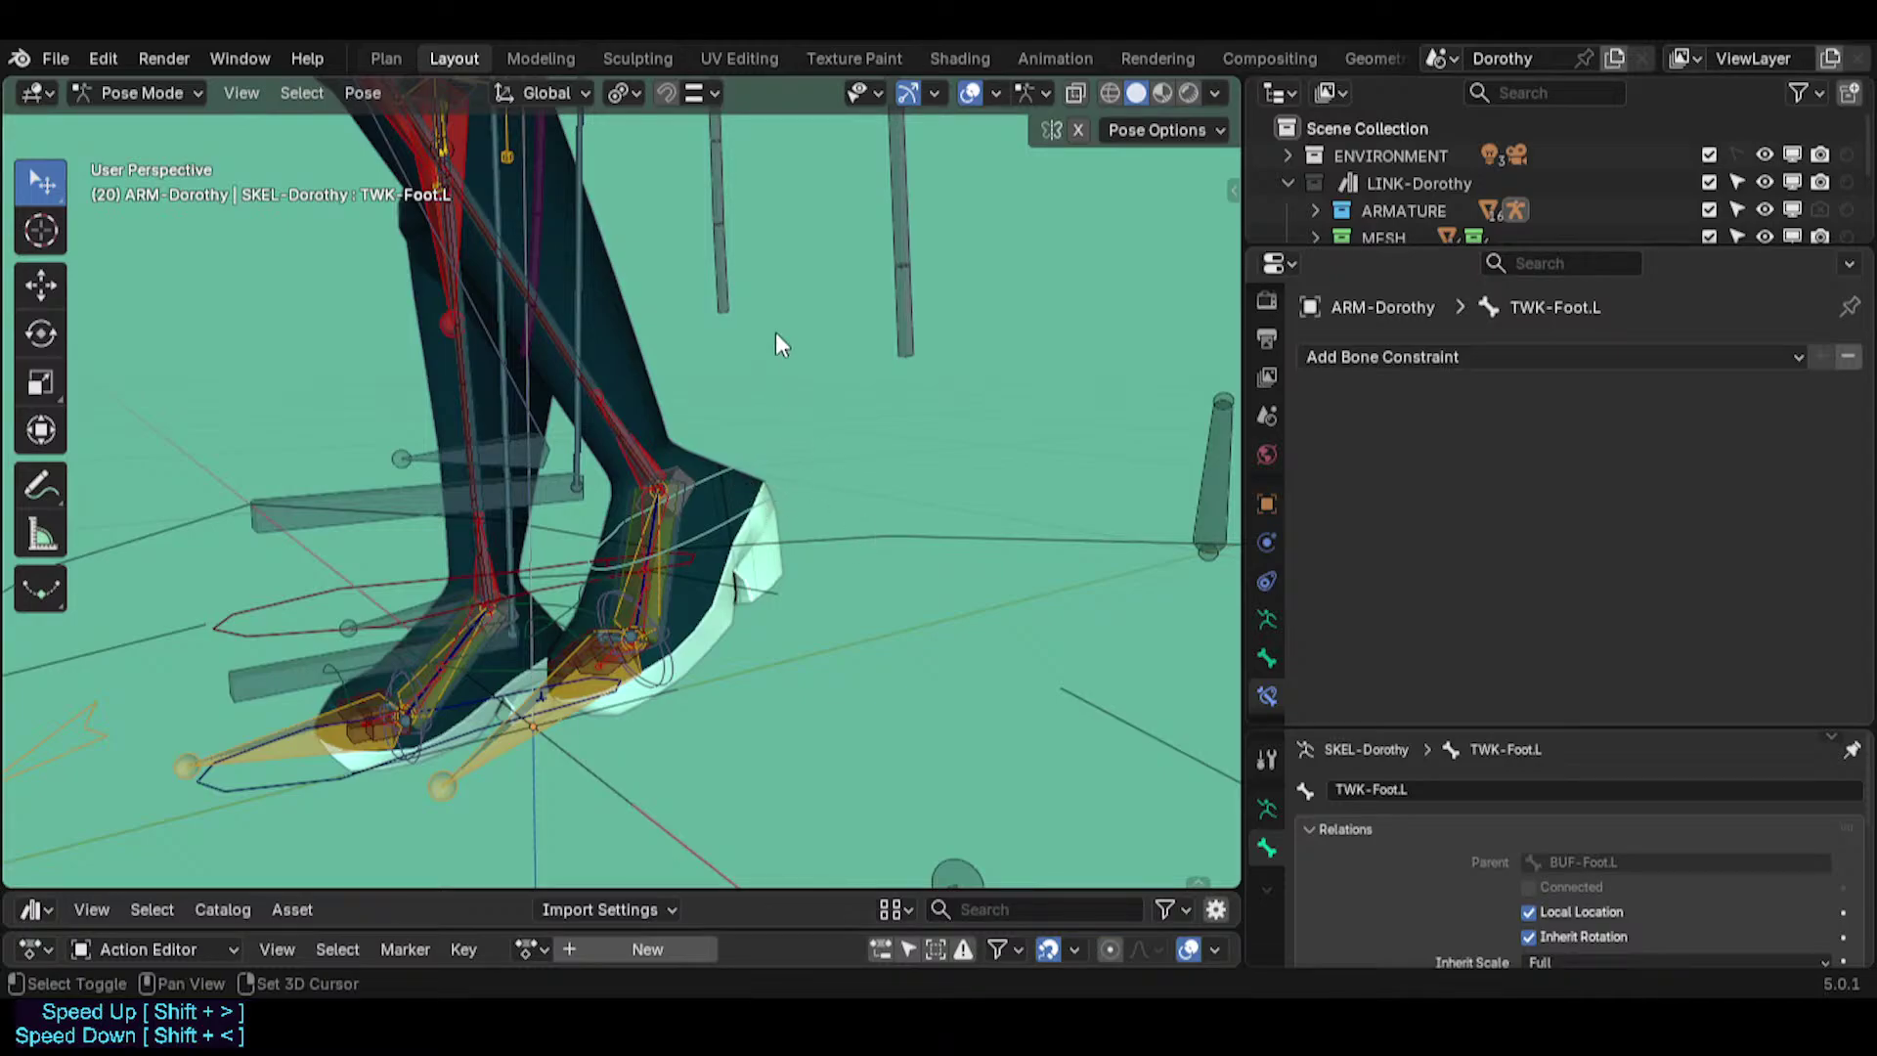
# Select the ANTI-Scale-Hand.L bone at the left hand and copy its name.
pyautogui.keyDown('shift'); pyautogui.moveTo(776, 332); pyautogui.dragTo(707, 526, button='middle'); pyautogui.keyUp('shift')
pyautogui.scroll(-5, 706, 526)
pyautogui.keyDown('shift'); pyautogui.moveTo(765, 308); pyautogui.dragTo(676, 479, button='middle'); pyautogui.keyUp('shift')
pyautogui.moveTo(676, 479); pyautogui.dragTo(752, 523, button='middle')
pyautogui.keyDown('shift'); pyautogui.moveTo(750, 352); pyautogui.dragTo(733, 530, button='middle'); pyautogui.keyUp('shift')
pyautogui.scroll(2, 742, 469)
pyautogui.keyDown('shift'); pyautogui.moveTo(733, 401); pyautogui.dragTo(823, 566, button='middle'); pyautogui.keyUp('shift')
pyautogui.click(1045, 632)
pyautogui.click(1046, 631)
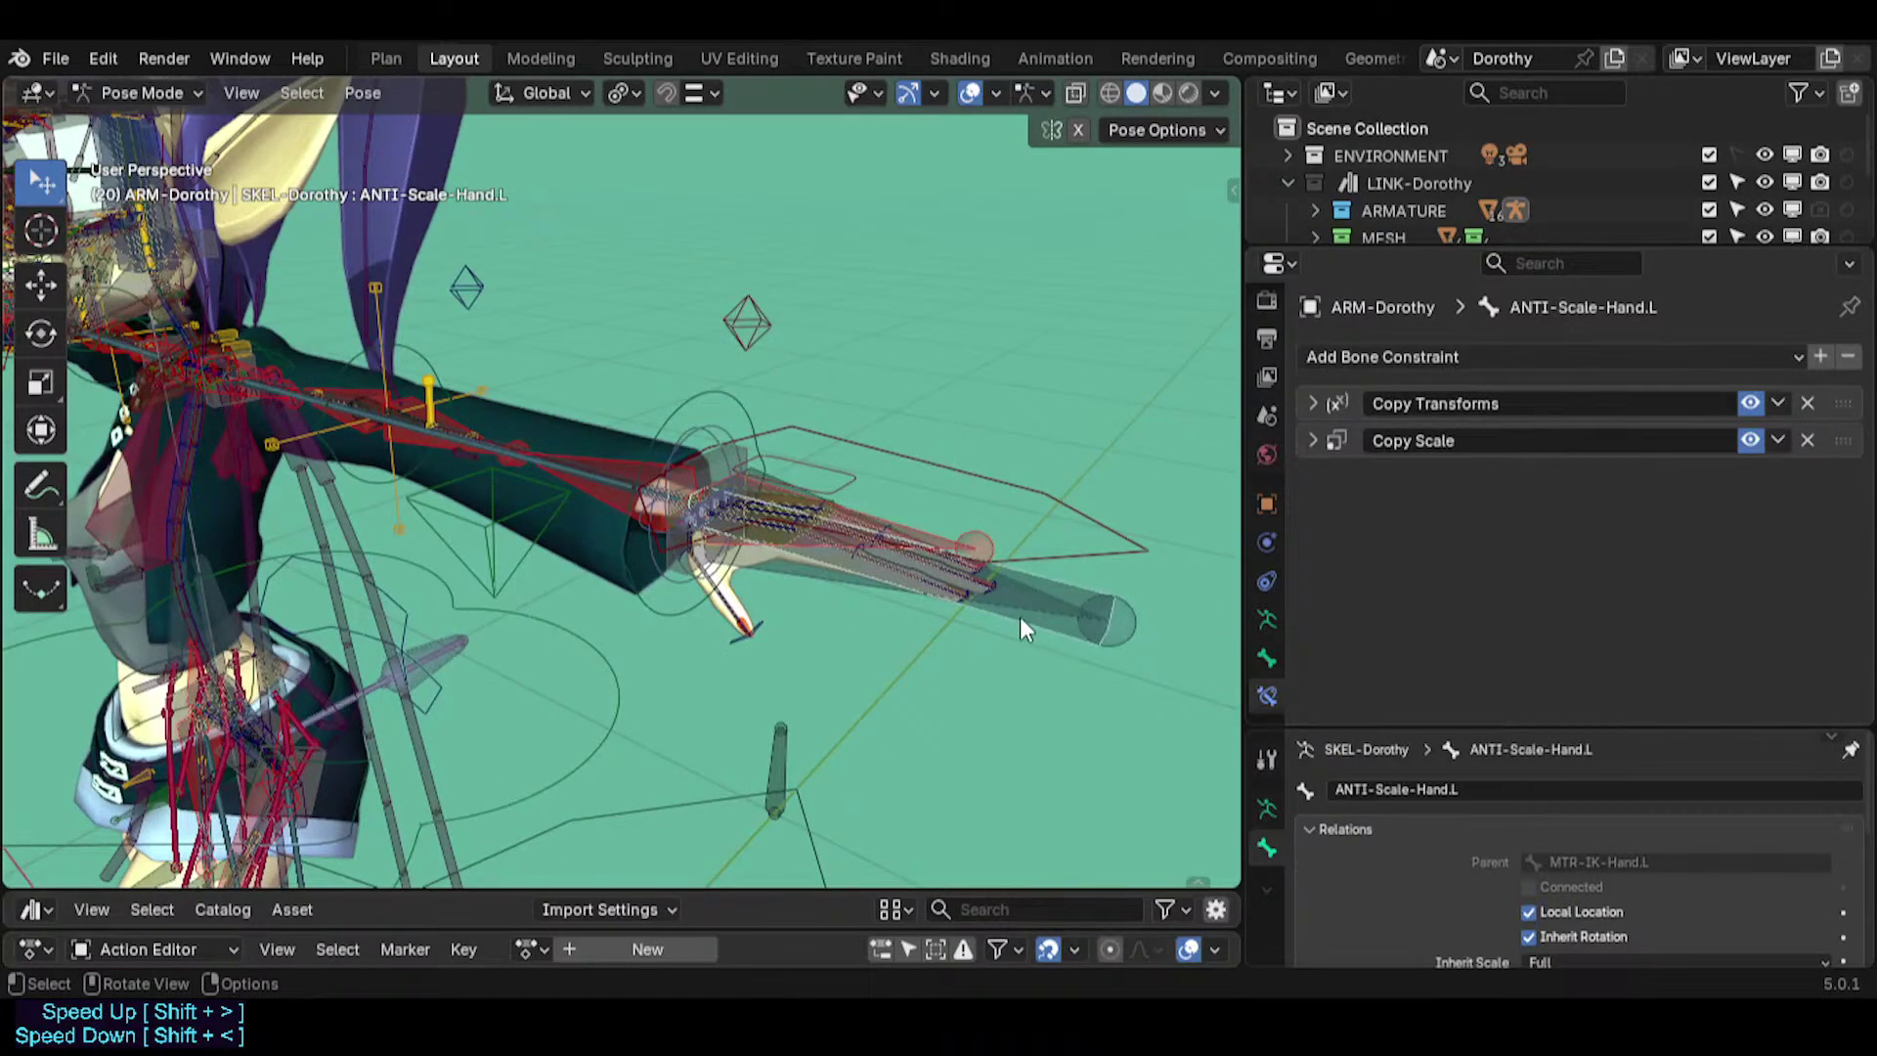
pyautogui.press('F2')
pyautogui.hotkey('ctrl', 'c')
pyautogui.press('Escape')
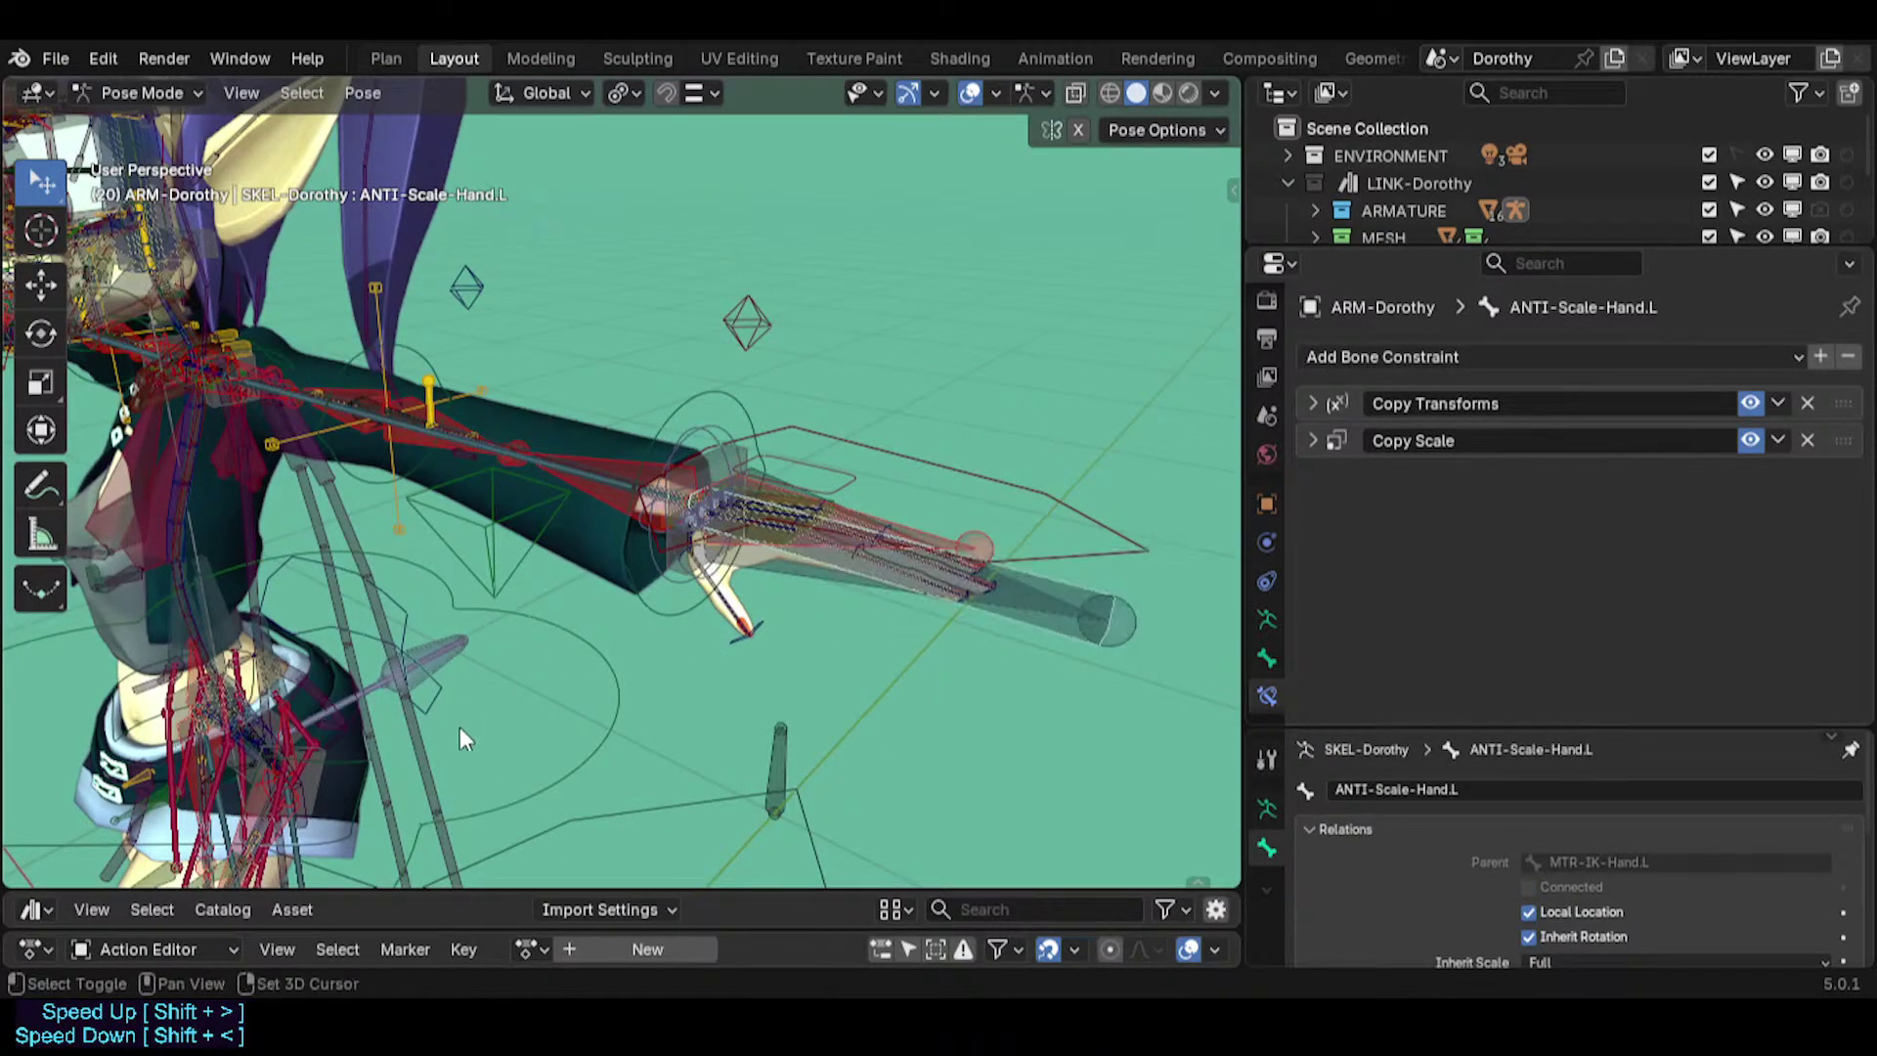
# Rename the BUF-Foot.L bone beside the lifted left foot with the copied name ANTI-Scale-Hand.L.
pyautogui.keyDown('shift'); pyautogui.moveTo(465, 736); pyautogui.dragTo(507, 469, button='middle'); pyautogui.keyUp('shift')
pyautogui.scroll(4, 633, 506)
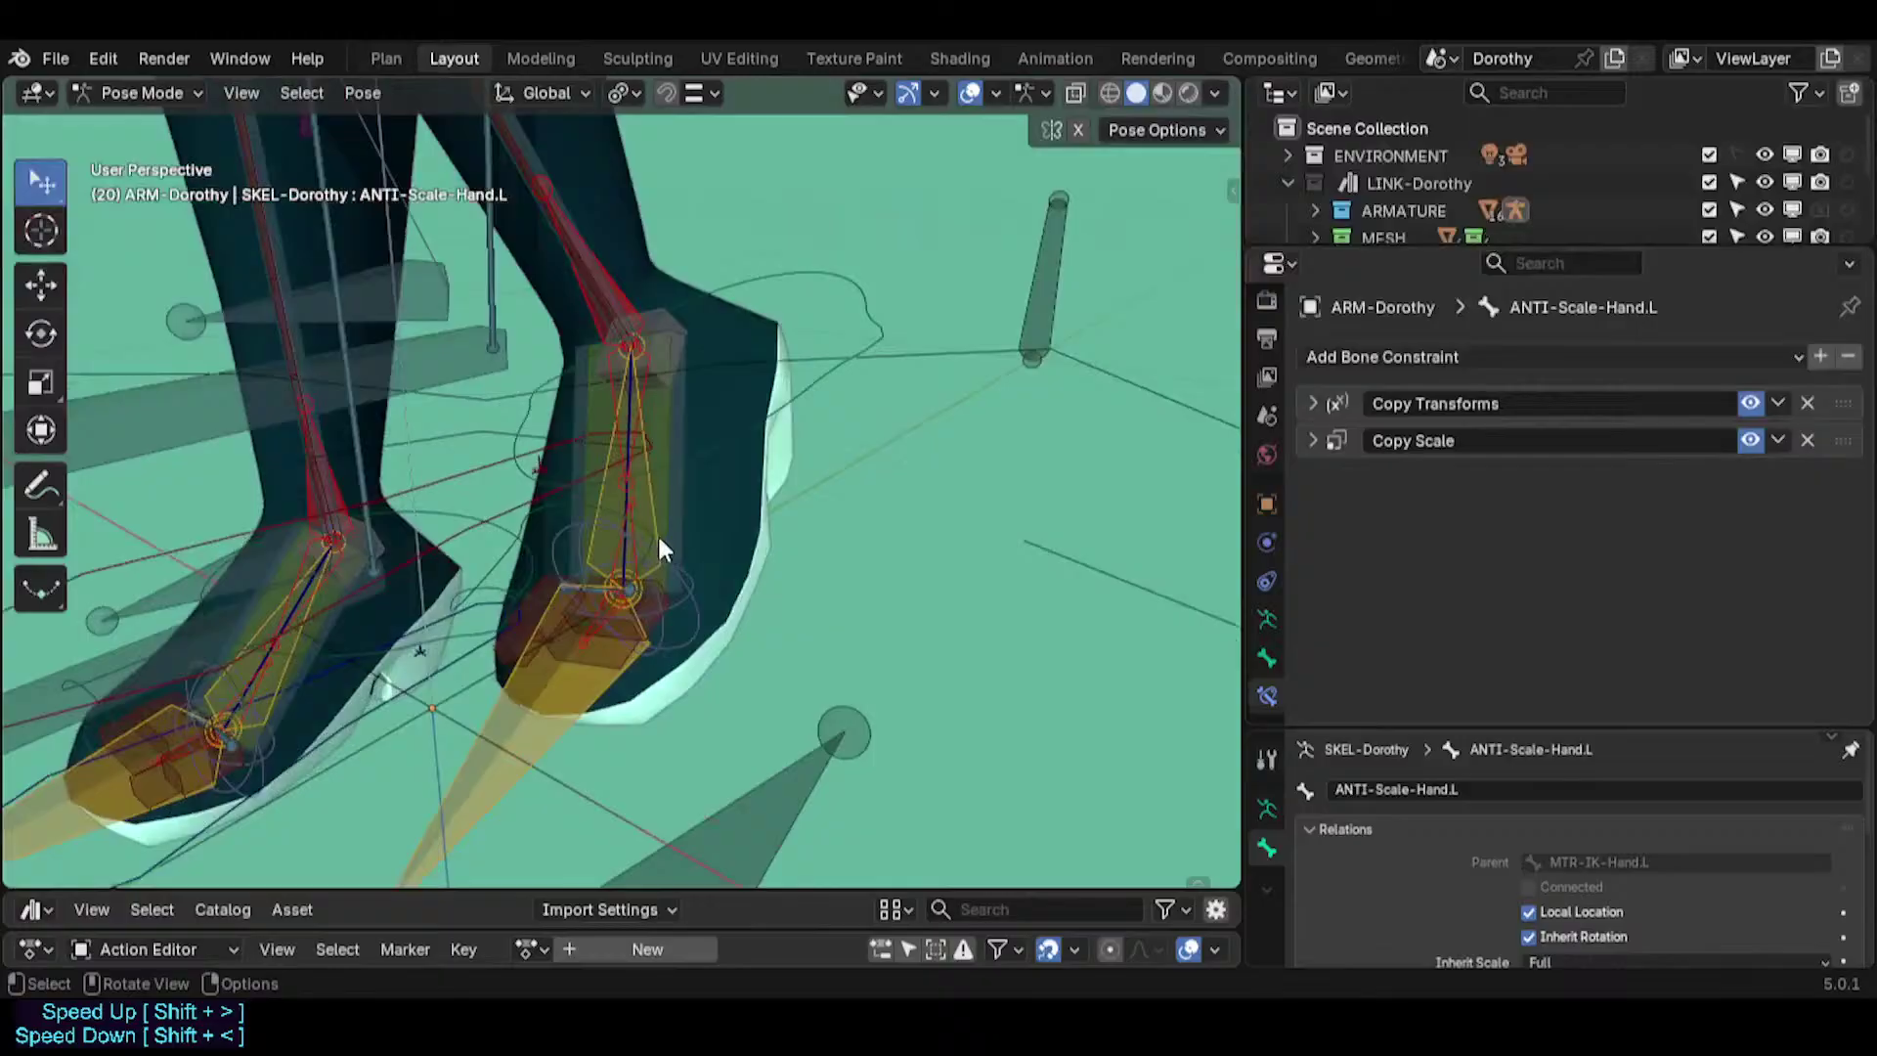
pyautogui.click(696, 489)
pyautogui.keyDown('alt'); pyautogui.click(625, 479); pyautogui.keyUp('alt')
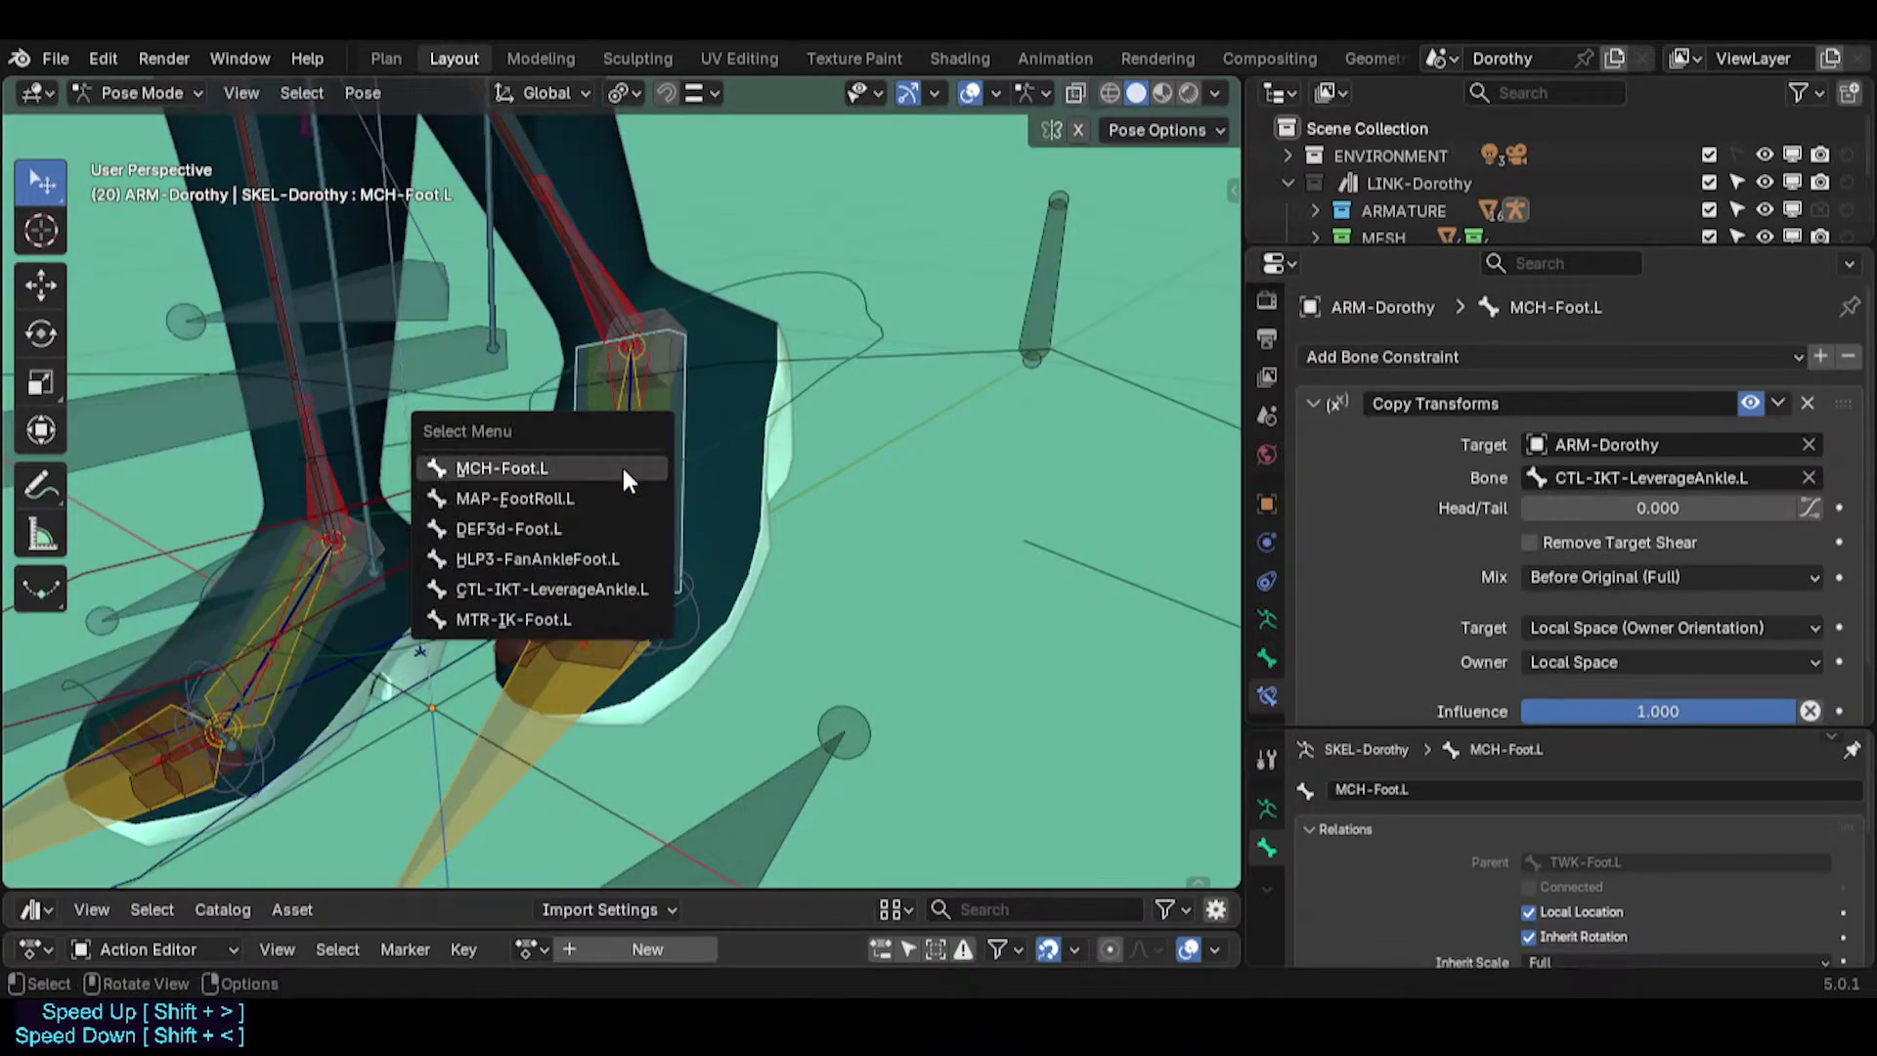
pyautogui.moveTo(557, 573); pyautogui.dragTo(614, 583, button='middle')
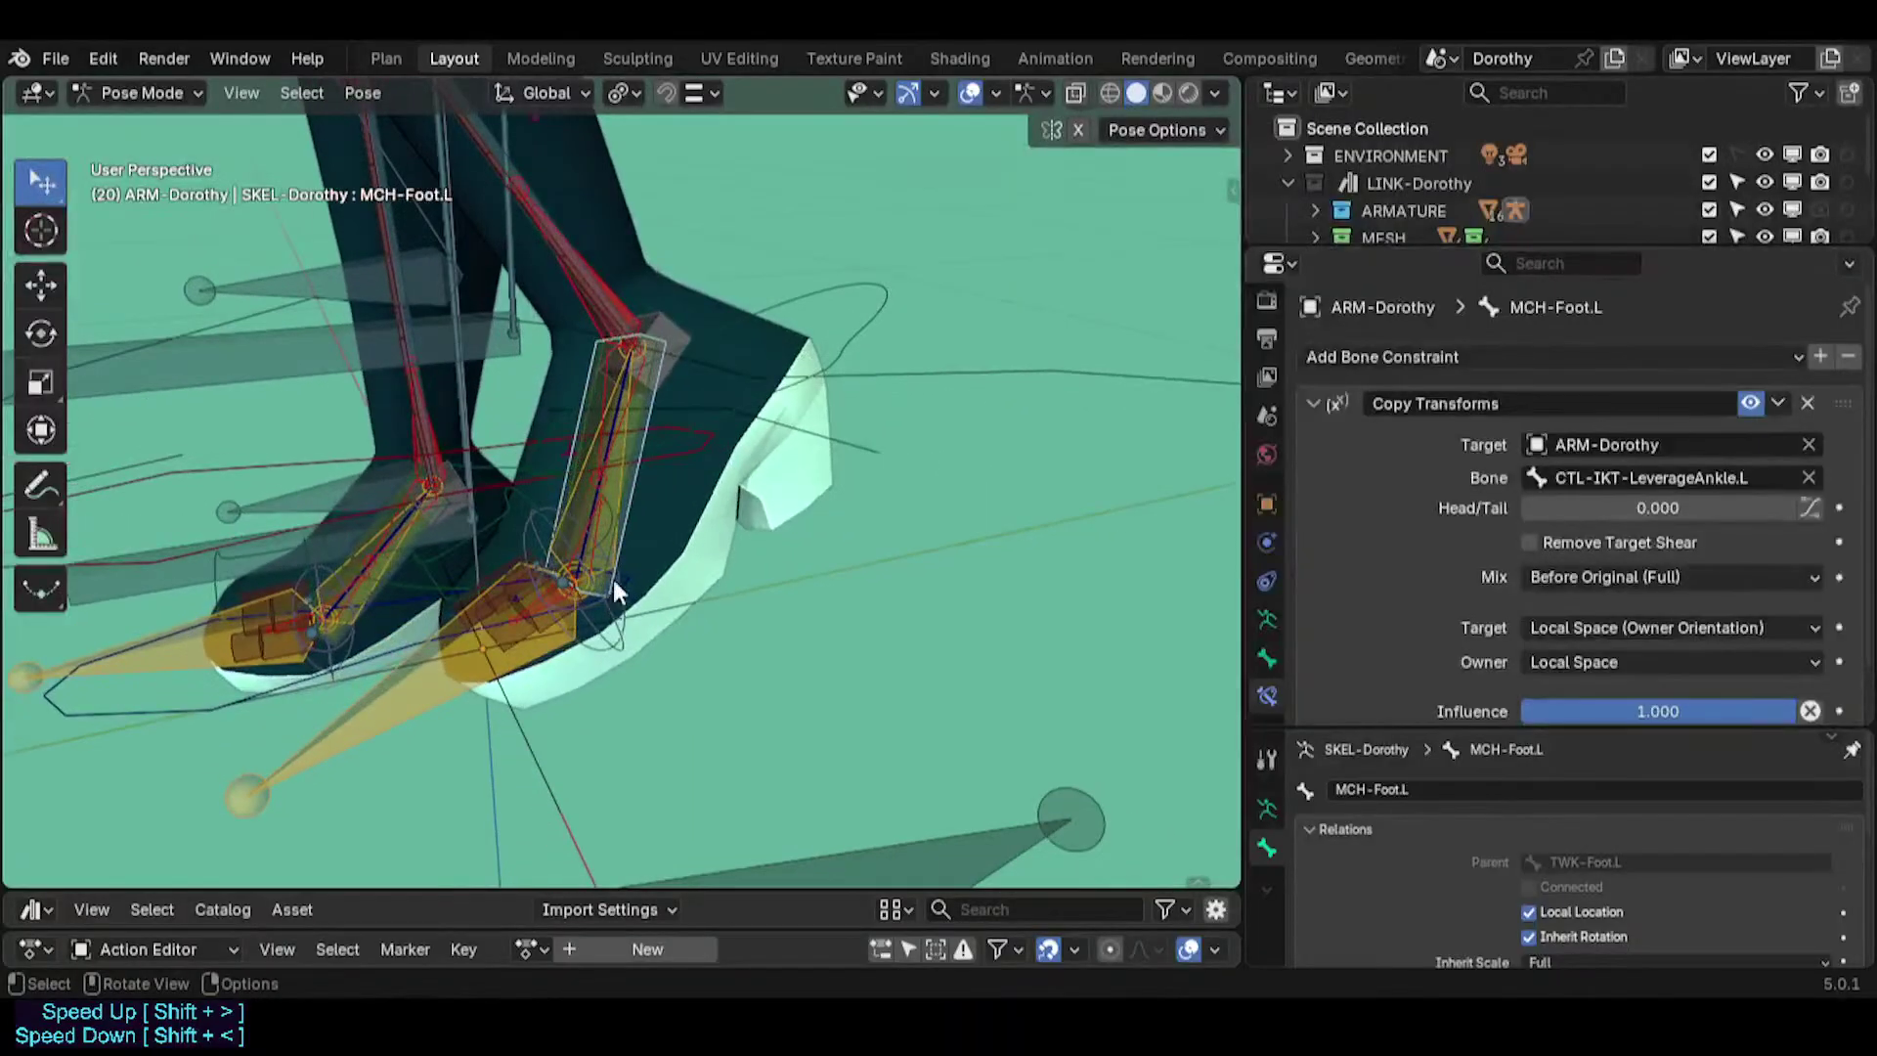
pyautogui.click(410, 366)
pyautogui.moveTo(292, 449); pyautogui.dragTo(462, 513, button='middle')
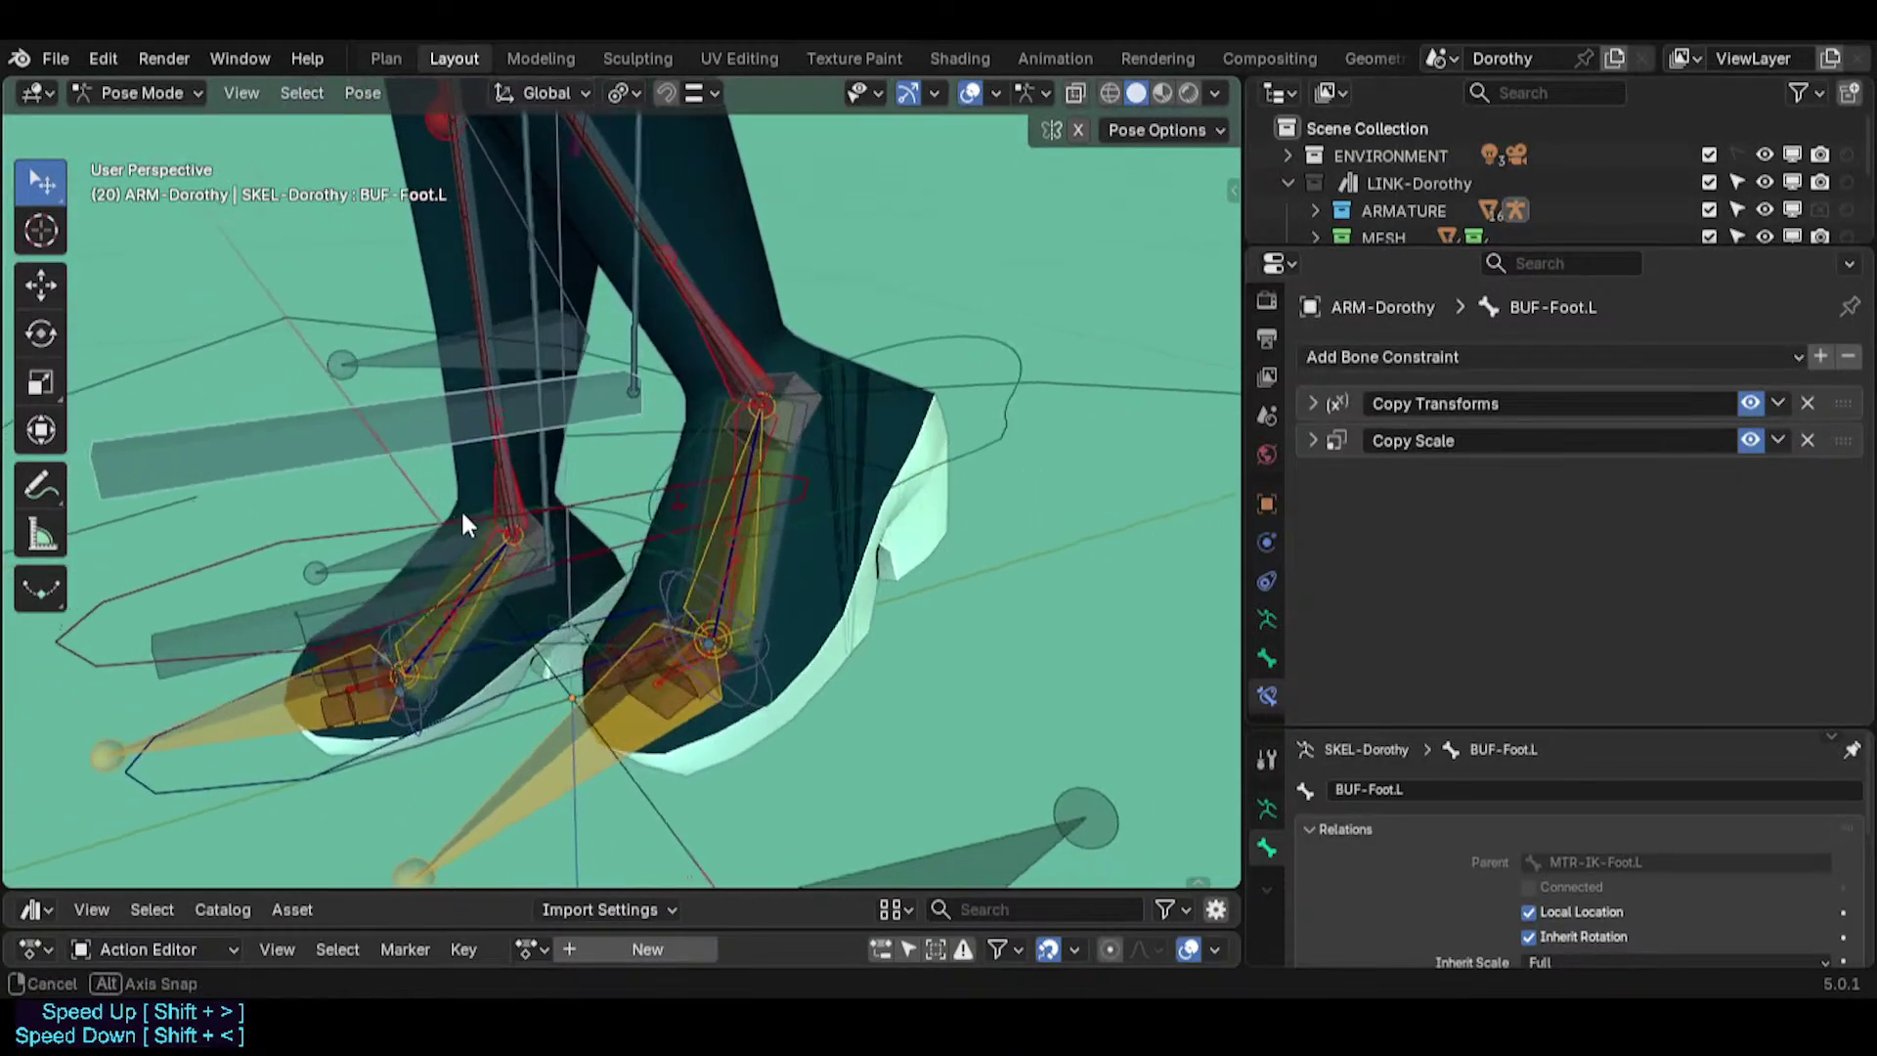
pyautogui.press('F2')
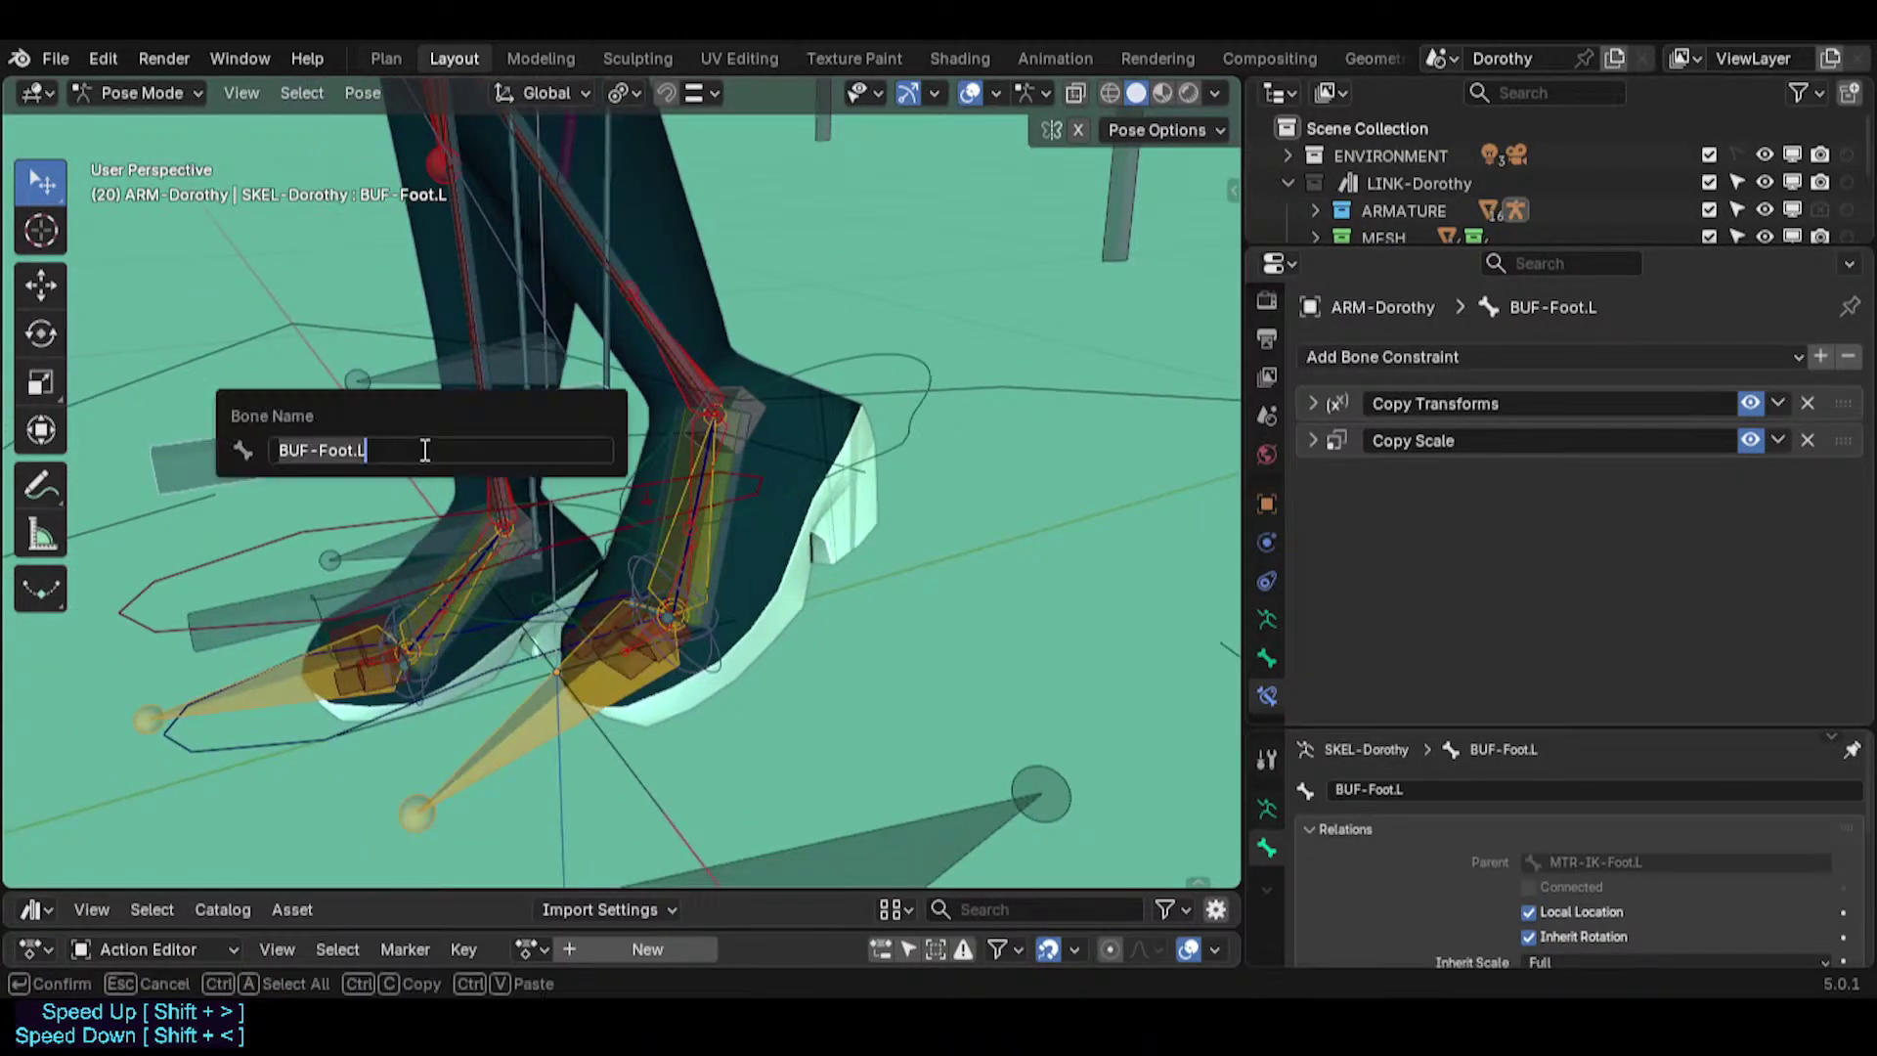
pyautogui.hotkey('ctrl', 'v')
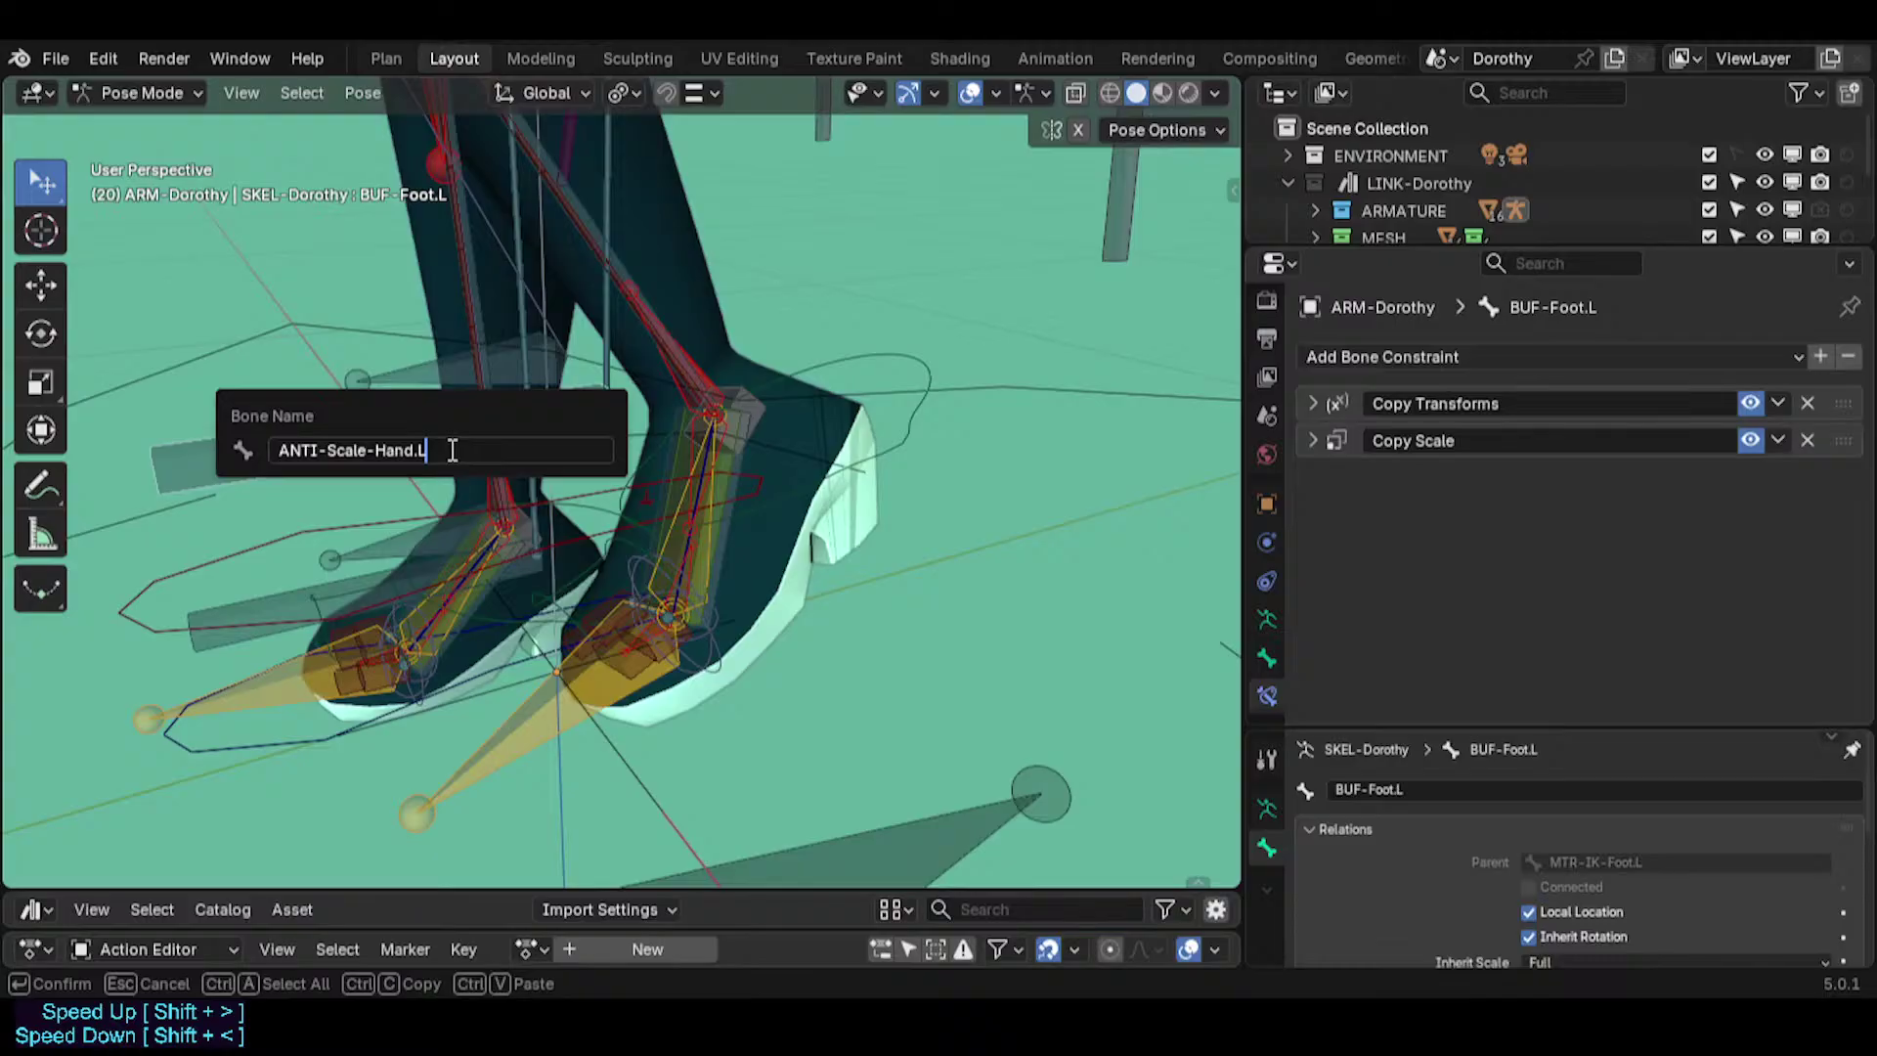
pyautogui.press('Return')
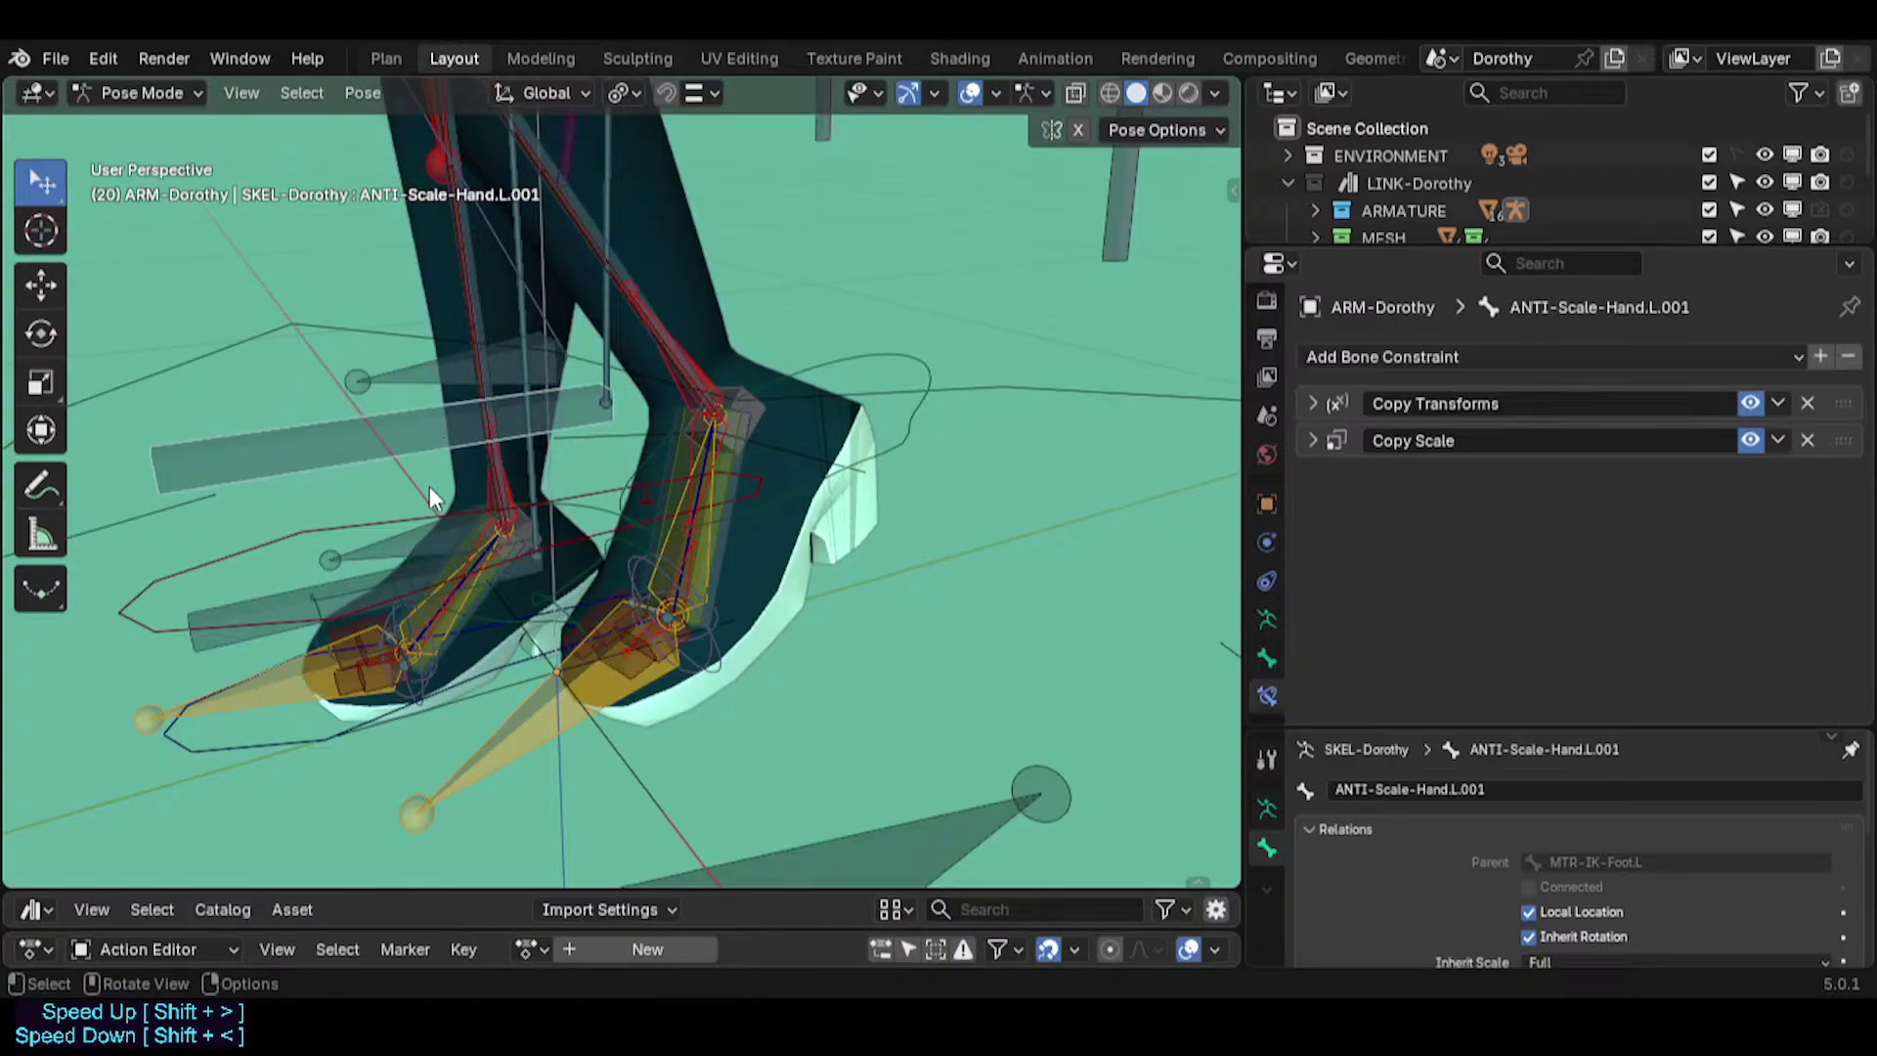
# Rename the BUF-Foot.R bone at the right foot using the copied name, with its suffix changed to ANTI-Scale-Hand.R.
pyautogui.click(253, 612)
pyautogui.press('F2')
pyautogui.hotkey('ctrl', 'v')
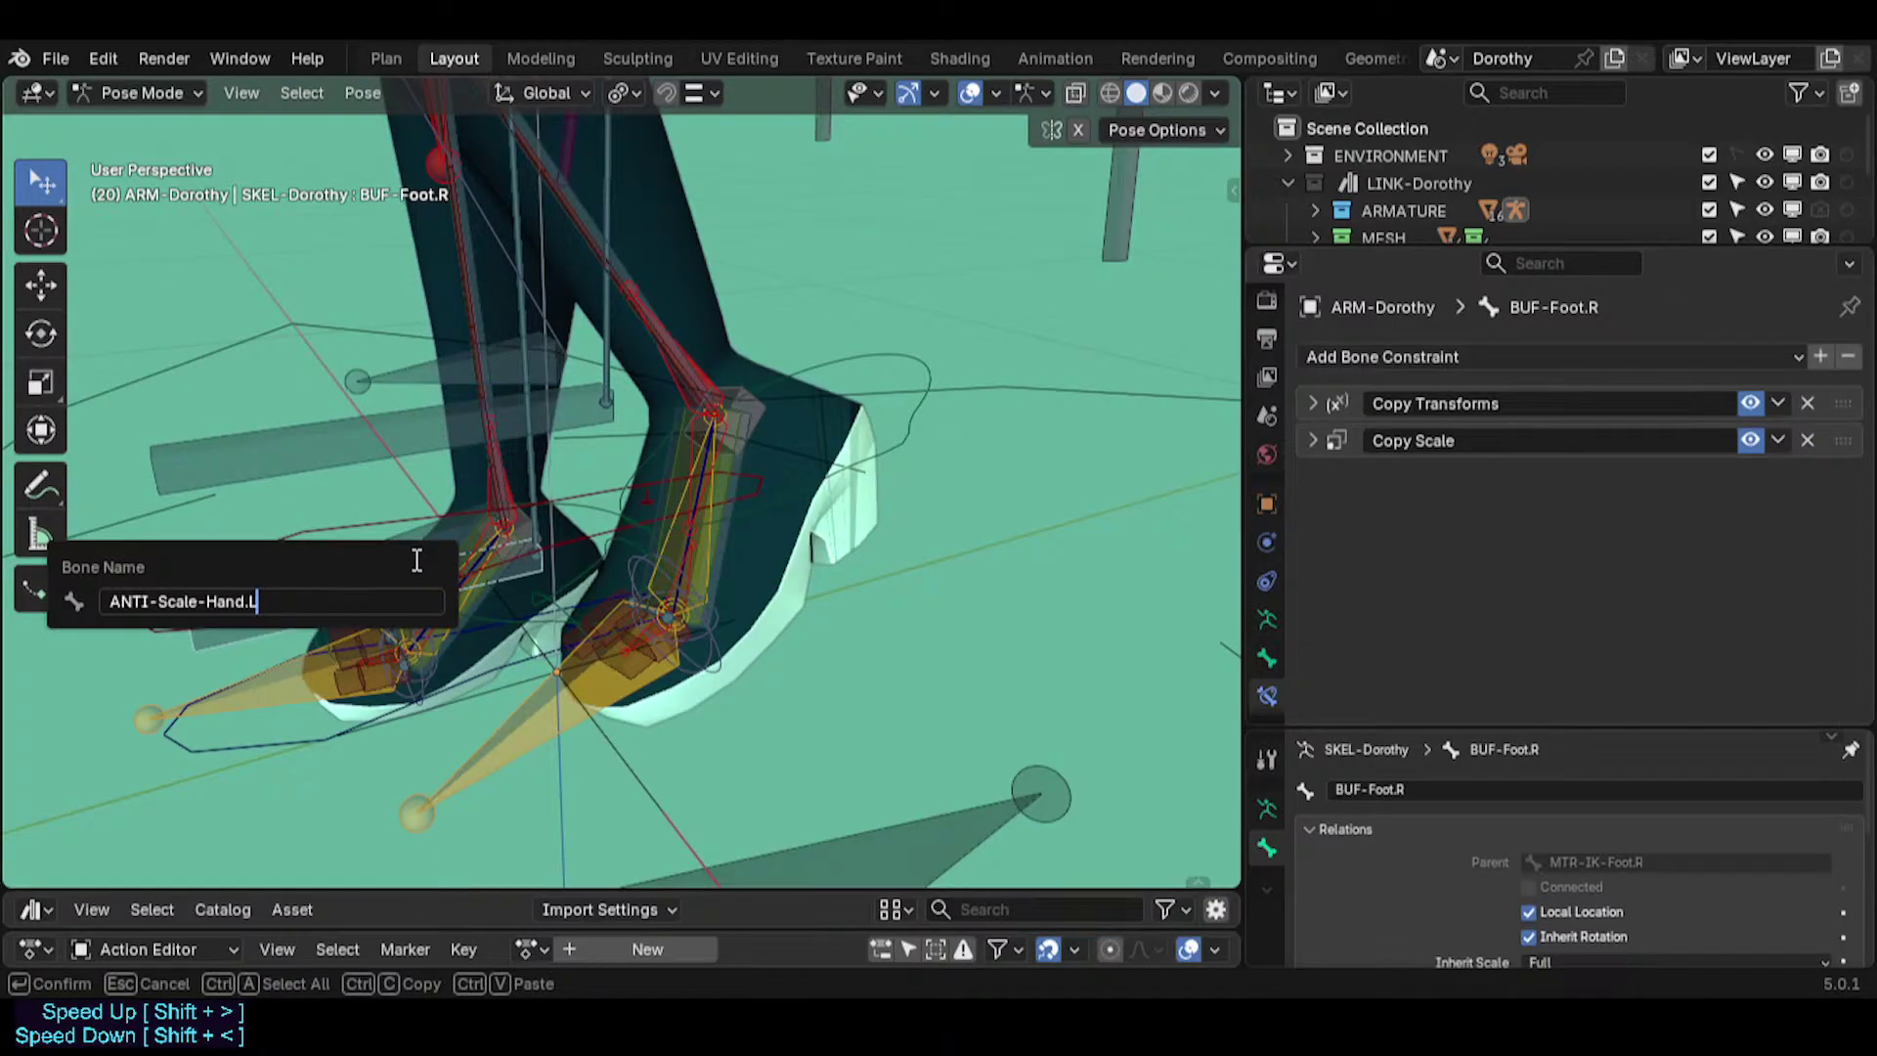
pyautogui.write('R')
pyautogui.press('Return')
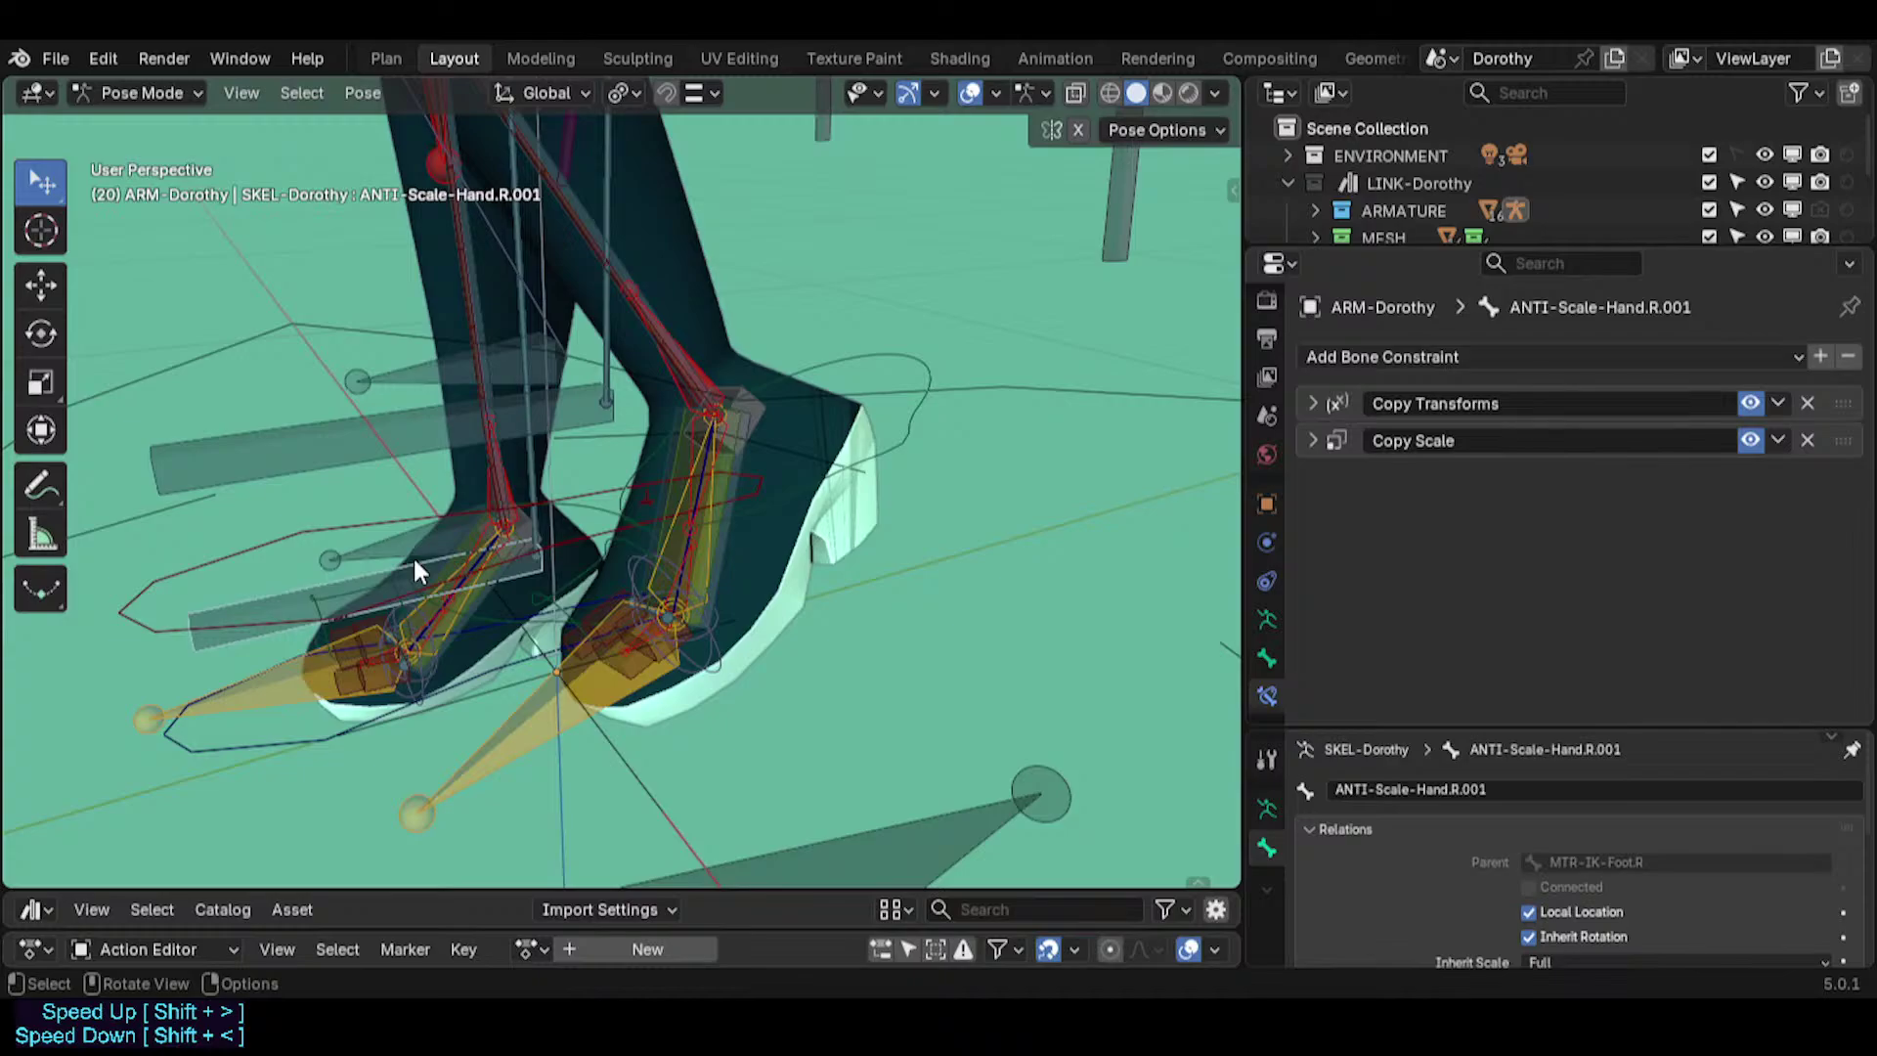
# Replace Hand with Foot in the right foot bone's name so it reads ANTI-Scale-Foot.R.
pyautogui.press('F2')
pyautogui.press('End')
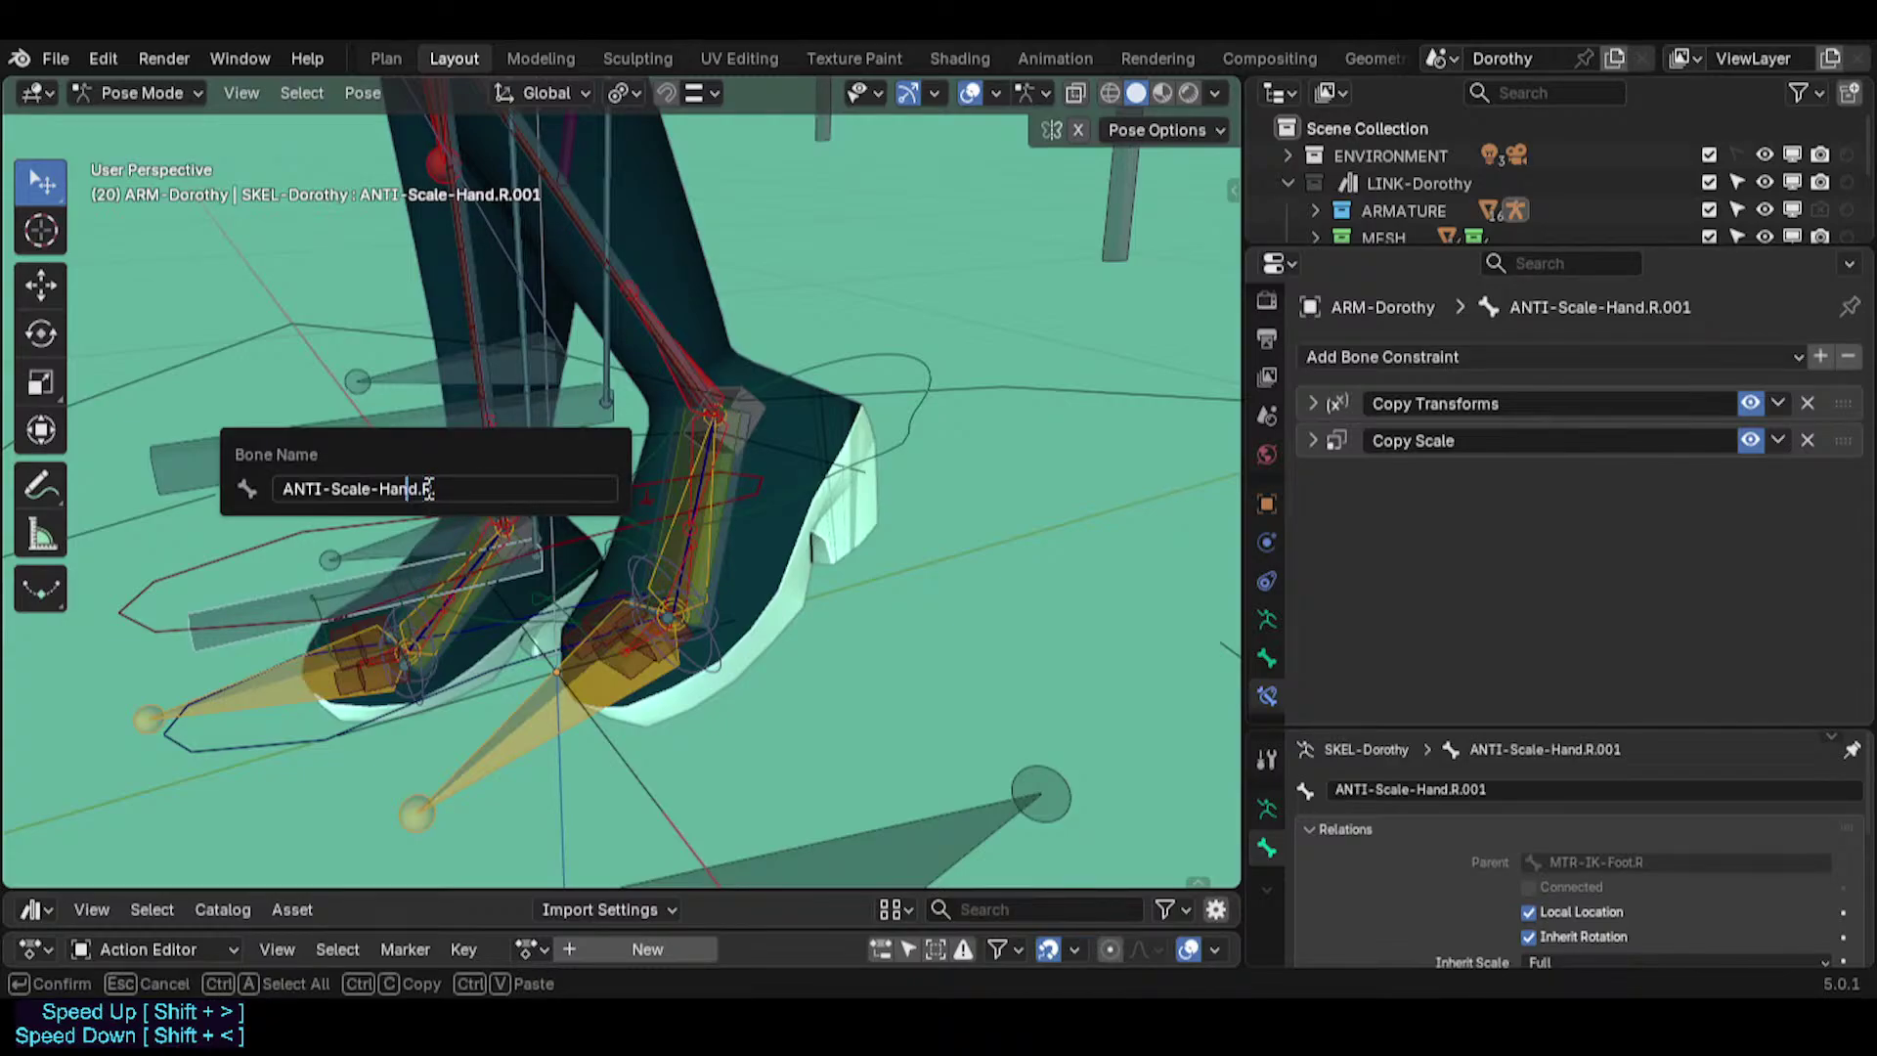
pyautogui.press('BackSpace')
pyautogui.write('LFoot')
pyautogui.press('Return')
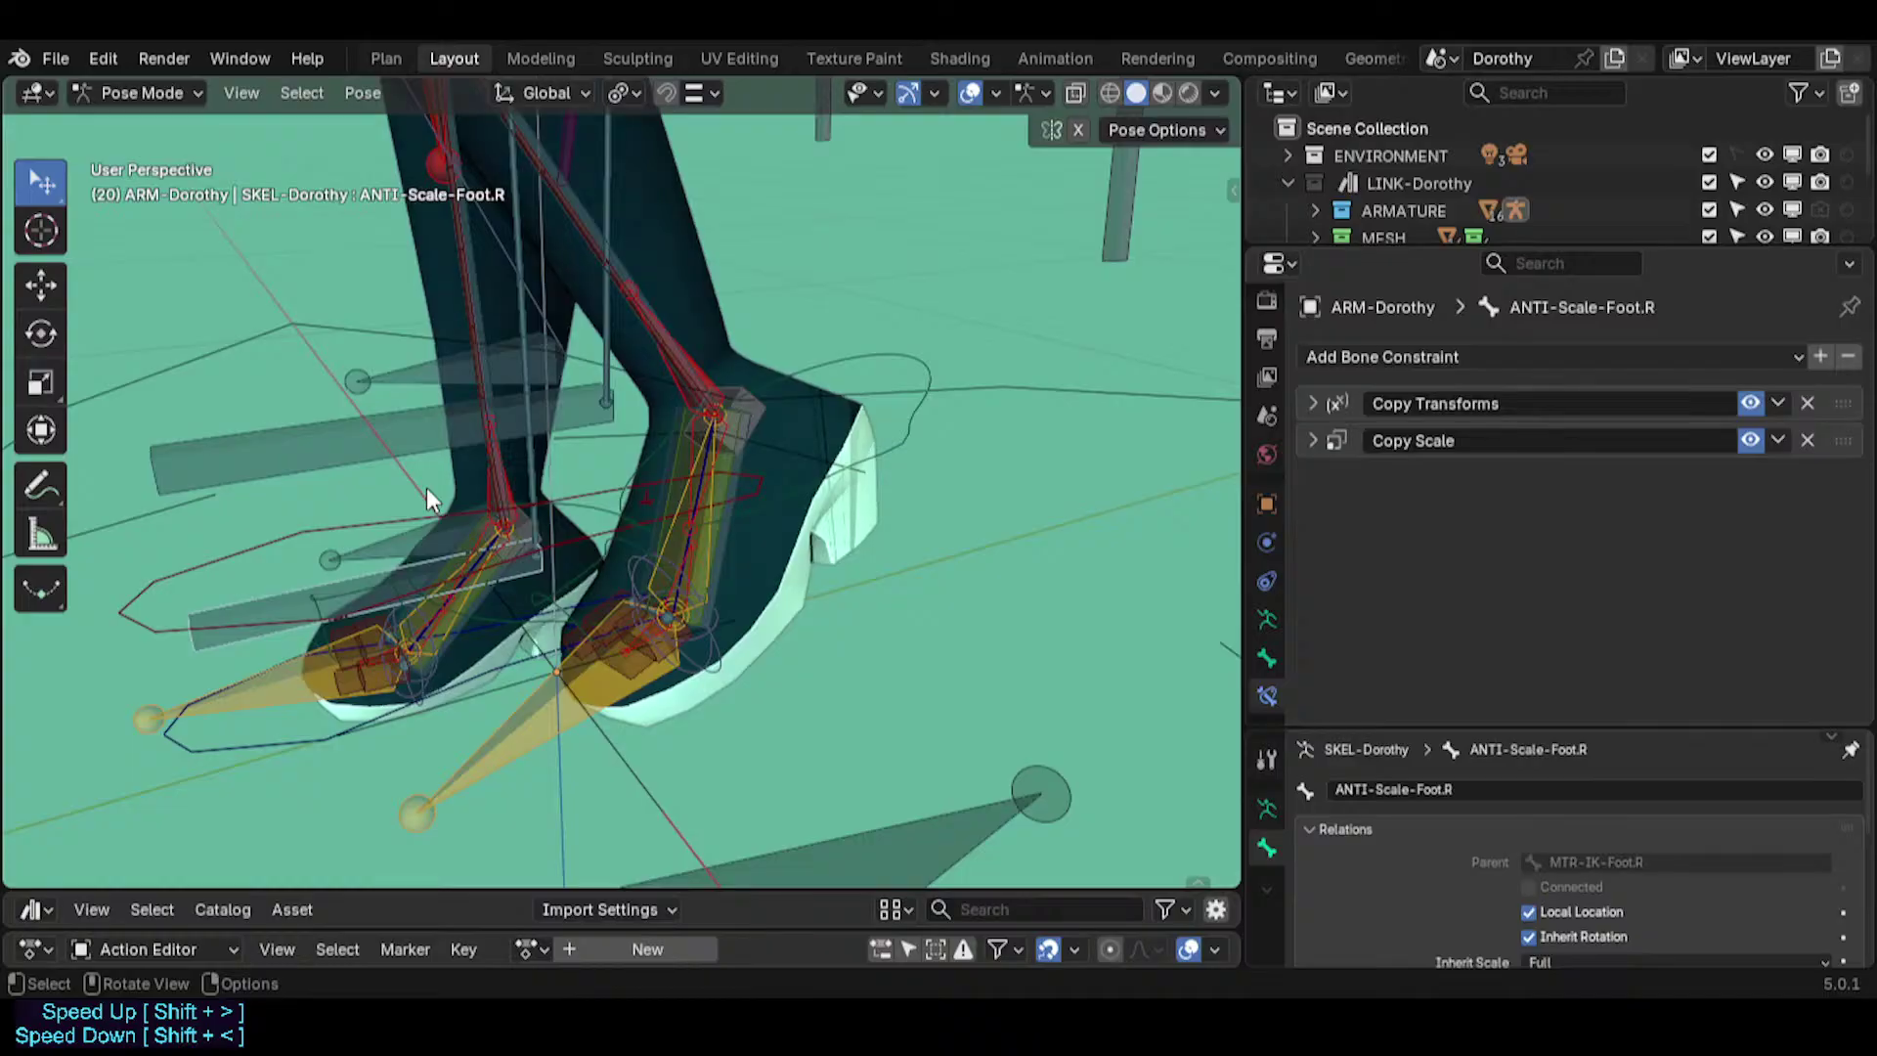
# Rename the matching left foot bone as ANTI-Scale-Foot.L.
pyautogui.click(587, 428)
pyautogui.press('F2')
pyautogui.write('Foot')
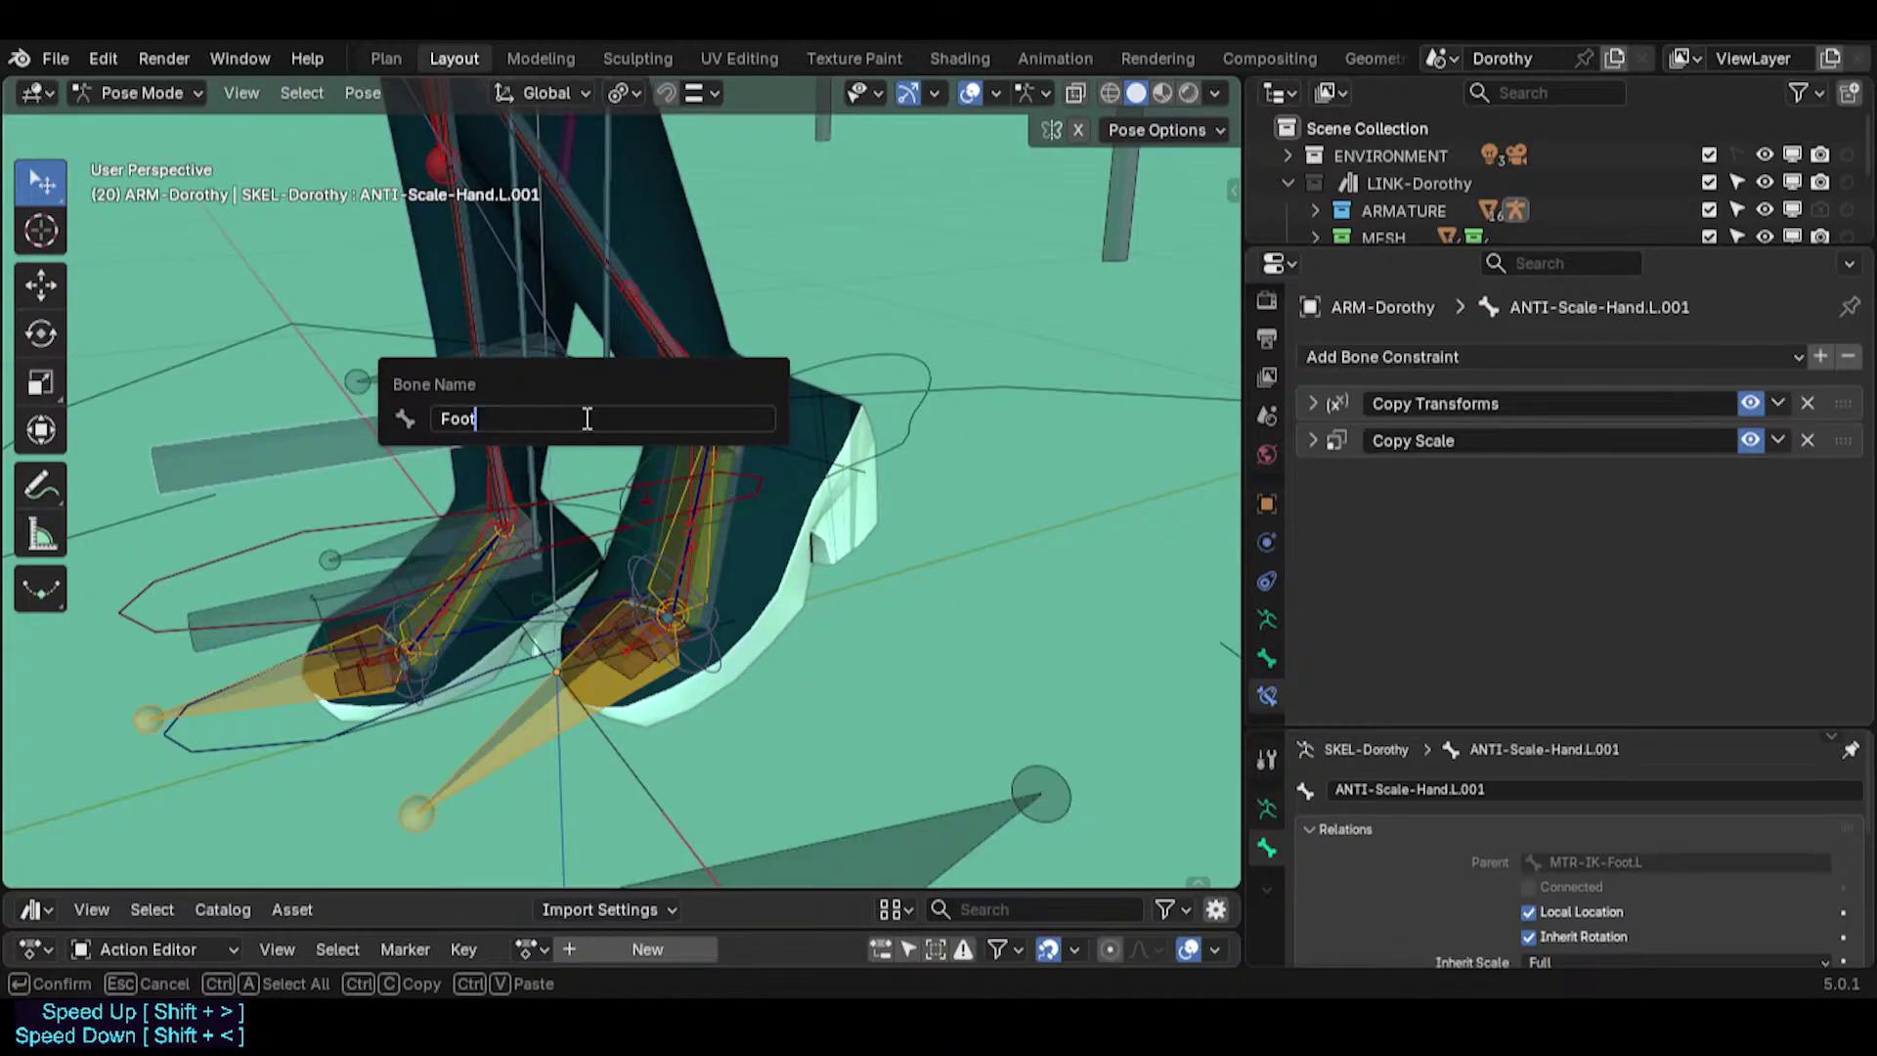
pyautogui.hotkey('ctrl', 'z')
pyautogui.write('Foot')
pyautogui.press('End')
pyautogui.press('Return')
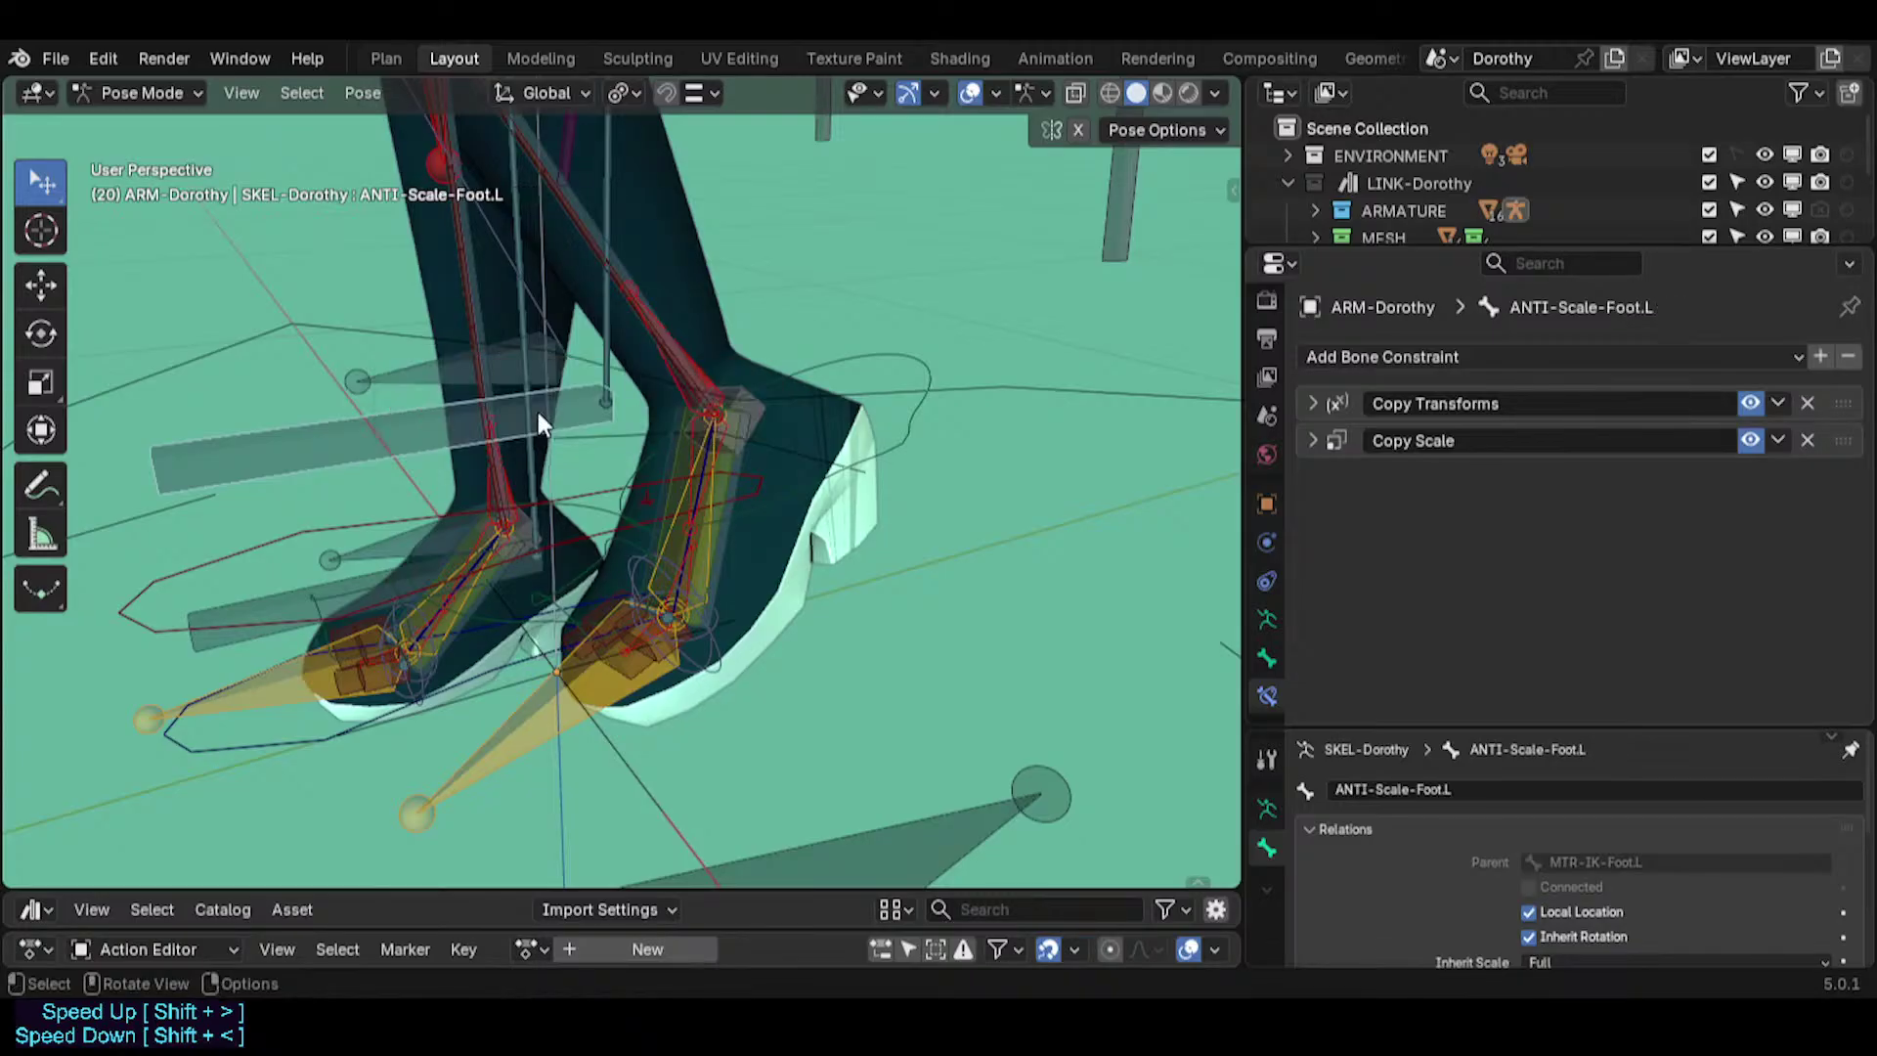
# Compare the constraints of ANTI-Scale-Hand.L with those of MTR-IK-Hand.L at the left hand.
pyautogui.moveTo(366, 572); pyautogui.dragTo(661, 497, button='middle')
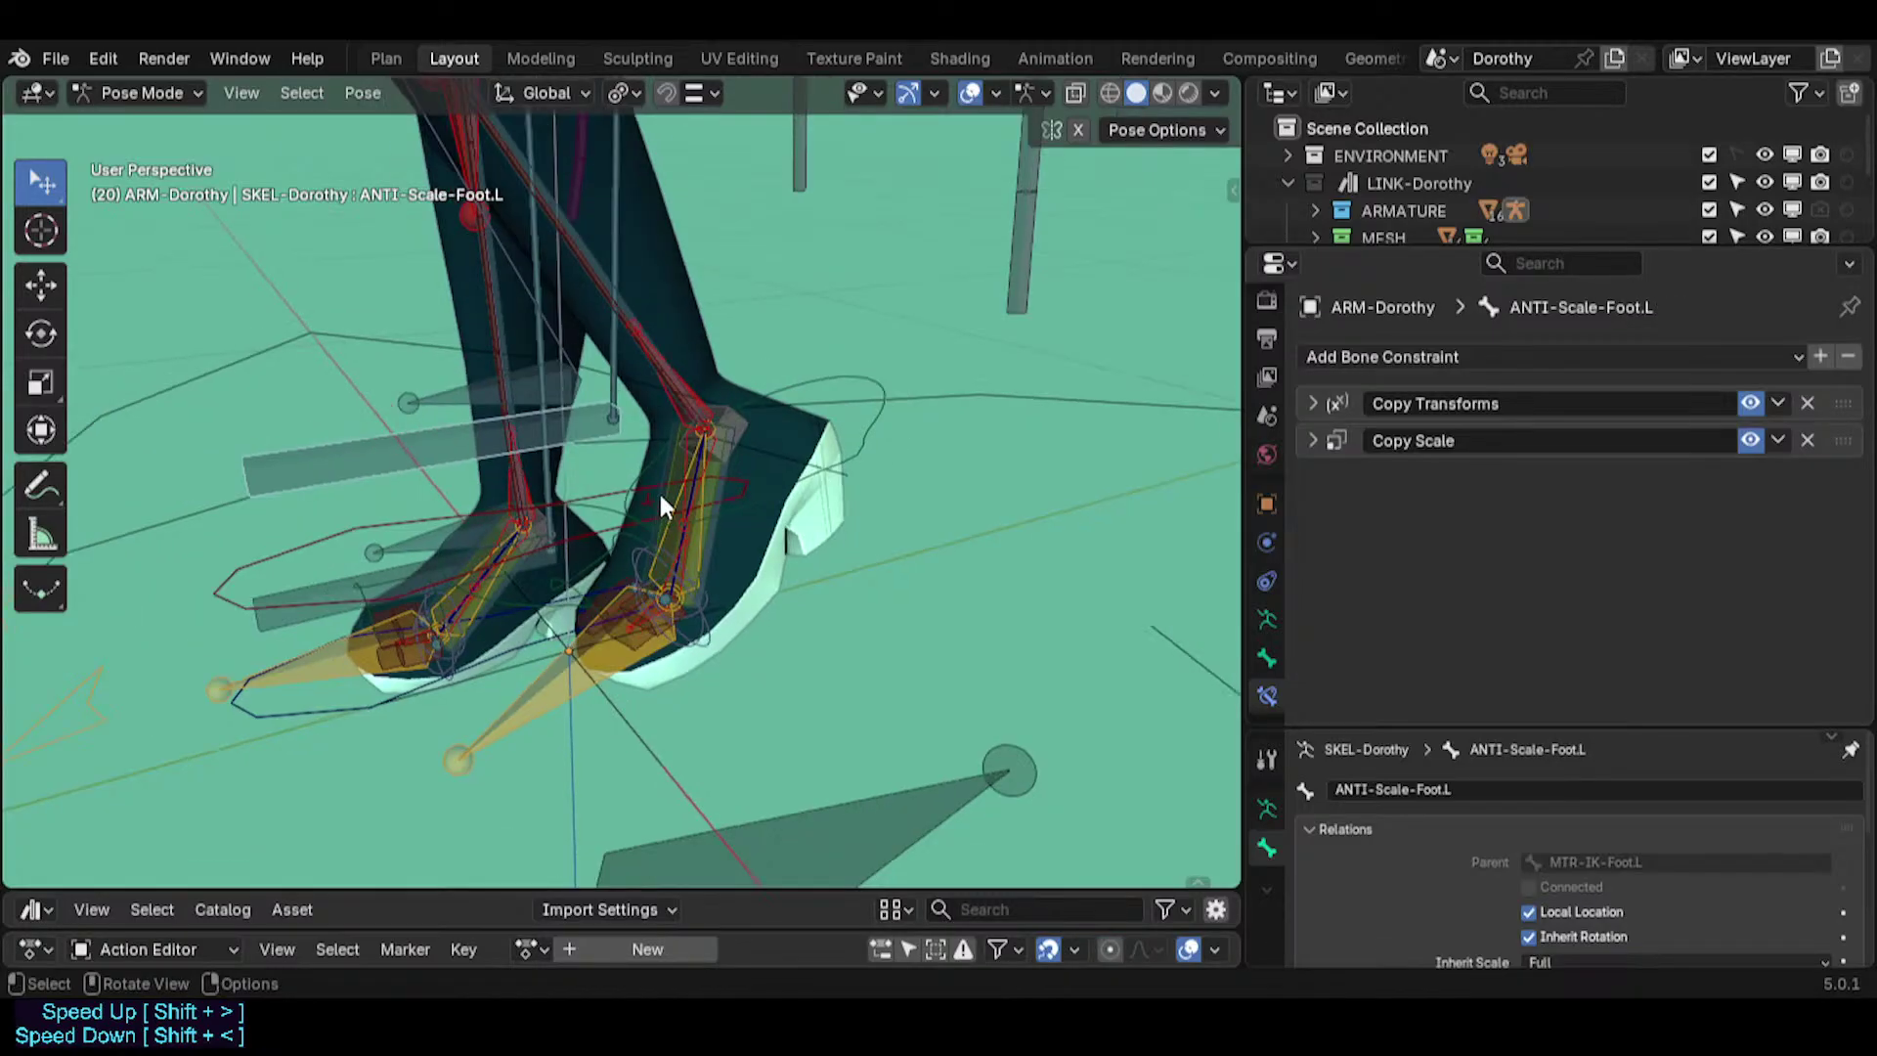
pyautogui.moveTo(518, 503); pyautogui.dragTo(648, 487, button='middle')
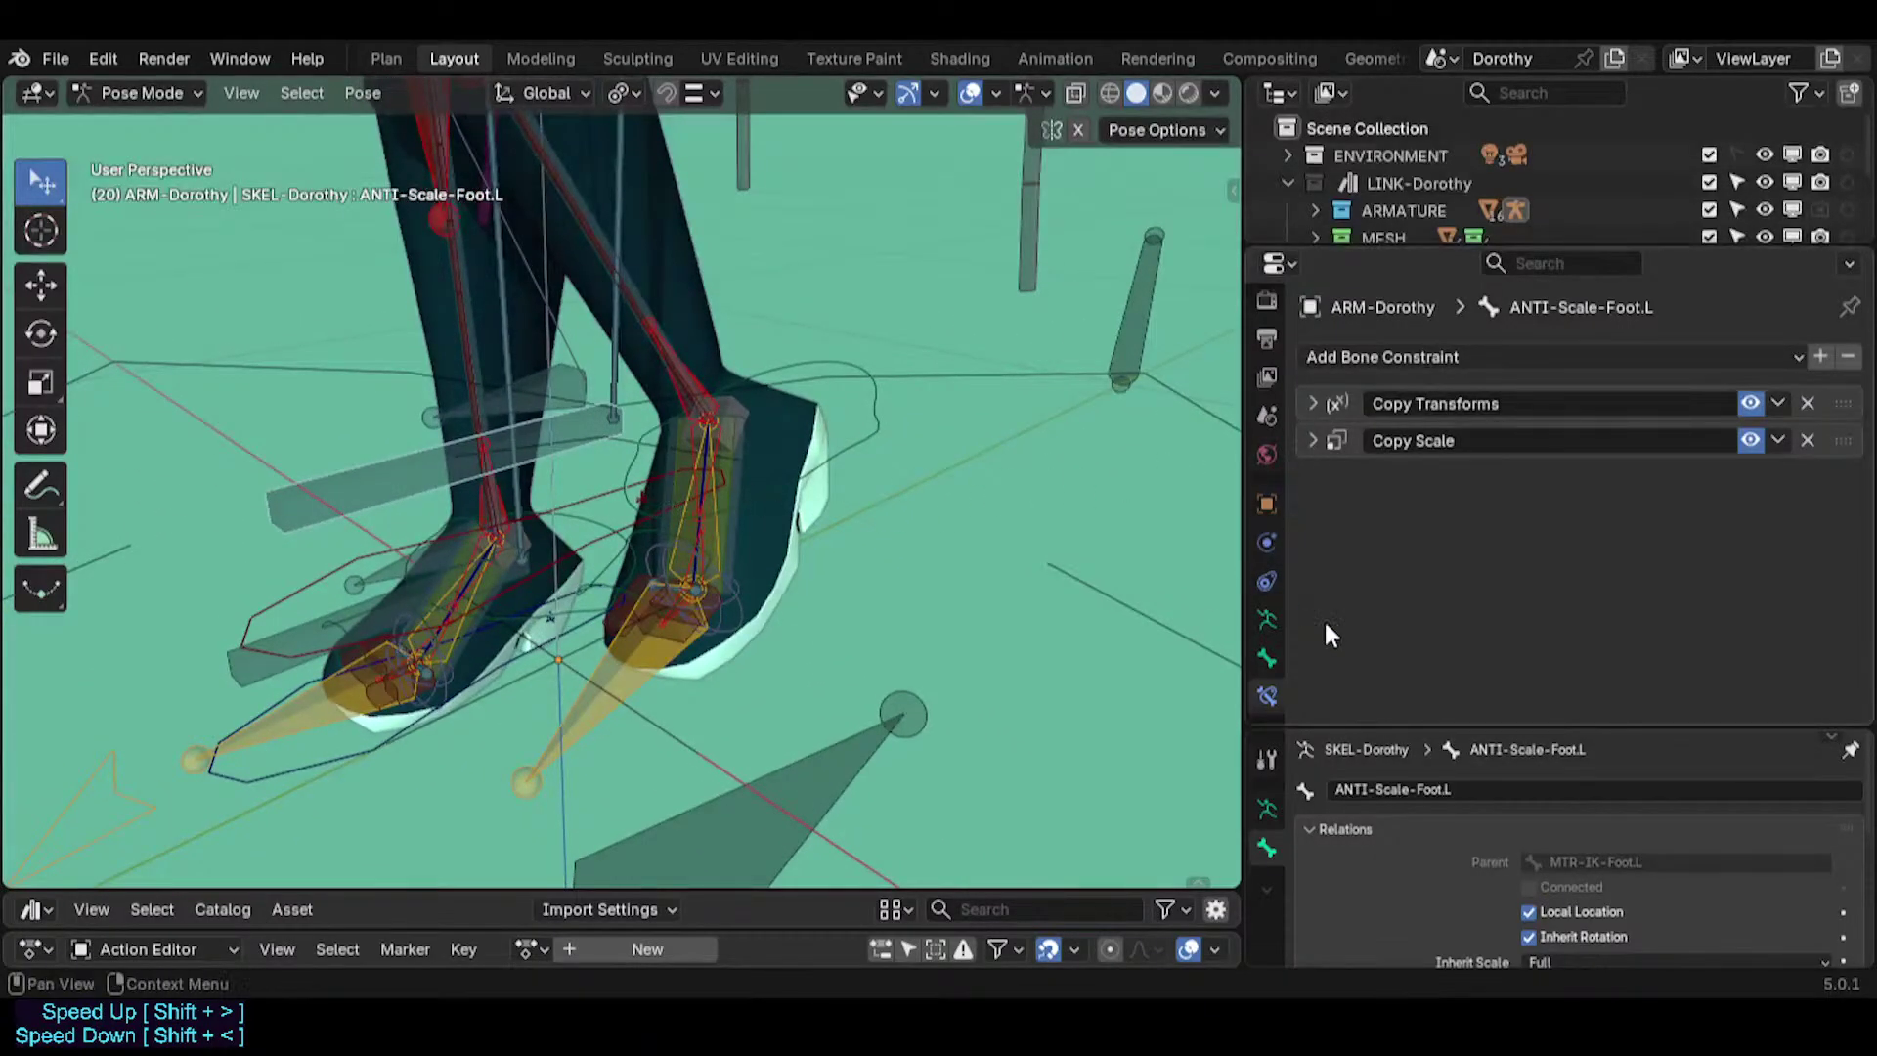
pyautogui.moveTo(880, 391); pyautogui.dragTo(642, 530, button='middle')
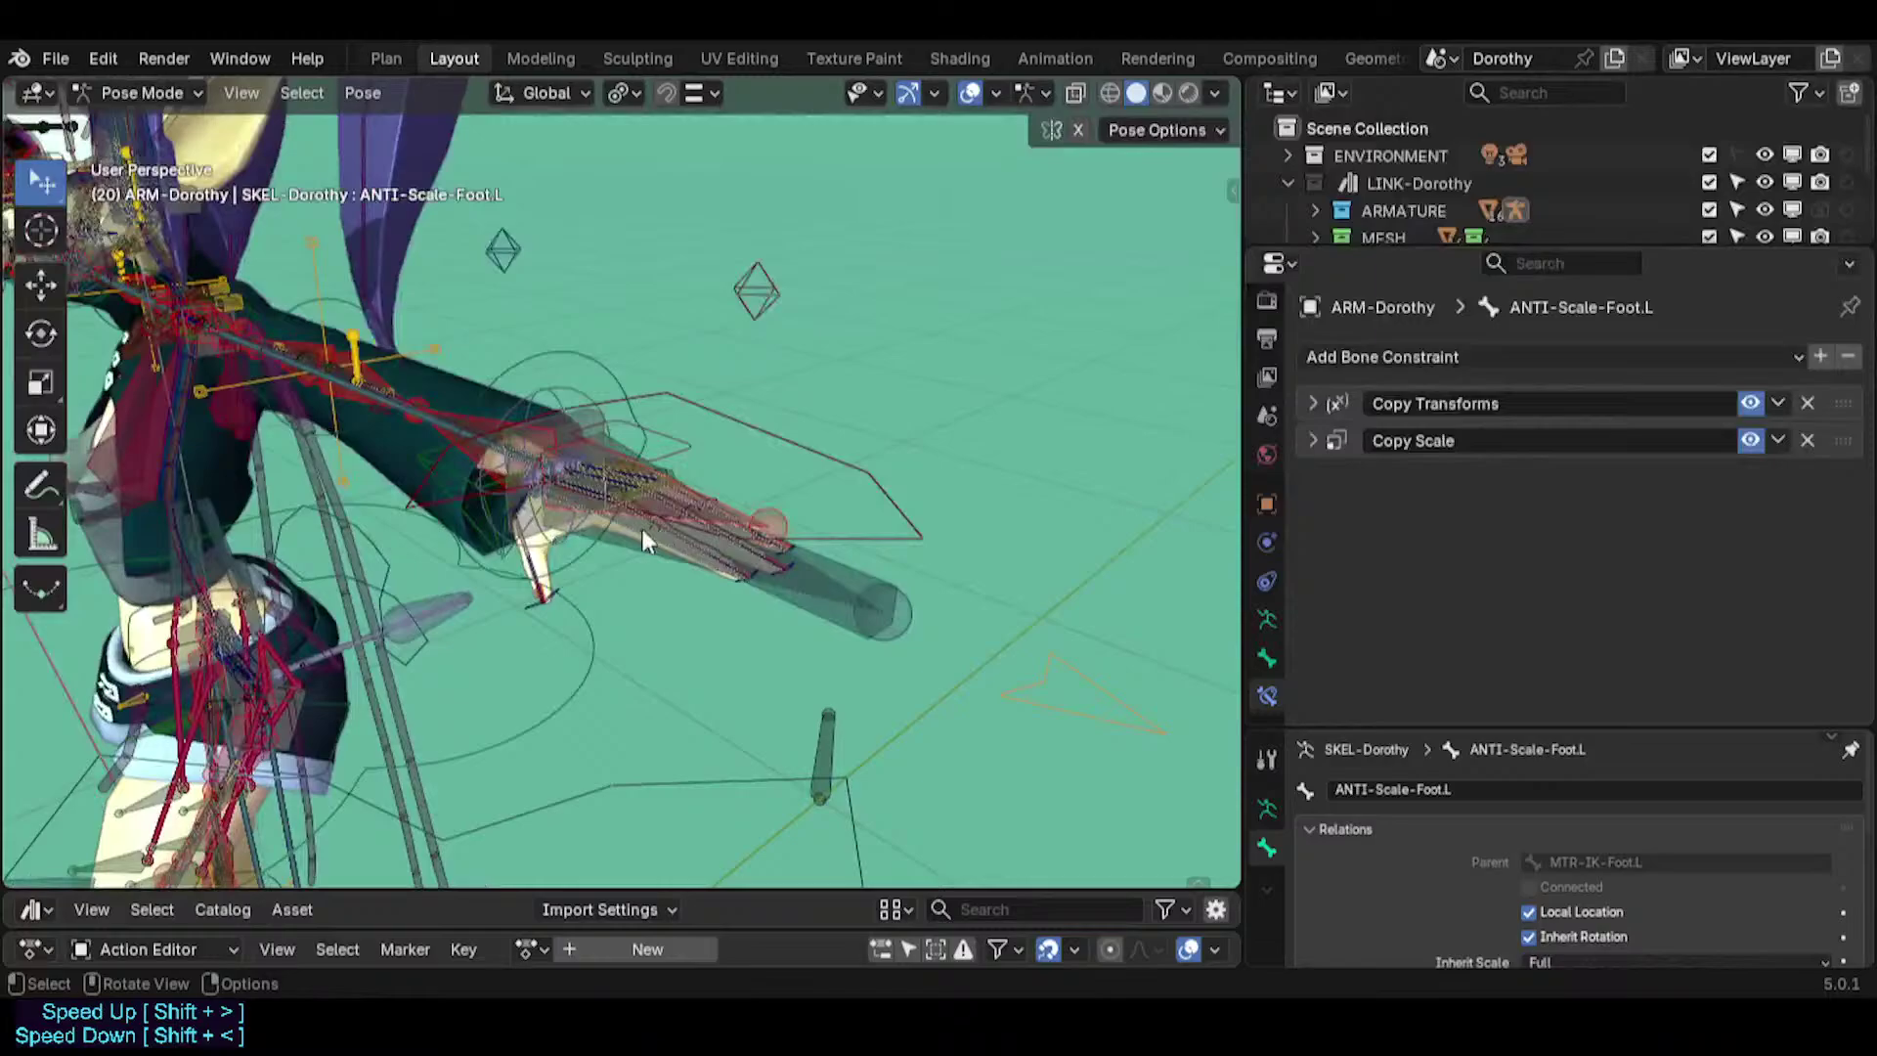
pyautogui.click(862, 565)
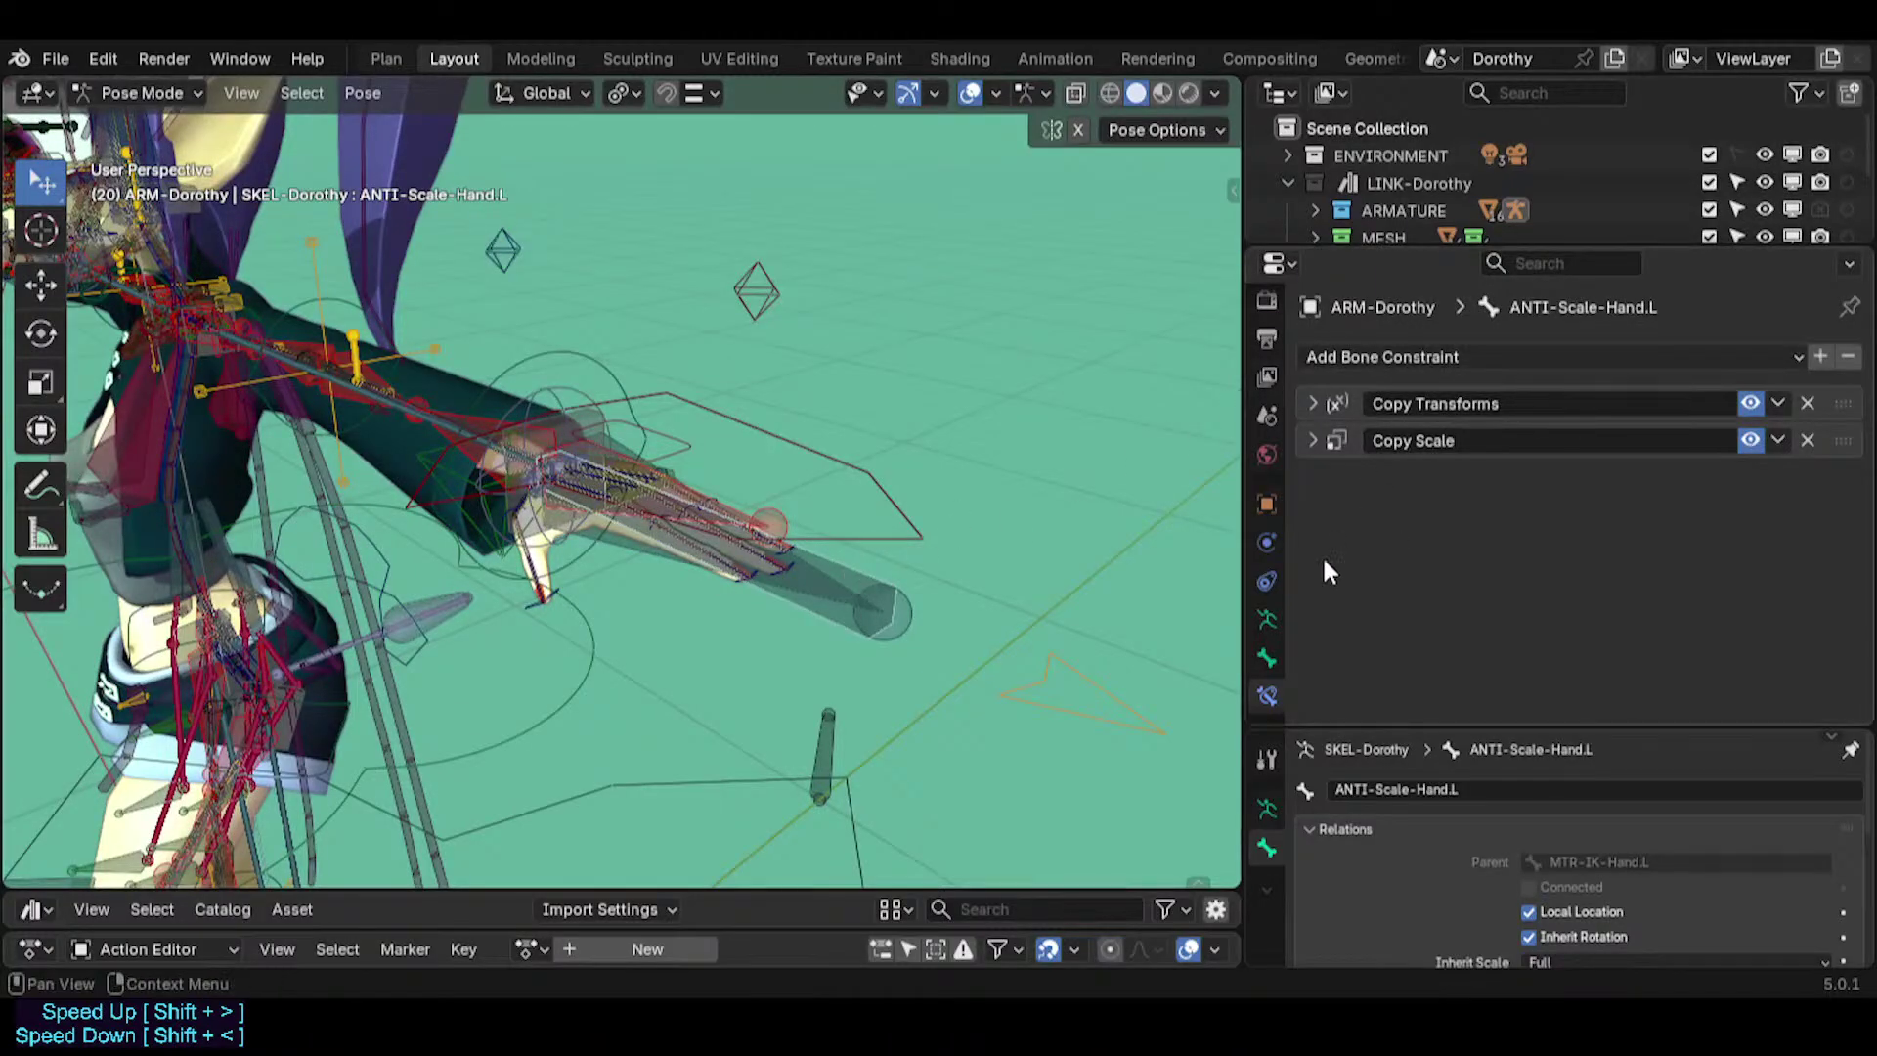
pyautogui.moveTo(840, 567); pyautogui.dragTo(799, 452, button='middle')
pyautogui.click(802, 458)
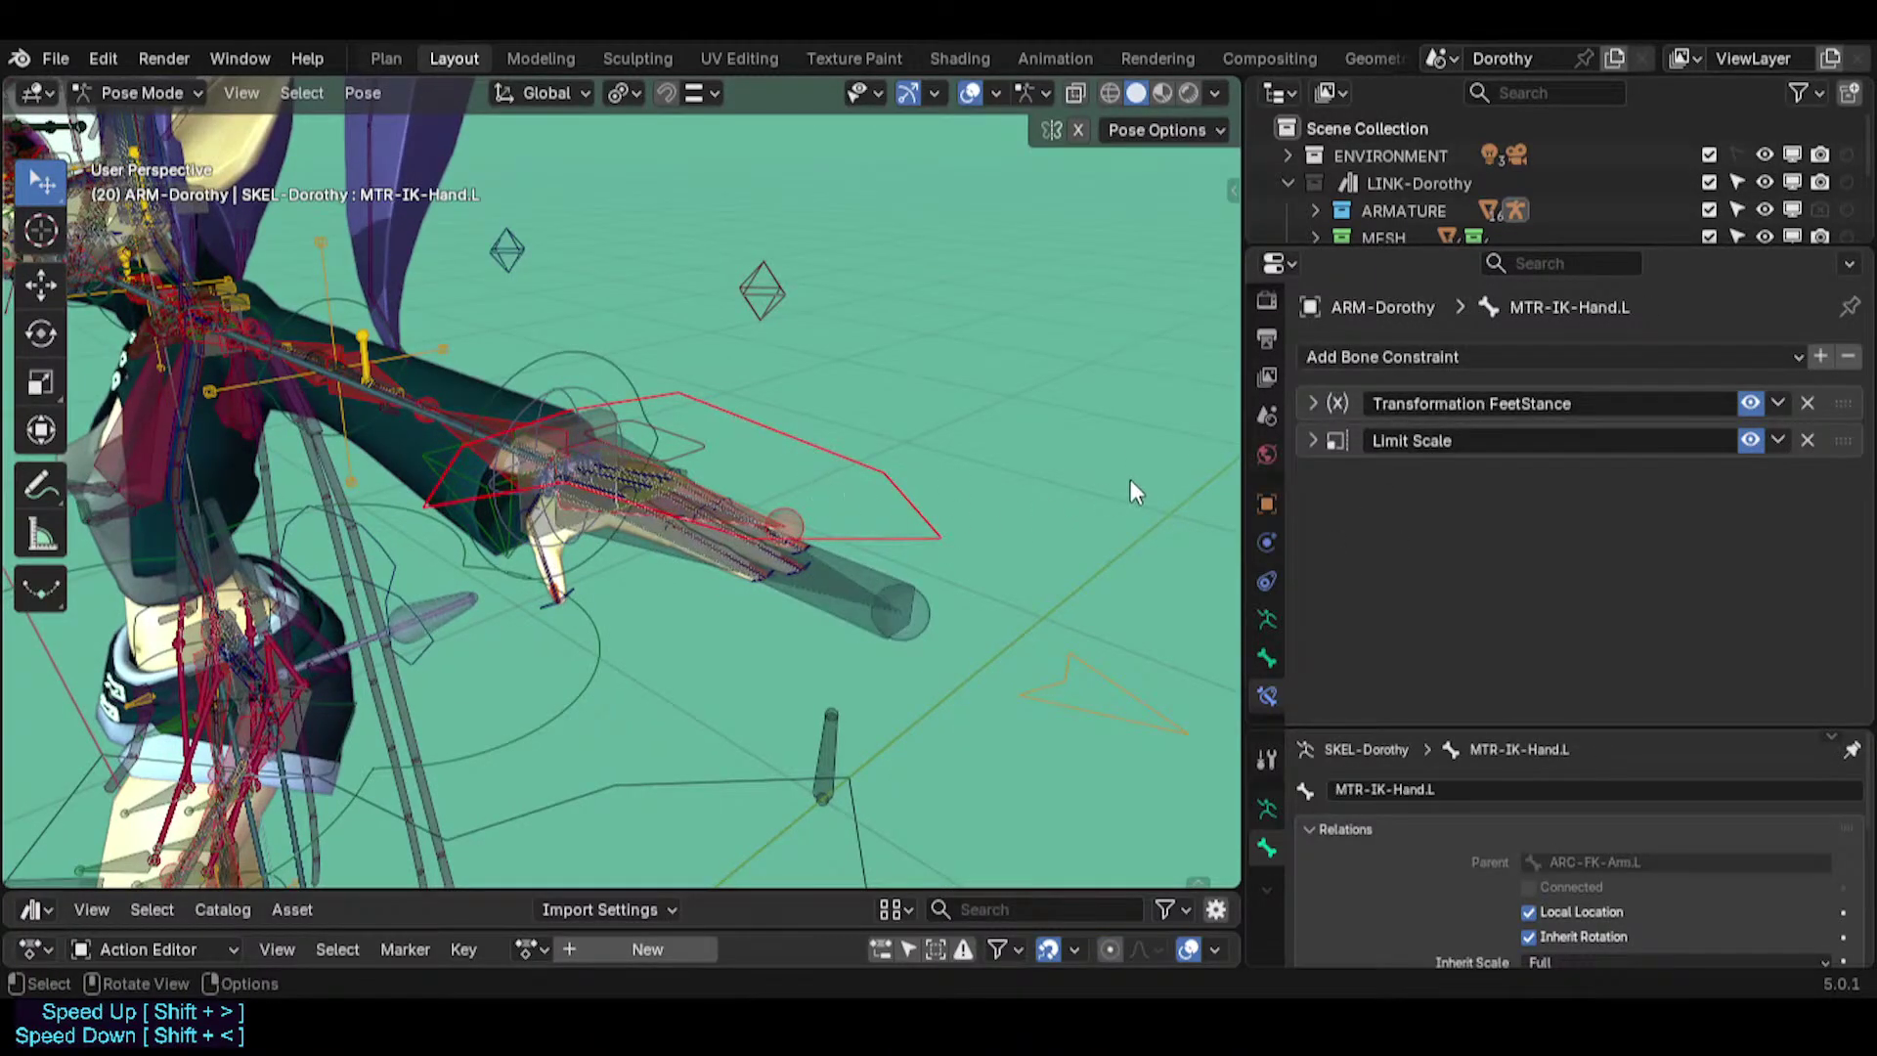
pyautogui.moveTo(625, 508); pyautogui.dragTo(862, 580, button='middle')
pyautogui.click(862, 573)
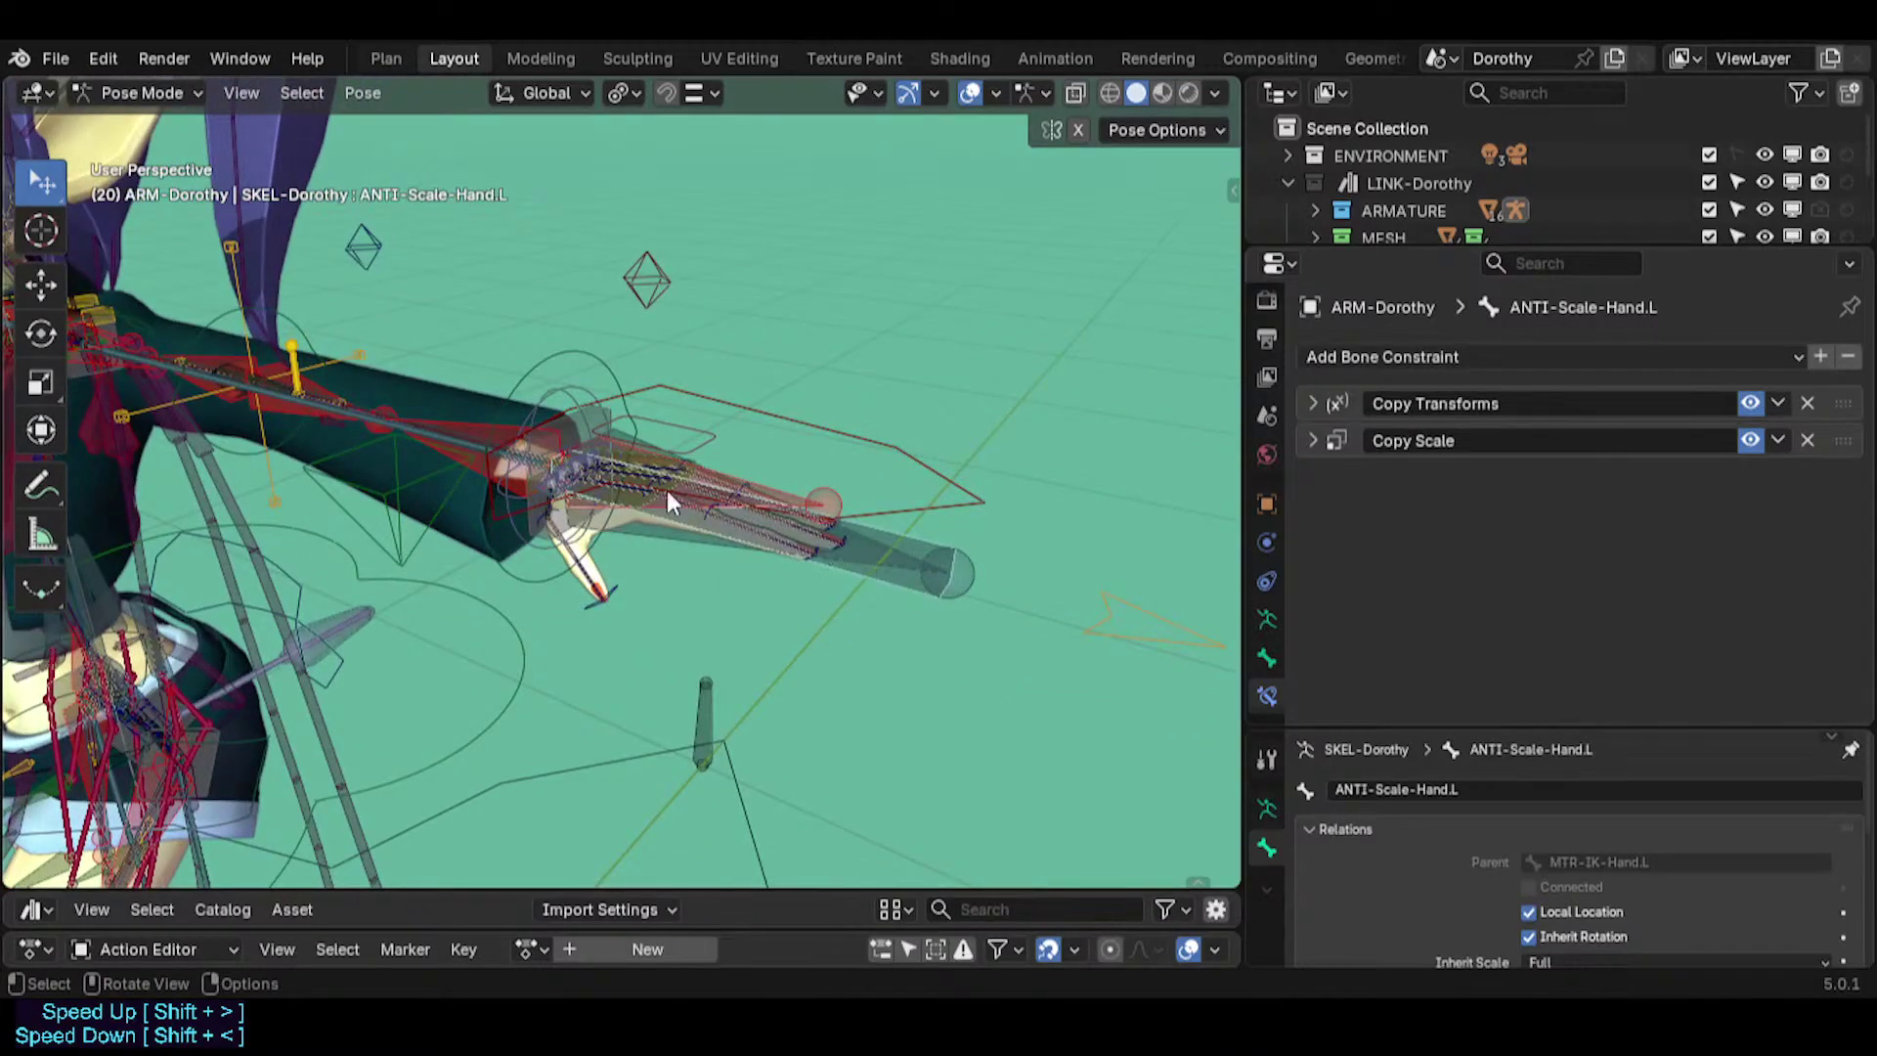
# Select TWK-Foot.L on the lifted left foot and rotate it to test the foot's response.
pyautogui.click(565, 355)
pyautogui.moveTo(554, 364); pyautogui.dragTo(667, 168, button='middle')
pyautogui.moveTo(530, 608); pyautogui.dragTo(535, 649, button='middle')
pyautogui.click(630, 626)
pyautogui.press('r')
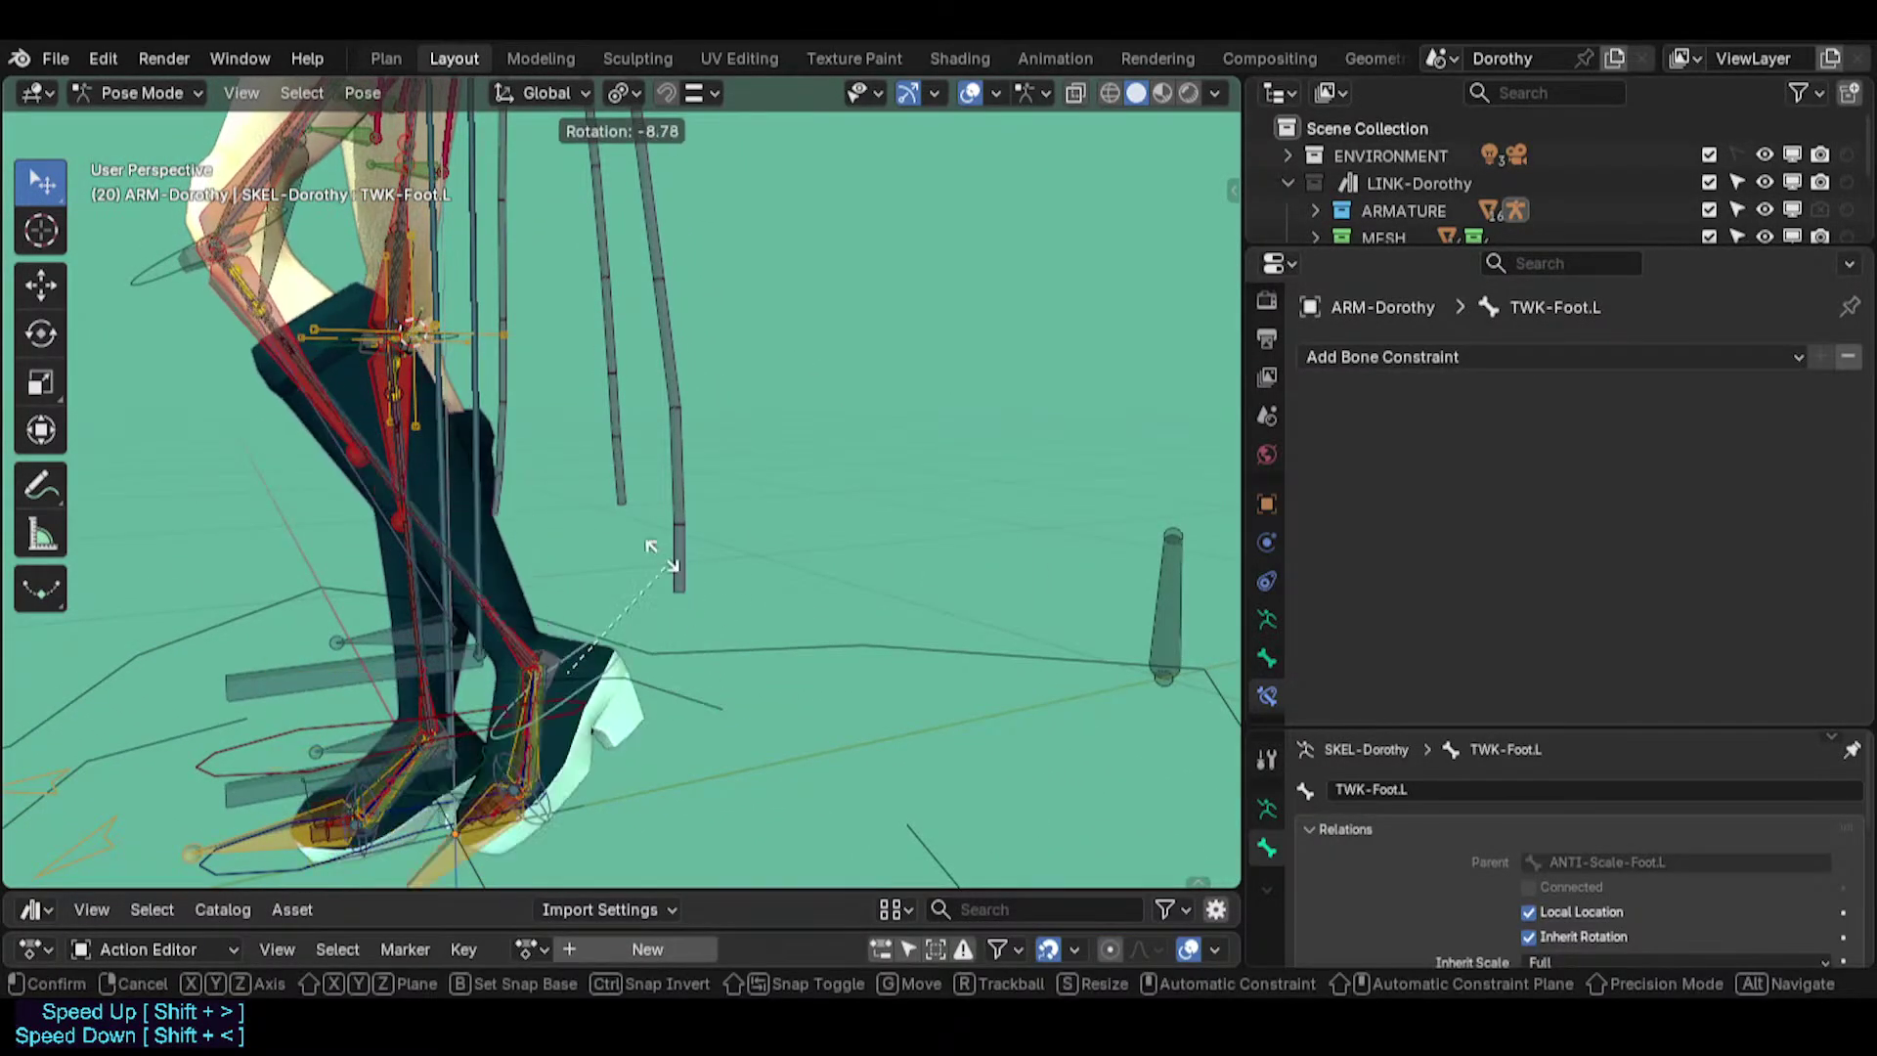
pyautogui.click(608, 674)
# Try moving TWK-Foot.L and then TWK-Knee.L to test how the left leg responds.
pyautogui.moveTo(534, 684); pyautogui.dragTo(599, 714, button='middle')
pyautogui.press('g')
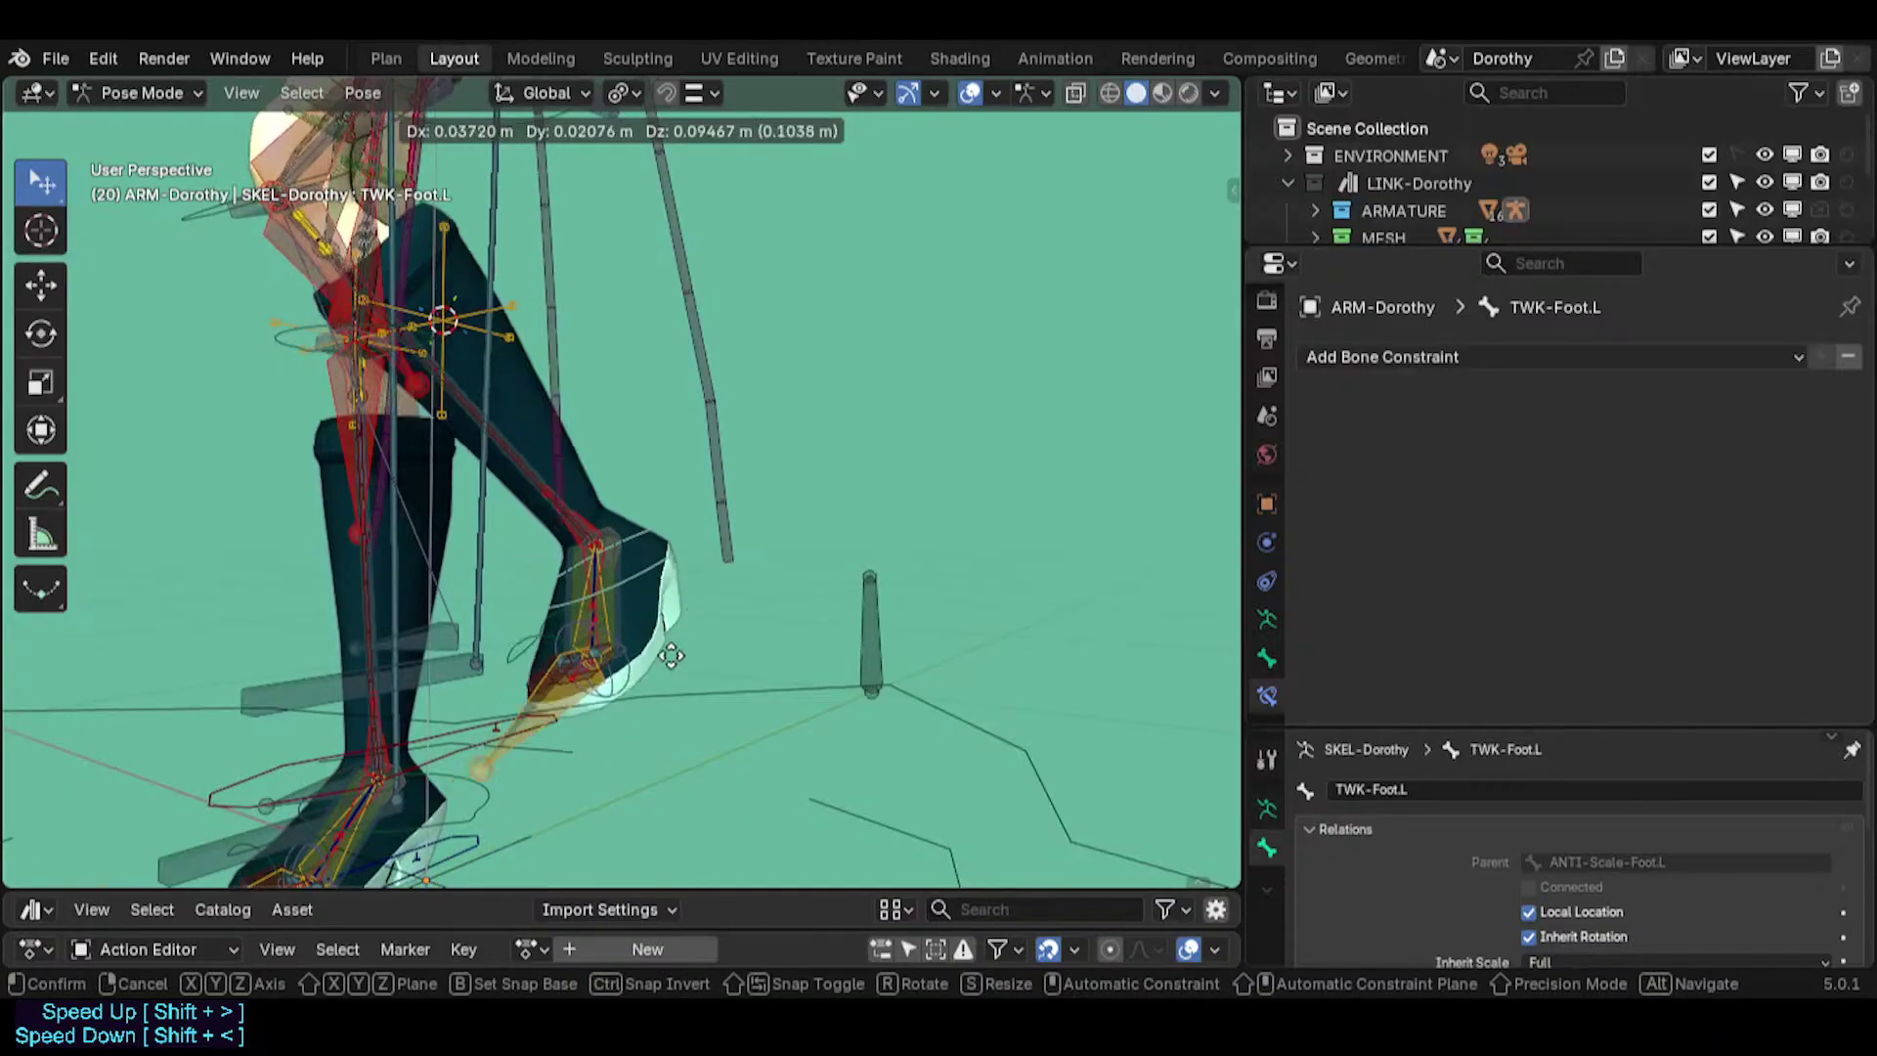
pyautogui.press('Escape')
pyautogui.moveTo(474, 347); pyautogui.dragTo(478, 450, button='middle')
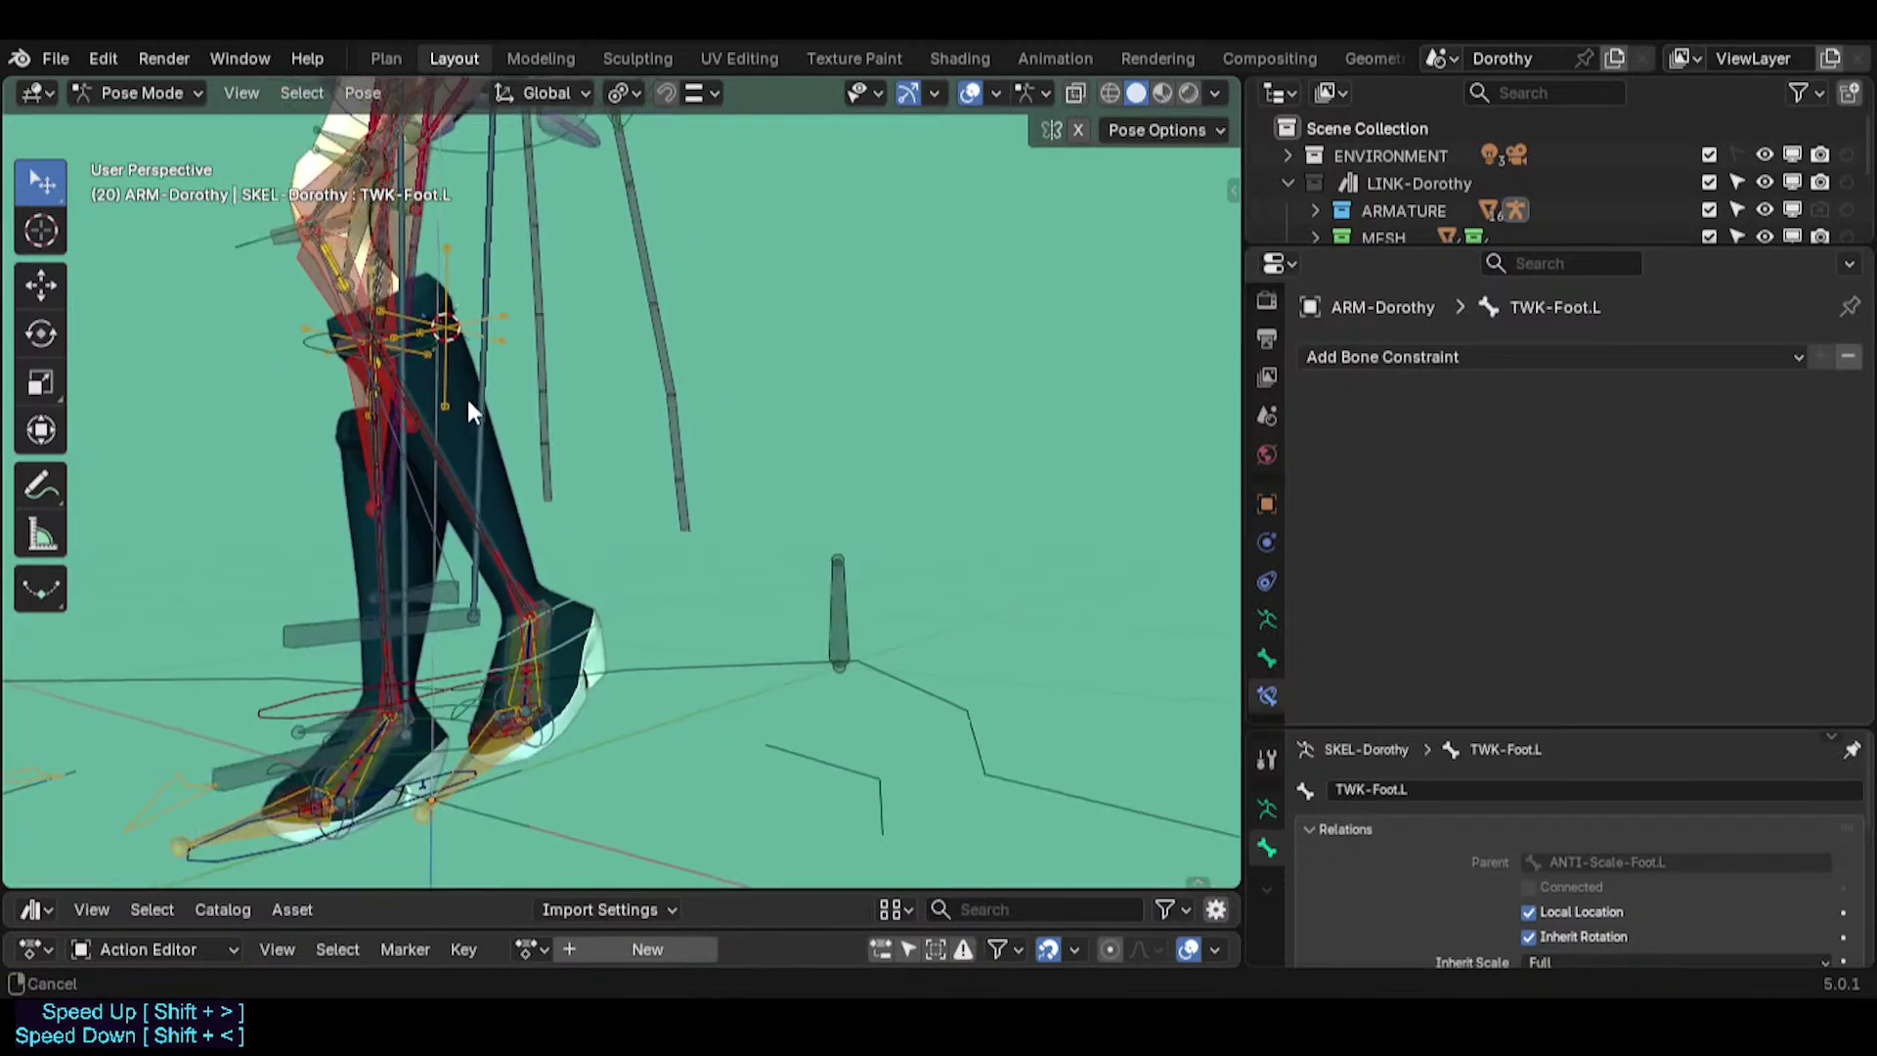
pyautogui.press('g')
pyautogui.rightClick(518, 414)
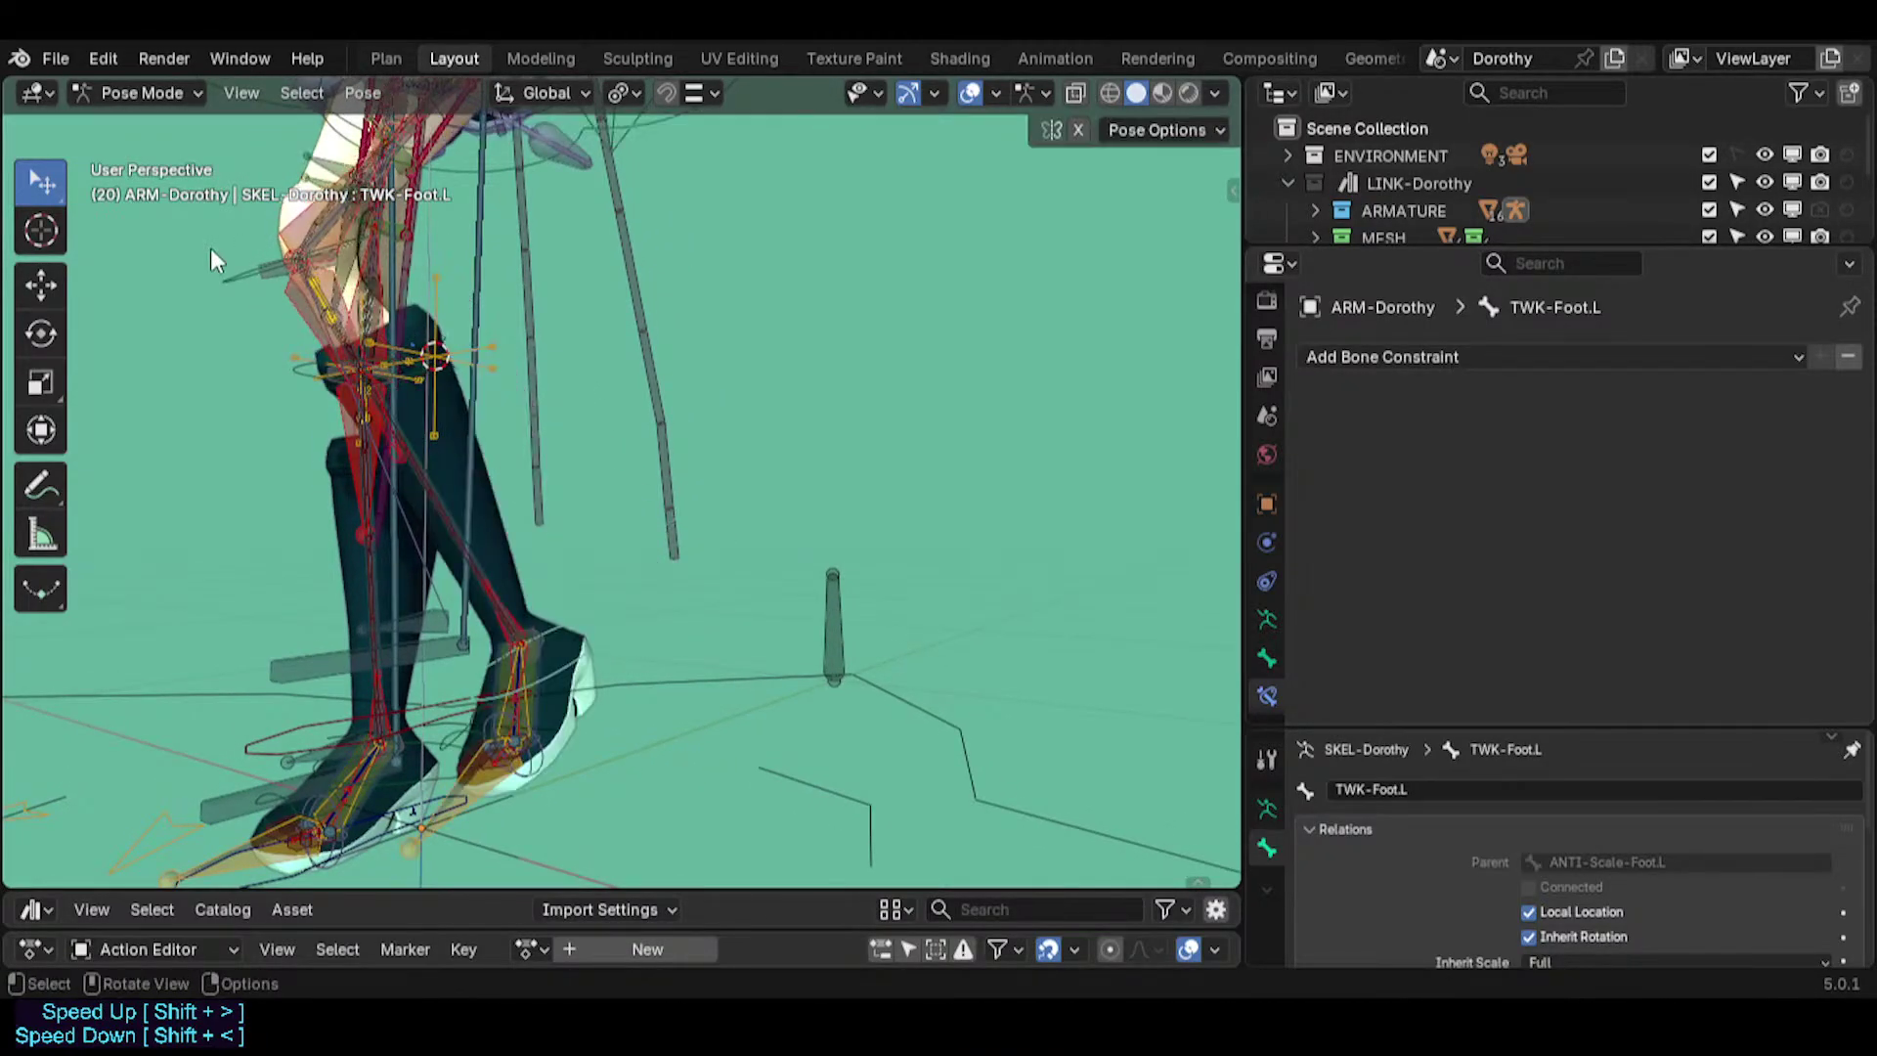
pyautogui.click(227, 280)
pyautogui.press('g')
pyautogui.rightClick(213, 330)
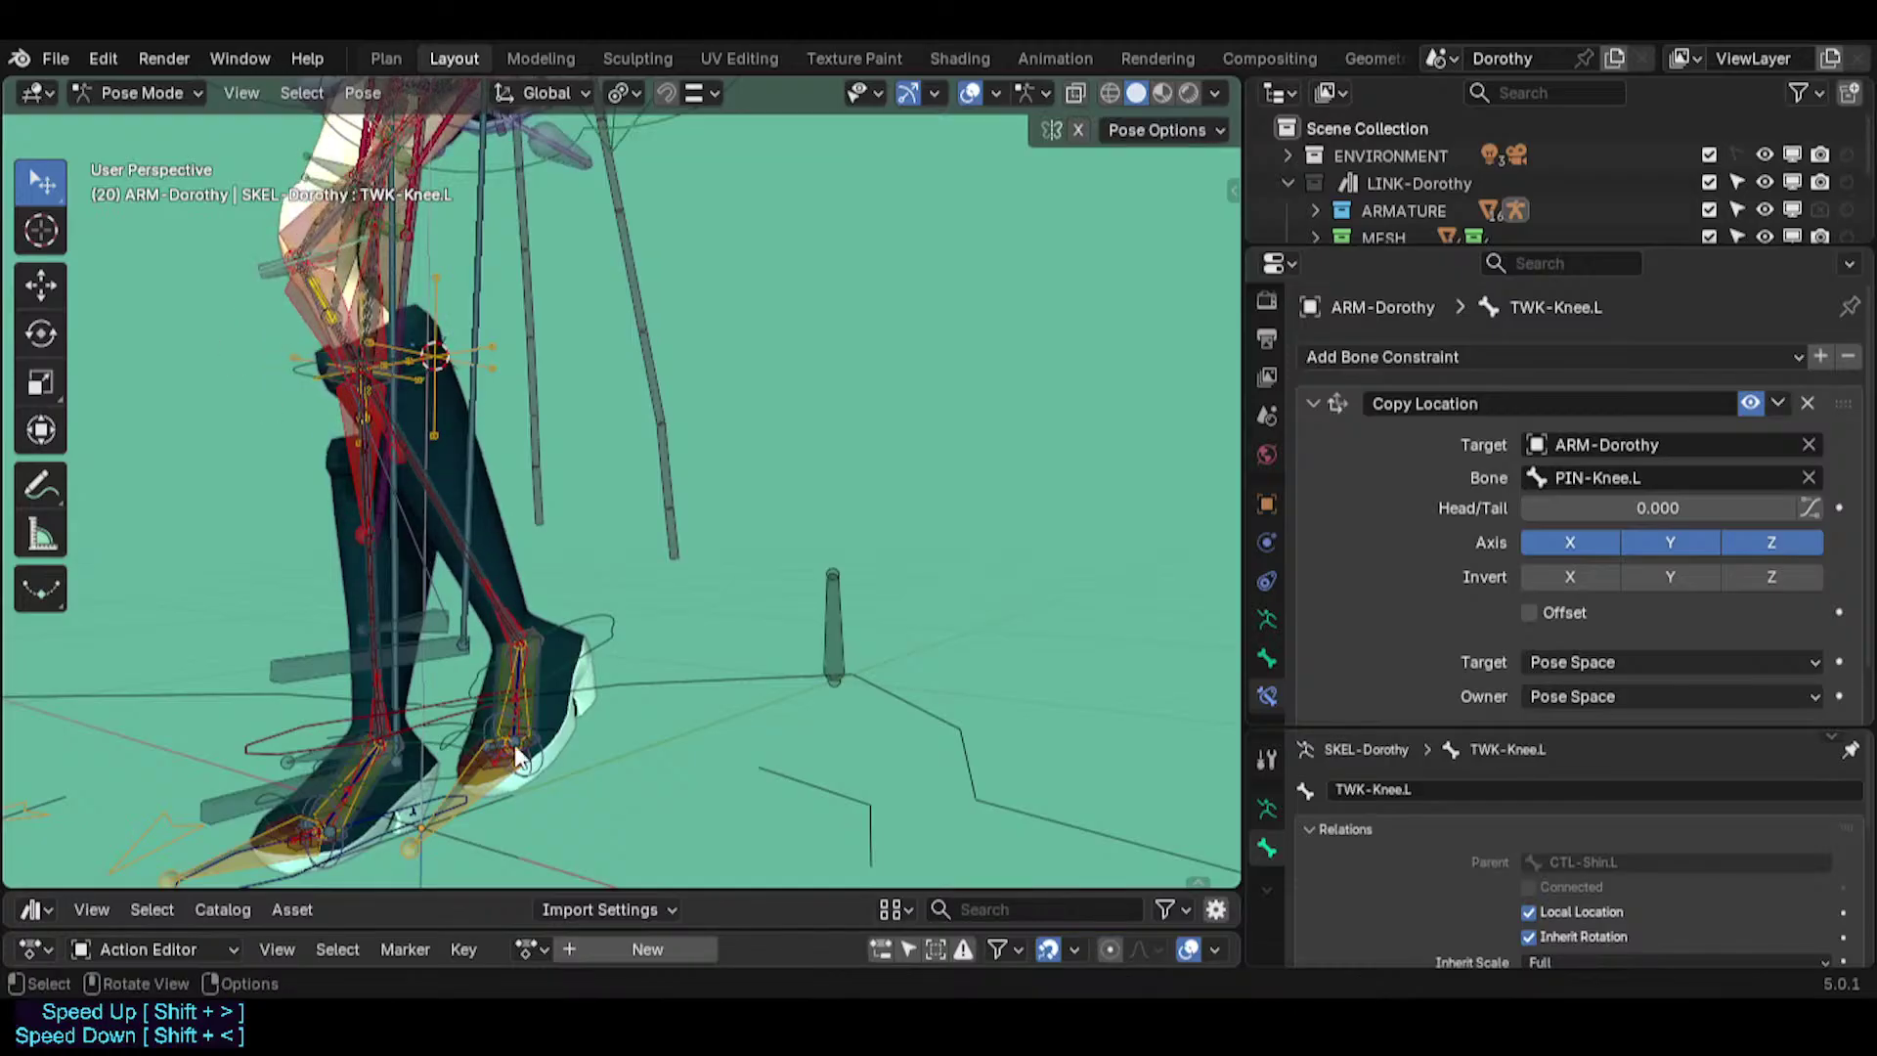
# Try moving and rotating TWK-Foot.L once more to check the left foot and leg from another angle.
pyautogui.click(608, 635)
pyautogui.press('g')
pyautogui.rightClick(619, 713)
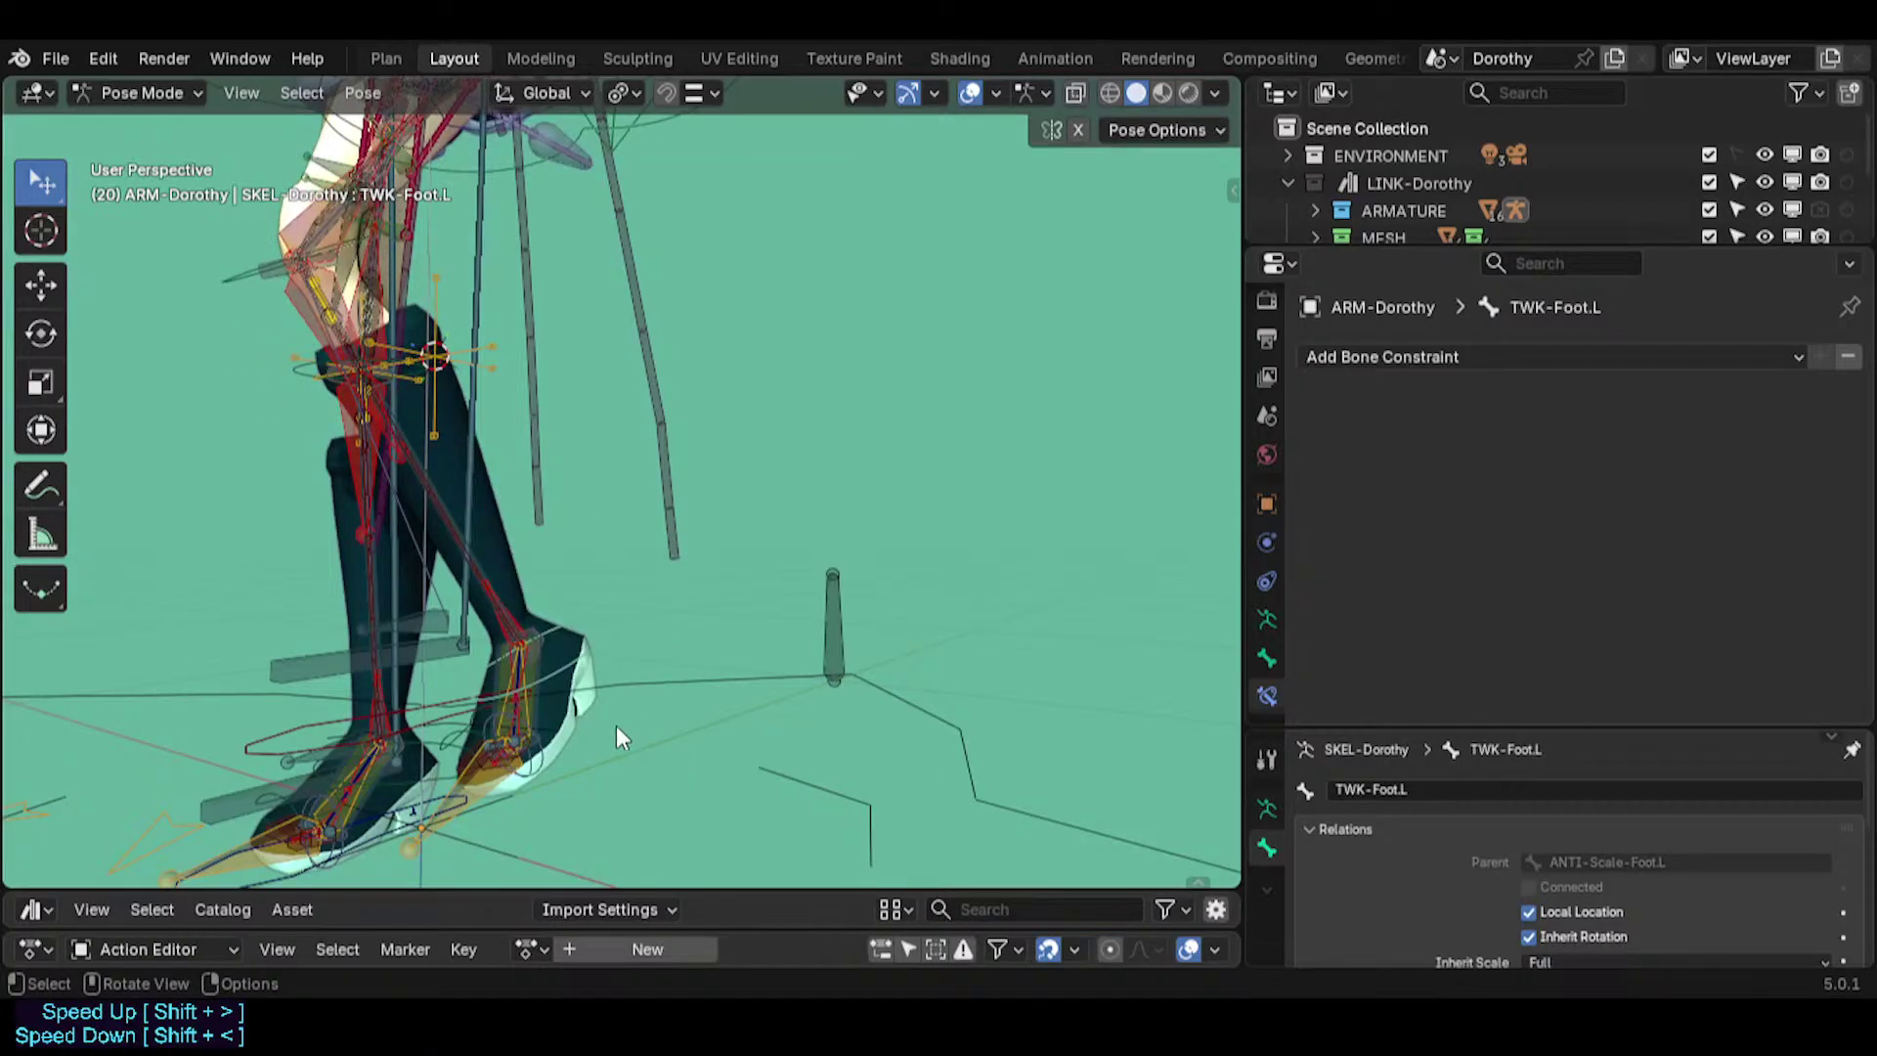
pyautogui.scroll(1, 596, 725)
pyautogui.press('r')
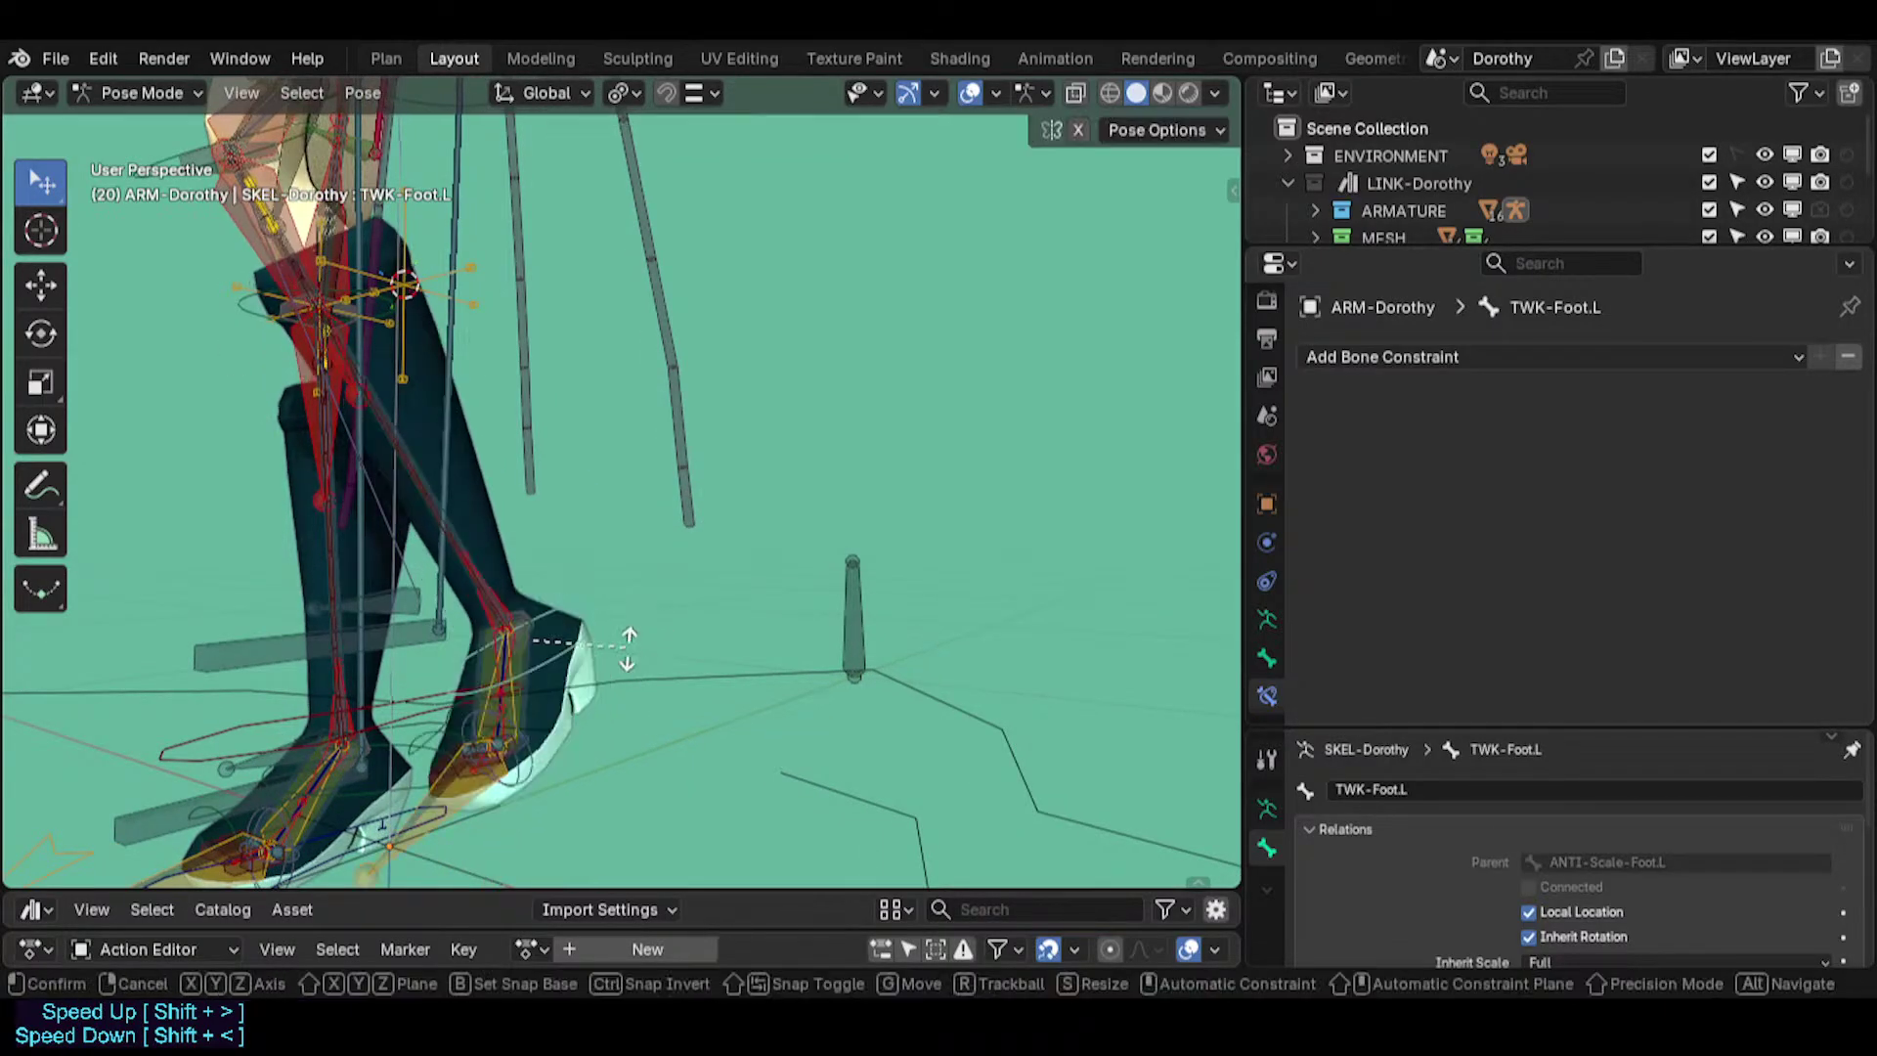
pyautogui.rightClick(553, 484)
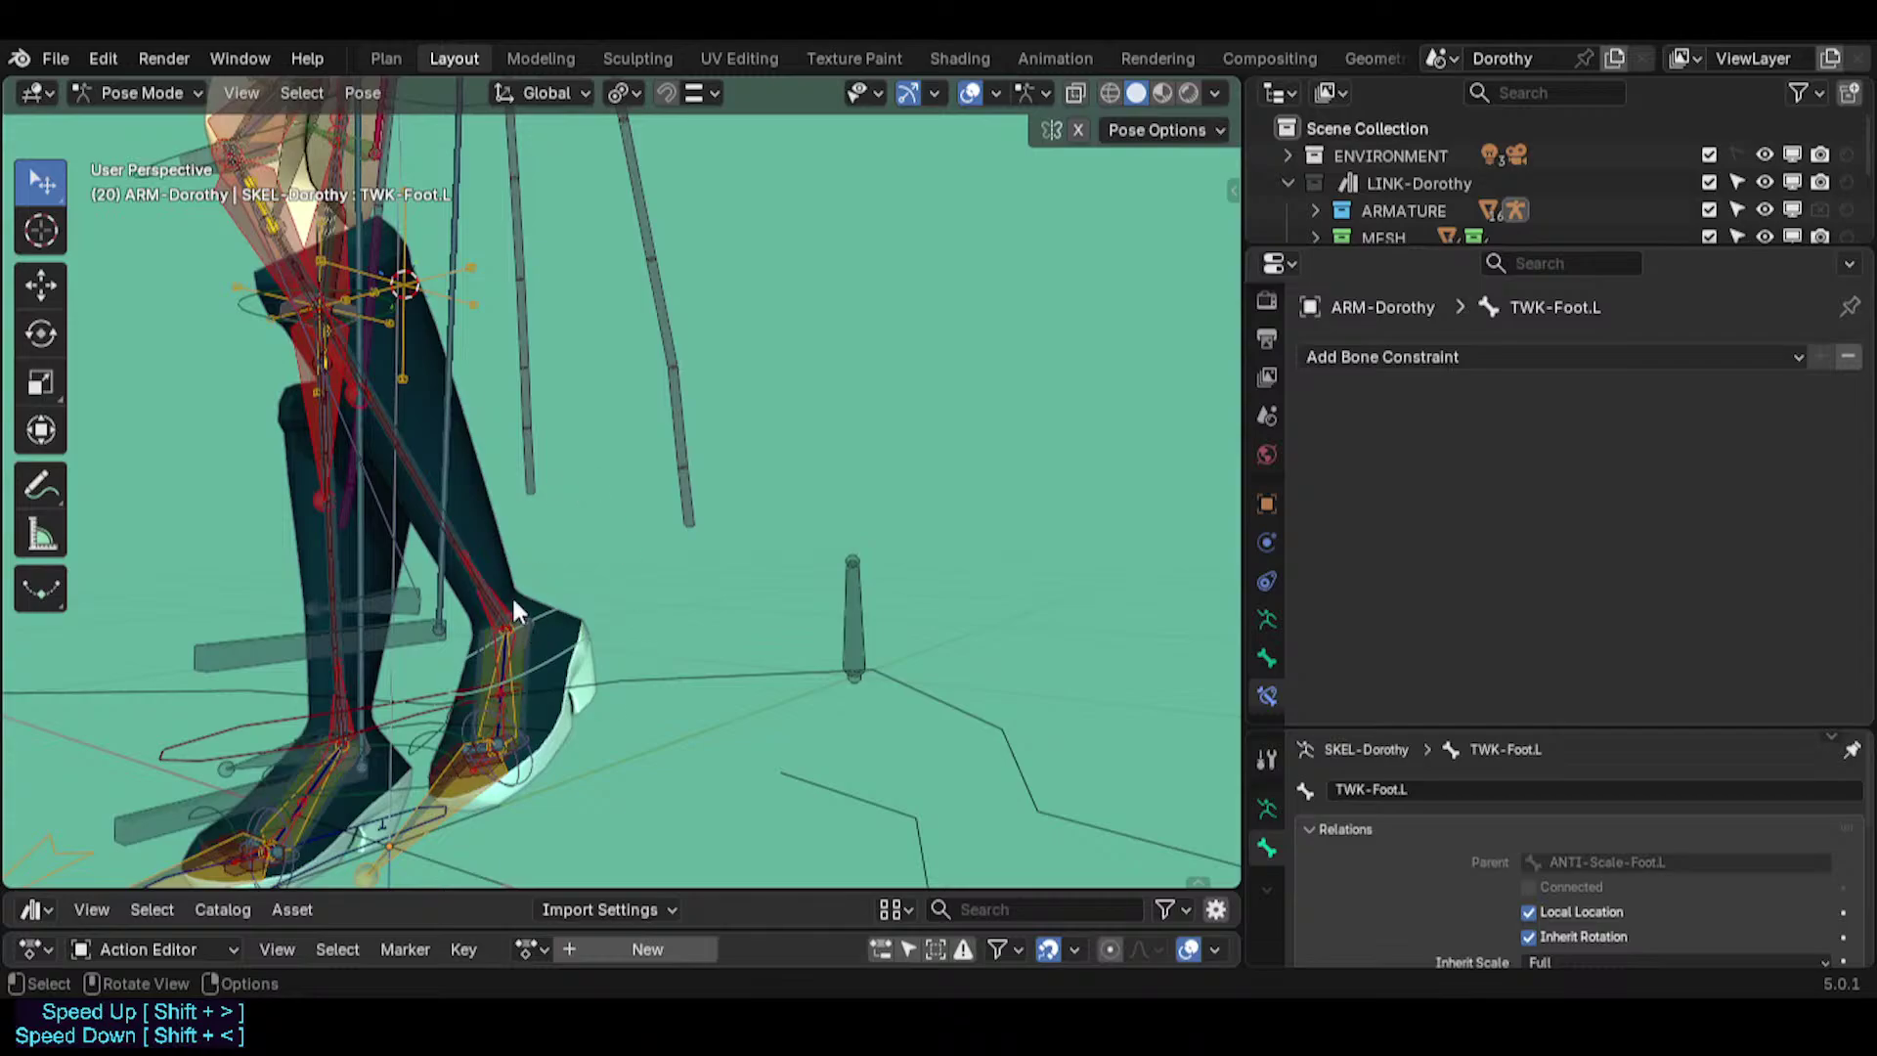
pyautogui.moveTo(515, 611); pyautogui.dragTo(230, 237, button='middle')
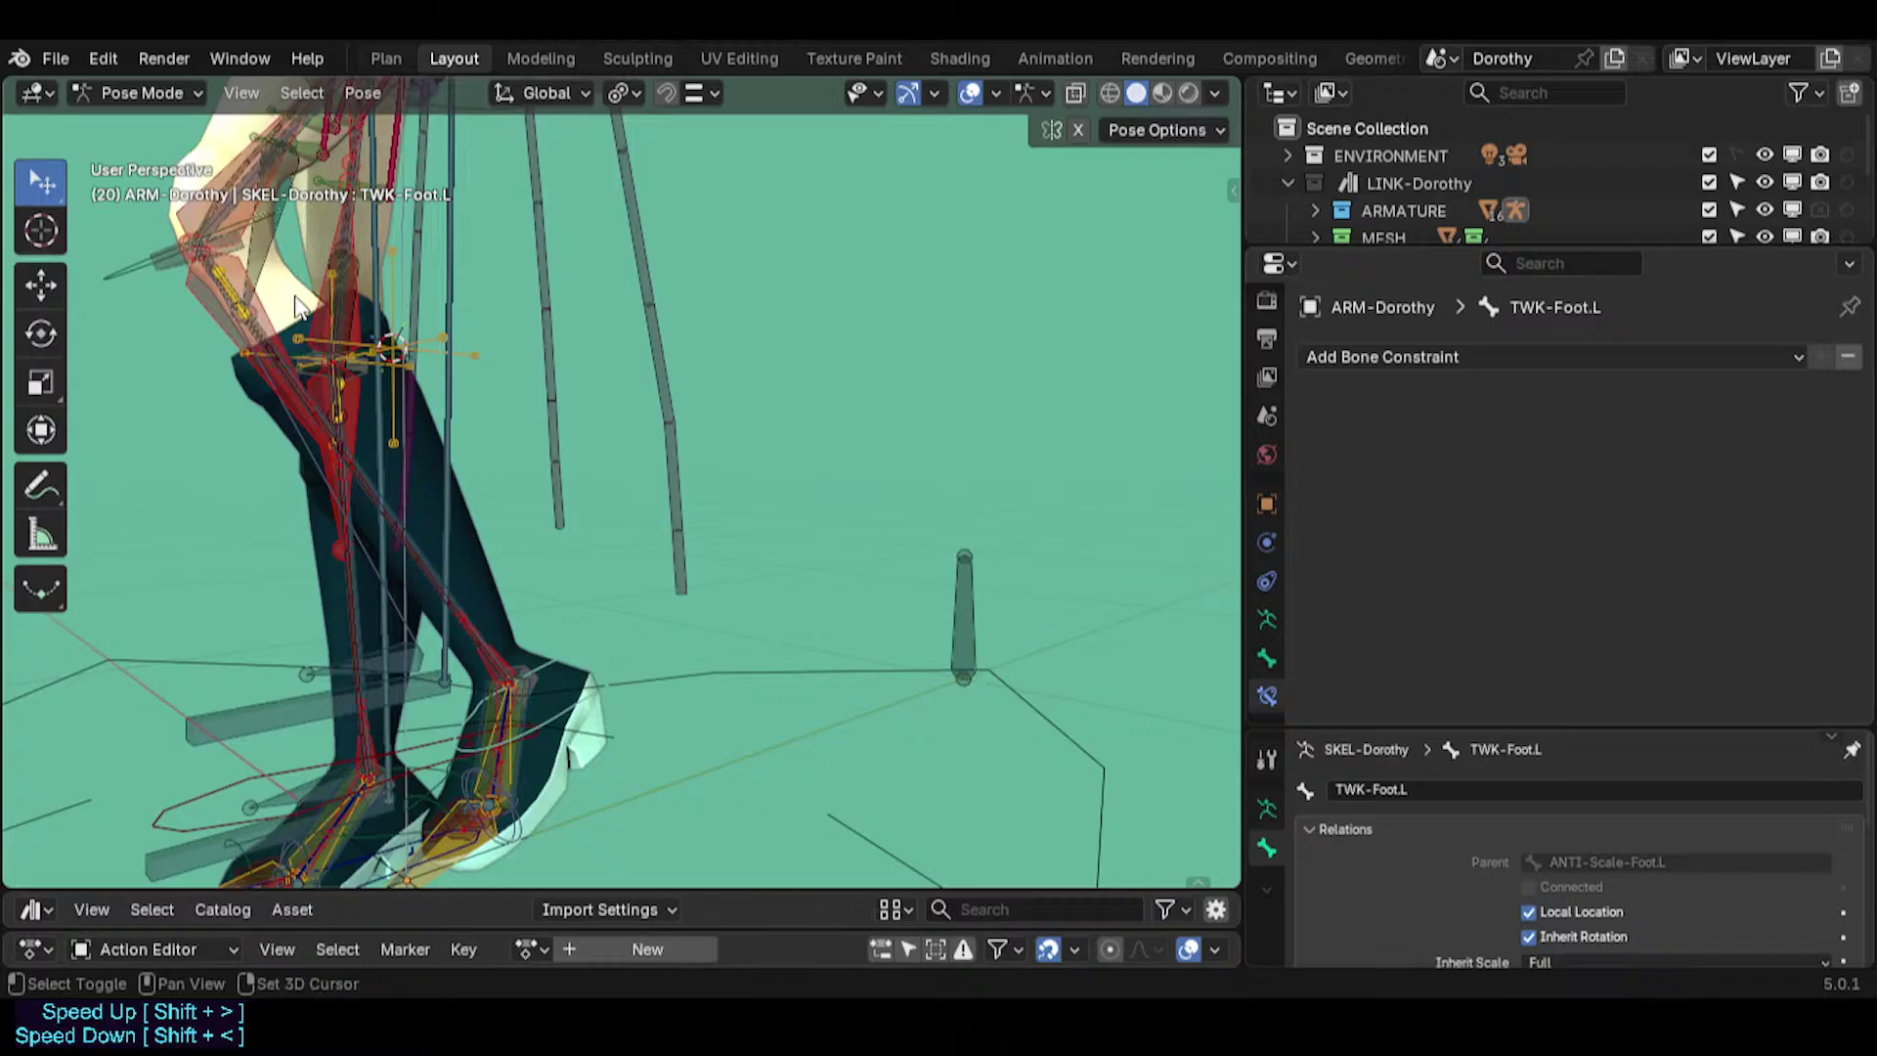
pyautogui.keyDown('shift'); pyautogui.moveTo(314, 337); pyautogui.dragTo(328, 344, button='middle'); pyautogui.keyUp('shift')
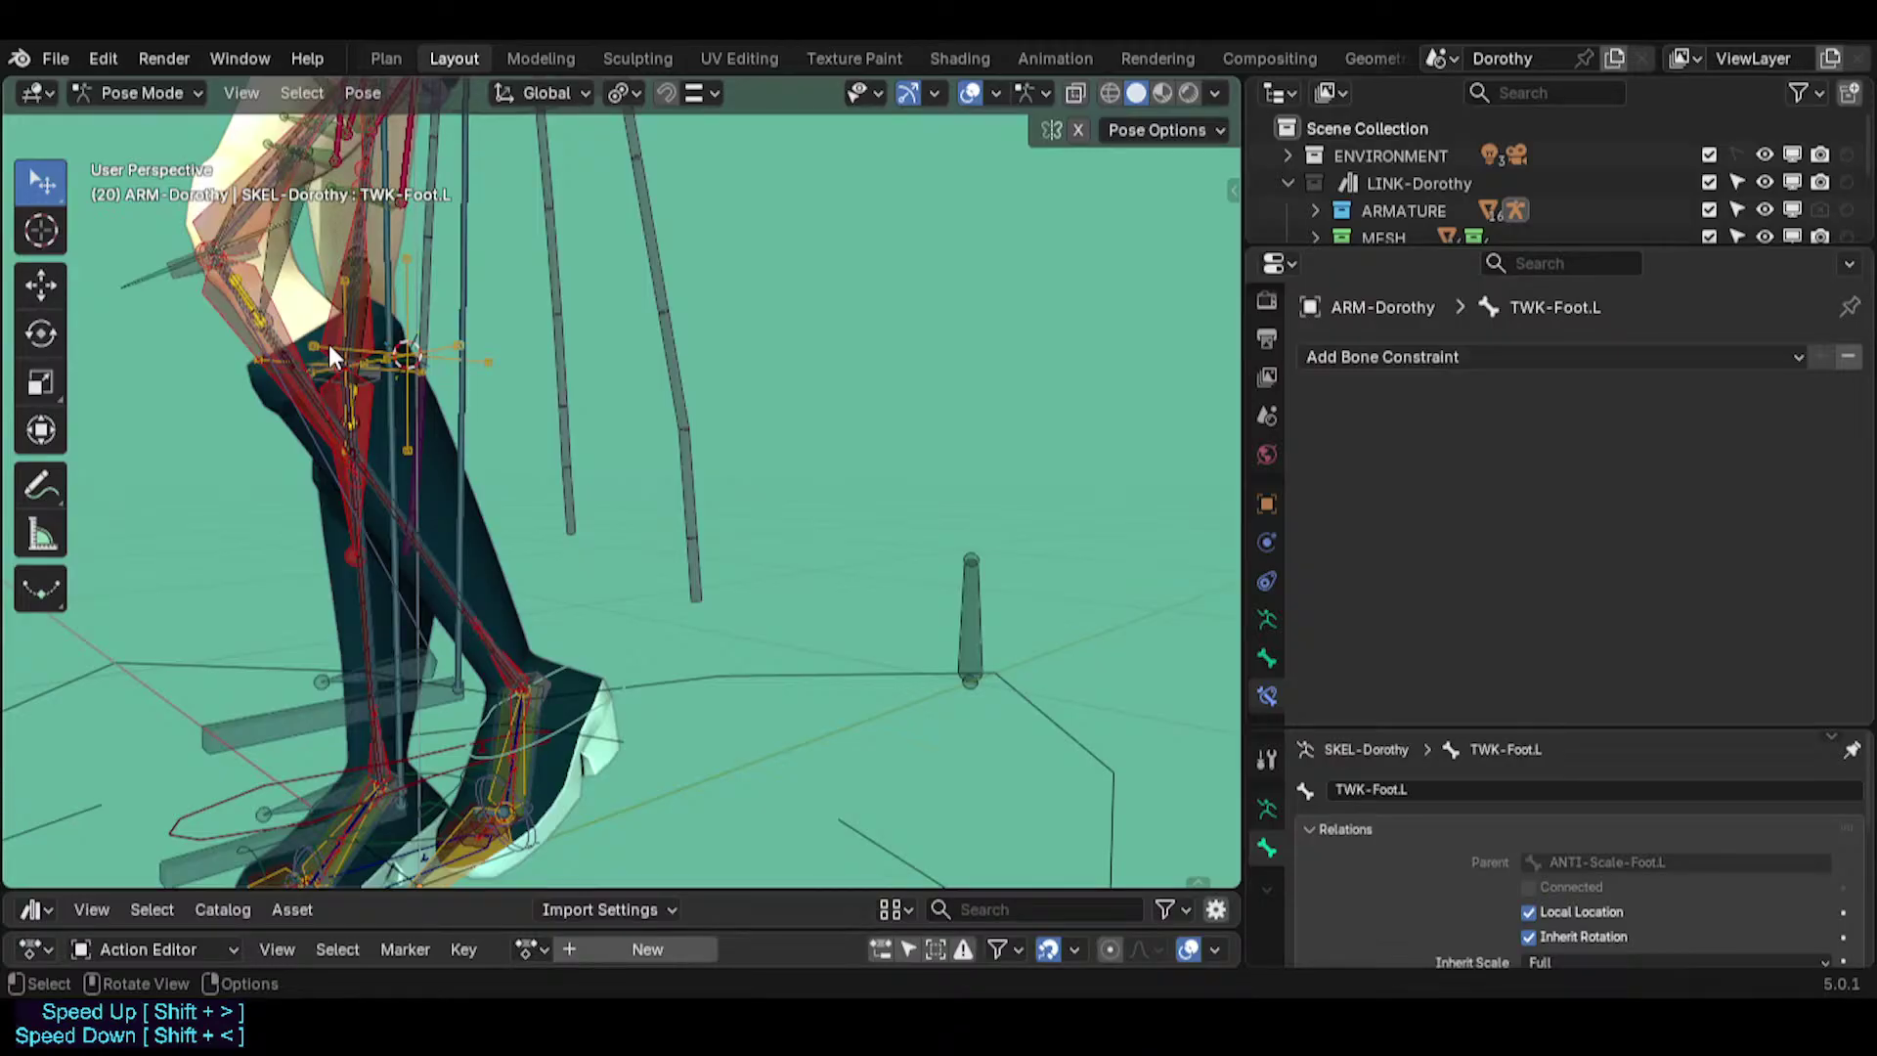
# Examine TWK-Hip.L and the surrounding hip bones in Edit Mode, then return to Pose Mode.
pyautogui.moveTo(328, 344); pyautogui.dragTo(654, 443, button='middle')
pyautogui.scroll(2, 792, 406)
pyautogui.click(762, 356)
pyautogui.press('q')
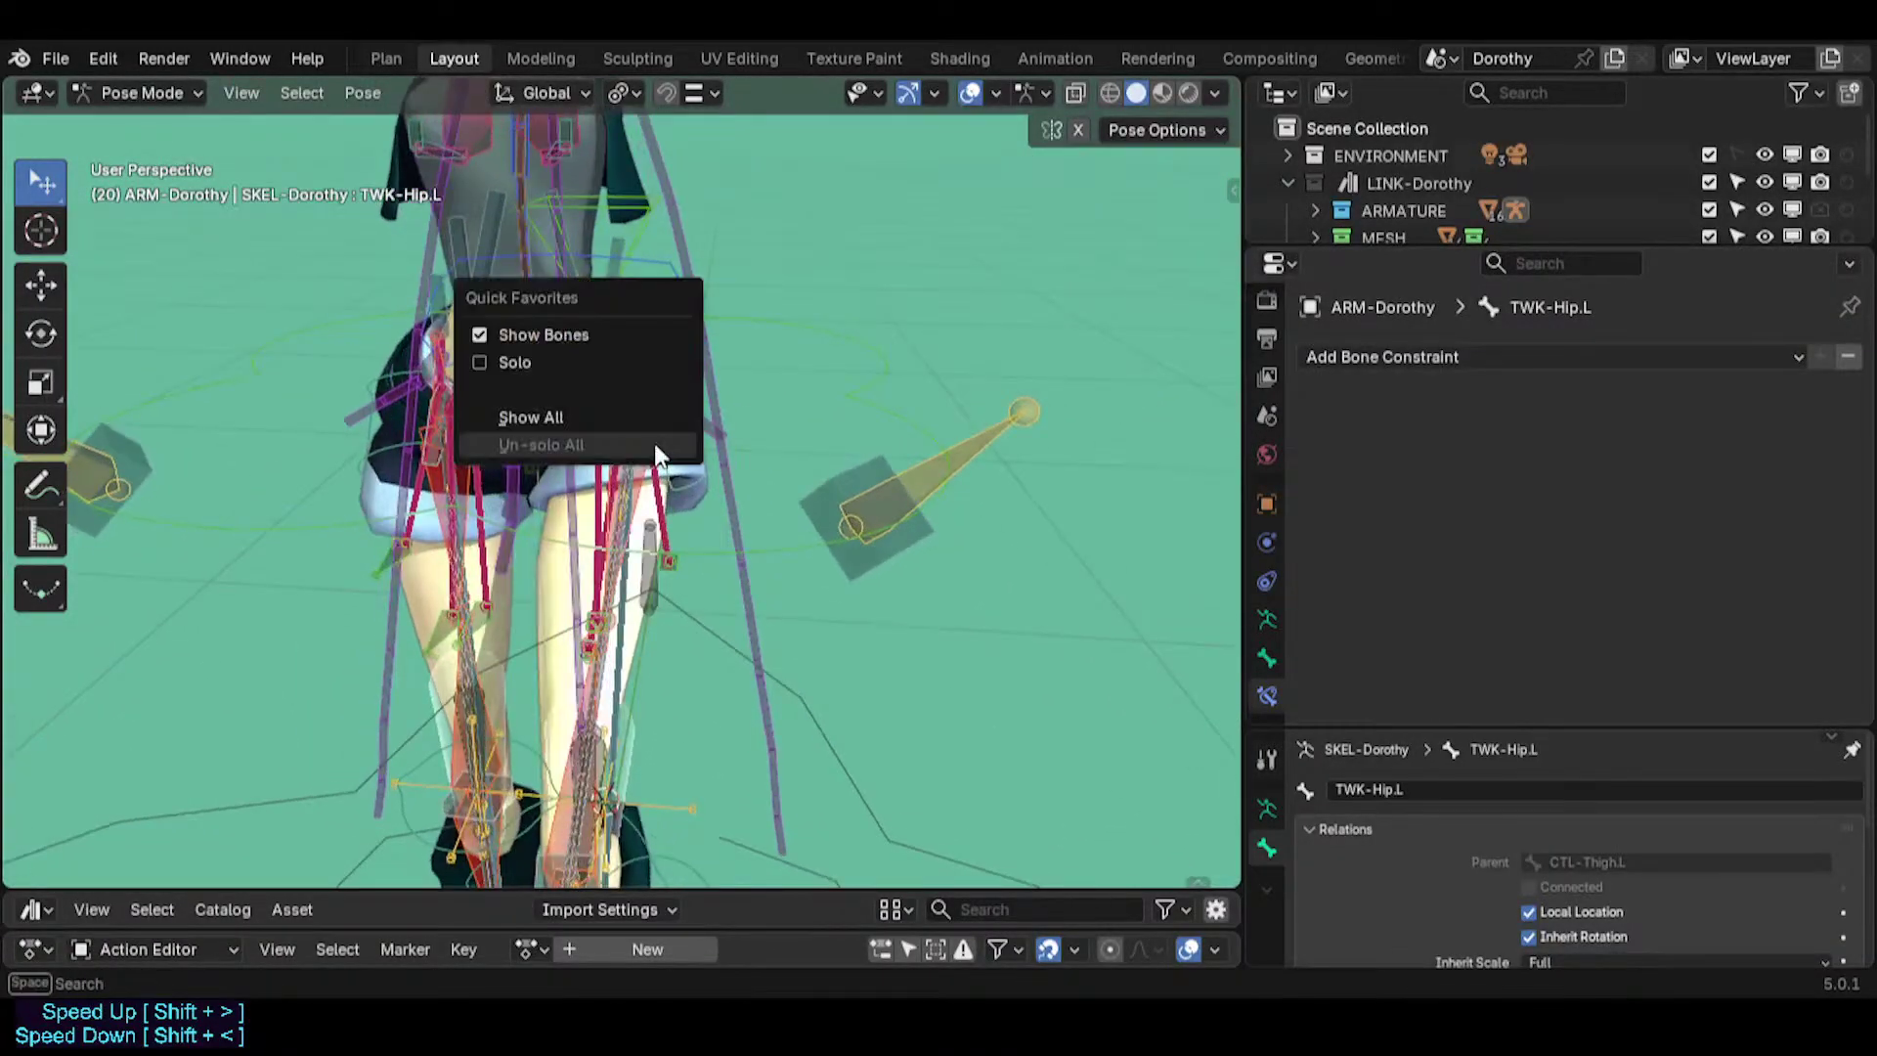
pyautogui.press('Tab')
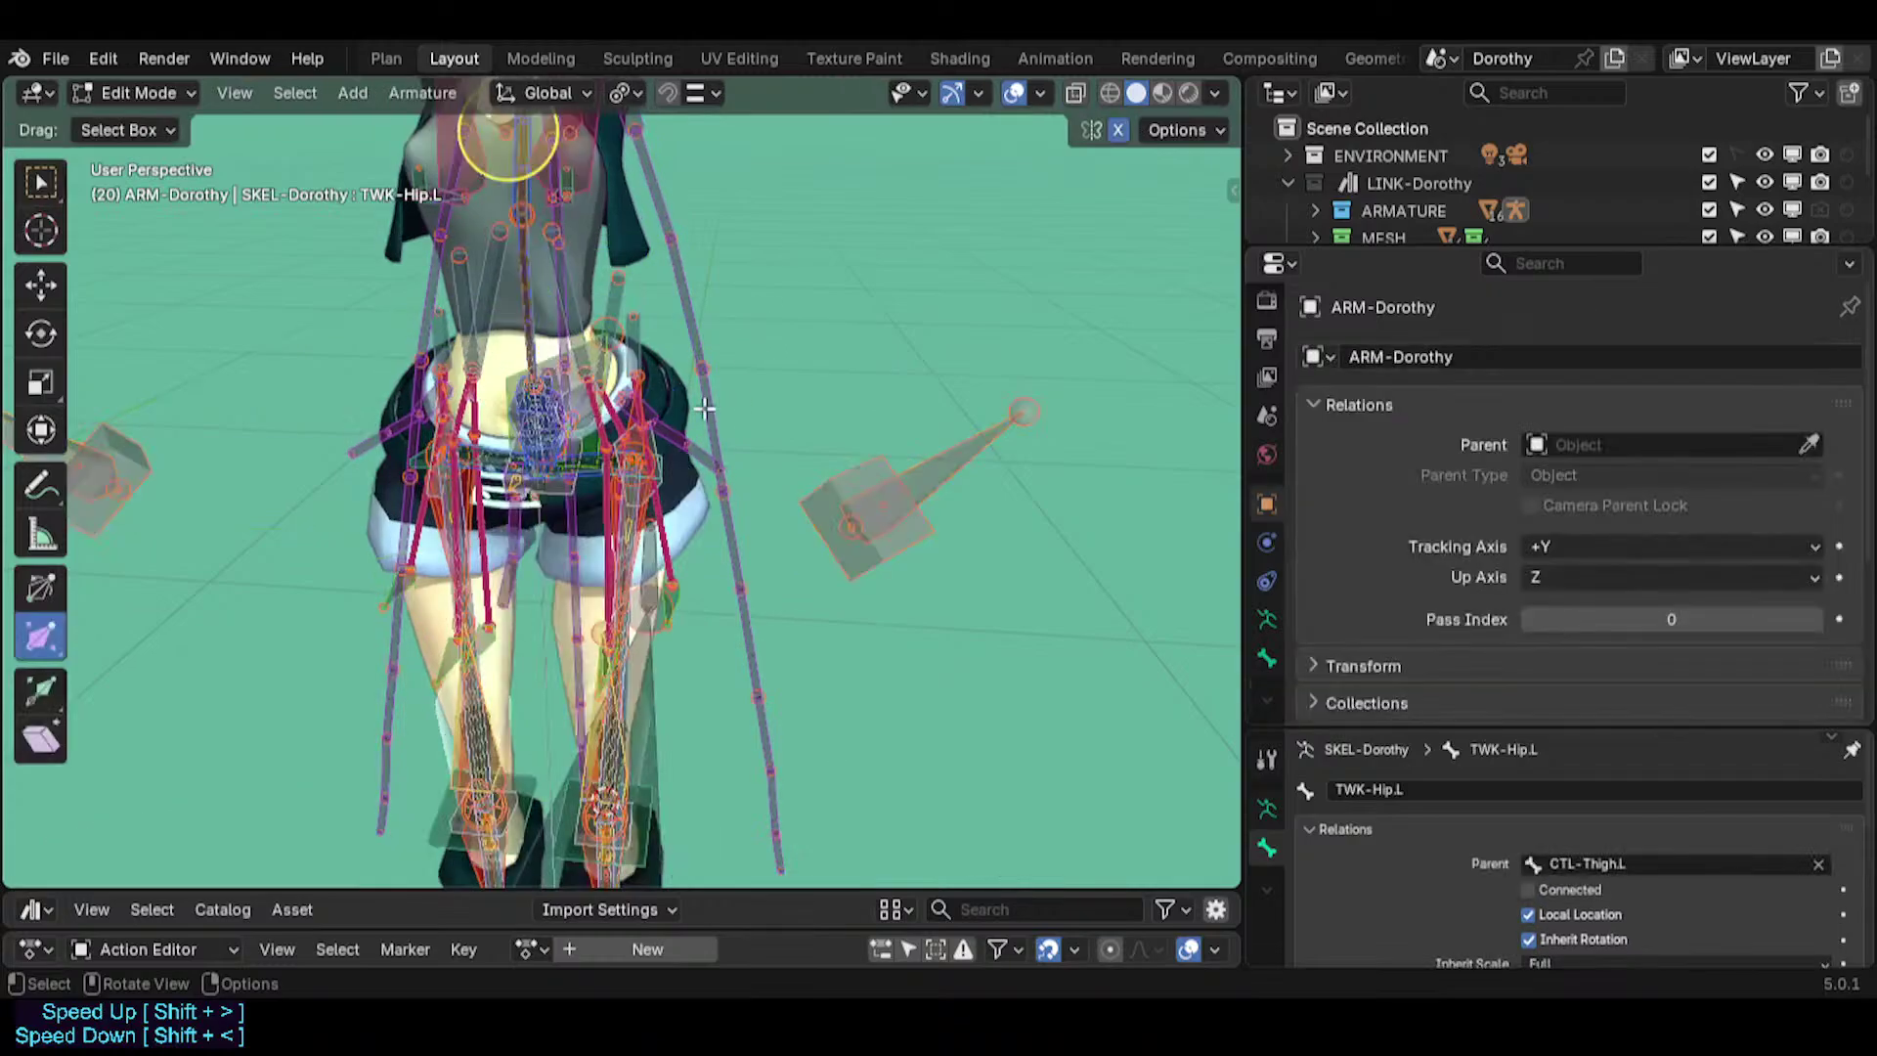
pyautogui.moveTo(704, 408); pyautogui.dragTo(676, 462, button='middle')
pyautogui.press('Tab')
pyautogui.scroll(-3, 676, 462)
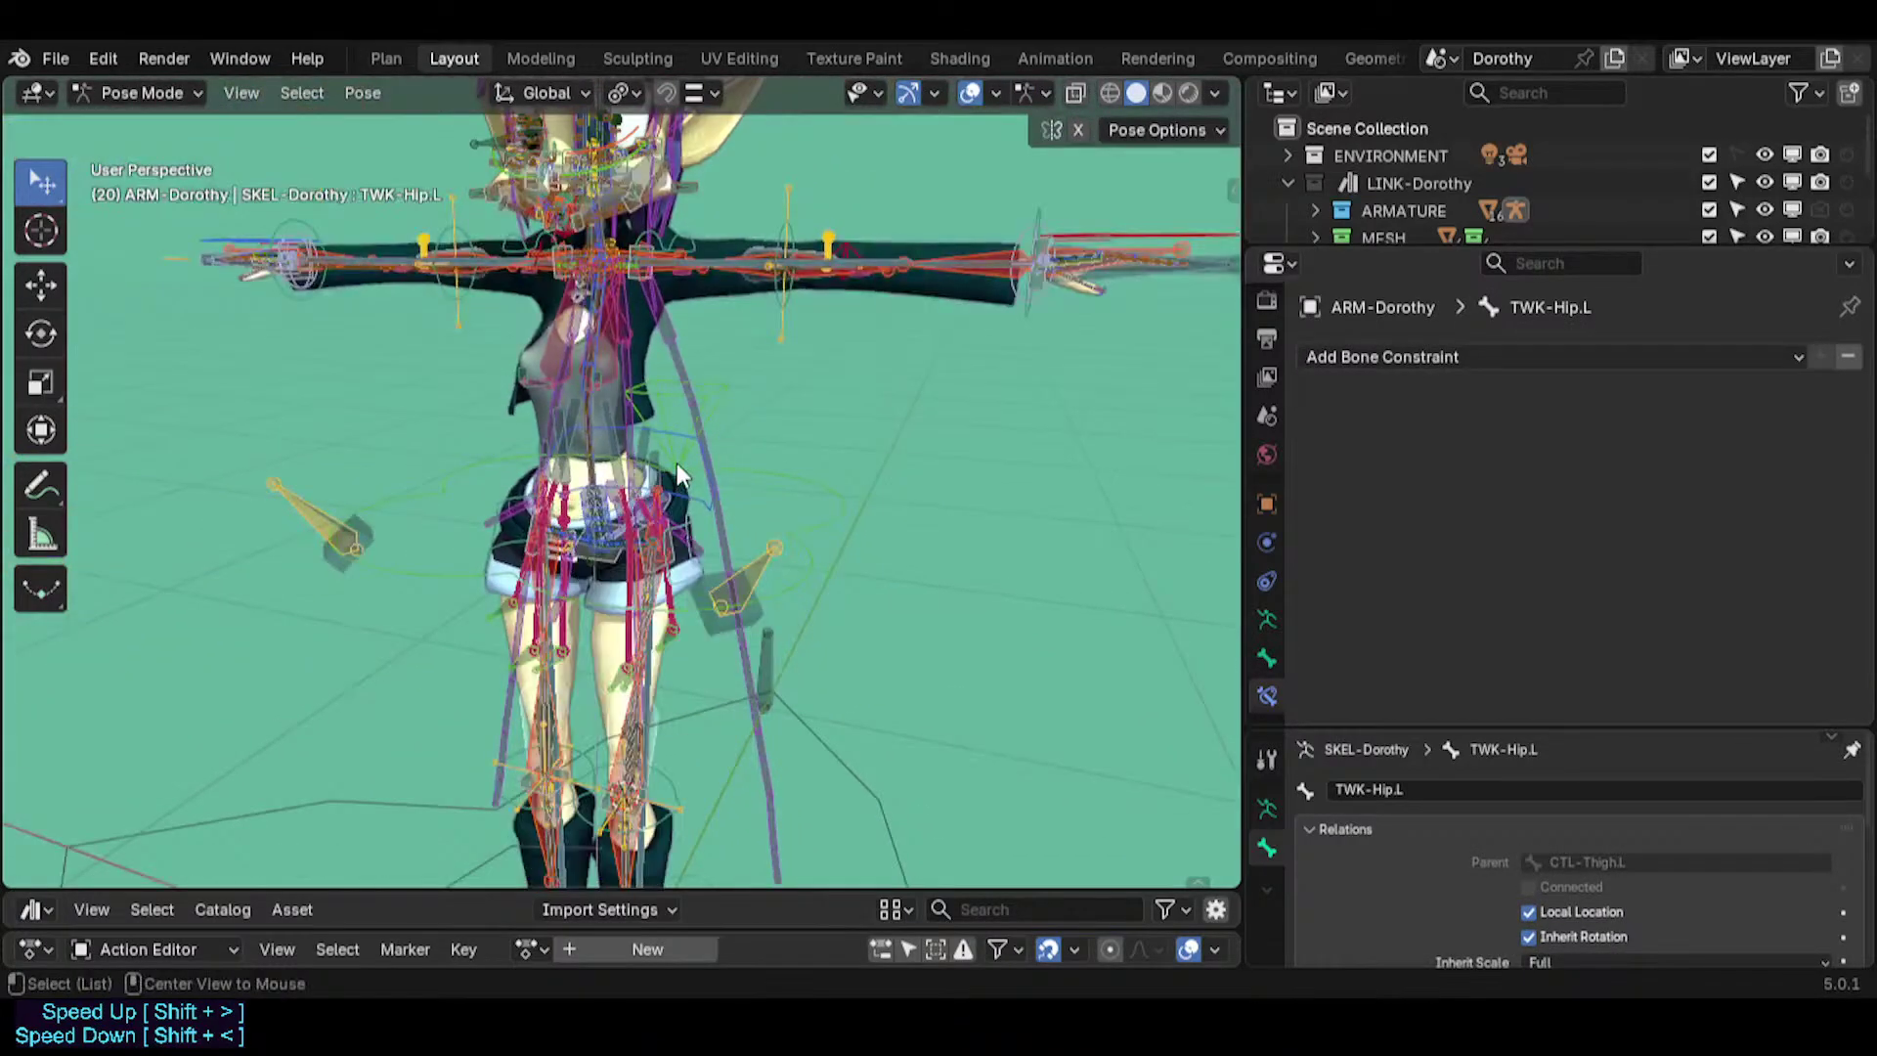
pyautogui.hotkey('ctrl', 'z')
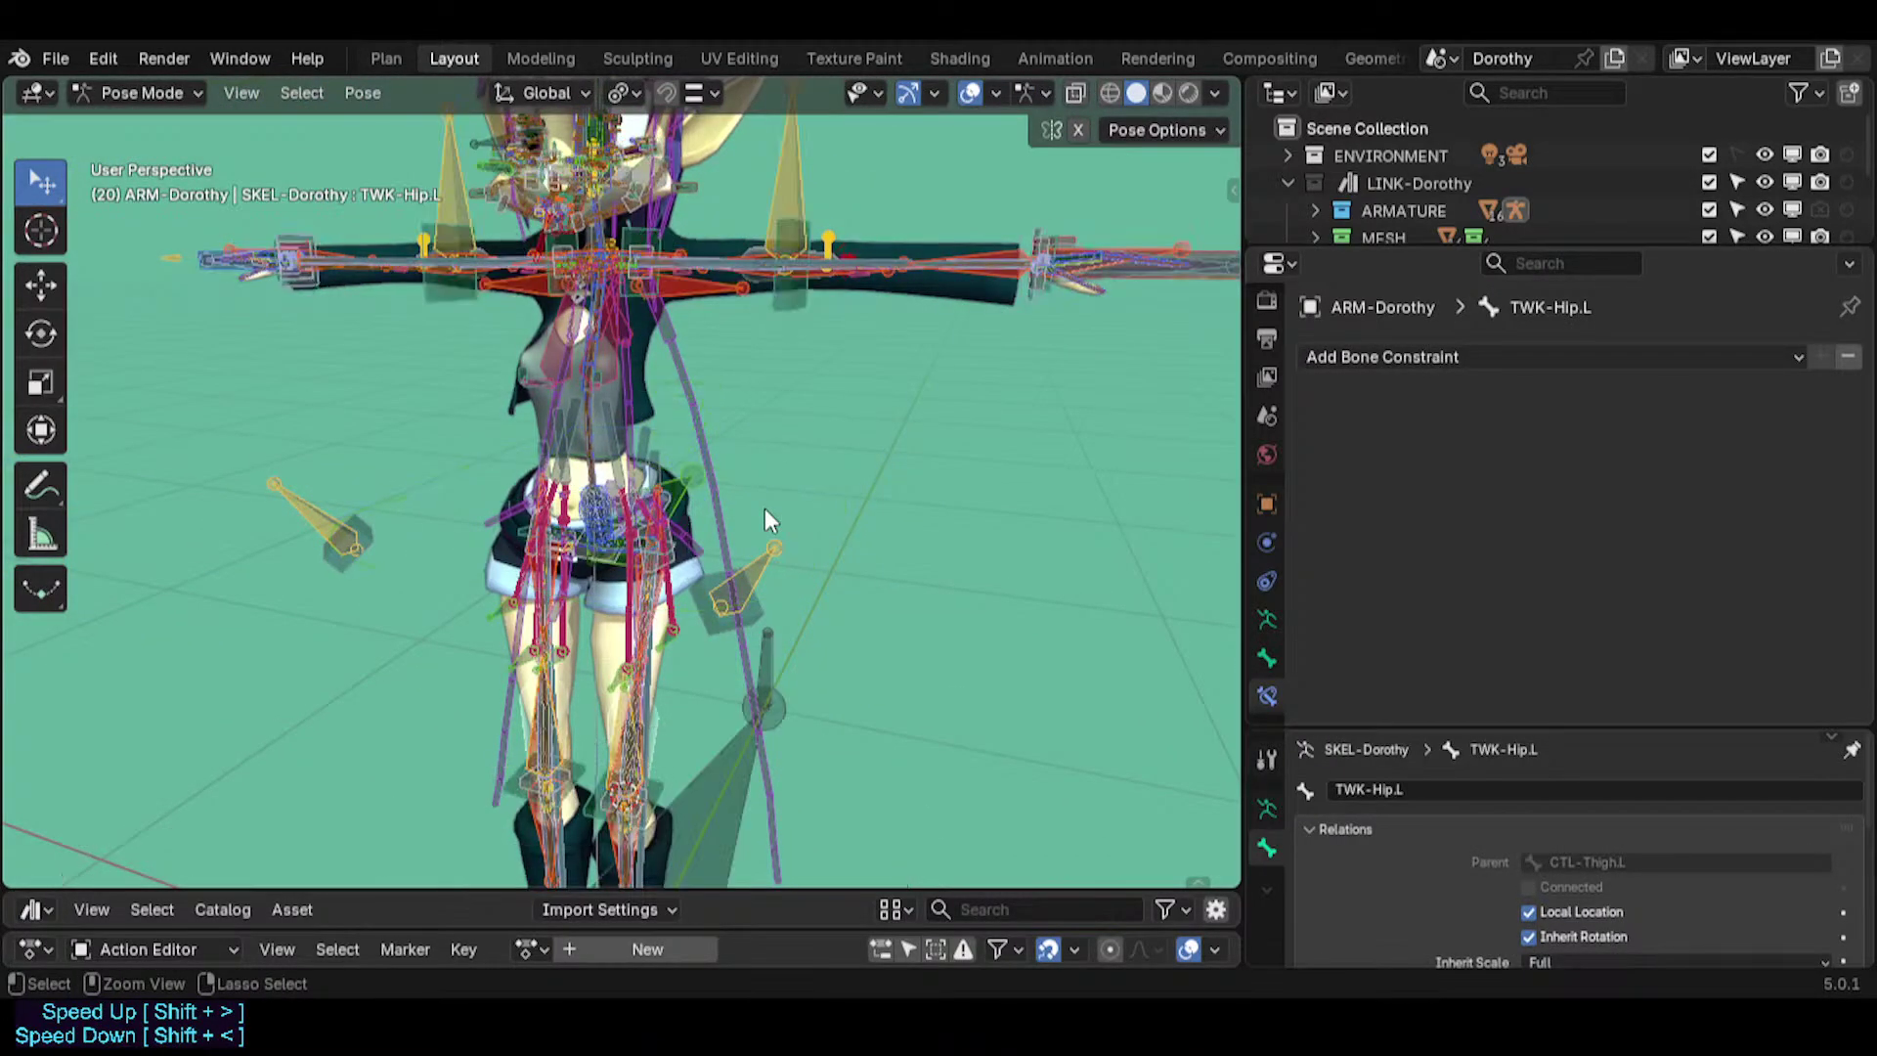
pyautogui.hotkey('ctrl', 'z')
# Select ARC-FK-Arm.L at the left shoulder and examine its bone colour and custom shape settings.
pyautogui.click(766, 273)
pyautogui.scroll(3, 667, 319)
pyautogui.keyDown('shift'); pyautogui.moveTo(666, 318); pyautogui.dragTo(713, 373, button='middle'); pyautogui.keyUp('shift')
pyautogui.scroll(2, 635, 328)
pyautogui.scroll(2, 635, 385)
pyautogui.click(637, 432)
pyautogui.click(623, 290)
pyautogui.press('r')
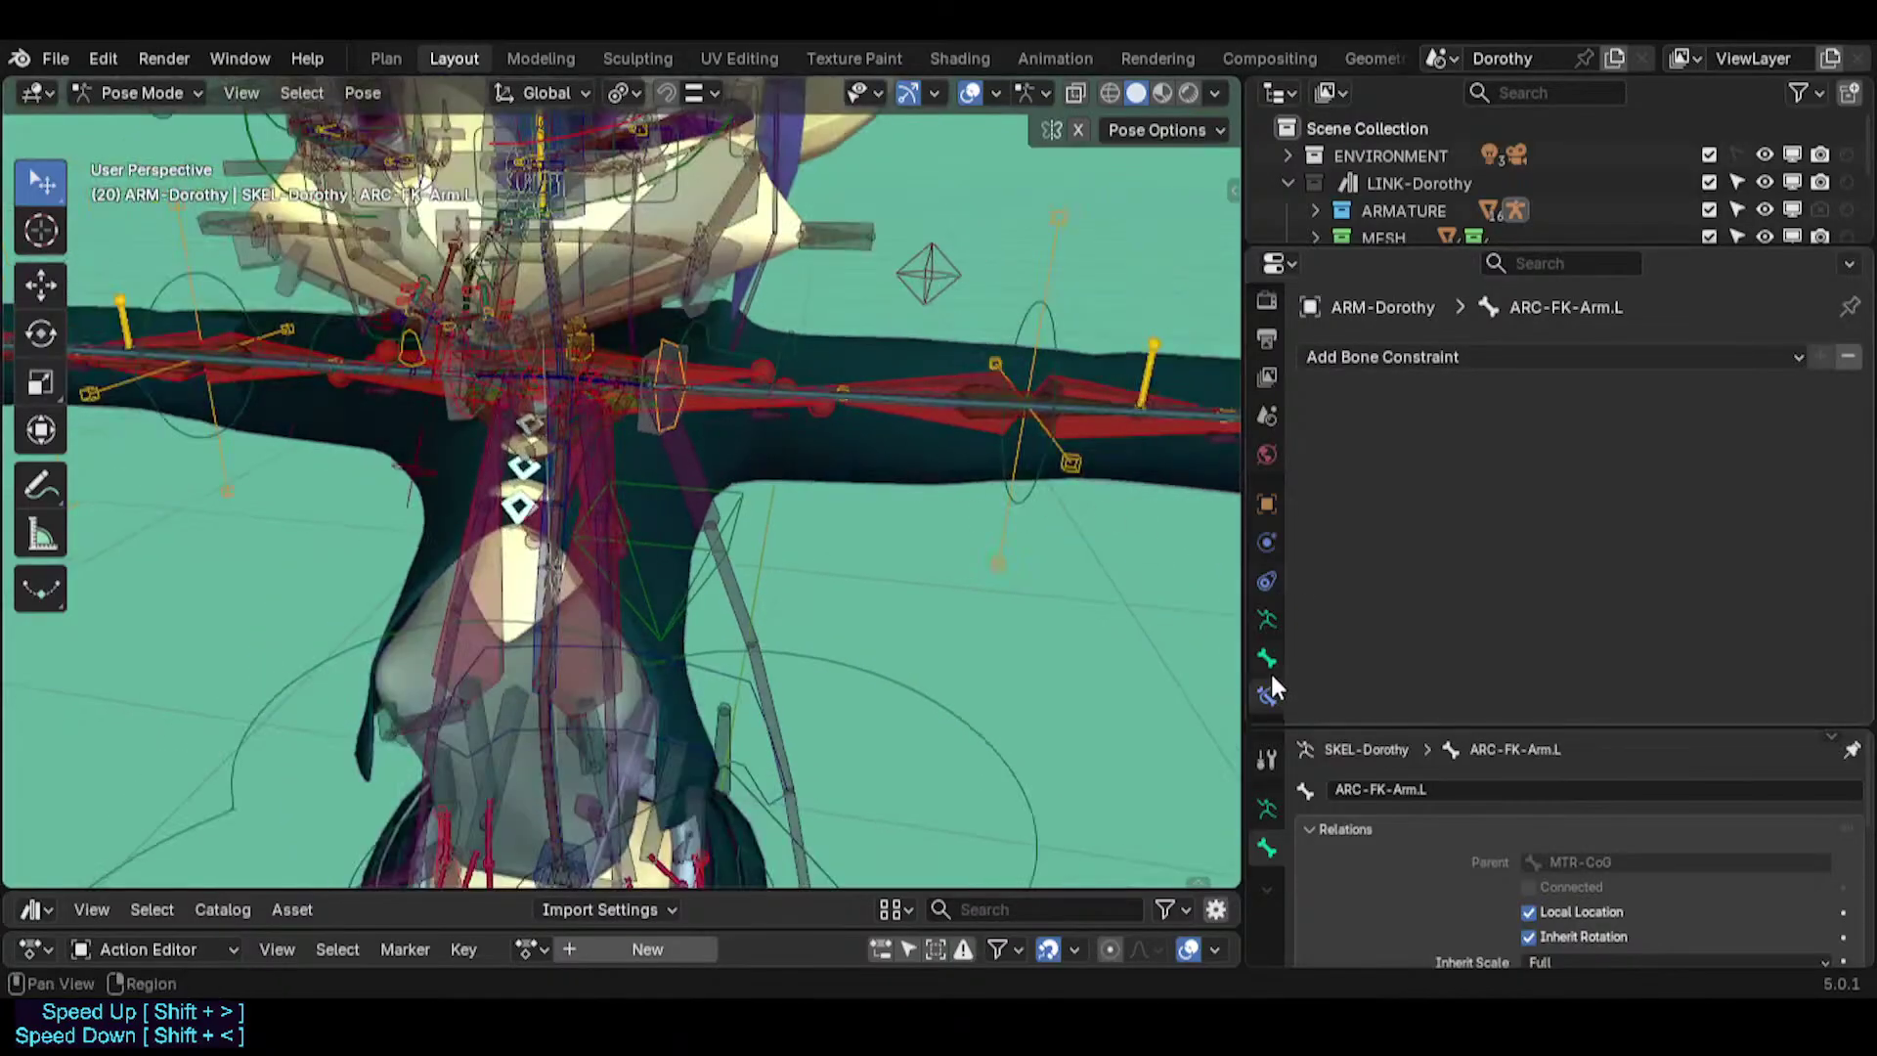
pyautogui.click(1266, 657)
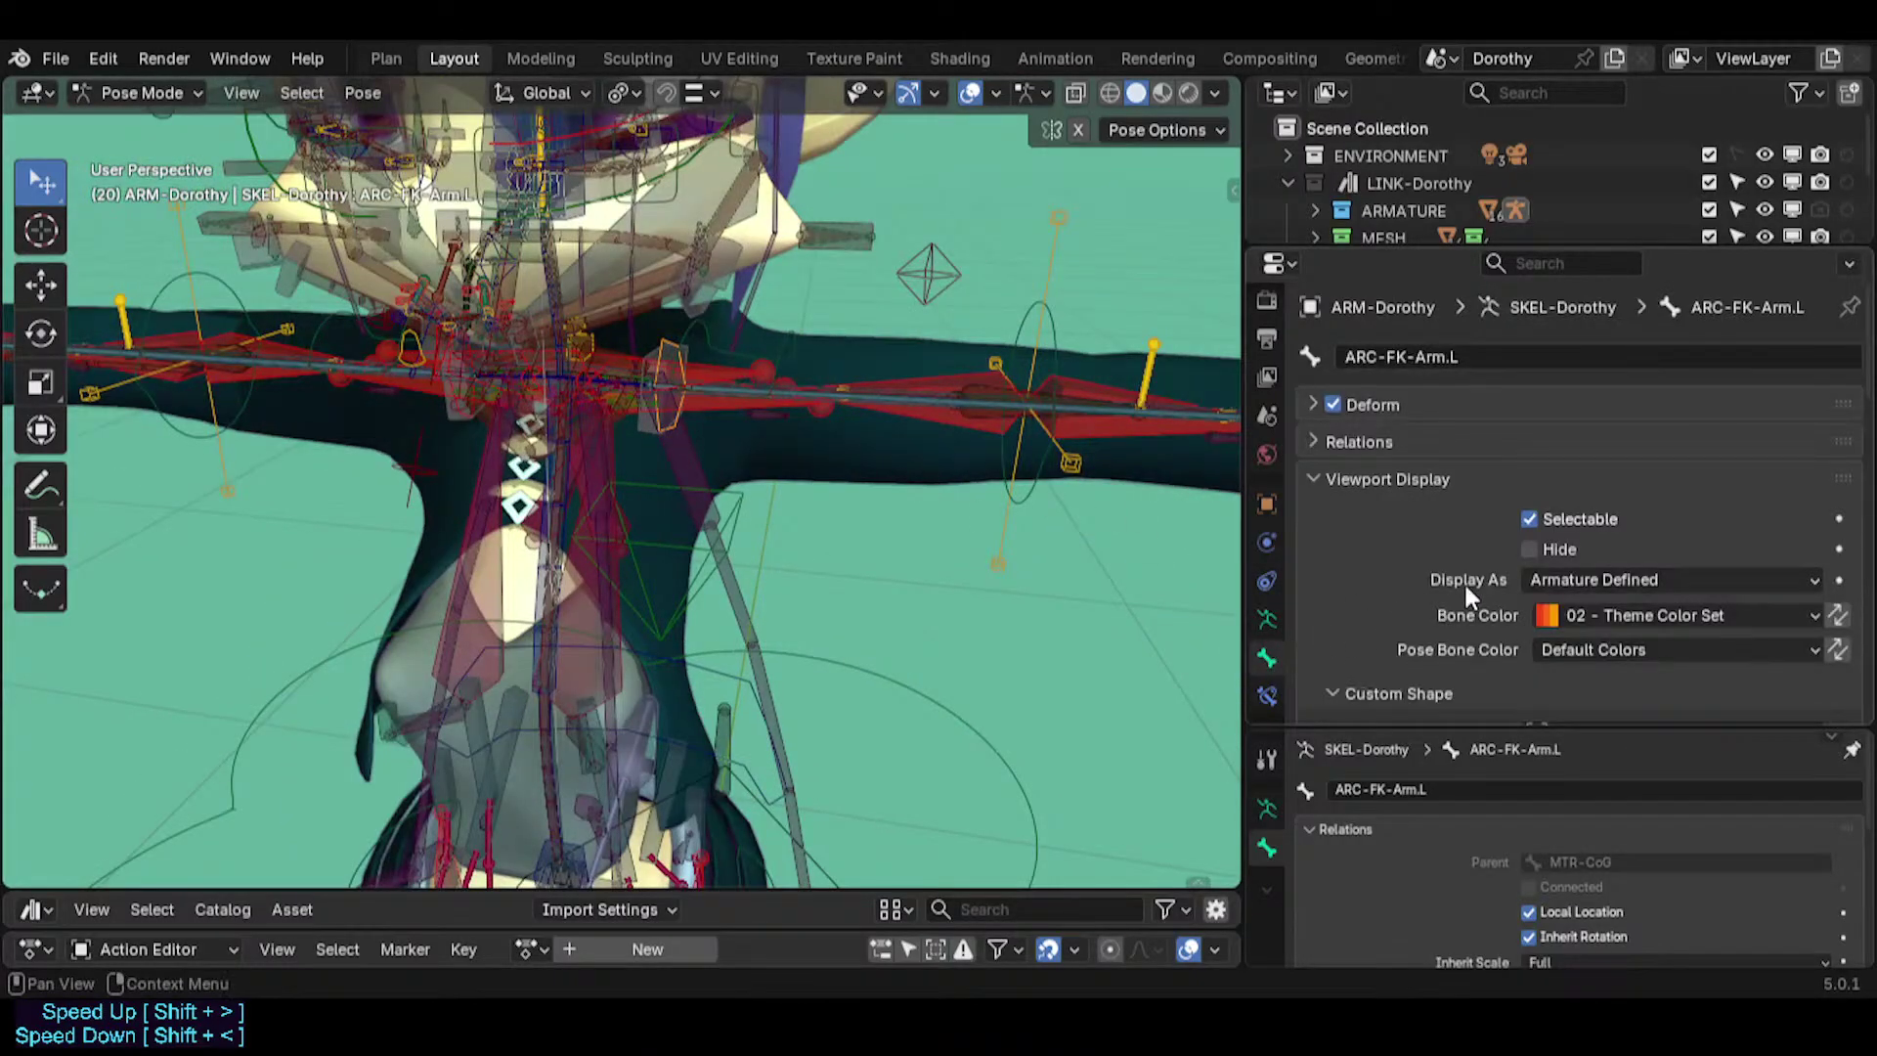
pyautogui.scroll(-5, 1486, 584)
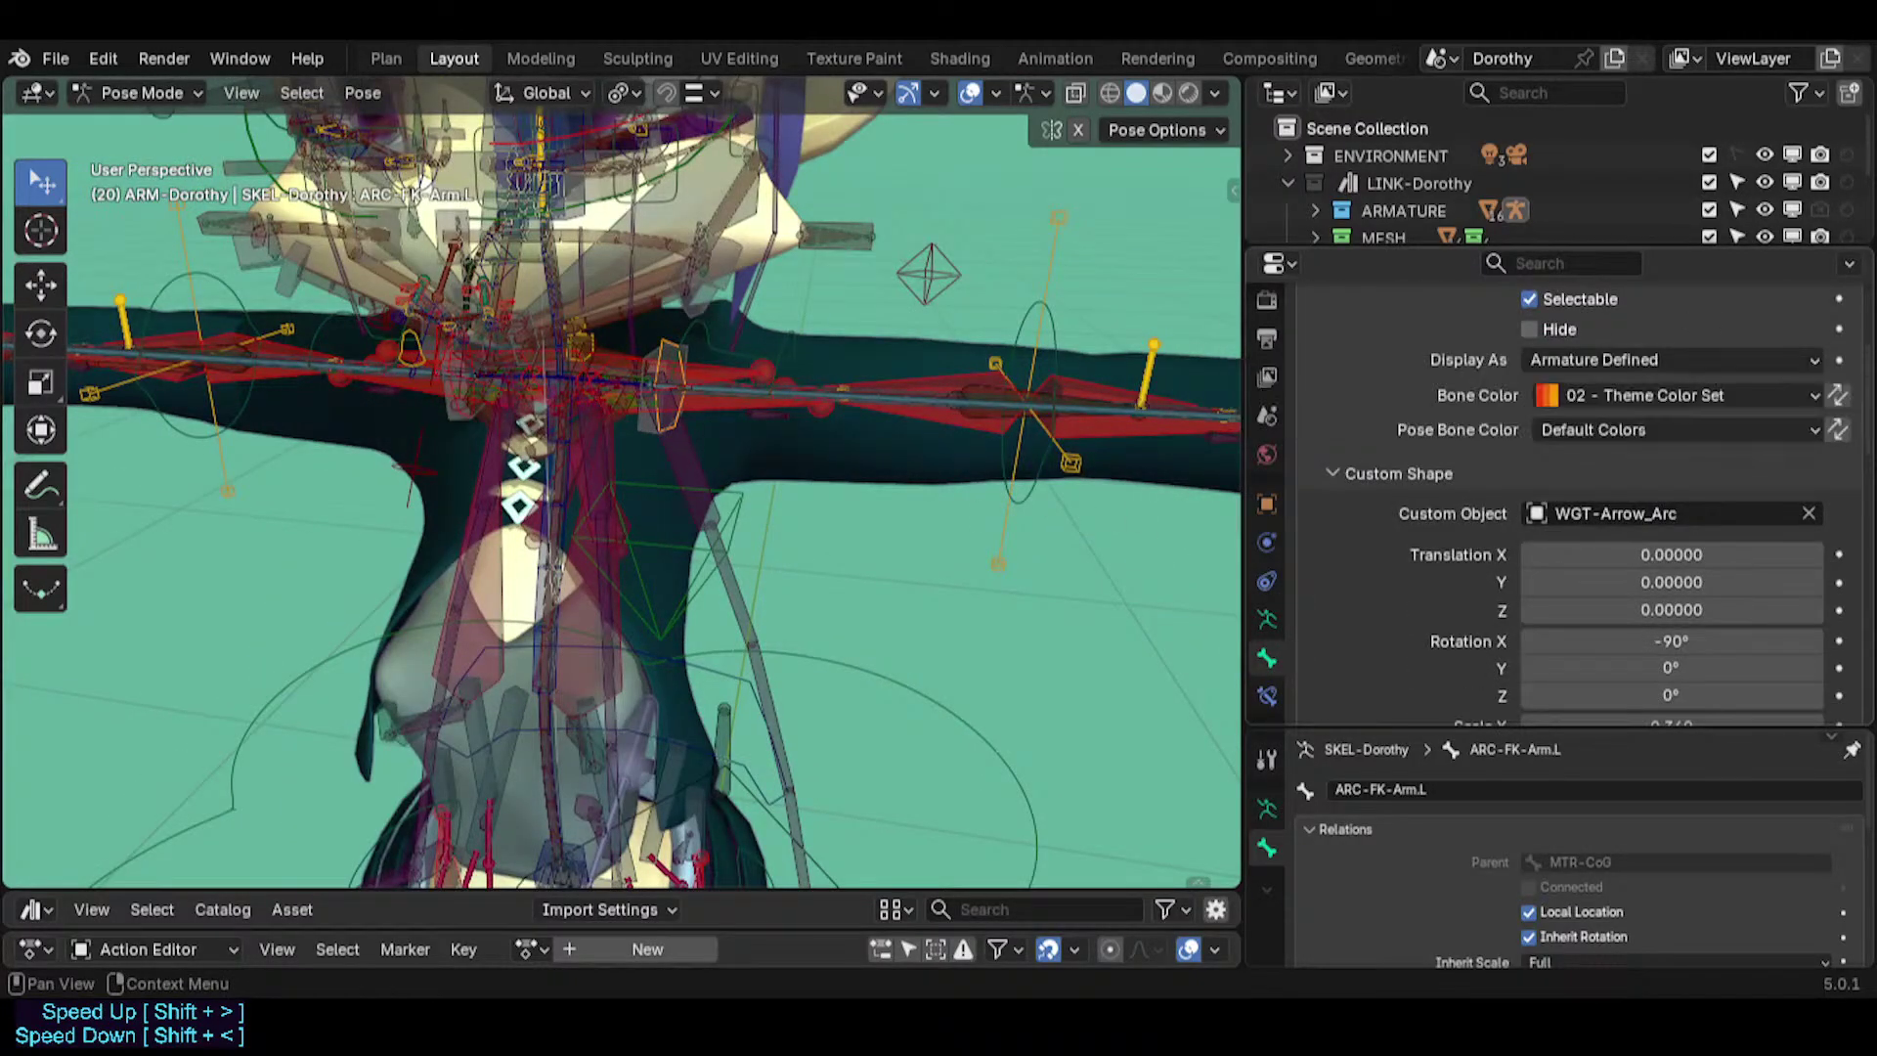
# Try a free trackball rotation of ARC-FK-Arm.L to test the left arm's response.
pyautogui.moveTo(548, 430); pyautogui.dragTo(775, 403, button='middle')
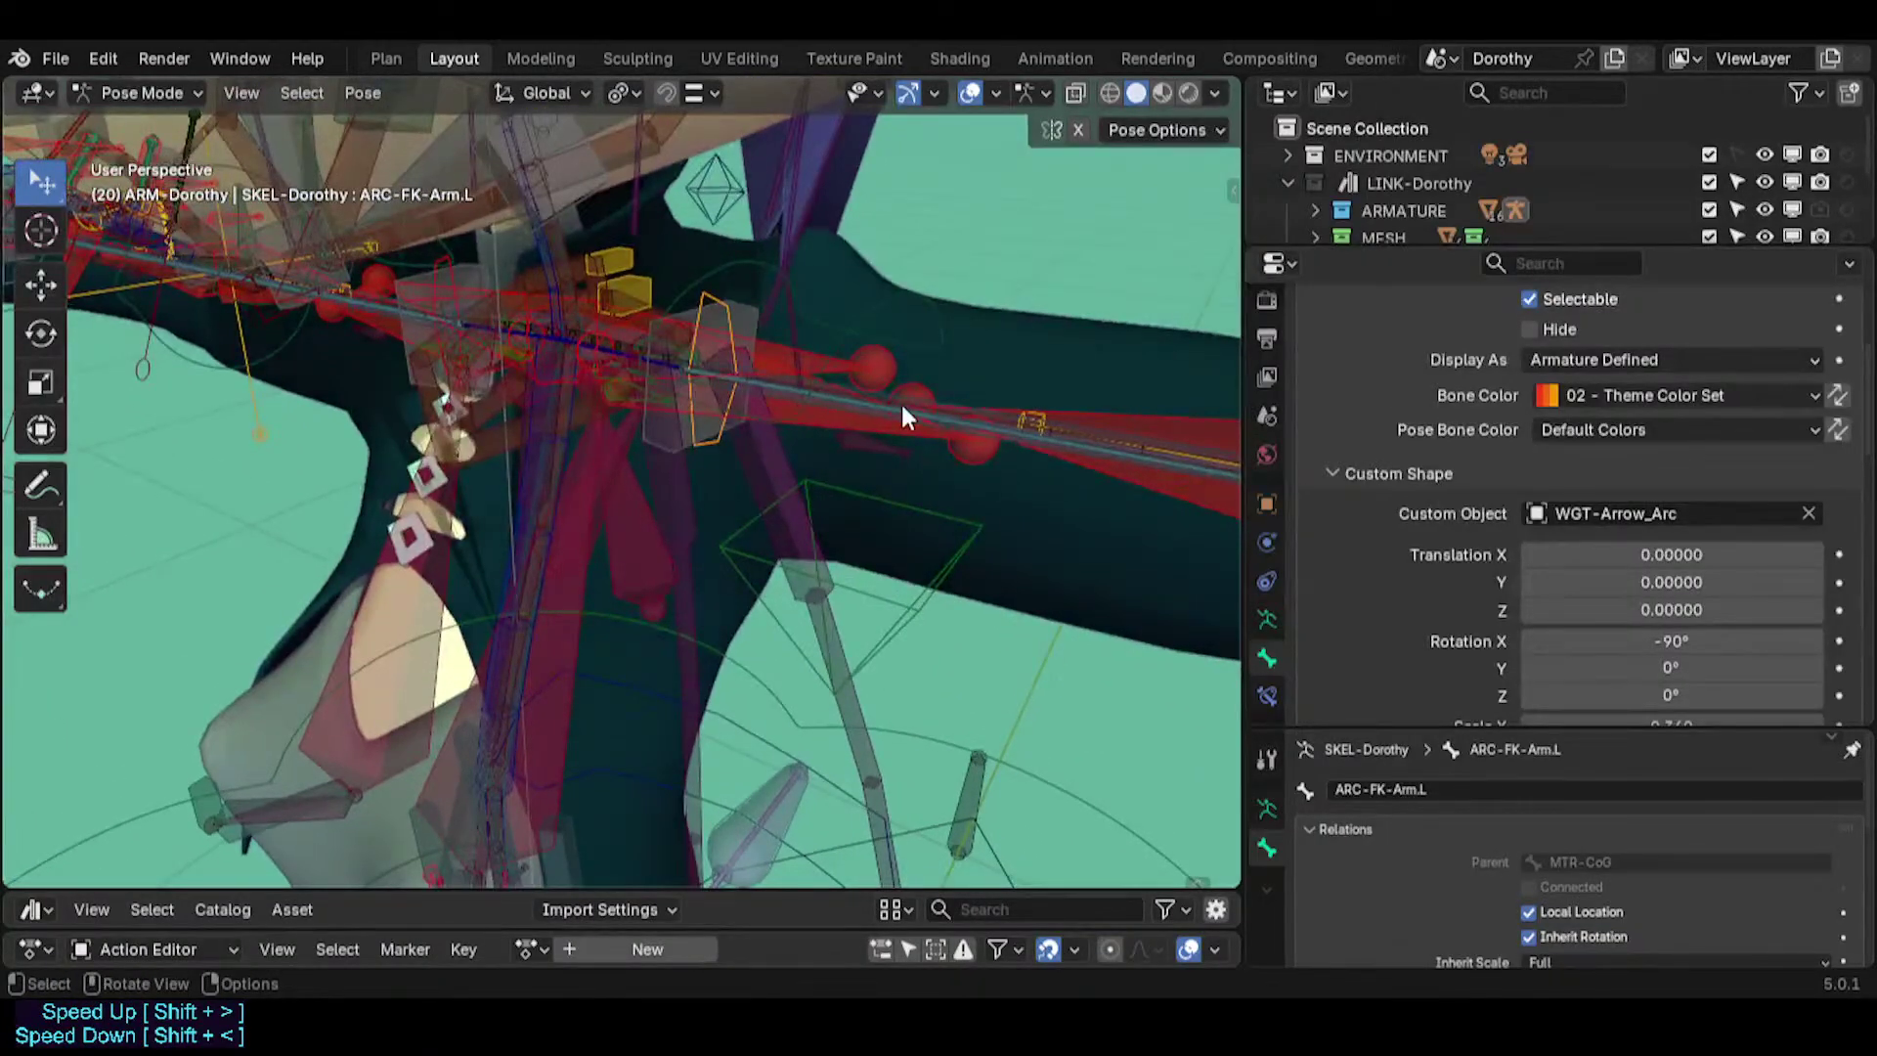
pyautogui.moveTo(926, 406); pyautogui.dragTo(630, 389, button='middle')
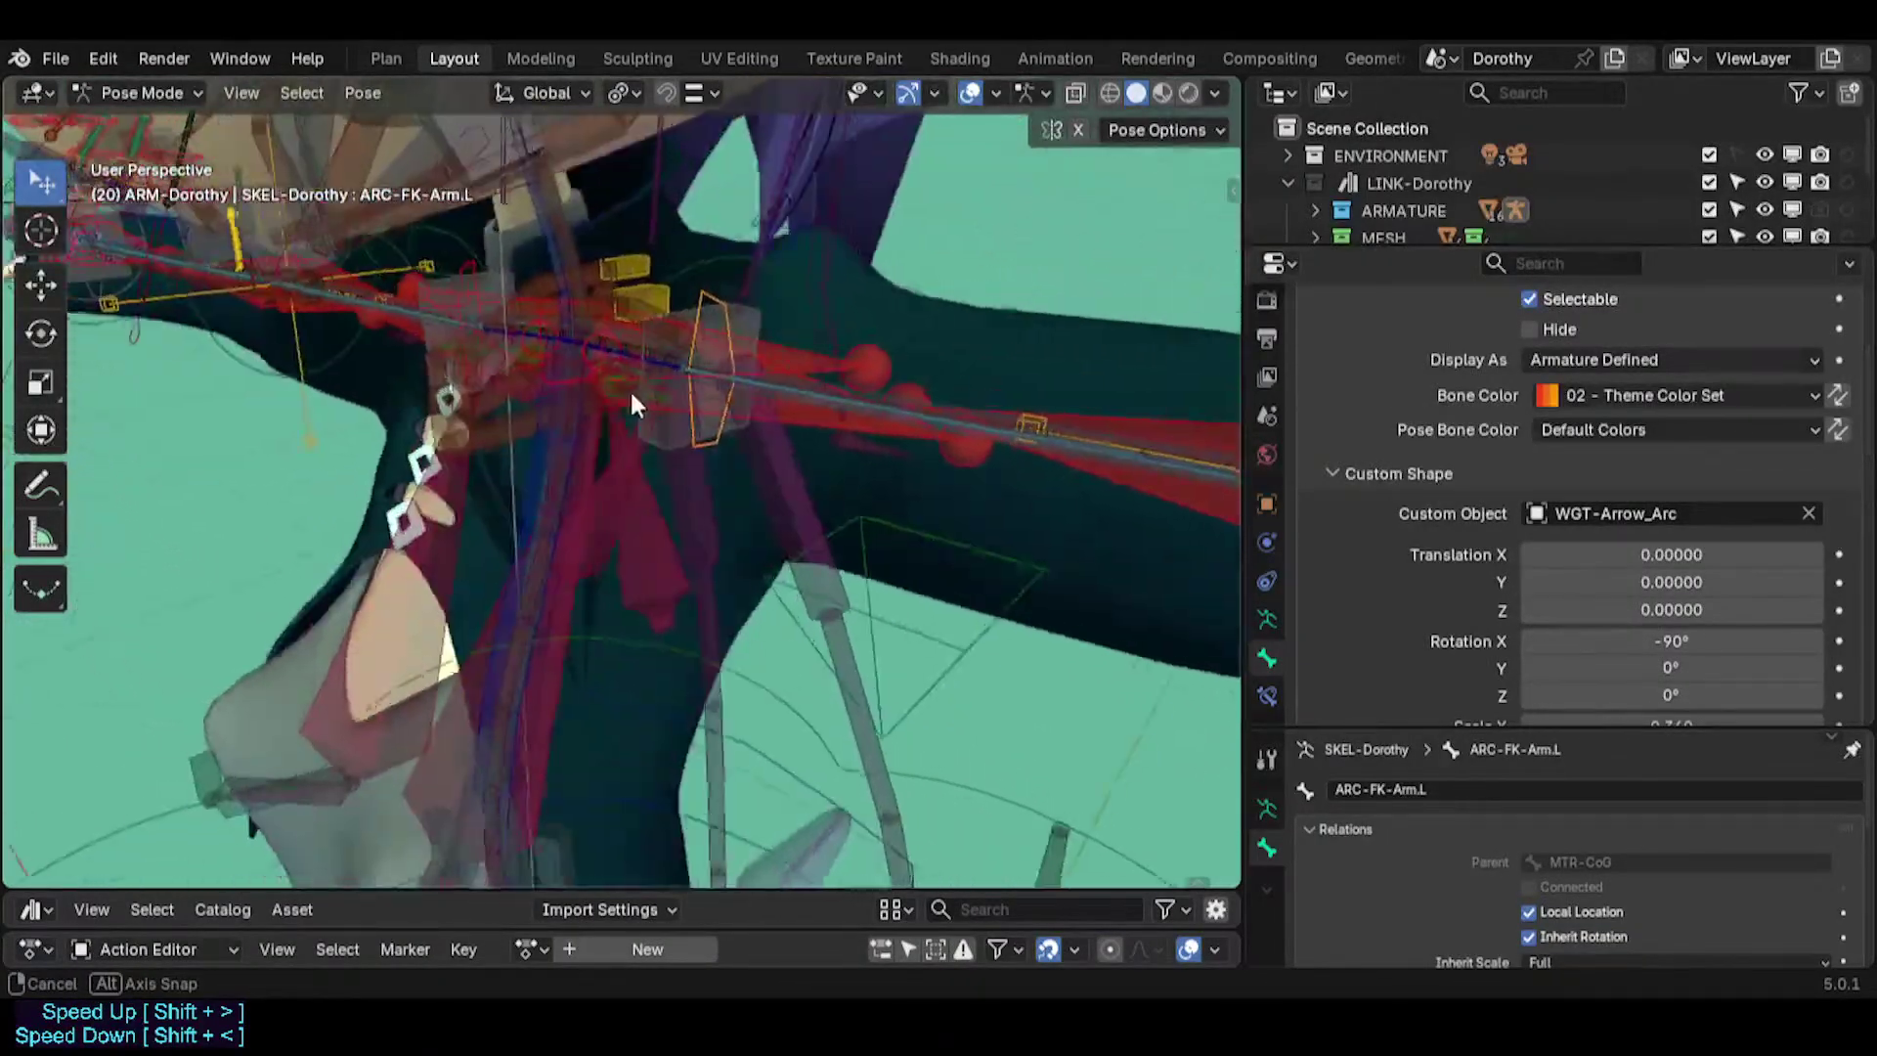
pyautogui.press('r')
pyautogui.press('r')
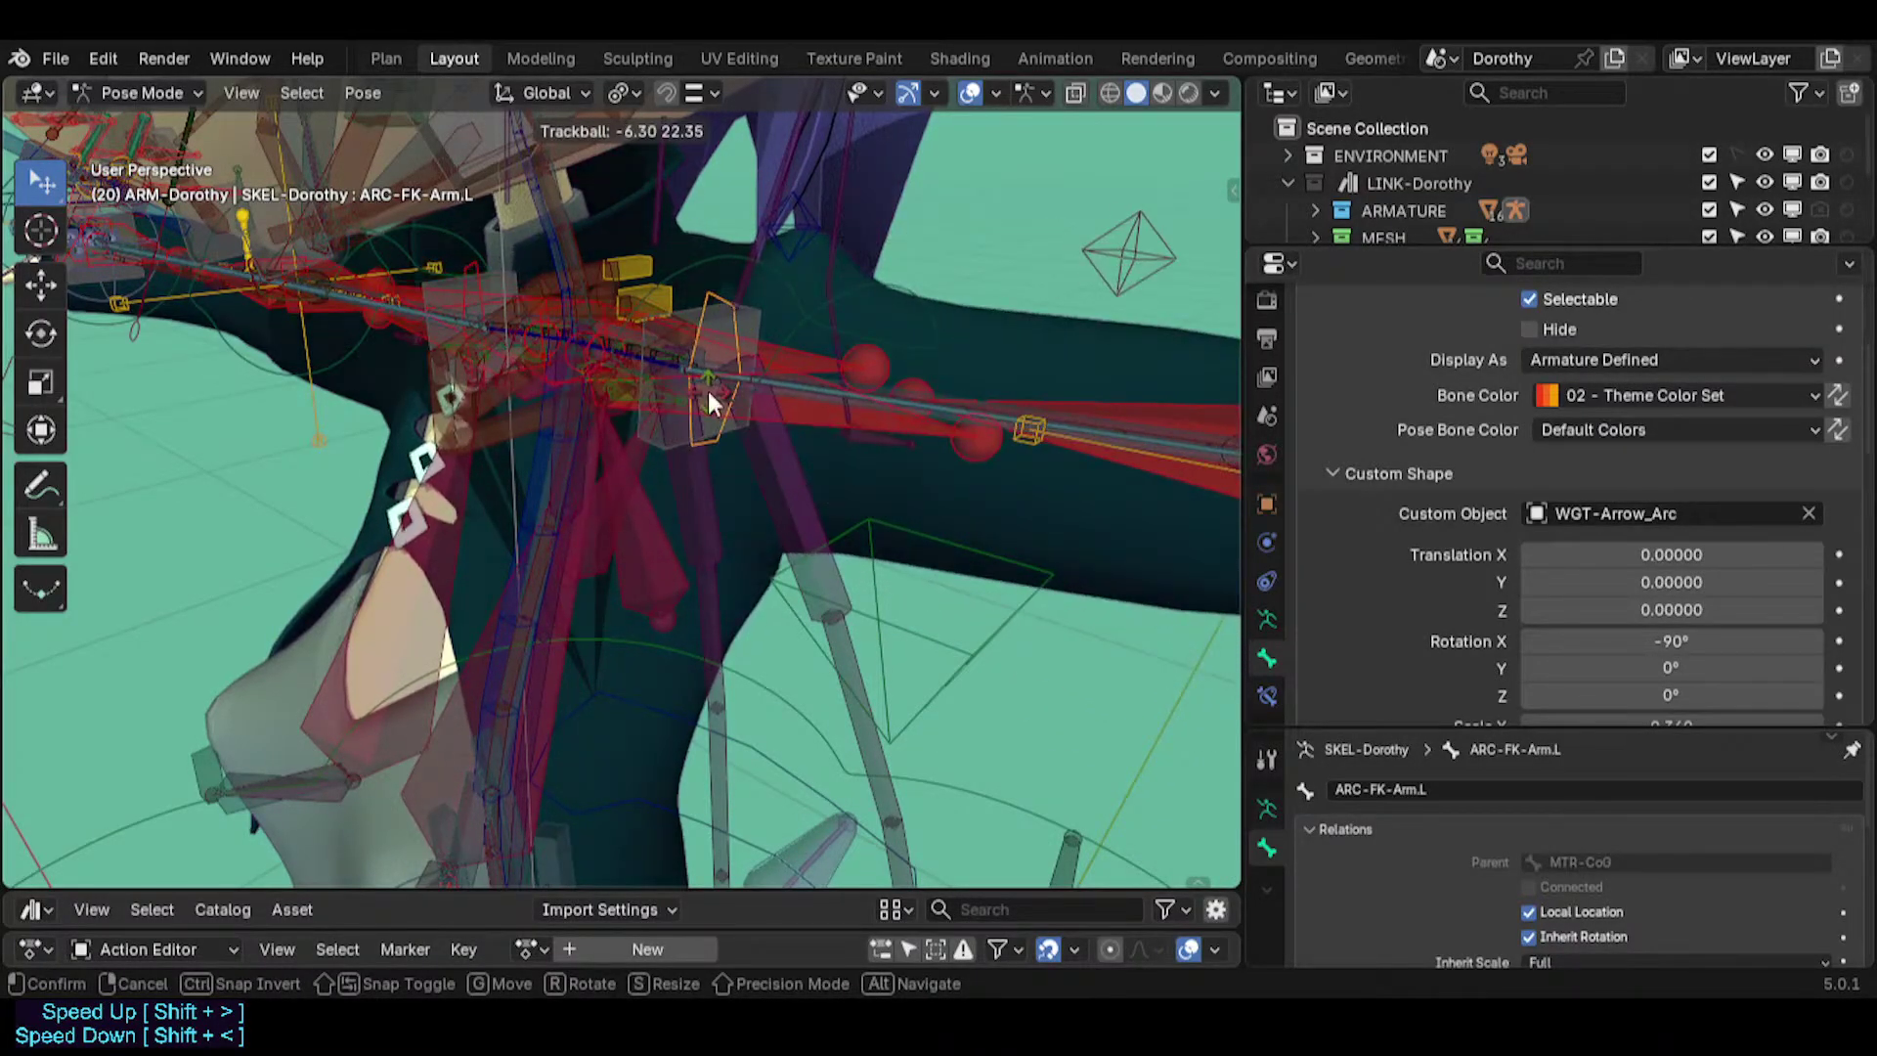
pyautogui.click(708, 391)
# Select ARC-FK-Leg.L at the left hip and examine its bone colour and custom shape settings.
pyautogui.moveTo(714, 401); pyautogui.dragTo(796, 462, button='middle')
pyautogui.click(817, 448)
pyautogui.click(813, 453)
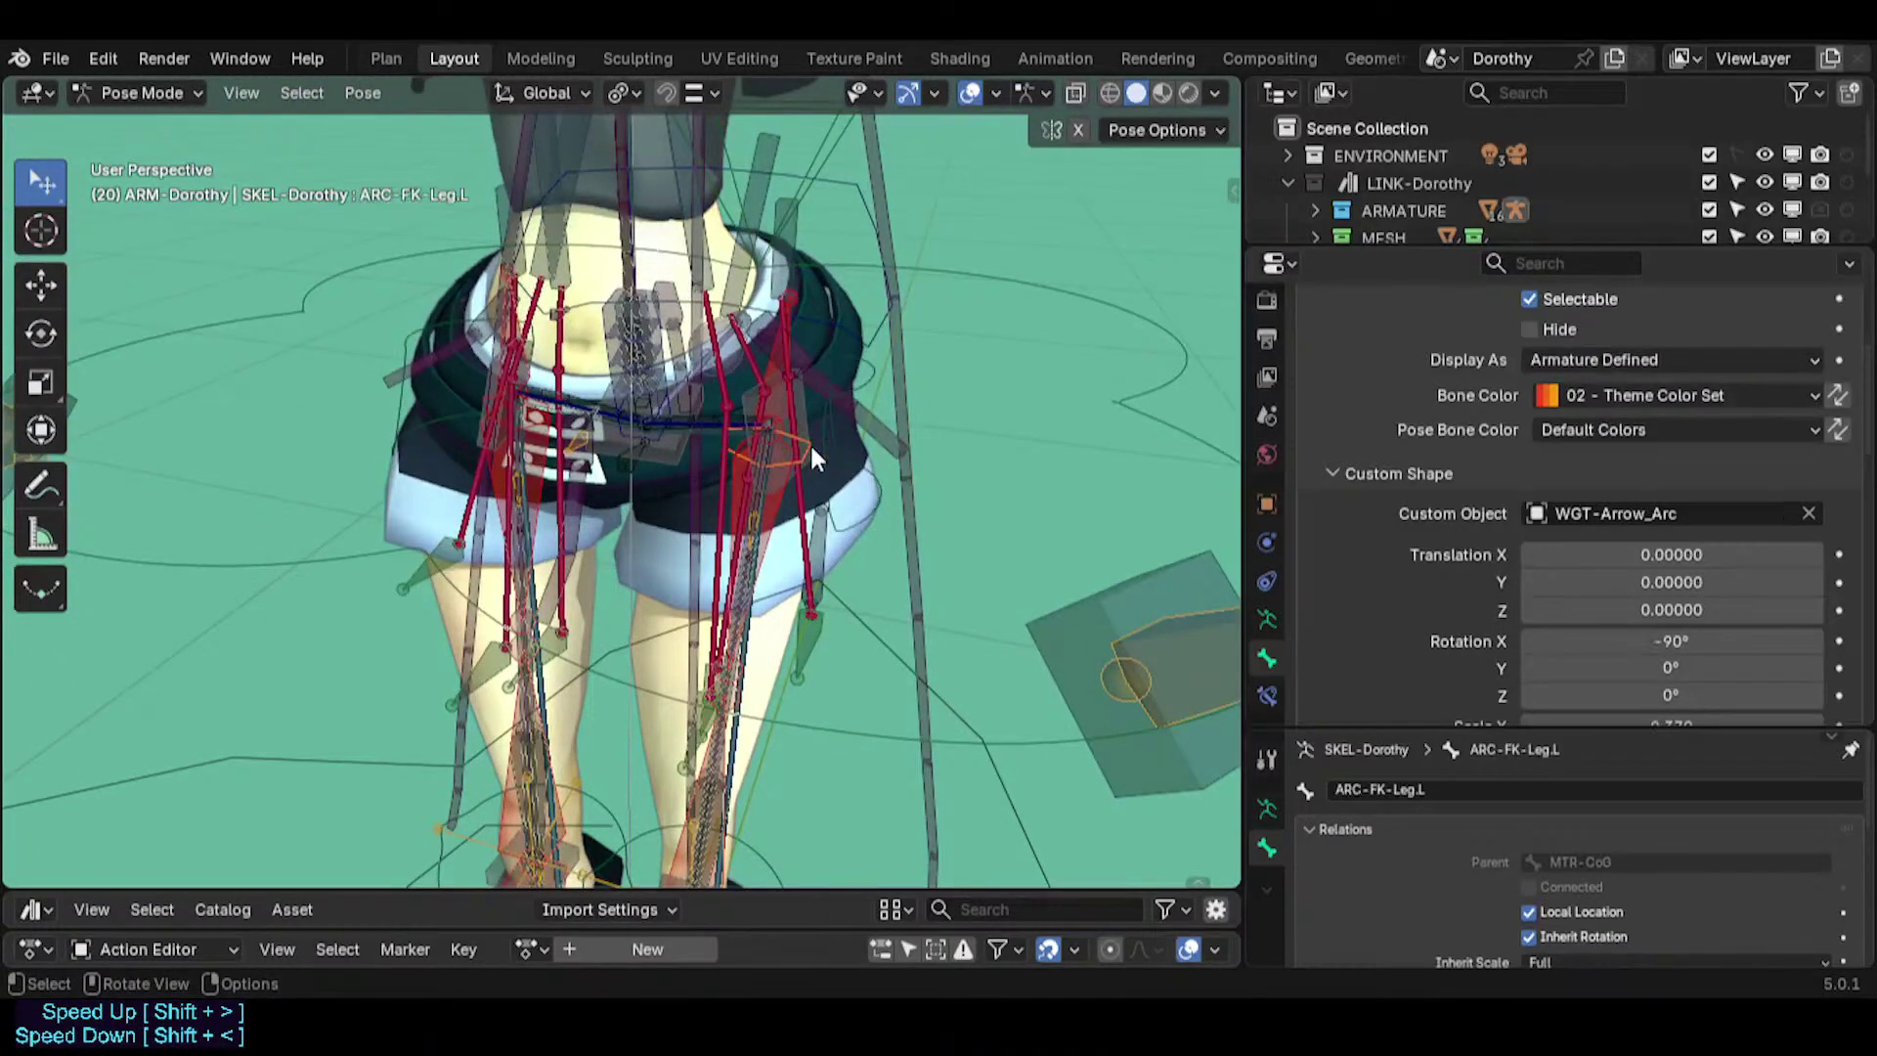
pyautogui.scroll(5, 810, 442)
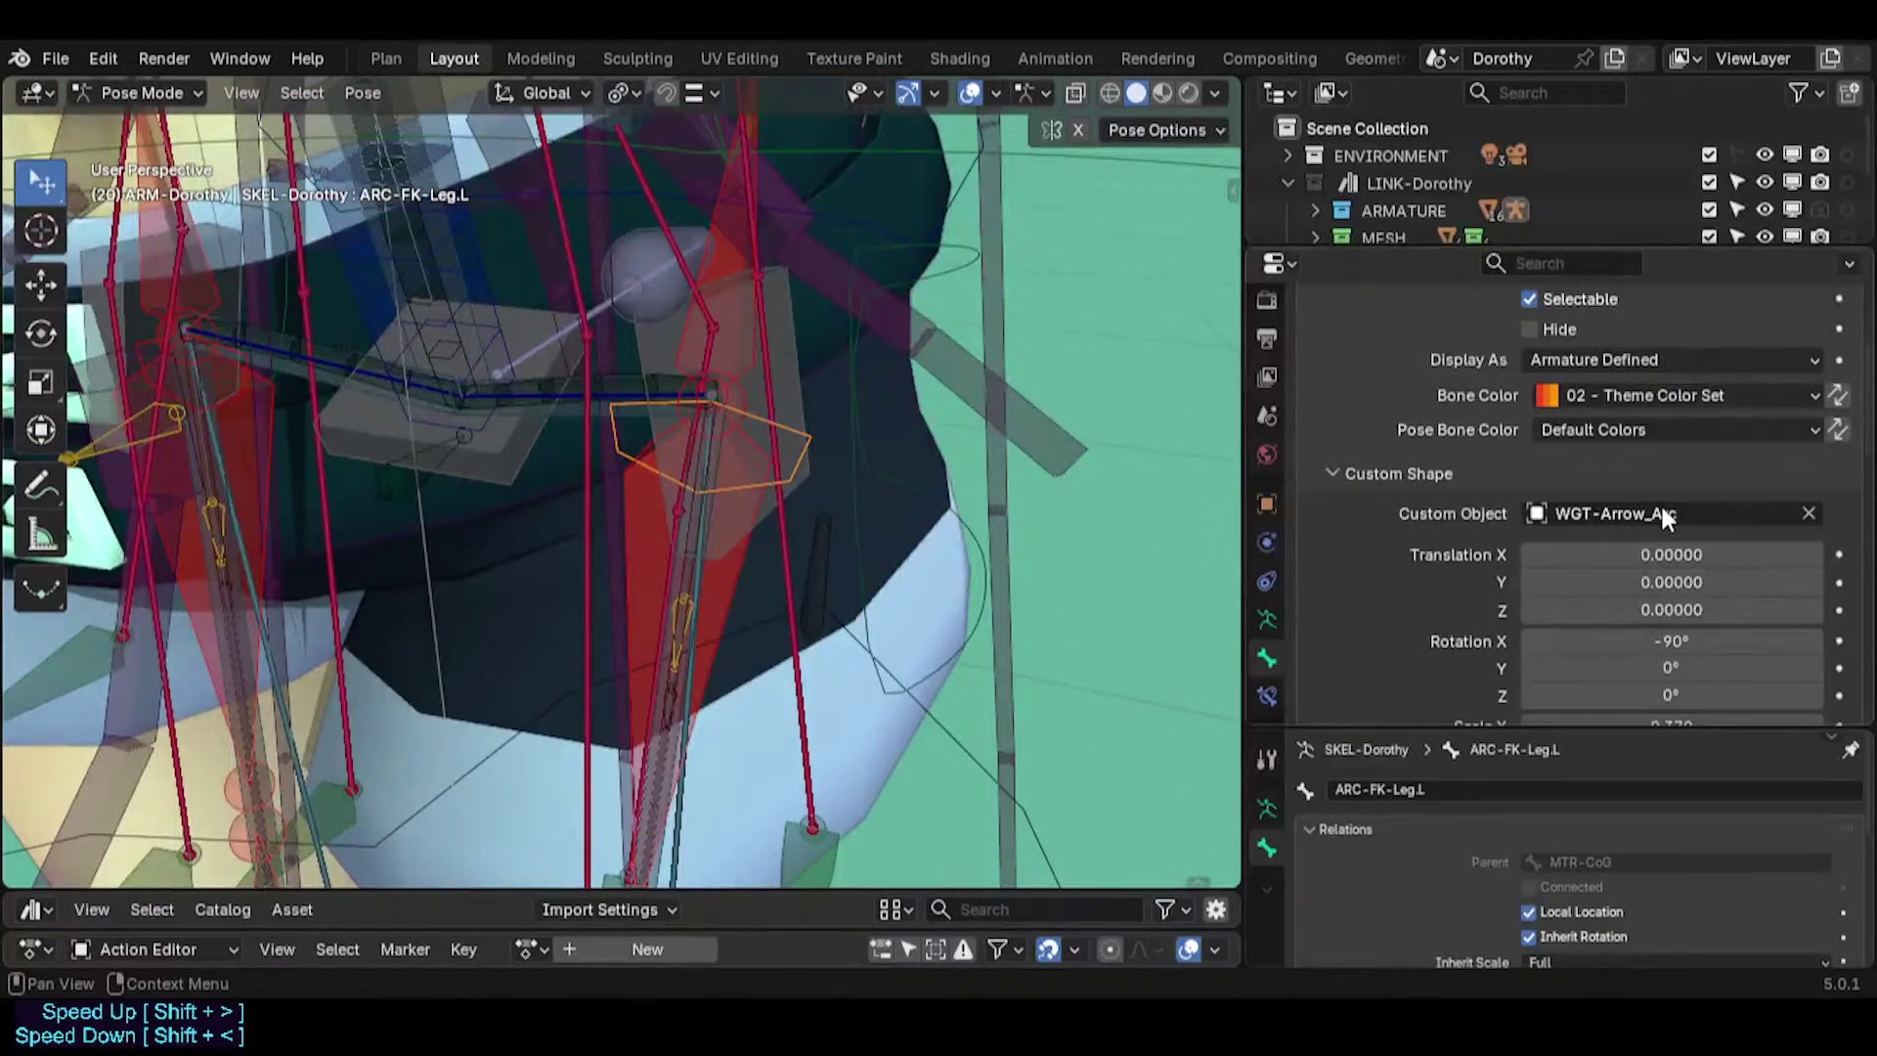
pyautogui.scroll(-1, 829, 406)
pyautogui.moveTo(872, 476); pyautogui.dragTo(735, 449, button='middle')
pyautogui.scroll(-10, 732, 439)
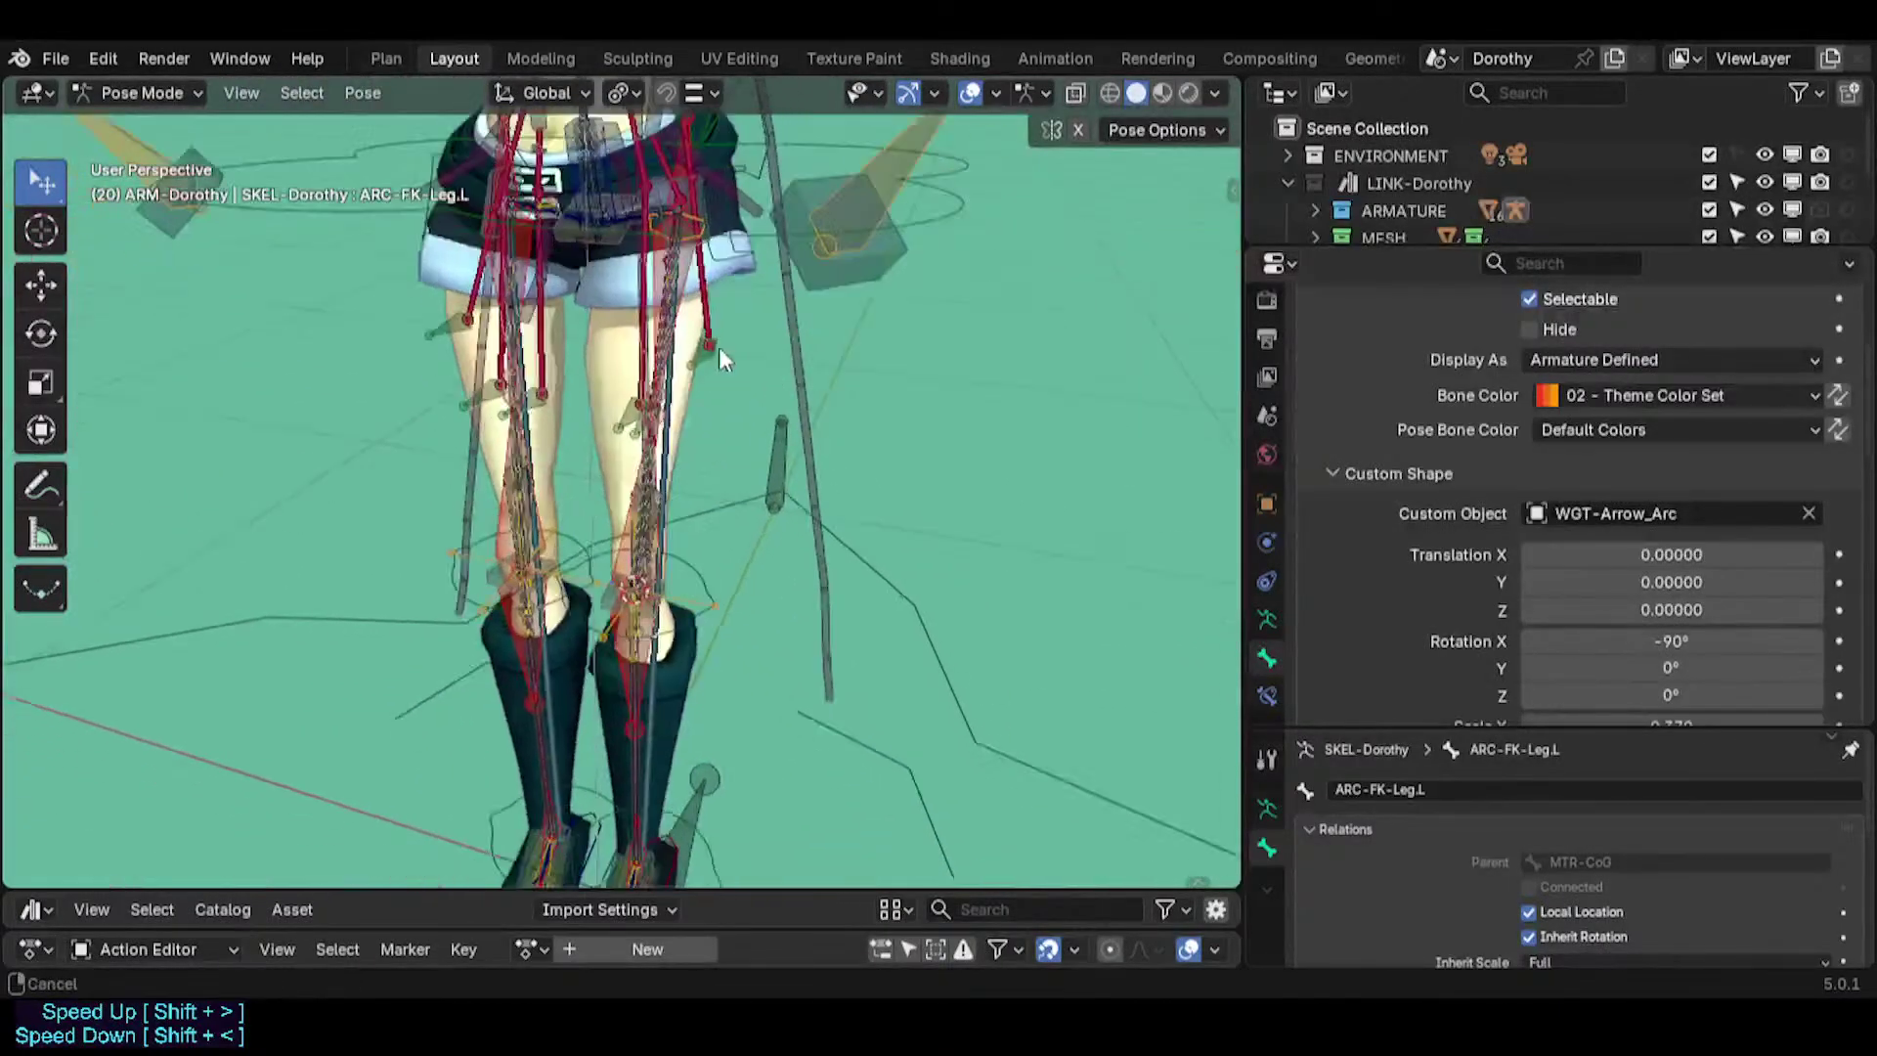
# Try rotating ARC-FK-Leg.L, freely and in the view plane, to test how the left leg follows.
pyautogui.press('r')
pyautogui.press('r')
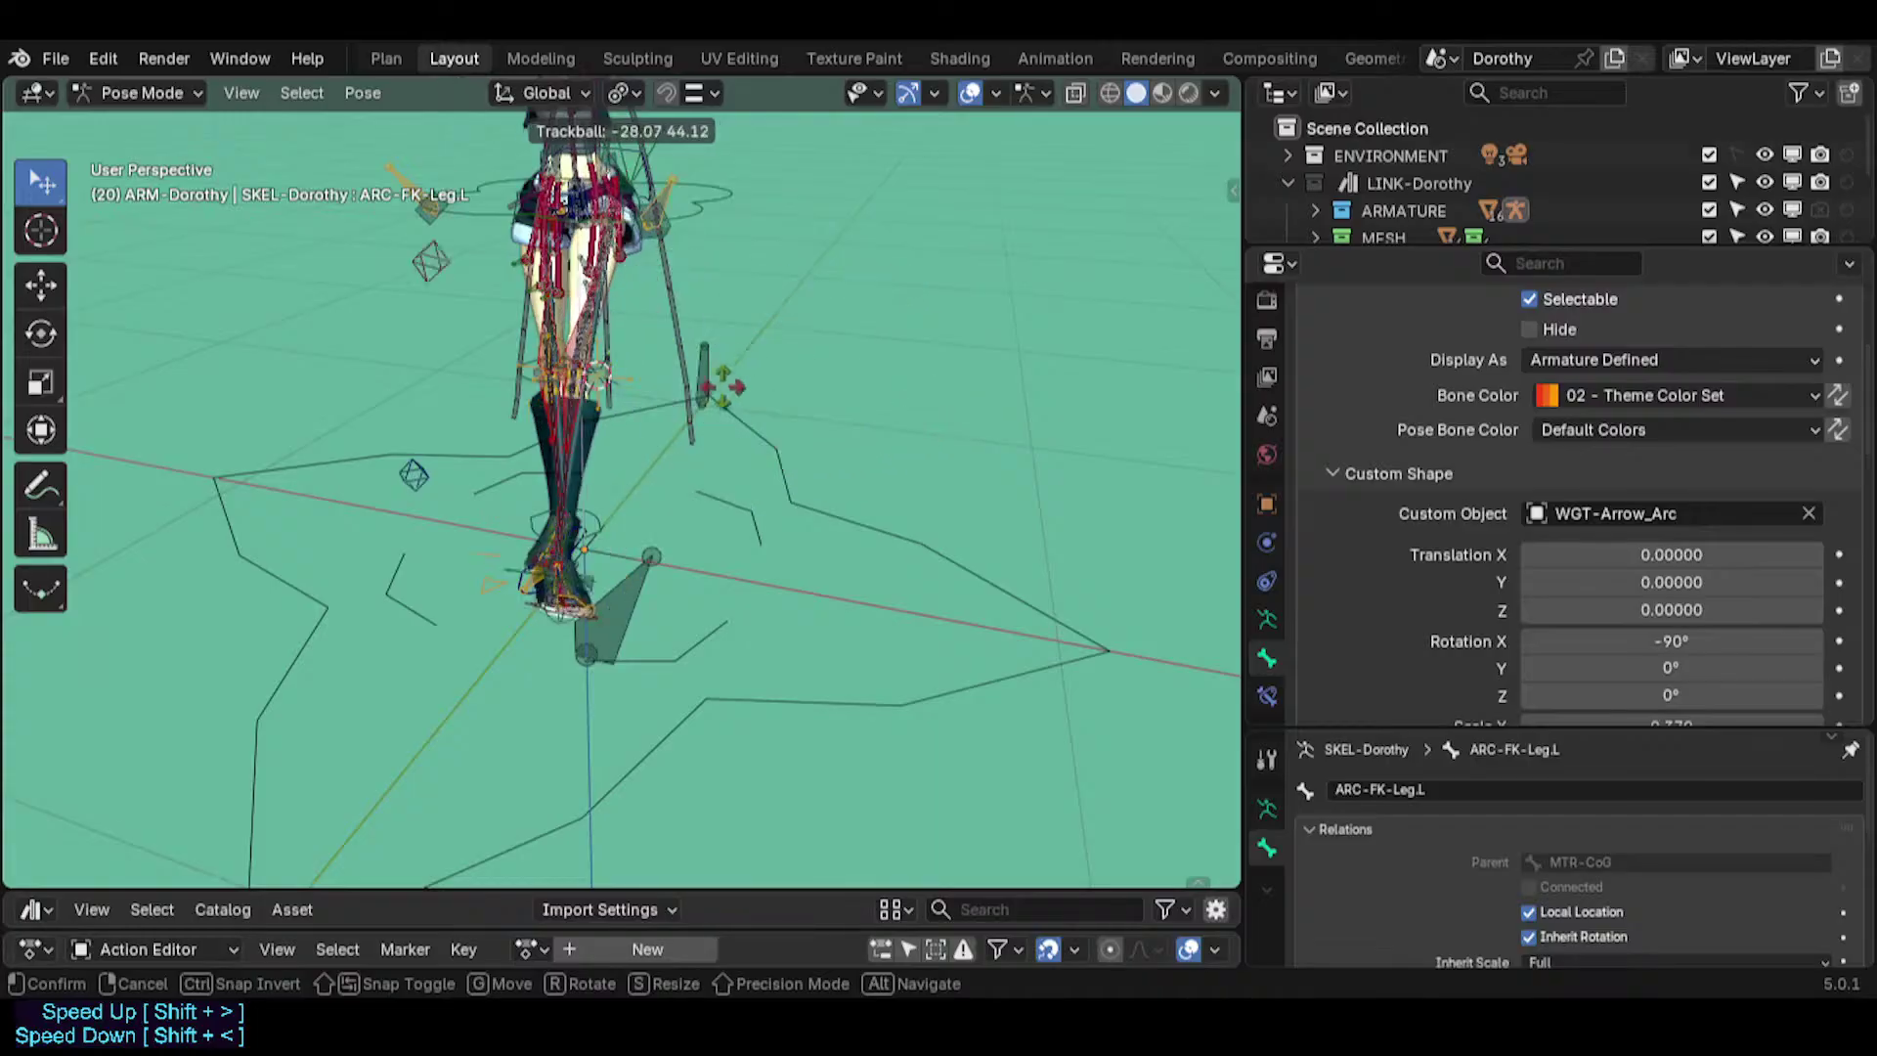
pyautogui.rightClick(587, 401)
pyautogui.moveTo(499, 342); pyautogui.dragTo(536, 439, button='middle')
pyautogui.press('r')
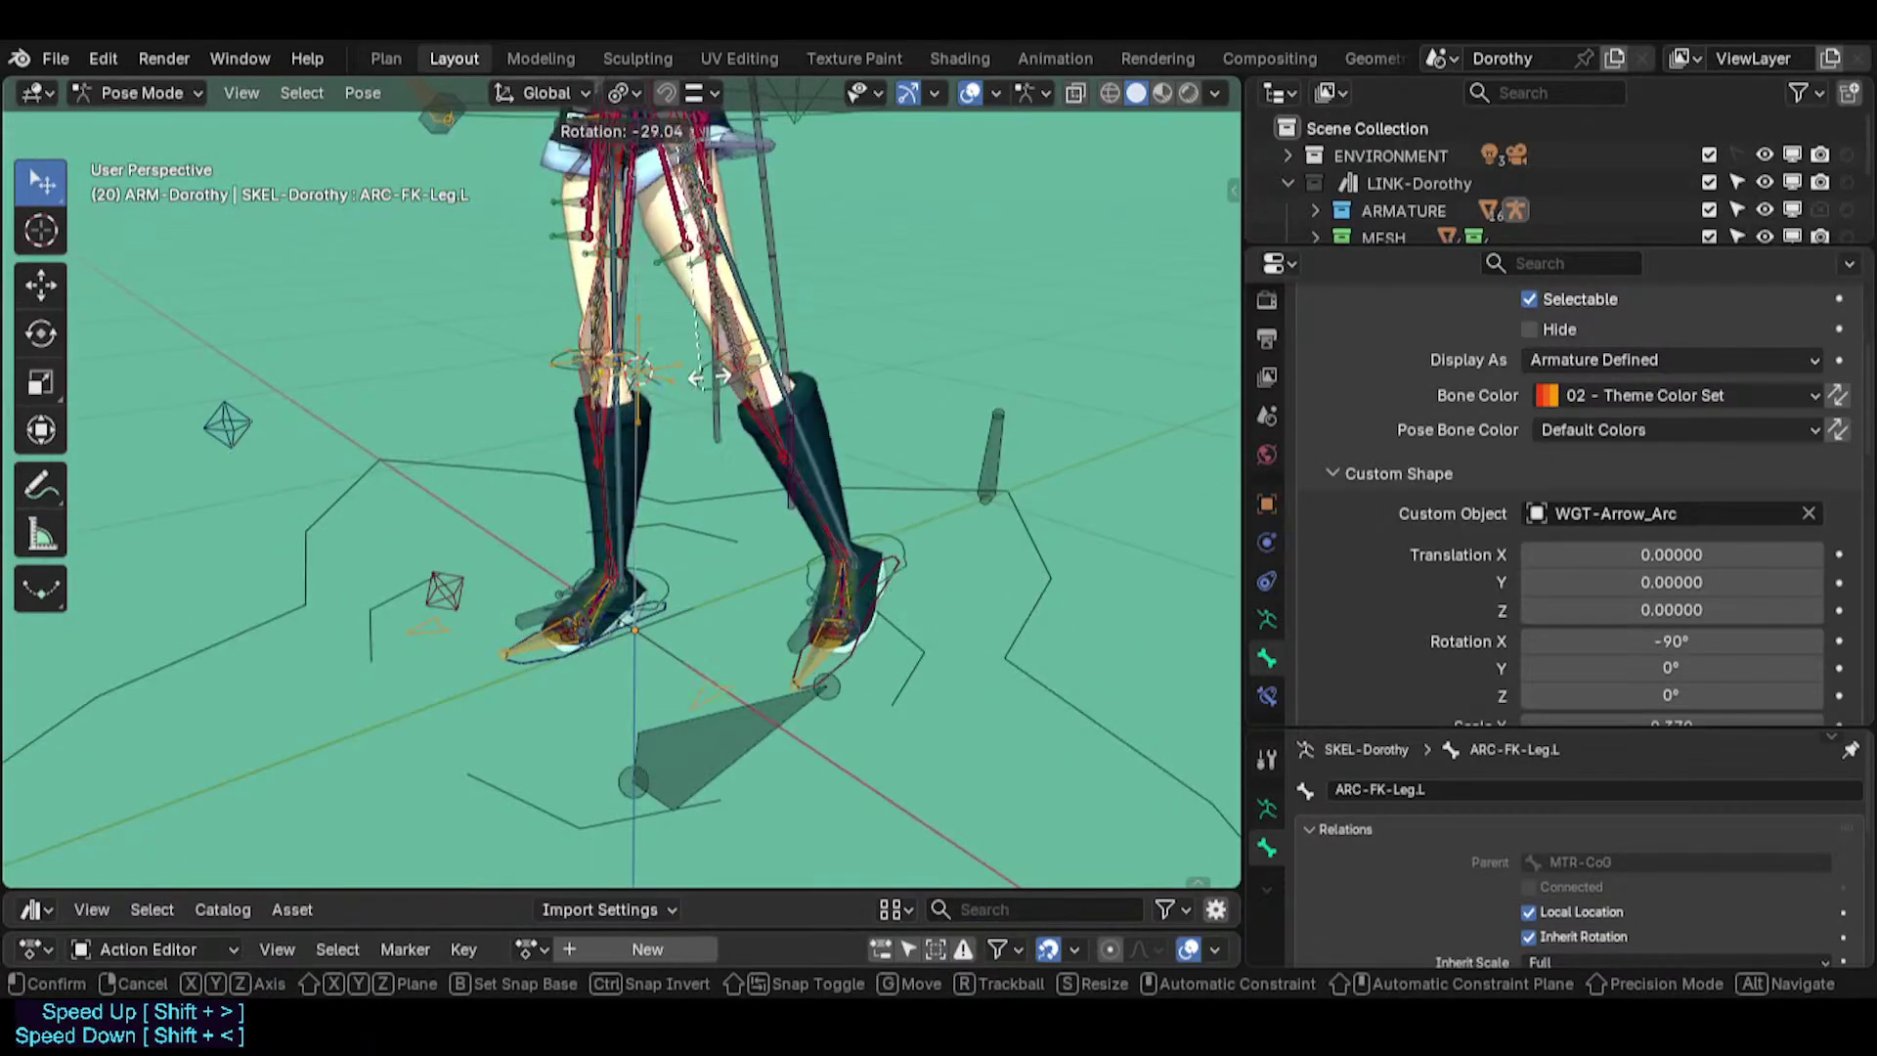
pyautogui.rightClick(632, 481)
# Select MTR-IK-Foot.L, lift it backward and rotate it to test the left leg's IK bend.
pyautogui.click(606, 695)
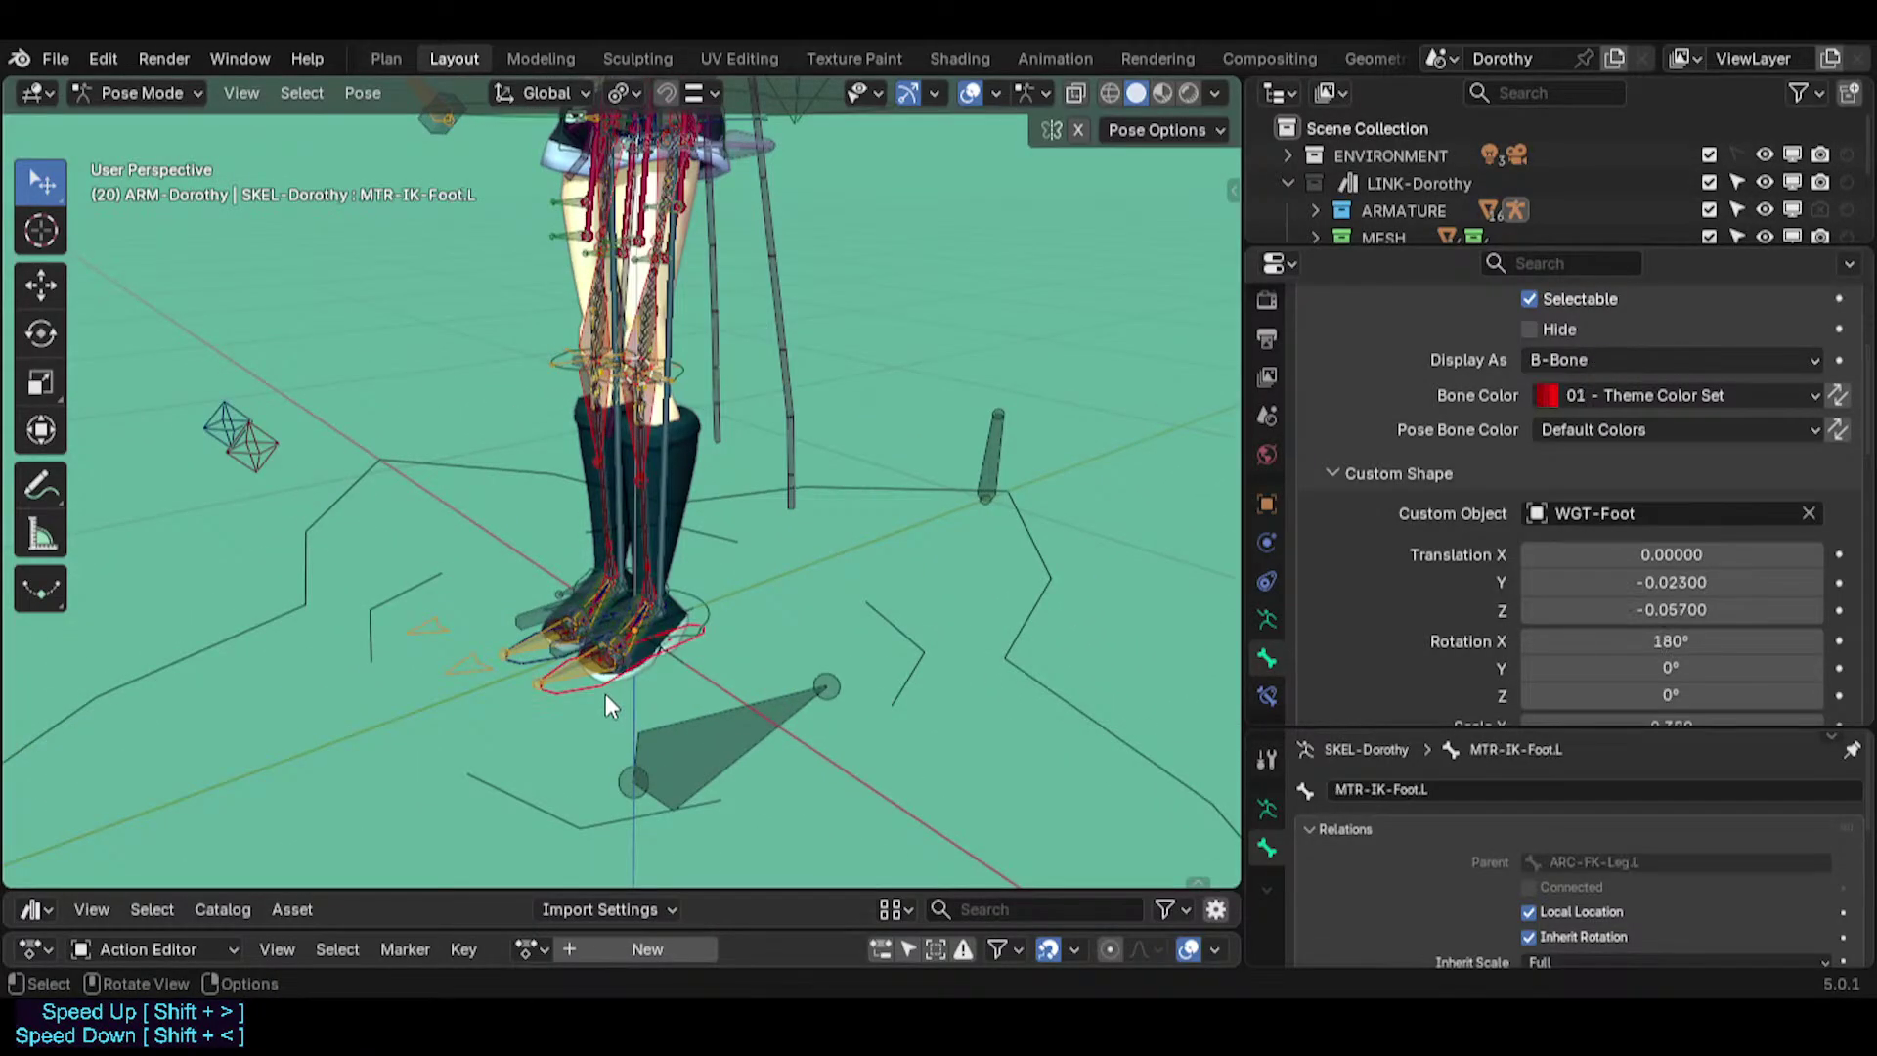
pyautogui.keyDown('shift'); pyautogui.moveTo(596, 426); pyautogui.dragTo(589, 506, button='middle'); pyautogui.keyUp('shift')
pyautogui.scroll(1, 589, 506)
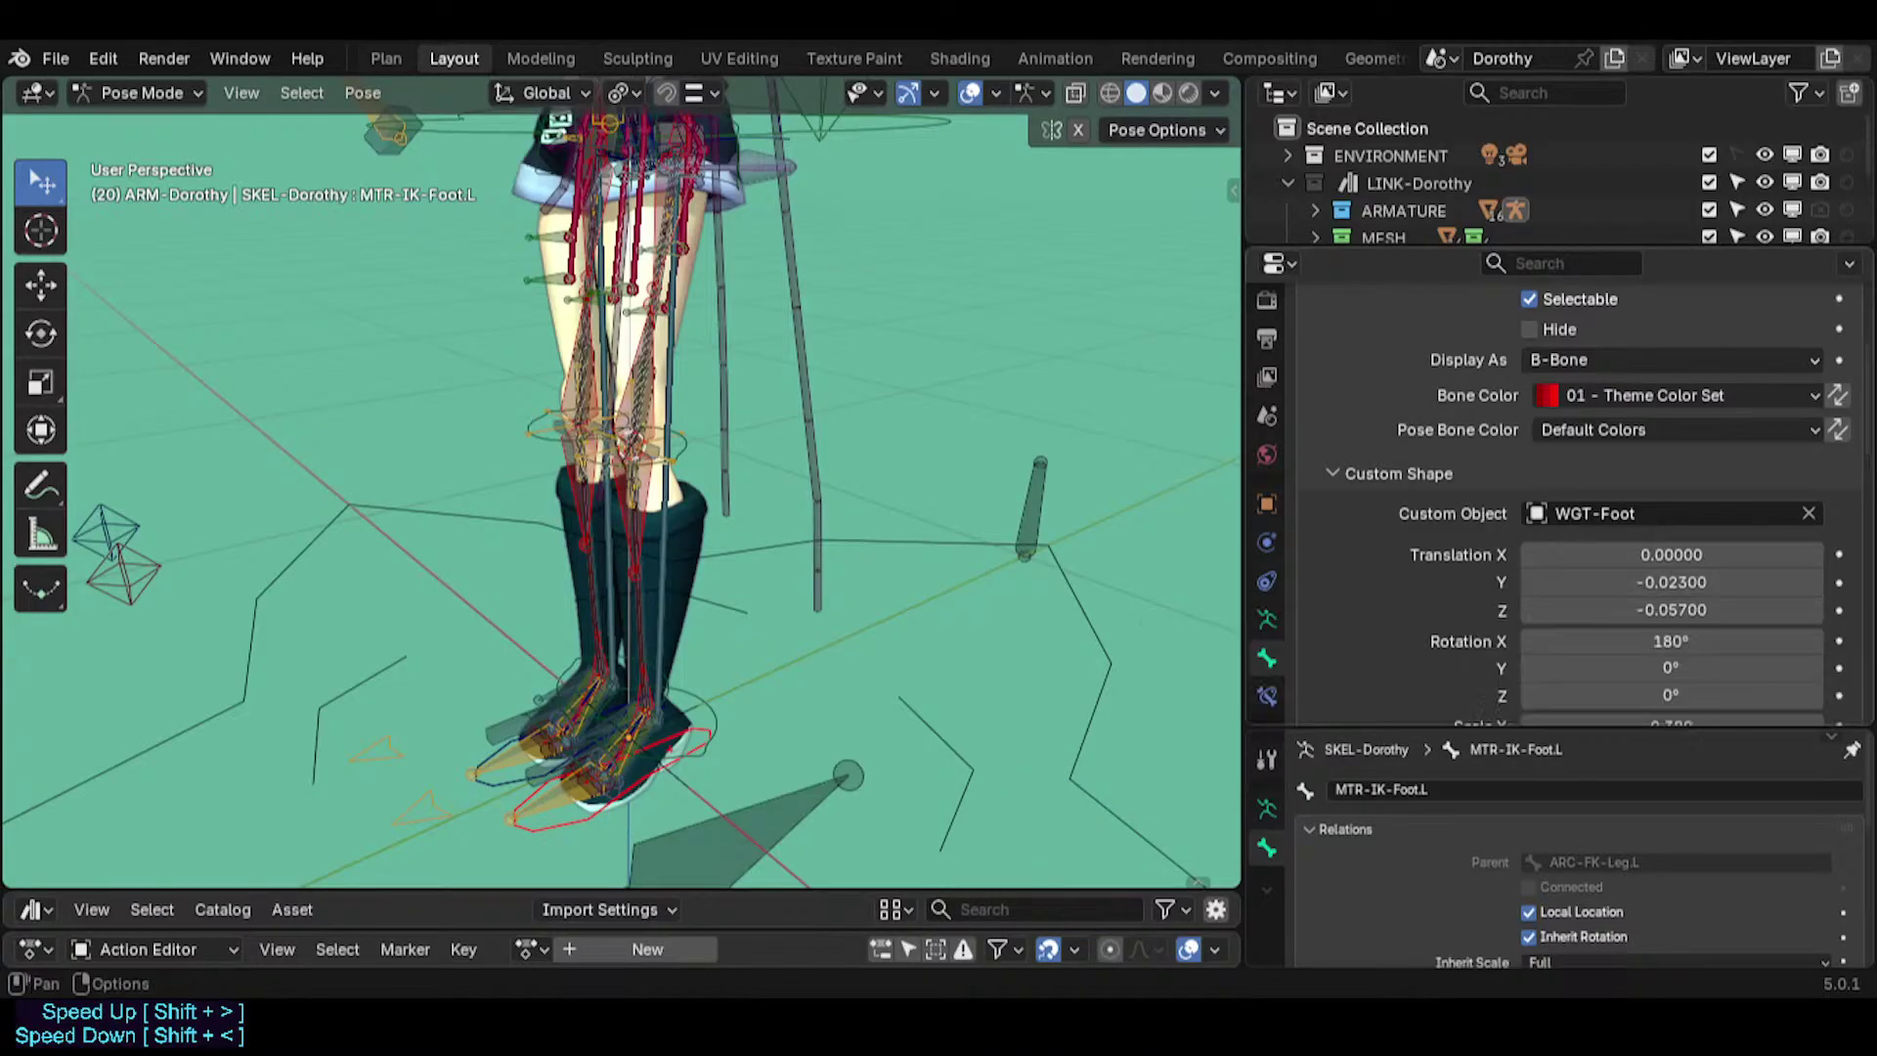
pyautogui.press('g')
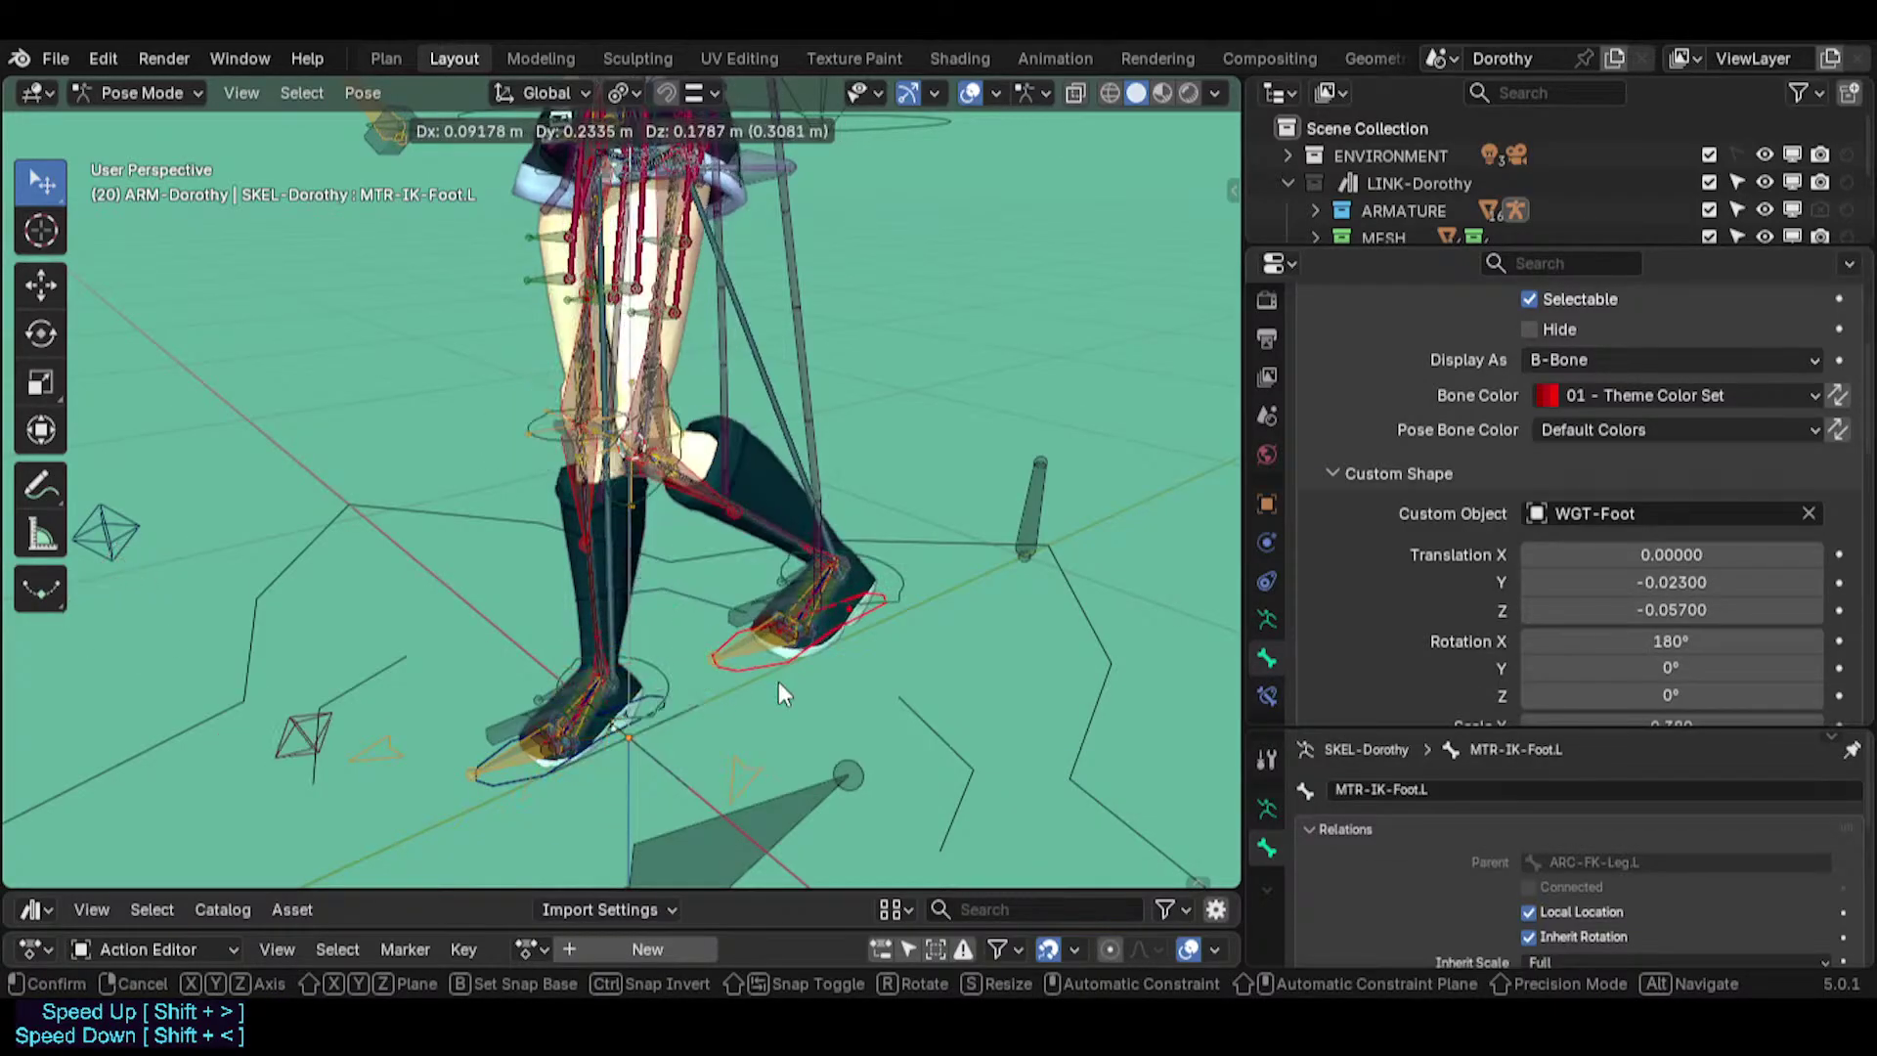
pyautogui.click(791, 703)
pyautogui.press('g')
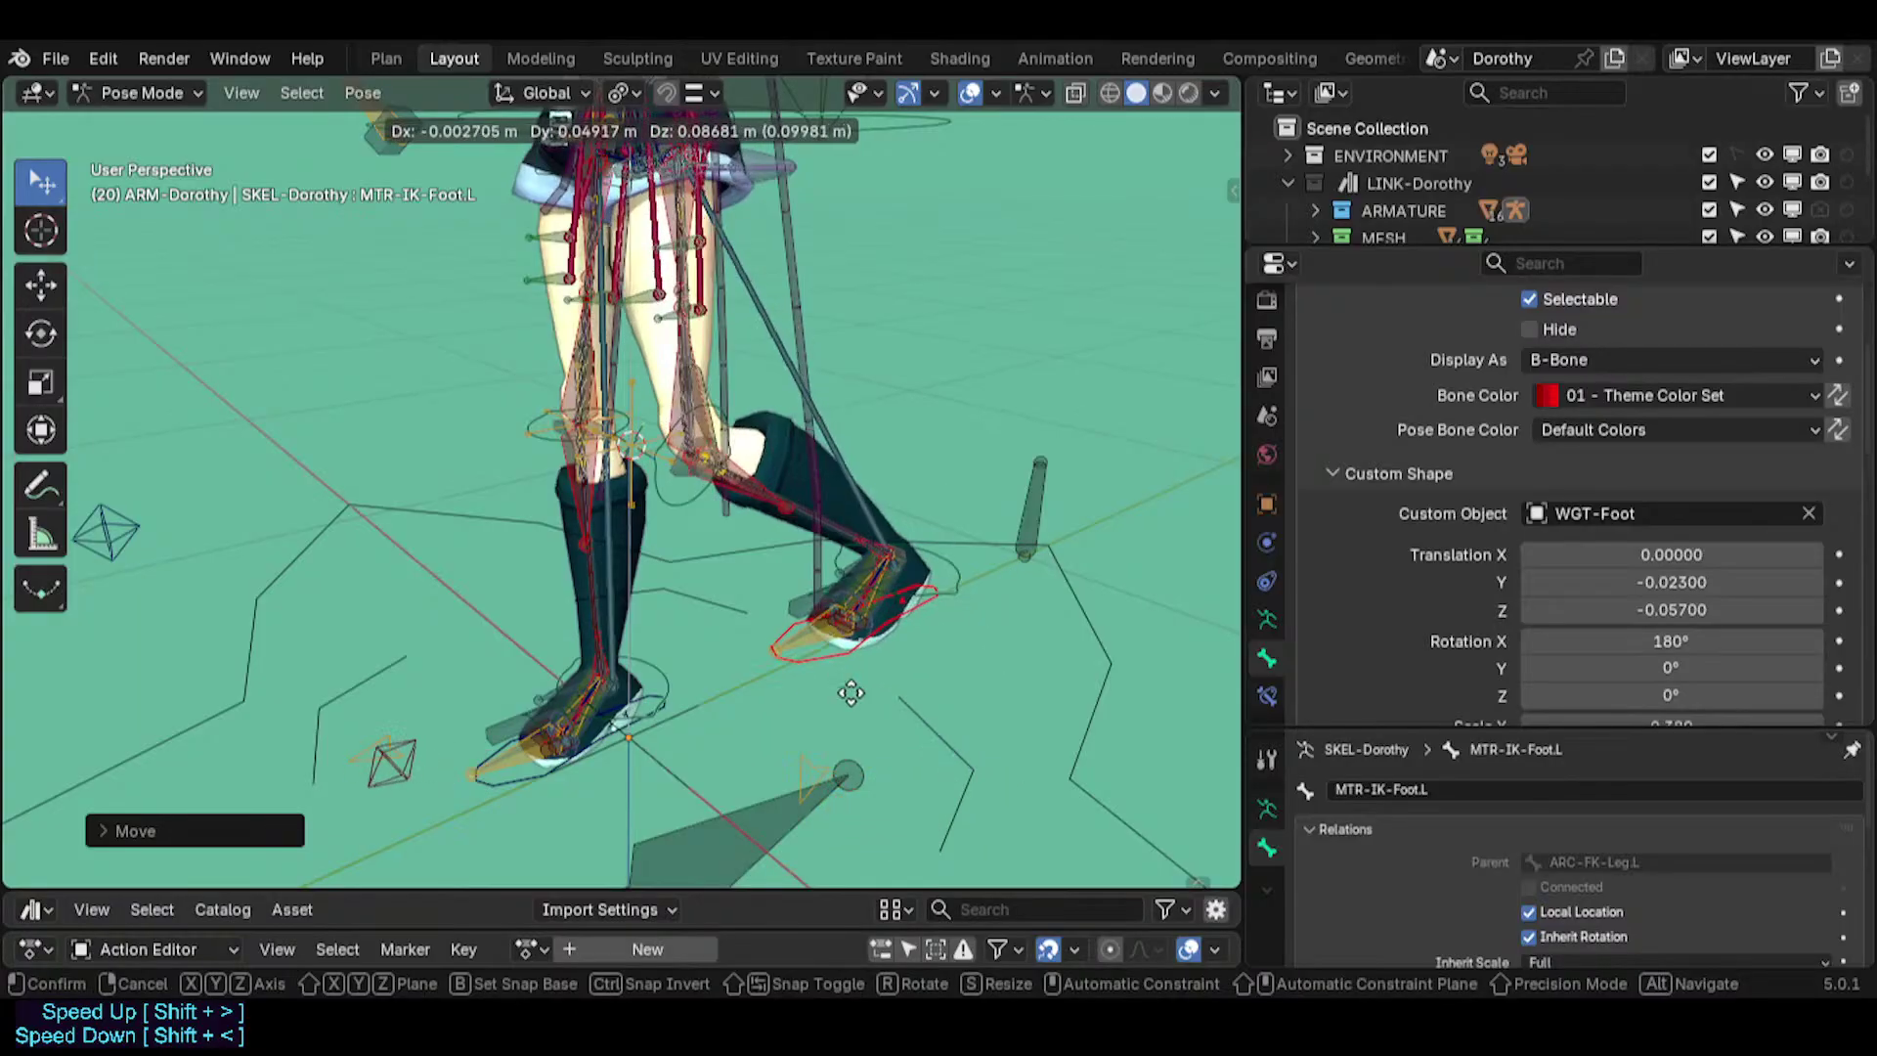
pyautogui.click(970, 582)
pyautogui.press('r')
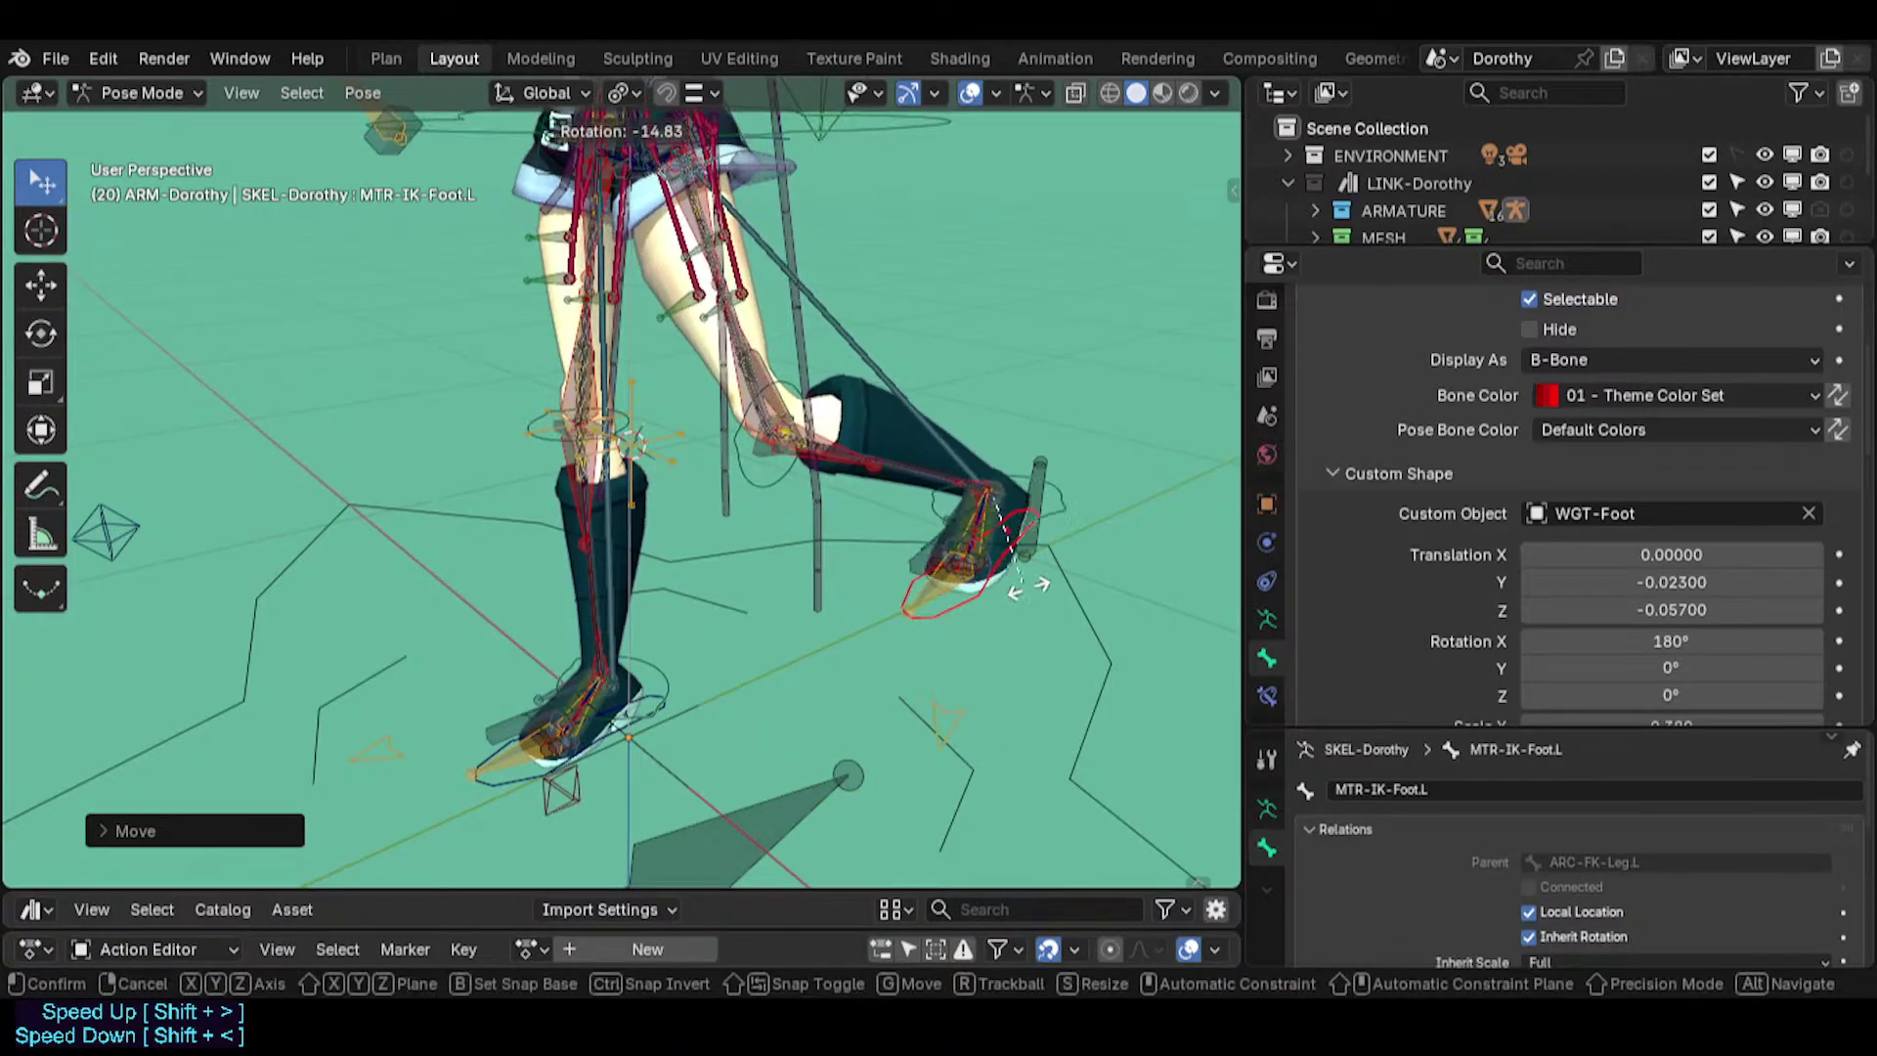
pyautogui.click(1032, 584)
# Examine HDL-Hip.L at the left hip and MTR-IK-Foot.L on the lifted foot, comparing their relations.
pyautogui.keyDown('shift'); pyautogui.moveTo(641, 210); pyautogui.dragTo(603, 379, button='middle'); pyautogui.keyUp('shift')
pyautogui.scroll(2, 603, 380)
pyautogui.click(642, 260)
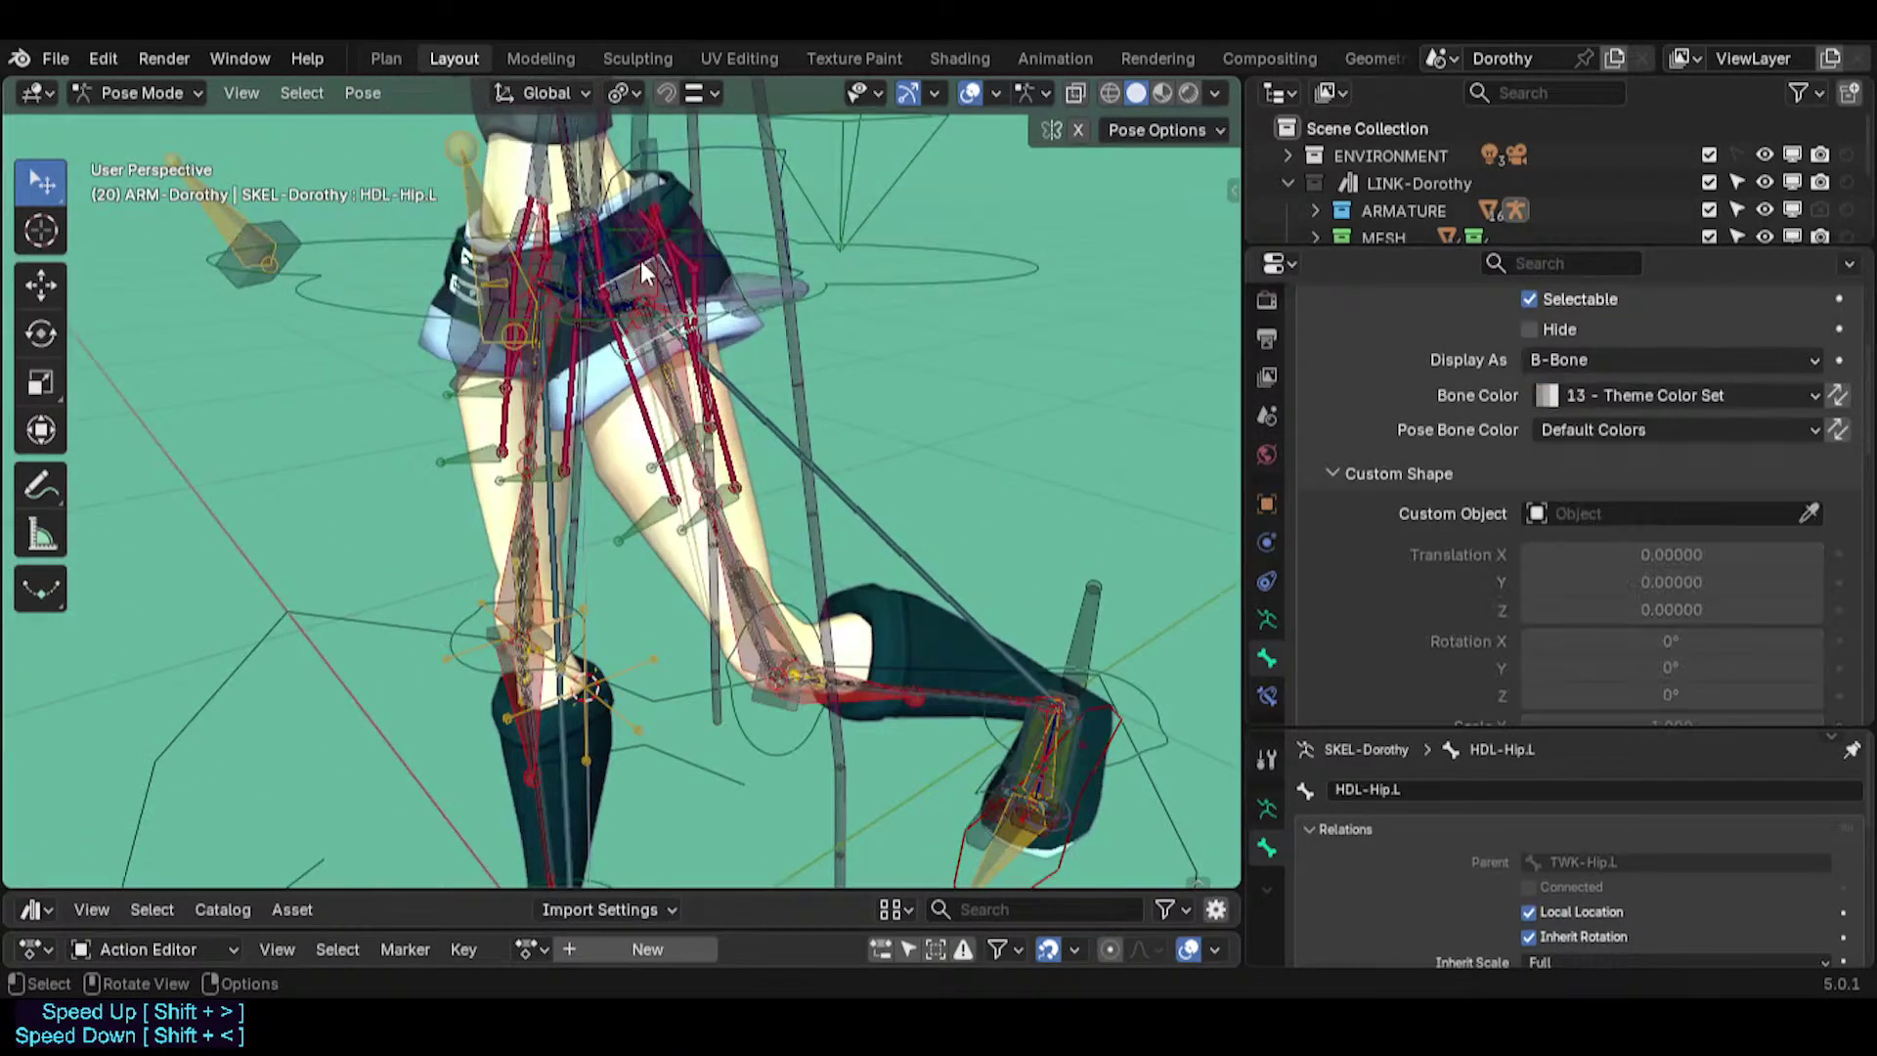
pyautogui.click(616, 242)
pyautogui.click(1064, 852)
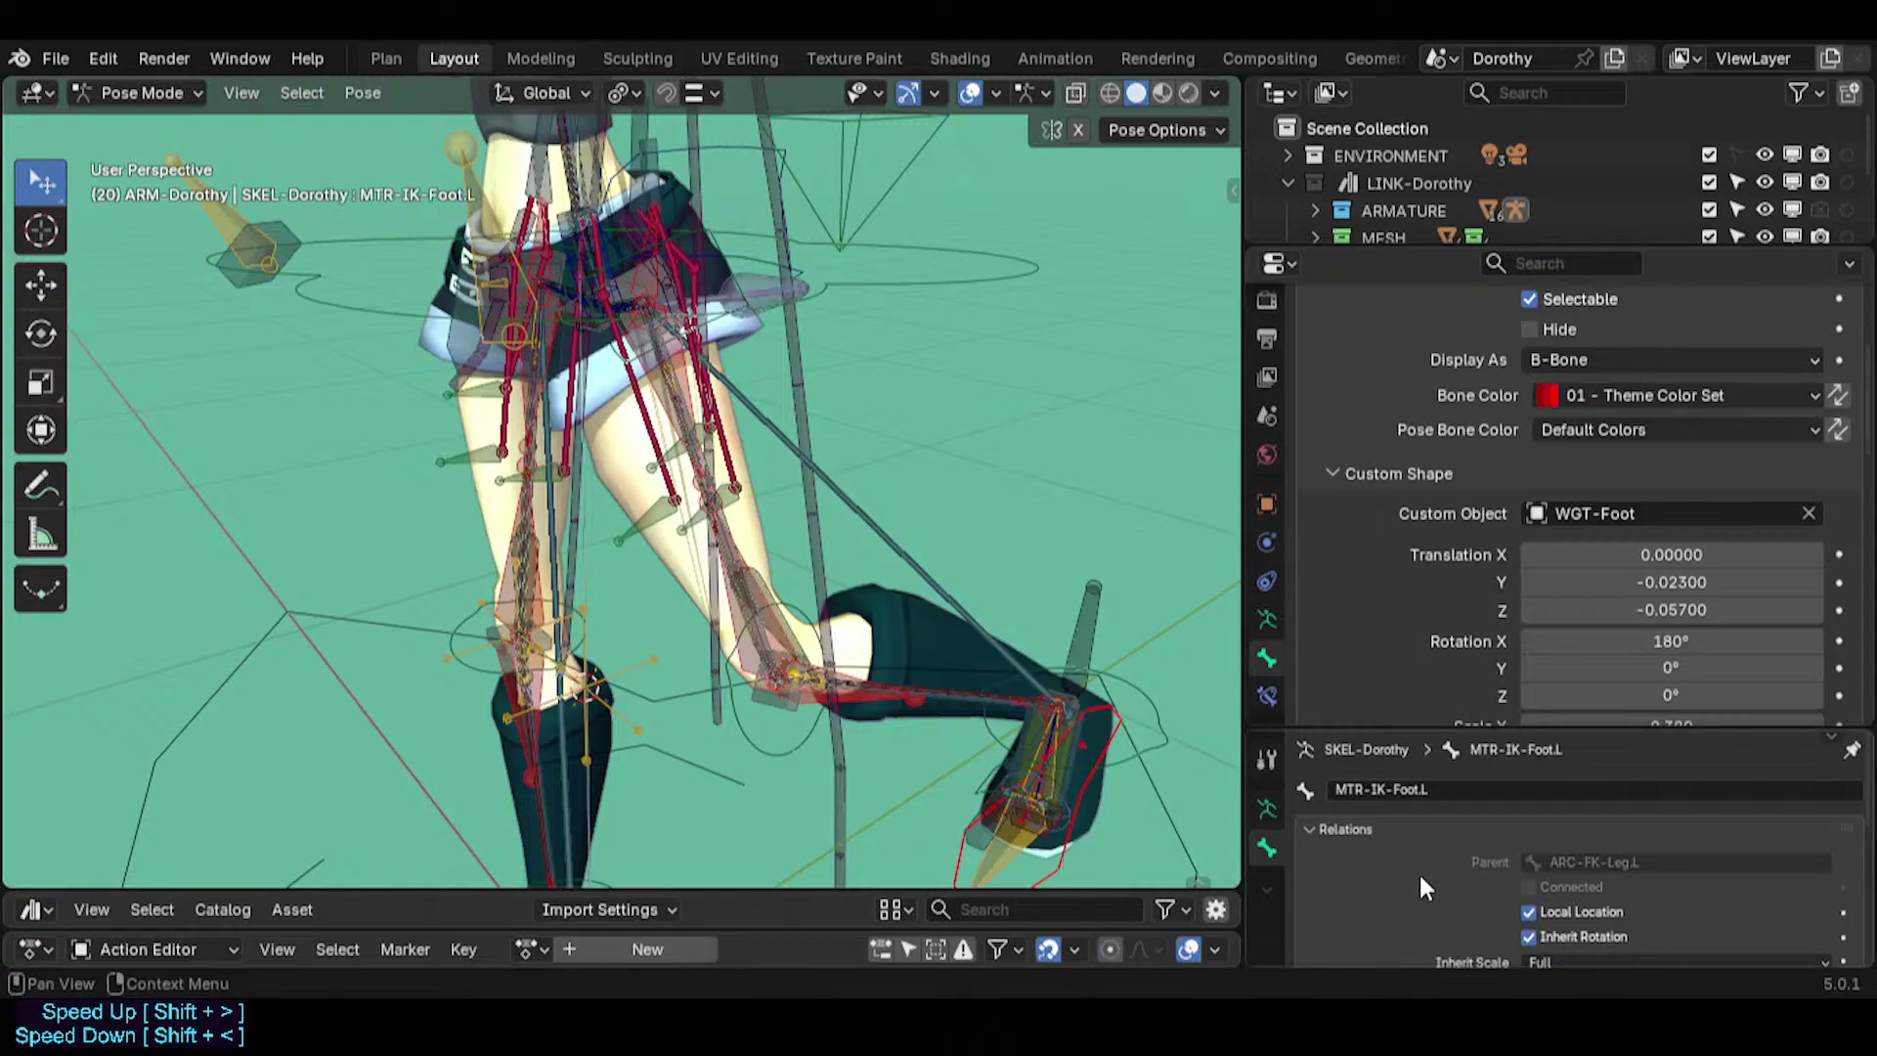
pyautogui.scroll(3, 587, 350)
pyautogui.moveTo(586, 350); pyautogui.dragTo(779, 367, button='middle')
pyautogui.scroll(-4, 778, 364)
pyautogui.click(817, 372)
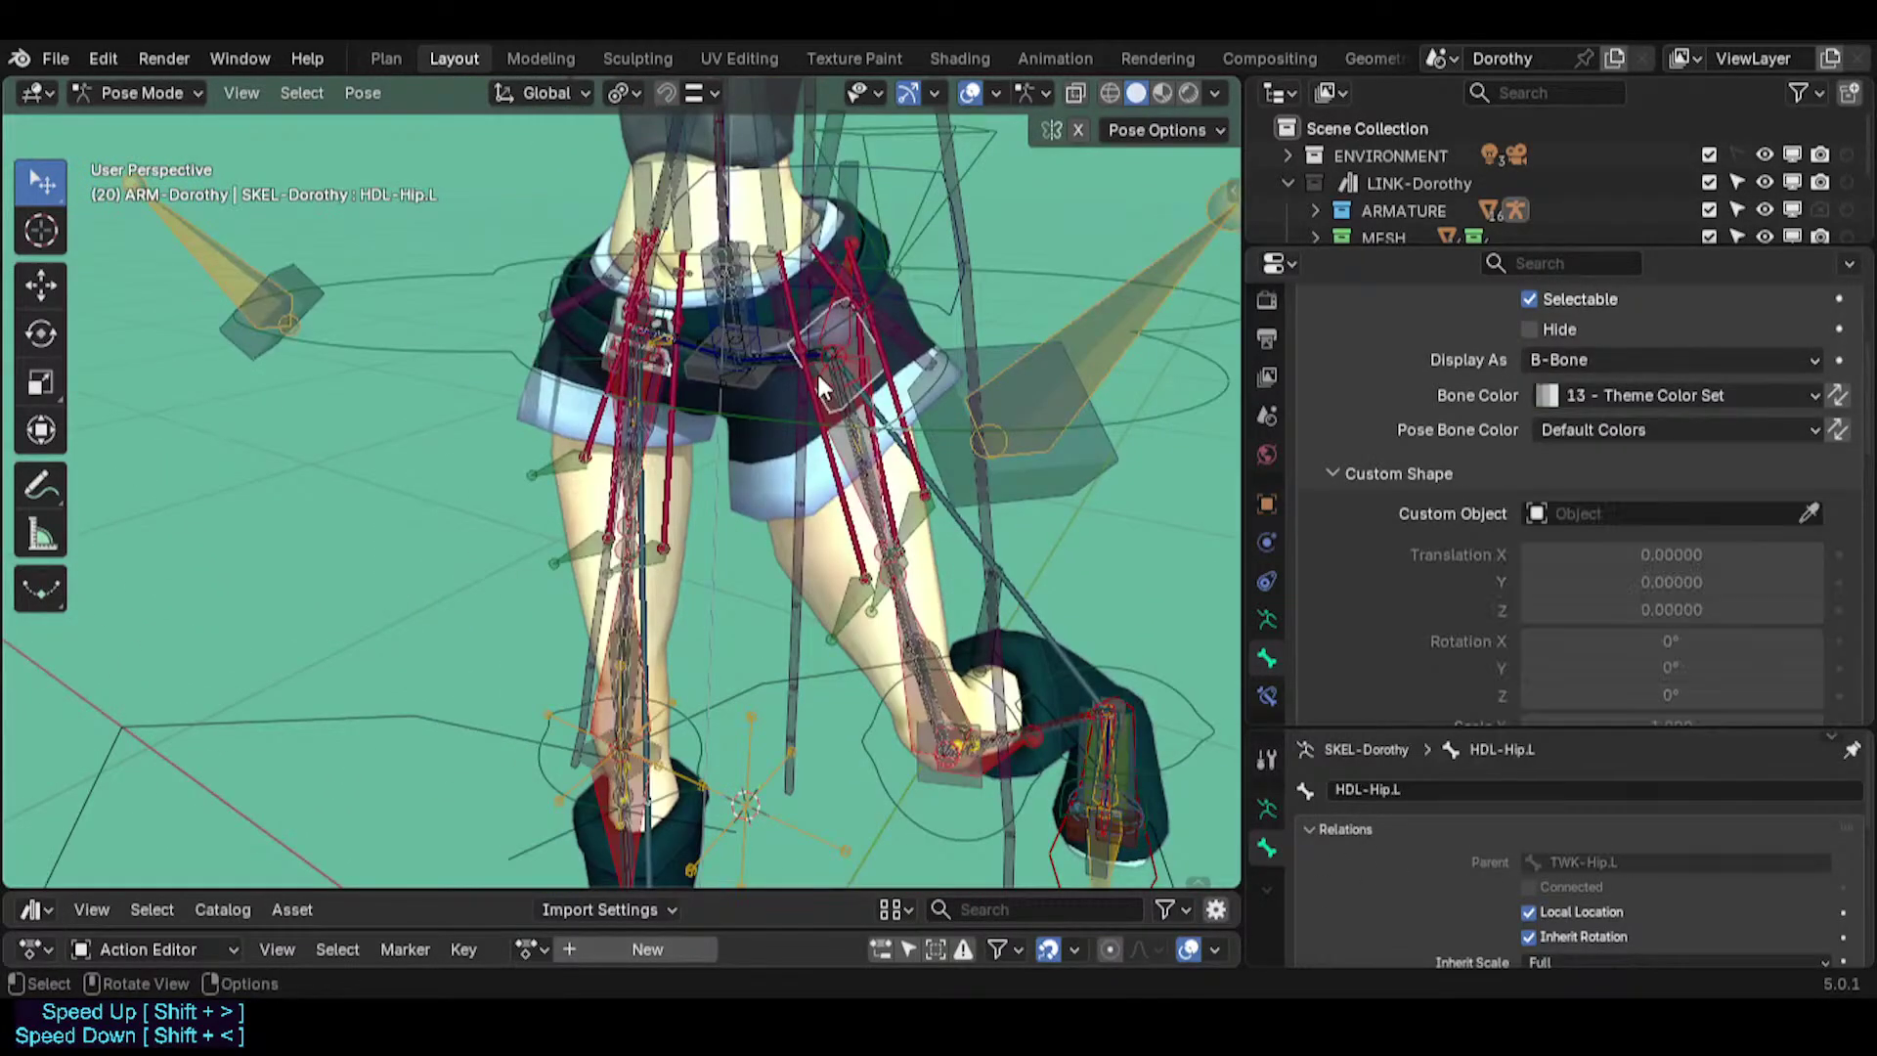
pyautogui.scroll(-4, 817, 371)
# Select all of the rig's bones and clear their pose transforms to restore the rest pose.
pyautogui.keyDown('shift'); pyautogui.moveTo(899, 717); pyautogui.dragTo(827, 596, button='middle'); pyautogui.keyUp('shift')
pyautogui.press('a')
pyautogui.hotkey('alt', 'g')
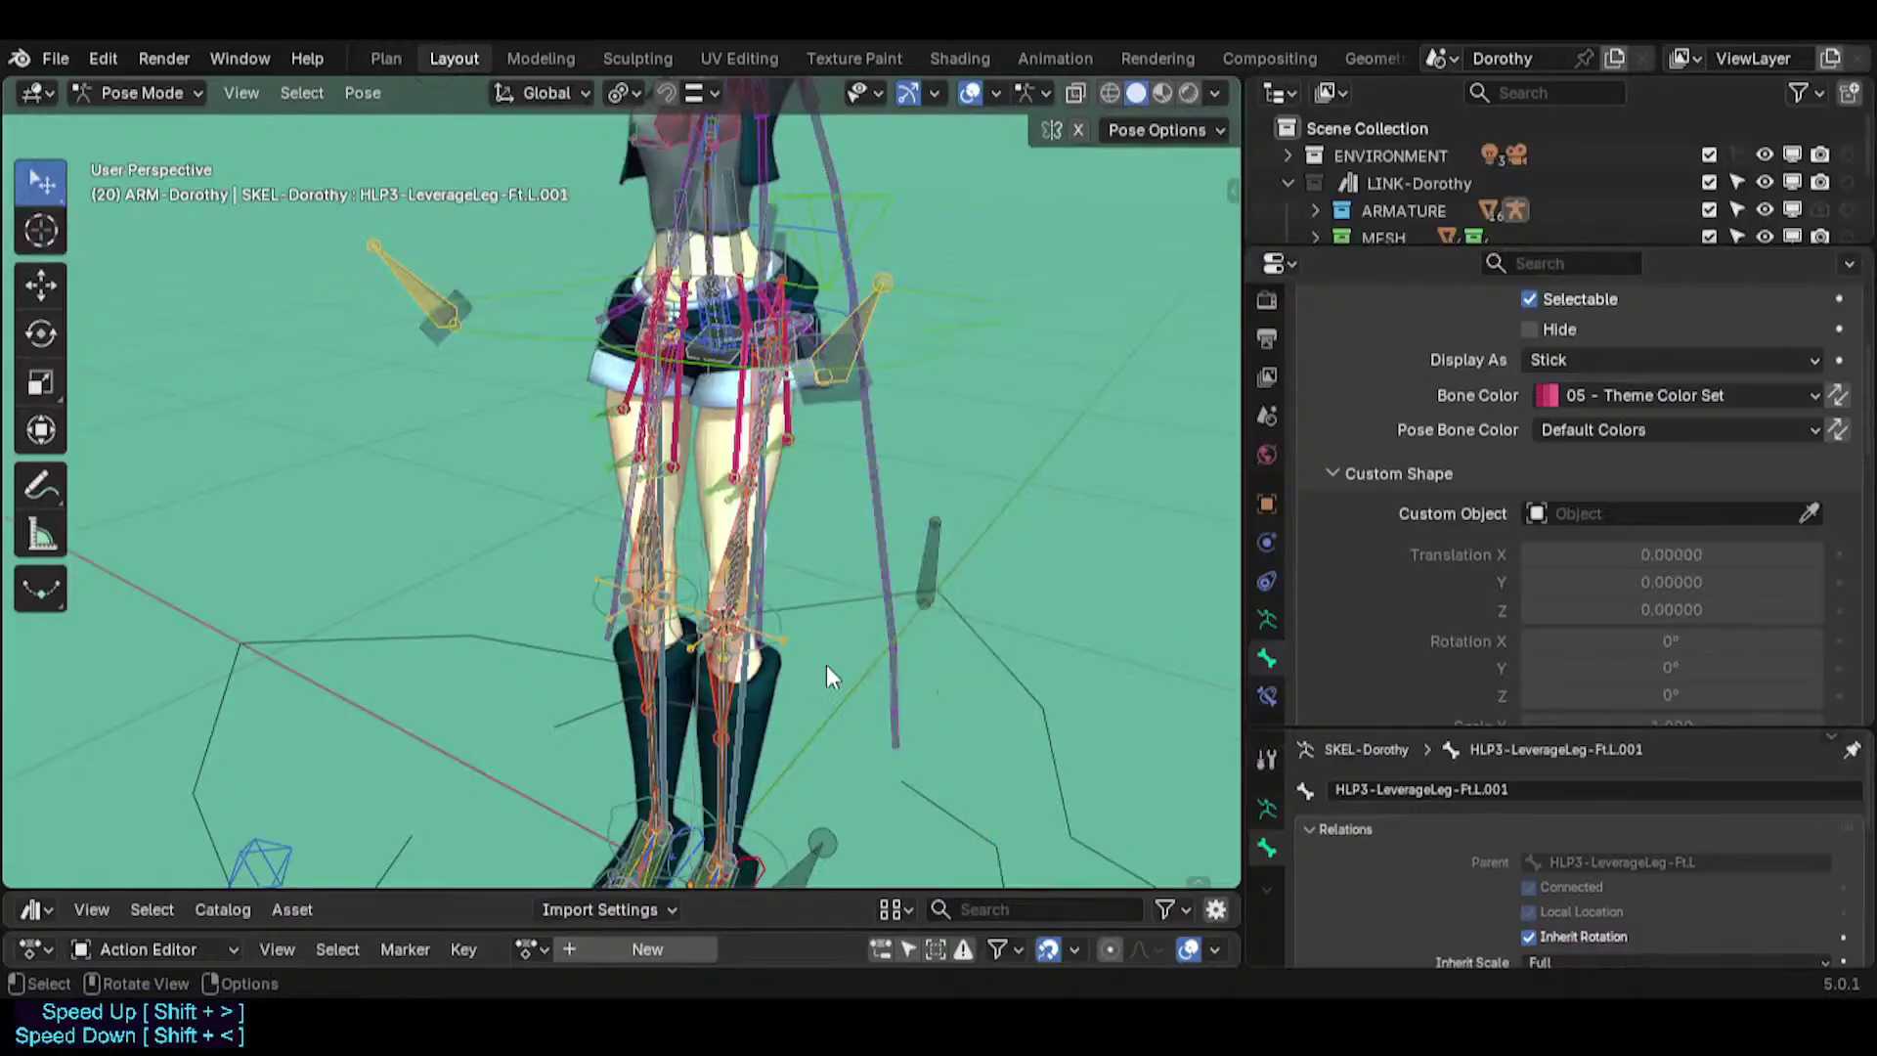
# Collapse the bone property sections and check the Deform settings of ANTI-Scale-Foot.L and PIN-Toes.L.
pyautogui.keyDown('shift'); pyautogui.moveTo(825, 665); pyautogui.dragTo(609, 452, button='middle'); pyautogui.keyUp('shift')
pyautogui.scroll(5, 683, 708)
pyautogui.keyDown('shift'); pyautogui.moveTo(683, 708); pyautogui.dragTo(714, 685, button='middle'); pyautogui.keyUp('shift')
pyautogui.scroll(2, 684, 683)
pyautogui.click(445, 695)
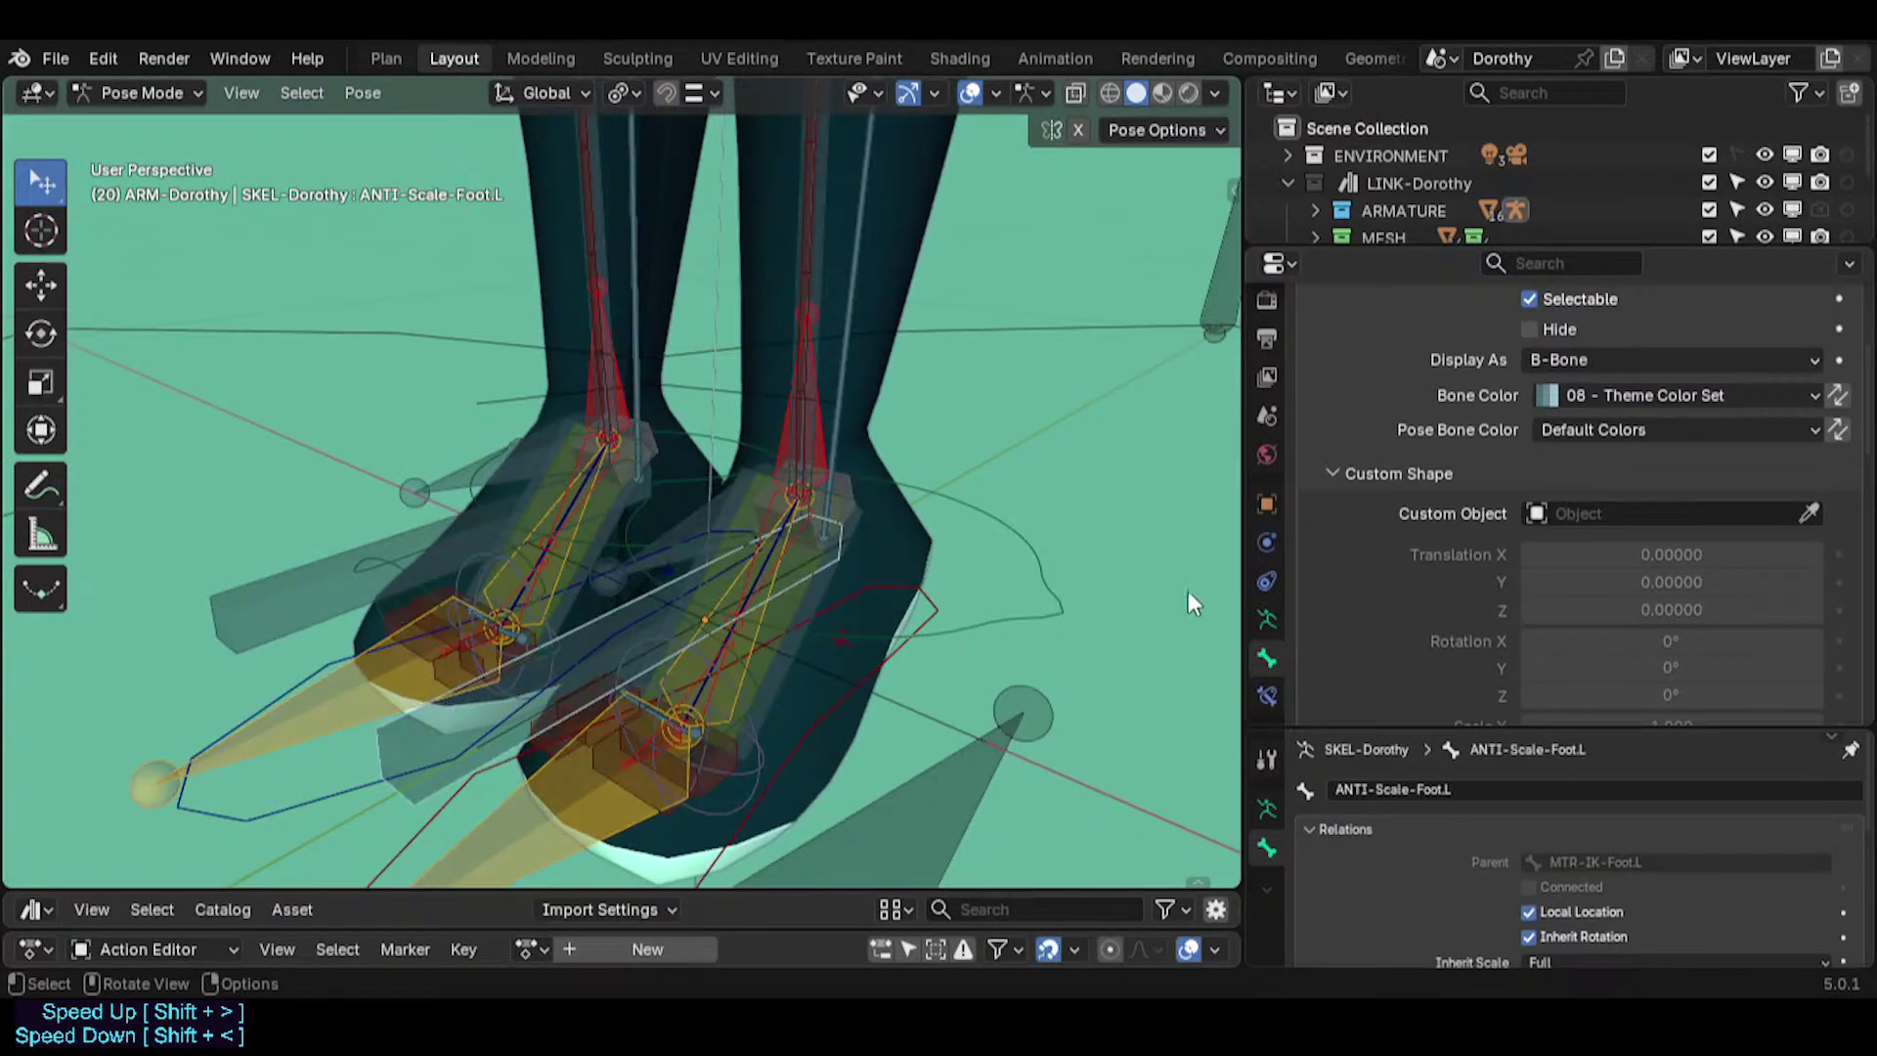
pyautogui.scroll(5, 1388, 410)
pyautogui.click(1334, 483)
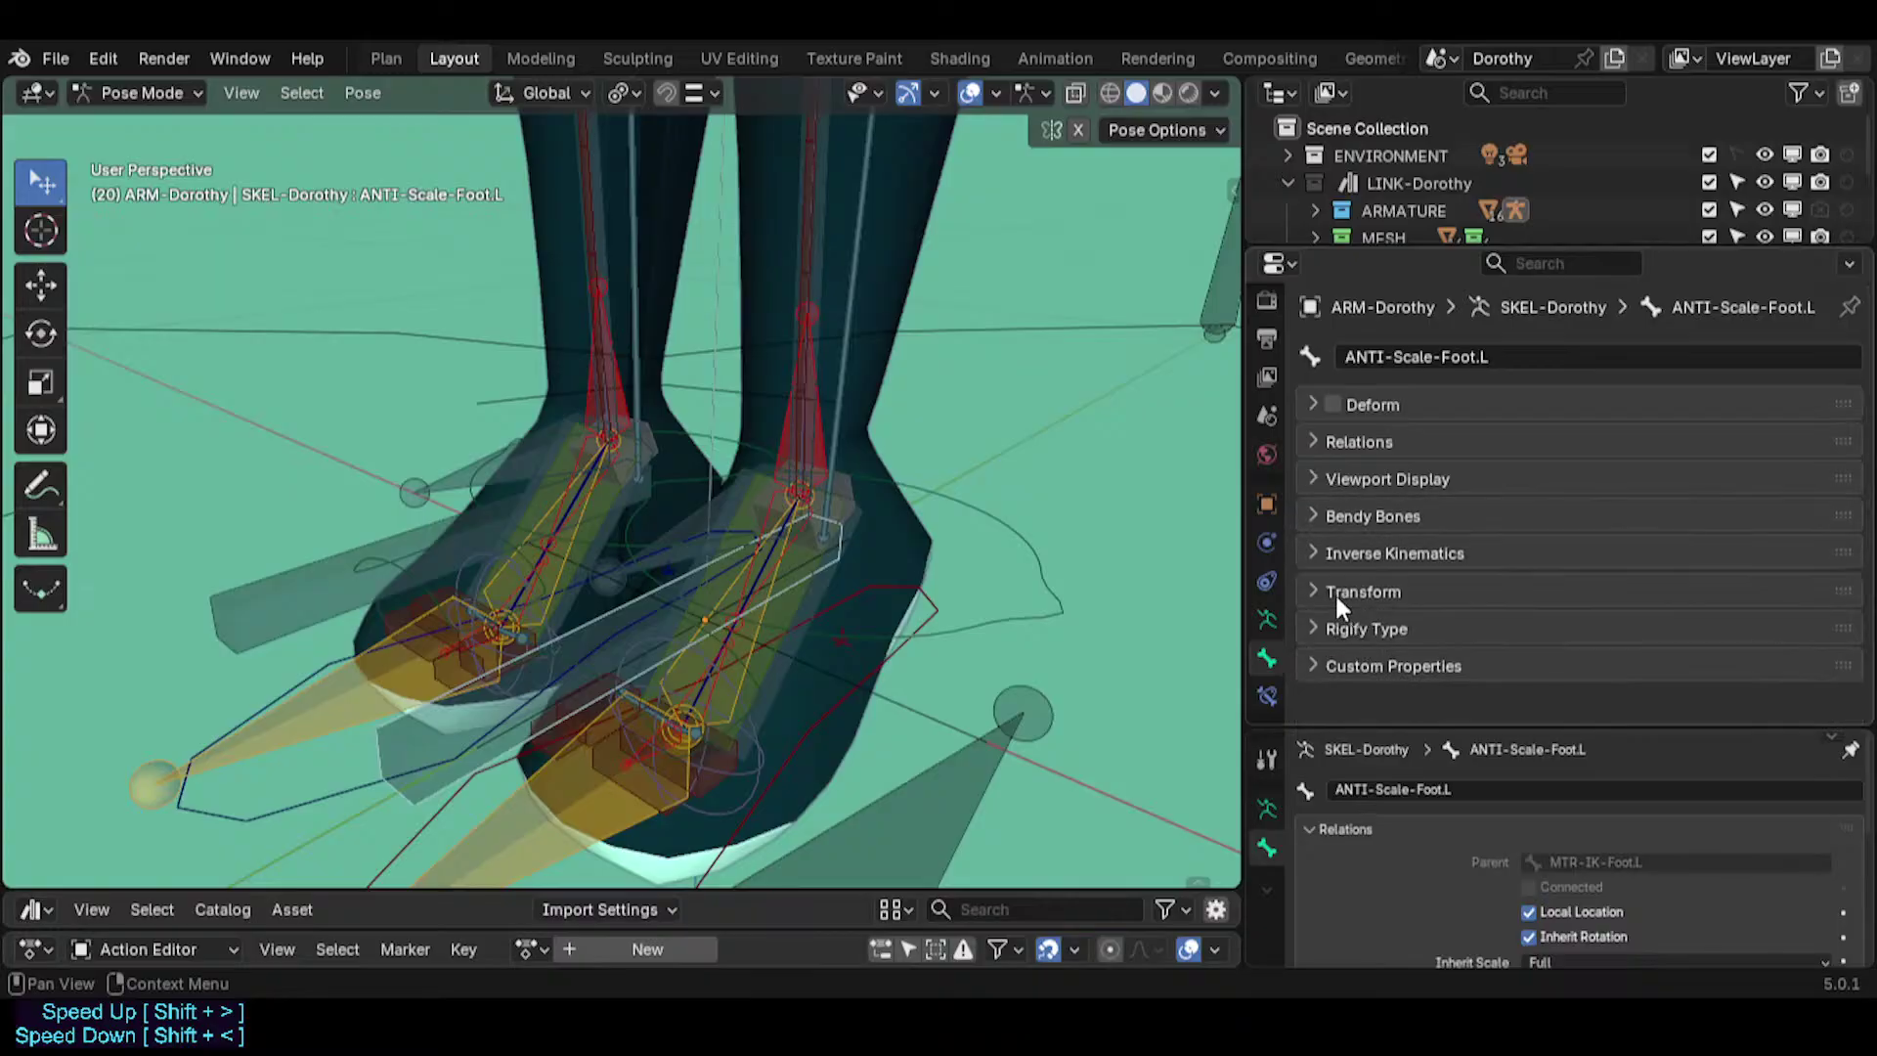
pyautogui.moveTo(1026, 616); pyautogui.dragTo(805, 600, button='middle')
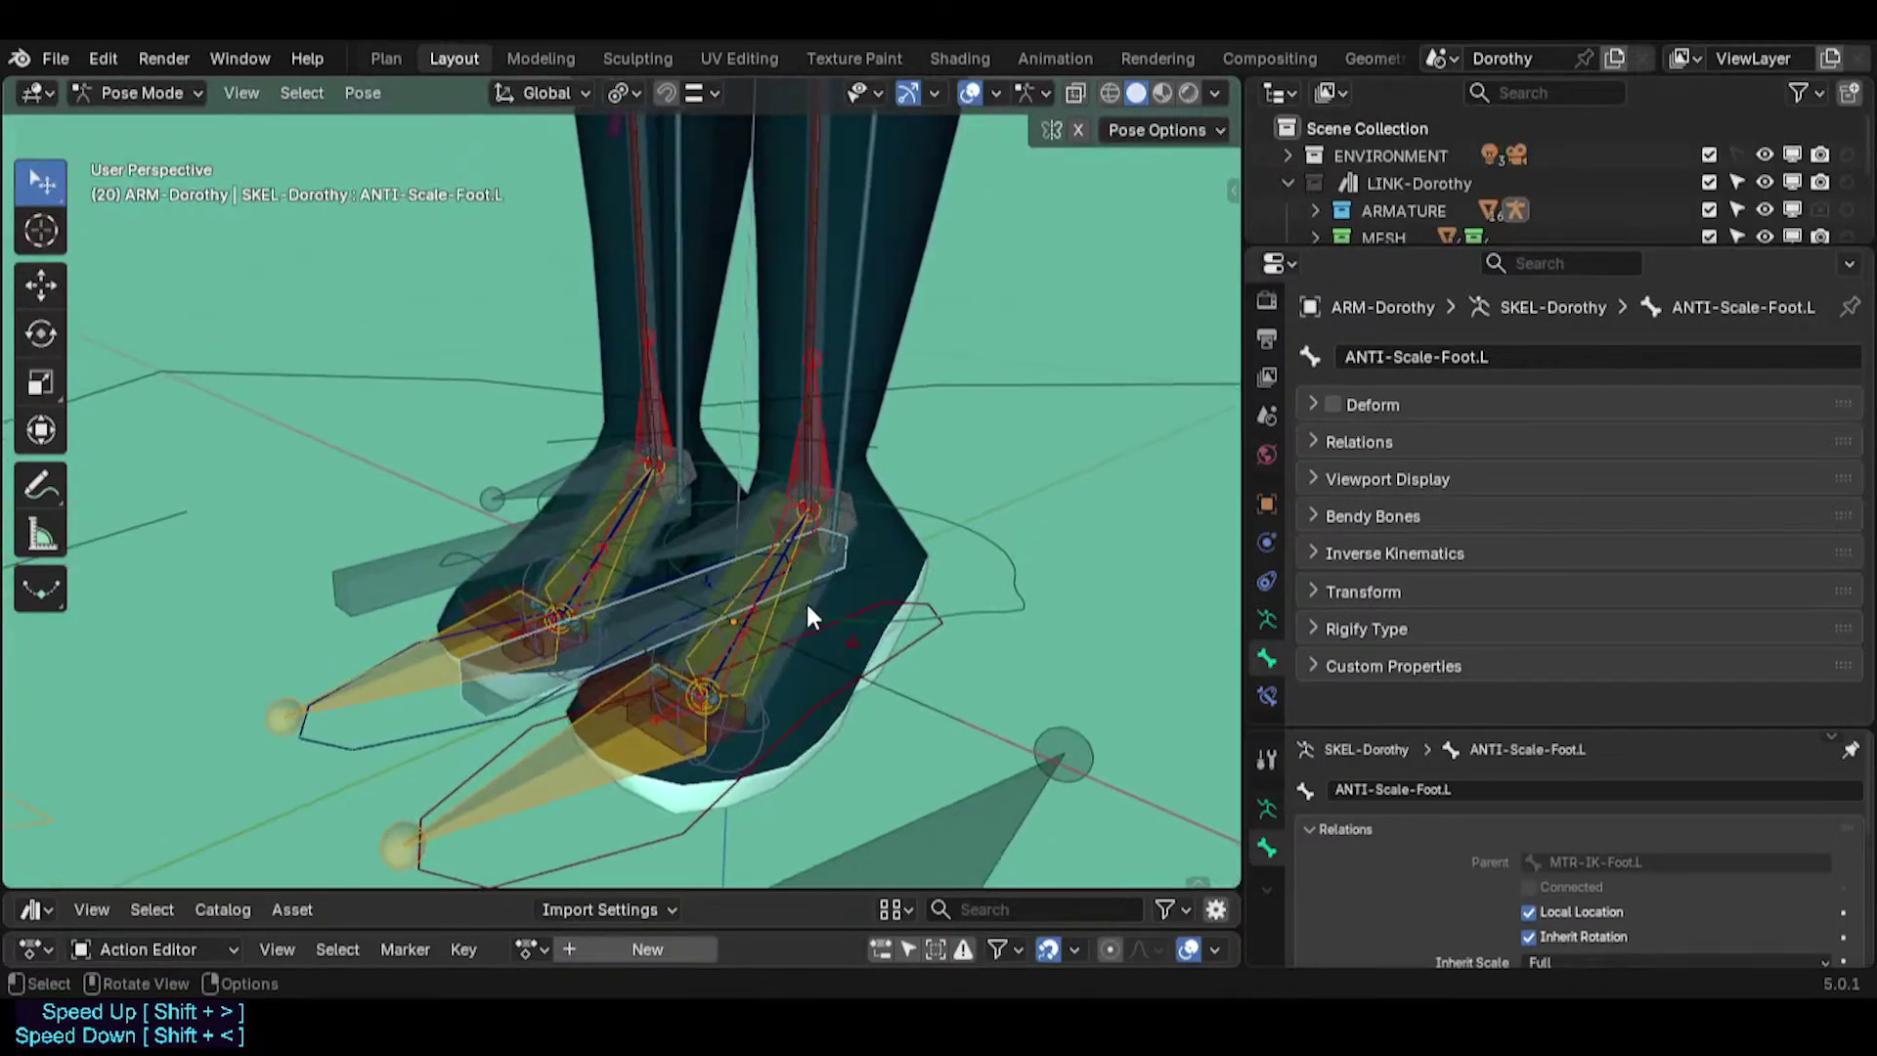
pyautogui.click(754, 718)
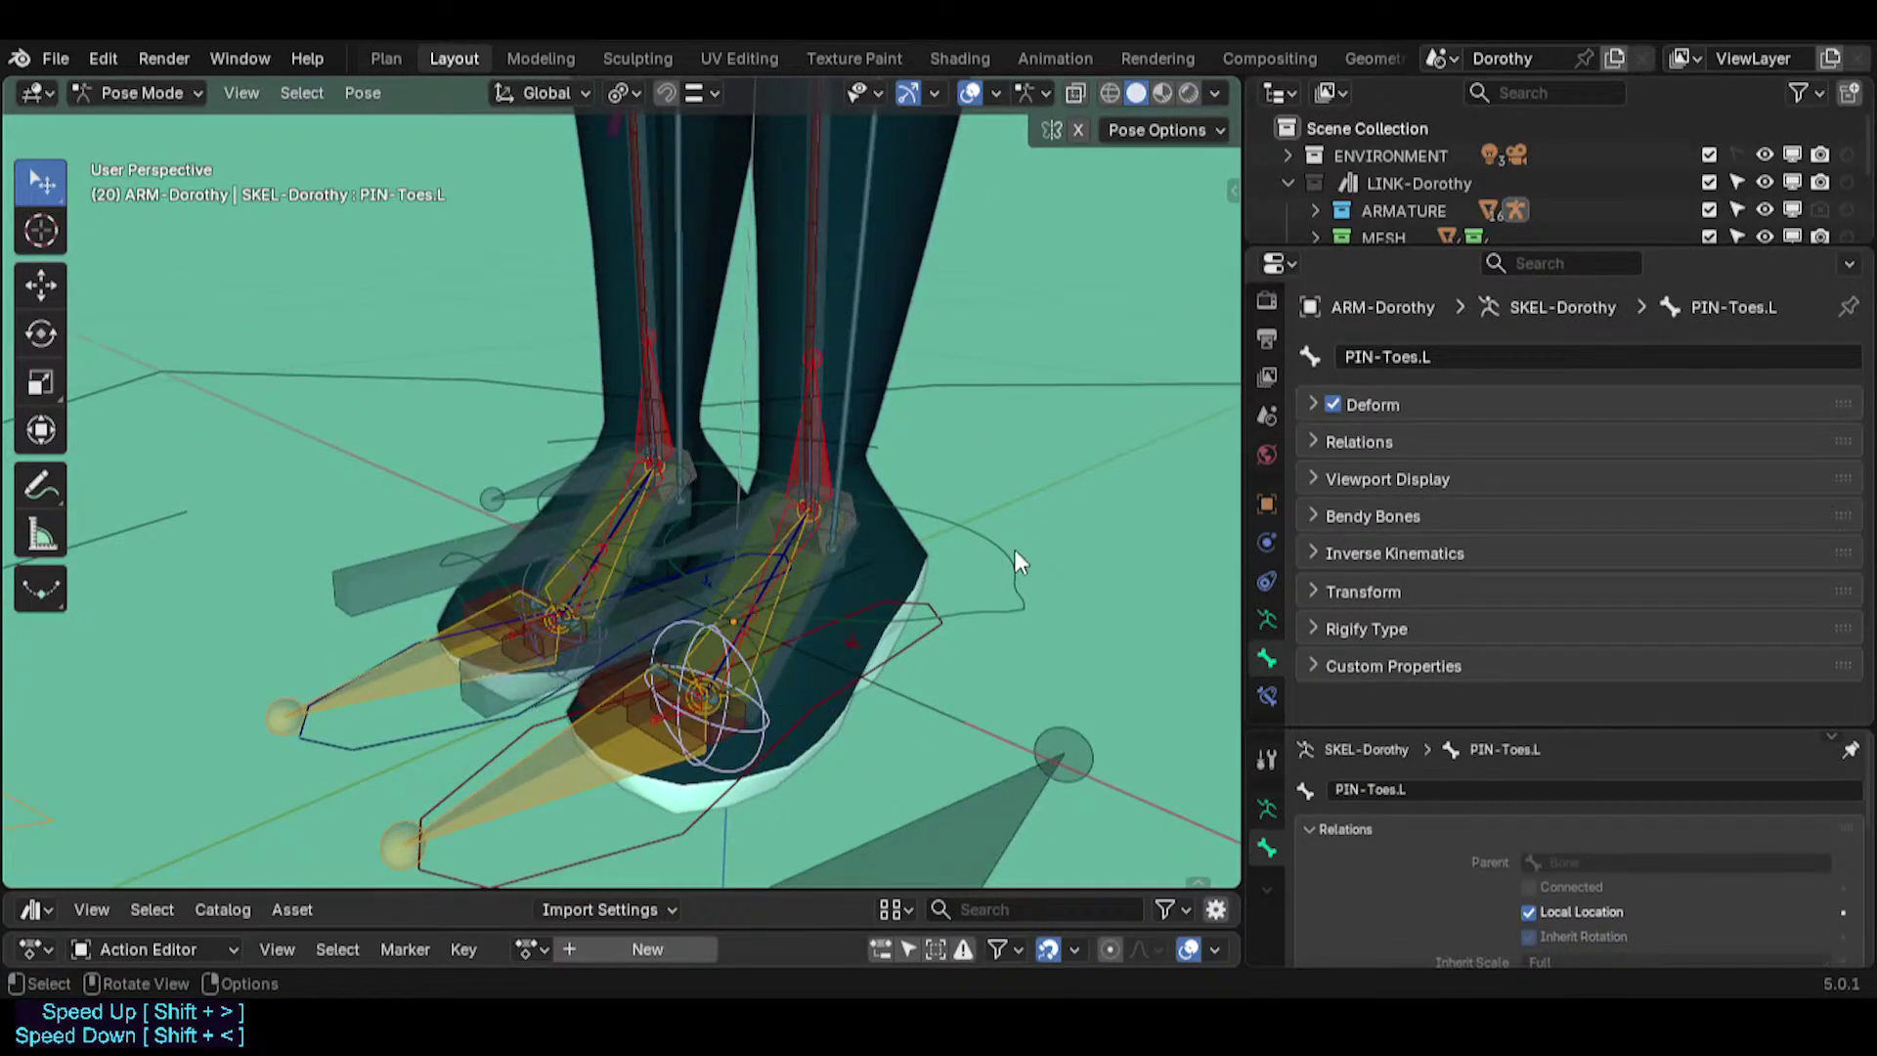
# Turn off Deform for PIN-FingerTips.L at the left wrist and for its mirrored bone PIN-FingerTips.R.
pyautogui.scroll(-5, 875, 567)
pyautogui.keyDown('shift'); pyautogui.moveTo(1032, 269); pyautogui.dragTo(689, 655, button='middle'); pyautogui.keyUp('shift')
pyautogui.scroll(-4, 929, 455)
pyautogui.scroll(5, 853, 489)
pyautogui.keyDown('shift'); pyautogui.moveTo(943, 466); pyautogui.dragTo(688, 536, button='middle'); pyautogui.keyUp('shift')
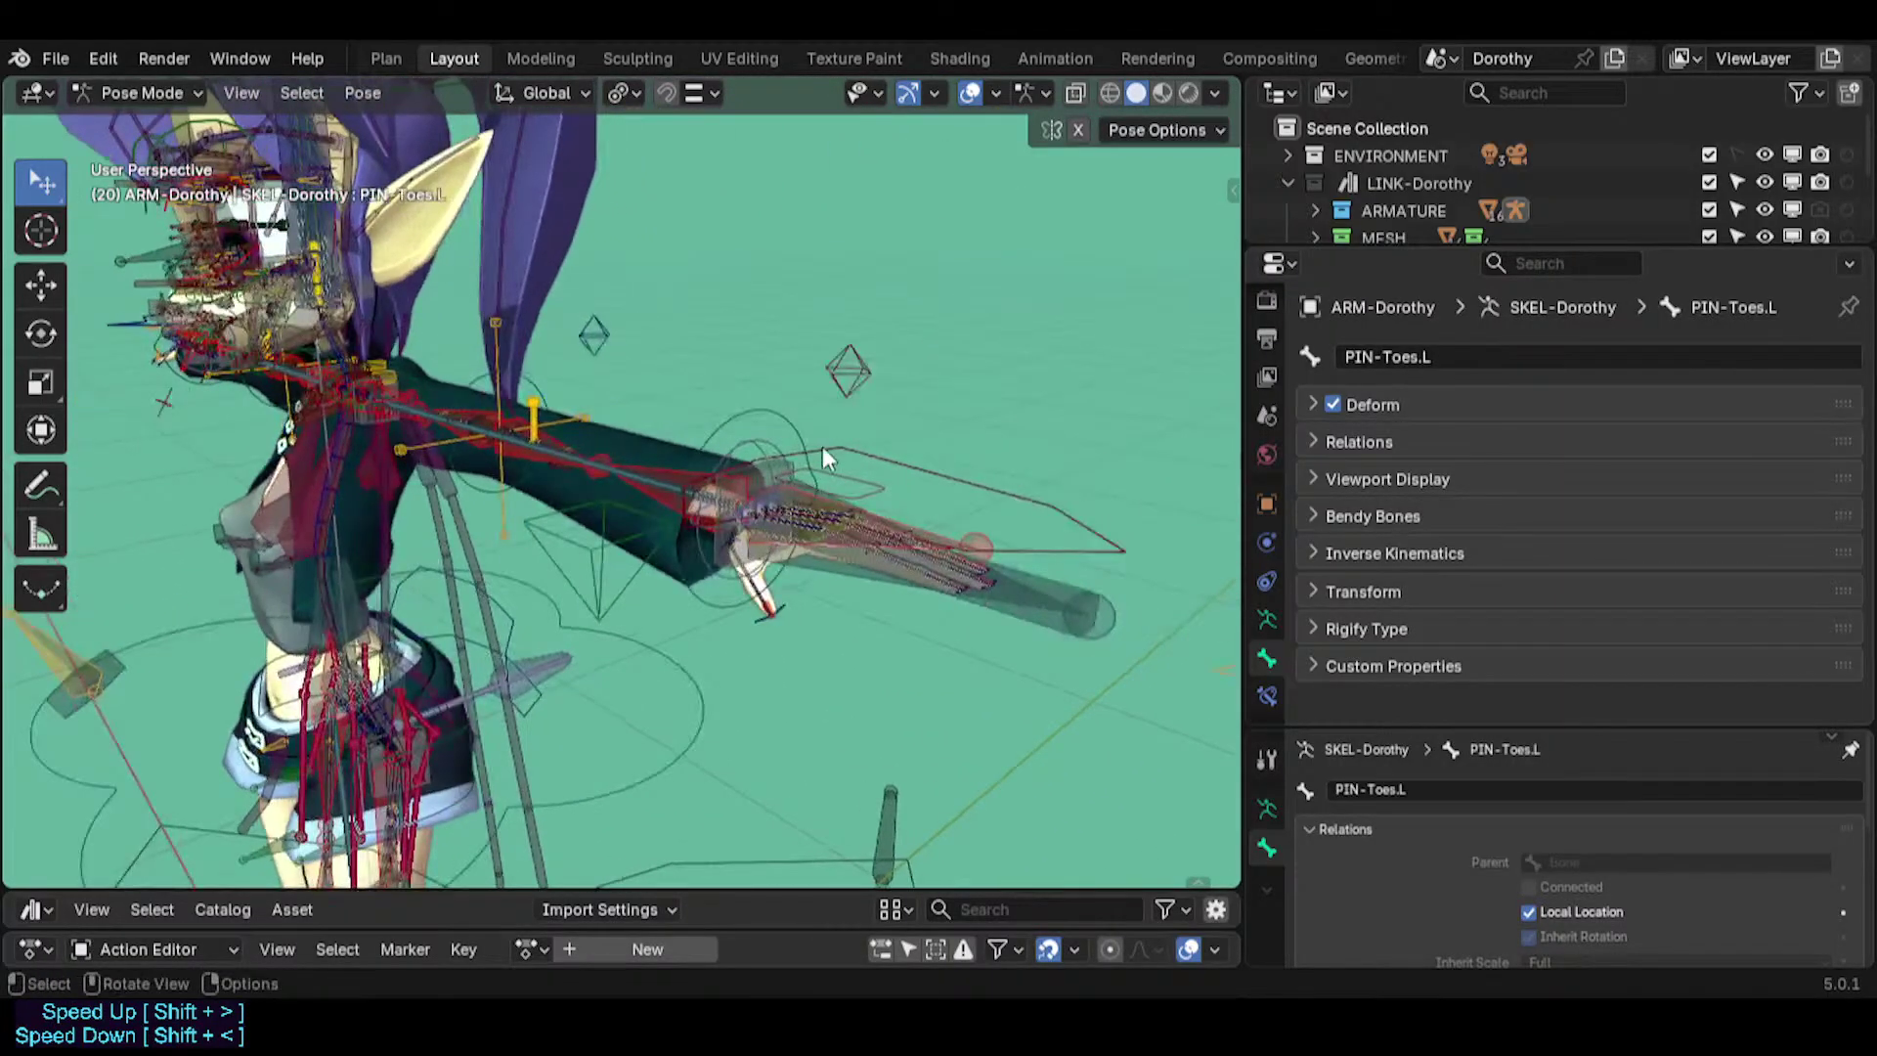
pyautogui.click(772, 418)
pyautogui.click(760, 438)
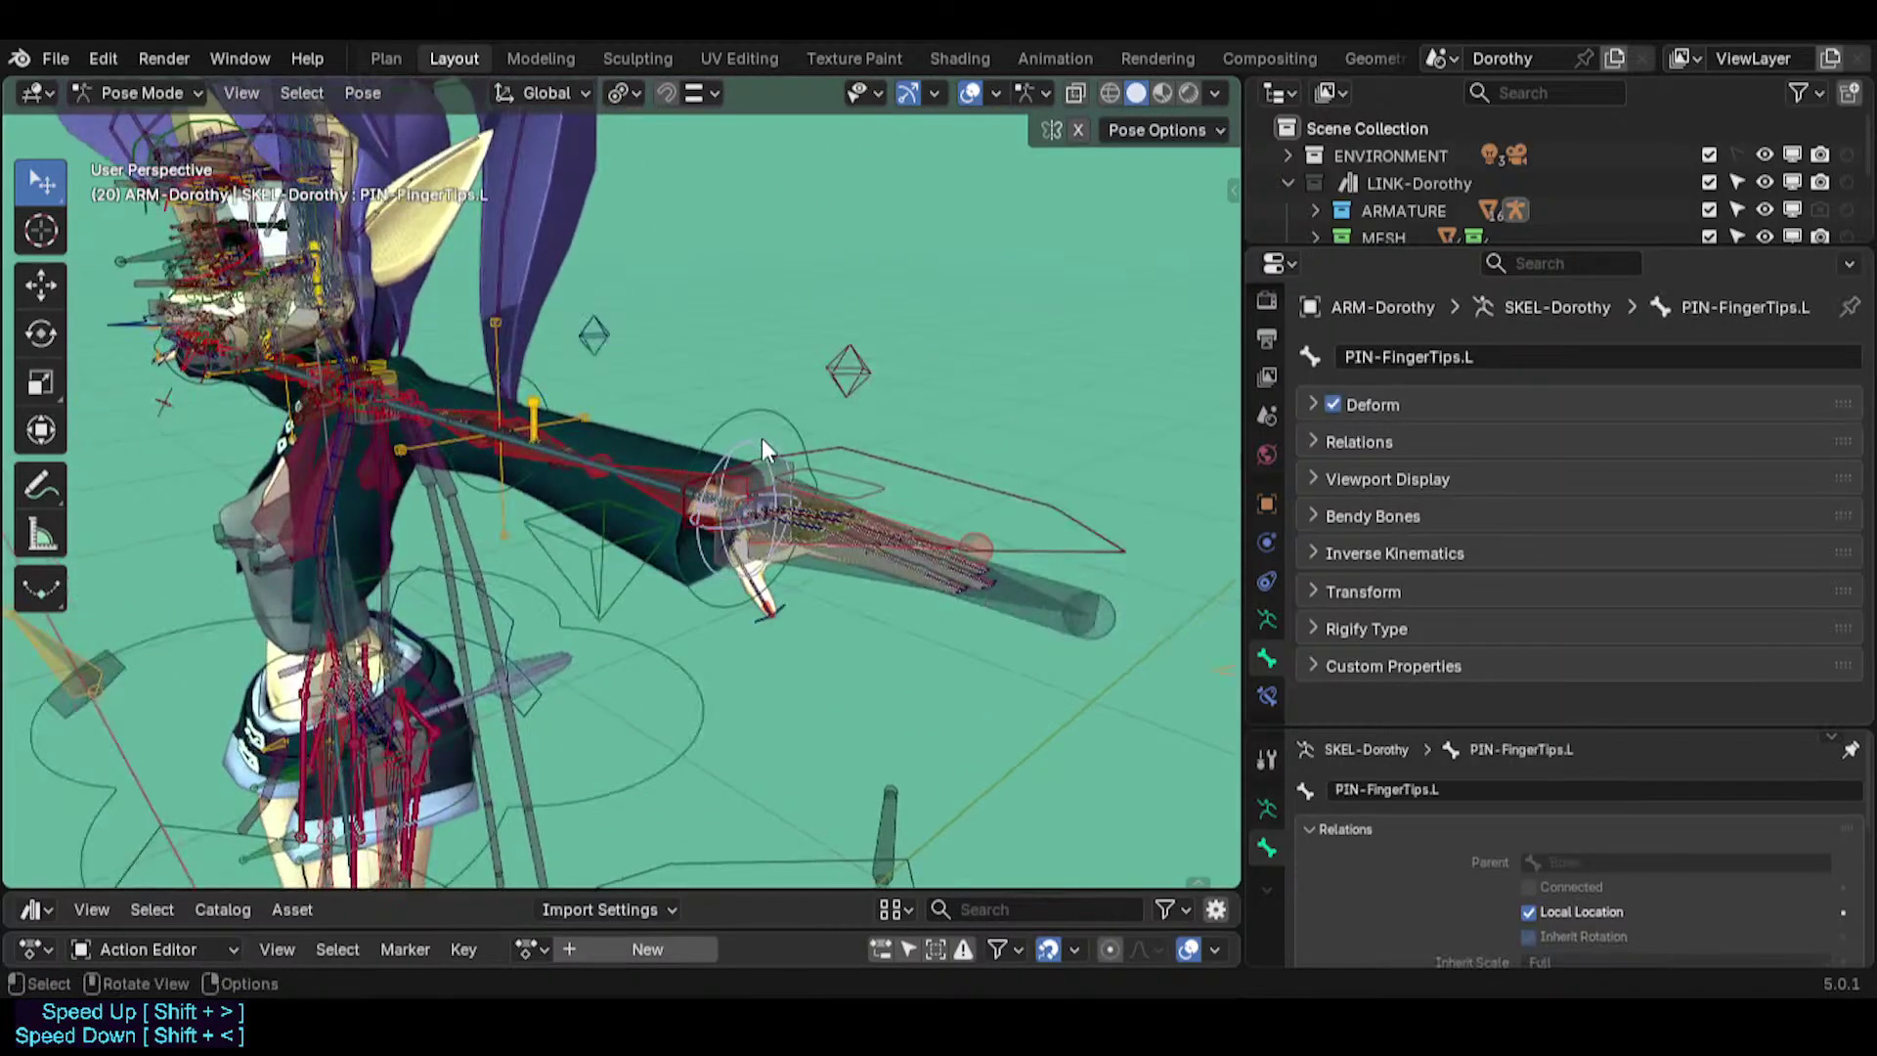
pyautogui.click(1266, 696)
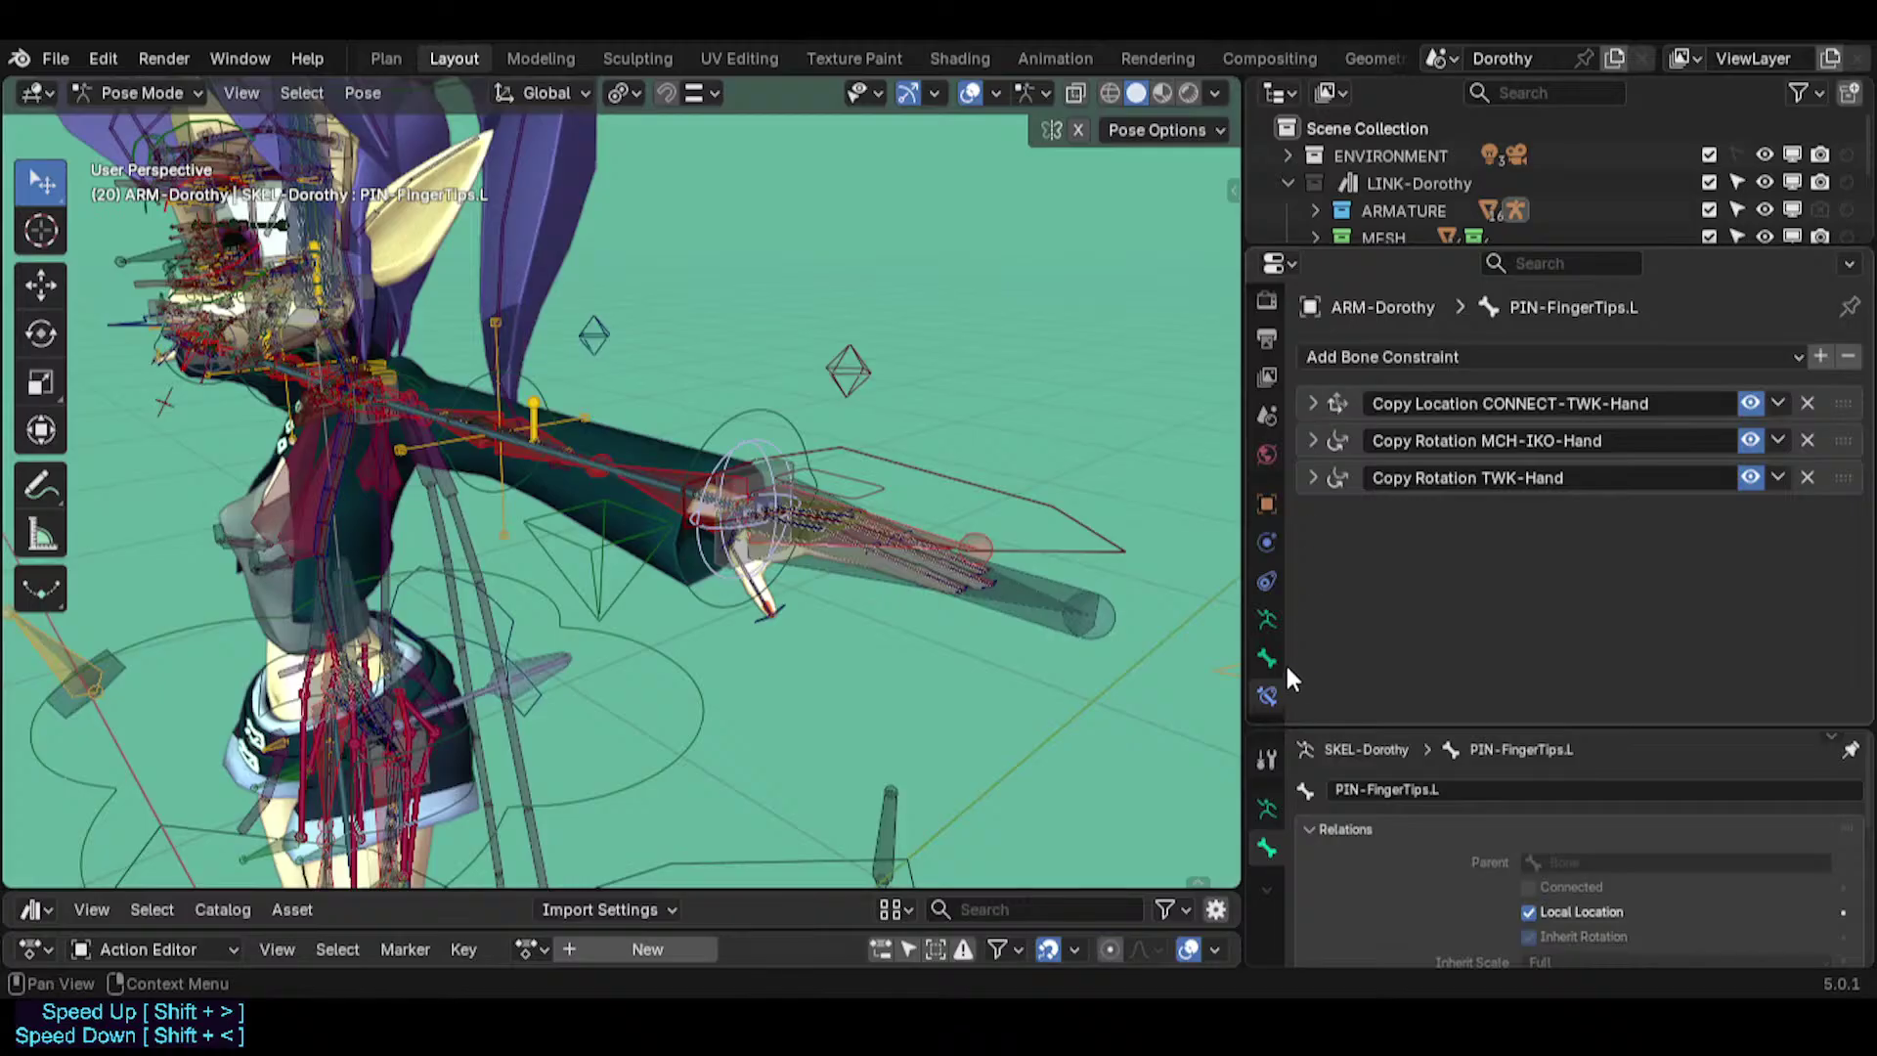
pyautogui.click(1269, 660)
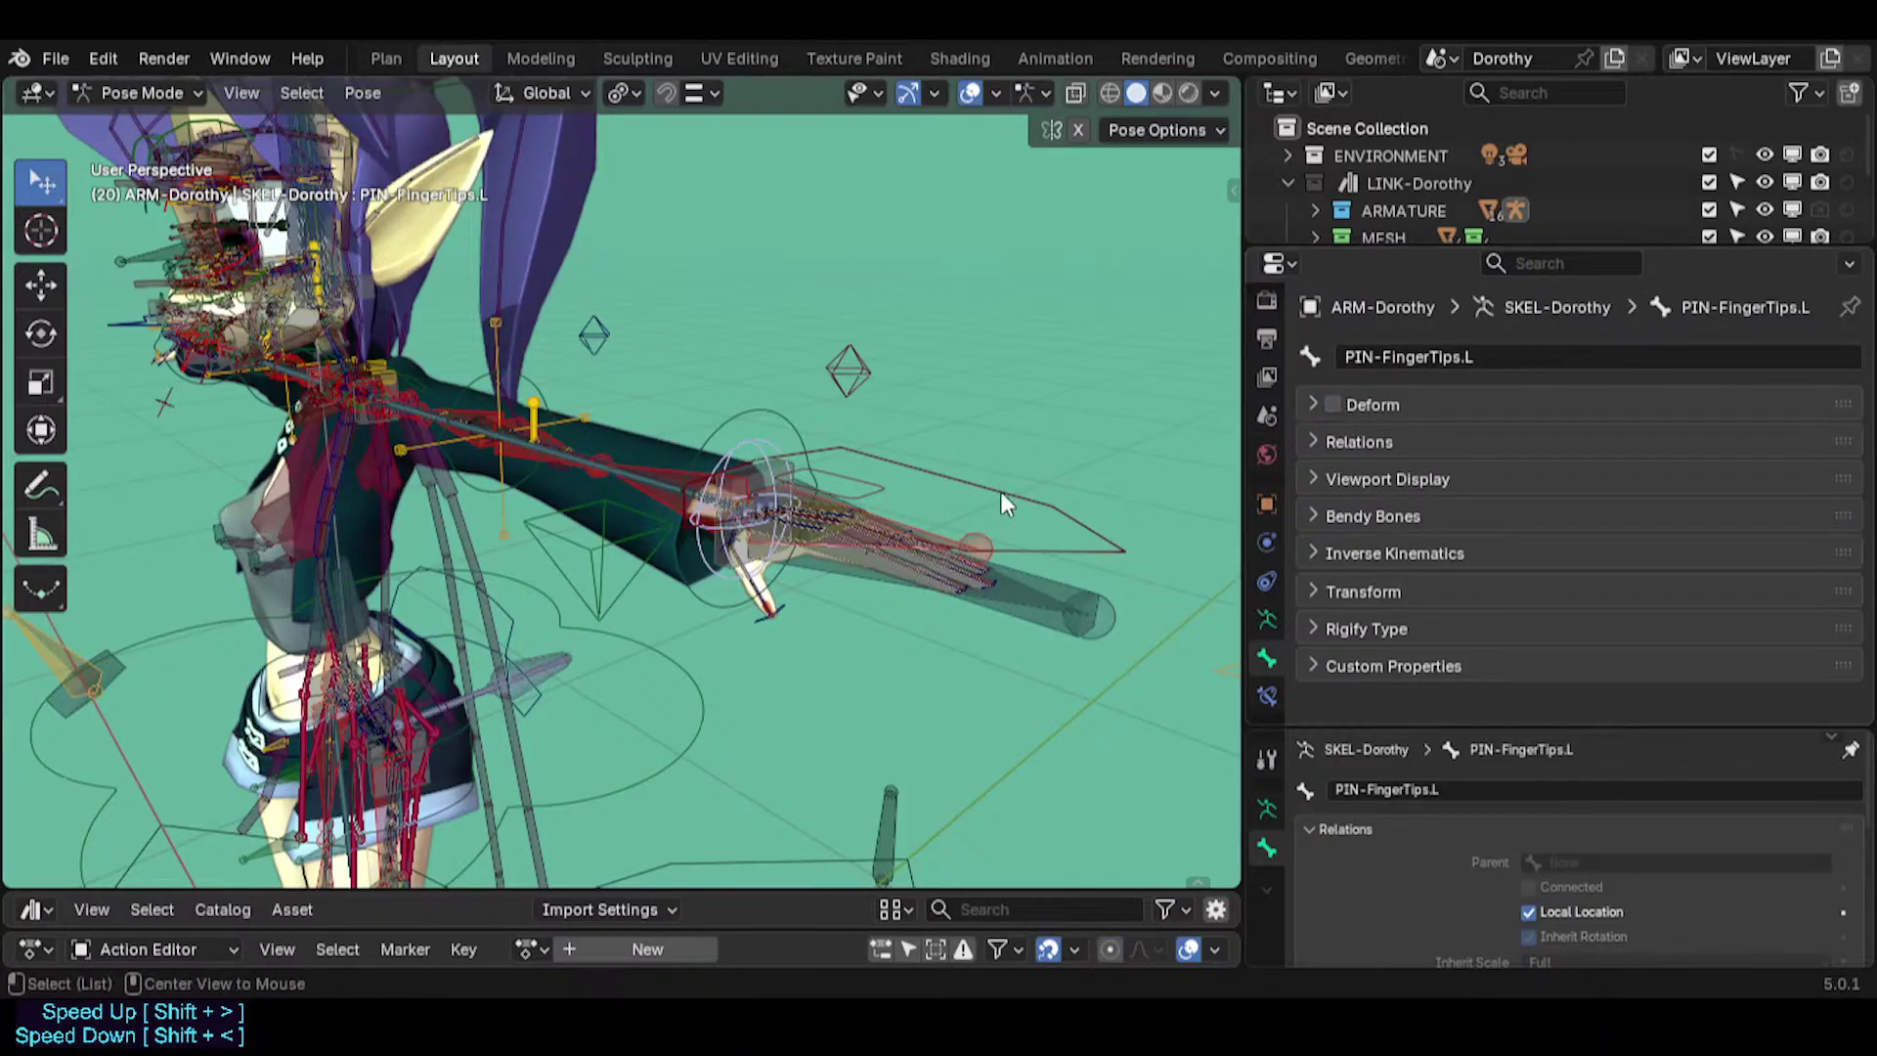
pyautogui.hotkey('ctrl', 'shift', 'm')
# Turn off Deform for PIN-Toes.L on the left foot and for its mirrored bone PIN-Toes.R.
pyautogui.keyDown('shift'); pyautogui.moveTo(742, 743); pyautogui.dragTo(670, 584, button='middle'); pyautogui.keyUp('shift')
pyautogui.scroll(4, 667, 586)
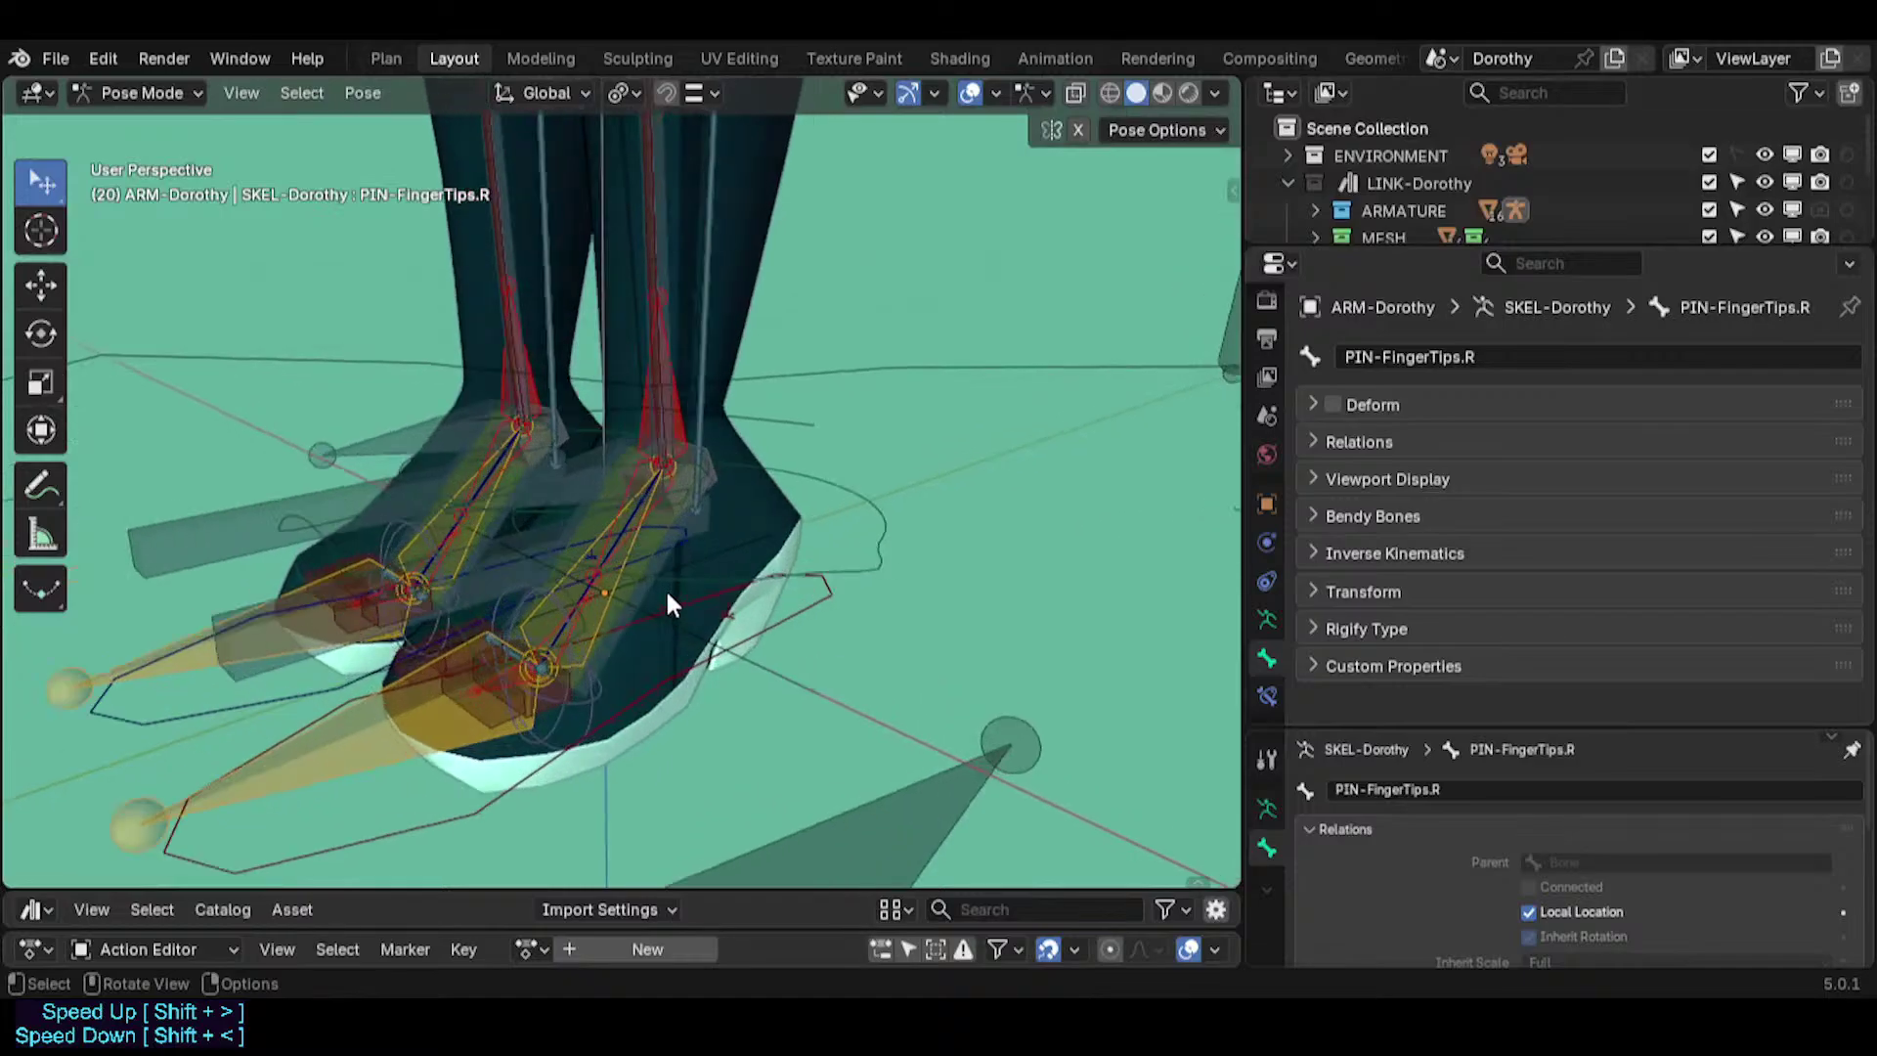
pyautogui.click(653, 584)
pyautogui.click(559, 708)
pyautogui.click(561, 712)
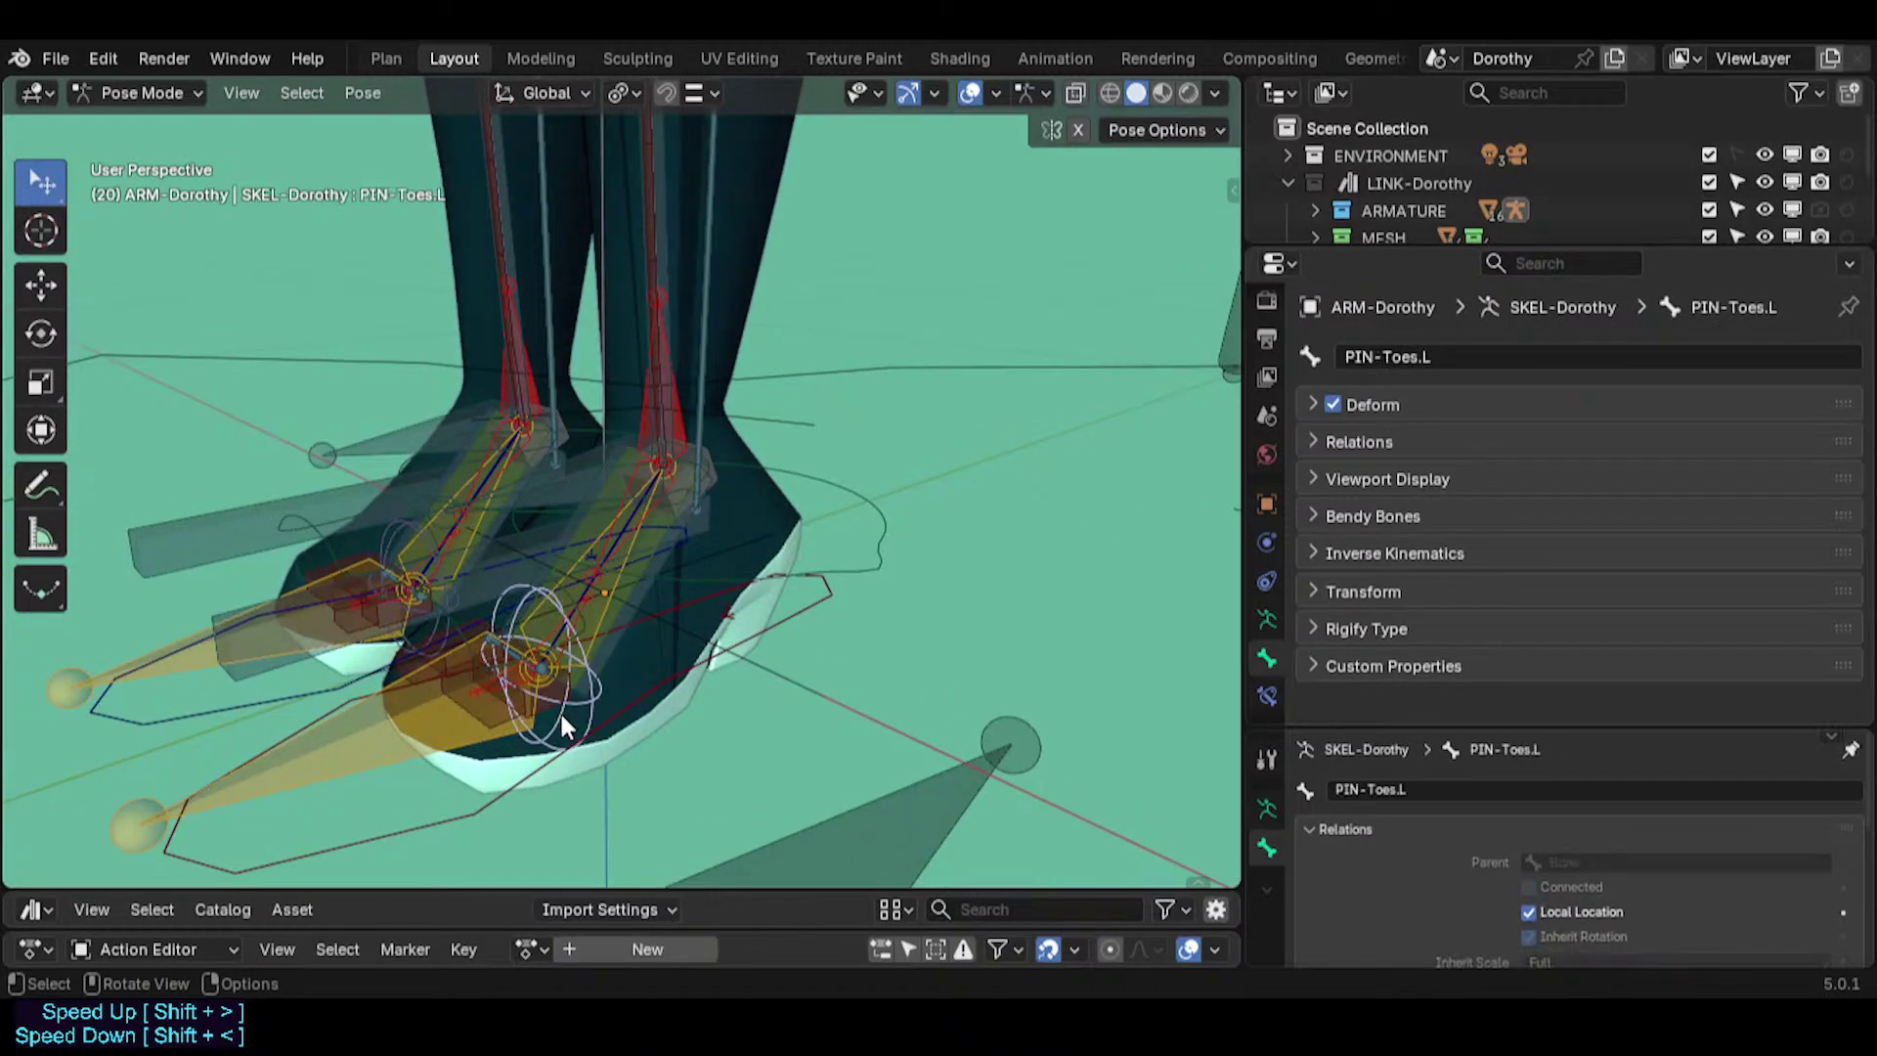
pyautogui.click(1341, 408)
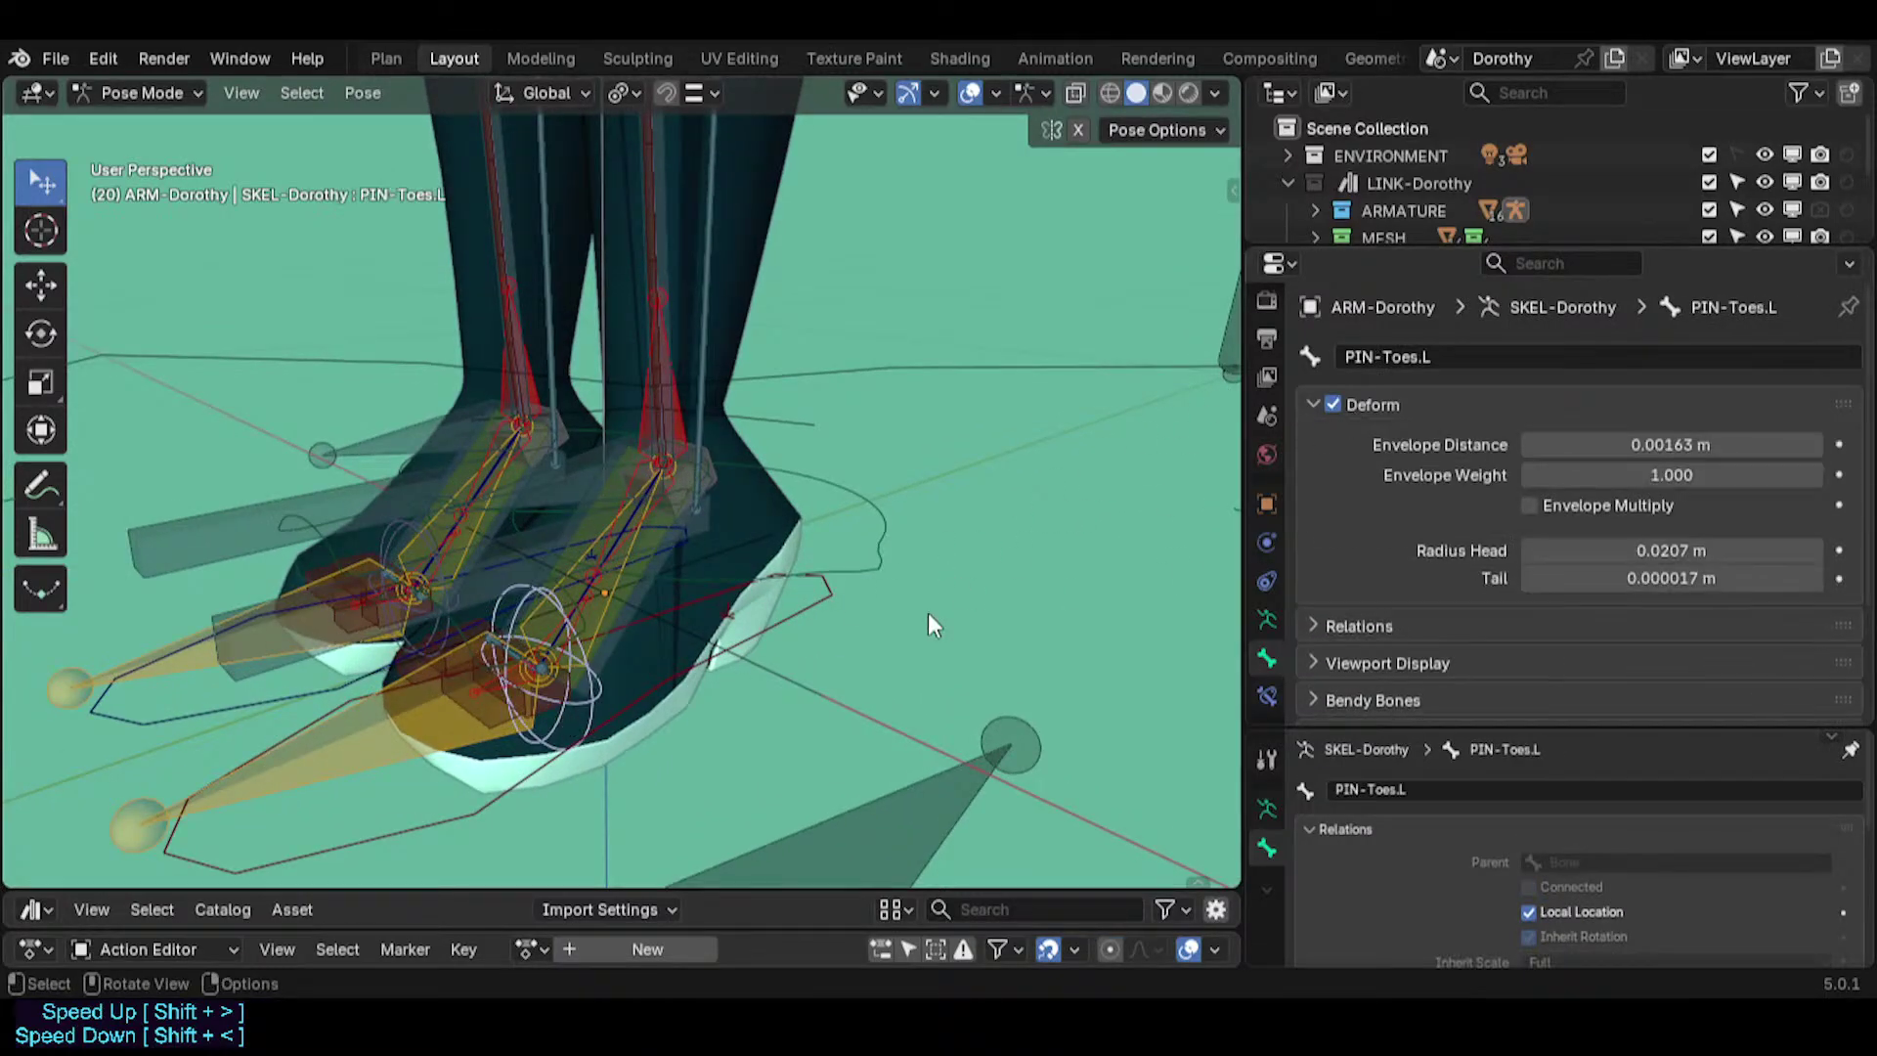
pyautogui.click(1333, 404)
pyautogui.click(1310, 405)
pyautogui.hotkey('ctrl', 'shift', 'm')
pyautogui.click(1334, 402)
pyautogui.scroll(-5, 995, 451)
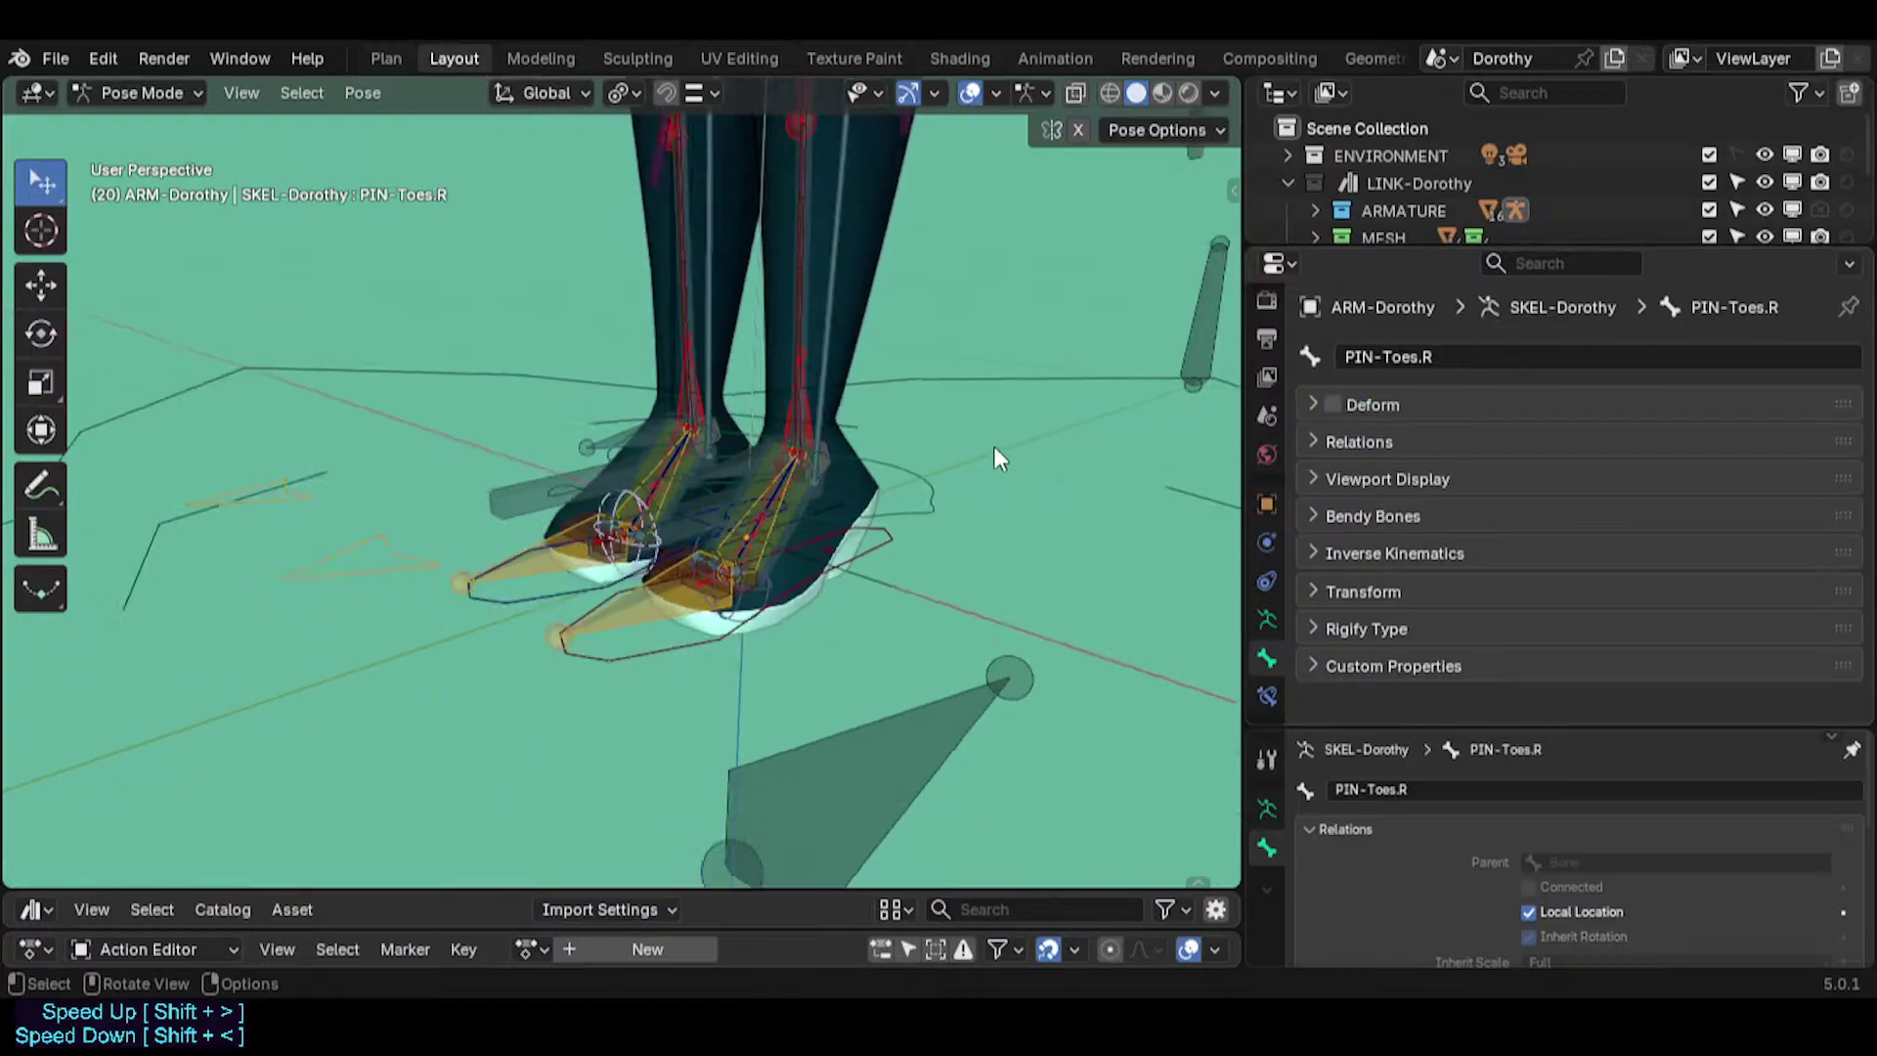
# Save the rig file Dorothy.blend and bring the left hand's bones into view.
pyautogui.keyDown('shift'); pyautogui.moveTo(831, 615); pyautogui.dragTo(758, 738, button='middle'); pyautogui.keyUp('shift')
pyautogui.scroll(-4, 762, 743)
pyautogui.keyDown('shift'); pyautogui.moveTo(848, 186); pyautogui.dragTo(840, 499, button='middle'); pyautogui.keyUp('shift')
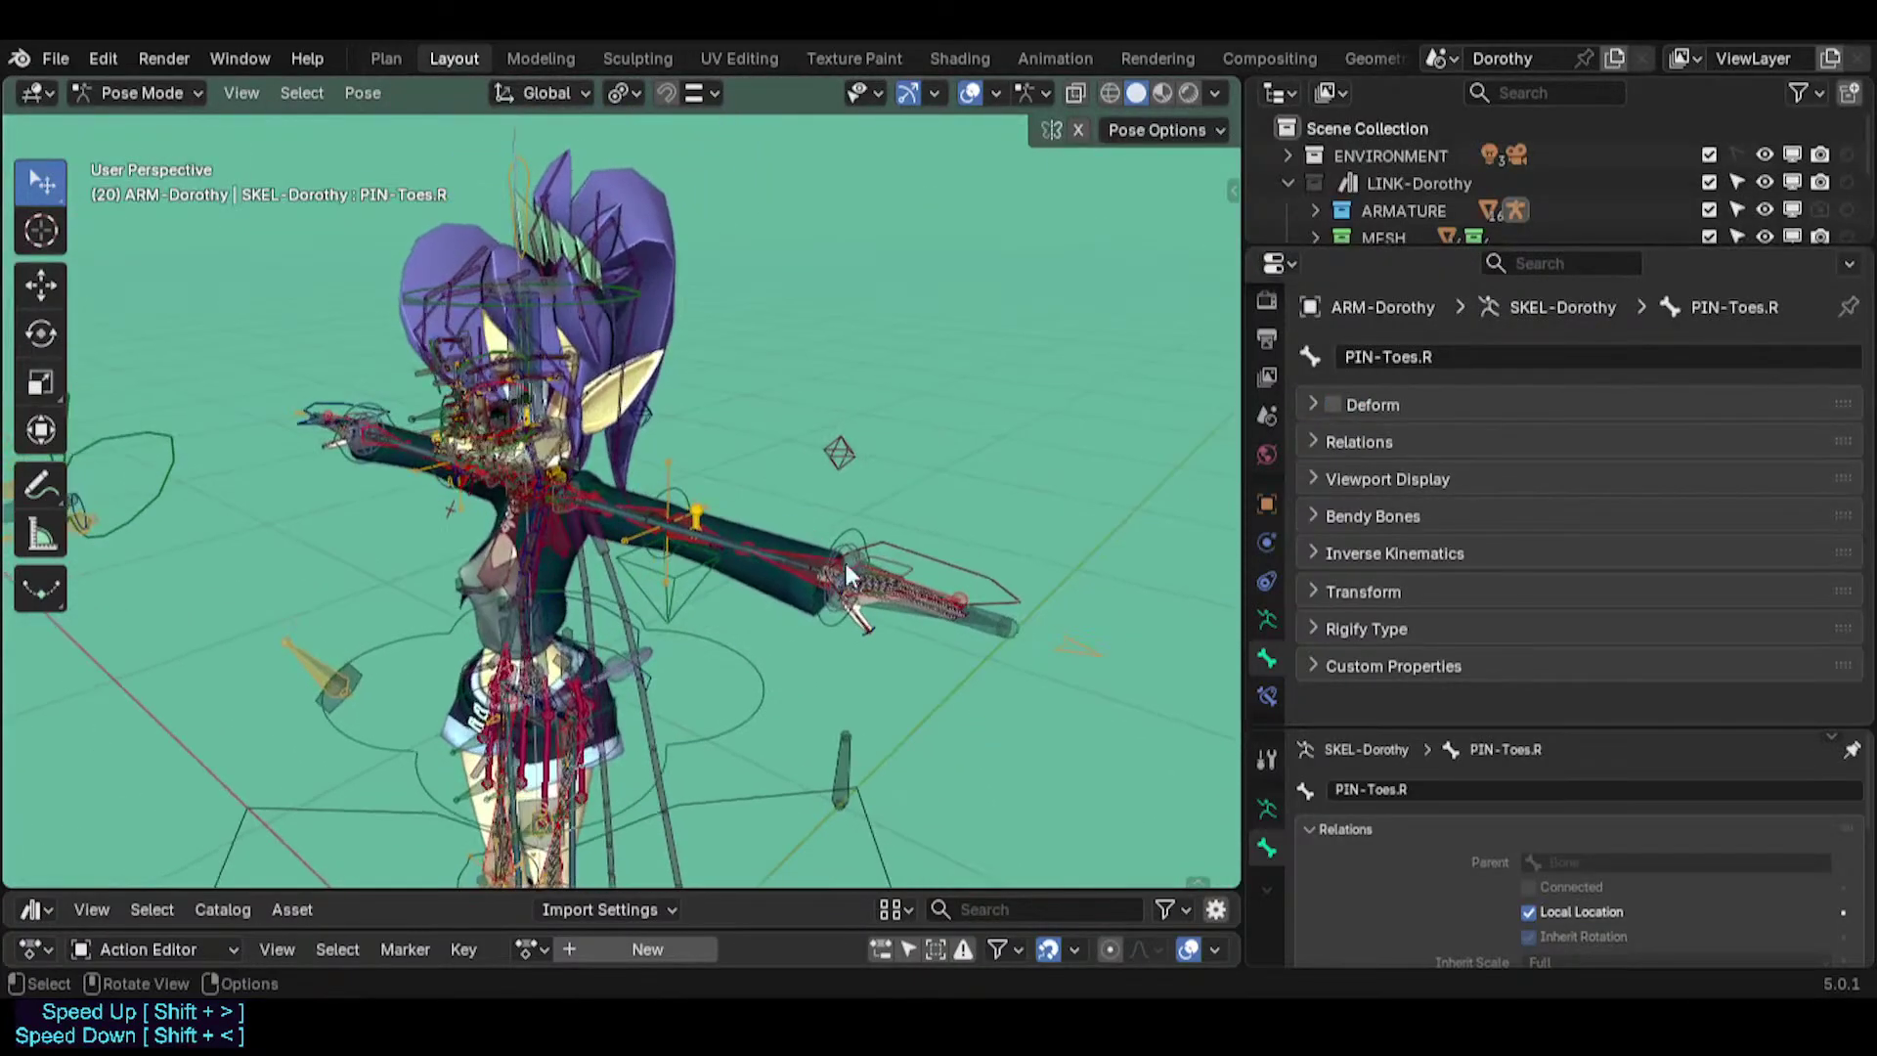
pyautogui.scroll(4, 848, 567)
pyautogui.hotkey('ctrl', 's')
# Turn off Deform for the MTR-CoG bone at the torso.
pyautogui.moveTo(870, 604); pyautogui.dragTo(731, 590, button='middle')
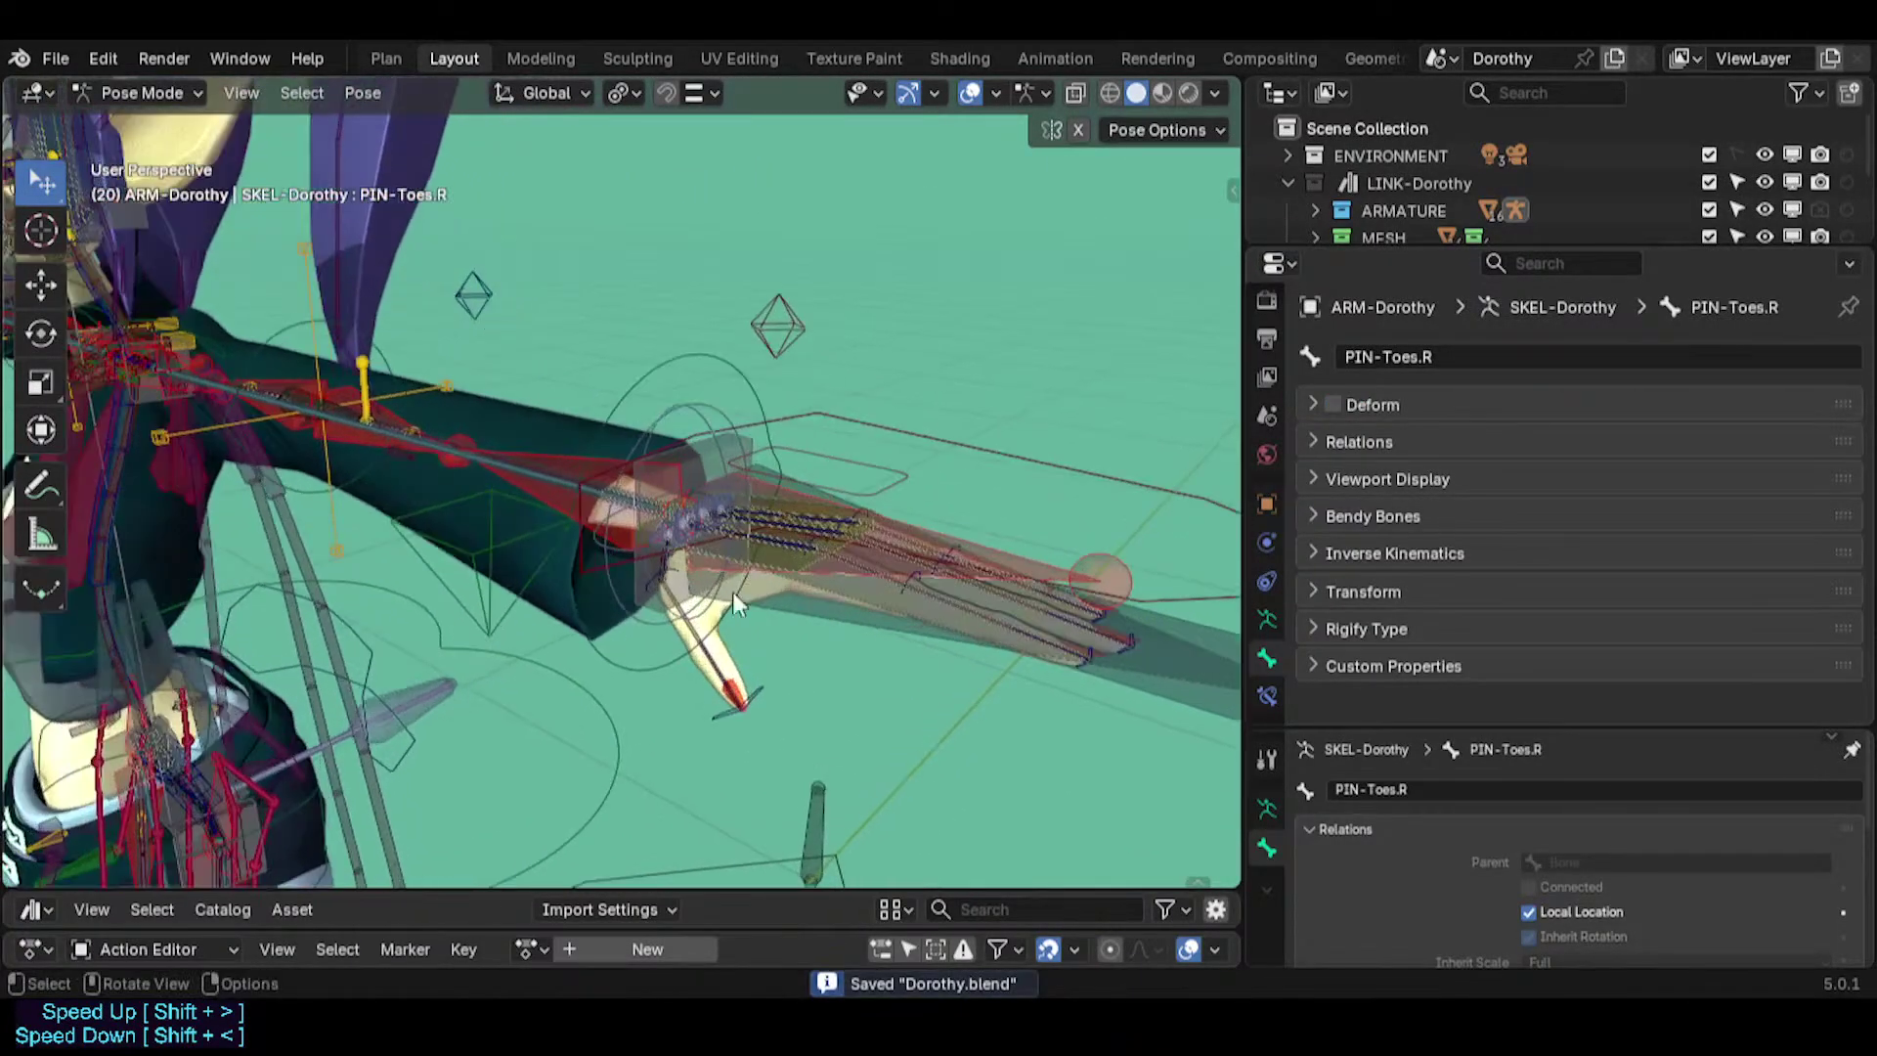
pyautogui.click(657, 416)
pyautogui.click(596, 523)
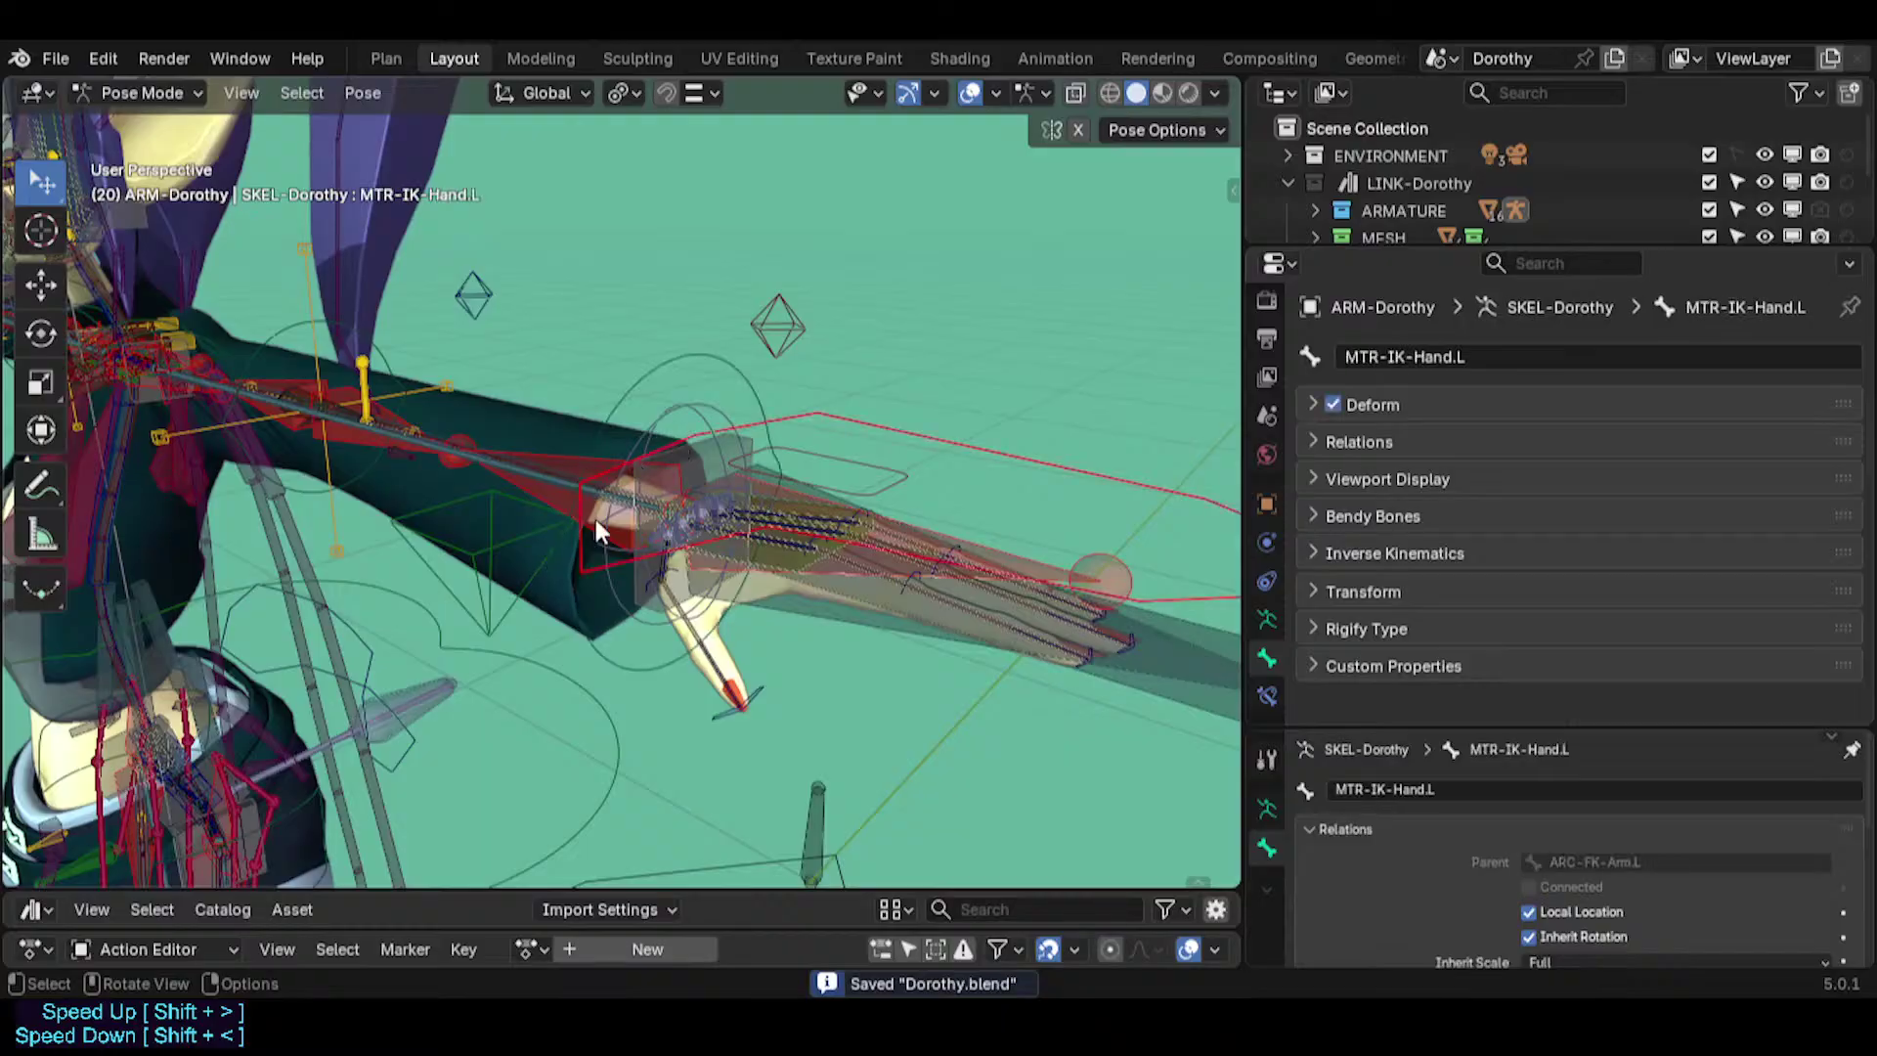
pyautogui.click(501, 556)
pyautogui.click(496, 561)
pyautogui.moveTo(497, 565); pyautogui.dragTo(562, 552, button='middle')
pyautogui.click(1349, 409)
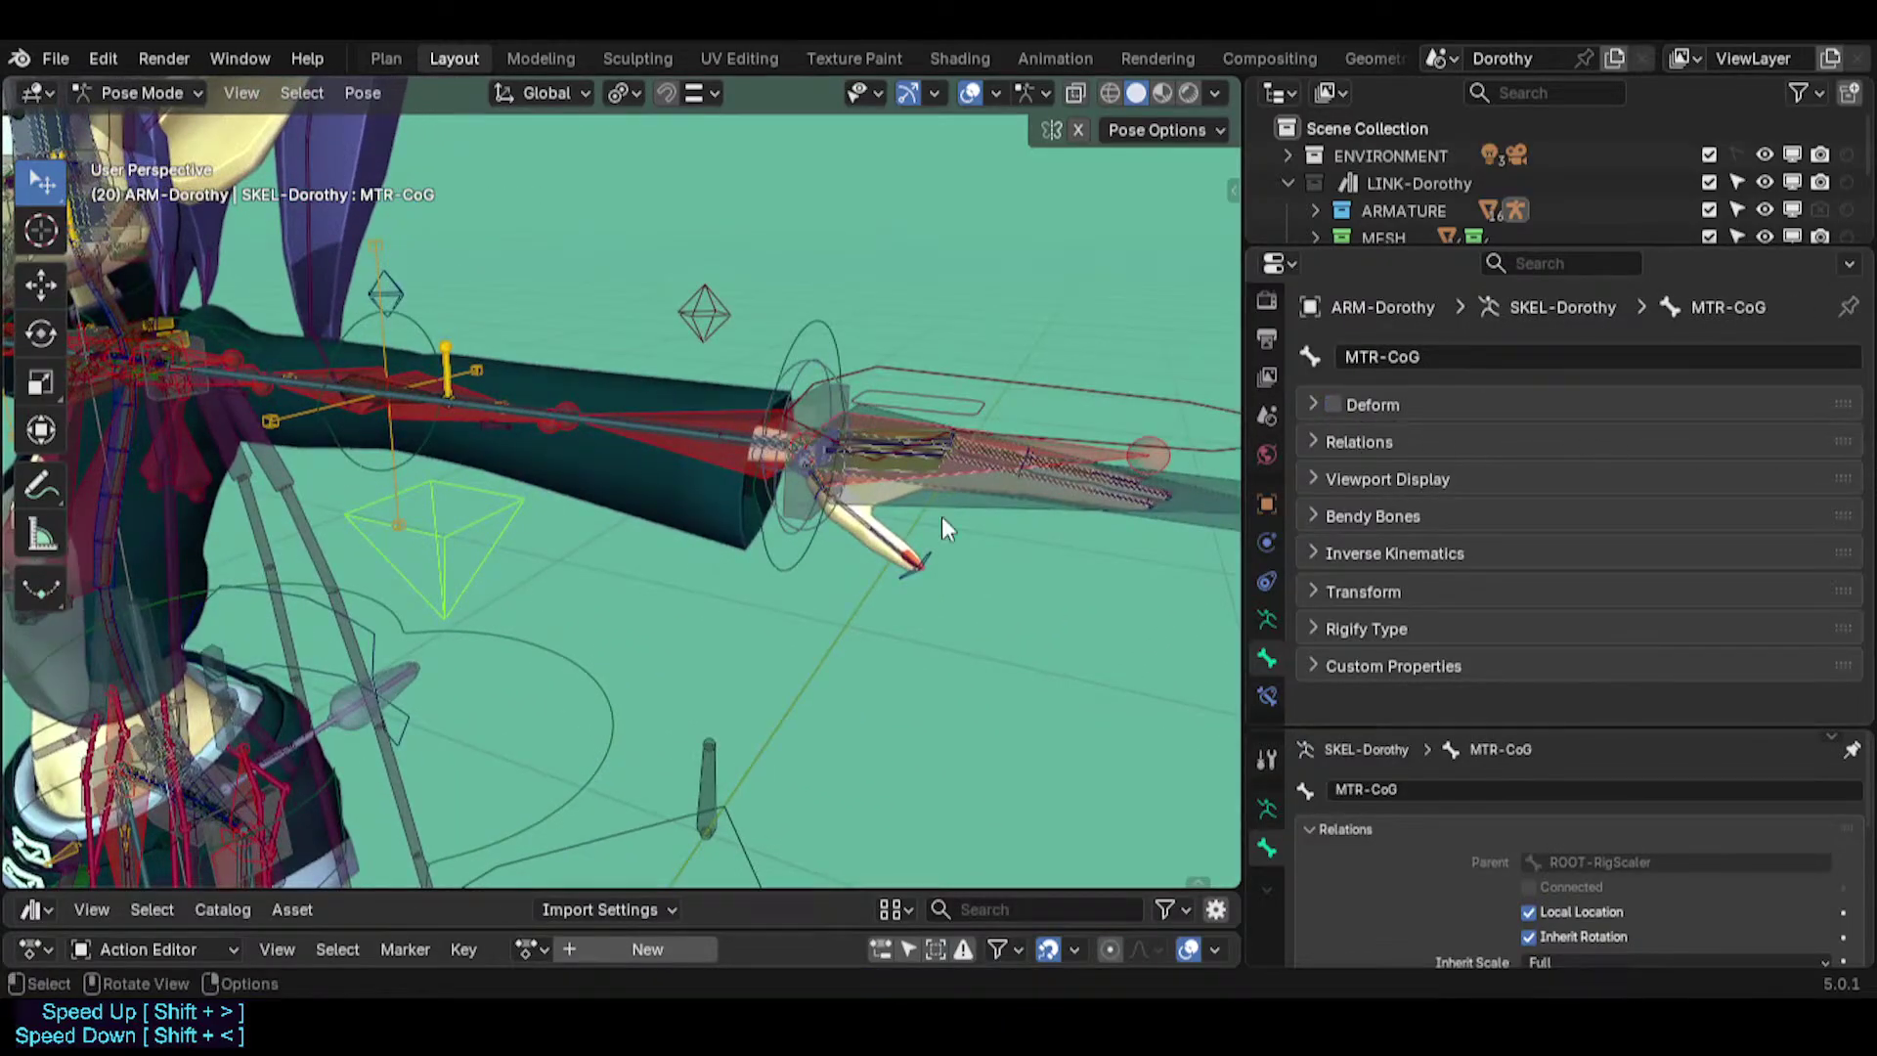
# Check the Deform settings of the bones around the left hip, including PHY-Gluteus.L and CTL-Torso.
pyautogui.click(400, 682)
pyautogui.click(409, 678)
pyautogui.click(278, 731)
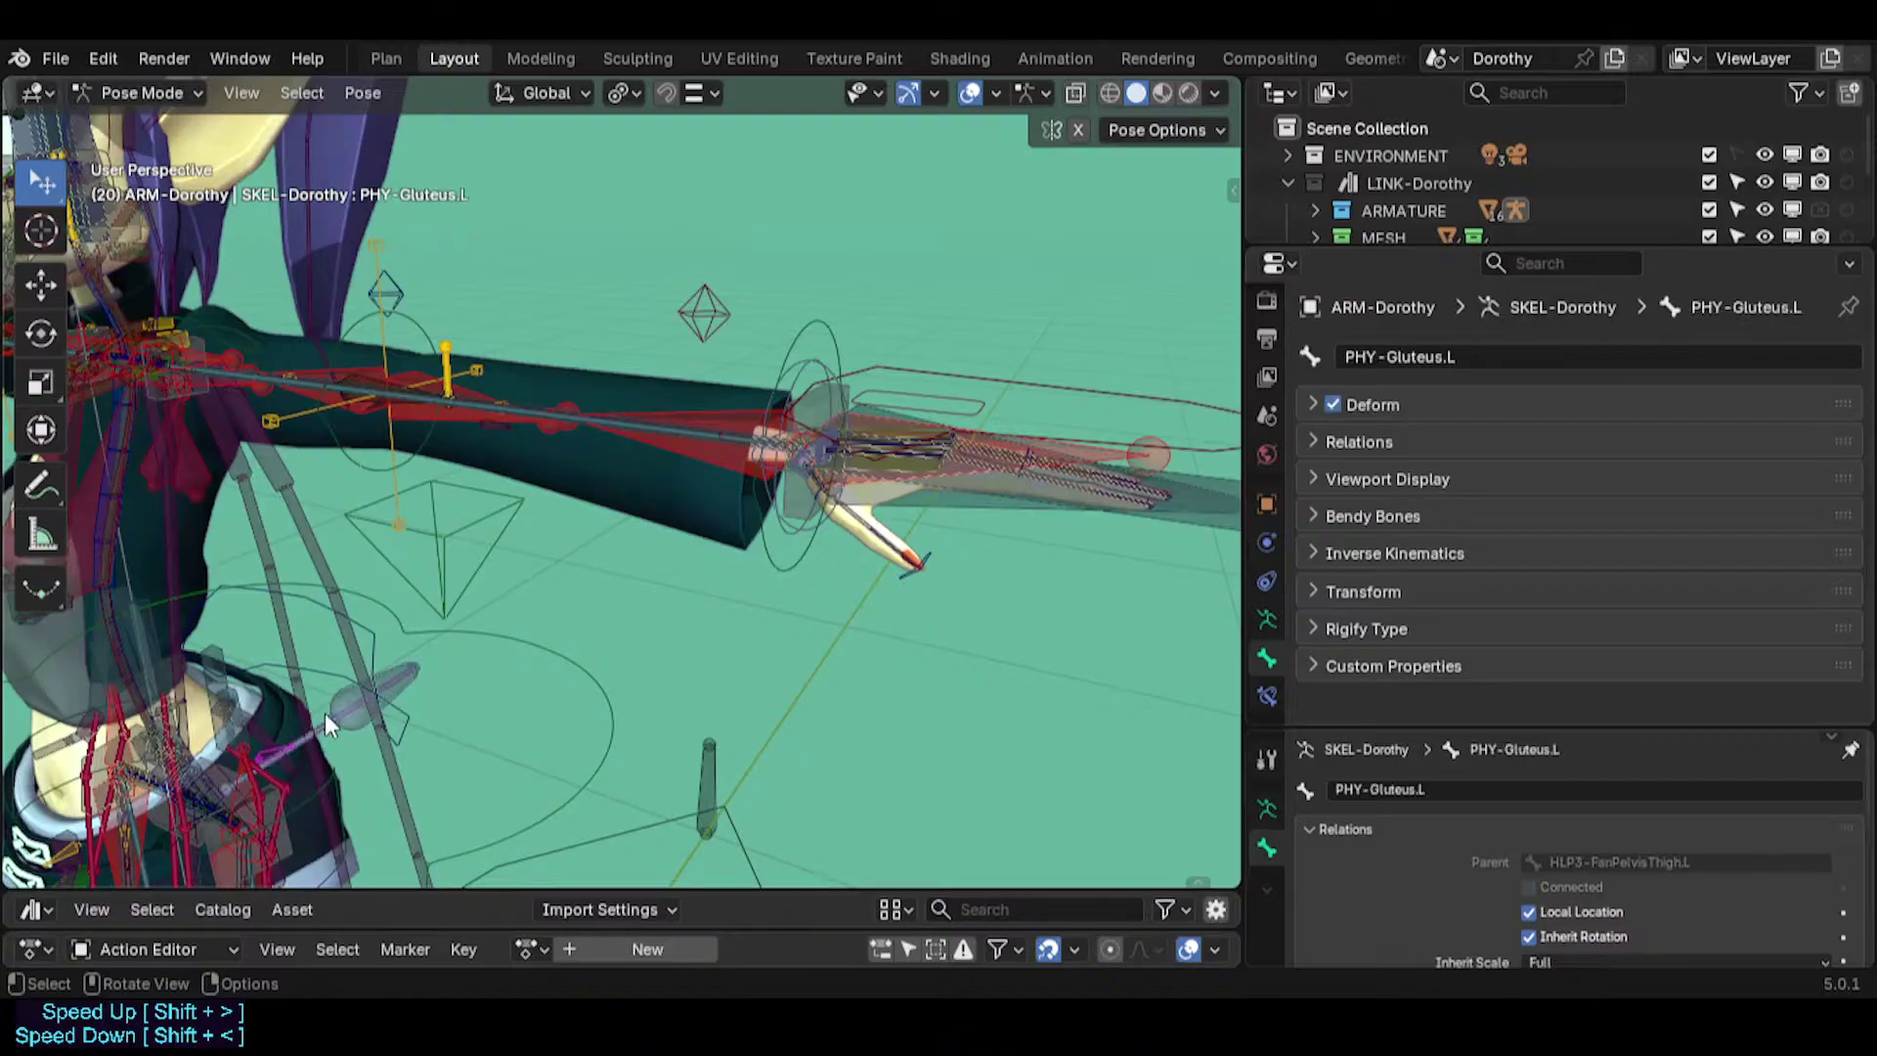
pyautogui.click(337, 725)
pyautogui.click(358, 729)
pyautogui.click(344, 724)
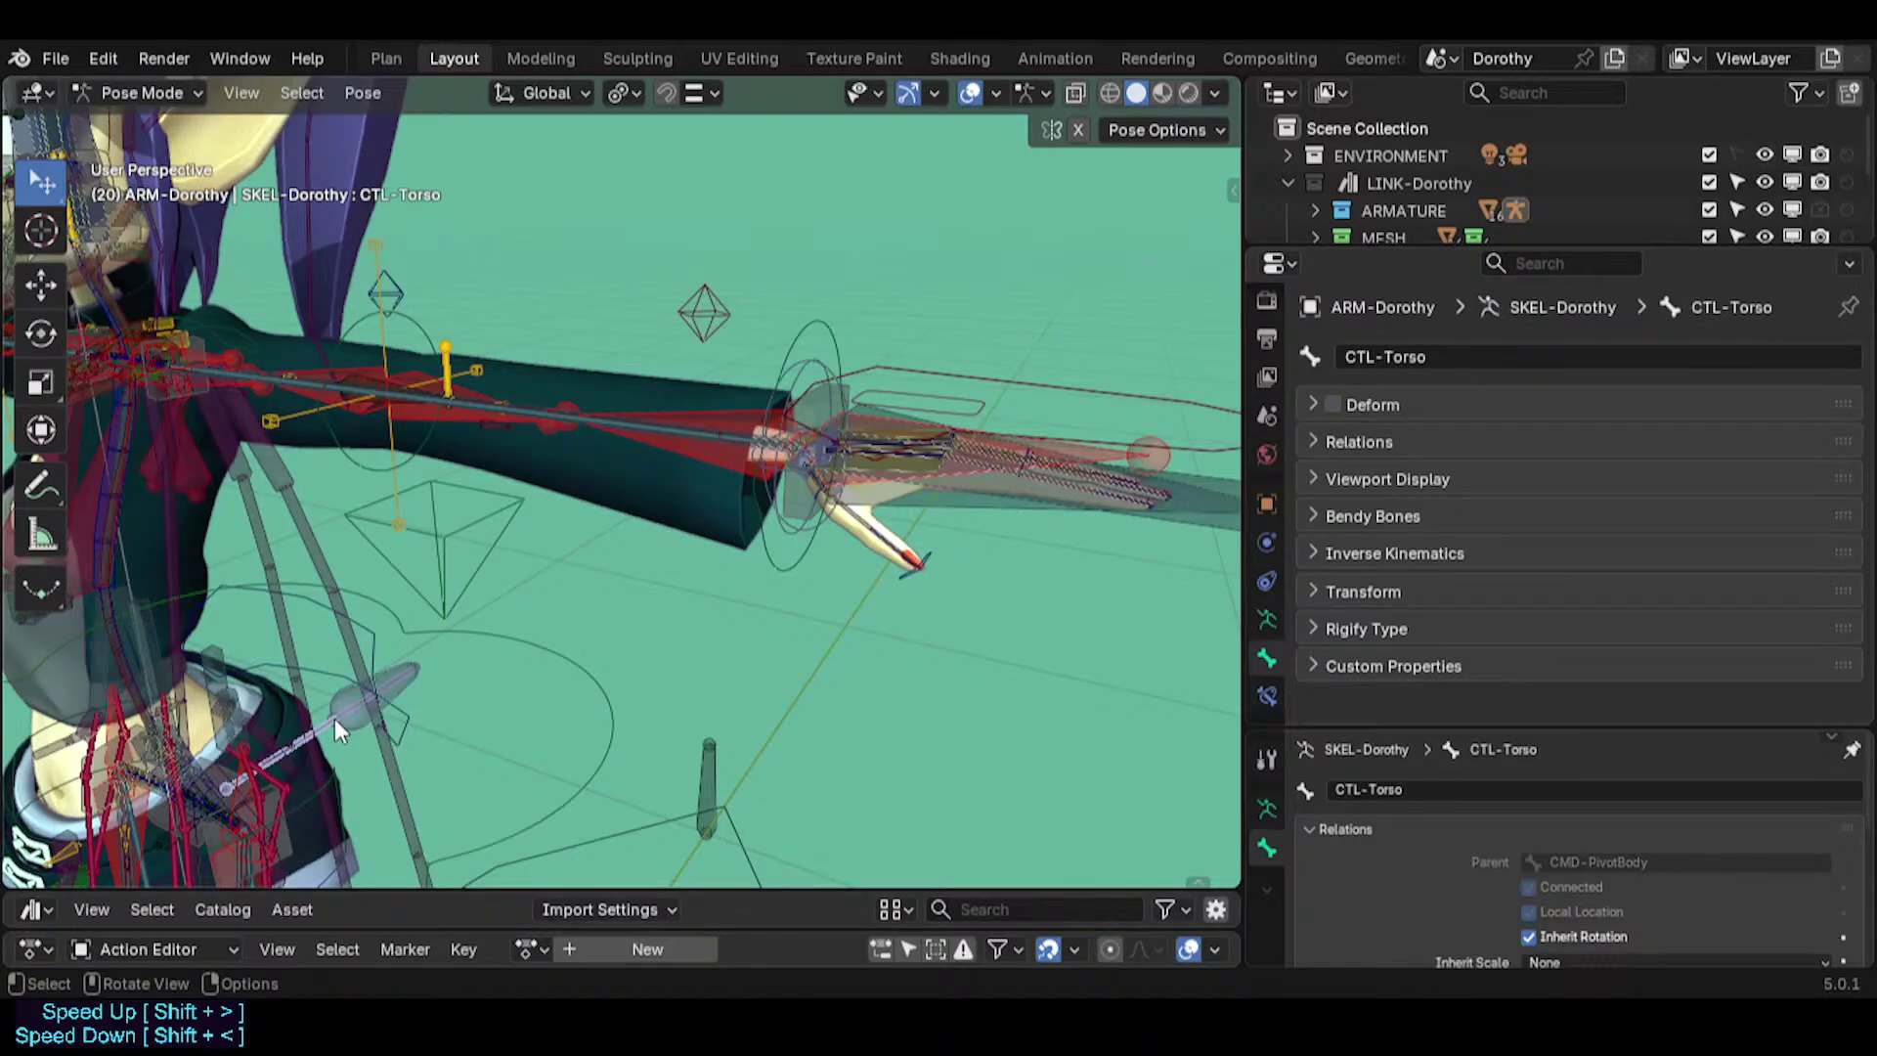
pyautogui.moveTo(334, 718); pyautogui.dragTo(409, 683, button='middle')
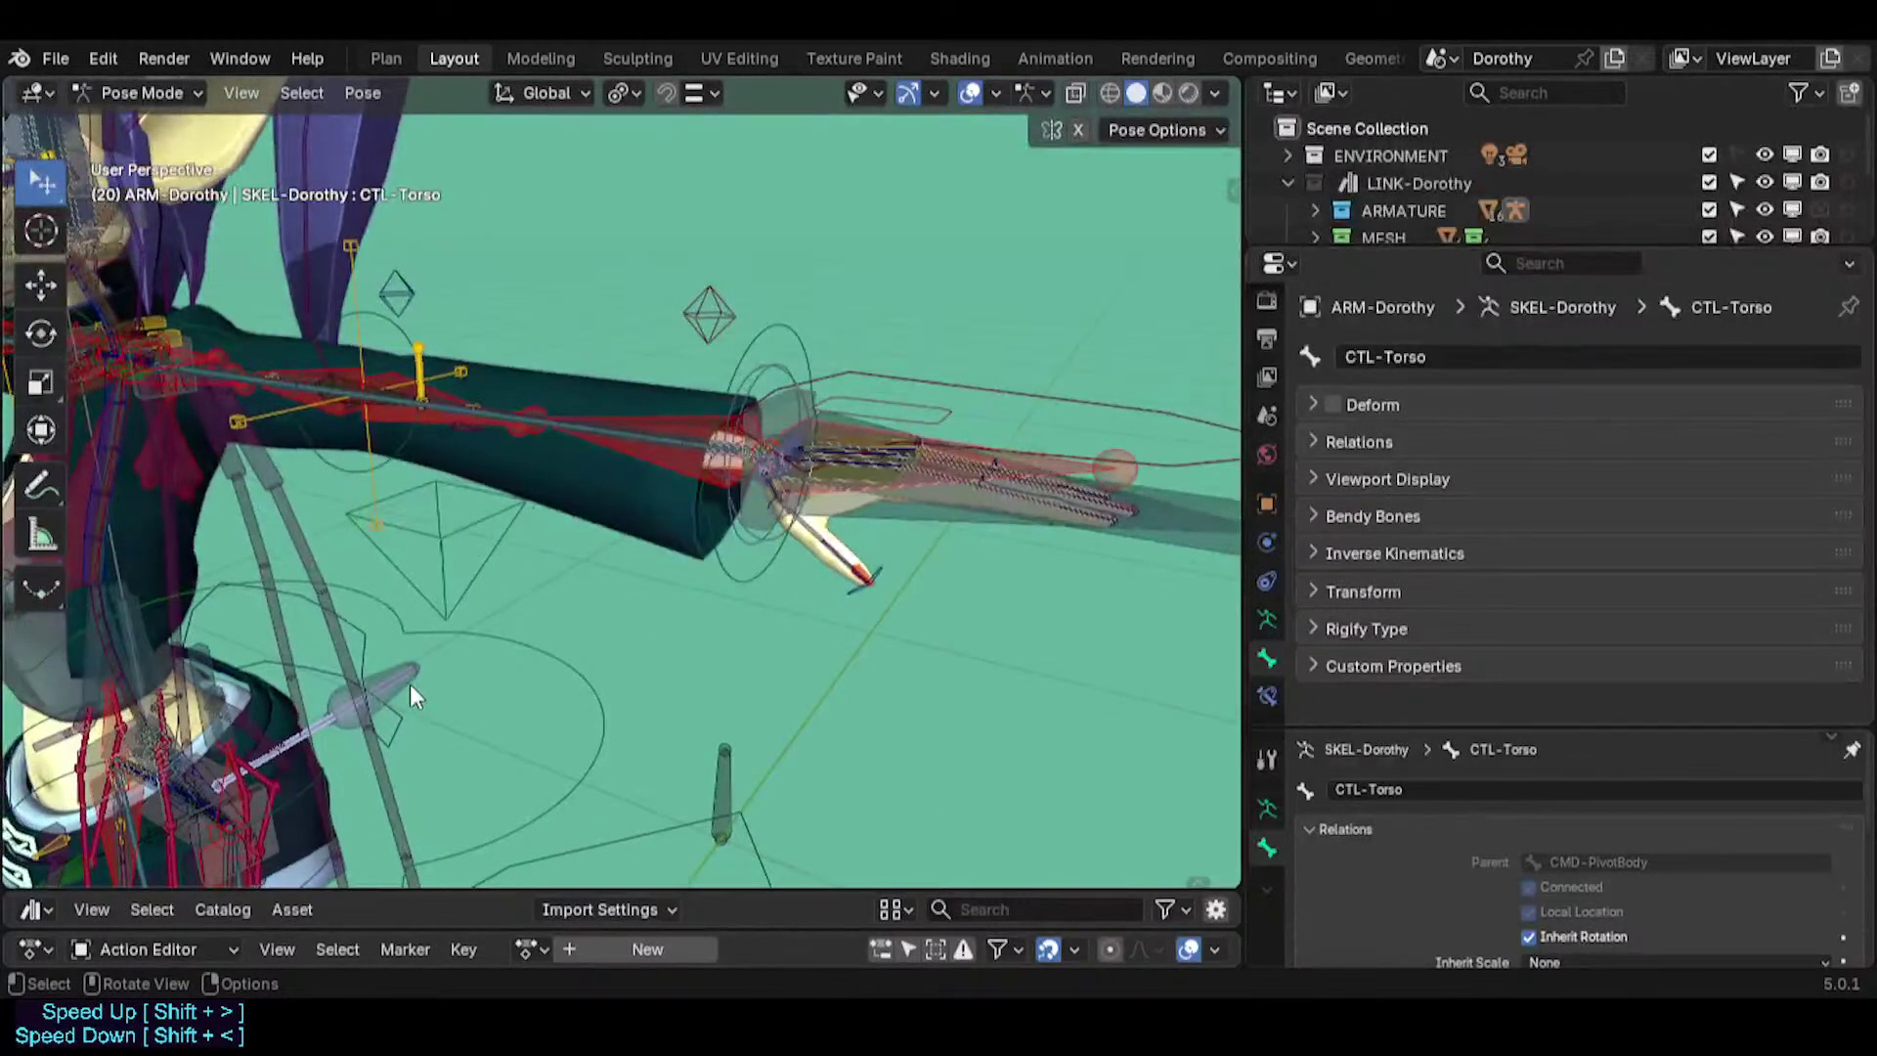
pyautogui.click(409, 683)
pyautogui.click(403, 672)
# Extend the selection from MTR-IK-Hand.L to its mirrored bone MTR-IK-Hand.R and turn off Deform for both.
pyautogui.moveTo(718, 506); pyautogui.dragTo(840, 516, button='middle')
pyautogui.click(841, 516)
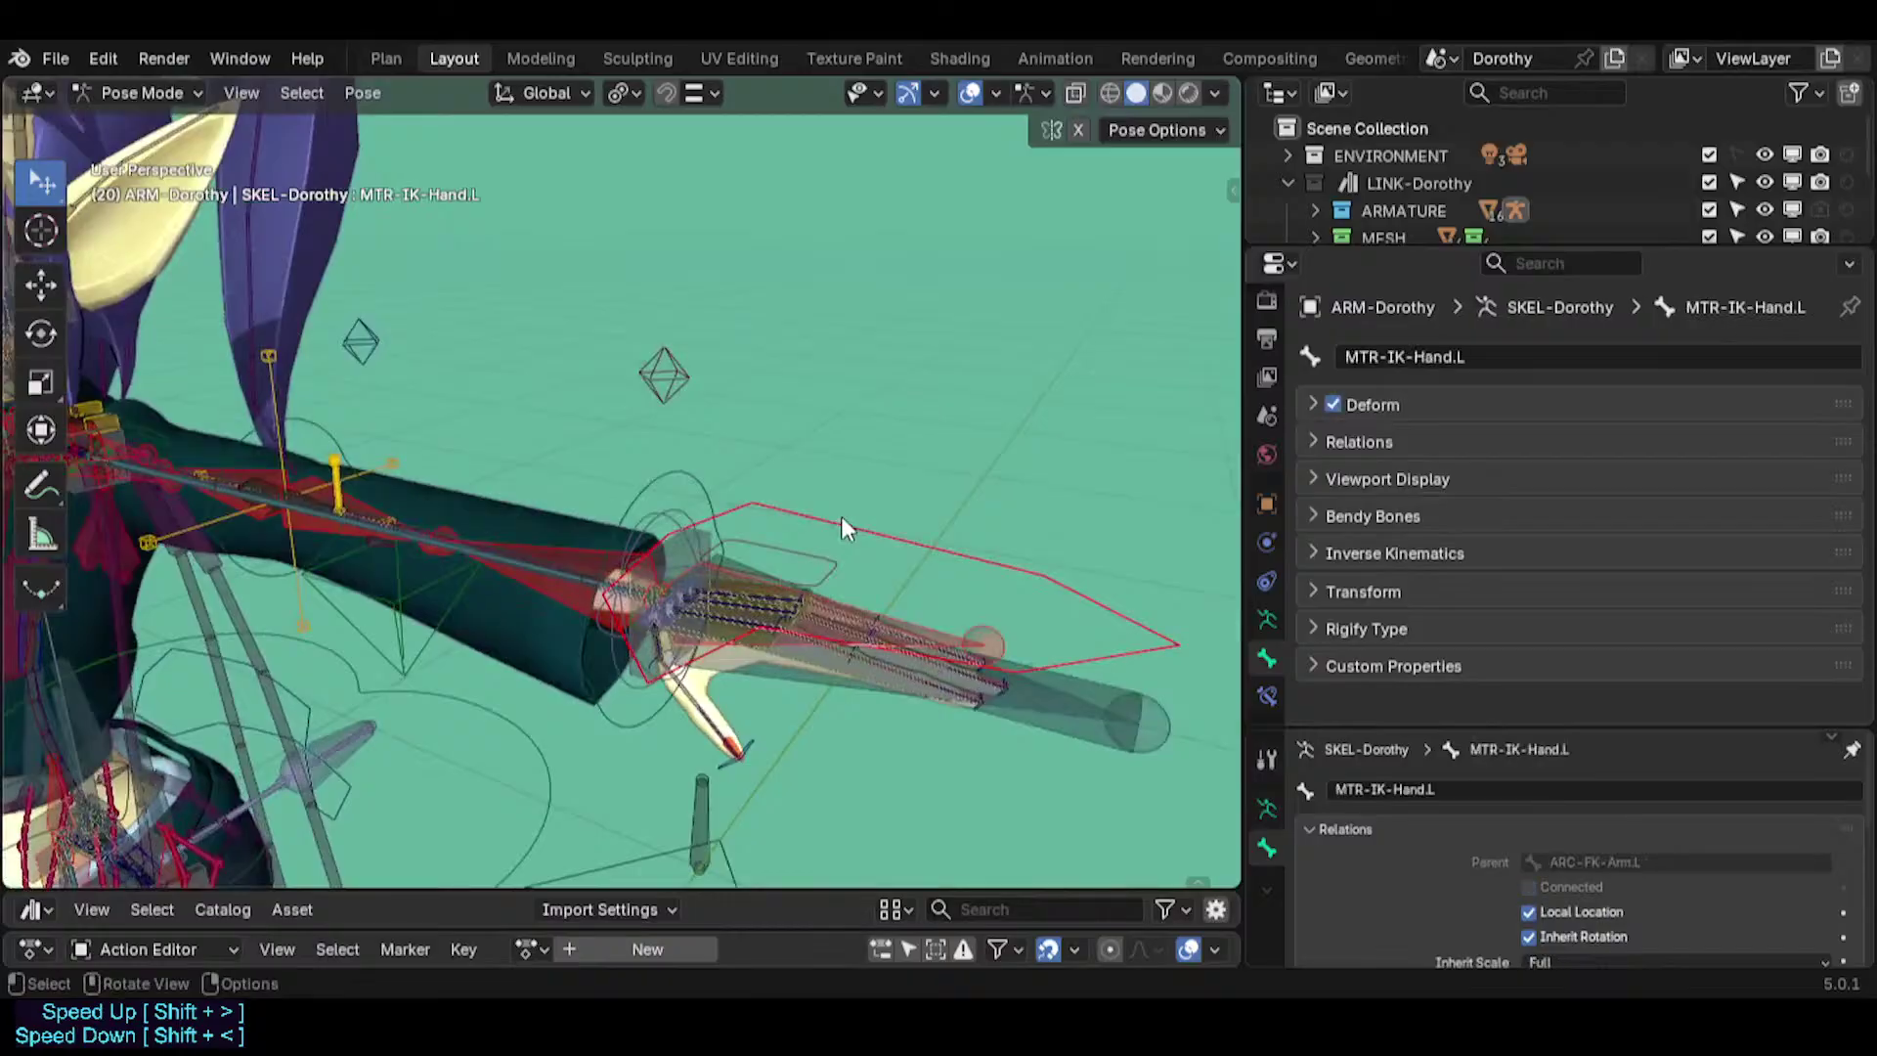
pyautogui.hotkey('ctrl', 'shift', 'm')
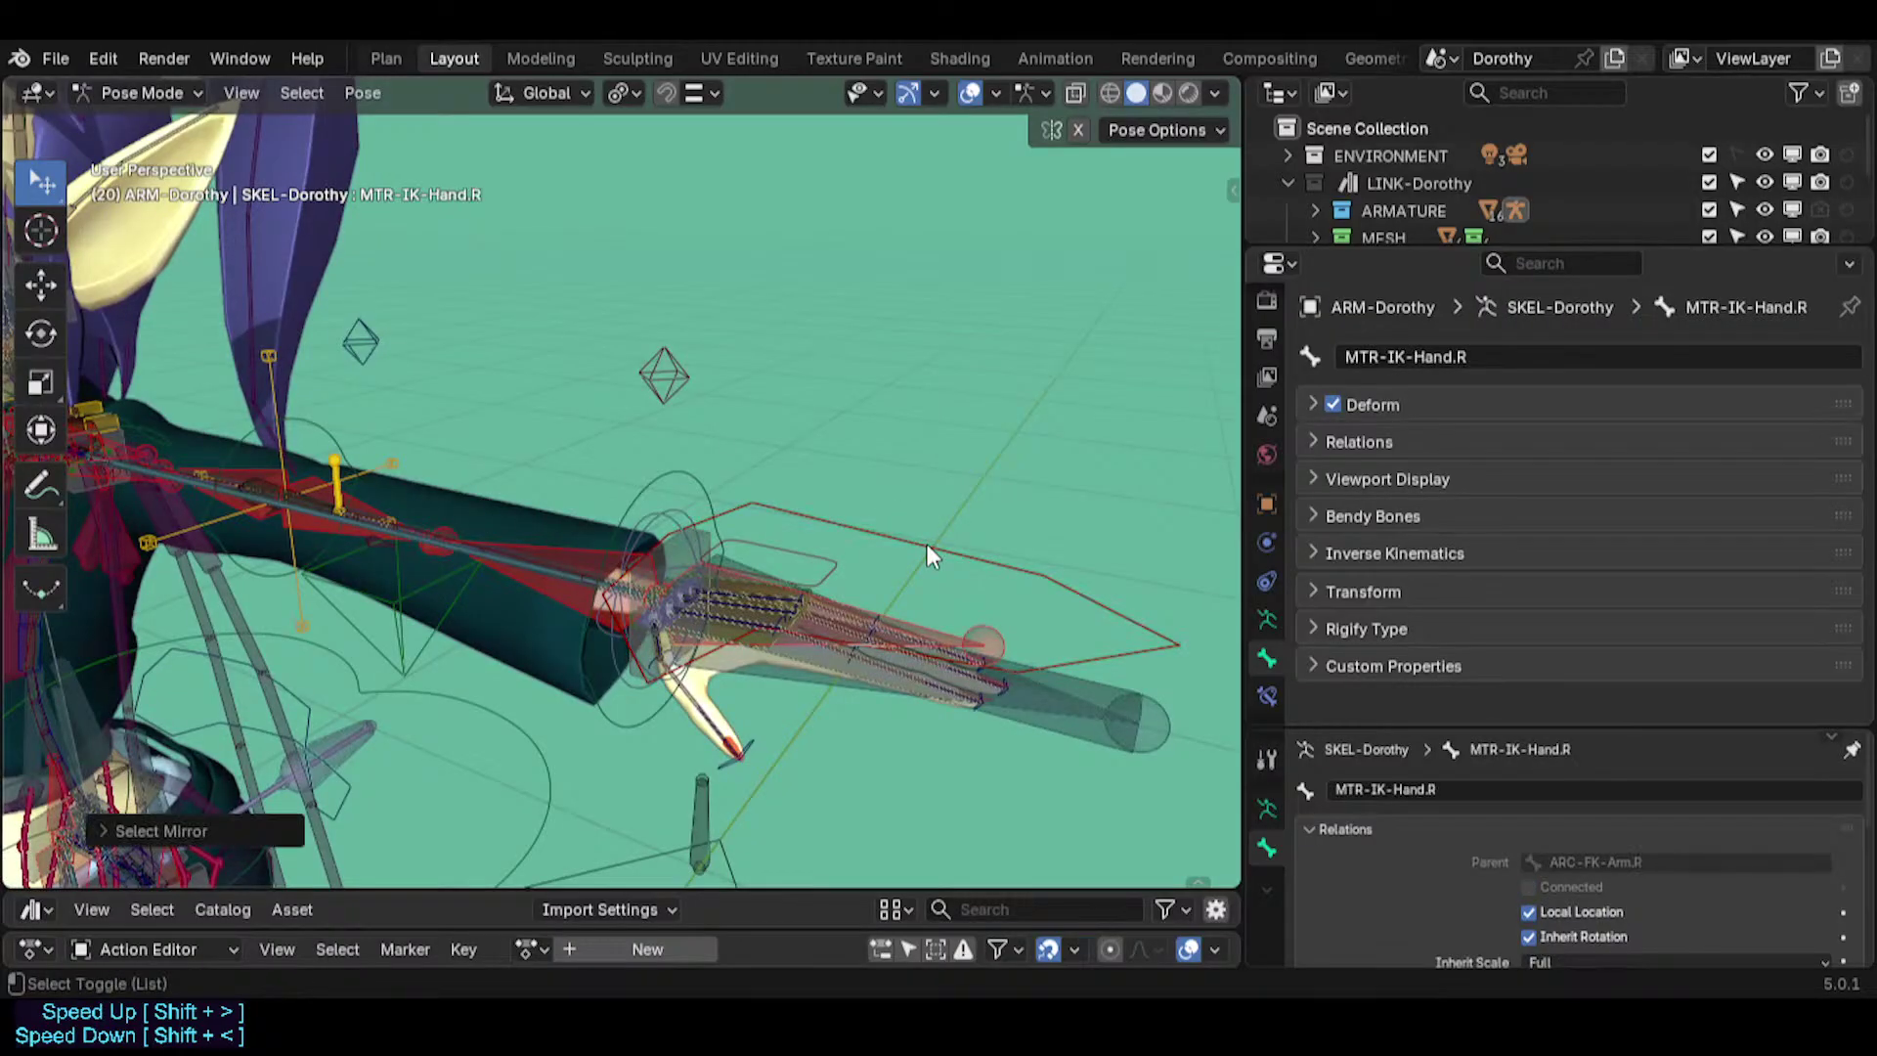
pyautogui.click(93, 839)
pyautogui.click(257, 822)
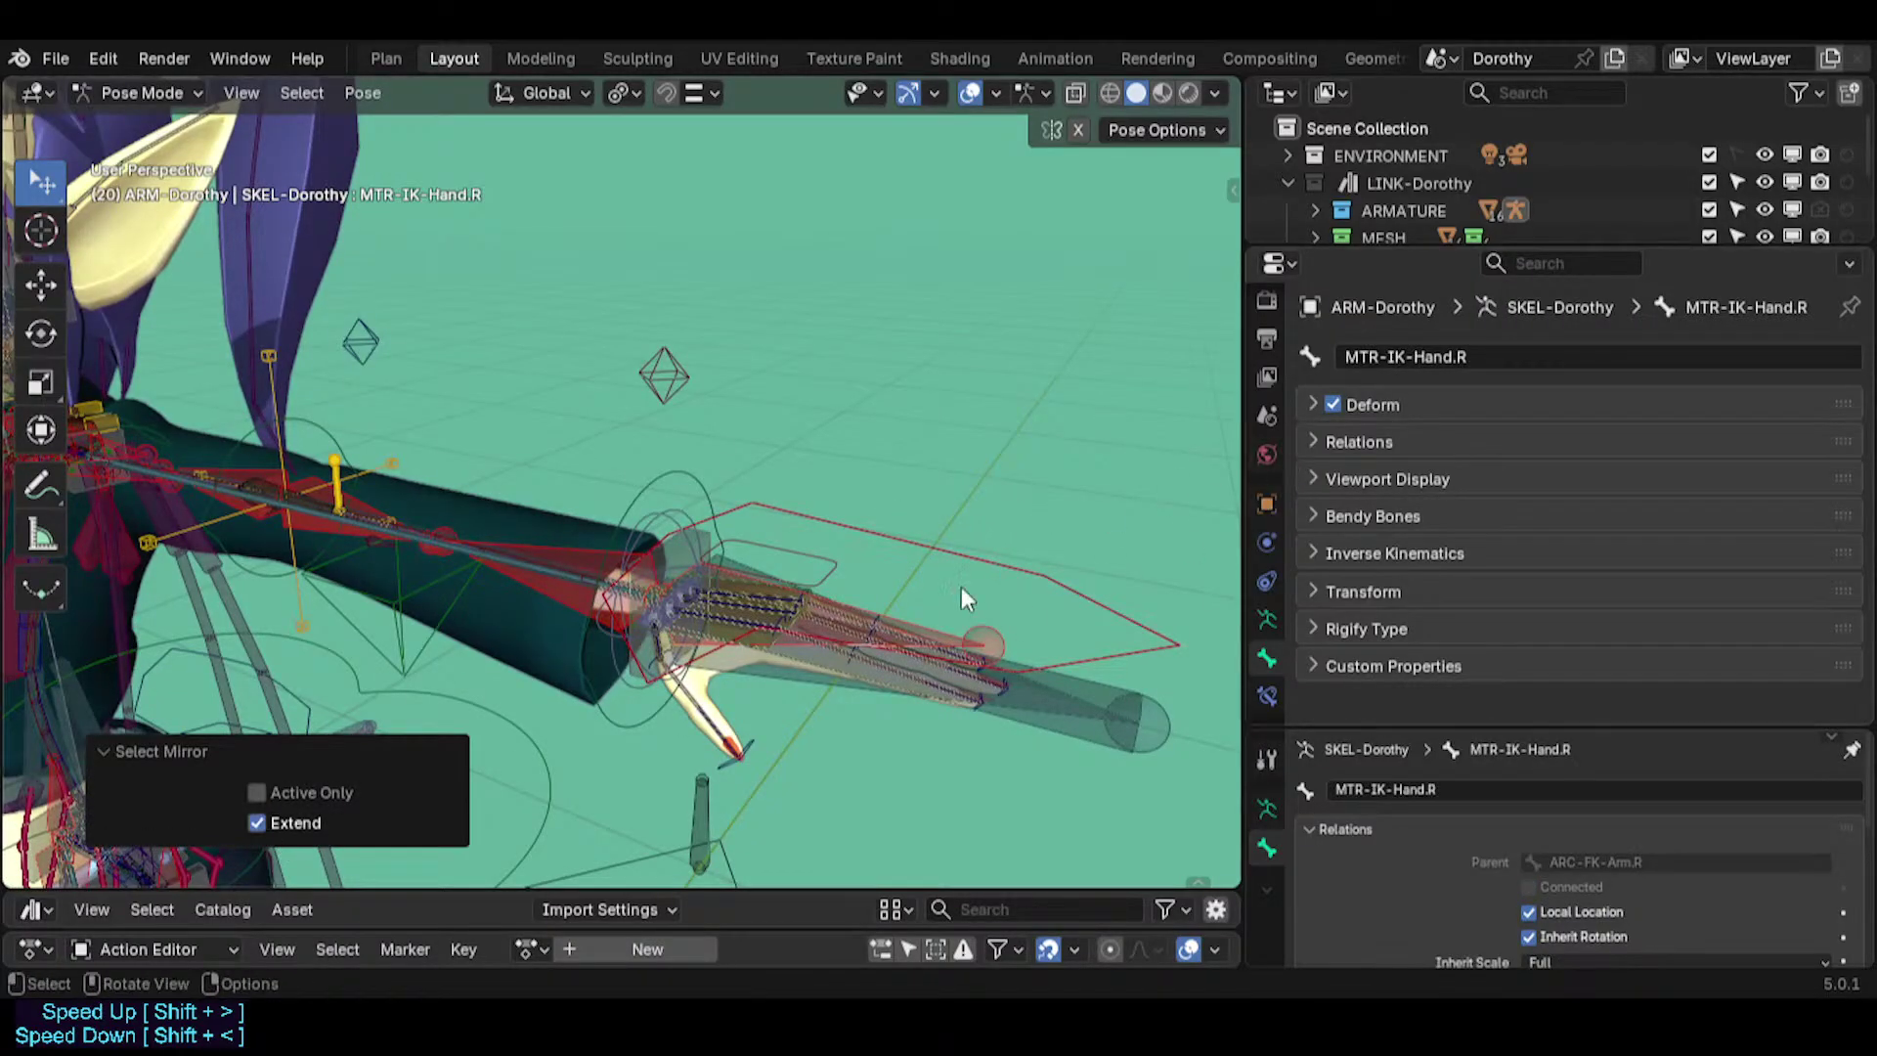
pyautogui.click(1334, 404)
# Turn off Deform for MCH-IKO-Hand.L at the left hand and for its mirrored bone MCH-IKO-Hand.R.
pyautogui.click(1093, 724)
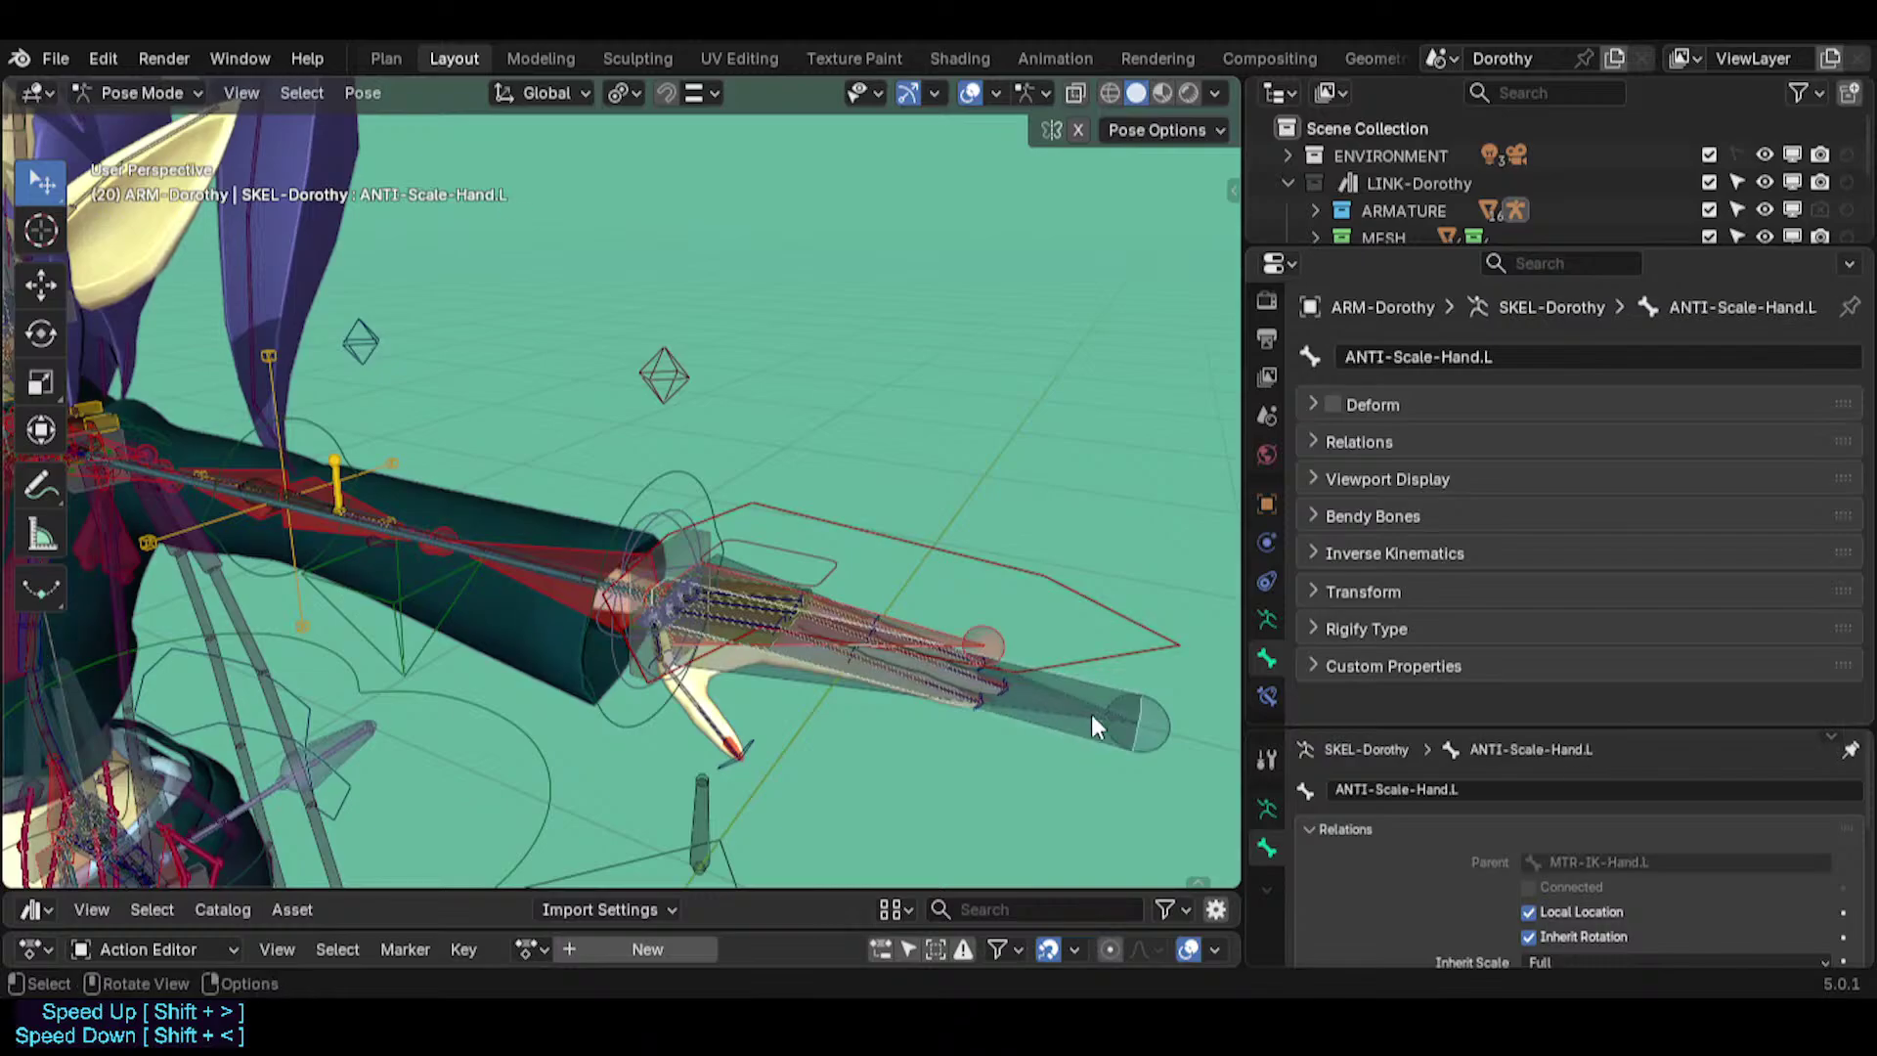
pyautogui.click(1059, 698)
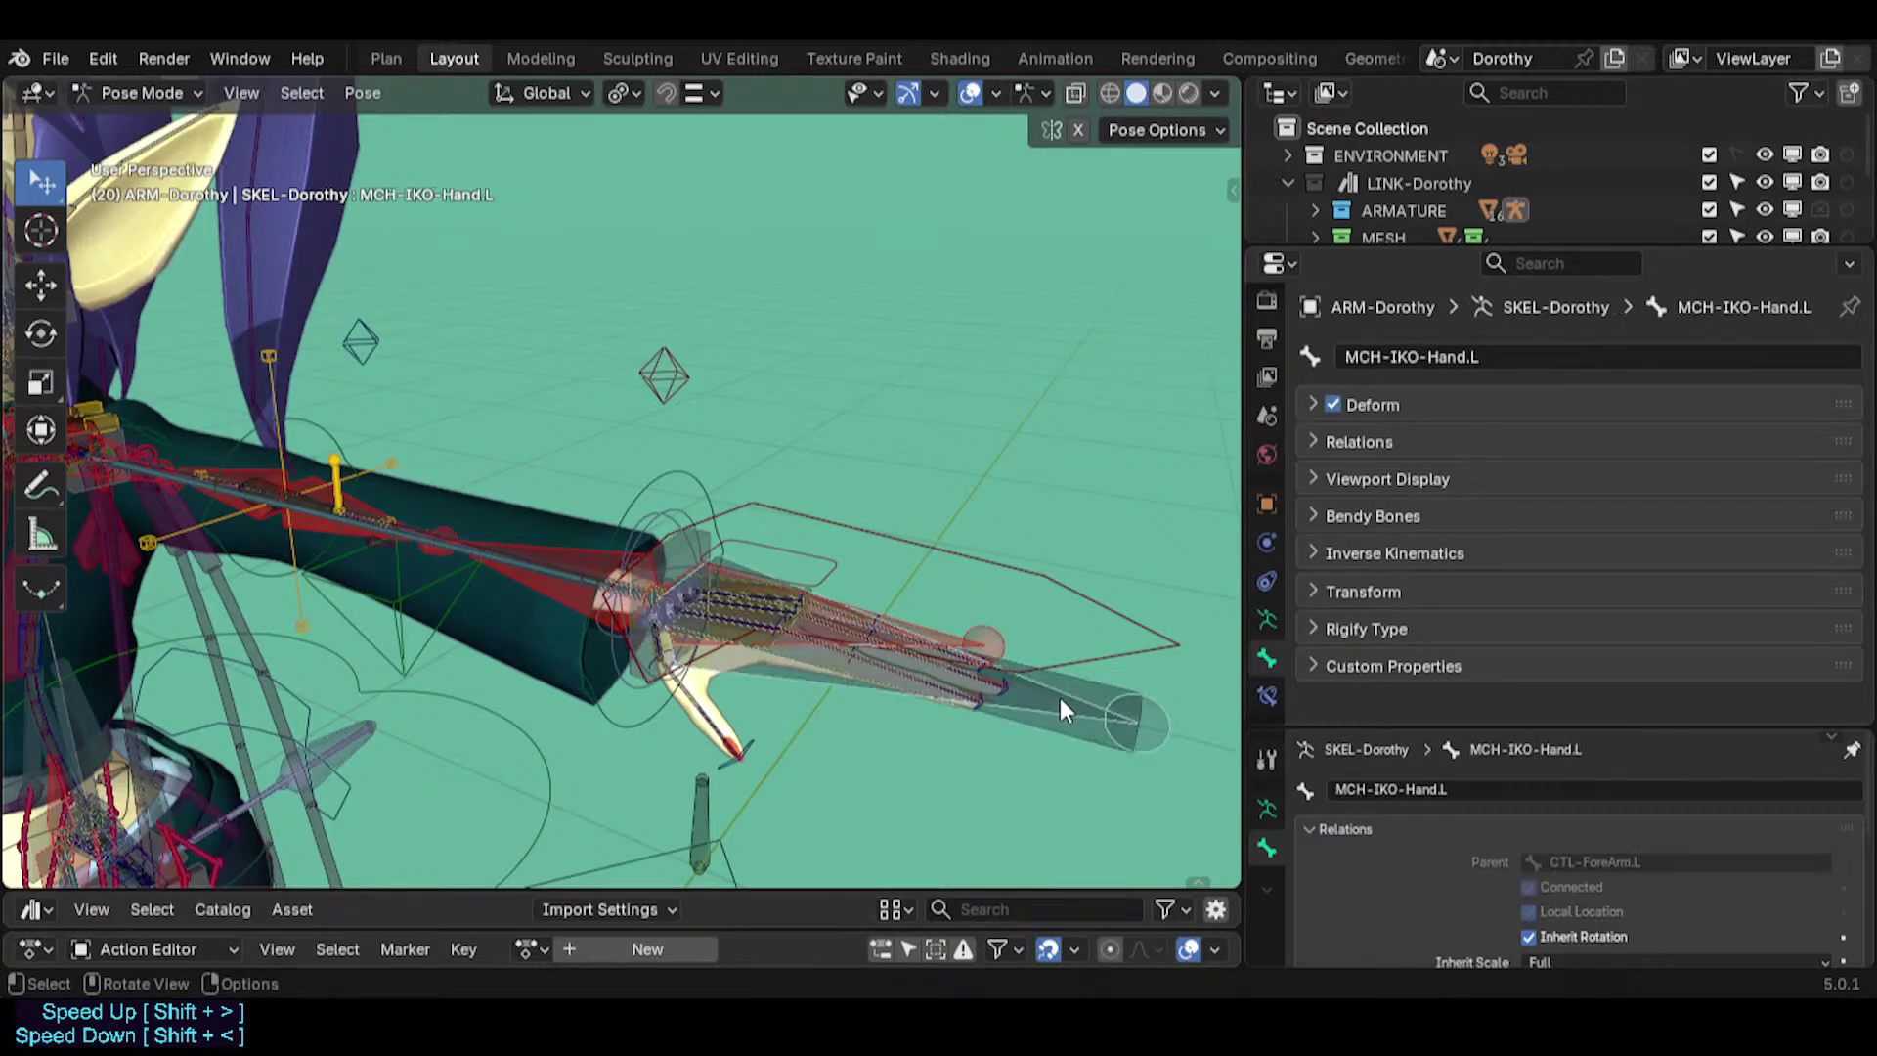
pyautogui.hotkey('ctrl', 'shift', 'm')
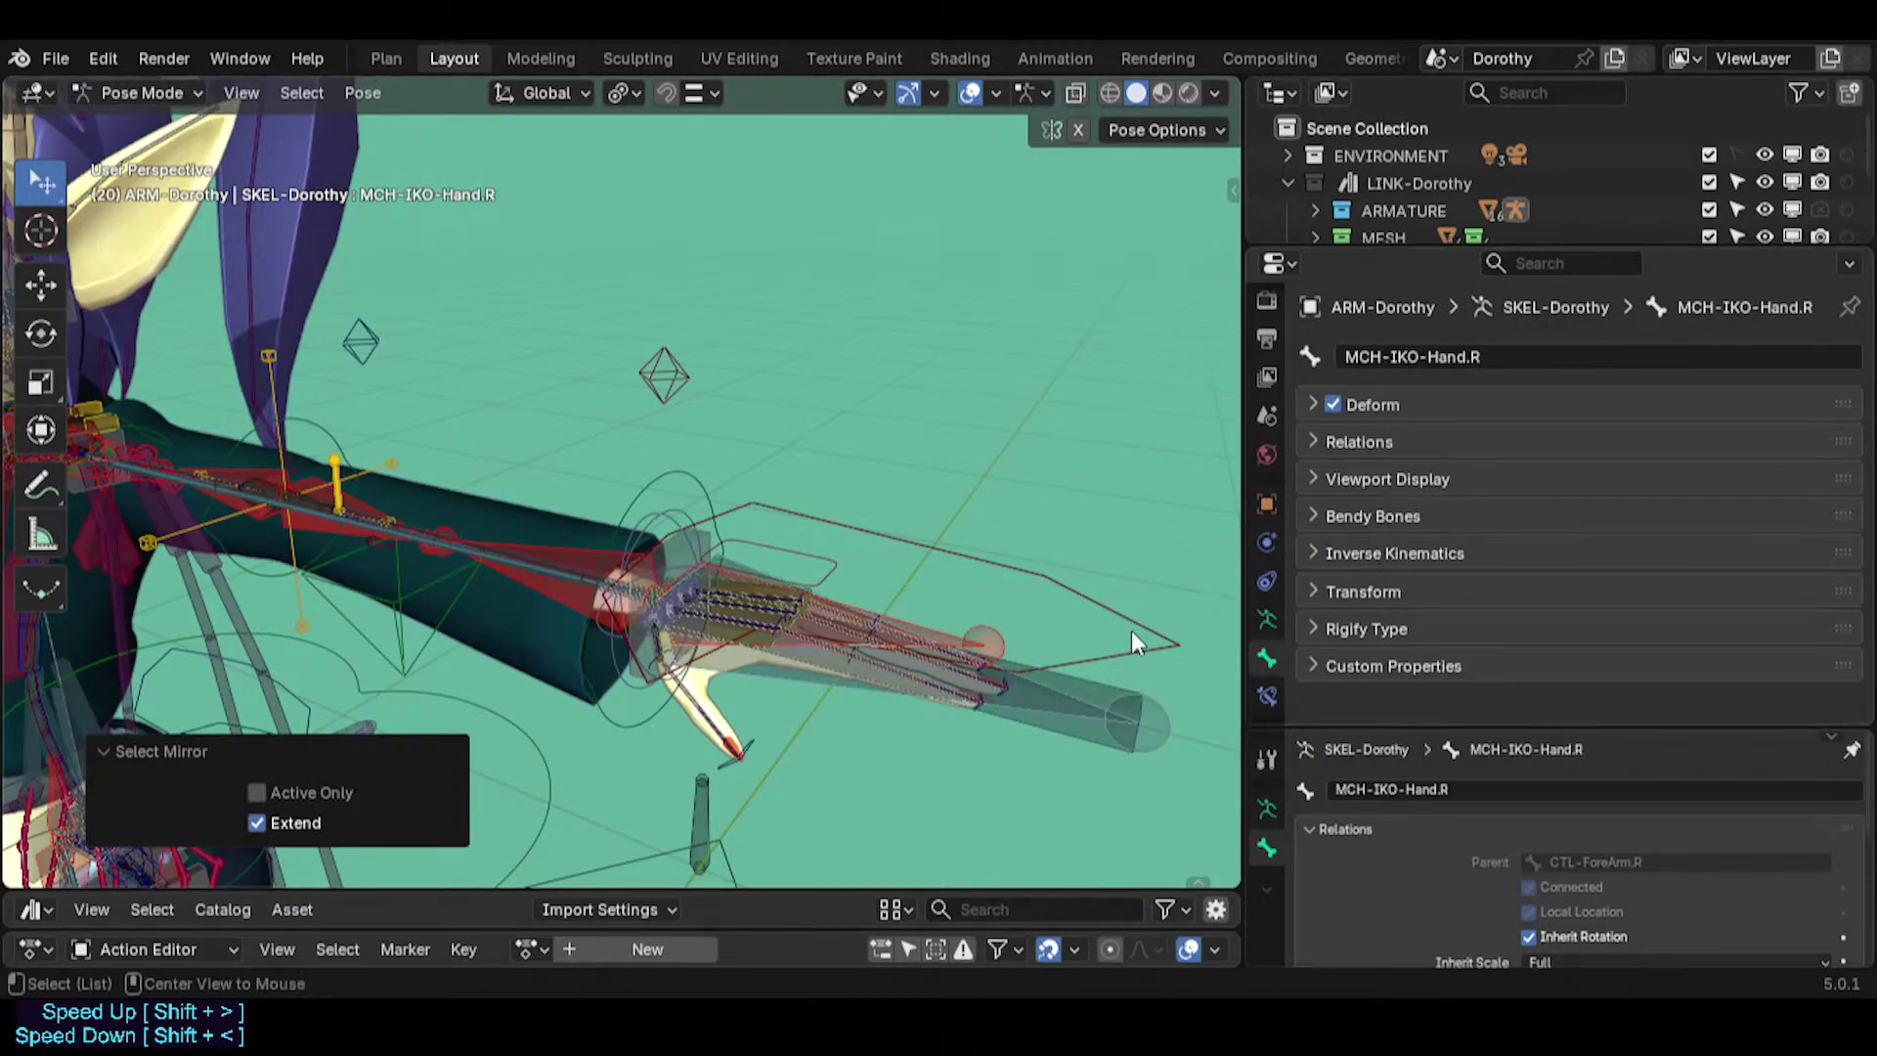
pyautogui.click(1331, 403)
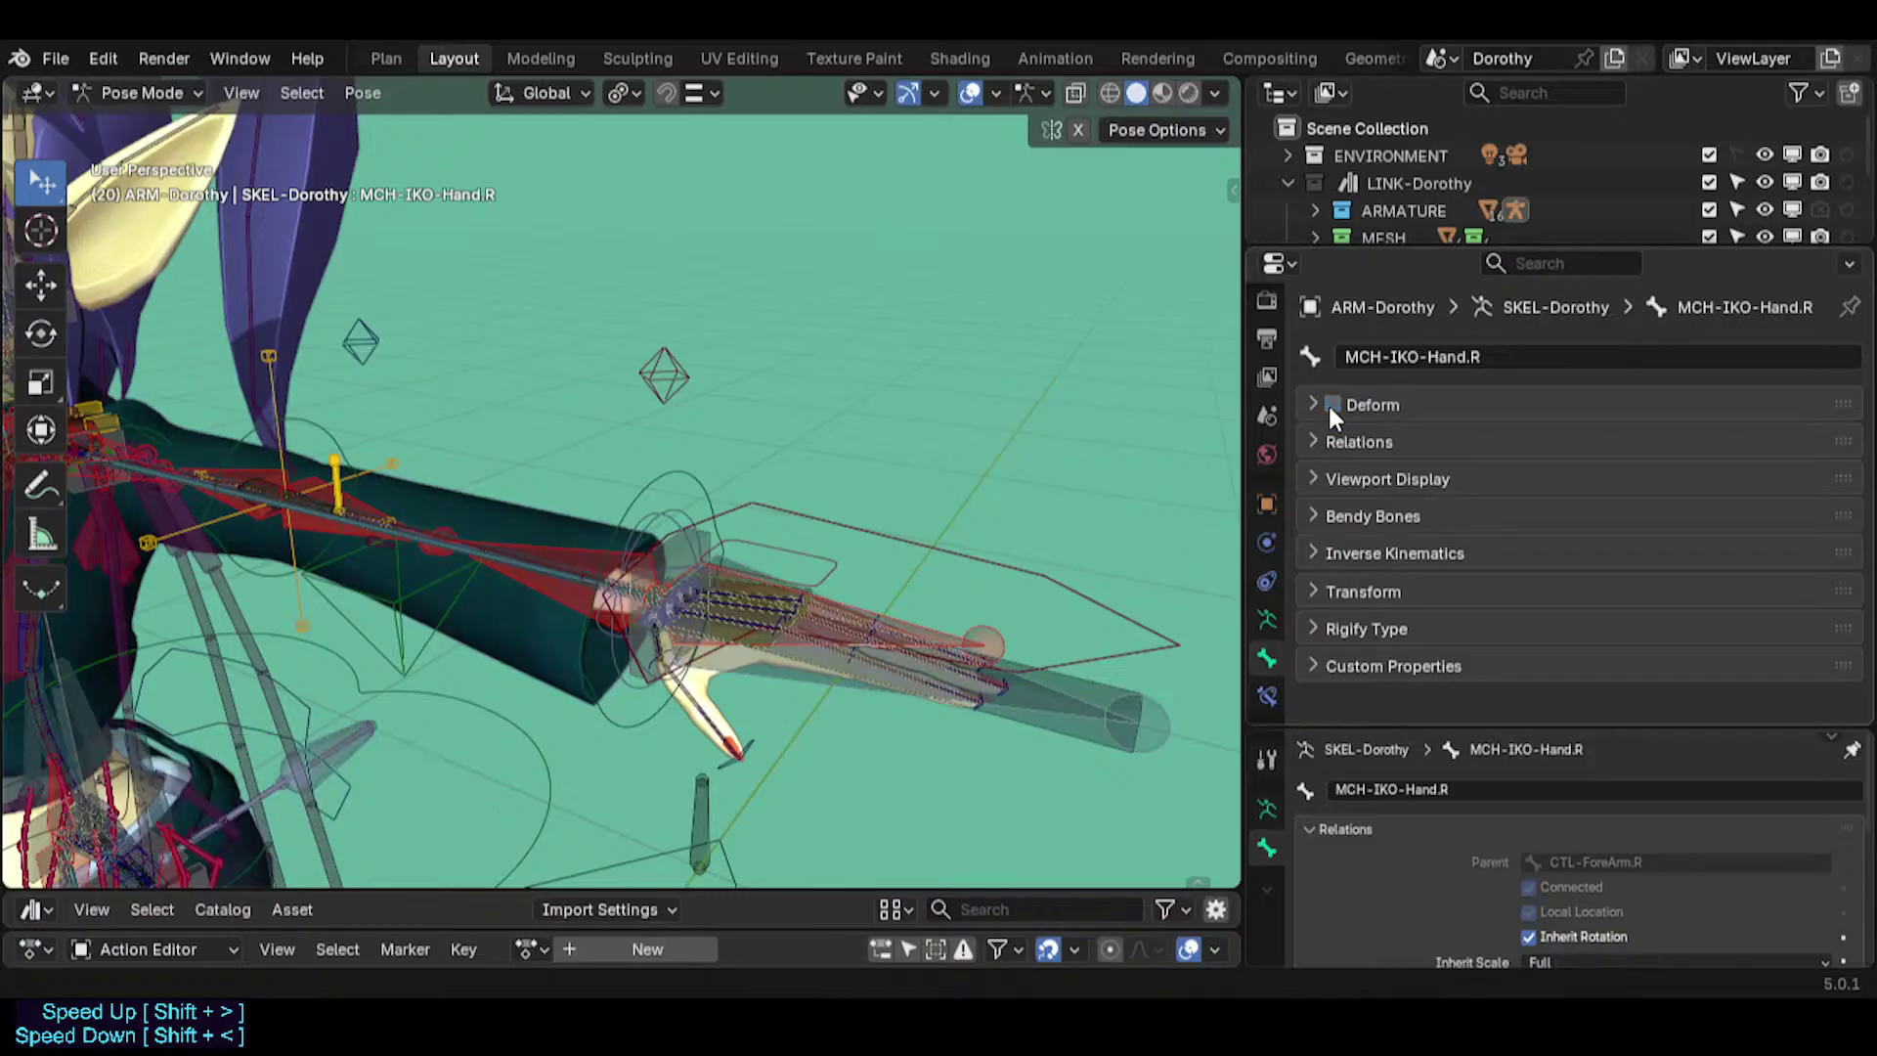
# Check the Deform settings of the MCH-IKO-Hand and MTR-IK-Hand bones on both sides.
pyautogui.click(1046, 693)
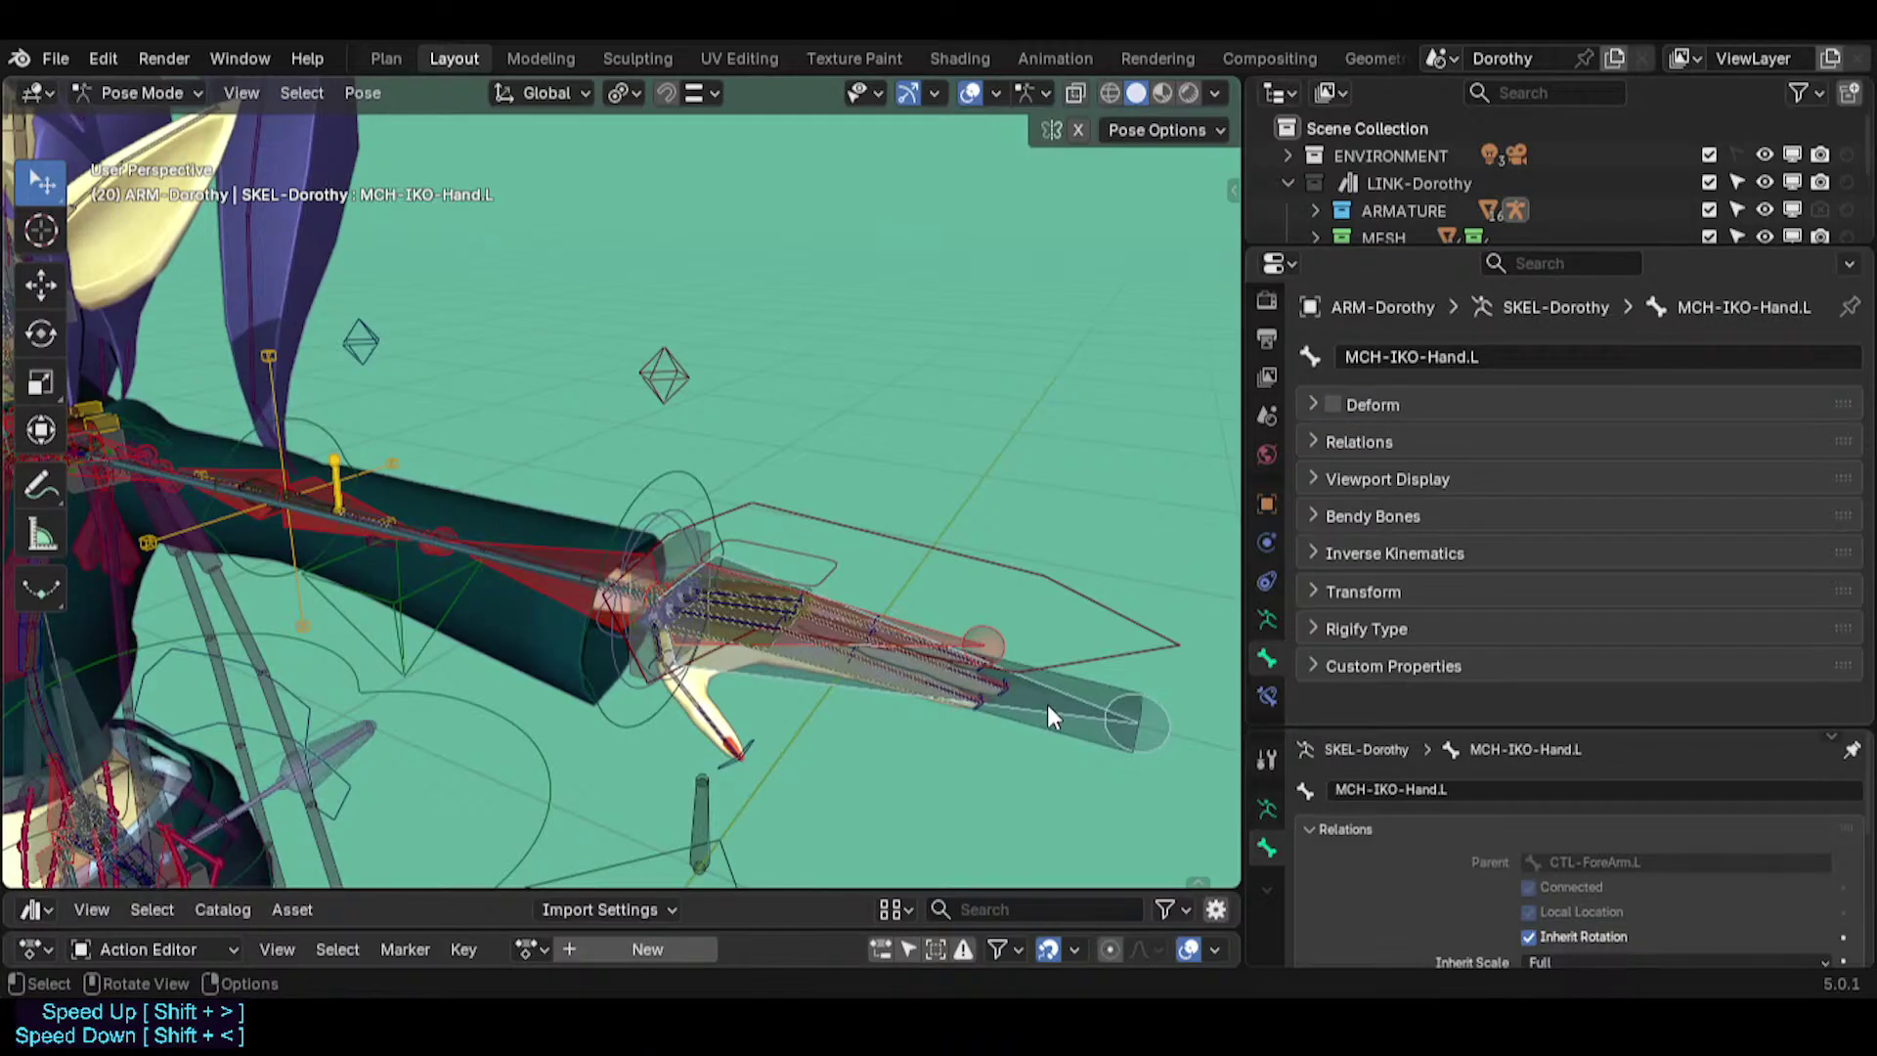
pyautogui.hotkey('ctrl', 'shift', 'm')
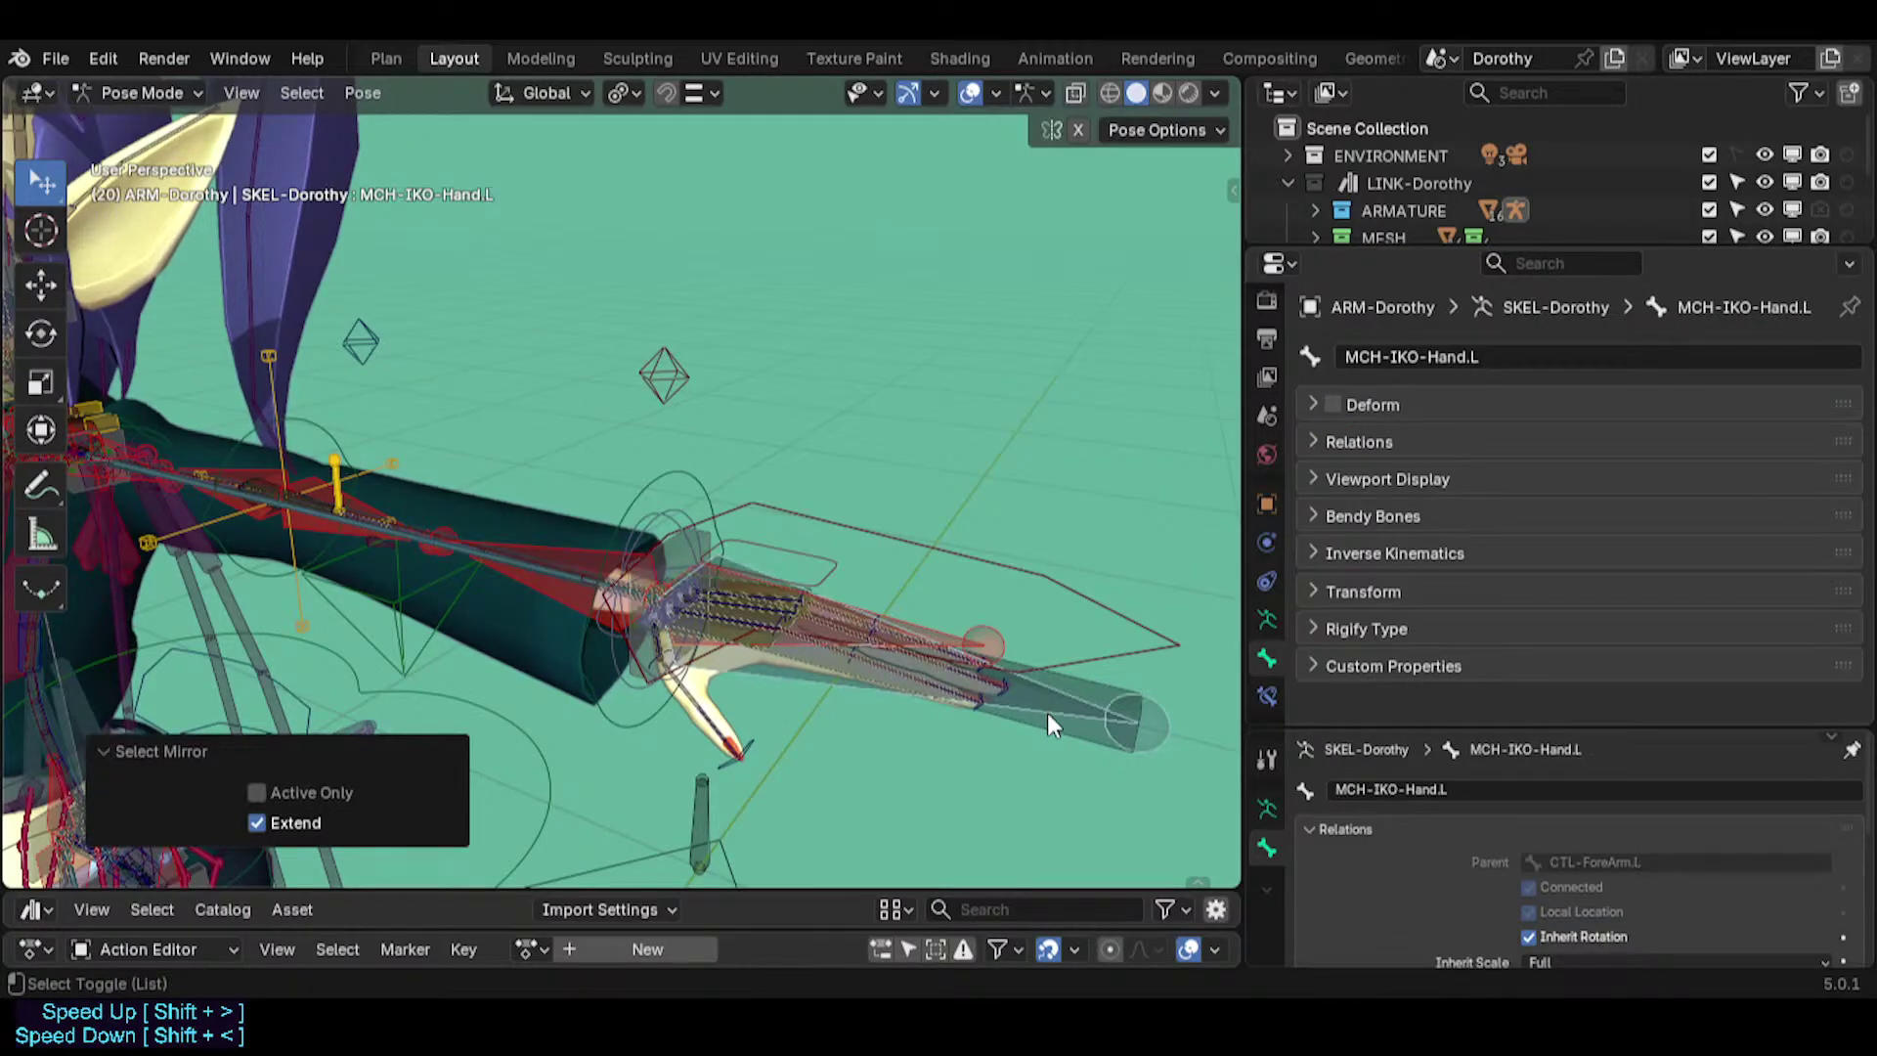
pyautogui.click(1113, 662)
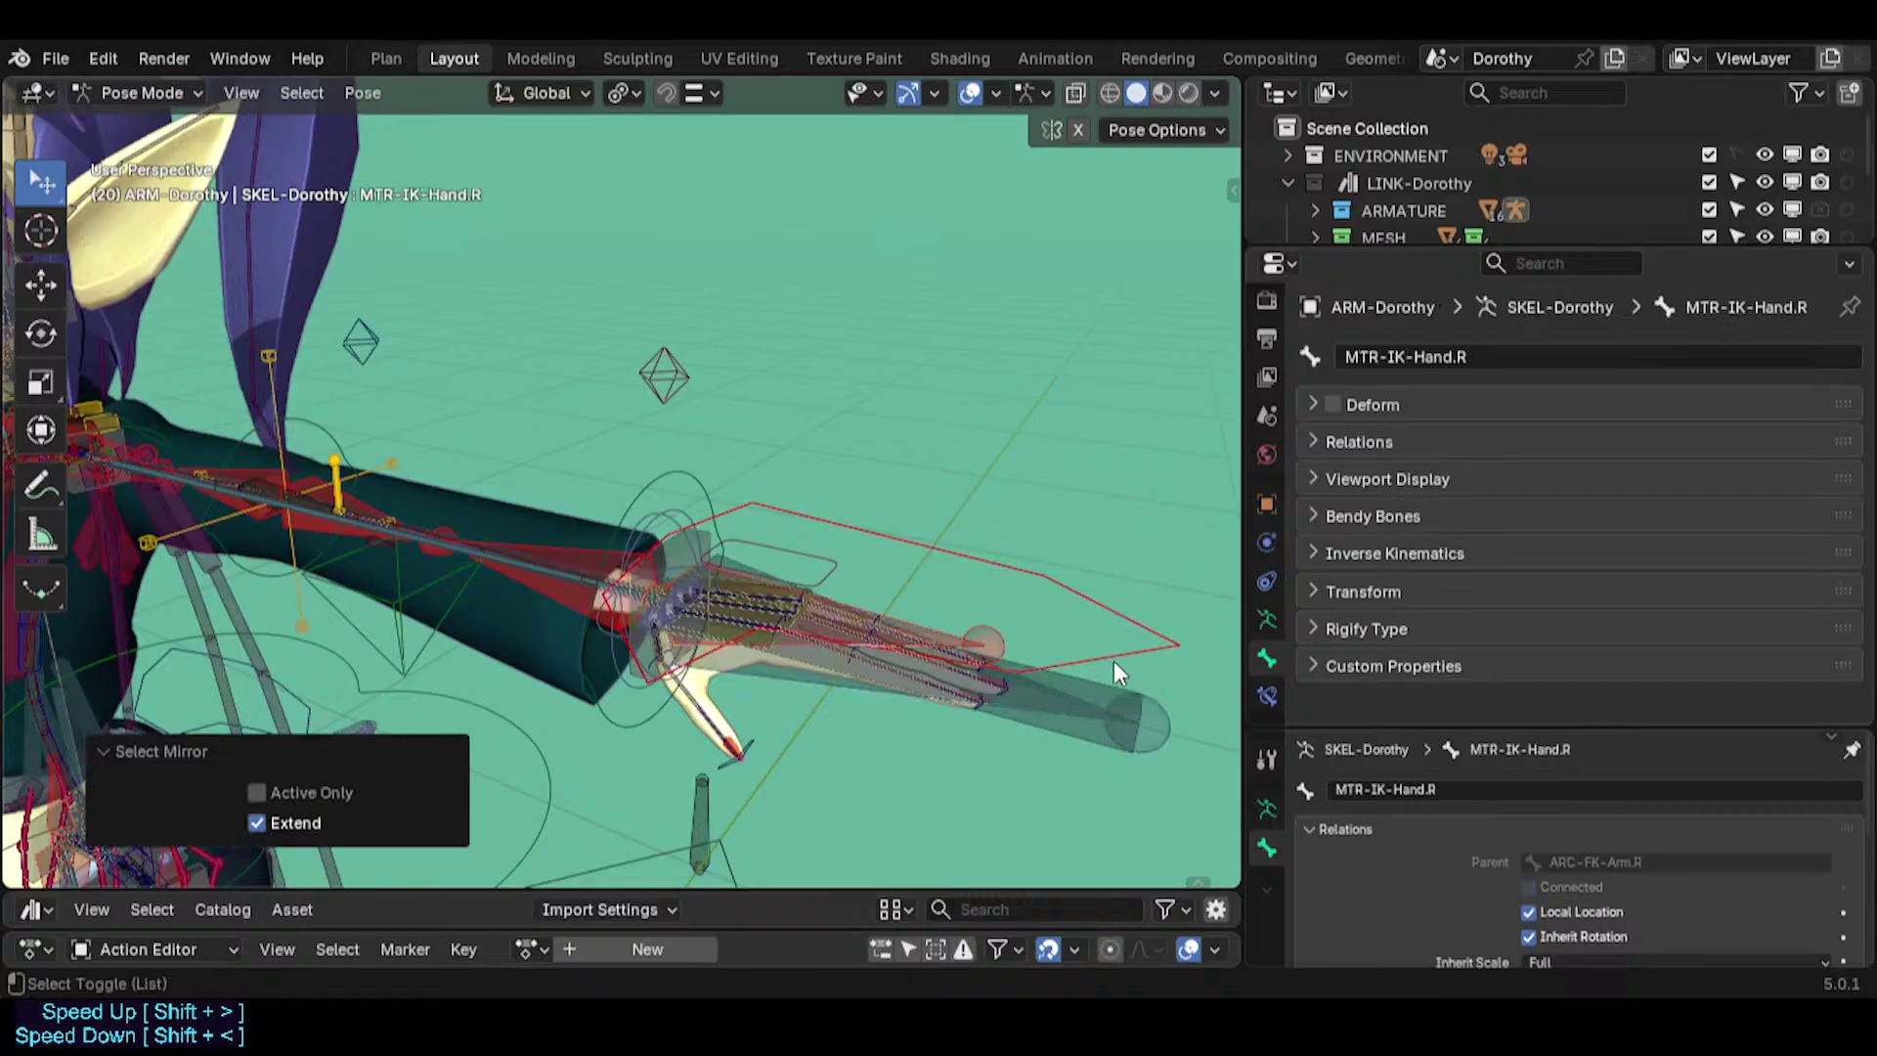
pyautogui.hotkey('ctrl', 'shift', 'm')
pyautogui.keyDown('shift'); pyautogui.moveTo(660, 702); pyautogui.dragTo(914, 391, button='middle'); pyautogui.keyUp('shift')
pyautogui.scroll(-2, 760, 509)
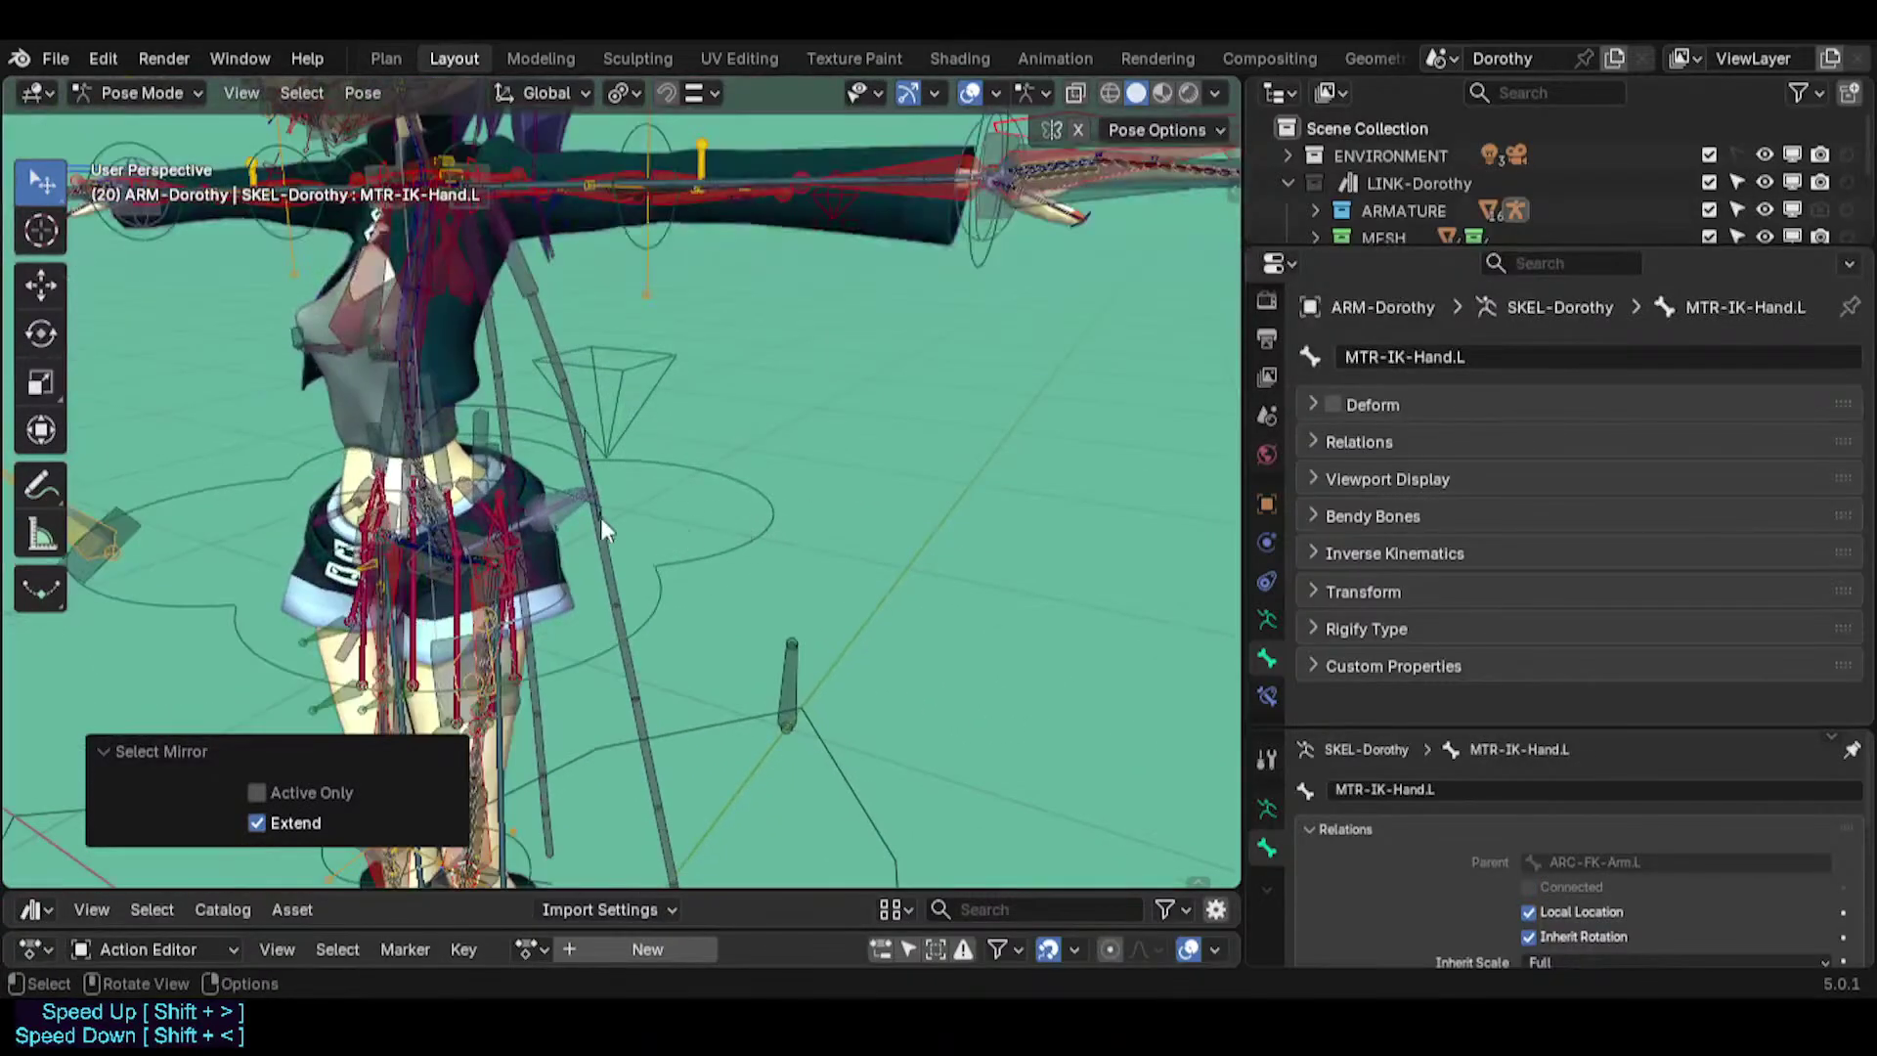
pyautogui.keyDown('shift'); pyautogui.moveTo(731, 518); pyautogui.dragTo(689, 679, button='middle'); pyautogui.keyUp('shift')
# Check the Deform setting of MTR-IK-Head and turn off Deform for the CTL-Head bone.
pyautogui.click(607, 473)
pyautogui.moveTo(607, 473); pyautogui.dragTo(481, 721, button='middle')
pyautogui.scroll(-1, 401, 338)
pyautogui.scroll(-3, 478, 437)
pyautogui.click(471, 412)
pyautogui.scroll(4, 465, 442)
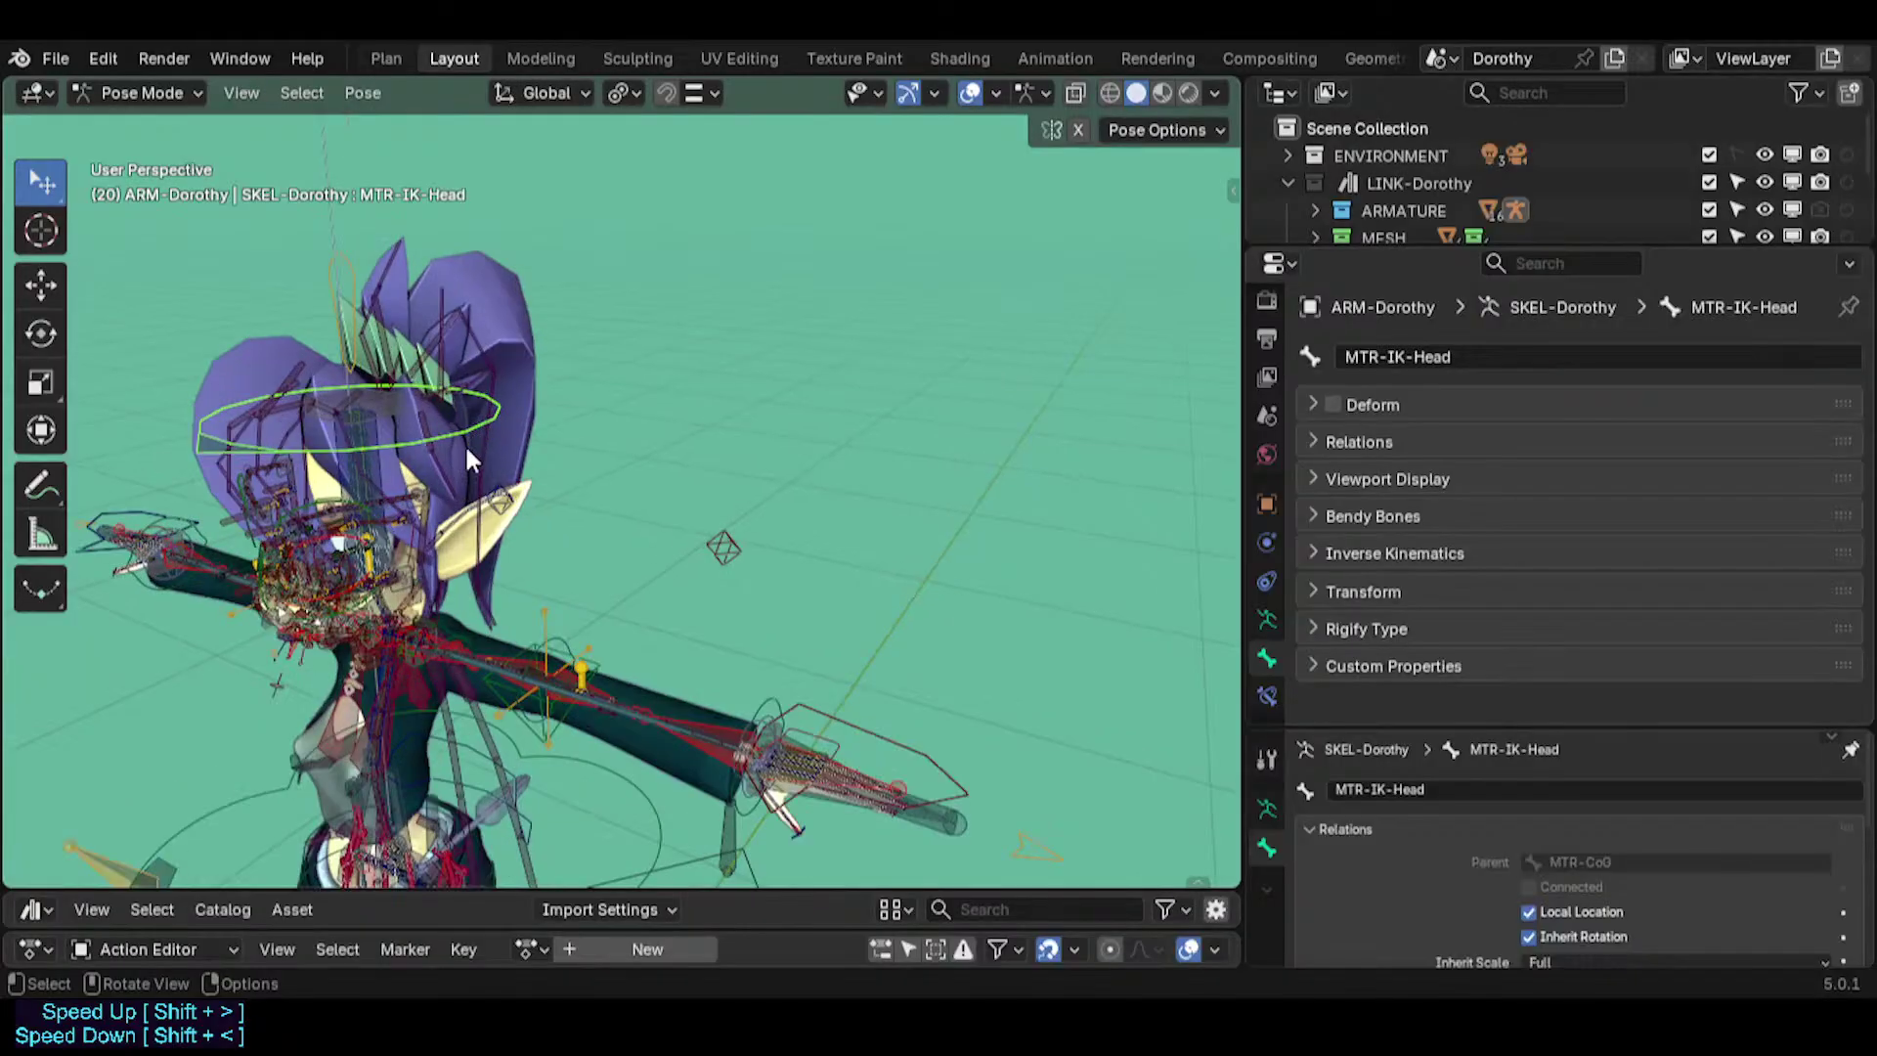
pyautogui.click(338, 463)
pyautogui.moveTo(338, 463); pyautogui.dragTo(342, 436, button='middle')
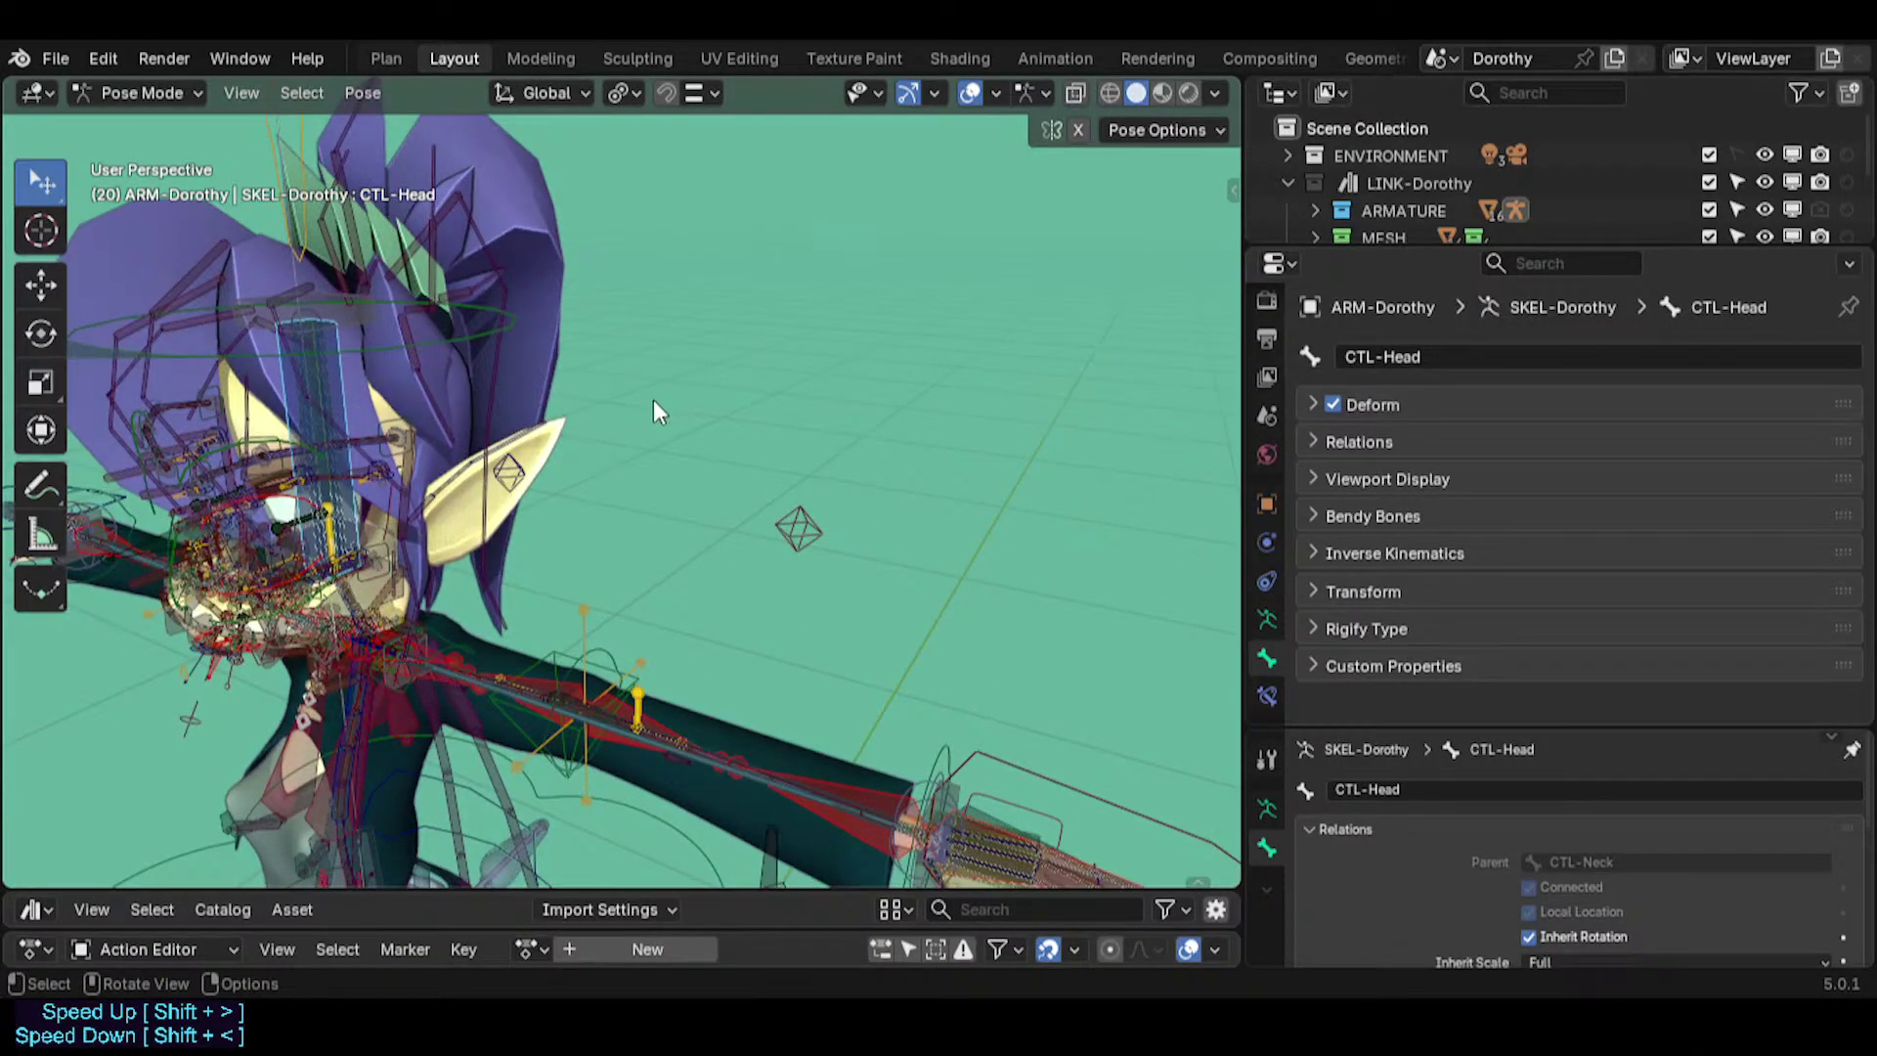
pyautogui.scroll(-2, 663, 430)
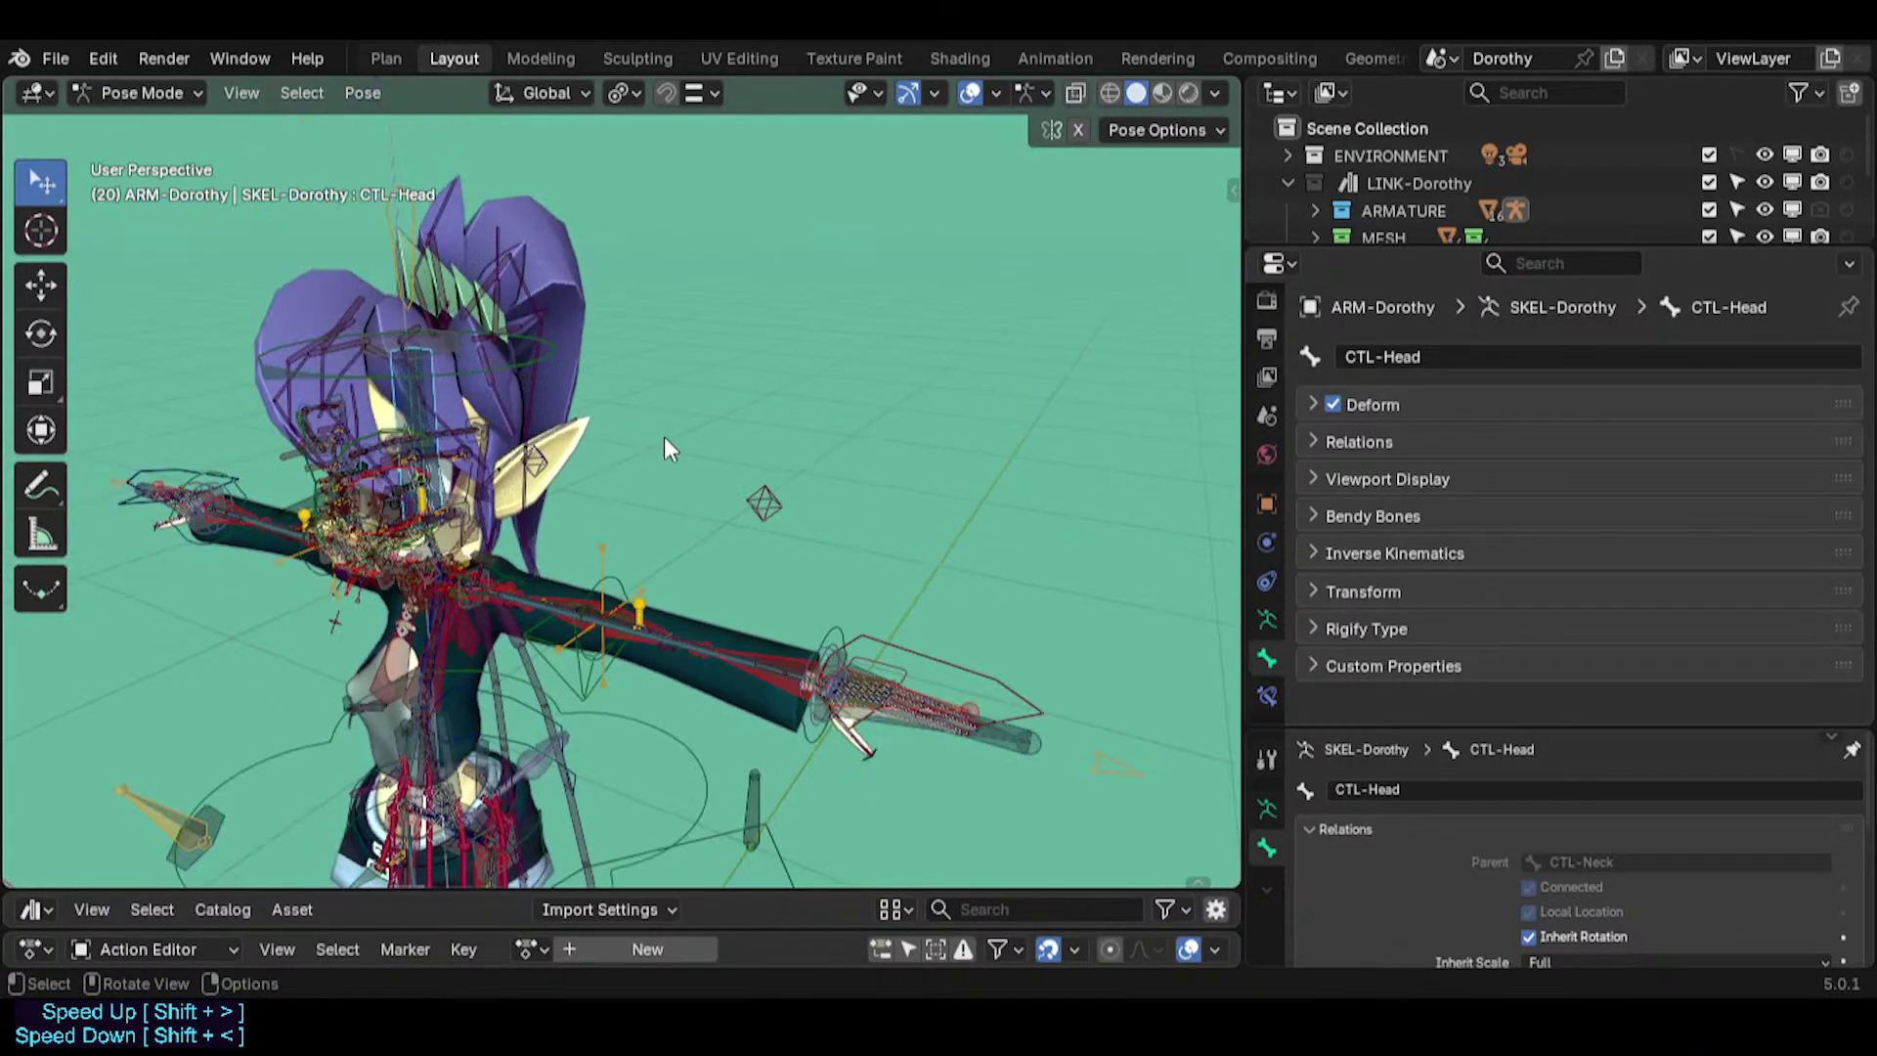
pyautogui.click(1333, 402)
# Turn off Deform for REF-ROT-ForeArm.L beyond the left hand and its mirrored bone REF-ROT-ForeArm.R, and save the rig file.
pyautogui.moveTo(978, 489); pyautogui.dragTo(872, 521, button='middle')
pyautogui.scroll(3, 864, 524)
pyautogui.scroll(-1, 809, 445)
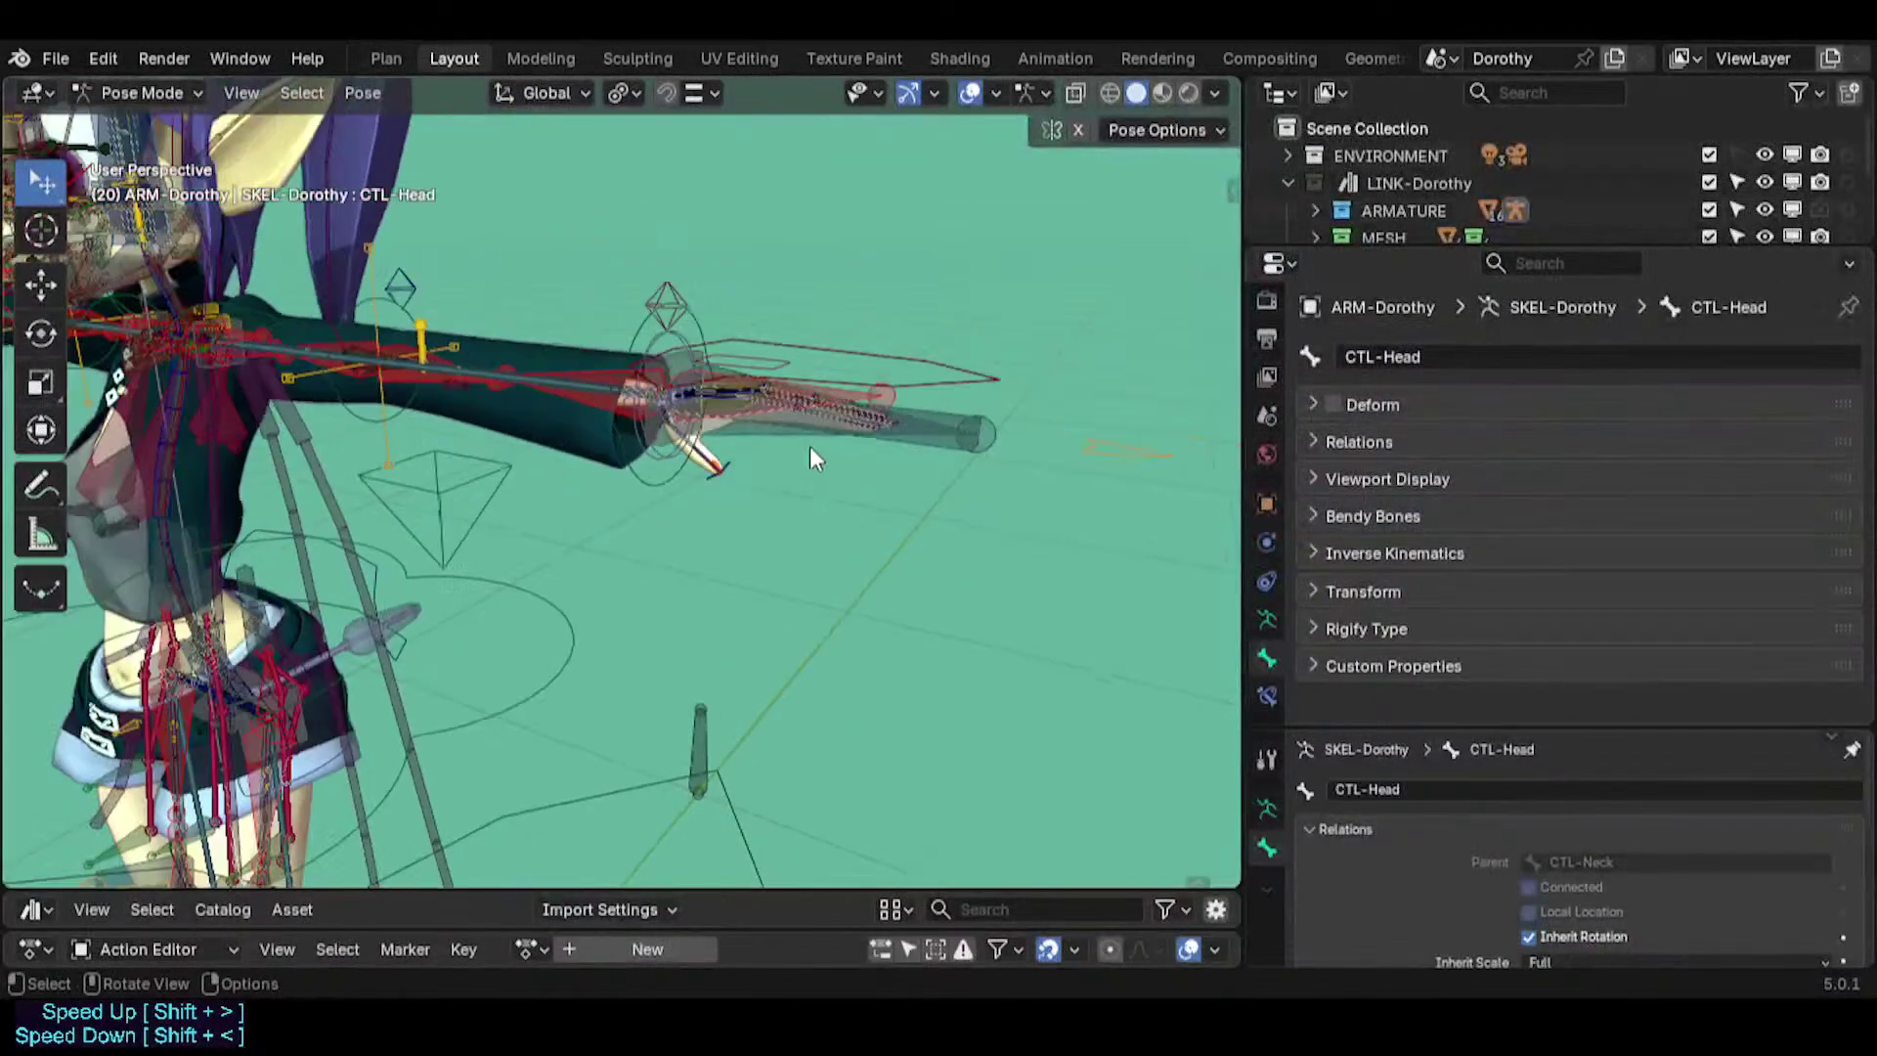
pyautogui.keyDown('shift'); pyautogui.moveTo(809, 446); pyautogui.dragTo(807, 526, button='middle'); pyautogui.keyUp('shift')
pyautogui.click(1130, 553)
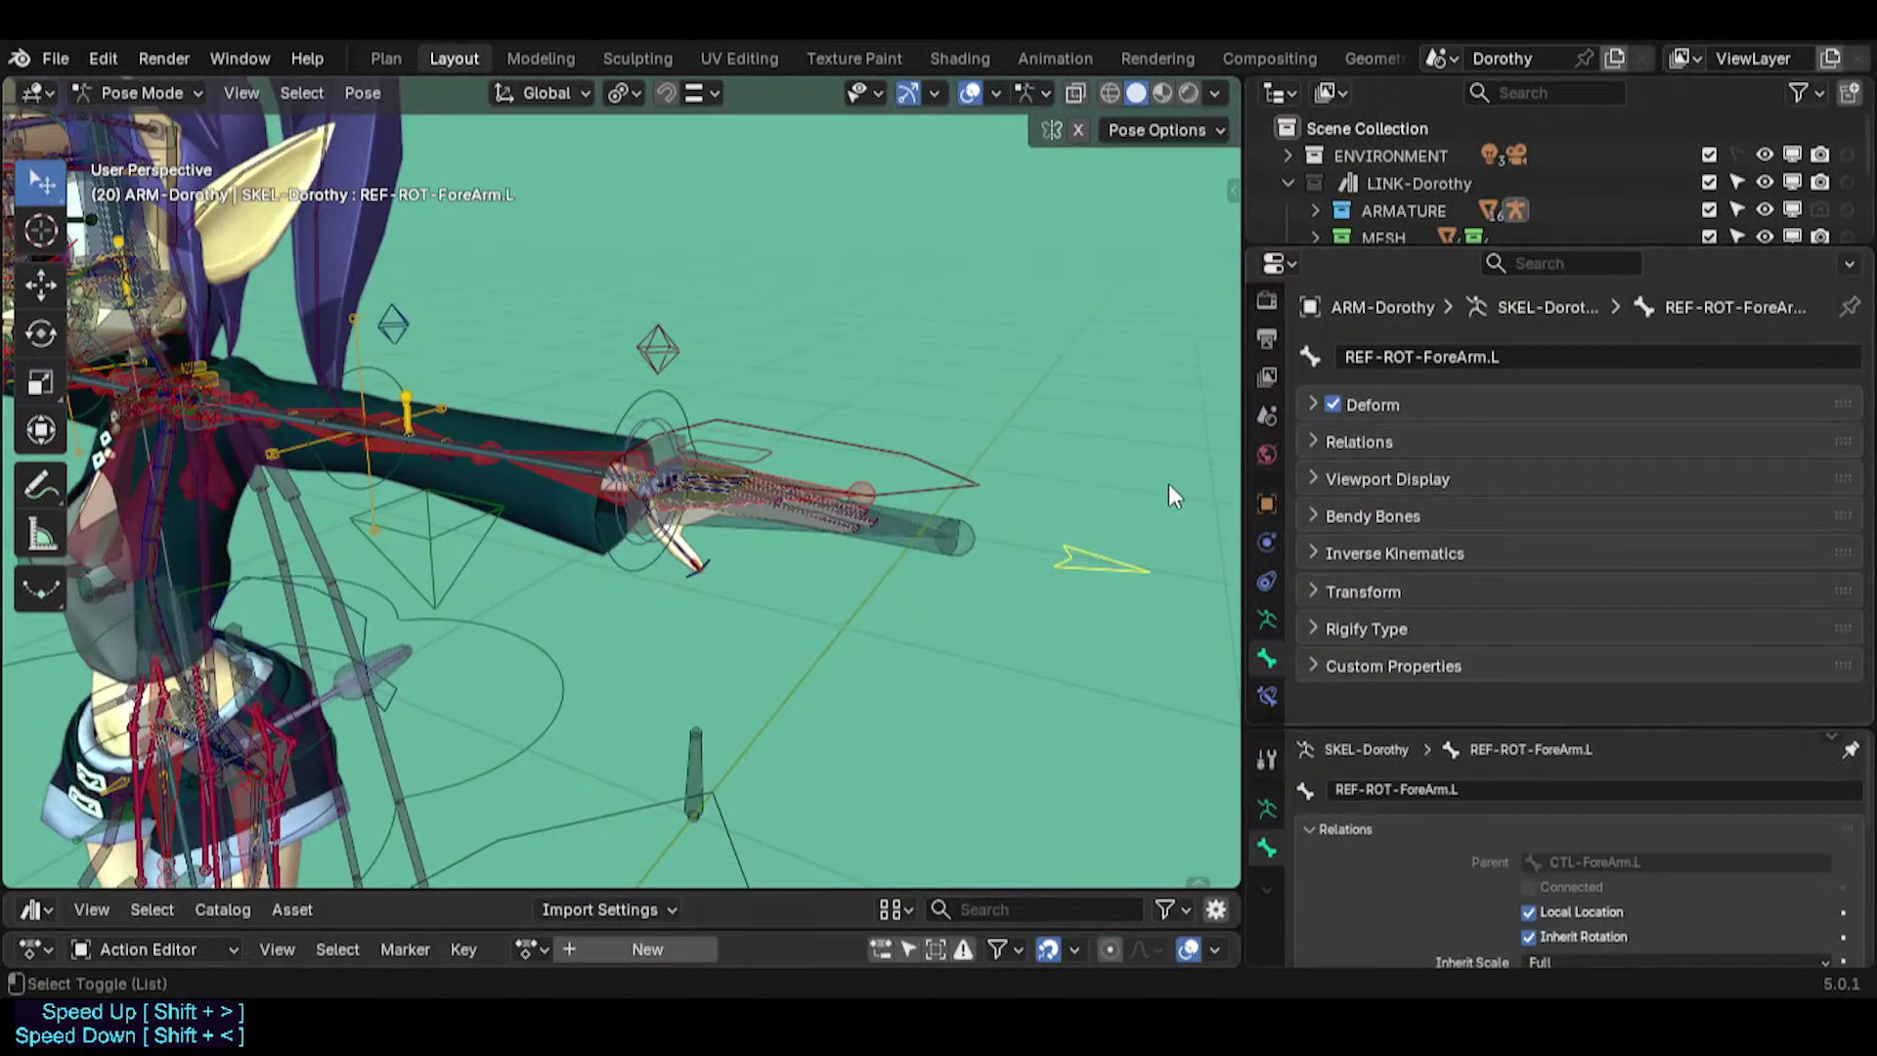
pyautogui.hotkey('ctrl', 'shift', 'm')
pyautogui.click(1333, 403)
pyautogui.moveTo(938, 489); pyautogui.dragTo(837, 503, button='middle')
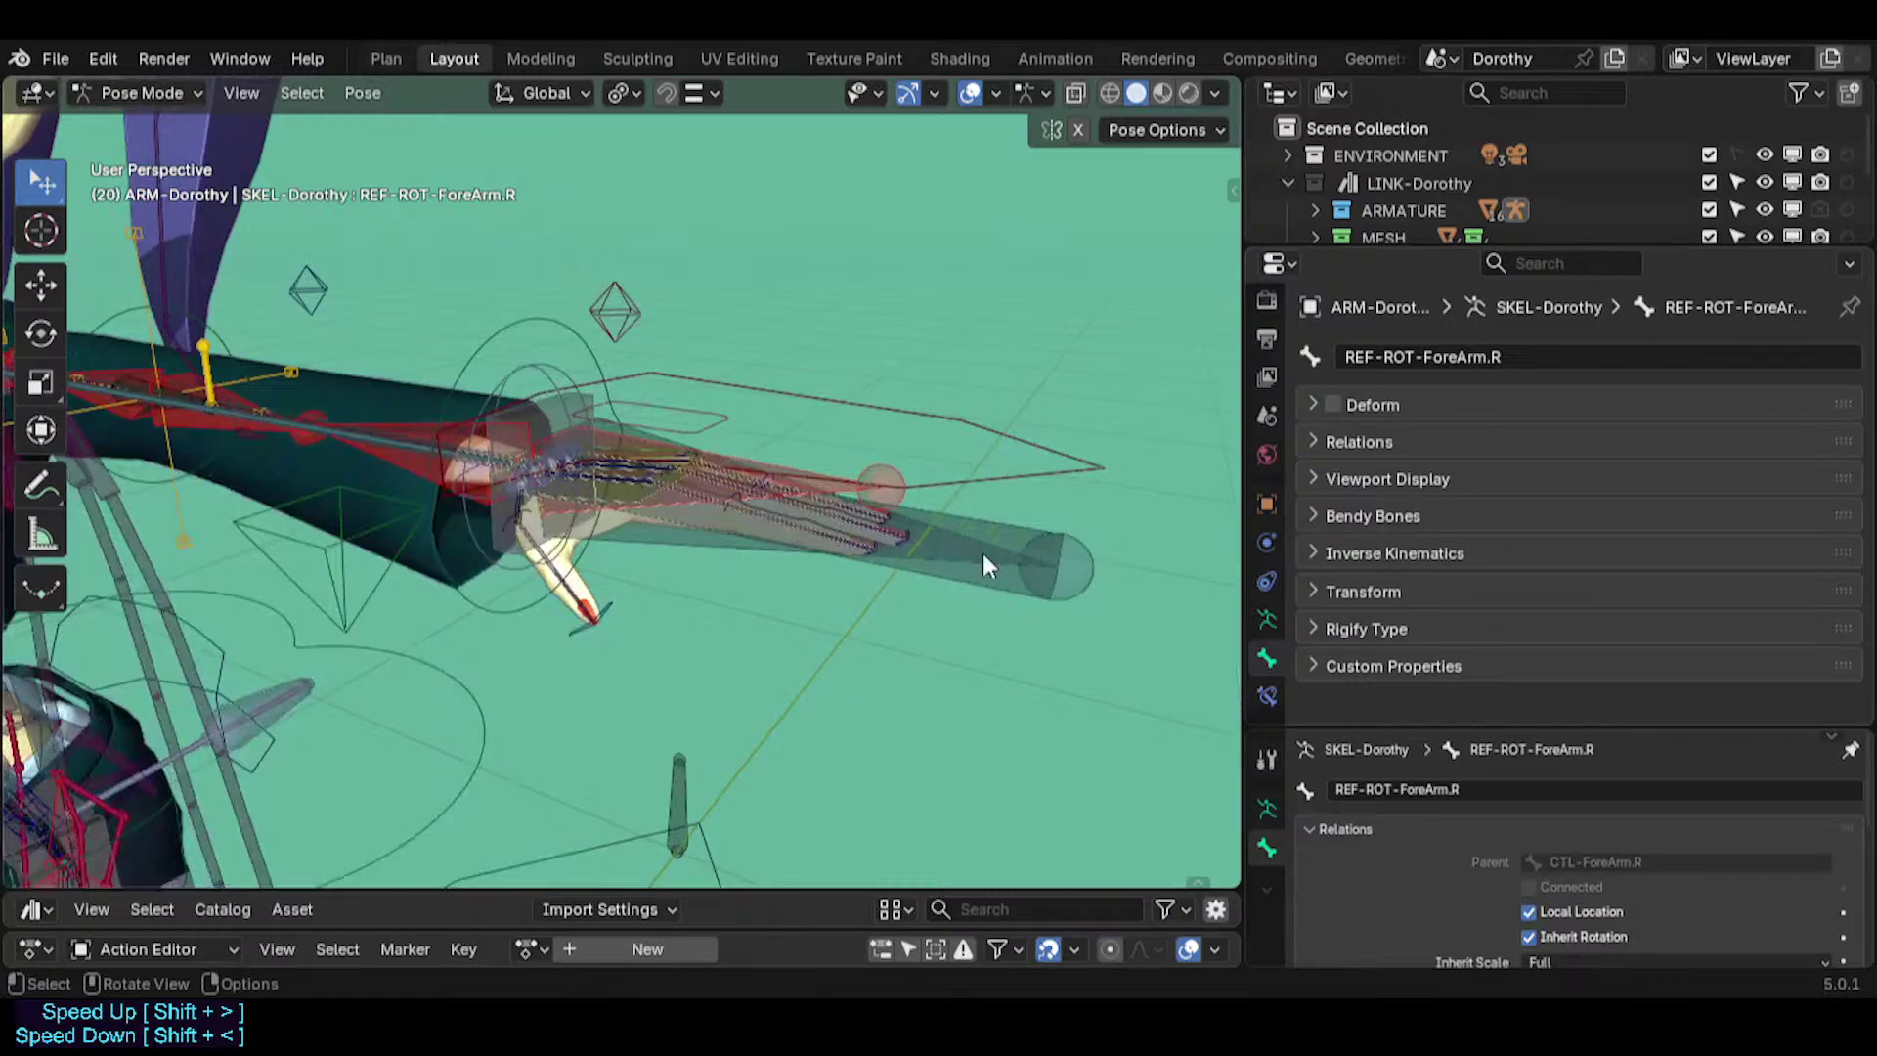
pyautogui.moveTo(982, 554); pyautogui.dragTo(901, 572, button='middle')
pyautogui.hotkey('ctrl', 's')
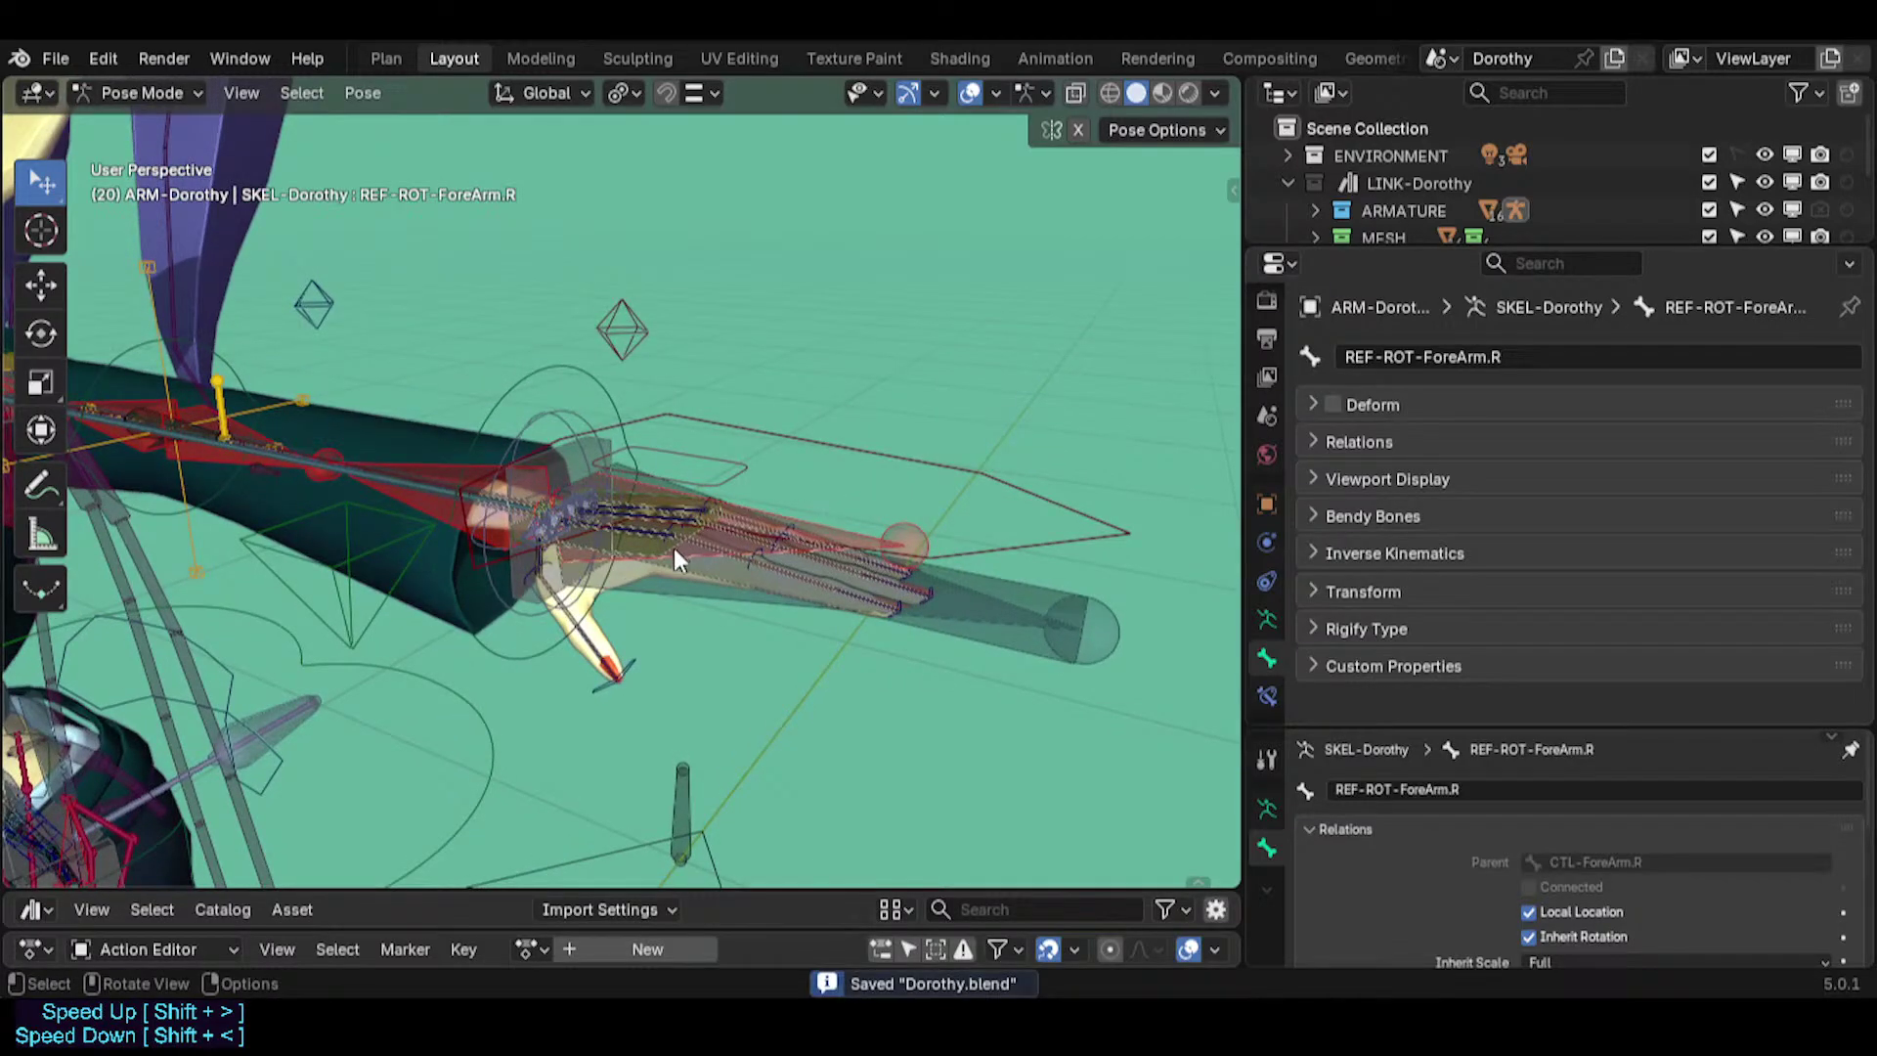
# Turn off Deform for POL-Elbow.L above the left arm and its mirrored bone POL-Elbow.R, and save the rig file.
pyautogui.click(590, 371)
pyautogui.hotkey('ctrl', 'shift', 'm')
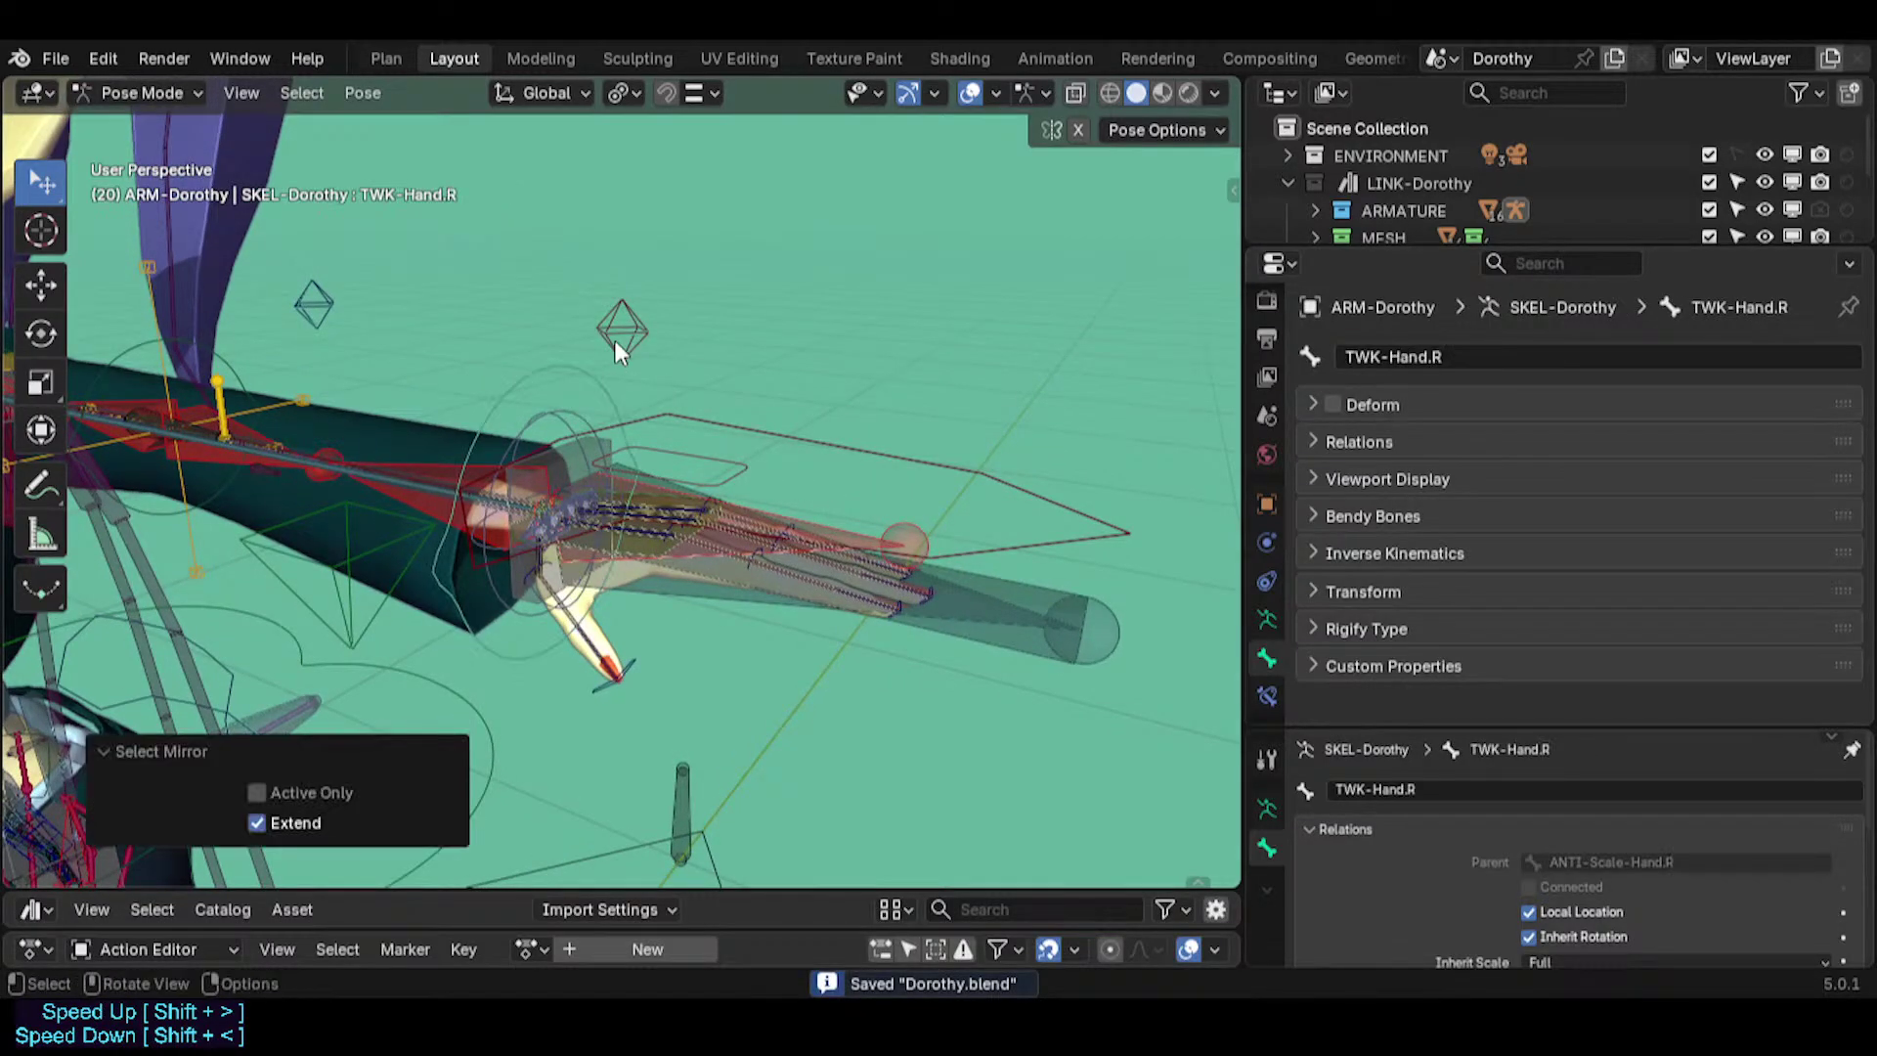
pyautogui.click(630, 311)
pyautogui.hotkey('ctrl', 'shift', 'm')
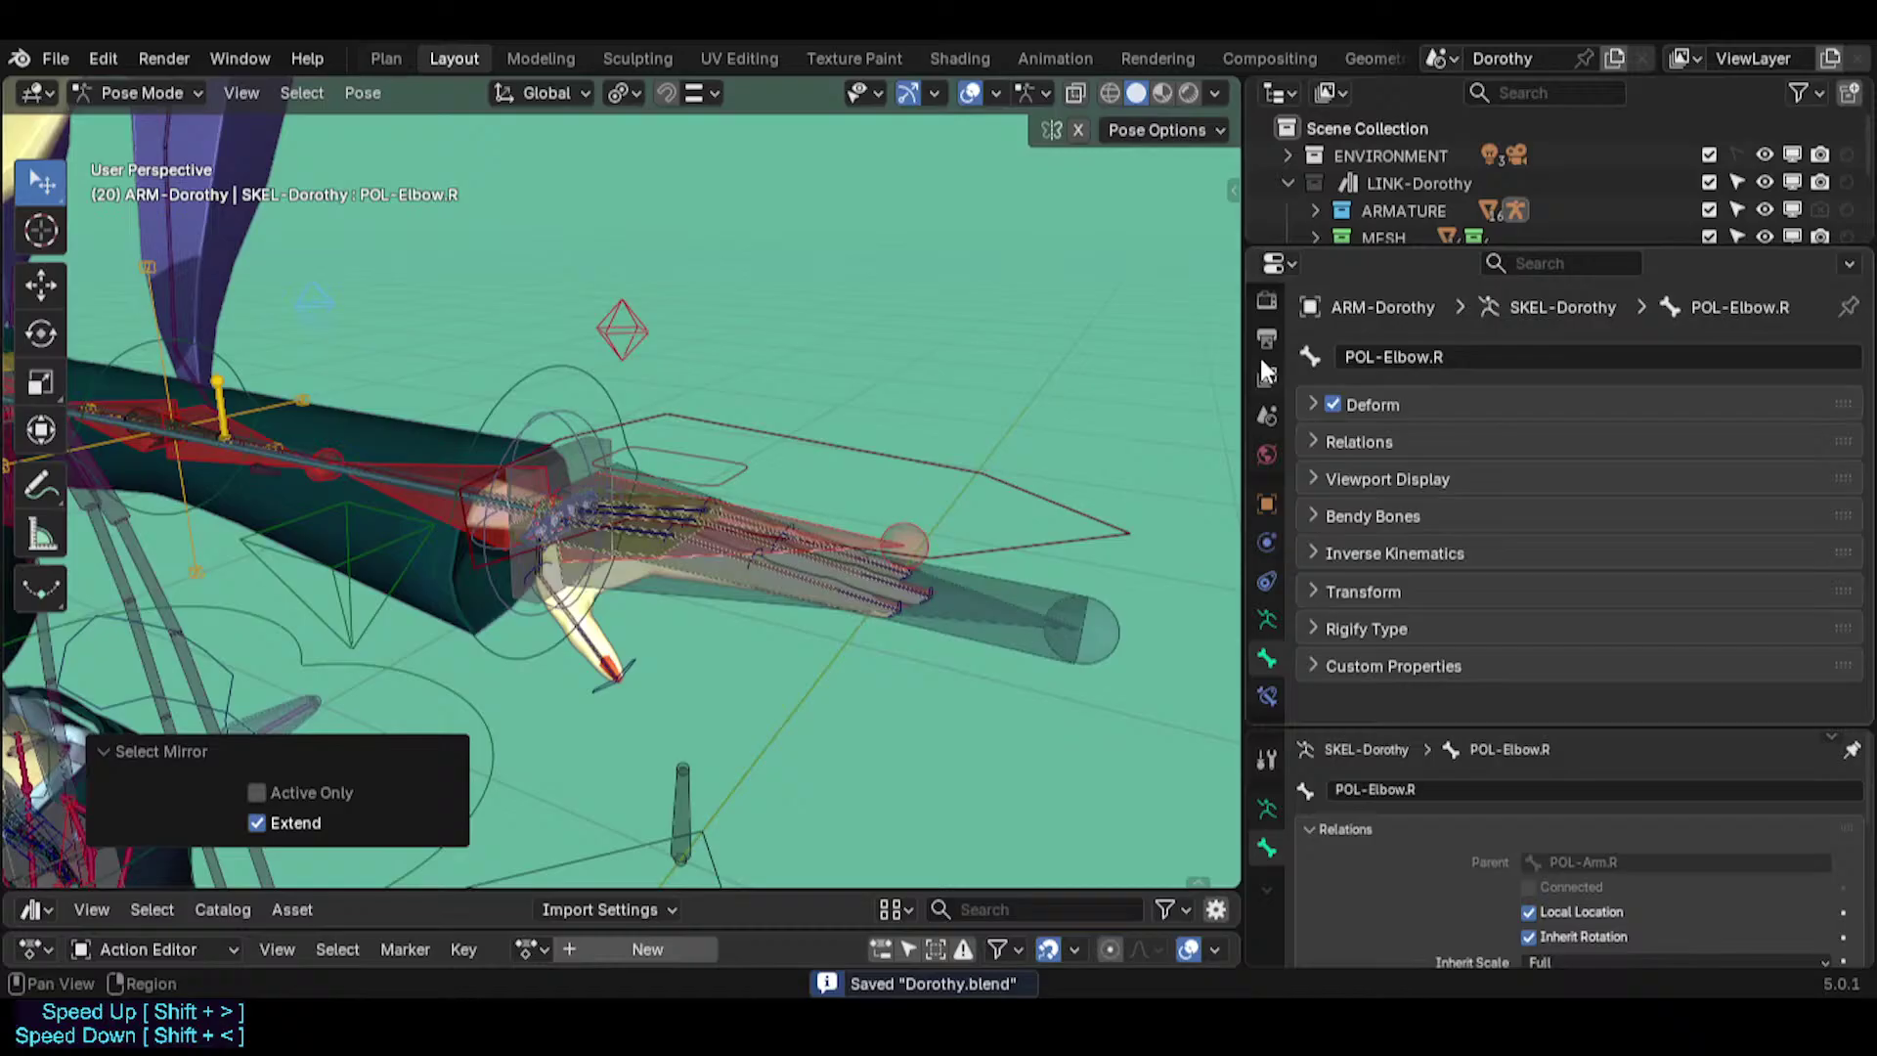
pyautogui.click(1334, 404)
pyautogui.hotkey('ctrl', 's')
# Try a trackball rotation of the left hand control MTR-IK-Hand.L and cancel it.
pyautogui.click(708, 465)
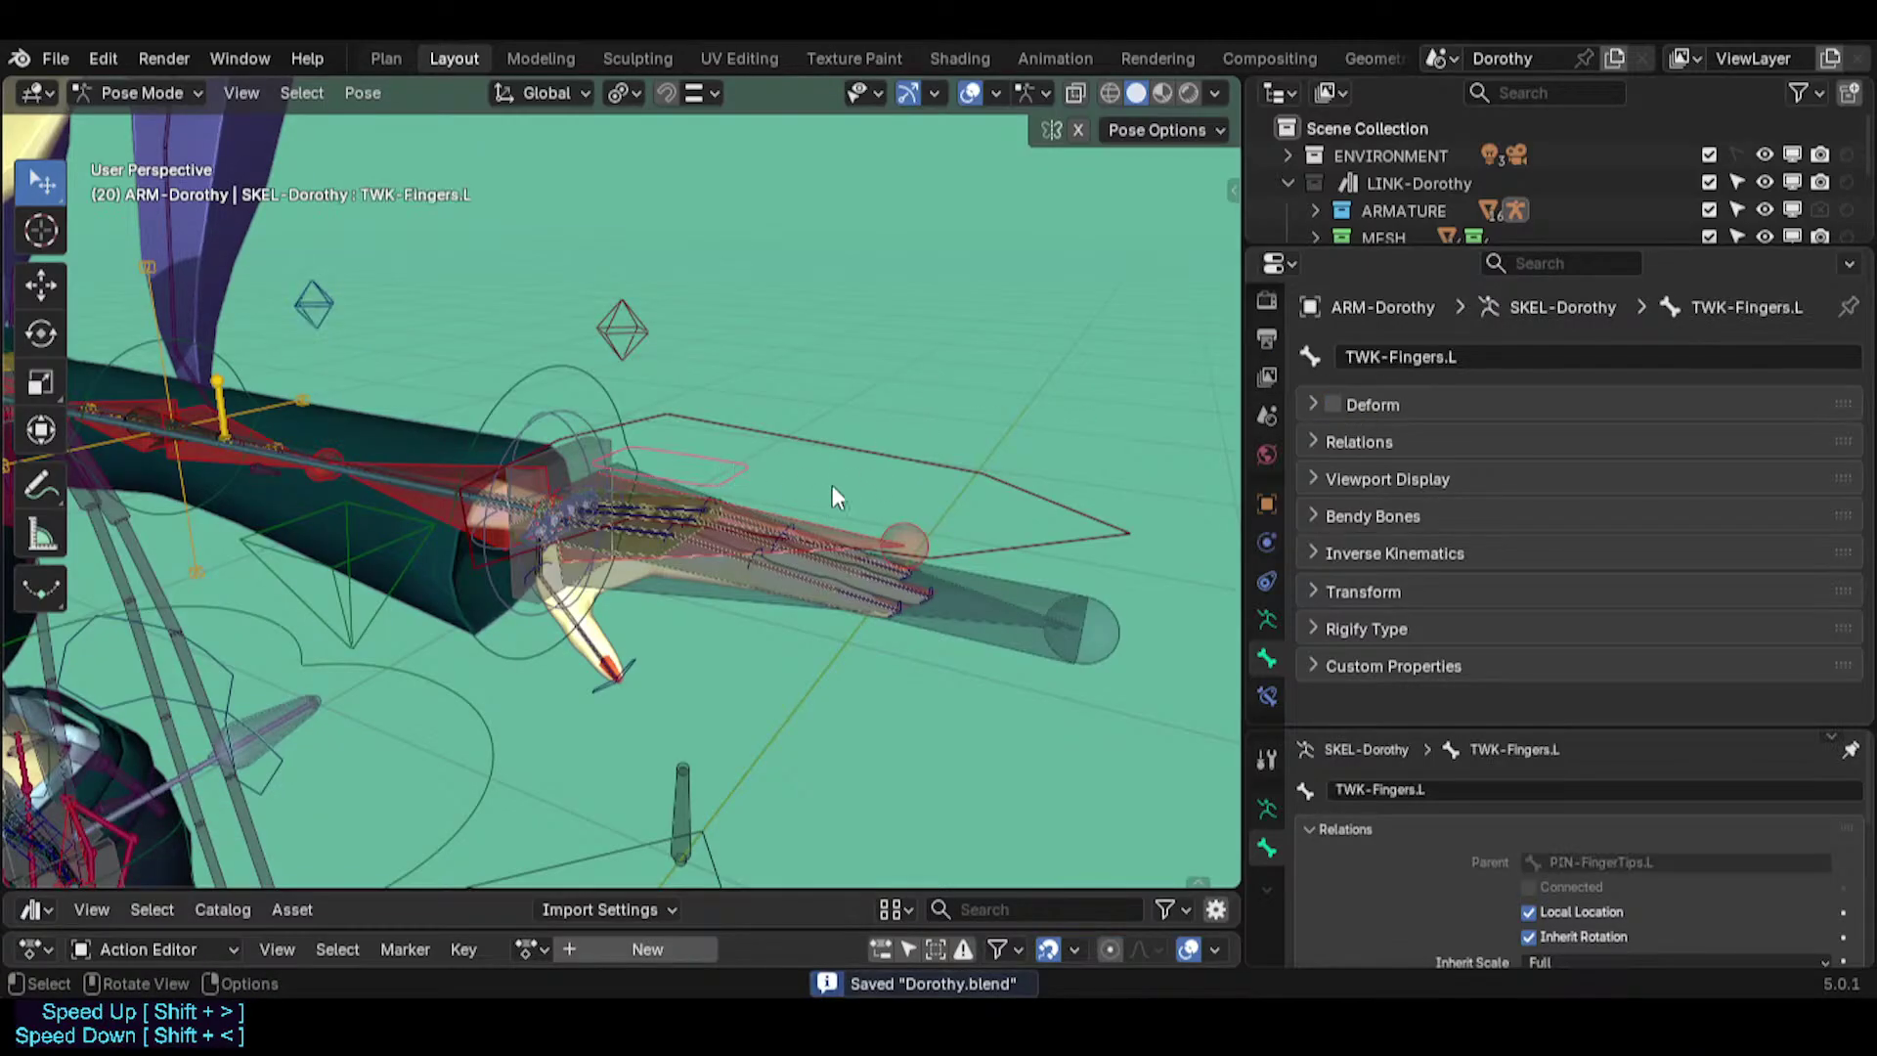
pyautogui.click(966, 569)
pyautogui.click(1081, 530)
pyautogui.press('r')
pyautogui.press('r')
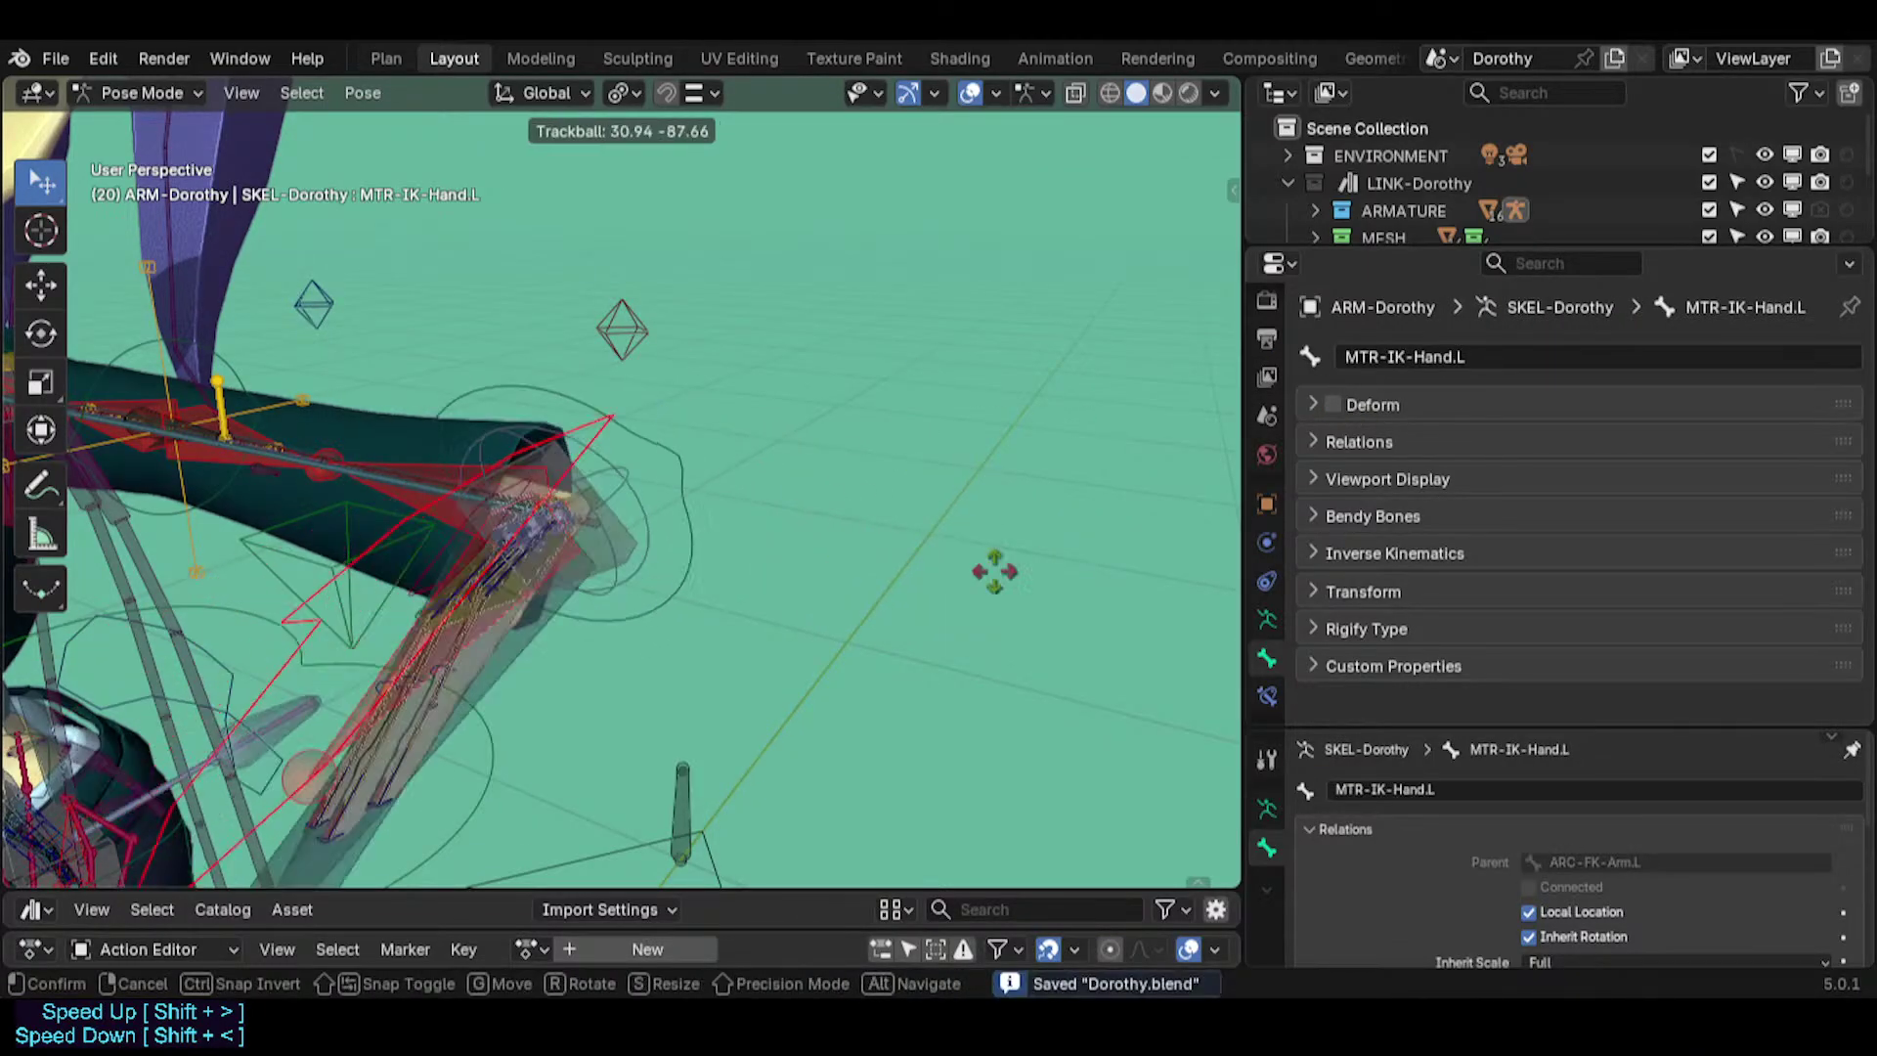
pyautogui.click(864, 555)
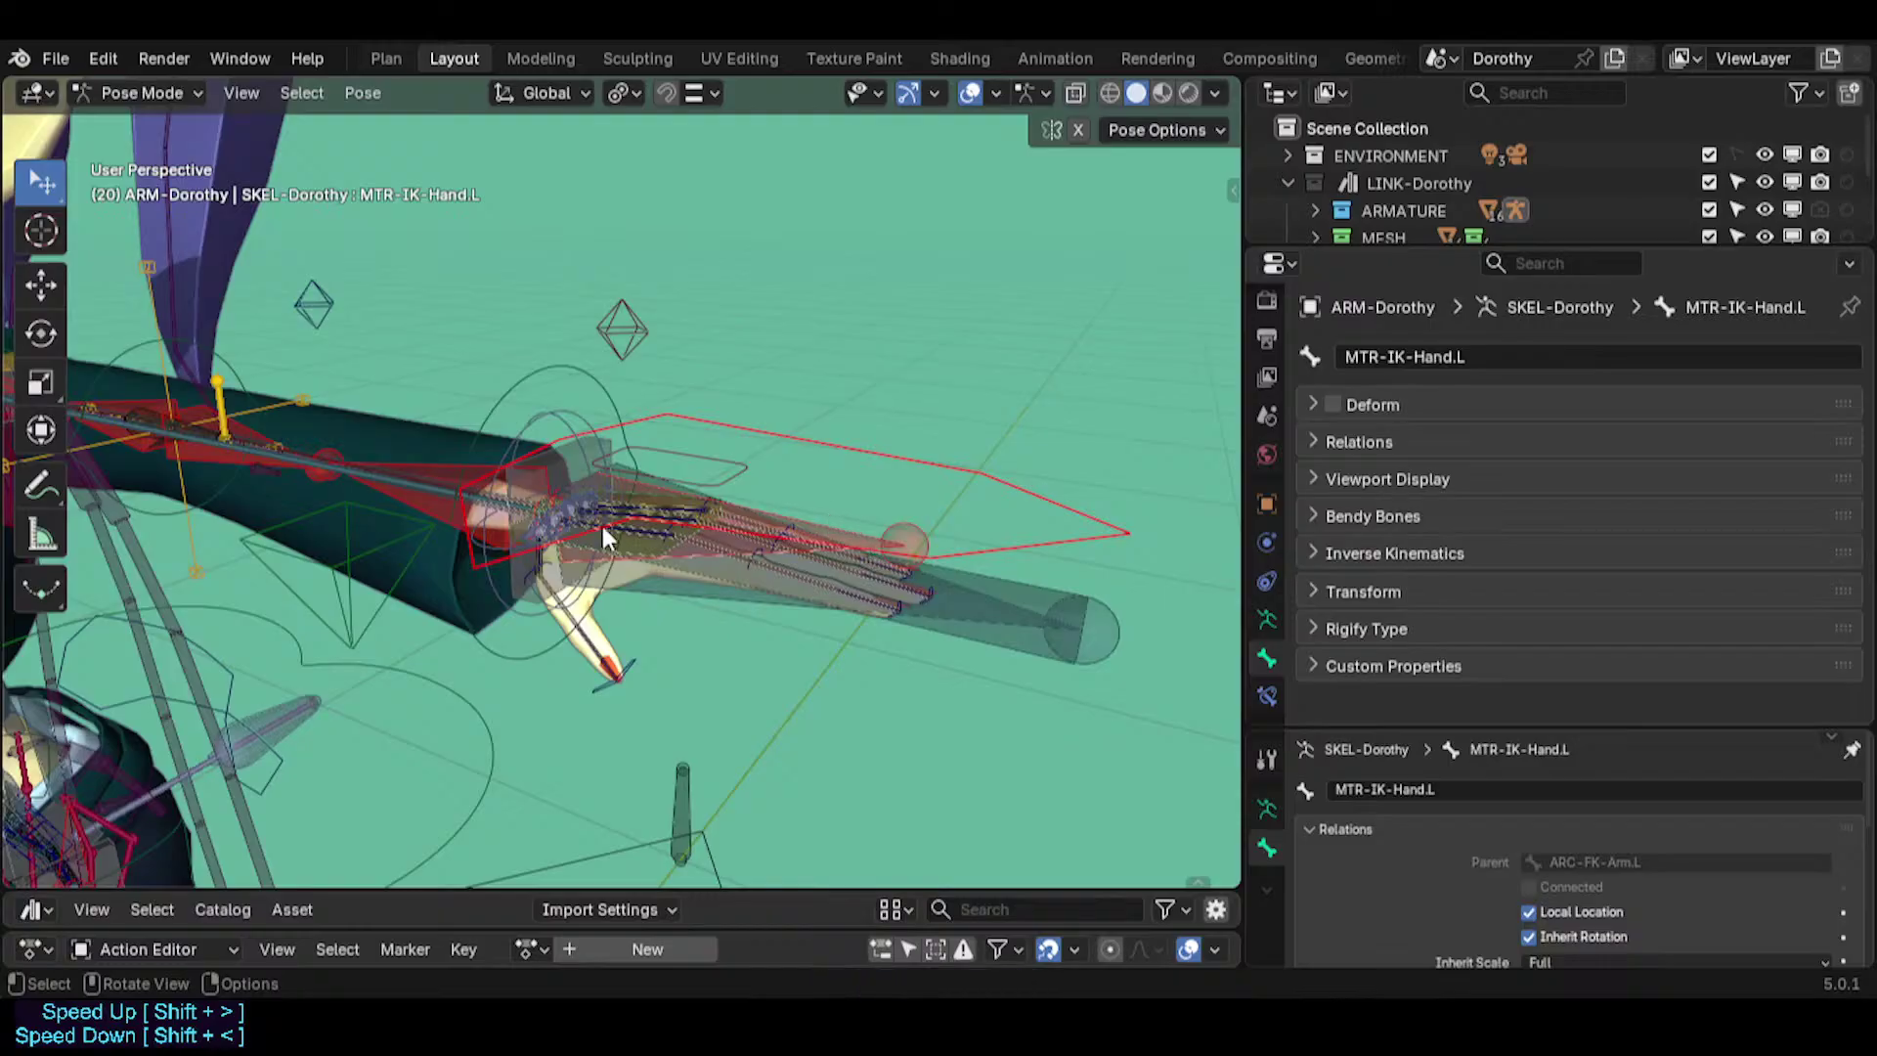
# Review the left hand's controls, including TWK-Hand.L, the thumb tip, MTR-IK-Hand.L and PIN-FingerTips.L.
pyautogui.click(563, 416)
pyautogui.click(578, 507)
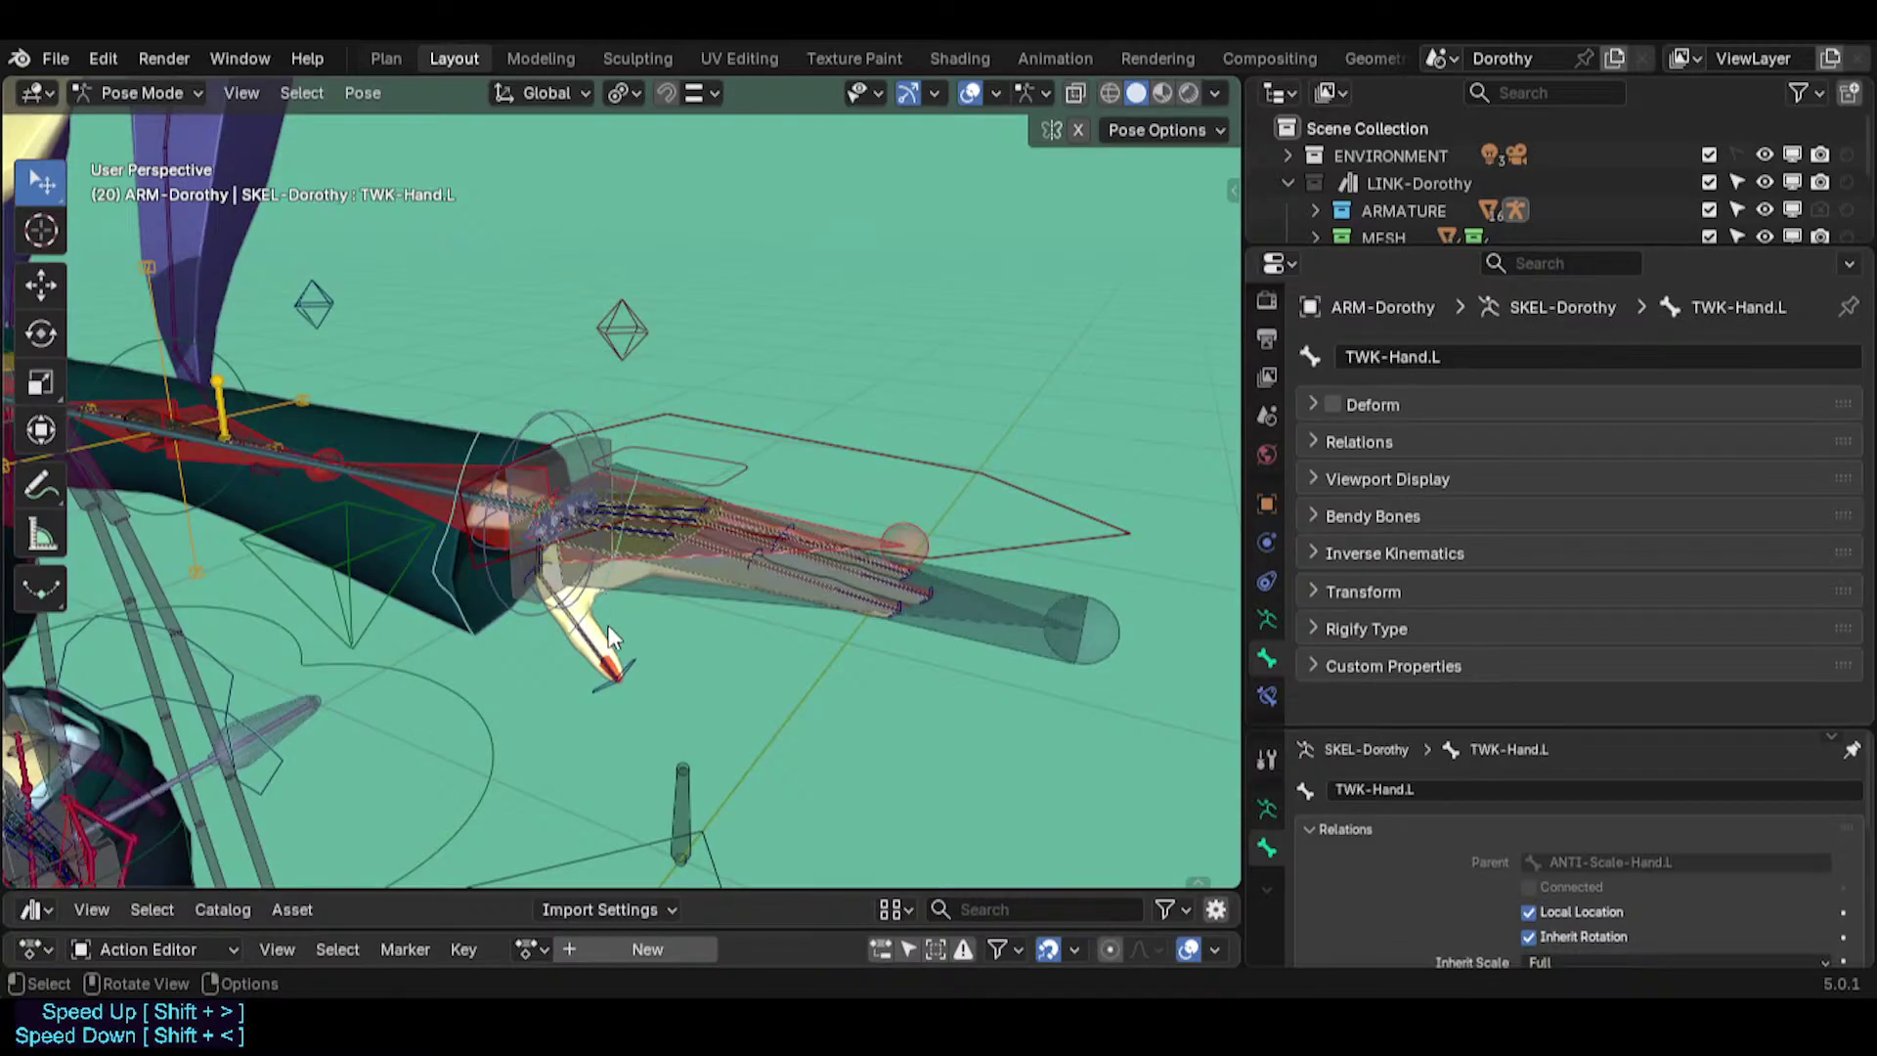
pyautogui.click(618, 669)
pyautogui.click(621, 678)
pyautogui.moveTo(622, 679); pyautogui.dragTo(870, 467, button='middle')
pyautogui.click(577, 664)
pyautogui.click(897, 417)
pyautogui.moveTo(884, 391); pyautogui.dragTo(630, 472, button='middle')
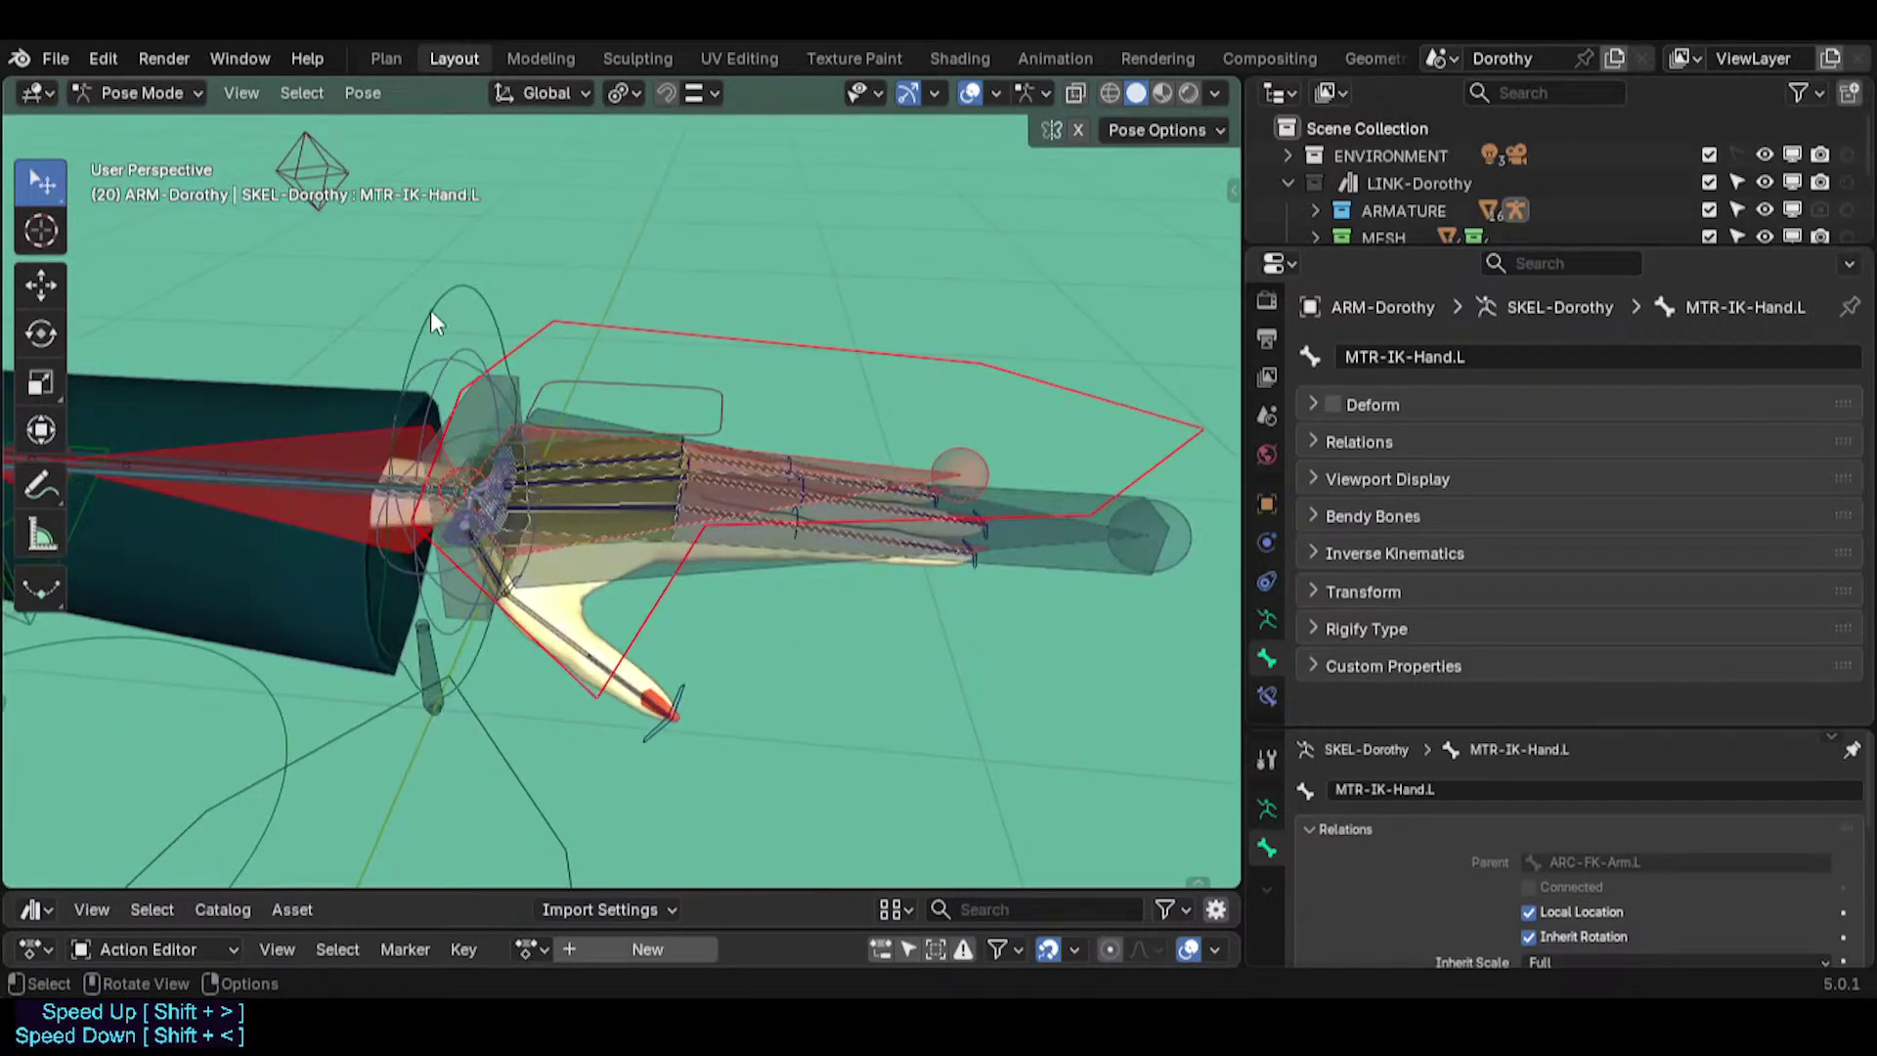
pyautogui.click(442, 356)
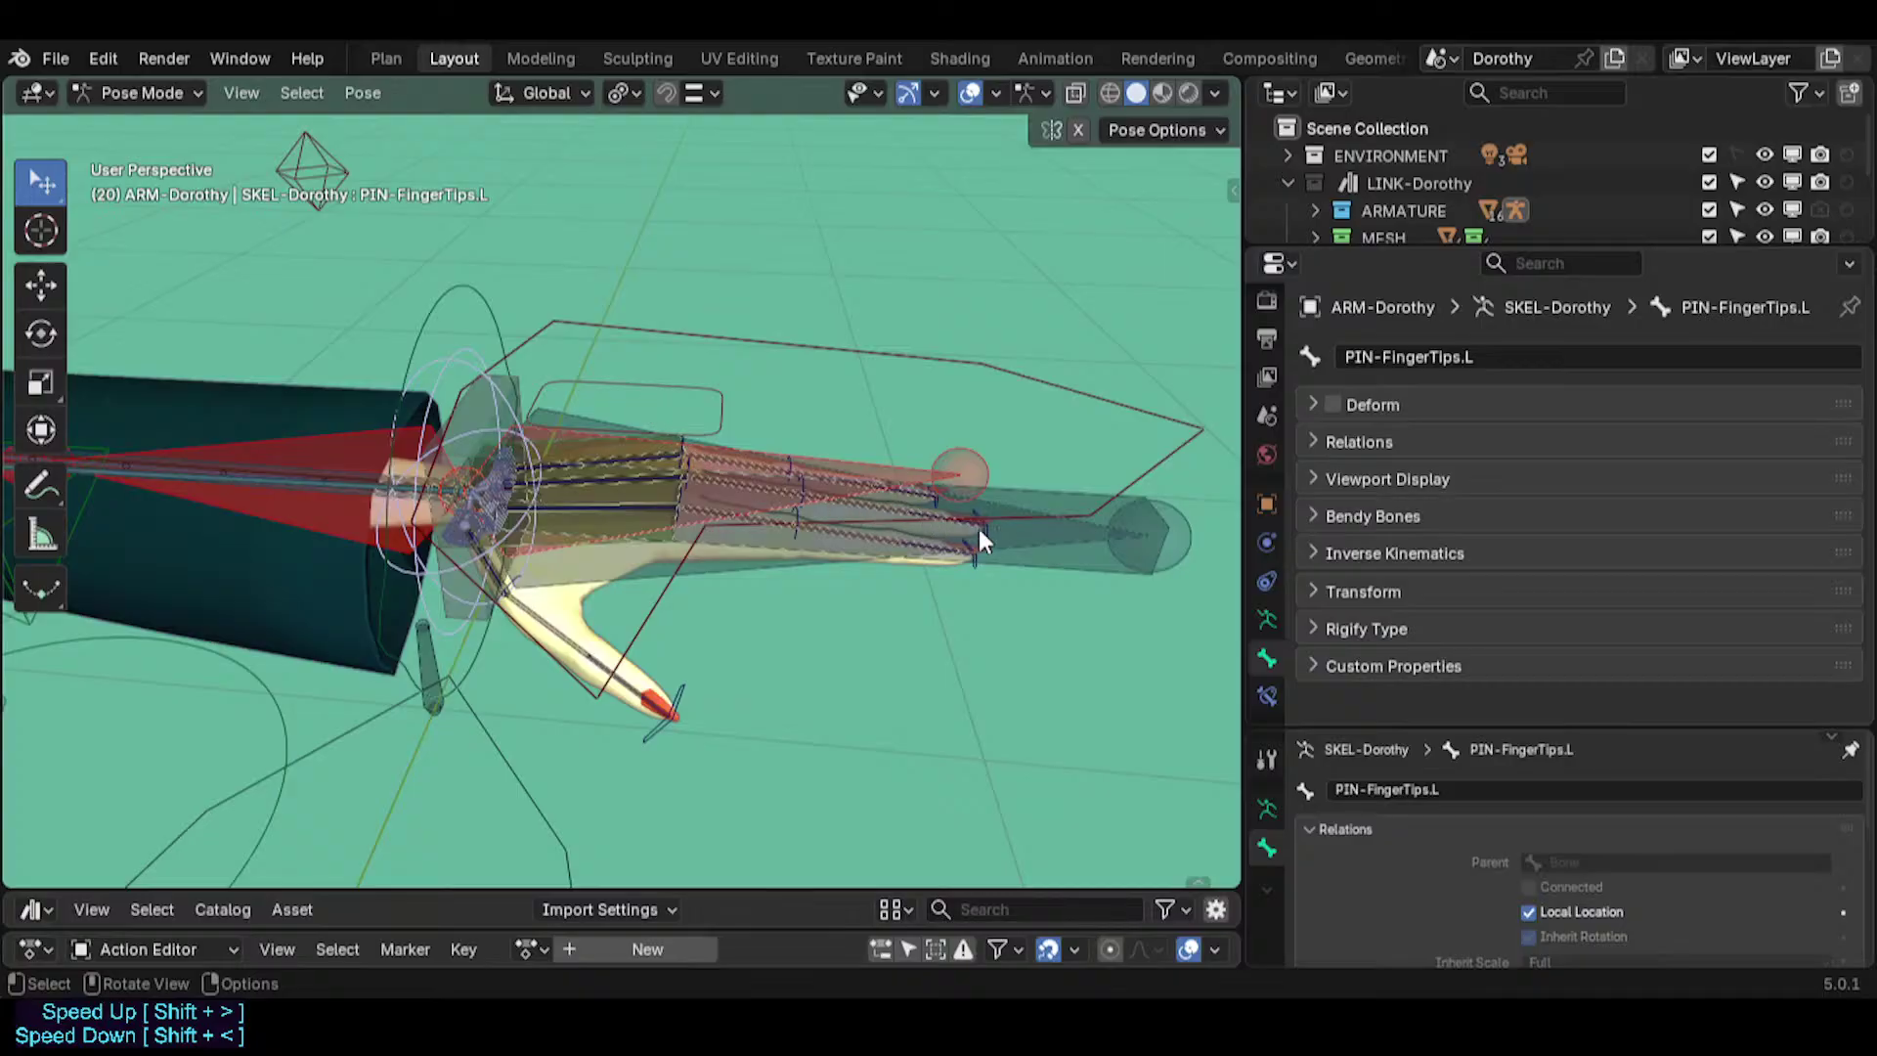
# Inspect the Limit Scale Anti-IKStretch constraint settings of the MCH-IKO-Hand.L bone.
pyautogui.click(1079, 548)
pyautogui.click(1079, 548)
pyautogui.click(1267, 695)
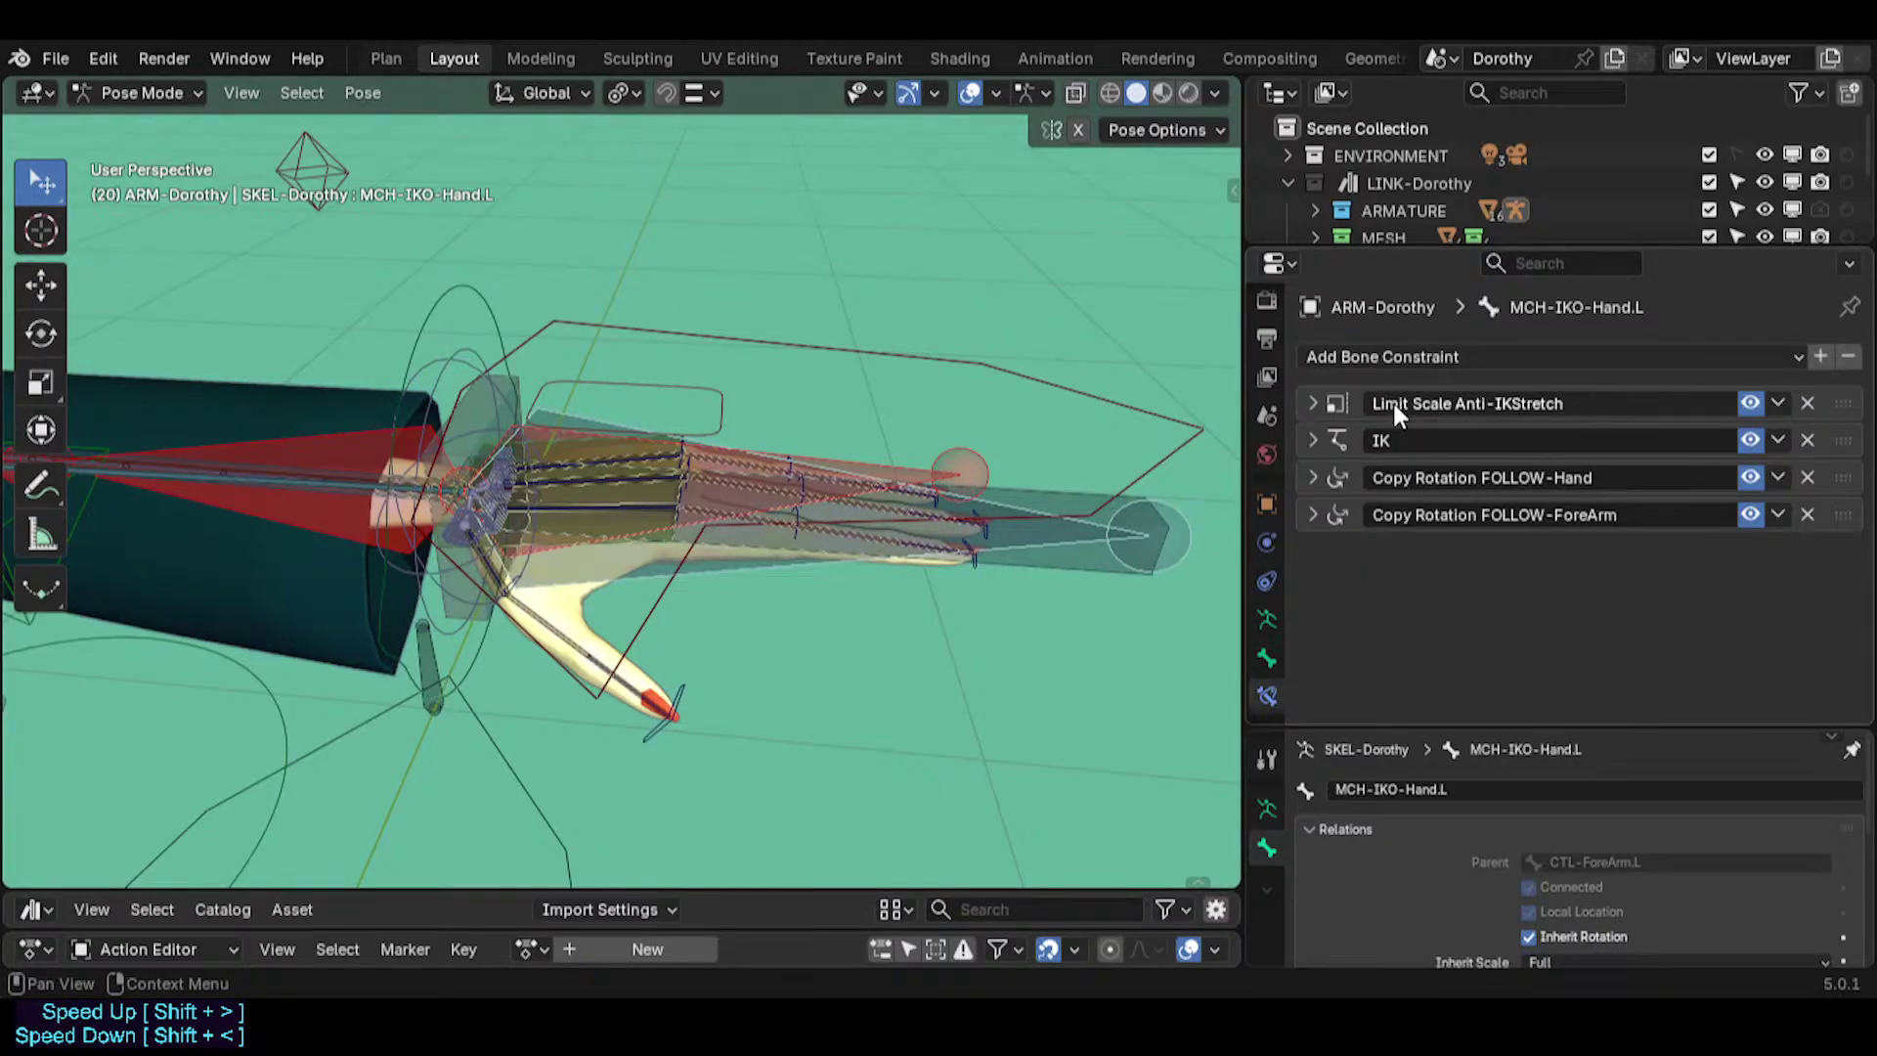
pyautogui.click(1309, 401)
pyautogui.scroll(-3, 1395, 539)
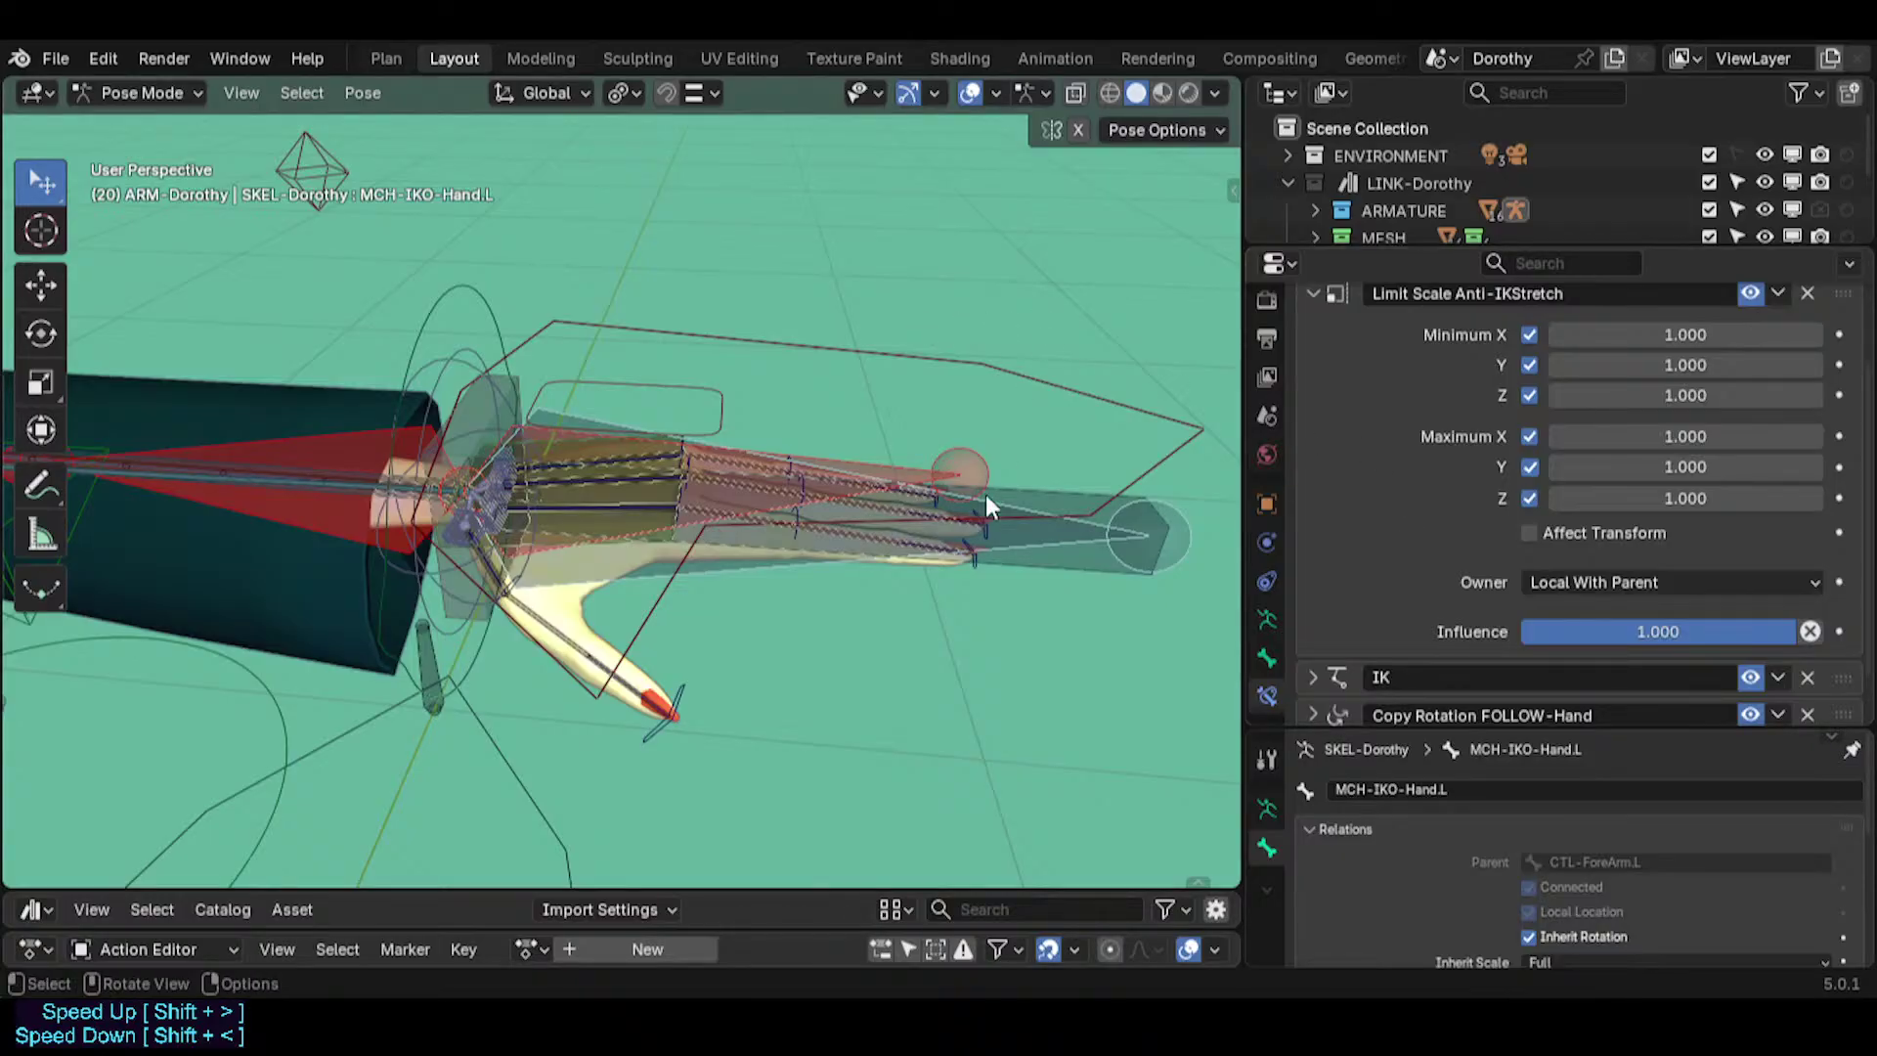
# Test the left arm stretch by moving MTR-IK-Hand.L, and select ANTI-Scale-Hand.L and MCH-IKO-Hand.L to check their constraints.
pyautogui.scroll(-4, 985, 495)
pyautogui.keyDown('shift'); pyautogui.moveTo(660, 541); pyautogui.dragTo(628, 469, button='middle'); pyautogui.keyUp('shift')
pyautogui.click(786, 368)
pyautogui.press('g')
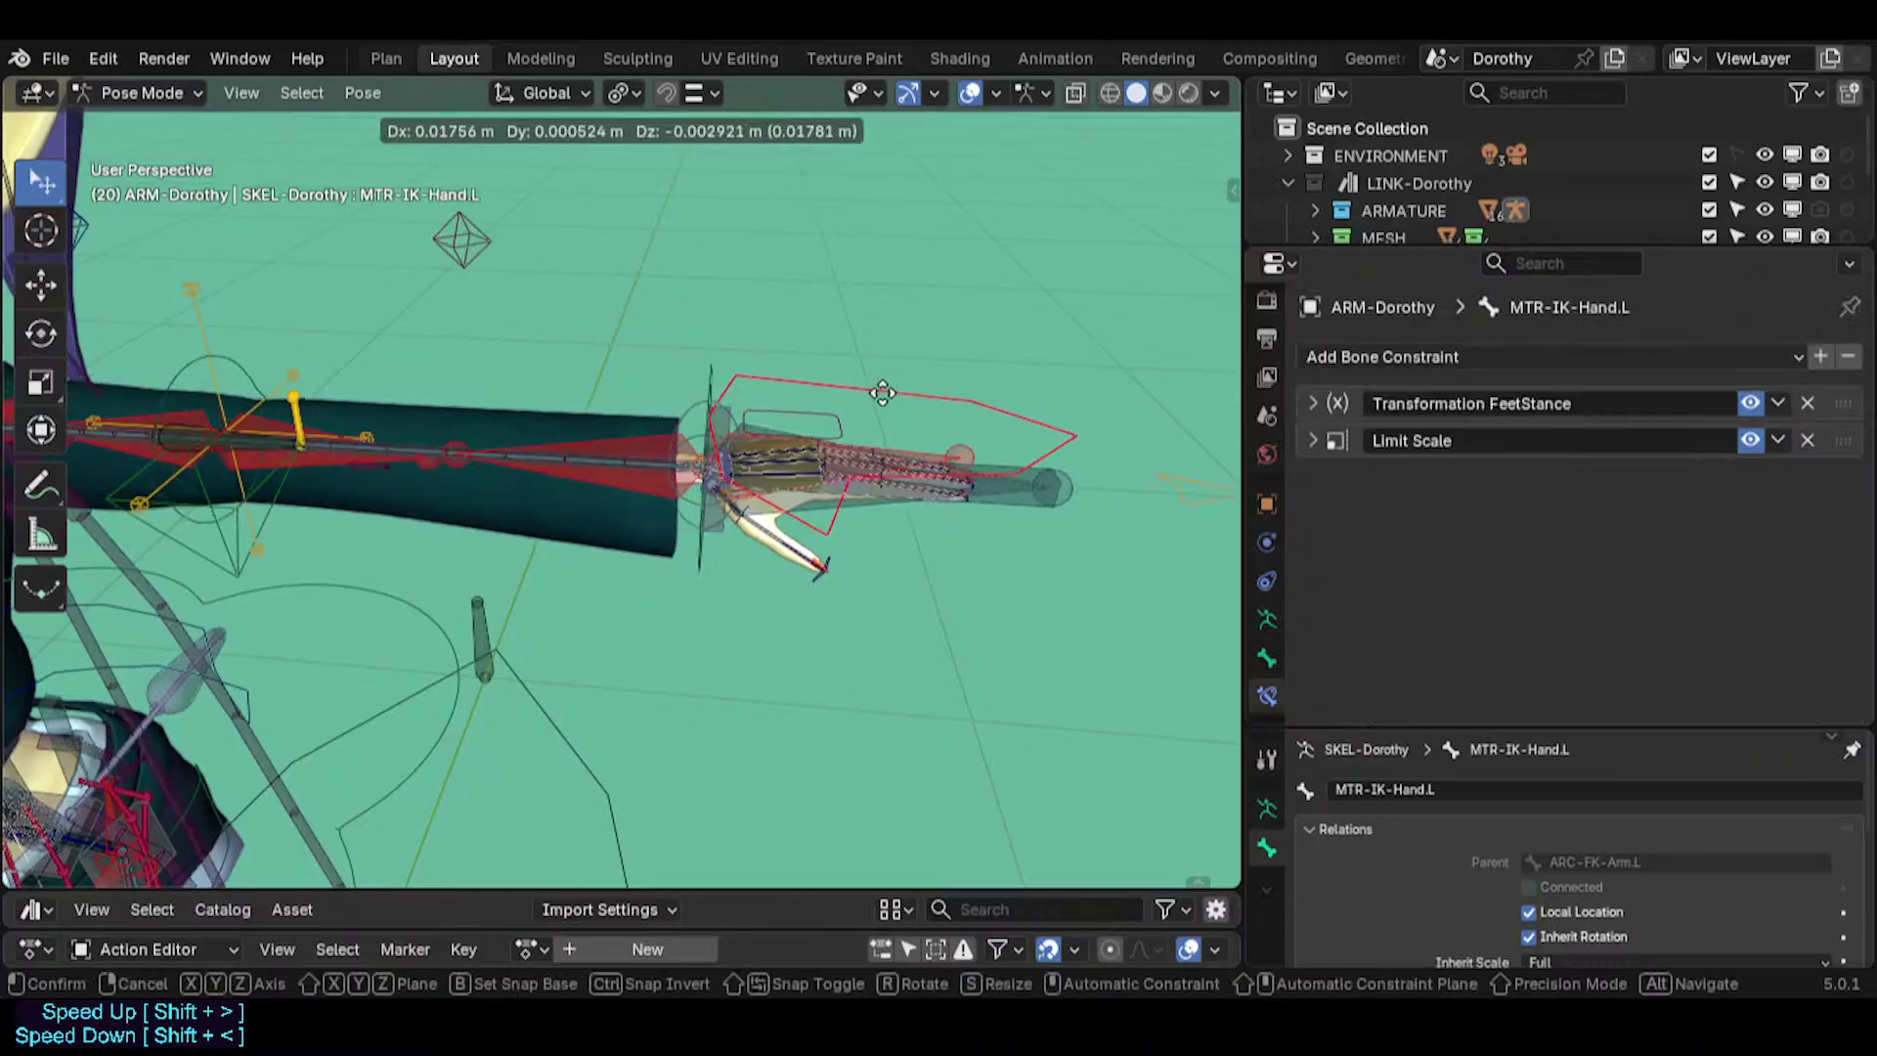
pyautogui.click(933, 439)
pyautogui.click(1122, 538)
pyautogui.click(1122, 540)
pyautogui.click(1124, 544)
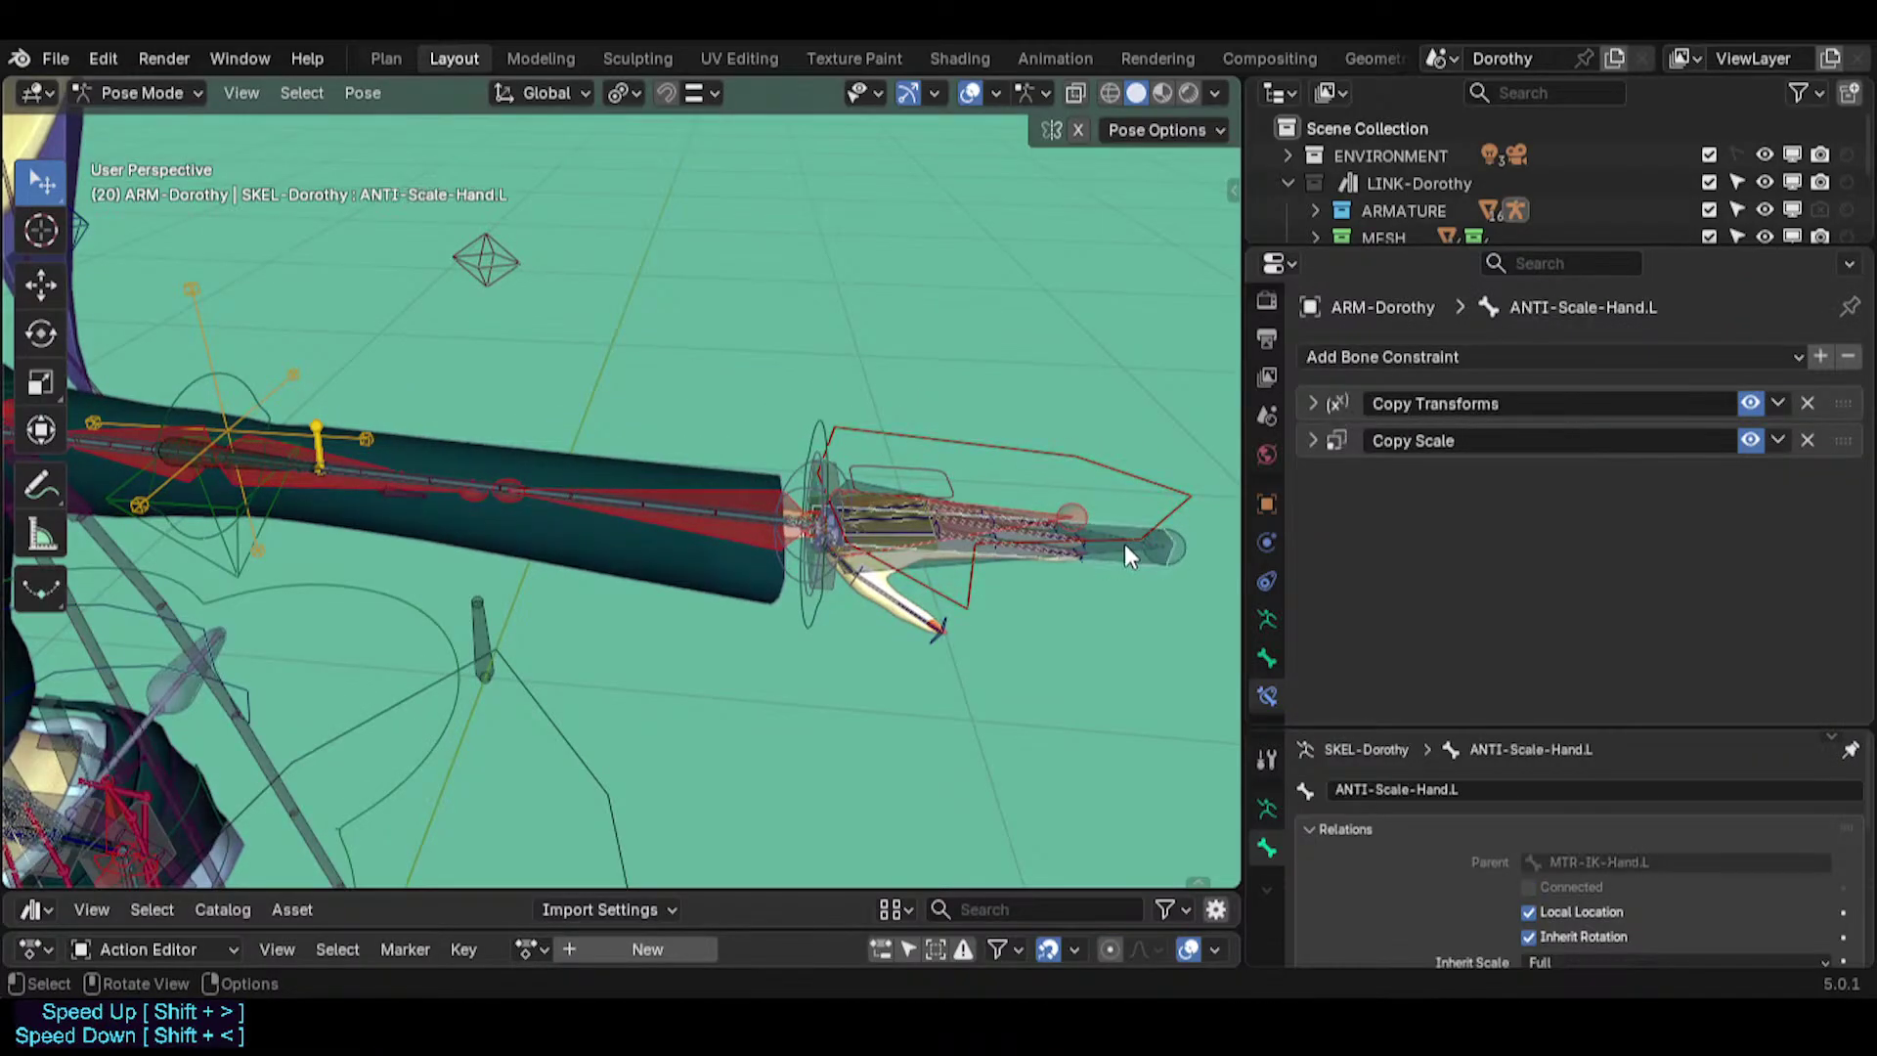
pyautogui.click(1124, 544)
pyautogui.moveTo(1124, 544); pyautogui.dragTo(924, 296, button='middle')
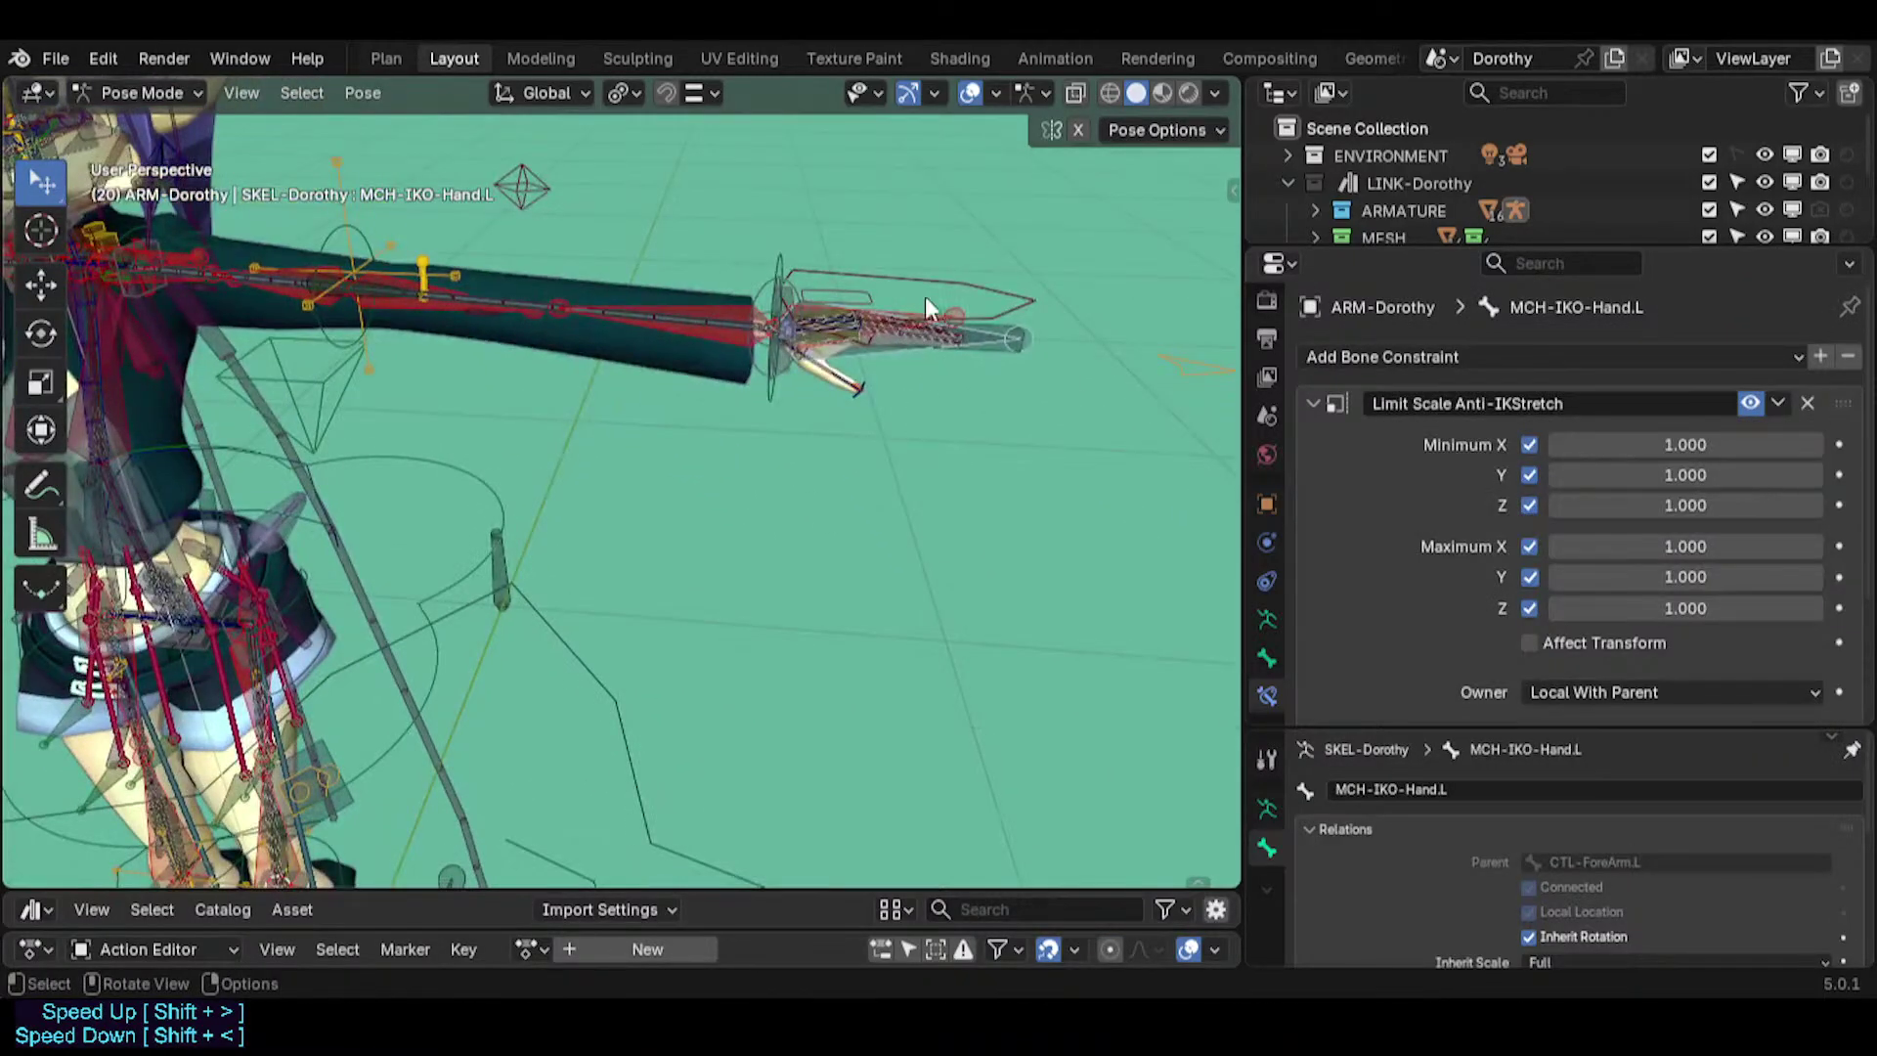
# Move MTR-IK-Hand.L by about -0.014 m in X, -0.052 m in Y and -0.087 m in Z, and reselect MCH-IKO-Hand.L.
pyautogui.click(936, 280)
pyautogui.press('g')
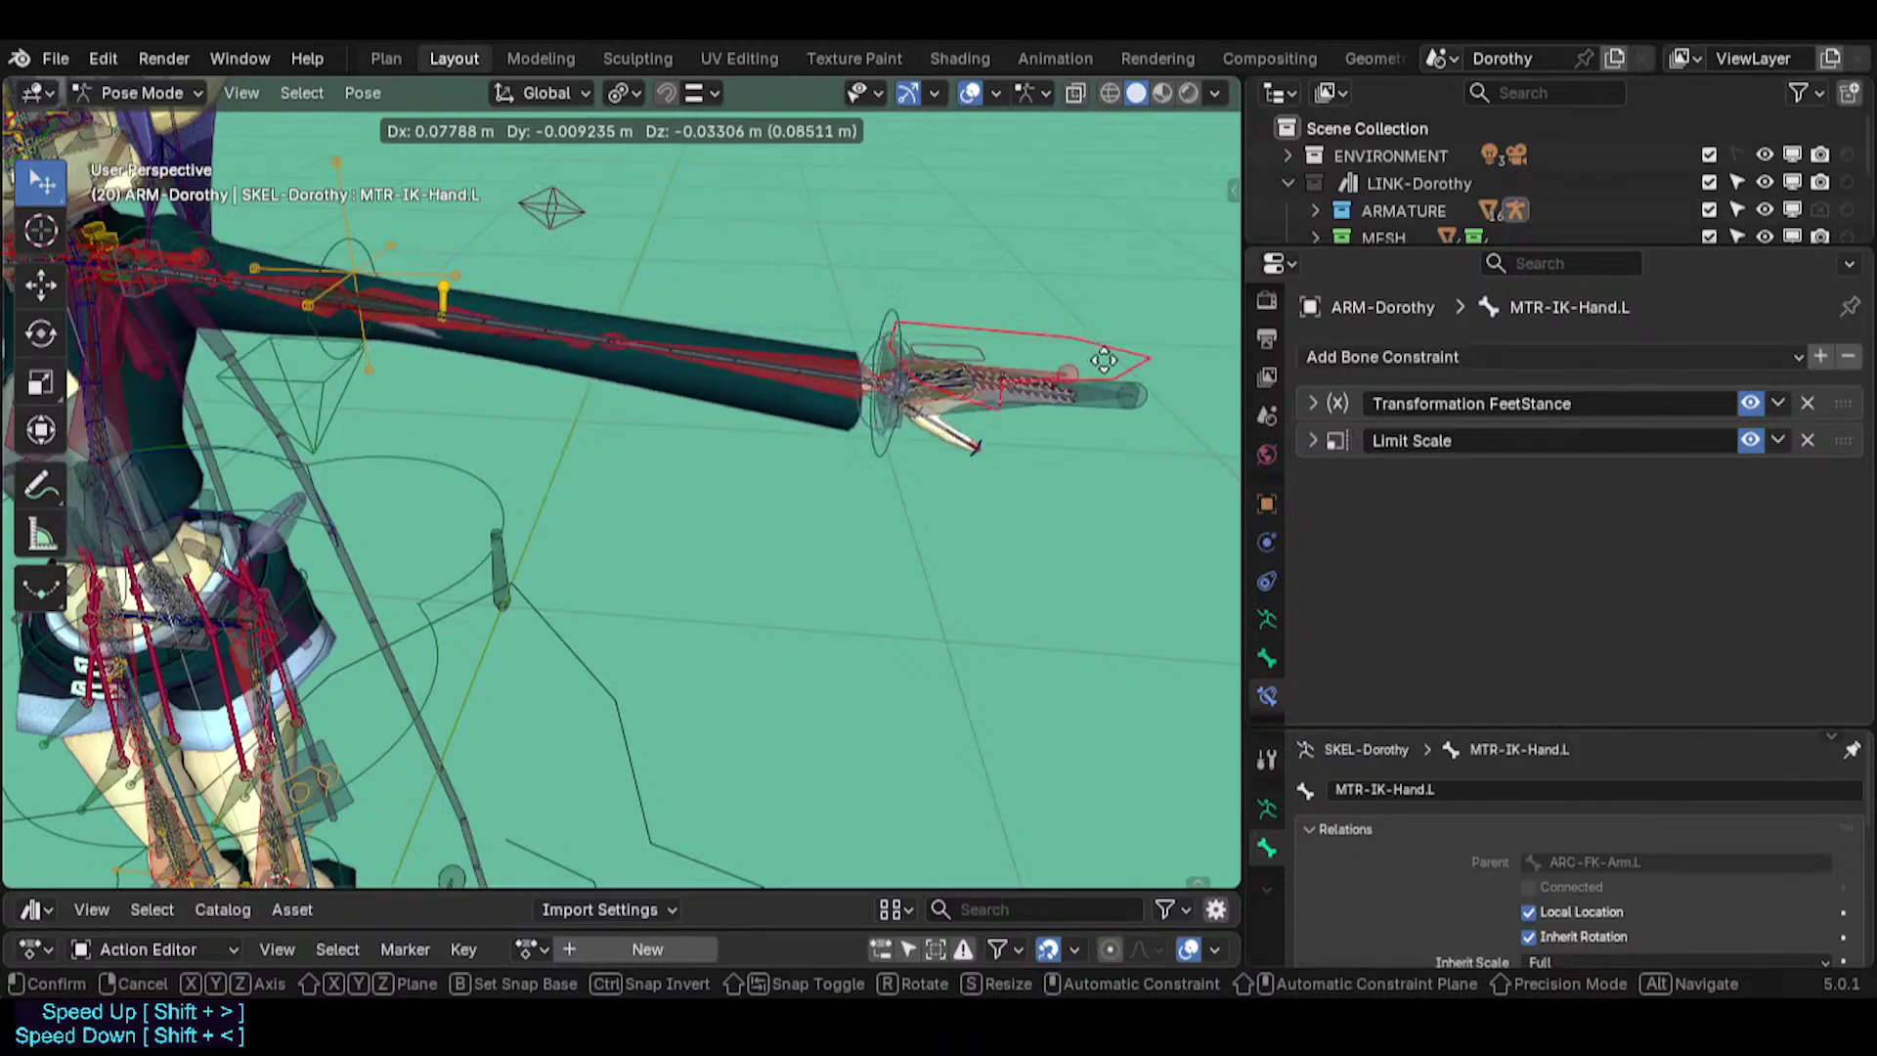
pyautogui.click(933, 553)
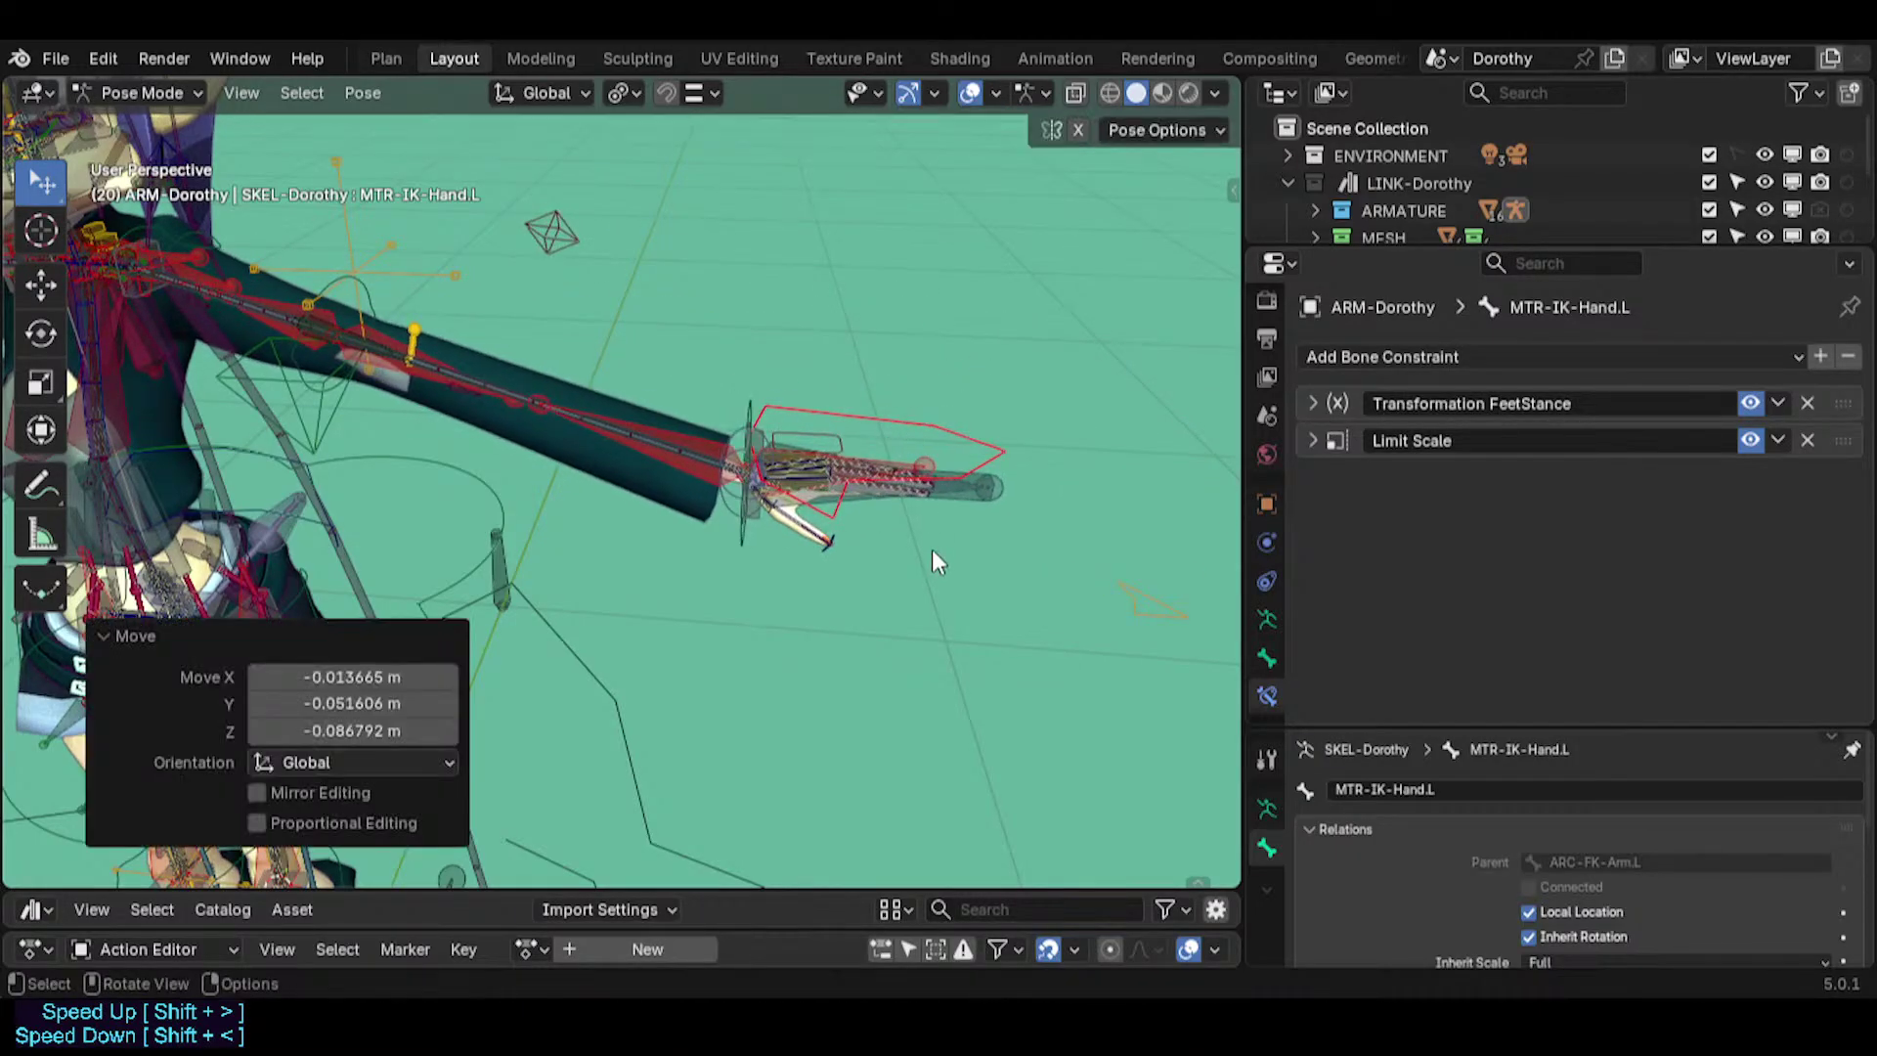
pyautogui.scroll(2, 932, 549)
pyautogui.click(978, 474)
pyautogui.click(978, 462)
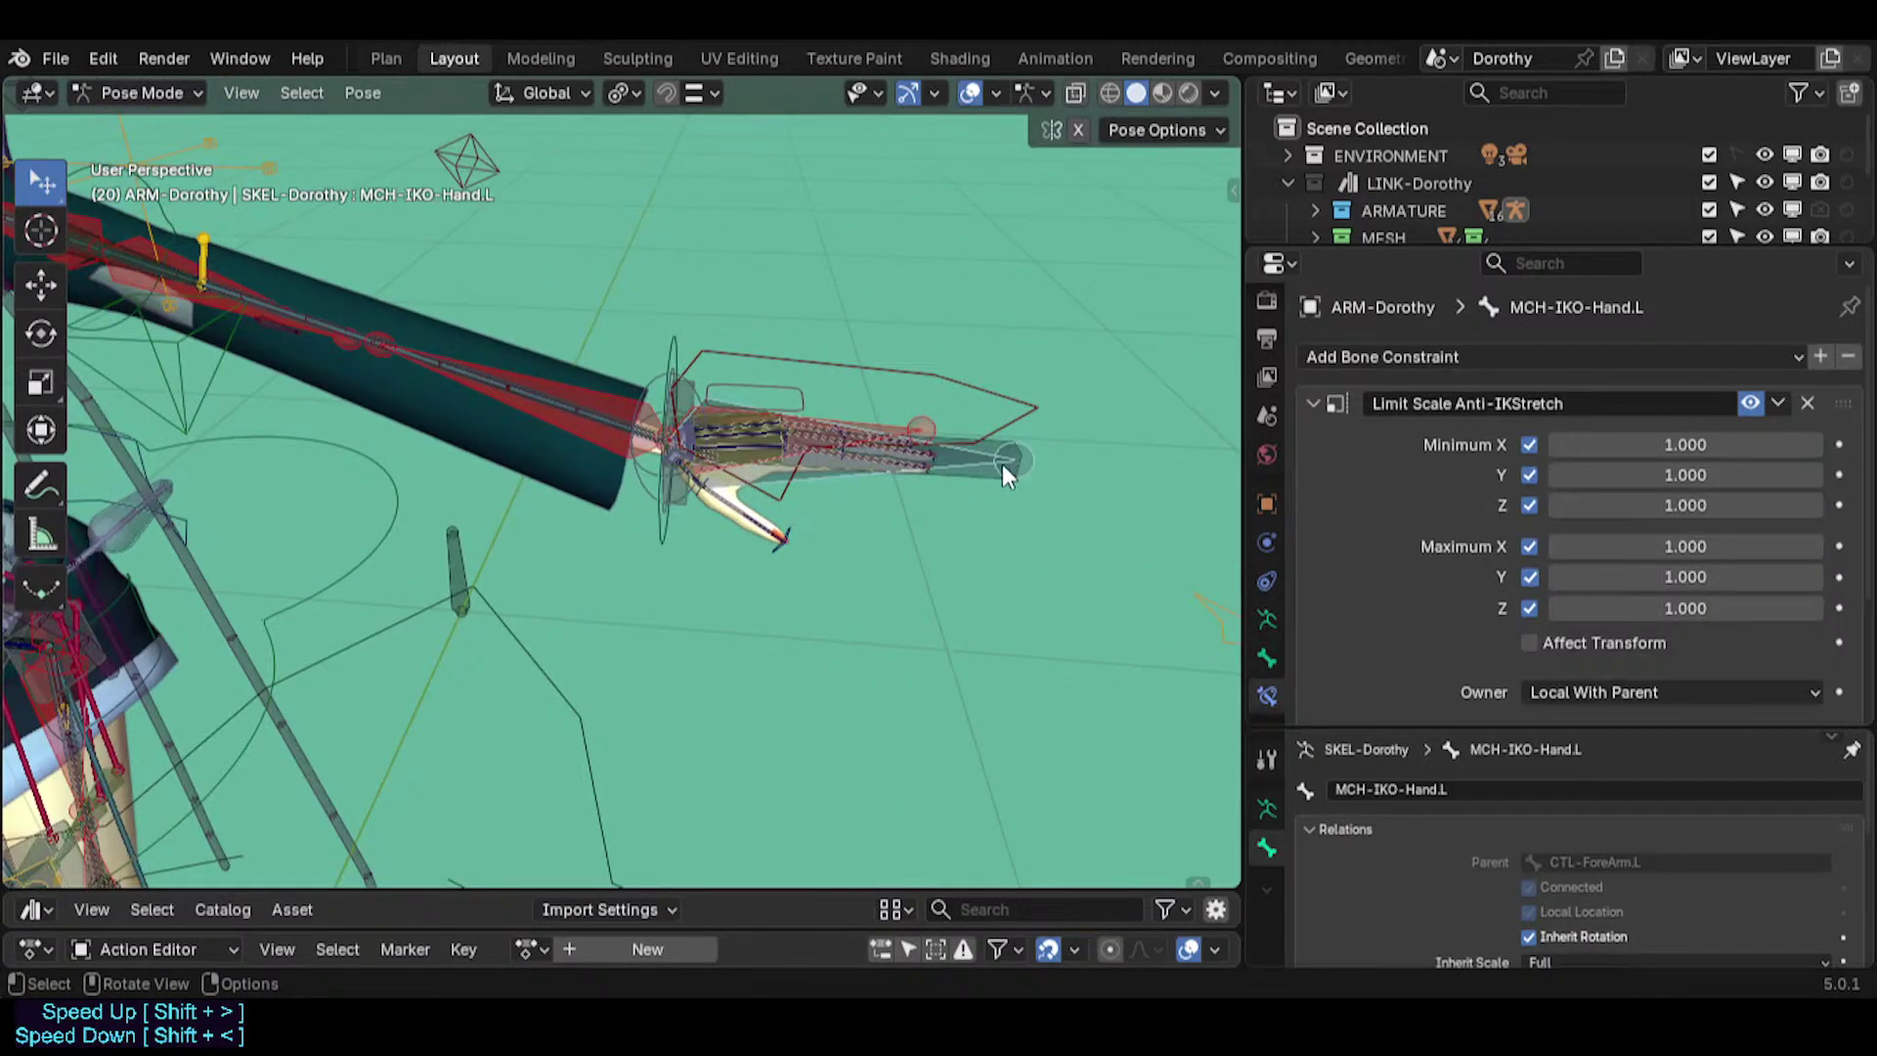
# Select the MCH-IKO-Foot.L bone at the left foot.
pyautogui.moveTo(1001, 463); pyautogui.dragTo(636, 442, button='middle')
pyautogui.scroll(3, 636, 442)
pyautogui.moveTo(547, 597); pyautogui.dragTo(461, 646, button='middle')
pyautogui.scroll(2, 547, 535)
pyautogui.scroll(-5, 551, 533)
pyautogui.scroll(8, 551, 534)
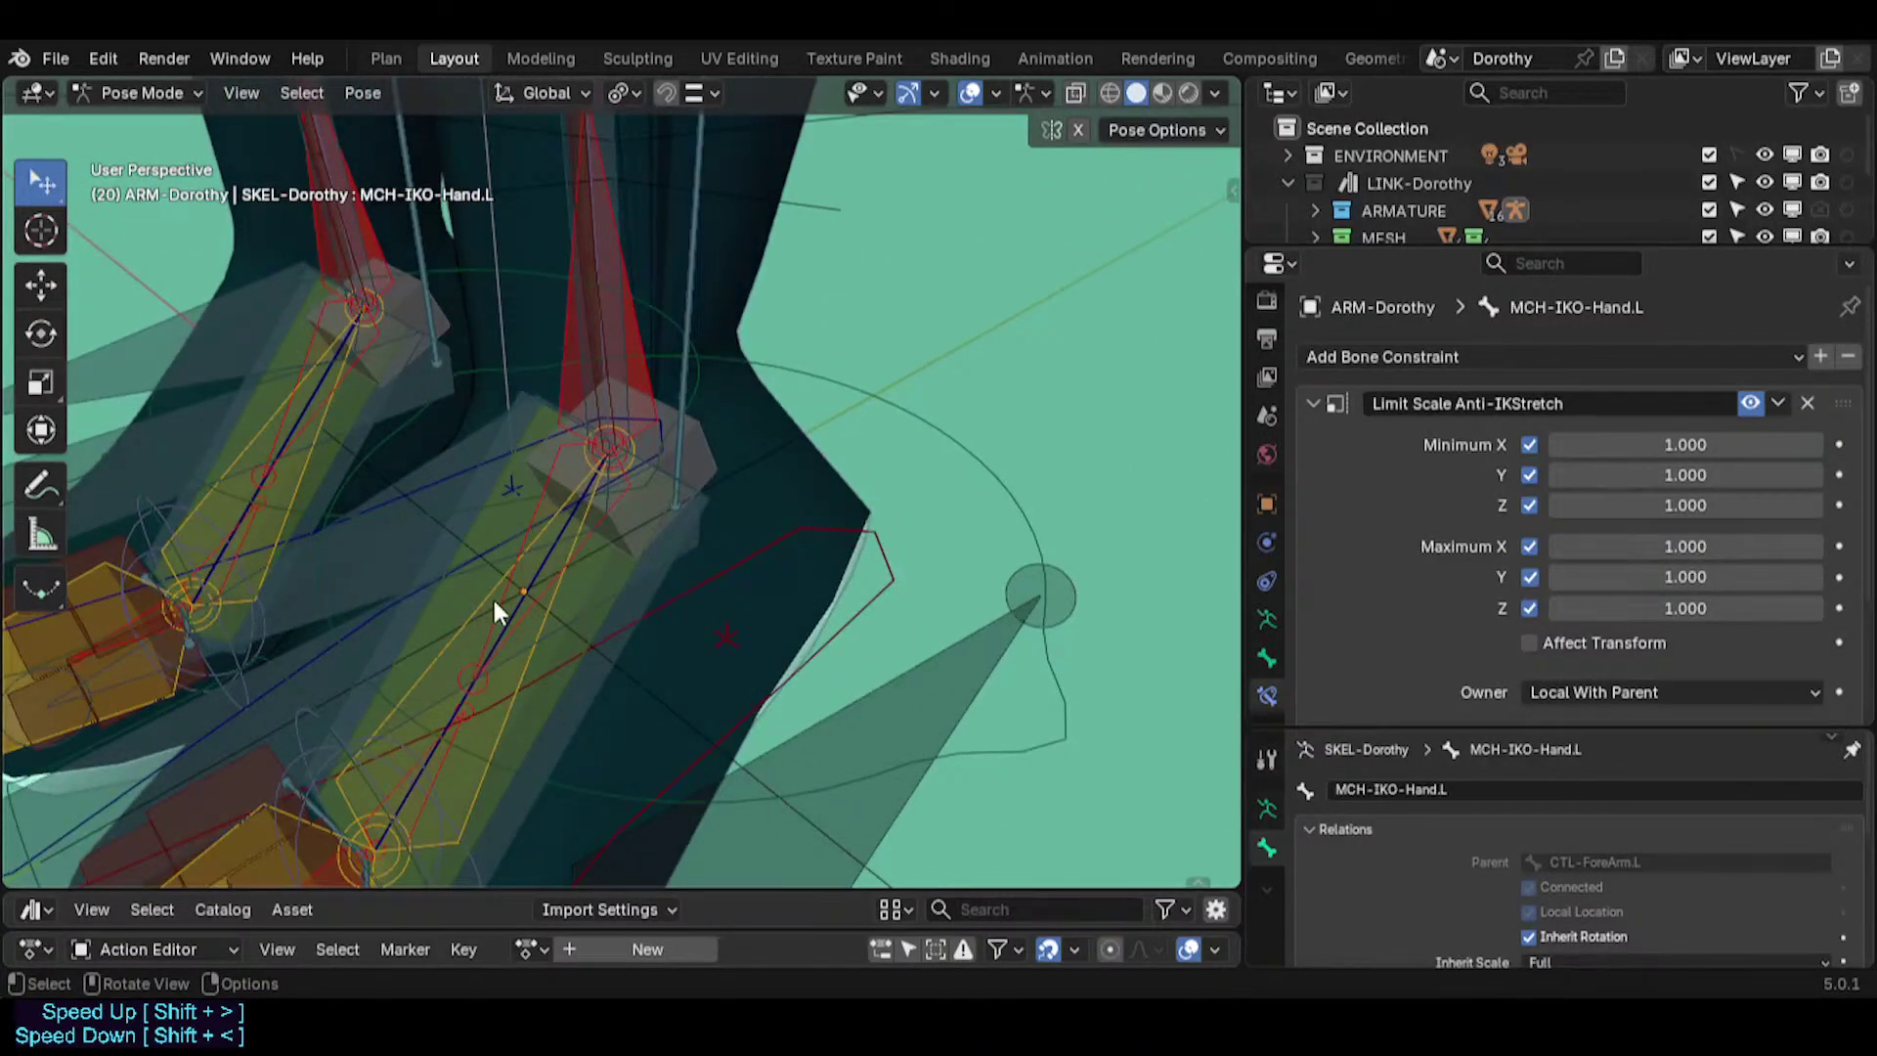
pyautogui.scroll(-3, 494, 611)
pyautogui.click(427, 641)
pyautogui.scroll(-1, 427, 607)
pyautogui.click(398, 574)
pyautogui.scroll(-3, 398, 574)
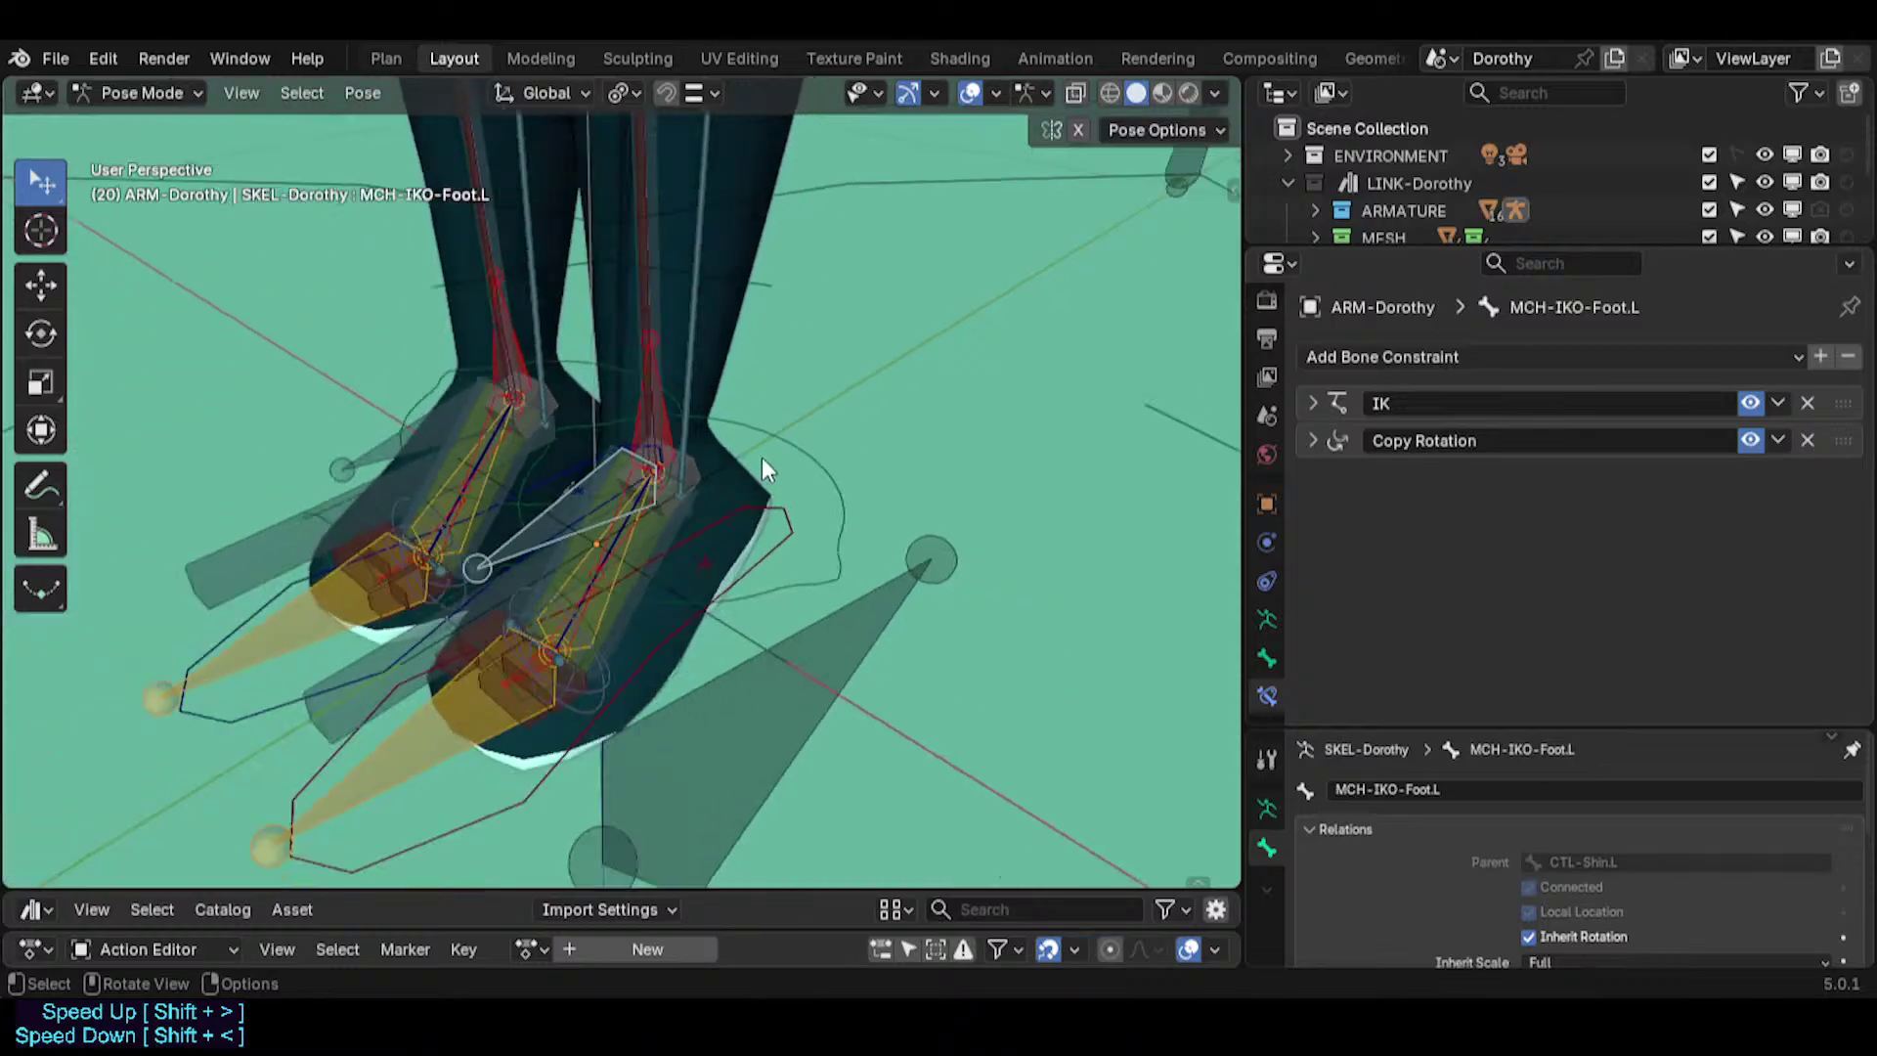
# Copy Limit Scale Anti-IKStretch, Copy Rotation FOLLOW-Hand and Copy Rotation FOLLOW-ForeArm from MCH-IKO-Hand.L, added as the active bone, to the selected MCH-IKO-Foot.L.
pyautogui.scroll(-4, 760, 457)
pyautogui.keyDown('shift'); pyautogui.moveTo(760, 458); pyautogui.dragTo(703, 860, button='middle'); pyautogui.keyUp('shift')
pyautogui.keyDown('shift'); pyautogui.moveTo(792, 391); pyautogui.dragTo(733, 548, button='middle'); pyautogui.keyUp('shift')
pyautogui.scroll(-5, 733, 548)
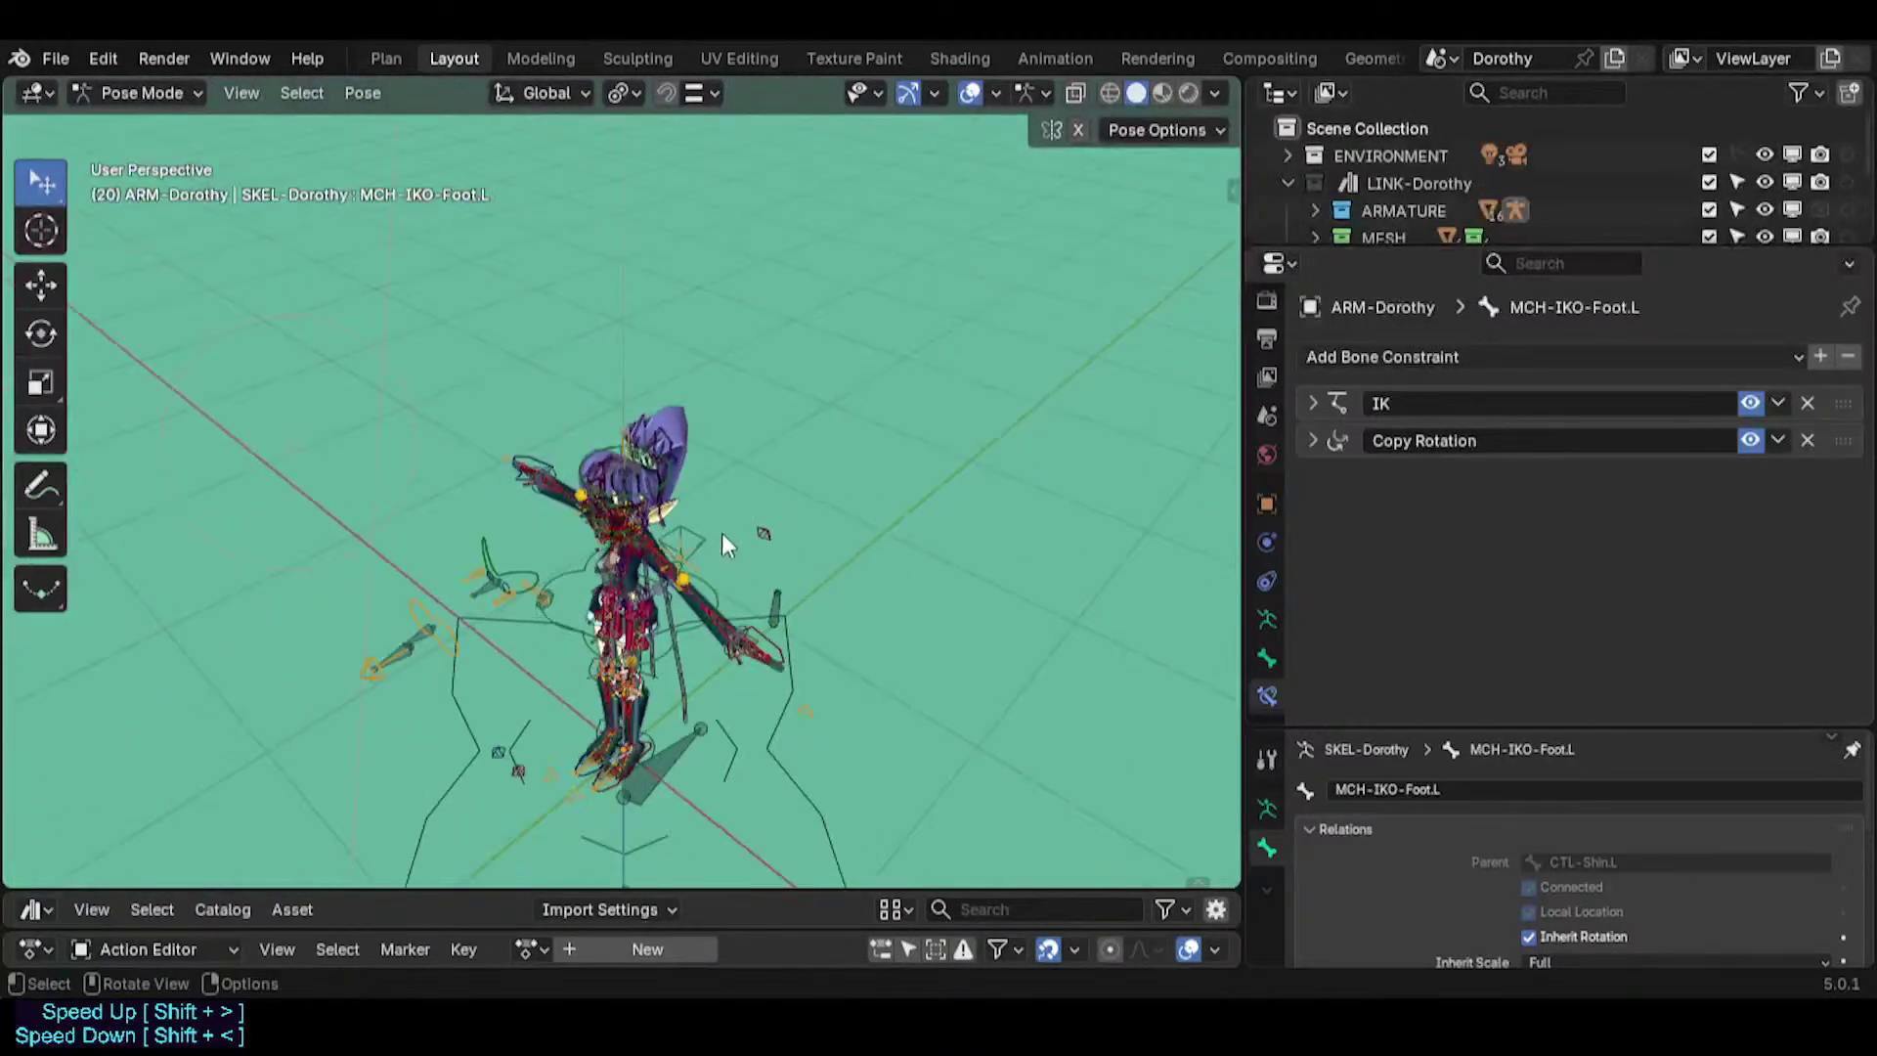
pyautogui.scroll(4, 721, 533)
pyautogui.moveTo(754, 636); pyautogui.dragTo(982, 532, button='middle')
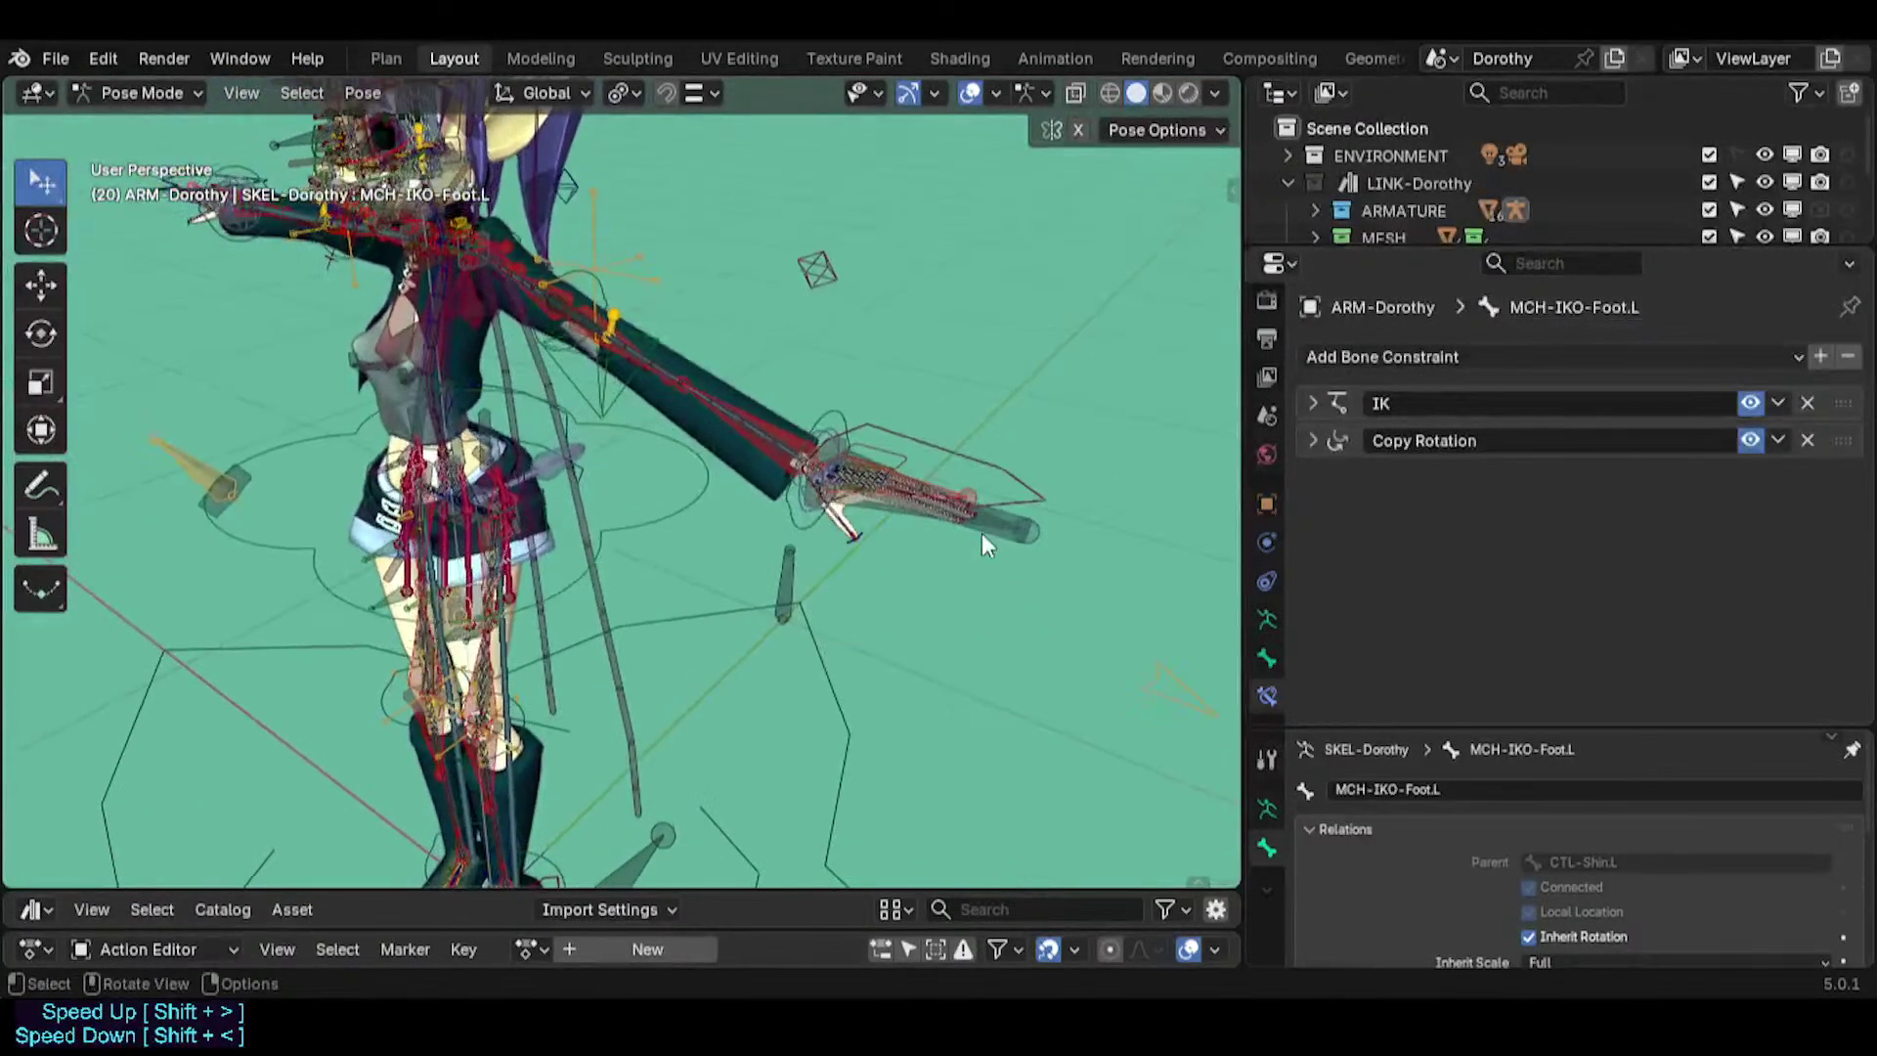
pyautogui.scroll(2, 981, 532)
pyautogui.keyDown('alt'); pyautogui.click(976, 486); pyautogui.keyUp('alt')
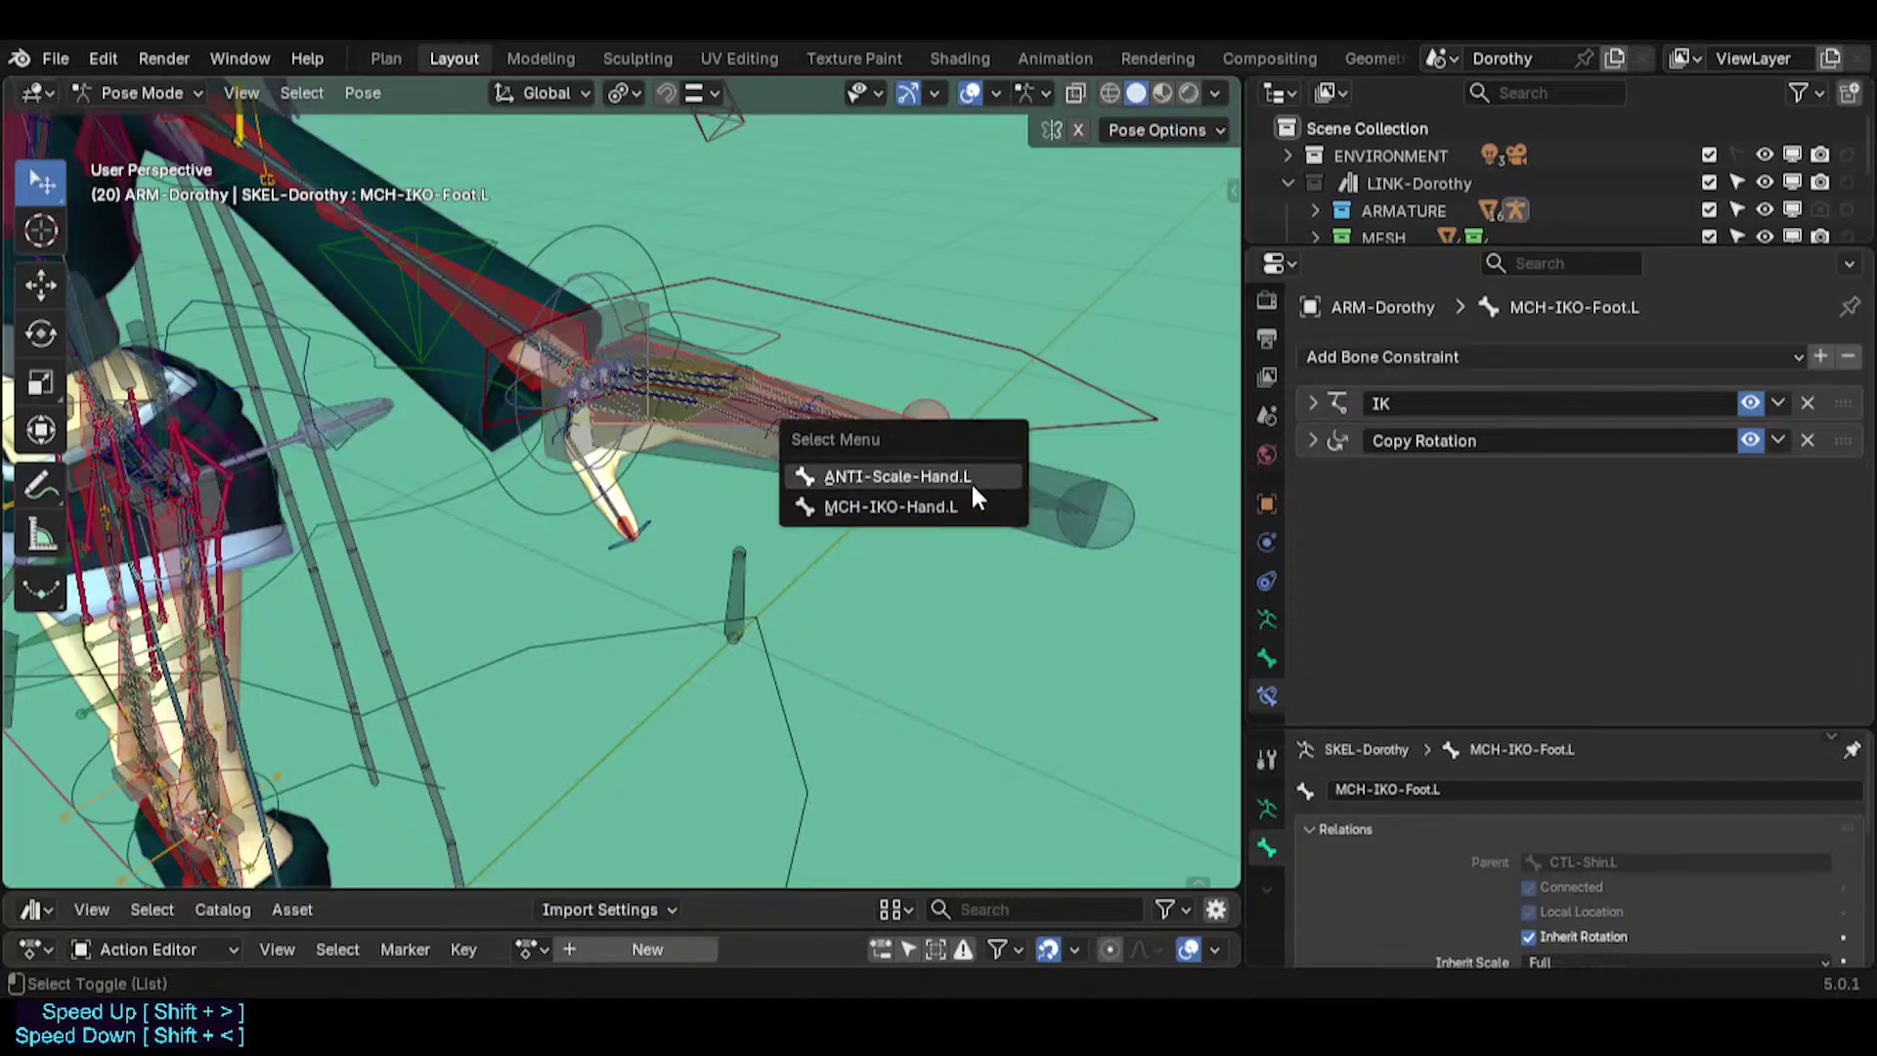
pyautogui.click(962, 501)
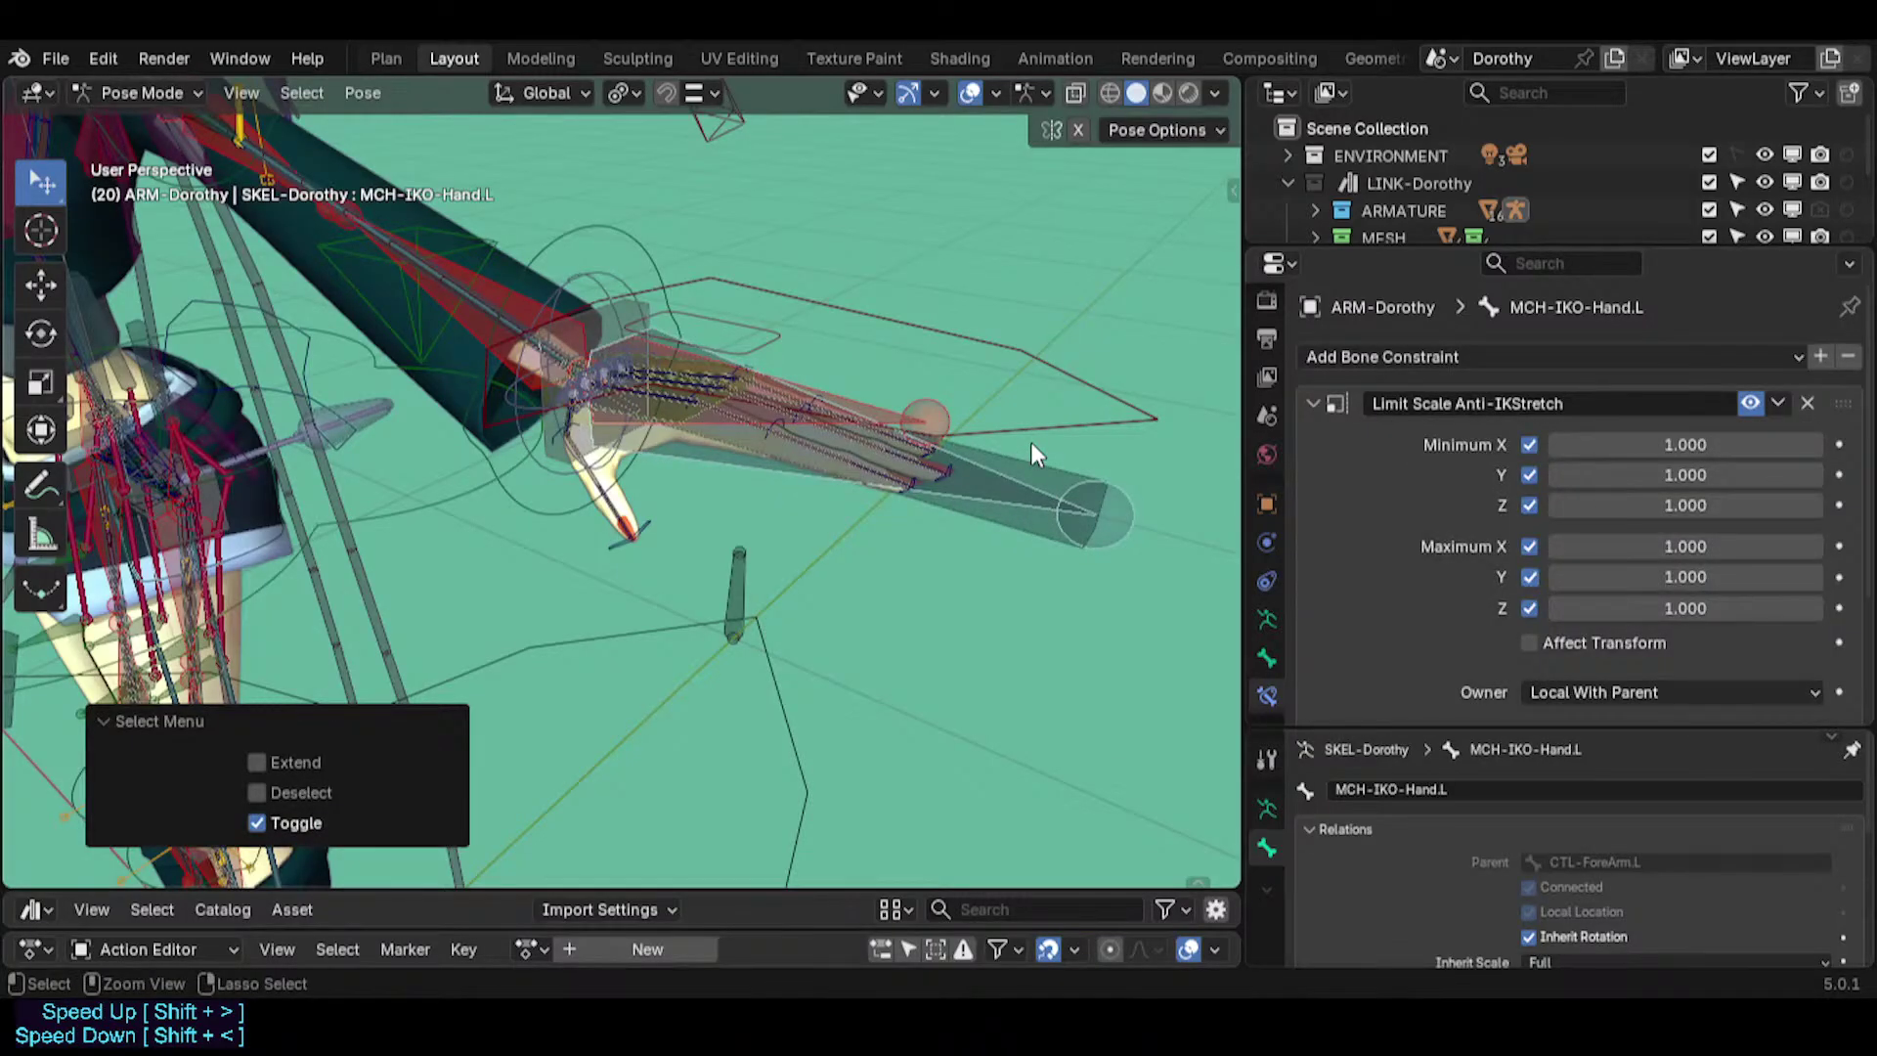
pyautogui.hotkey('ctrl', 'c')
pyautogui.click(952, 636)
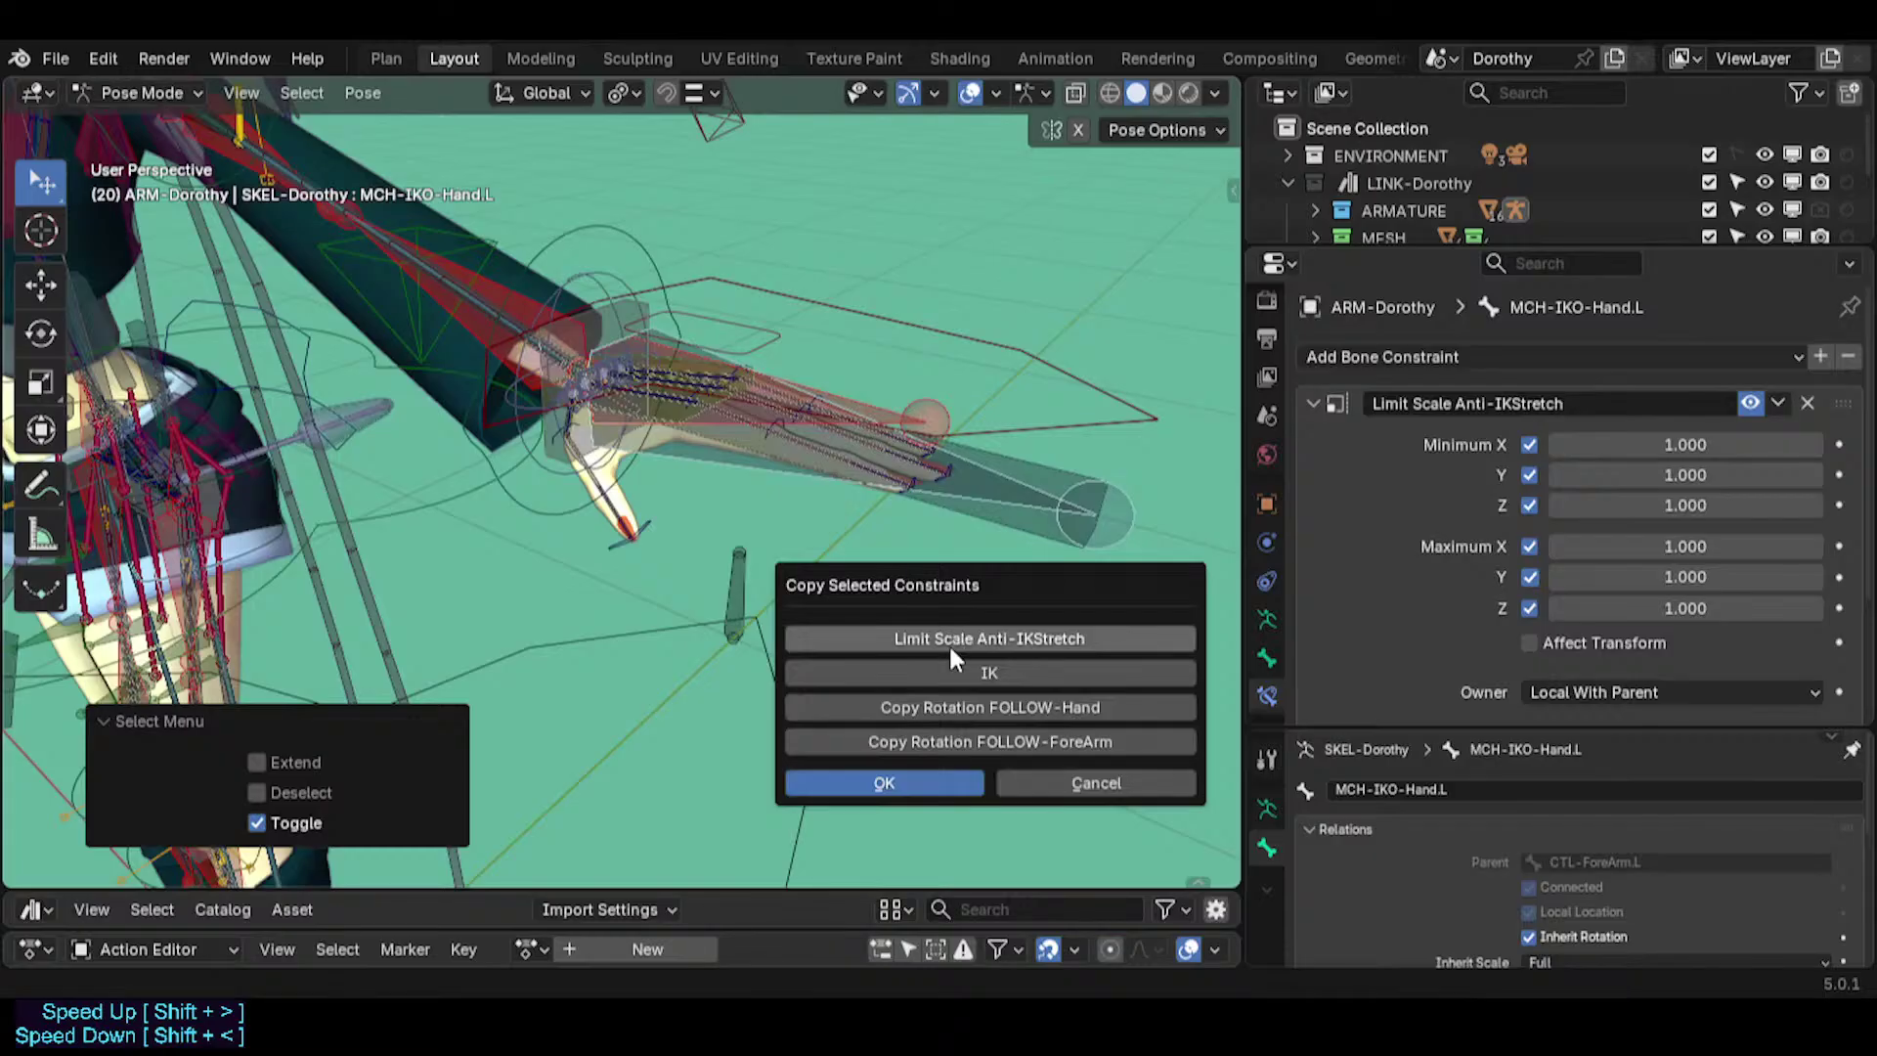
pyautogui.click(959, 639)
pyautogui.click(982, 706)
pyautogui.click(993, 741)
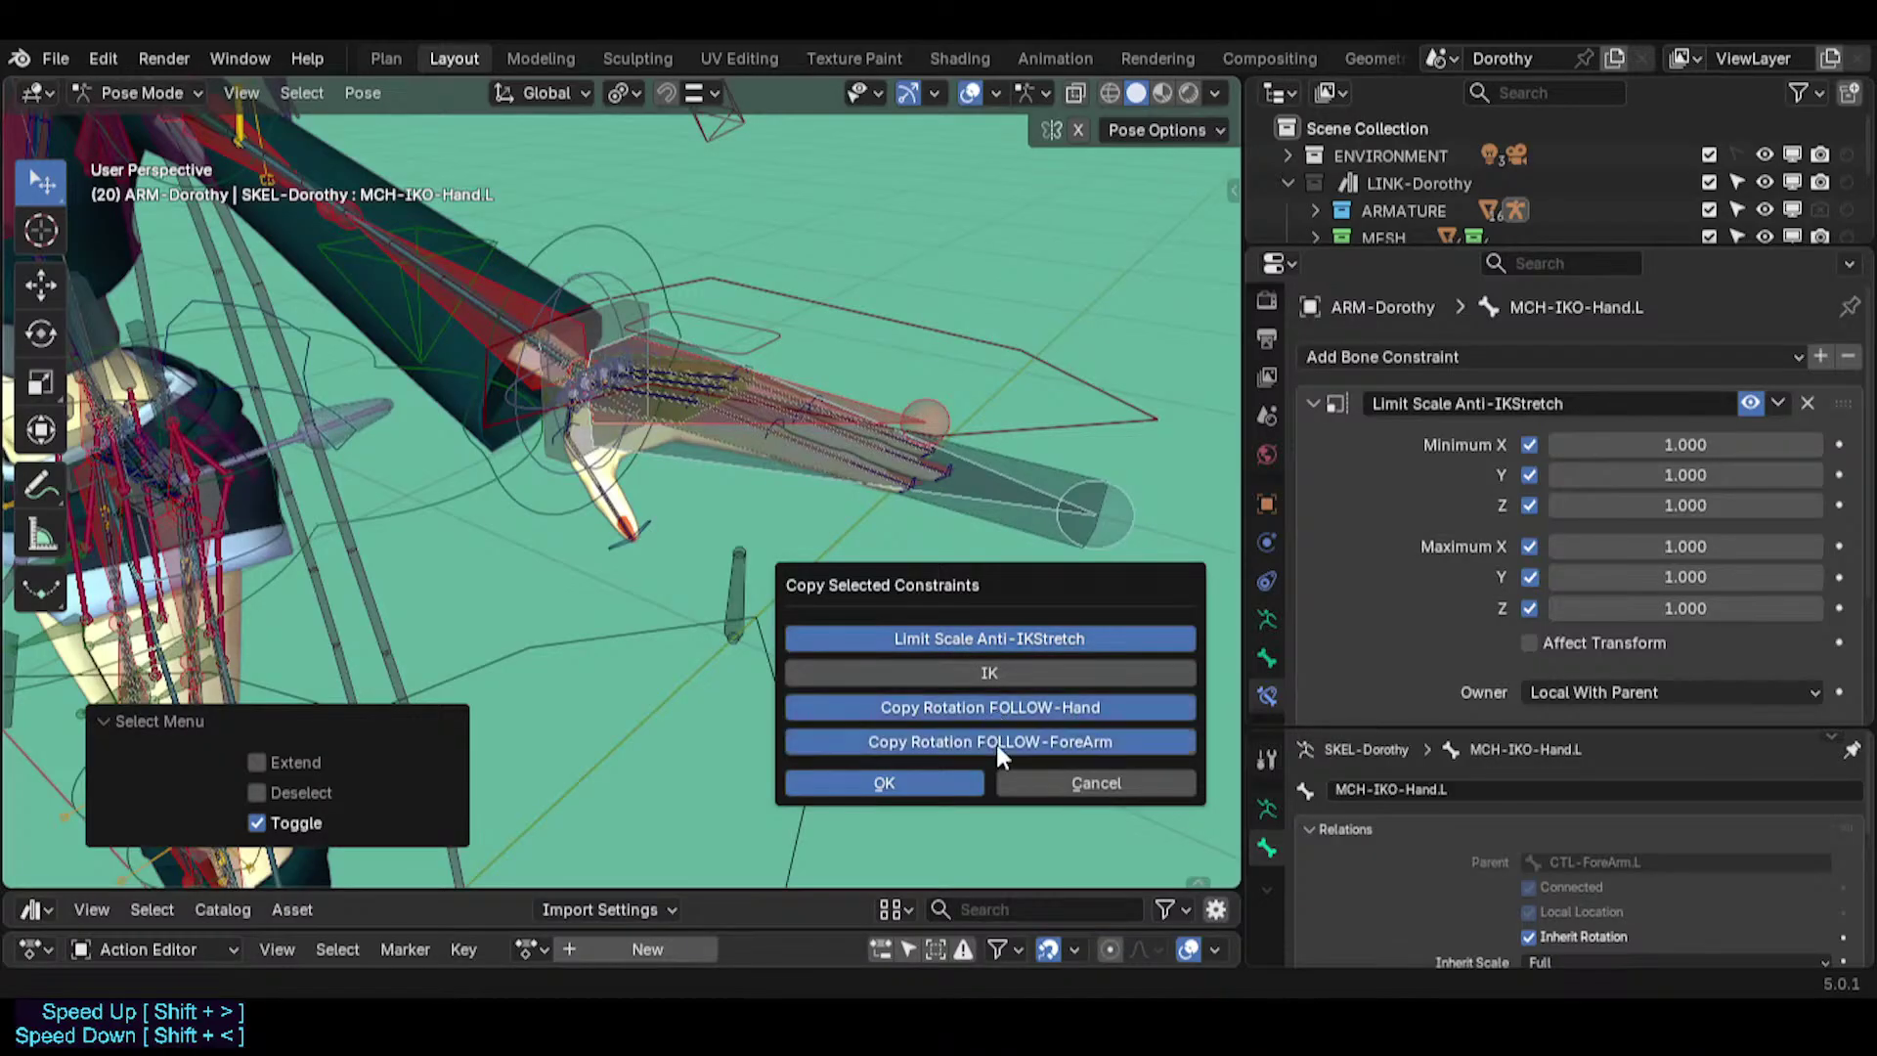
pyautogui.click(948, 775)
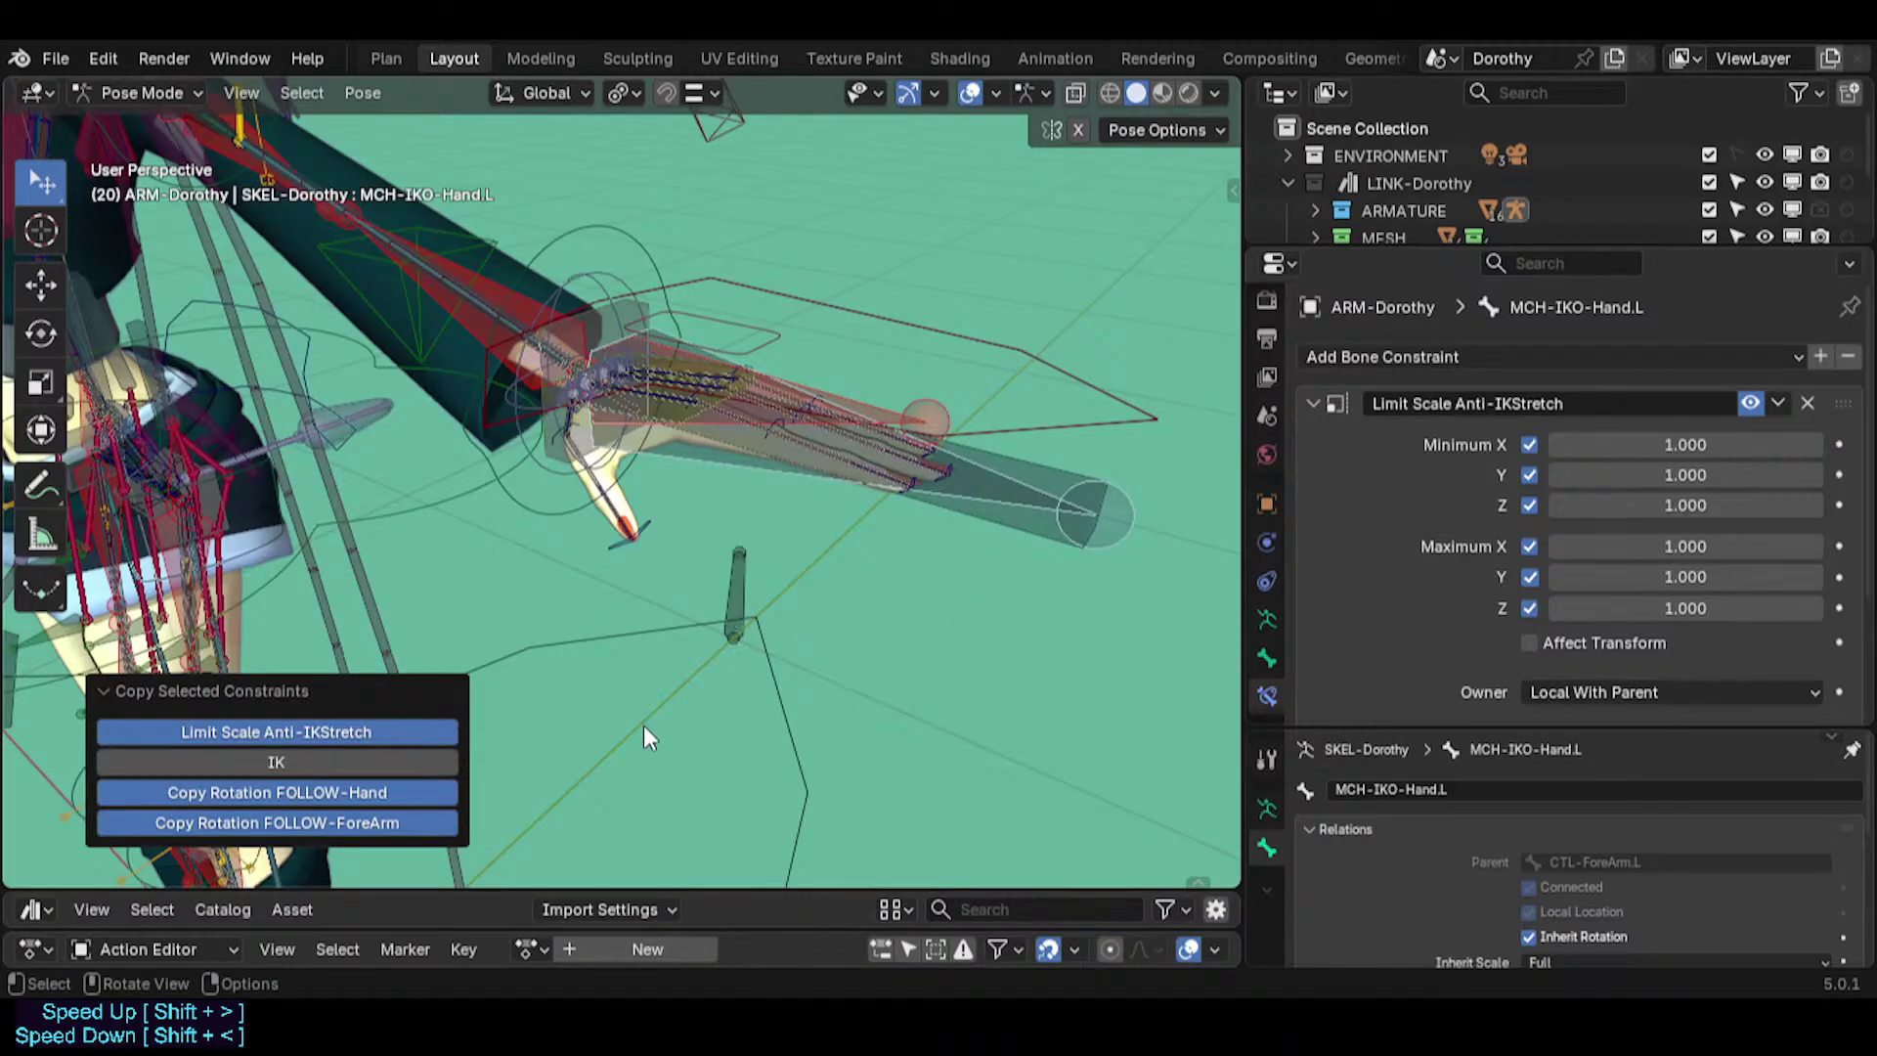
# Select MCH-IKO-Foot.L alone and examine its constraint stack, including the settings of the IK constraint.
pyautogui.scroll(-7, 643, 725)
pyautogui.keyDown('shift'); pyautogui.moveTo(594, 824); pyautogui.dragTo(725, 636, button='middle'); pyautogui.keyUp('shift')
pyautogui.scroll(5, 742, 487)
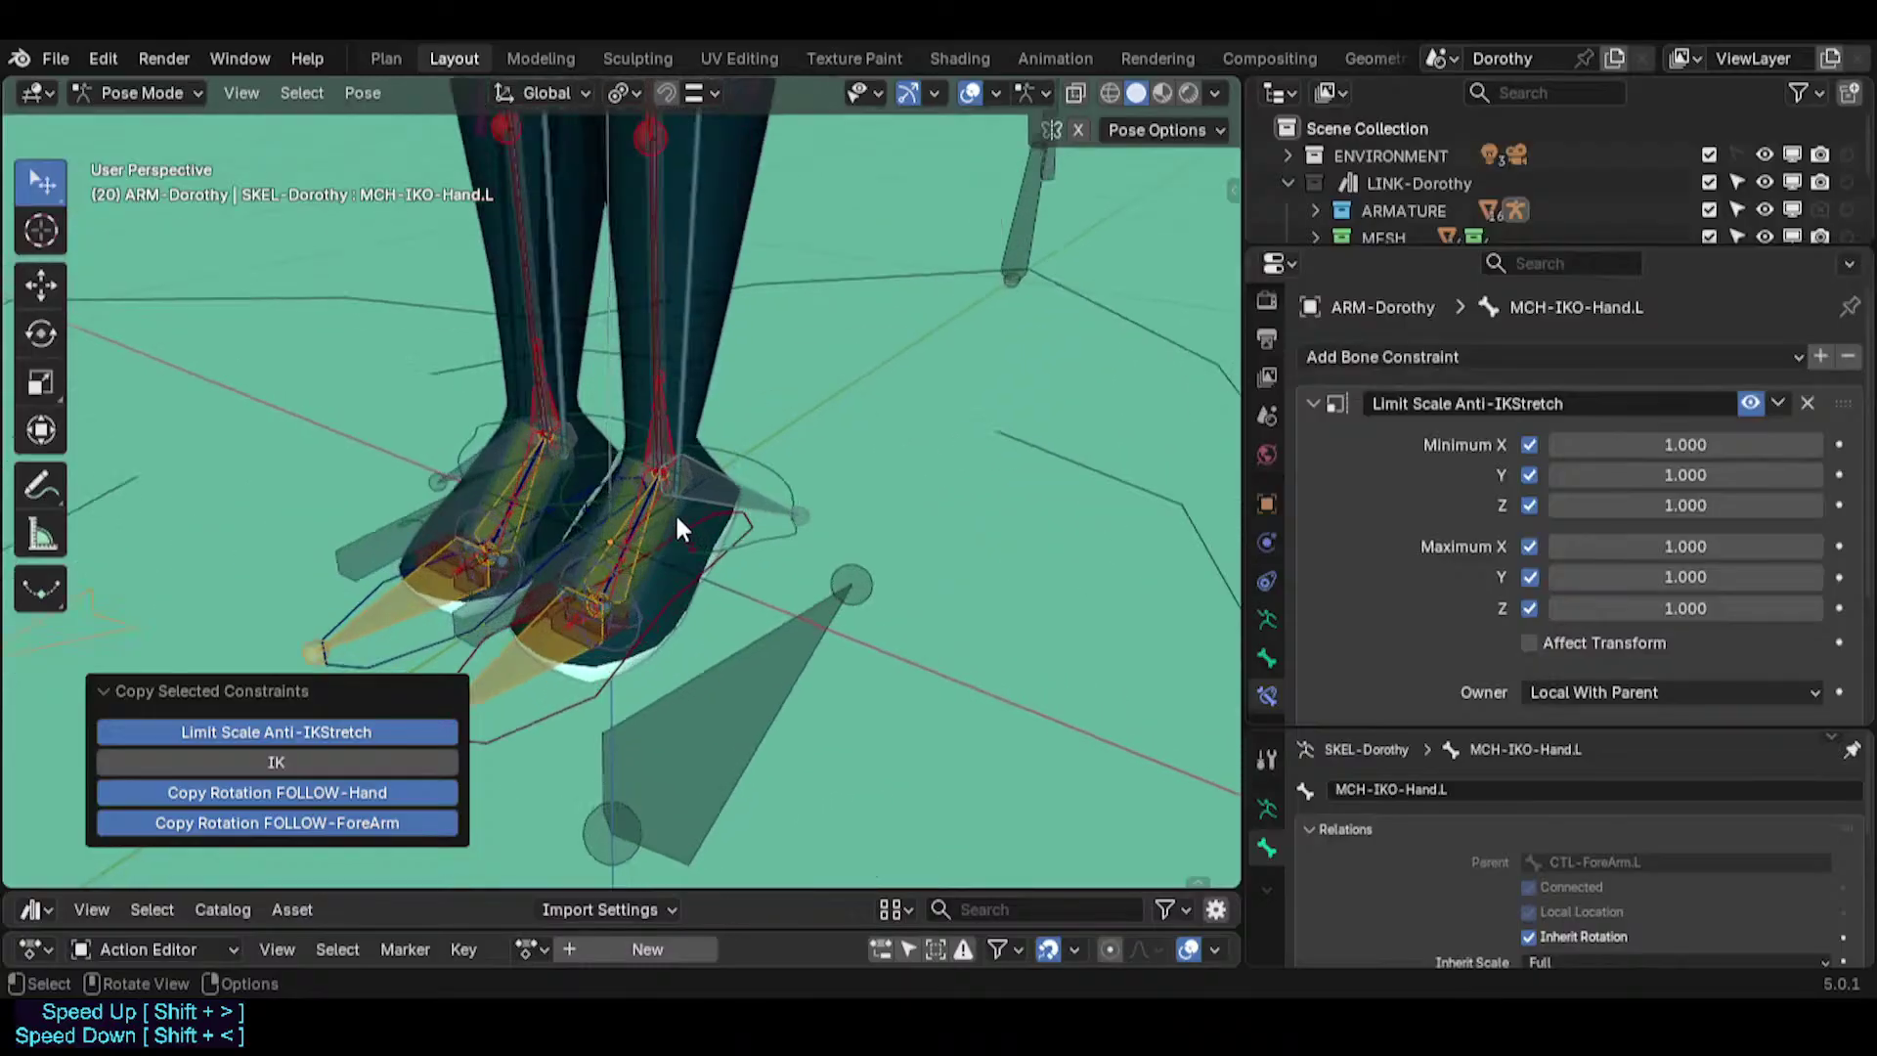
pyautogui.scroll(2, 681, 528)
pyautogui.click(728, 491)
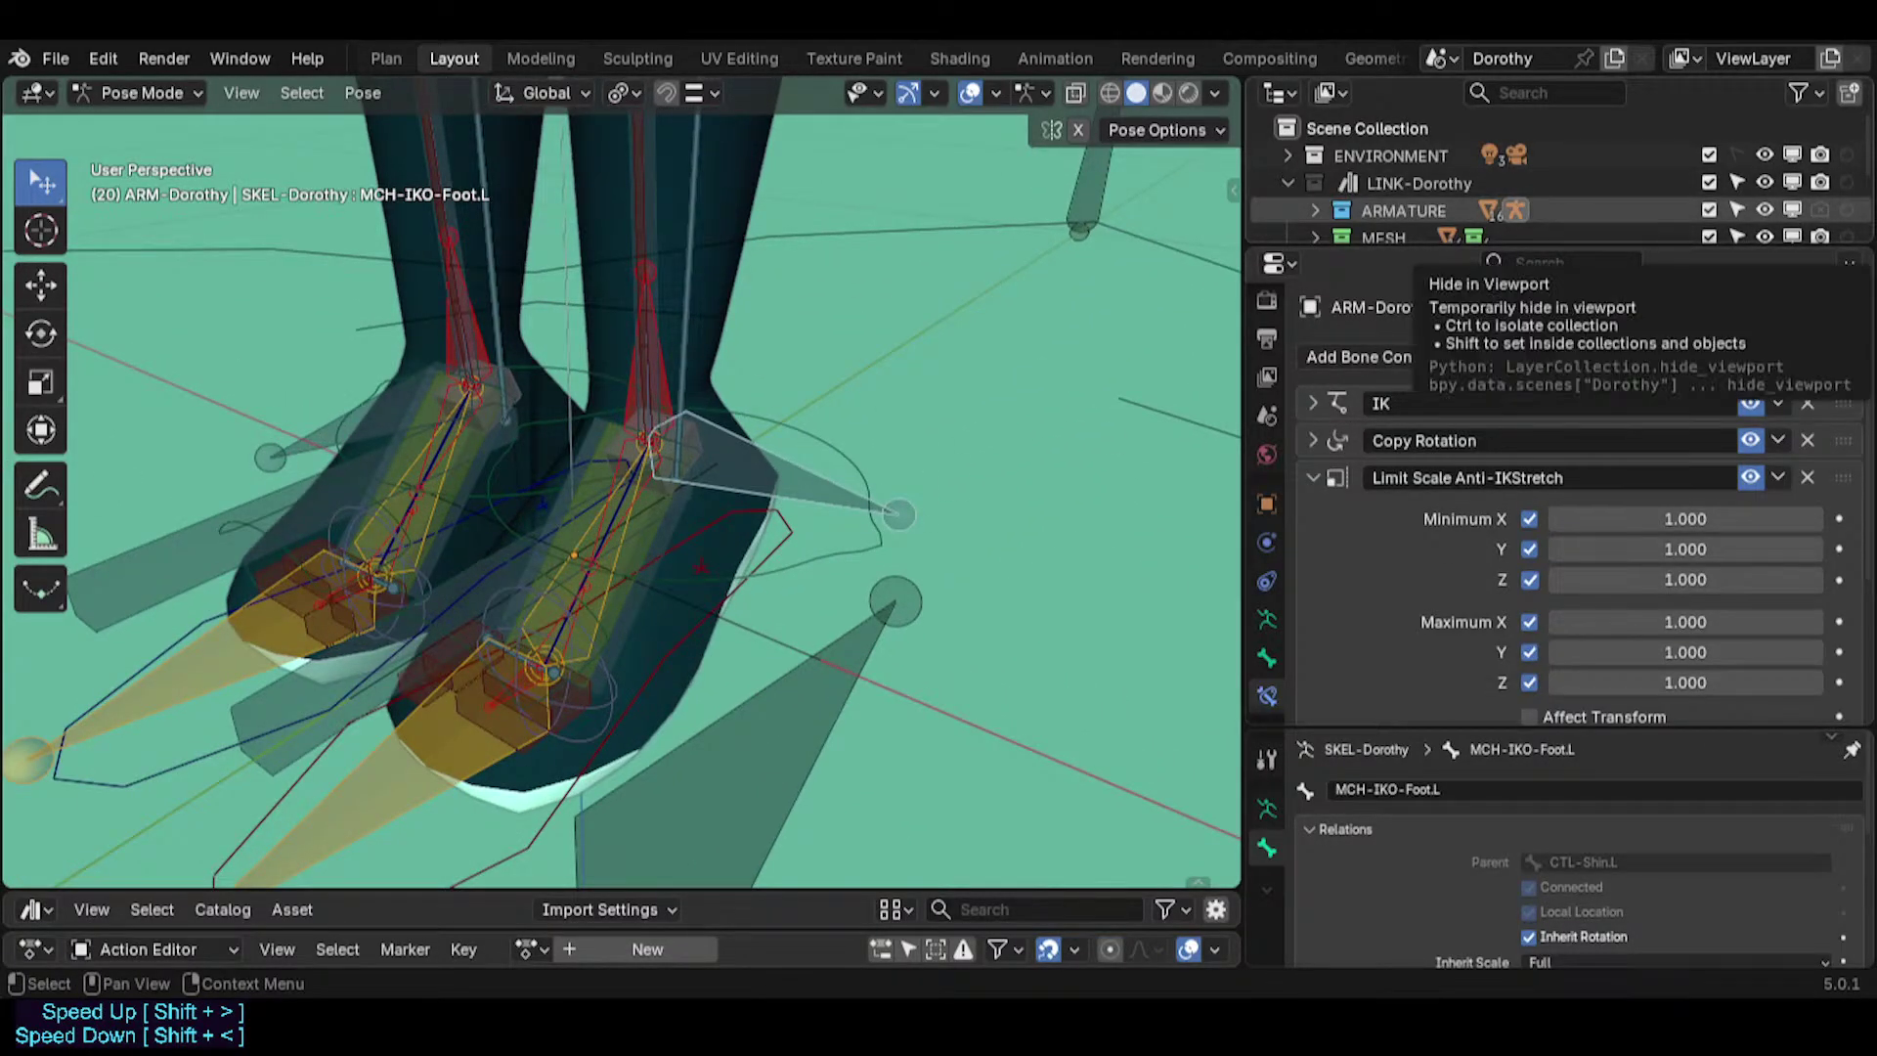
pyautogui.moveTo(1344, 249); pyautogui.dragTo(1344, 170)
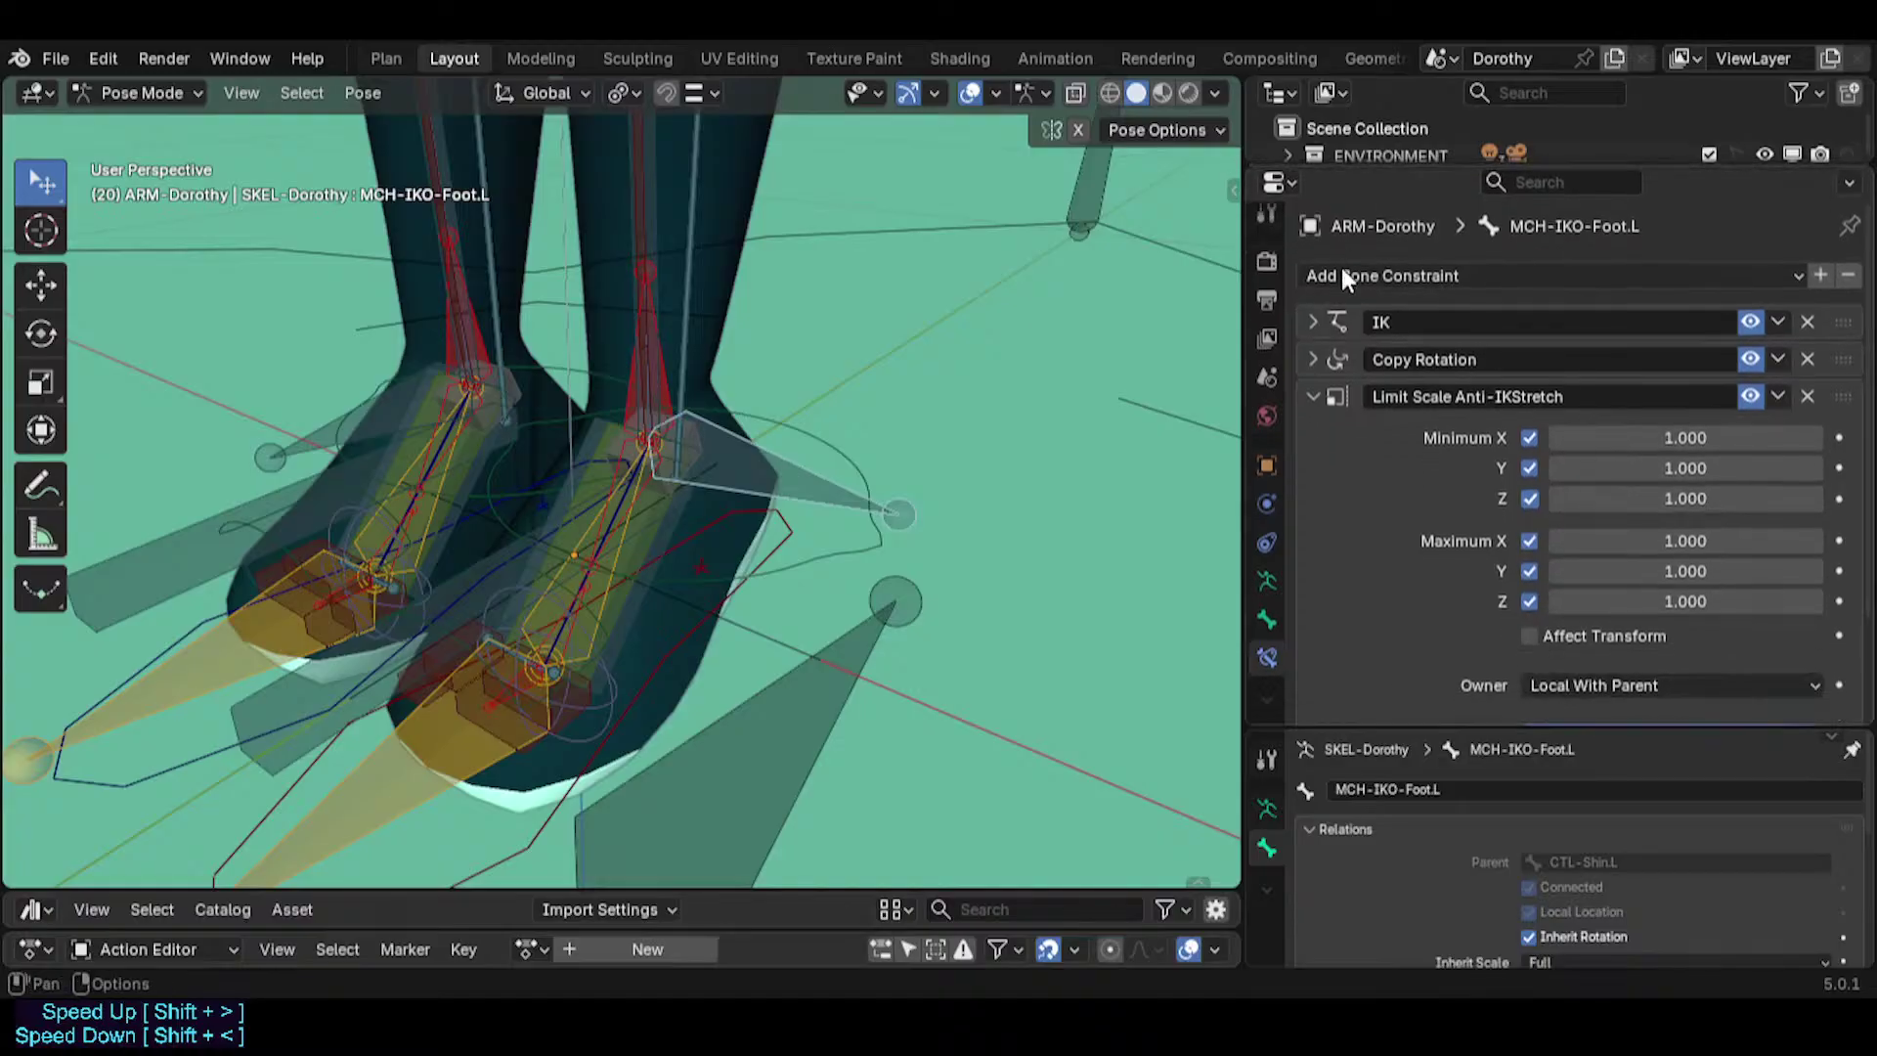
pyautogui.click(1313, 322)
pyautogui.scroll(-1, 1541, 461)
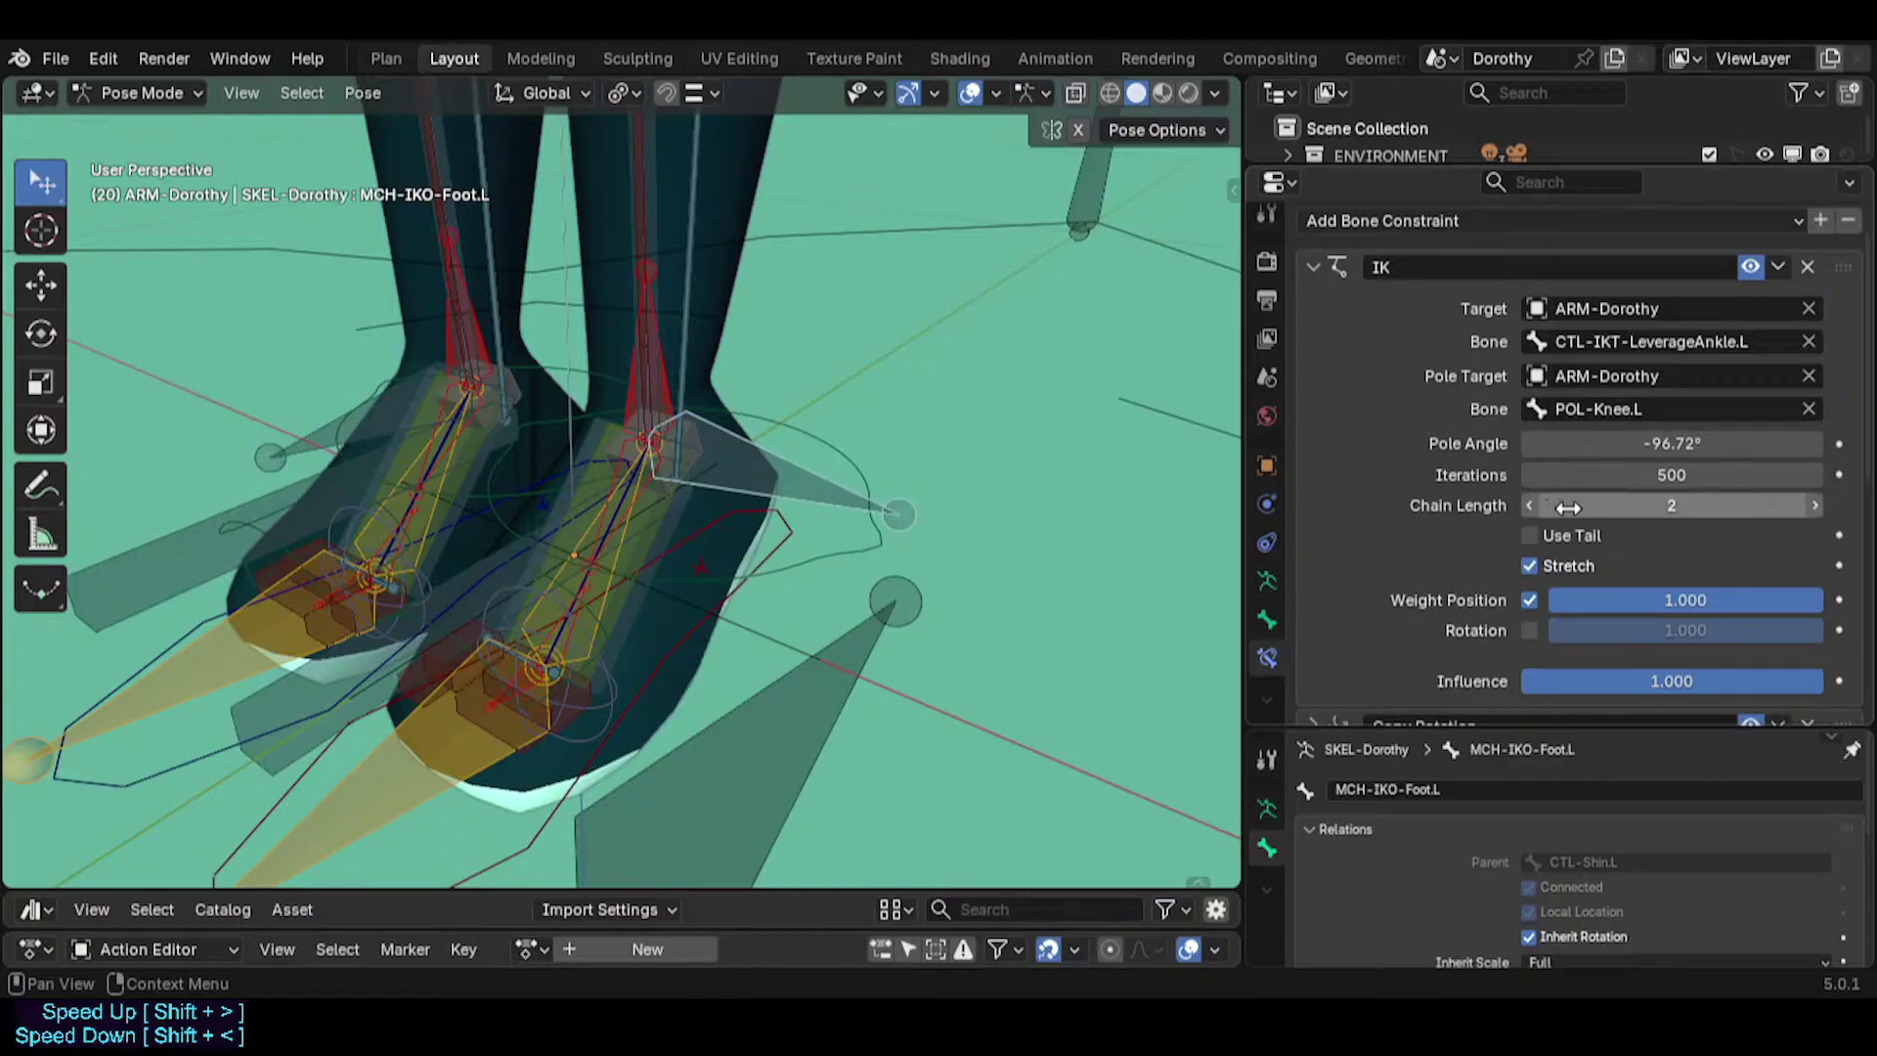
pyautogui.scroll(-4, 1505, 518)
pyautogui.scroll(5, 1612, 504)
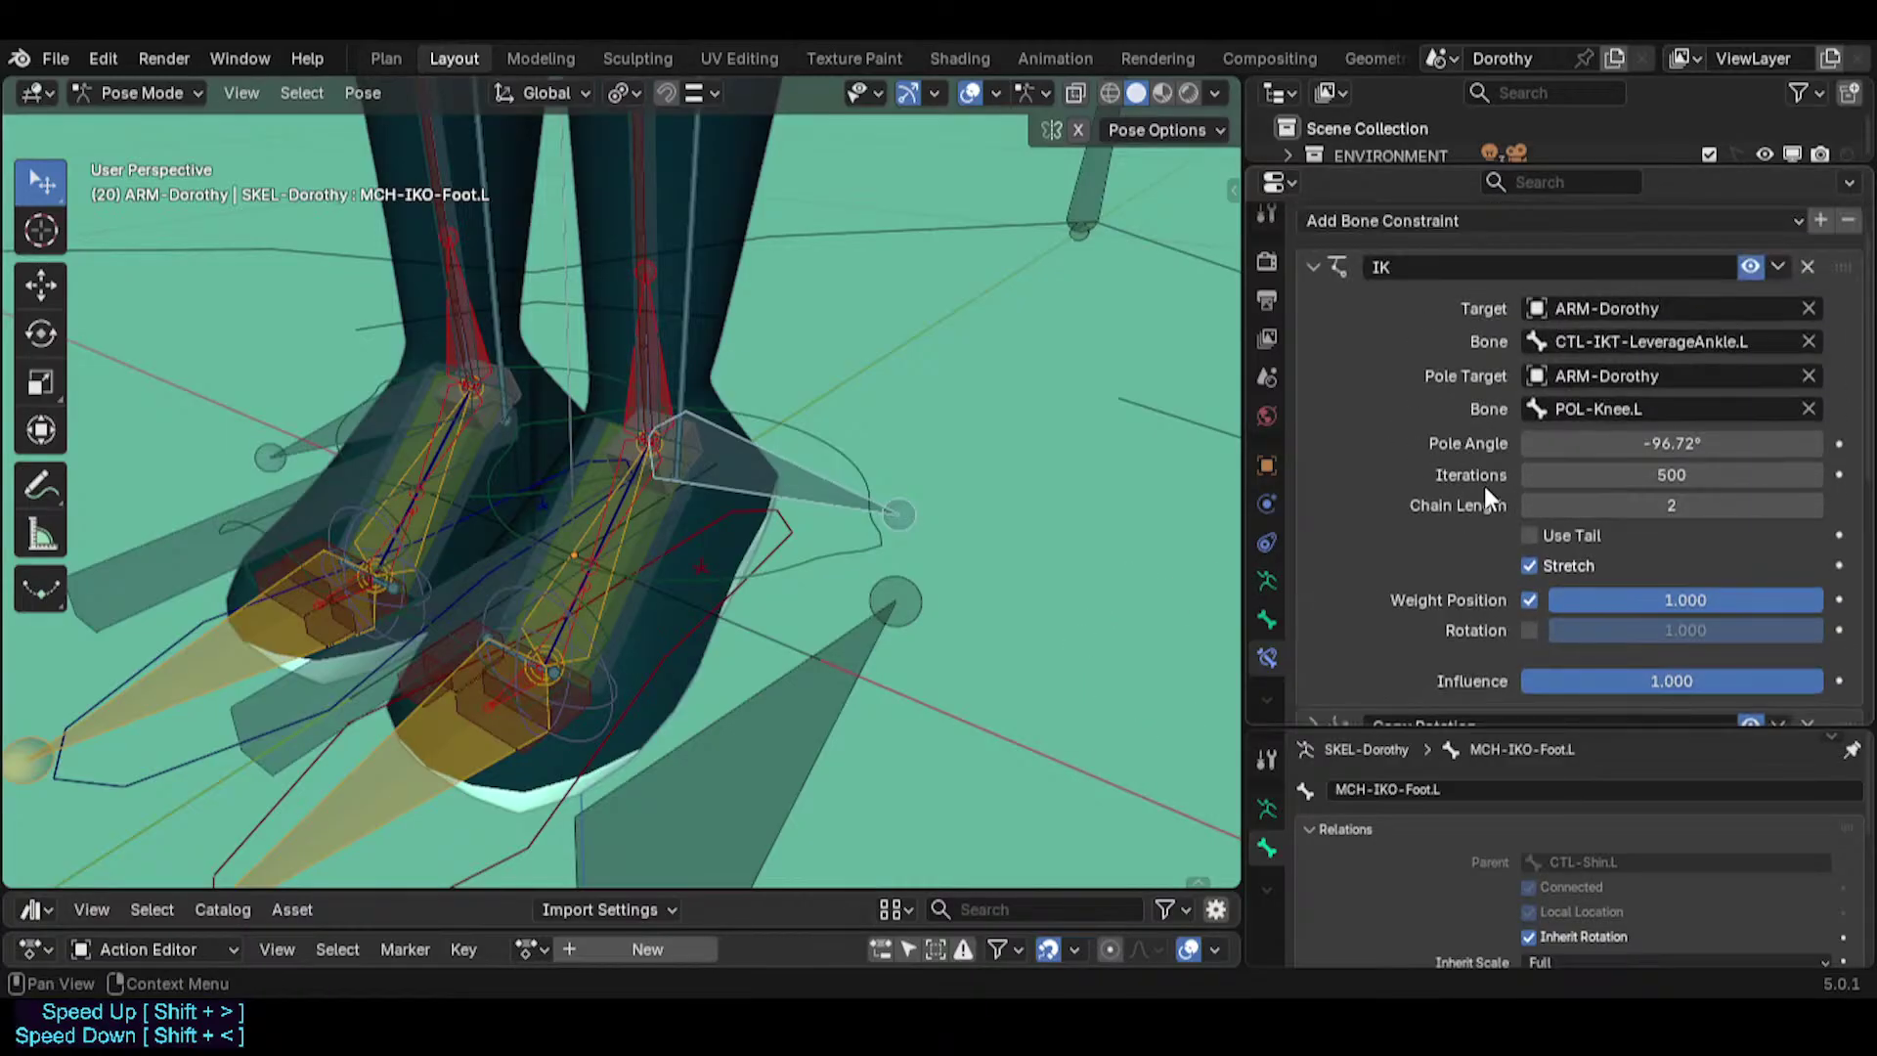
# Collapse the IK constraint, move Limit Scale Anti-IKStretch to the top of MCH-IKO-Foot.L's constraint stack and collapse it.
pyautogui.click(1337, 320)
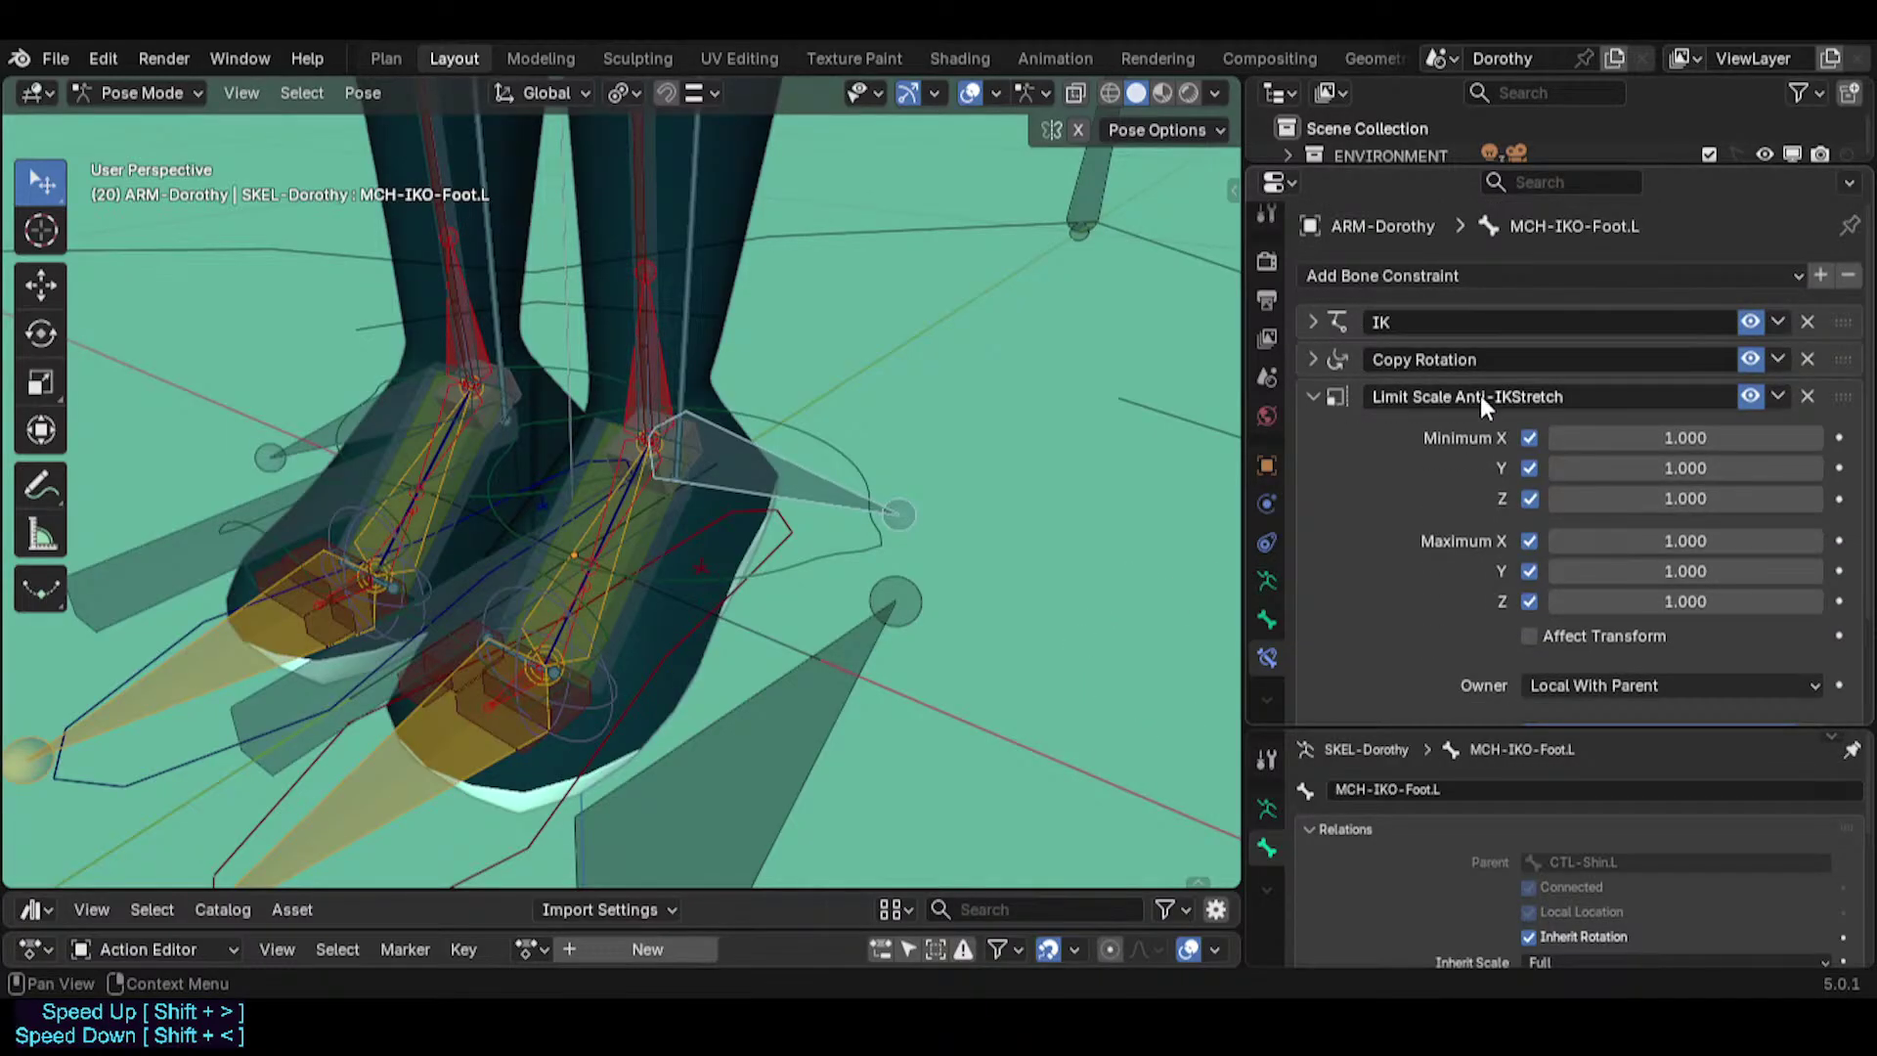
pyautogui.moveTo(1840, 399); pyautogui.dragTo(1838, 323)
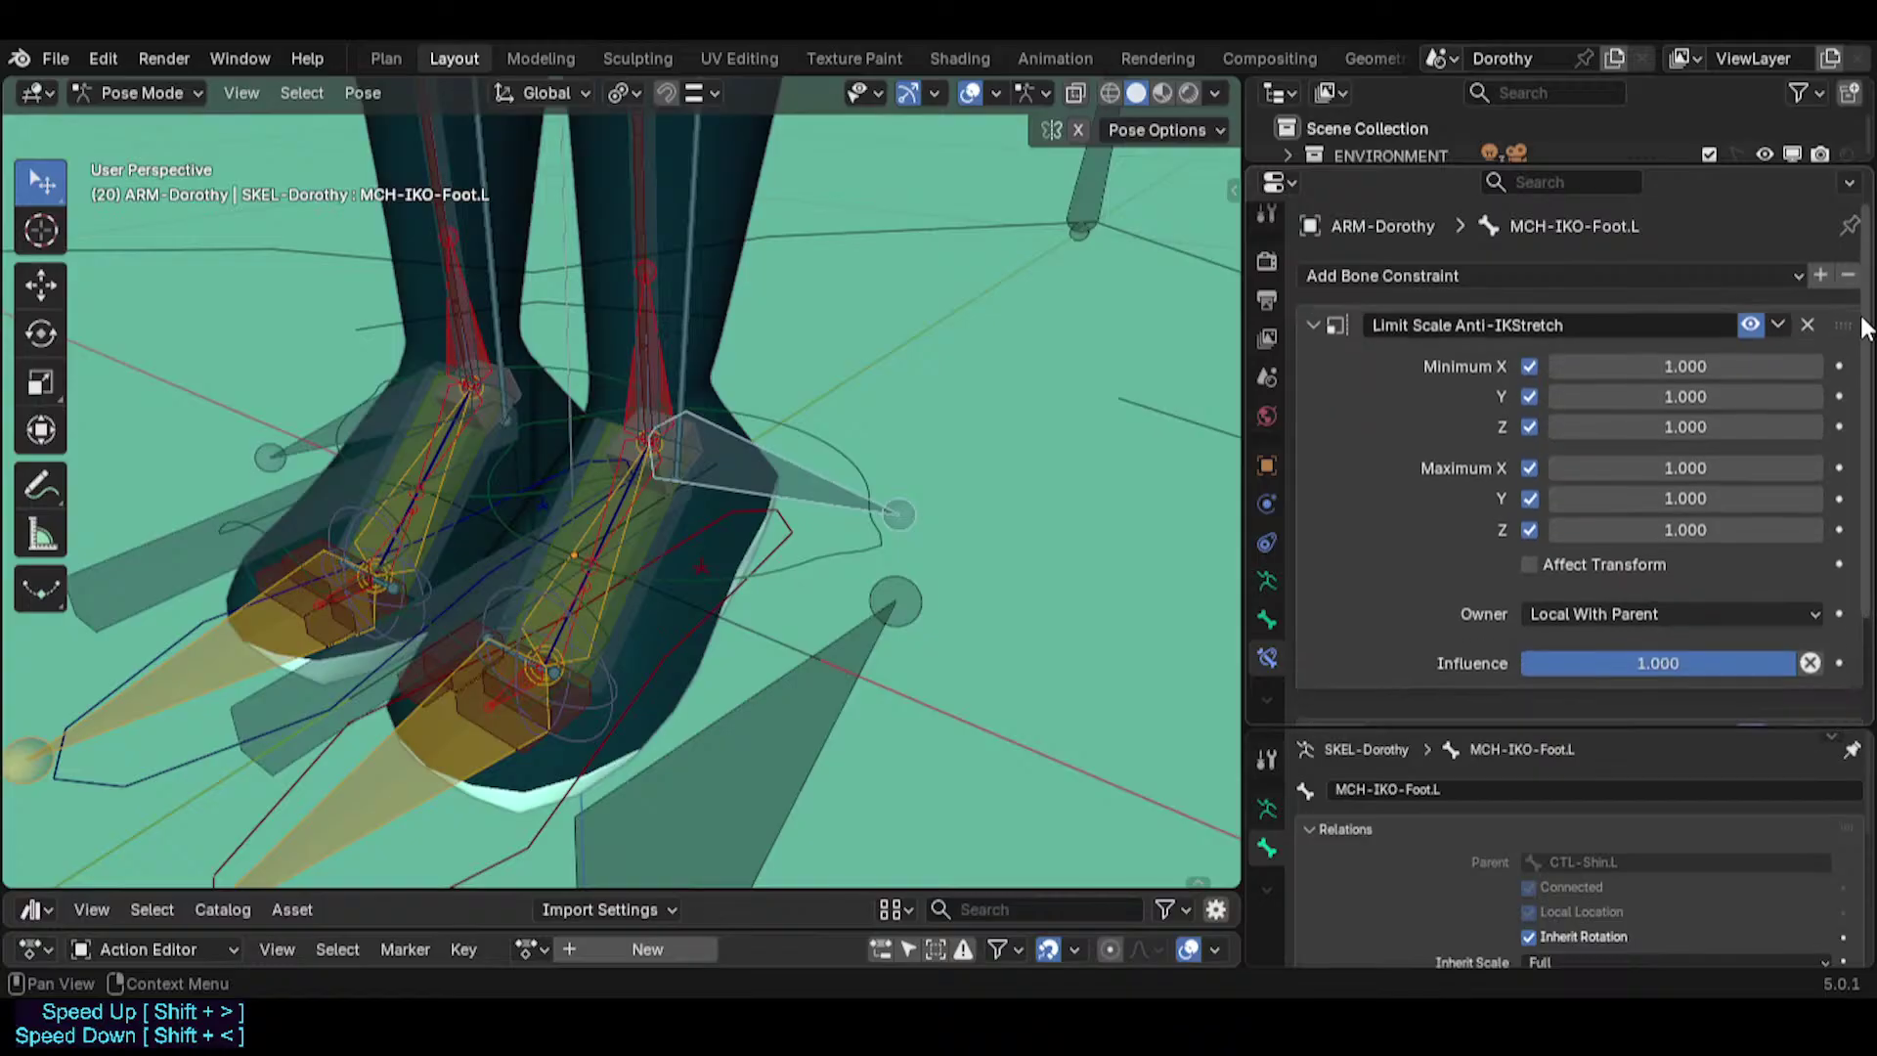
pyautogui.click(1304, 324)
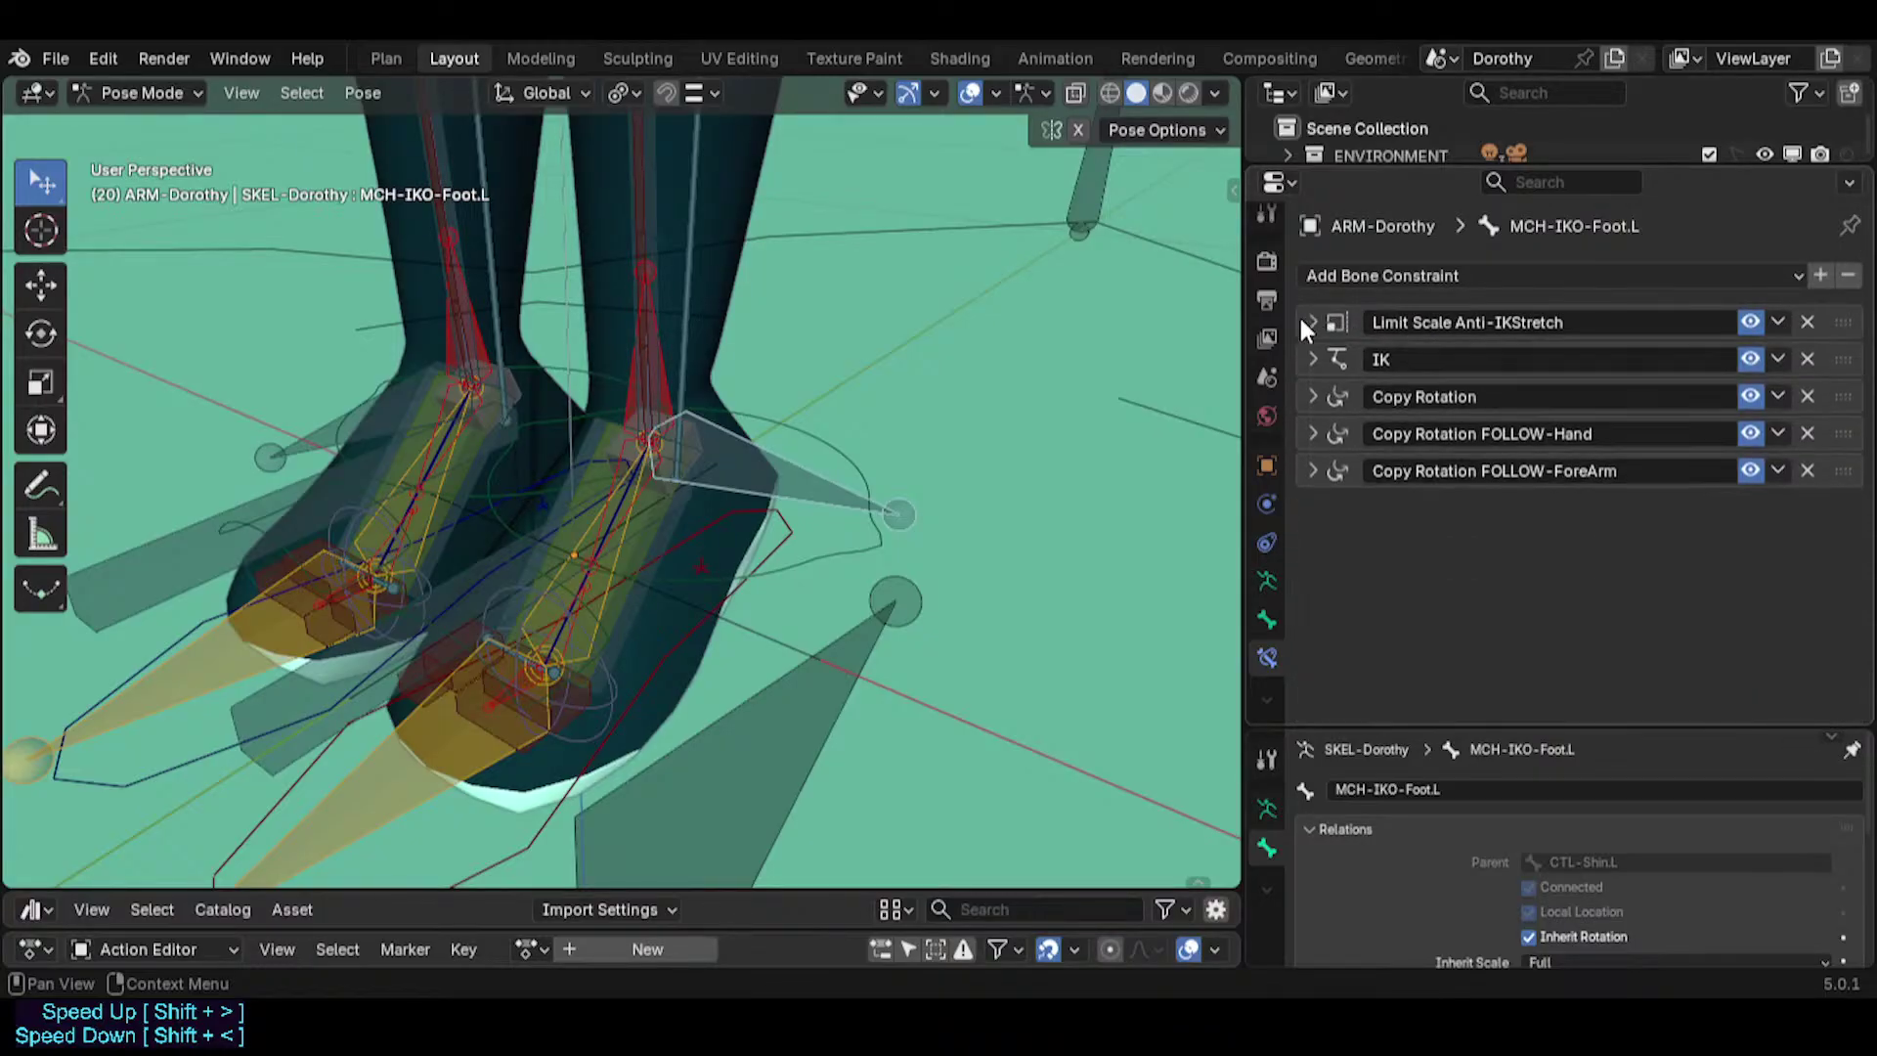
# Compare the settings and target bones of MCH-IKO-Foot.L's Copy Rotation, Copy Rotation FOLLOW-Hand and IK constraints.
pyautogui.click(1315, 394)
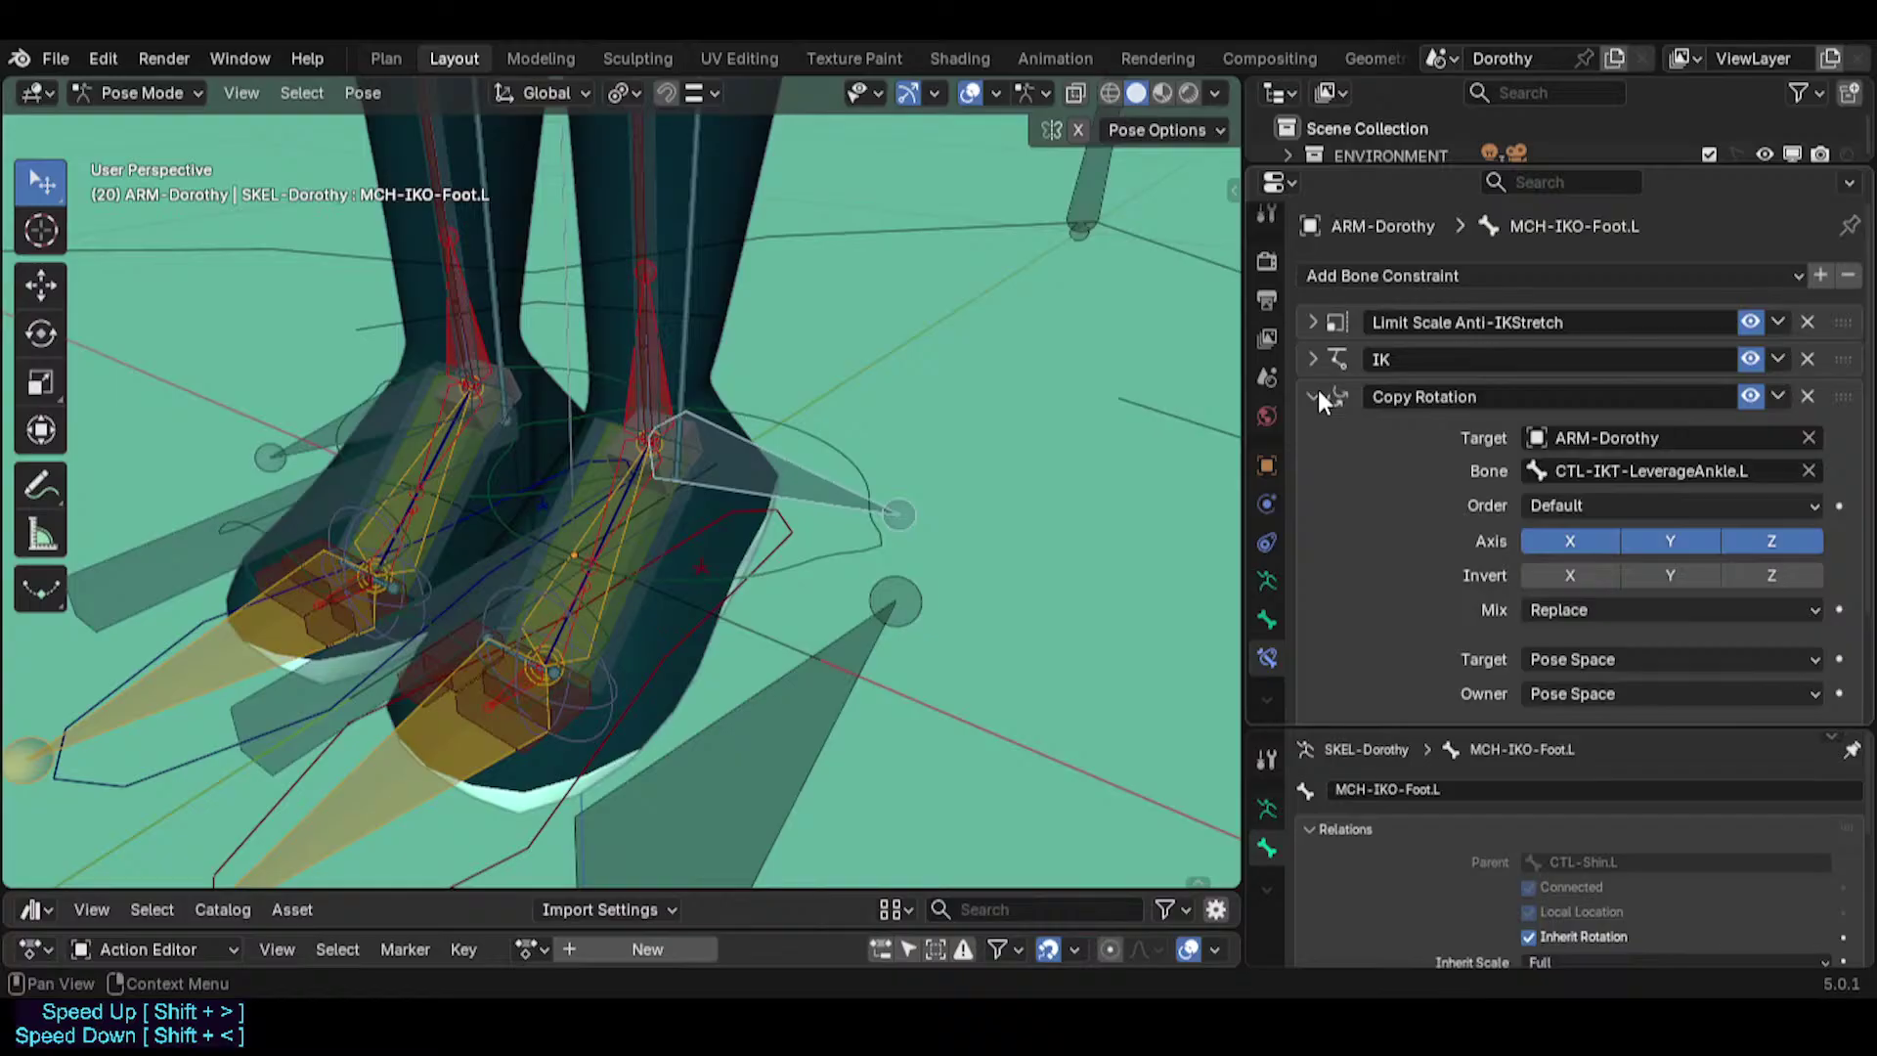
pyautogui.scroll(-3, 1320, 411)
pyautogui.scroll(3, 1384, 520)
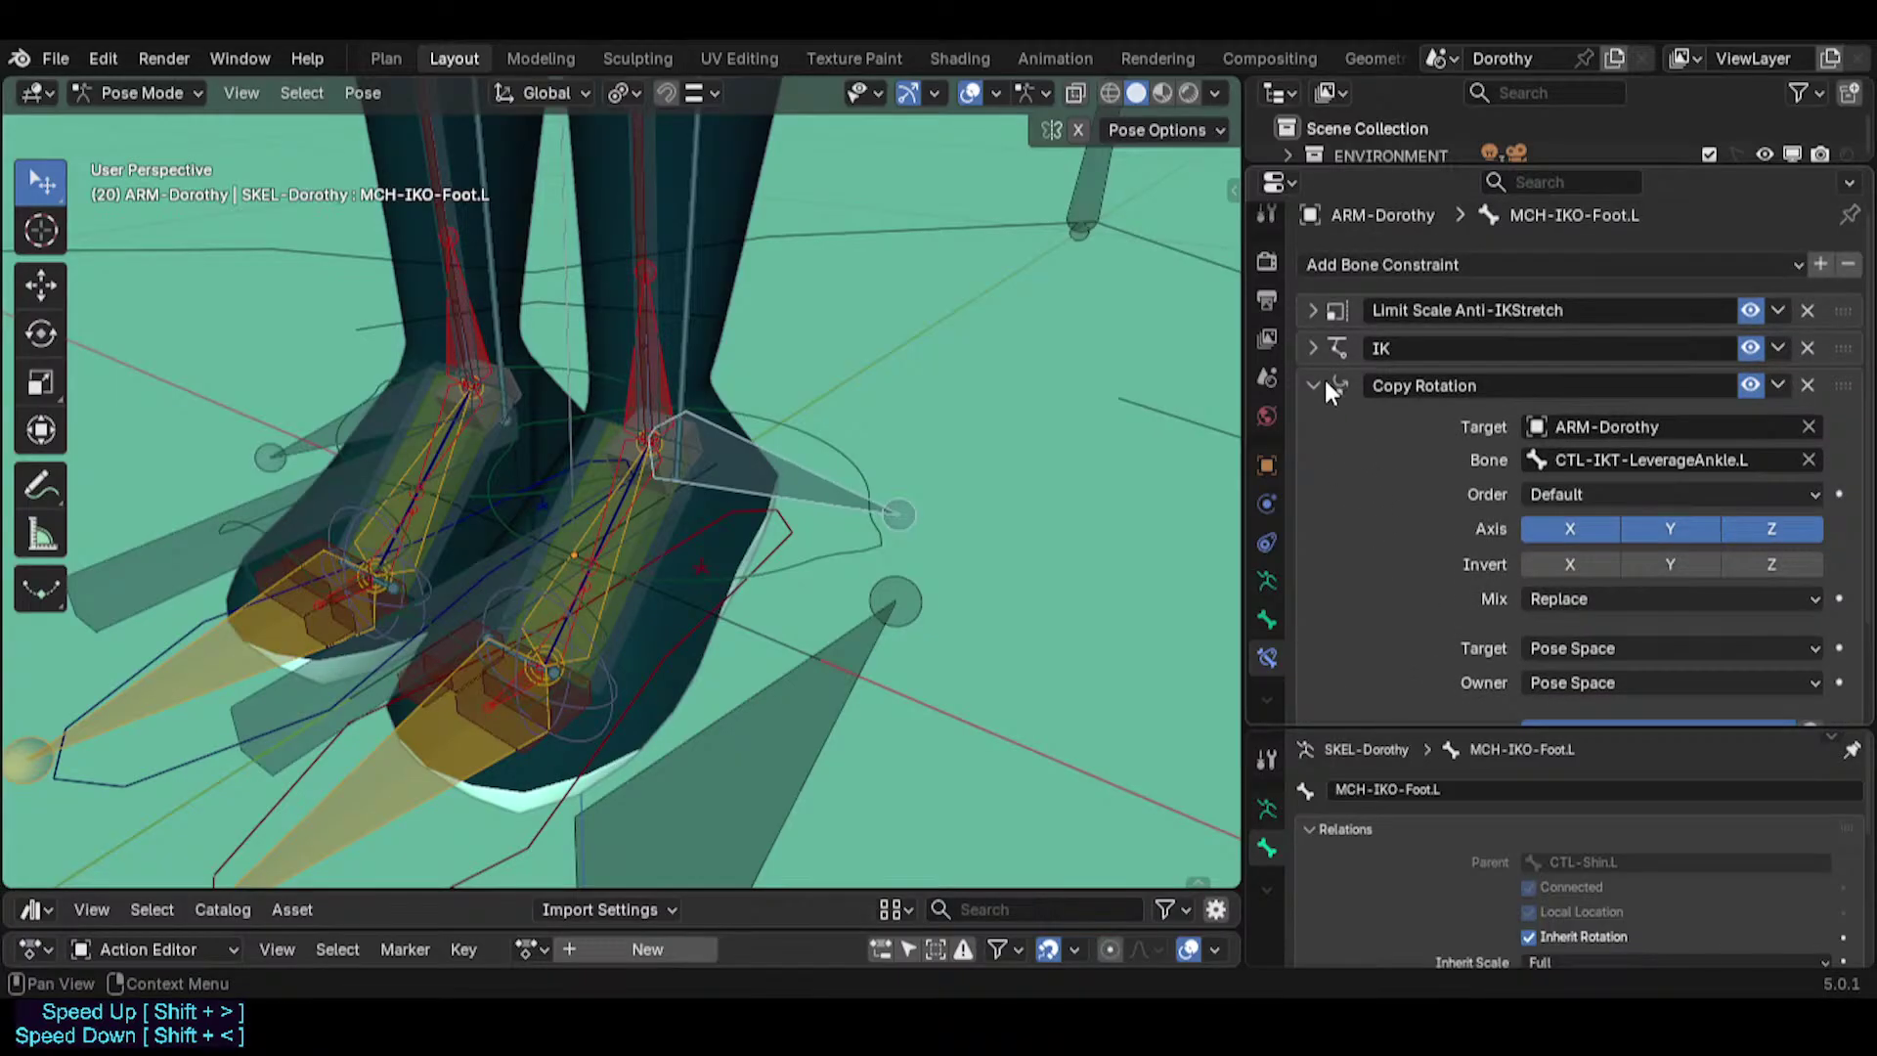
pyautogui.scroll(-3, 1355, 523)
pyautogui.click(1313, 668)
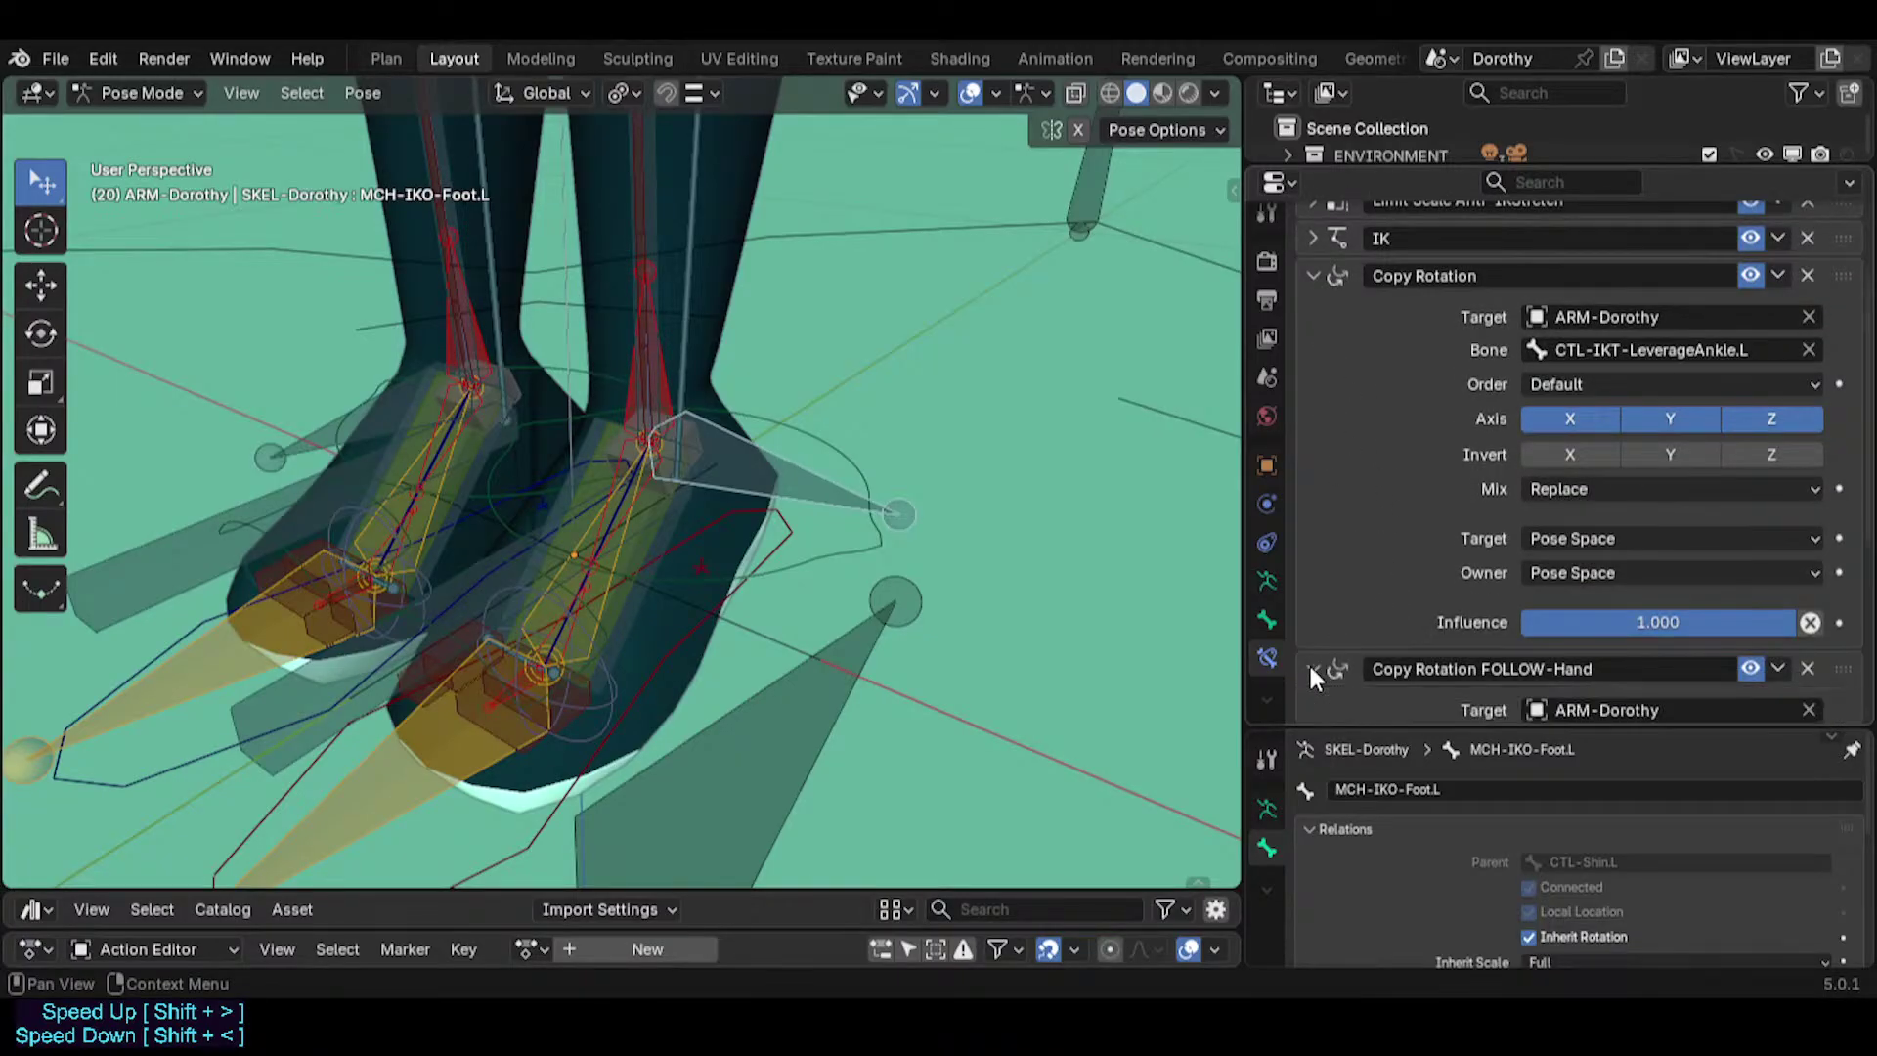
pyautogui.scroll(-8, 1416, 581)
pyautogui.scroll(10, 1441, 512)
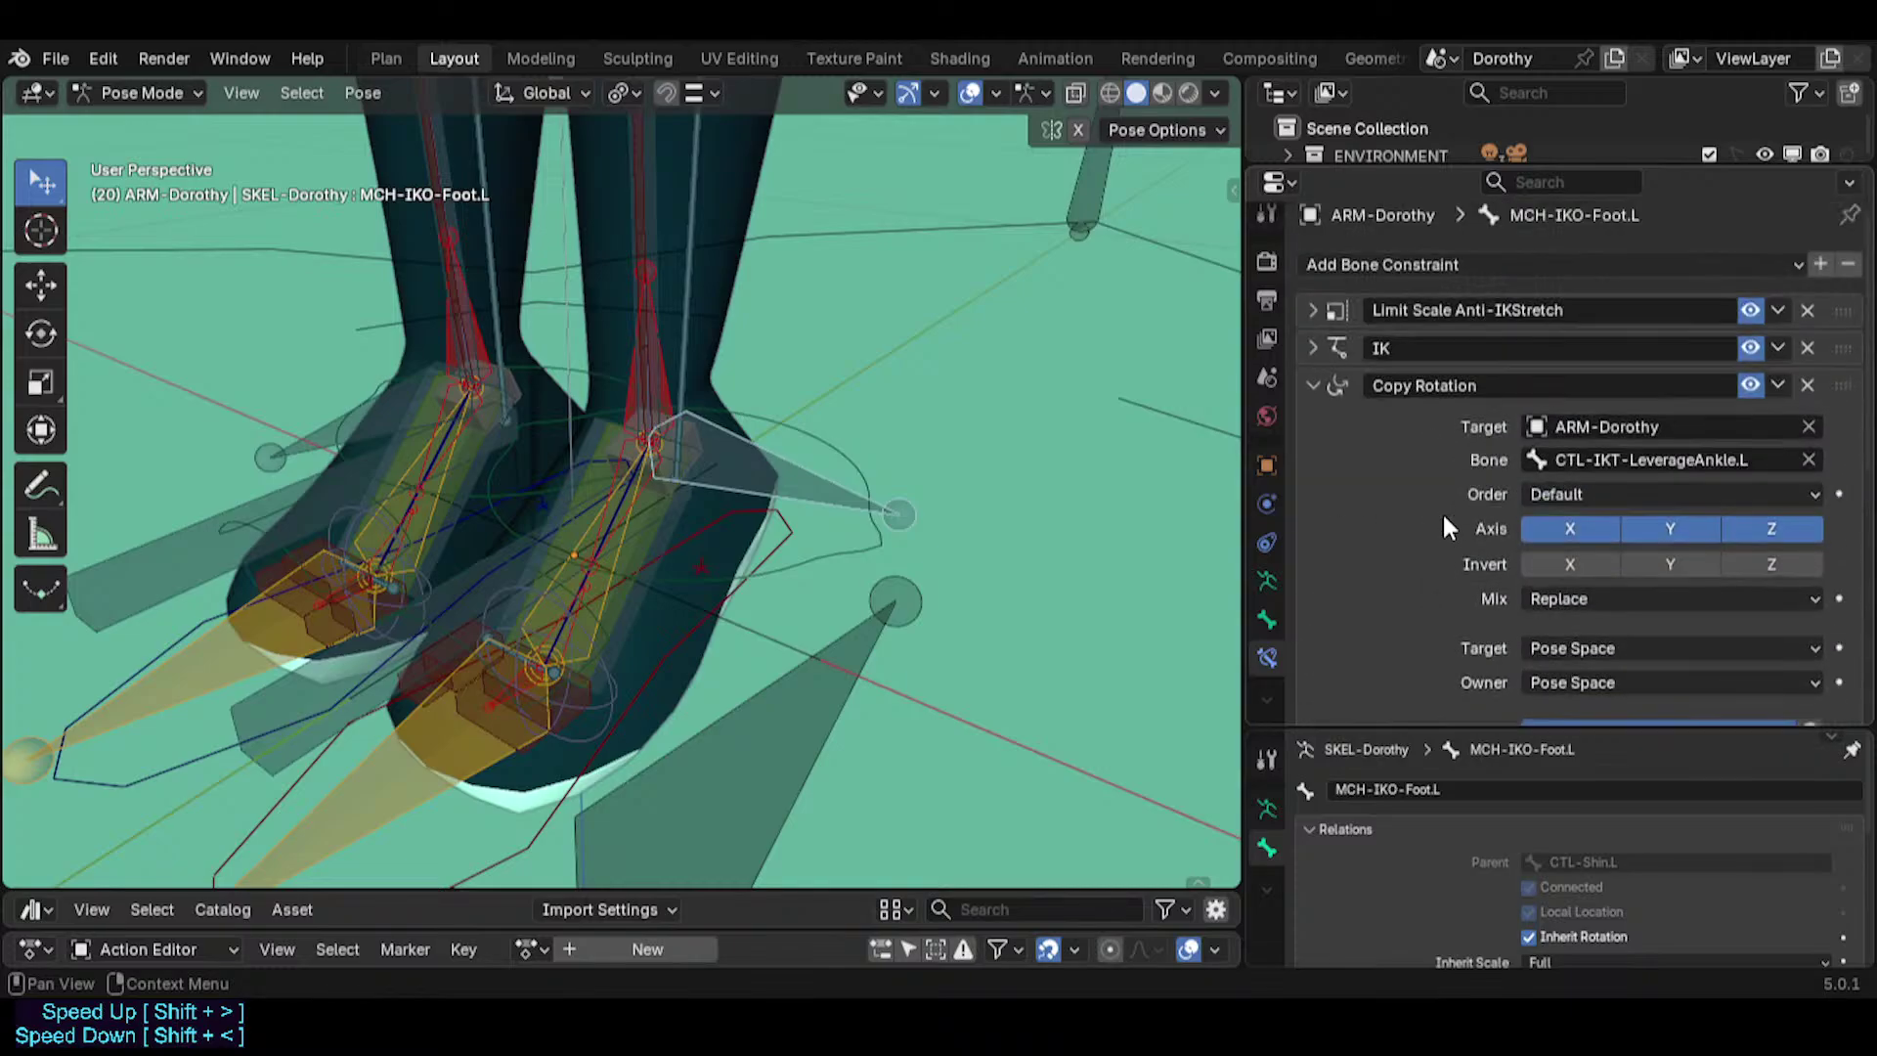
pyautogui.scroll(-10, 1437, 508)
pyautogui.scroll(7, 1444, 547)
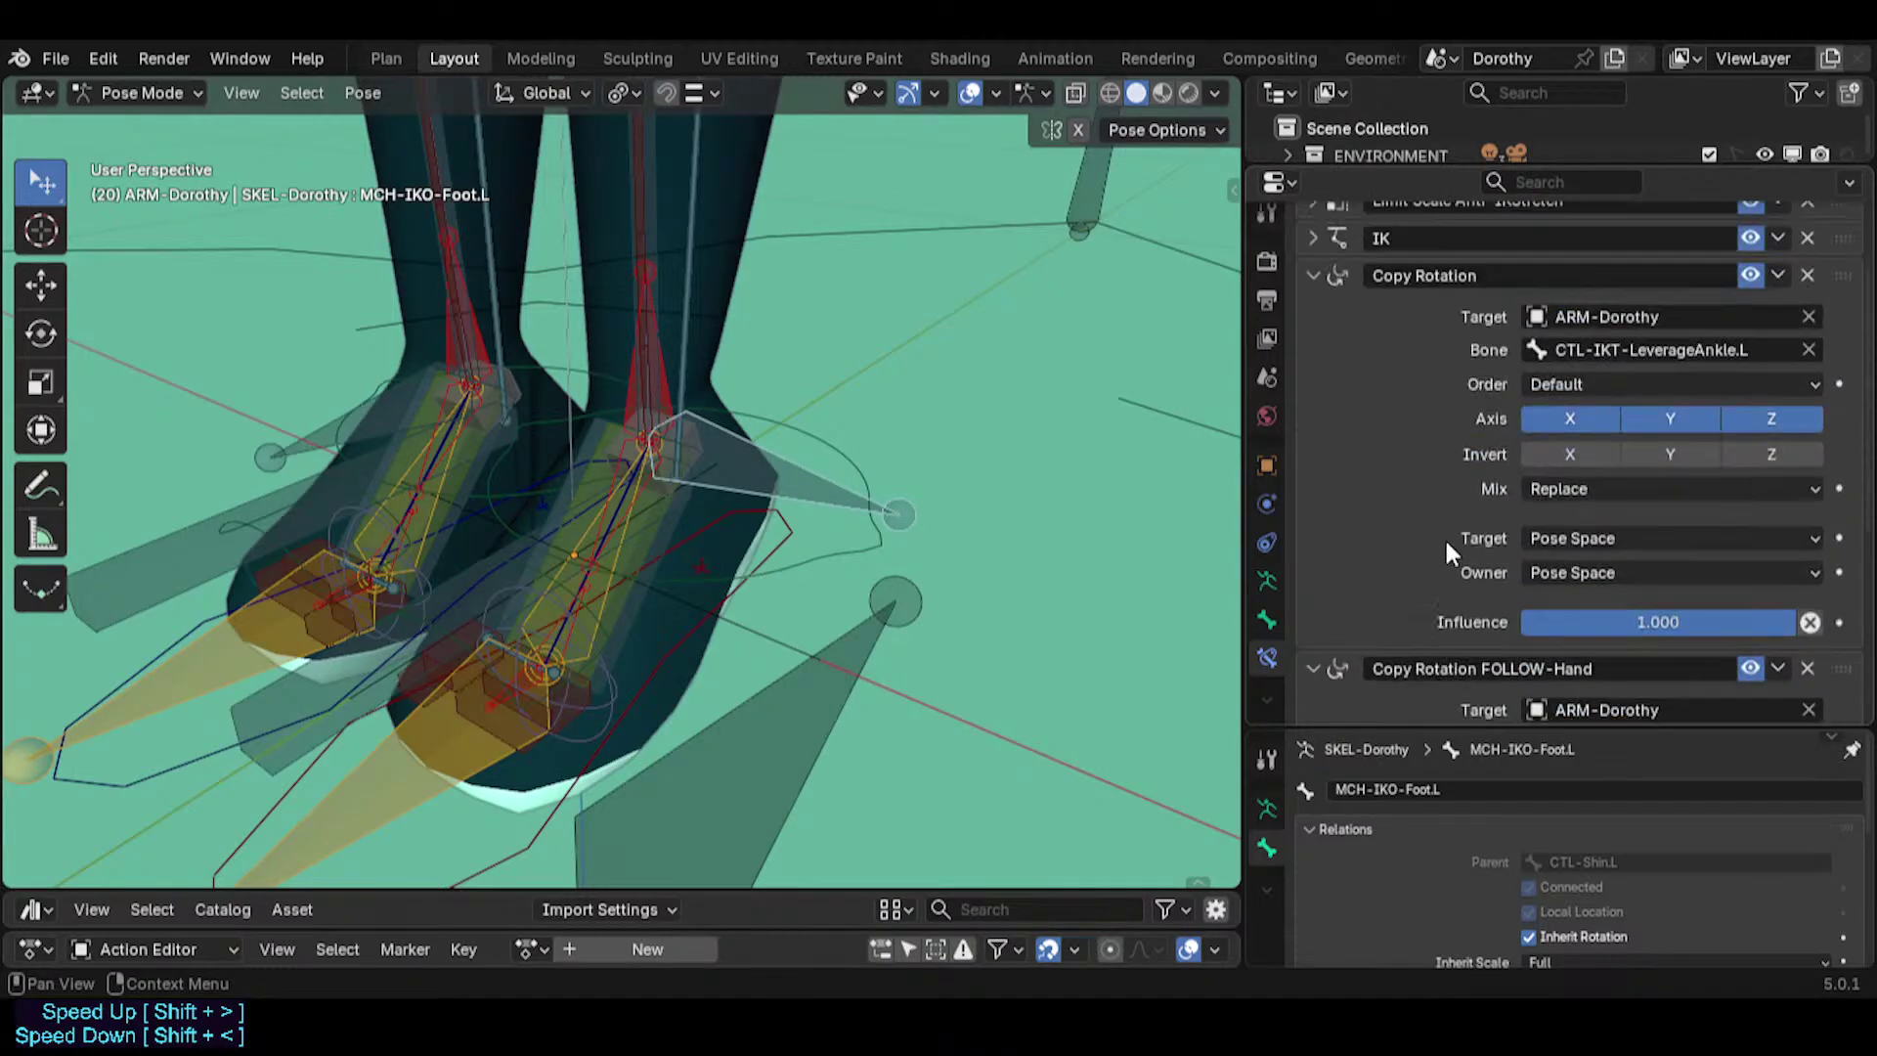
pyautogui.scroll(2, 1447, 548)
pyautogui.scroll(-6, 1642, 405)
pyautogui.scroll(2, 1529, 488)
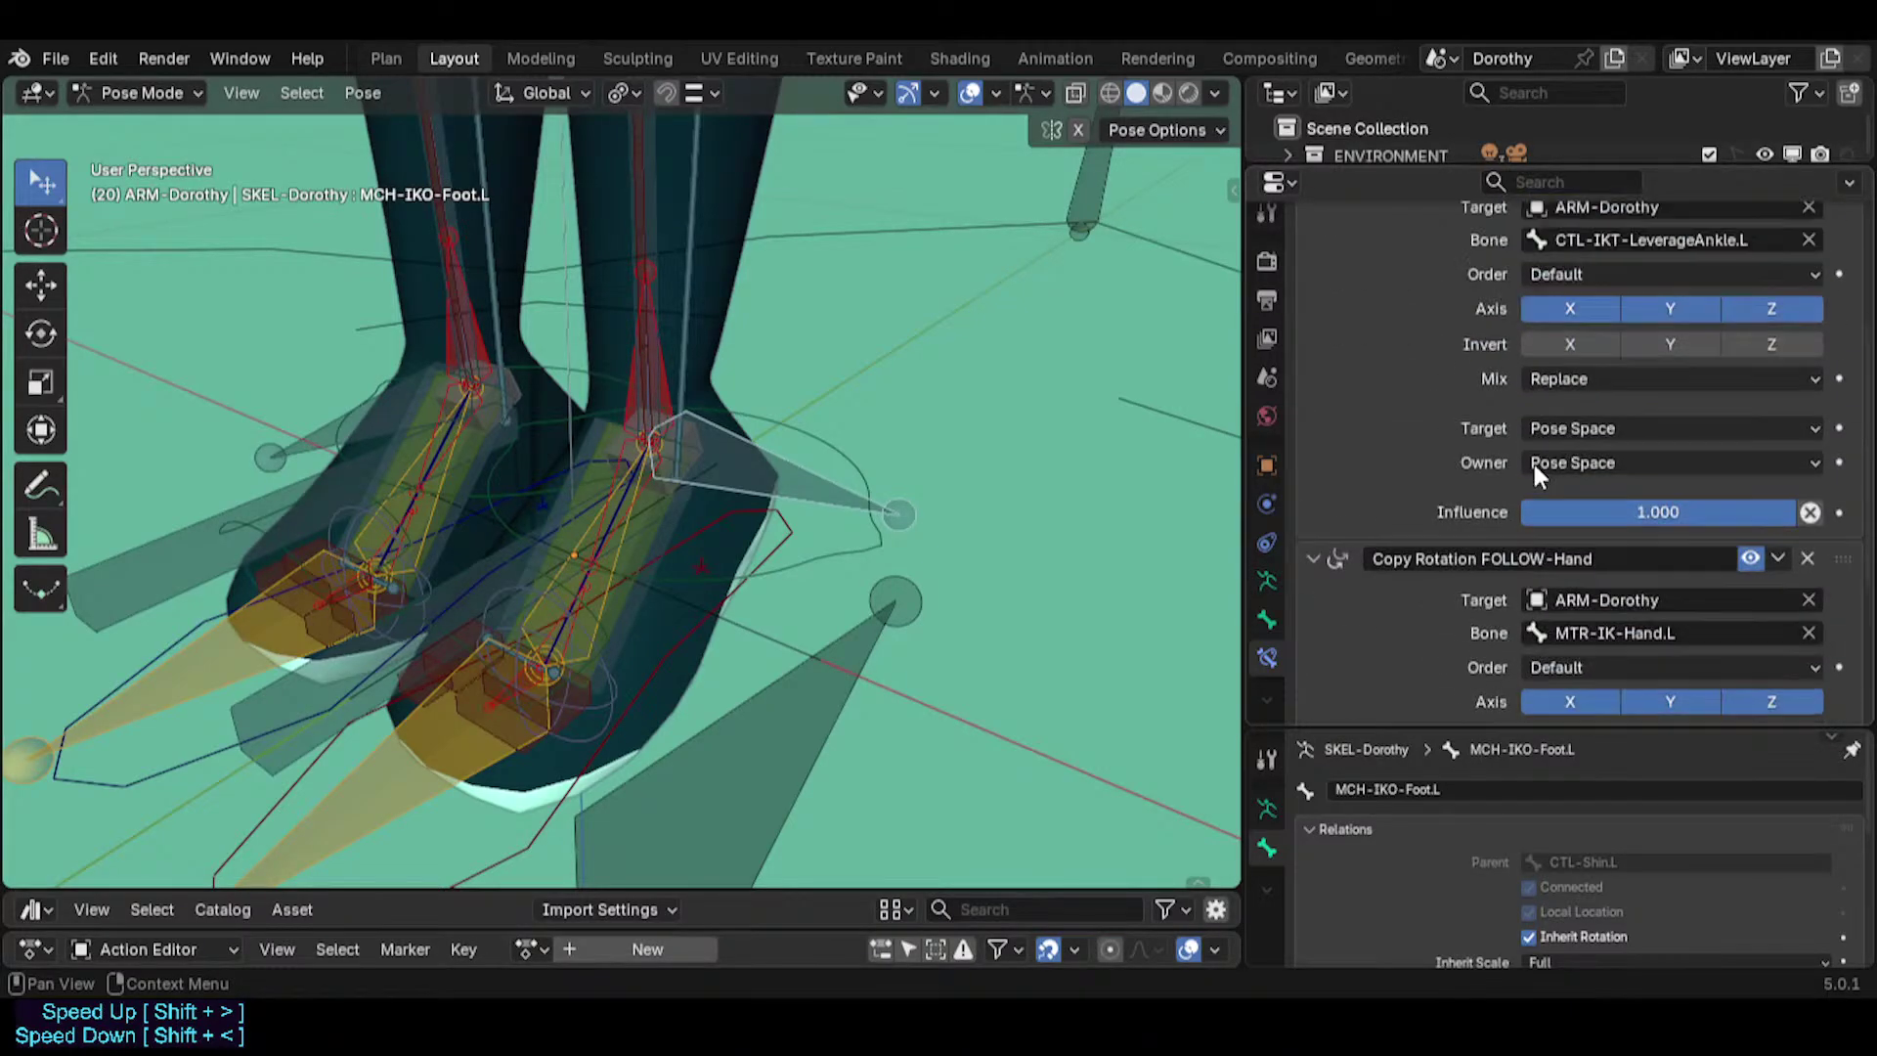
pyautogui.scroll(3, 1533, 459)
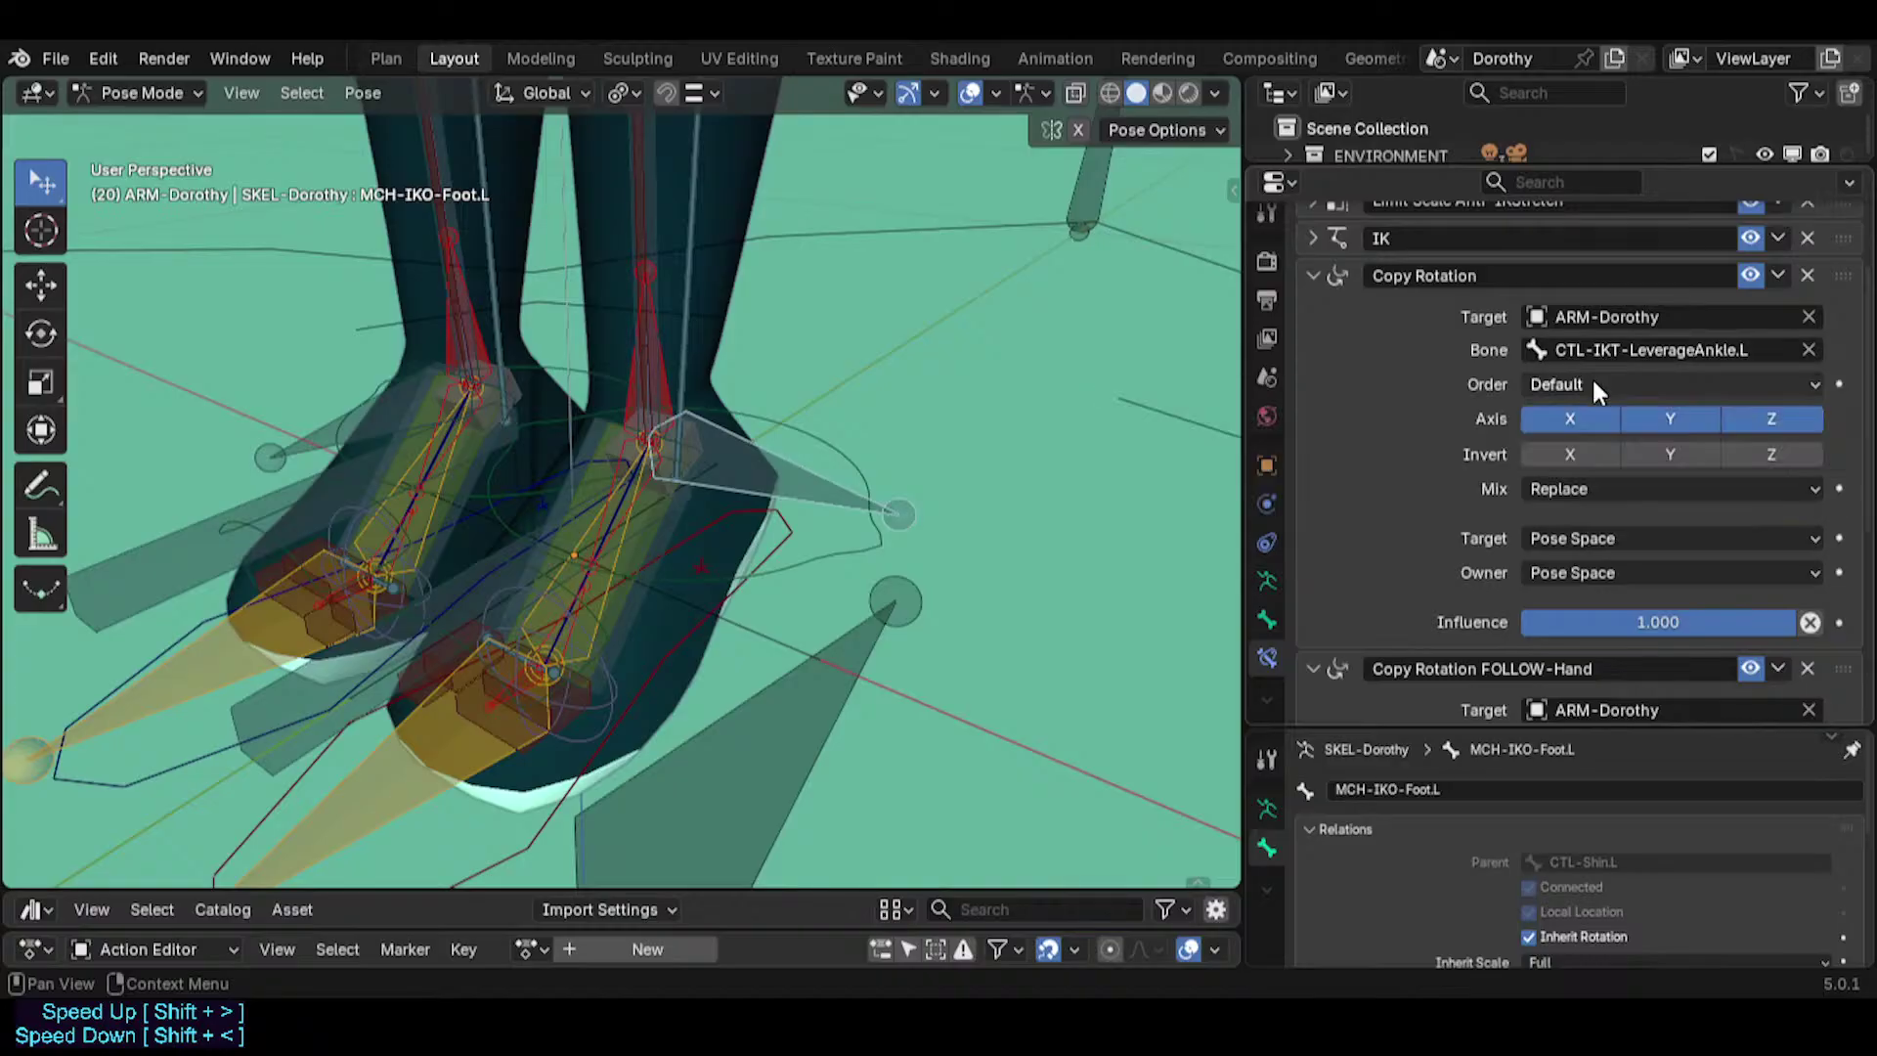
pyautogui.click(1300, 233)
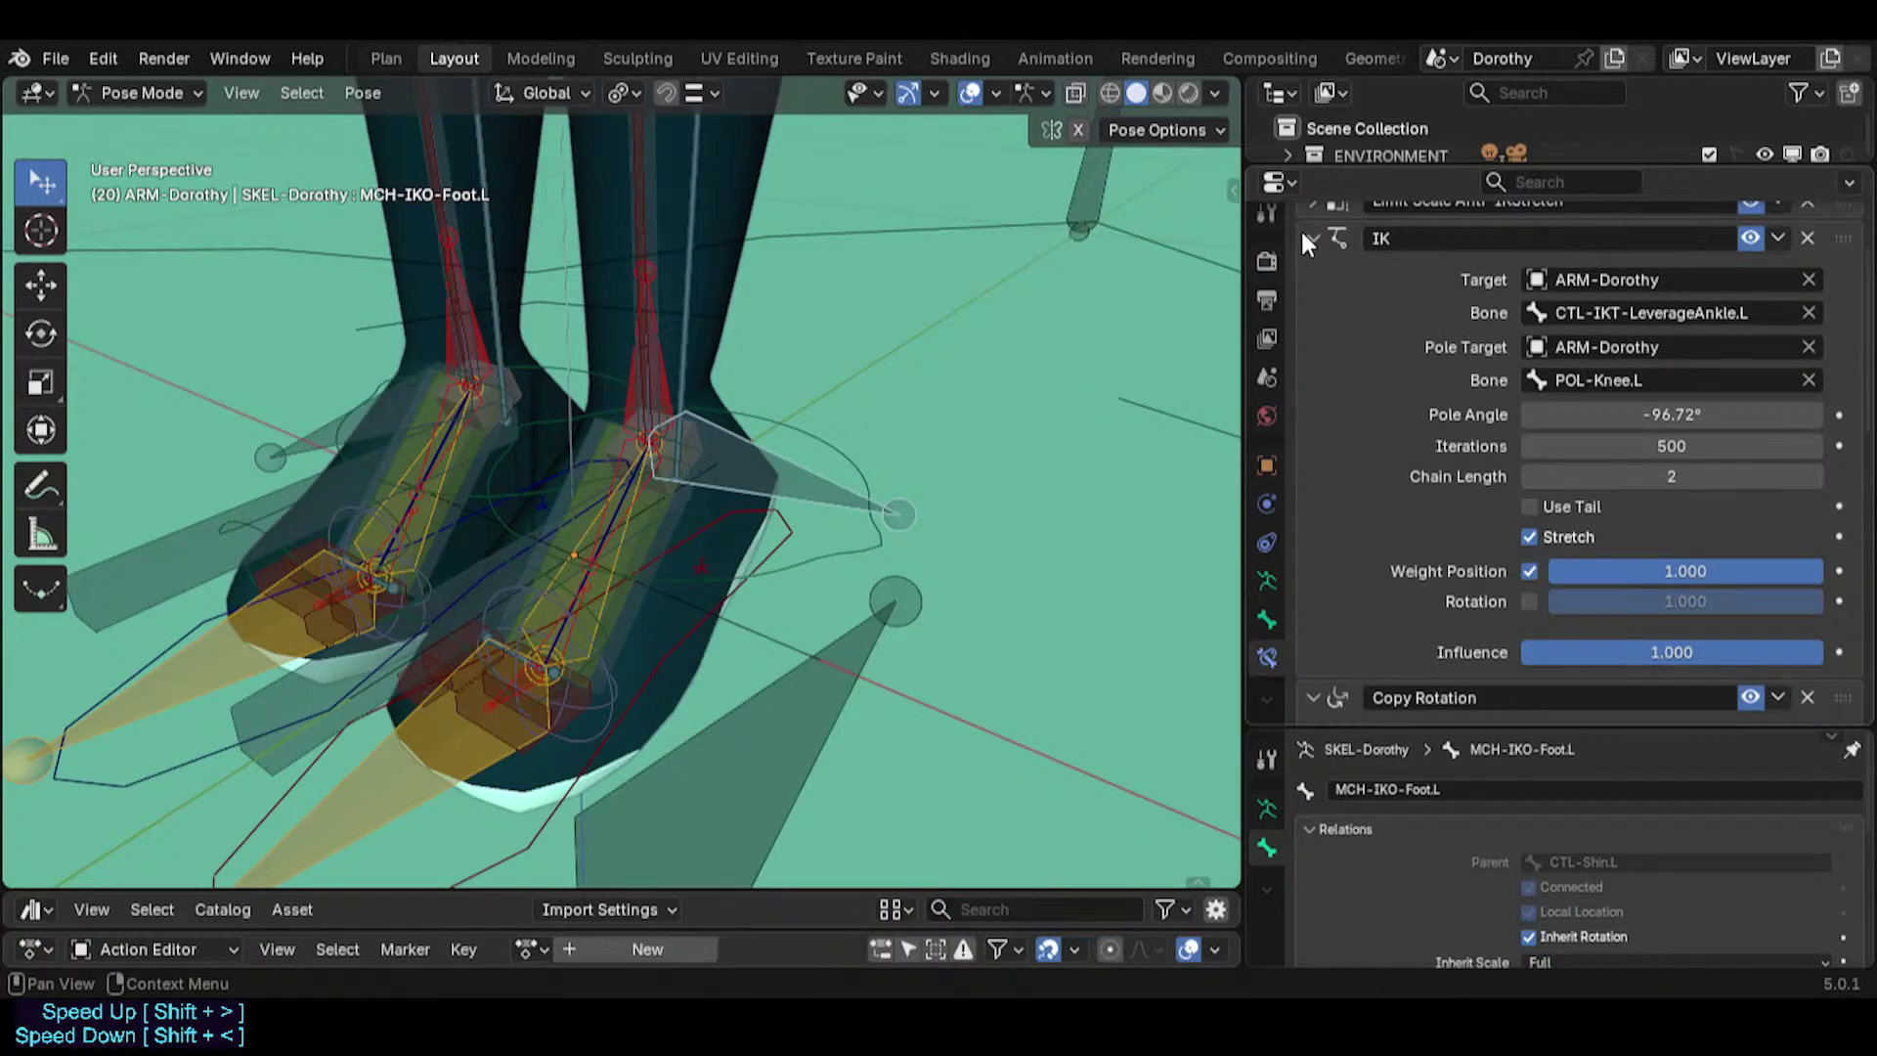
pyautogui.click(1300, 231)
pyautogui.click(1311, 238)
pyautogui.click(1311, 238)
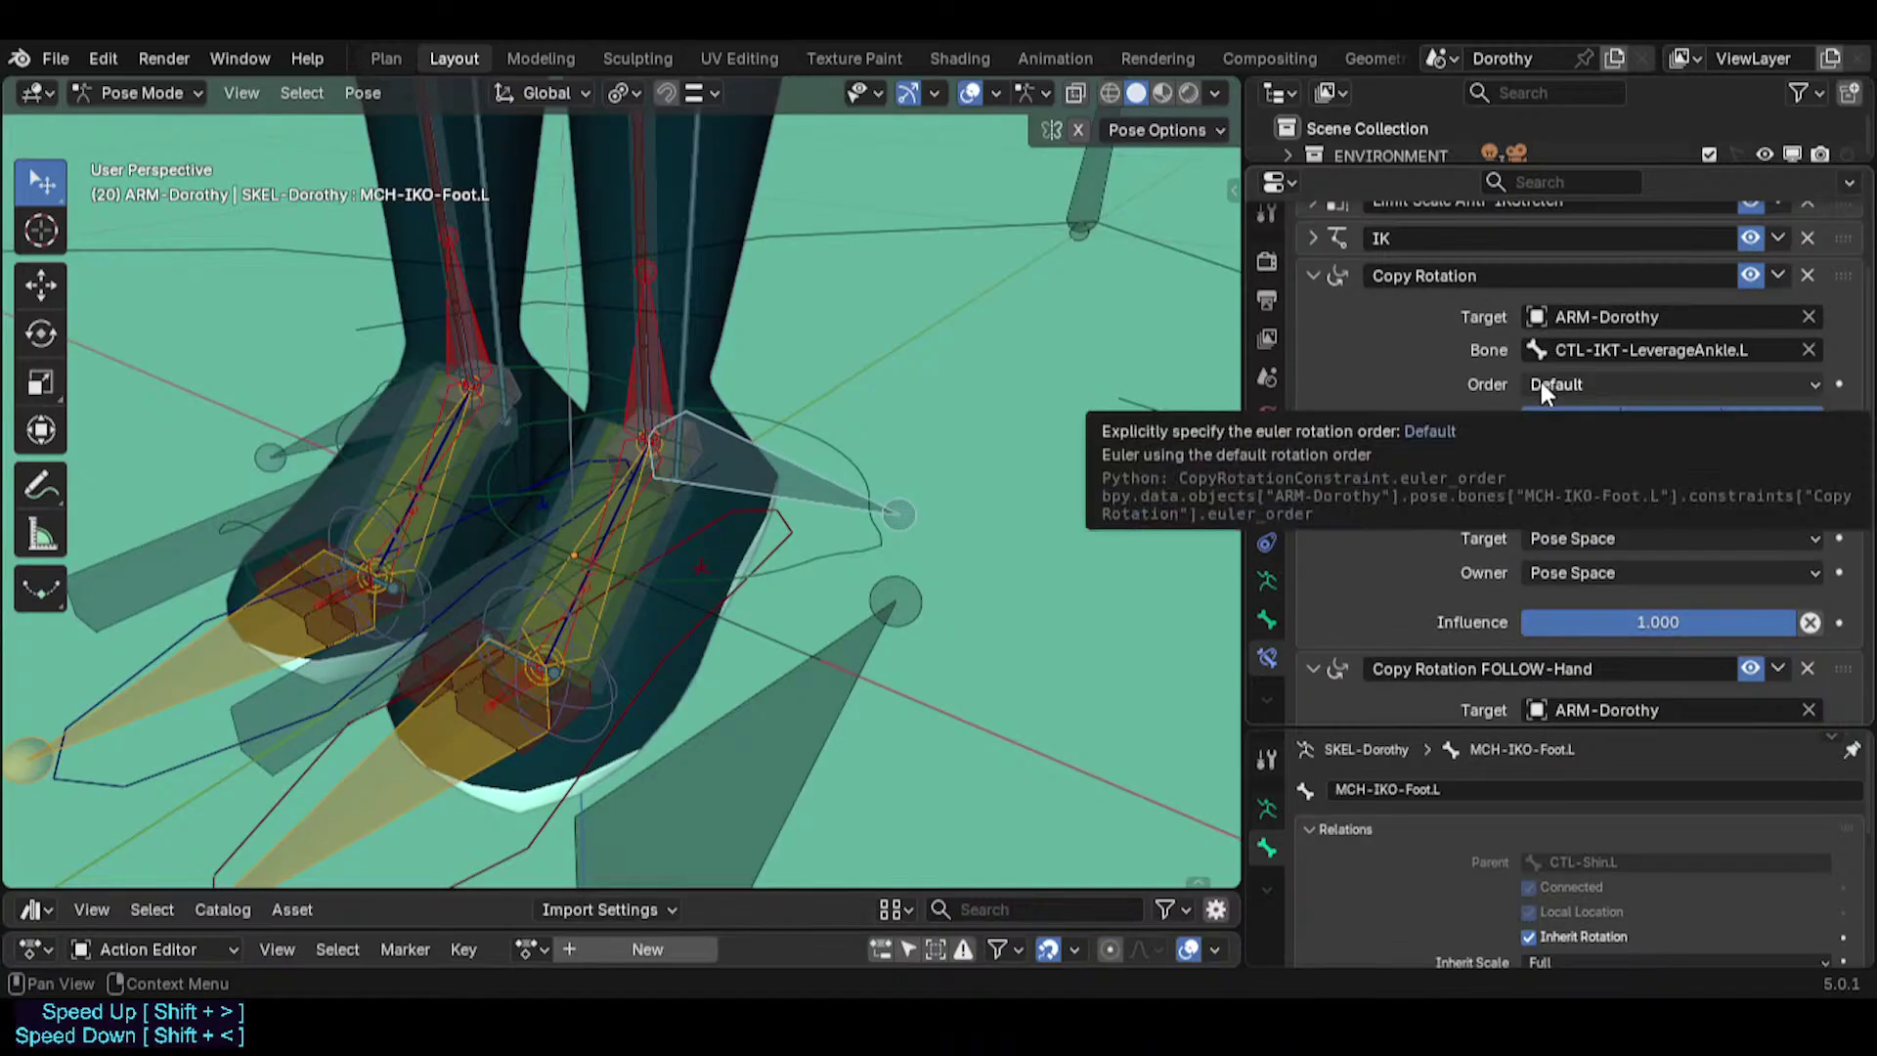
# Select the CTL-IKT-LeverageAnkle.L bone from the overlapping bones of the left foot.
pyautogui.moveTo(716, 533); pyautogui.dragTo(624, 553, button='middle')
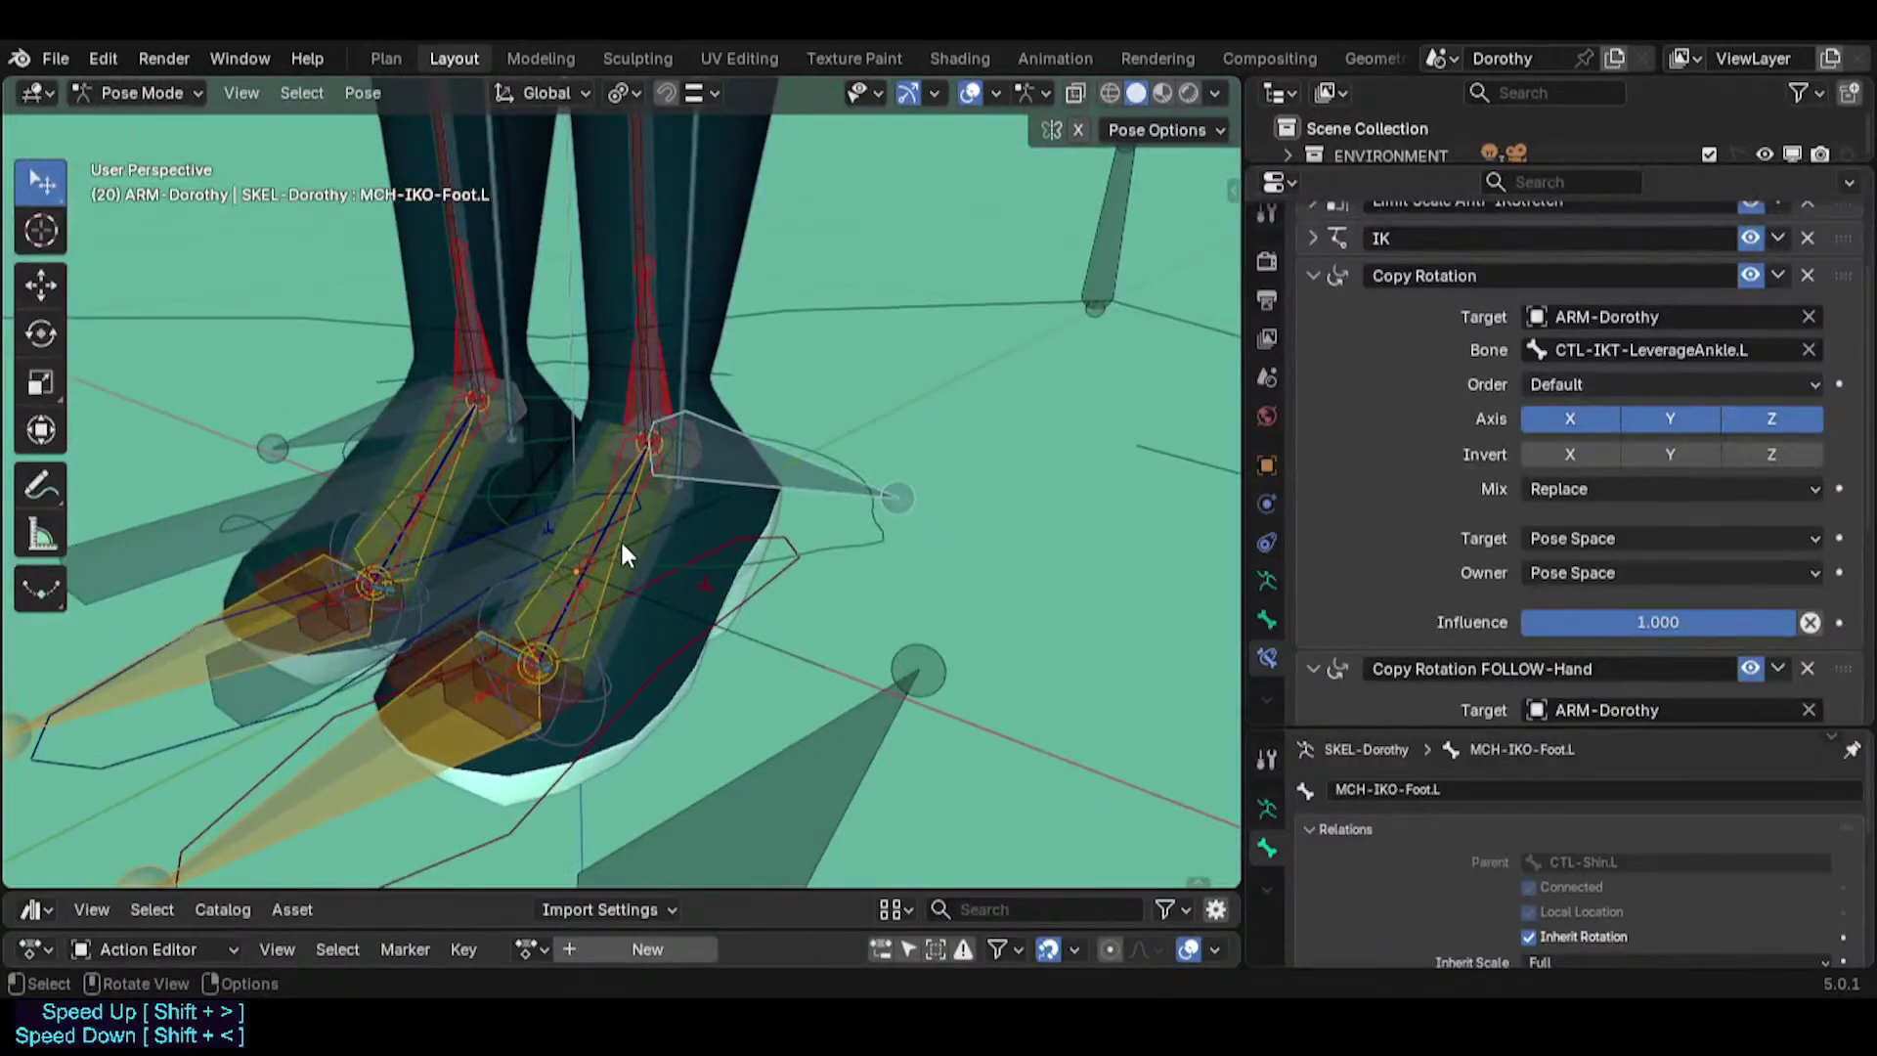
pyautogui.keyDown('alt'); pyautogui.click(607, 516); pyautogui.keyUp('alt')
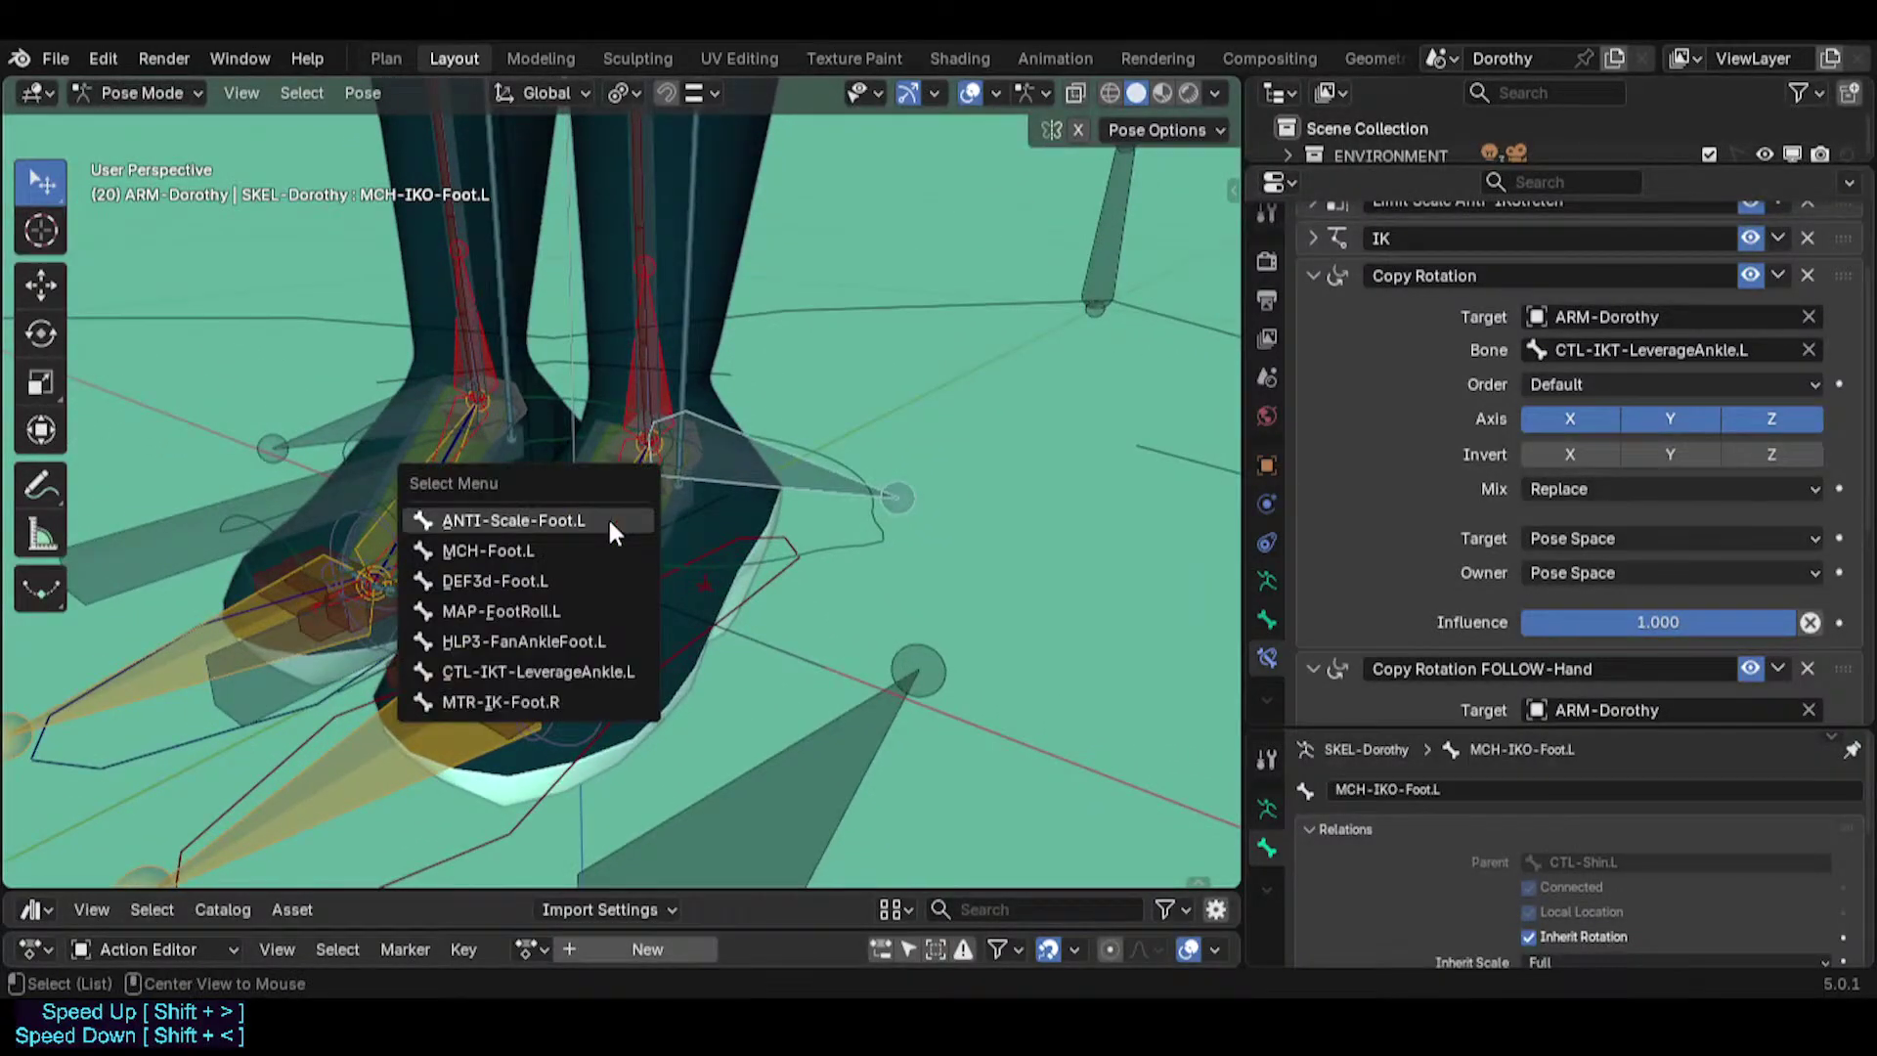
pyautogui.click(565, 674)
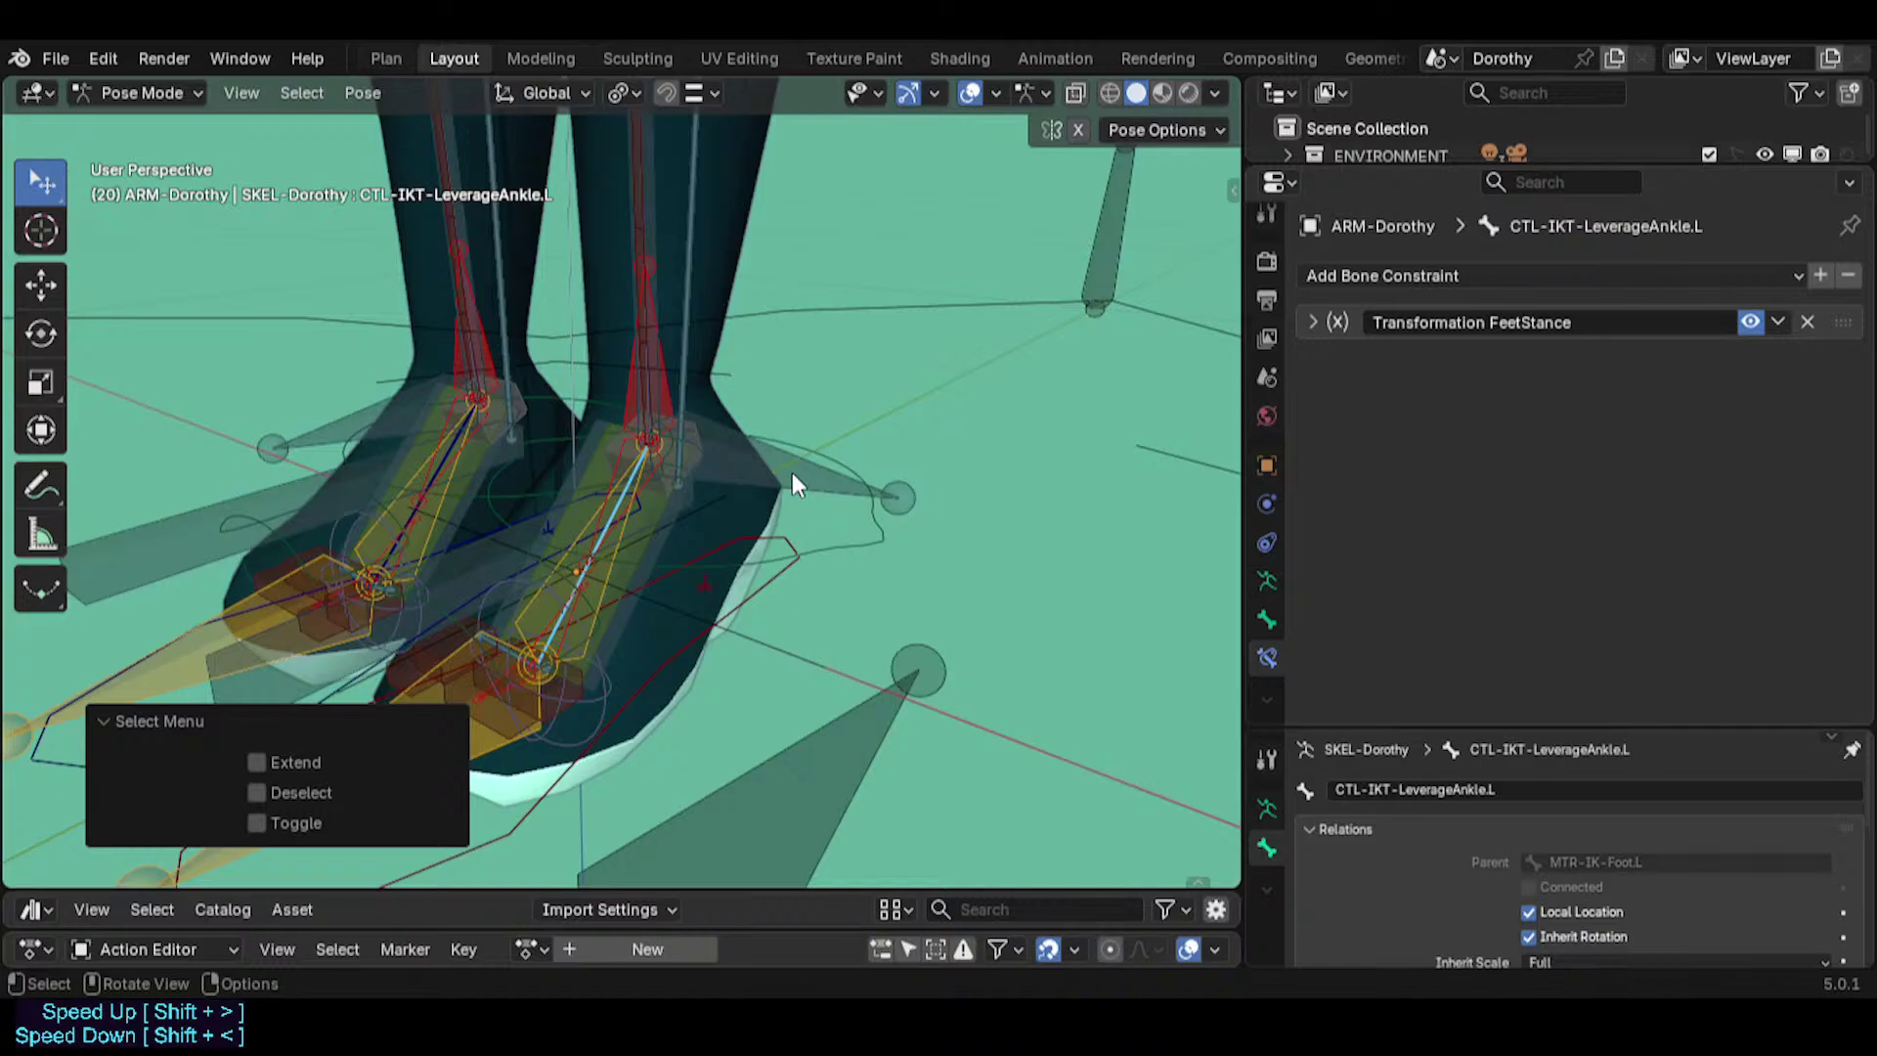
# Select the MCH-IKO-Foot.L bone from the overlapping bones of the left foot.
pyautogui.click(794, 479)
pyautogui.click(601, 526)
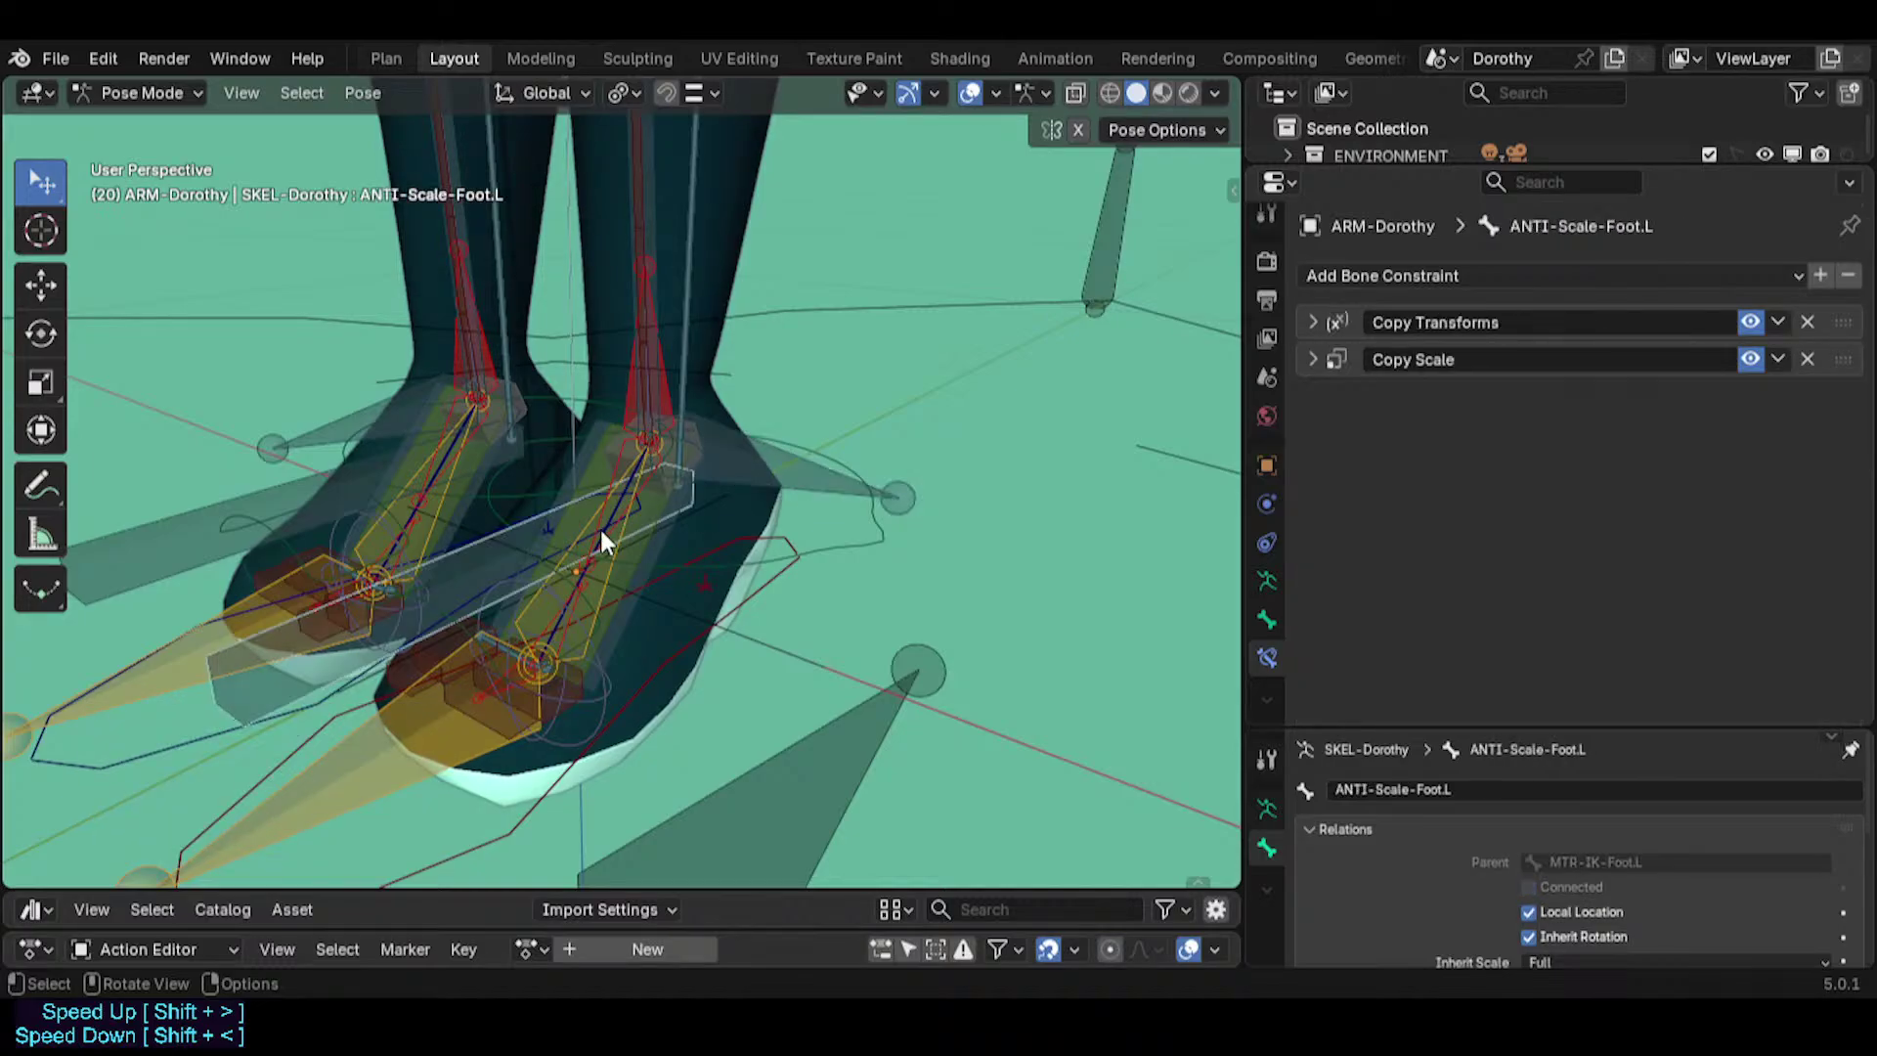
pyautogui.click(601, 526)
pyautogui.click(765, 467)
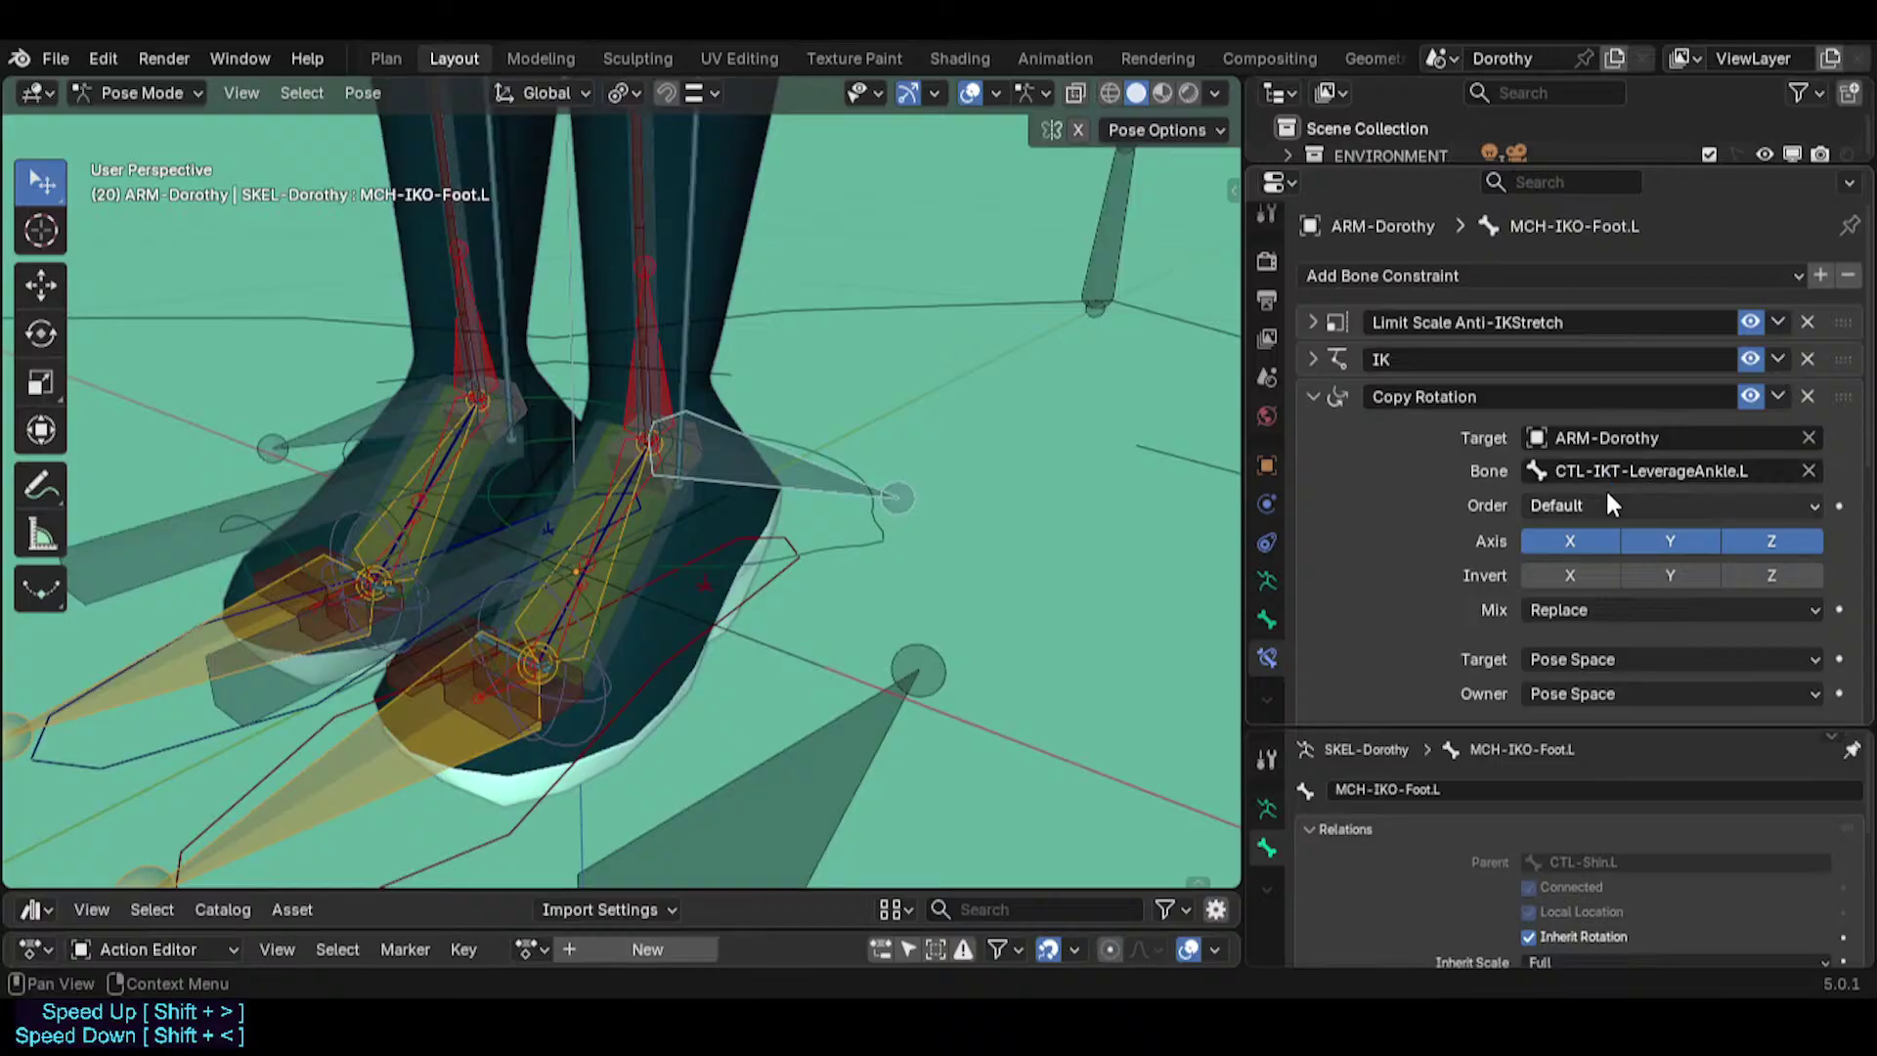
# Compare the target bones of MCH-IKO-Foot.L's Copy Rotation and Copy Rotation FOLLOW-Hand constraints.
pyautogui.scroll(-7, 1613, 498)
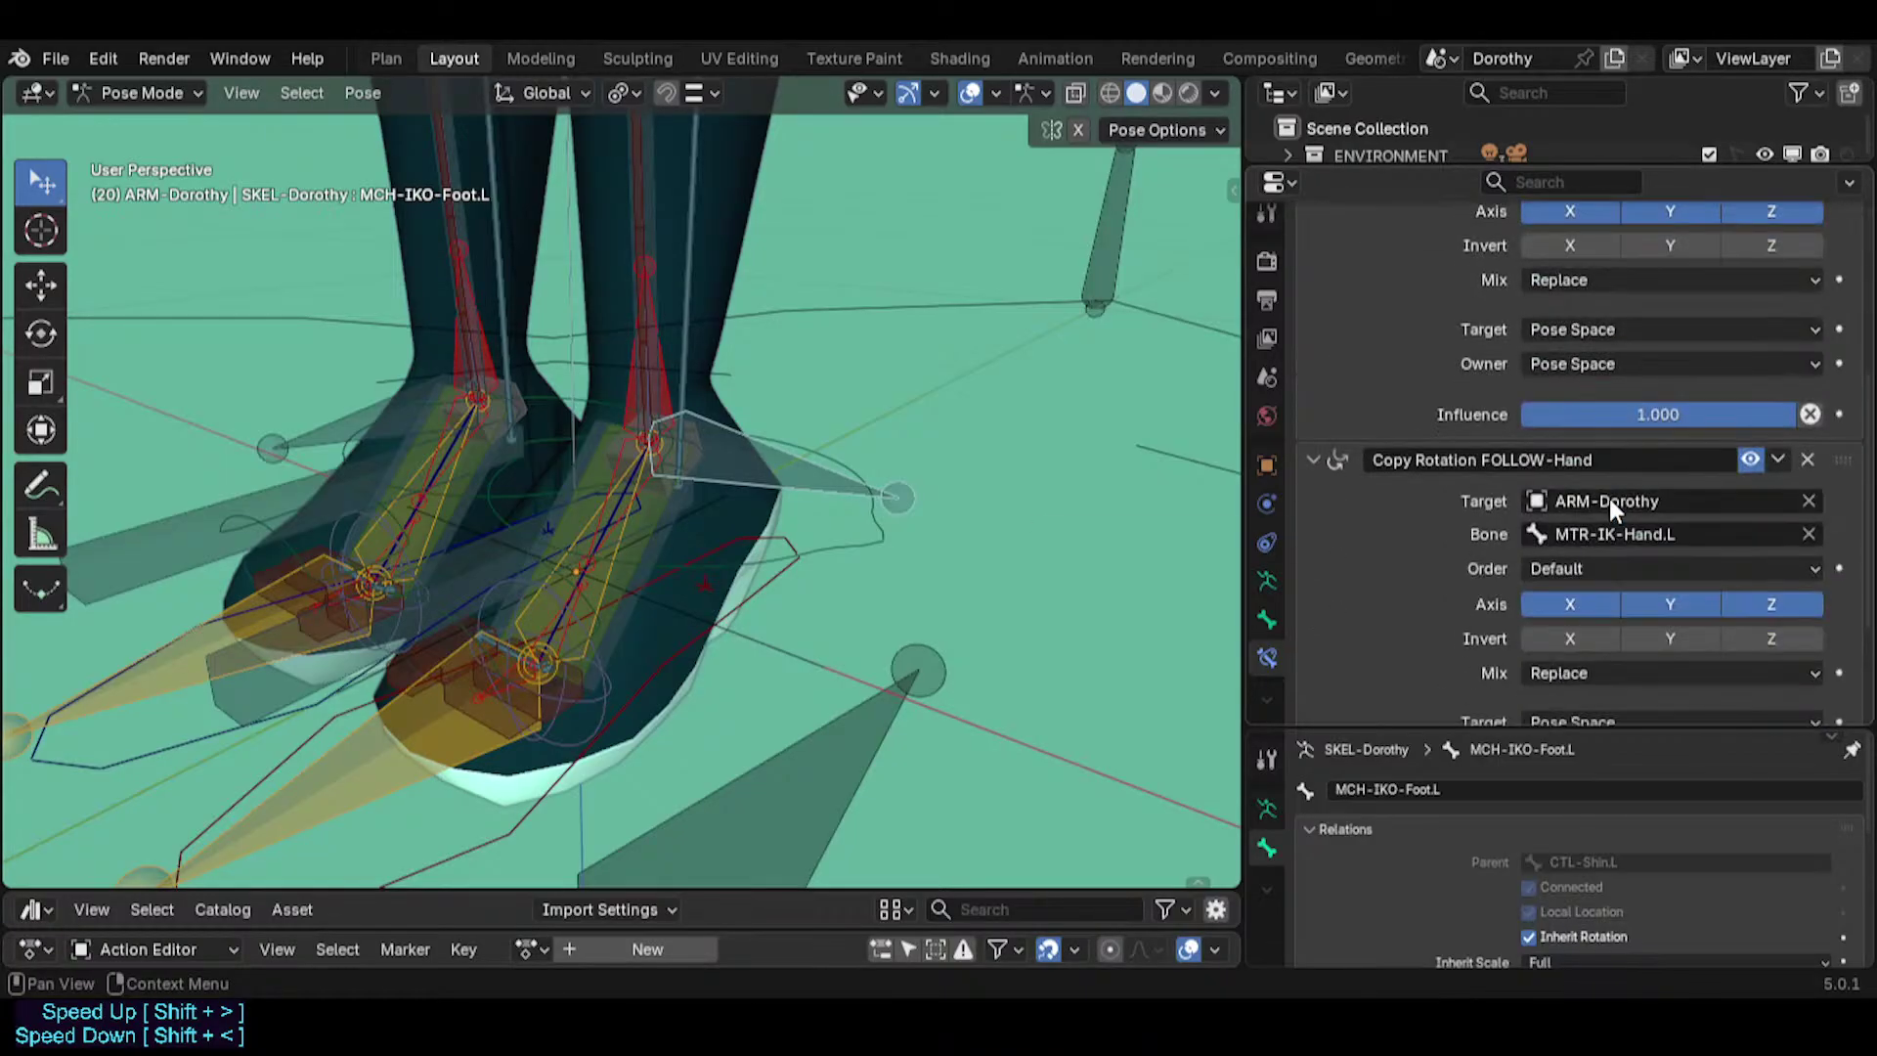
pyautogui.scroll(-3, 1651, 536)
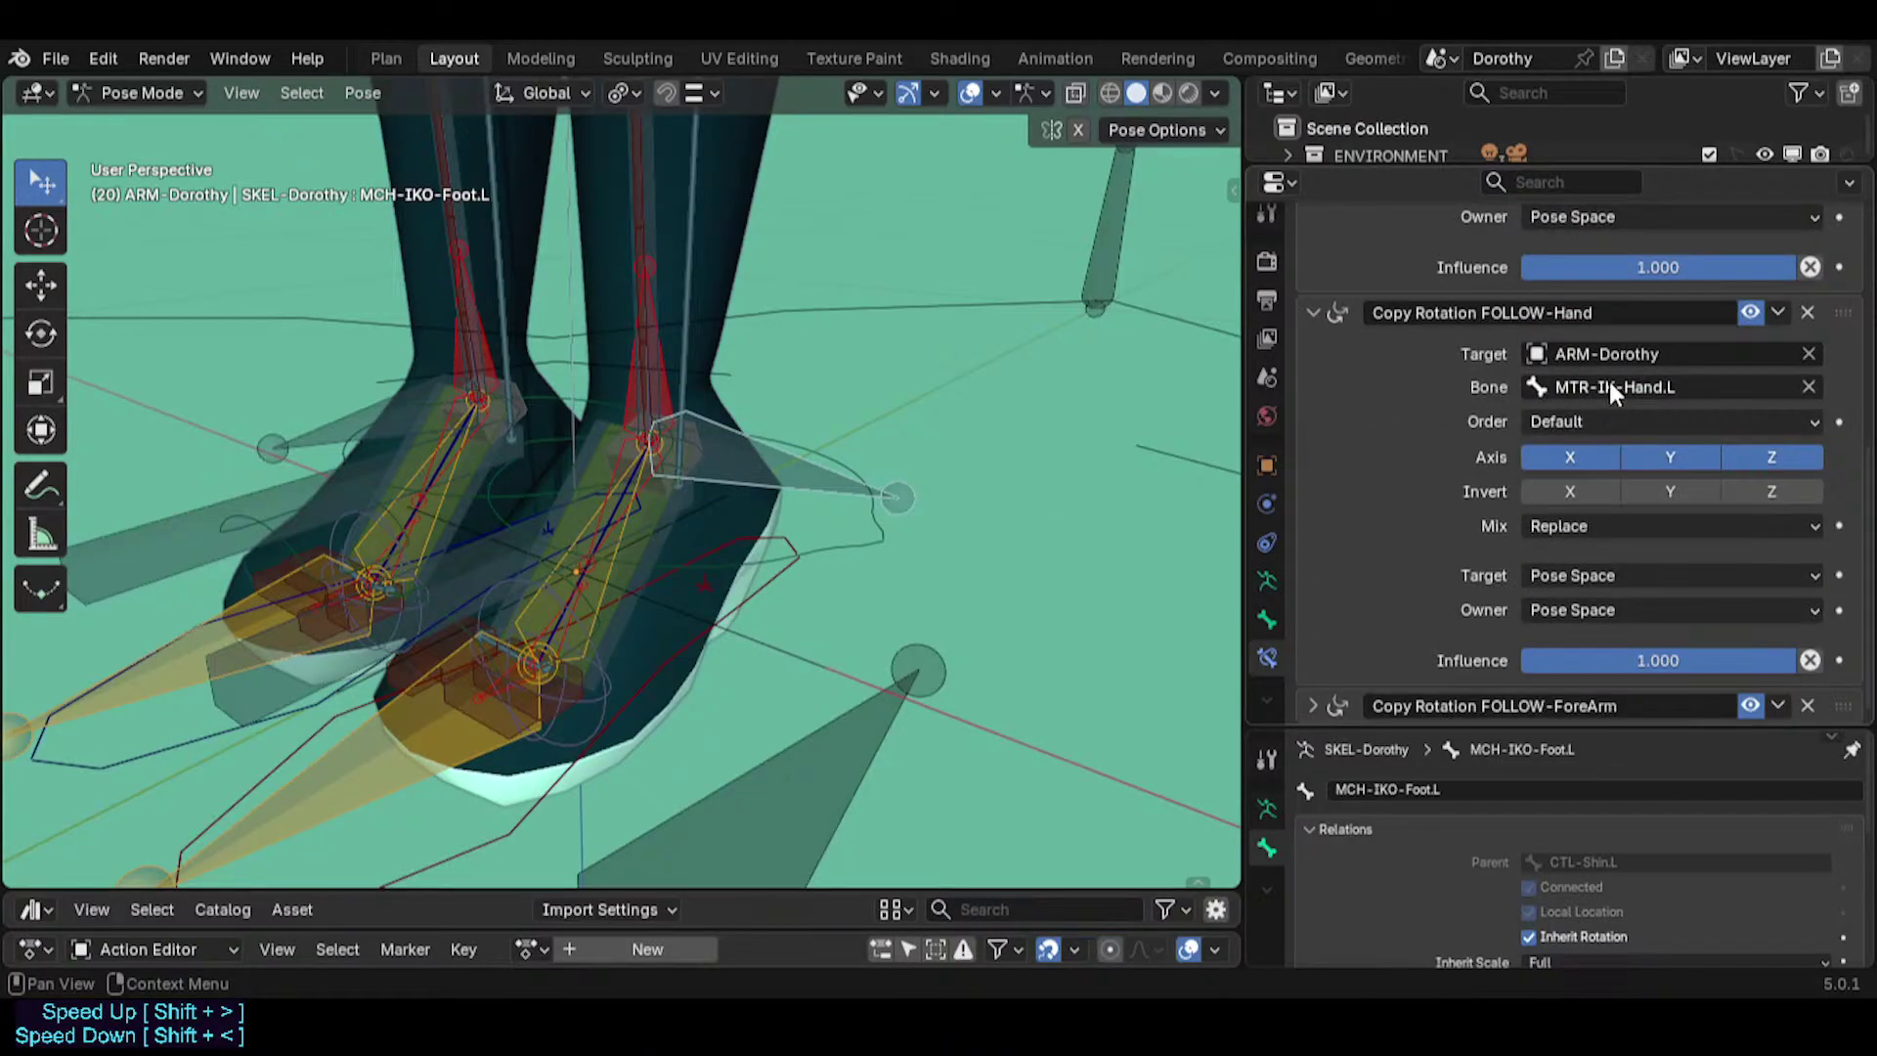
pyautogui.scroll(5, 1603, 400)
pyautogui.scroll(4, 1594, 419)
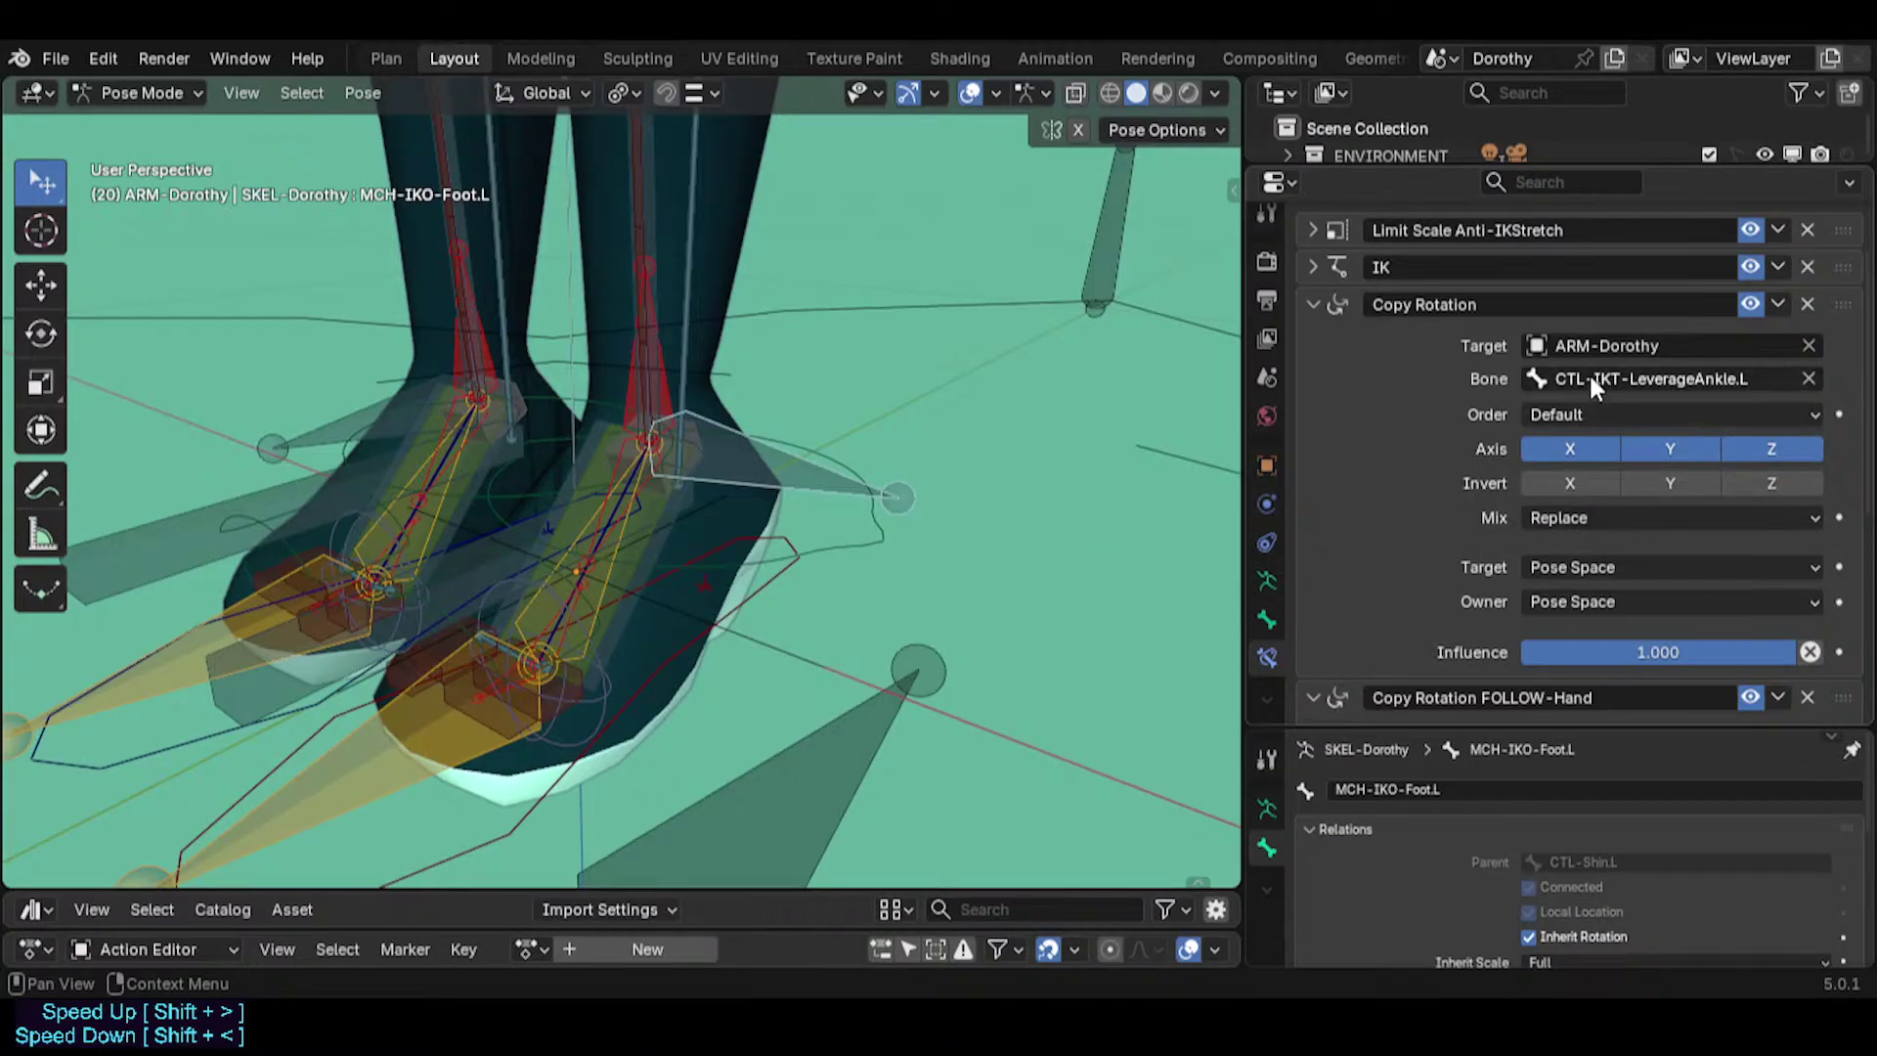
pyautogui.scroll(-2, 1583, 386)
pyautogui.scroll(-4, 1579, 387)
pyautogui.scroll(6, 1579, 387)
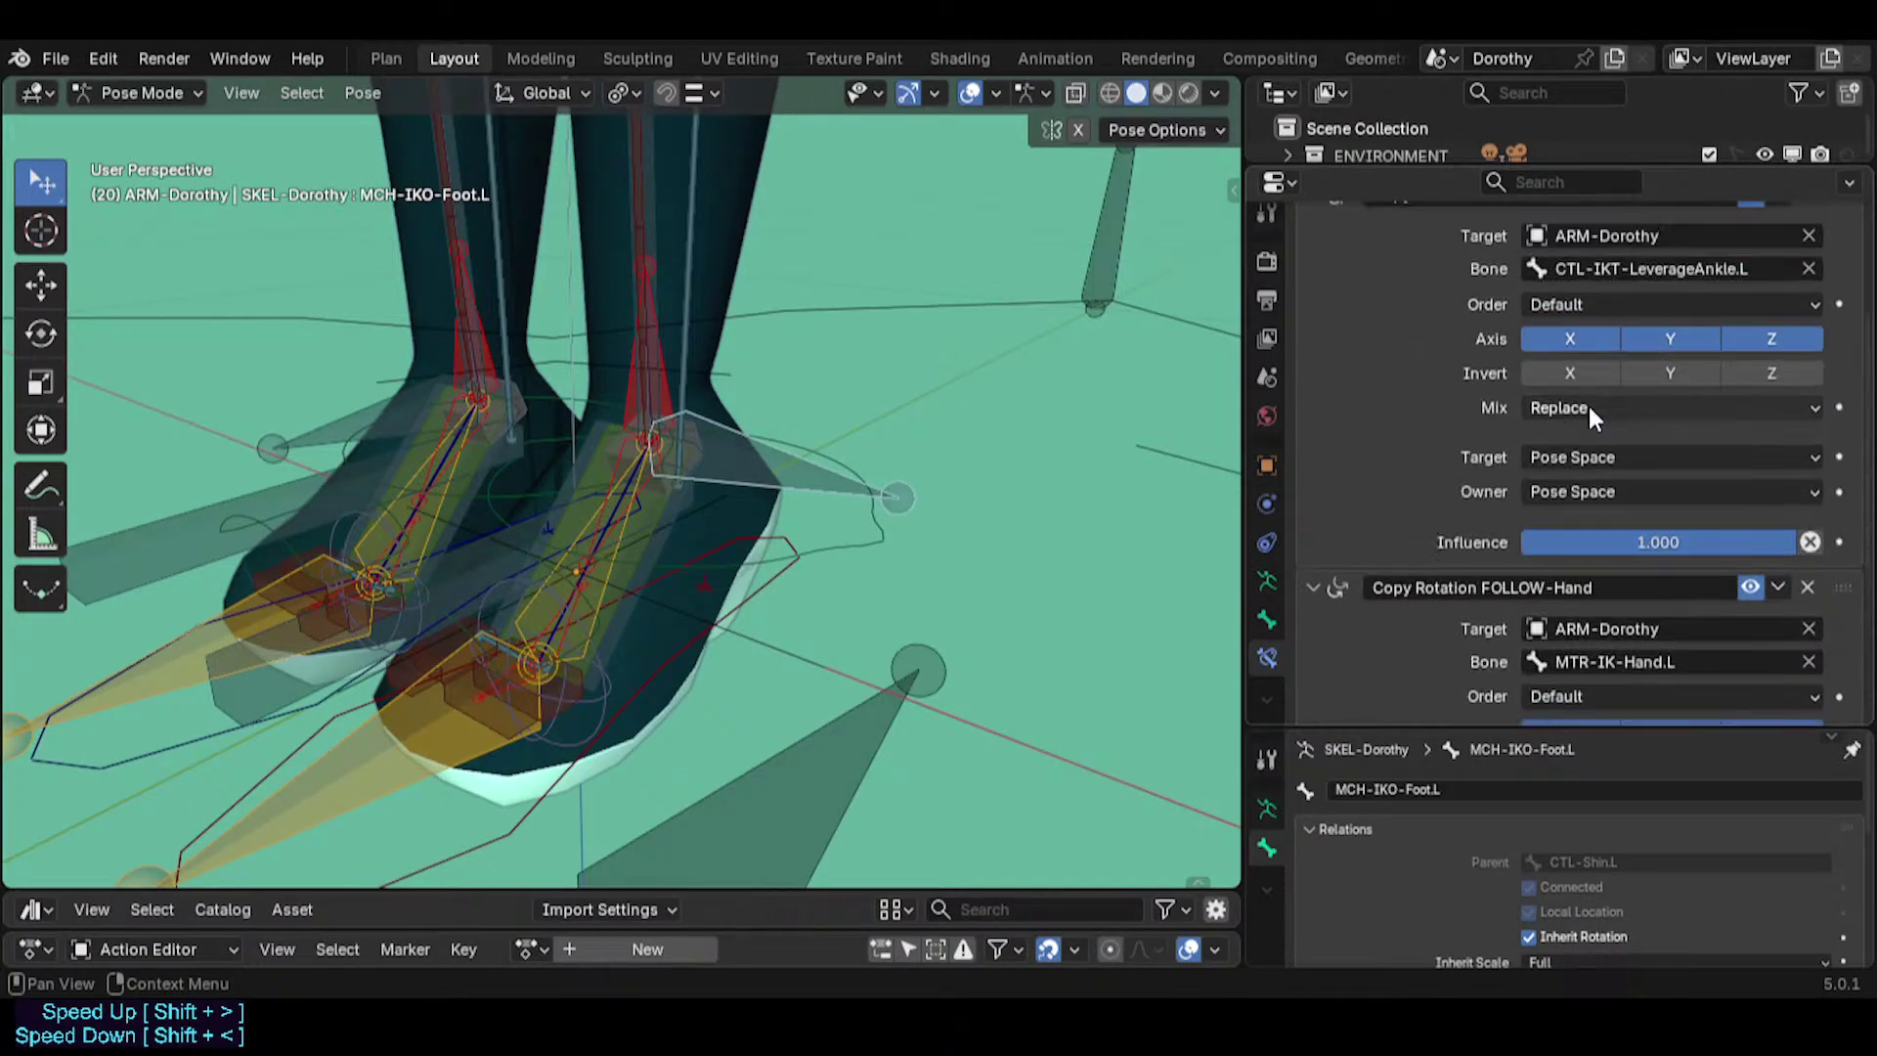
pyautogui.scroll(-7, 1593, 394)
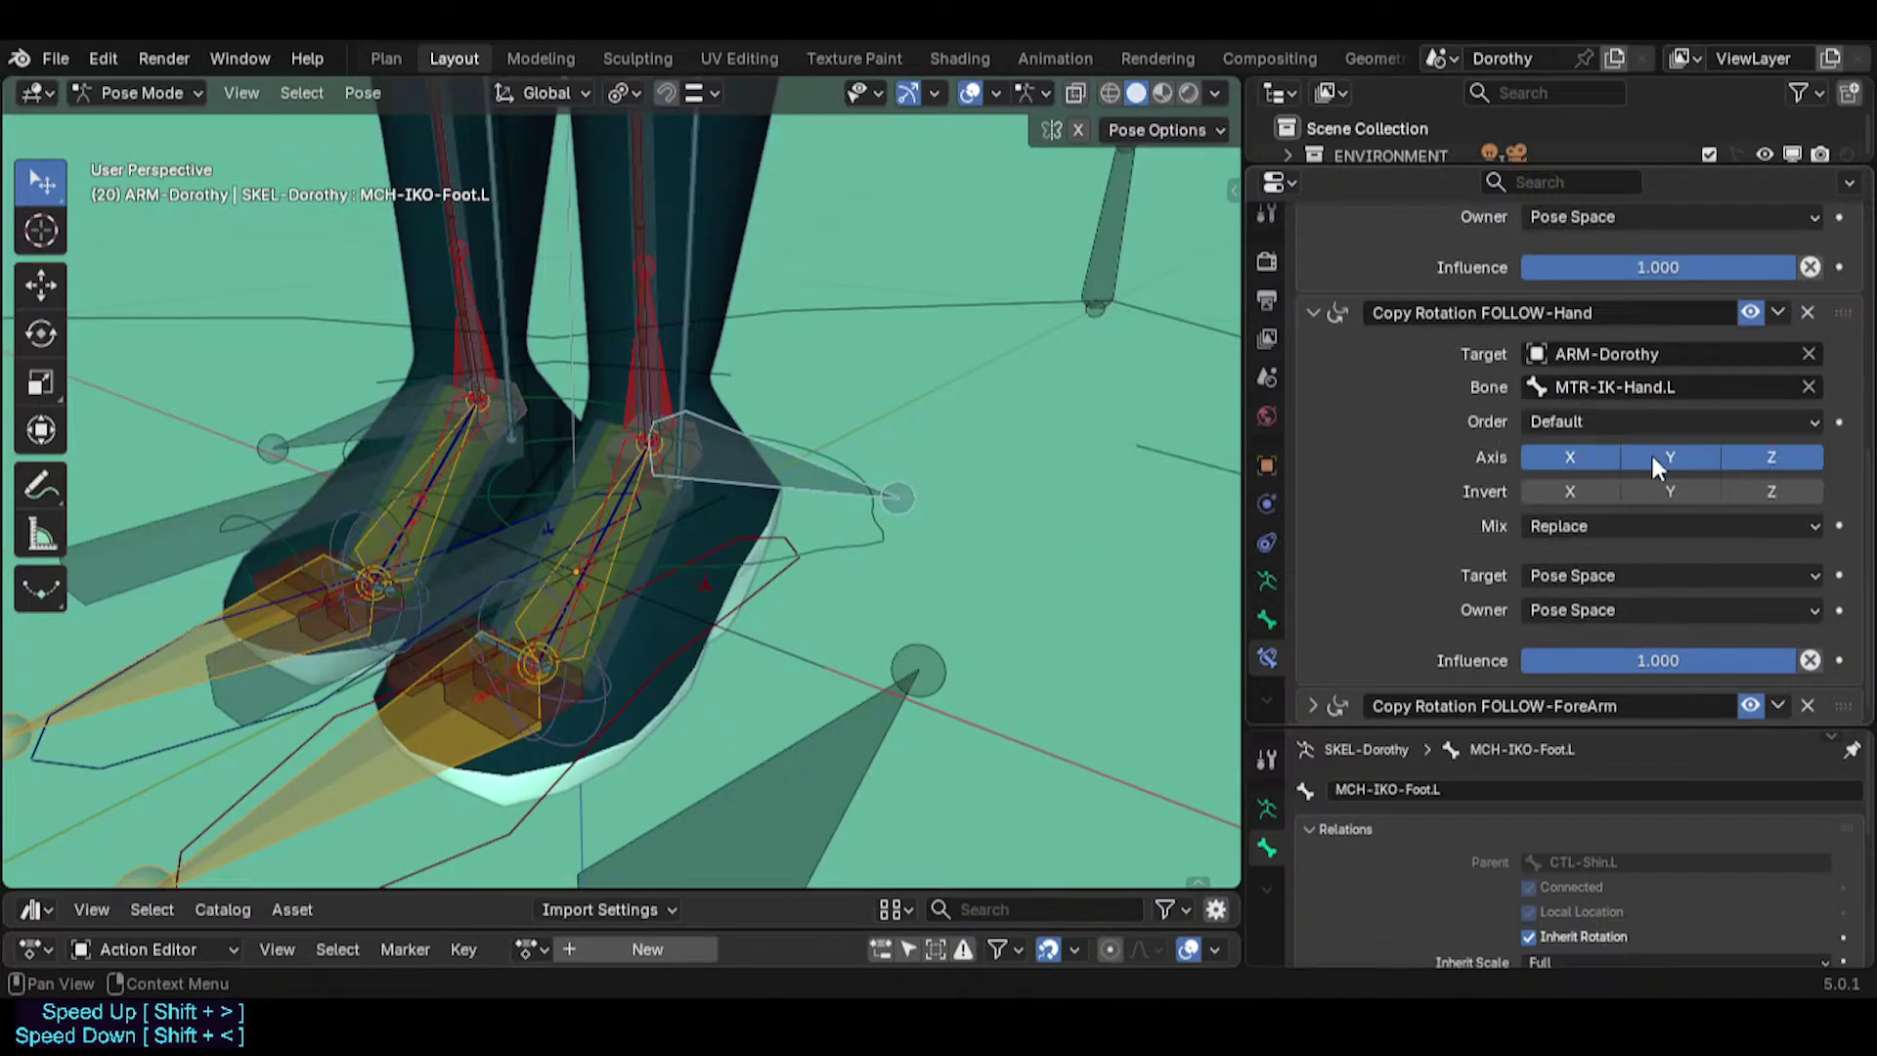
# Set the Copy Rotation FOLLOW-Hand target bone to CTL-IKT-LeverageAnkle.L and delete the original Copy Rotation constraint from MCH-IKO-Foot.L.
pyautogui.scroll(7, 1656, 467)
pyautogui.write('MTR-IK-Hand.L')
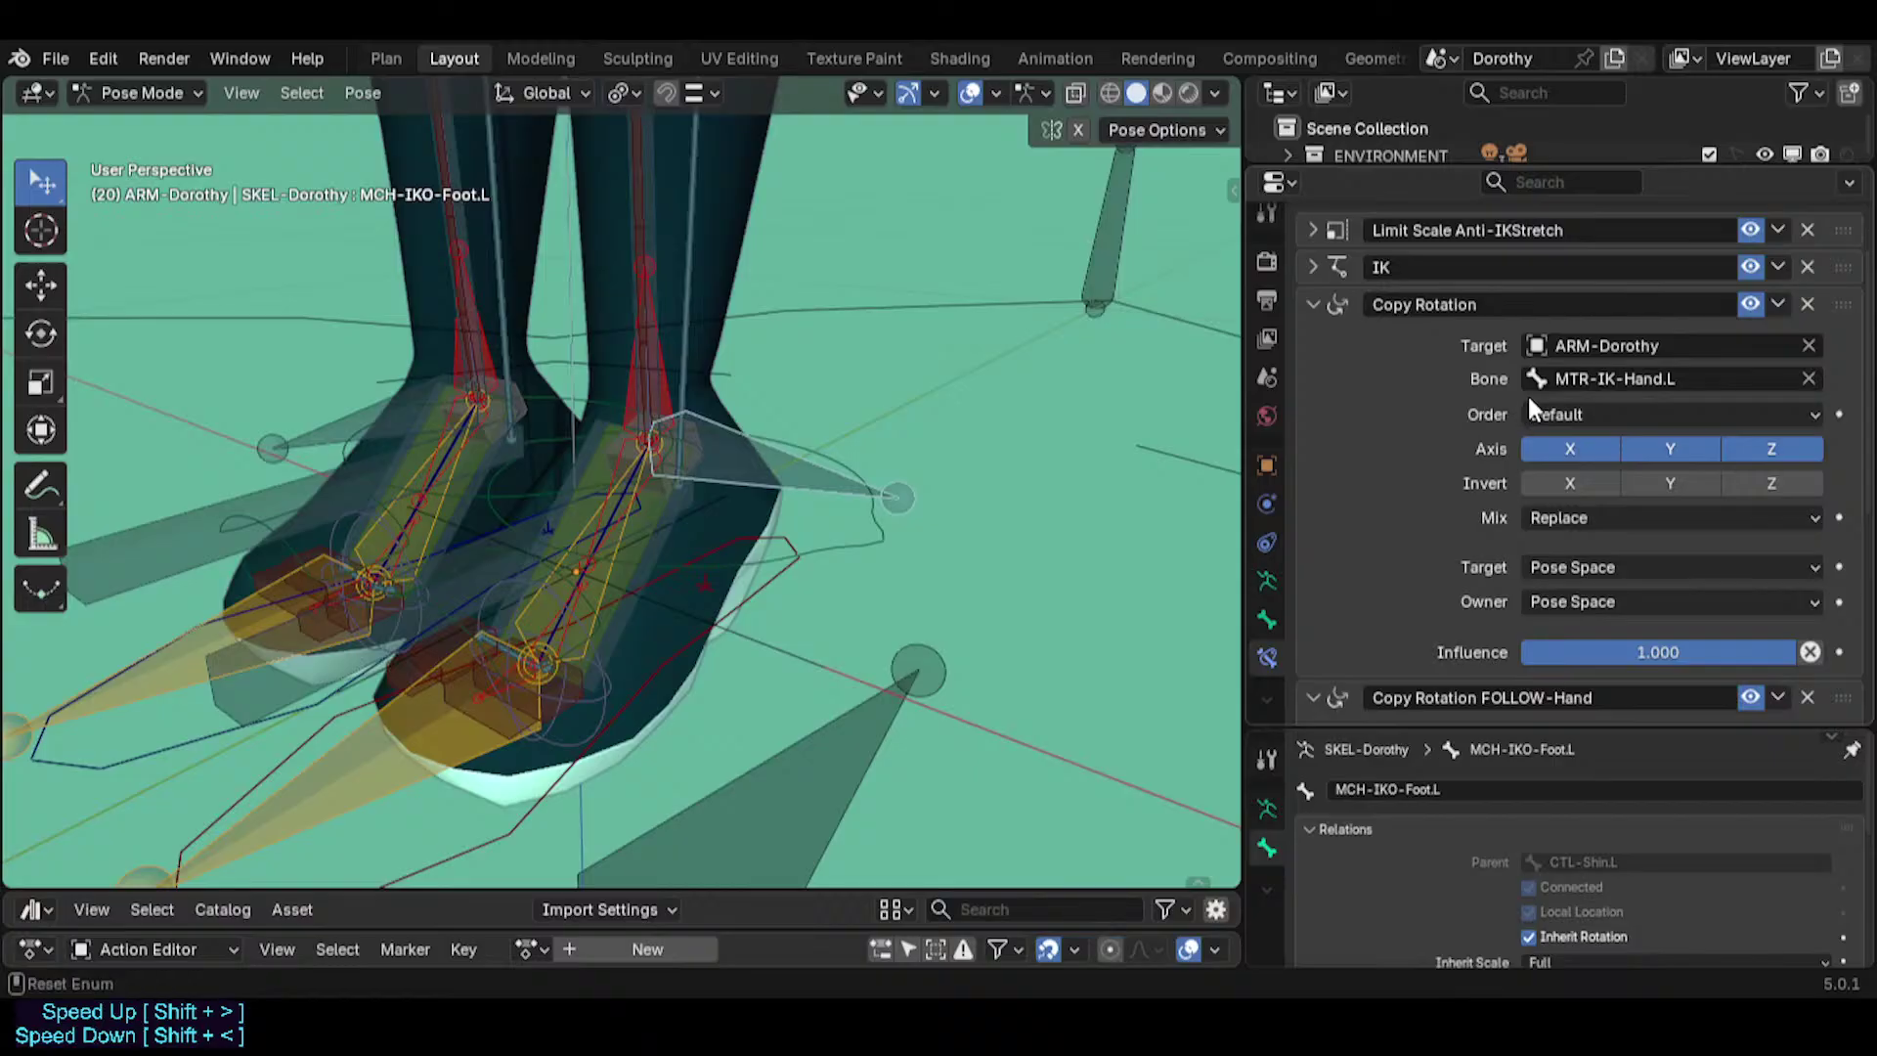
pyautogui.hotkey('ctrl', 'z')
pyautogui.scroll(-2, 1592, 377)
pyautogui.scroll(2, 1652, 364)
pyautogui.scroll(-5, 1650, 410)
pyautogui.hotkey('ctrl', 'z')
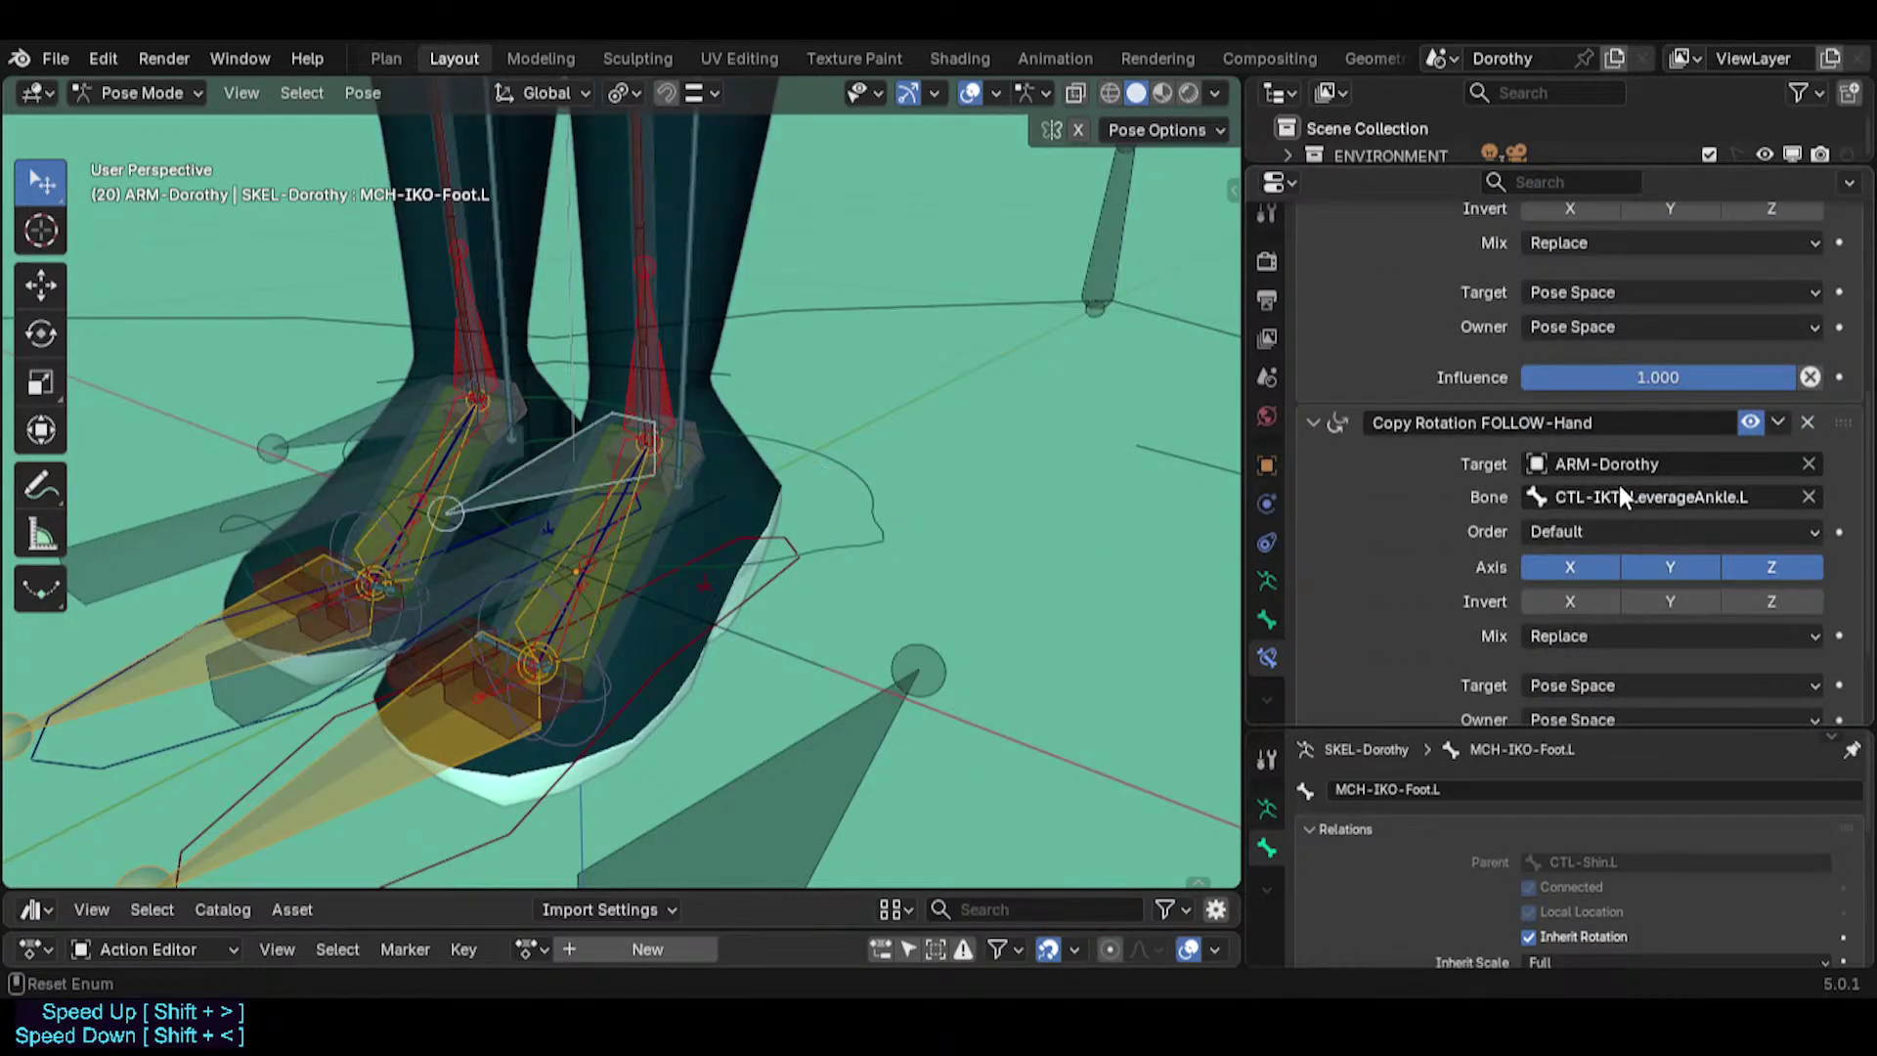
pyautogui.scroll(2, 1646, 431)
pyautogui.scroll(3, 1646, 431)
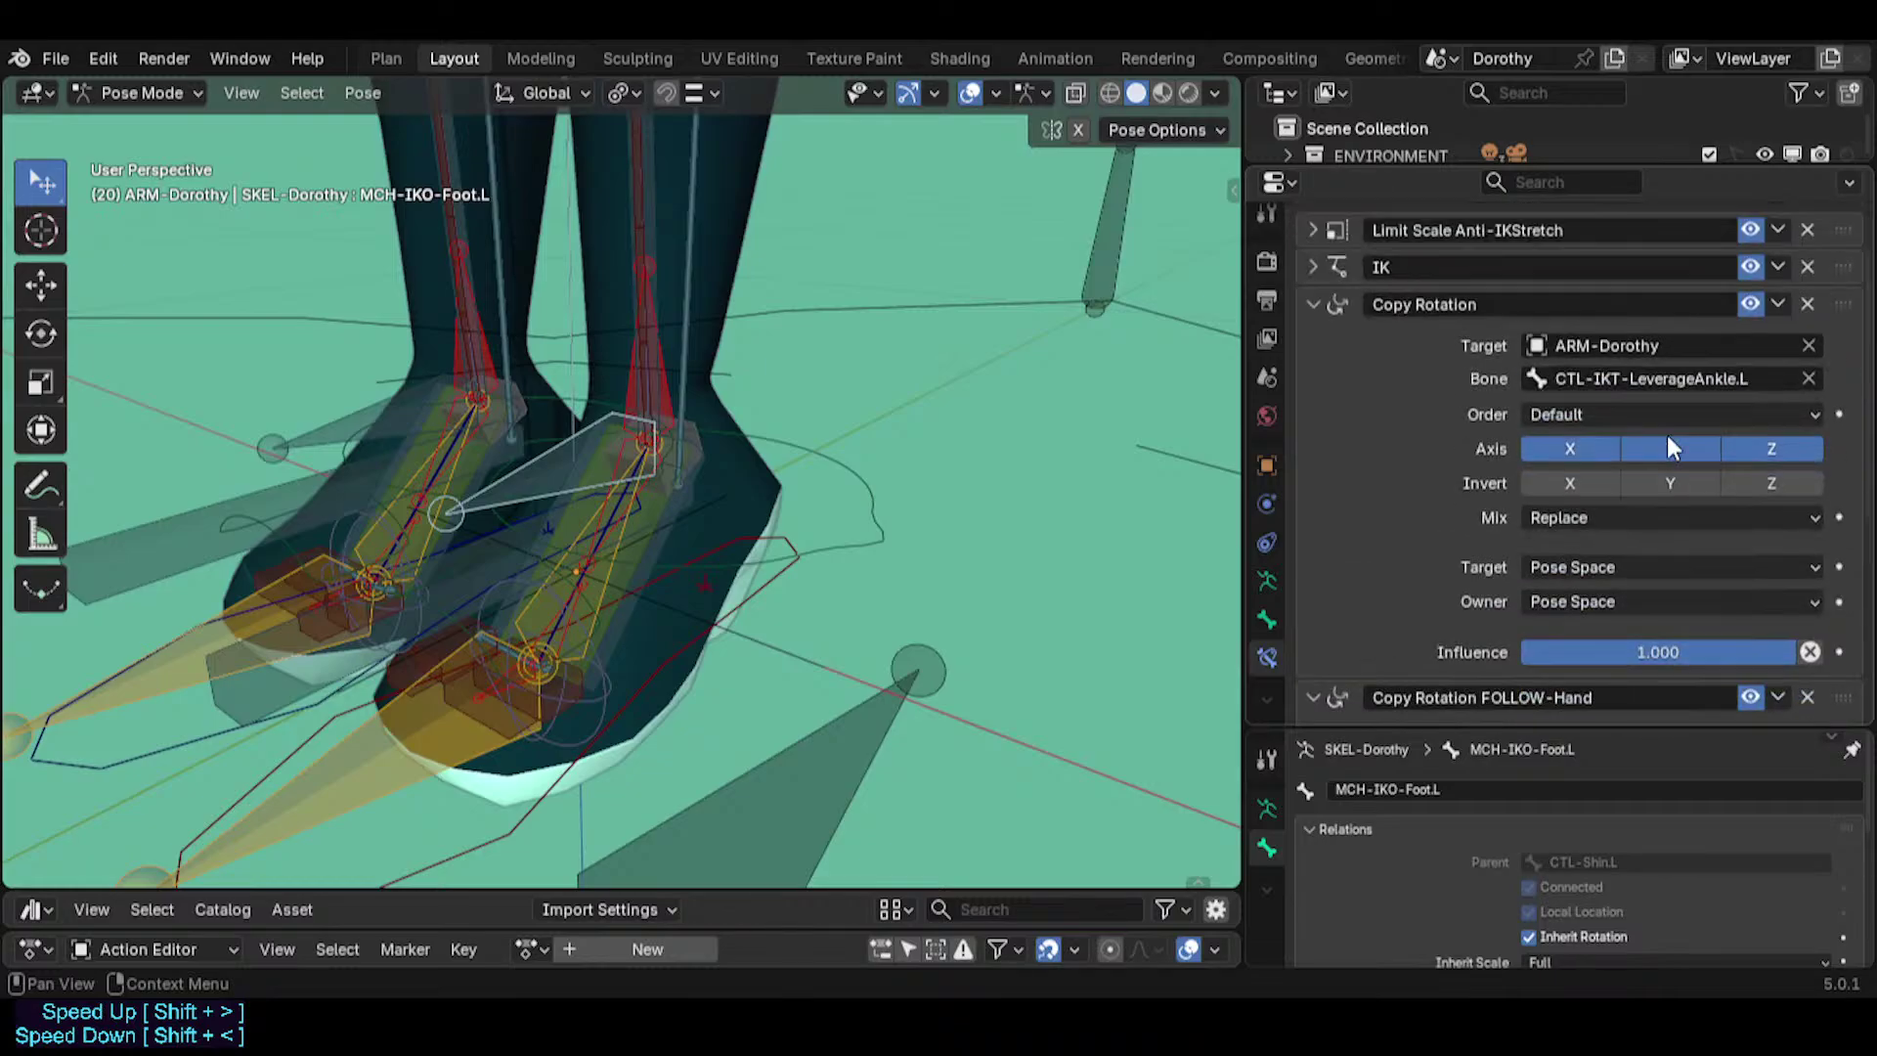
pyautogui.click(1807, 304)
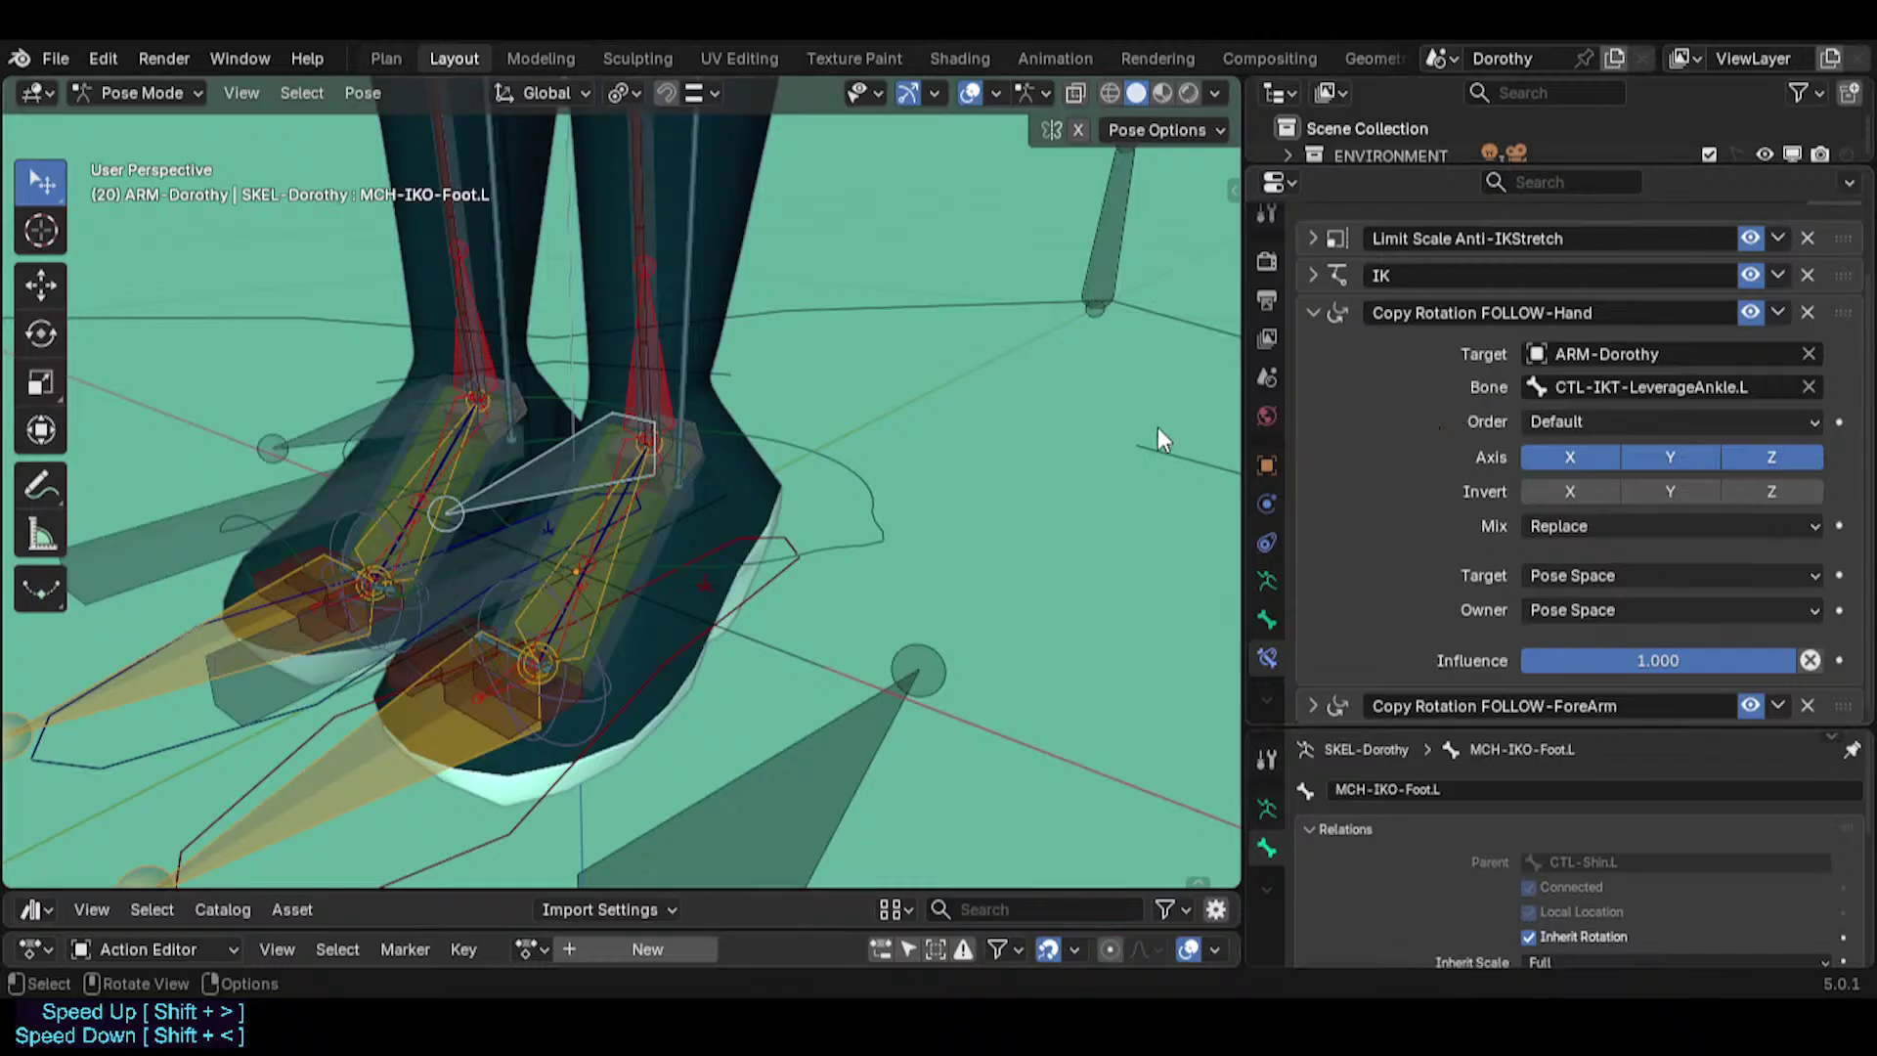
# Expand Copy Rotation FOLLOW-ForeArm on MCH-IKO-Foot.L and check its target bone, spaces and influence against FOLLOW-Hand.
pyautogui.scroll(-4, 1060, 313)
pyautogui.scroll(2, 856, 274)
pyautogui.scroll(-4, 747, 526)
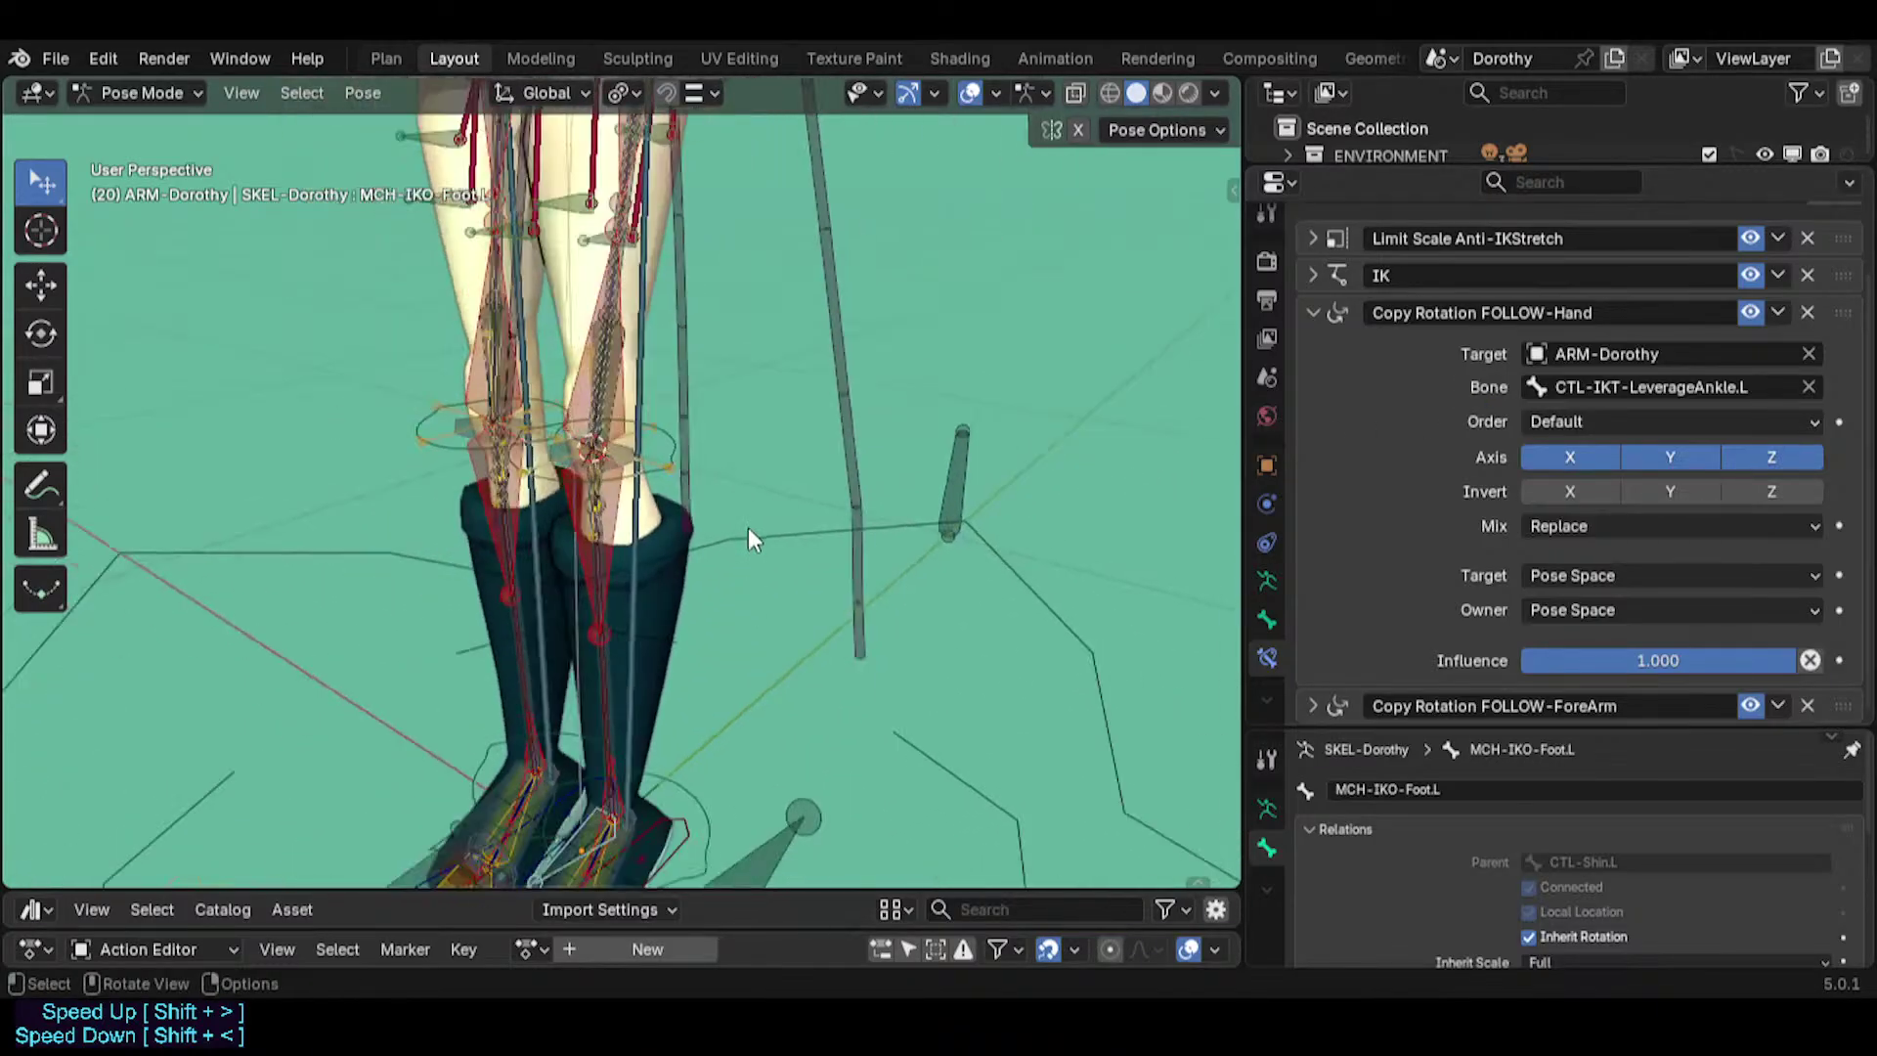
pyautogui.click(1337, 704)
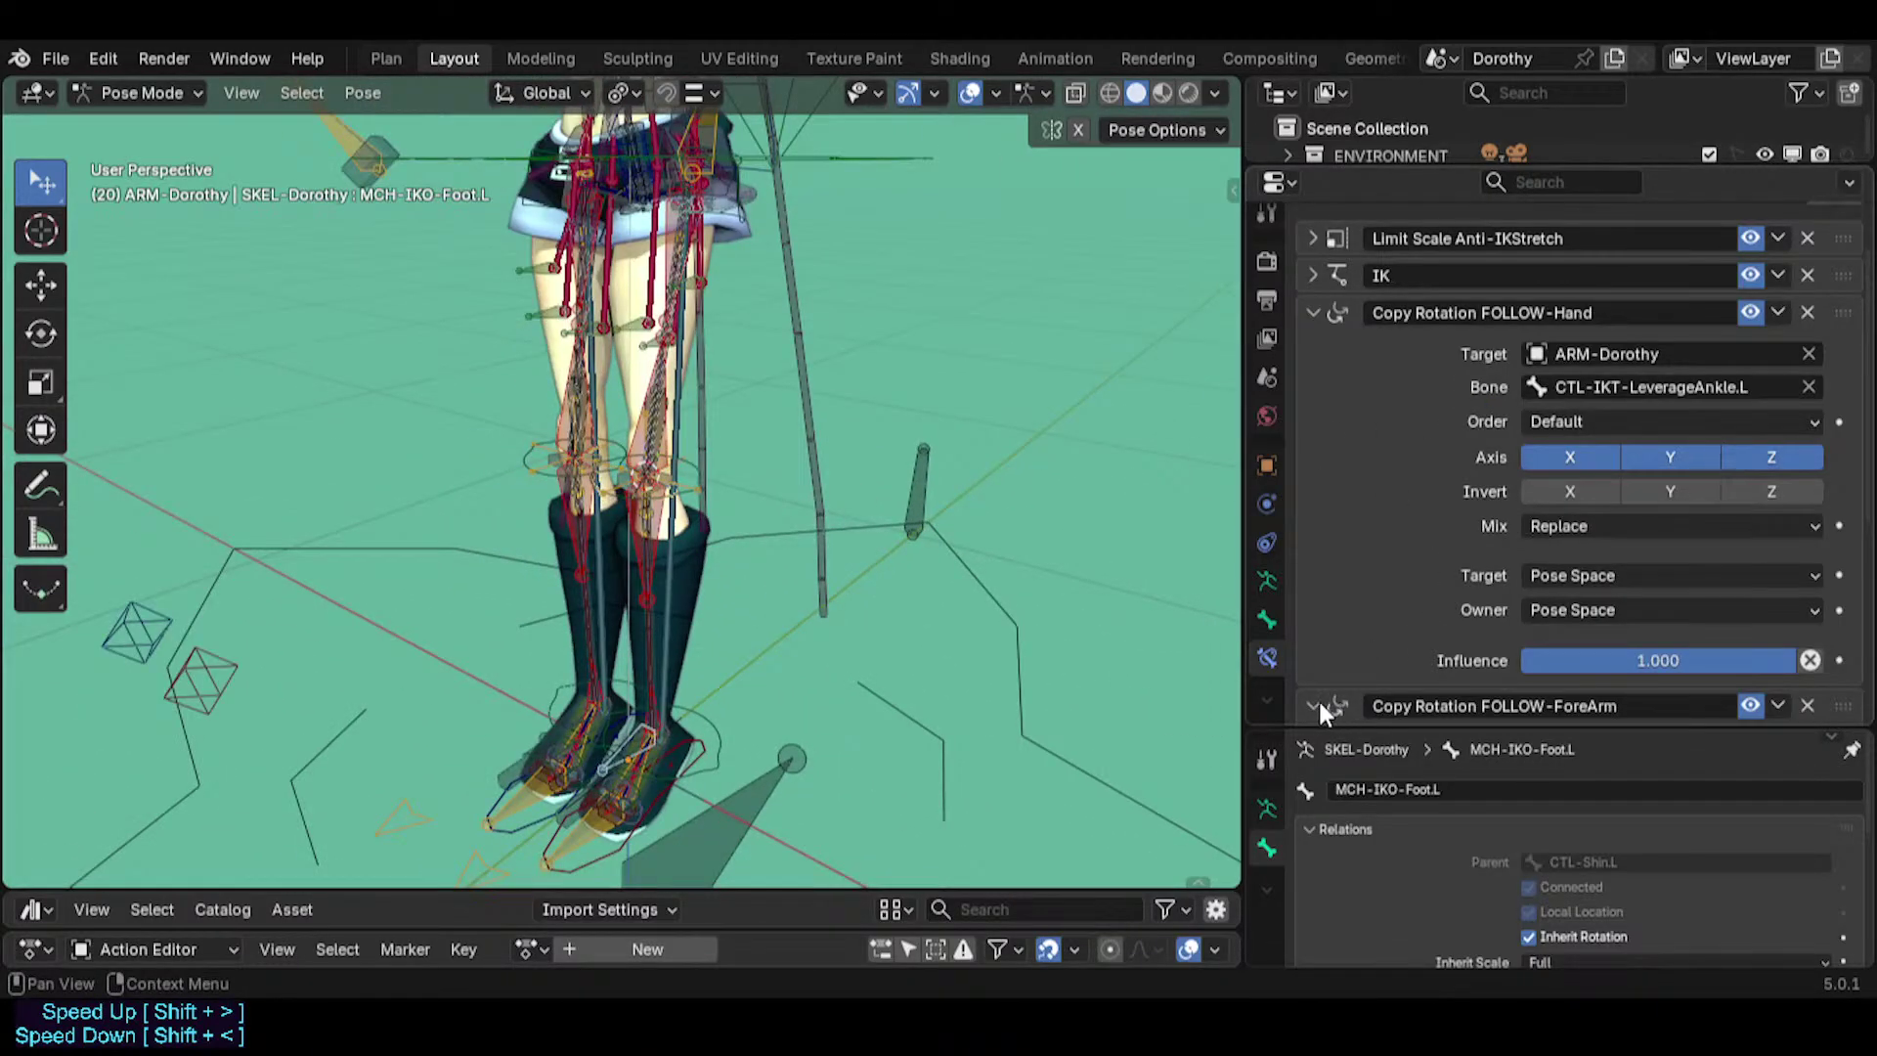
pyautogui.scroll(-6, 1379, 684)
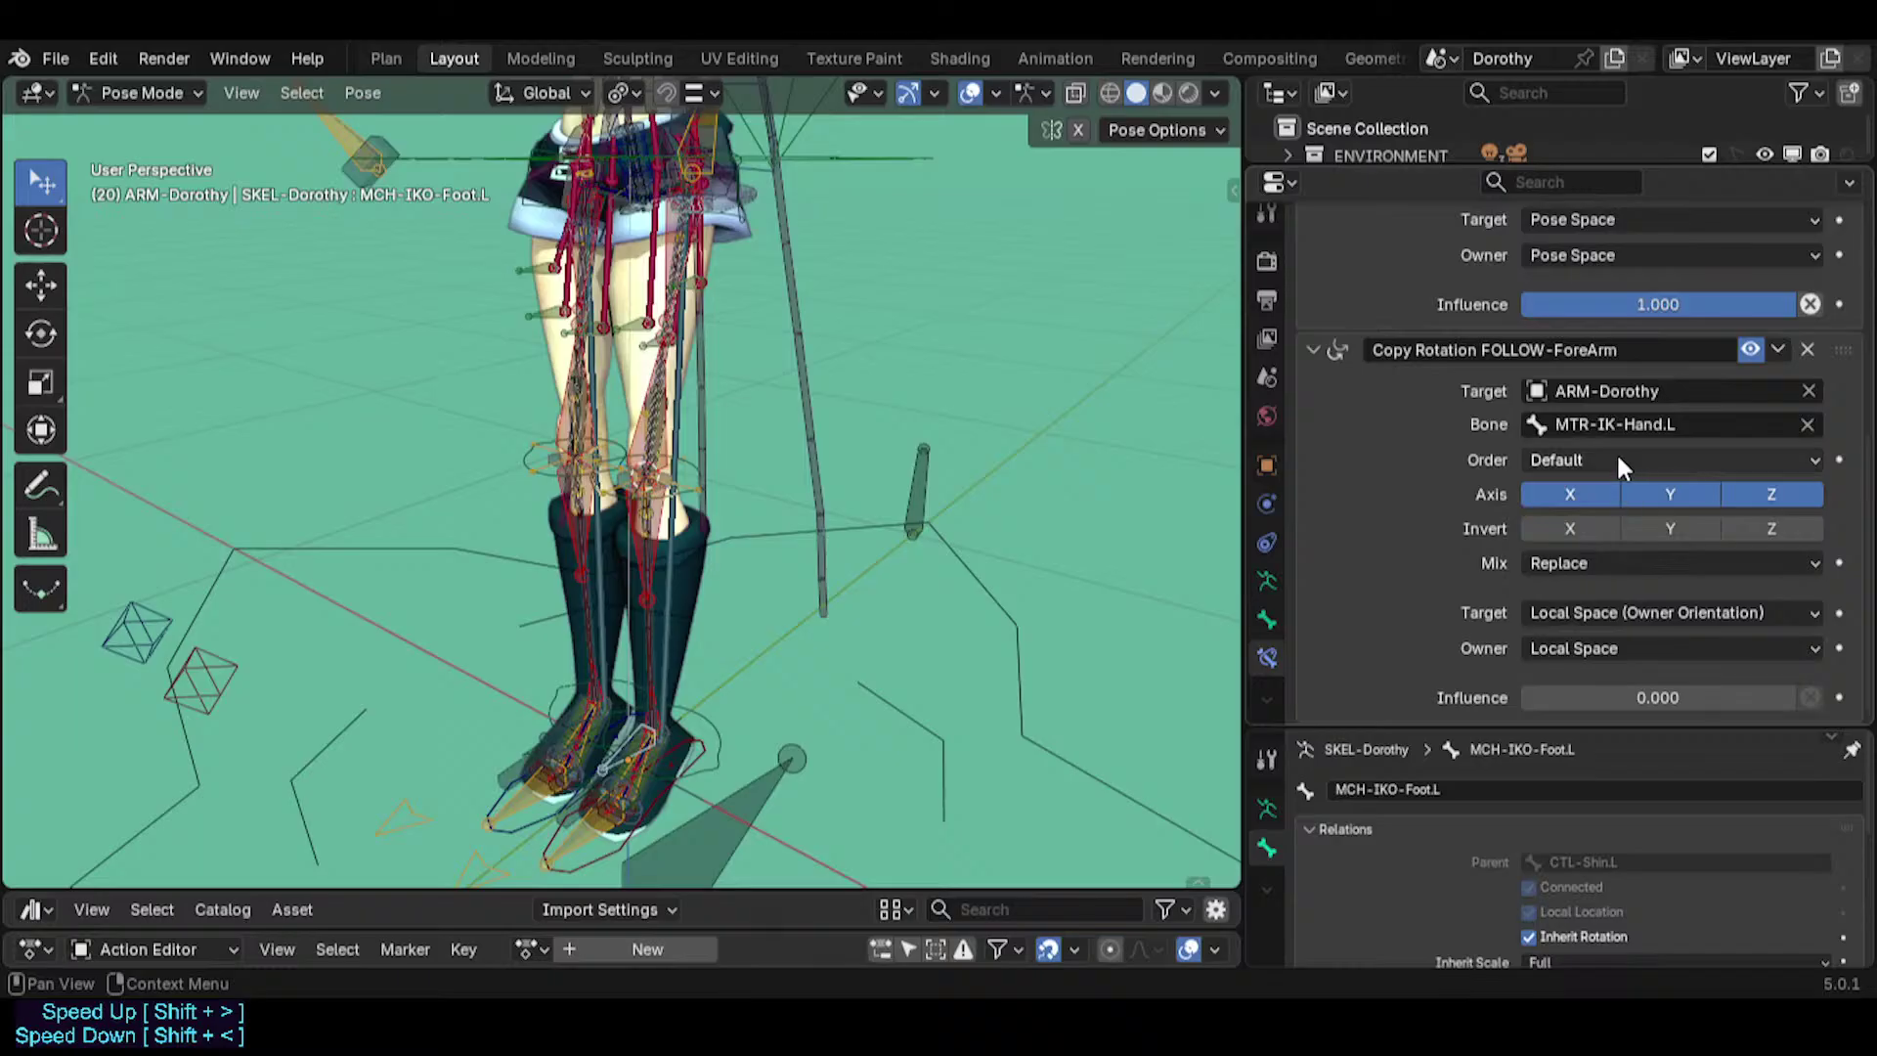
pyautogui.scroll(5, 1652, 445)
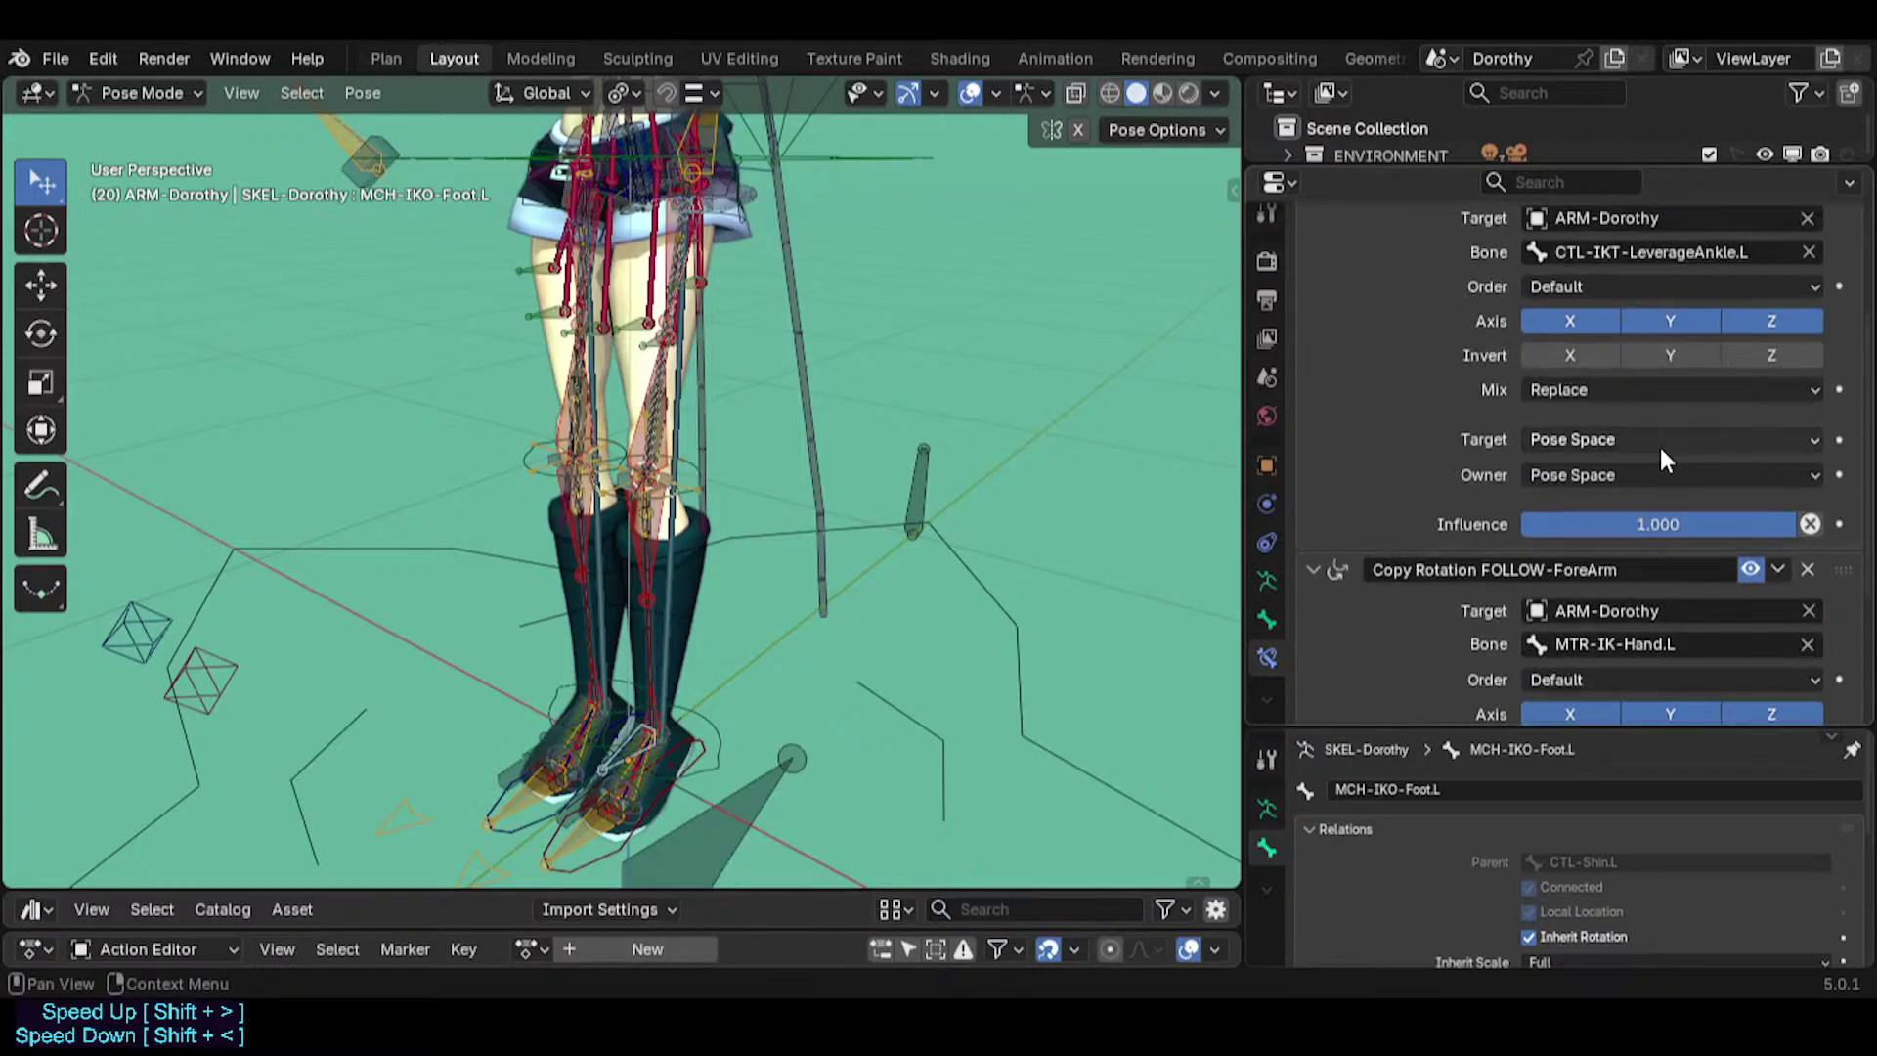
pyautogui.scroll(3, 1657, 456)
# Select the MCH-IKO-Hand.L bone at the left hand.
pyautogui.keyDown('shift'); pyautogui.moveTo(903, 291); pyautogui.dragTo(784, 475, button='middle'); pyautogui.keyUp('shift')
pyautogui.scroll(1, 784, 475)
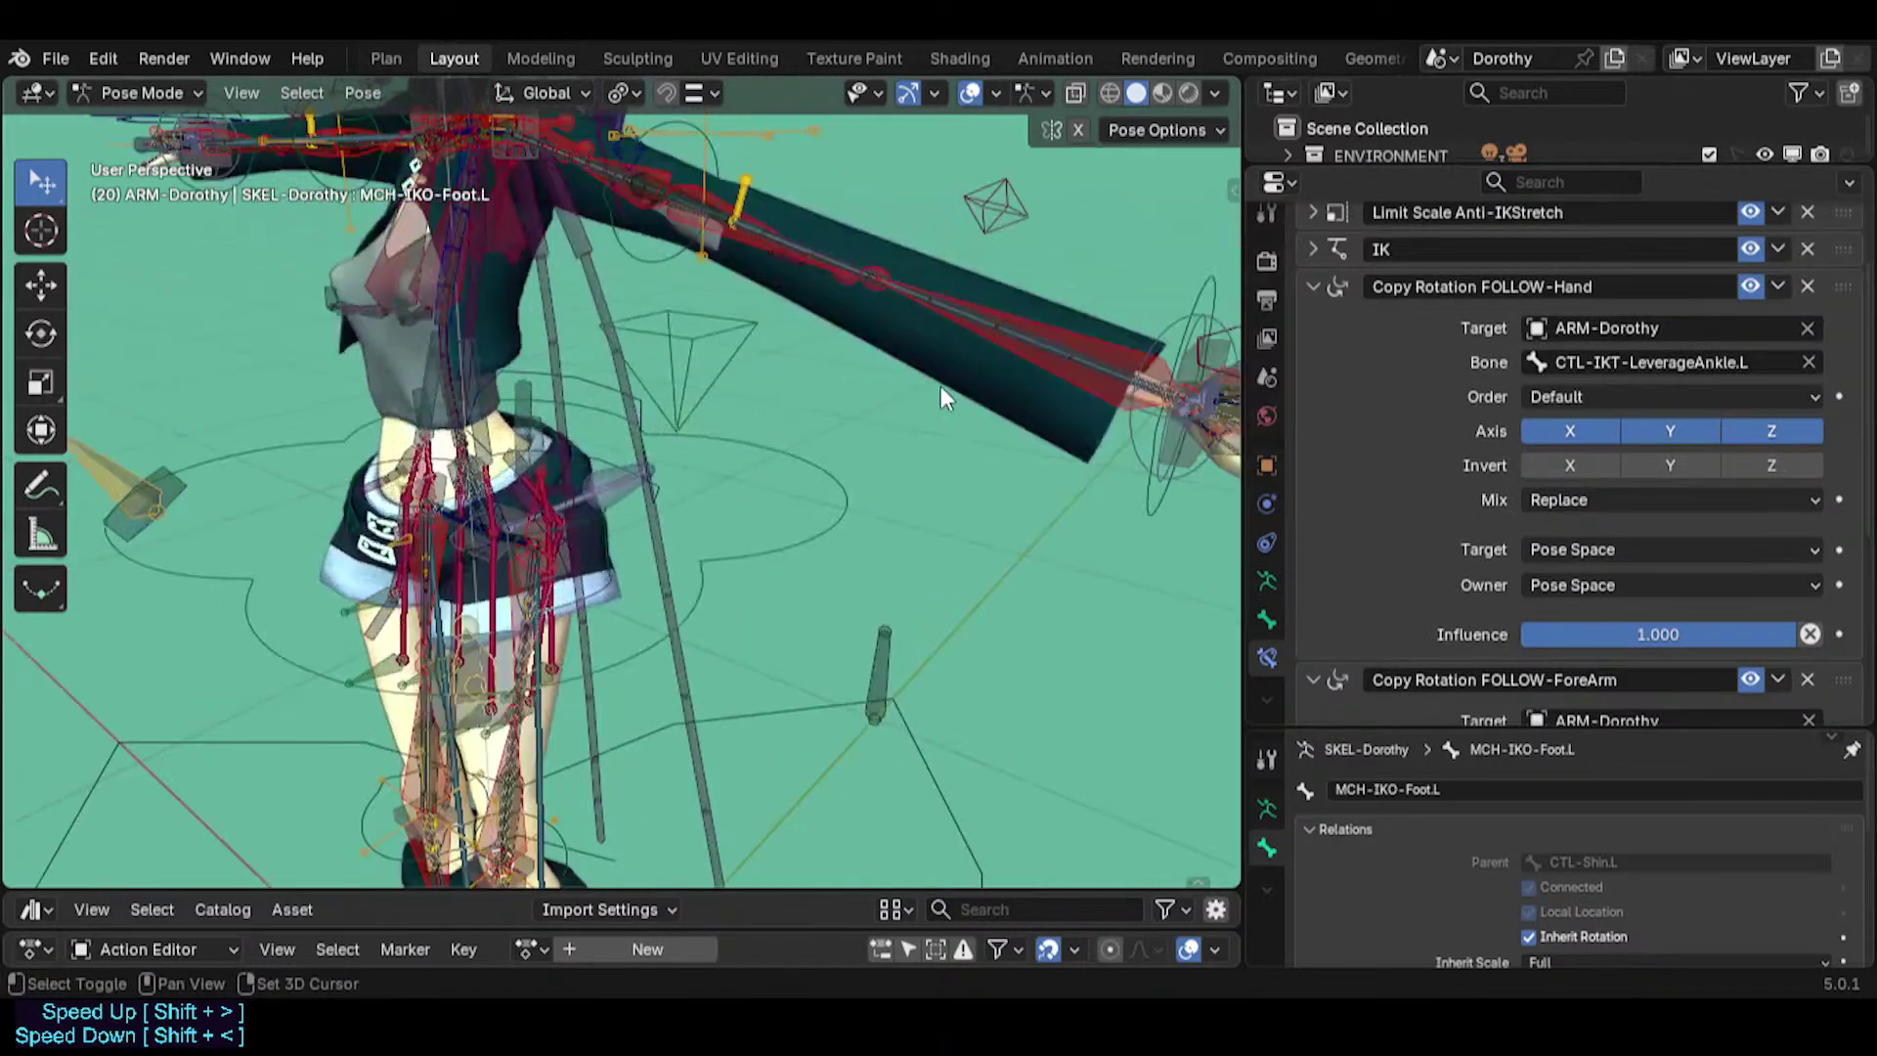
pyautogui.keyDown('shift'); pyautogui.moveTo(940, 385); pyautogui.dragTo(426, 395, button='middle'); pyautogui.keyUp('shift')
pyautogui.scroll(1, 722, 472)
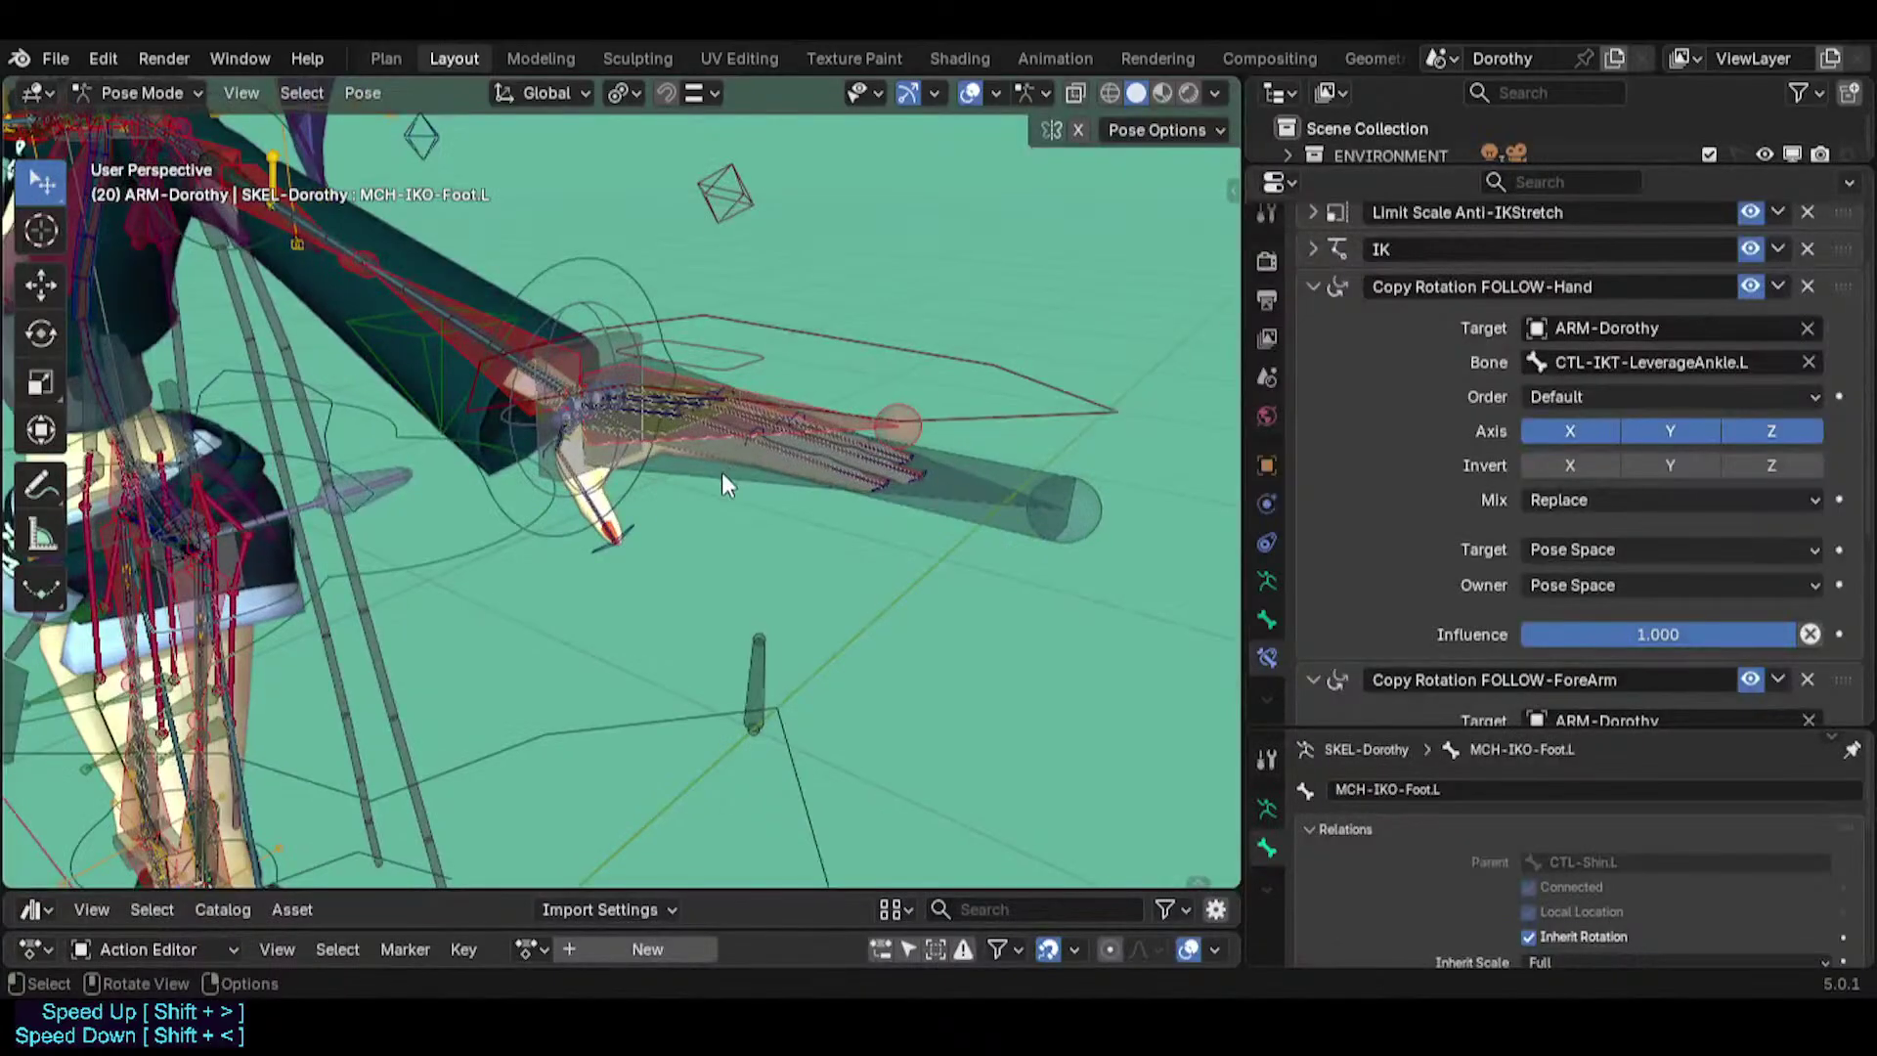
pyautogui.click(721, 473)
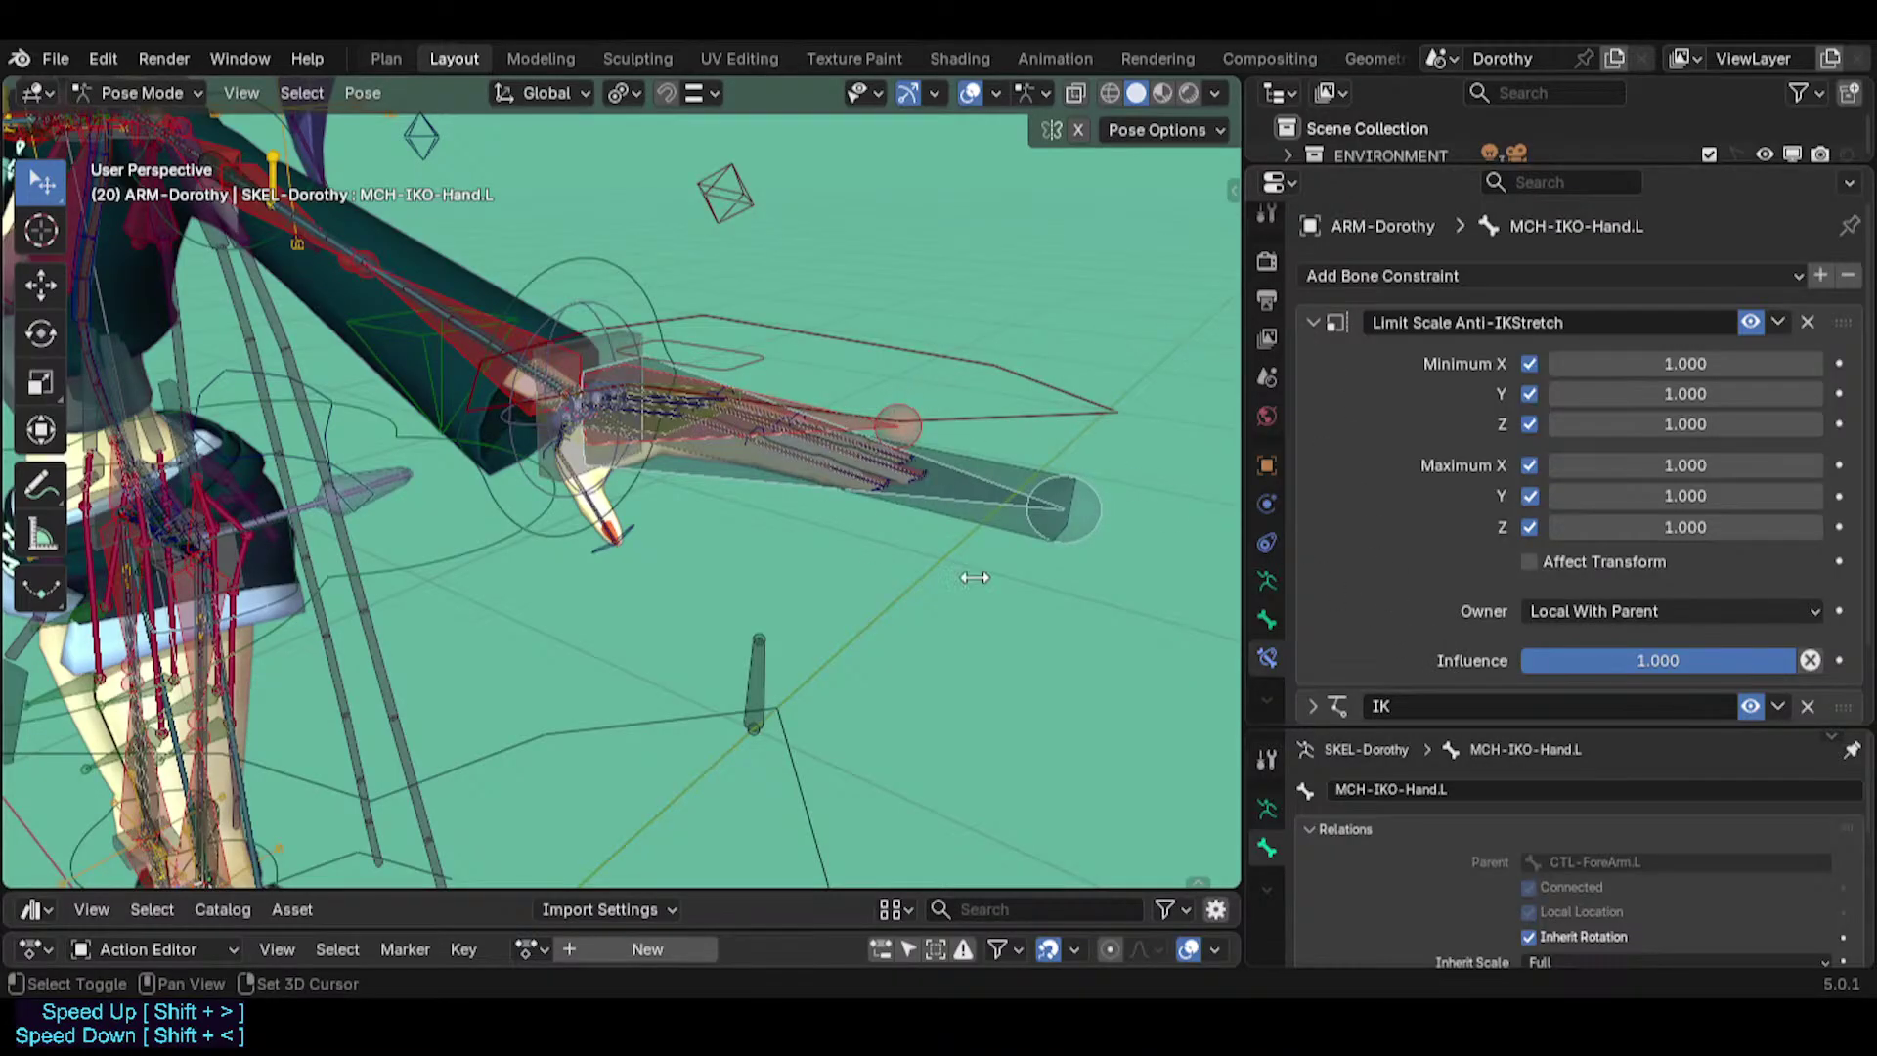
# Collapse Limit Scale Anti-IKStretch on MCH-IKO-Hand.L and examine the Copy Rotation FOLLOW-Hand settings.
pyautogui.click(1312, 322)
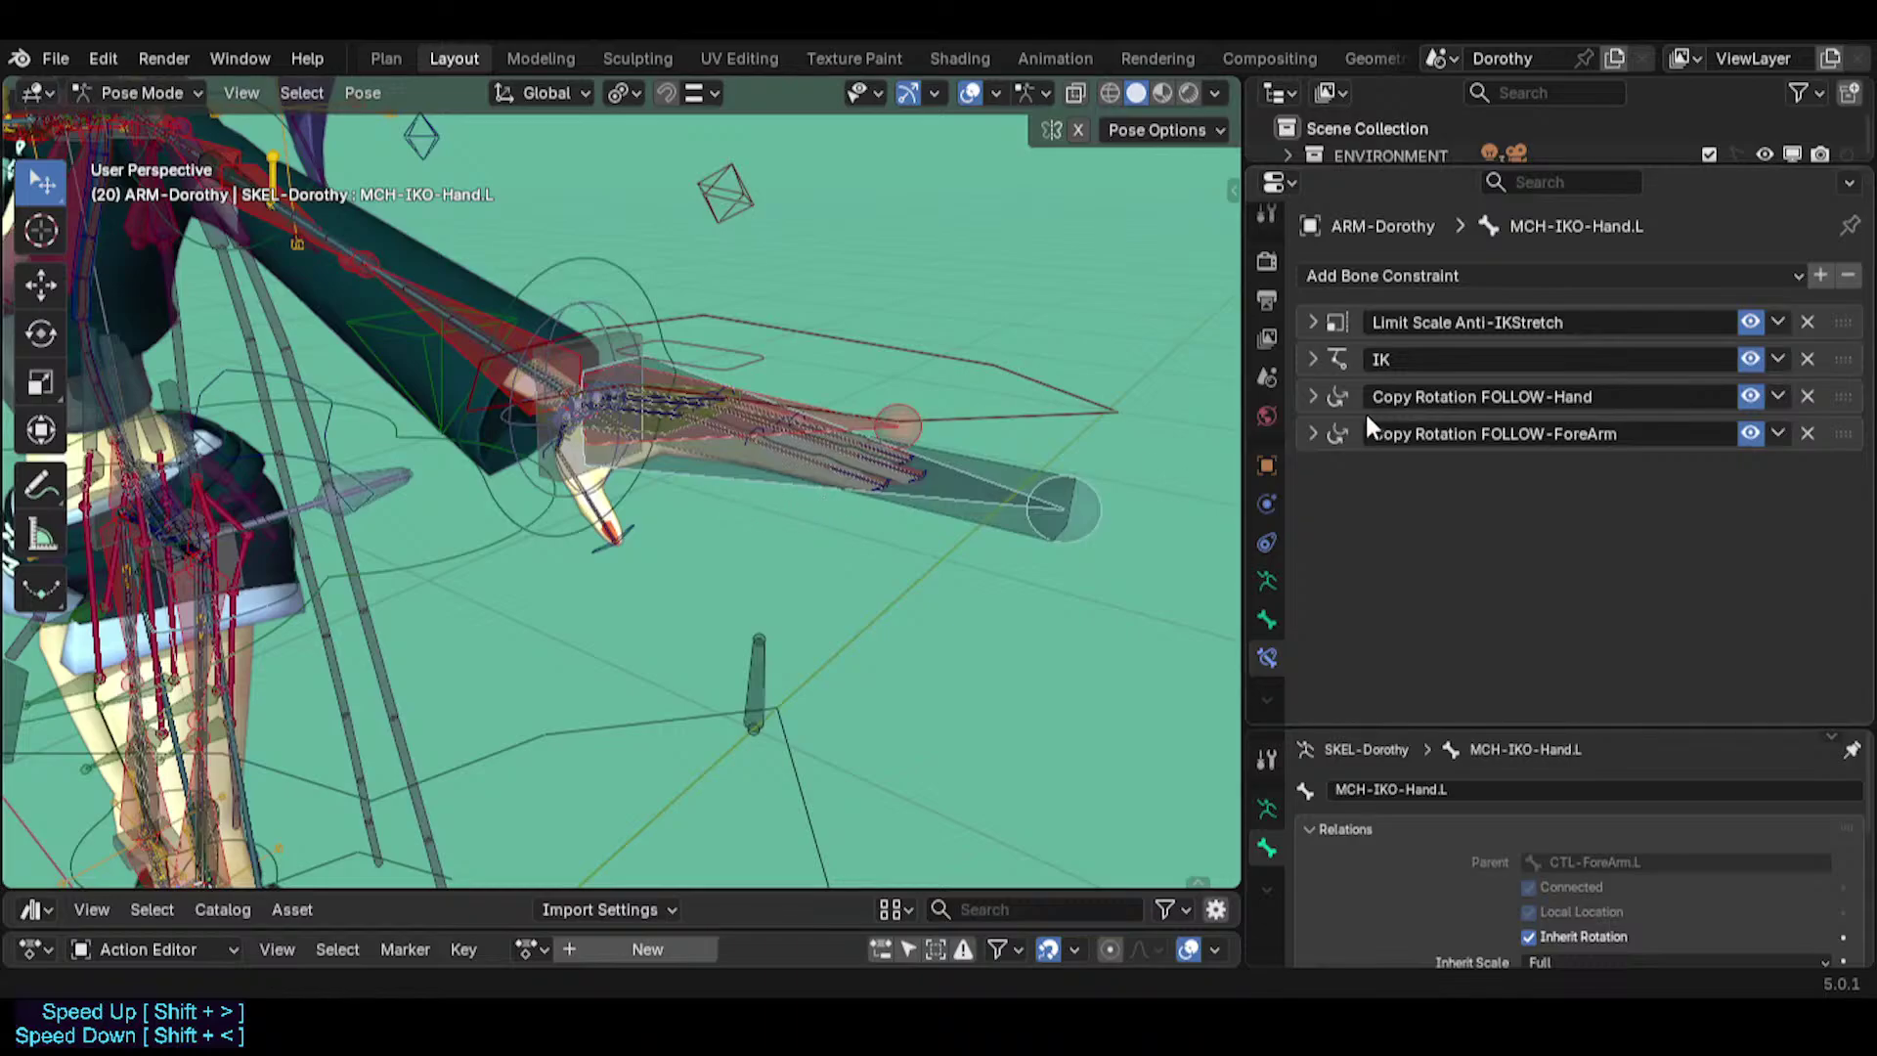
pyautogui.click(1312, 397)
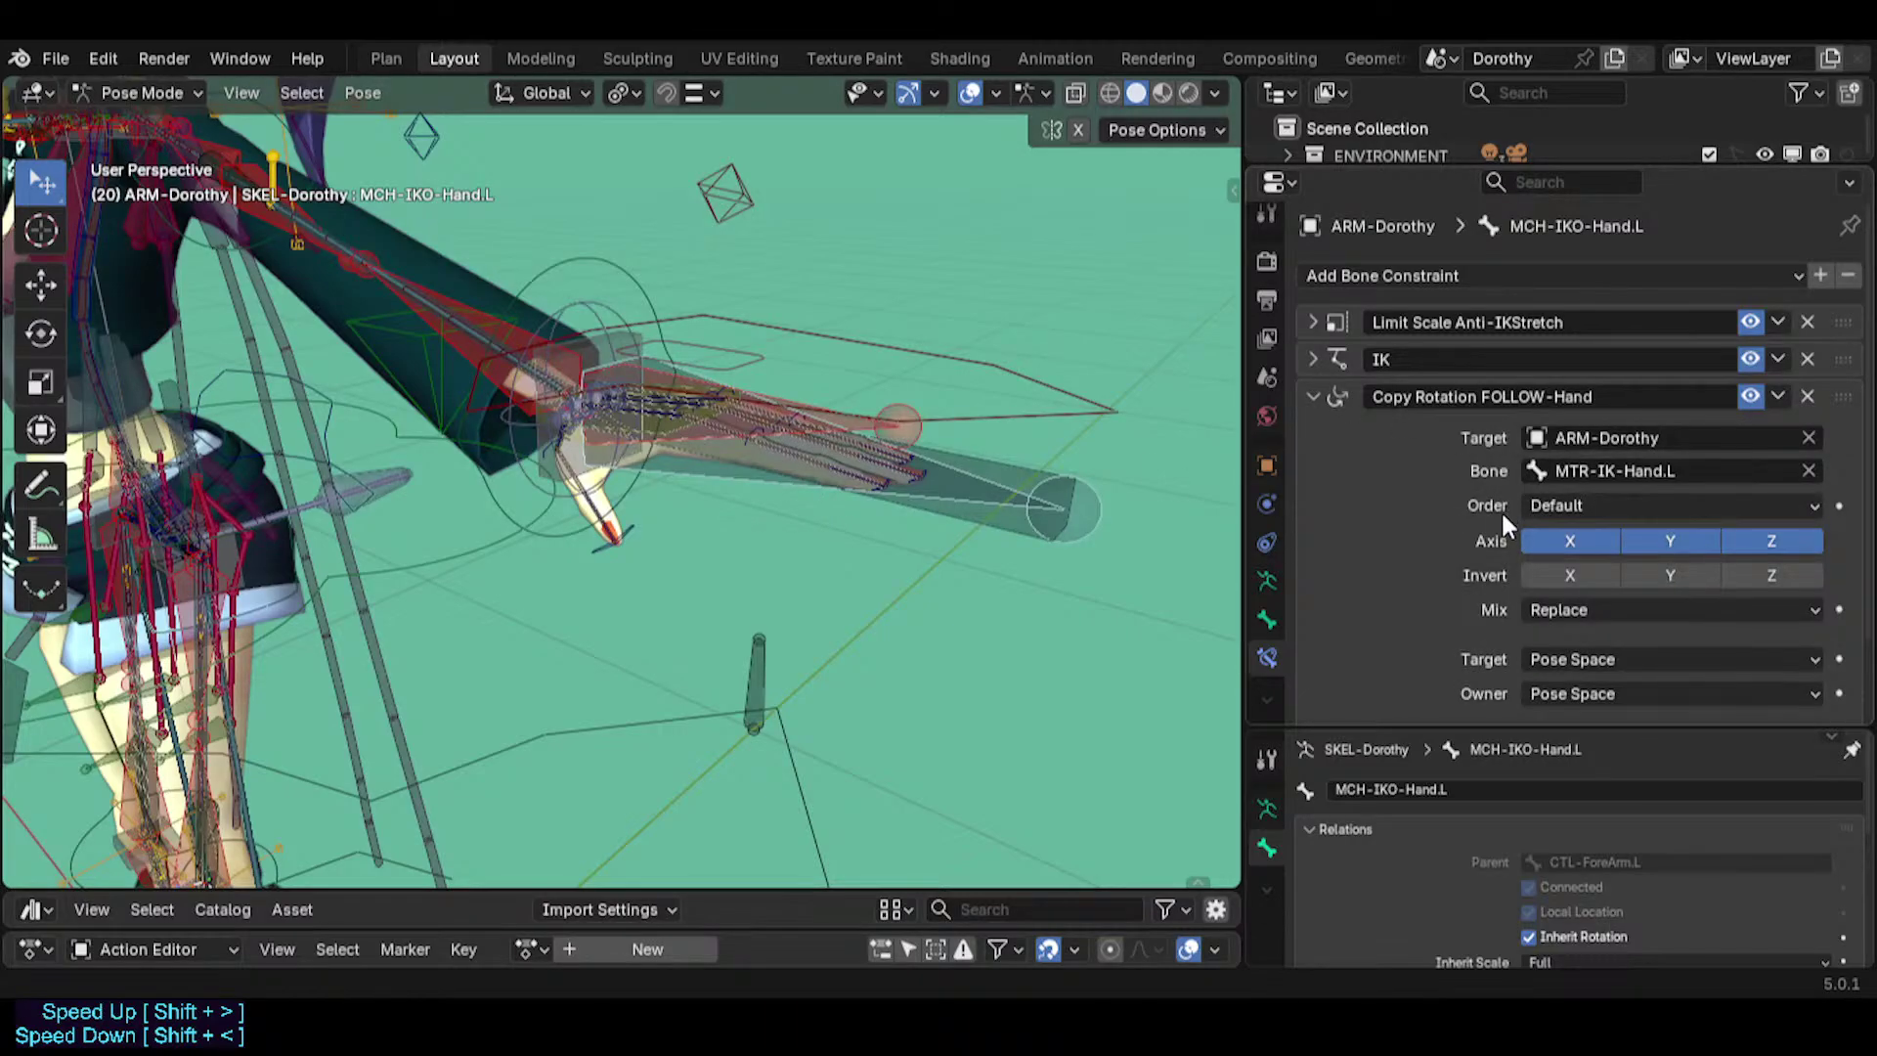
pyautogui.click(1316, 396)
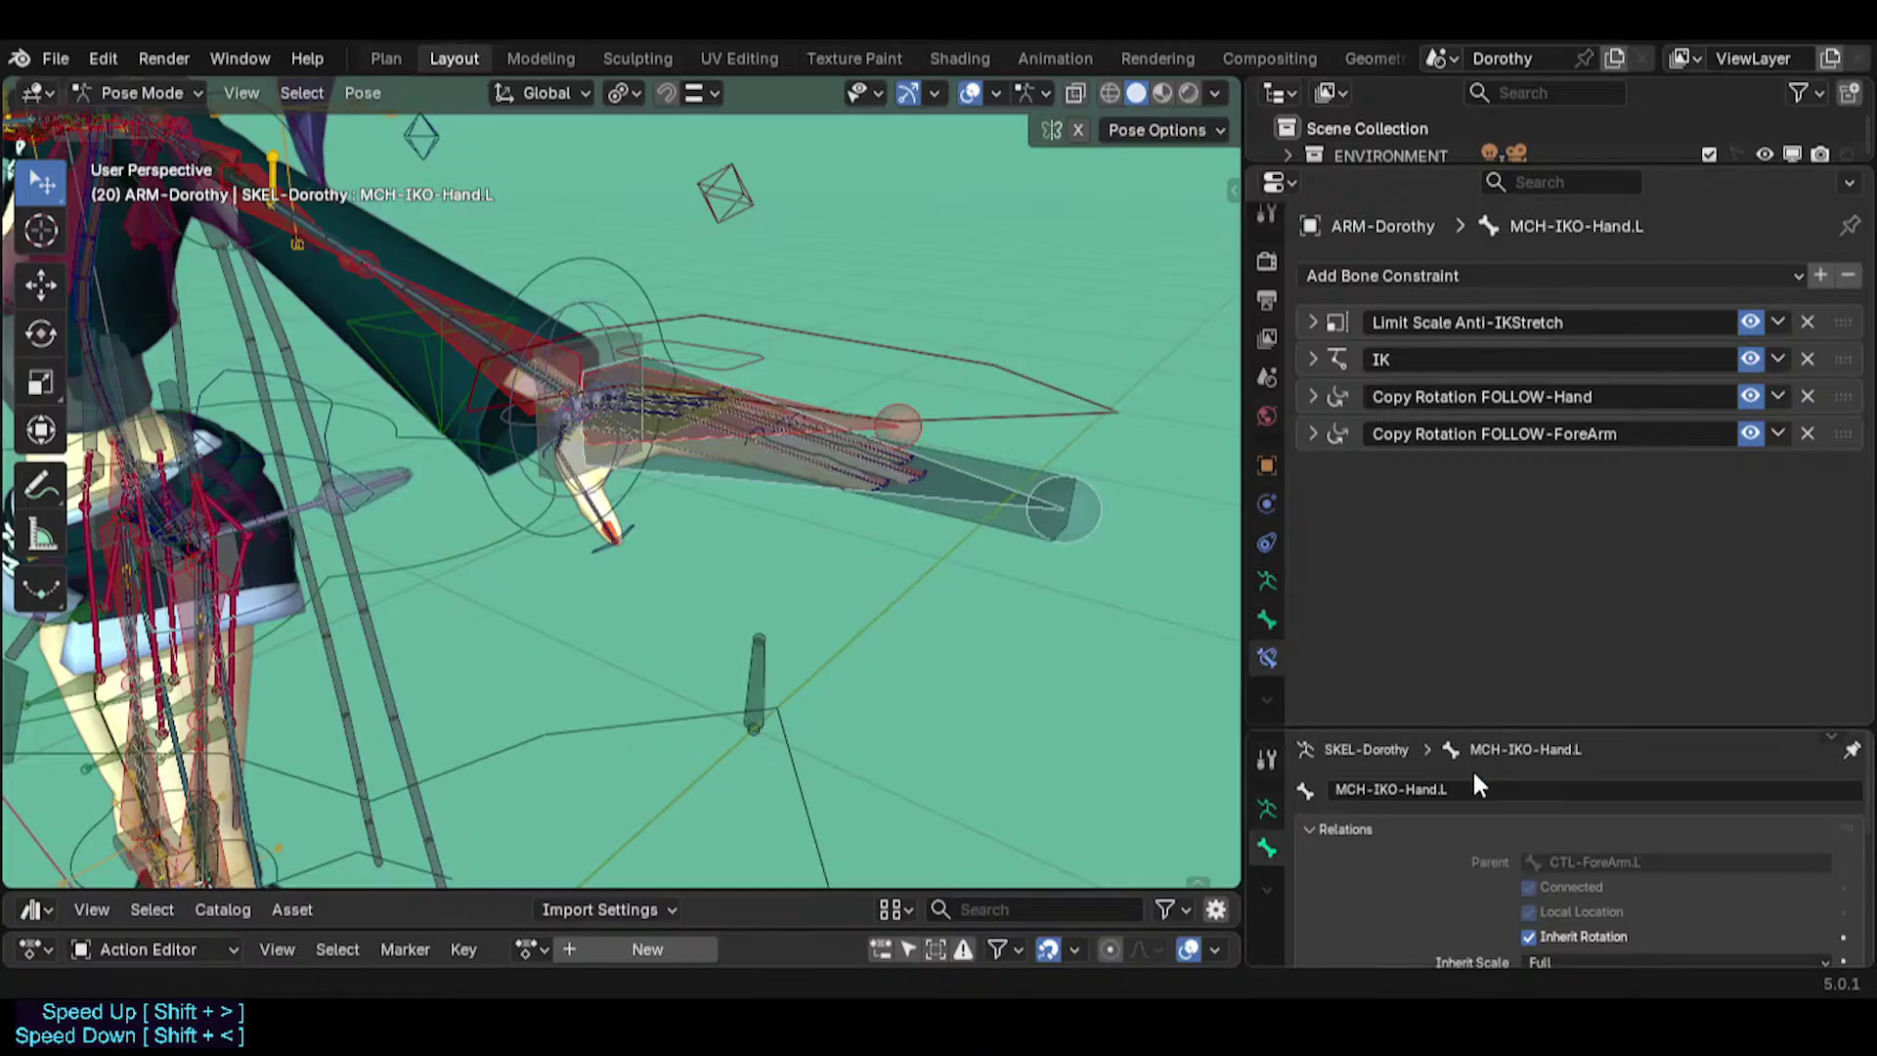
pyautogui.moveTo(1510, 729); pyautogui.dragTo(1531, 790)
pyautogui.click(1312, 396)
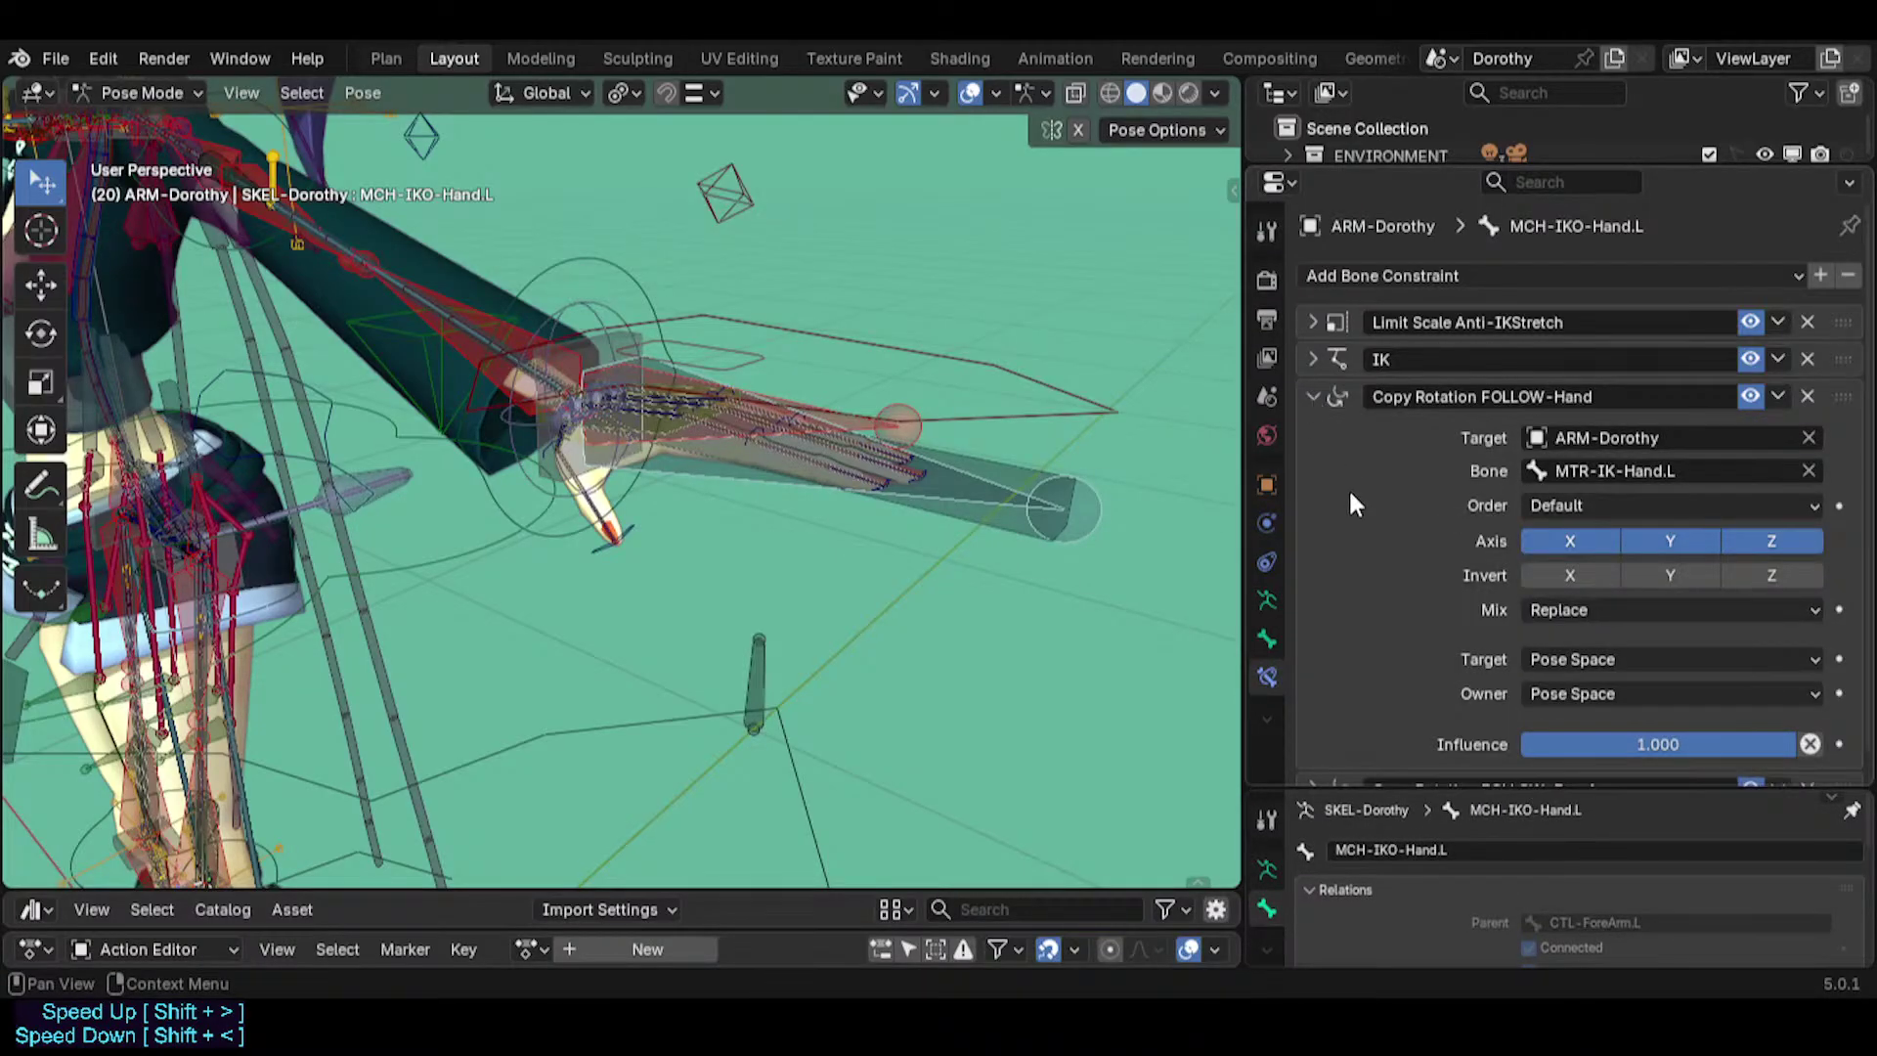
pyautogui.scroll(-1, 1407, 548)
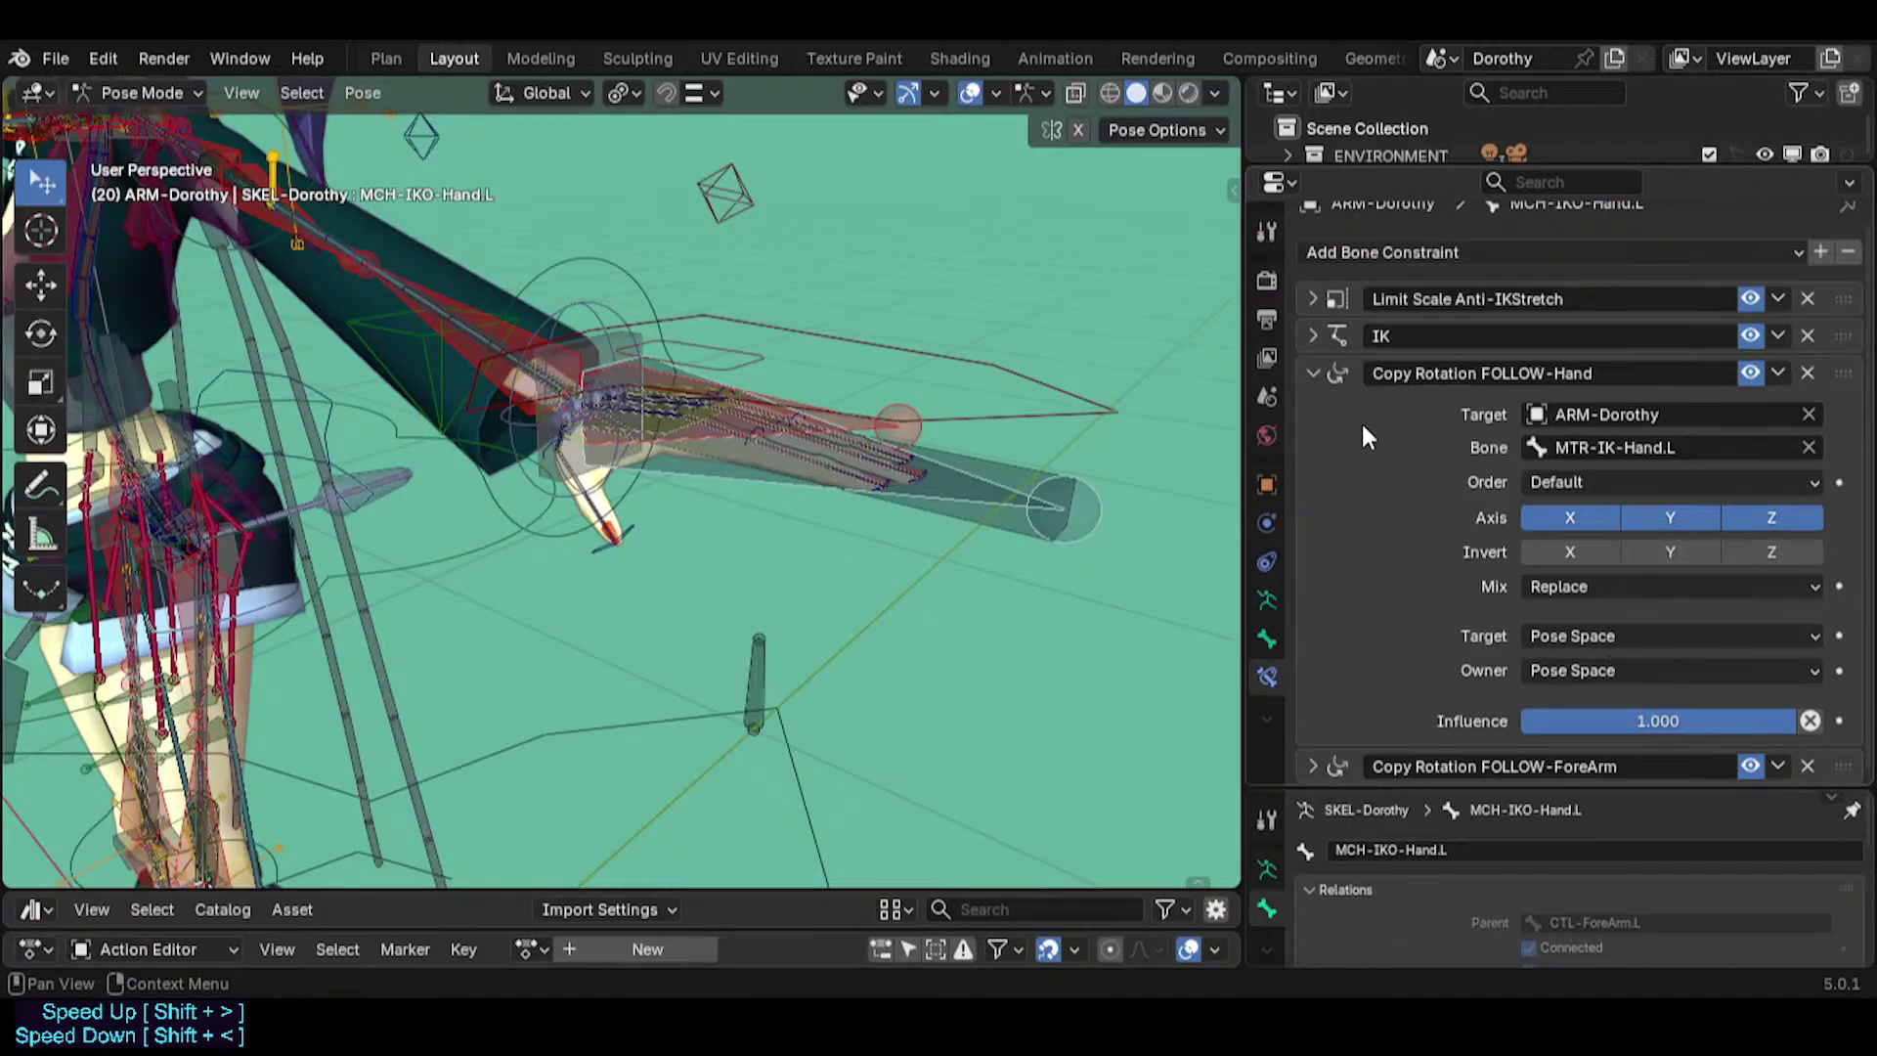
pyautogui.click(1315, 370)
# Copy the driver from the influence of MCH-IKO-Hand.L's Copy Rotation FOLLOW-ForeArm constraint and collapse the constraint.
pyautogui.click(1314, 431)
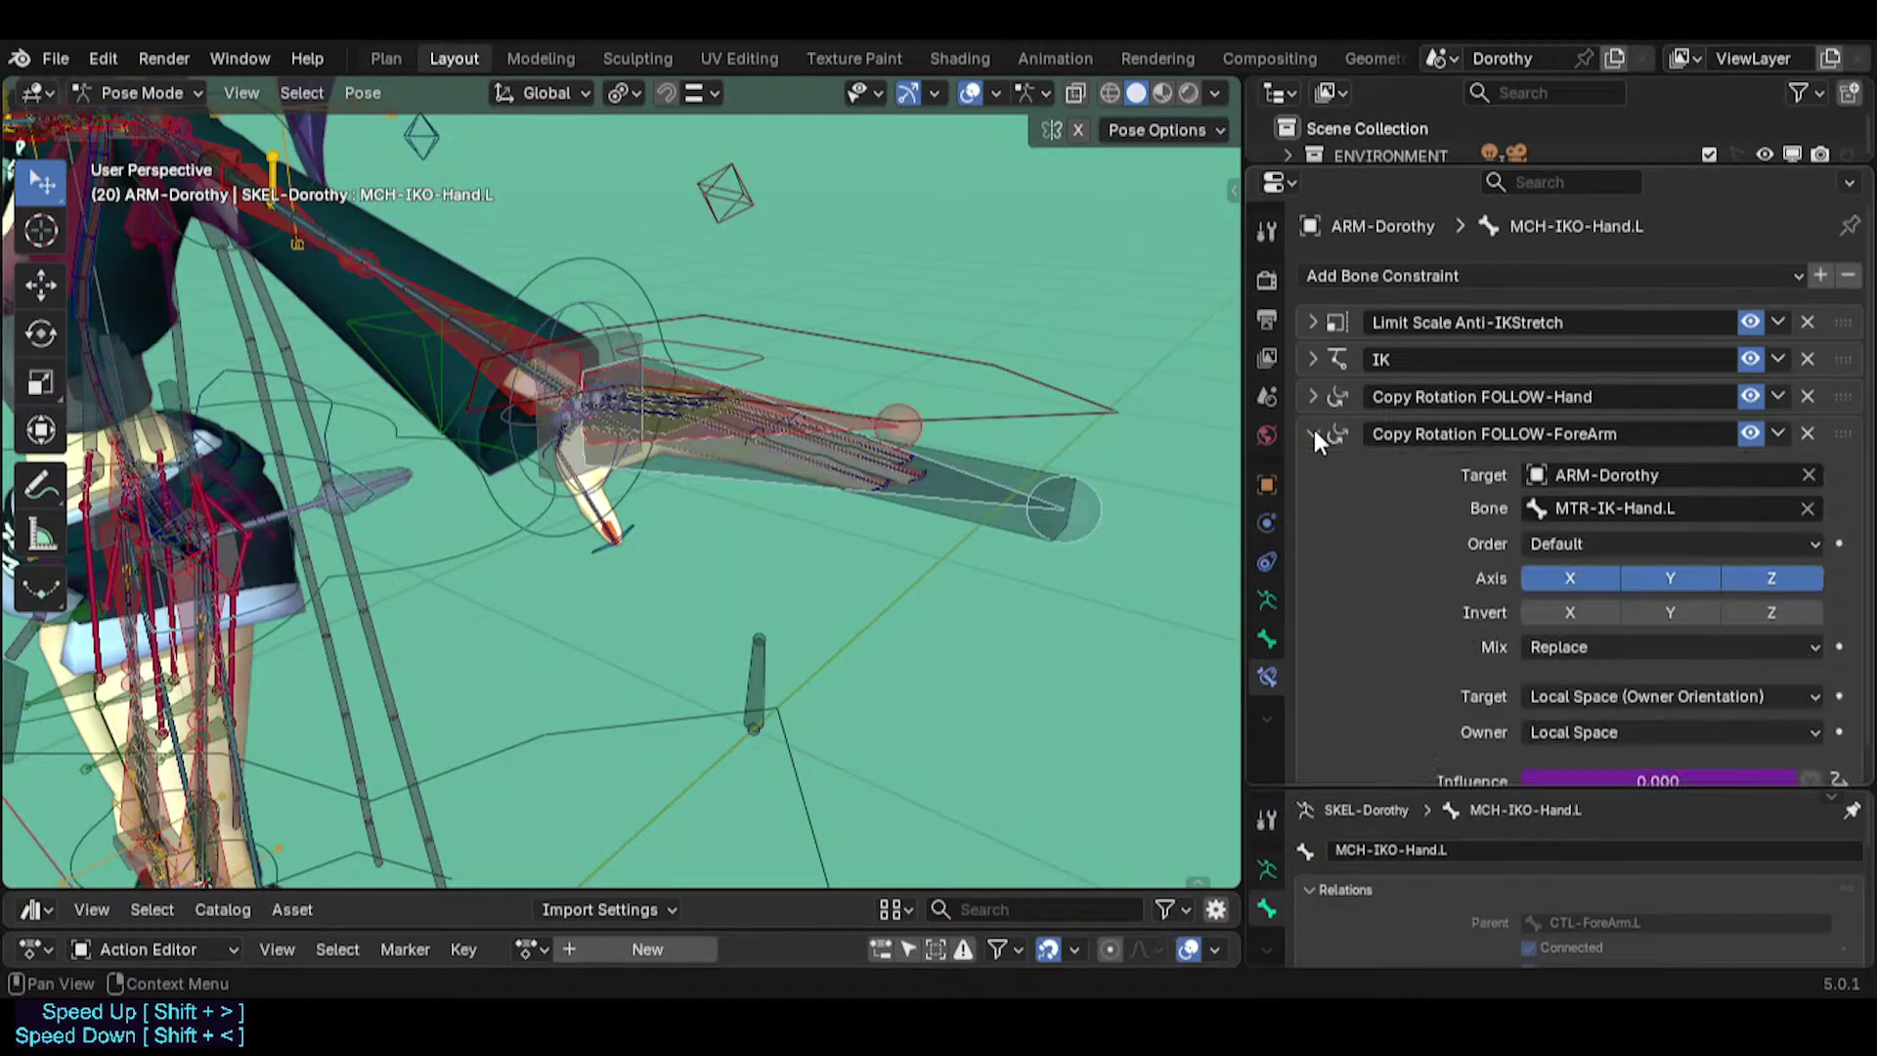
pyautogui.scroll(-1, 1447, 576)
pyautogui.rightClick(1628, 759)
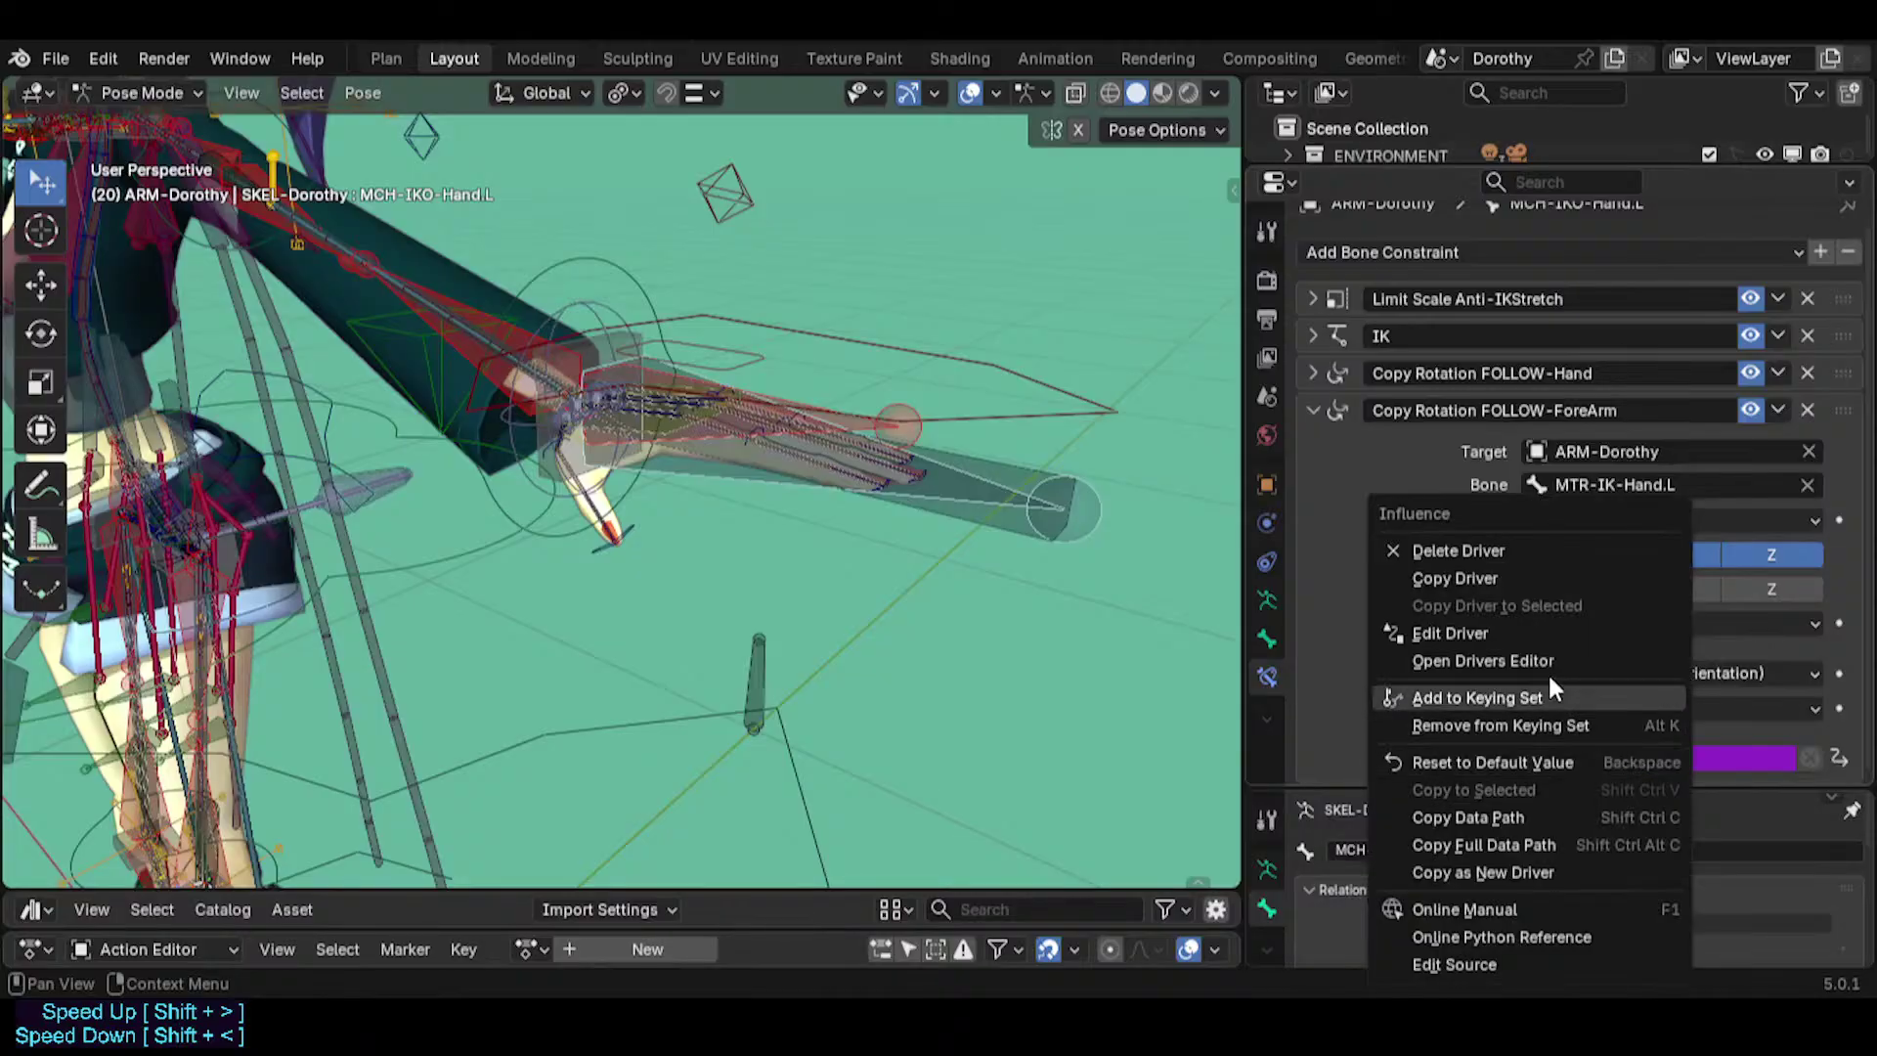
pyautogui.click(1510, 579)
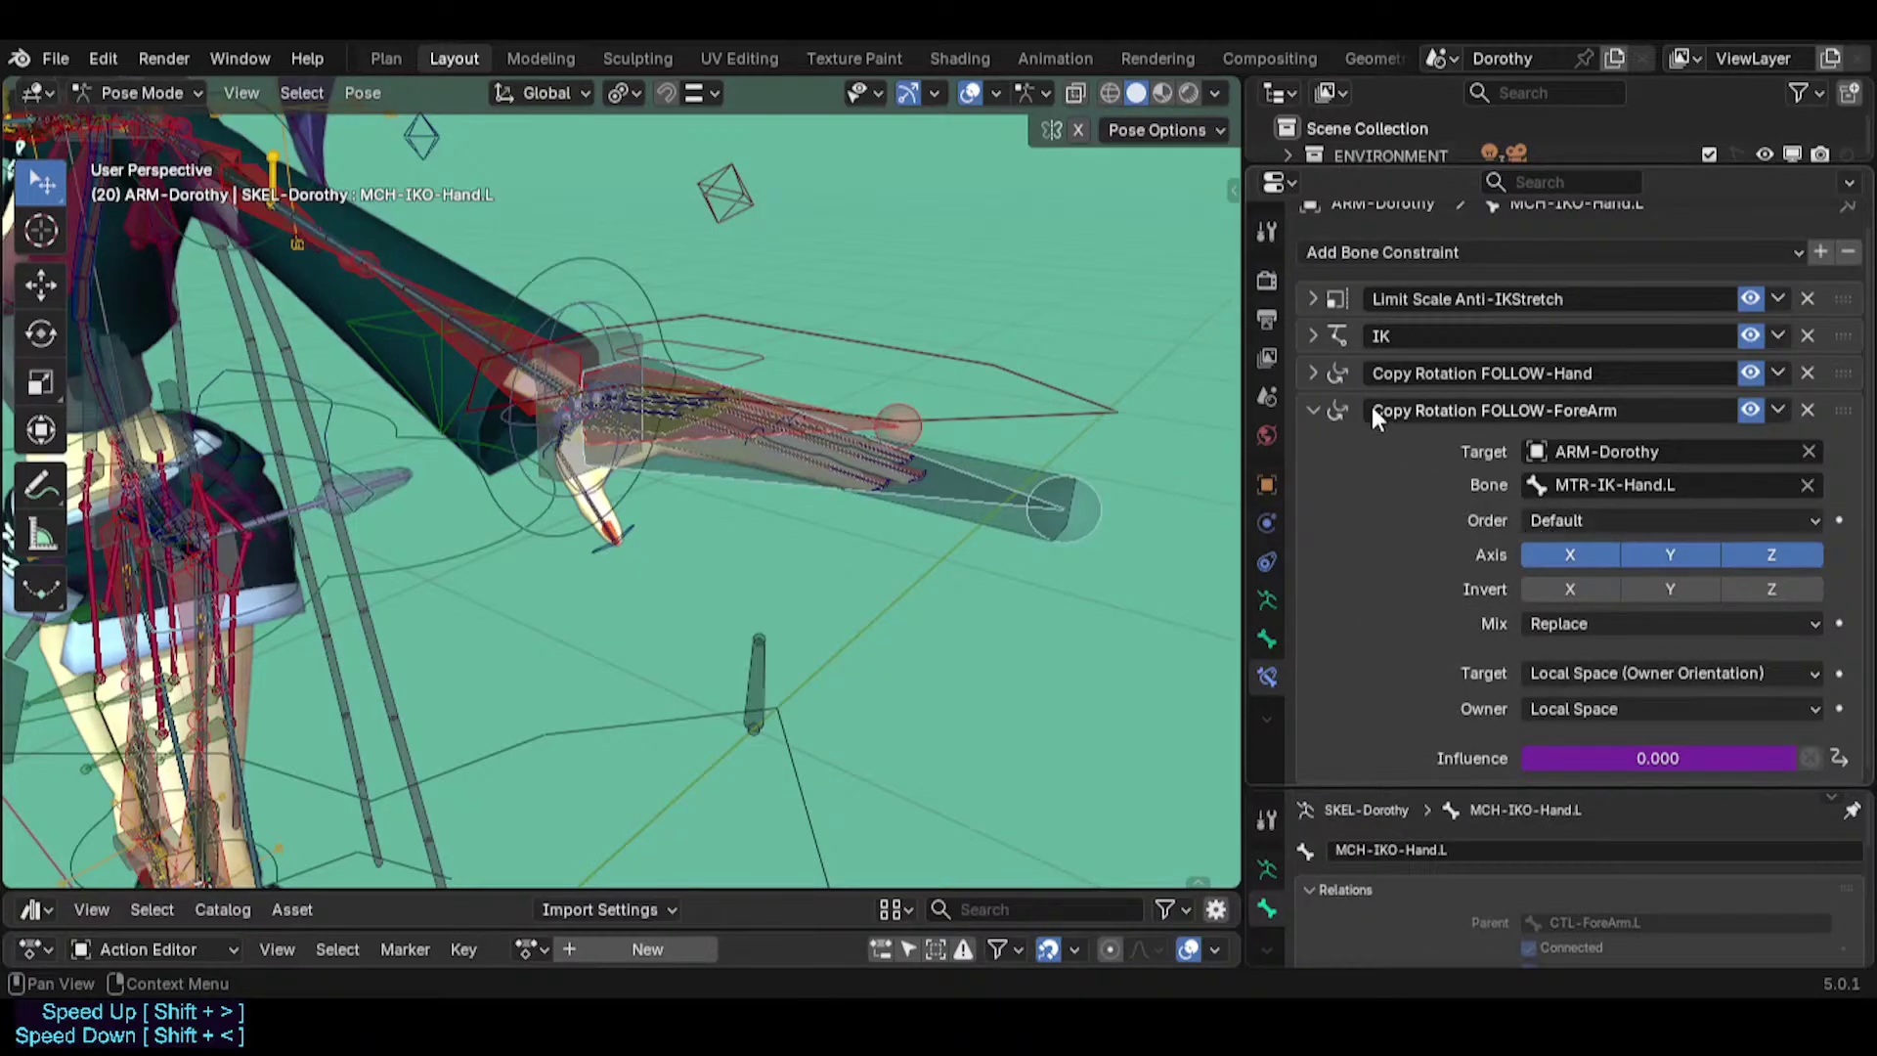
pyautogui.click(1315, 372)
pyautogui.click(1315, 372)
pyautogui.click(1314, 416)
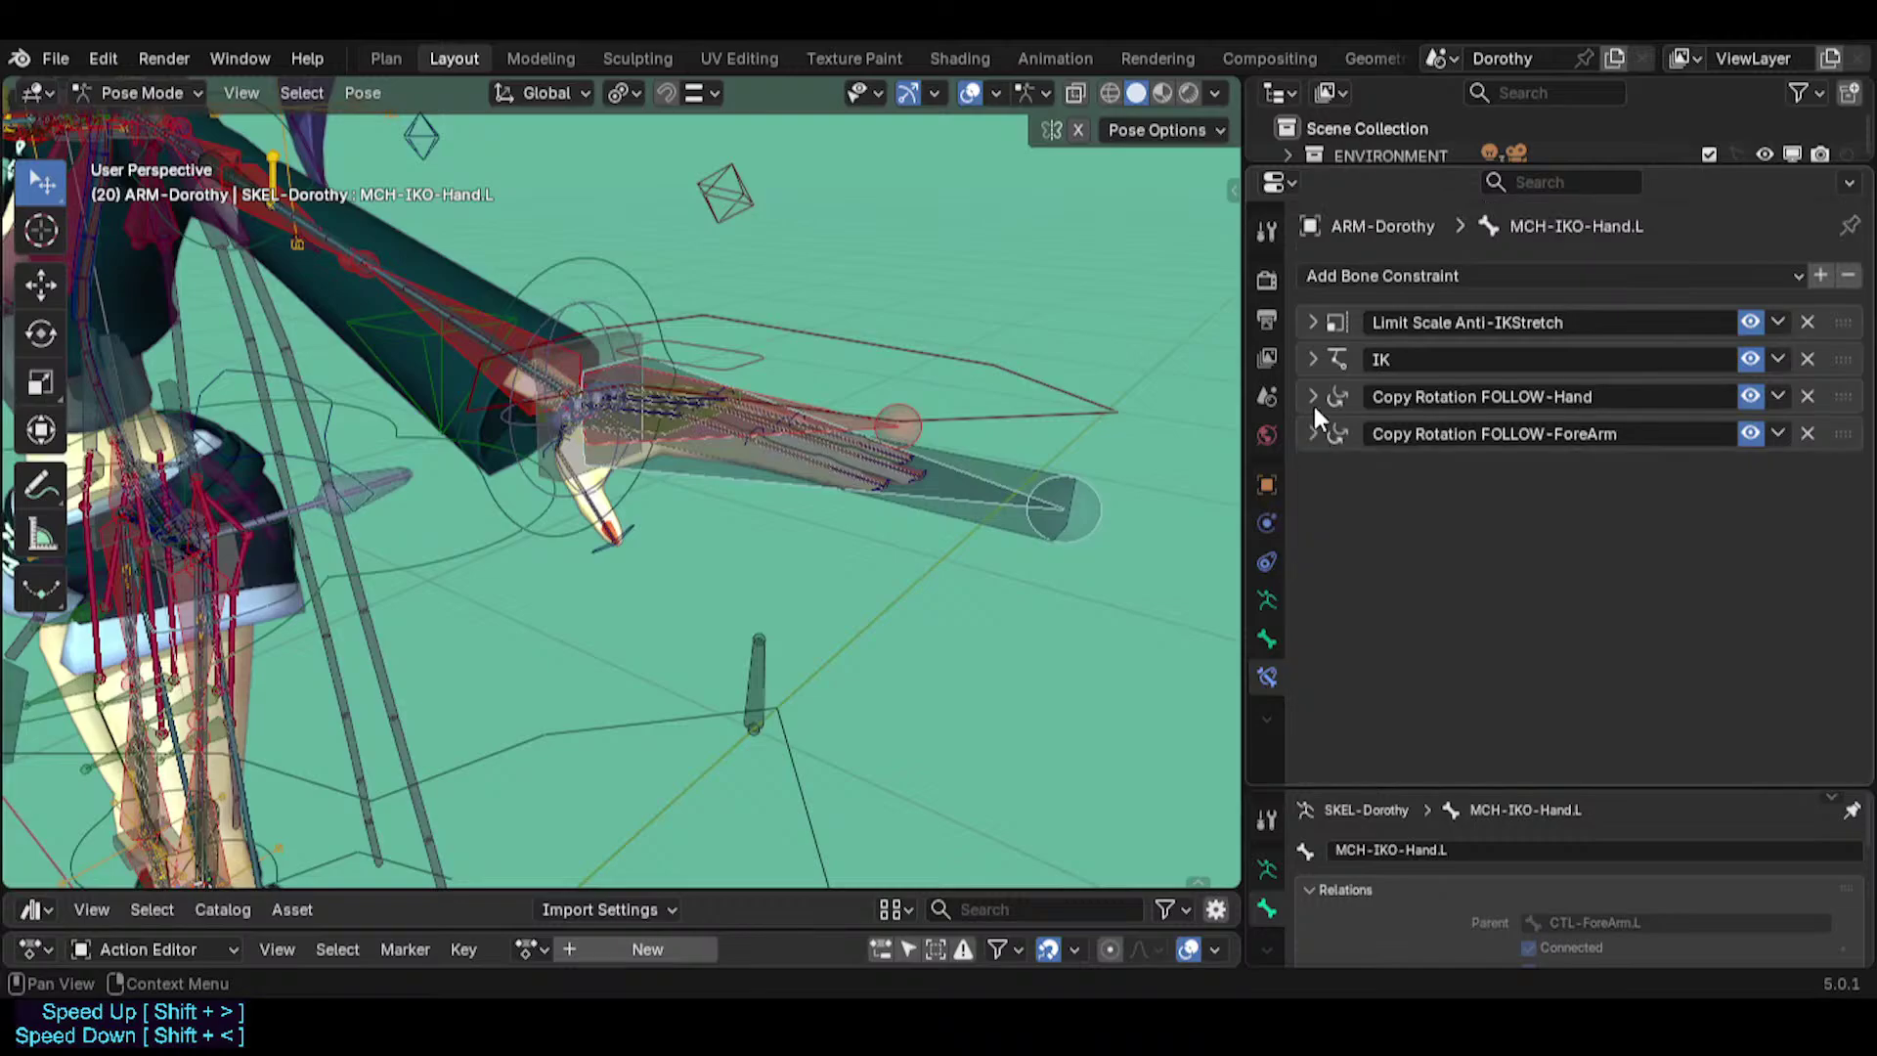
# Select MTR-IK-Hand.L and trackball-rotate it by about -7.5° and 24° to test the hand.
pyautogui.click(959, 415)
pyautogui.press('r')
pyautogui.press('r')
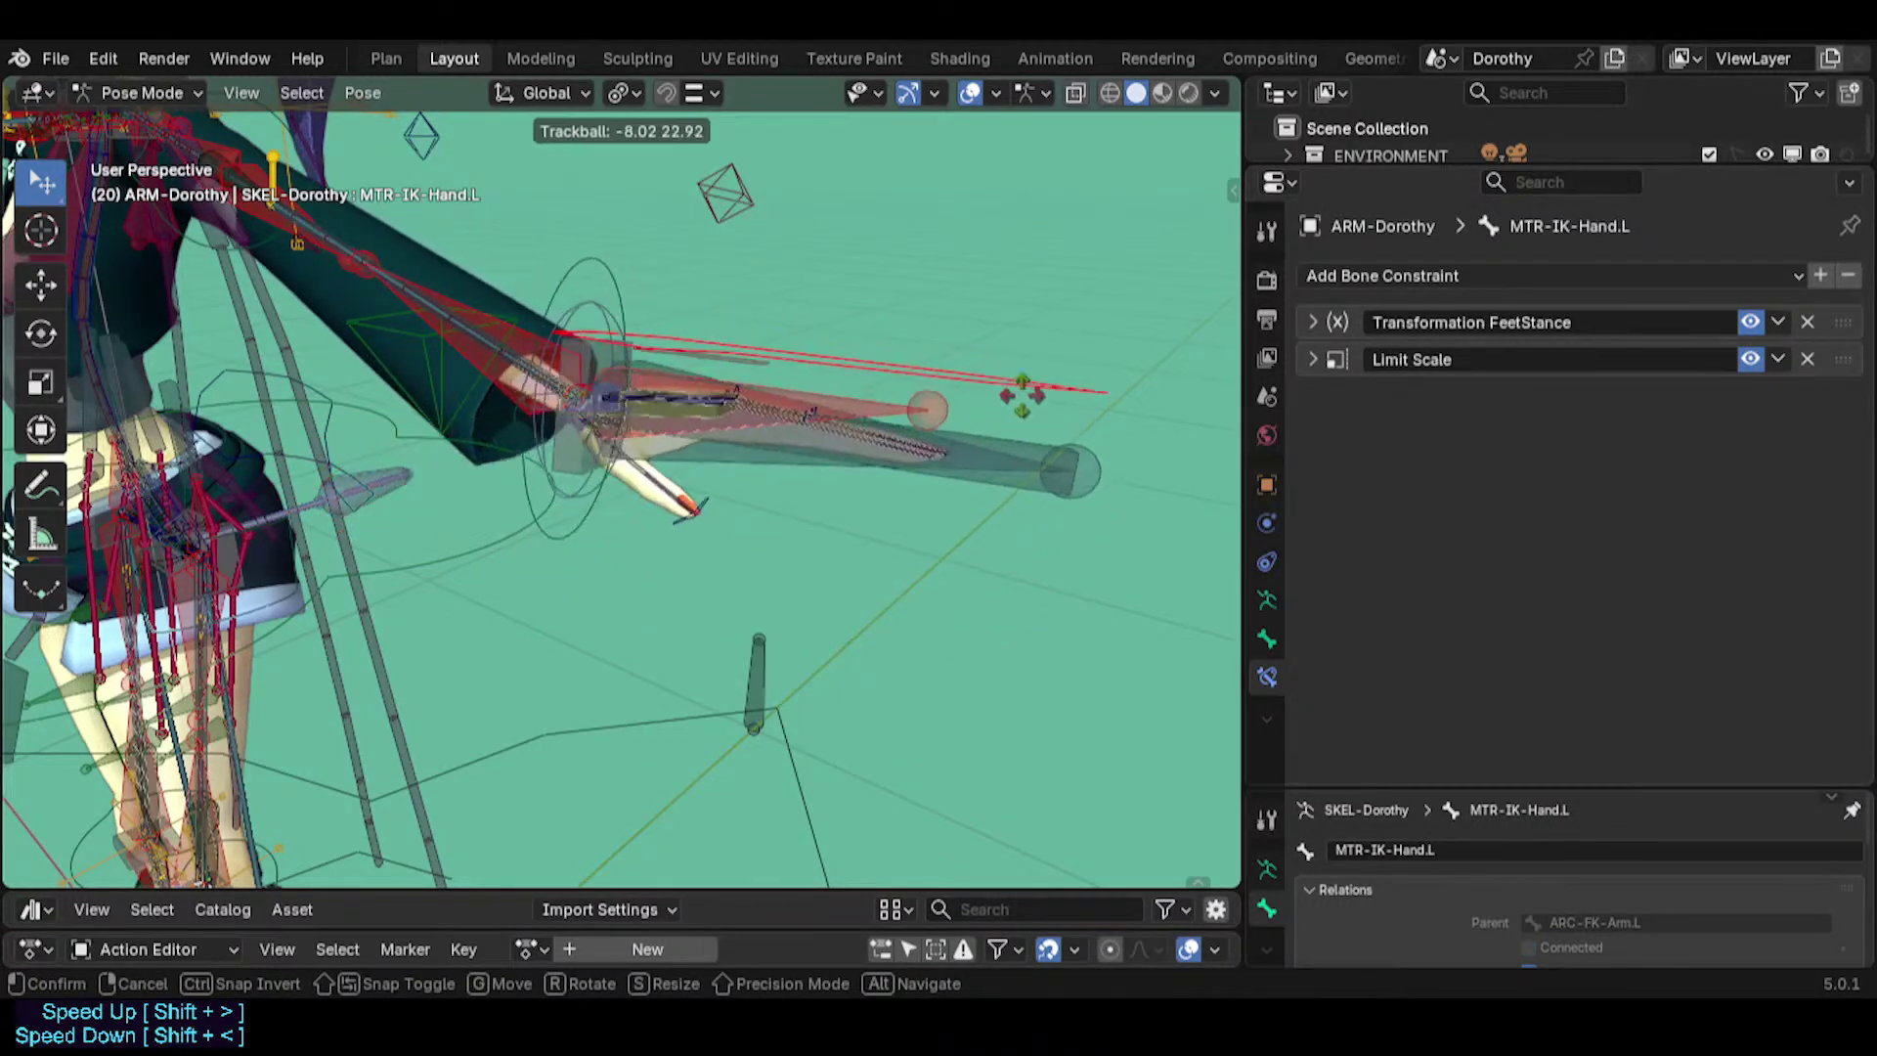
pyautogui.click(1022, 394)
# Move MTR-IK-Hand.L slightly and rotate it about 21° in the view plane.
pyautogui.moveTo(981, 369); pyautogui.dragTo(859, 456, button='middle')
pyautogui.press('g')
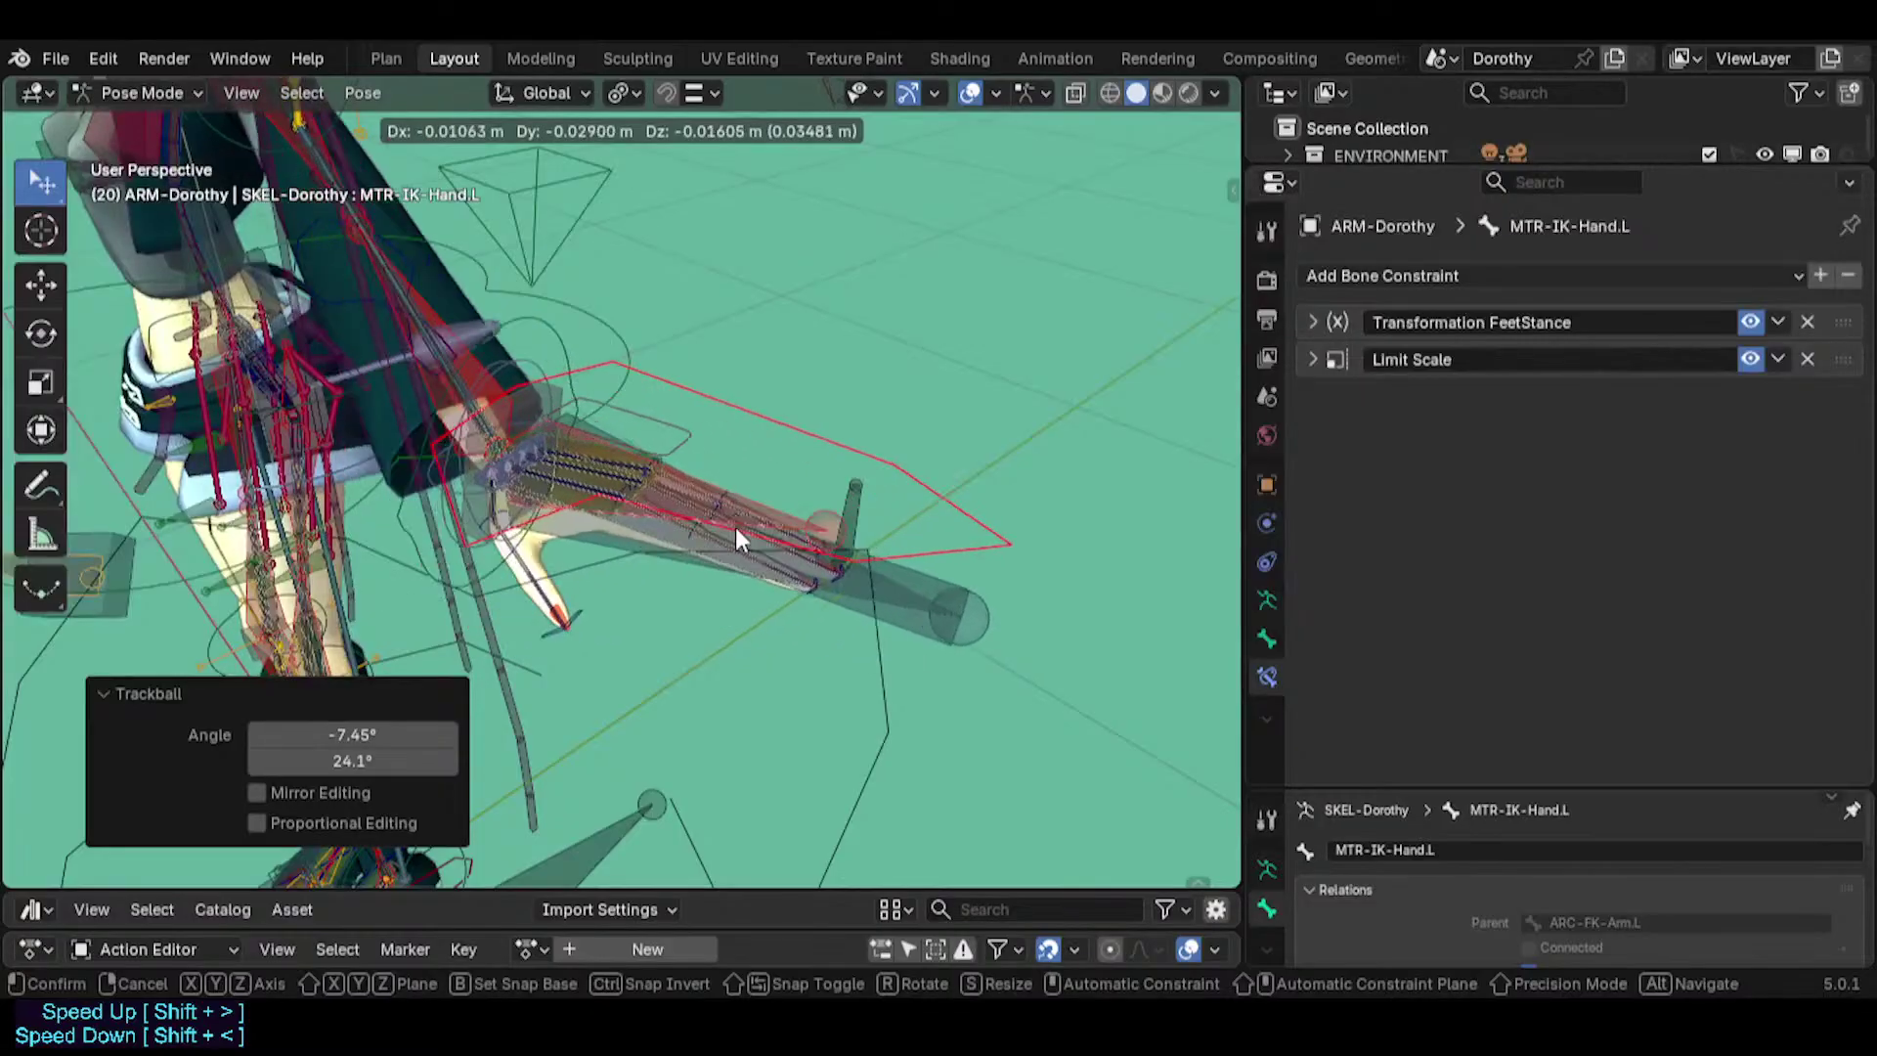
pyautogui.click(723, 538)
pyautogui.press('r')
pyautogui.click(683, 548)
# Scale MTR-IK-Hand.L to about 1.41, and move and rotate it again to test the hand's anti-scale behaviour.
pyautogui.press('s')
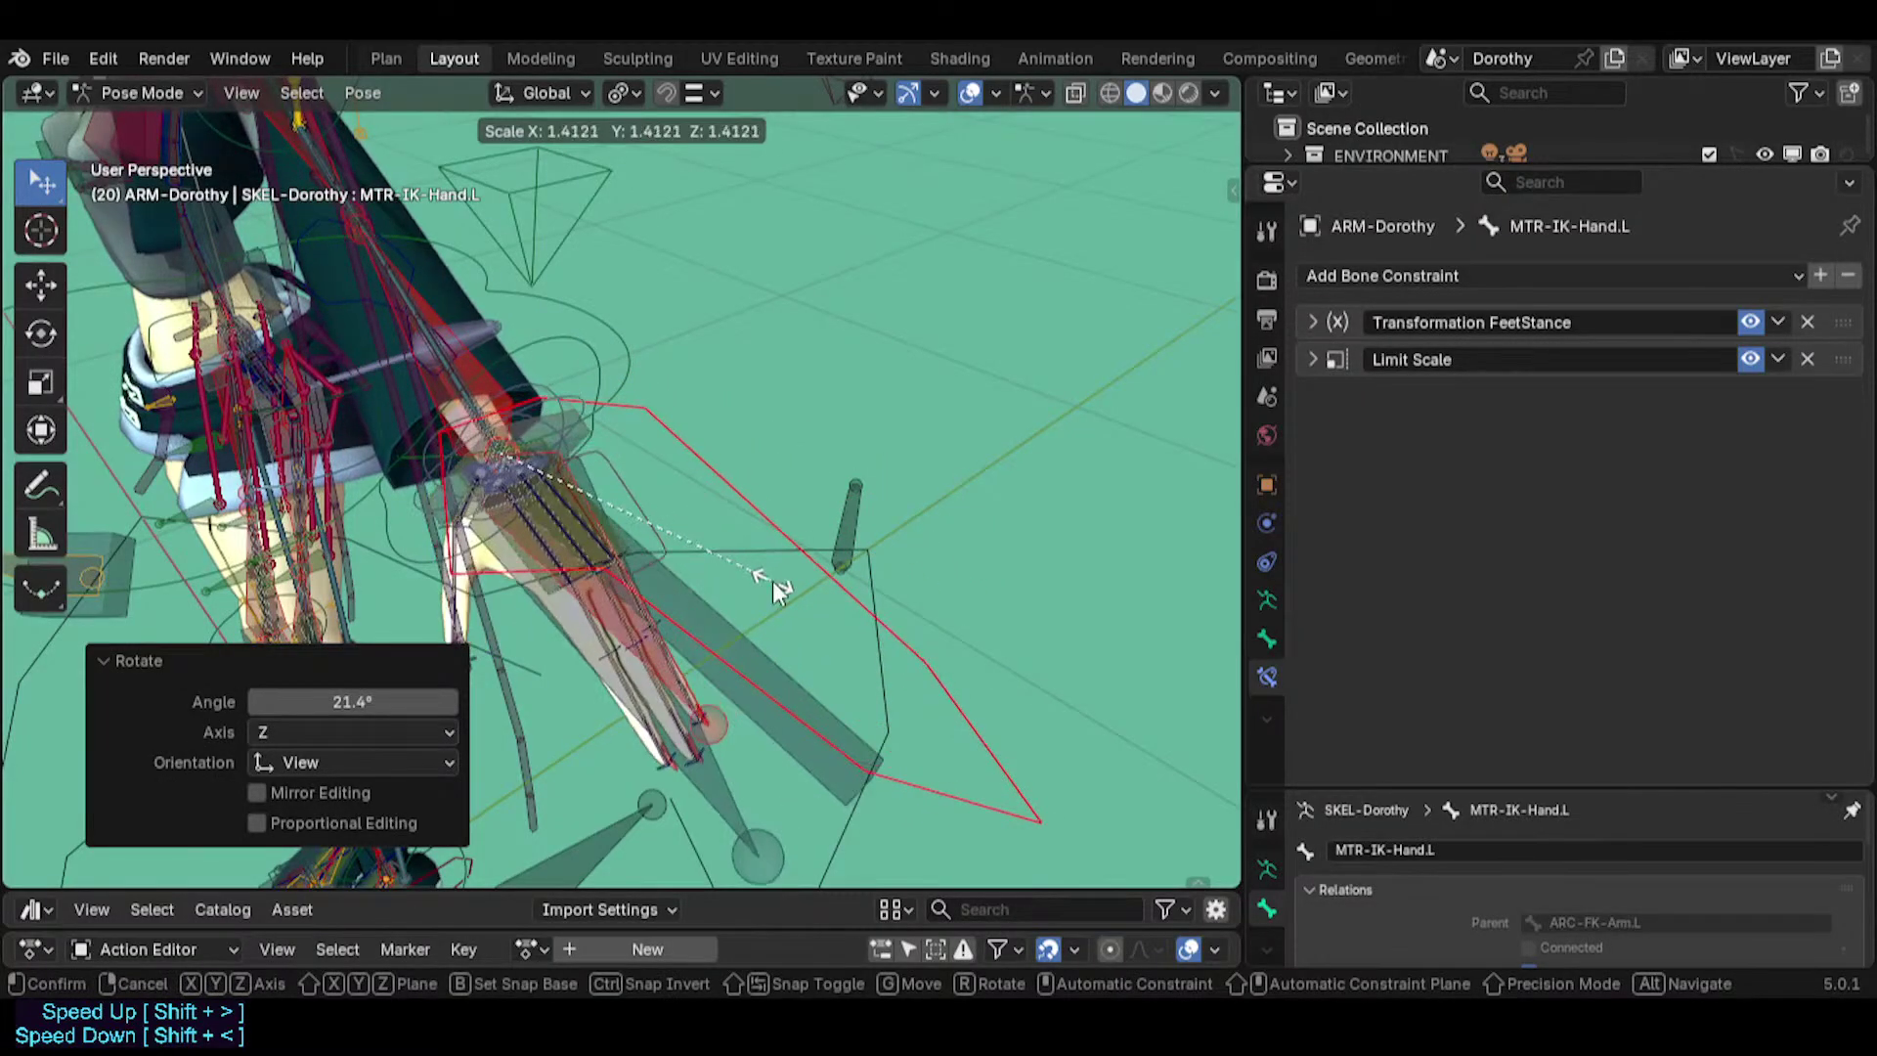
pyautogui.click(775, 583)
pyautogui.press('g')
pyautogui.click(630, 541)
pyautogui.press('r')
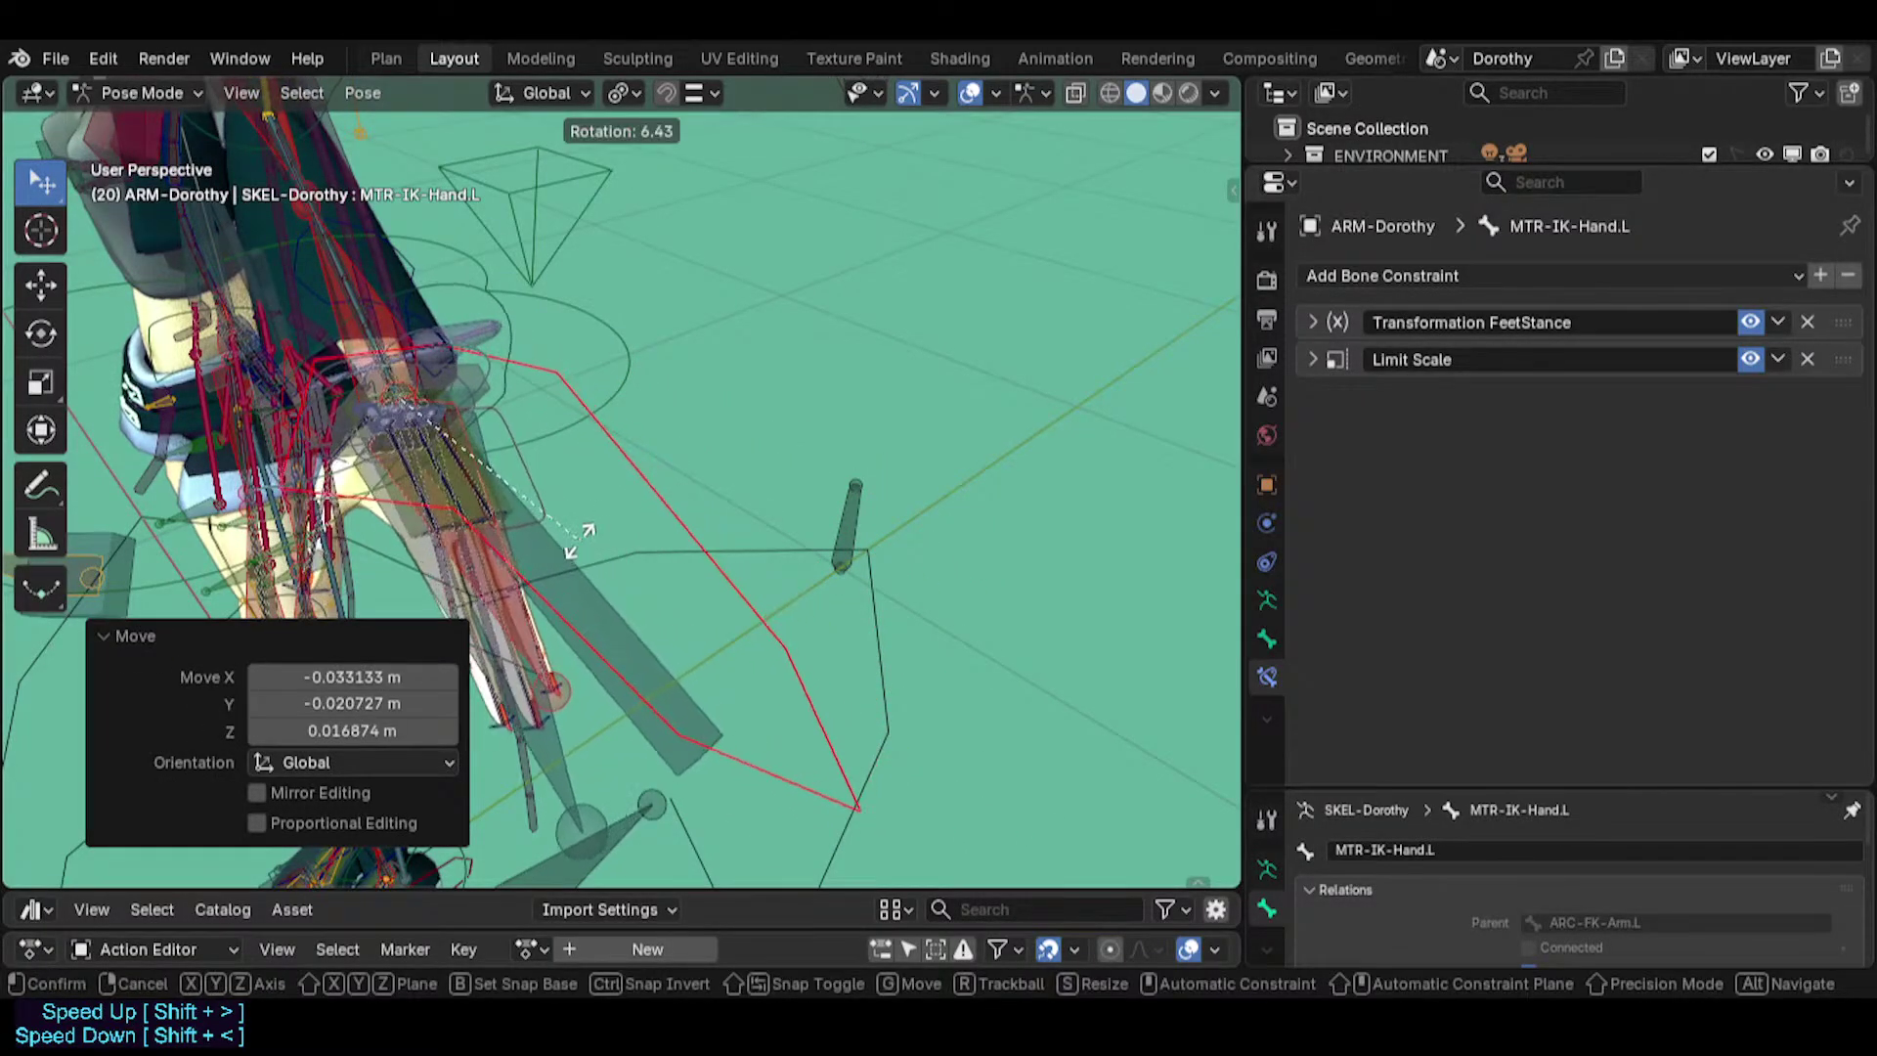
pyautogui.click(578, 539)
# Clear the test pose by resetting the bones' rotation and location.
pyautogui.hotkey('alt', 'r')
pyautogui.press('a')
pyautogui.hotkey('alt', 'g')
# Select MTR-IK-Foot.L and move it about 0.08 m in X, 0.15 m in Y and 0.06 m in Z.
pyautogui.keyDown('shift'); pyautogui.moveTo(397, 809); pyautogui.dragTo(632, 526, button='middle'); pyautogui.keyUp('shift')
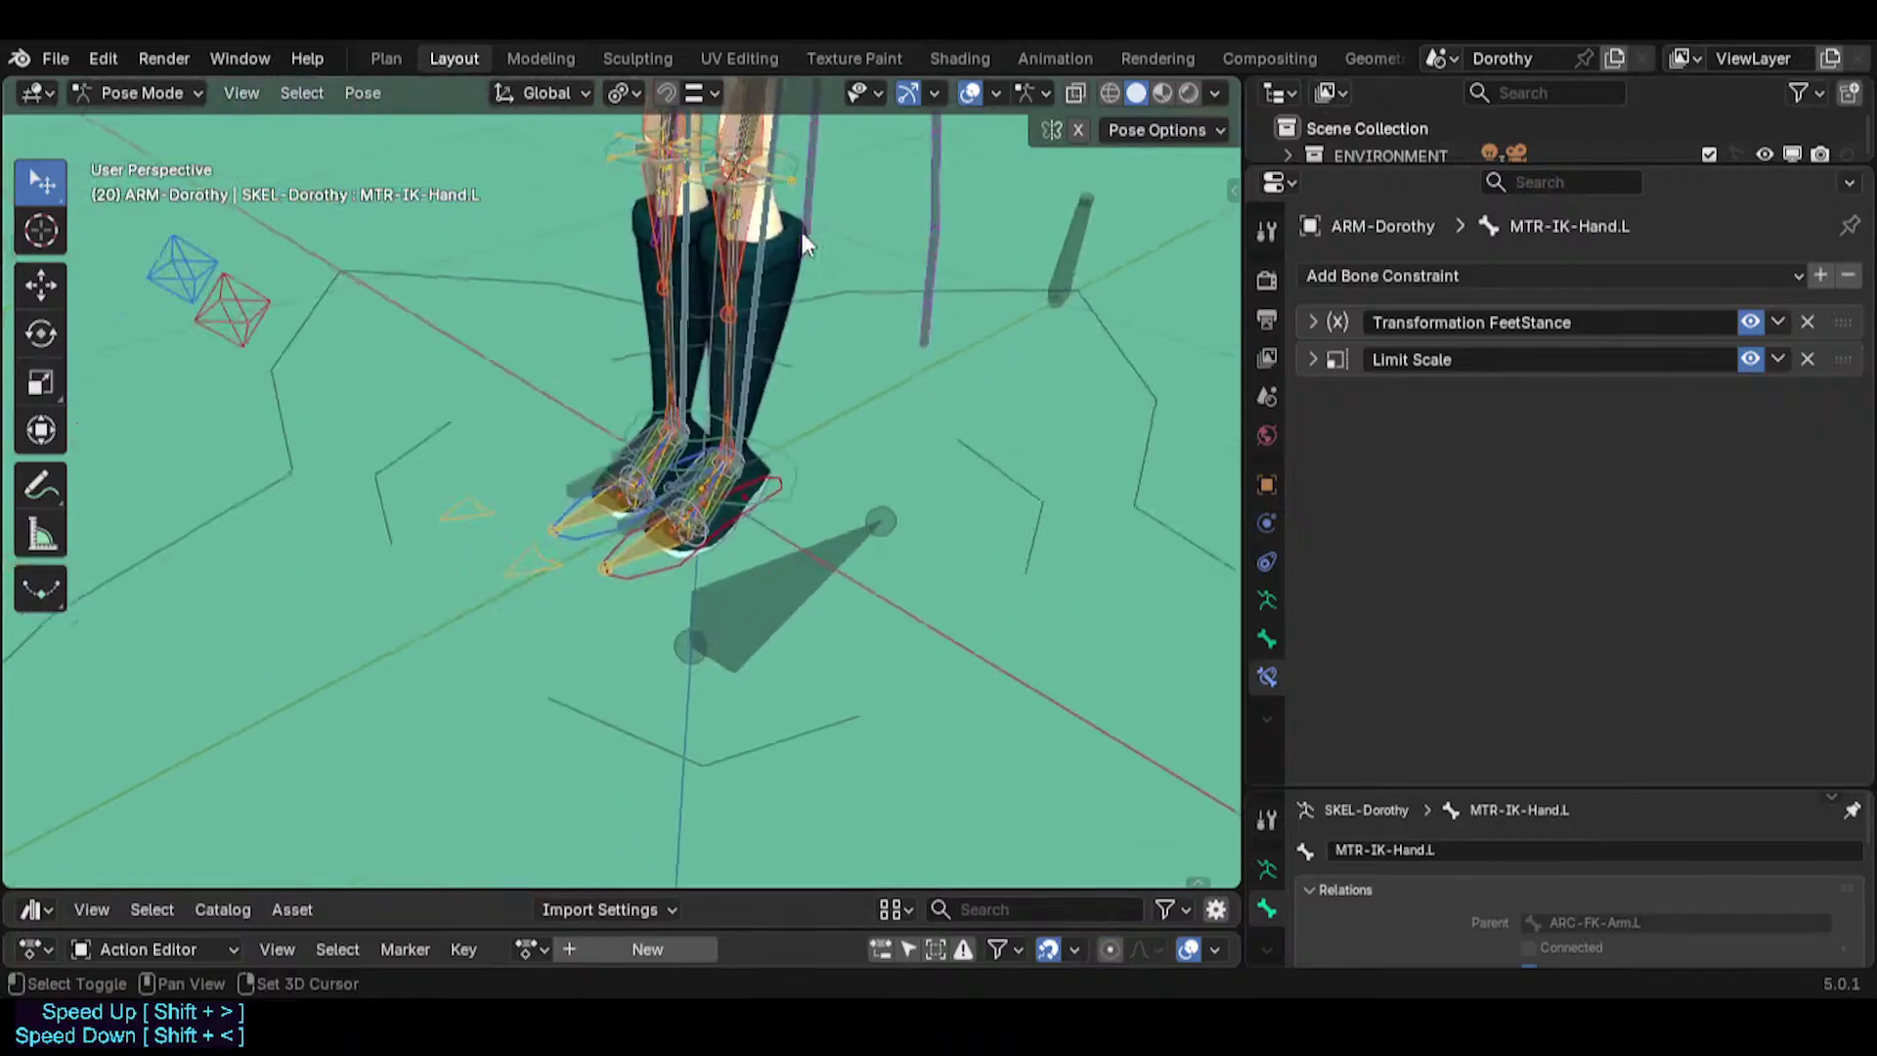
pyautogui.scroll(4, 631, 526)
pyautogui.scroll(-2, 670, 526)
pyautogui.click(699, 605)
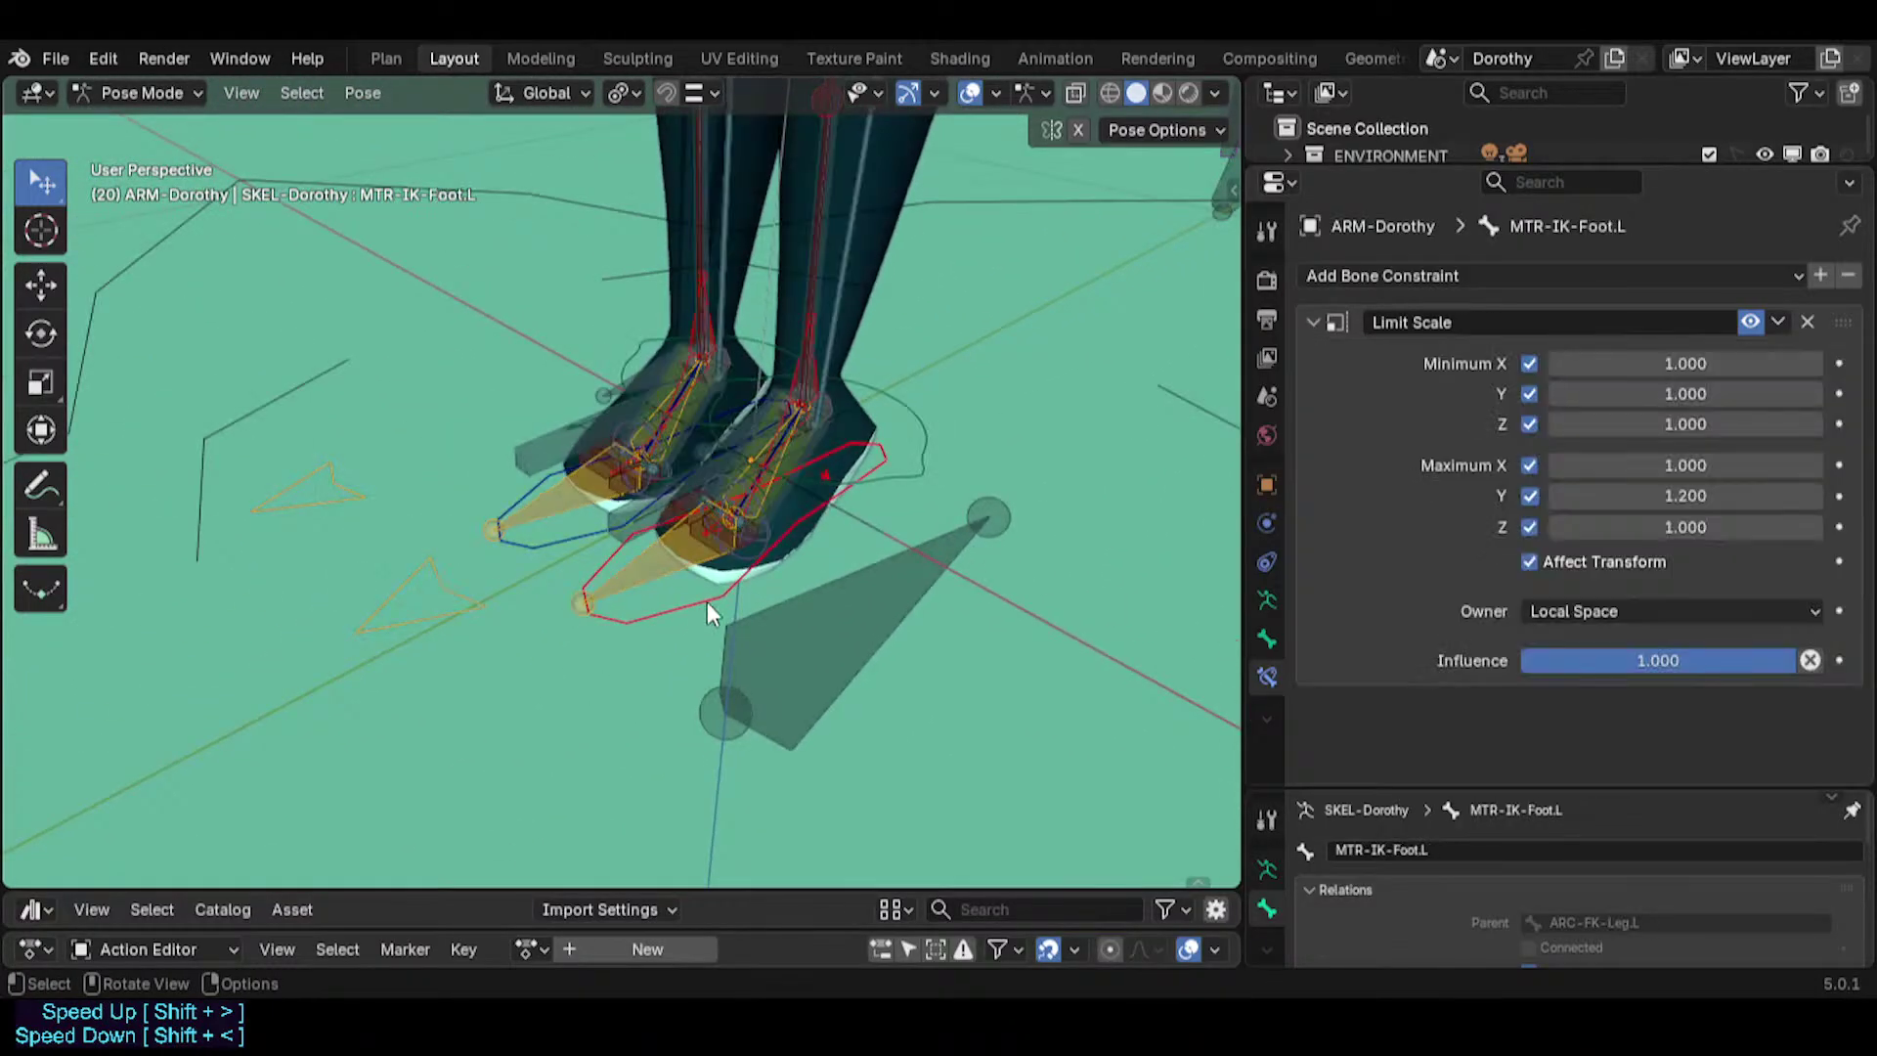
pyautogui.keyDown('shift'); pyautogui.moveTo(707, 601); pyautogui.dragTo(518, 668, button='middle'); pyautogui.keyUp('shift')
pyautogui.press('g')
pyautogui.click(831, 537)
# Rotate MTR-IK-Foot.L in the view plane in two turns, the second about -5°.
pyautogui.keyDown('shift'); pyautogui.moveTo(772, 544); pyautogui.dragTo(514, 544, button='middle'); pyautogui.keyUp('shift')
pyautogui.press('r')
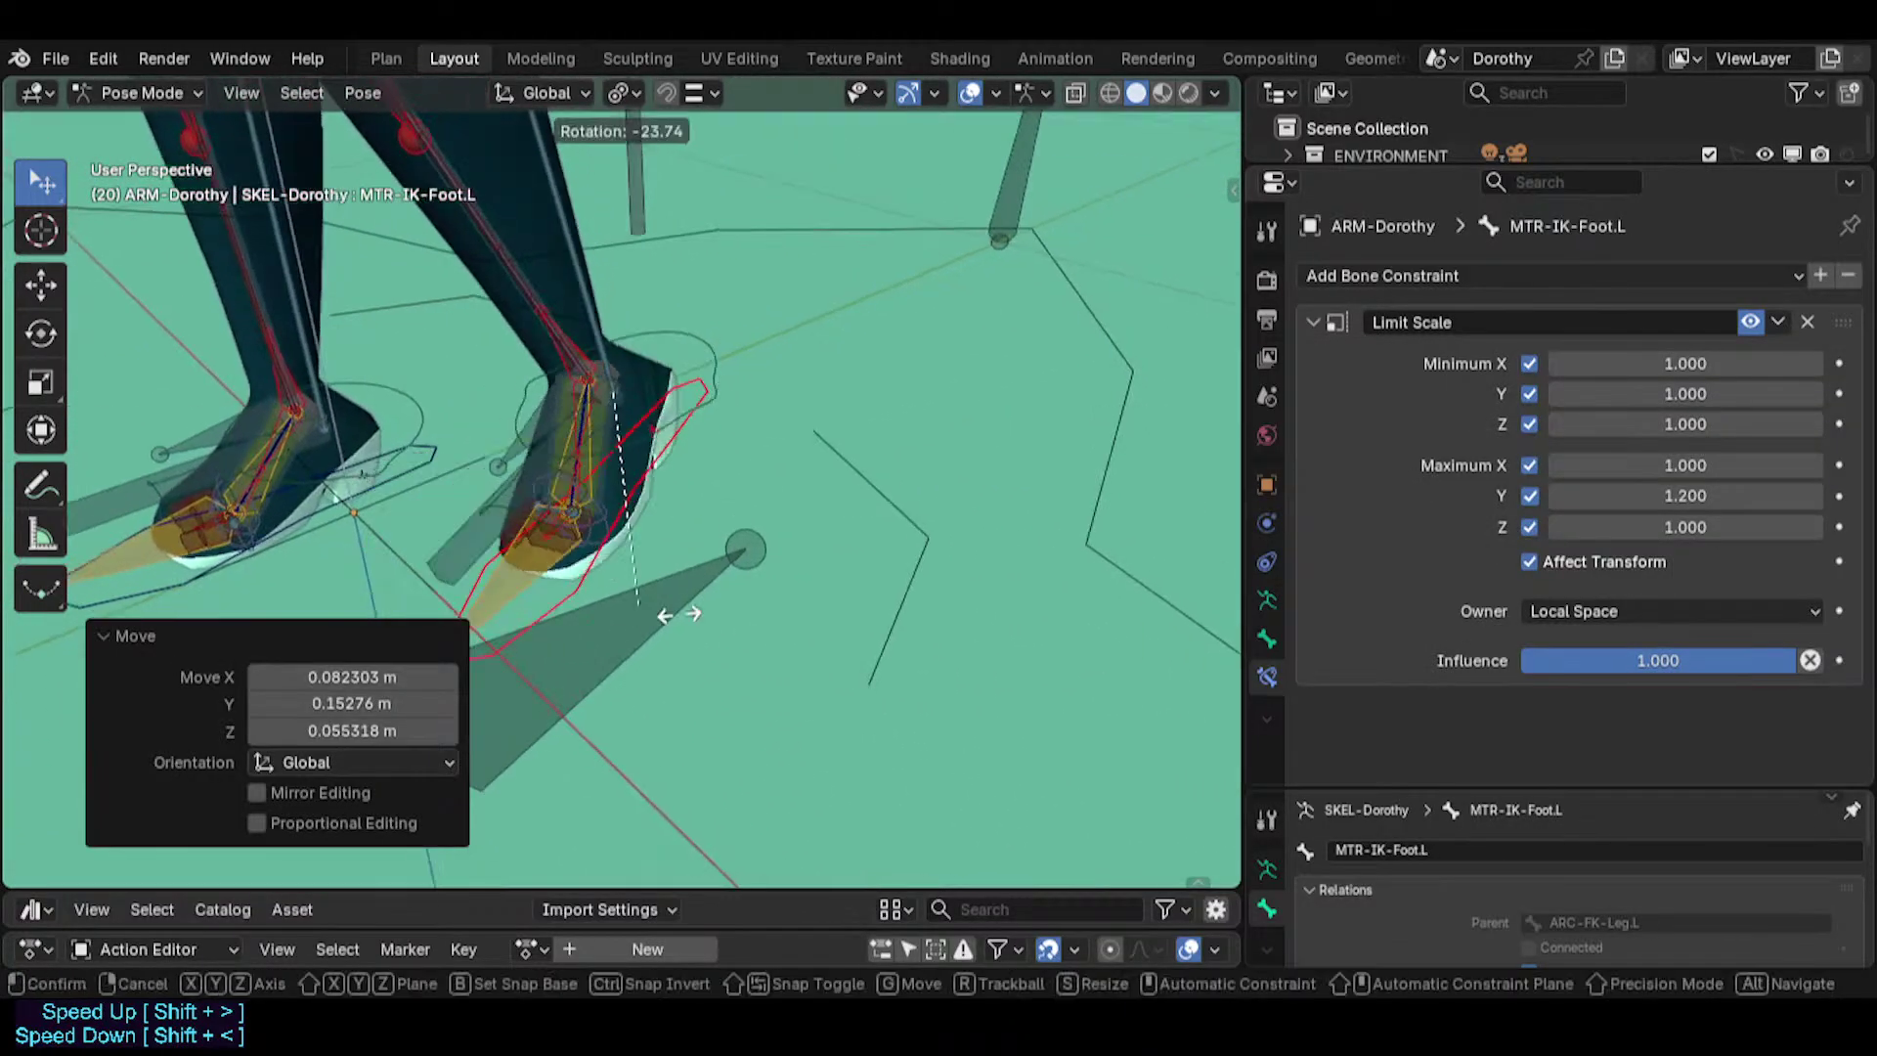
pyautogui.click(649, 596)
pyautogui.press('r')
pyautogui.click(626, 512)
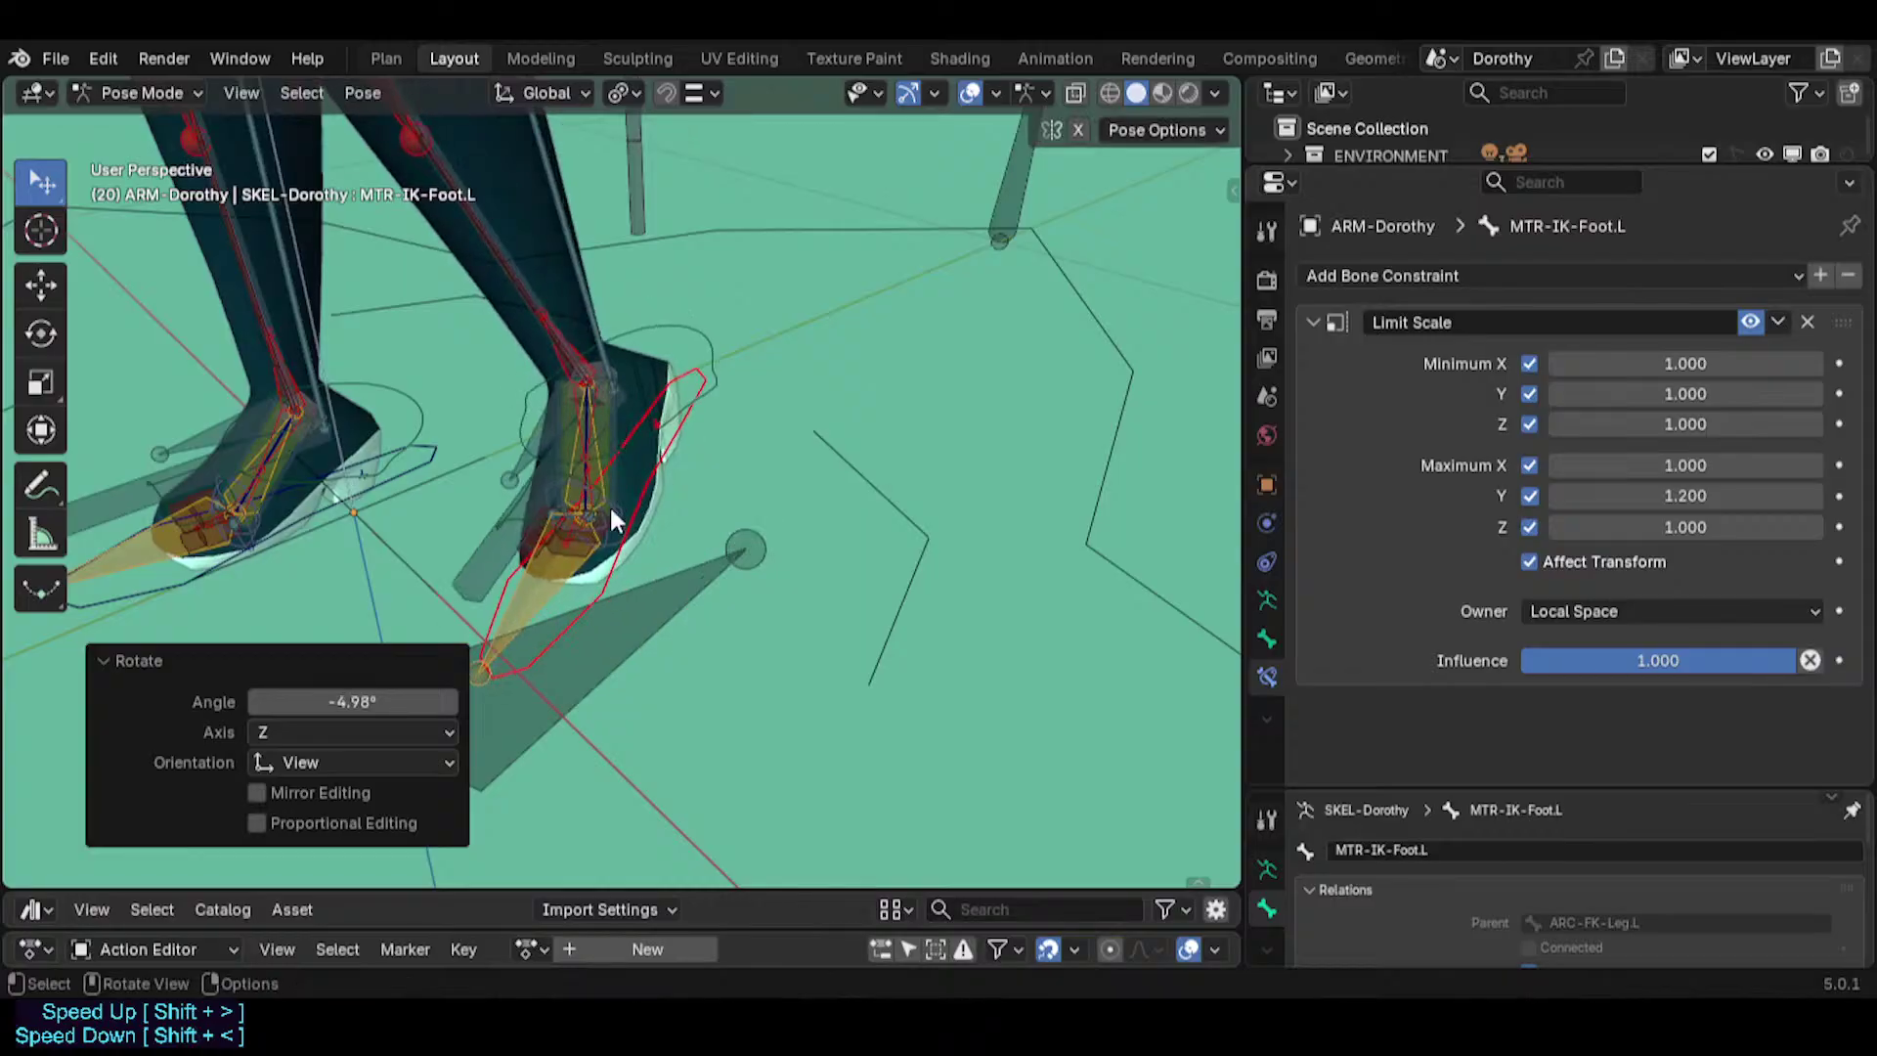
# Trackball-rotate MTR-IK-Foot.L by about 2.86° and -0.57° to test the foot control.
pyautogui.moveTo(608, 502); pyautogui.dragTo(524, 449, button='middle')
pyautogui.press('r')
pyautogui.press('r')
pyautogui.click(539, 442)
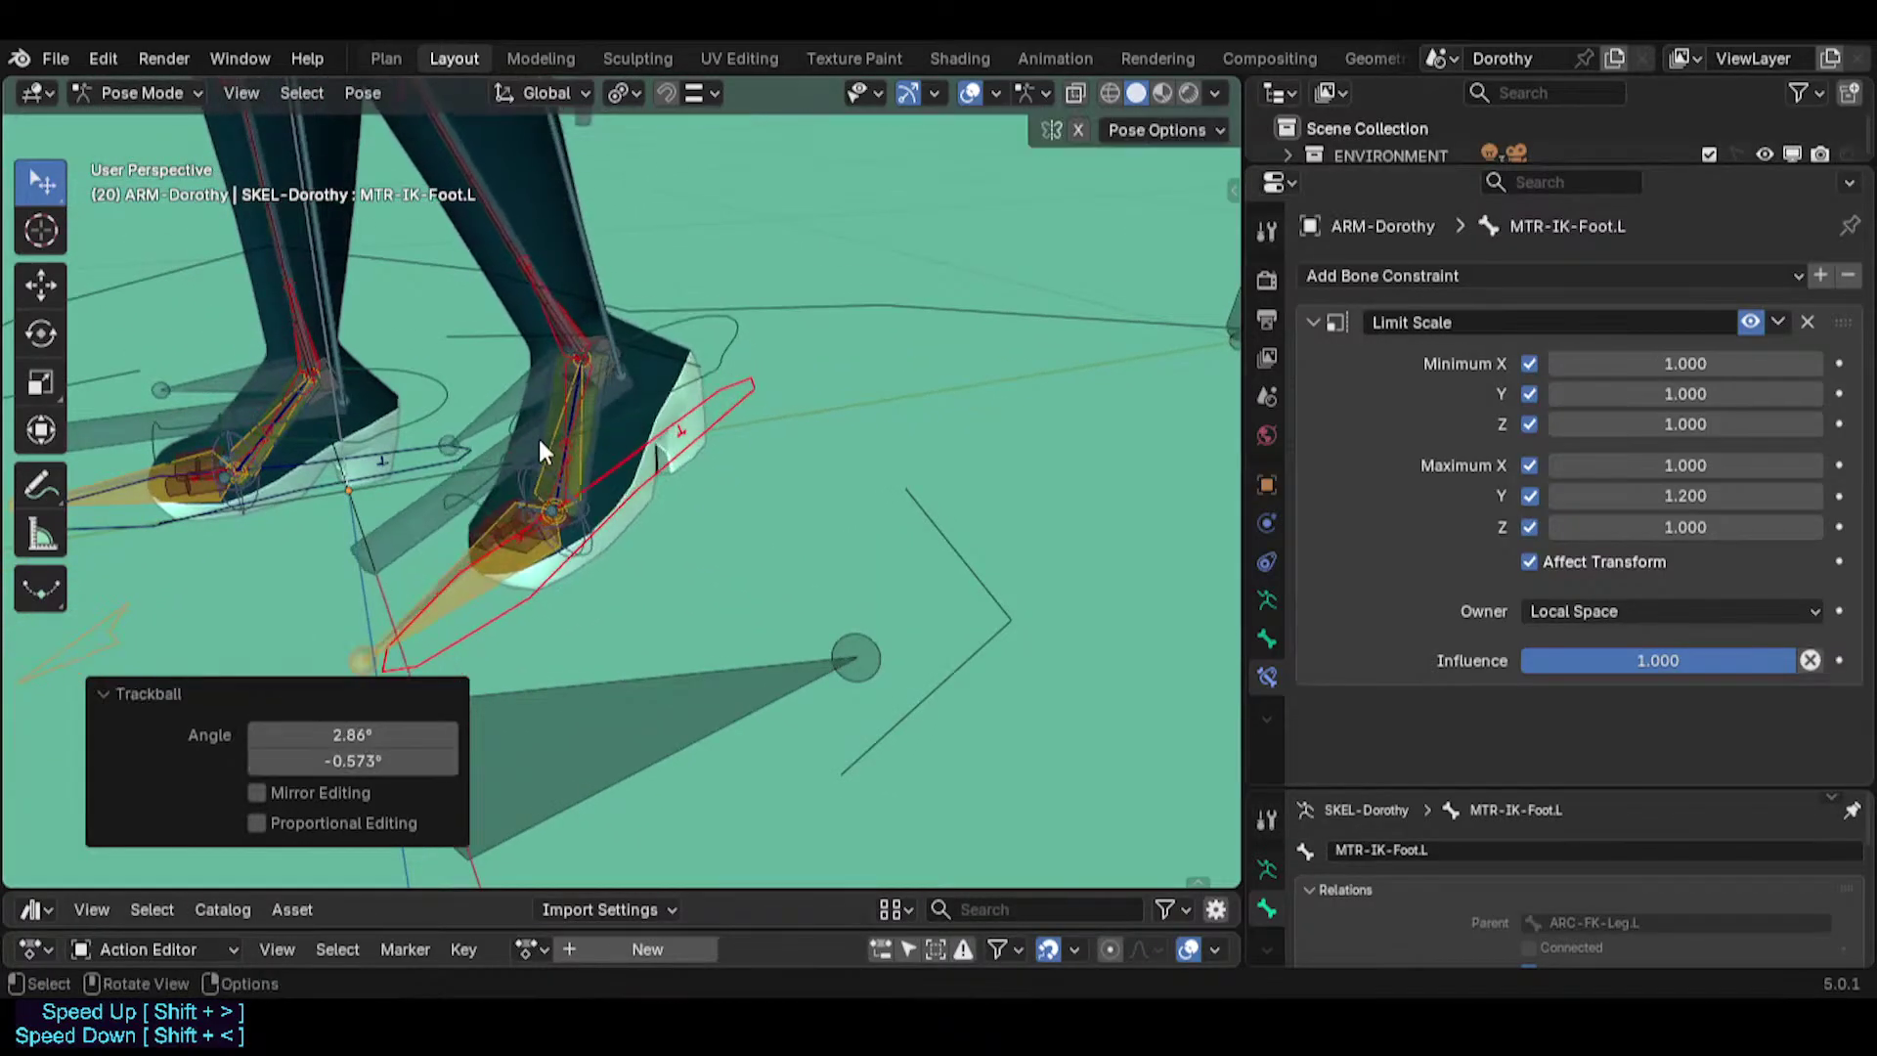
# Select MCH-IKO-Foot.L and paste the copied driver onto the influence of its Copy Rotation FOLLOW-ForeArm constraint.
pyautogui.click(486, 406)
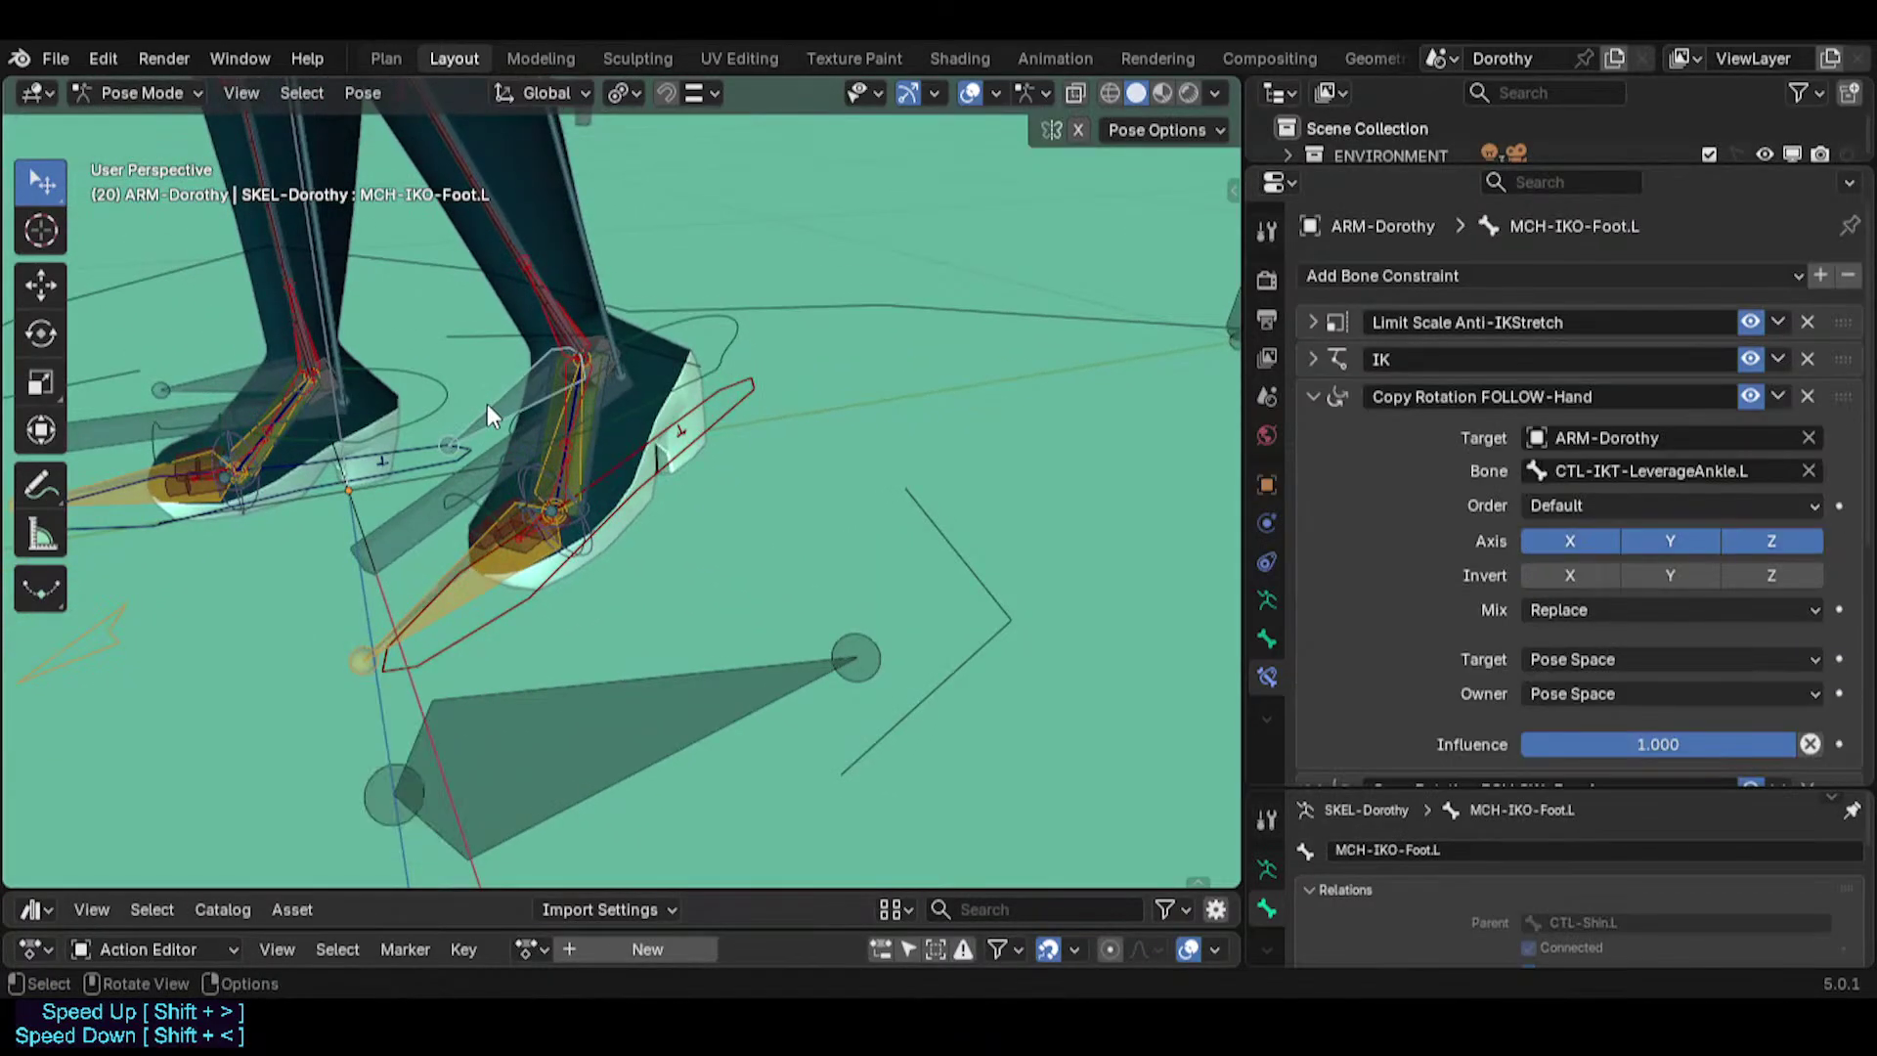
pyautogui.click(1315, 397)
pyautogui.scroll(-1, 1501, 537)
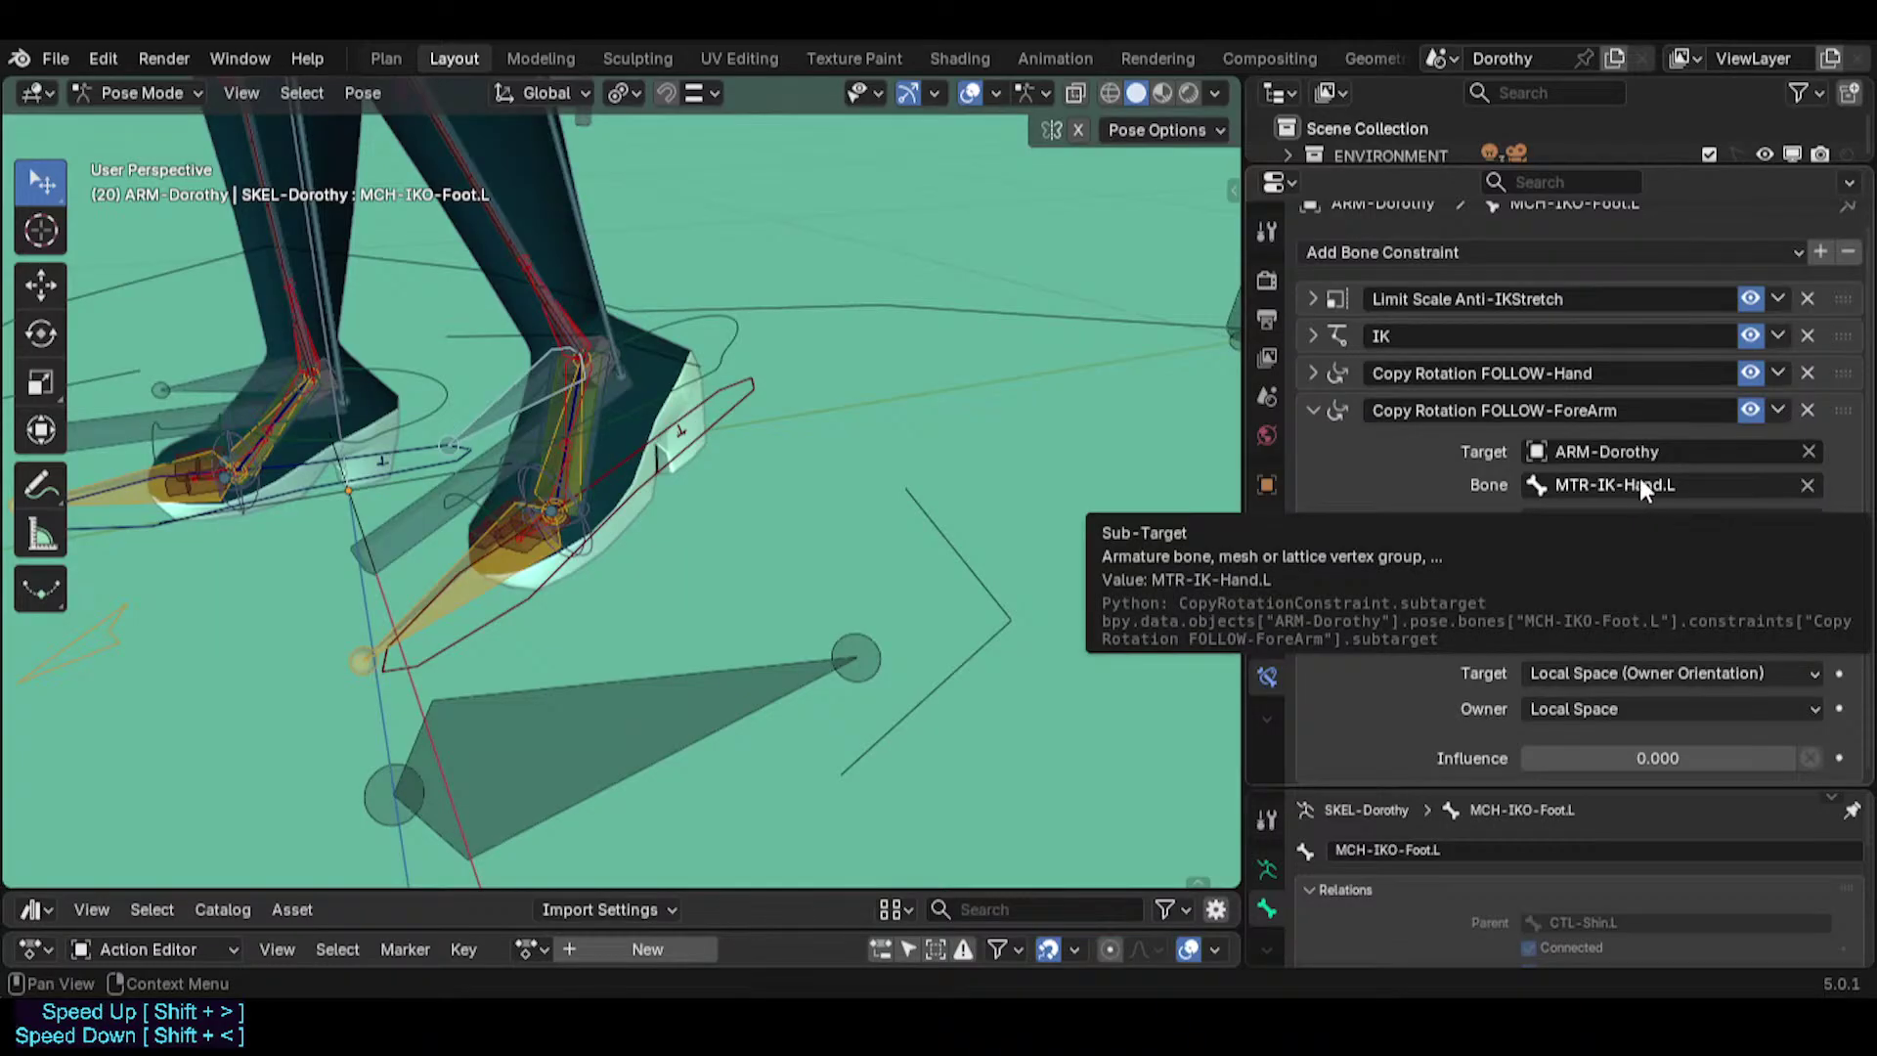
pyautogui.rightClick(1605, 753)
pyautogui.click(1525, 635)
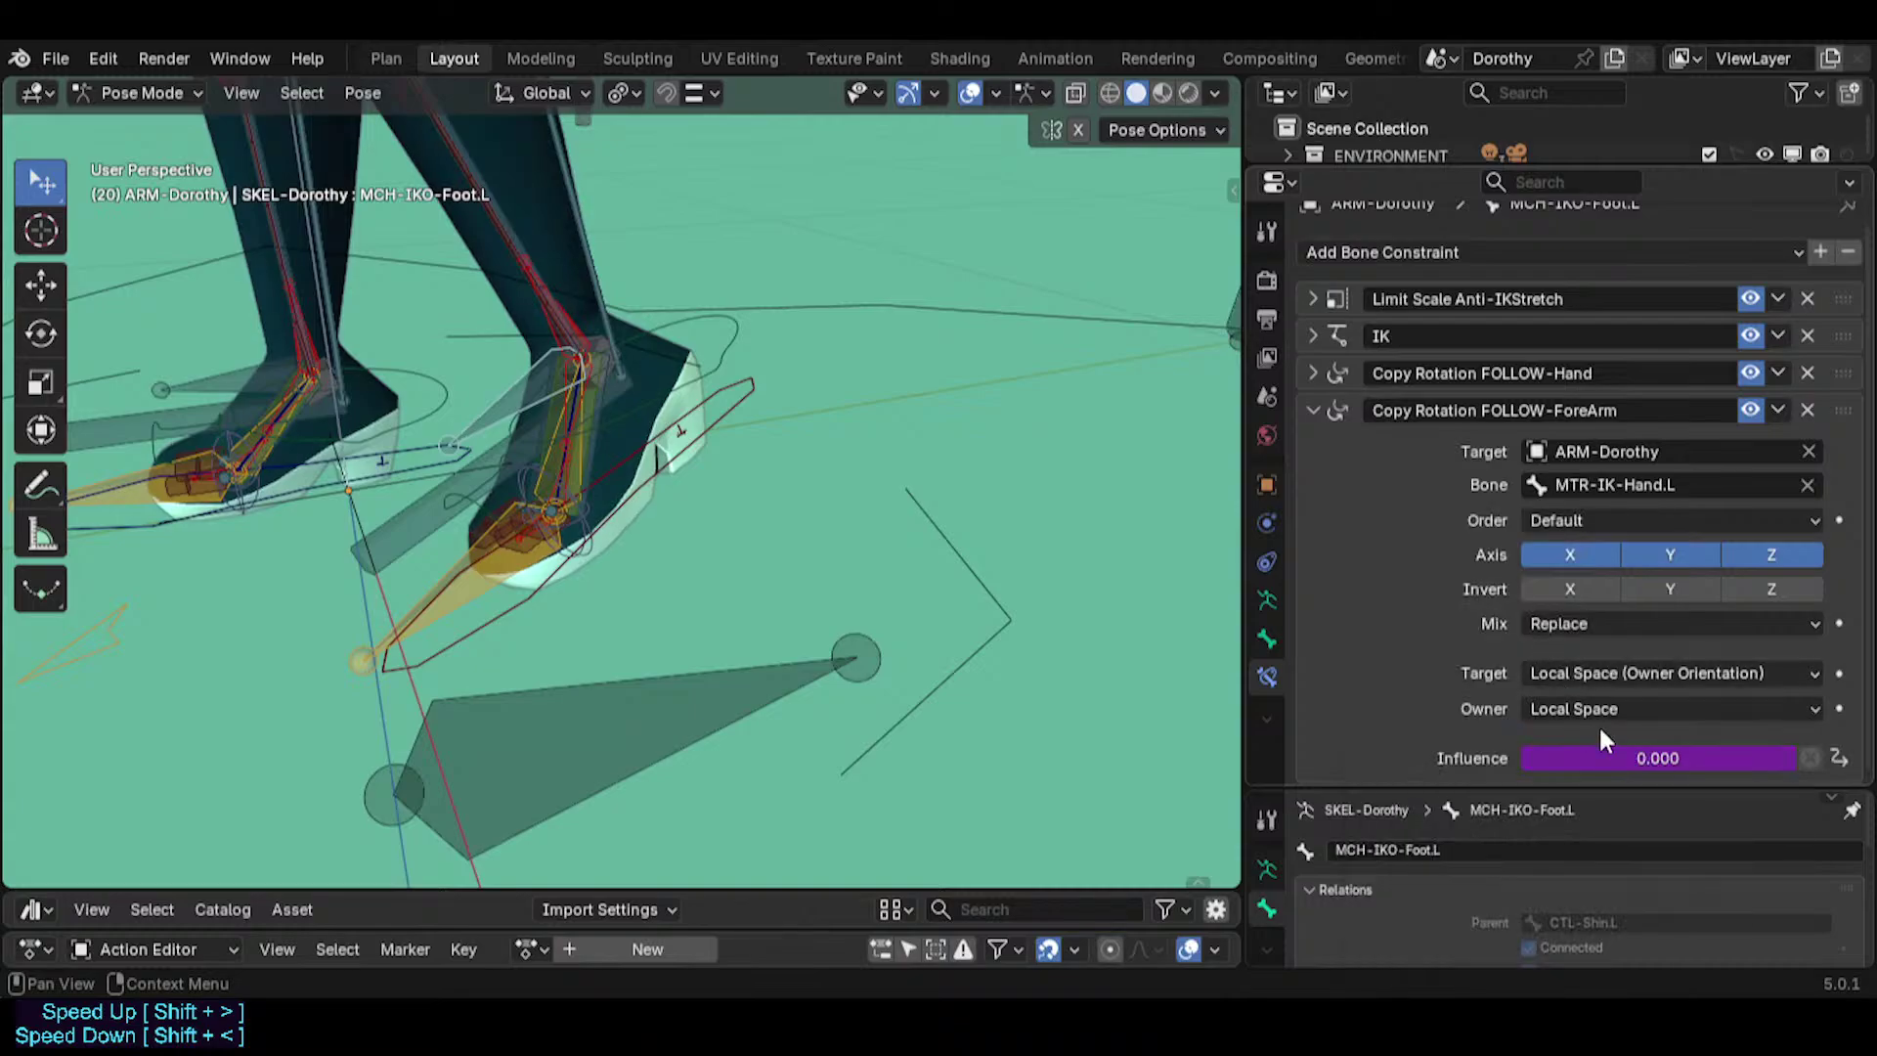
# Edit the FOLLOW-ForeArm influence driver so its scale variable's path reads the Y scale of MTR-IK-Foot.L instead of the hand bone.
pyautogui.rightClick(1600, 750)
pyautogui.click(1510, 631)
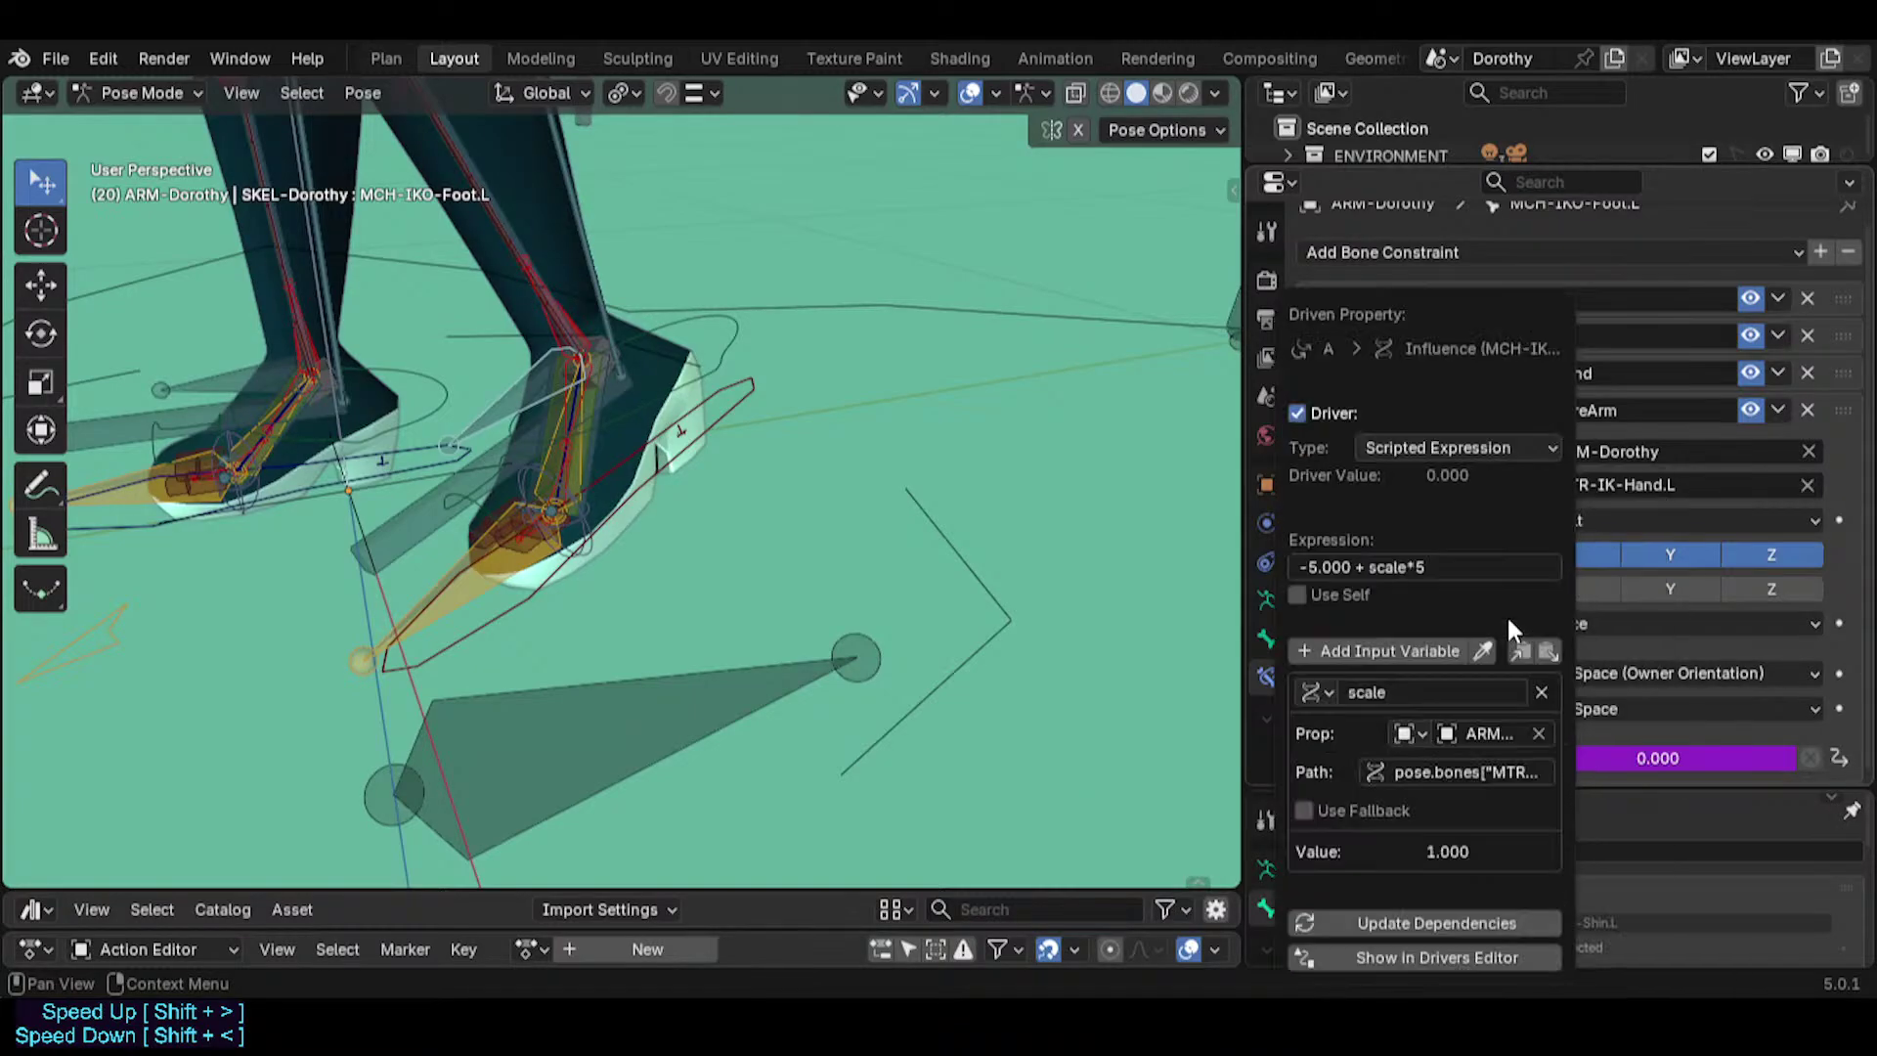
pyautogui.click(1454, 777)
pyautogui.click(1433, 774)
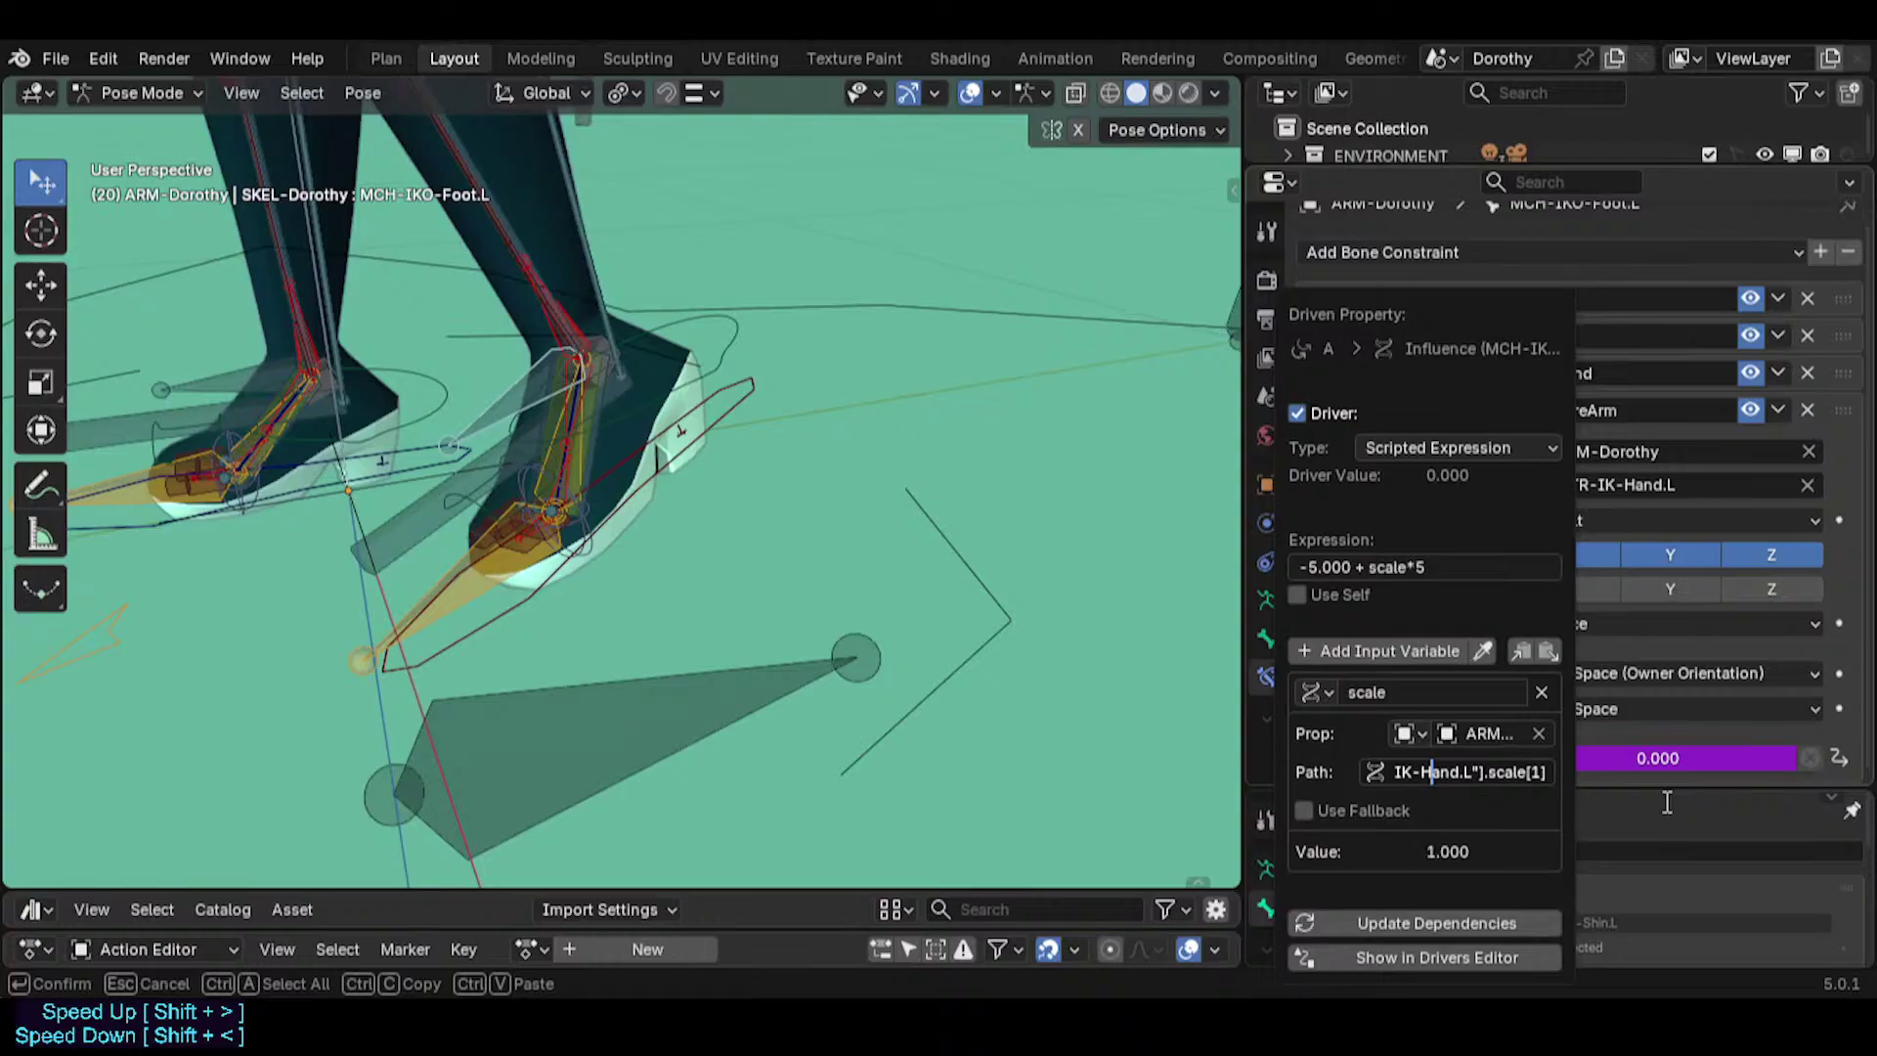
pyautogui.press('Left')
pyautogui.press('Left')
pyautogui.press('Left')
pyautogui.press('Left')
pyautogui.press('Left')
pyautogui.press('Left')
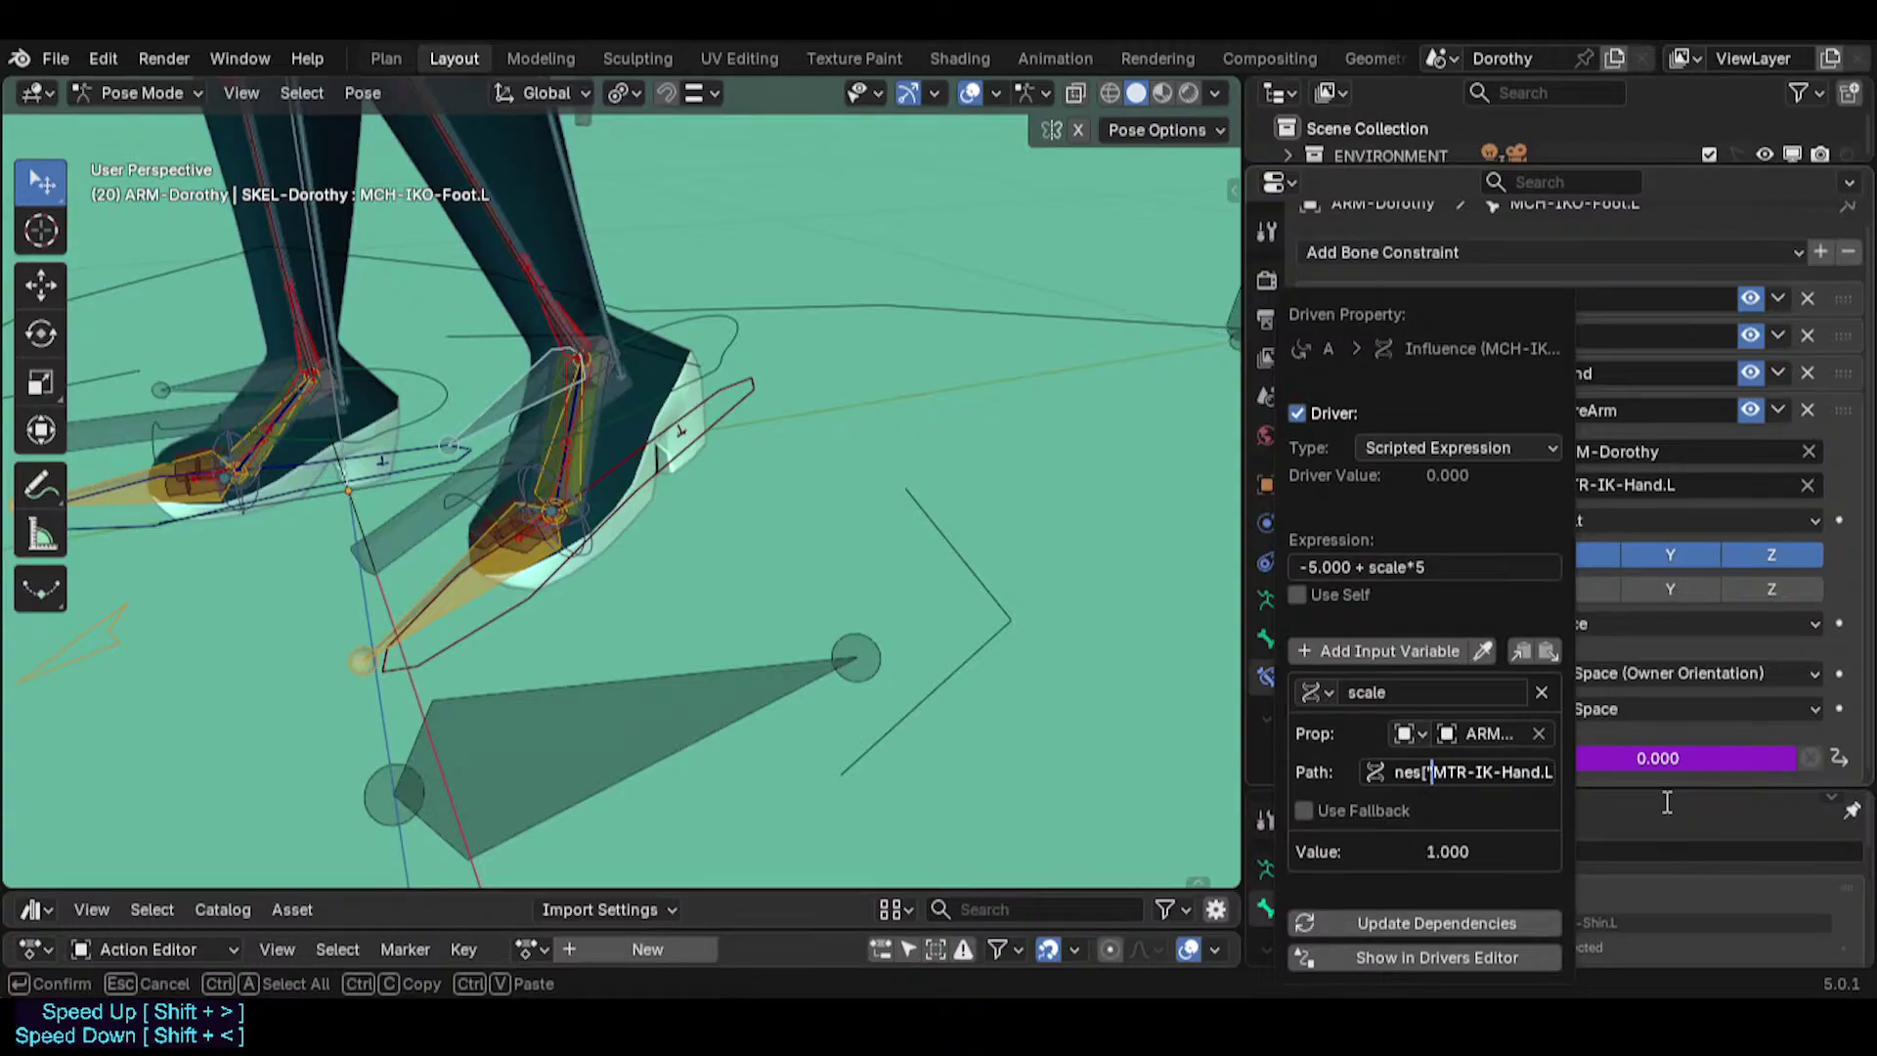
pyautogui.press('Left')
pyautogui.press('Left')
pyautogui.press('Left')
pyautogui.press('Left')
pyautogui.press('Left')
pyautogui.press('Left')
pyautogui.press('Left')
pyautogui.press('Left')
pyautogui.press('Left')
pyautogui.press('Left')
pyautogui.press('Left')
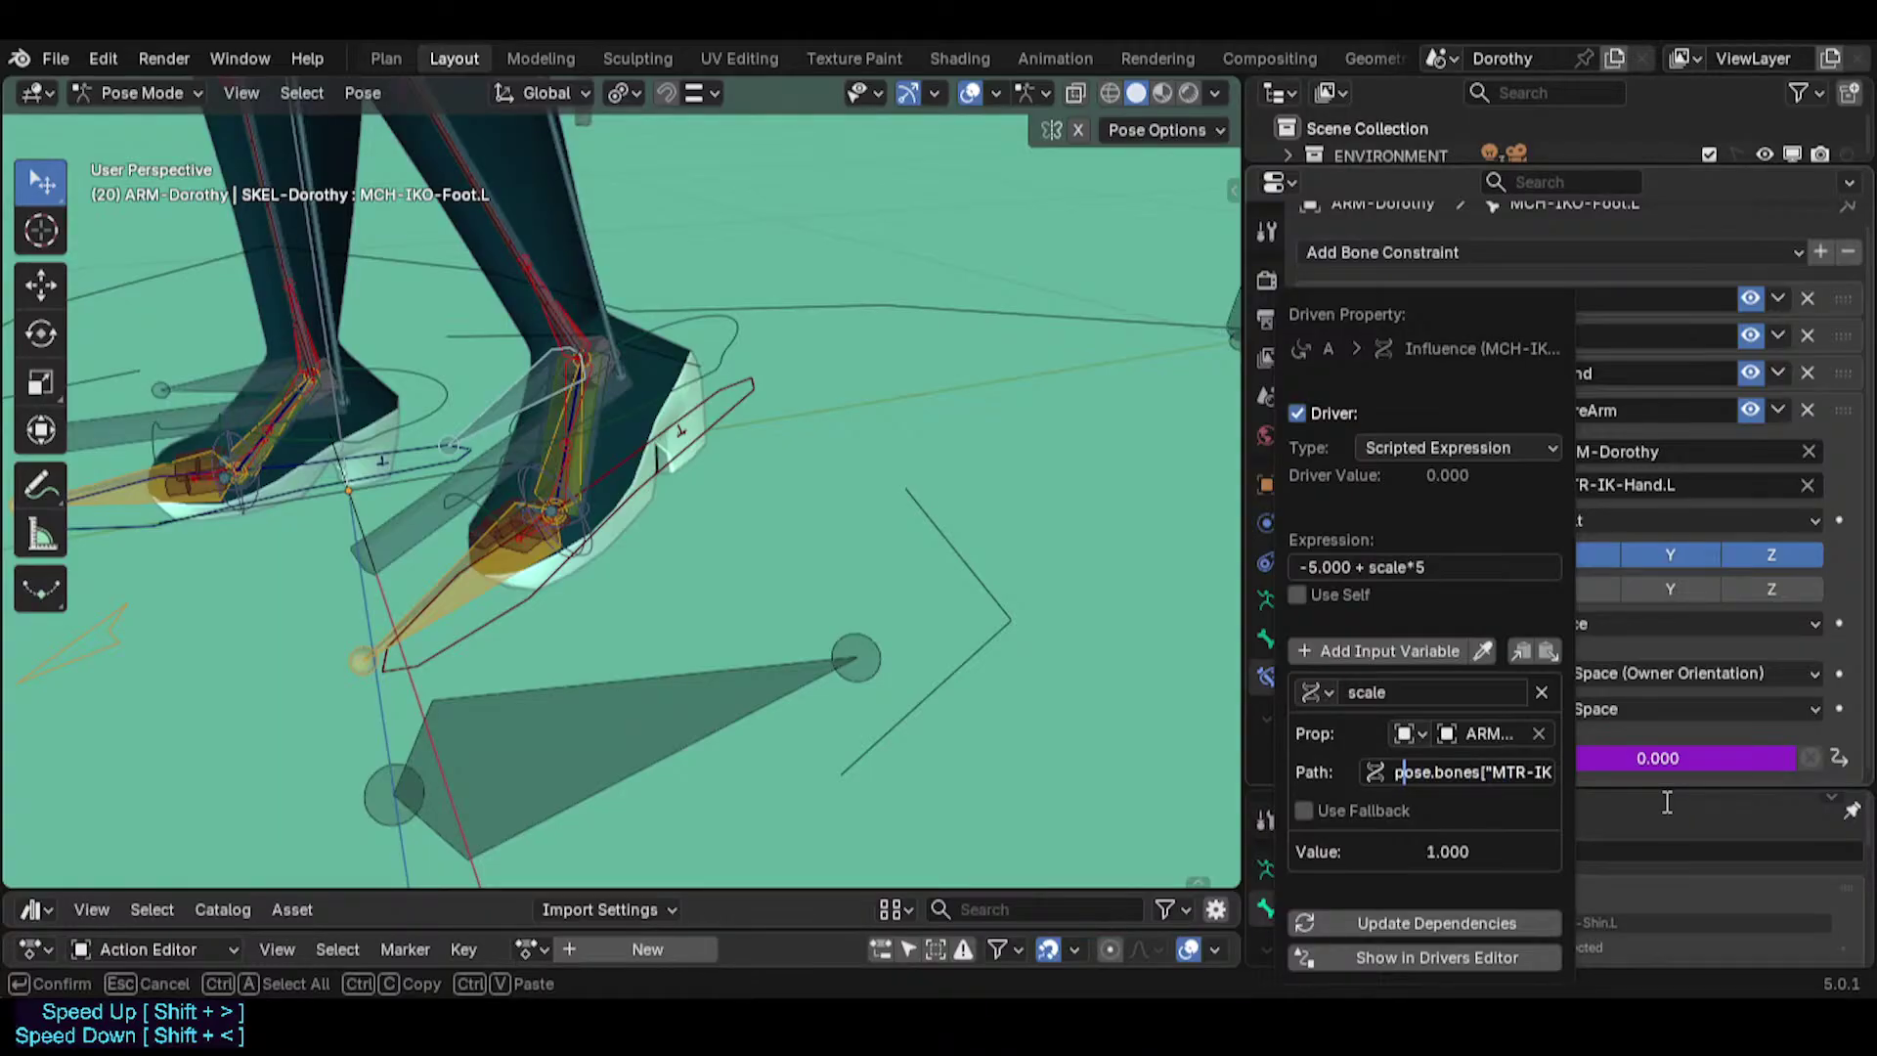
pyautogui.press('Right')
pyautogui.press('Right')
pyautogui.press('Right')
pyautogui.press('Right')
pyautogui.press('Right')
pyautogui.press('Right')
pyautogui.press('Right')
pyautogui.press('Right')
pyautogui.press('Right')
pyautogui.press('Right')
pyautogui.press('Right')
pyautogui.press('Right')
pyautogui.press('Right')
pyautogui.press('Right')
pyautogui.press('Right')
pyautogui.press('Right')
pyautogui.press('Right')
pyautogui.press('Right')
pyautogui.press('Right')
pyautogui.press('Right')
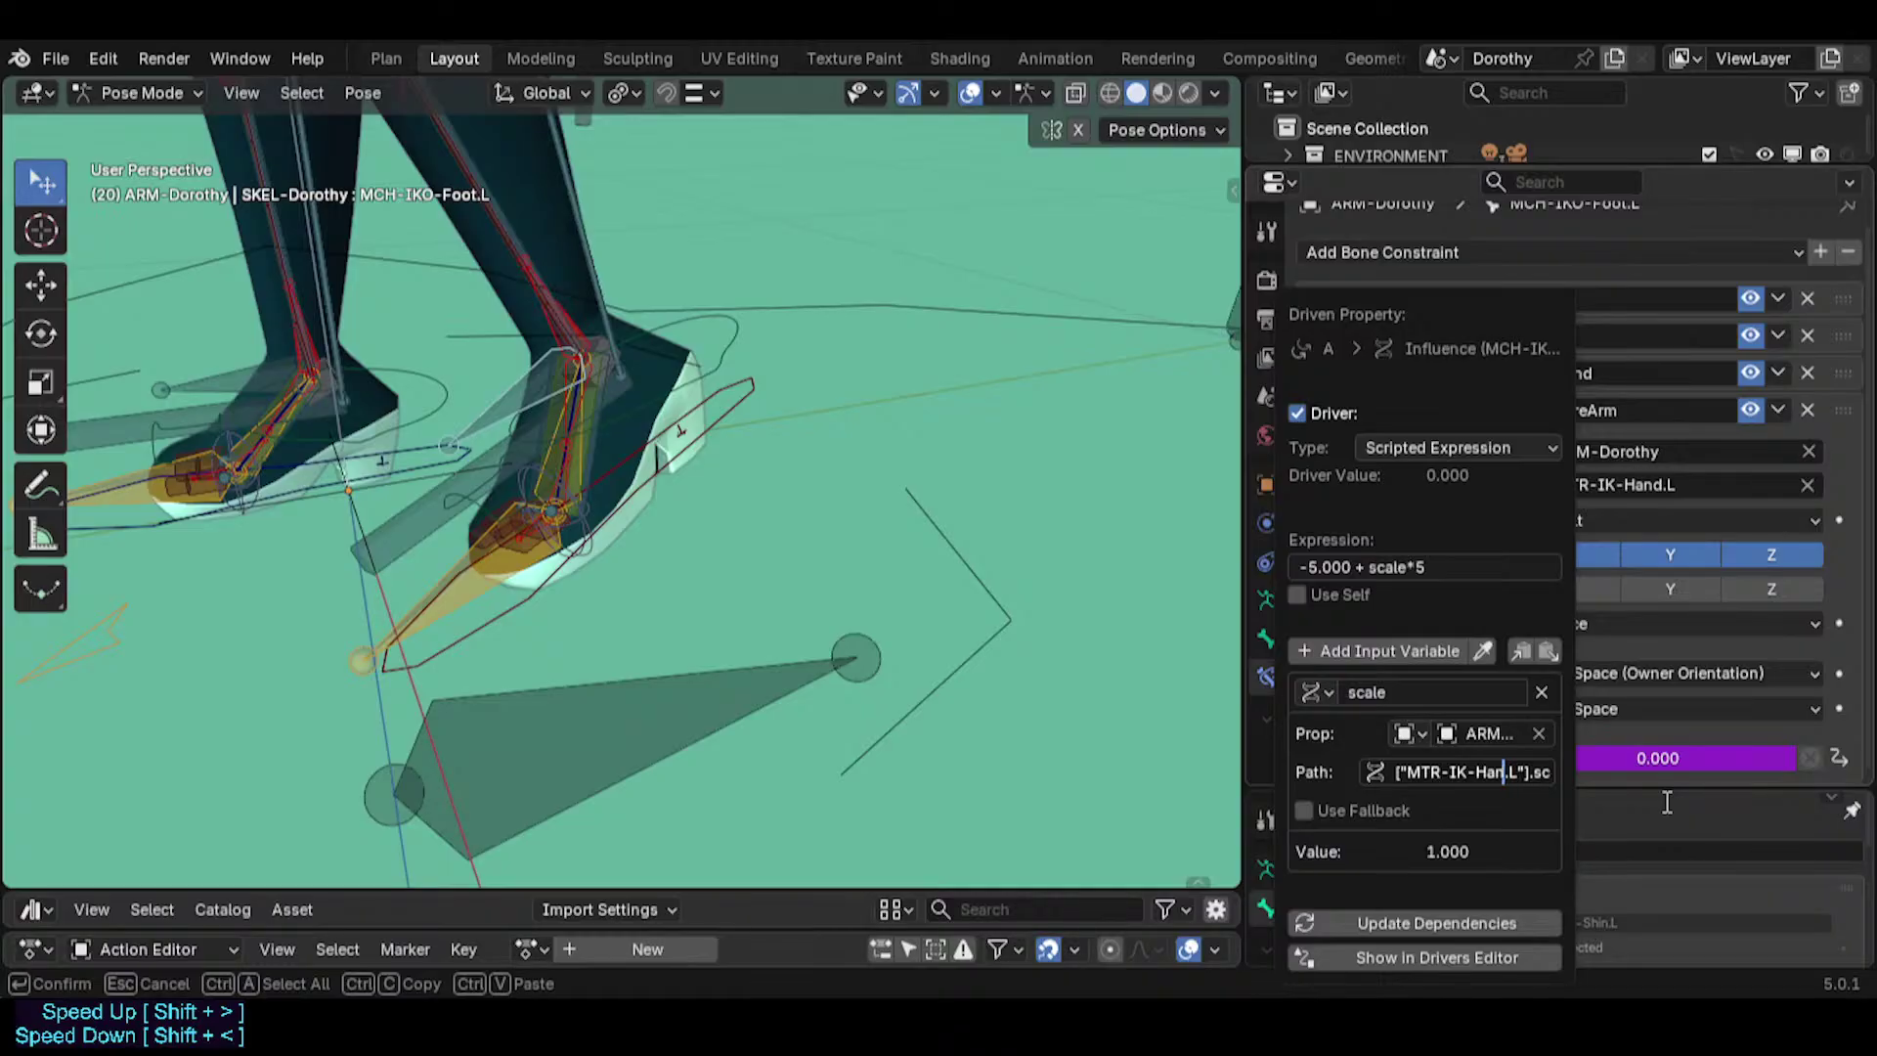
pyautogui.press('BackSpace')
pyautogui.press('BackSpace')
pyautogui.press('BackSpace')
pyautogui.write('Foot')
pyautogui.press('Right')
pyautogui.press('Right')
pyautogui.press('Right')
pyautogui.press('Right')
pyautogui.press('Right')
pyautogui.press('Right')
pyautogui.press('Right')
pyautogui.press('Right')
pyautogui.press('Right')
pyautogui.press('Right')
pyautogui.press('Right')
pyautogui.press('Right')
pyautogui.press('Right')
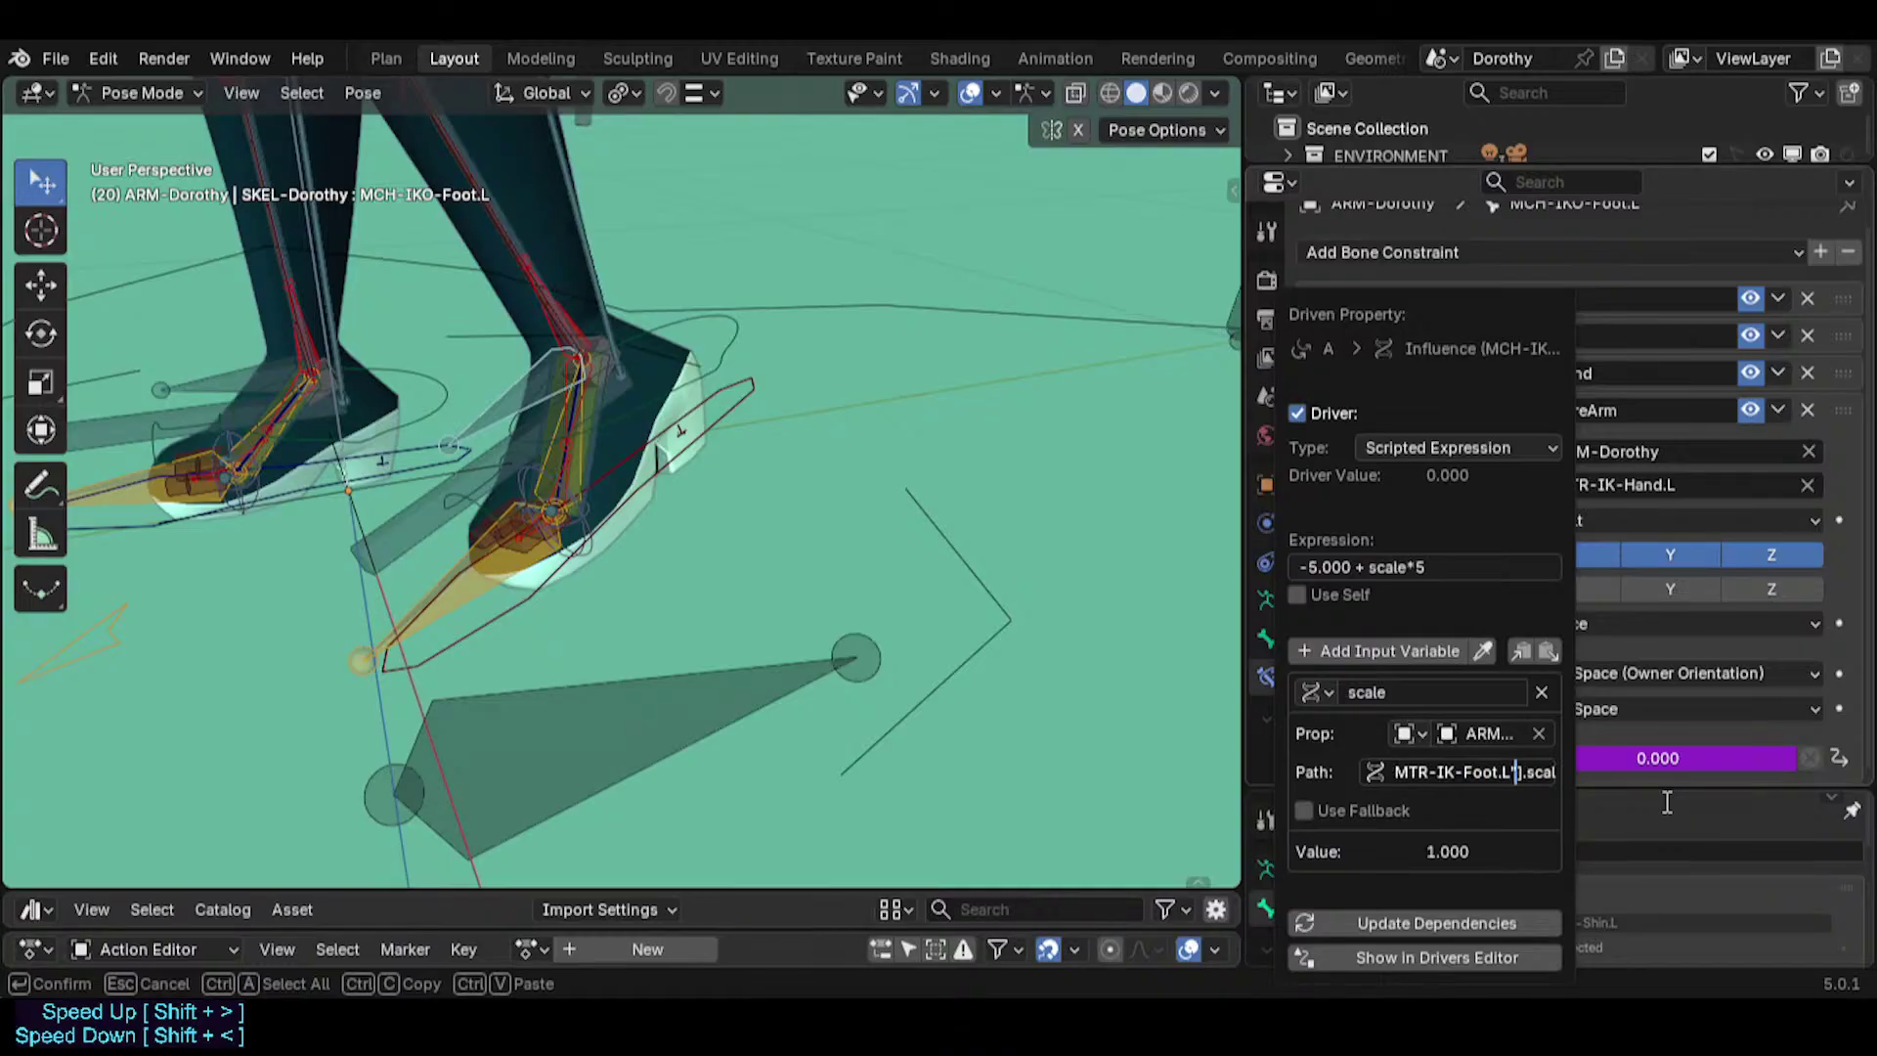
pyautogui.press('Return')
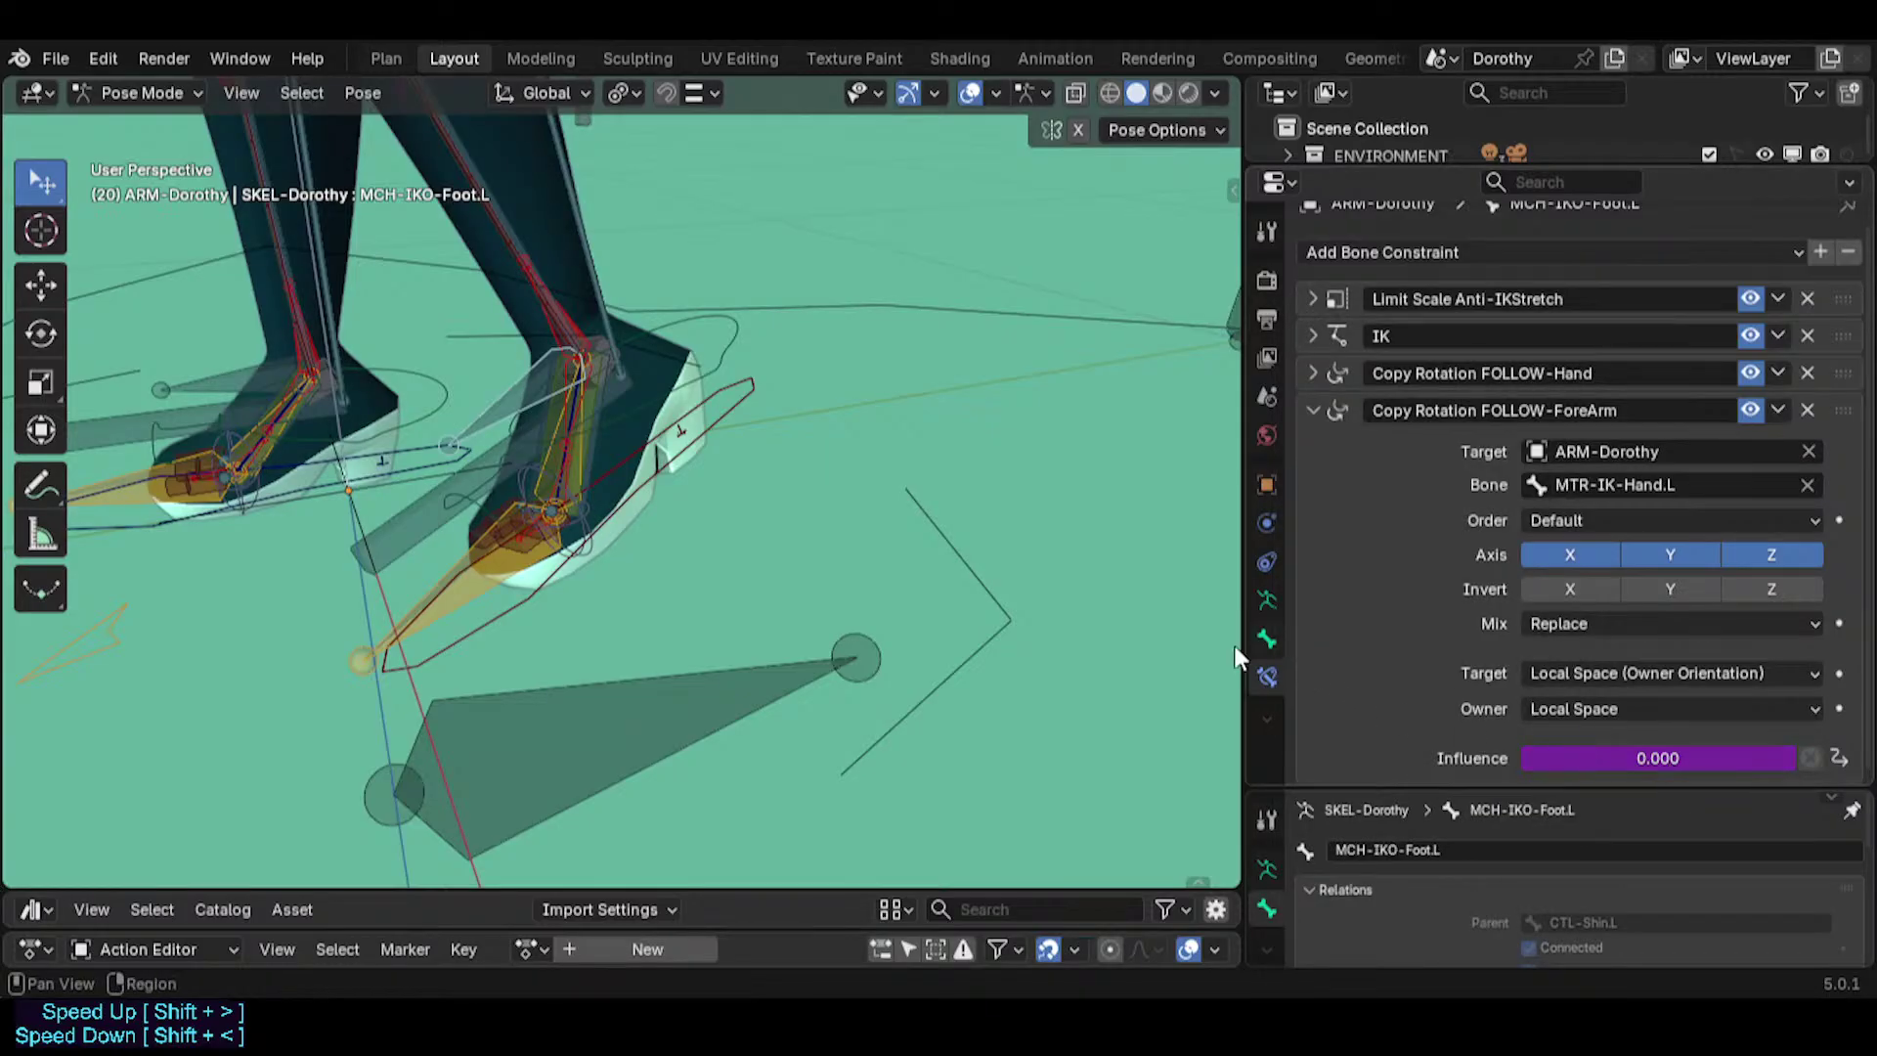
# Examine the Limit Scale settings and transform locks of MTR-IK-Hand.L as a reference for MTR-IK-Foot.L.
pyautogui.scroll(-2, 570, 518)
pyautogui.click(530, 576)
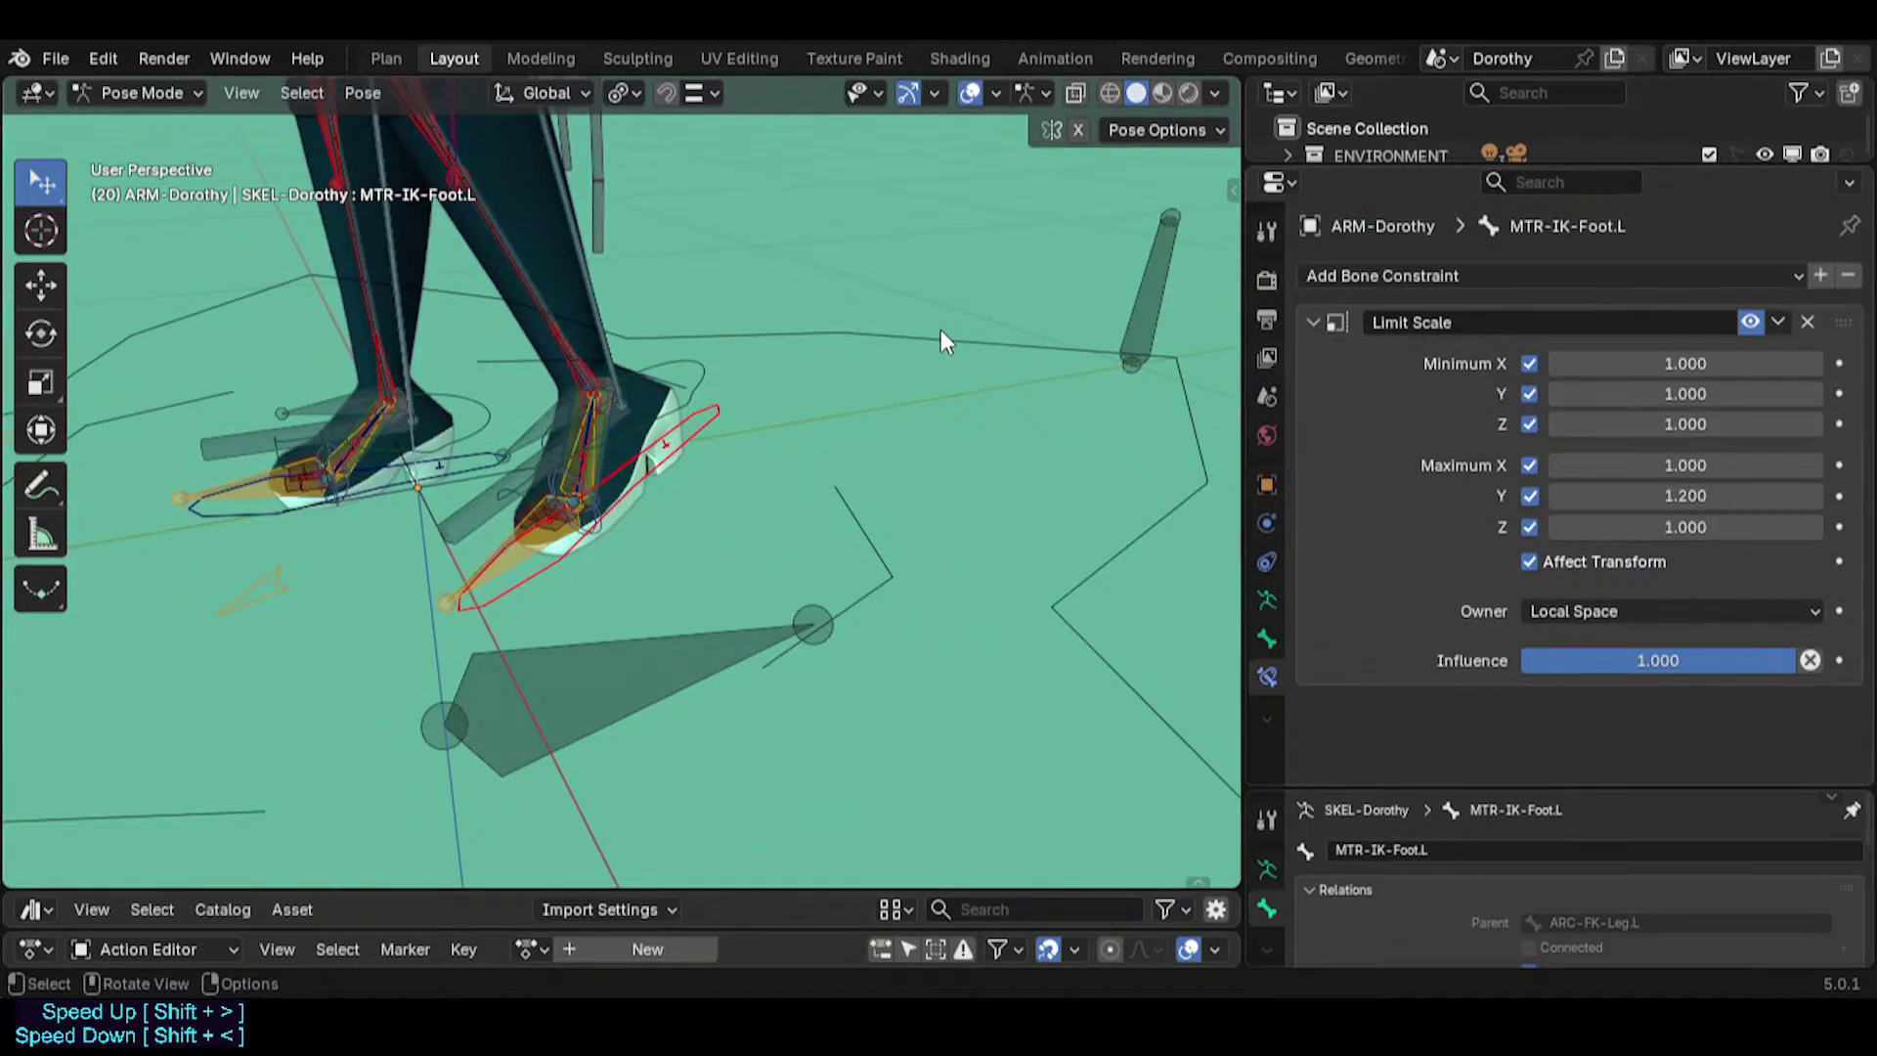
pyautogui.moveTo(940, 330); pyautogui.dragTo(773, 536, button='middle')
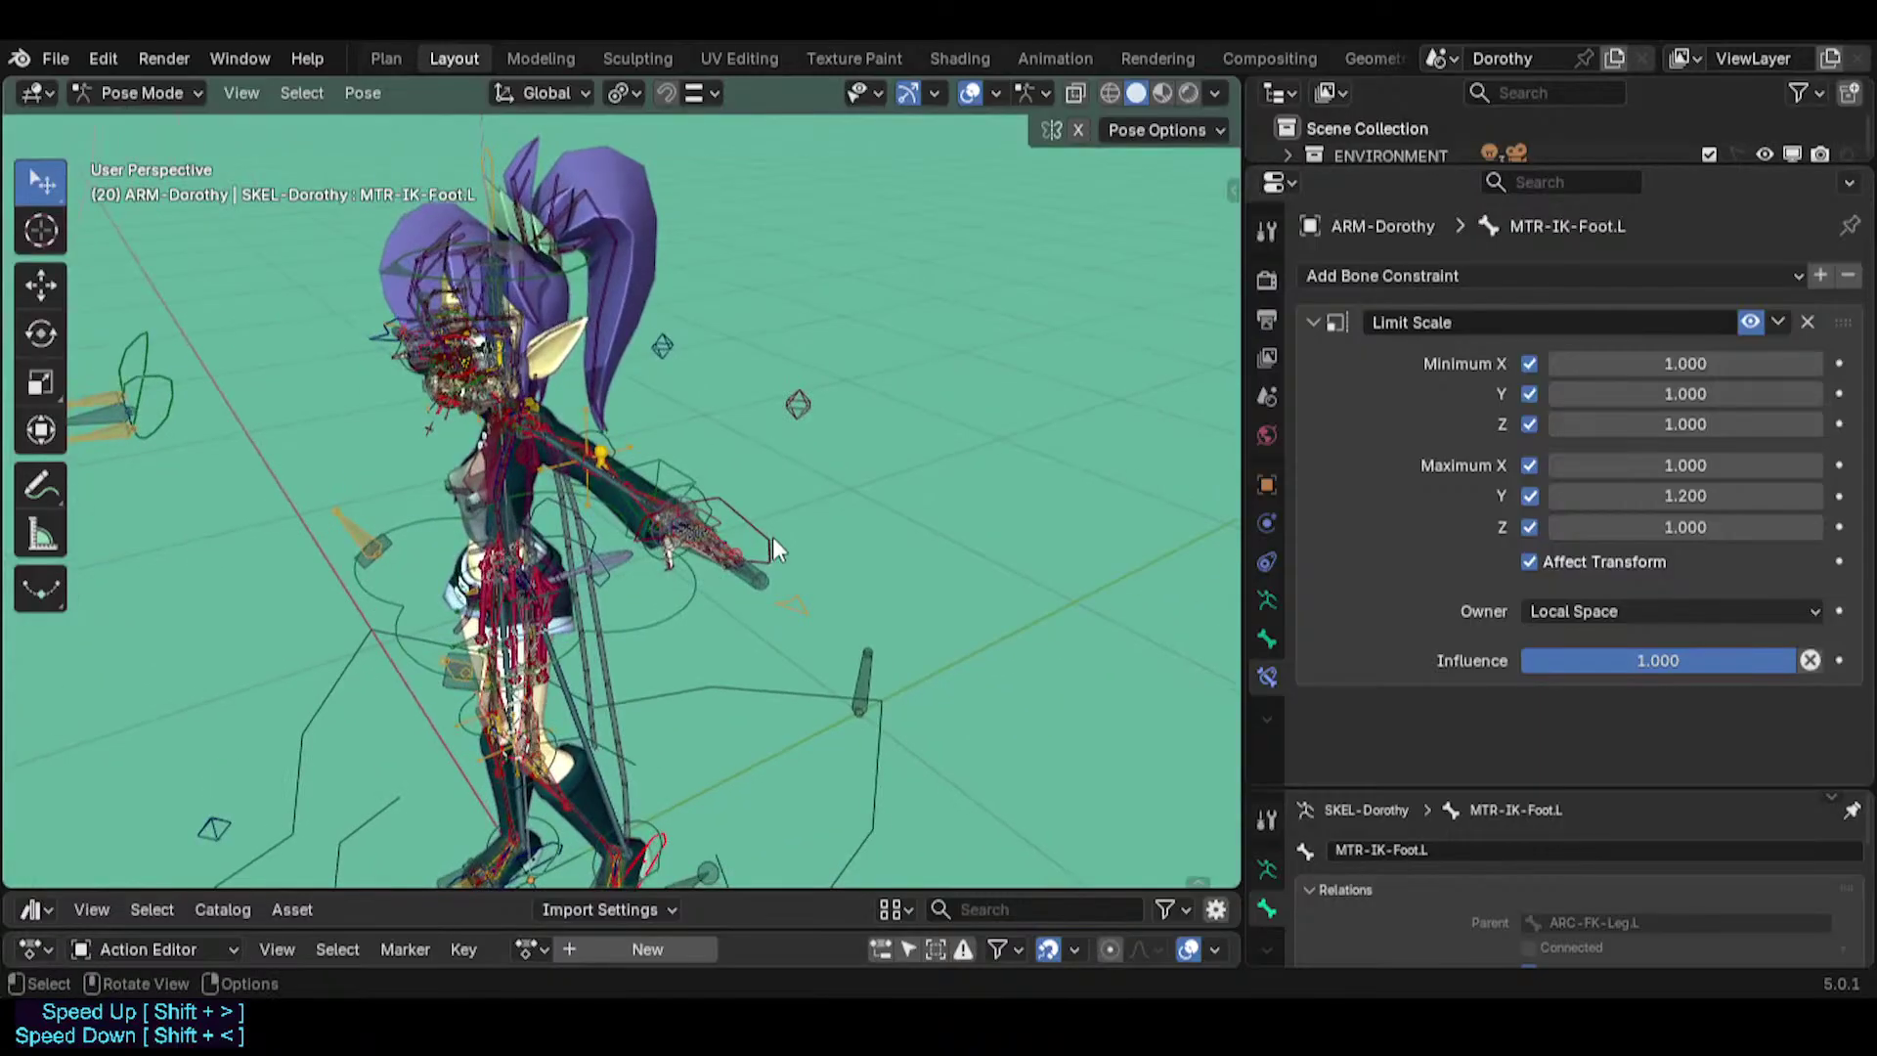
pyautogui.click(772, 537)
pyautogui.click(1312, 359)
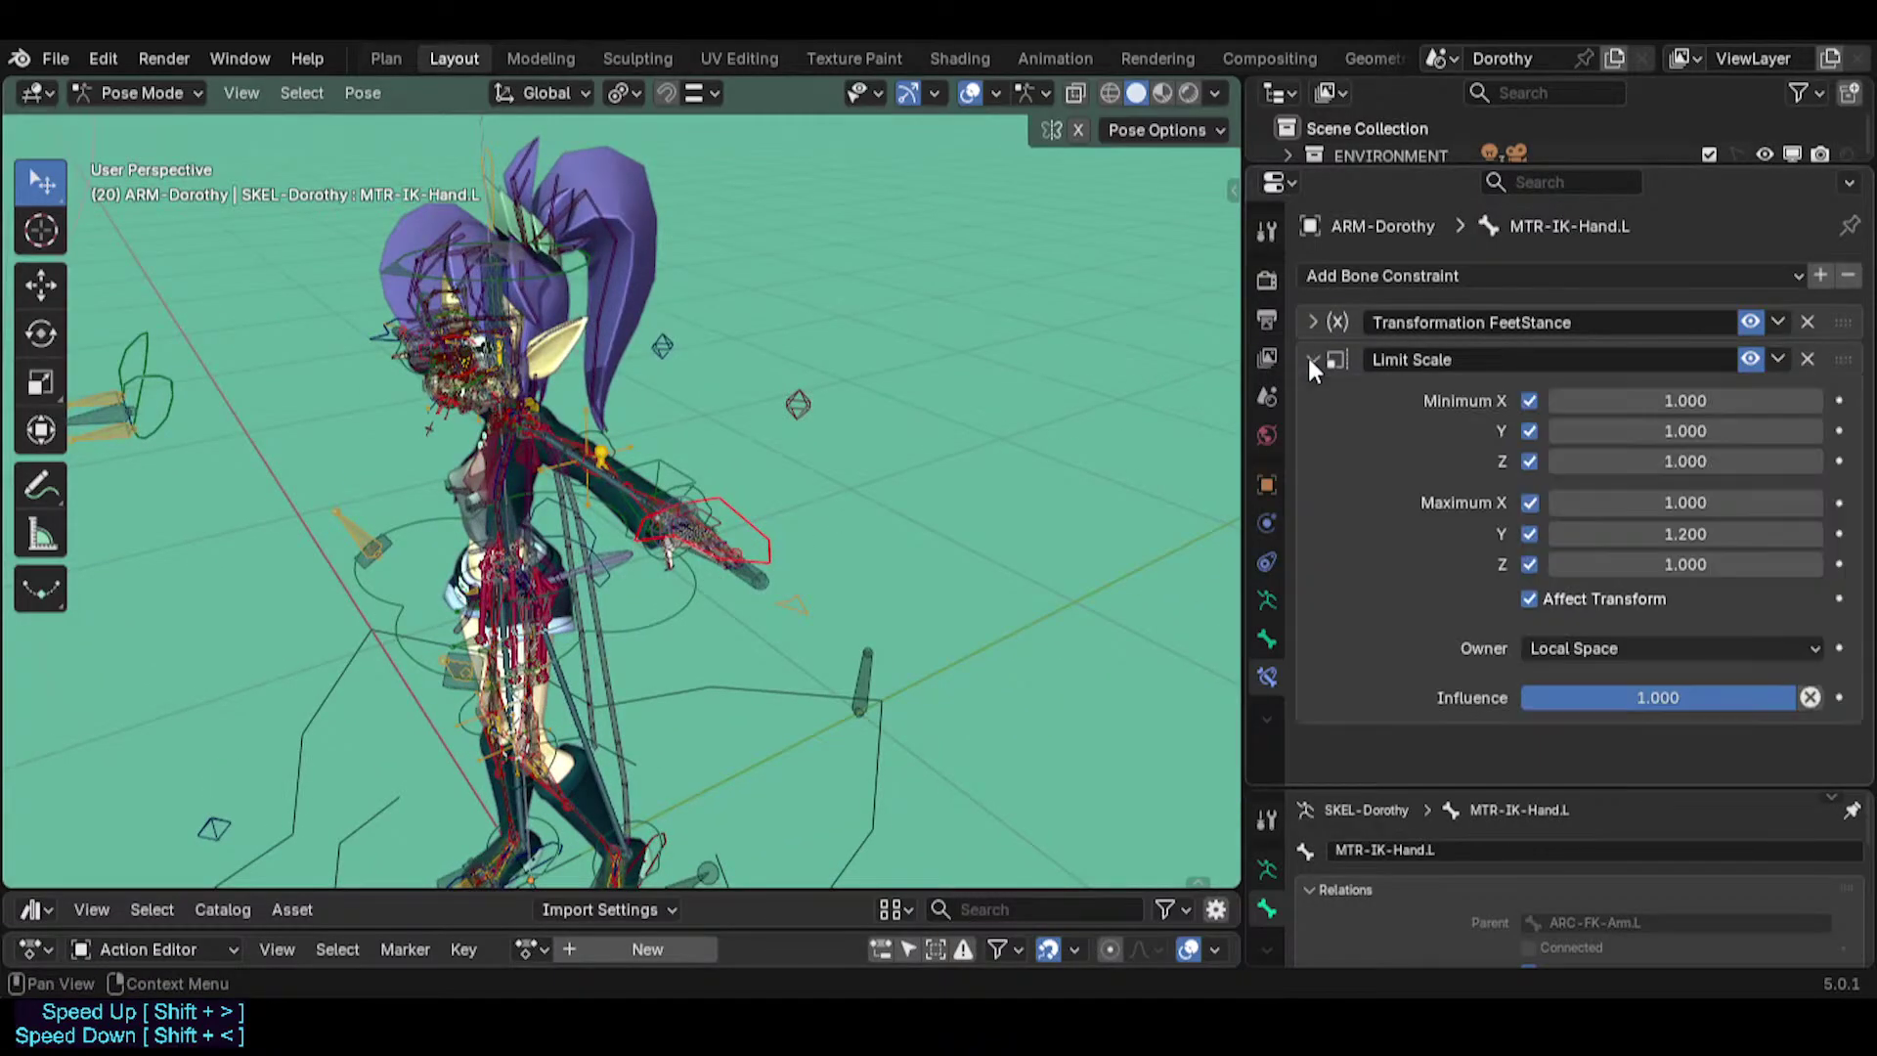
pyautogui.press('n')
pyautogui.click(855, 168)
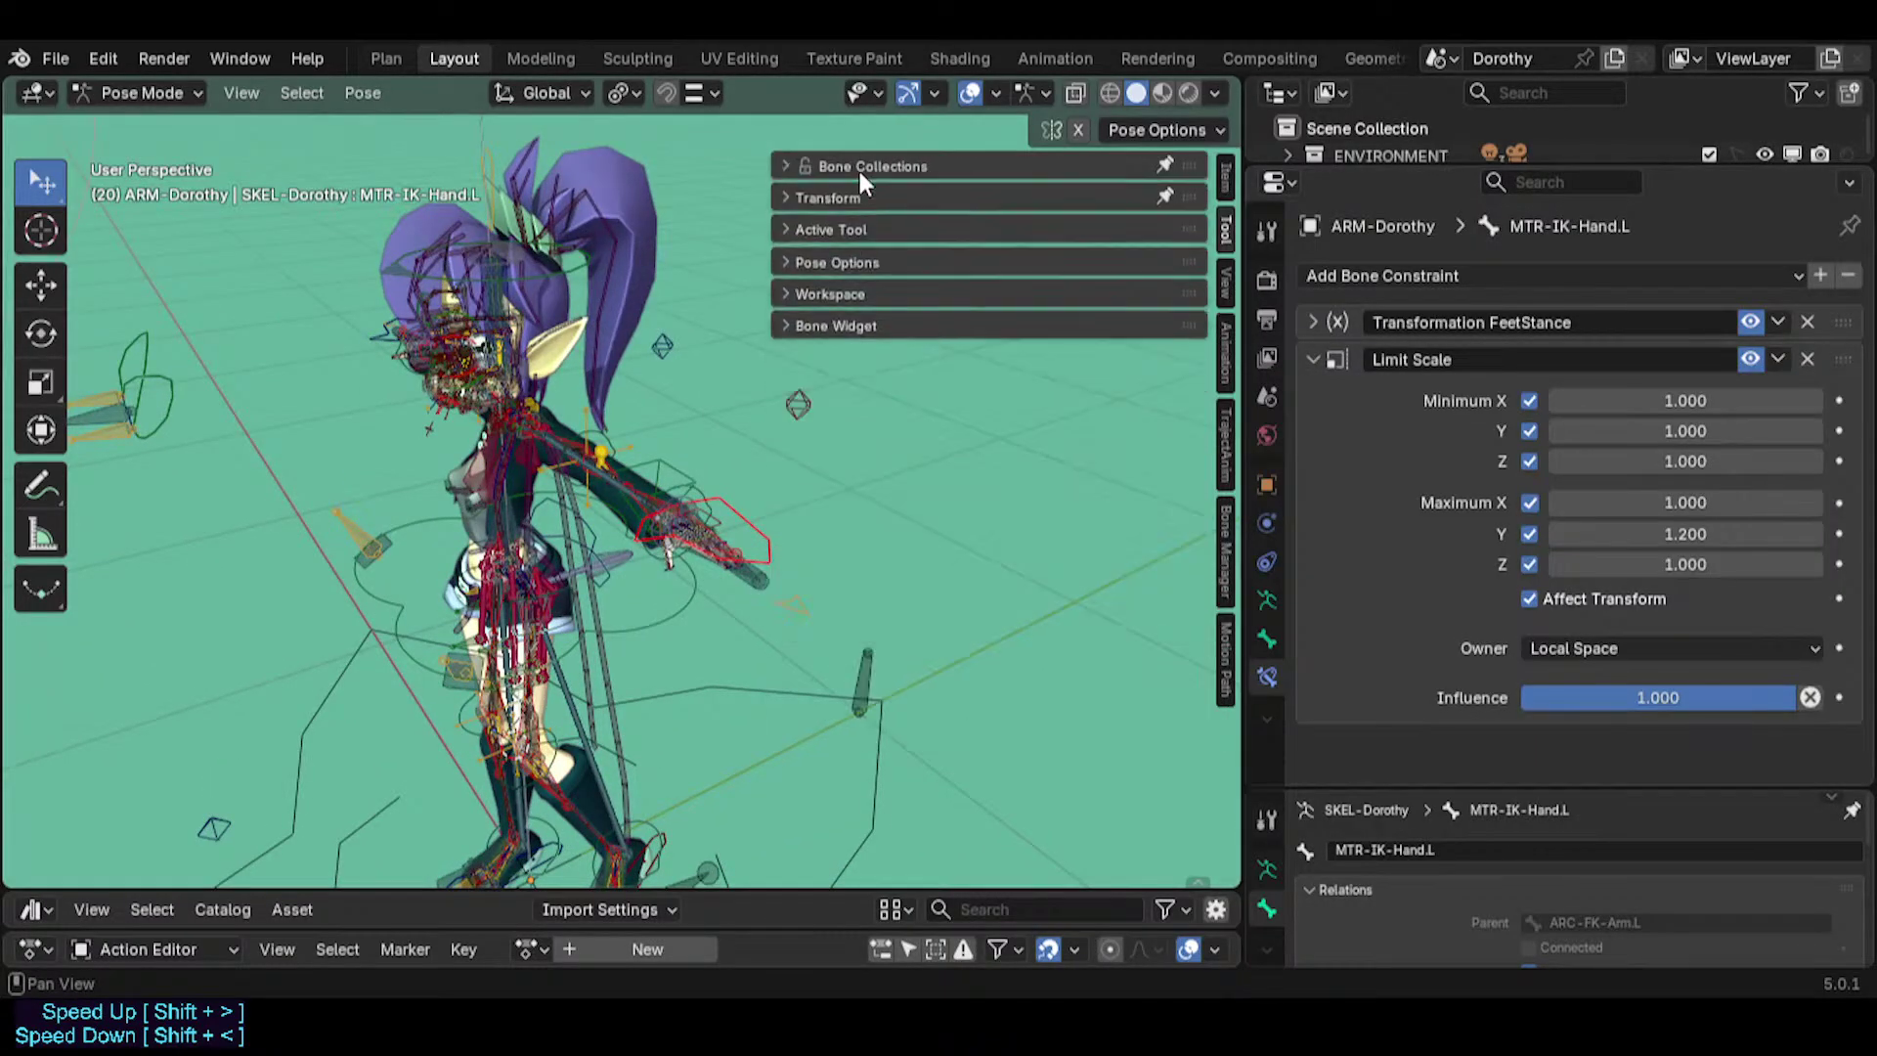
pyautogui.click(841, 195)
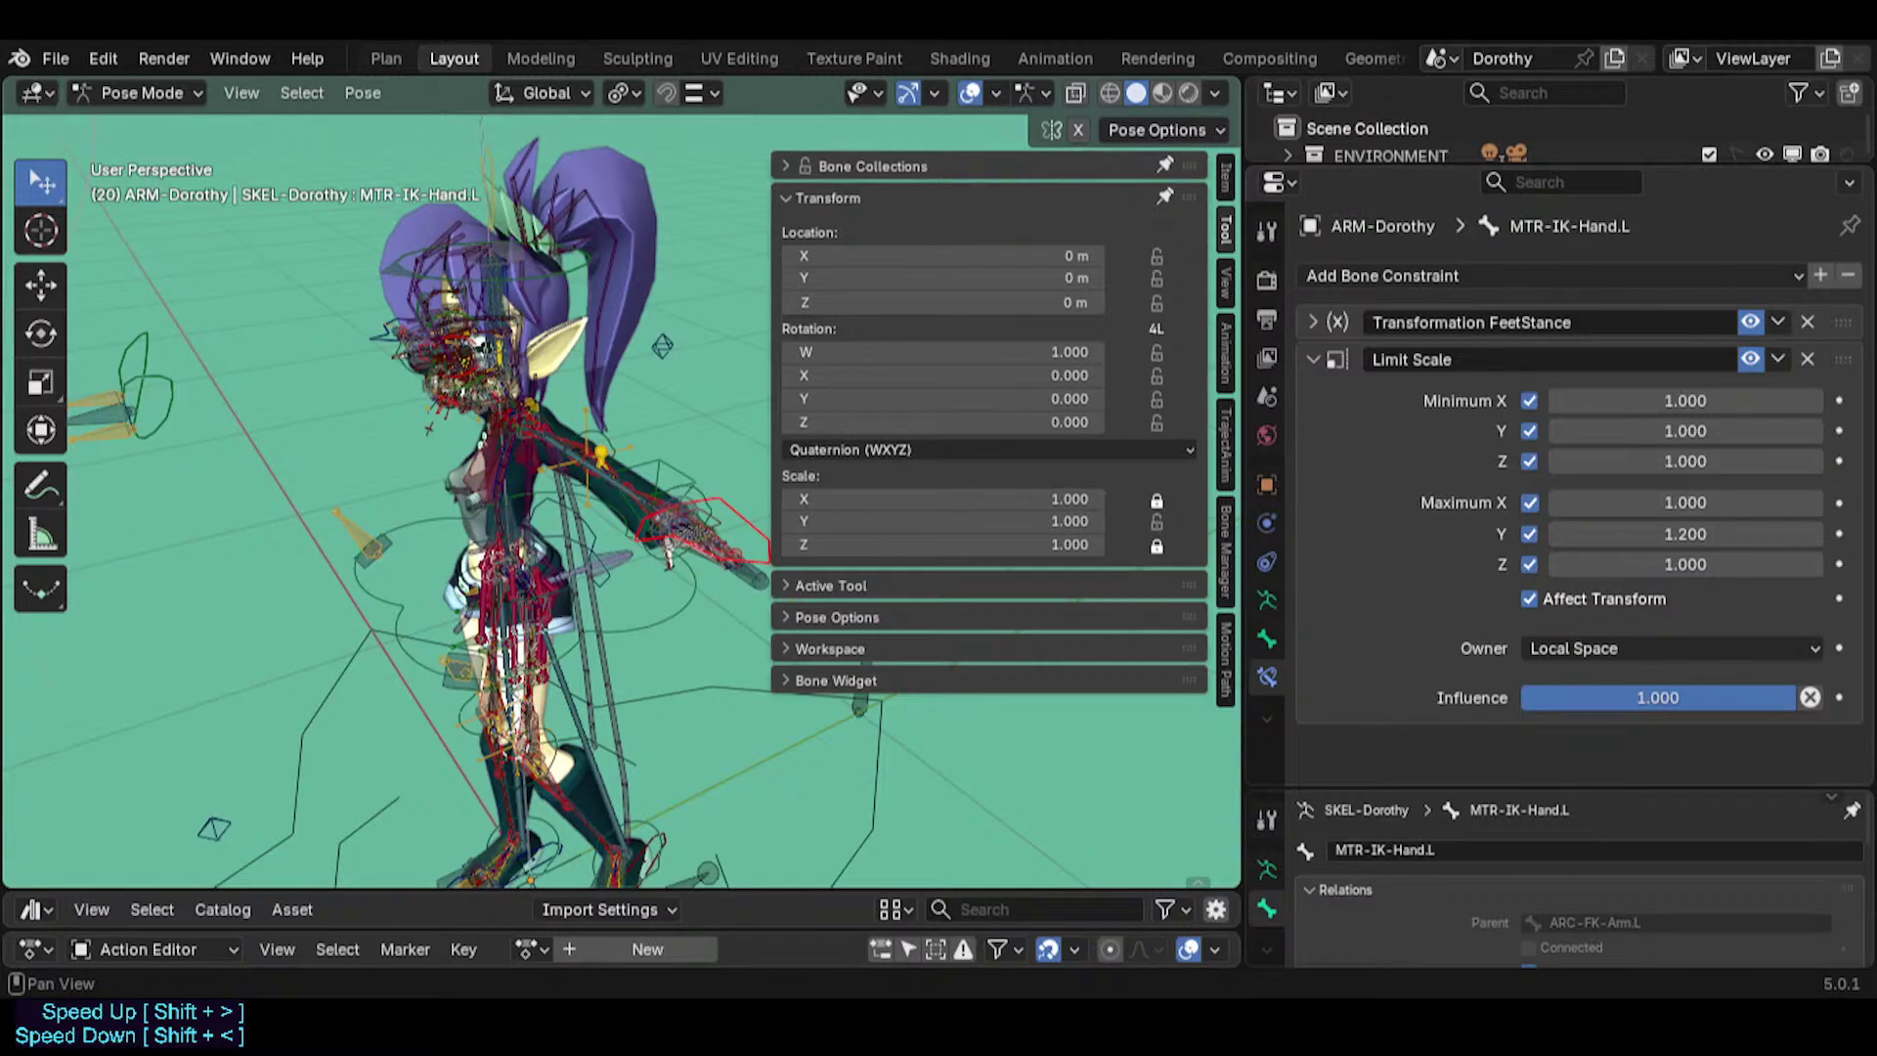
# Lock the X and Z scale of MTR-IK-Foot.L and its mirrored bone MTR-IK-Foot.R.
pyautogui.keyDown('shift'); pyautogui.moveTo(634, 752); pyautogui.dragTo(667, 359, button='middle'); pyautogui.keyUp('shift')
pyautogui.scroll(3, 604, 533)
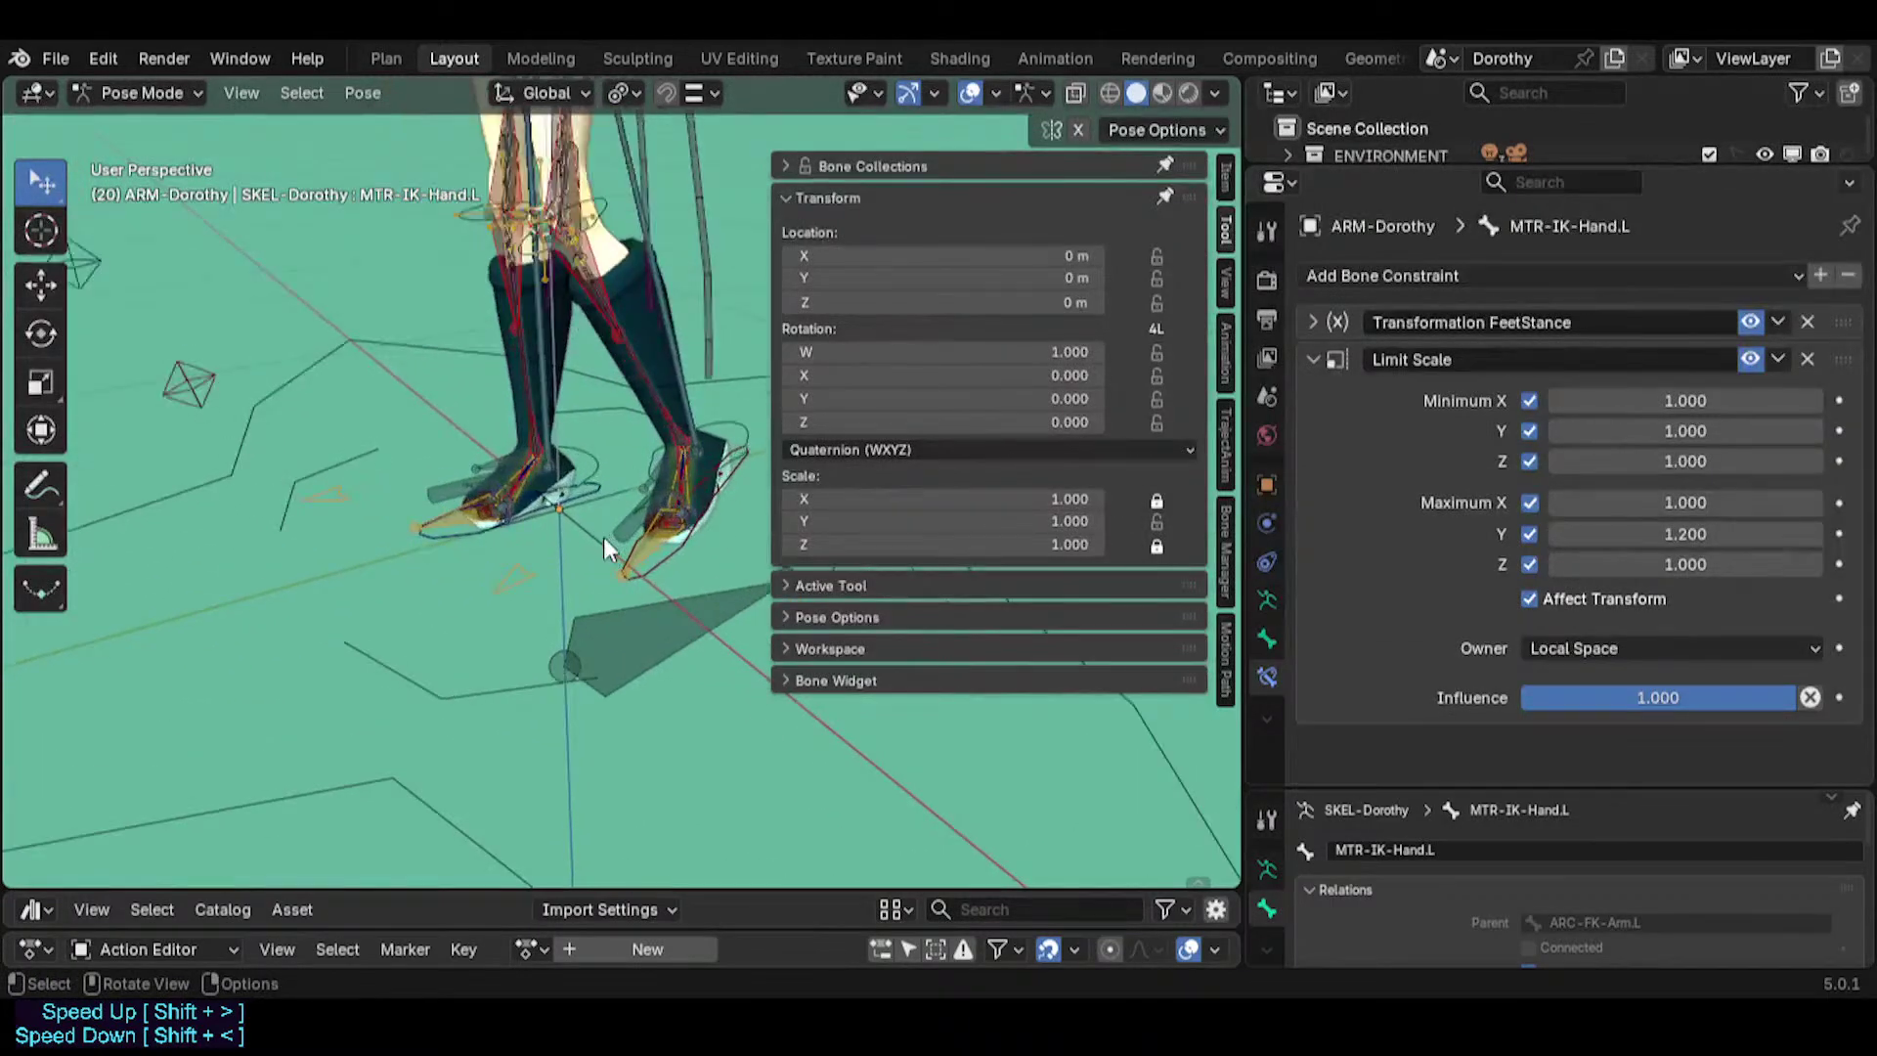
pyautogui.click(689, 577)
pyautogui.scroll(3, 688, 566)
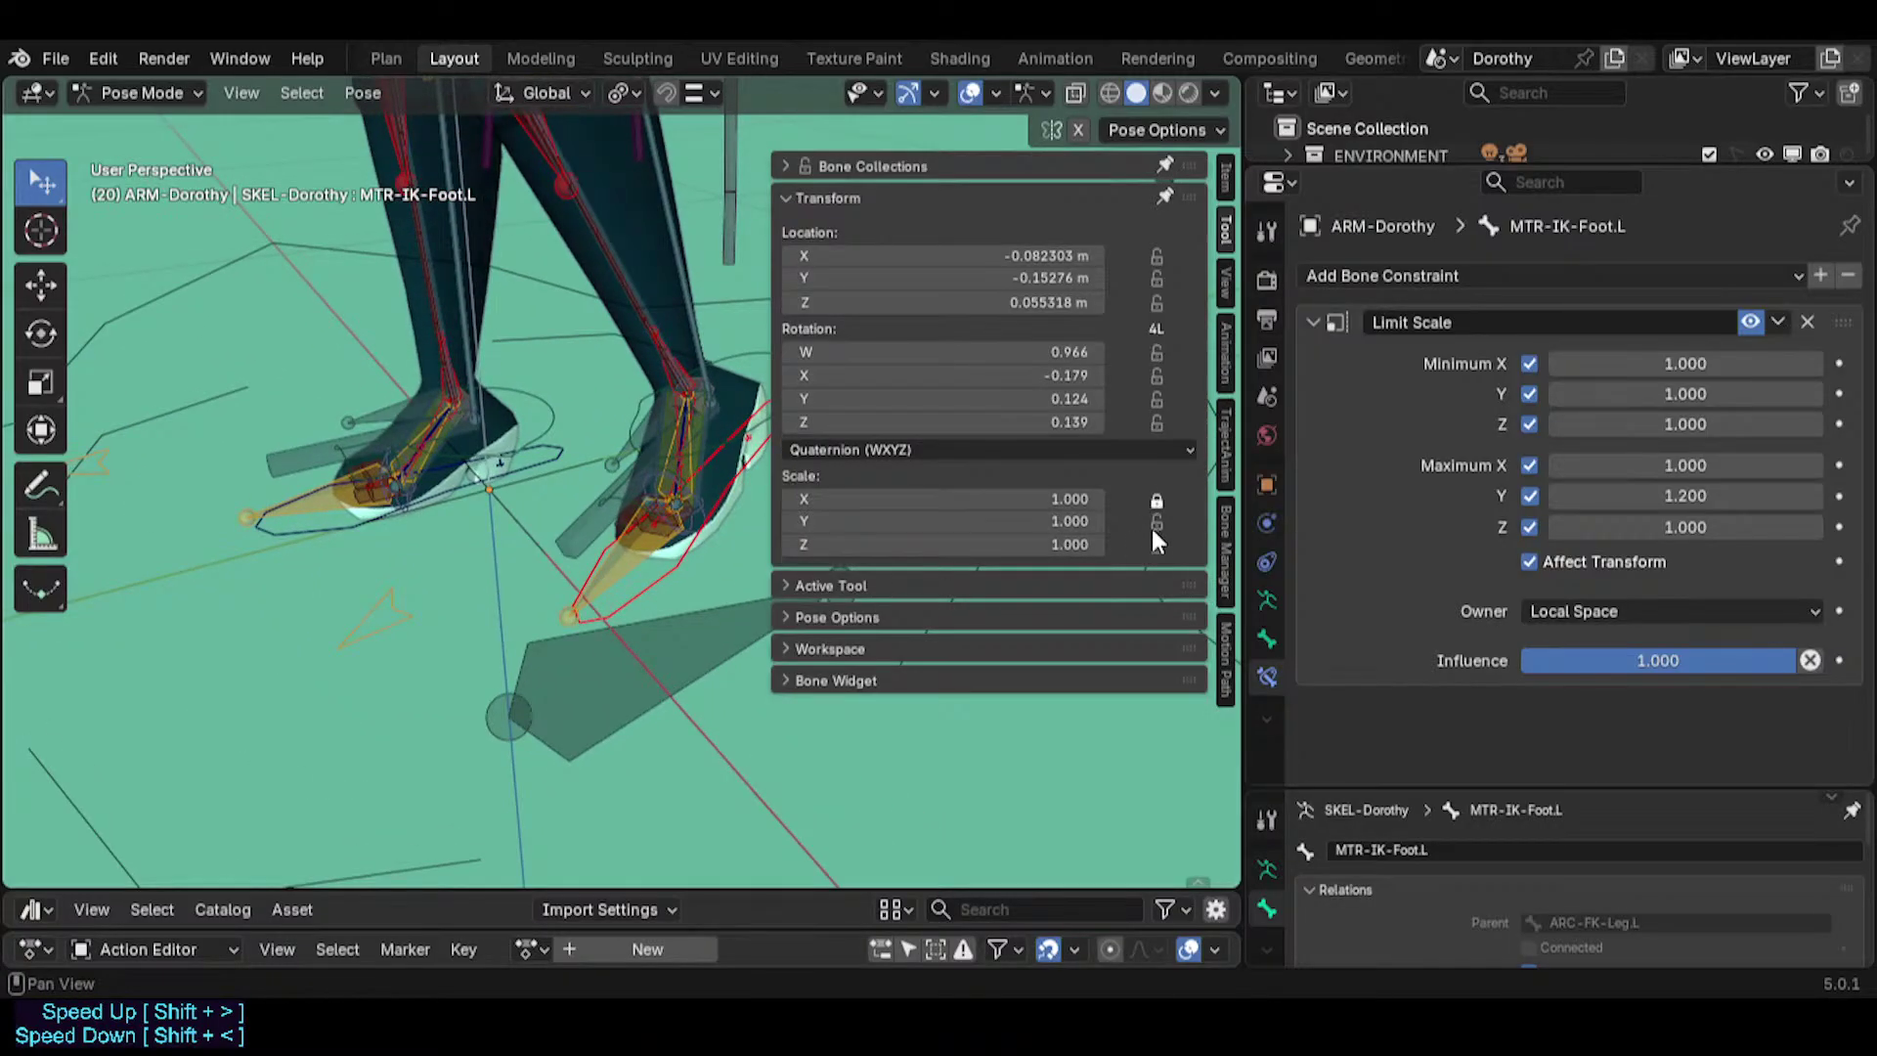
pyautogui.hotkey('ctrl', 'shift', 'm')
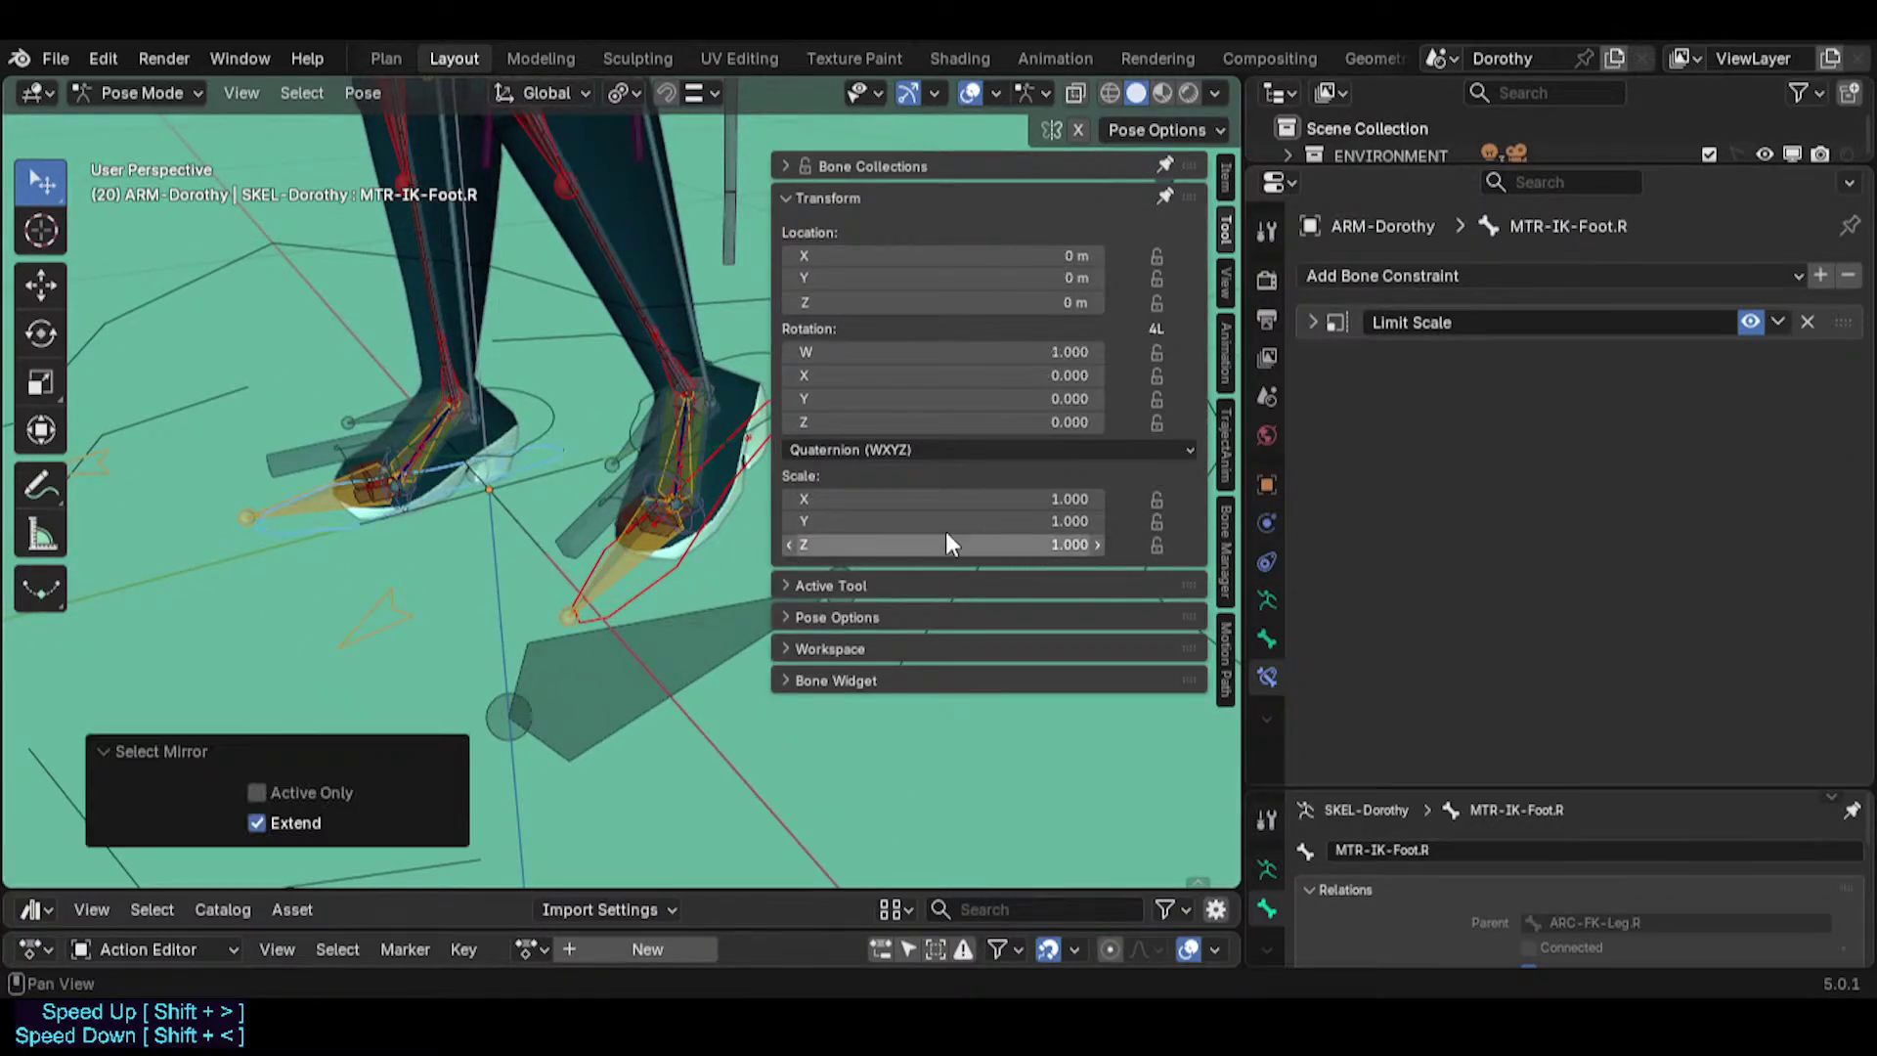
pyautogui.click(1156, 503)
pyautogui.click(1157, 544)
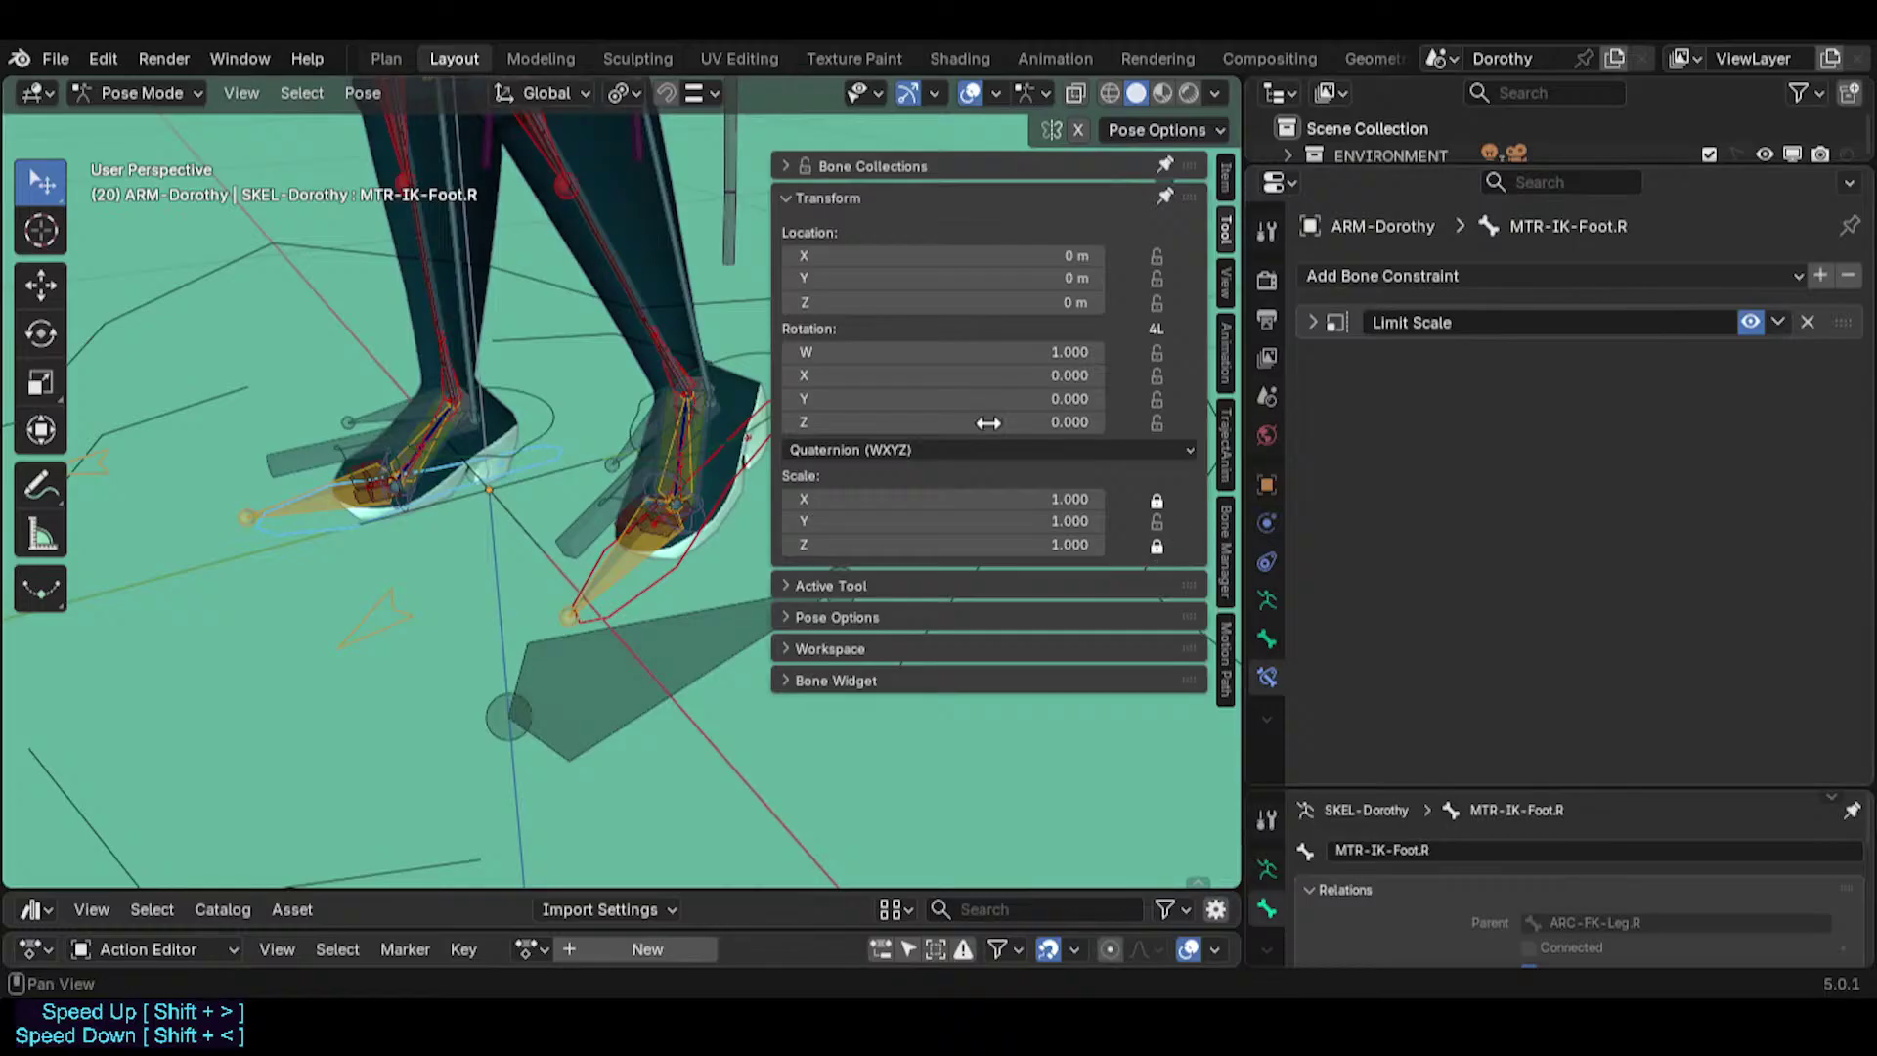
pyautogui.hotkey('ctrl', 'shift', 'm')
# Compare the scale locks and Limit Scale values of MTR-IK-Hand.L with those of MTR-IK-Foot.L.
pyautogui.scroll(-5, 653, 572)
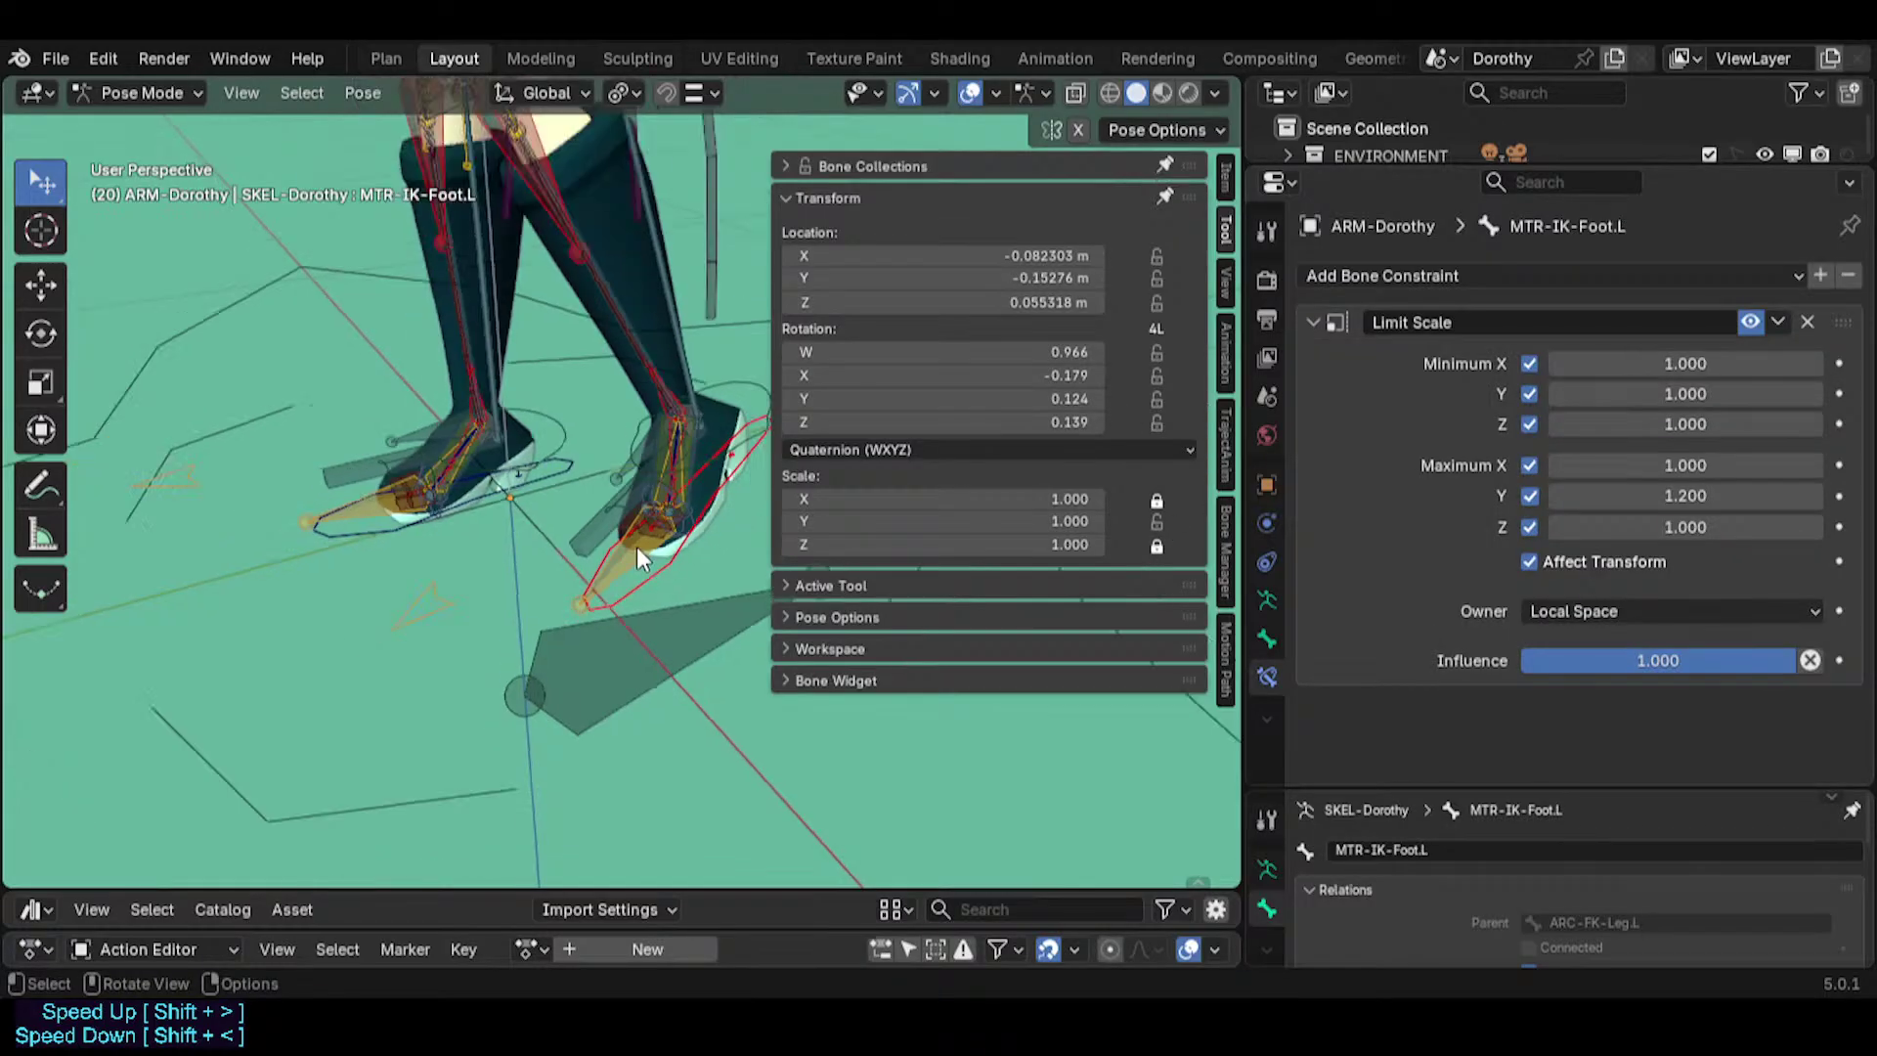
pyautogui.keyDown('shift'); pyautogui.moveTo(606, 411); pyautogui.dragTo(435, 665, button='middle'); pyautogui.keyUp('shift')
pyautogui.scroll(-3, 489, 469)
pyautogui.moveTo(495, 455); pyautogui.dragTo(520, 475, button='middle')
pyautogui.scroll(1, 515, 467)
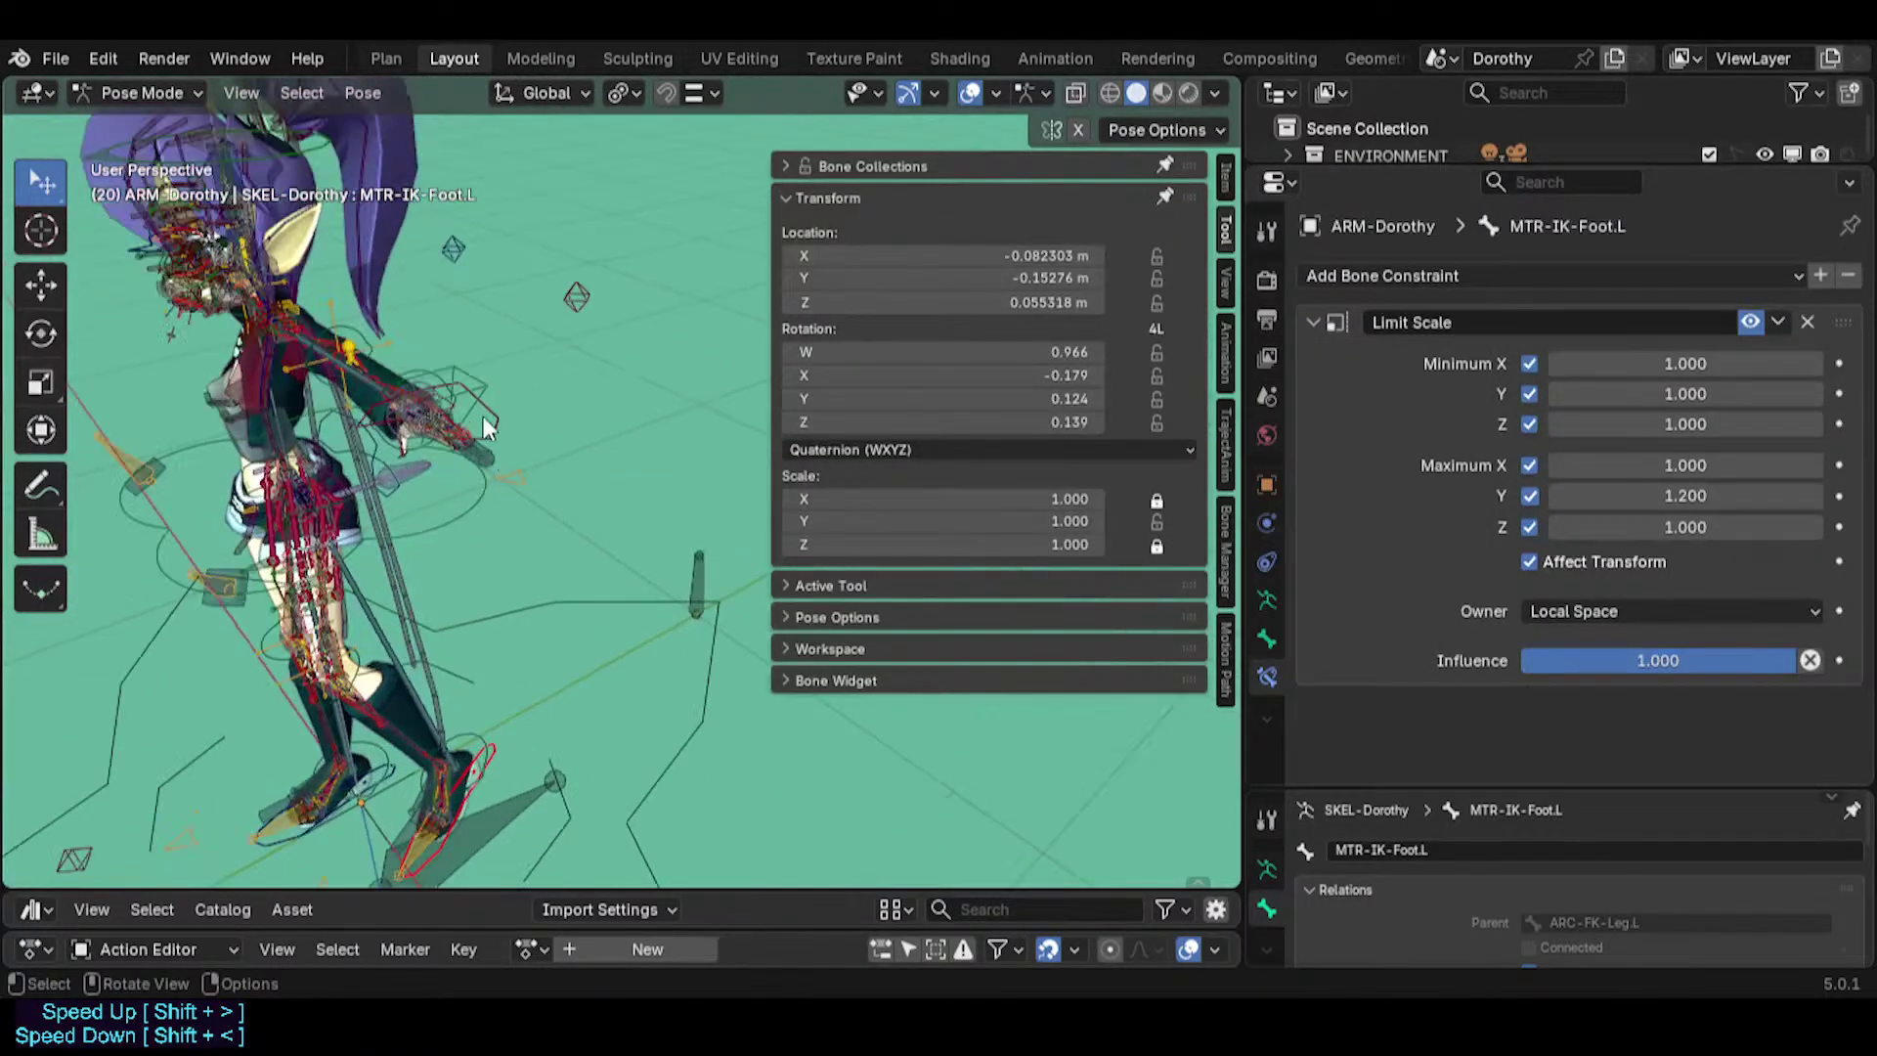
pyautogui.click(489, 417)
pyautogui.keyDown('shift'); pyautogui.moveTo(448, 682); pyautogui.dragTo(610, 396, button='middle'); pyautogui.keyUp('shift')
pyautogui.scroll(2, 595, 540)
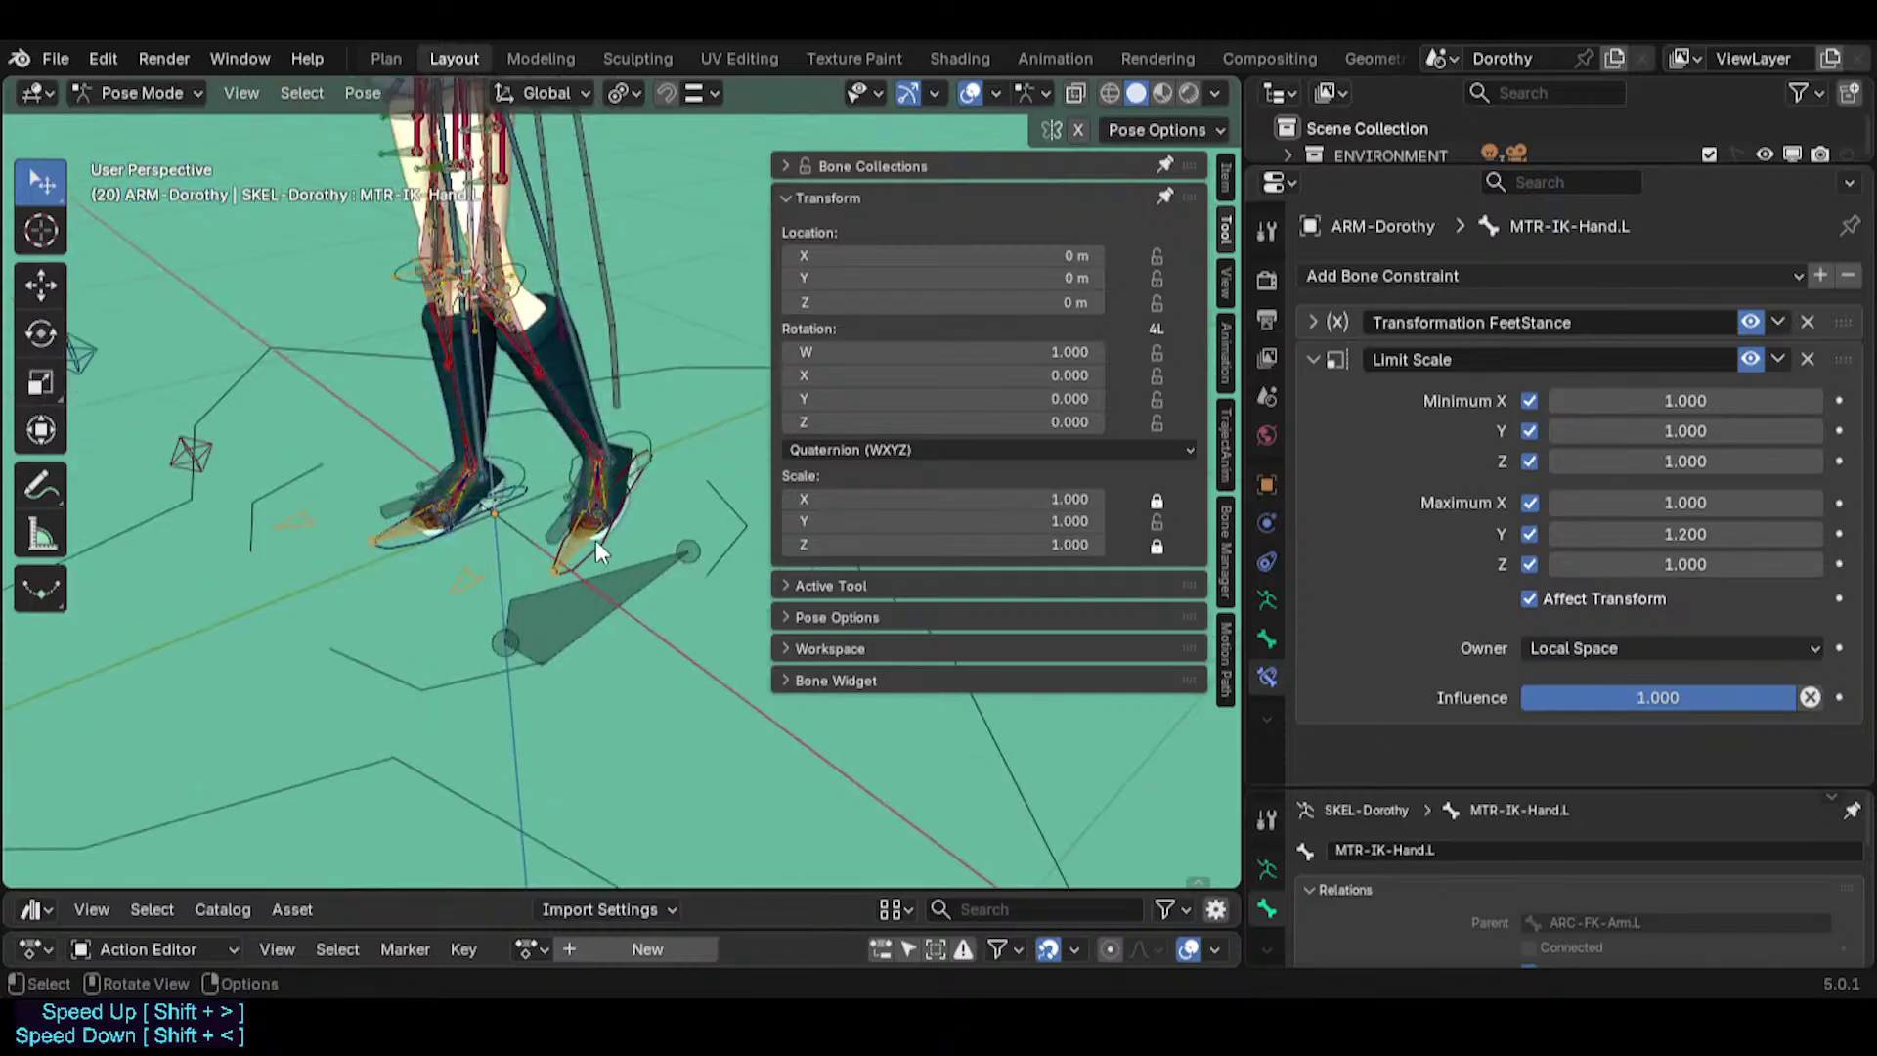
pyautogui.click(594, 561)
pyautogui.scroll(3, 590, 569)
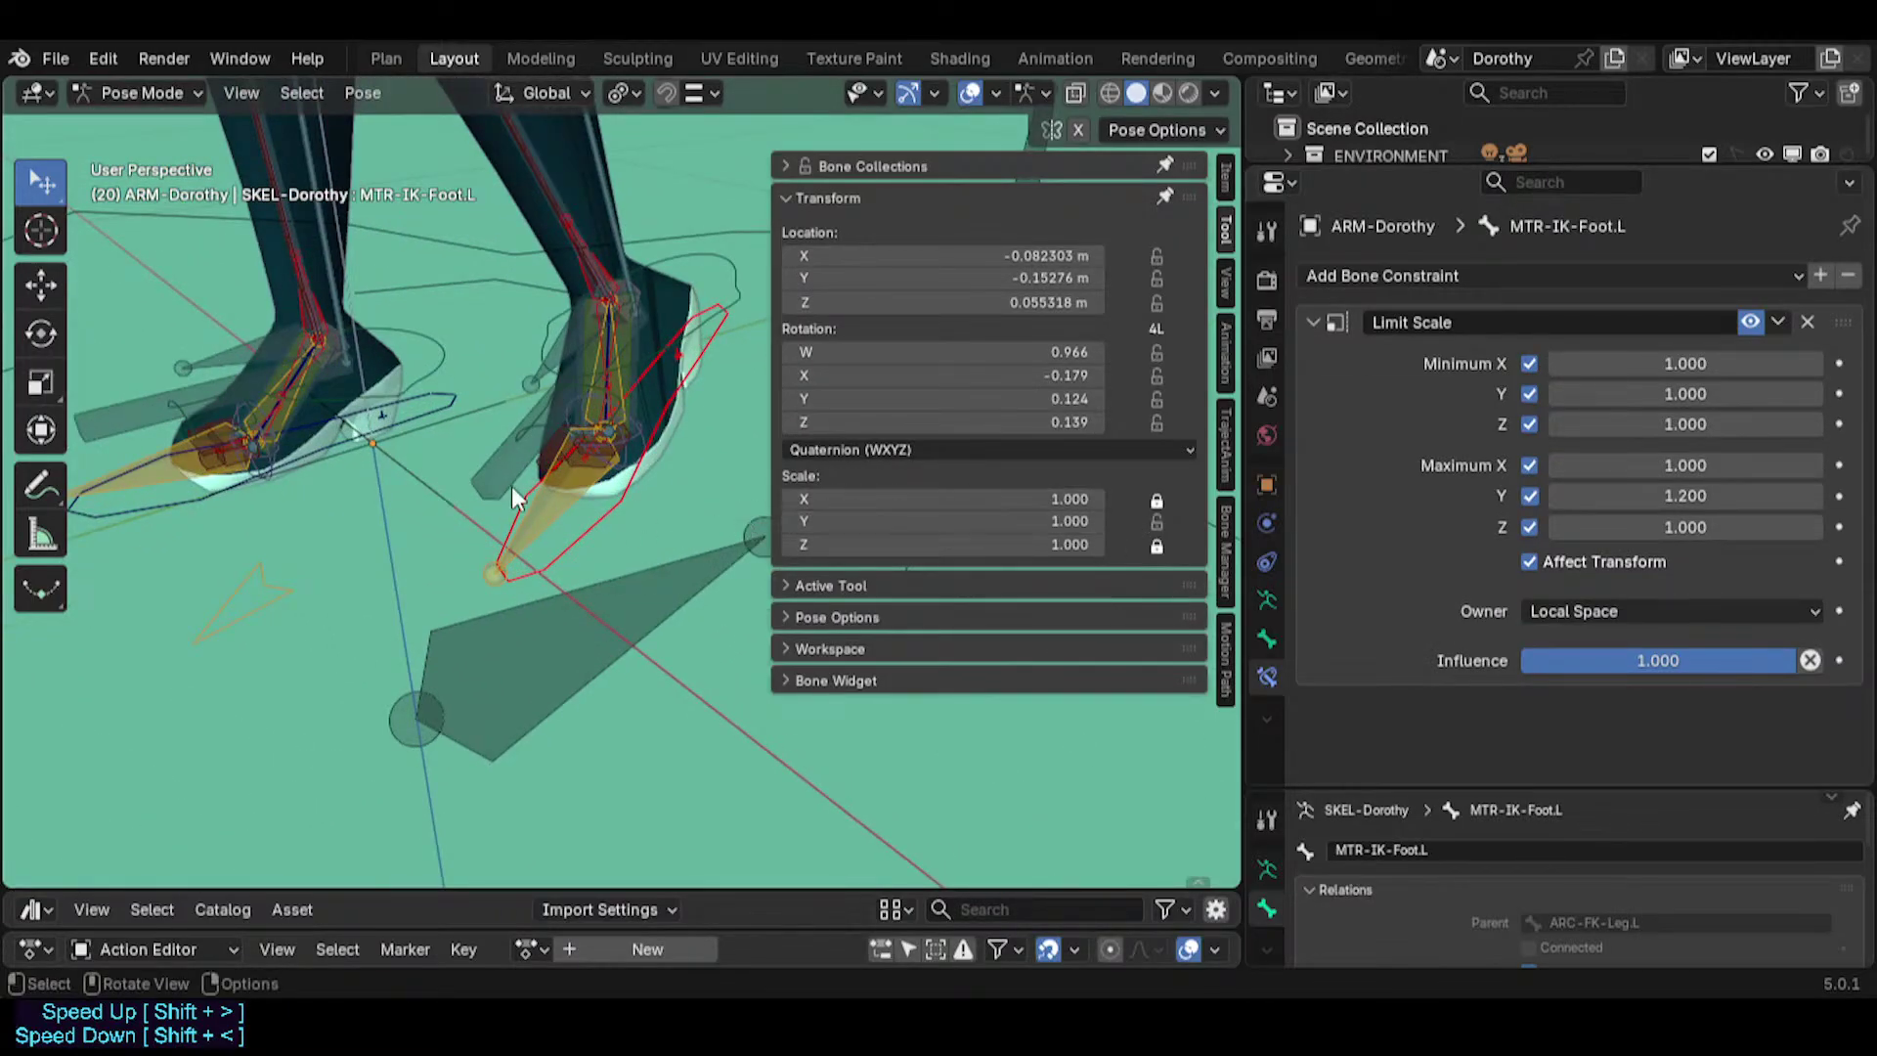
pyautogui.scroll(-6, 512, 586)
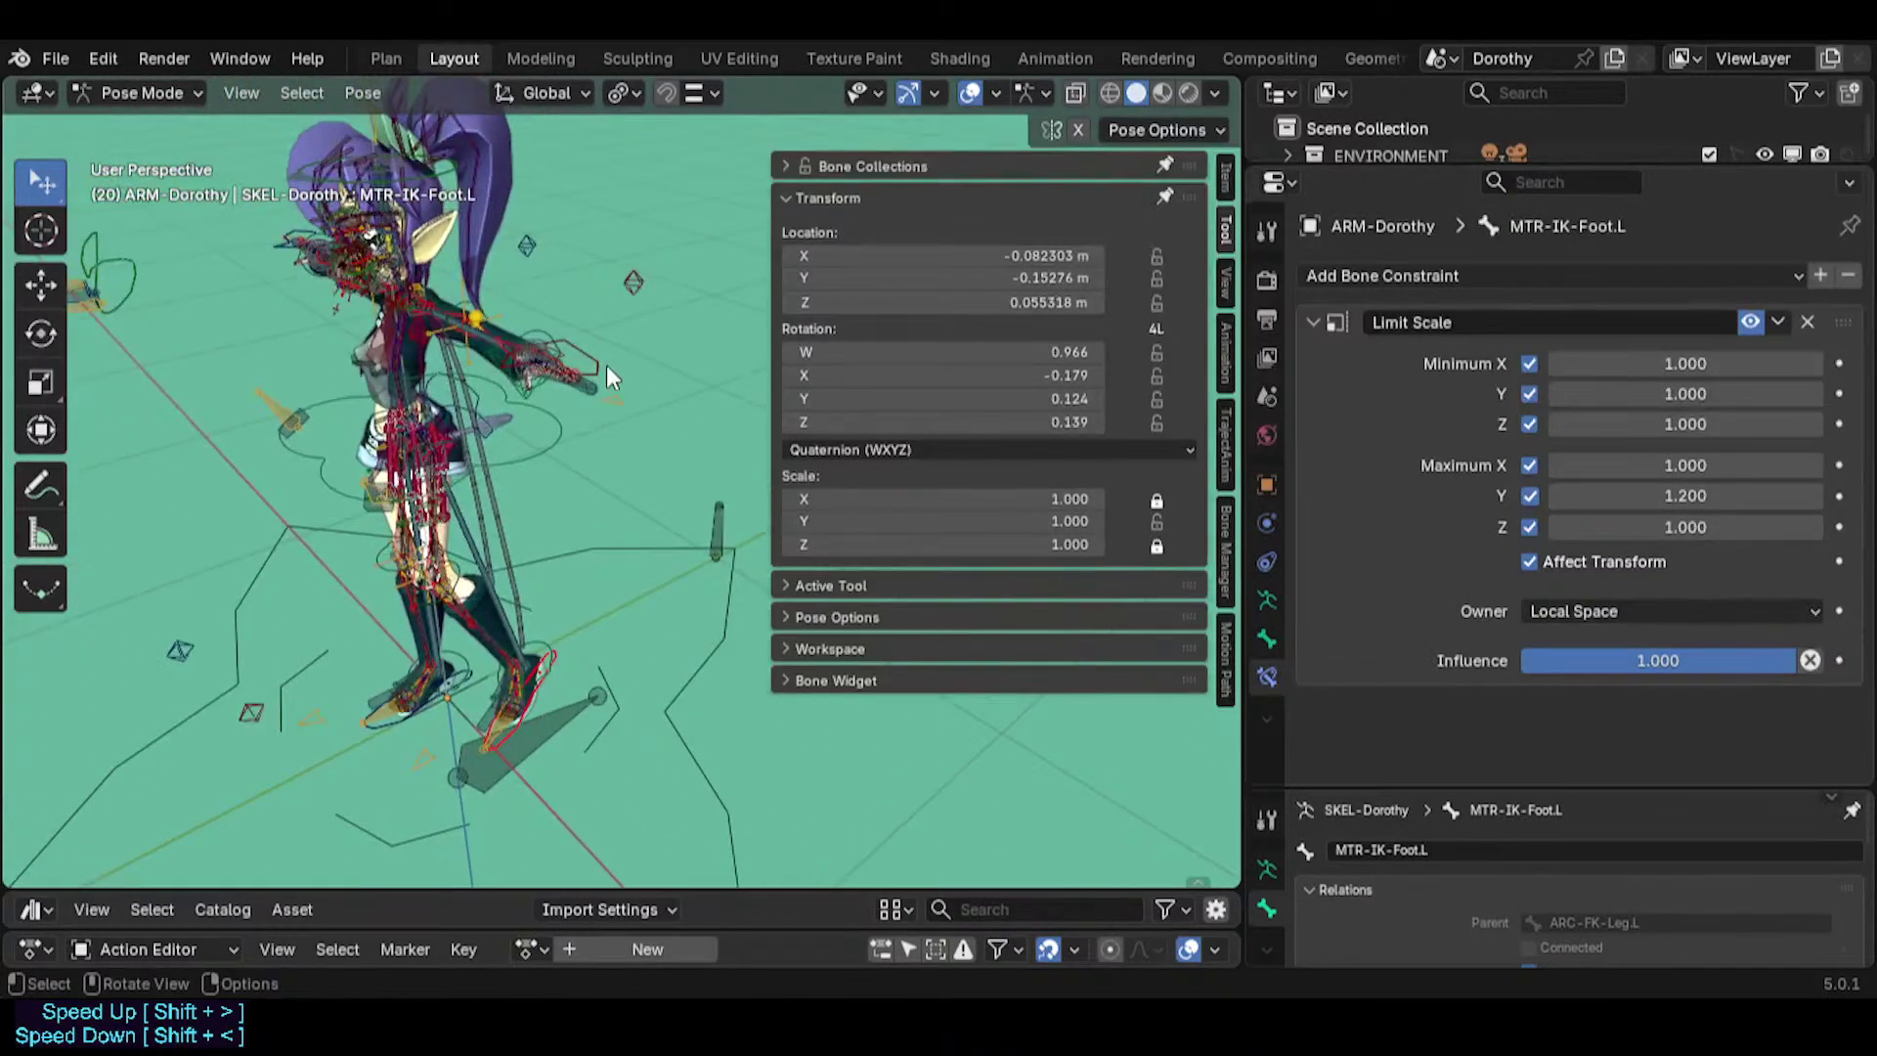
# Collapse the Limit Scale constraints of MTR-IK-Hand.L and MTR-IK-Foot.L, checking MTR-IK-Hand.R in between.
pyautogui.click(606, 370)
pyautogui.click(1313, 358)
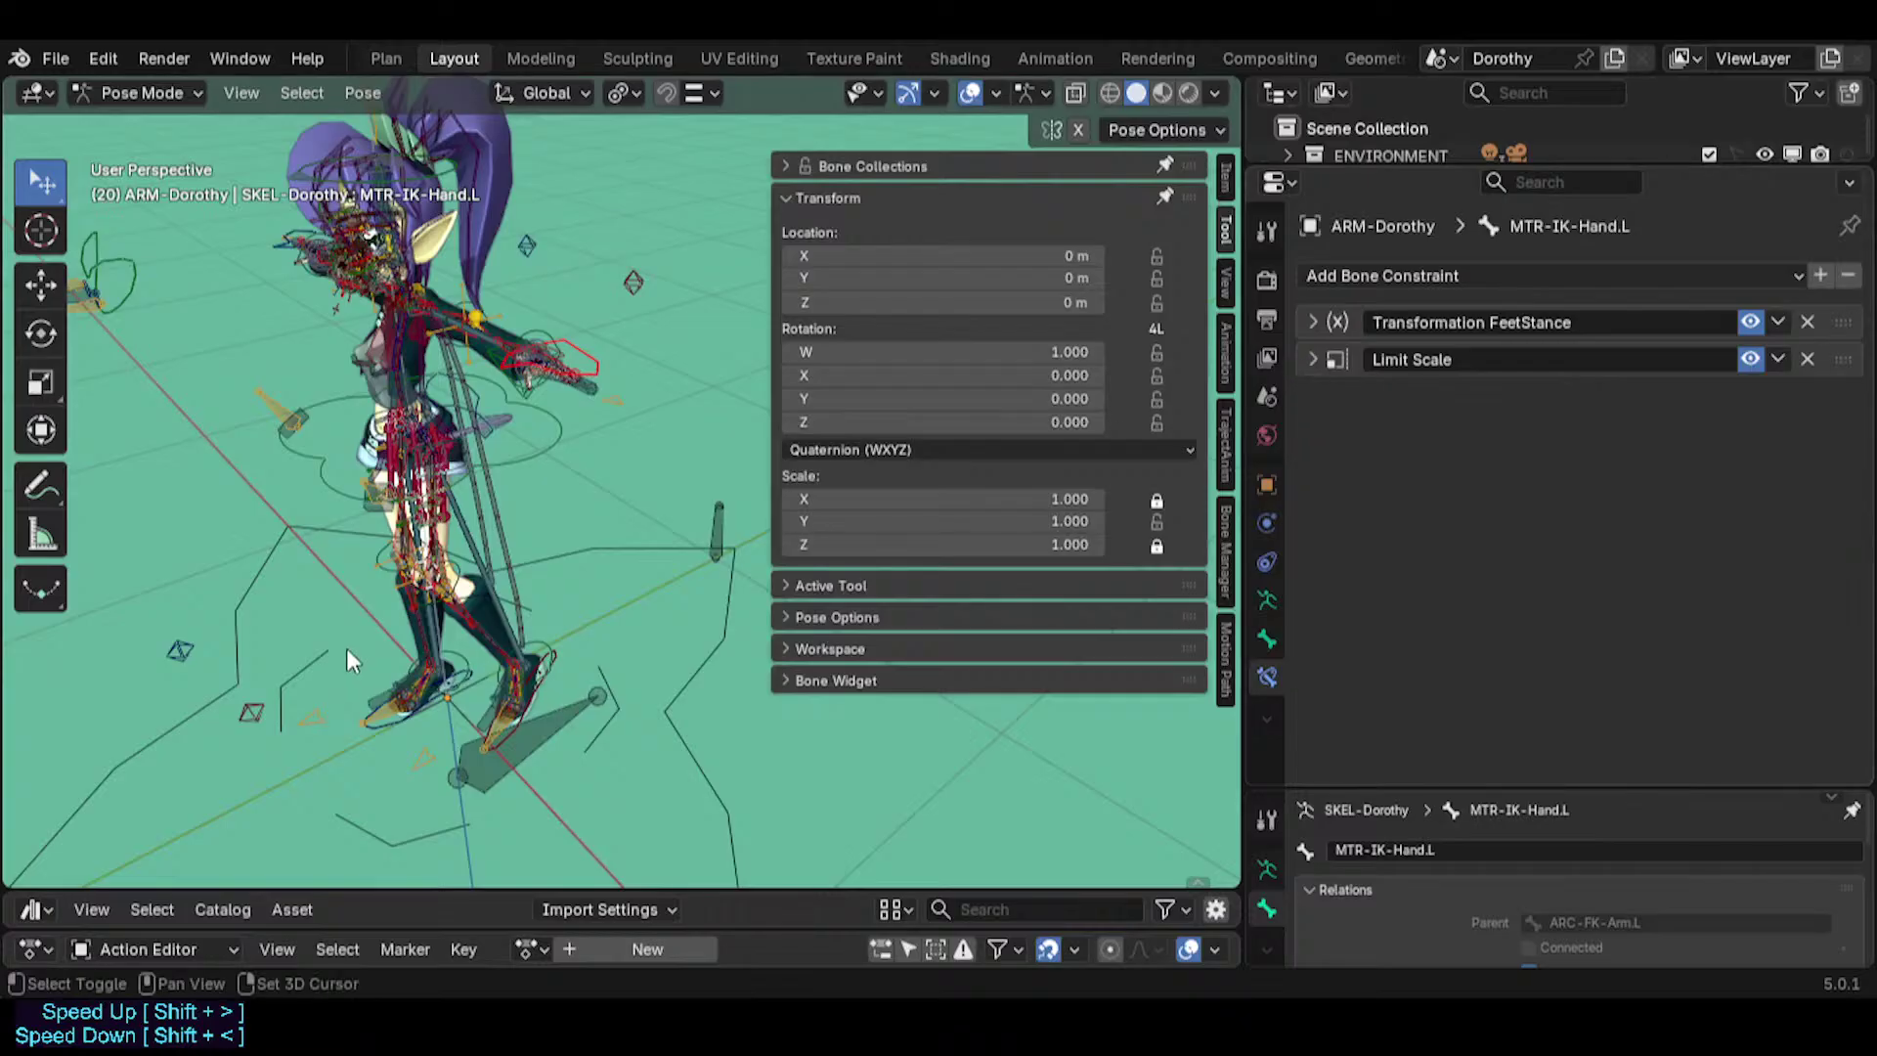
pyautogui.scroll(2, 561, 496)
pyautogui.hotkey('ctrl', 'shift', 'm')
pyautogui.scroll(3, 523, 660)
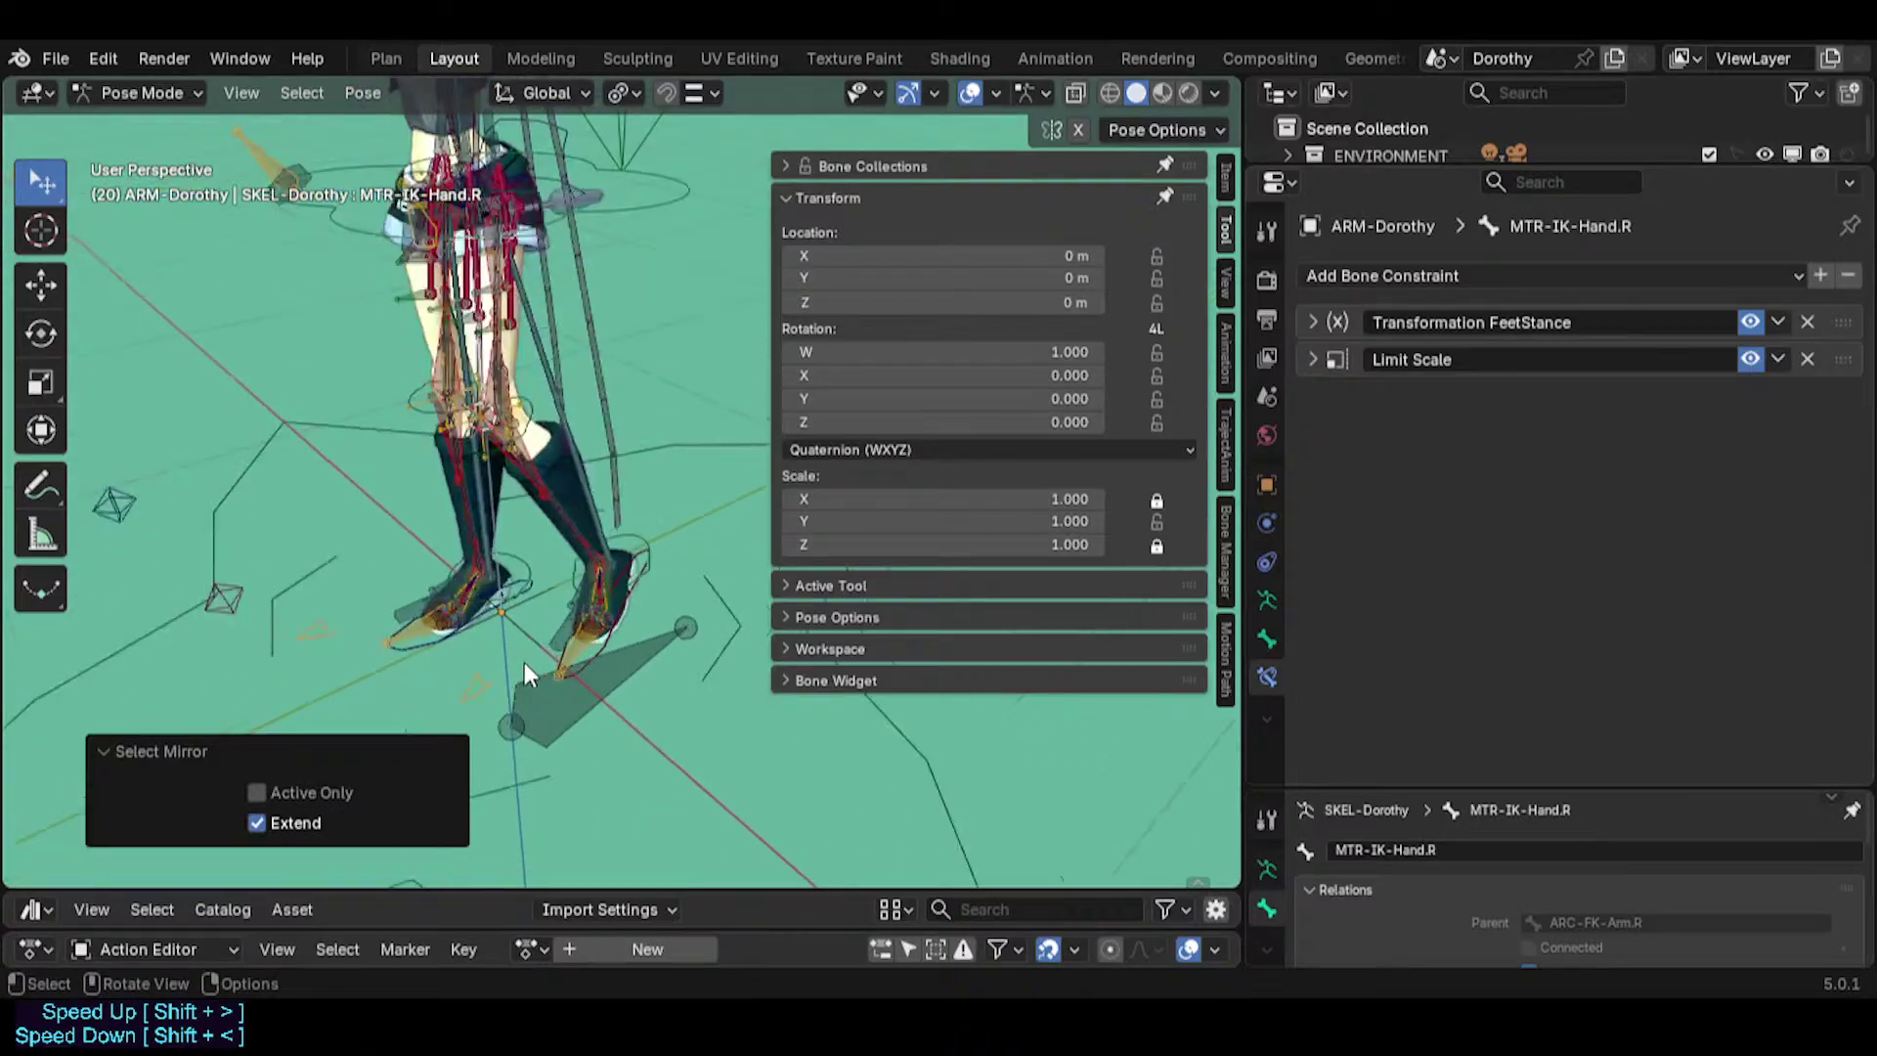
pyautogui.click(613, 665)
pyautogui.scroll(2, 613, 665)
pyautogui.click(1313, 322)
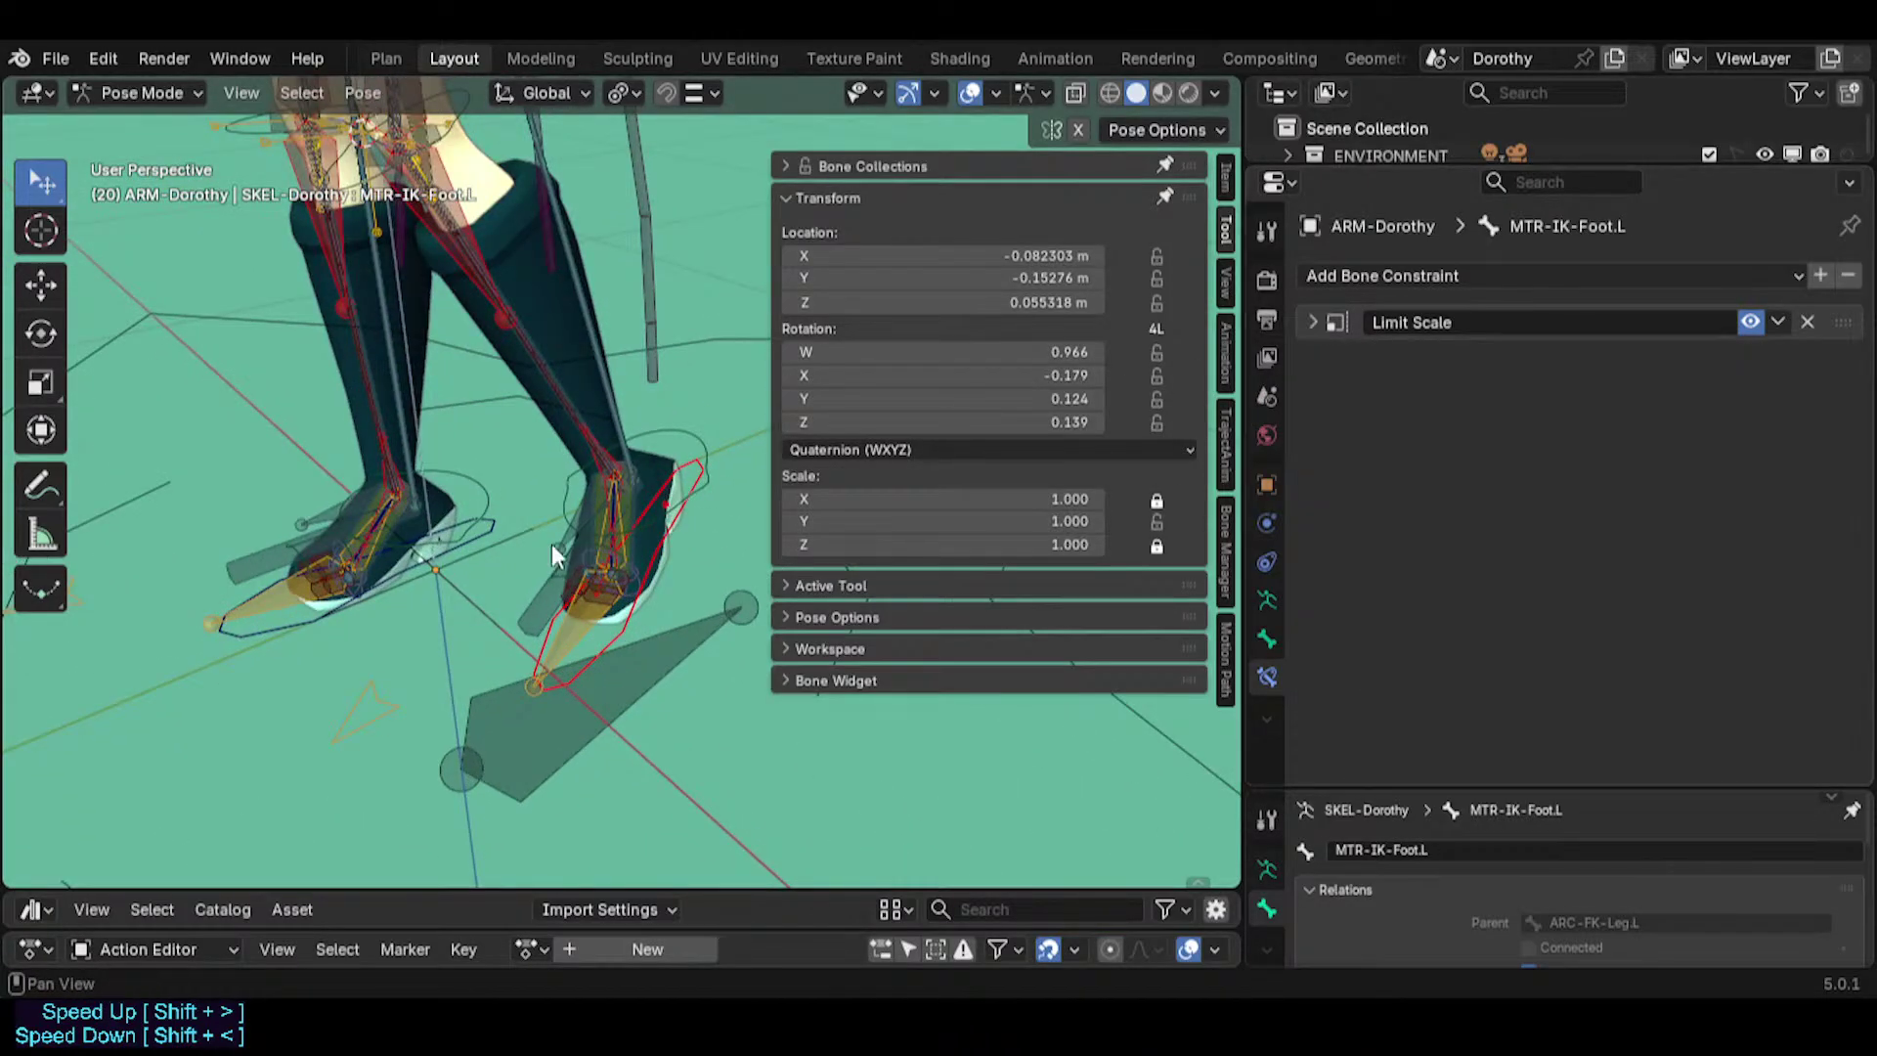
# Check the Limit Scale constraints on MTR-IK-Hand.L and MTR-IK-Foot.R, leaving both collapsed.
pyautogui.keyDown('shift'); pyautogui.moveTo(518, 624); pyautogui.dragTo(440, 831, button='middle'); pyautogui.keyUp('shift')
pyautogui.scroll(-2, 535, 456)
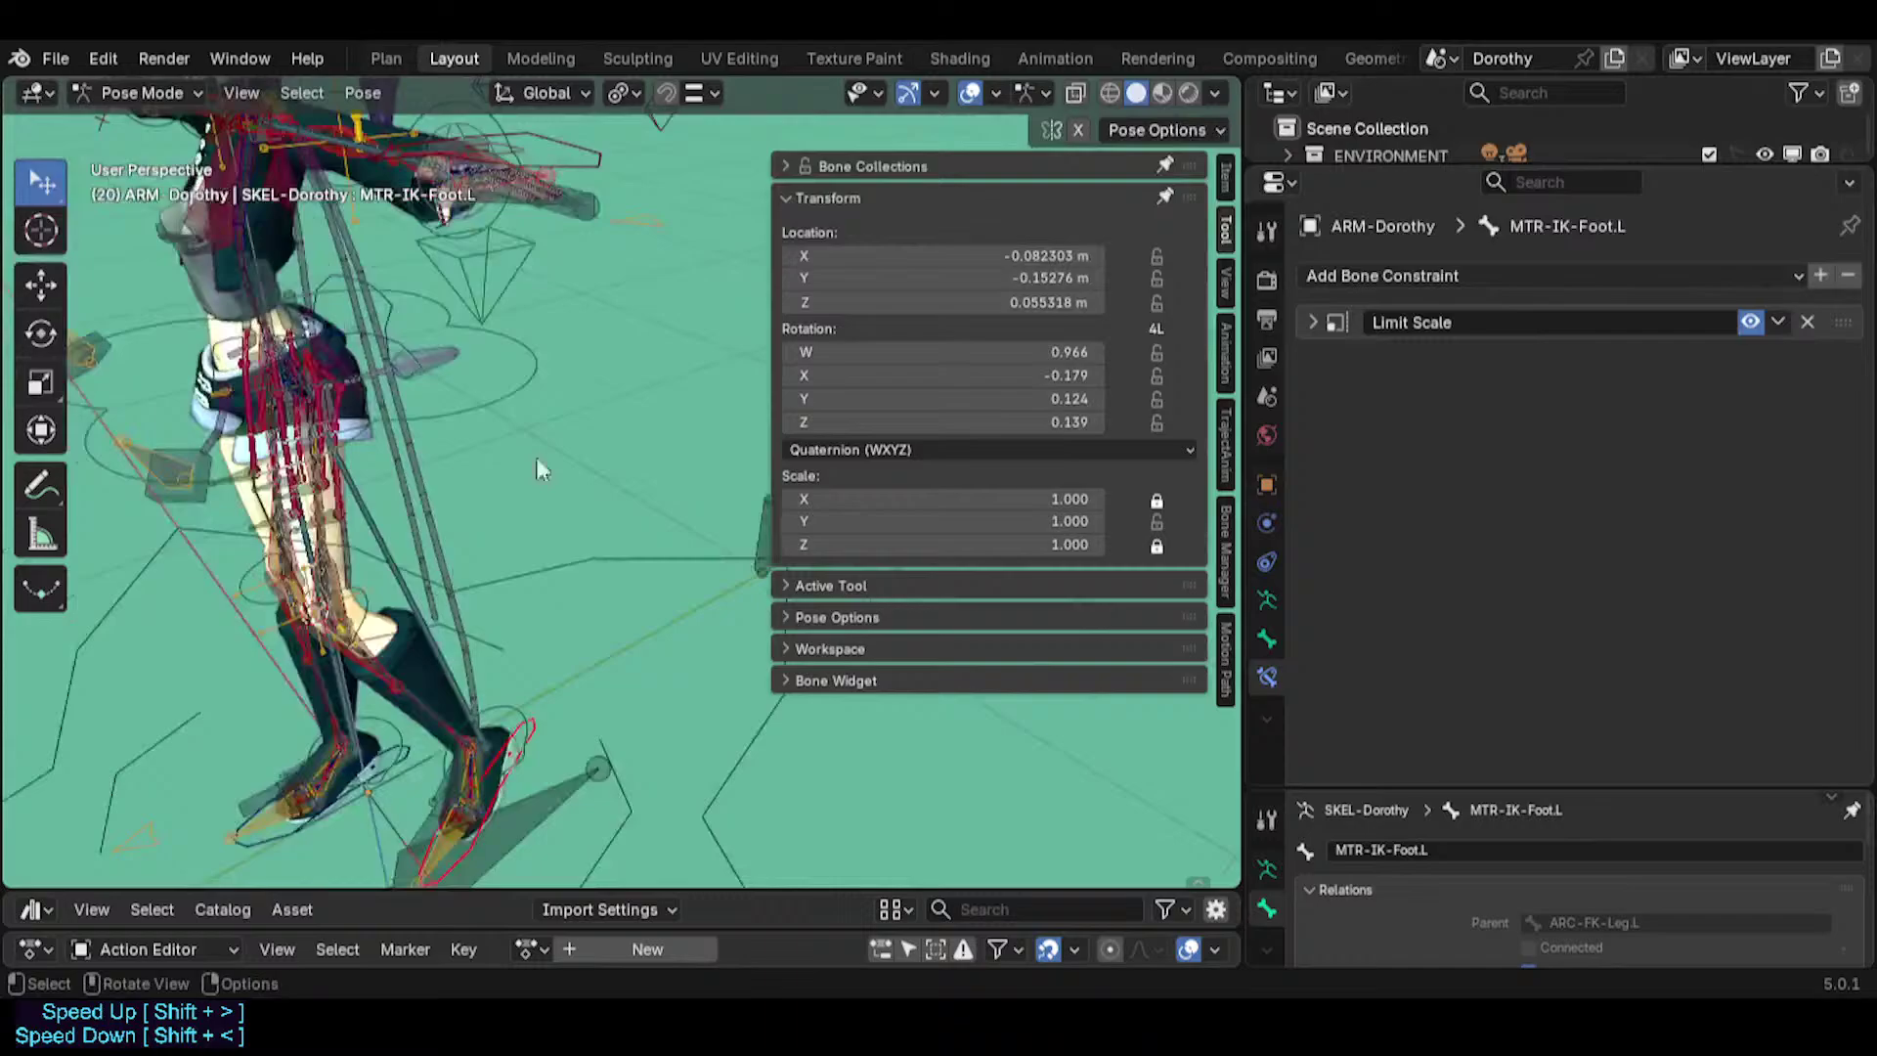
pyautogui.click(604, 204)
pyautogui.click(1312, 359)
pyautogui.click(1313, 359)
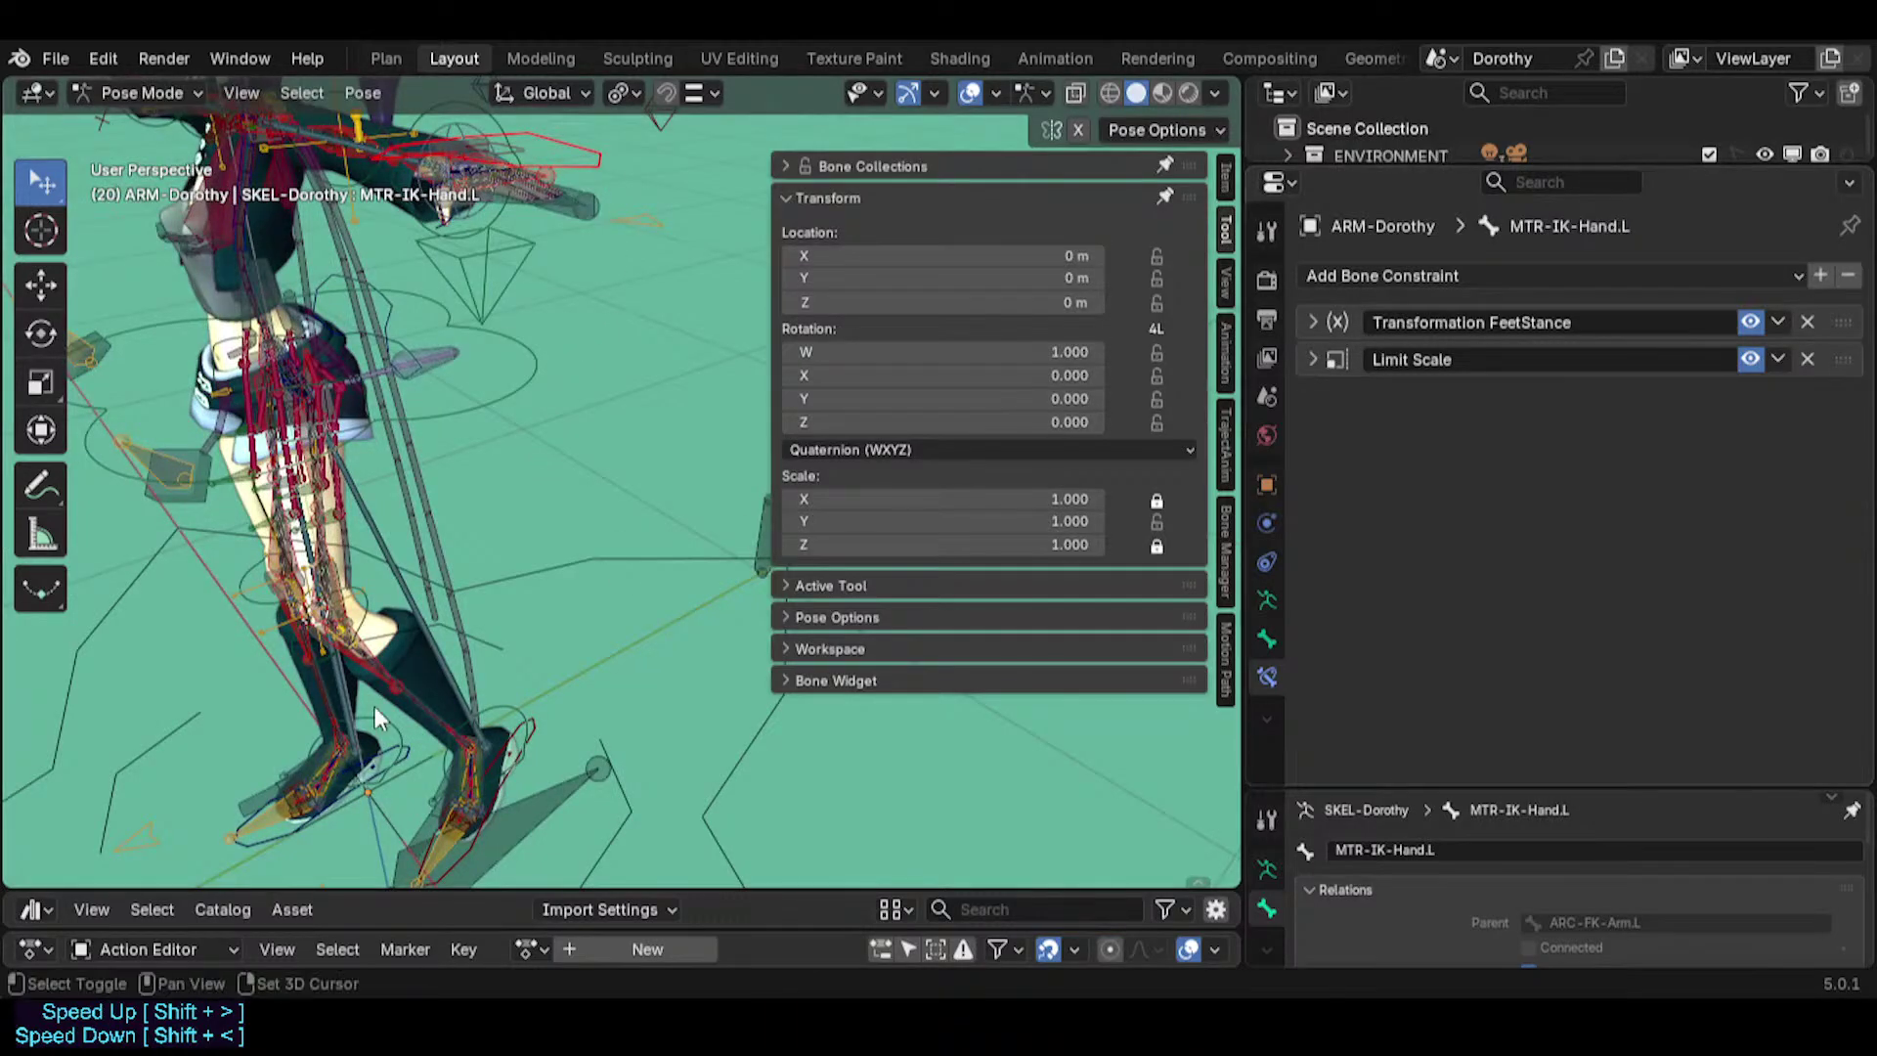
pyautogui.keyDown('shift'); pyautogui.moveTo(373, 706); pyautogui.dragTo(439, 596, button='middle'); pyautogui.keyUp('shift')
pyautogui.scroll(3, 440, 596)
pyautogui.click(358, 675)
pyautogui.click(1311, 324)
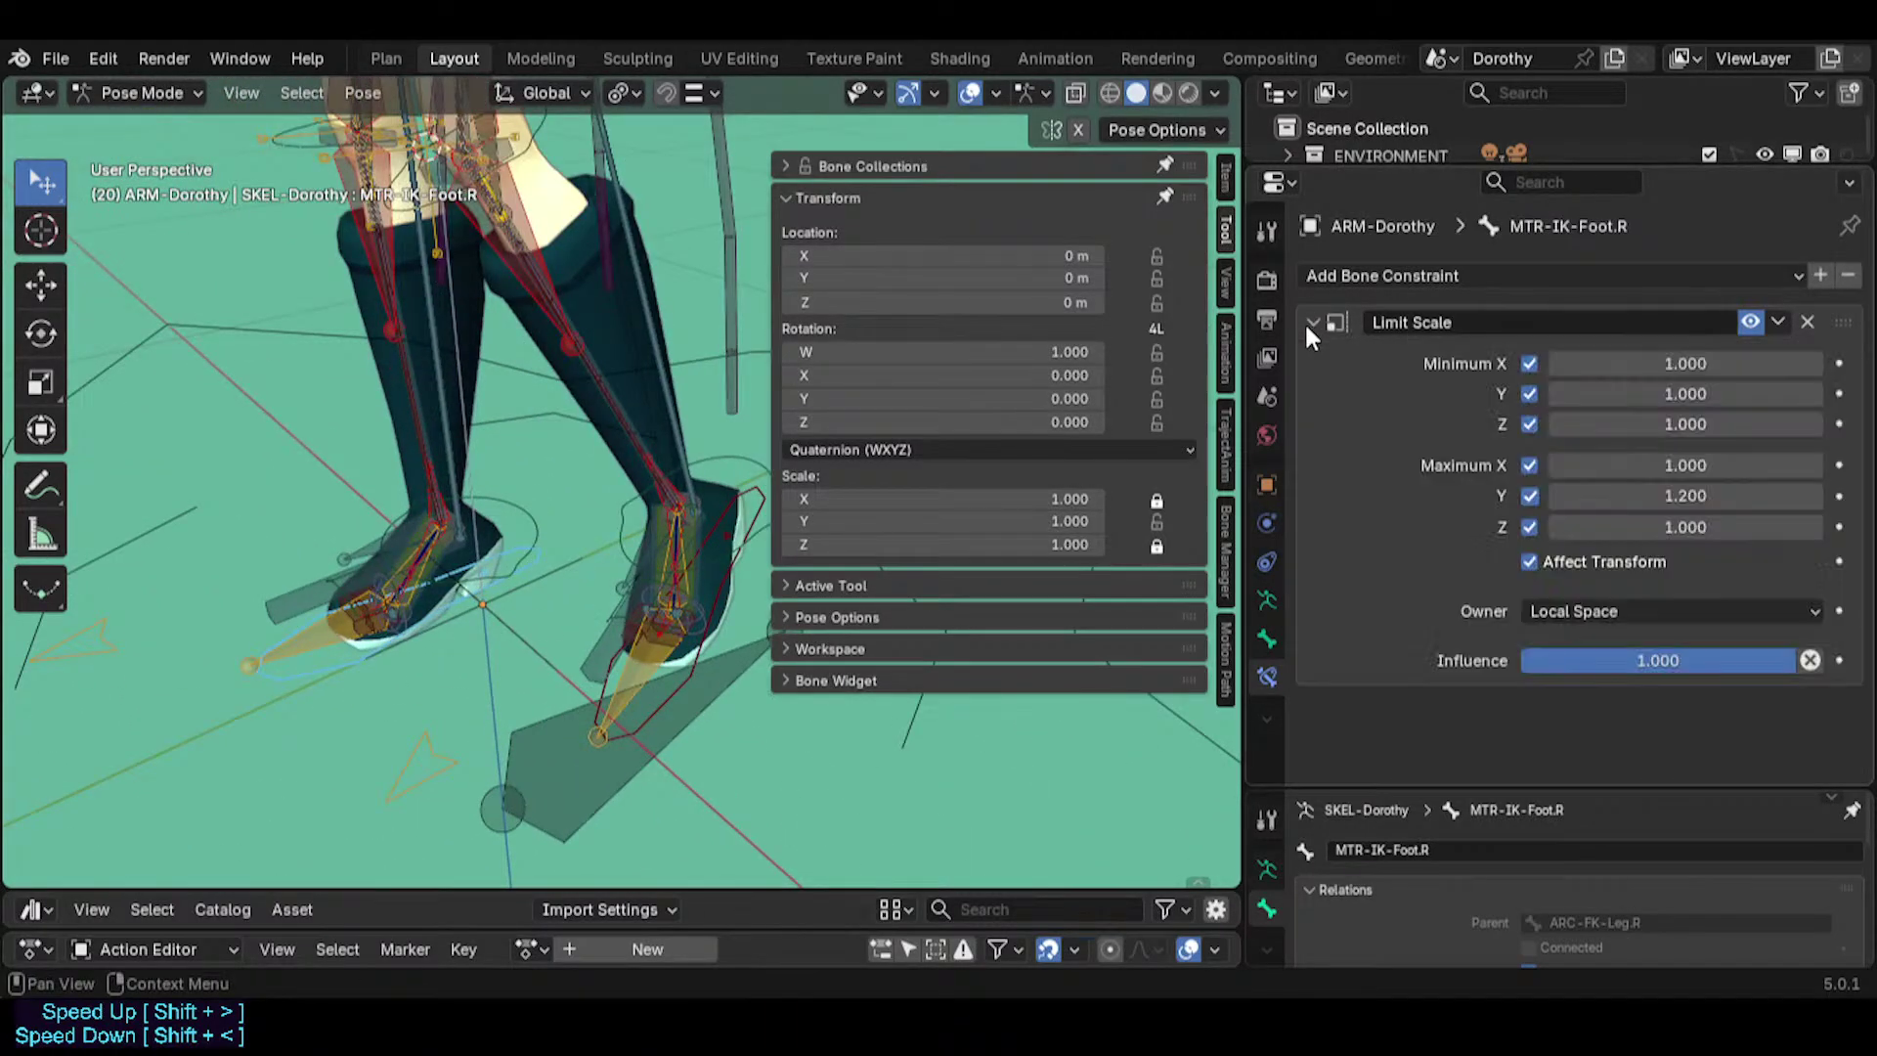
pyautogui.click(1311, 324)
# Select MCH-IKO-Foot.L and recheck the influence driver of its Copy Rotation FOLLOW-ForeArm constraint.
pyautogui.scroll(4, 481, 642)
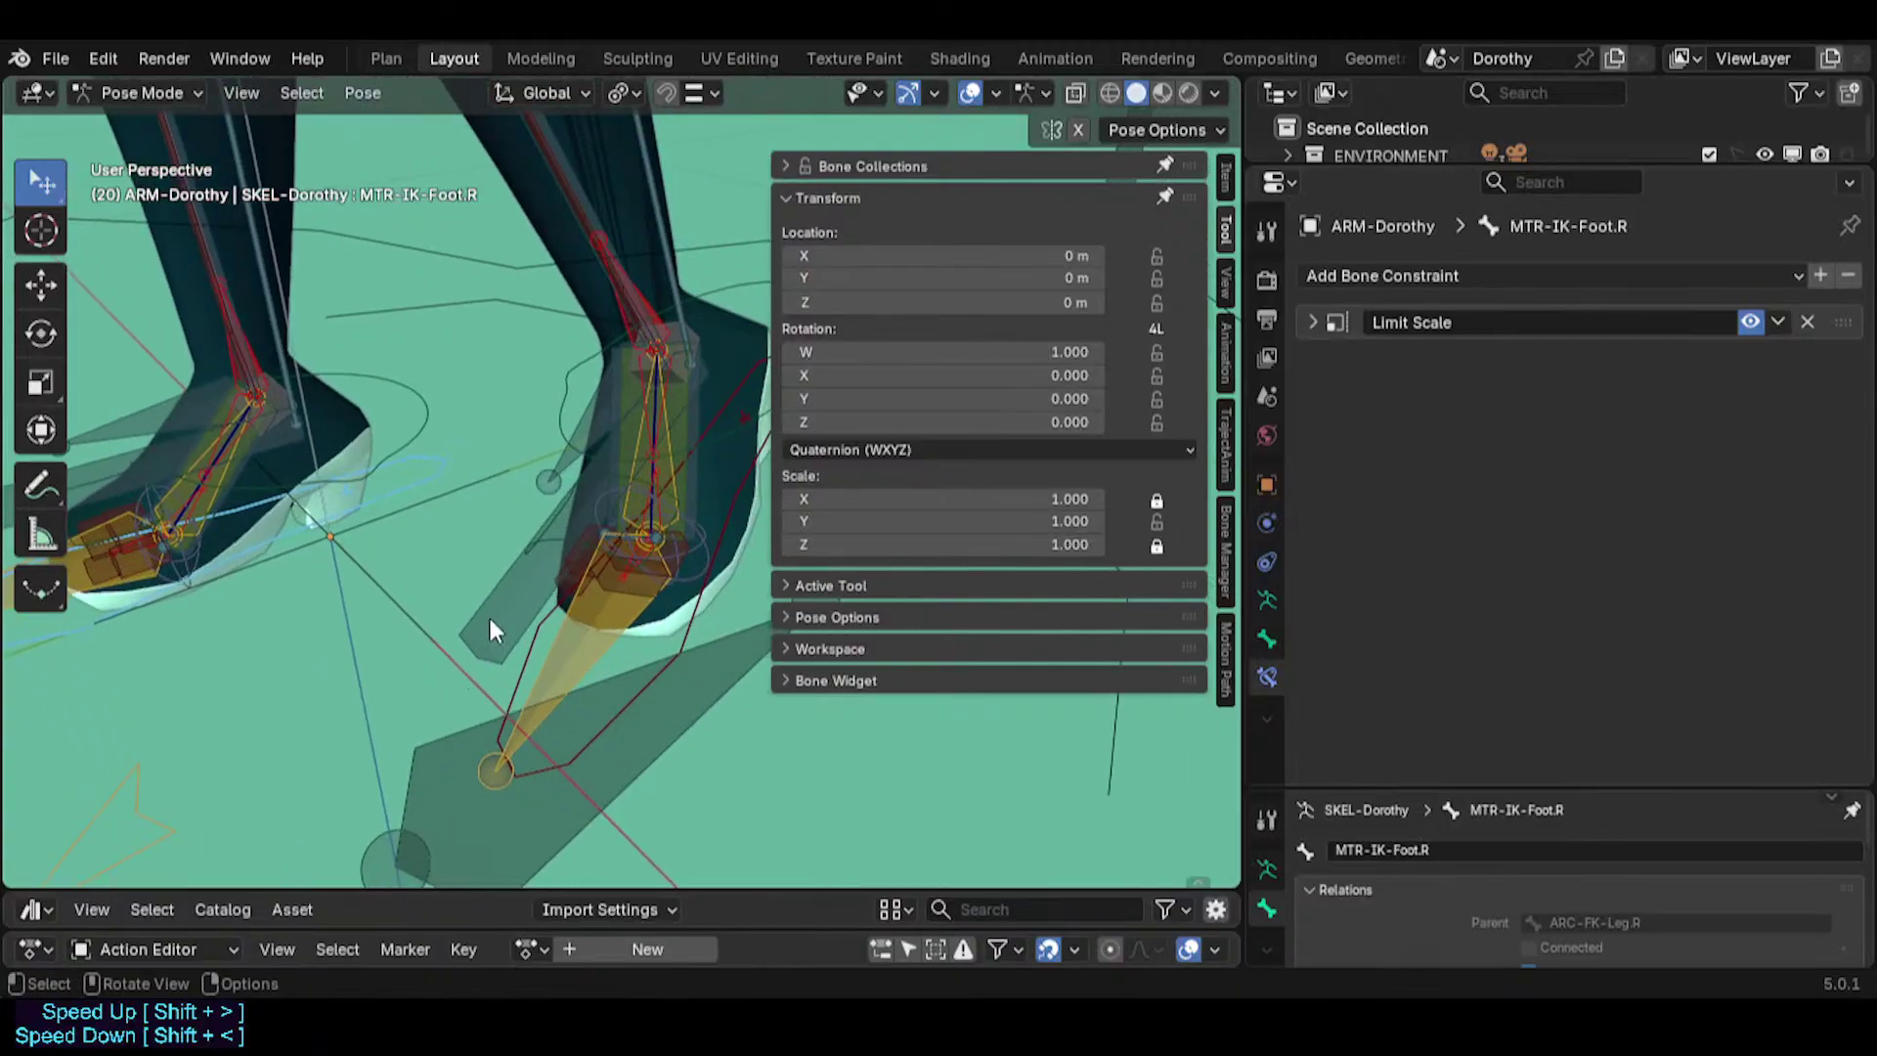
pyautogui.click(544, 465)
pyautogui.click(550, 449)
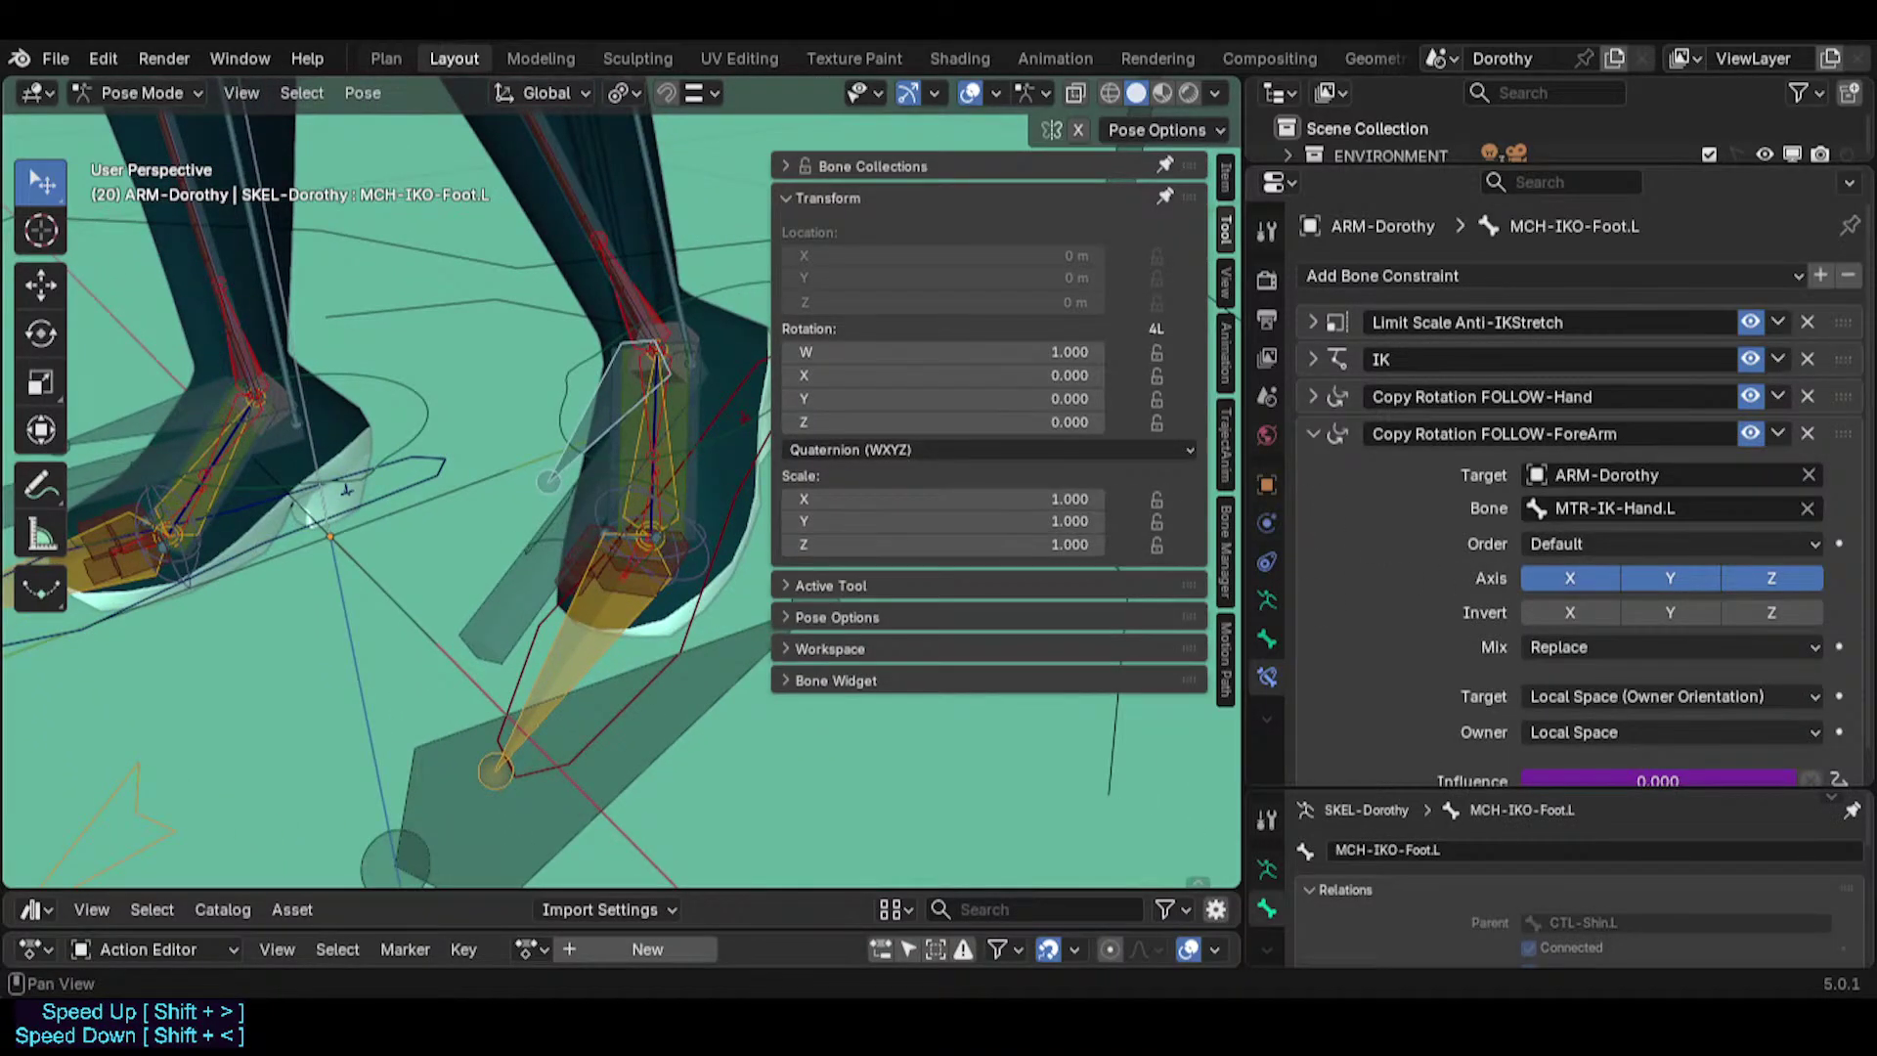
pyautogui.scroll(-1, 1603, 704)
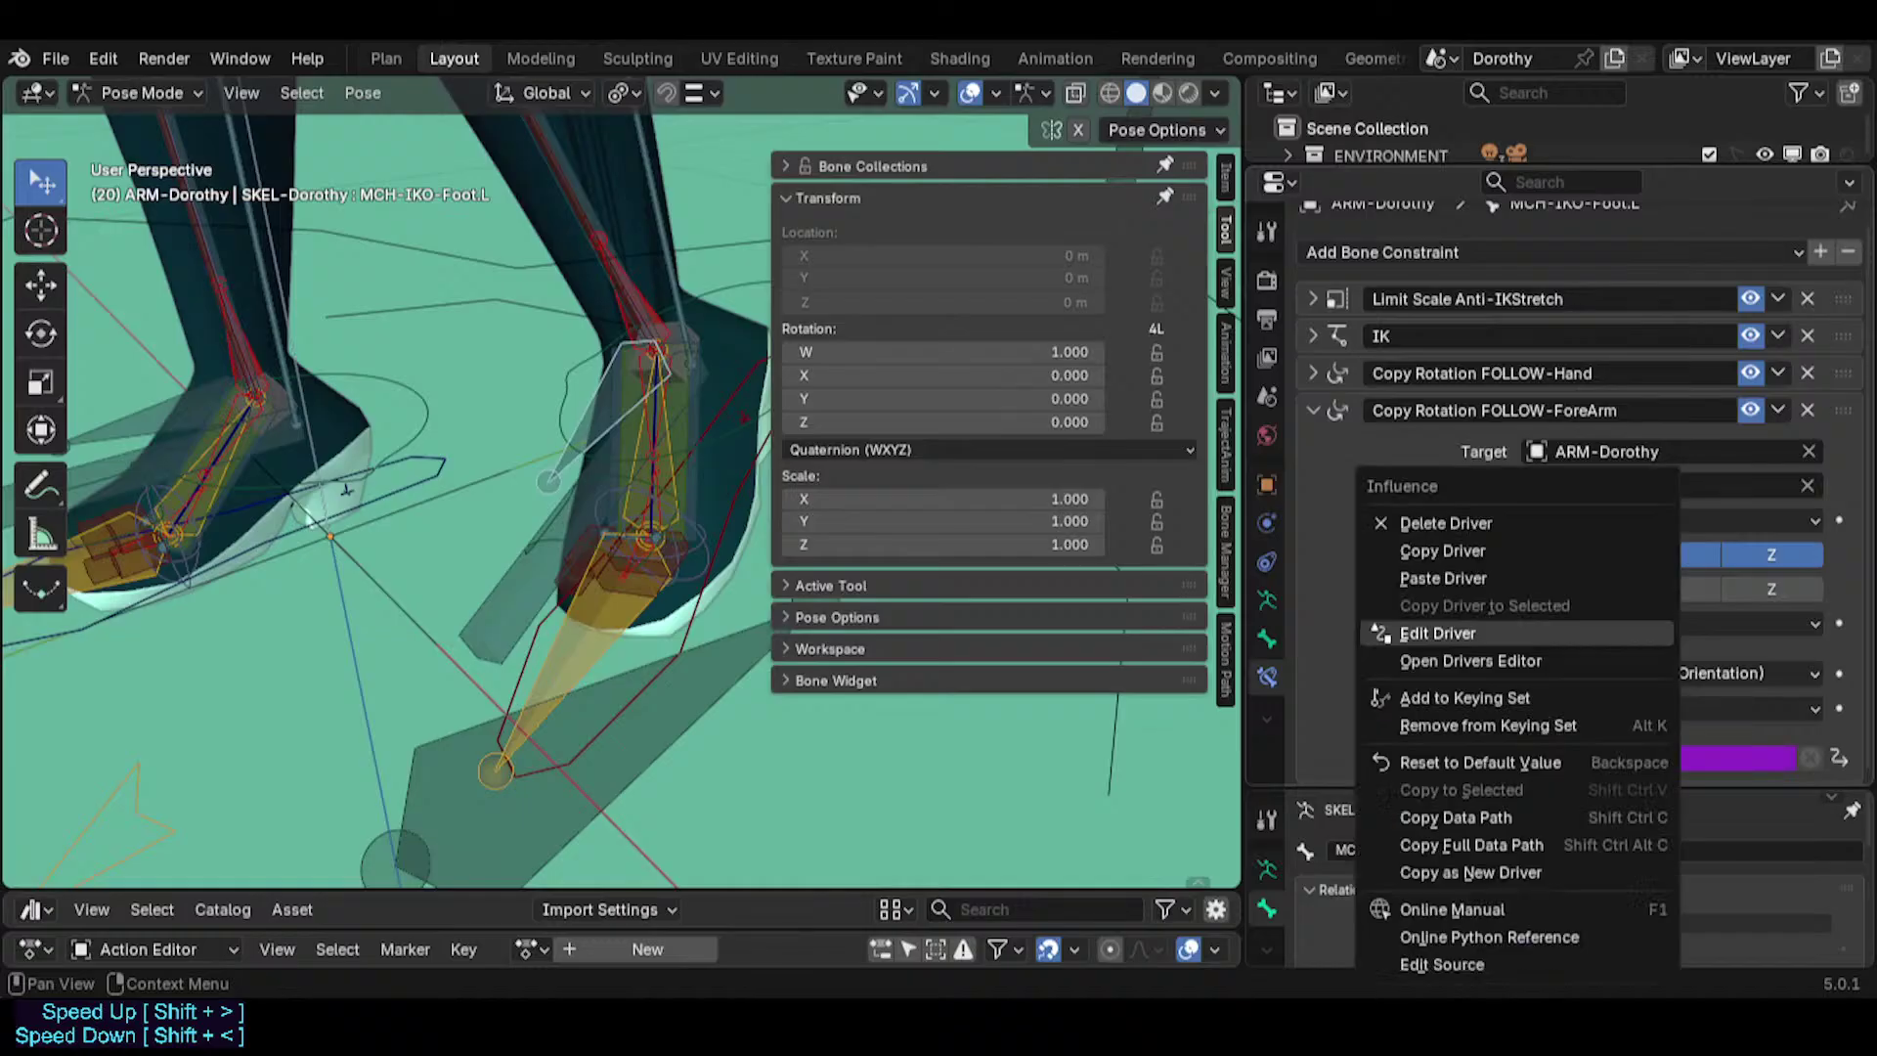
pyautogui.rightClick(1608, 759)
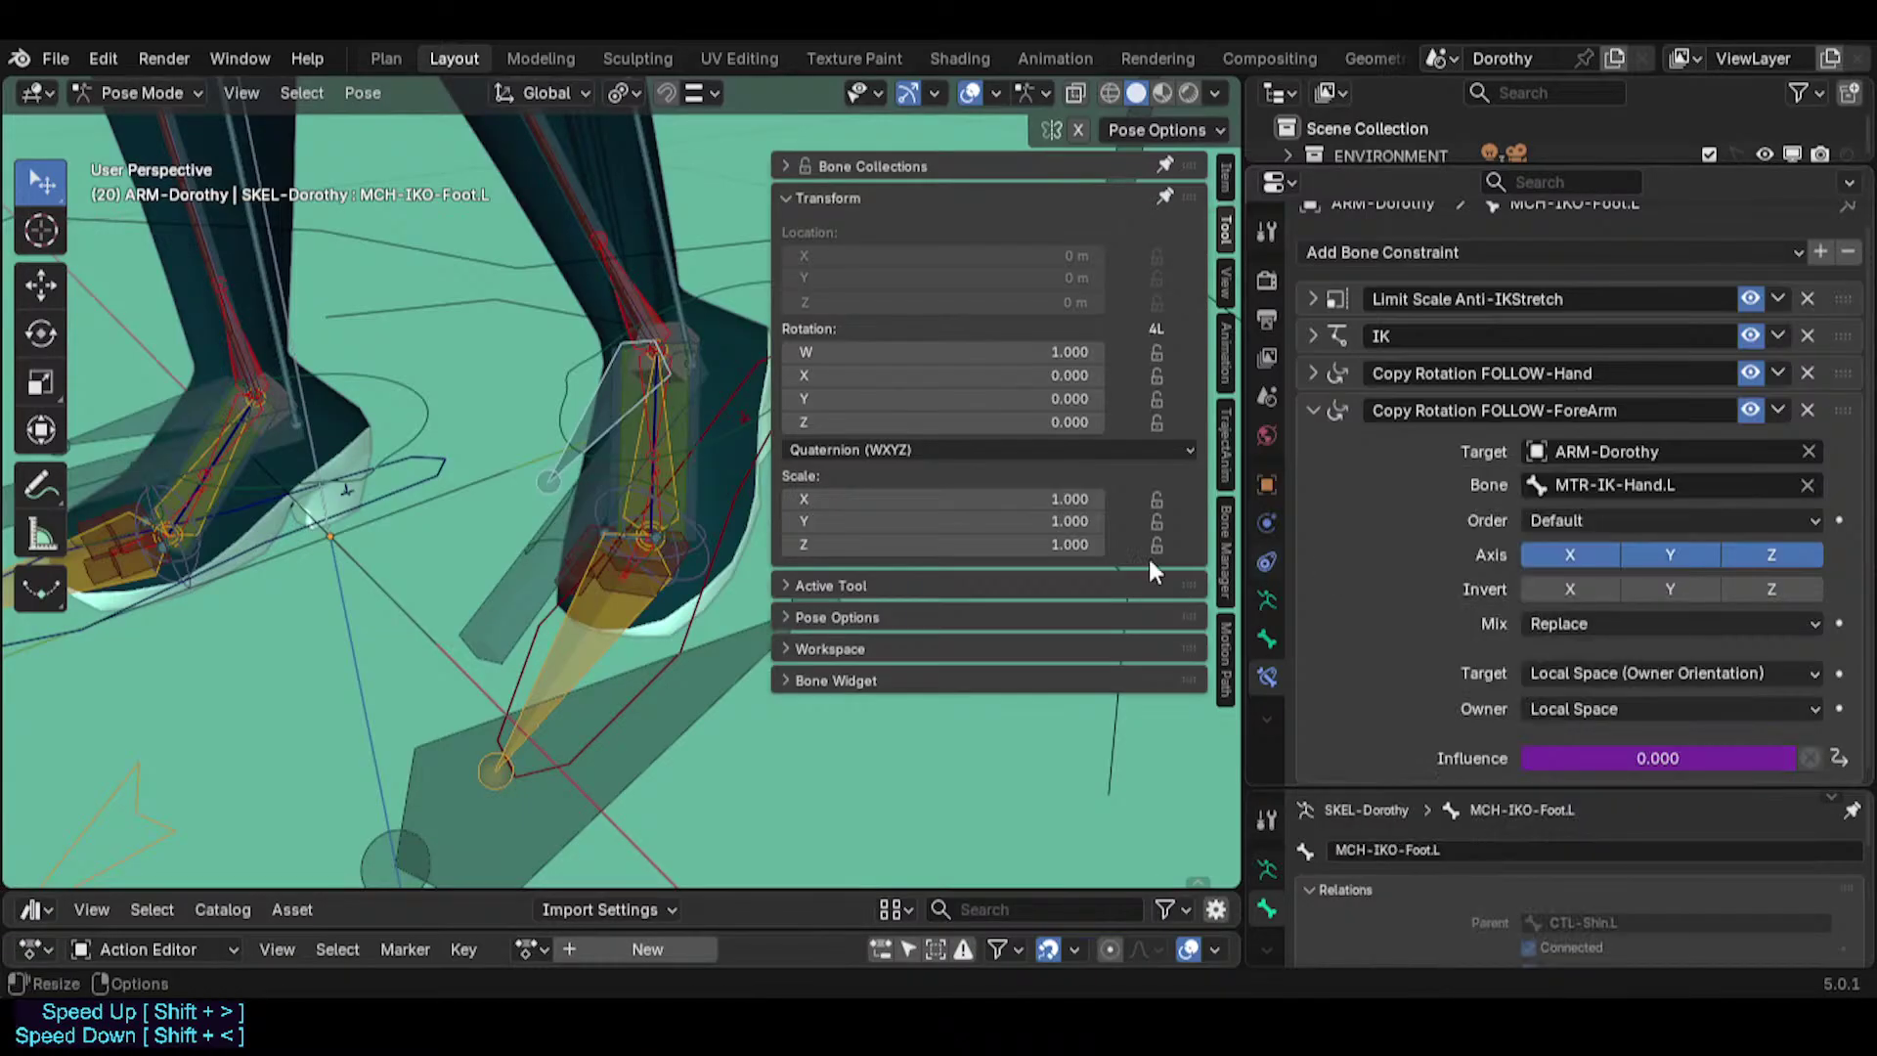
# Scale up MTR-IK-Foot.L and lift it forward in several moves to test how the leg responds.
pyautogui.scroll(-1, 751, 586)
pyautogui.click(694, 629)
pyautogui.press('s')
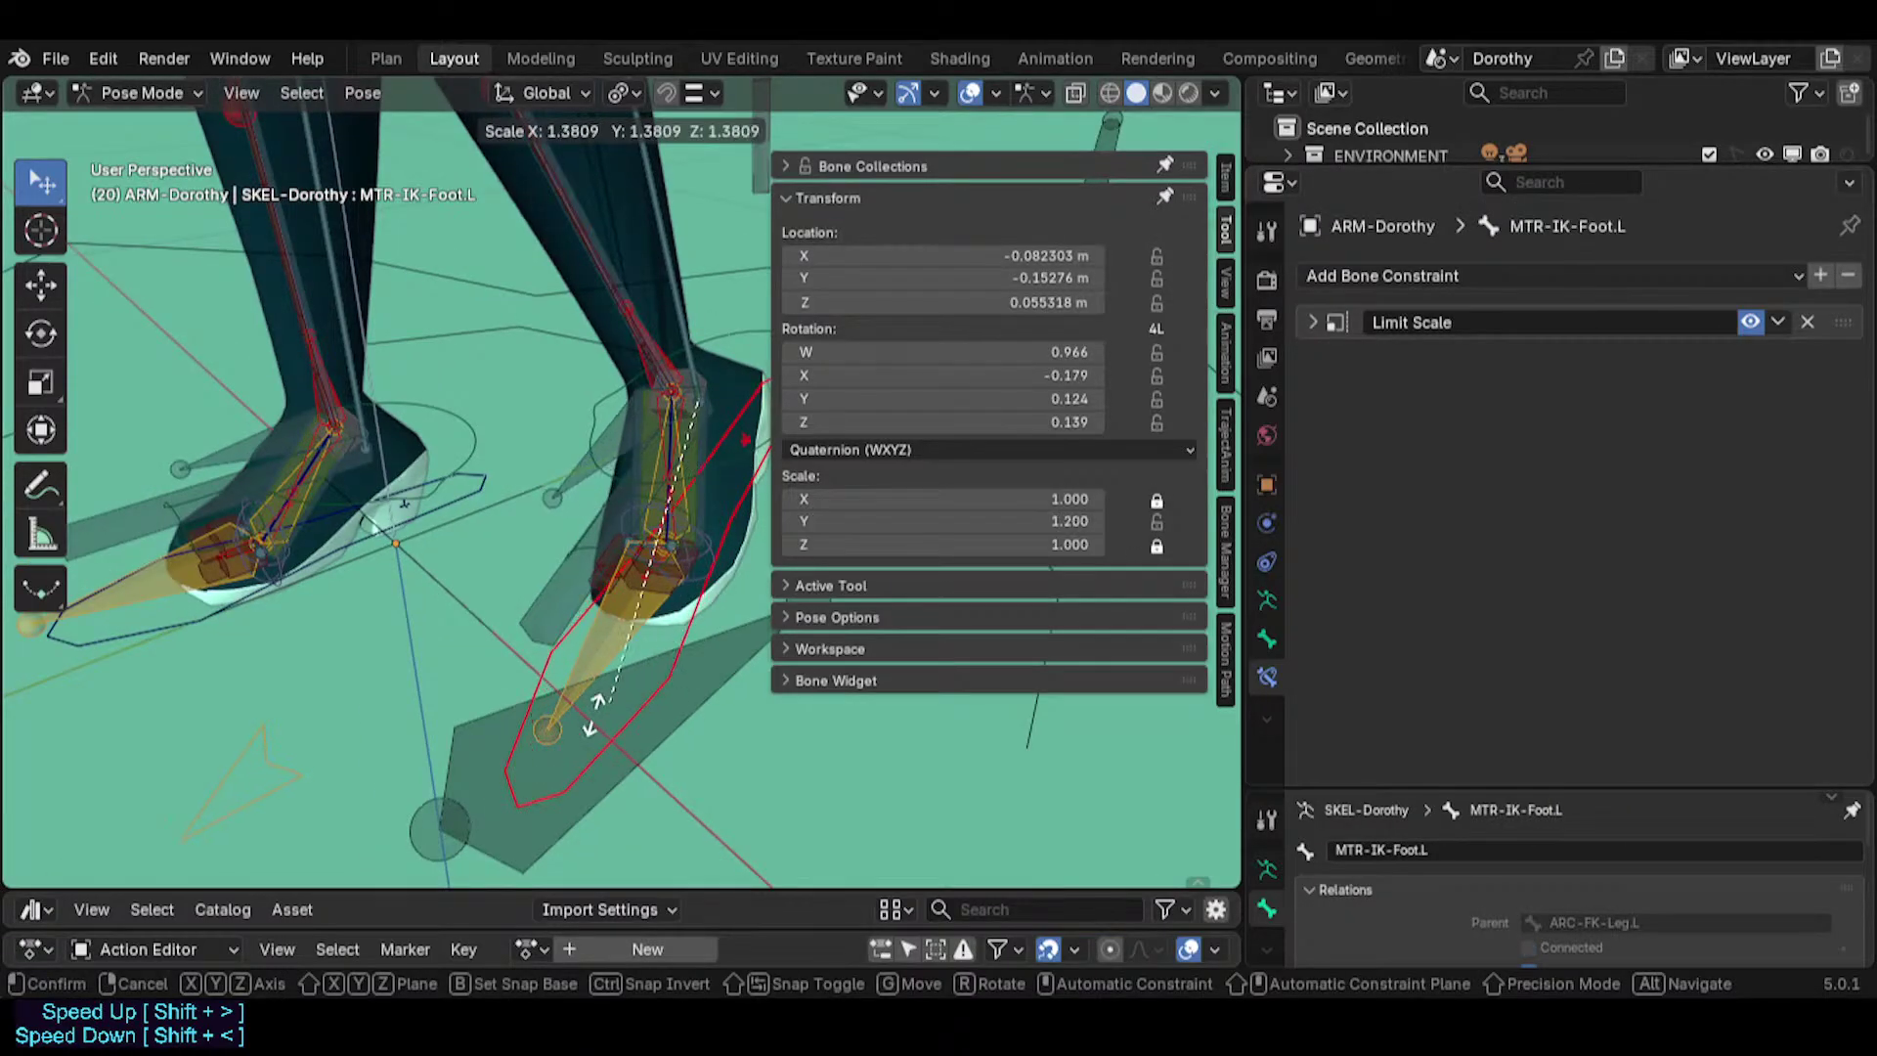
pyautogui.click(556, 661)
pyautogui.moveTo(556, 660); pyautogui.dragTo(528, 537, button='middle')
pyautogui.press('g')
pyautogui.click(419, 490)
pyautogui.press('g')
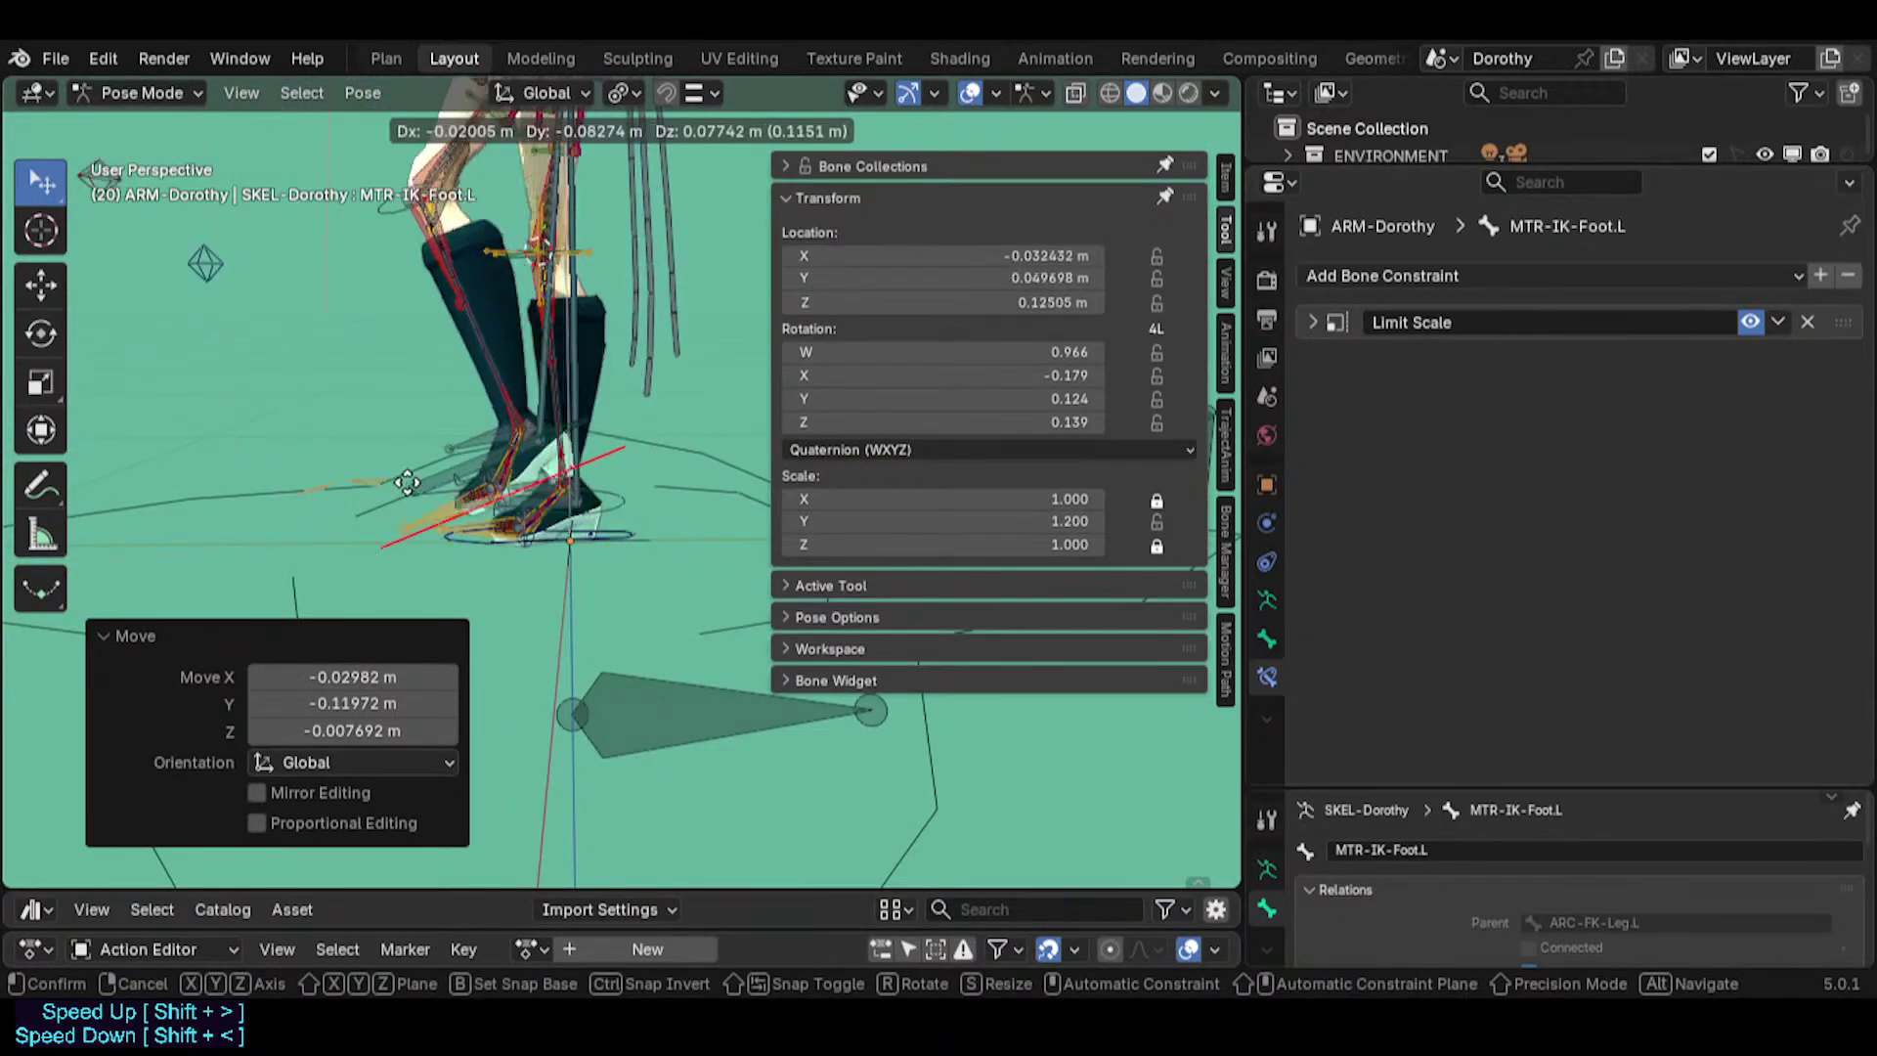
pyautogui.click(348, 444)
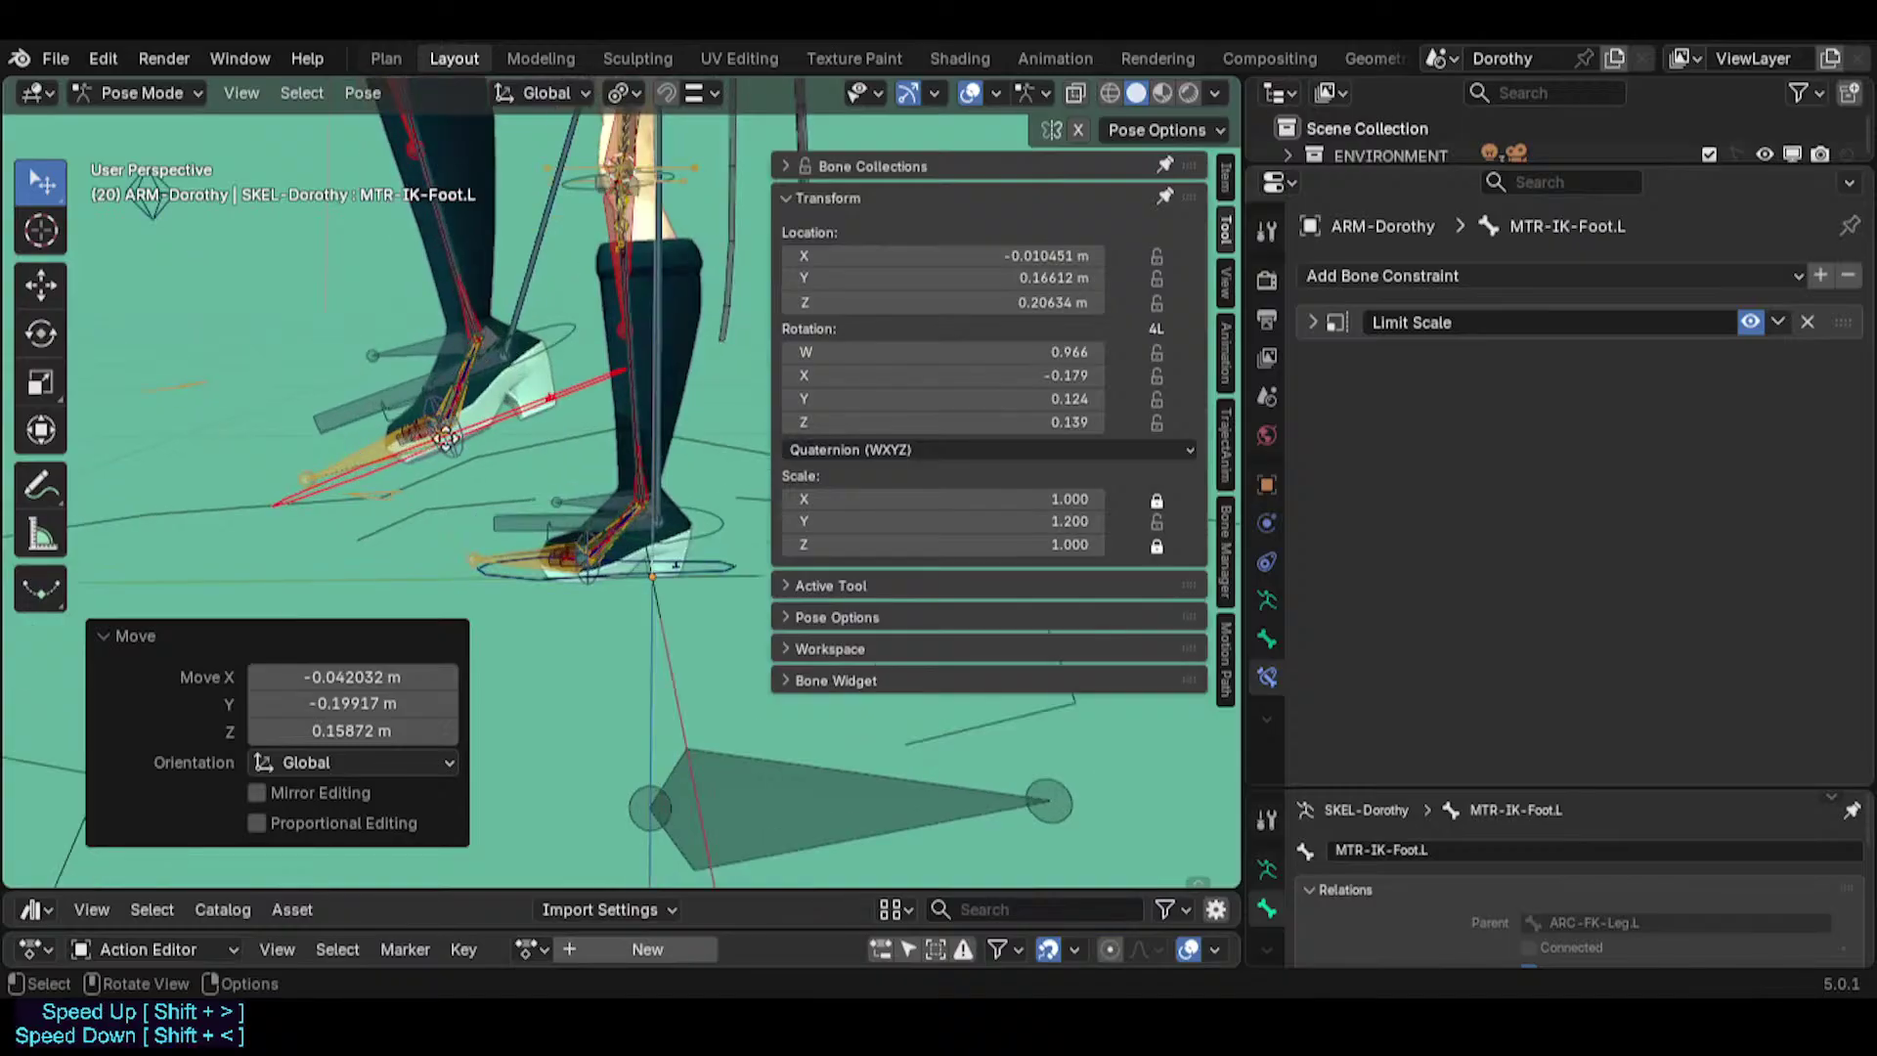
pyautogui.press('g')
pyautogui.click(319, 313)
# Set the target bone of MCH-IKO-Foot.L's Copy Rotation FOLLOW-ForeArm constraint to CTL-IKT-LeverageAnkle.L, matching its FOLLOW-Hand constraint.
pyautogui.click(319, 313)
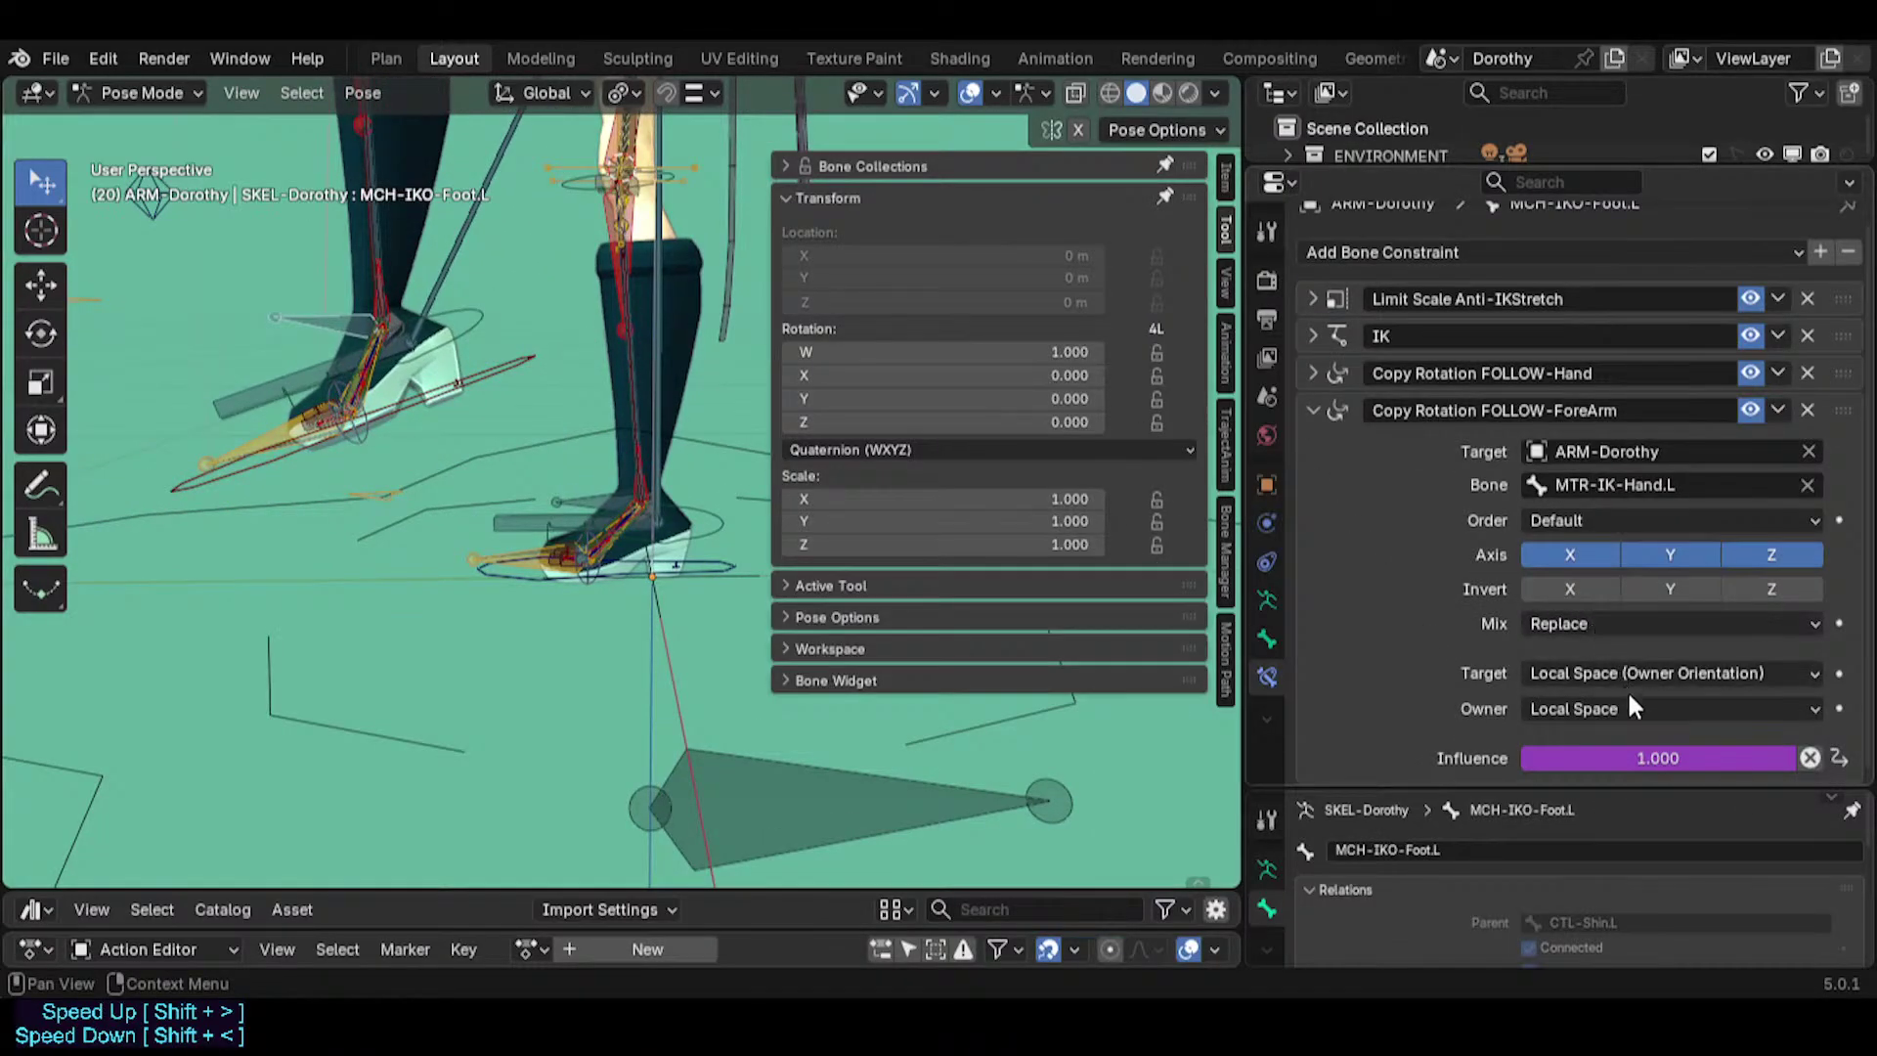
pyautogui.click(1312, 373)
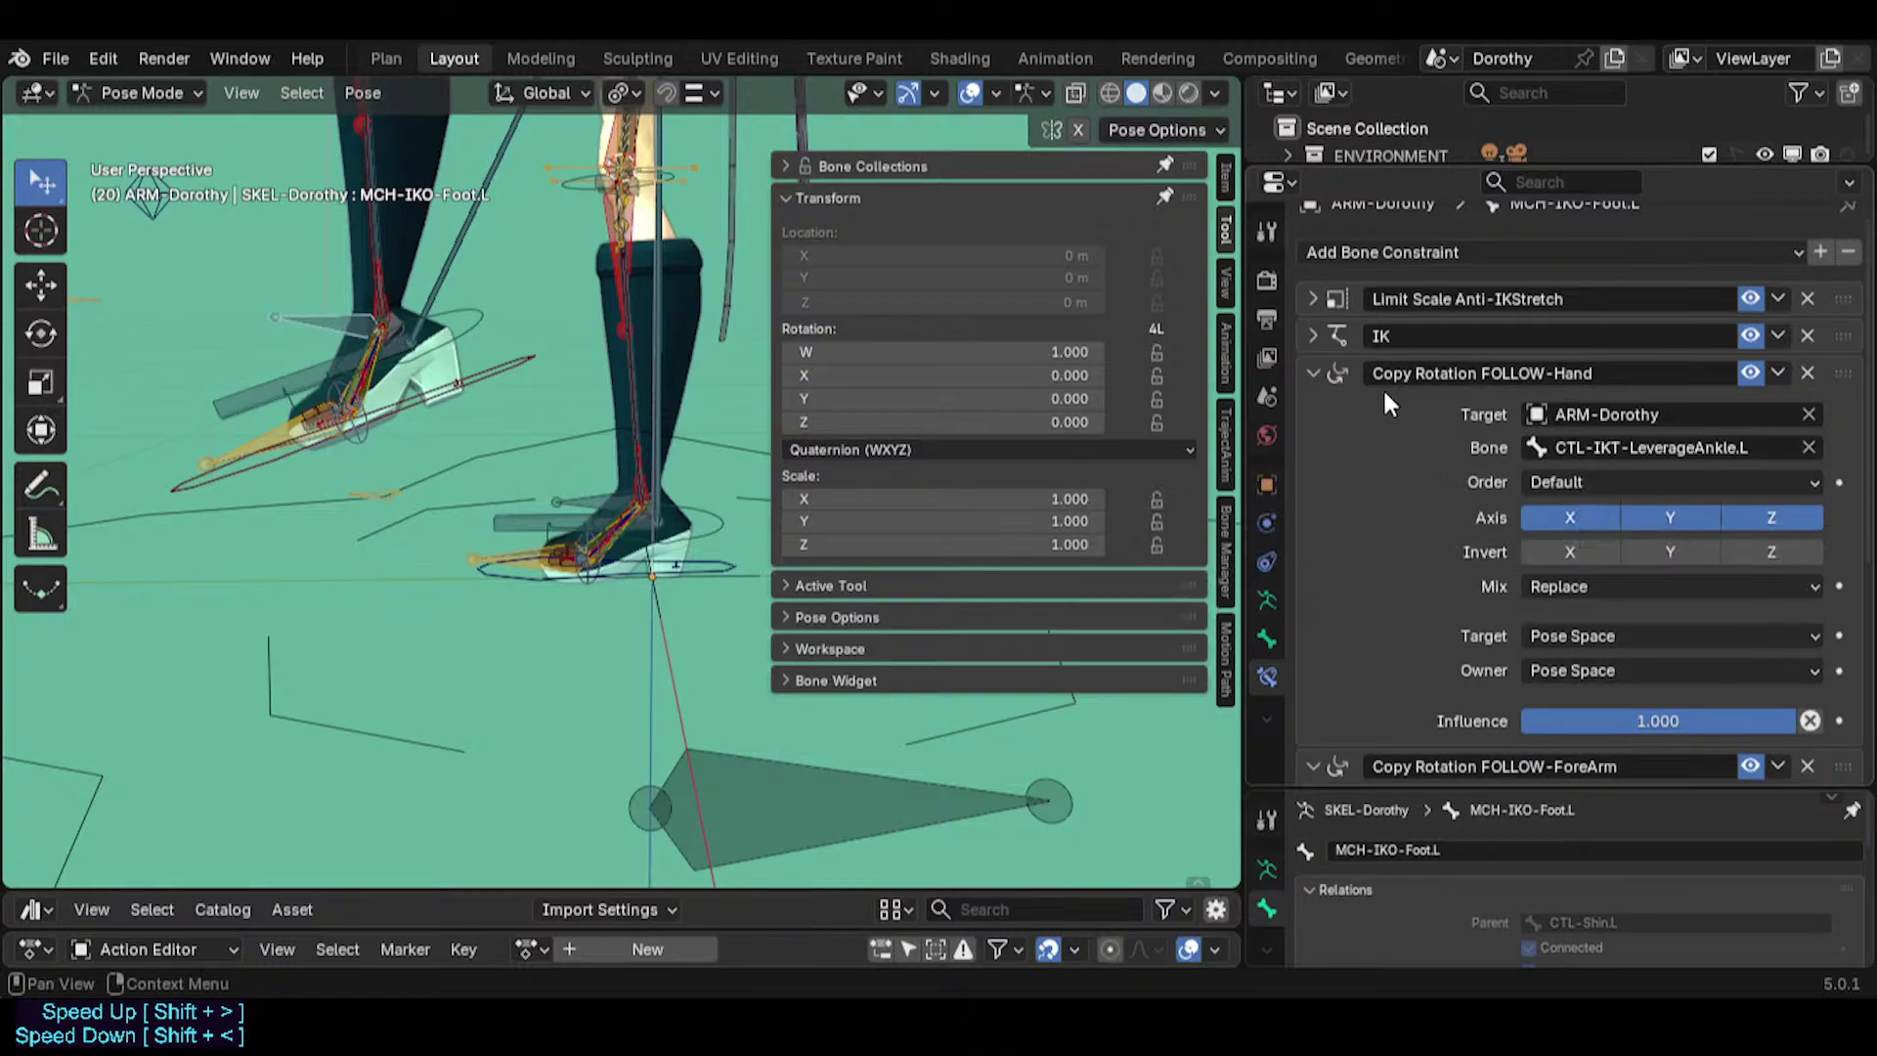
pyautogui.keyDown('shift'); pyautogui.moveTo(664, 469); pyautogui.dragTo(668, 491, button='middle'); pyautogui.keyUp('shift')
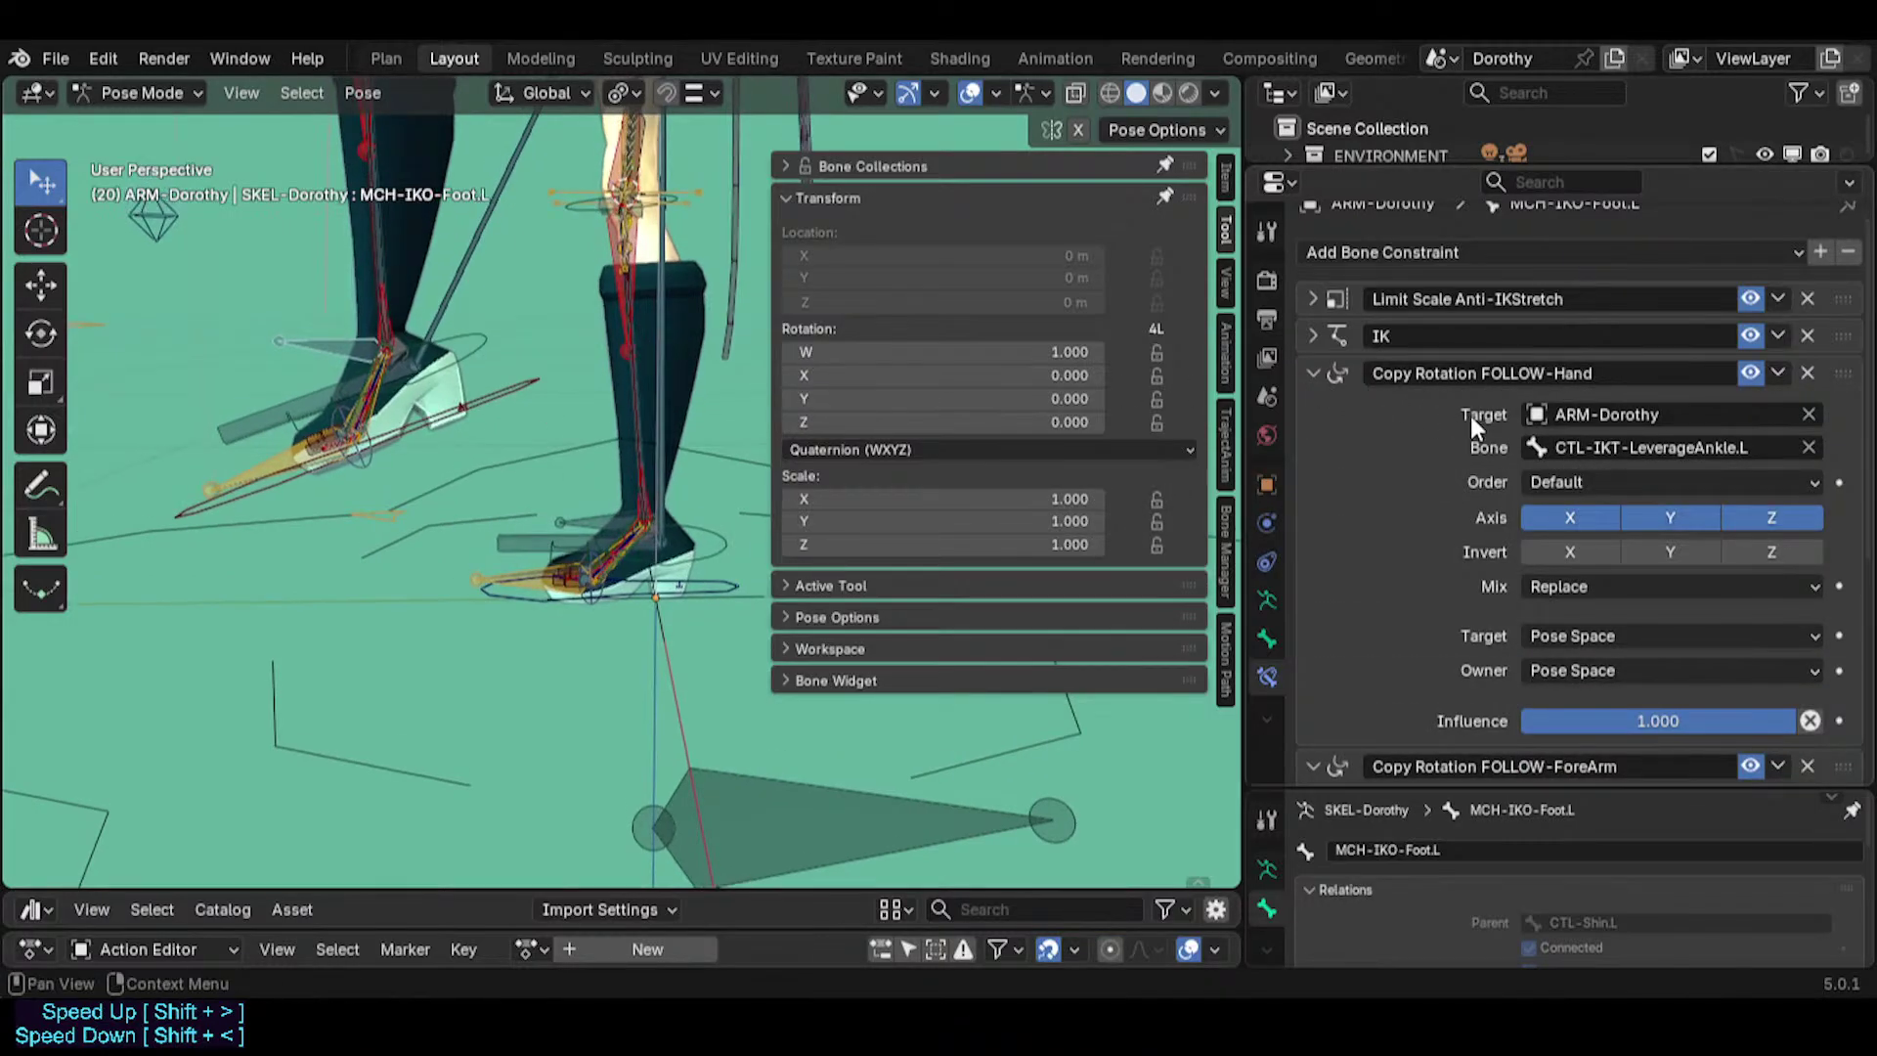
pyautogui.click(1314, 373)
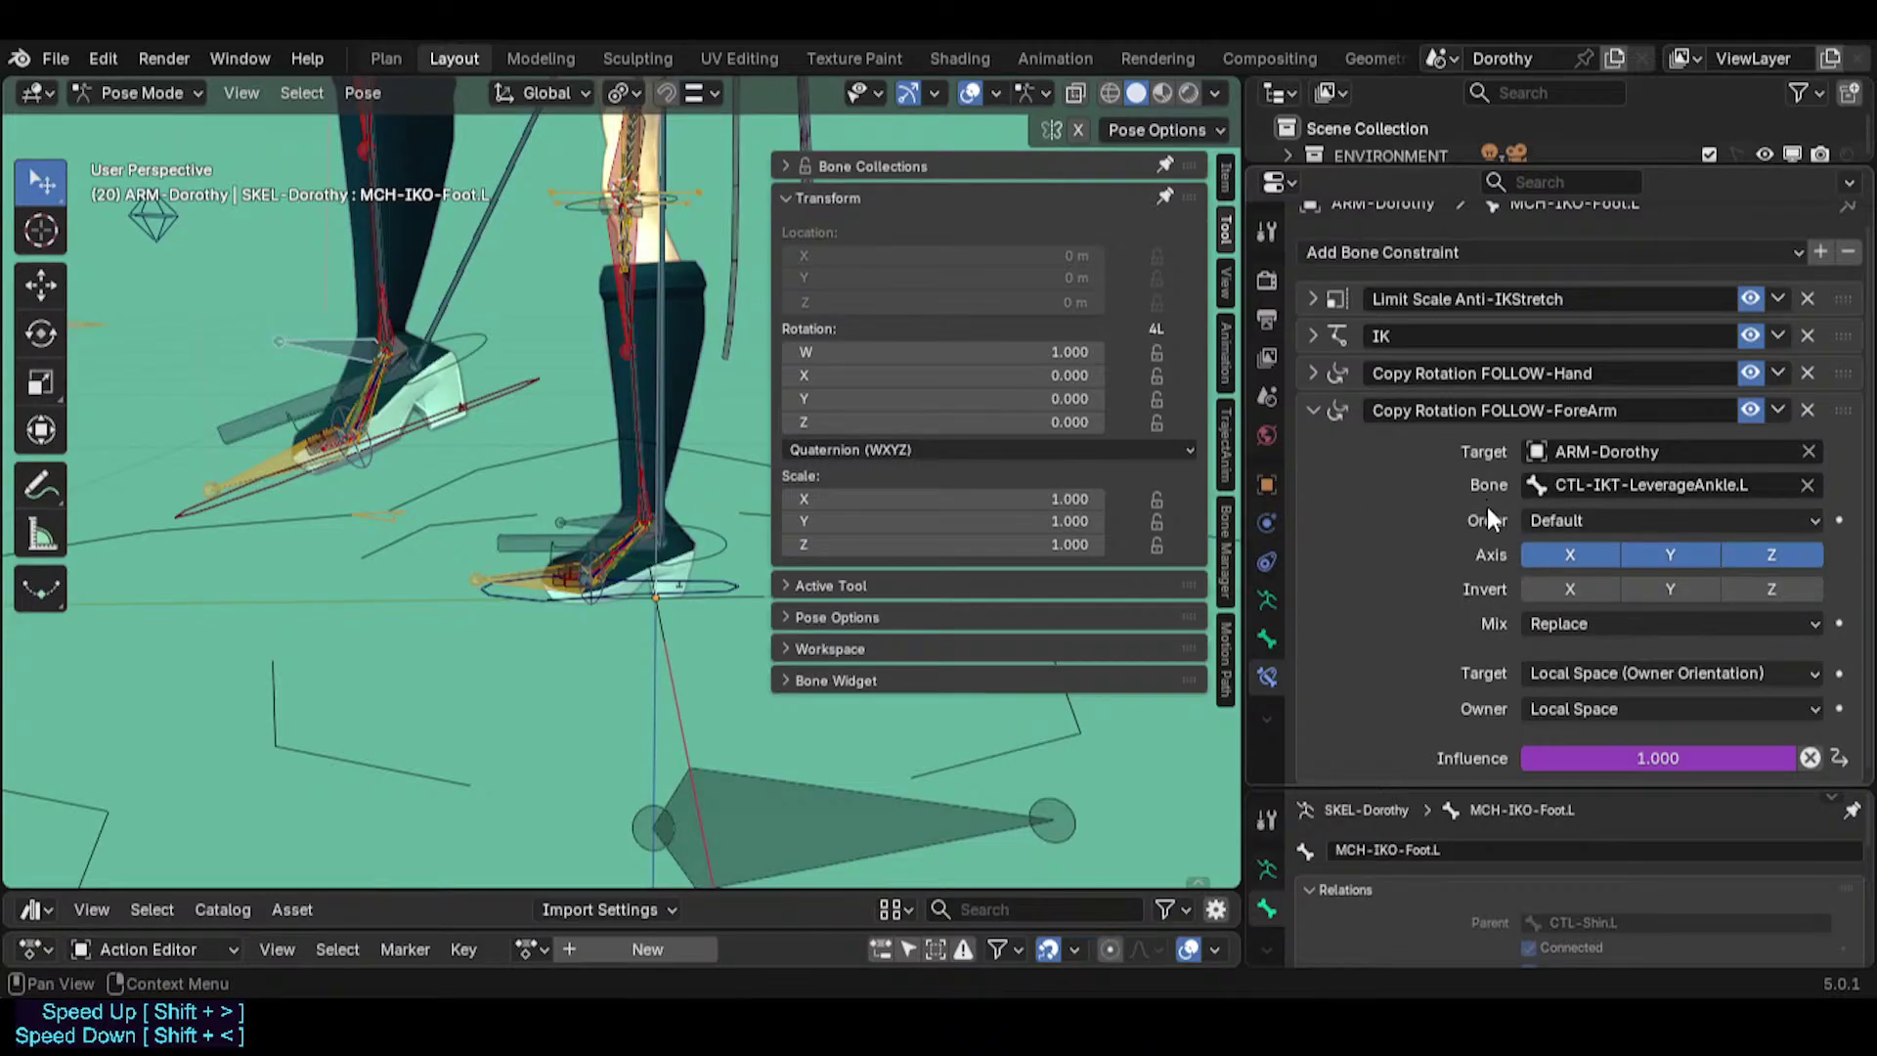
pyautogui.click(1315, 372)
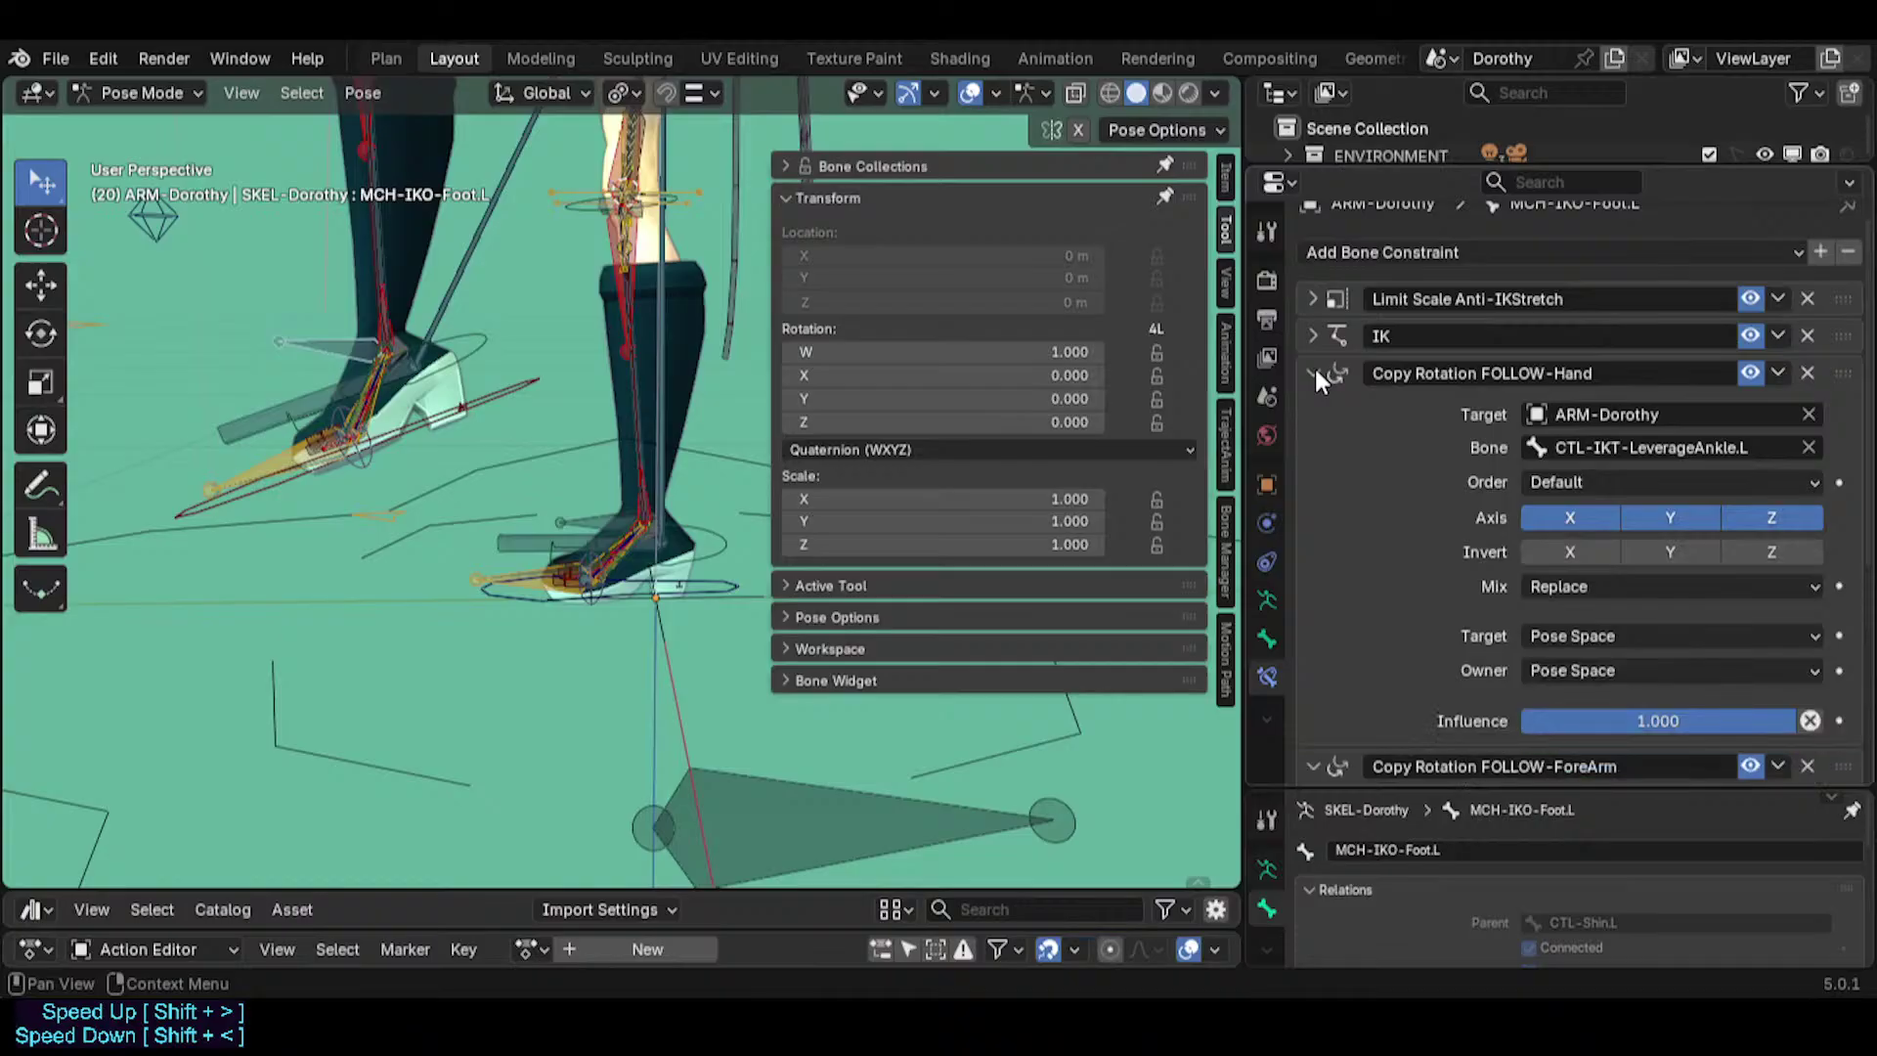
pyautogui.click(1315, 372)
# Test the foot by moving MTR-IK-Foot.L, and compare the FOLLOW-Hand and FOLLOW-ForeArm settings on MCH-IKO-Foot.L.
pyautogui.click(266, 501)
pyautogui.press('g')
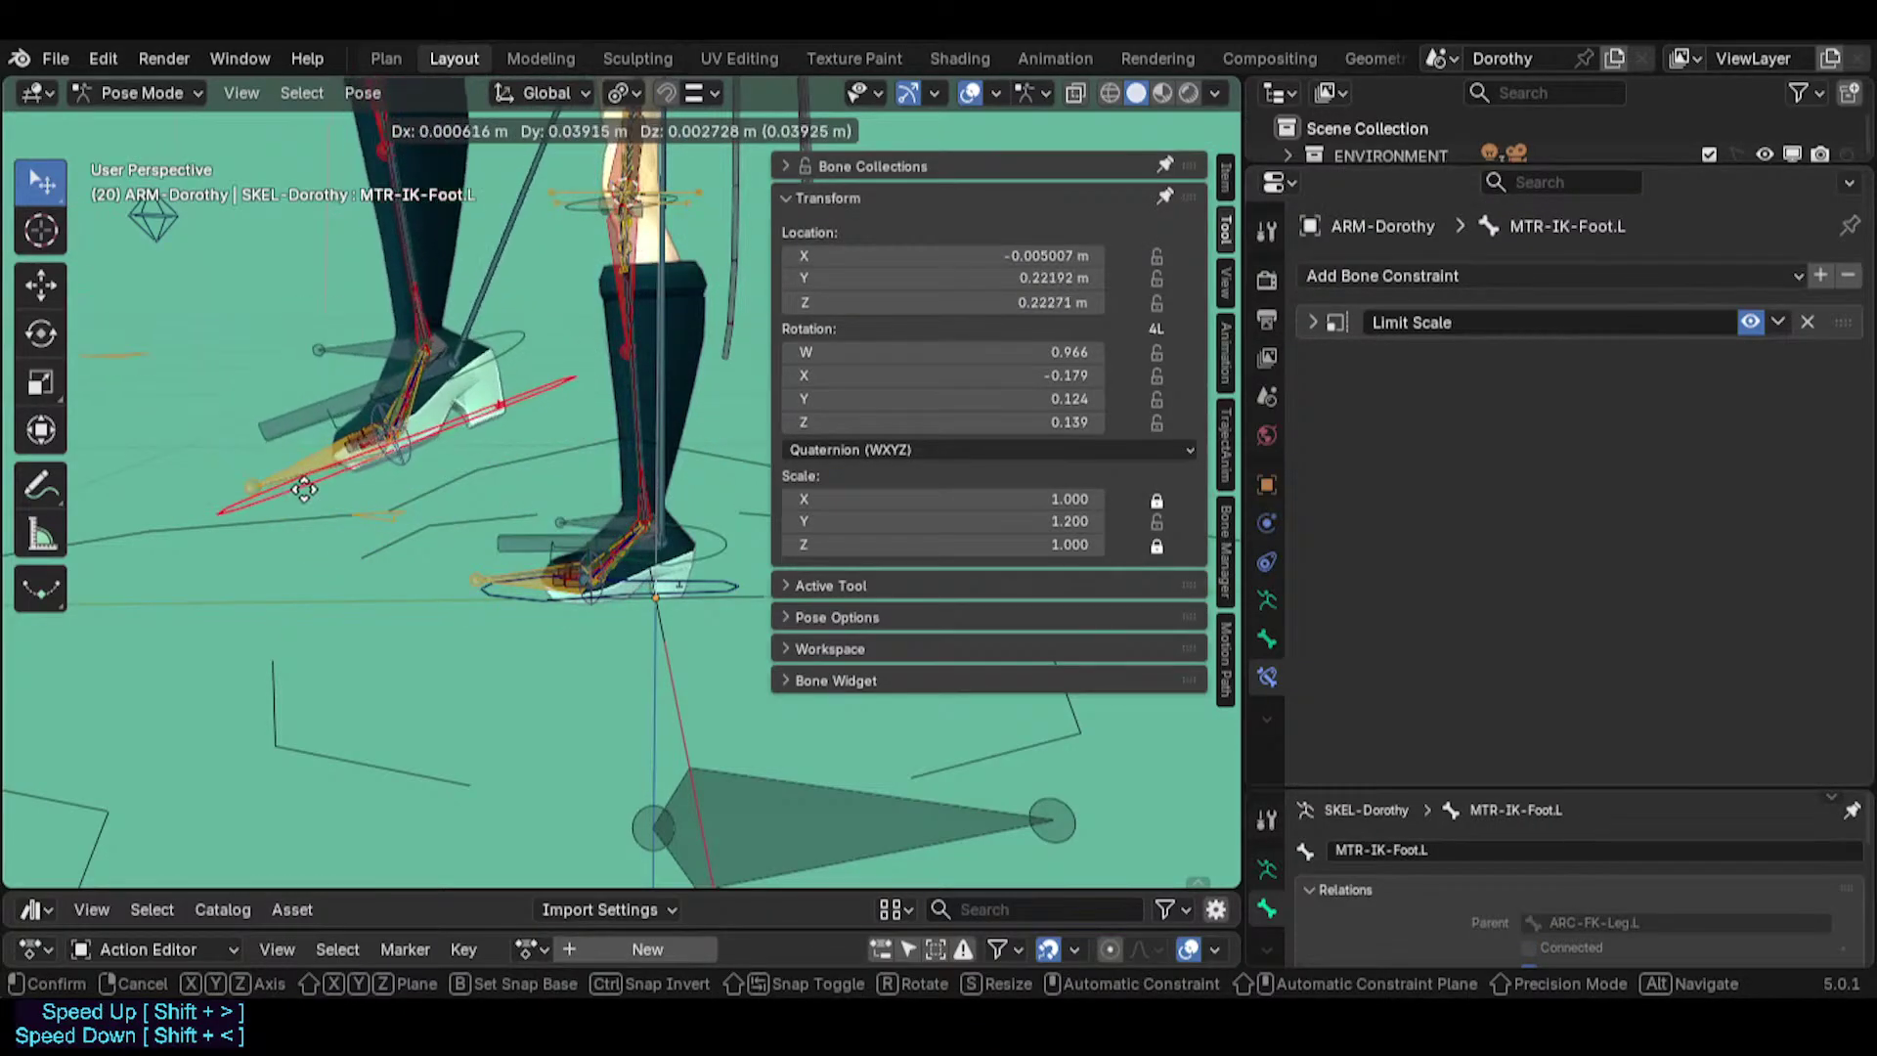
pyautogui.click(355, 377)
pyautogui.click(367, 346)
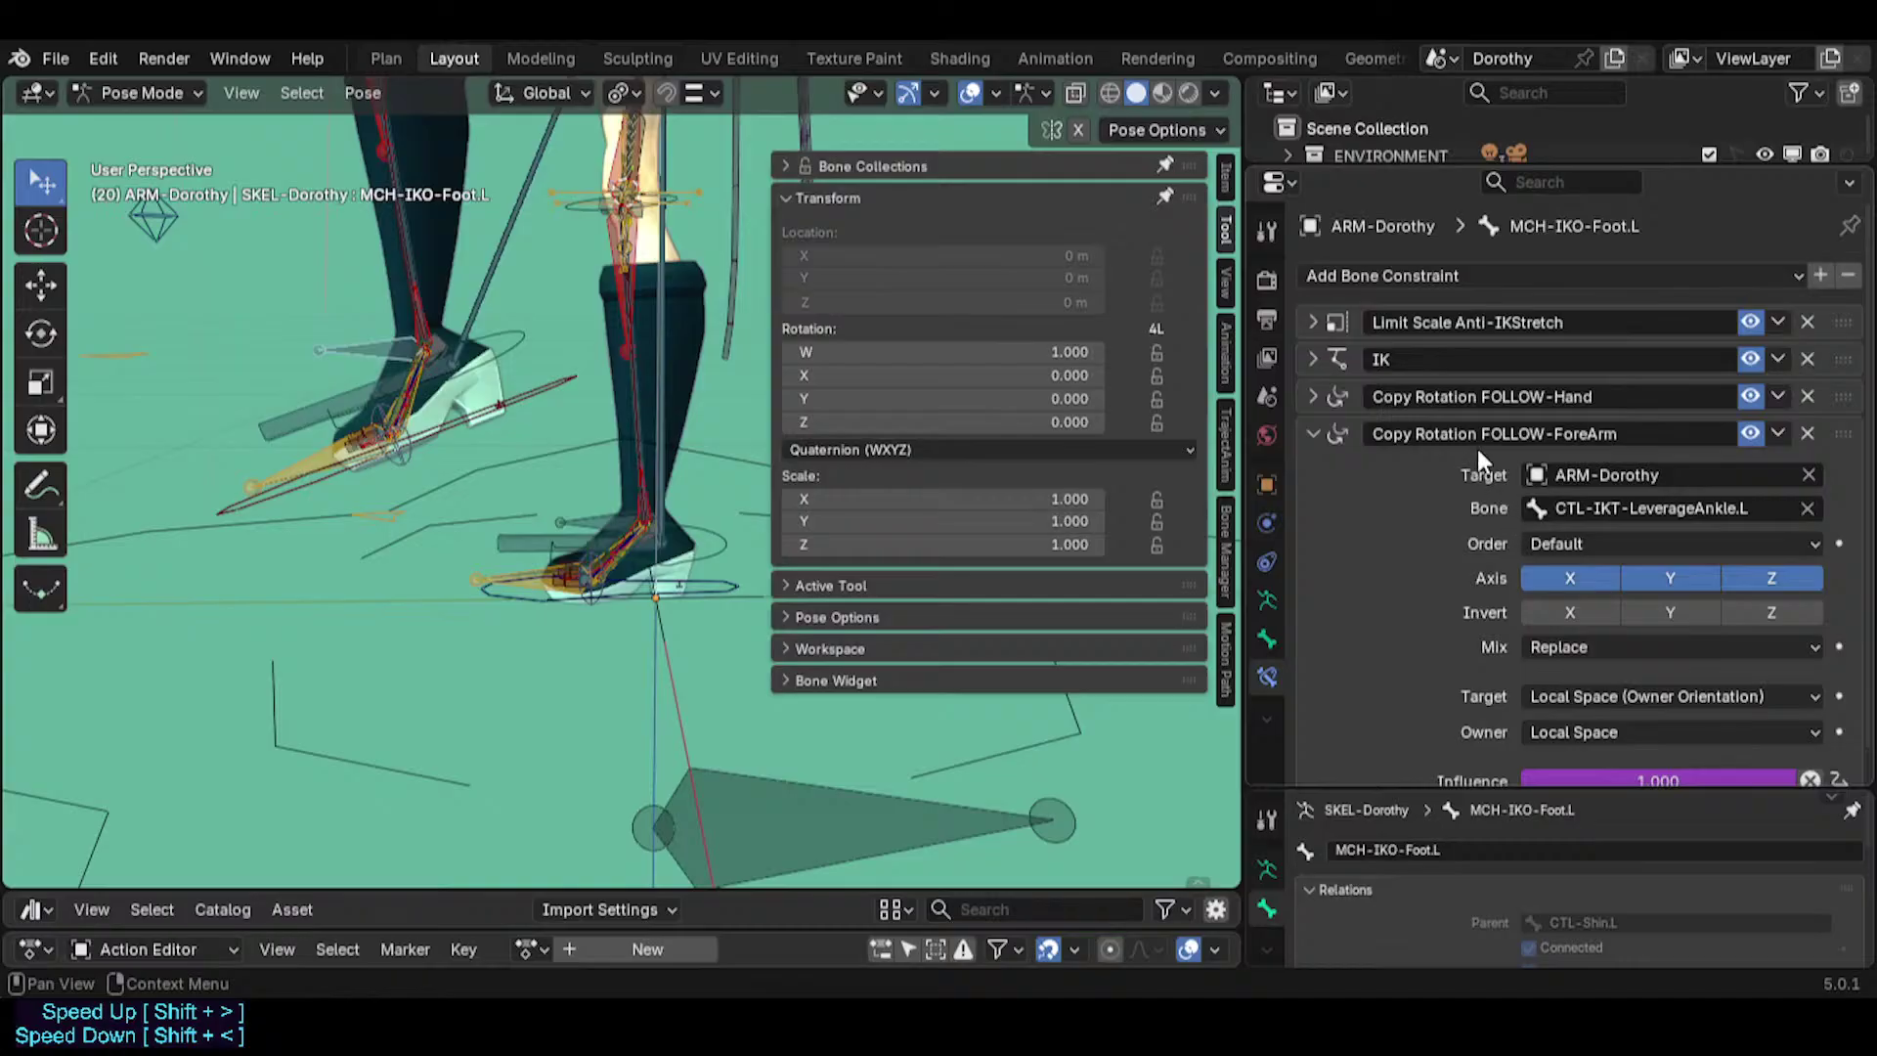
pyautogui.click(1312, 395)
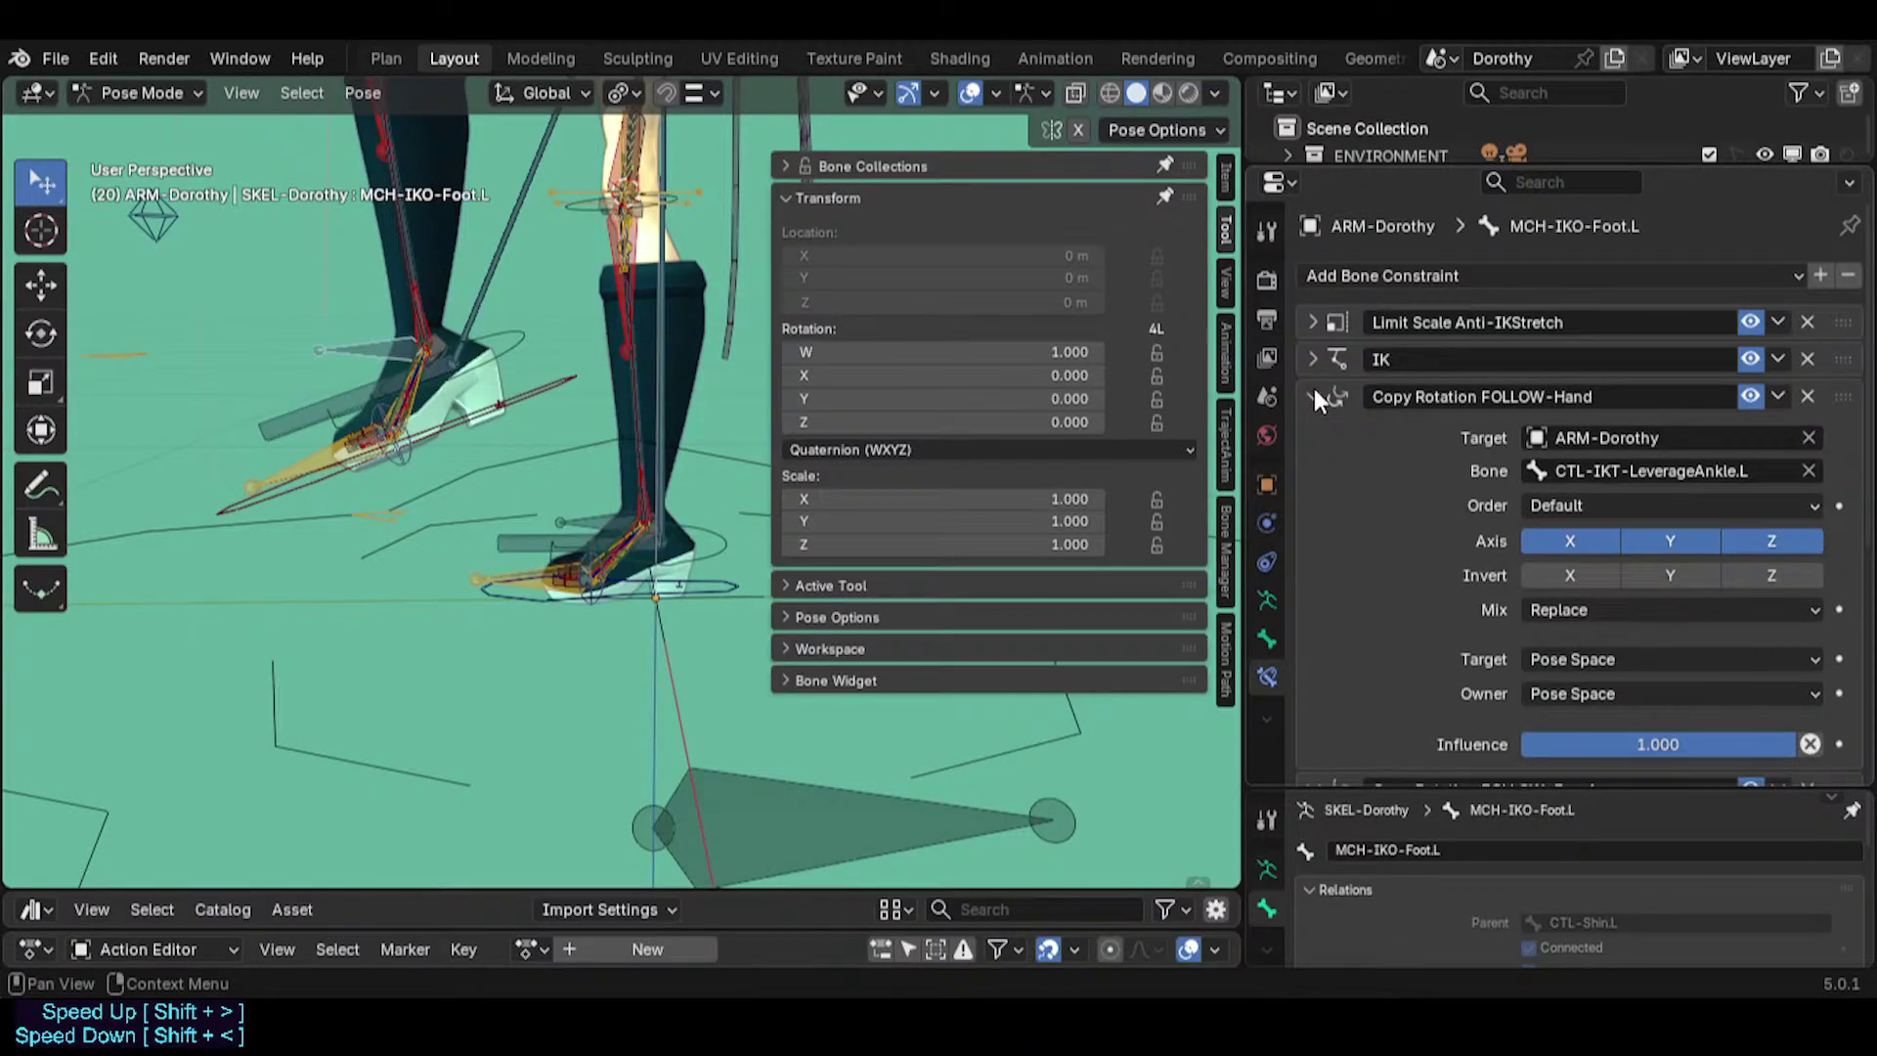
pyautogui.click(1314, 395)
pyautogui.scroll(-1, 1545, 606)
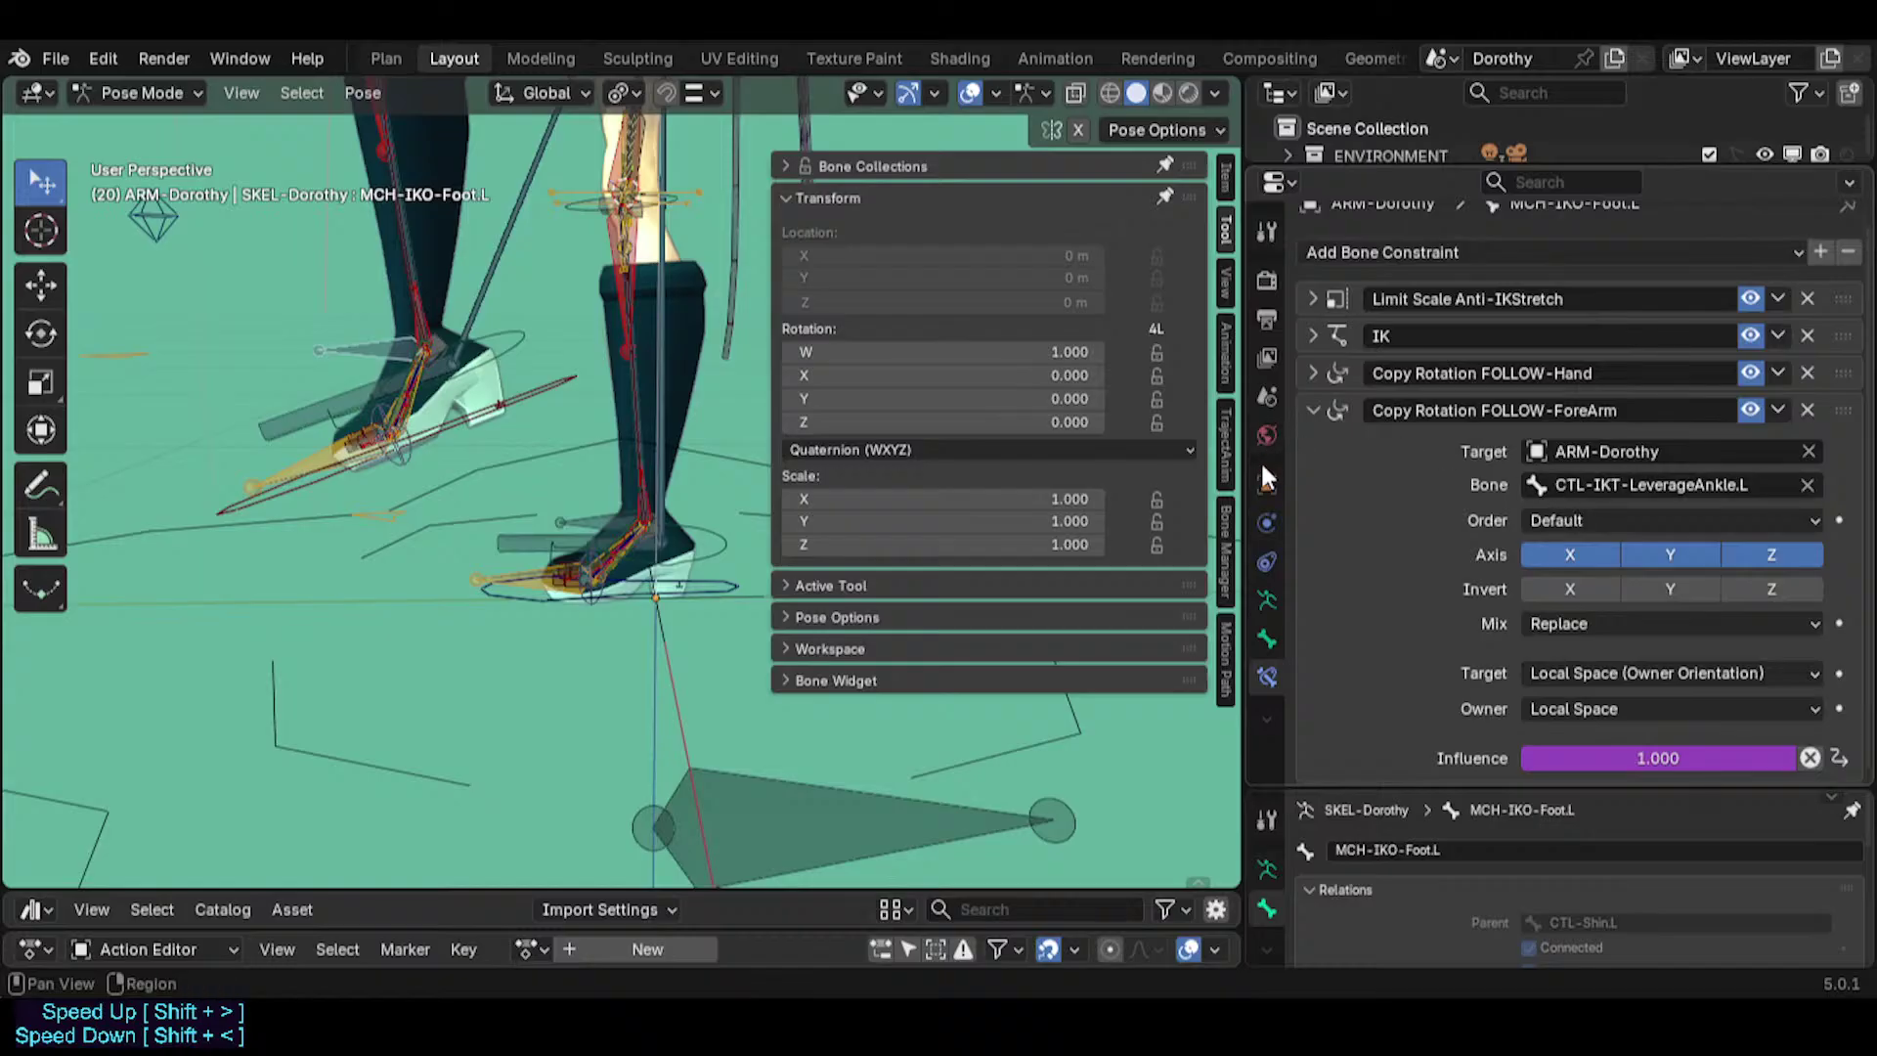
# Retarget MCH-IKO-Foot.L's Copy Rotation FOLLOW-ForeArm constraint to bone MTR-IK-Foot.L, leaving both follow constraints collapsed.
pyautogui.click(328, 473)
pyautogui.press('F2')
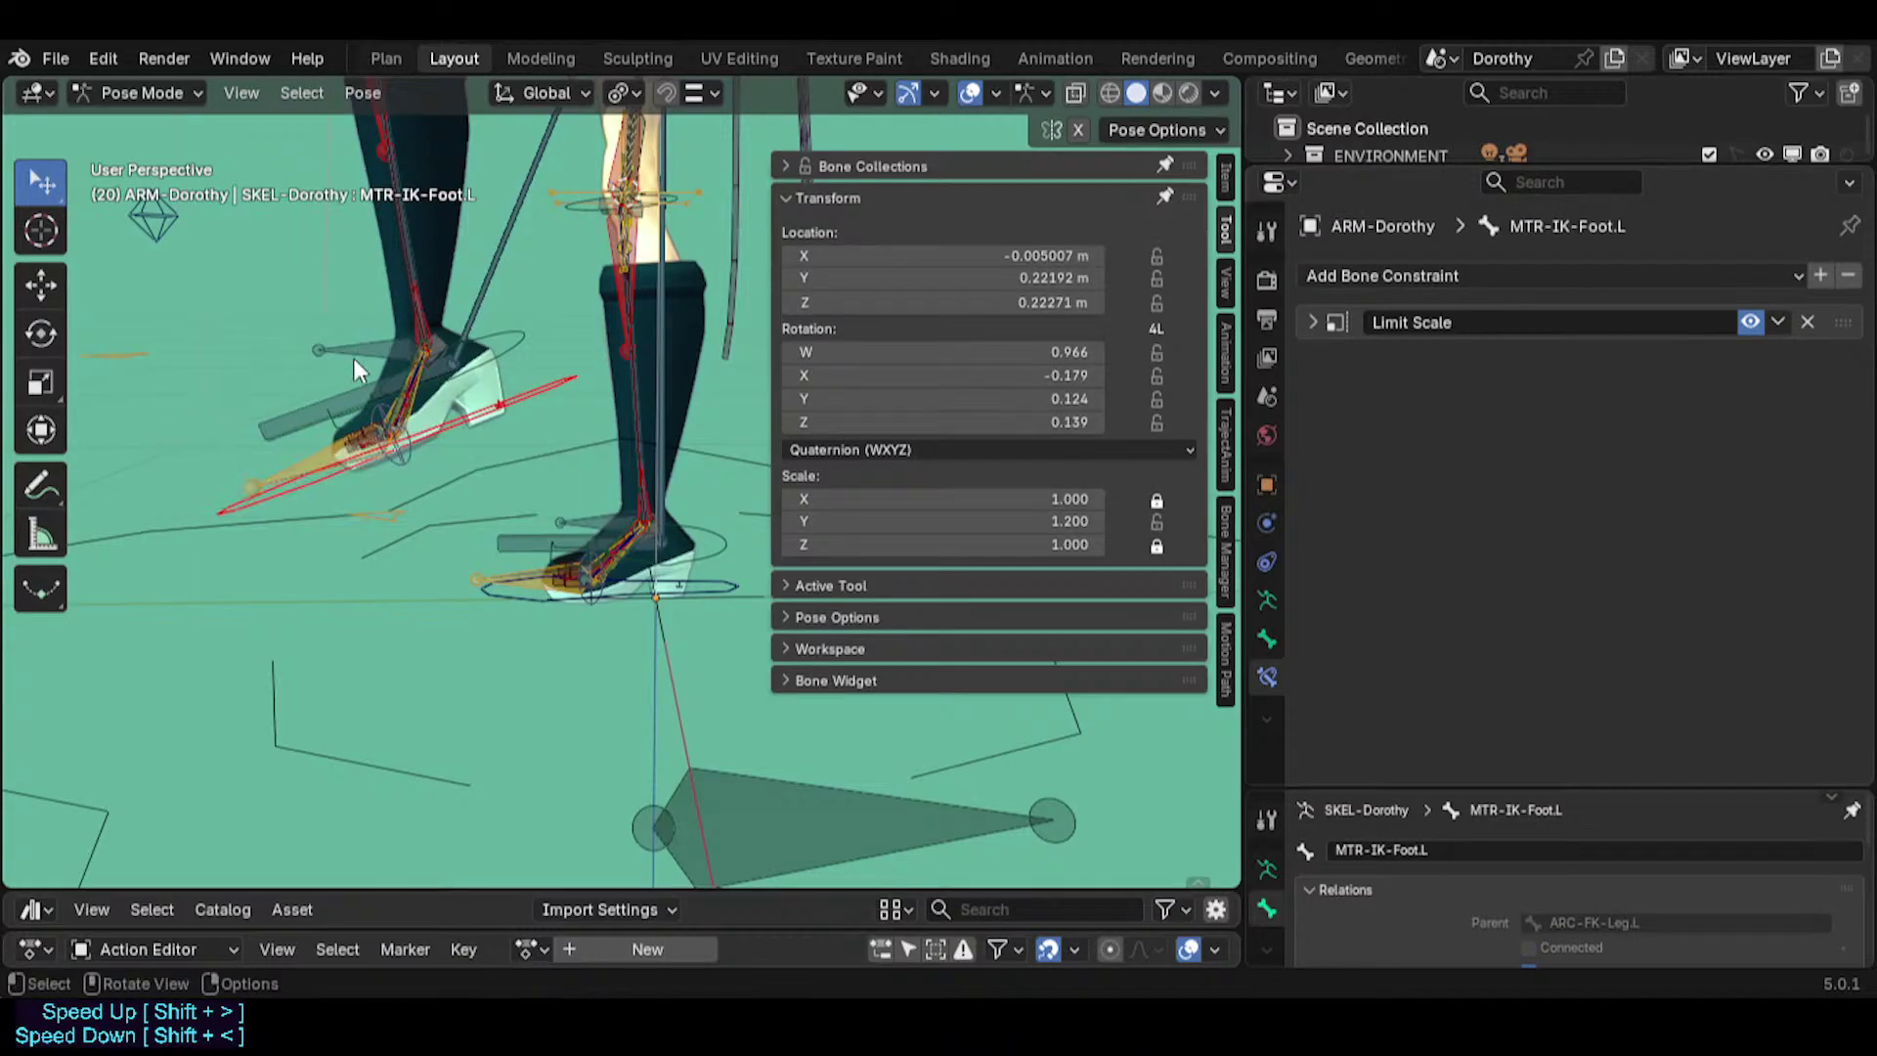
pyautogui.click(353, 358)
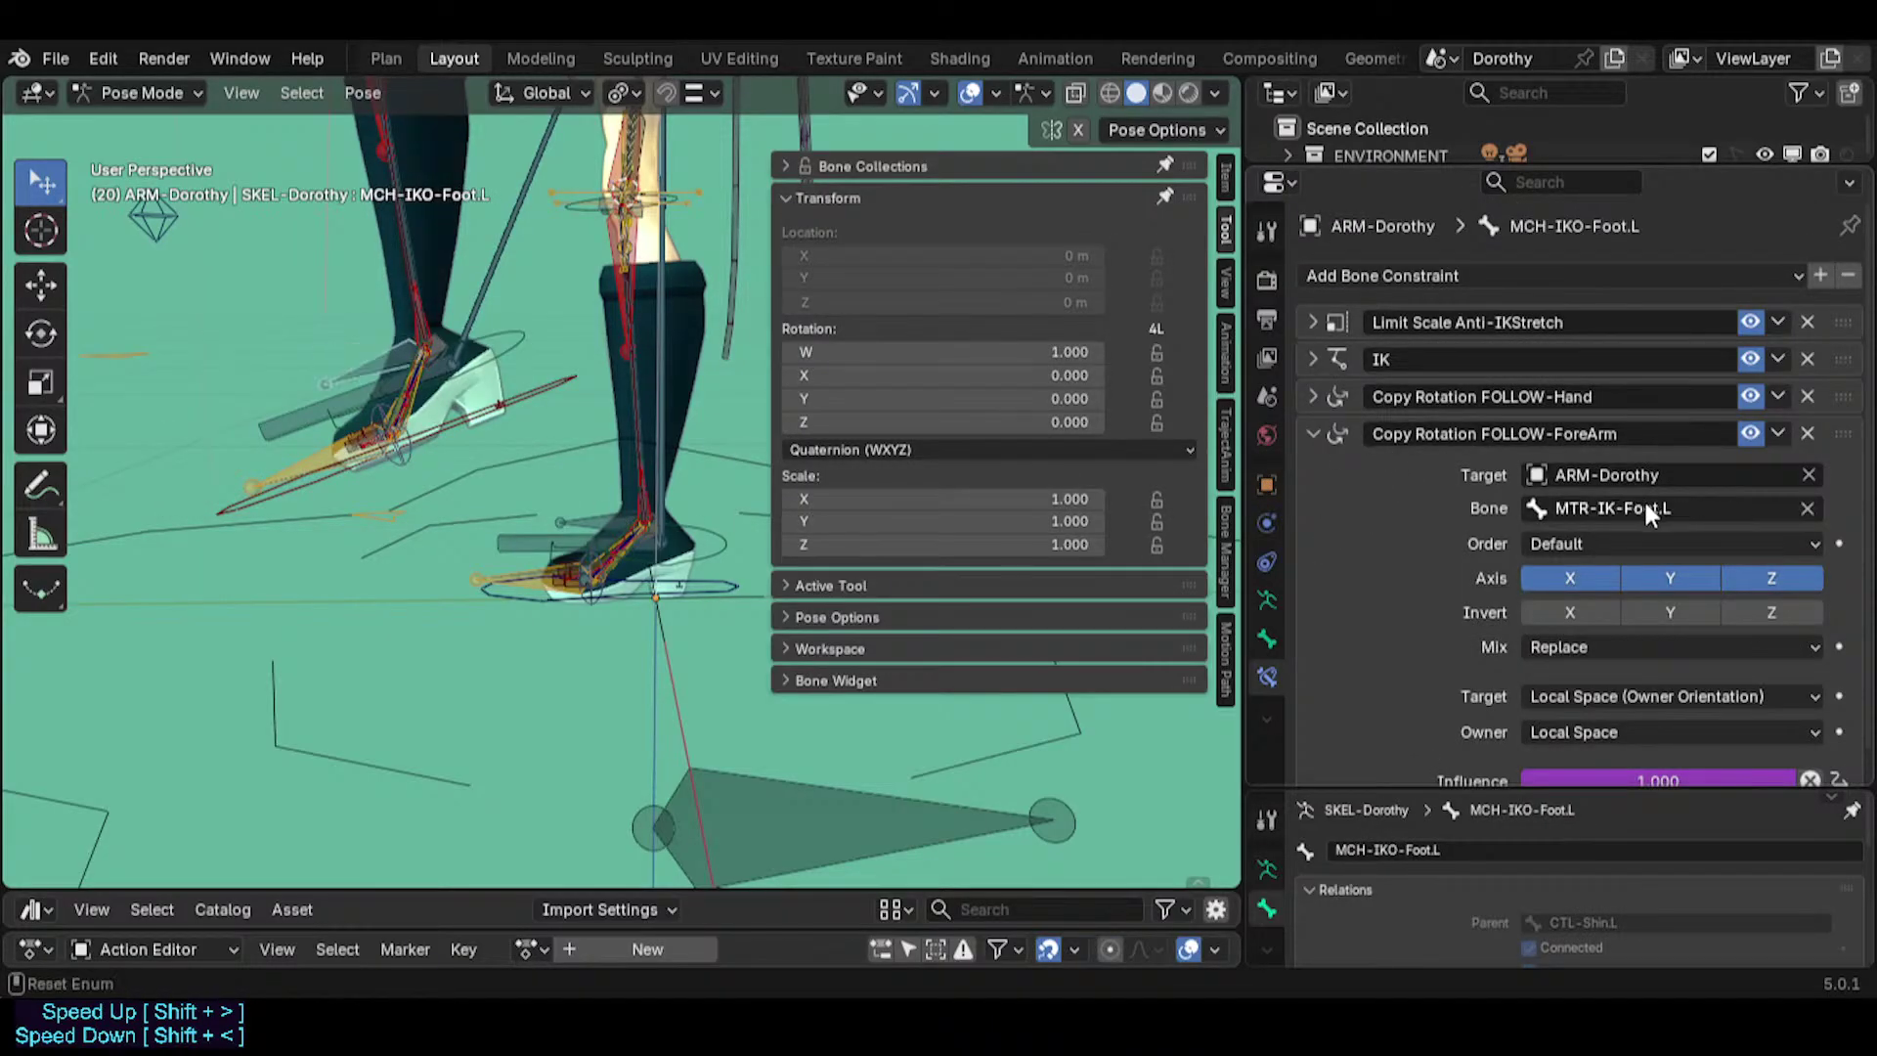
pyautogui.click(1314, 395)
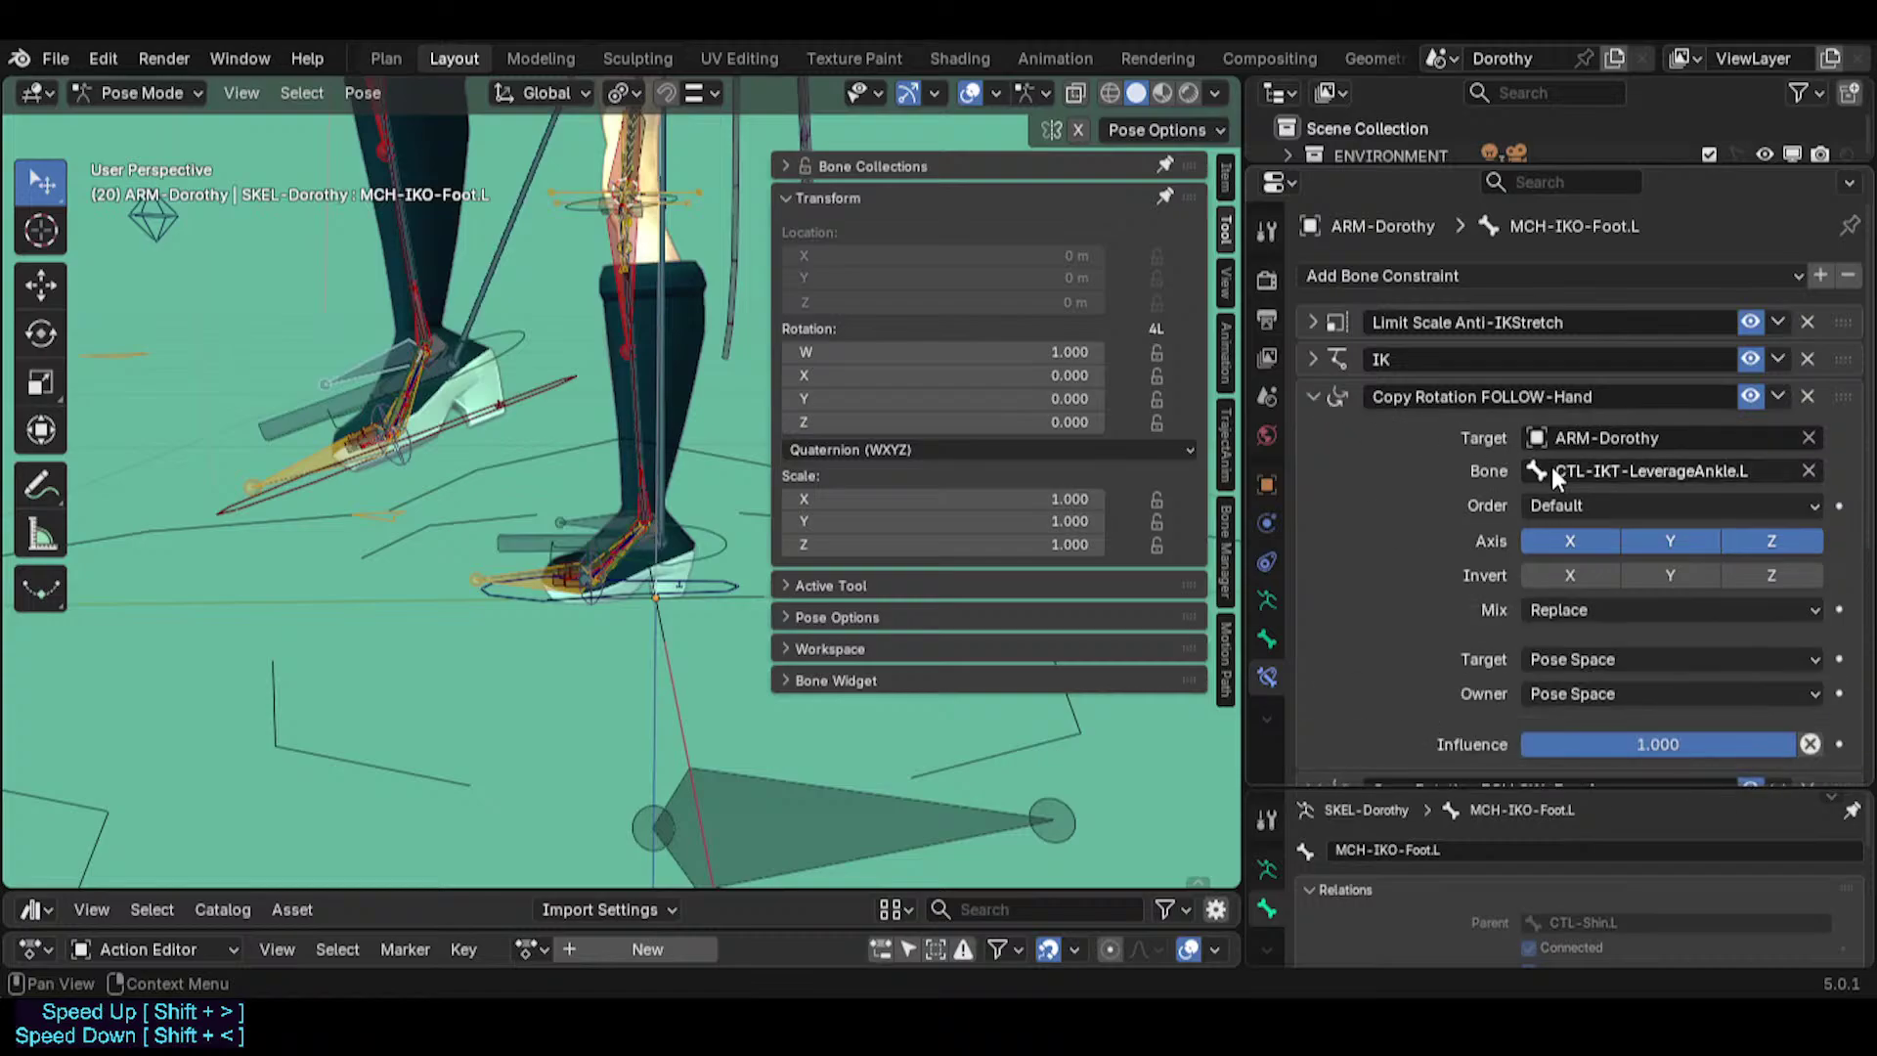
pyautogui.click(1315, 398)
pyautogui.click(1307, 432)
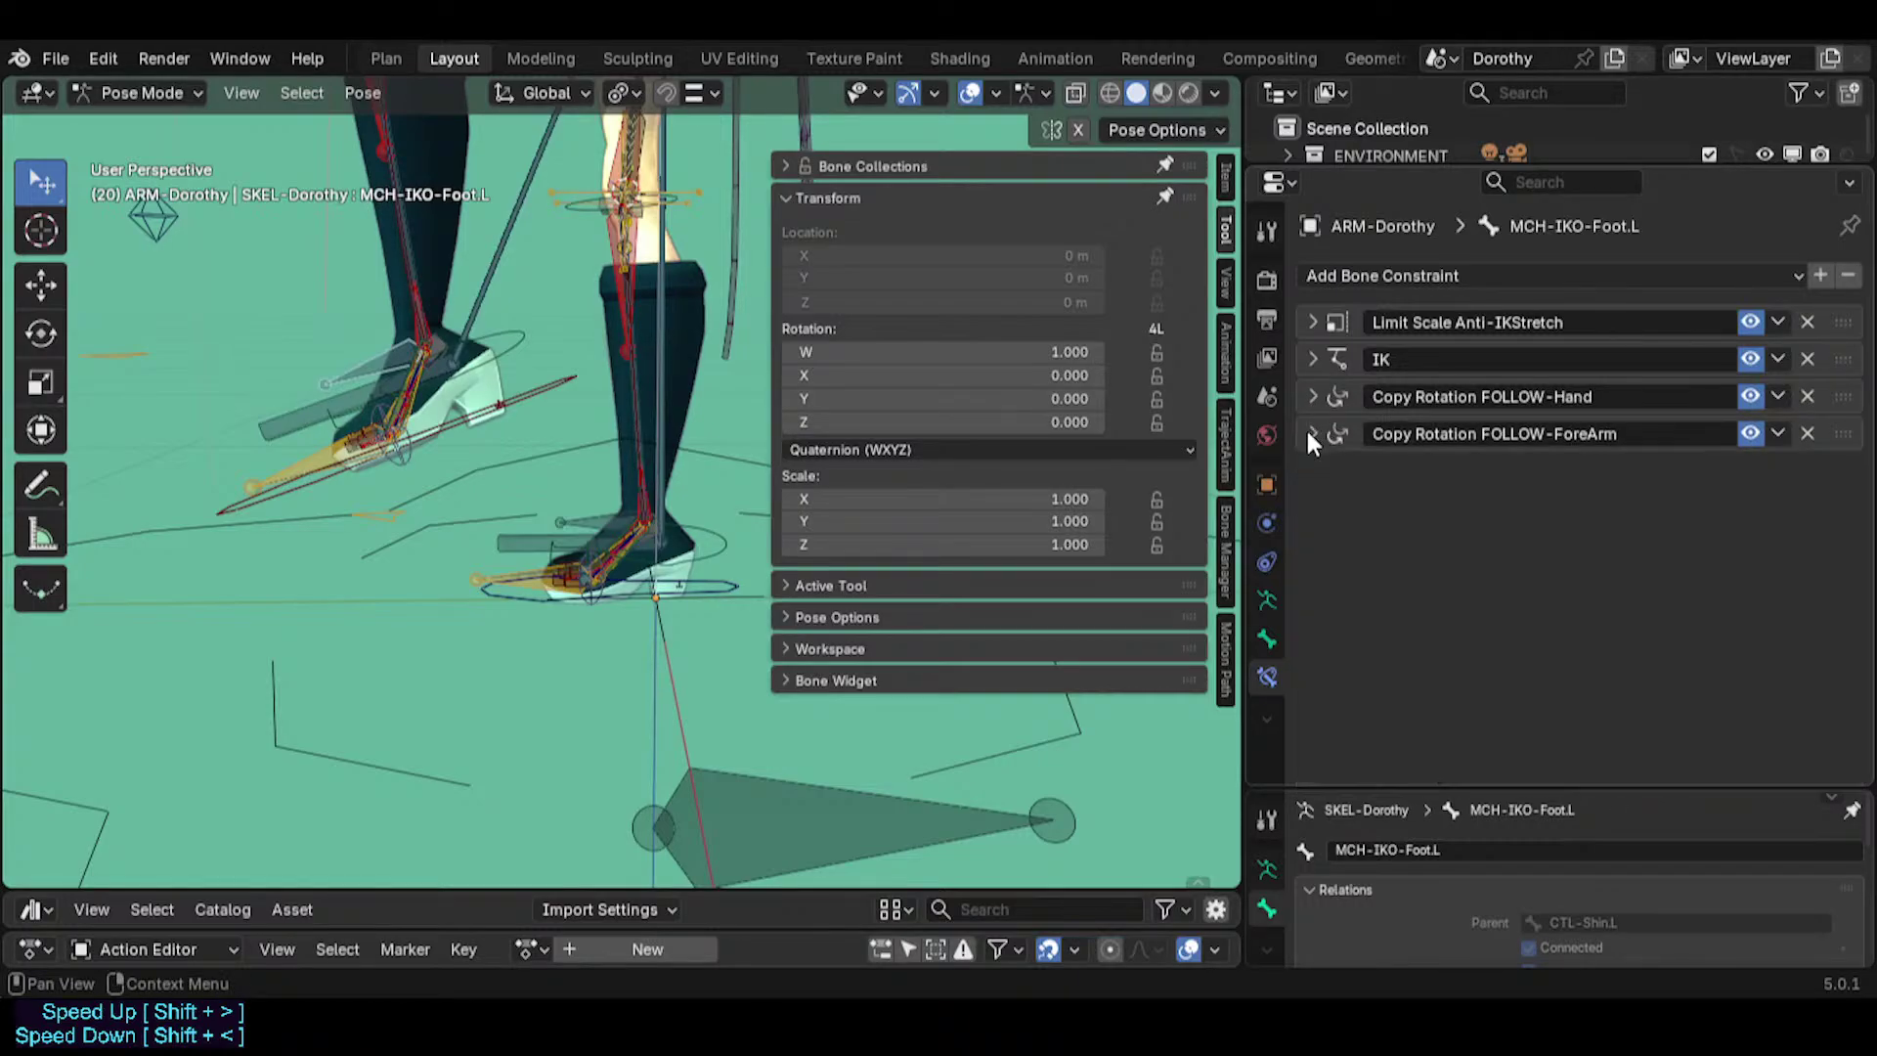
# Clear the rotation, location and scale of MTR-IK-Foot.L.
pyautogui.scroll(-2, 496, 438)
pyautogui.click(354, 474)
pyautogui.hotkey('alt', 'r')
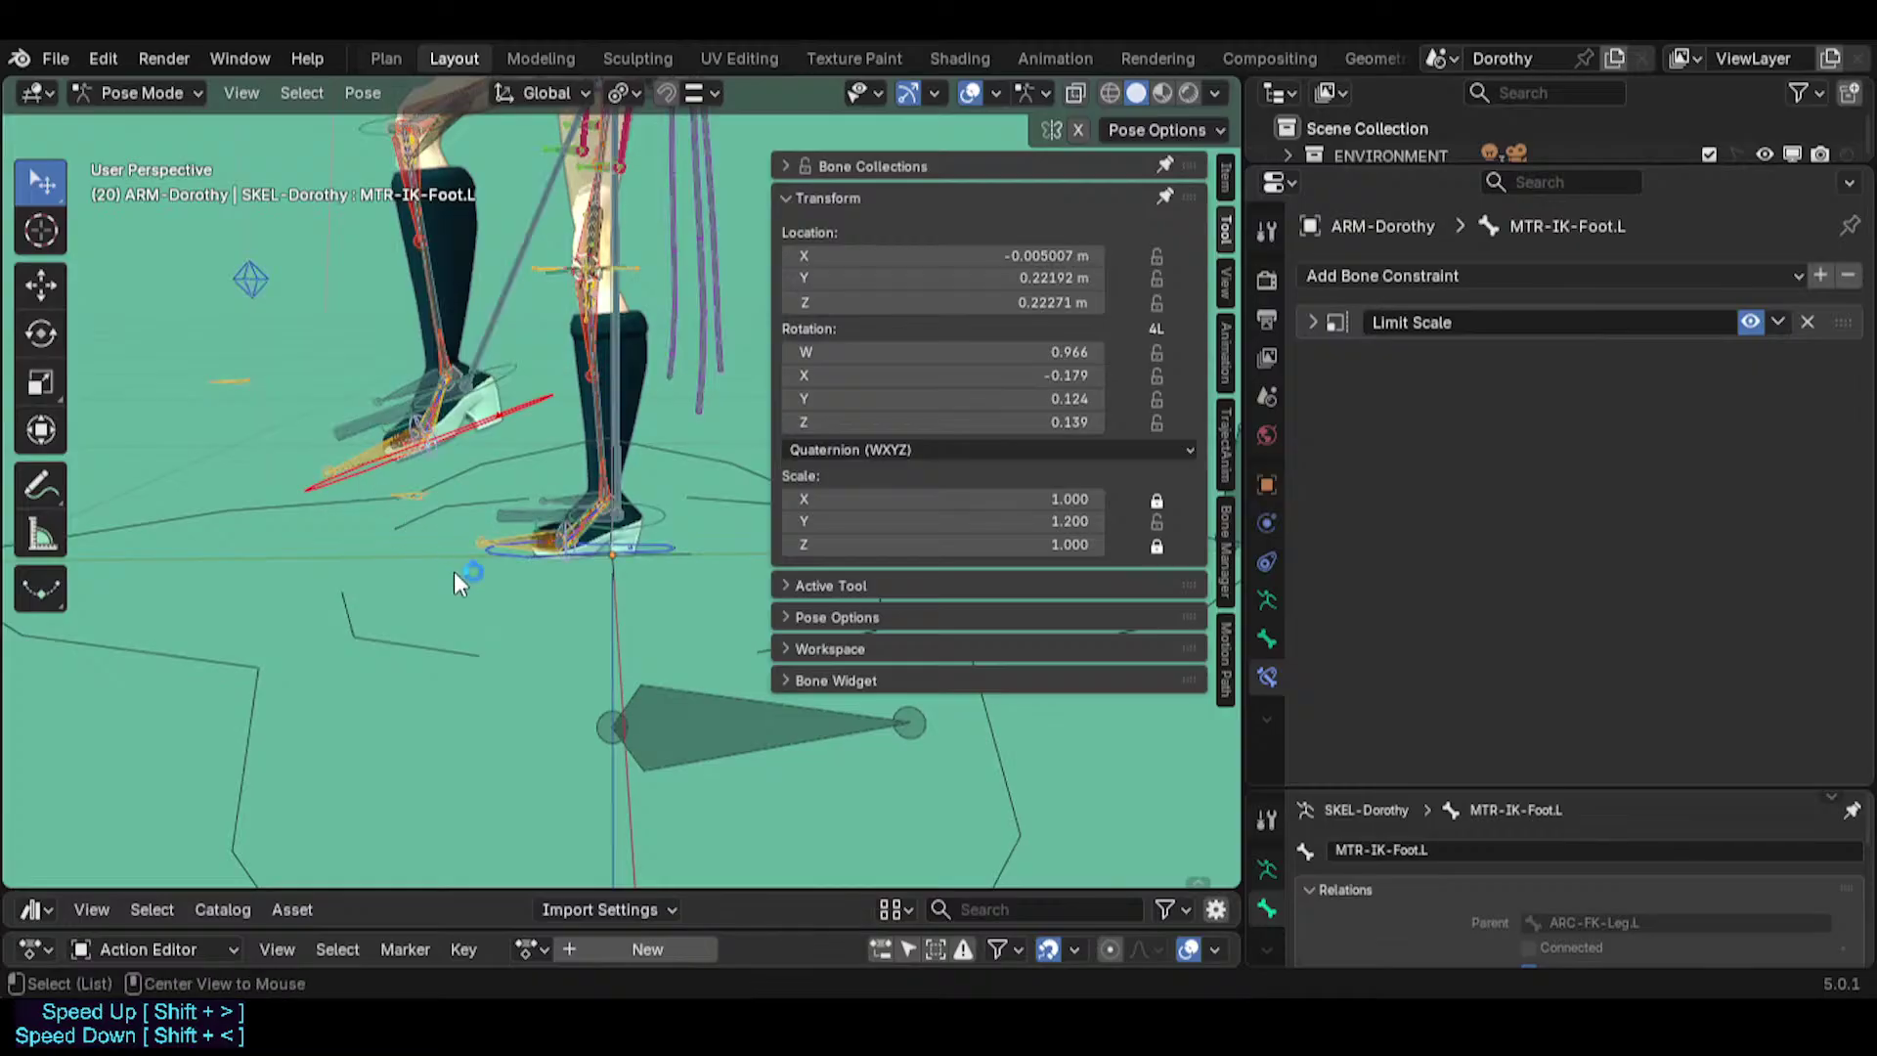
pyautogui.hotkey('alt', 'g')
pyautogui.hotkey('alt', 's')
# Move and rotate MTR-IK-Foot.L into a raised pose at about X 0.050, Y 0.293, Z 0.179 m with the toes tilted down.
pyautogui.press('g')
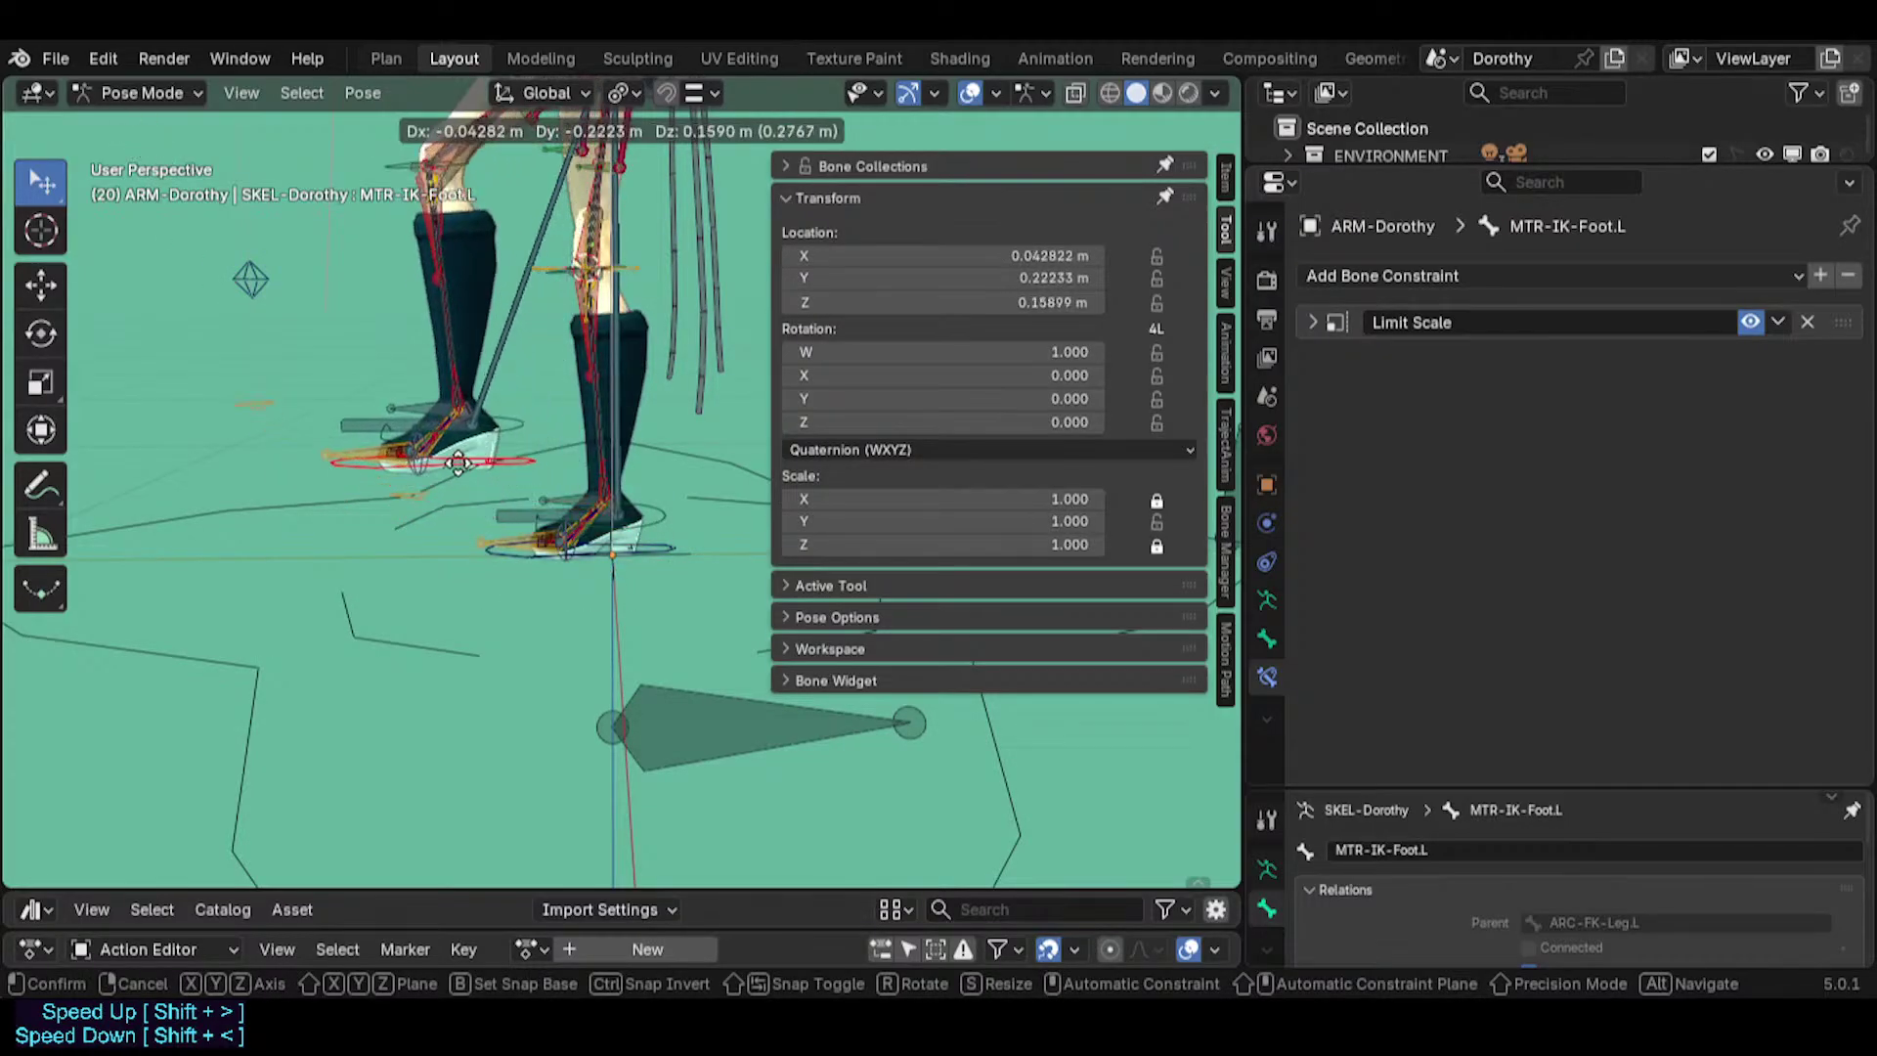
pyautogui.click(446, 438)
pyautogui.press('g')
pyautogui.click(552, 413)
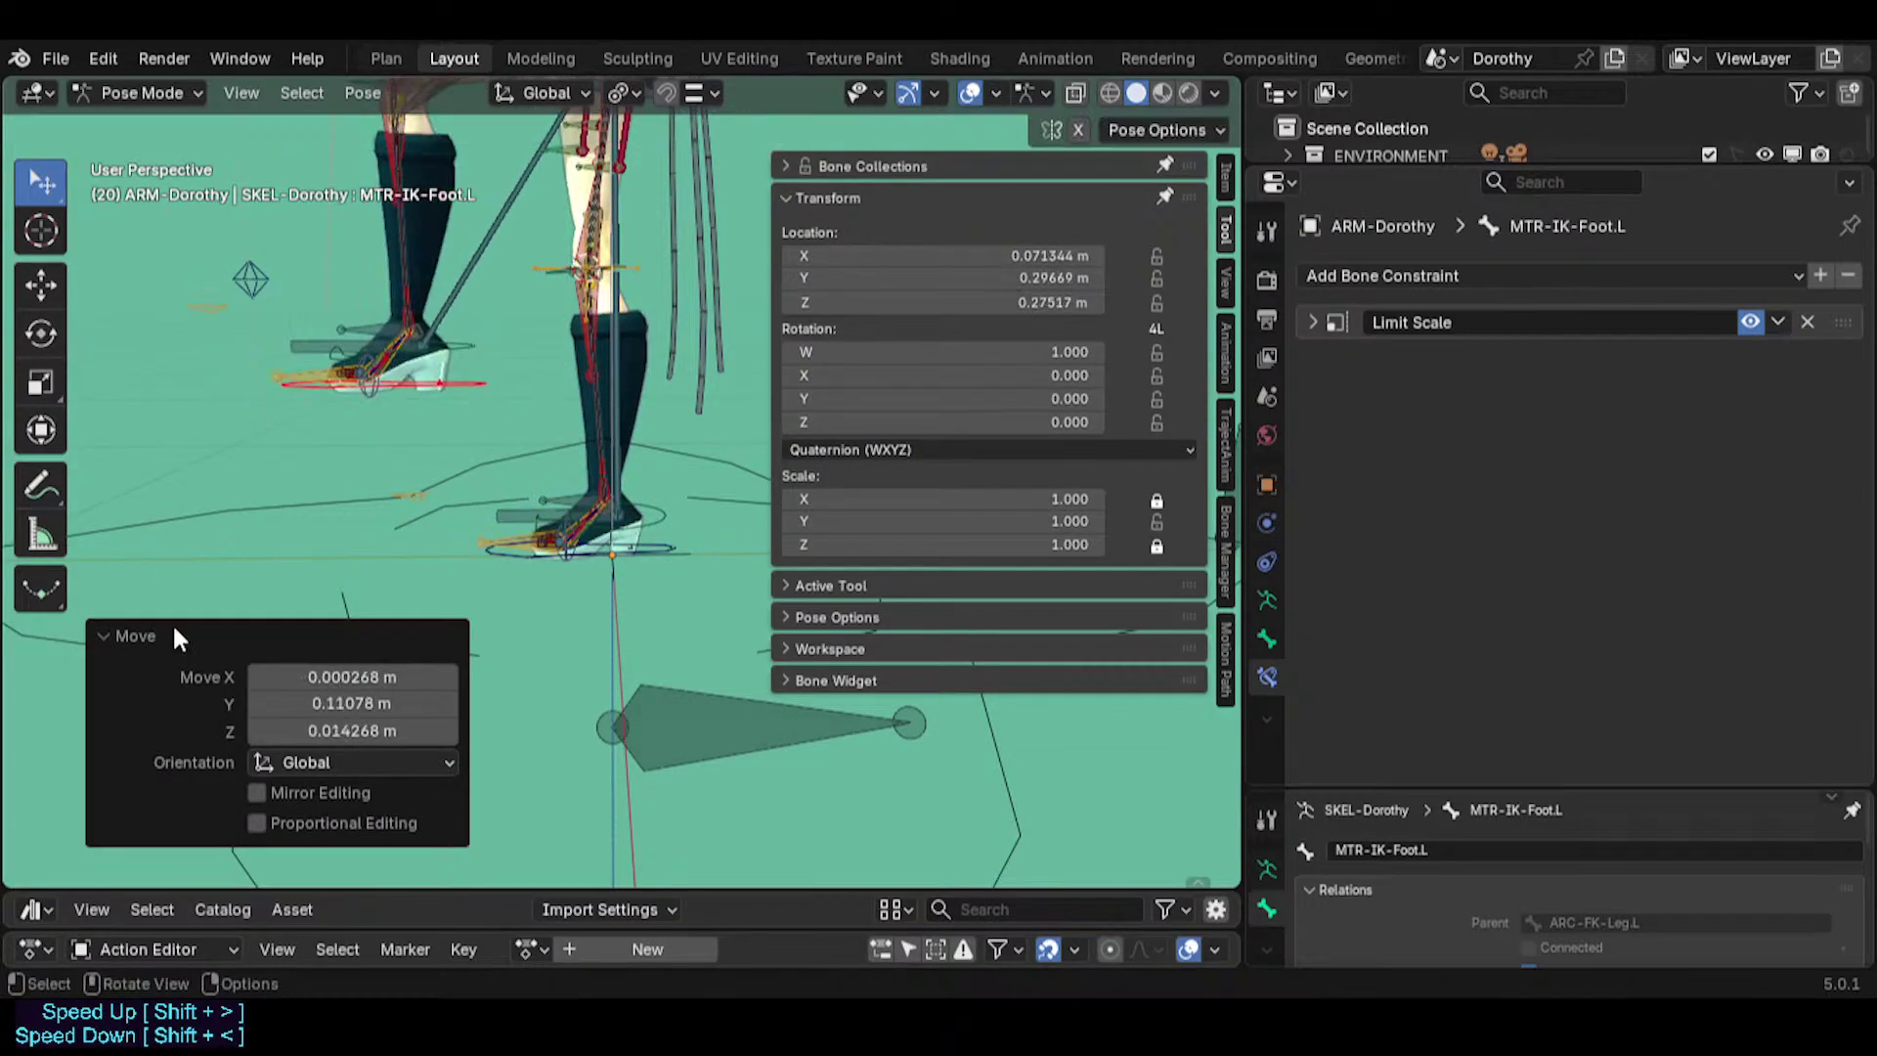
pyautogui.press('r')
pyautogui.click(562, 516)
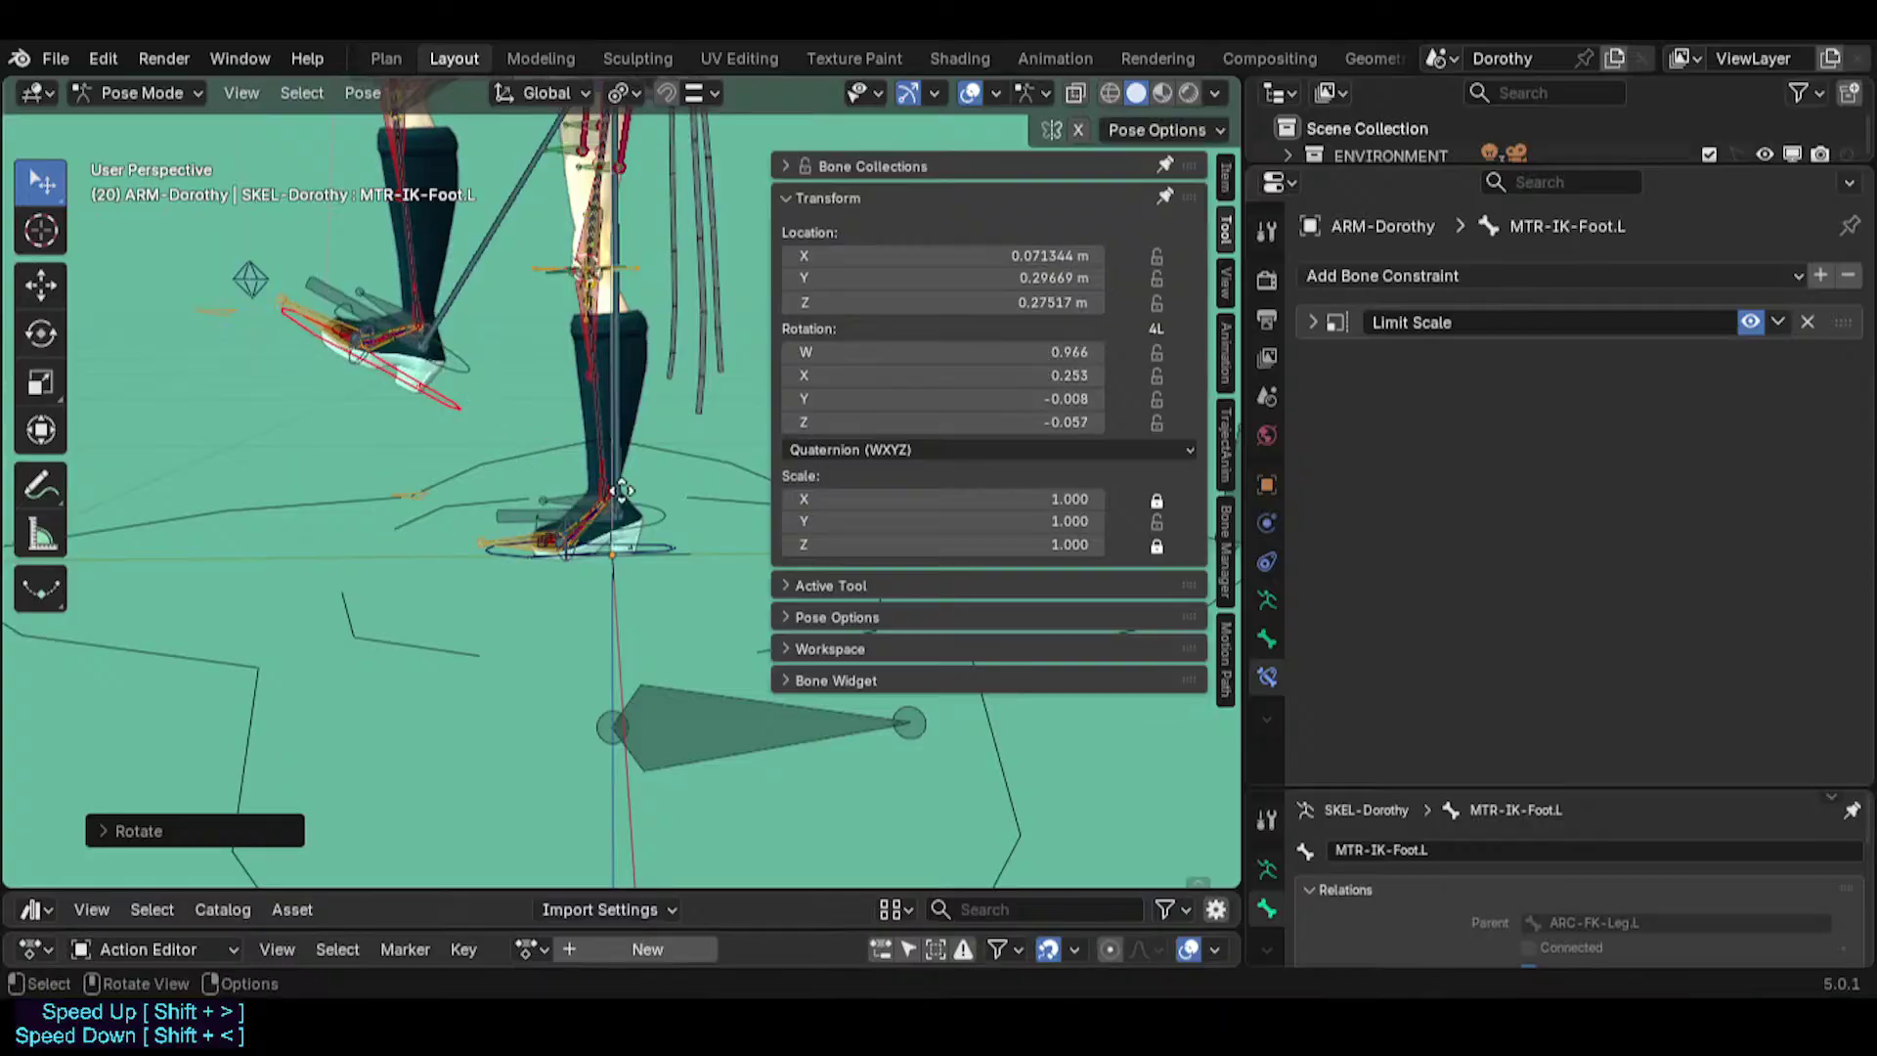
pyautogui.press('g')
pyautogui.click(520, 447)
pyautogui.press('g')
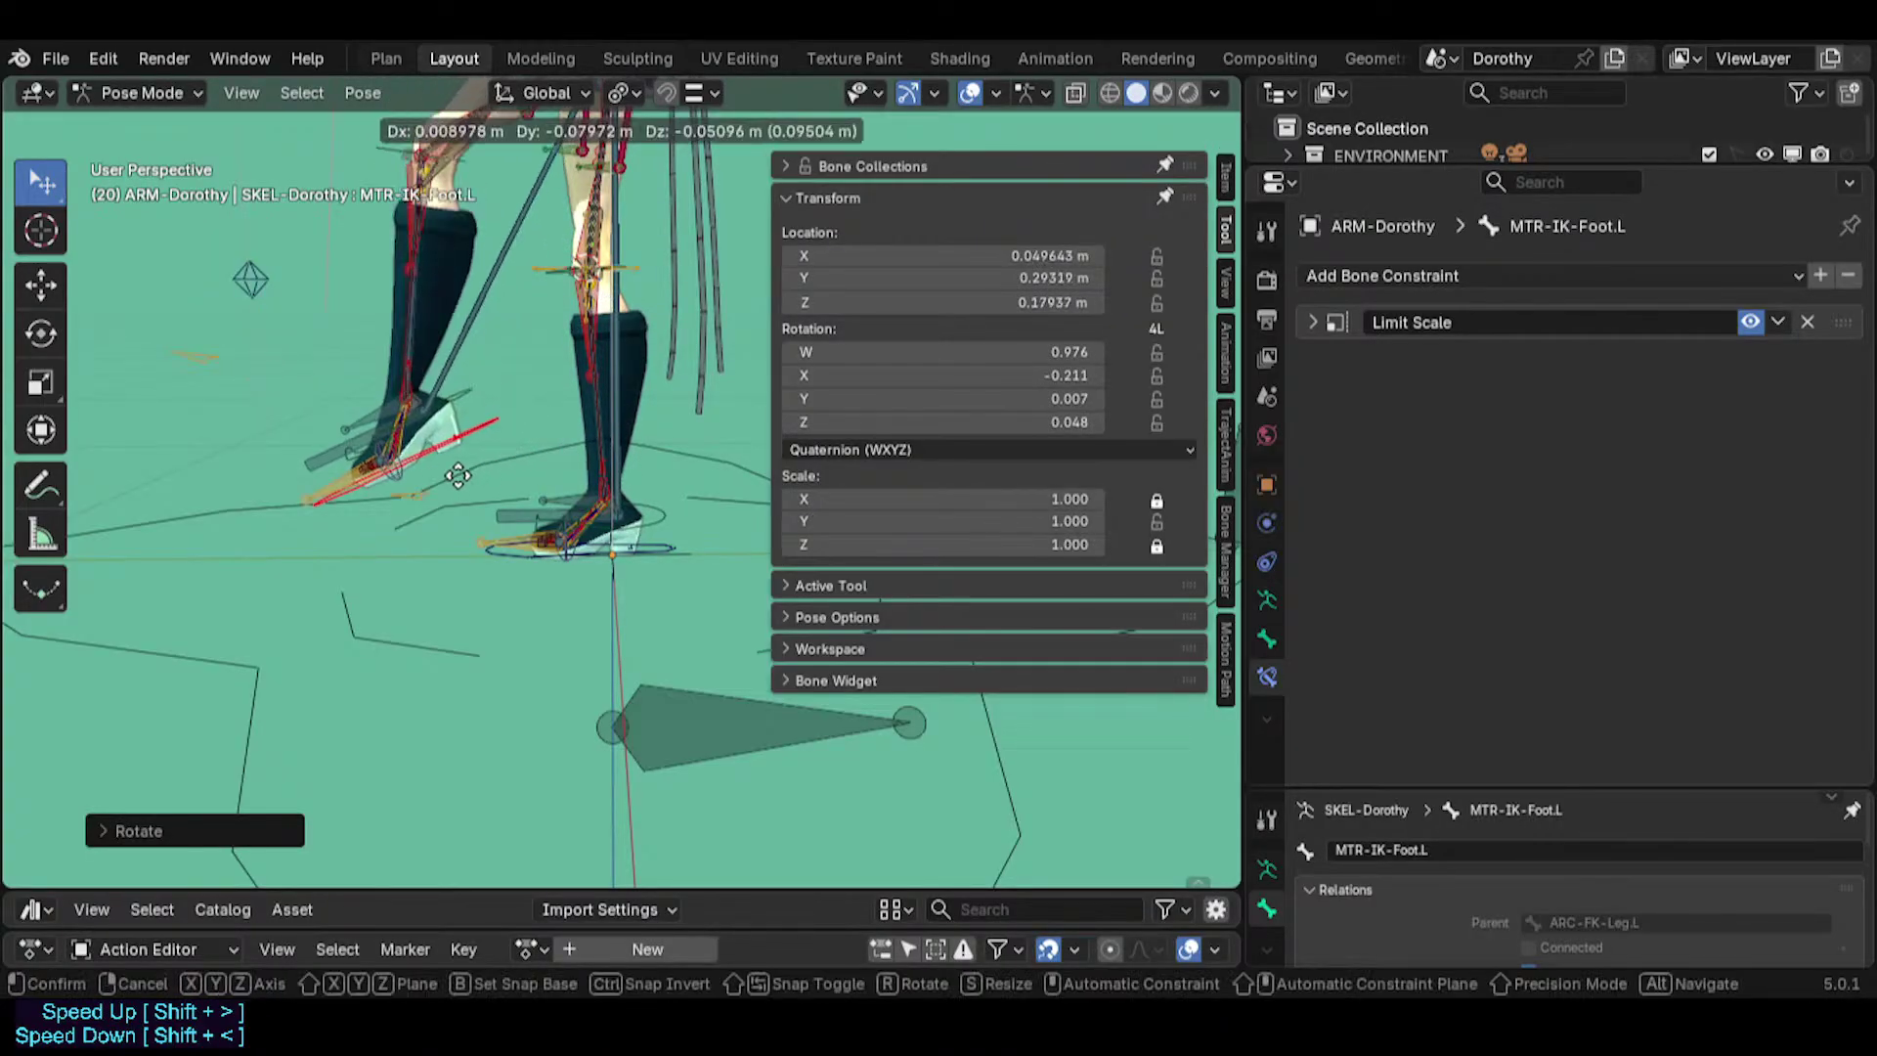
pyautogui.click(494, 477)
# Scale MTR-IK-Foot.L to 1.2 along Y and move it to about X 0.056, Y 0.199, Z 0.222 m.
pyautogui.press('s')
pyautogui.click(620, 416)
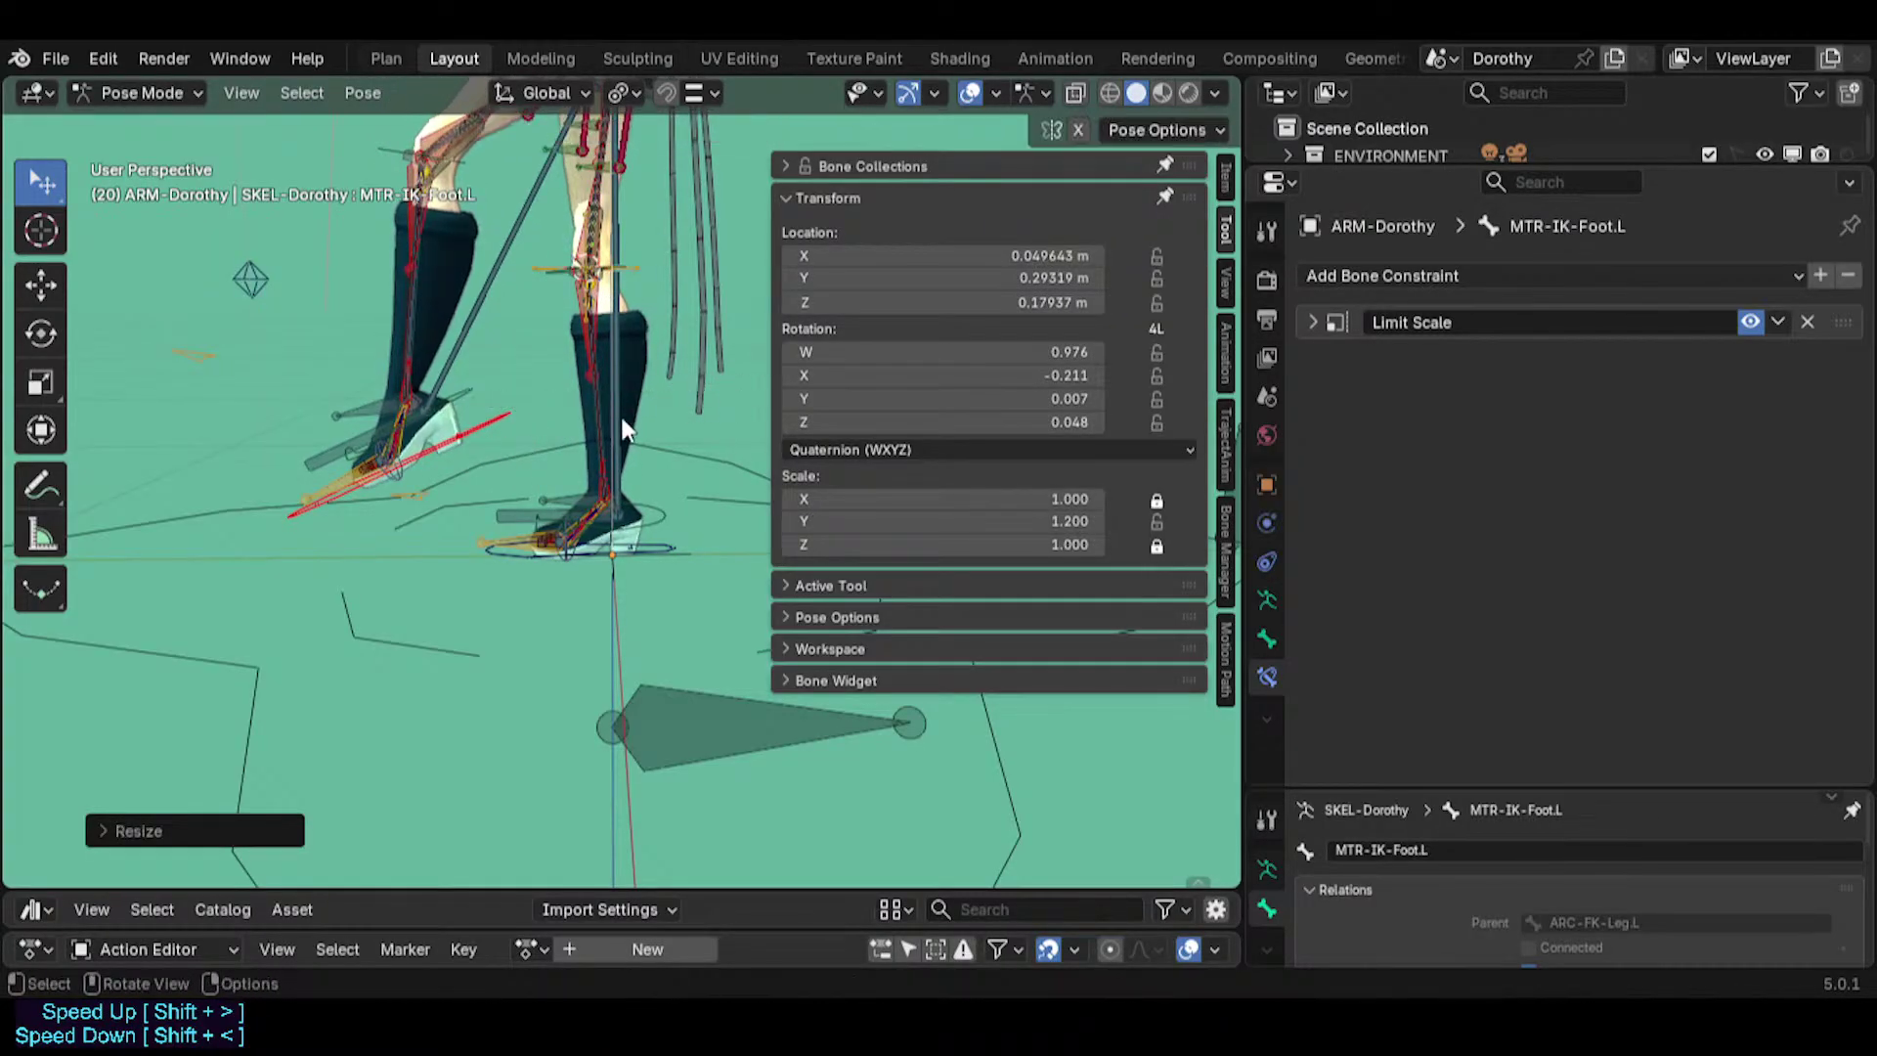
pyautogui.press('g')
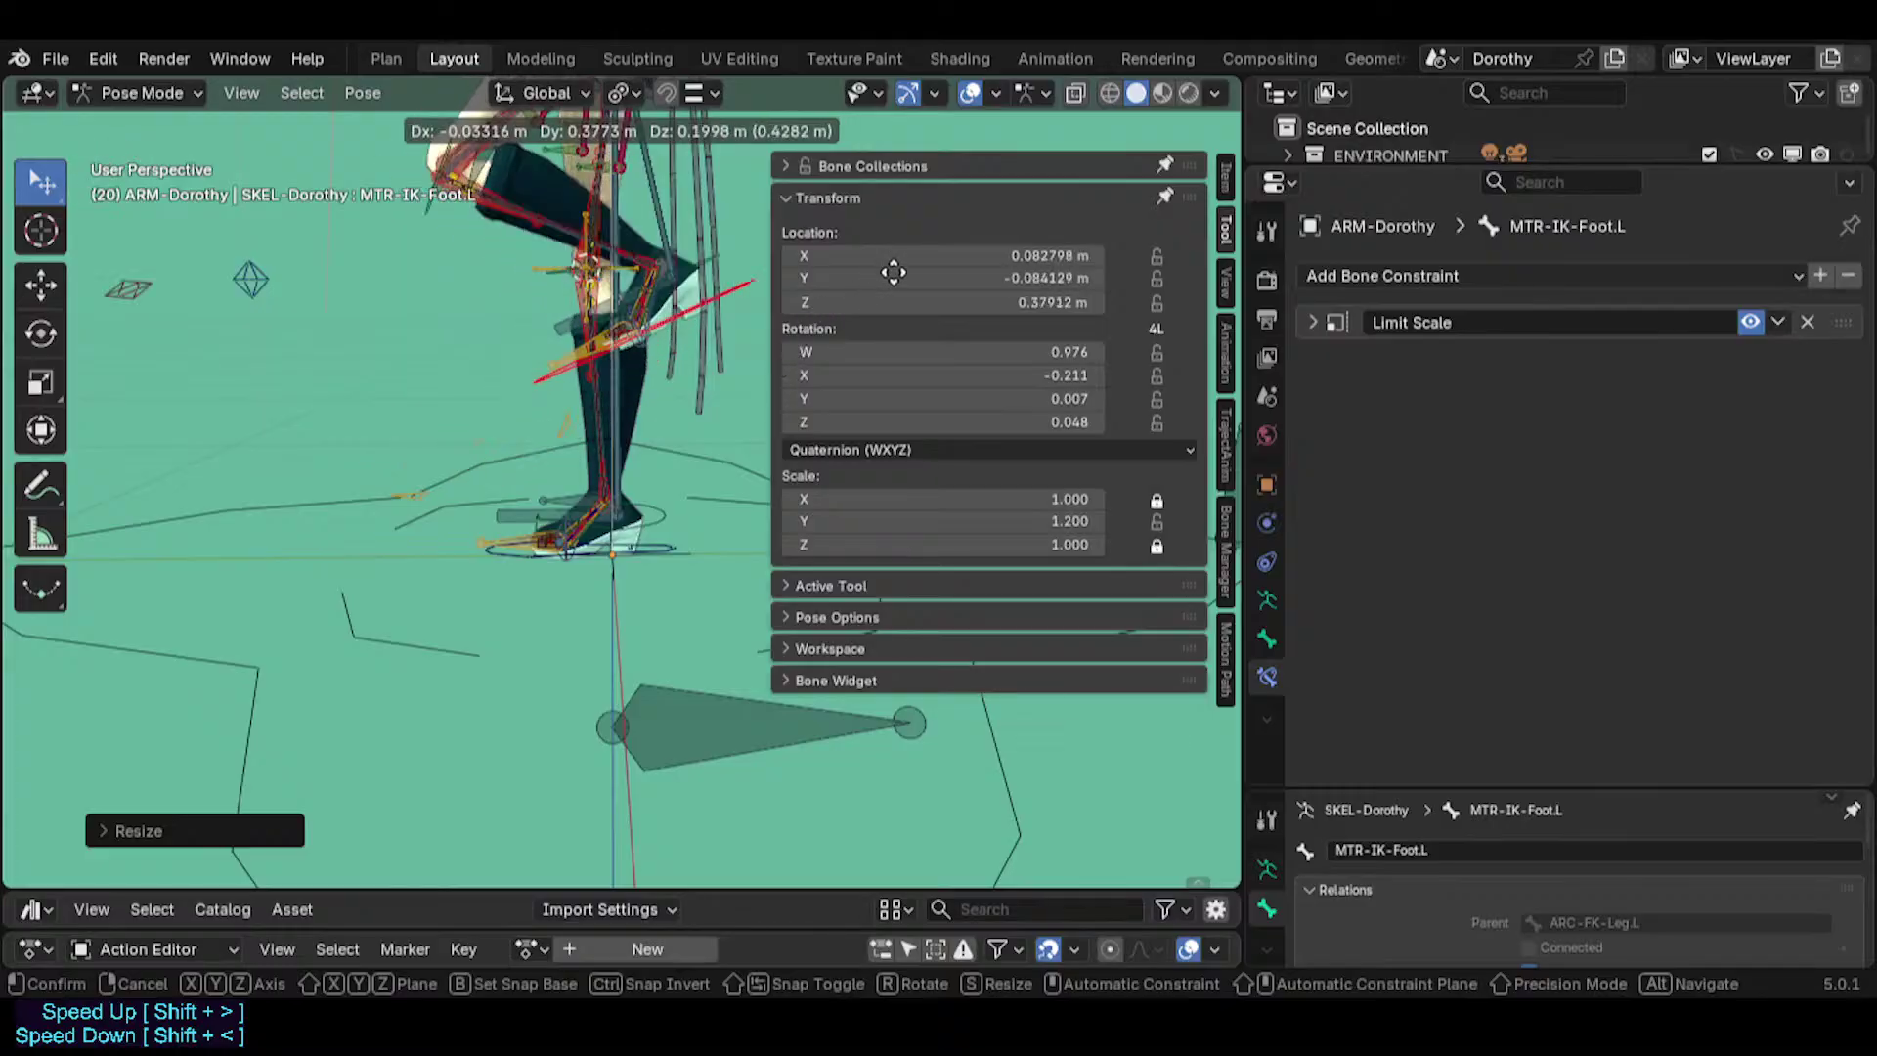
pyautogui.click(618, 411)
pyautogui.press('g')
pyautogui.click(563, 406)
pyautogui.scroll(2, 448, 404)
pyautogui.keyDown('shift'); pyautogui.moveTo(448, 404); pyautogui.dragTo(481, 536, button='middle'); pyautogui.keyUp('shift')
pyautogui.scroll(2, 481, 535)
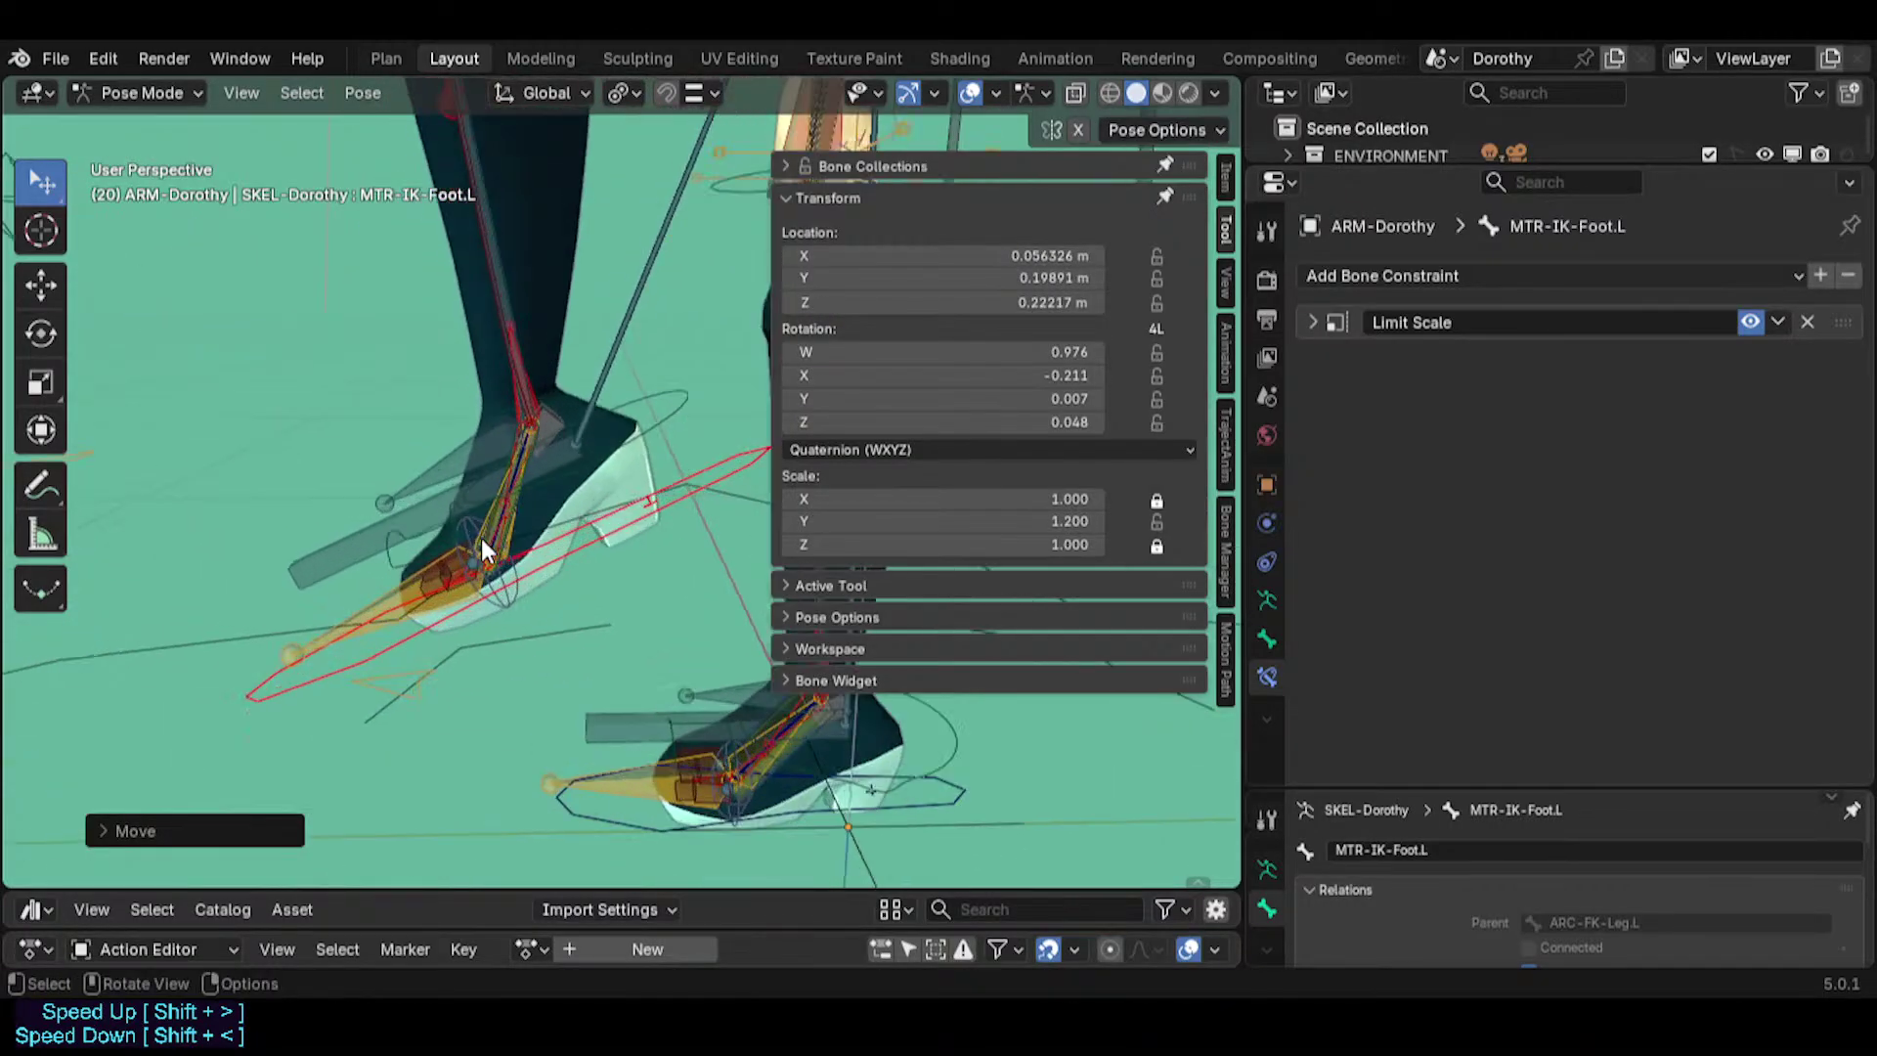
# Hide the sidebar, select MCH-IKO-Foot.L and enlarge the lower properties editor to inspect the bone's Relations settings.
pyautogui.press('n')
pyautogui.click(491, 432)
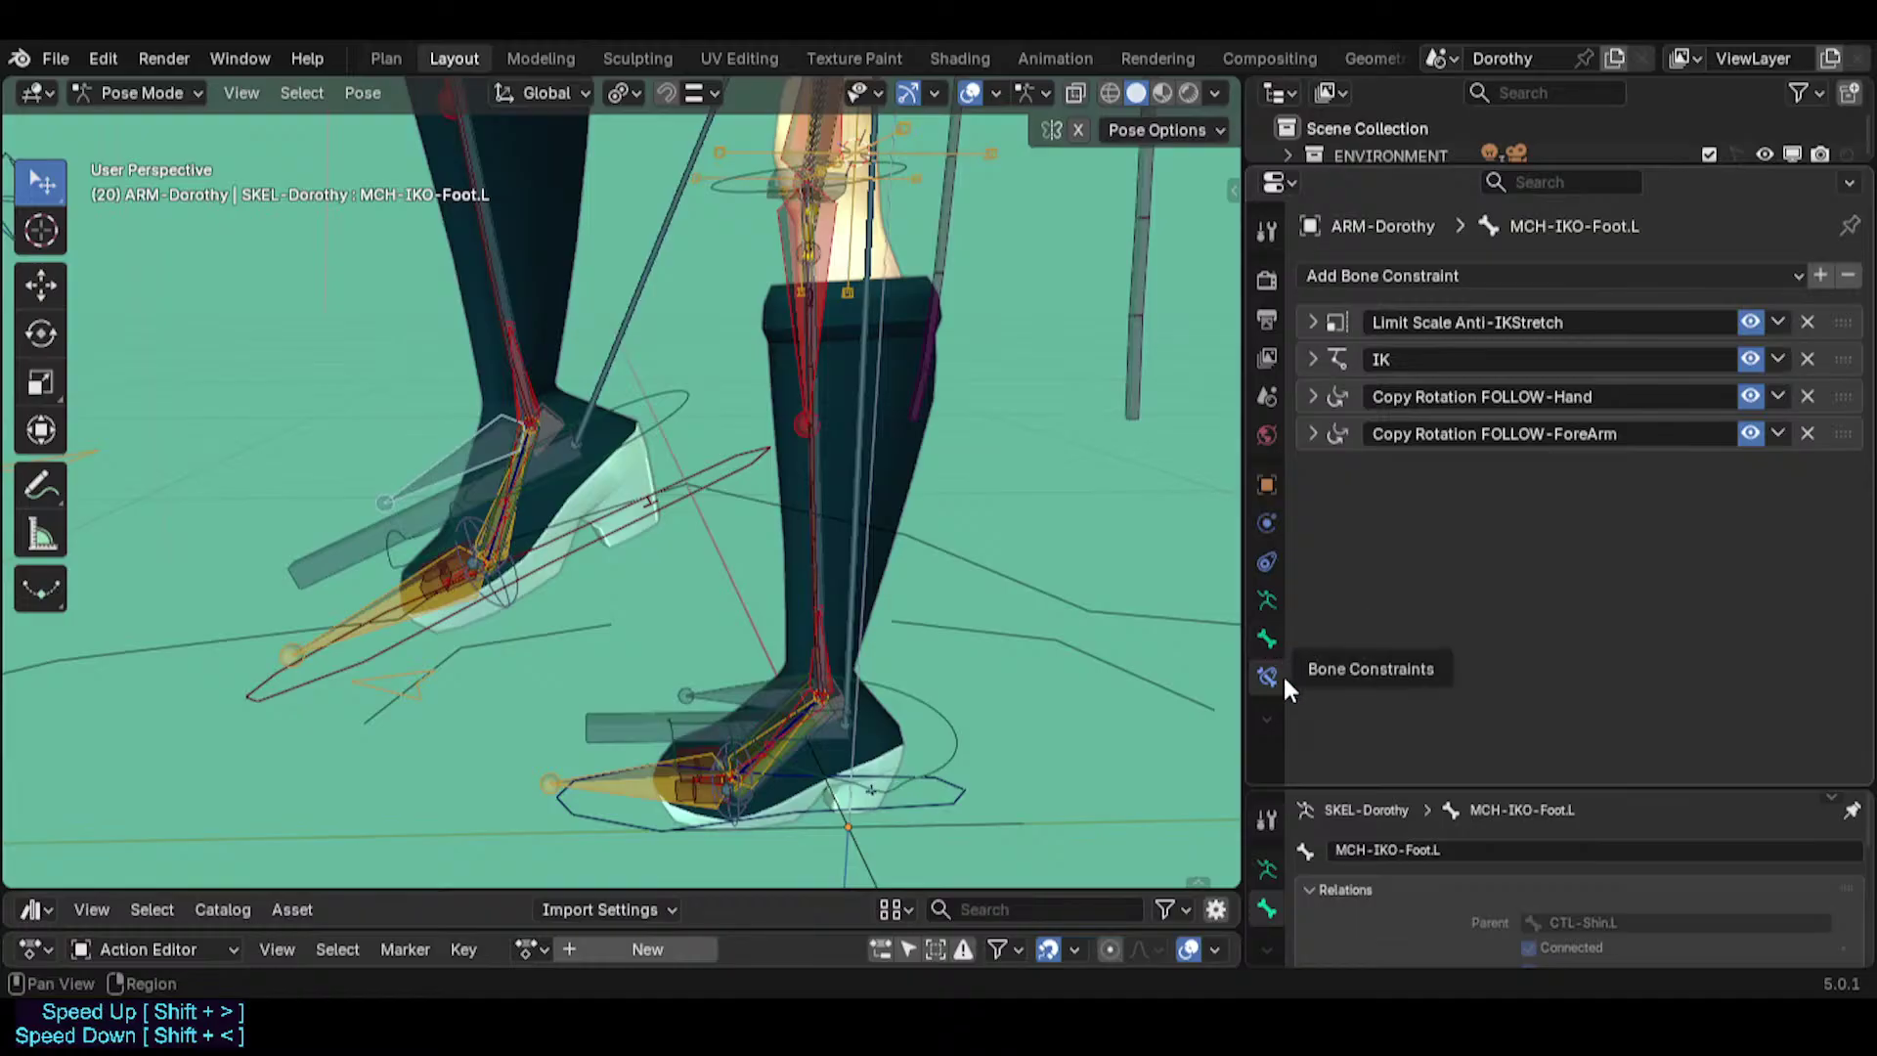
pyautogui.moveTo(1405, 787); pyautogui.dragTo(1415, 648)
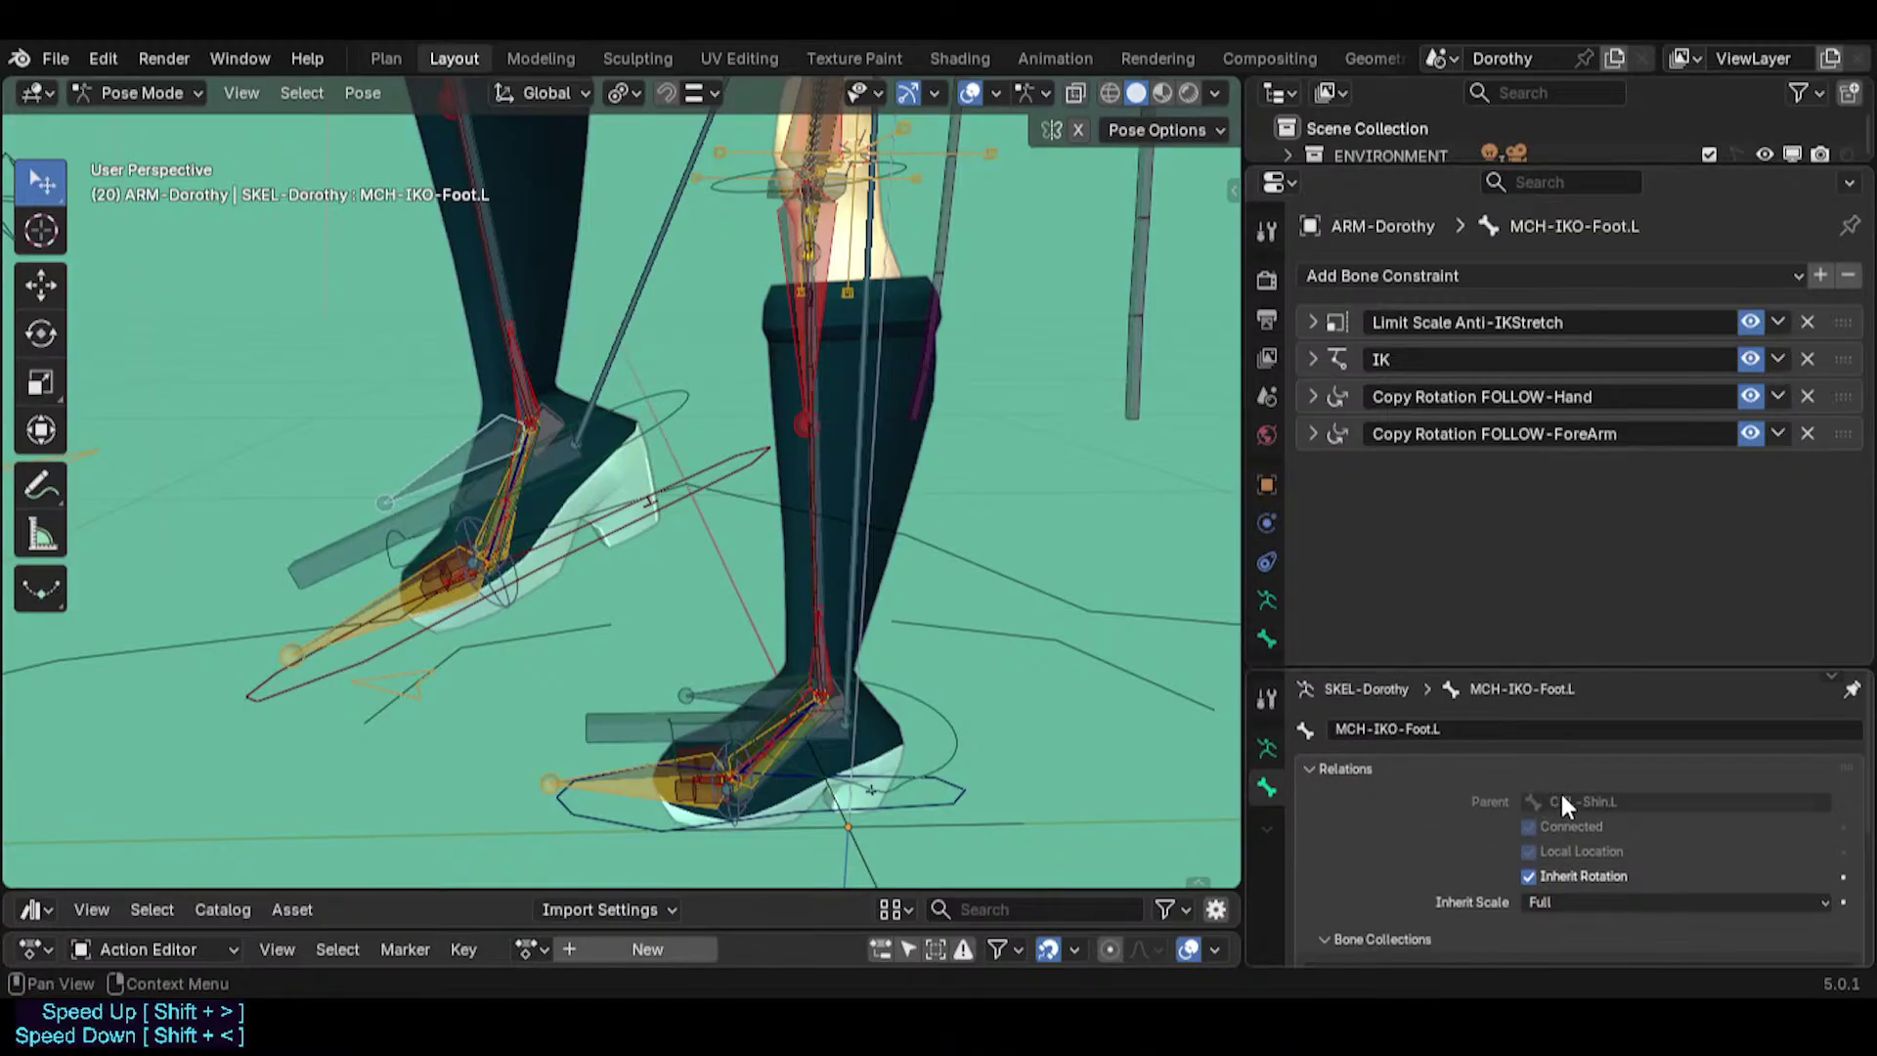
pyautogui.moveTo(494, 444)
pyautogui.mouseDown(button='middle')
pyautogui.moveTo(481, 414)
pyautogui.moveTo(584, 403)
pyautogui.moveTo(473, 471)
pyautogui.mouseUp(button='middle')
pyautogui.scroll(2, 491, 503)
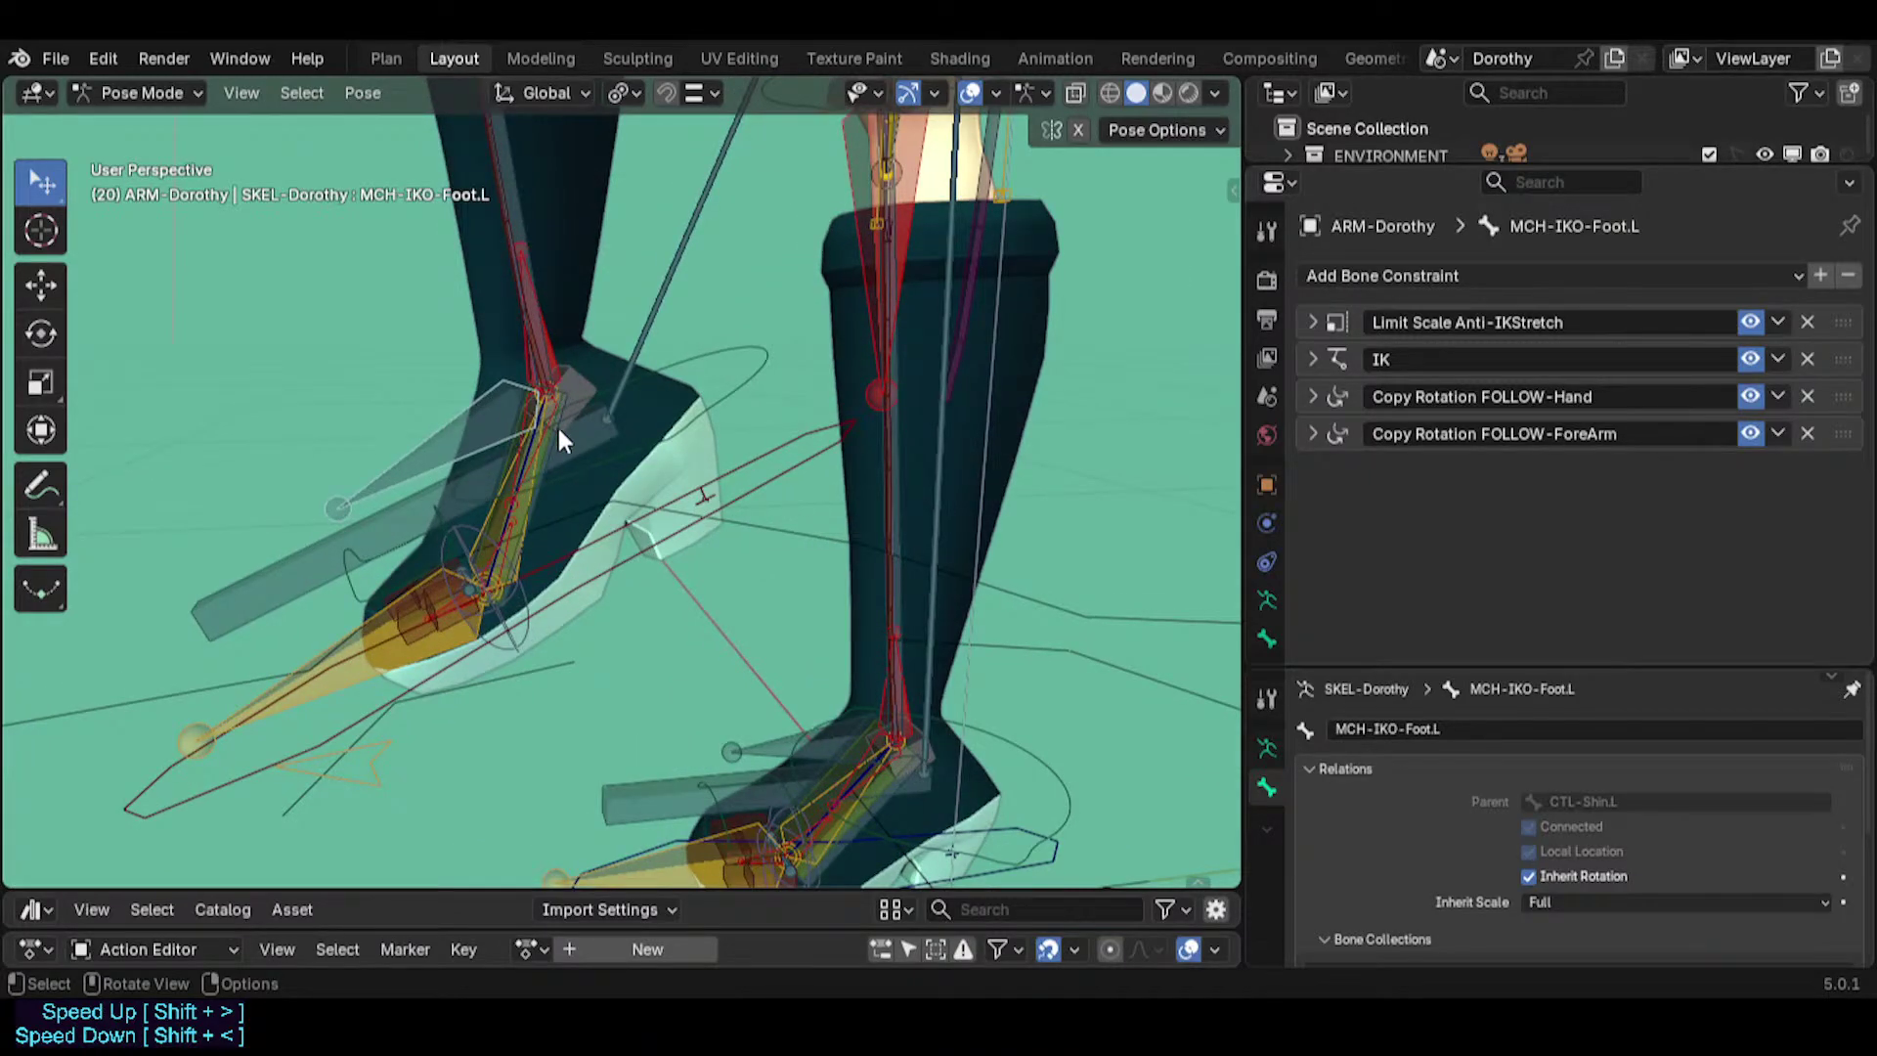
pyautogui.scroll(-6, 559, 484)
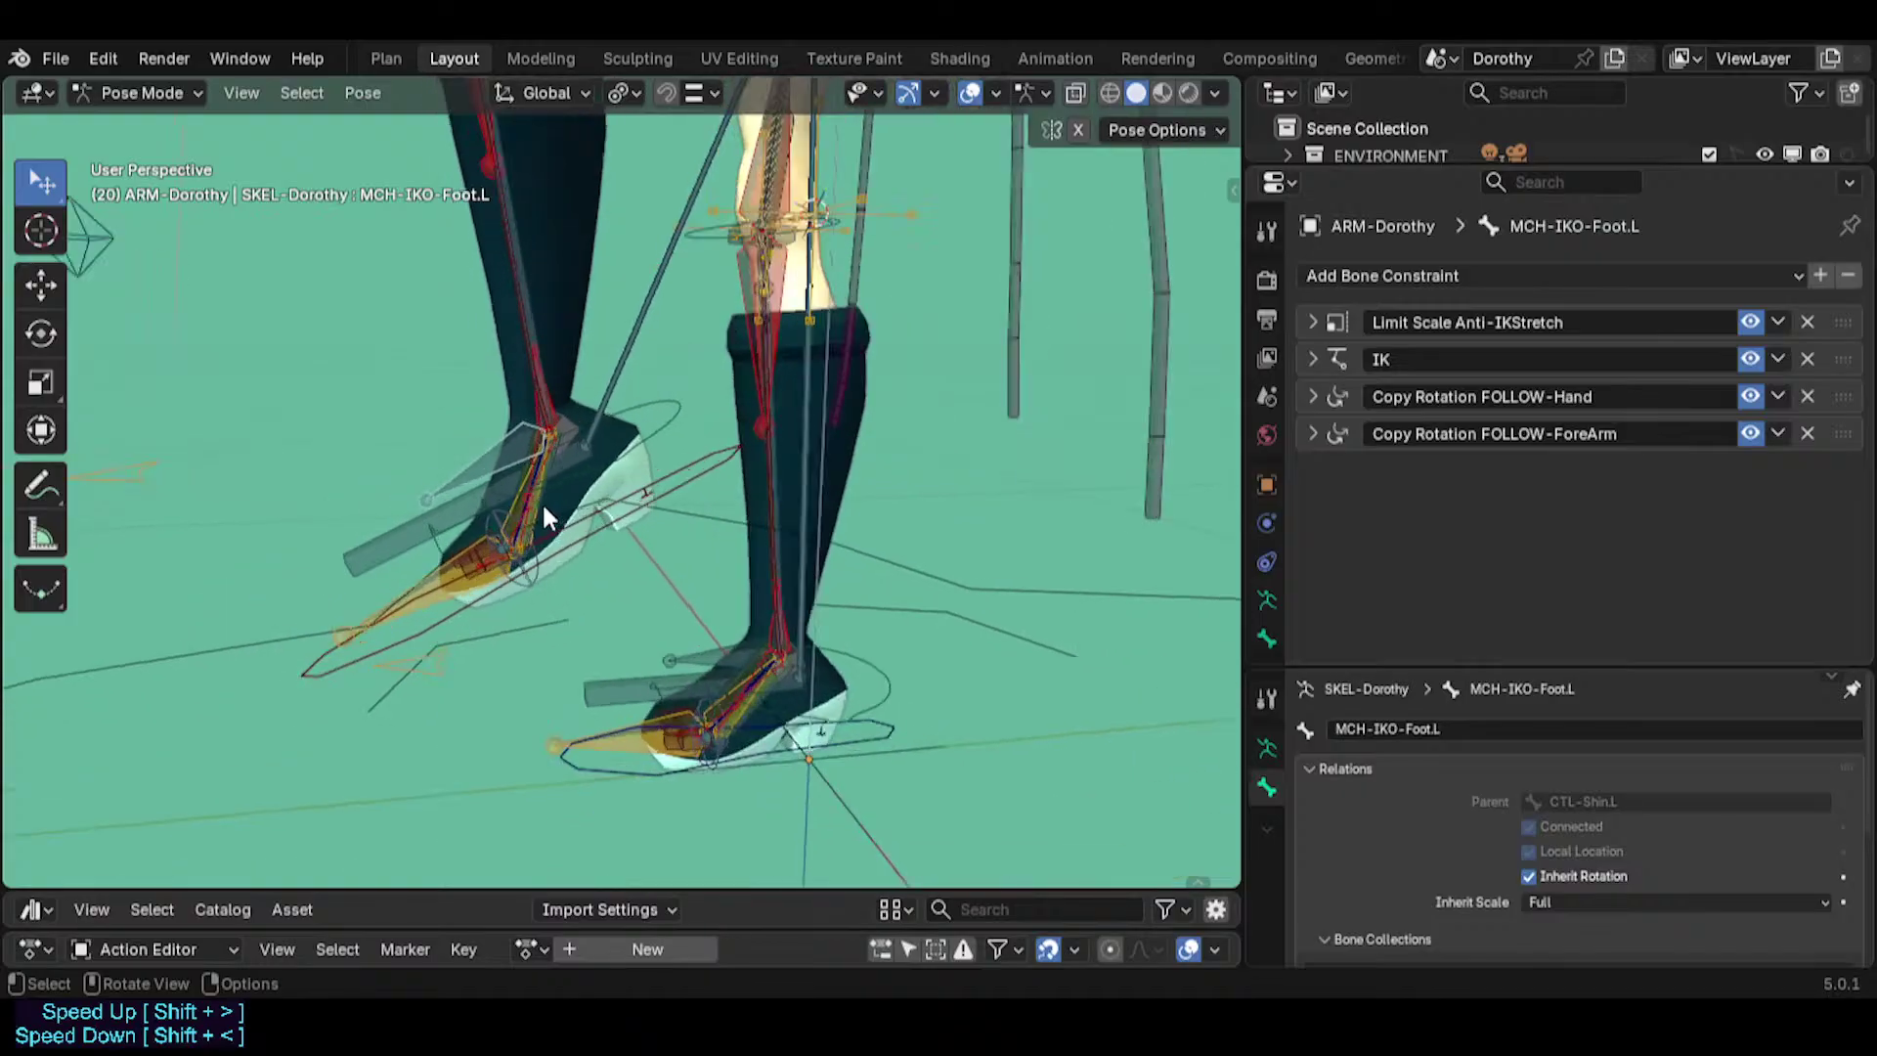
# Select PIN-FingerTips.L on the left hand and examine its Copy Rotation TWK-Hand constraint.
pyautogui.moveTo(753, 301); pyautogui.dragTo(774, 550, button='middle')
pyautogui.scroll(3, 775, 550)
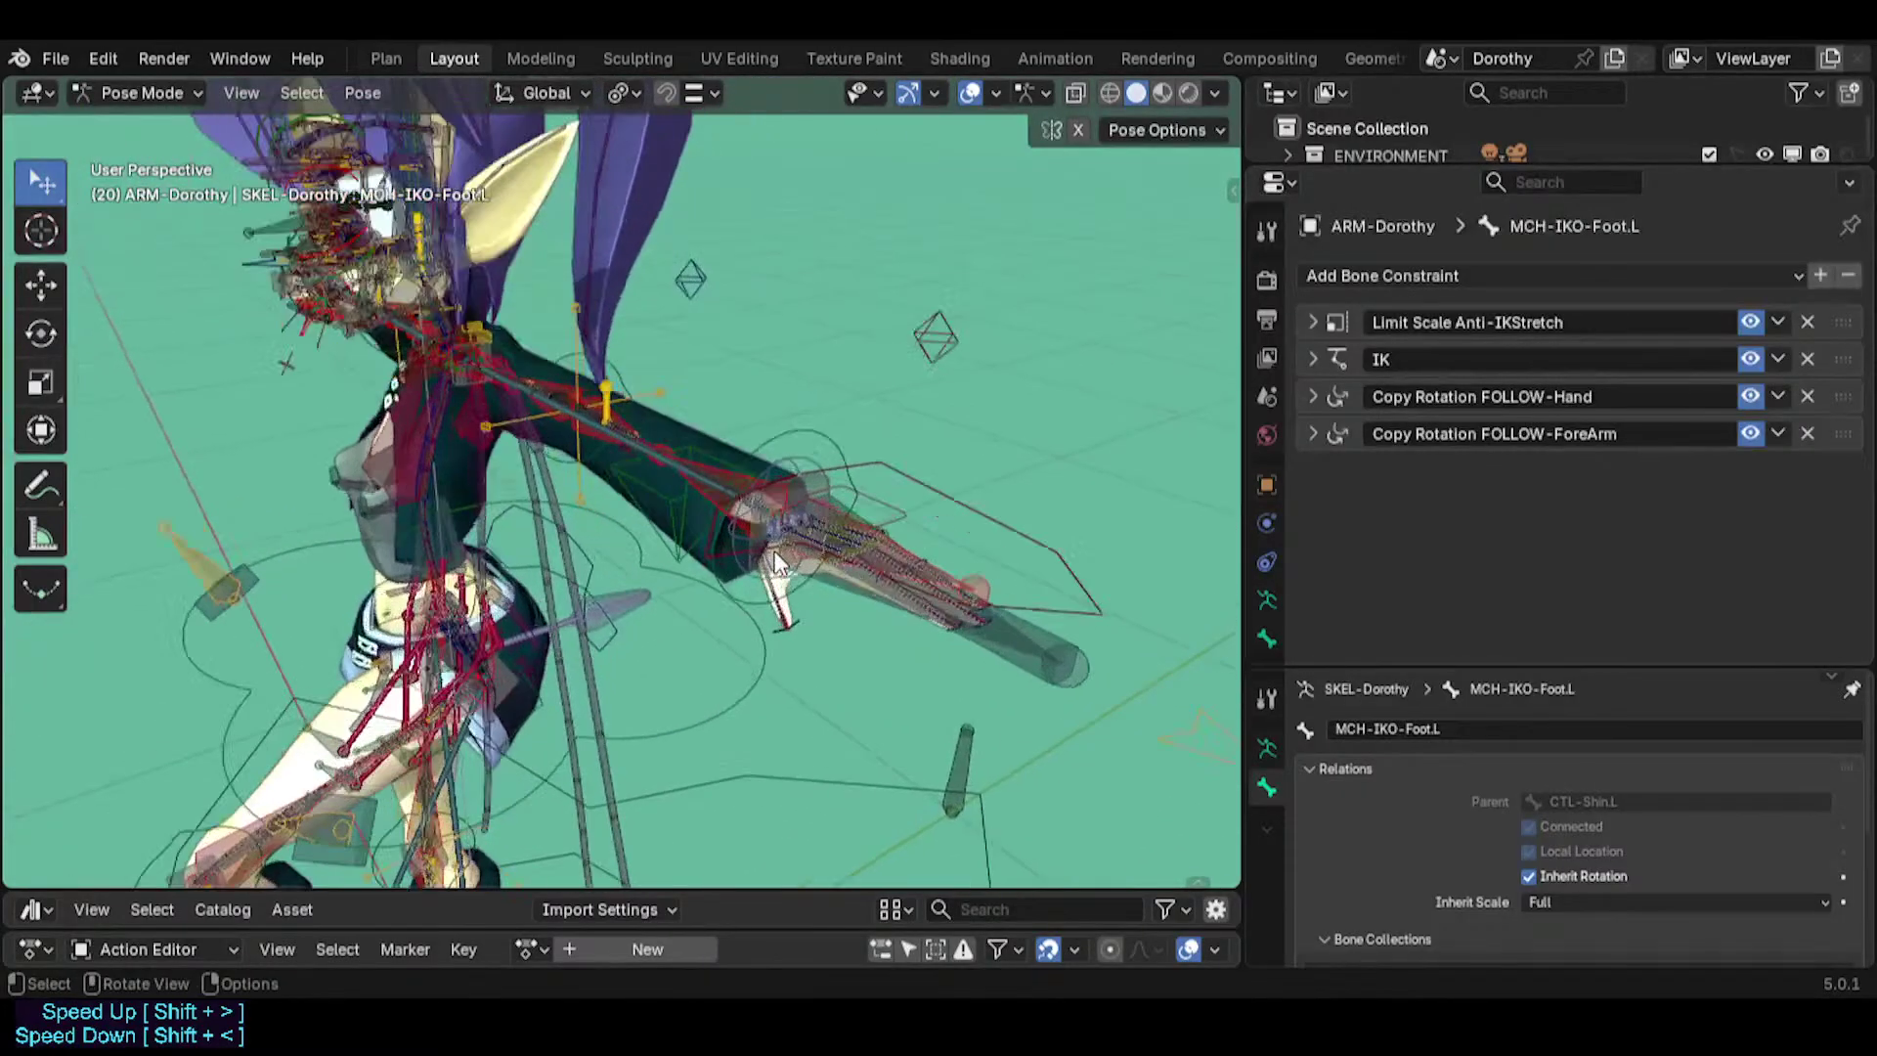
pyautogui.click(760, 436)
pyautogui.click(754, 453)
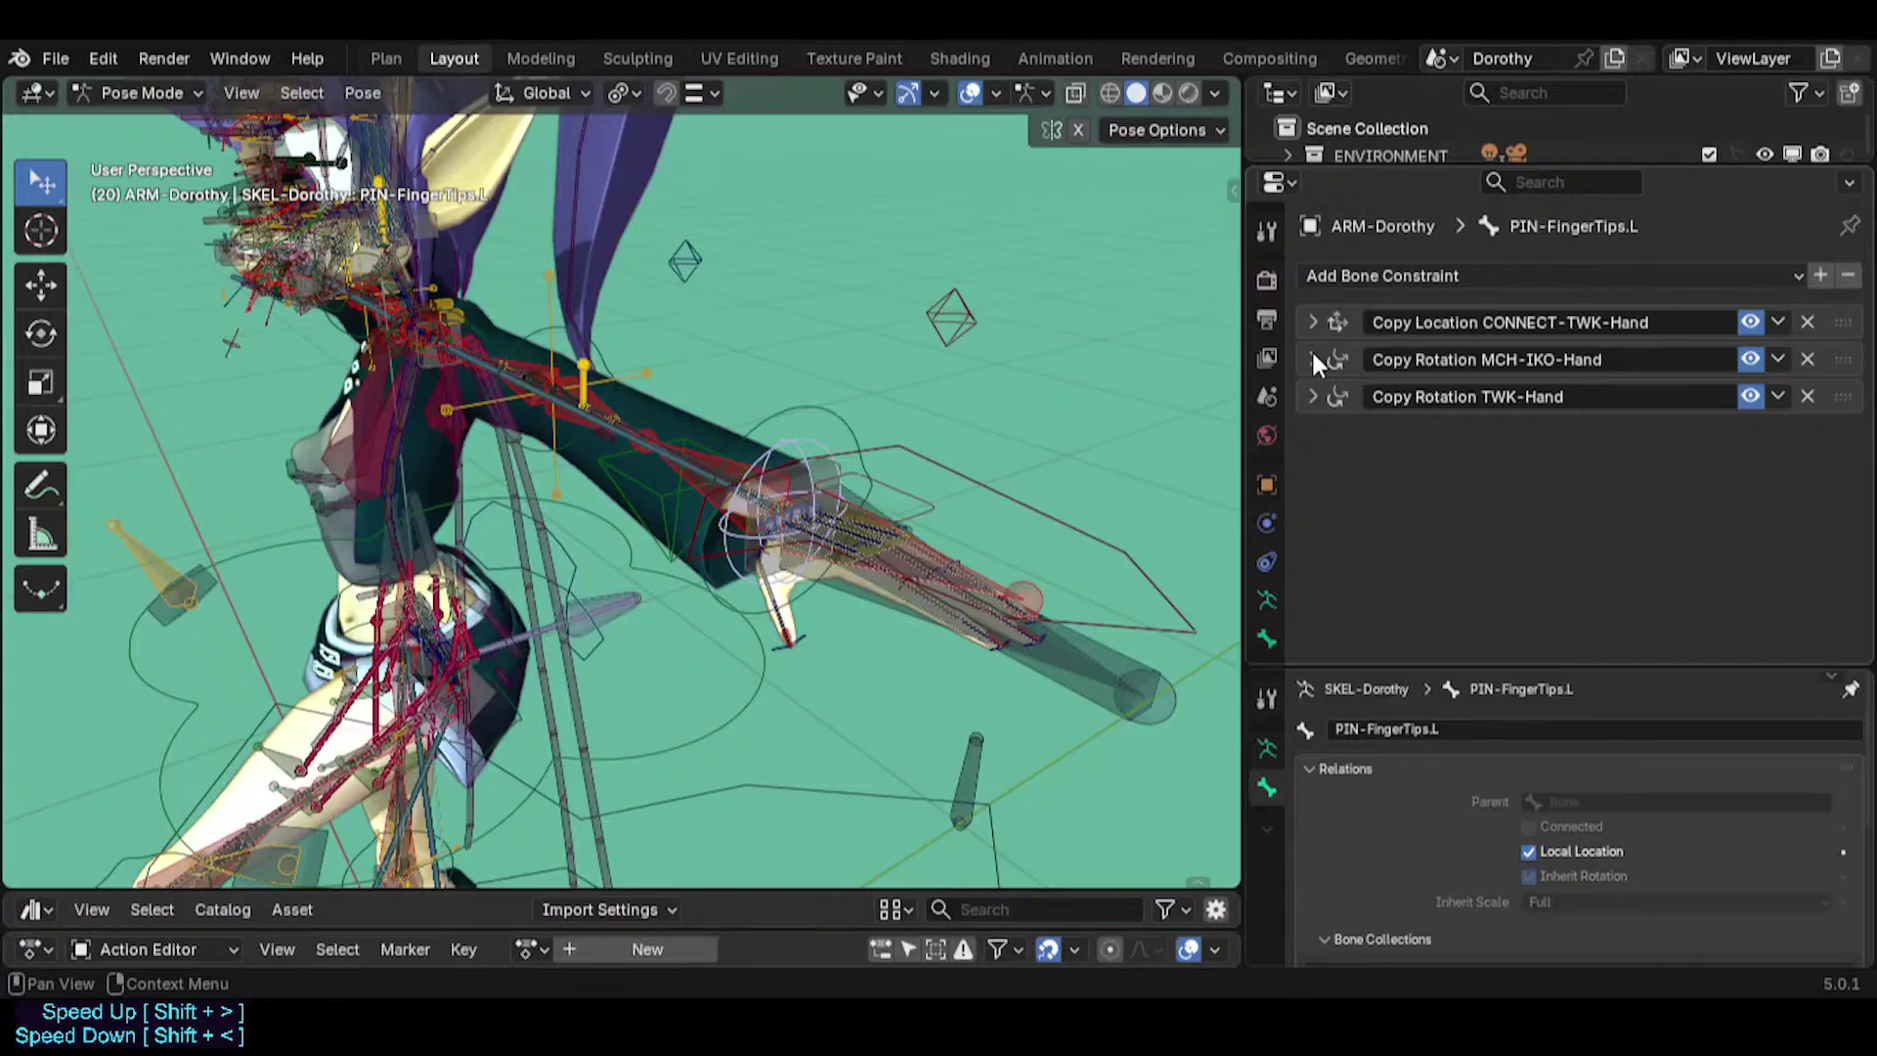
pyautogui.moveTo(934, 462); pyautogui.dragTo(795, 462, button='middle')
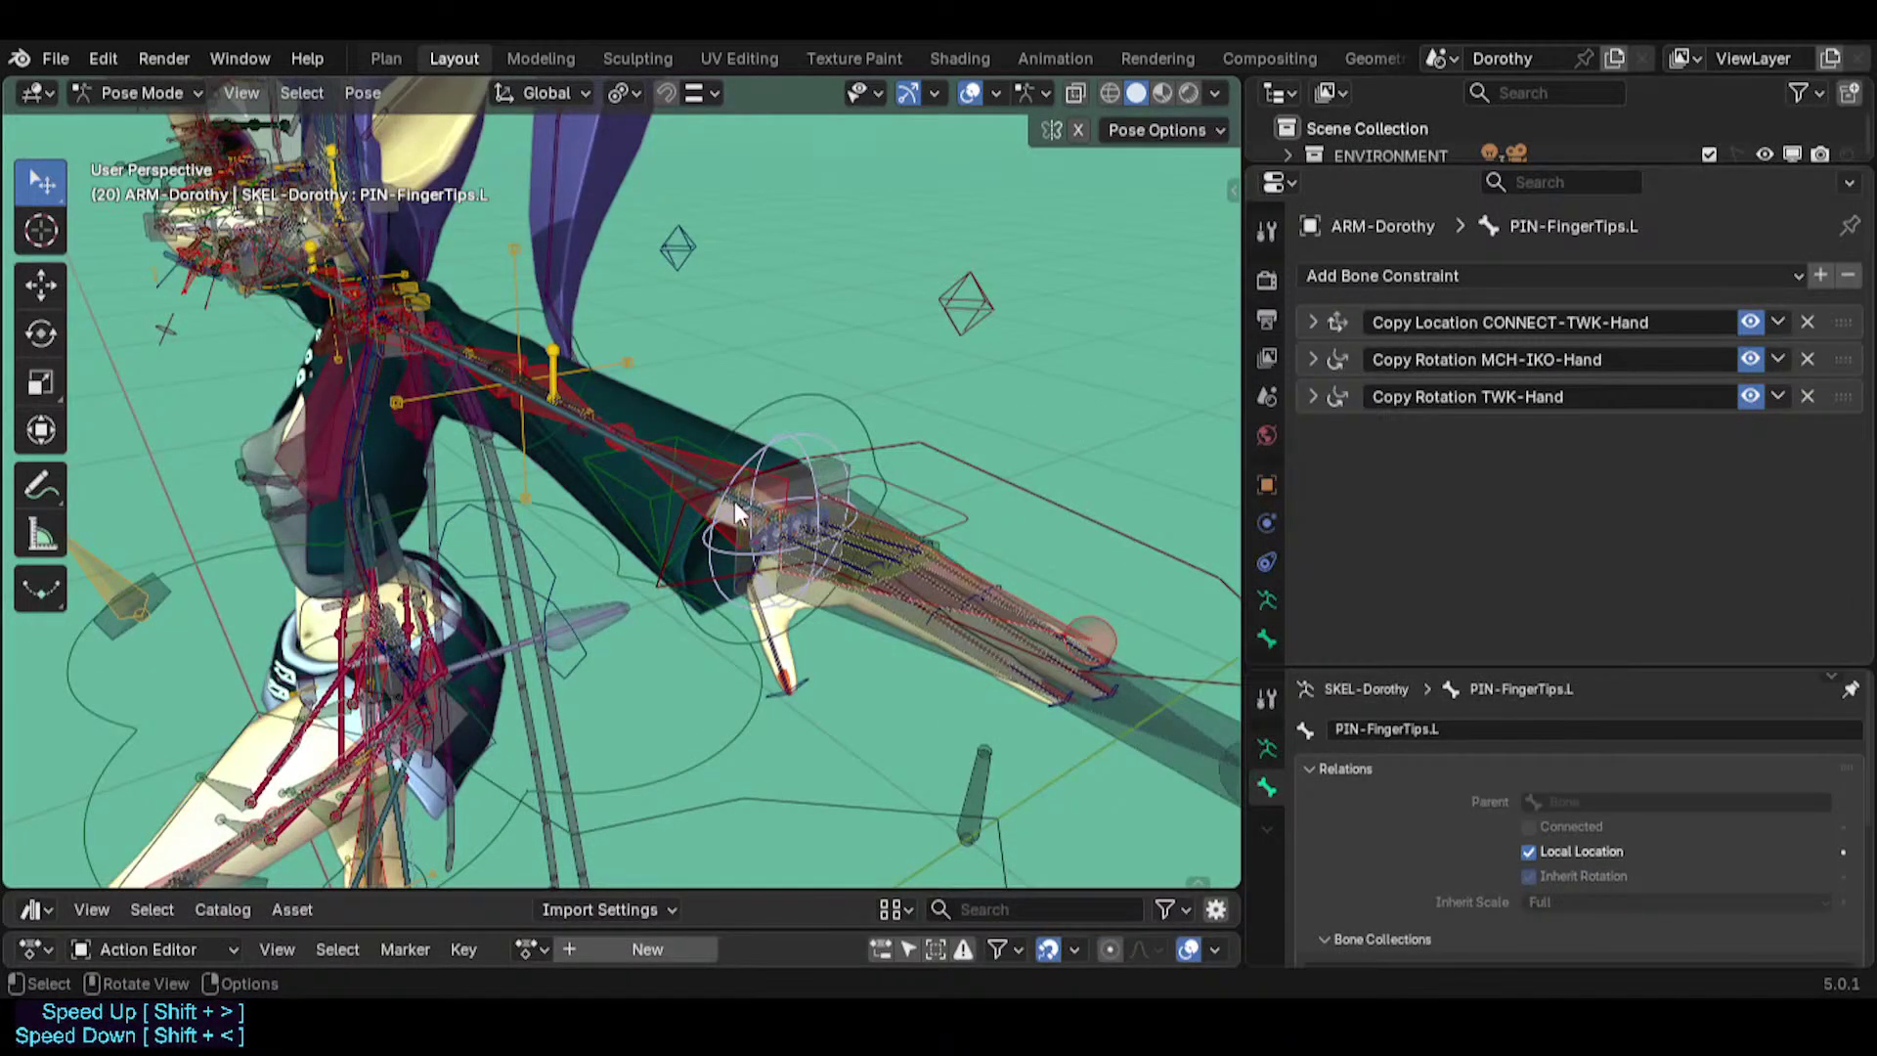
pyautogui.click(1308, 393)
pyautogui.scroll(-3, 1391, 536)
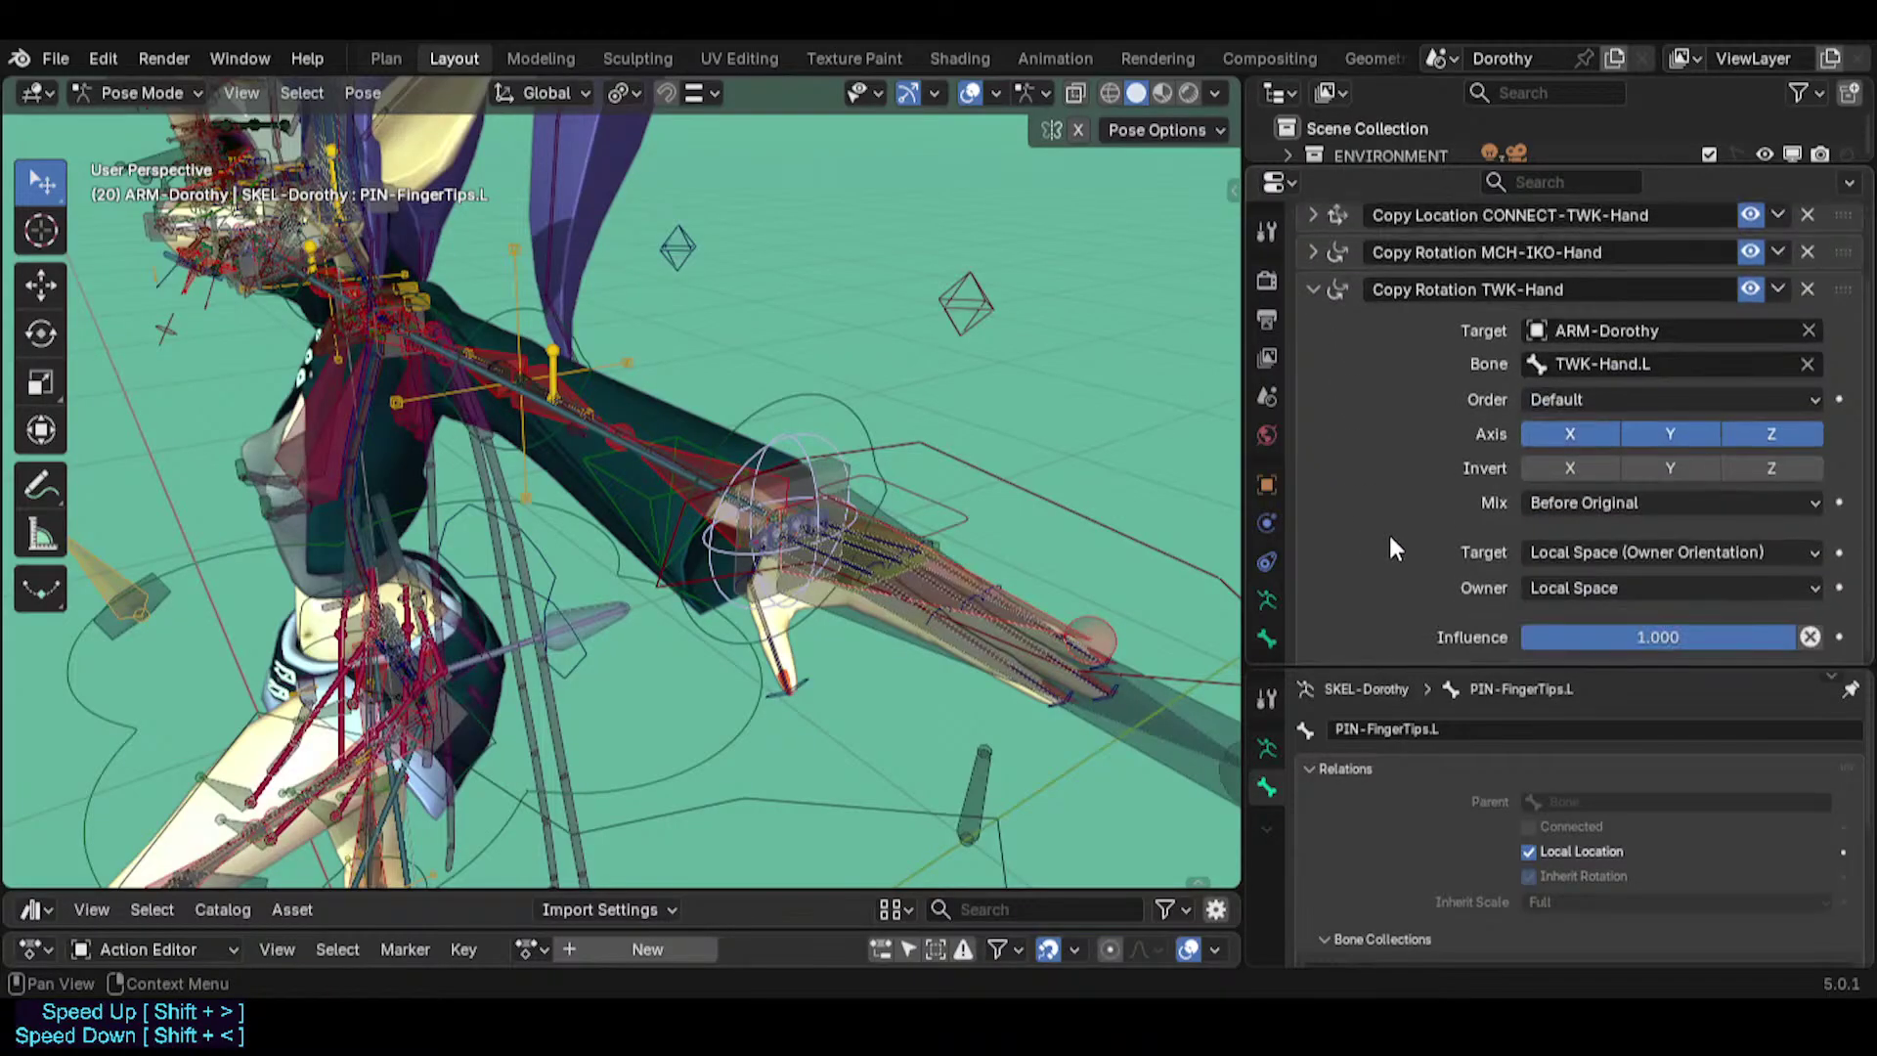
pyautogui.scroll(3, 1390, 538)
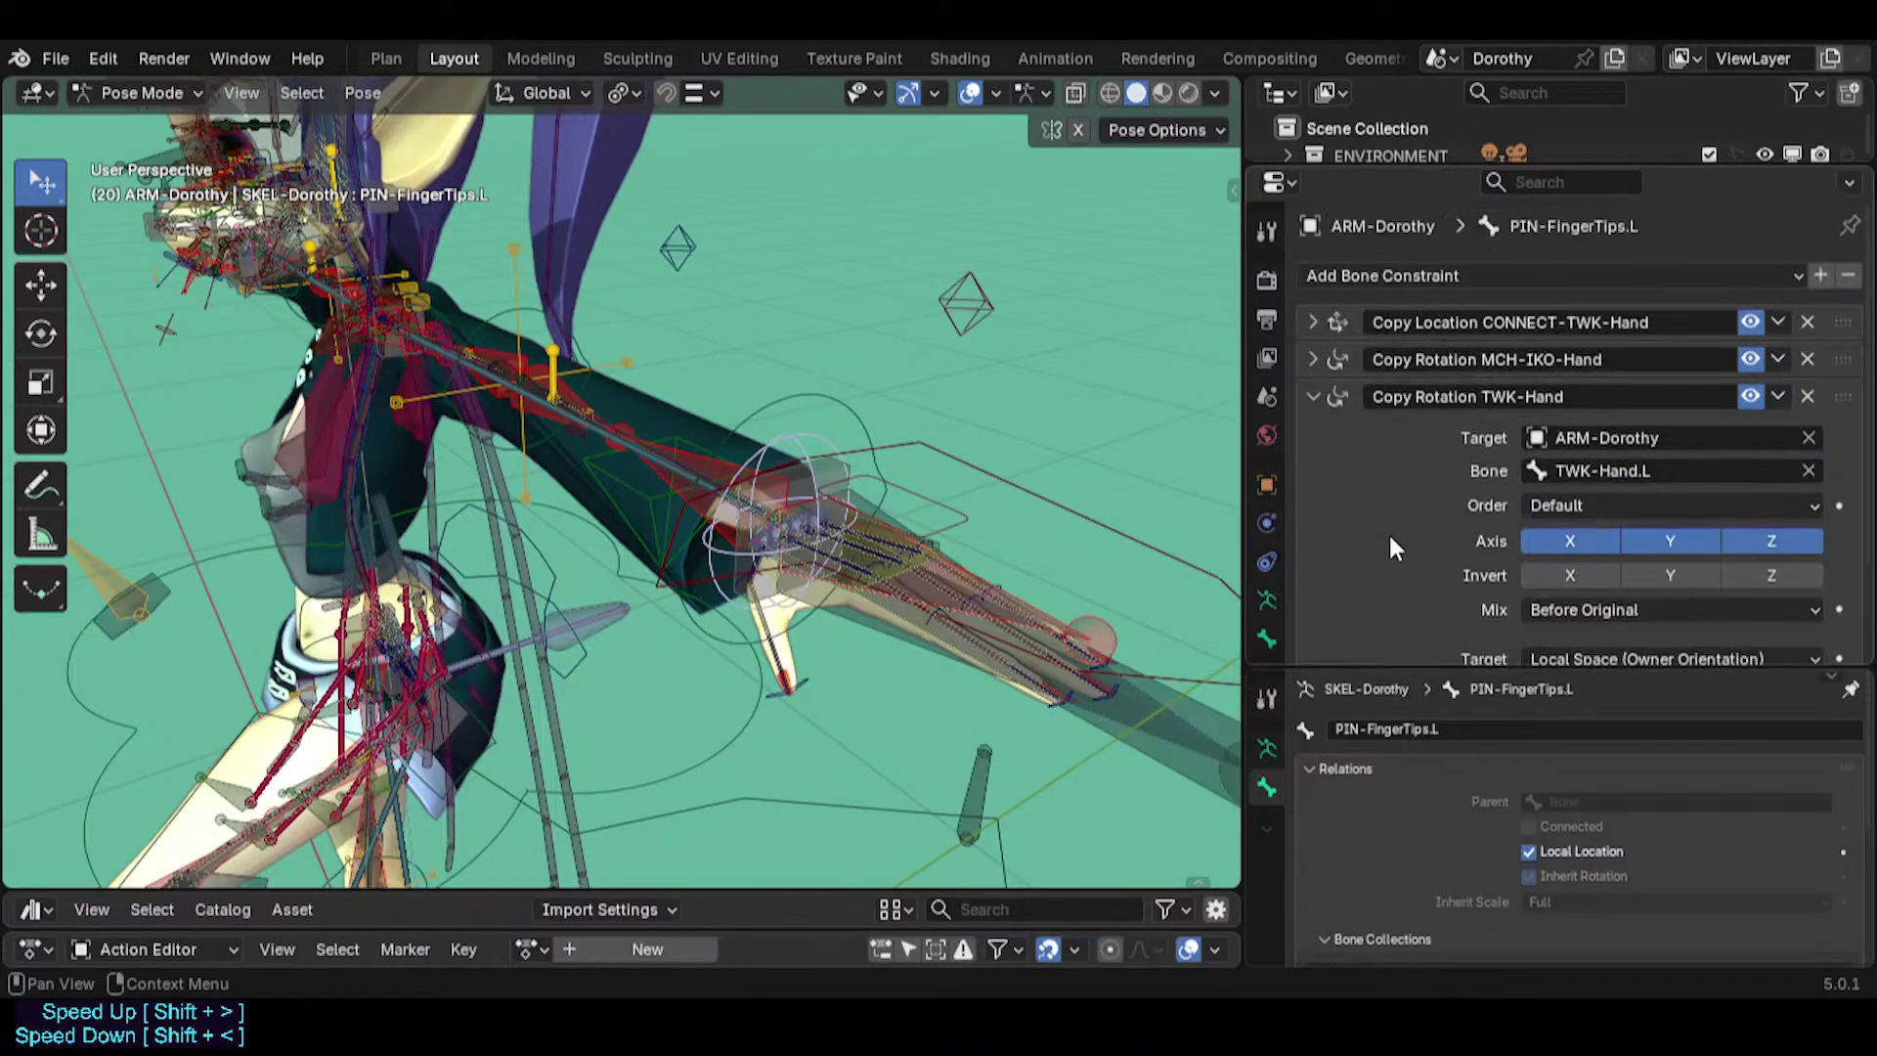
# Examine the Copy Location CONNECT-TWK-Hand and Copy Rotation MCH-IKO-Hand constraints of PIN-FingerTips.L.
pyautogui.click(1310, 321)
pyautogui.click(1310, 322)
pyautogui.click(1311, 360)
pyautogui.scroll(-3, 1481, 414)
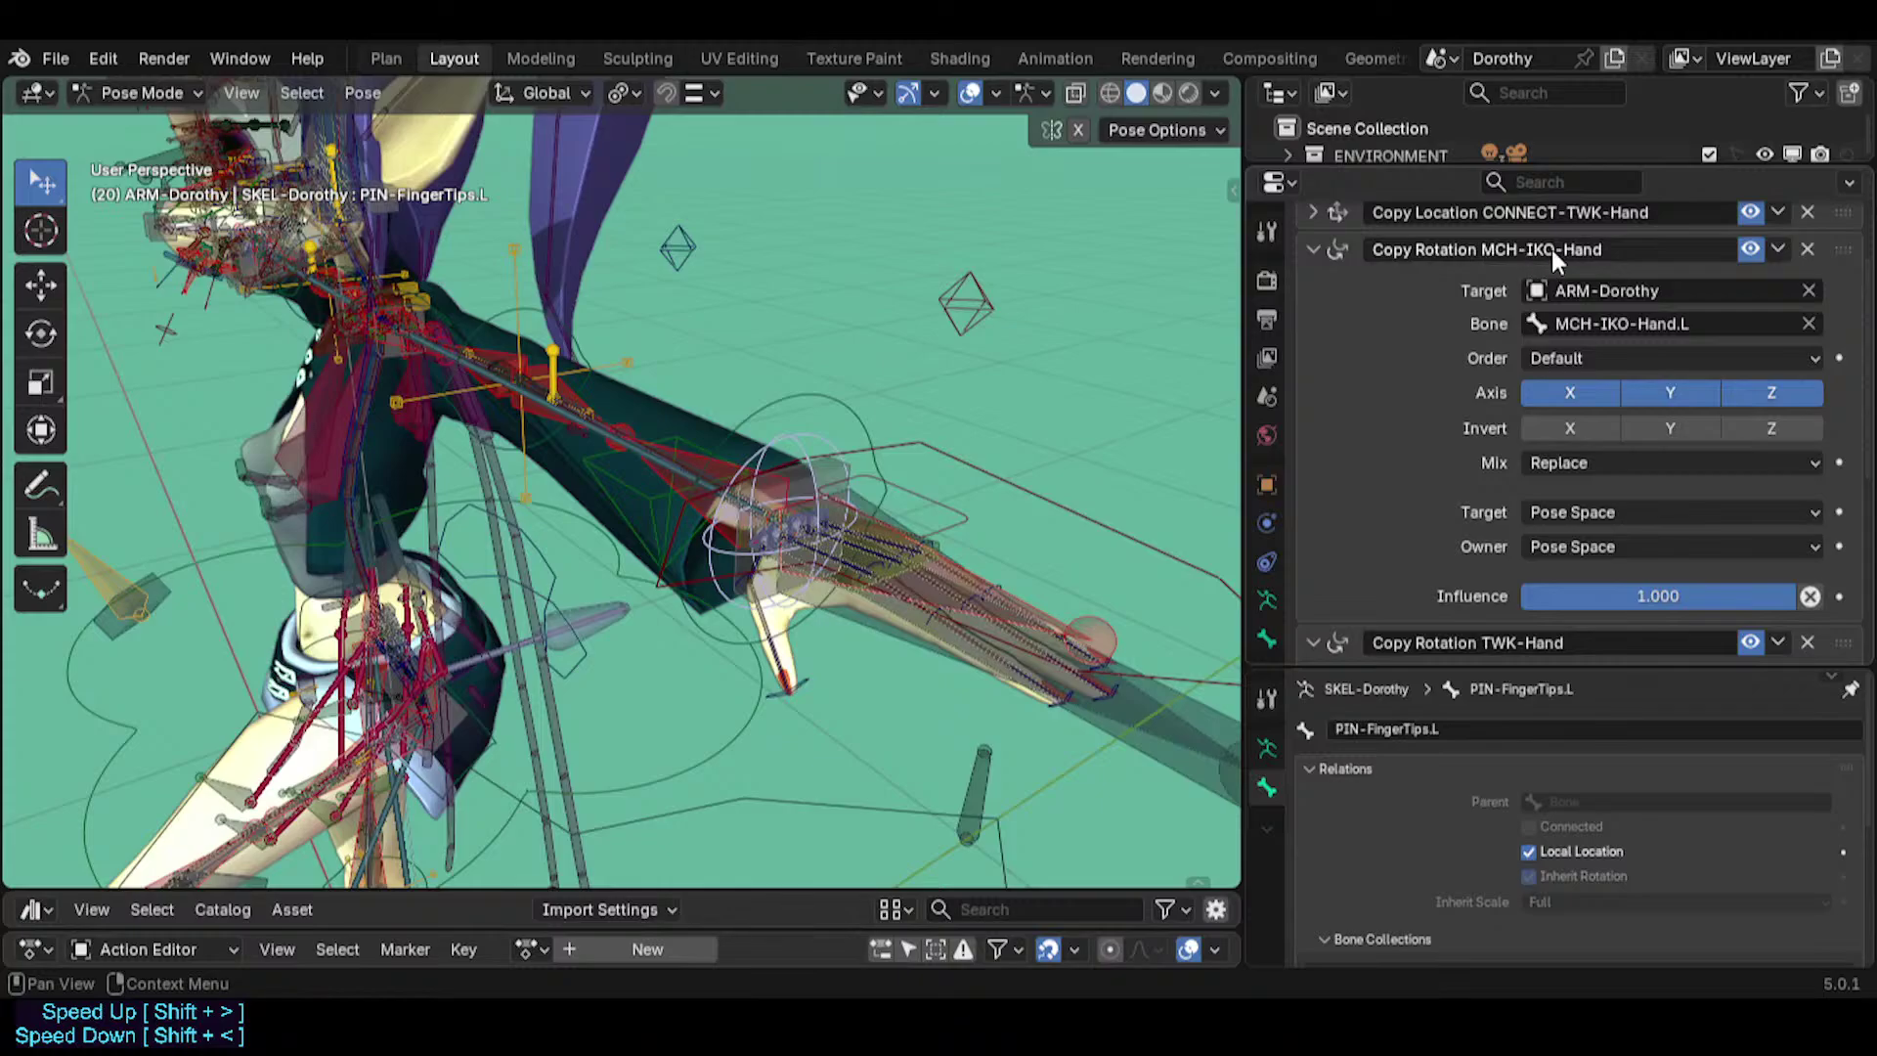
pyautogui.keyDown('shift'); pyautogui.moveTo(785, 557); pyautogui.dragTo(745, 543, button='middle'); pyautogui.keyUp('shift')
pyautogui.scroll(-3, 1427, 497)
pyautogui.scroll(3, 1424, 499)
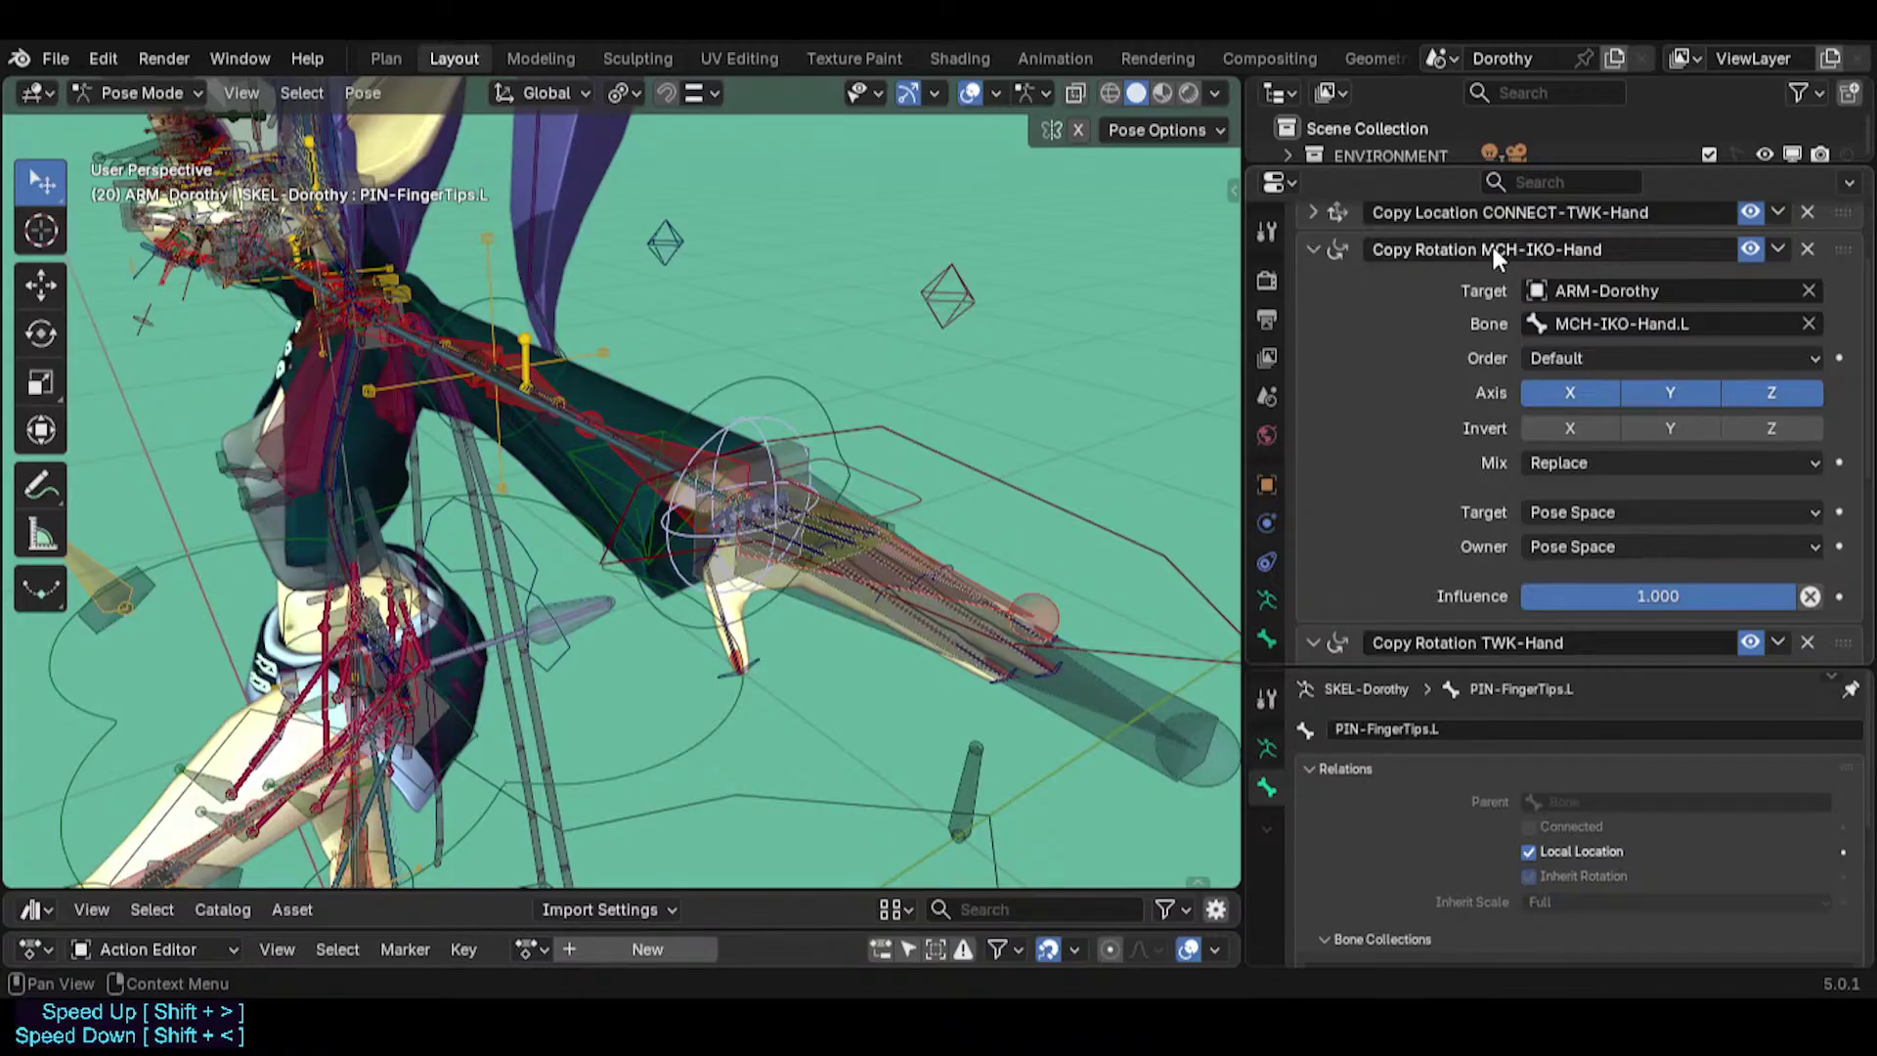
# Return to the left foot and inspect the constraints of MCH-IKO-Foot.L and ANTI-Scale-Foot.L.
pyautogui.click(1313, 250)
pyautogui.keyDown('shift'); pyautogui.moveTo(518, 625); pyautogui.dragTo(455, 541, button='middle'); pyautogui.keyUp('shift')
pyautogui.click(505, 535)
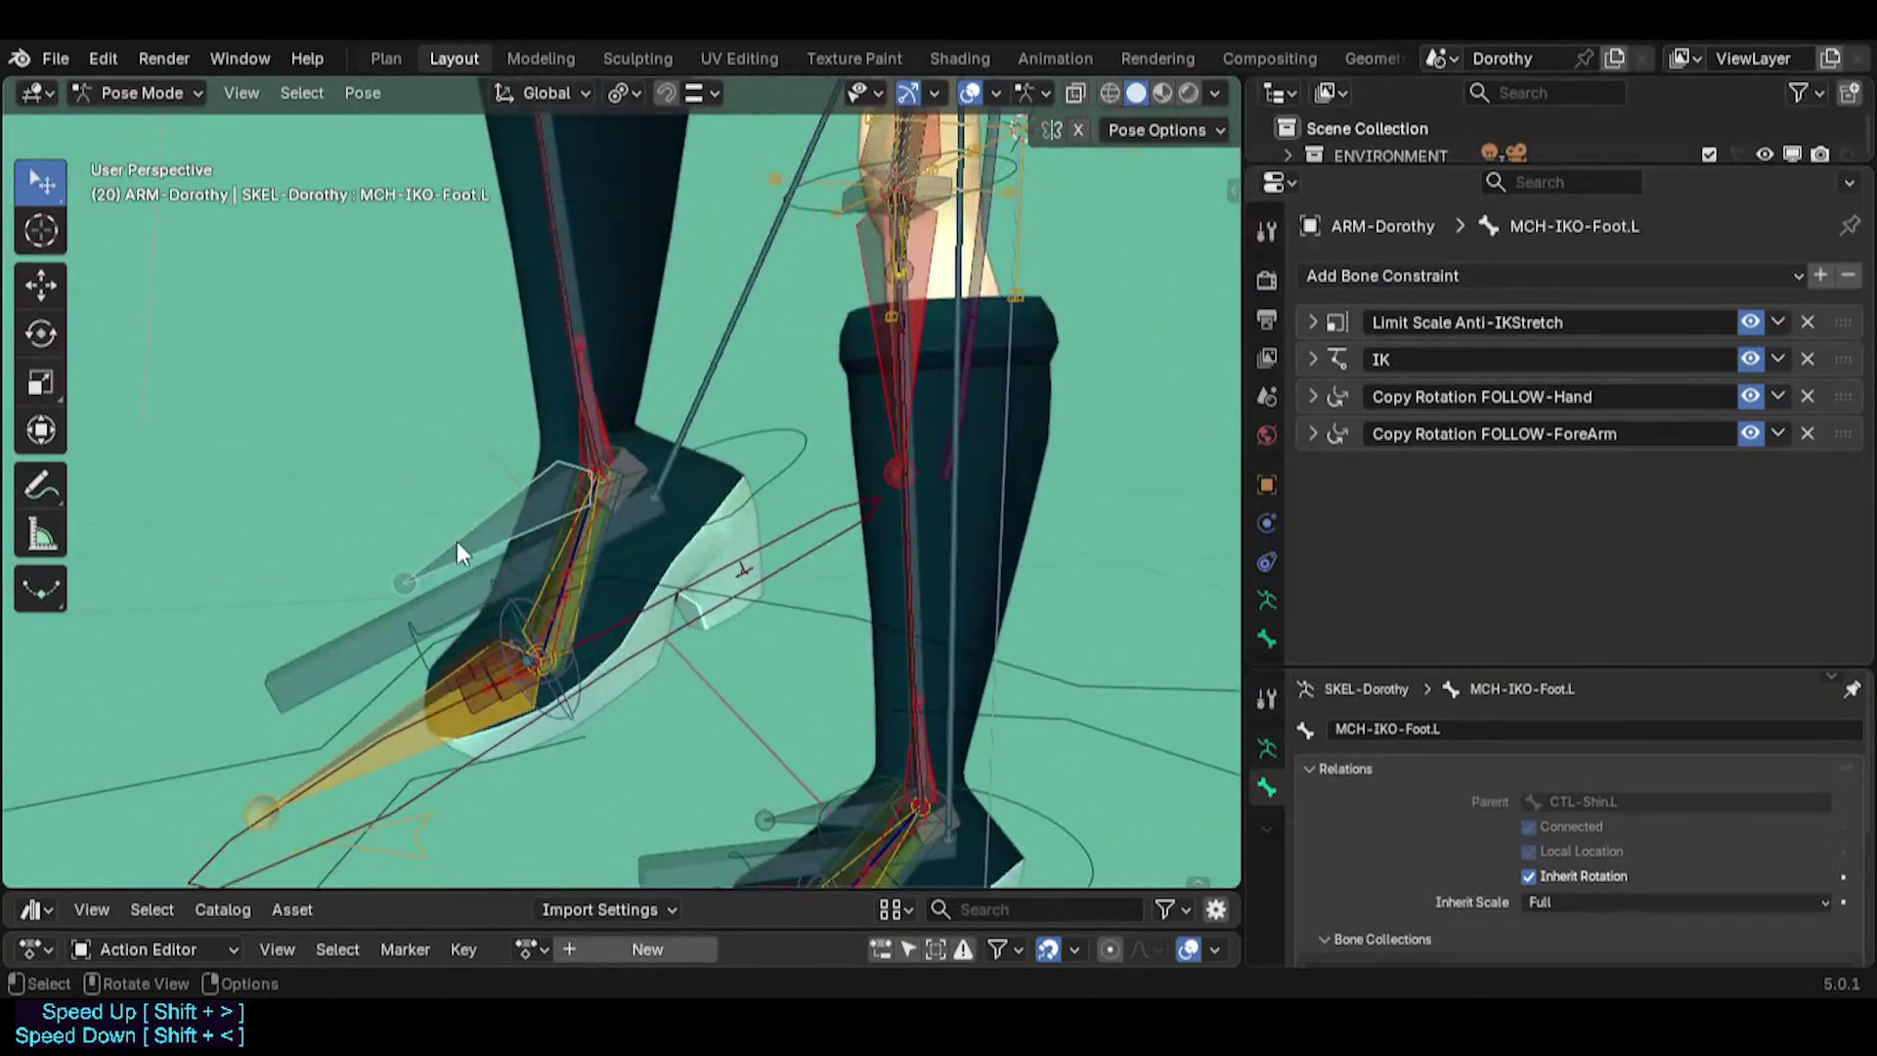
pyautogui.scroll(2, 456, 541)
pyautogui.click(326, 657)
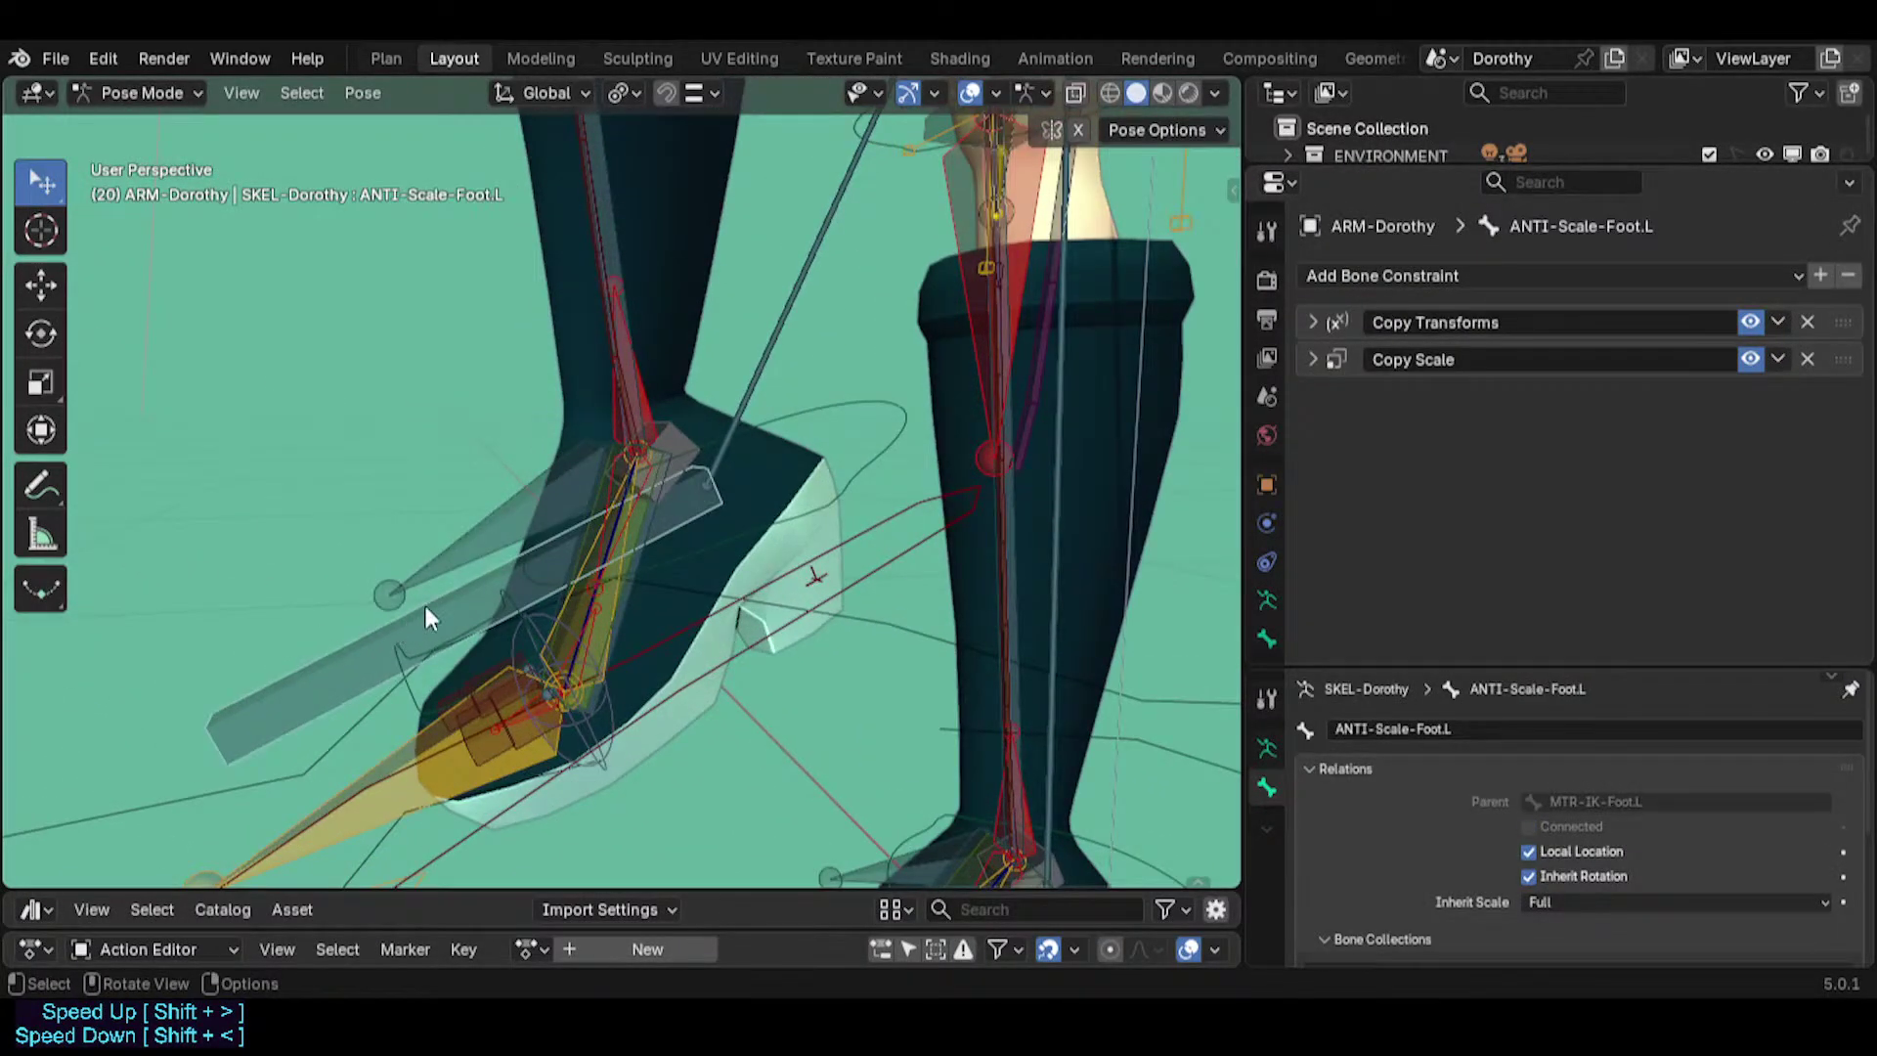
pyautogui.click(478, 539)
pyautogui.click(463, 544)
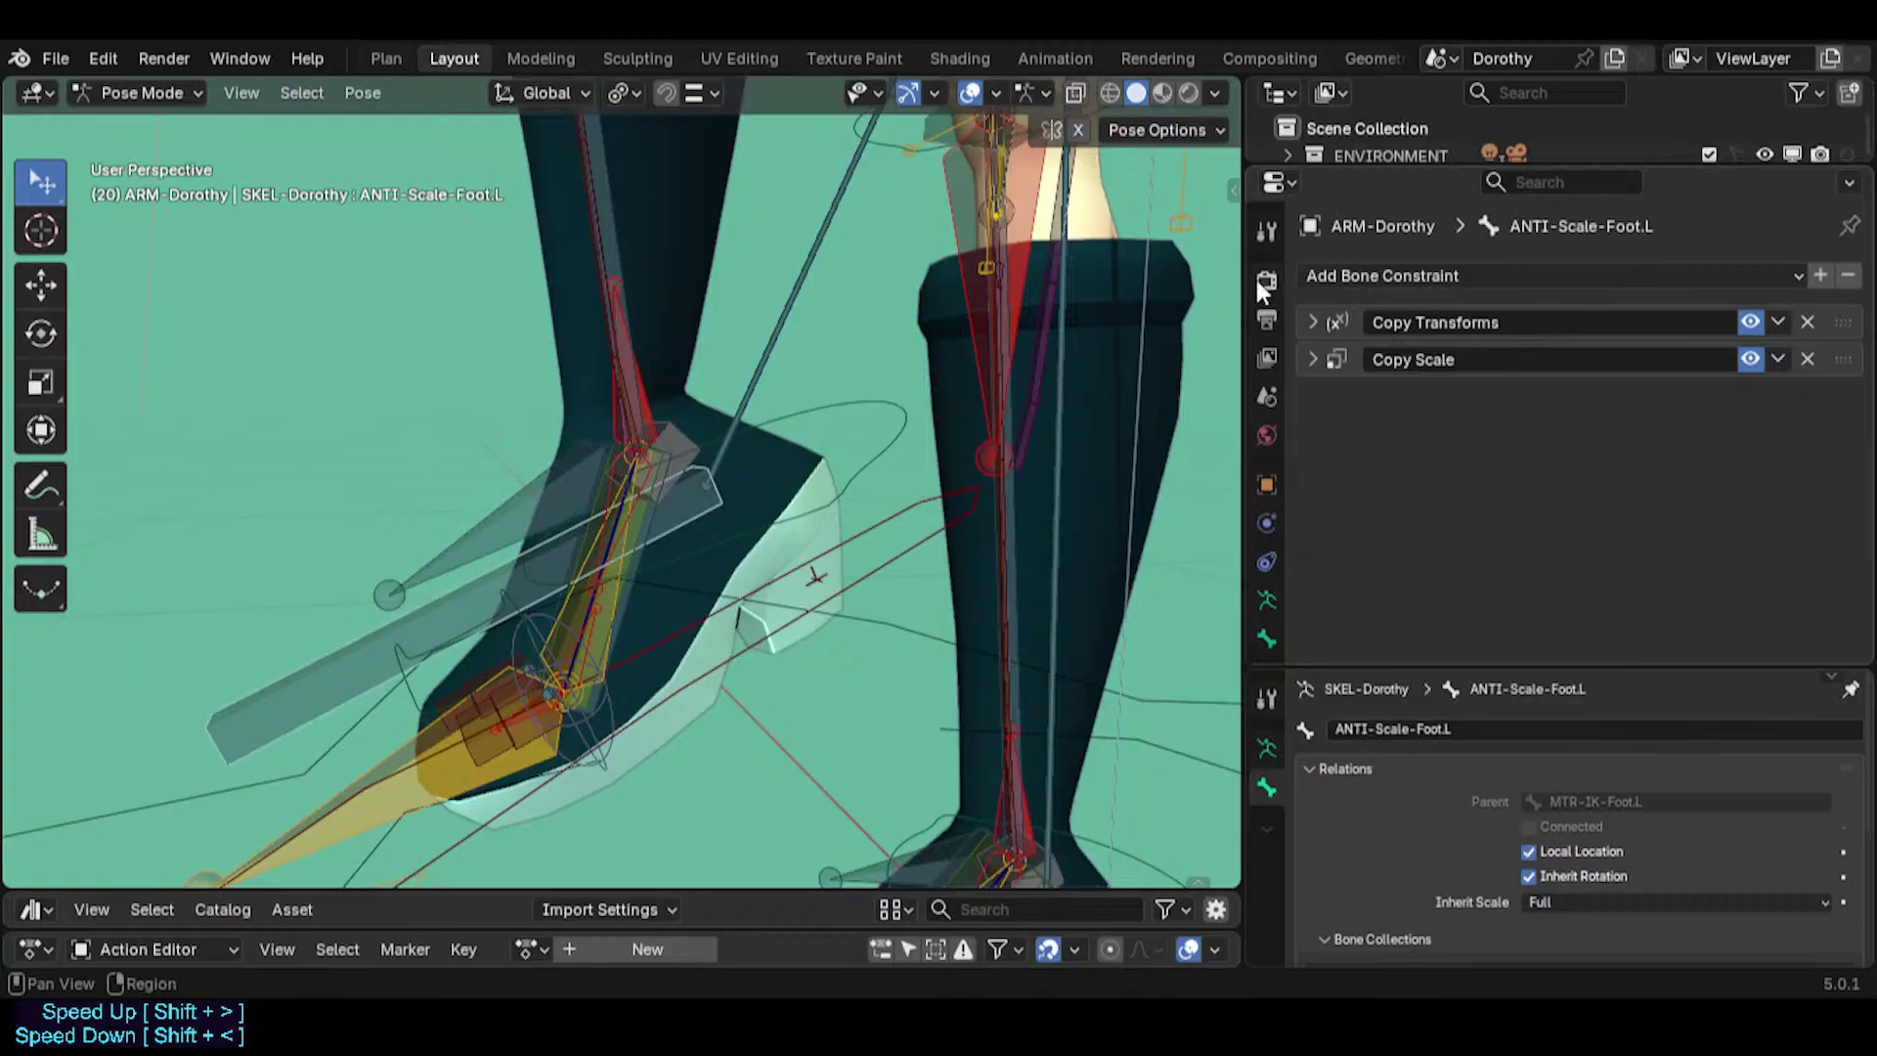
pyautogui.click(1312, 322)
pyautogui.click(1311, 321)
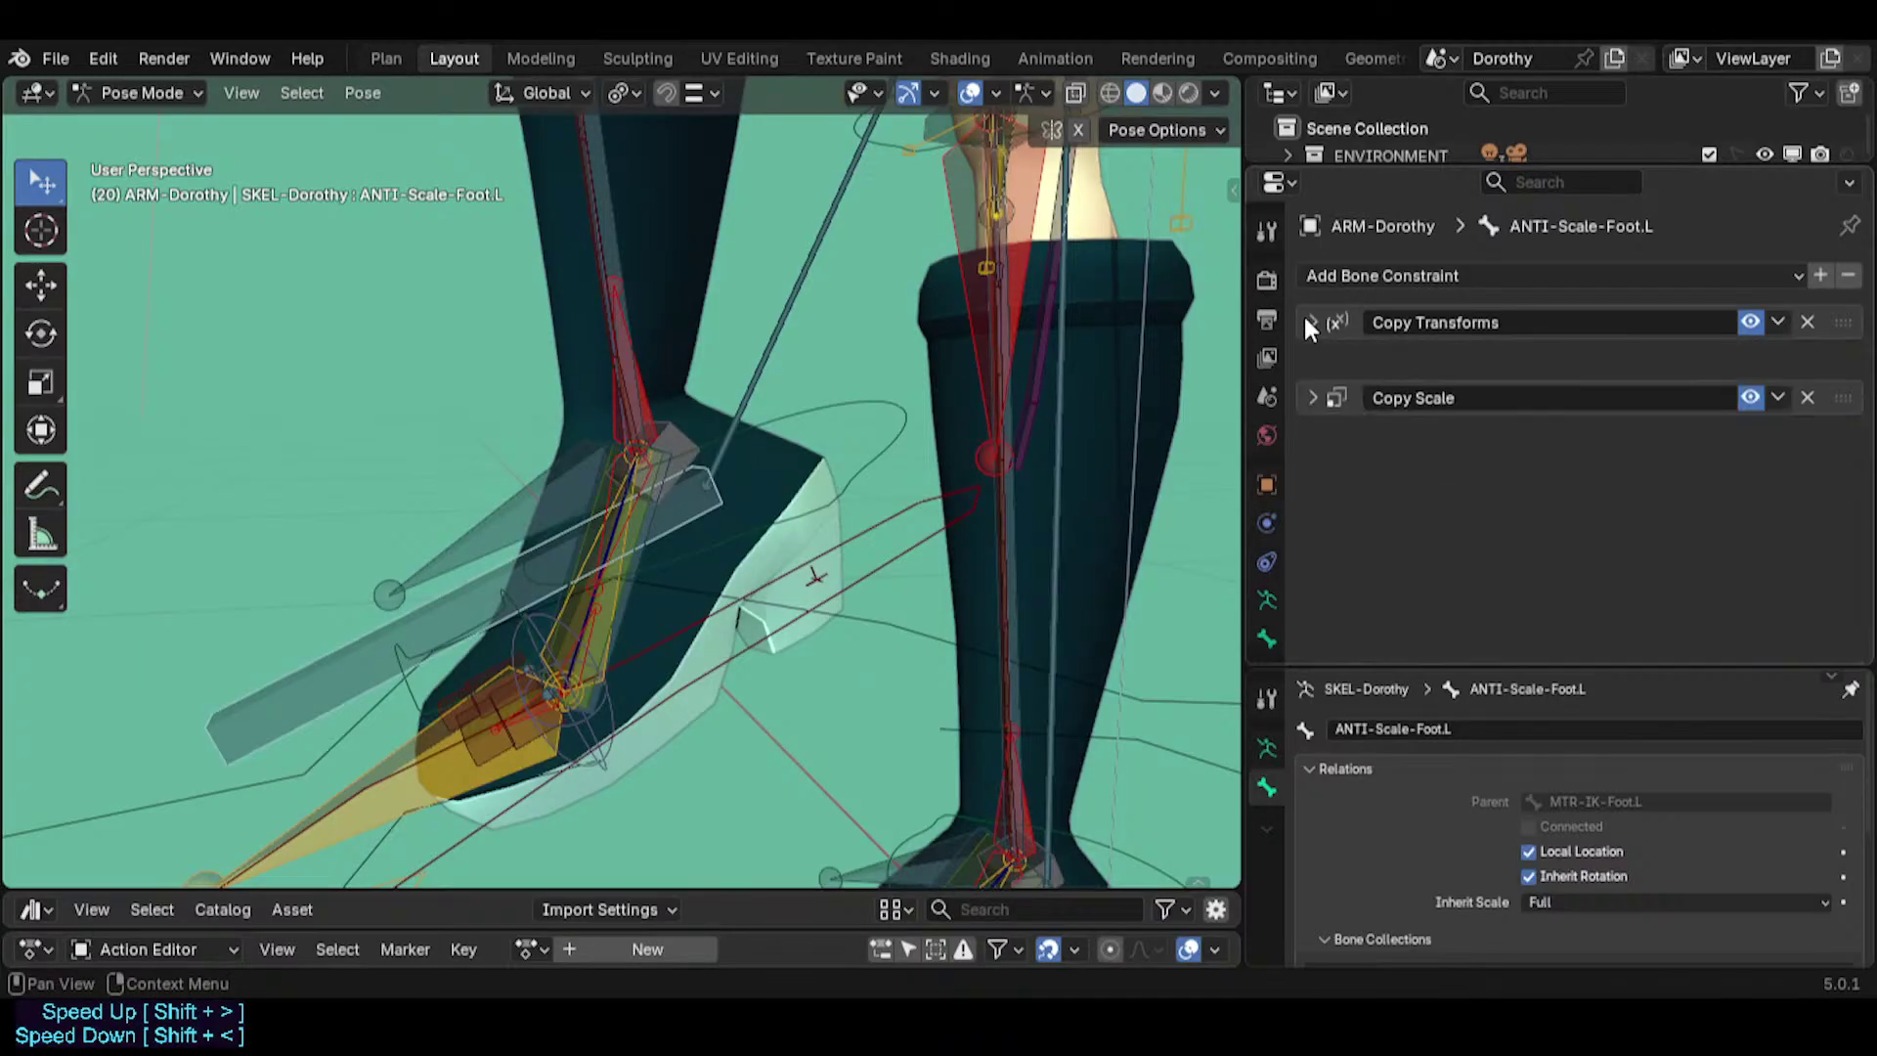
# Select MCH-Foot.L and examine its Copy Transforms constraint.
pyautogui.moveTo(694, 522); pyautogui.dragTo(687, 601, button='middle')
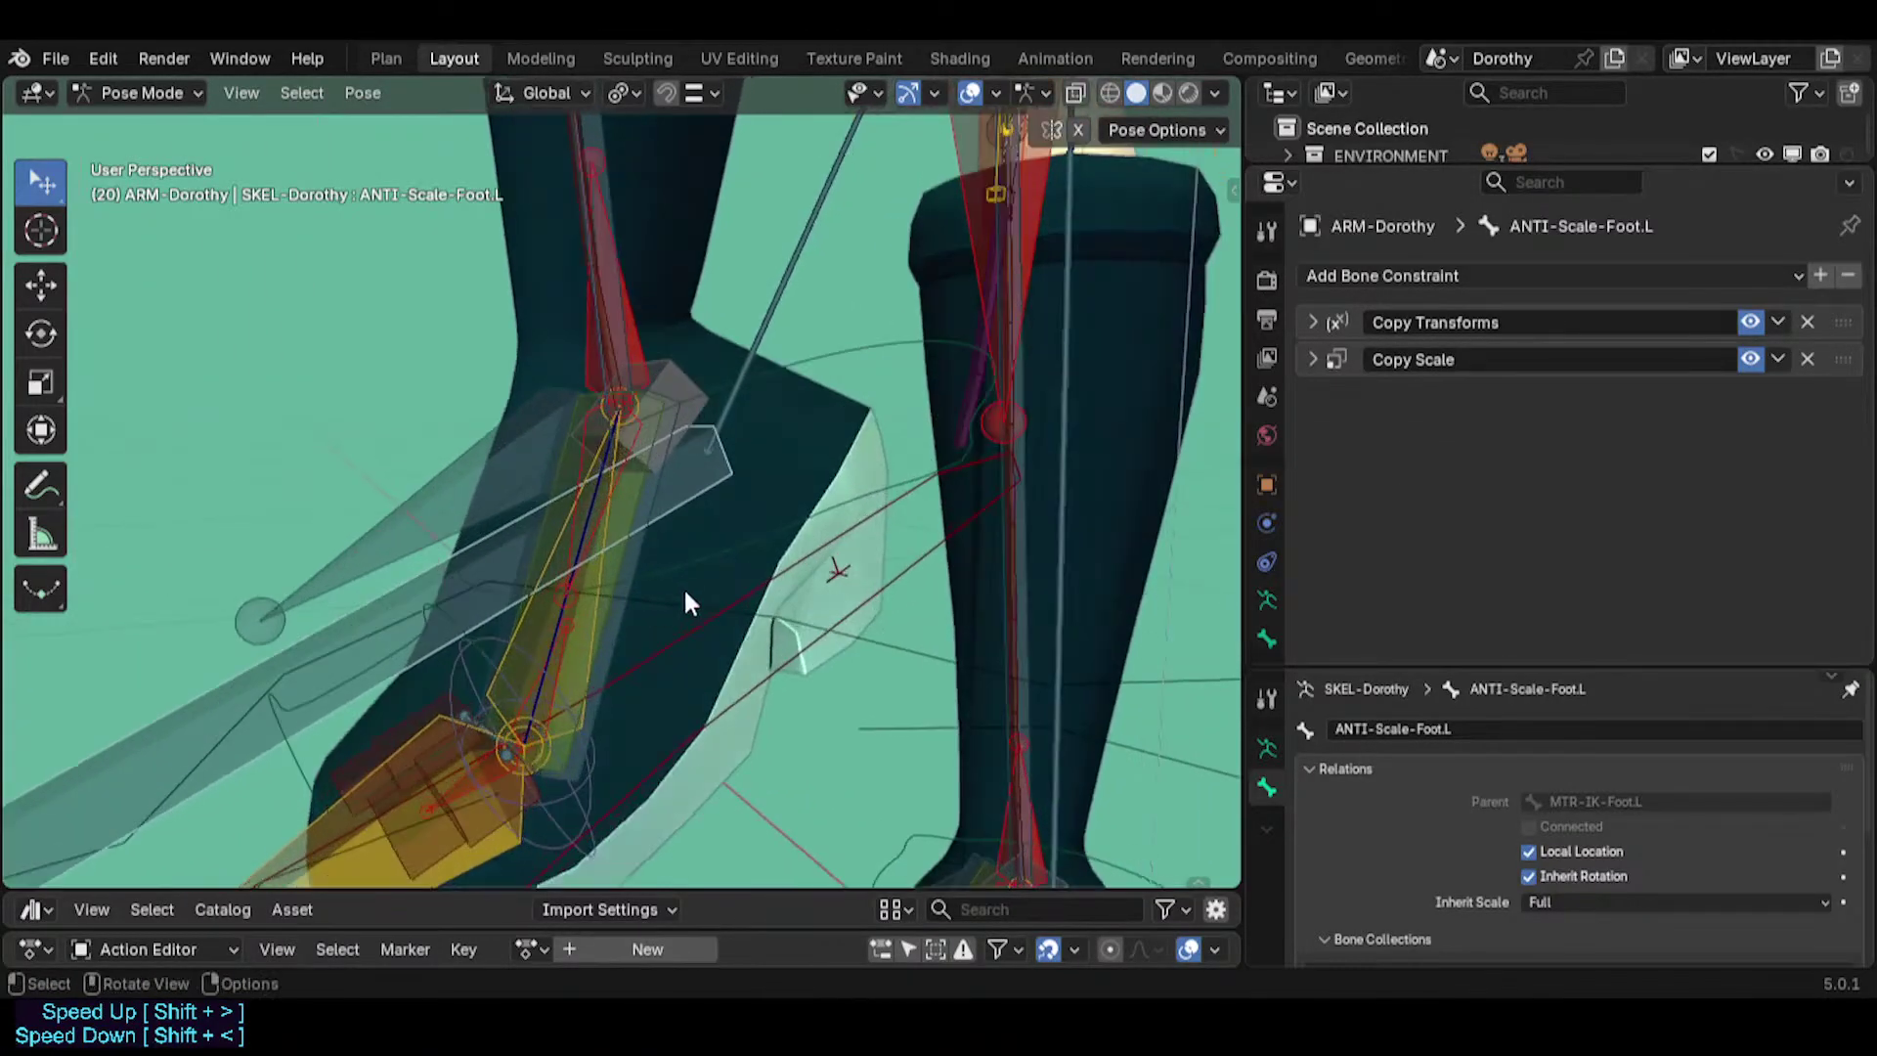
pyautogui.click(631, 606)
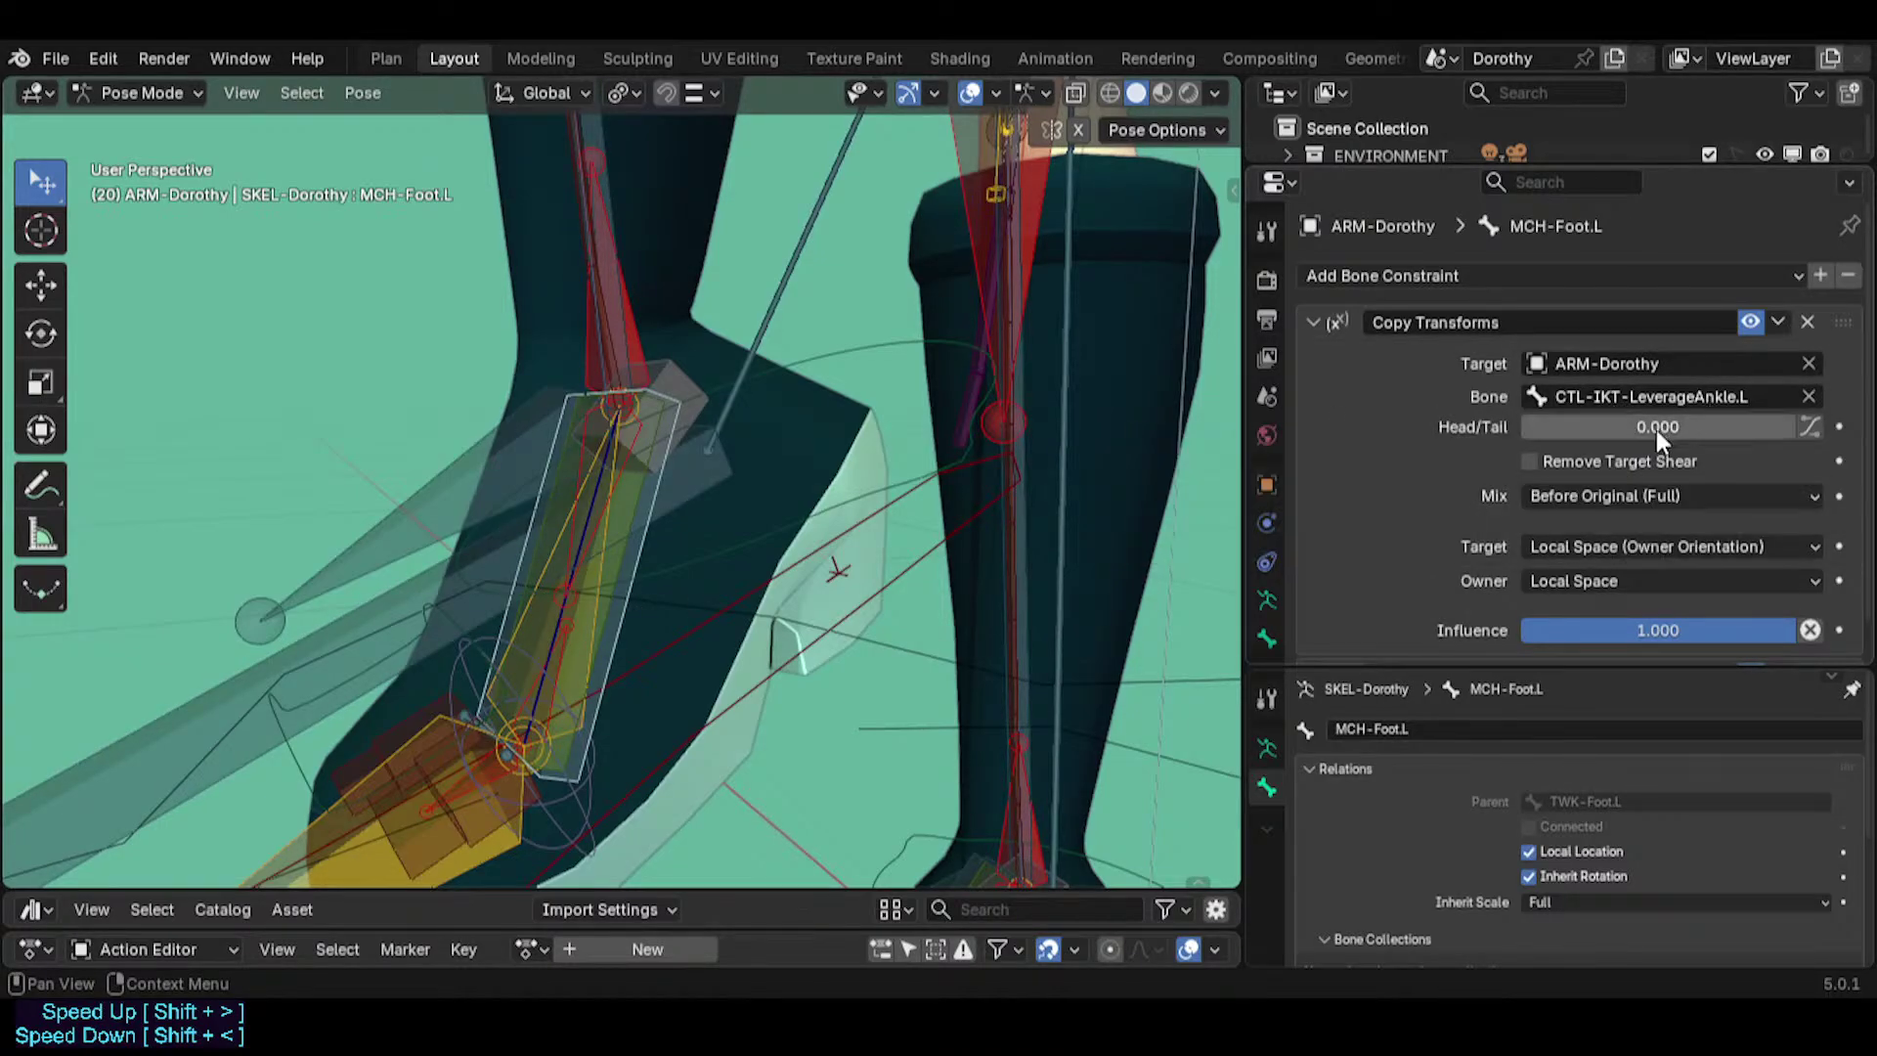
pyautogui.scroll(-1, 1669, 465)
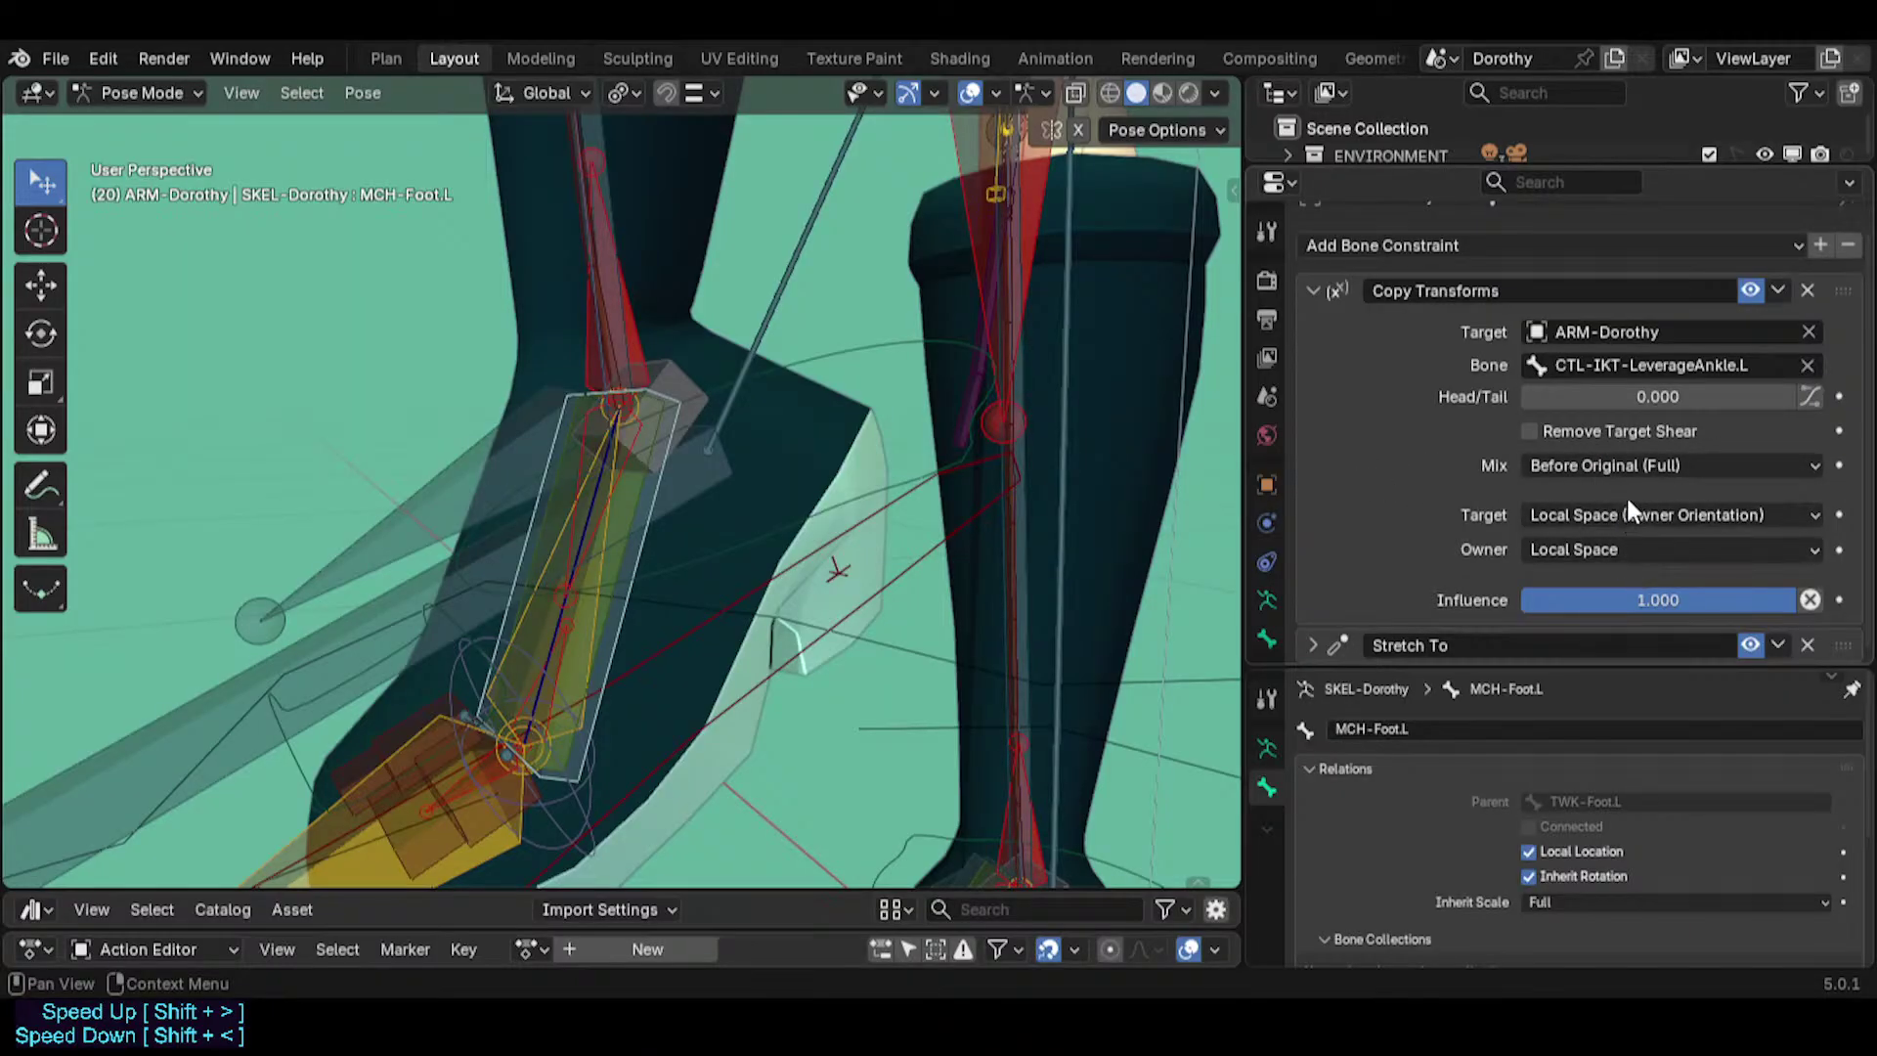
pyautogui.moveTo(739, 317); pyautogui.dragTo(800, 389, button='middle')
pyautogui.scroll(5, 661, 465)
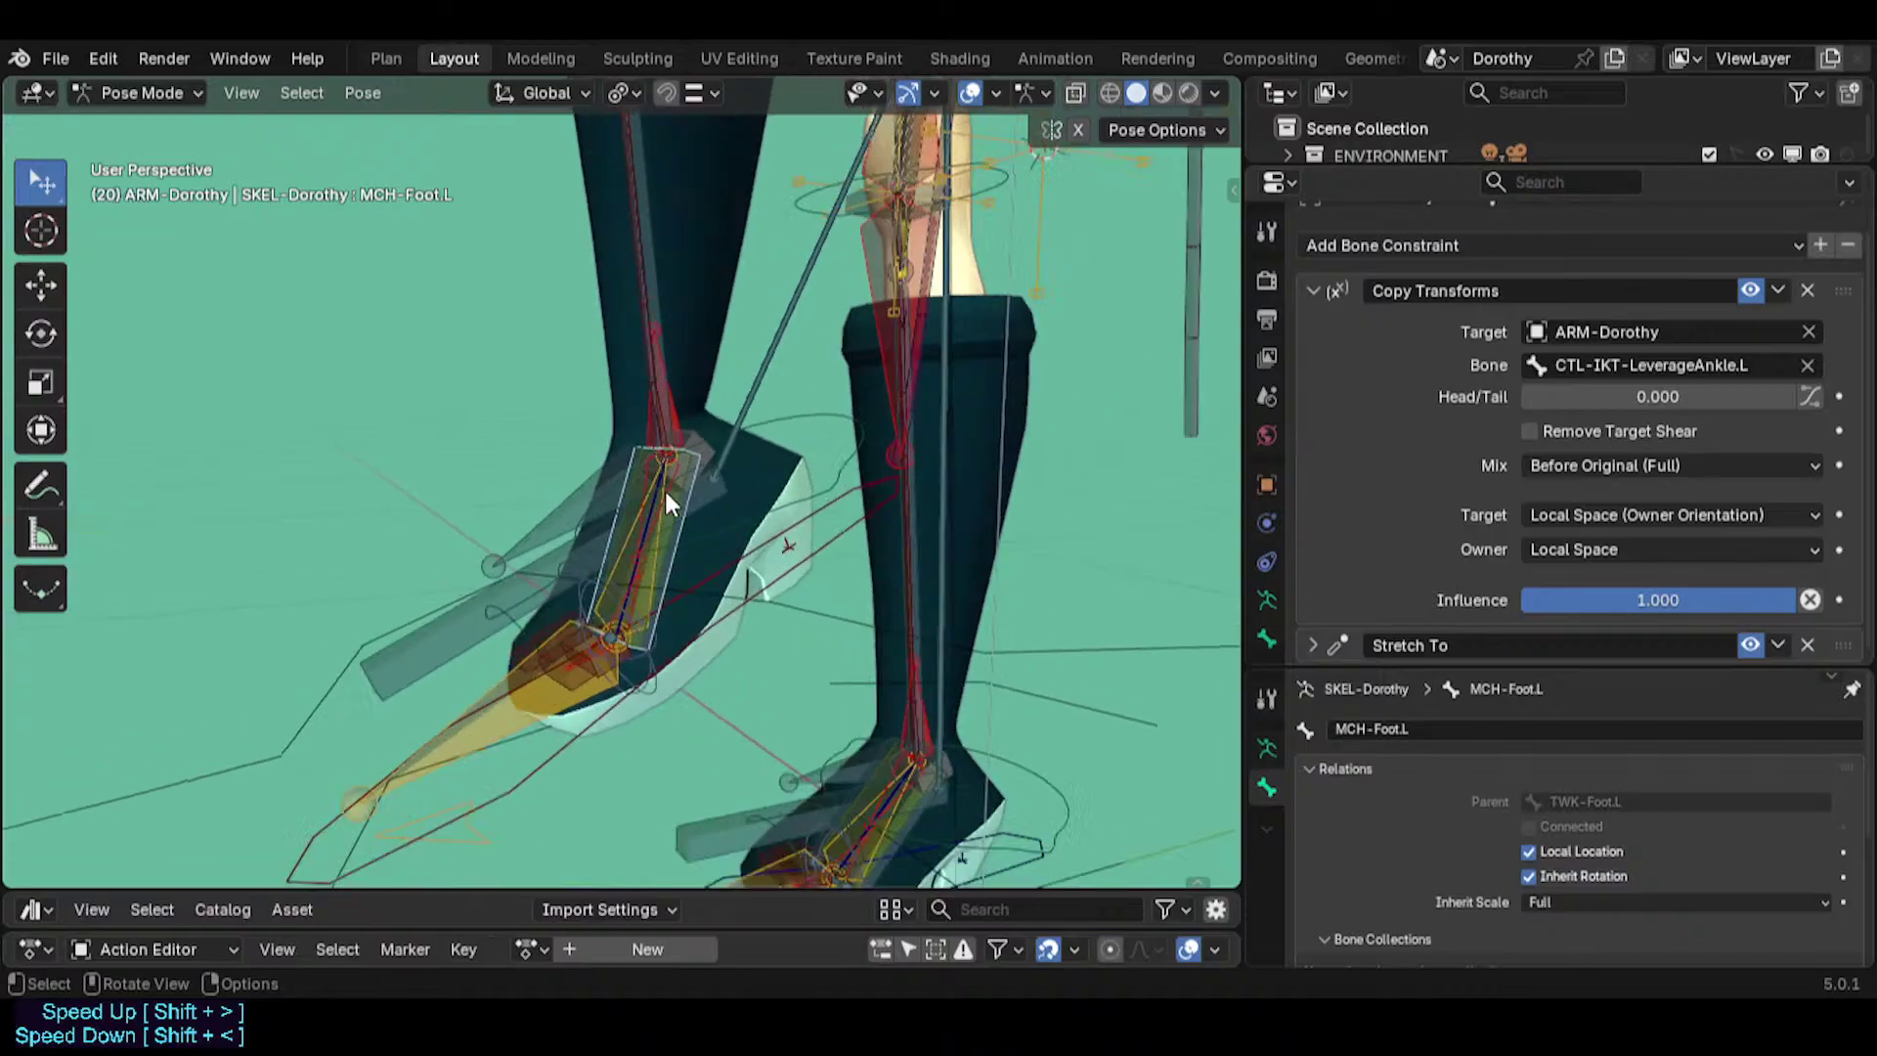
pyautogui.scroll(-2, 665, 489)
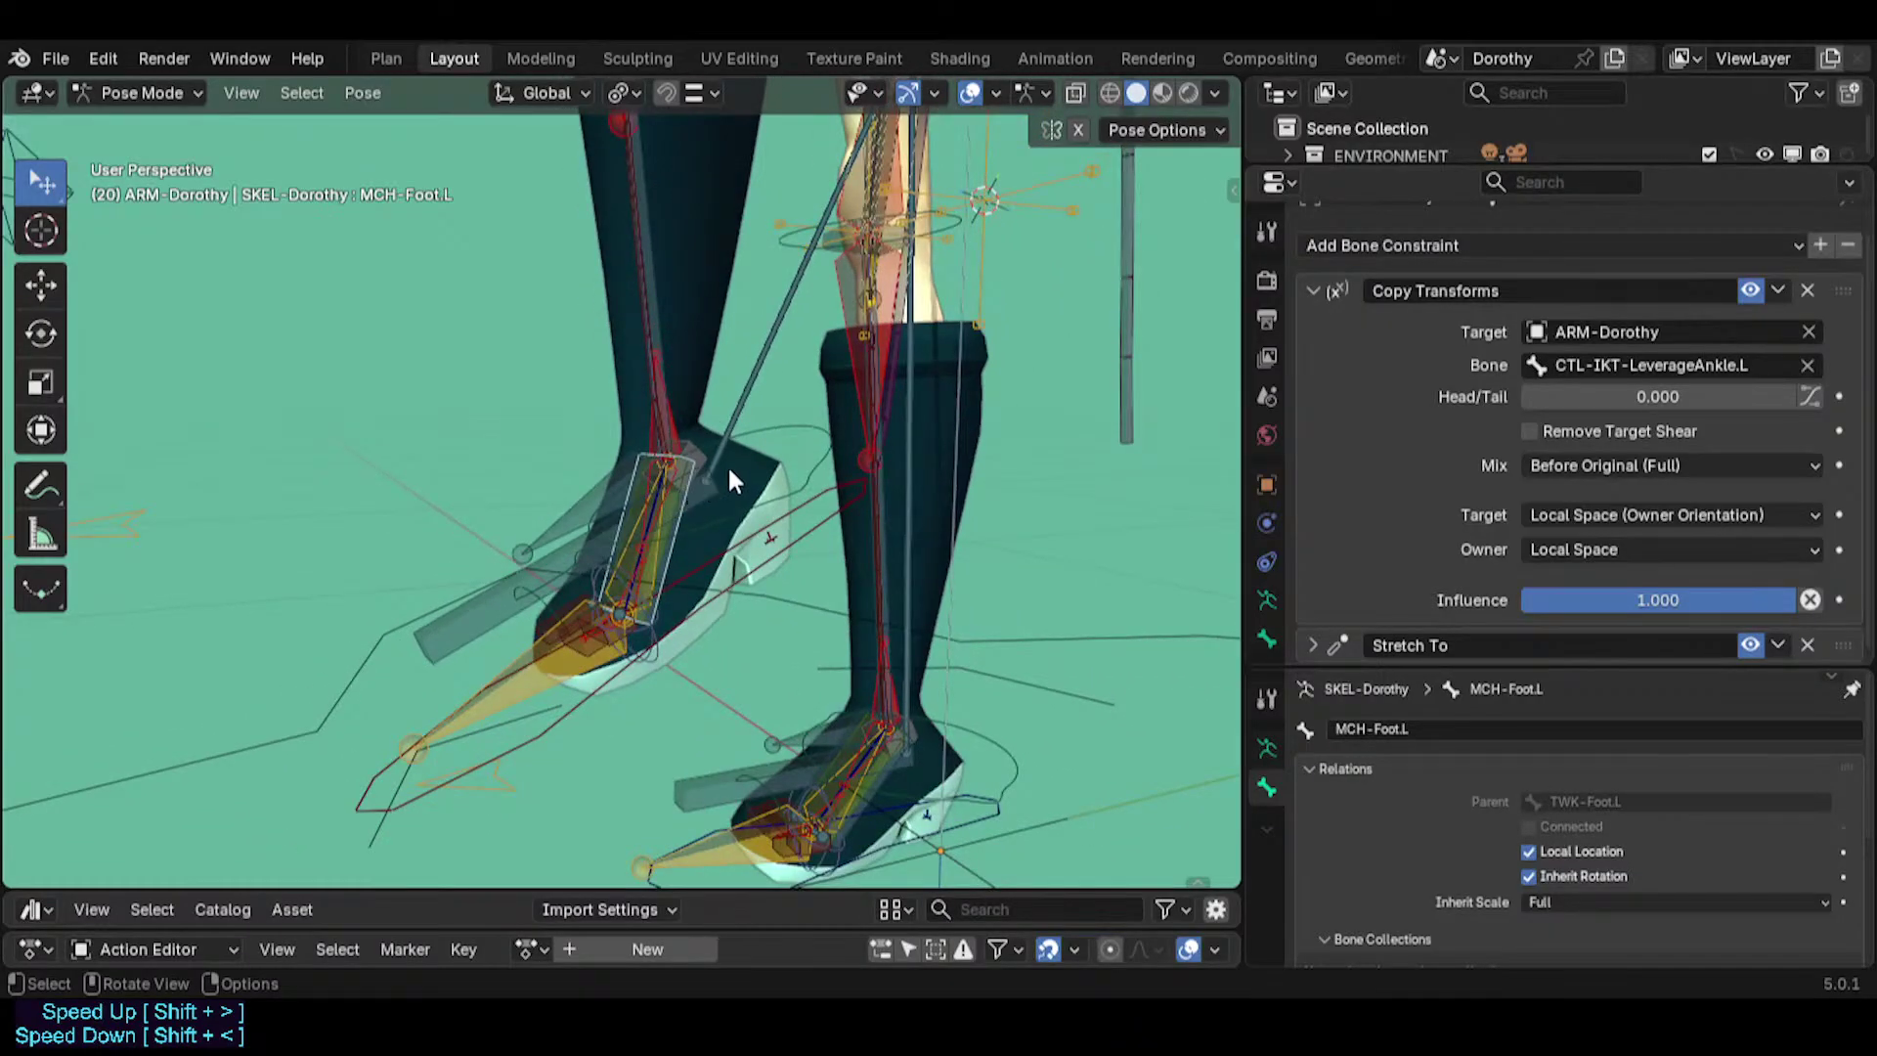
# Select TWK-Hand.L on the left hand, try moving it and cancel the move.
pyautogui.moveTo(739, 456); pyautogui.dragTo(912, 320, button='middle')
pyautogui.scroll(4, 785, 432)
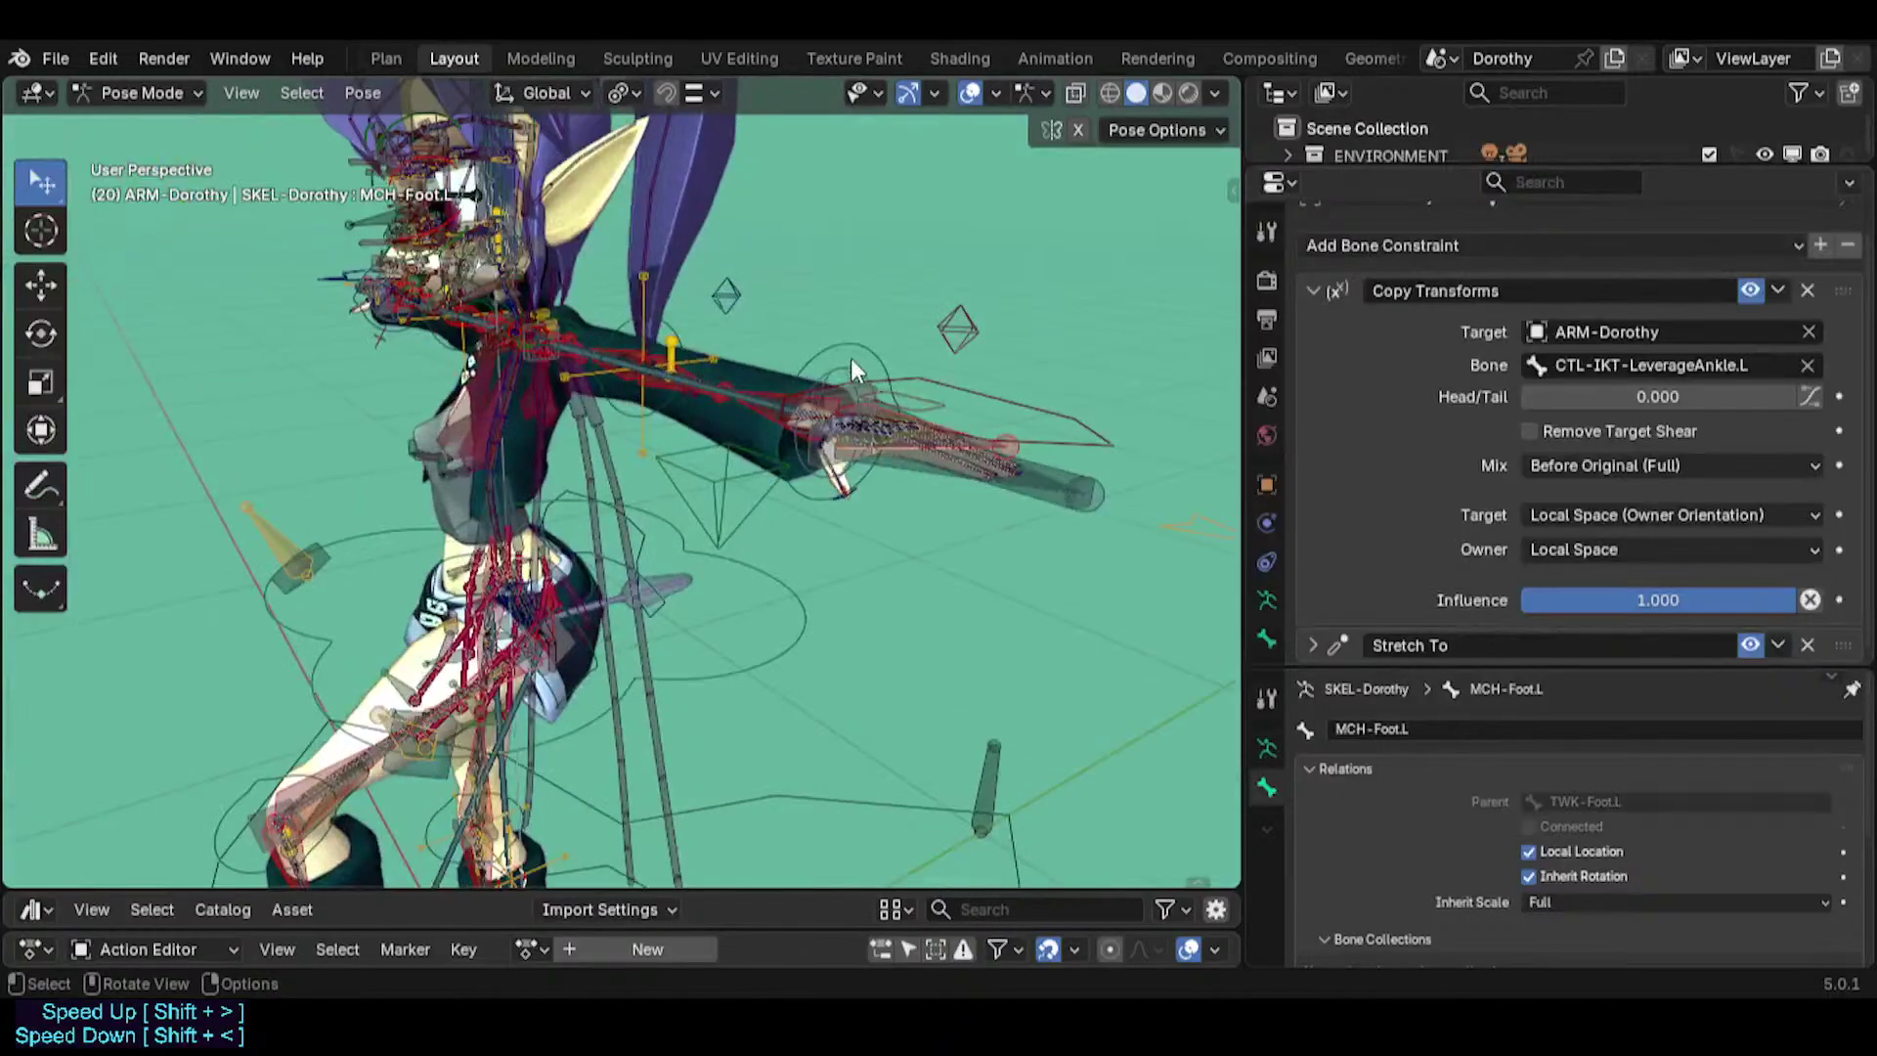
pyautogui.click(848, 358)
pyautogui.press('g')
pyautogui.press('Escape')
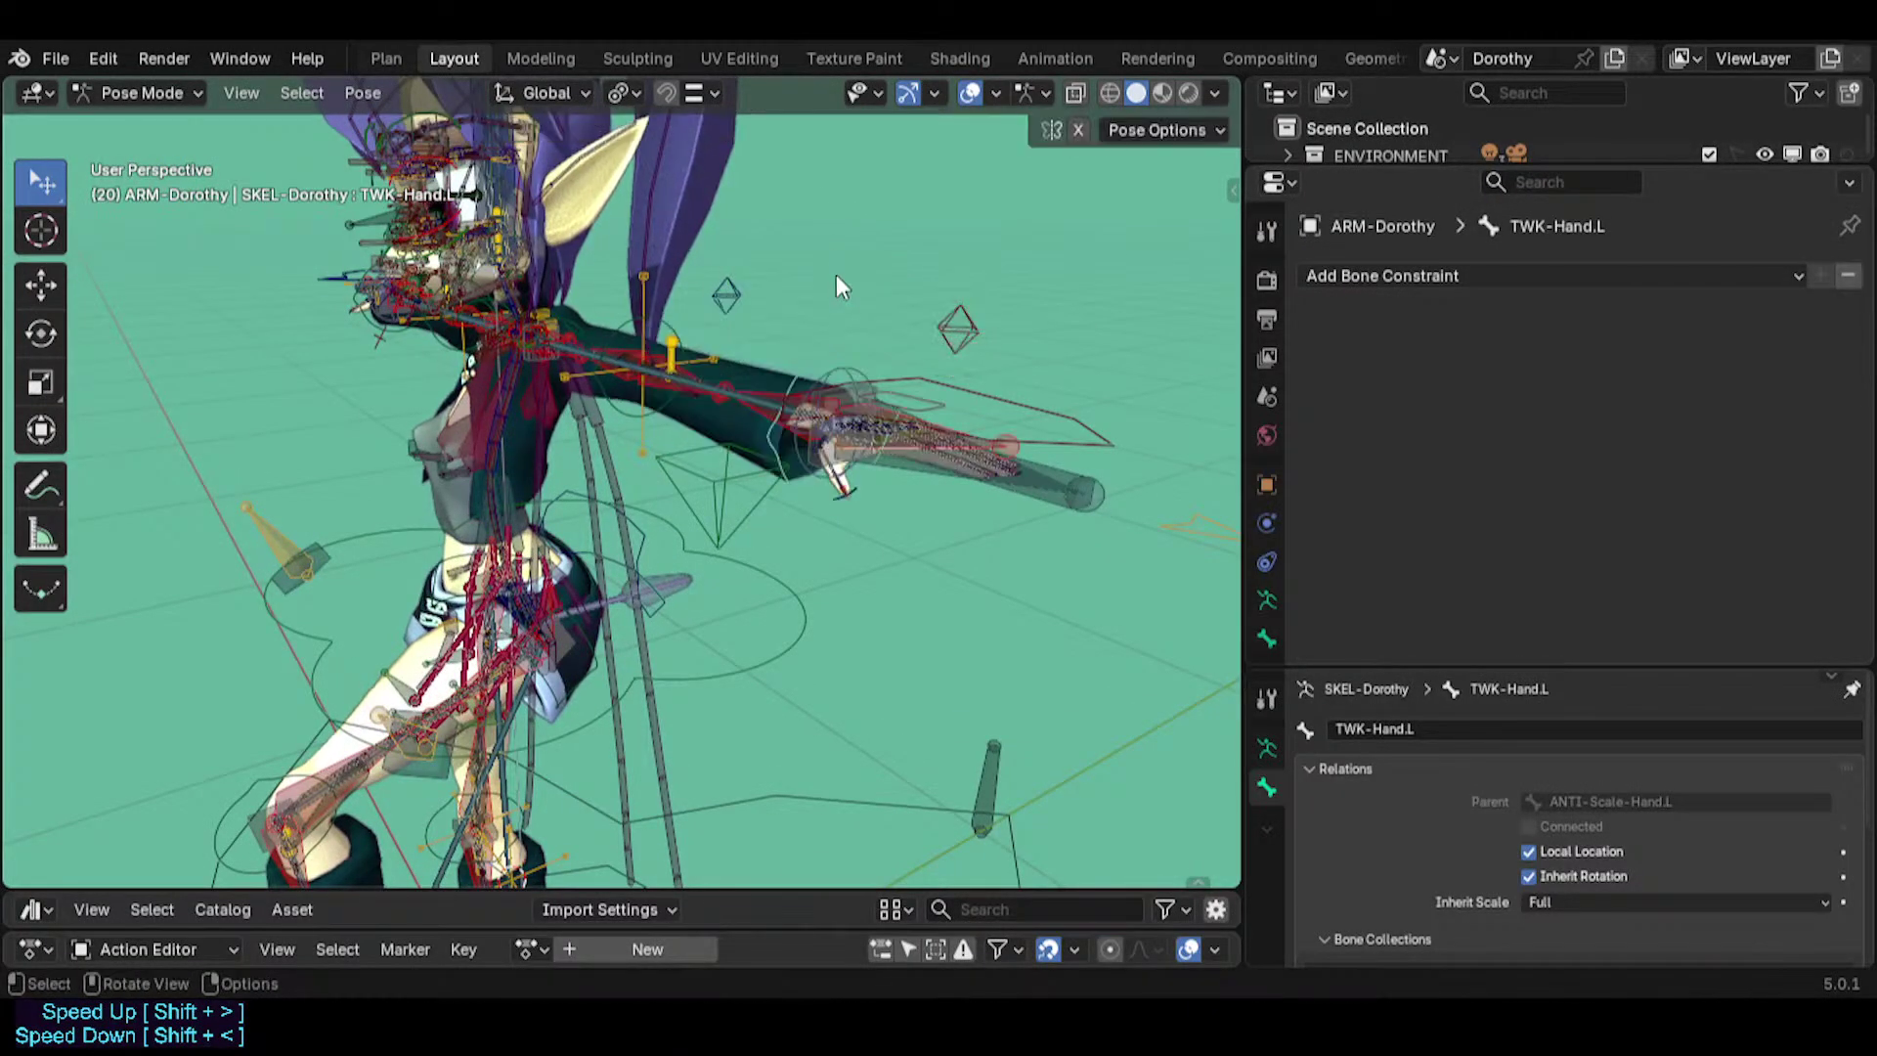
# Select PIN-FingerTips.L and compare its Copy Rotation MCH-IKO-Hand and Copy Rotation TWK-Hand constraint settings.
pyautogui.click(838, 371)
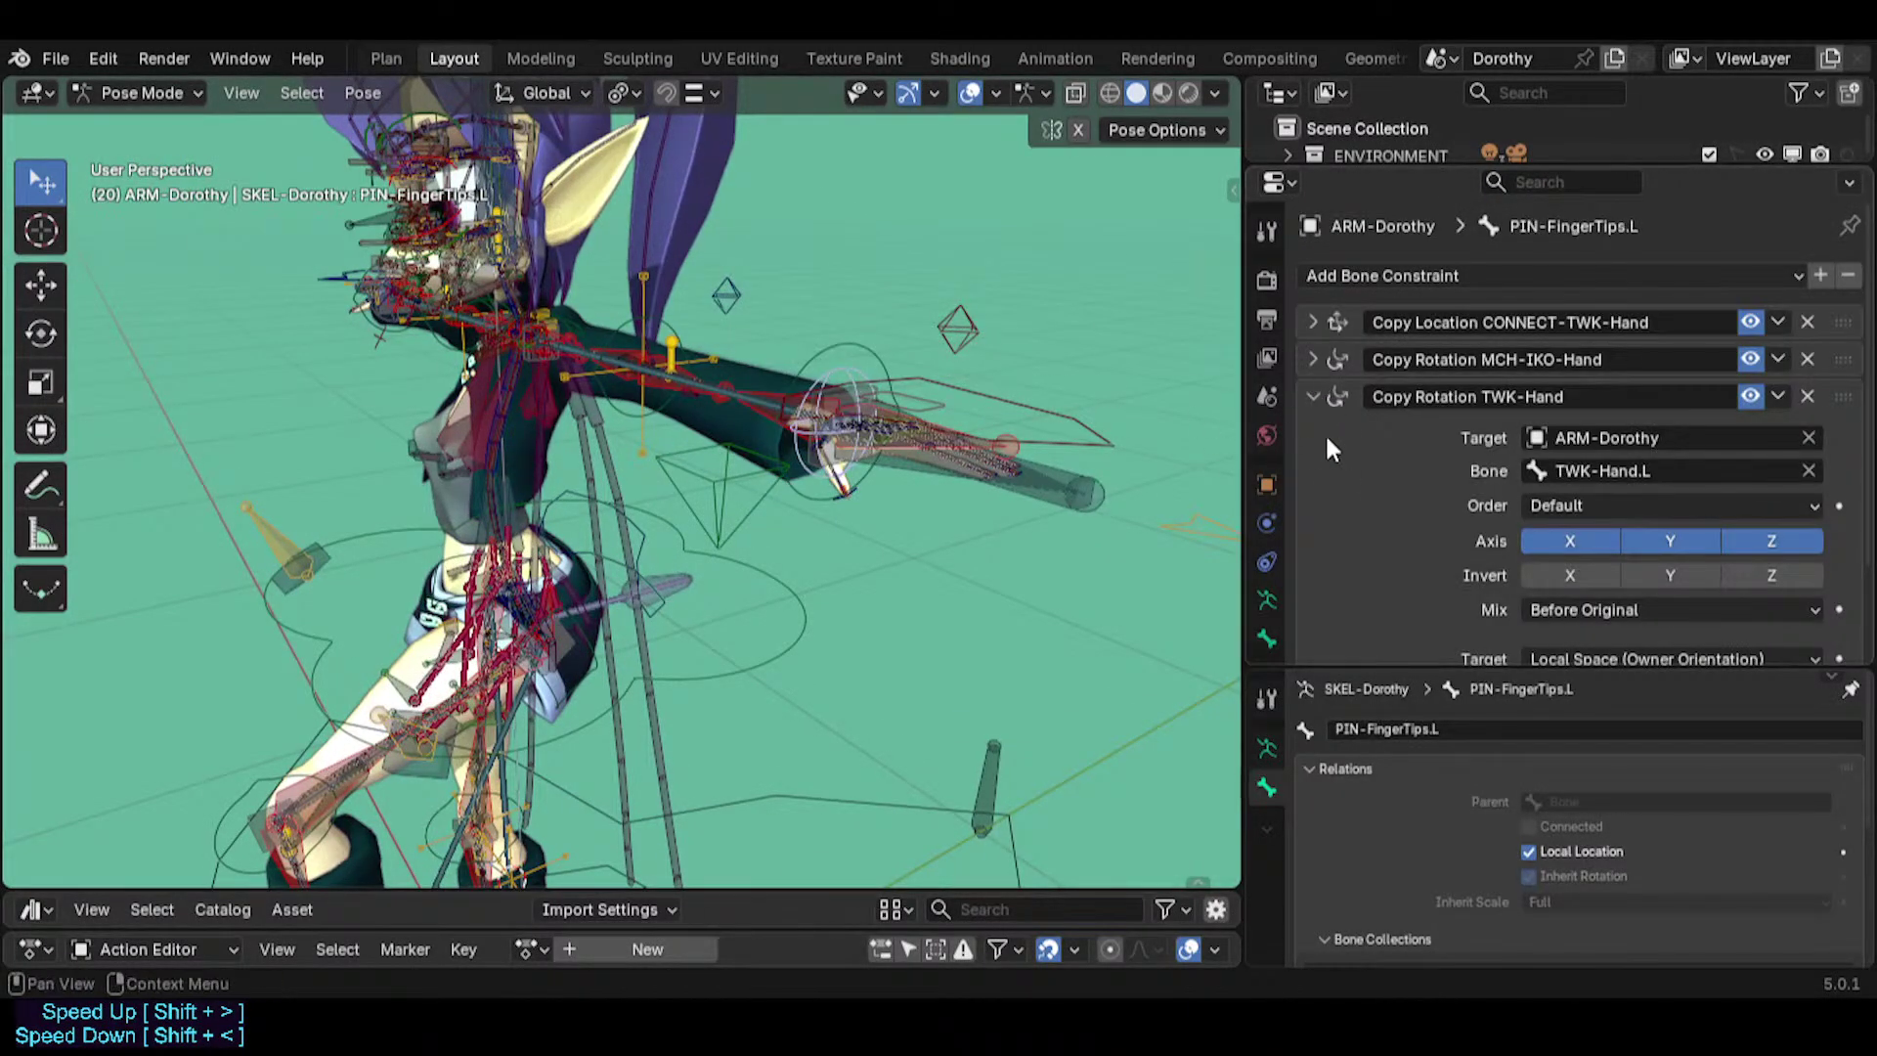
pyautogui.click(1311, 359)
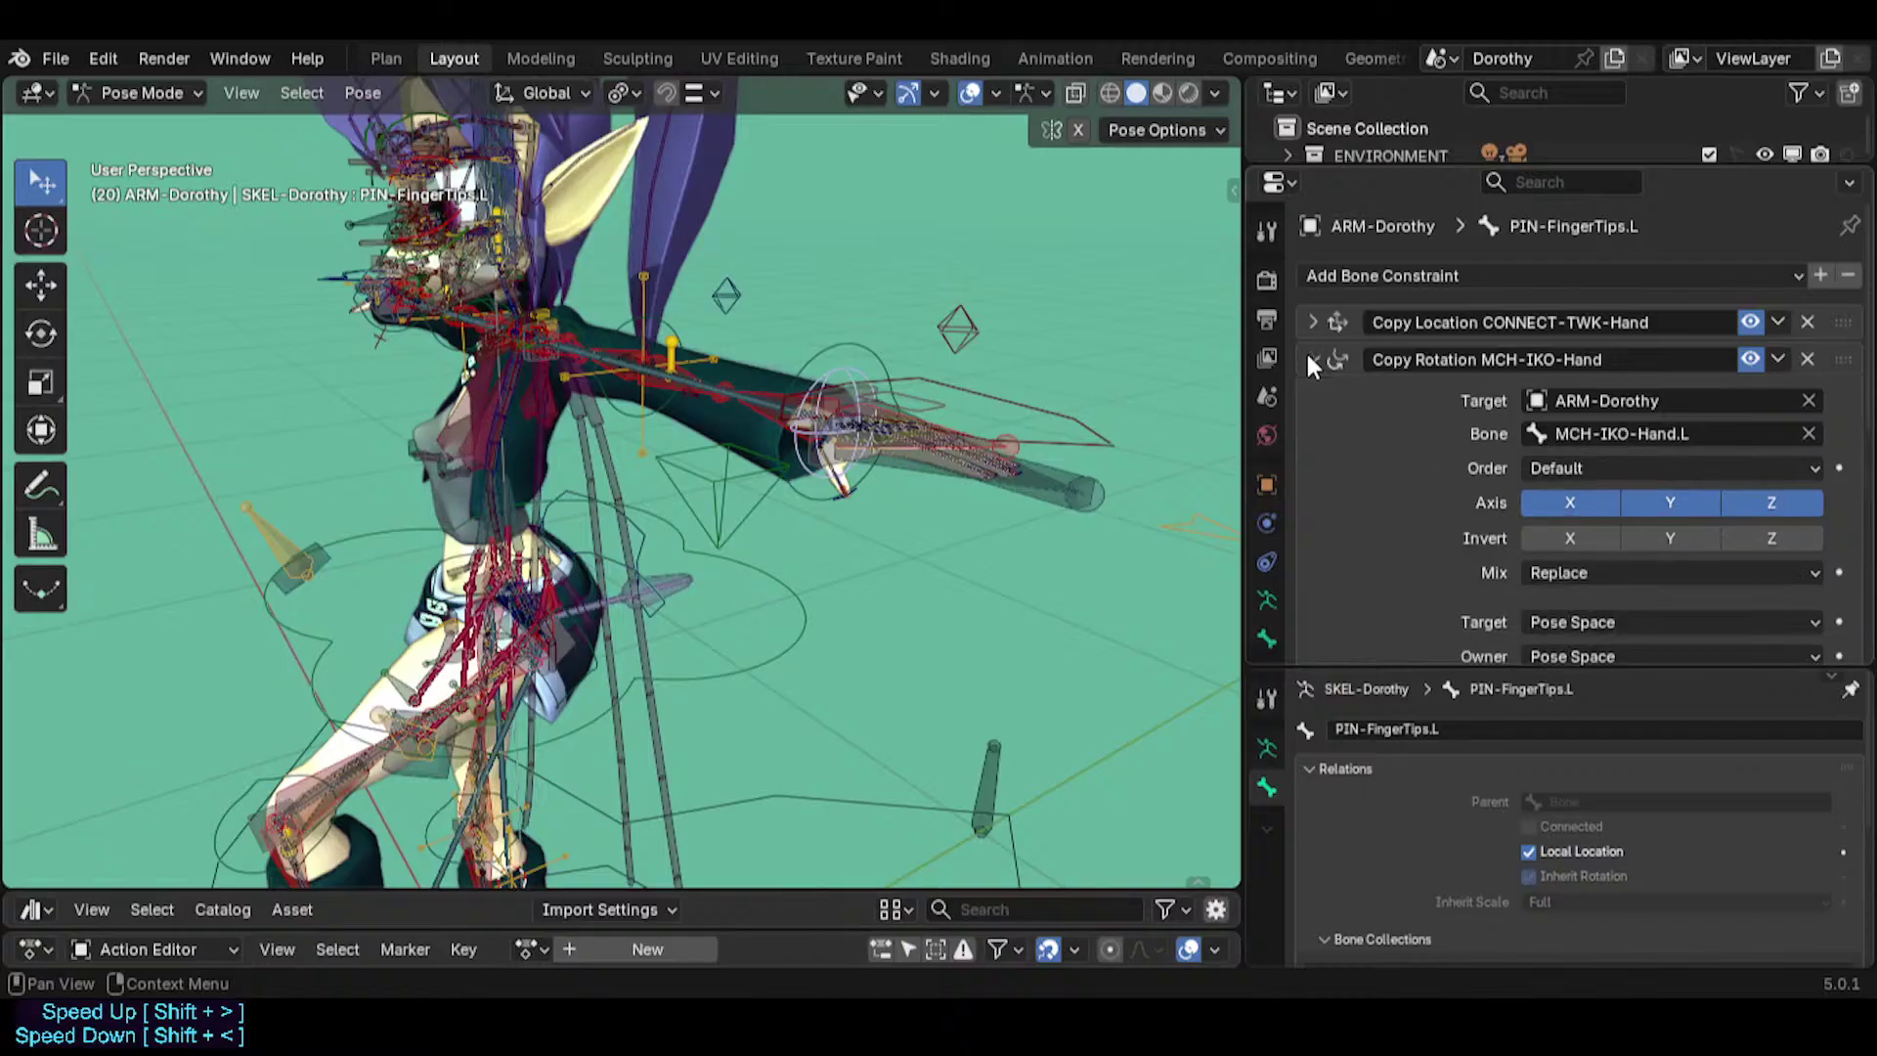
pyautogui.click(1311, 362)
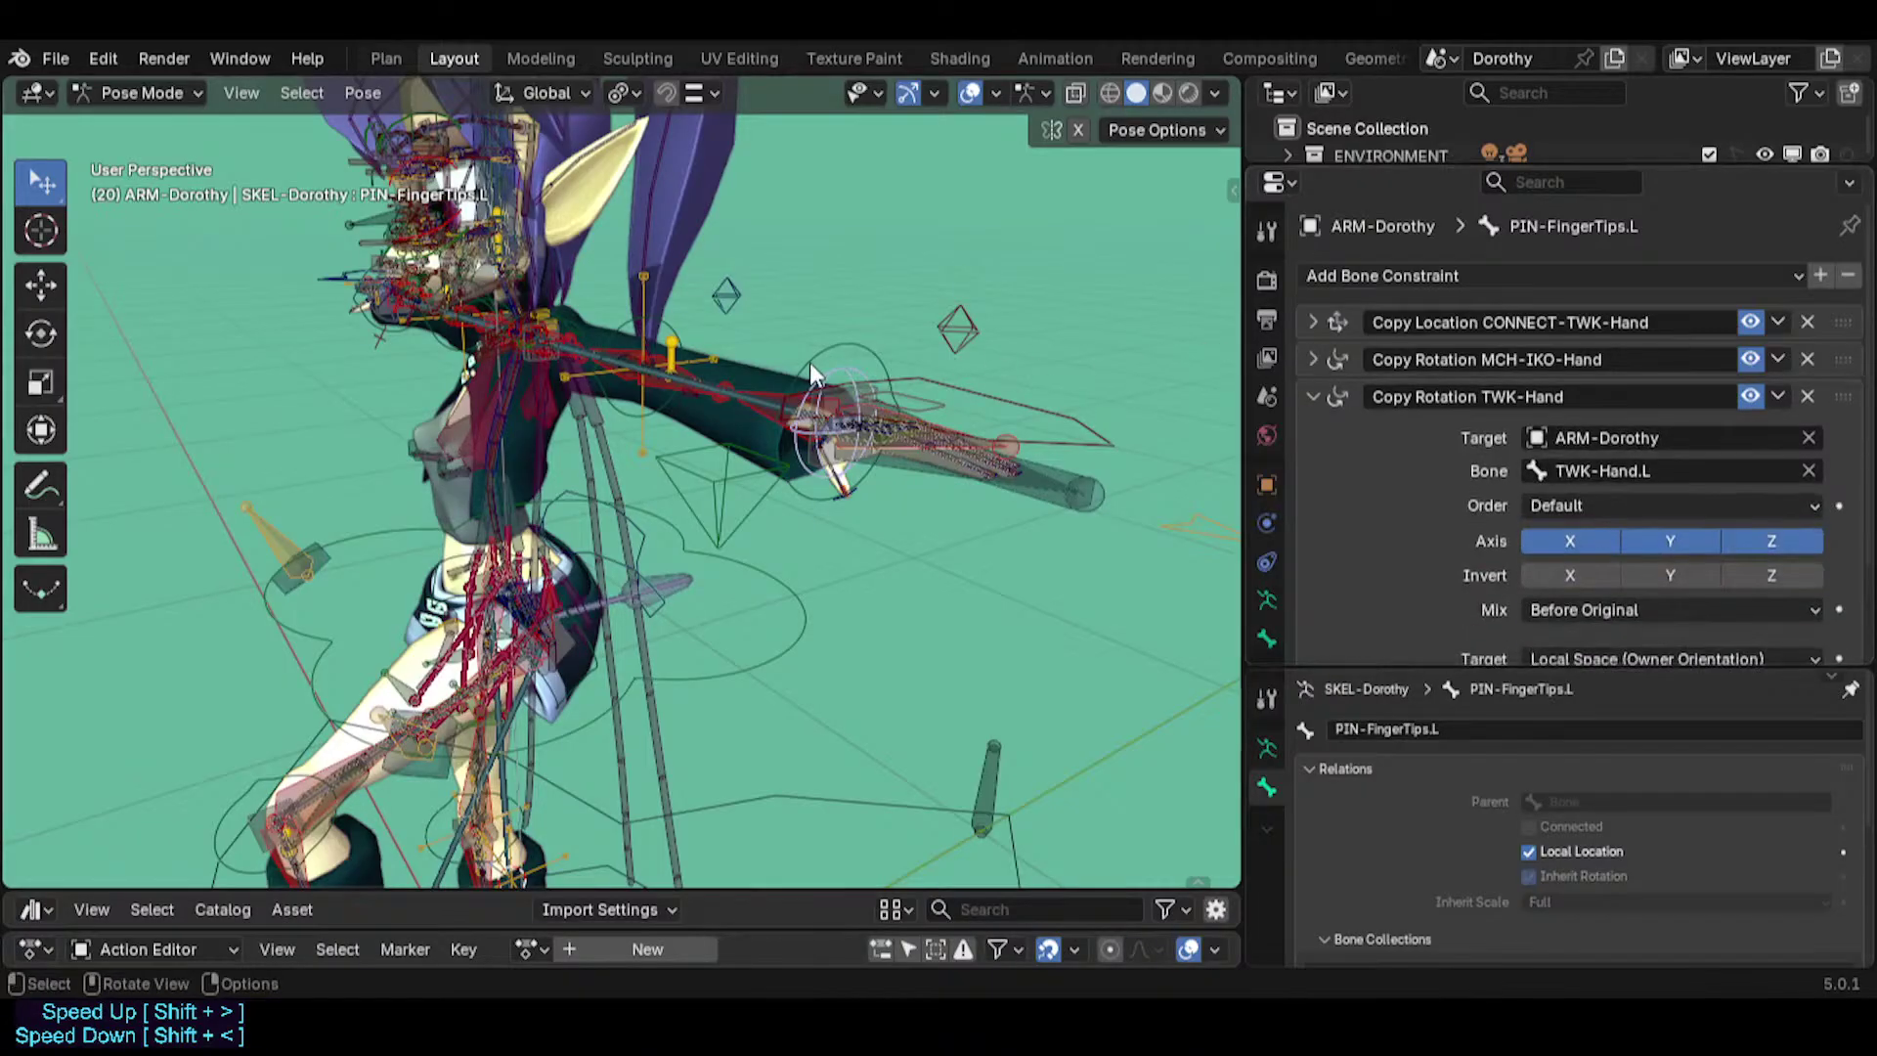
pyautogui.moveTo(809, 361); pyautogui.dragTo(843, 395, button='middle')
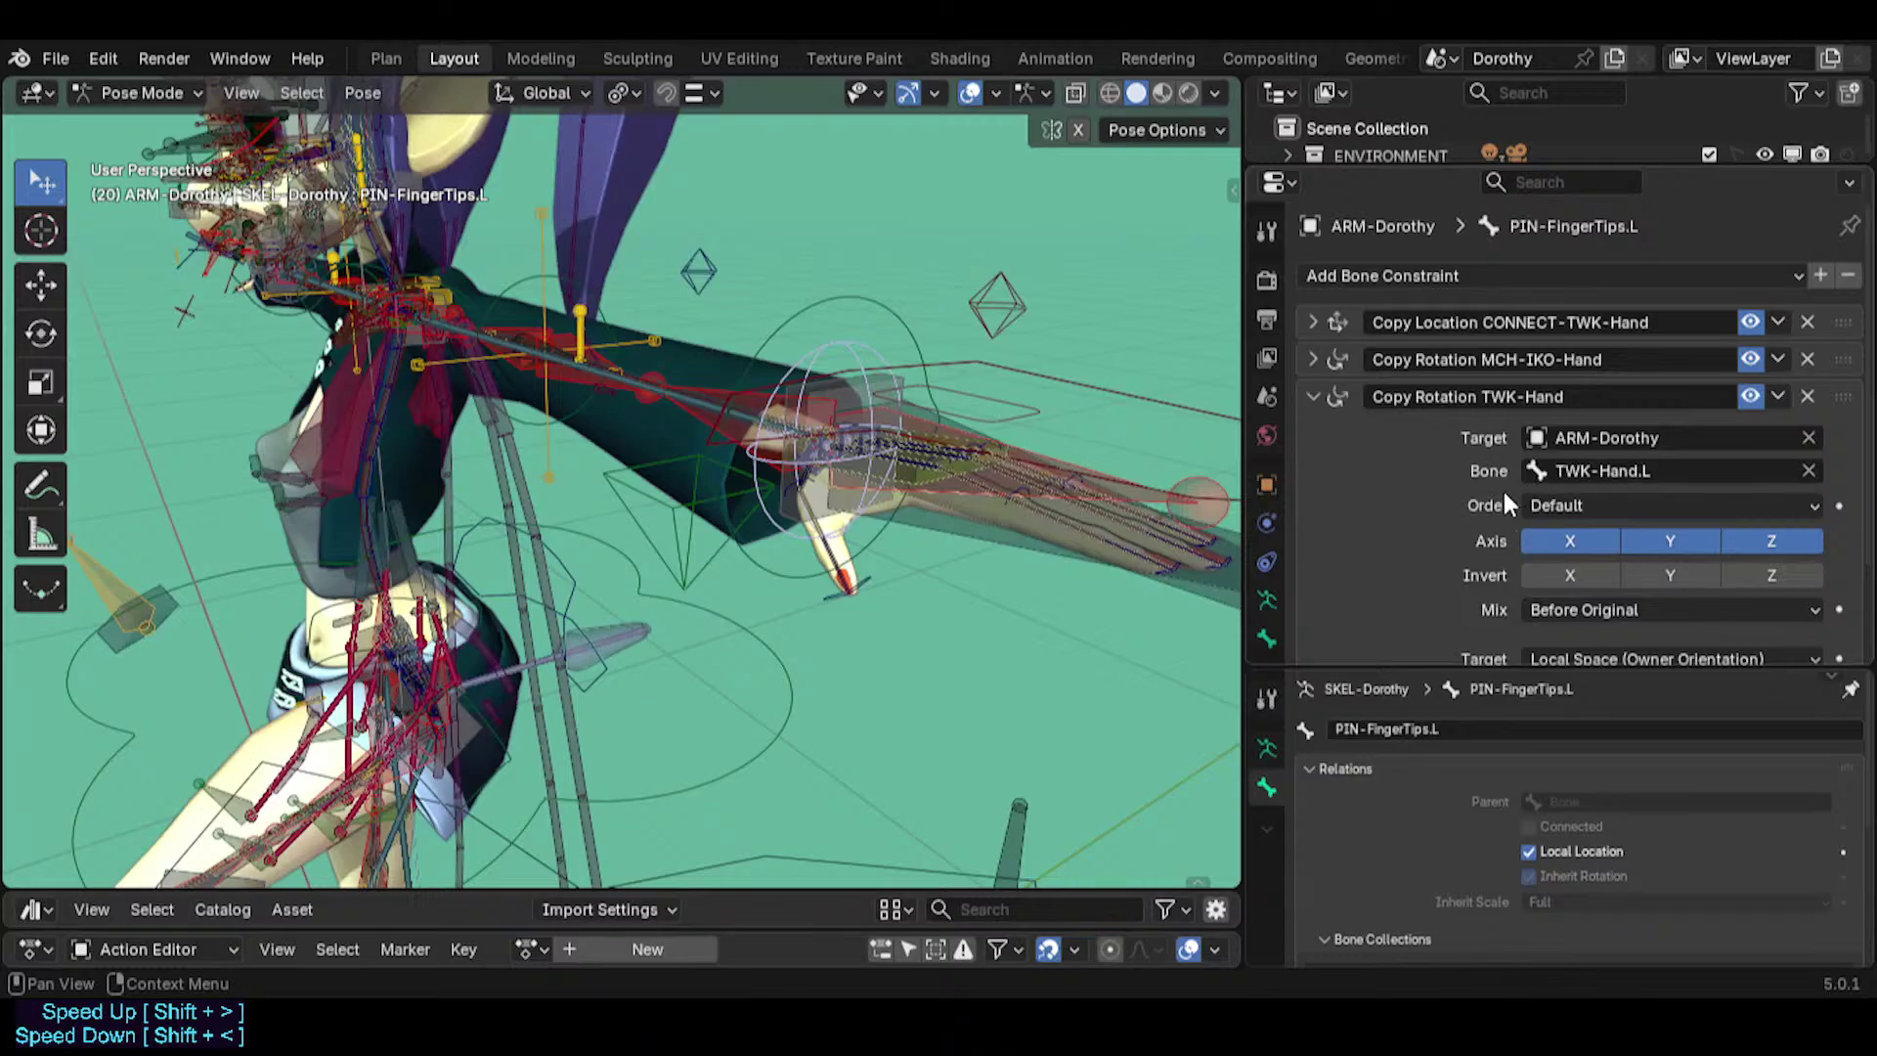
pyautogui.scroll(-3, 1358, 430)
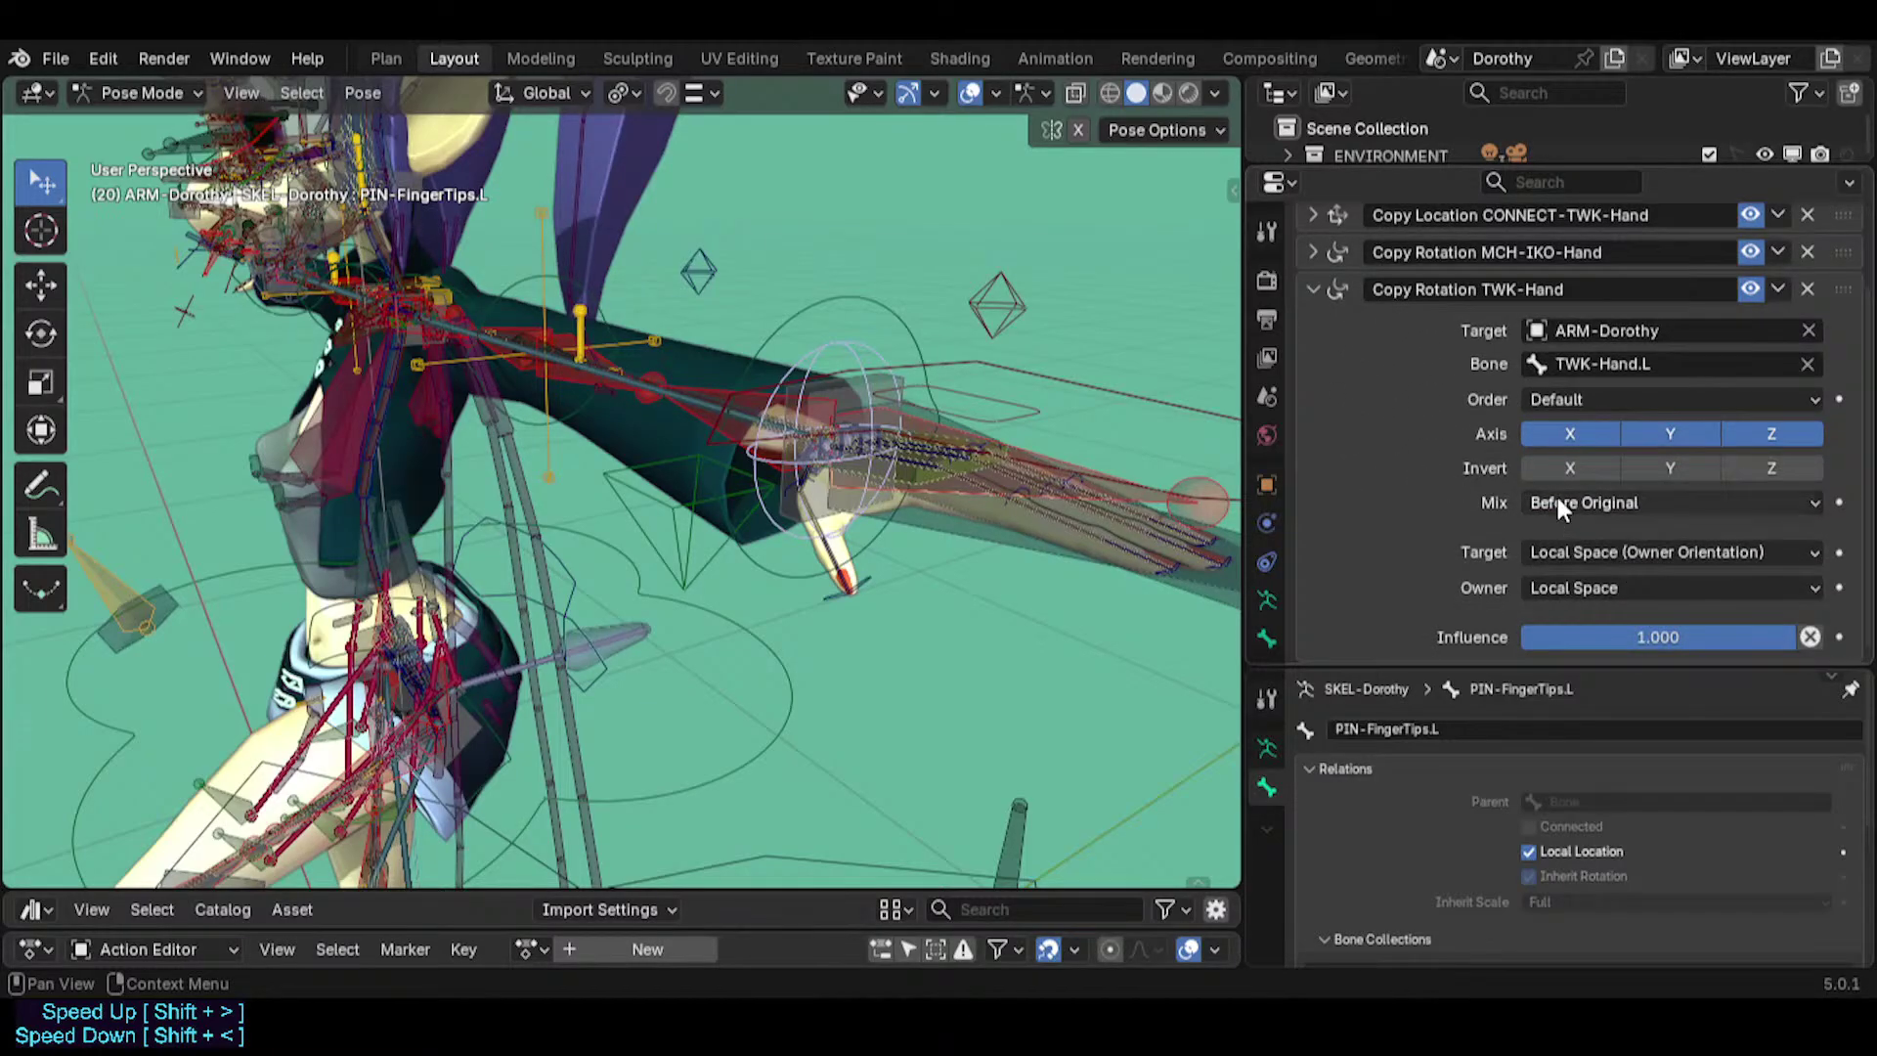
pyautogui.click(1312, 252)
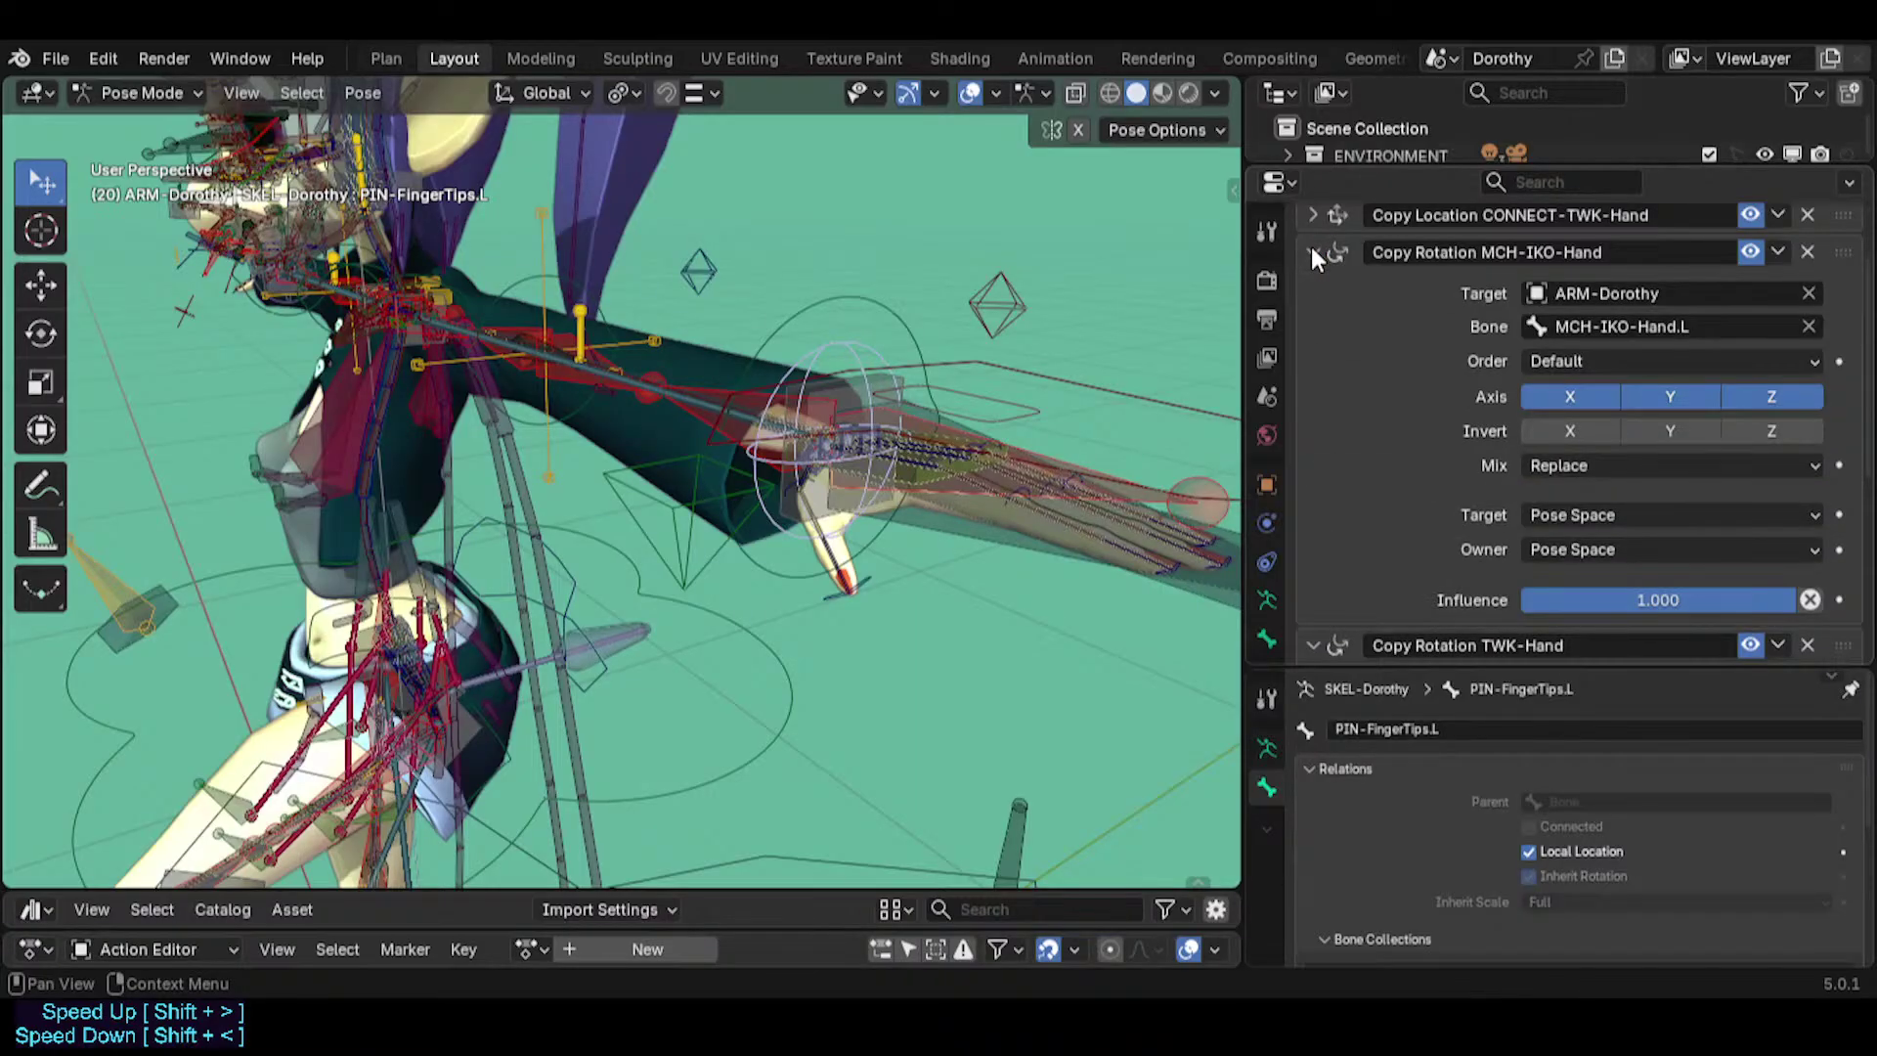
pyautogui.click(1313, 252)
# Go back to the left foot, reselect MCH-Foot.L and check its Copy Transforms settings and parent bone.
pyautogui.keyDown('shift'); pyautogui.moveTo(871, 577); pyautogui.dragTo(931, 509, button='middle'); pyautogui.keyUp('shift')
pyautogui.keyDown('shift'); pyautogui.moveTo(608, 631); pyautogui.dragTo(690, 506, button='middle'); pyautogui.keyUp('shift')
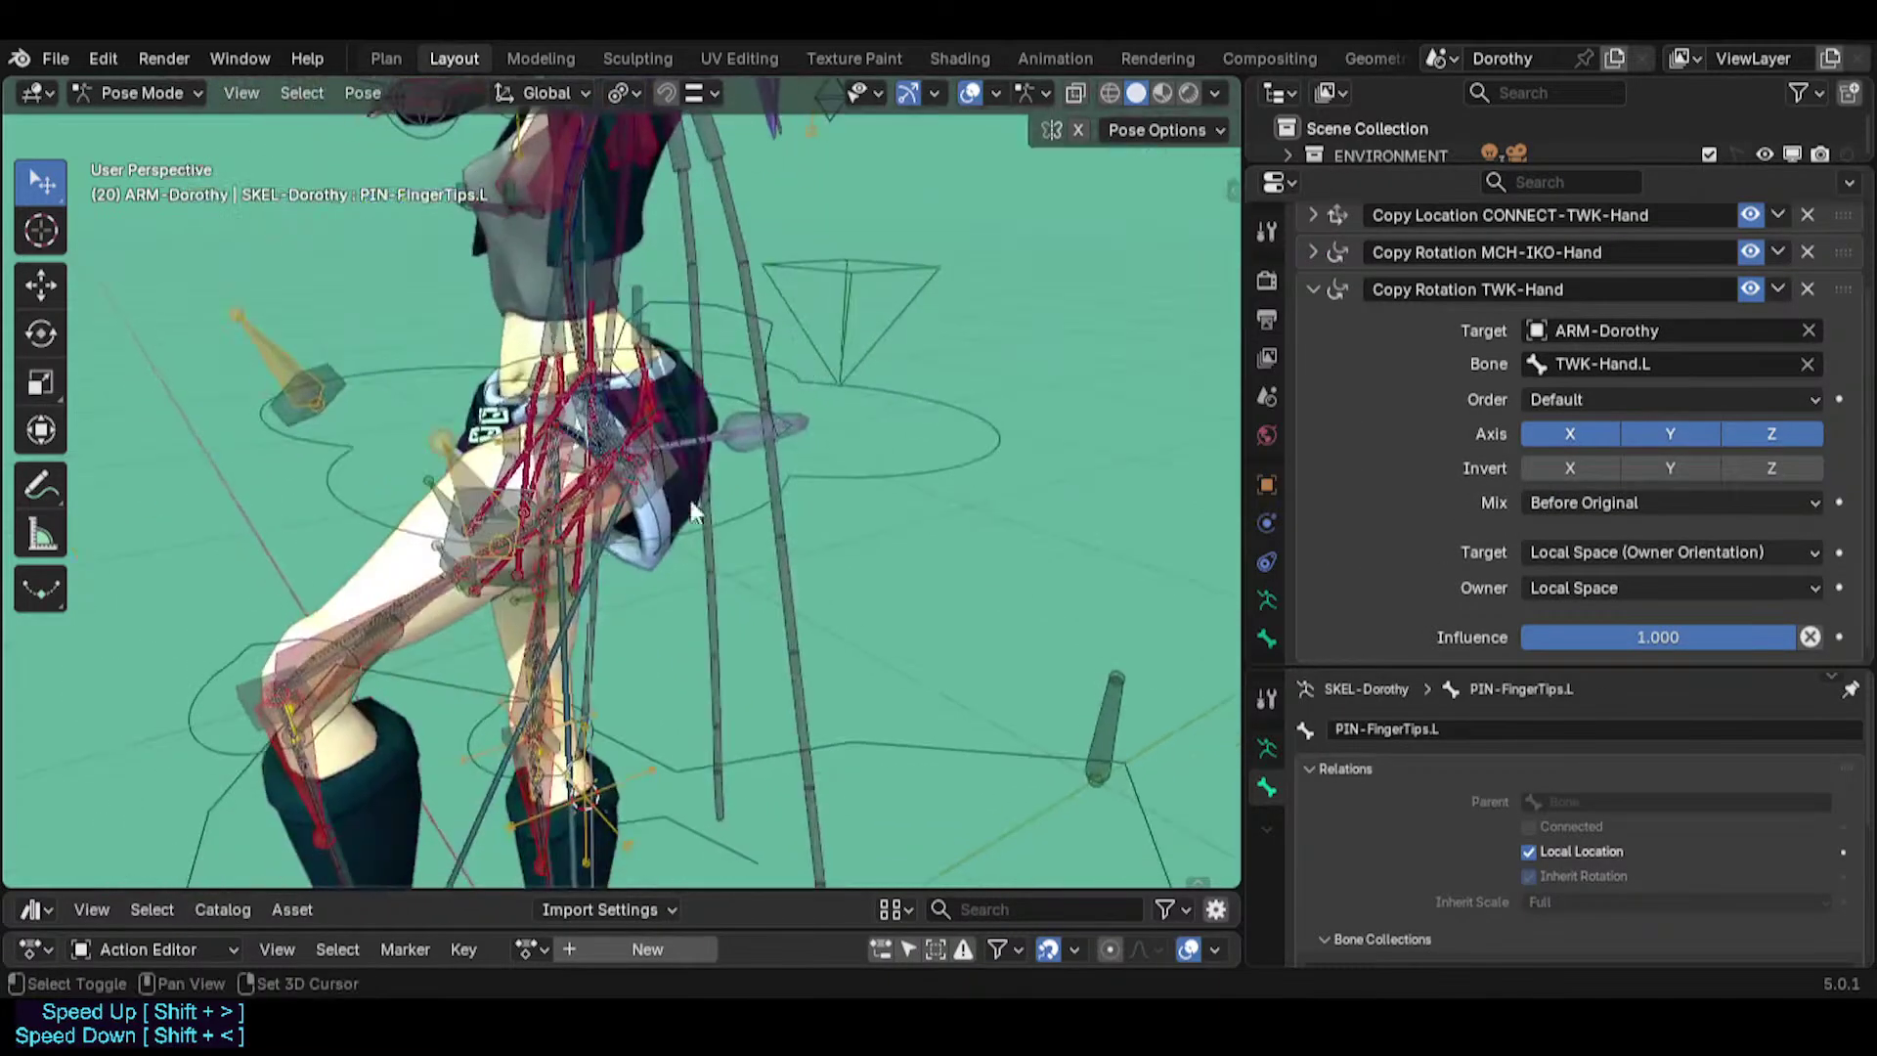
pyautogui.keyDown('shift'); pyautogui.moveTo(577, 782); pyautogui.dragTo(660, 542, button='middle'); pyautogui.keyUp('shift')
pyautogui.scroll(2, 542, 560)
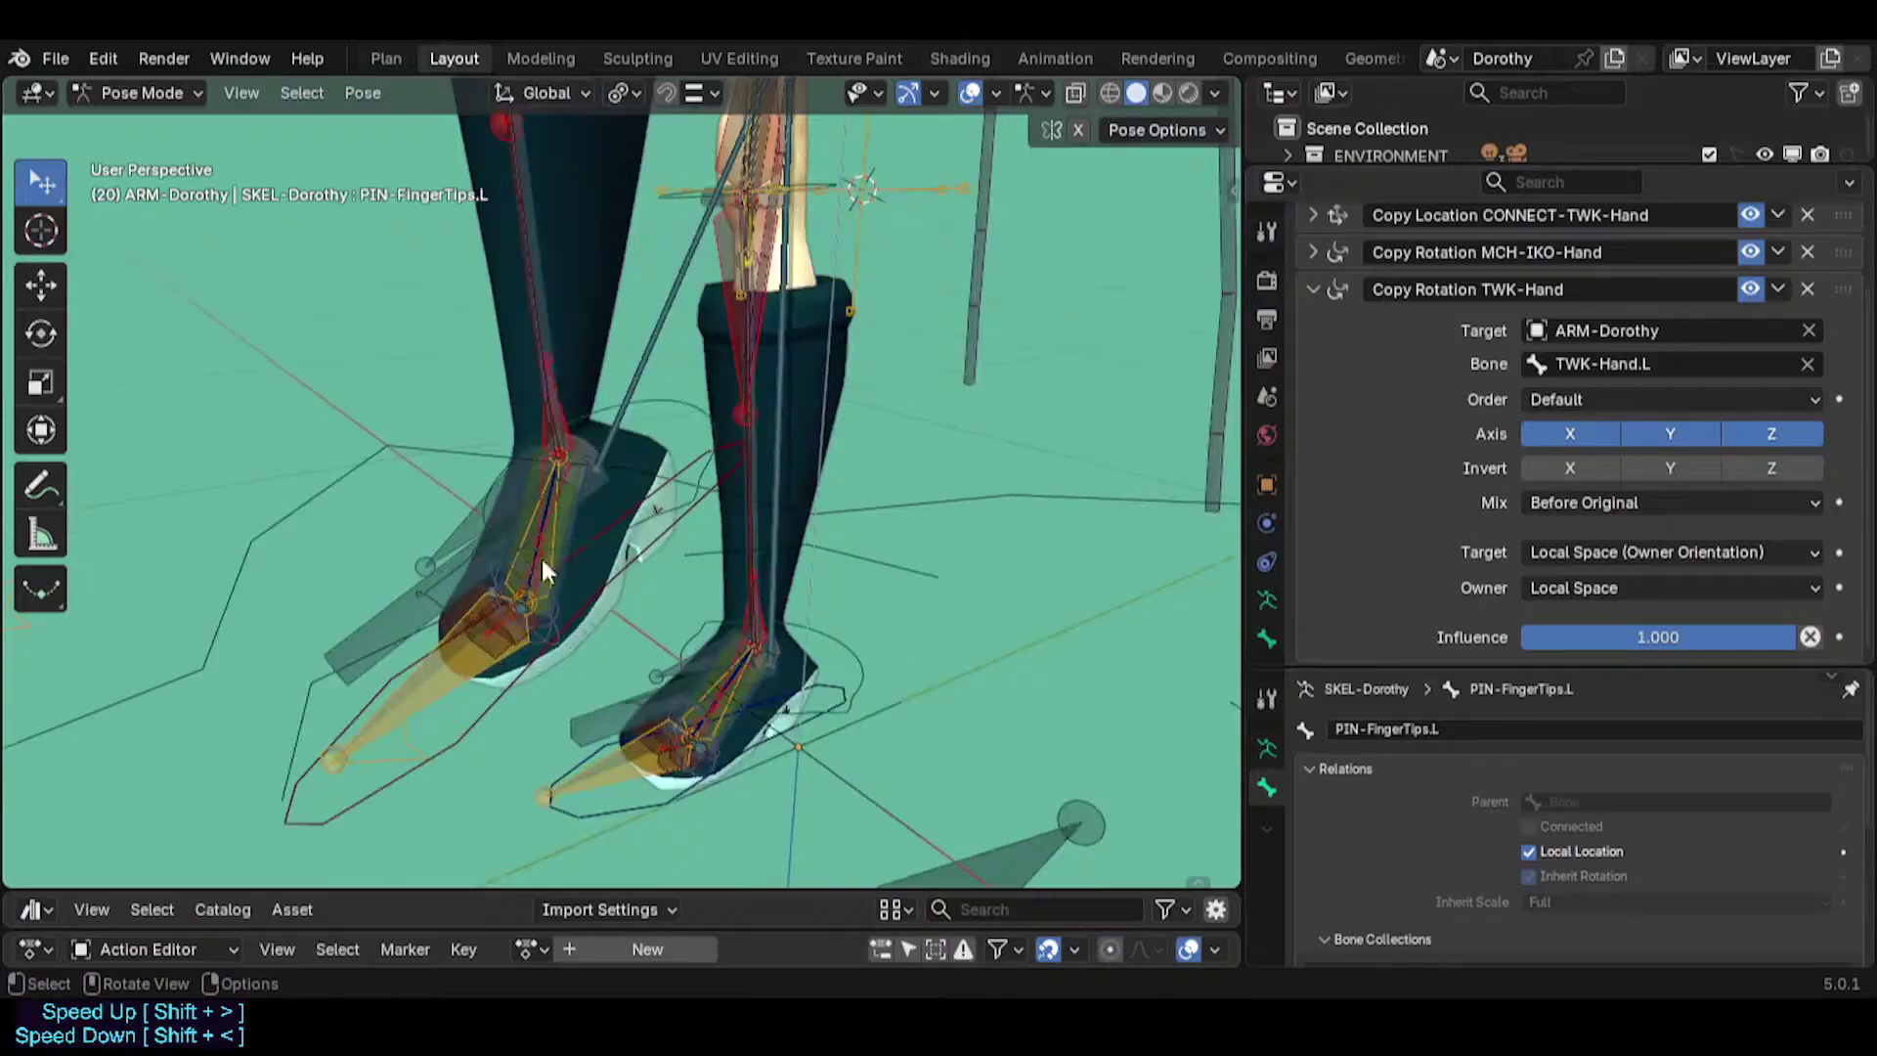
pyautogui.click(481, 503)
pyautogui.scroll(2, 549, 551)
pyautogui.click(583, 514)
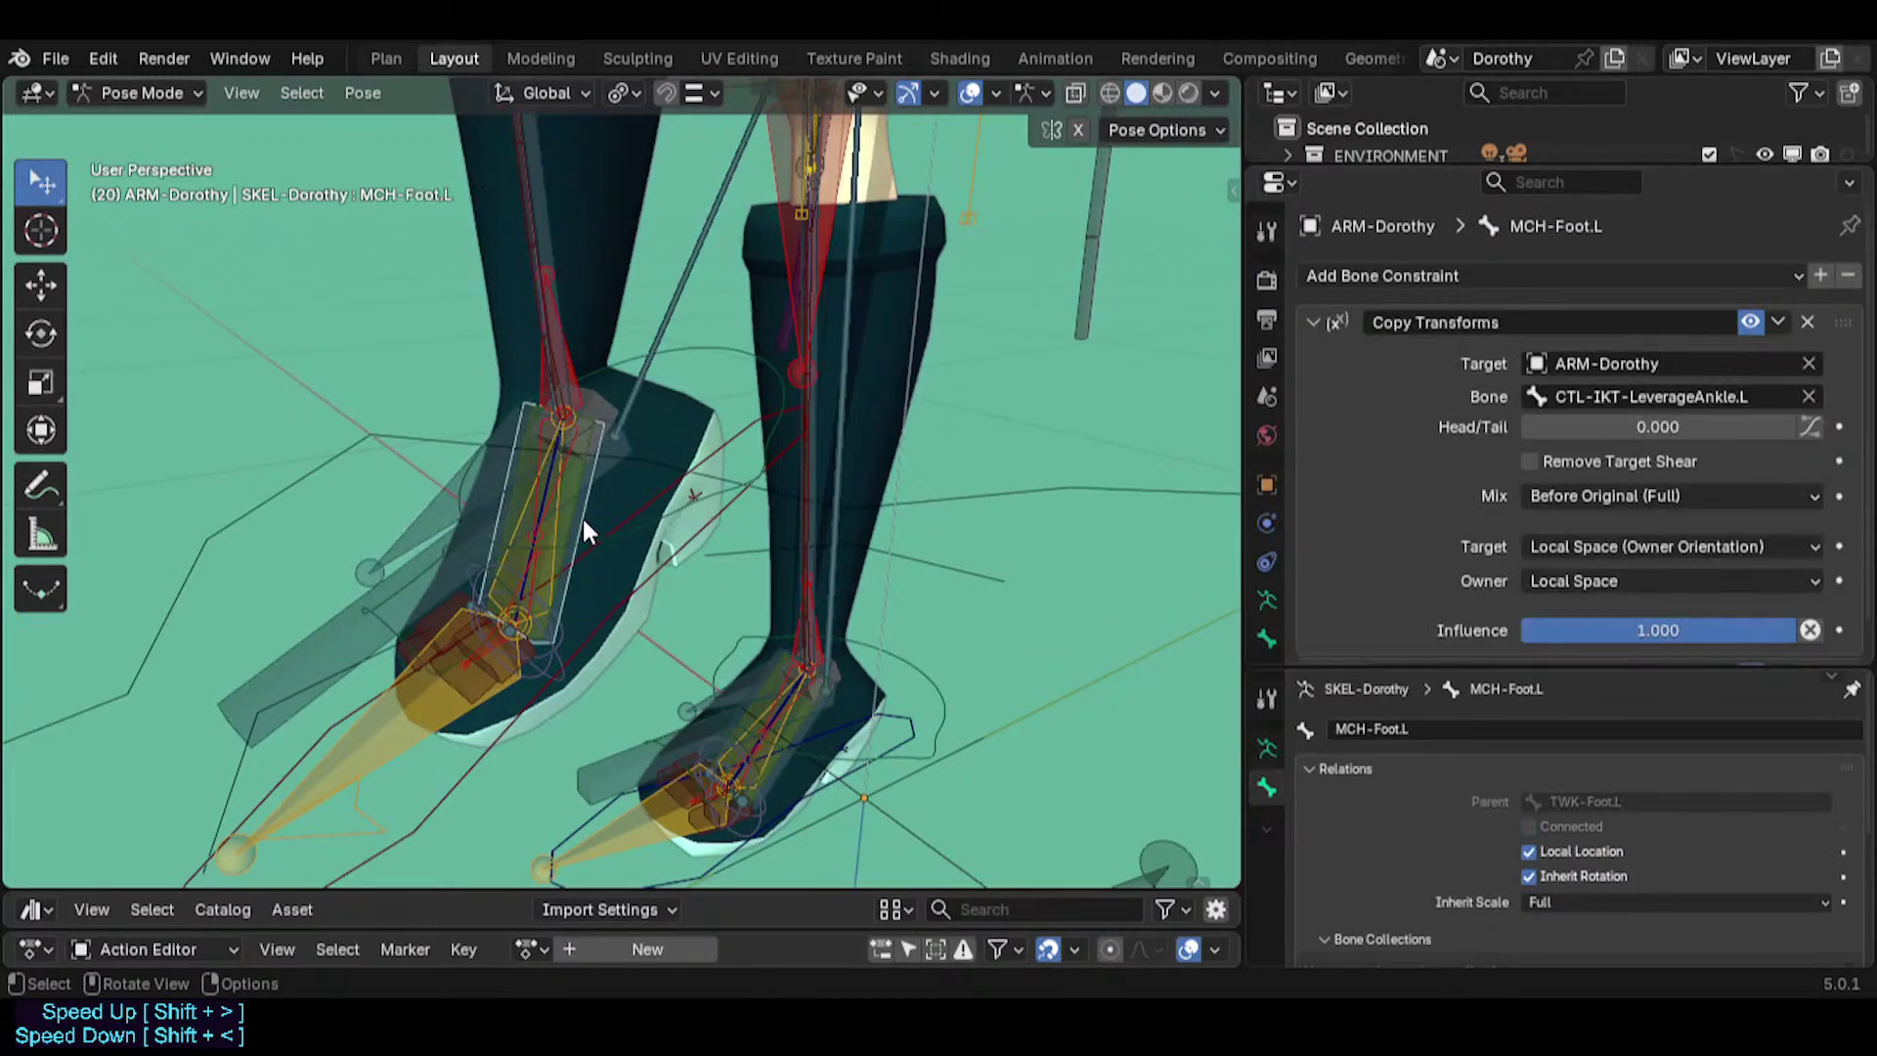
pyautogui.scroll(2, 584, 526)
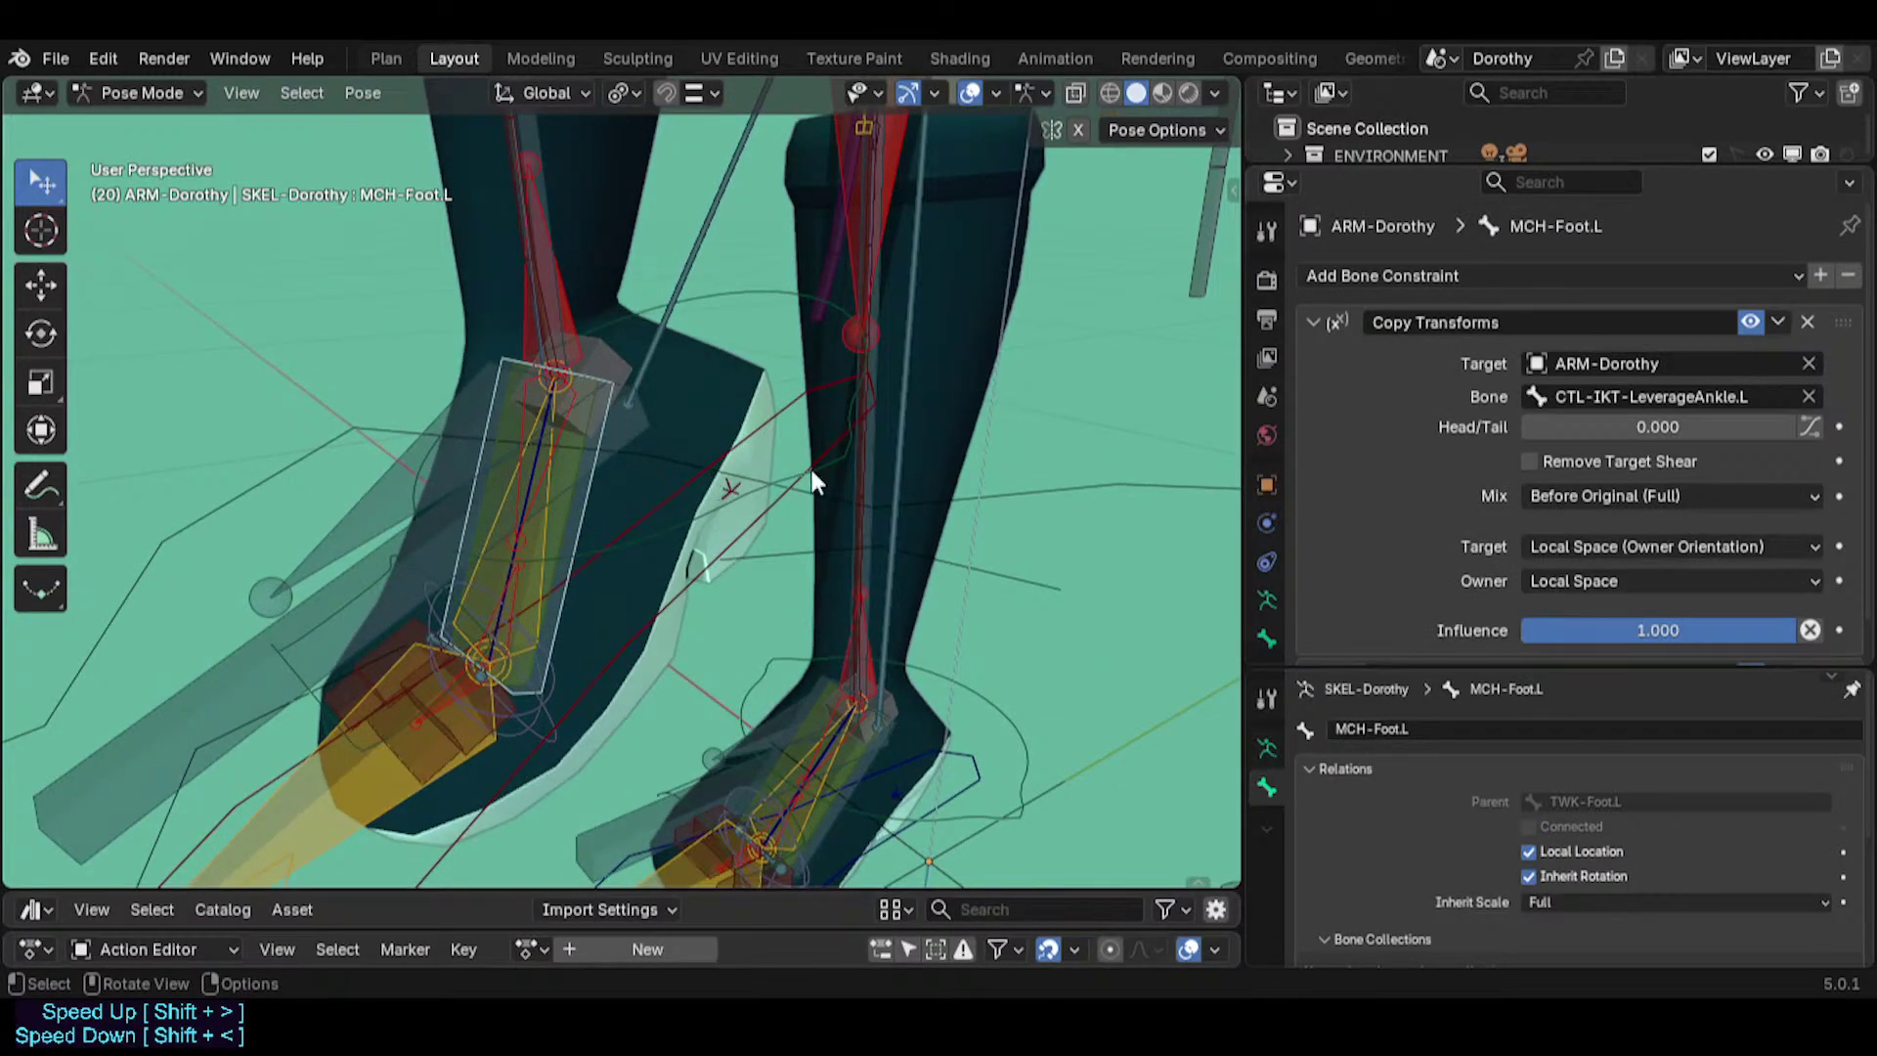
pyautogui.scroll(-3, 1592, 789)
pyautogui.scroll(3, 1595, 811)
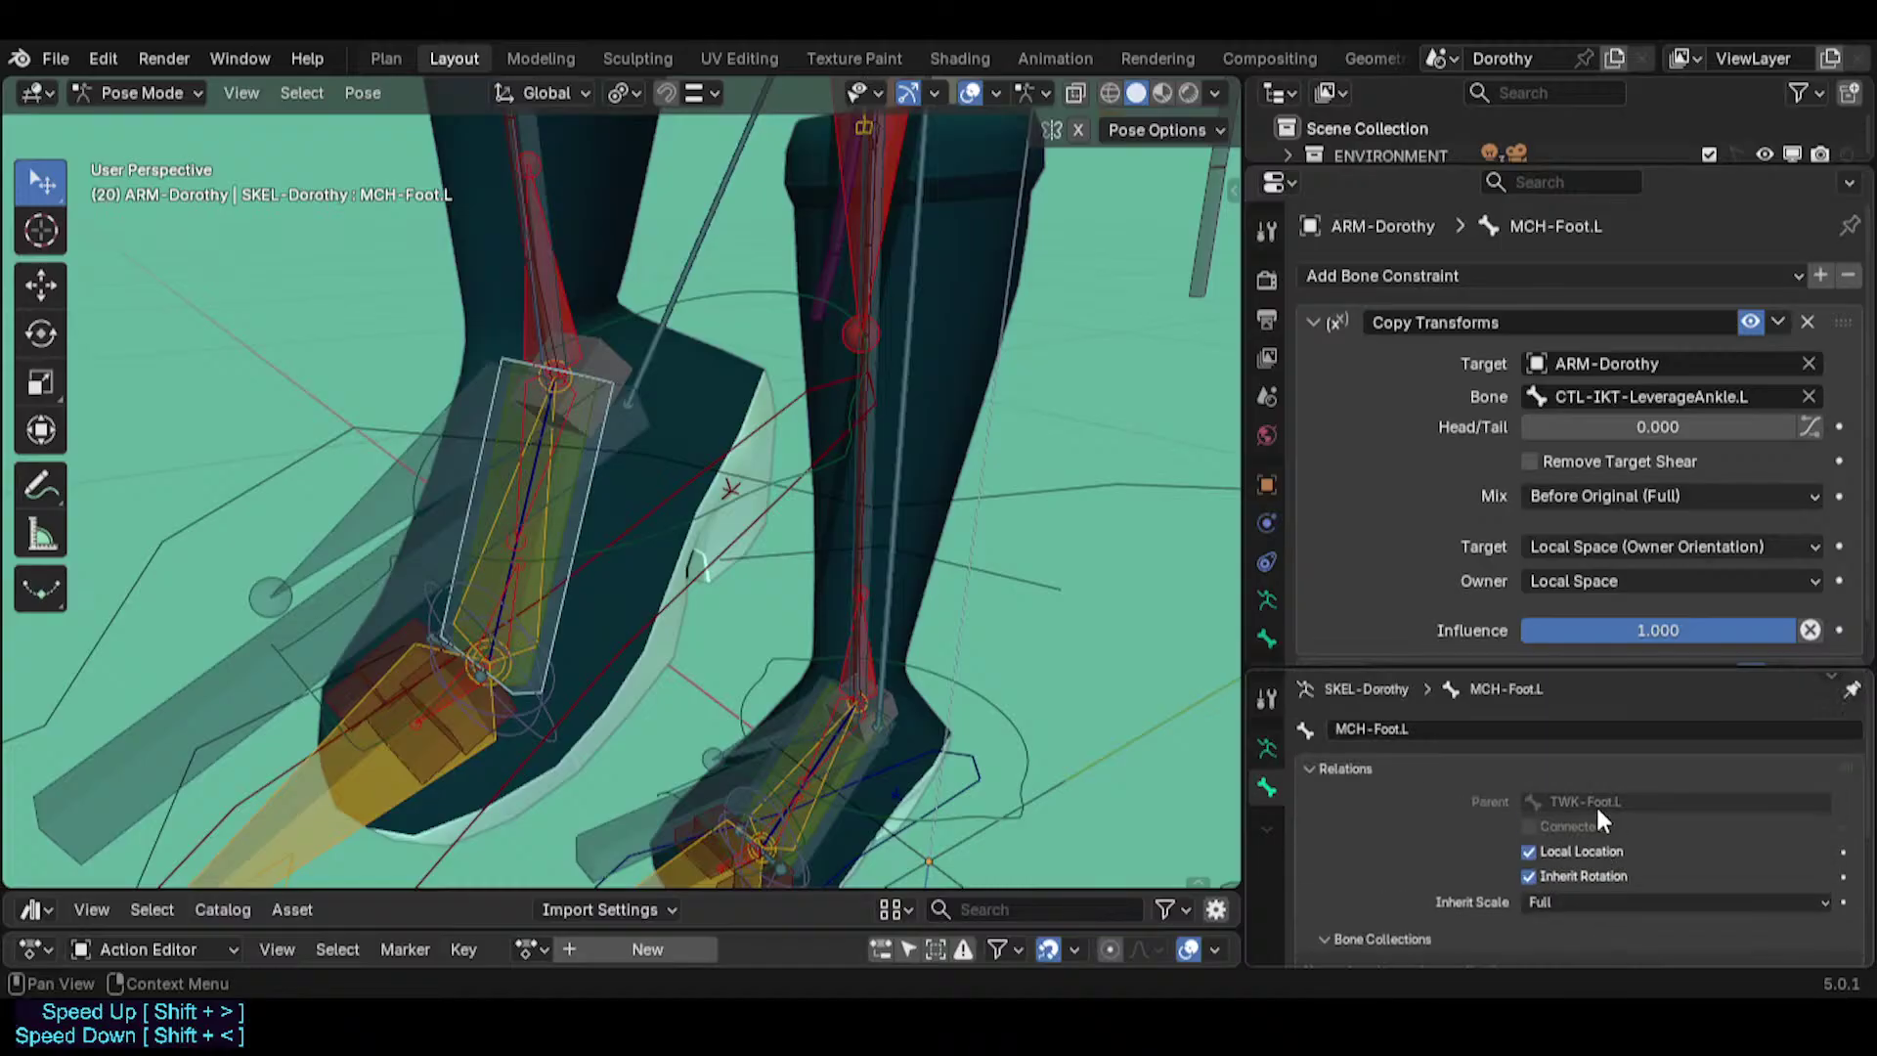
# Enlarge the constraints editor and examine the target settings of MCH-Foot.L's Stretch To constraint.
pyautogui.moveTo(1460, 668); pyautogui.dragTo(1482, 740)
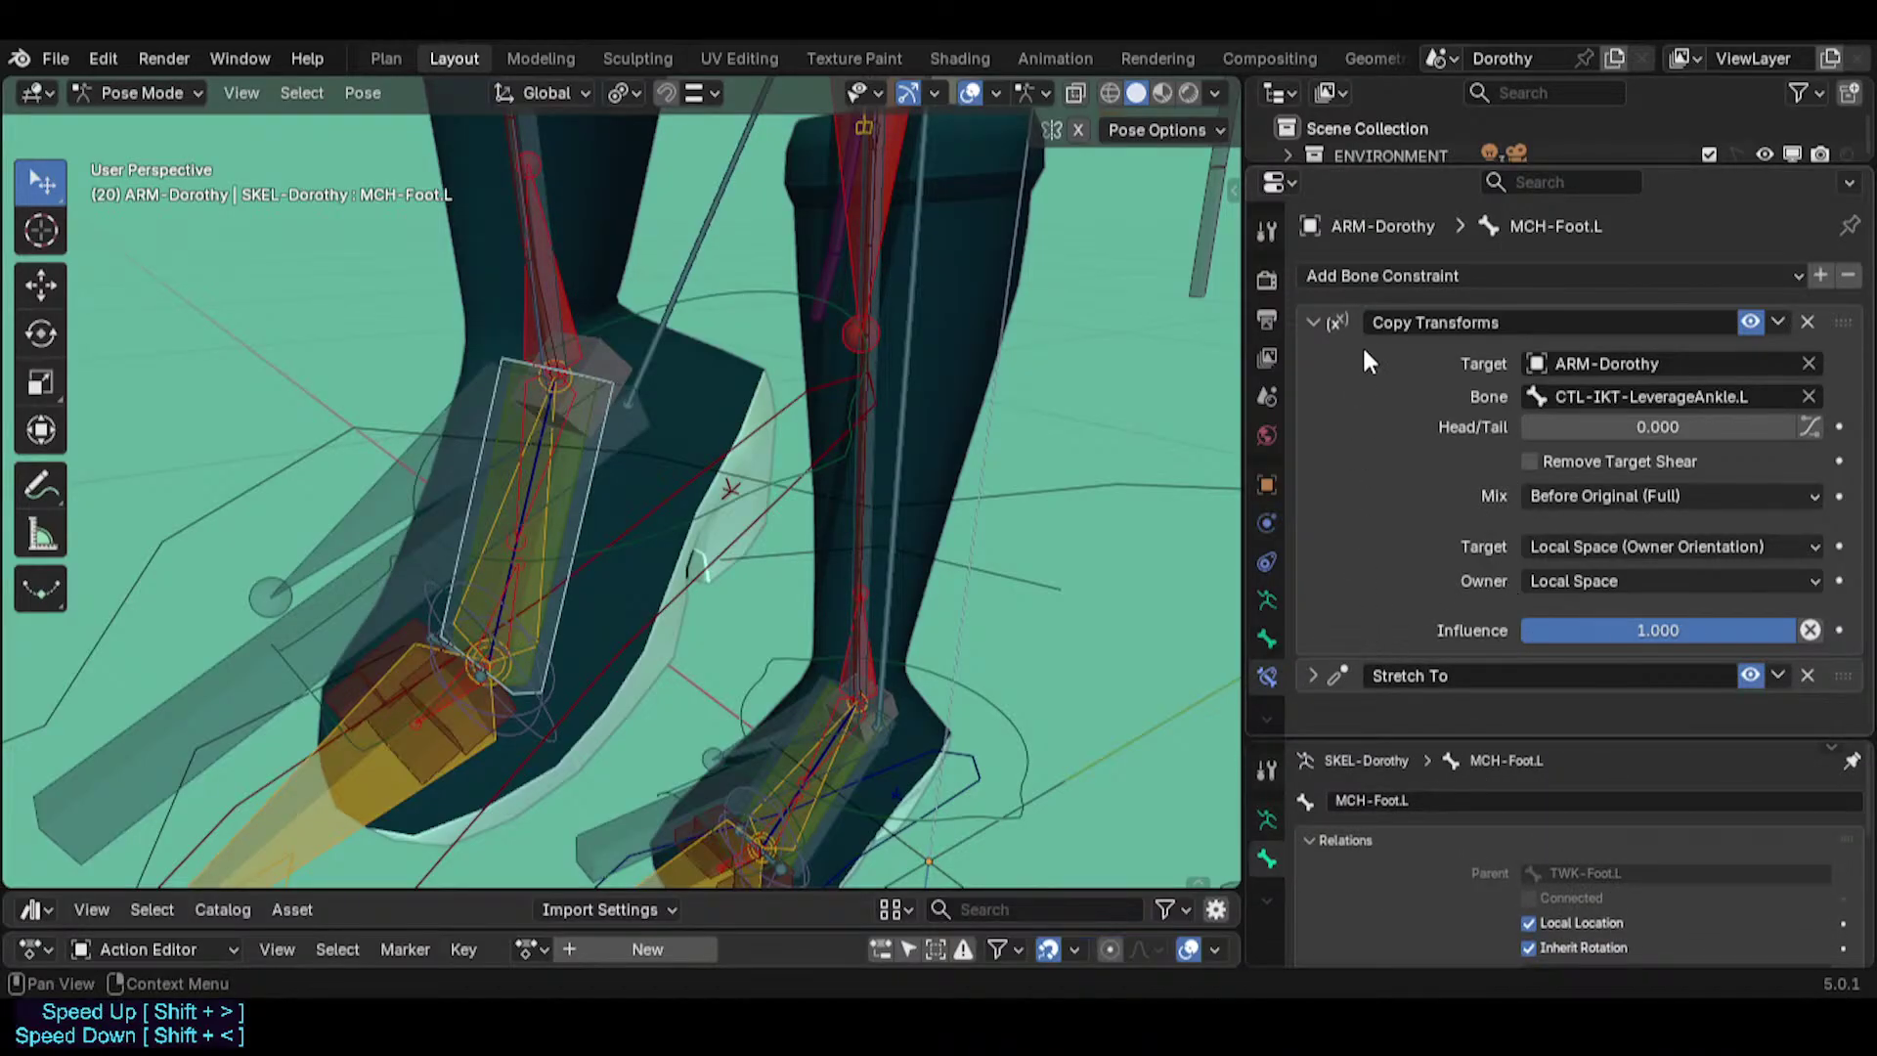
pyautogui.click(1311, 674)
pyautogui.scroll(-5, 1345, 671)
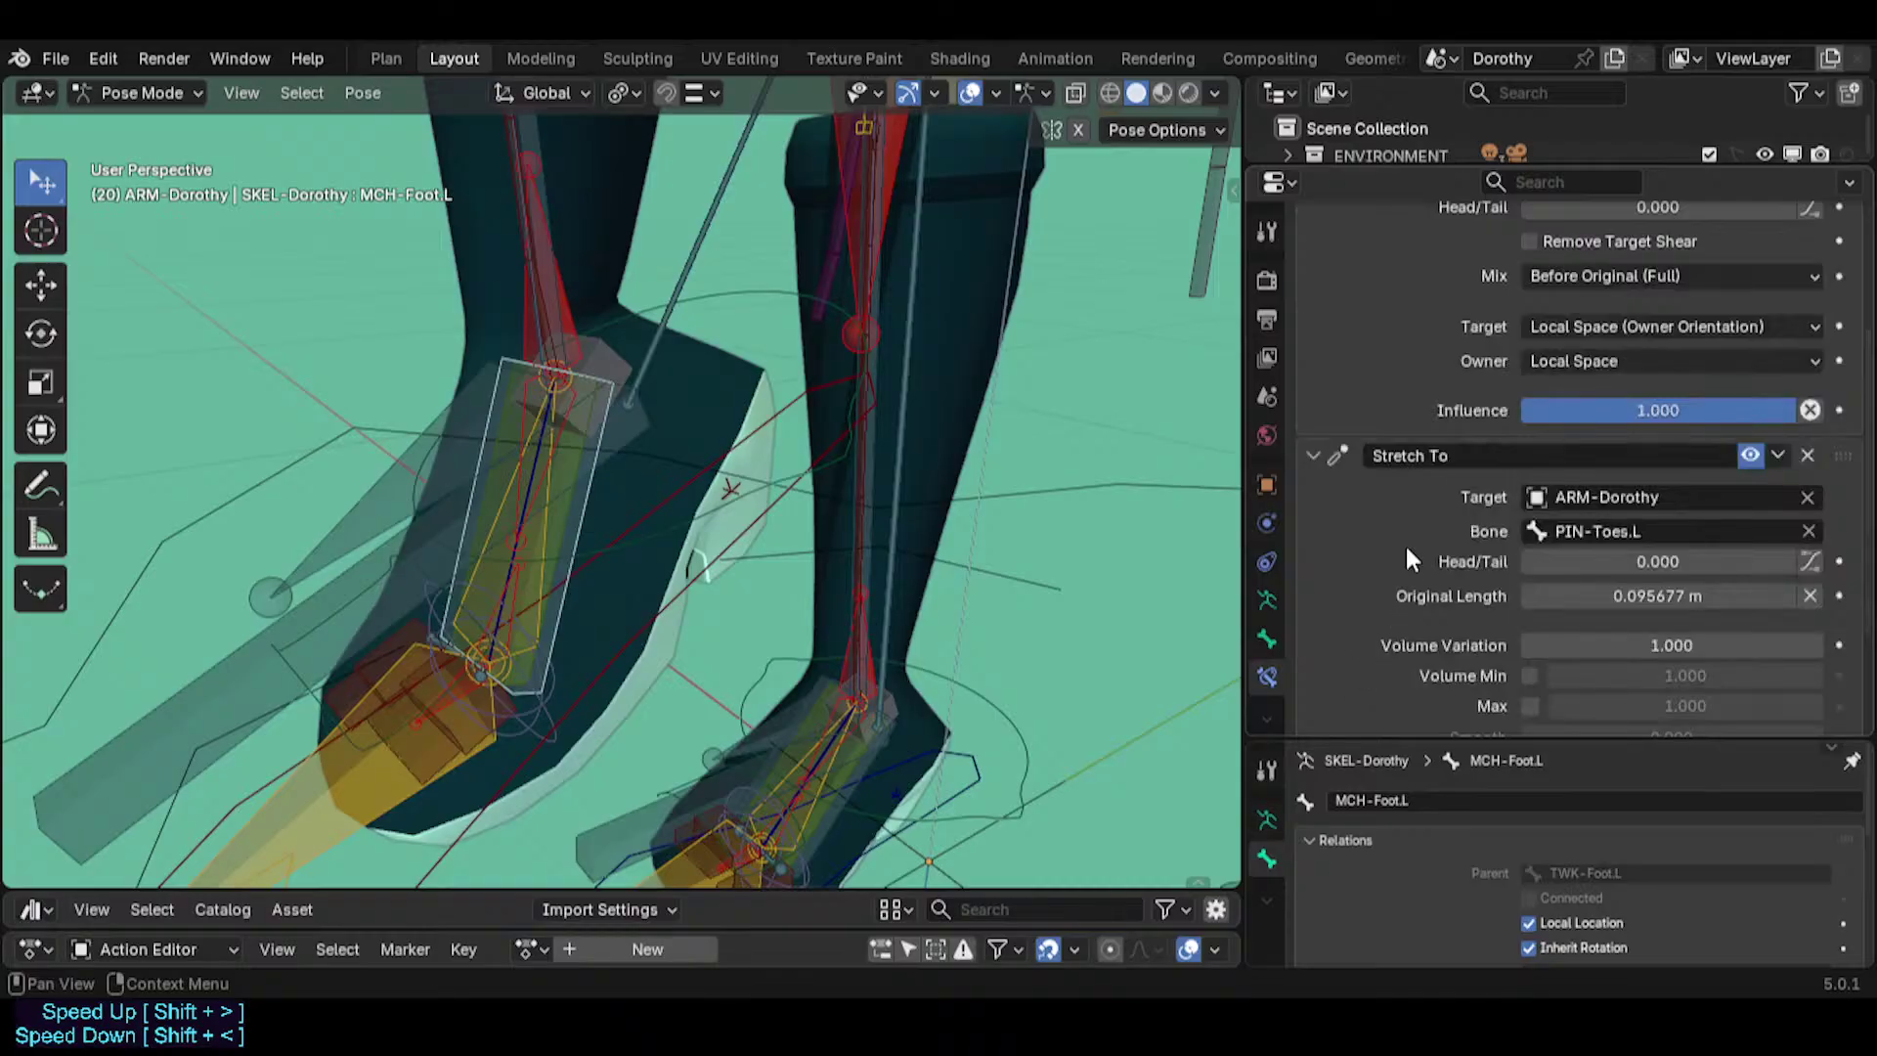
pyautogui.click(1312, 456)
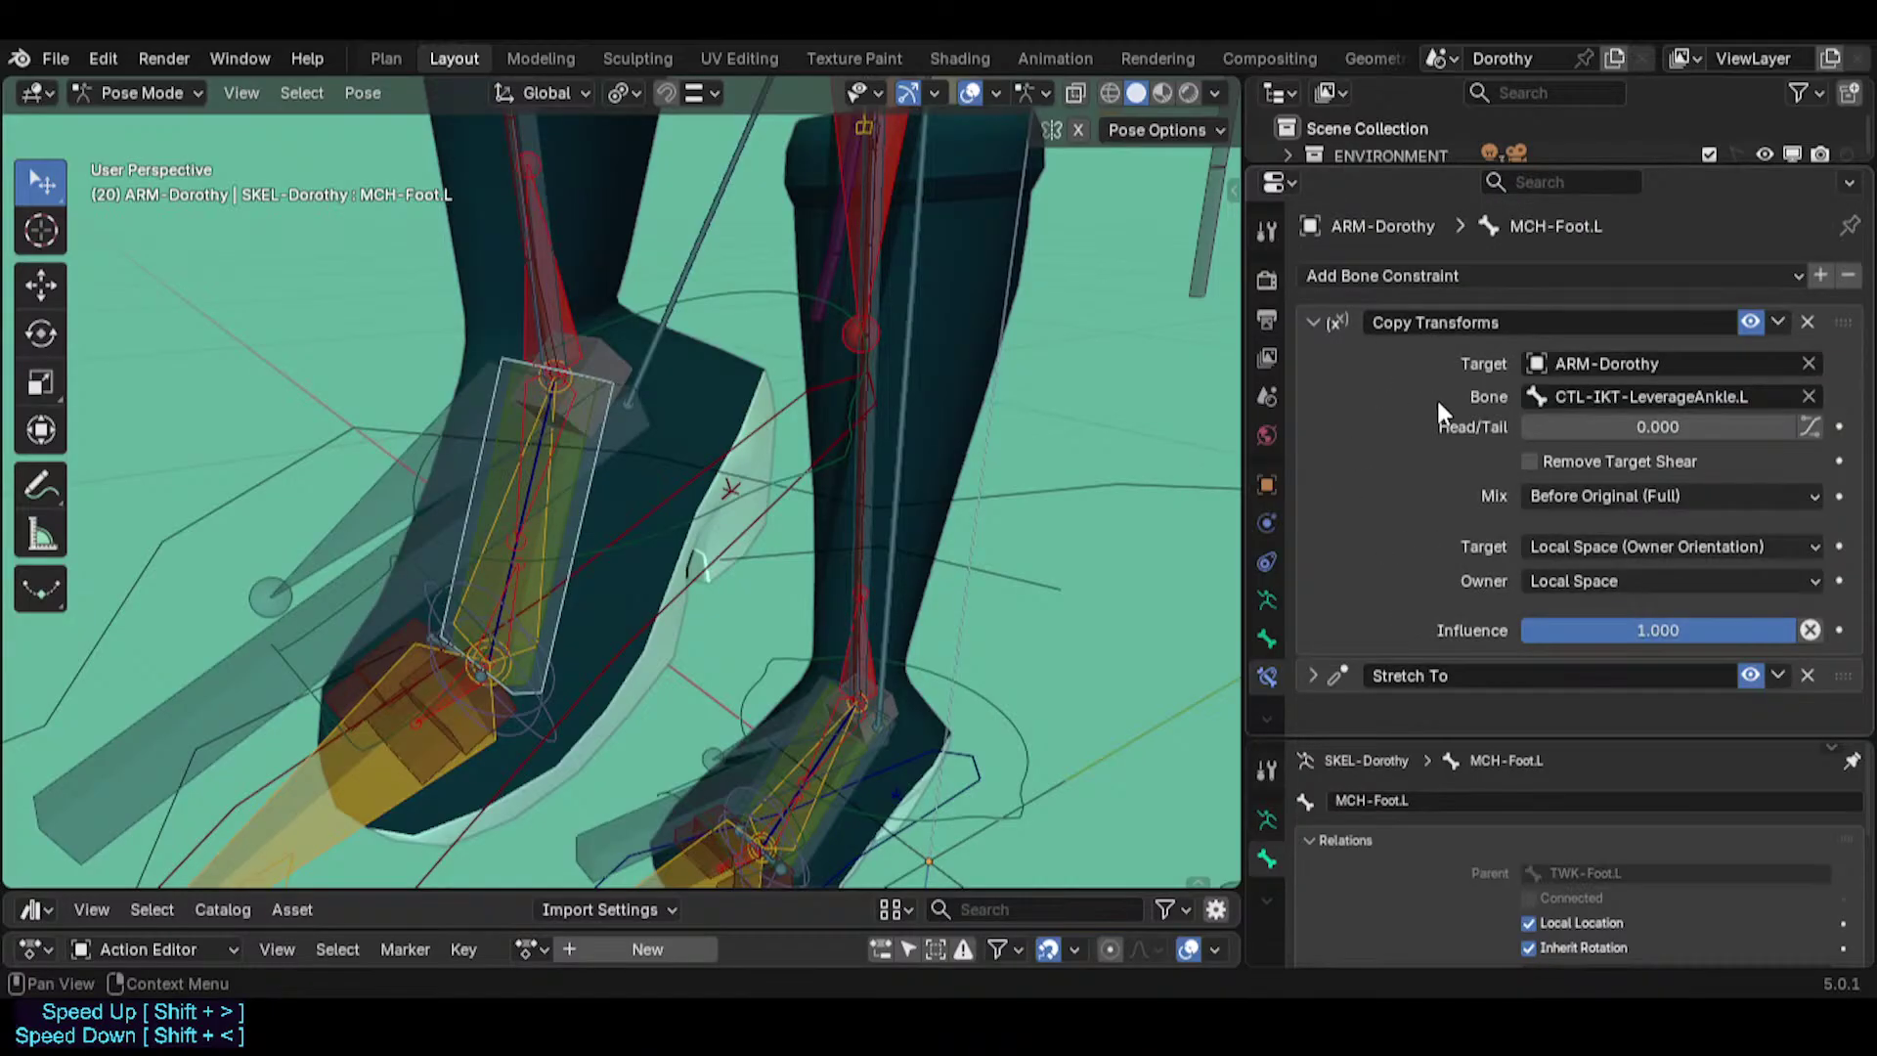
# Toggle MCH-Foot.L's Stretch To constraint to compare its effect on the foot, leaving it disabled.
pyautogui.click(1750, 675)
pyautogui.click(1749, 674)
pyautogui.click(1750, 675)
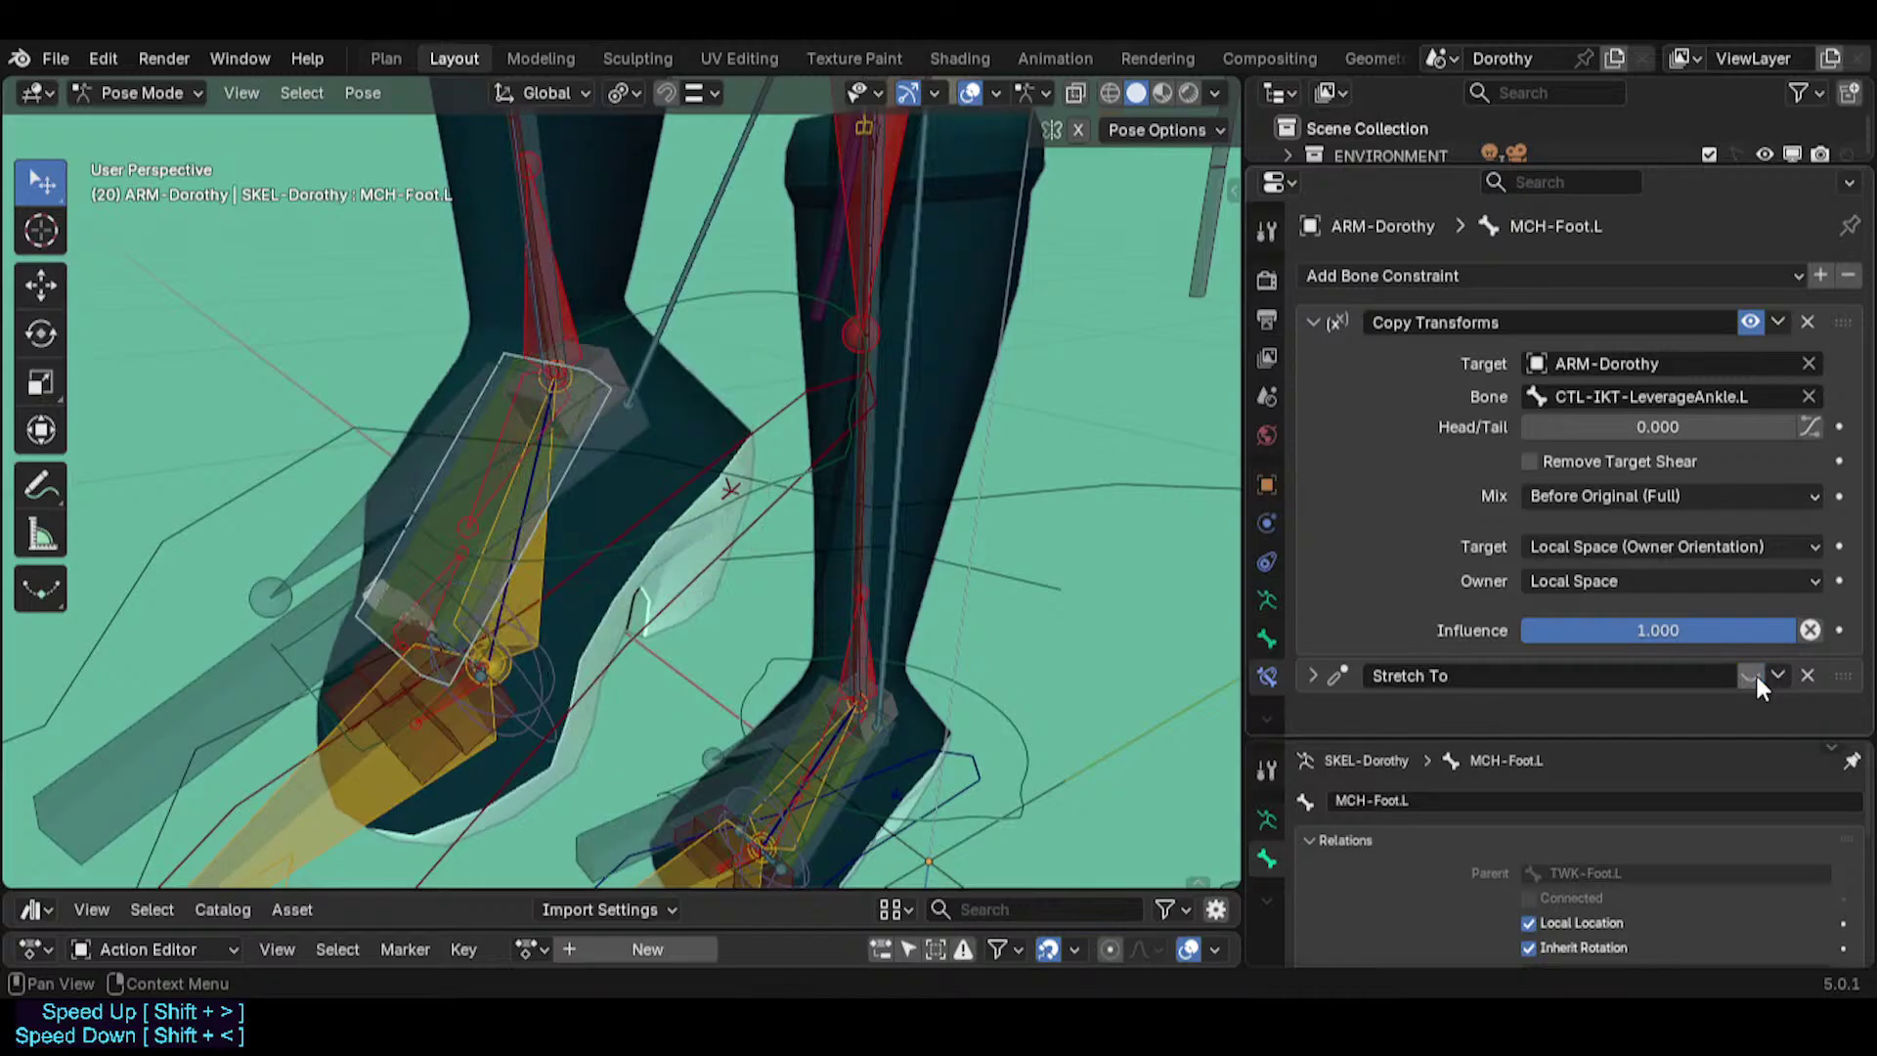
# Compare the foot deformation with the Stretch To constraint of MCH-Foot.L switched off and on, ending with it enabled.
pyautogui.click(1752, 674)
pyautogui.click(1754, 678)
pyautogui.click(1754, 679)
pyautogui.click(1754, 678)
pyautogui.click(1755, 678)
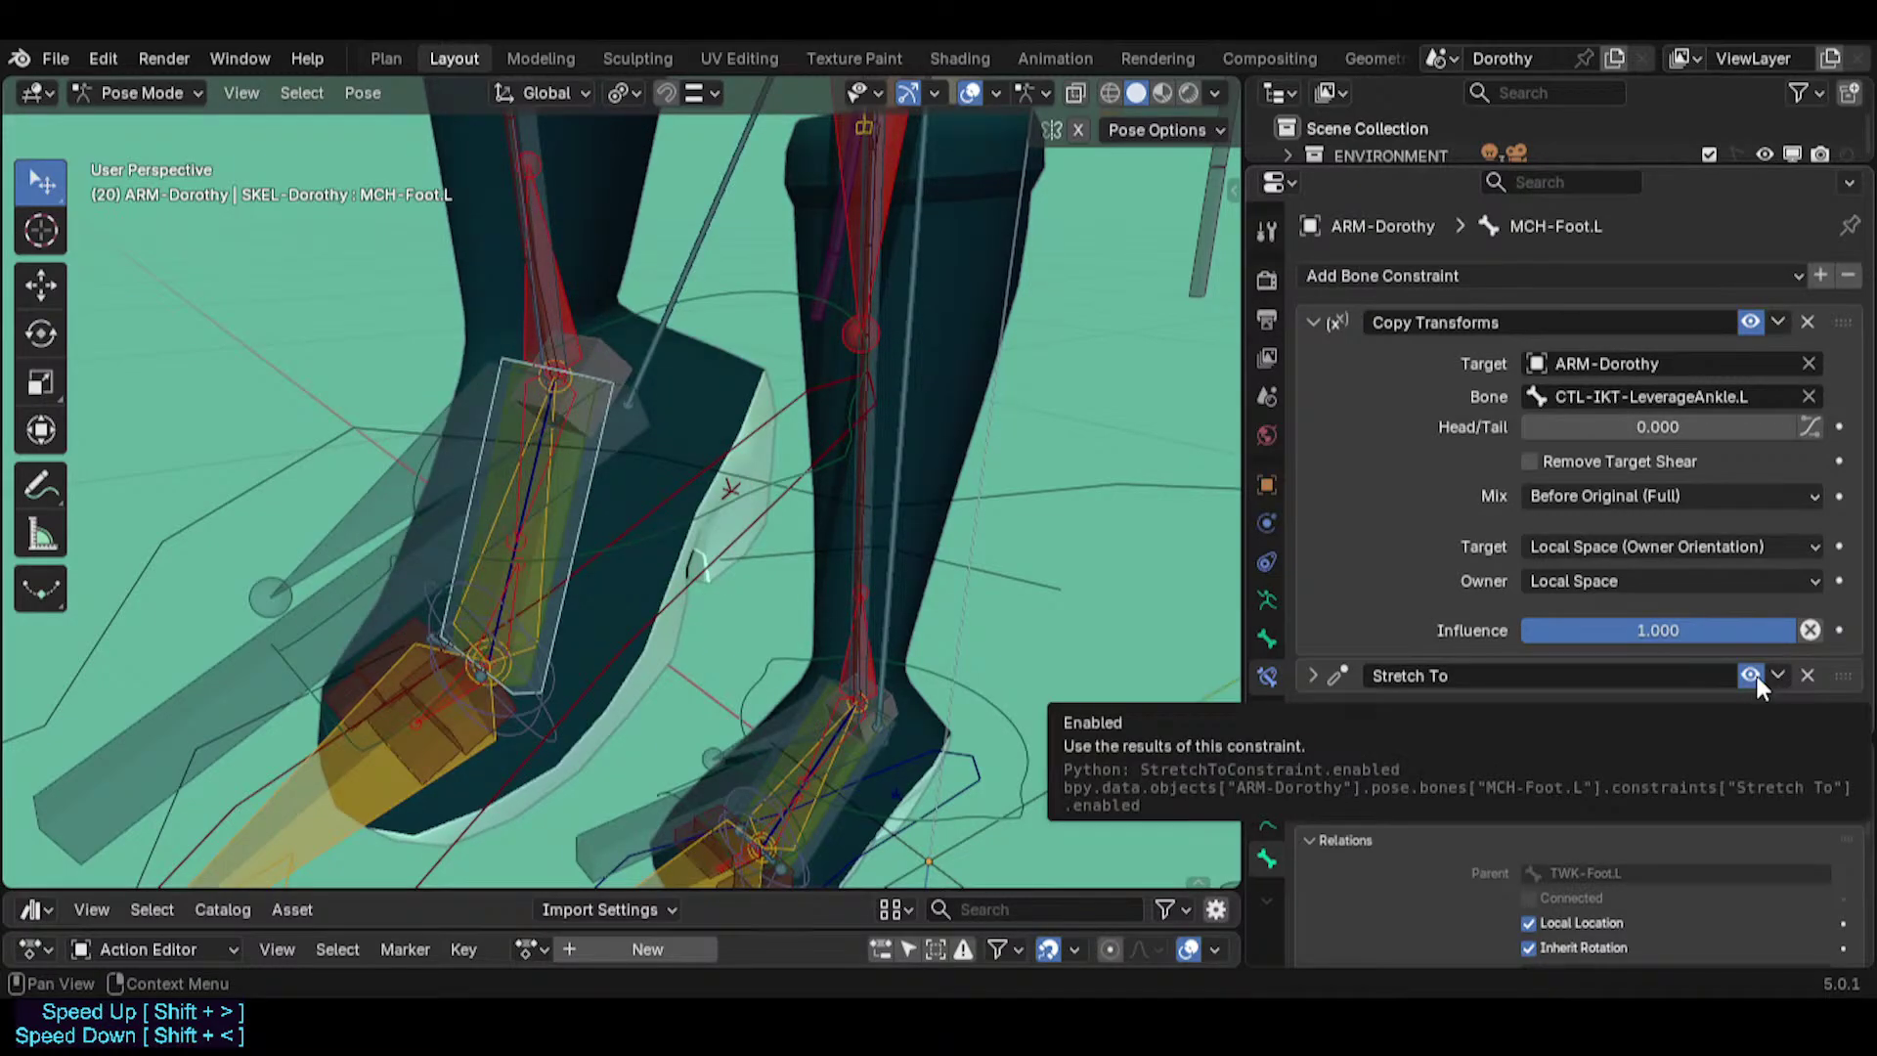
pyautogui.click(1754, 677)
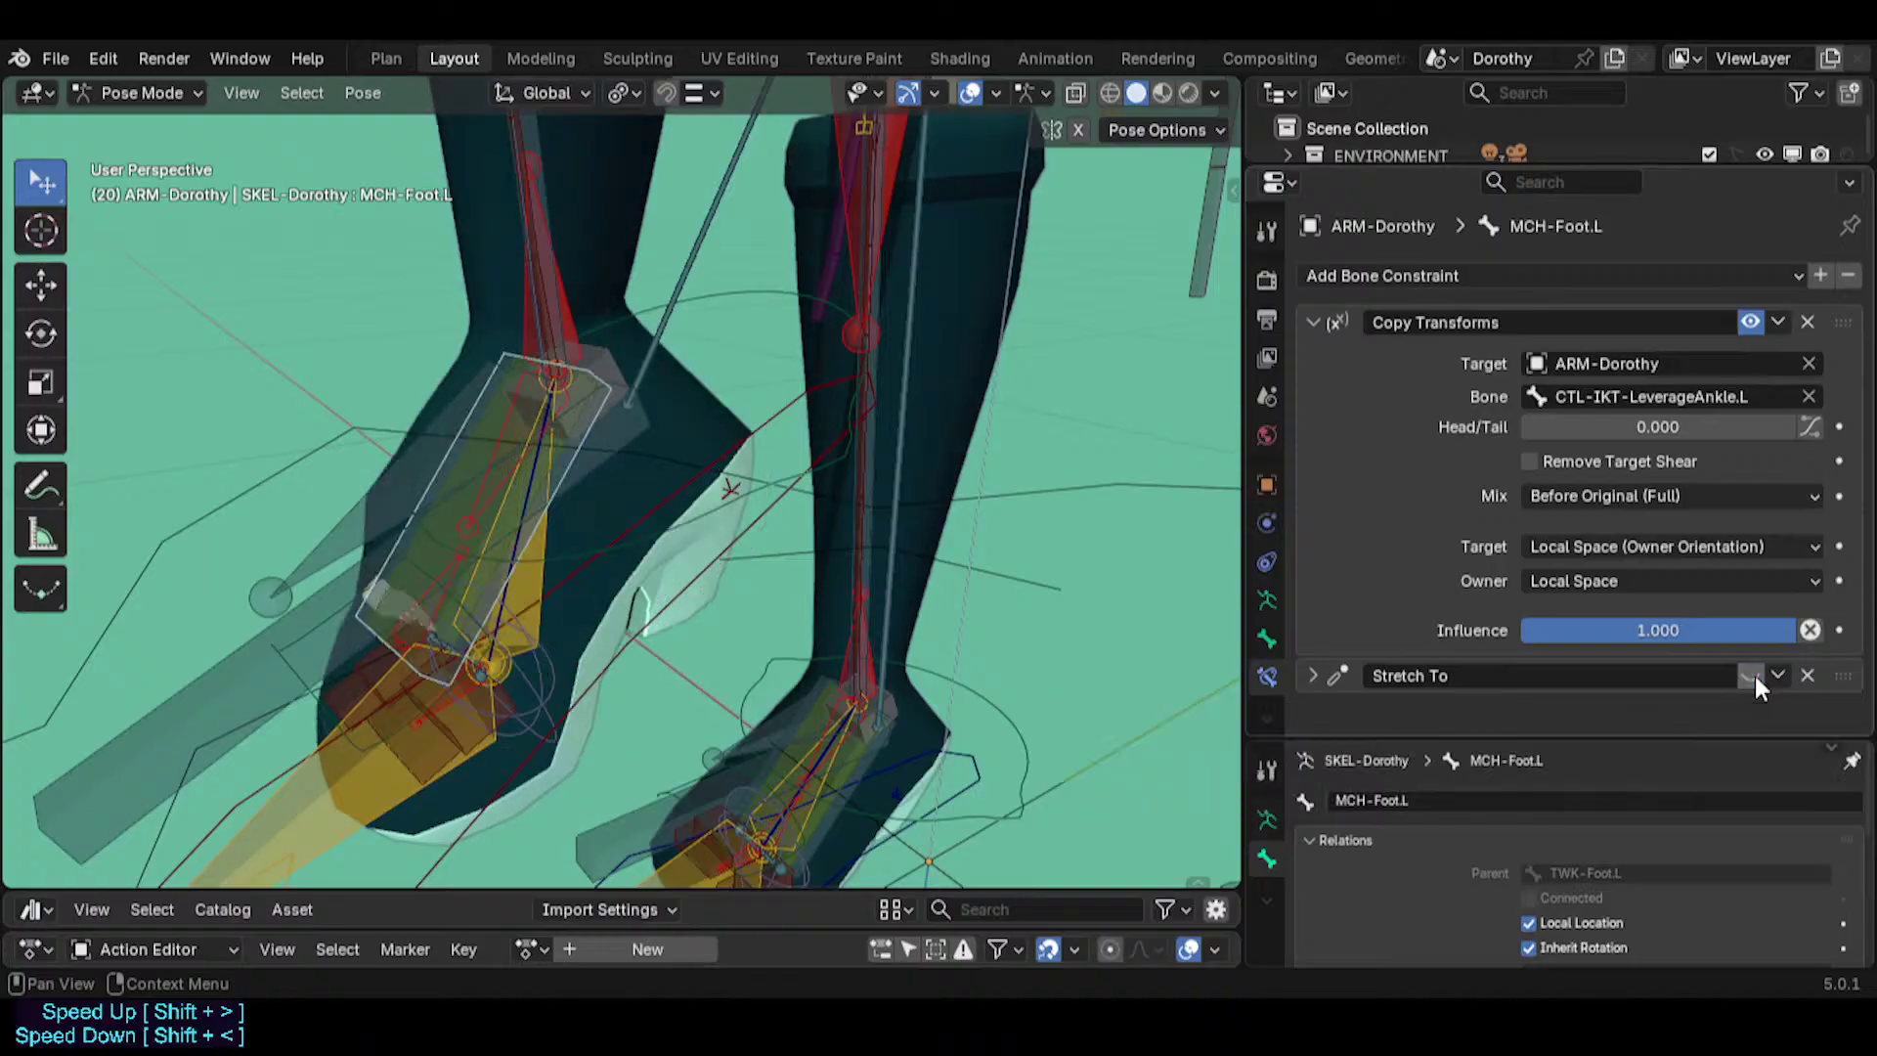
pyautogui.click(1754, 676)
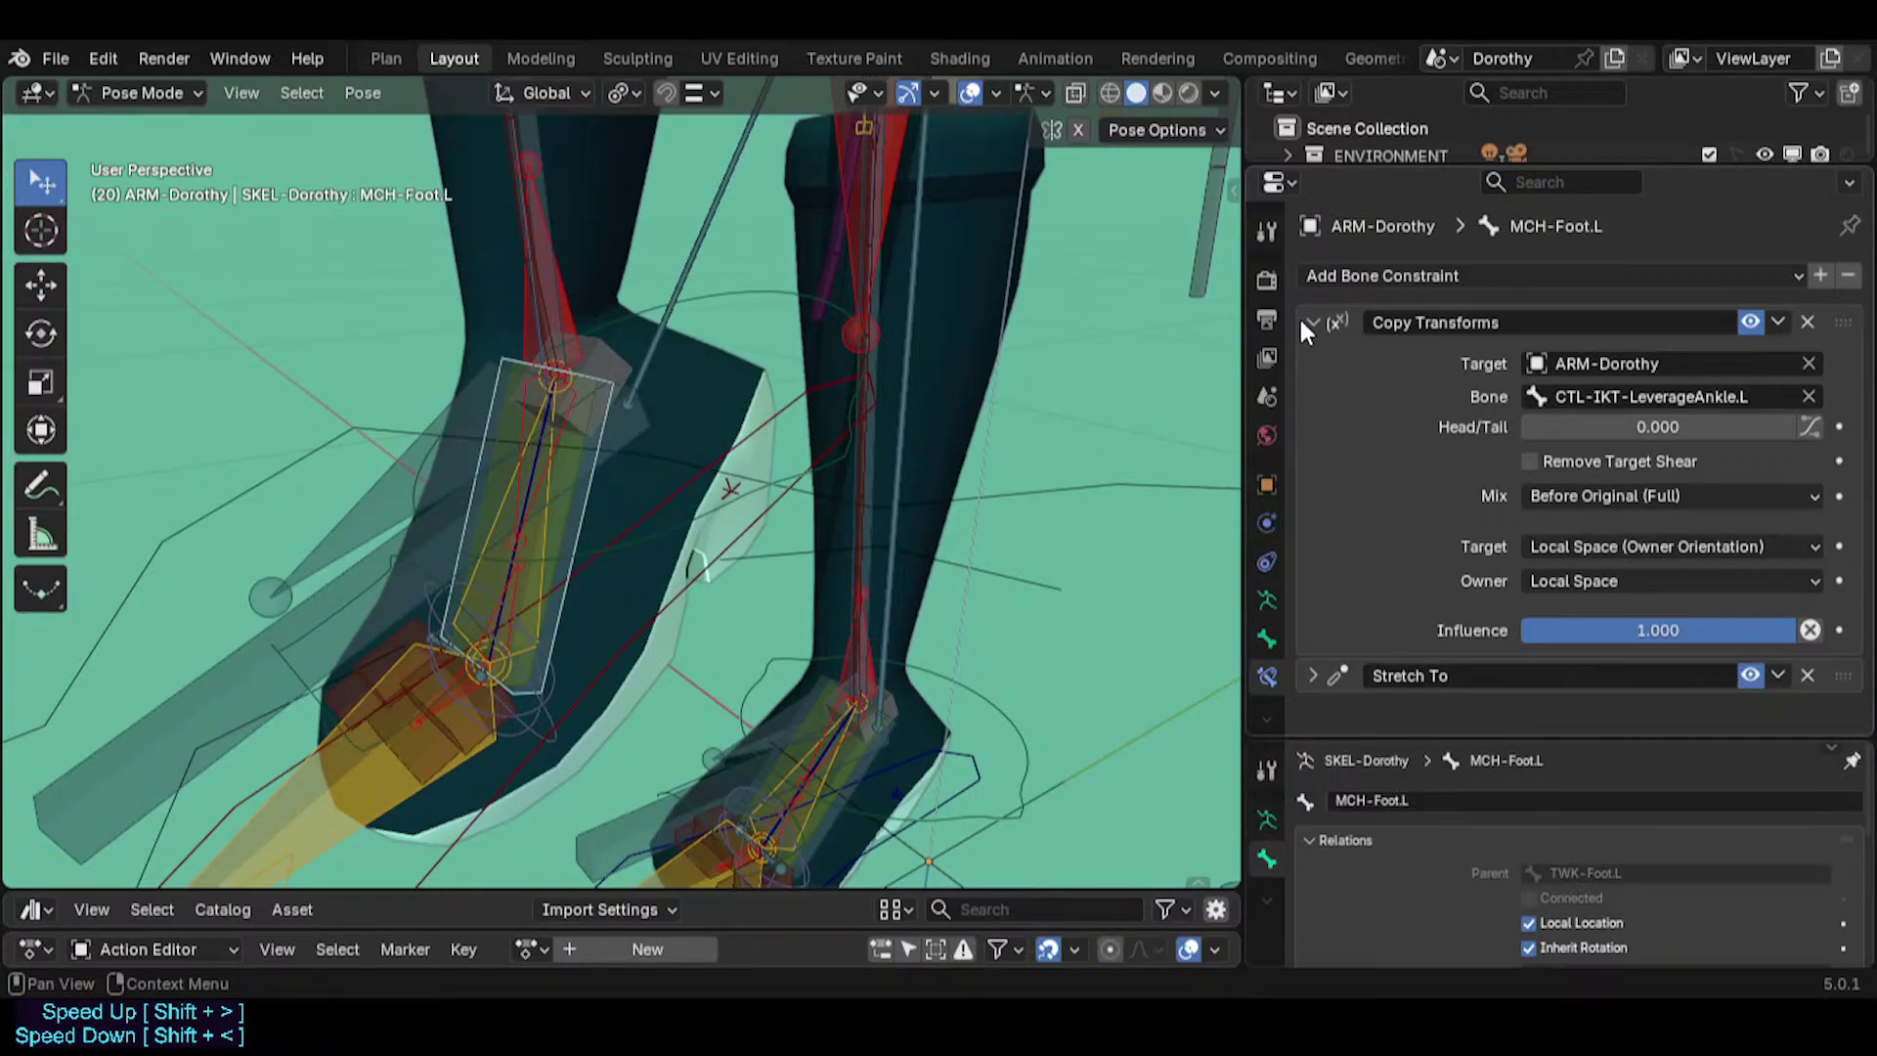
# Compare the foot with the Copy Transforms constraint of MCH-Foot.L switched off and on, ending with it enabled.
pyautogui.click(1749, 323)
pyautogui.click(1748, 322)
pyautogui.click(1748, 323)
pyautogui.click(1748, 323)
pyautogui.click(1749, 323)
# Duplicate the Copy Transforms constraint on MCH-Foot.L, disable the original and expand the duplicate's settings.
pyautogui.click(1312, 322)
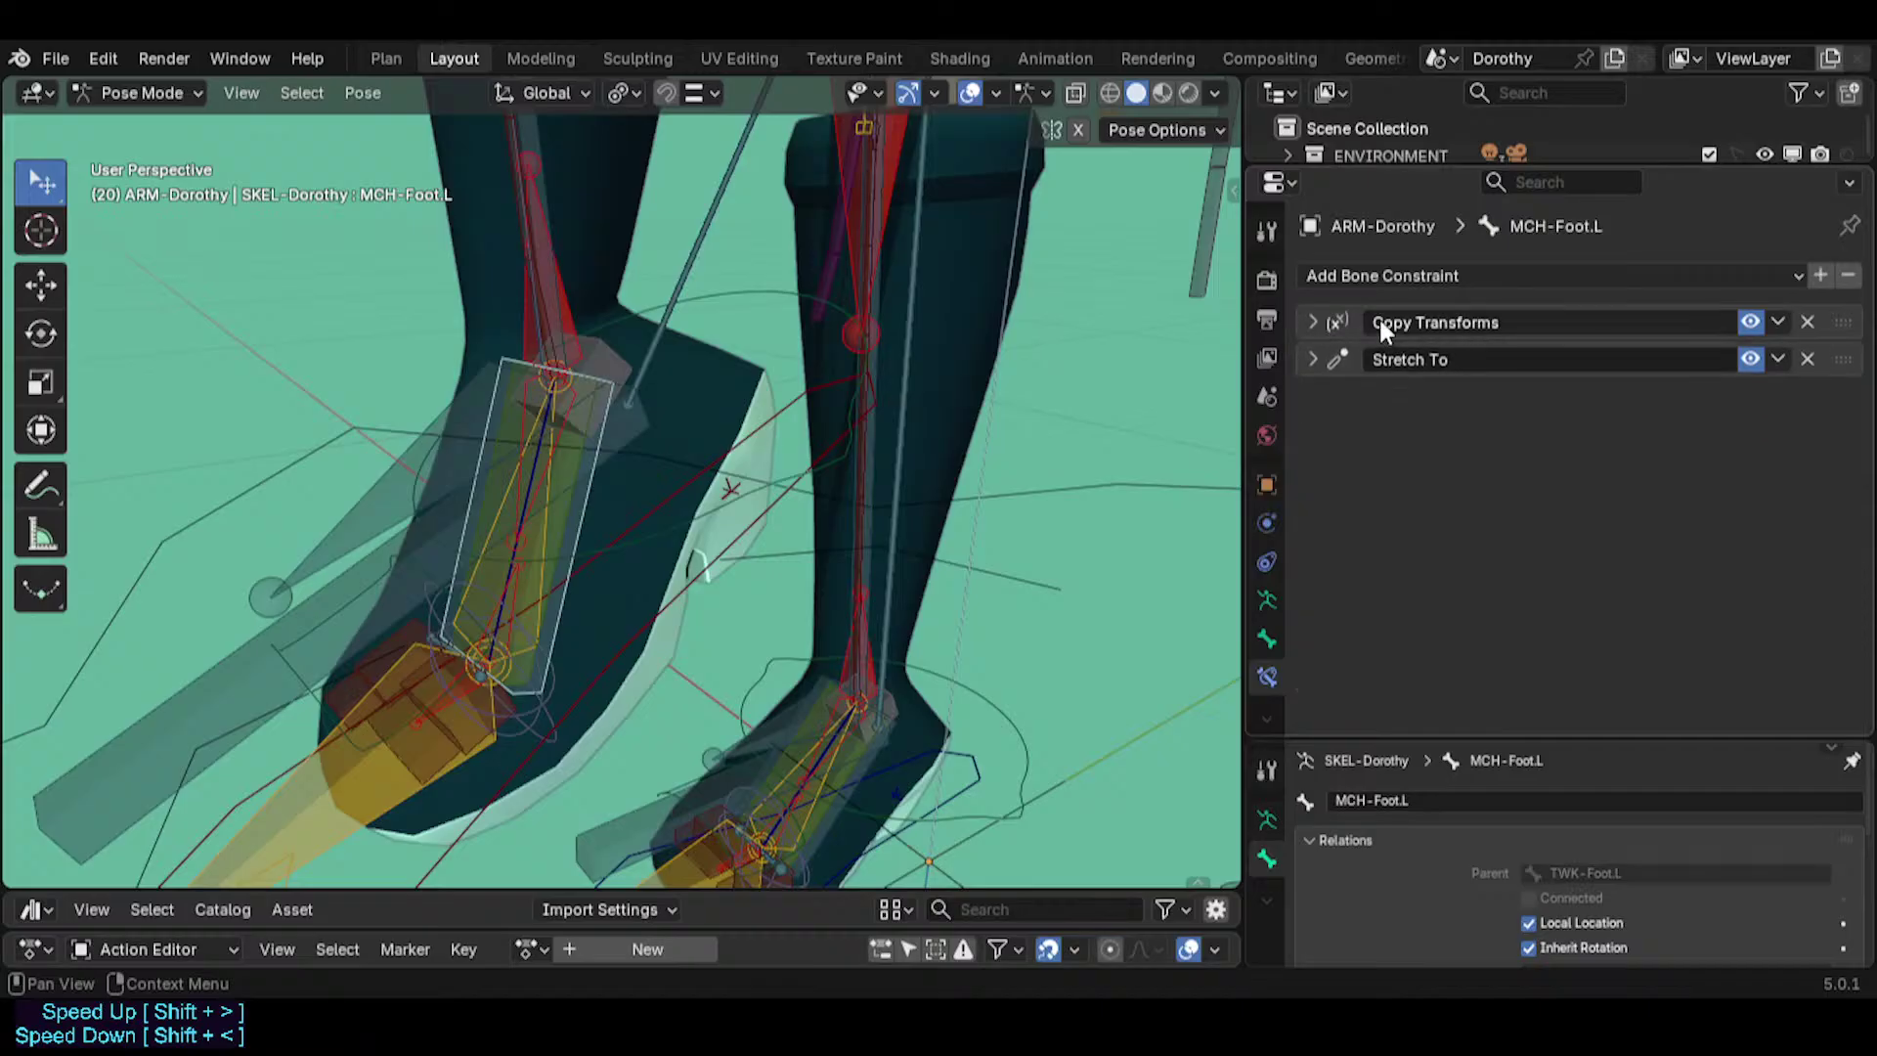
pyautogui.hotkey('shift', 'd')
pyautogui.click(1749, 322)
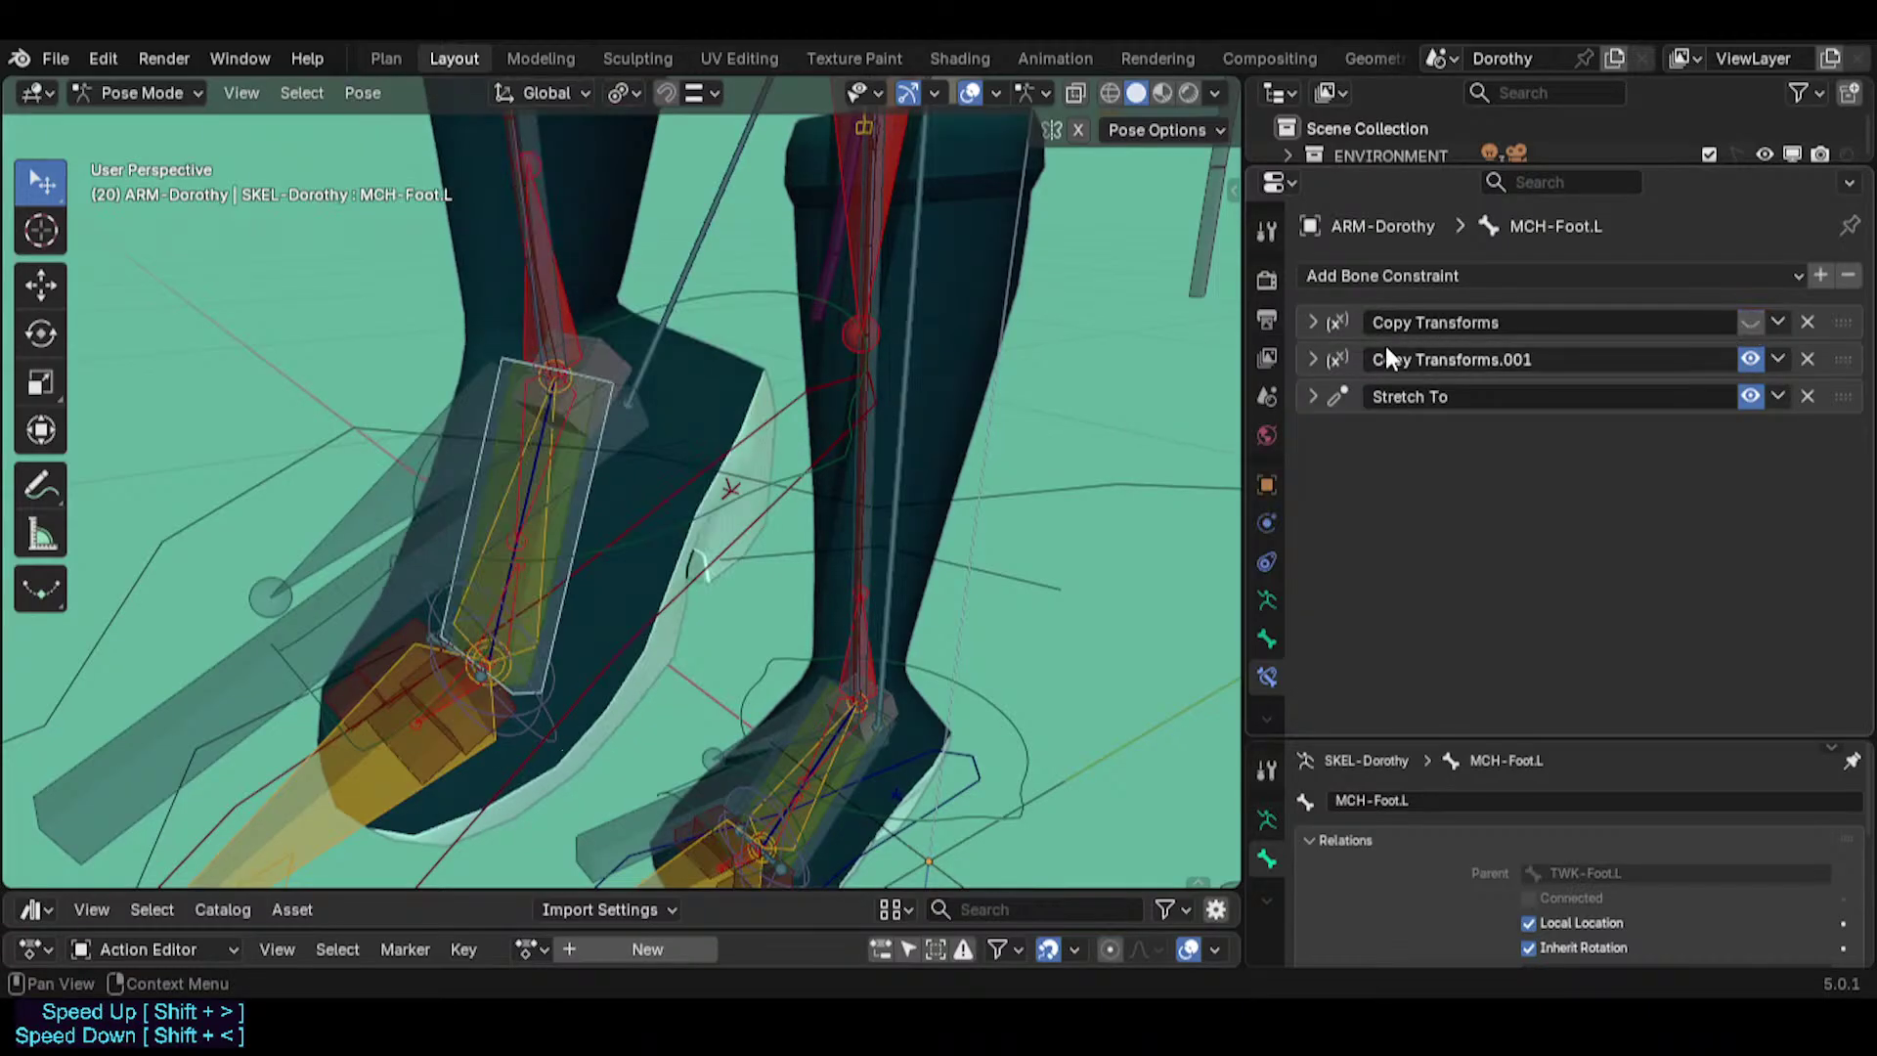
pyautogui.click(1312, 359)
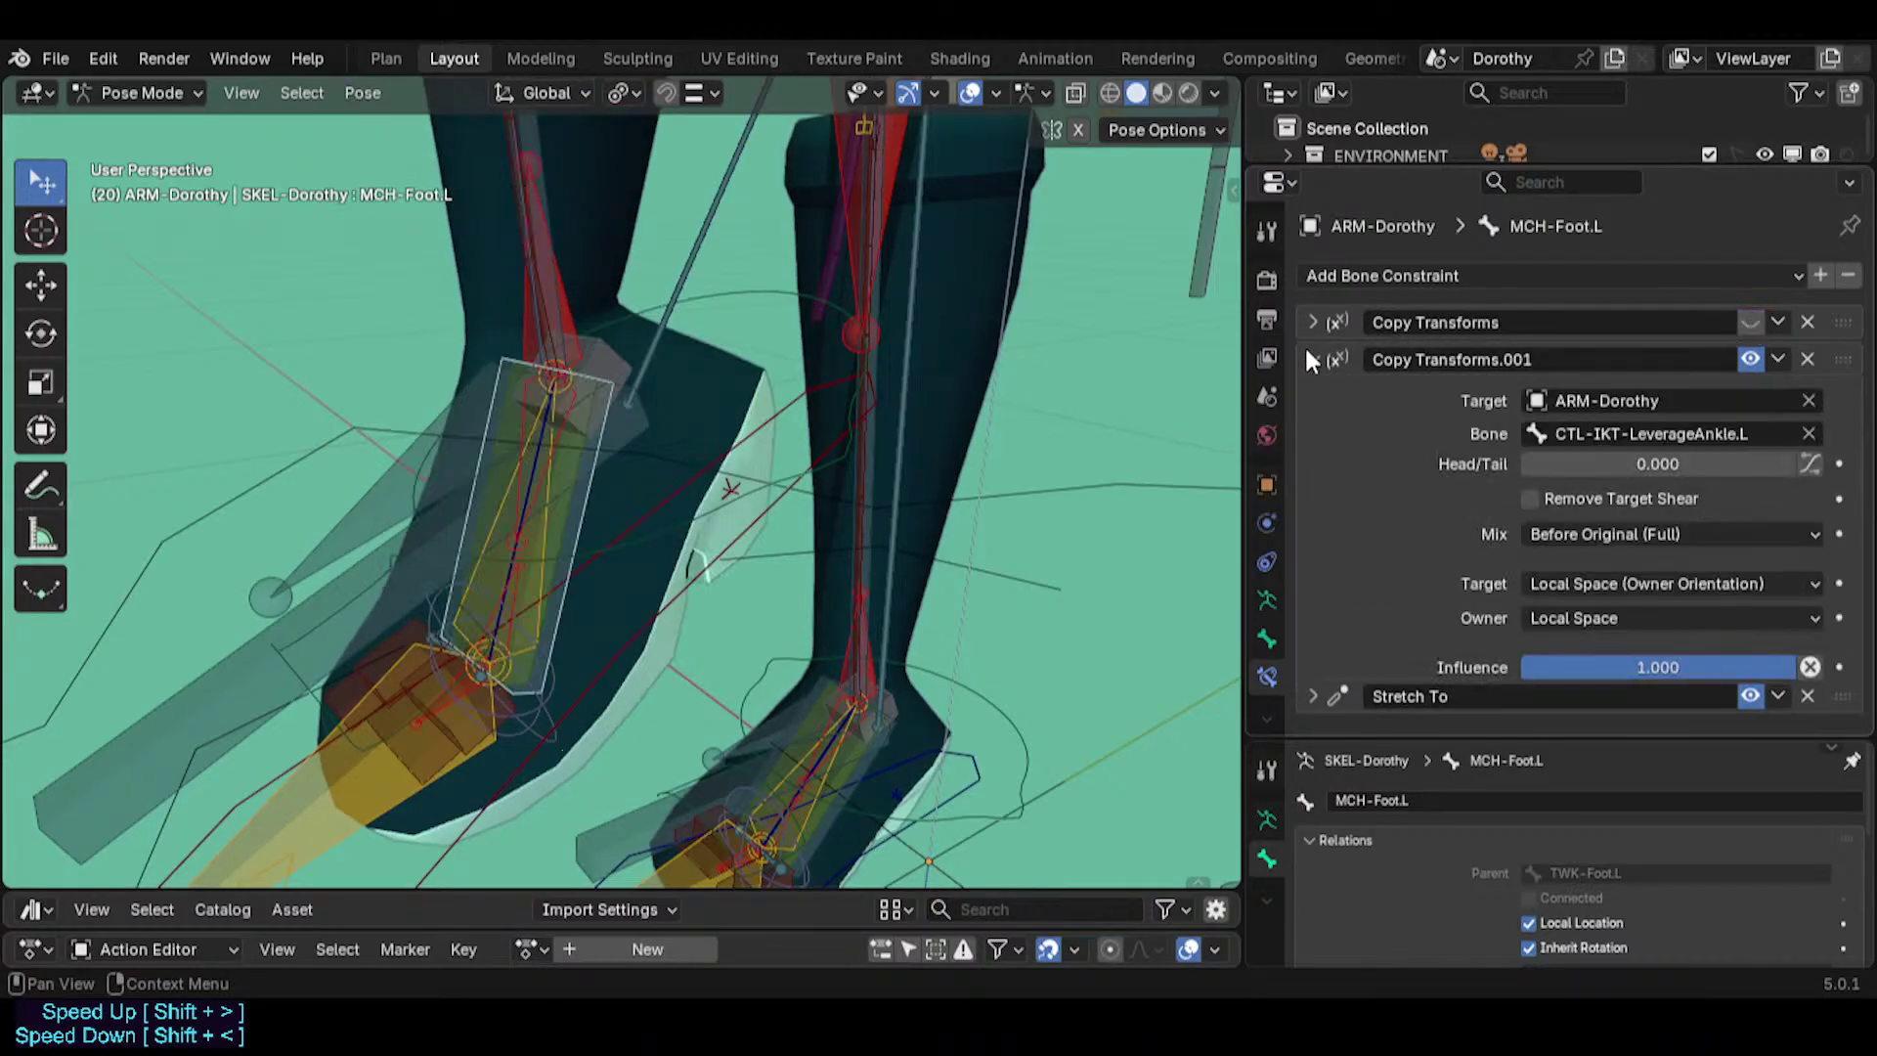
# Set the duplicated Copy Transforms constraint's Mix to Replace and both its Target and Owner to Pose Space.
pyautogui.click(1615, 530)
pyautogui.click(1571, 567)
pyautogui.click(1605, 584)
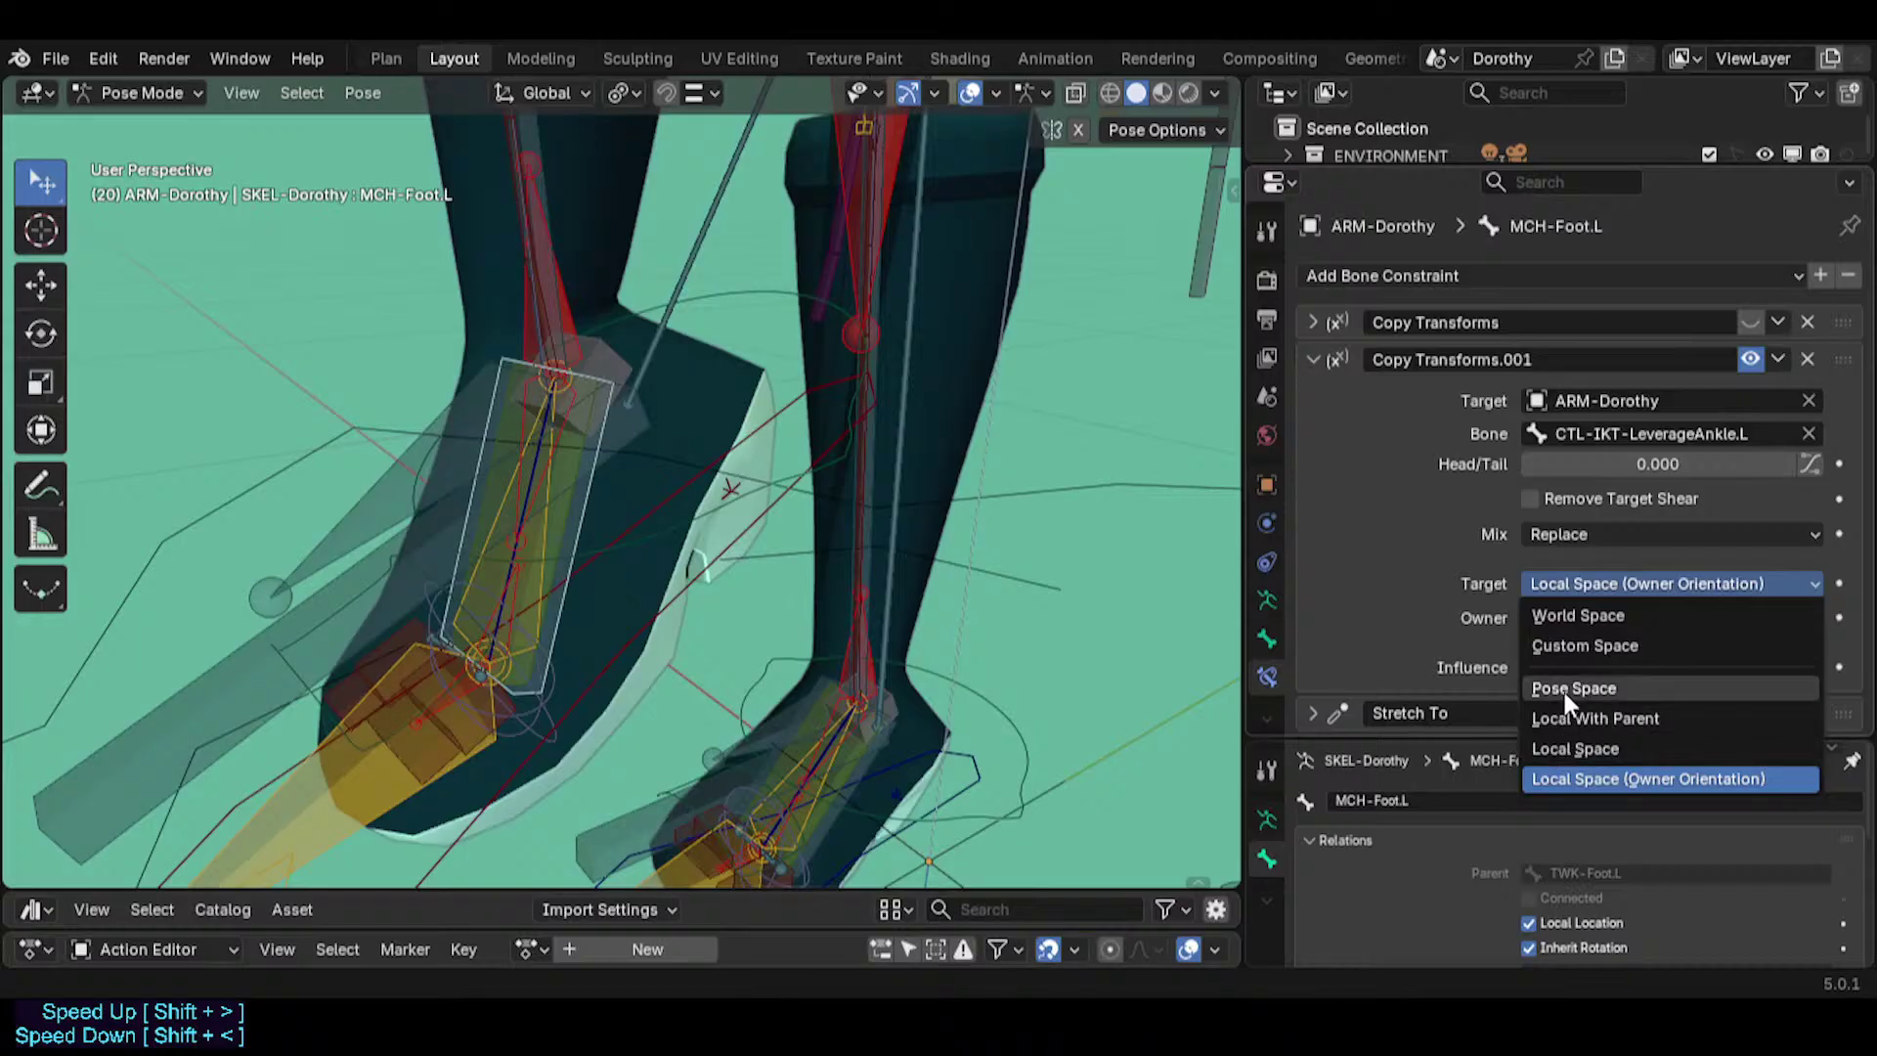
pyautogui.click(1567, 690)
pyautogui.click(1569, 616)
pyautogui.click(1552, 718)
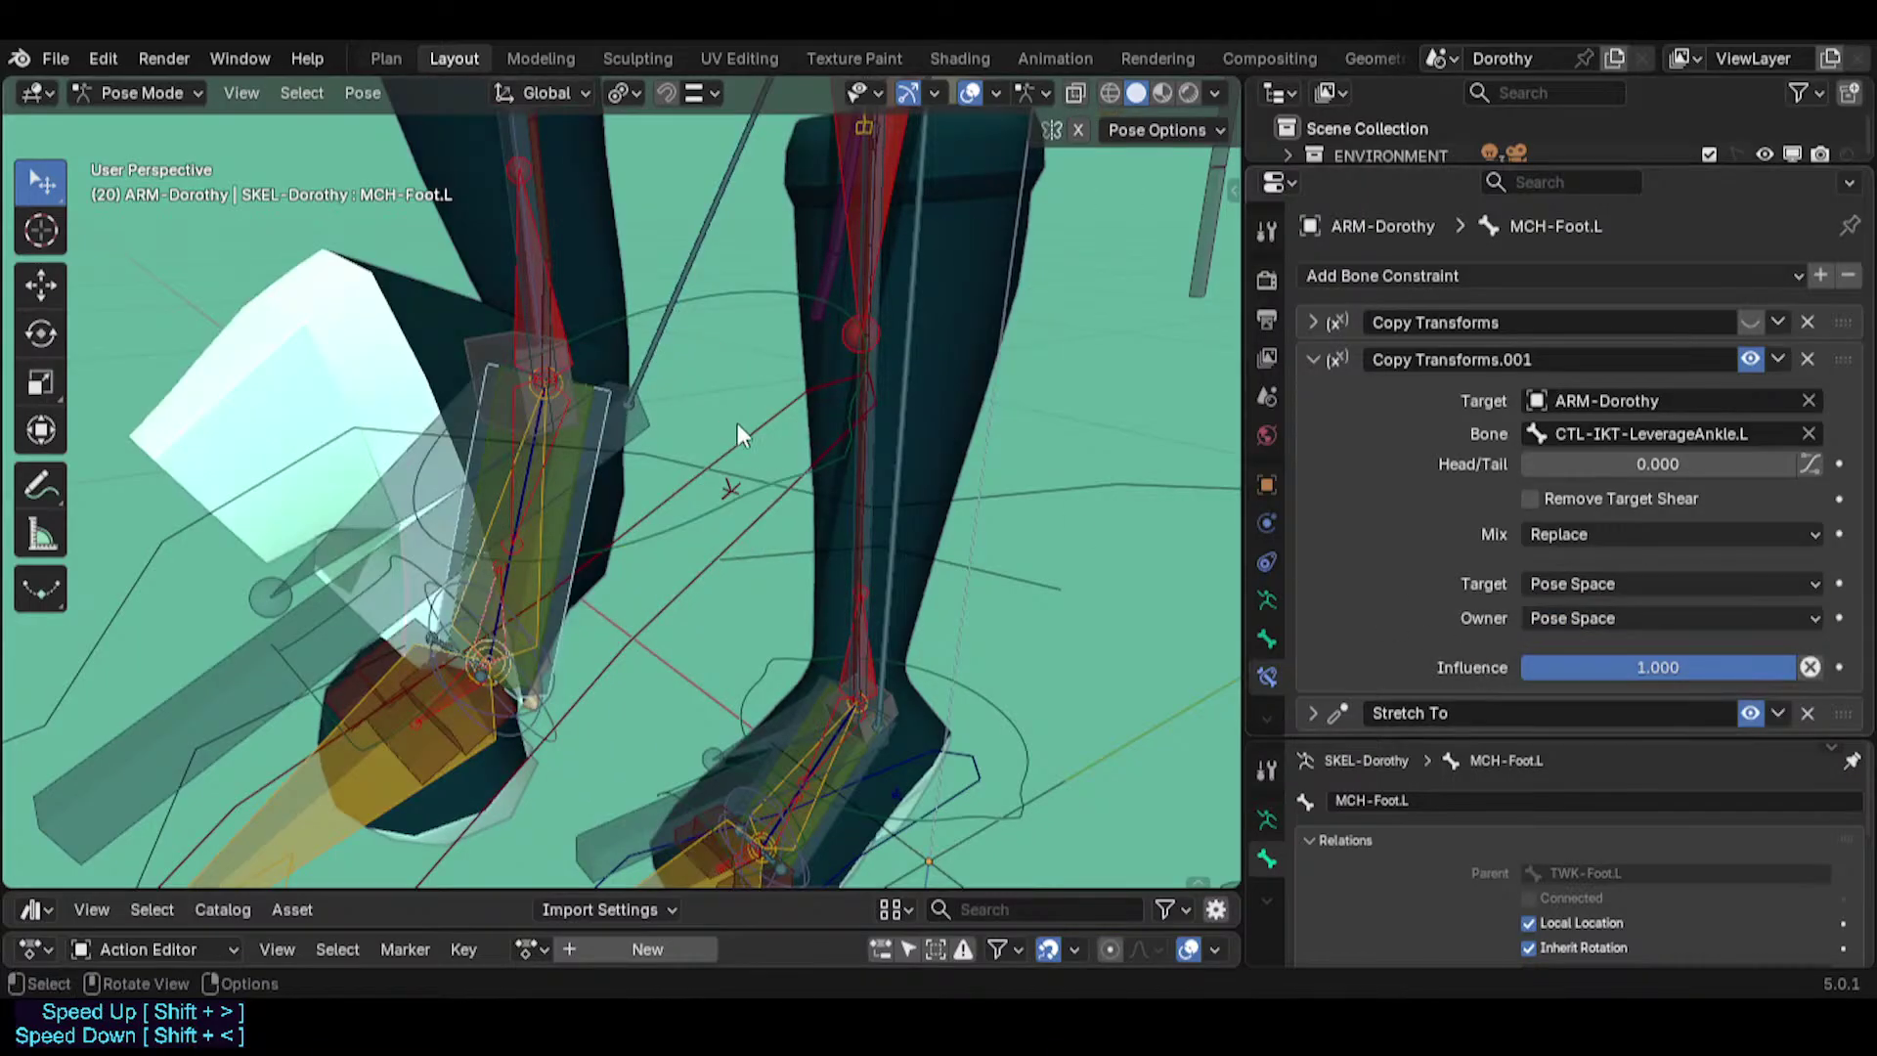
# Delete the duplicated Copy Transforms.001 constraint from MCH-Foot.L and re-enable the original.
pyautogui.moveTo(821, 447); pyautogui.dragTo(682, 431, button='middle')
pyautogui.scroll(3, 682, 430)
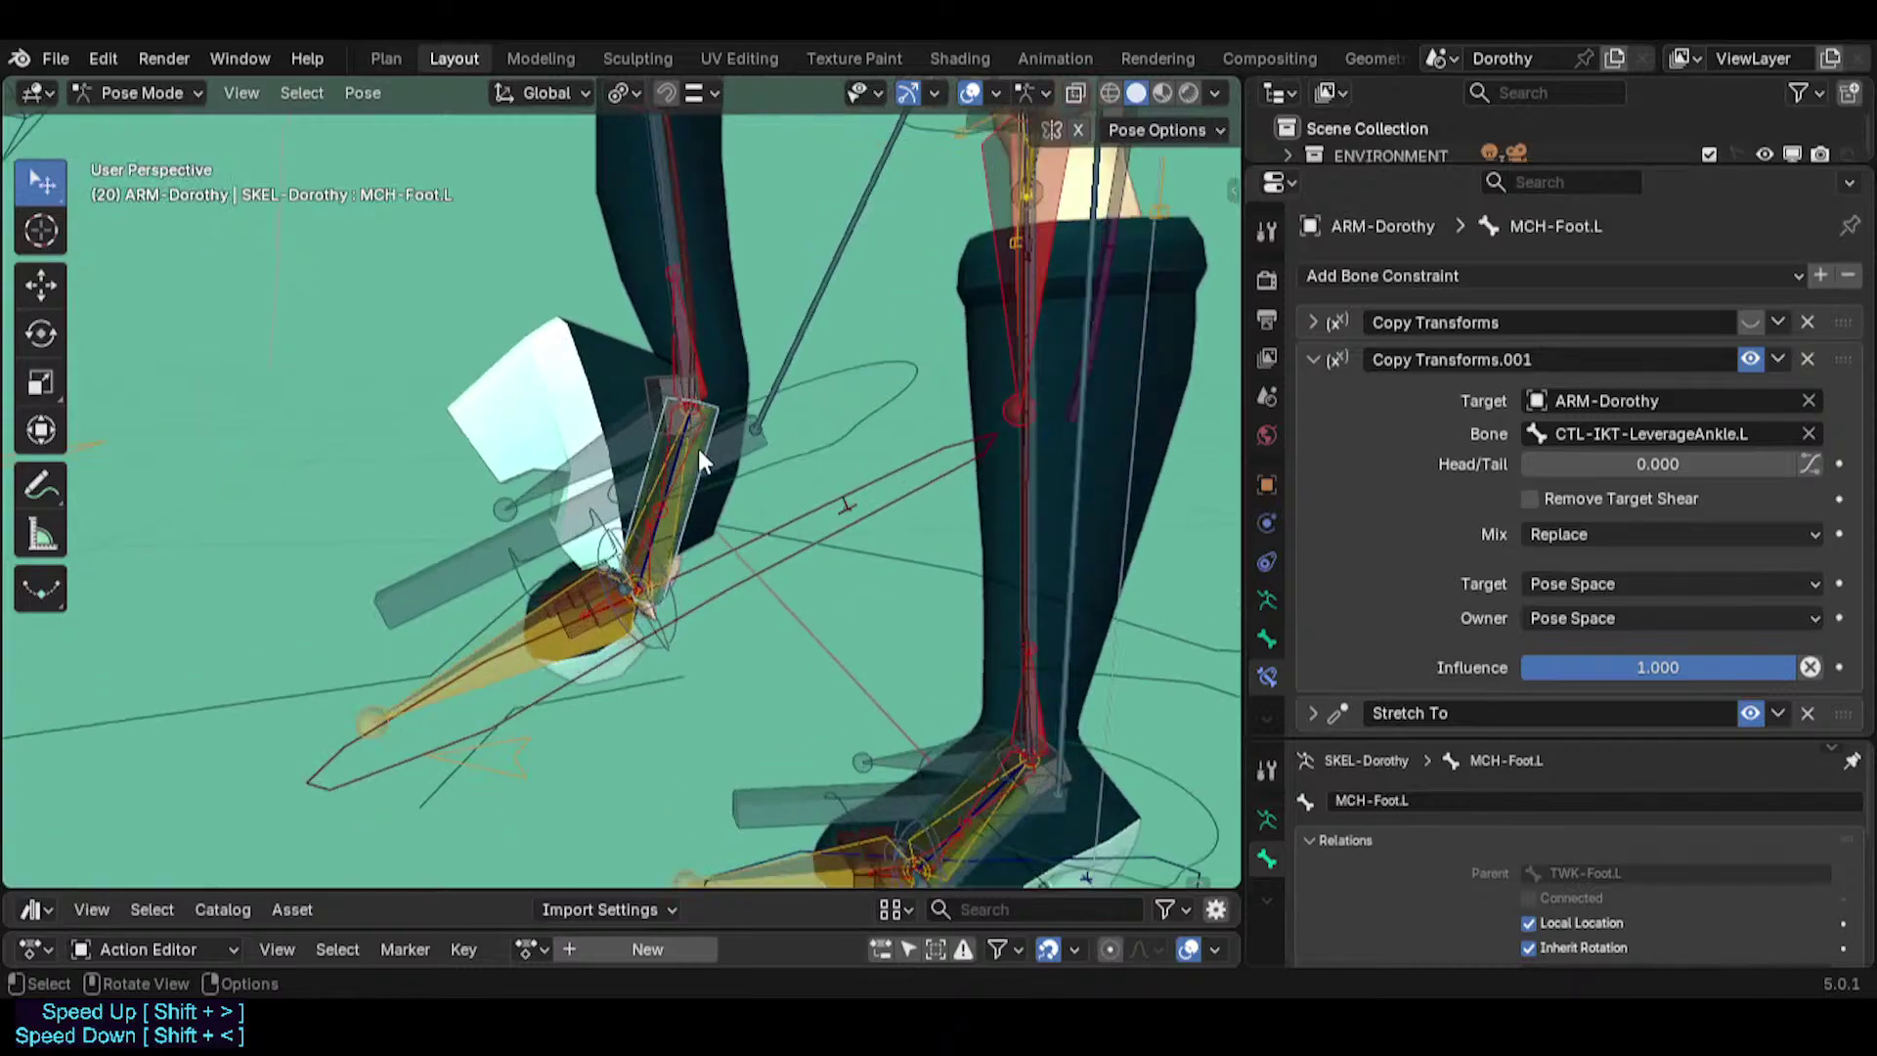
pyautogui.click(1587, 608)
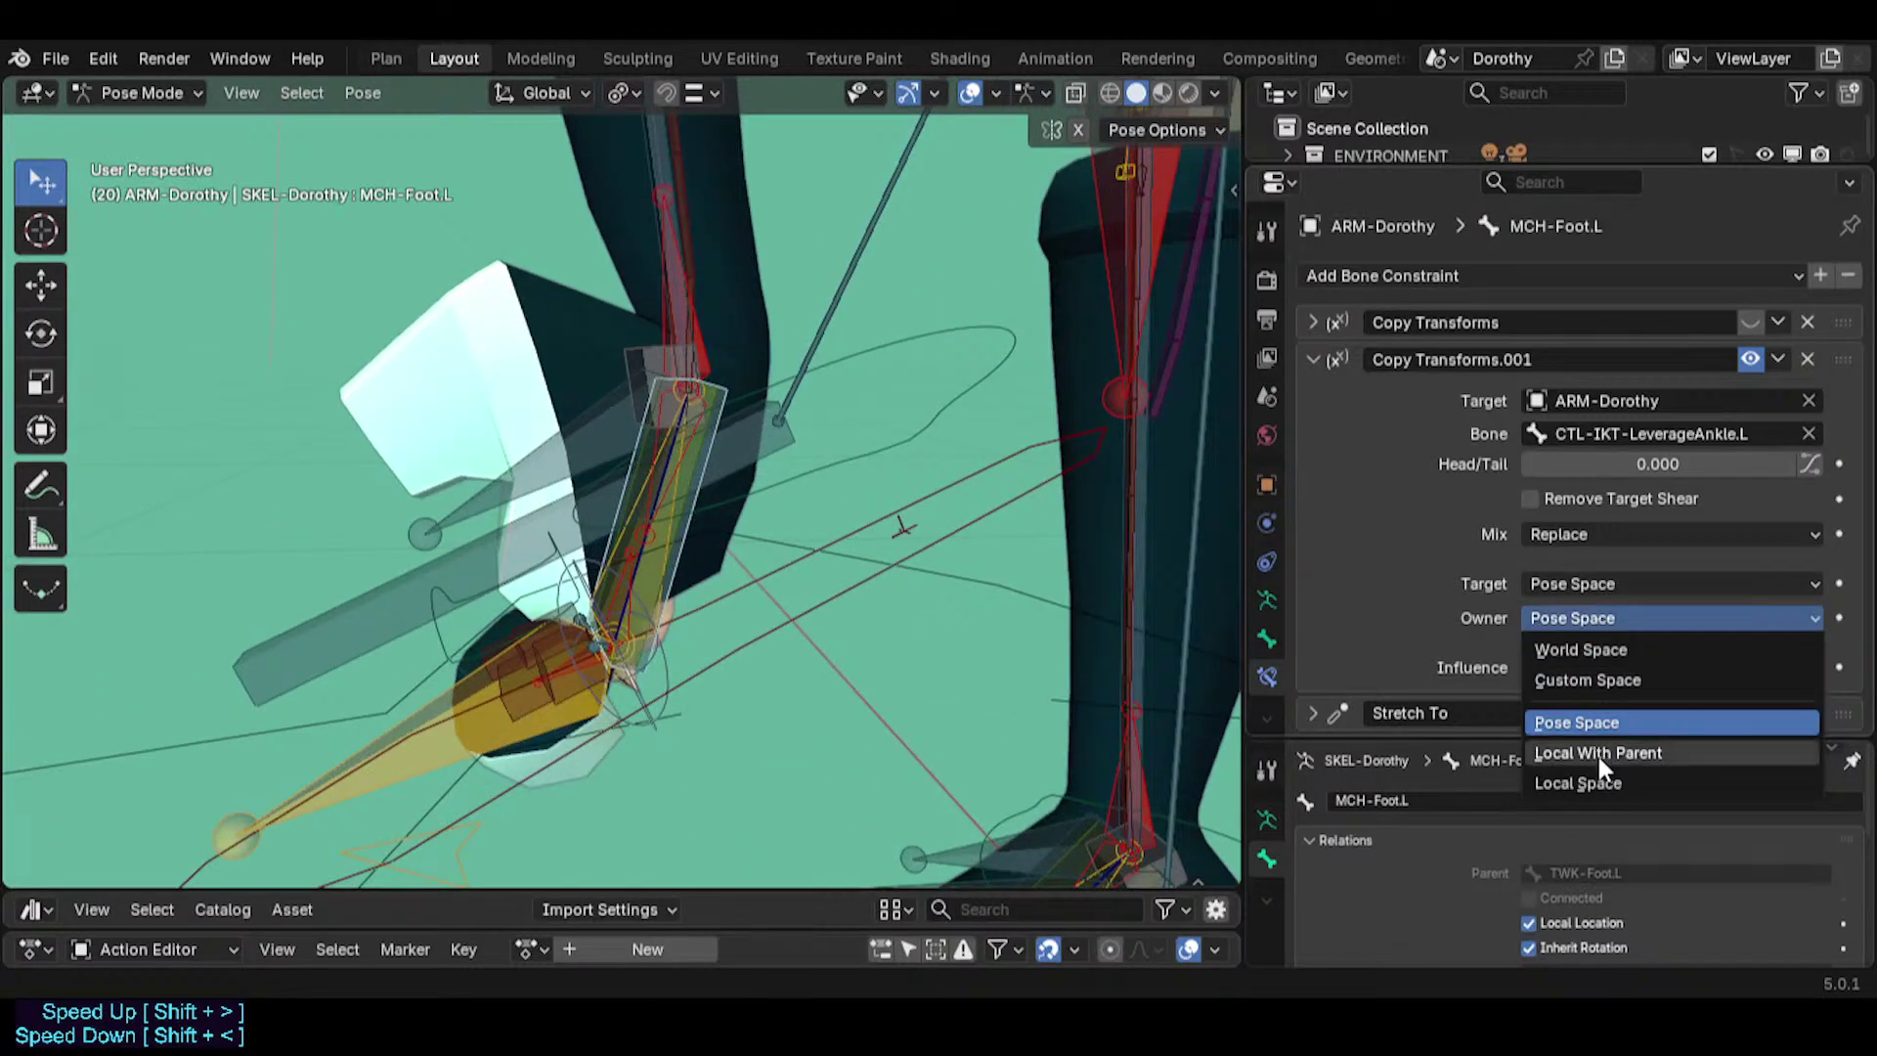
pyautogui.click(1576, 537)
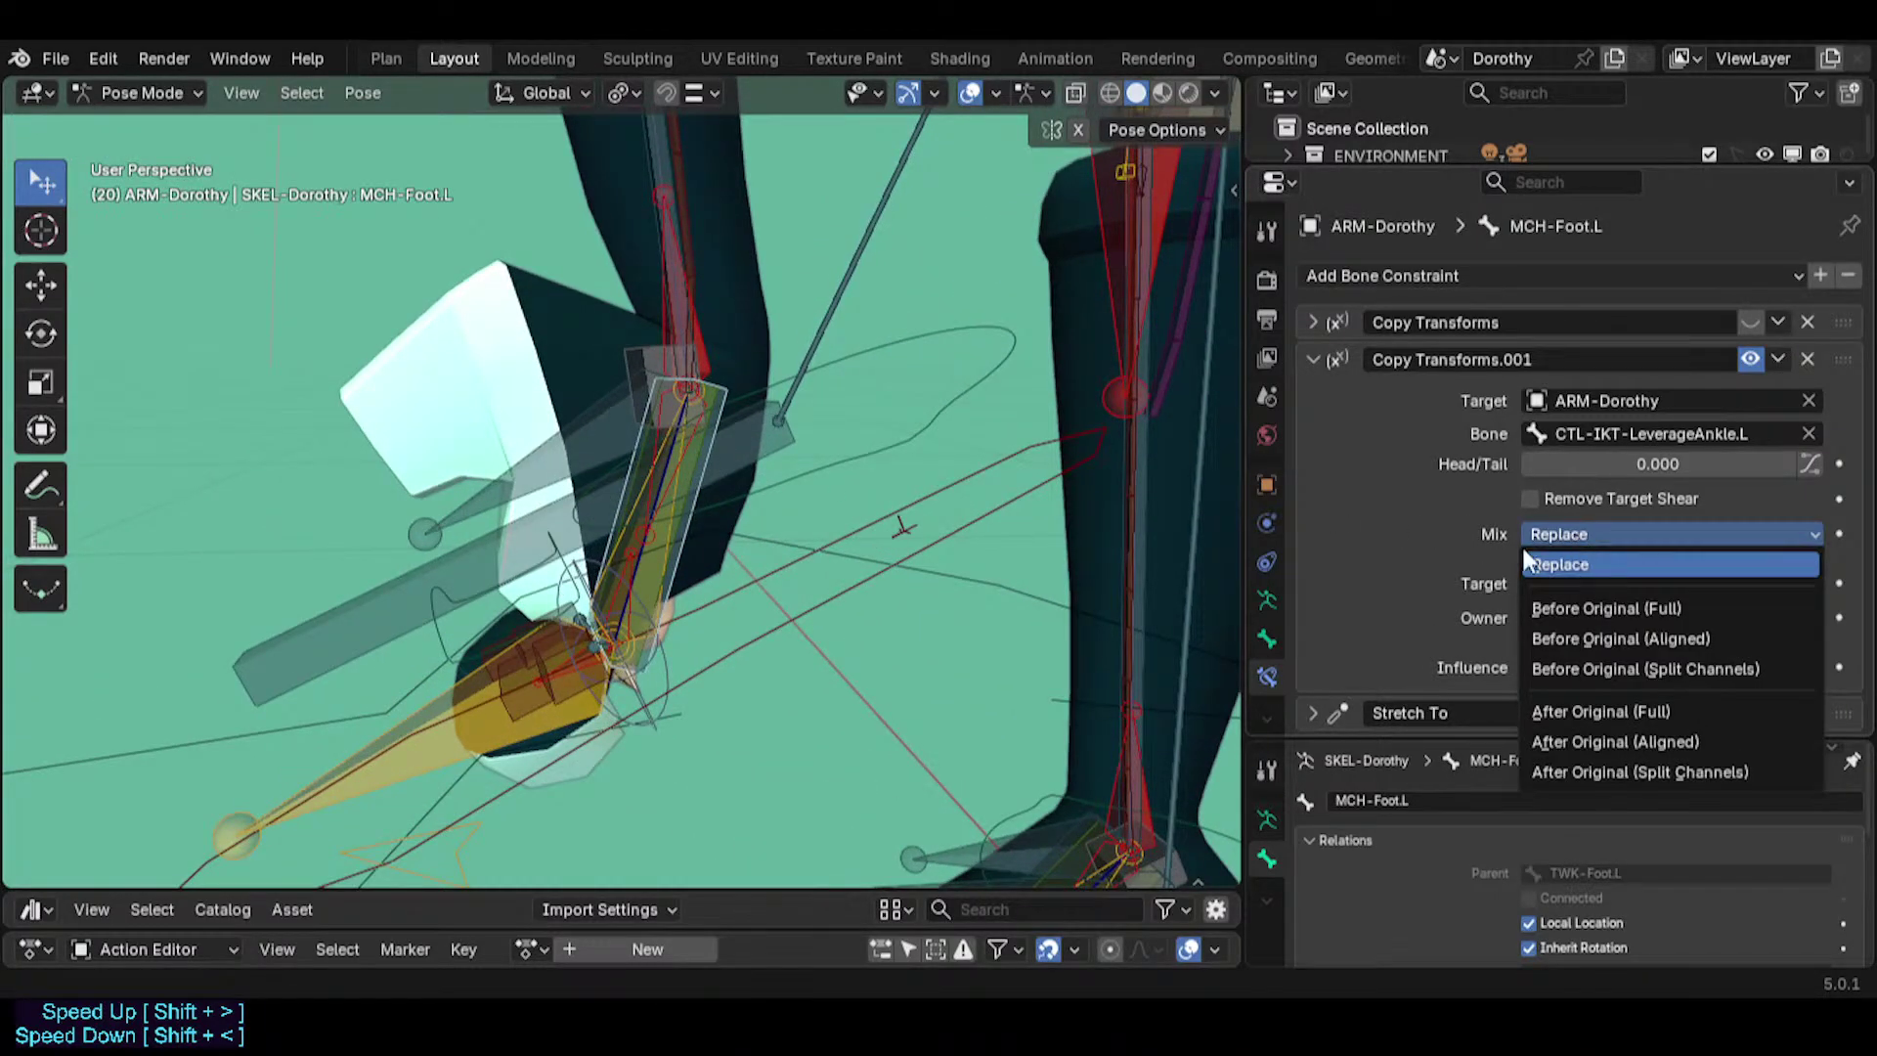
pyautogui.click(1807, 360)
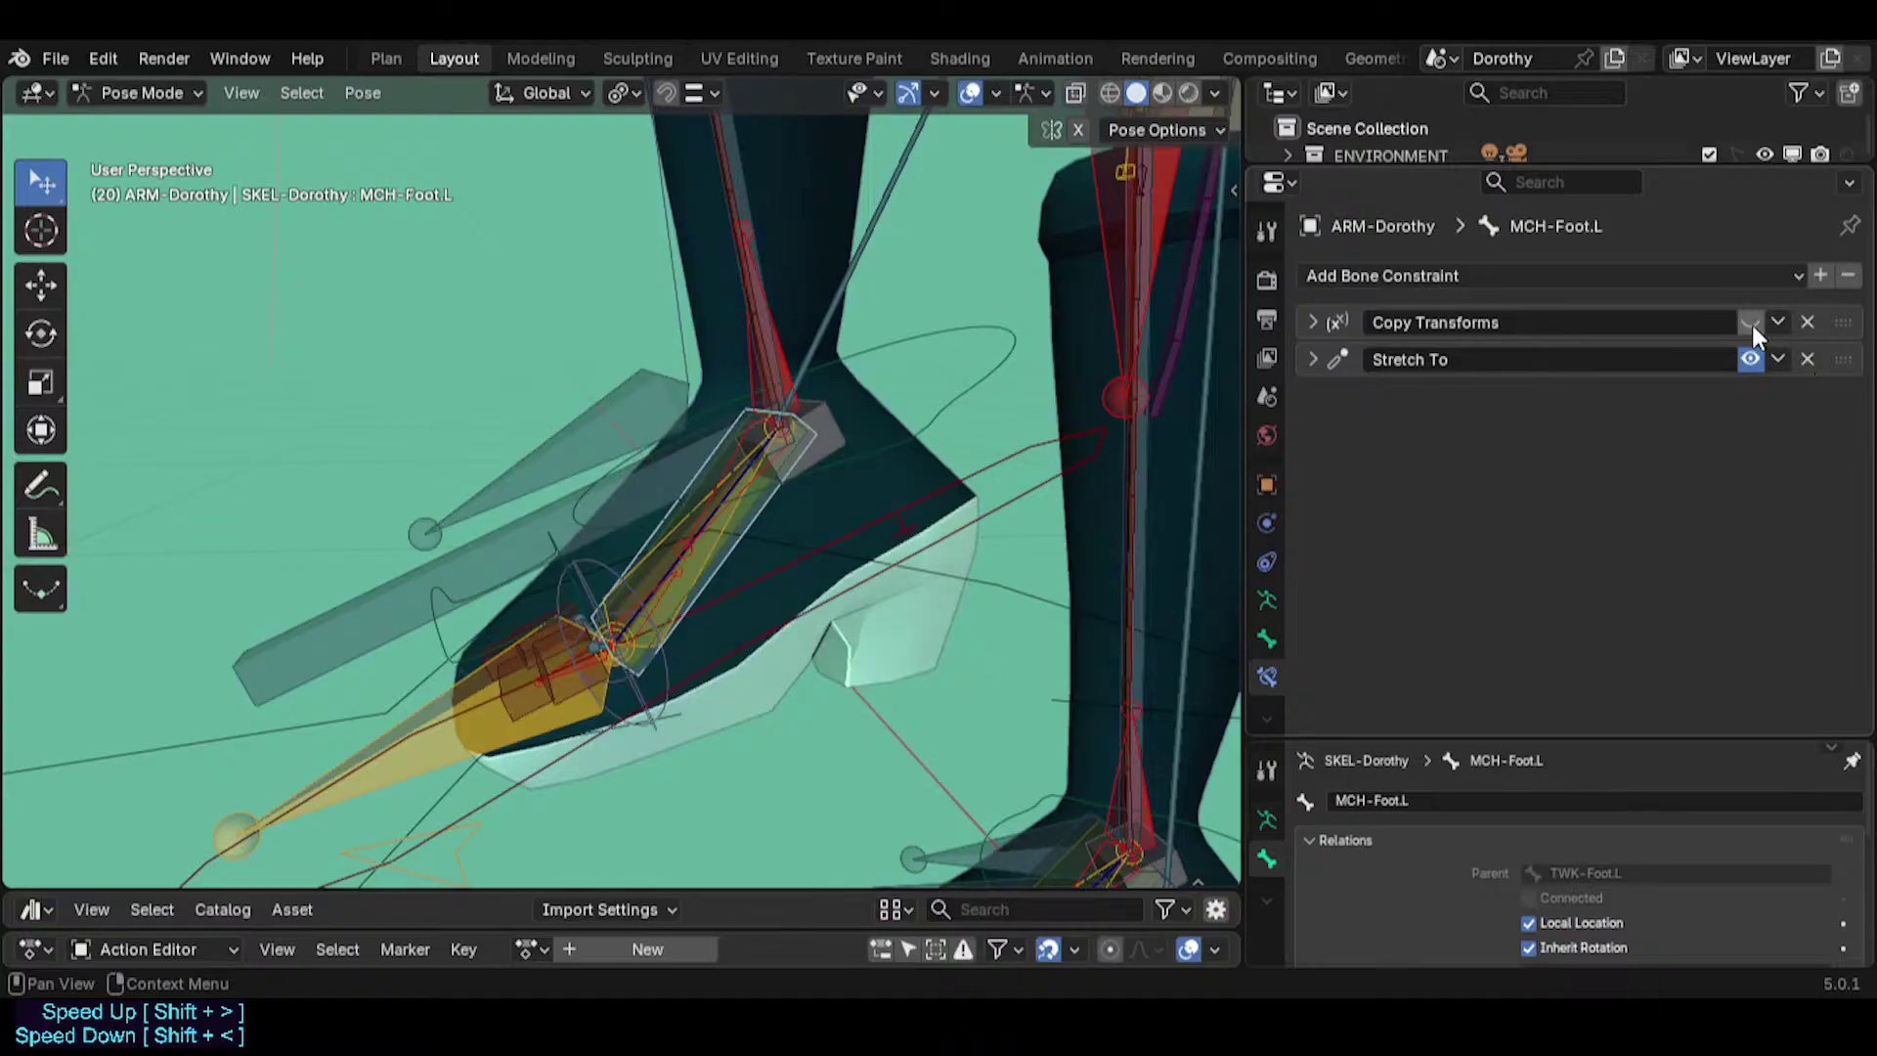
# Disable the Stretch To constraint on the MCH-Foot.L bone.
pyautogui.click(653, 418)
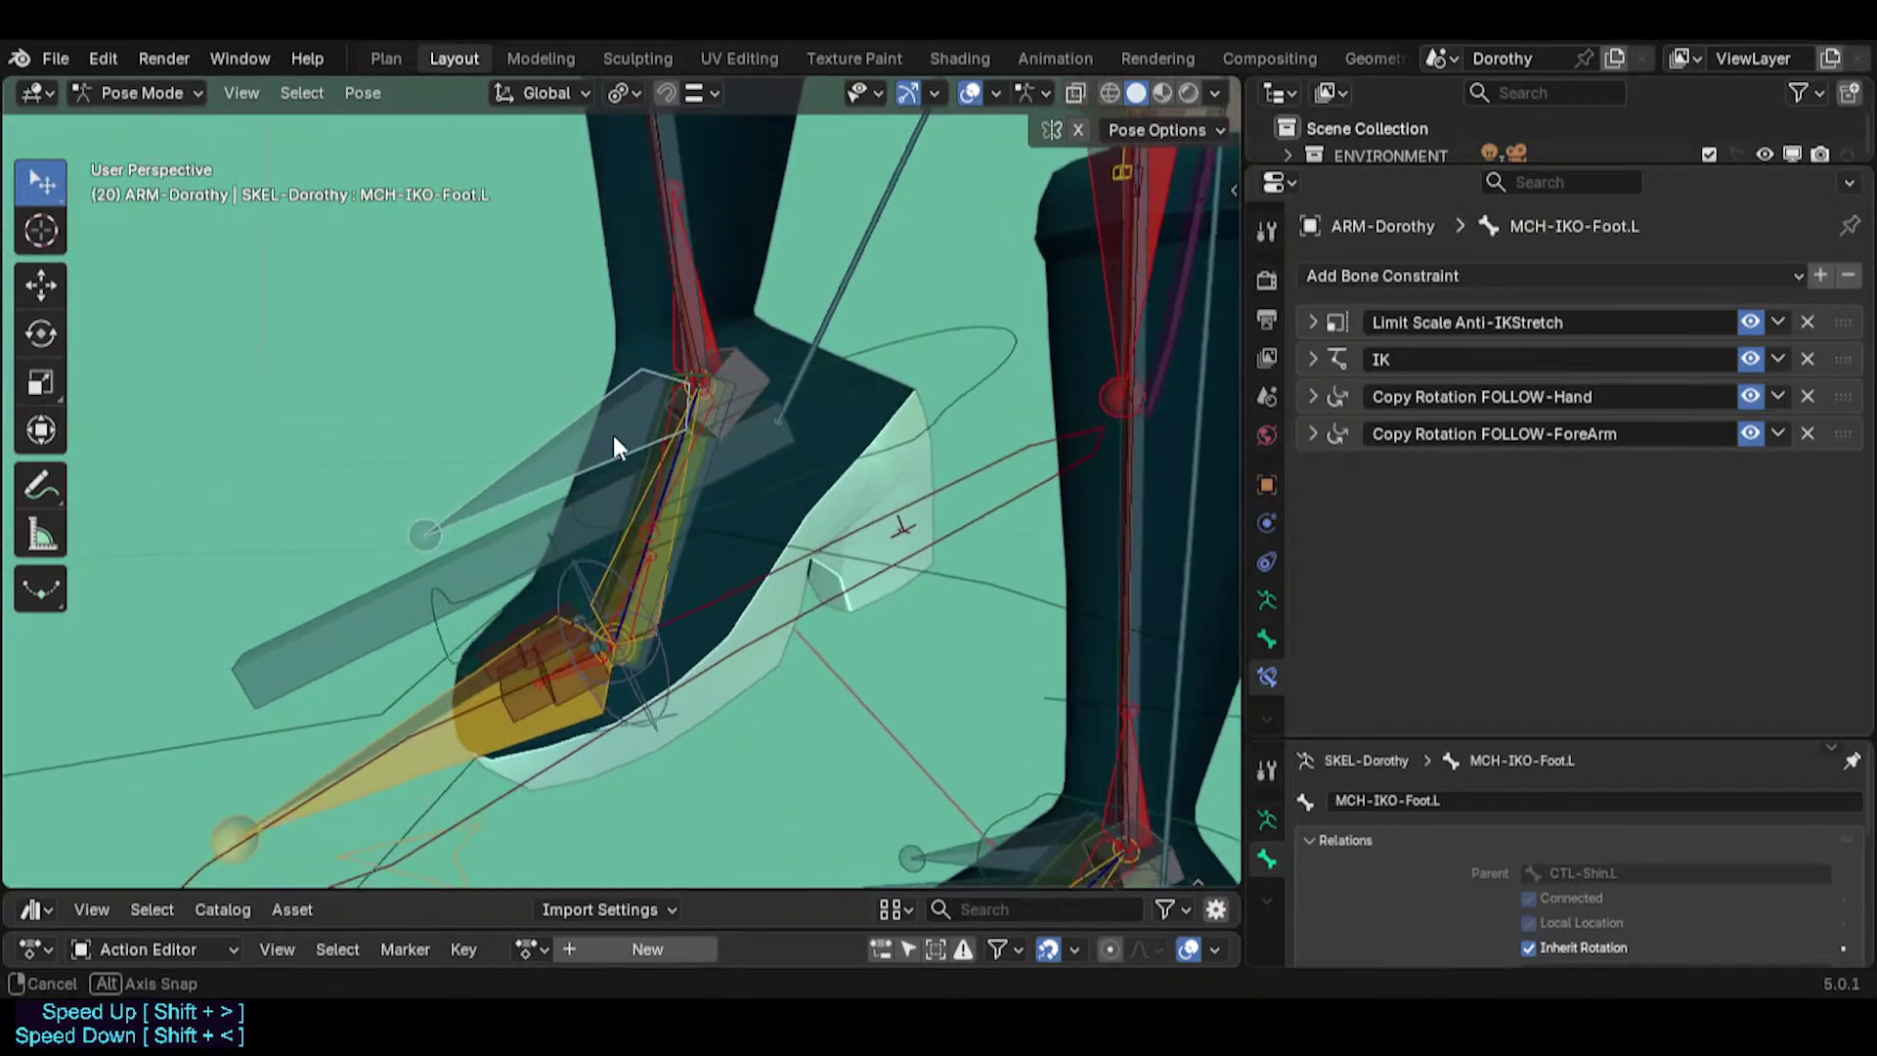
pyautogui.moveTo(613, 436); pyautogui.dragTo(666, 389, button='middle')
pyautogui.click(698, 483)
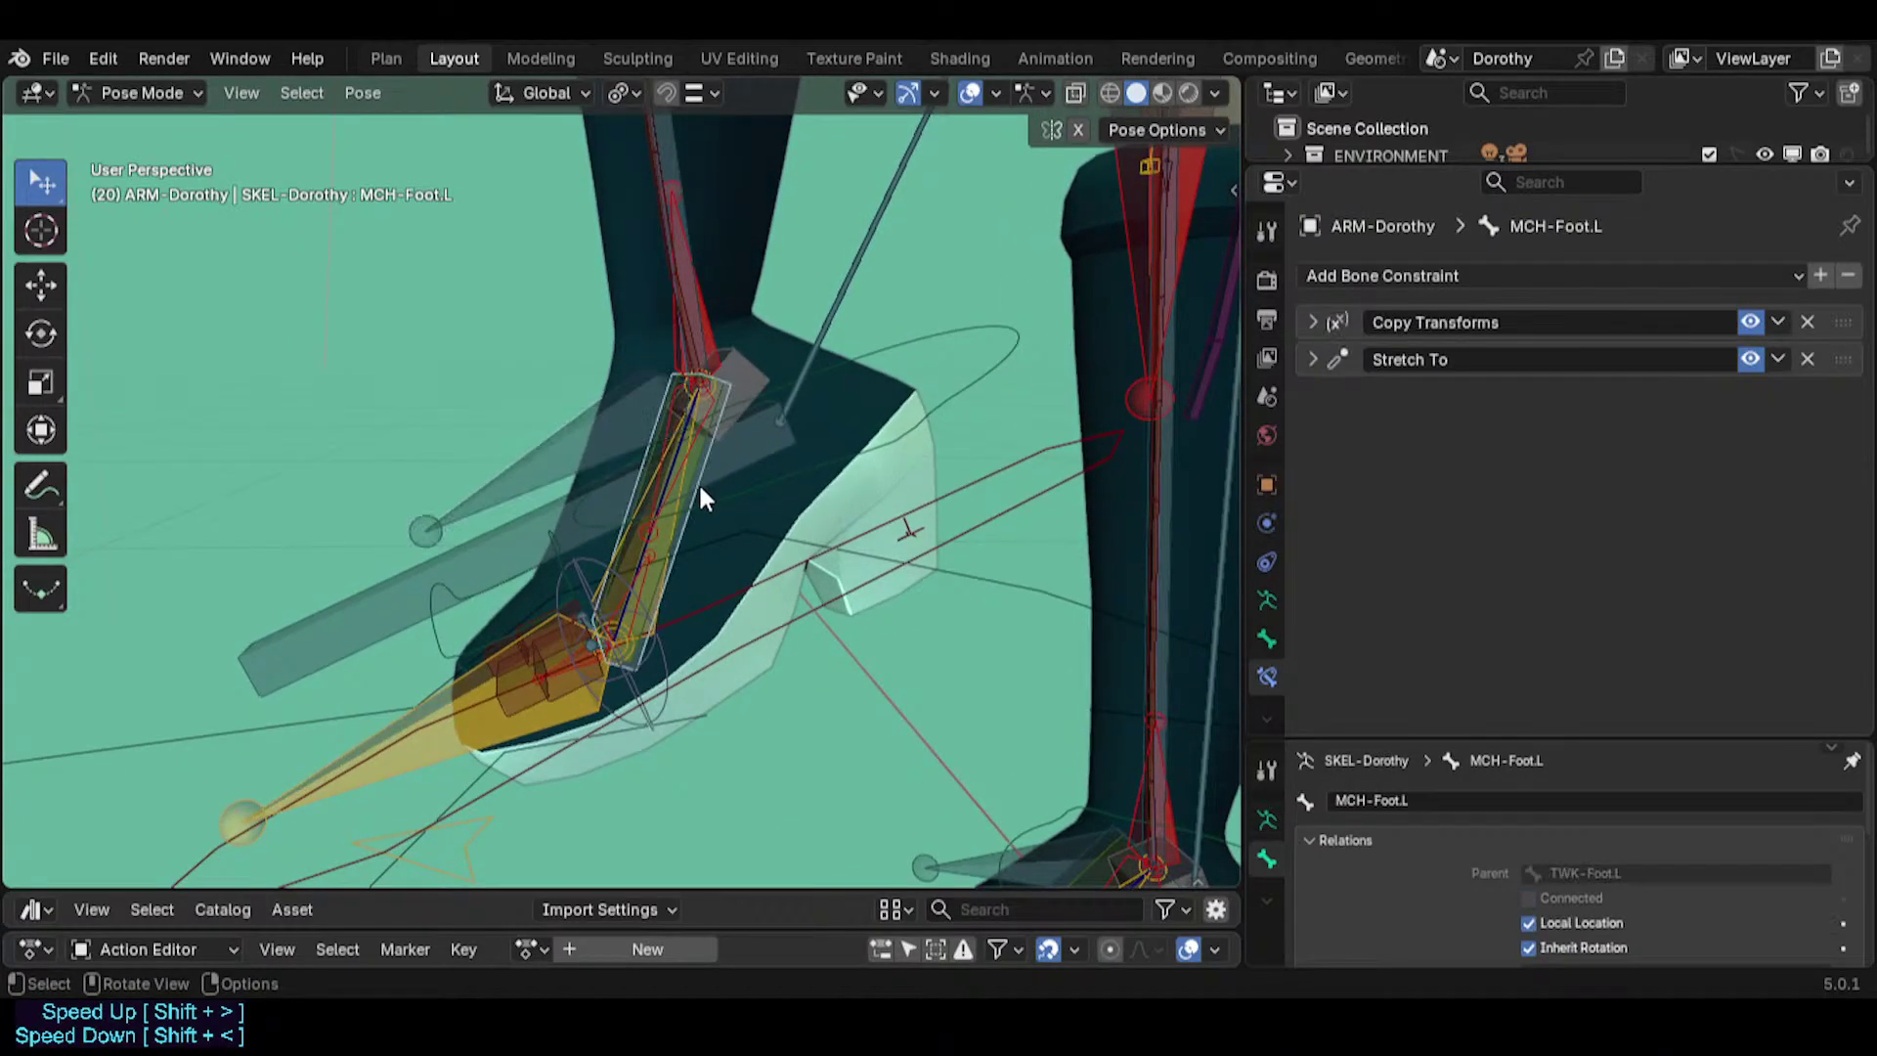
pyautogui.click(1749, 359)
# Test the foot rig by moving and scaling the MTR-IK-Foot.L control.
pyautogui.scroll(-2, 592, 499)
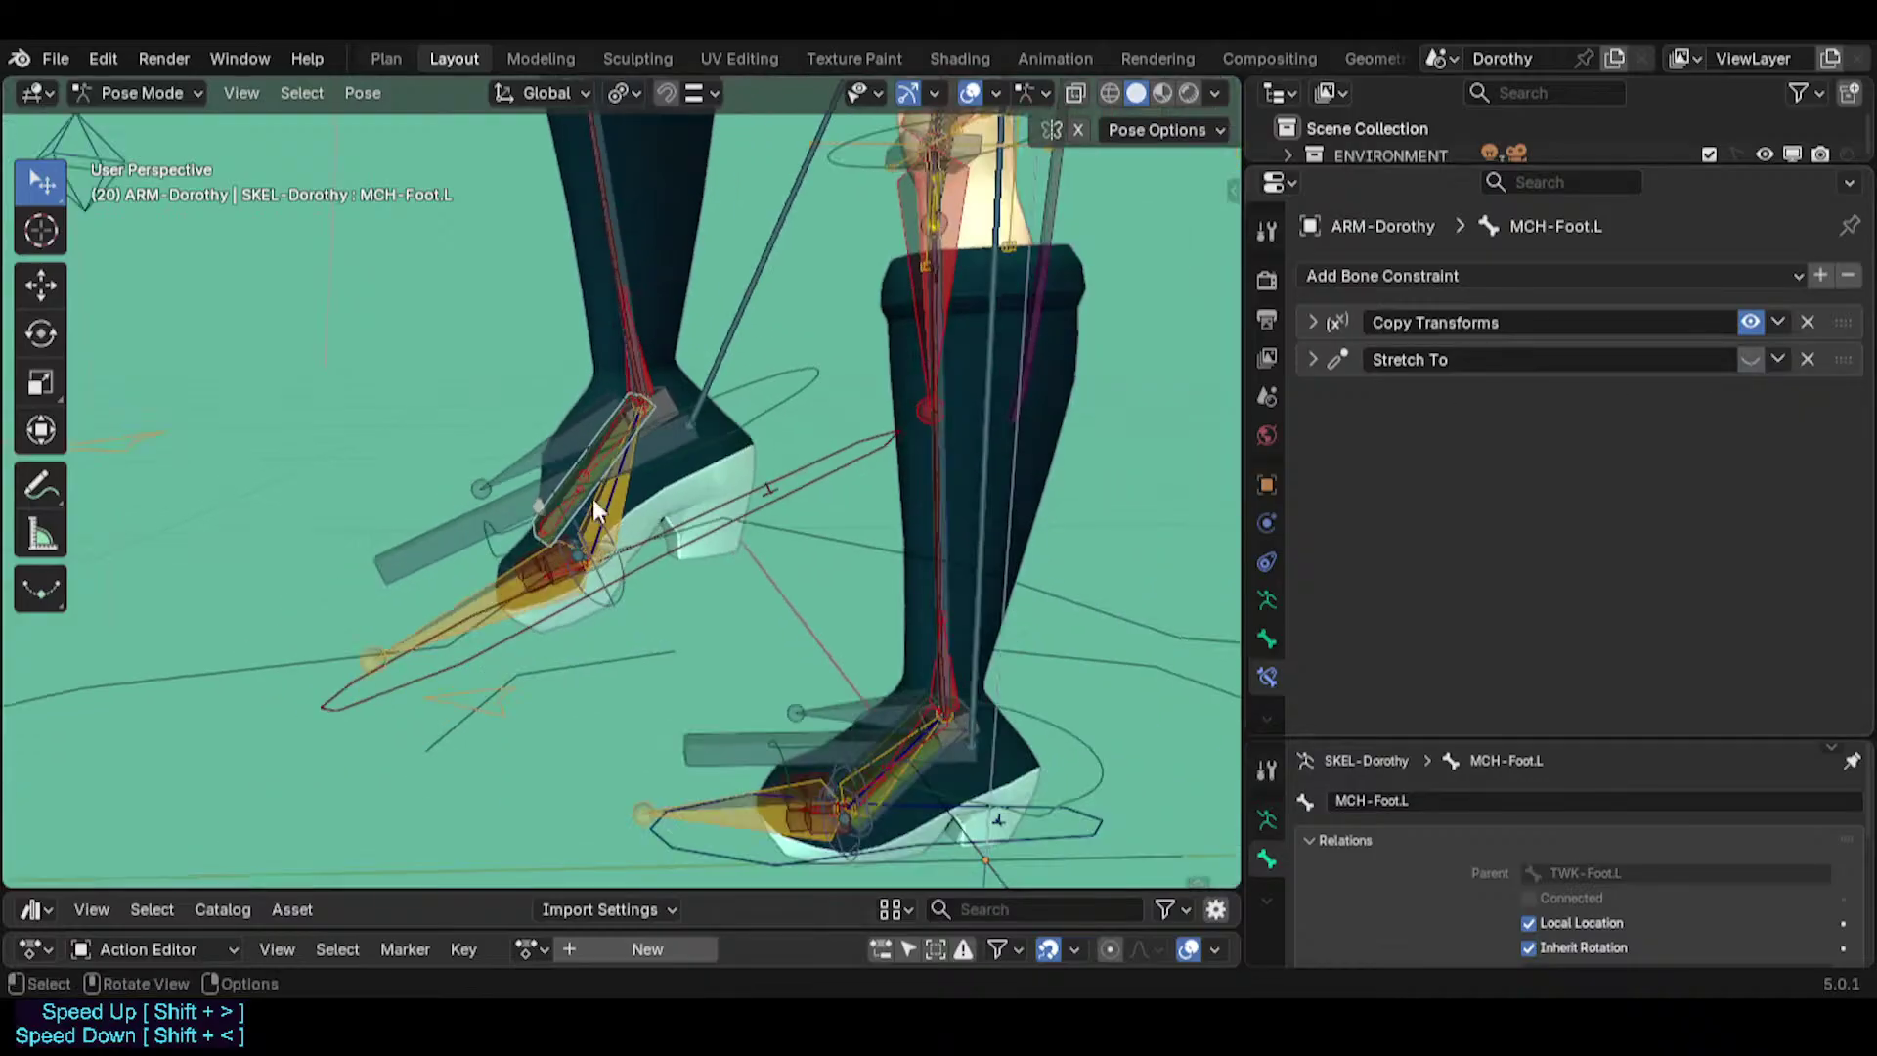
pyautogui.click(841, 479)
pyautogui.press('g')
pyautogui.press('Return')
pyautogui.press('s')
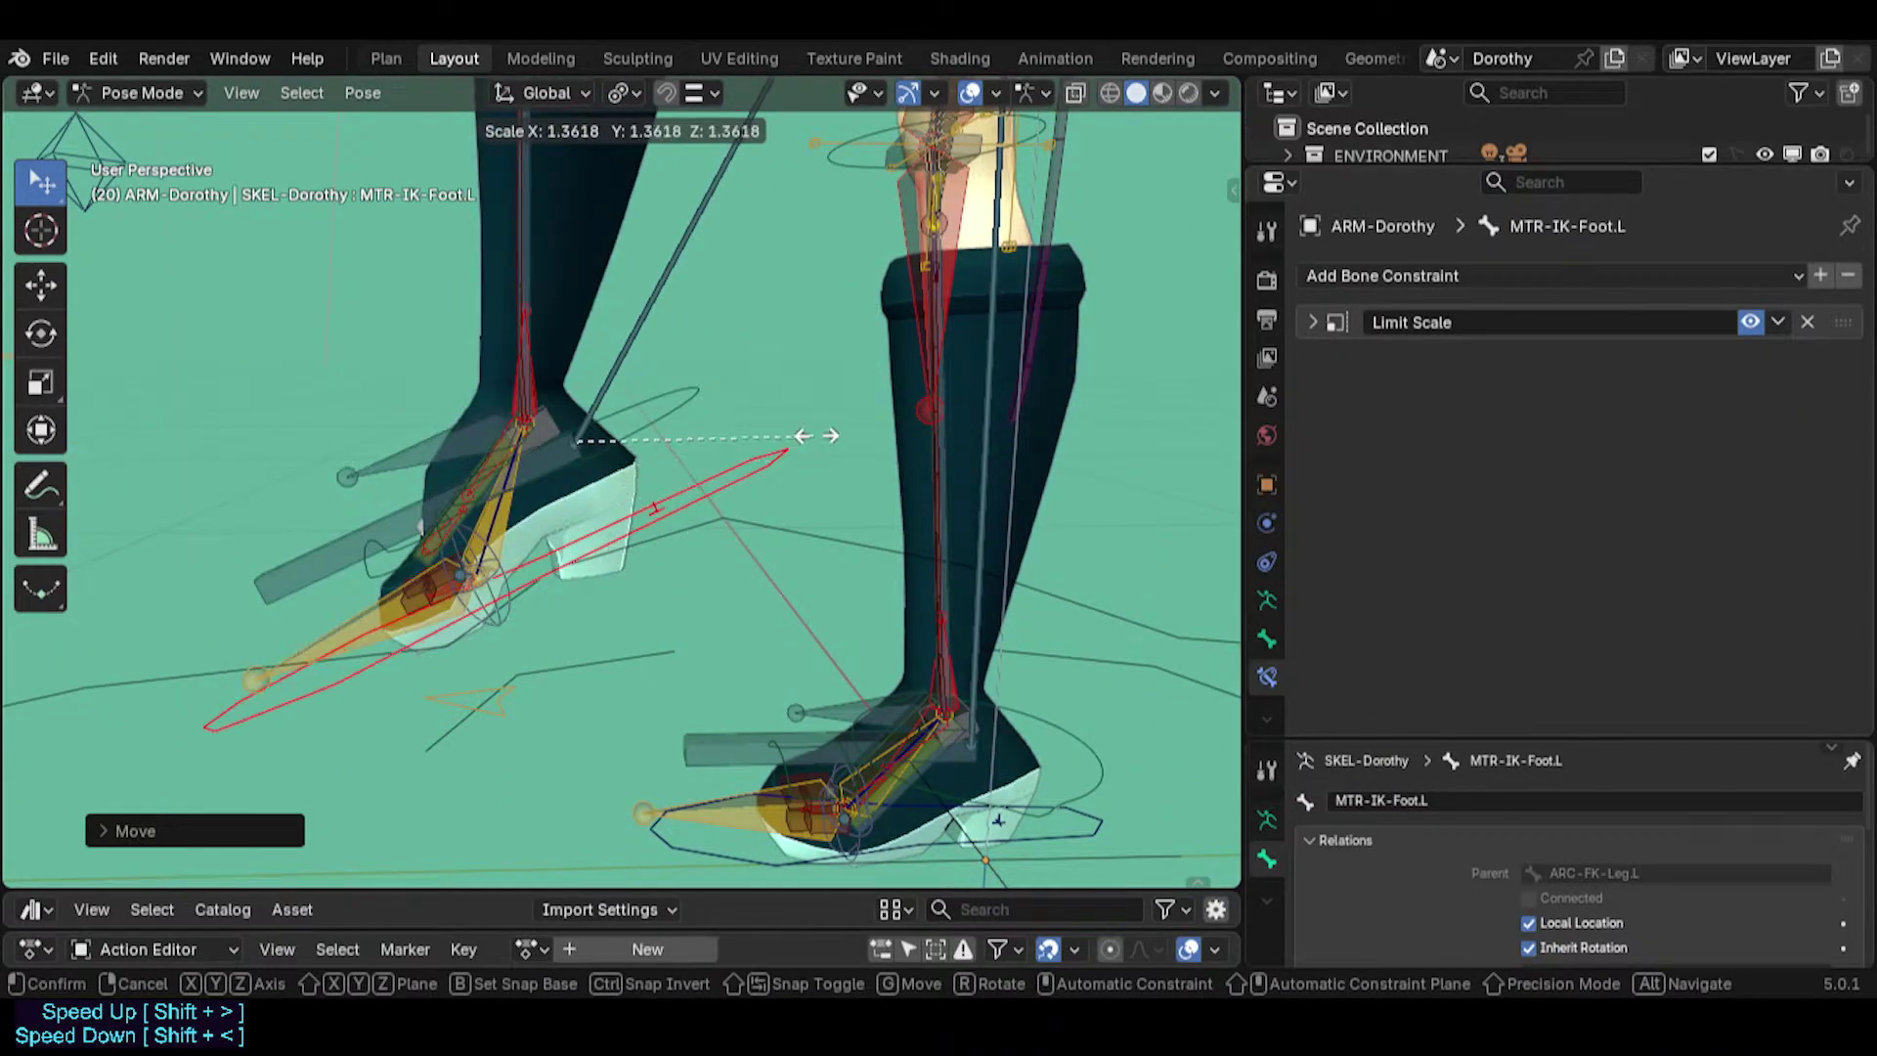
pyautogui.click(702, 556)
pyautogui.press('s')
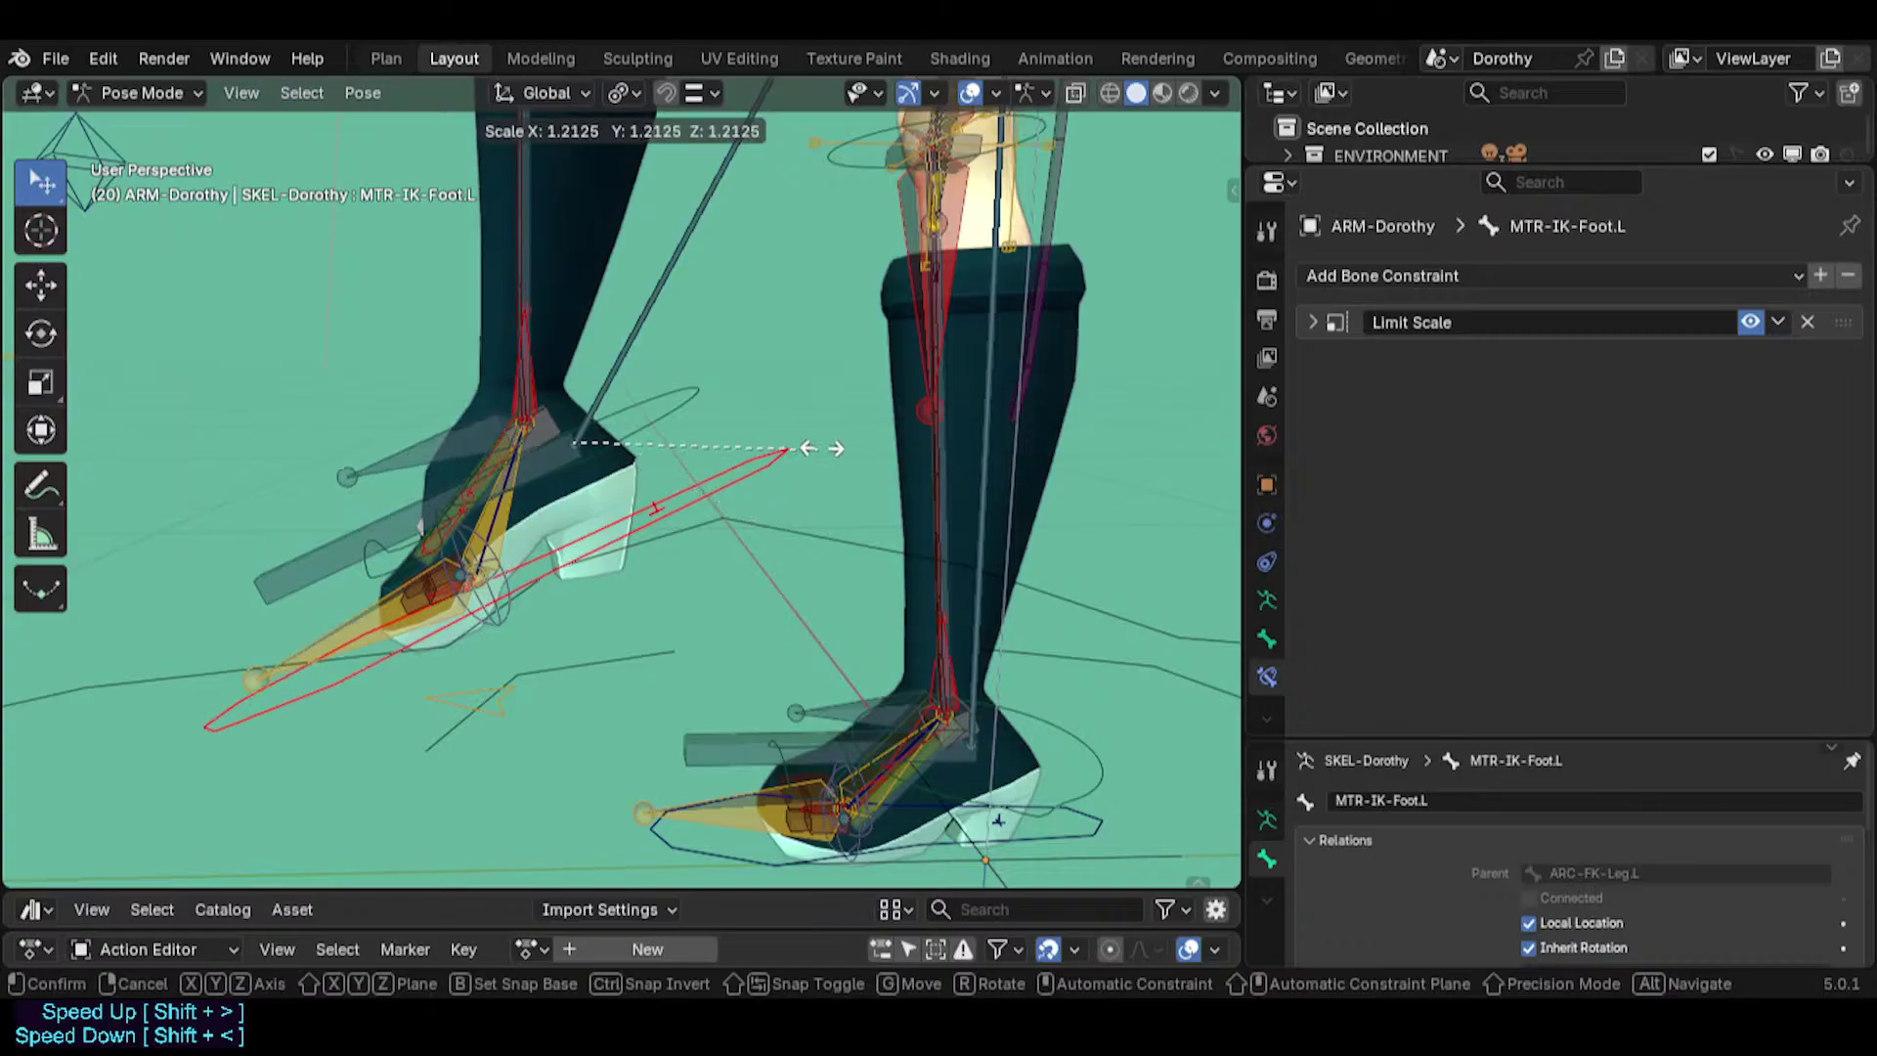
pyautogui.press('g')
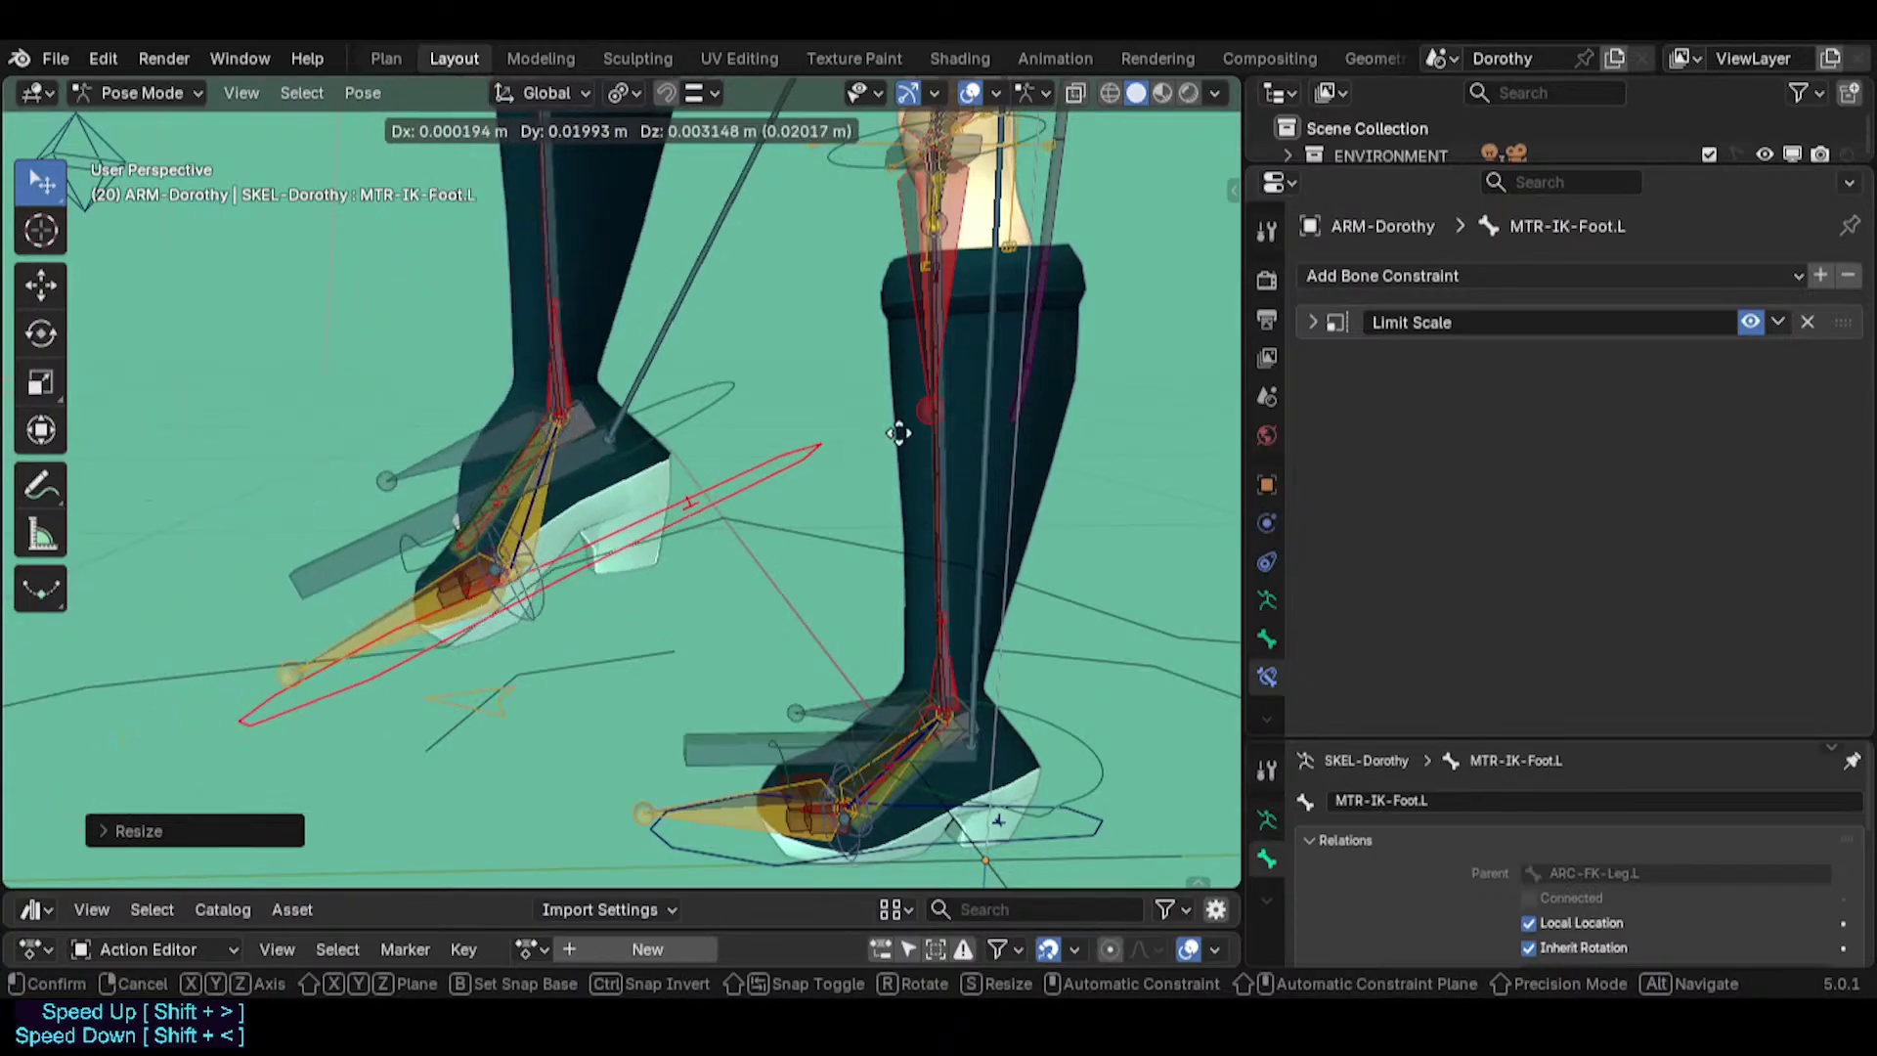
pyautogui.click(901, 451)
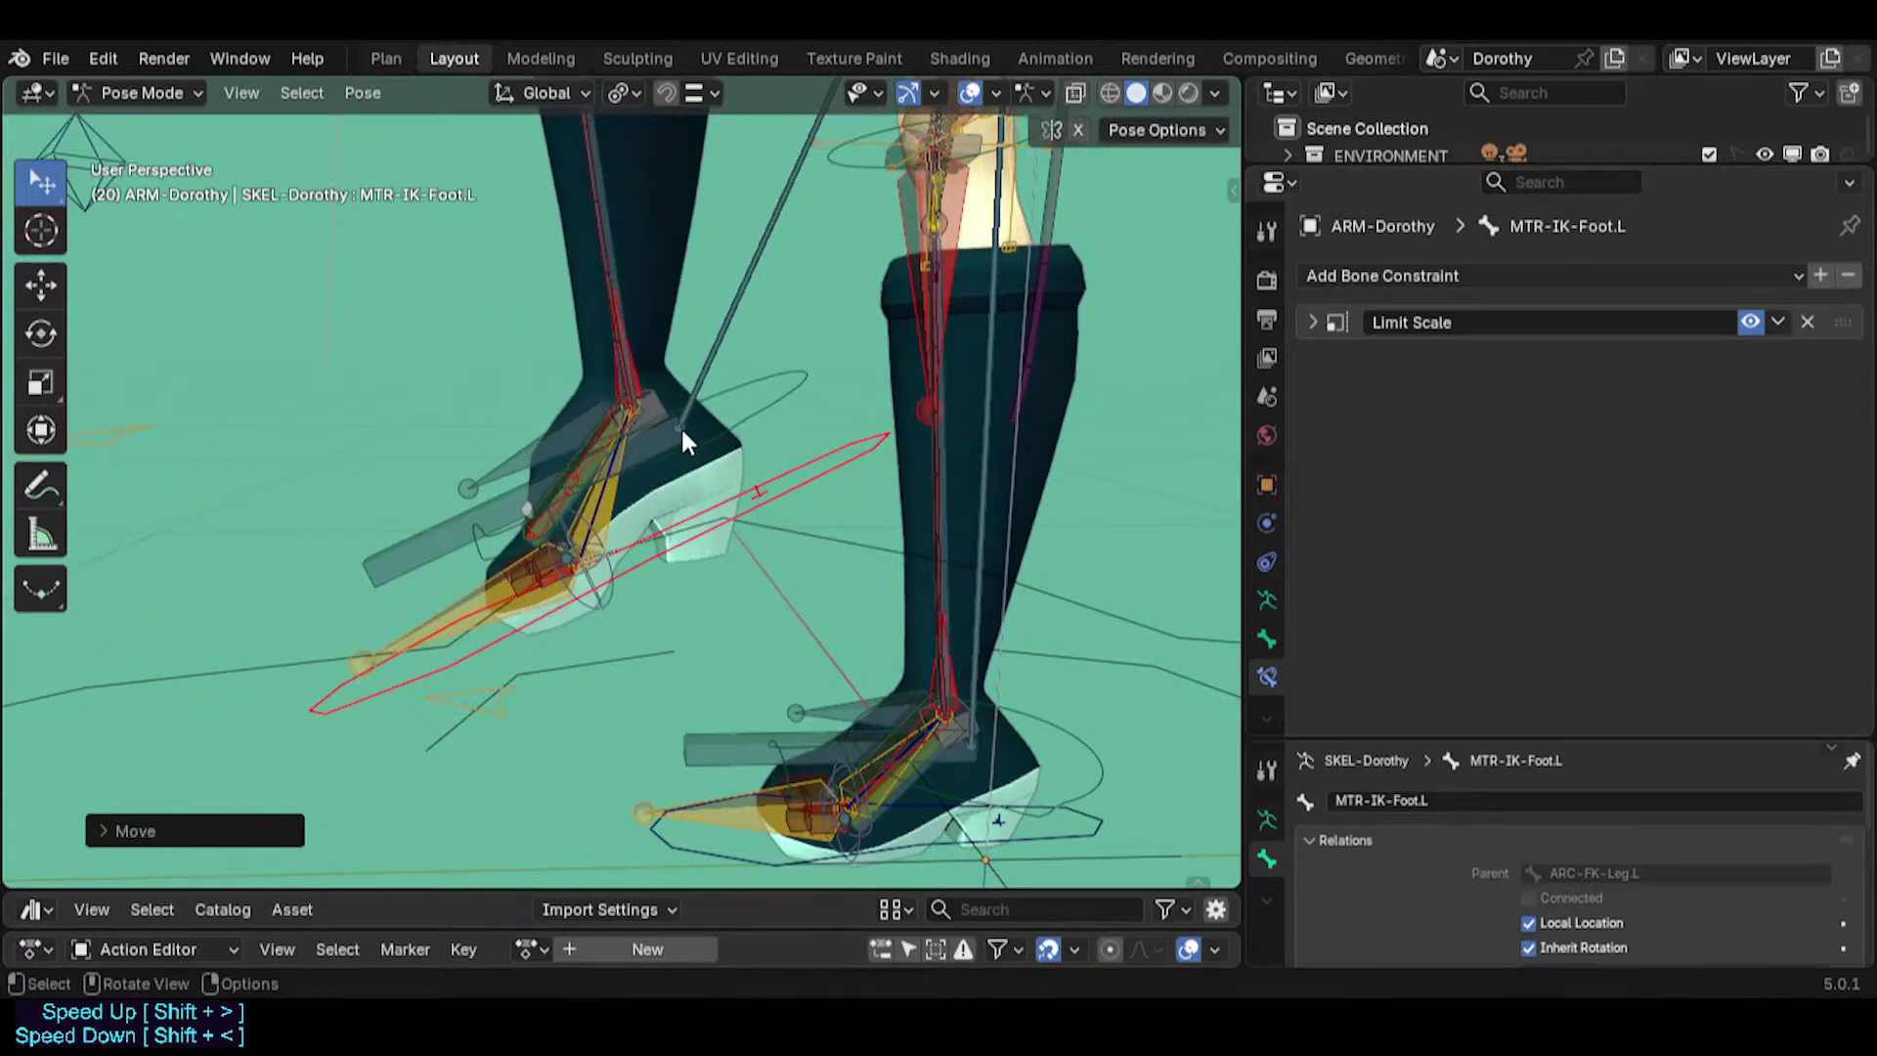
# Examine the Copy Rotation TWK-Hand constraint settings of the PIN-FingerTips.L bone on the hand.
pyautogui.scroll(-4, 670, 343)
pyautogui.keyDown('shift'); pyautogui.moveTo(671, 343); pyautogui.dragTo(677, 655, button='middle'); pyautogui.keyUp('shift')
pyautogui.scroll(1, 887, 487)
pyautogui.scroll(3, 705, 495)
pyautogui.click(764, 530)
pyautogui.click(717, 551)
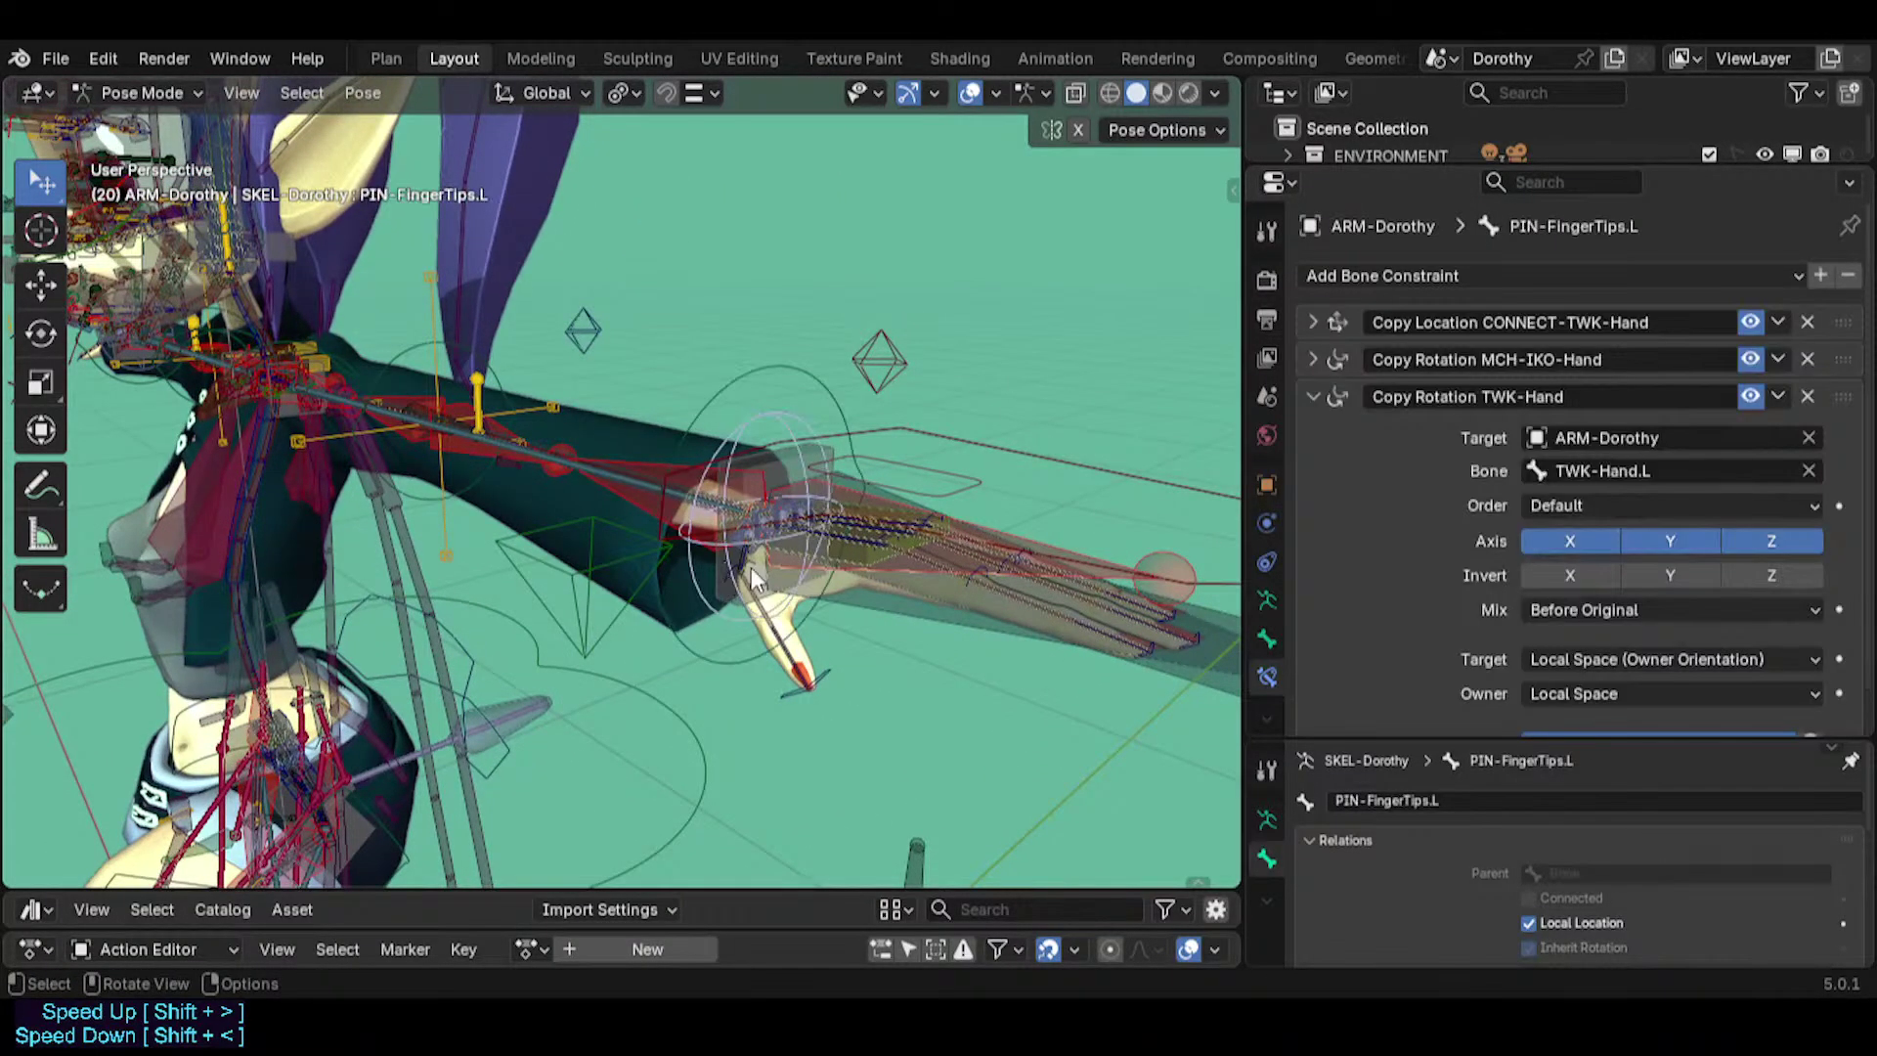
pyautogui.moveTo(736, 466); pyautogui.dragTo(713, 506, button='middle')
pyautogui.scroll(2, 704, 467)
pyautogui.scroll(-1, 1361, 461)
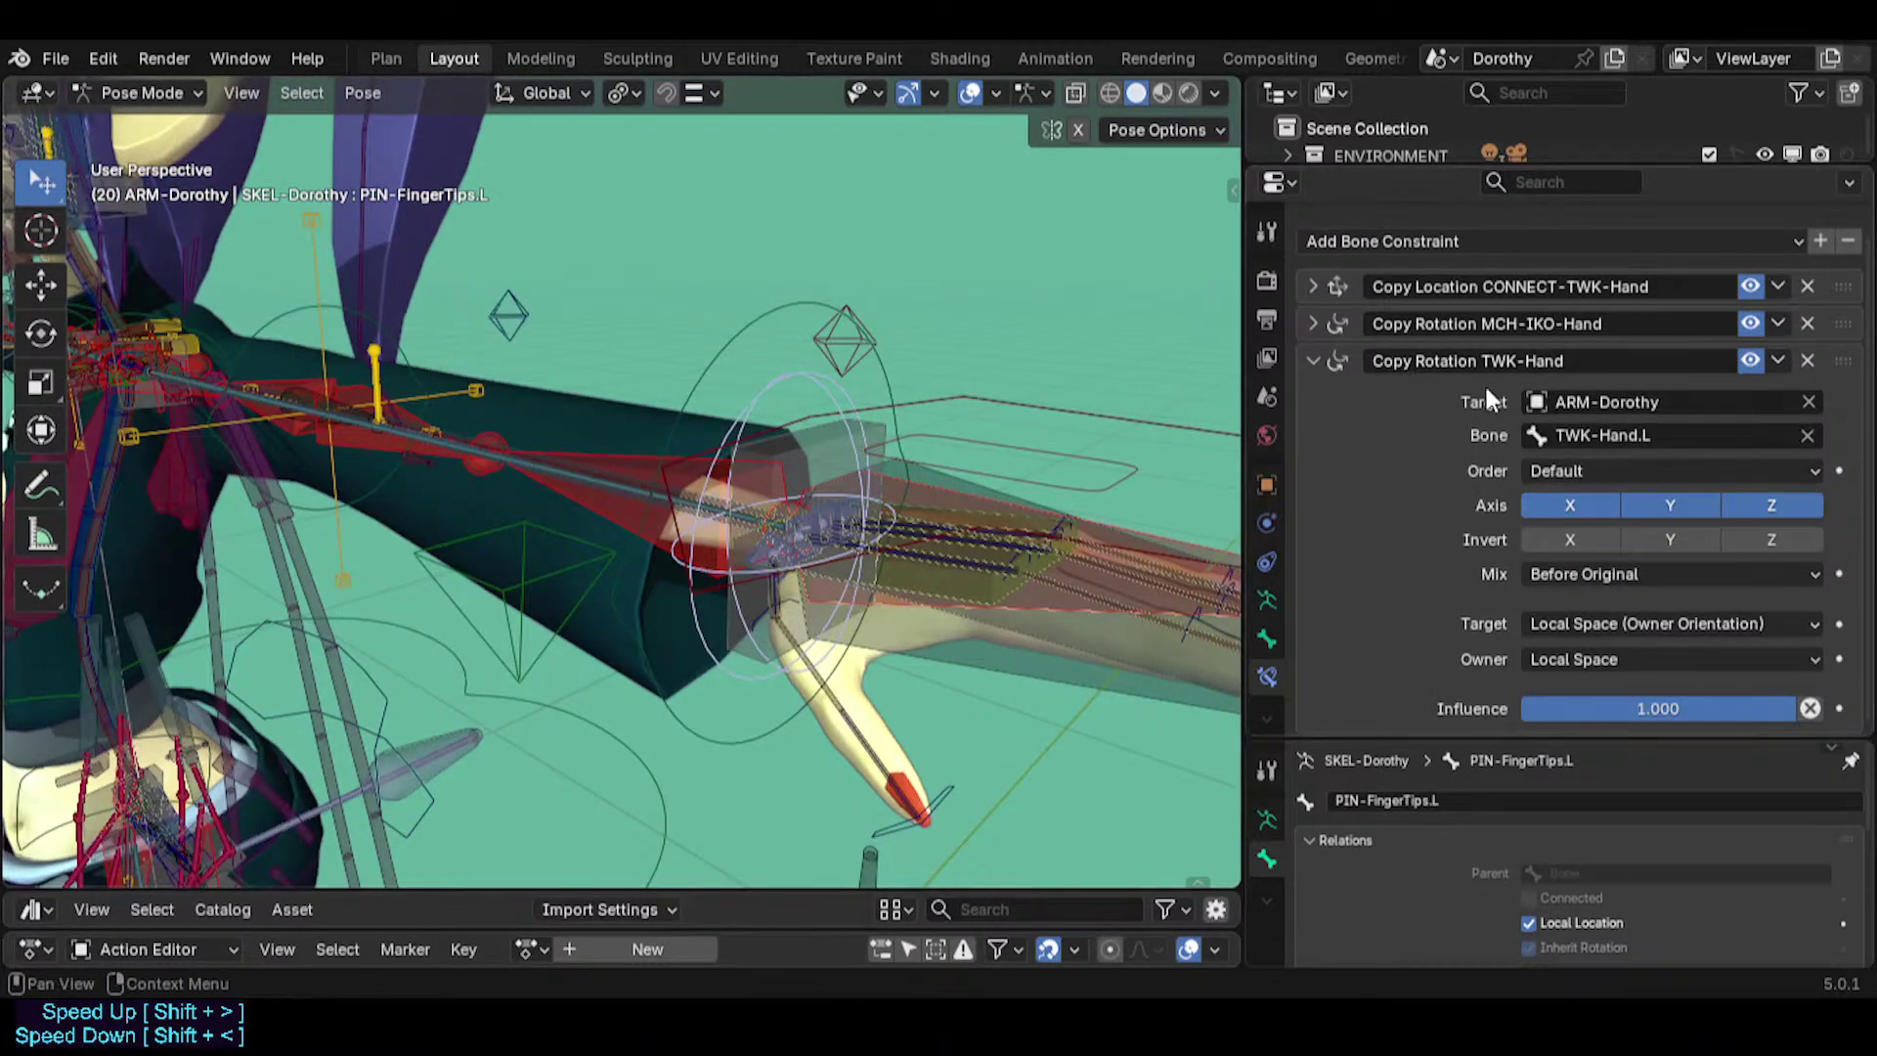
# Review the Copy Transforms constraint settings of MCH-Foot.L for comparison with the hand.
pyautogui.keyDown('shift'); pyautogui.moveTo(484, 702); pyautogui.dragTo(467, 532, button='middle'); pyautogui.keyUp('shift')
pyautogui.scroll(5, 608, 490)
pyautogui.keyDown('shift'); pyautogui.moveTo(647, 429); pyautogui.dragTo(518, 496, button='middle'); pyautogui.keyUp('shift')
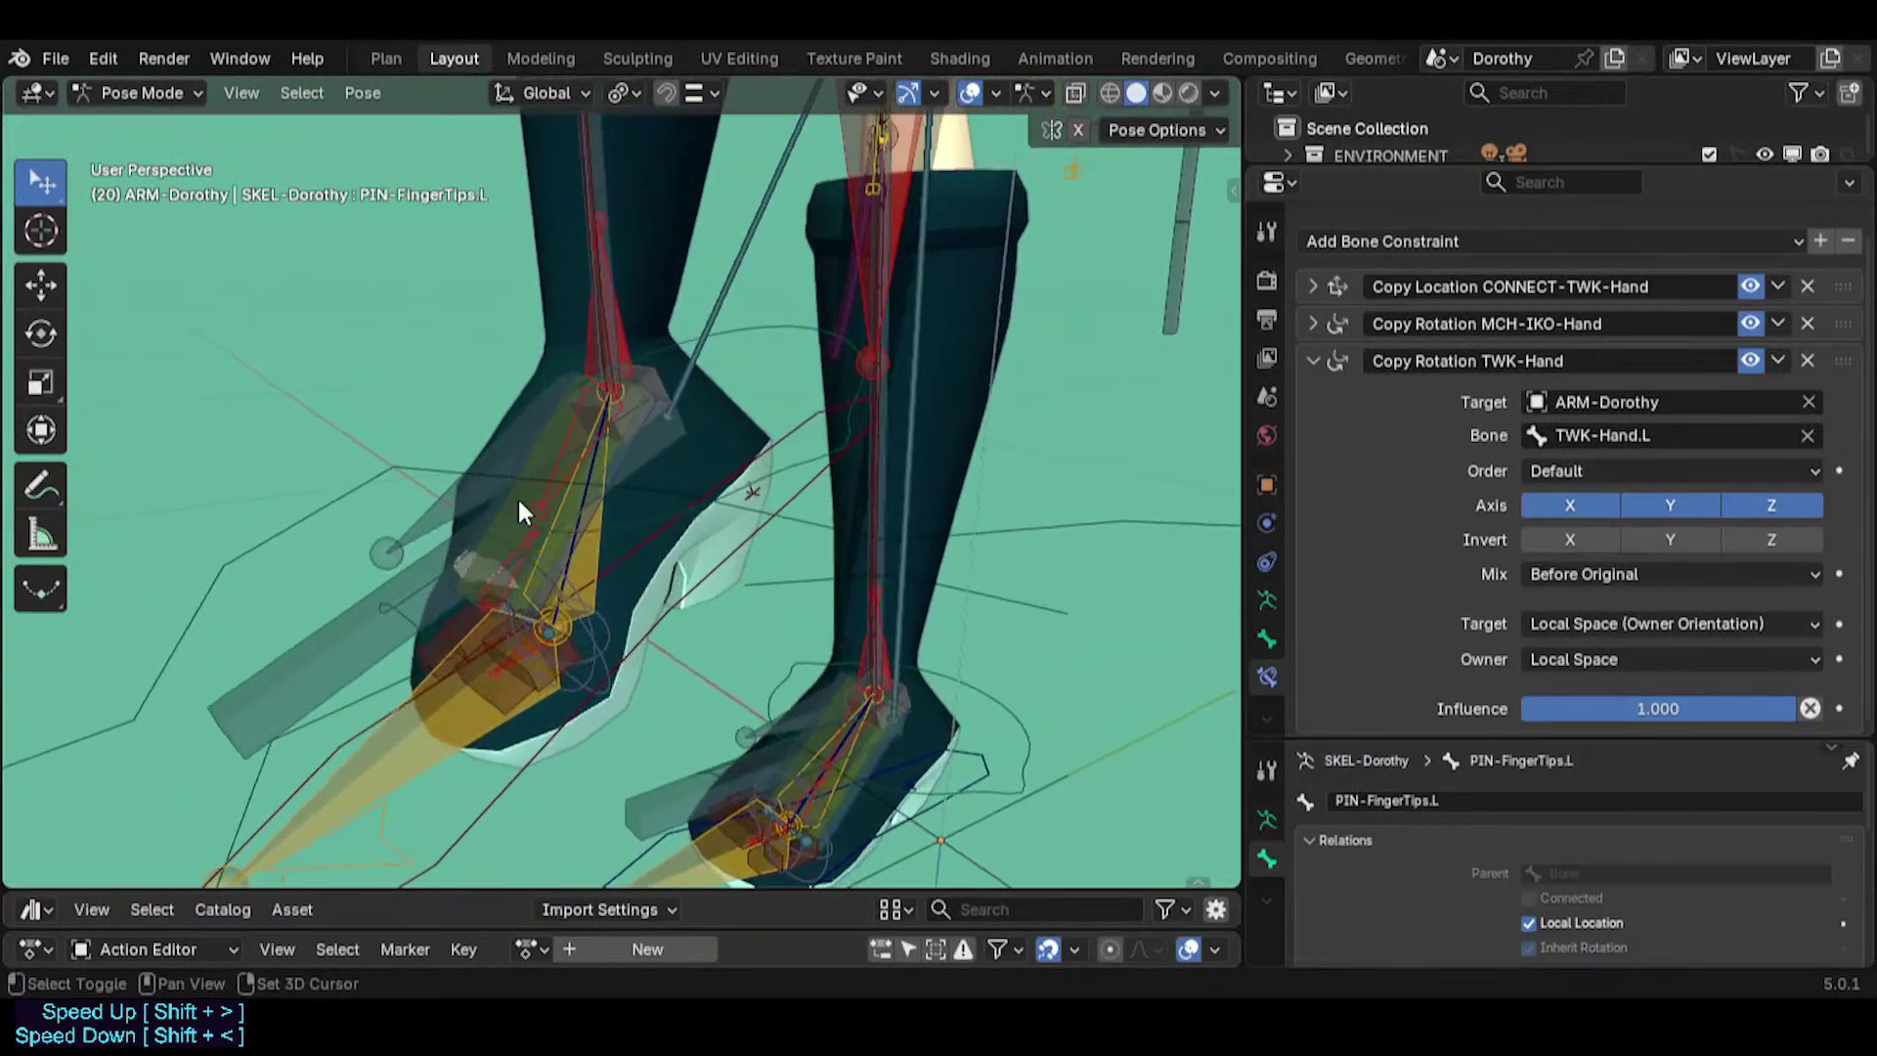
pyautogui.click(661, 465)
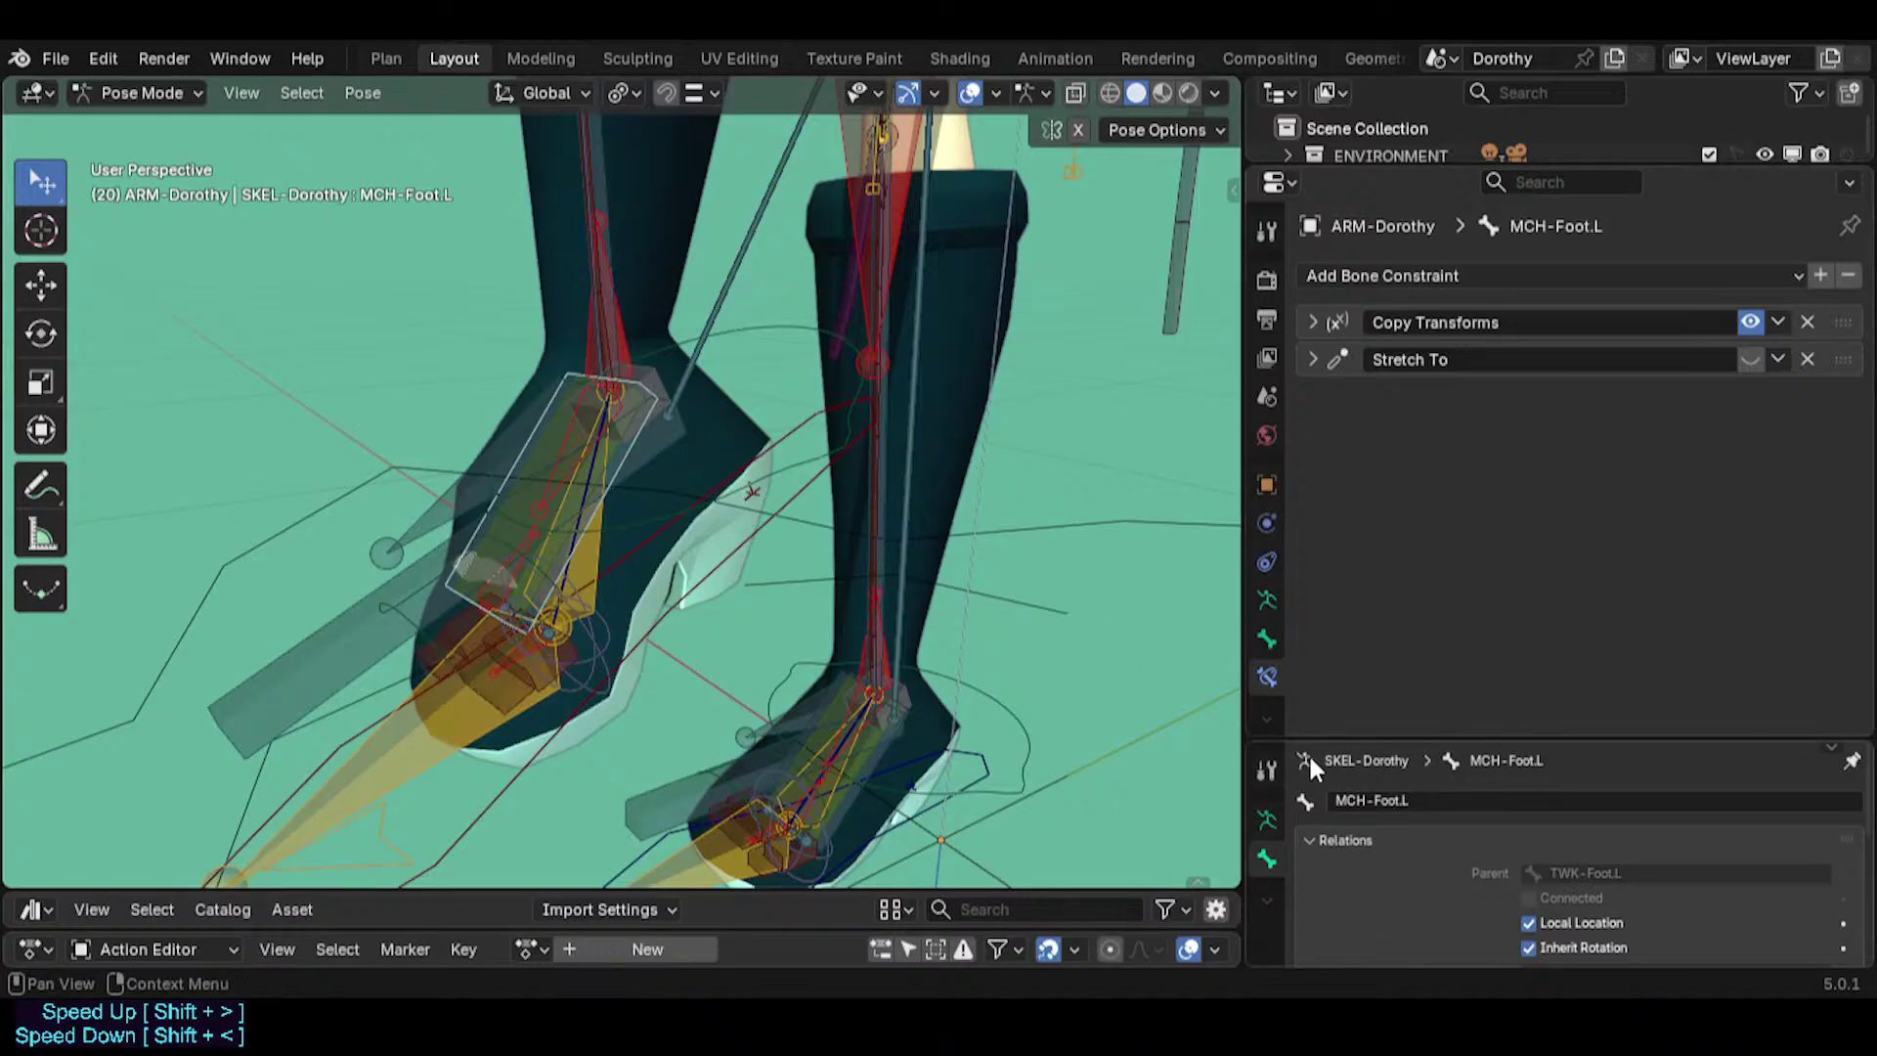
pyautogui.click(1310, 323)
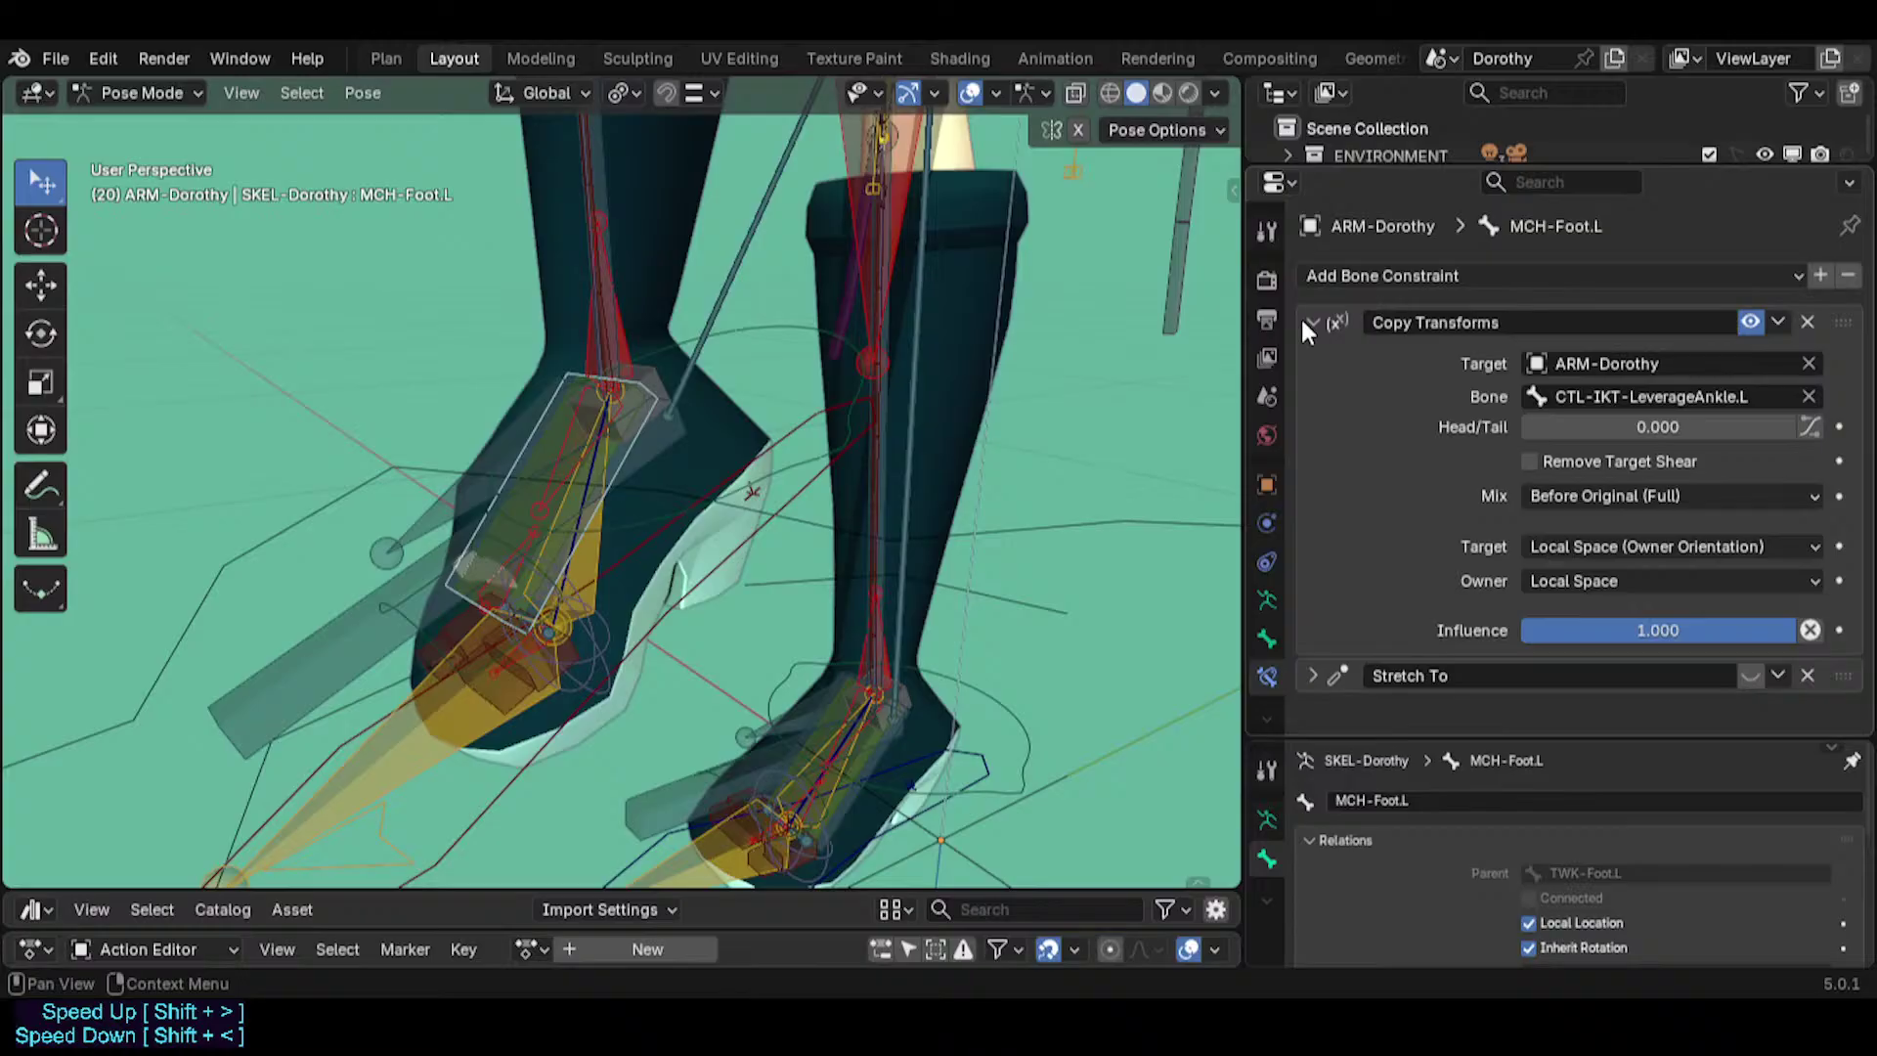
pyautogui.click(1303, 322)
# Check the Copy Rotation MCH-IKO-Hand and TWK-Hand settings on PIN-FingerTips.L and collapse both constraints.
pyautogui.scroll(-2, 1063, 303)
pyautogui.keyDown('shift'); pyautogui.moveTo(1063, 303); pyautogui.dragTo(834, 525, button='middle'); pyautogui.keyUp('shift')
pyautogui.click(836, 503)
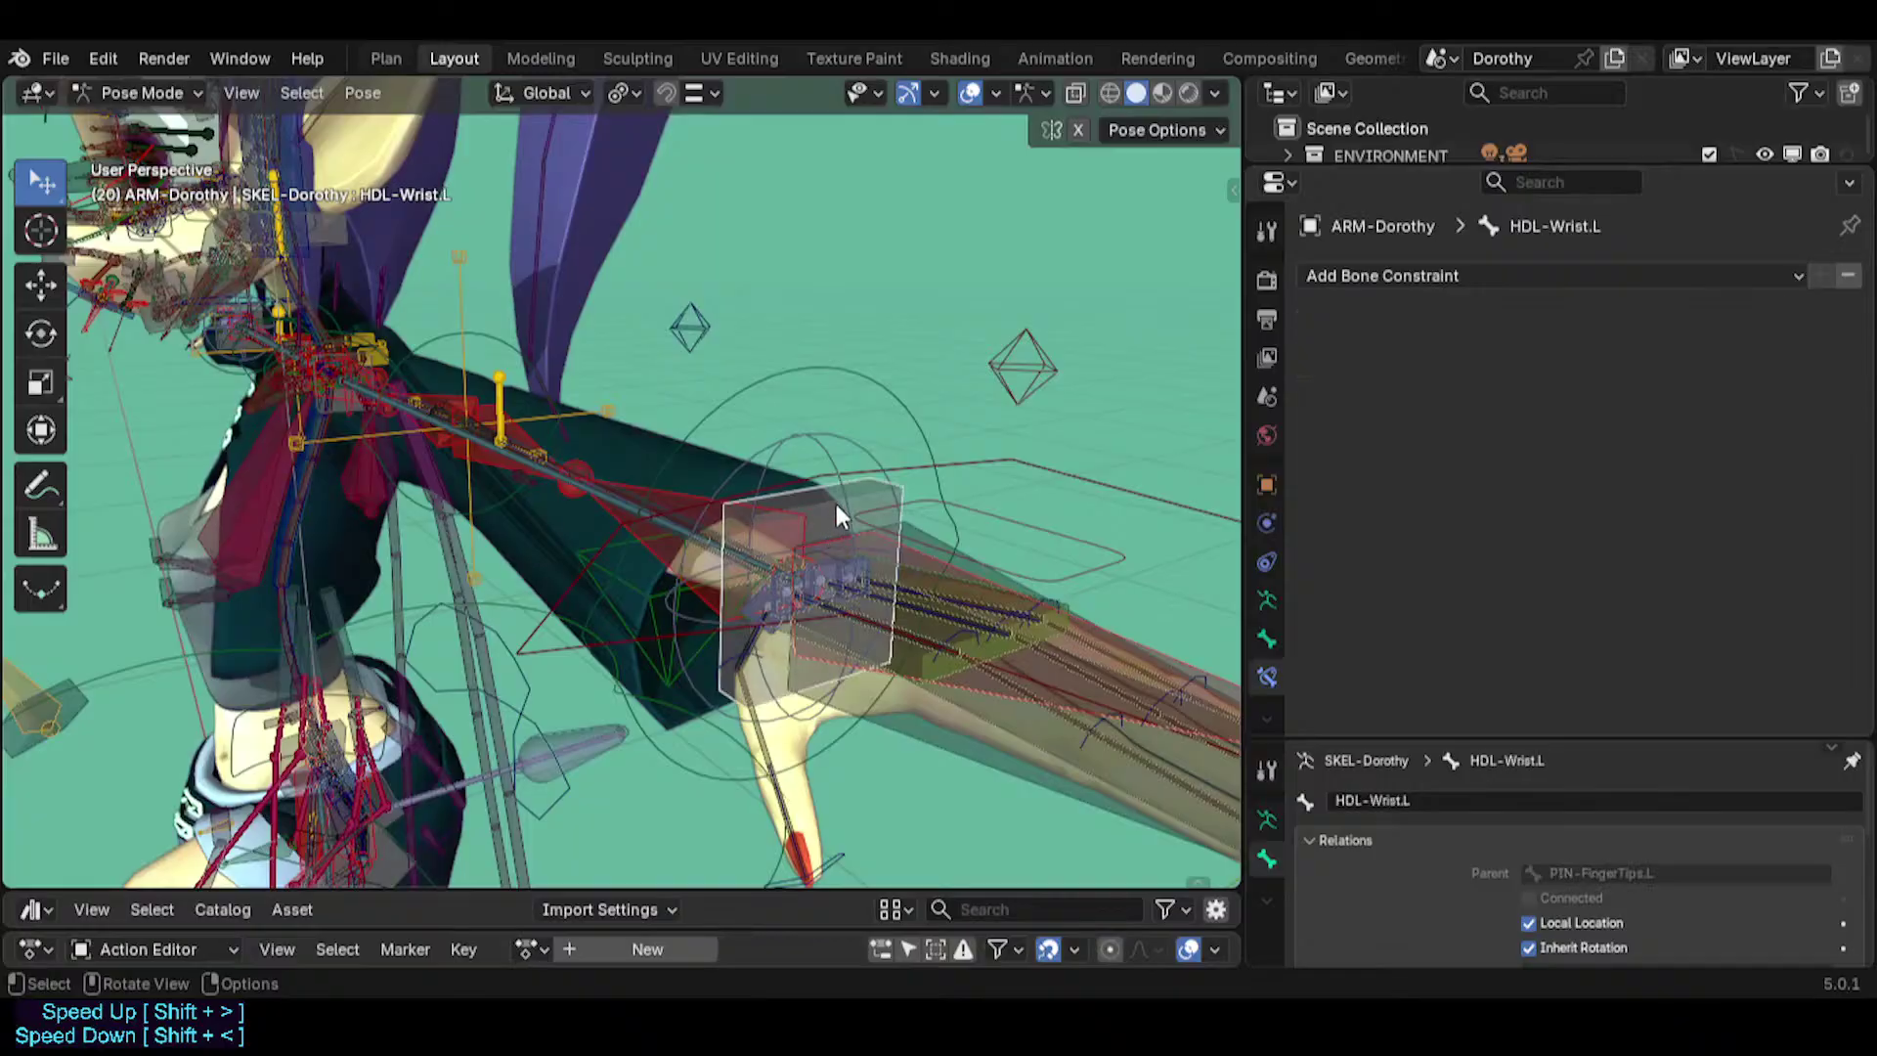
pyautogui.click(843, 479)
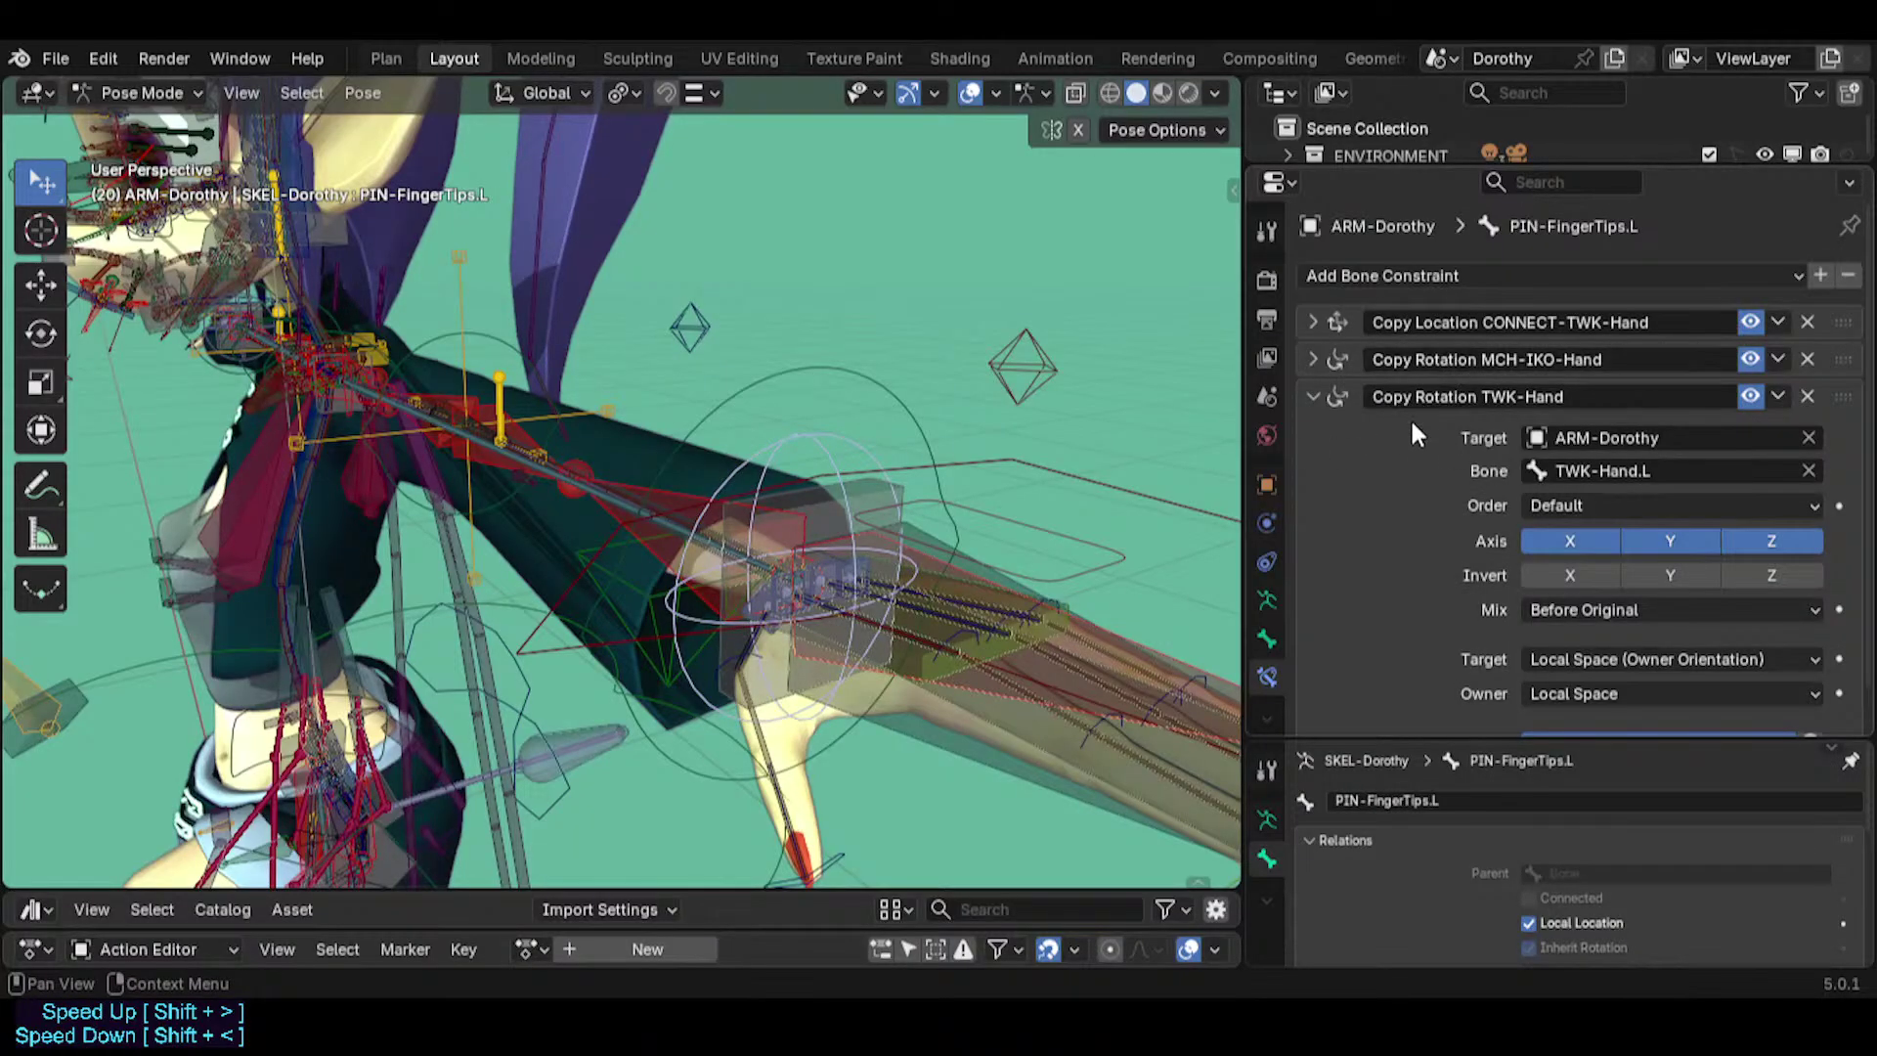
pyautogui.click(1313, 358)
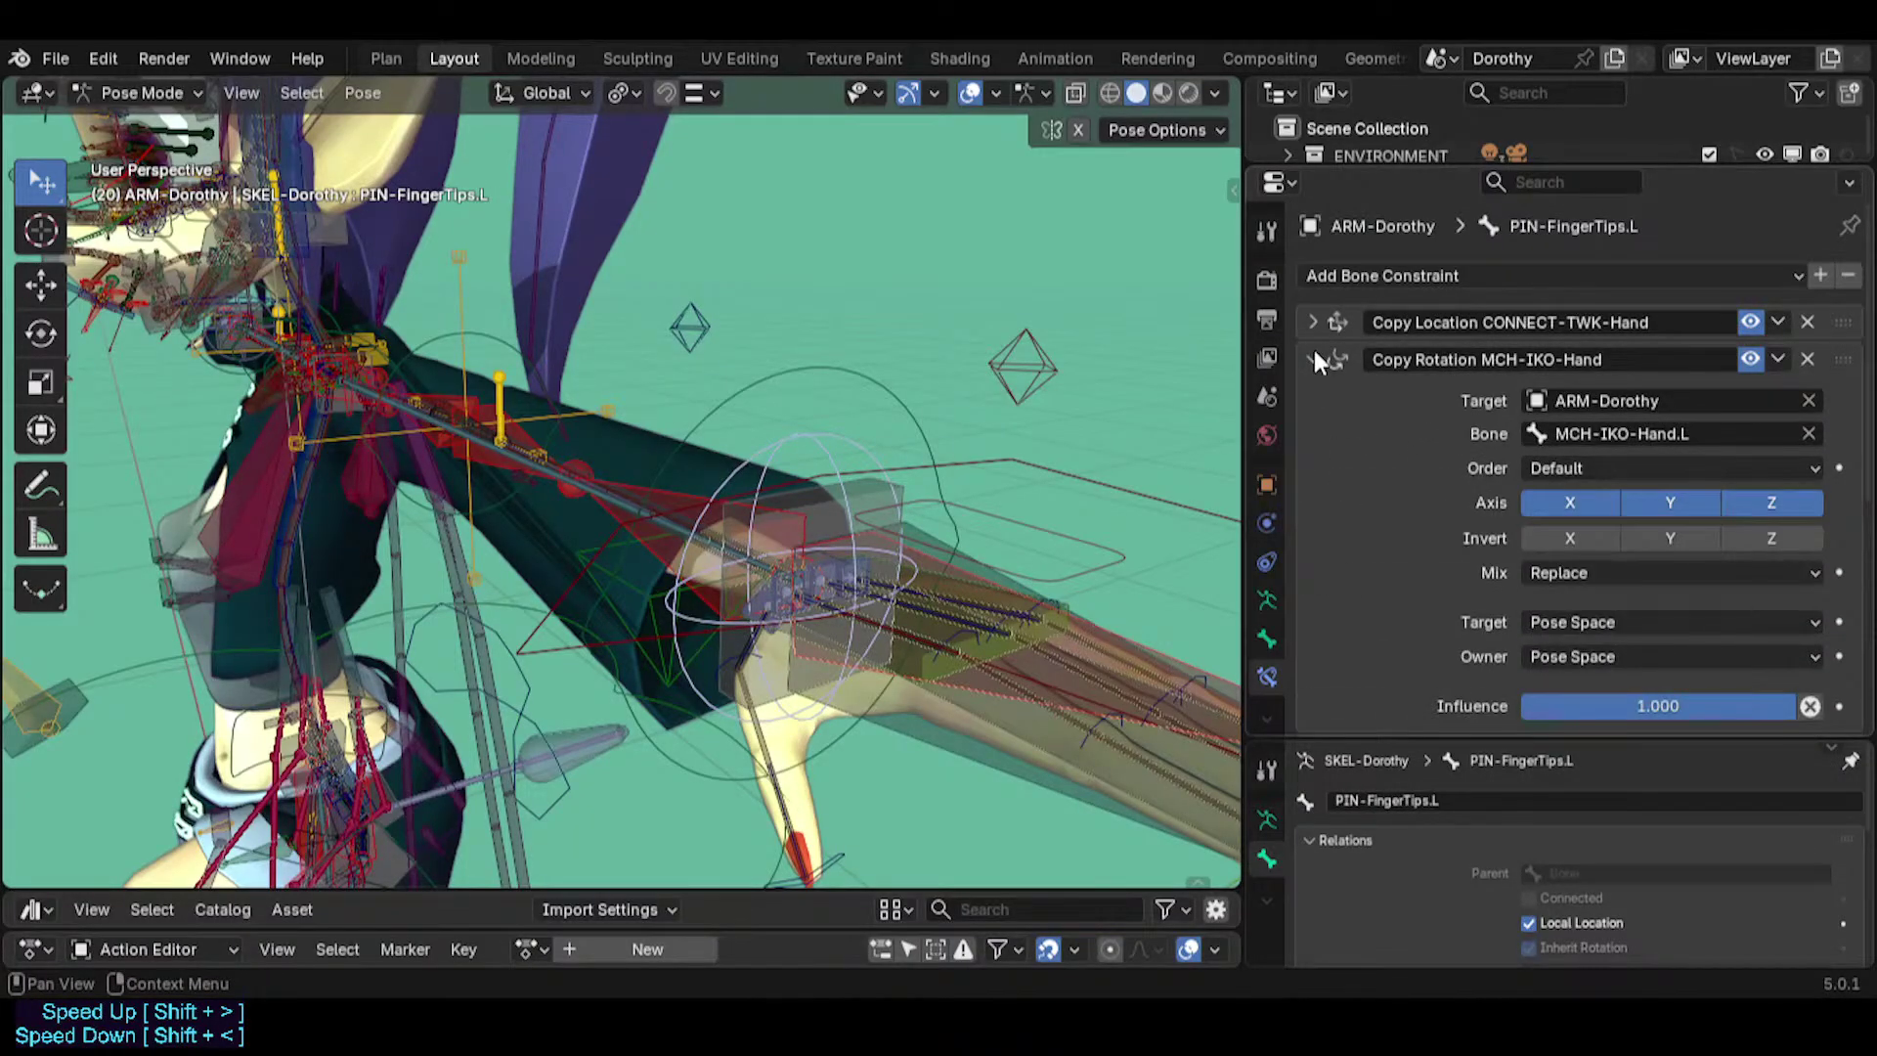
pyautogui.click(1314, 358)
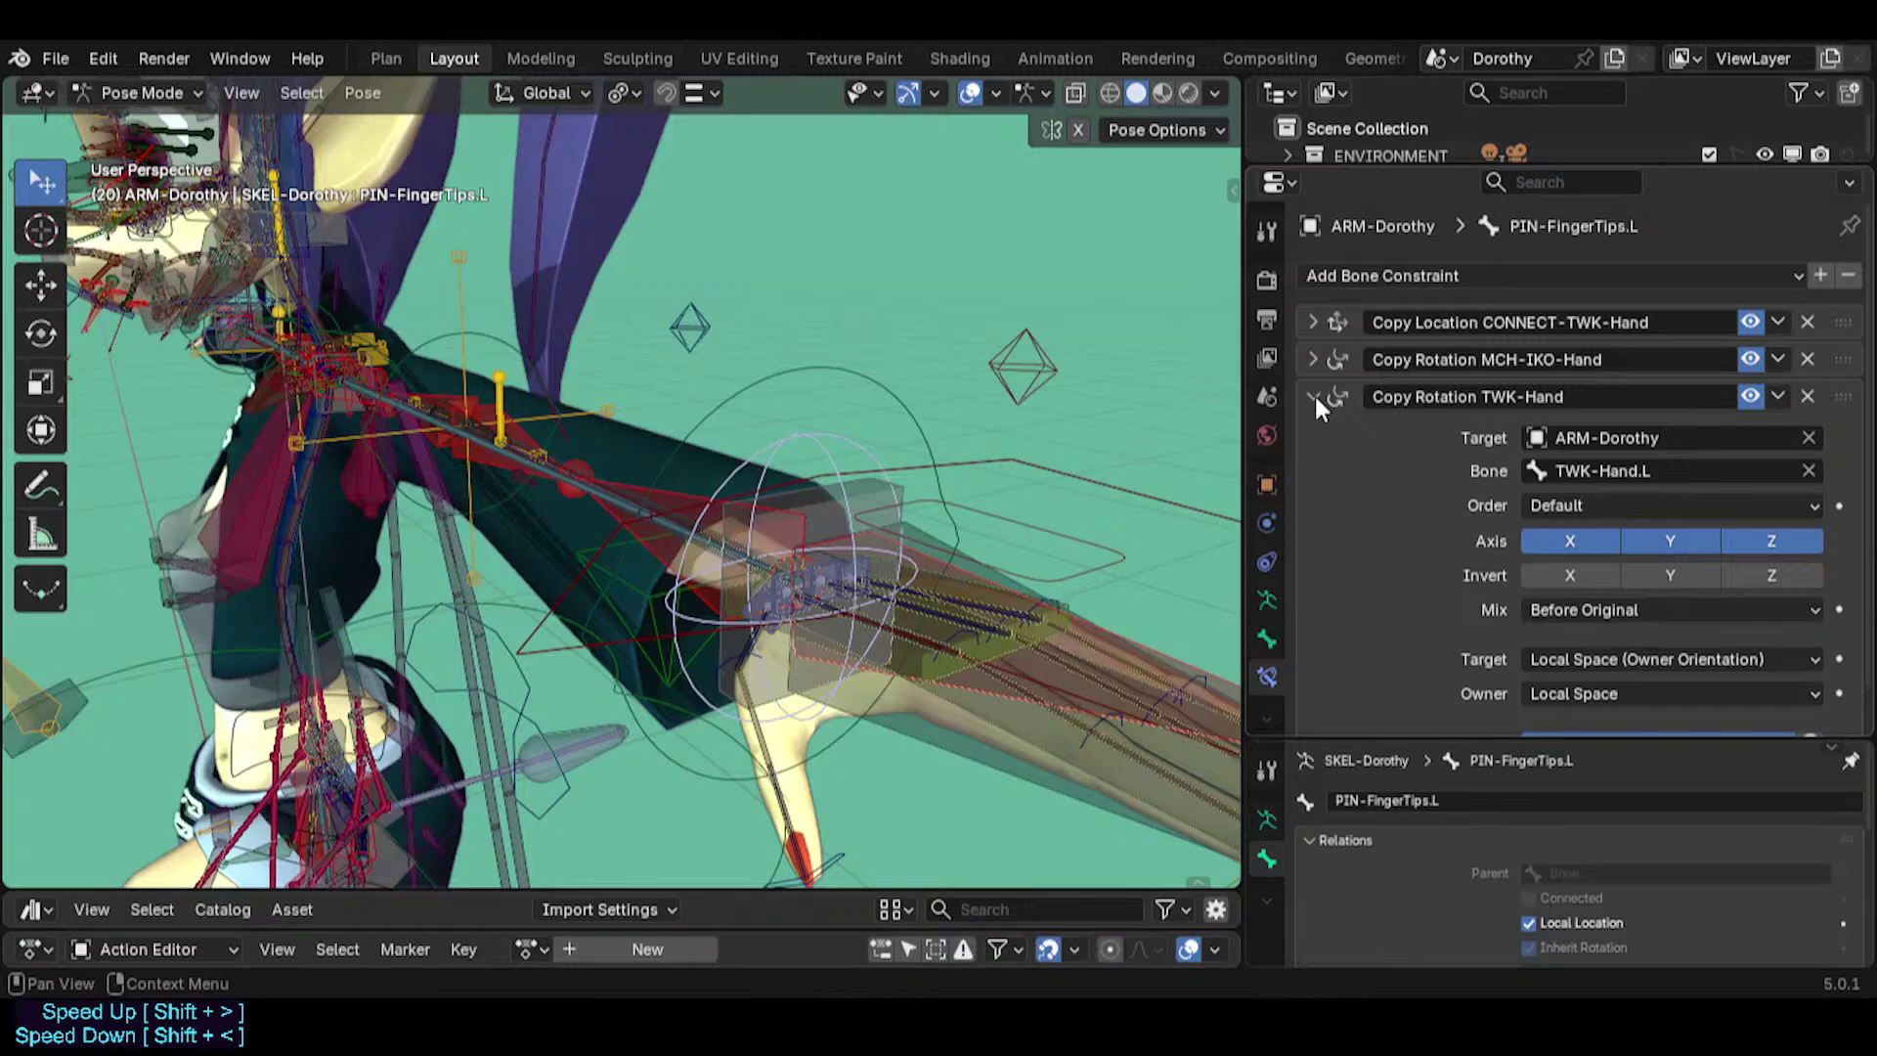
pyautogui.click(1329, 397)
# Copy only the Copy Rotation TWK-Hand constraint from PIN-FingerTips.L to MCH-Foot.L.
pyautogui.moveTo(939, 439); pyautogui.dragTo(414, 604, button='middle')
pyautogui.scroll(-2, 448, 809)
pyautogui.click(473, 684)
pyautogui.scroll(4, 542, 666)
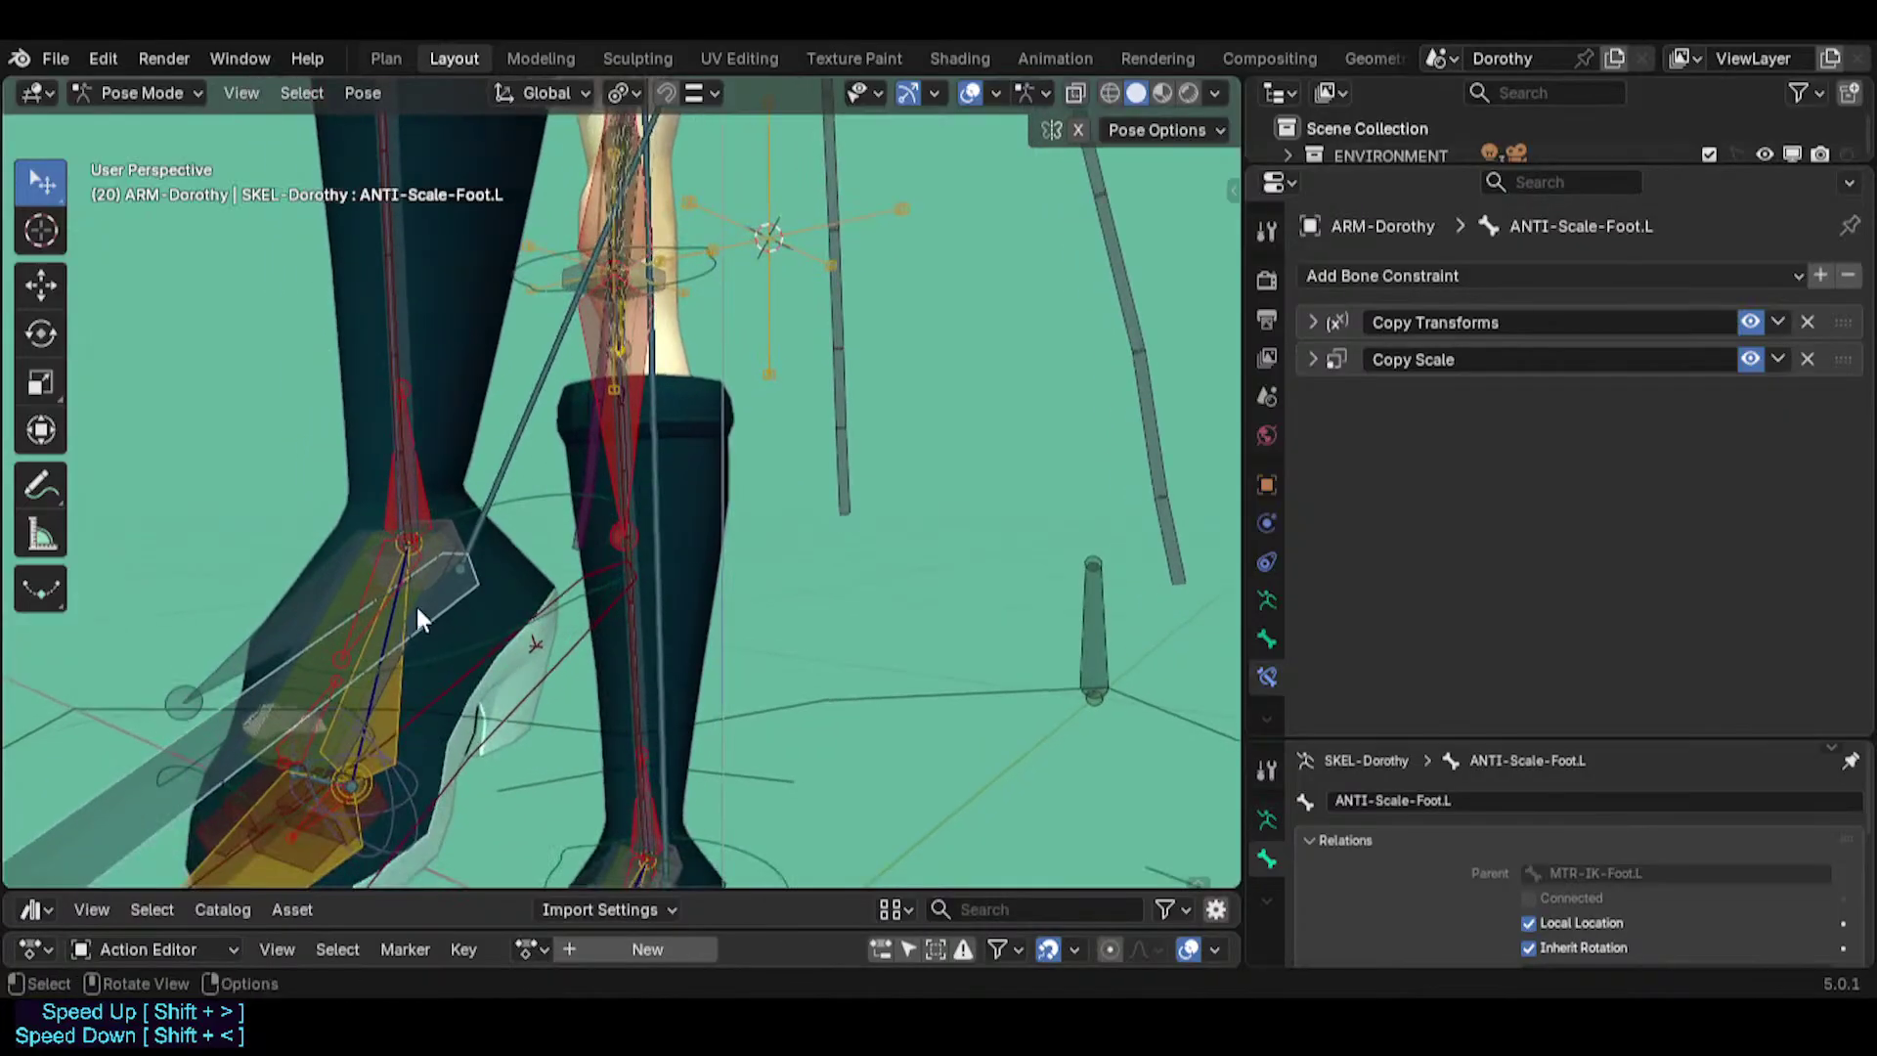
pyautogui.click(409, 611)
pyautogui.keyDown('shift'); pyautogui.moveTo(625, 333); pyautogui.dragTo(623, 391, button='middle'); pyautogui.keyUp('shift')
pyautogui.scroll(-3, 624, 391)
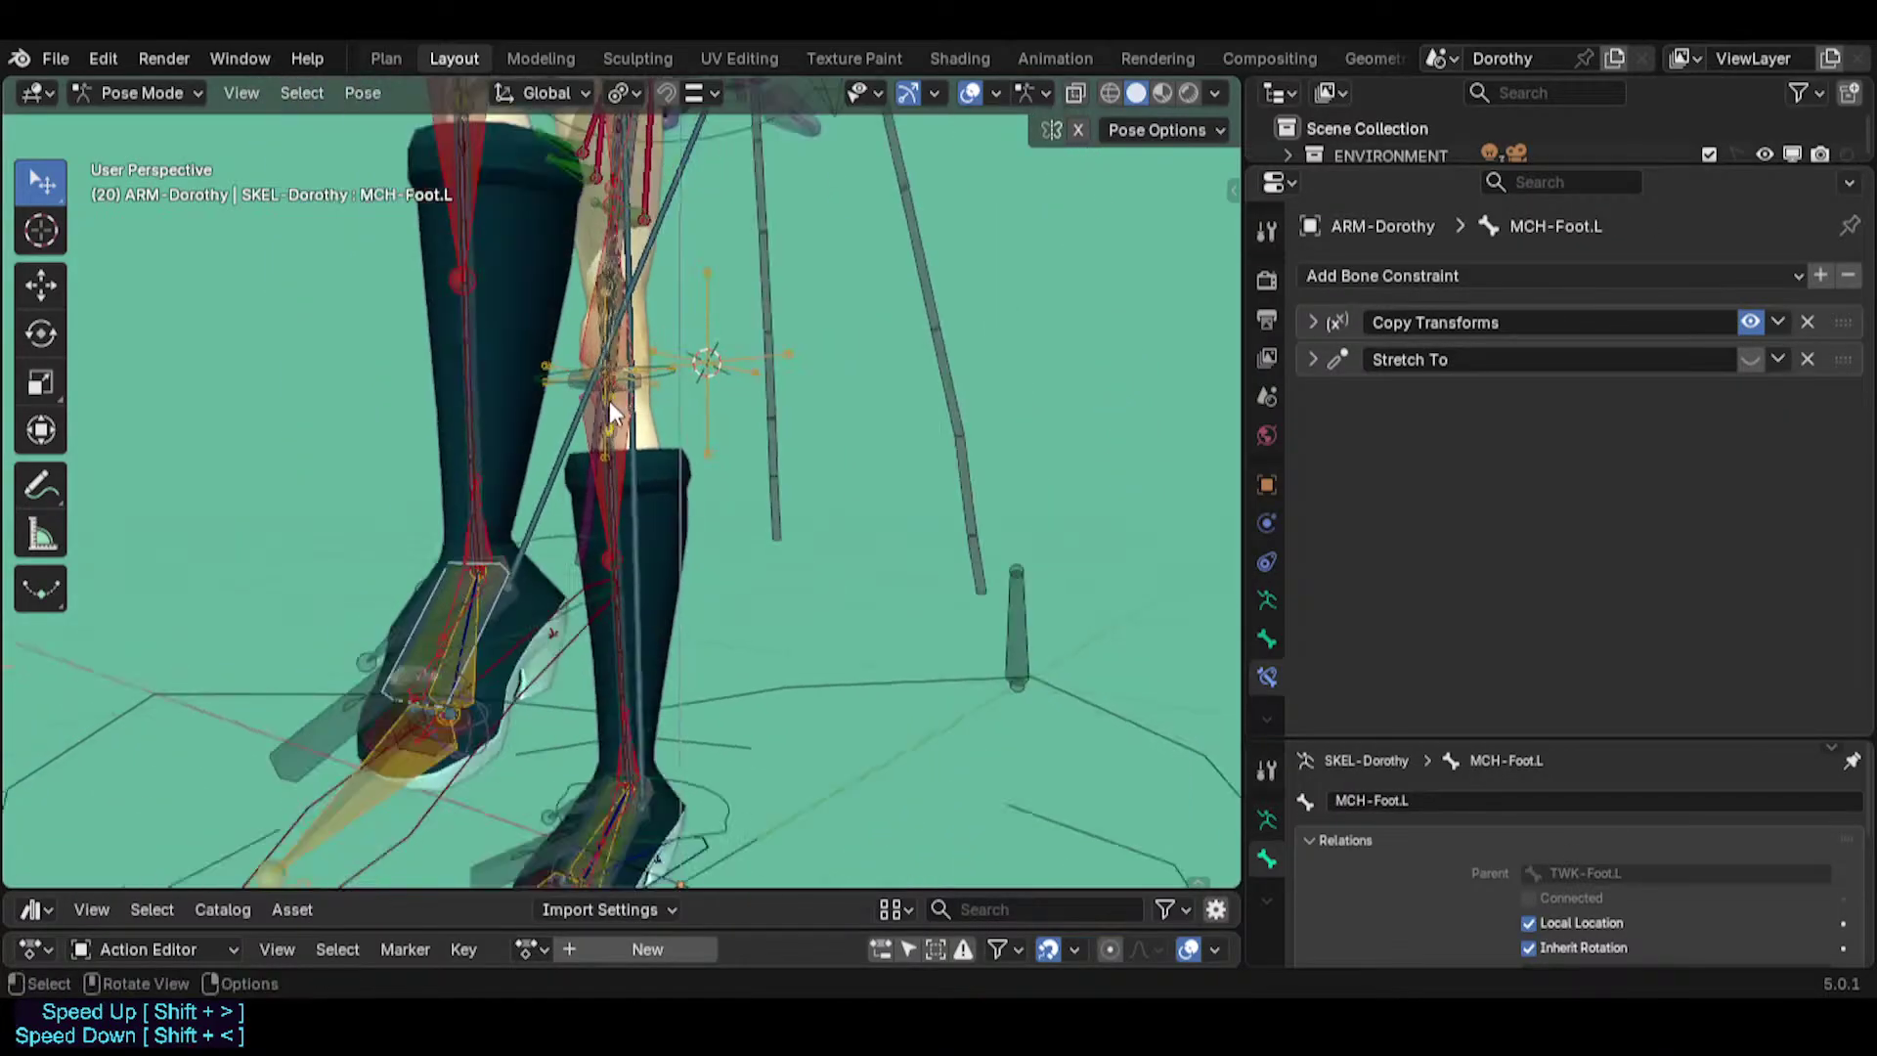
pyautogui.keyDown('shift'); pyautogui.moveTo(684, 294); pyautogui.dragTo(594, 592, button='middle'); pyautogui.keyUp('shift')
pyautogui.keyDown('shift'); pyautogui.moveTo(782, 245); pyautogui.dragTo(829, 407, button='middle'); pyautogui.keyUp('shift')
pyautogui.keyDown('shift'); pyautogui.click(812, 434); pyautogui.keyUp('shift')
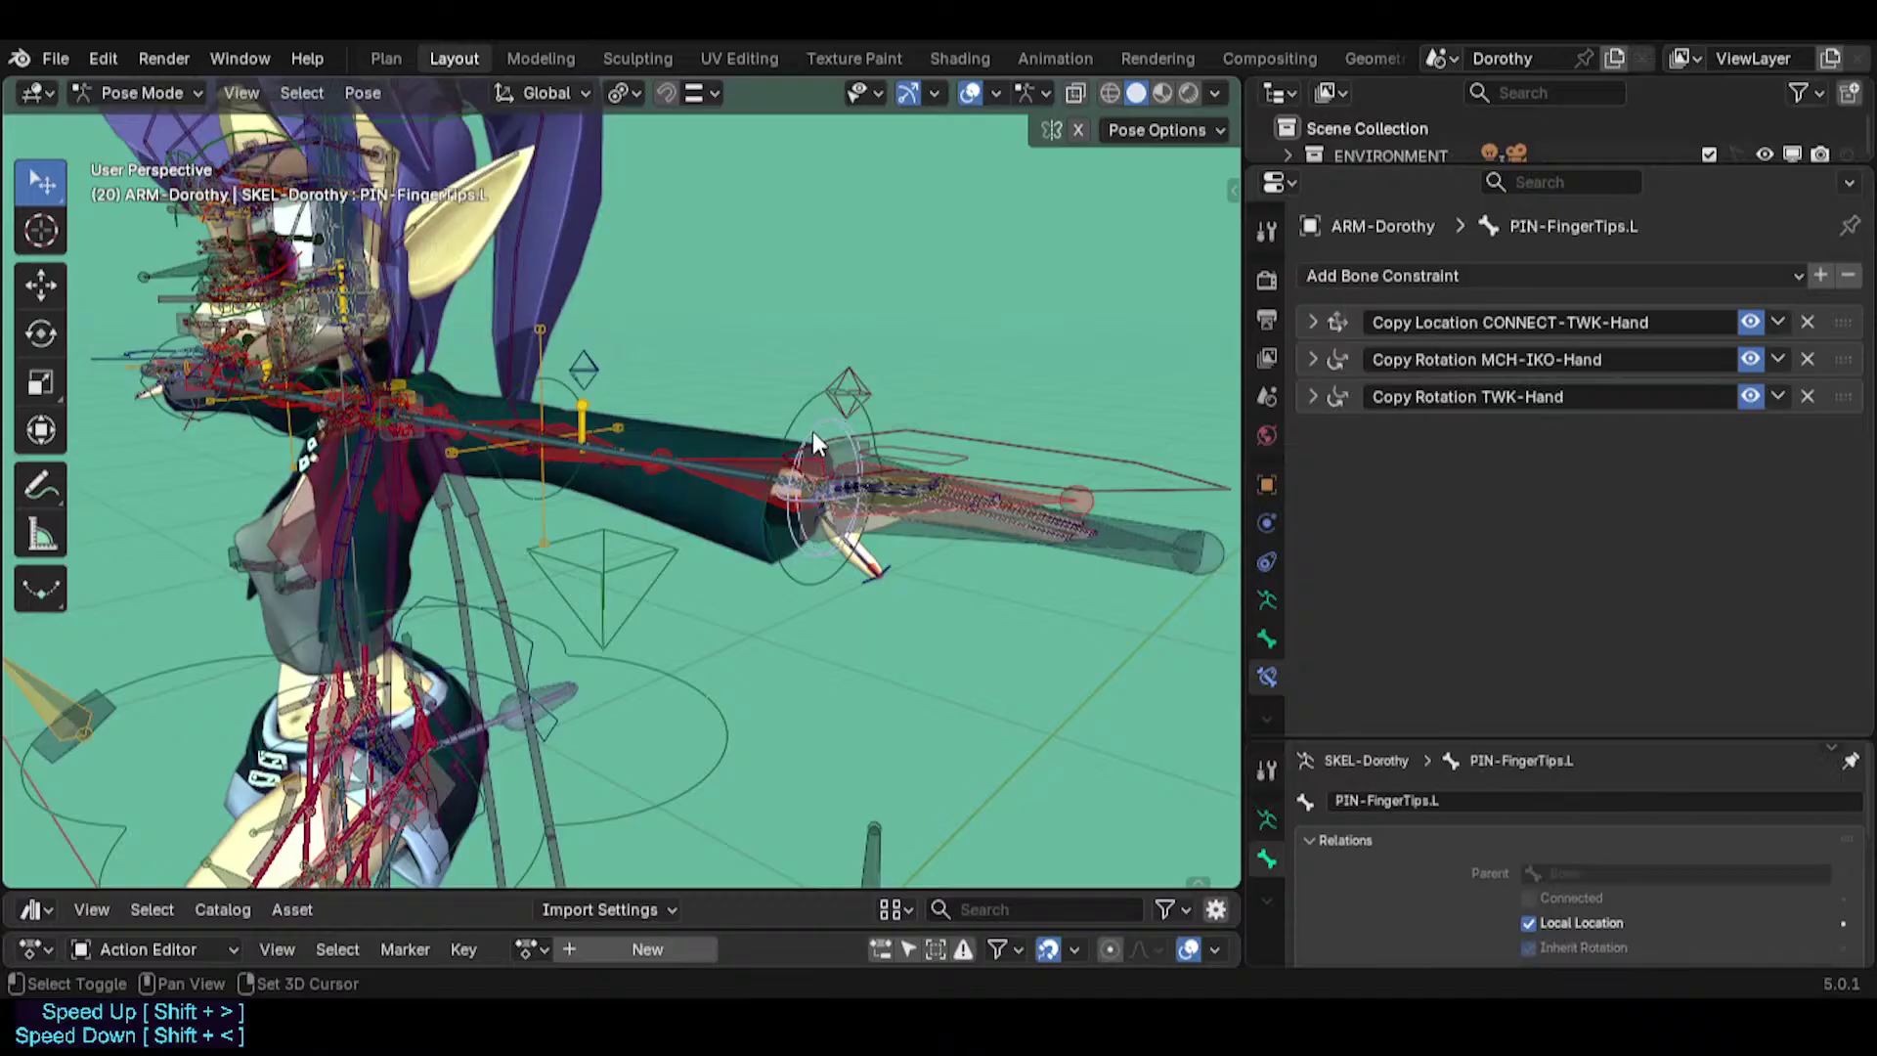
pyautogui.hotkey('ctrl', 'c')
pyautogui.click(694, 412)
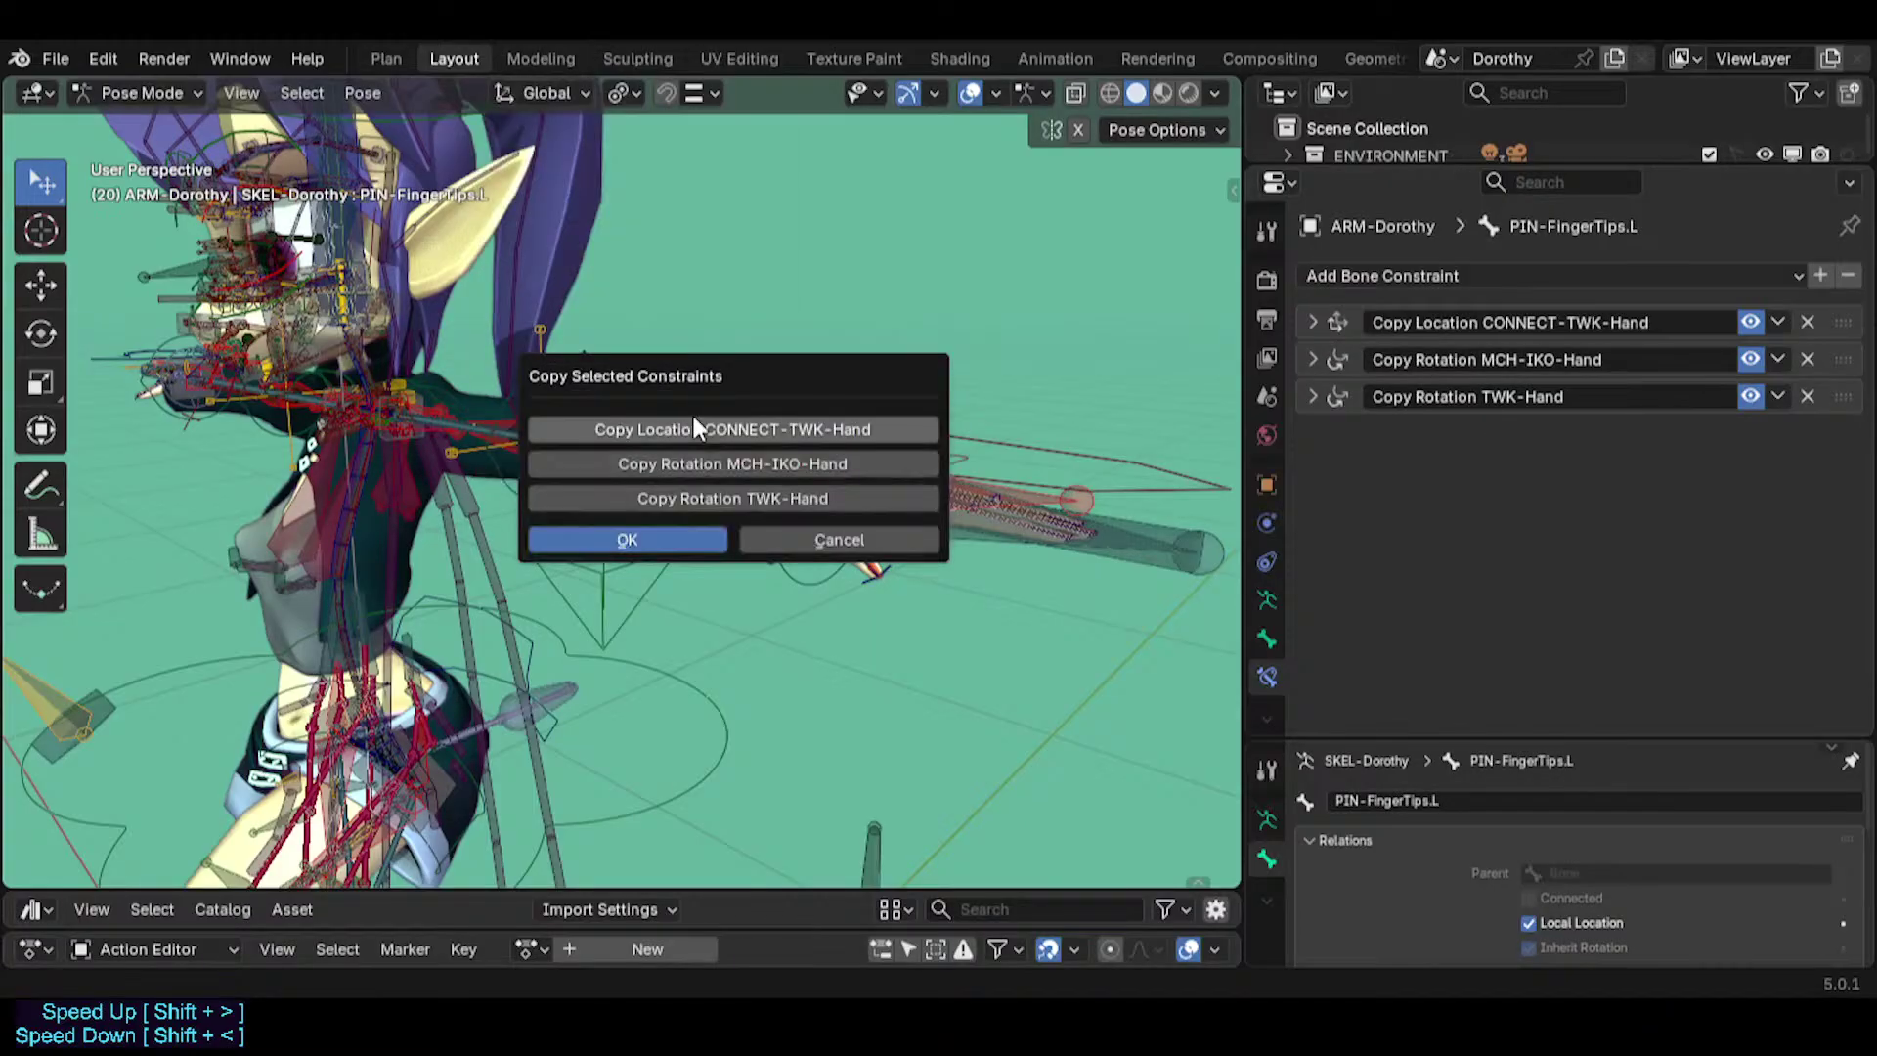
pyautogui.click(746, 501)
pyautogui.click(688, 540)
# Reorder the constraints of MCH-Foot.L so that Copy Rotation TWK-Hand sits above Stretch To.
pyautogui.click(463, 731)
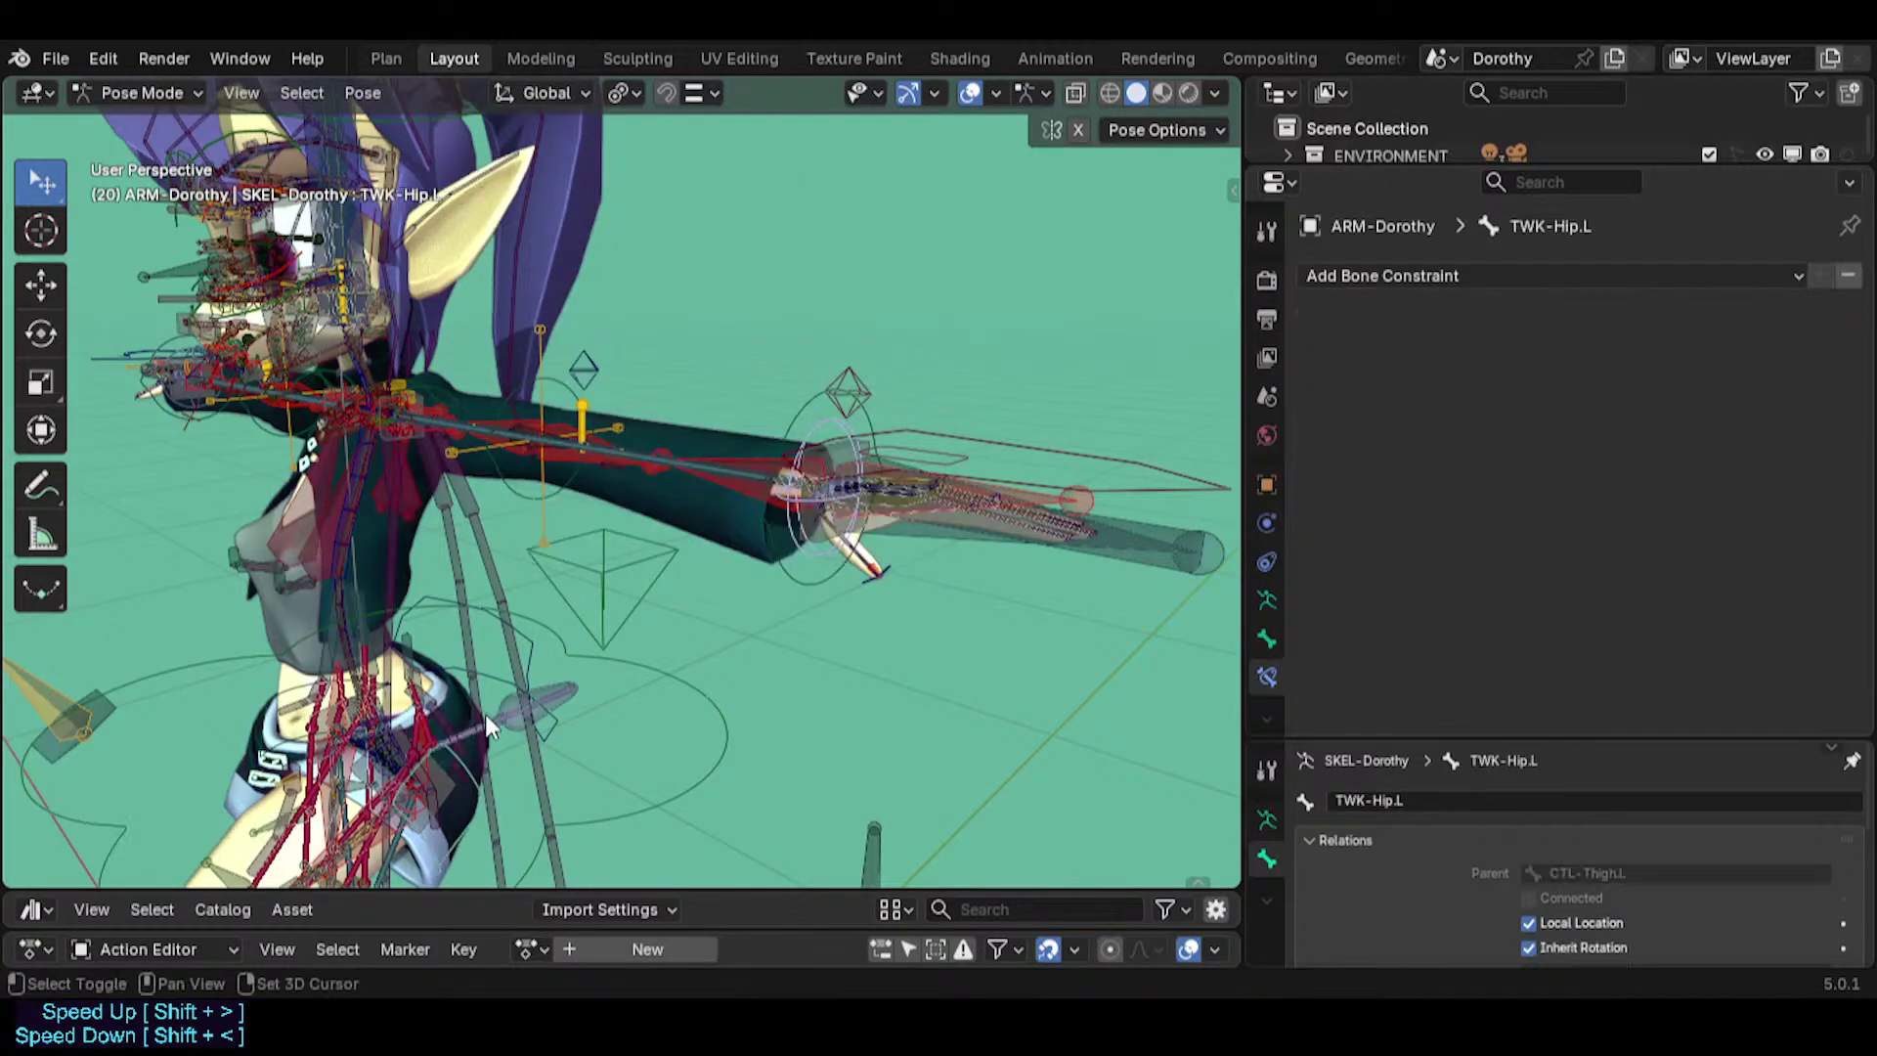
pyautogui.moveTo(485, 714); pyautogui.dragTo(623, 479, button='middle')
pyautogui.click(606, 506)
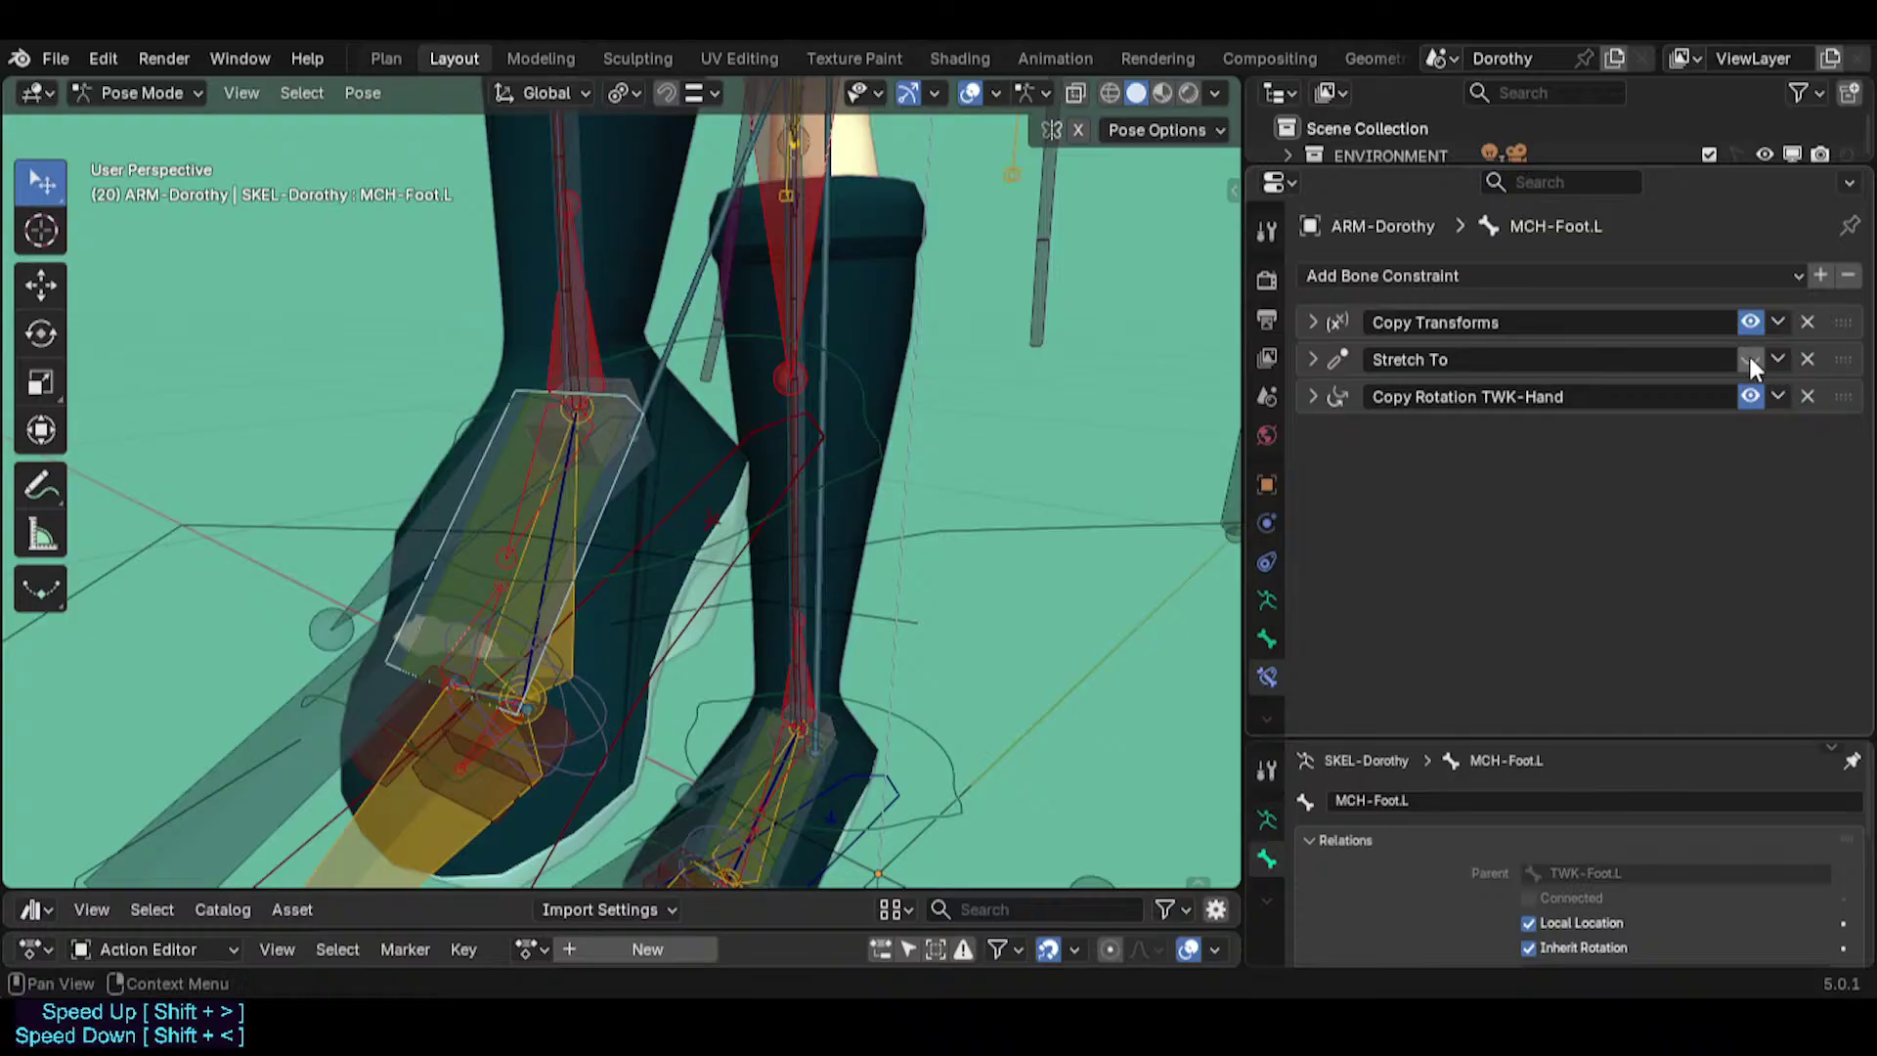
pyautogui.moveTo(1843, 396); pyautogui.dragTo(1855, 361)
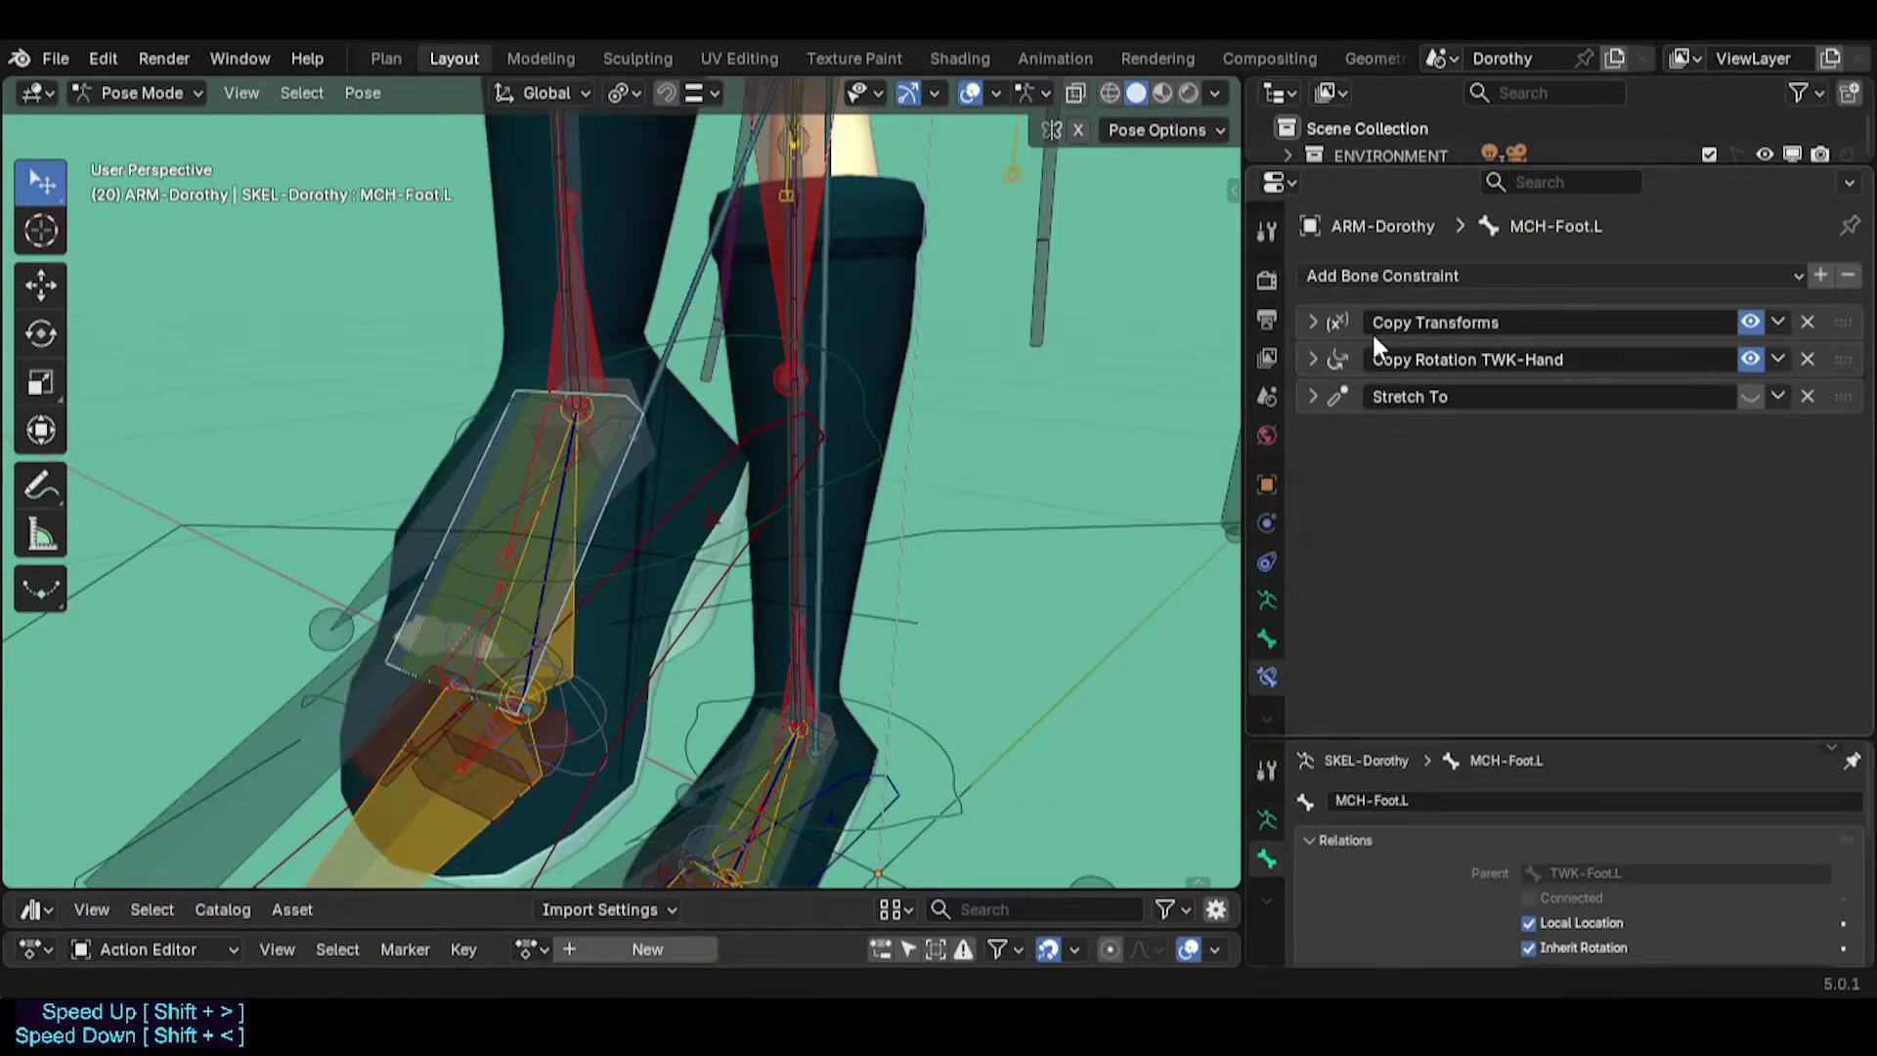
# Review the Copy Transforms and Copy Rotation TWK-Hand settings of MCH-Foot.L, leaving both constraints collapsed.
pyautogui.click(1313, 321)
pyautogui.click(1313, 322)
pyautogui.click(1312, 359)
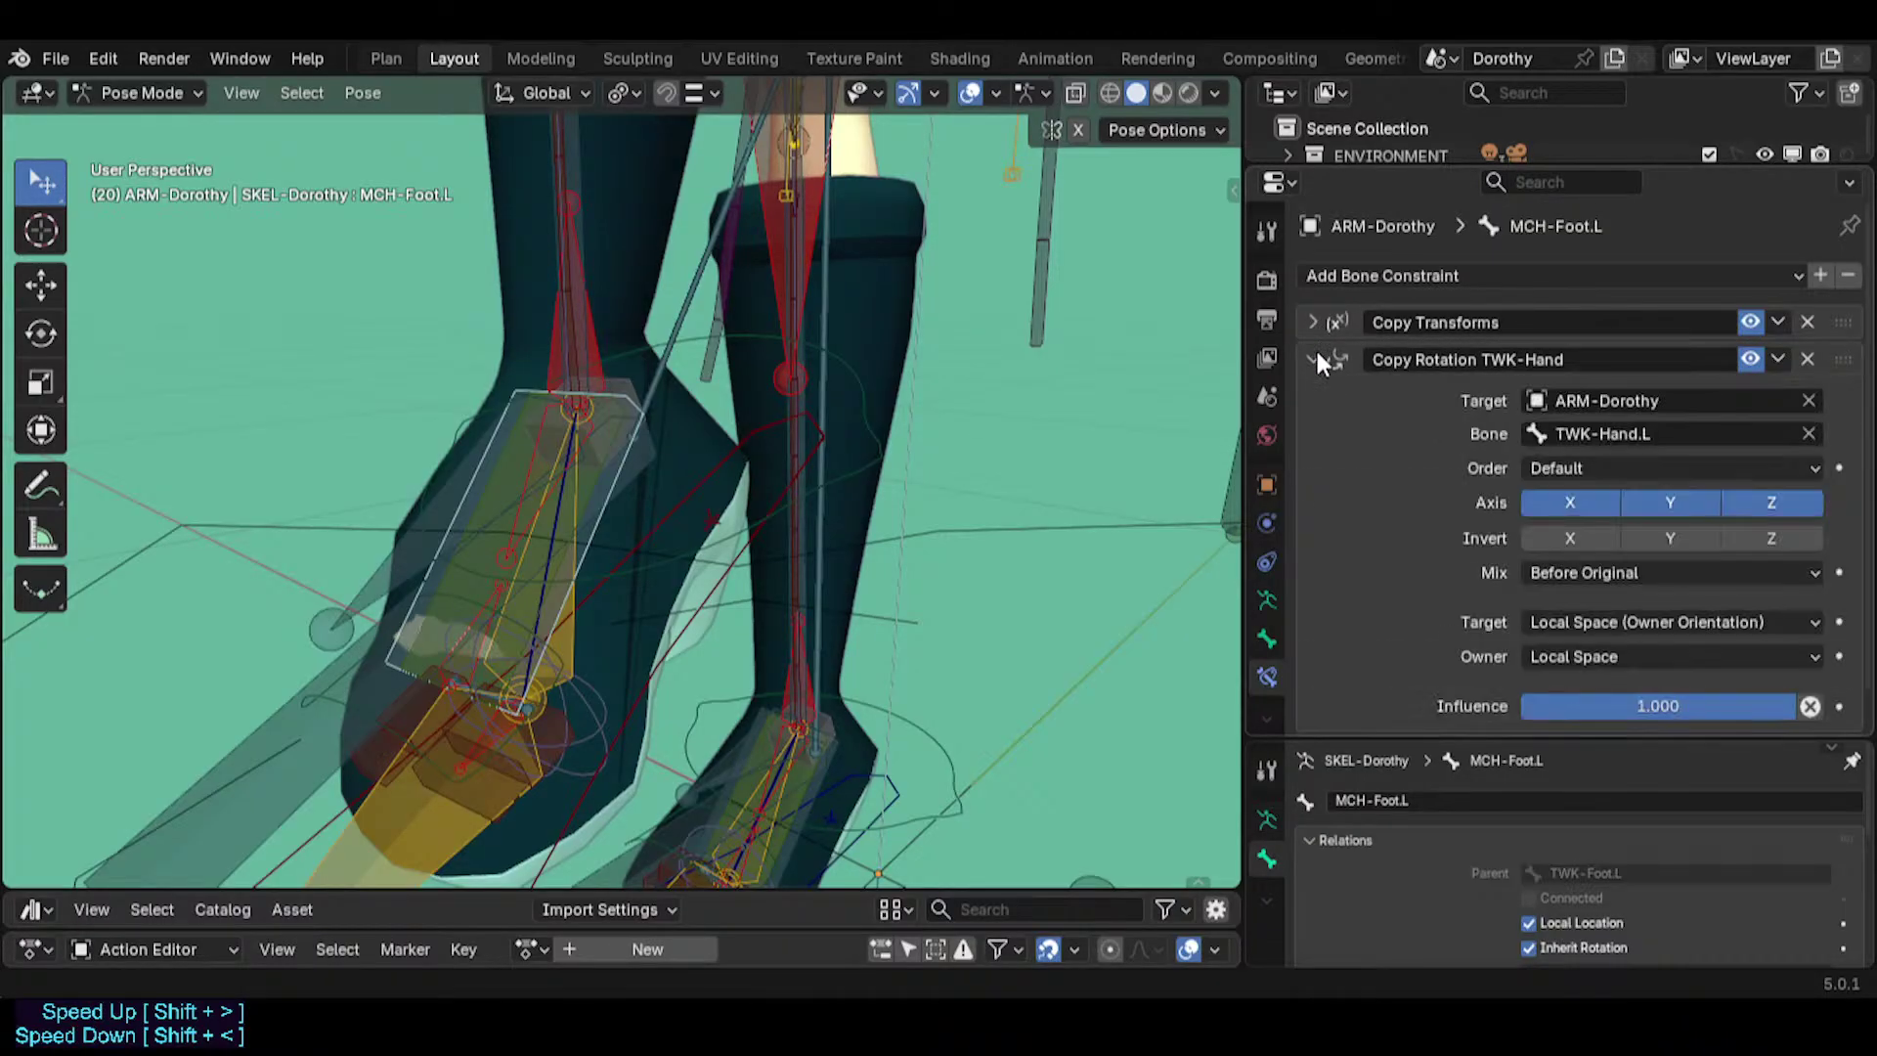
pyautogui.click(1315, 356)
# Clear the location of MTR-IK-Foot.L, then pose the left foot with freehand moves and a rotation.
pyautogui.moveTo(400, 626); pyautogui.dragTo(575, 537, button='middle')
pyautogui.click(703, 434)
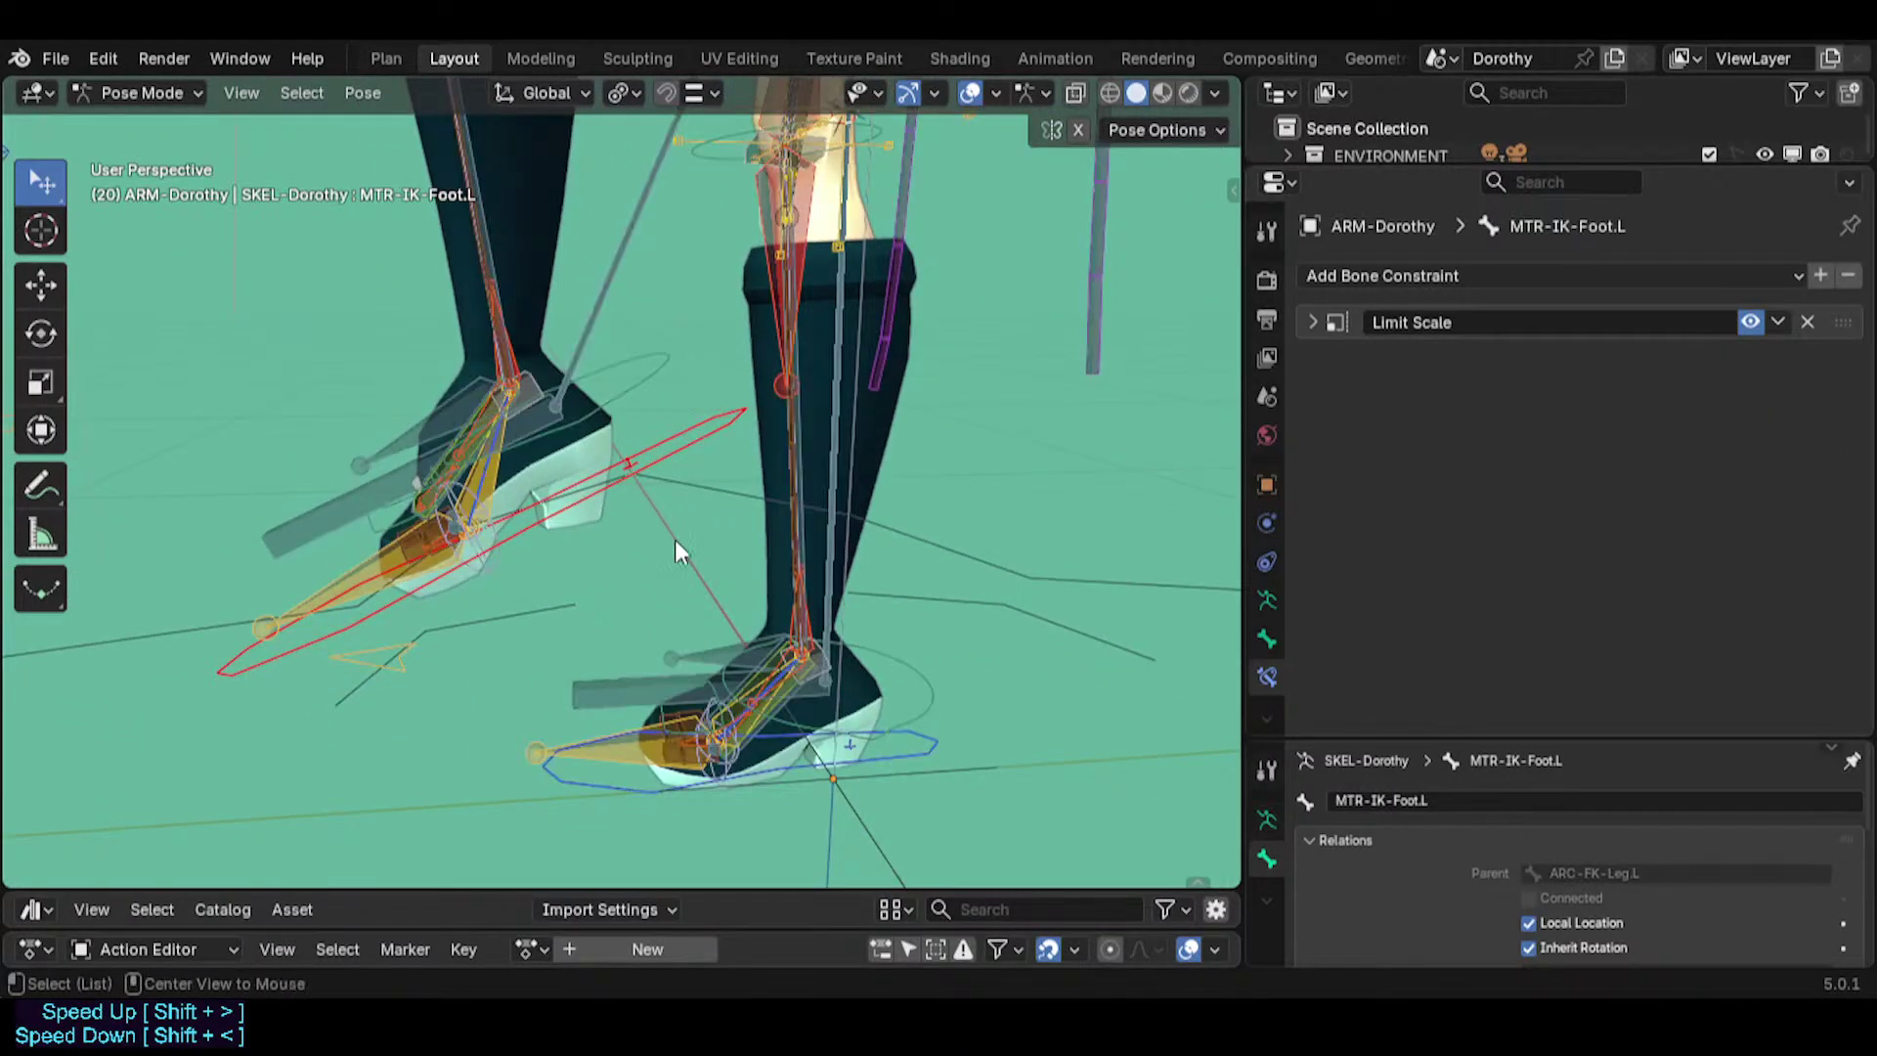
pyautogui.hotkey('alt', 'g')
pyautogui.moveTo(595, 872); pyautogui.dragTo(272, 575)
pyautogui.scroll(-2, 294, 574)
pyautogui.keyDown('shift'); pyautogui.moveTo(411, 579); pyautogui.dragTo(502, 598, button='middle'); pyautogui.keyUp('shift')
pyautogui.moveTo(502, 590); pyautogui.dragTo(623, 500)
pyautogui.press('r')
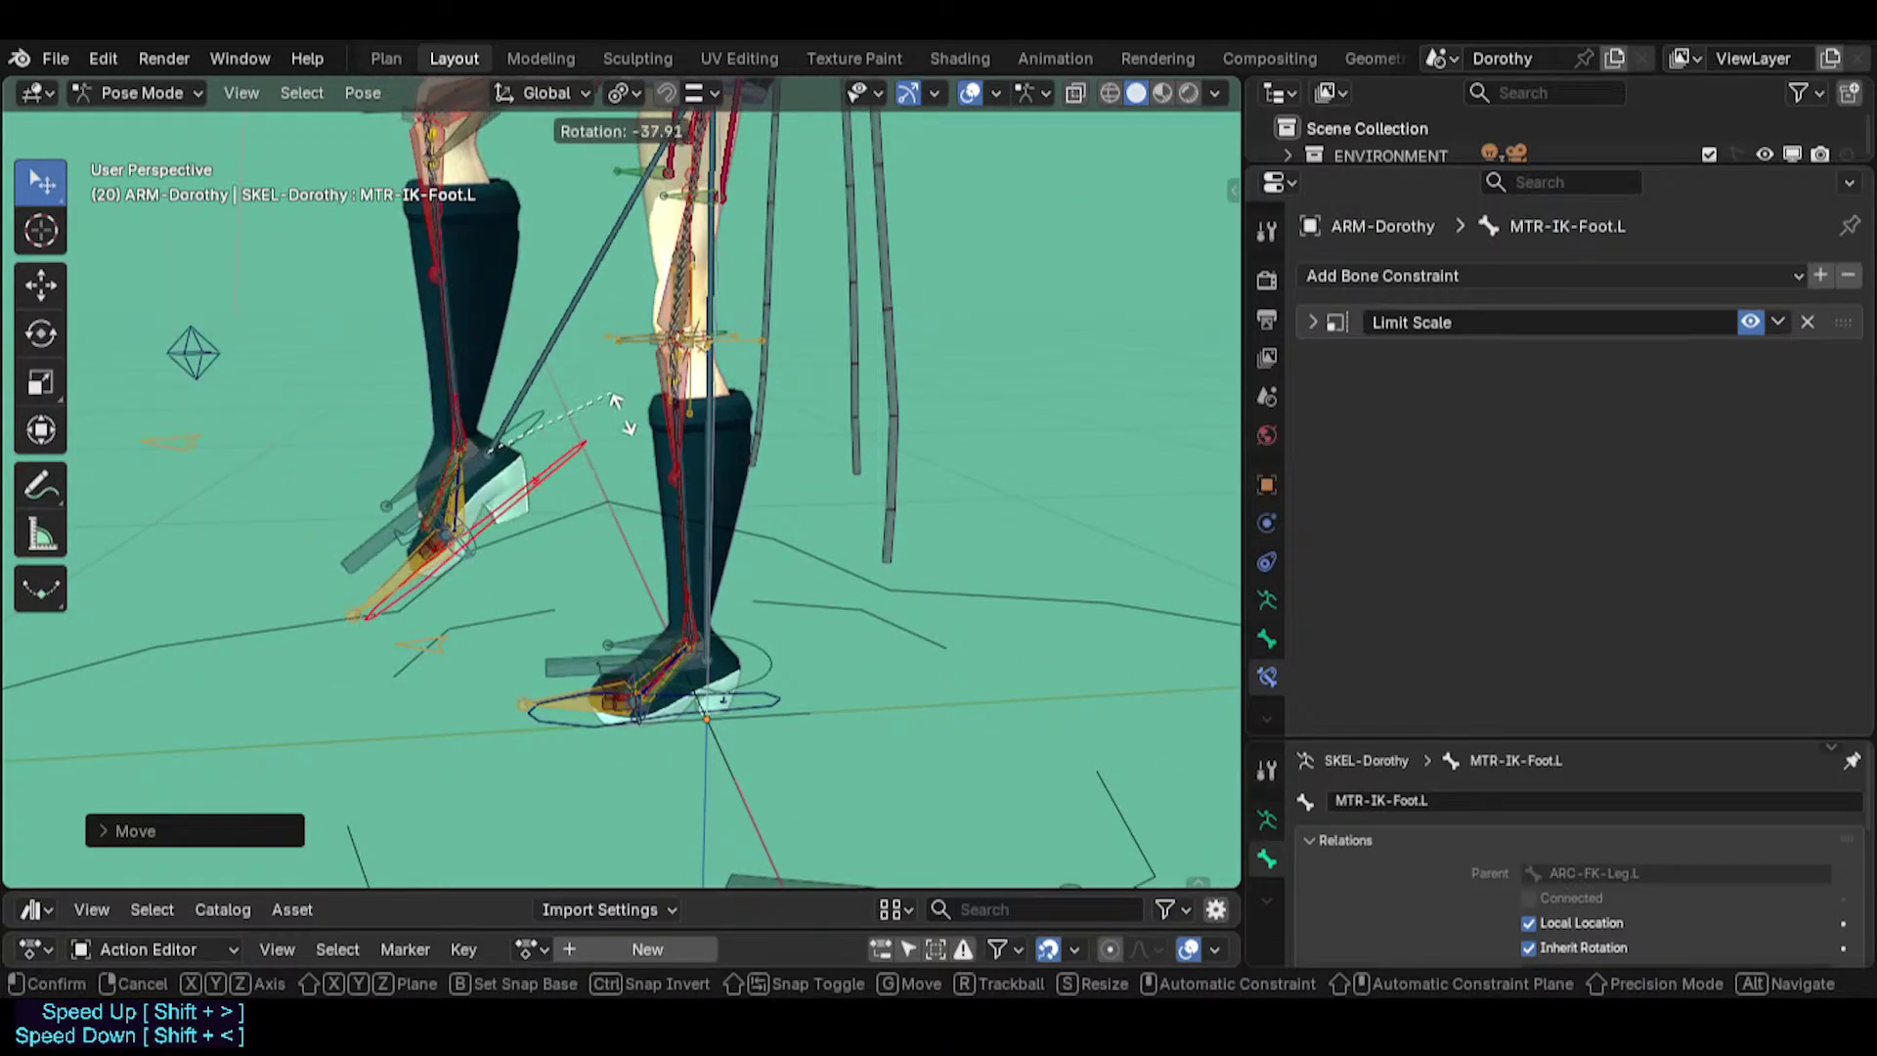
pyautogui.click(619, 410)
pyautogui.press('g')
pyautogui.click(630, 451)
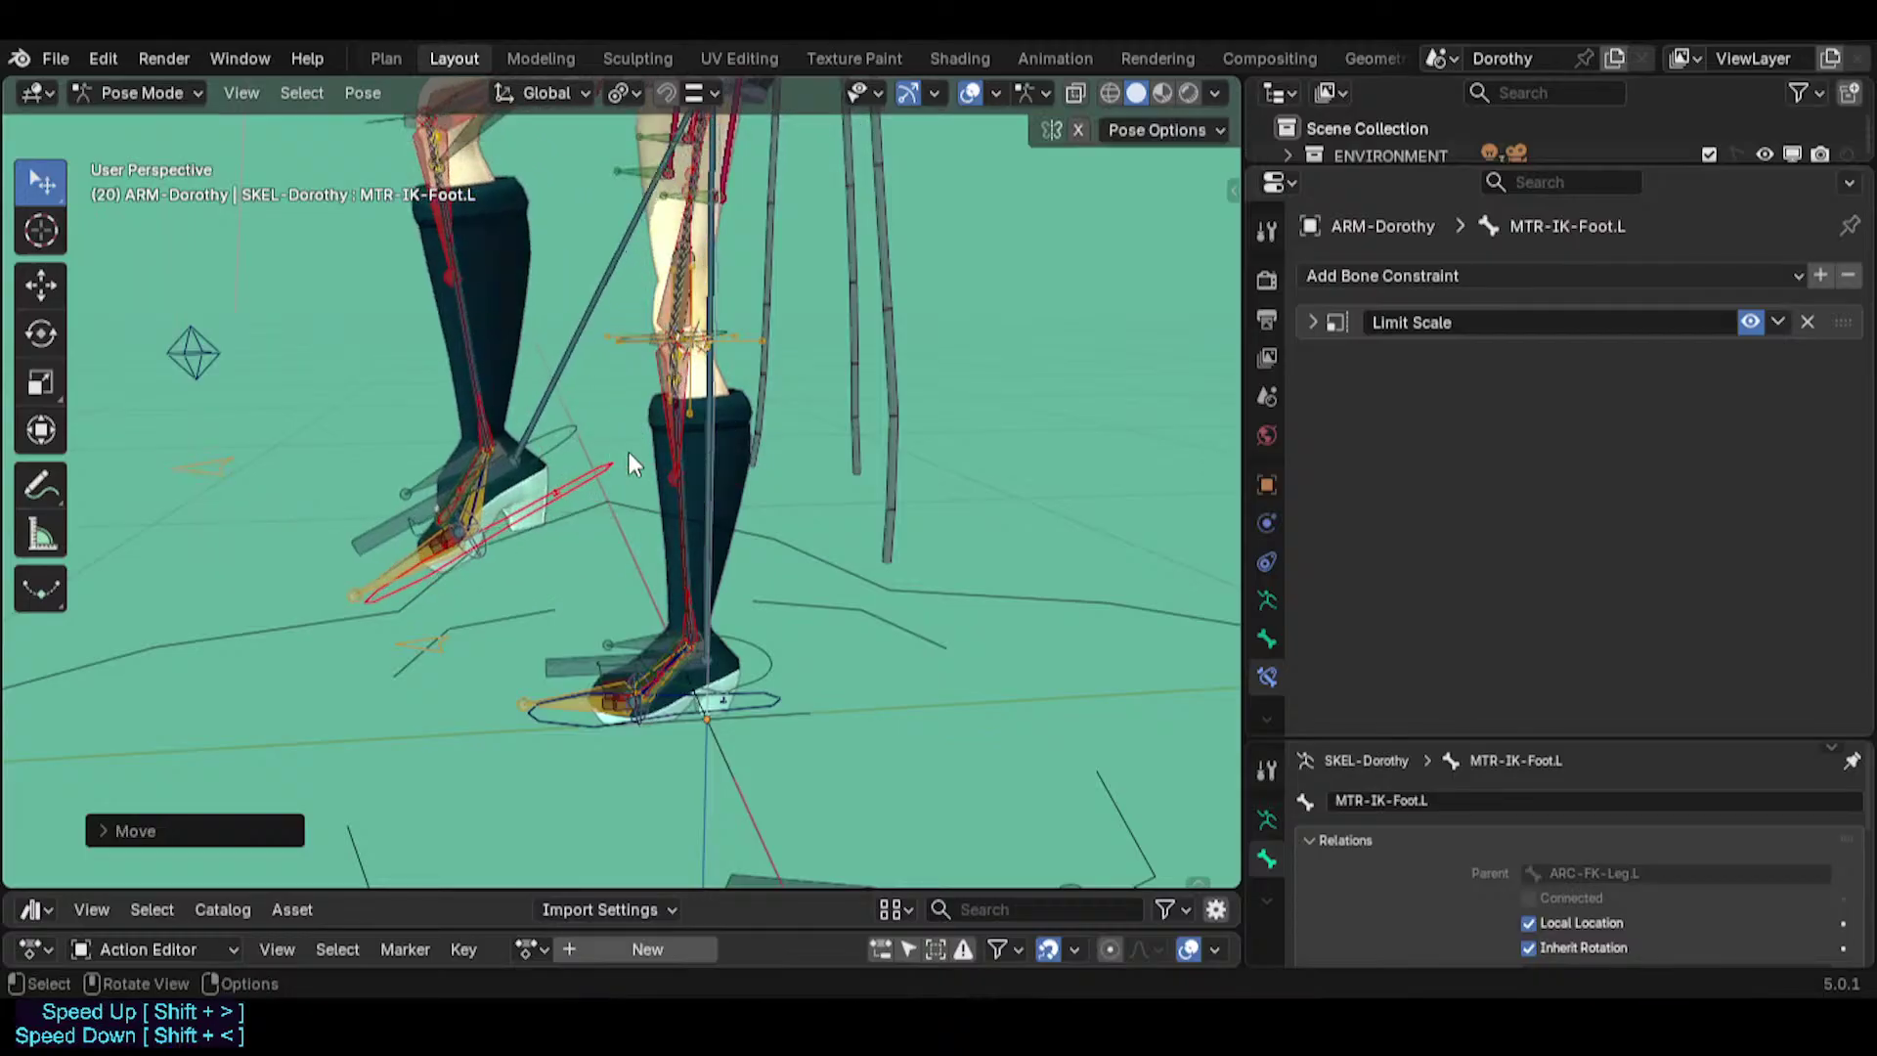
# Test the left leg's IK by scaling, moving and rotating MTR-IK-Foot.L, leaving the foot raised in front.
pyautogui.press('s')
pyautogui.click(759, 425)
pyautogui.press('g')
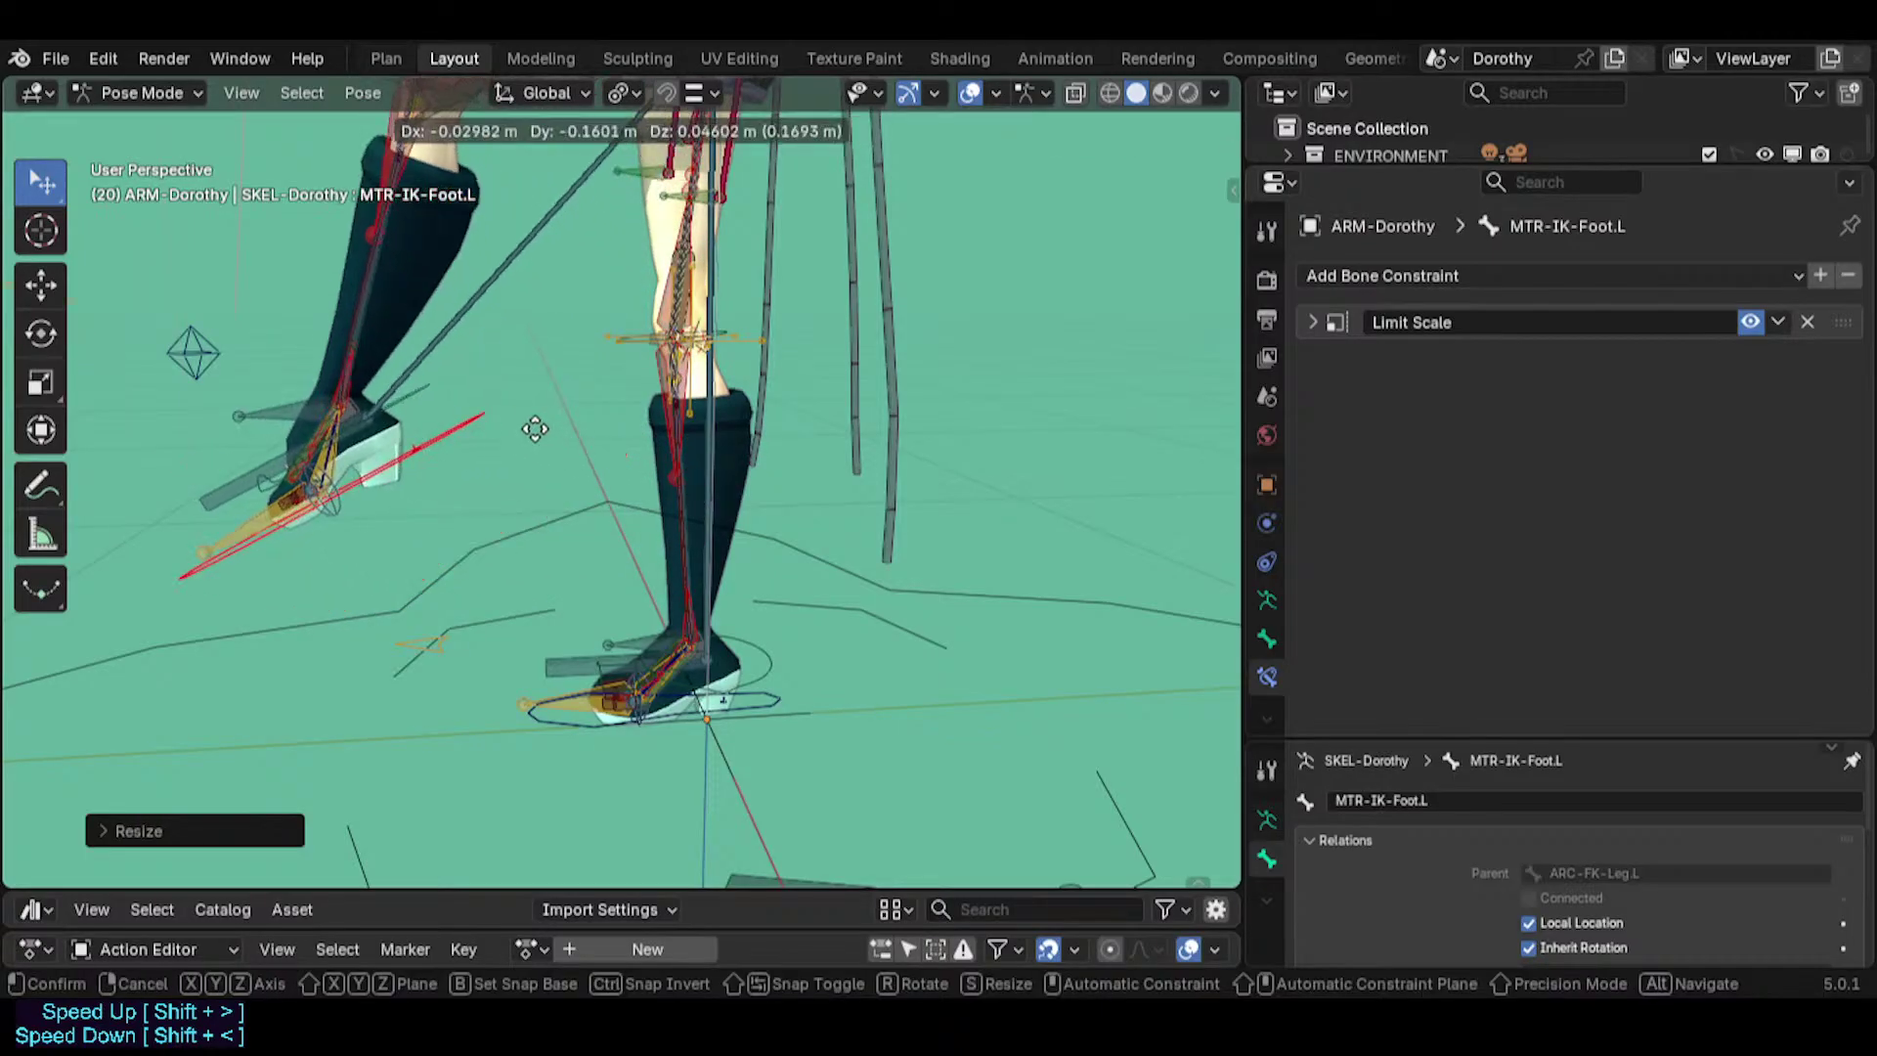
pyautogui.click(700, 461)
pyautogui.press('r')
pyautogui.click(711, 469)
pyautogui.press('g')
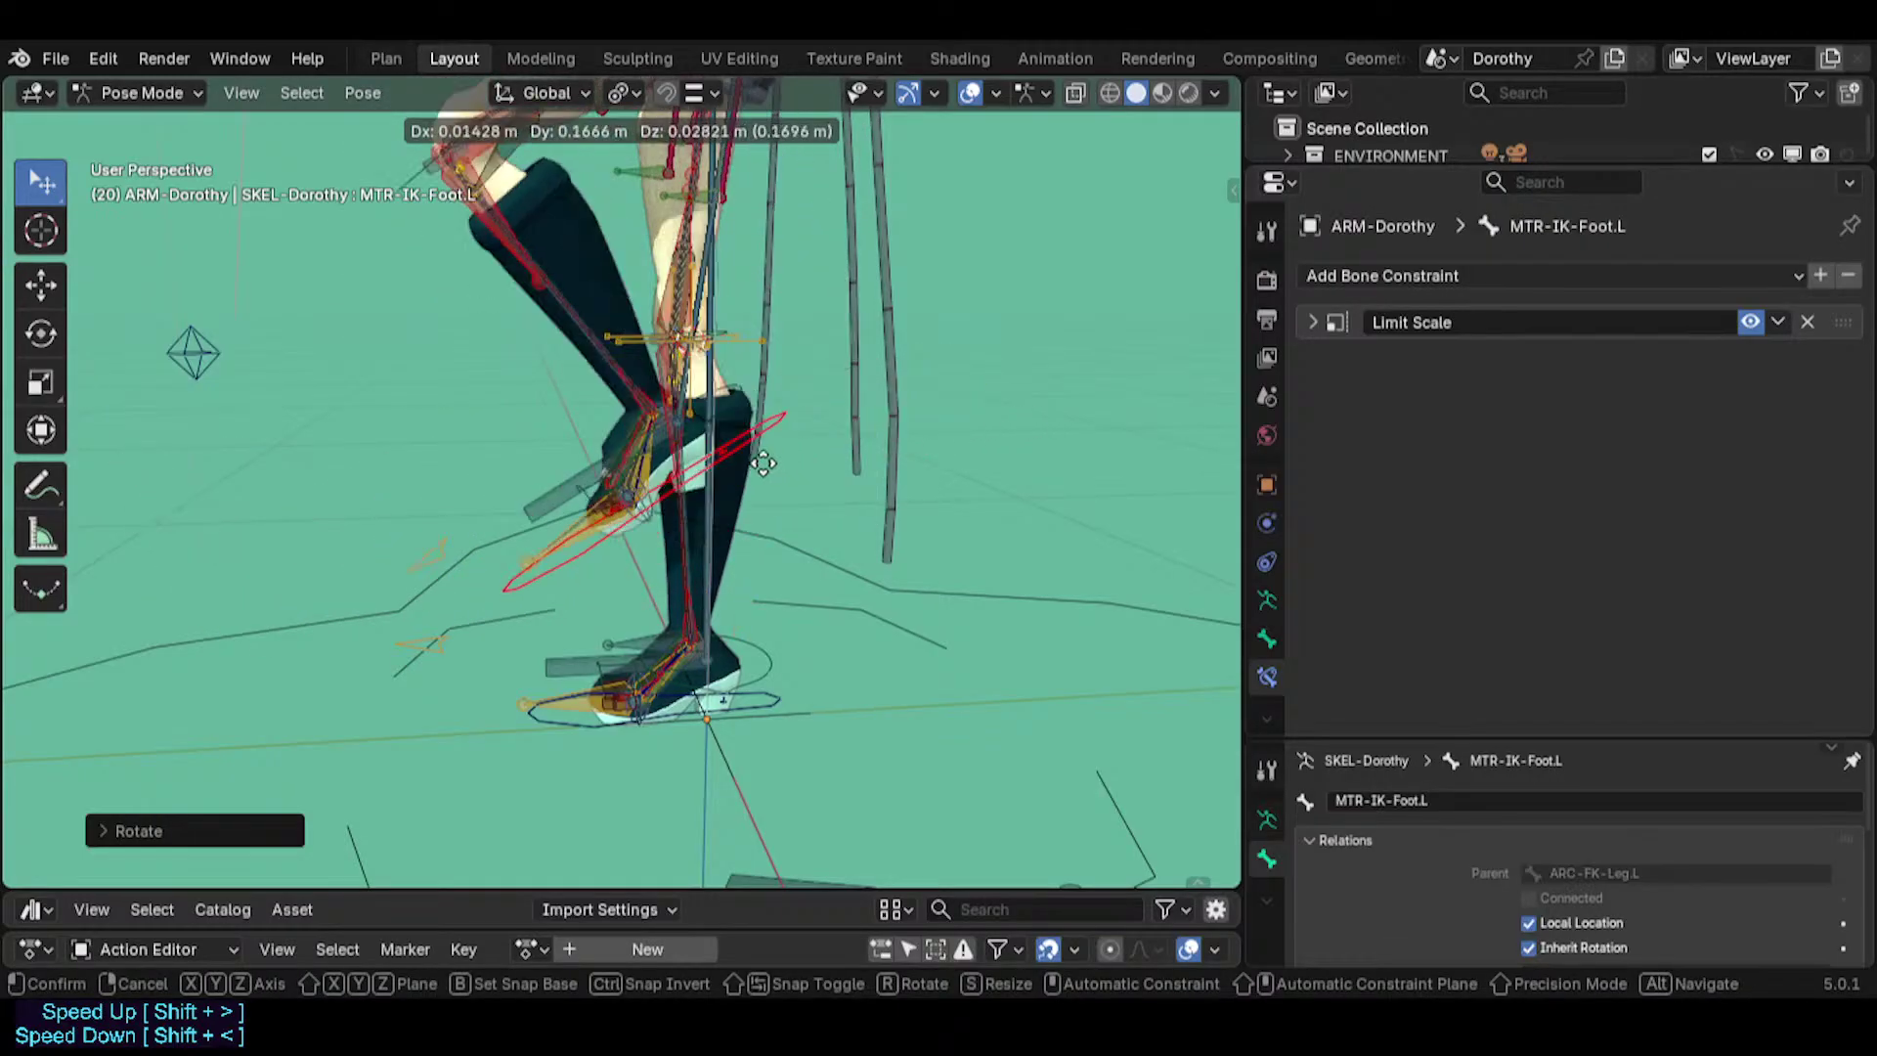
pyautogui.click(542, 488)
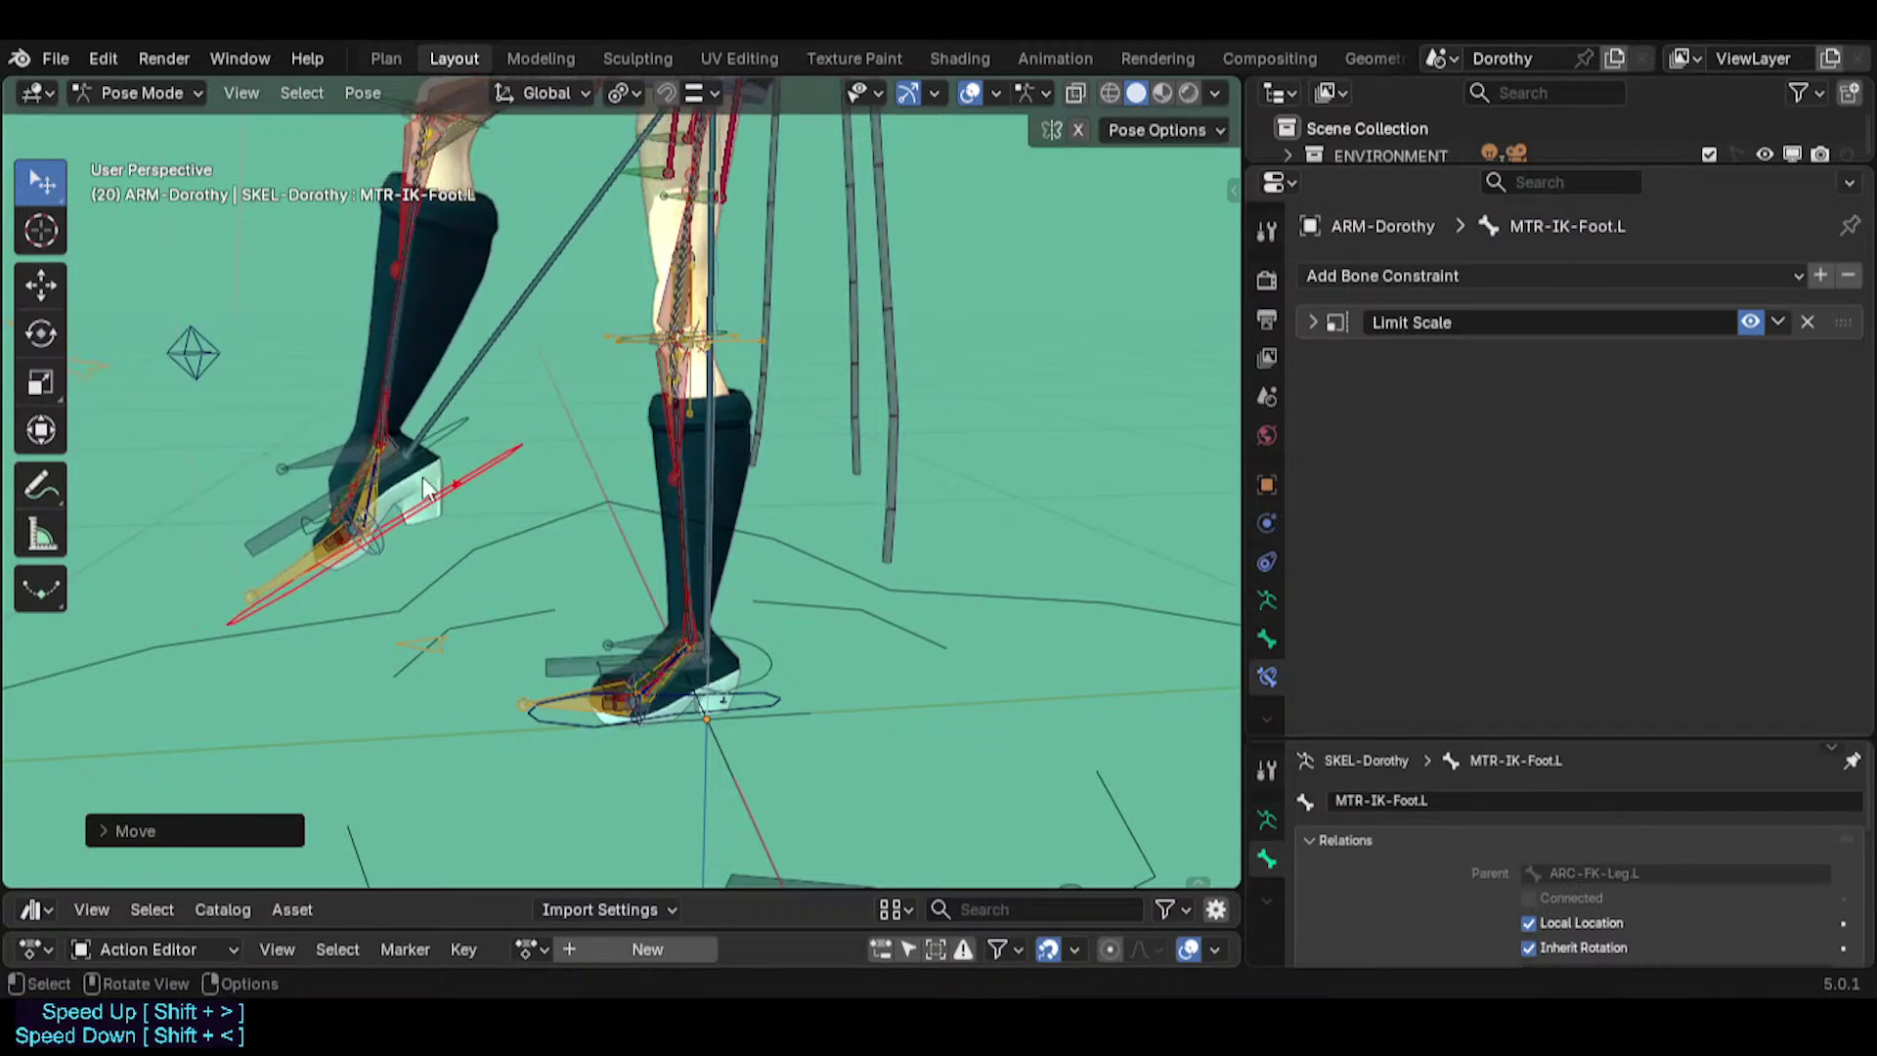
# Examine the Limit Scale, IK and both Copy Rotation FOLLOW constraints of MCH-IKO-Foot.L, leaving only FOLLOW-ForeArm expanded.
pyautogui.click(327, 450)
pyautogui.click(1304, 317)
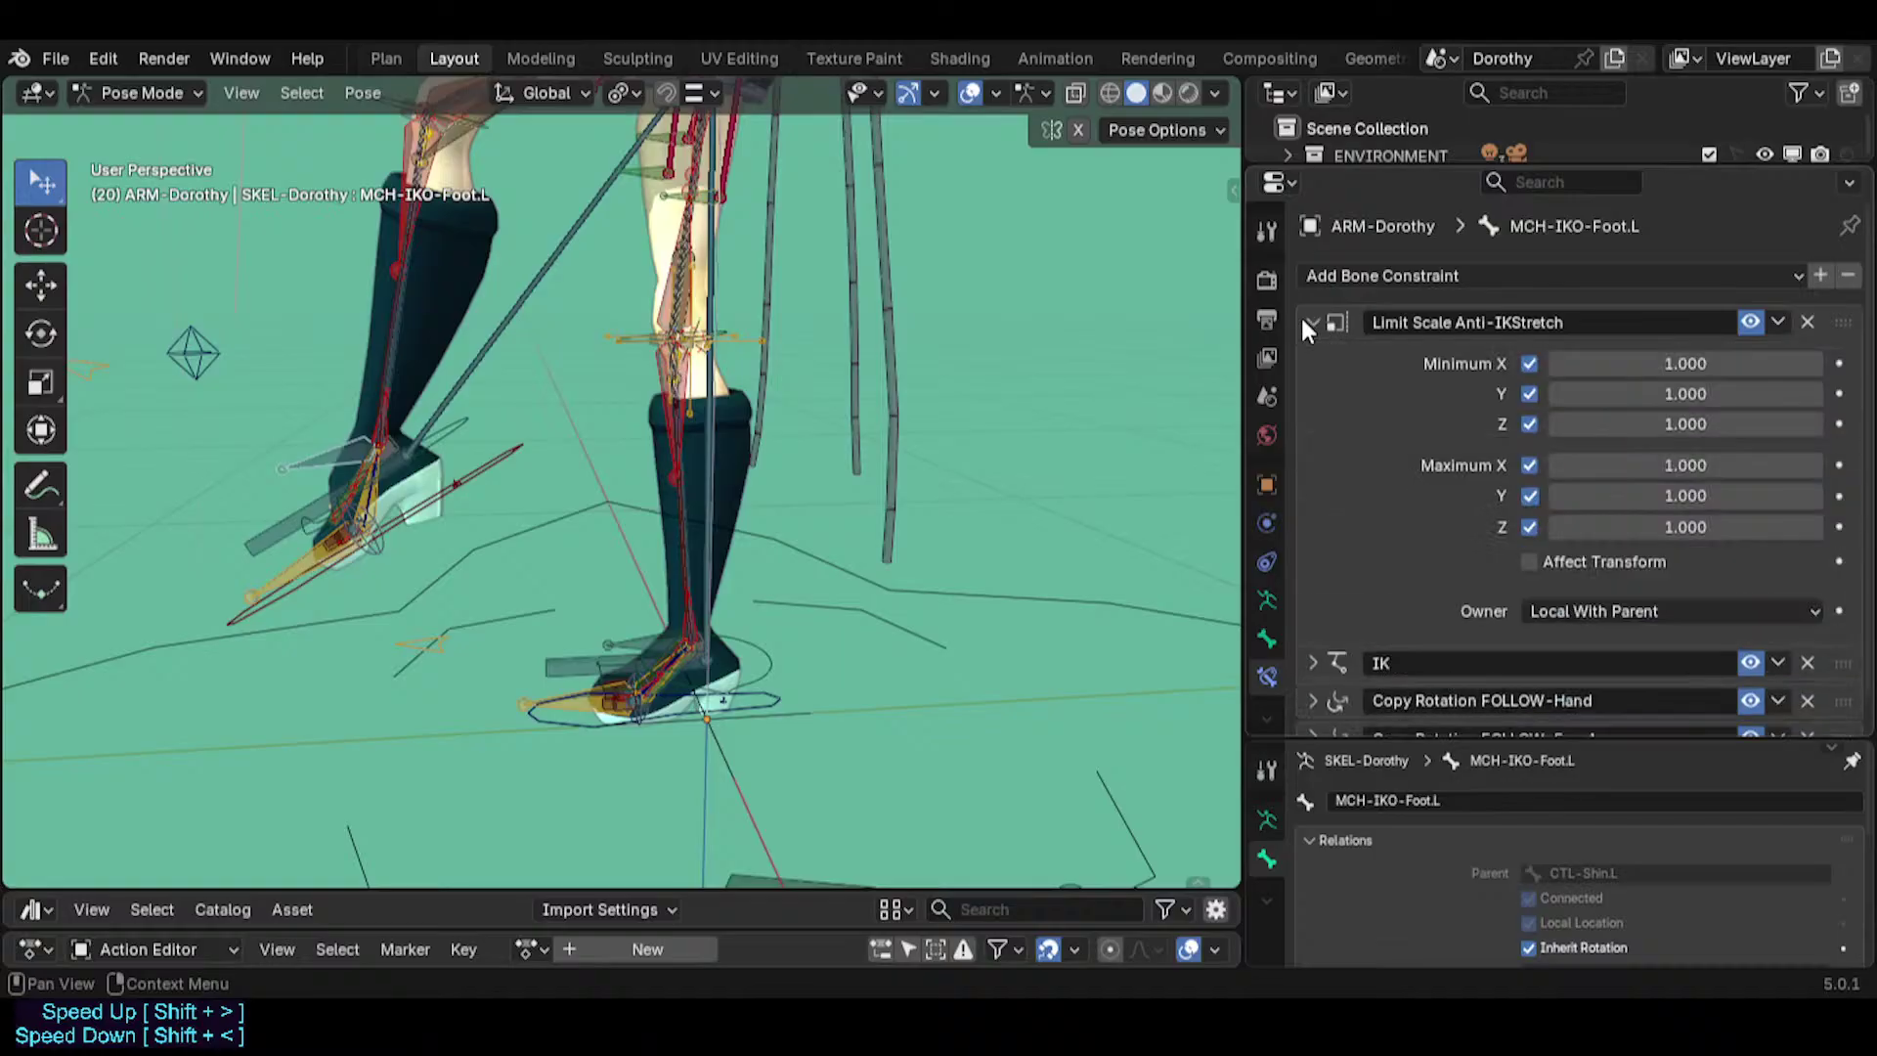
pyautogui.click(1298, 315)
pyautogui.click(1311, 360)
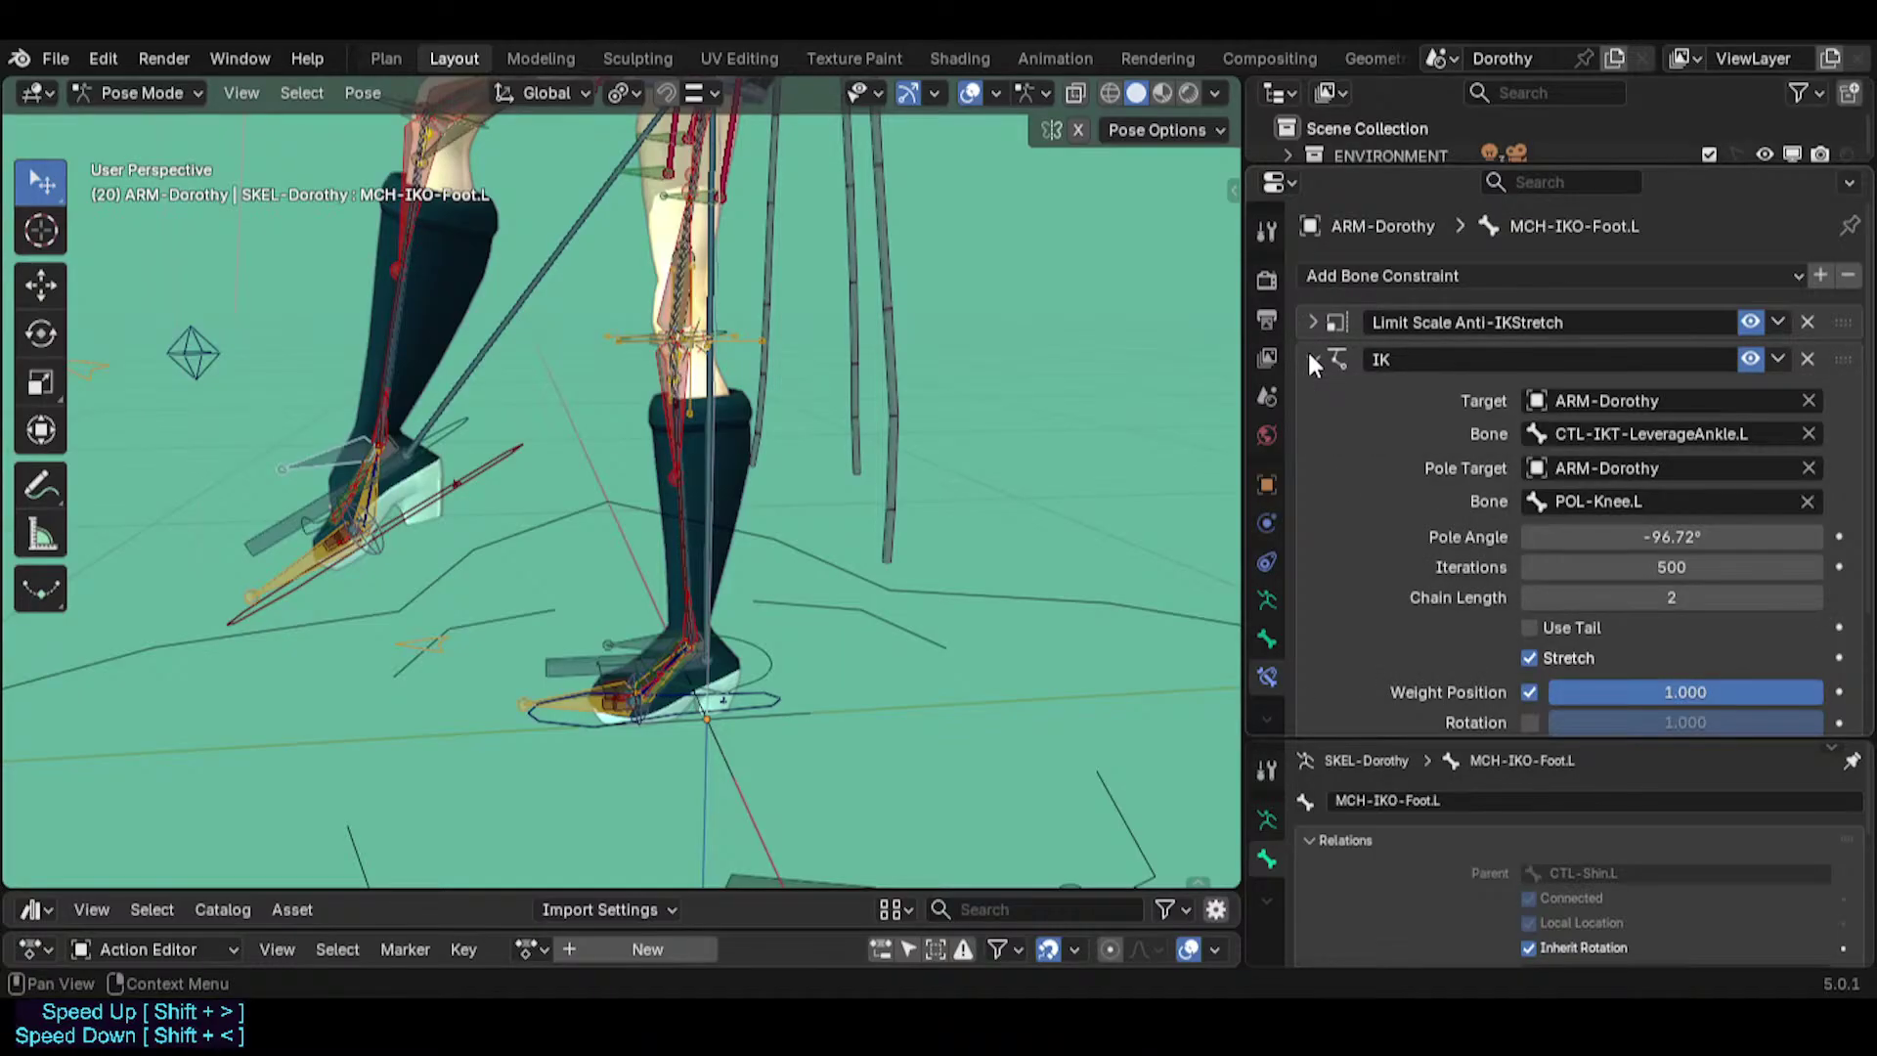
pyautogui.click(1310, 359)
pyautogui.click(1312, 397)
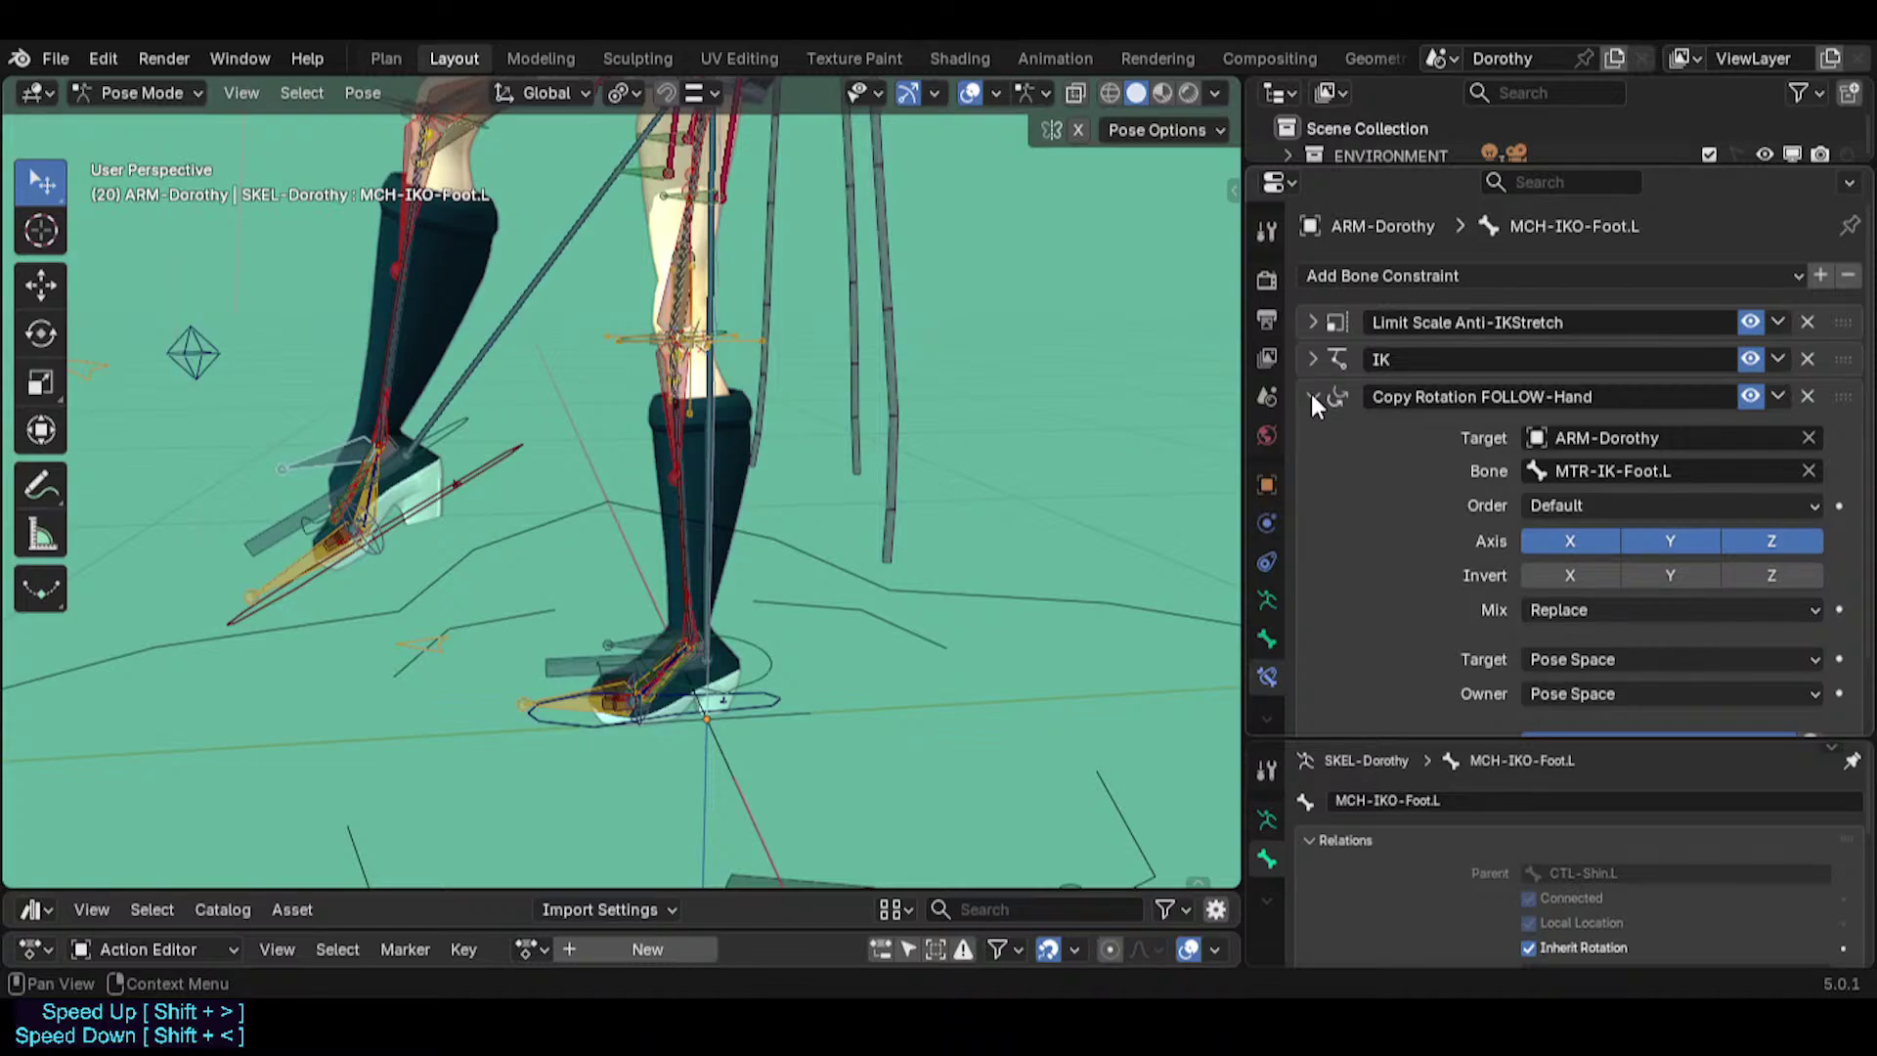
pyautogui.scroll(-1, 1357, 473)
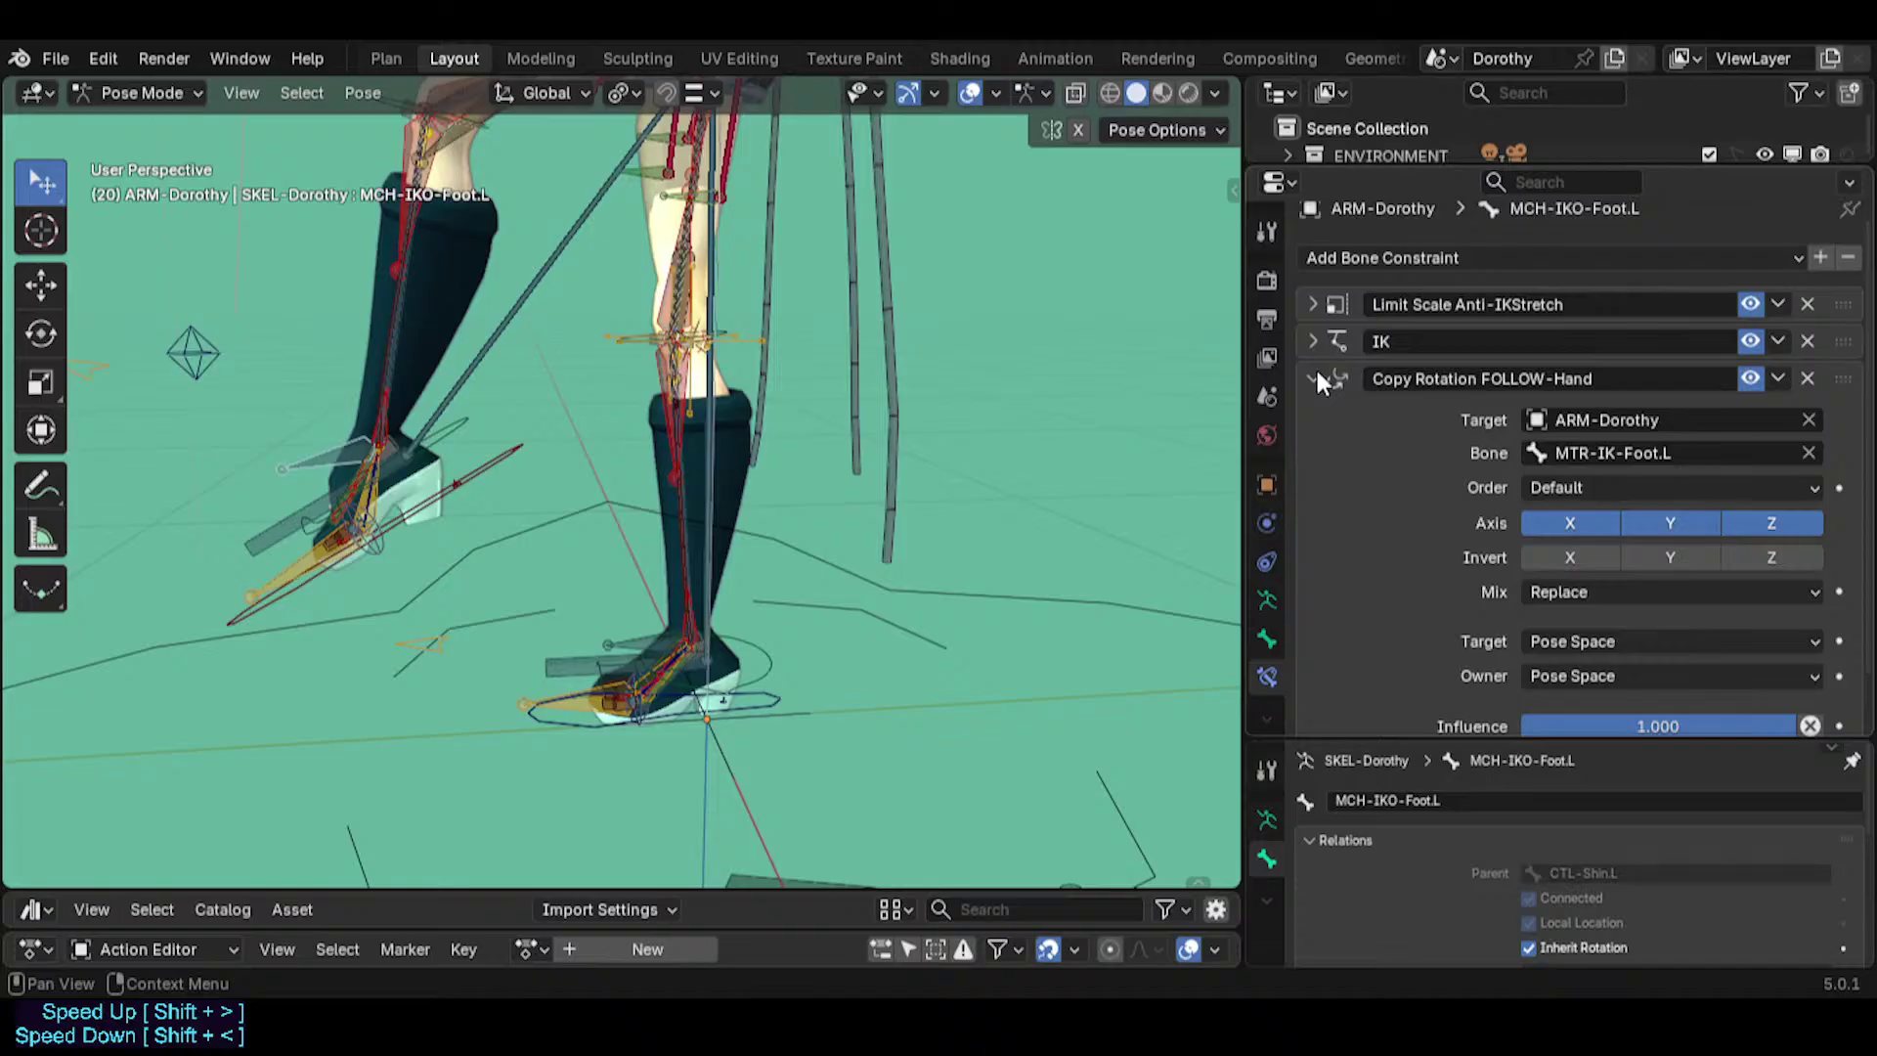
pyautogui.click(1315, 379)
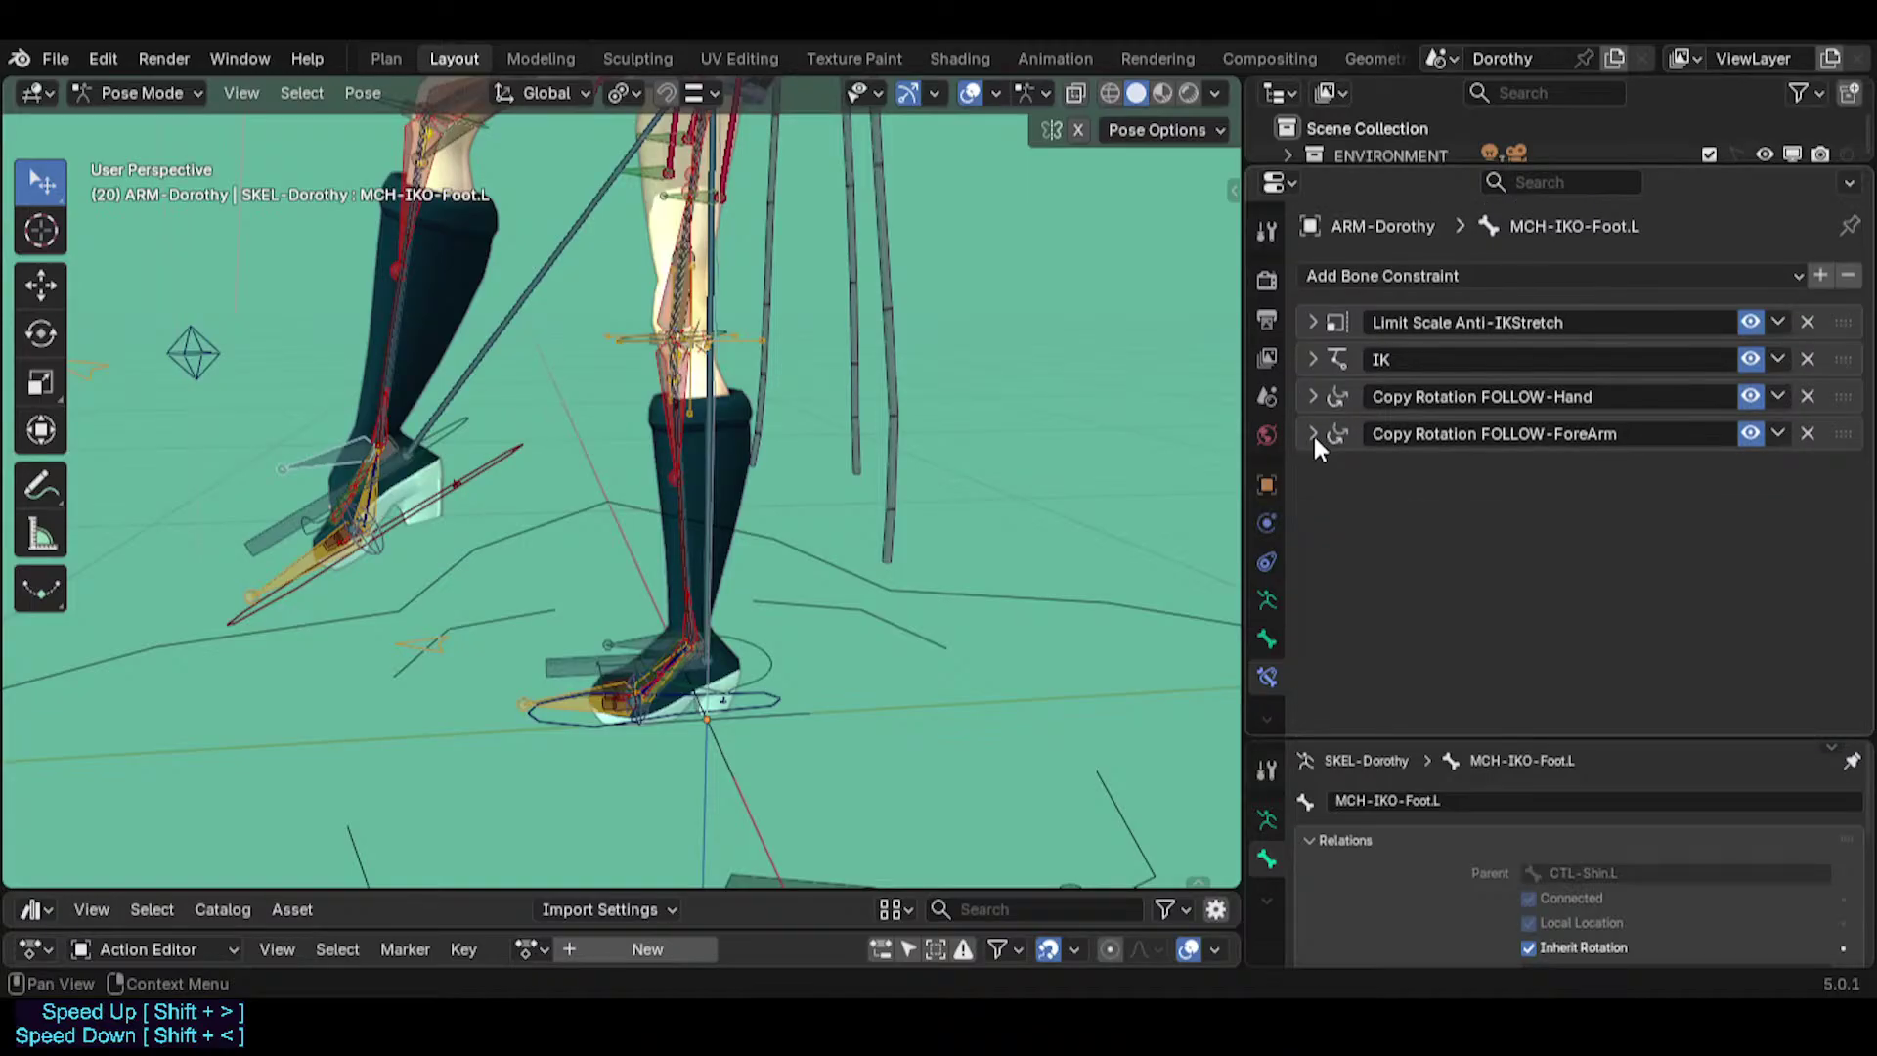
pyautogui.click(1314, 434)
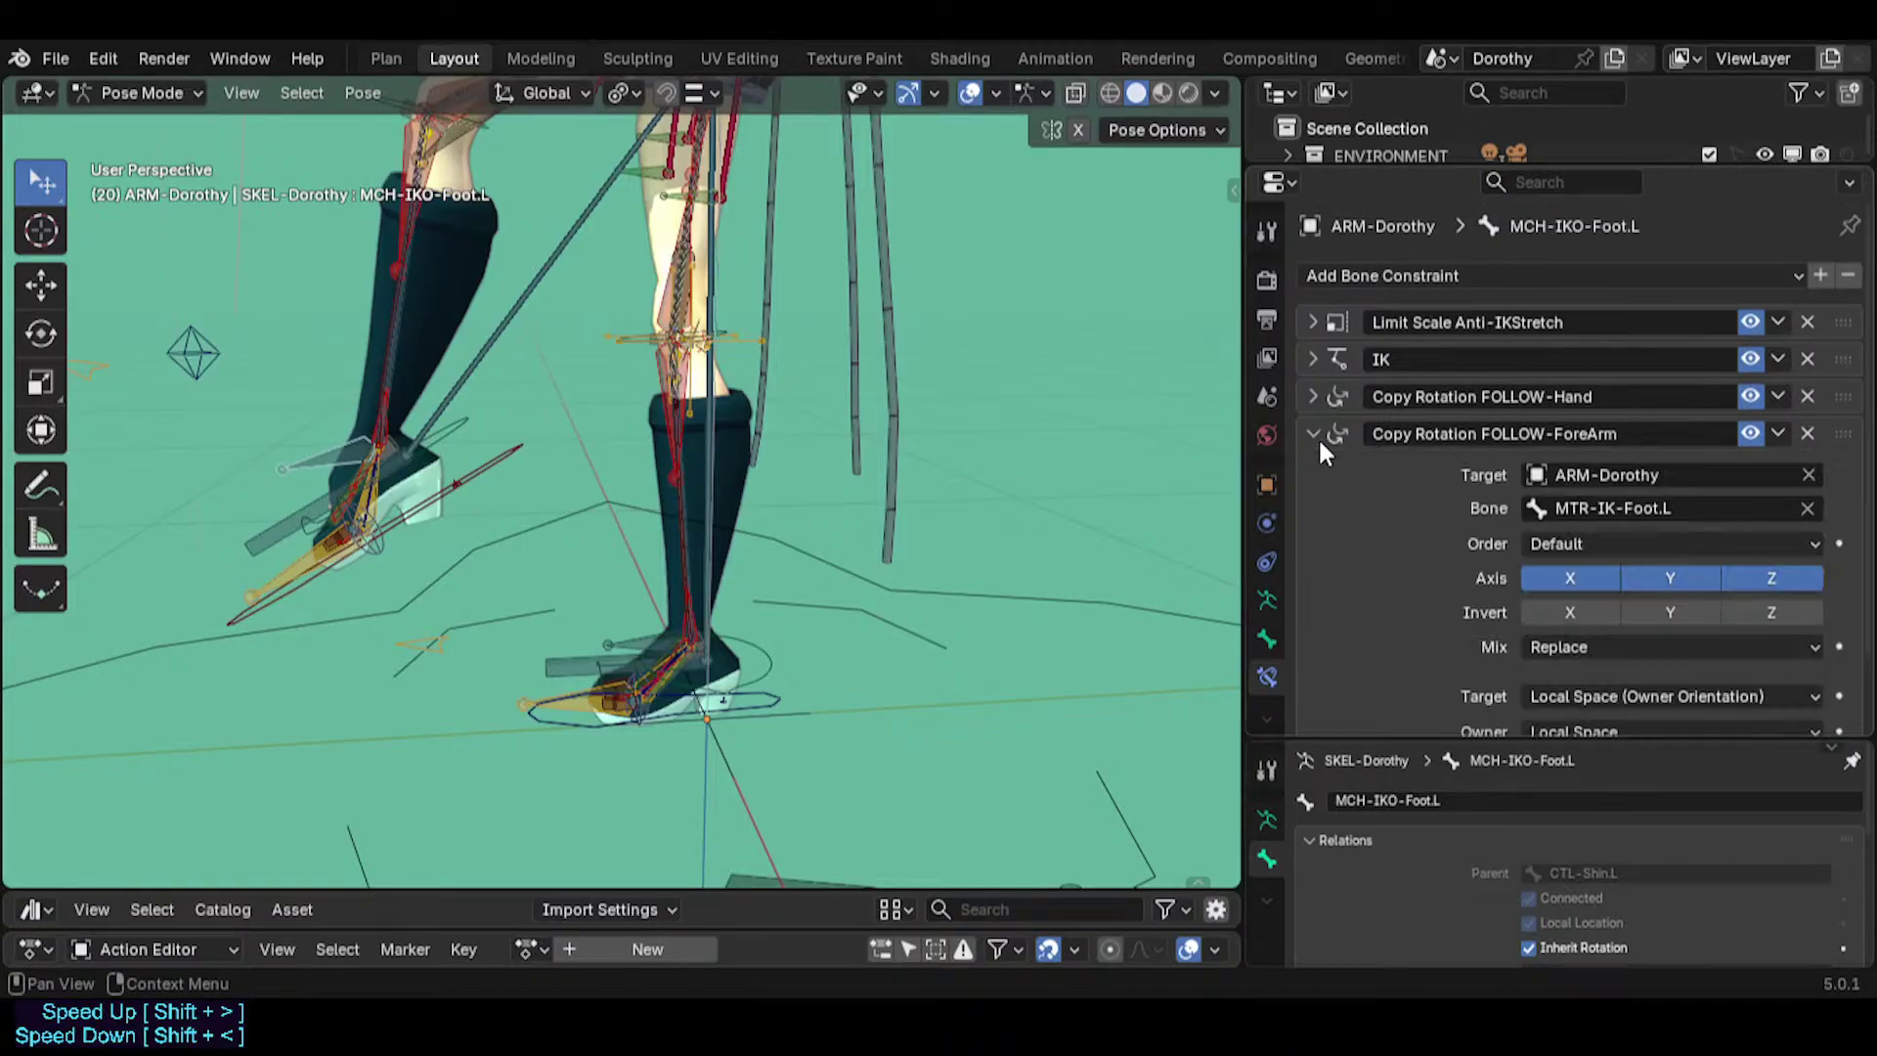
pyautogui.scroll(-2, 1683, 511)
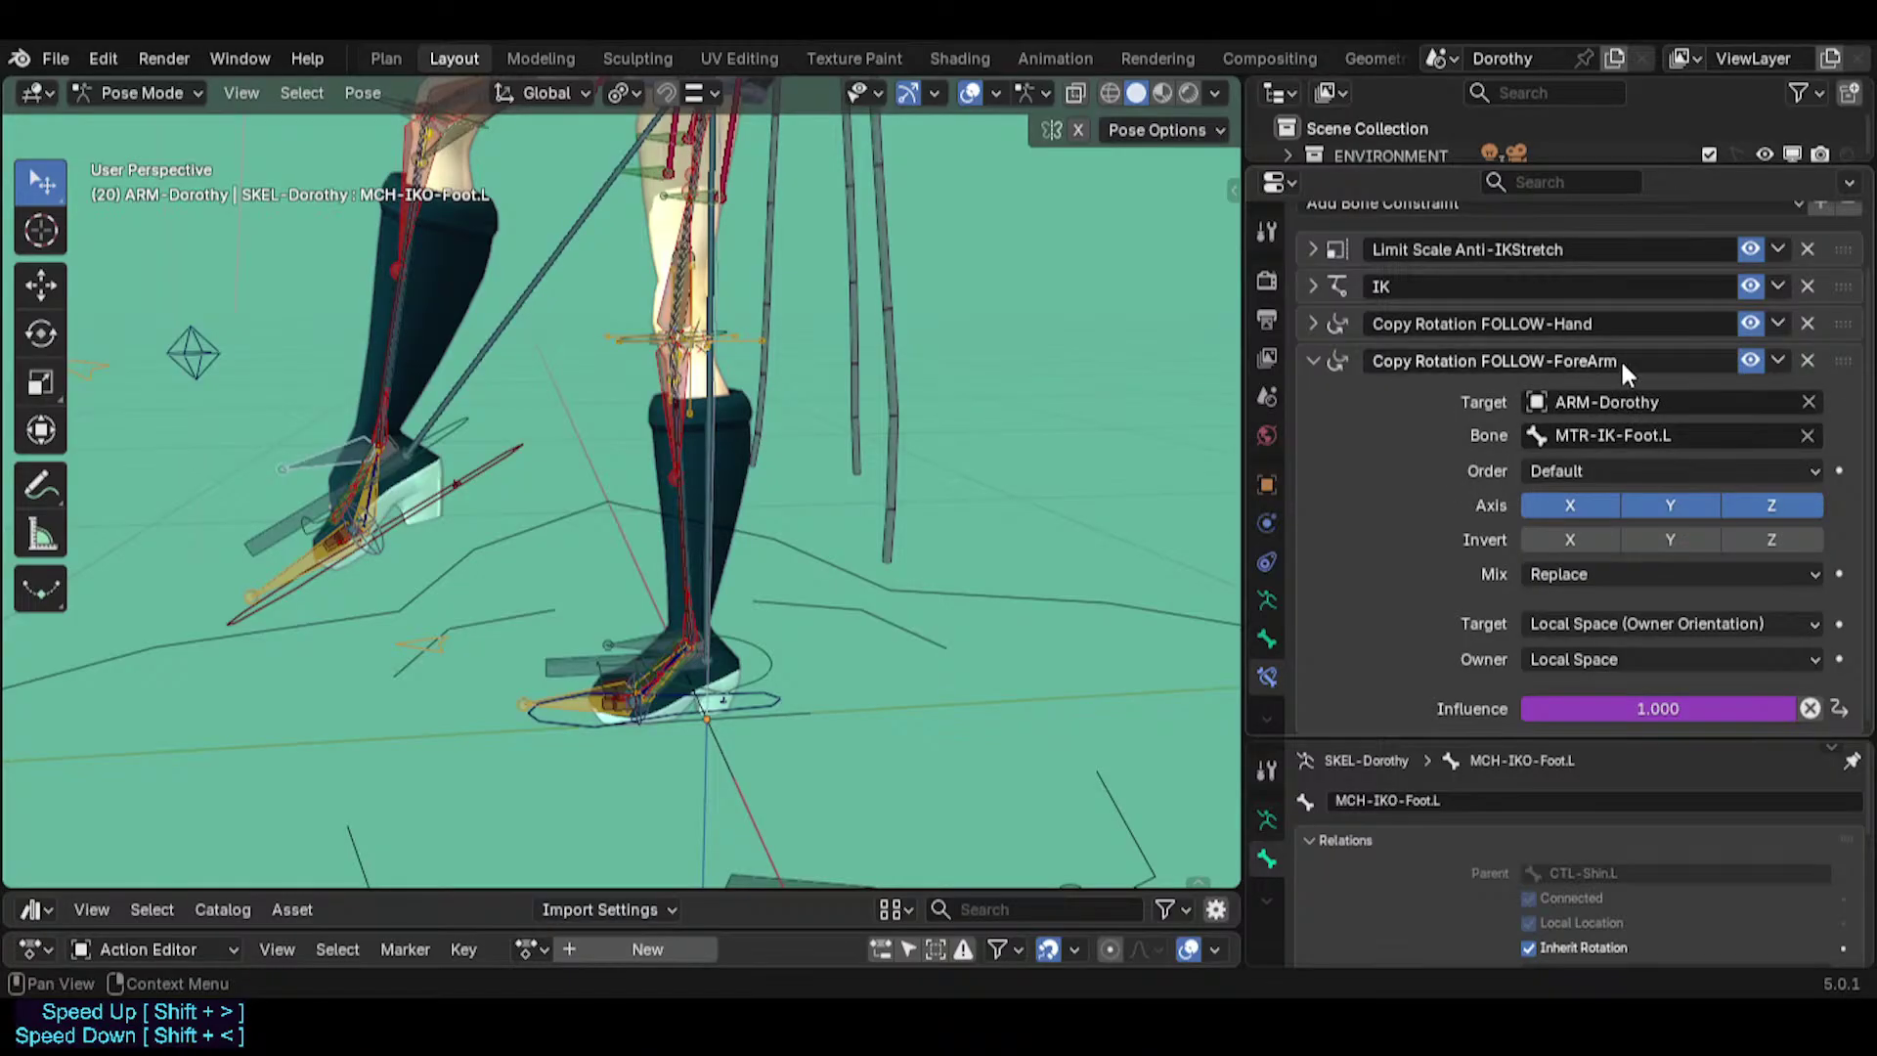
# Rename the Copy Rotation FOLLOW-ForeArm constraint of MCH-IKO-Foot.L to Copy Rotation FOLLOW-ShinPerpendicular.
pyautogui.click(1590, 360)
pyautogui.click(1590, 360)
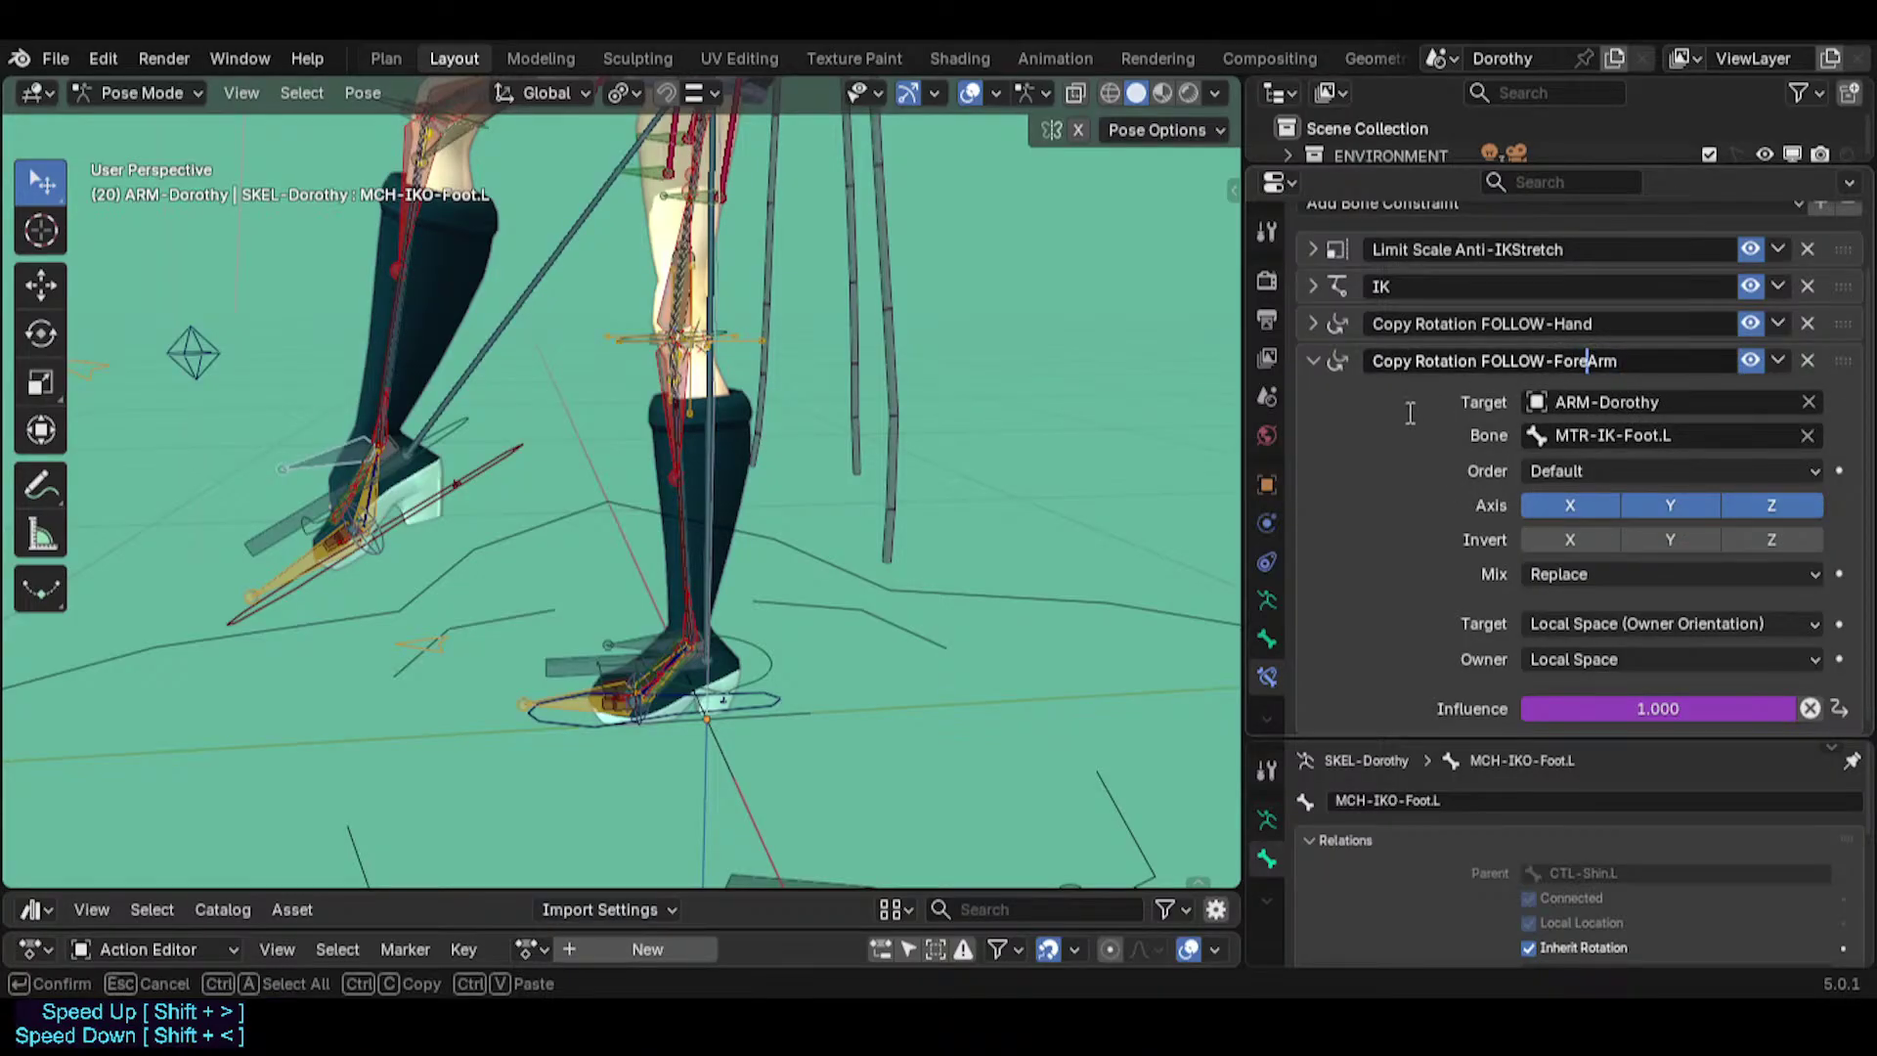
pyautogui.press('Return')
pyautogui.click(1567, 361)
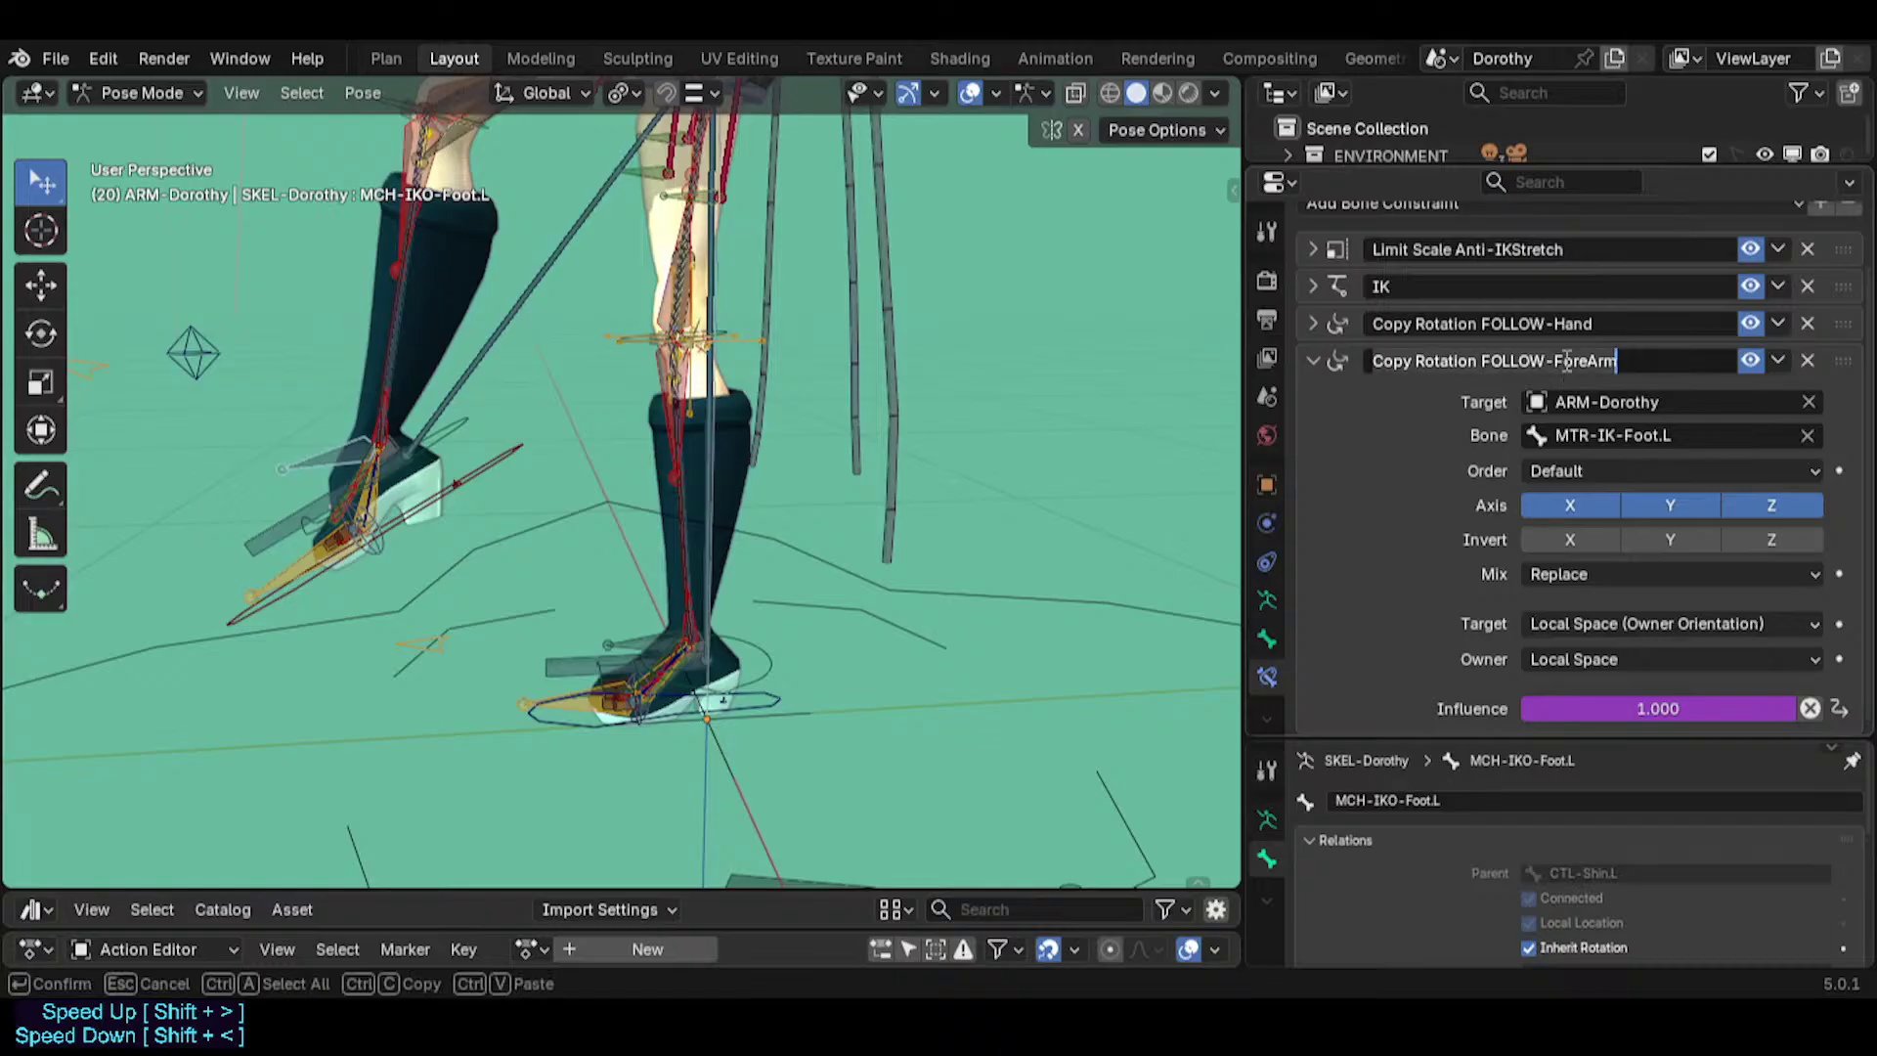
pyautogui.moveTo(1554, 361); pyautogui.dragTo(1874, 408)
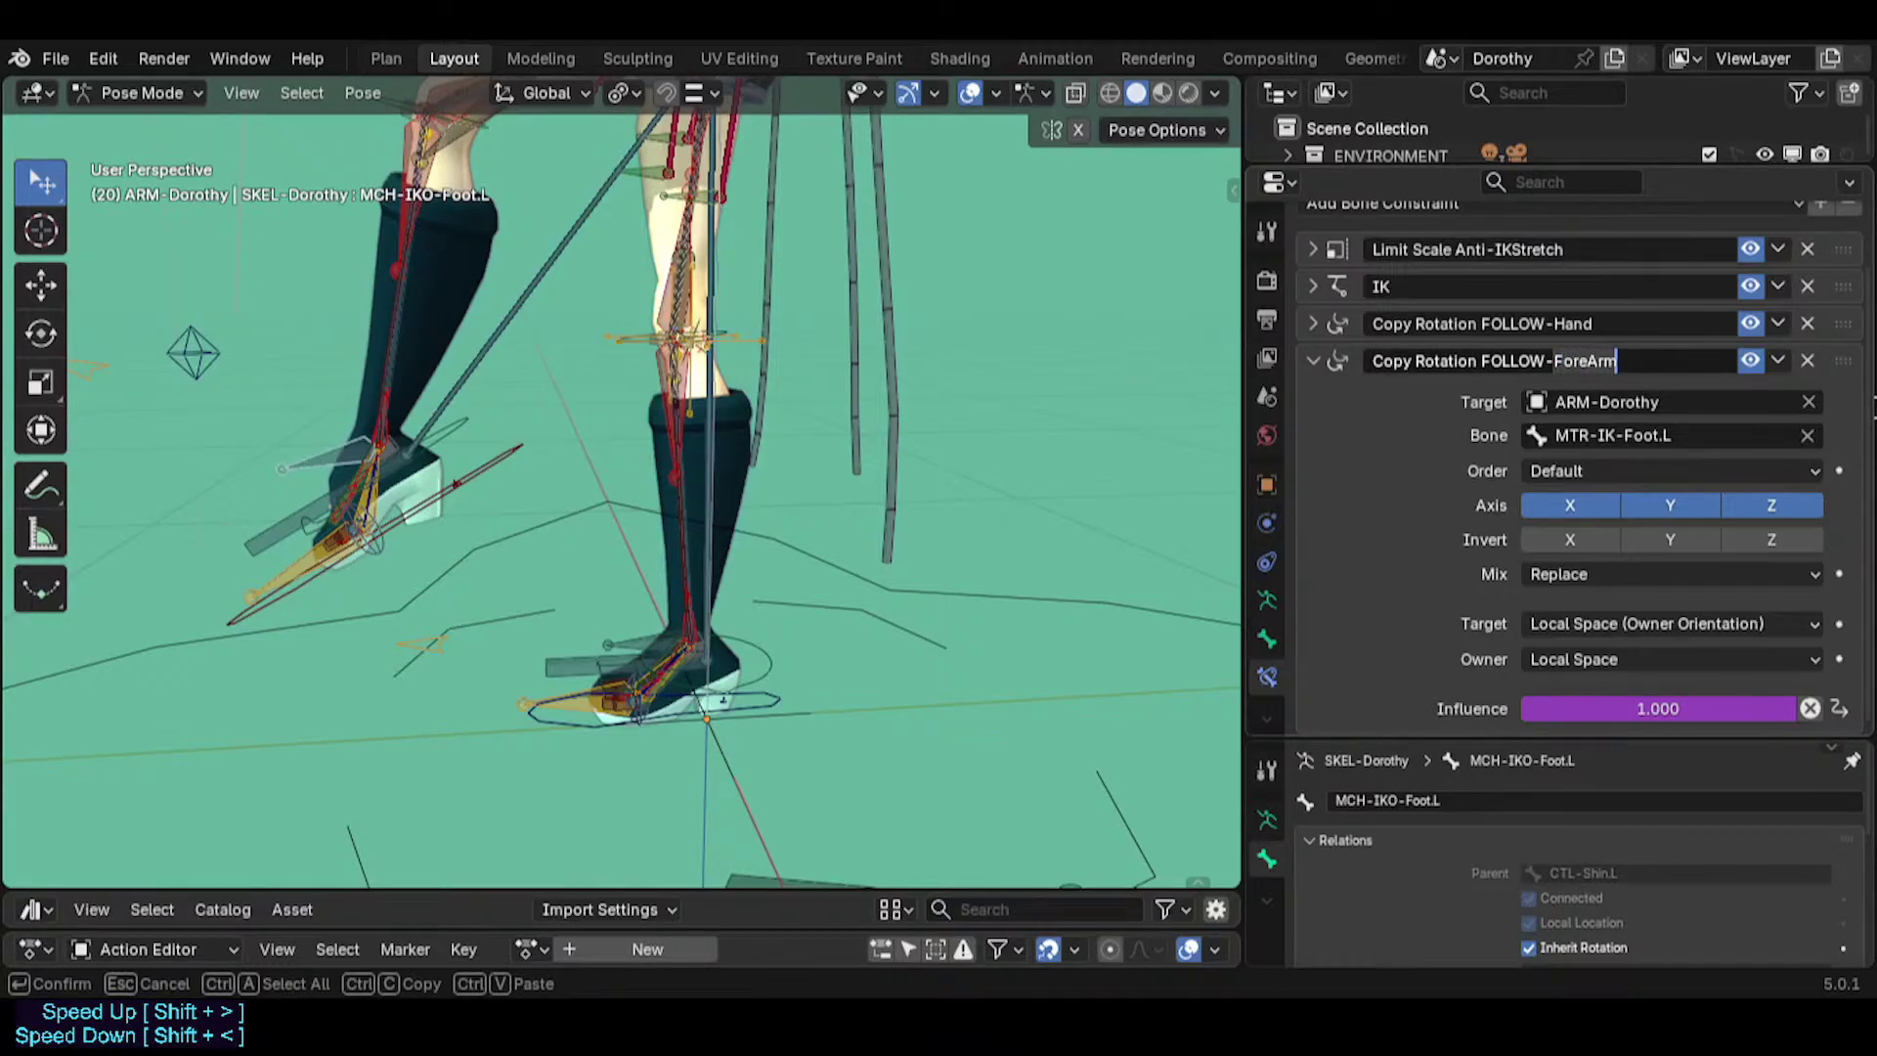
pyautogui.write('SHIN')
pyautogui.press('BackSpace')
pyautogui.press('BackSpace')
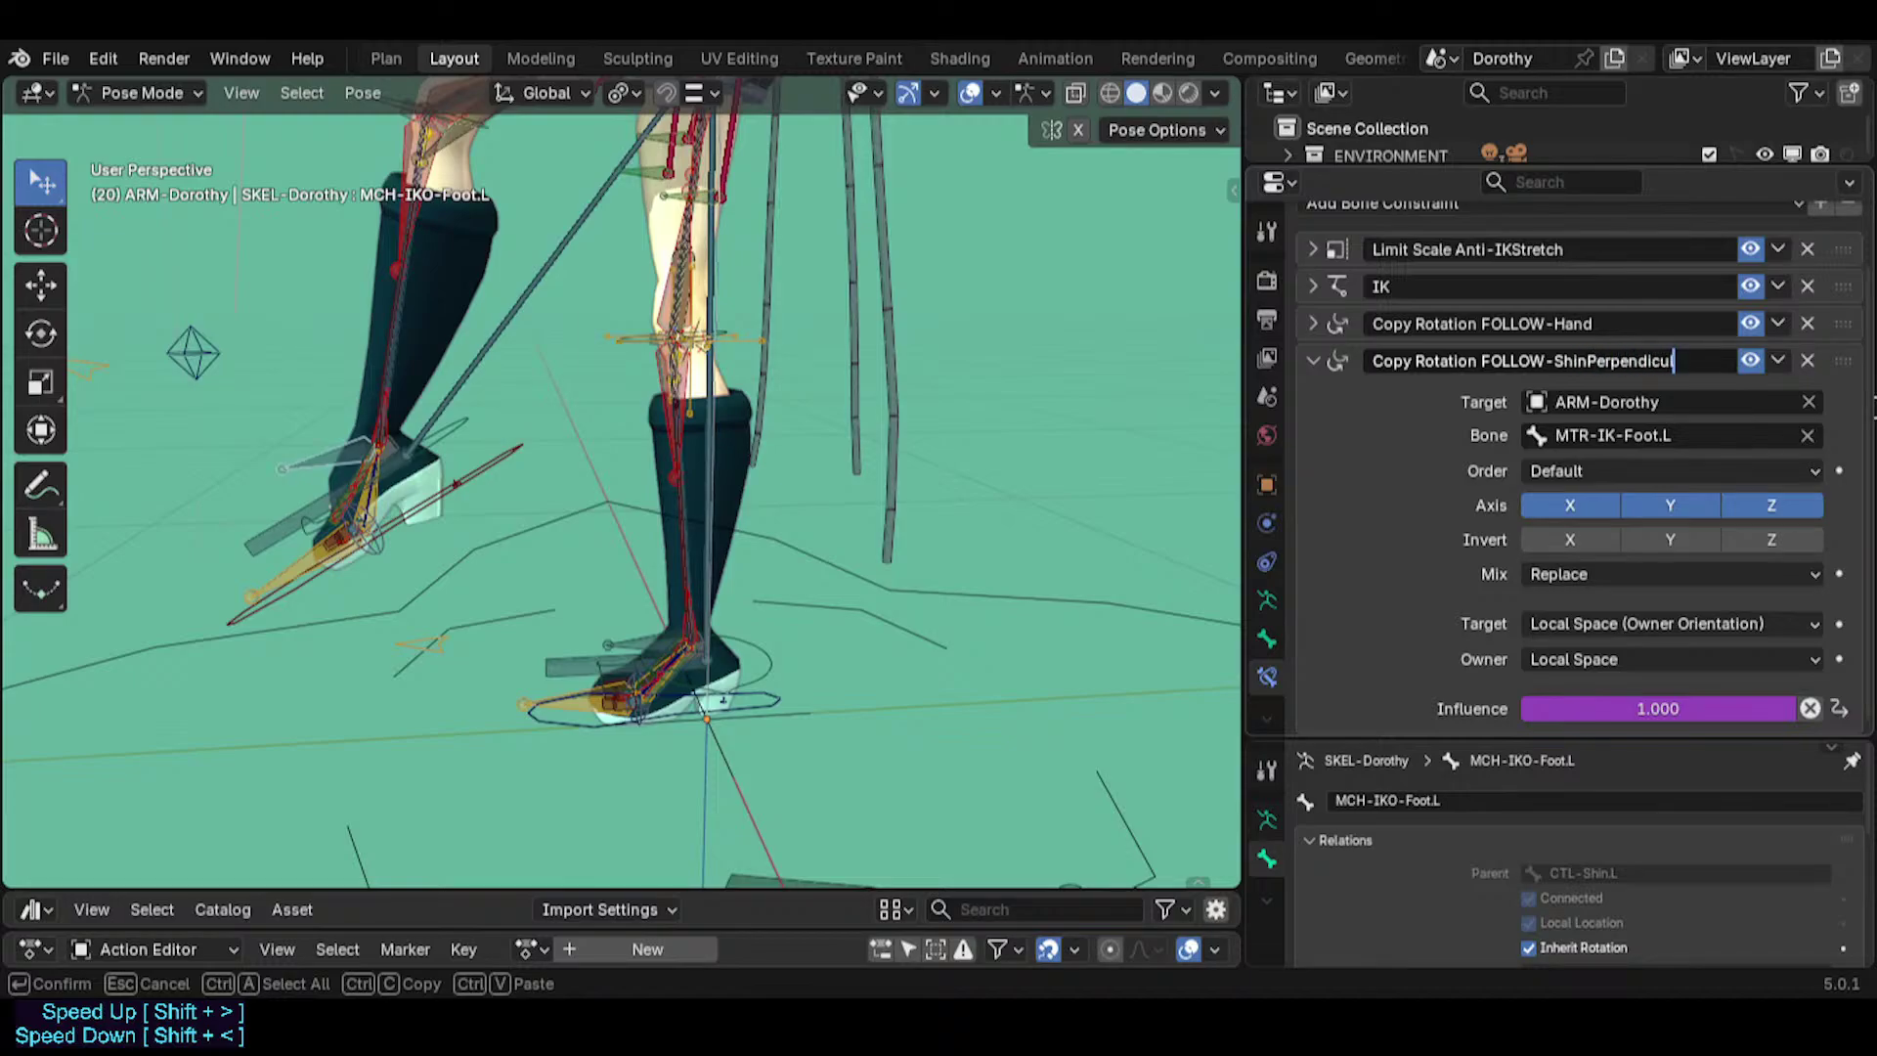
pyautogui.write('ar')
pyautogui.press('Return')
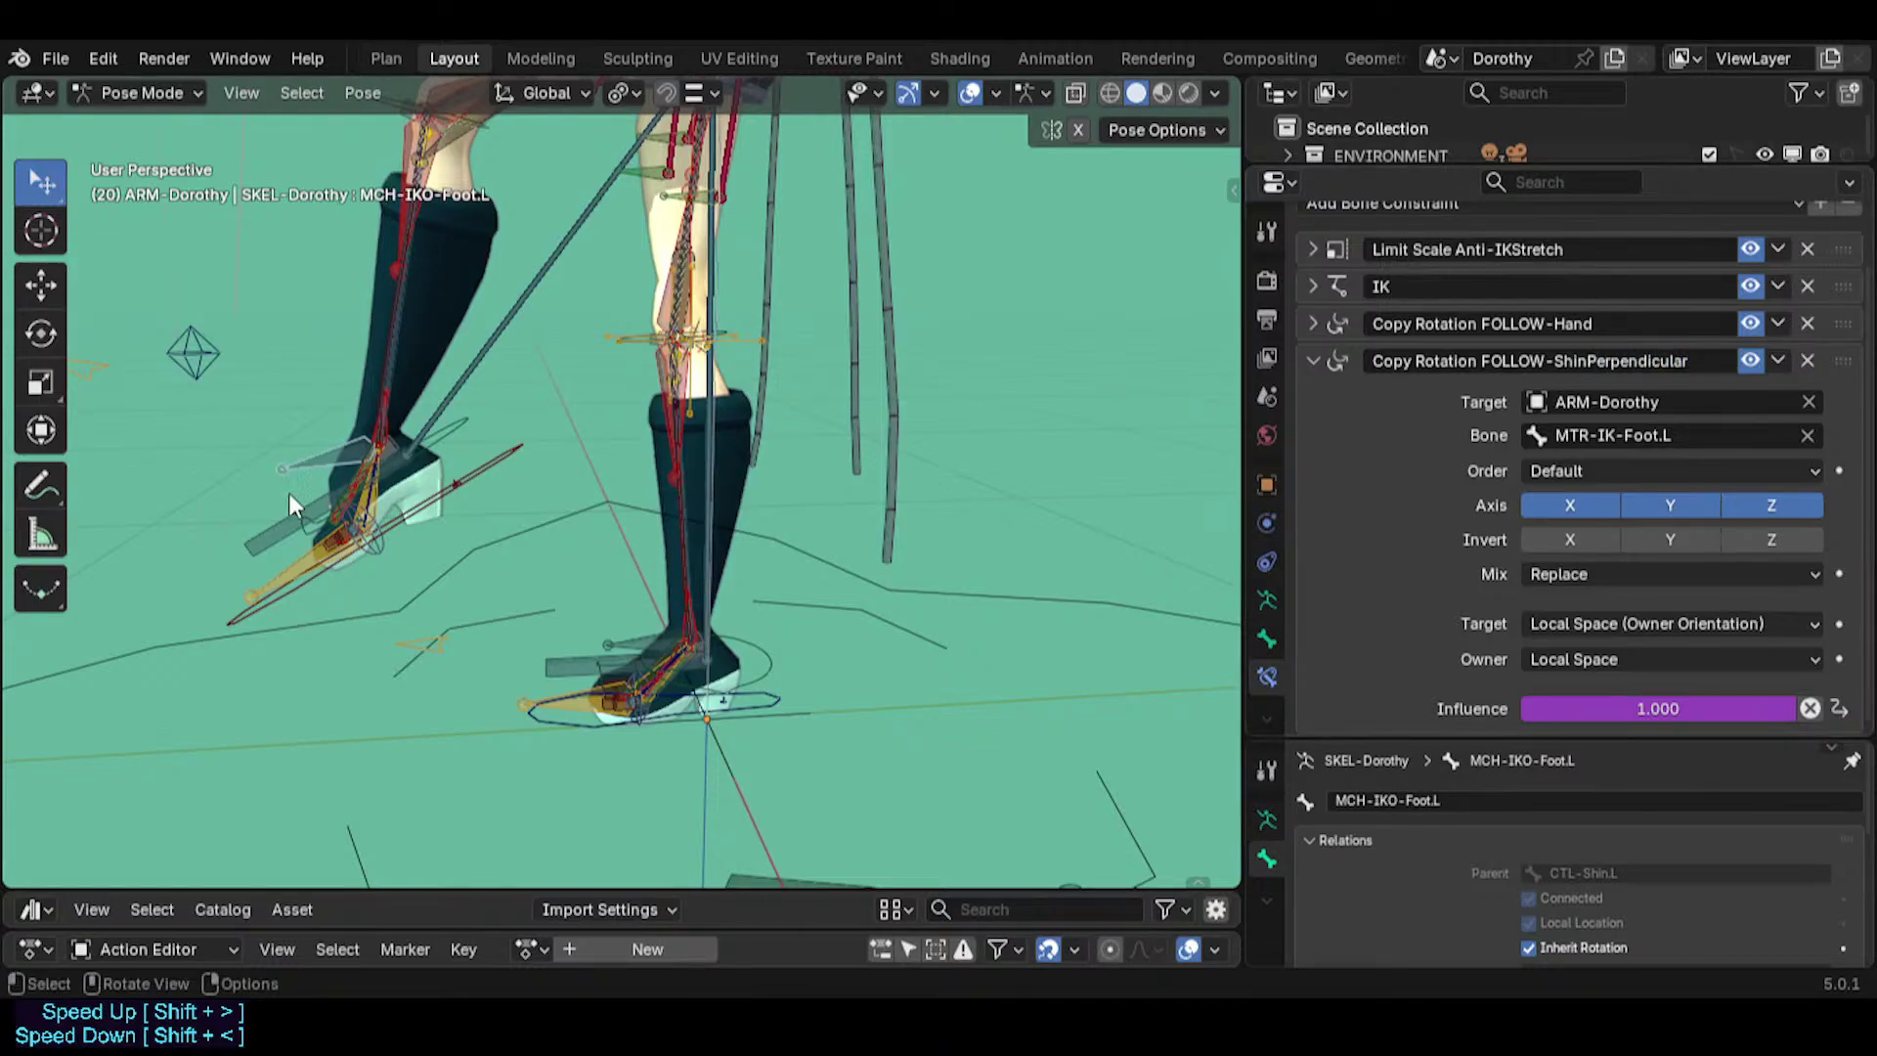
# Test how the left foot reacts to rotating MCH-IKO-Foot.L and MTR-IK-Foot.L.
pyautogui.press('r')
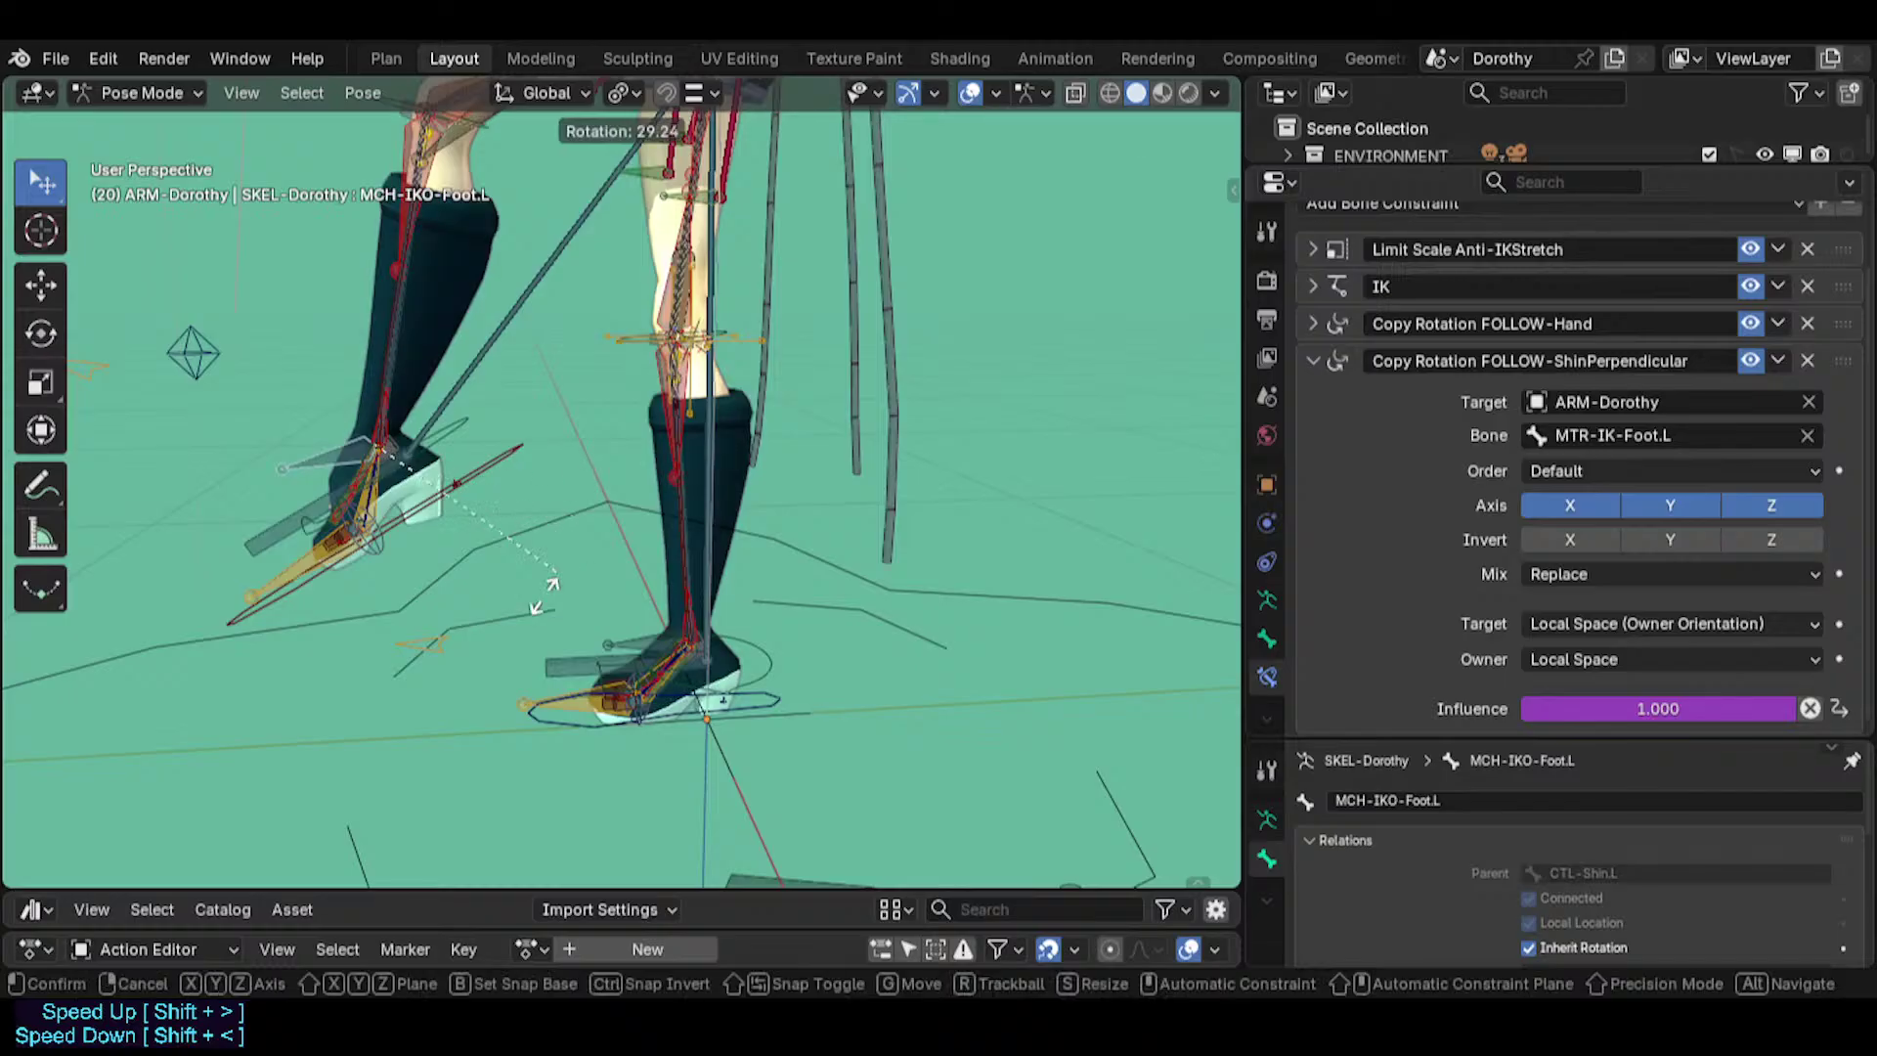
pyautogui.rightClick(547, 586)
pyautogui.click(505, 460)
pyautogui.press('r')
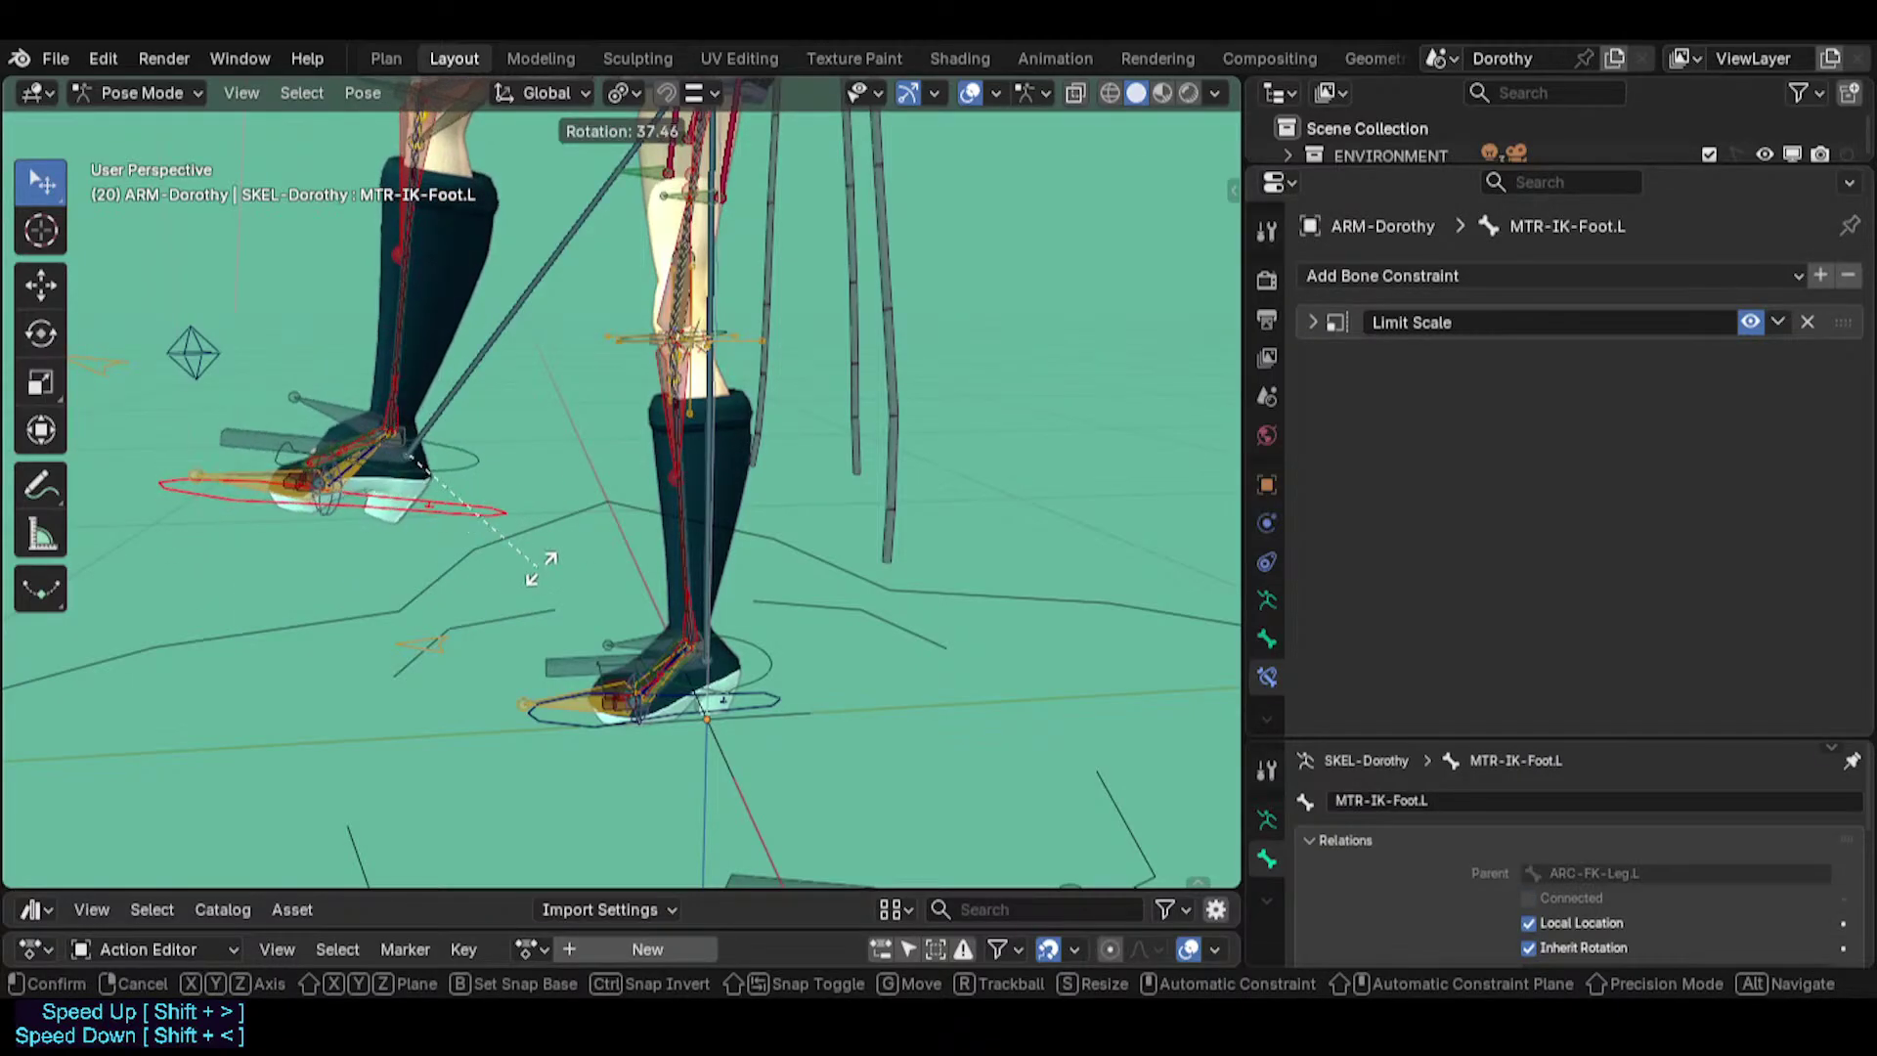
pyautogui.click(573, 489)
# Compare MCH-IKO-Foot.L with the Copy Rotation FOLLOW-ShinPerpendicular constraint disabled and enabled, leaving it enabled.
pyautogui.click(352, 432)
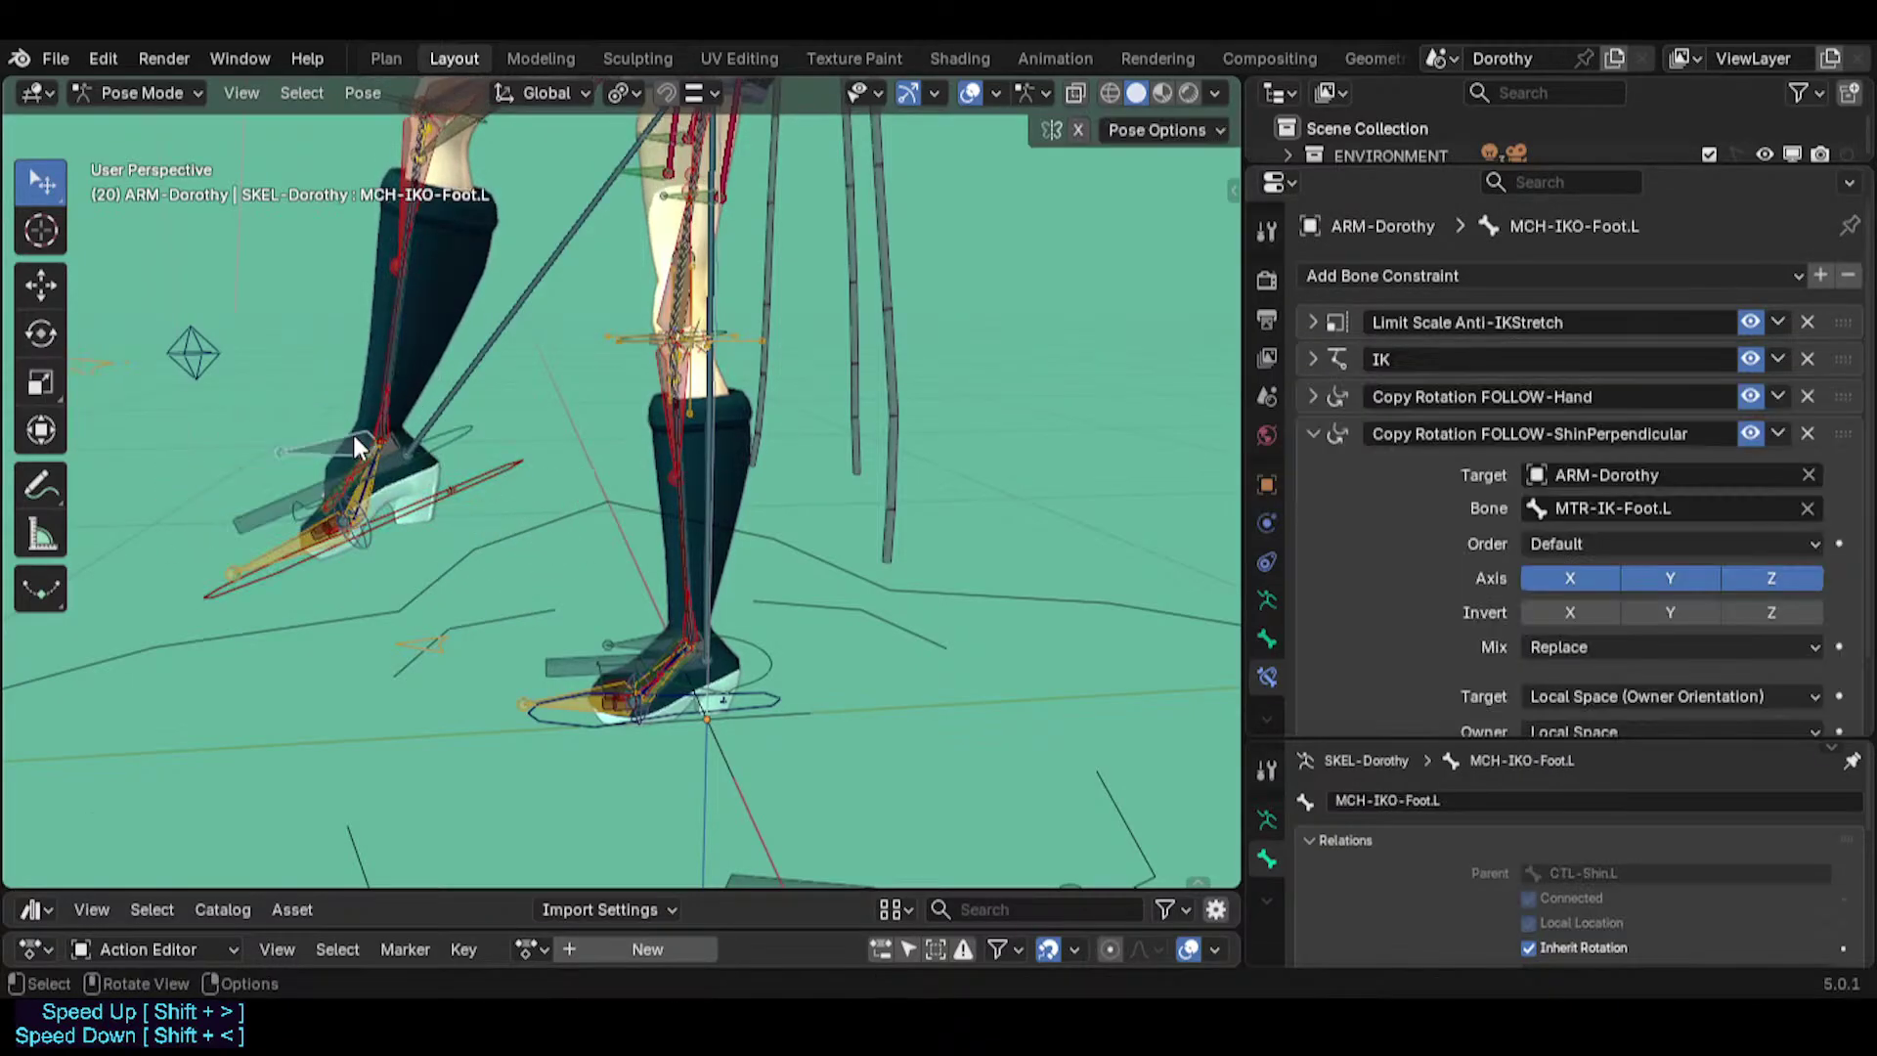
pyautogui.scroll(-4, 1627, 563)
pyautogui.scroll(4, 1630, 557)
pyautogui.click(1748, 434)
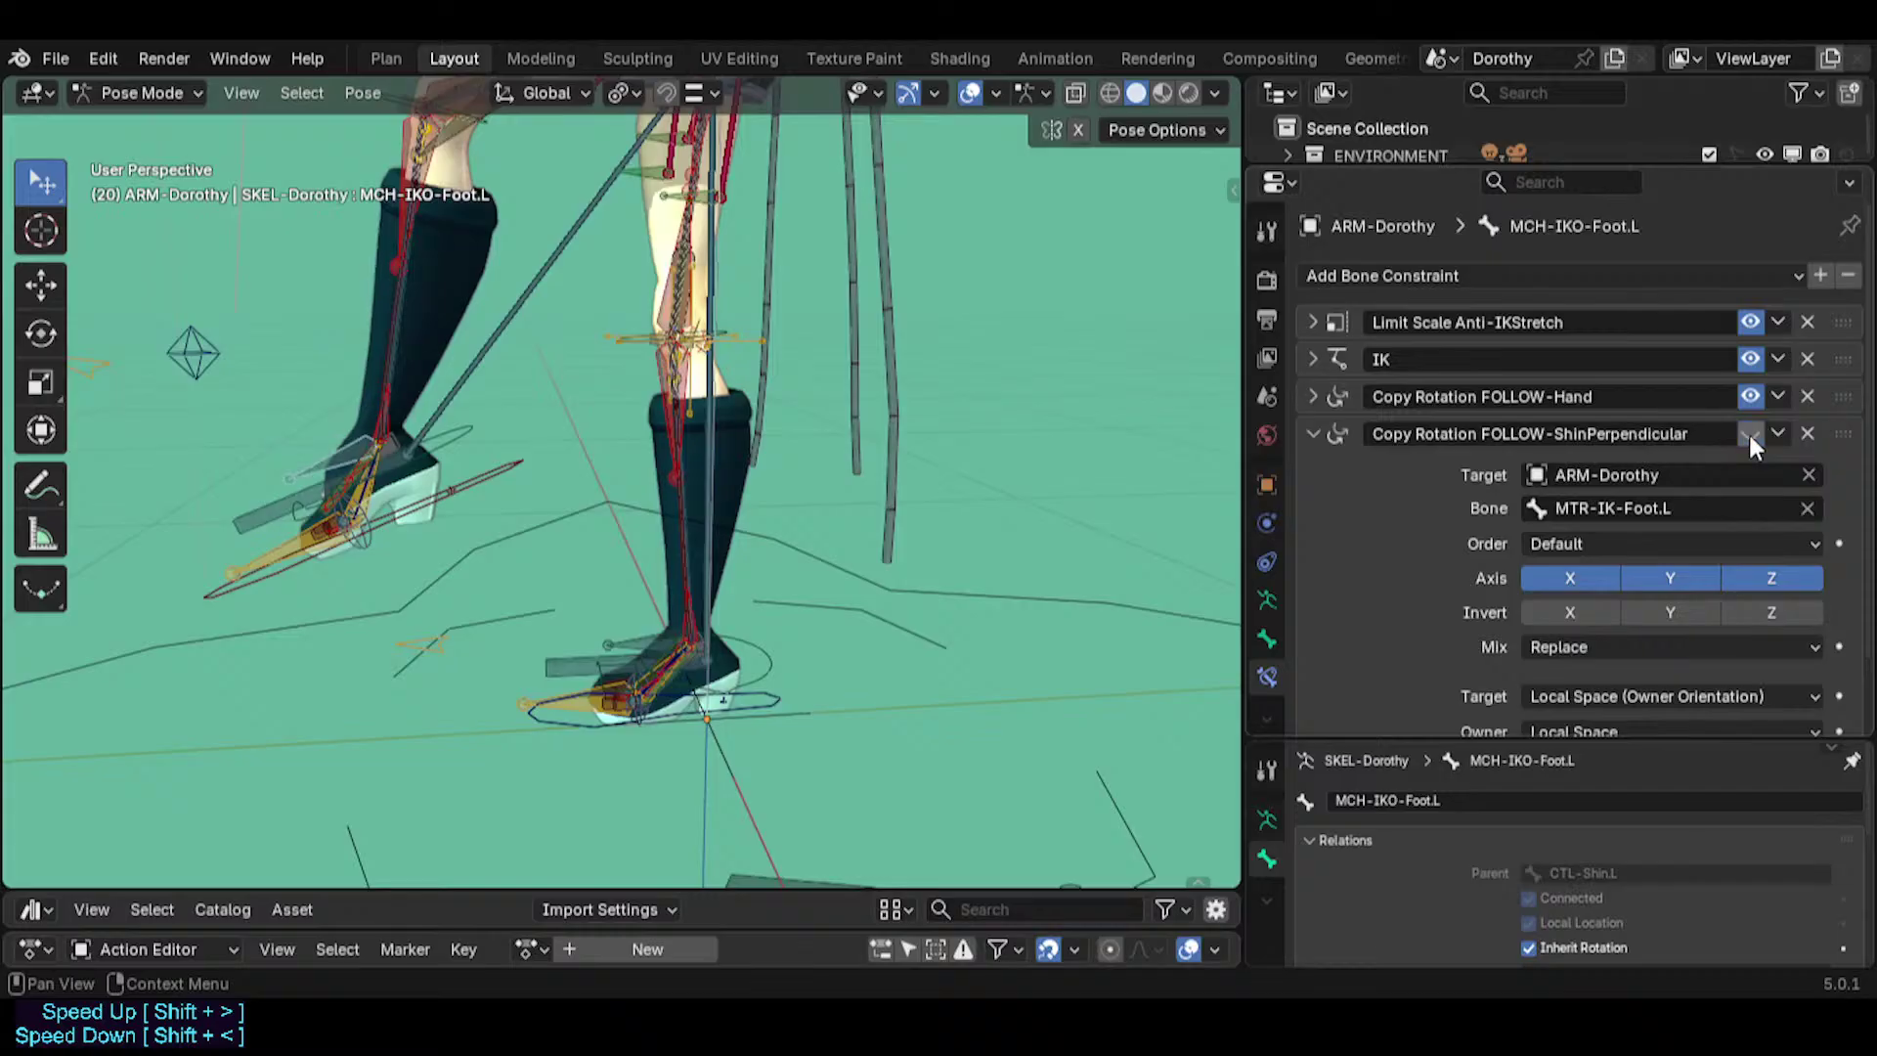
pyautogui.click(1750, 436)
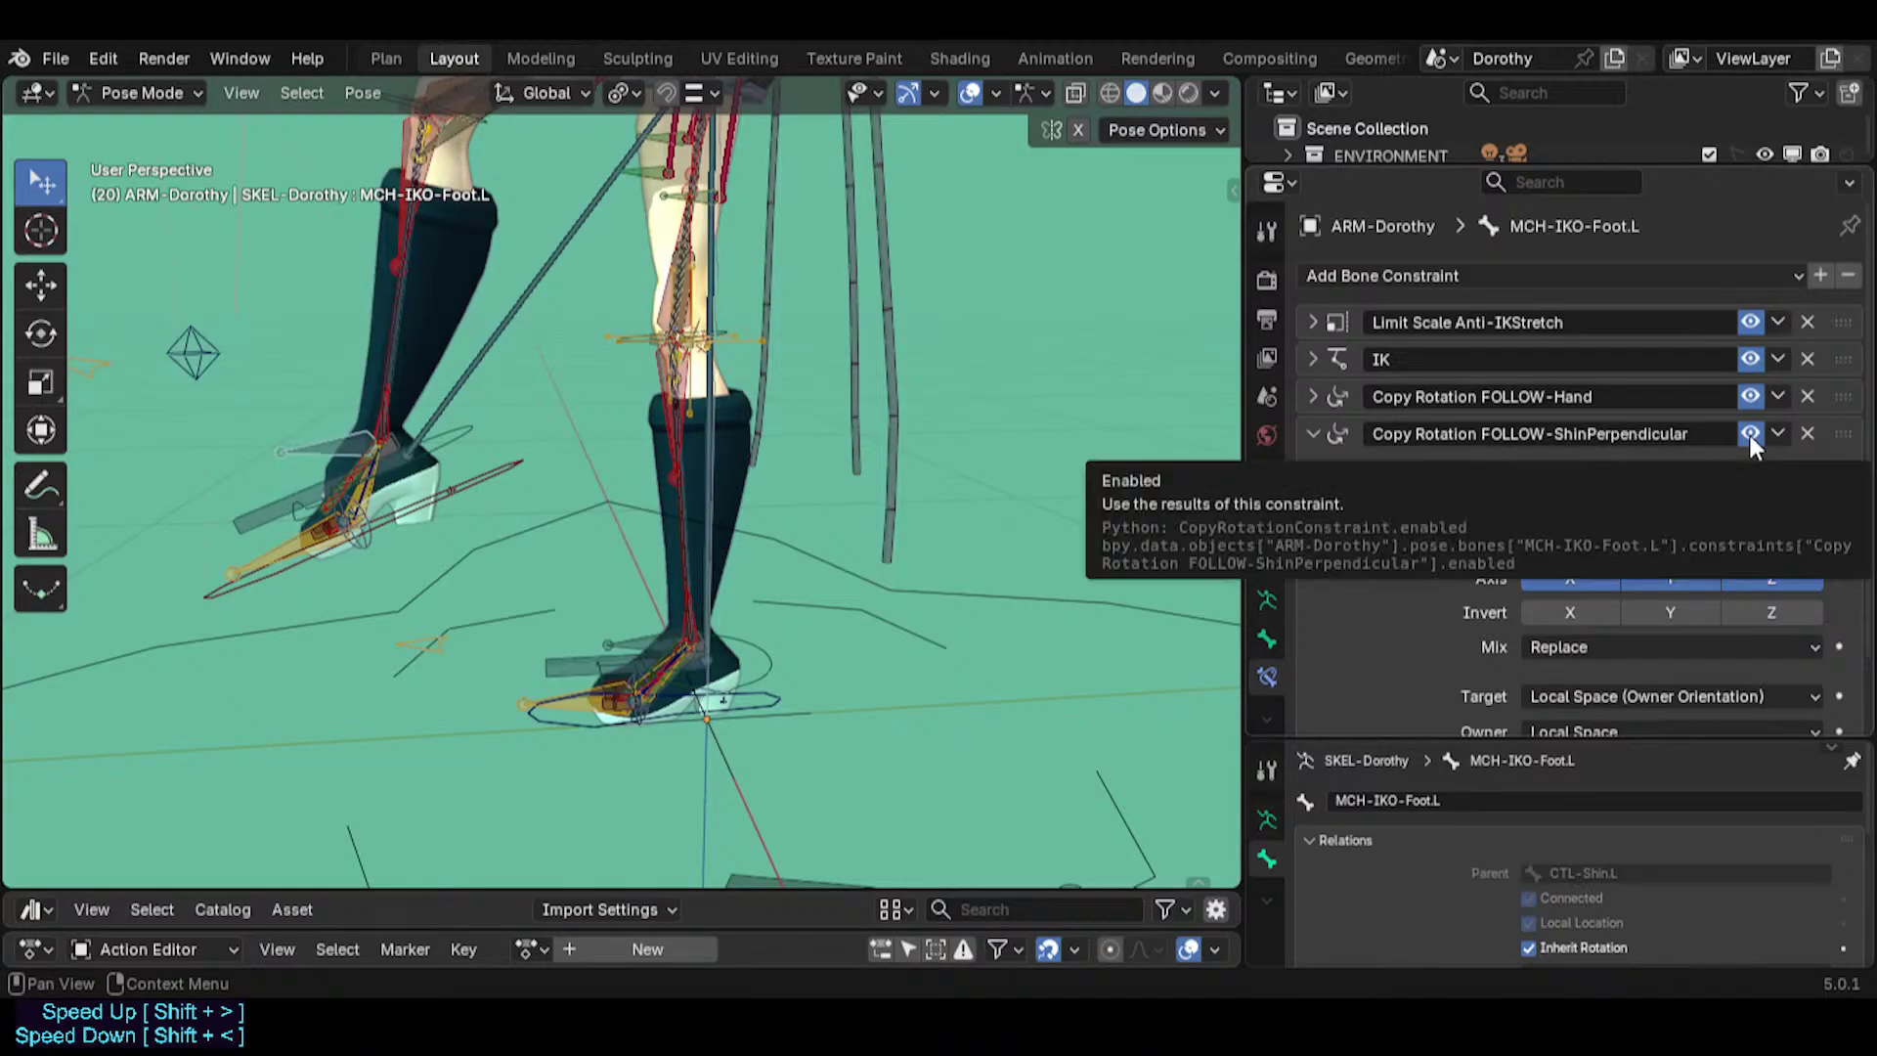
# Clear the rotation of MTR-IK-Foot.L and reselect MCH-IKO-Foot.L.
pyautogui.click(495, 473)
pyautogui.hotkey('alt', 'r')
pyautogui.click(349, 418)
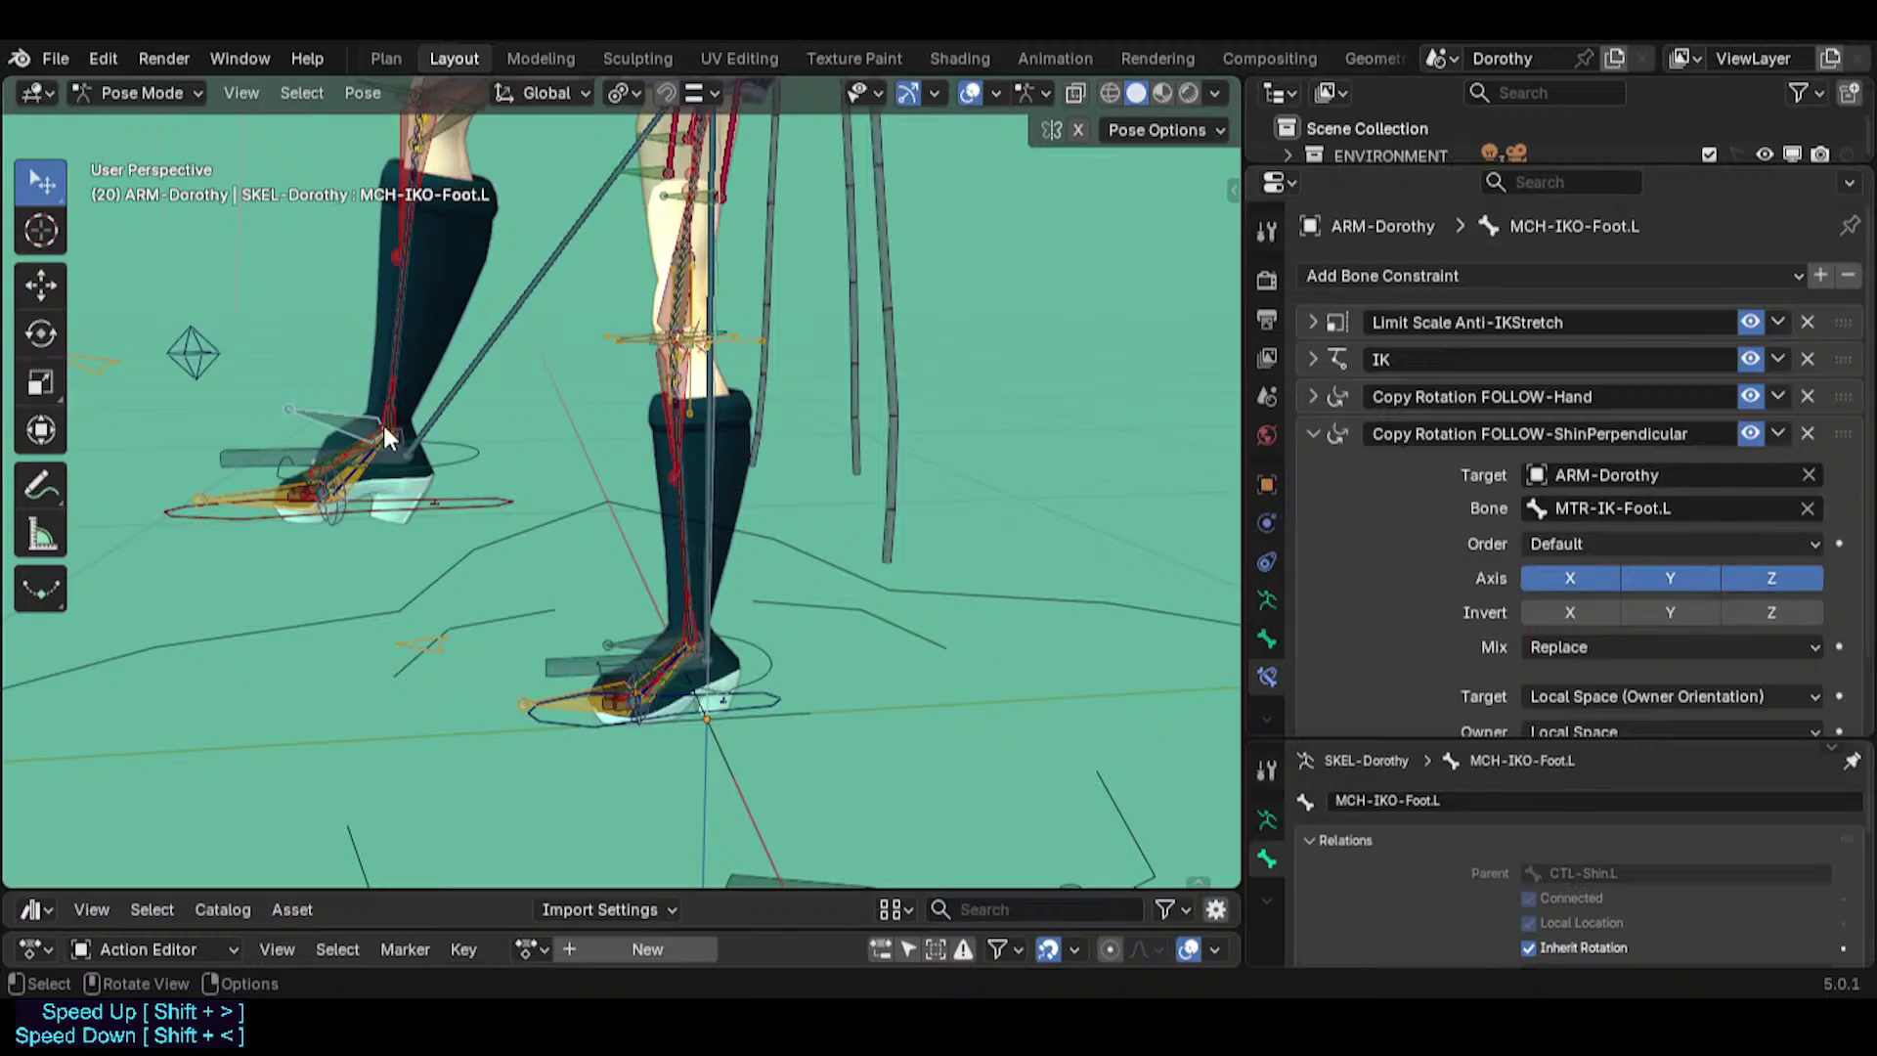
# Try rotating MCH-Foot.L to test how the shoe follows it, and cancel the rotation.
pyautogui.scroll(3, 314, 412)
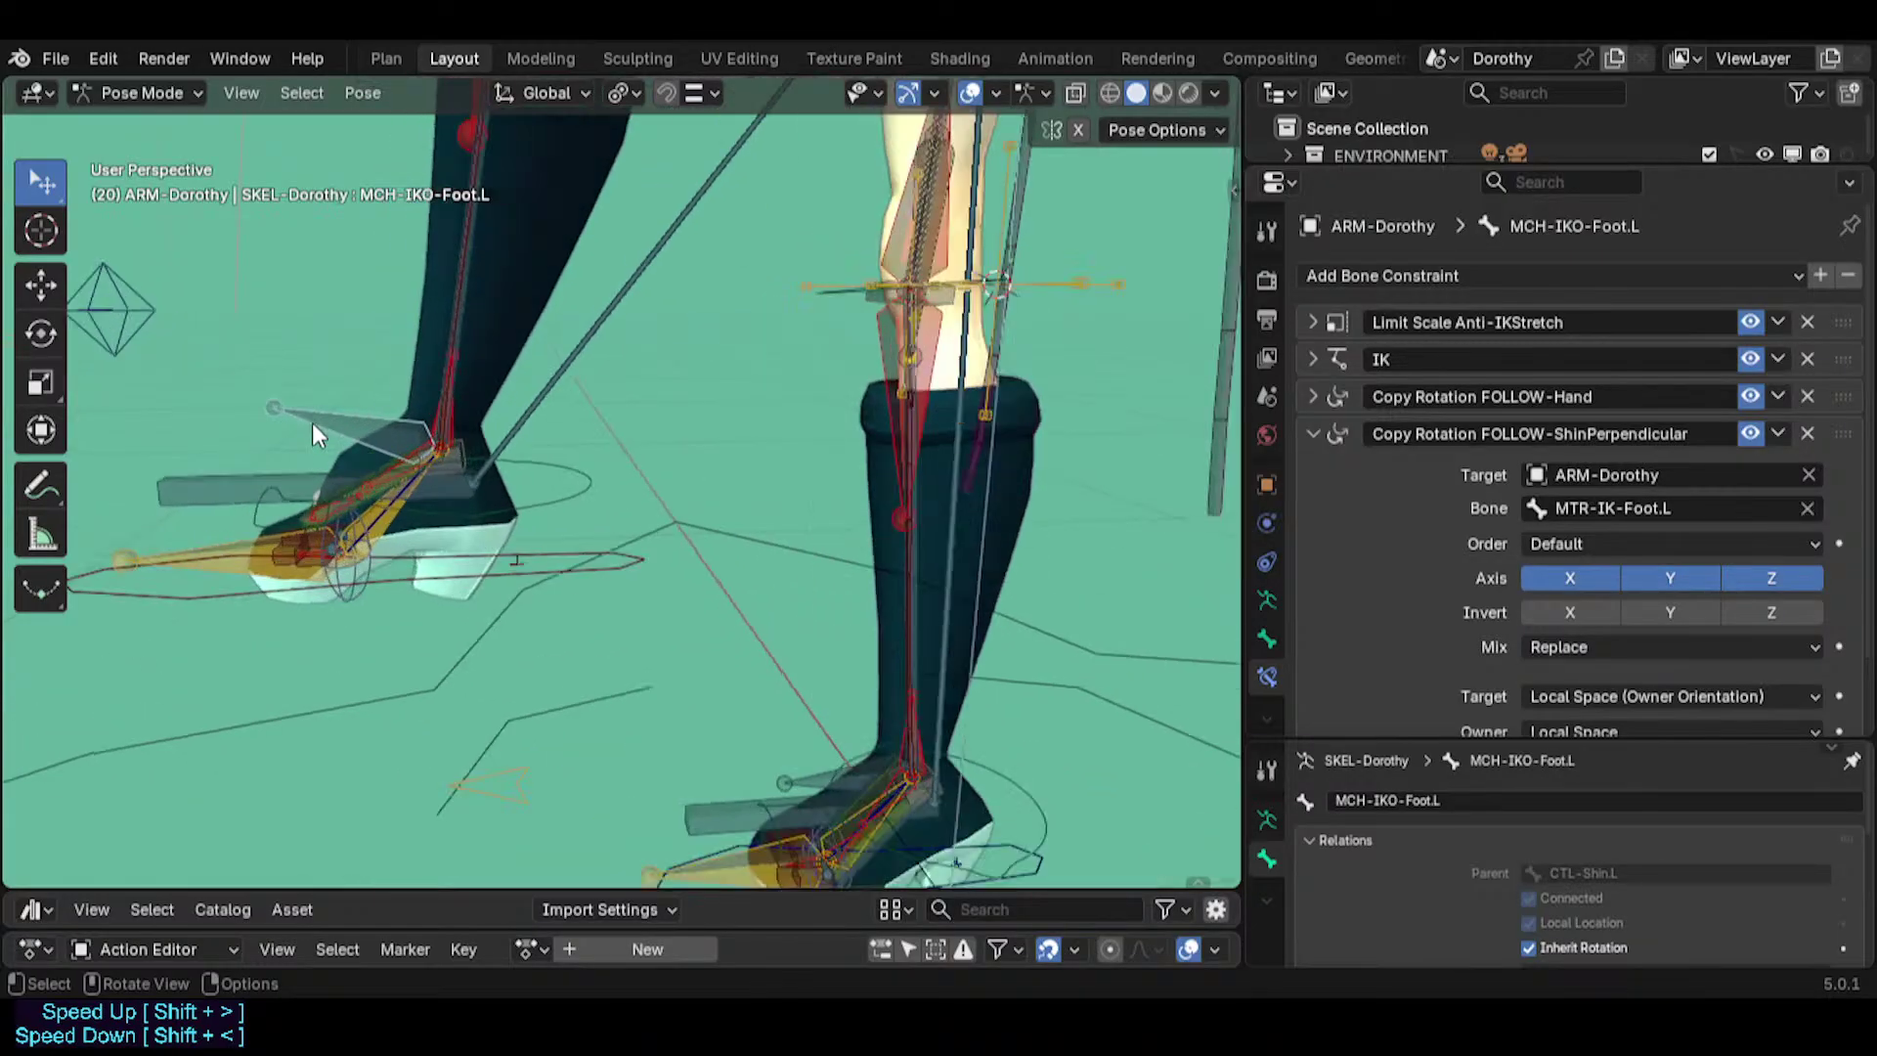
pyautogui.keyDown('shift'); pyautogui.moveTo(312, 422); pyautogui.dragTo(501, 548, button='middle'); pyautogui.keyUp('shift')
pyautogui.scroll(-3, 514, 534)
pyautogui.scroll(3, 514, 532)
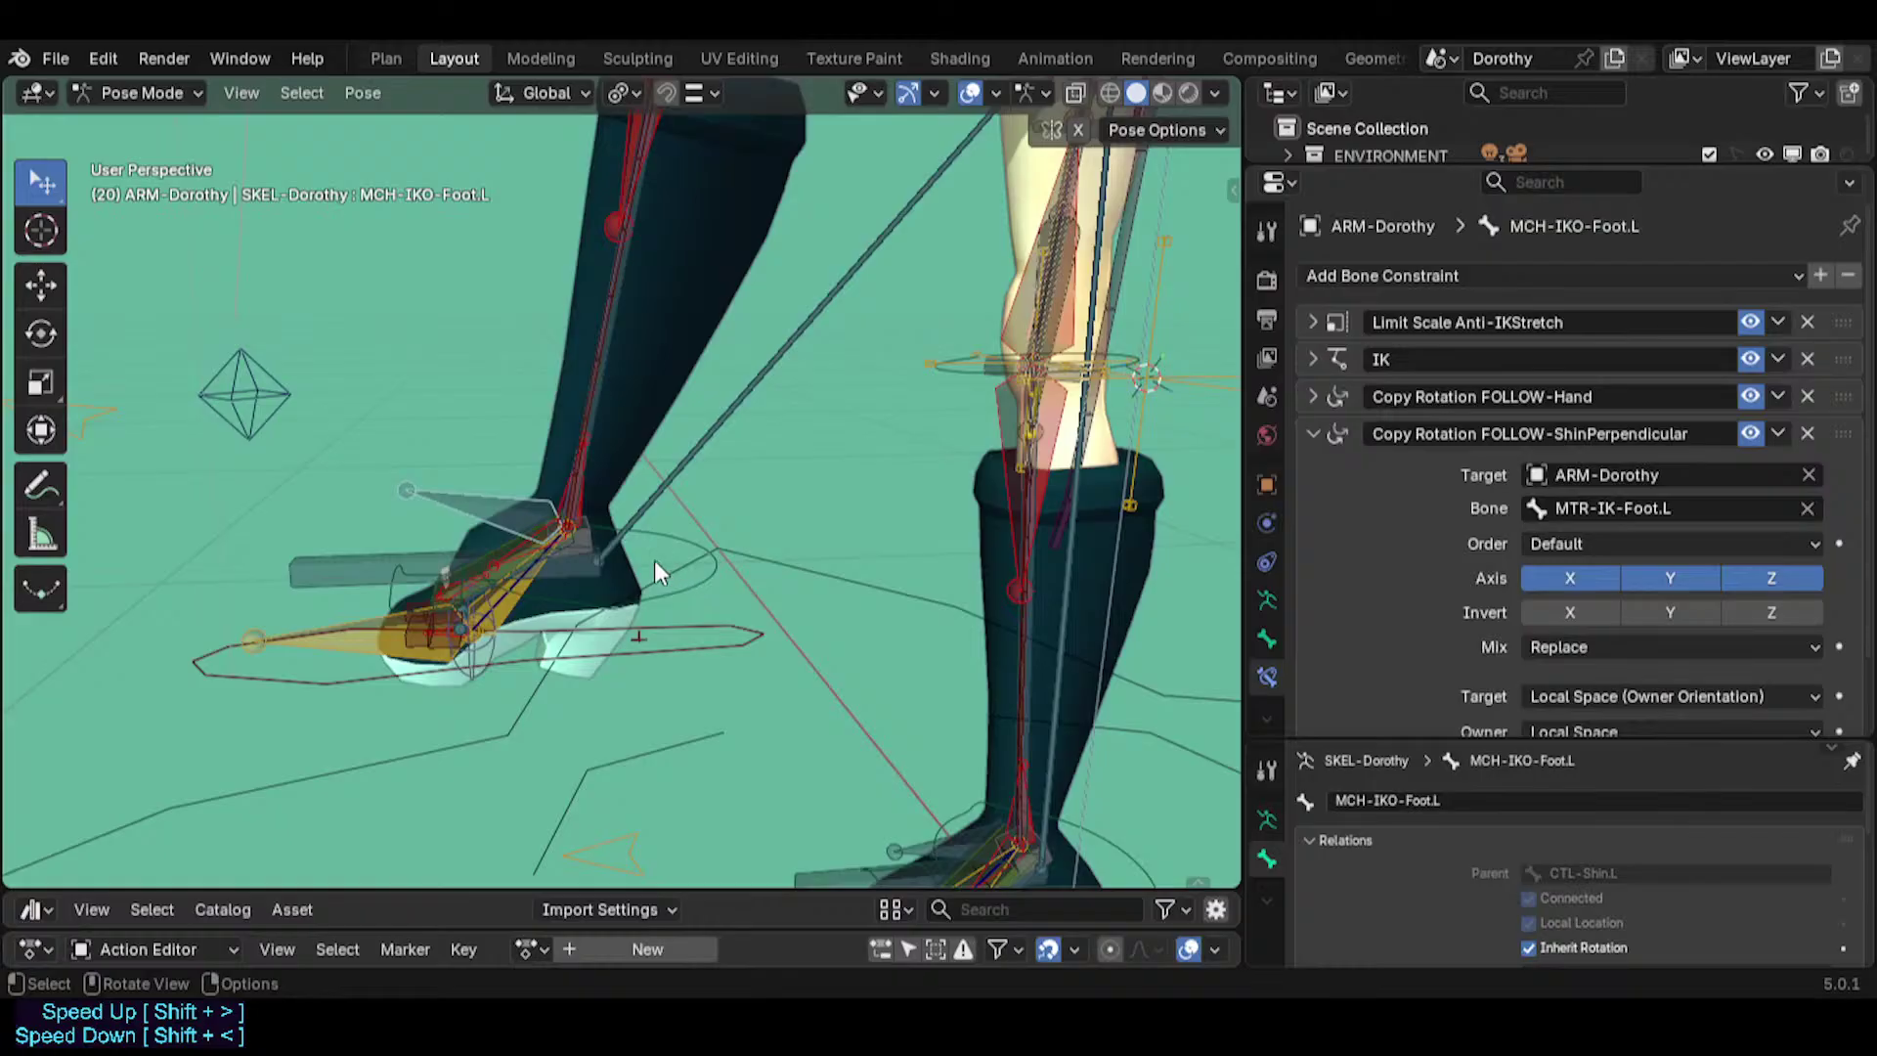
pyautogui.scroll(2, 543, 586)
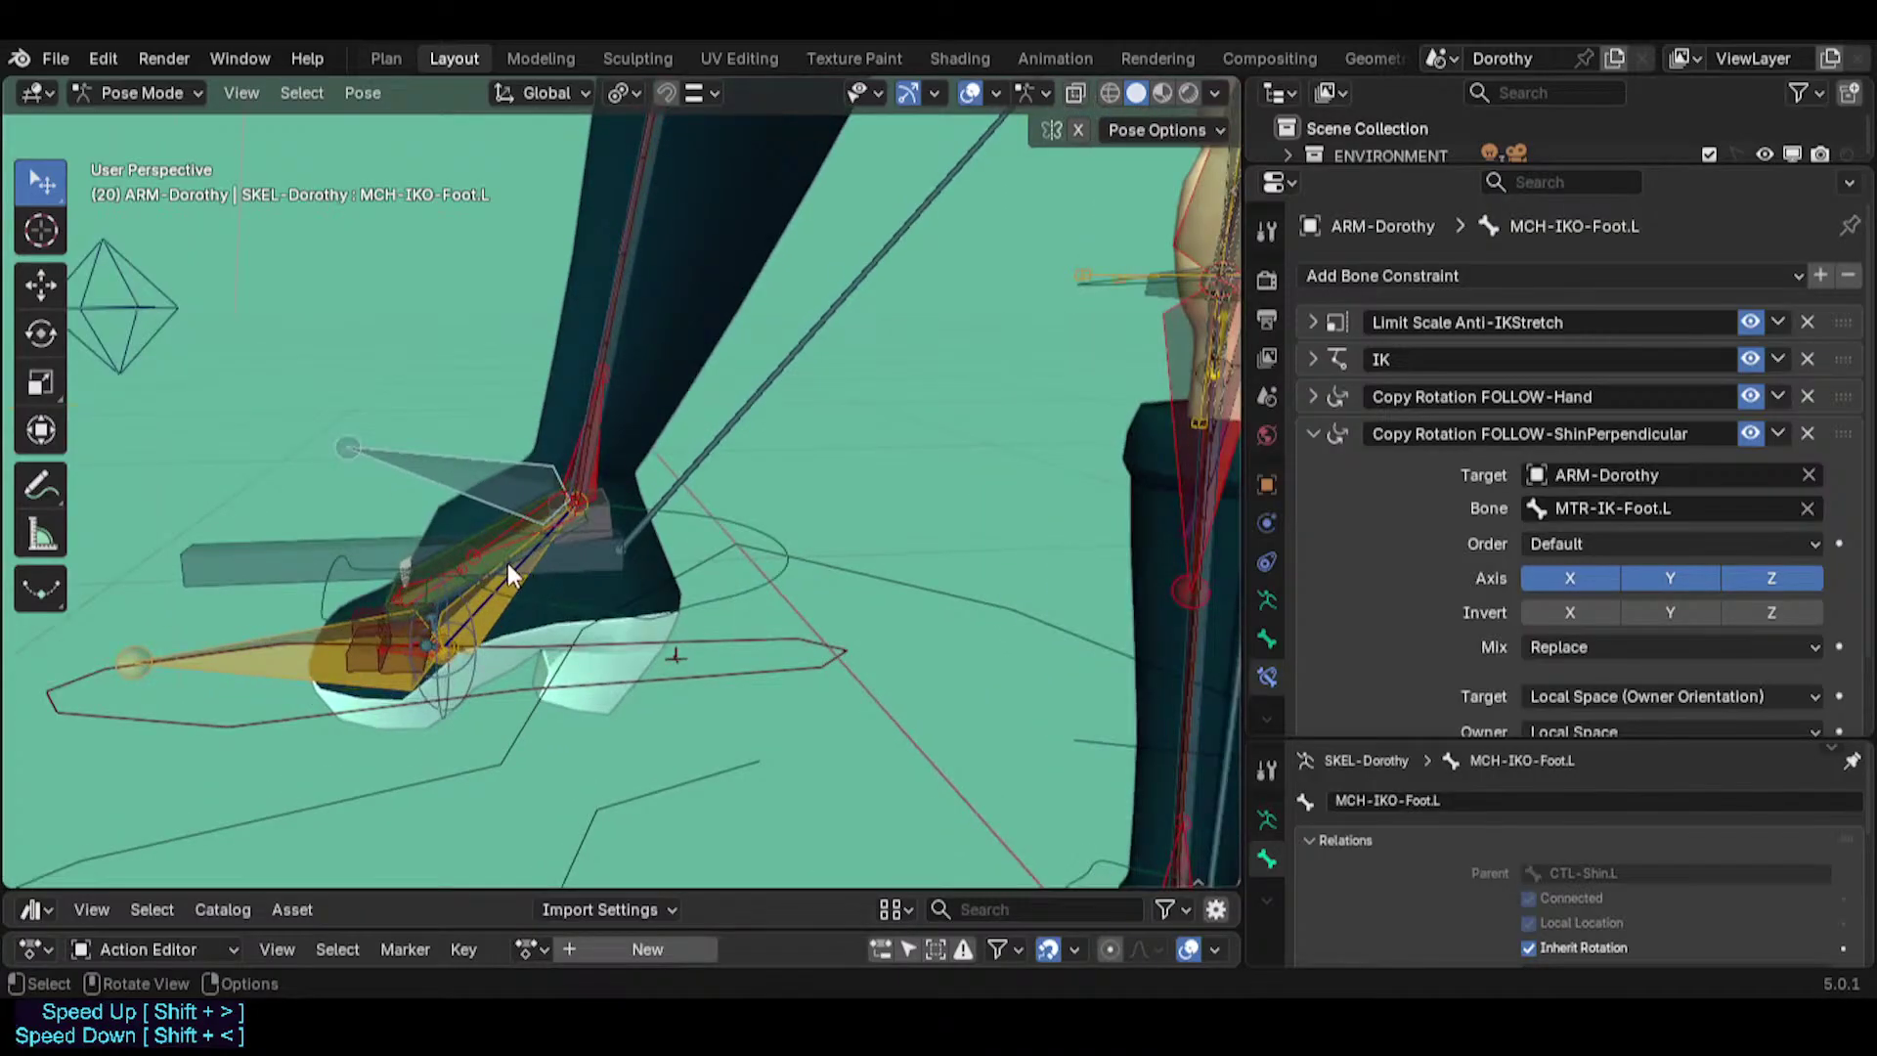
pyautogui.click(501, 569)
pyautogui.press('r')
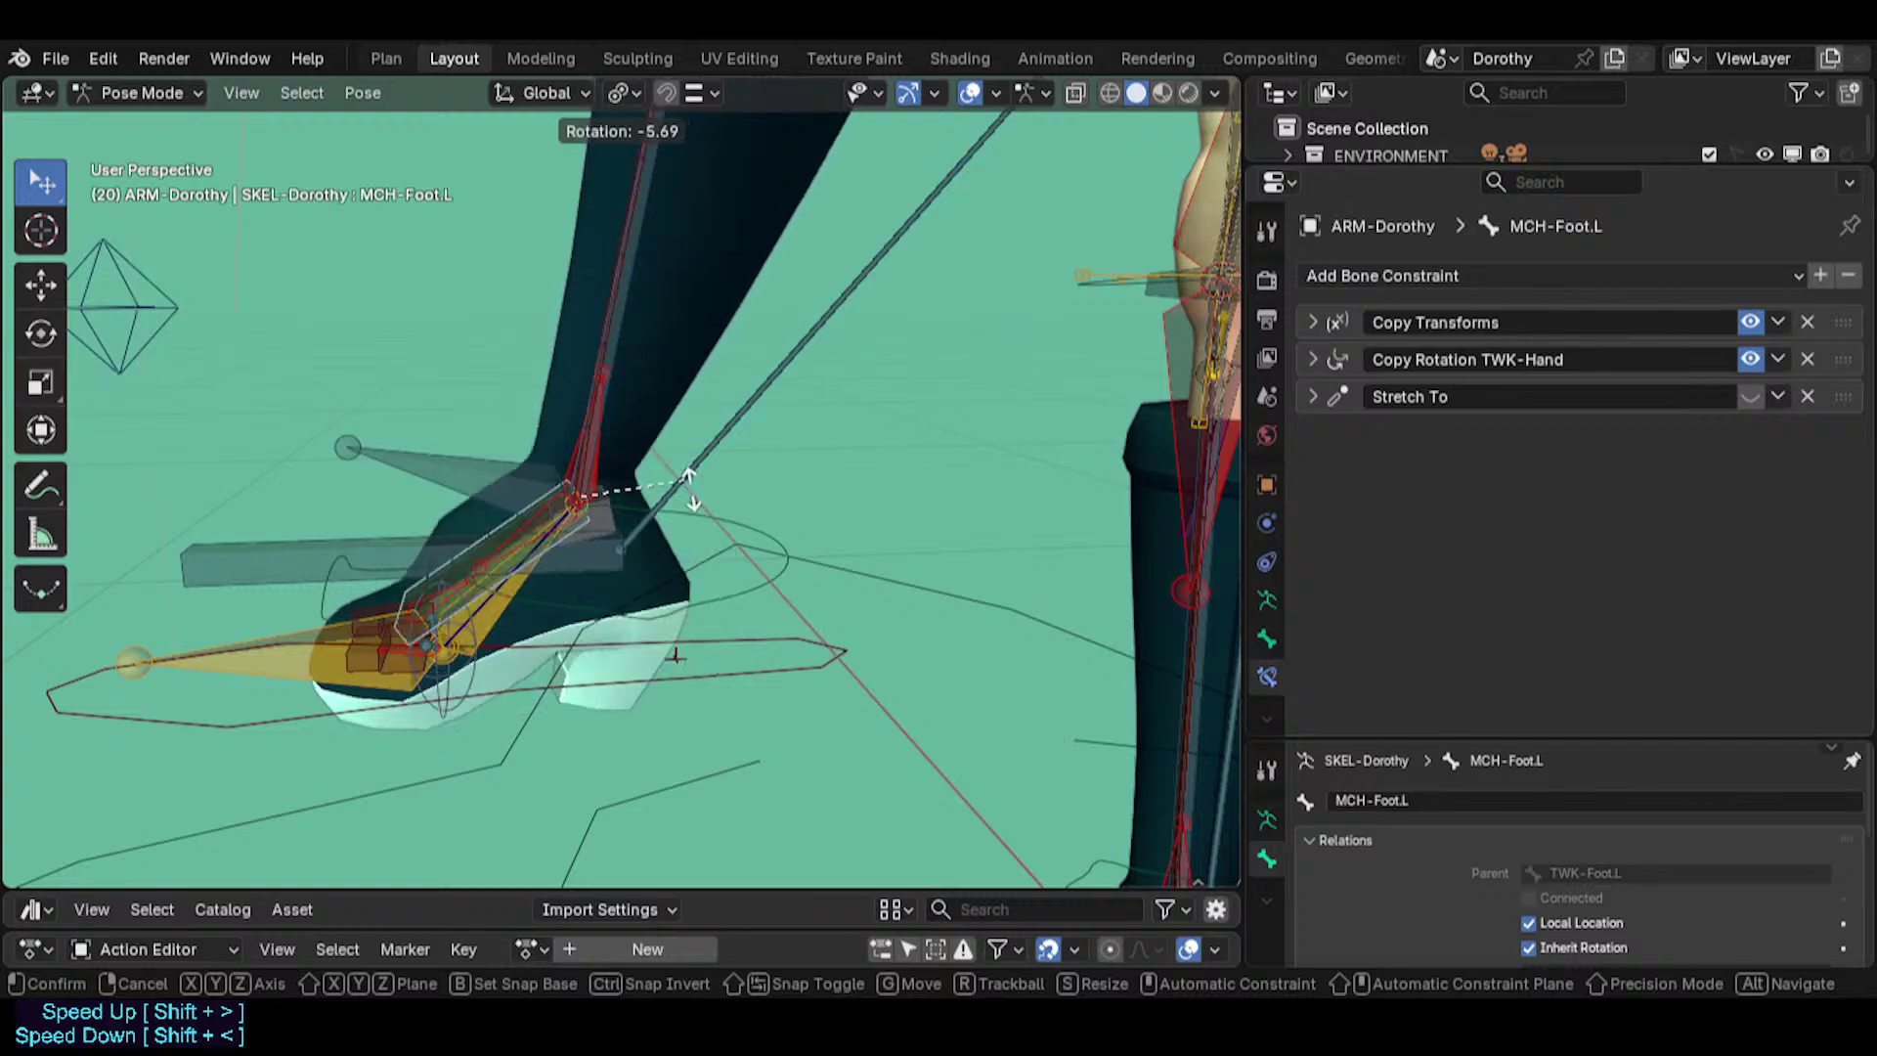
pyautogui.press('Escape')
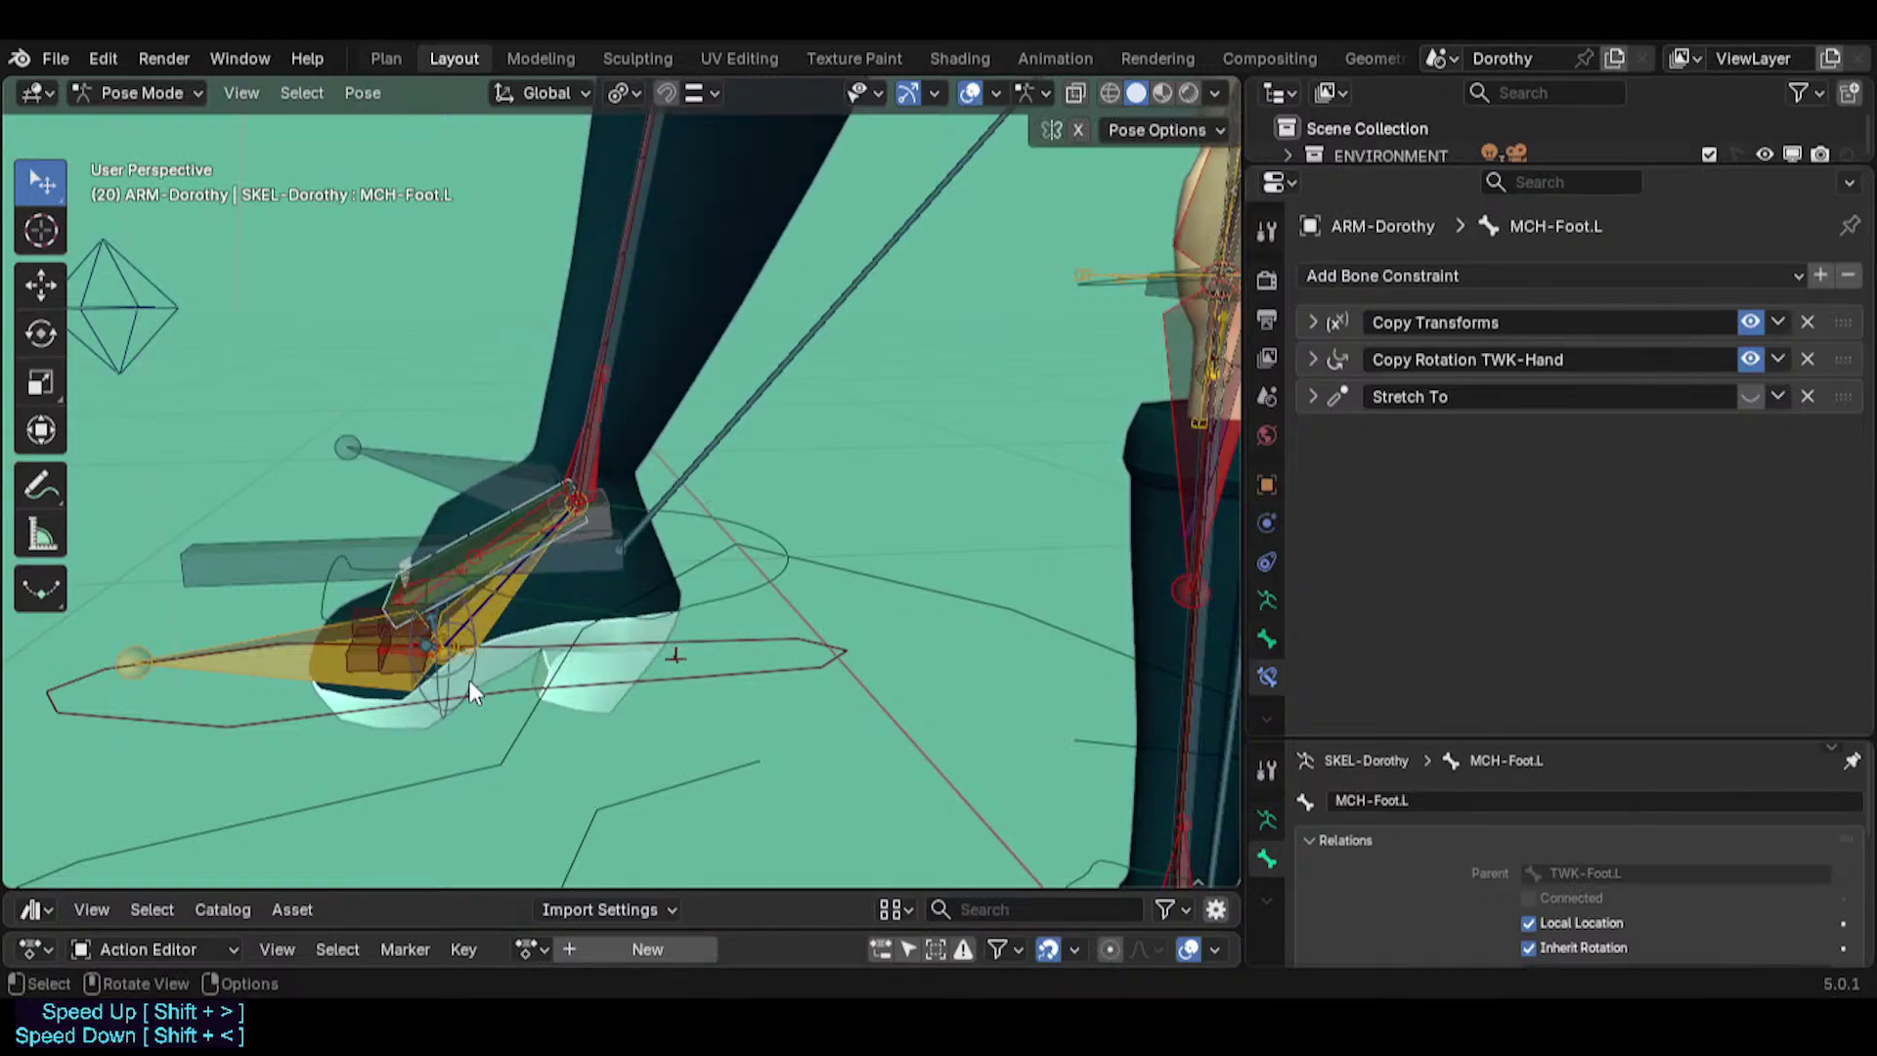
# Check the Copy Transforms CONNECT constraint of PIN-Toes.L and test it by moving its target bone TWK-Toes.L.
pyautogui.click(470, 680)
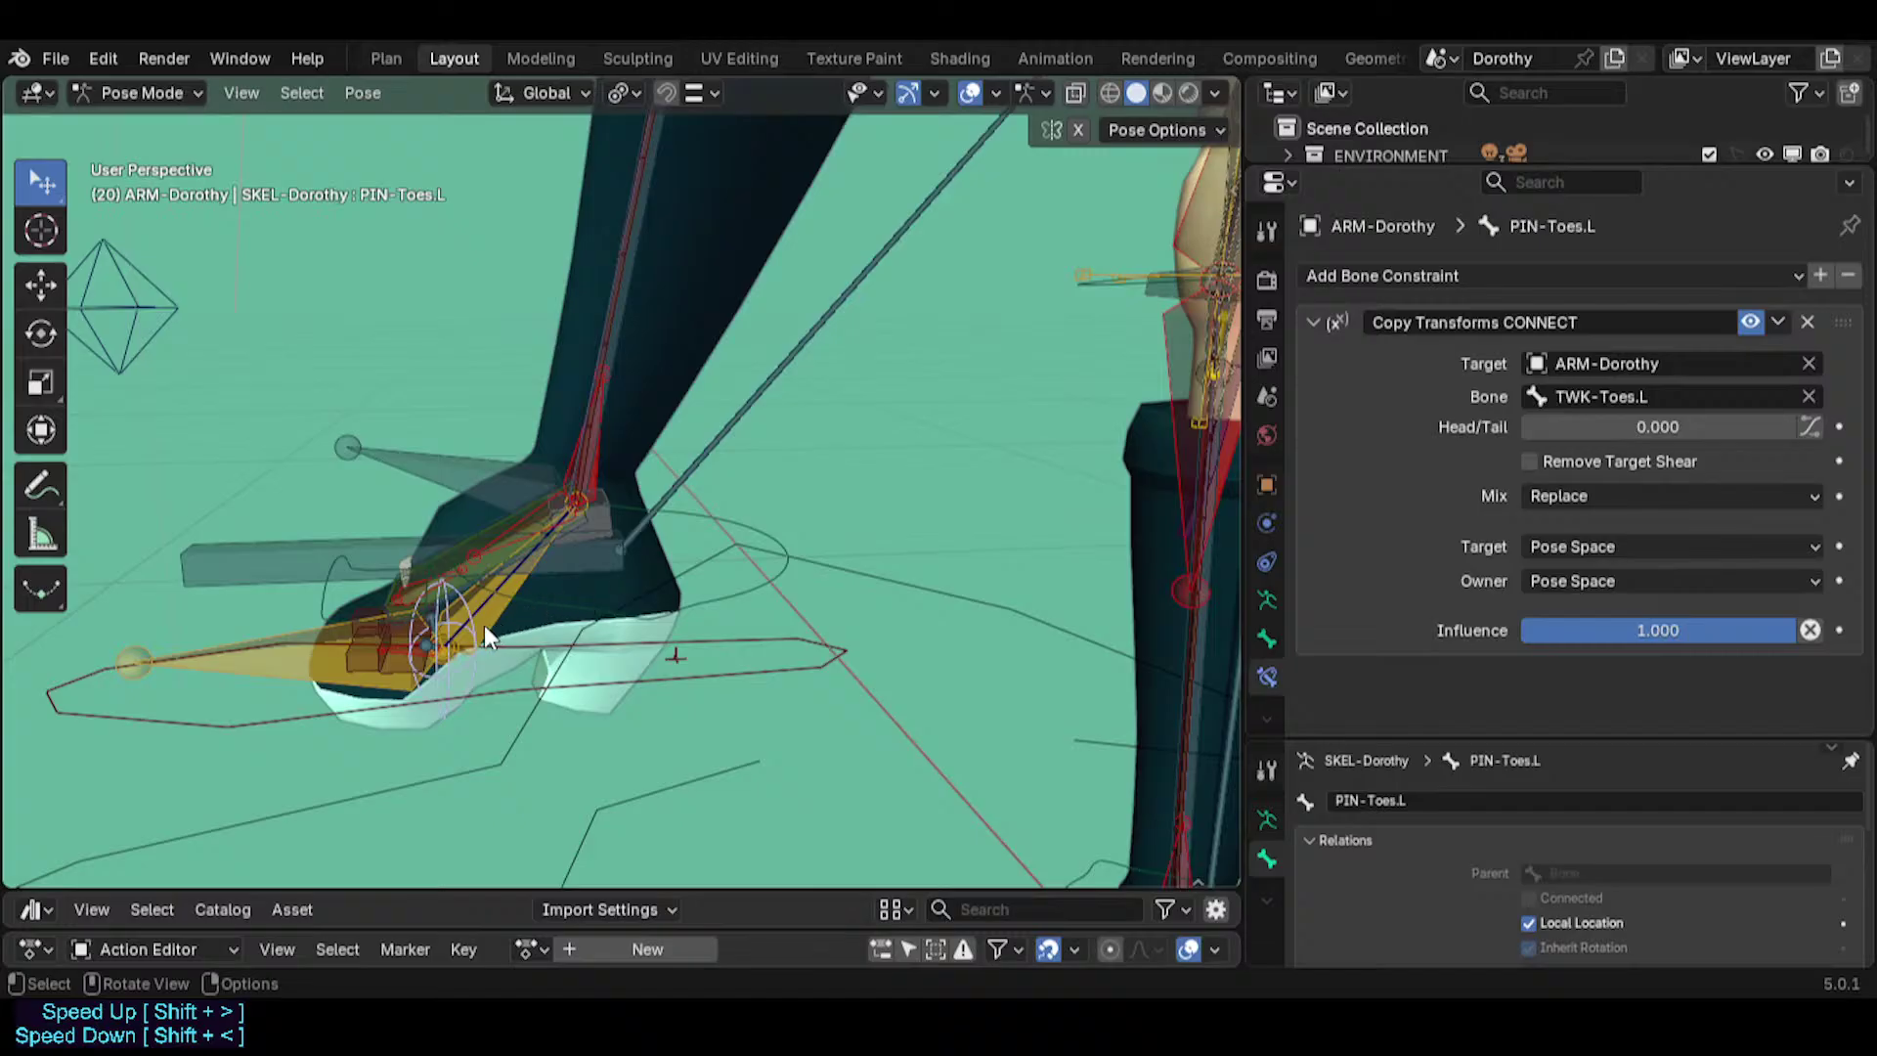
pyautogui.moveTo(445, 620); pyautogui.dragTo(494, 594, button='middle')
pyautogui.click(367, 573)
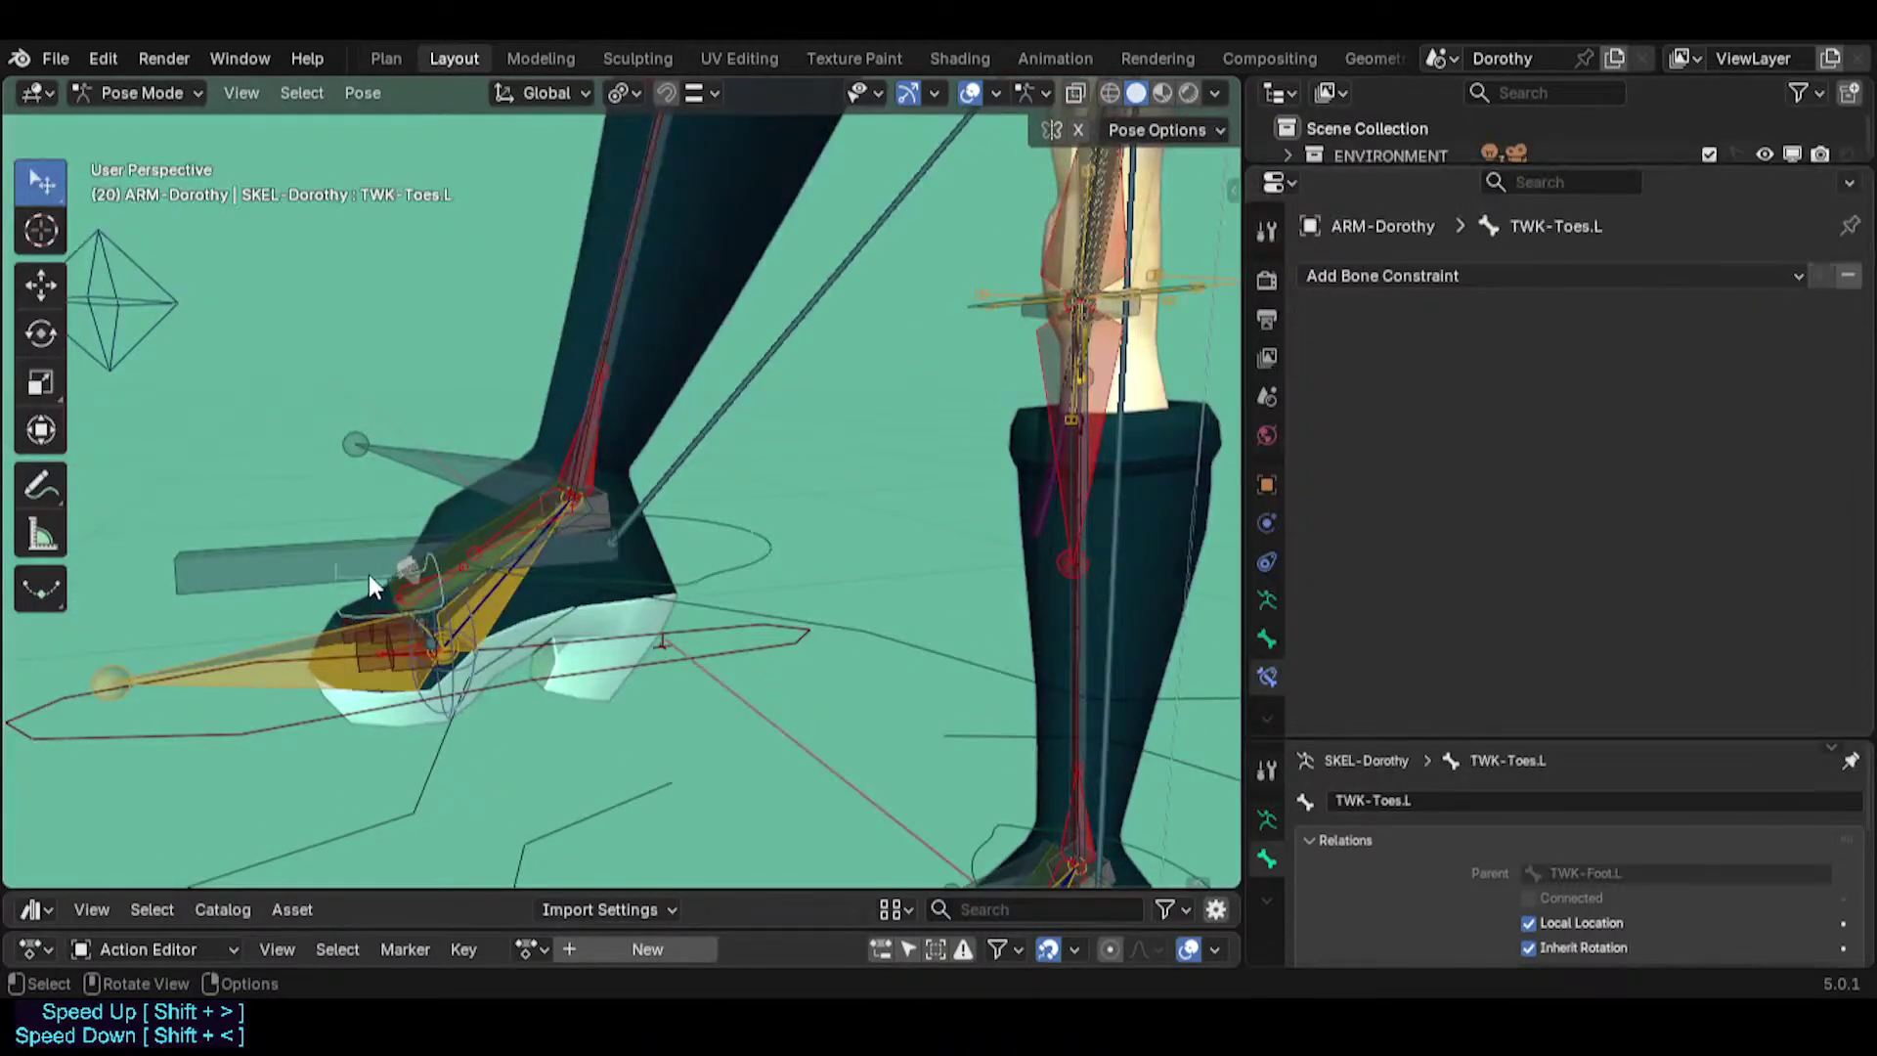
pyautogui.press('g')
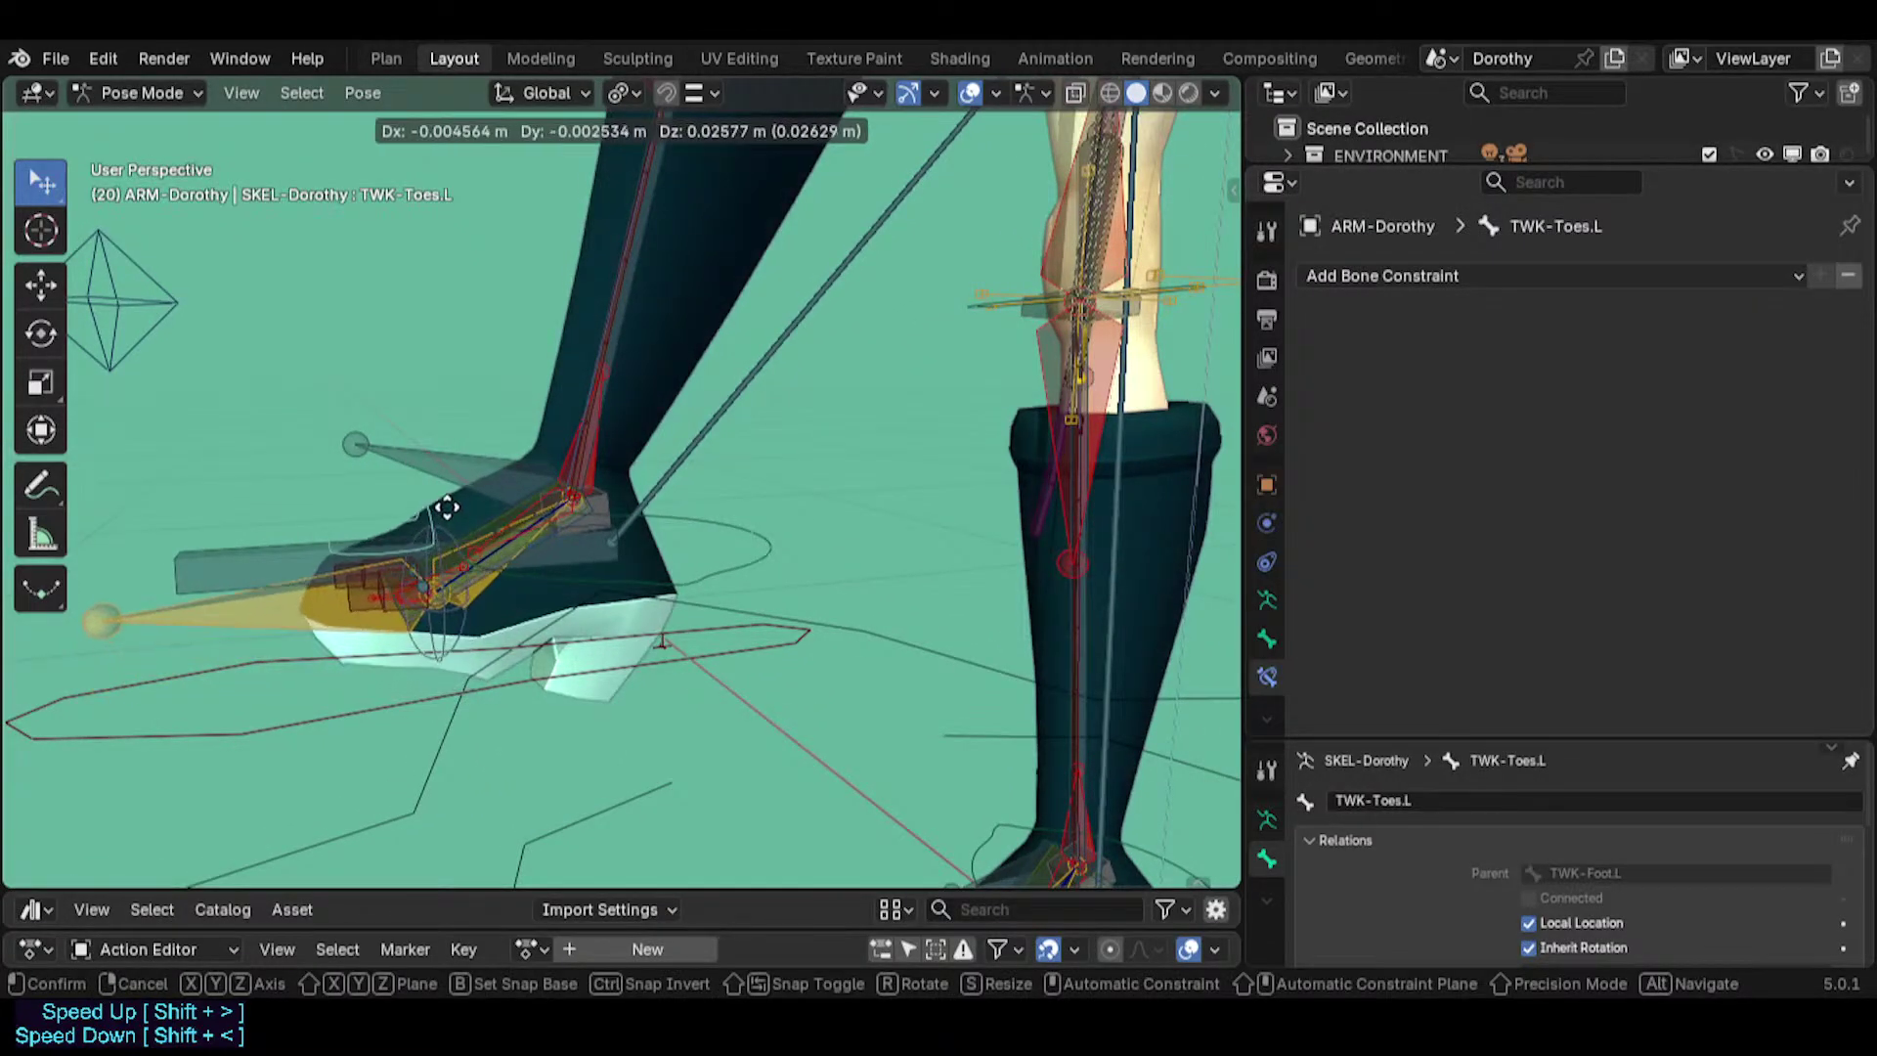
pyautogui.click(431, 674)
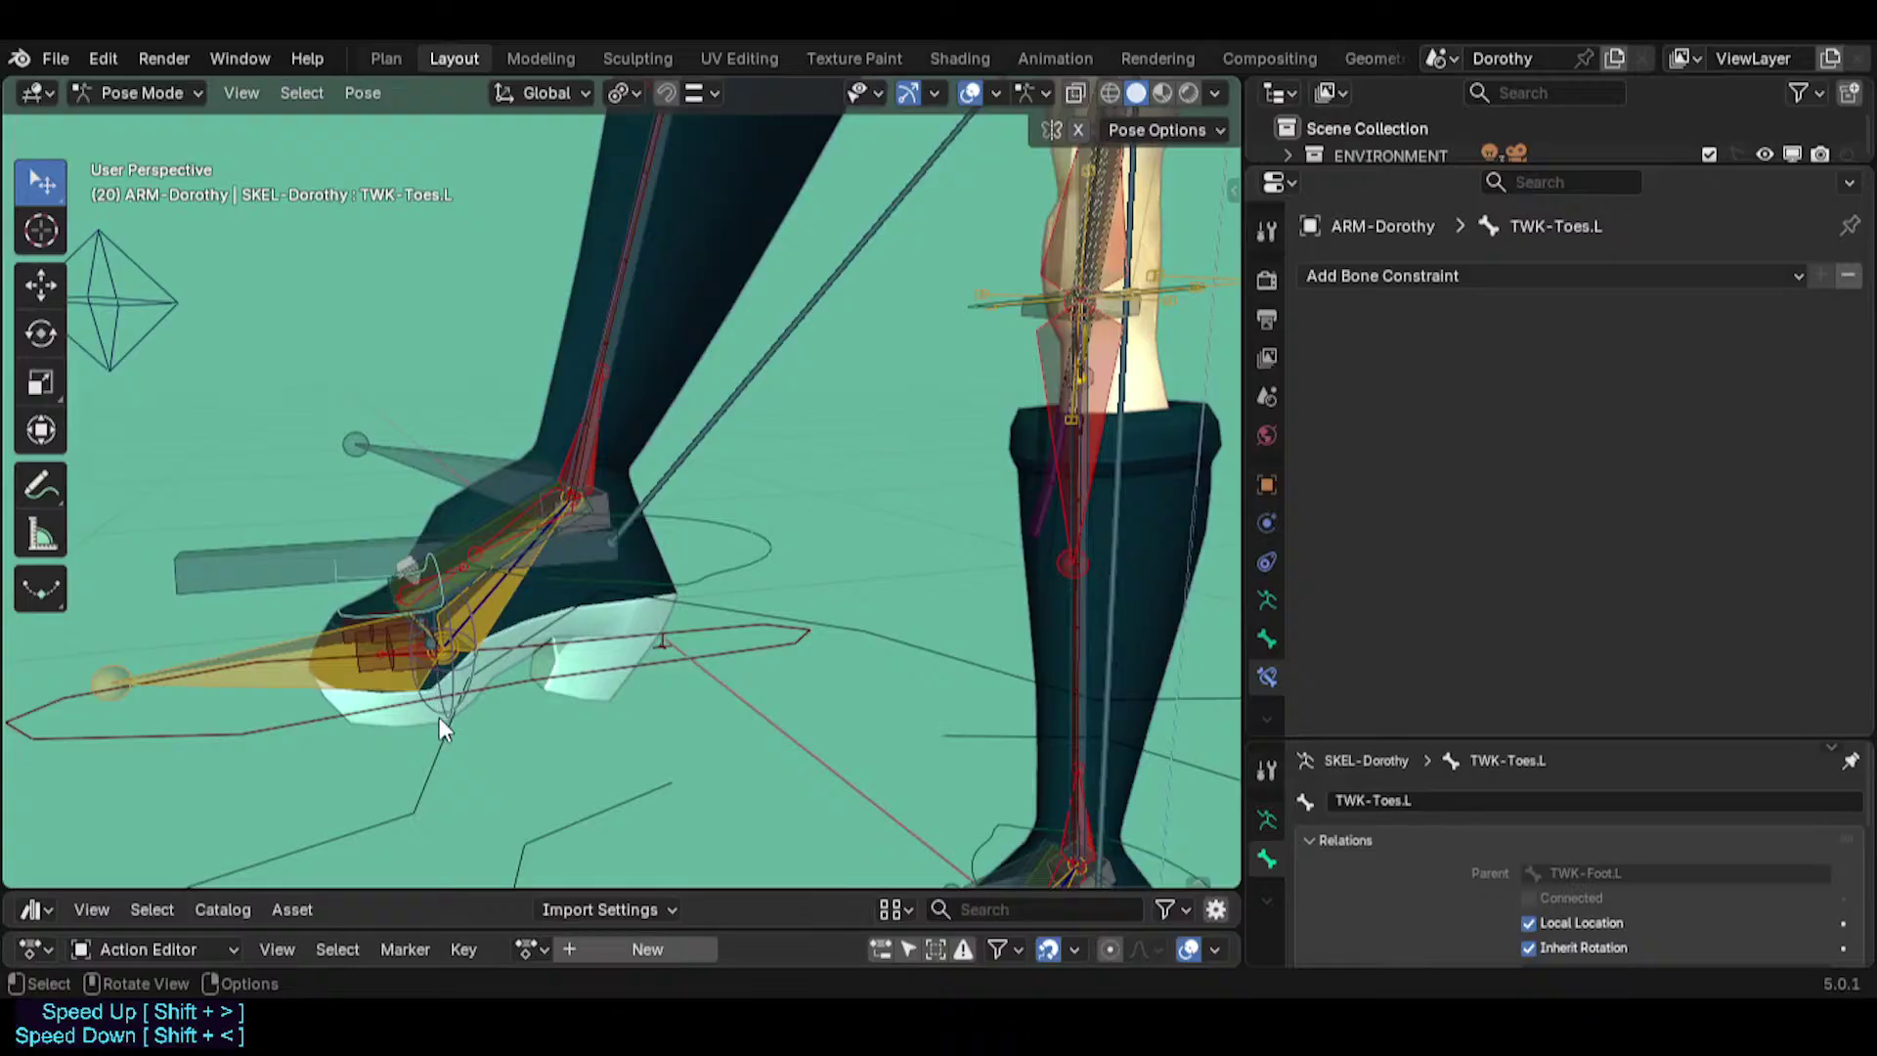
pyautogui.click(441, 702)
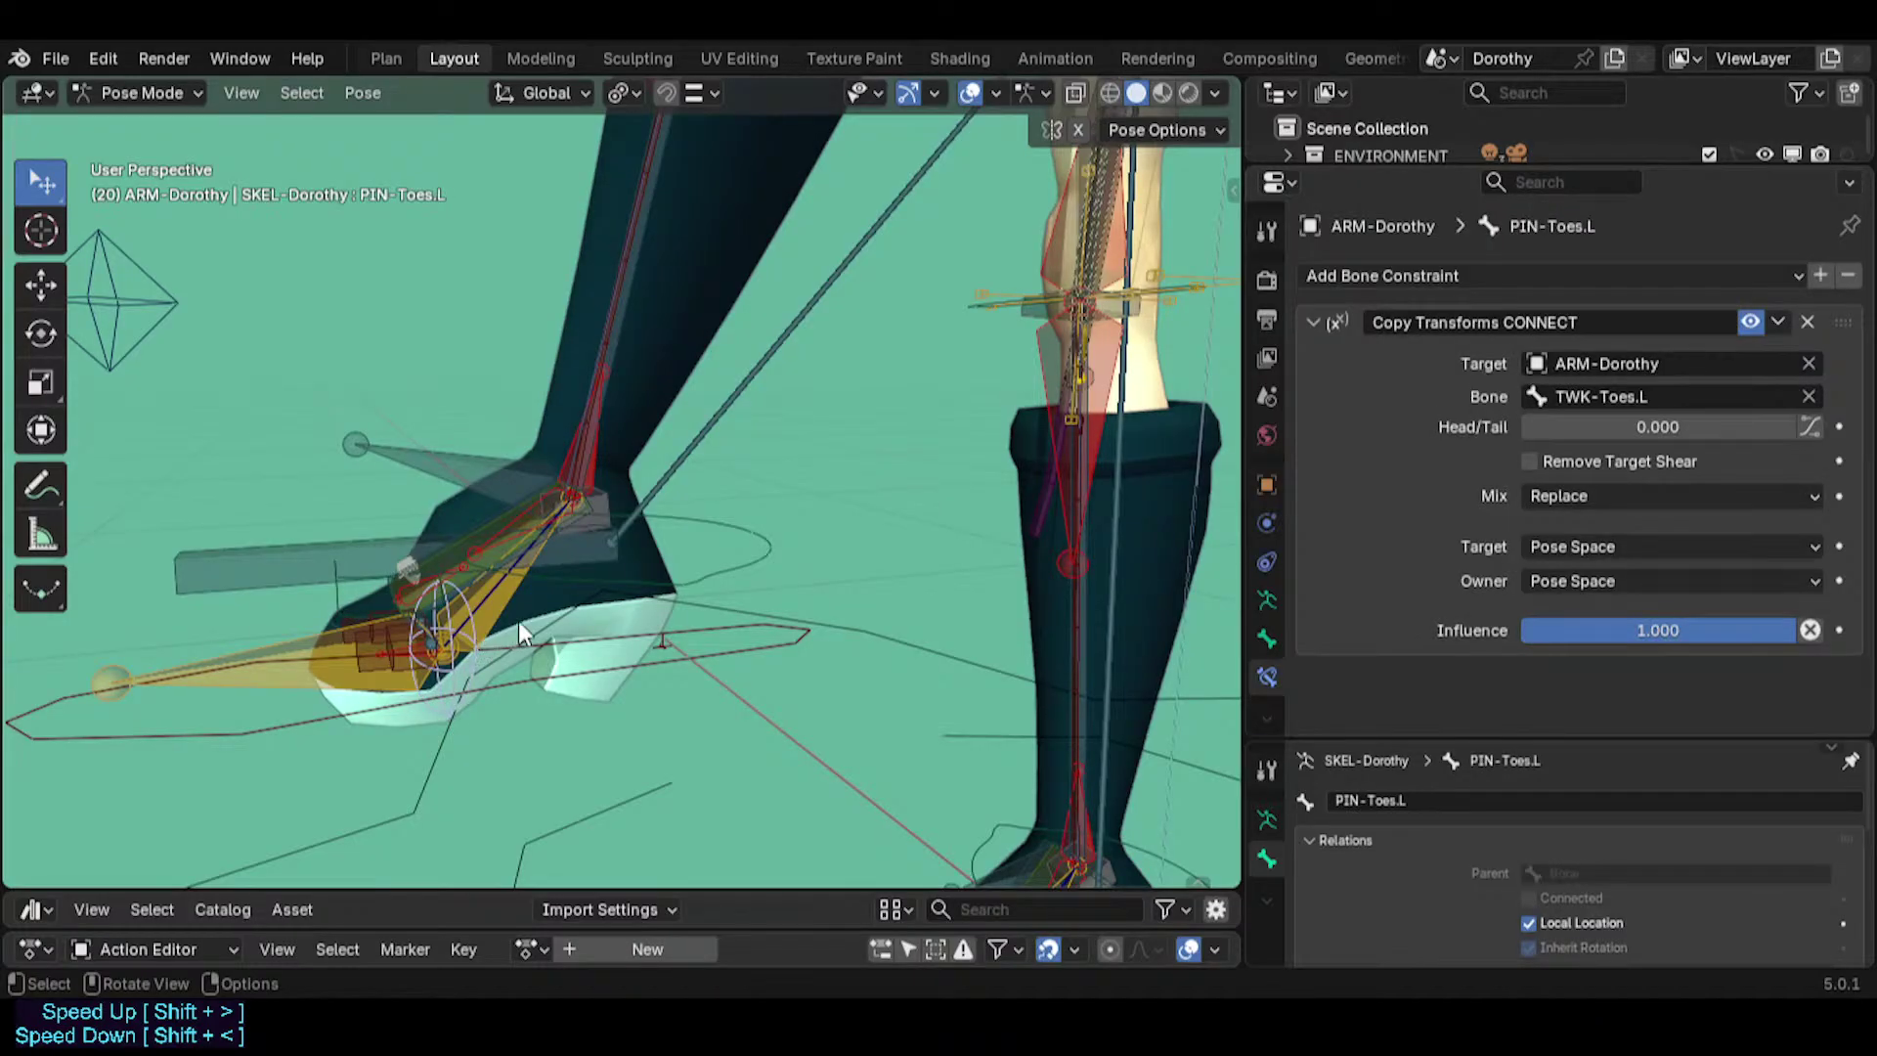
# Enable the Stretch To constraint of MCH-Foot.L and reselect PIN-Toes.L.
pyautogui.press('s')
pyautogui.press('Escape')
pyautogui.scroll(1, 518, 581)
pyautogui.click(469, 521)
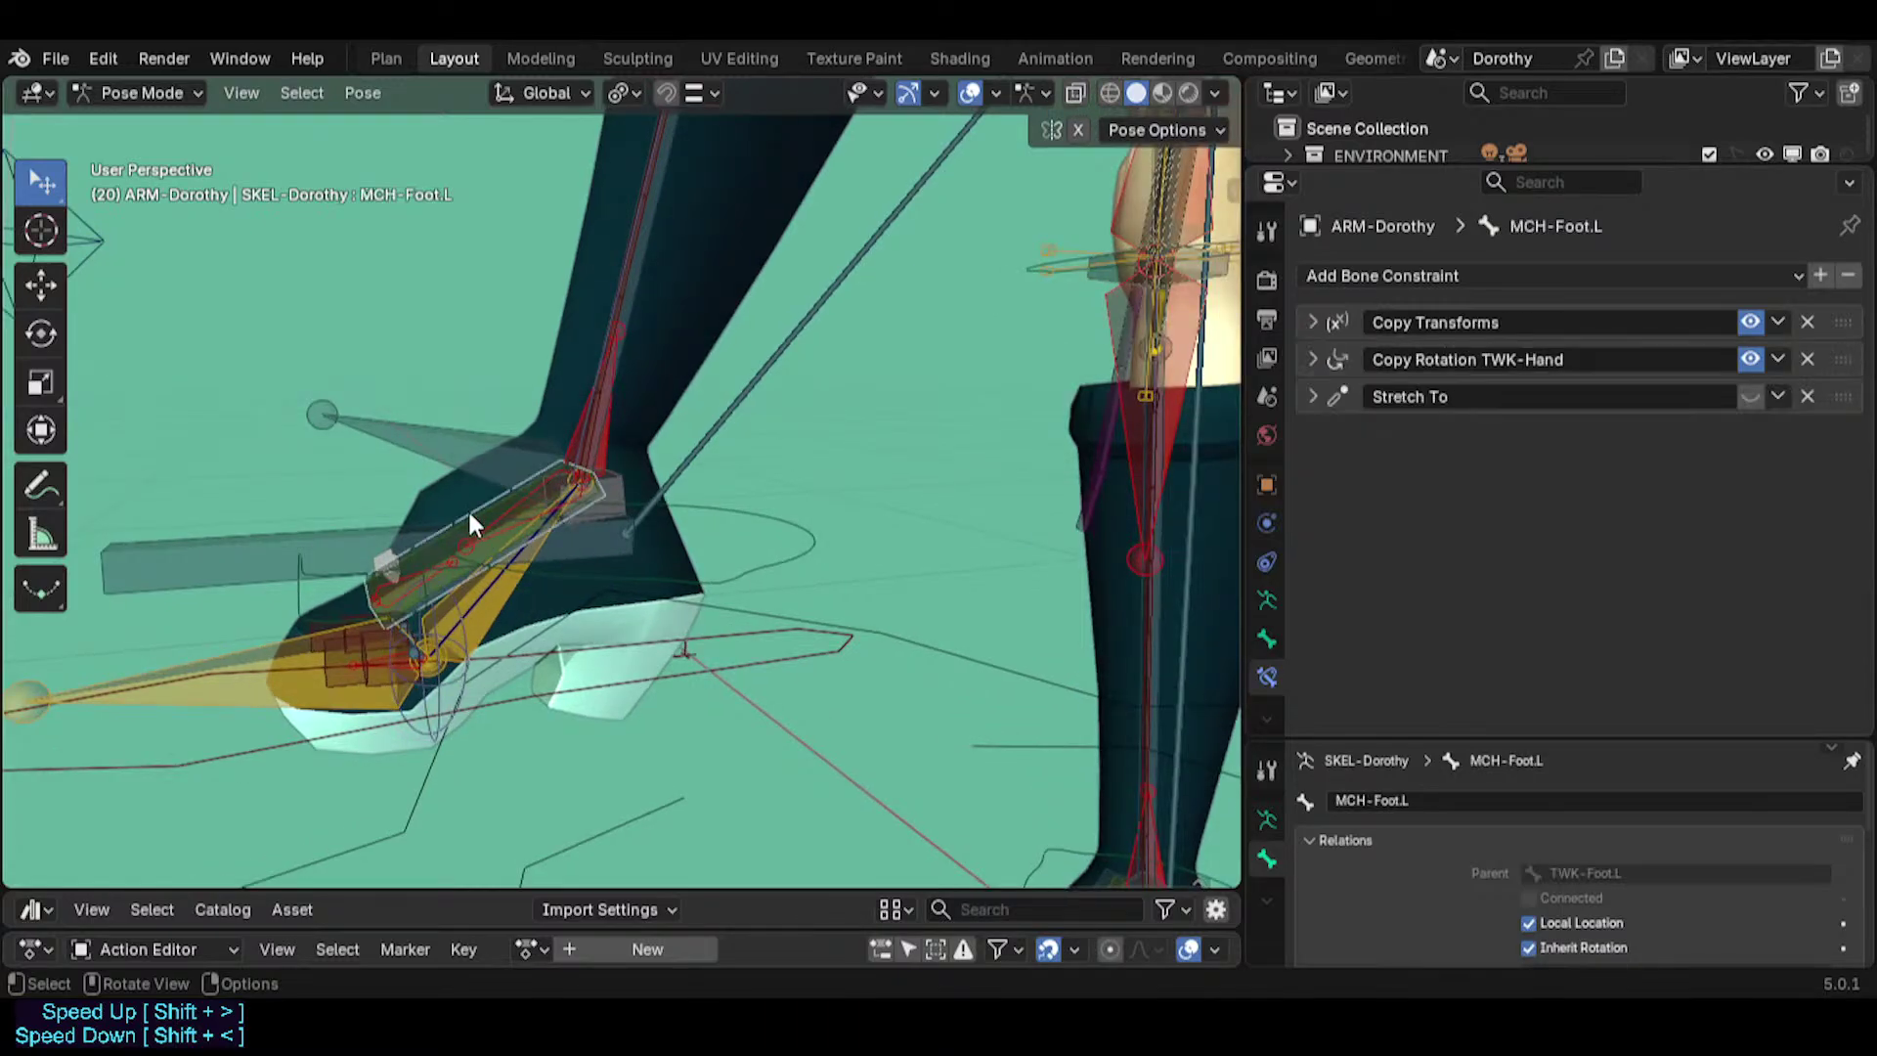
pyautogui.click(1753, 399)
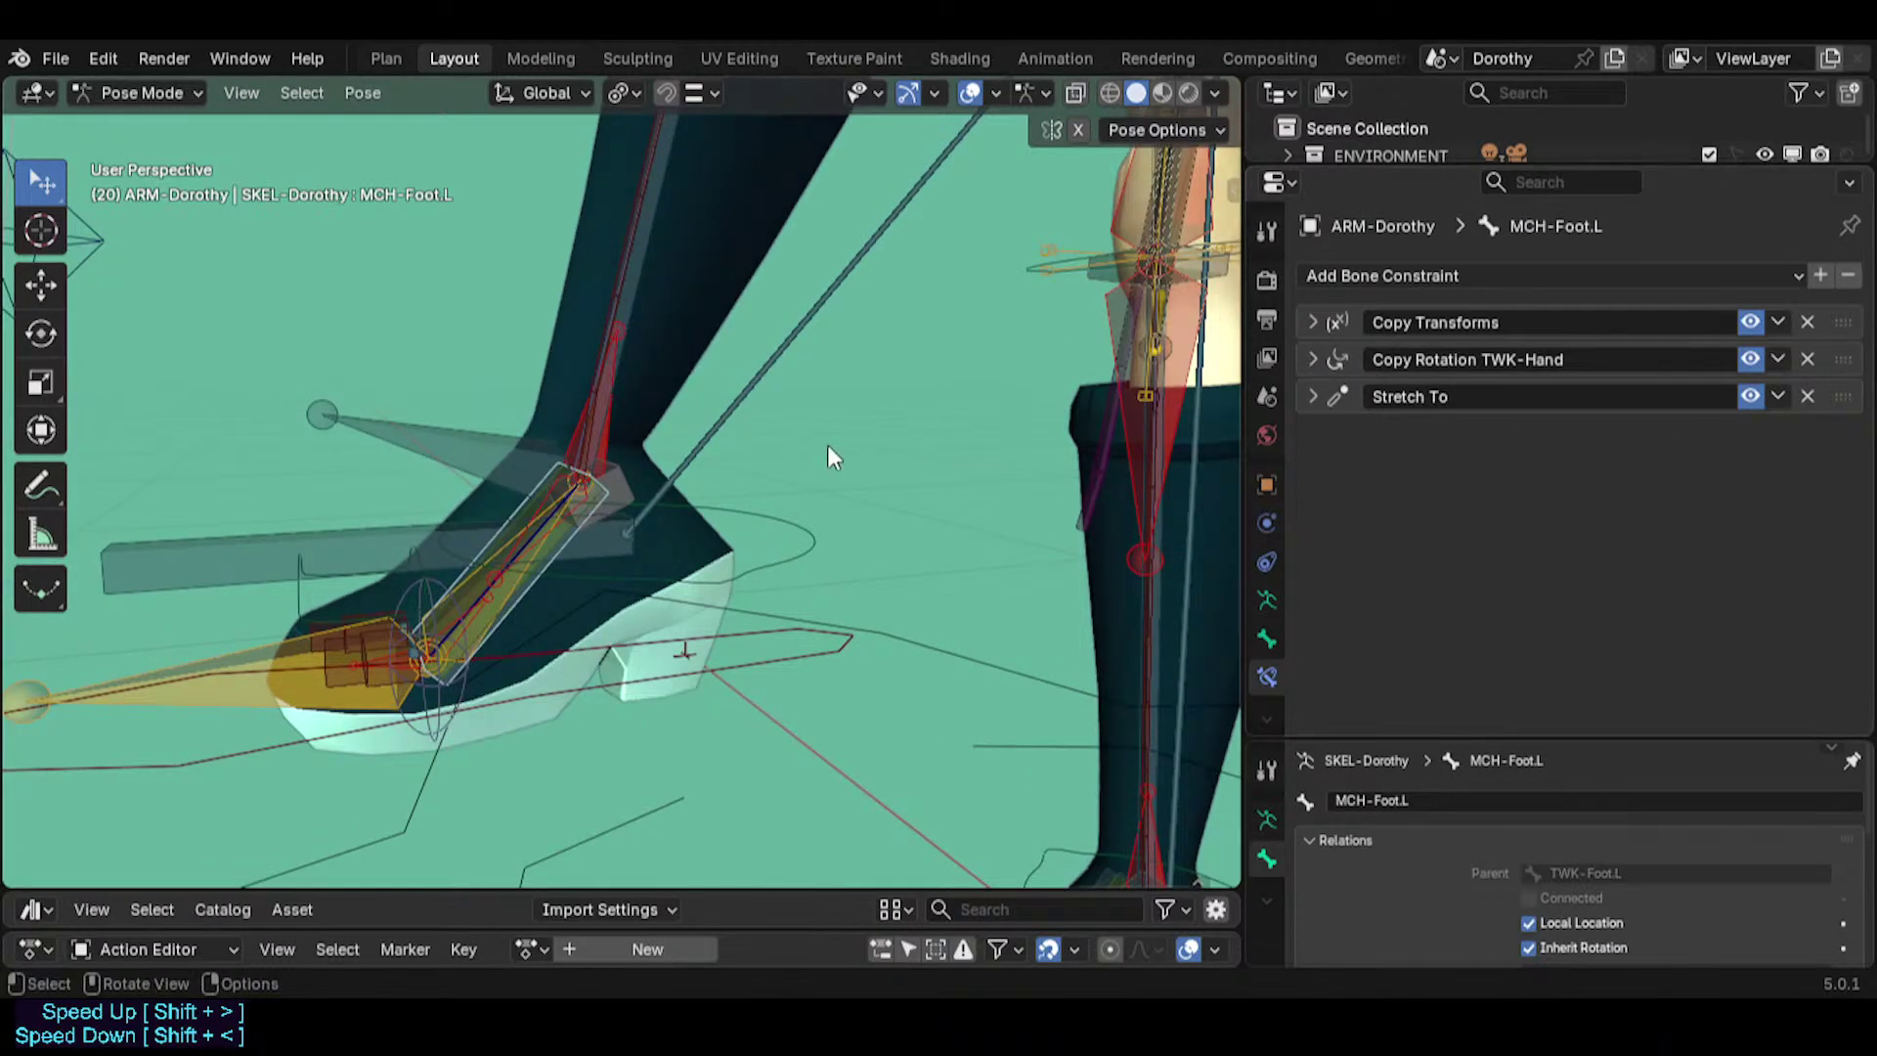
pyautogui.click(555, 537)
pyautogui.click(525, 604)
pyautogui.click(396, 606)
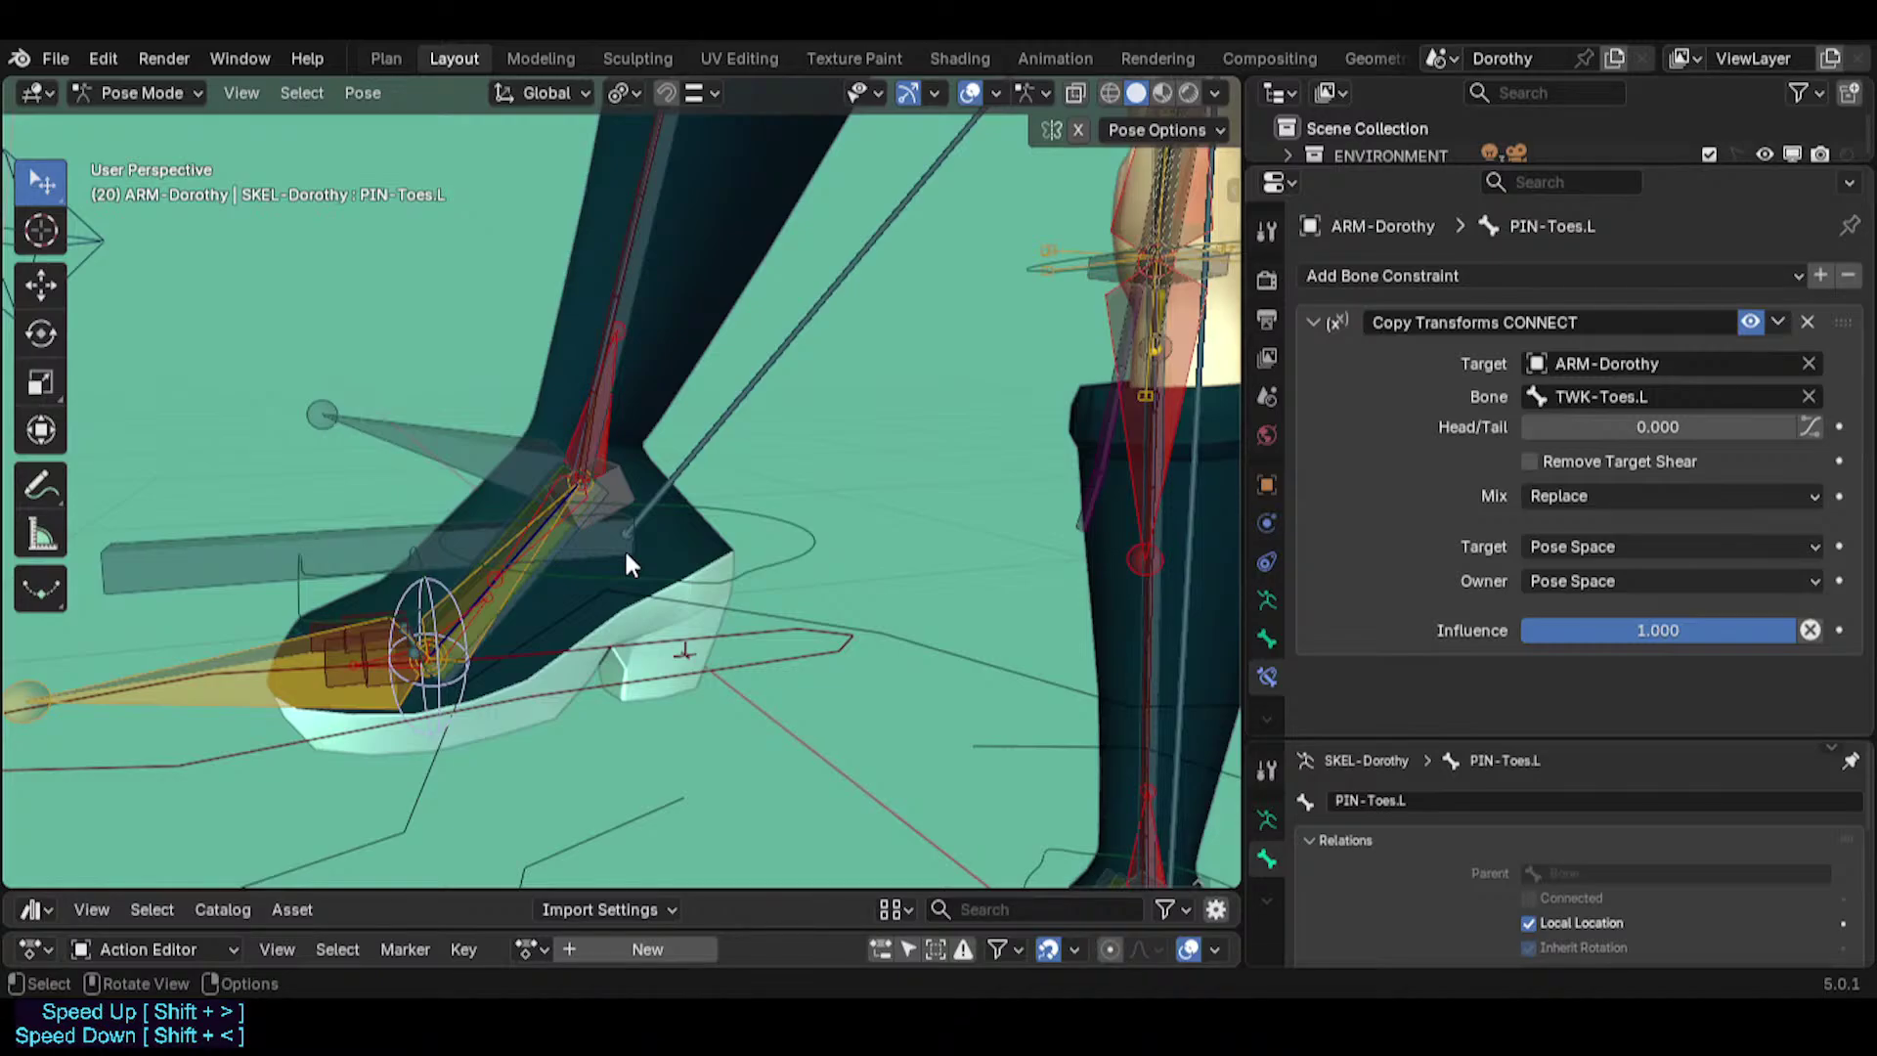
pyautogui.moveTo(626, 616); pyautogui.dragTo(391, 611, button='middle')
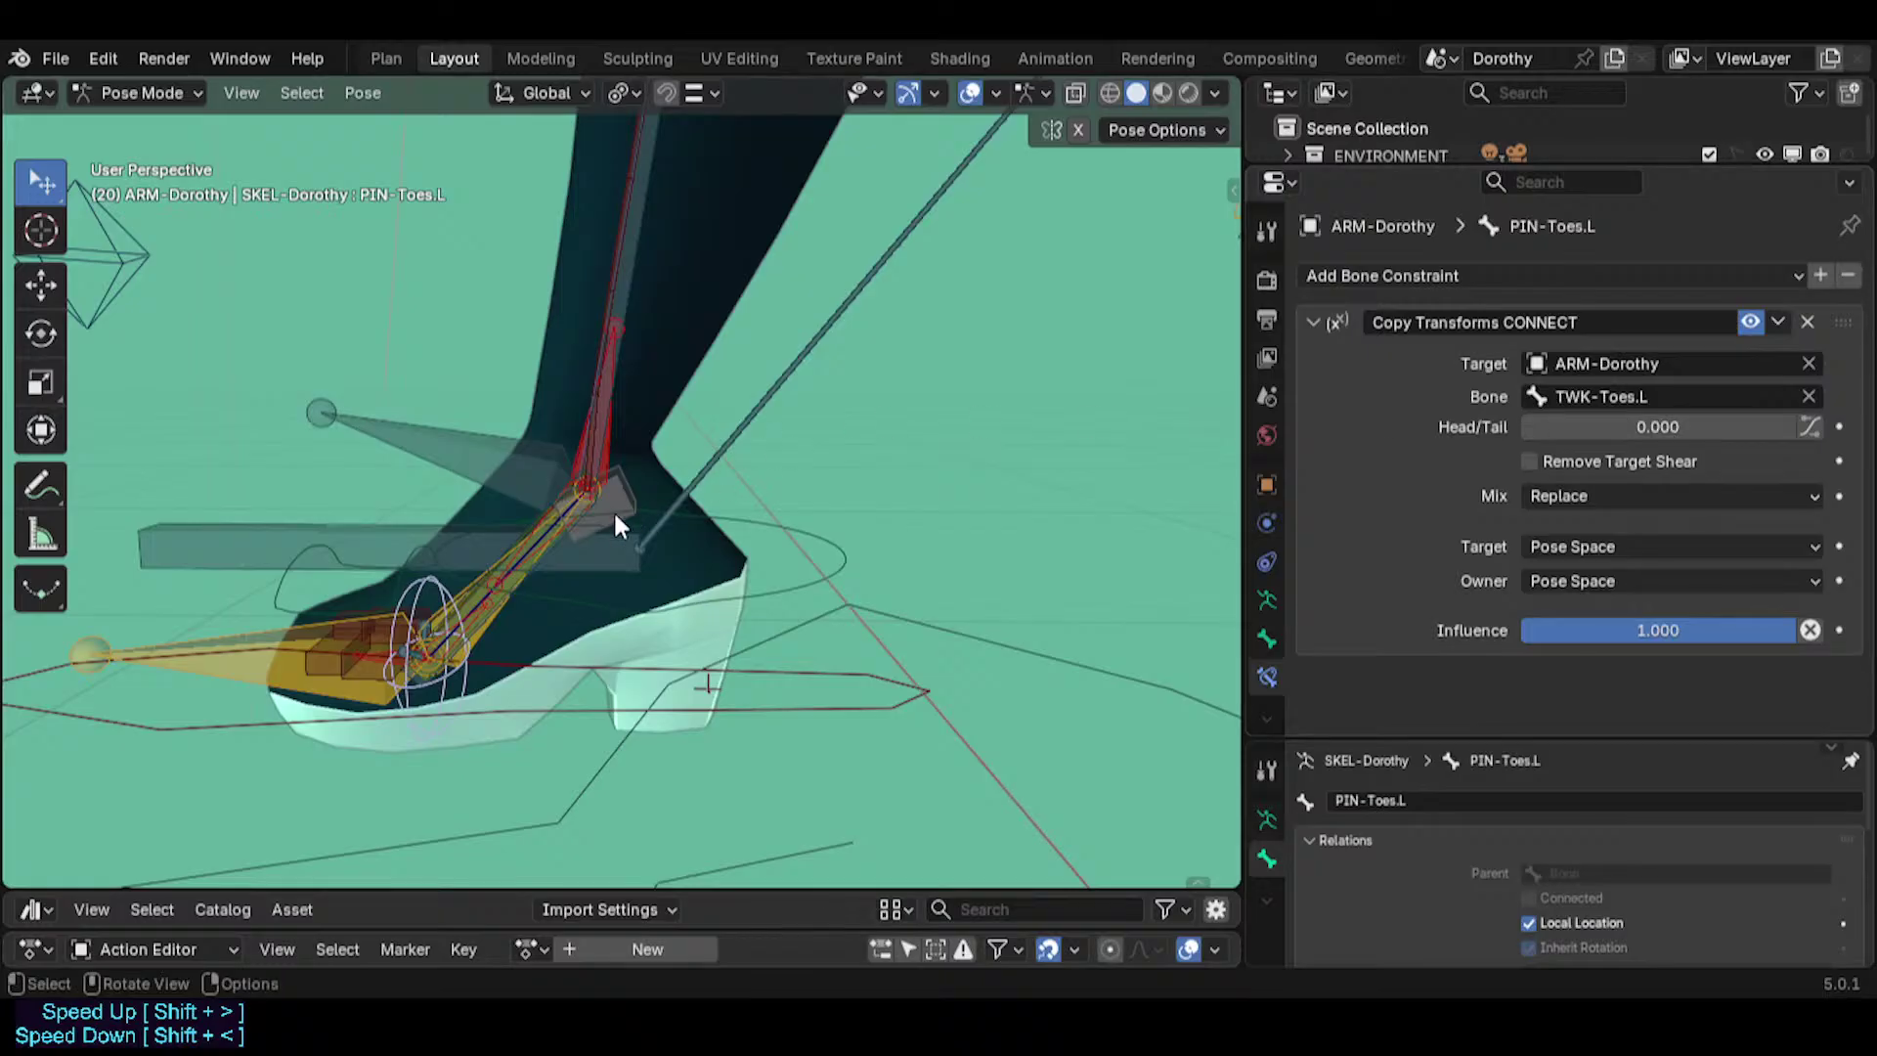
# Compare MCH-IKO-Foot.L with its Copy Rotation FOLLOW-ShinPerpendicular constraint disabled and enabled, leaving it enabled and its settings collapsed.
pyautogui.click(513, 462)
pyautogui.click(512, 462)
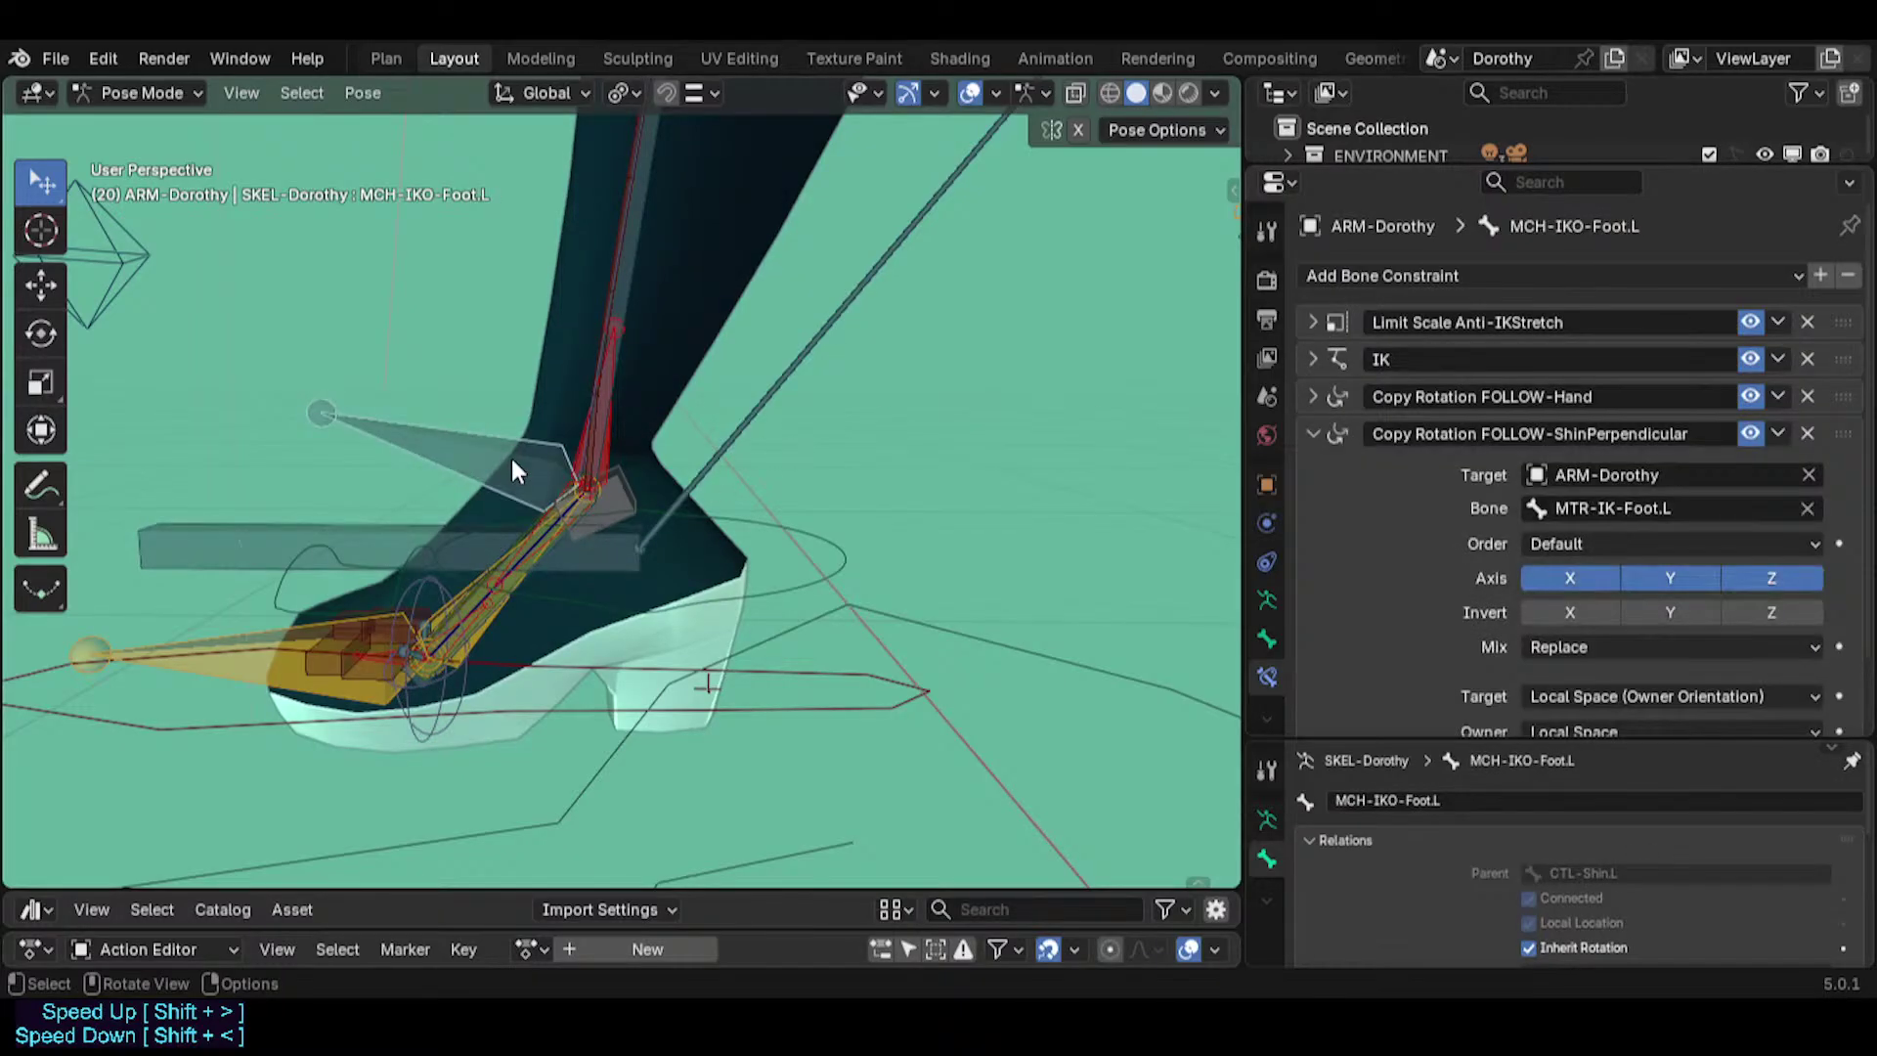
pyautogui.scroll(-2, 1434, 444)
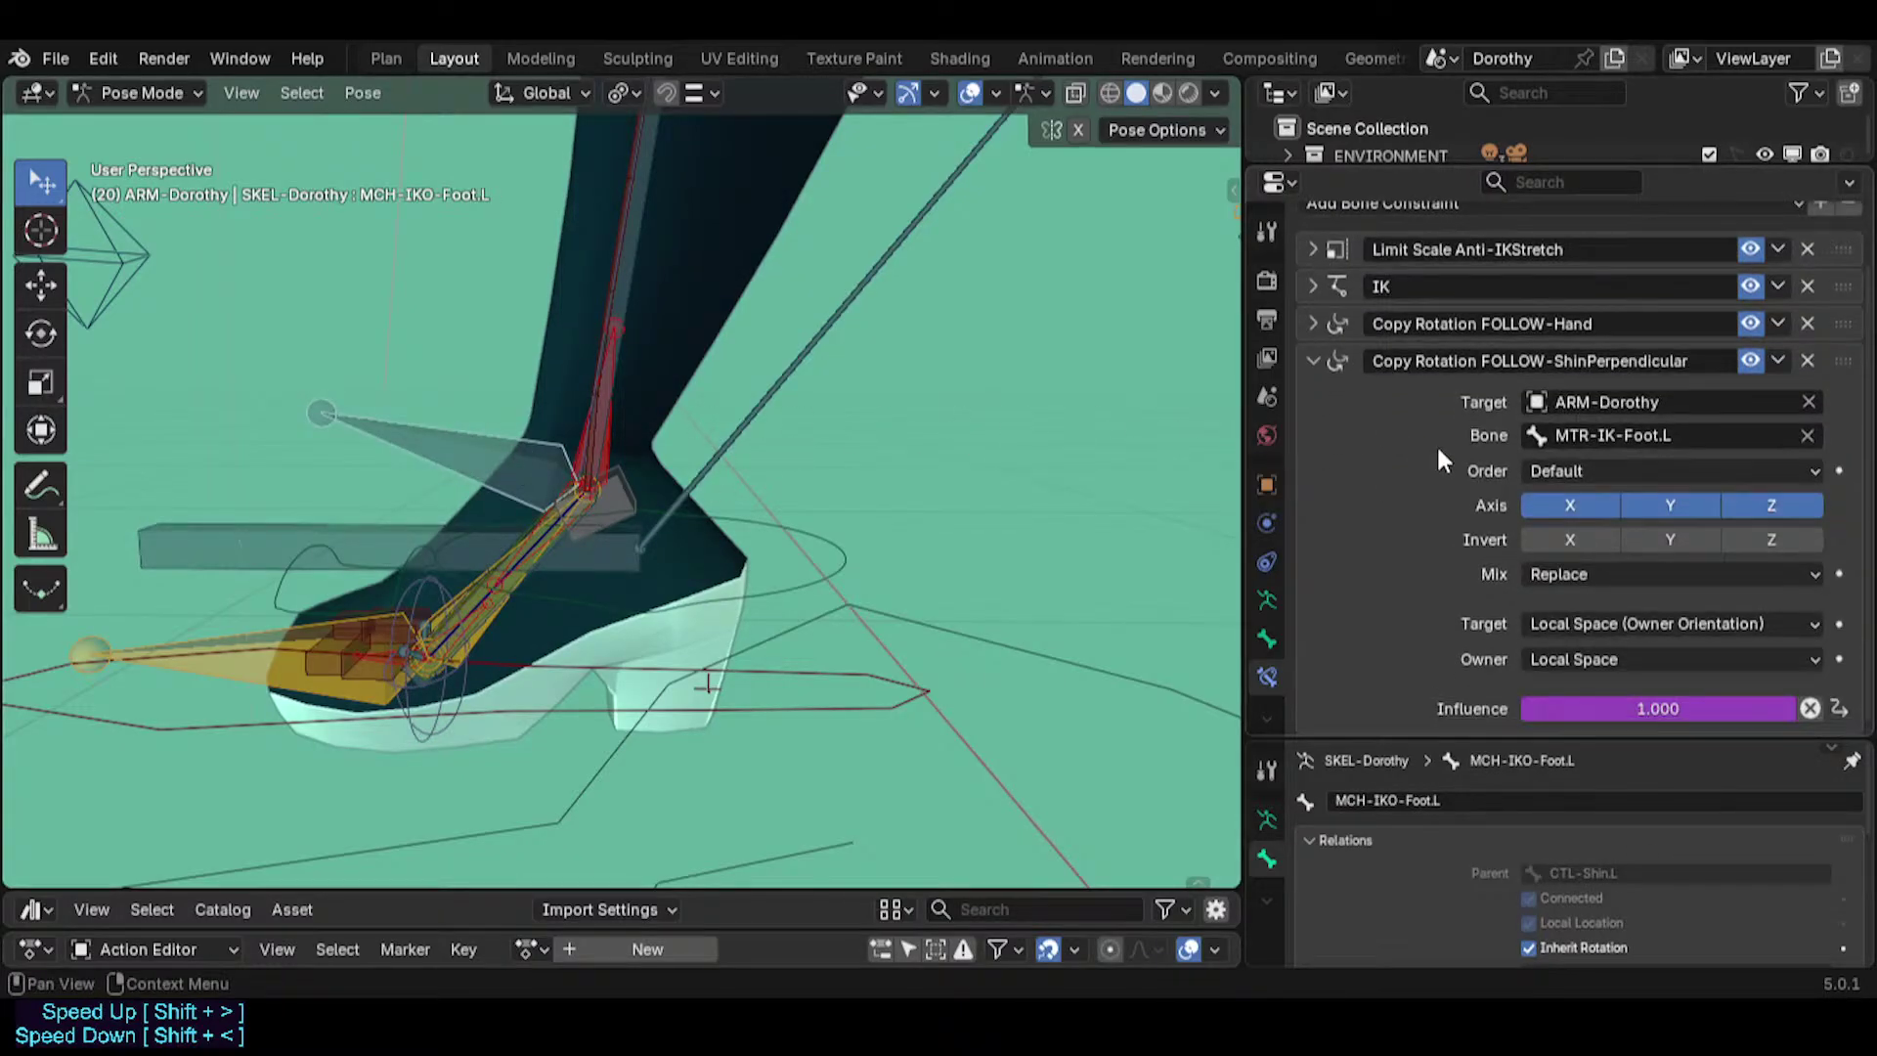
pyautogui.click(1752, 361)
pyautogui.click(1752, 362)
pyautogui.click(1752, 362)
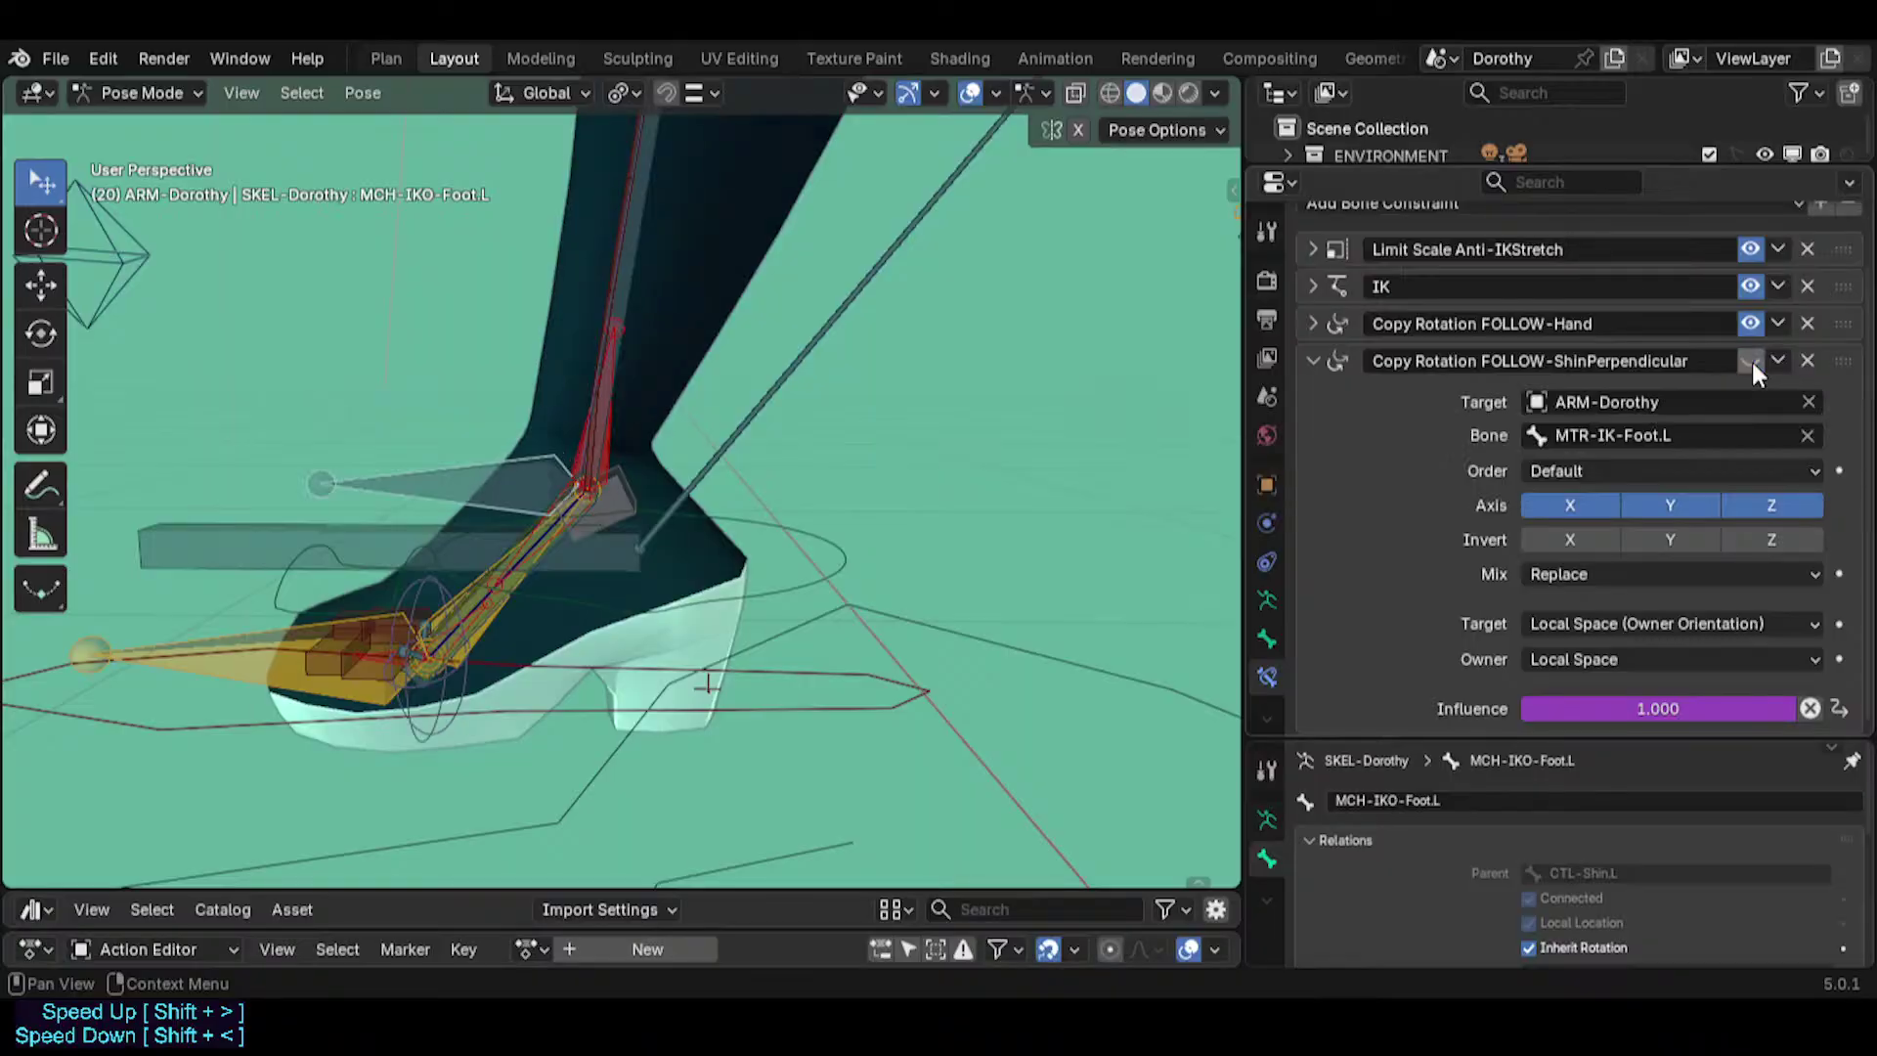
pyautogui.click(1751, 362)
pyautogui.click(1752, 361)
pyautogui.click(1752, 361)
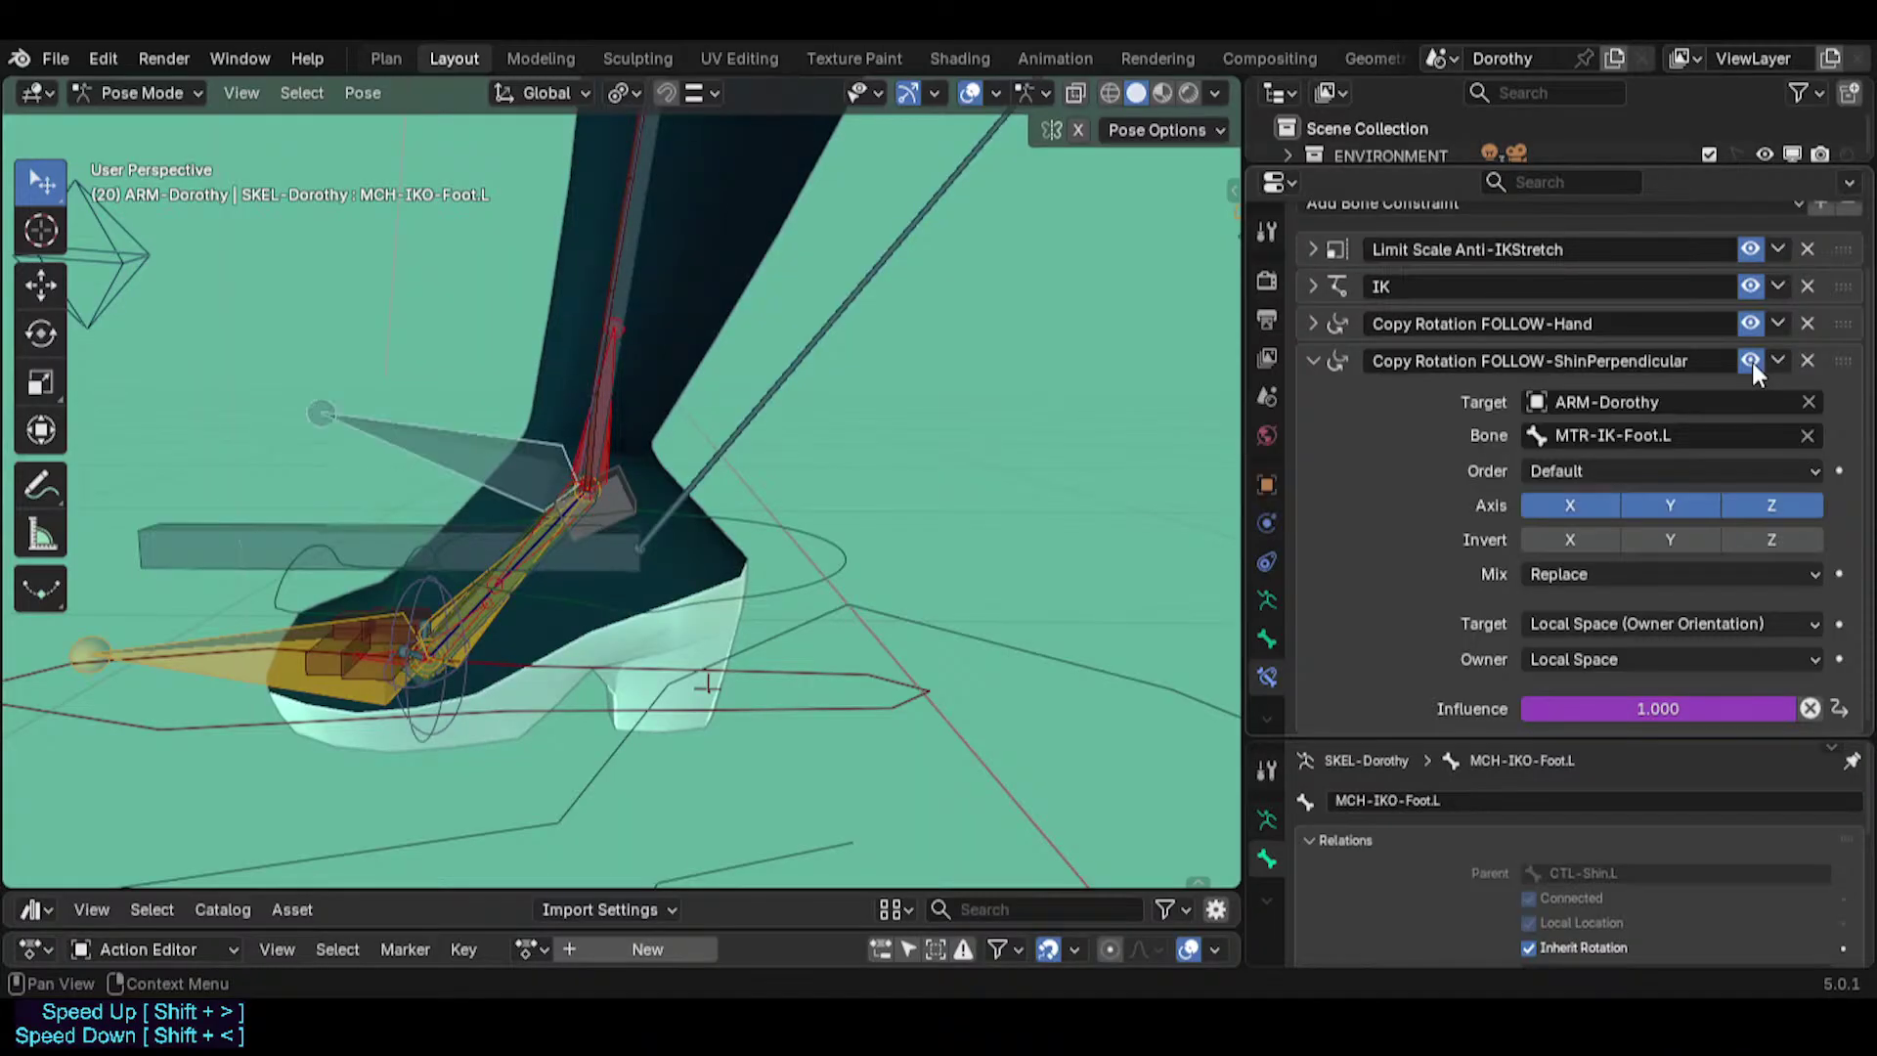
pyautogui.click(1312, 358)
# Select PIN-FingerTips.L on the left hand and examine its Copy Rotation TWK-Hand and Copy Rotation MCH-IKO-Hand constraints as a reference.
pyautogui.click(414, 722)
pyautogui.click(448, 698)
pyautogui.scroll(-2, 712, 452)
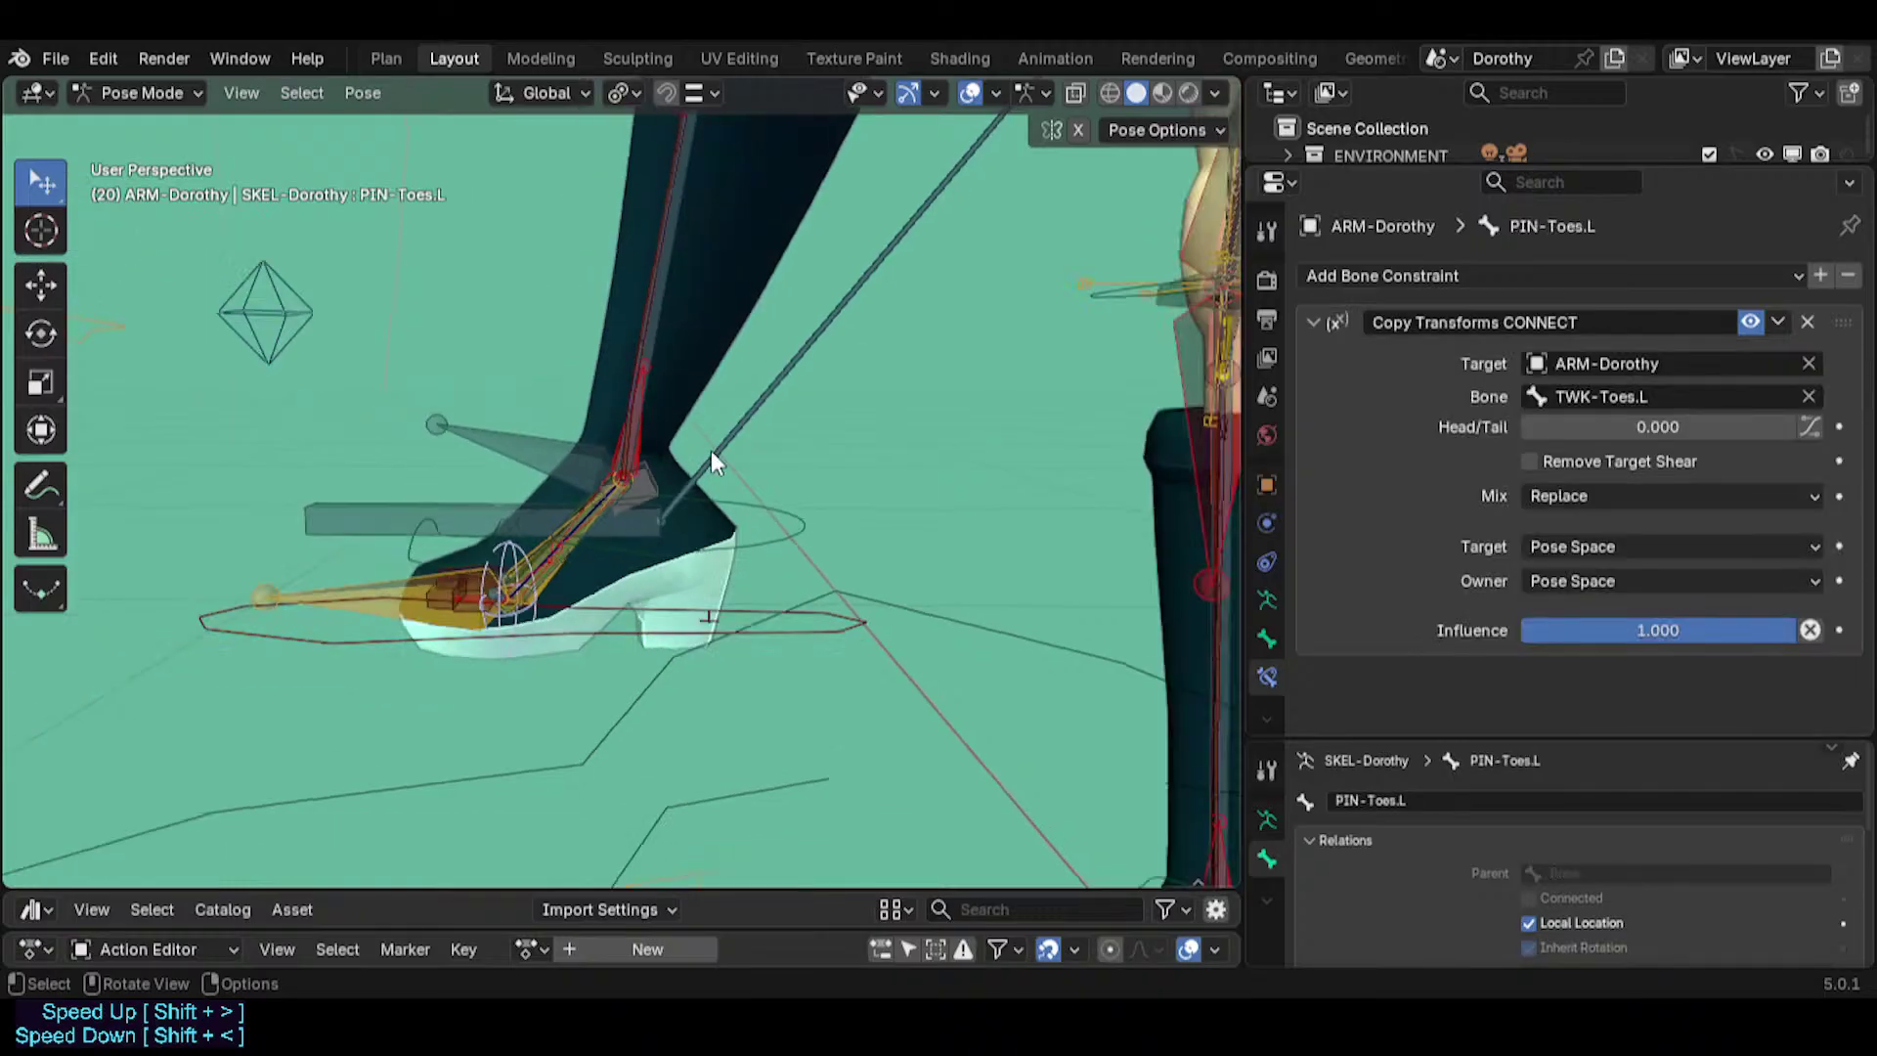
pyautogui.moveTo(712, 452); pyautogui.dragTo(831, 357, button='middle')
pyautogui.click(839, 350)
pyautogui.click(825, 360)
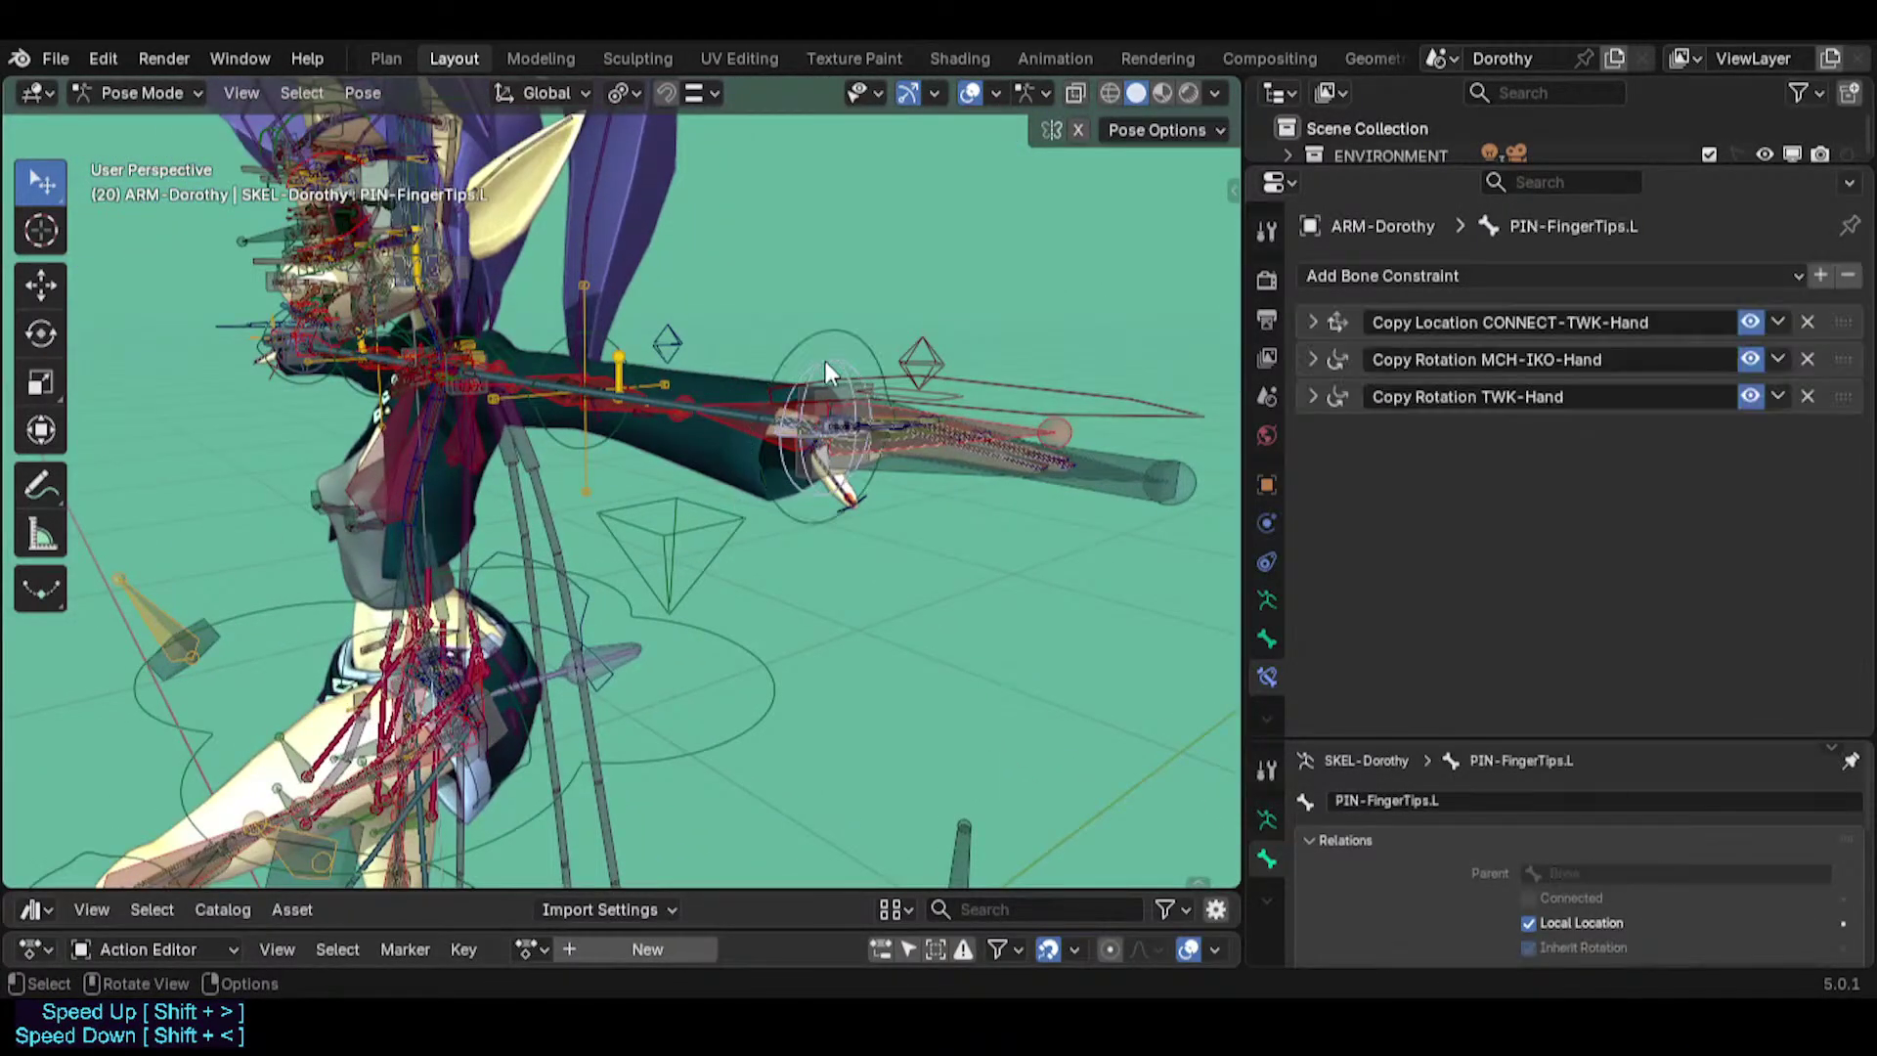
pyautogui.click(1313, 396)
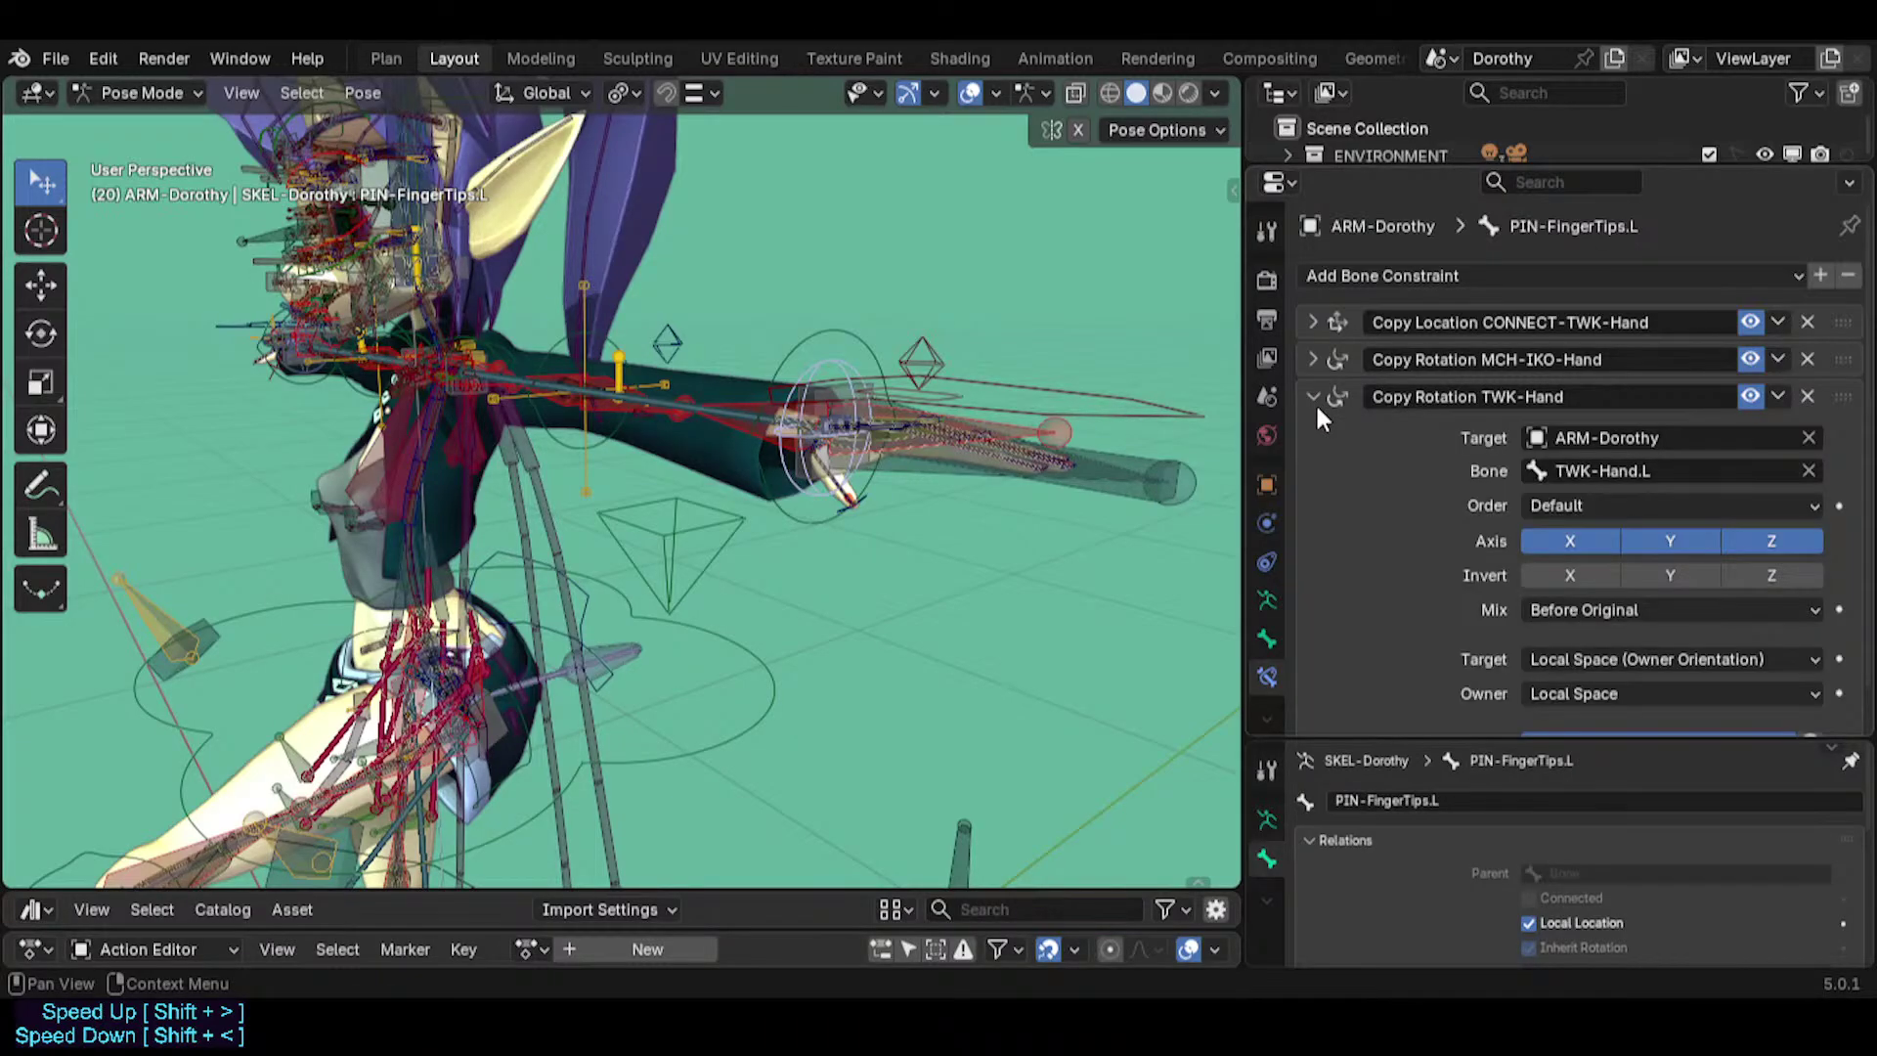
pyautogui.click(1315, 397)
pyautogui.click(1311, 358)
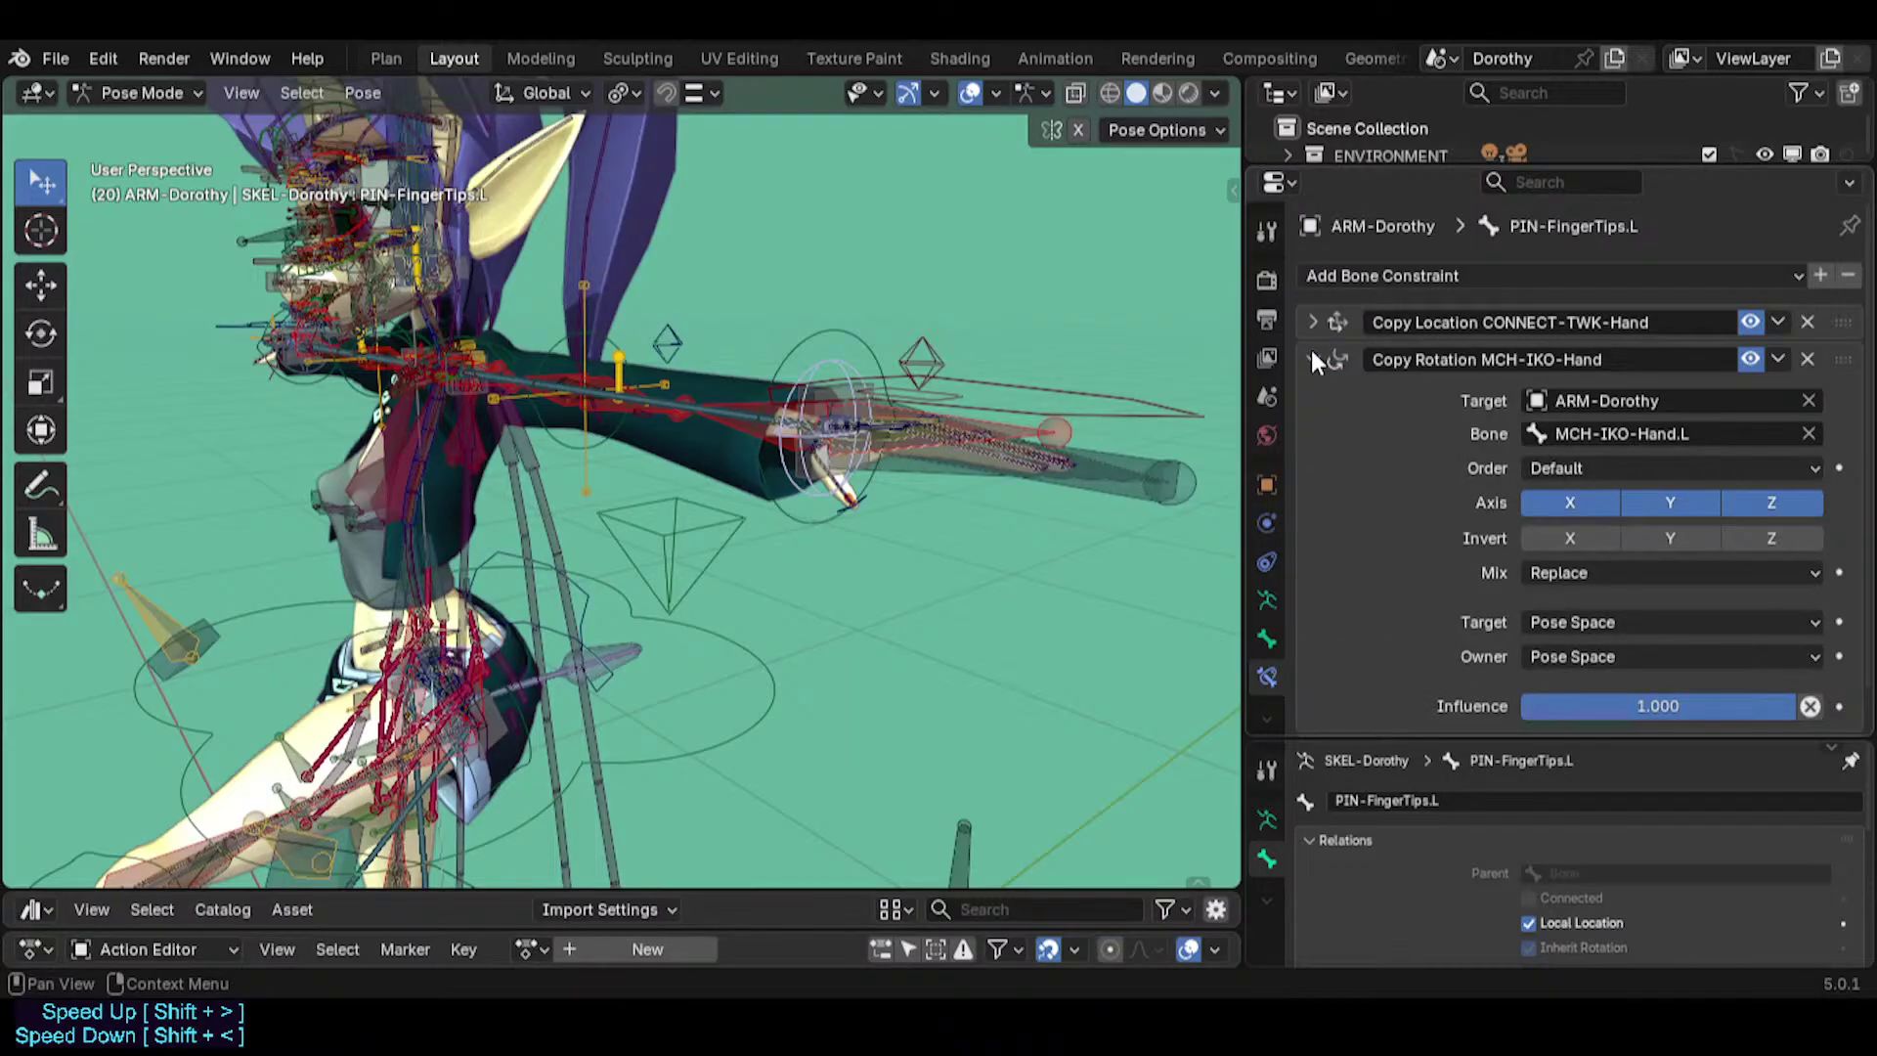
pyautogui.click(1312, 359)
# Return to the left foot and compare the Copy Transforms CONNECT constraint of PIN-Toes.L with the hand's setup.
pyautogui.moveTo(841, 531); pyautogui.dragTo(724, 146, button='middle')
pyautogui.scroll(2, 538, 460)
pyautogui.moveTo(537, 459); pyautogui.dragTo(484, 559, button='middle')
pyautogui.click(371, 663)
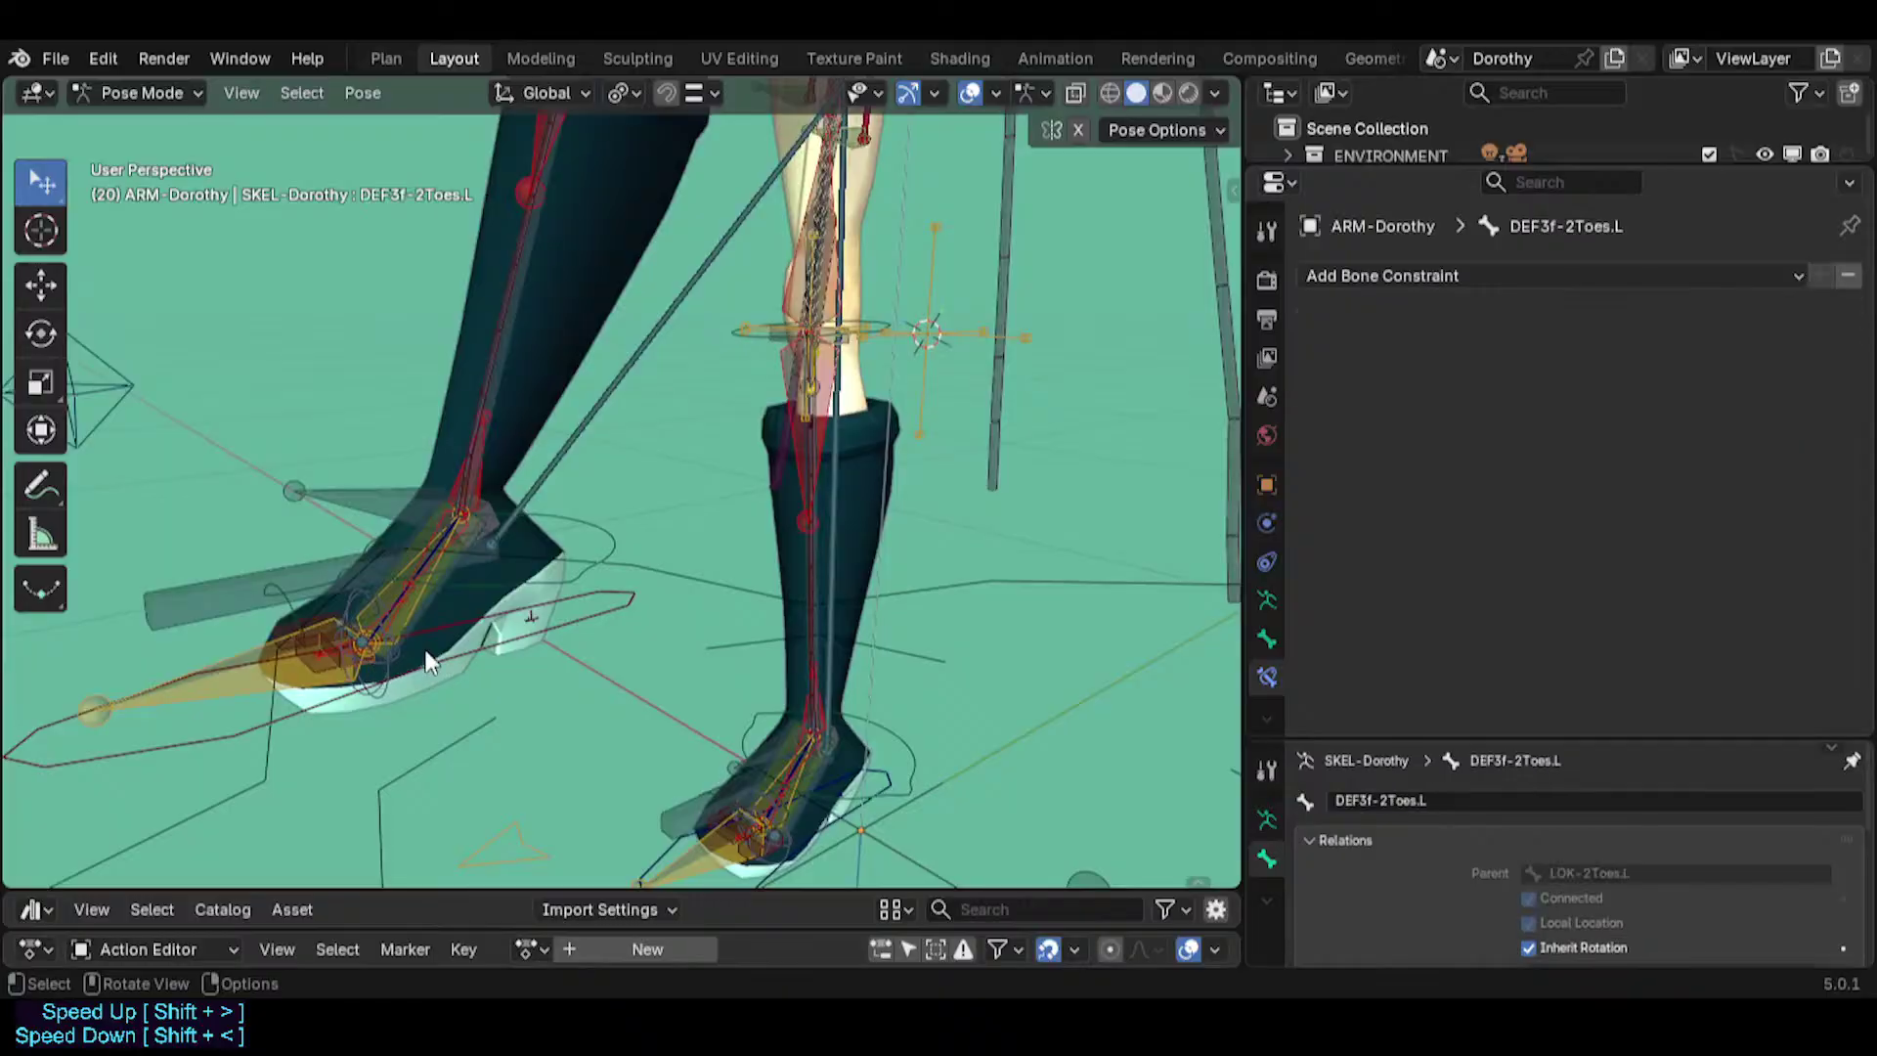
pyautogui.scroll(3, 307, 594)
pyautogui.click(396, 690)
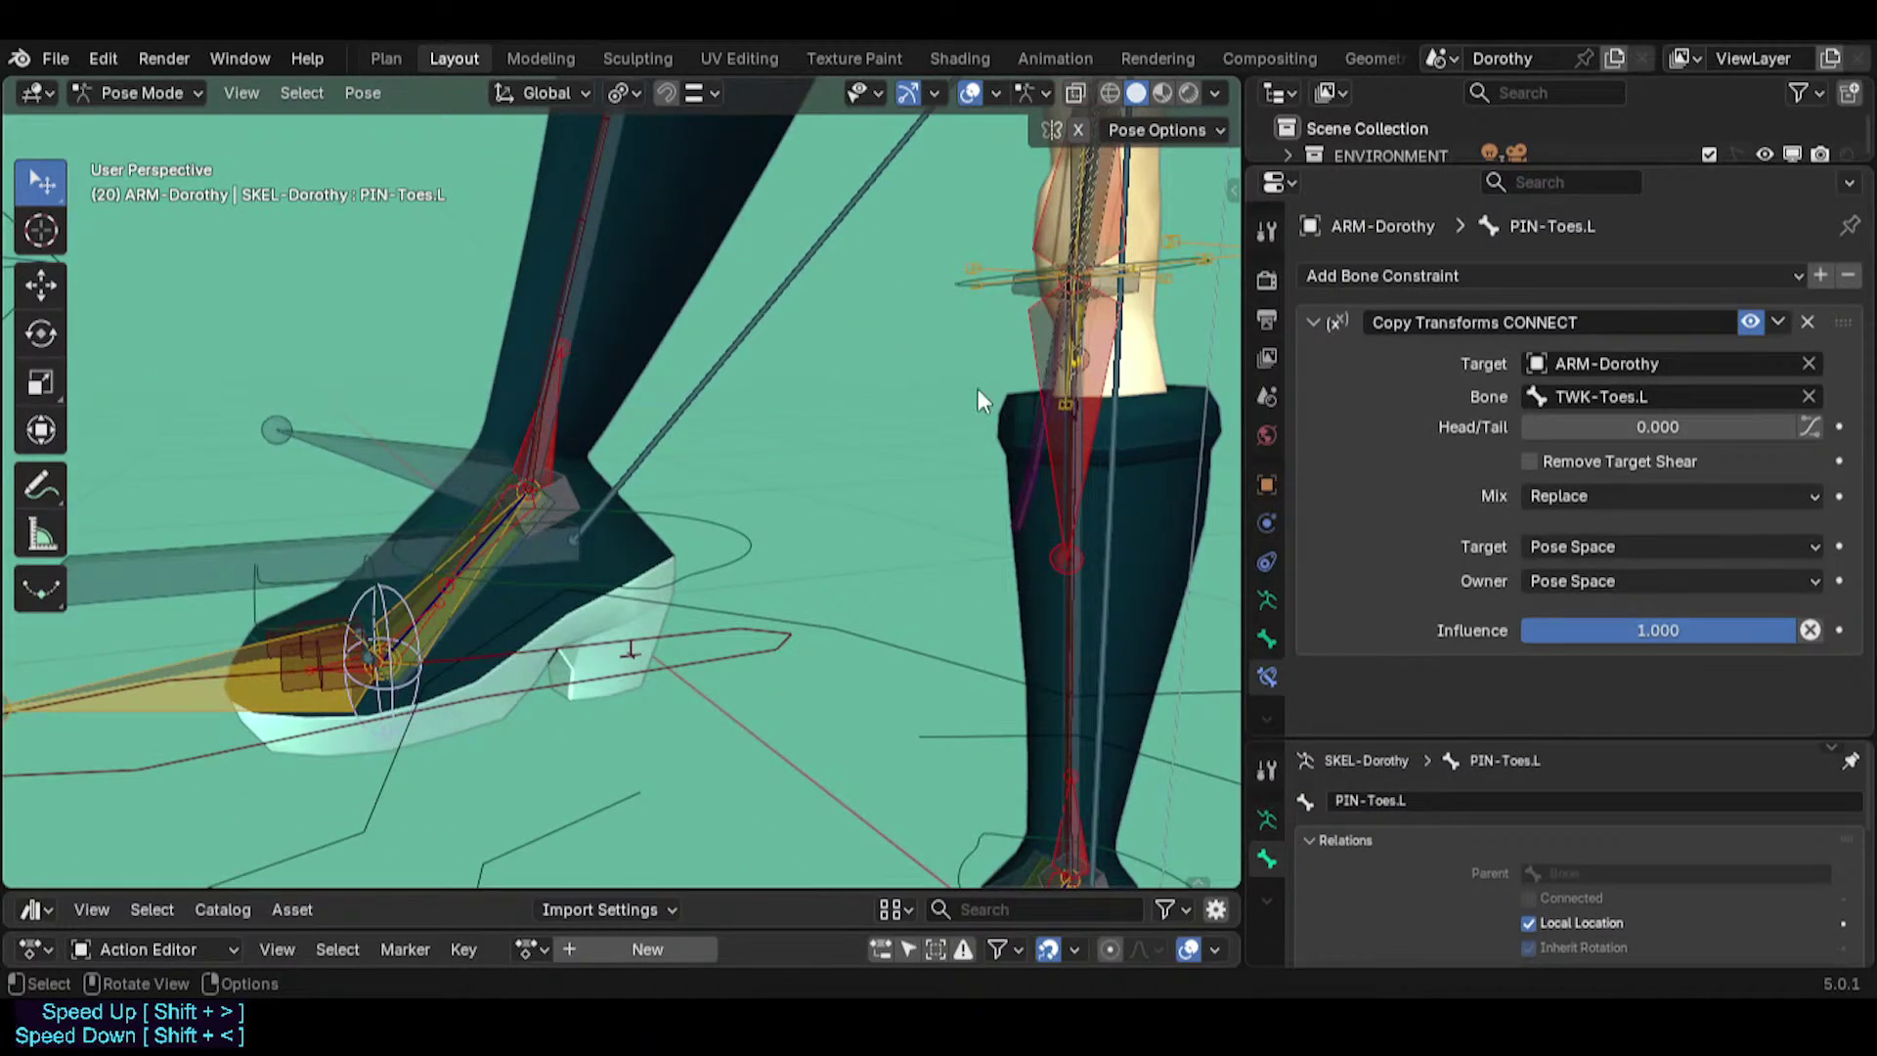
# Recheck the two Copy Rotation constraints of PIN-FingerTips.L, including the target bone and spaces of Copy Rotation MCH-IKO-Hand.
pyautogui.scroll(-6, 535, 495)
pyautogui.moveTo(536, 495); pyautogui.dragTo(749, 396, button='middle')
pyautogui.click(749, 401)
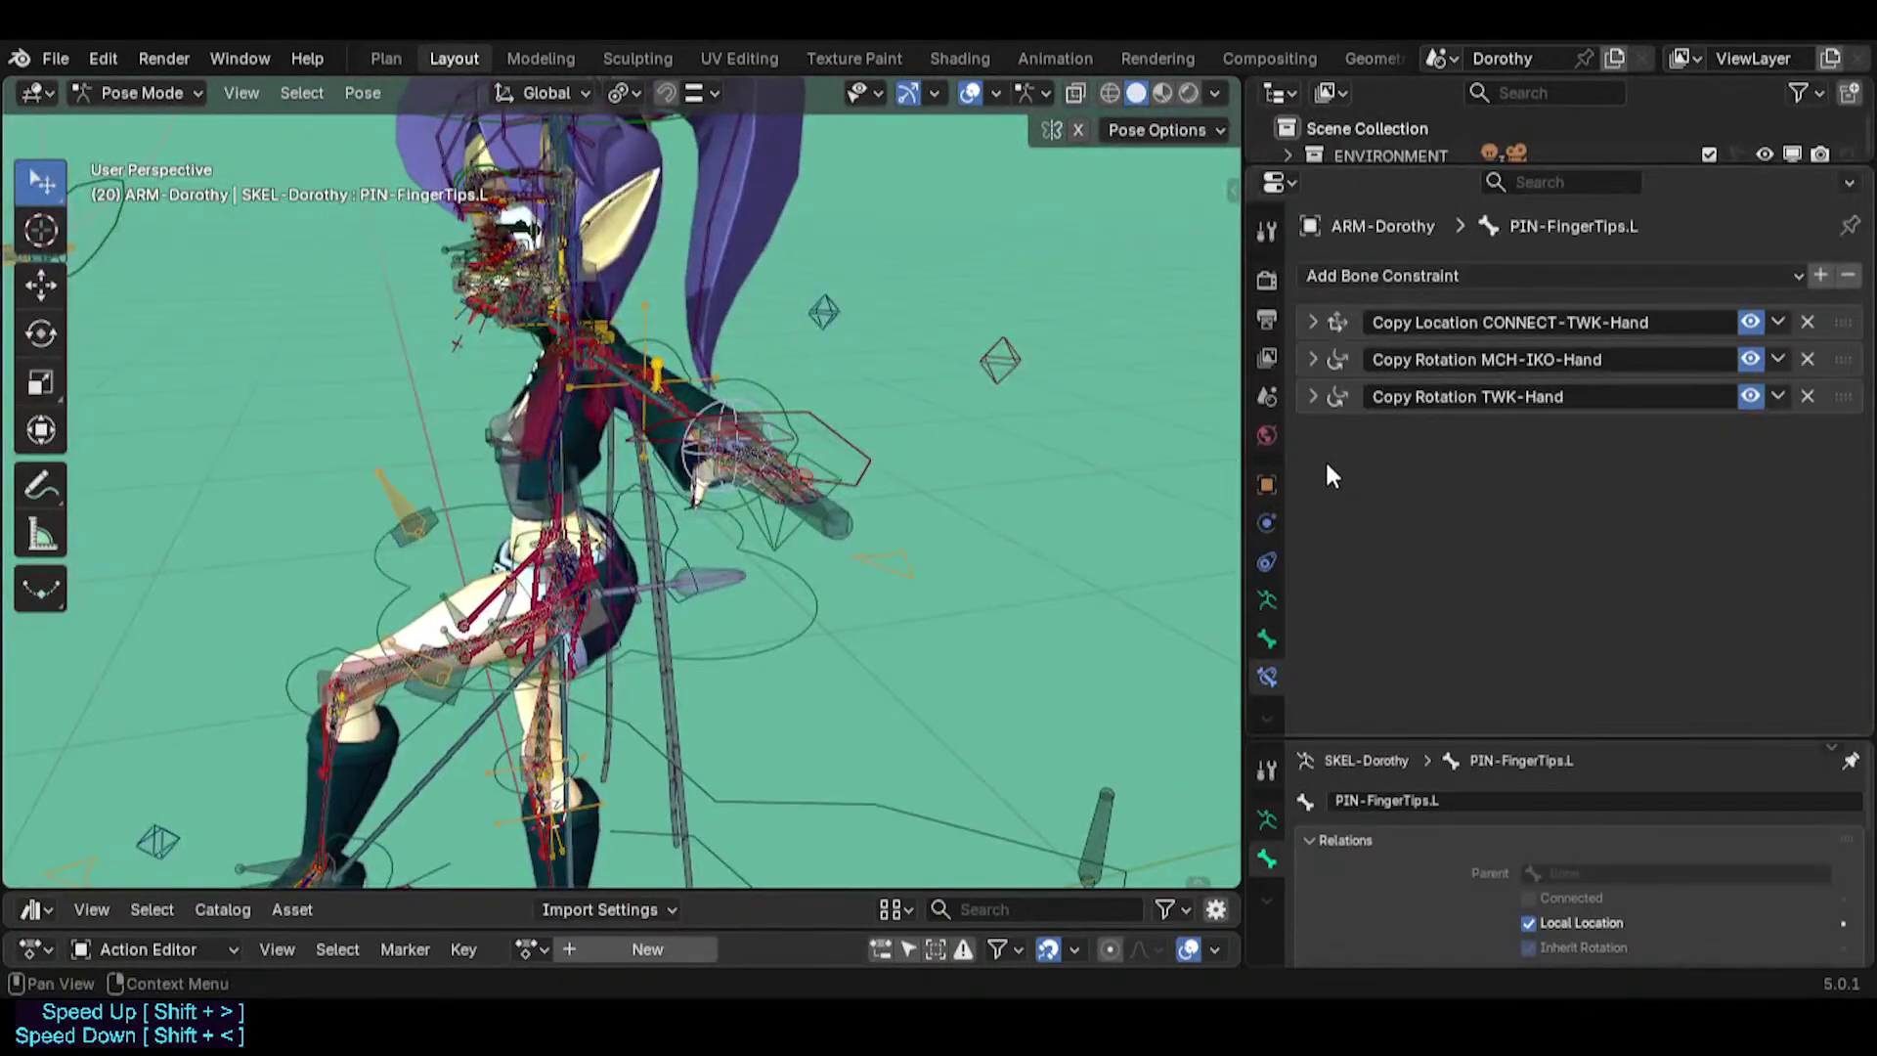
pyautogui.click(1312, 395)
pyautogui.click(1308, 396)
pyautogui.click(1310, 359)
pyautogui.scroll(-1, 1368, 465)
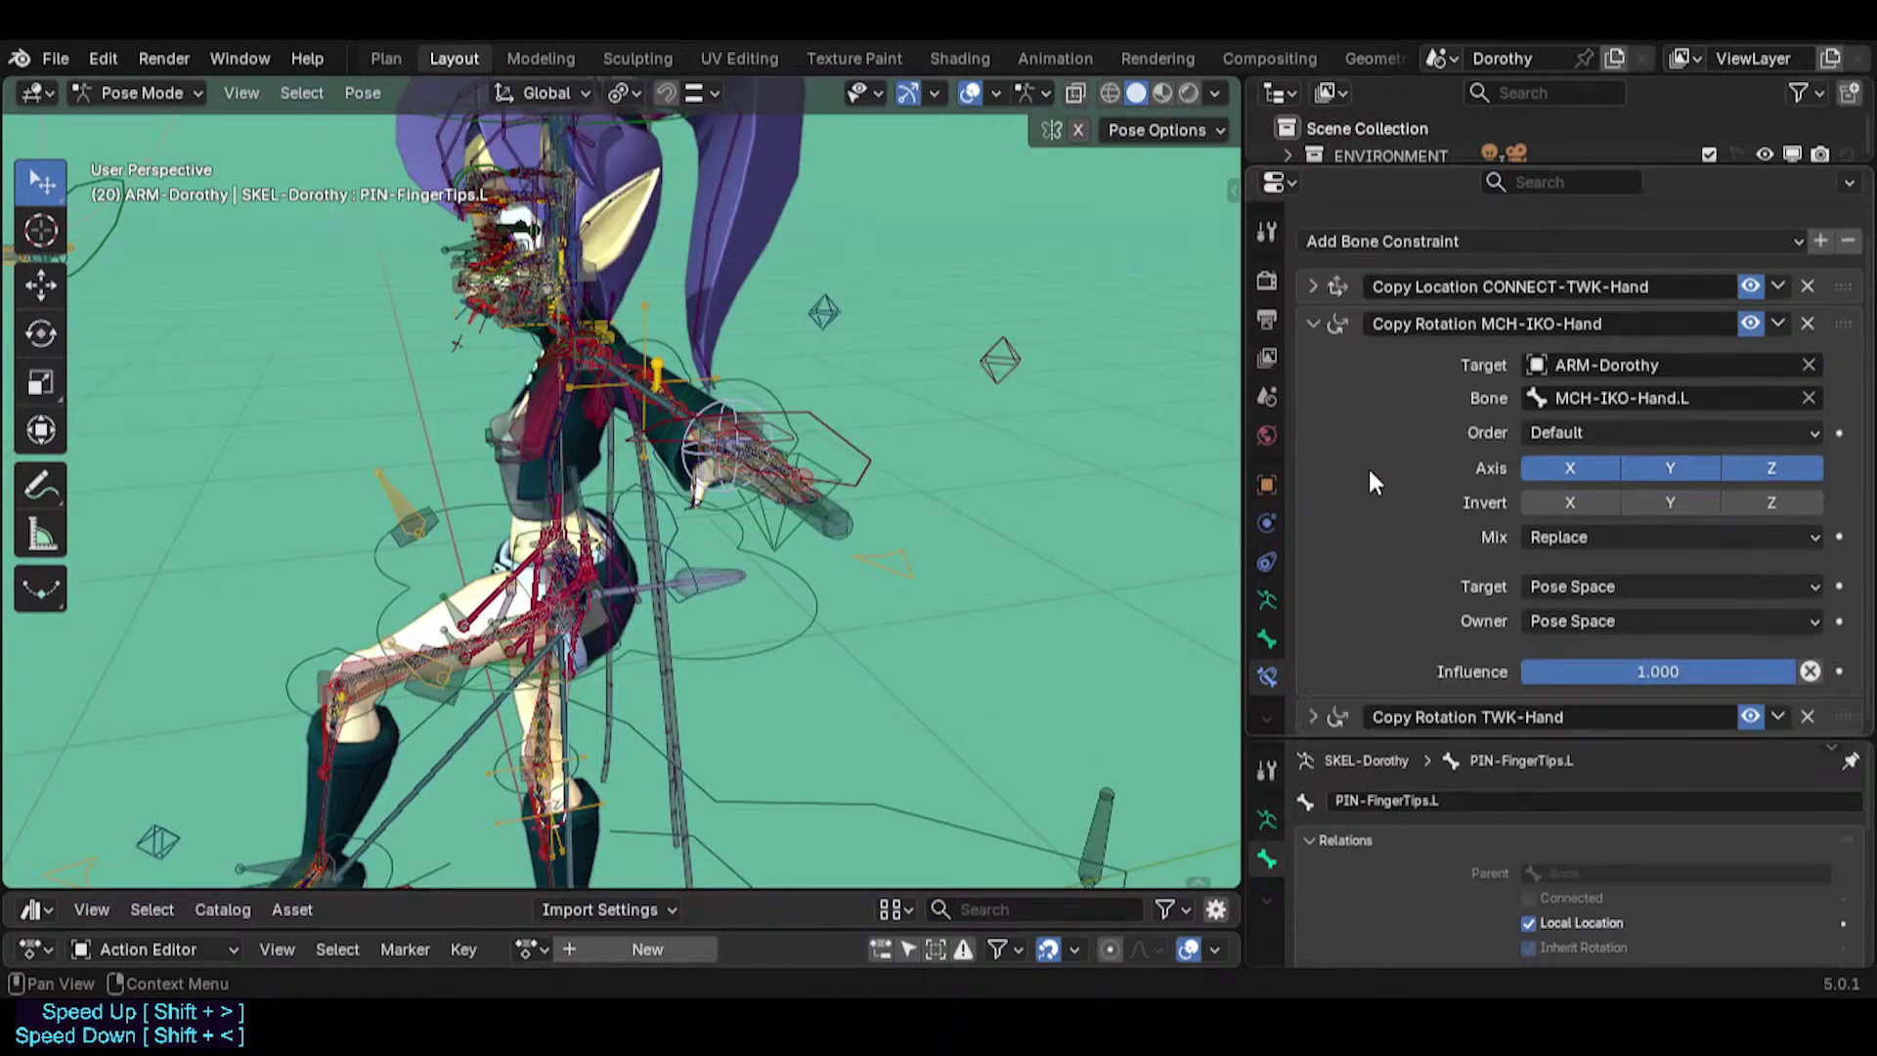
pyautogui.scroll(1, 1372, 435)
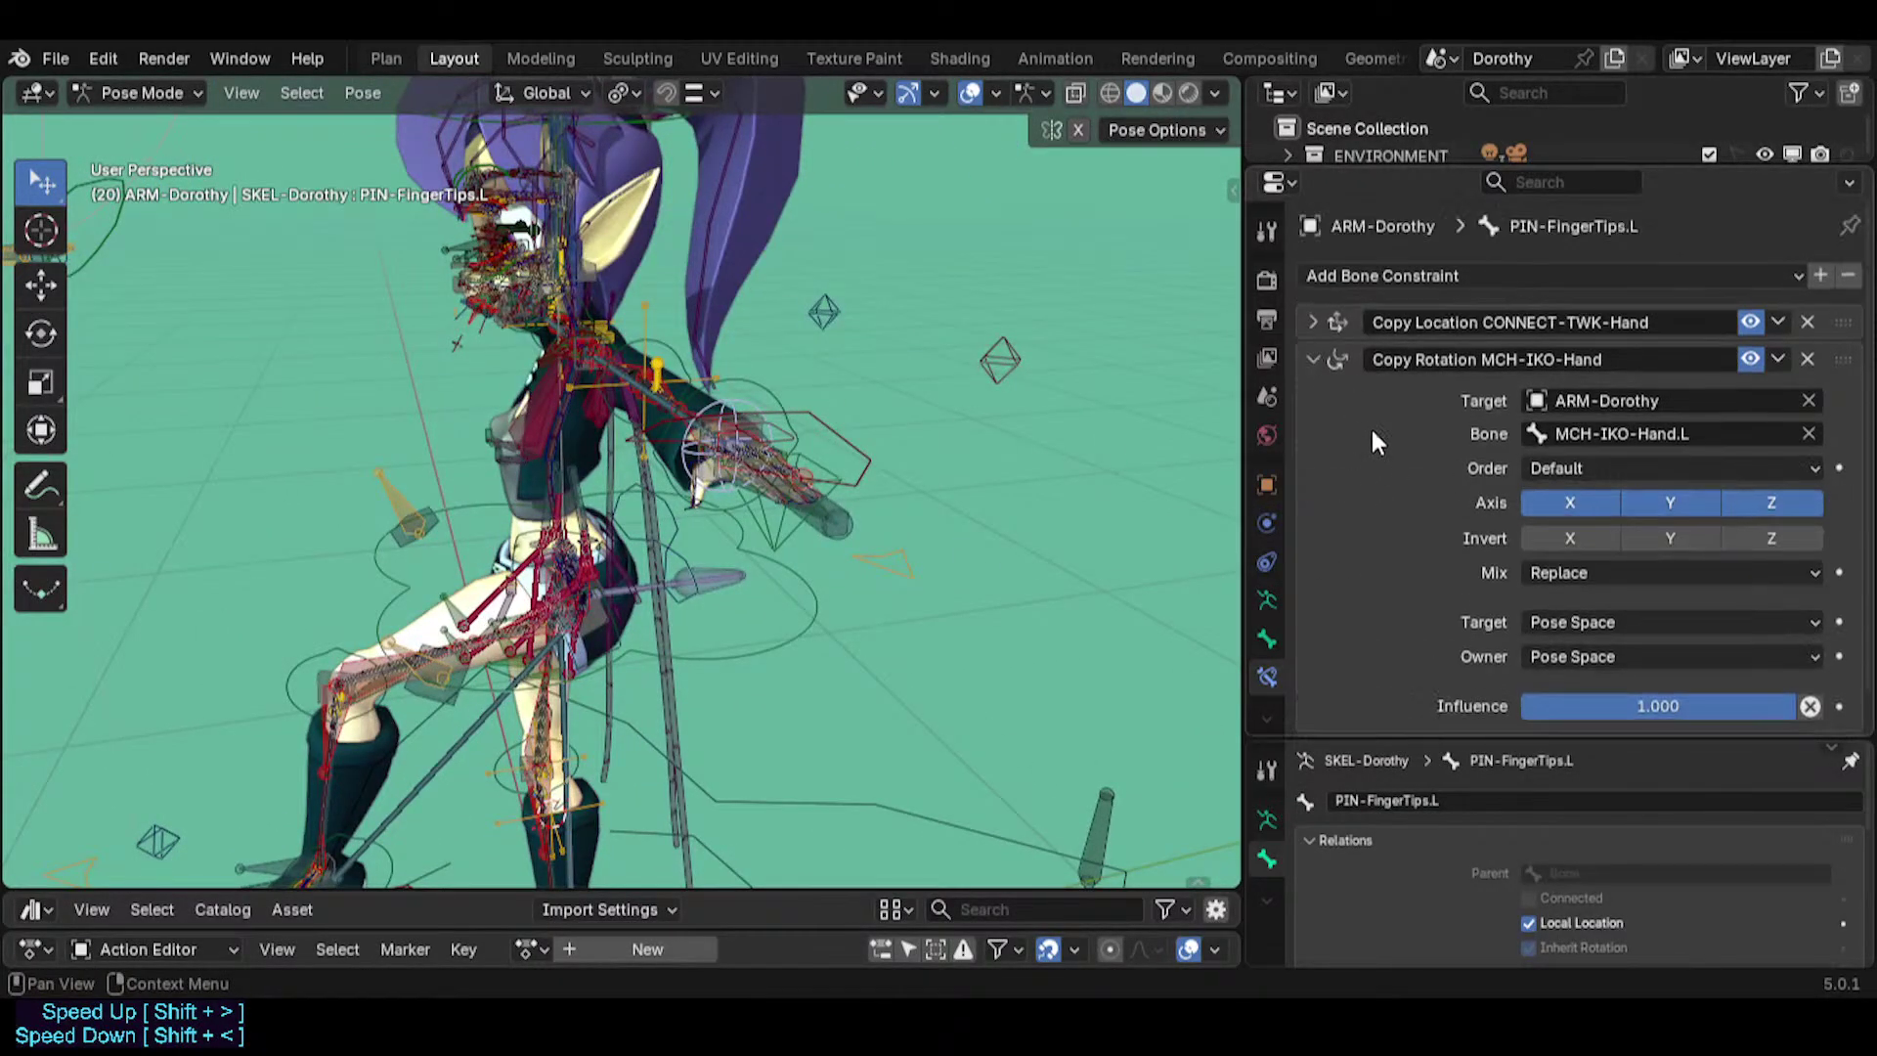
pyautogui.click(1309, 362)
# Duplicate the Copy Transforms CONNECT constraint of PIN-Toes.L, rename the copy Copy Transforms and expand its settings.
pyautogui.keyDown('shift'); pyautogui.moveTo(487, 677); pyautogui.dragTo(765, 380, button='middle'); pyautogui.keyUp('shift')
pyautogui.scroll(2, 765, 379)
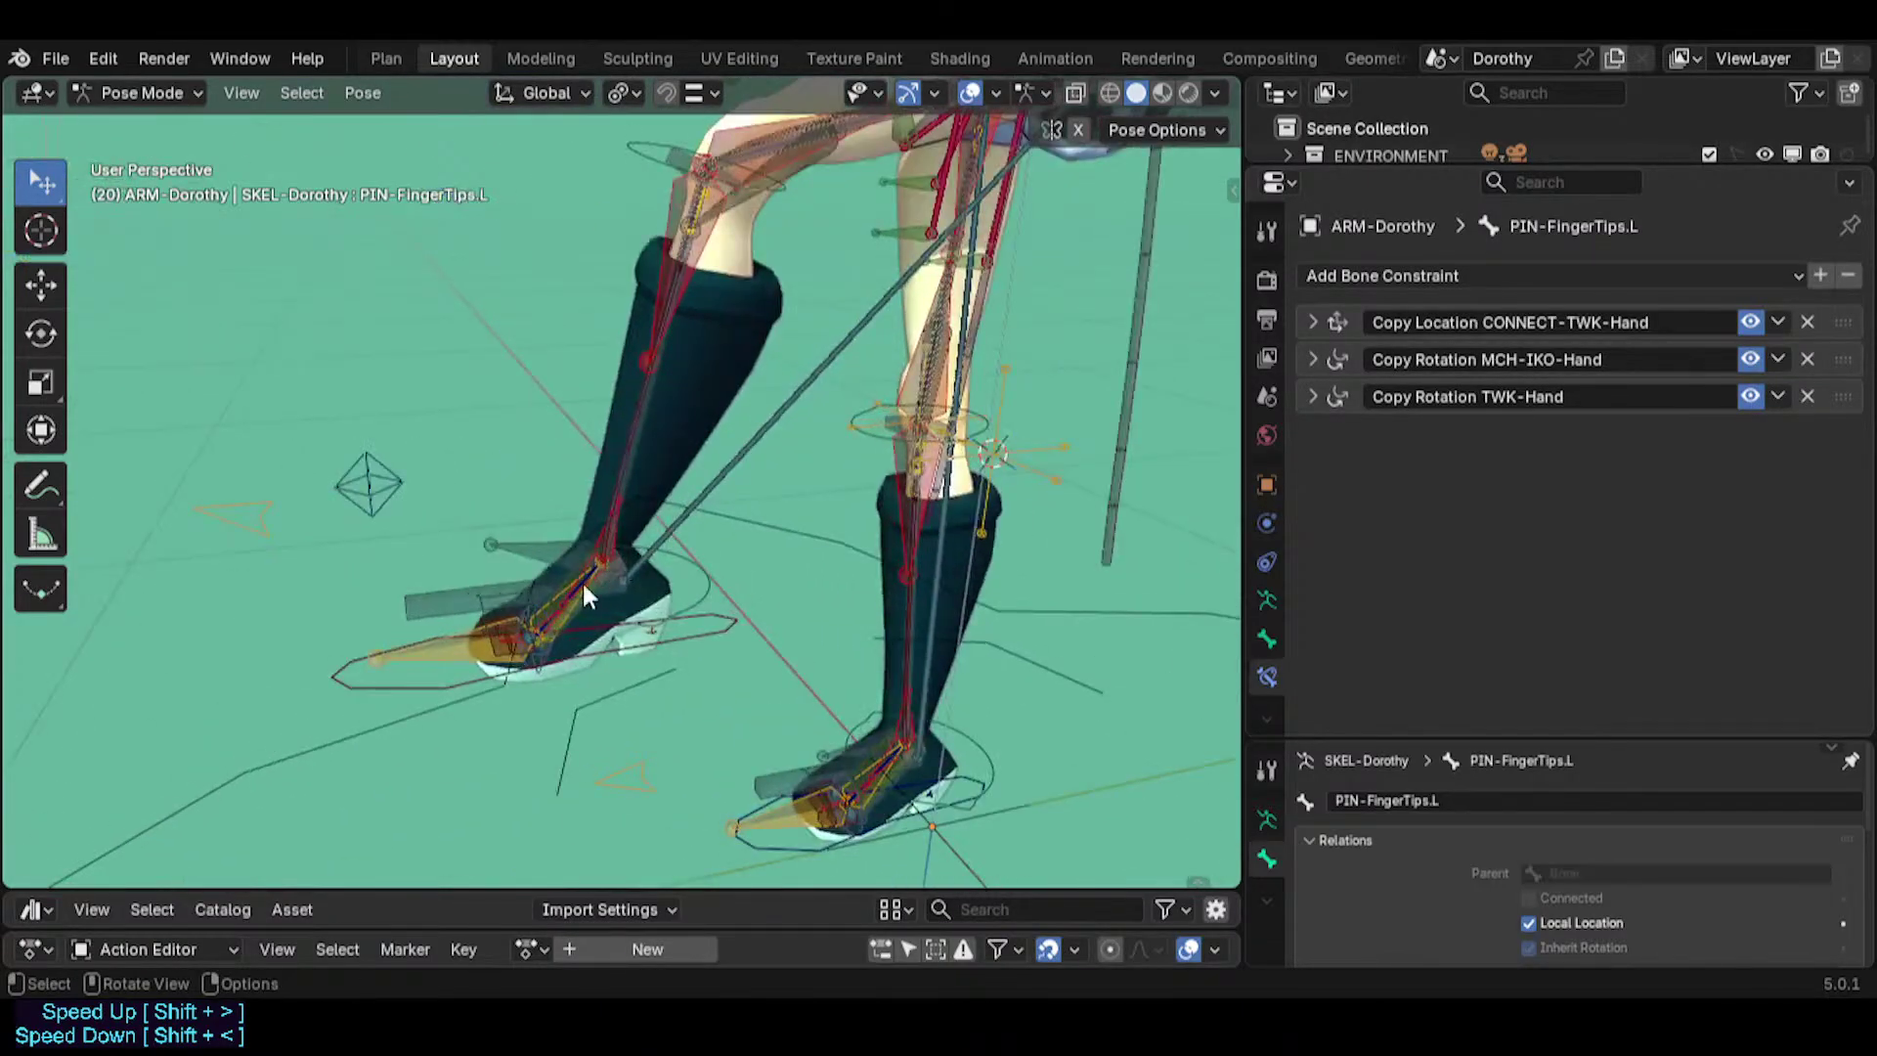
pyautogui.moveTo(582, 596); pyautogui.dragTo(658, 407, button='middle')
pyautogui.scroll(3, 575, 584)
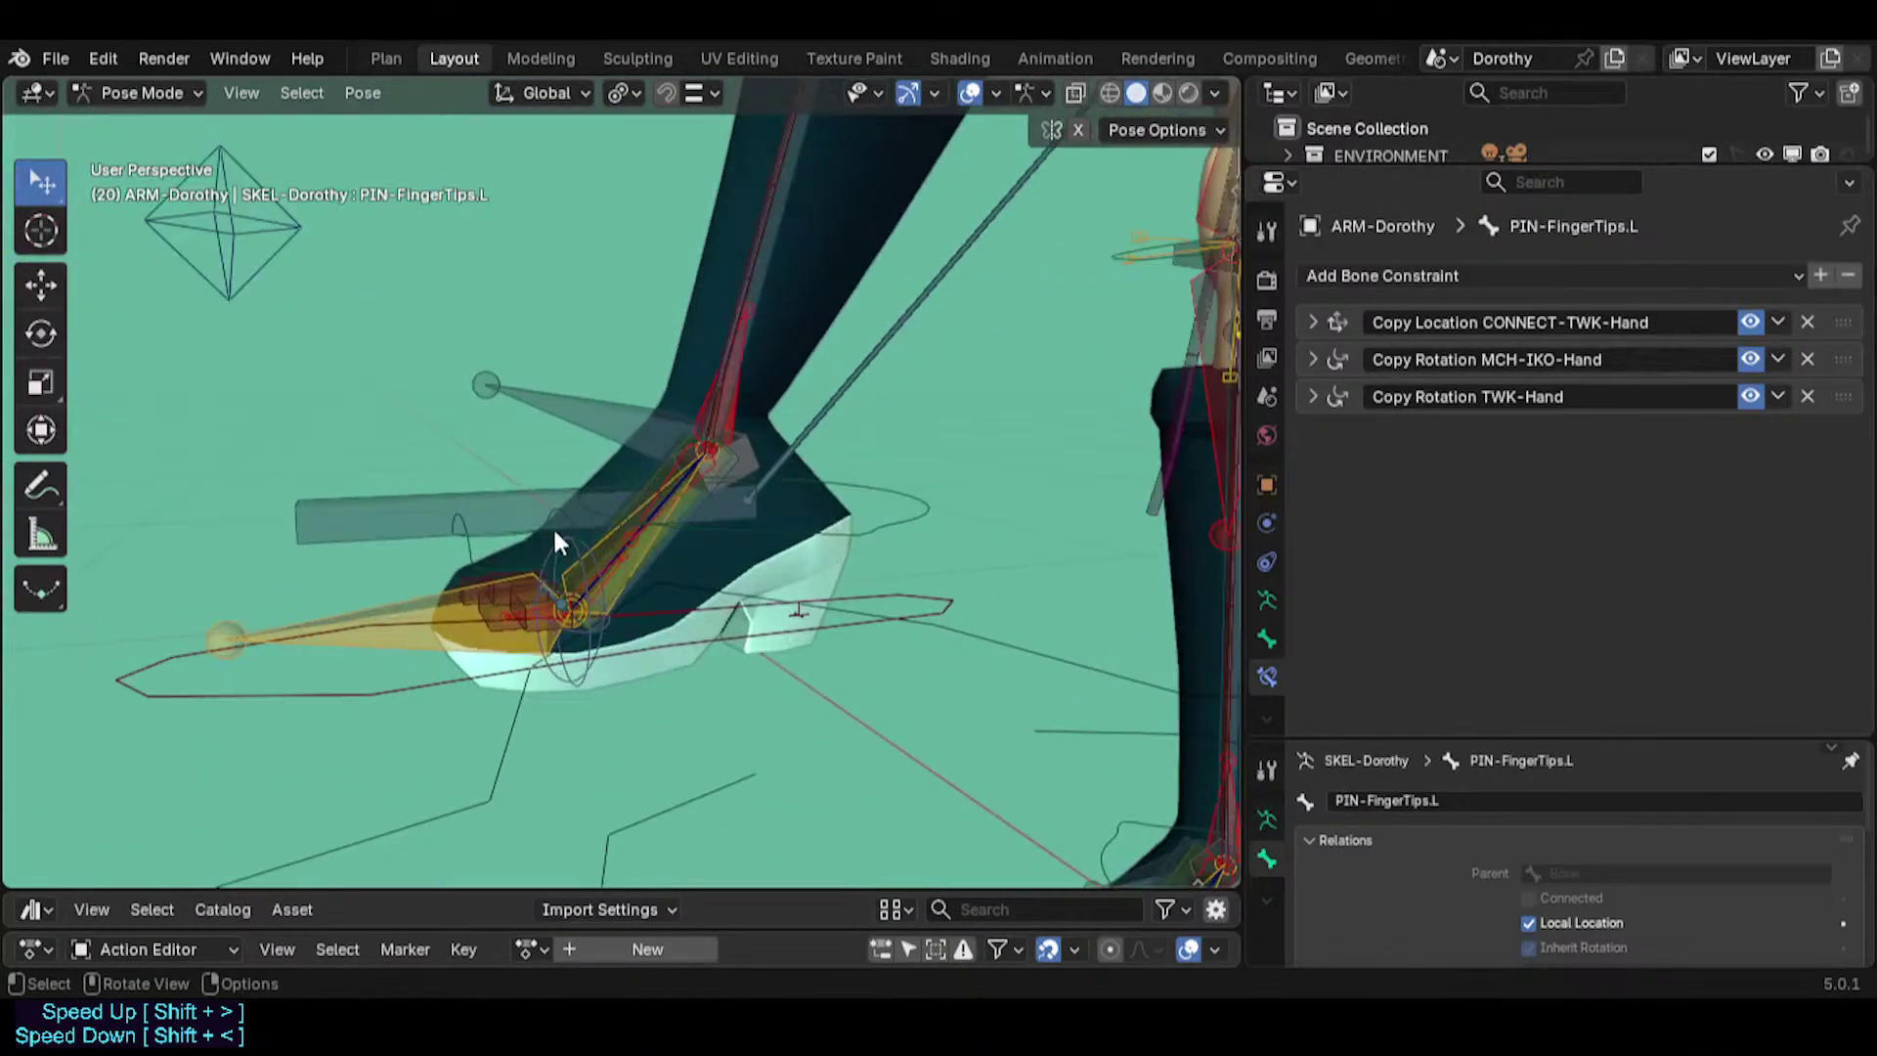
pyautogui.click(565, 555)
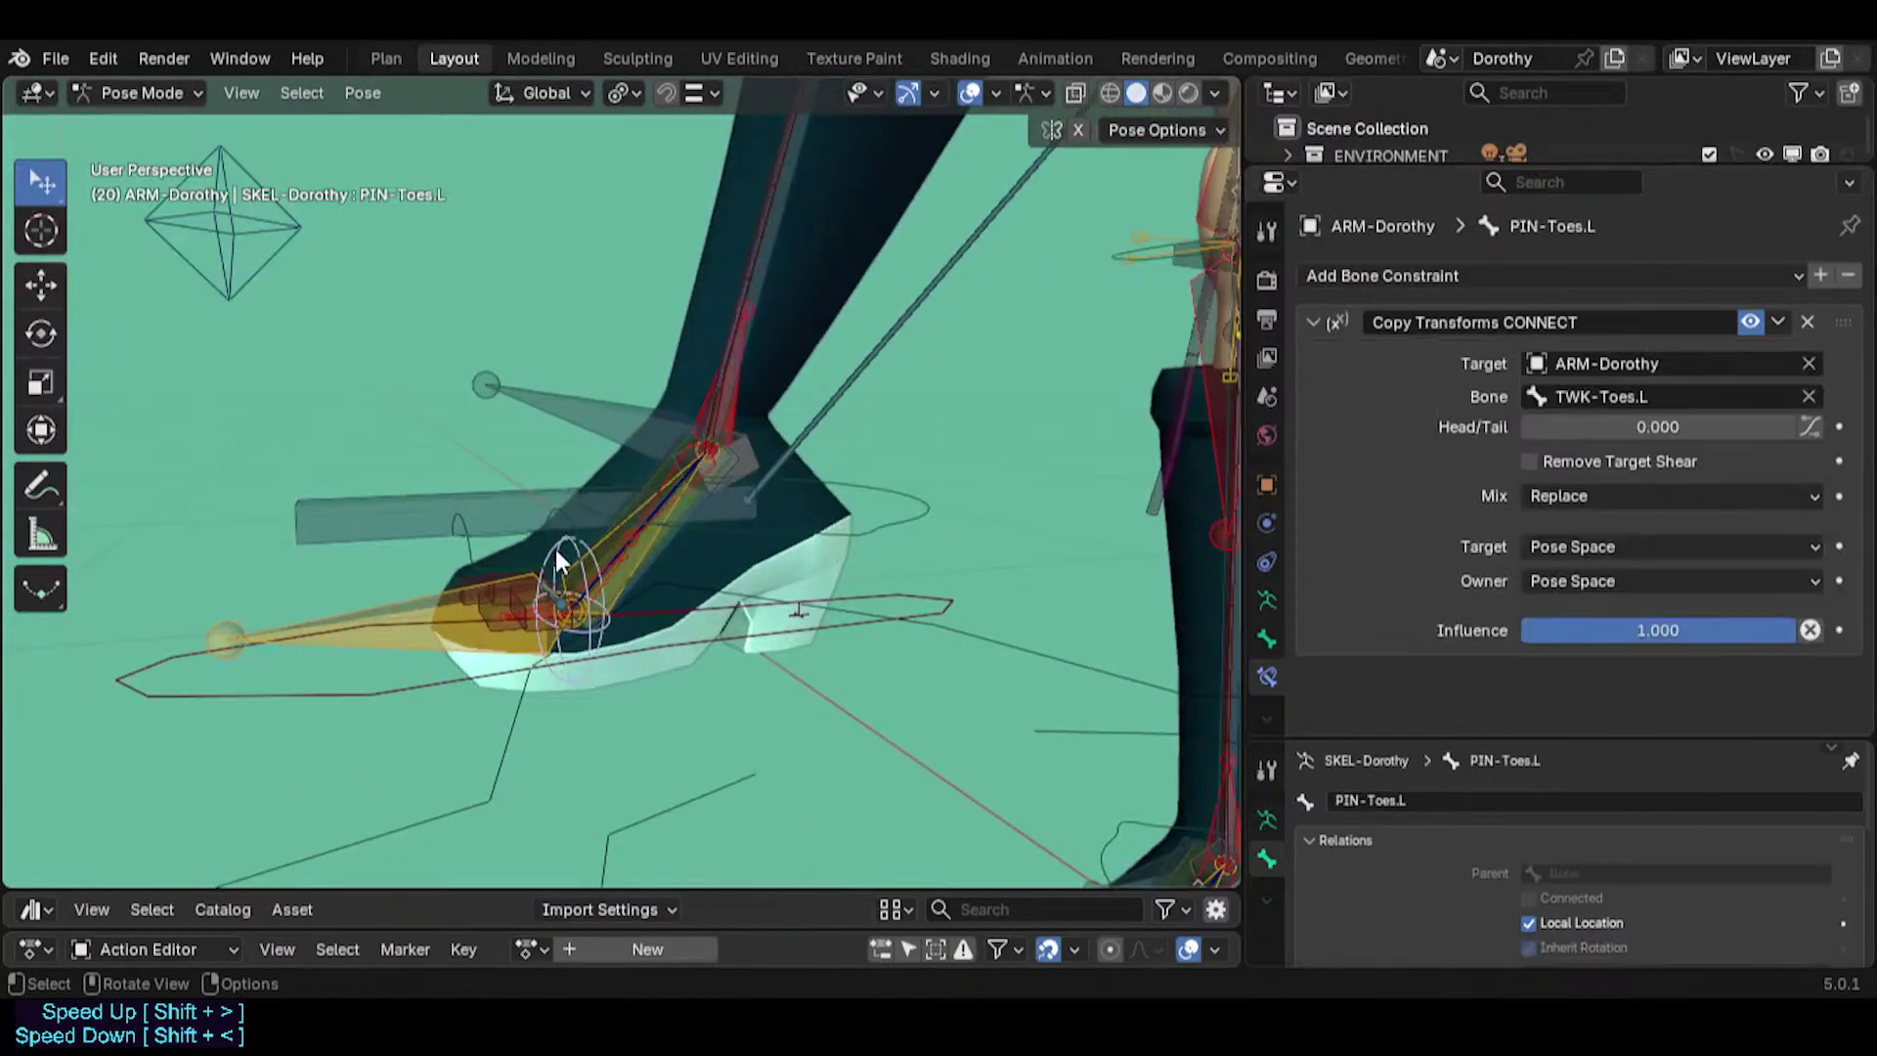
pyautogui.click(1313, 323)
pyautogui.hotkey('shift', 'd')
pyautogui.doubleClick(1512, 359)
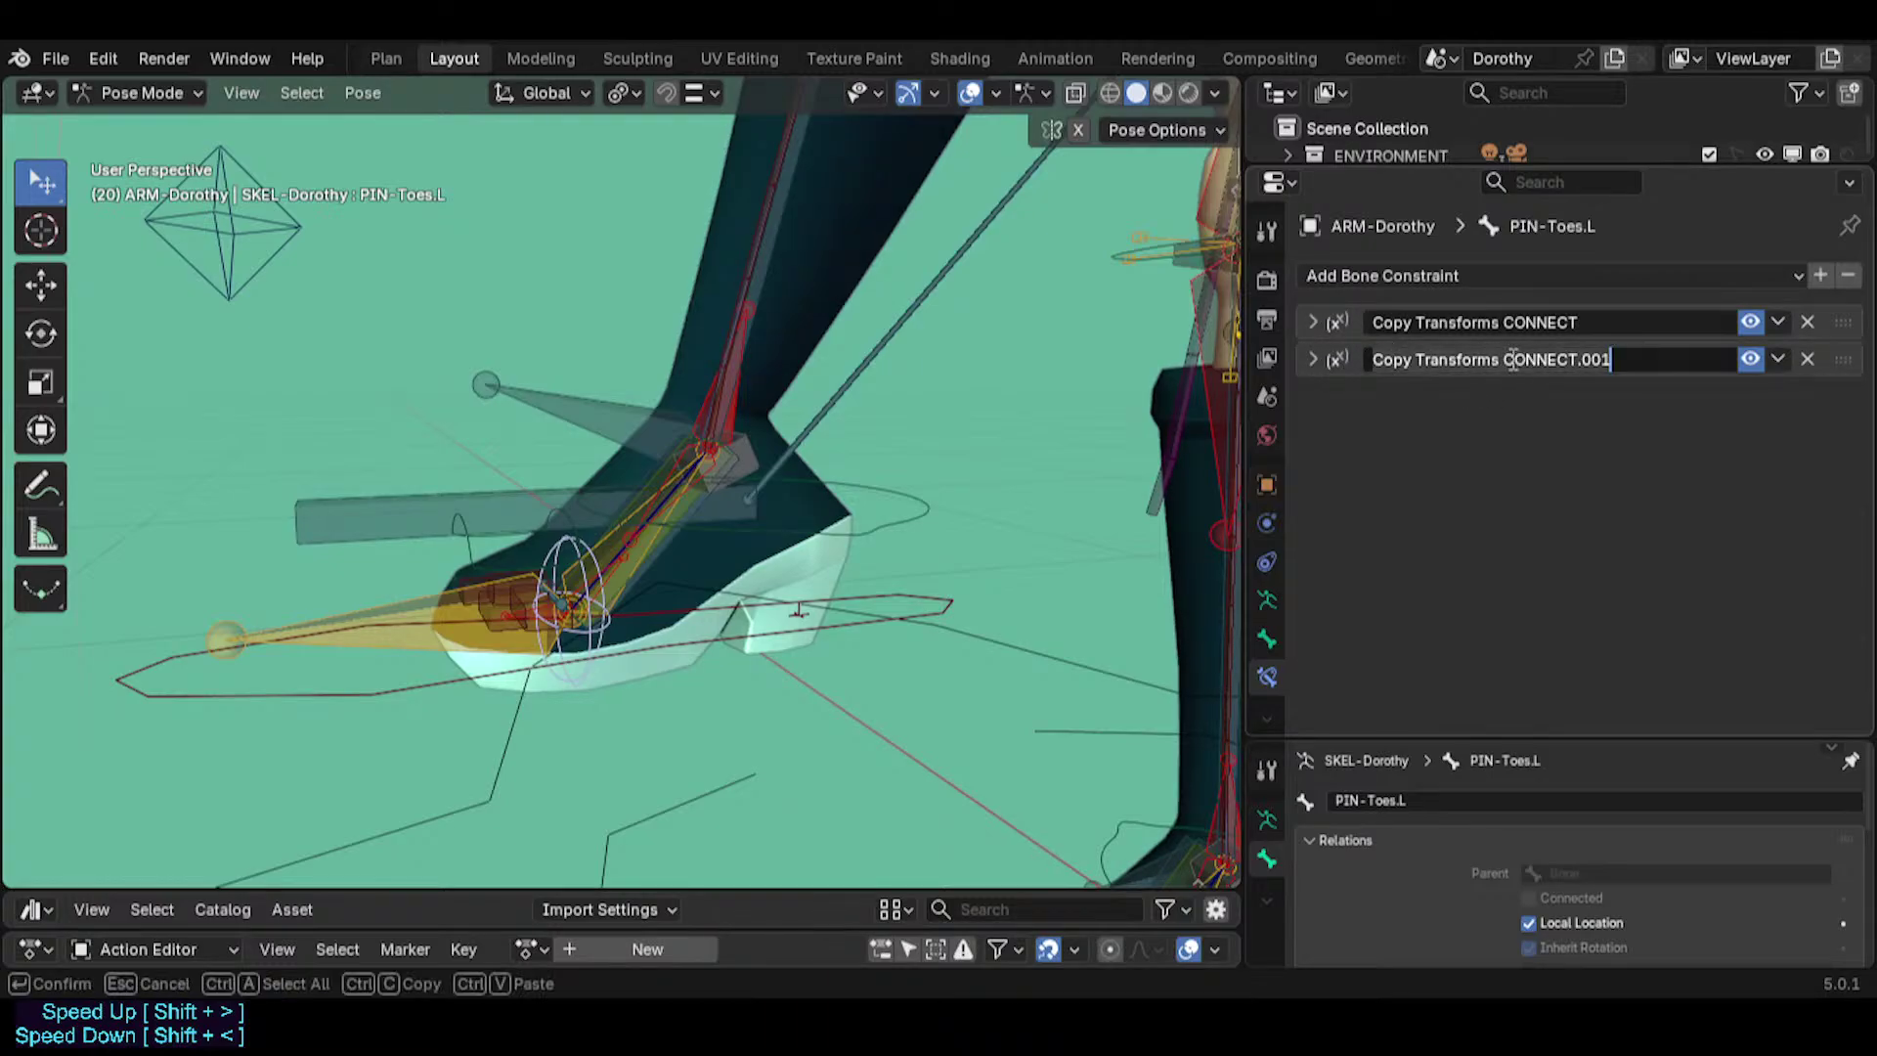
pyautogui.press('BackSpace')
pyautogui.press('BackSpace')
pyautogui.press('BackSpace')
pyautogui.press('BackSpace')
pyautogui.press('BackSpace')
pyautogui.press('BackSpace')
pyautogui.press('BackSpace')
pyautogui.press('BackSpace')
pyautogui.press('BackSpace')
pyautogui.press('BackSpace')
pyautogui.press('BackSpace')
pyautogui.press('BackSpace')
pyautogui.press('Return')
pyautogui.click(1312, 360)
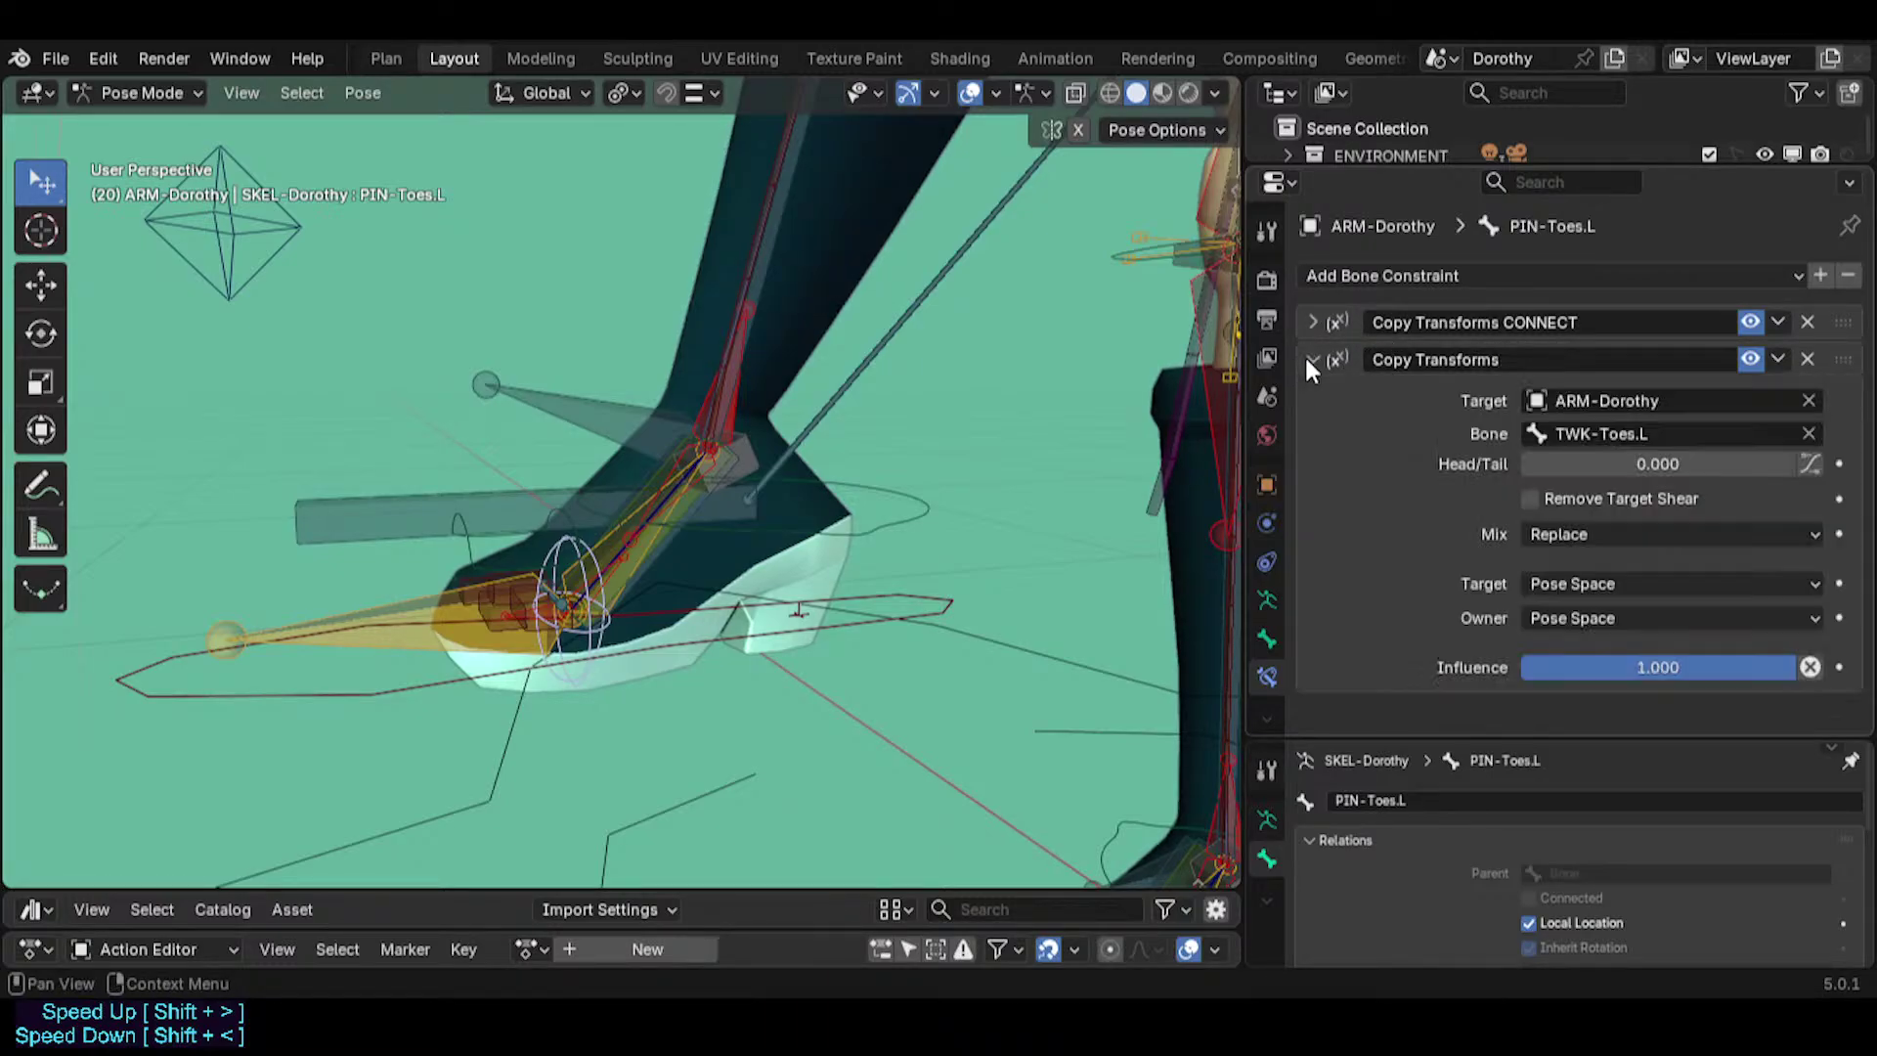
# Check the mix mode, target space and owner space of Copy Rotation MCH-IKO-Hand on PIN-FingerTips.L.
pyautogui.moveTo(1173, 352); pyautogui.dragTo(649, 429, button='middle')
pyautogui.click(767, 297)
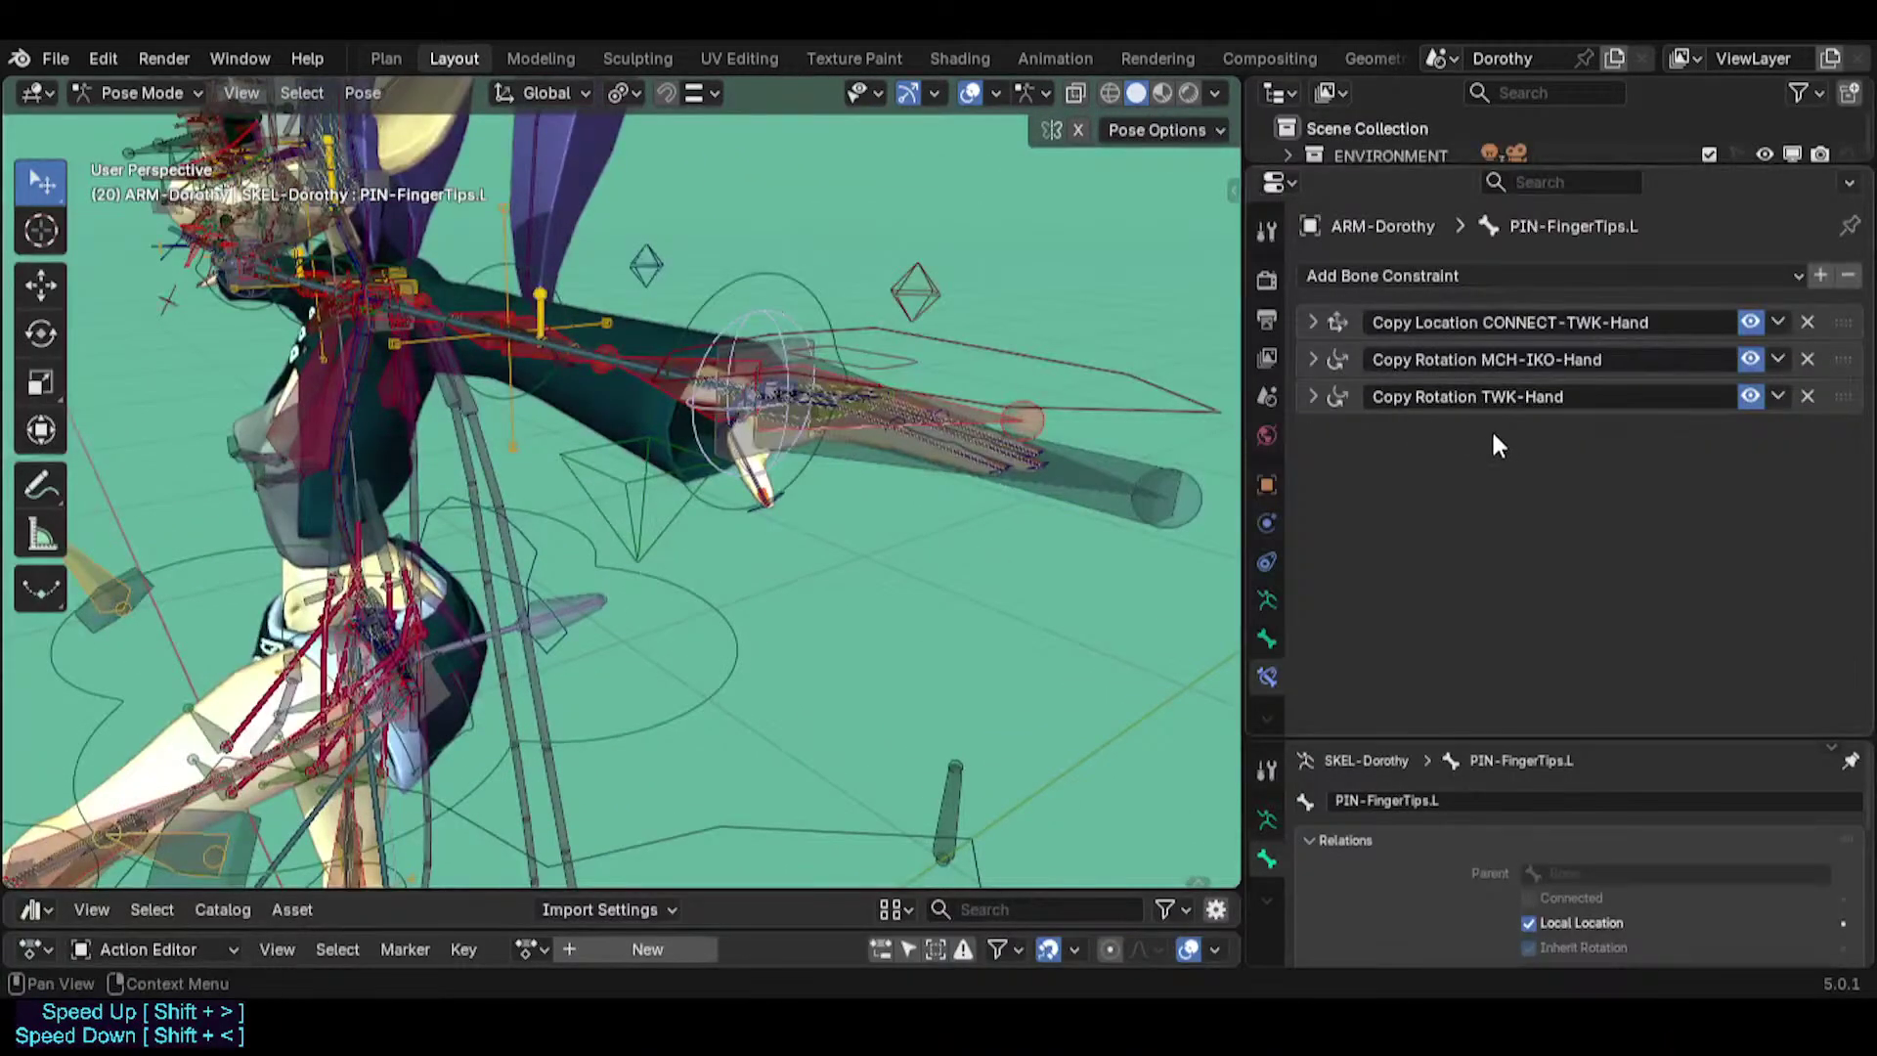
pyautogui.click(1312, 360)
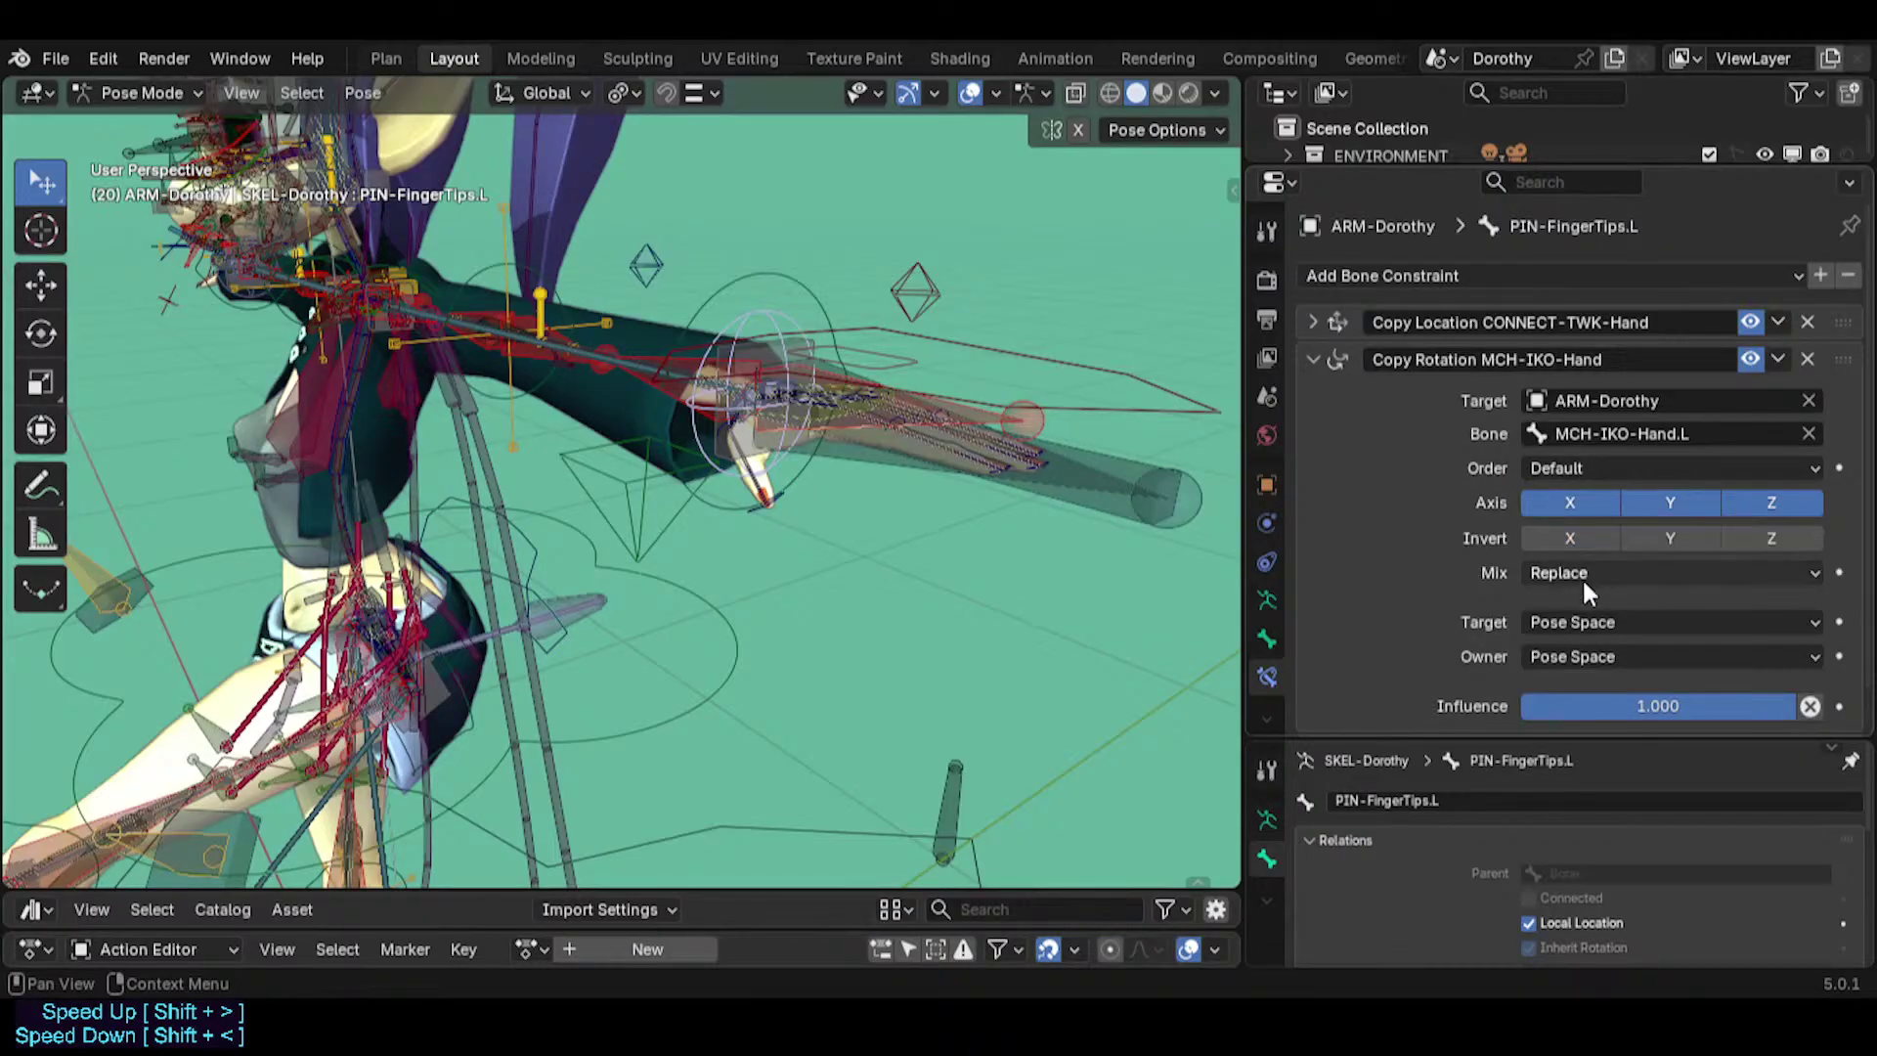
pyautogui.click(1313, 359)
pyautogui.keyDown('shift'); pyautogui.moveTo(625, 606); pyautogui.dragTo(548, 432, button='middle'); pyautogui.keyUp('shift')
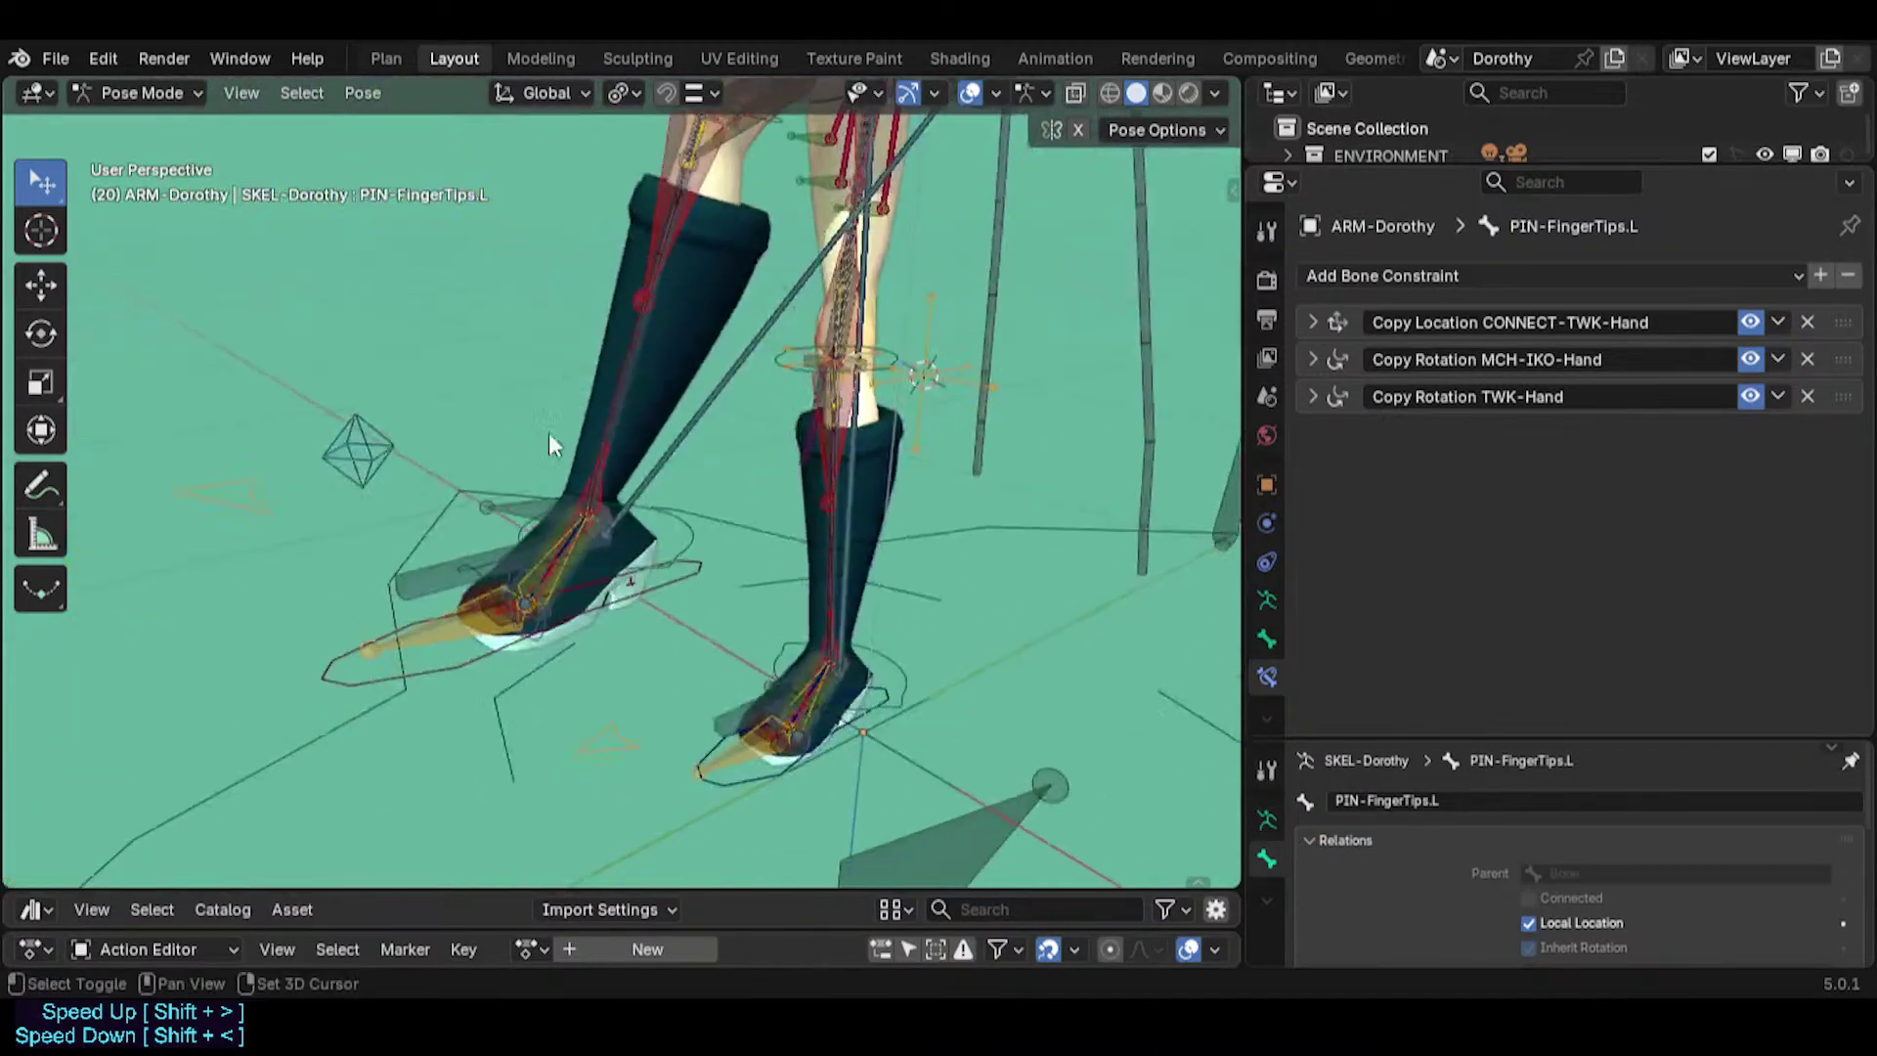
pyautogui.scroll(2, 545, 450)
pyautogui.moveTo(510, 583)
pyautogui.keyDown('shift'); pyautogui.mouseDown(button='middle')
pyautogui.moveTo(459, 722)
pyautogui.moveTo(543, 572)
pyautogui.mouseUp(button='middle'); pyautogui.keyUp('shift')
# Test the toe pin by moving TWK-Toes.L and scaling PIN-Toes.L, cancelling both transforms.
pyautogui.click(552, 586)
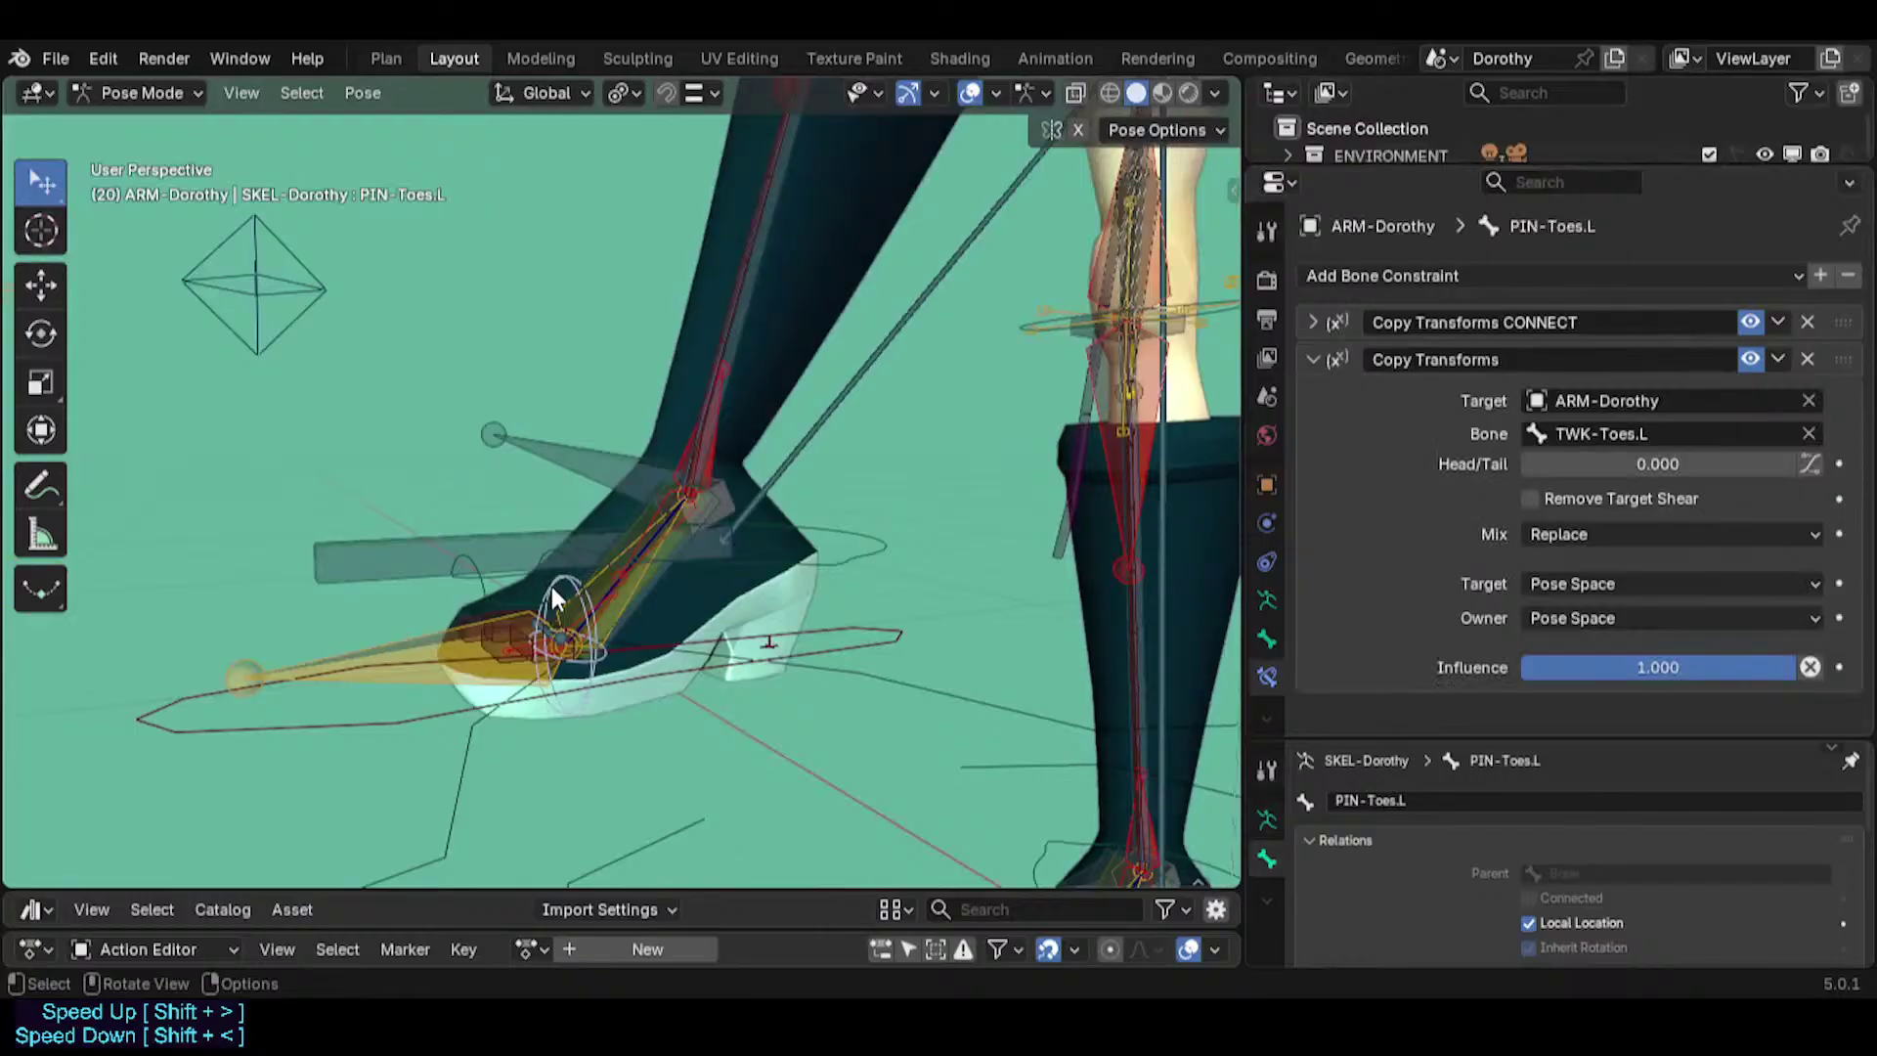
pyautogui.moveTo(785, 555); pyautogui.dragTo(745, 549, button='middle')
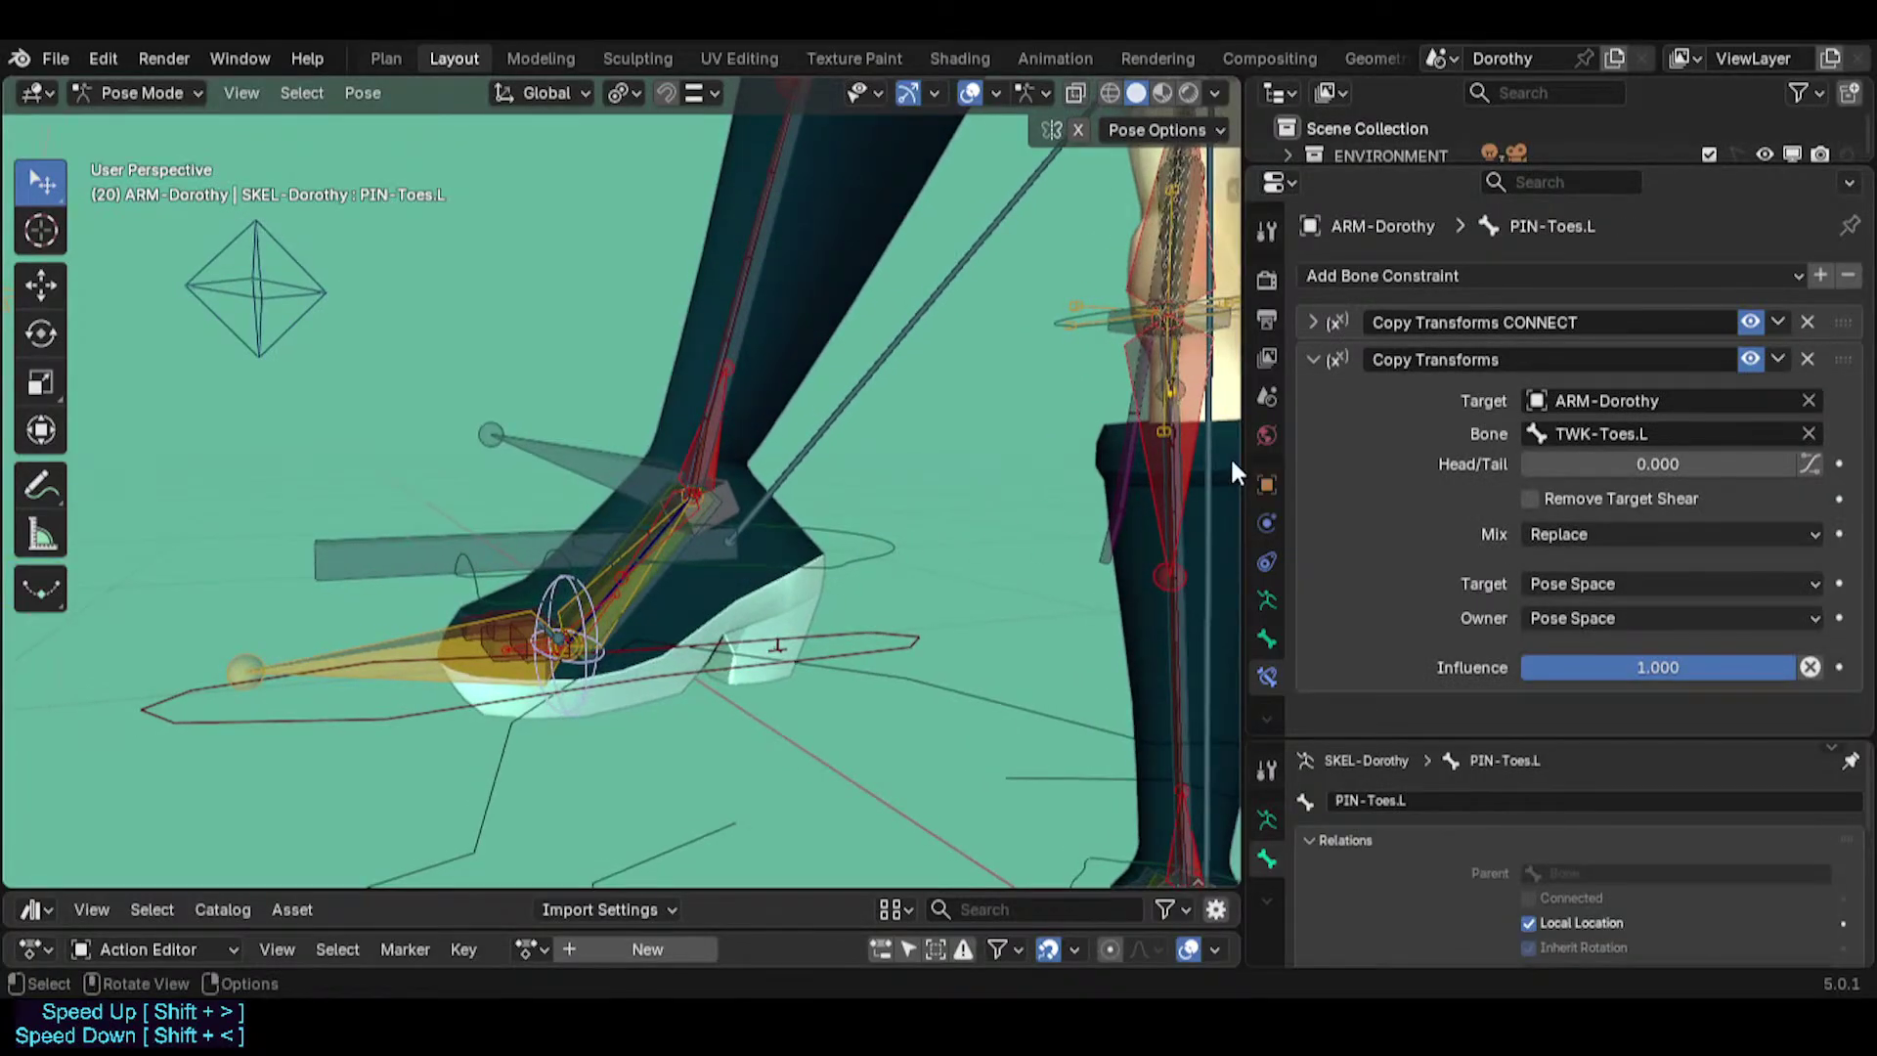
pyautogui.click(1314, 320)
pyautogui.click(1316, 313)
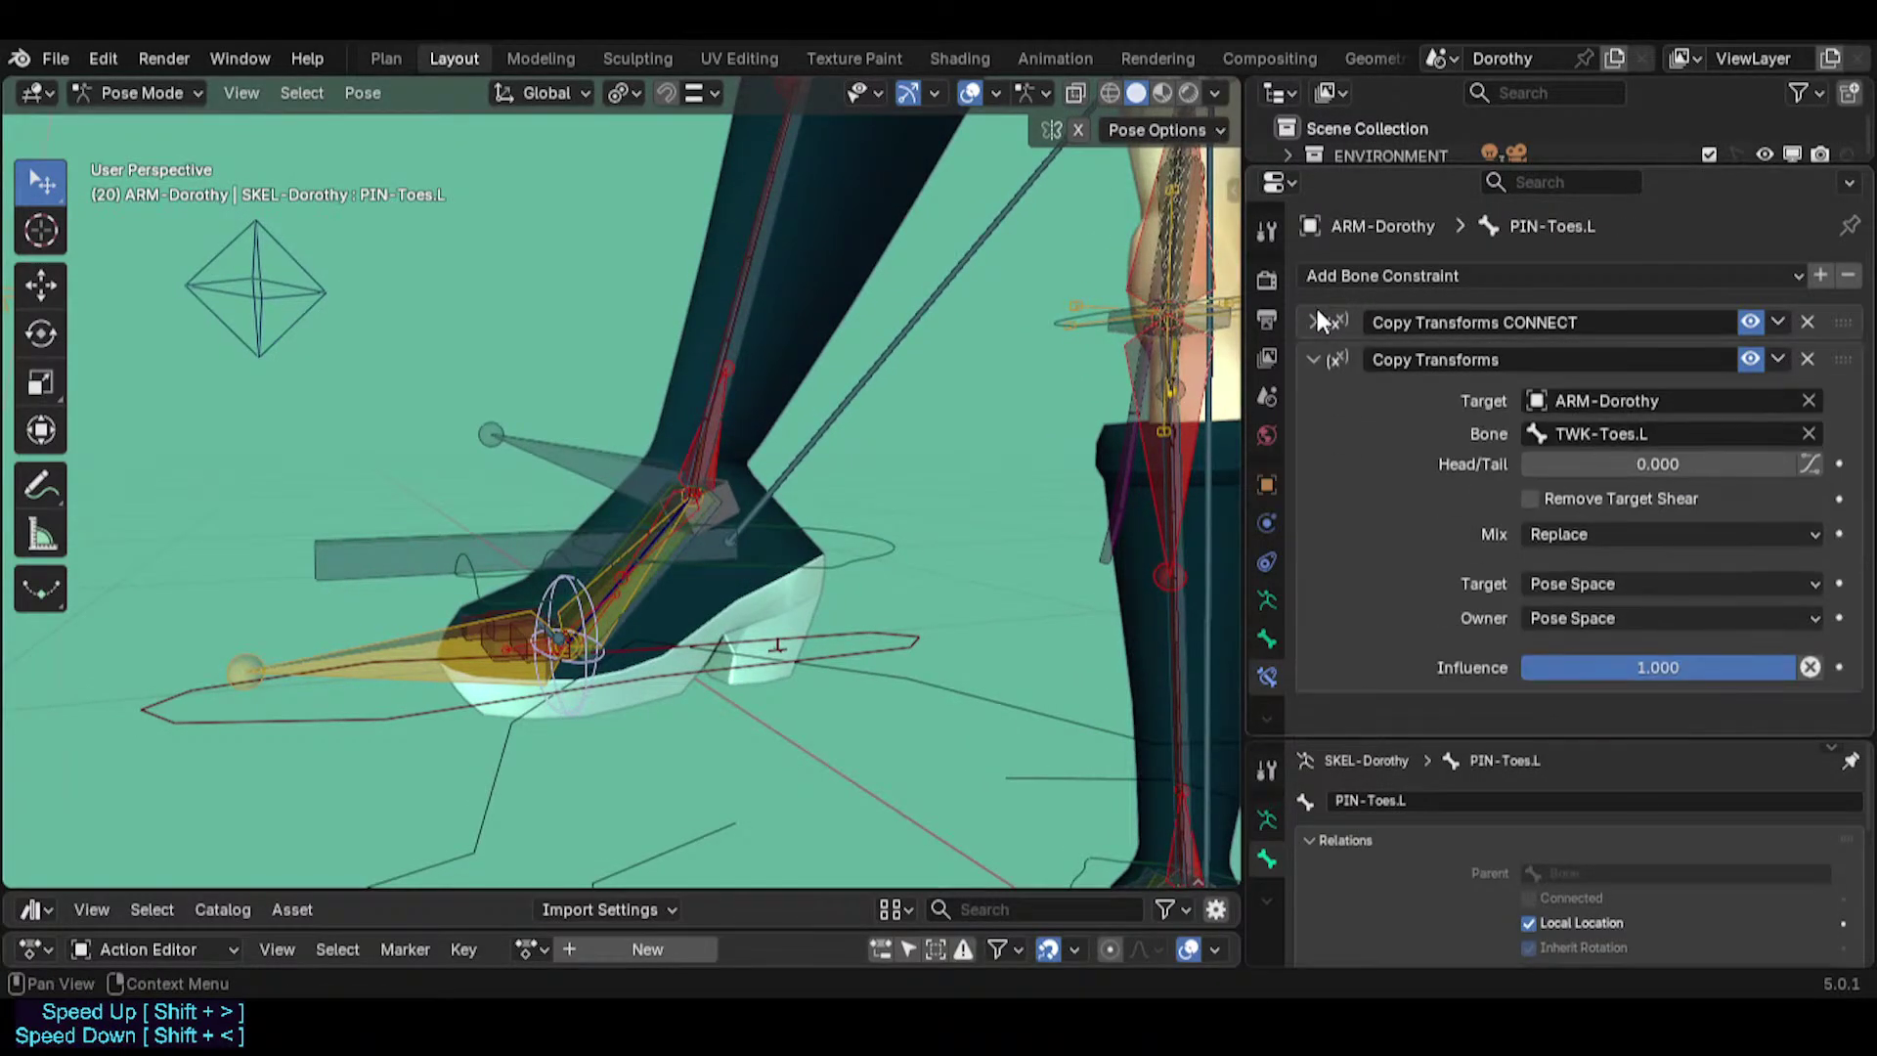
pyautogui.click(477, 577)
pyautogui.press('g')
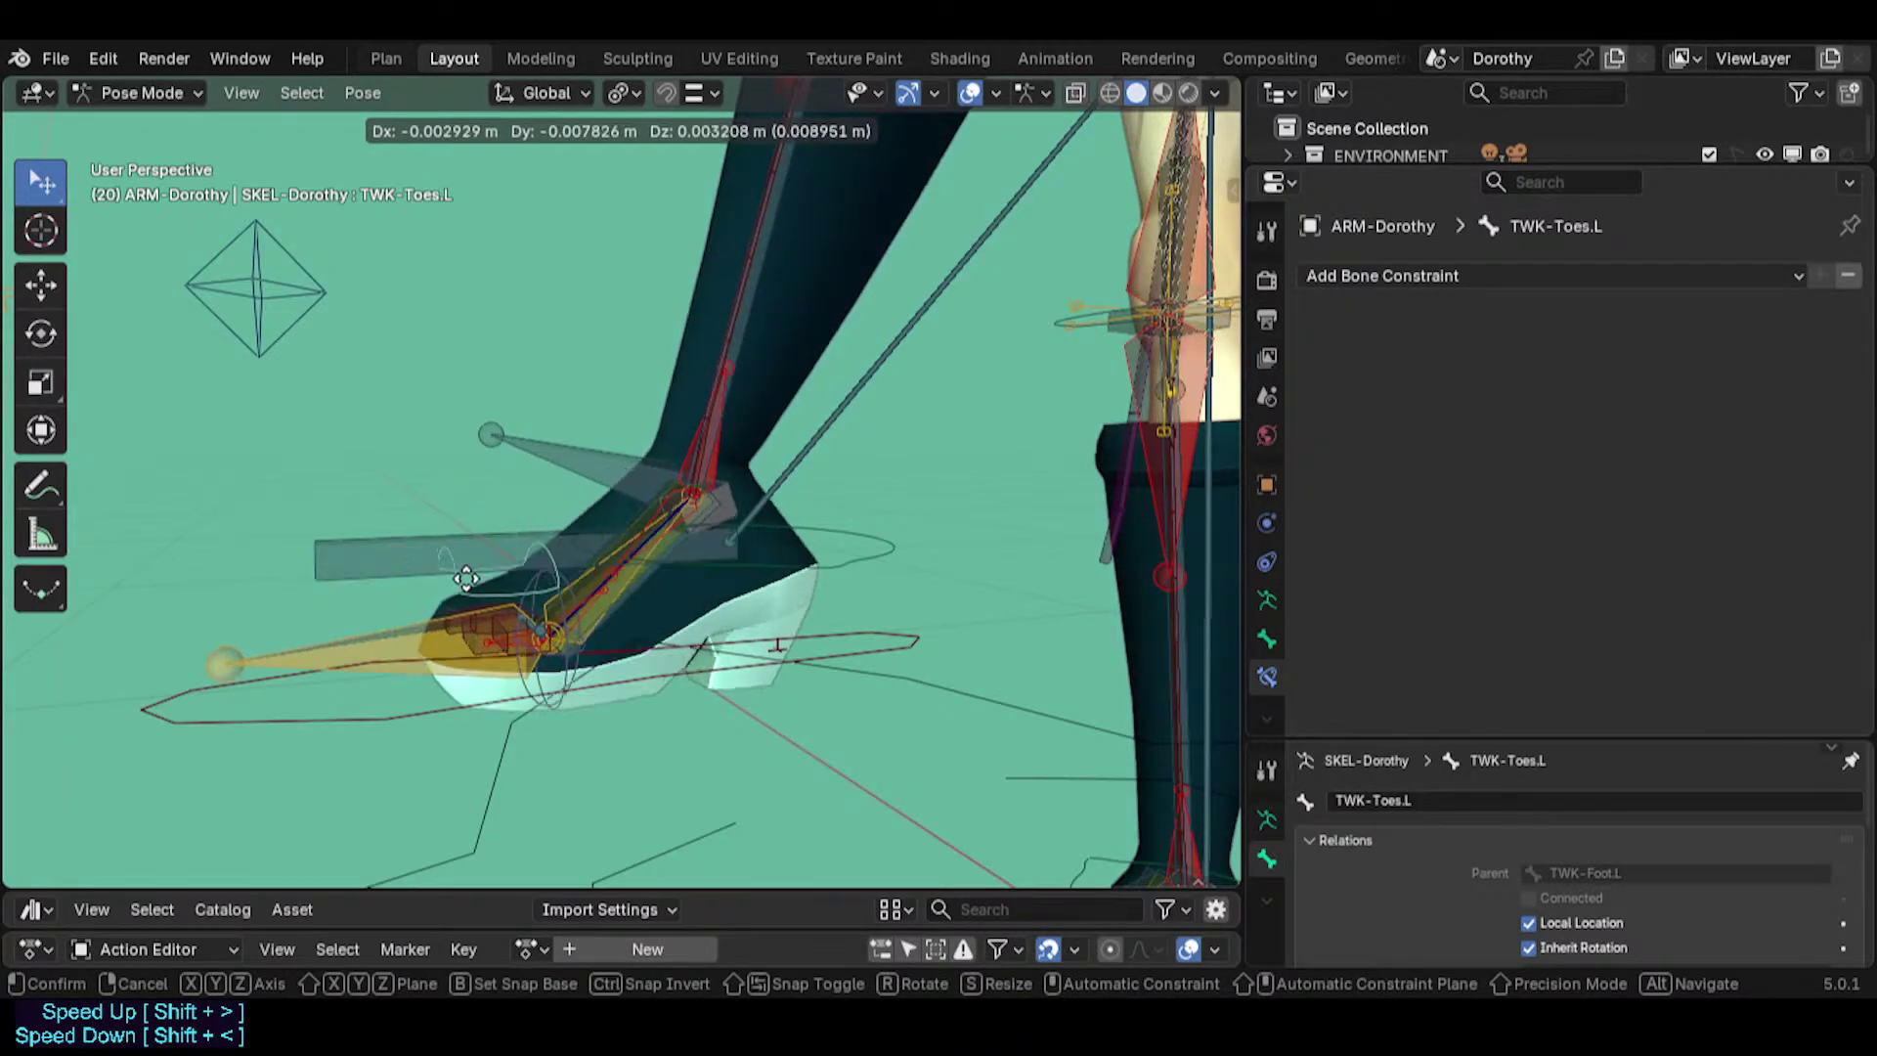
pyautogui.rightClick(479, 579)
pyautogui.click(555, 702)
pyautogui.press('s')
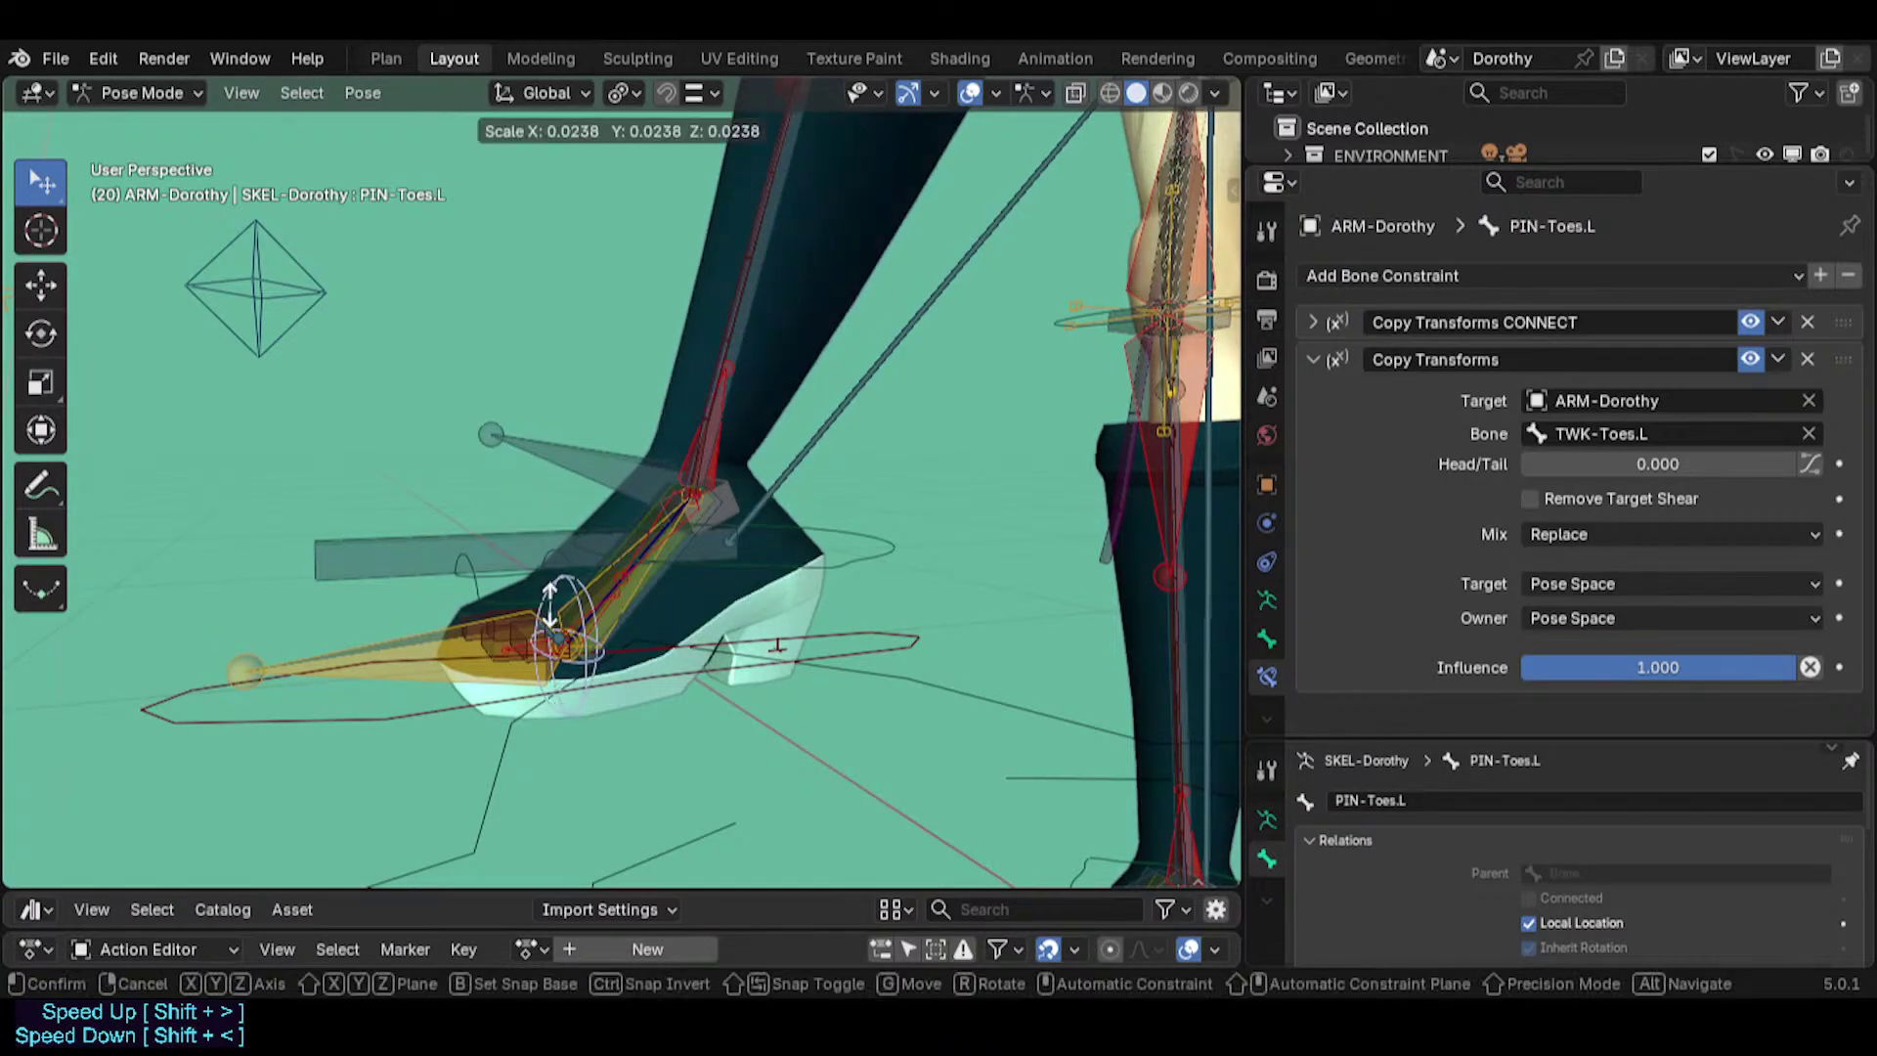
pyautogui.rightClick(559, 640)
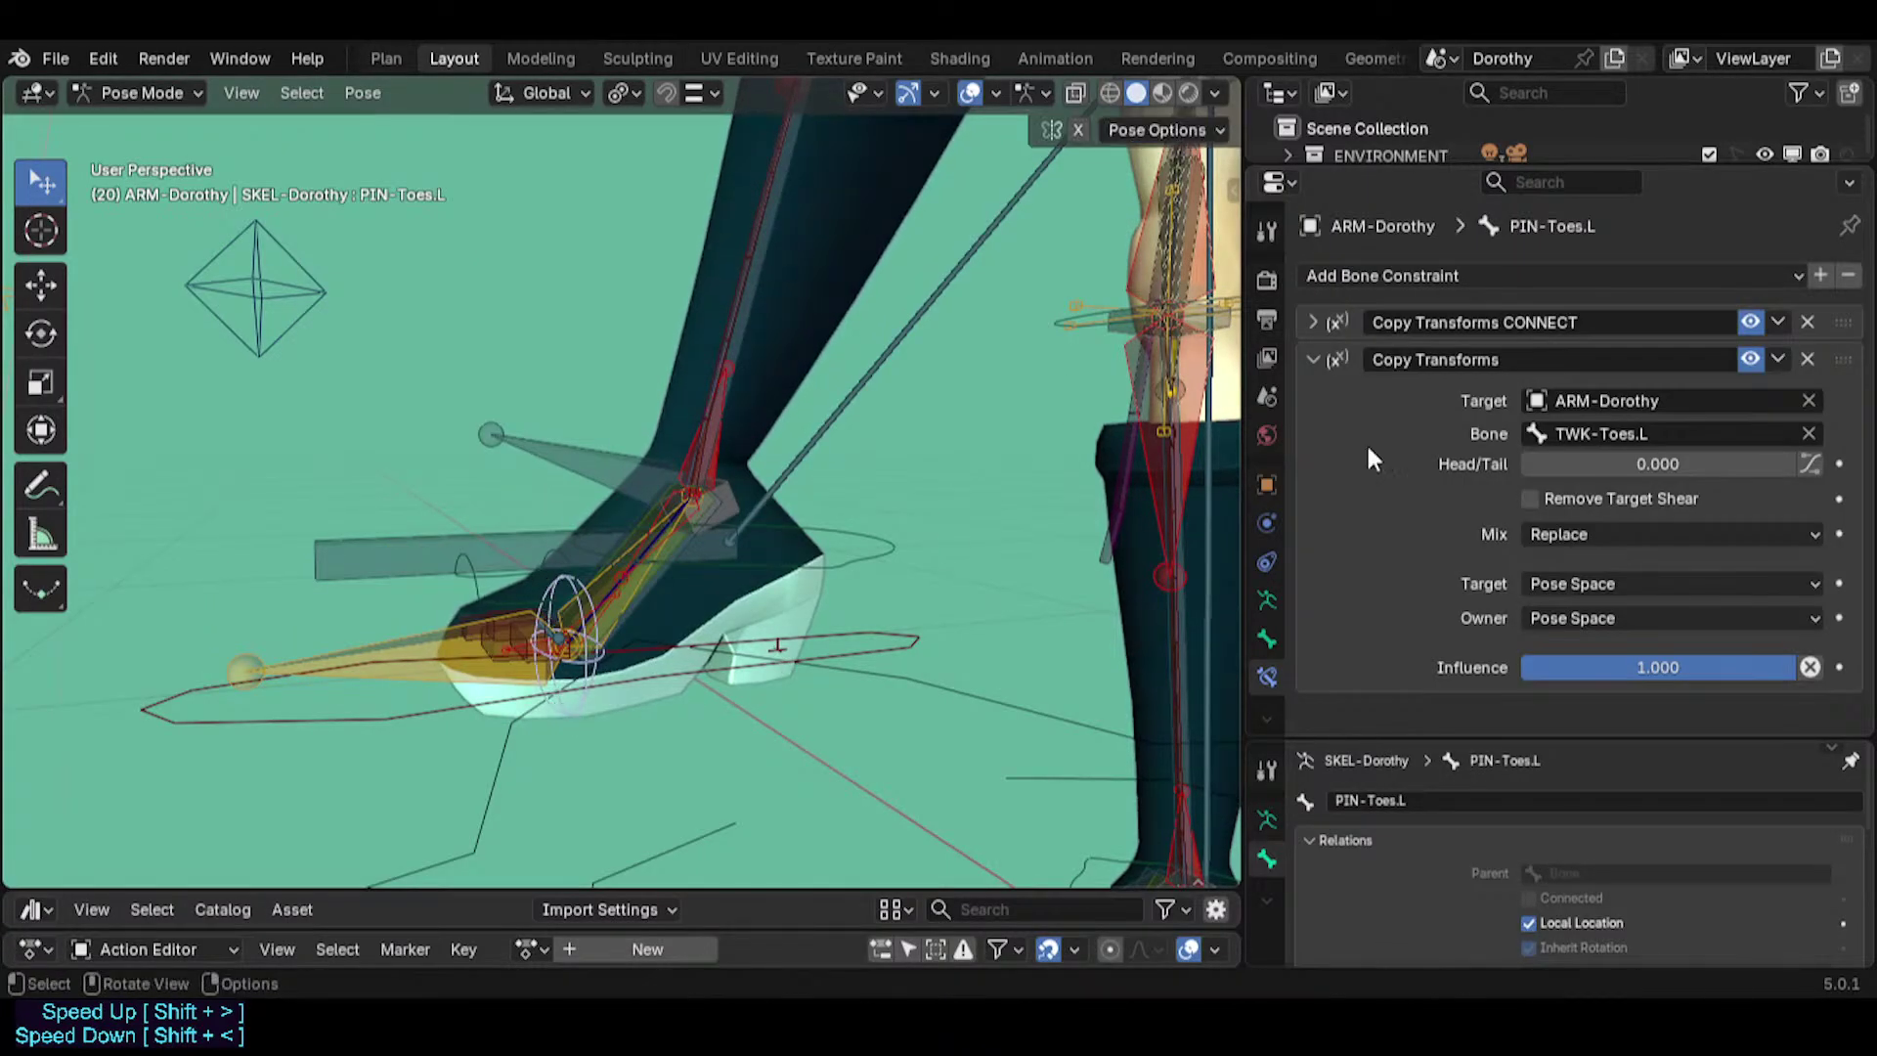
# Retarget the duplicated Copy Transforms constraint of PIN-Toes.L to the bone MCH-IKO-Foot.L and set its Head/Tail to 1.000.
pyautogui.click(592, 472)
pyautogui.hotkey('ctrl', 'c')
pyautogui.press('F2')
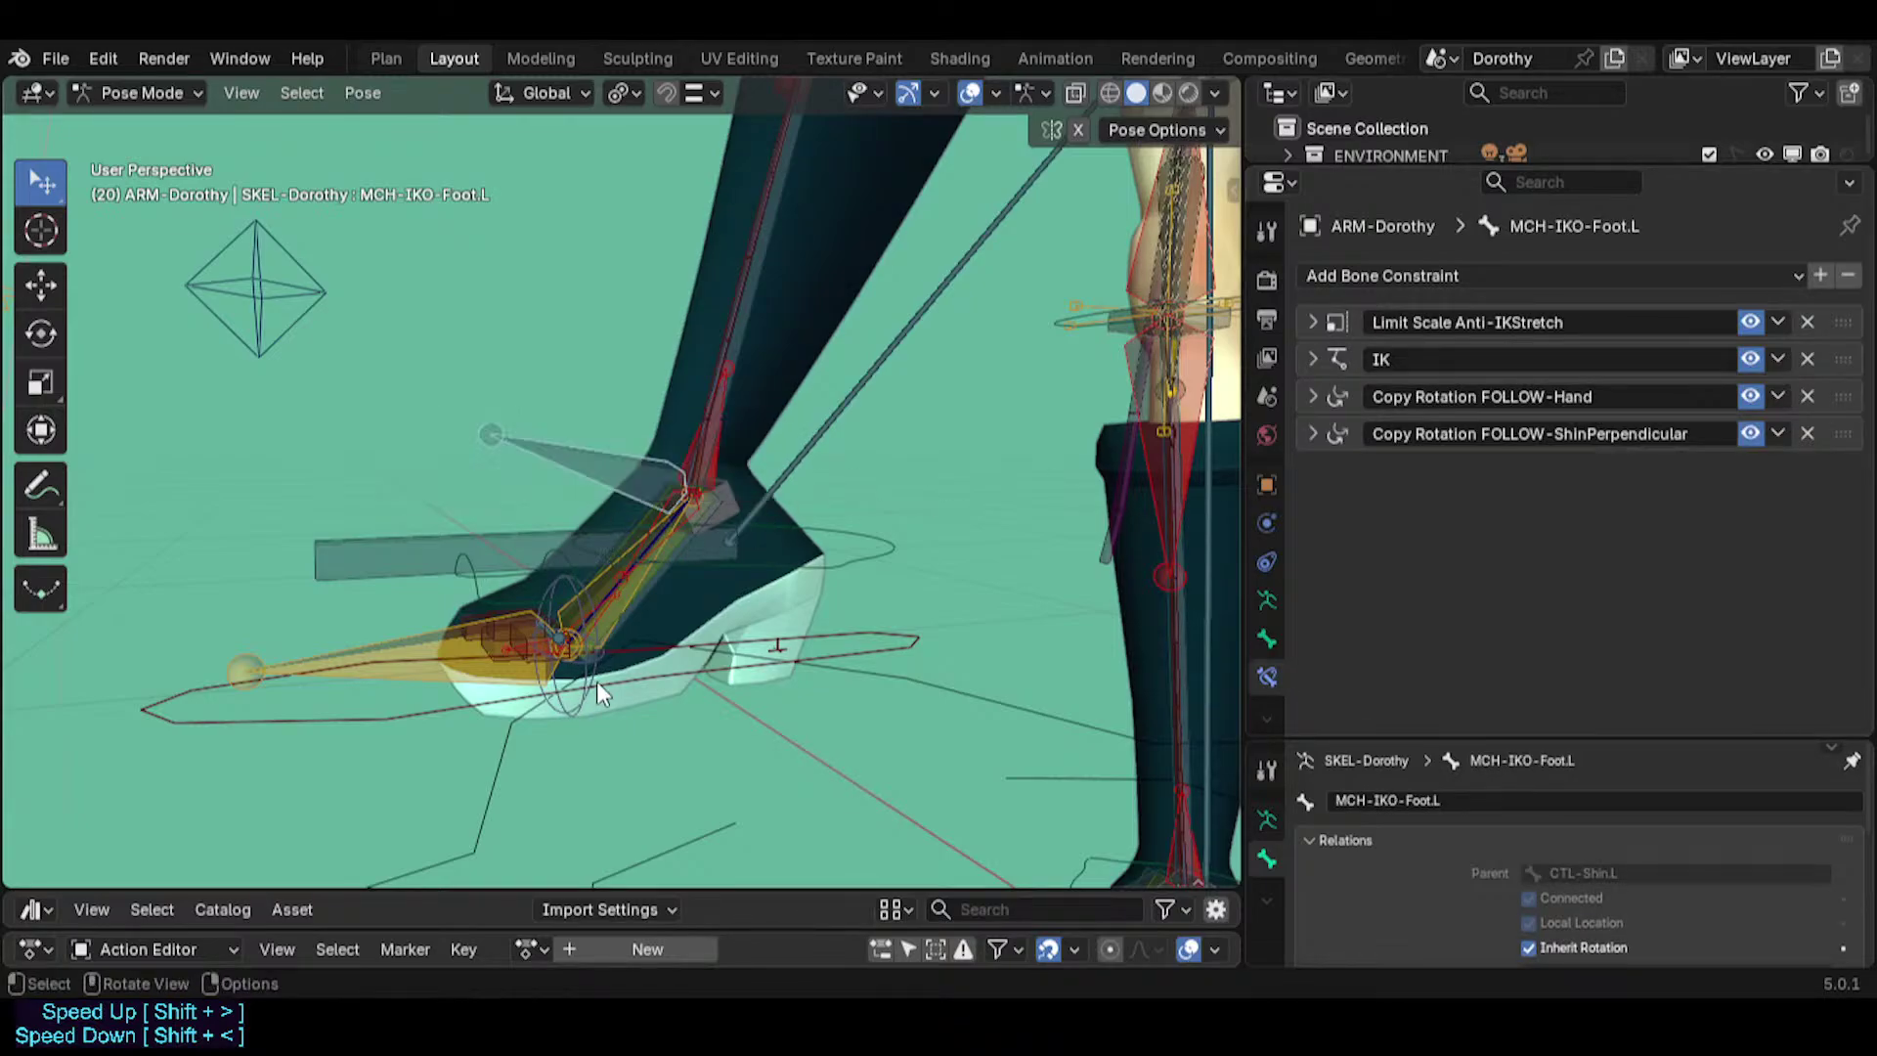
pyautogui.click(585, 704)
pyautogui.click(585, 704)
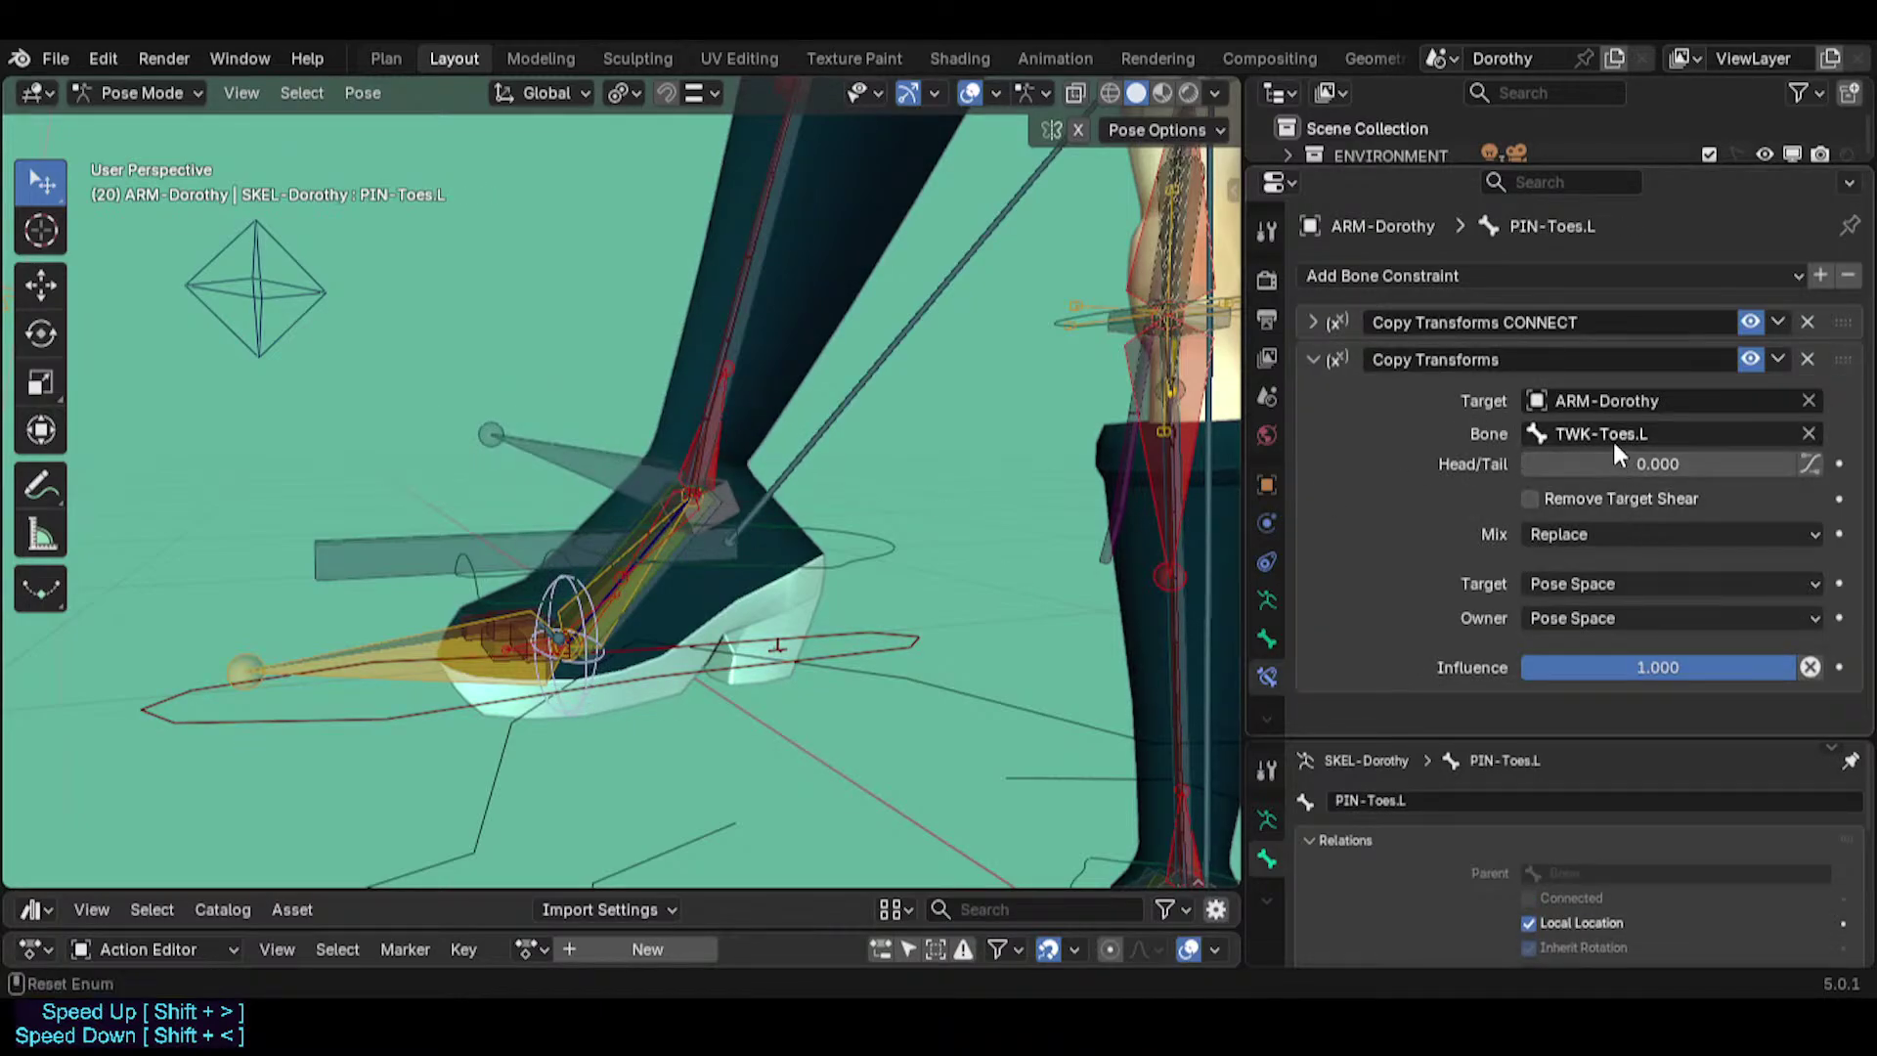
pyautogui.hotkey('ctrl', 'v')
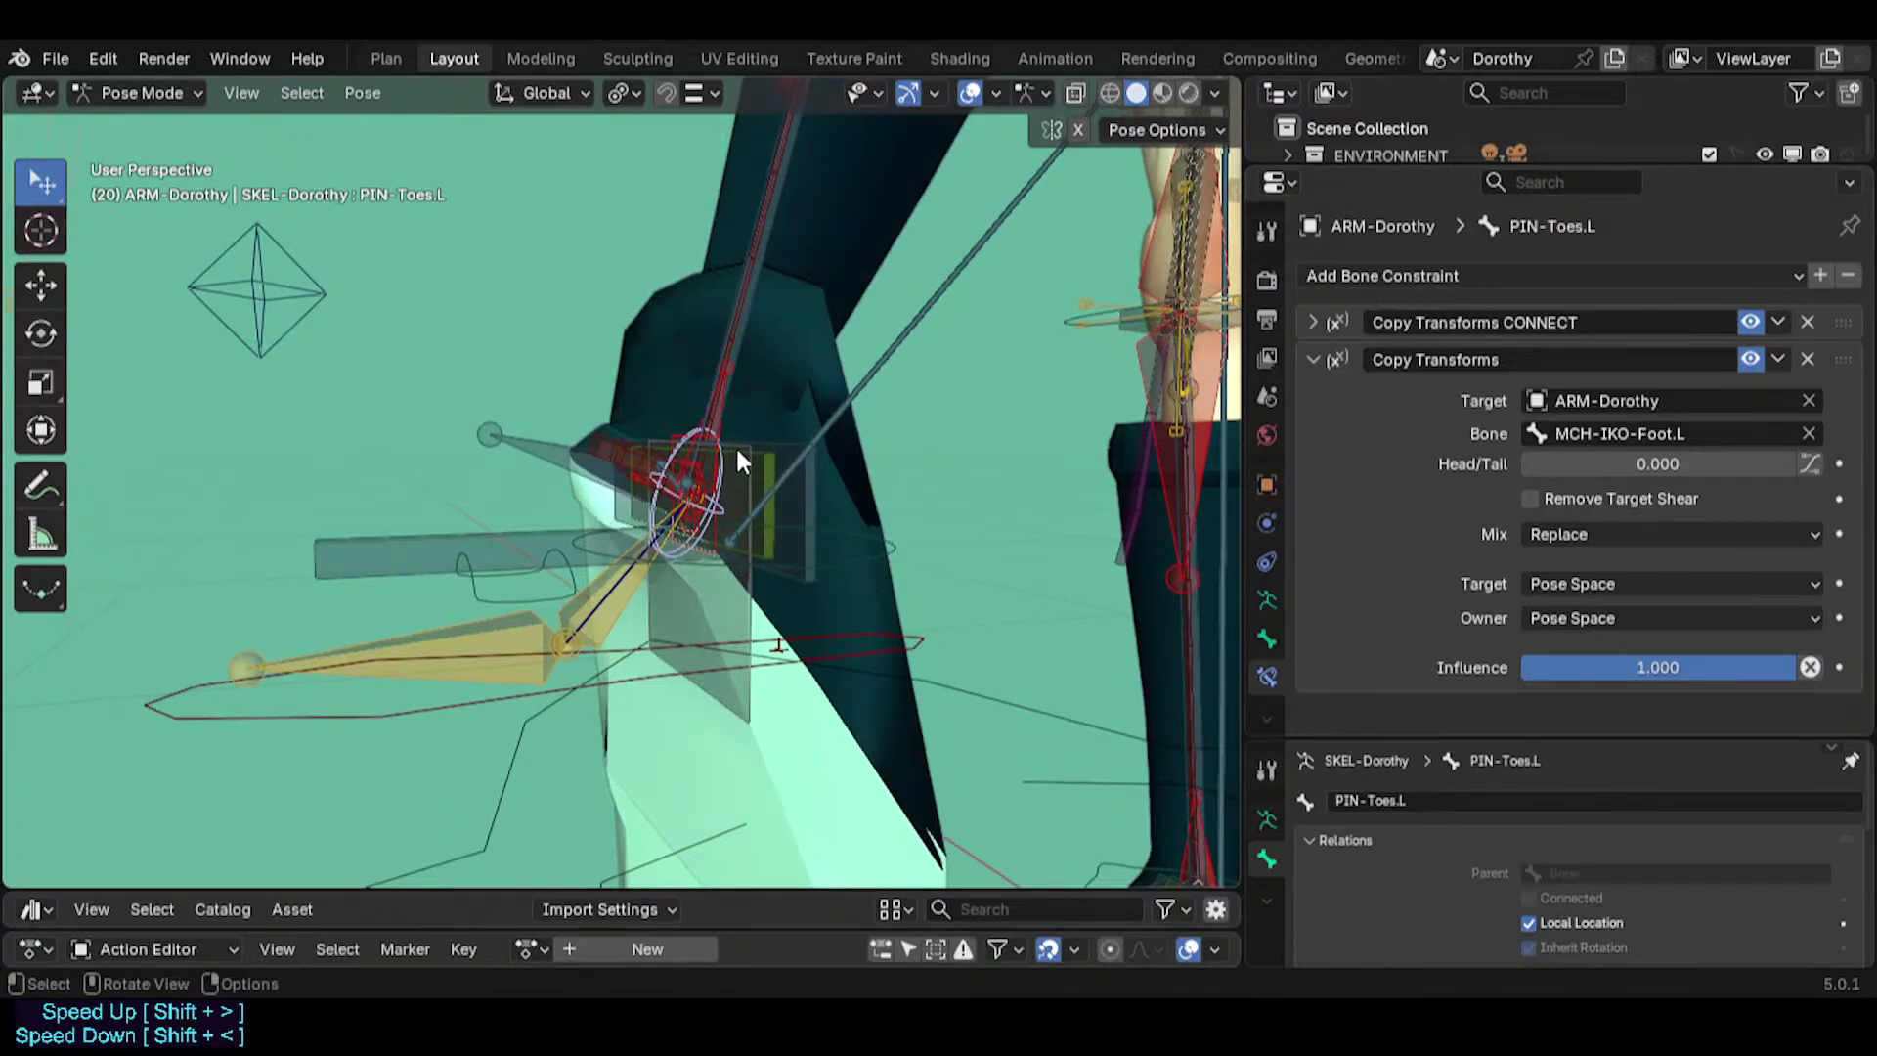
pyautogui.moveTo(1519, 463); pyautogui.dragTo(1798, 463)
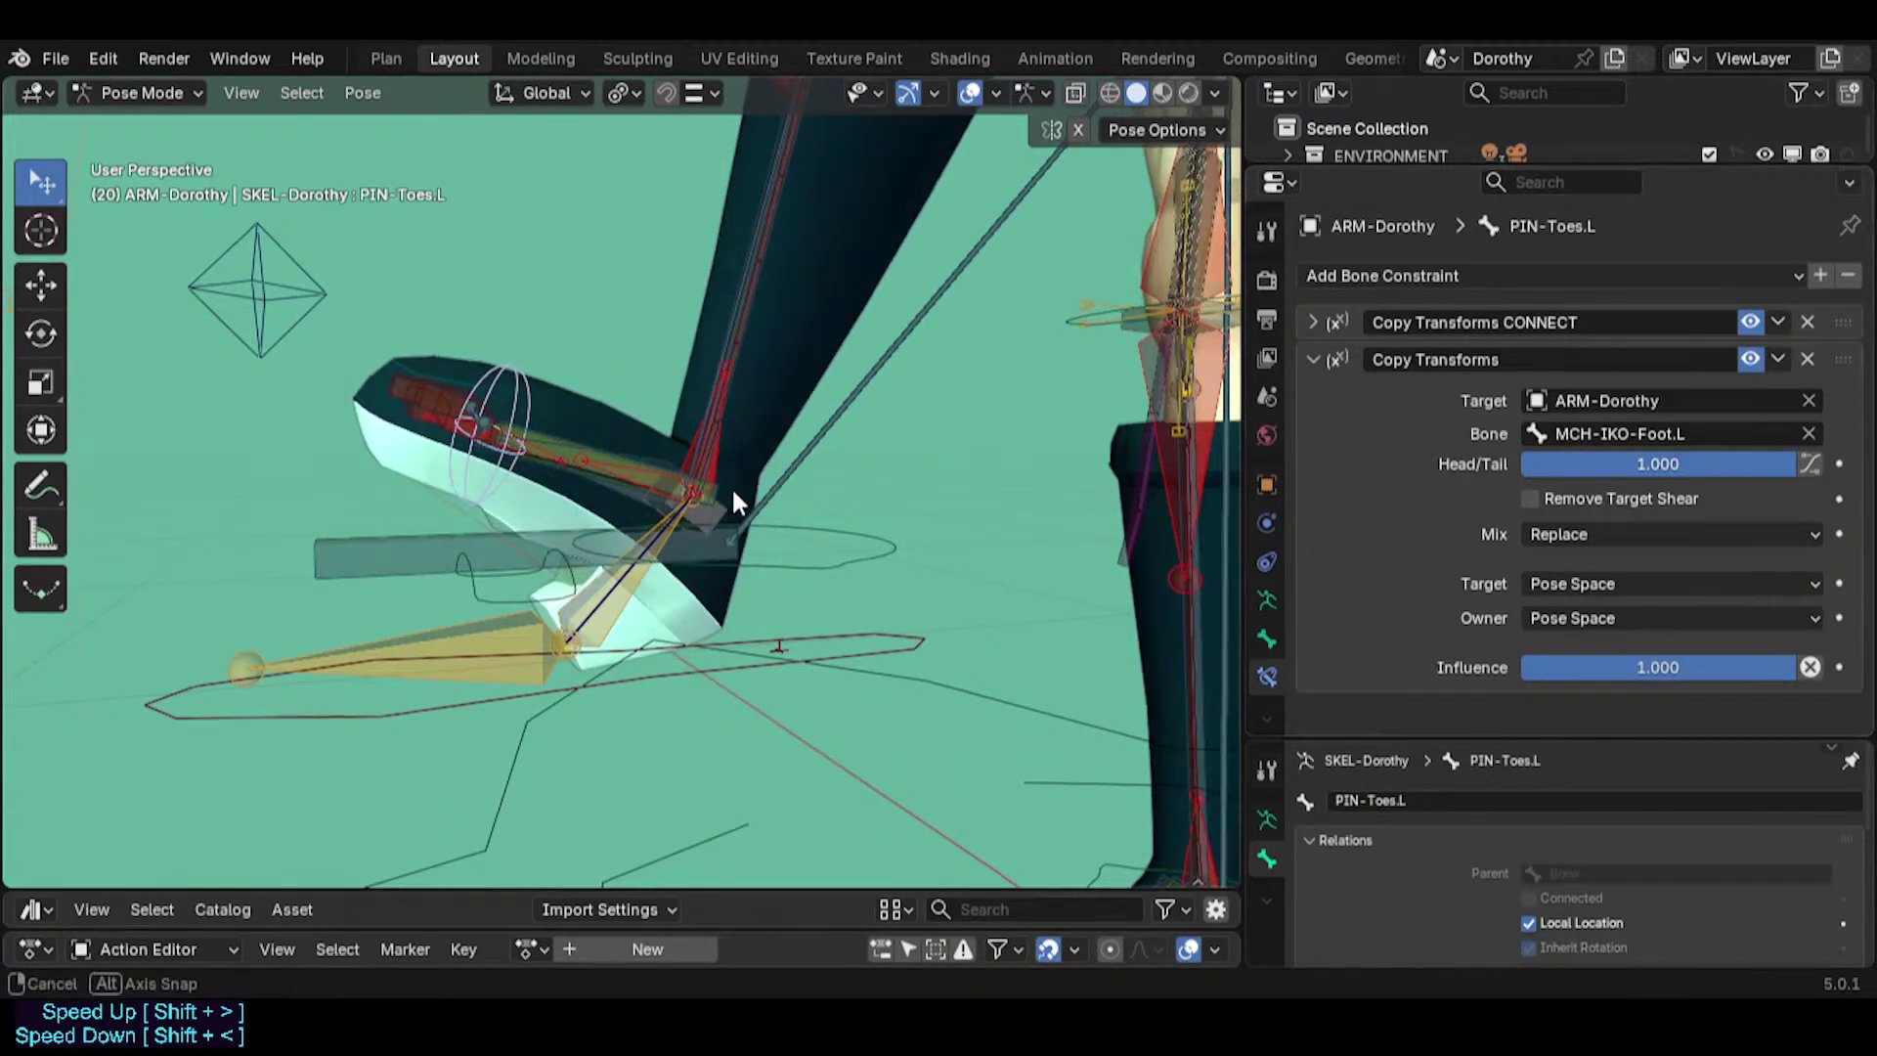
# Try out the influence of the Copy Transforms constraint on PIN-Toes.L and set it to 0.000.
pyautogui.moveTo(731, 484); pyautogui.dragTo(635, 528, button='middle')
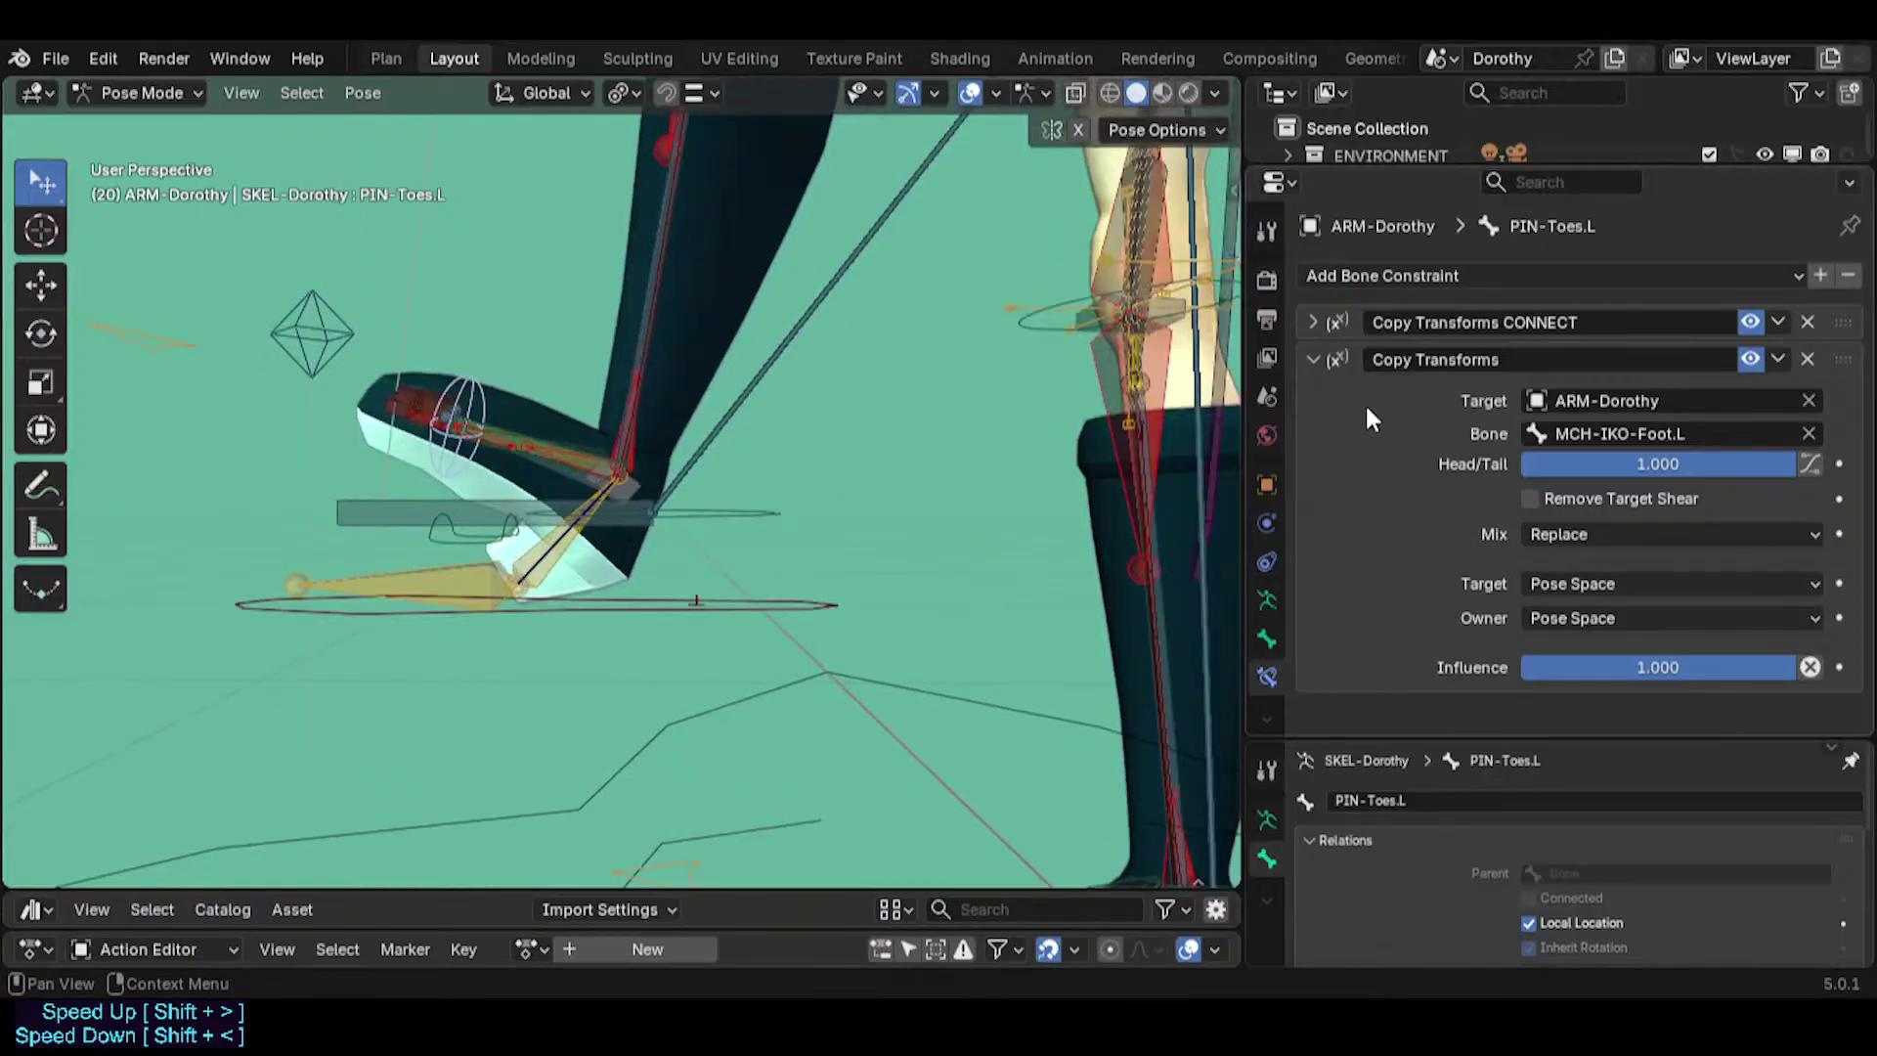
pyautogui.moveTo(1715, 667); pyautogui.dragTo(1796, 667)
pyautogui.scroll(4, 535, 448)
pyautogui.scroll(1, 497, 454)
pyautogui.keyDown('shift'); pyautogui.moveTo(422, 508); pyautogui.dragTo(572, 563, button='middle'); pyautogui.keyUp('shift')
pyautogui.moveTo(1740, 667); pyautogui.dragTo(1505, 668)
# Test the toe pin by moving TWK-Toes.L, cancelling the move.
pyautogui.click(441, 756)
pyautogui.press('g')
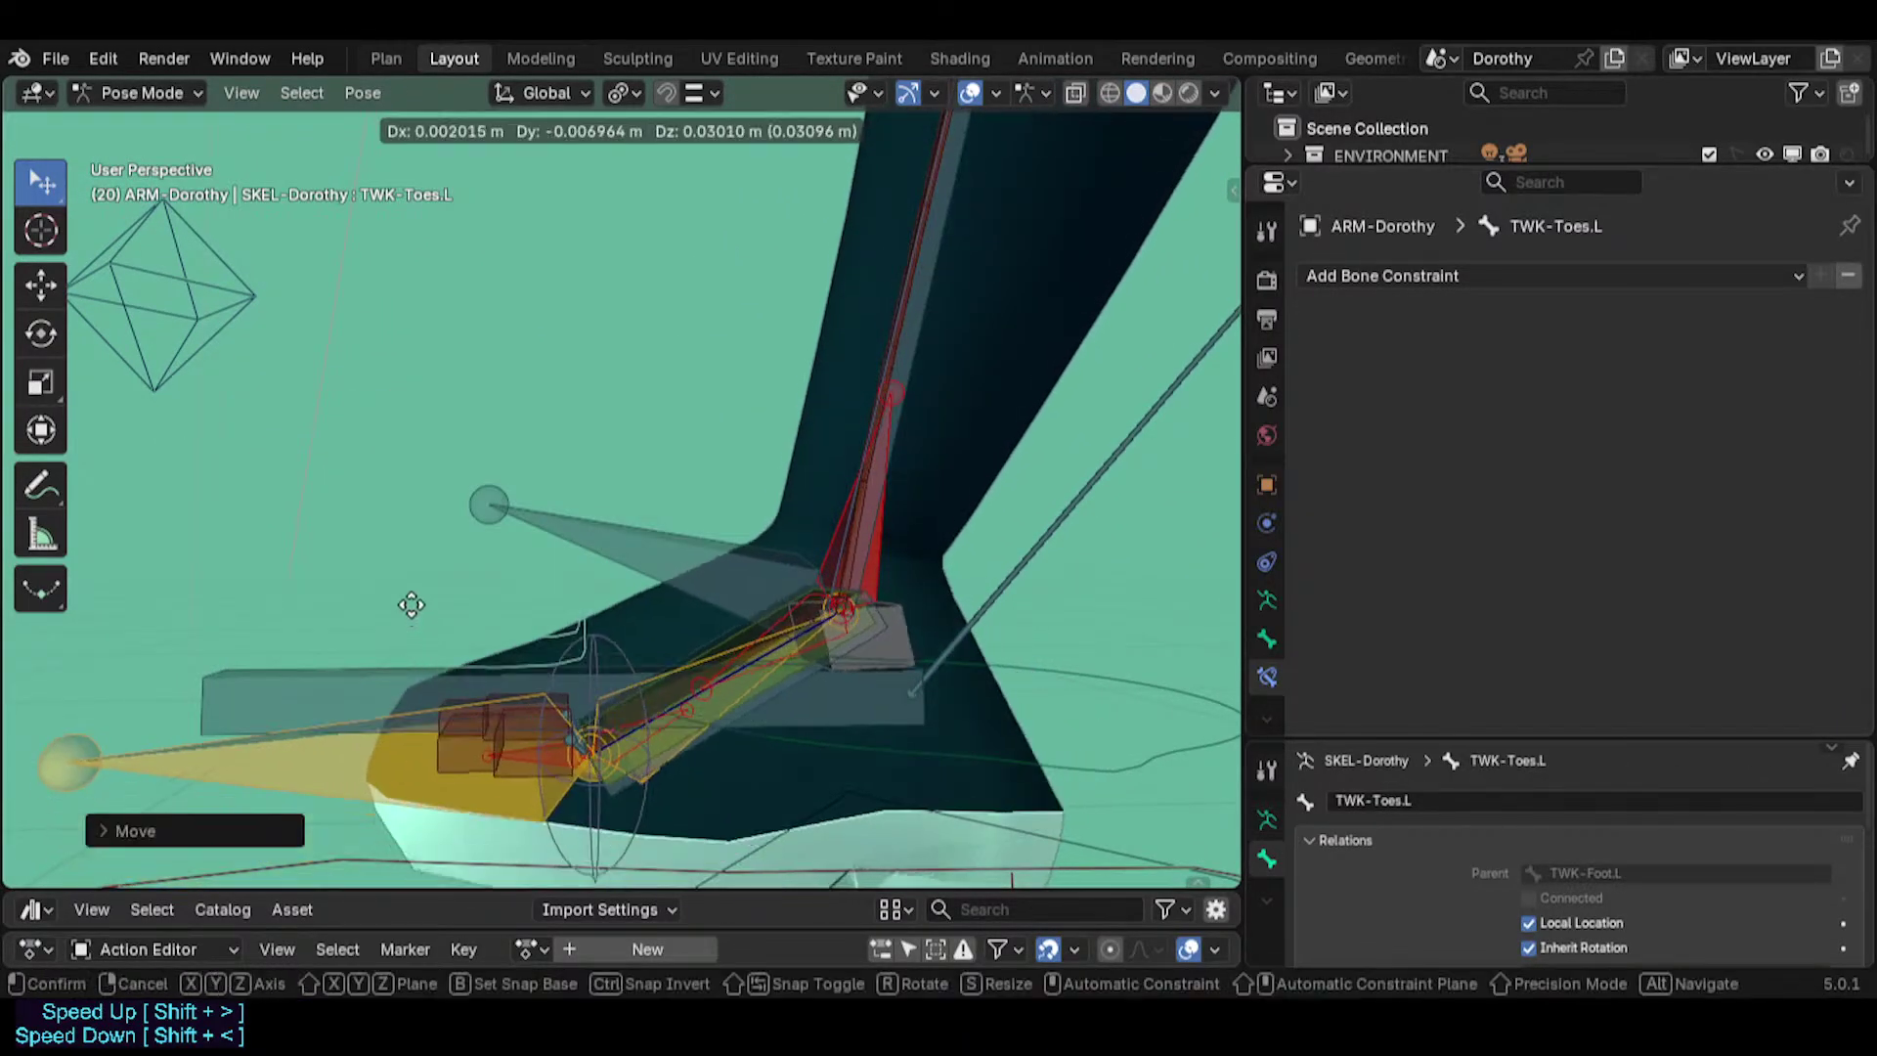
pyautogui.rightClick(381, 622)
pyautogui.keyDown('shift'); pyautogui.moveTo(615, 705); pyautogui.dragTo(621, 585, button='middle'); pyautogui.keyUp('shift')
pyautogui.scroll(-1, 621, 584)
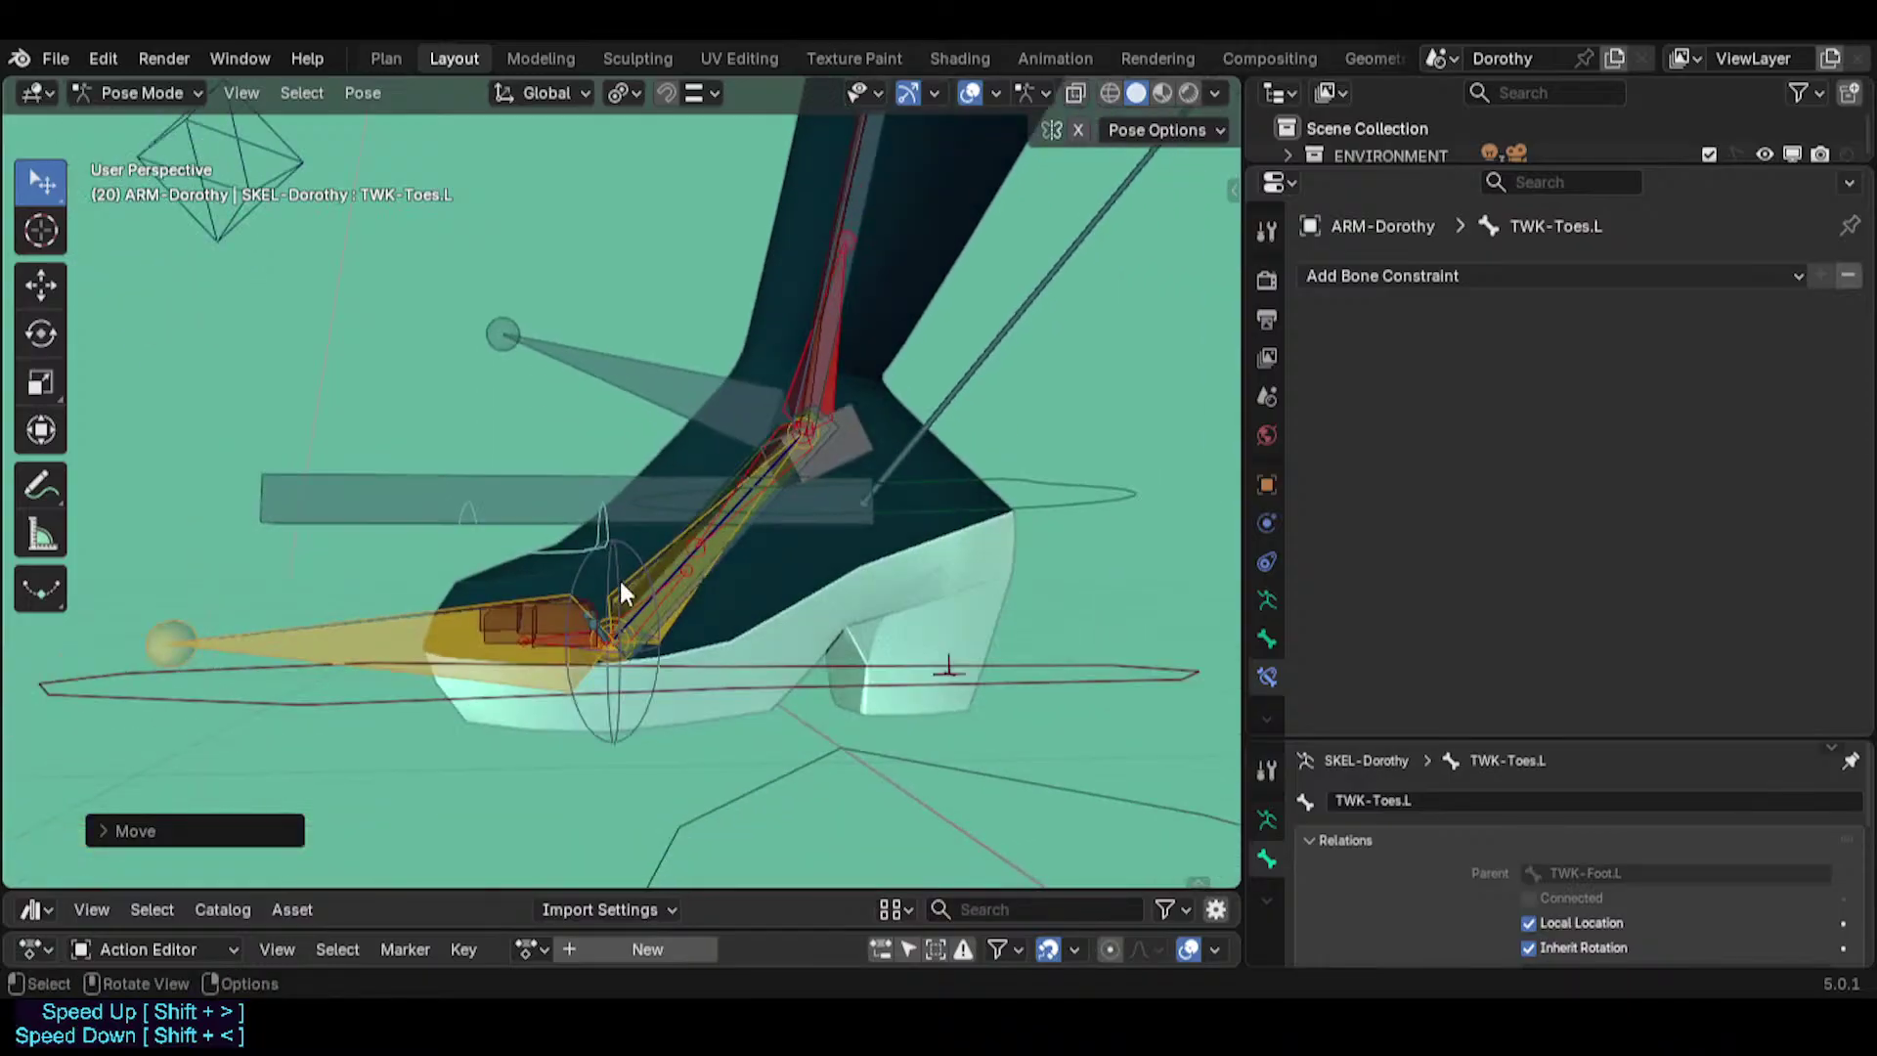
# Check the mix mode and spaces of the Copy Rotation TWK-Hand constraint on PIN-FingerTips.L.
pyautogui.scroll(-4, 612, 712)
pyautogui.keyDown('shift'); pyautogui.moveTo(855, 162); pyautogui.dragTo(523, 657, button='middle'); pyautogui.keyUp('shift')
pyautogui.scroll(-3, 523, 656)
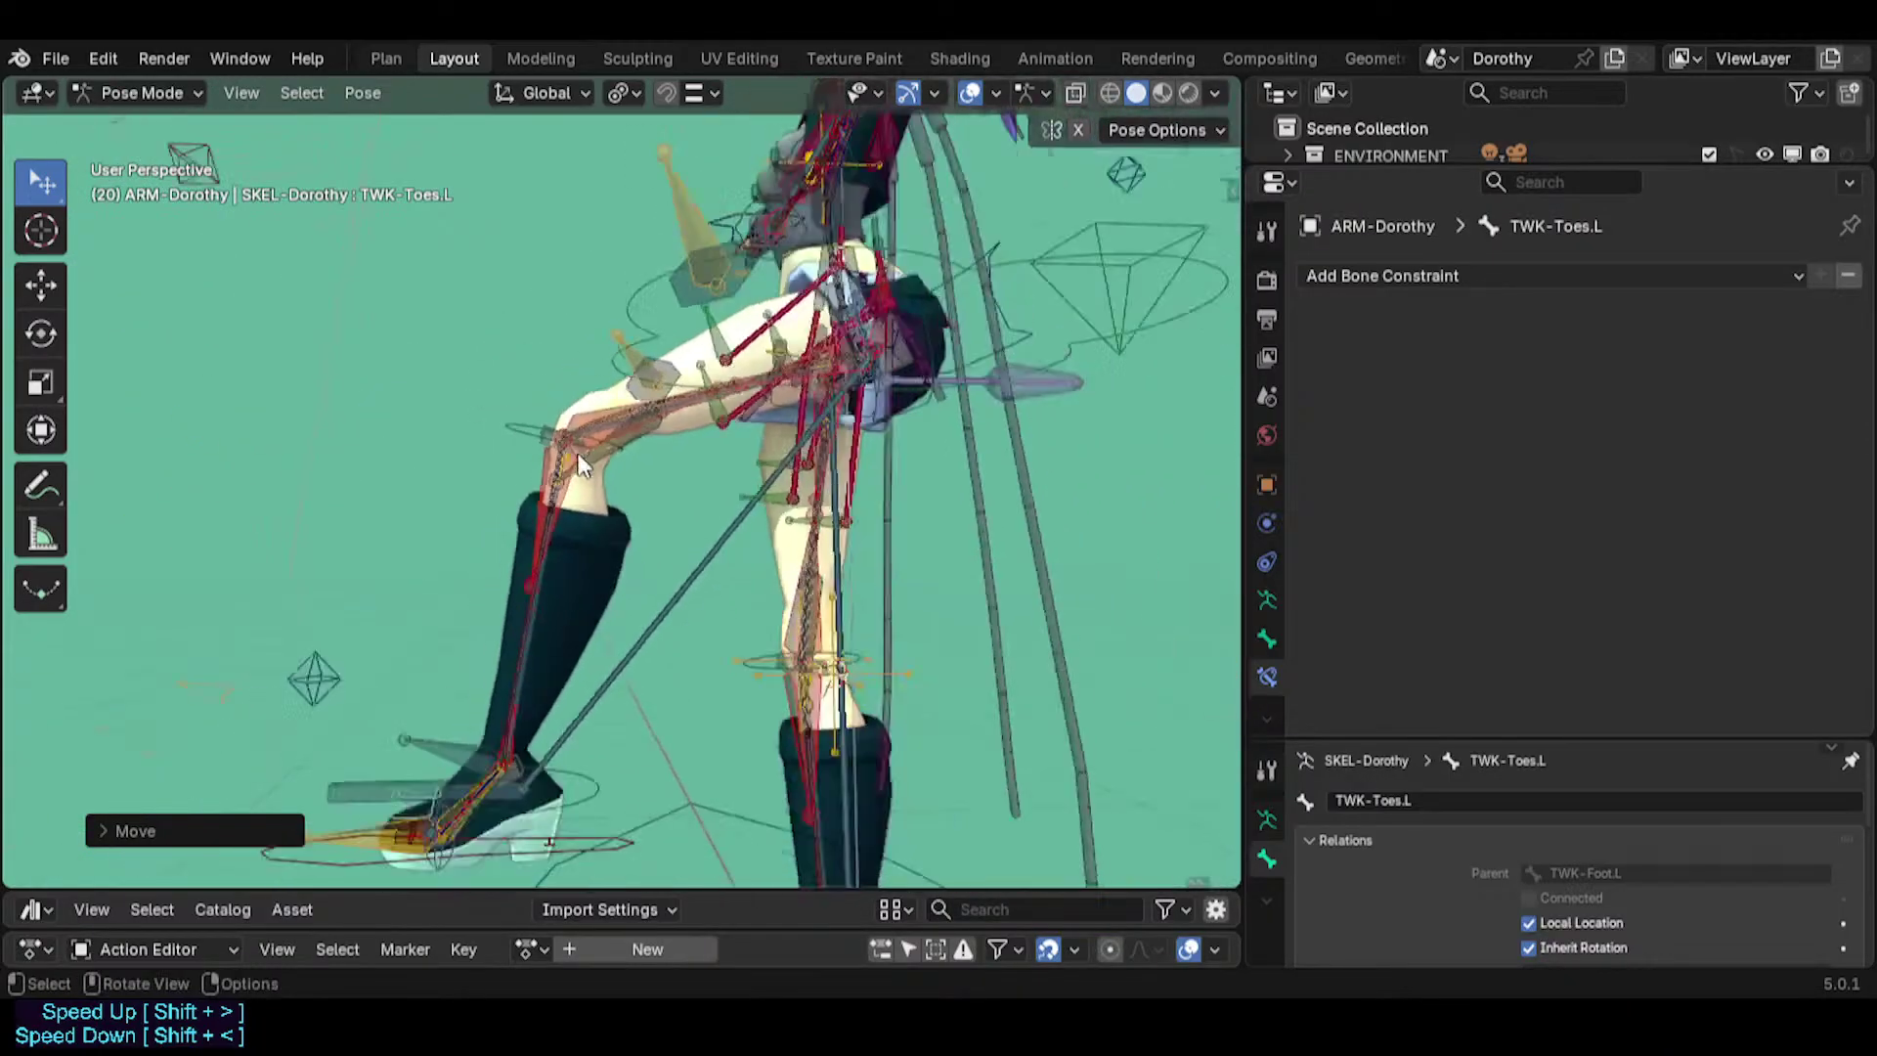
pyautogui.keyDown('shift'); pyautogui.moveTo(702, 213); pyautogui.dragTo(894, 452, button='middle'); pyautogui.keyUp('shift')
pyautogui.click(897, 432)
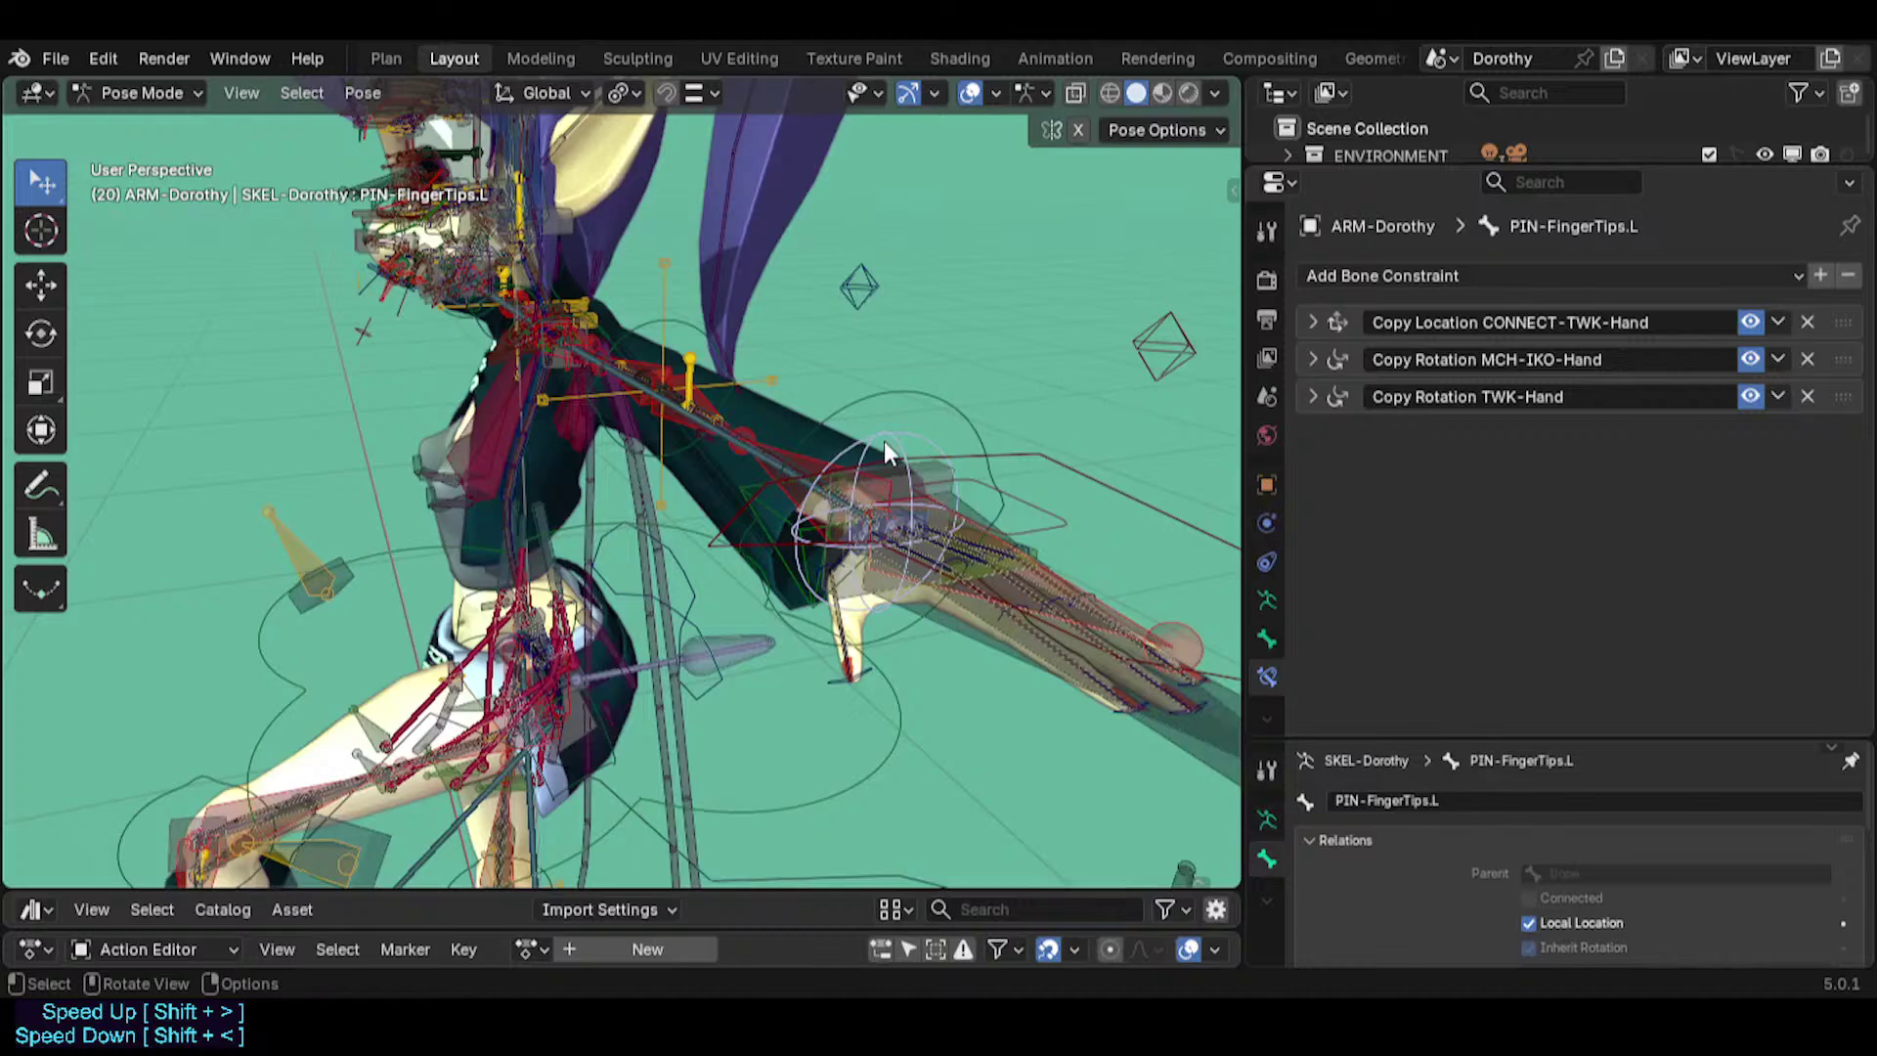
pyautogui.click(1312, 397)
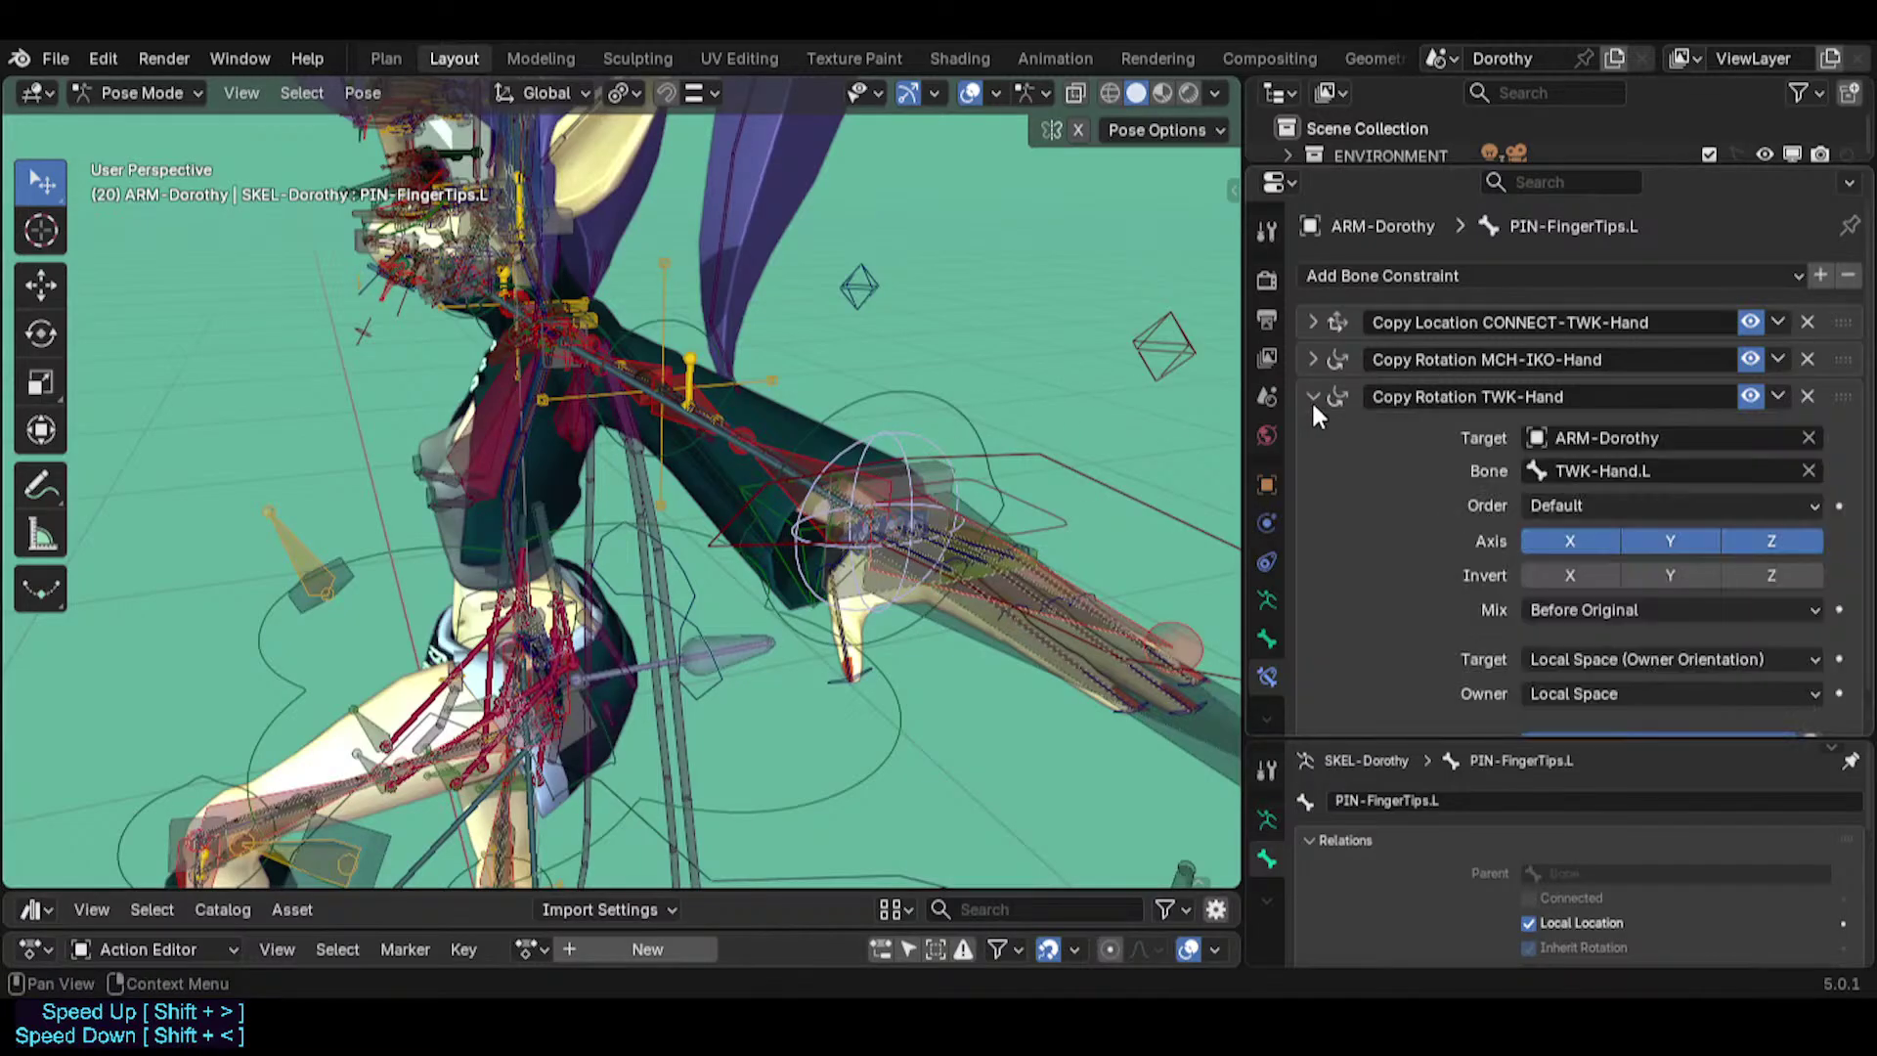
pyautogui.click(1312, 397)
# Check the Copy Transforms CONNECT settings of PIN-Toes.L, including its target bone, mix mode and spaces.
pyautogui.keyDown('shift'); pyautogui.moveTo(567, 743); pyautogui.dragTo(599, 471, button='middle'); pyautogui.keyUp('shift')
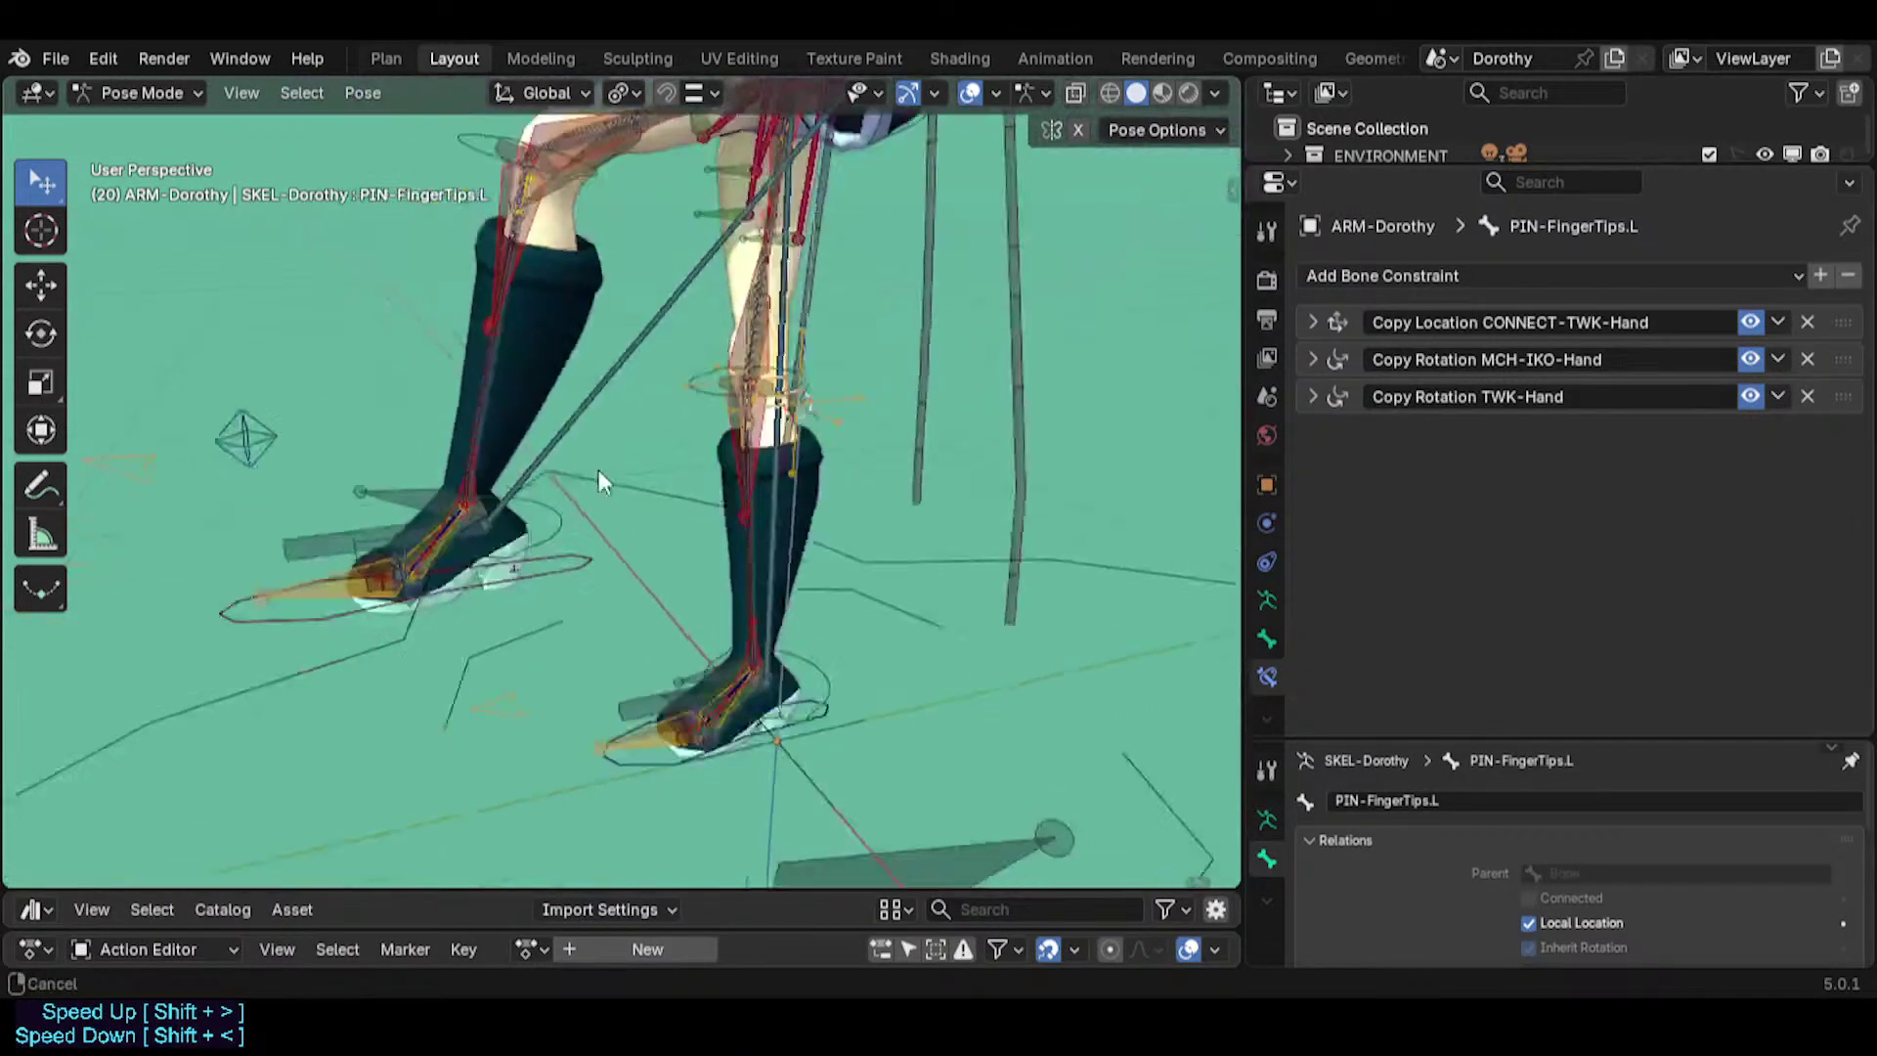
pyautogui.scroll(4, 493, 552)
pyautogui.keyDown('shift'); pyautogui.moveTo(490, 549); pyautogui.dragTo(493, 714, button='middle'); pyautogui.keyUp('shift')
pyautogui.moveTo(494, 713); pyautogui.dragTo(443, 664, button='middle')
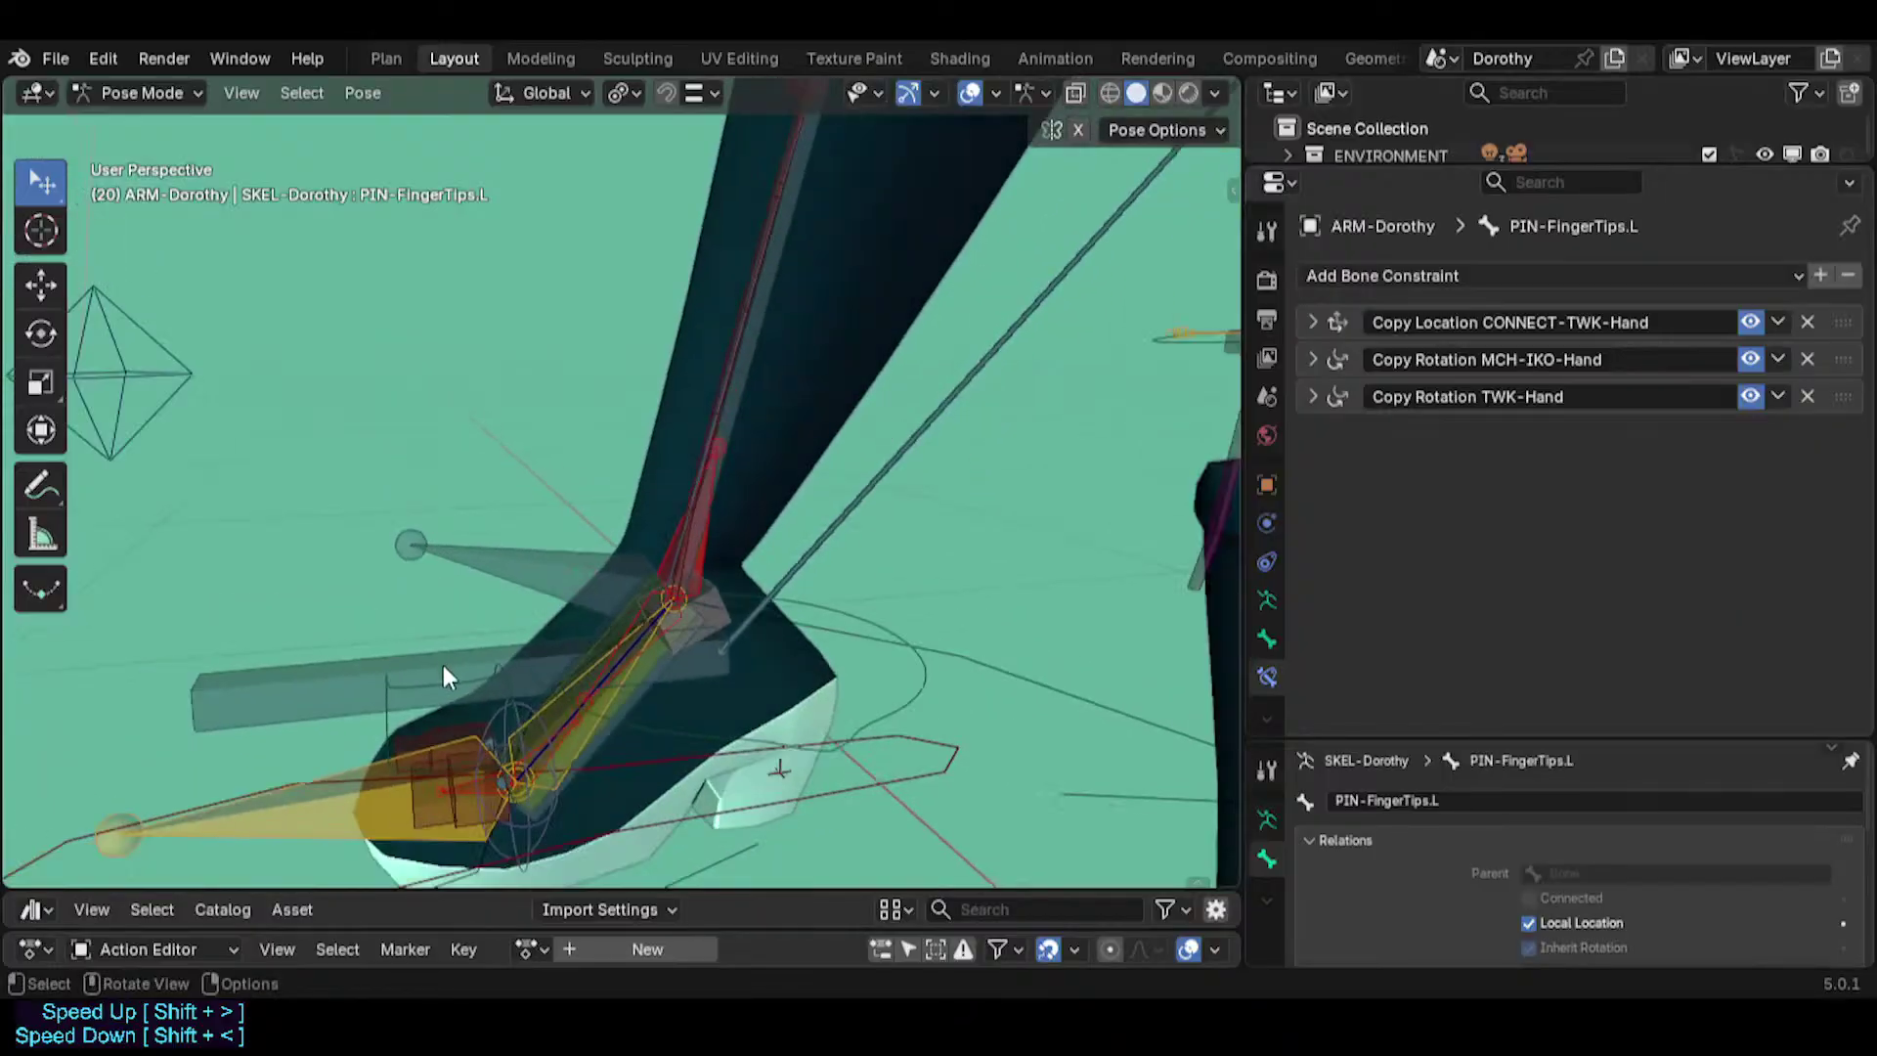
pyautogui.scroll(-1, 443, 665)
pyautogui.click(501, 807)
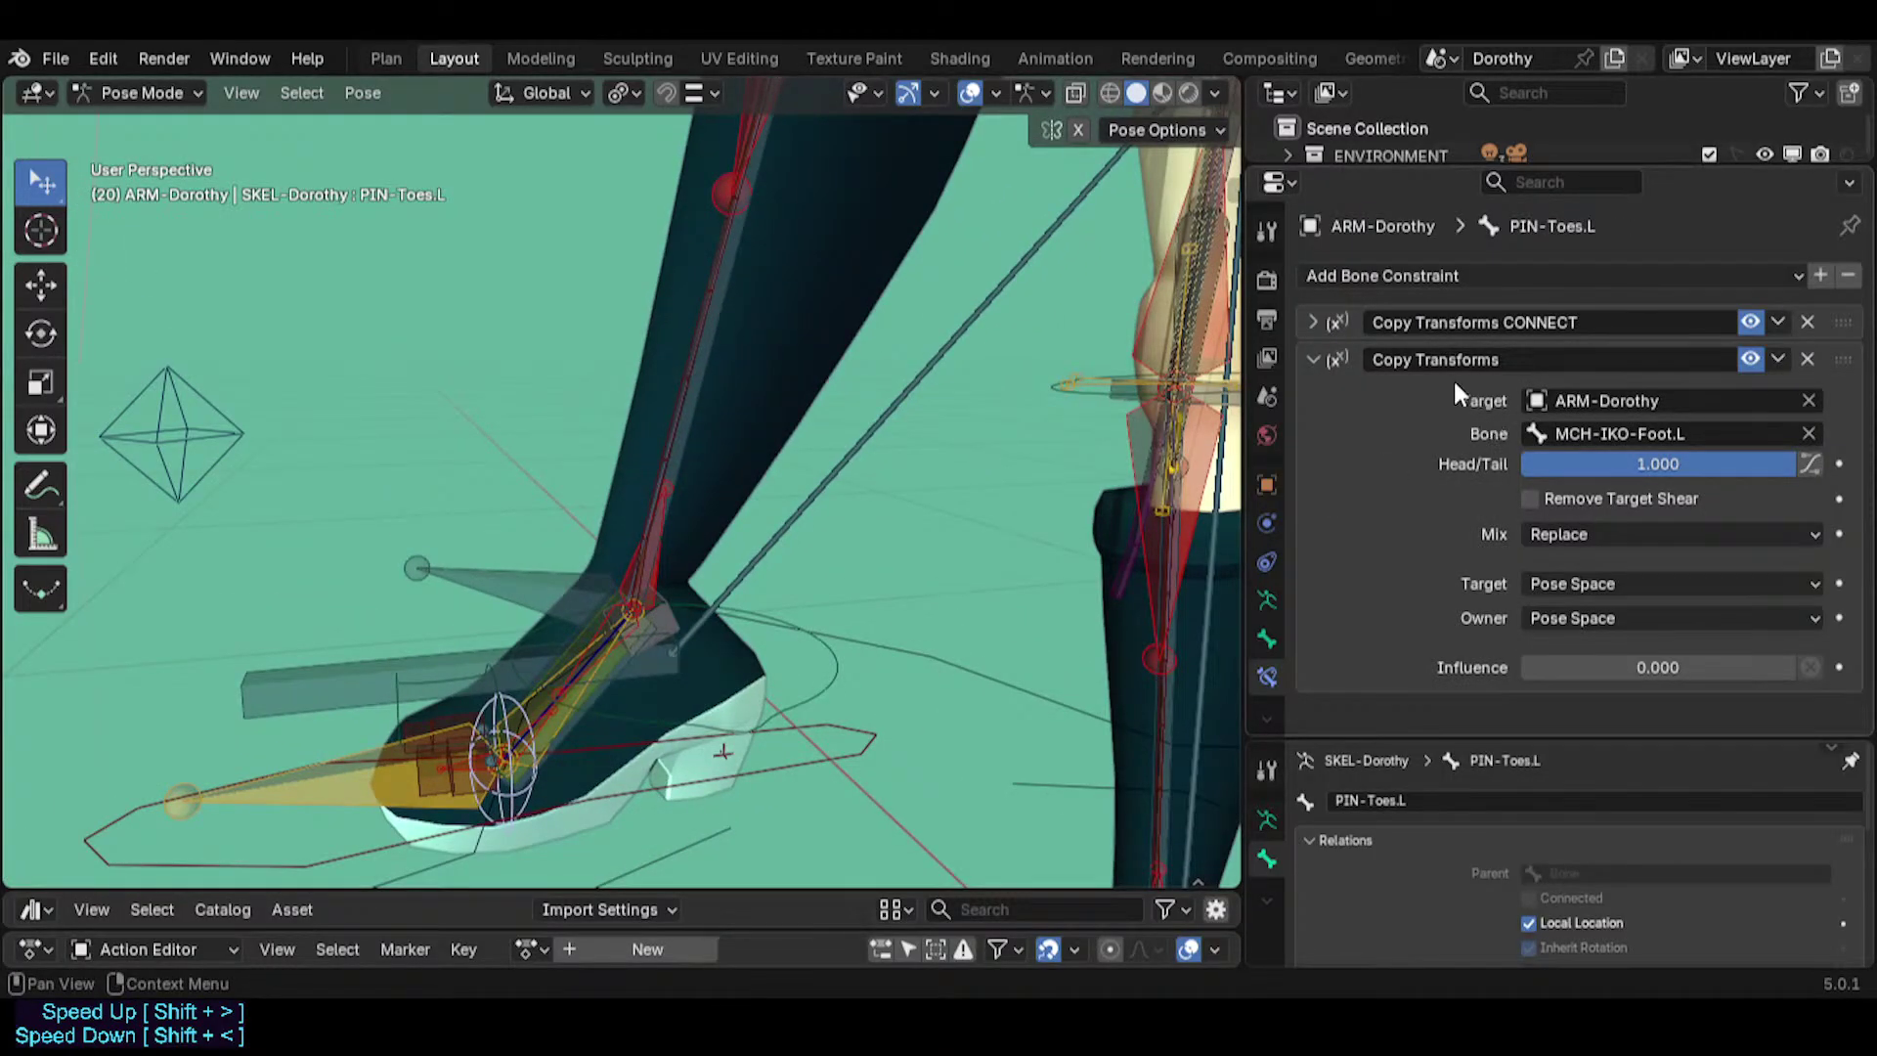
pyautogui.click(1312, 313)
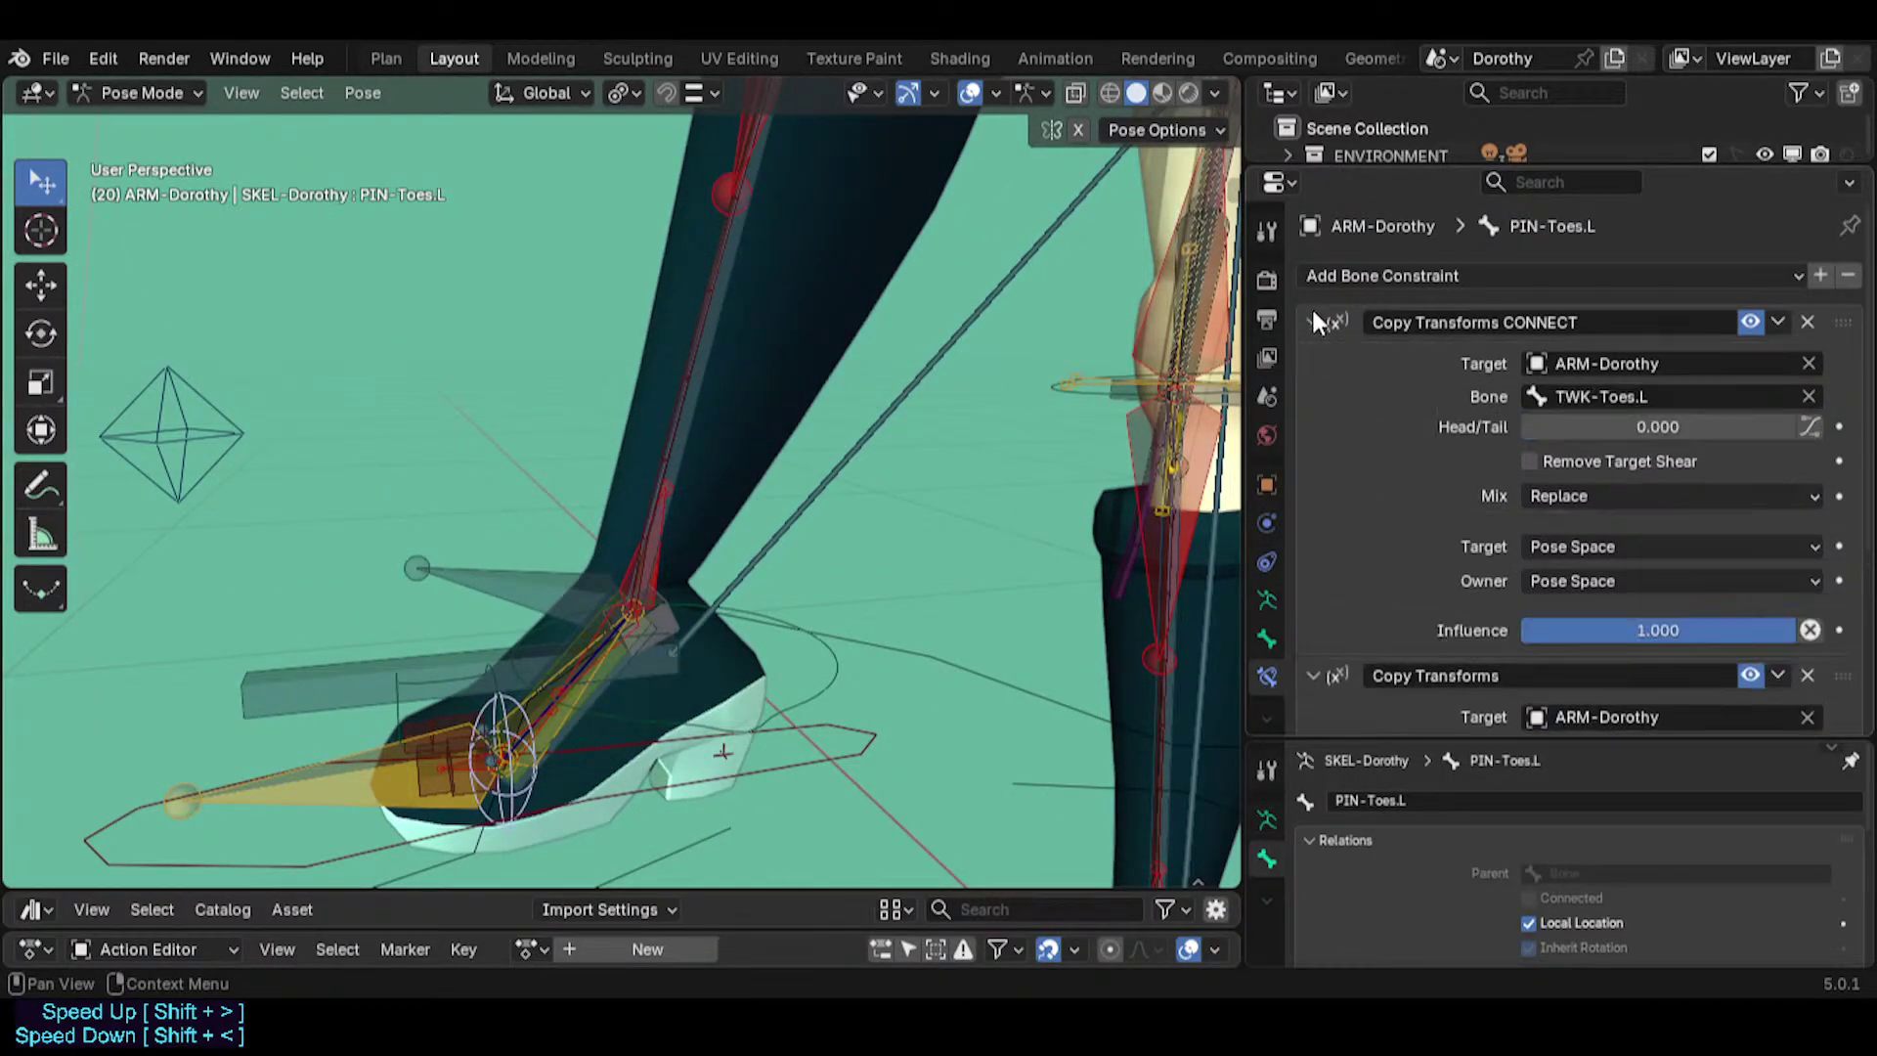
pyautogui.click(1313, 314)
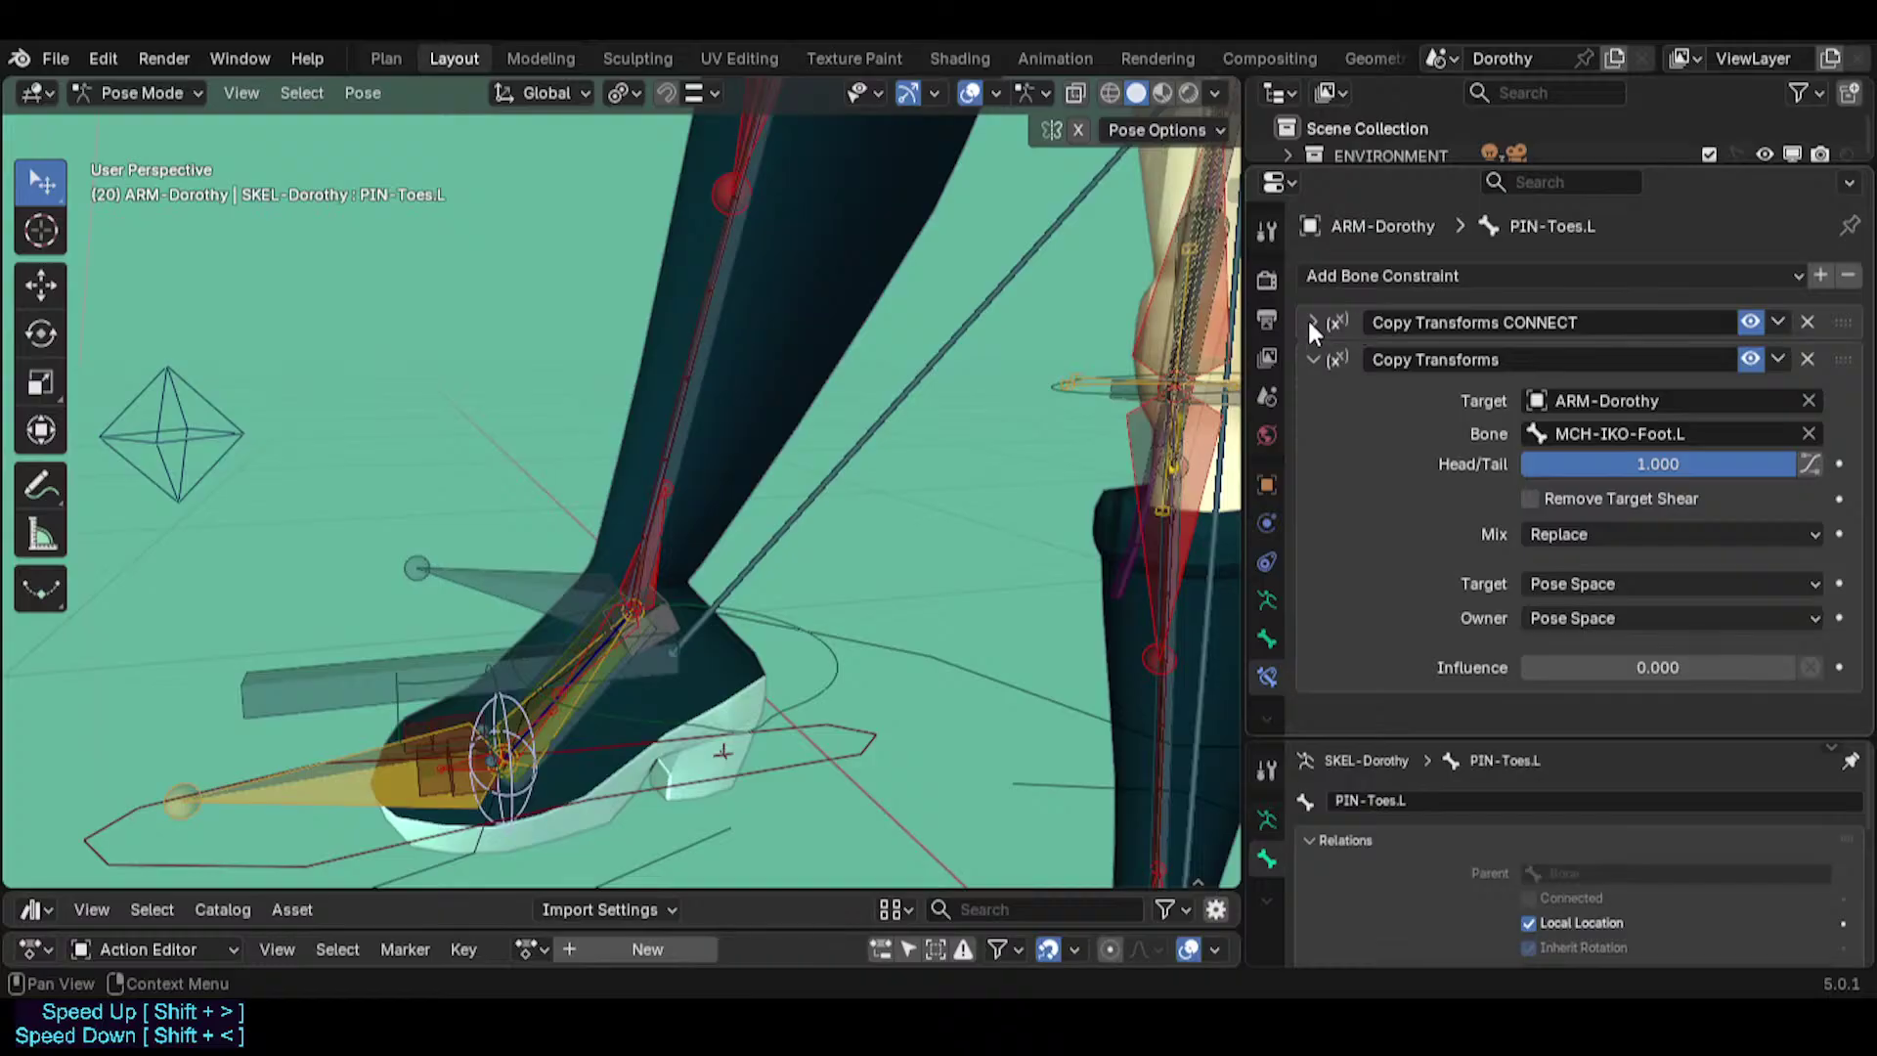
pyautogui.click(1313, 323)
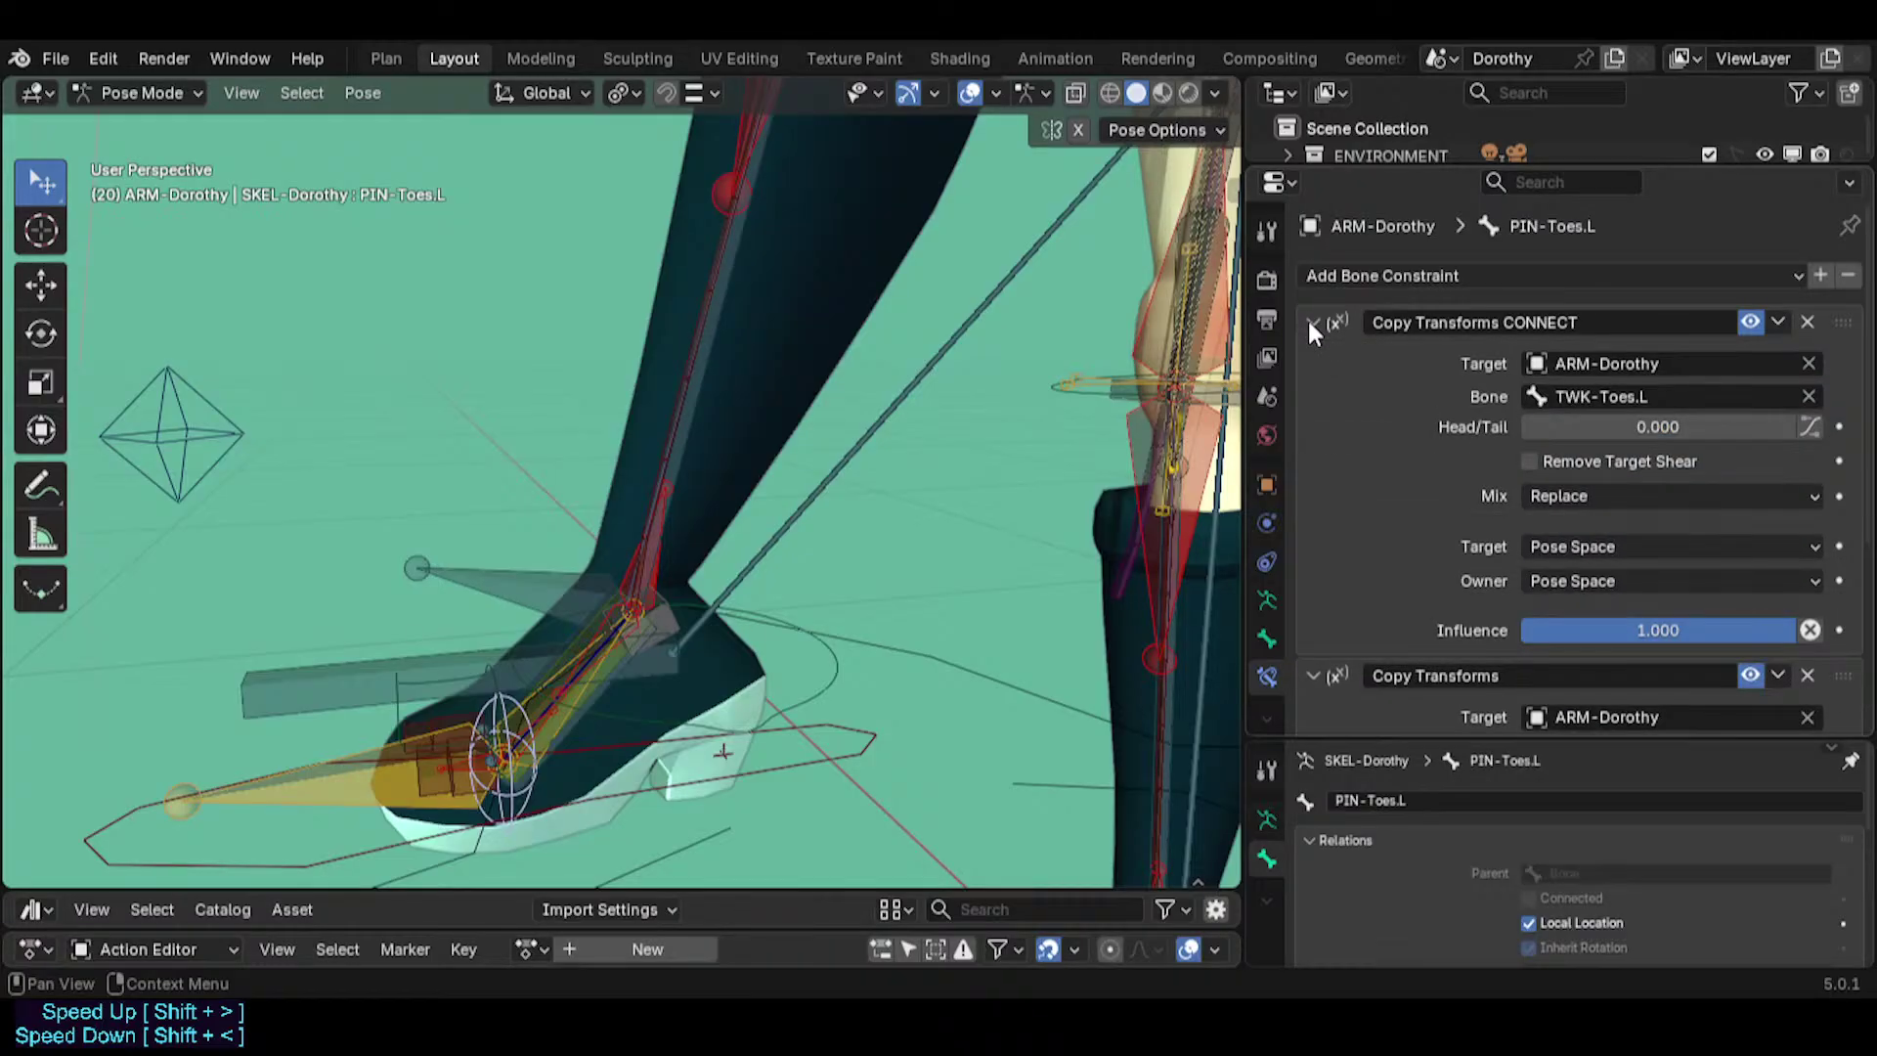
pyautogui.click(1313, 323)
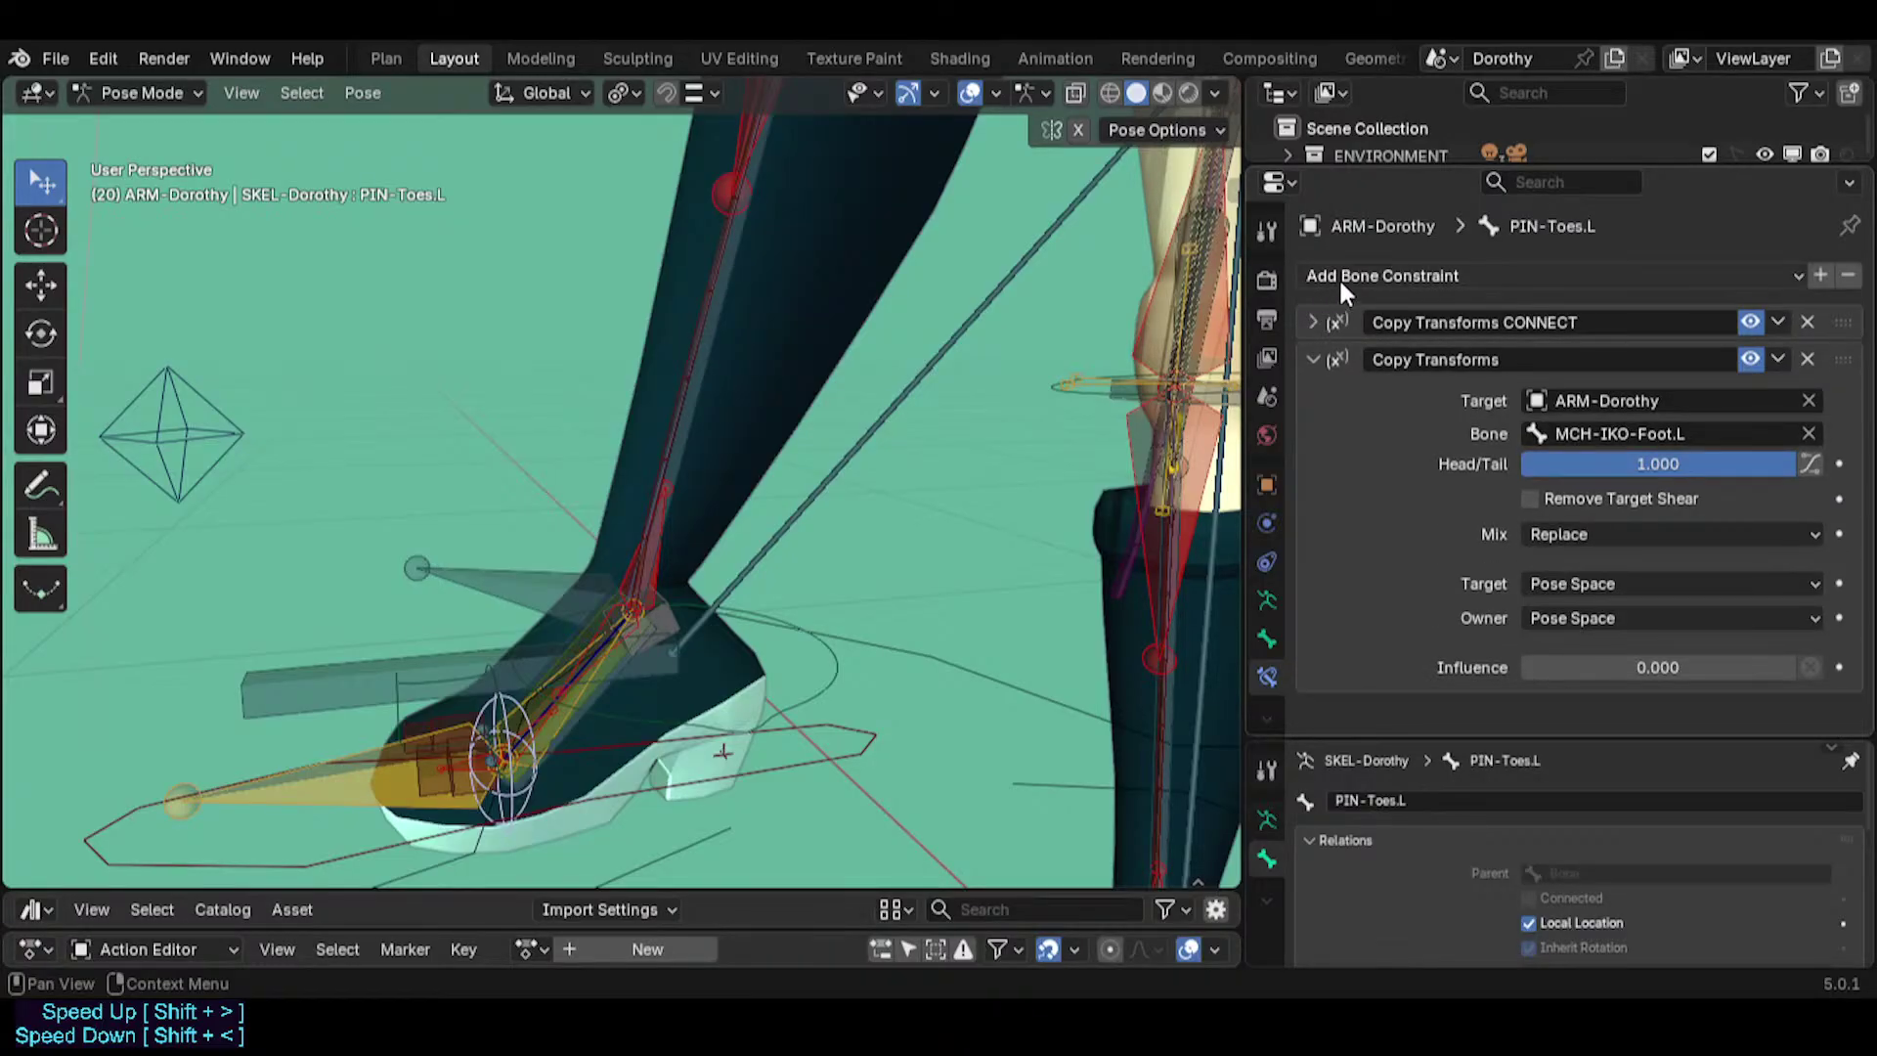
# Add a Copy Location constraint targeting TWK-Toes.L to PIN-Toes.L and move it to the first place in the stack.
pyautogui.click(457, 725)
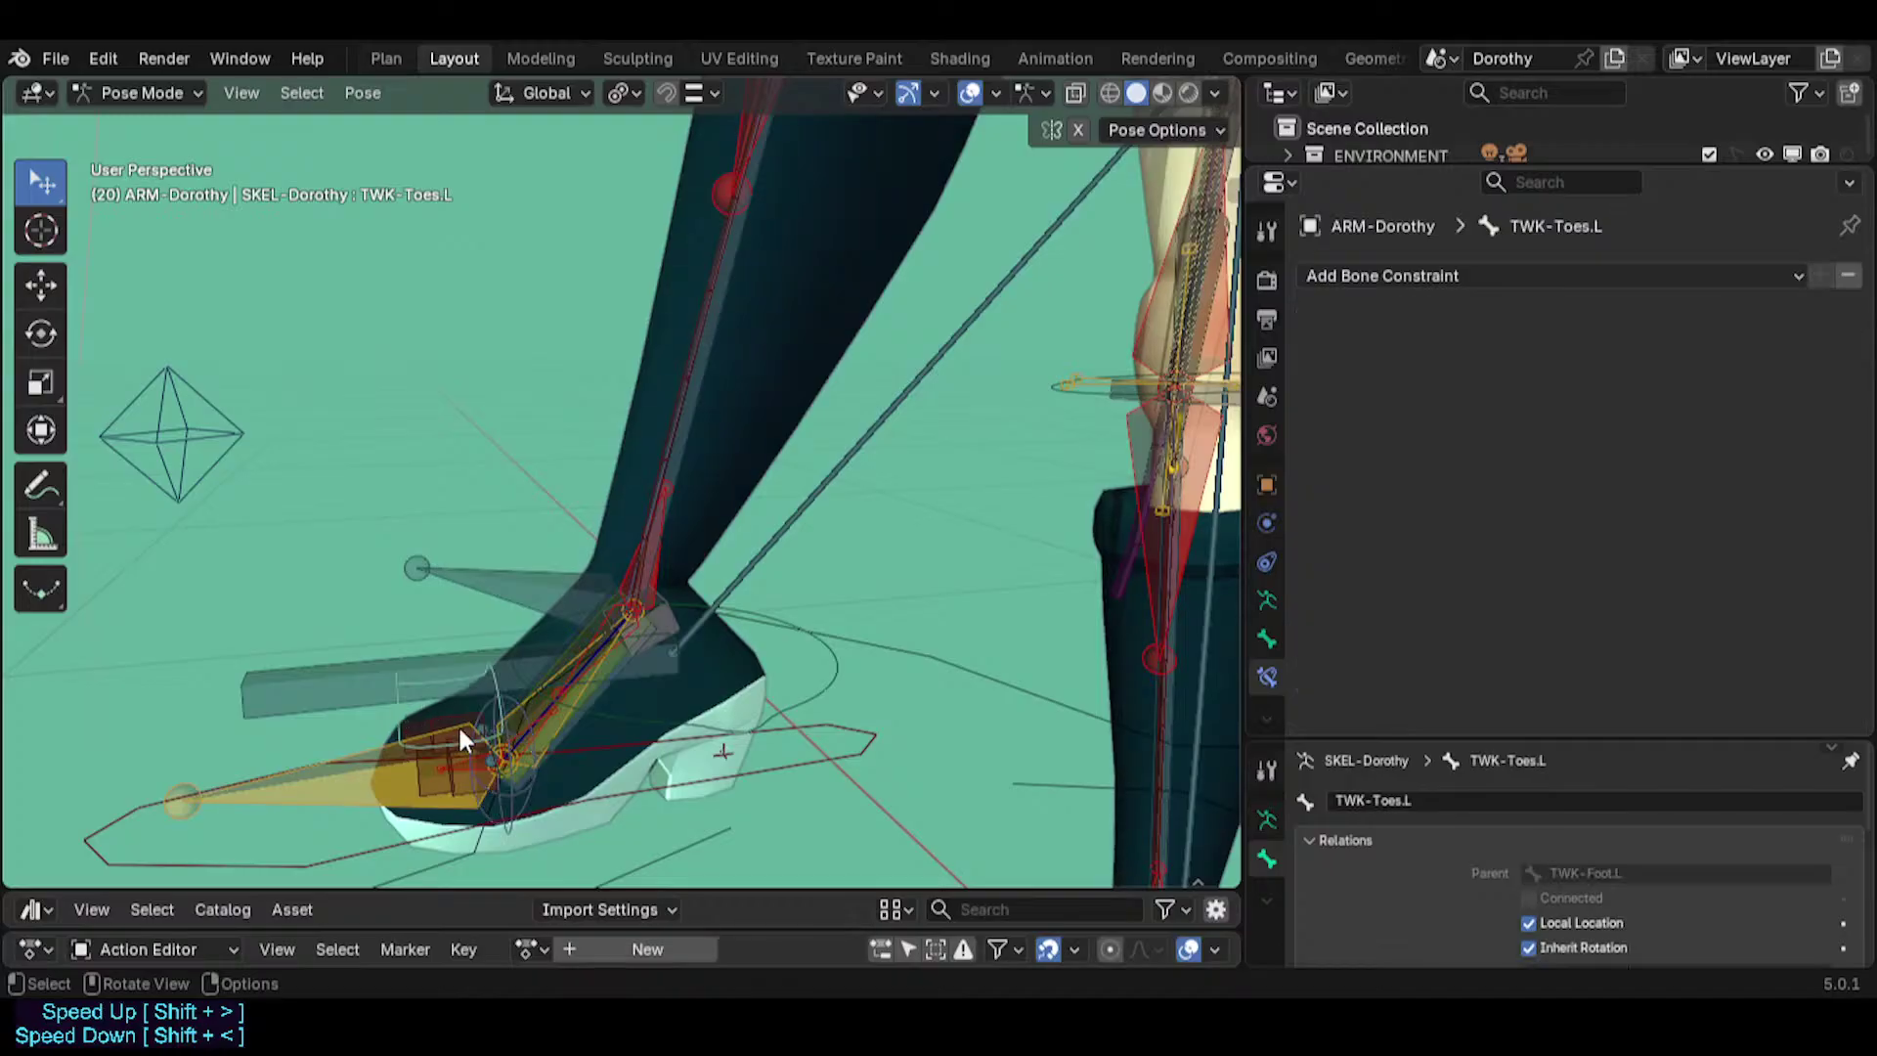
pyautogui.keyDown('shift'); pyautogui.click(530, 793); pyautogui.keyUp('shift')
pyautogui.hotkey('ctrl', 'shift', 'c')
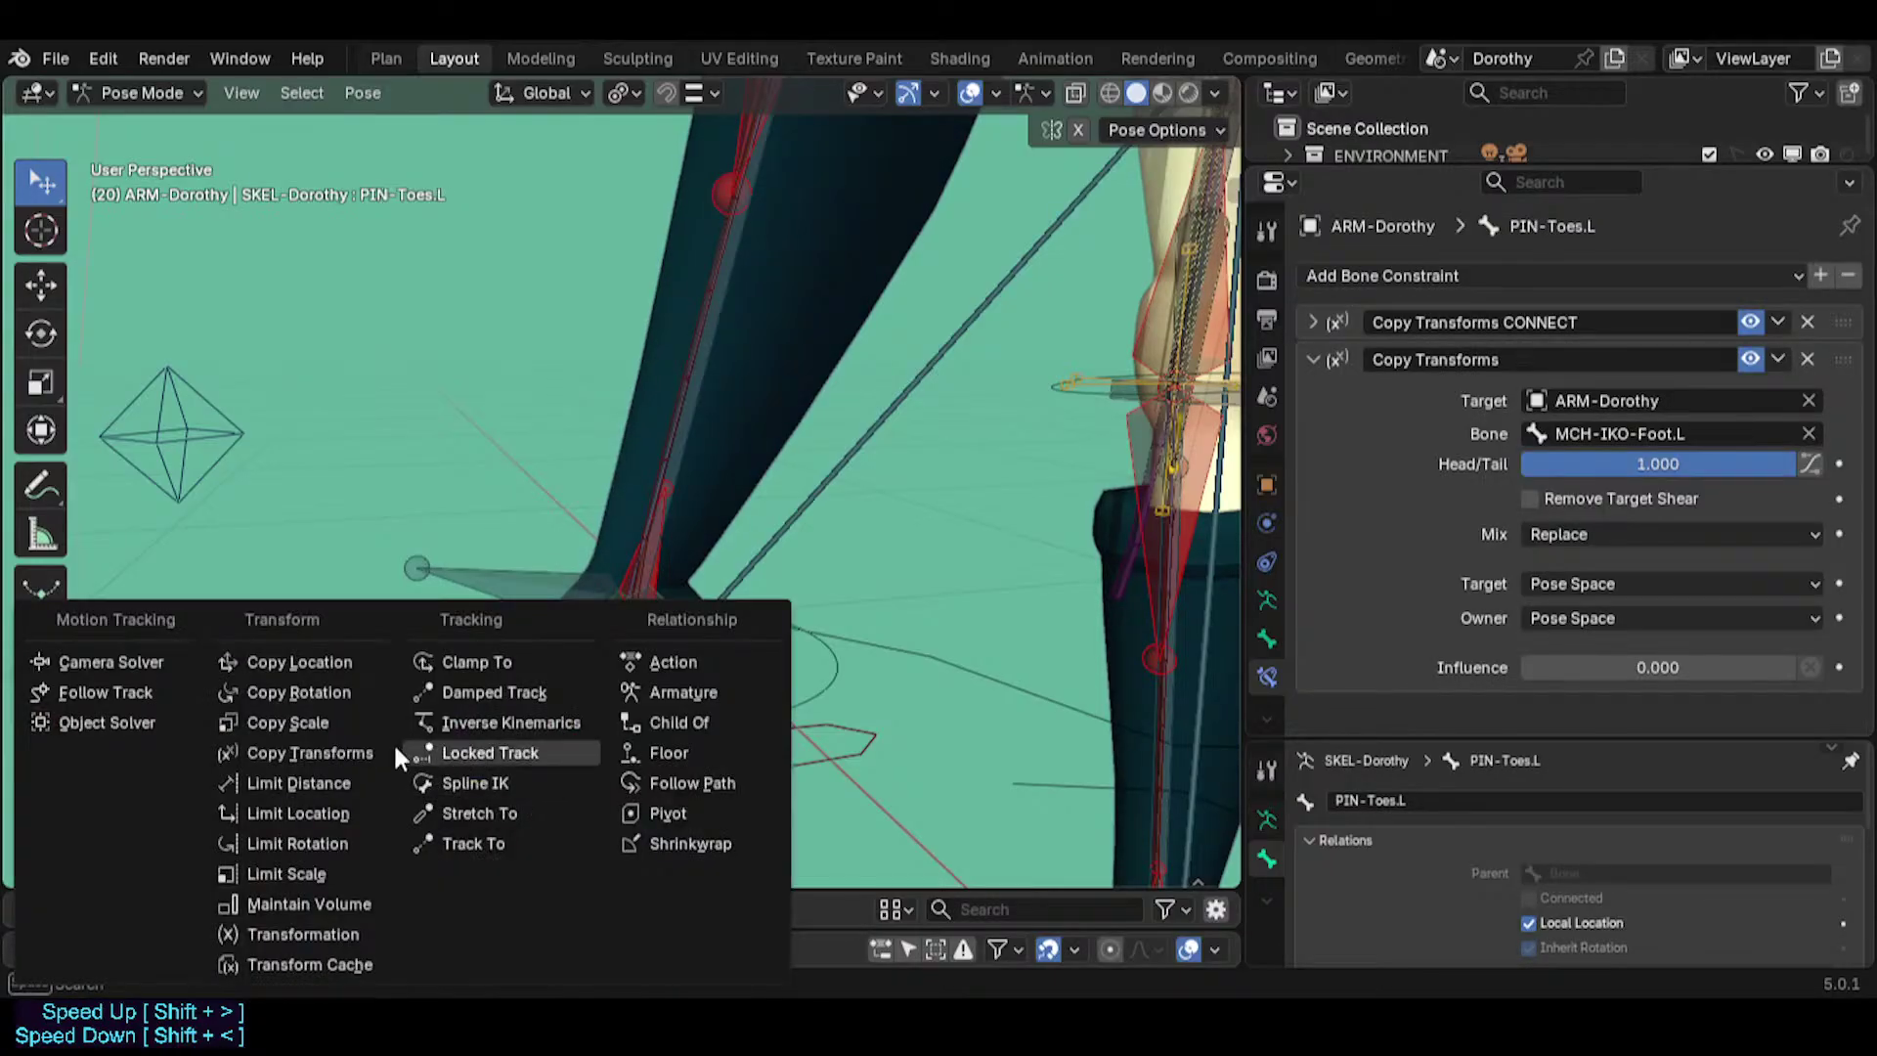
pyautogui.click(303, 659)
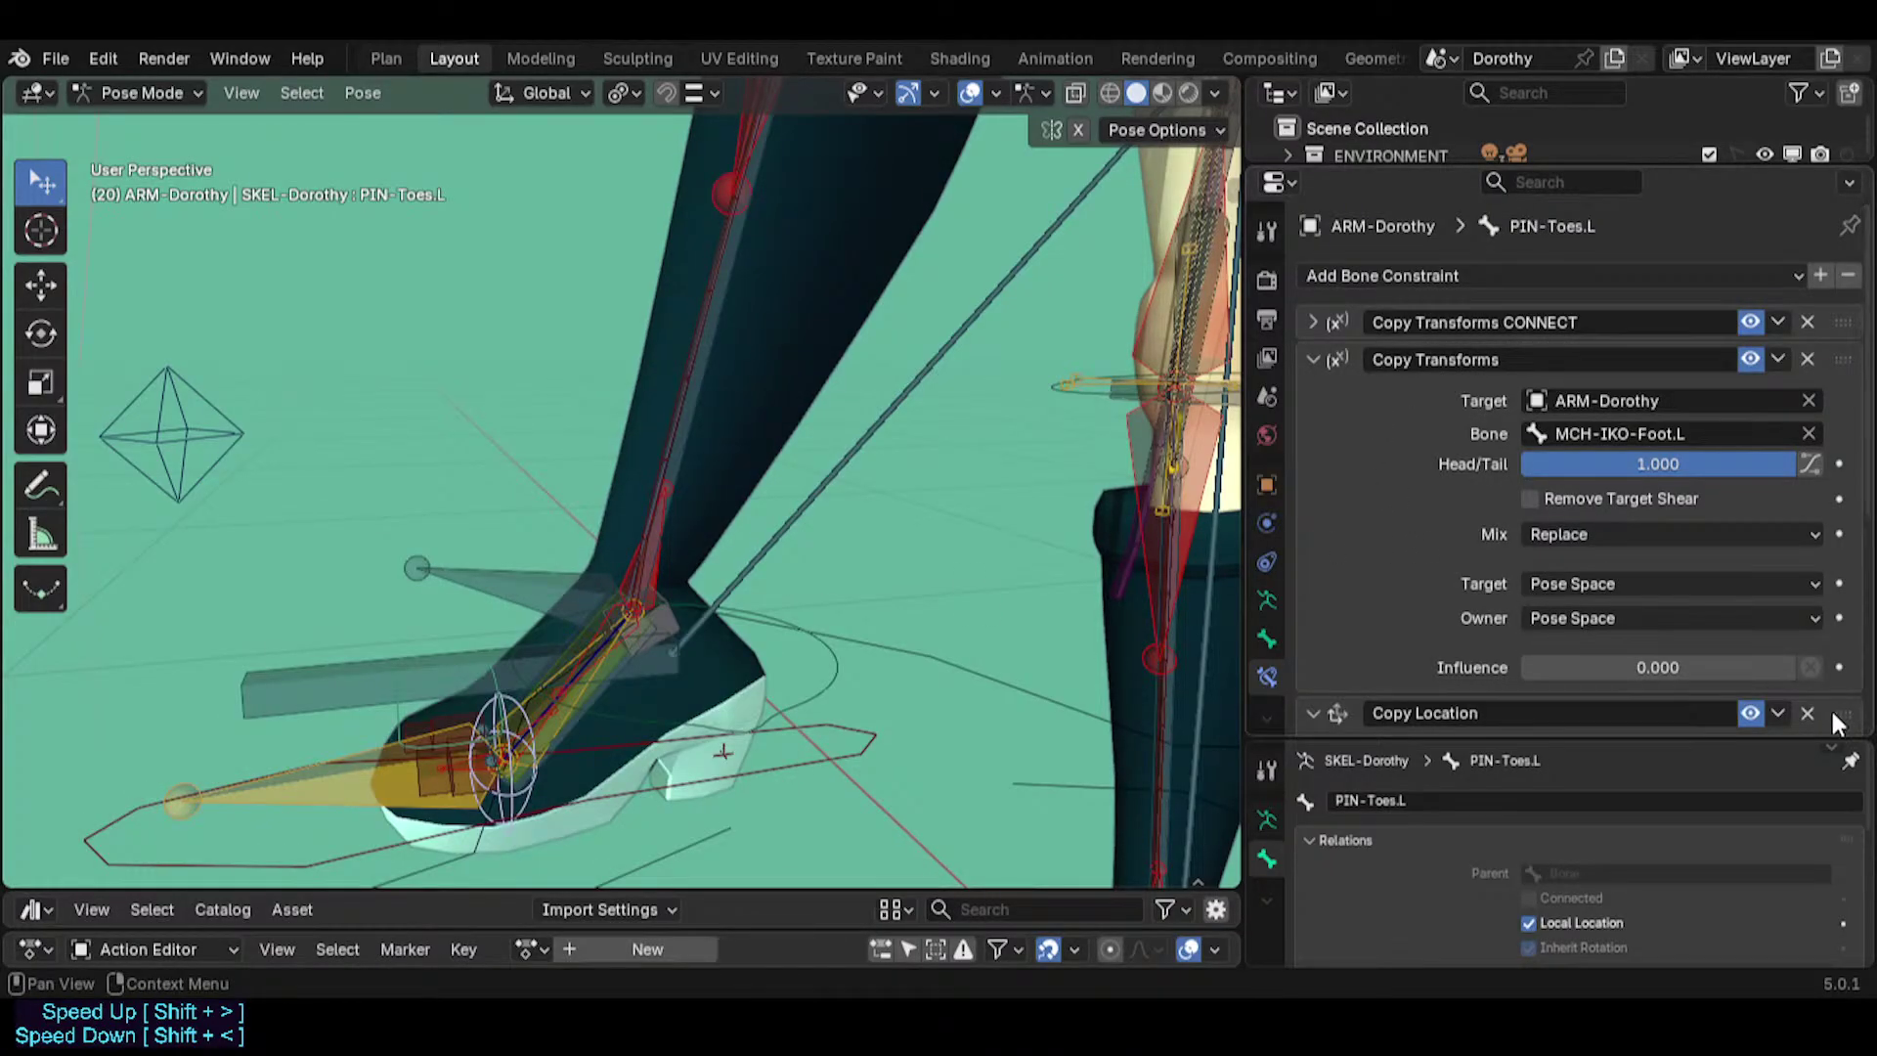
pyautogui.moveTo(1842, 712); pyautogui.dragTo(1794, 302)
pyautogui.scroll(-3, 1388, 625)
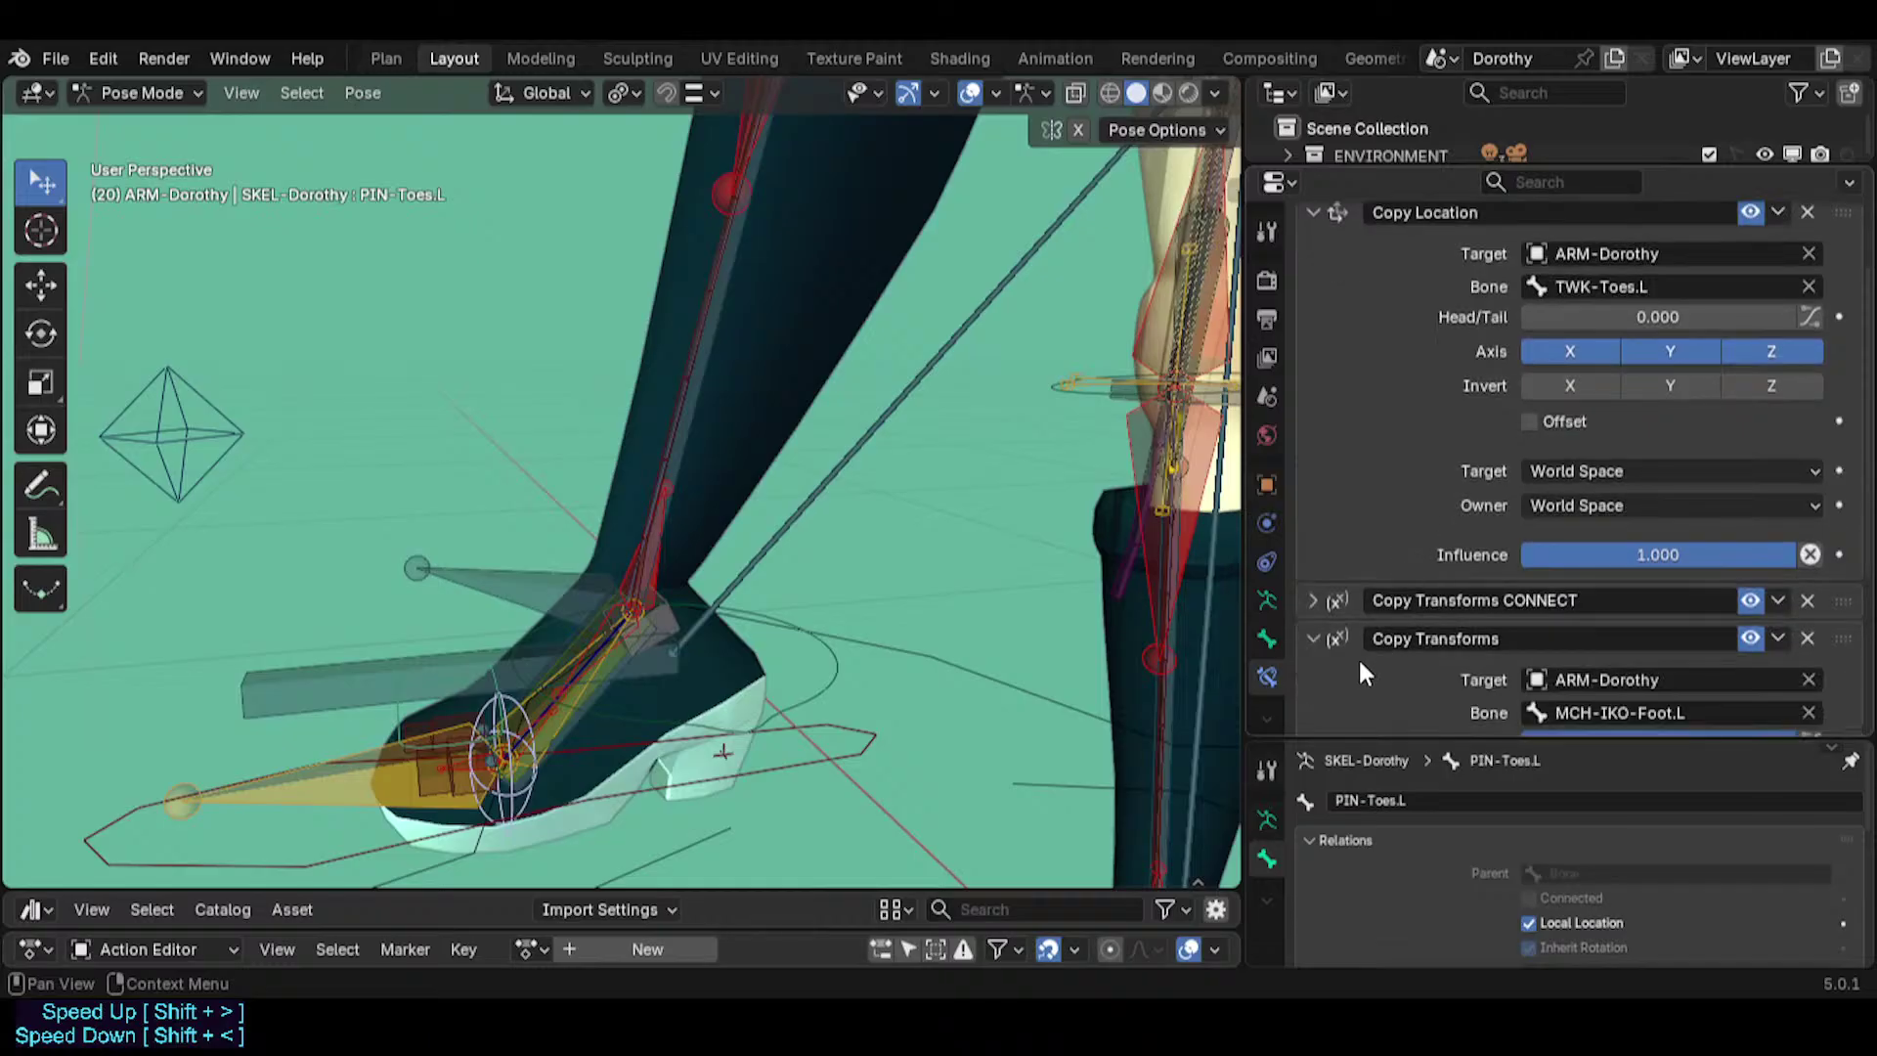
# Rename the new constraint Copy Location CONNECT and set both its target and owner to Pose Space.
pyautogui.click(1312, 600)
pyautogui.scroll(-2, 1388, 586)
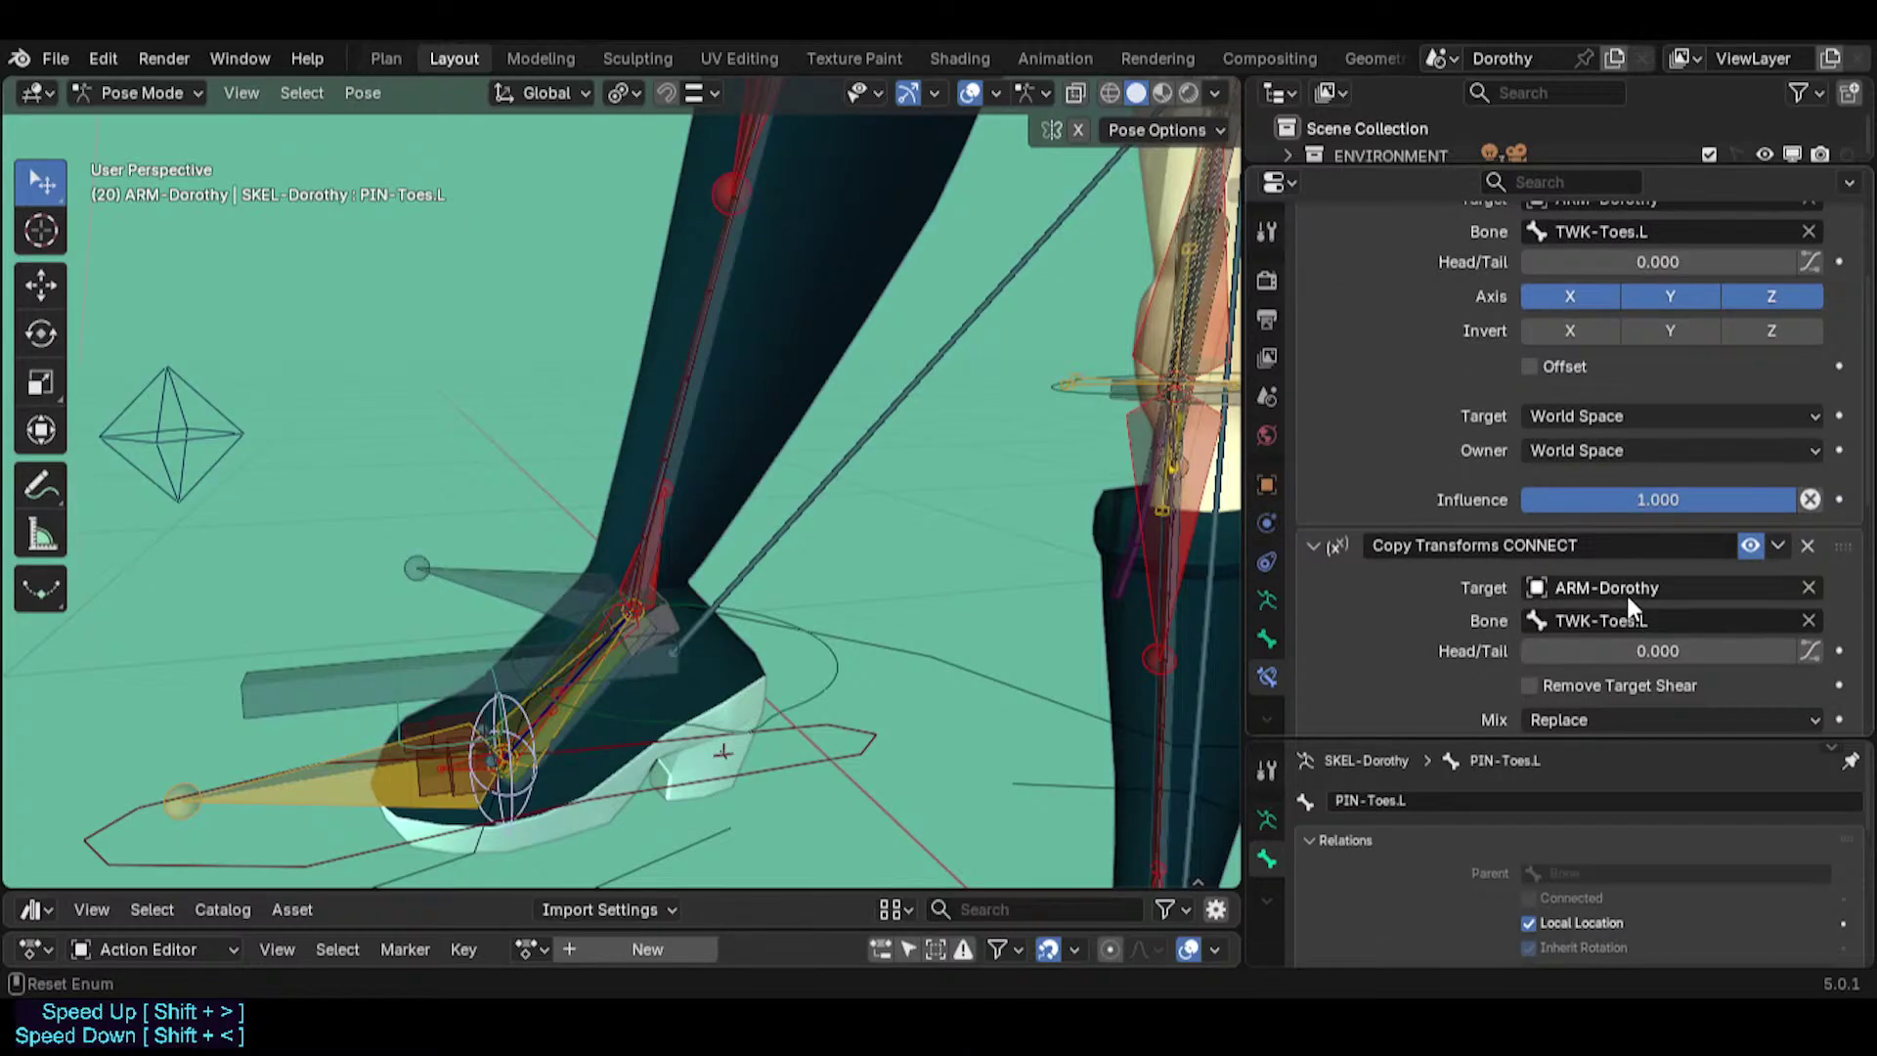
pyautogui.scroll(5, 1630, 557)
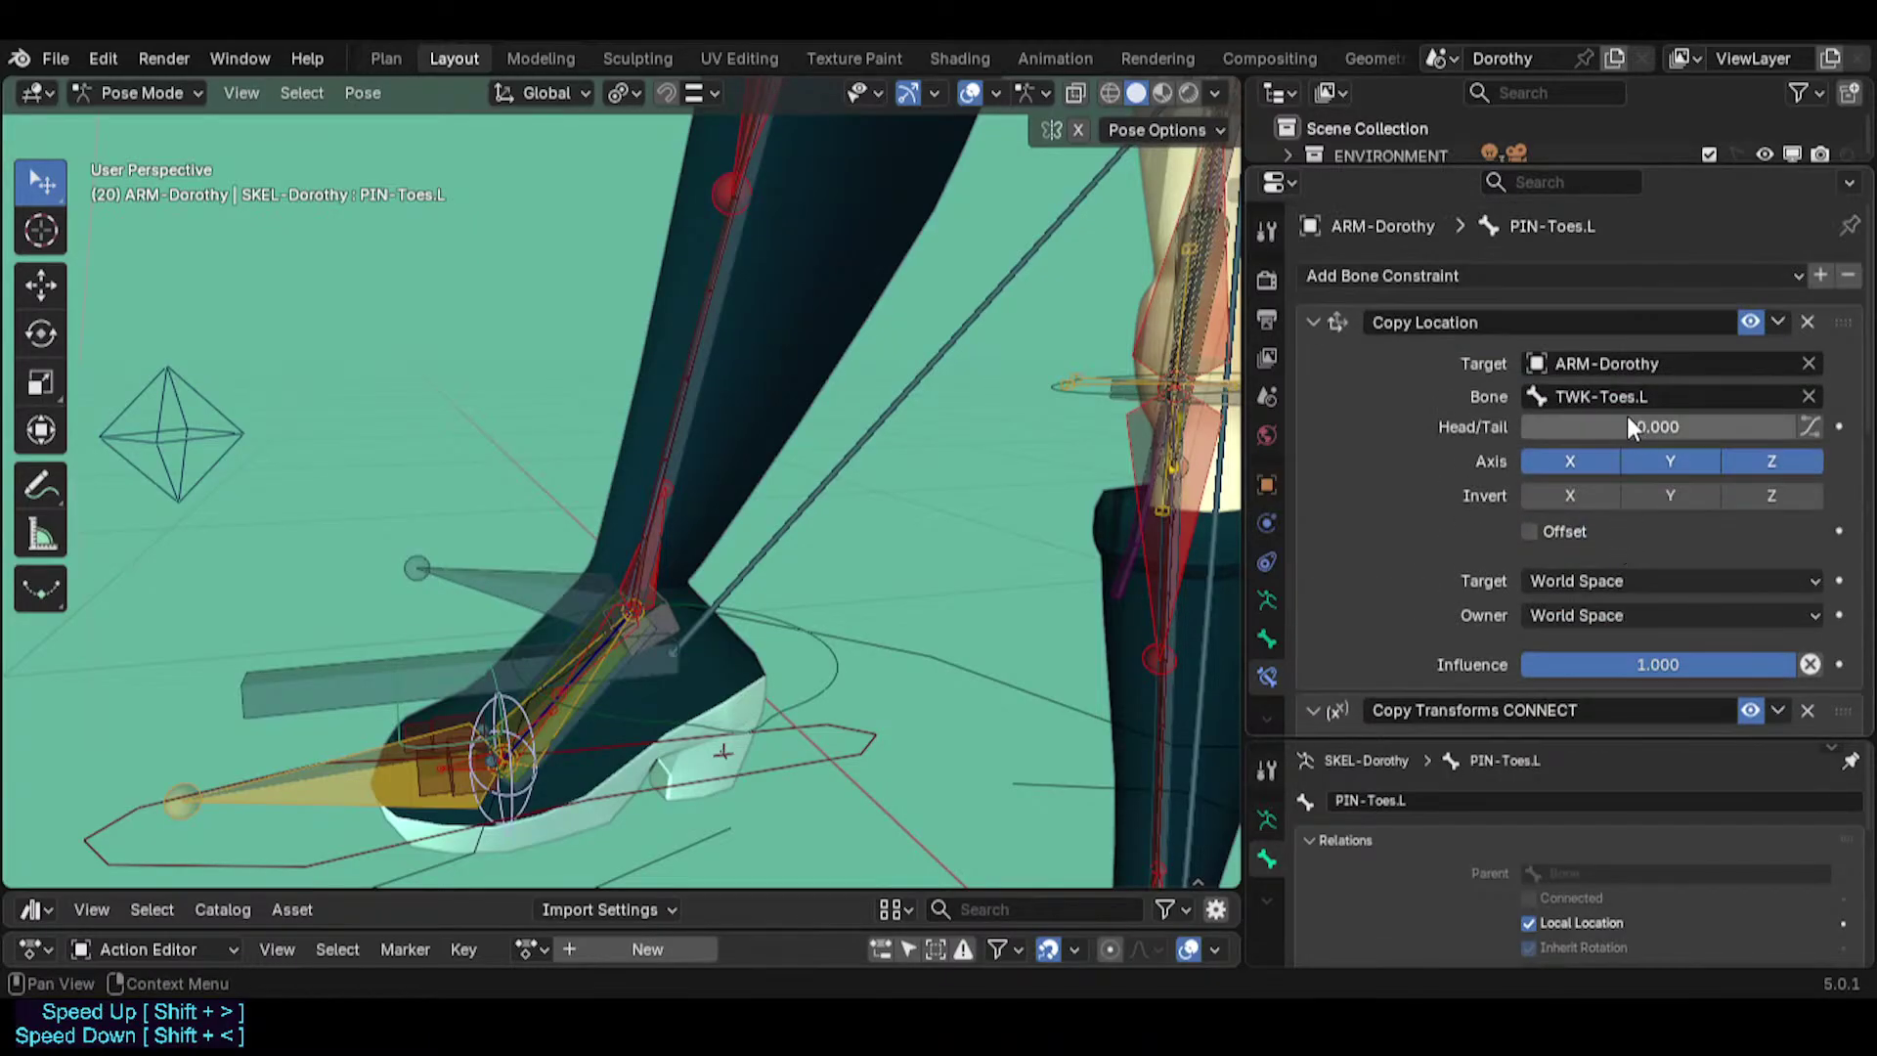
pyautogui.click(1599, 322)
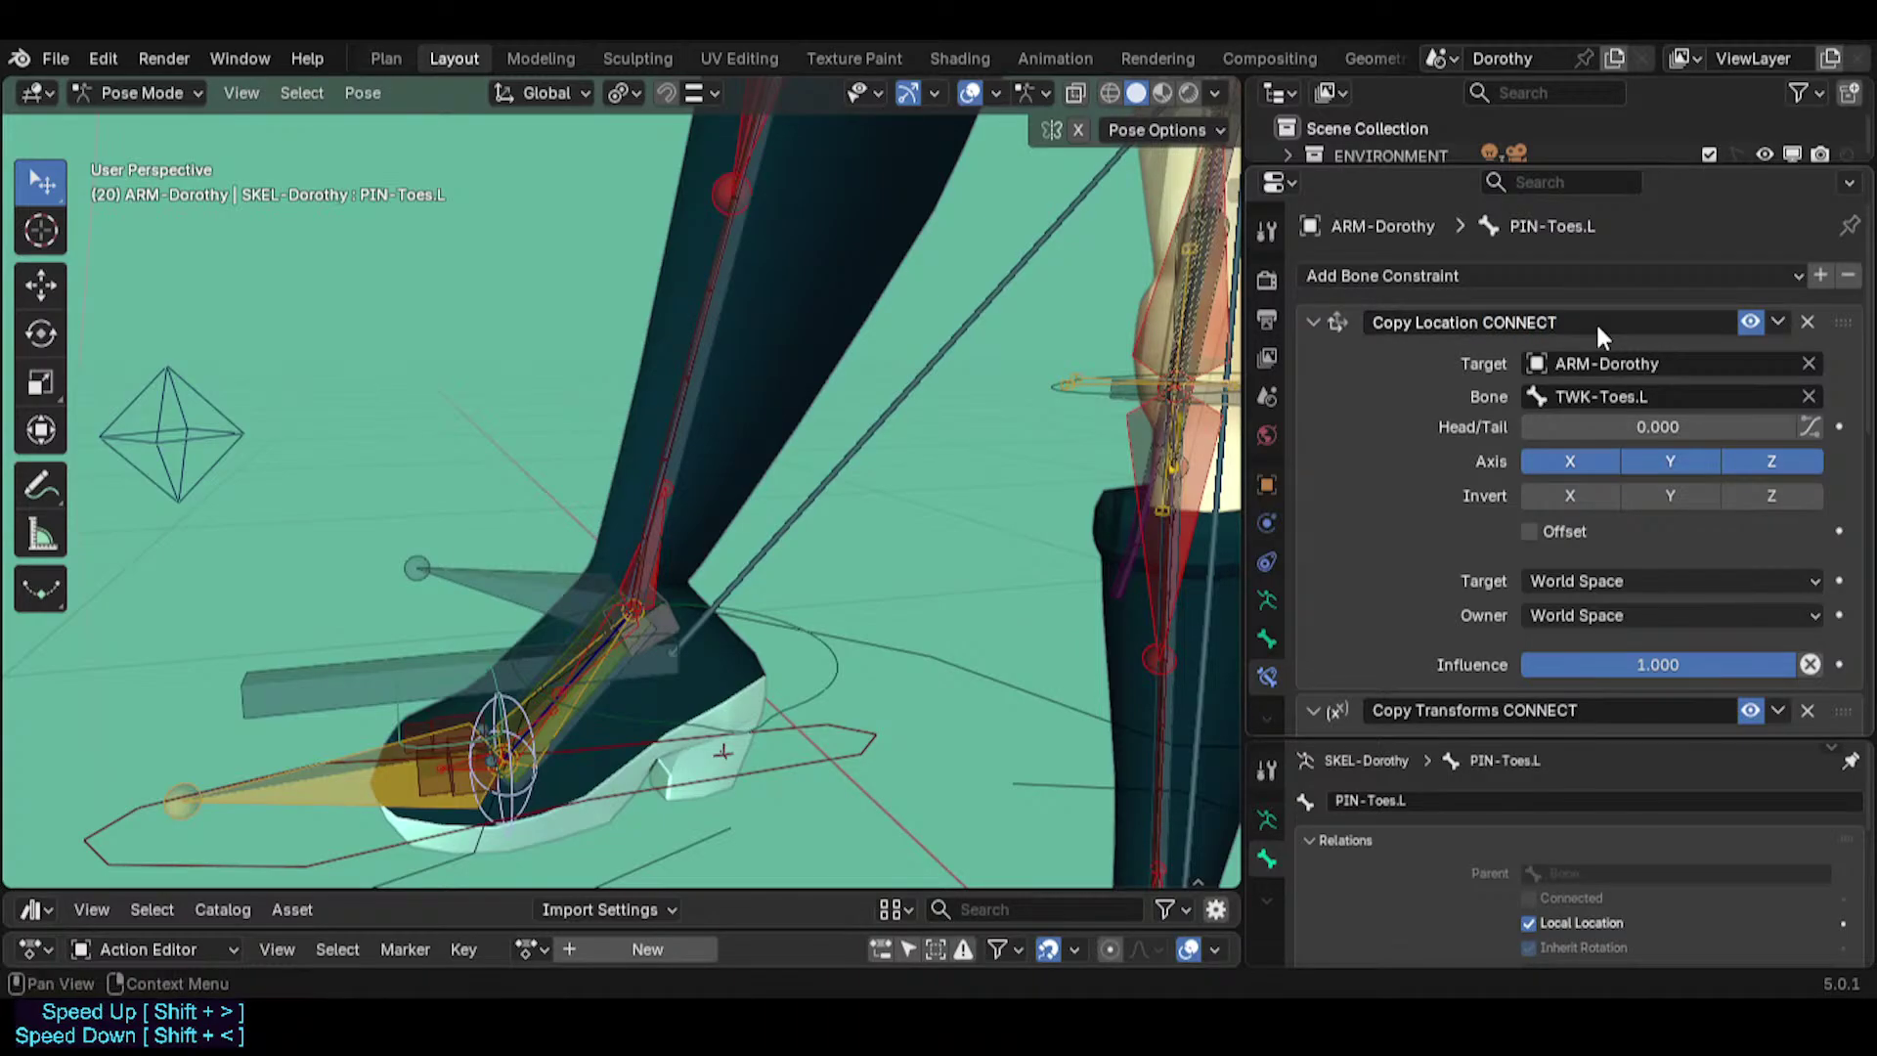
pyautogui.scroll(-3, 1596, 342)
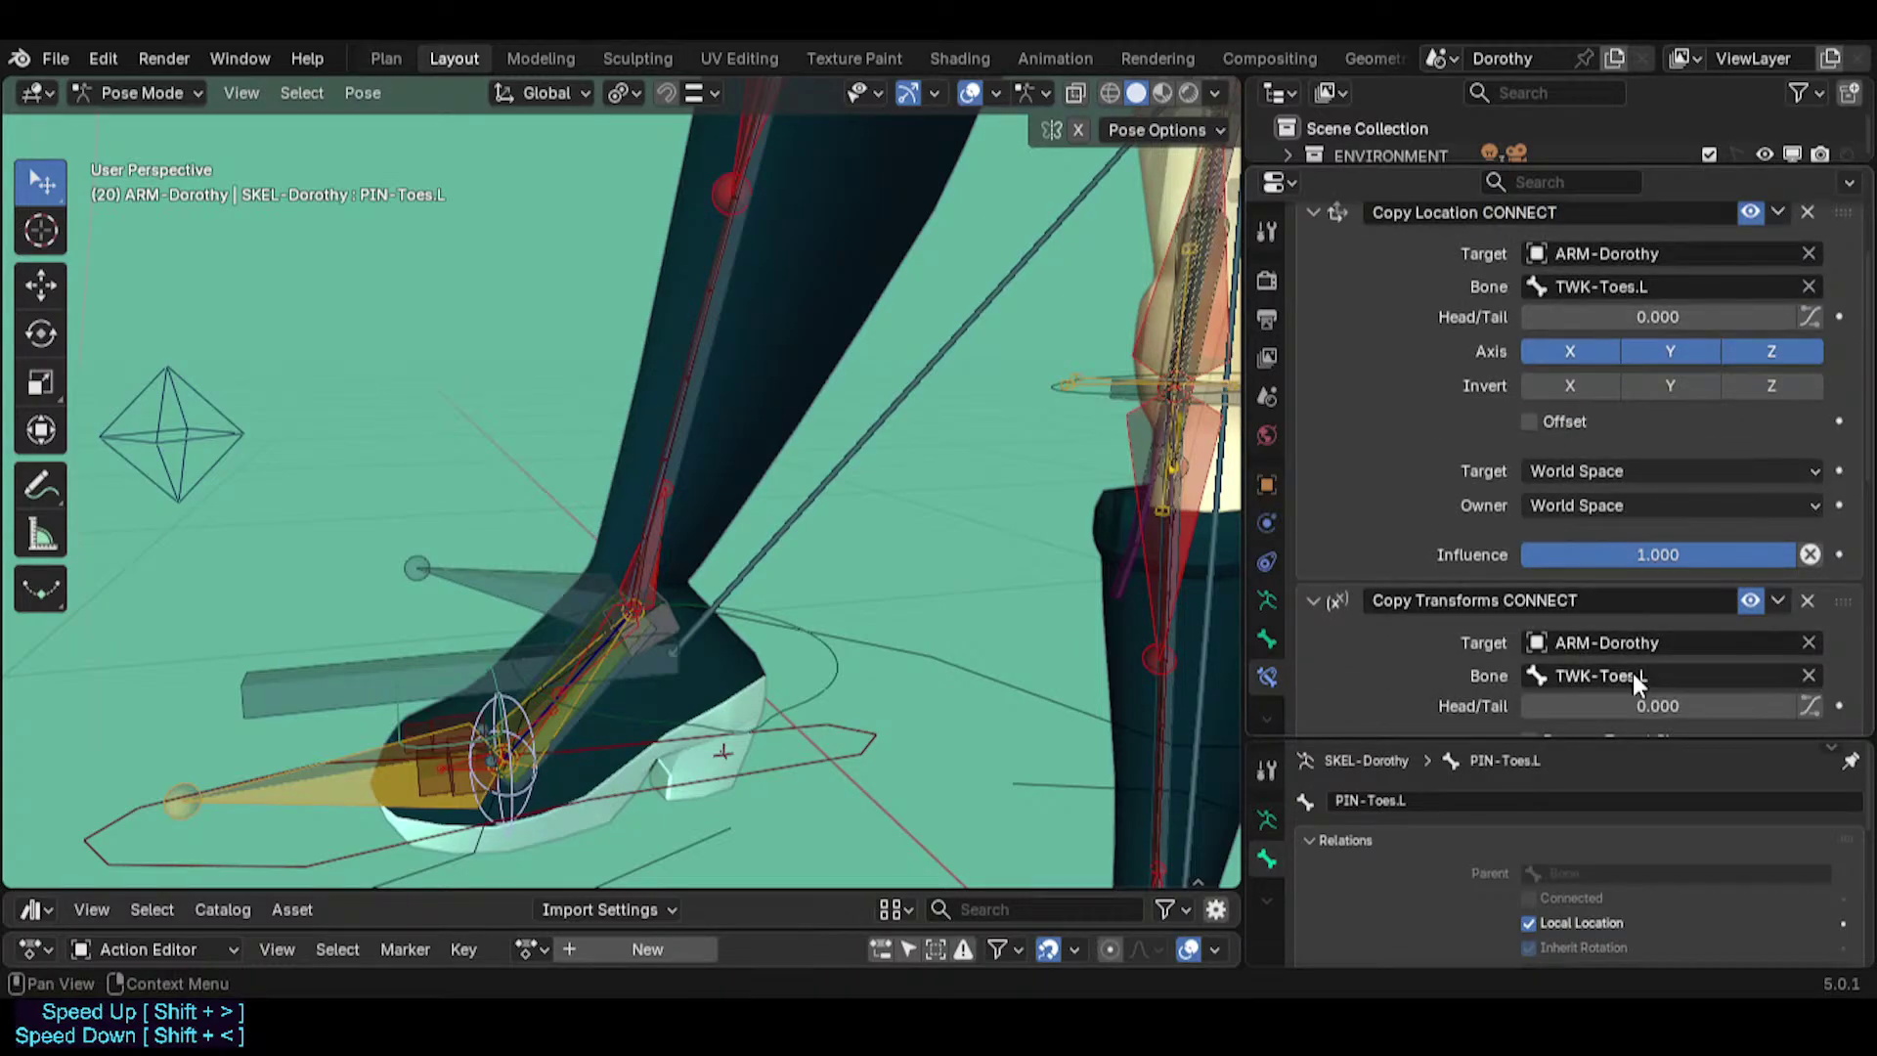
pyautogui.click(1632, 471)
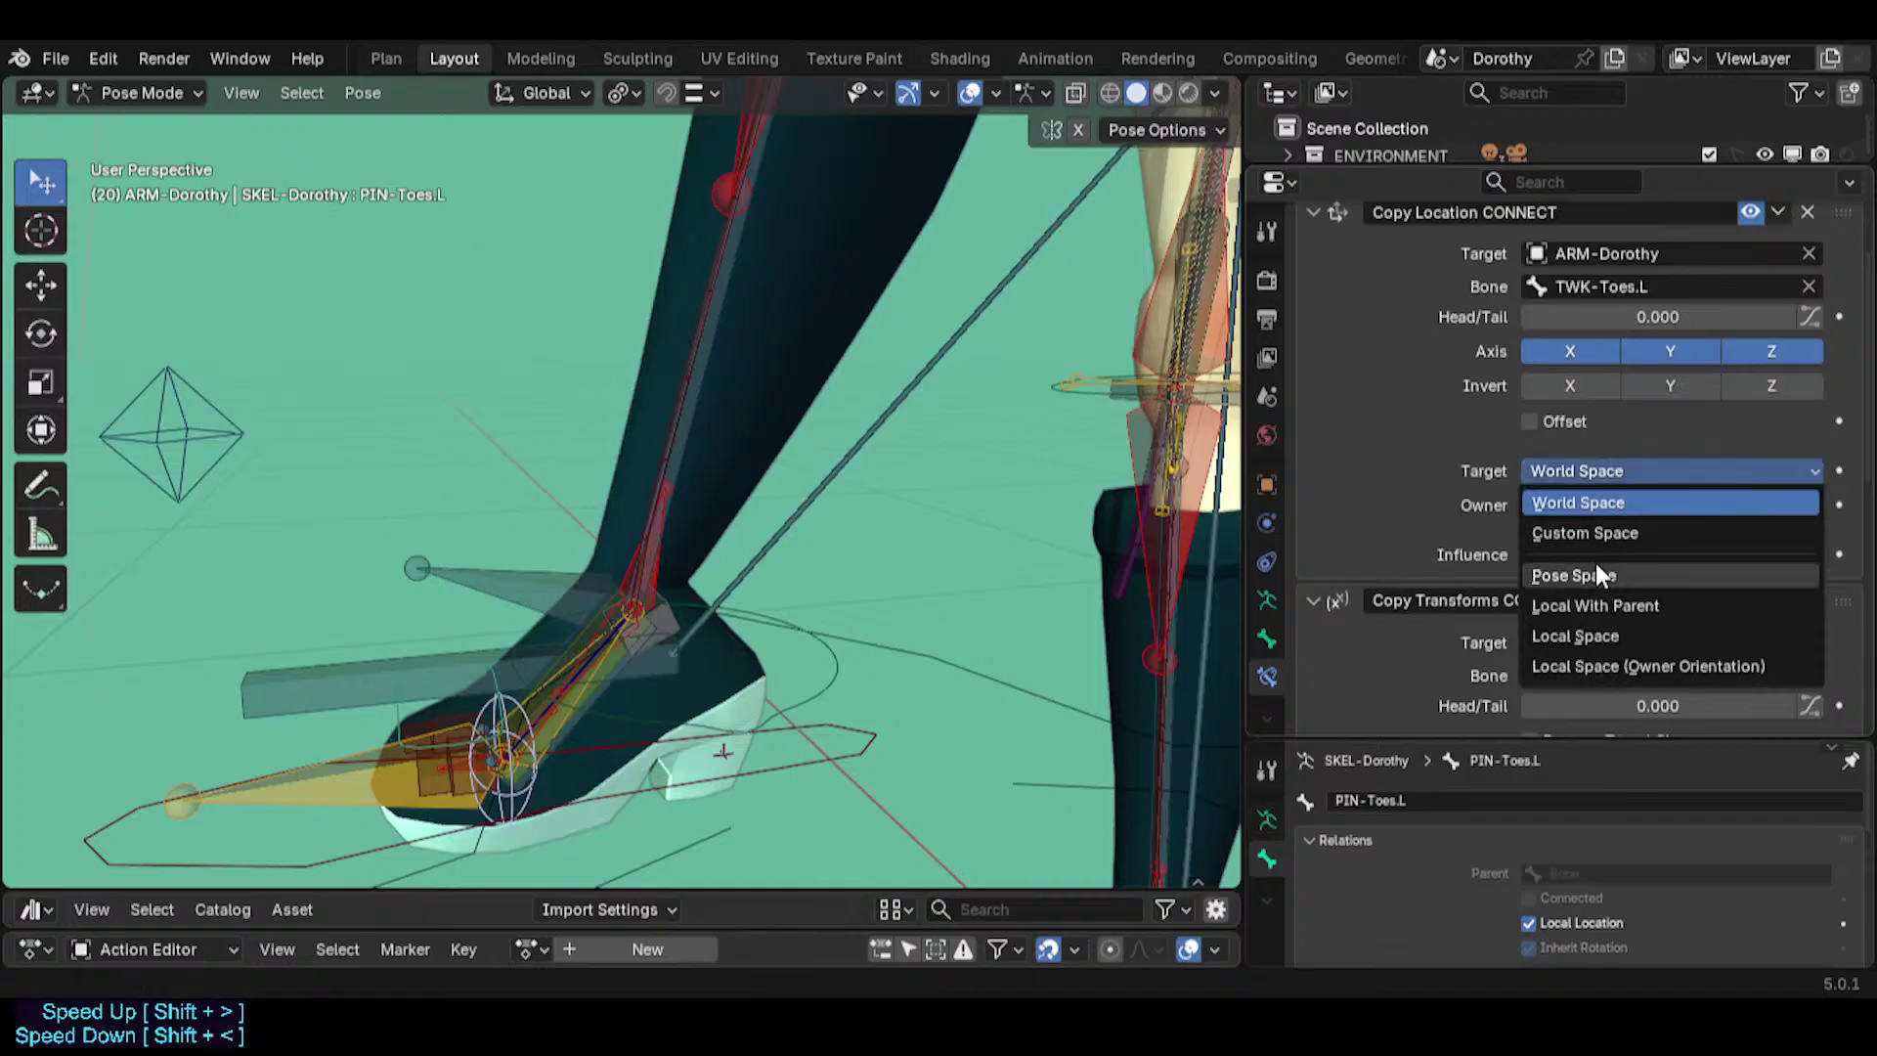
pyautogui.click(1595, 569)
pyautogui.click(1611, 506)
pyautogui.click(1603, 608)
# Delete the Copy Transforms CONNECT constraint from PIN-Toes.L.
pyautogui.scroll(-5, 1599, 595)
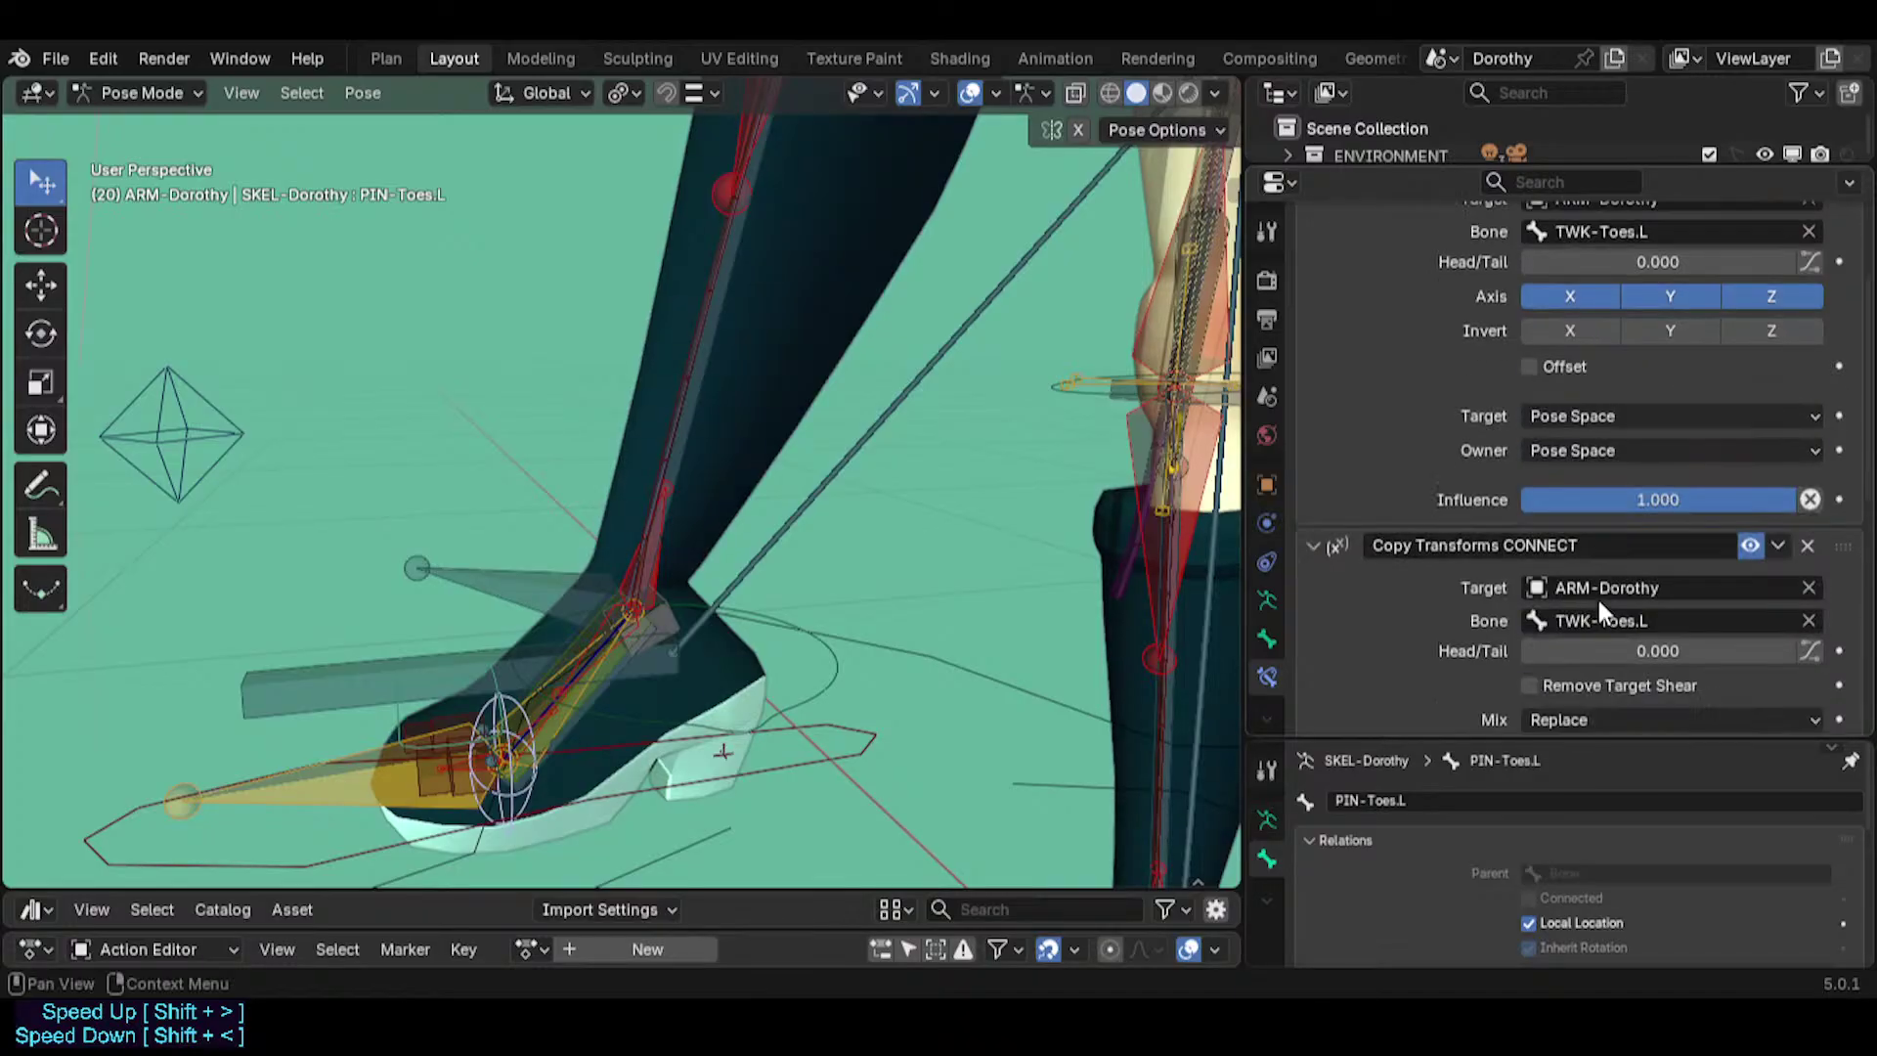
pyautogui.scroll(2, 1676, 531)
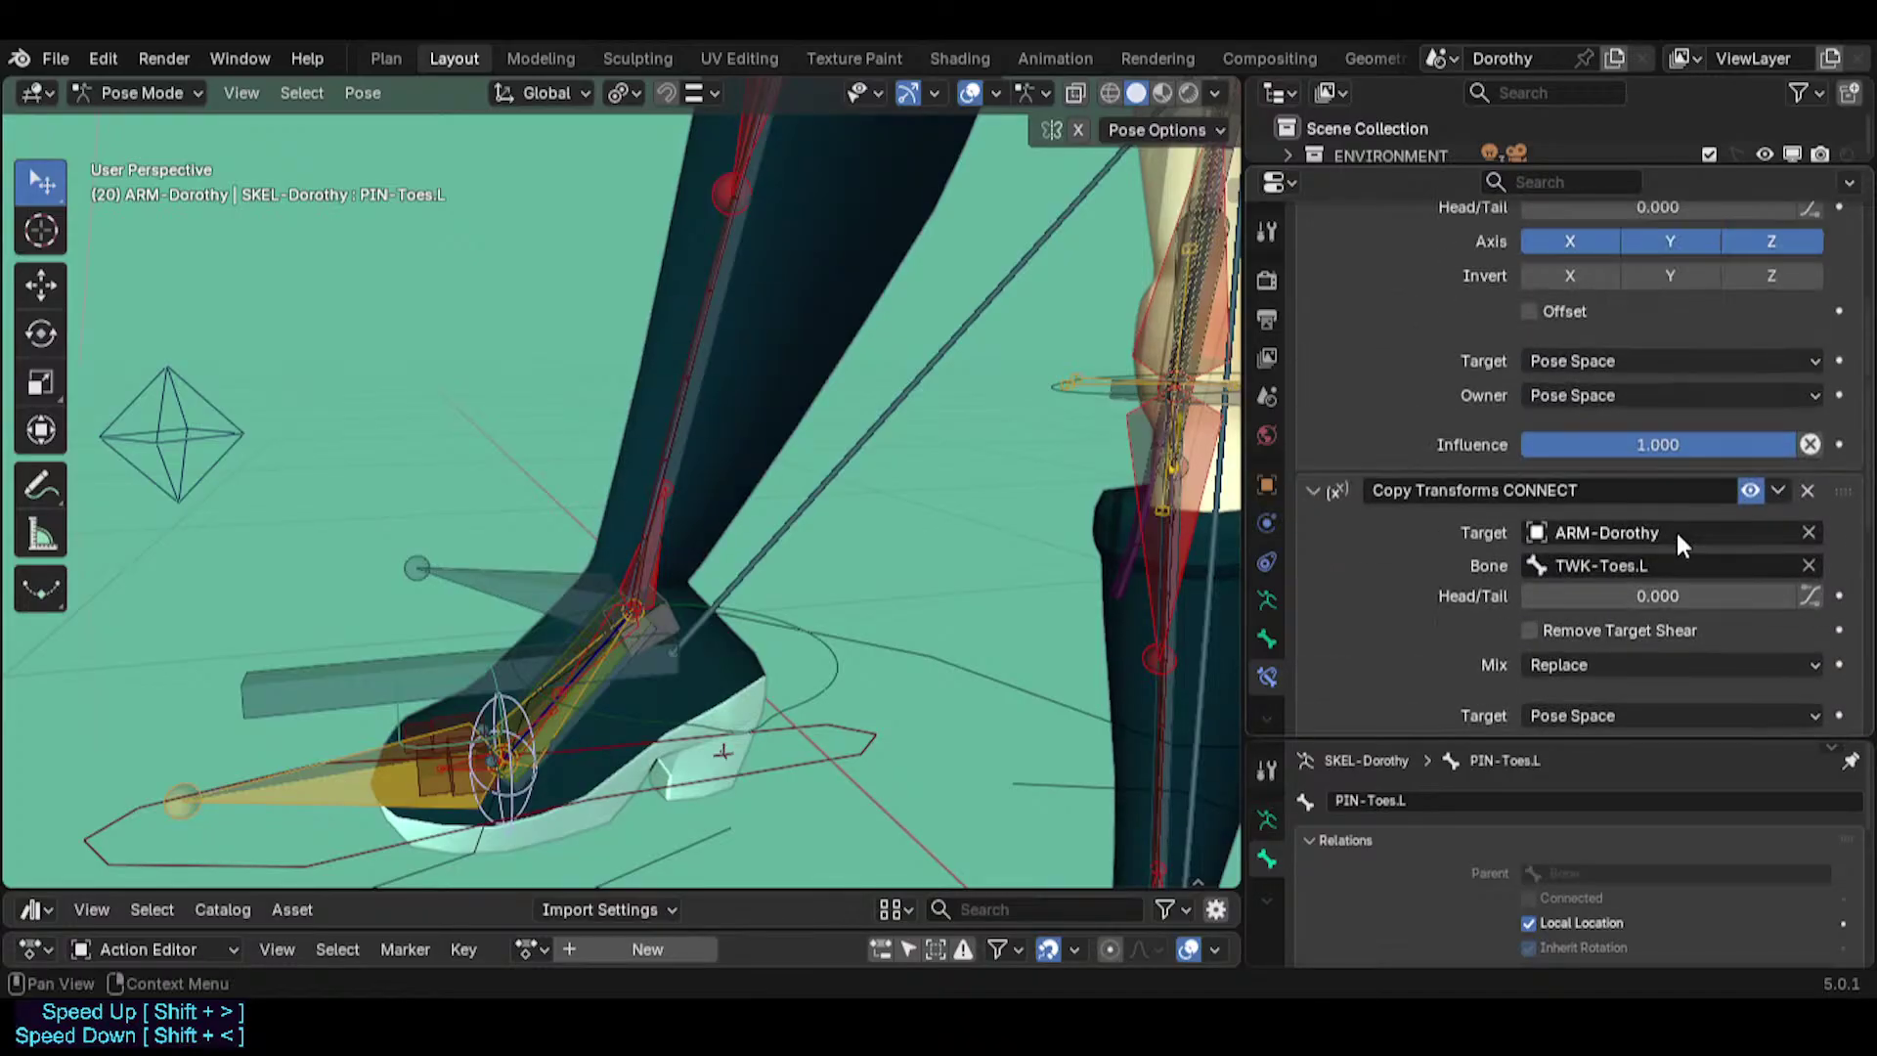
pyautogui.click(1806, 489)
pyautogui.scroll(6, 1759, 489)
# Check the target and spaces of the Copy Location CONNECT-TWK-Hand constraint on PIN-FingerTips.L.
pyautogui.moveTo(880, 333); pyautogui.dragTo(755, 381, button='middle')
pyautogui.click(765, 309)
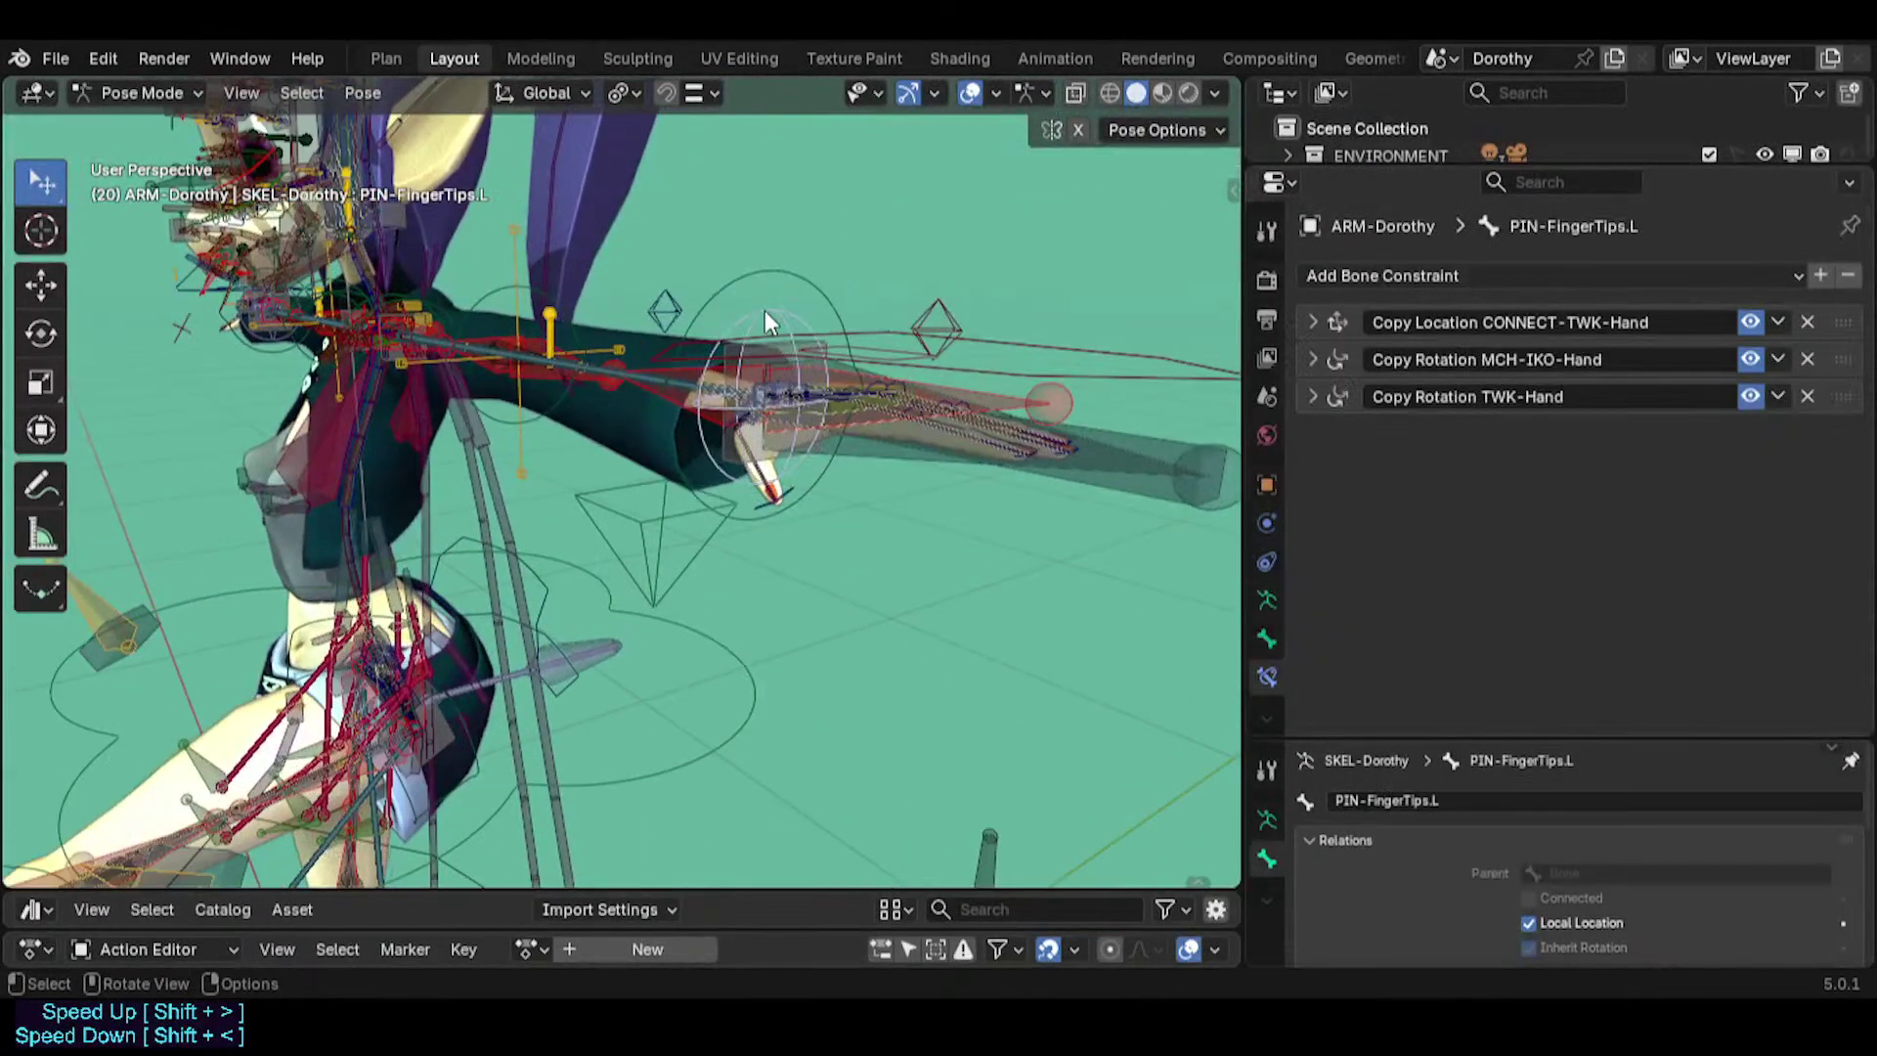
pyautogui.click(1312, 322)
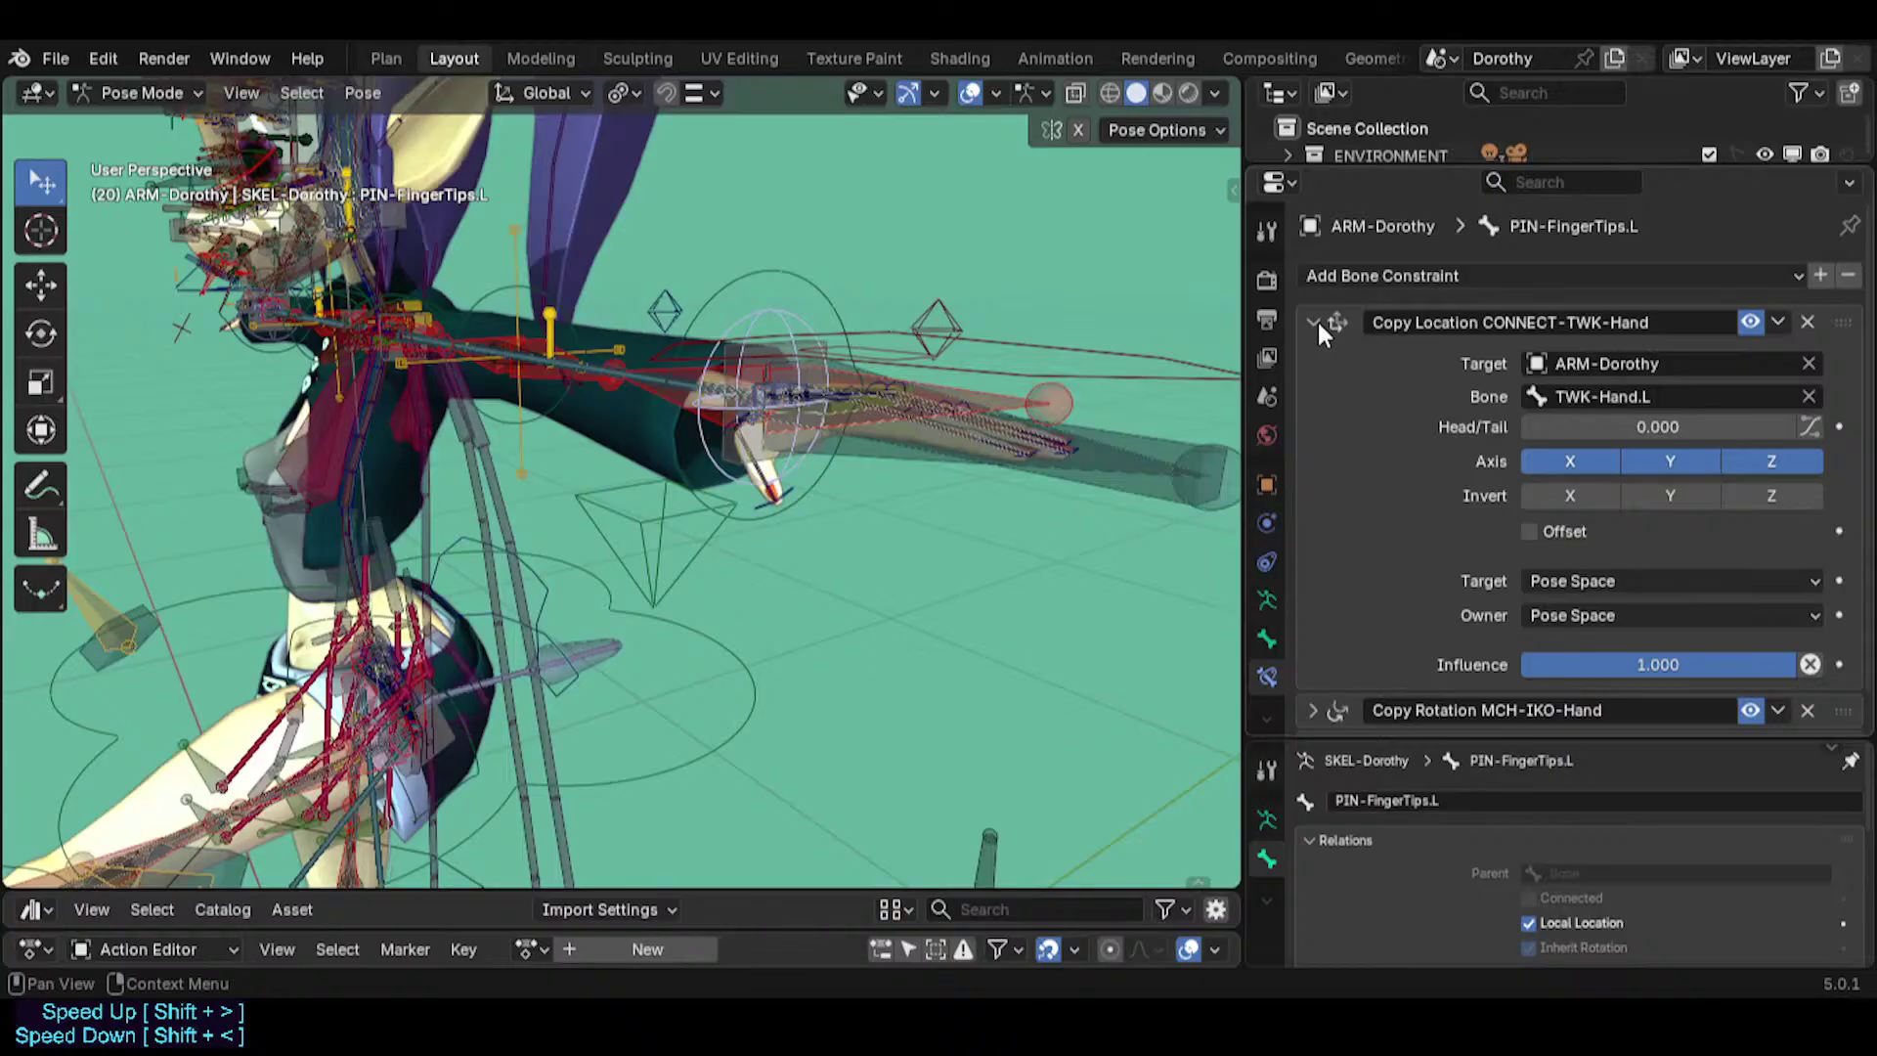
pyautogui.click(1317, 322)
# Select PIN-Toes.L again and collapse its Copy Location CONNECT constraint.
pyautogui.keyDown('shift'); pyautogui.moveTo(479, 518); pyautogui.dragTo(625, 284, button='middle'); pyautogui.keyUp('shift')
pyautogui.keyDown('shift'); pyautogui.moveTo(449, 544); pyautogui.dragTo(649, 254, button='middle'); pyautogui.keyUp('shift')
pyautogui.scroll(2, 463, 610)
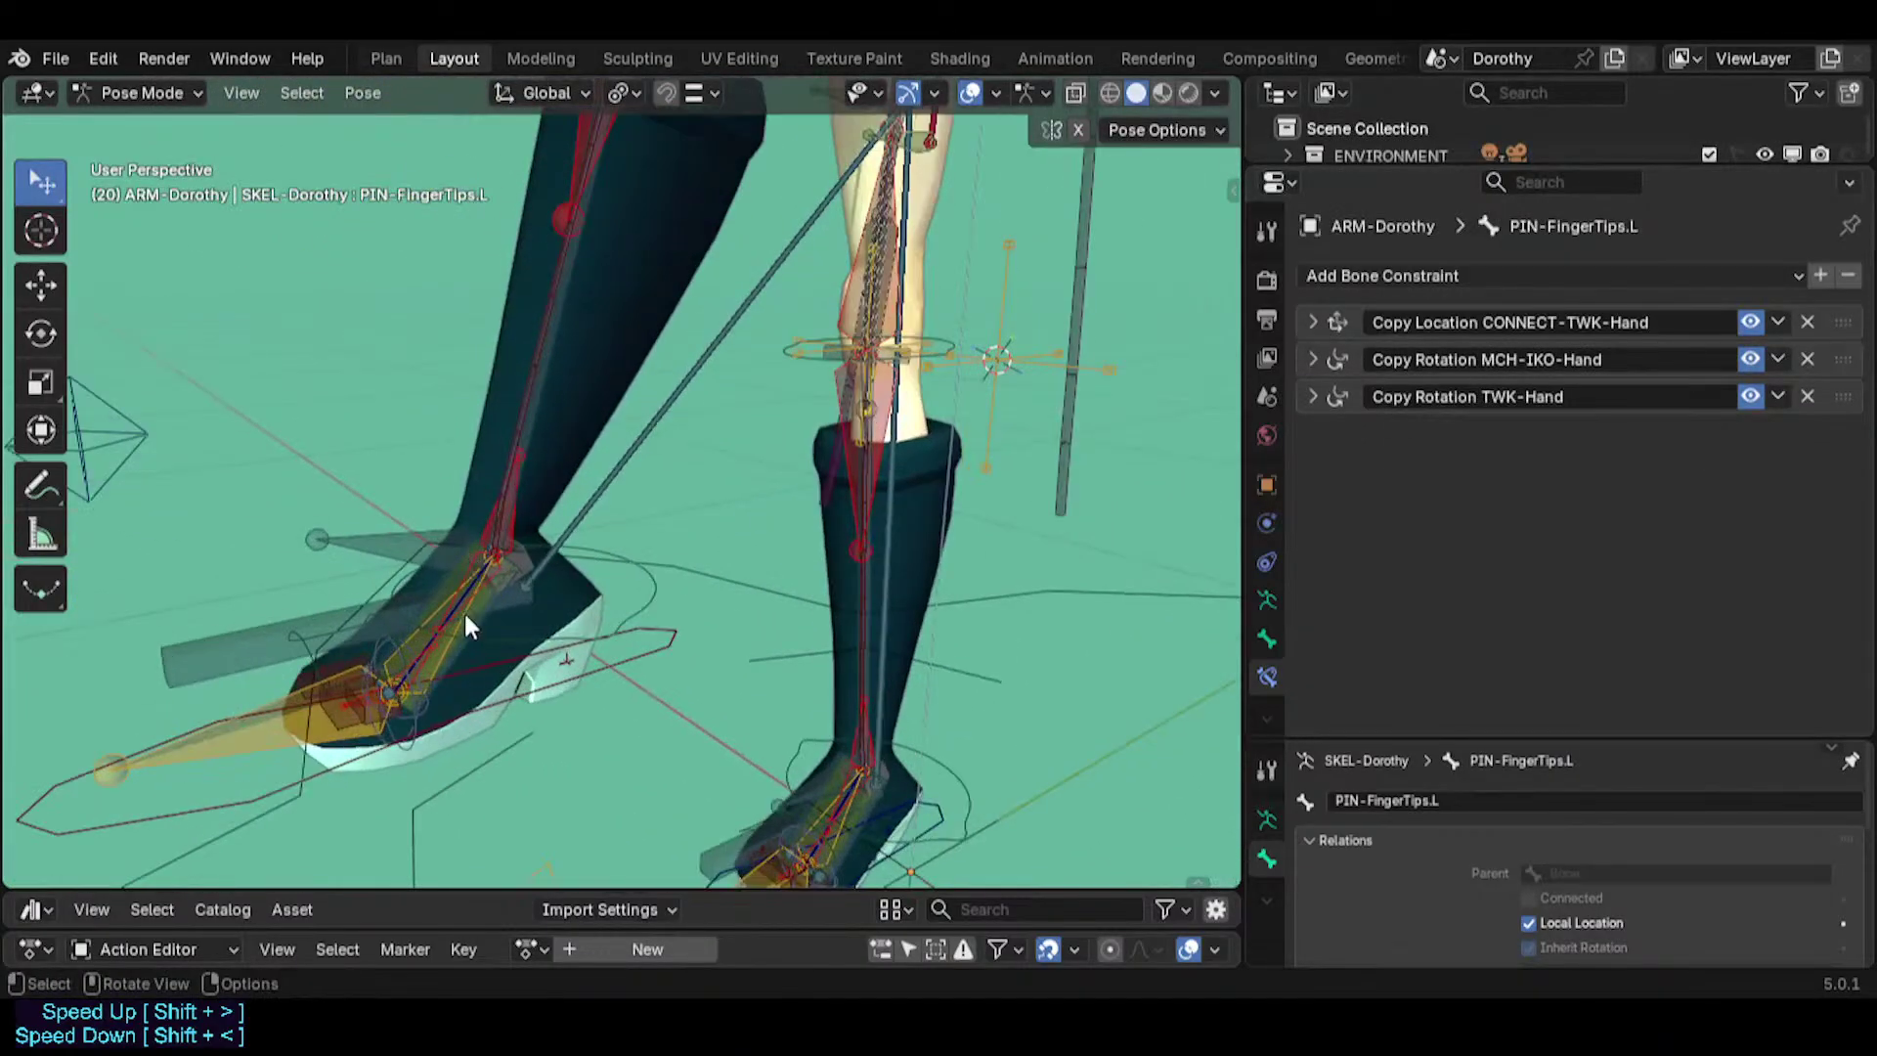
pyautogui.scroll(1, 463, 610)
pyautogui.click(361, 650)
pyautogui.click(1312, 323)
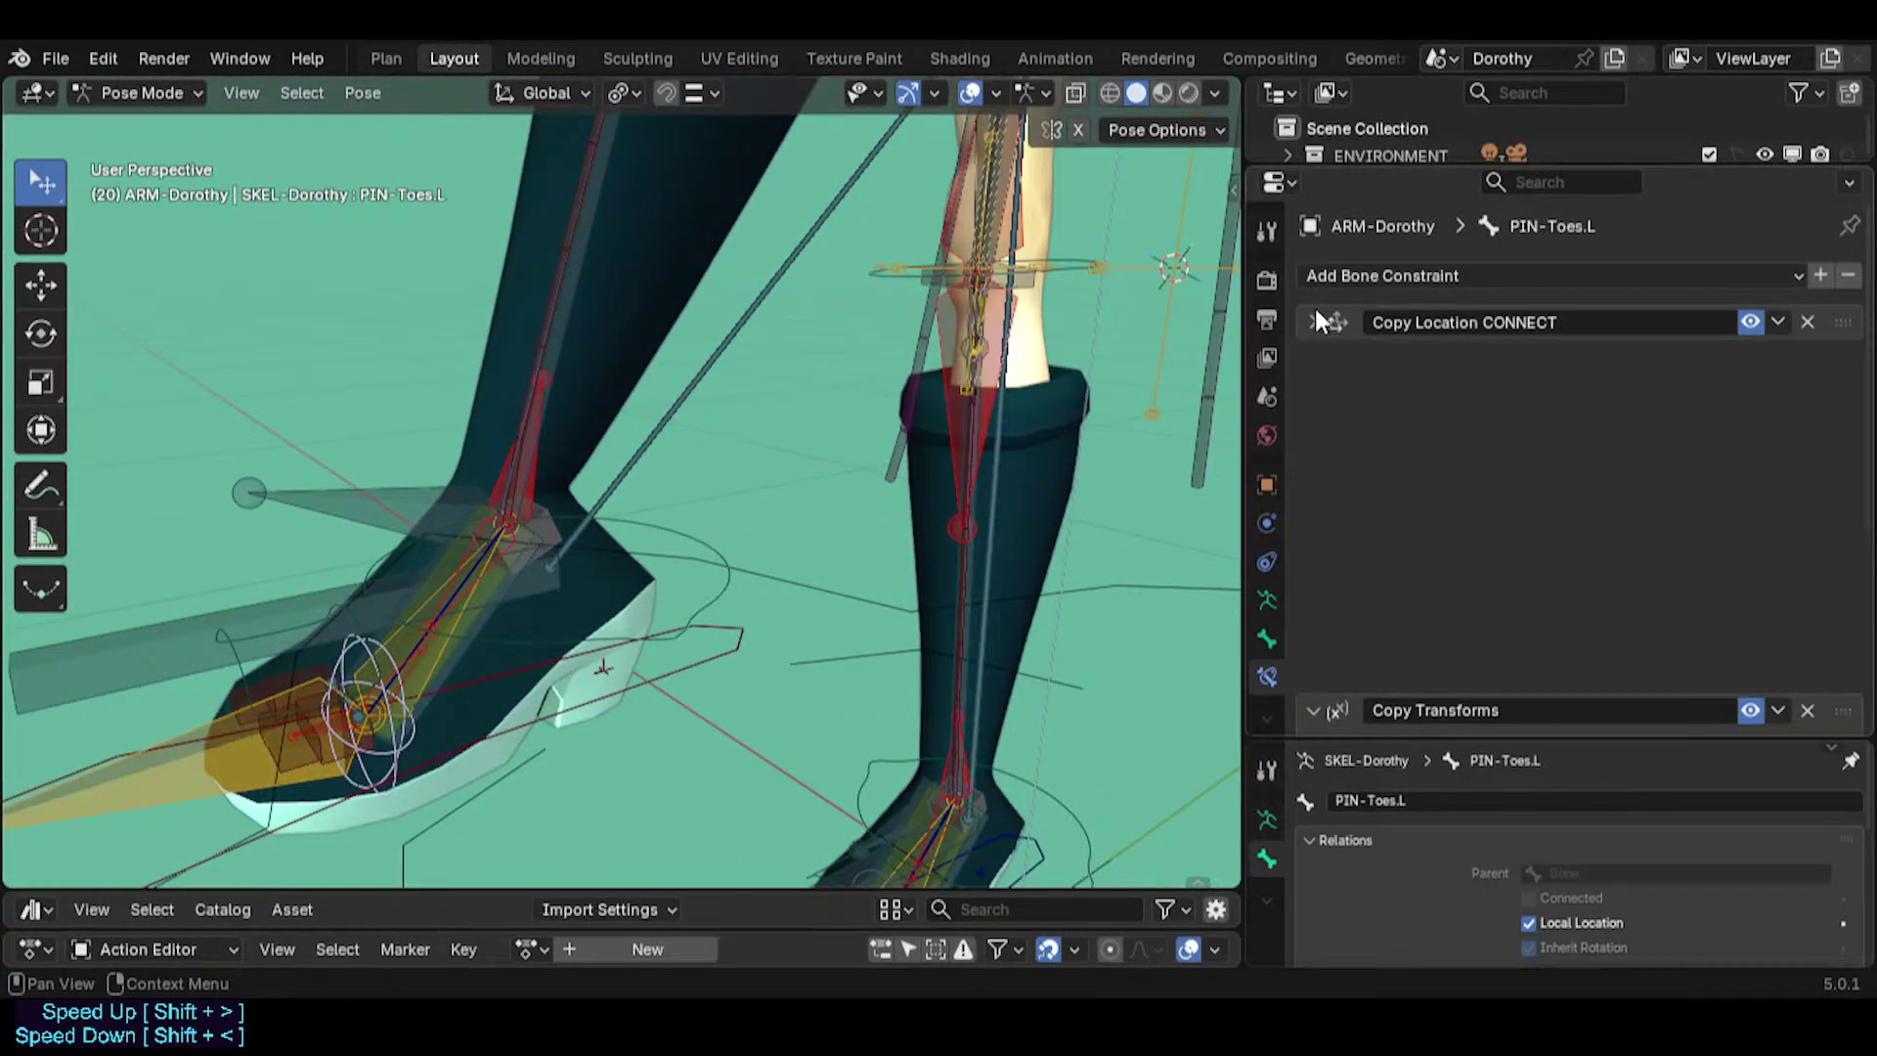
pyautogui.click(1312, 359)
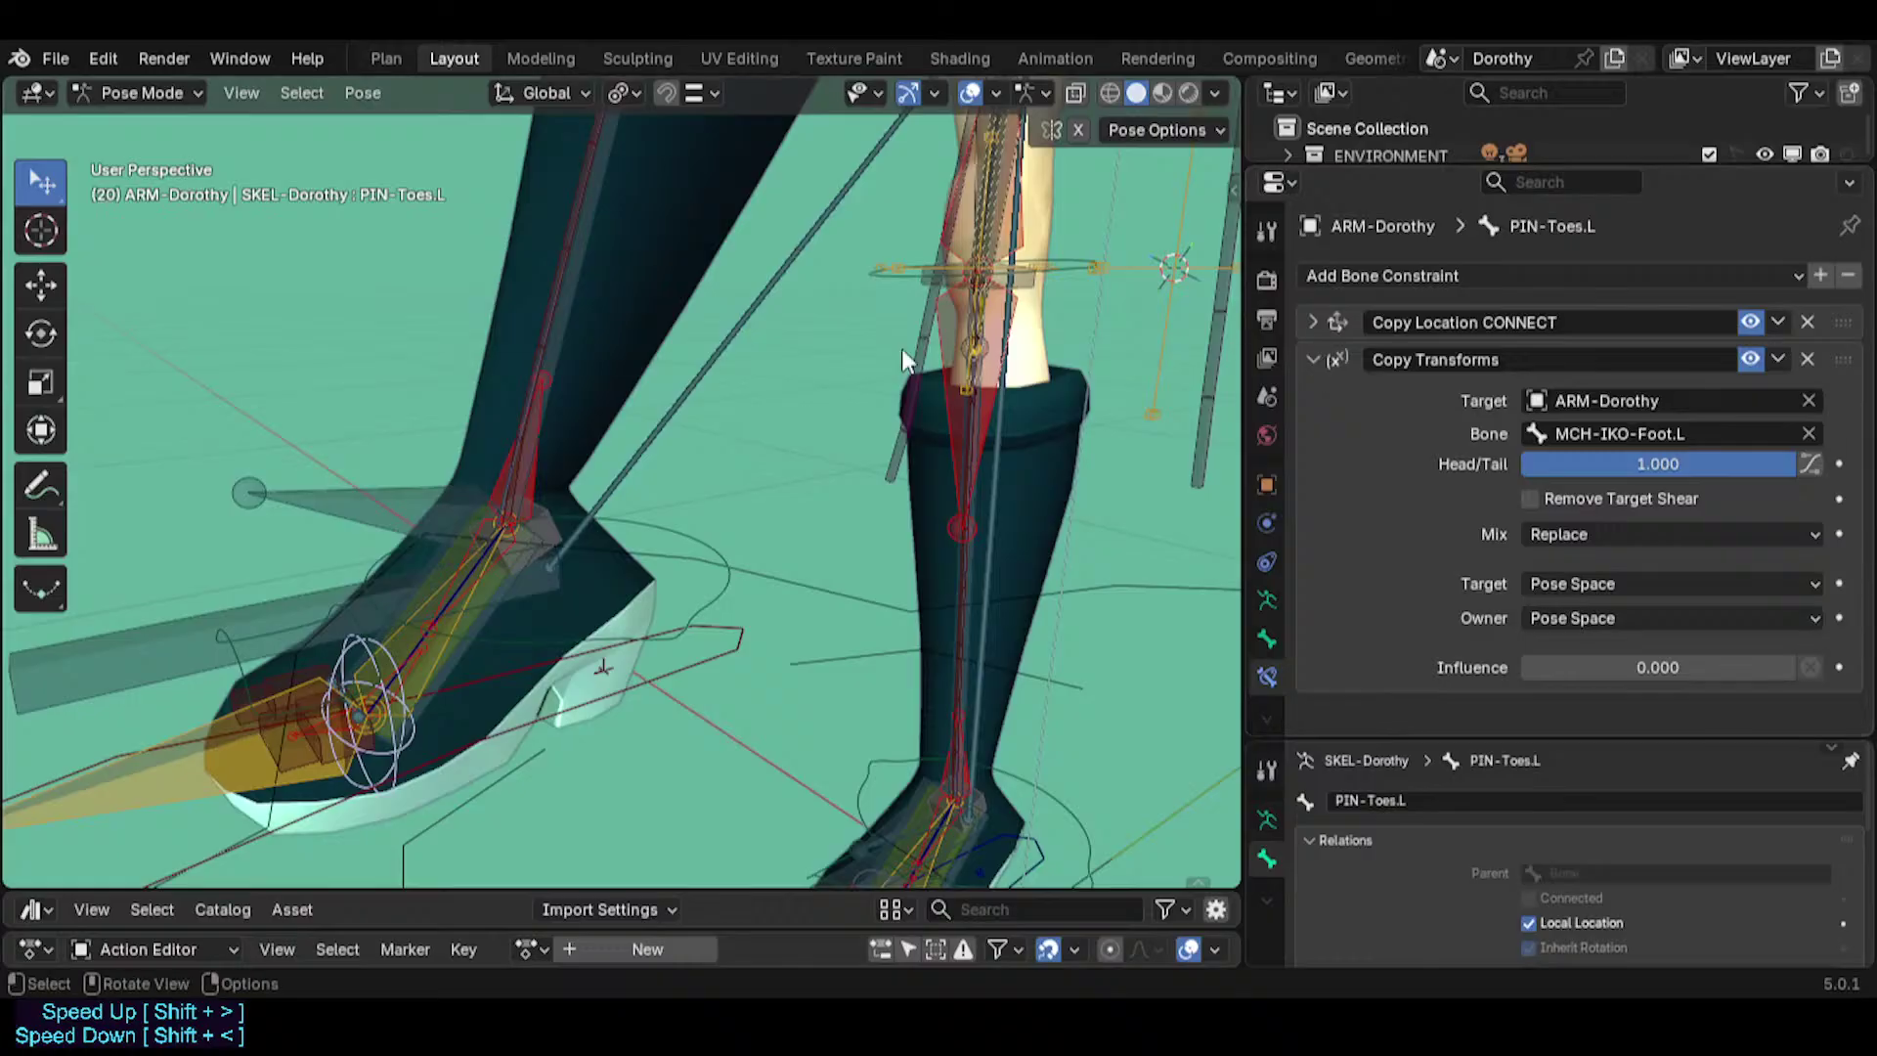
# Delete the Copy Transforms constraint targeting MCH-IKO-Foot.L from PIN-Toes.L.
pyautogui.scroll(-3, 901, 348)
pyautogui.keyDown('shift'); pyautogui.moveTo(901, 348); pyautogui.dragTo(533, 782, button='middle'); pyautogui.keyUp('shift')
pyautogui.keyDown('shift'); pyautogui.moveTo(538, 689); pyautogui.dragTo(582, 634, button='middle'); pyautogui.keyUp('shift')
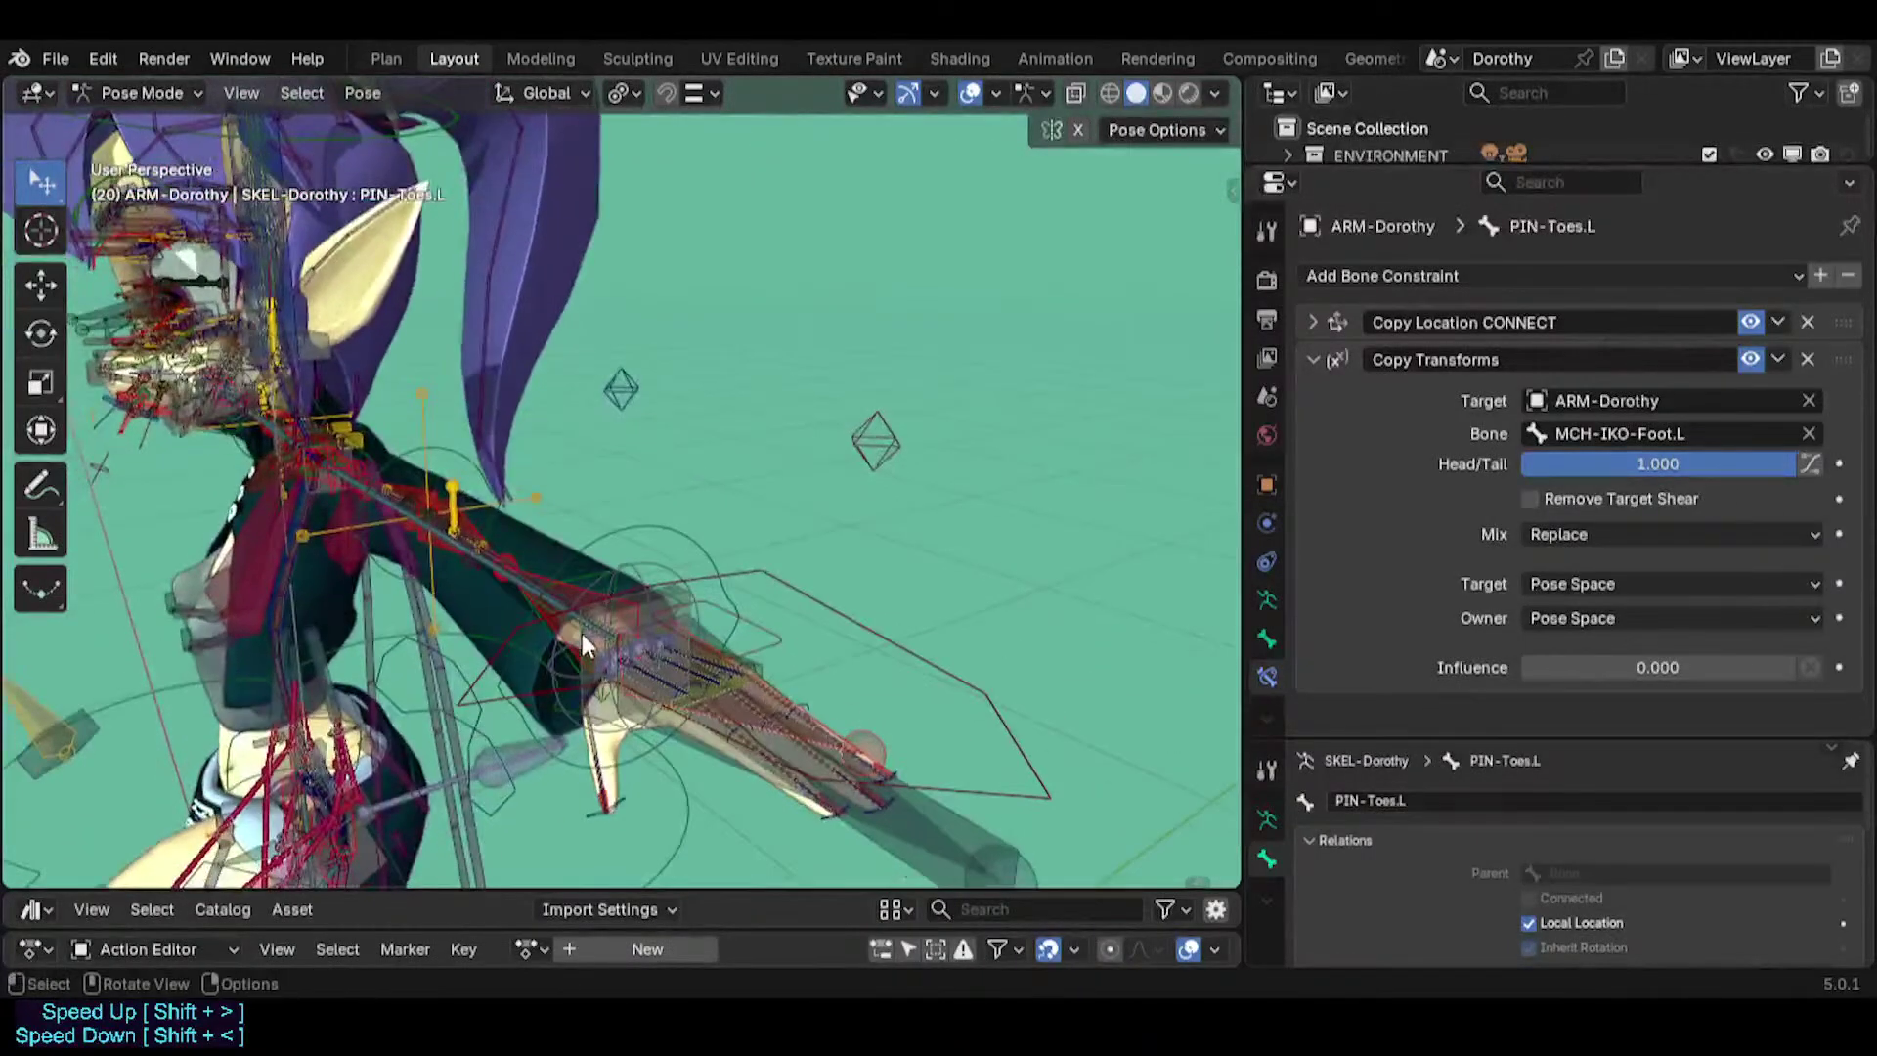
pyautogui.scroll(1, 584, 630)
pyautogui.click(655, 544)
pyautogui.keyDown('shift'); pyautogui.moveTo(414, 753); pyautogui.dragTo(706, 406, button='middle'); pyautogui.keyUp('shift')
pyautogui.keyDown('shift'); pyautogui.moveTo(391, 694); pyautogui.dragTo(698, 386, button='middle'); pyautogui.keyUp('shift')
pyautogui.scroll(-3, 486, 719)
pyautogui.click(418, 840)
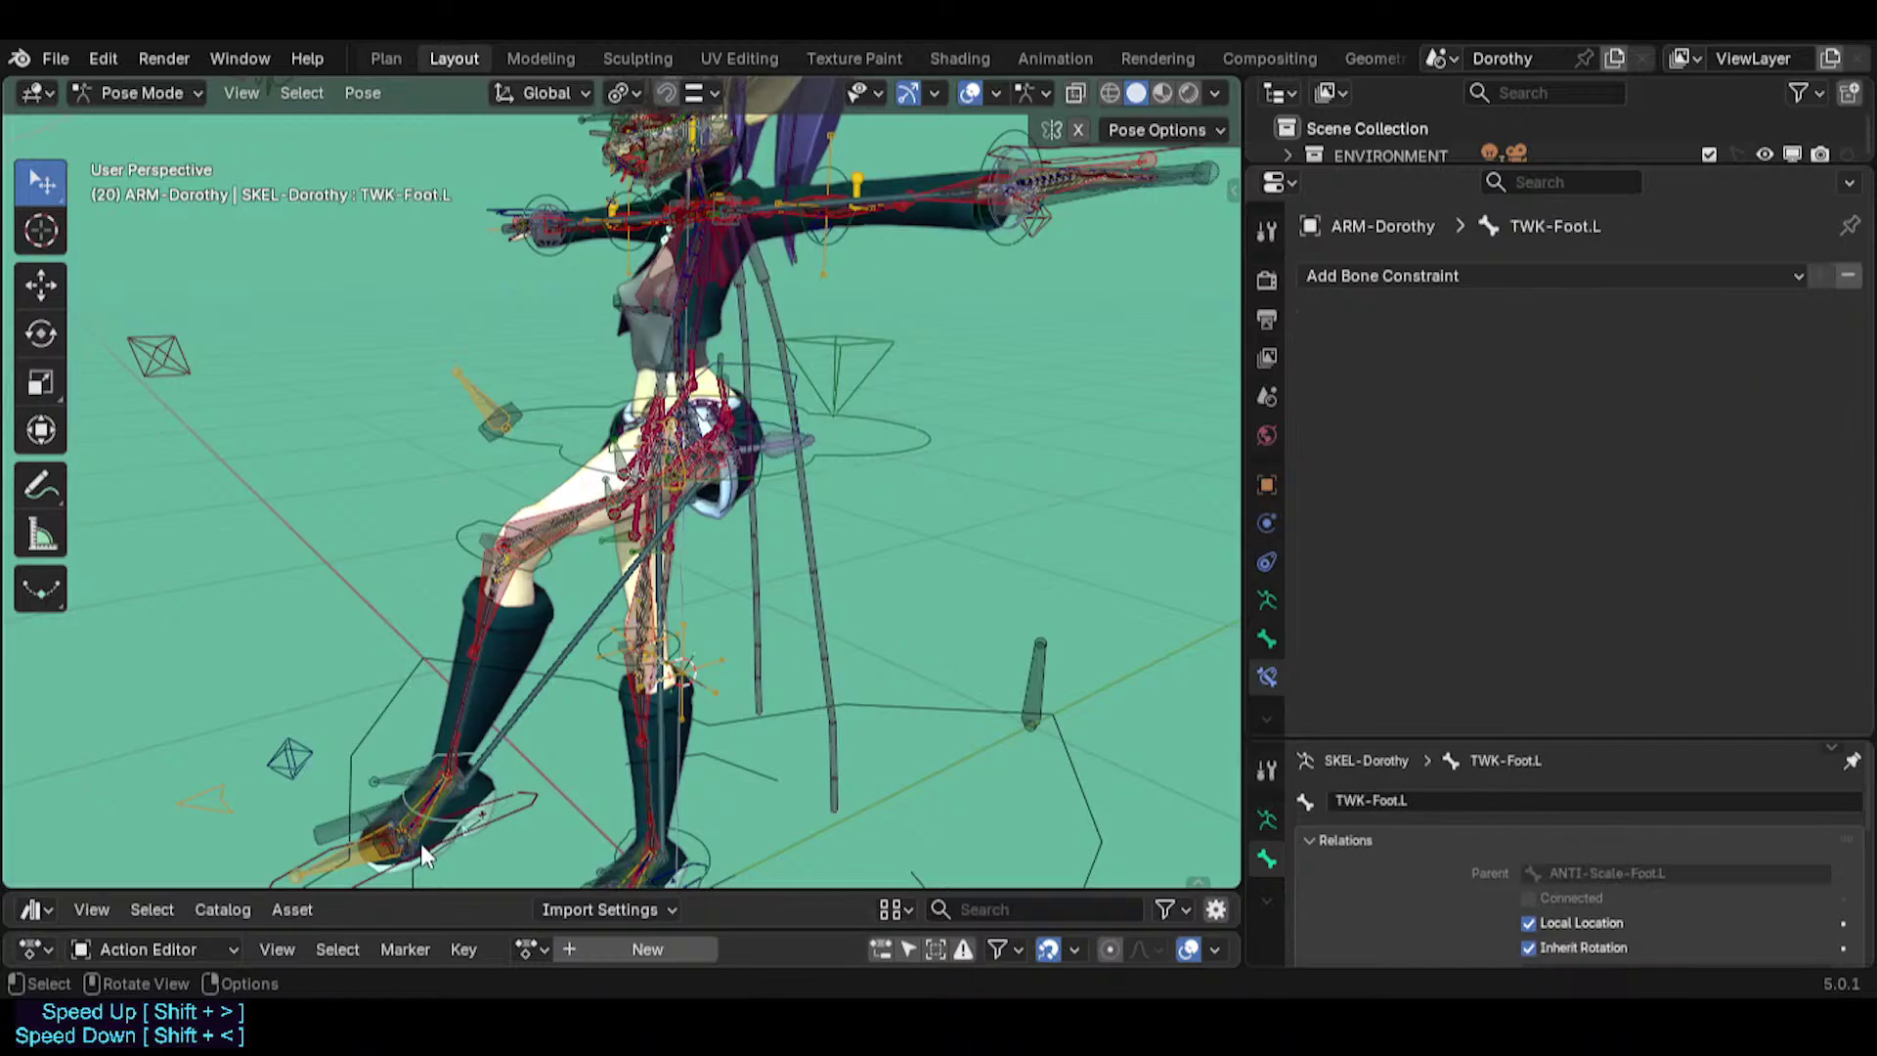
pyautogui.moveTo(416, 846); pyautogui.dragTo(547, 684, button='middle')
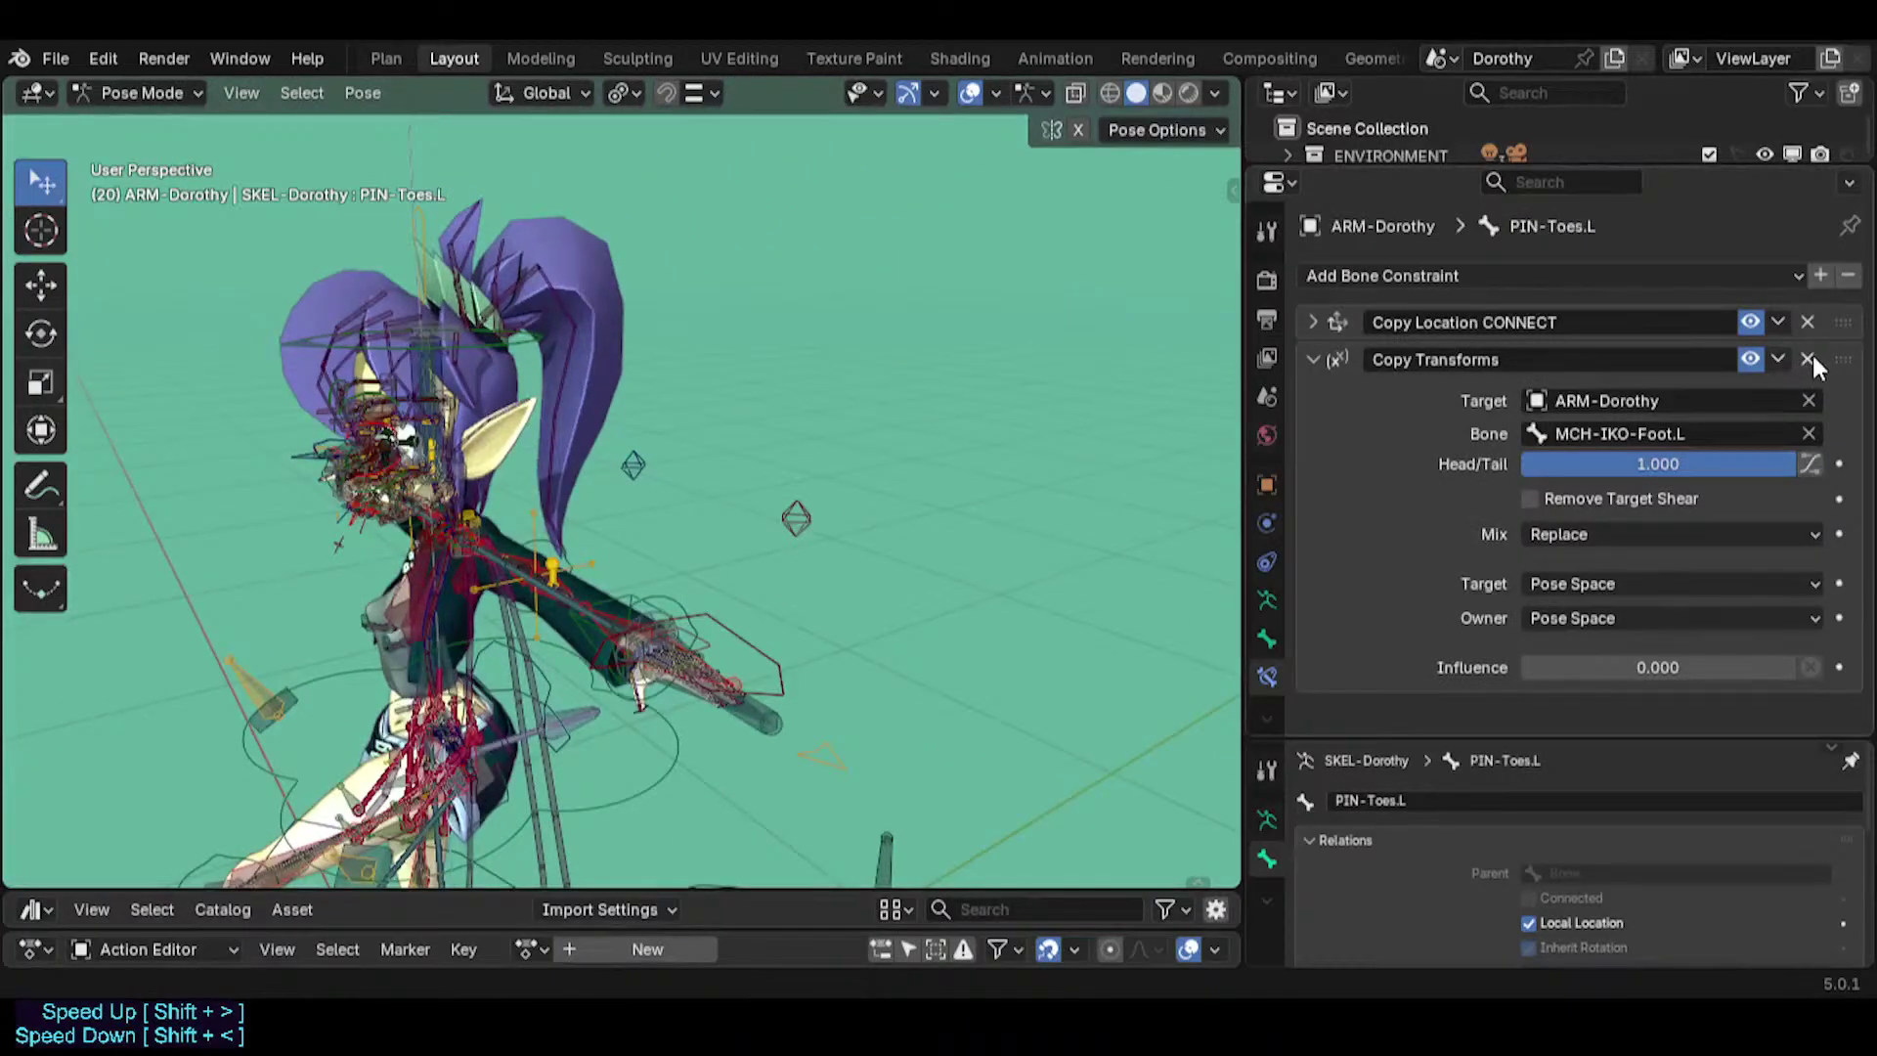
pyautogui.click(1808, 358)
# Copy only the Copy Rotation MCH-IKO-Hand and Copy Rotation TWK-Hand constraints from PIN-FingerTips.L to PIN-Toes.L.
pyautogui.scroll(3, 703, 599)
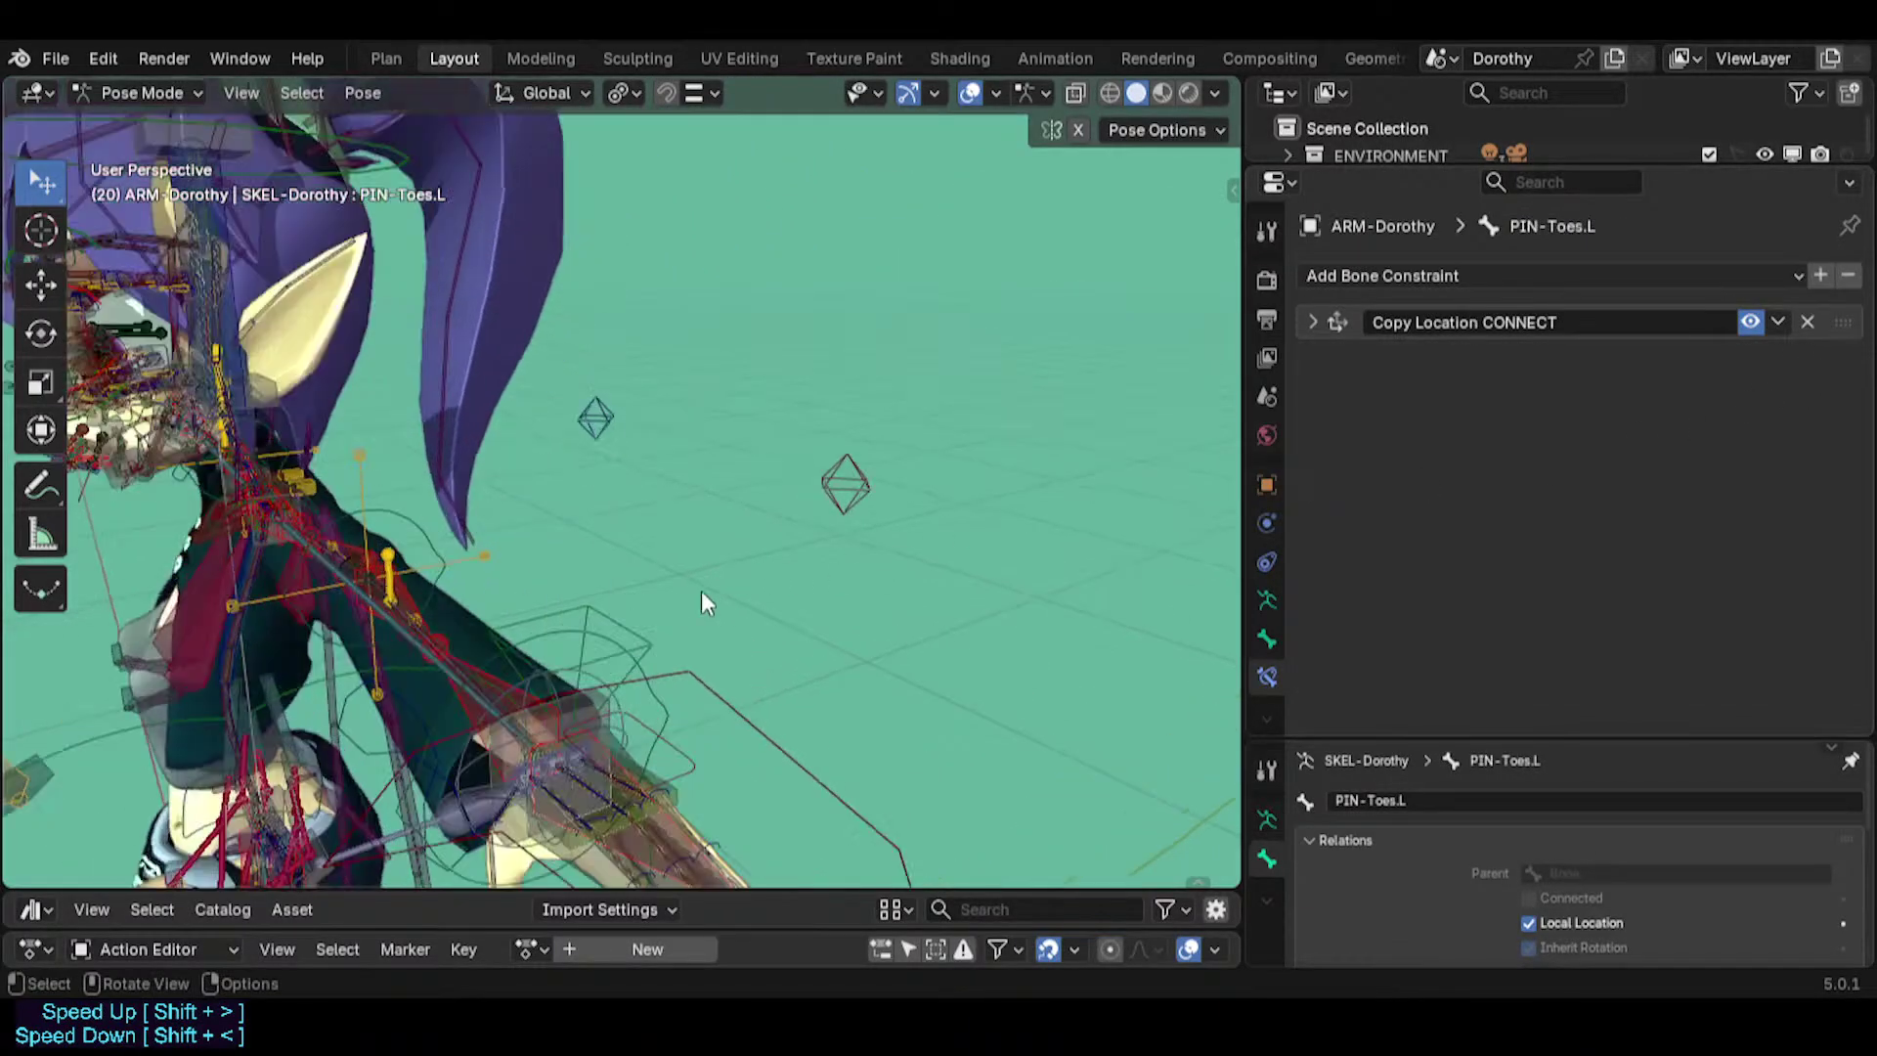
pyautogui.click(572, 687)
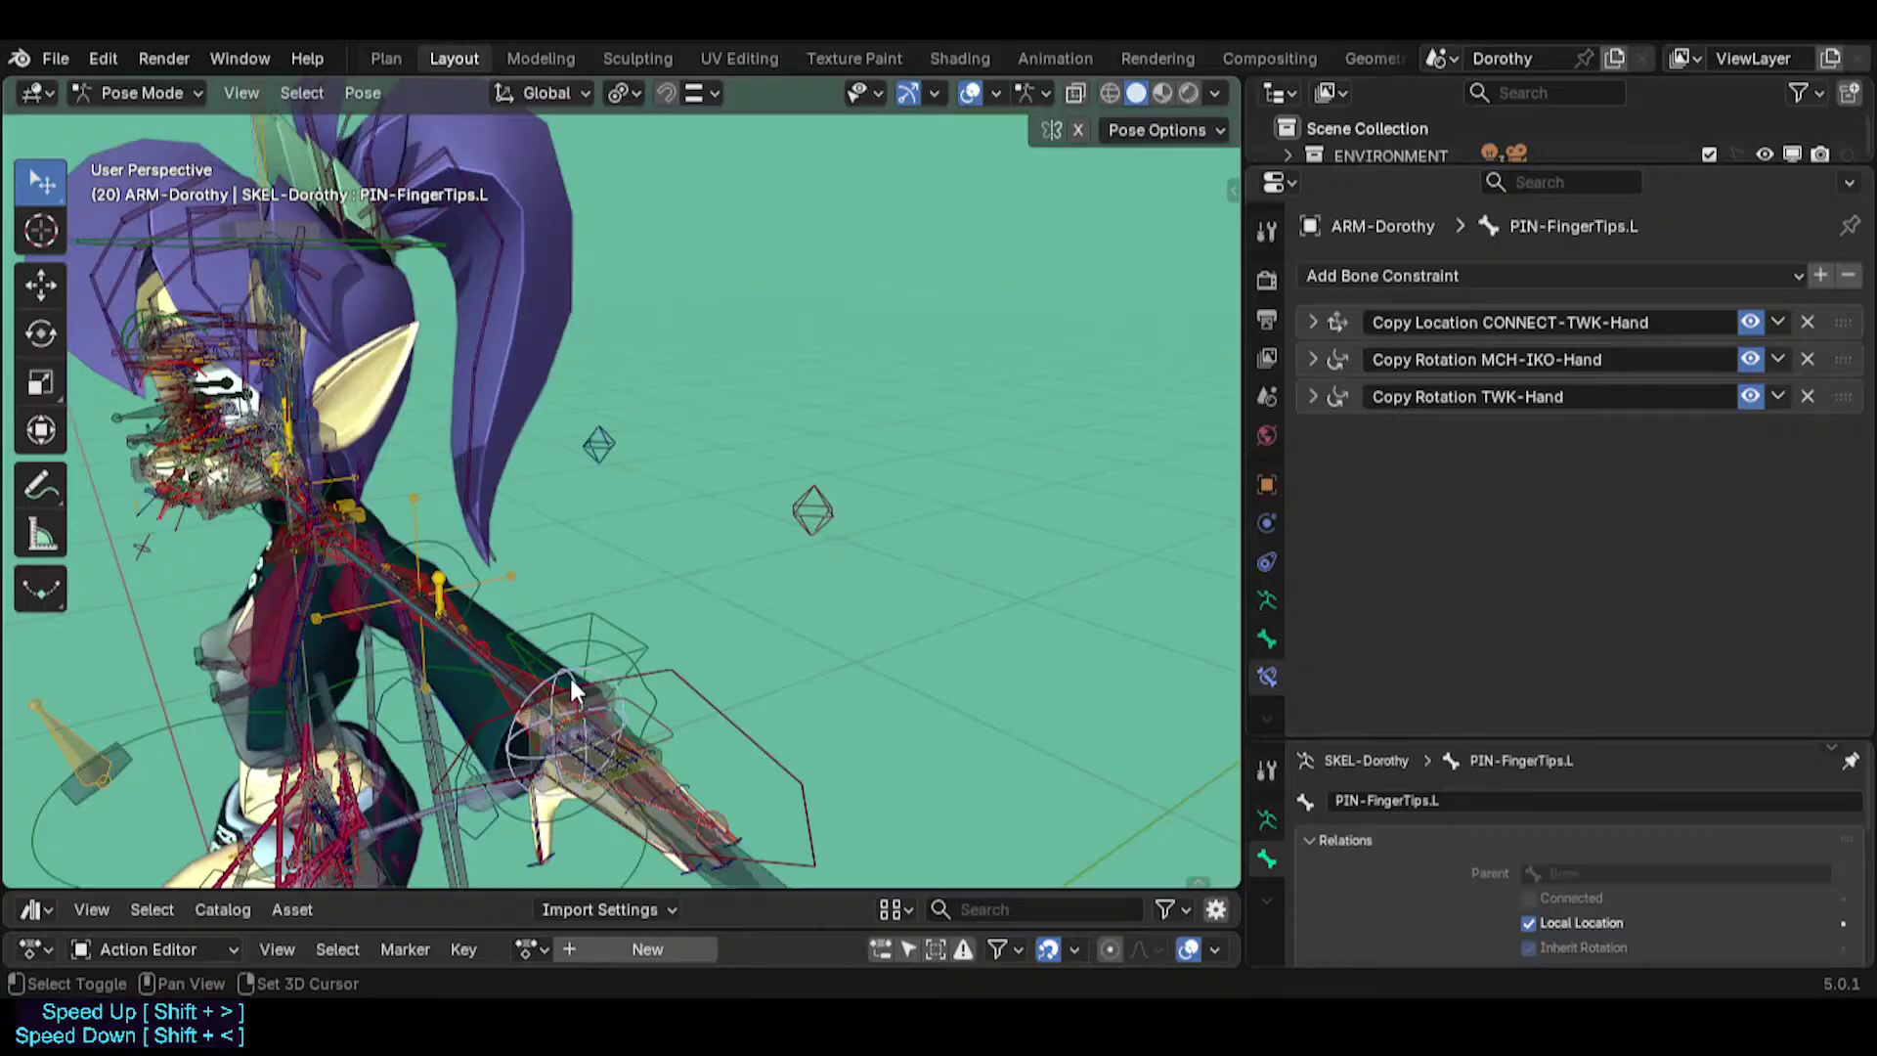
pyautogui.hotkey('ctrl', 'c')
pyautogui.click(714, 447)
pyautogui.click(732, 498)
pyautogui.click(729, 533)
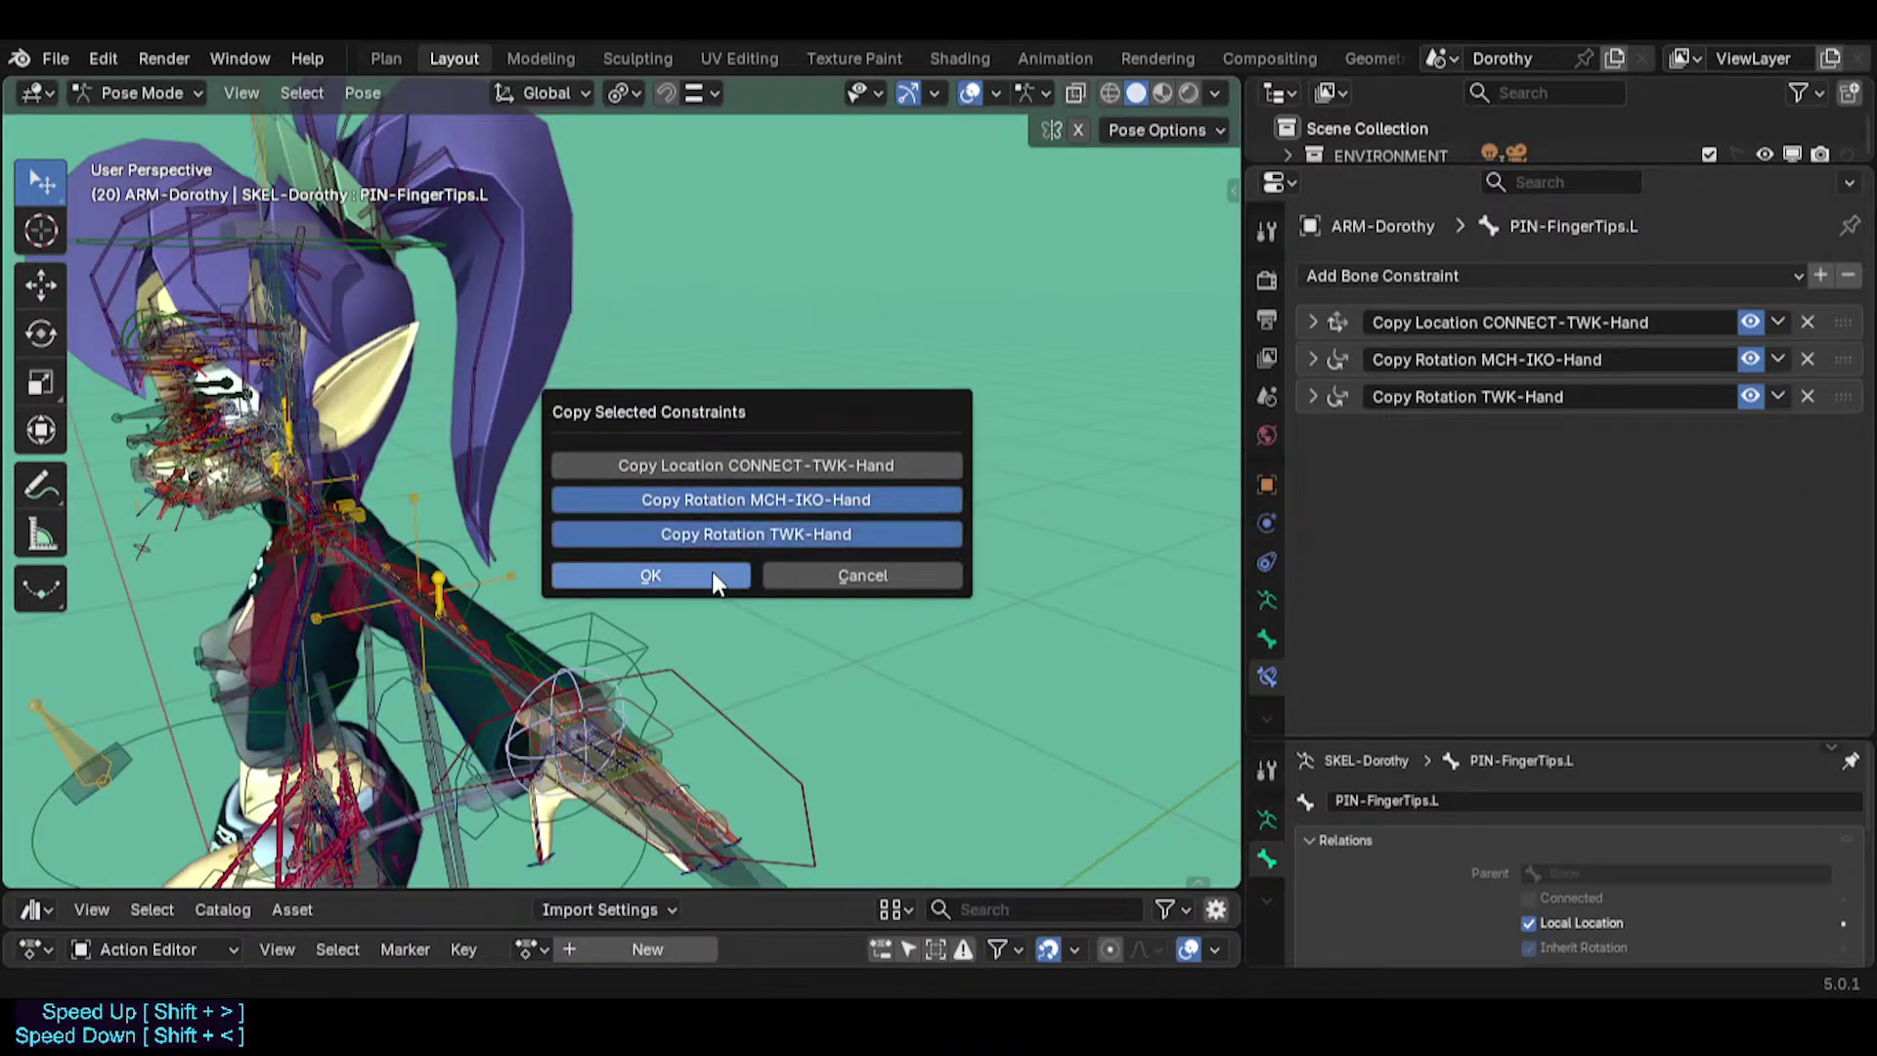
pyautogui.click(712, 572)
# Select PIN-Toes.L on the left foot and rename its location constraint to Copy Location CONNECT-TWK-Foot.
pyautogui.keyDown('shift'); pyautogui.moveTo(323, 781); pyautogui.dragTo(694, 373, button='middle'); pyautogui.keyUp('shift')
pyautogui.scroll(3, 694, 373)
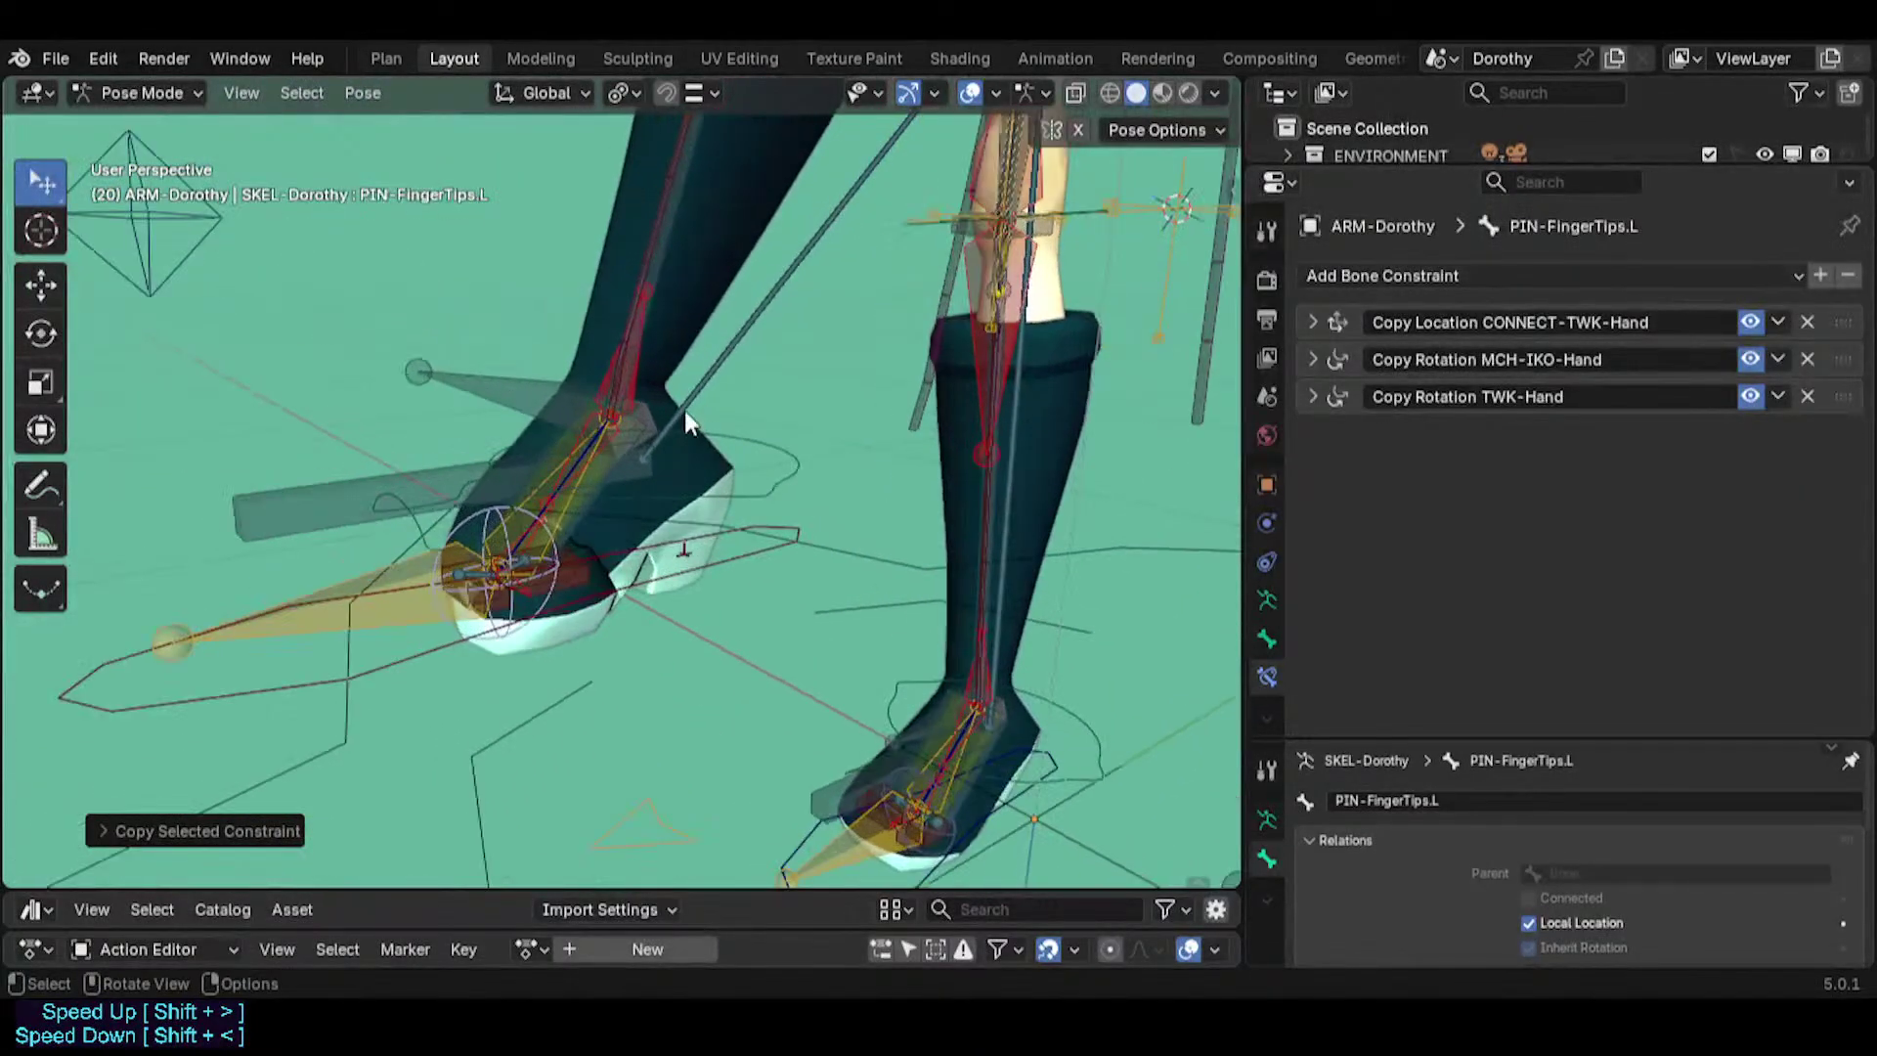
pyautogui.scroll(2, 448, 562)
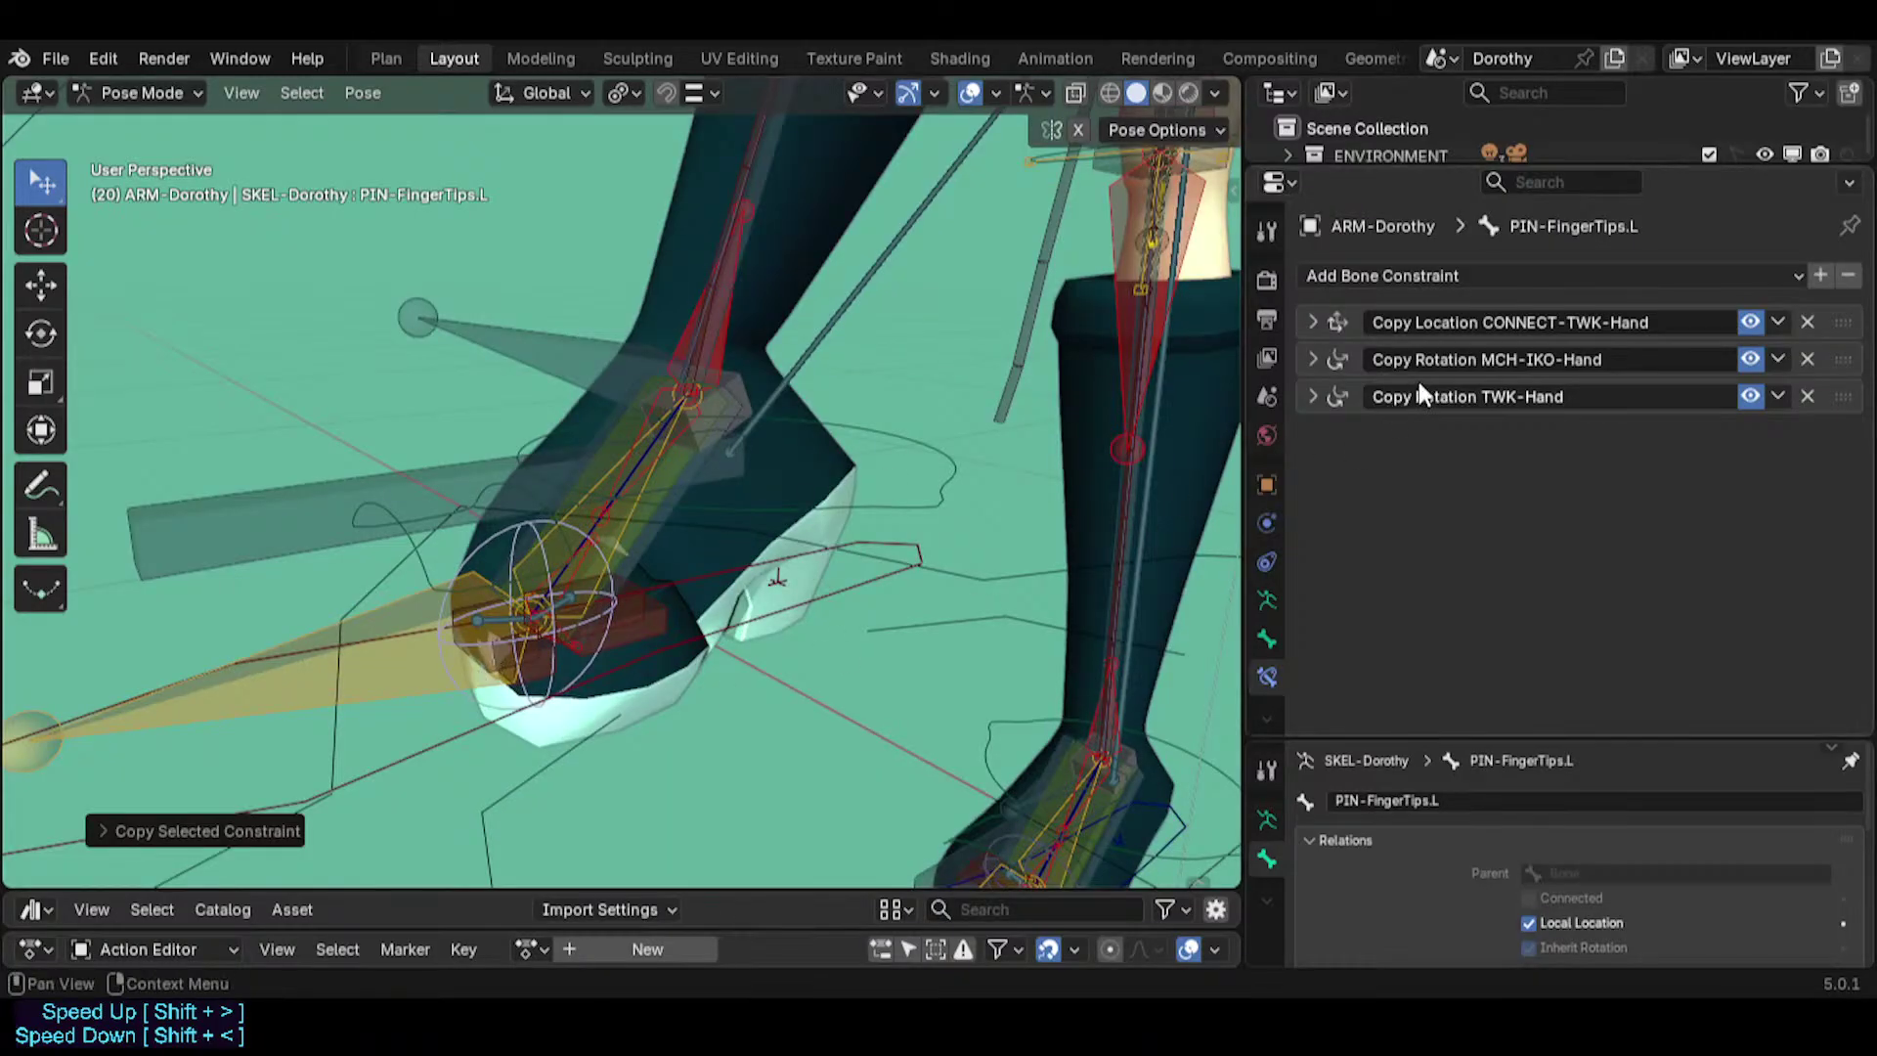
pyautogui.click(553, 706)
pyautogui.click(546, 696)
pyautogui.click(535, 699)
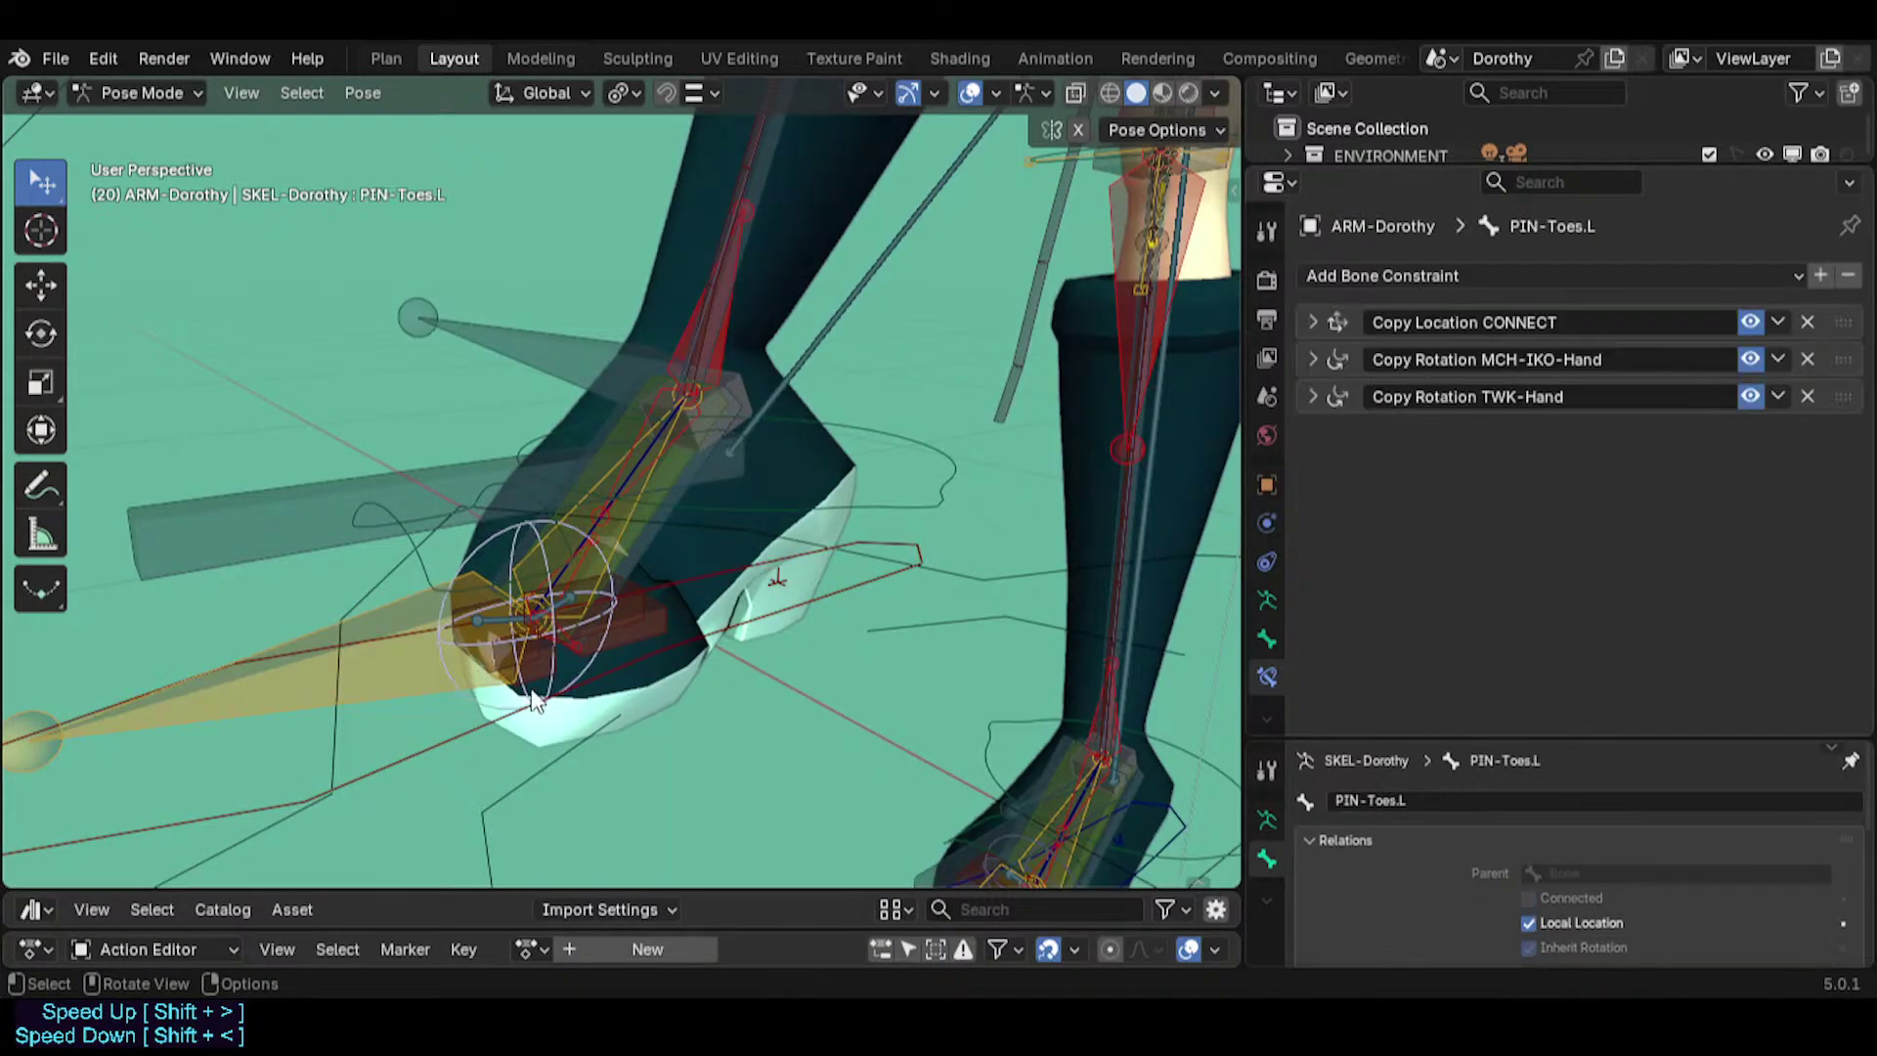
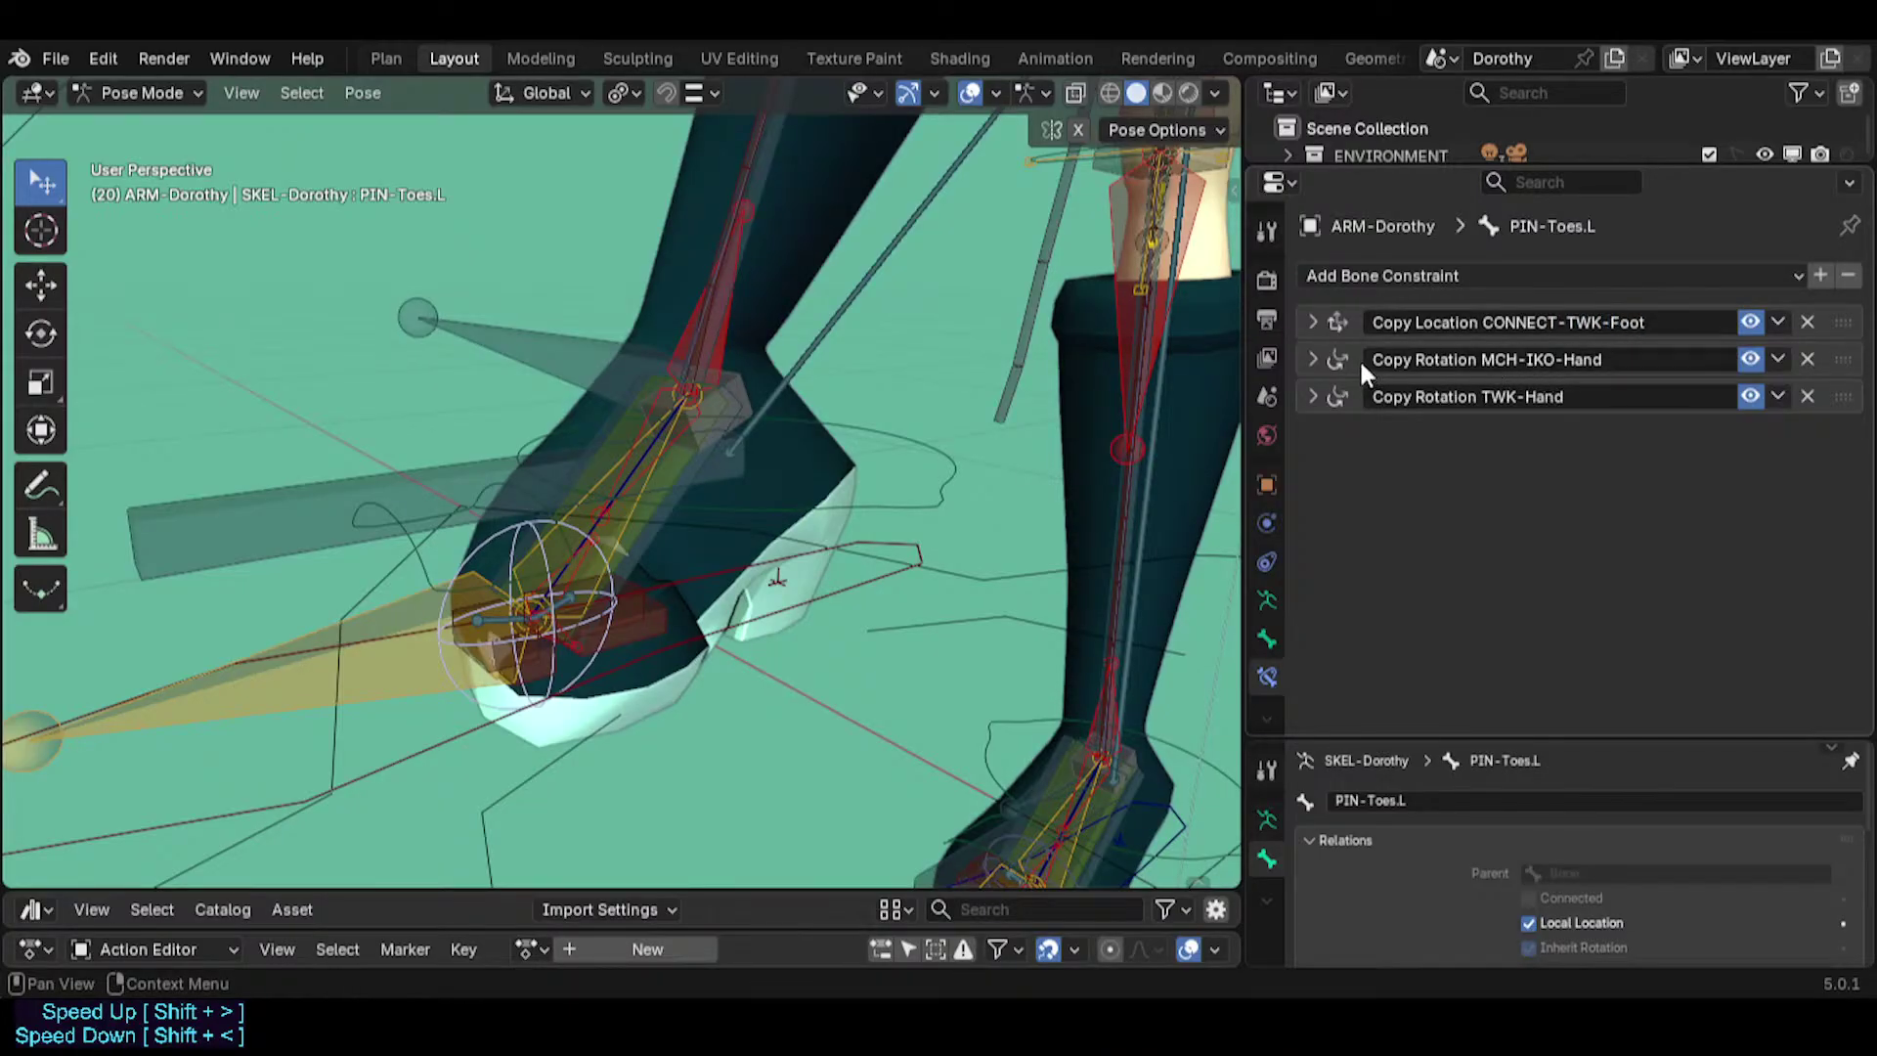
# Rename the two Copy Rotation constraints on PIN-Toes.L to Copy Rotation MCH-IKO-Foot and Copy Rotation TWK-Foot.
pyautogui.click(1311, 357)
pyautogui.click(1311, 356)
pyautogui.click(1306, 321)
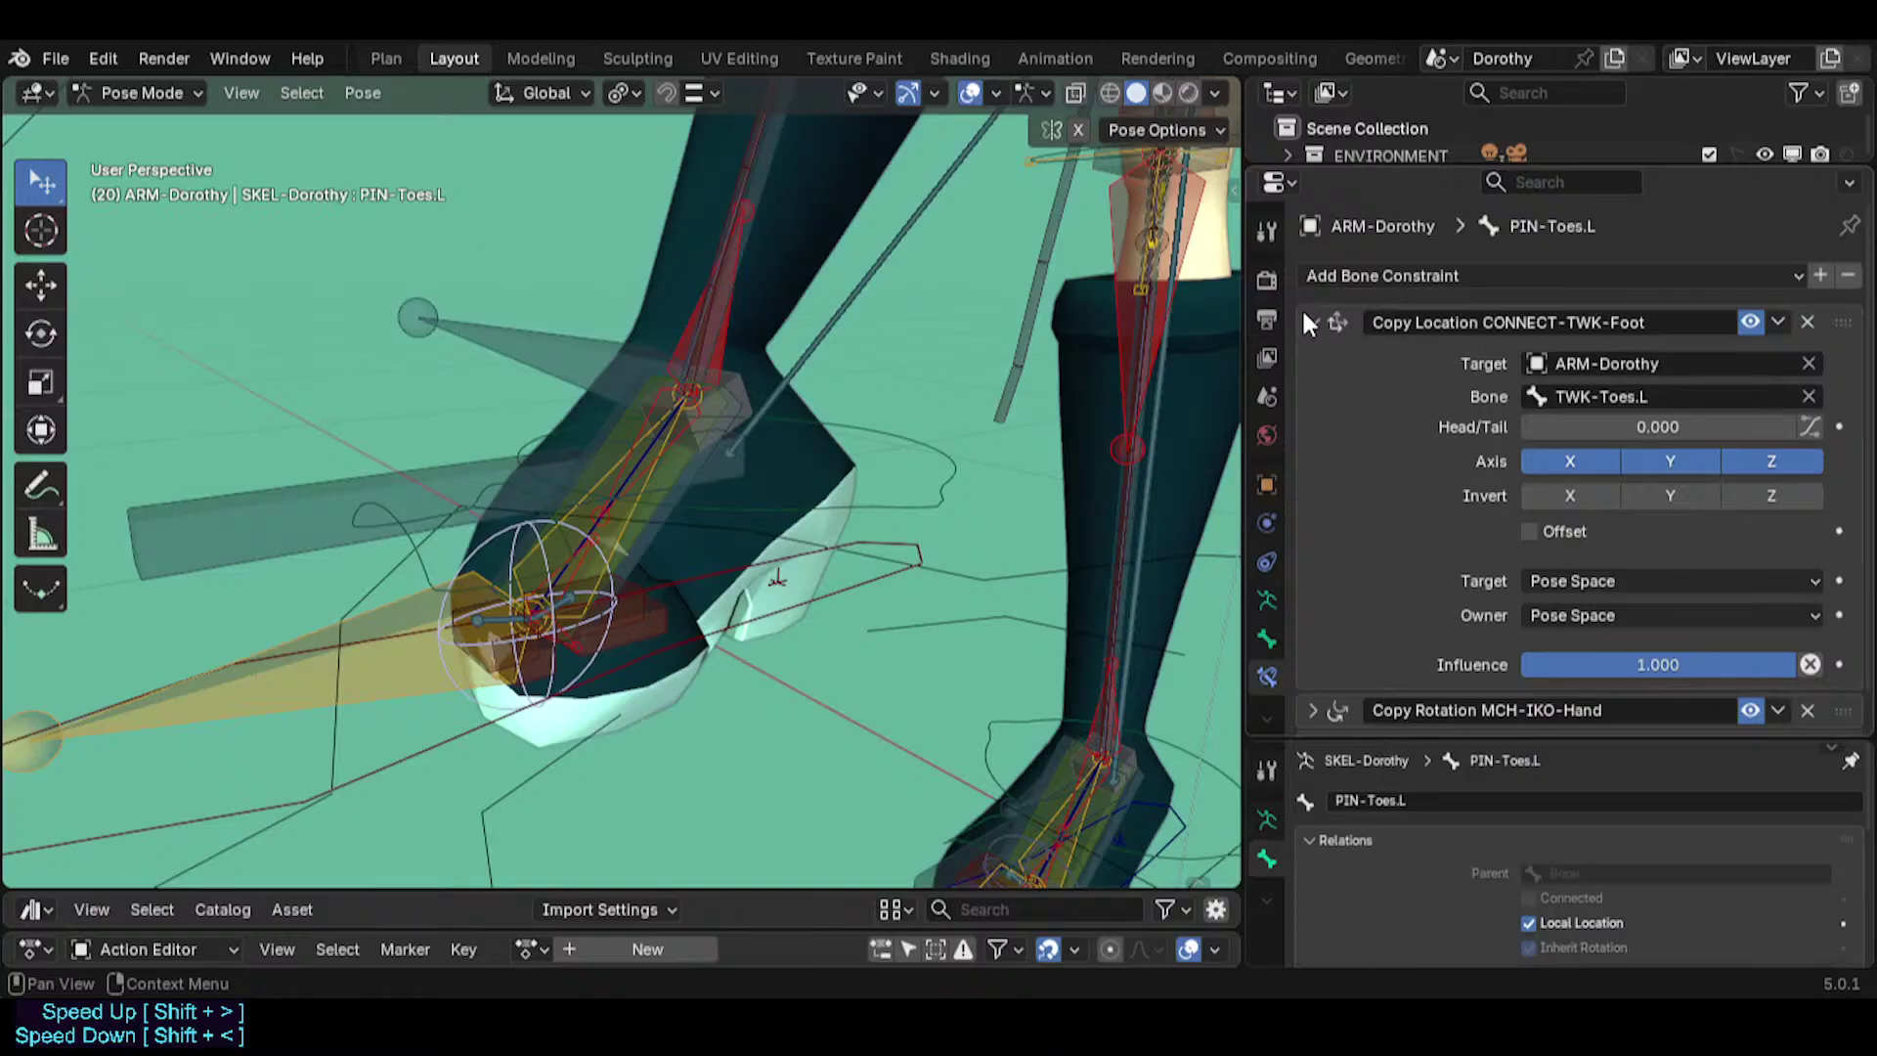
pyautogui.click(1307, 321)
pyautogui.click(1312, 360)
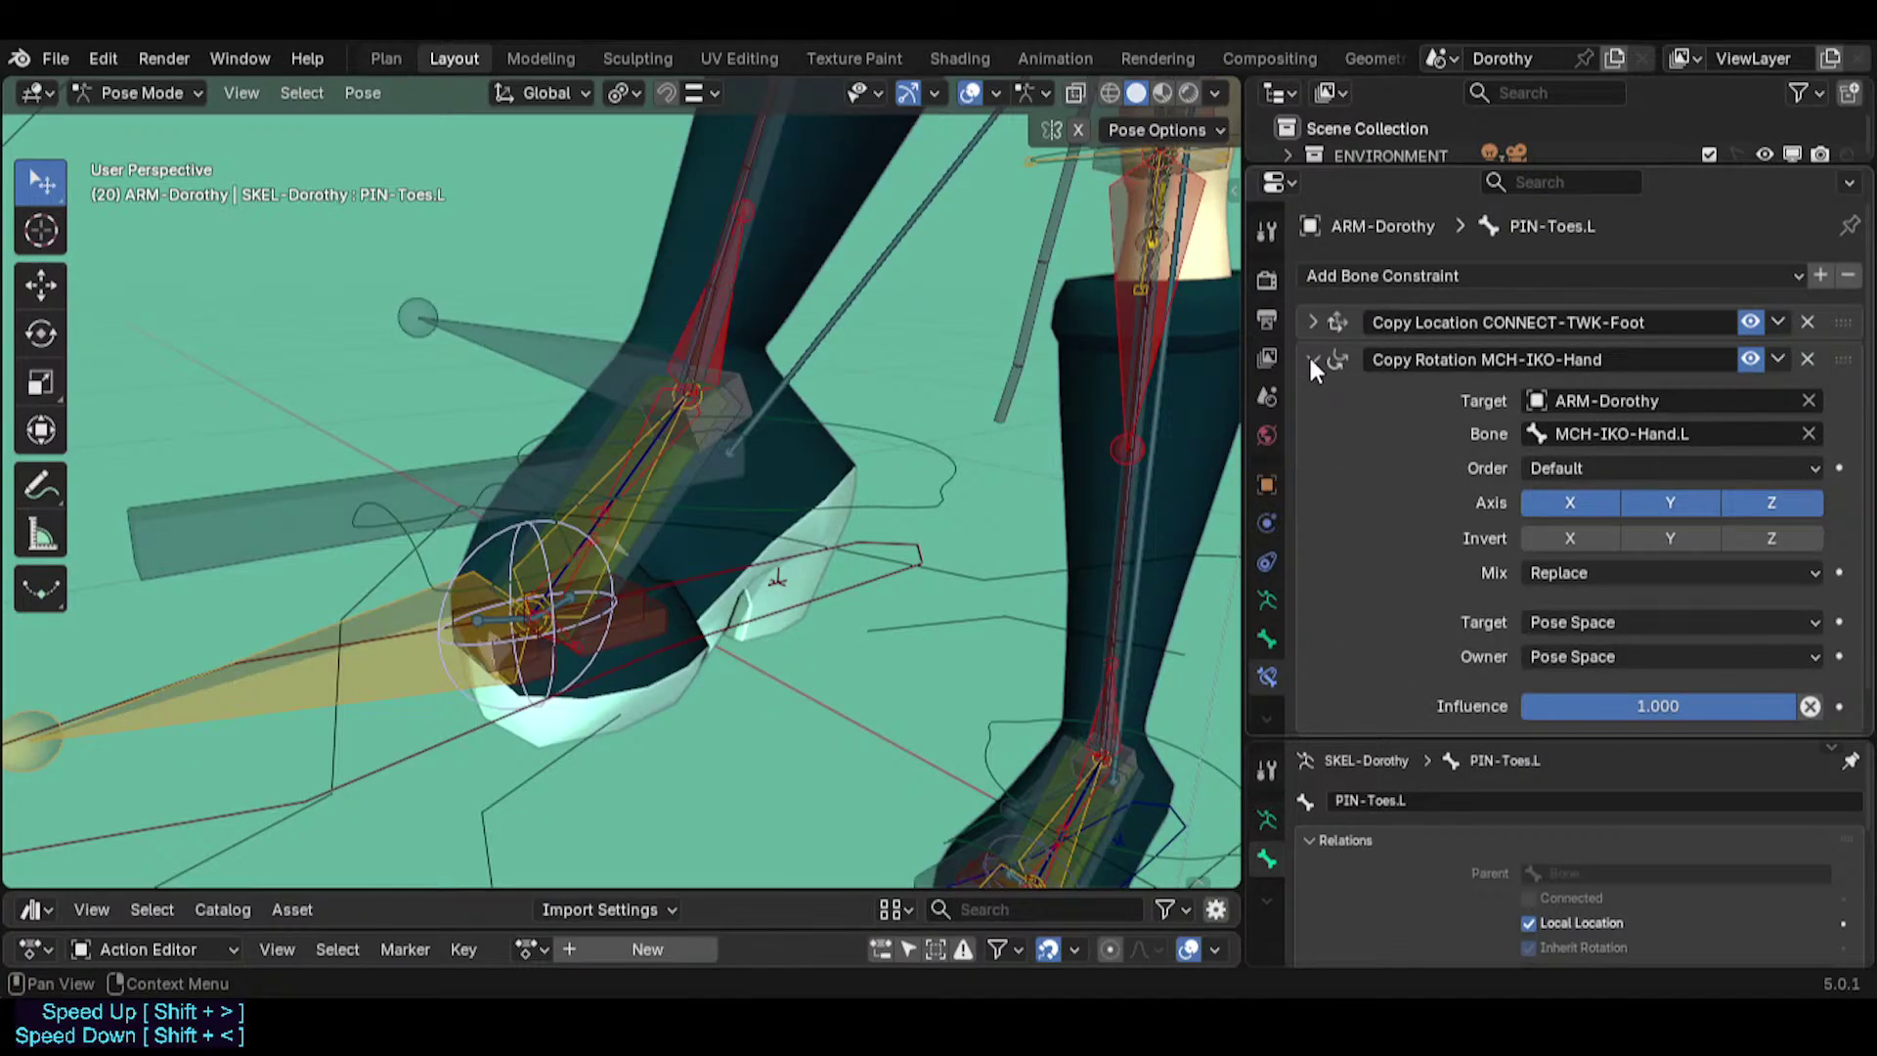
pyautogui.click(1310, 357)
pyautogui.click(1311, 358)
pyautogui.click(1311, 359)
pyautogui.doubleClick(1574, 360)
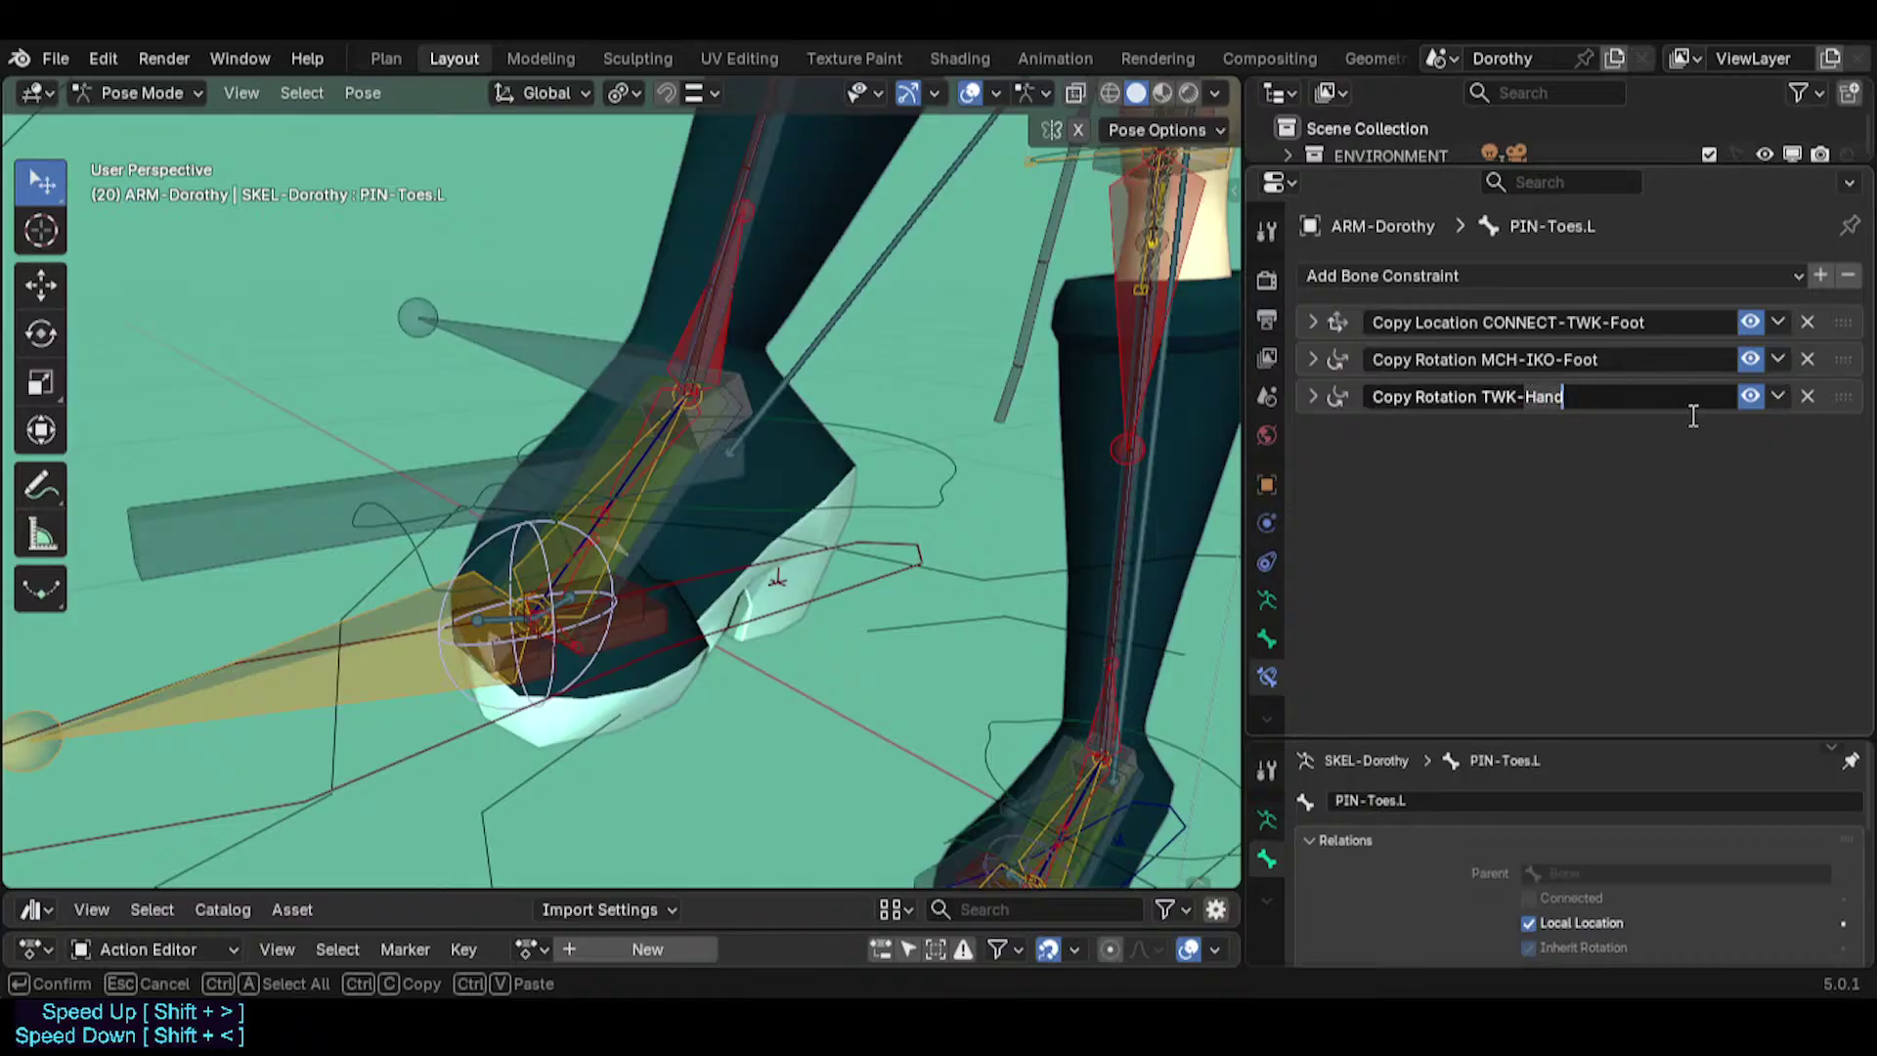
# Set the target bone of Copy Rotation MCH-IKO-Foot on PIN-Toes.L to MCH-IKO-Foot.L.
pyautogui.click(554, 342)
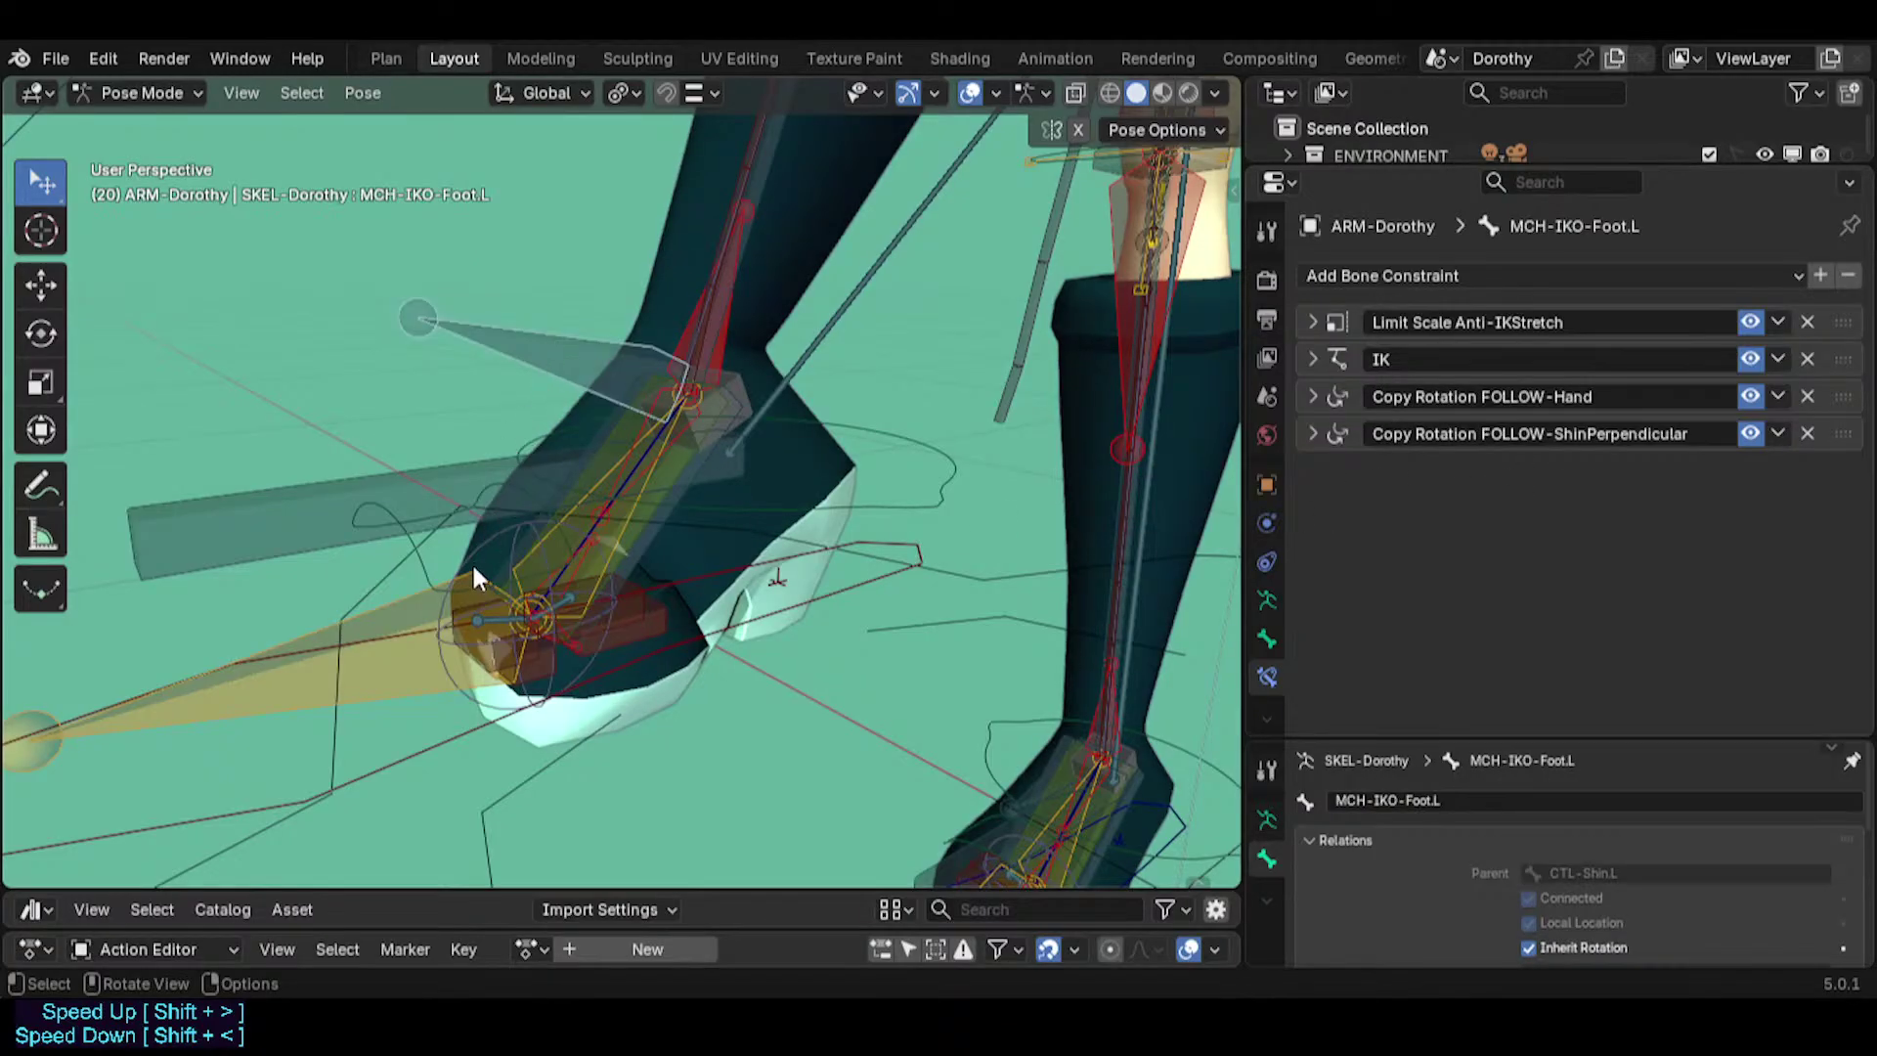
pyautogui.click(415, 650)
pyautogui.click(518, 539)
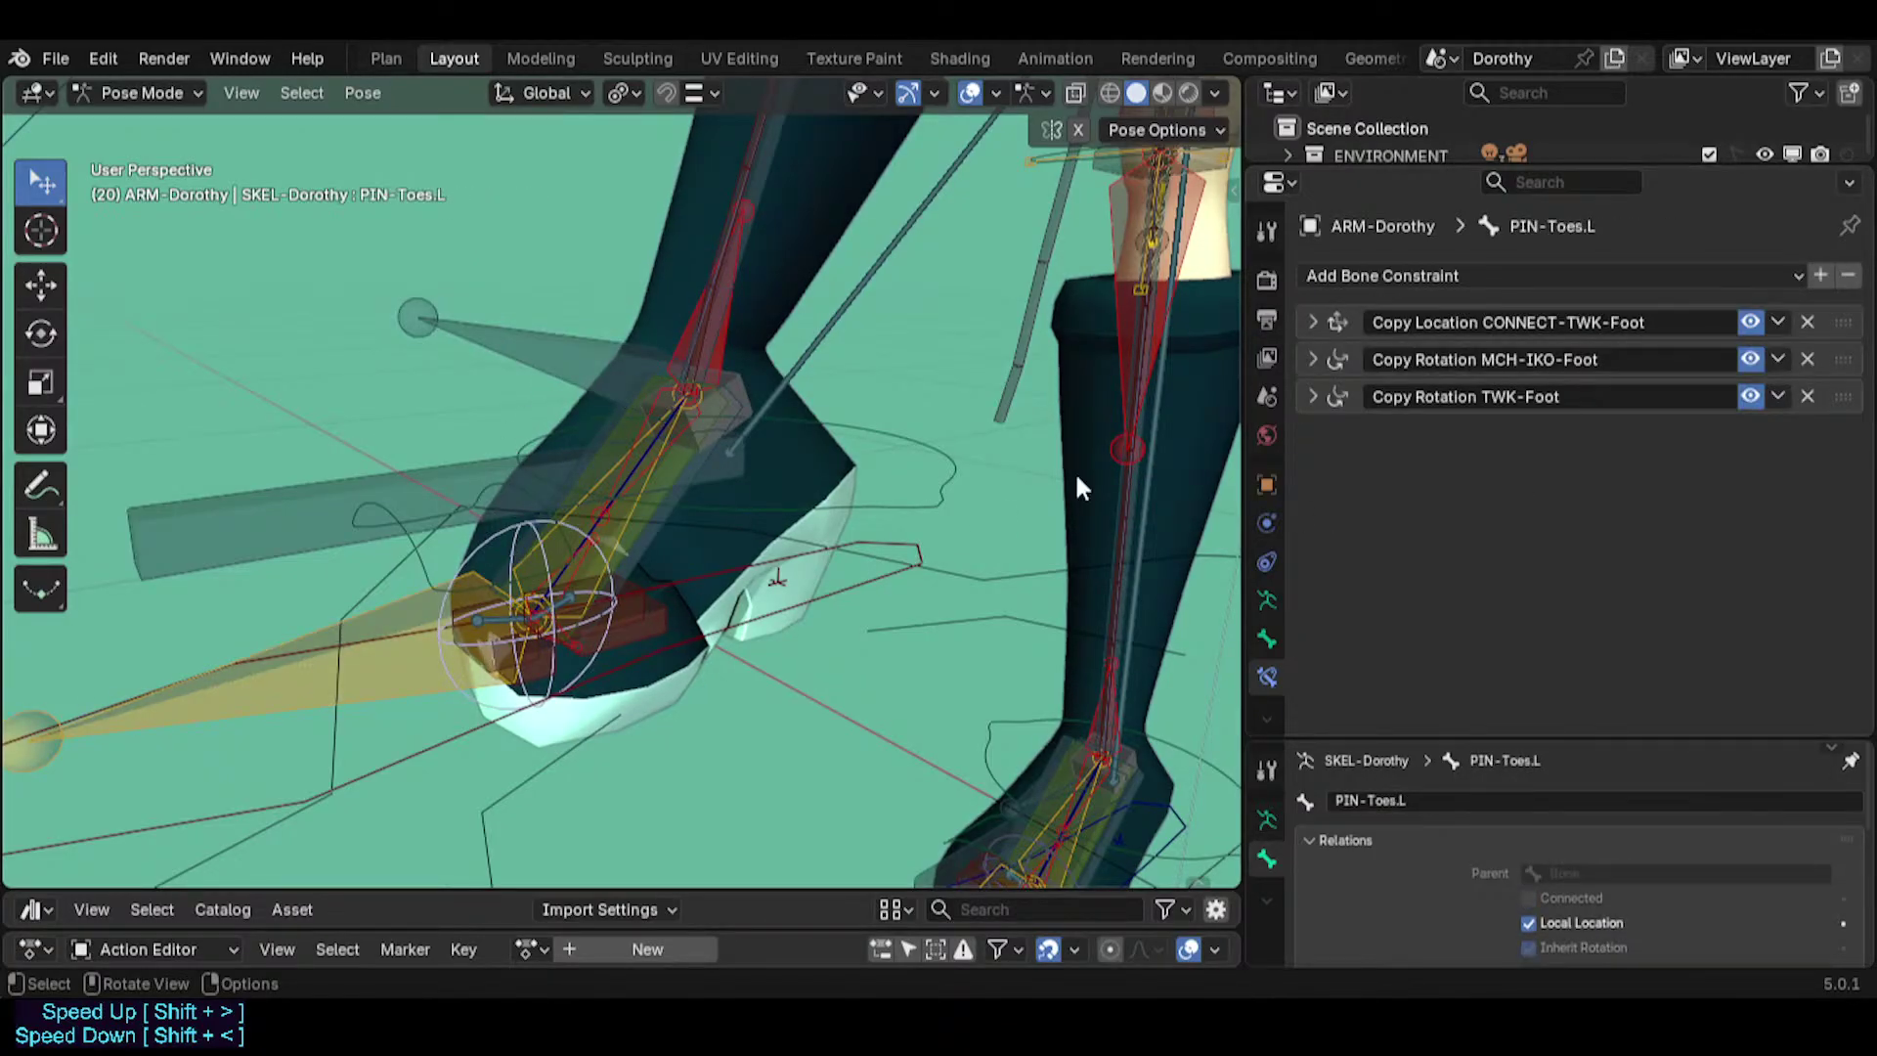
pyautogui.click(1311, 359)
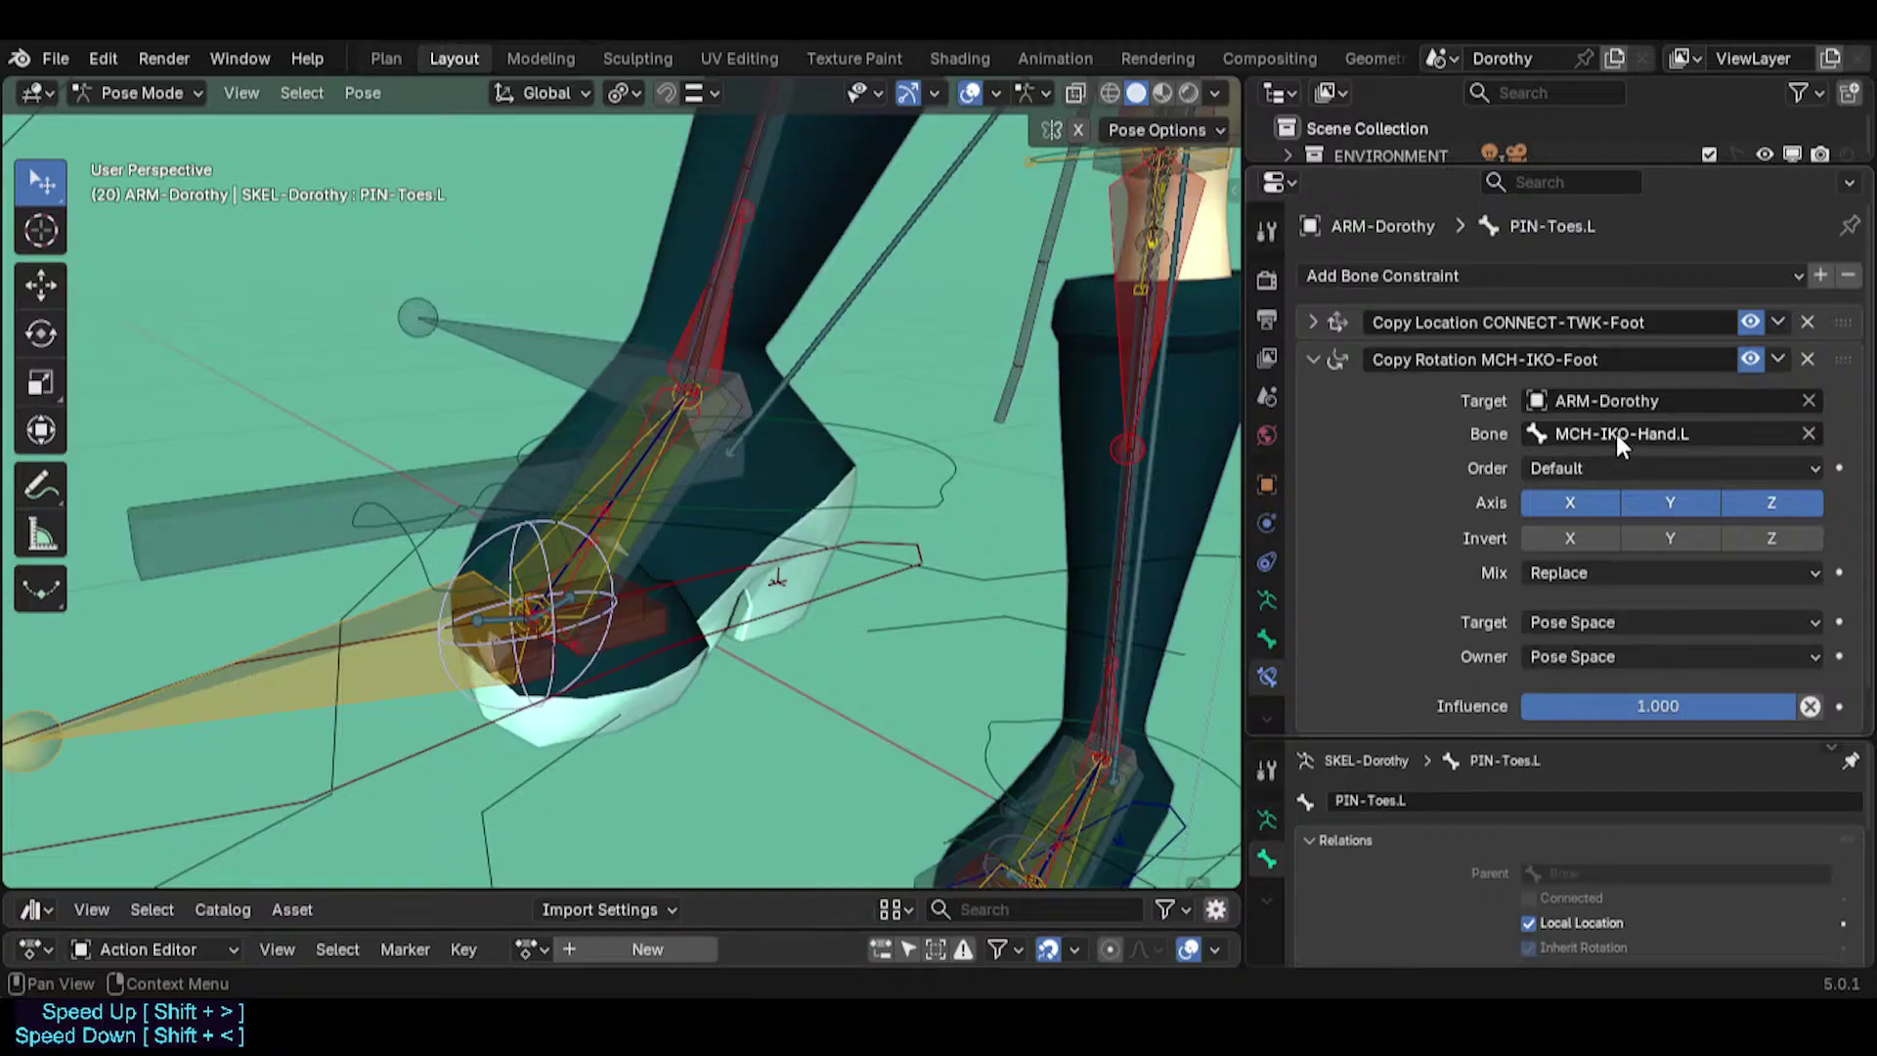
pyautogui.click(571, 355)
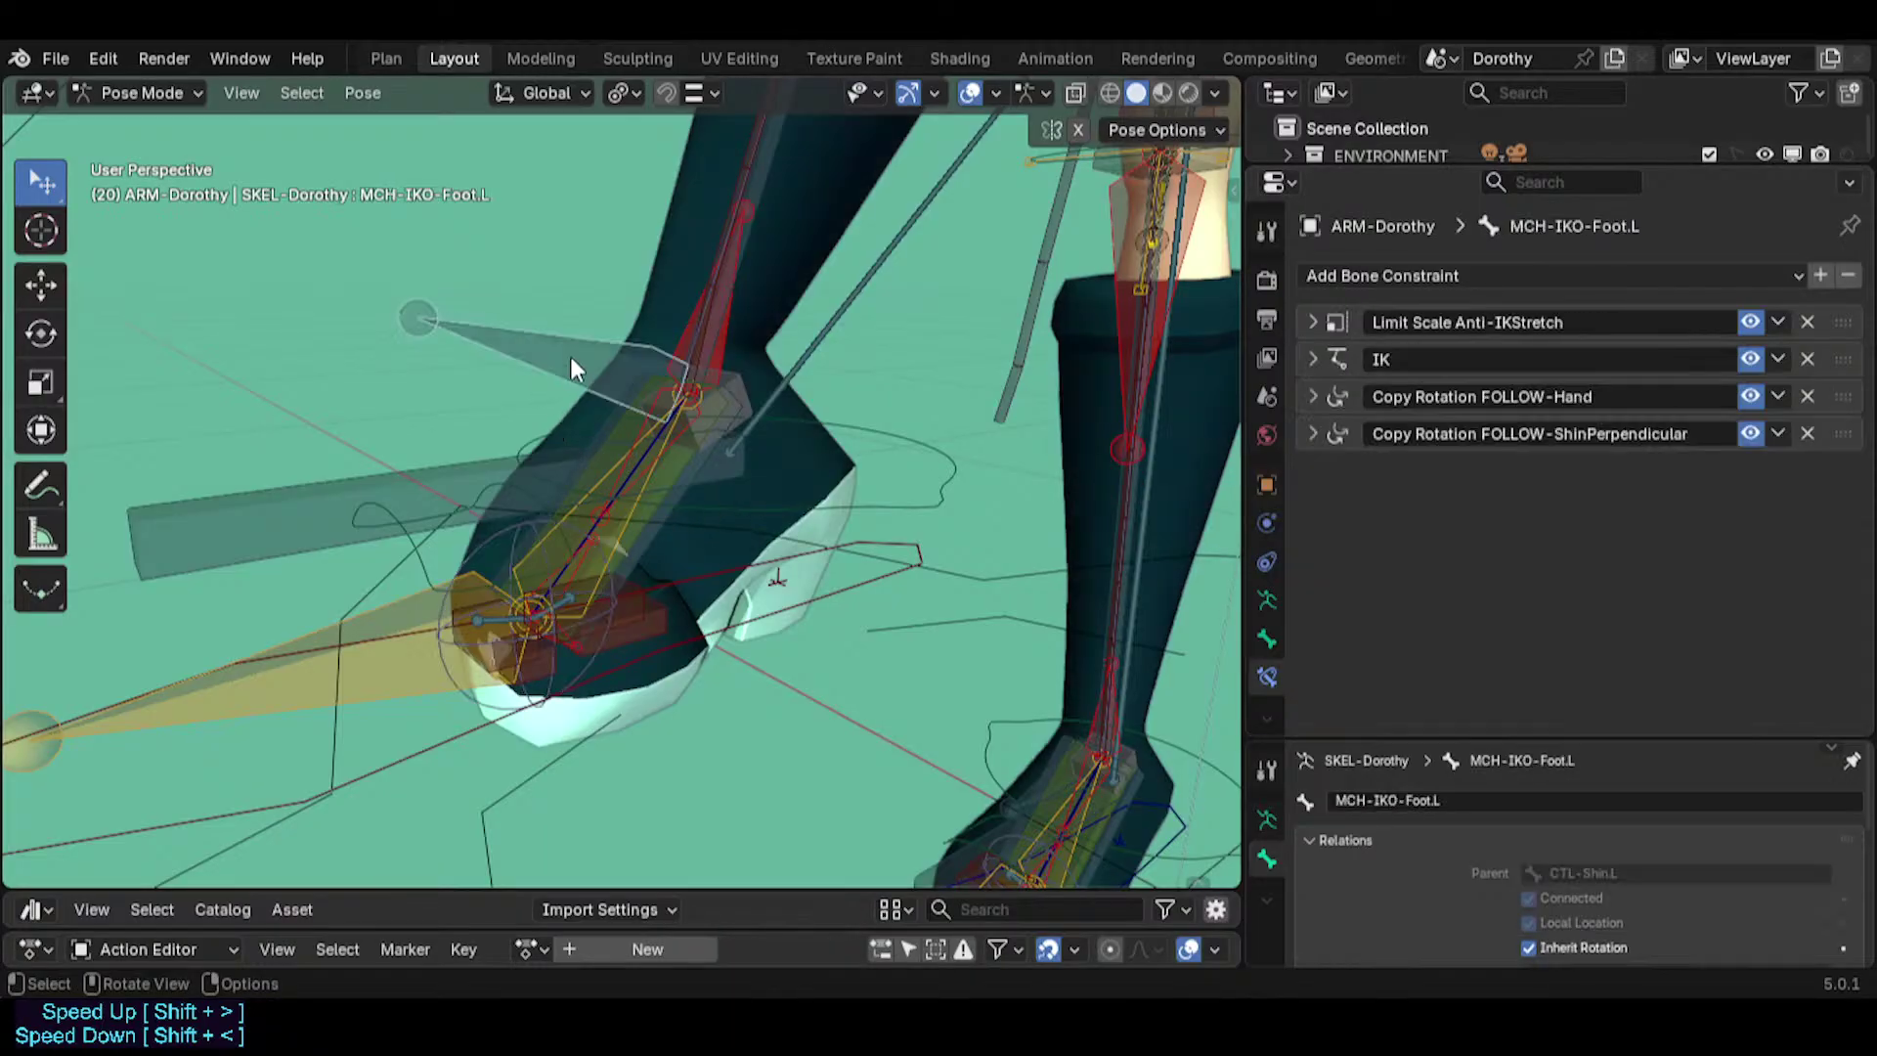
pyautogui.click(481, 543)
pyautogui.write('MCH-IKO-Foot.L')
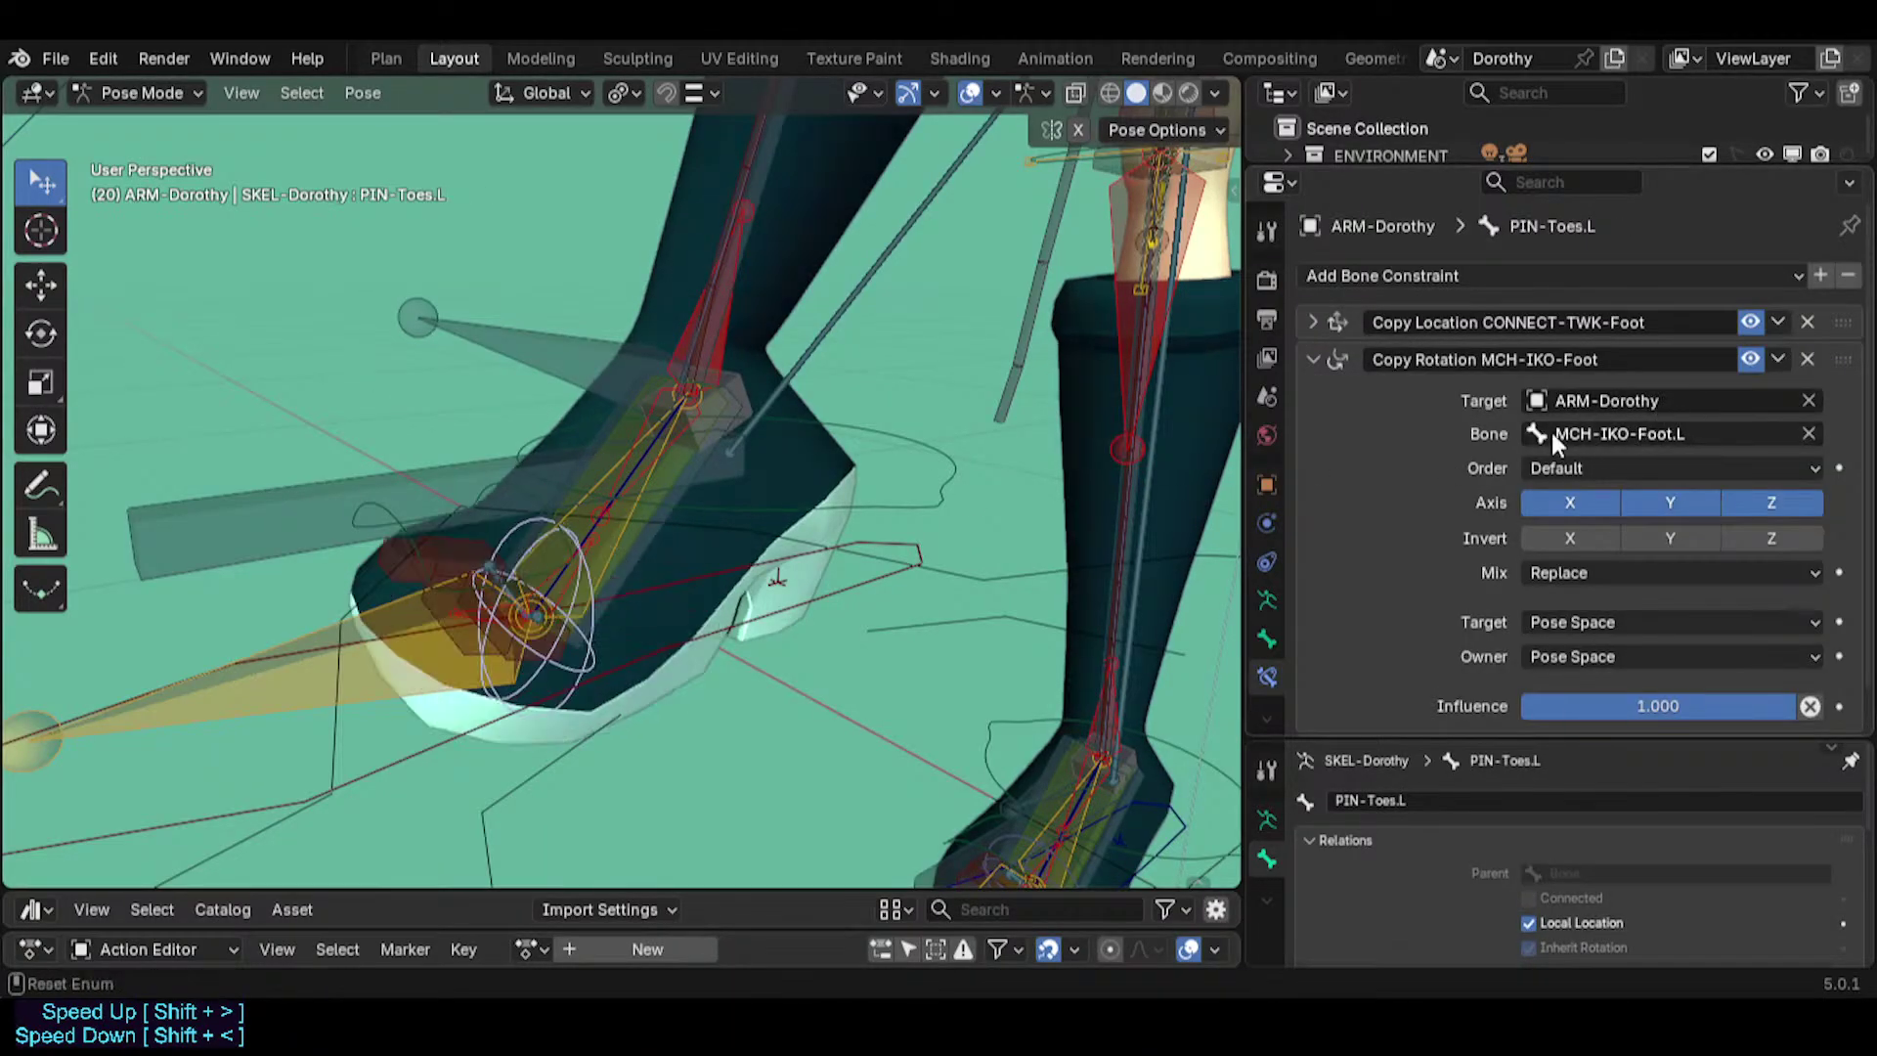
pyautogui.moveTo(597, 531); pyautogui.dragTo(549, 396, button='middle')
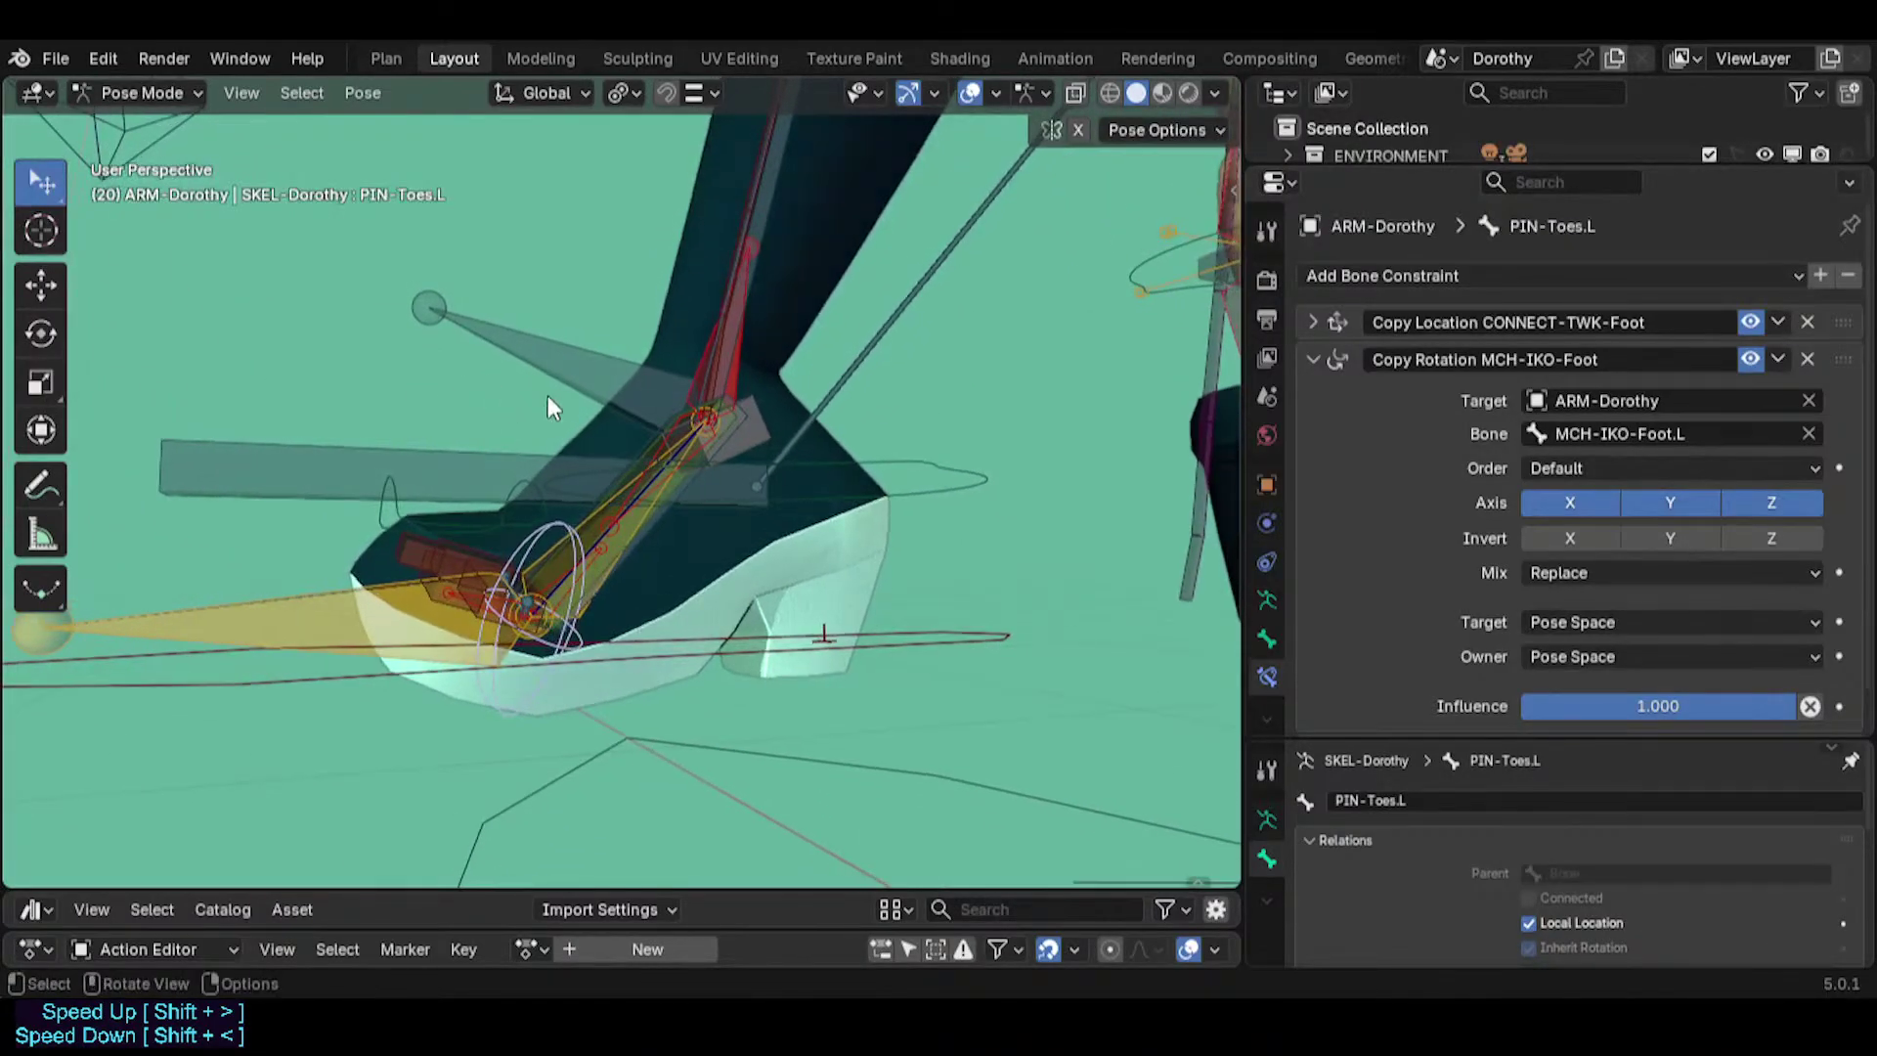
# Copy the name of the TWK-Toes.L bone and set it as the target bone of Copy Rotation TWK-Foot on PIN-Toes.L.
pyautogui.click(1324, 363)
pyautogui.click(1309, 394)
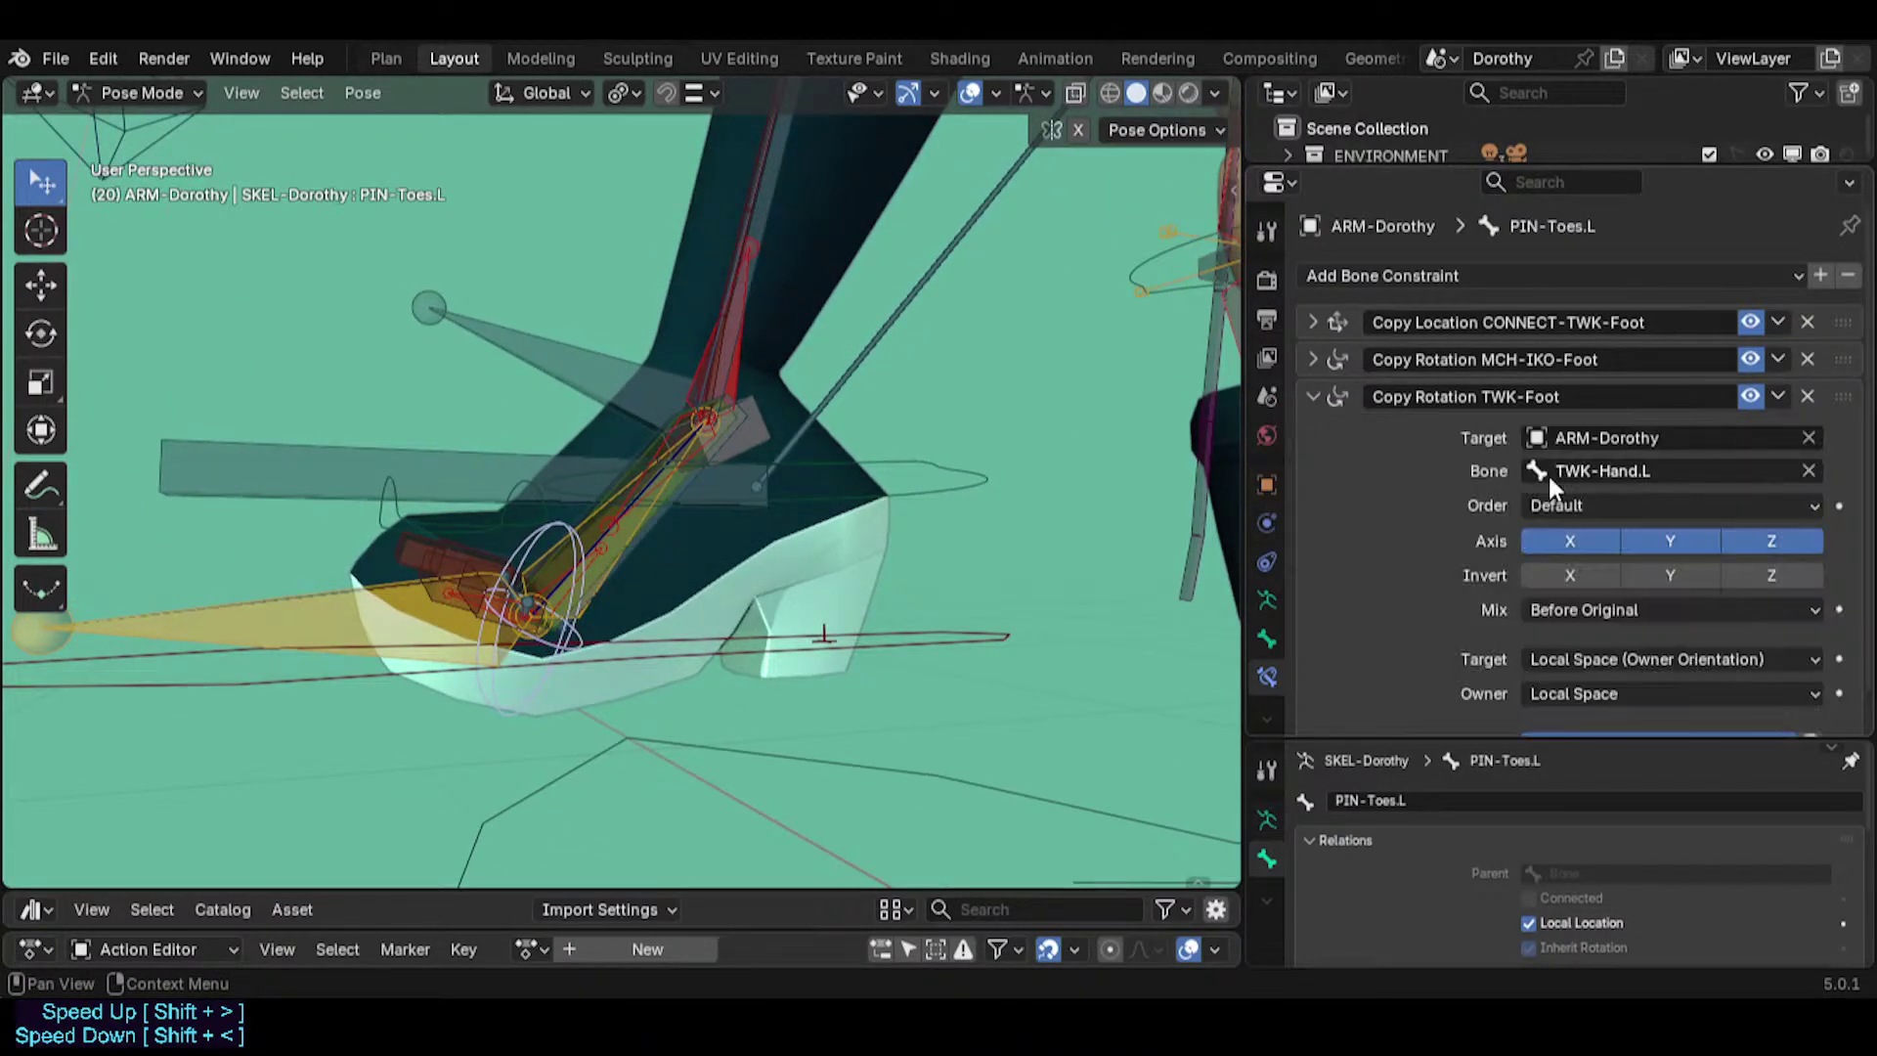
pyautogui.write('MCH-IKO-Foot.L')
pyautogui.click(460, 510)
pyautogui.press('F2')
pyautogui.hotkey('ctrl', 'c')
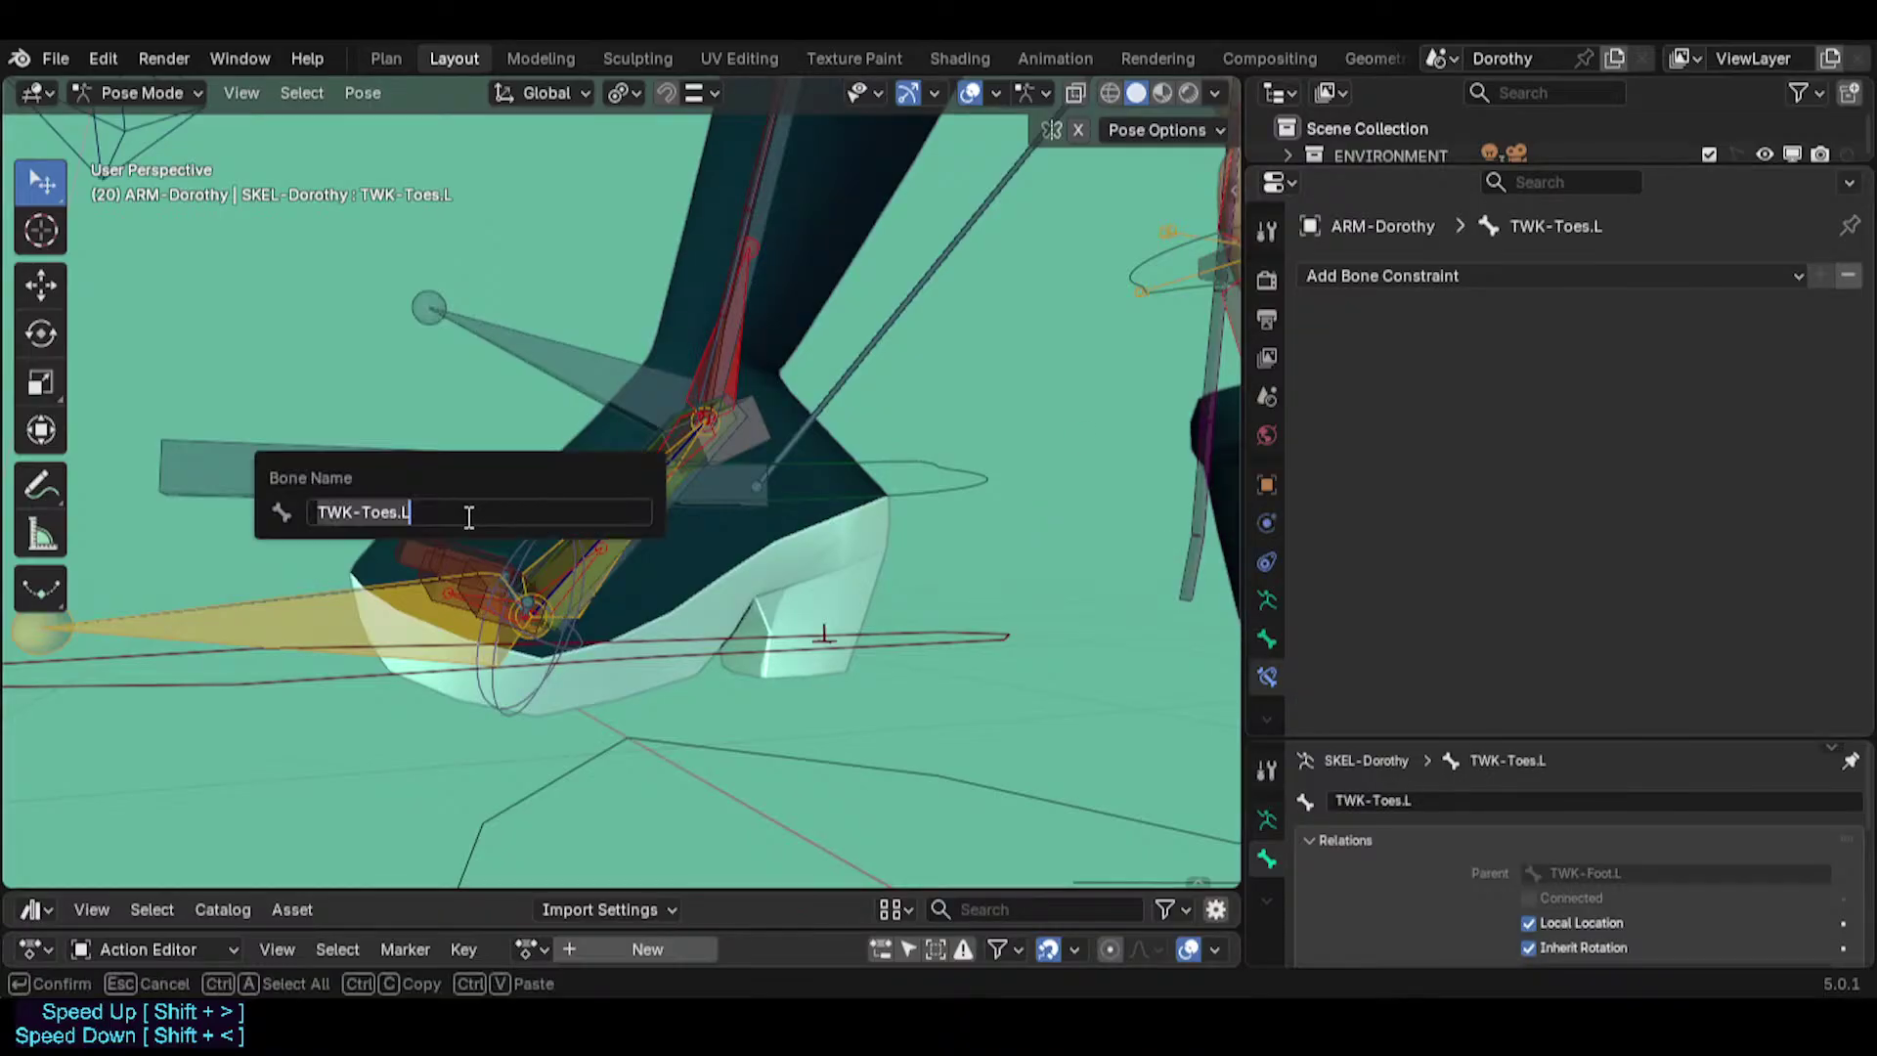
pyautogui.press('Escape')
pyautogui.click(515, 543)
pyautogui.hotkey('ctrl', 'v')
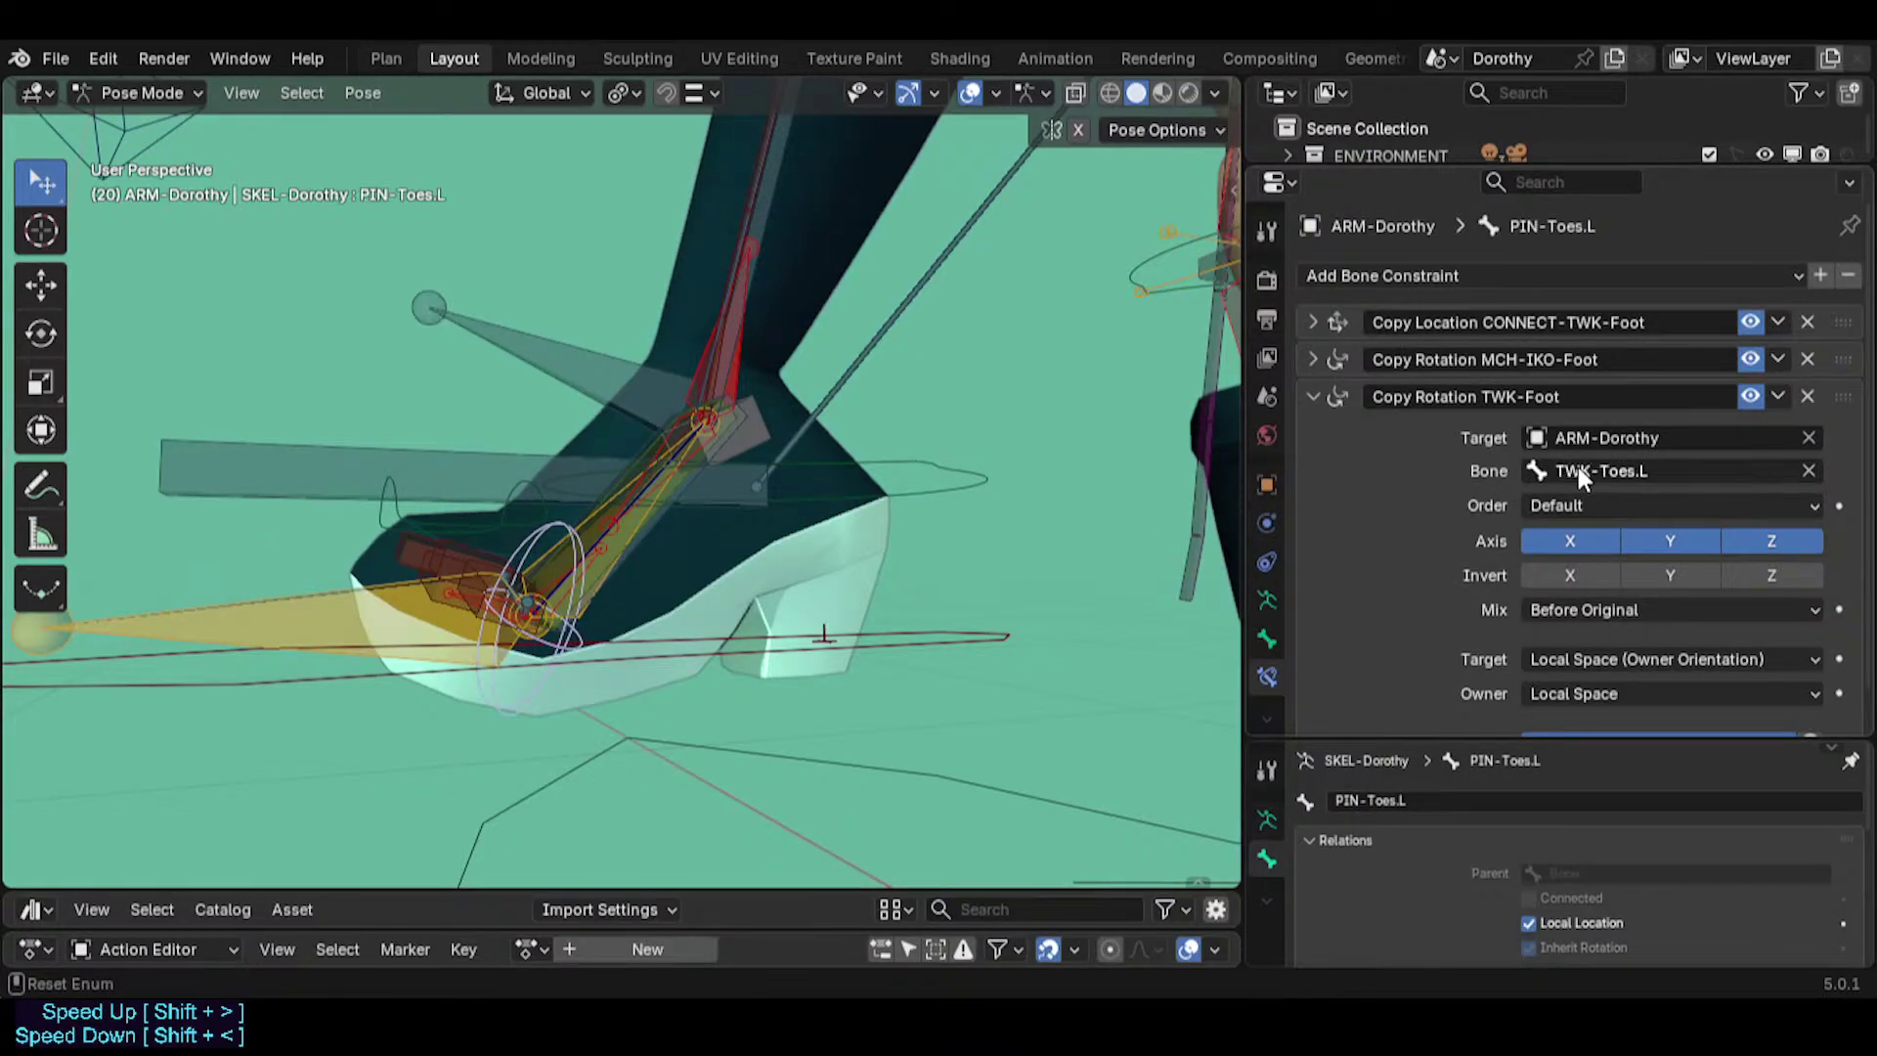
pyautogui.scroll(-1, 1388, 449)
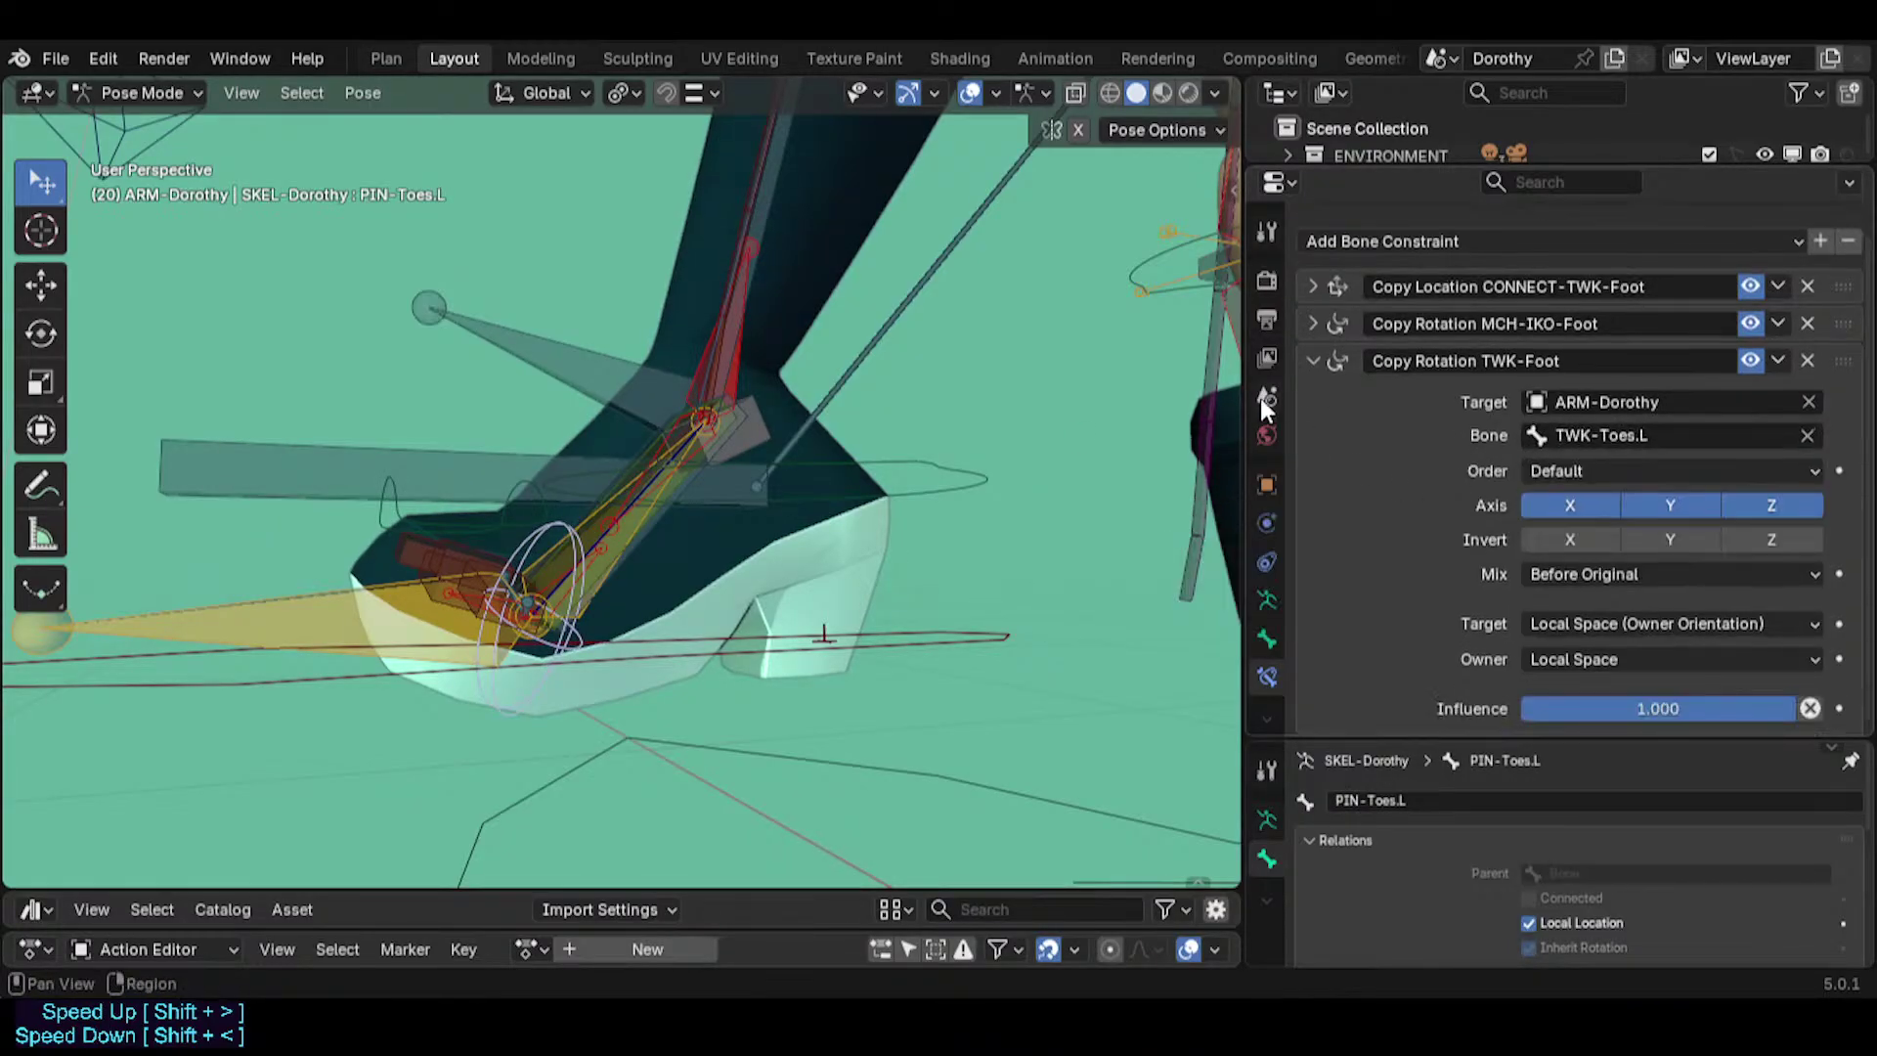
pyautogui.click(1310, 360)
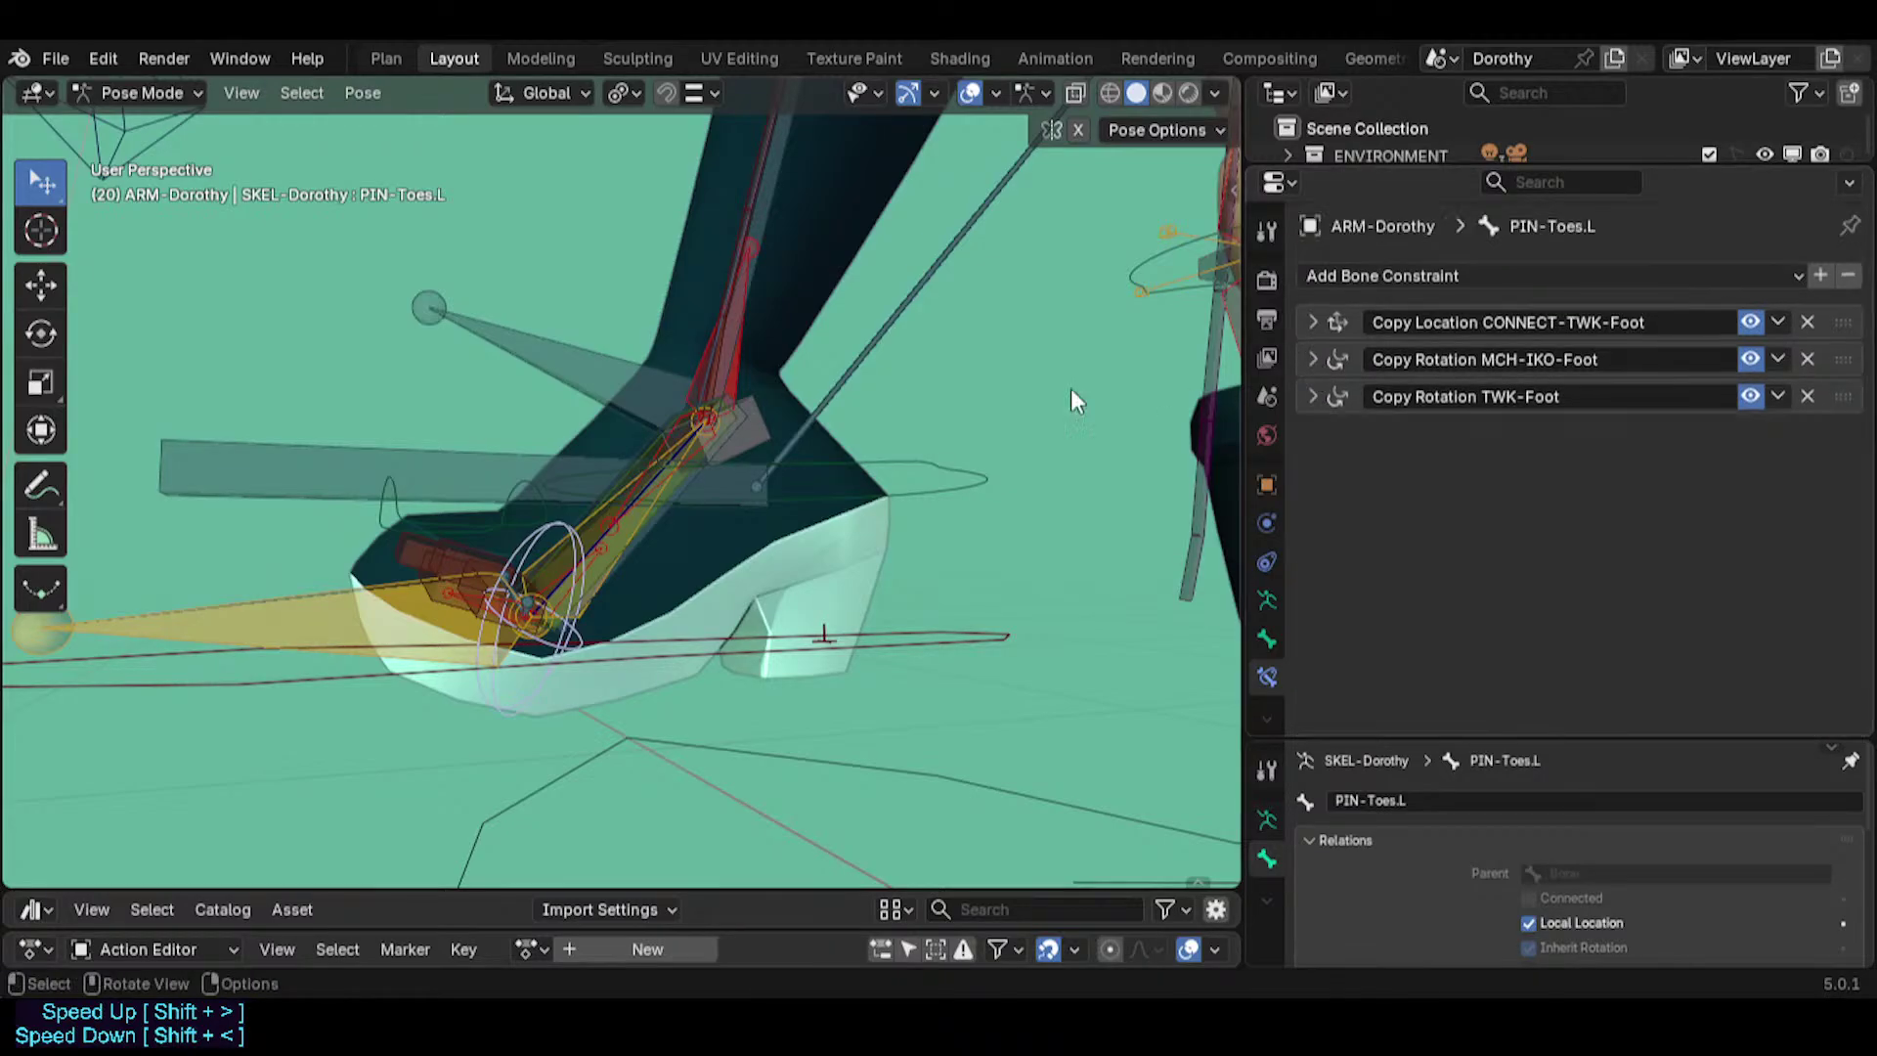
# Test the toe constraints by rotating MTR-IK-Foot.L, moving it off the ground and tilting it again.
pyautogui.moveTo(1071, 401); pyautogui.dragTo(772, 465, button='middle')
pyautogui.click(918, 621)
pyautogui.press('r')
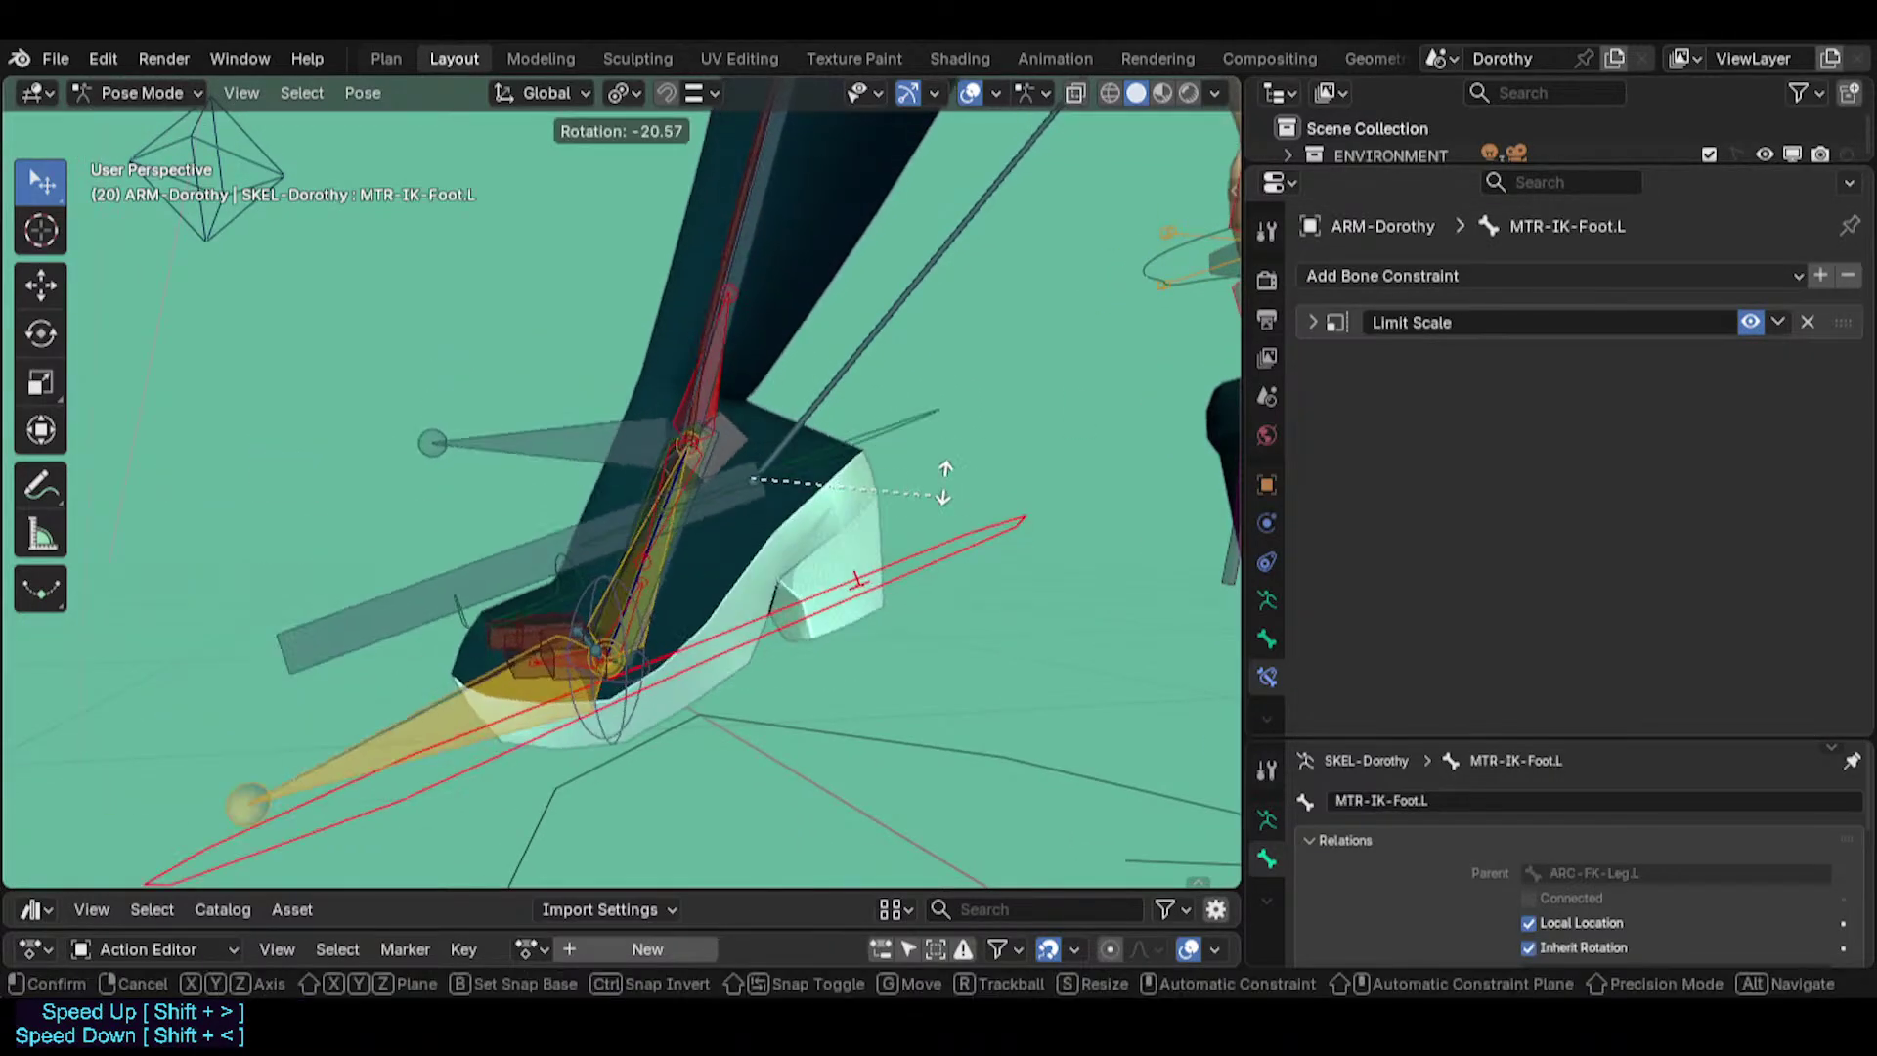
pyautogui.click(879, 544)
pyautogui.moveTo(864, 553); pyautogui.dragTo(830, 771, button='middle')
pyautogui.press('g')
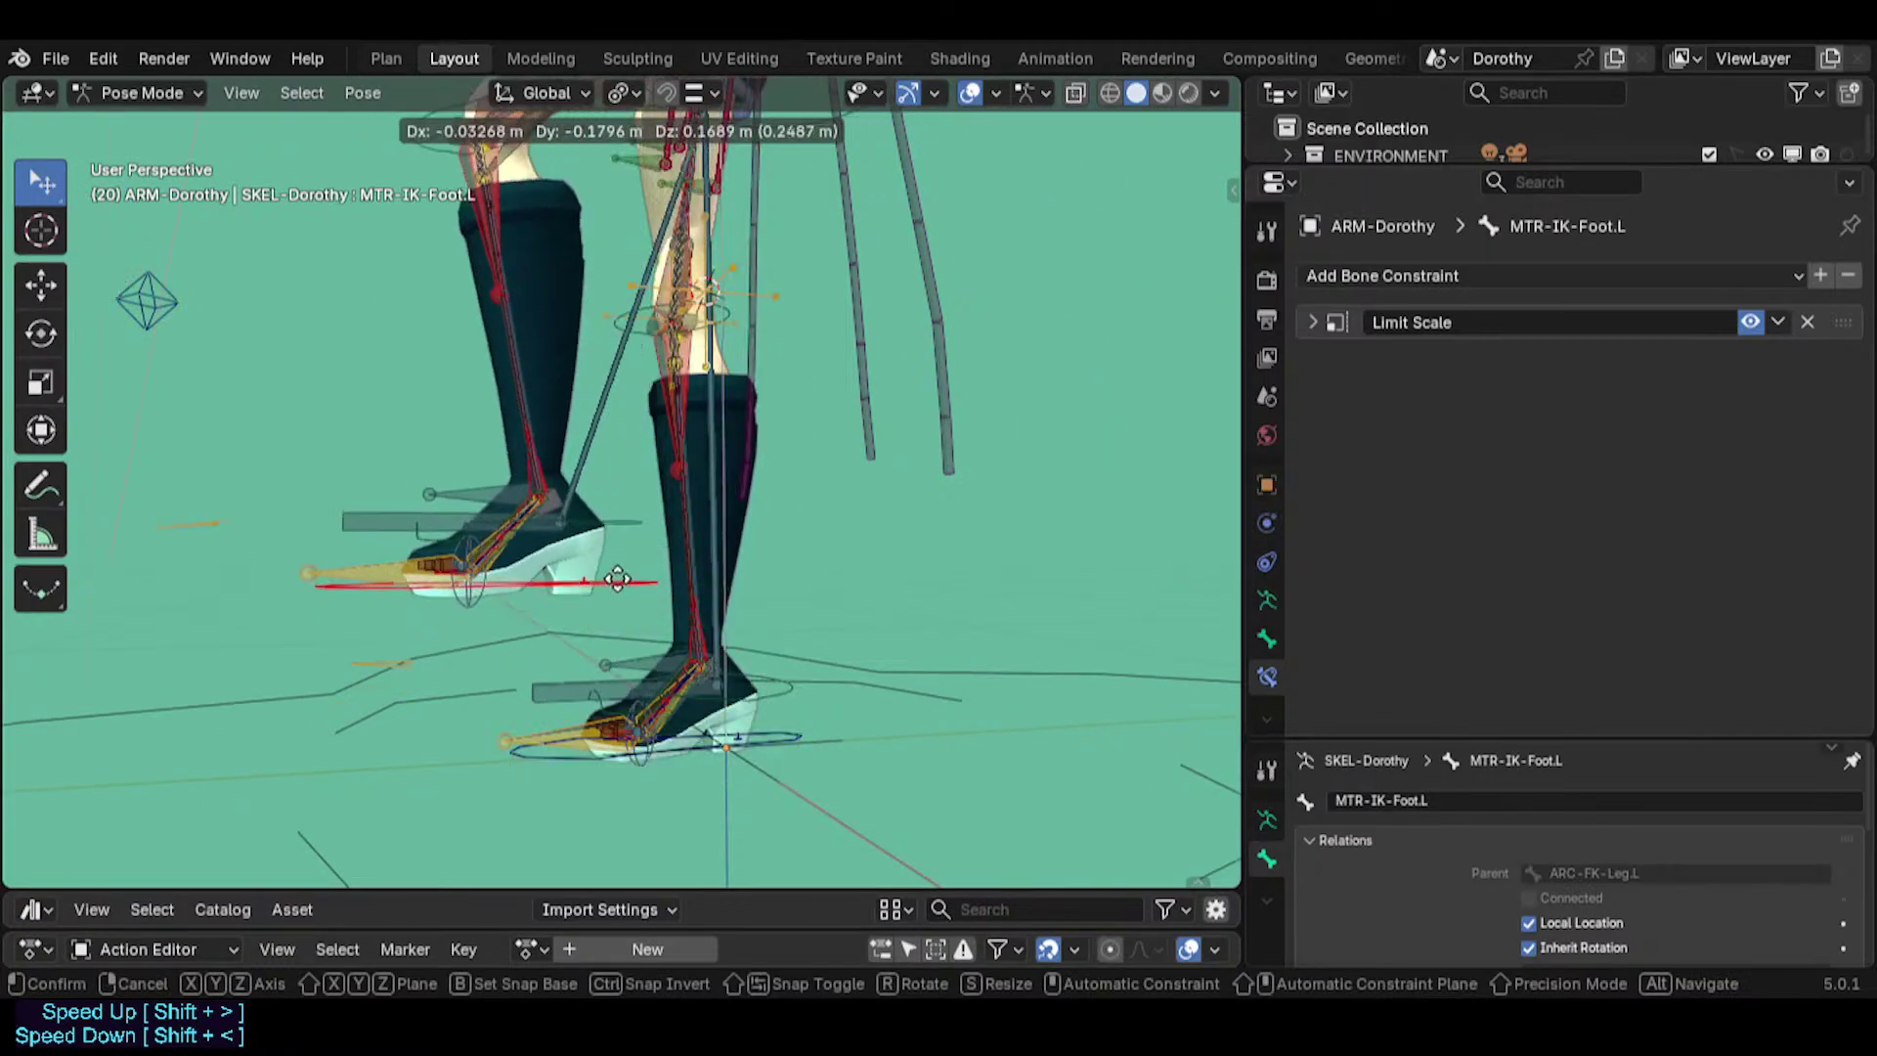
pyautogui.click(616, 579)
pyautogui.press('r')
pyautogui.click(679, 540)
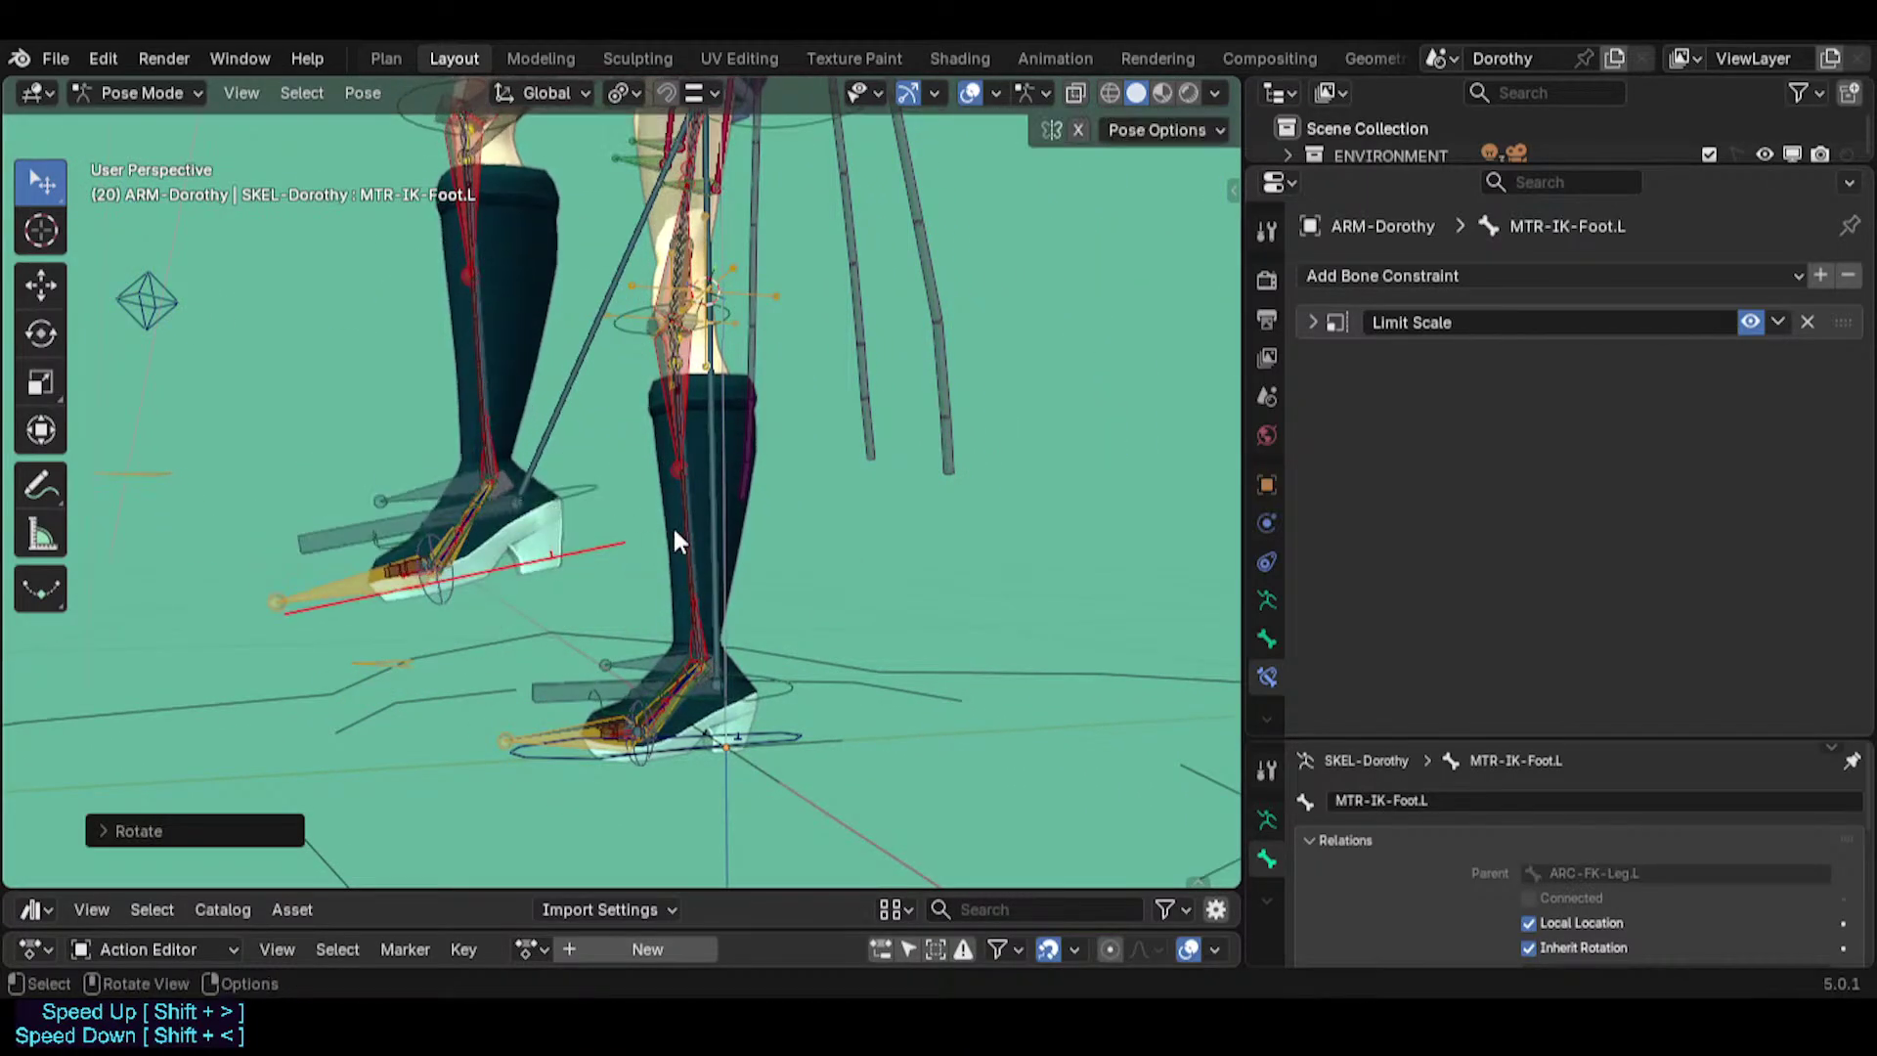
# Scale MTR-IK-Foot.L up by about 1.7 and move the foot forward and up to test the left toes.
pyautogui.scroll(2, 633, 535)
pyautogui.press('s')
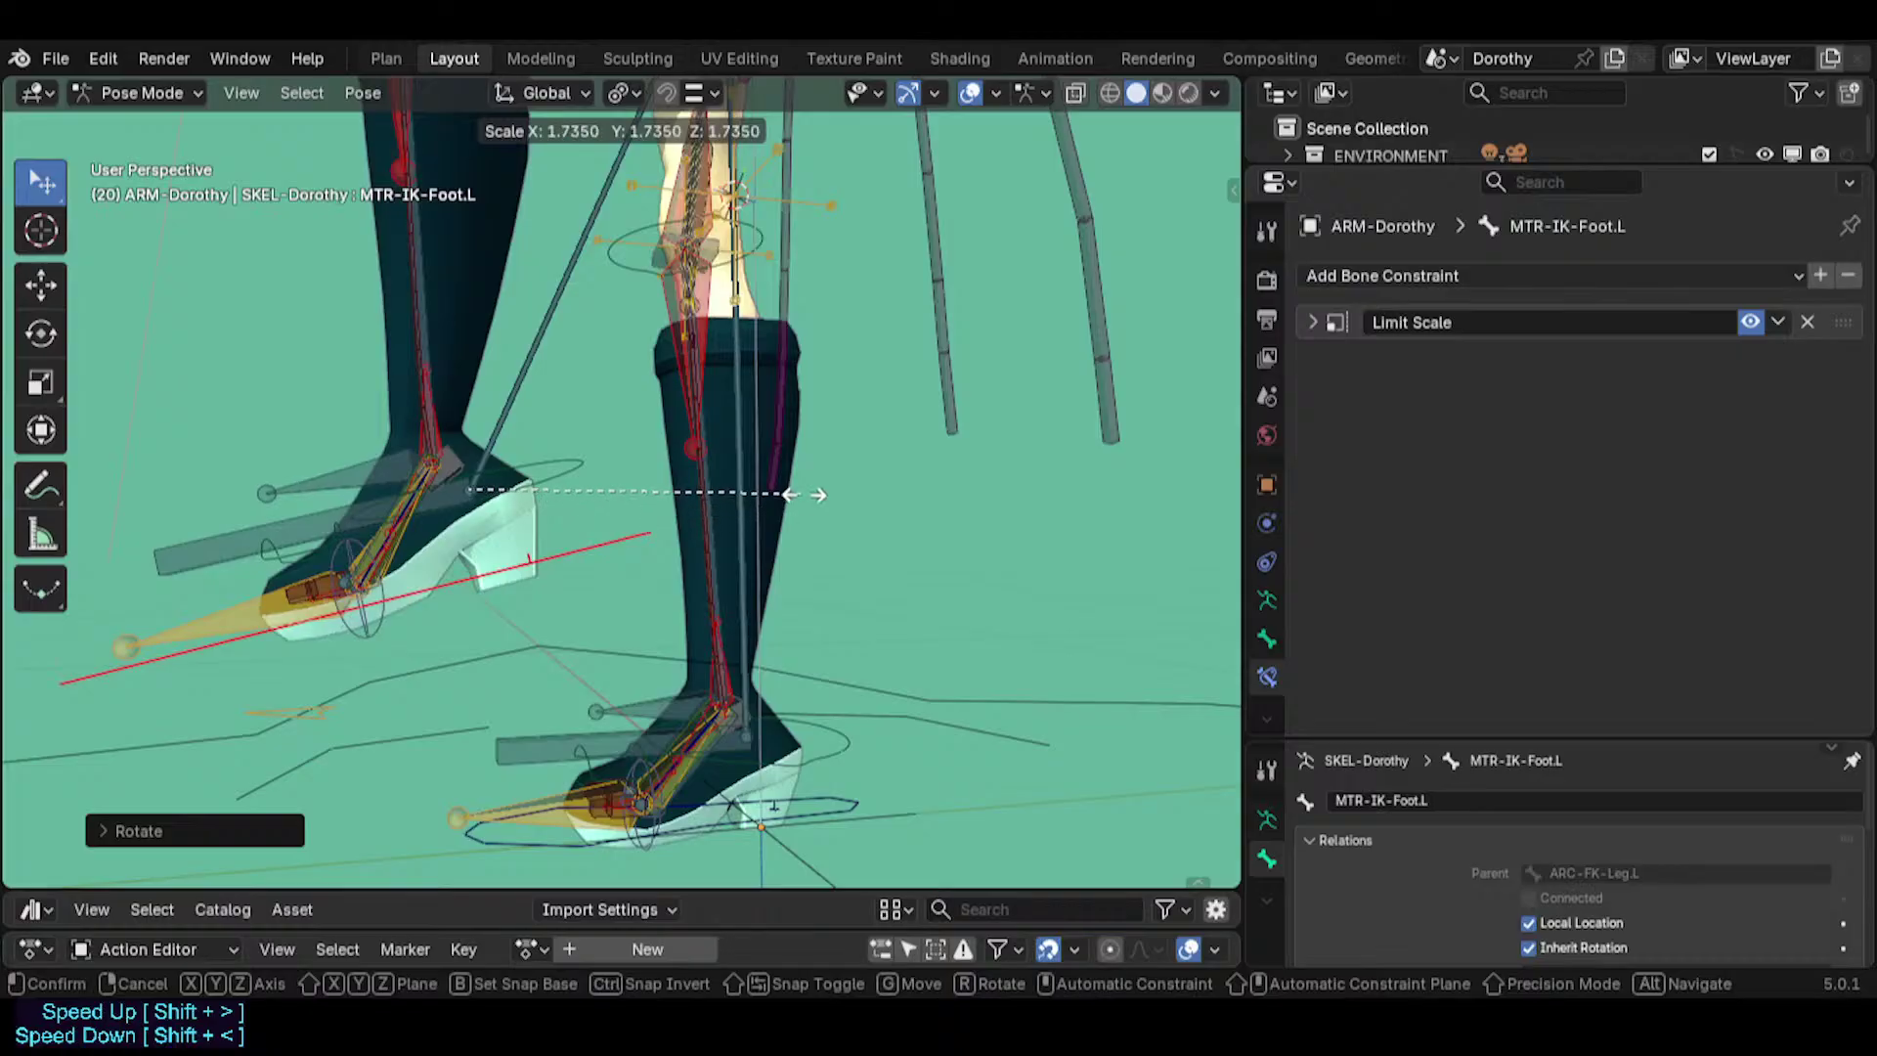
pyautogui.click(804, 494)
pyautogui.press('g')
pyautogui.click(540, 508)
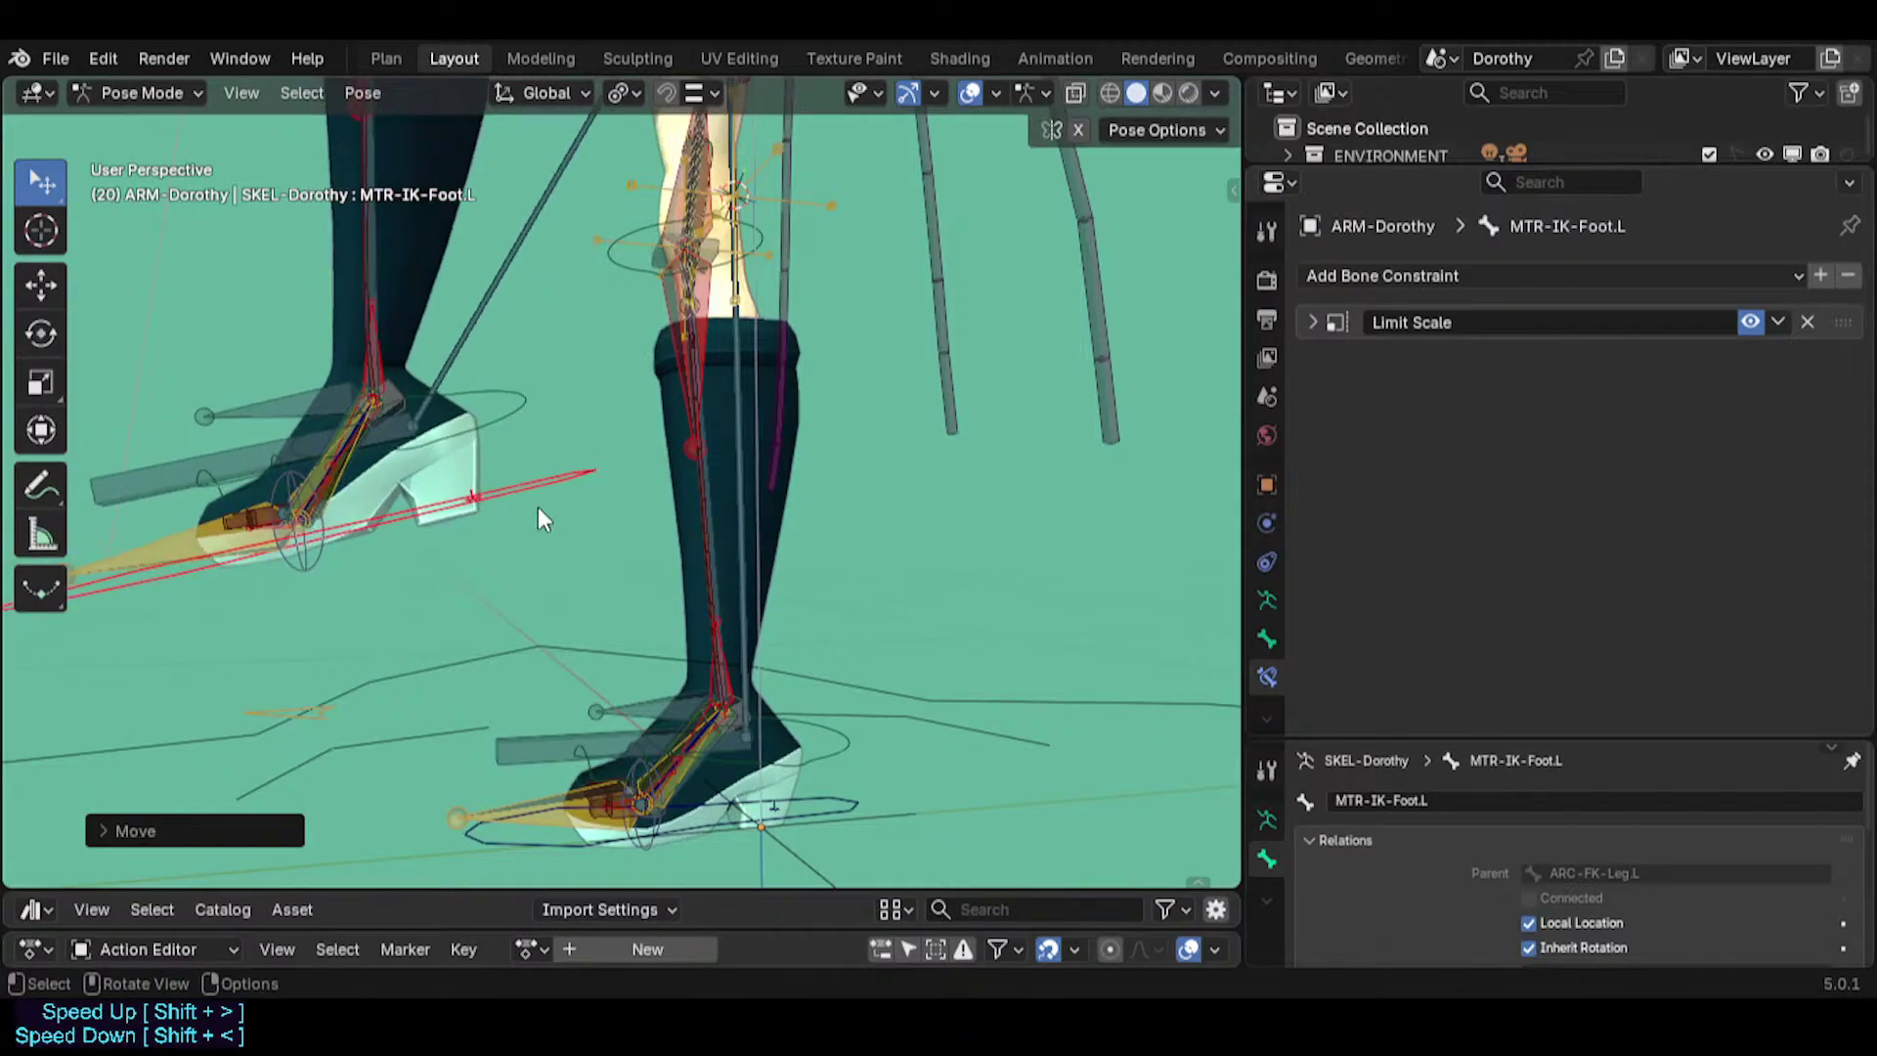
# Clear the rotation of MTR-IK-Foot.L and move the level foot around in several short moves.
pyautogui.hotkey('alt', 'r')
pyautogui.scroll(-2, 537, 506)
pyautogui.keyDown('shift'); pyautogui.moveTo(537, 507); pyautogui.dragTo(676, 610, button='middle'); pyautogui.keyUp('shift')
pyautogui.press('g')
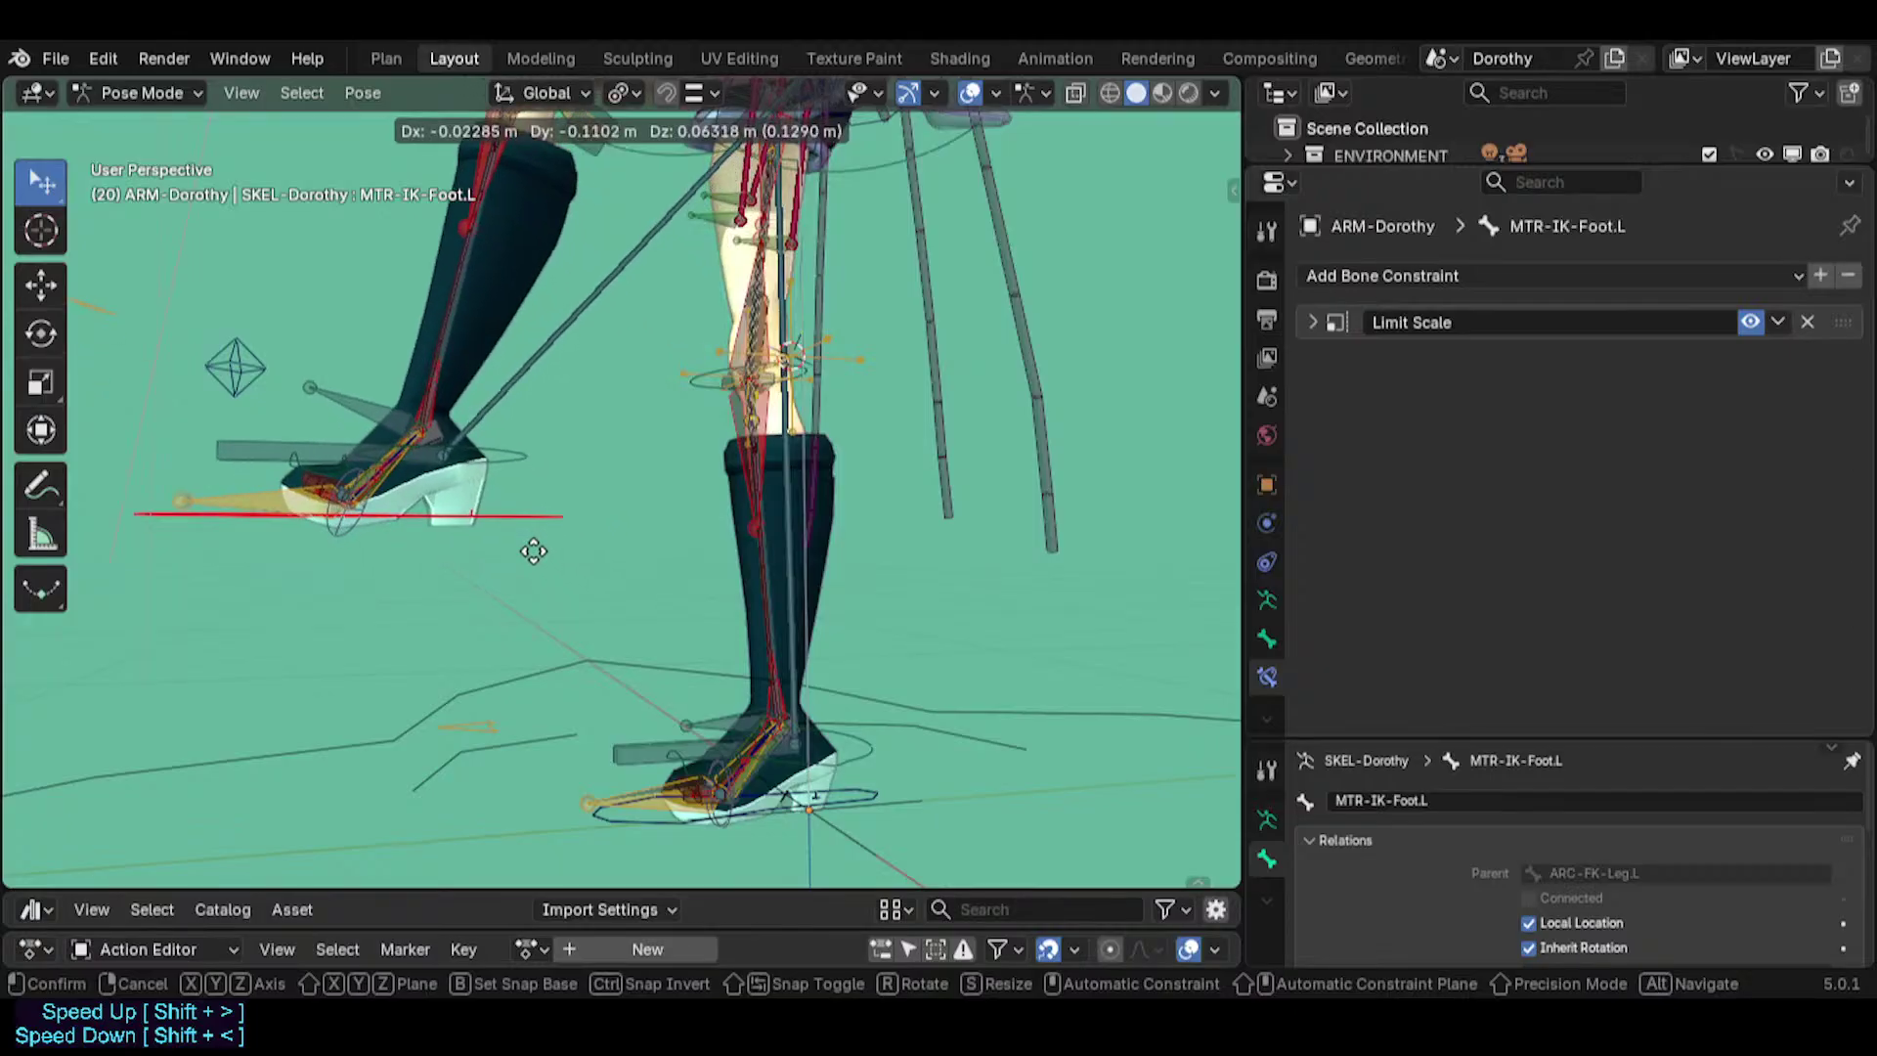
pyautogui.click(536, 591)
pyautogui.scroll(2, 536, 590)
pyautogui.press('g')
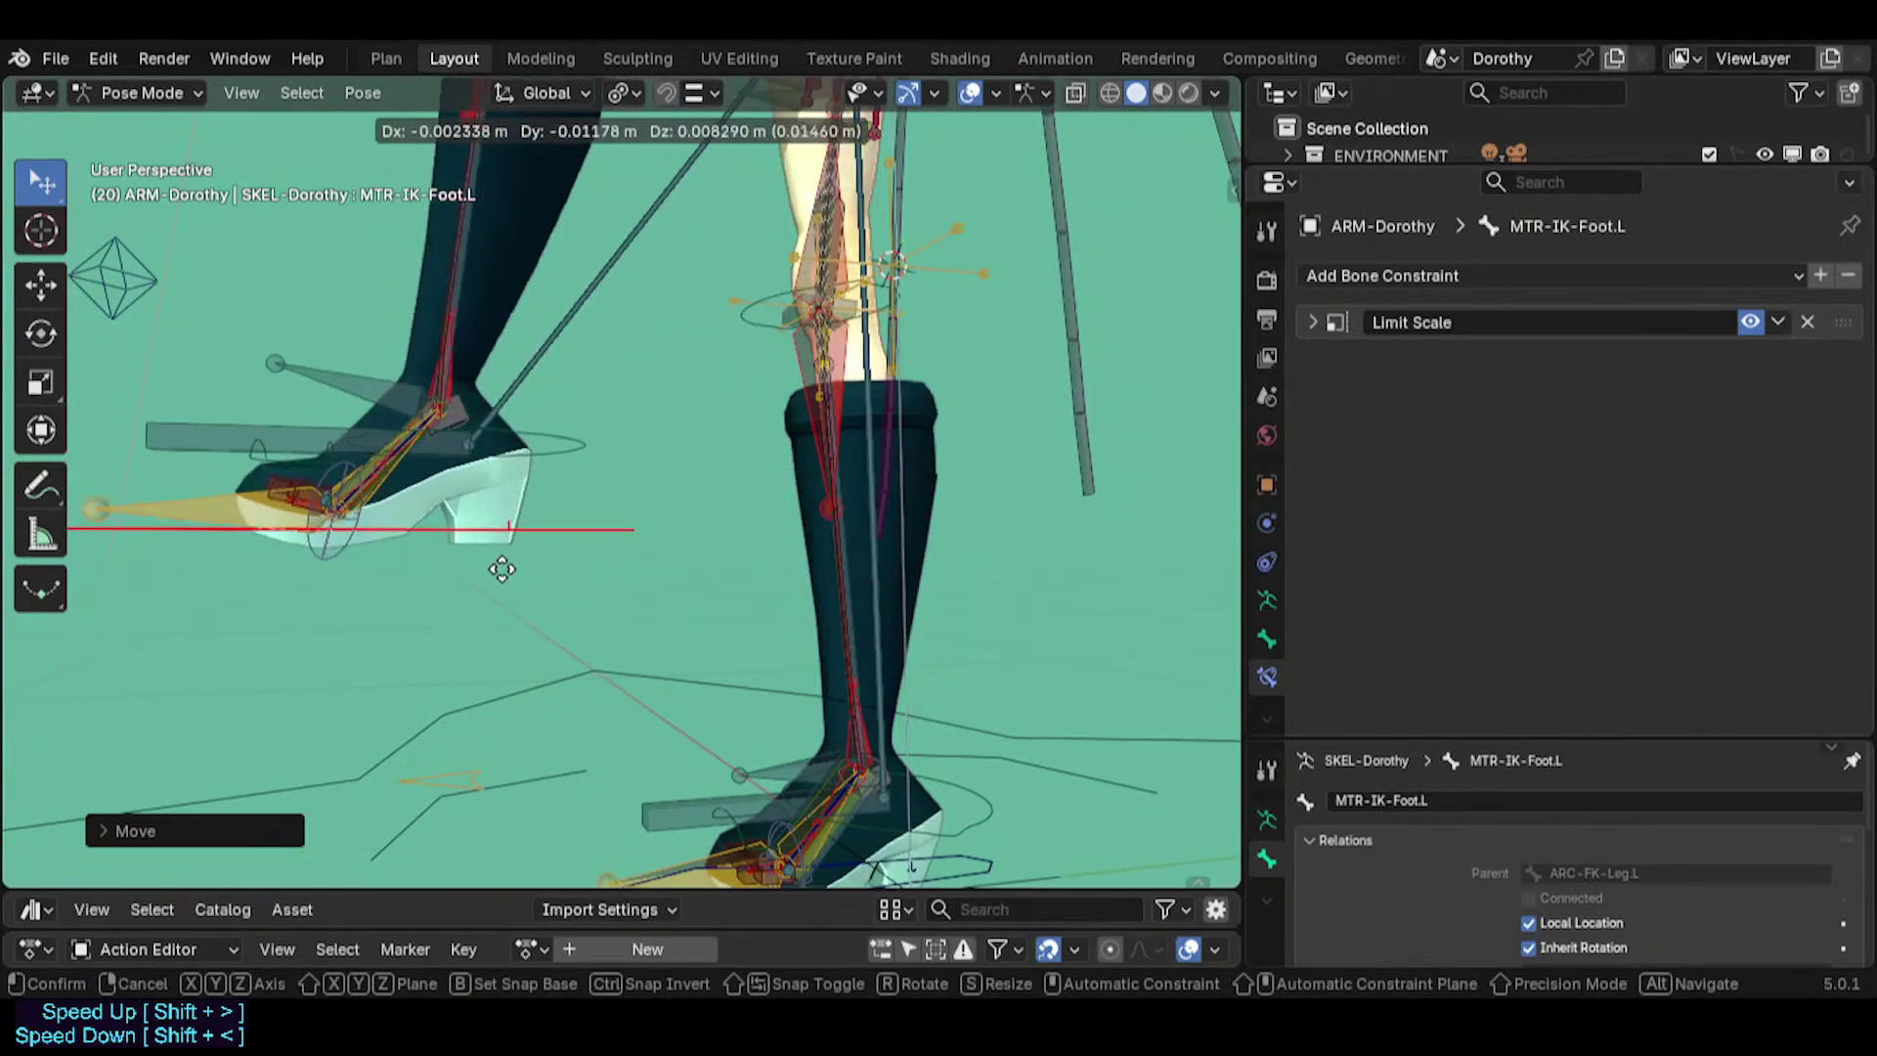
pyautogui.click(447, 554)
pyautogui.keyDown('shift'); pyautogui.moveTo(447, 549); pyautogui.dragTo(535, 597, button='middle'); pyautogui.keyUp('shift')
pyautogui.press('g')
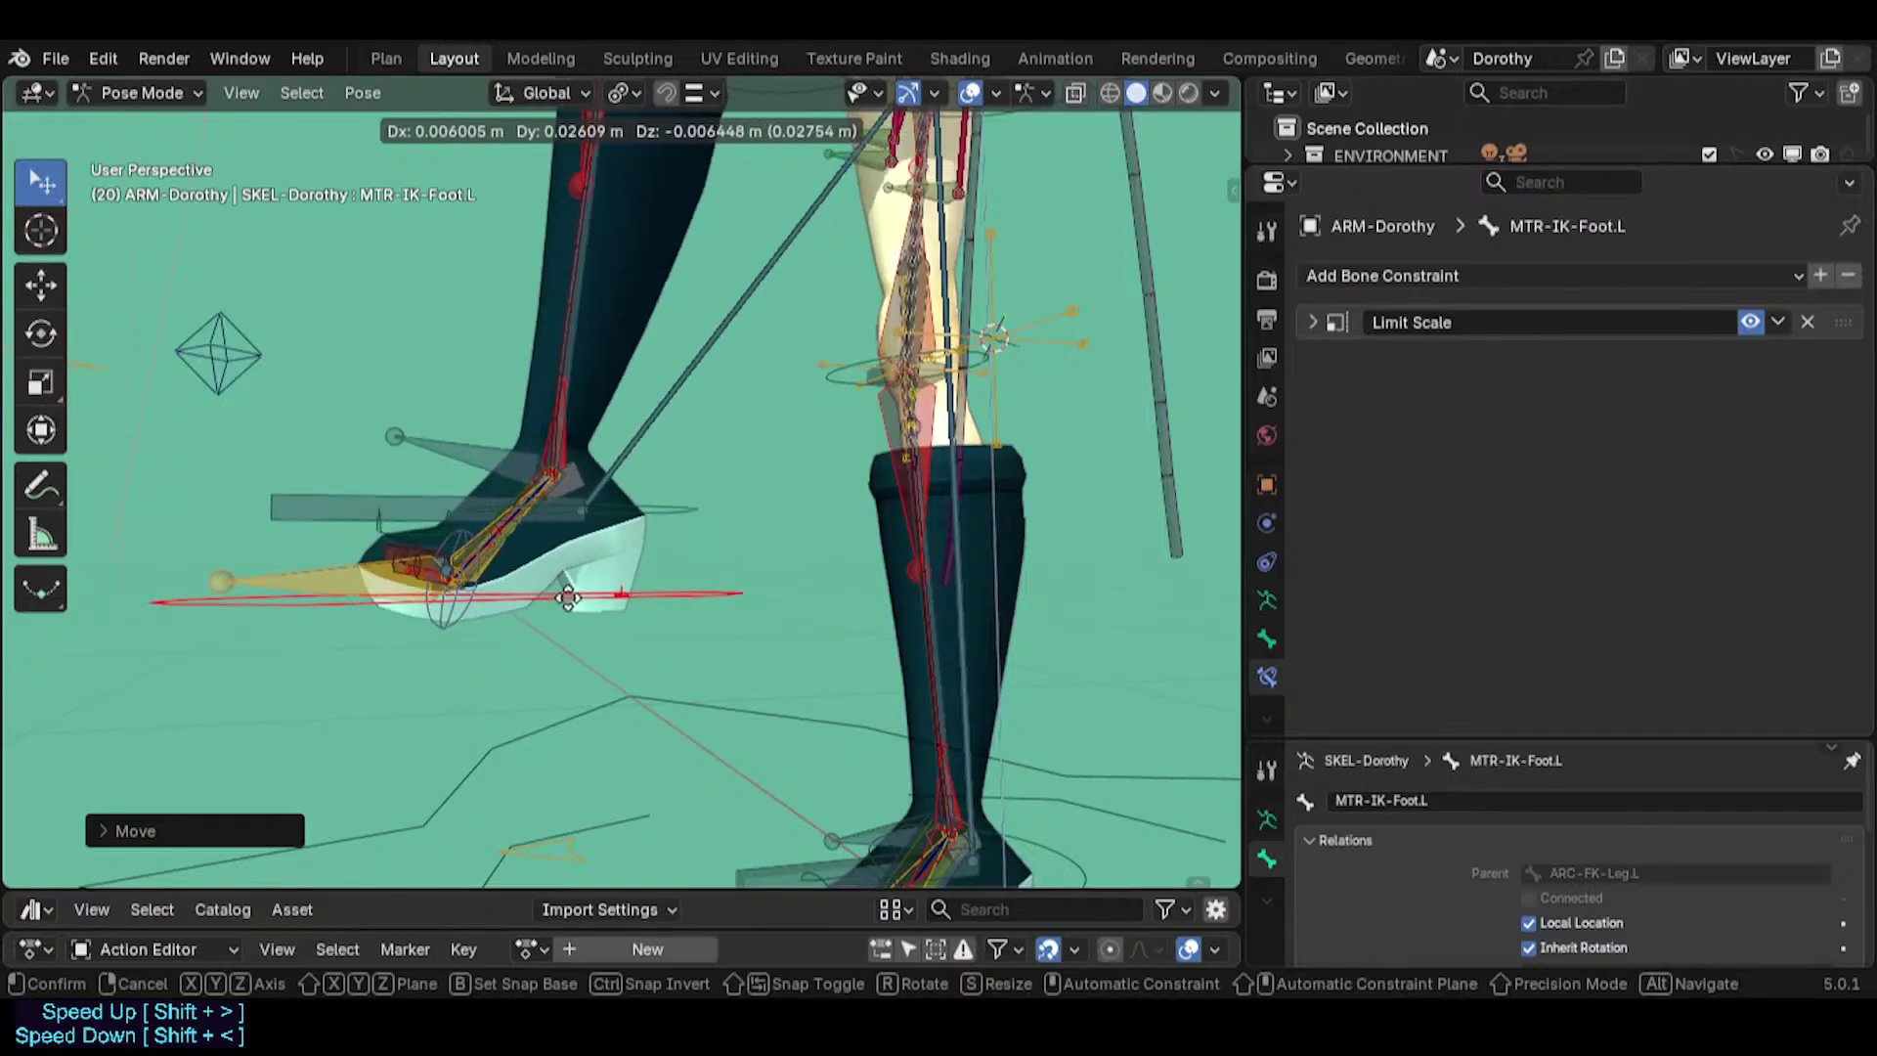
pyautogui.click(422, 589)
# Check the constraints on PIN-Toes.L, reselect MTR-IK-Foot.L and raise the foot progressively to test how the toes follow.
pyautogui.click(454, 576)
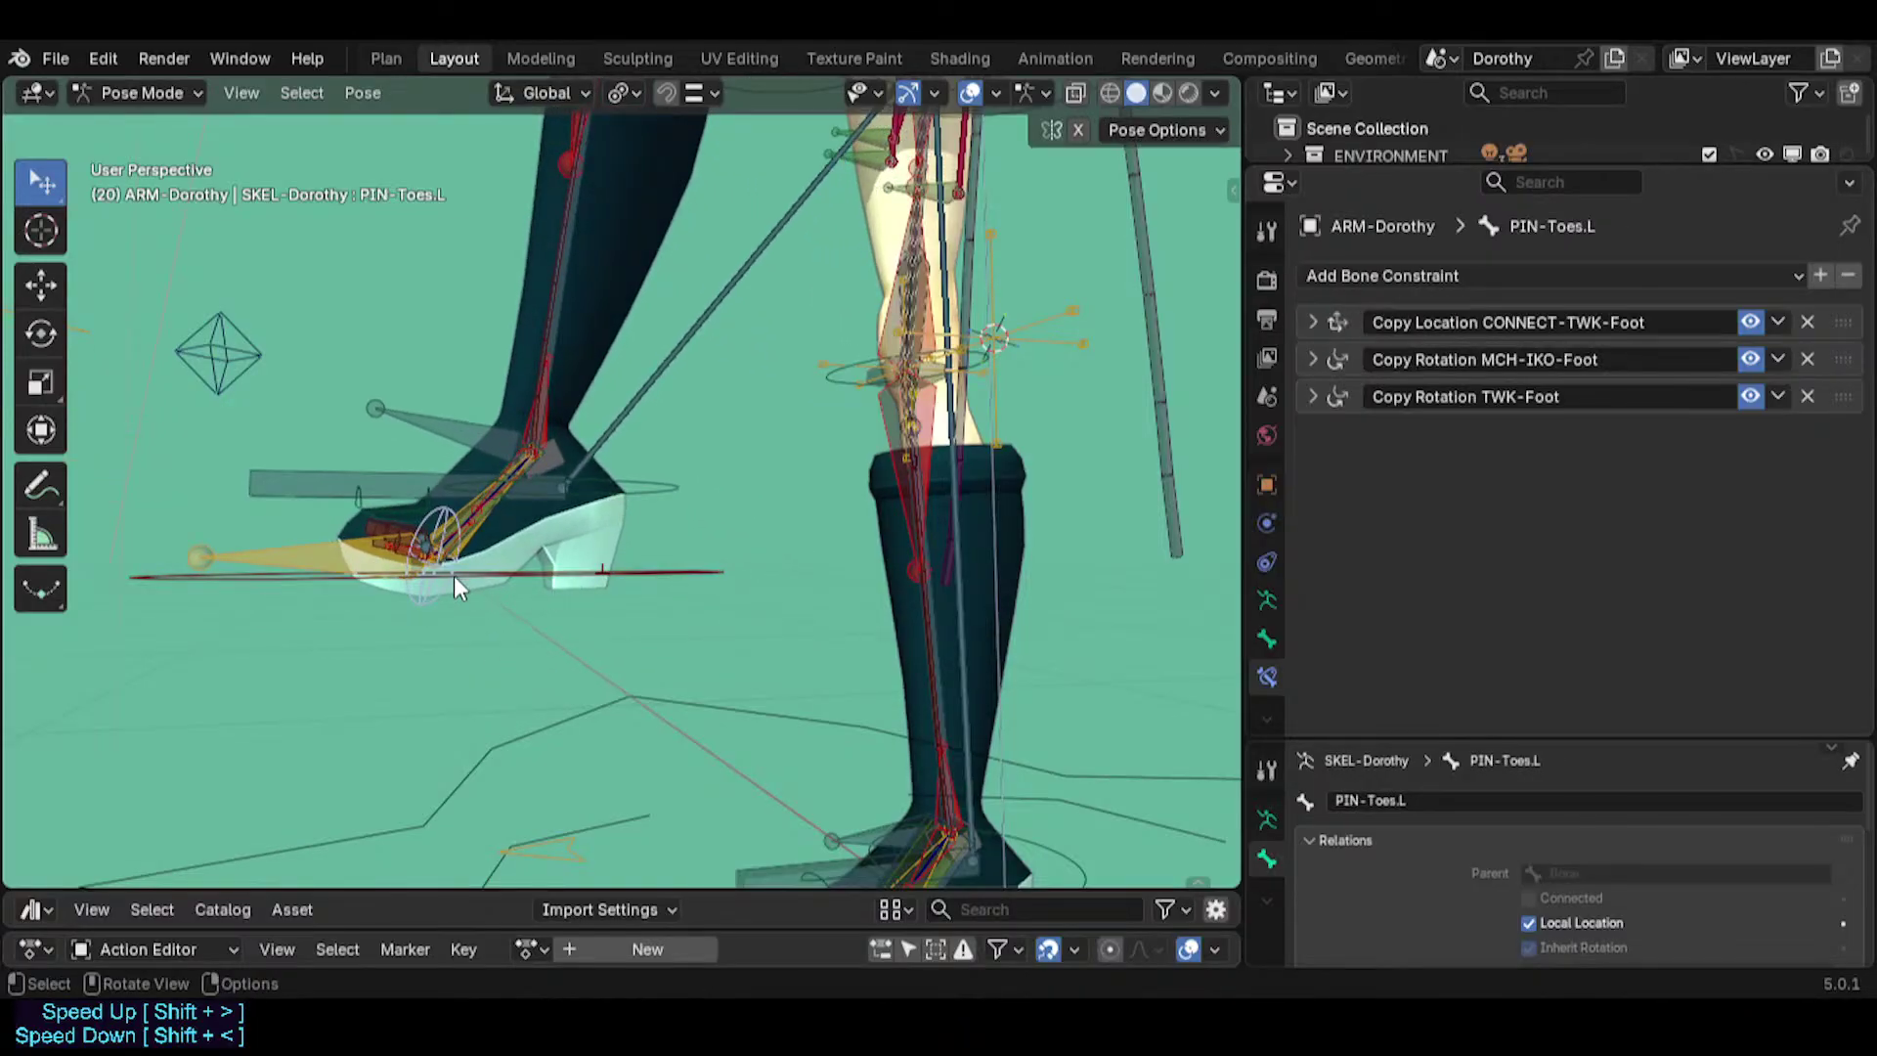
pyautogui.click(651, 578)
pyautogui.press('g')
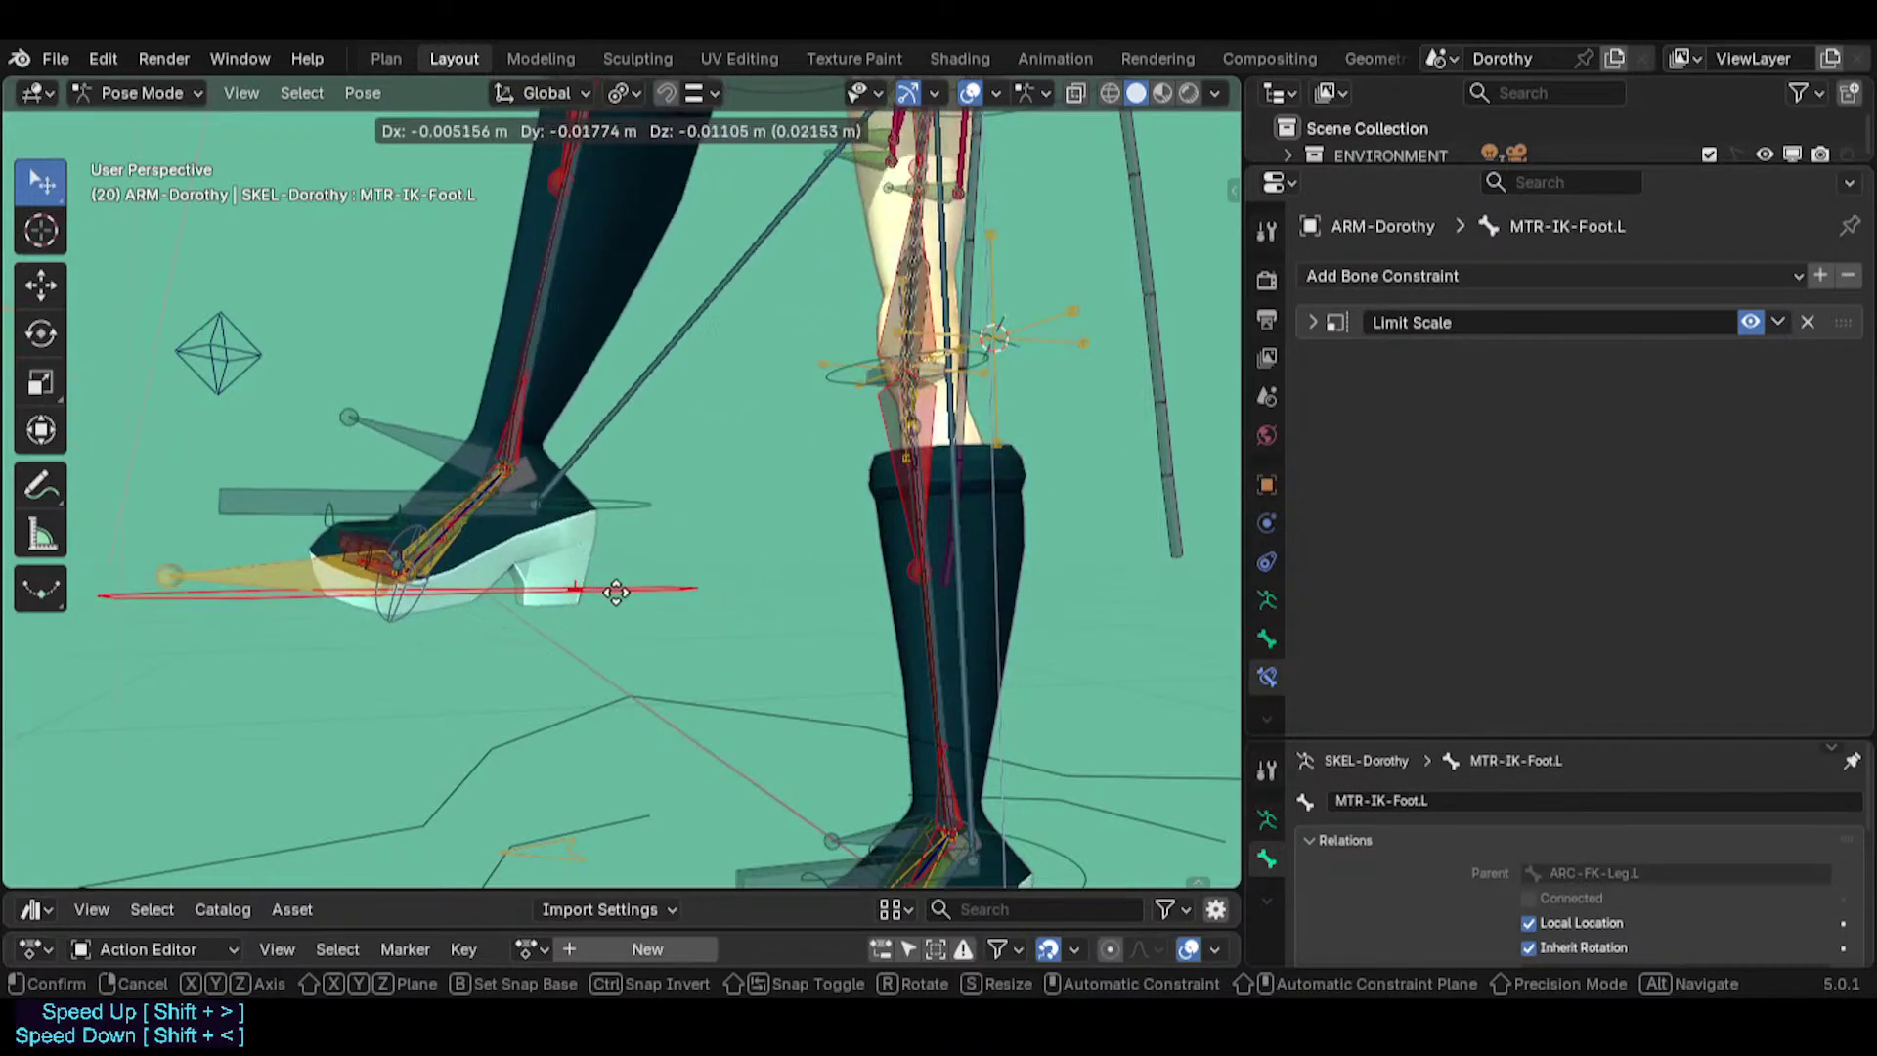
pyautogui.click(523, 487)
pyautogui.keyDown('shift'); pyautogui.moveTo(523, 487); pyautogui.dragTo(599, 631, button='middle'); pyautogui.keyUp('shift')
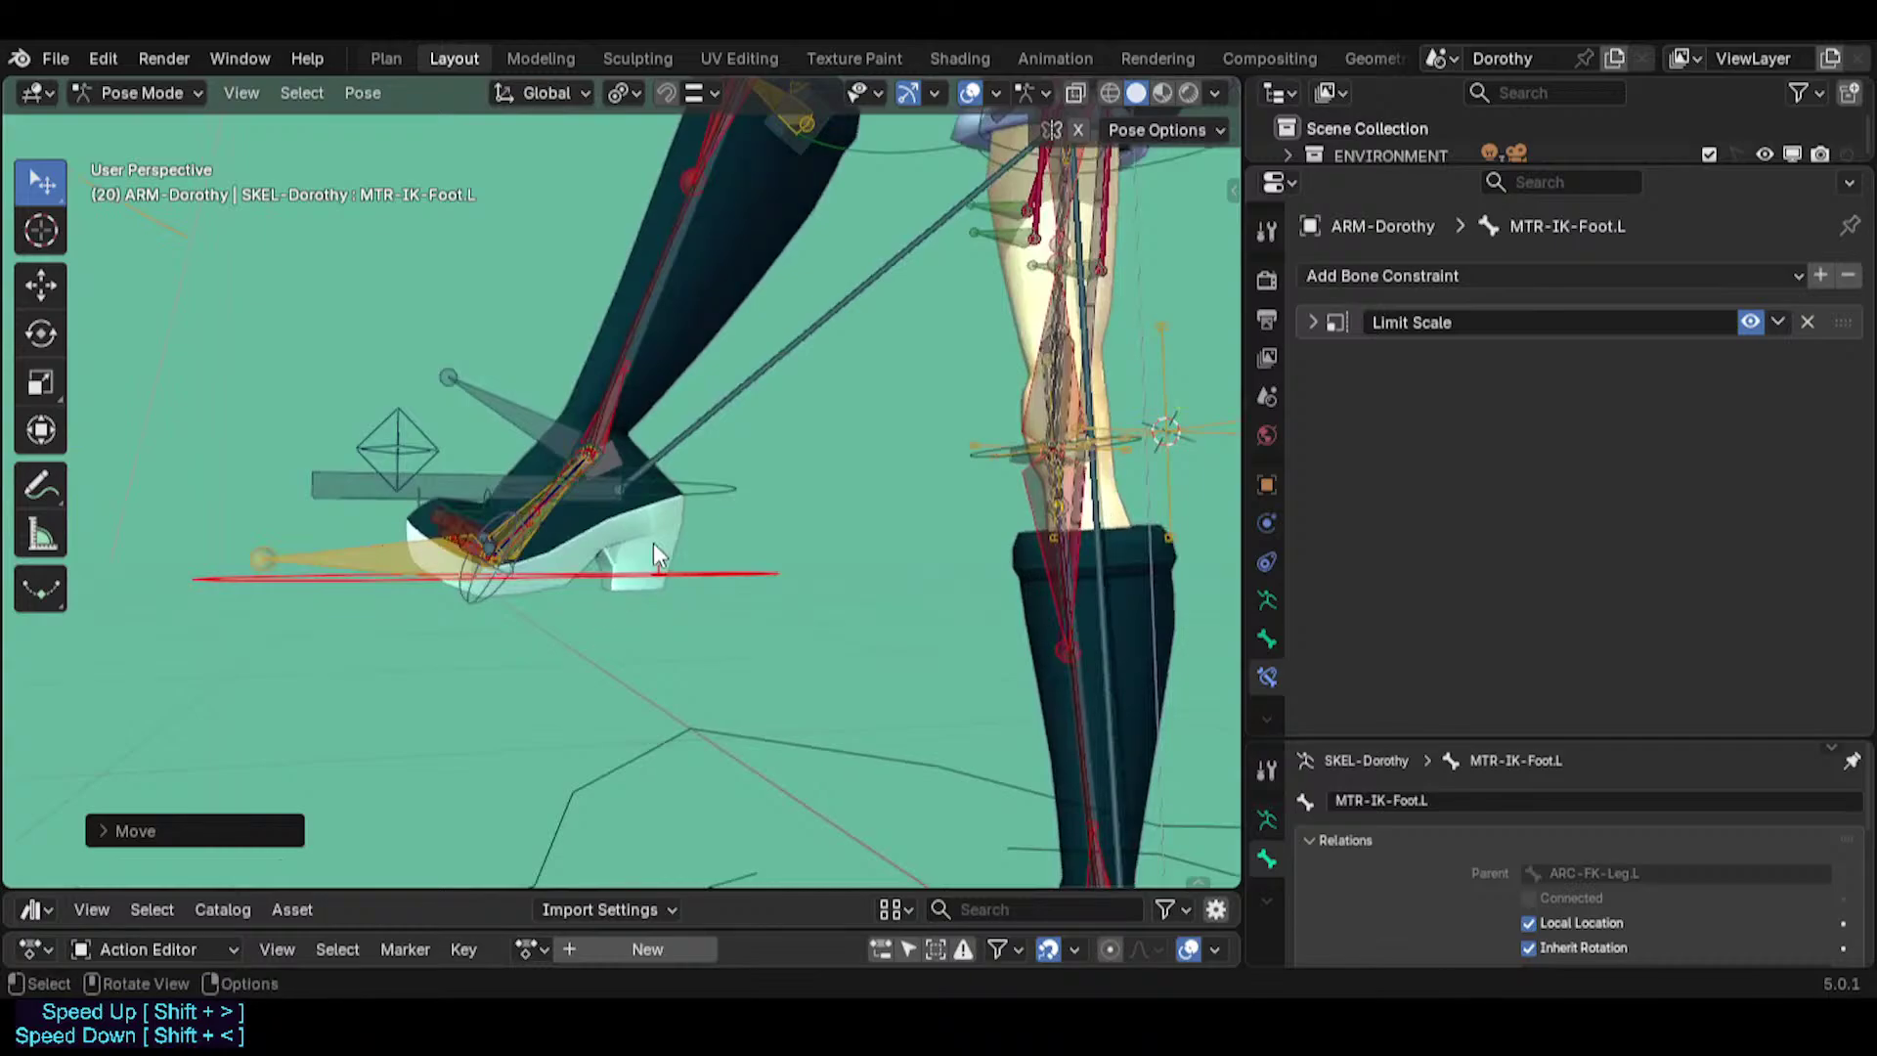
pyautogui.press('g')
pyautogui.click(540, 471)
pyautogui.keyDown('shift'); pyautogui.moveTo(540, 471); pyautogui.dragTo(565, 583, button='middle'); pyautogui.keyUp('shift')
pyautogui.press('g')
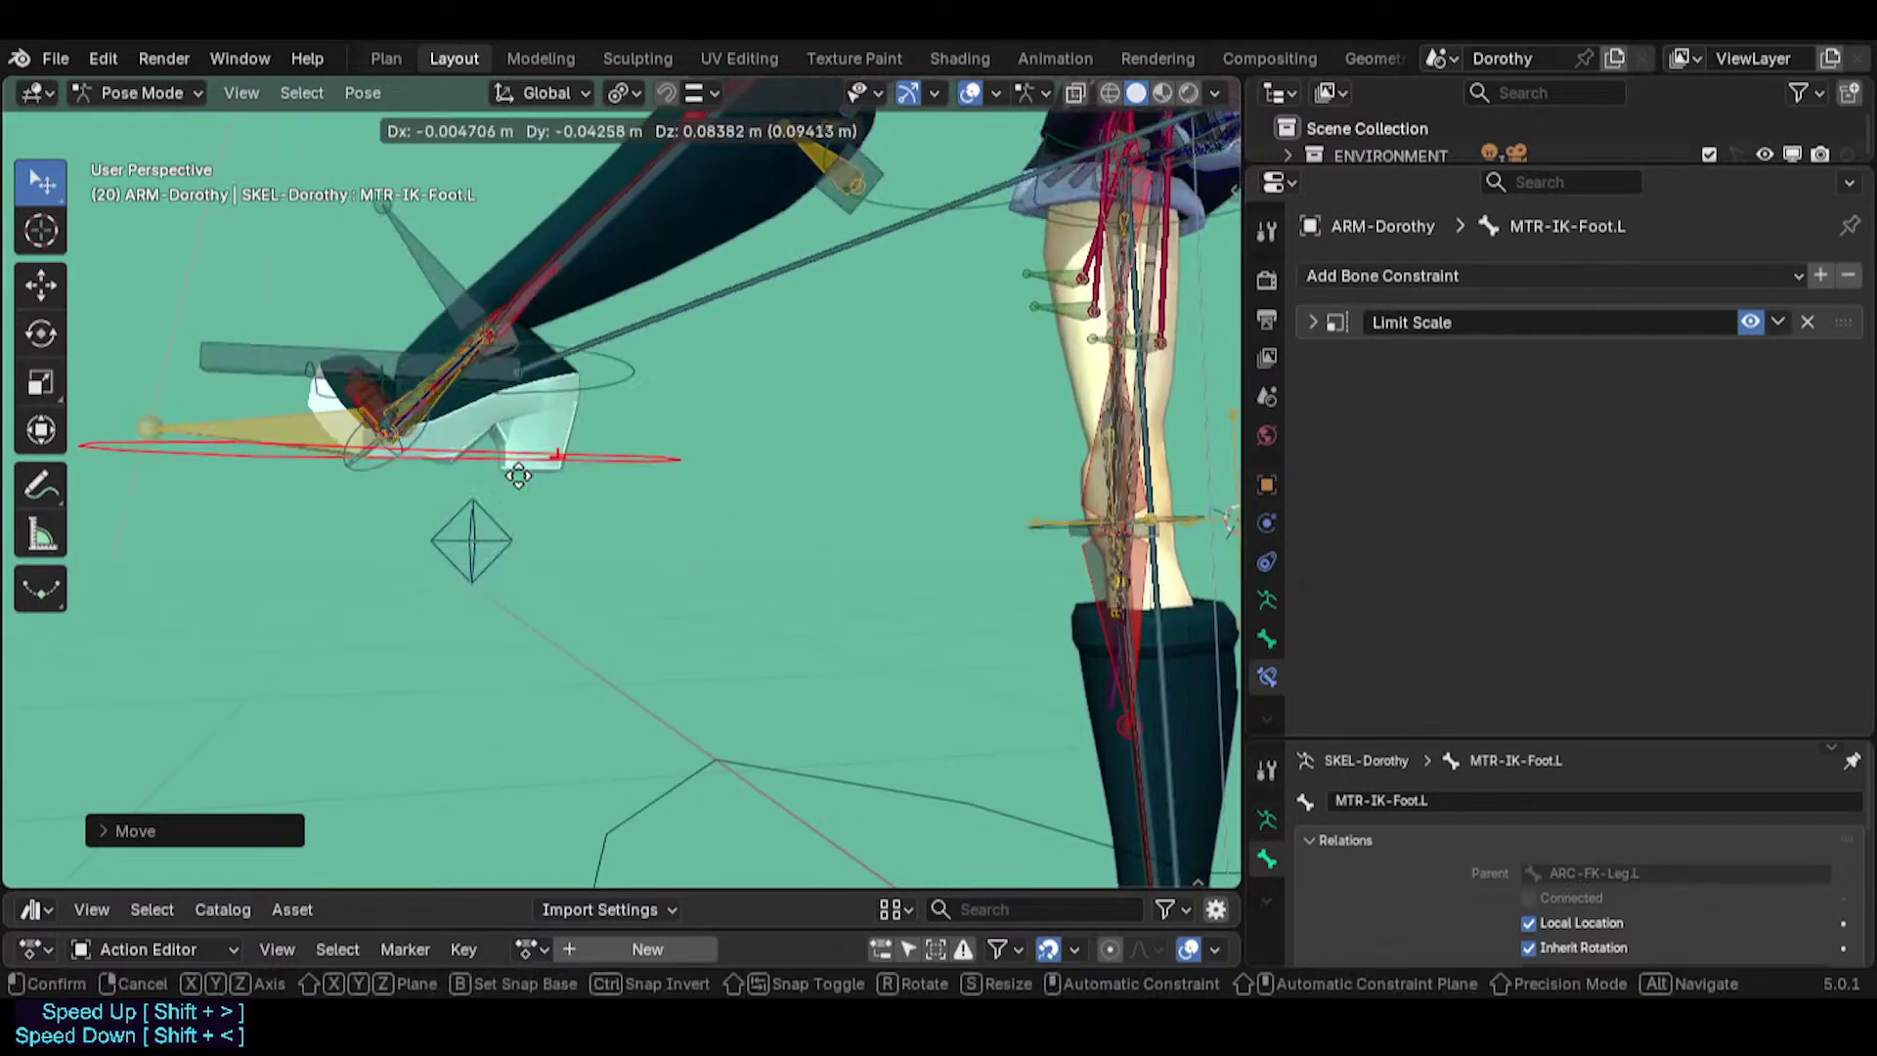
pyautogui.click(522, 487)
pyautogui.keyDown('shift'); pyautogui.moveTo(522, 489); pyautogui.dragTo(635, 655, button='middle'); pyautogui.keyUp('shift')
pyautogui.press('g')
pyautogui.click(611, 569)
# Rotate MTR-IK-Foot.L so the toes point down and lower the foot.
pyautogui.press('r')
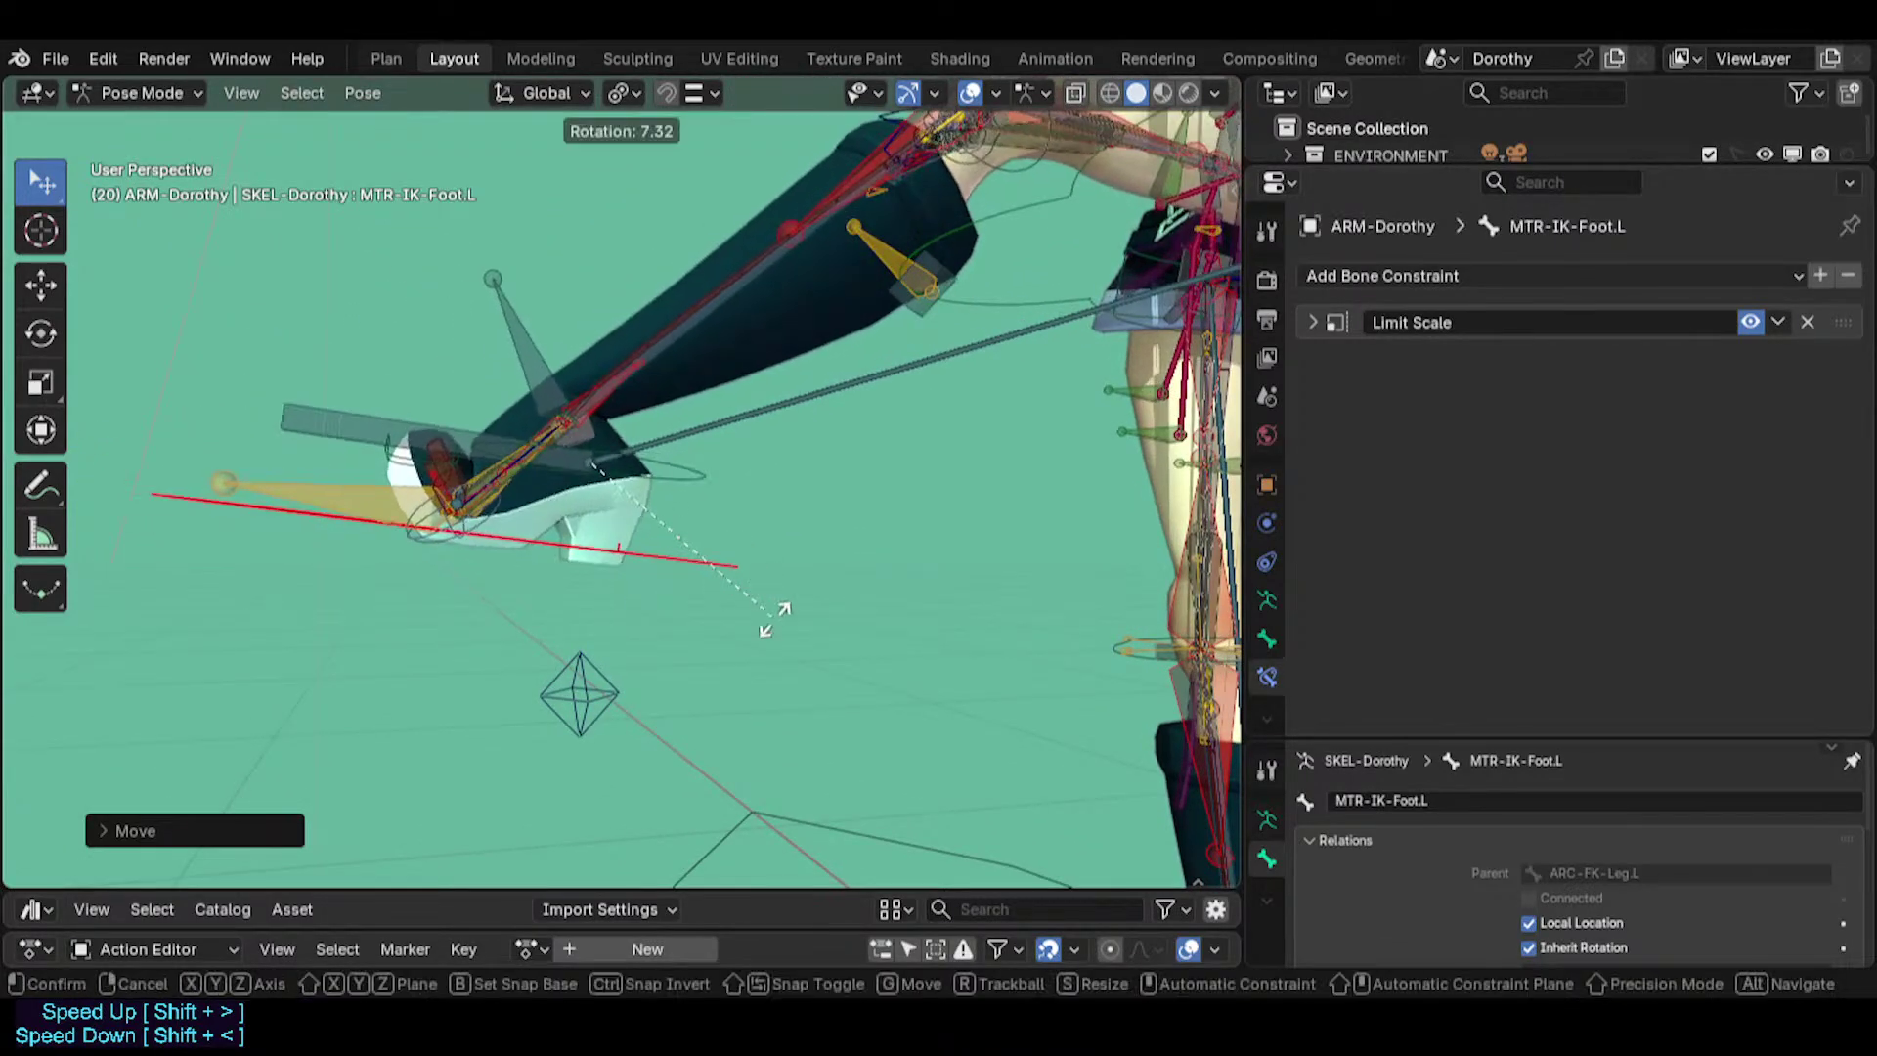
pyautogui.click(771, 495)
pyautogui.press('g')
pyautogui.click(833, 659)
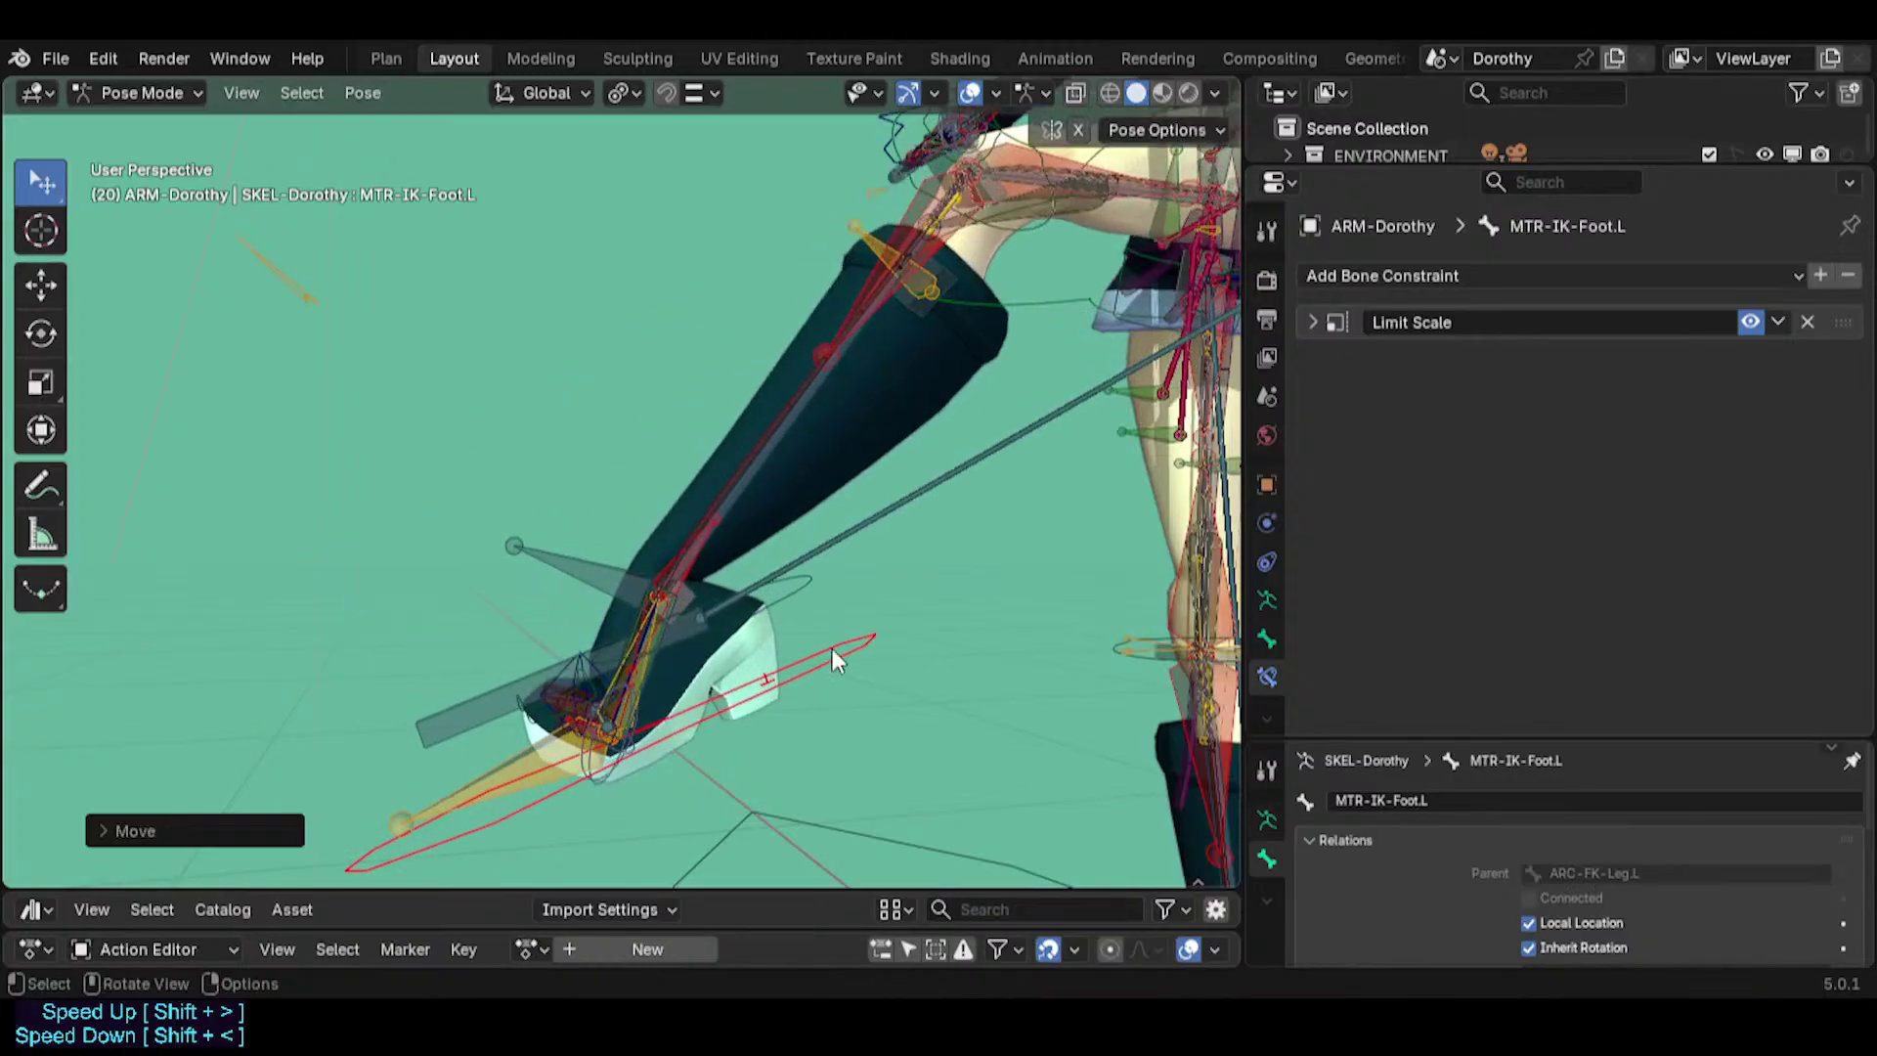
# Rotate MTR-IK-Foot.L back to level, and clear the location and rotation of all the bones.
pyautogui.press('r')
pyautogui.click(850, 714)
pyautogui.keyDown('shift'); pyautogui.moveTo(705, 736); pyautogui.dragTo(800, 573, button='middle'); pyautogui.keyUp('shift')
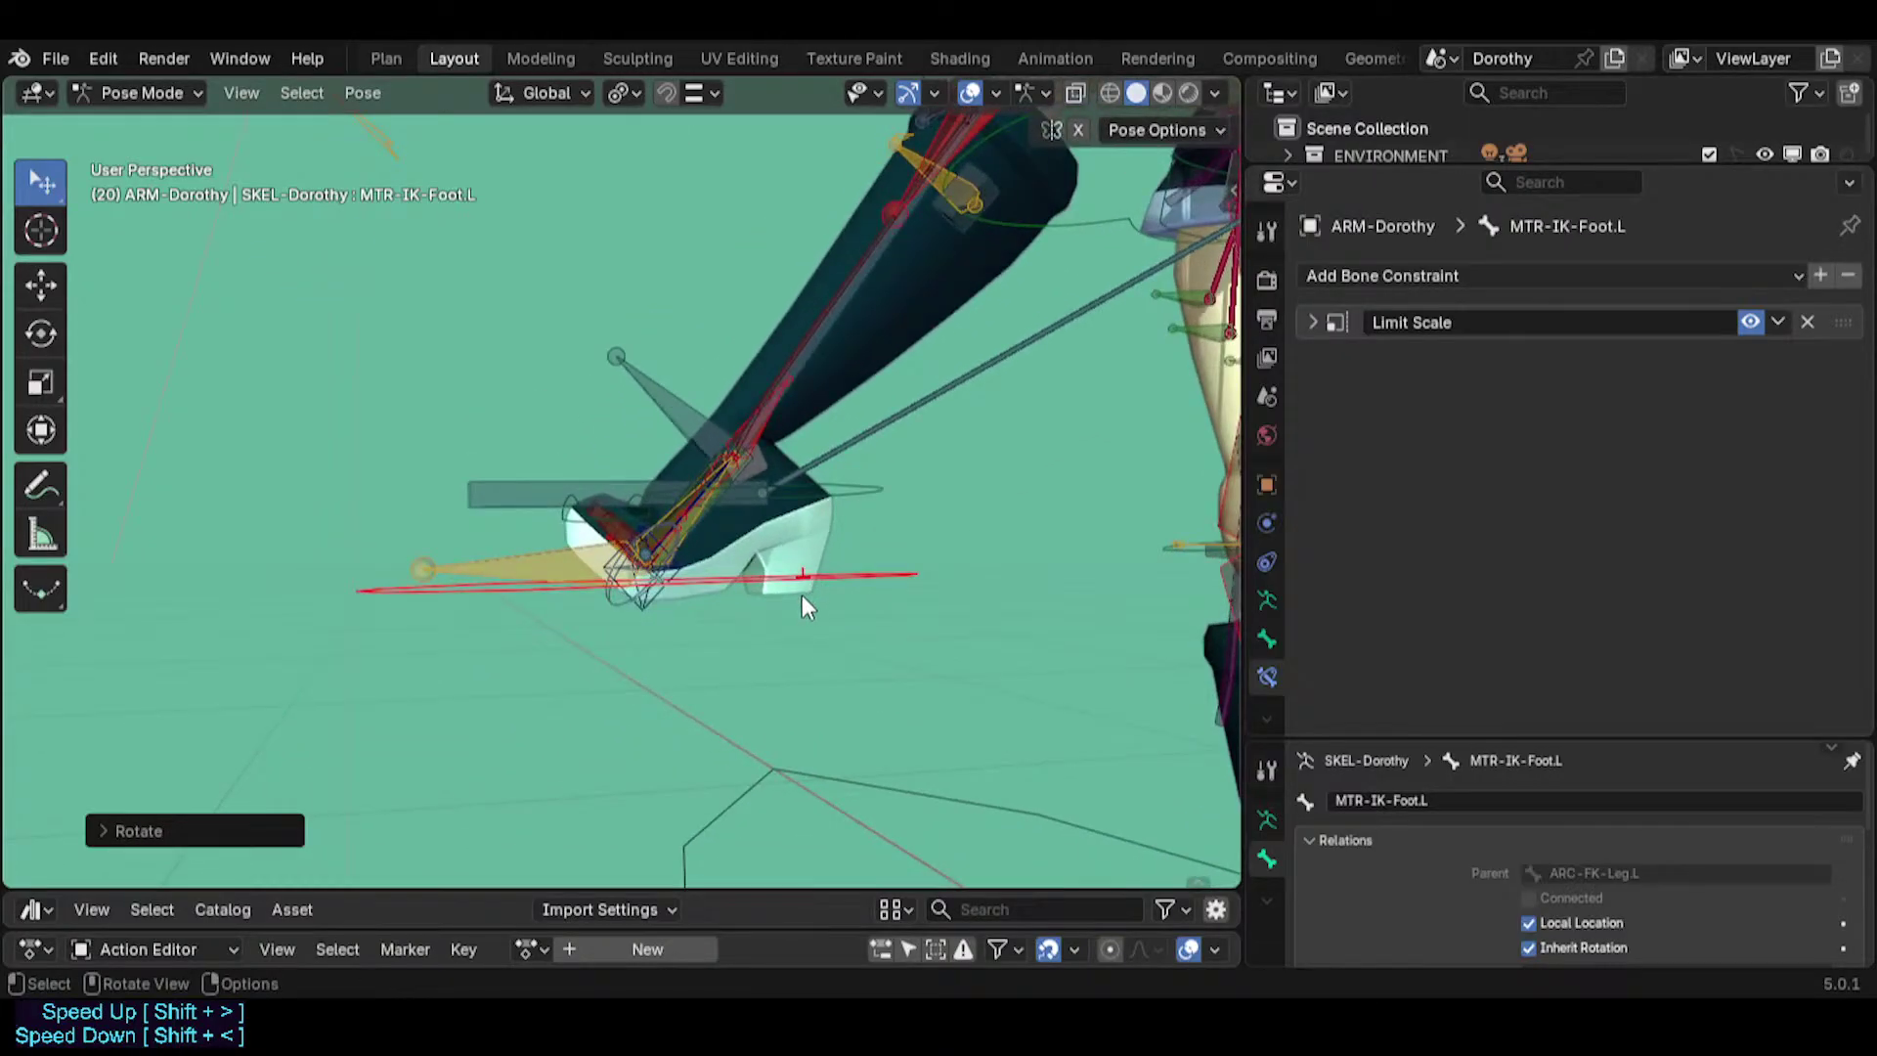
pyautogui.press('a')
pyautogui.hotkey('alt', 'g')
pyautogui.hotkey('alt', 'r')
pyautogui.moveTo(549, 563)
pyautogui.mouseDown(button='middle')
pyautogui.moveTo(487, 630)
pyautogui.moveTo(544, 559)
pyautogui.mouseUp(button='middle')
pyautogui.keyDown('shift'); pyautogui.moveTo(543, 559); pyautogui.dragTo(563, 493, button='middle'); pyautogui.keyUp('shift')
pyautogui.scroll(3, 544, 389)
# Move MTR-IK-Foot.L forward and up in two moves to lift the left foot off the ground.
pyautogui.click(954, 705)
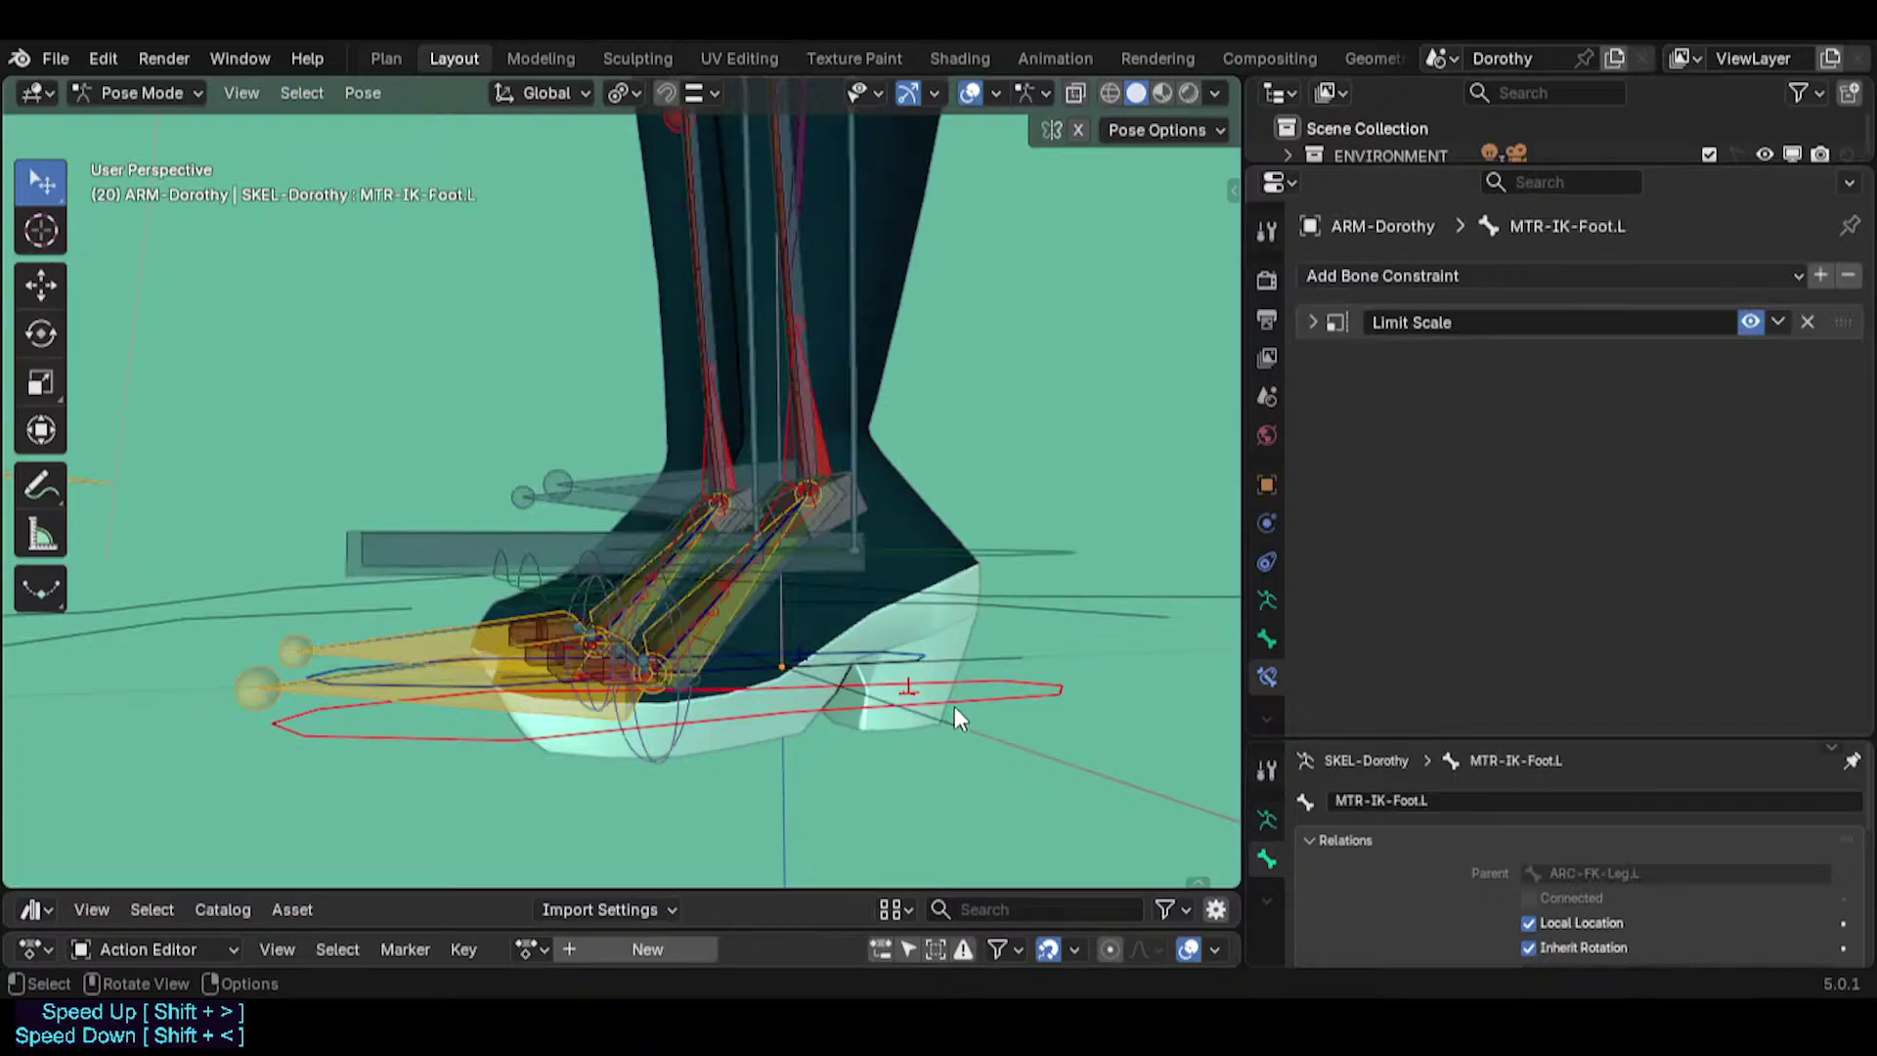
pyautogui.press('g')
pyautogui.click(690, 480)
pyautogui.keyDown('shift'); pyautogui.moveTo(628, 410); pyautogui.dragTo(361, 682, button='middle'); pyautogui.keyUp('shift')
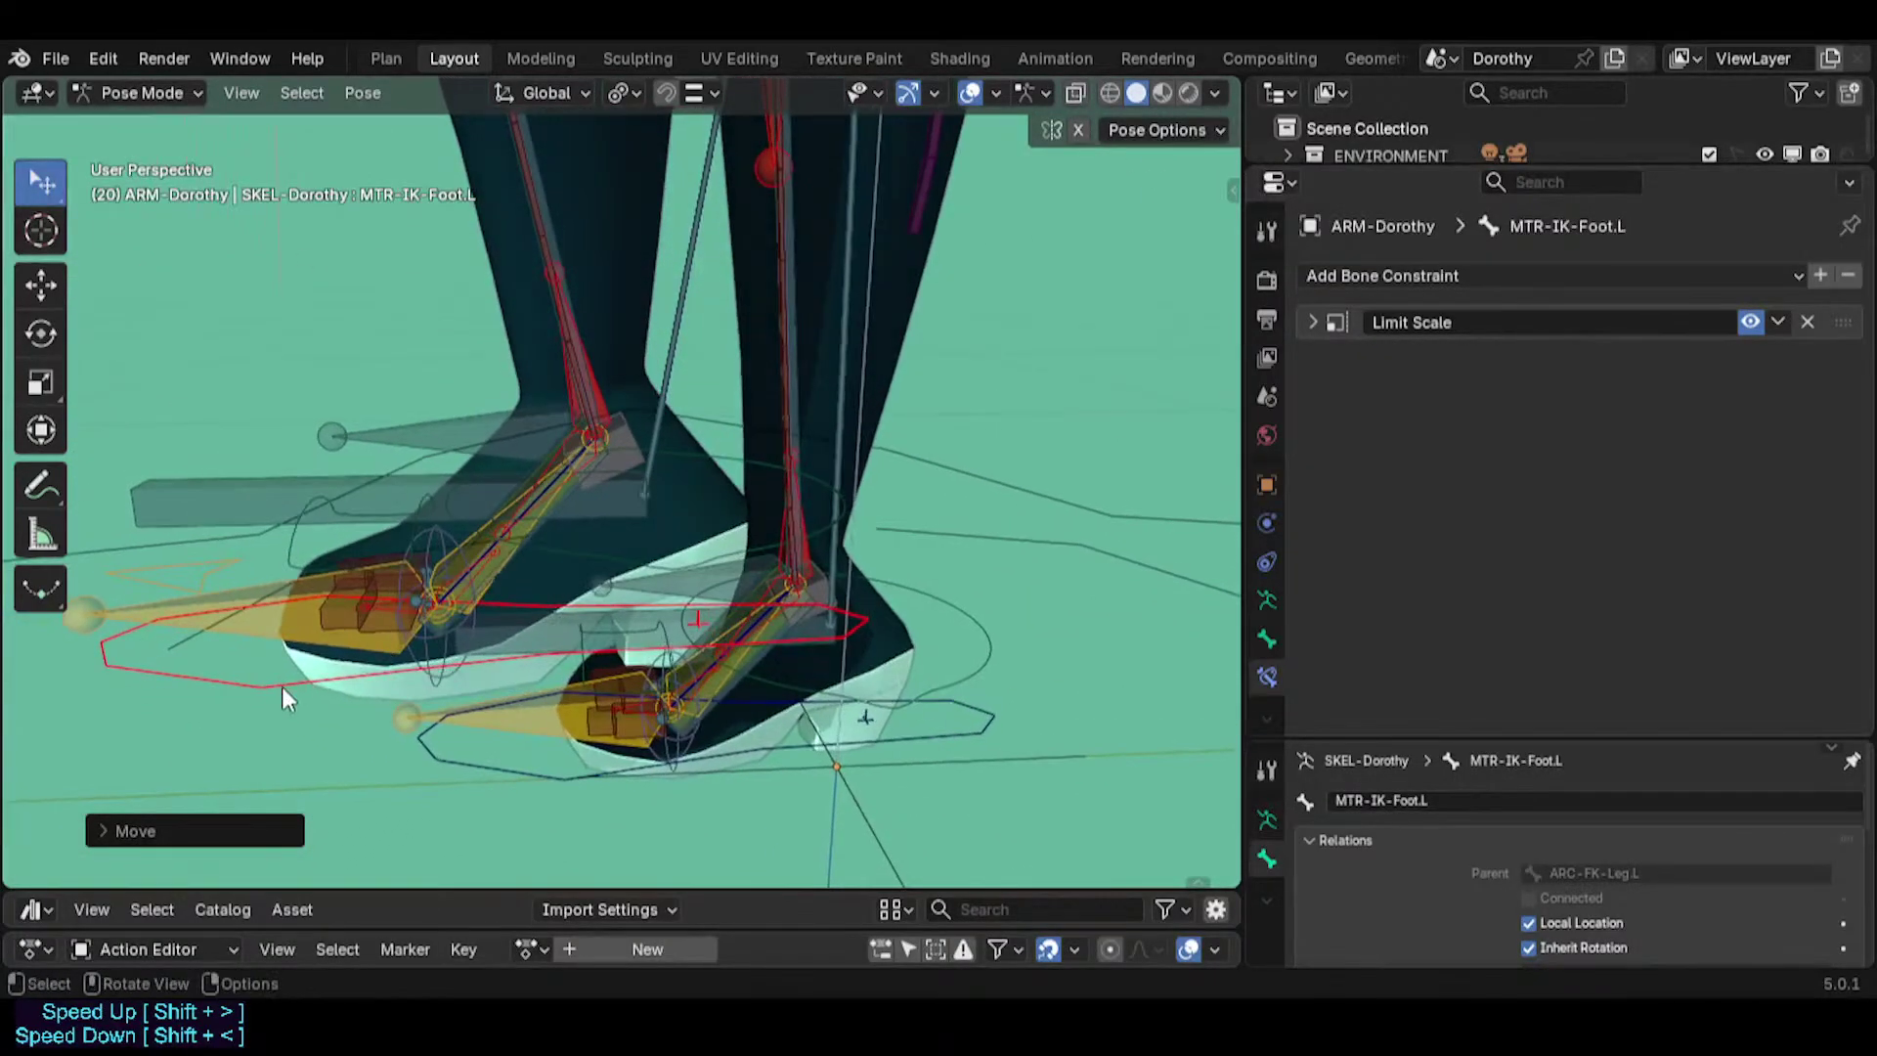
pyautogui.press('g')
pyautogui.click(161, 527)
pyautogui.moveTo(322, 493); pyautogui.dragTo(595, 451, button='middle')
# Check the Copy Transforms and Copy Rotation TWK-Hand constraints on MCH-Foot.L and disable Copy Rotation TWK-Hand.
pyautogui.click(513, 430)
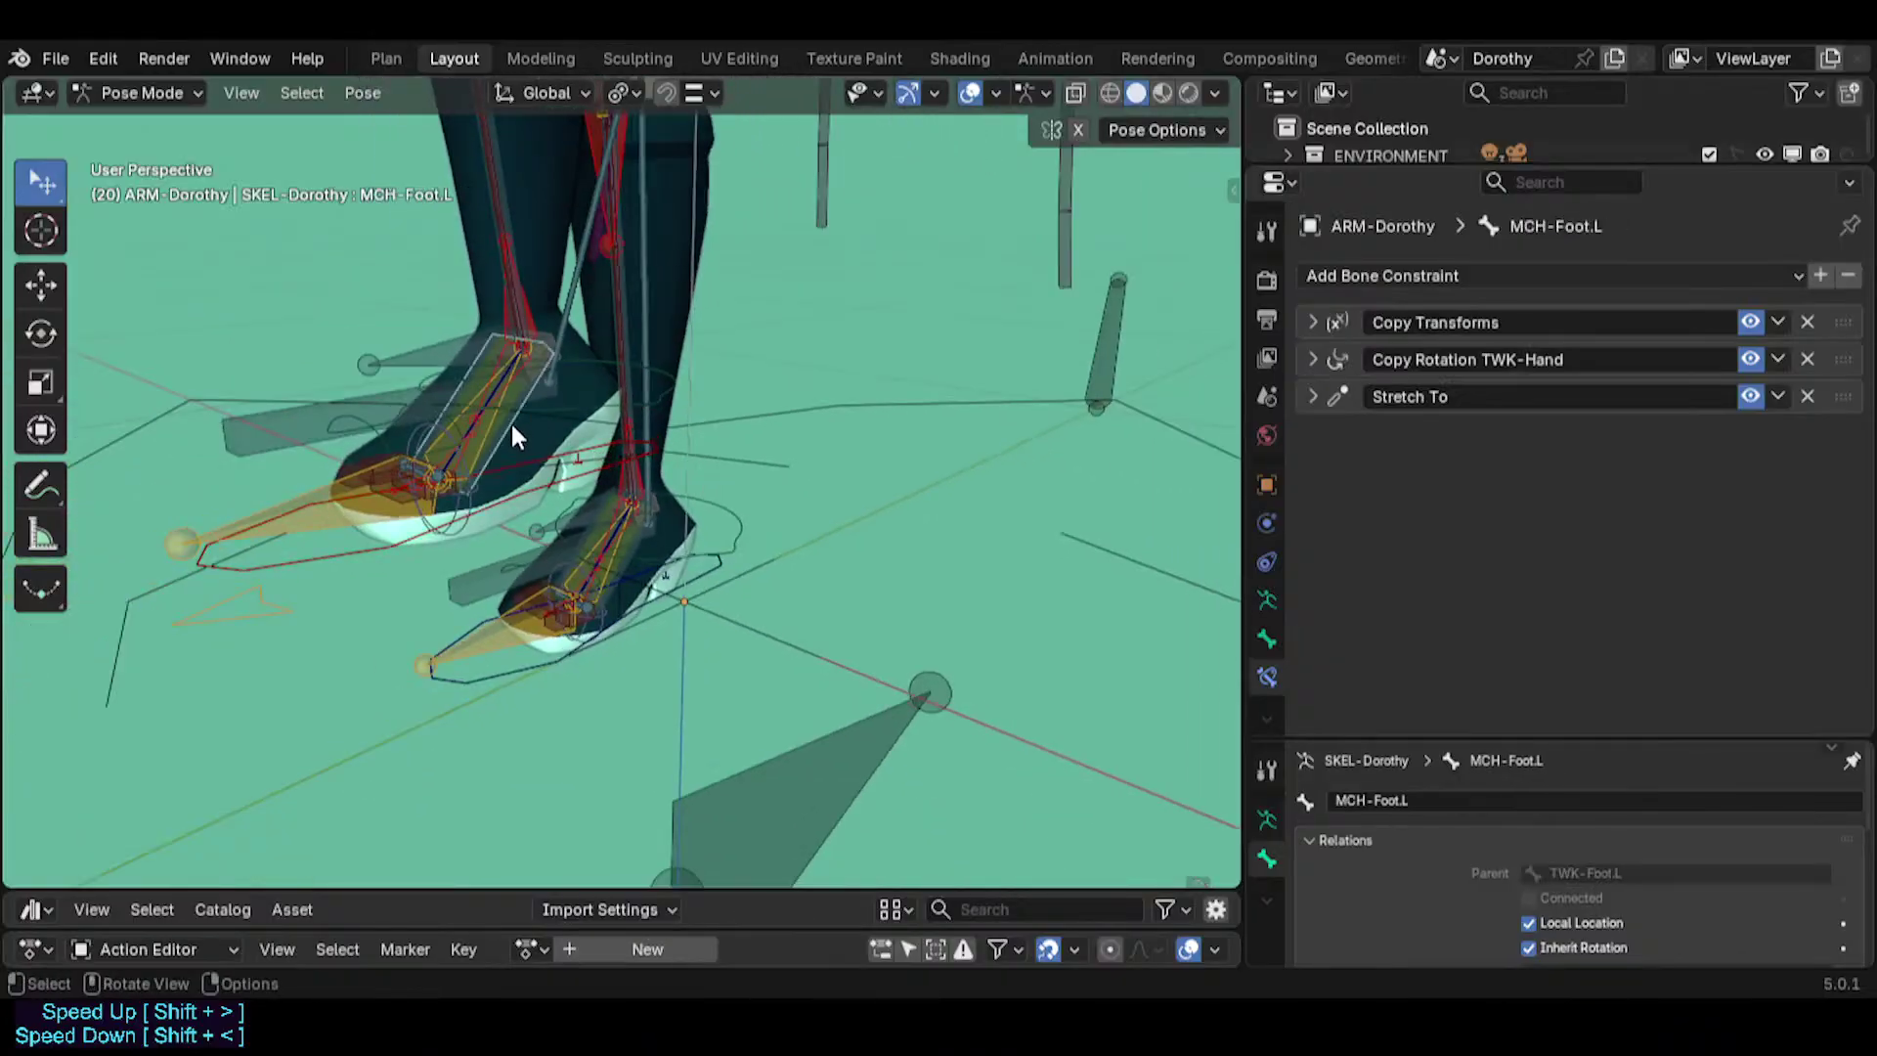
pyautogui.click(1311, 358)
pyautogui.click(1310, 359)
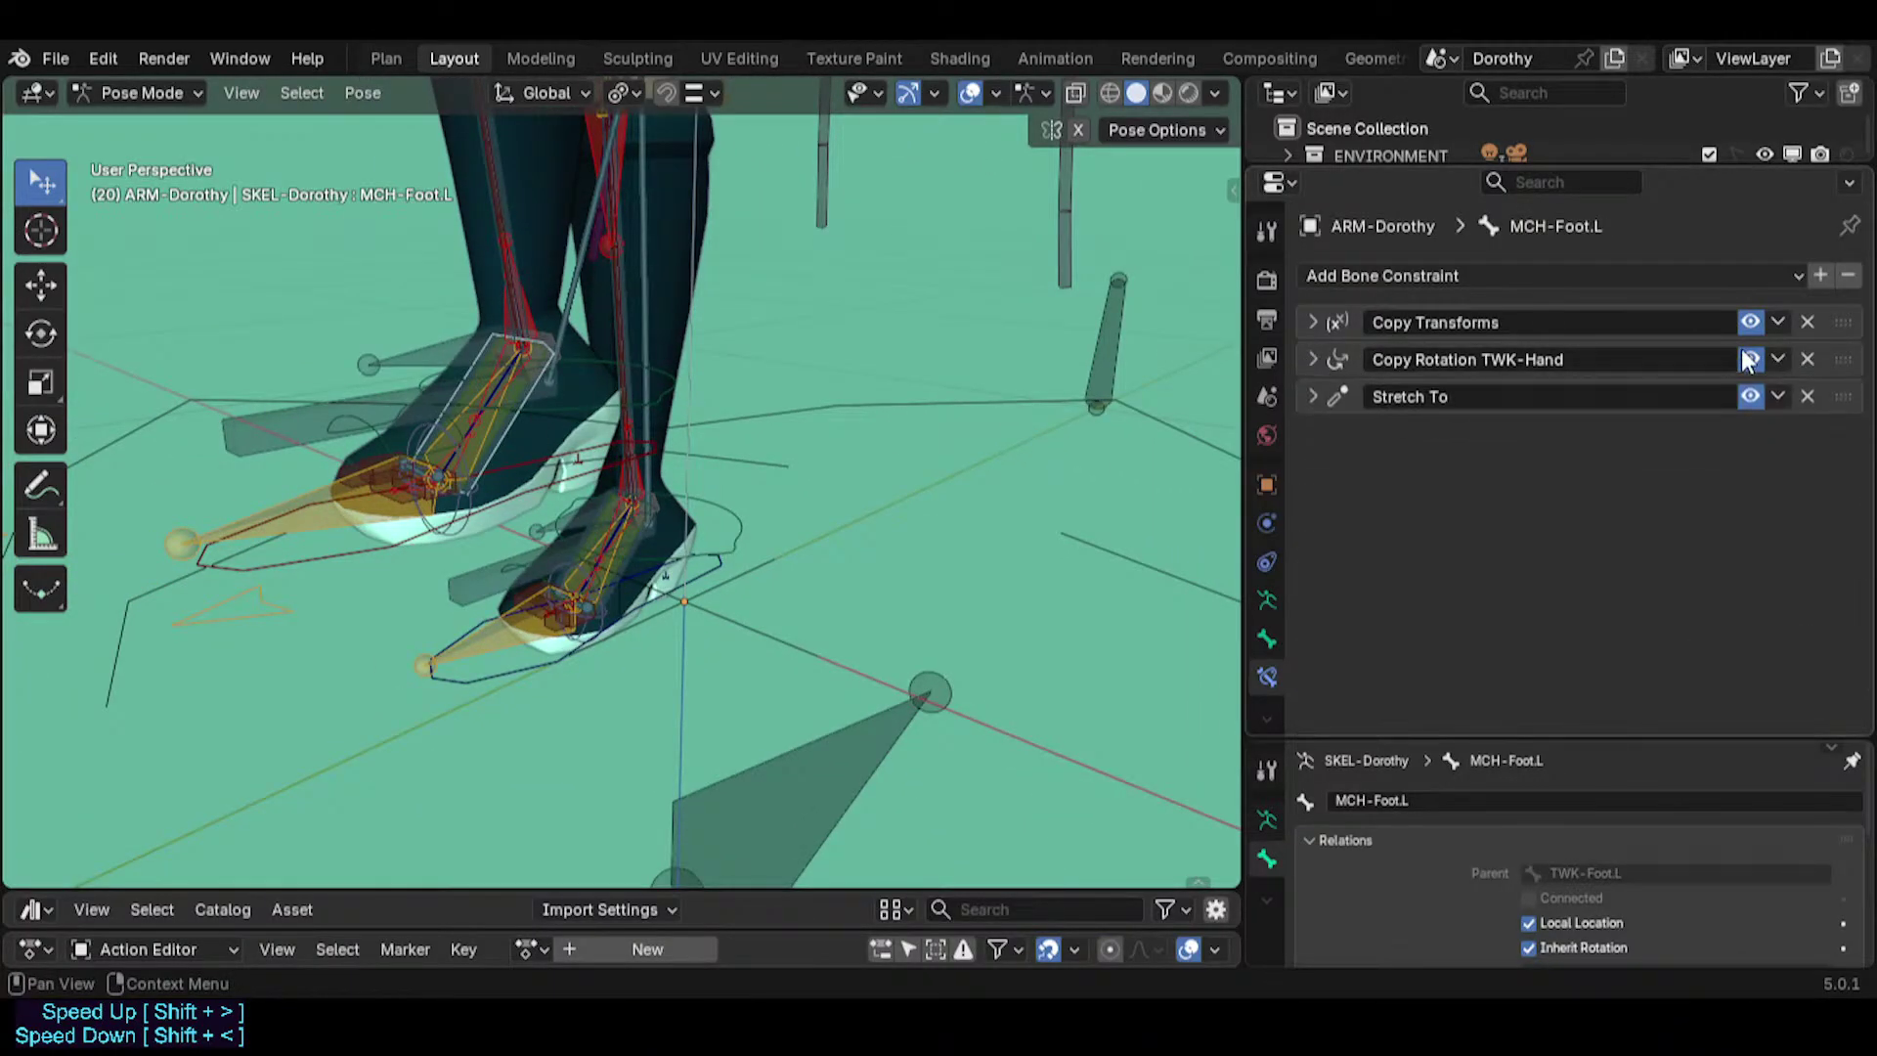
pyautogui.click(1749, 357)
pyautogui.click(1311, 358)
pyautogui.click(1311, 356)
pyautogui.click(1313, 322)
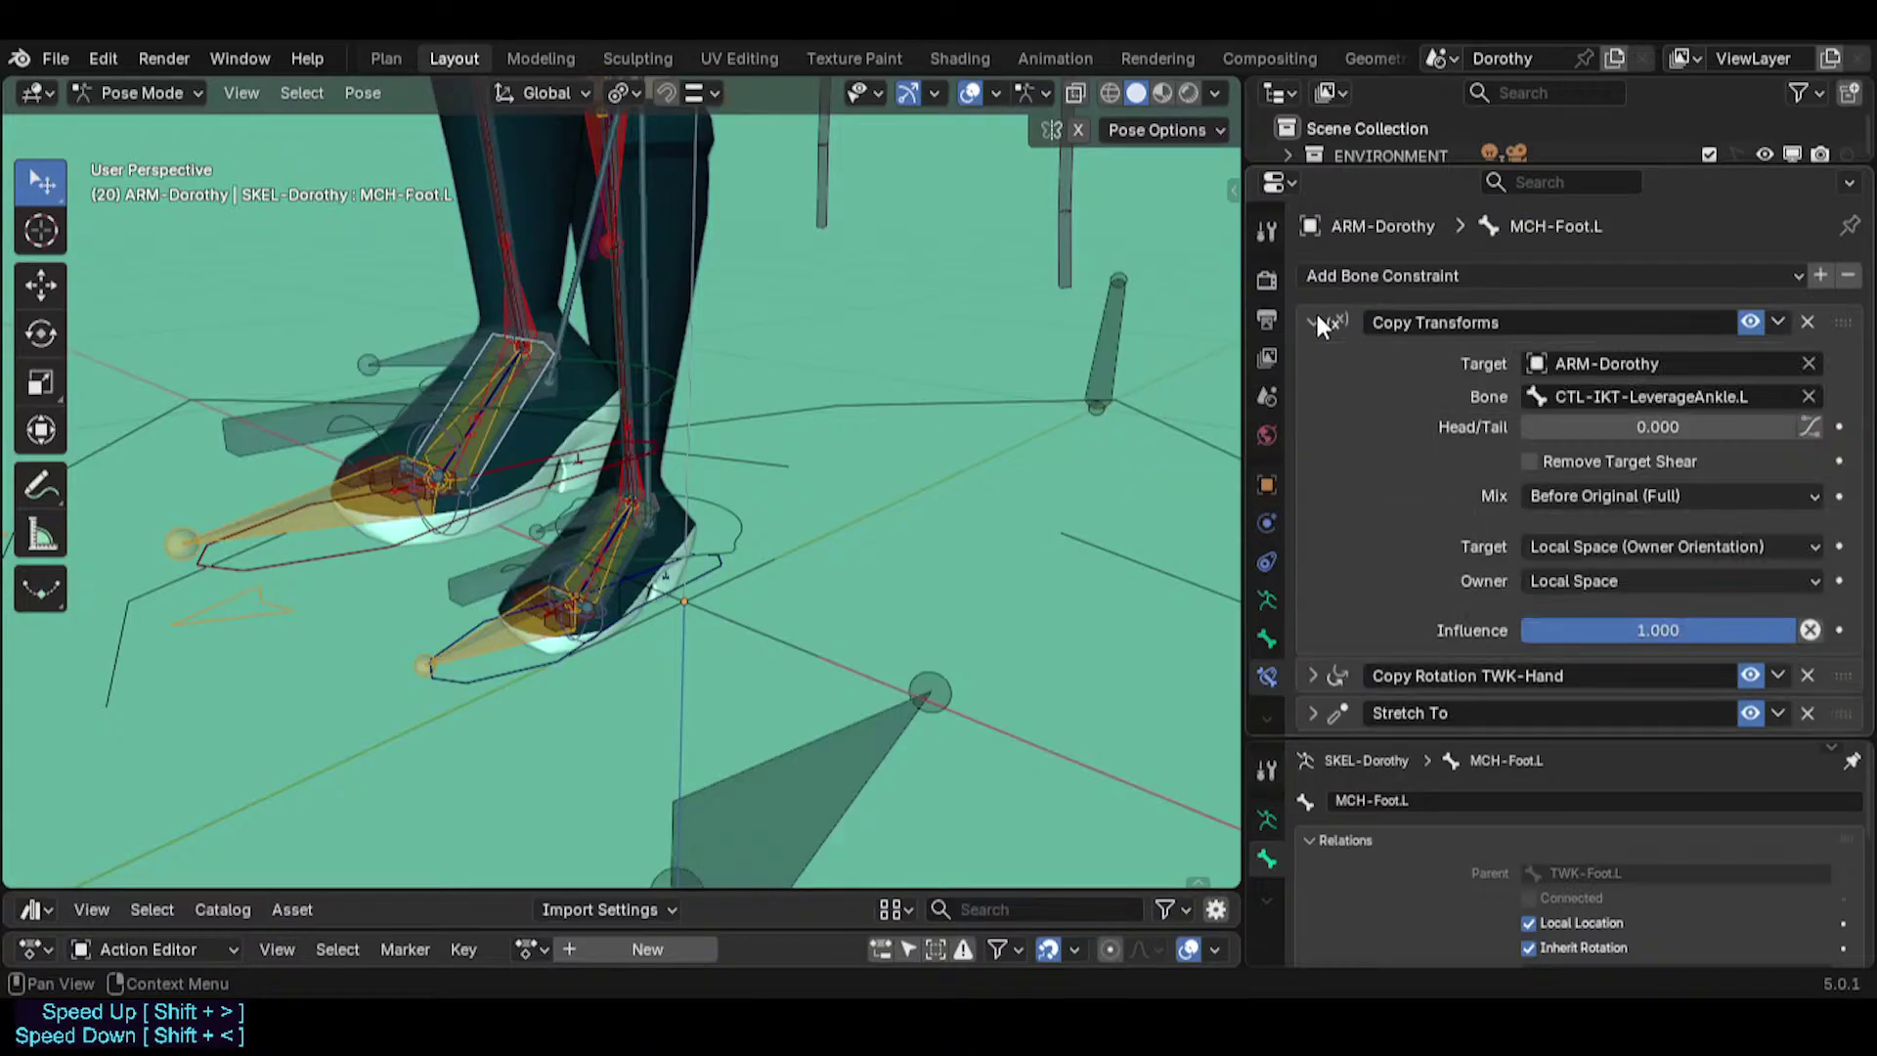
pyautogui.click(1312, 321)
pyautogui.click(1748, 360)
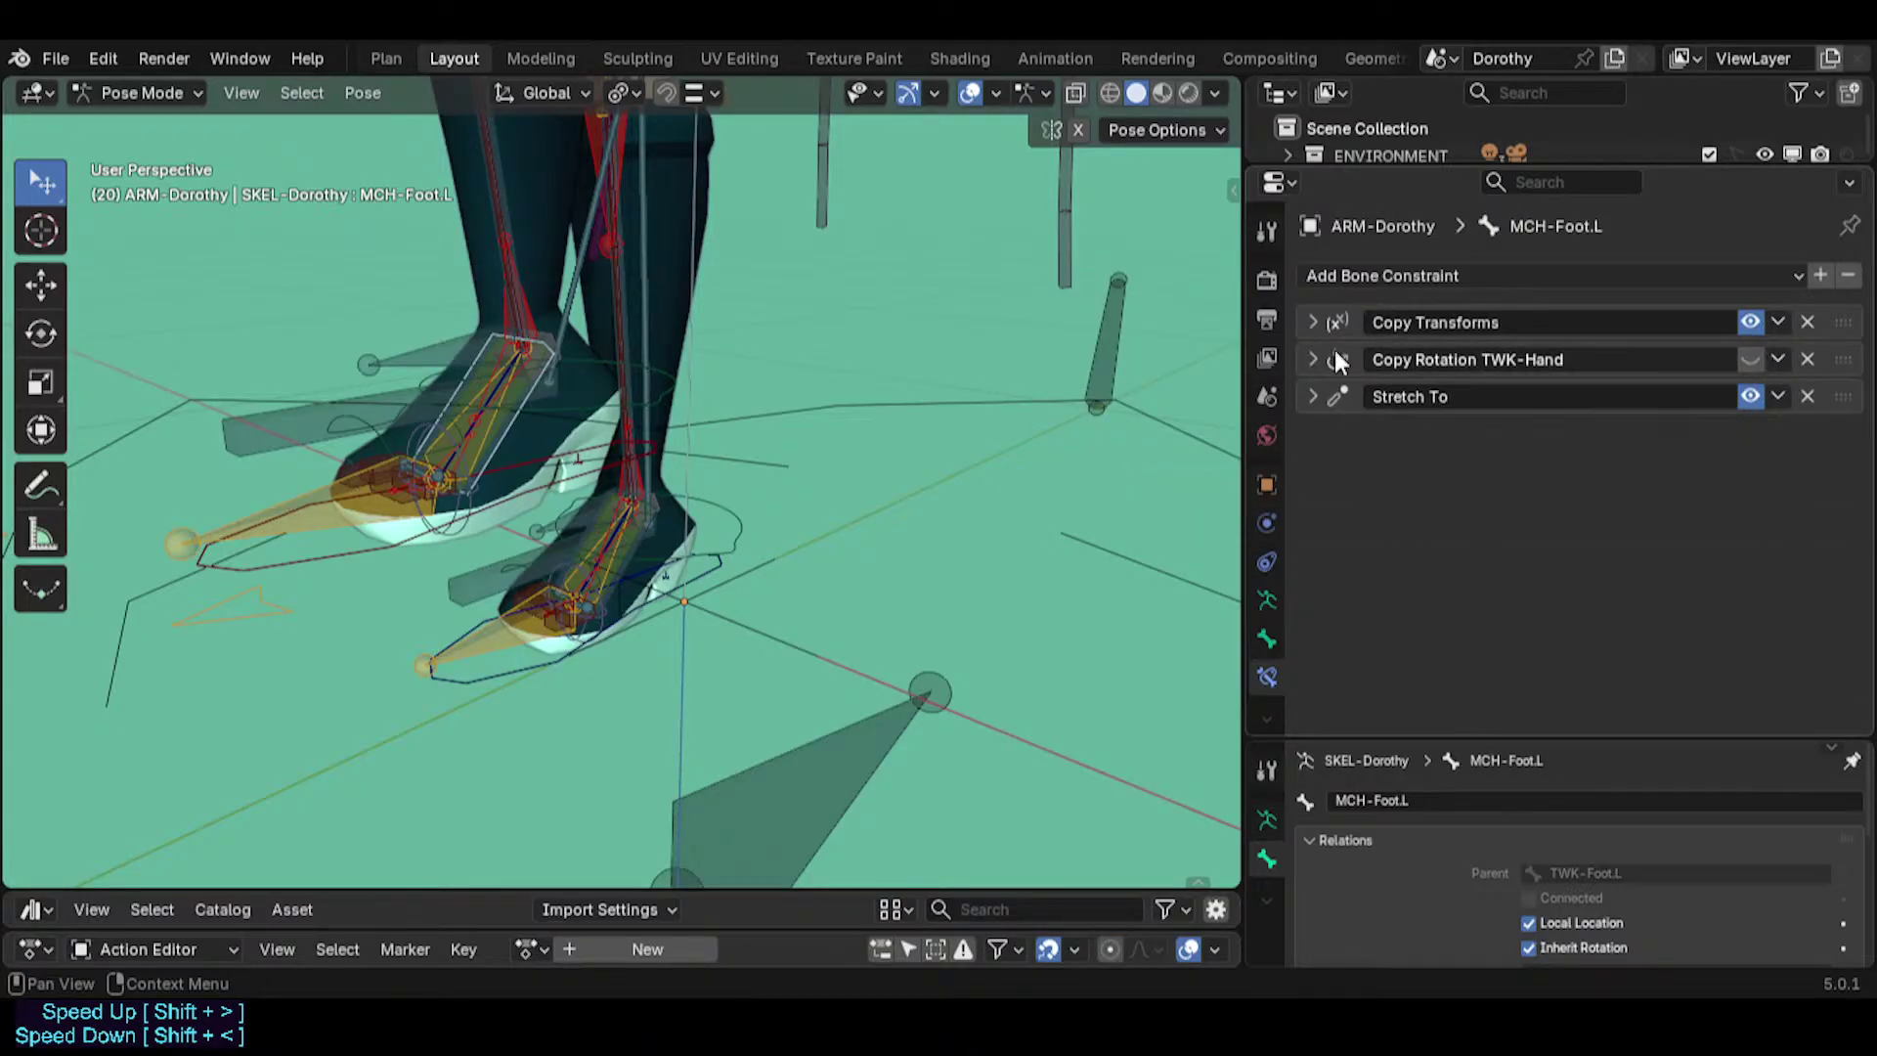
pyautogui.click(1308, 356)
pyautogui.click(1308, 356)
# Rotate MTR-IK-Foot.L, shift it slightly and scale it up to test the left toes.
pyautogui.moveTo(560, 391); pyautogui.dragTo(667, 448, button='middle')
pyautogui.click(666, 448)
pyautogui.press('r')
pyautogui.click(671, 430)
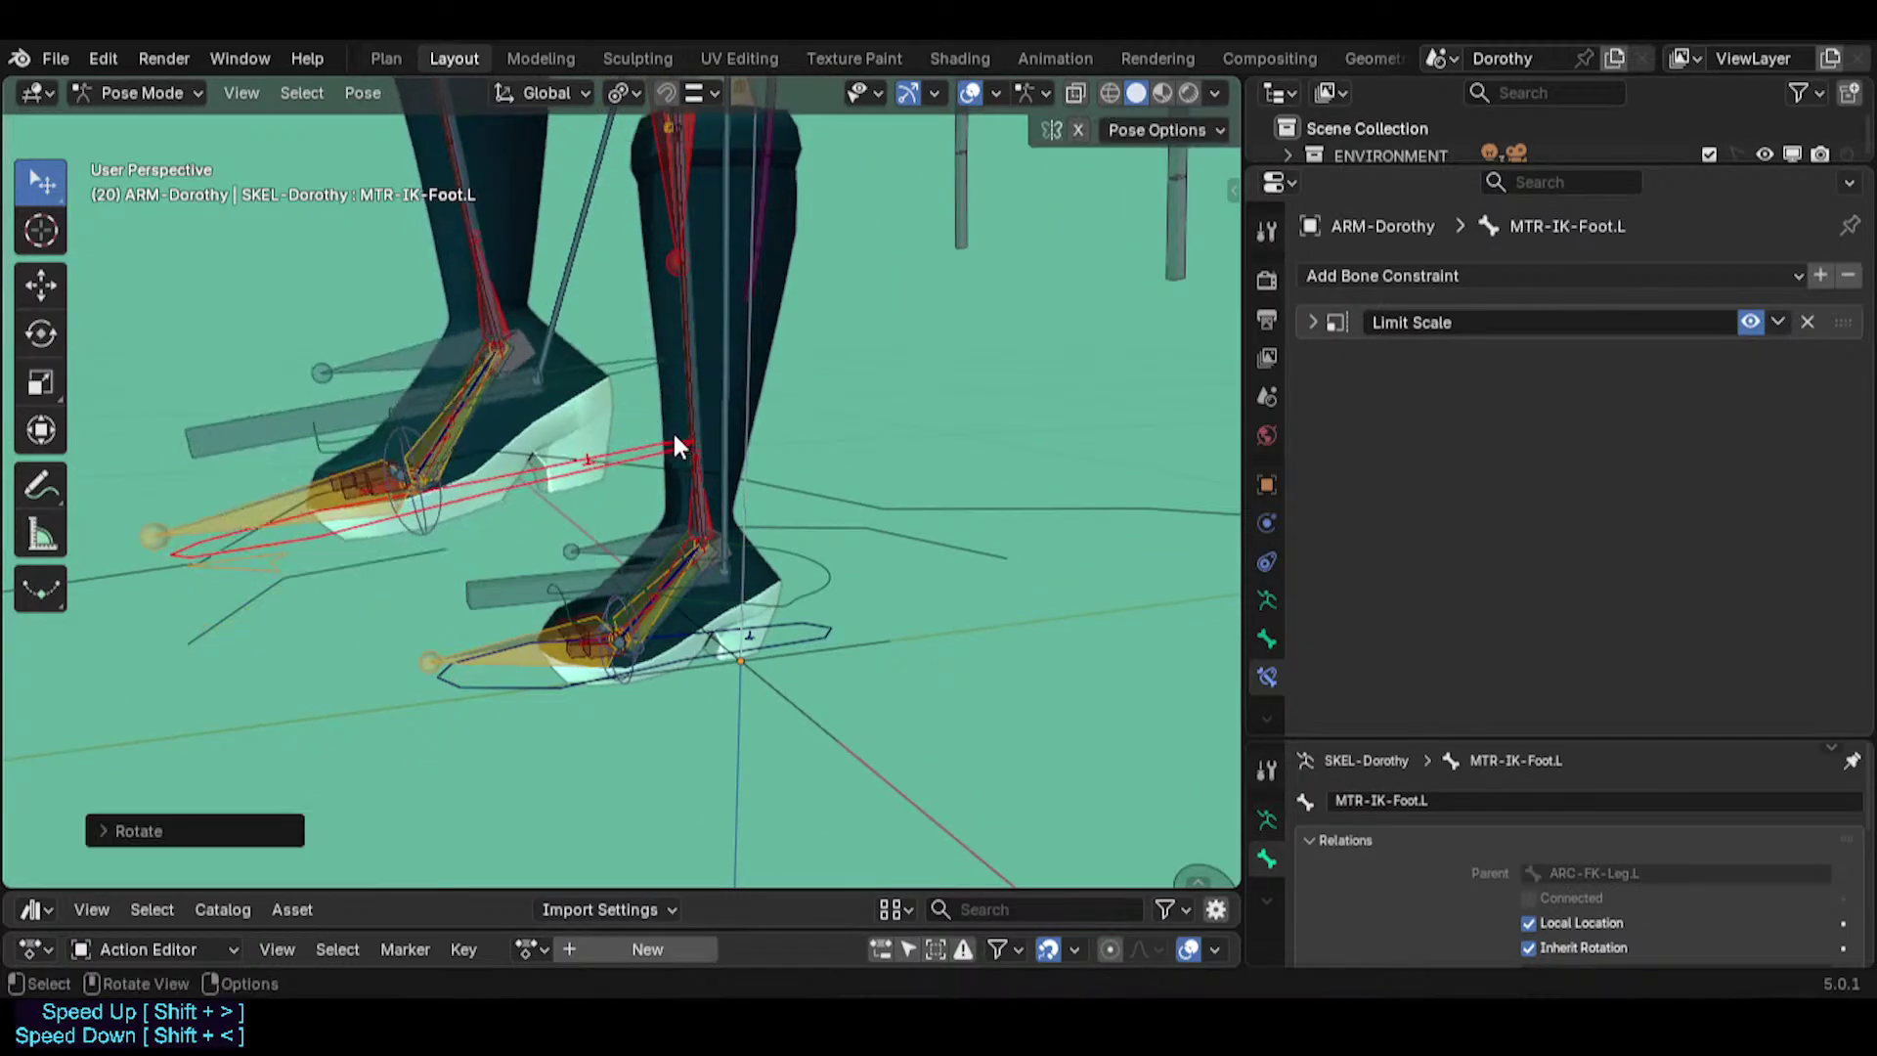
pyautogui.press('g')
pyautogui.click(660, 430)
pyautogui.press('s')
pyautogui.click(770, 400)
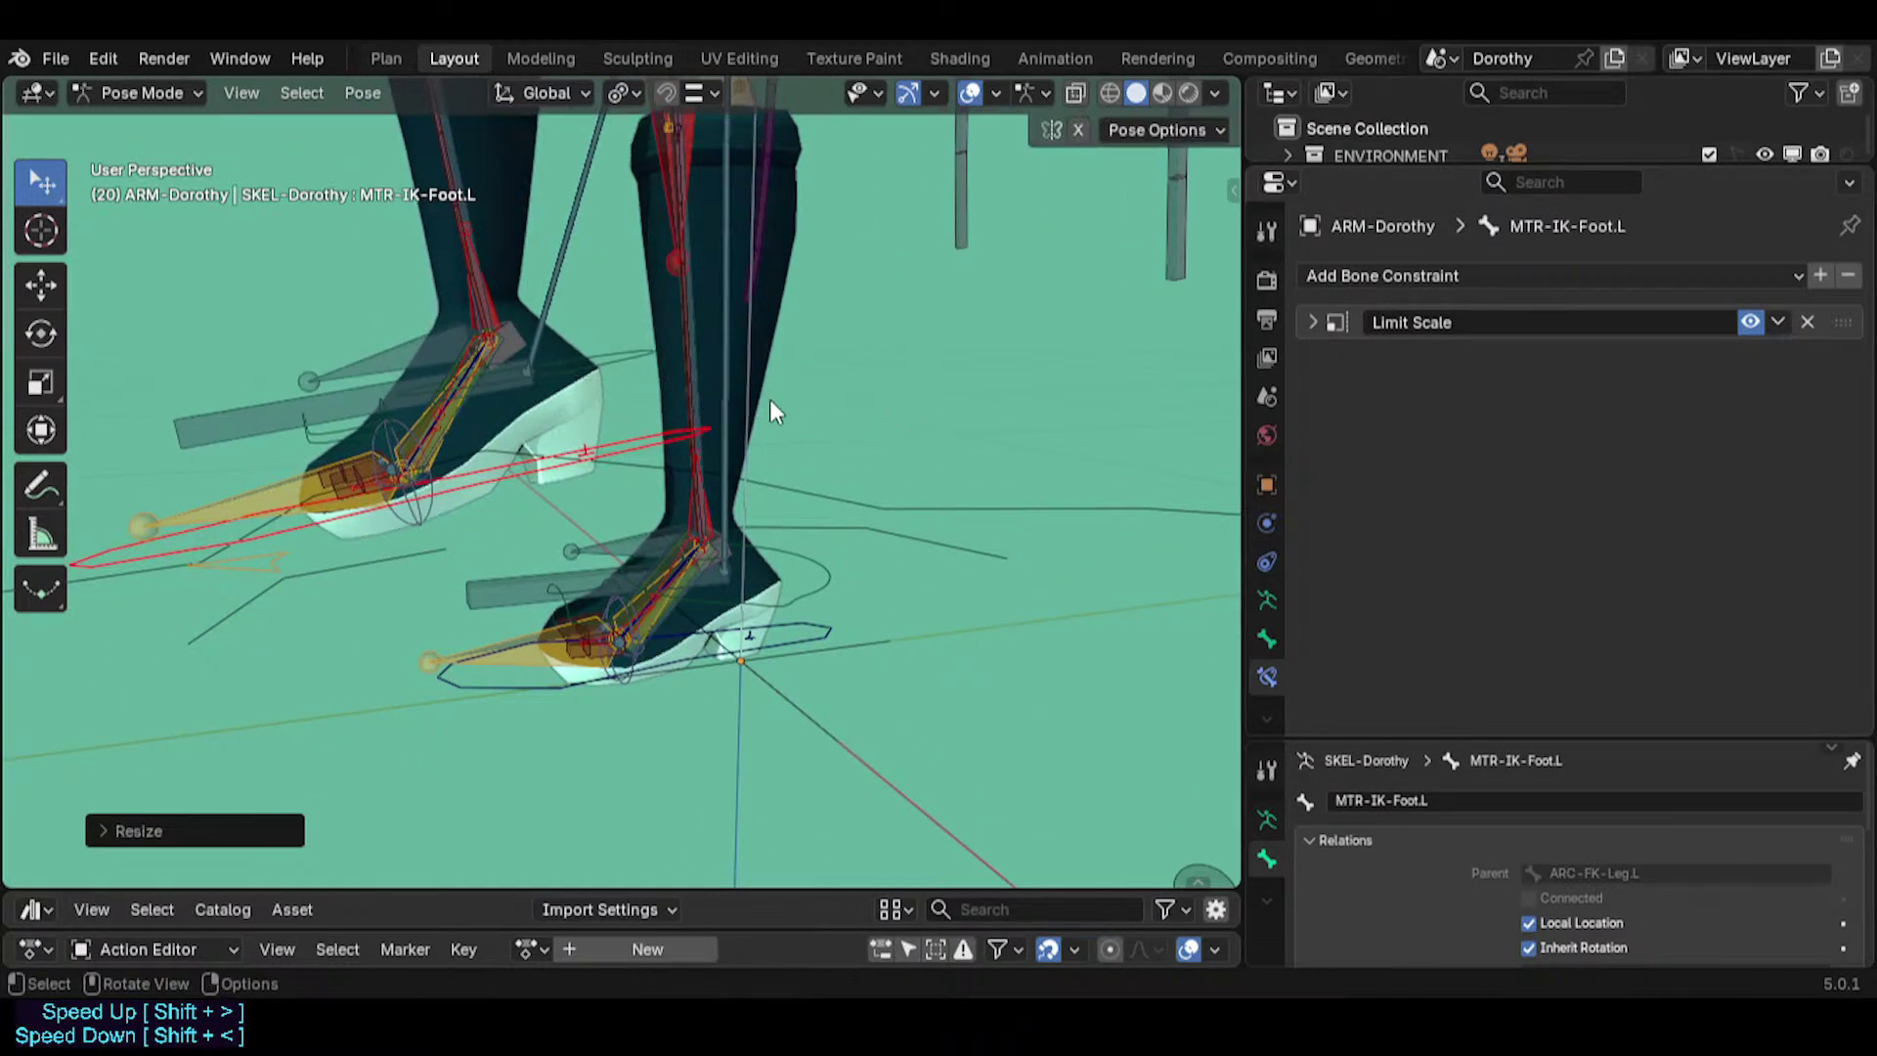
# Alternately rotate and move MTR-IK-Foot.L to tilt the left toes further down and bring the foot forward.
pyautogui.press('r')
pyautogui.click(806, 435)
pyautogui.press('g')
pyautogui.click(743, 440)
pyautogui.press('r')
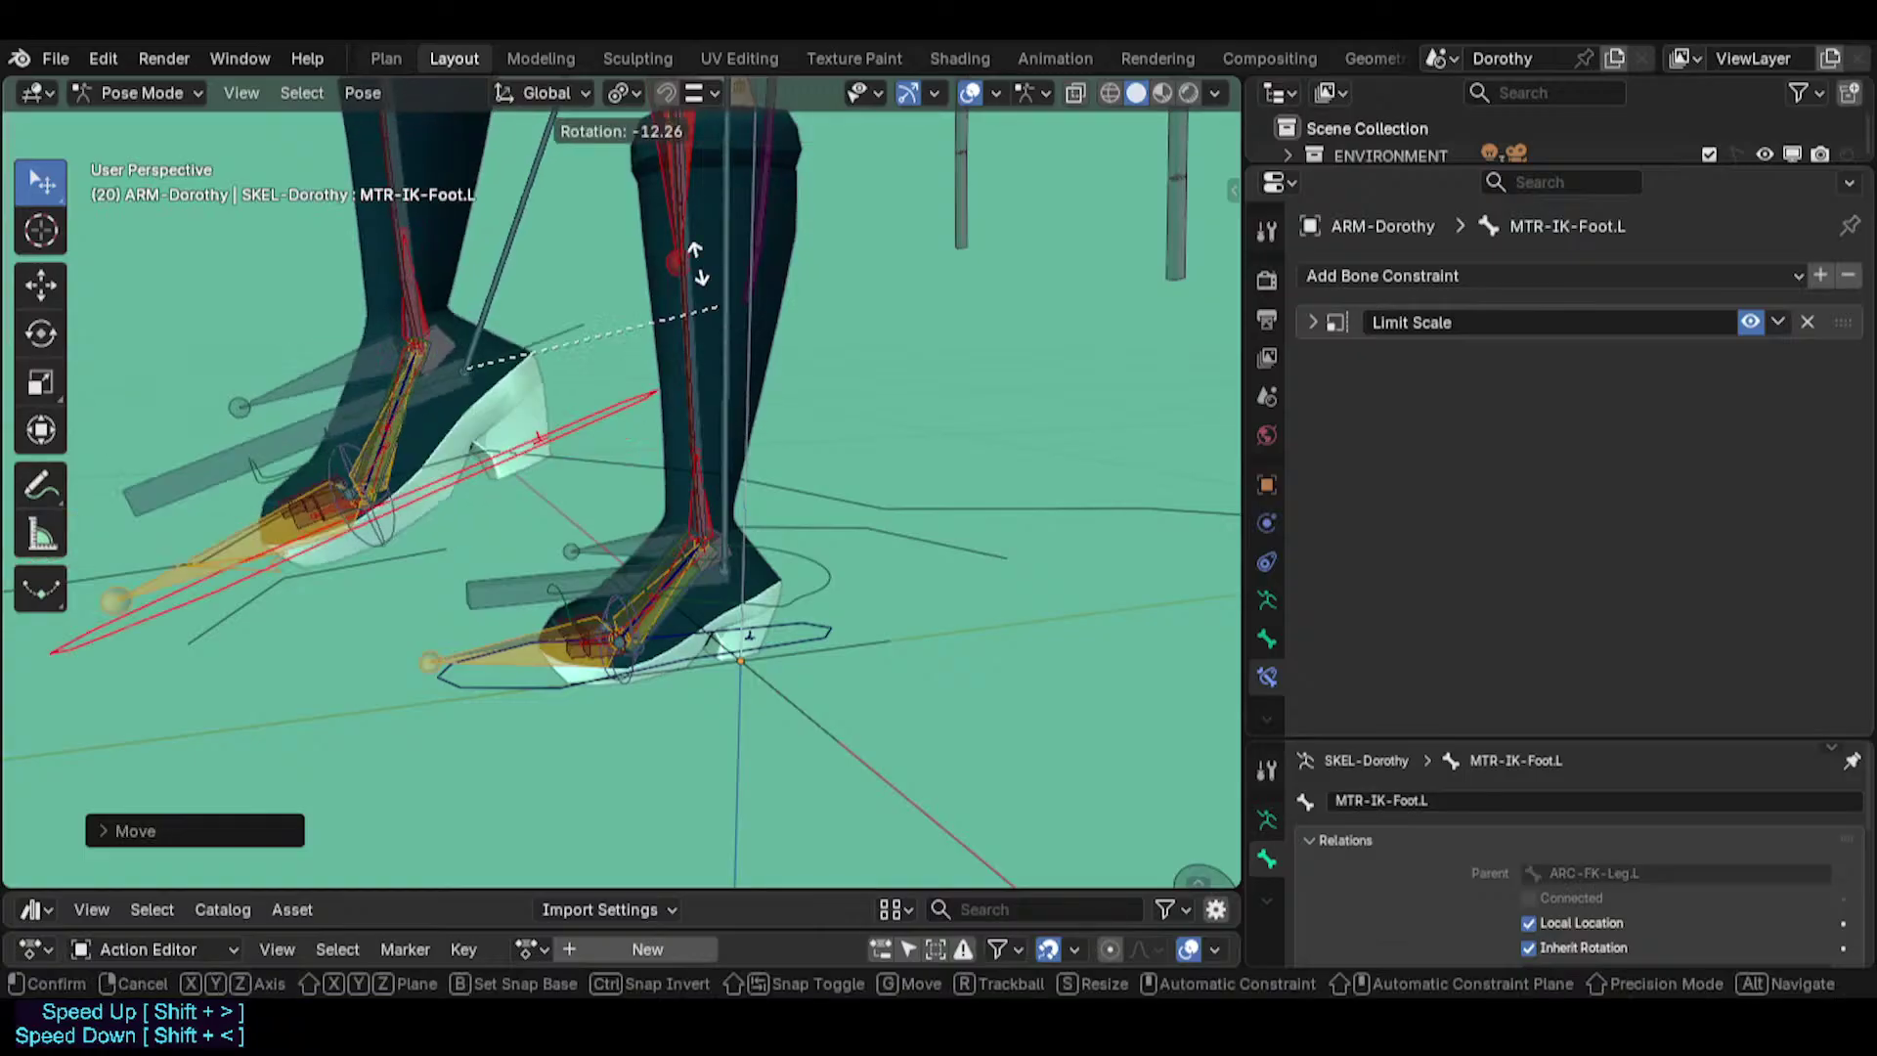
pyautogui.click(712, 340)
pyautogui.press('g')
pyautogui.click(570, 464)
# Move MTR-IK-Foot.L back toward the right foot and adjust its downward tilt.
pyautogui.keyDown('shift'); pyautogui.moveTo(484, 497); pyautogui.dragTo(636, 512, button='middle'); pyautogui.keyUp('shift')
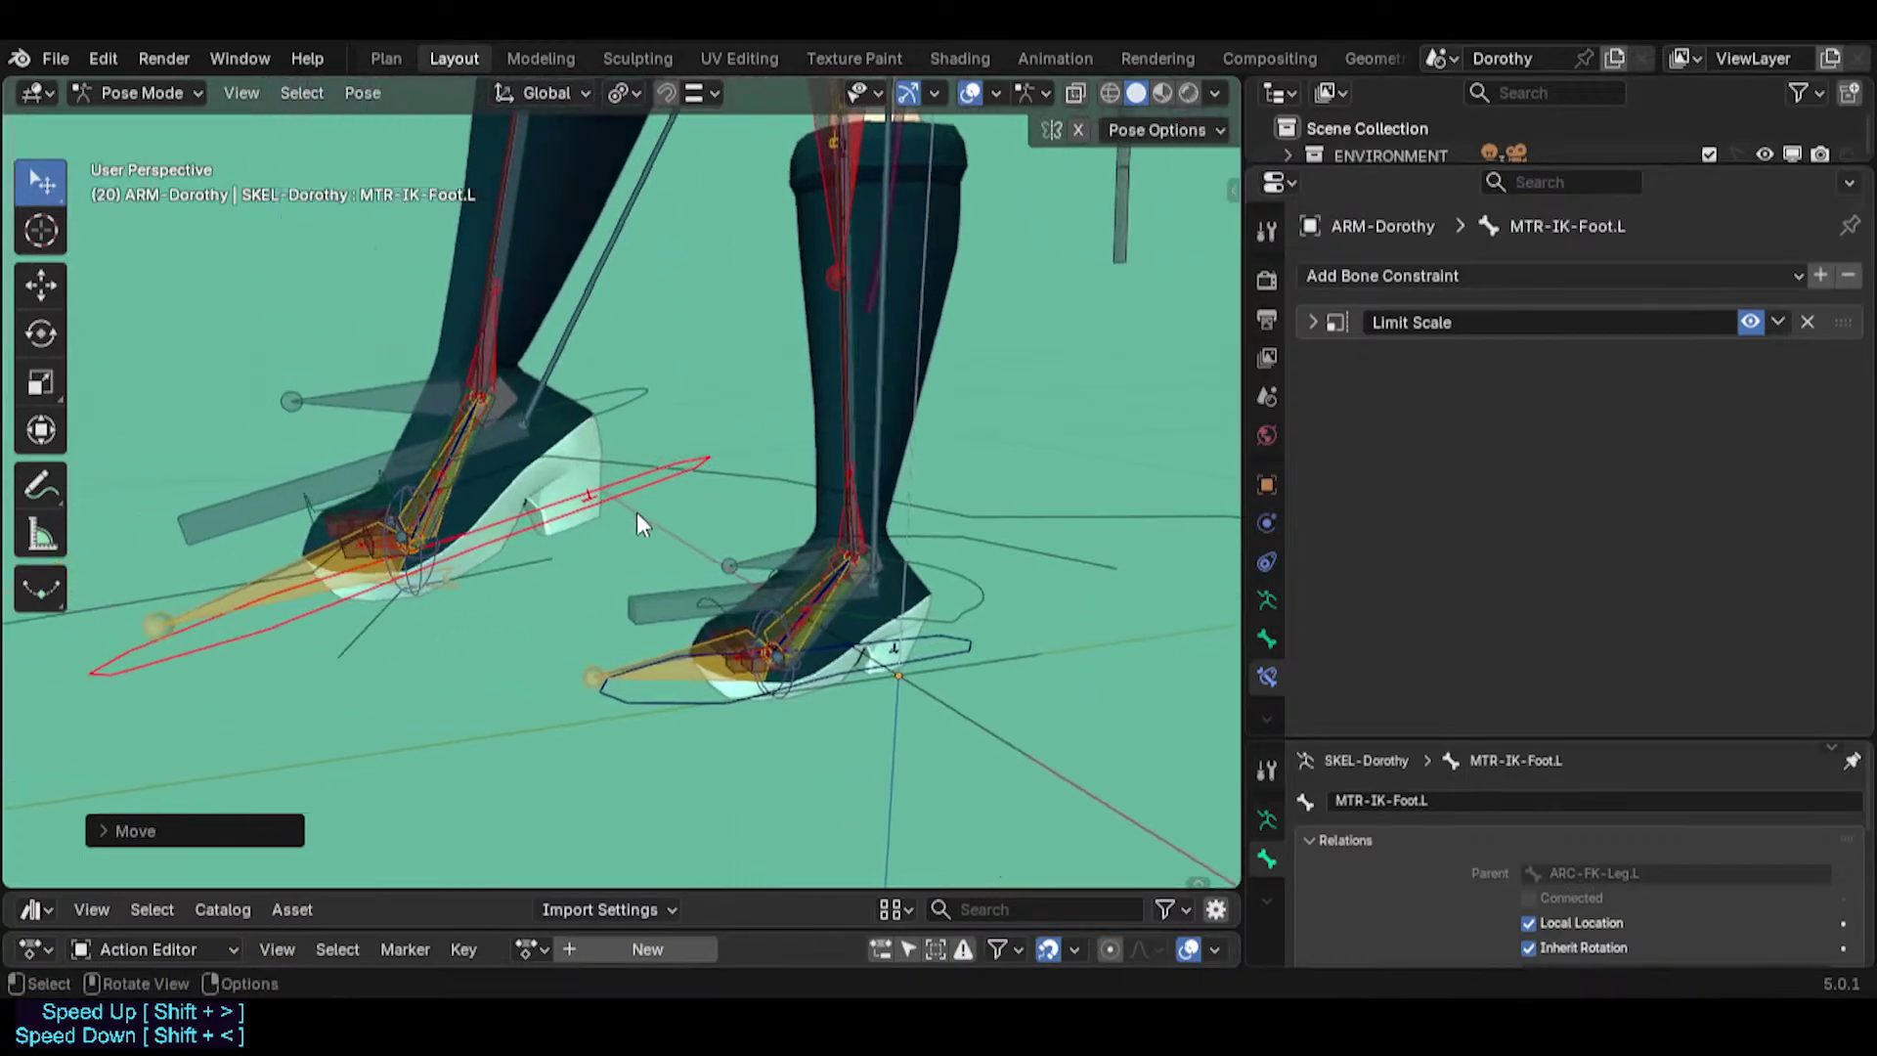
pyautogui.press('g')
pyautogui.click(744, 493)
pyautogui.press('r')
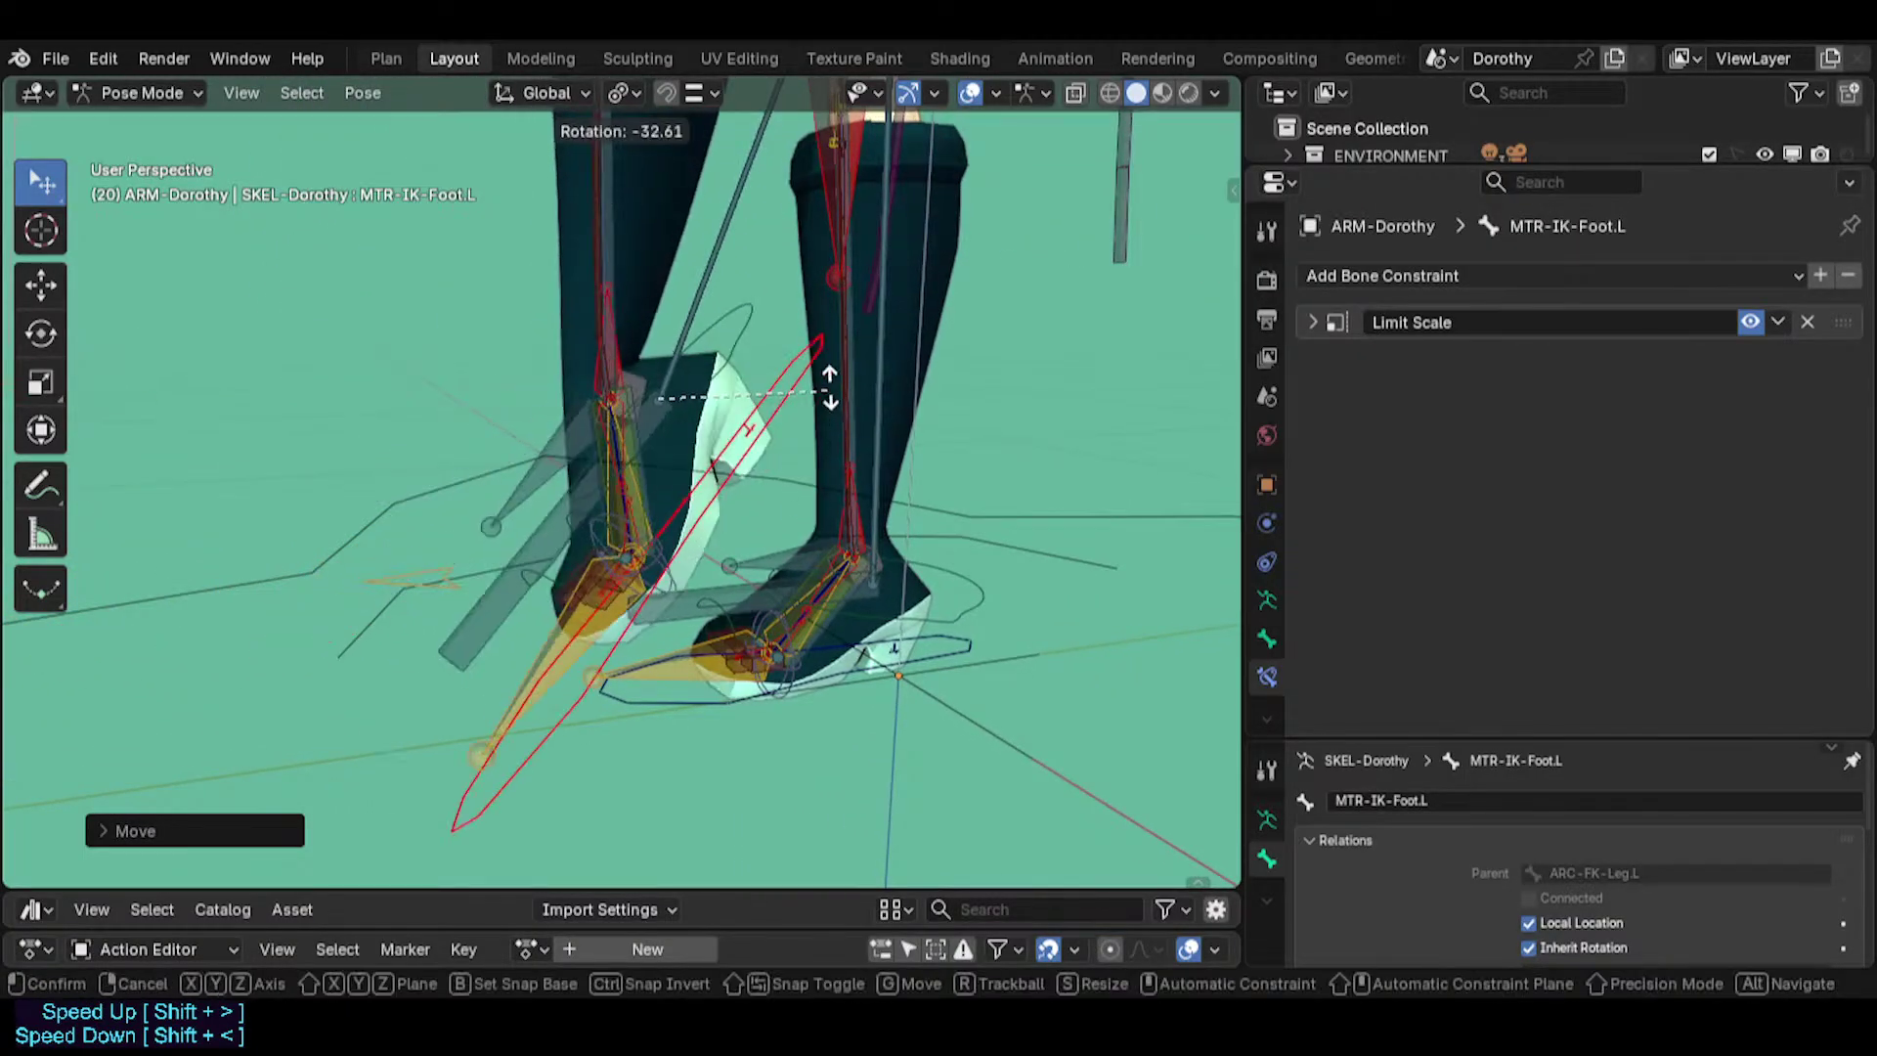
pyautogui.click(787, 465)
# Toggle Copy Rotation TWK-Hand on MCH-Foot.L to compare its effect, and remove that constraint.
pyautogui.click(626, 442)
pyautogui.click(606, 466)
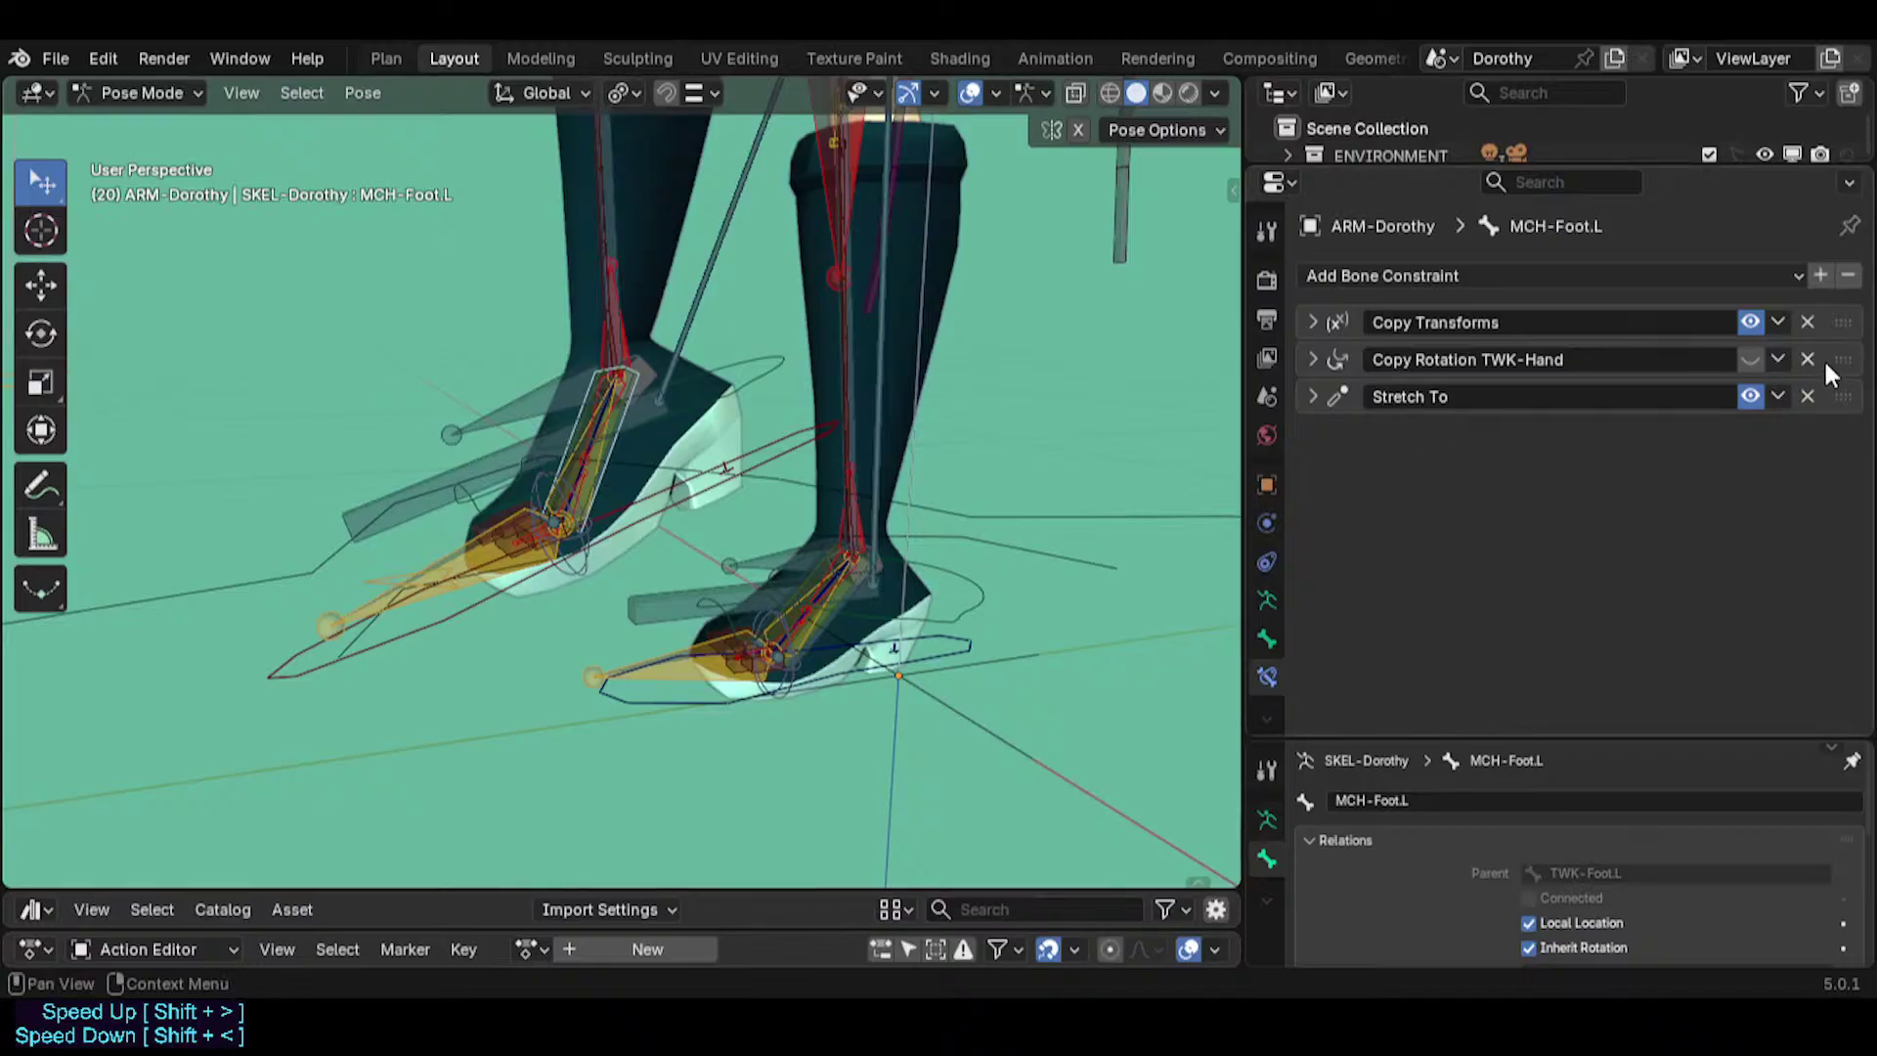
pyautogui.click(1750, 362)
pyautogui.click(1749, 363)
# Reselect MTR-IK-Foot.L, rotate it slightly and scale it up.
pyautogui.click(769, 466)
pyautogui.press('r')
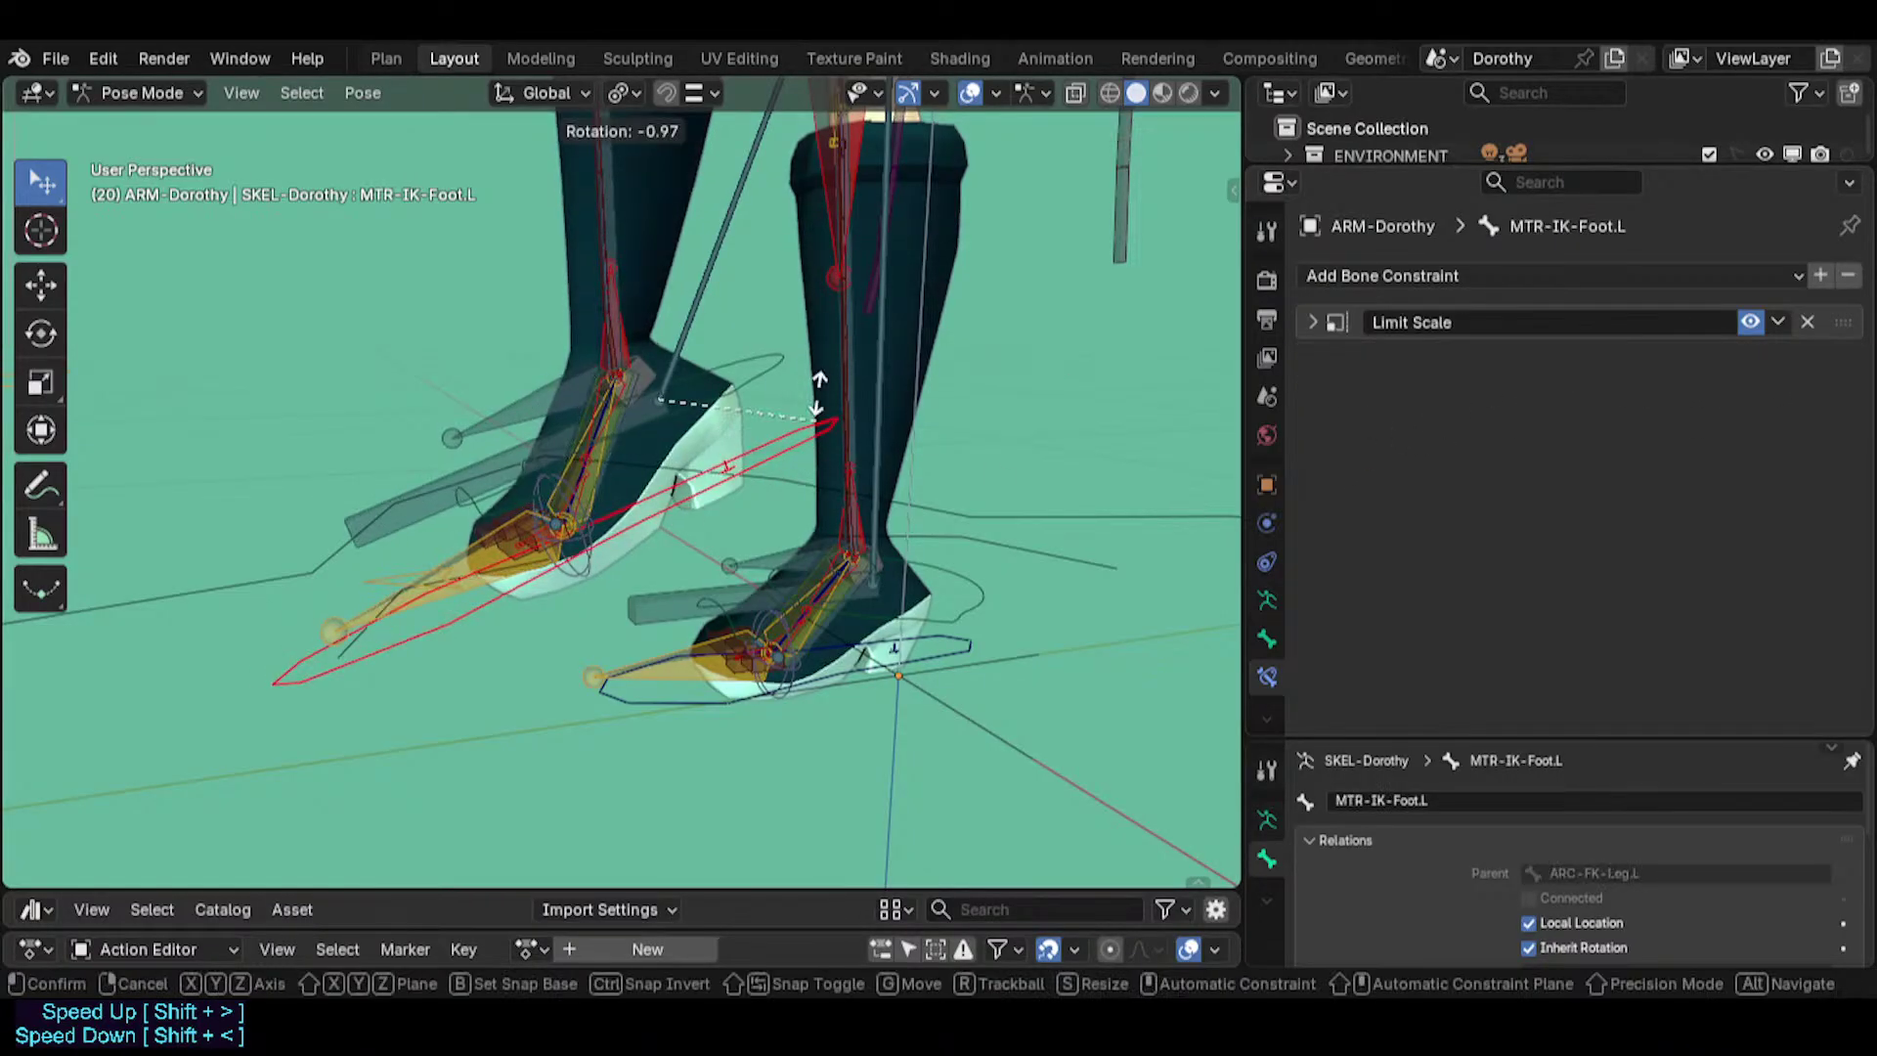
pyautogui.click(852, 392)
pyautogui.press('s')
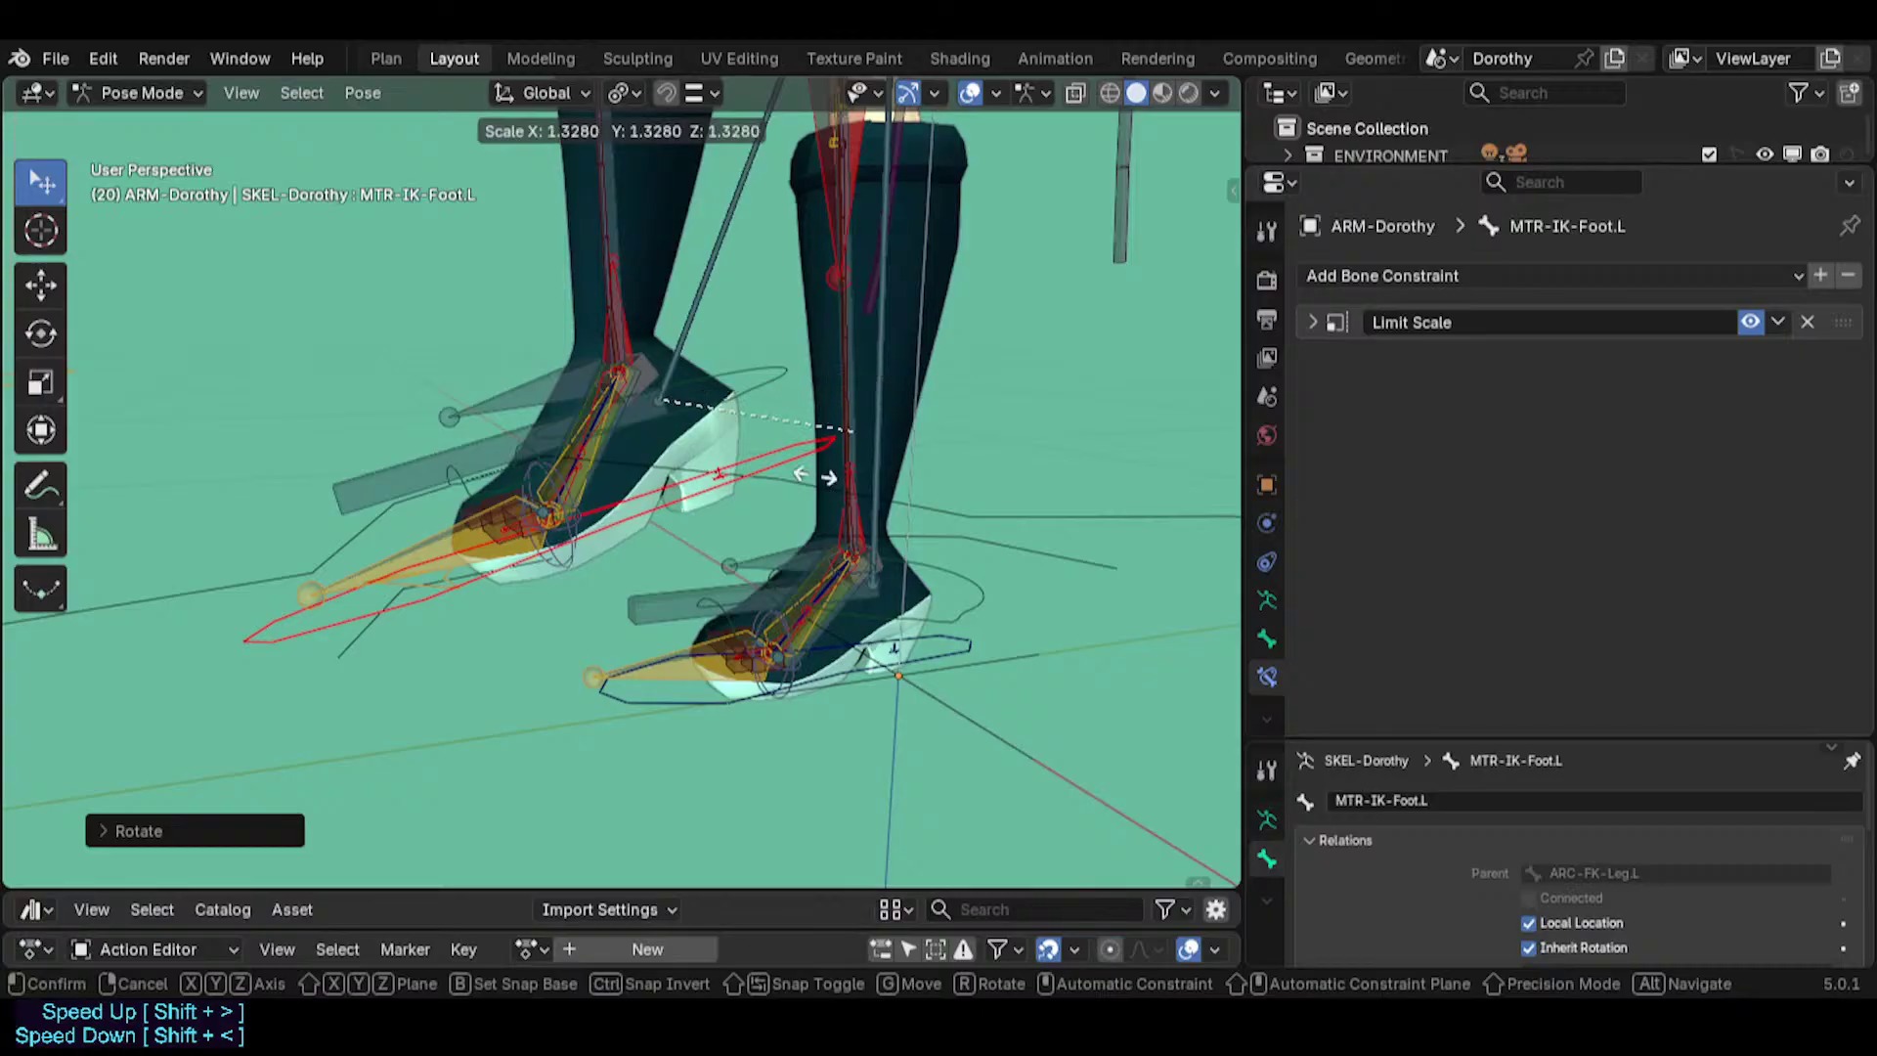
pyautogui.click(1021, 432)
# Move MTR-IK-Foot.L forward and rotate it so the left toes point steeply down.
pyautogui.press('g')
pyautogui.click(674, 483)
pyautogui.press('r')
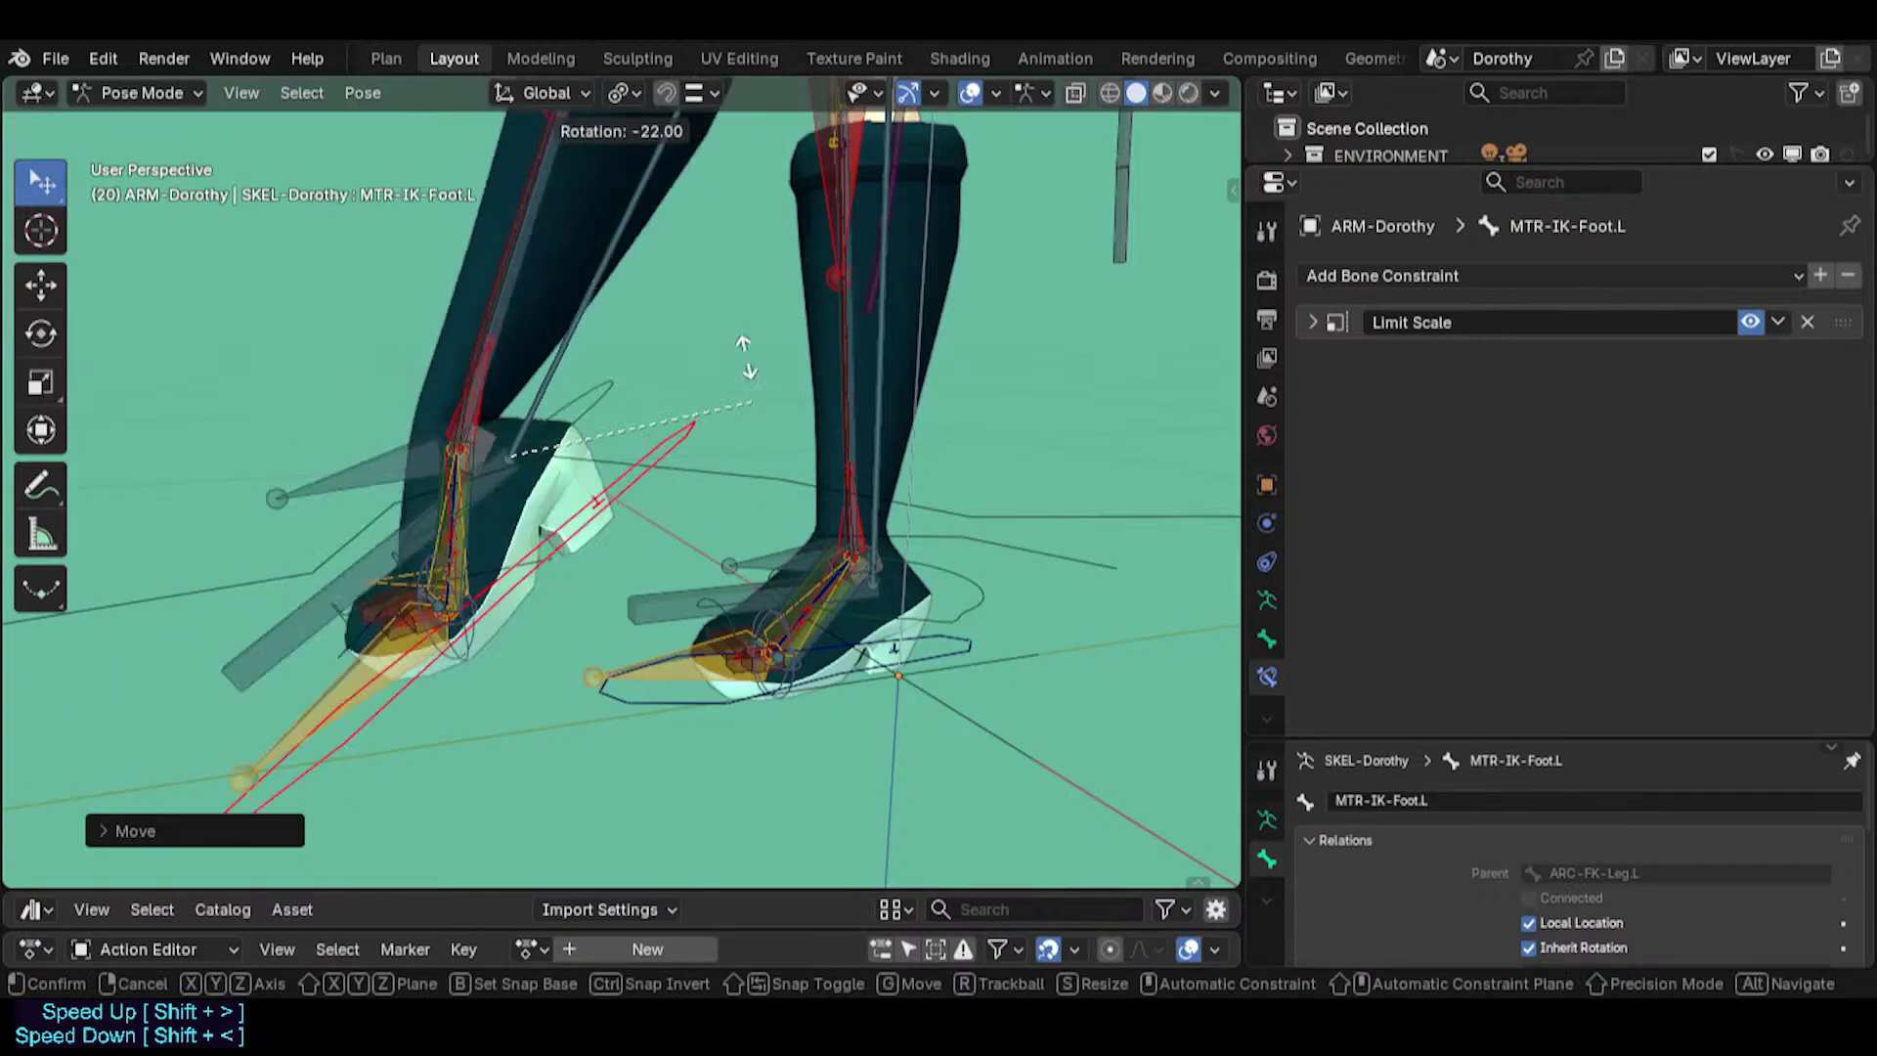
pyautogui.click(589, 520)
pyautogui.moveTo(589, 520); pyautogui.dragTo(664, 490, button='middle')
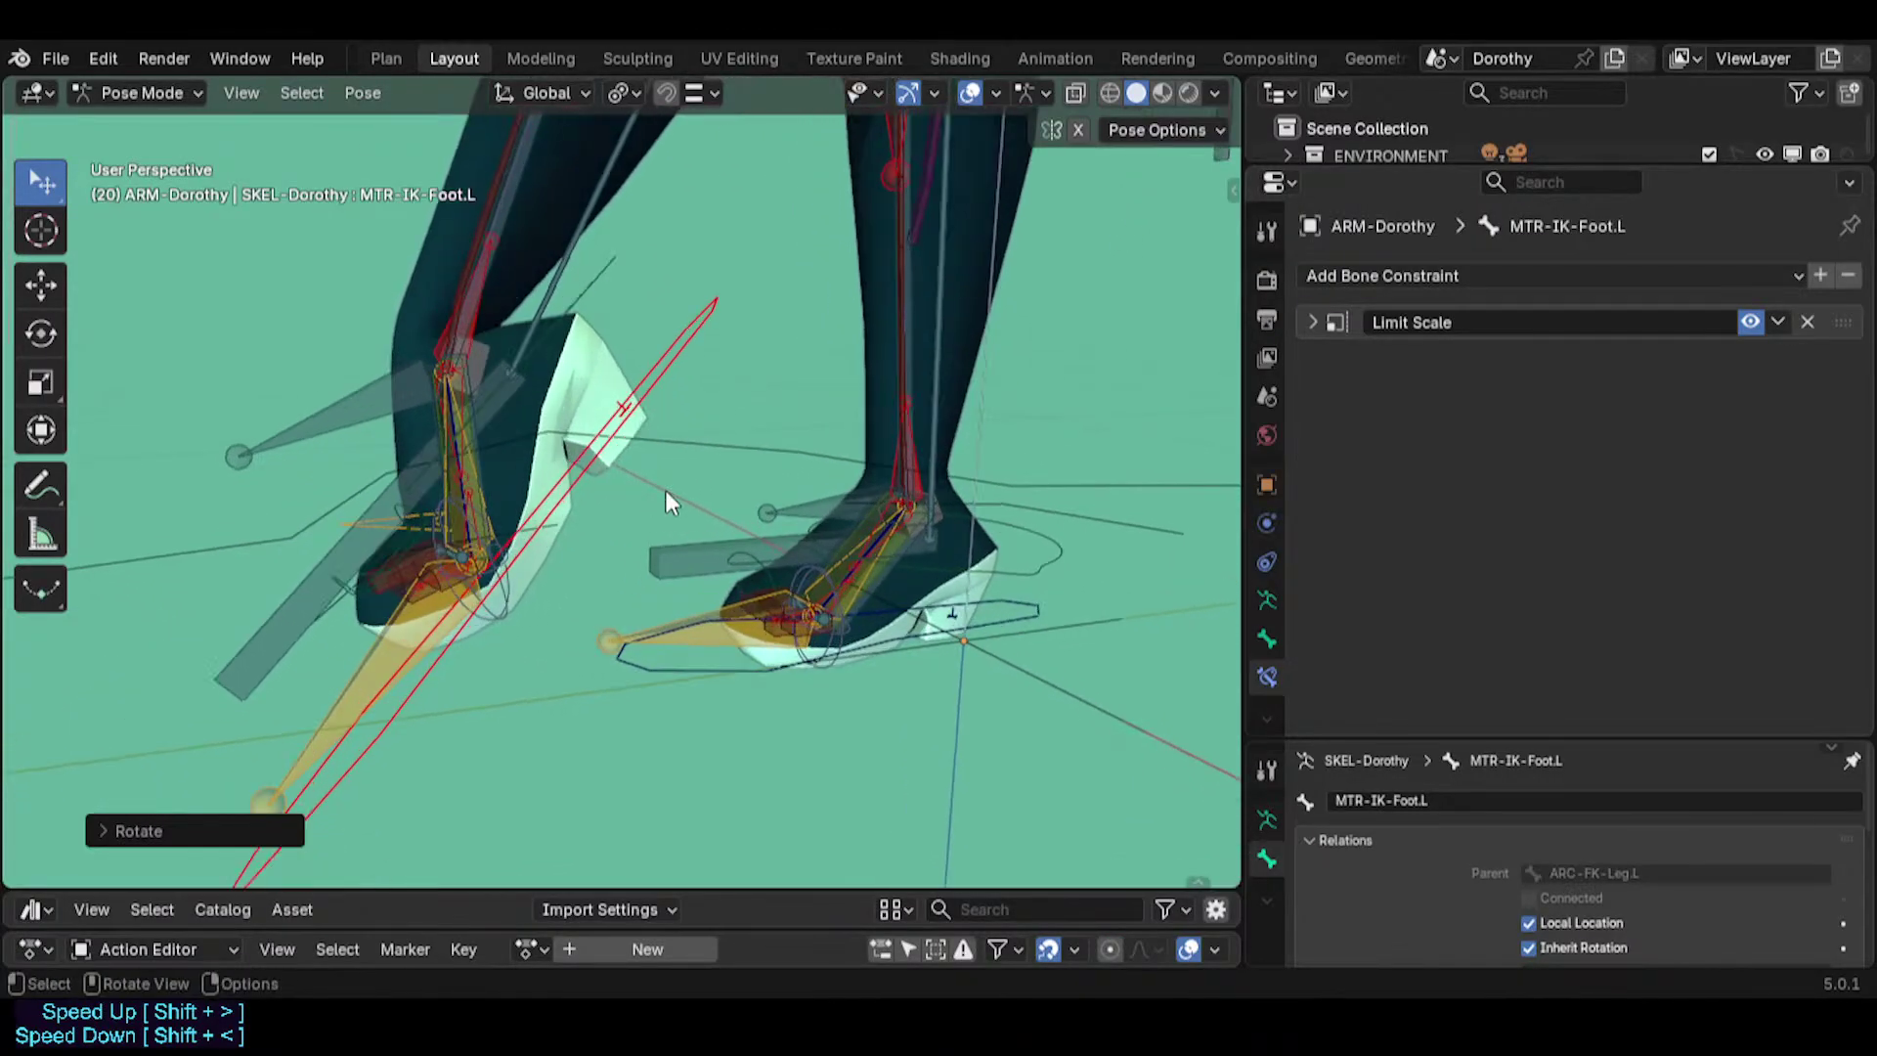
pyautogui.press('r')
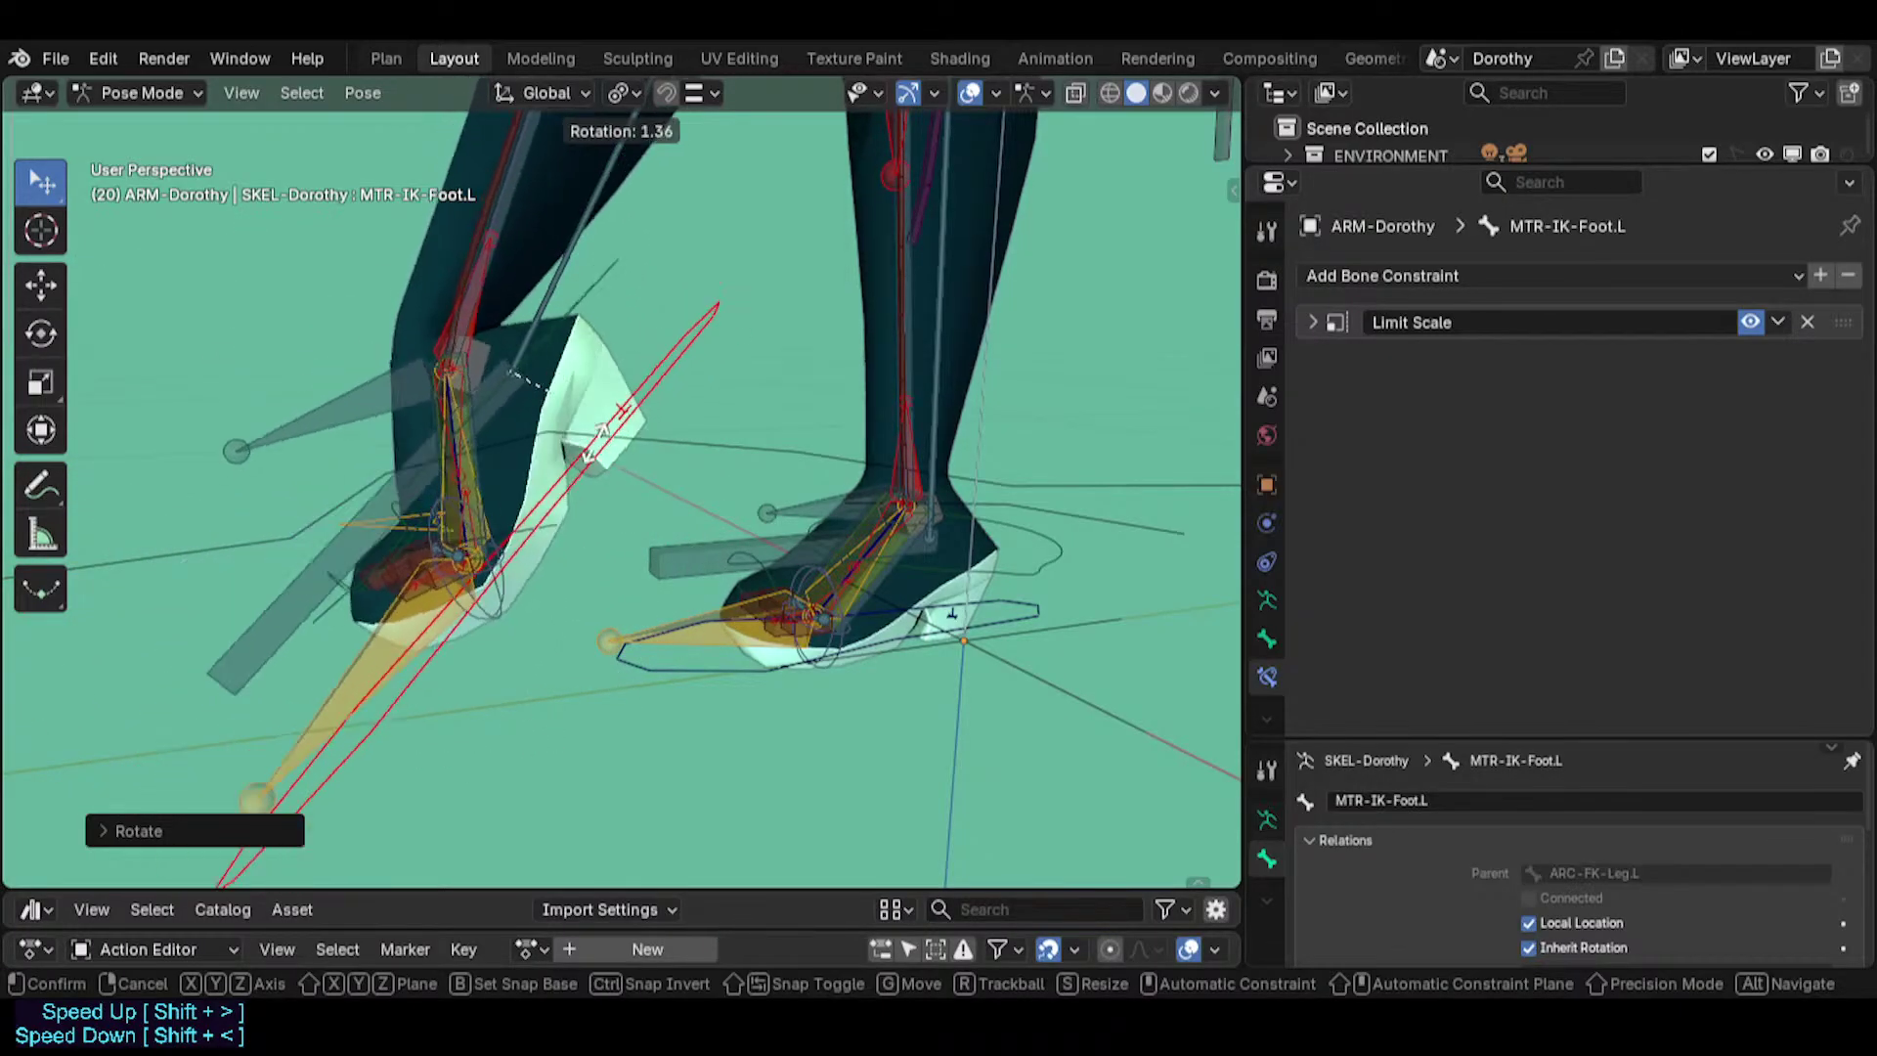
pyautogui.click(585, 430)
# Inspect the left toe joint up close, and raise and lower MTR-IK-Foot.L to test how the toes follow.
pyautogui.scroll(2, 459, 542)
pyautogui.keyDown('shift'); pyautogui.moveTo(439, 604); pyautogui.dragTo(566, 616, button='middle'); pyautogui.keyUp('shift')
pyautogui.scroll(2, 561, 611)
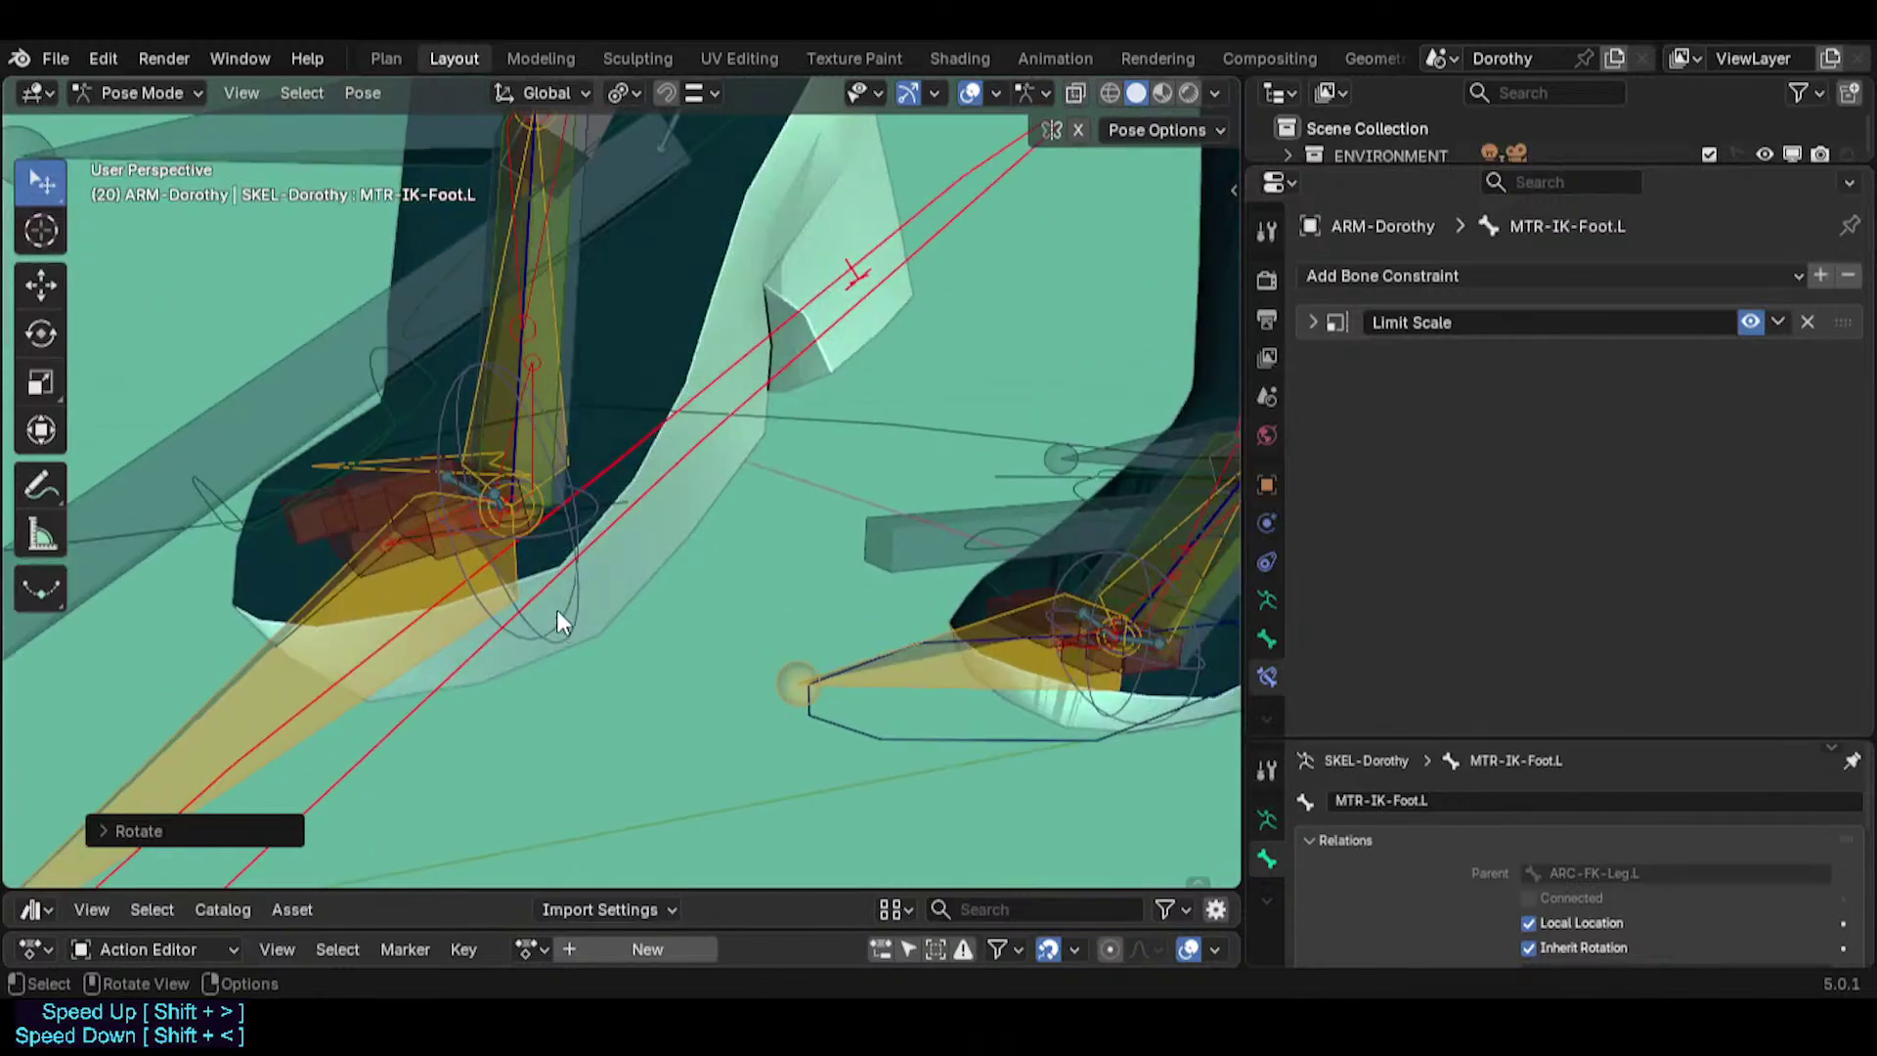
pyautogui.scroll(-5, 561, 613)
pyautogui.moveTo(649, 522); pyautogui.dragTo(682, 545, button='middle')
pyautogui.click(725, 443)
pyautogui.press('g')
pyautogui.click(651, 391)
pyautogui.scroll(-3, 639, 413)
pyautogui.press('g')
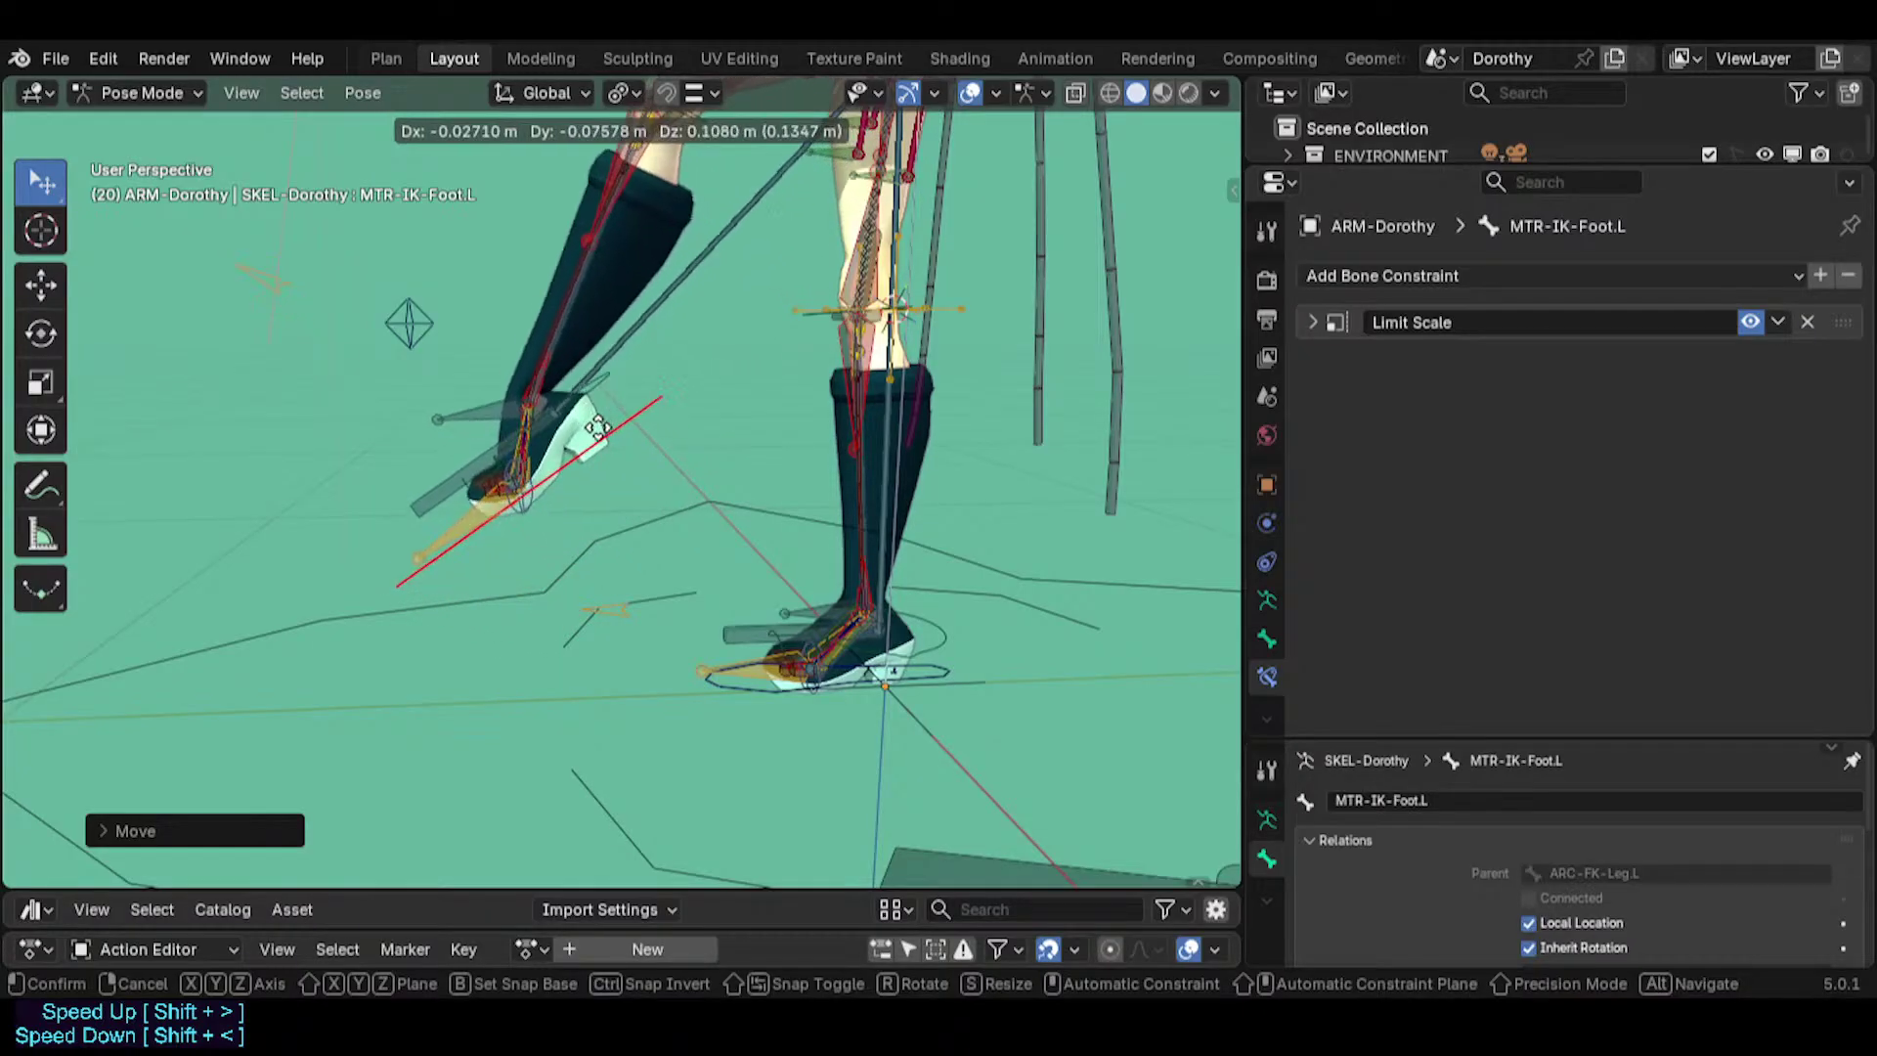
pyautogui.click(572, 551)
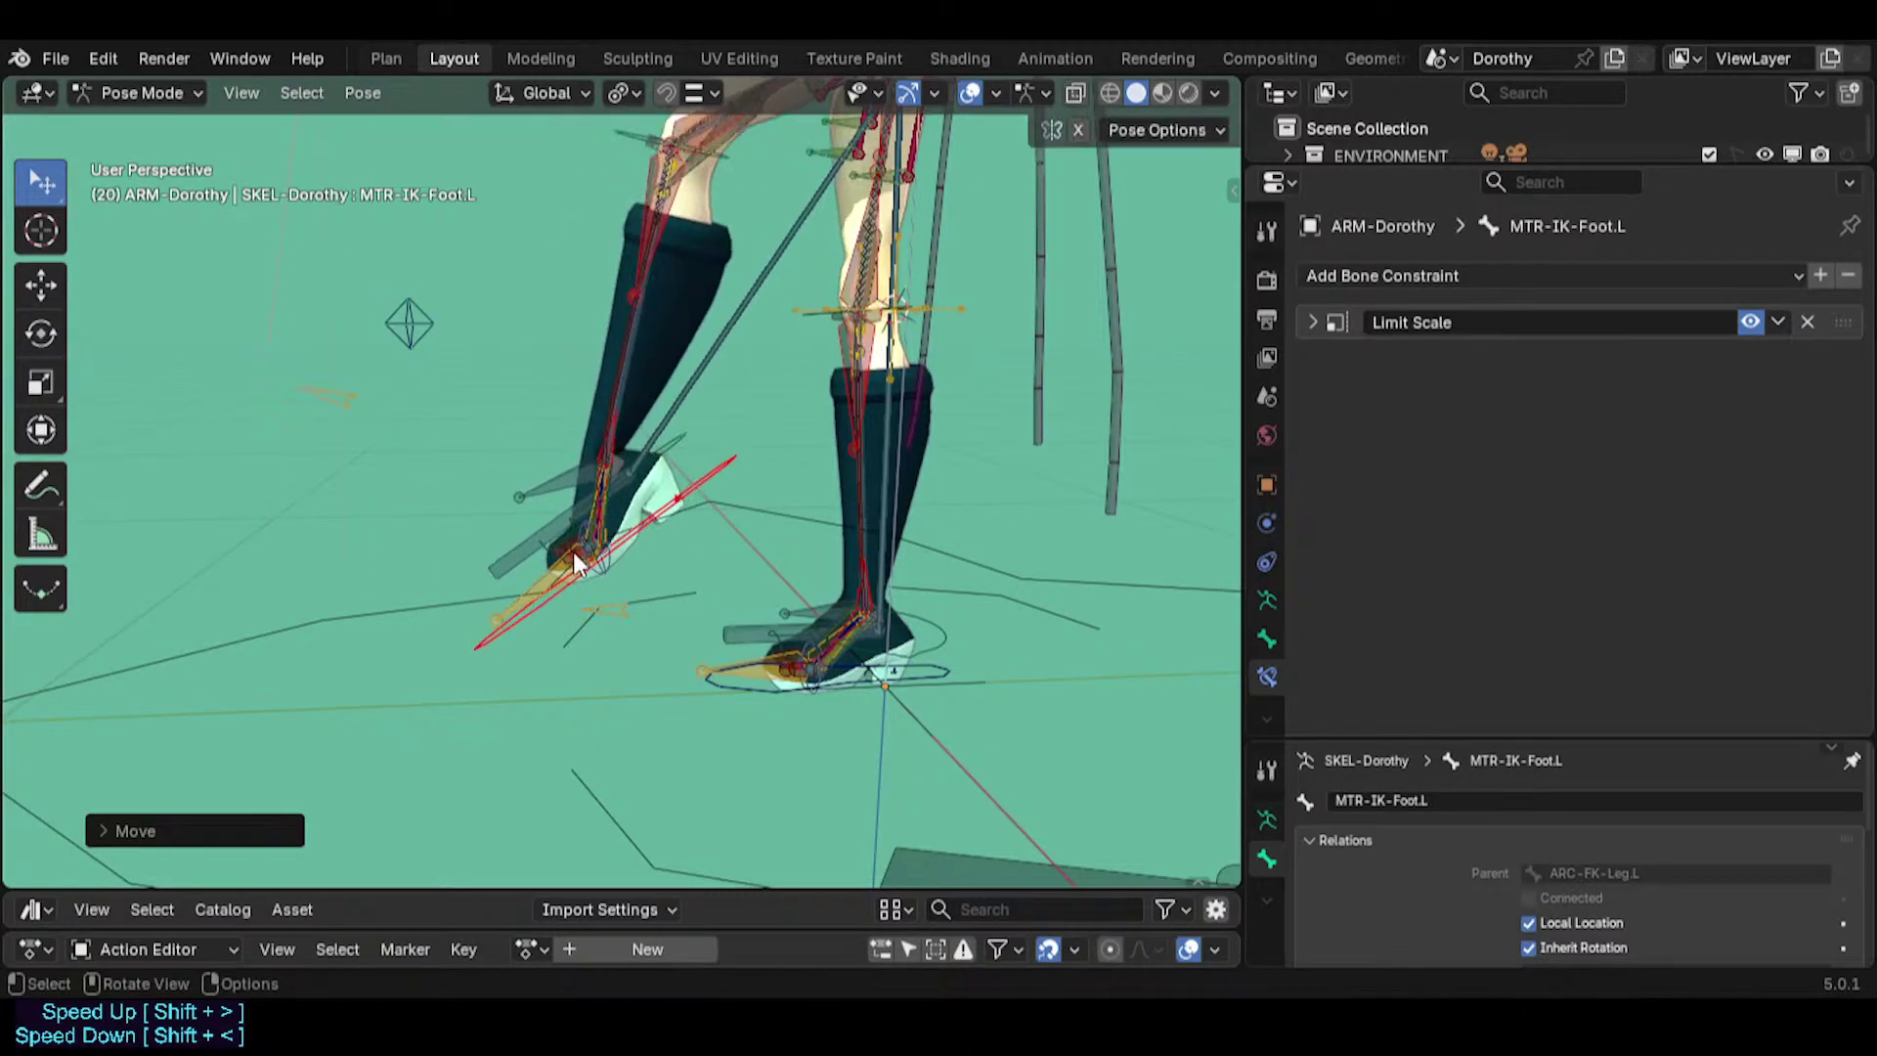
# Compare the constraints on PIN-Toes.L and MCH-Foot.L, and test-rotate MCH-Foot.L without keeping the rotation.
pyautogui.scroll(2, 606, 561)
pyautogui.click(636, 570)
pyautogui.keyDown('shift'); pyautogui.moveTo(616, 553); pyautogui.dragTo(643, 658, button='middle'); pyautogui.keyUp('shift')
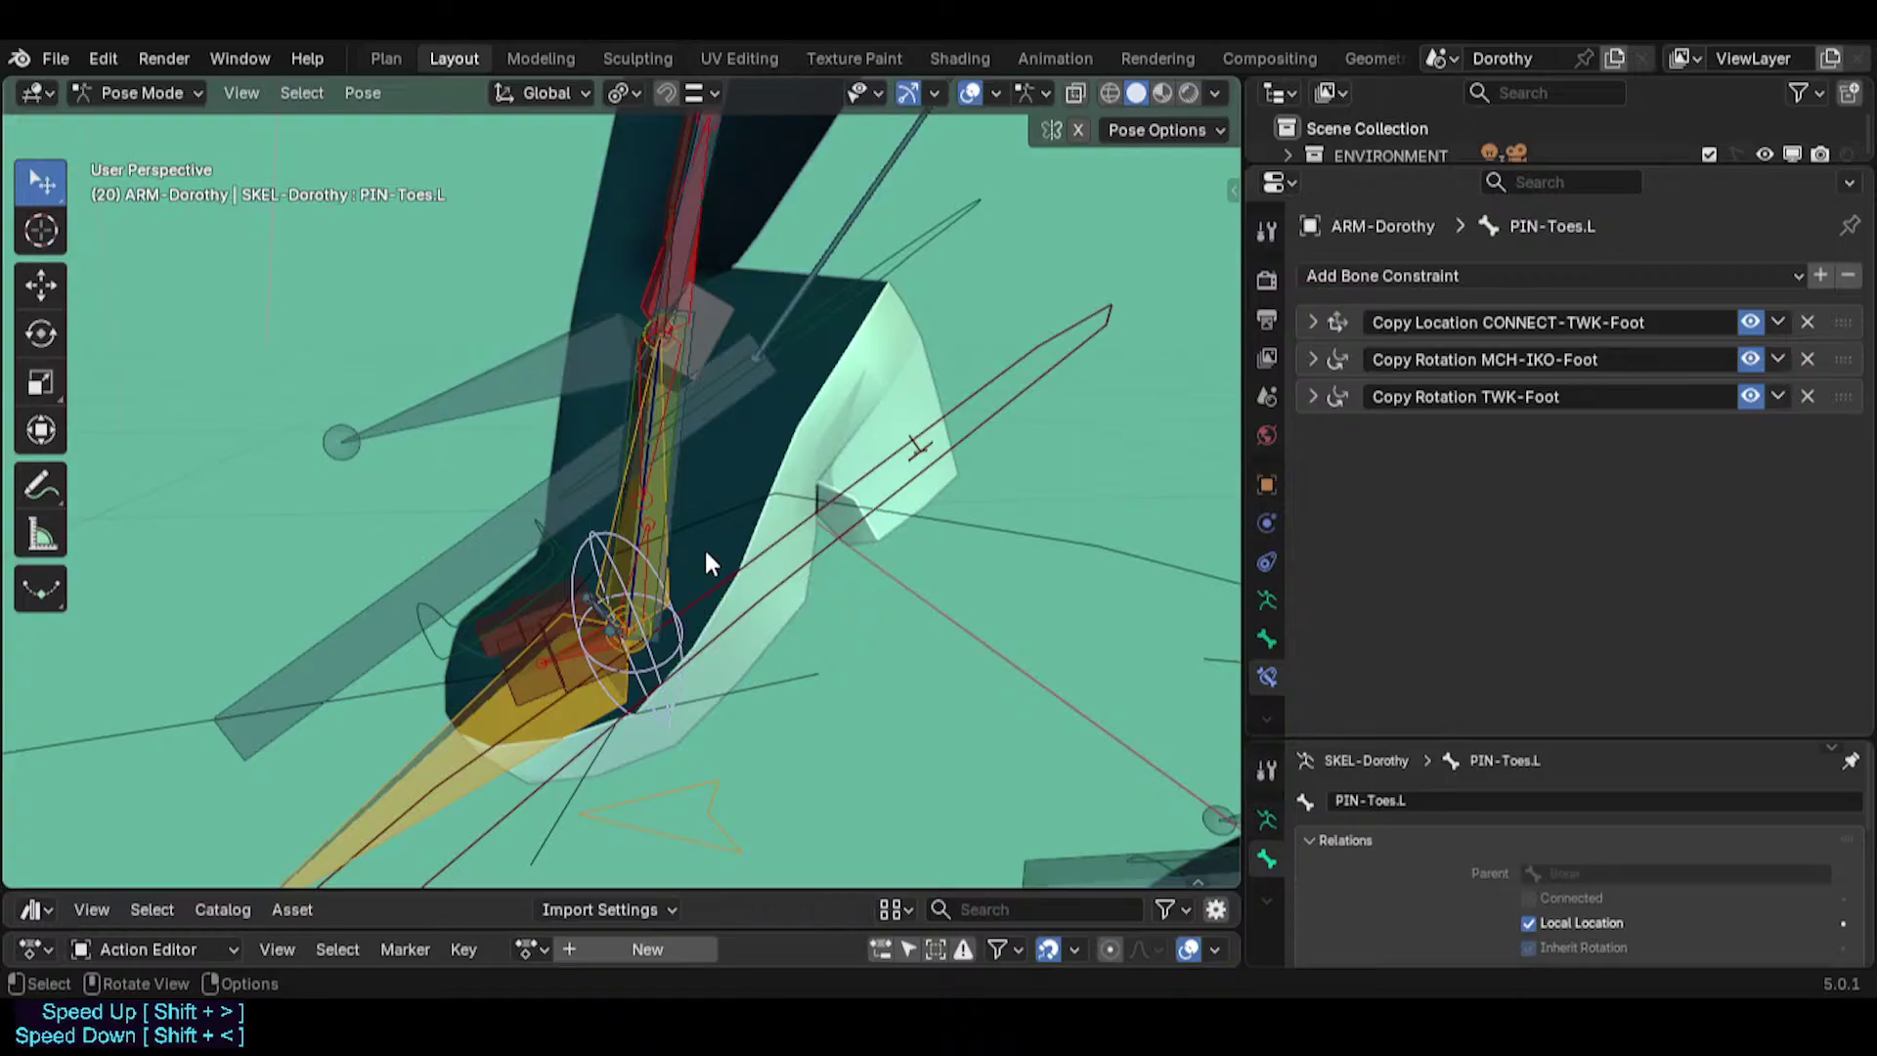
pyautogui.click(692, 493)
pyautogui.press('r')
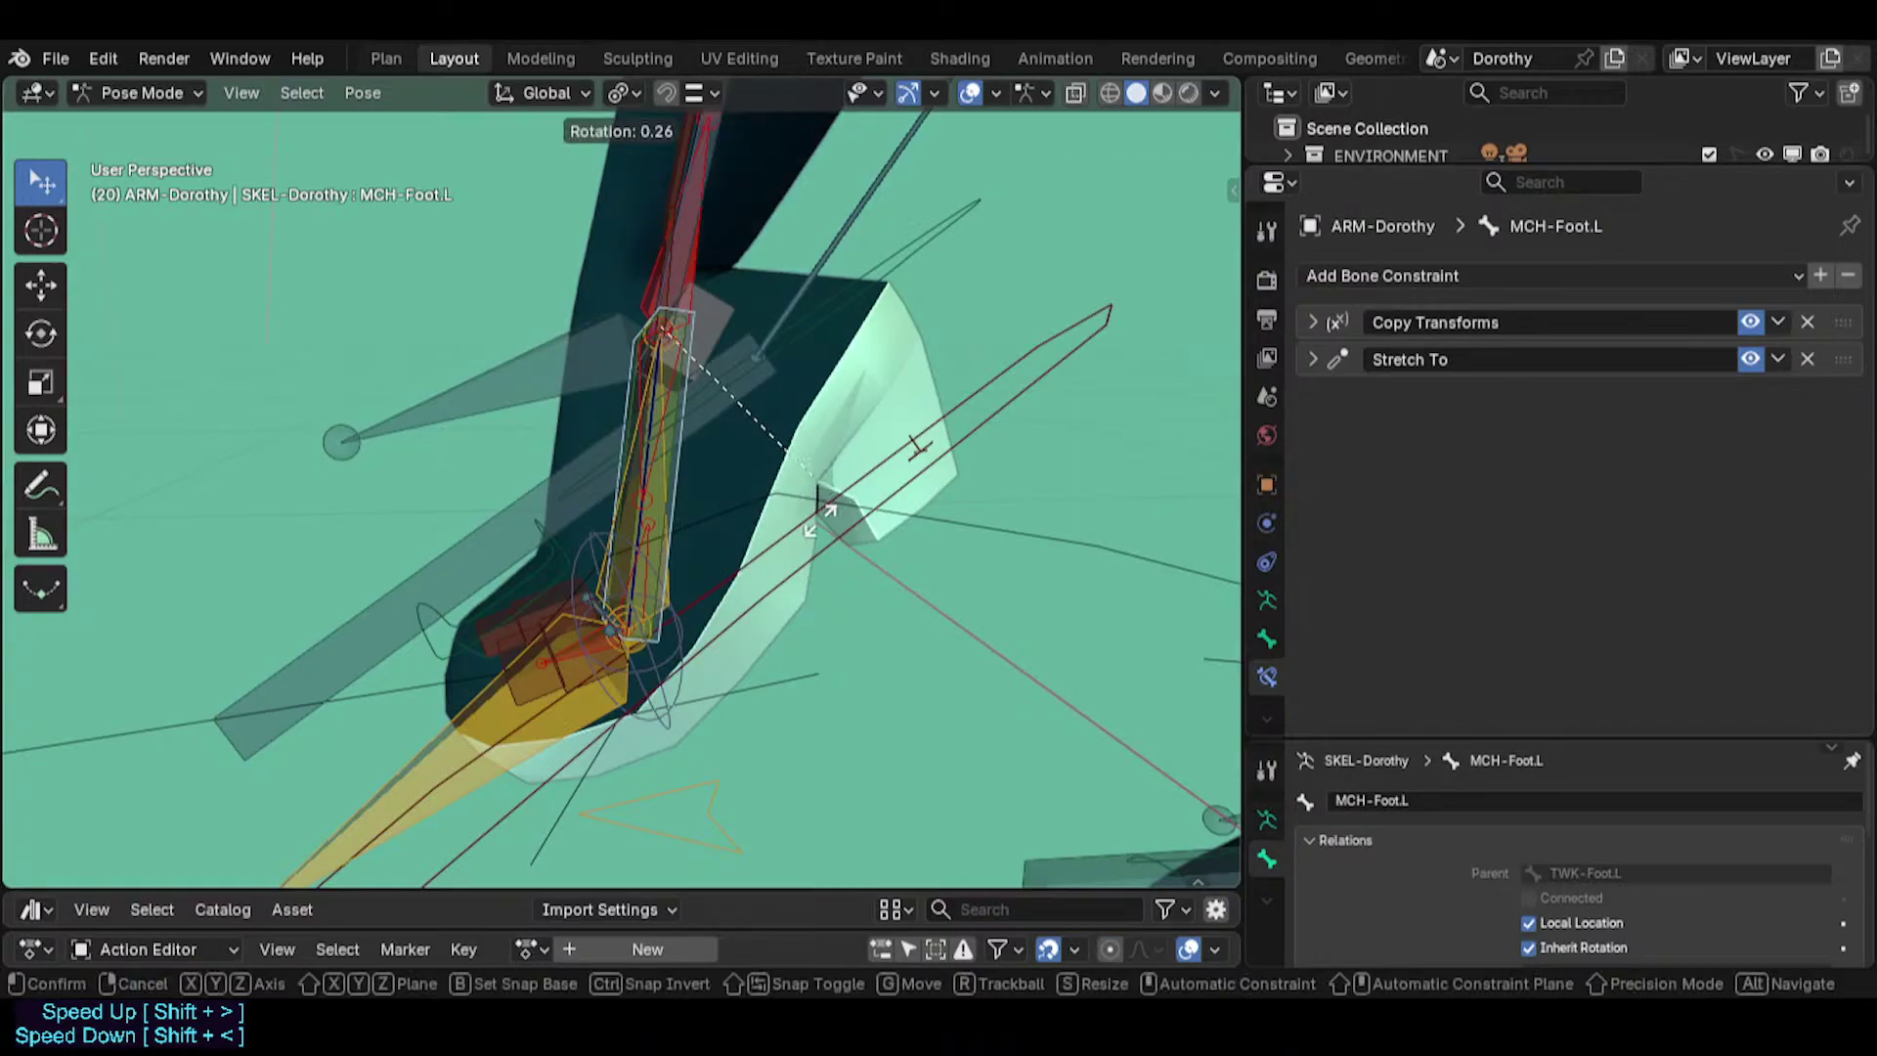
pyautogui.rightClick(759, 580)
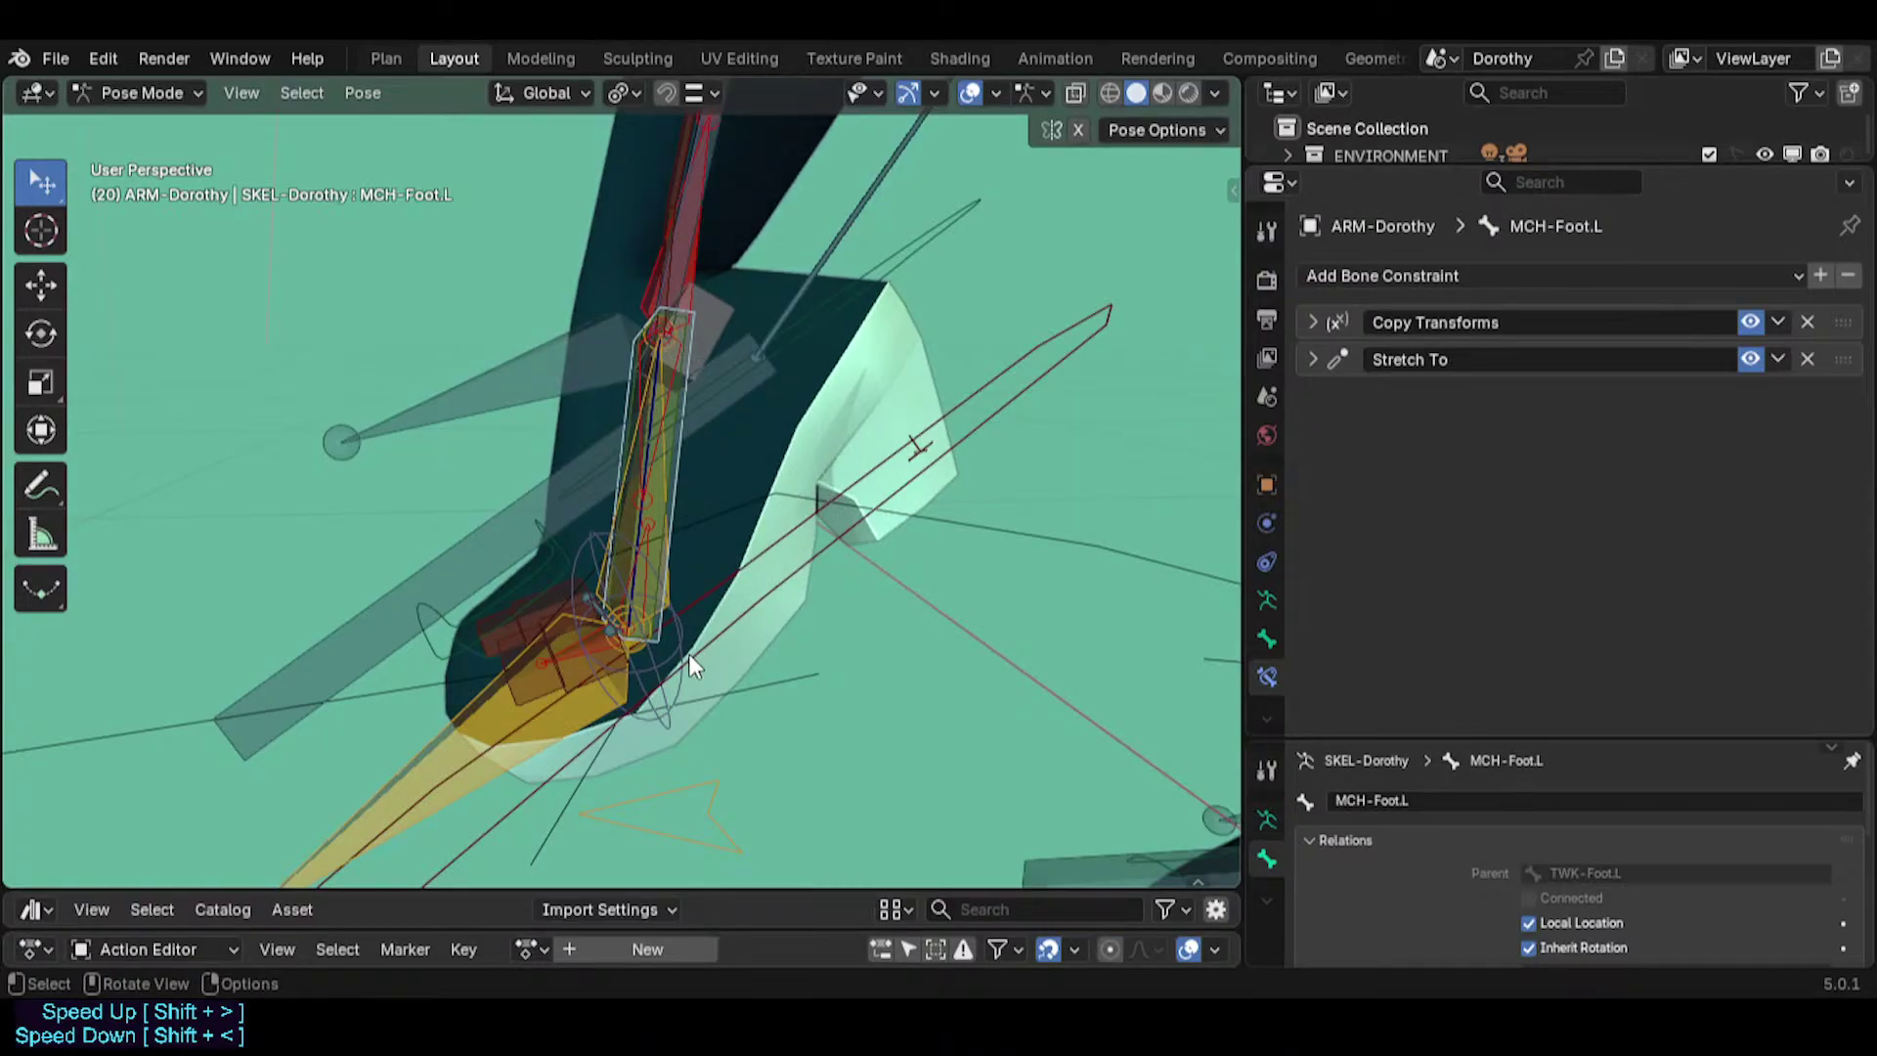
pyautogui.click(674, 588)
pyautogui.keyDown('shift'); pyautogui.click(675, 542); pyautogui.keyUp('shift')
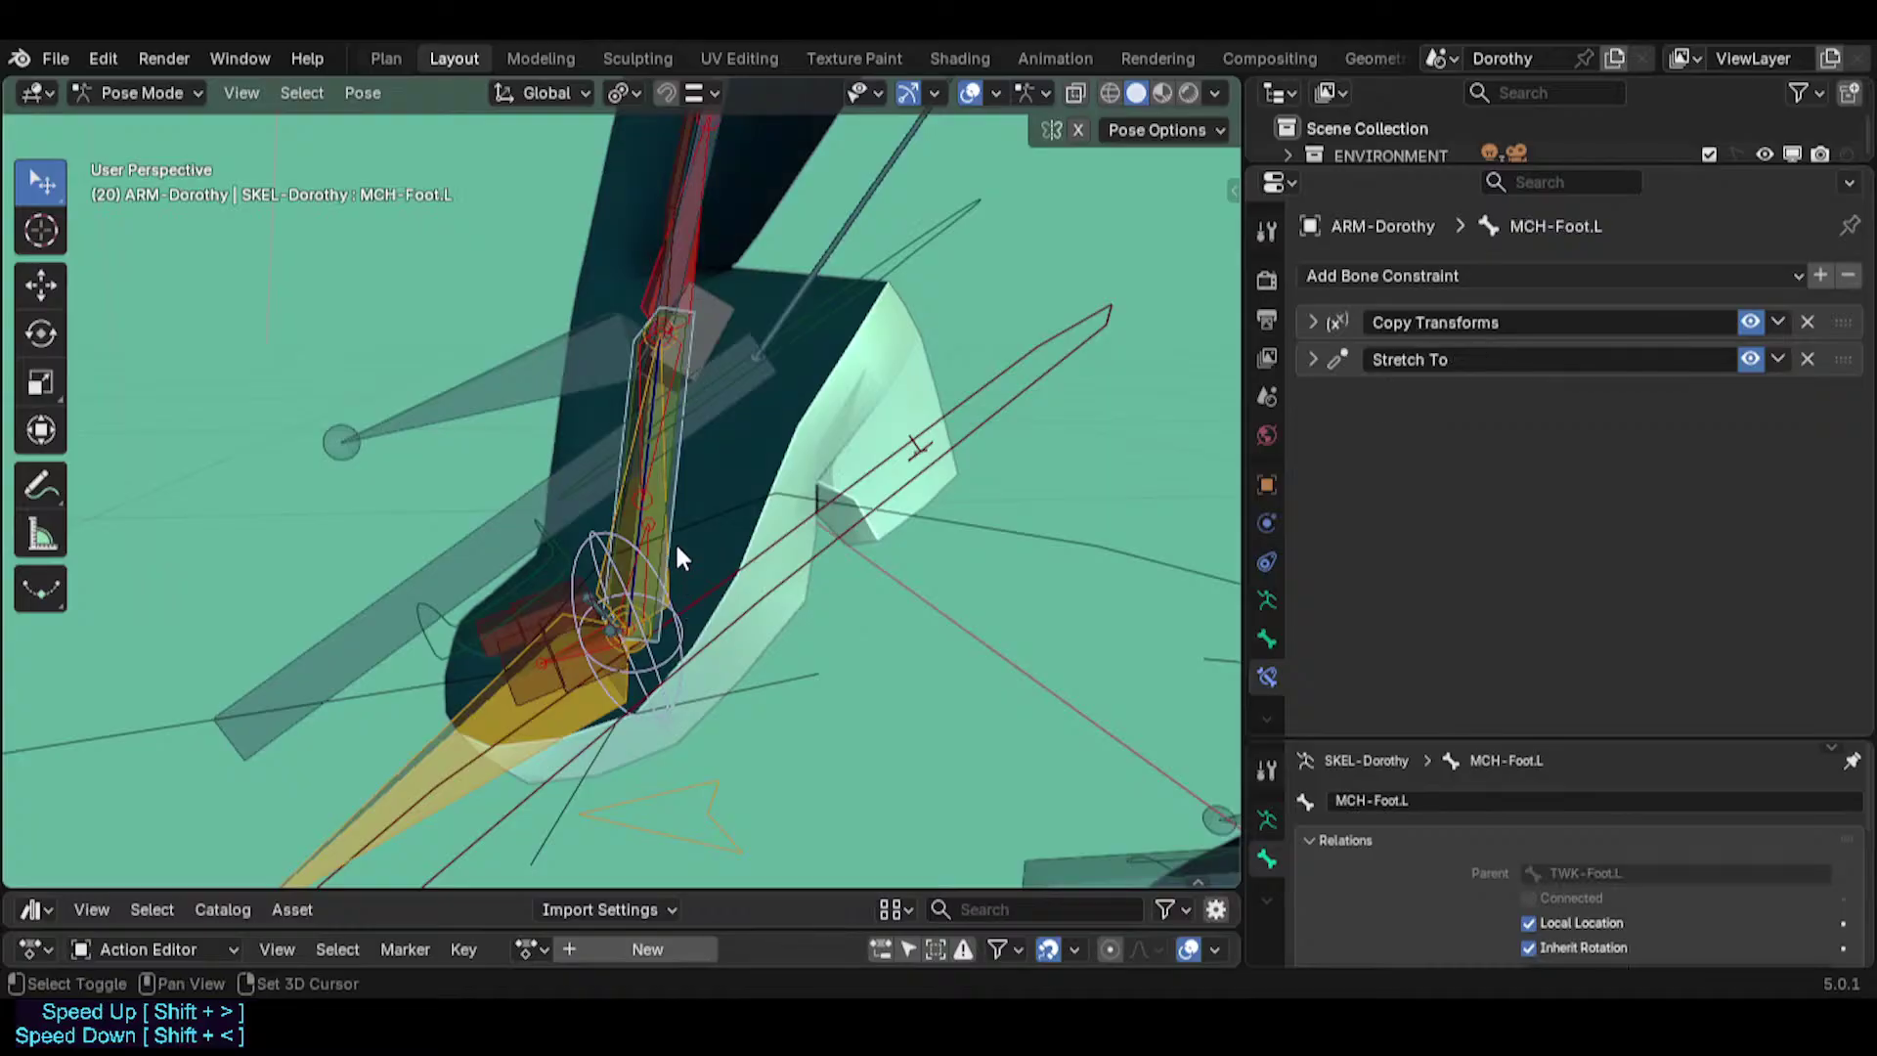
pyautogui.click(680, 661)
pyautogui.click(673, 509)
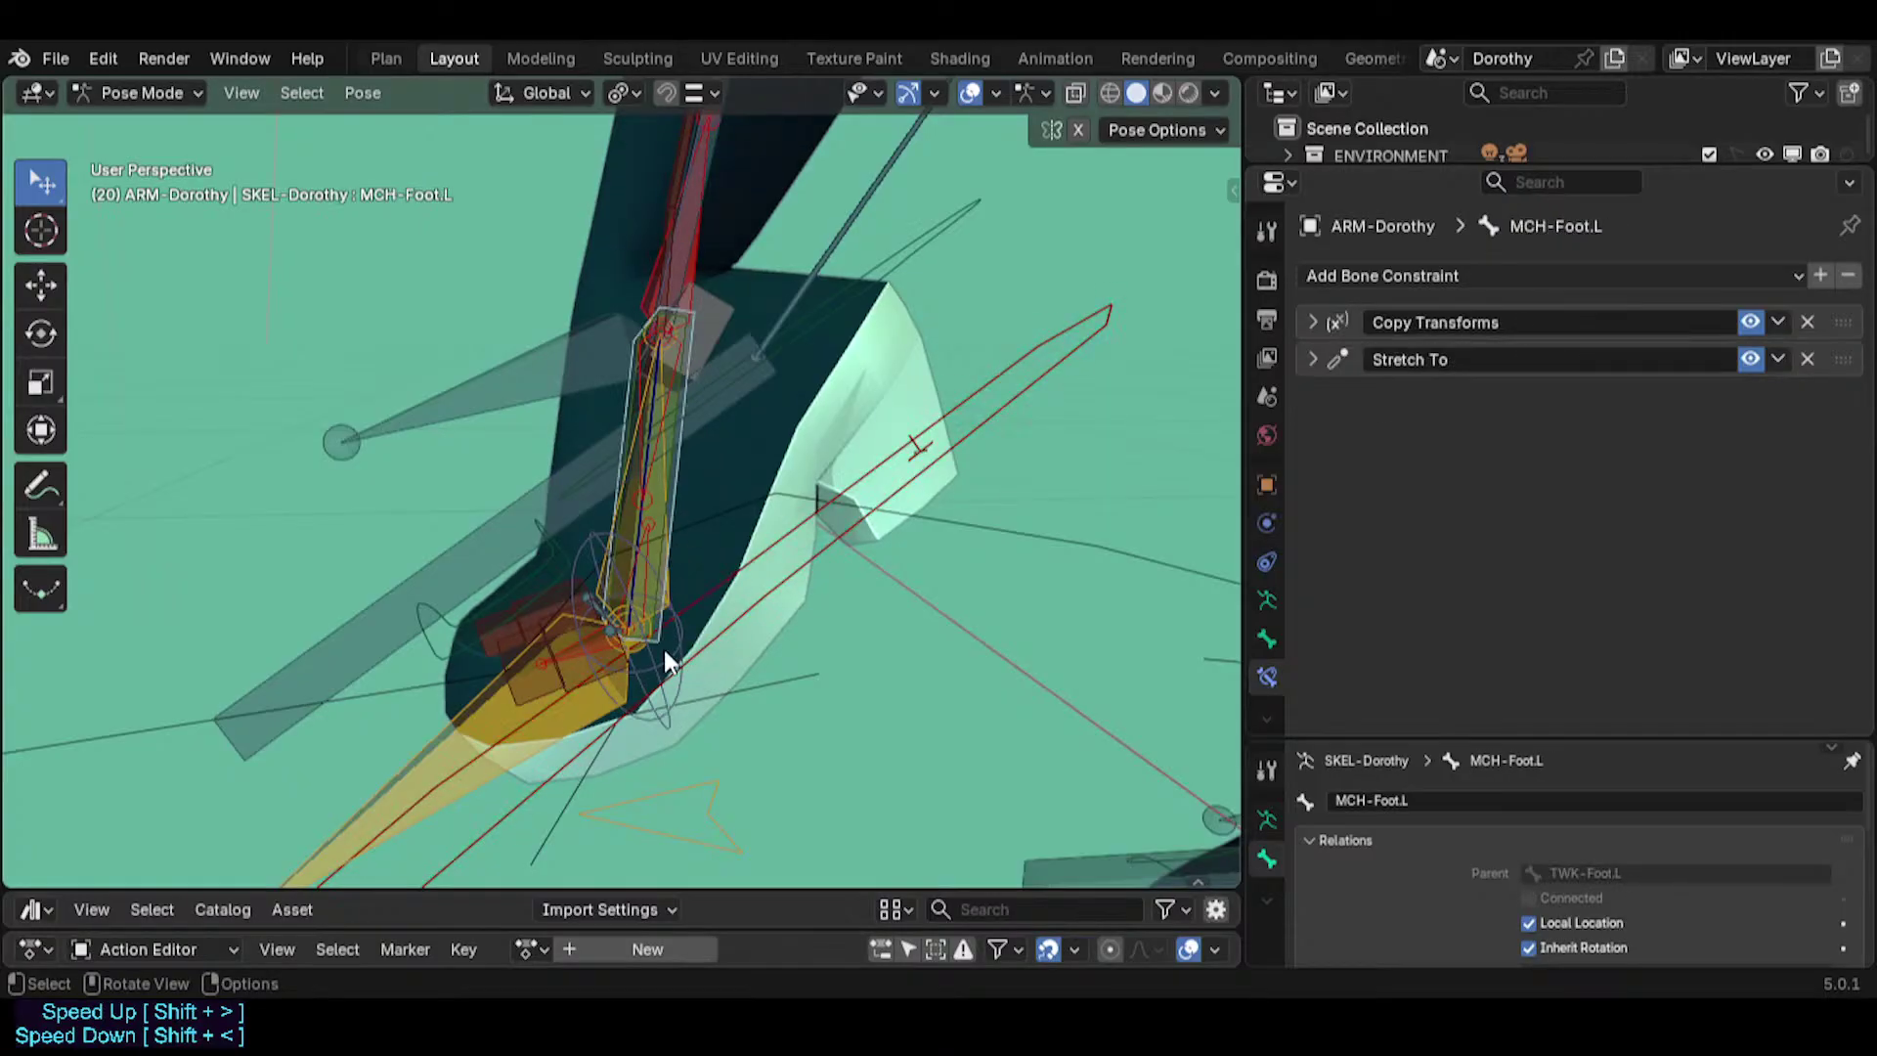
pyautogui.click(675, 649)
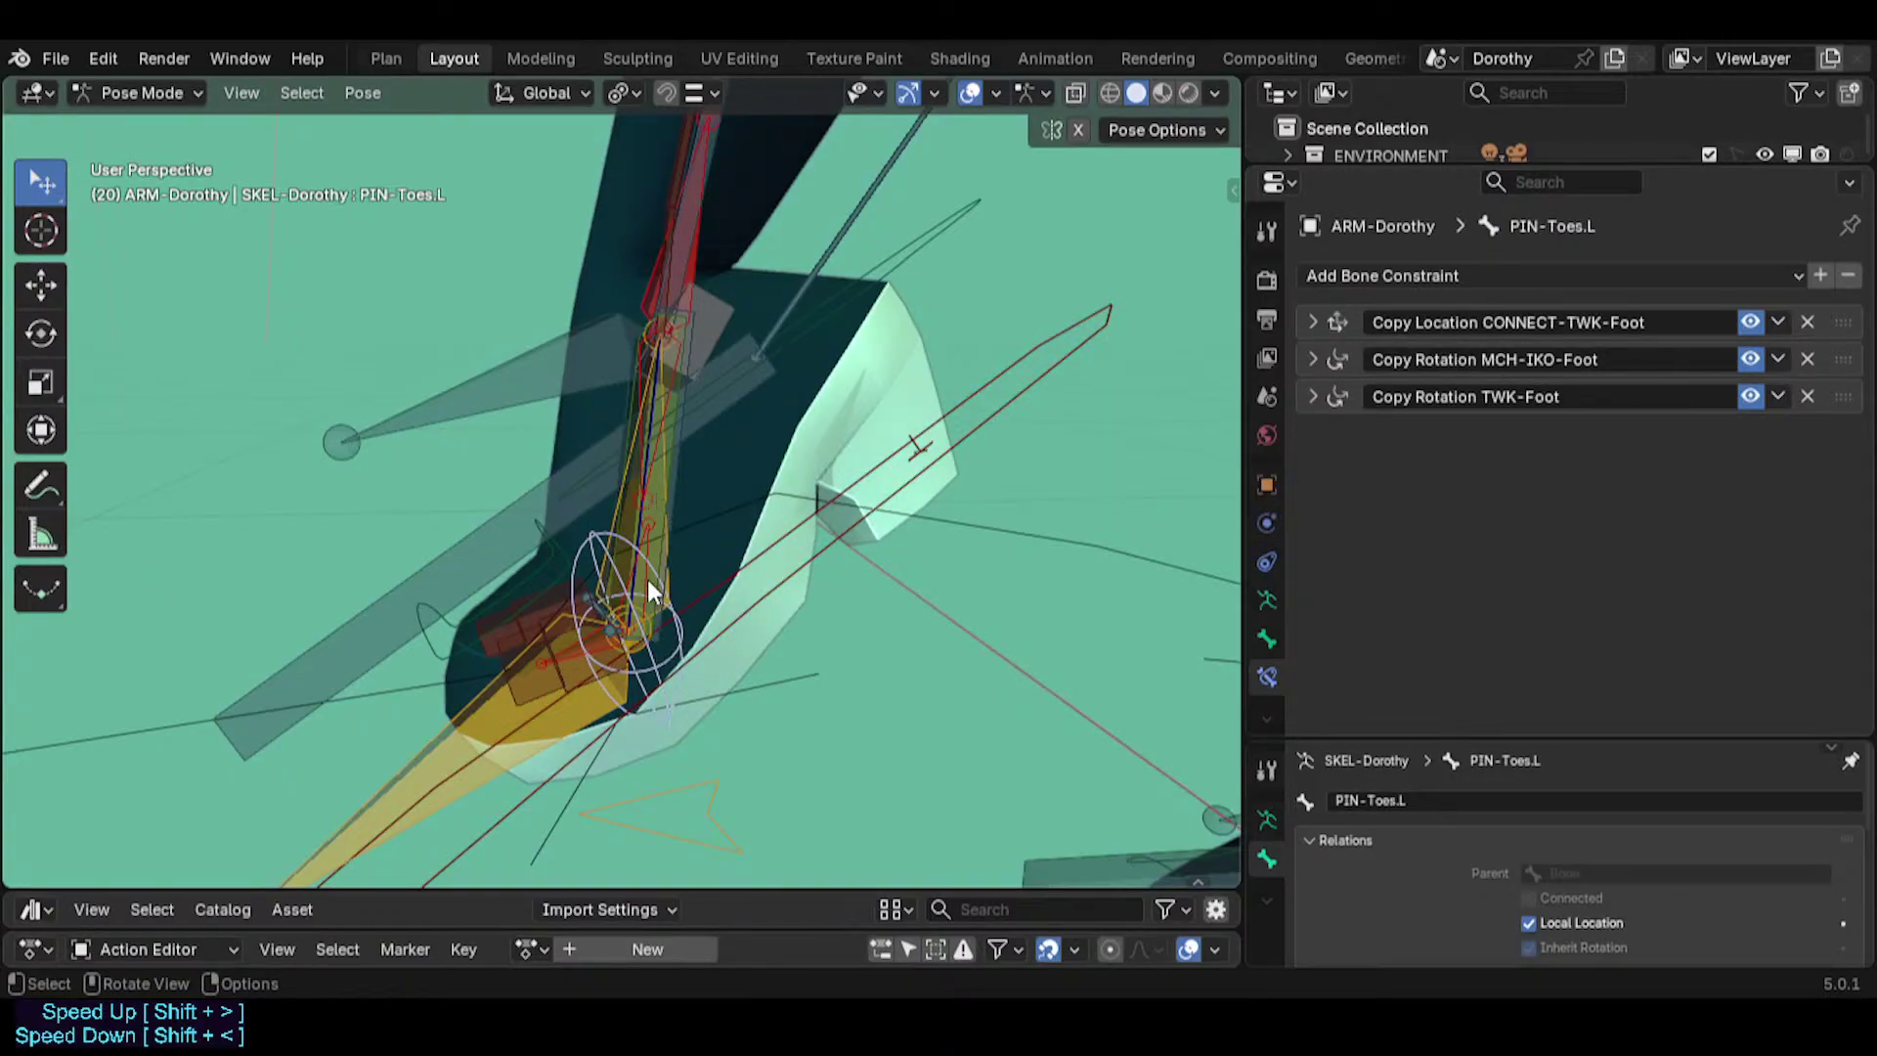
pyautogui.click(675, 543)
pyautogui.press('r')
pyautogui.rightClick(684, 469)
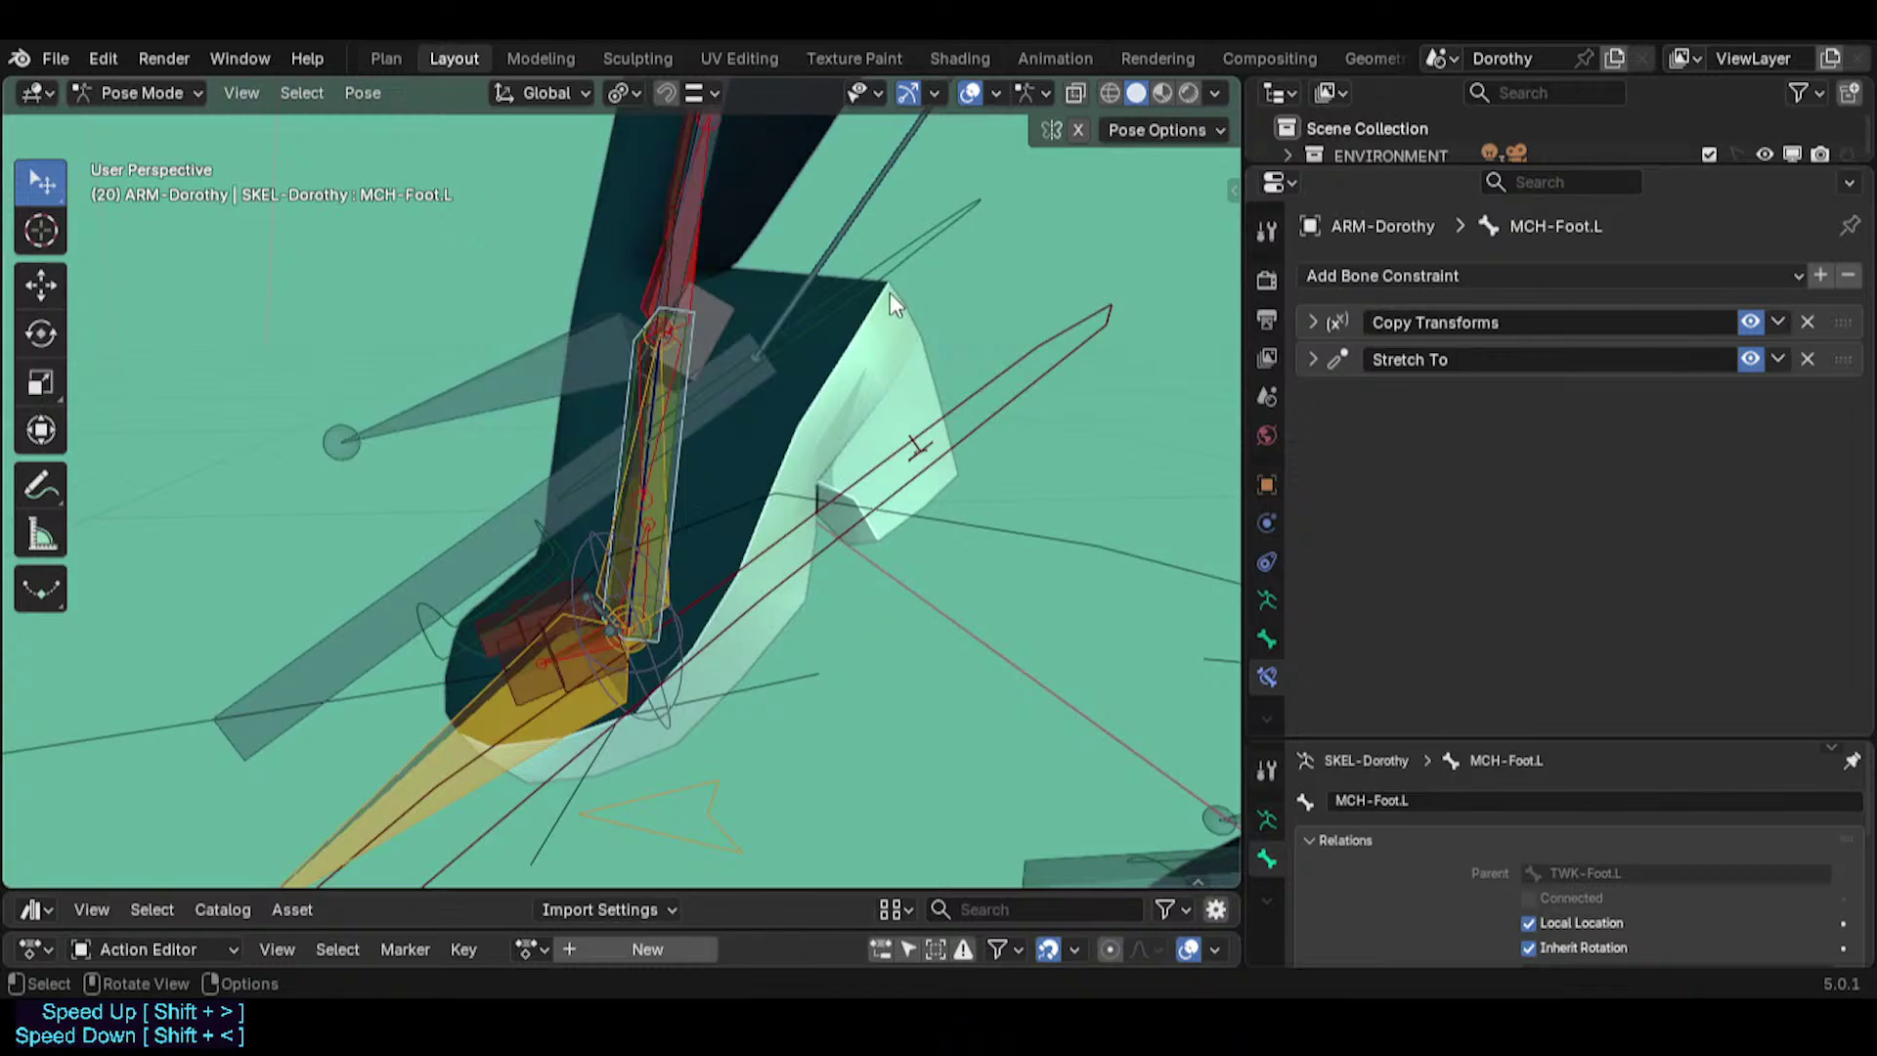
# Test-rotate TWK-Foot.L twice to check how the foot and toes follow, cancelling each rotation.
pyautogui.moveTo(889, 291)
pyautogui.mouseDown(button='middle')
pyautogui.moveTo(766, 368)
pyautogui.moveTo(865, 313)
pyautogui.mouseUp(button='middle')
pyautogui.click(930, 249)
pyautogui.press('r')
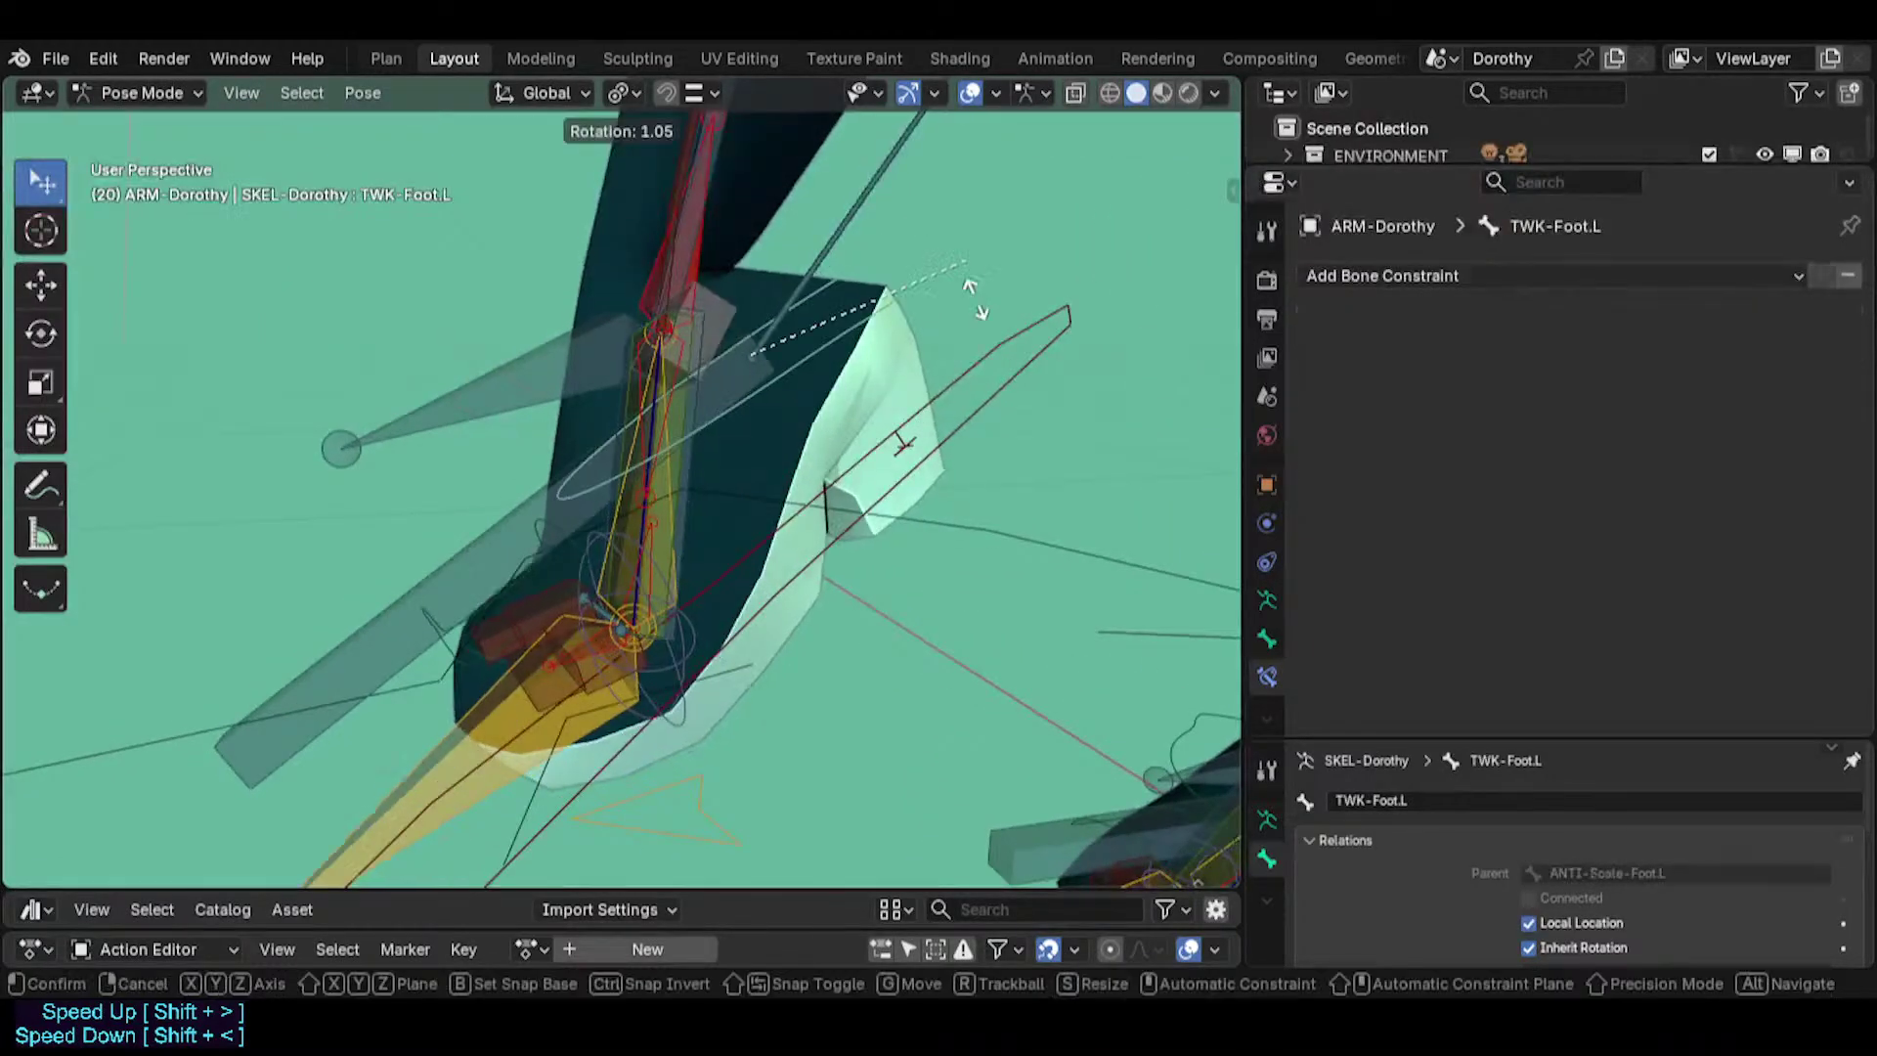
pyautogui.rightClick(944, 395)
pyautogui.press('r')
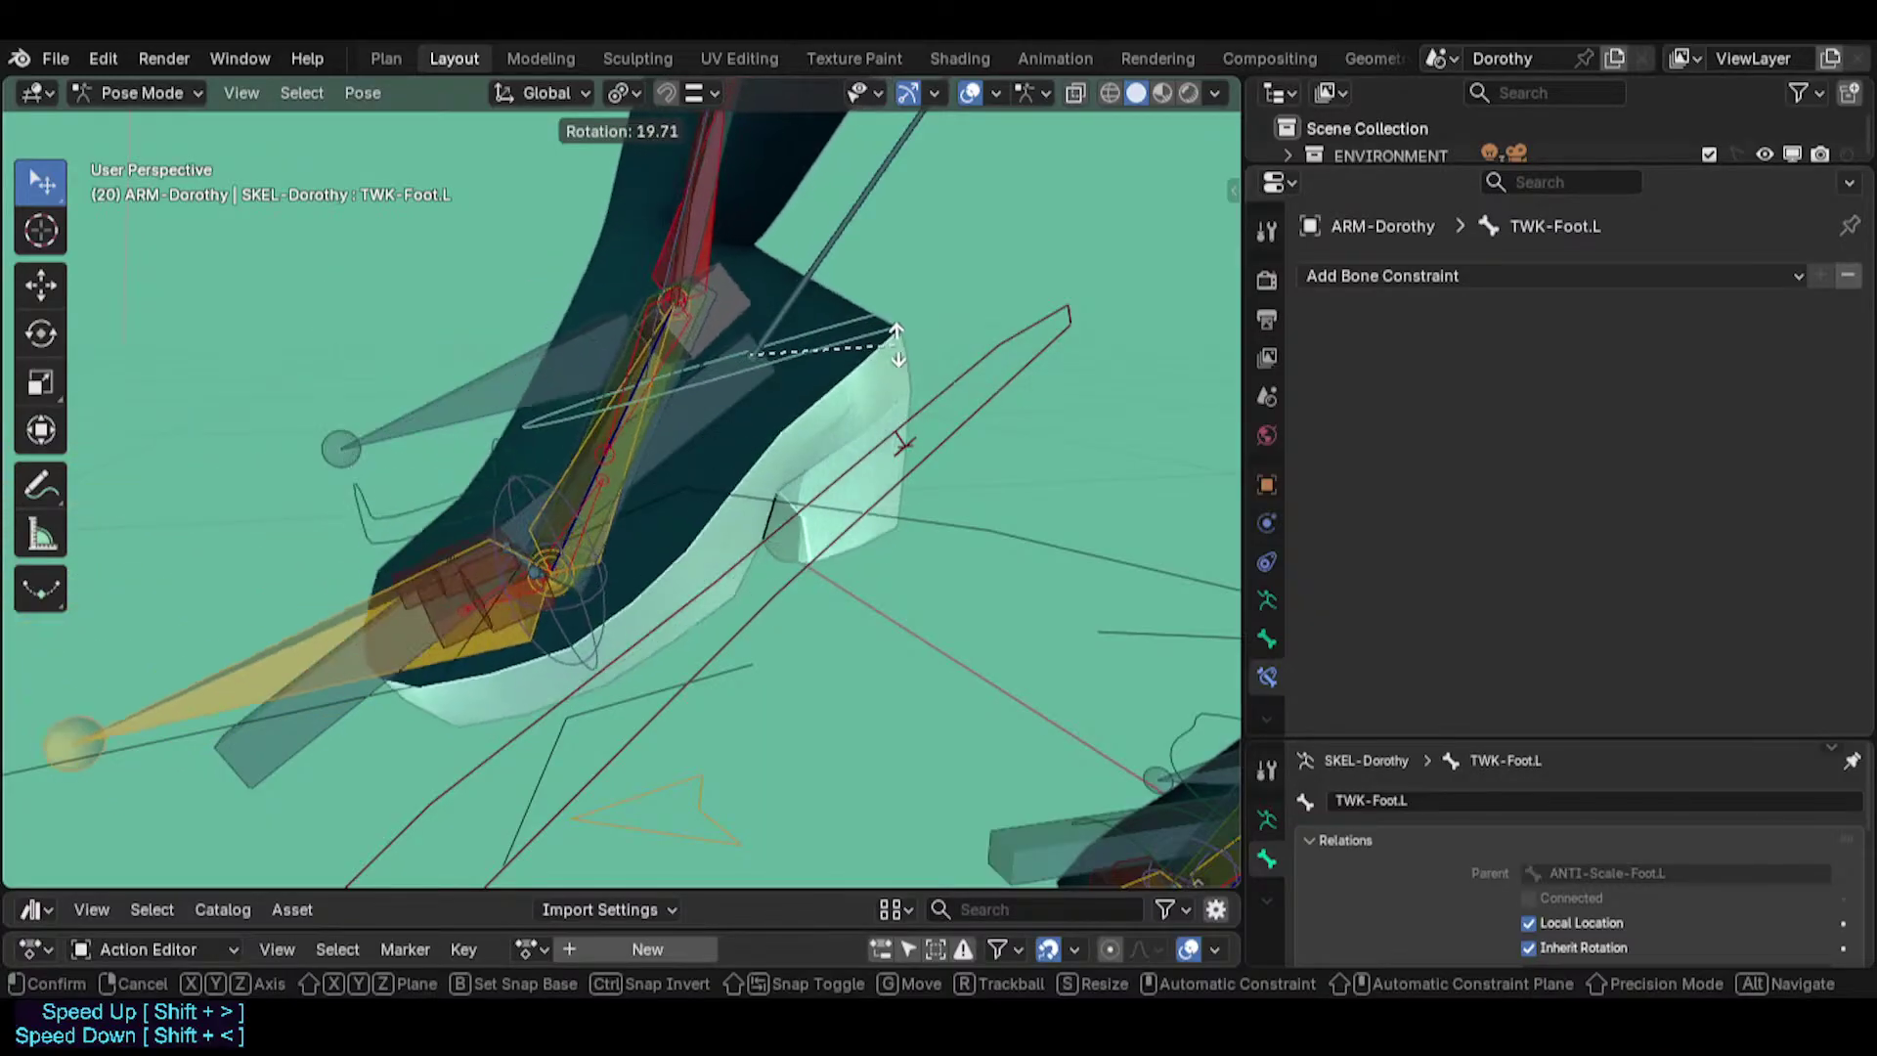
pyautogui.rightClick(860, 395)
# Toggle the Copy Rotation MCH-IKO-Foot constraint on PIN-Toes.L off and on to compare its effect.
pyautogui.click(685, 680)
pyautogui.click(685, 669)
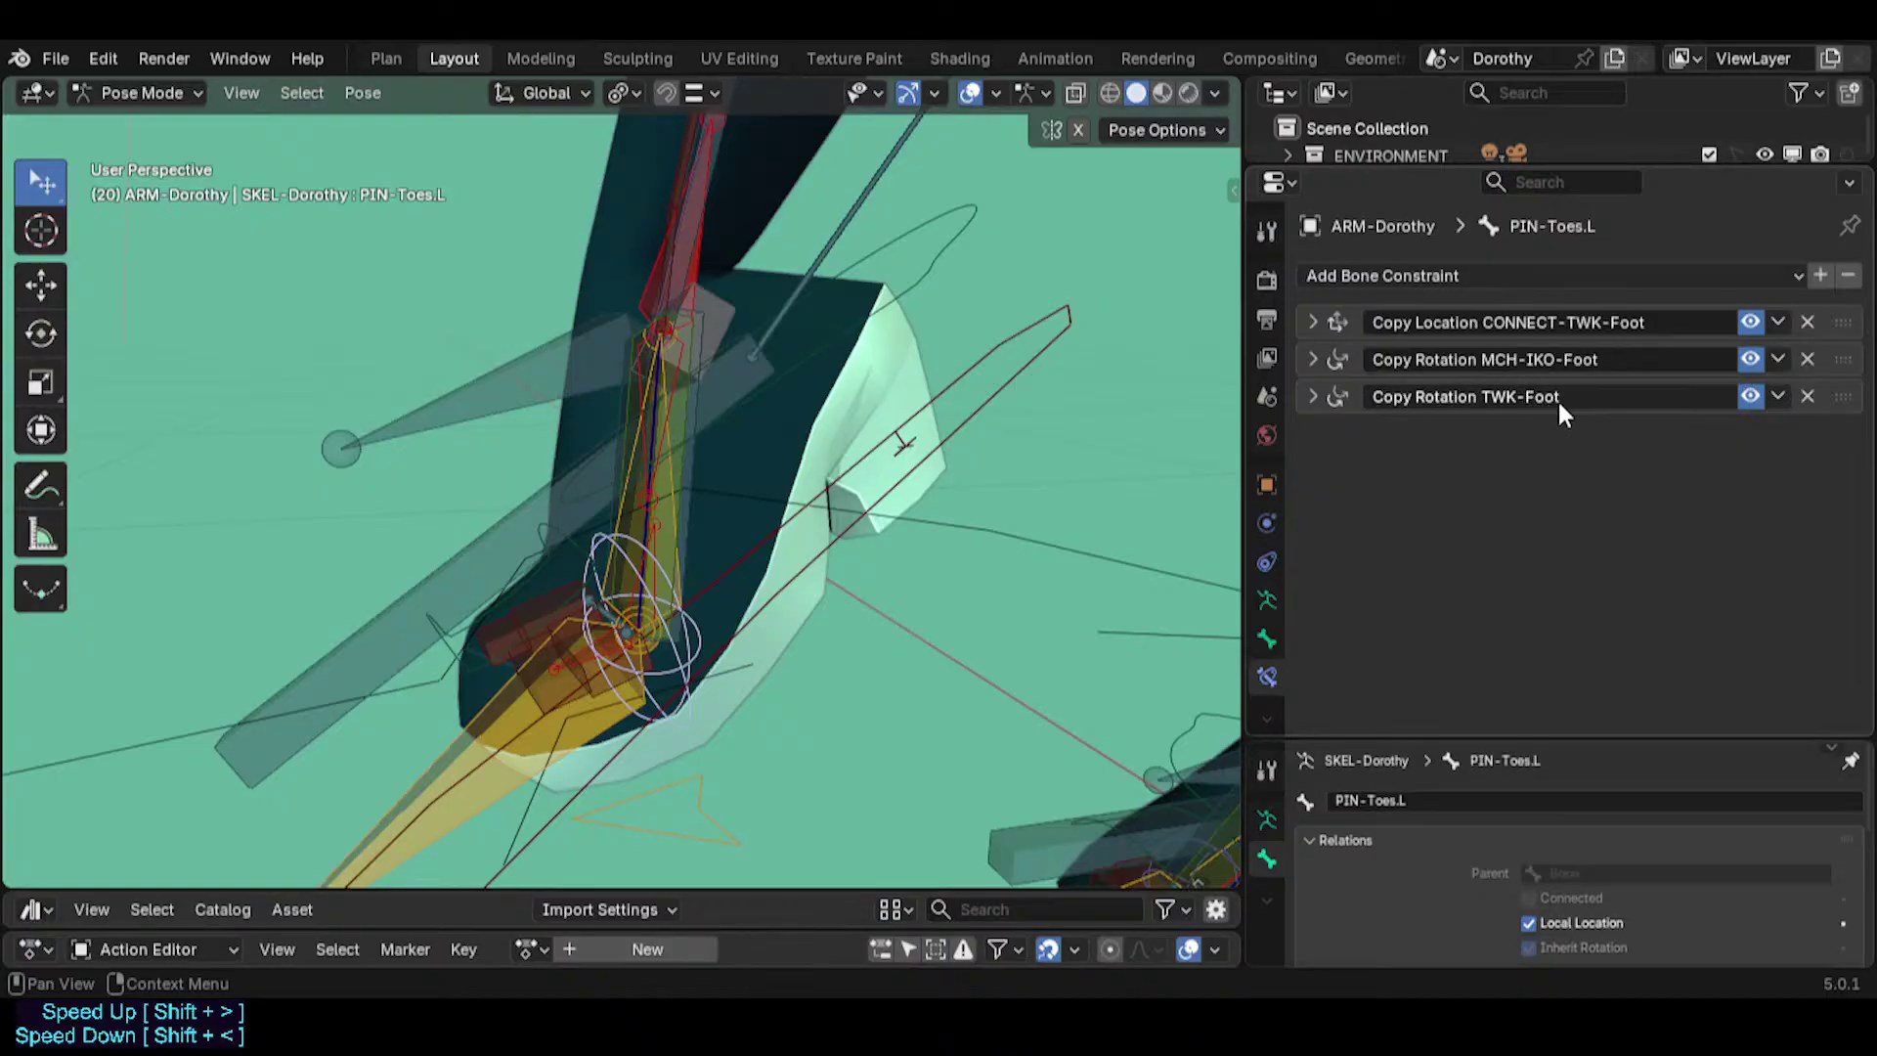
pyautogui.click(1750, 359)
pyautogui.click(1750, 364)
pyautogui.click(1749, 363)
pyautogui.click(1750, 364)
pyautogui.scroll(-3, 903, 473)
# Clear the location and rotation of every bone to return the whole rig to its rest pose.
pyautogui.press('a')
pyautogui.hotkey('alt', 'g')
pyautogui.hotkey('alt', 'r')
pyautogui.moveTo(904, 473); pyautogui.dragTo(352, 549, button='middle')
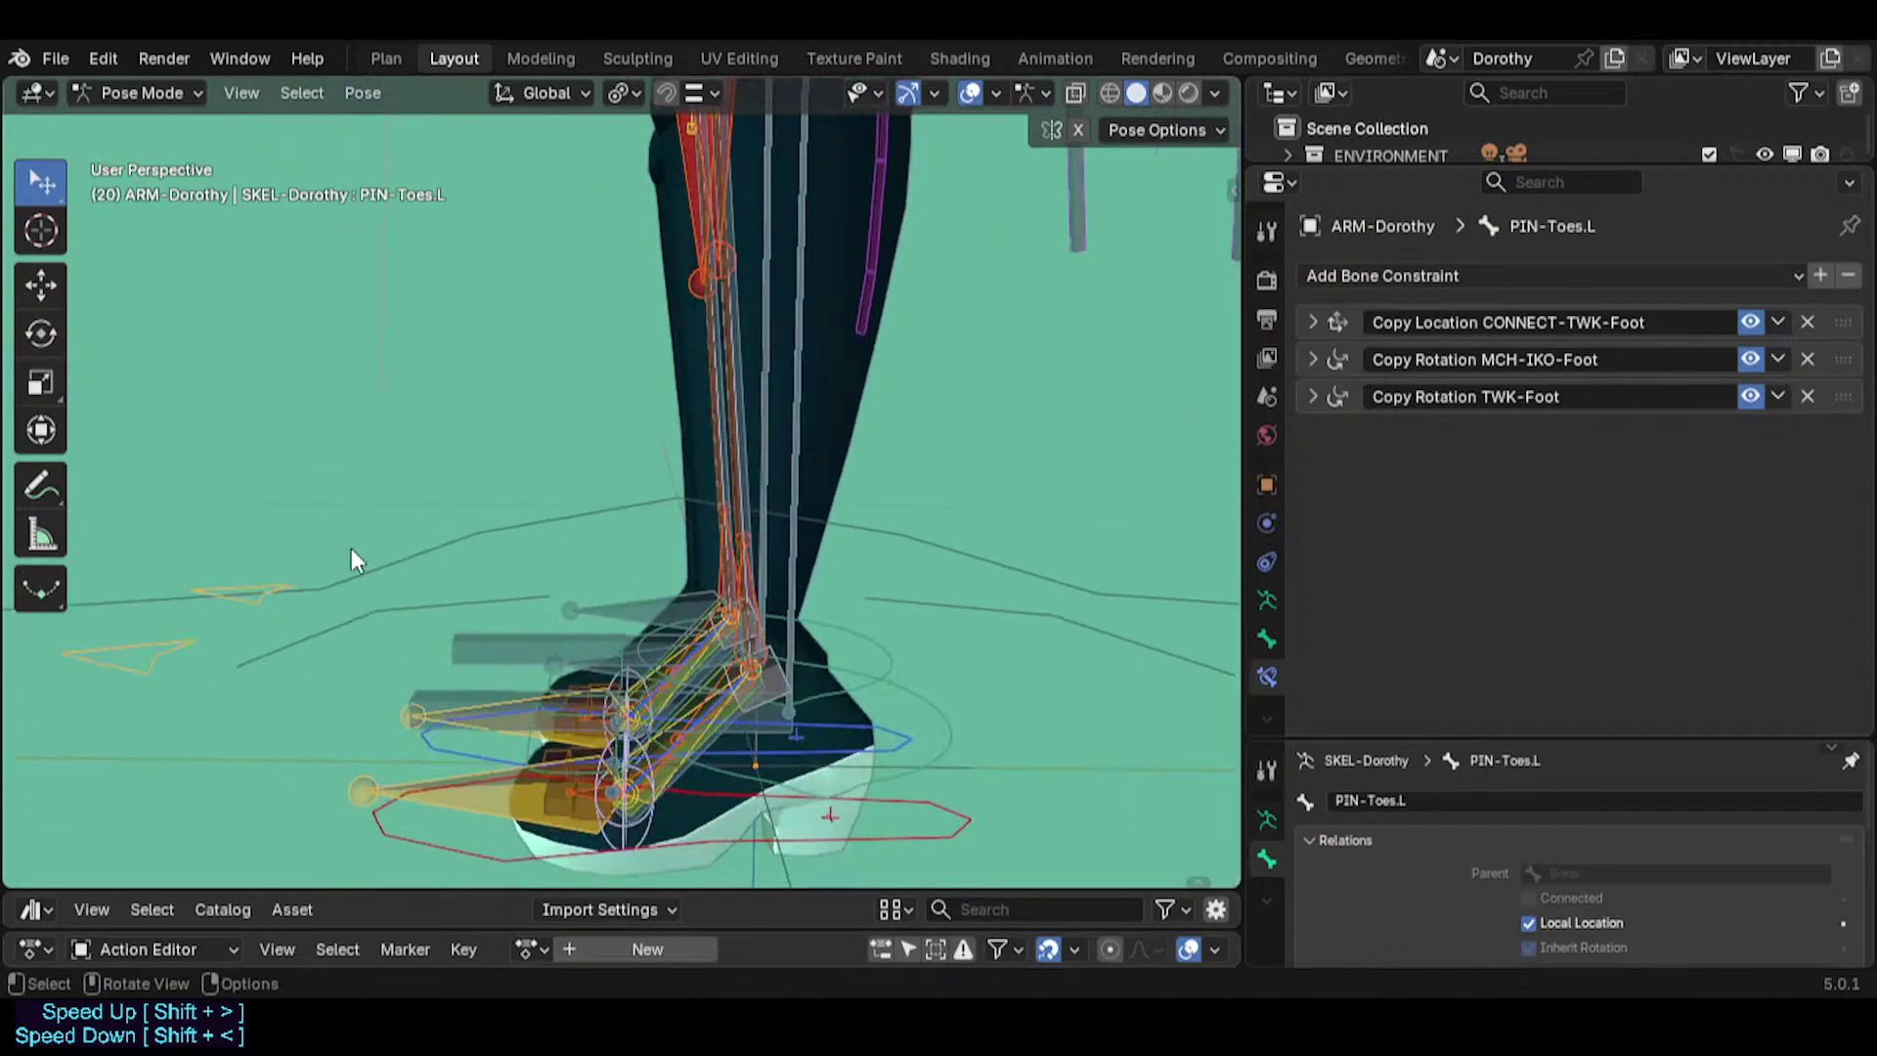
# Raise MTR-IK-Foot.L forward off the ground, tilt the left toes down and shift the foot slightly.
pyautogui.click(458, 848)
pyautogui.press('g')
pyautogui.click(29, 371)
pyautogui.keyDown('shift'); pyautogui.moveTo(254, 466); pyautogui.dragTo(528, 581, button='middle'); pyautogui.keyUp('shift')
pyautogui.moveTo(685, 552); pyautogui.dragTo(699, 489, button='middle')
pyautogui.press('r')
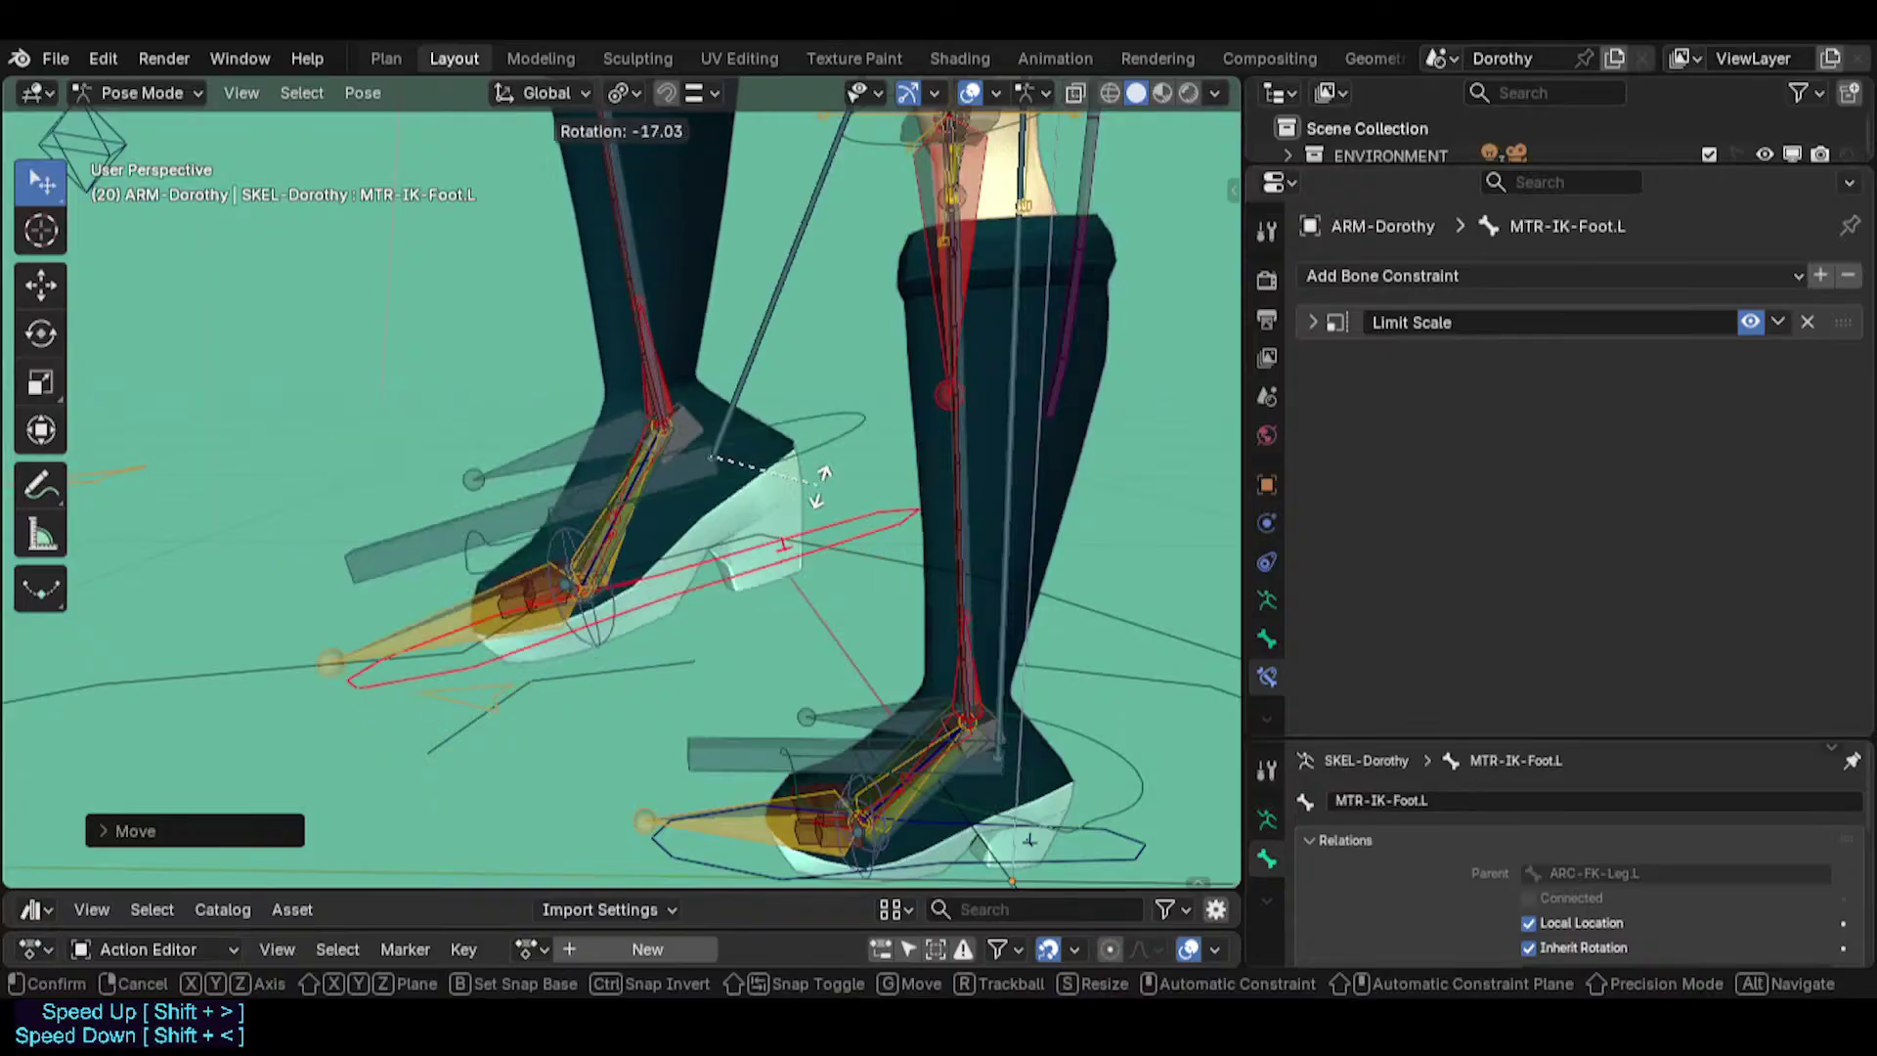
pyautogui.click(817, 430)
pyautogui.press('g')
pyautogui.click(610, 478)
# Test how the left foot and toes follow by moving and rotating CTL-IKT-LeverageAnkle.L, cancelling the rotation.
pyautogui.click(598, 492)
pyautogui.click(598, 491)
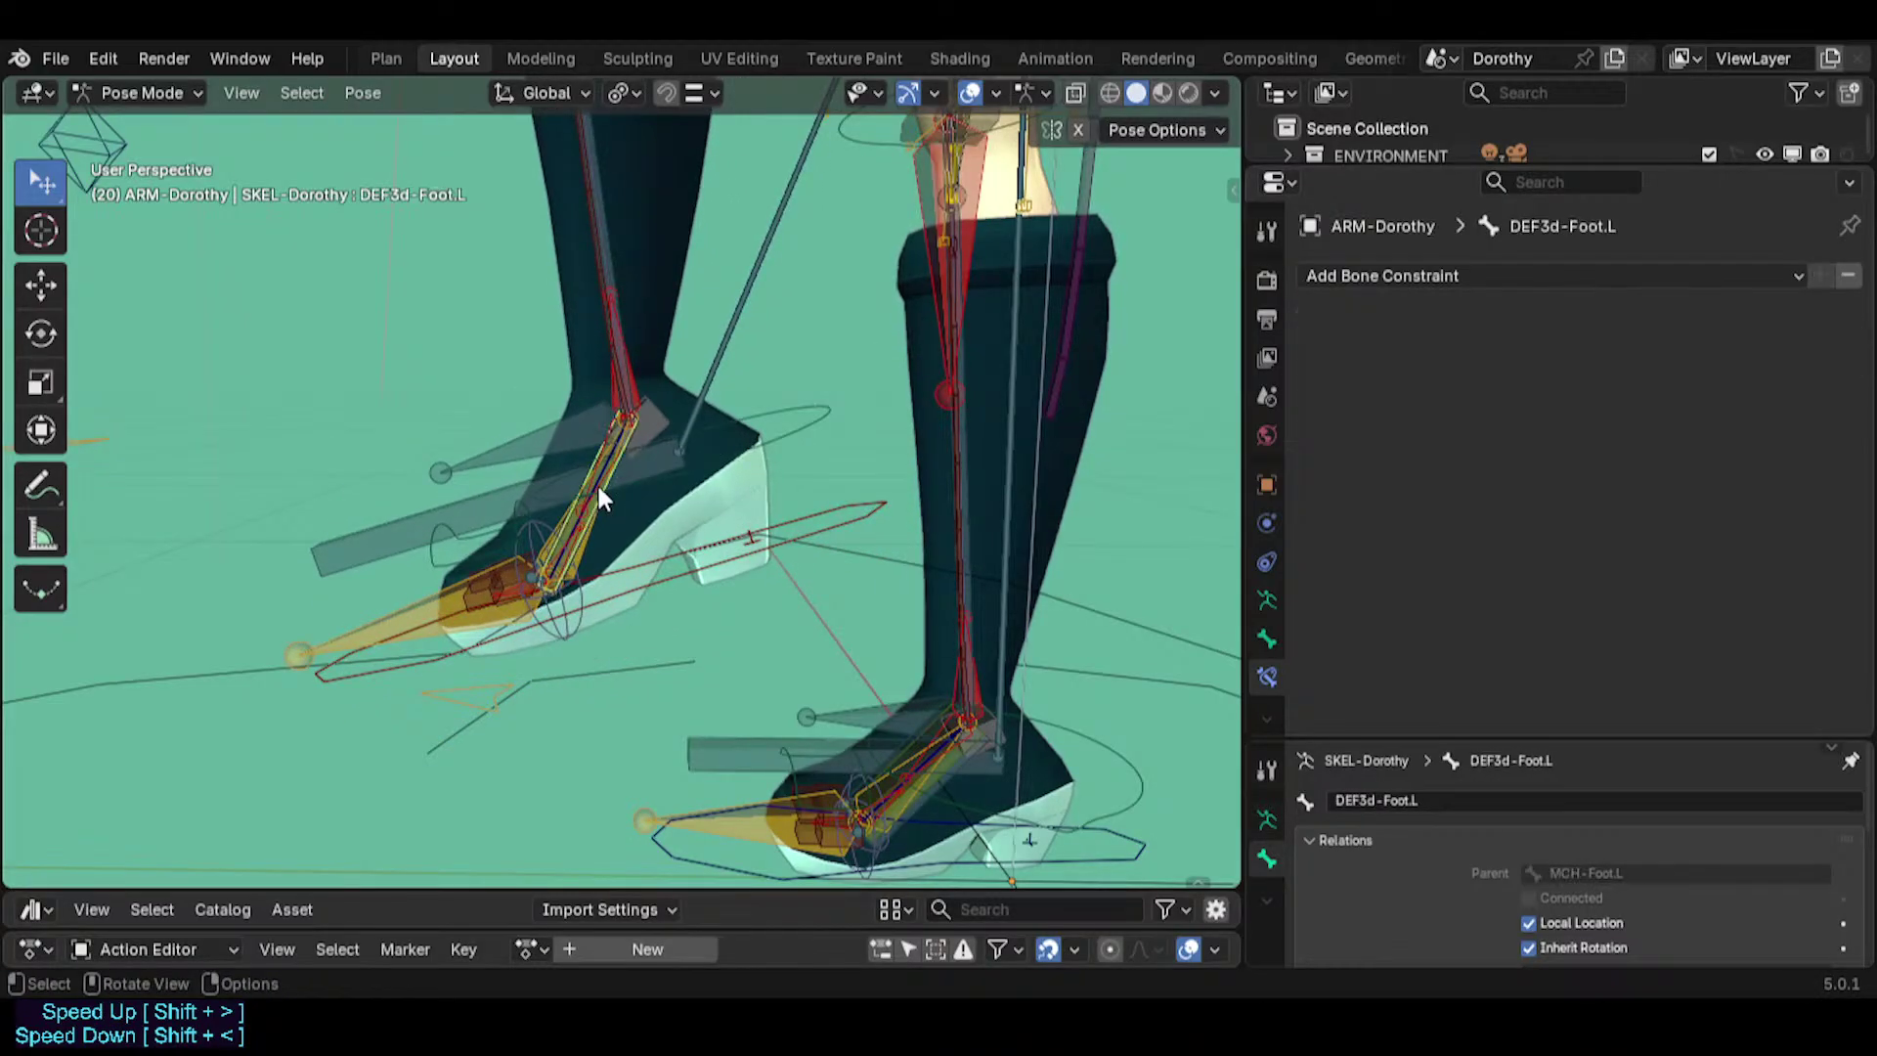
pyautogui.click(598, 491)
pyautogui.click(598, 492)
pyautogui.click(599, 491)
pyautogui.press('g')
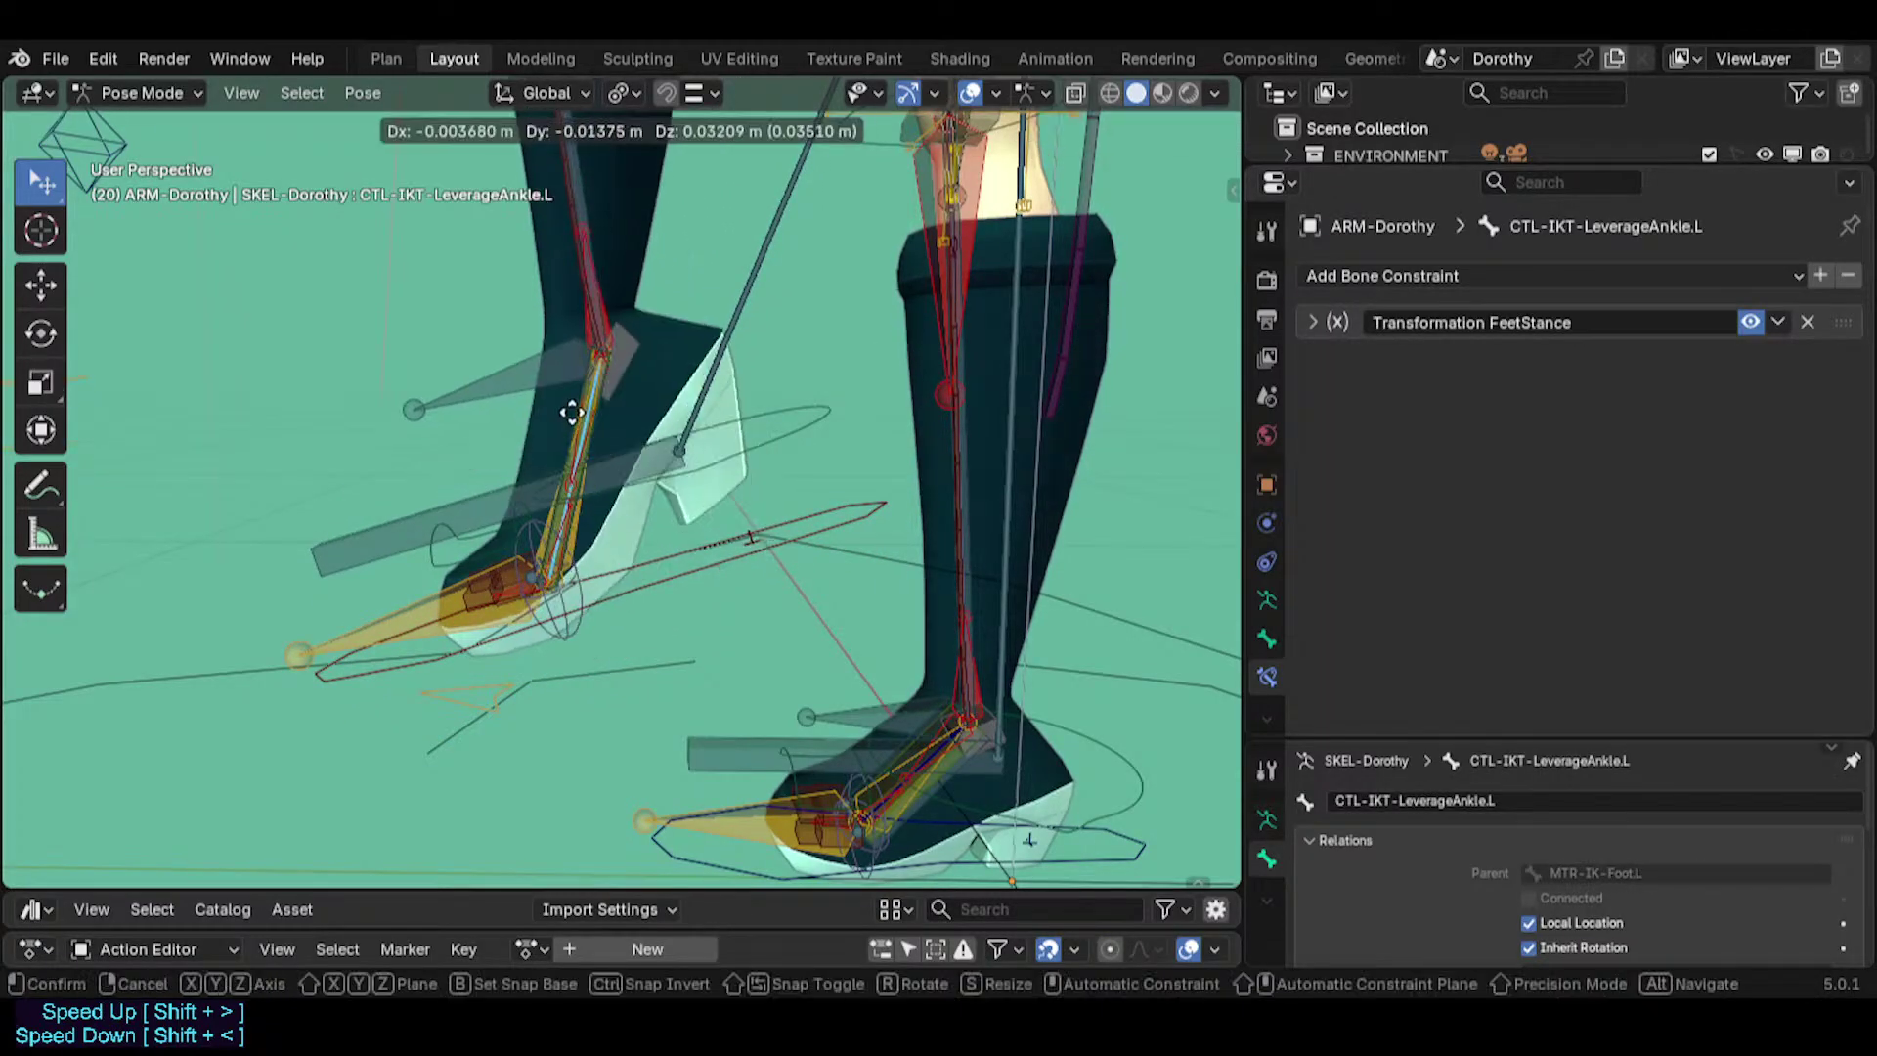
pyautogui.click(518, 479)
pyautogui.press('r')
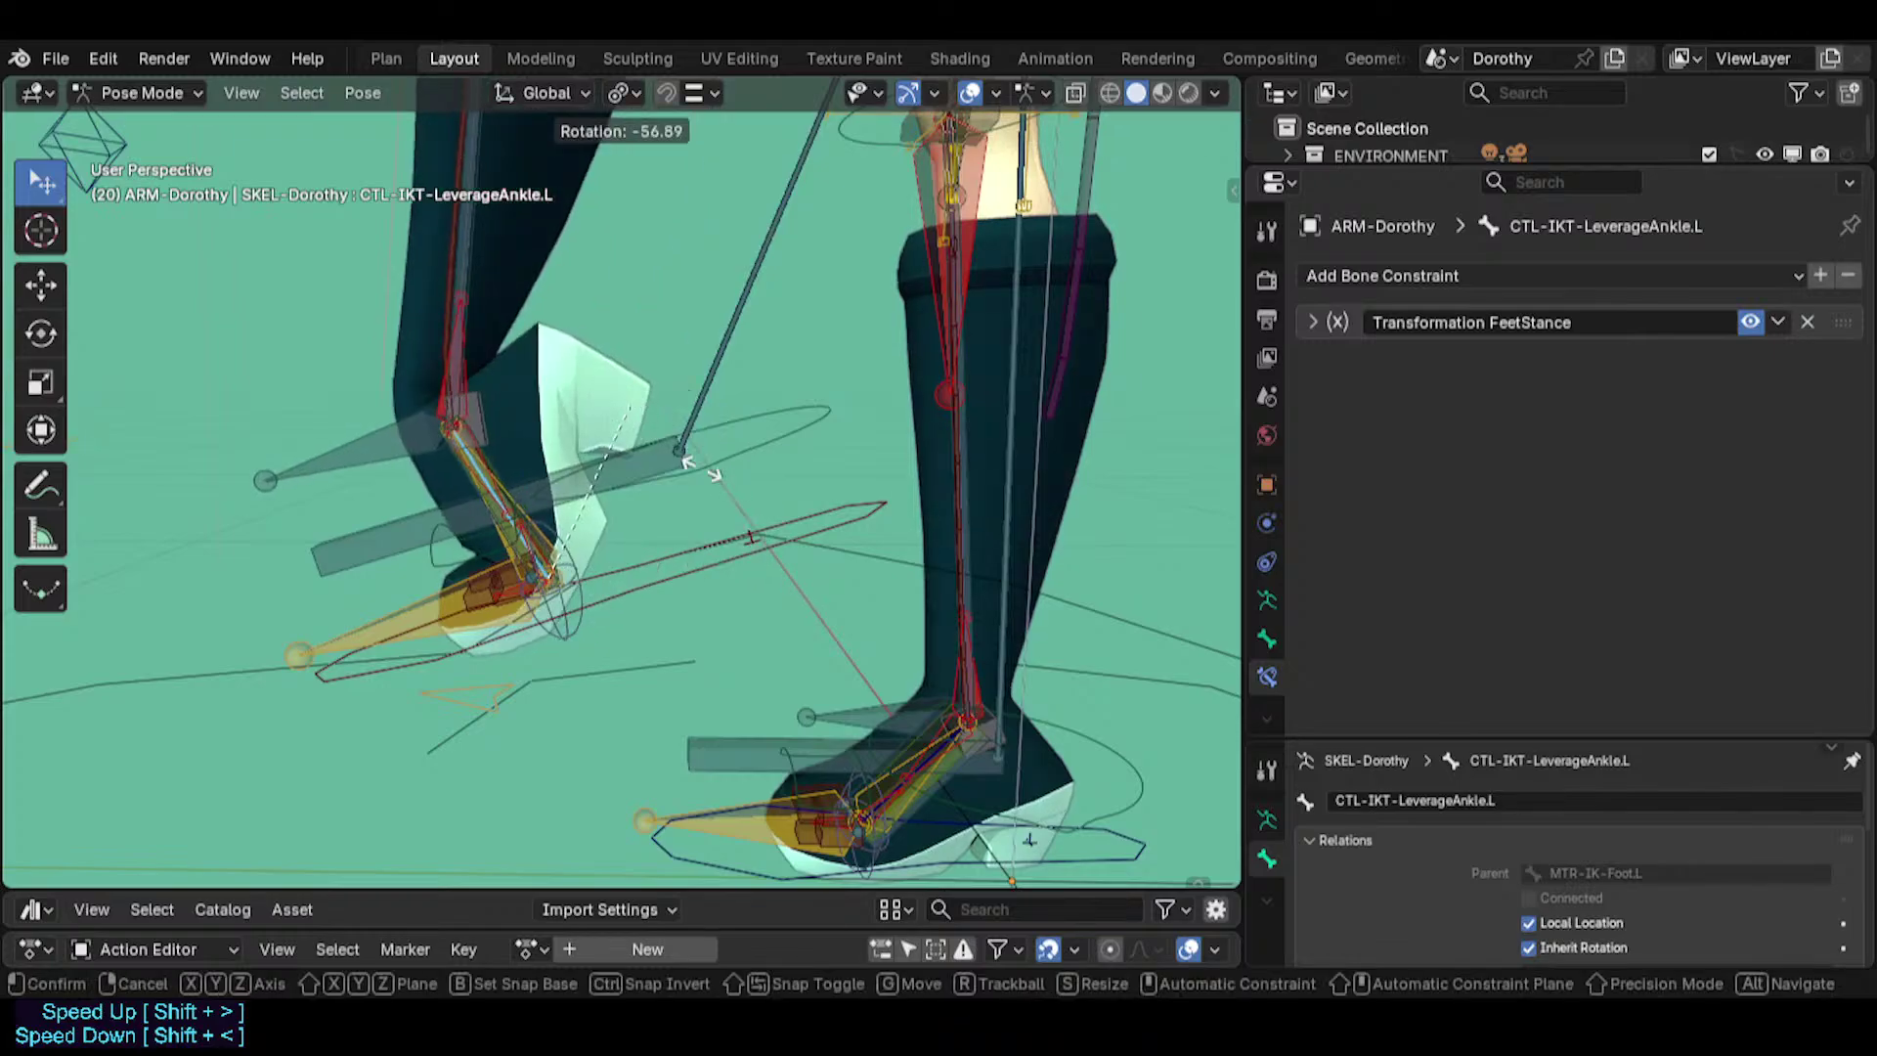
pyautogui.rightClick(662, 504)
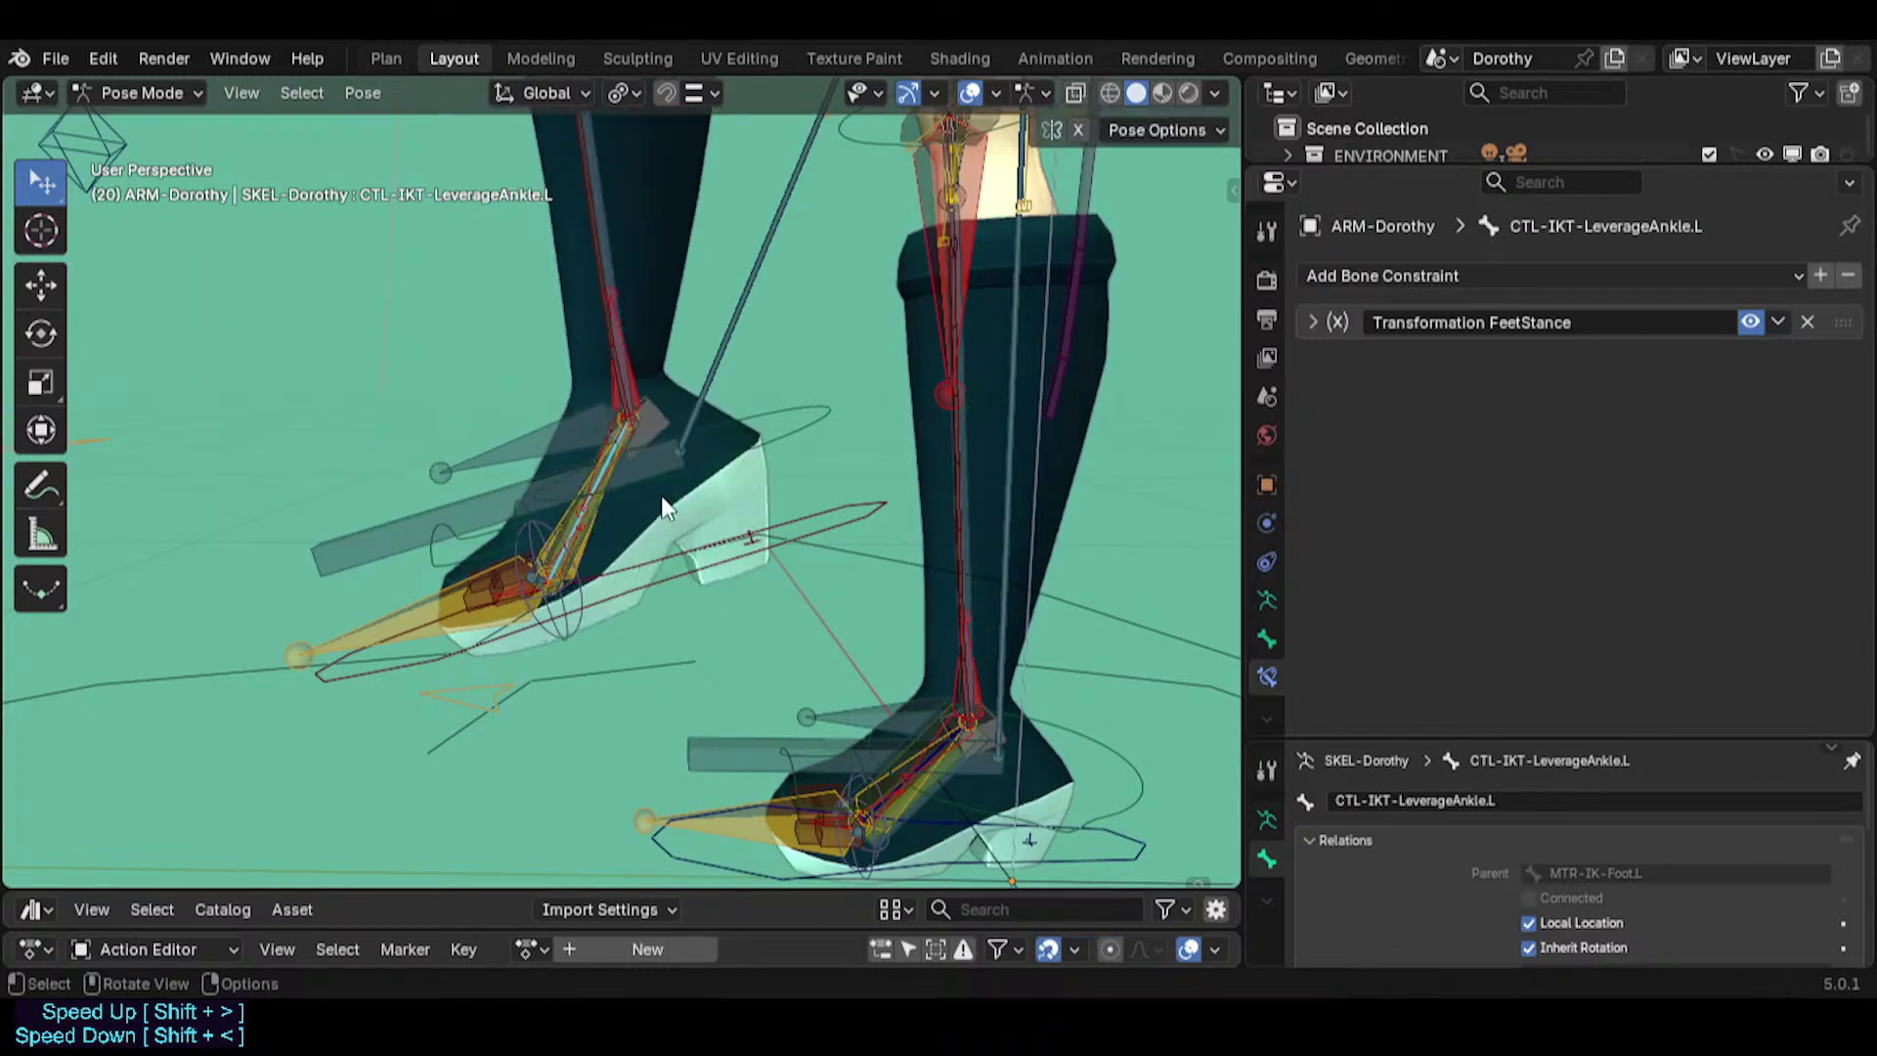
# Test CTL-IKT-LeverageAnkle.L again with a slight move and repeated rotations viewed close up, cancelling each one.
pyautogui.scroll(1, 662, 505)
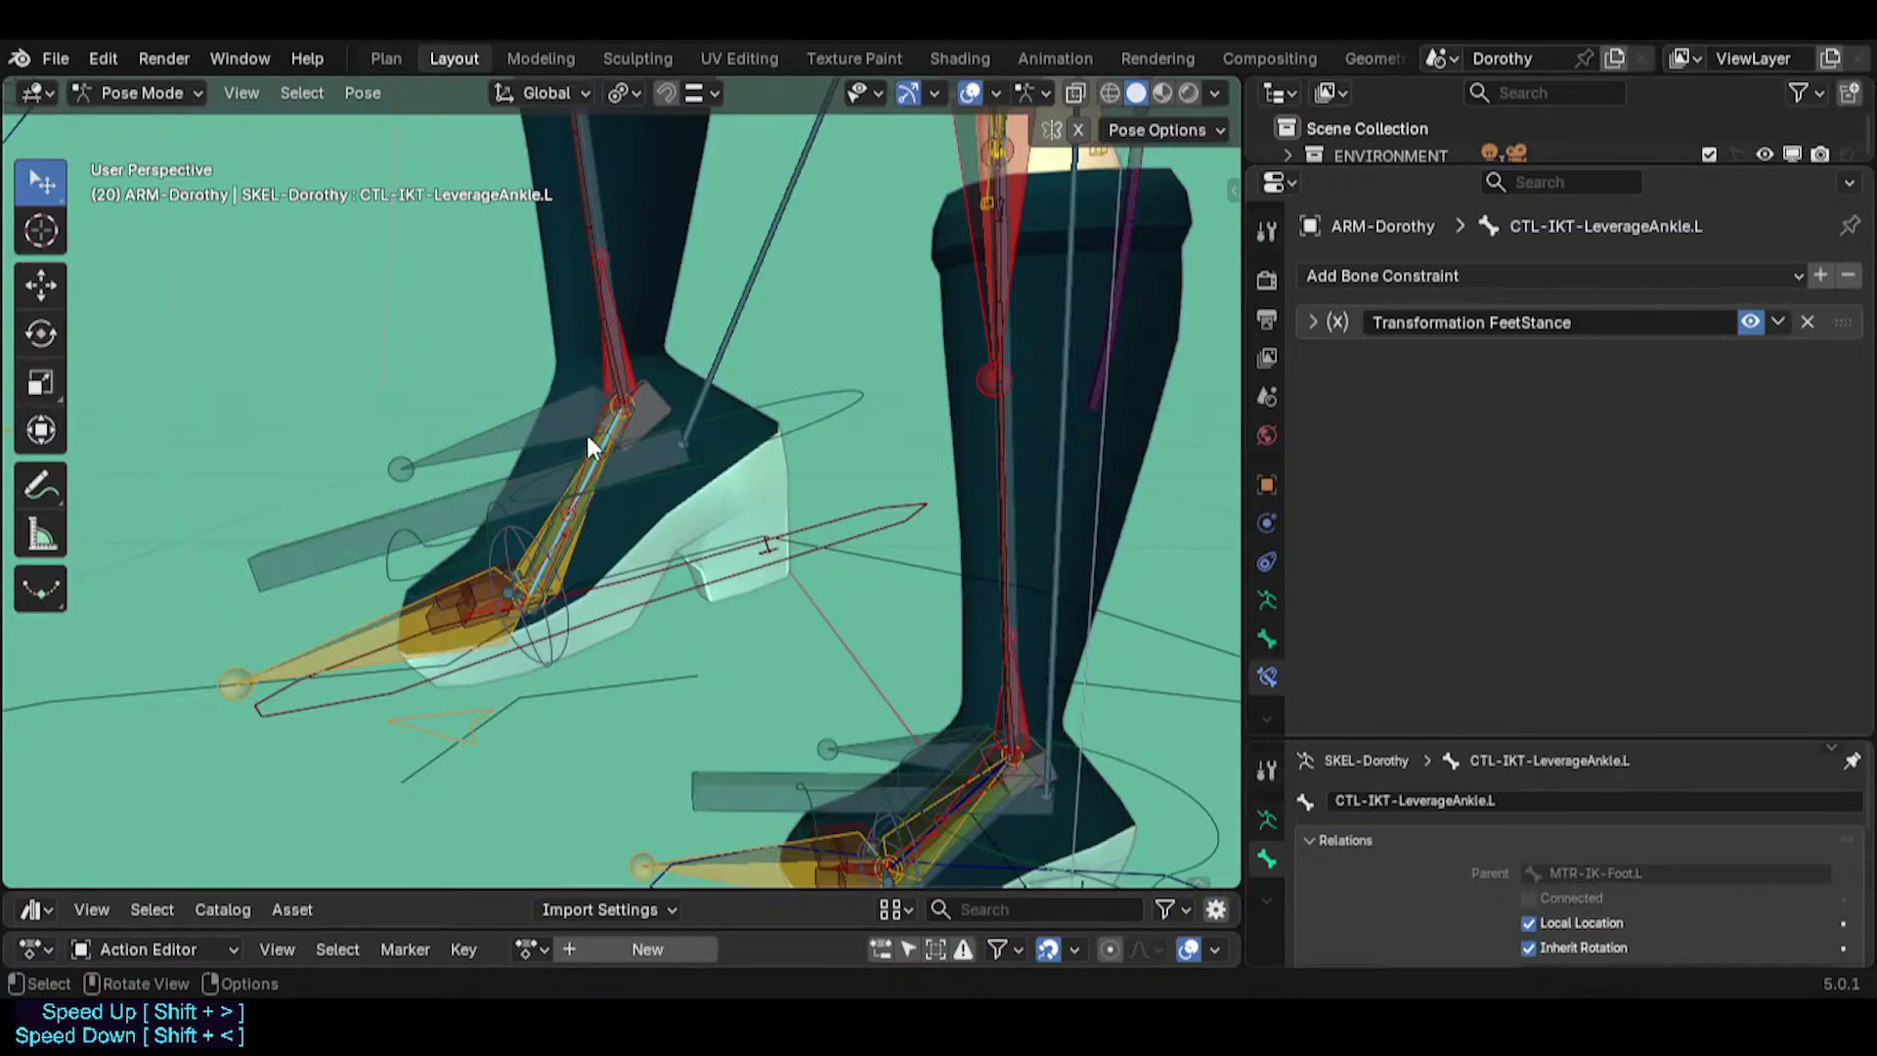
pyautogui.press('g')
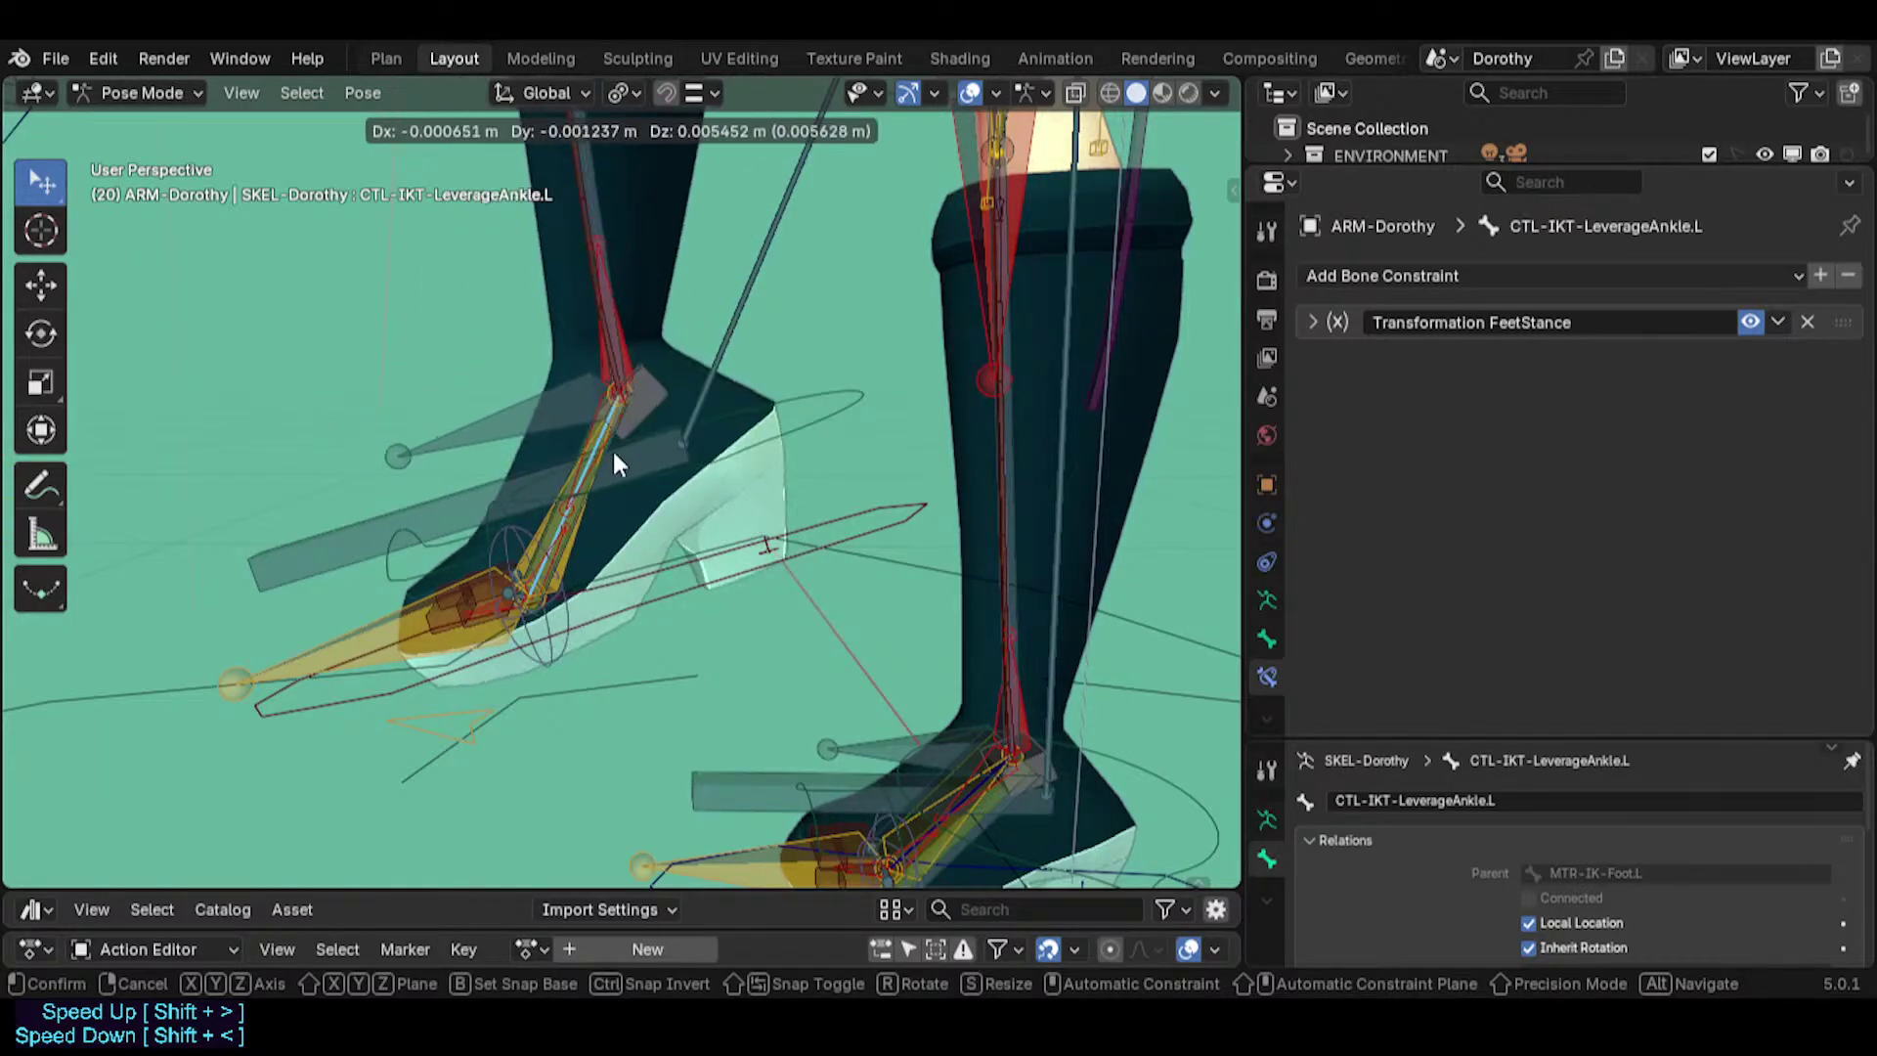
pyautogui.press('r')
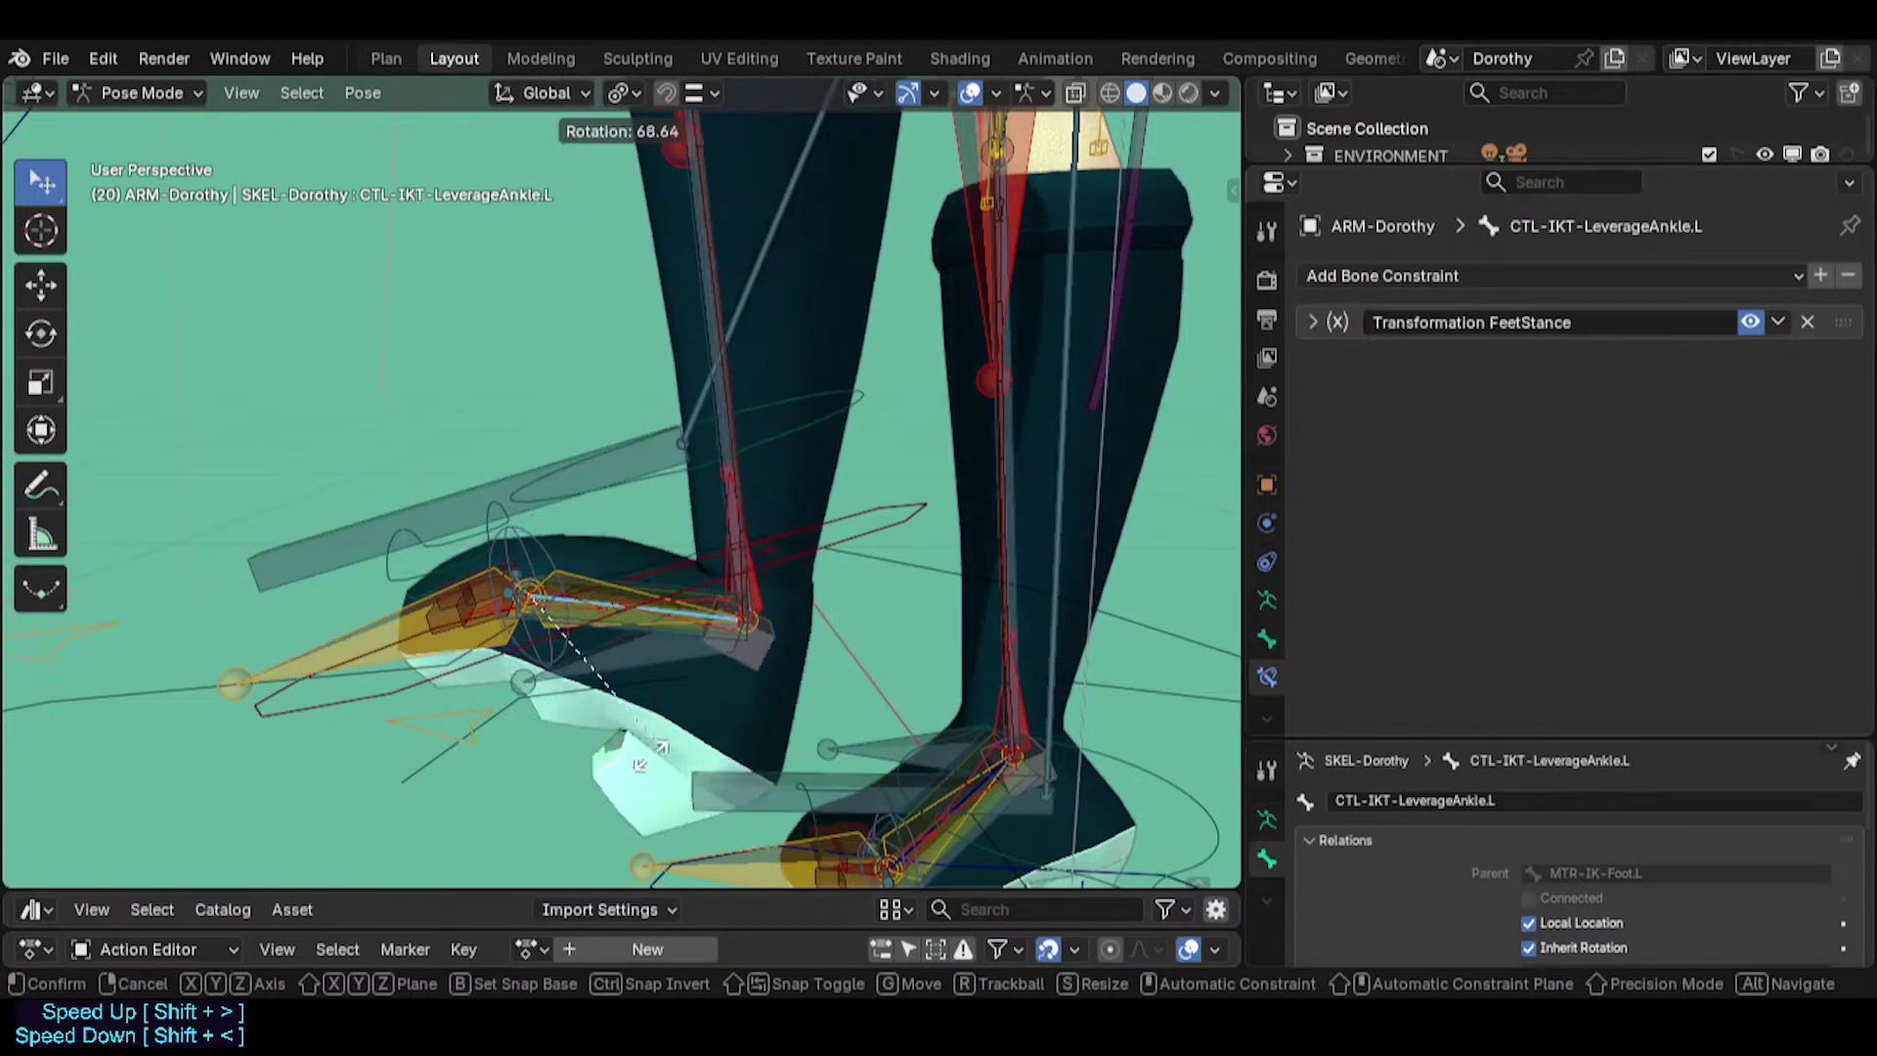
pyautogui.rightClick(583, 651)
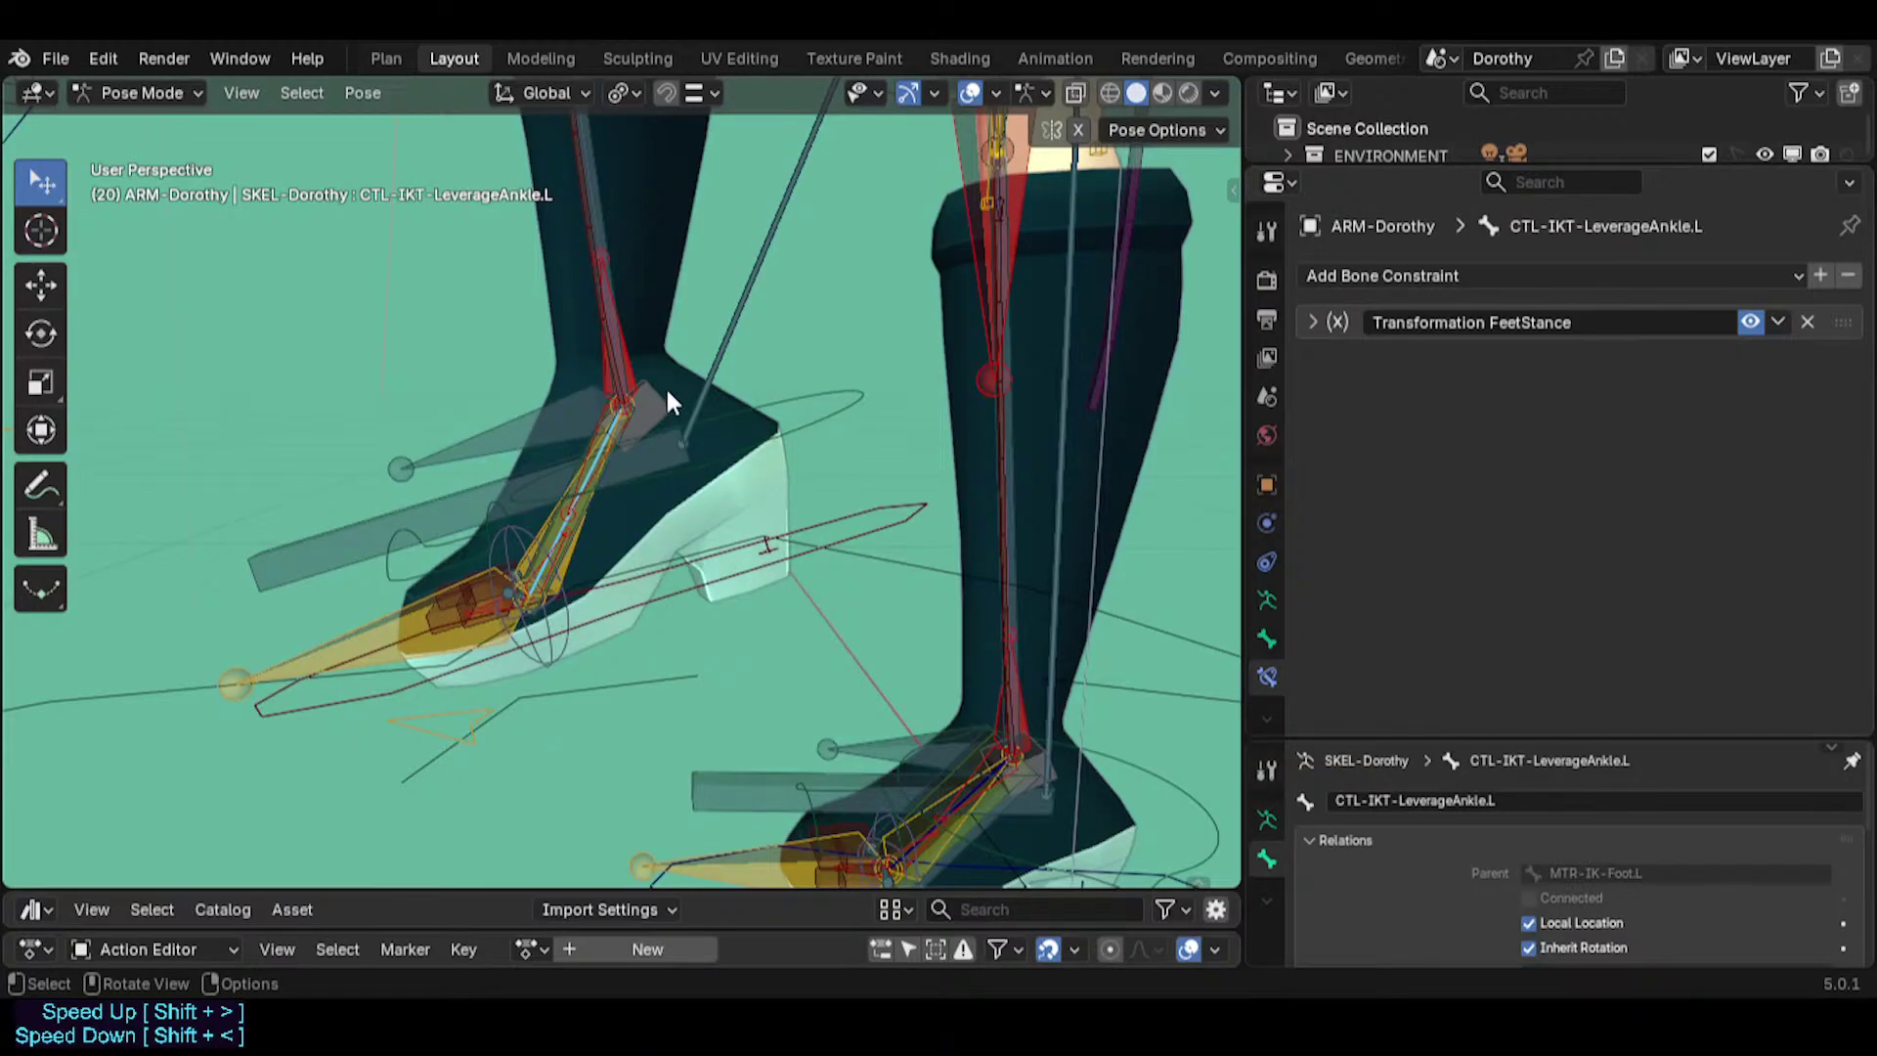
pyautogui.scroll(1, 679, 527)
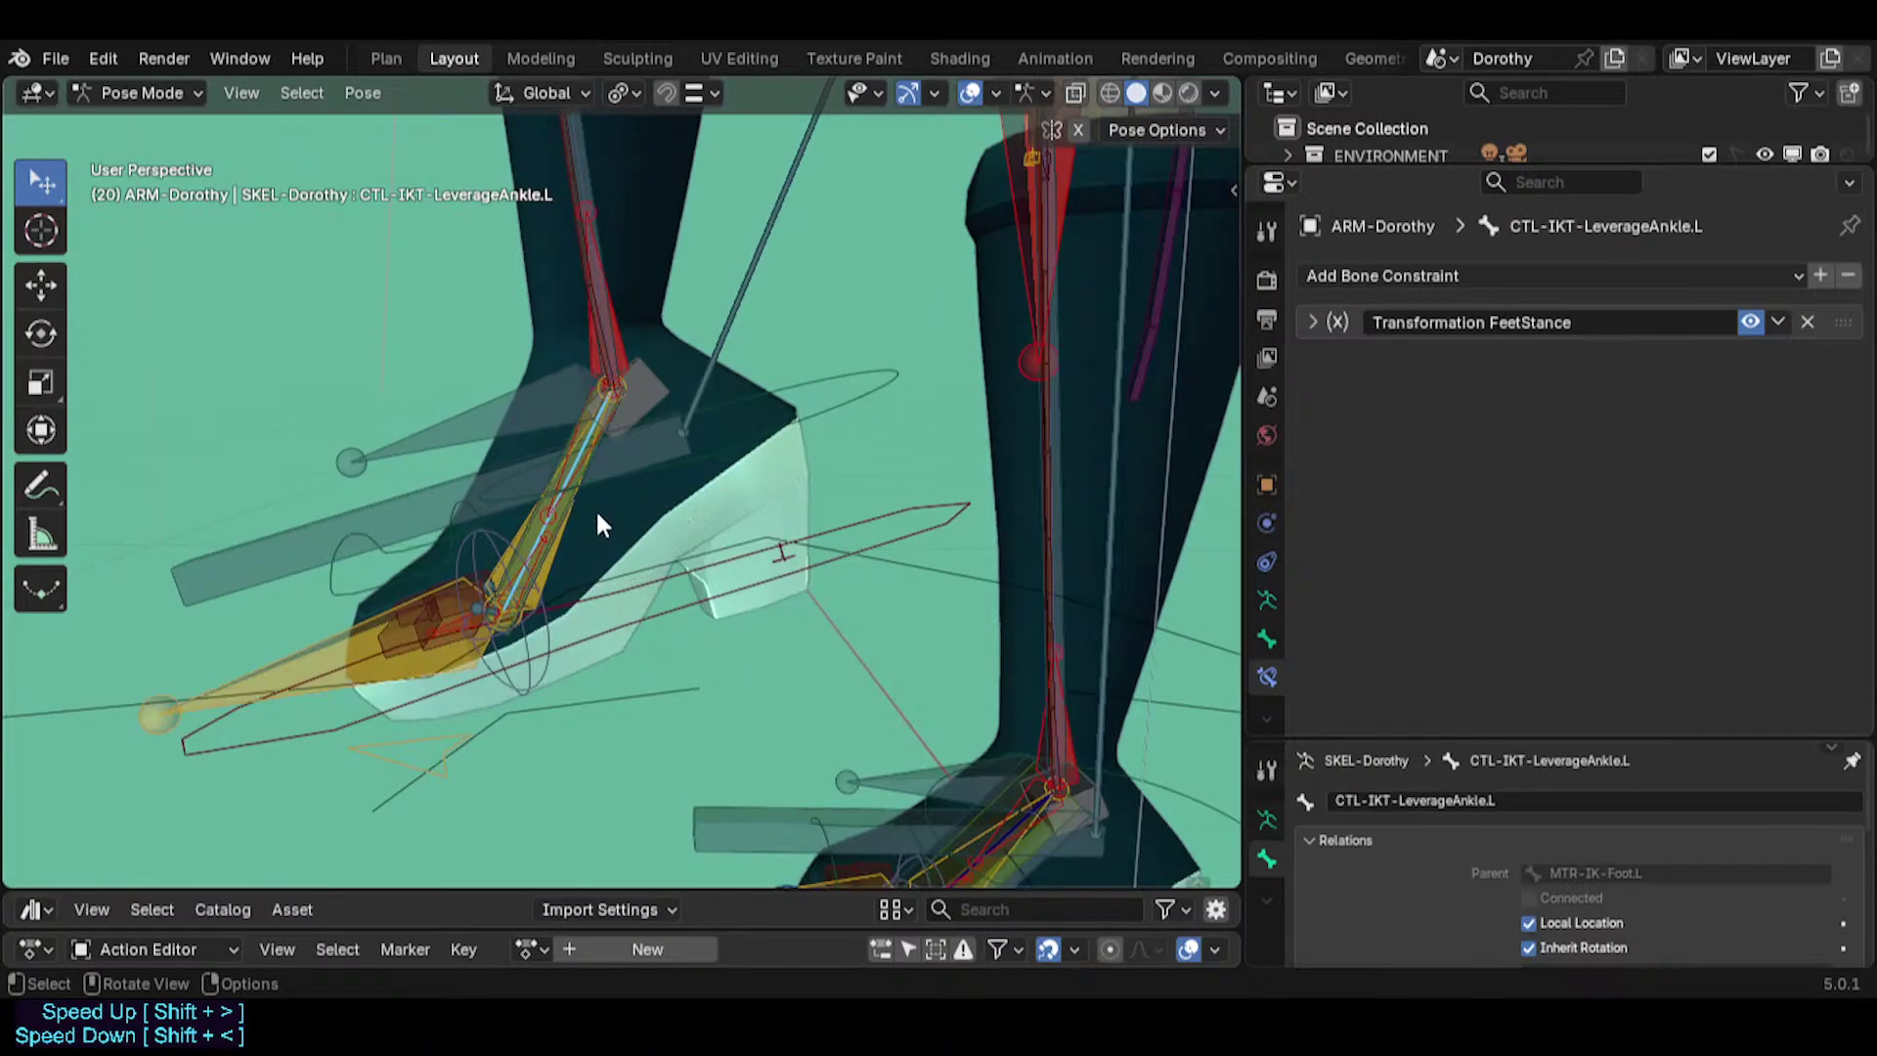
pyautogui.scroll(2, 604, 525)
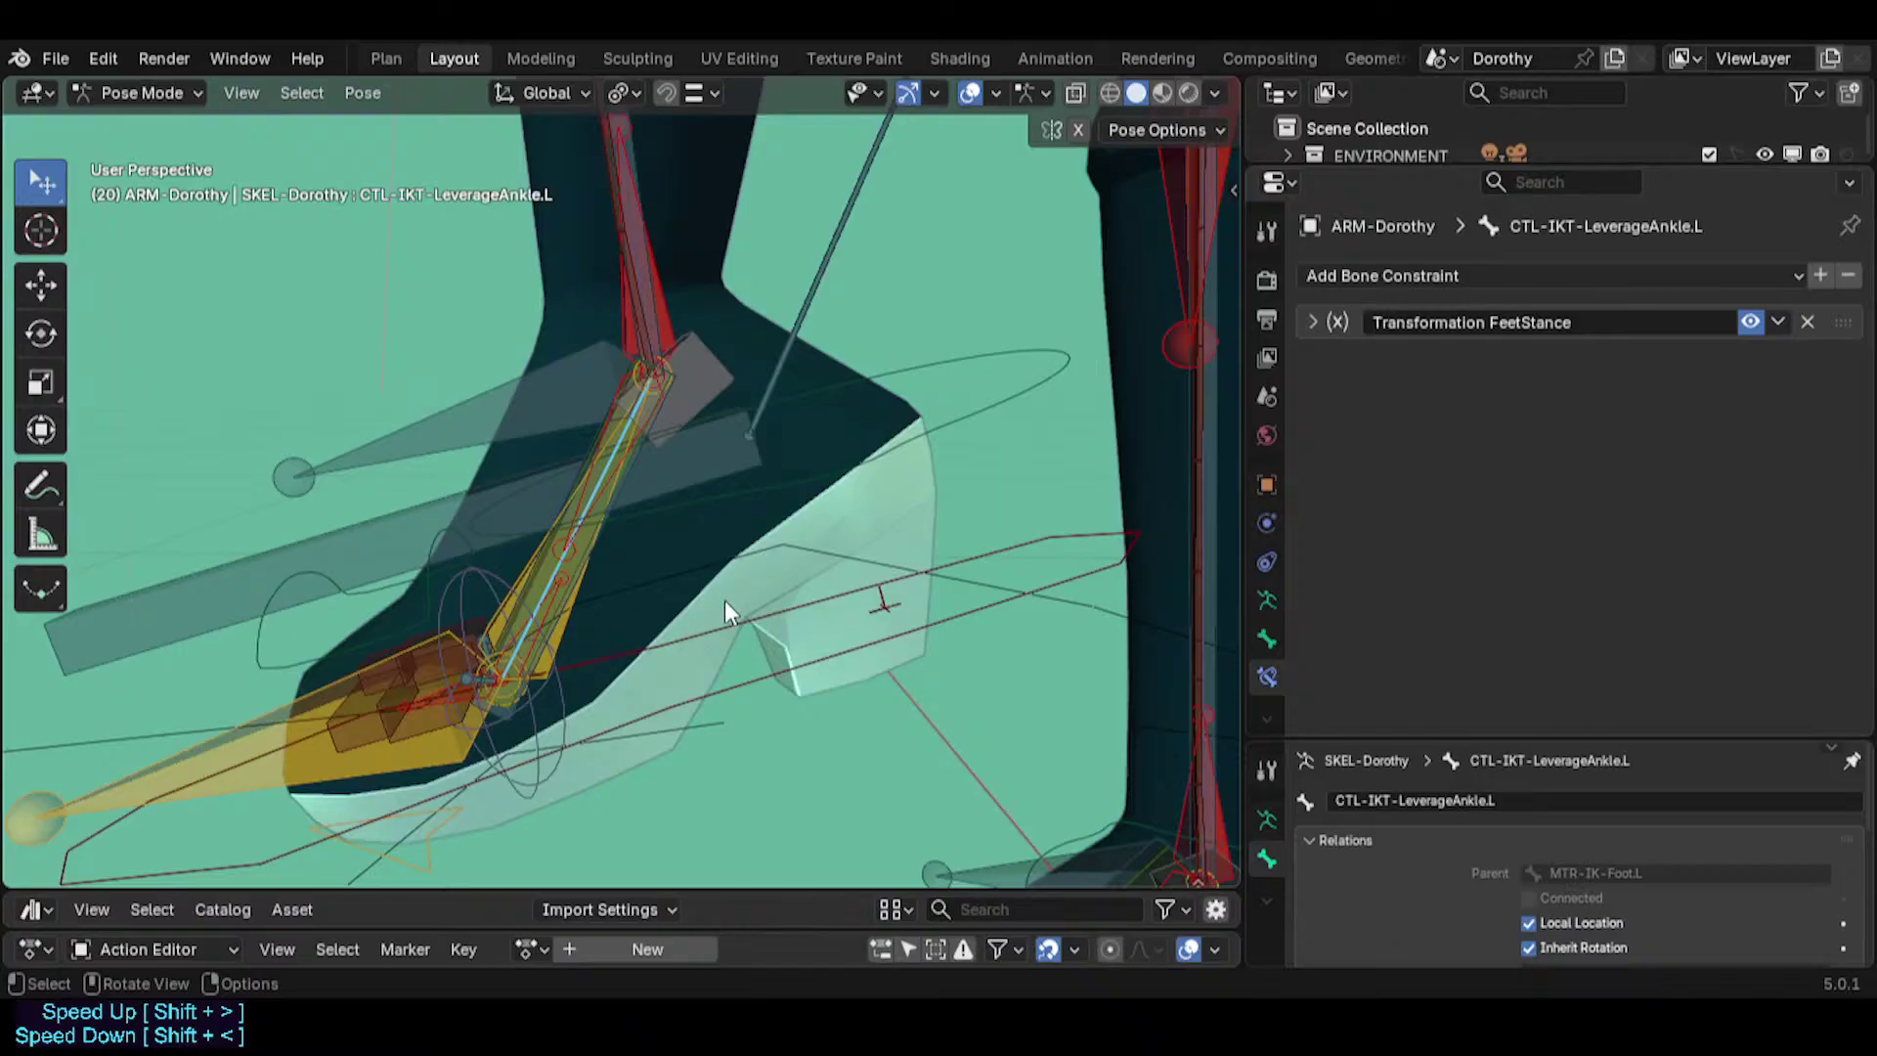
pyautogui.press('r')
pyautogui.rightClick(621, 544)
pyautogui.press('r')
pyautogui.rightClick(599, 418)
# Inspect the Copy Rotation FOLLOW-ShinPerpendicular constraint's settings on MCH-IKO-Foot.L.
pyautogui.click(601, 415)
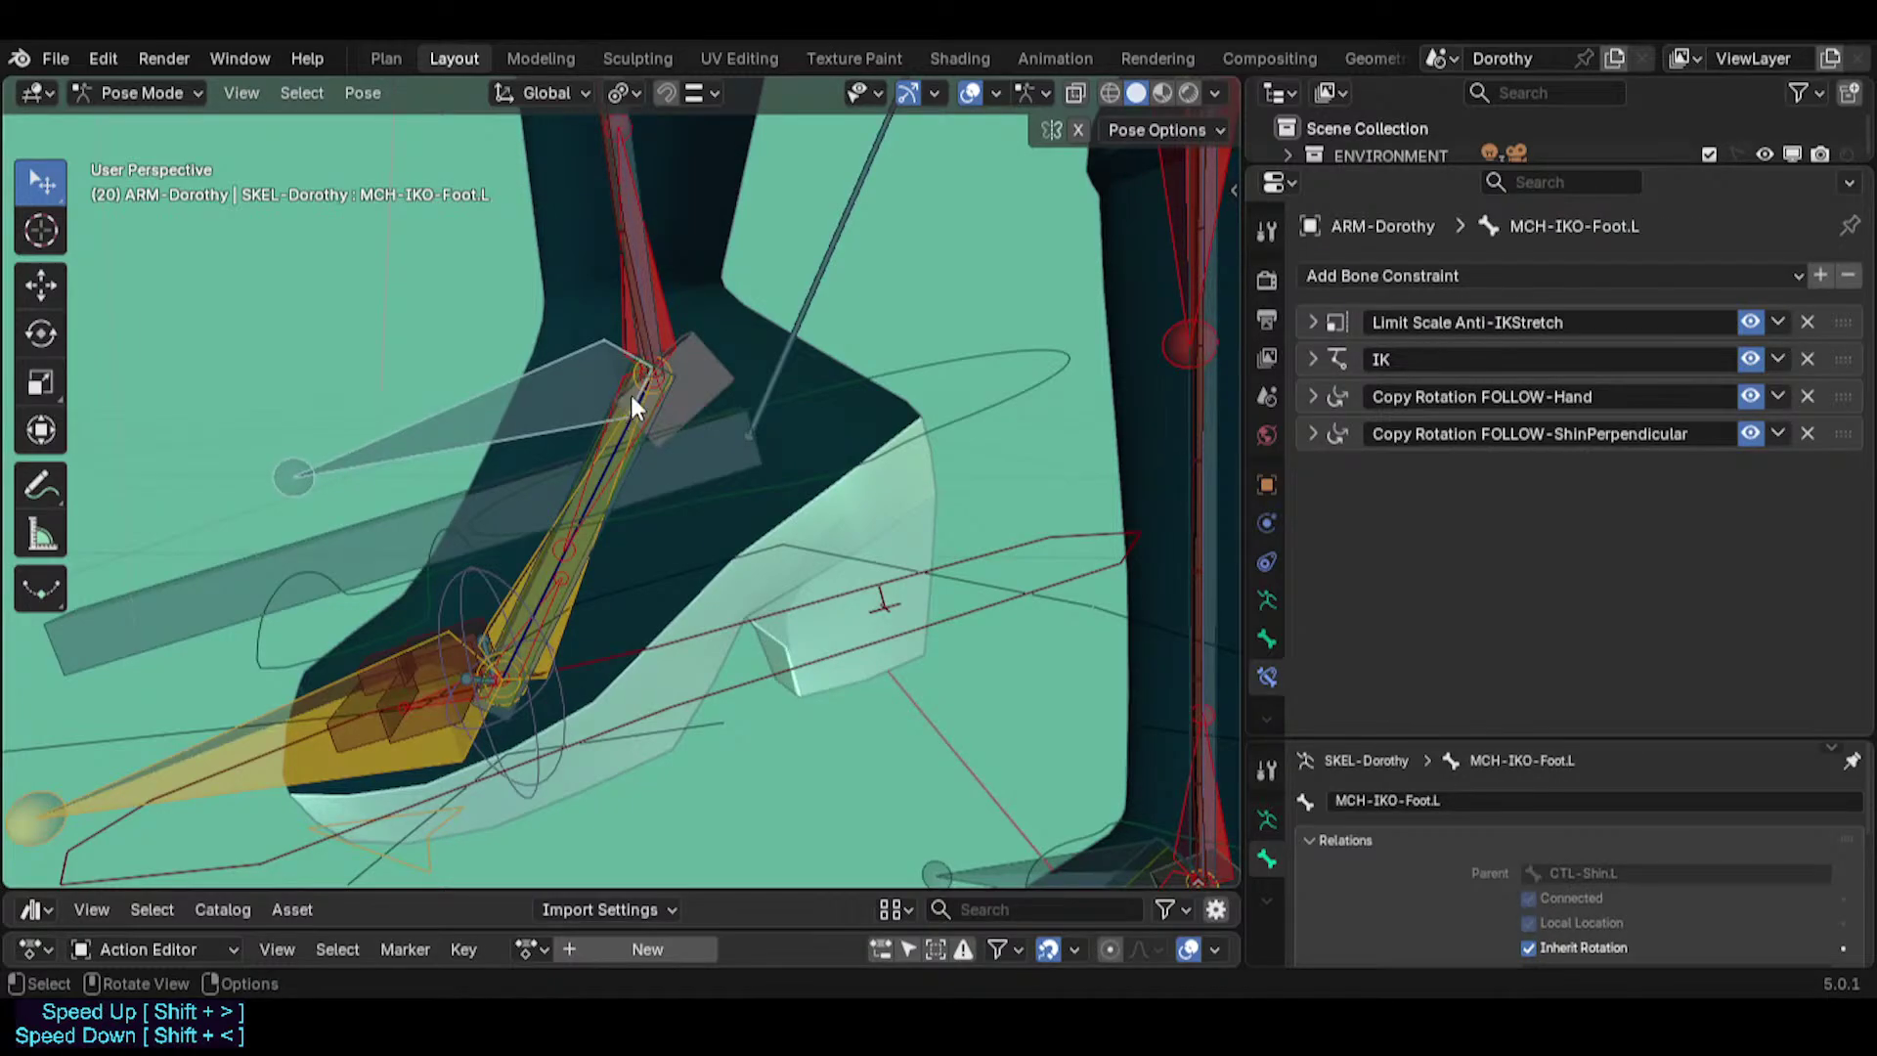
pyautogui.scroll(-3, 745, 553)
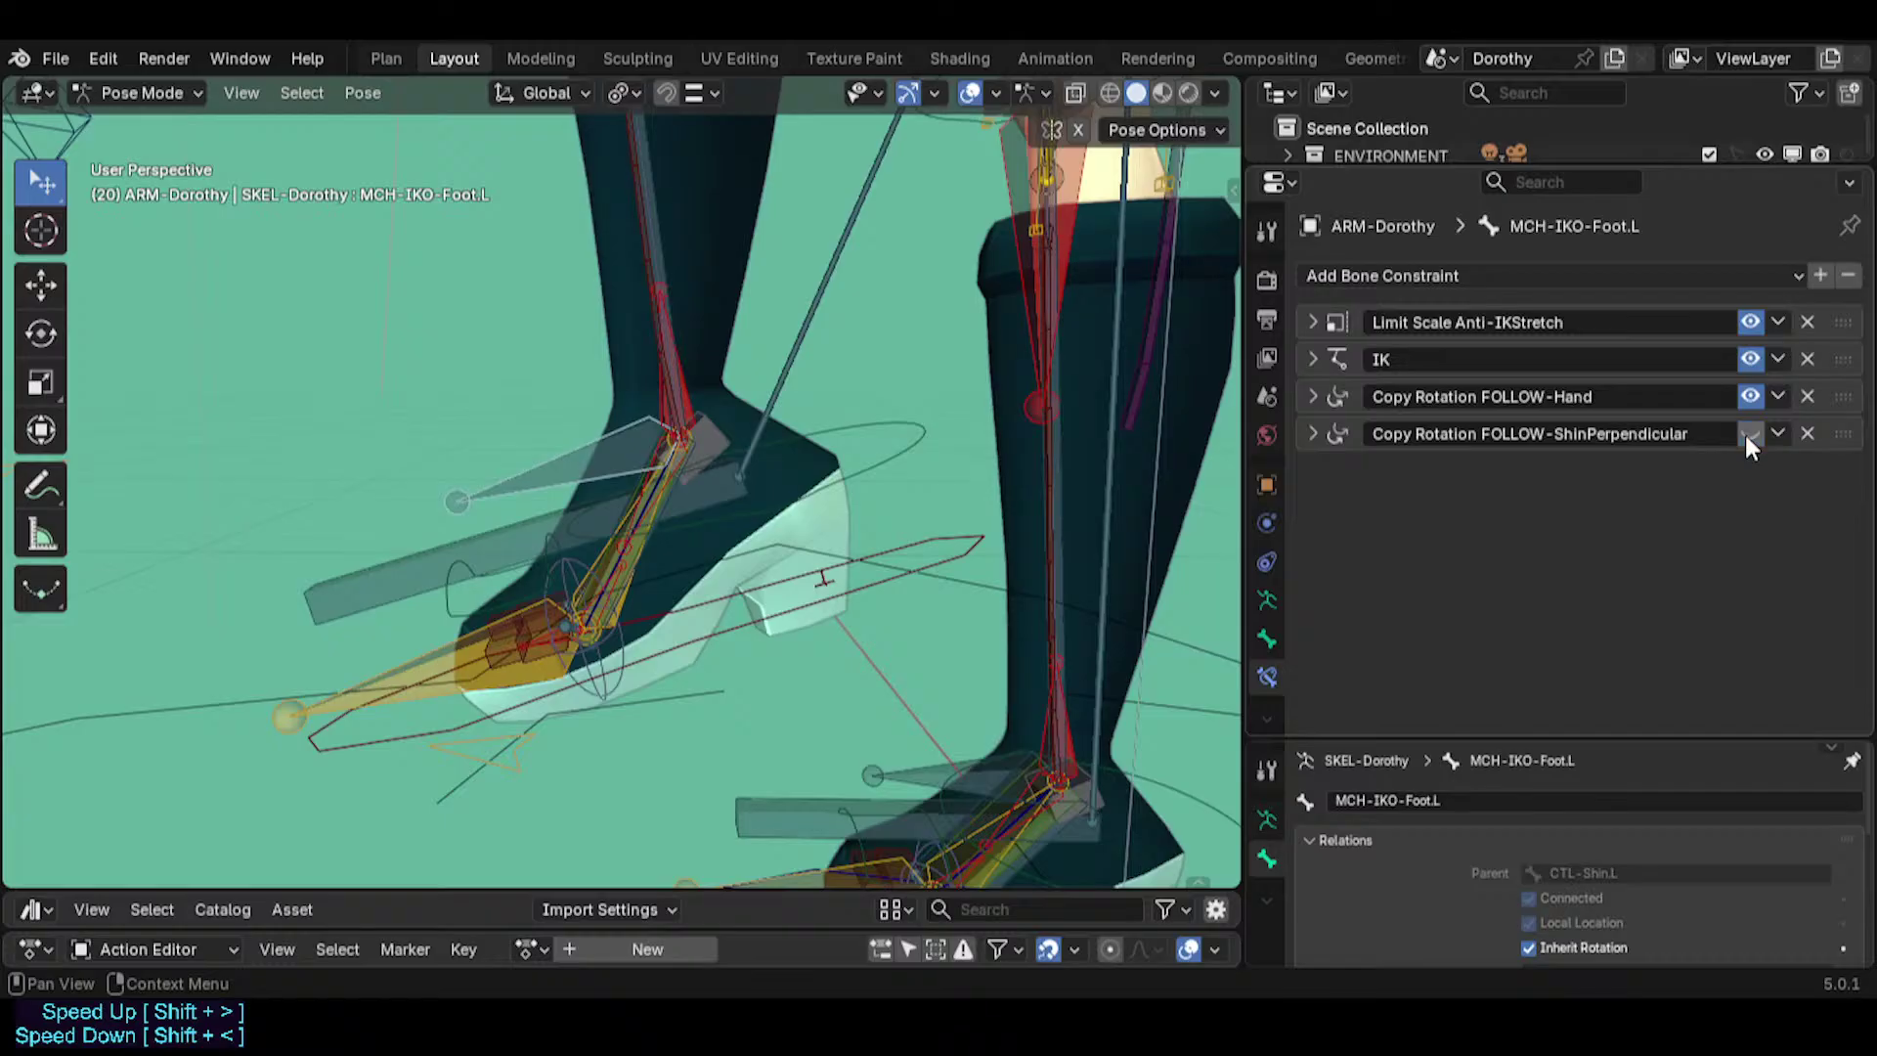
pyautogui.click(1313, 433)
pyautogui.scroll(-2, 1466, 698)
pyautogui.scroll(2, 1352, 516)
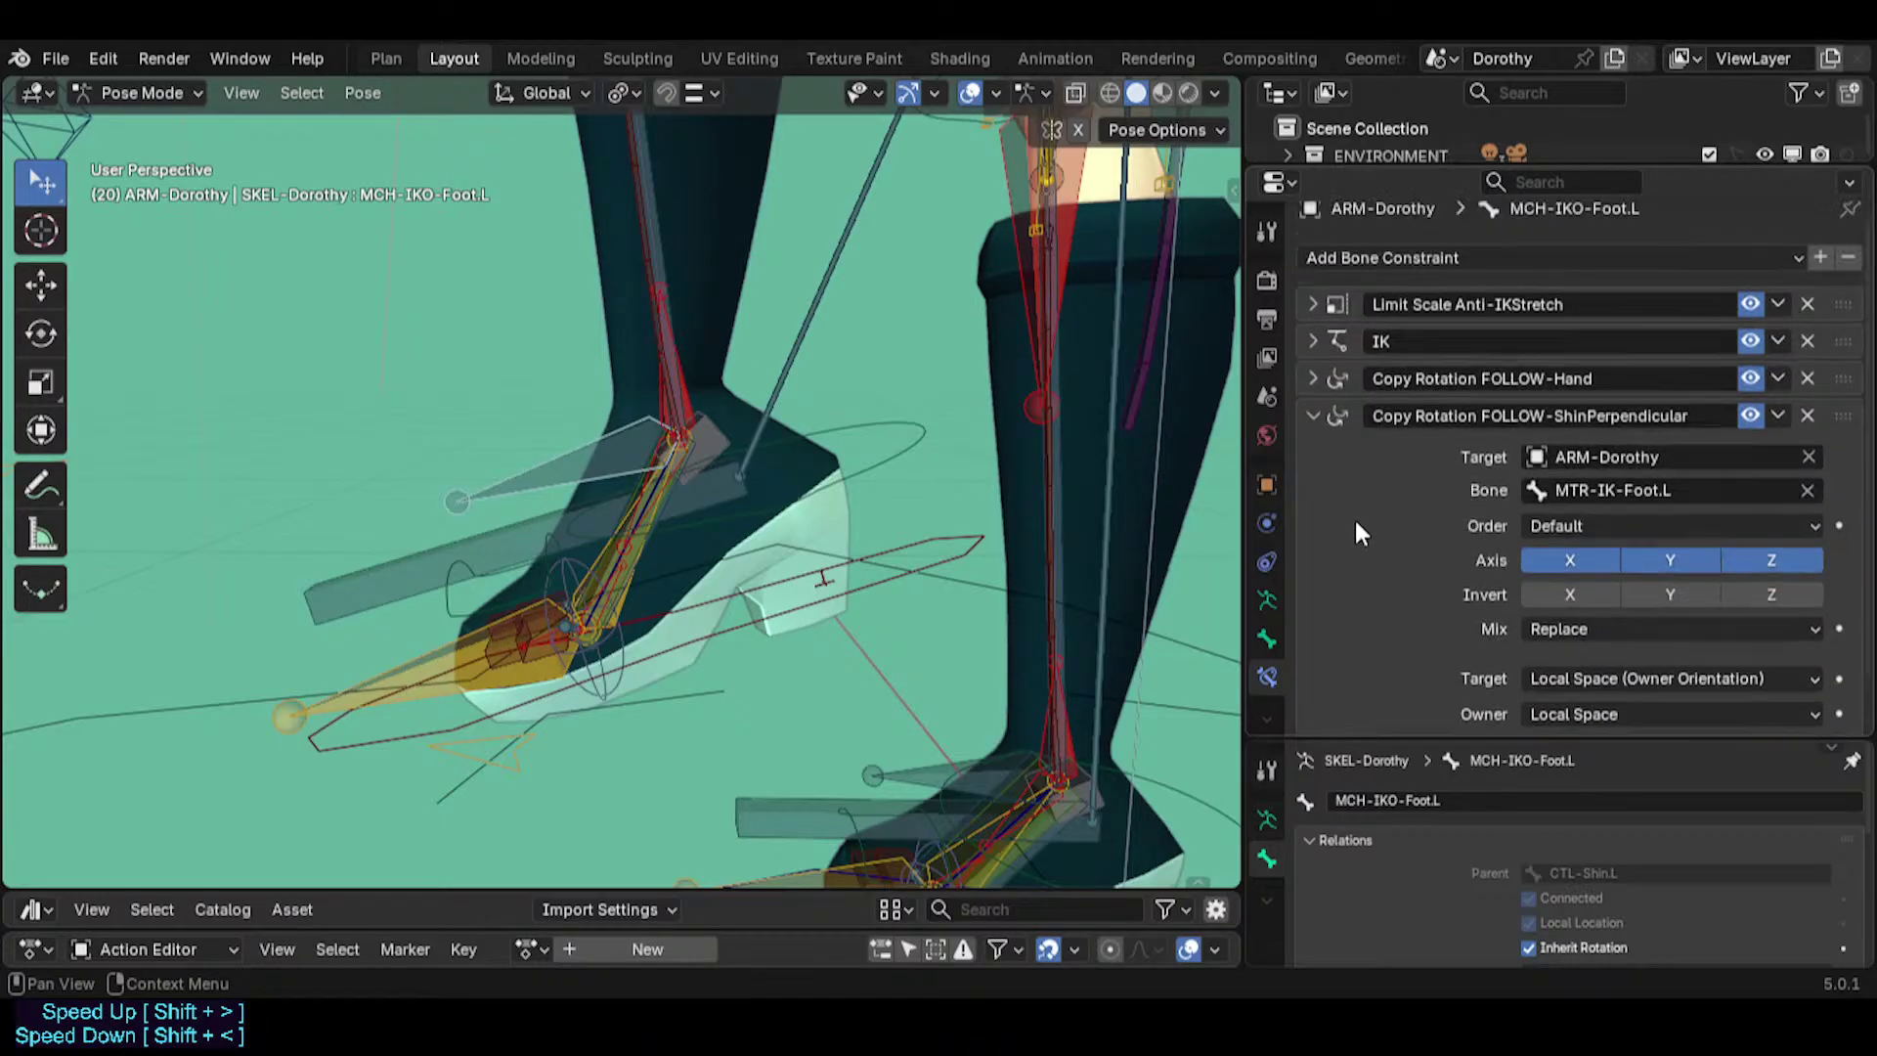
pyautogui.click(1311, 432)
# Test-scale MTR-IK-Foot.L up and back down to check how the foot bones respond.
pyautogui.click(879, 547)
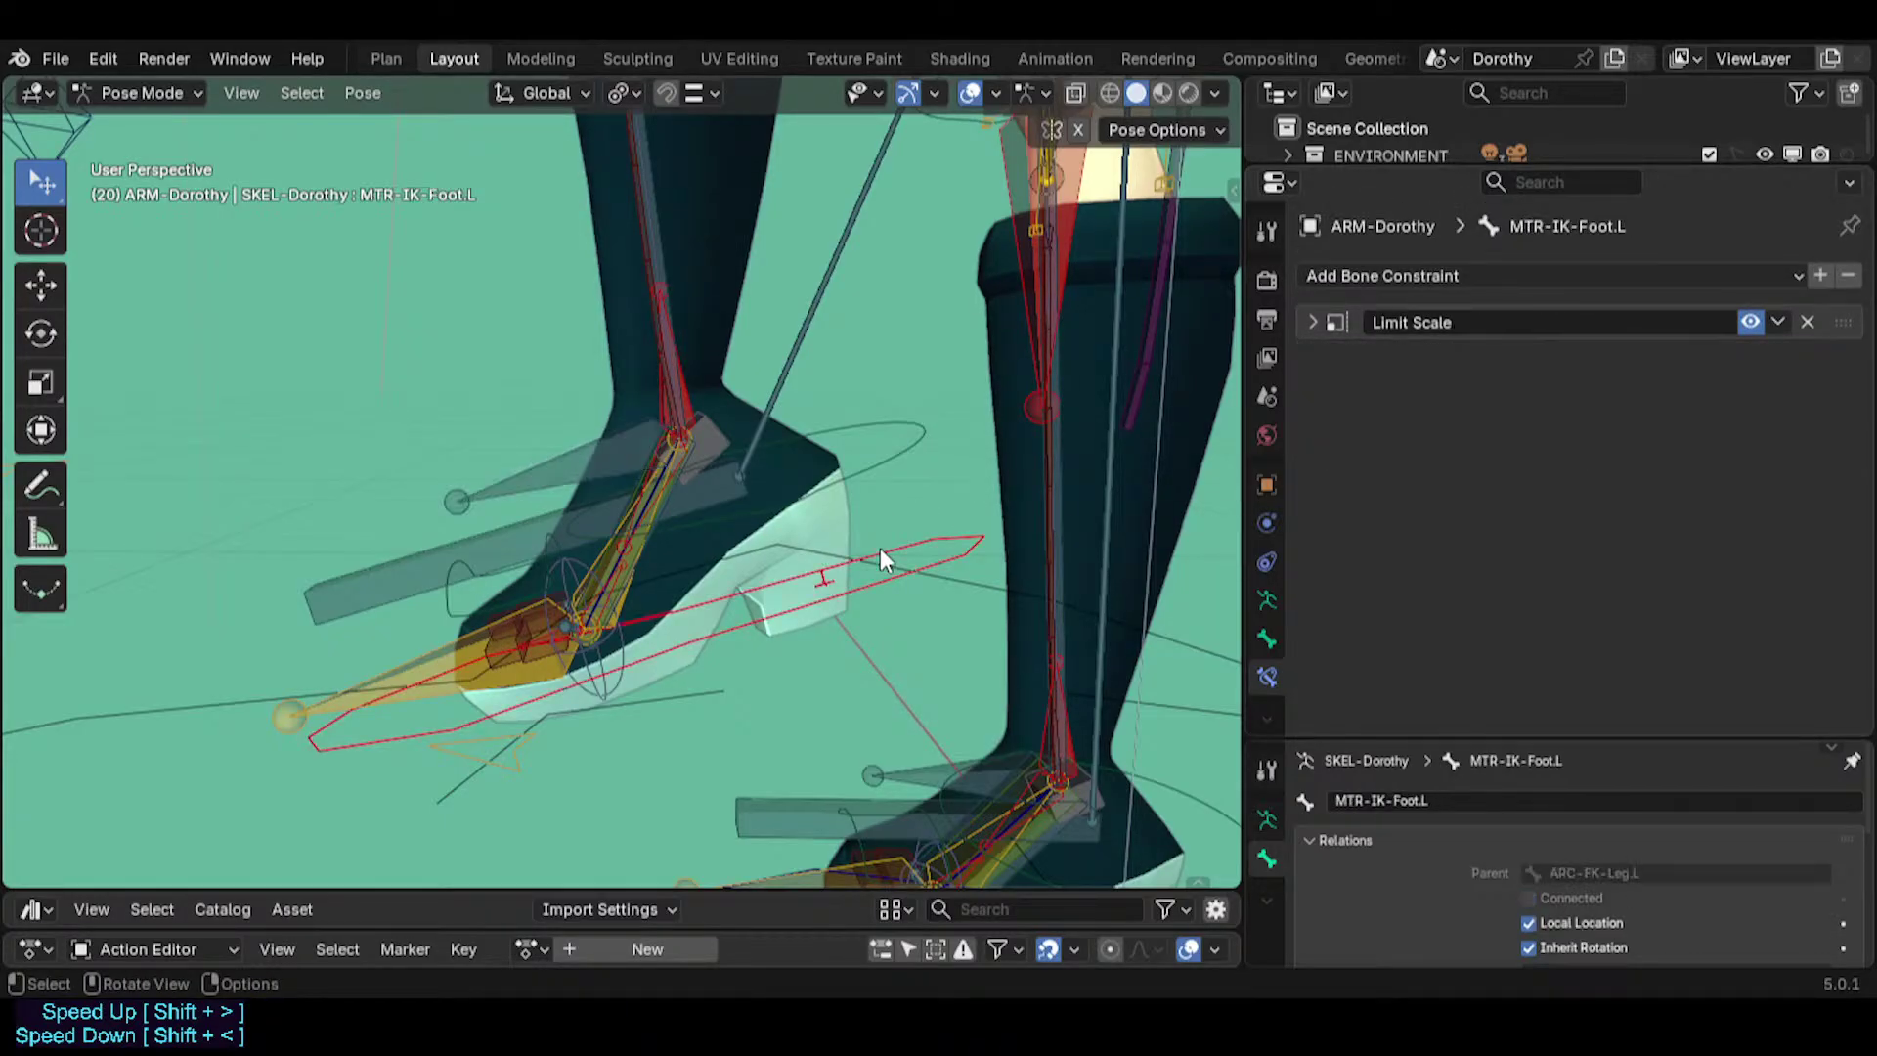
pyautogui.press('s')
pyautogui.click(1007, 526)
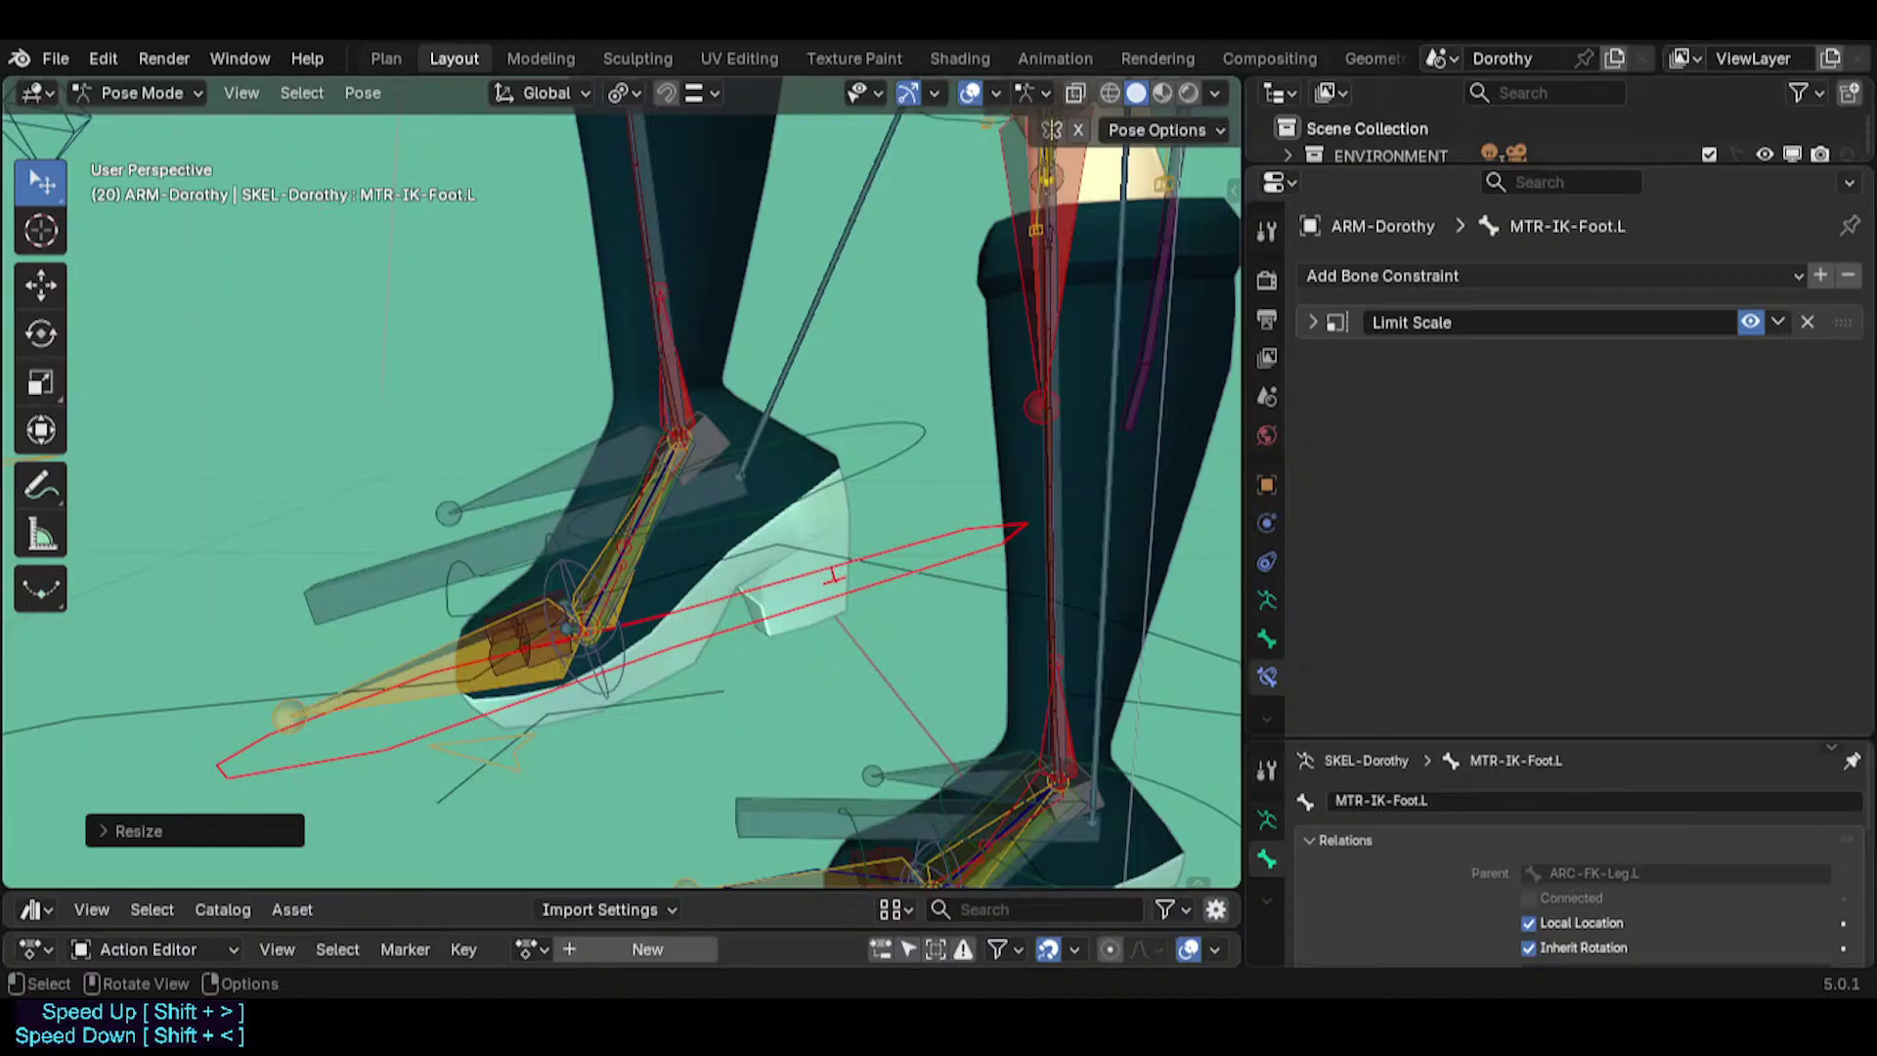
pyautogui.click(929, 534)
pyautogui.press('s')
pyautogui.click(889, 555)
# Raise MTR-IK-Foot.L forward by about 0.09 m, tilt it slightly and scale it up to about 1.8.
pyautogui.press('g')
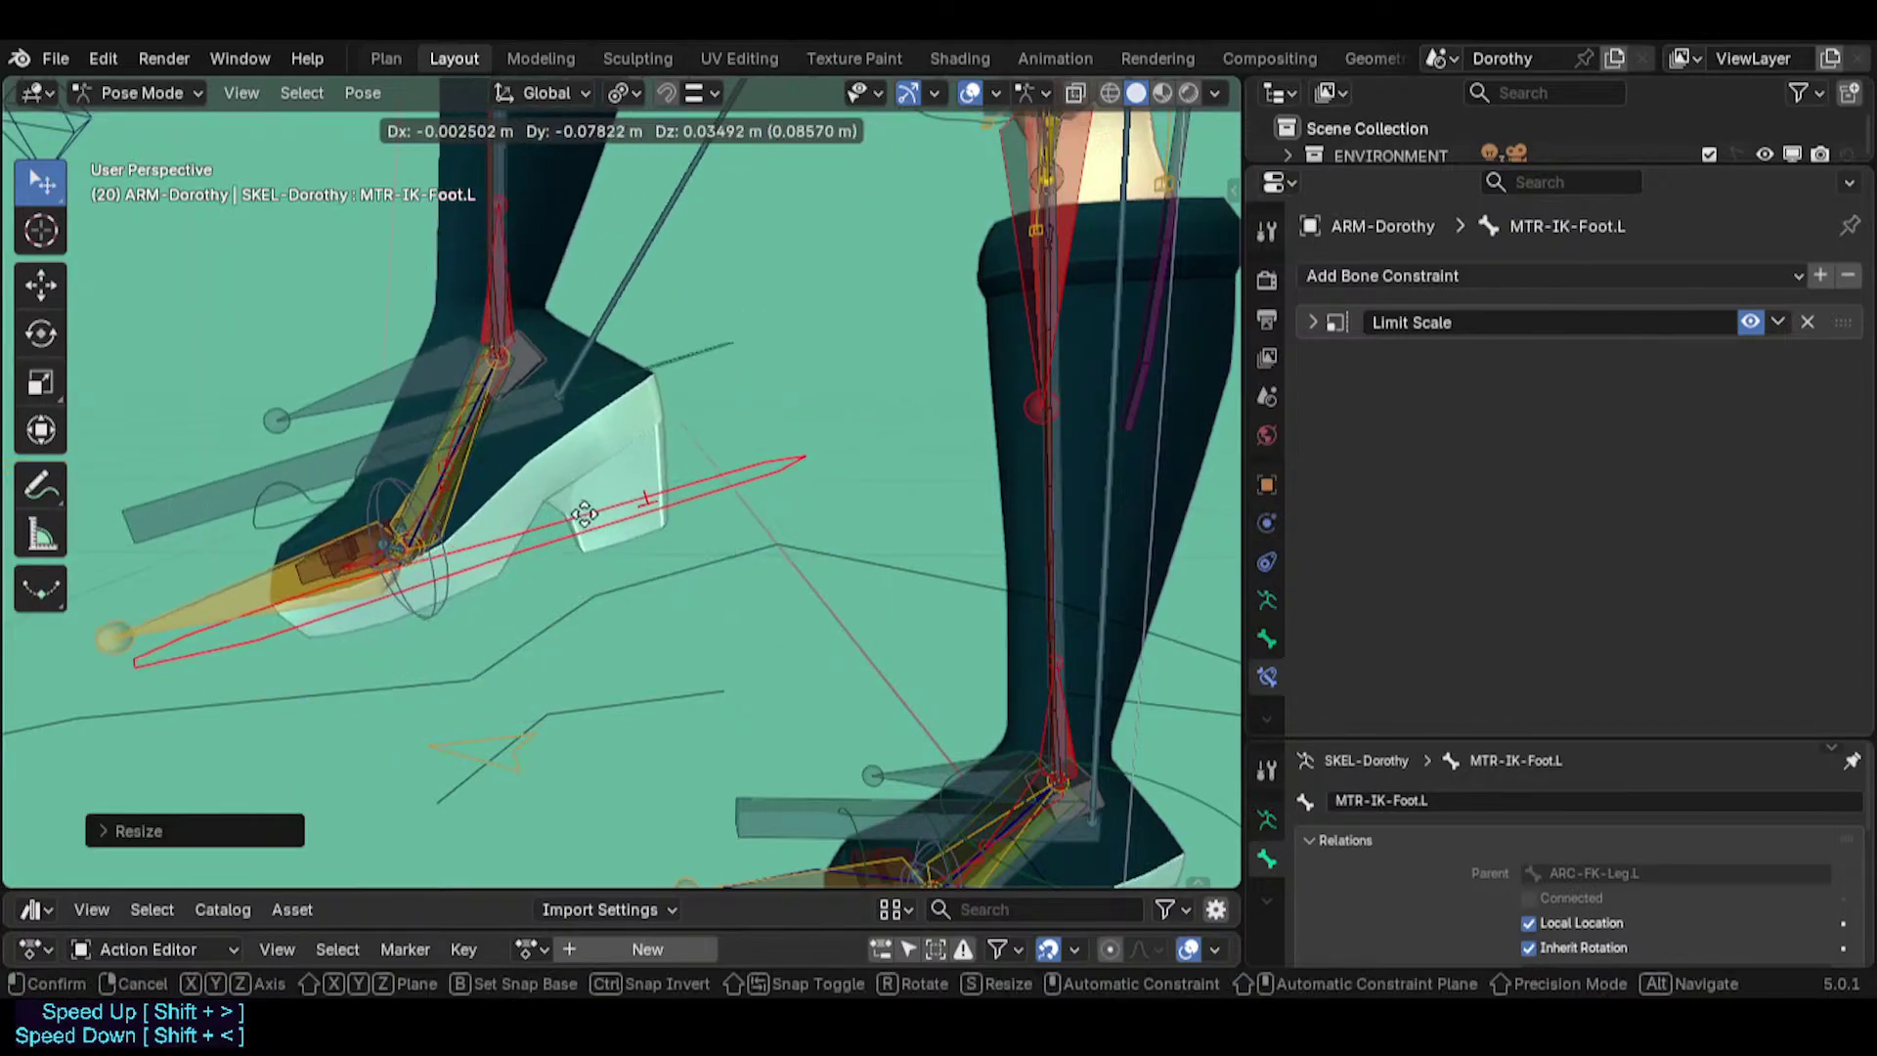
pyautogui.click(584, 513)
pyautogui.press('r')
pyautogui.click(760, 435)
pyautogui.press('s')
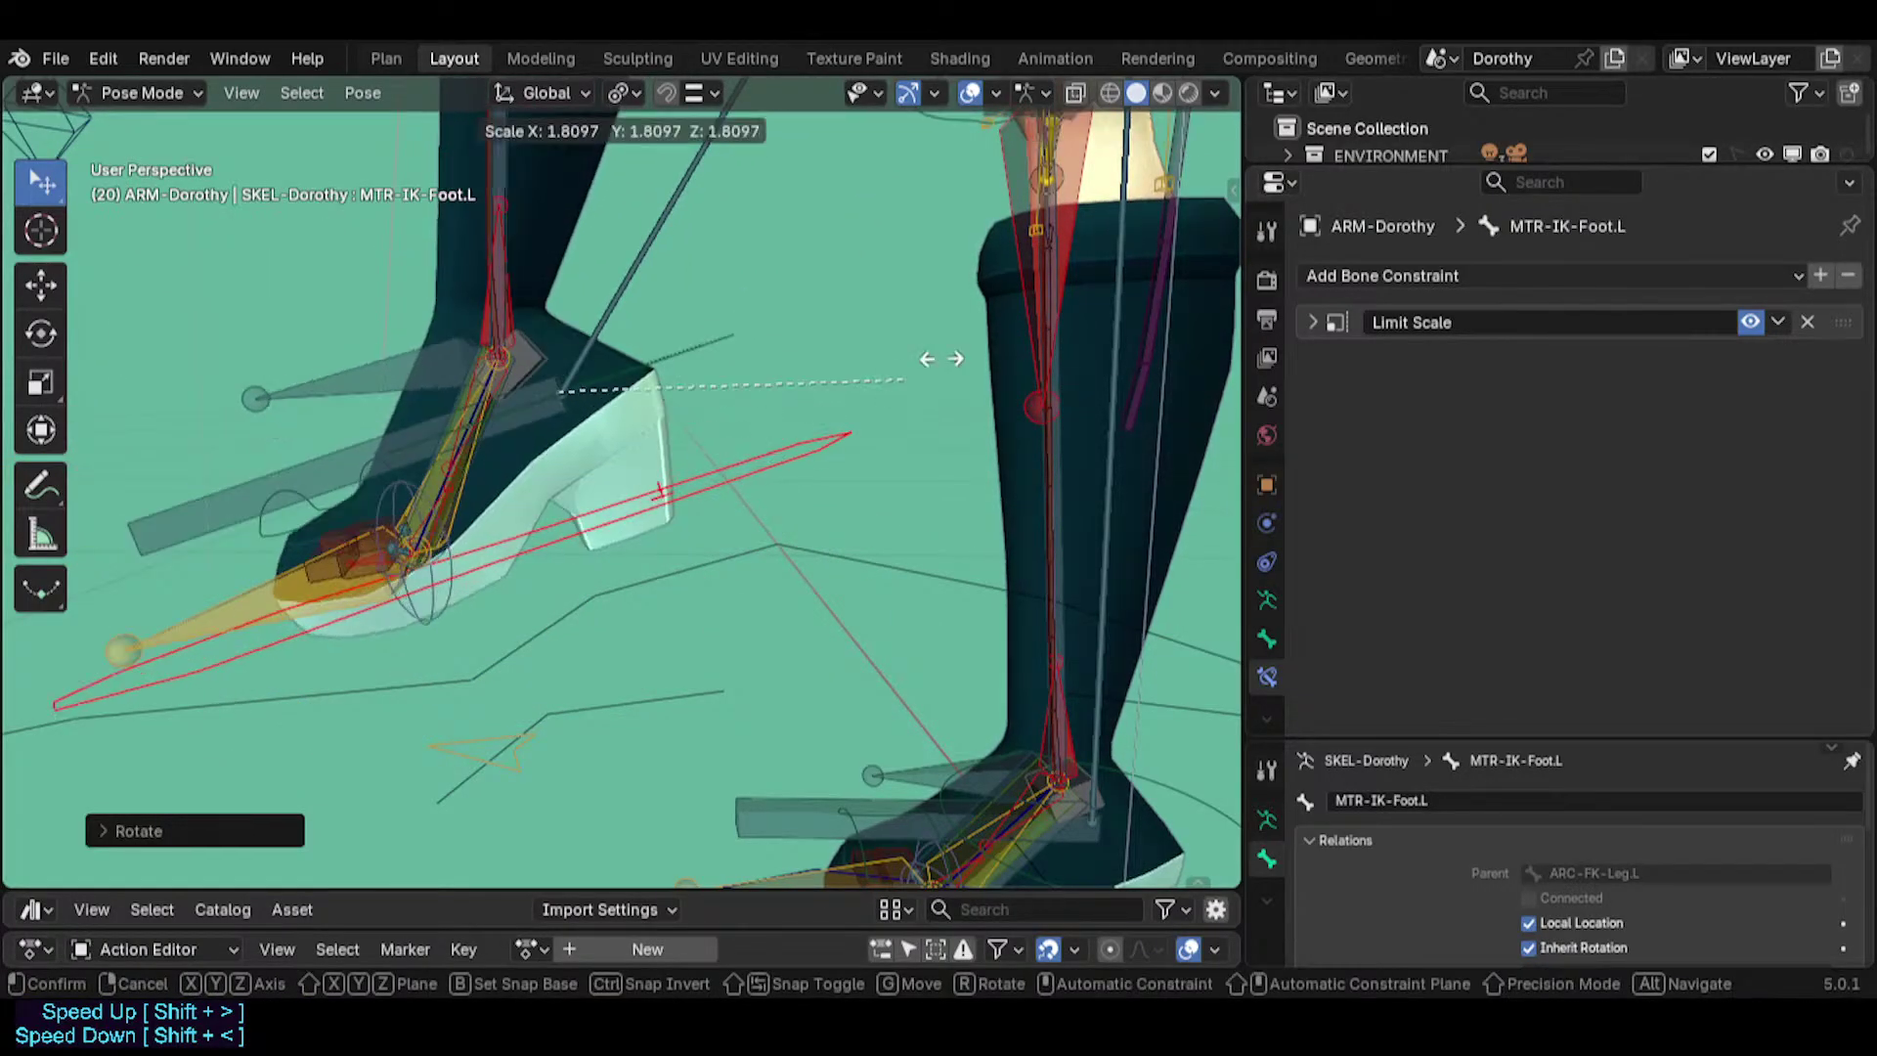
pyautogui.click(941, 359)
# Reposition the raised MTR-IK-Foot.L in front of the standing leg, keeping the foot off the ground.
pyautogui.press('g')
pyautogui.click(857, 475)
pyautogui.moveTo(708, 450); pyautogui.dragTo(801, 585, button='middle')
pyautogui.press('g')
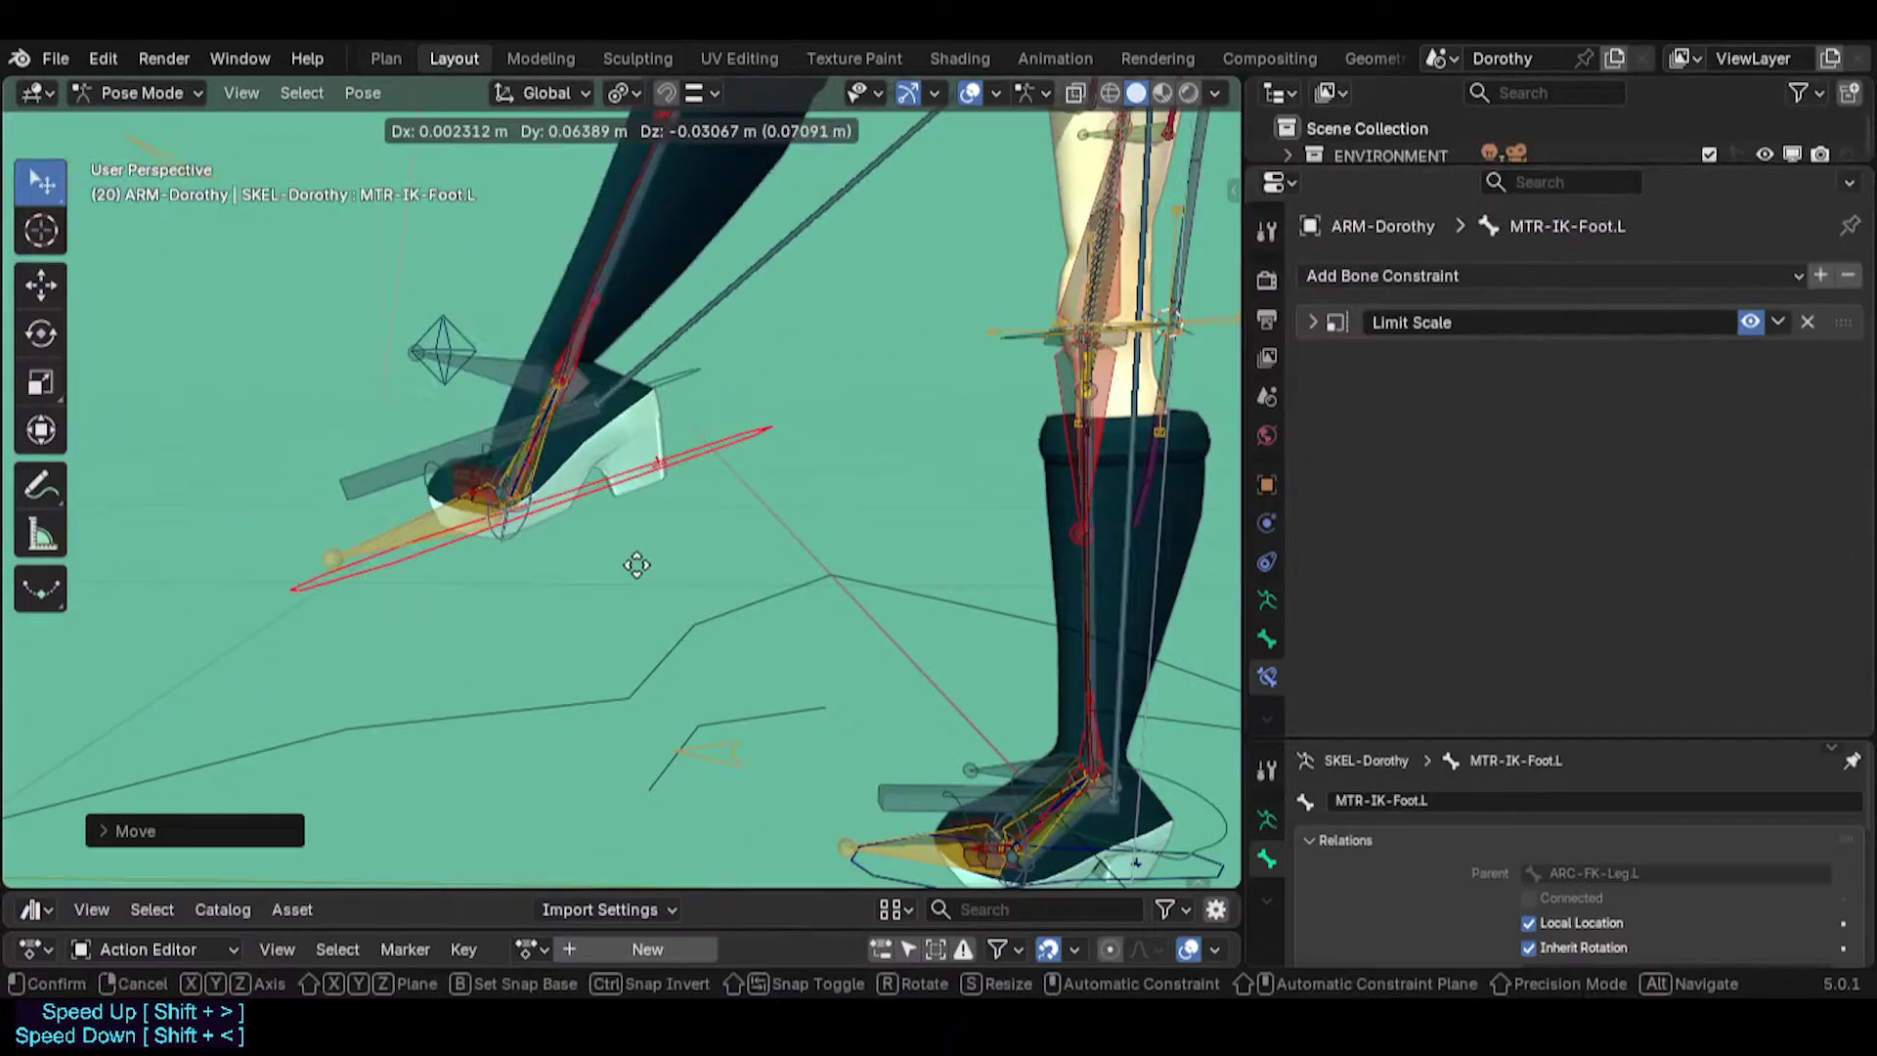
pyautogui.click(636, 543)
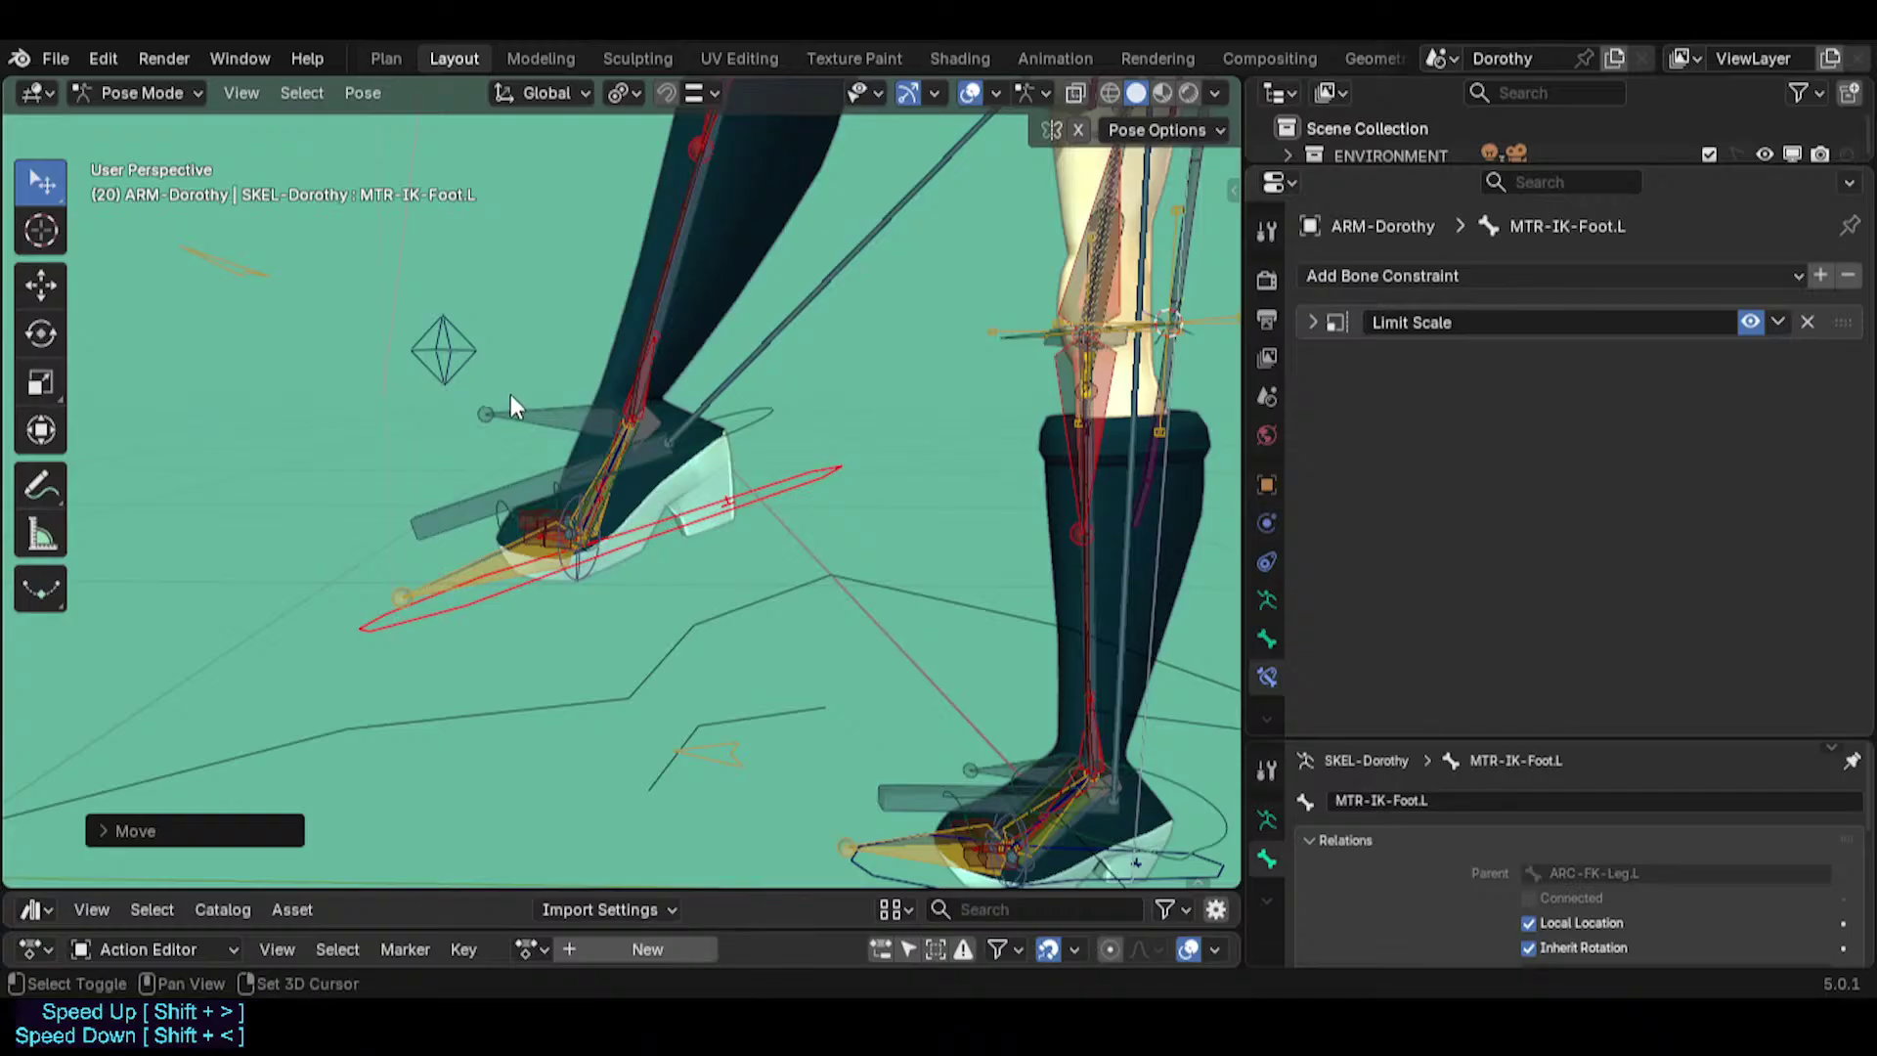
# Toggle the constraints on MCH-IKO-Foot.L off and on one at a time to compare their effects on the leg.
pyautogui.click(570, 402)
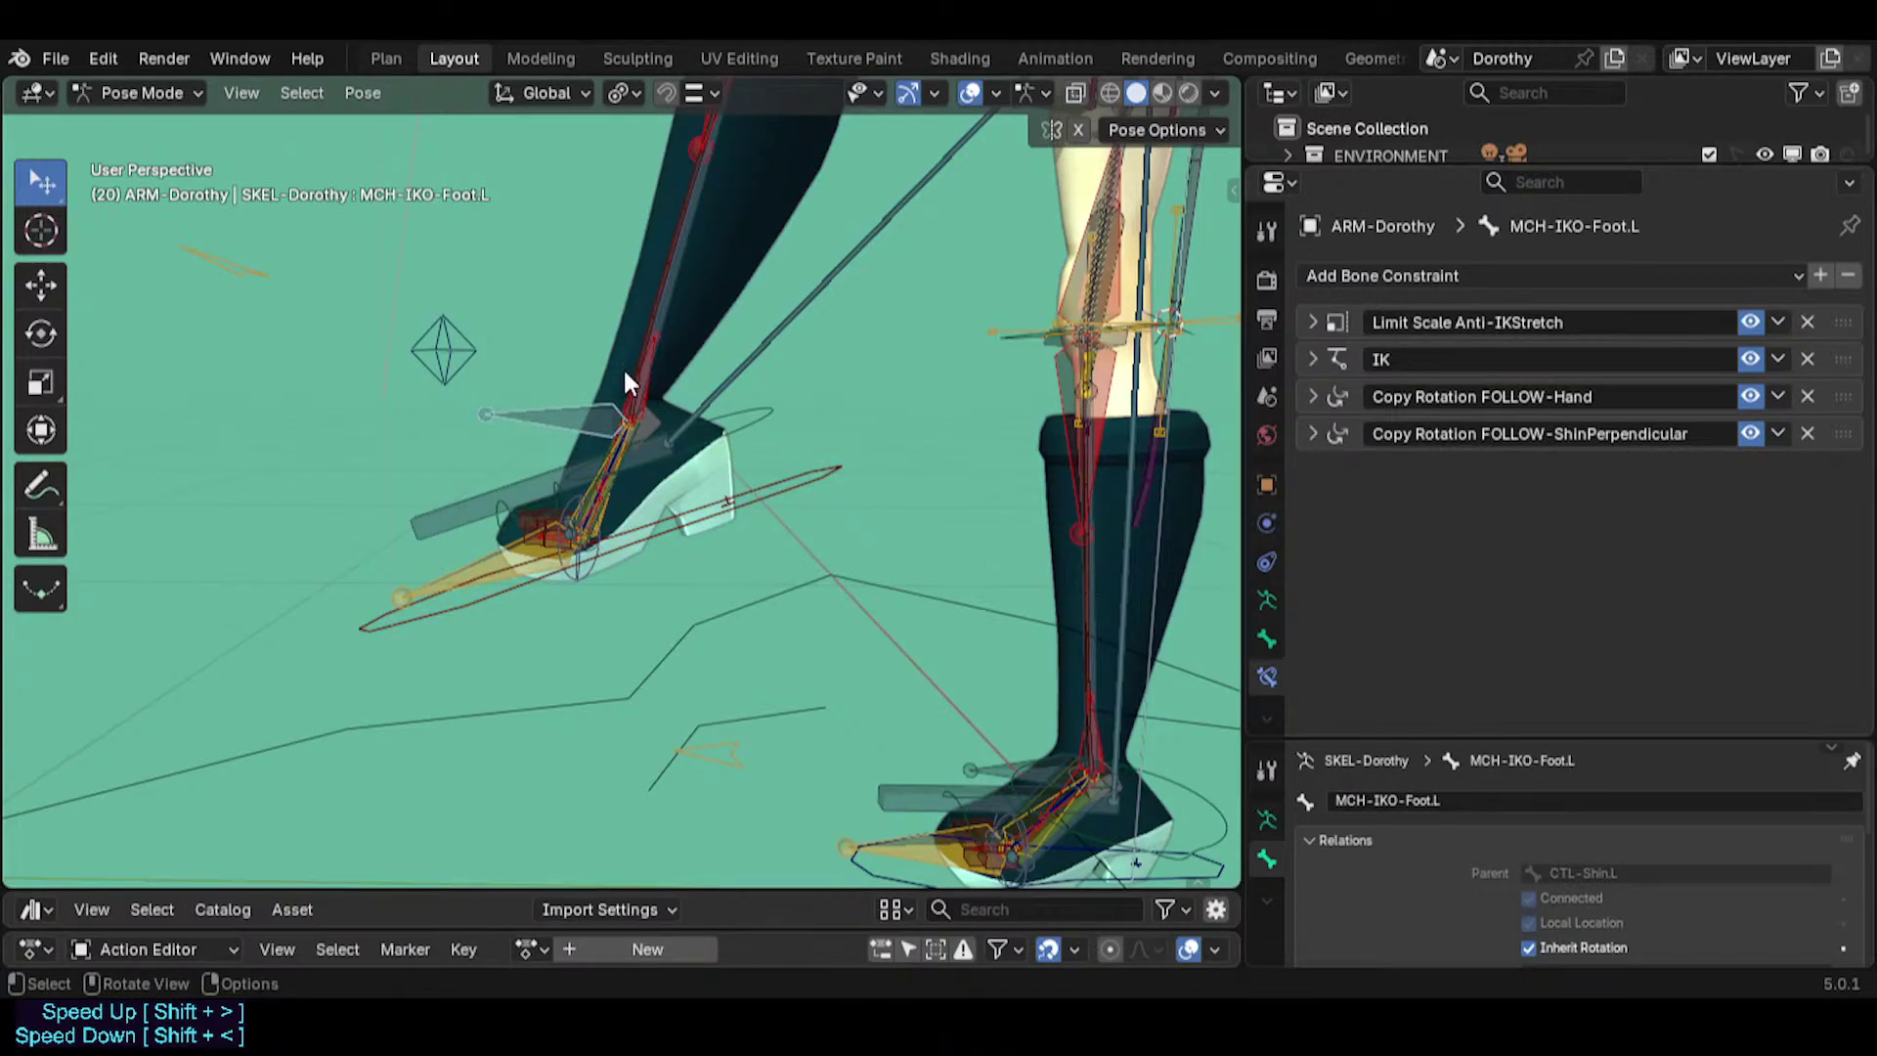
pyautogui.scroll(-2, 623, 376)
pyautogui.keyDown('shift'); pyautogui.moveTo(636, 400); pyautogui.dragTo(703, 496, button='middle'); pyautogui.keyUp('shift')
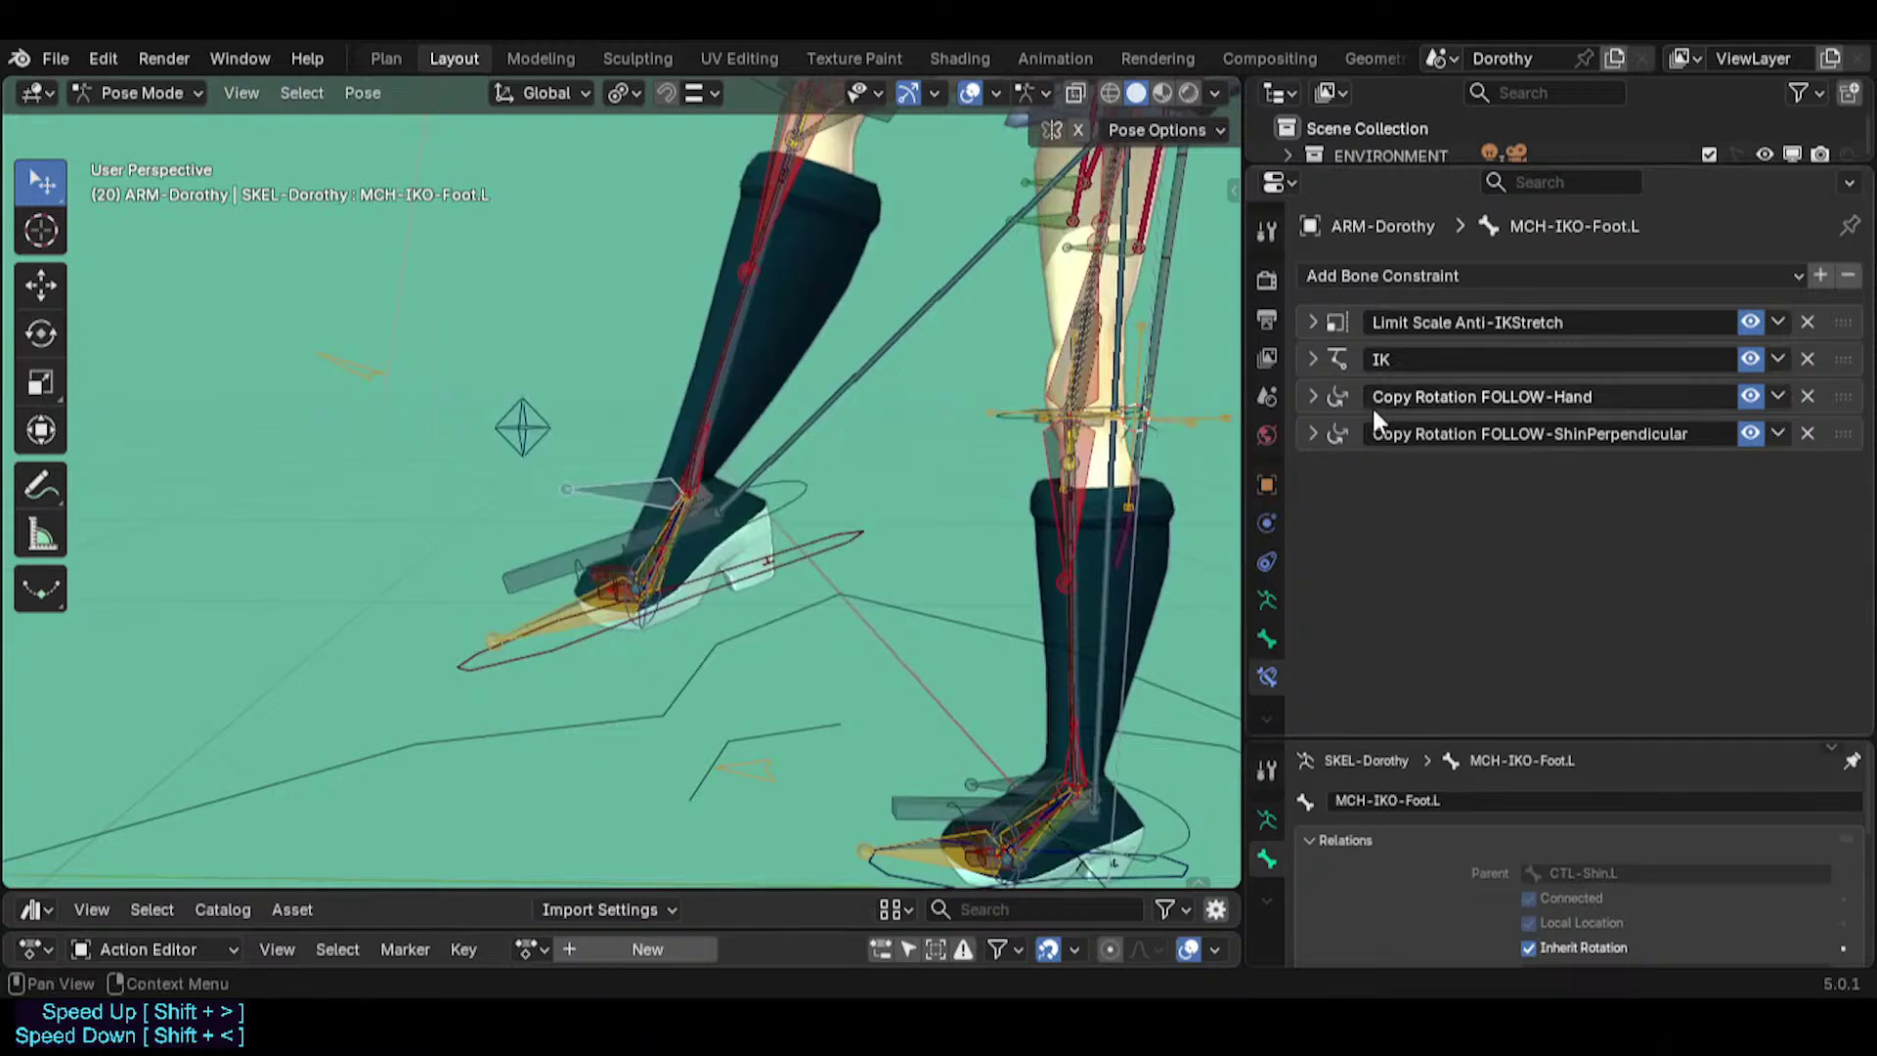
pyautogui.click(1750, 433)
pyautogui.click(1749, 433)
pyautogui.click(1749, 395)
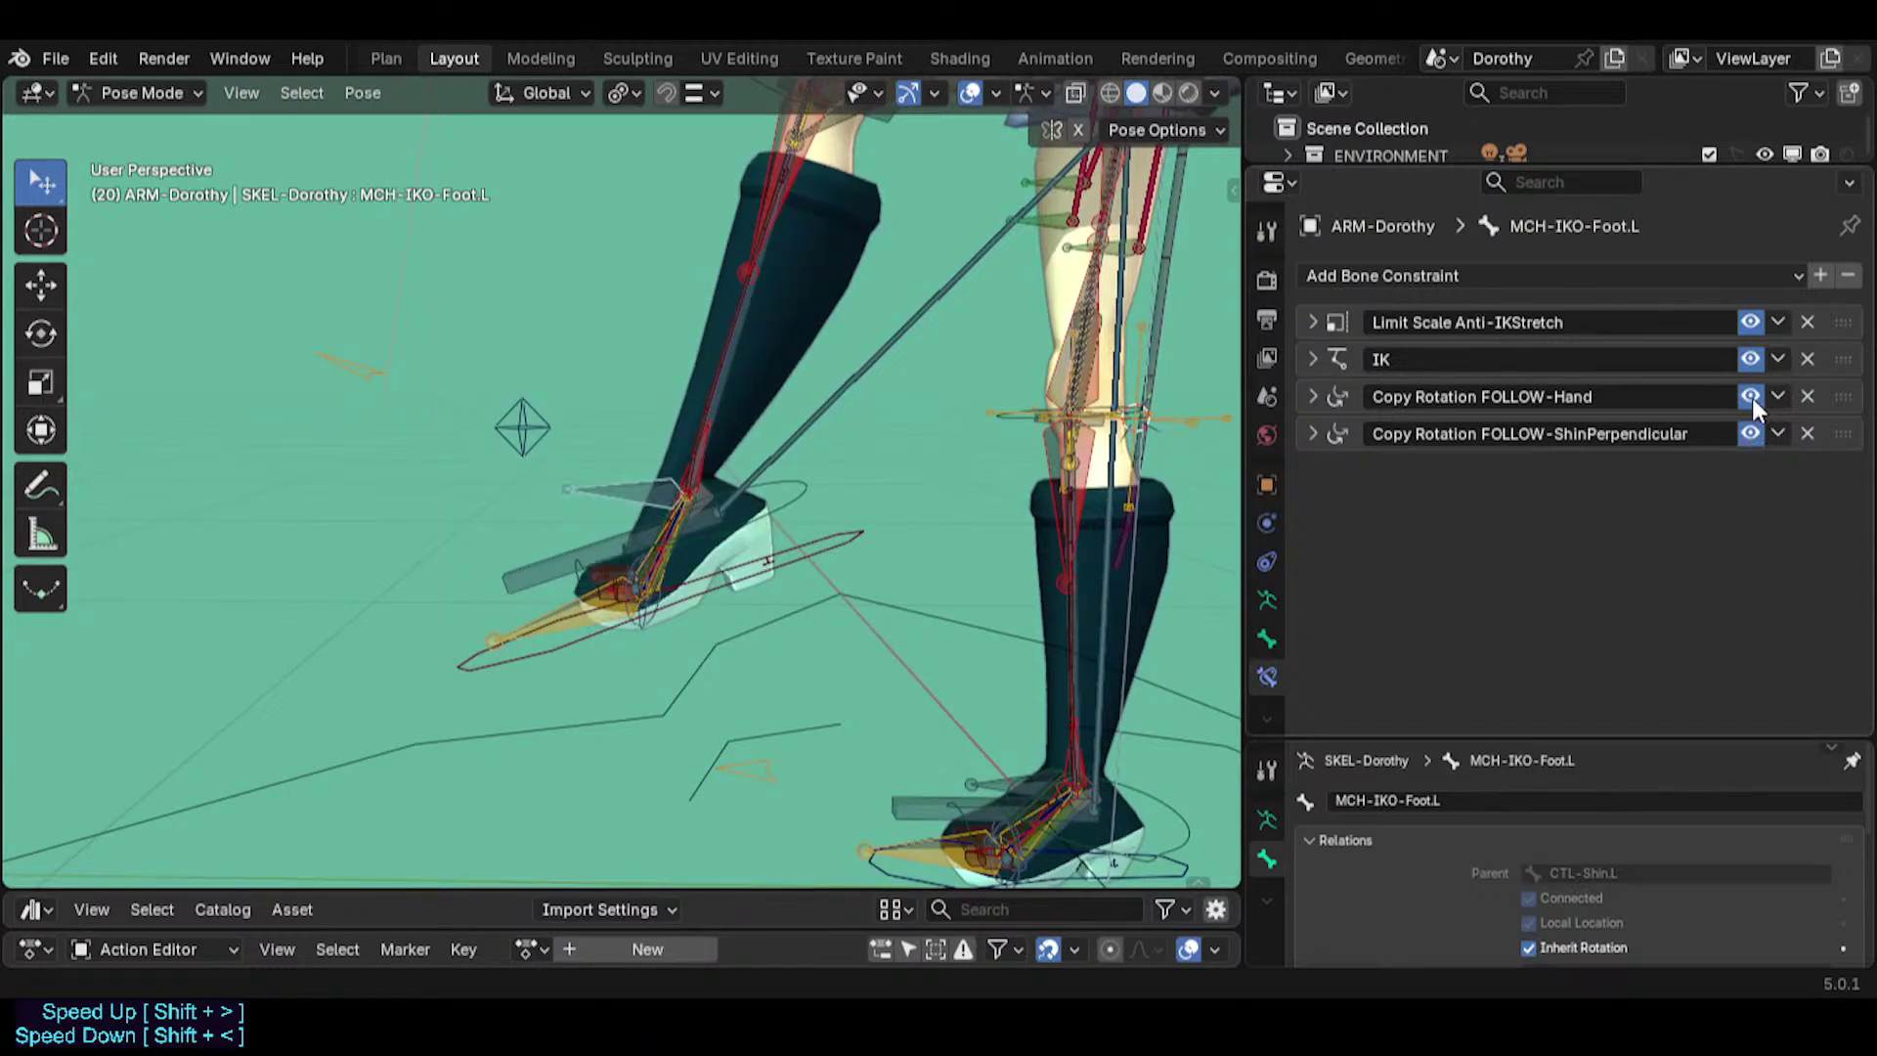
pyautogui.click(1748, 358)
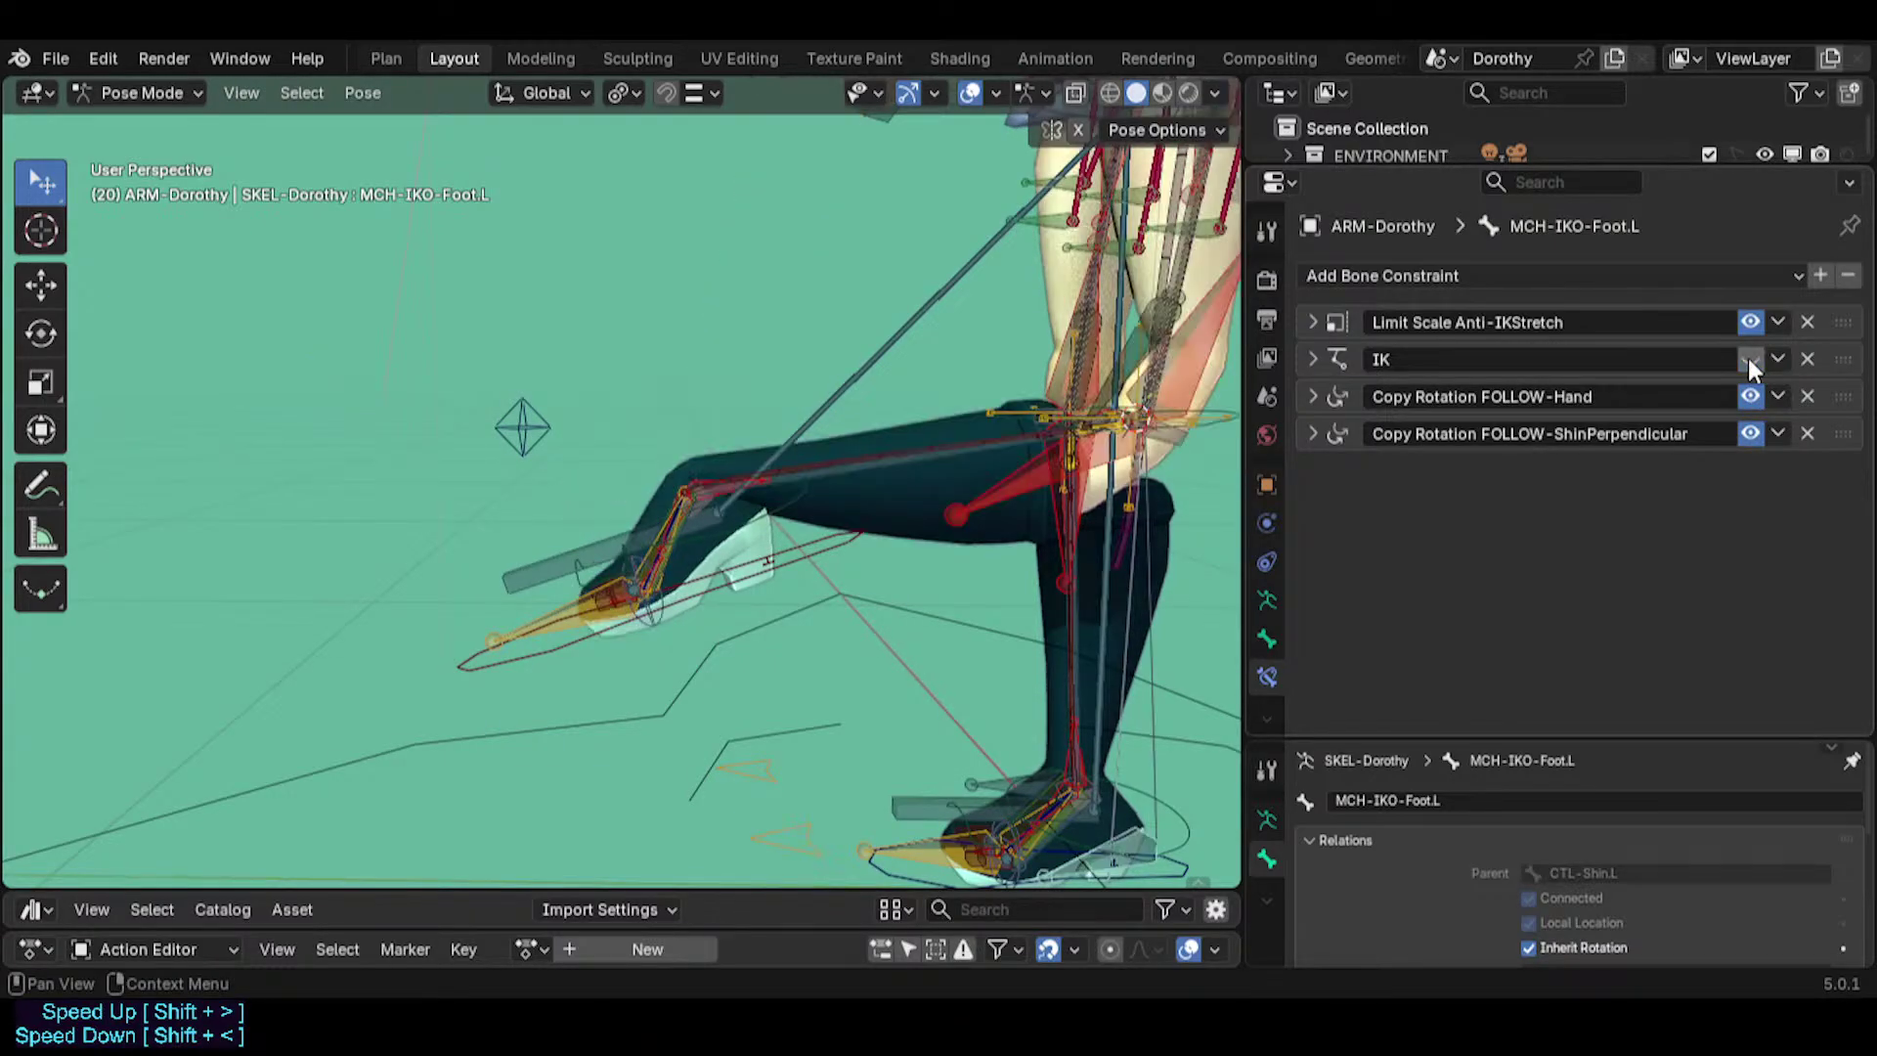
pyautogui.click(1747, 358)
pyautogui.click(1744, 320)
pyautogui.click(1745, 322)
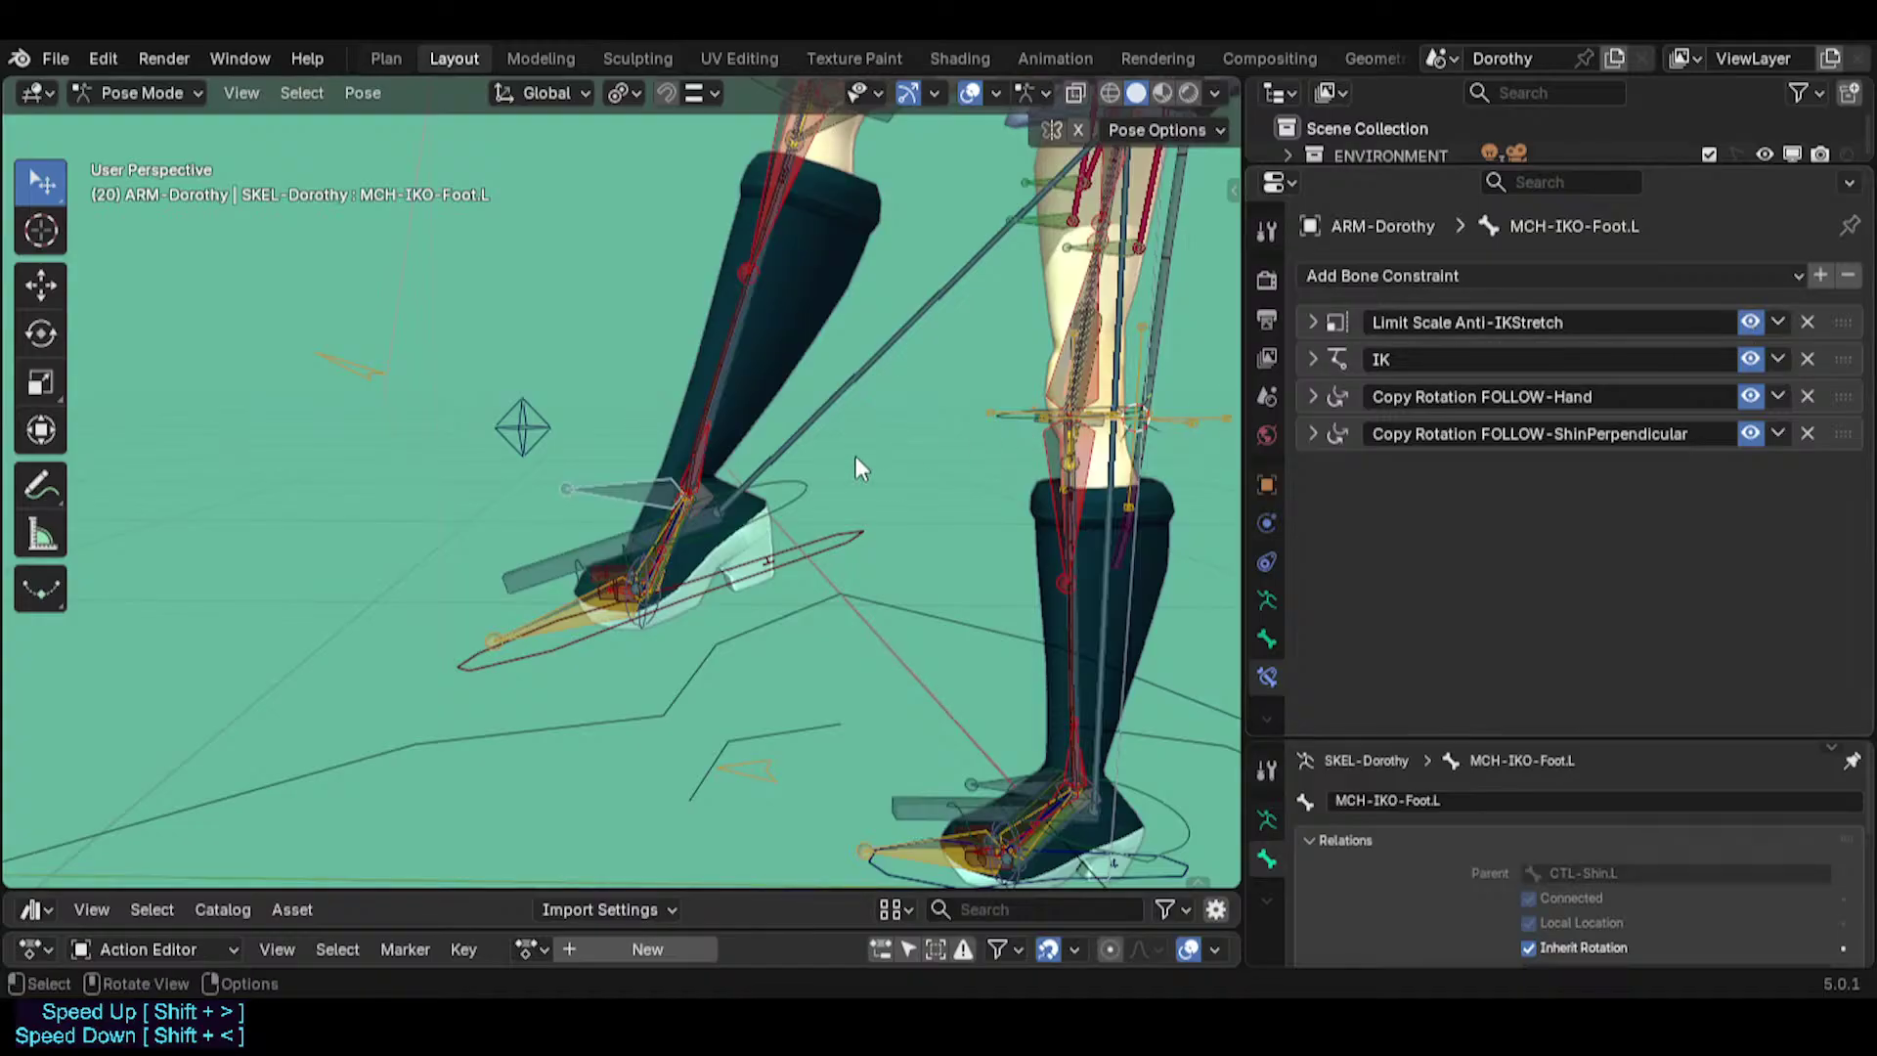
# Review the IK constraint's settings on MCH-IKO-Foot.L and toggle it off and on.
pyautogui.click(1319, 360)
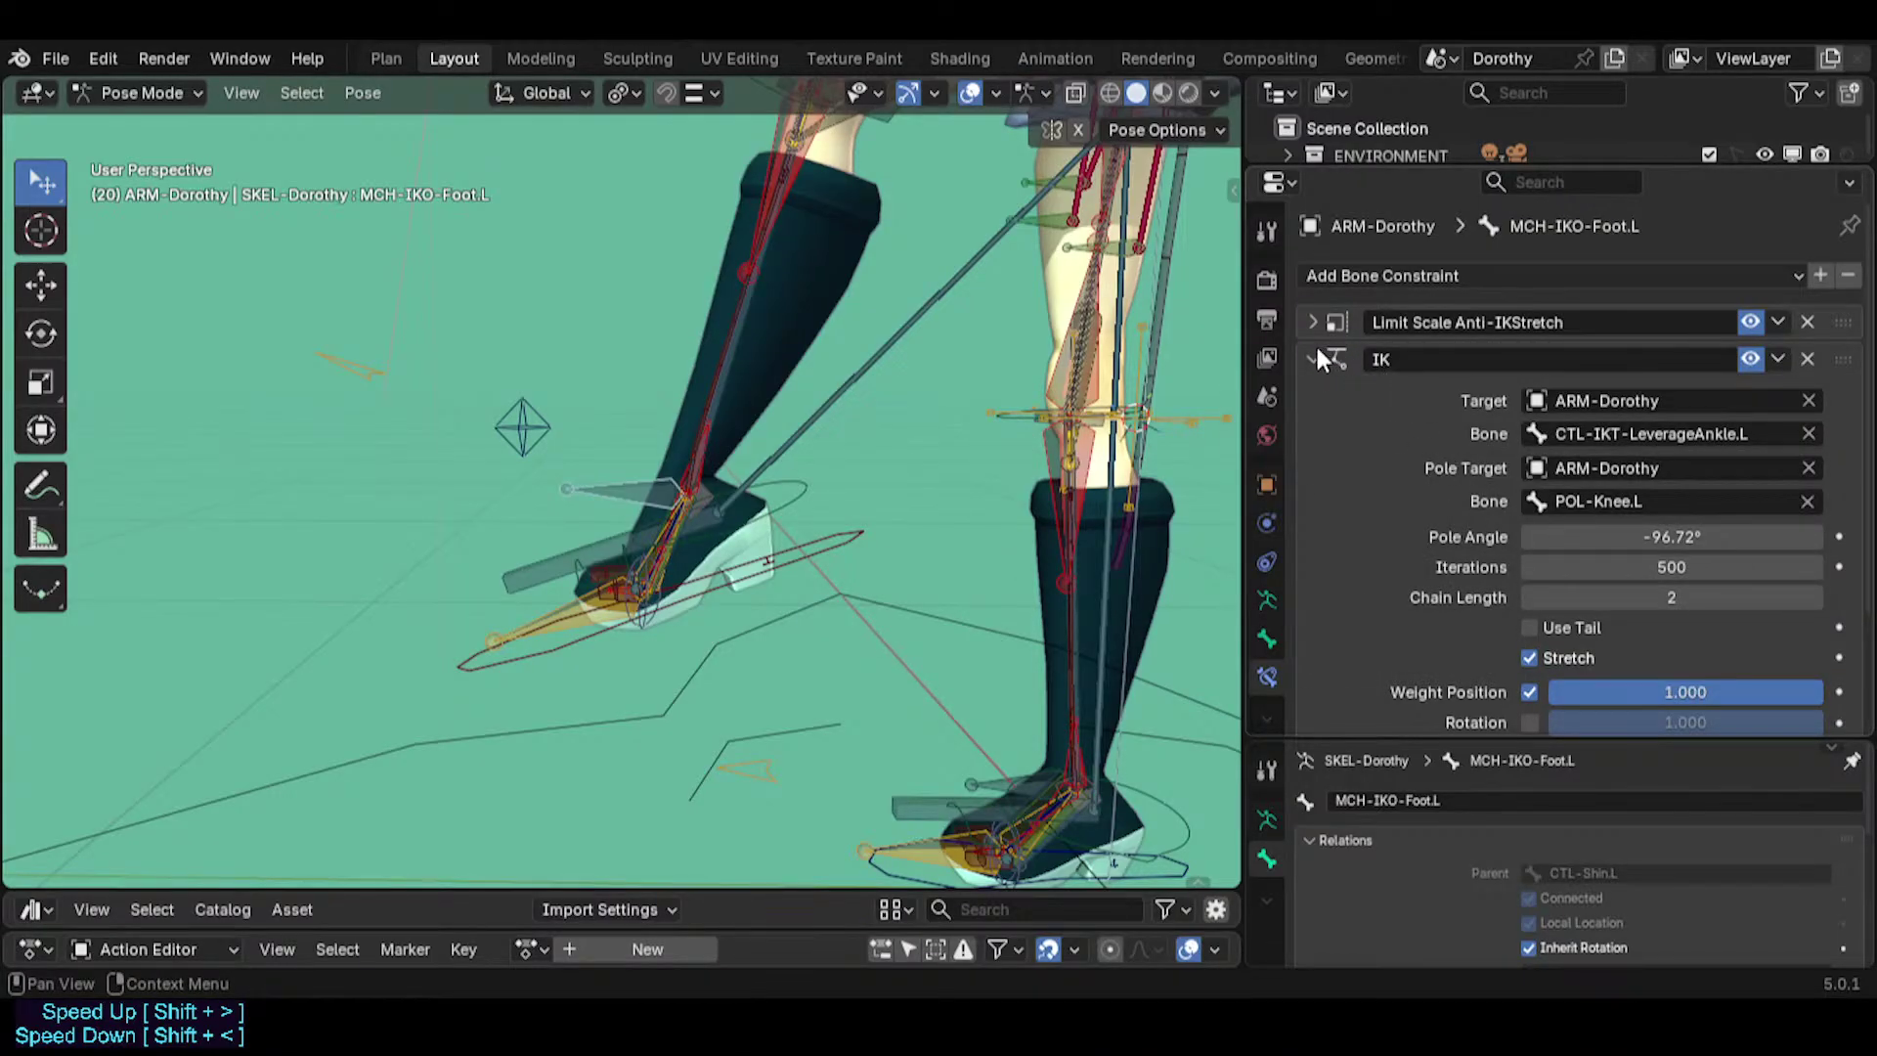
pyautogui.click(1313, 360)
pyautogui.click(1757, 362)
pyautogui.click(1758, 362)
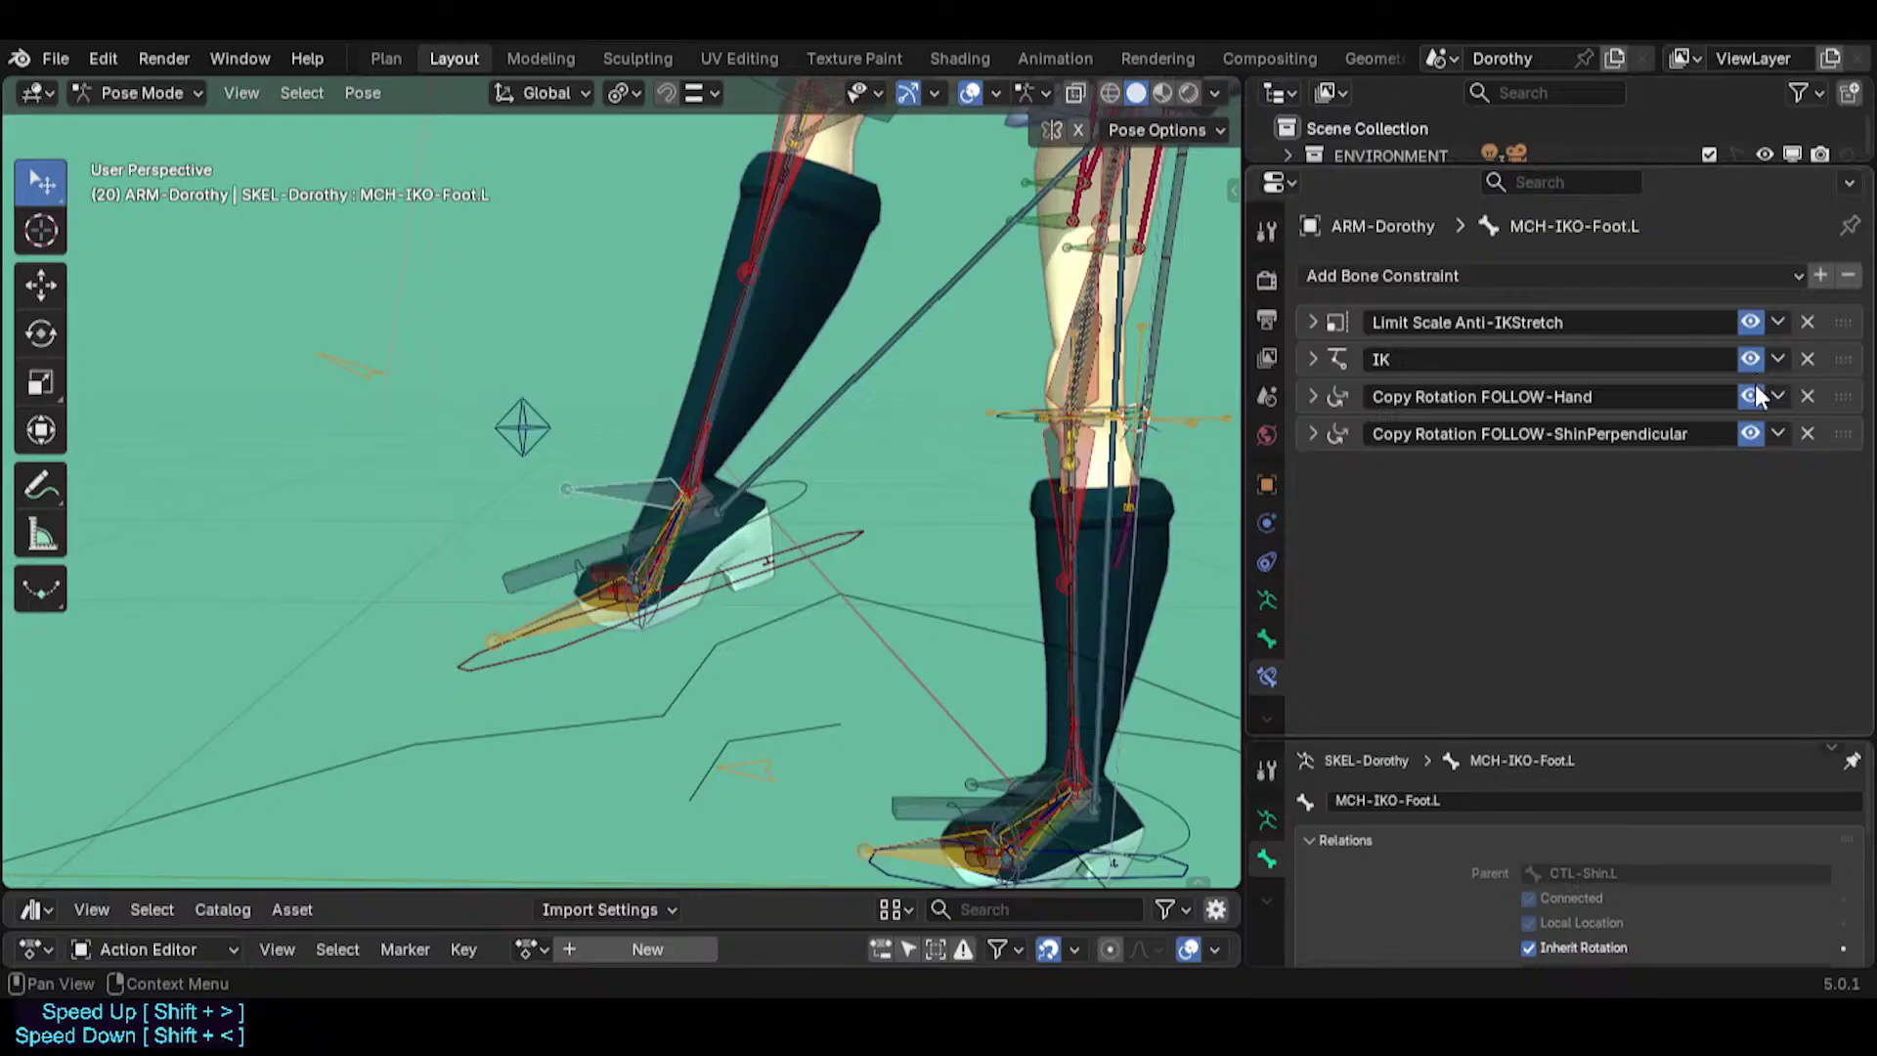
# Disable both Copy Rotation constraints on MCH-IKO-Foot.L and rename the FOLLOW-Hand one to Copy Rotation FOLLOW-Foot.
pyautogui.click(1749, 433)
pyautogui.click(1748, 397)
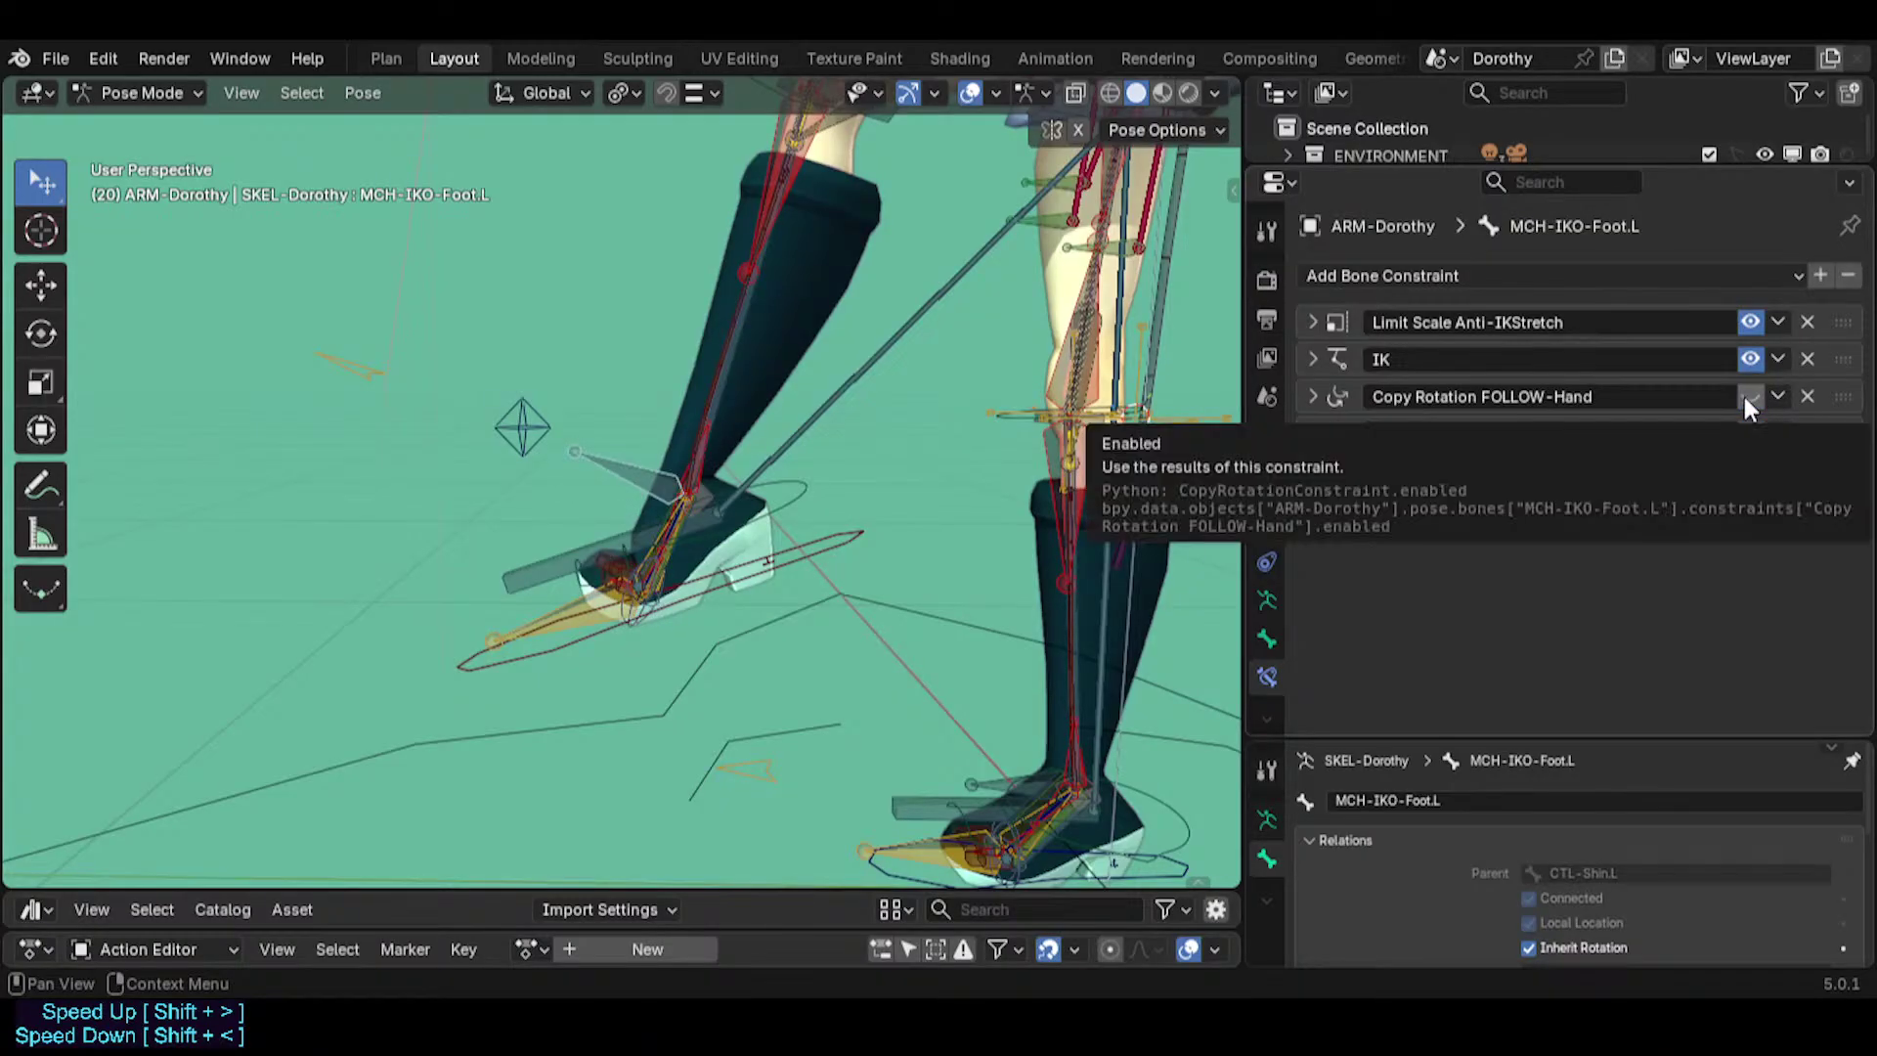
pyautogui.doubleClick(1558, 397)
pyautogui.click(1554, 397)
pyautogui.hotkey('shift', 'End')
pyautogui.write('Foot')
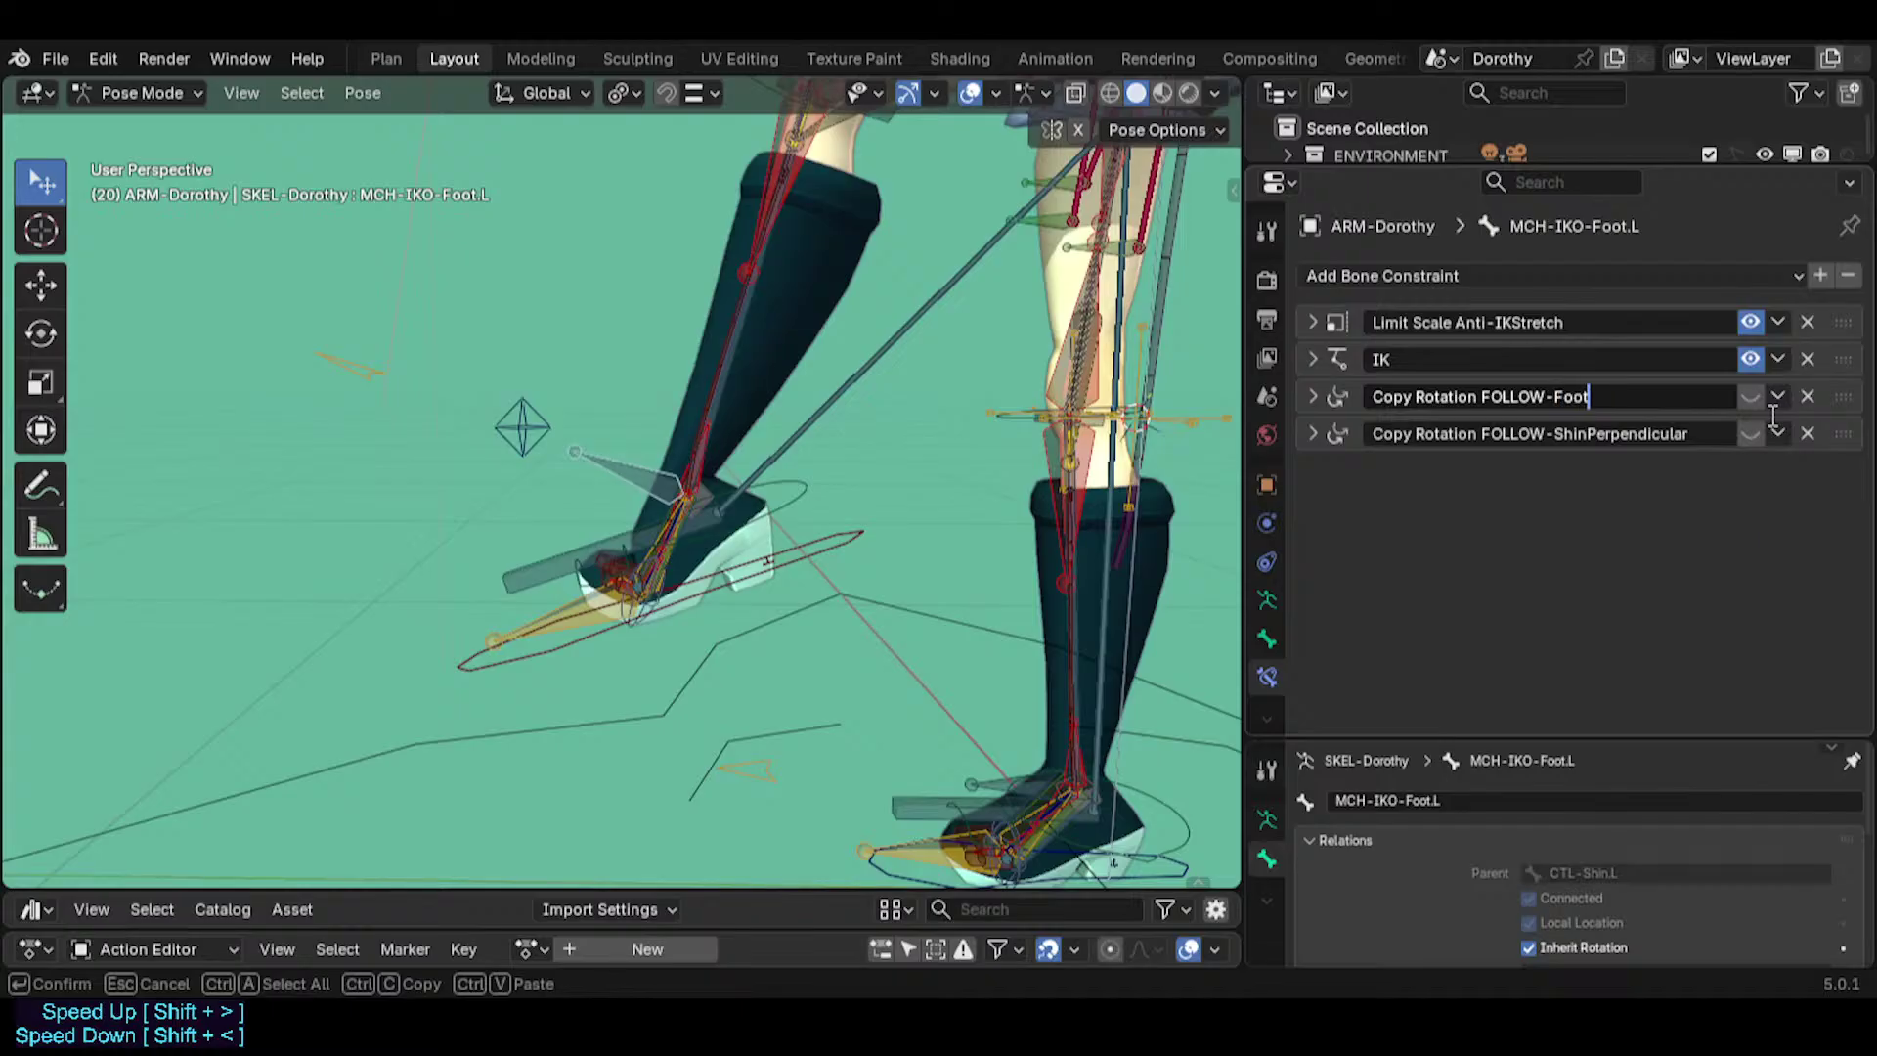
pyautogui.press('Return')
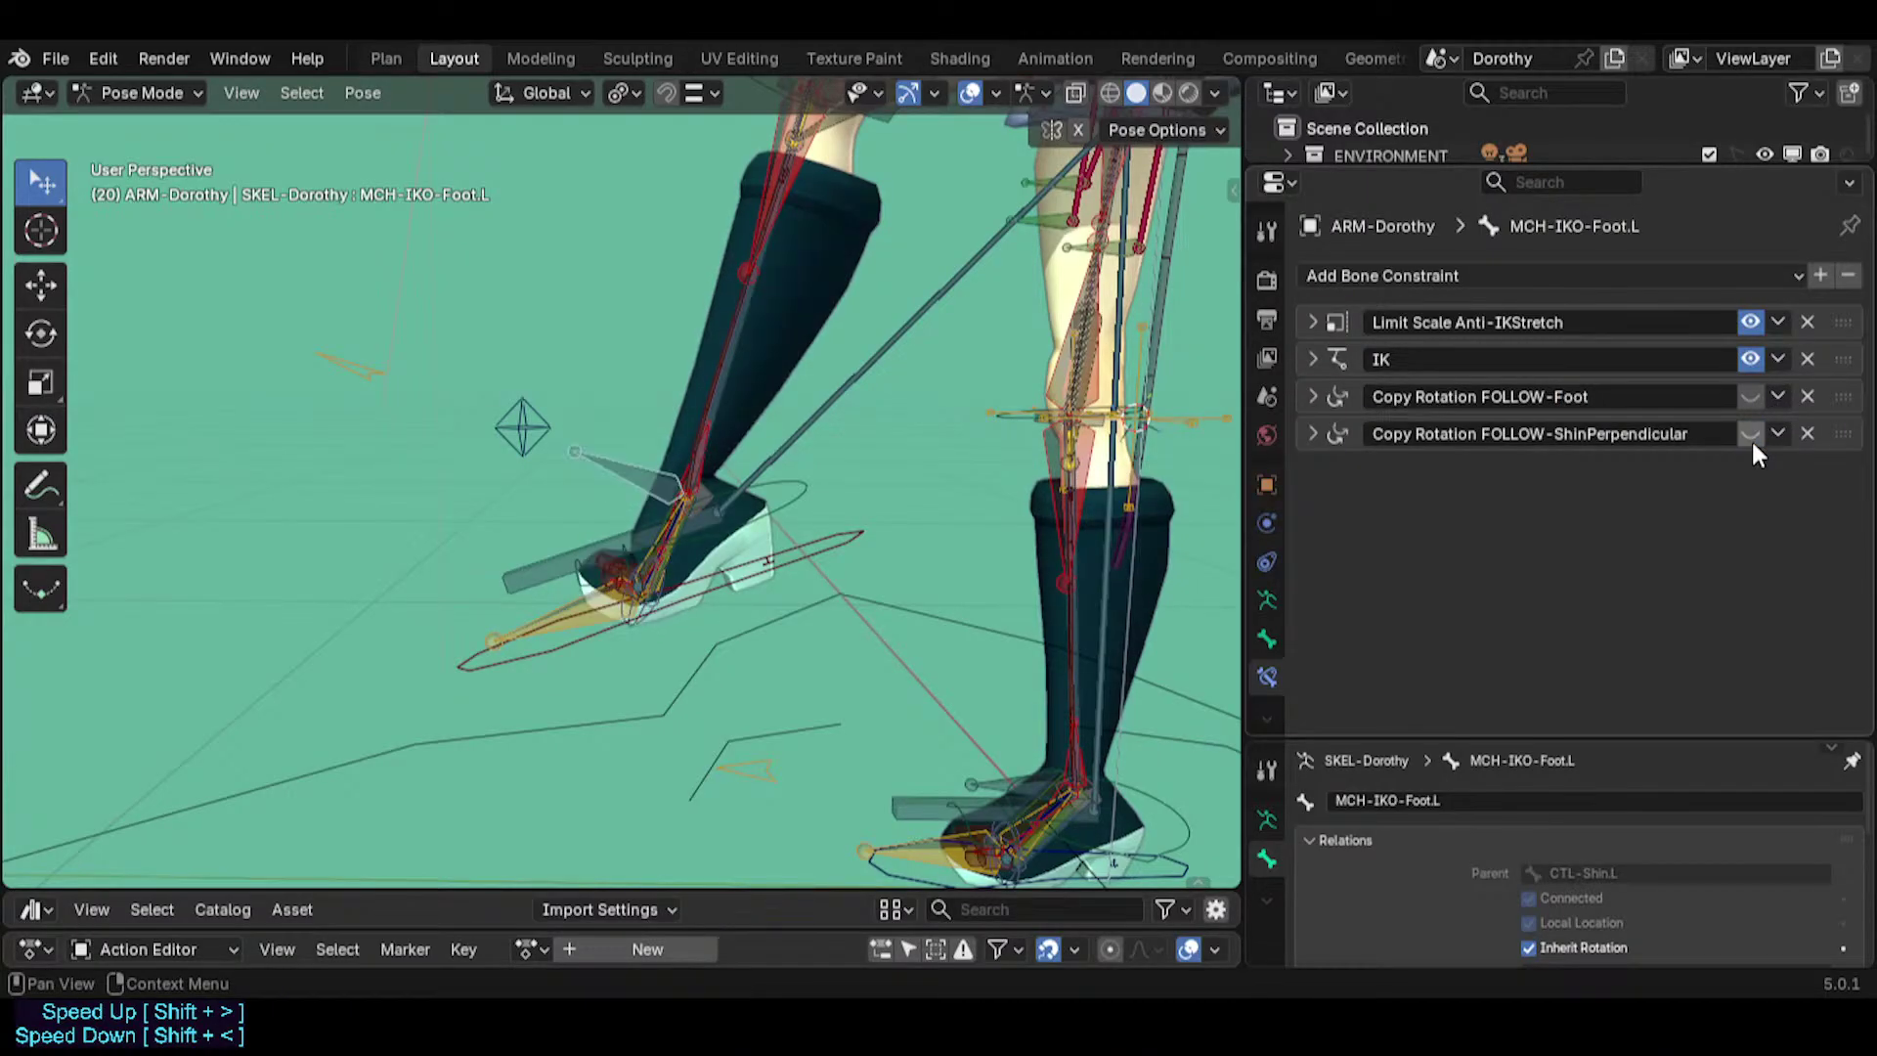
# Re-enable the FOLLOW-Foot and FOLLOW-ShinPerpendicular Copy Rotation constraints on MCH-IKO-Foot.L.
pyautogui.click(396, 375)
pyautogui.click(633, 462)
pyautogui.click(1750, 399)
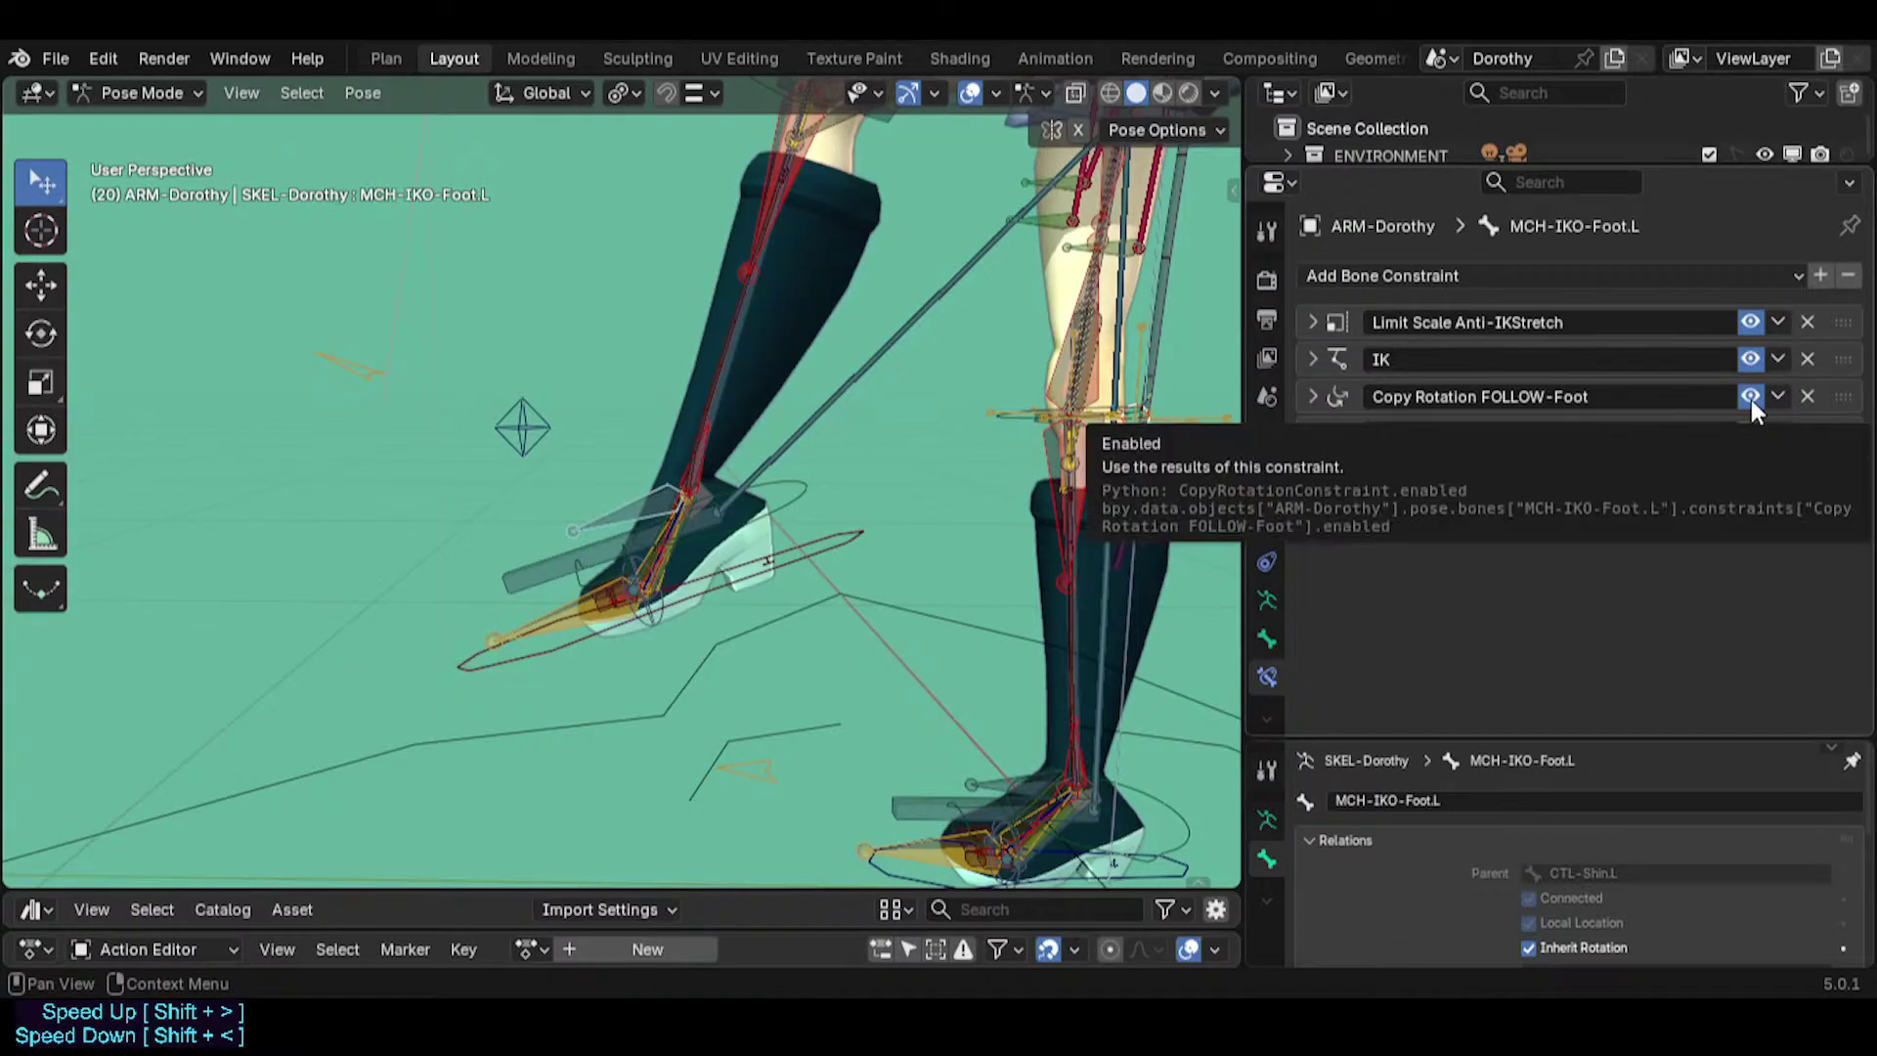
pyautogui.click(1751, 428)
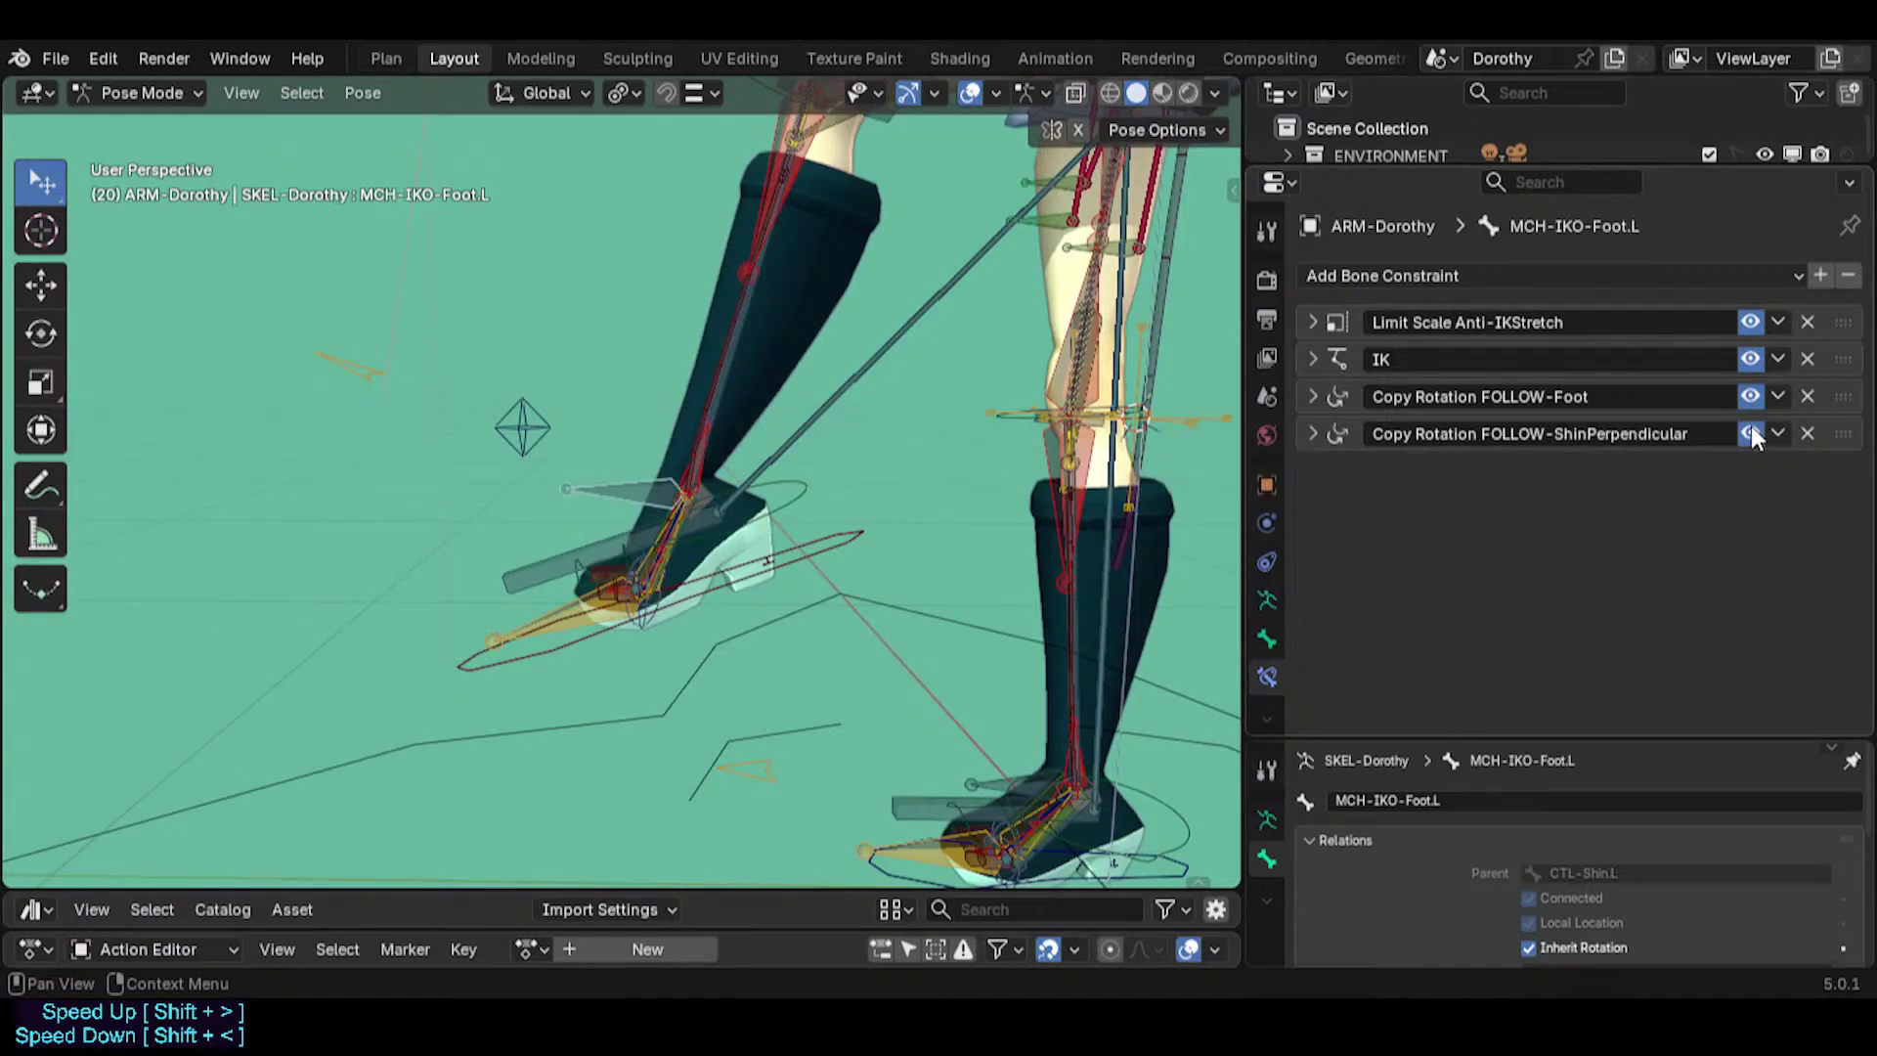
# Clear the rotation of MTR-IK-Foot.L to level the foot, and test-rotate it toes down, cancelling that rotation.
pyautogui.click(850, 549)
pyautogui.click(639, 460)
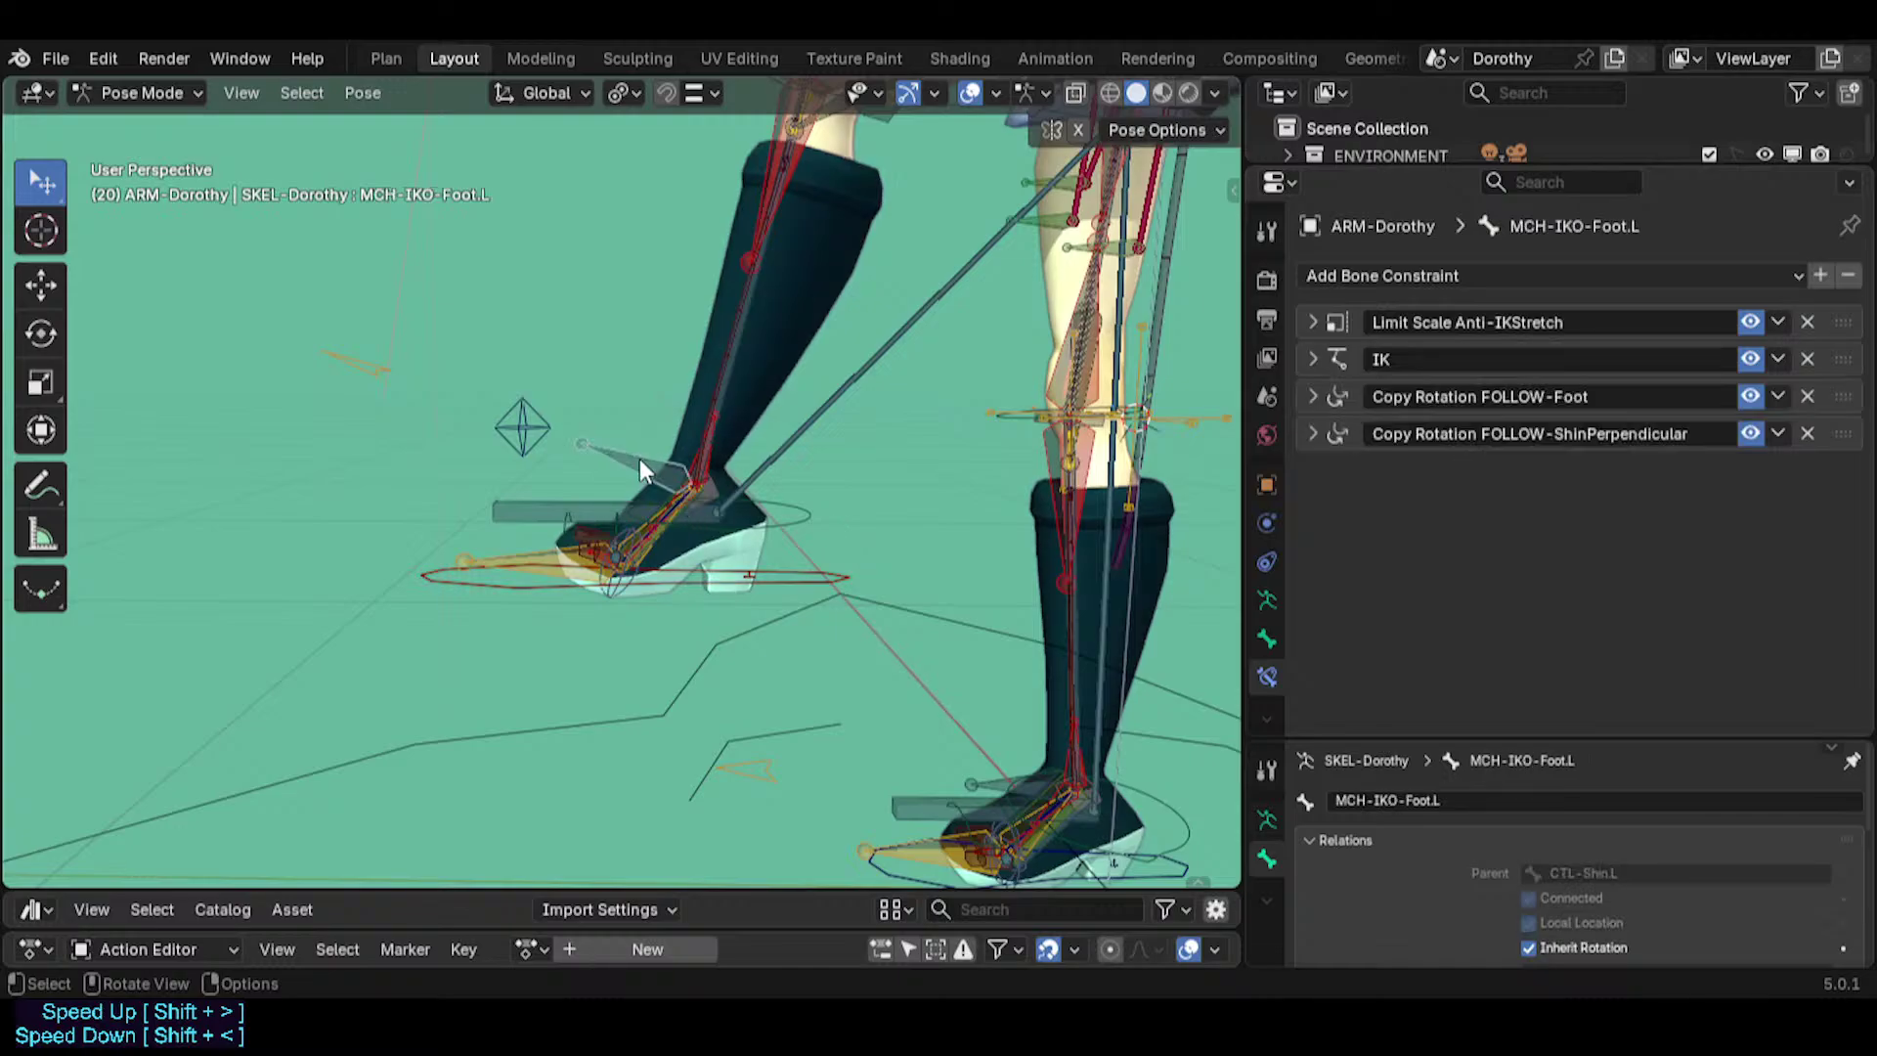
pyautogui.click(835, 573)
pyautogui.press('r')
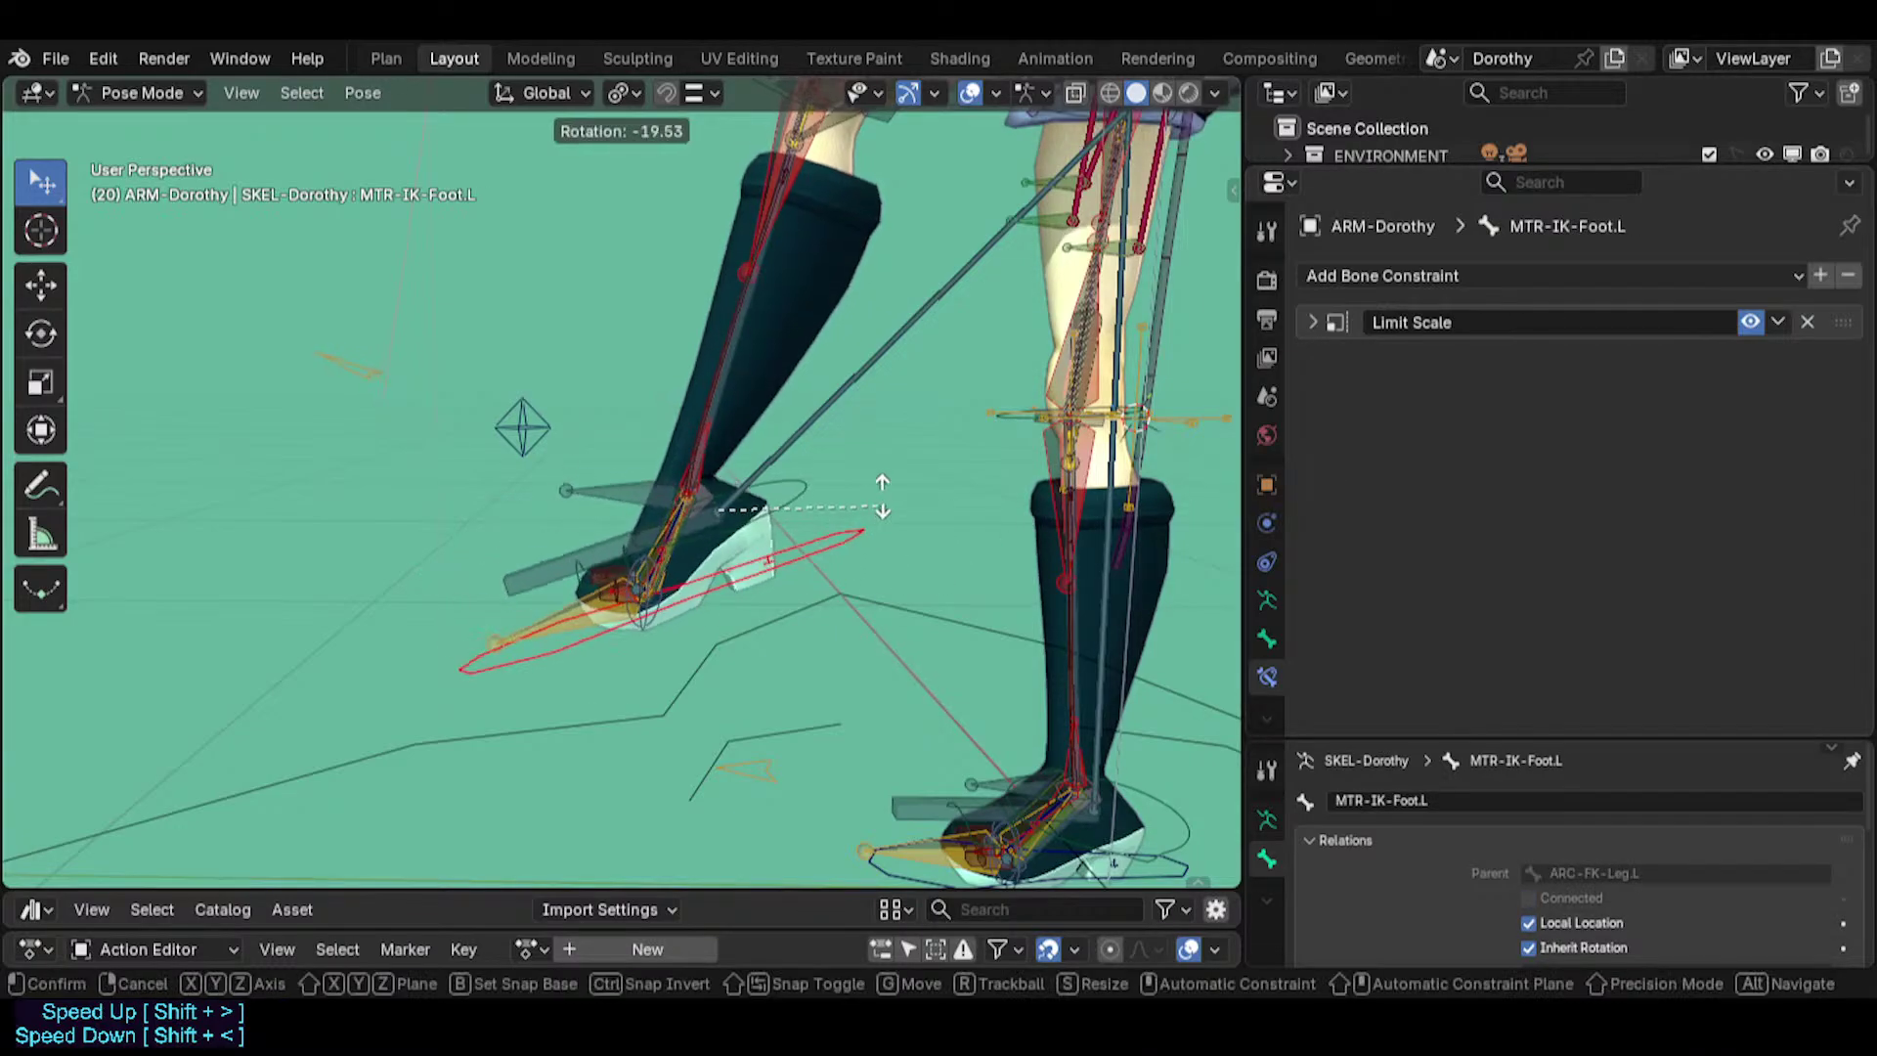
pyautogui.press('Escape')
# Reposition the left foot by moving MTR-IK-Foot.L, and save the file.
pyautogui.press('g')
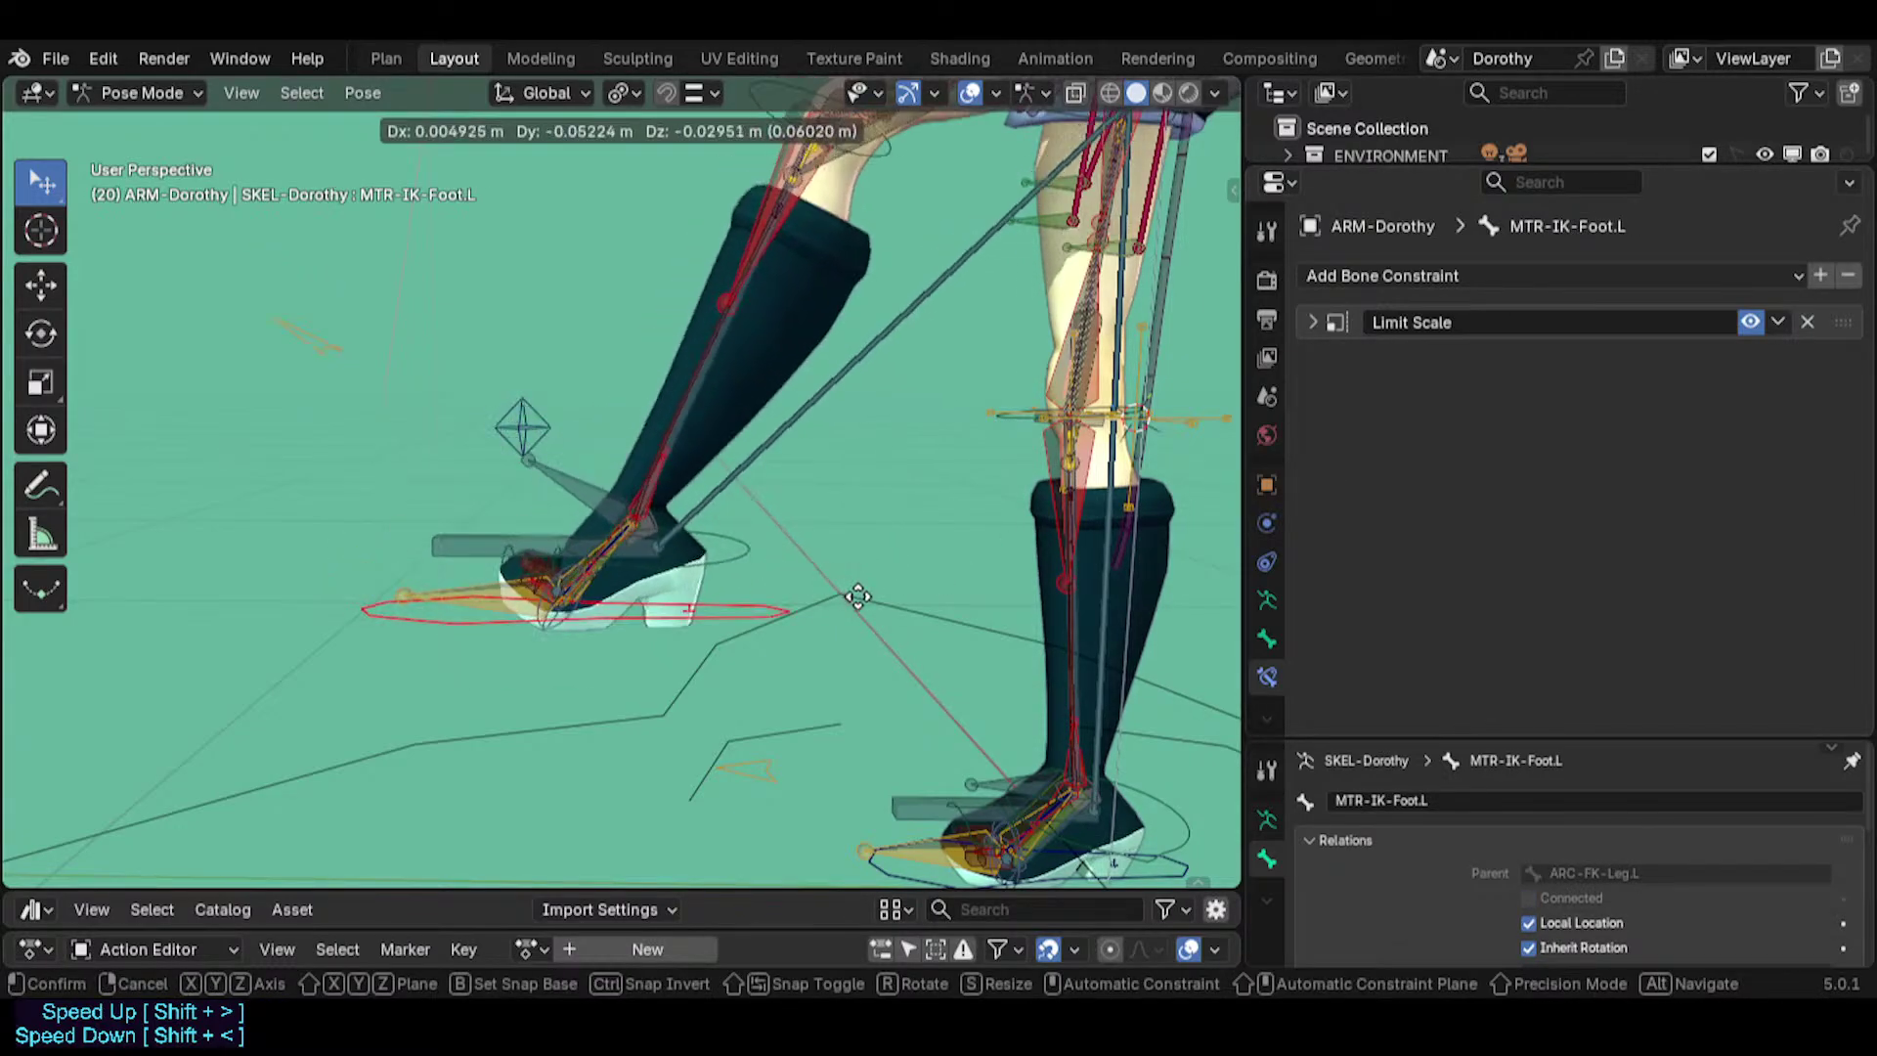
pyautogui.click(810, 580)
pyautogui.hotkey('ctrl', 's')
pyautogui.press('g')
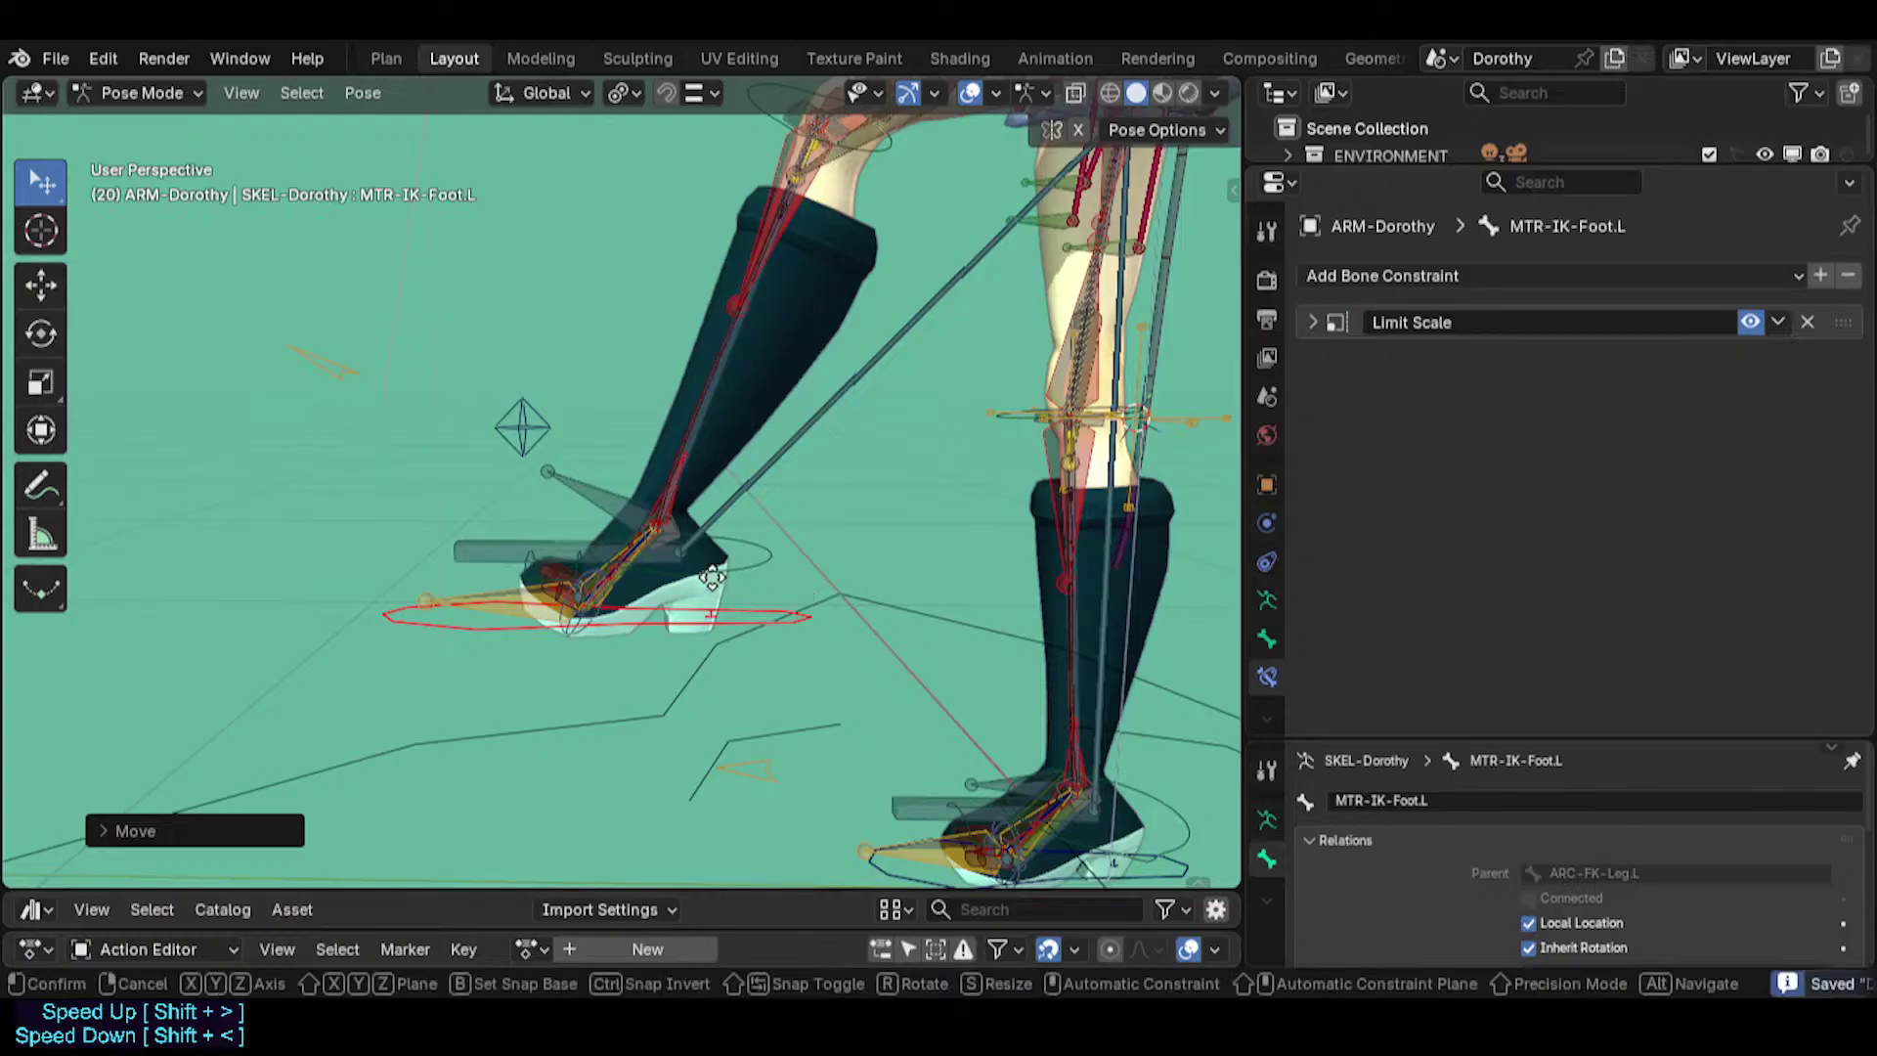
pyautogui.click(847, 626)
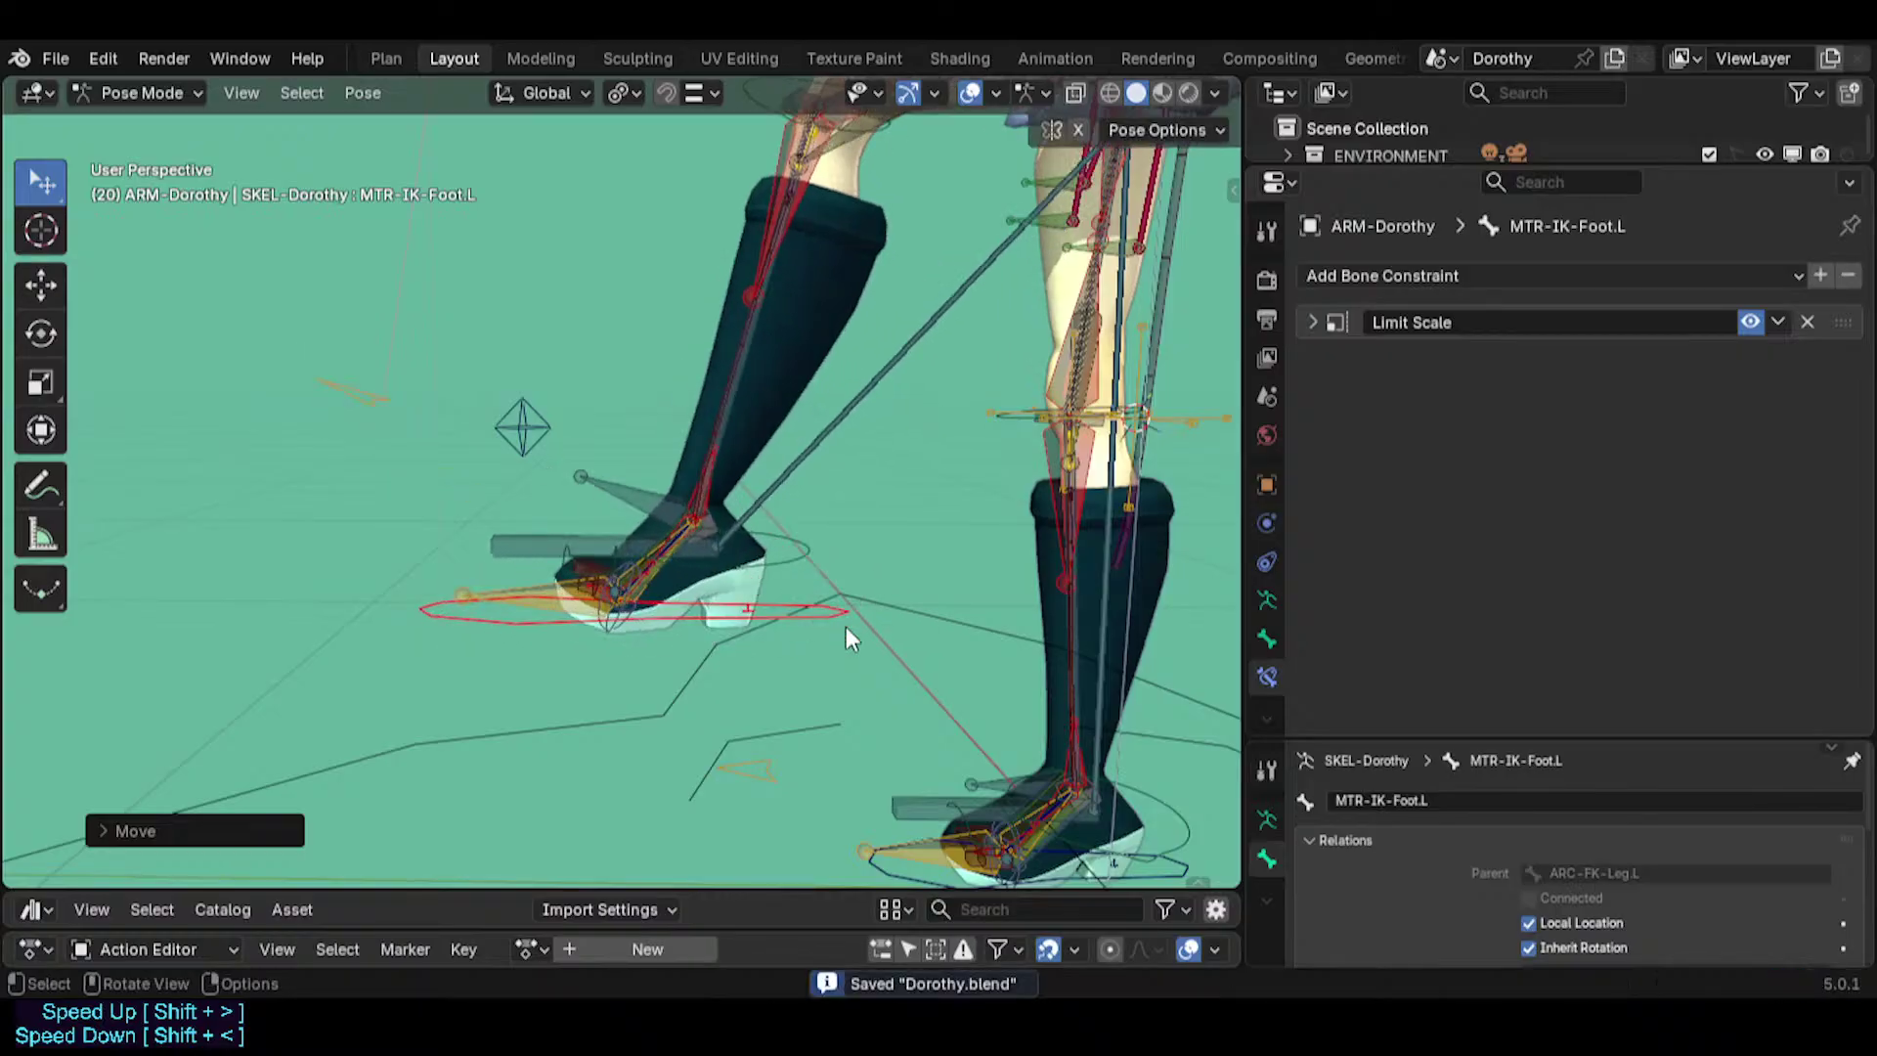
# Test-rotate the TWK-Foot.L bone toes up several times, cancelling each rotation.
pyautogui.click(680, 535)
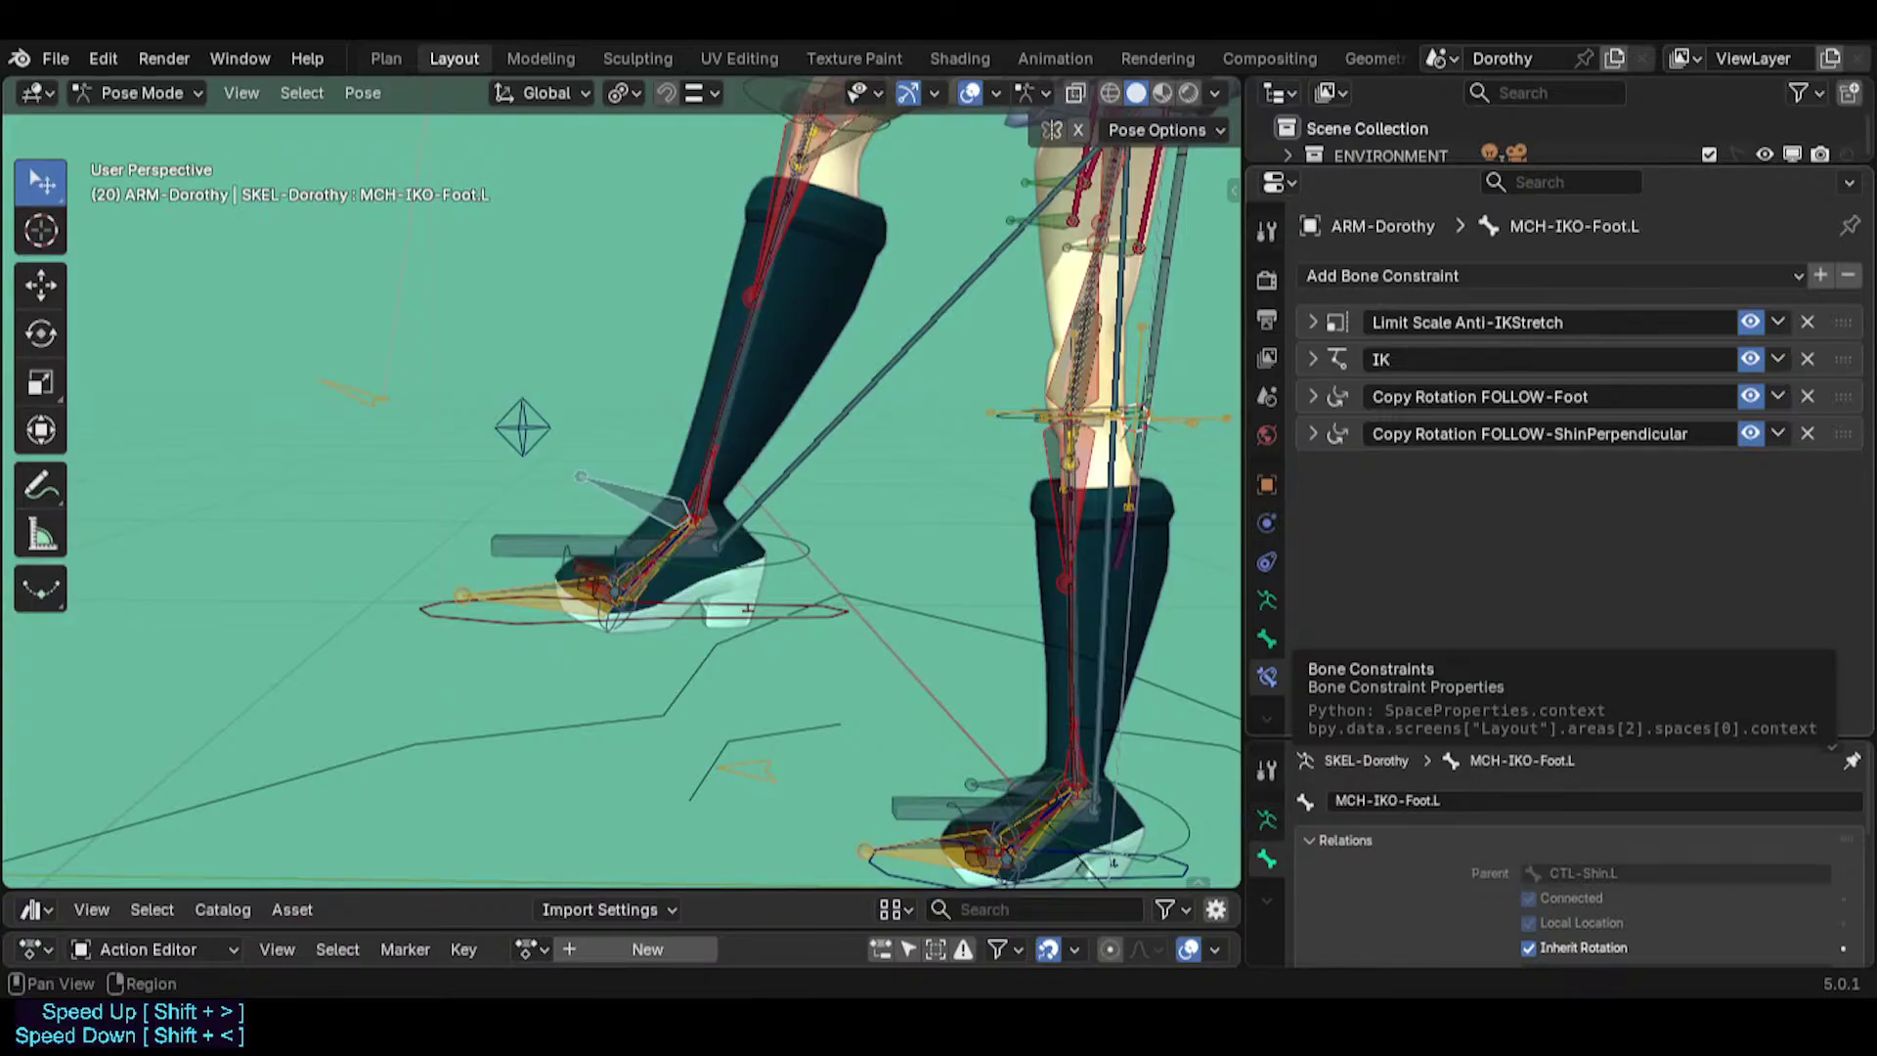
pyautogui.scroll(2, 623, 498)
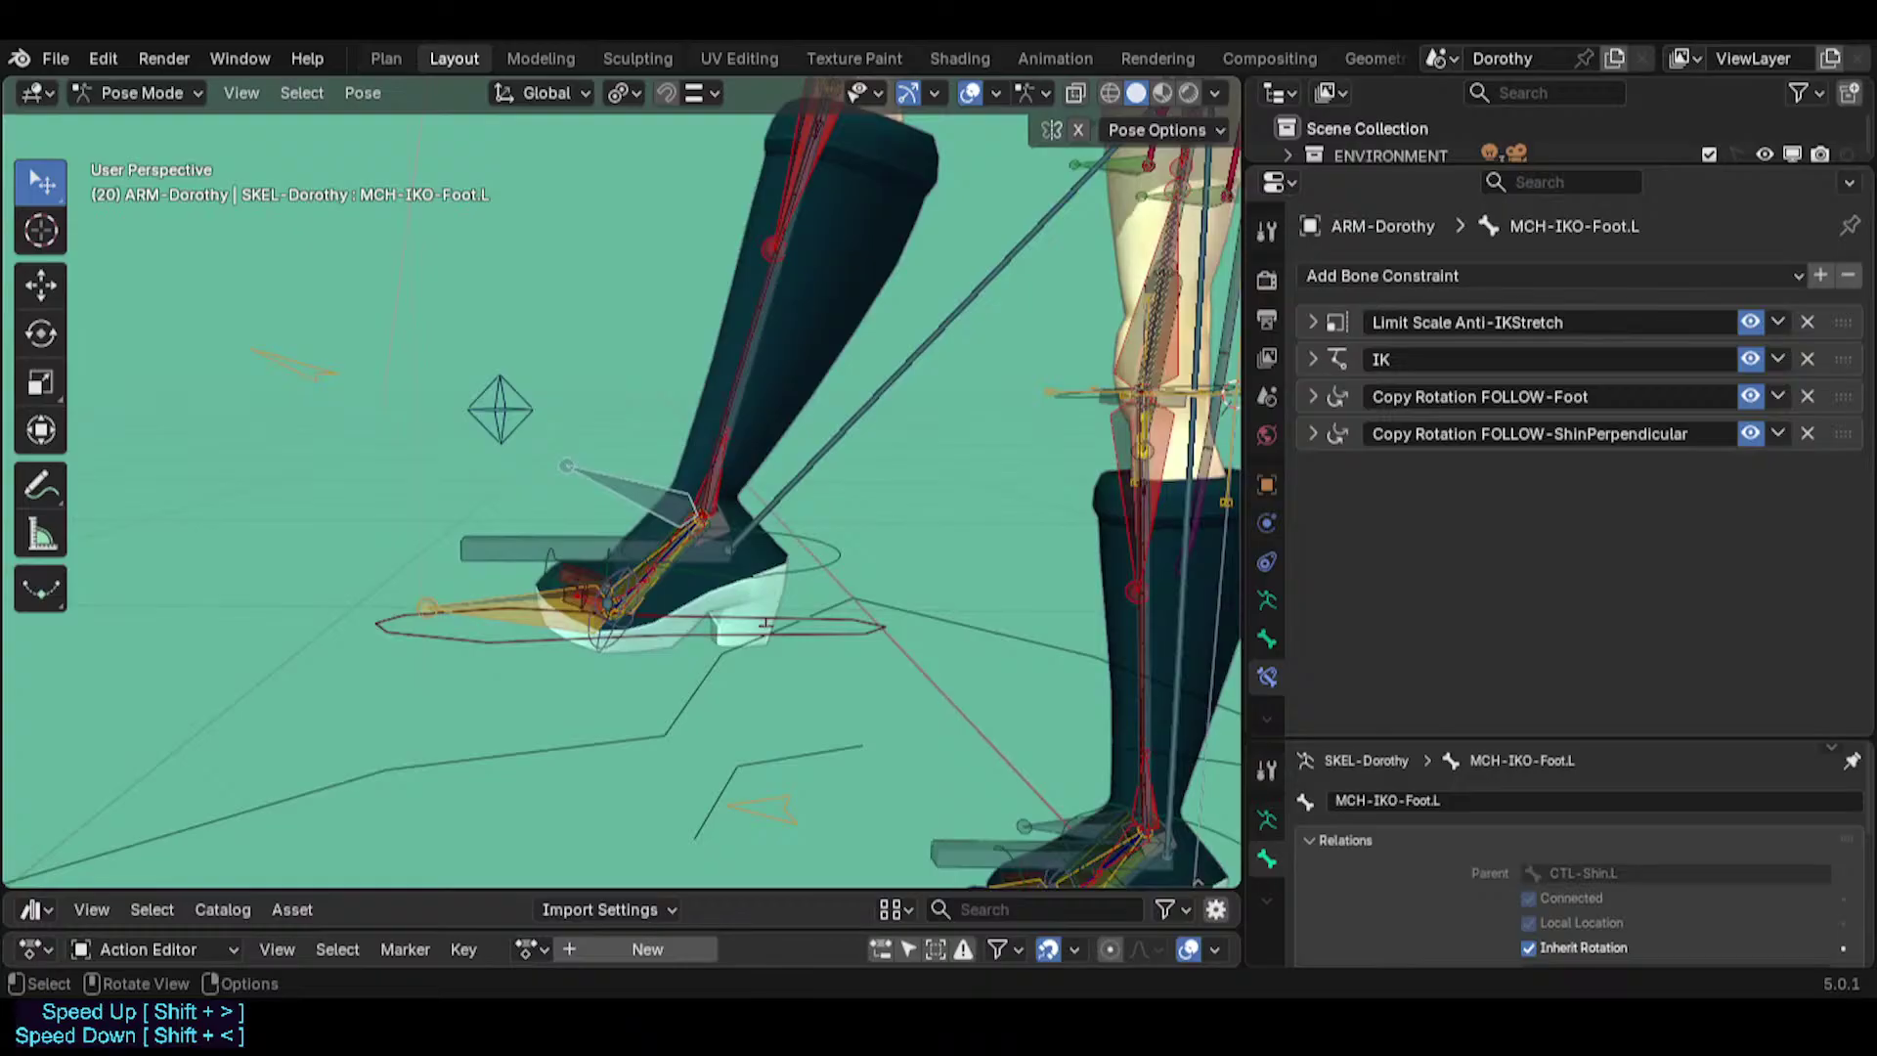
pyautogui.scroll(1, 675, 567)
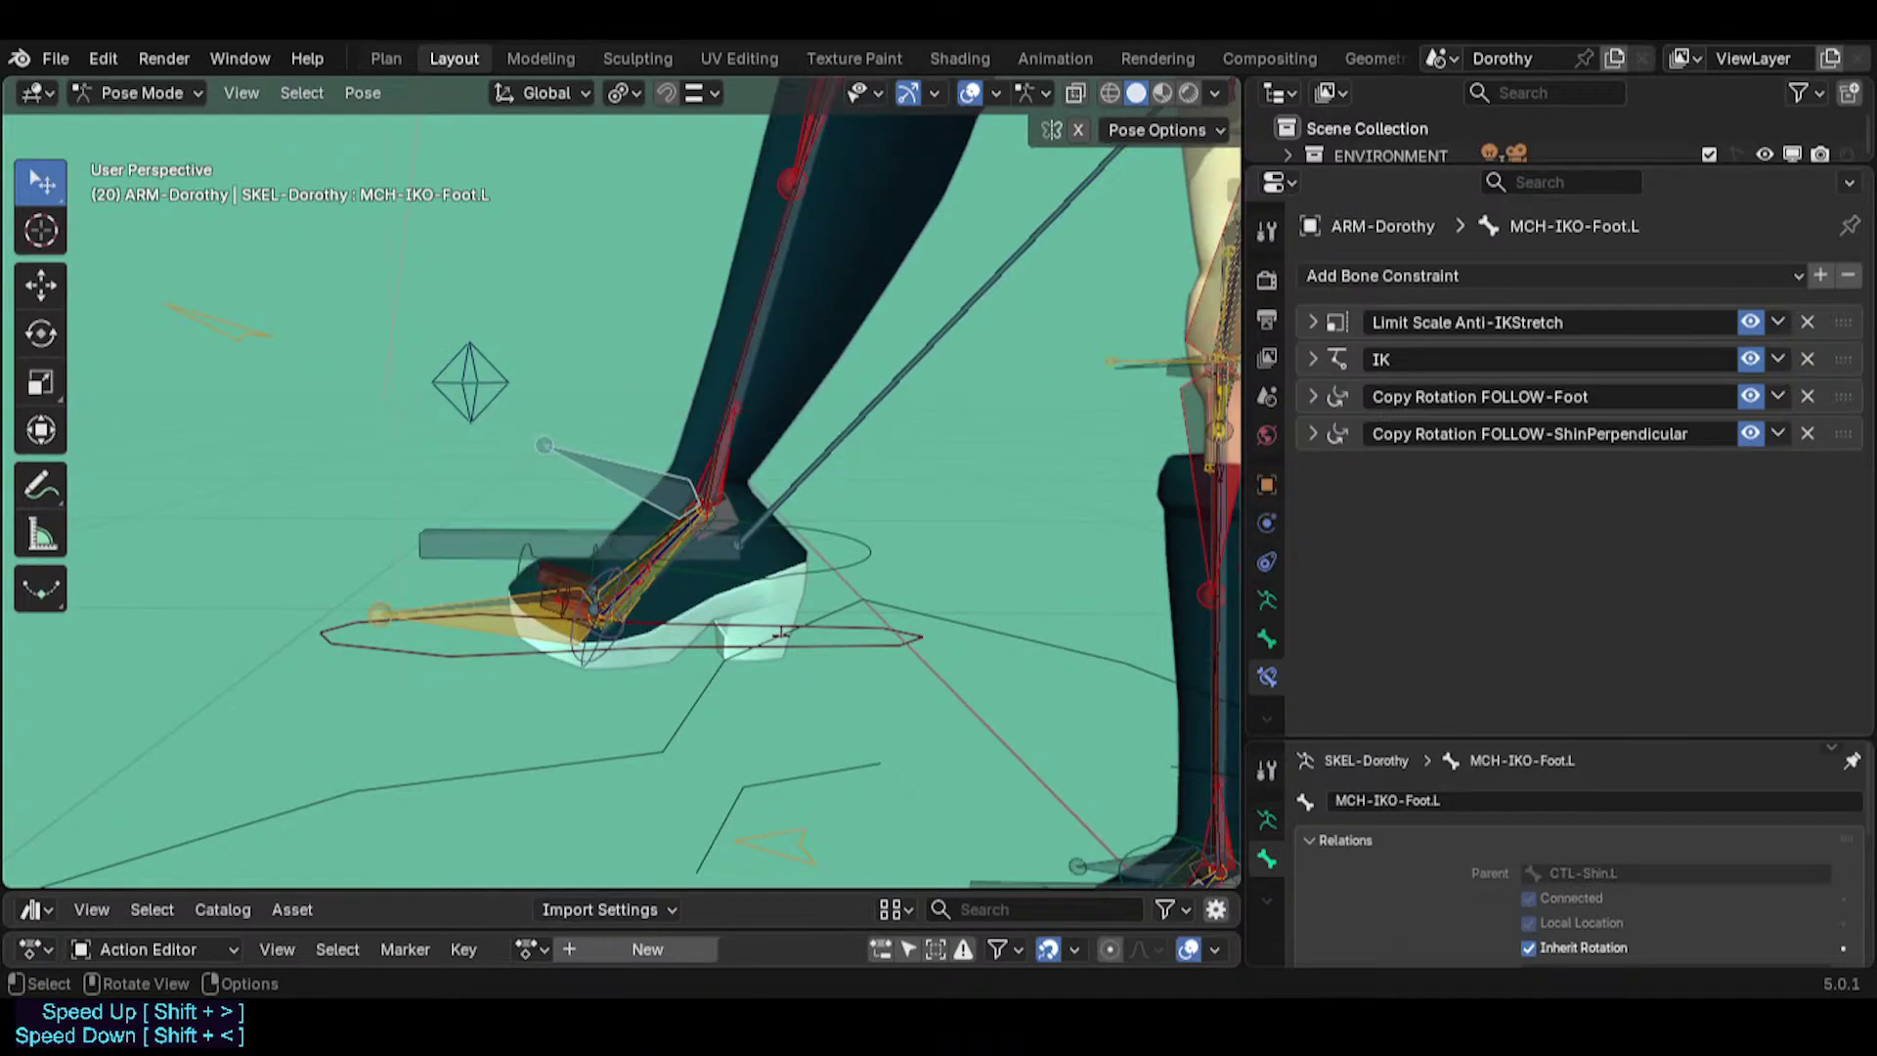
pyautogui.click(833, 534)
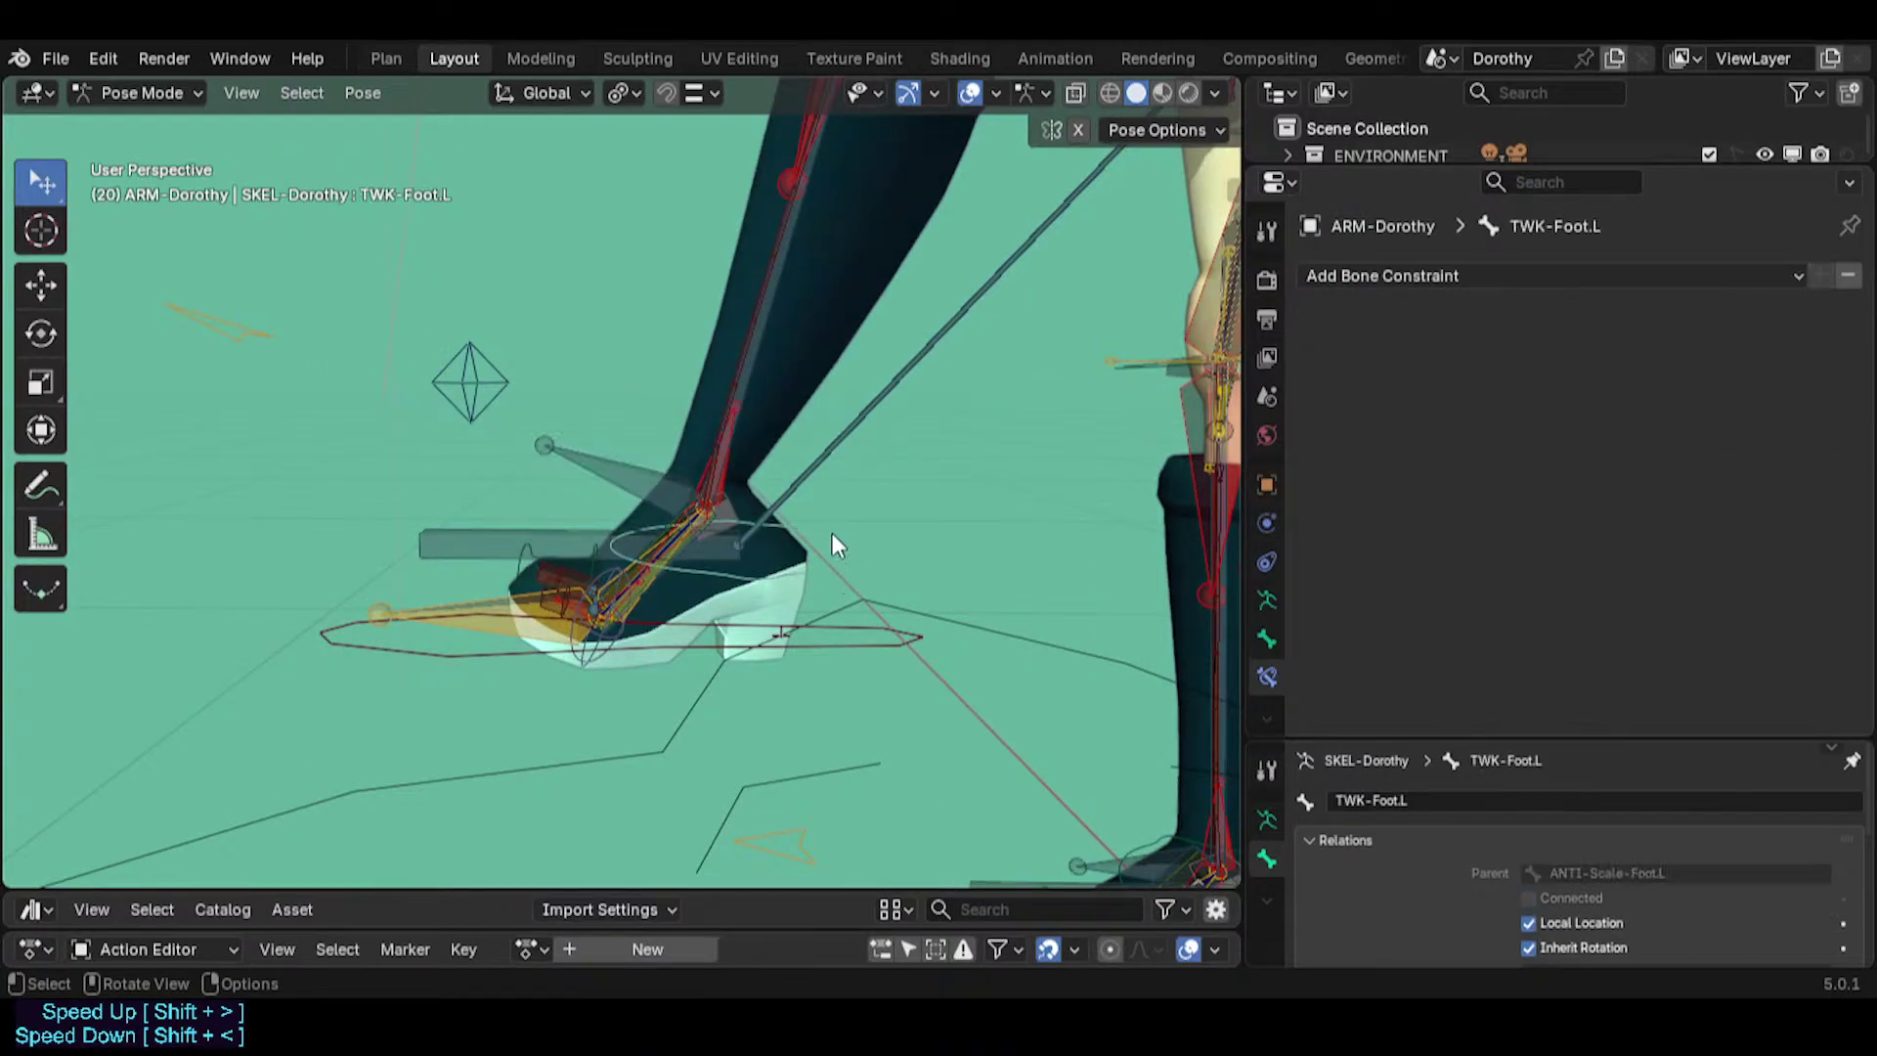
pyautogui.press('r')
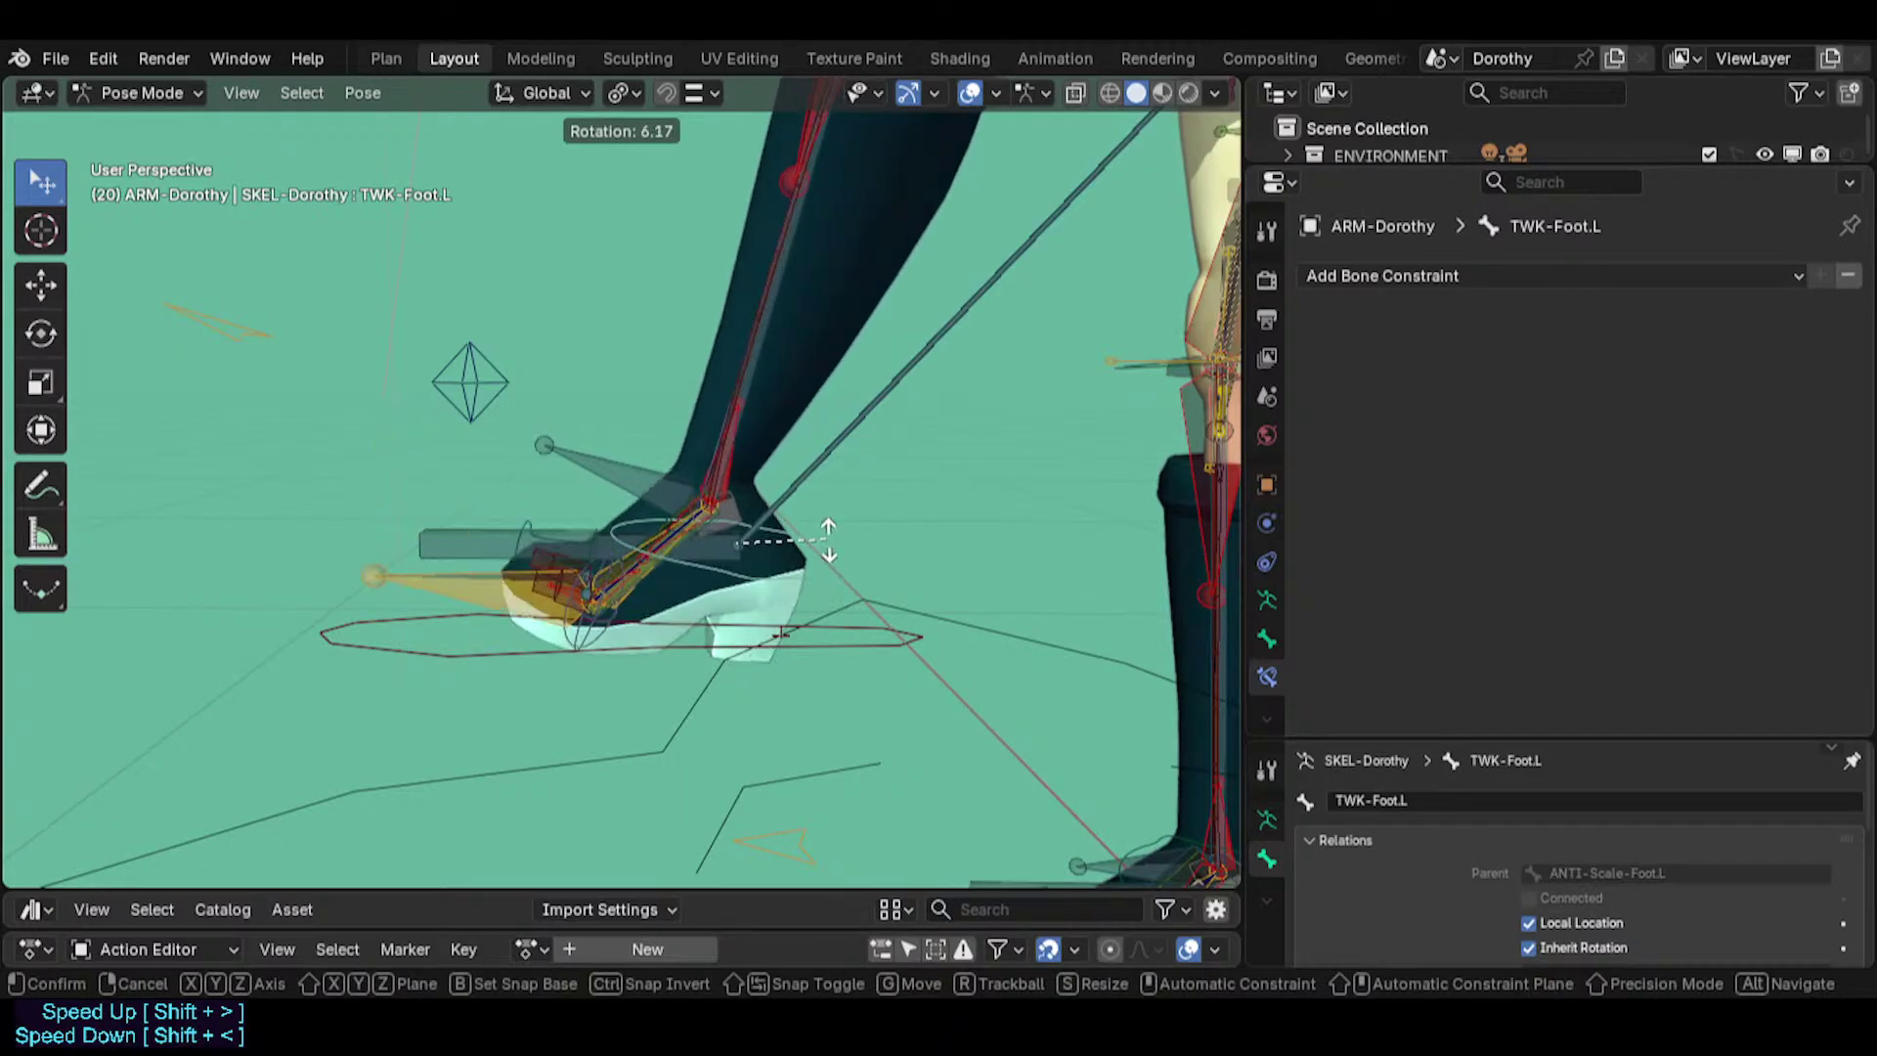
pyautogui.click(826, 549)
pyautogui.press('r')
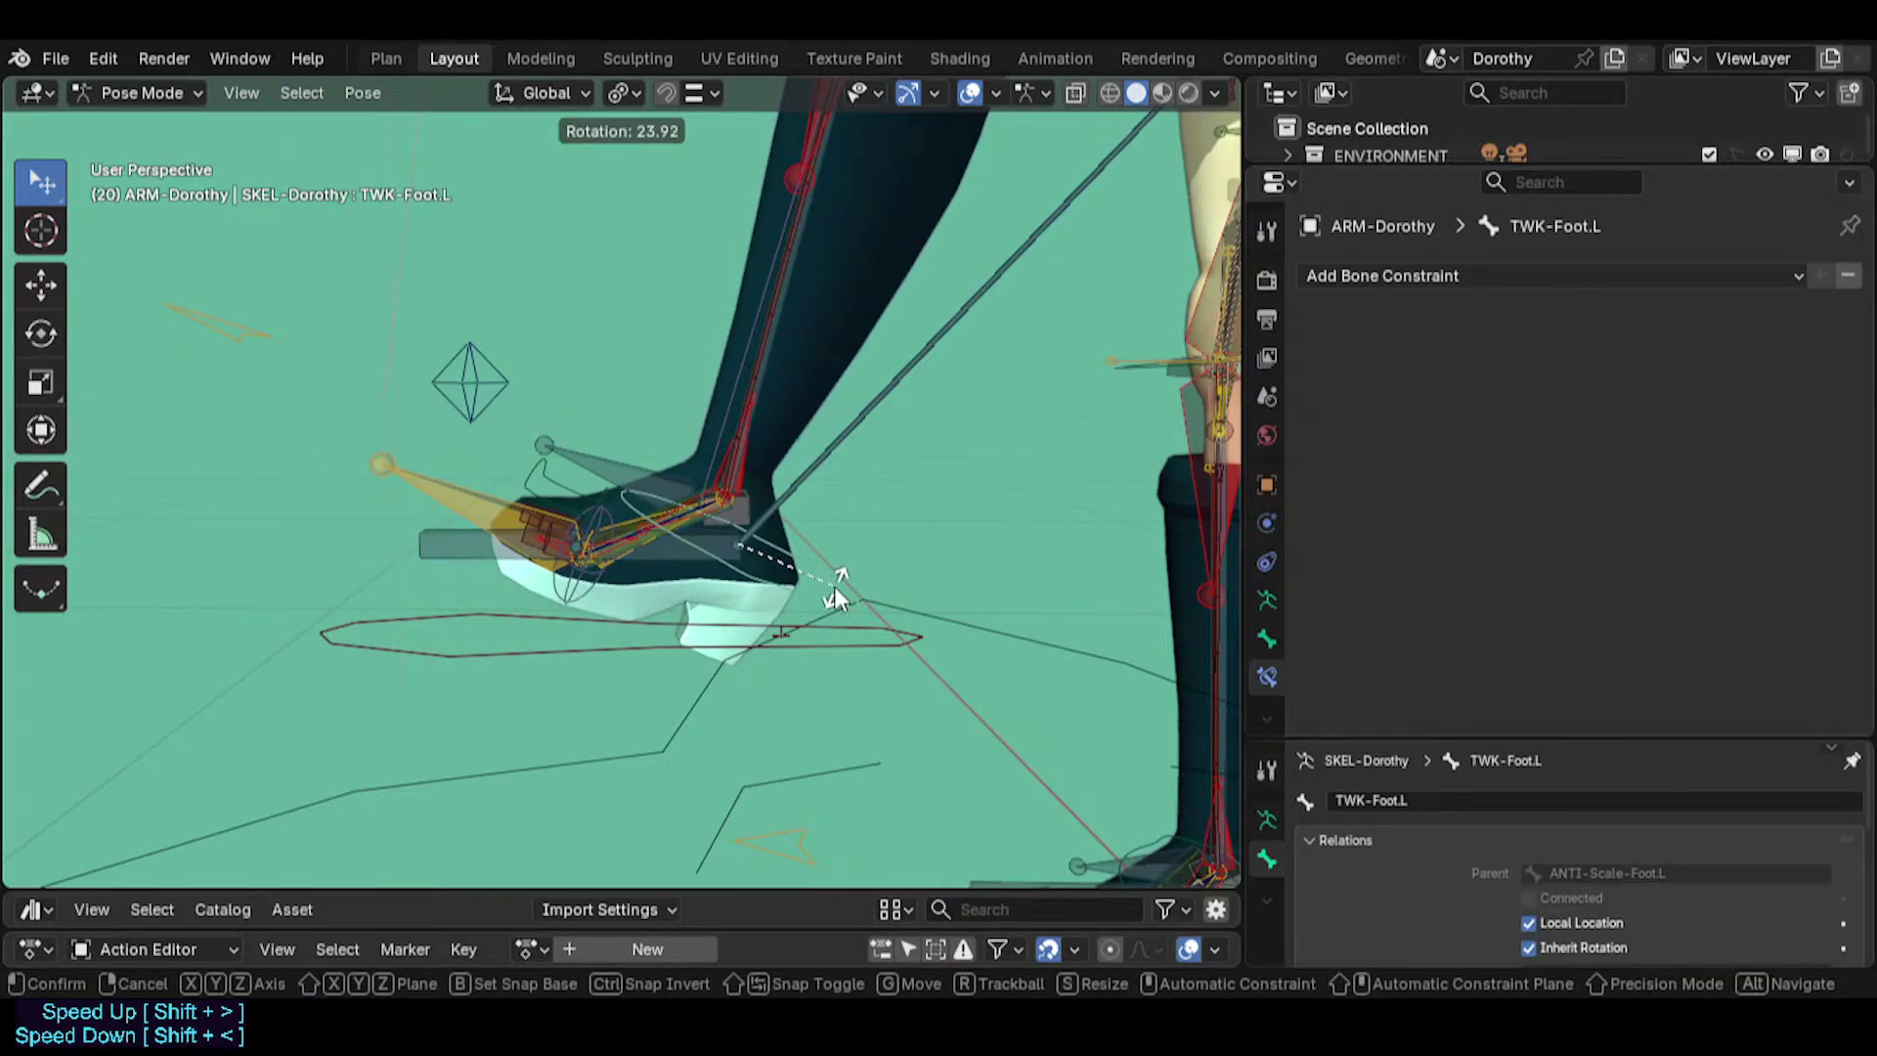
pyautogui.click(835, 584)
pyautogui.click(671, 524)
pyautogui.moveTo(671, 524); pyautogui.dragTo(497, 549, button='middle')
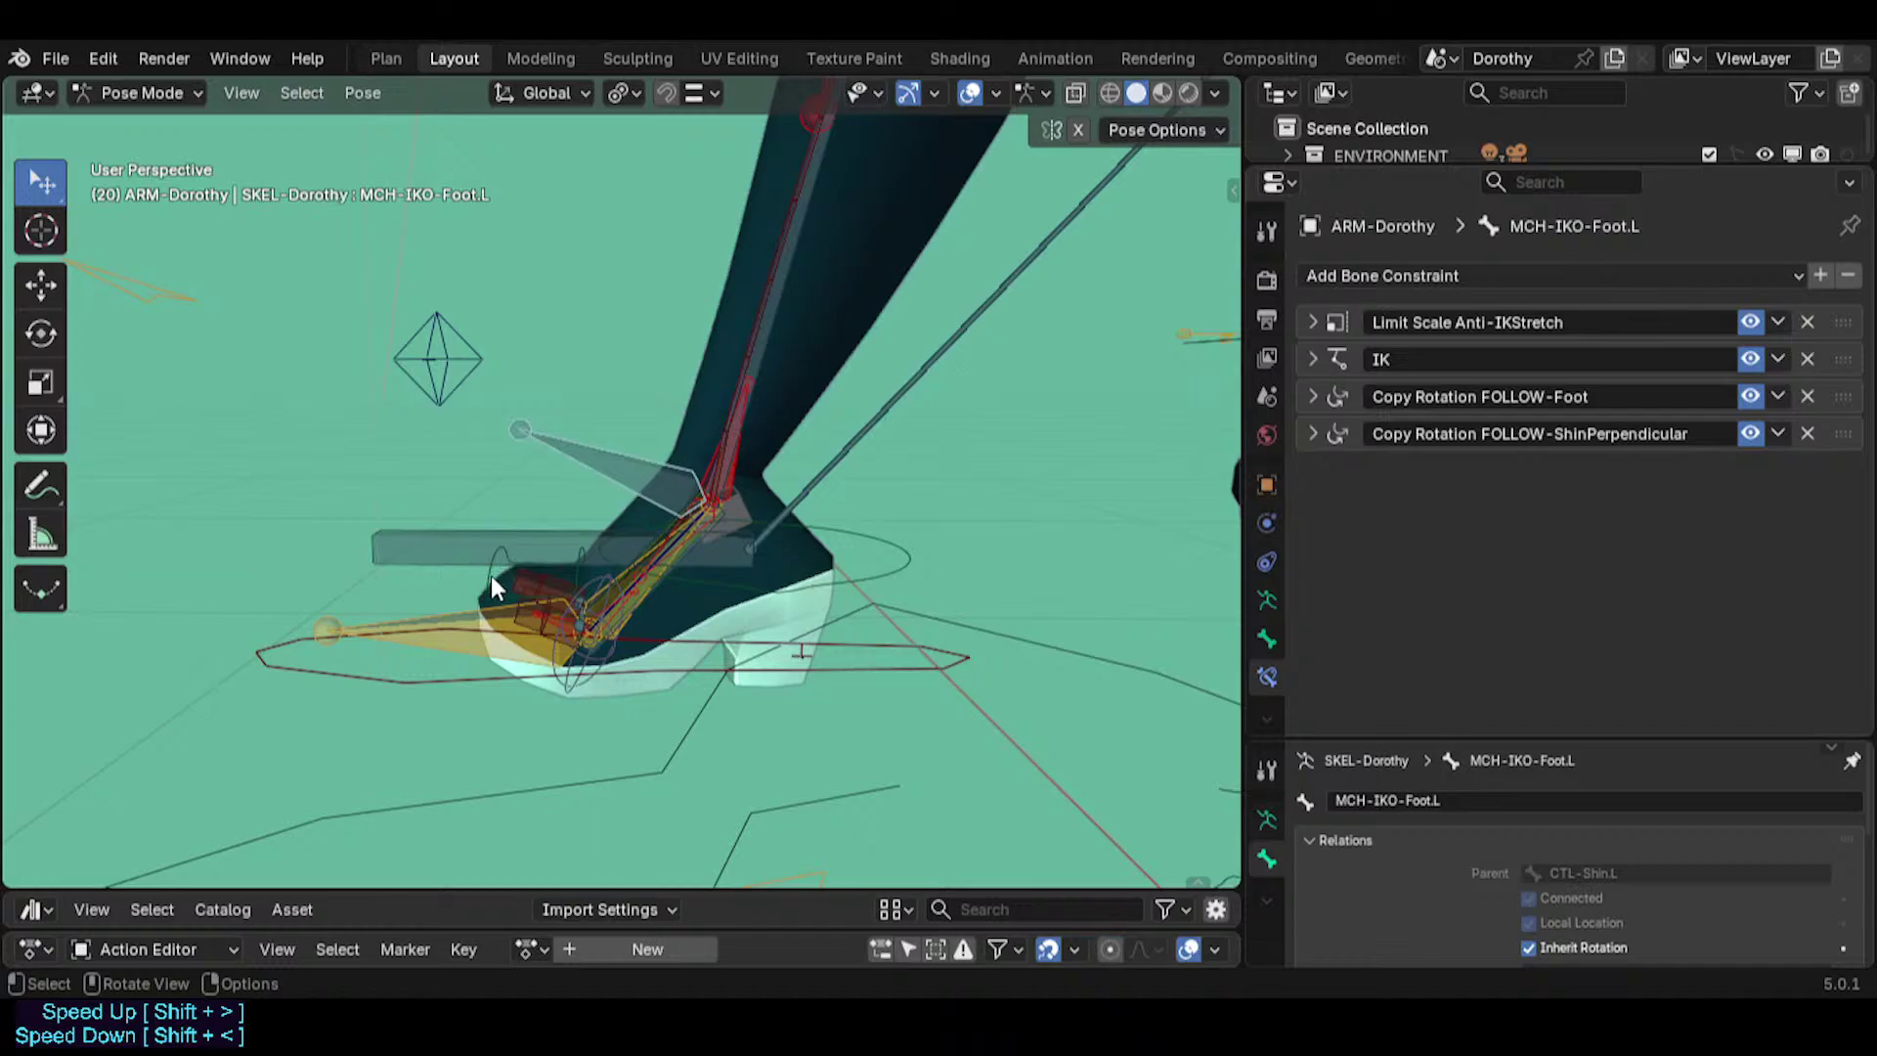
pyautogui.click(490, 577)
pyautogui.press('r')
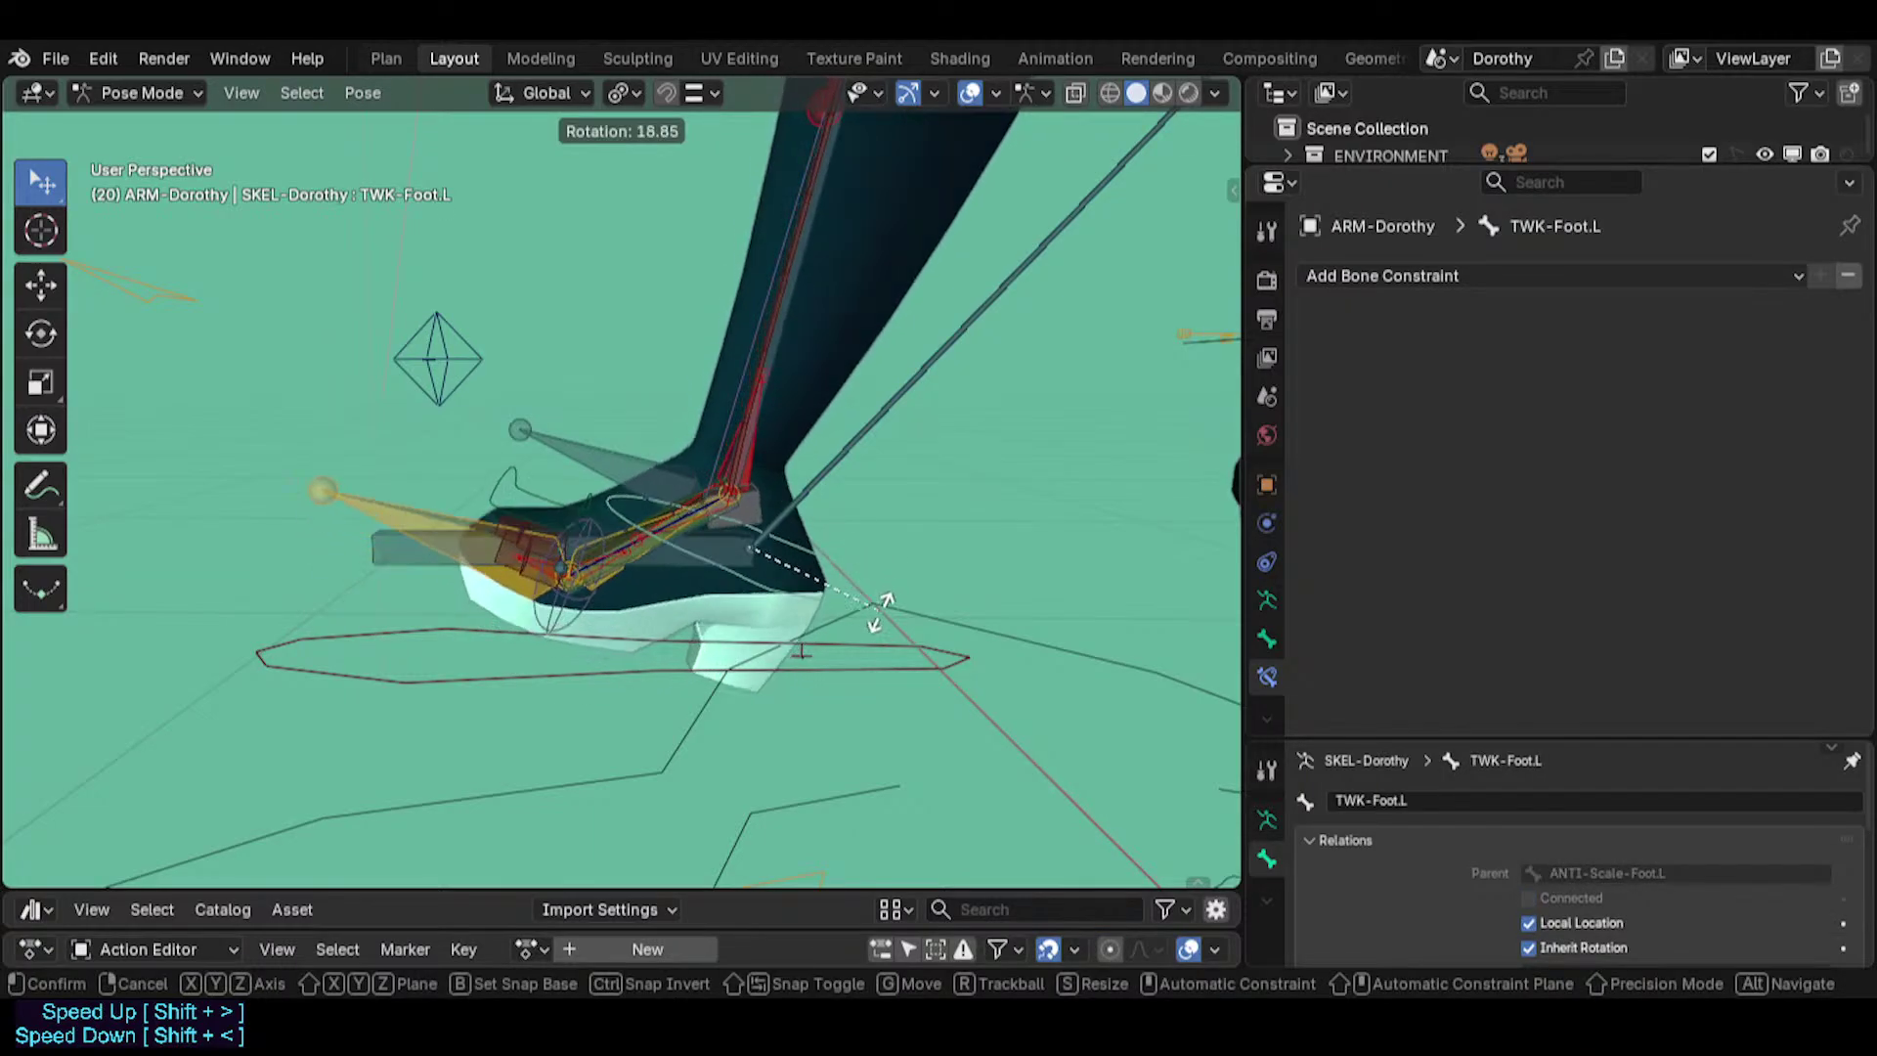
pyautogui.click(631, 595)
# Test-rotate MCH-Foot.L and ANTI-Scale-Foot.L in turn, cancelling both rotations.
pyautogui.click(612, 655)
pyautogui.click(671, 583)
pyautogui.click(665, 571)
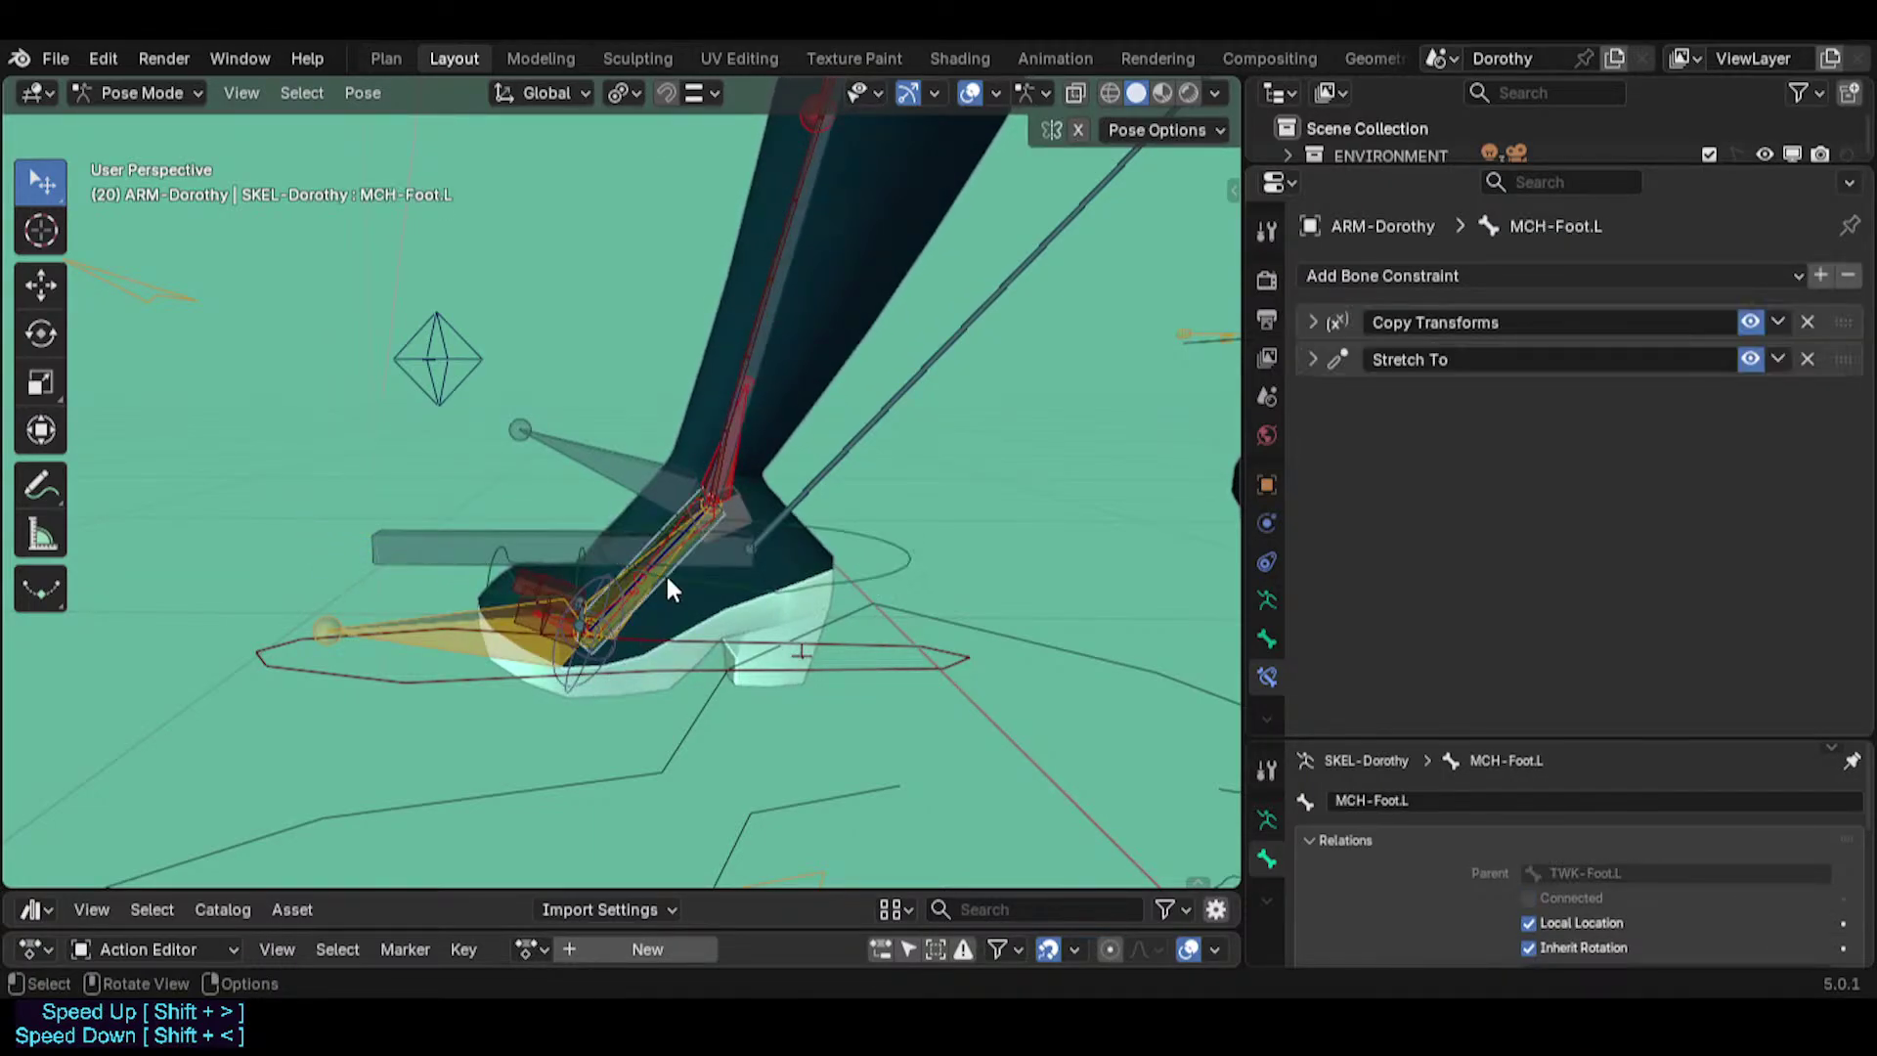
pyautogui.press('r')
pyautogui.rightClick(751, 557)
pyautogui.scroll(2, 750, 549)
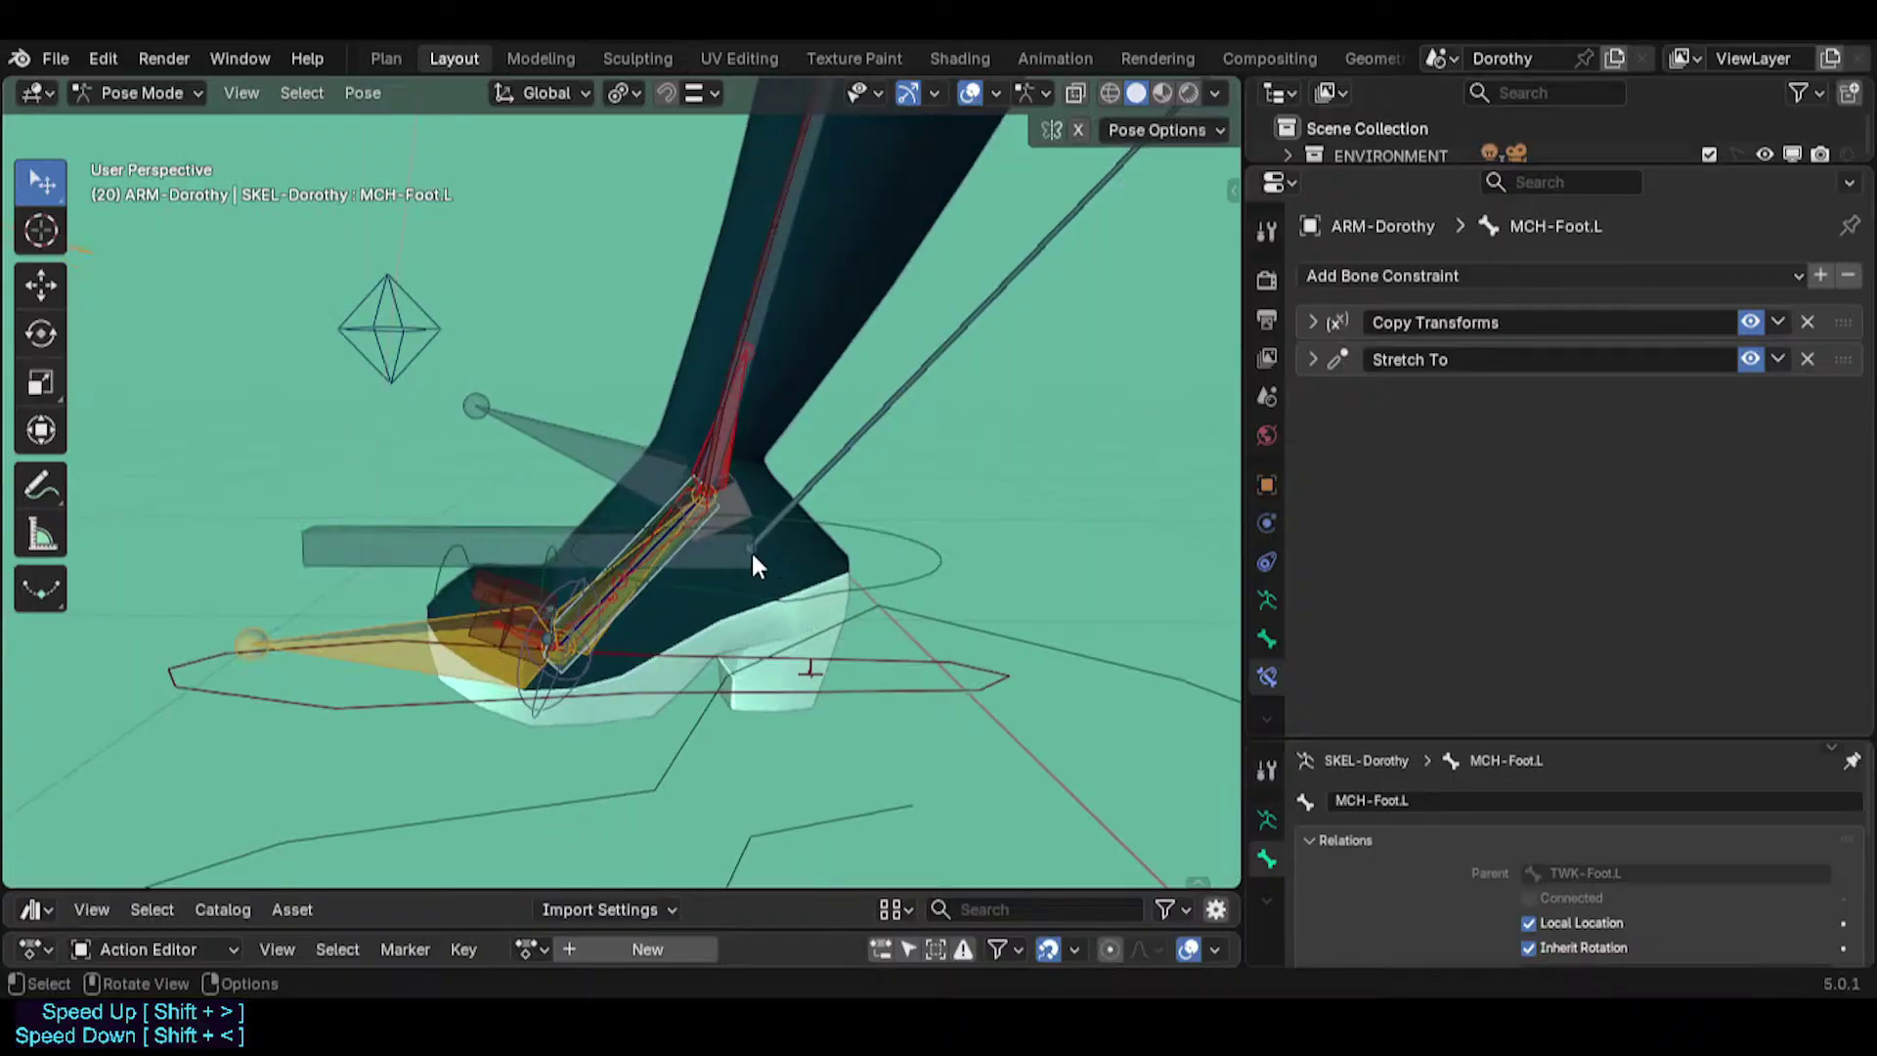
pyautogui.click(730, 542)
pyautogui.click(731, 548)
pyautogui.press('r')
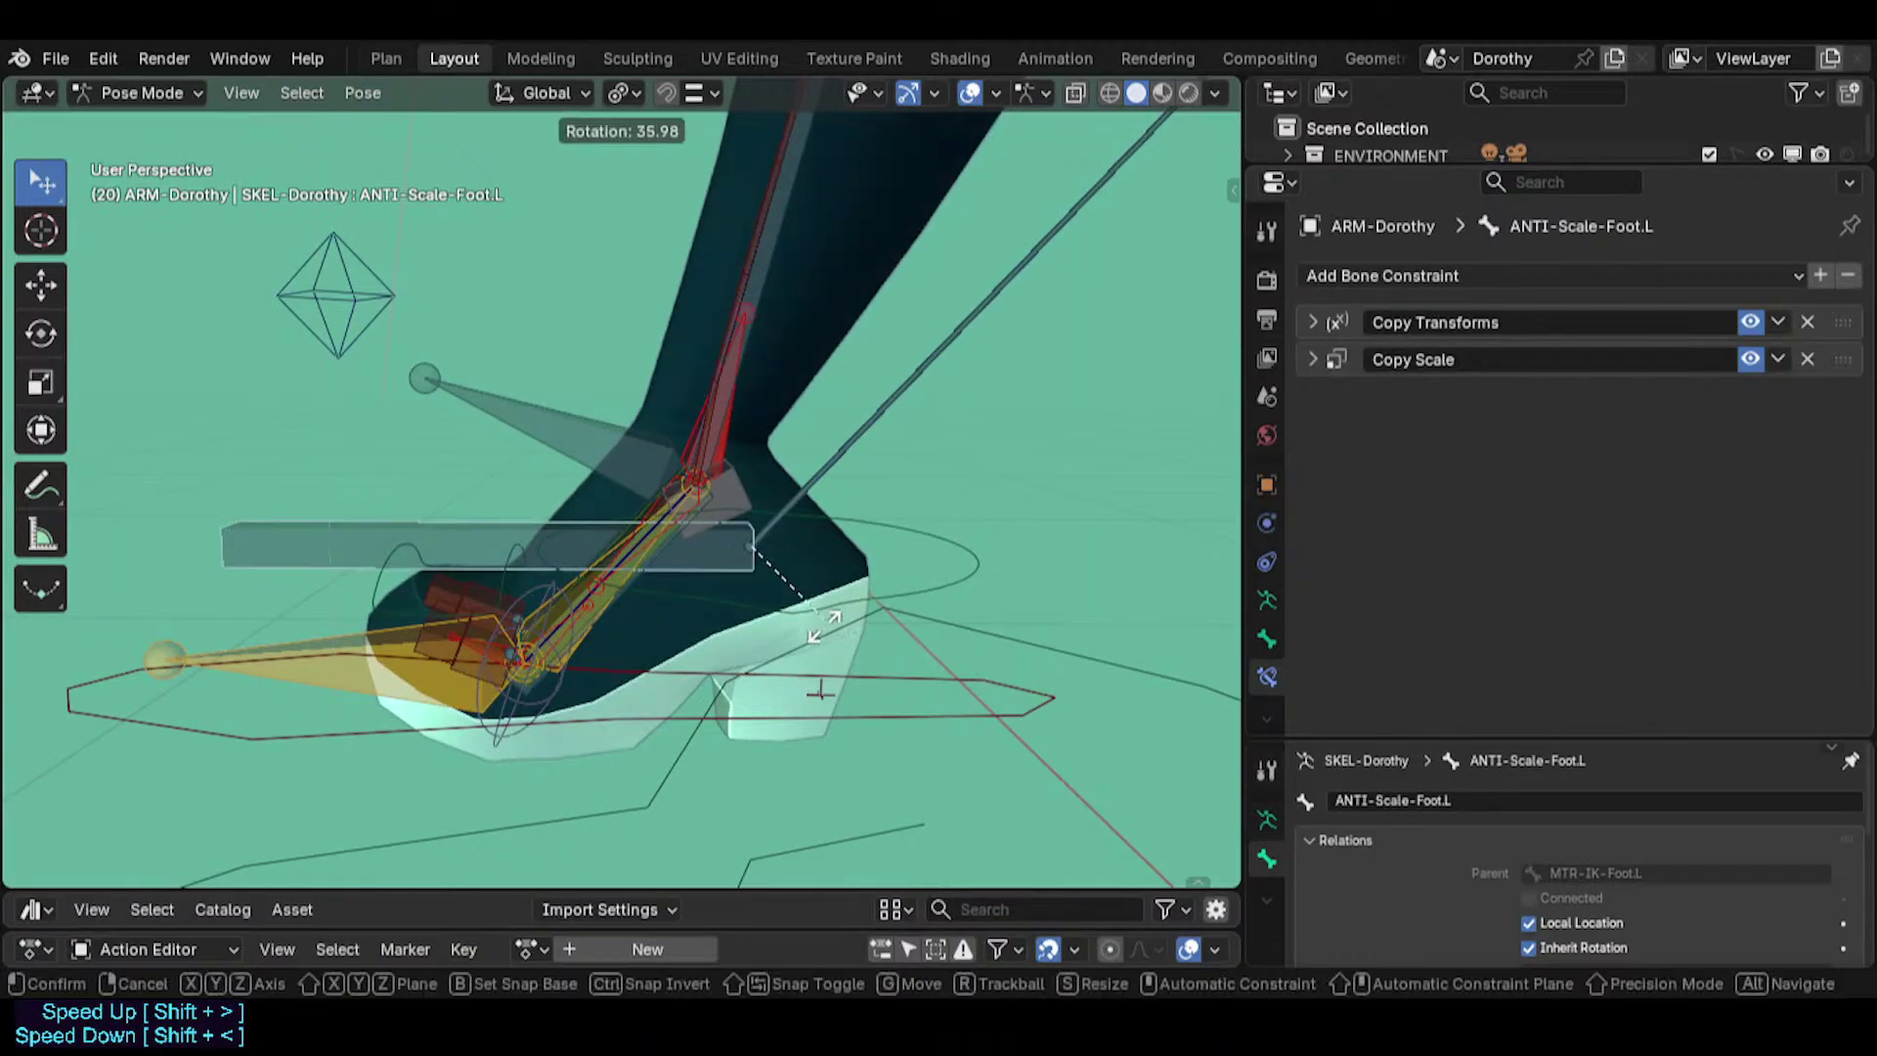
pyautogui.rightClick(806, 597)
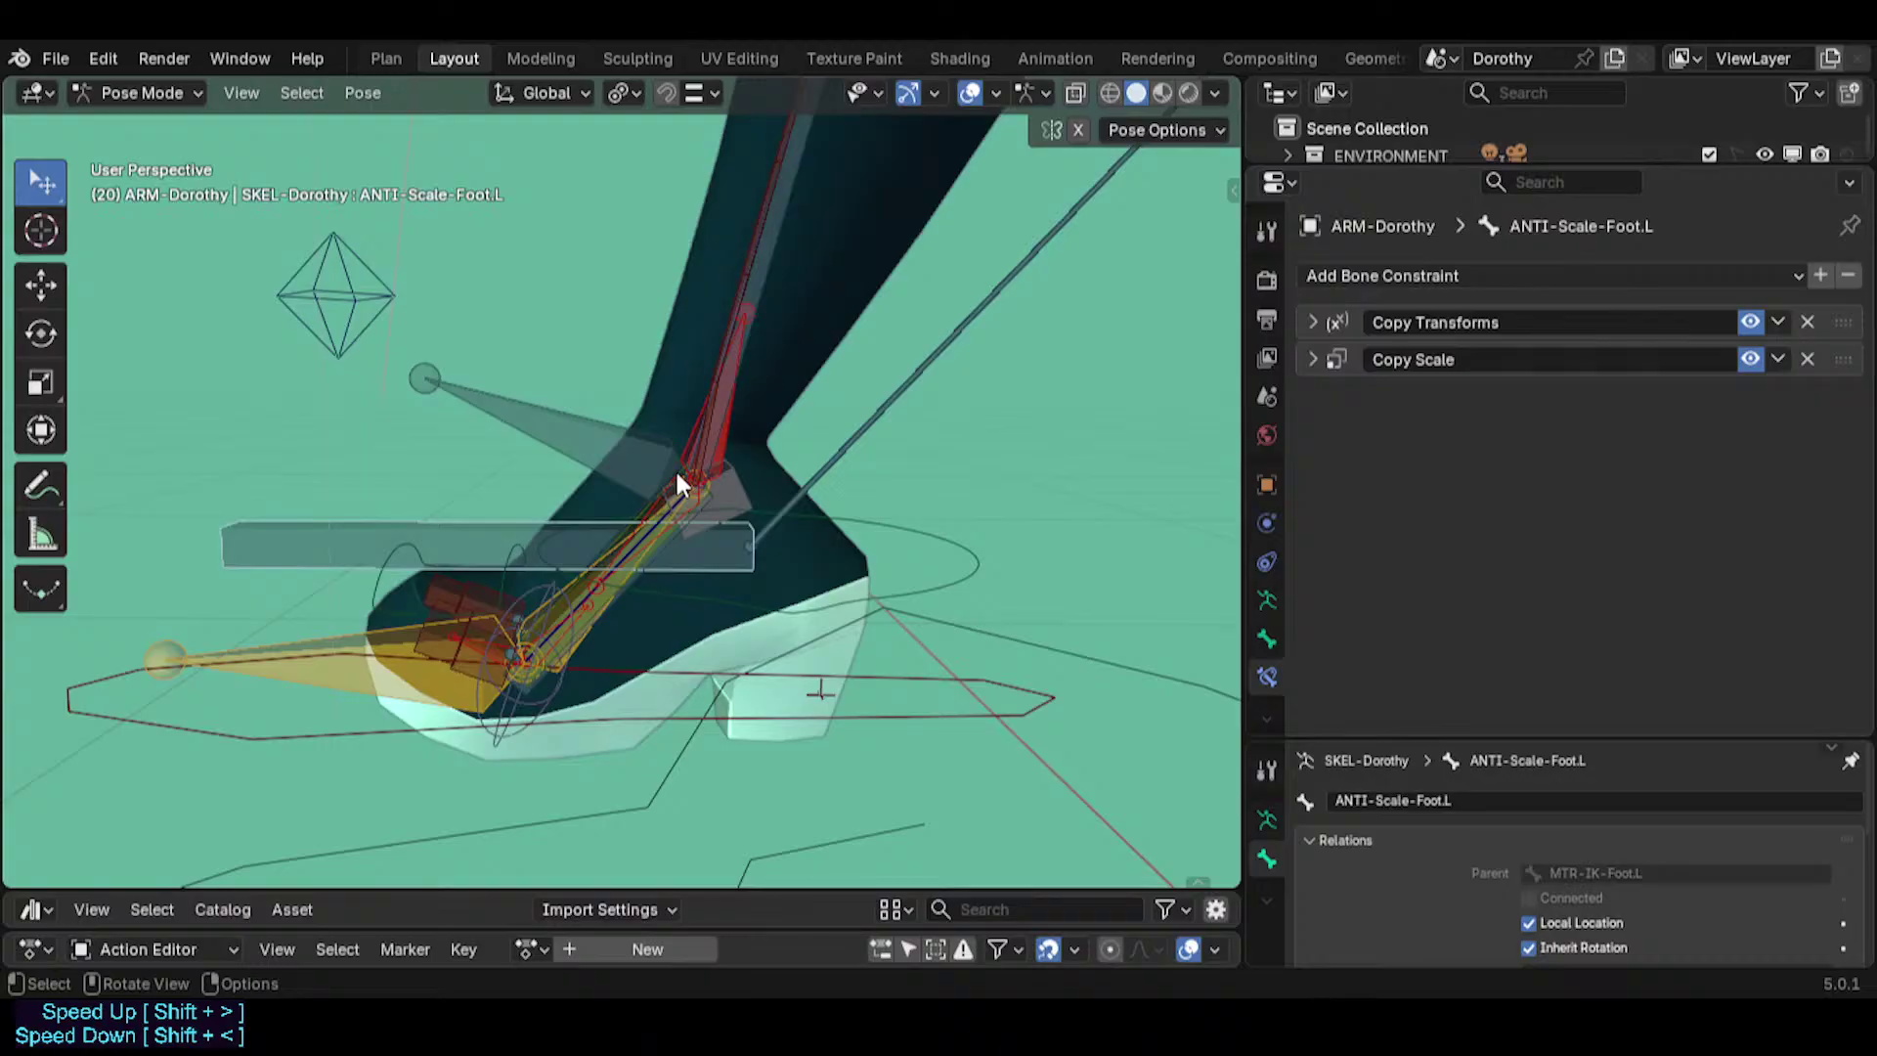
# Test-rotate ANTI-Scale-Foot.L with its Copy Transforms constraint disabled, cancel the rotation and re-enable the constraint.
pyautogui.click(1748, 323)
pyautogui.press('r')
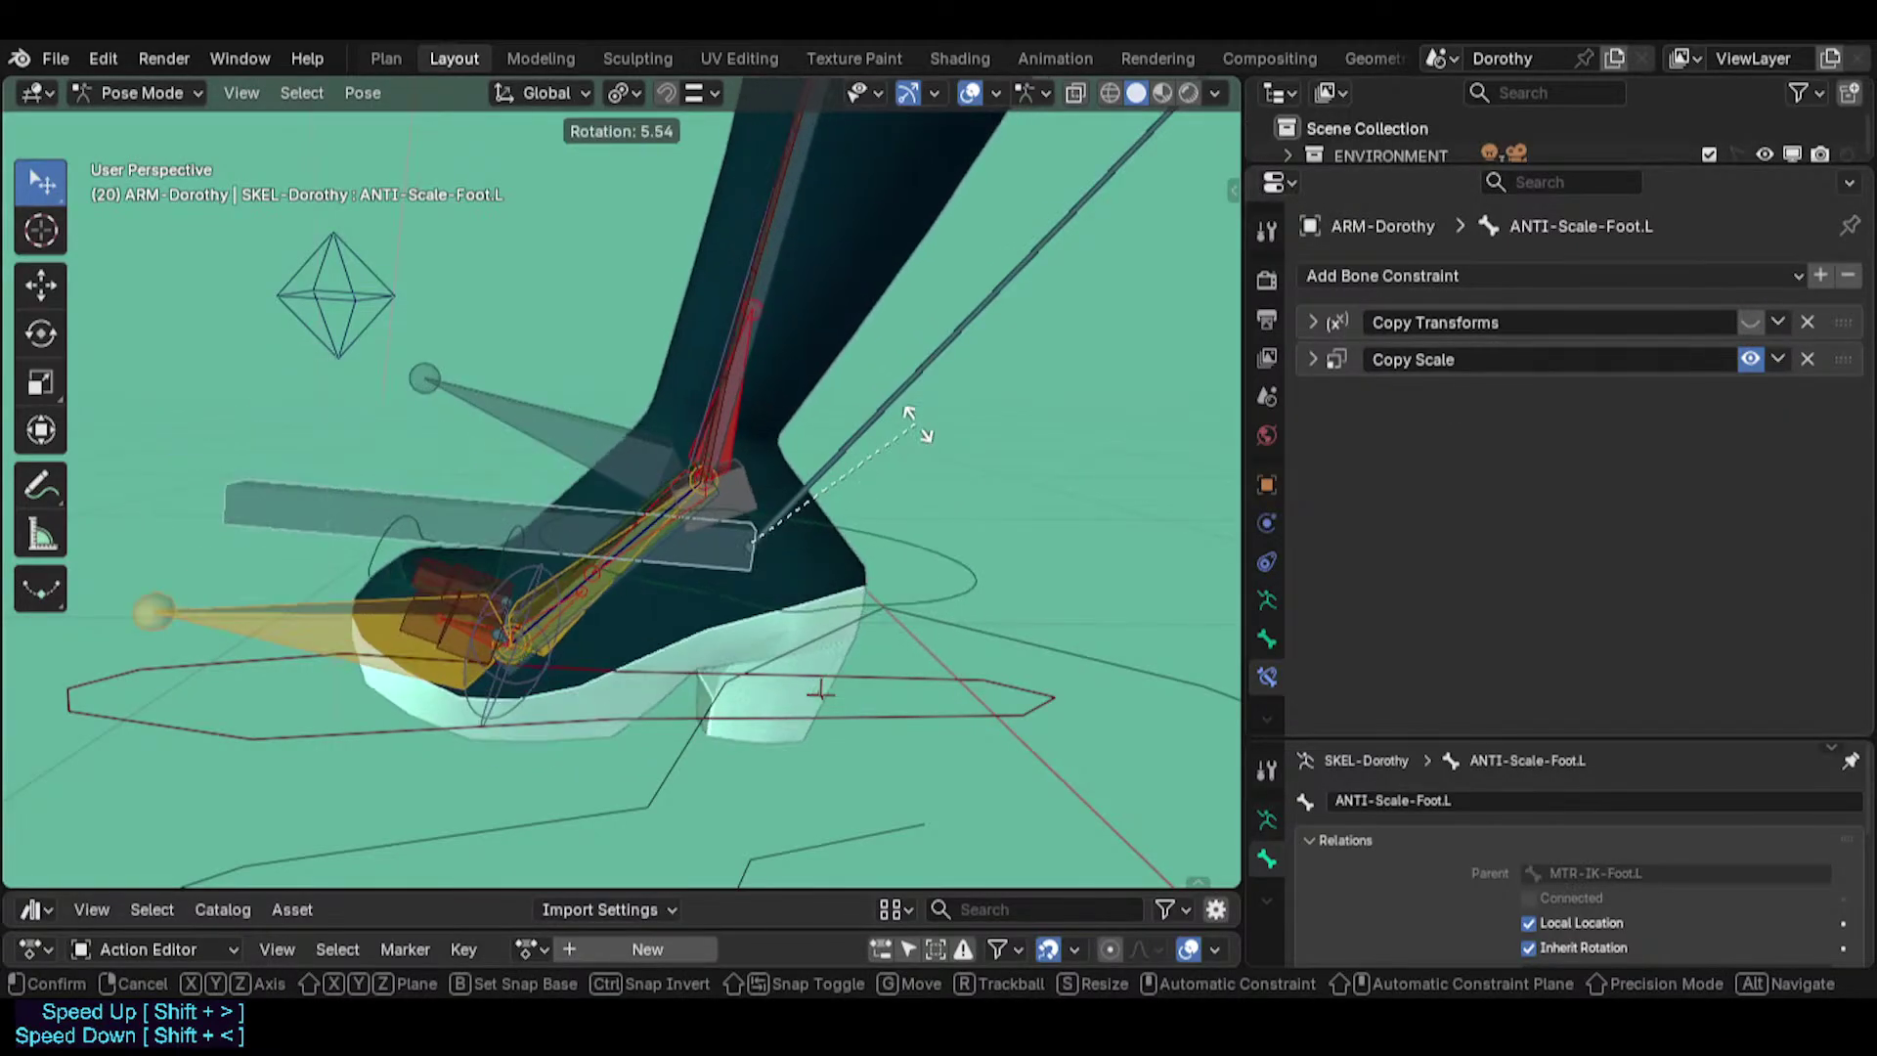
pyautogui.rightClick(918, 482)
pyautogui.click(1750, 323)
pyautogui.scroll(-3, 620, 311)
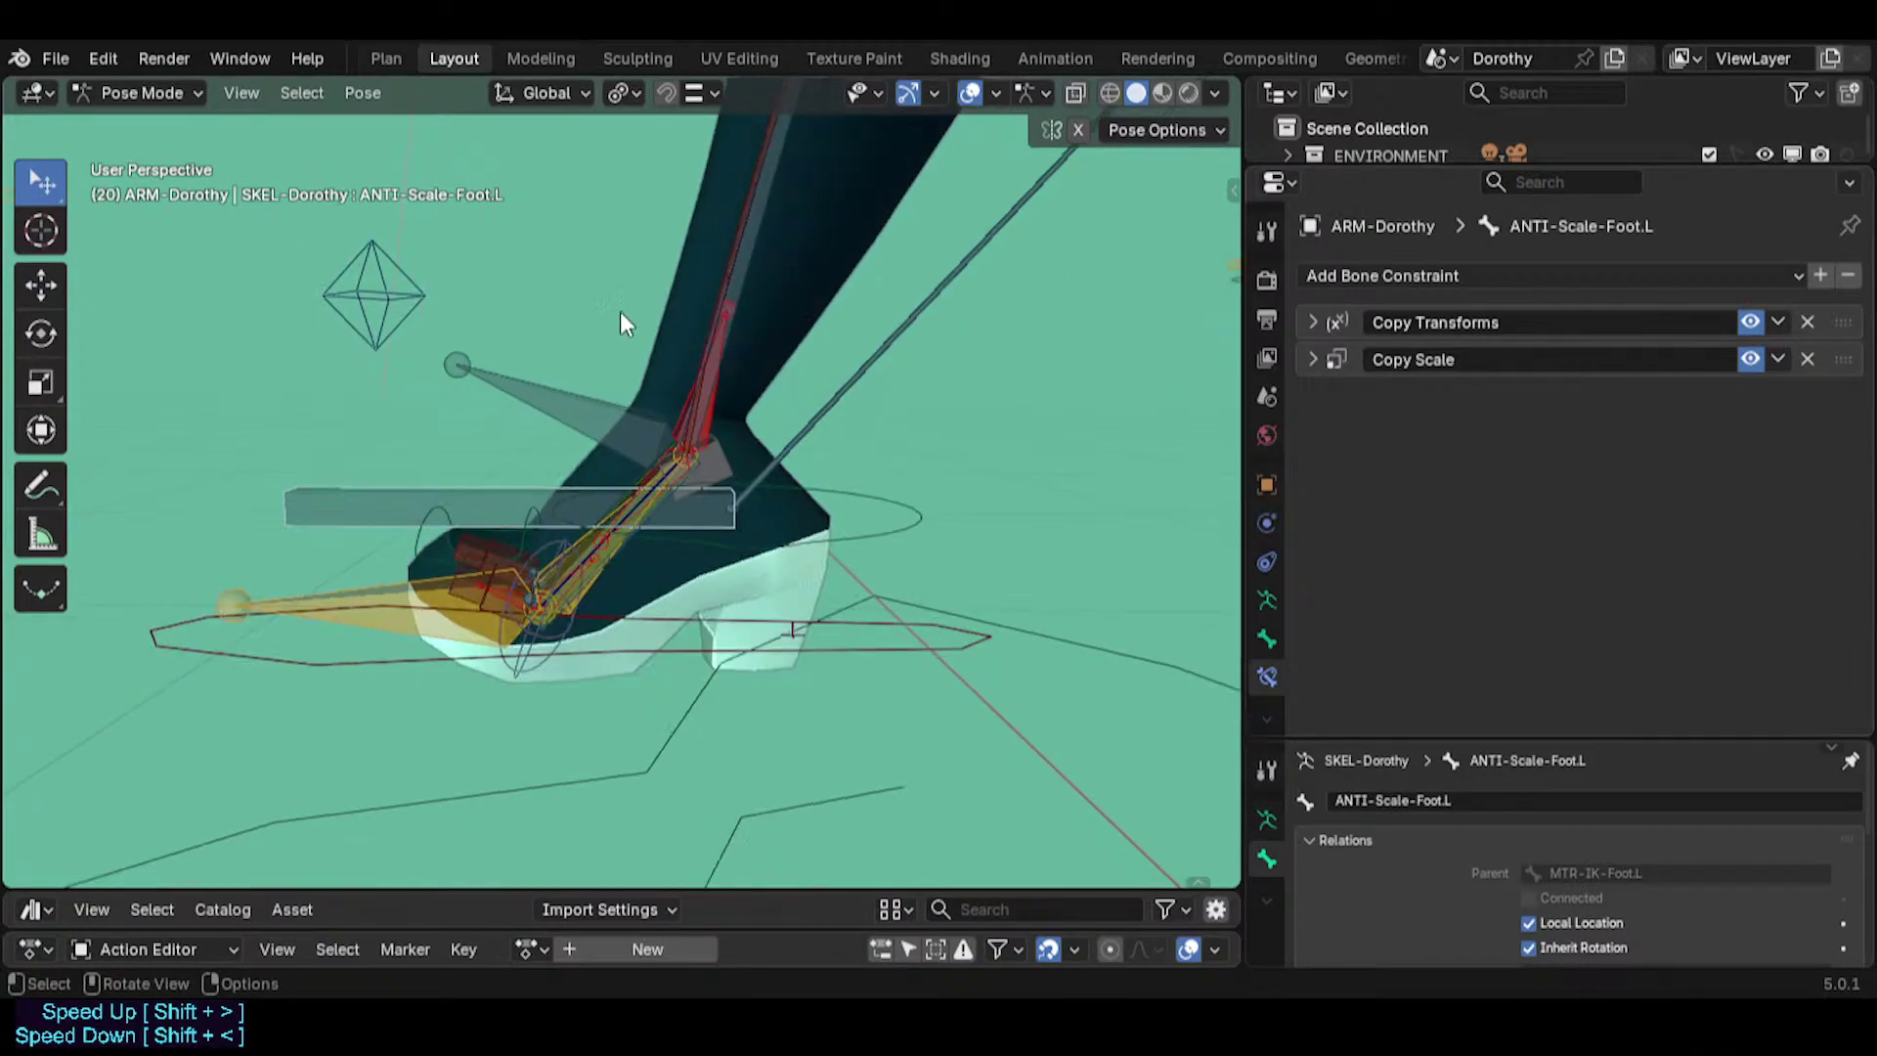
# Review the Copy Transforms and Copy Scale constraint settings on ANTI-Scale-Foot.L.
pyautogui.scroll(2, 655, 344)
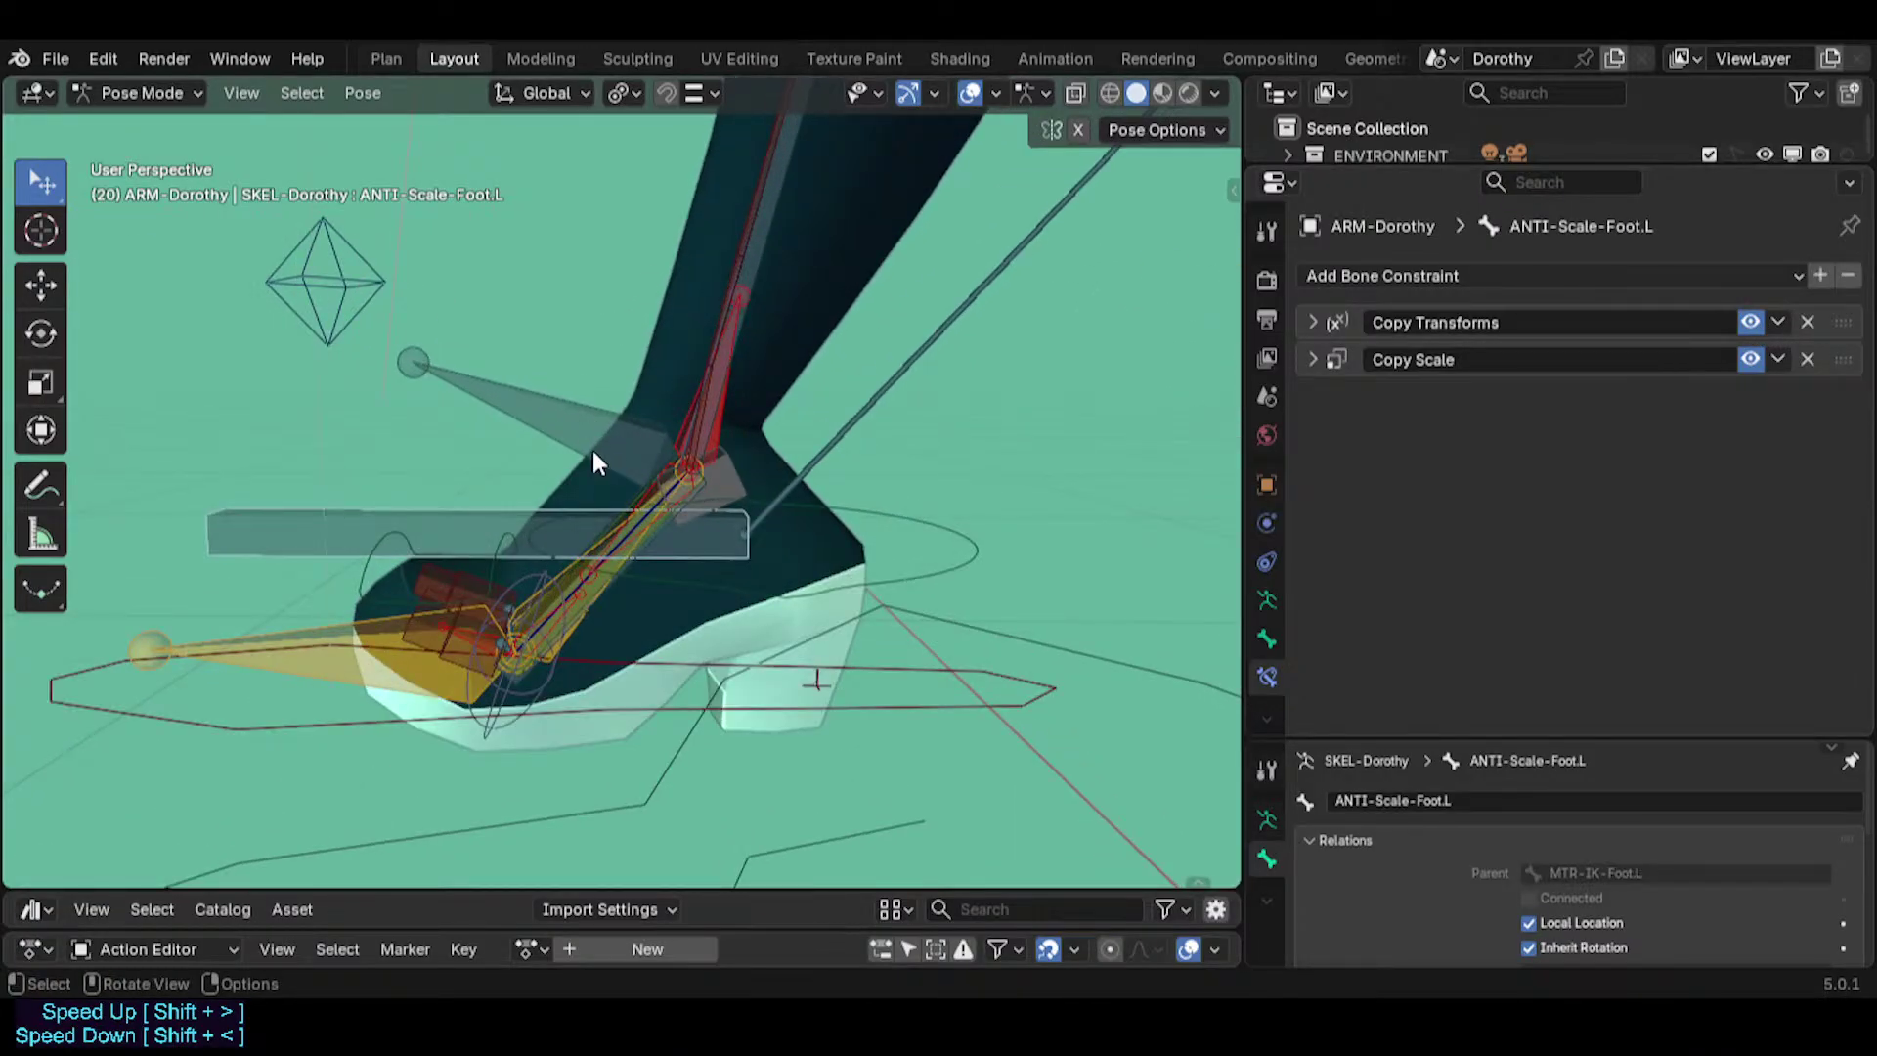
pyautogui.click(1313, 324)
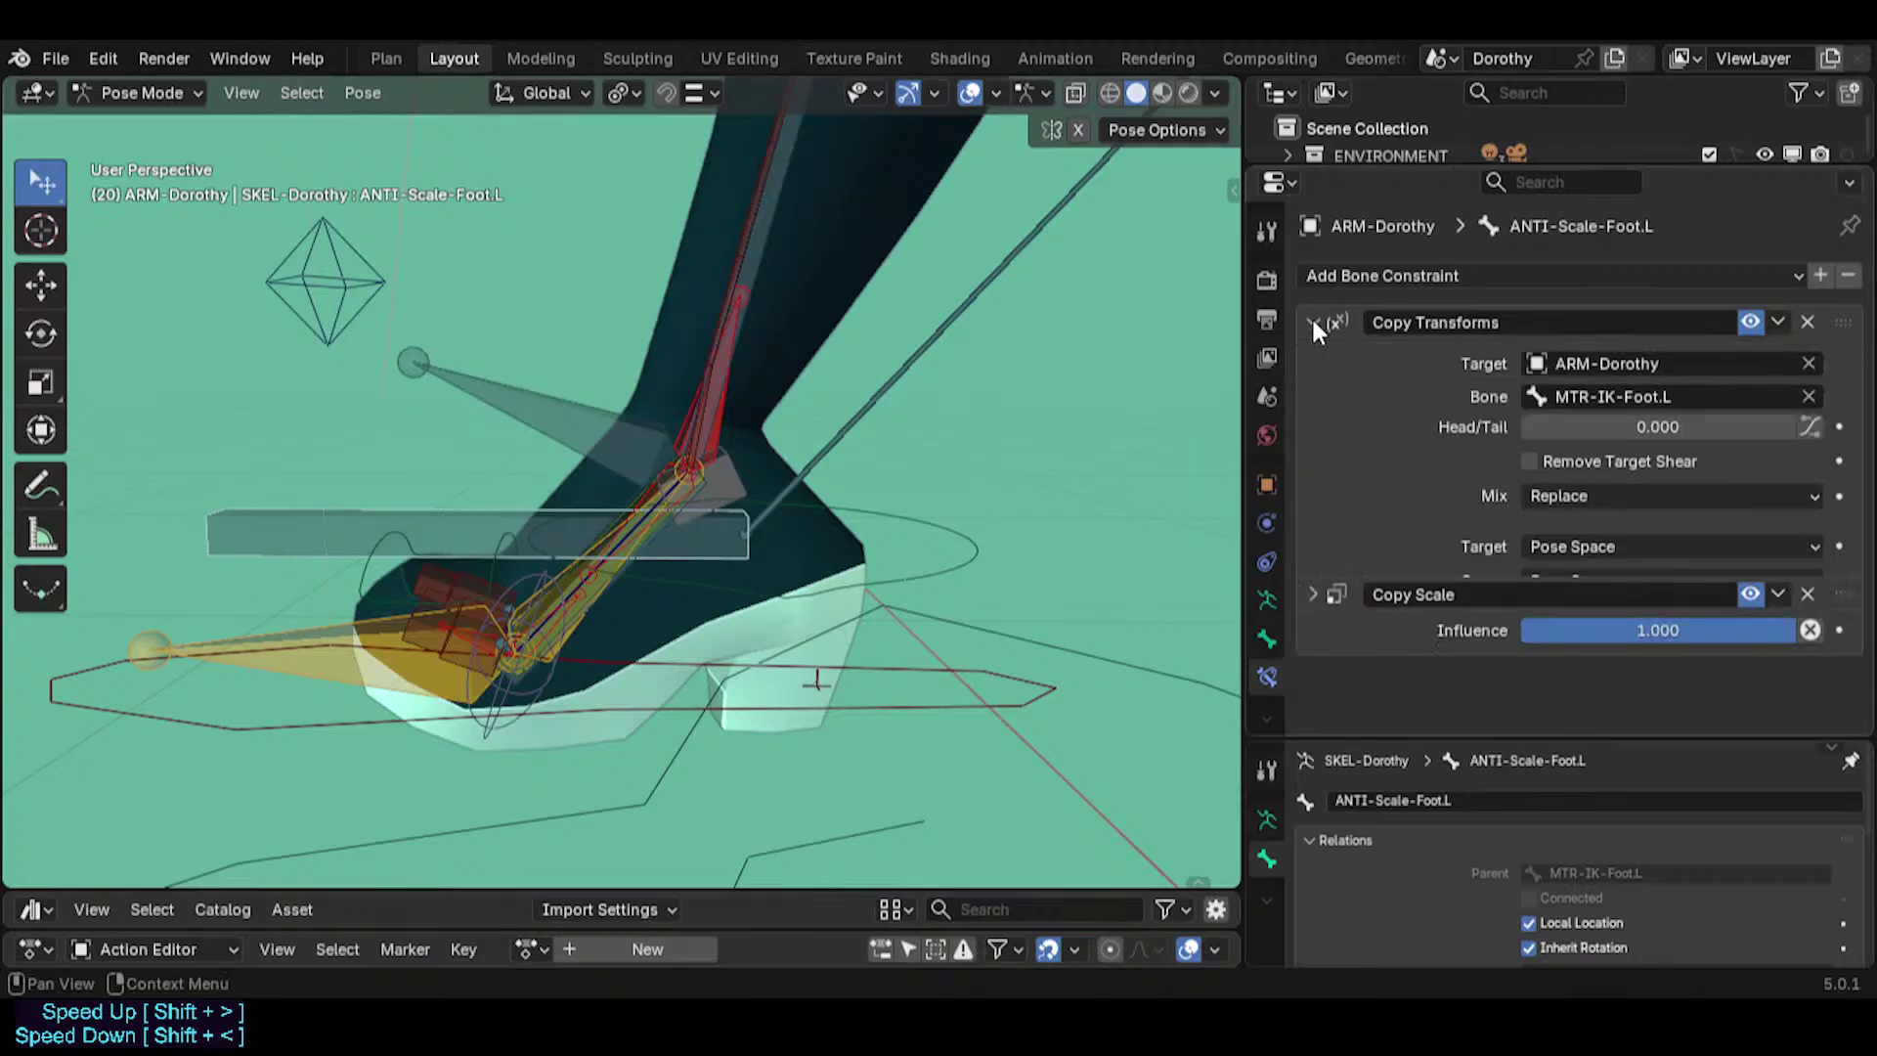
pyautogui.click(1313, 324)
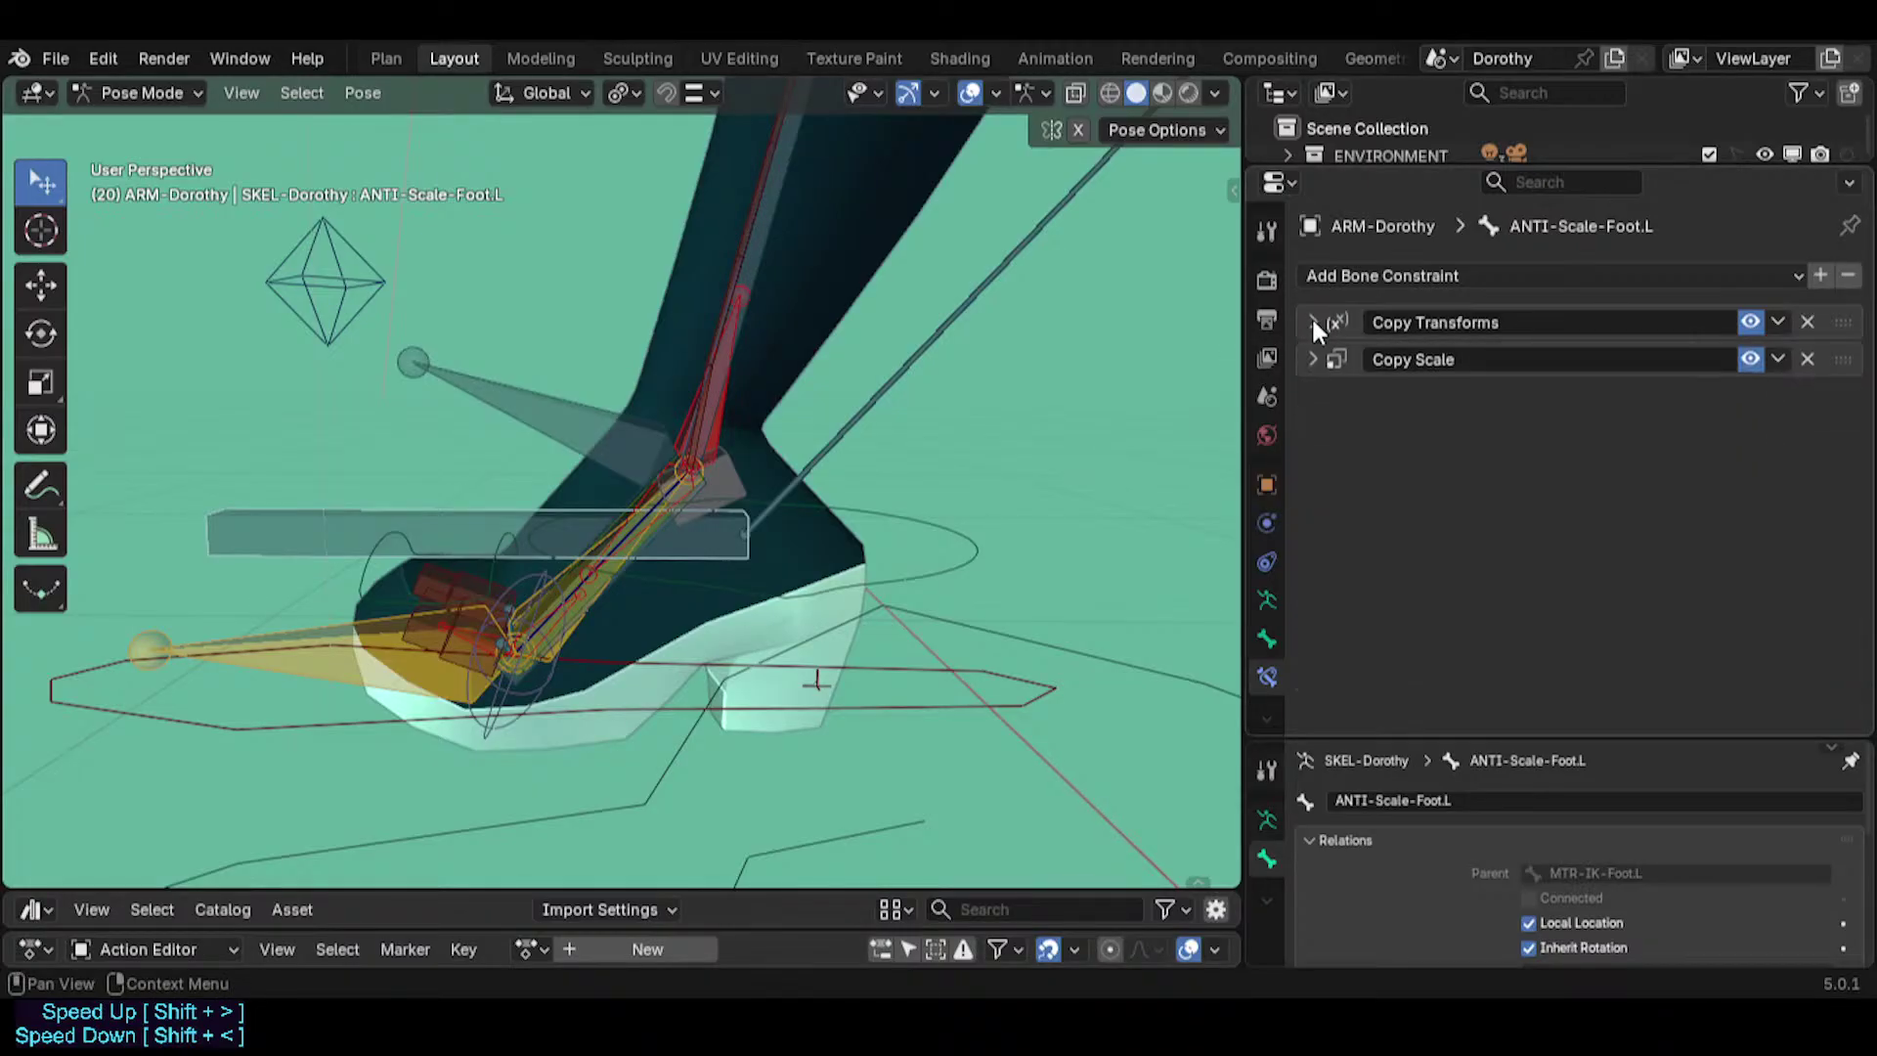
pyautogui.click(1313, 359)
pyautogui.click(1313, 359)
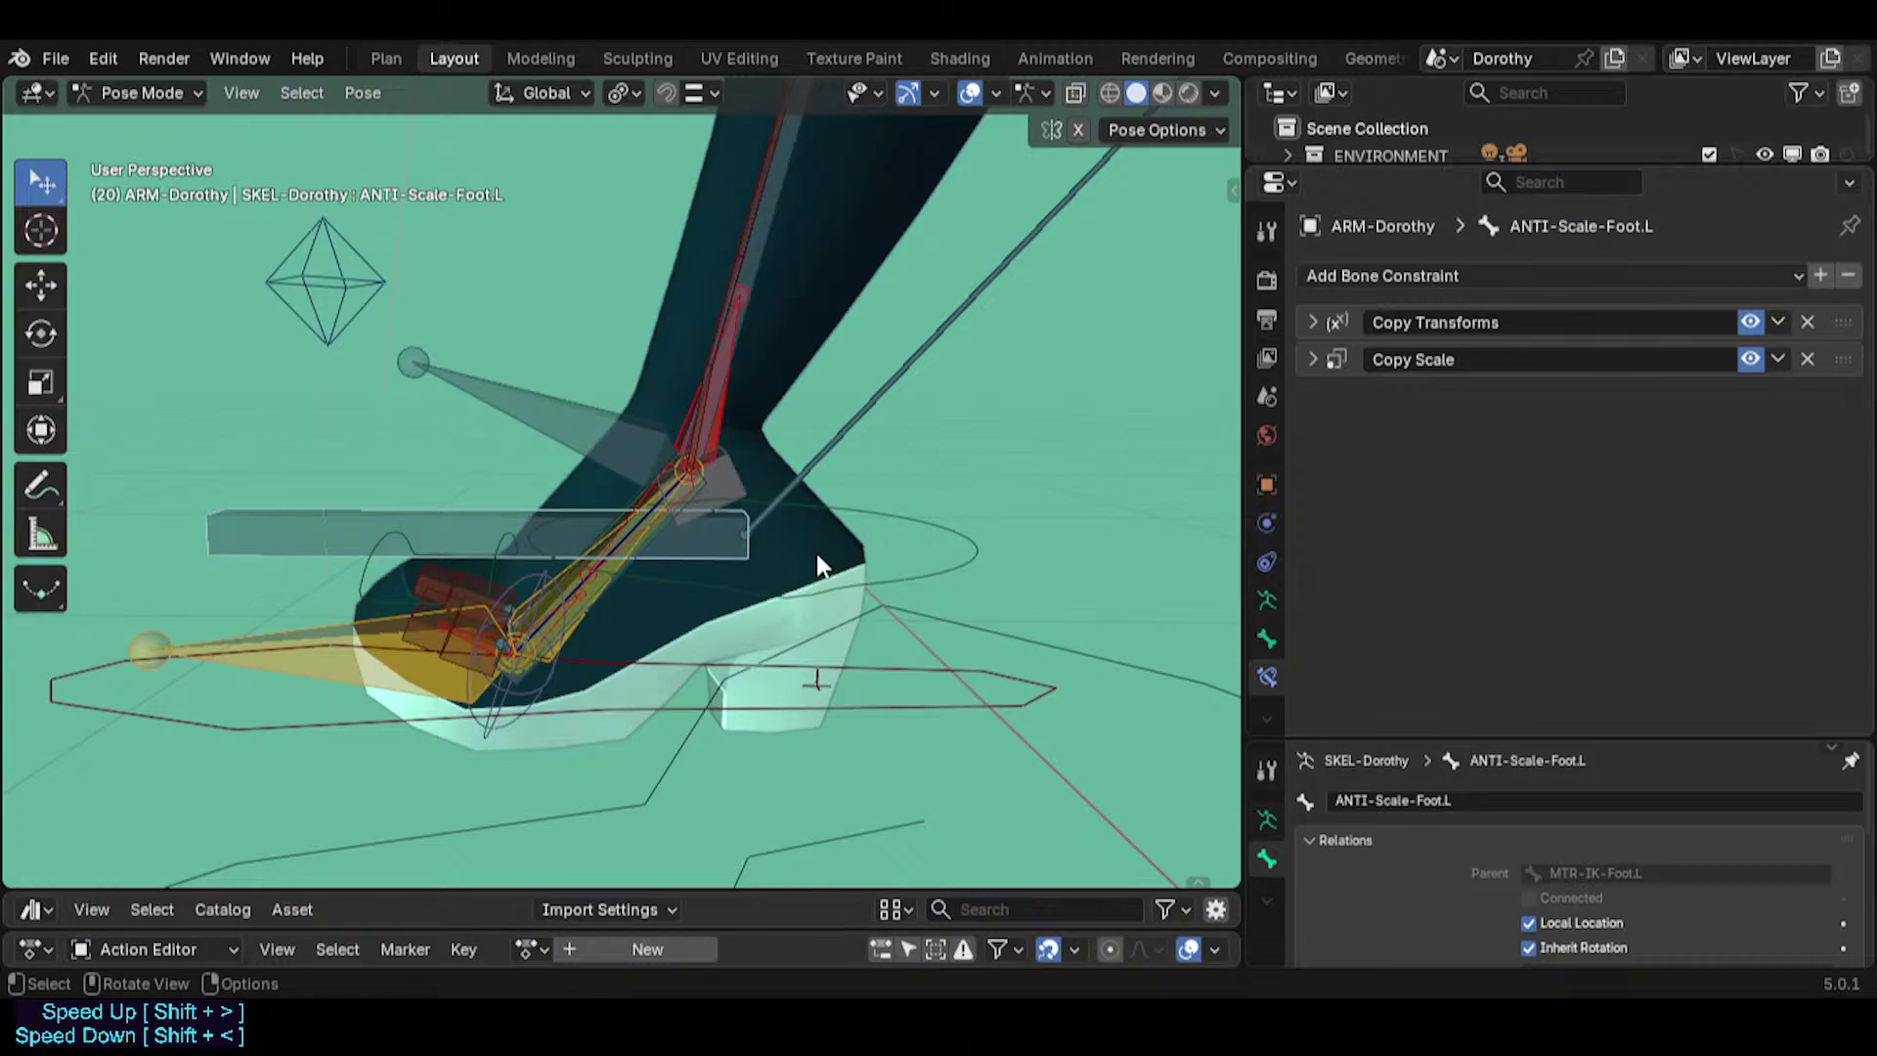
pyautogui.click(1312, 322)
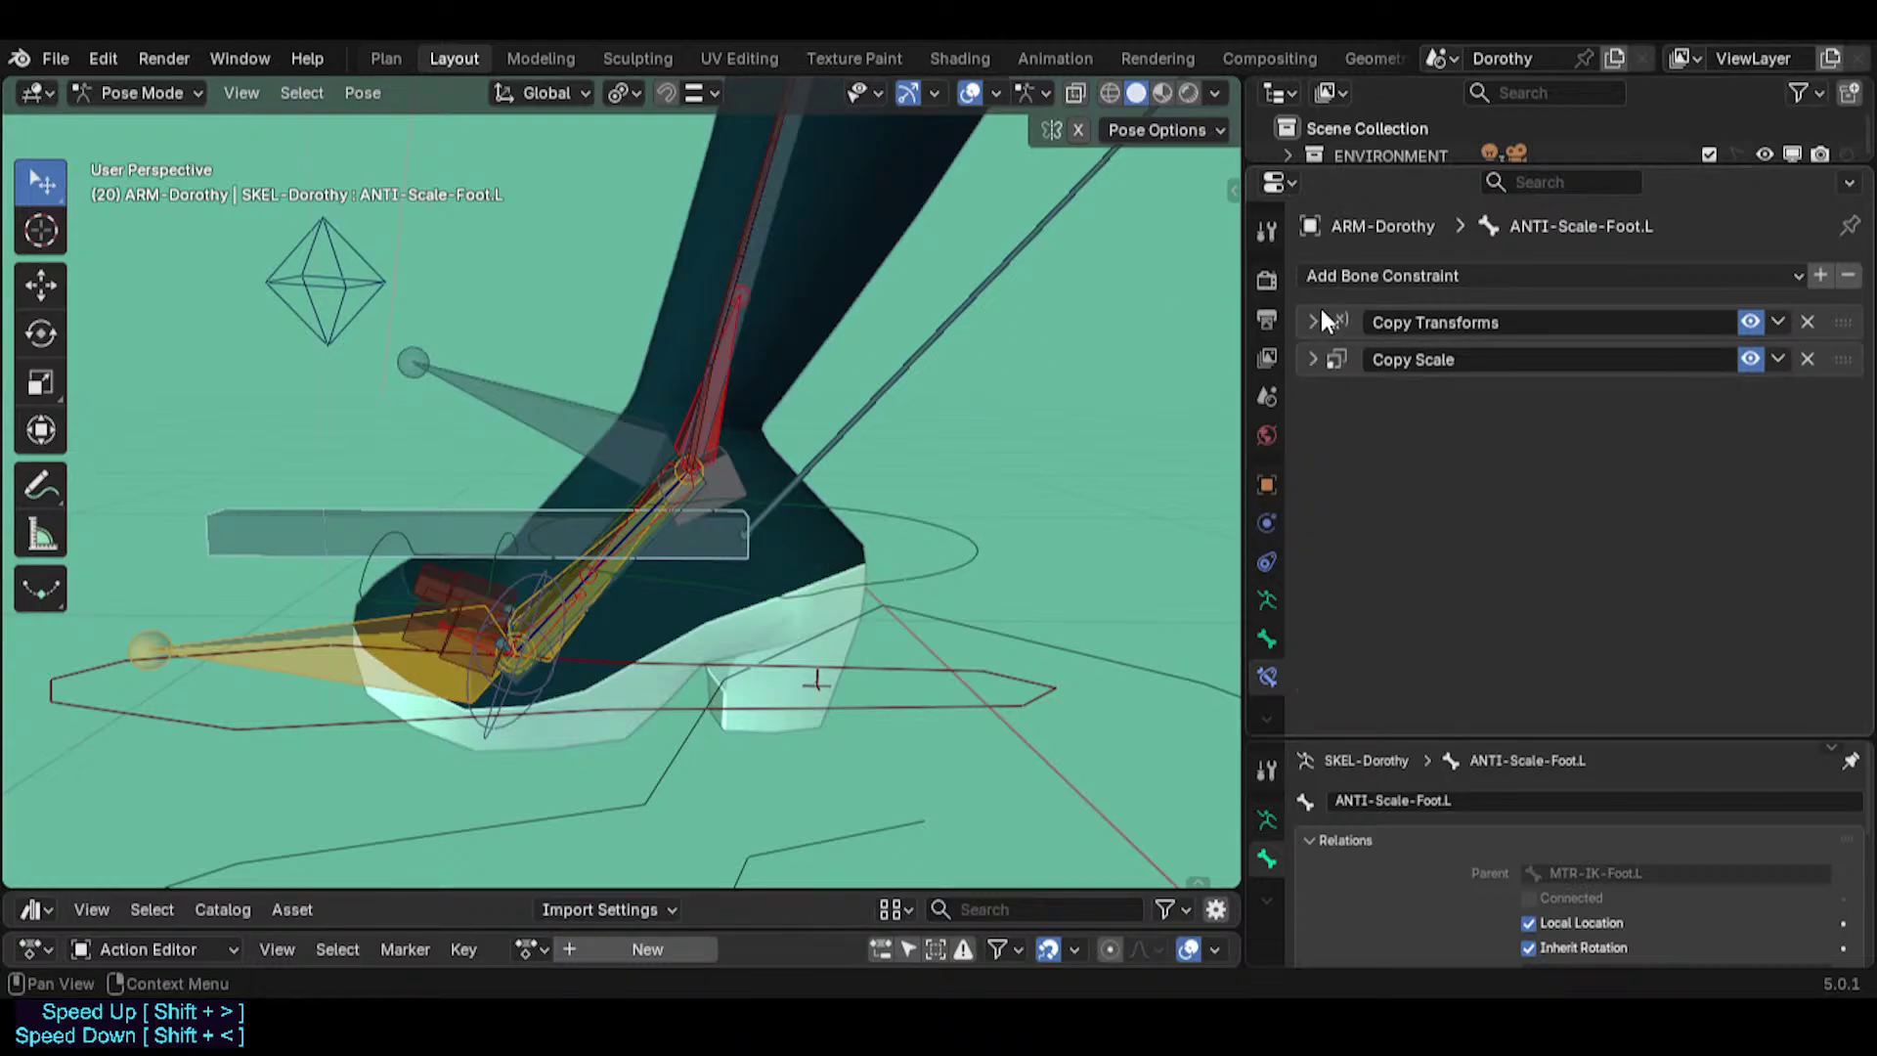
pyautogui.click(690, 535)
pyautogui.click(691, 532)
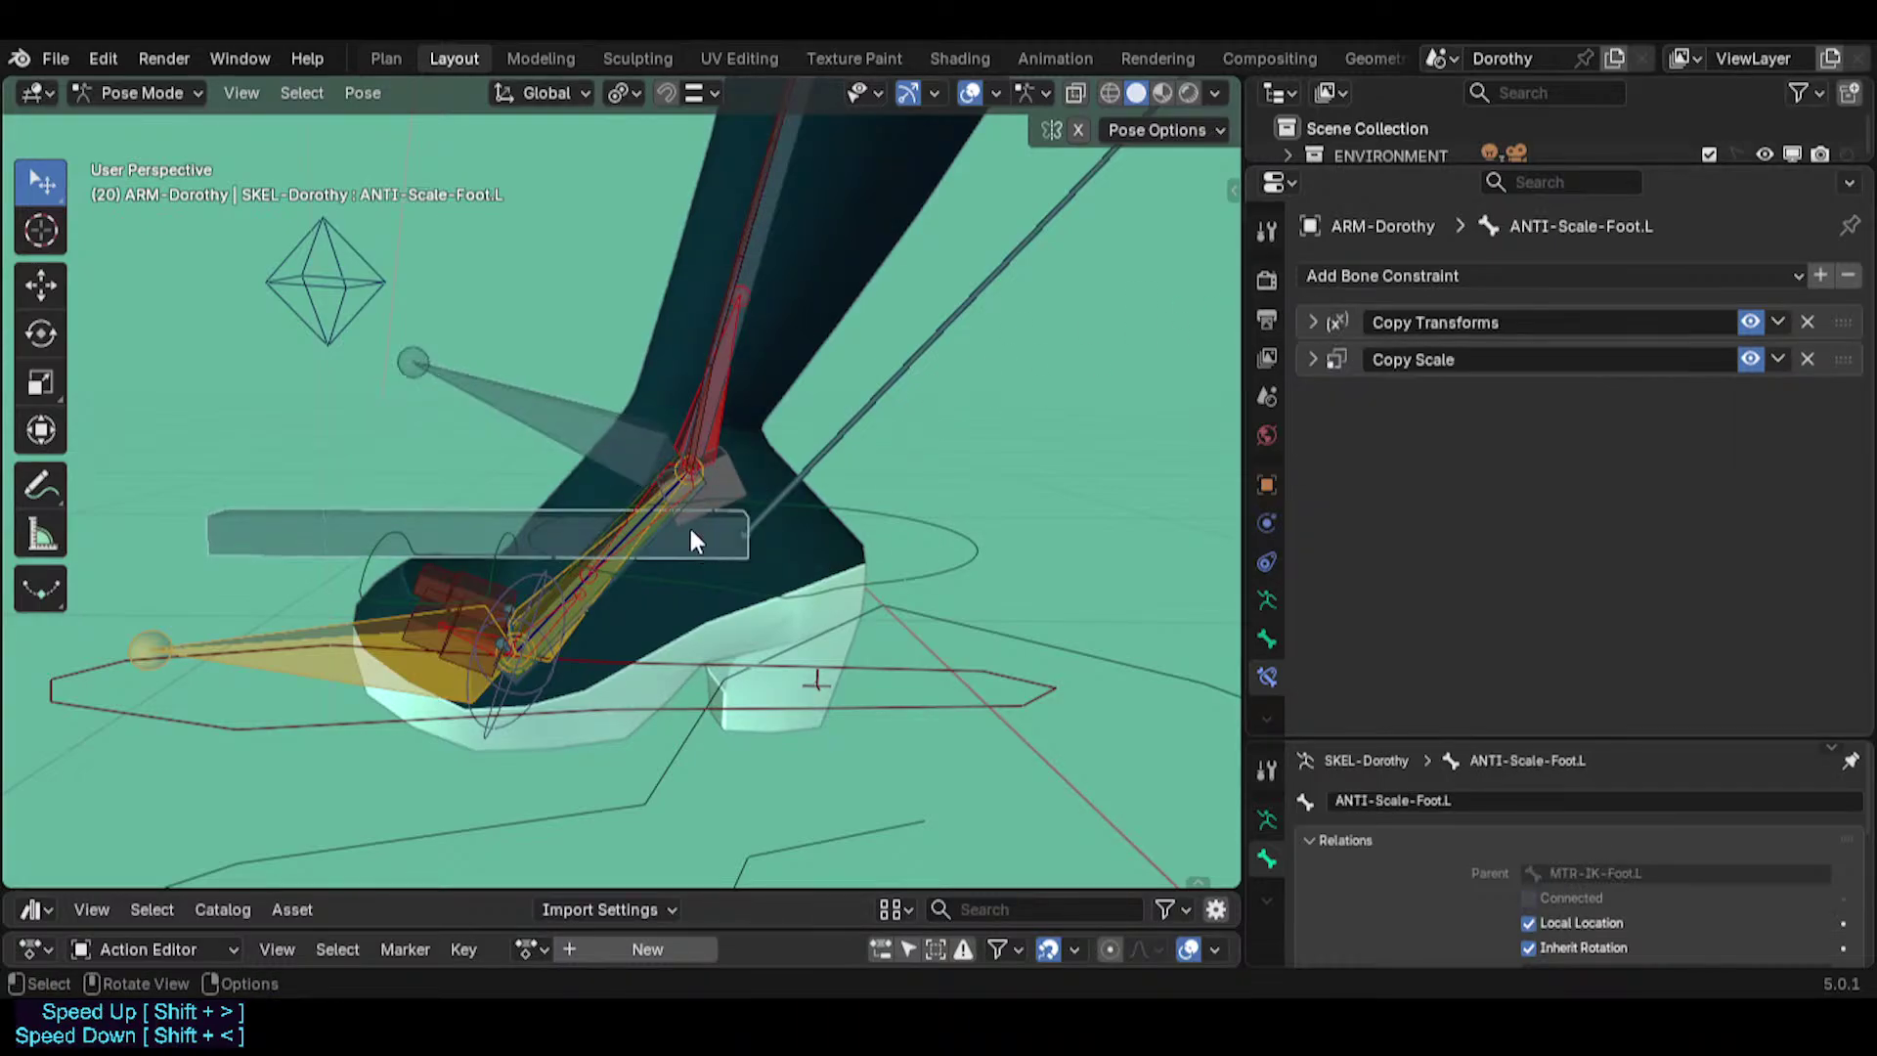
# Inspect the Copy Rotation constraints on MCH-IKO-Foot.L, expanding the FOLLOW-Foot one to check its target bone.
pyautogui.click(626, 447)
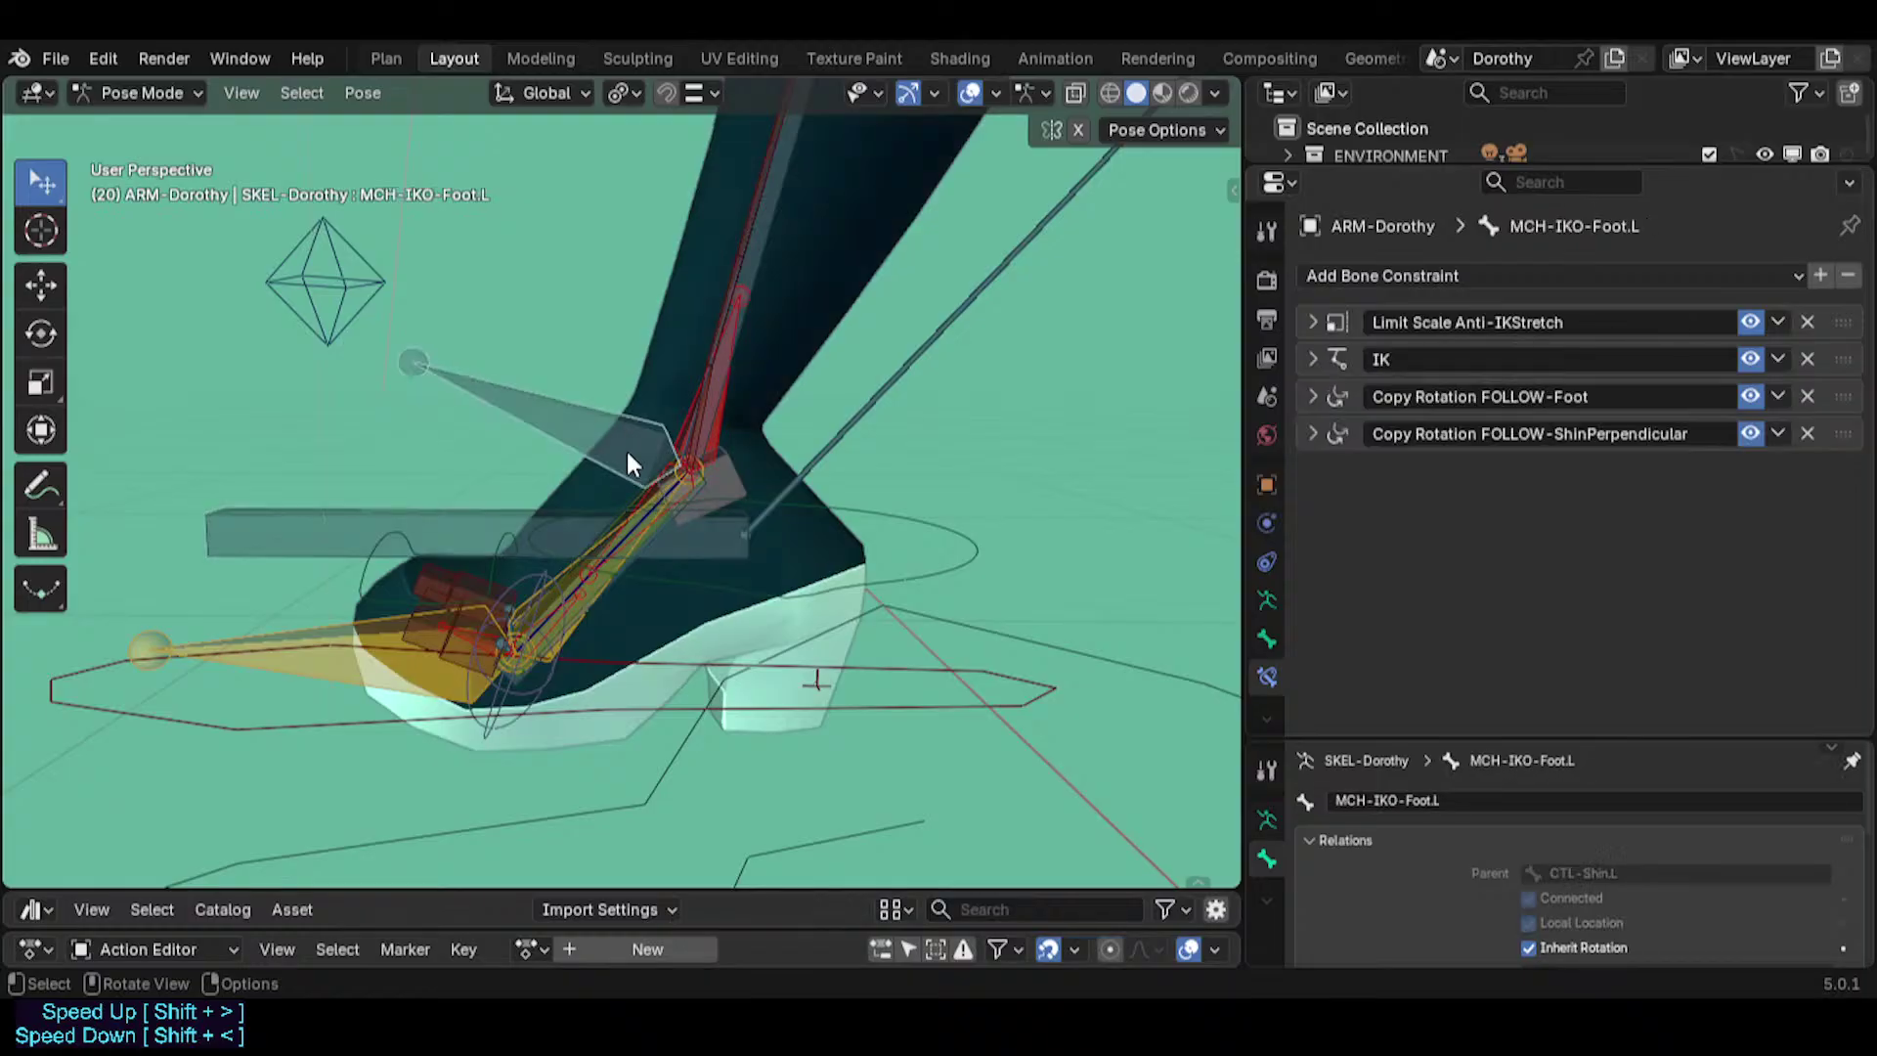
pyautogui.click(1307, 399)
pyautogui.click(1306, 396)
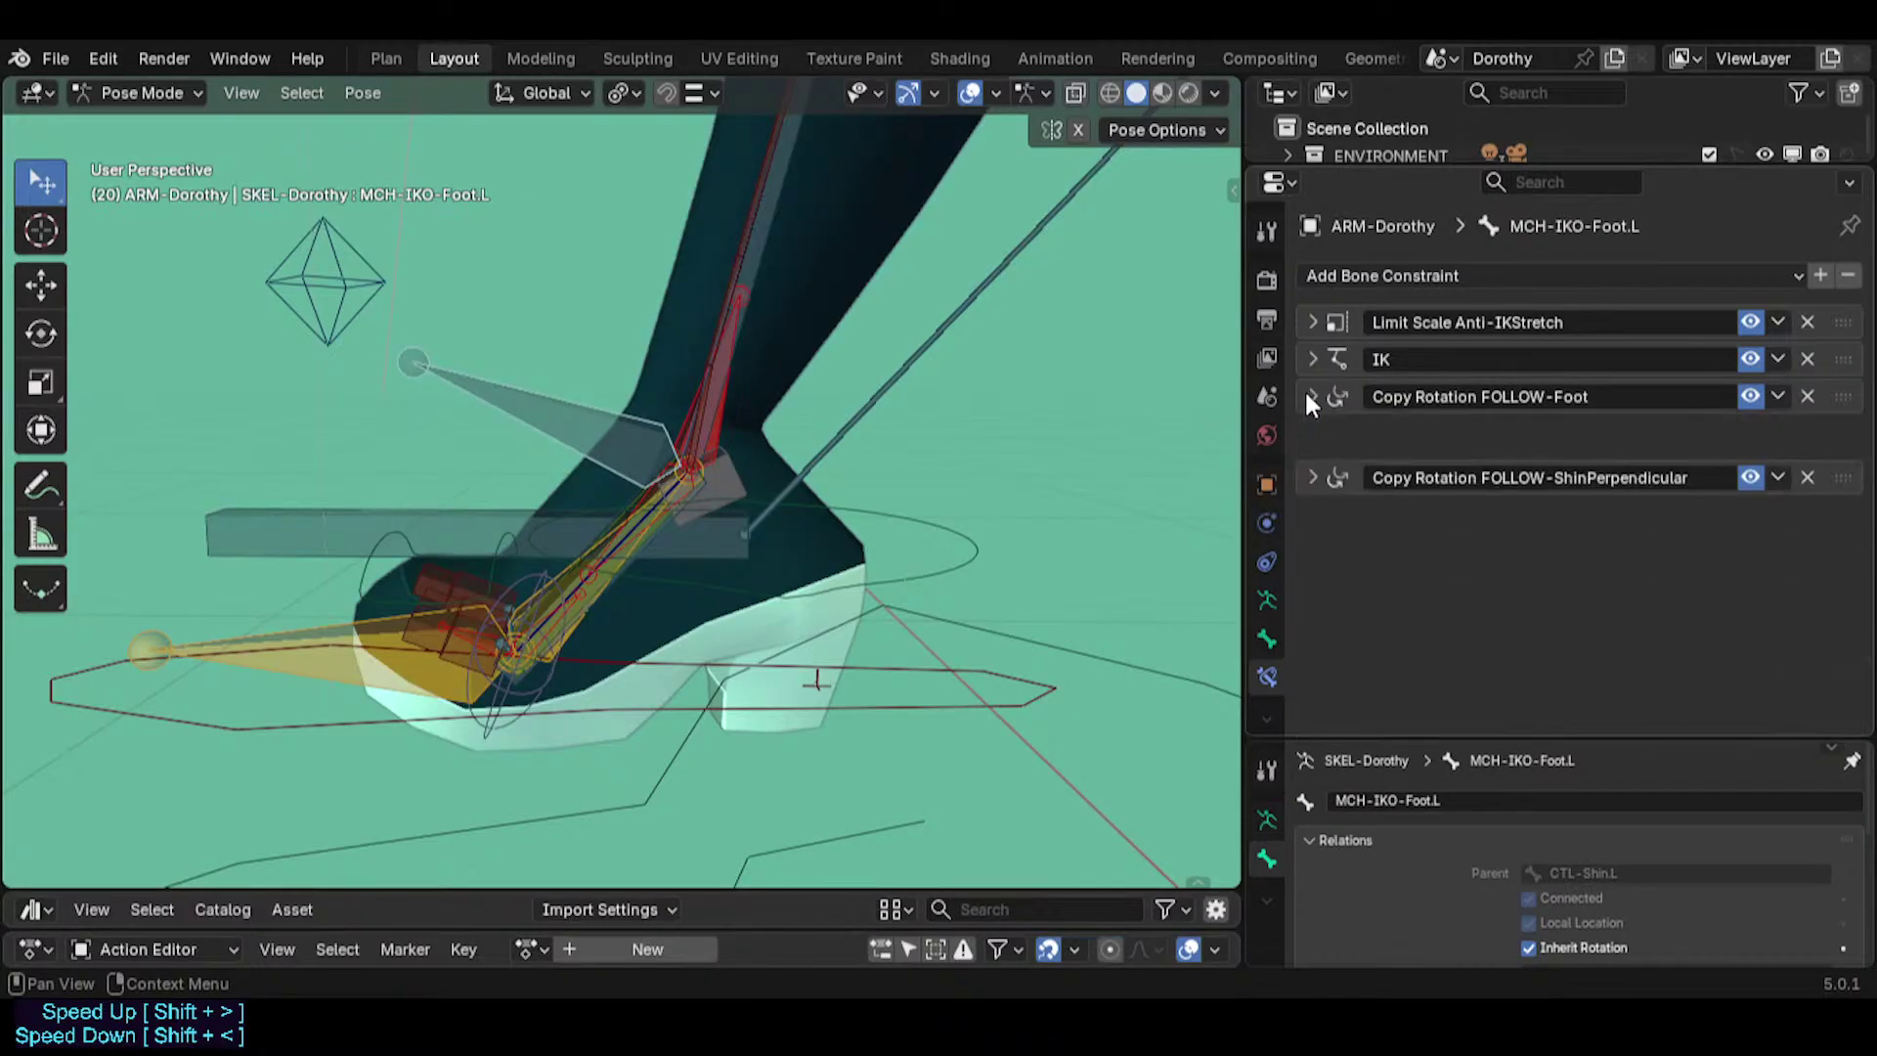
pyautogui.click(1305, 434)
pyautogui.click(1306, 434)
pyautogui.click(502, 516)
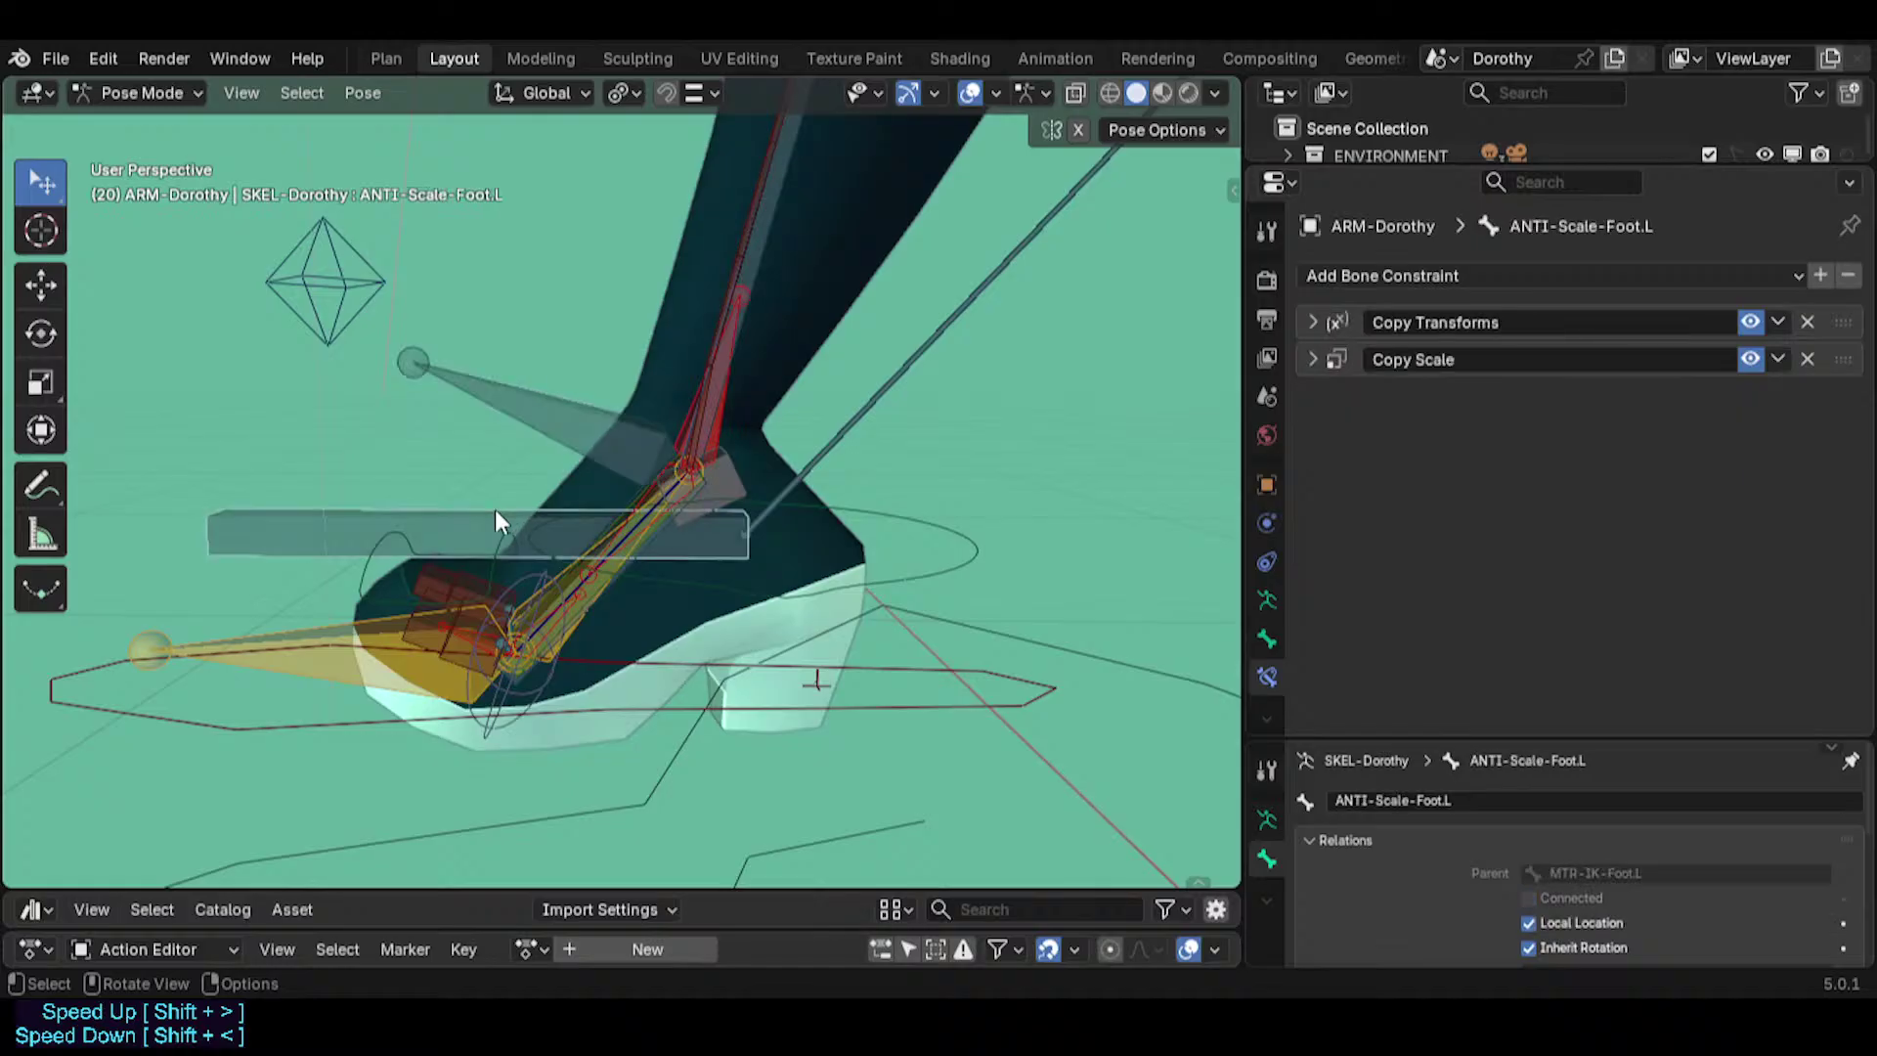
pyautogui.click(593, 396)
pyautogui.click(1313, 396)
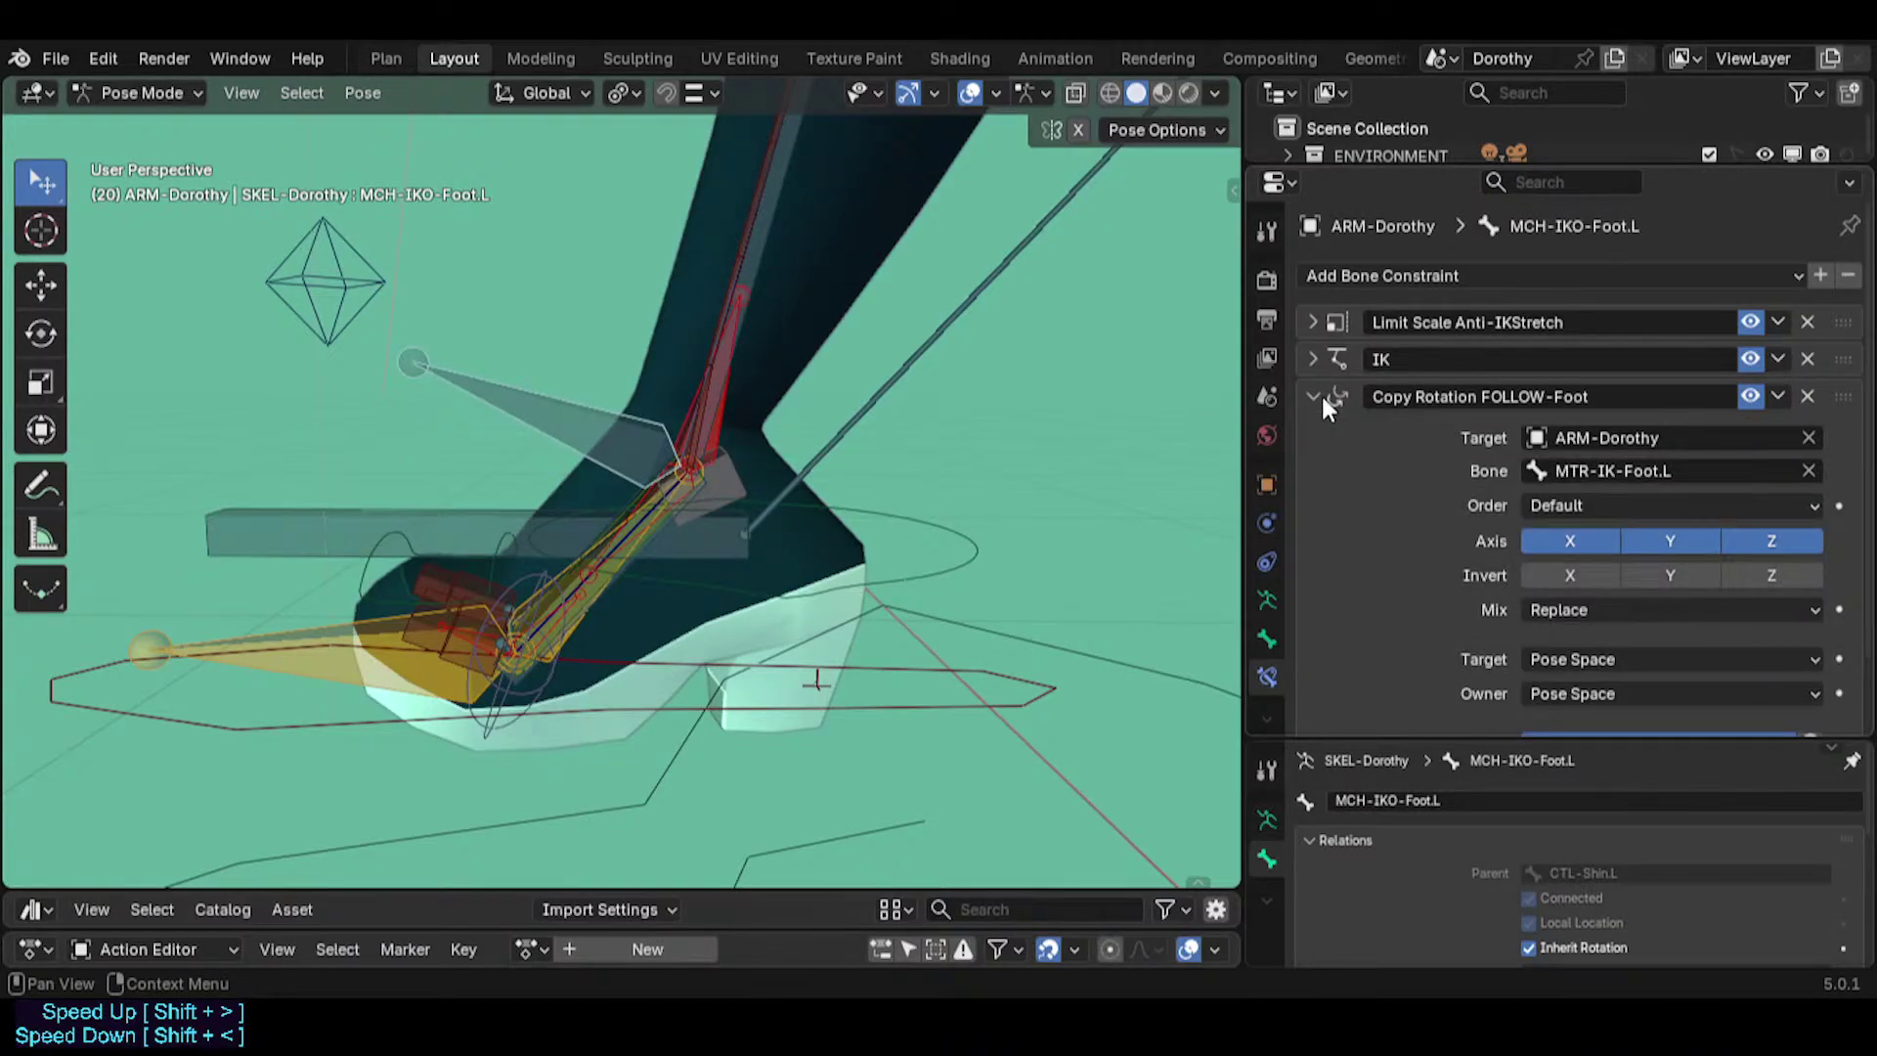
pyautogui.click(488, 507)
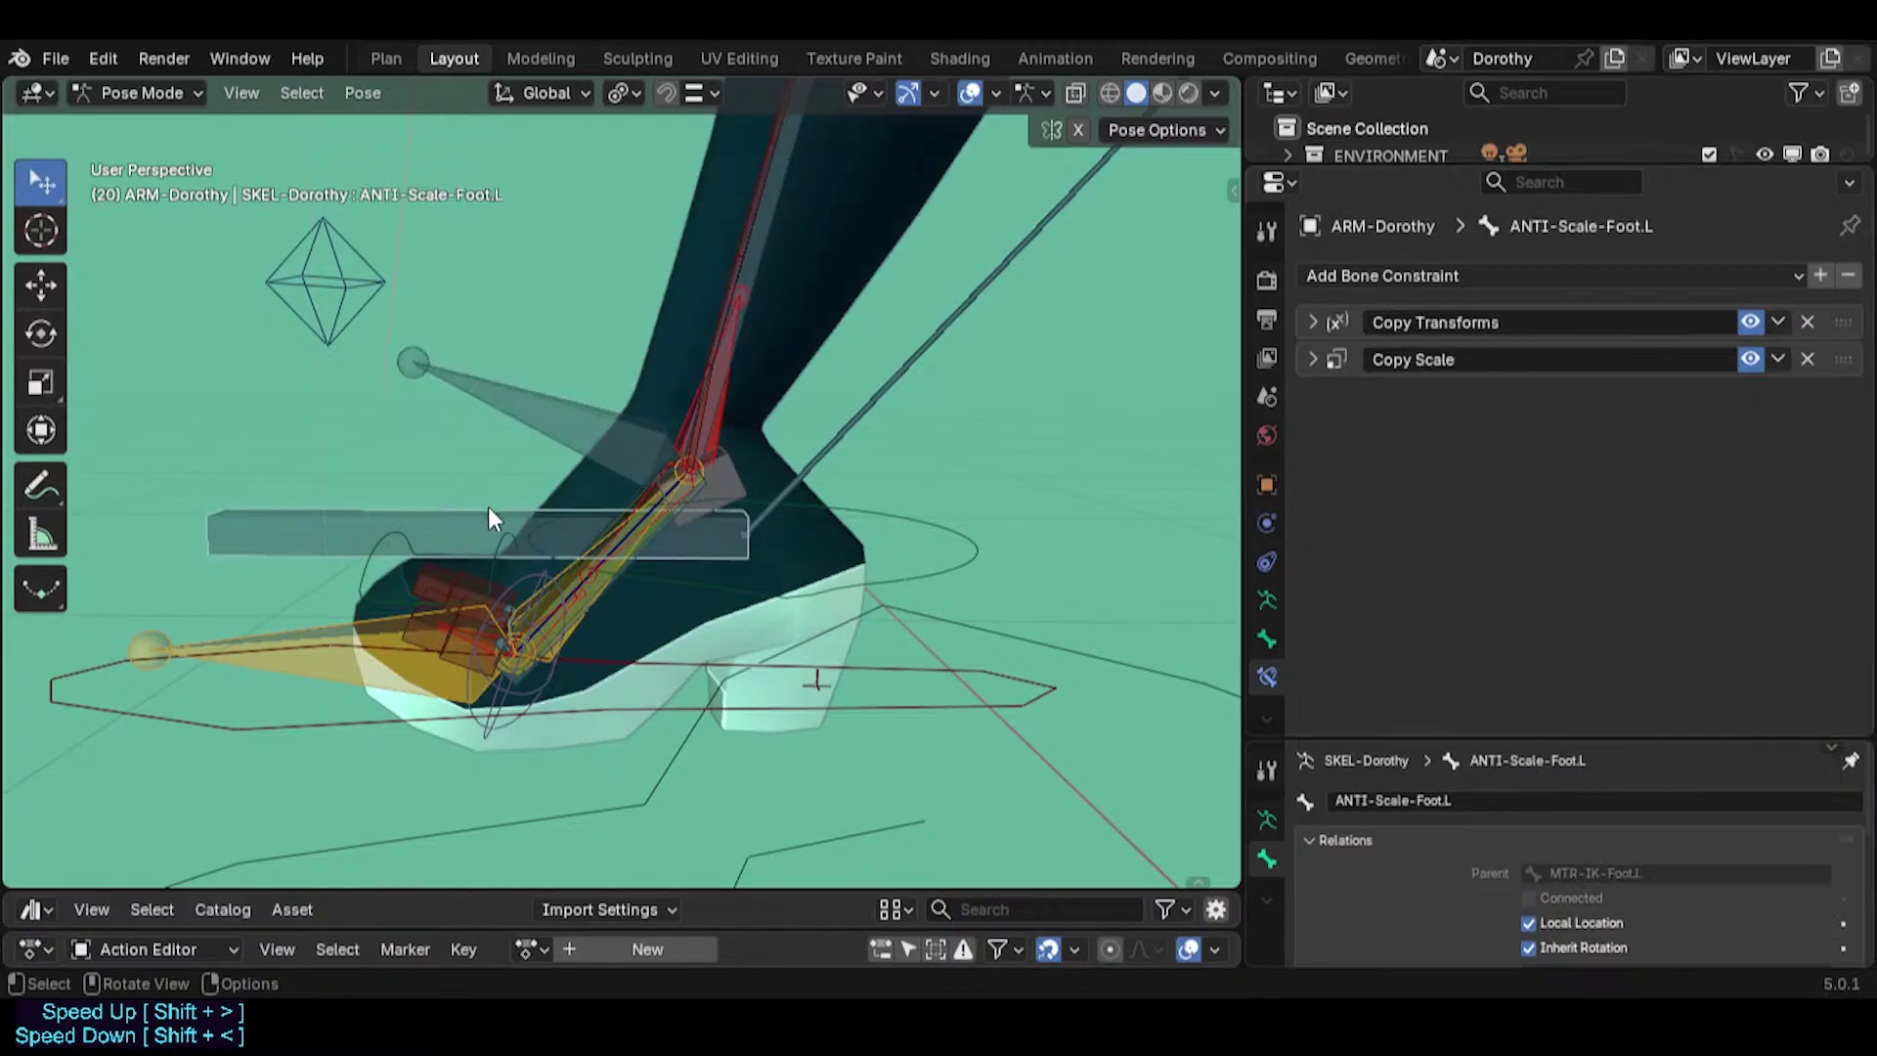
# Rotate MTR-IK-Foot.L slightly toes up to tilt the left foot.
pyautogui.click(194, 723)
pyautogui.press('r')
pyautogui.click(220, 658)
# Check the ANTI-Scale-Foot.L bone's name and compare its Copy Transforms settings with the FOLLOW-Foot constraint on MCH-IKO-Foot.L.
pyautogui.click(535, 442)
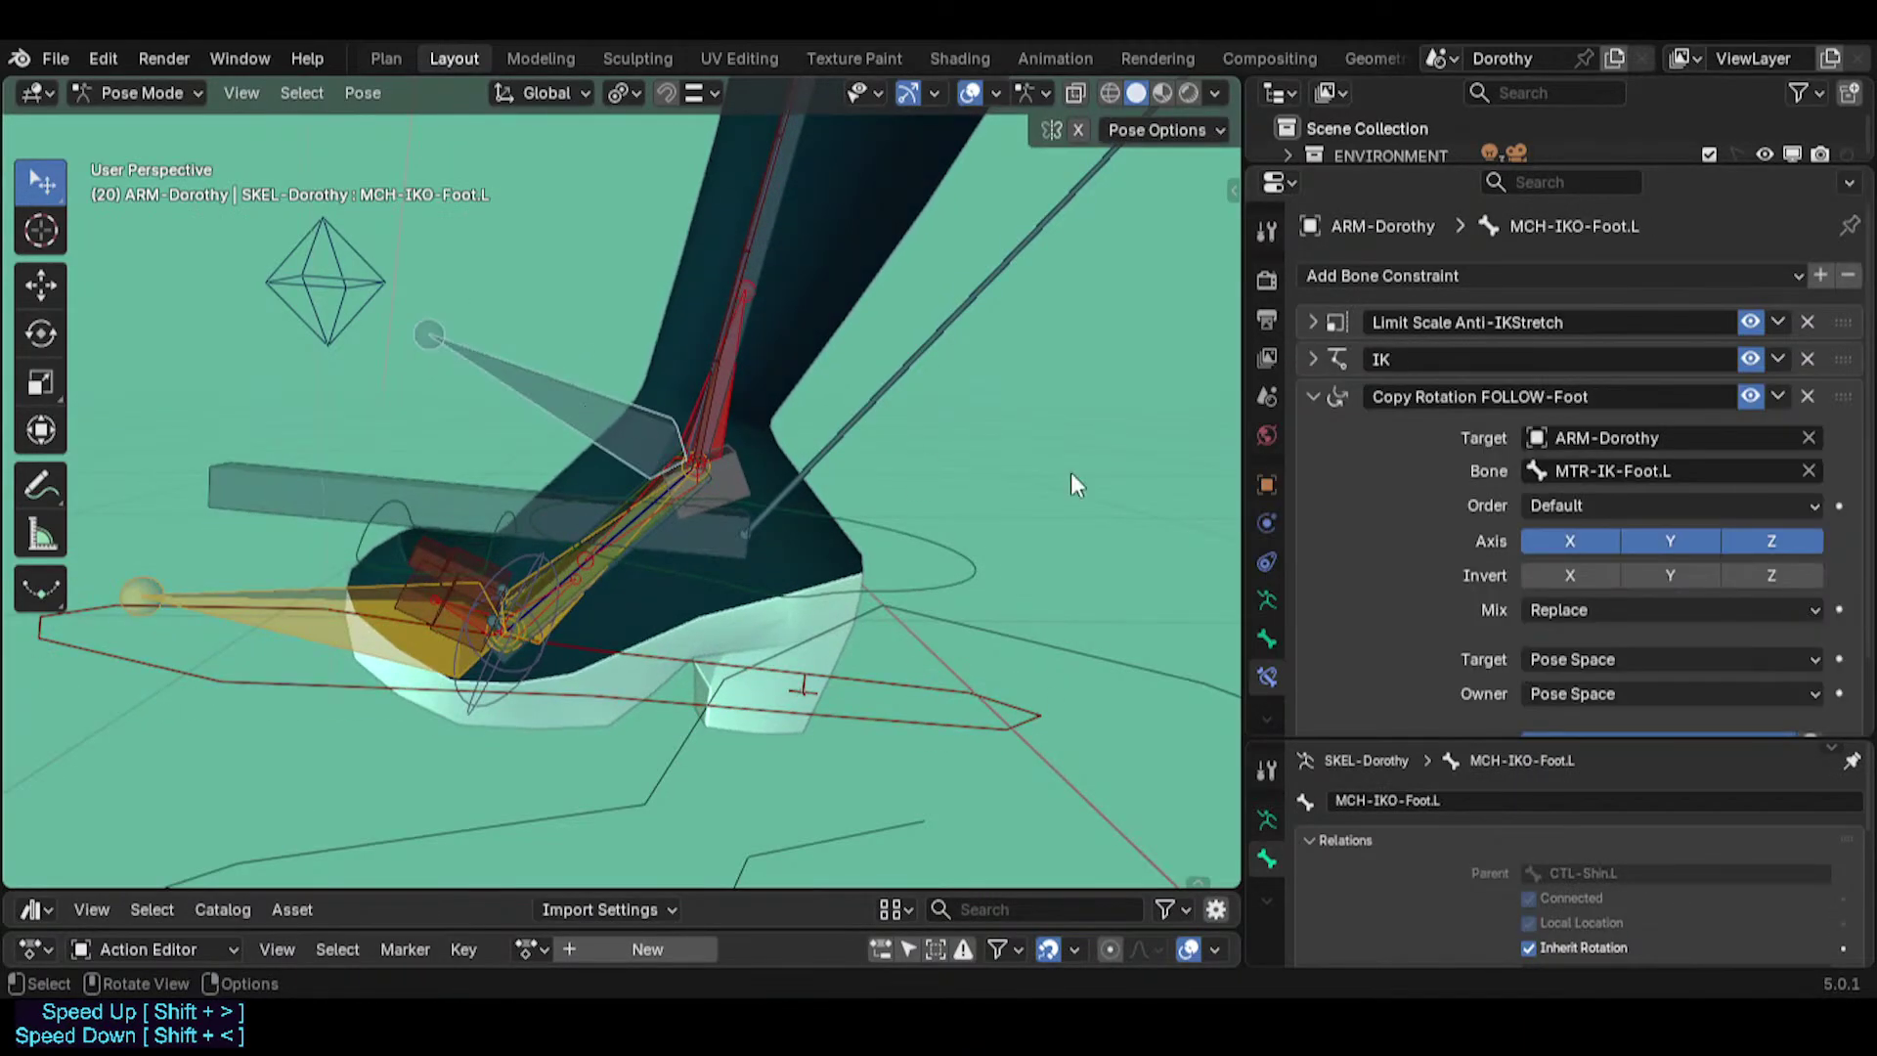
pyautogui.click(419, 468)
pyautogui.press('F2')
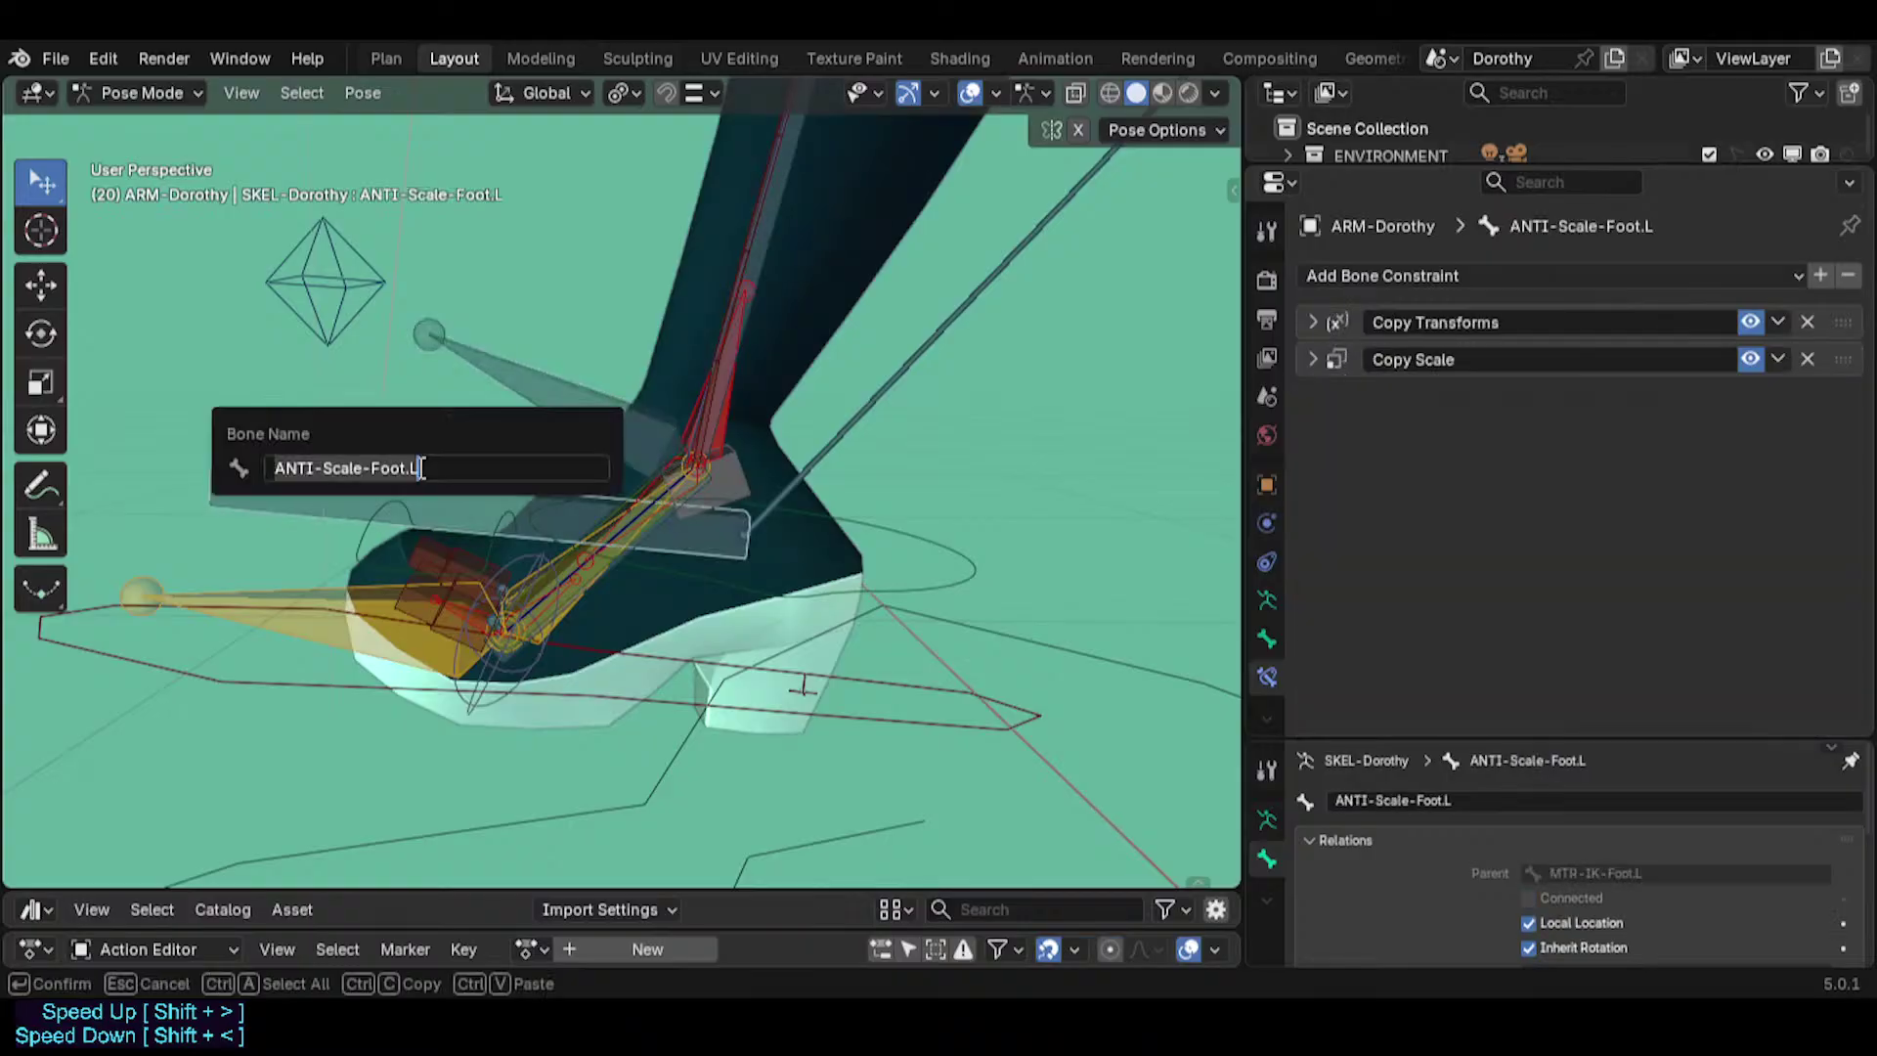
pyautogui.press('Escape')
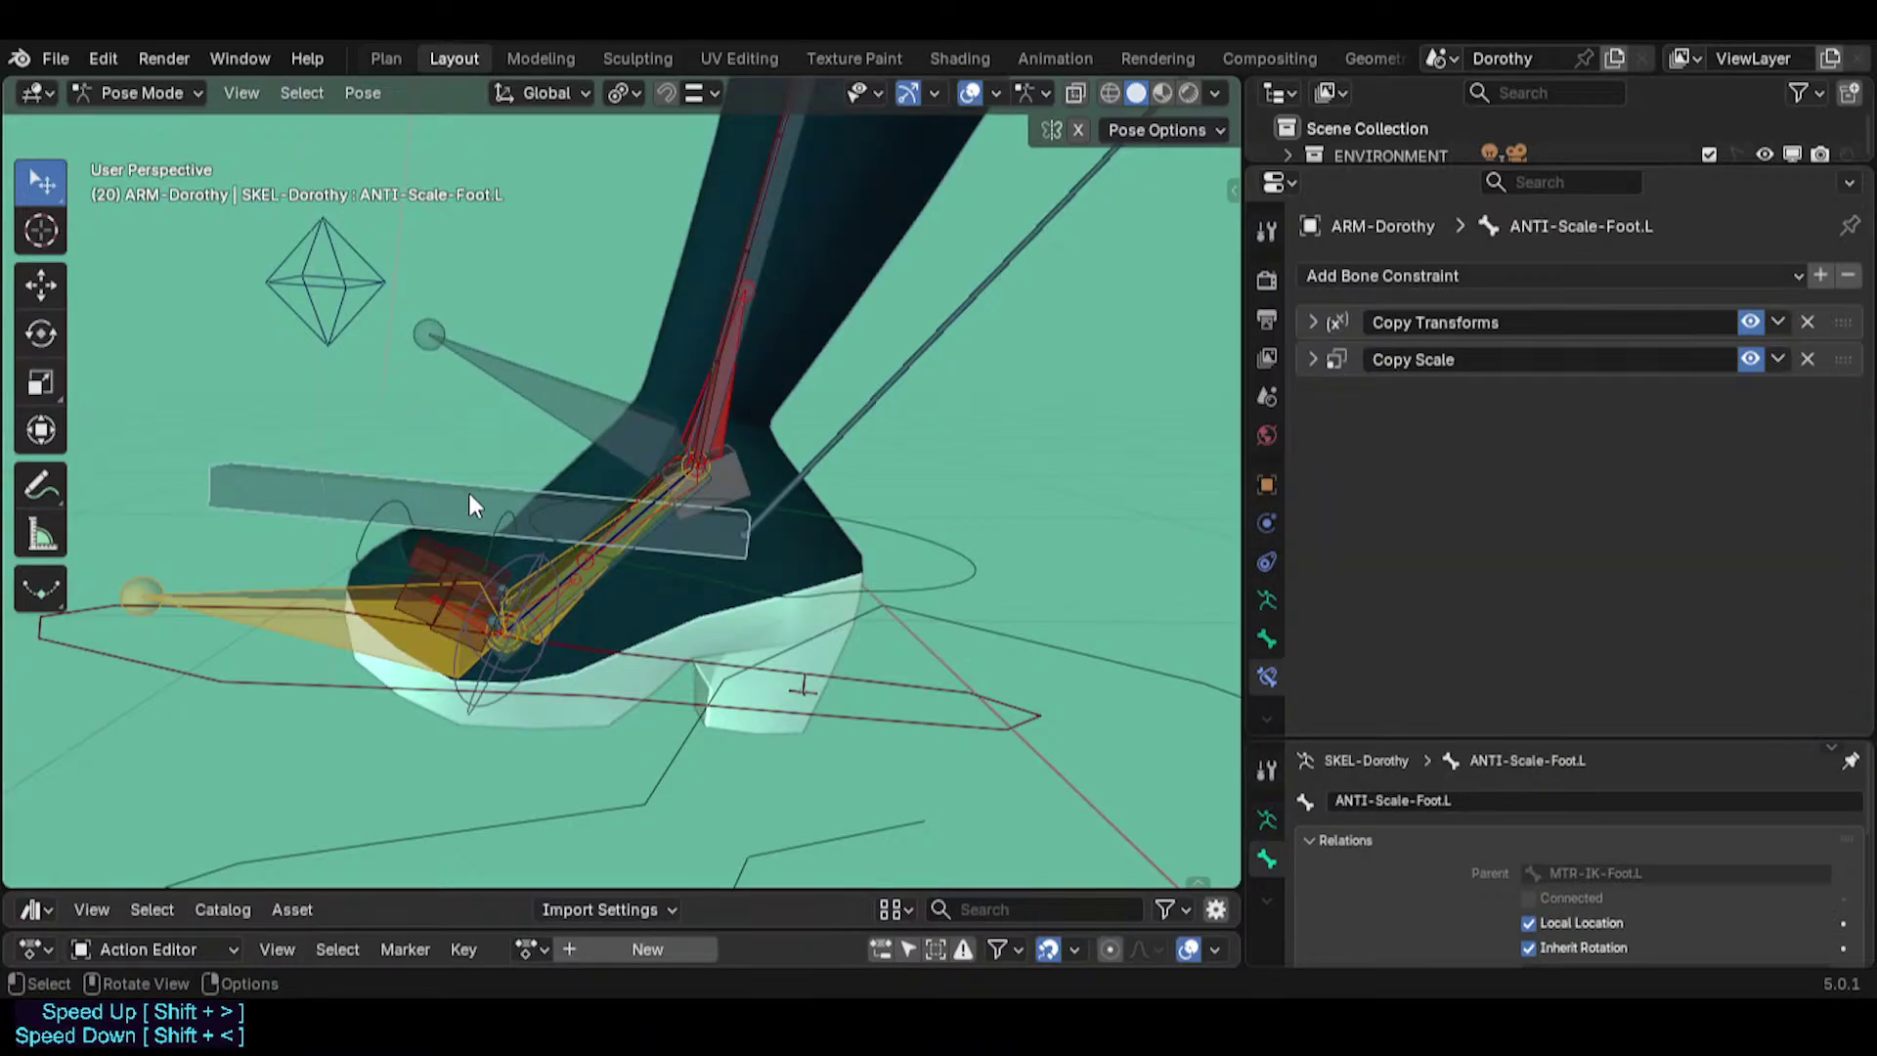
pyautogui.click(538, 481)
pyautogui.click(520, 491)
pyautogui.click(595, 387)
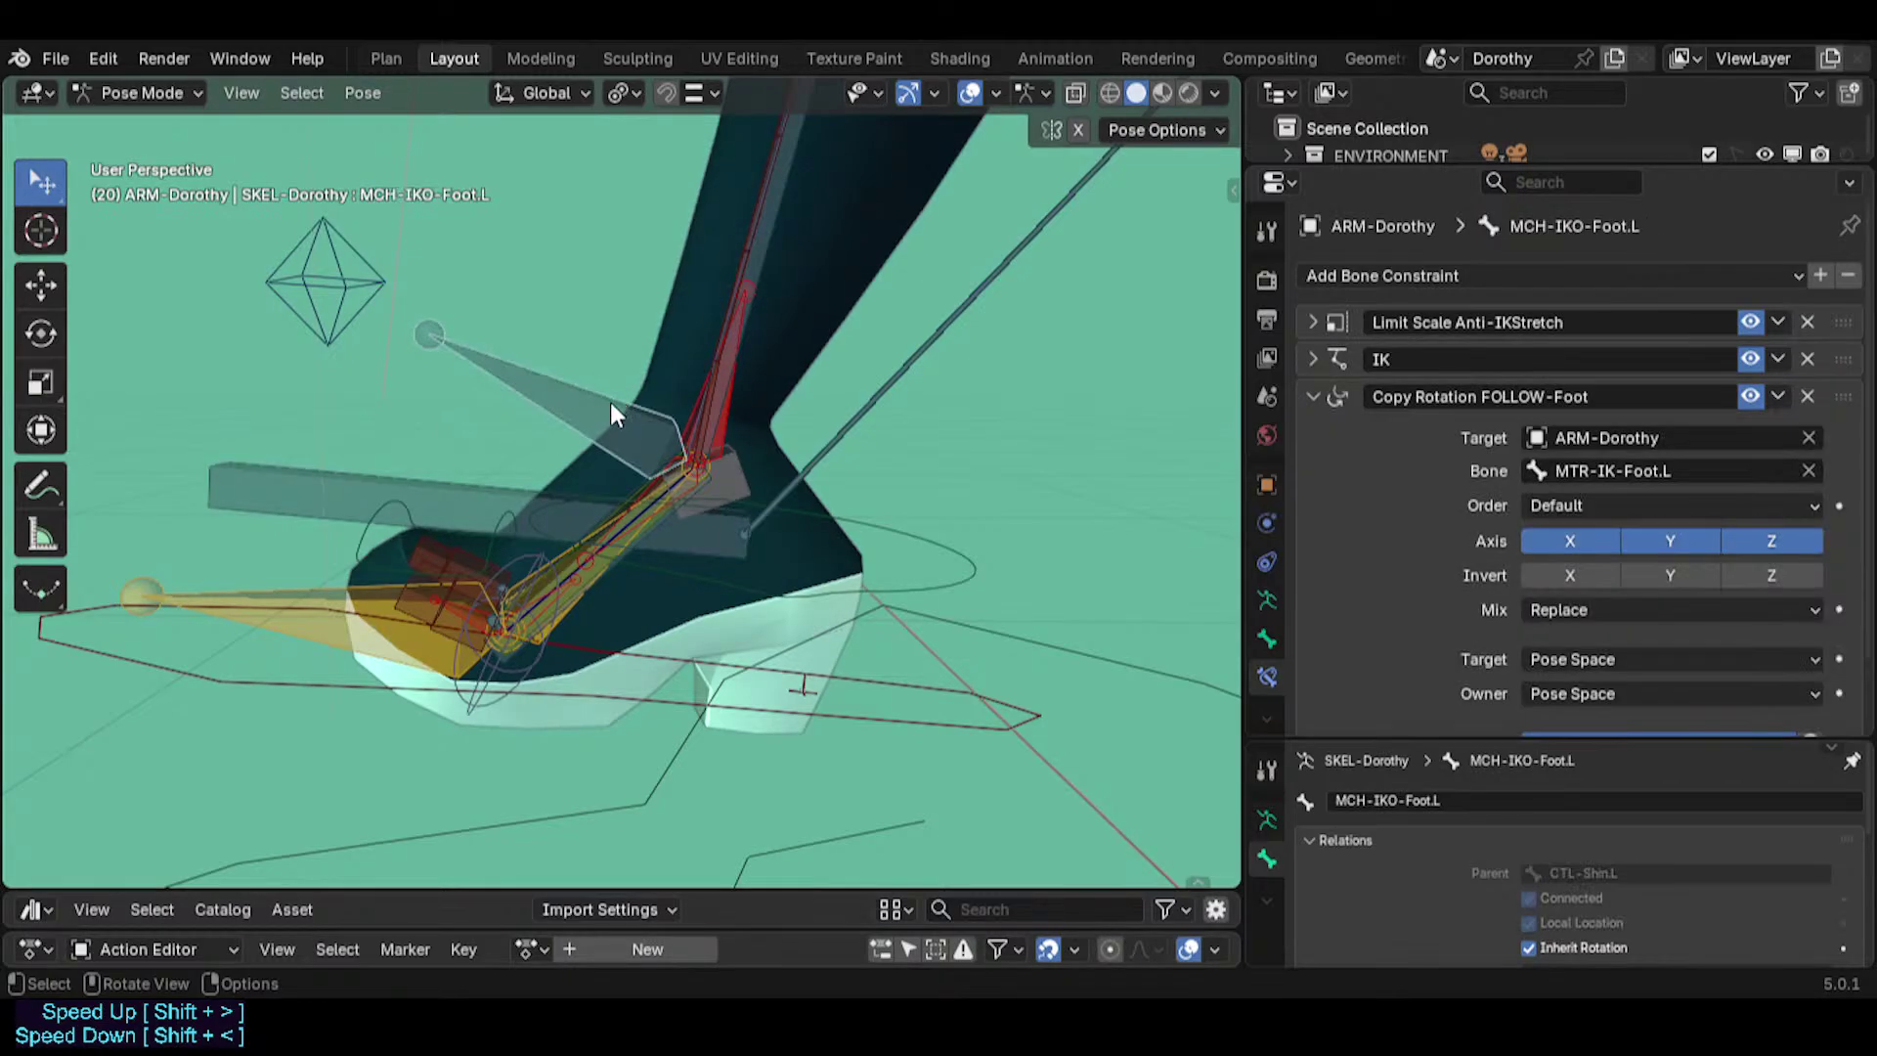
pyautogui.click(482, 481)
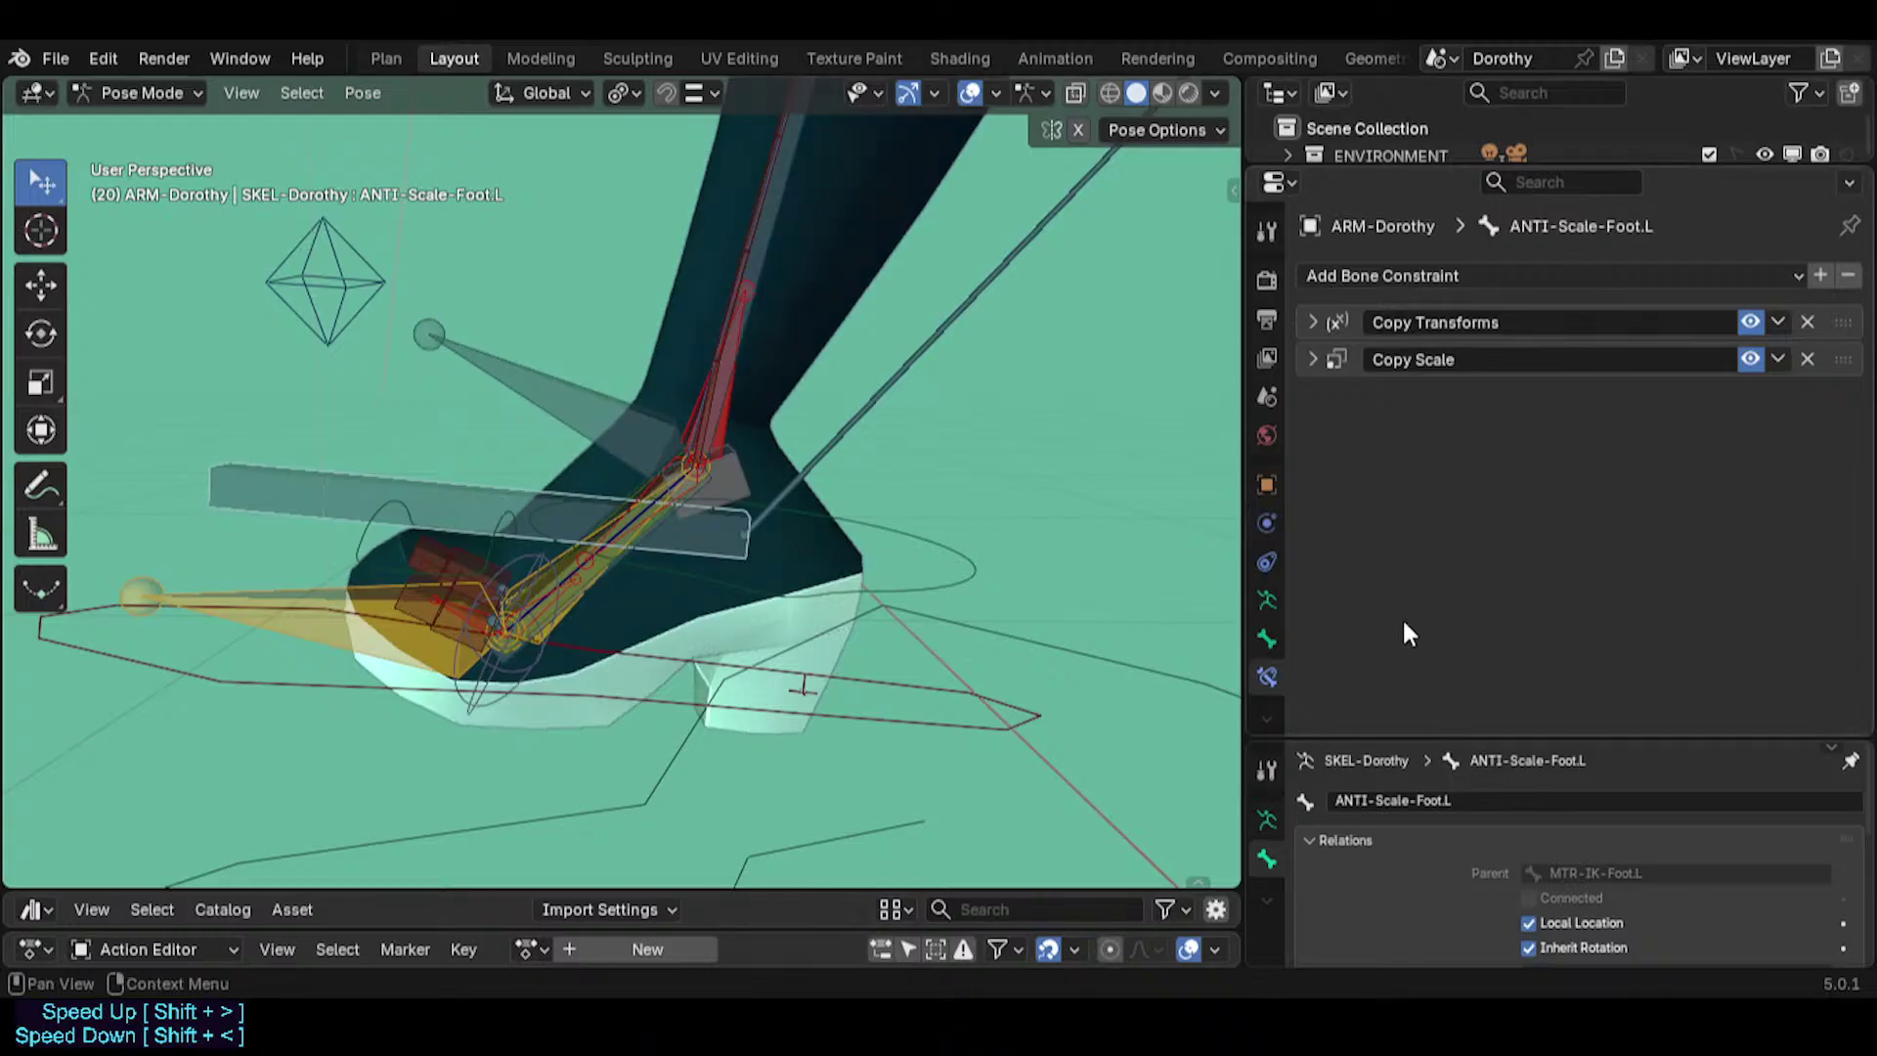
pyautogui.click(1314, 322)
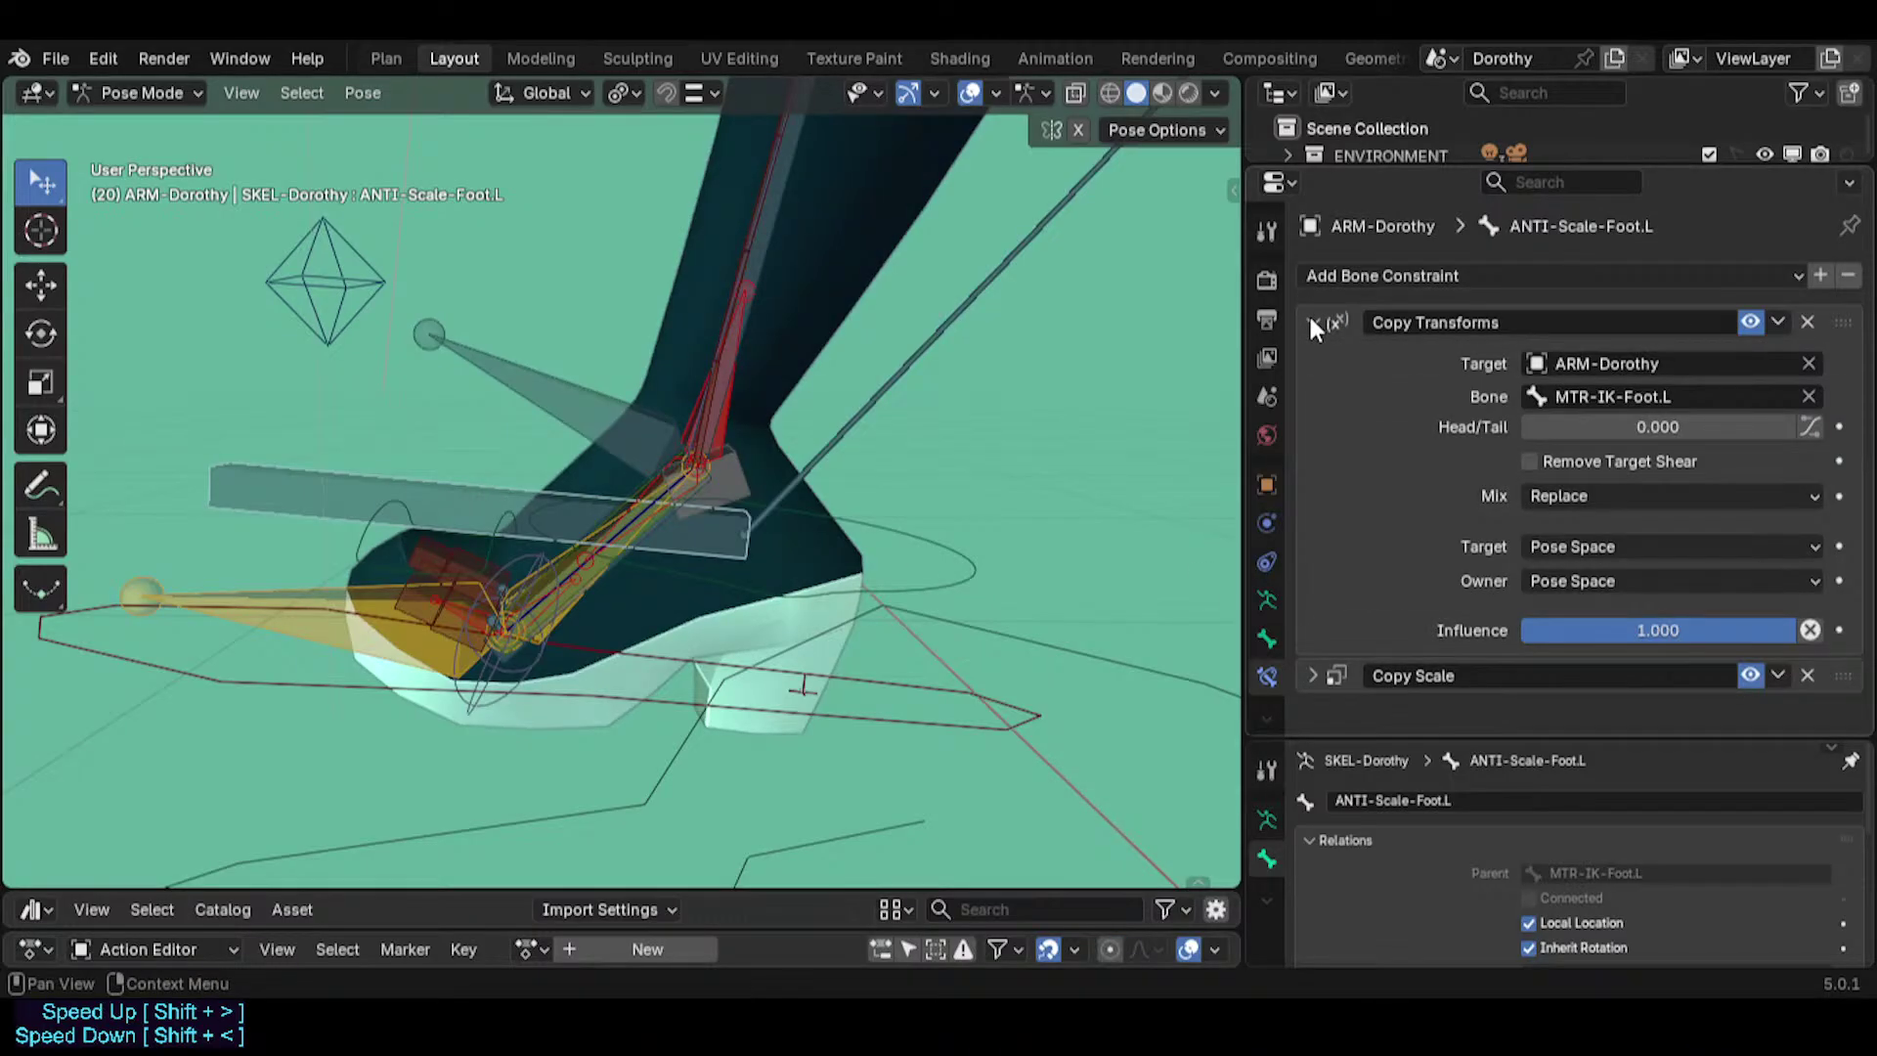
pyautogui.click(537, 405)
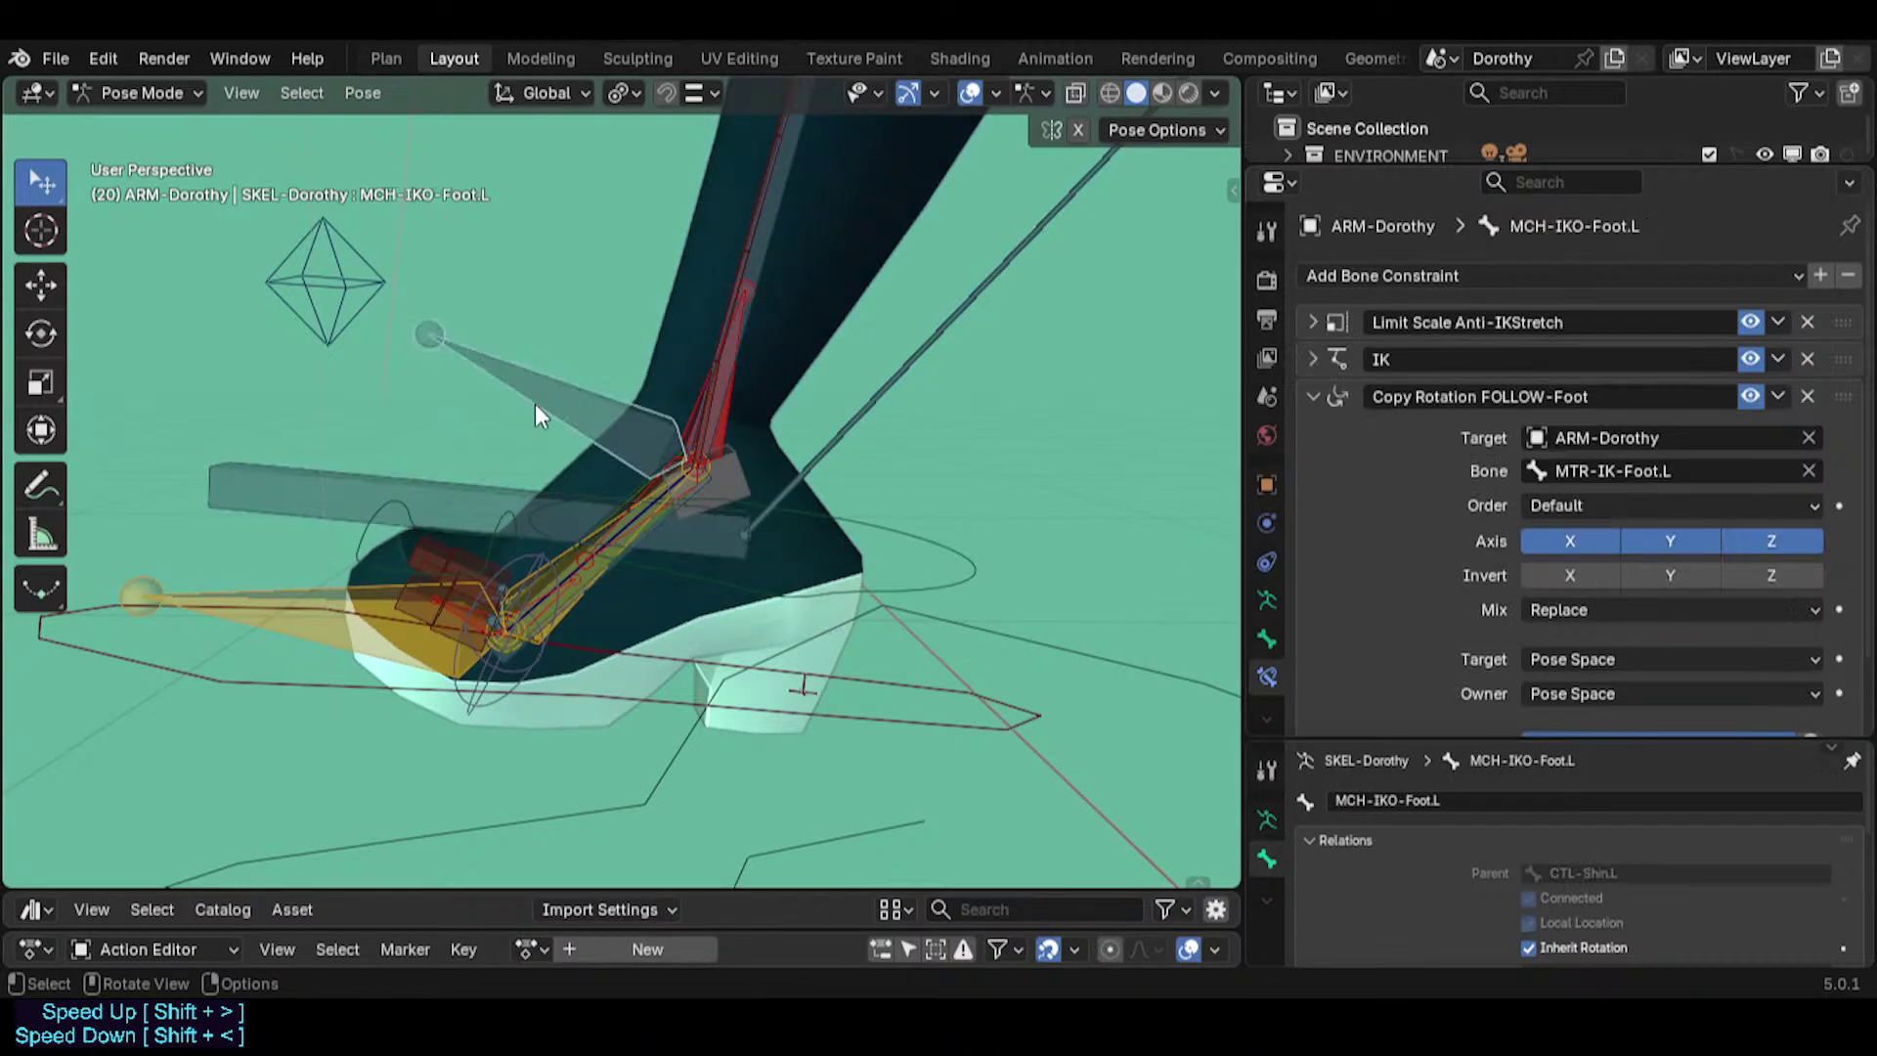
# Compare the constraints on MCH-IKO-Foot.L with those on ANTI-Scale-Foot.L, and check both bones' names.
pyautogui.press('F2')
pyautogui.press('Escape')
pyautogui.click(353, 471)
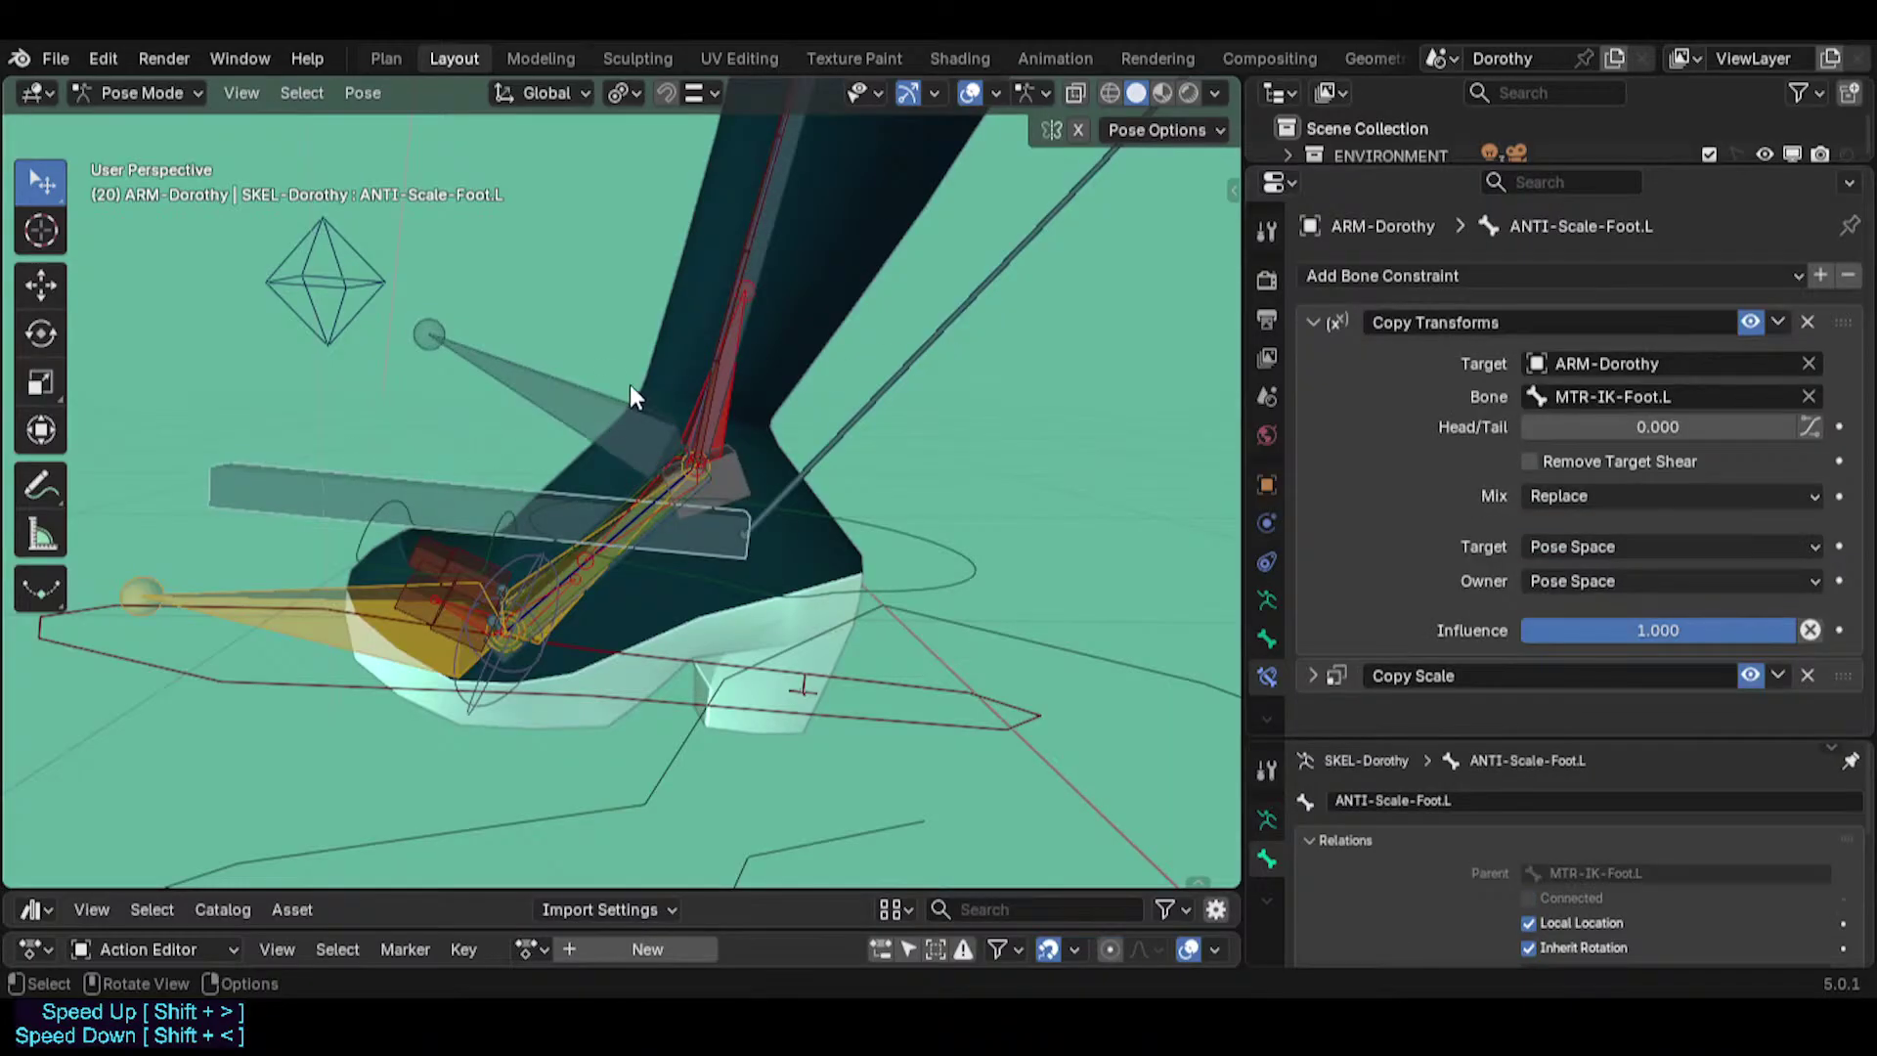
pyautogui.click(561, 391)
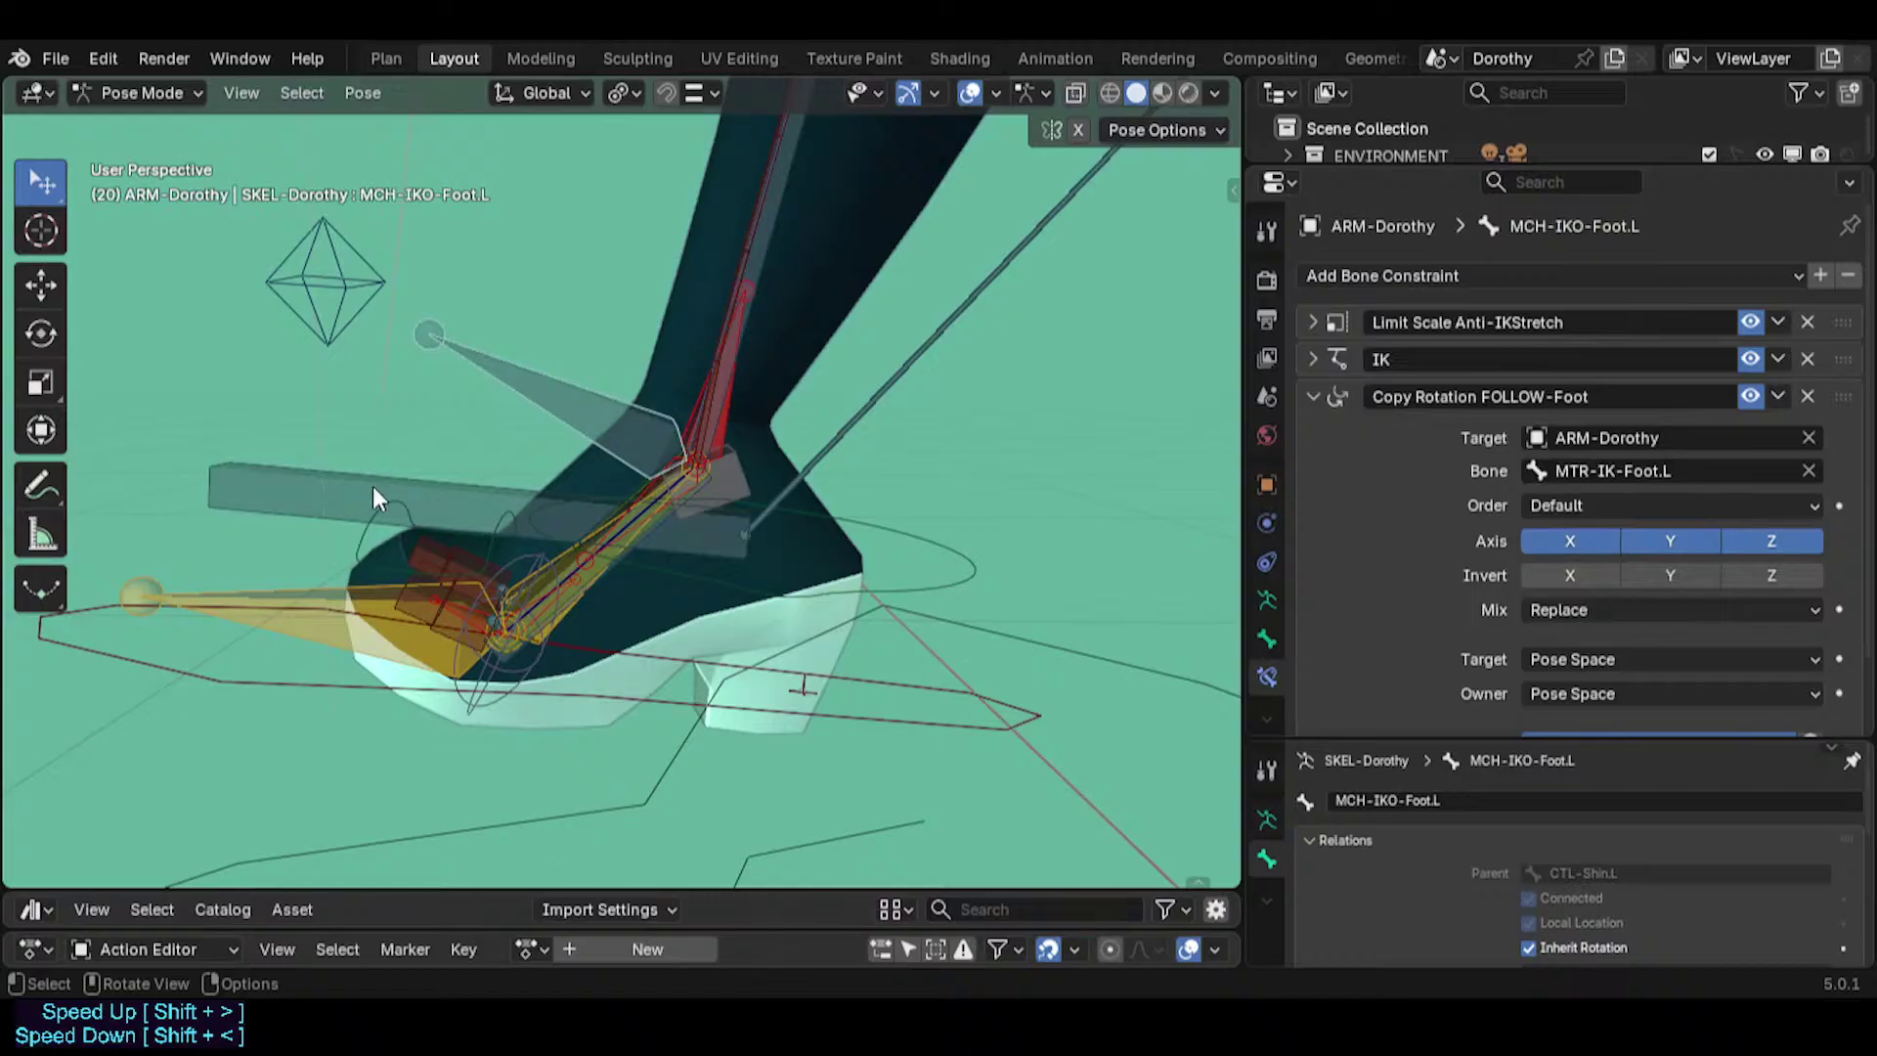
pyautogui.click(372, 485)
pyautogui.press('r')
pyautogui.rightClick(535, 413)
pyautogui.click(519, 411)
pyautogui.click(497, 505)
pyautogui.click(494, 479)
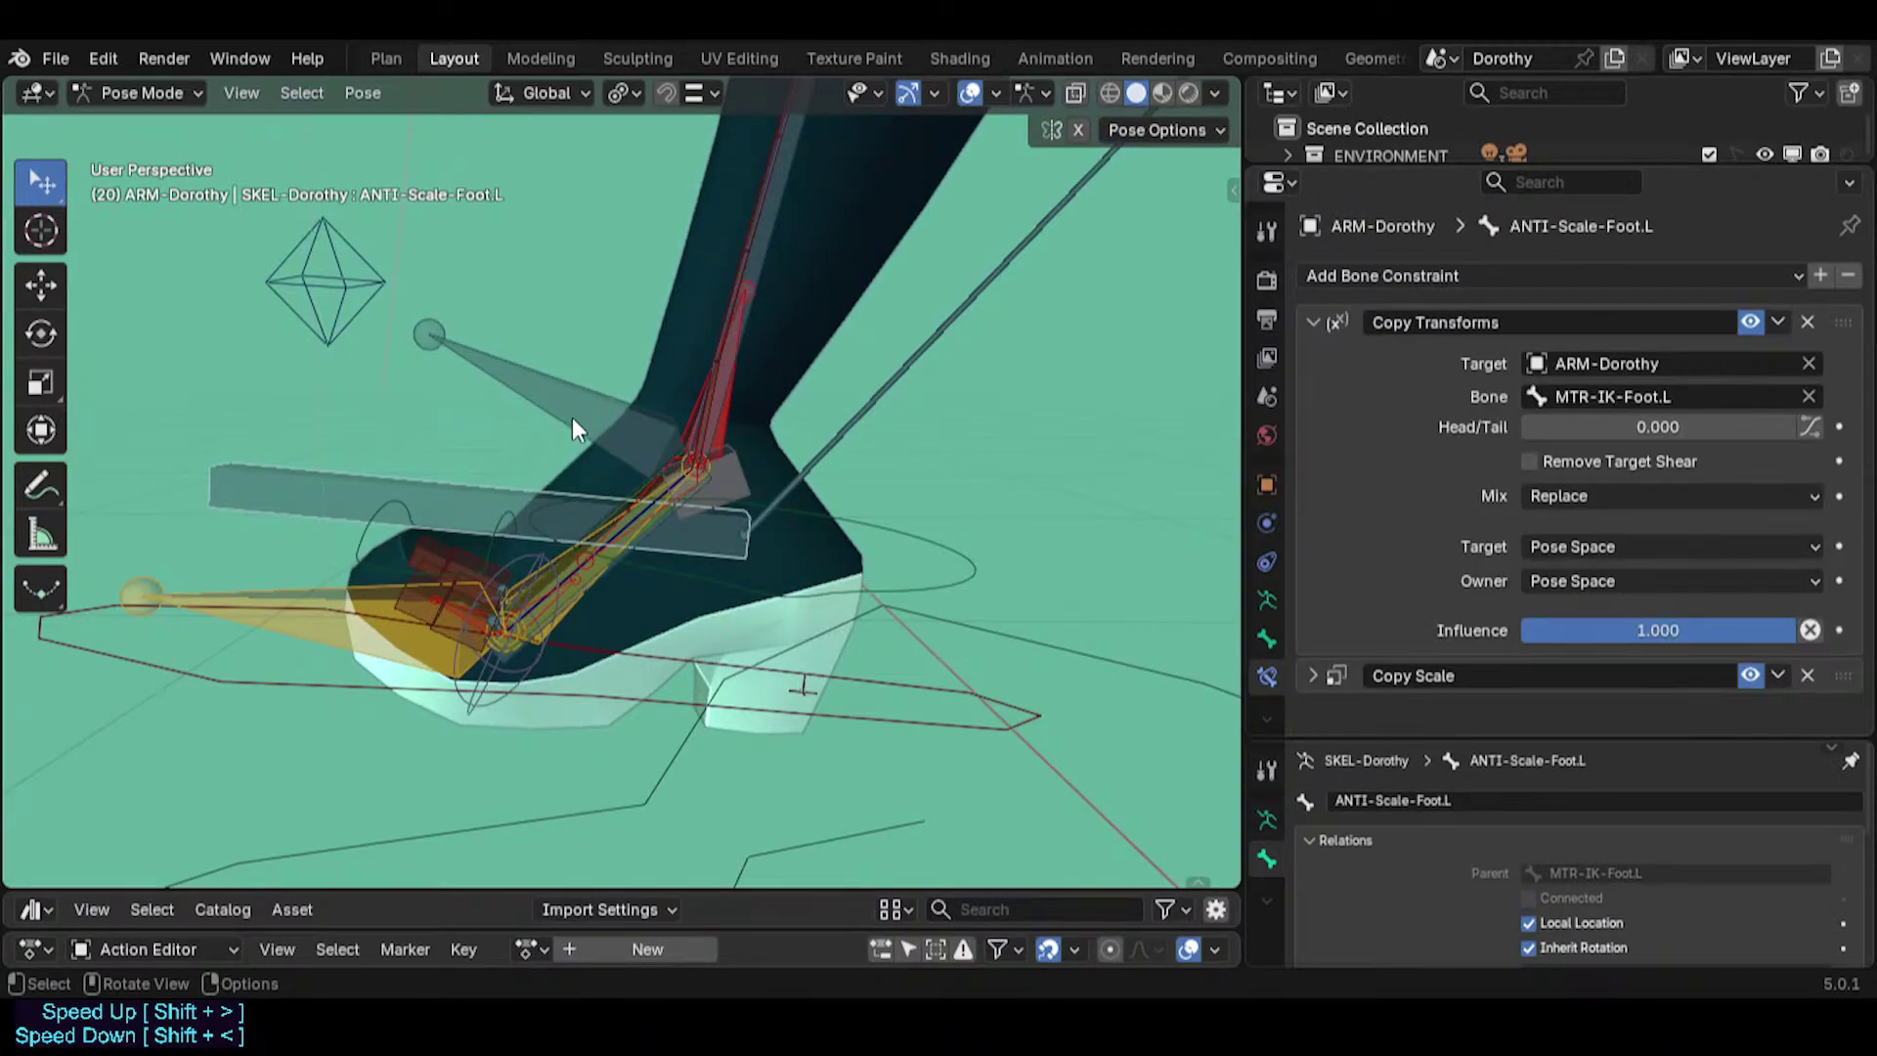
pyautogui.click(585, 405)
pyautogui.click(522, 471)
# Duplicate the Copy Transforms constraint on ANTI-Scale-Foot.L.
pyautogui.click(1339, 323)
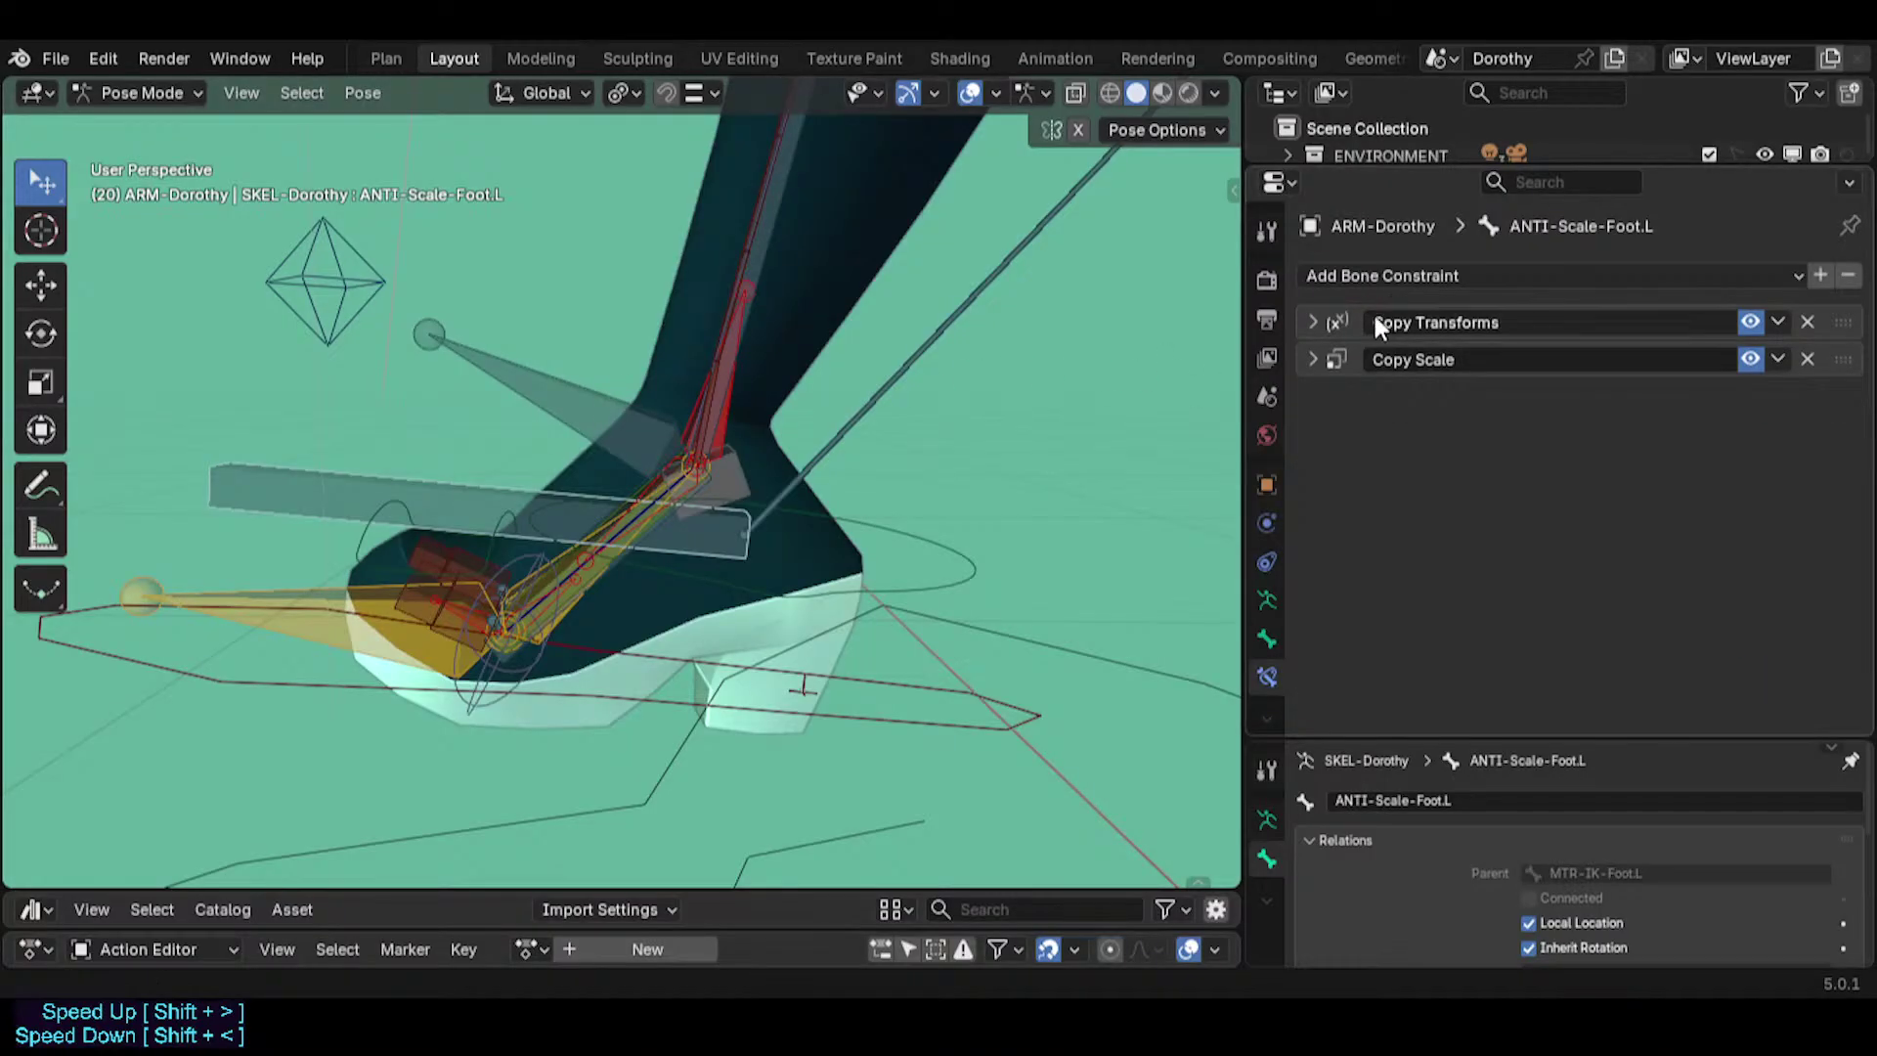
pyautogui.hotkey('shift', 'd')
pyautogui.doubleClick(1518, 322)
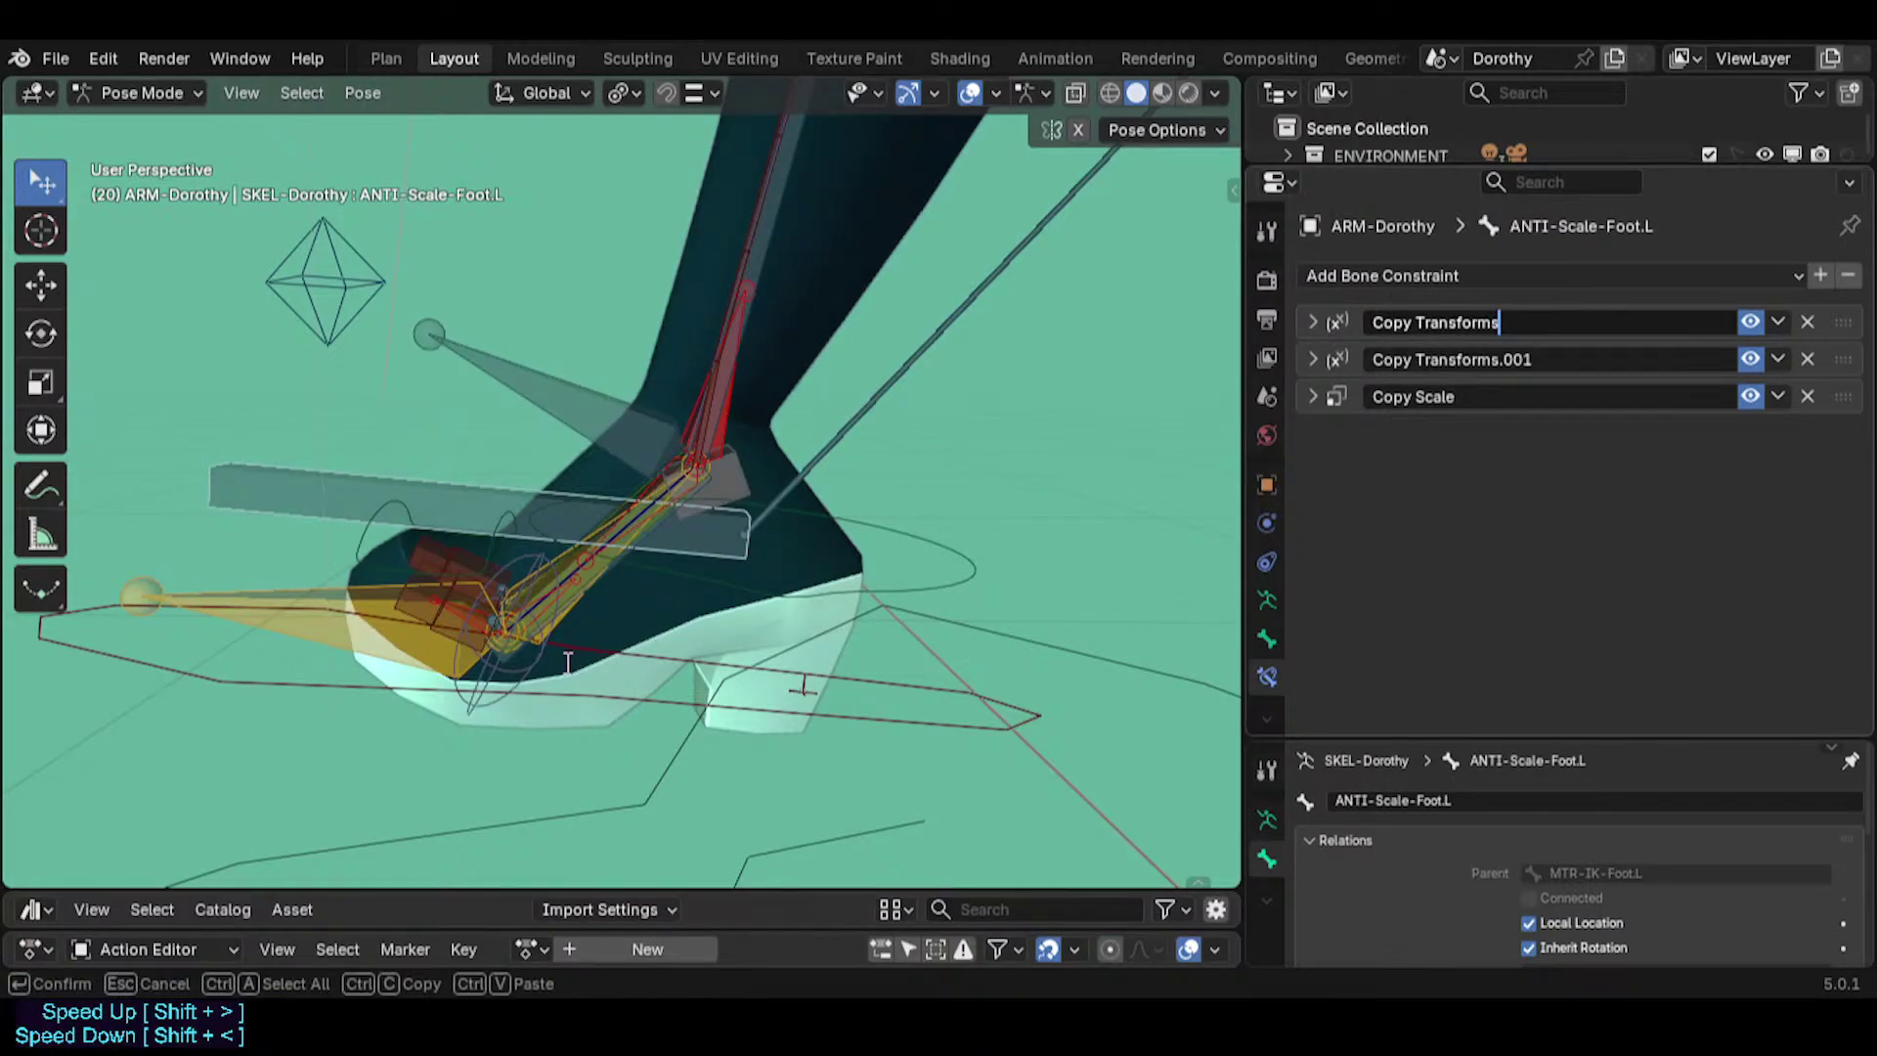
# Rename the first Copy Transforms constraint on ANTI-Scale-Foot.L to "Copy Transforms MTR-IK-Foot", reusing the name of the foot control bone.
pyautogui.click(465, 694)
pyautogui.click(385, 692)
pyautogui.press('F2')
pyautogui.press('Return')
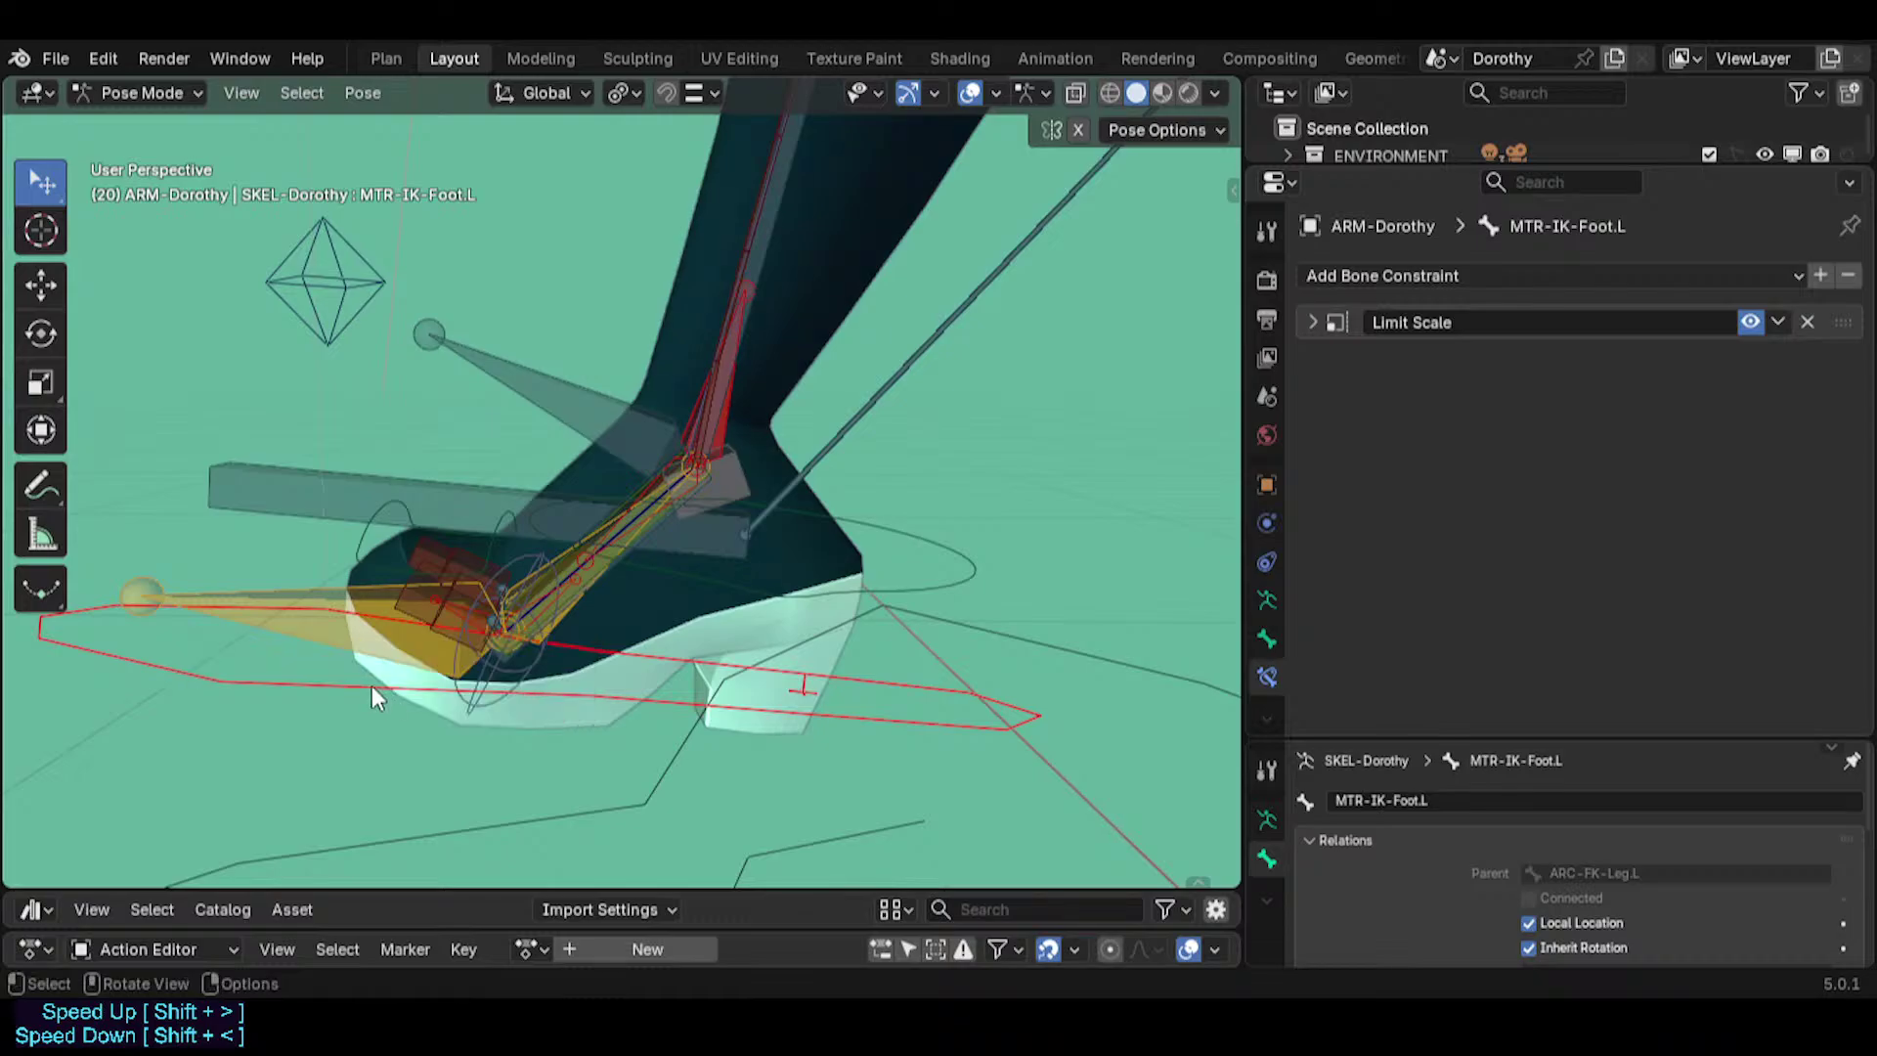
pyautogui.press('F2')
pyautogui.hotkey('ctrl', 'c')
pyautogui.click(501, 495)
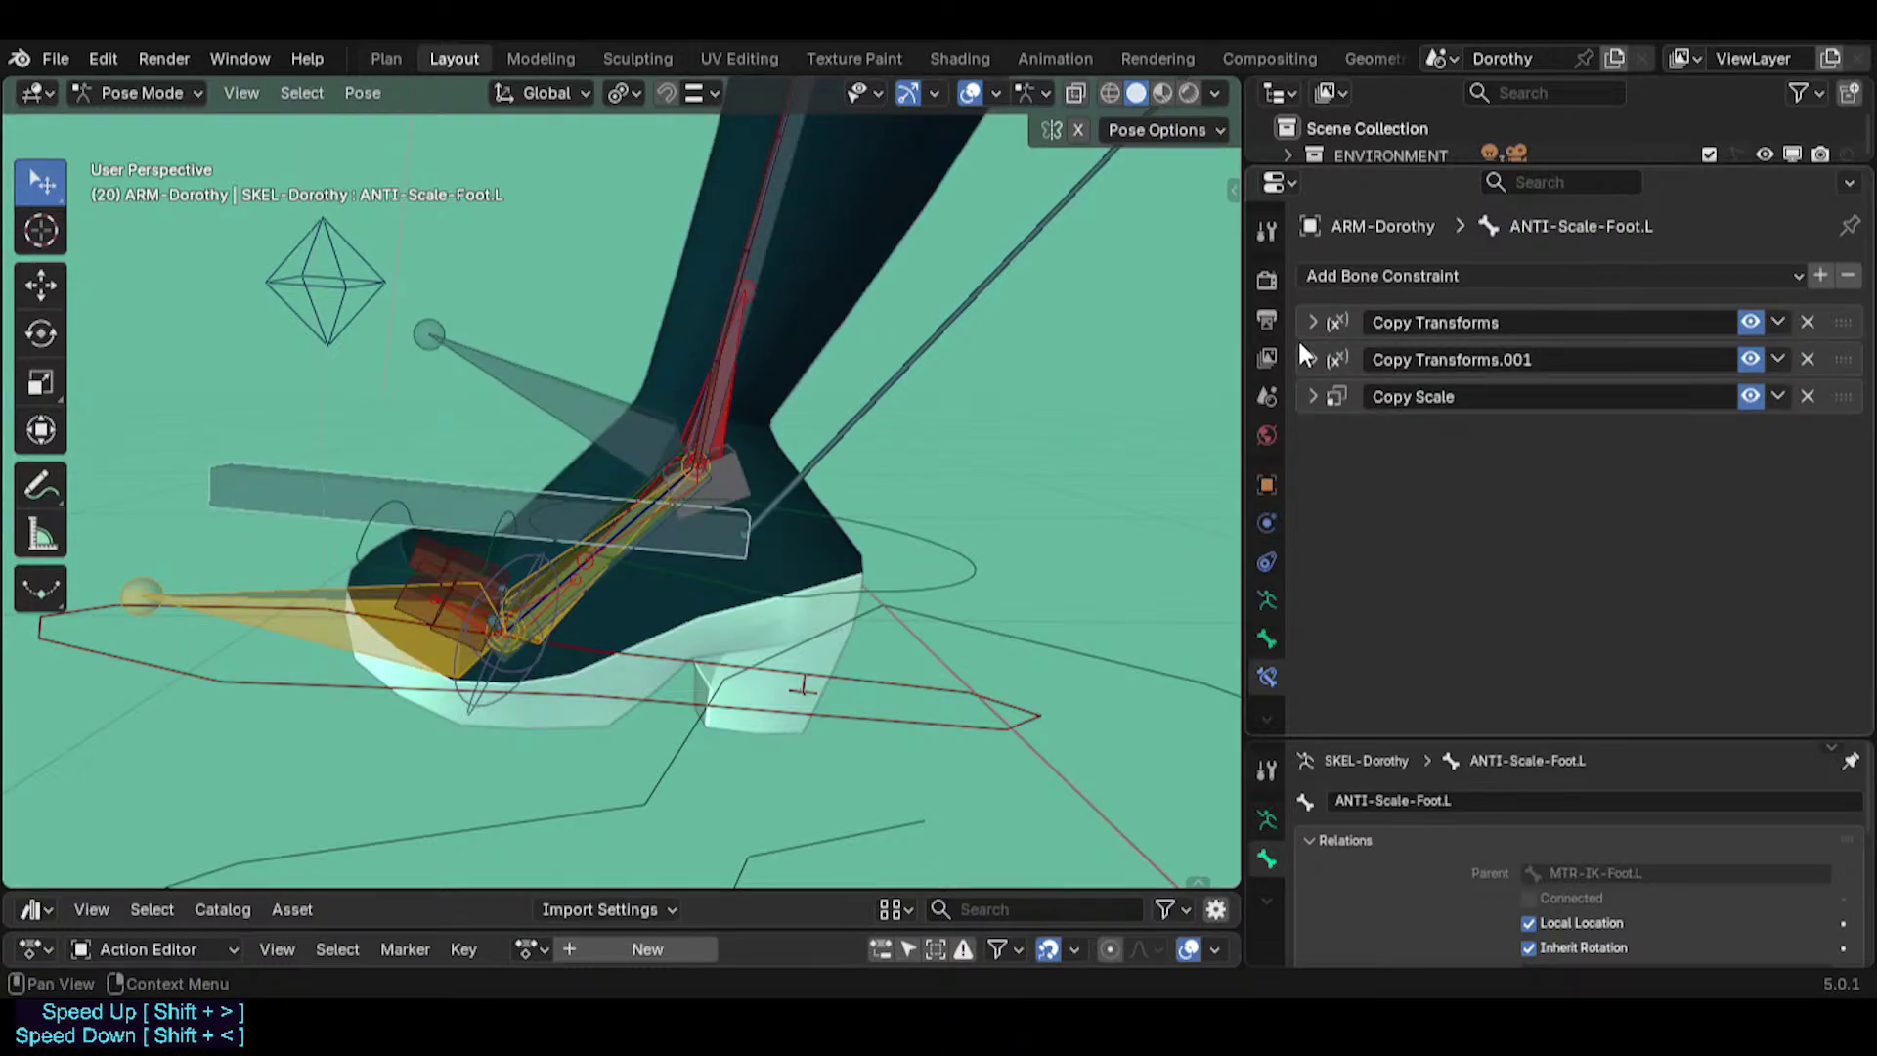
pyautogui.click(1472, 322)
pyautogui.click(1560, 315)
pyautogui.hotkey('ctrl', 'v')
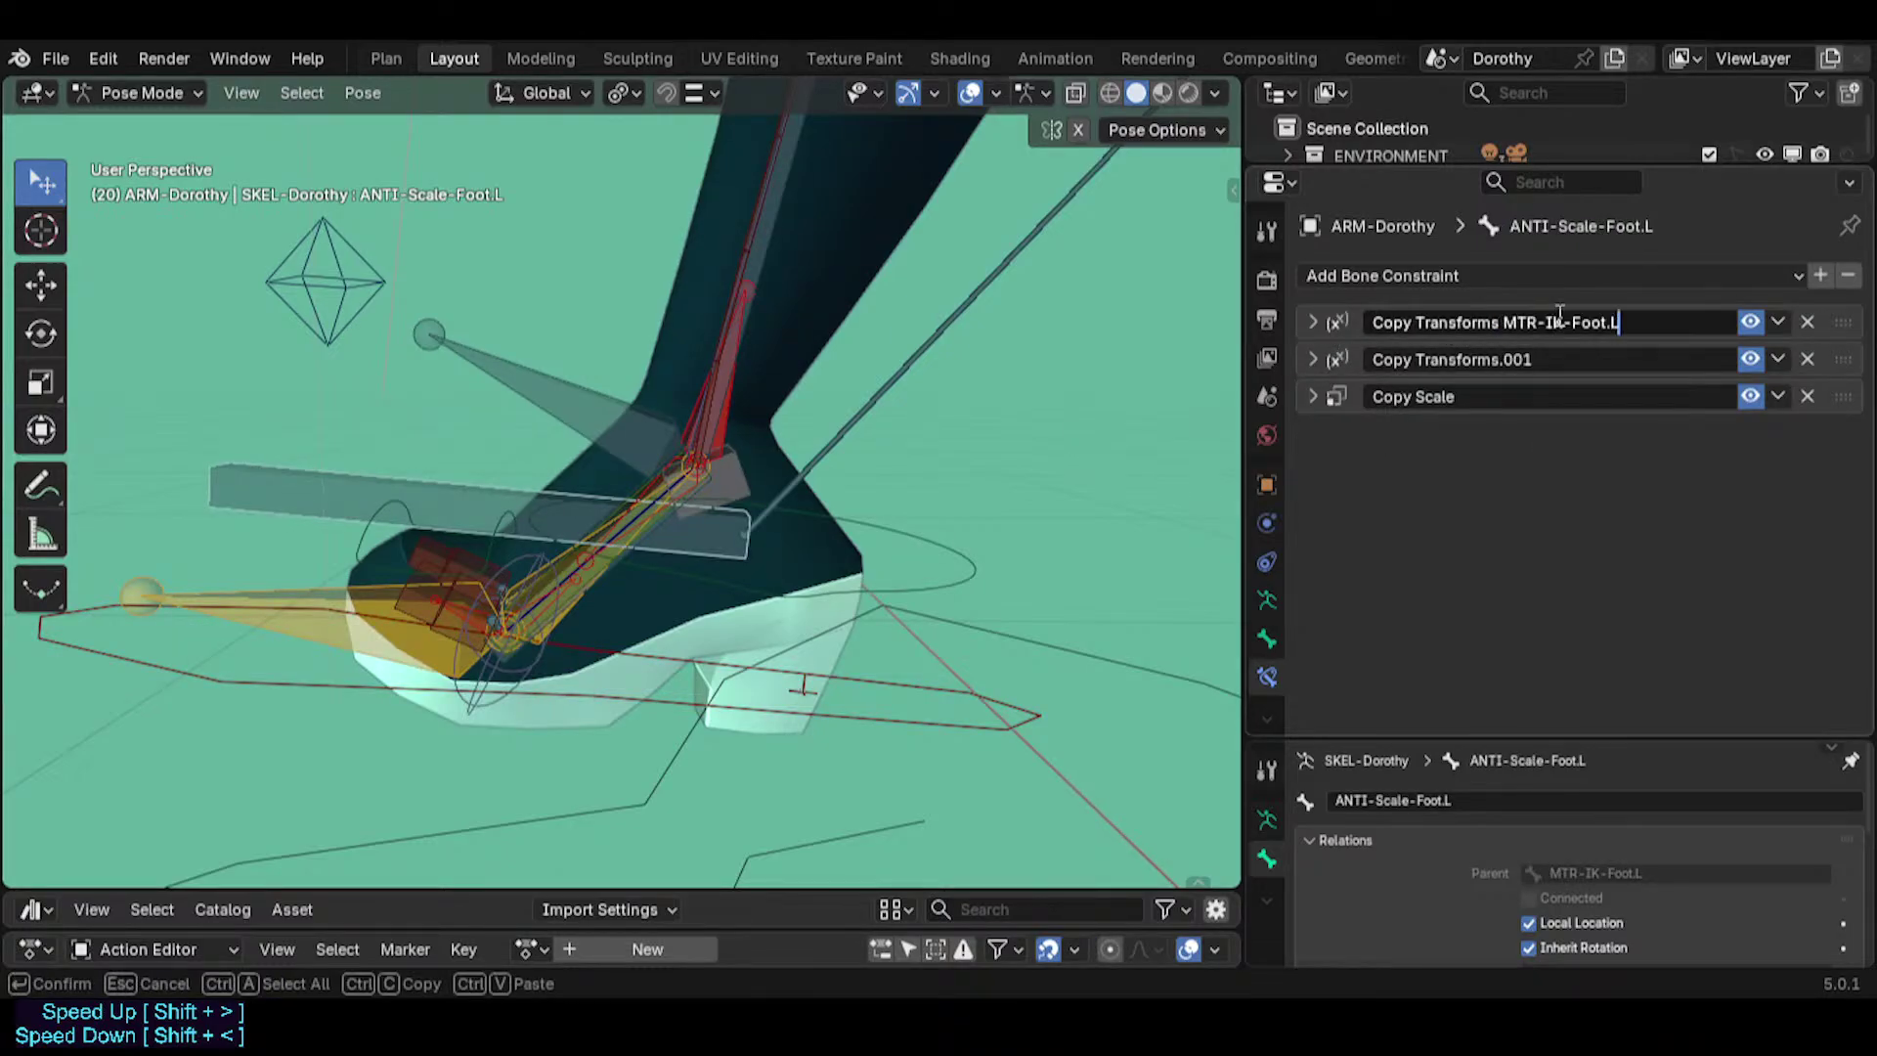
pyautogui.hotkey('shift', 'Left')
pyautogui.press('Return')
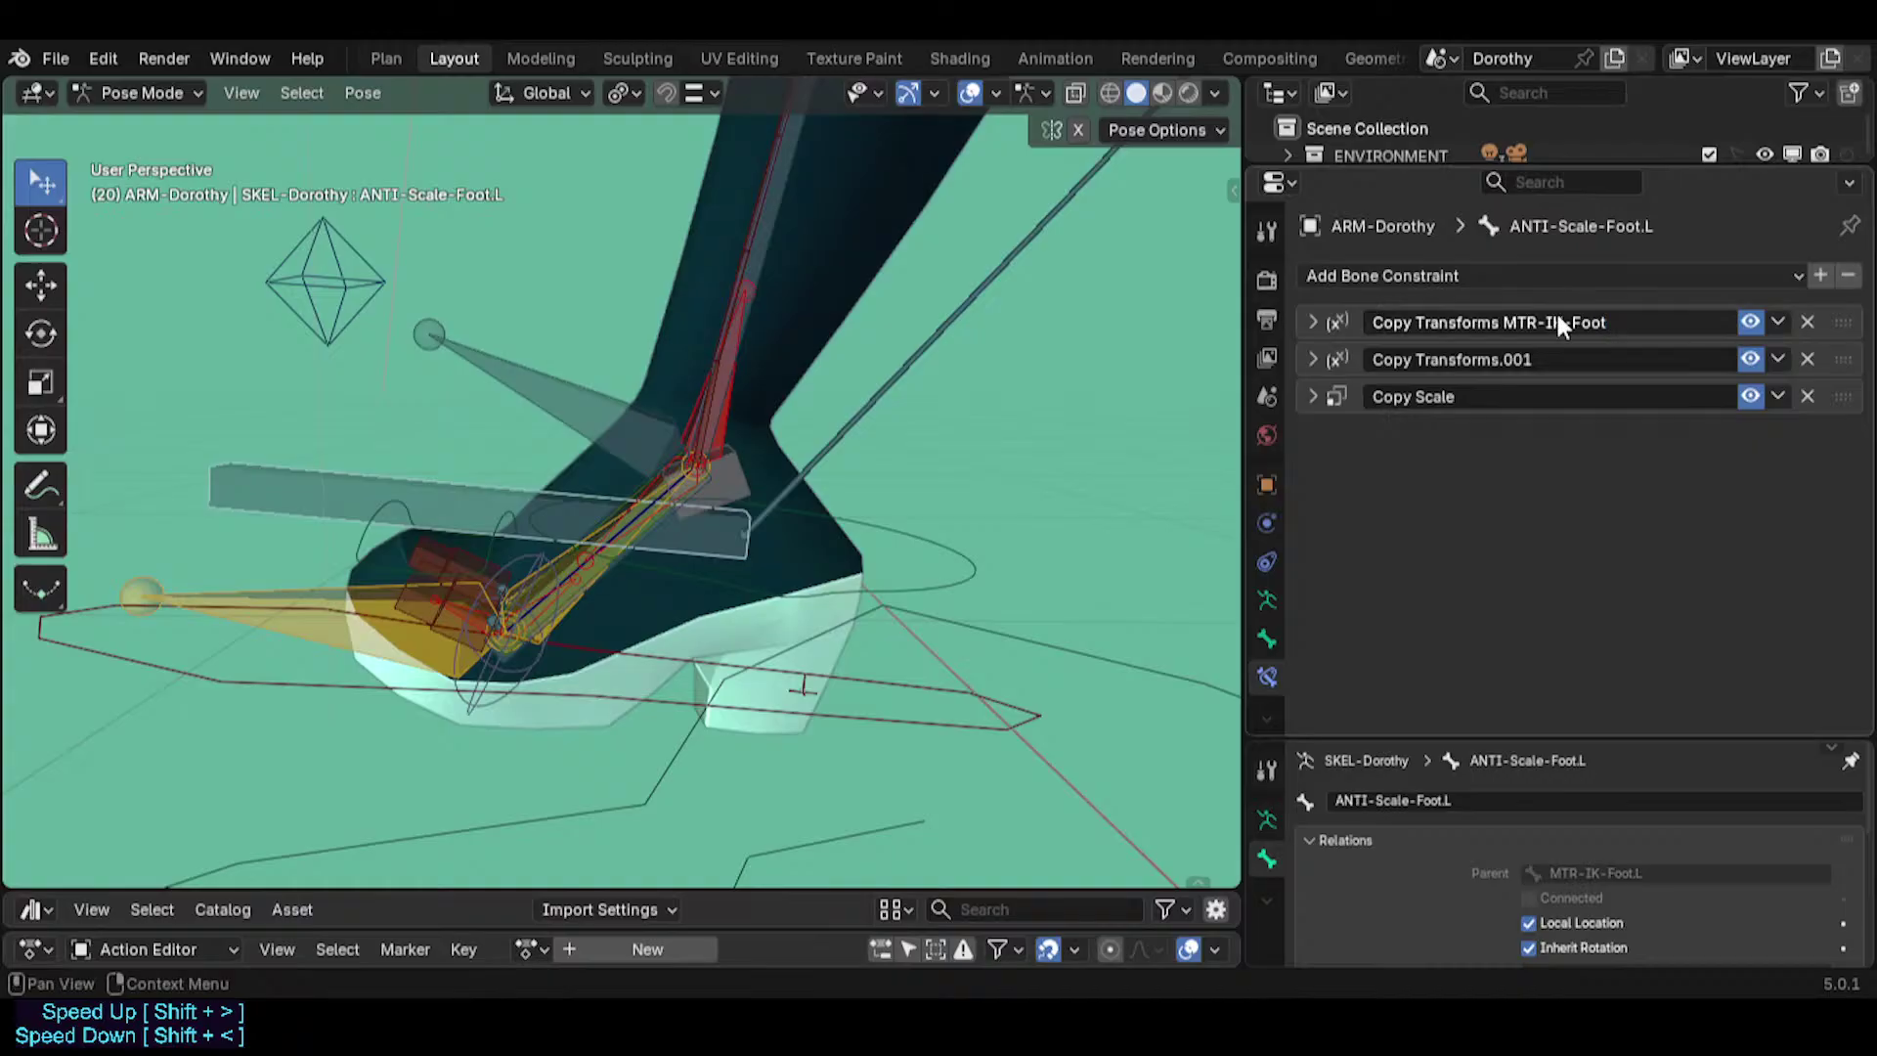
# Rename the duplicated constraint on ANTI-Scale-Foot.L to "Copy Transforms MCH-IKO-Foot.L", reusing the name copied from that bone.
pyautogui.click(598, 386)
pyautogui.press('F2')
pyautogui.hotkey('ctrl', 'c')
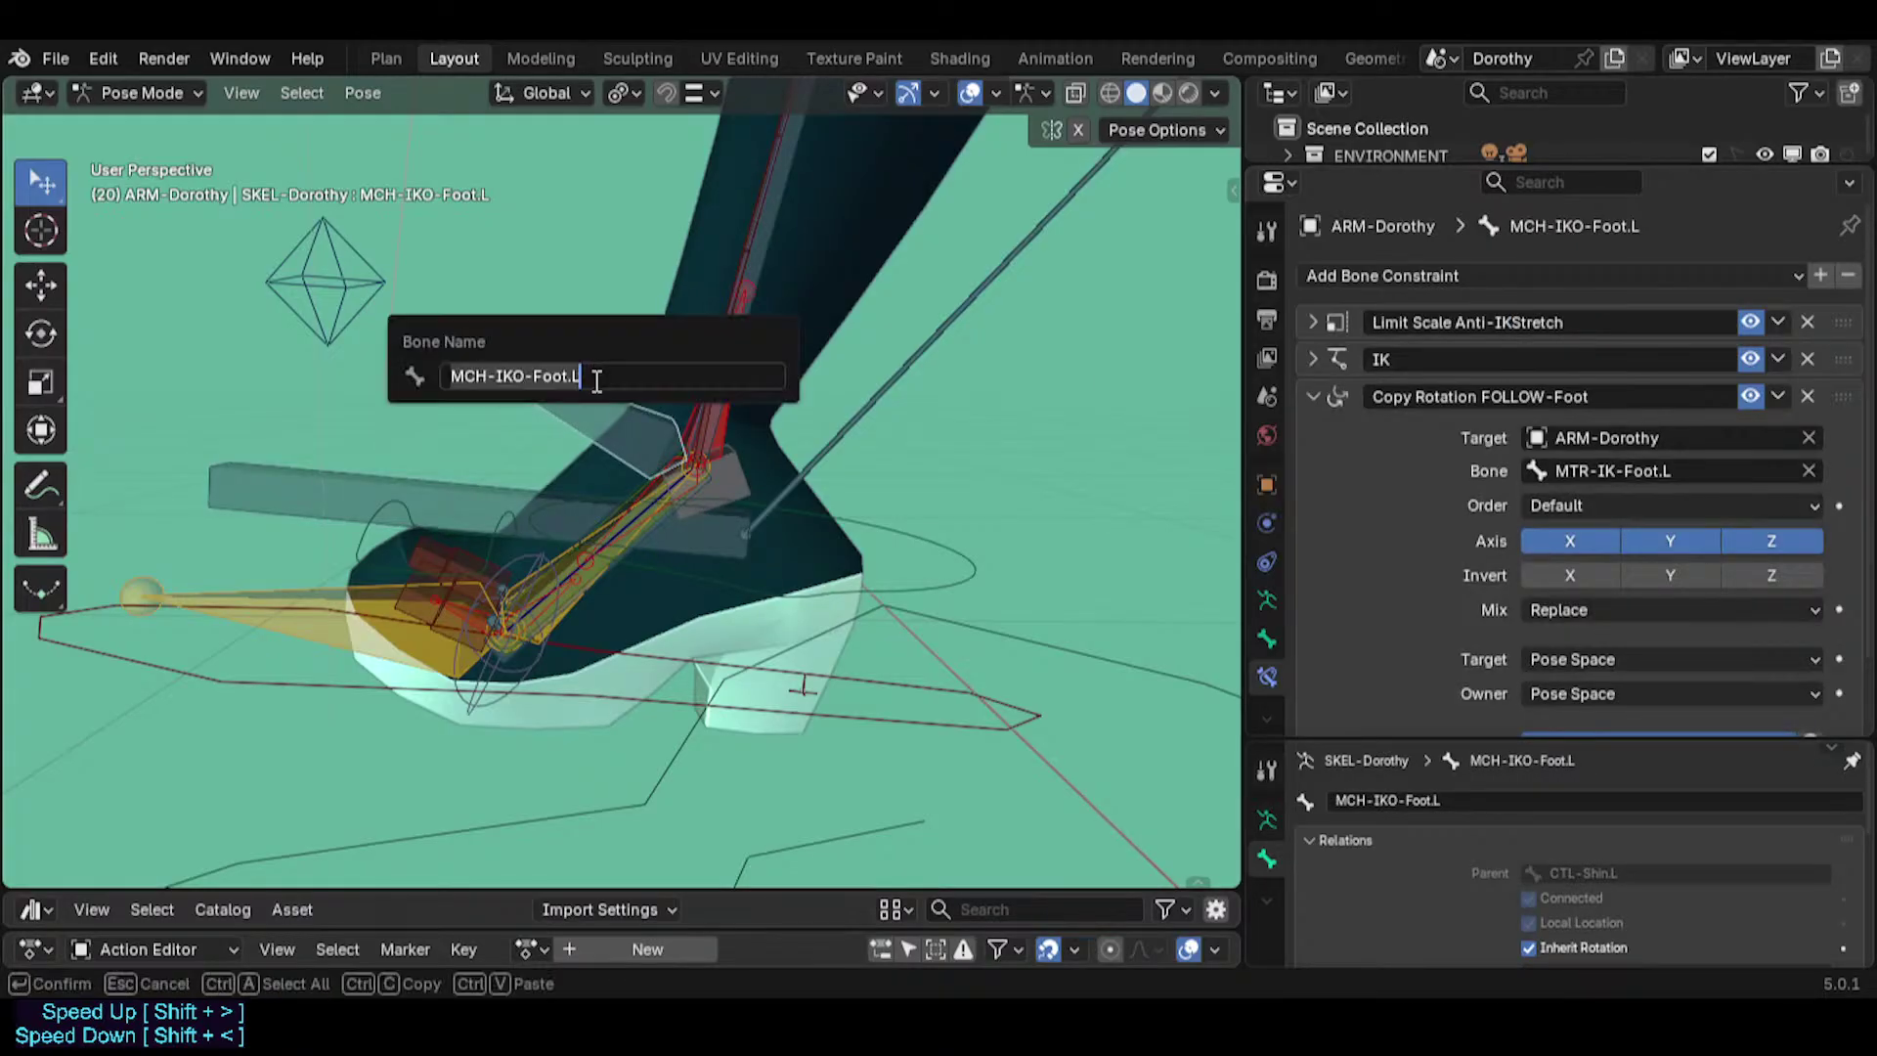
pyautogui.click(291, 492)
pyautogui.click(1312, 360)
pyautogui.click(1505, 359)
pyautogui.click(1505, 359)
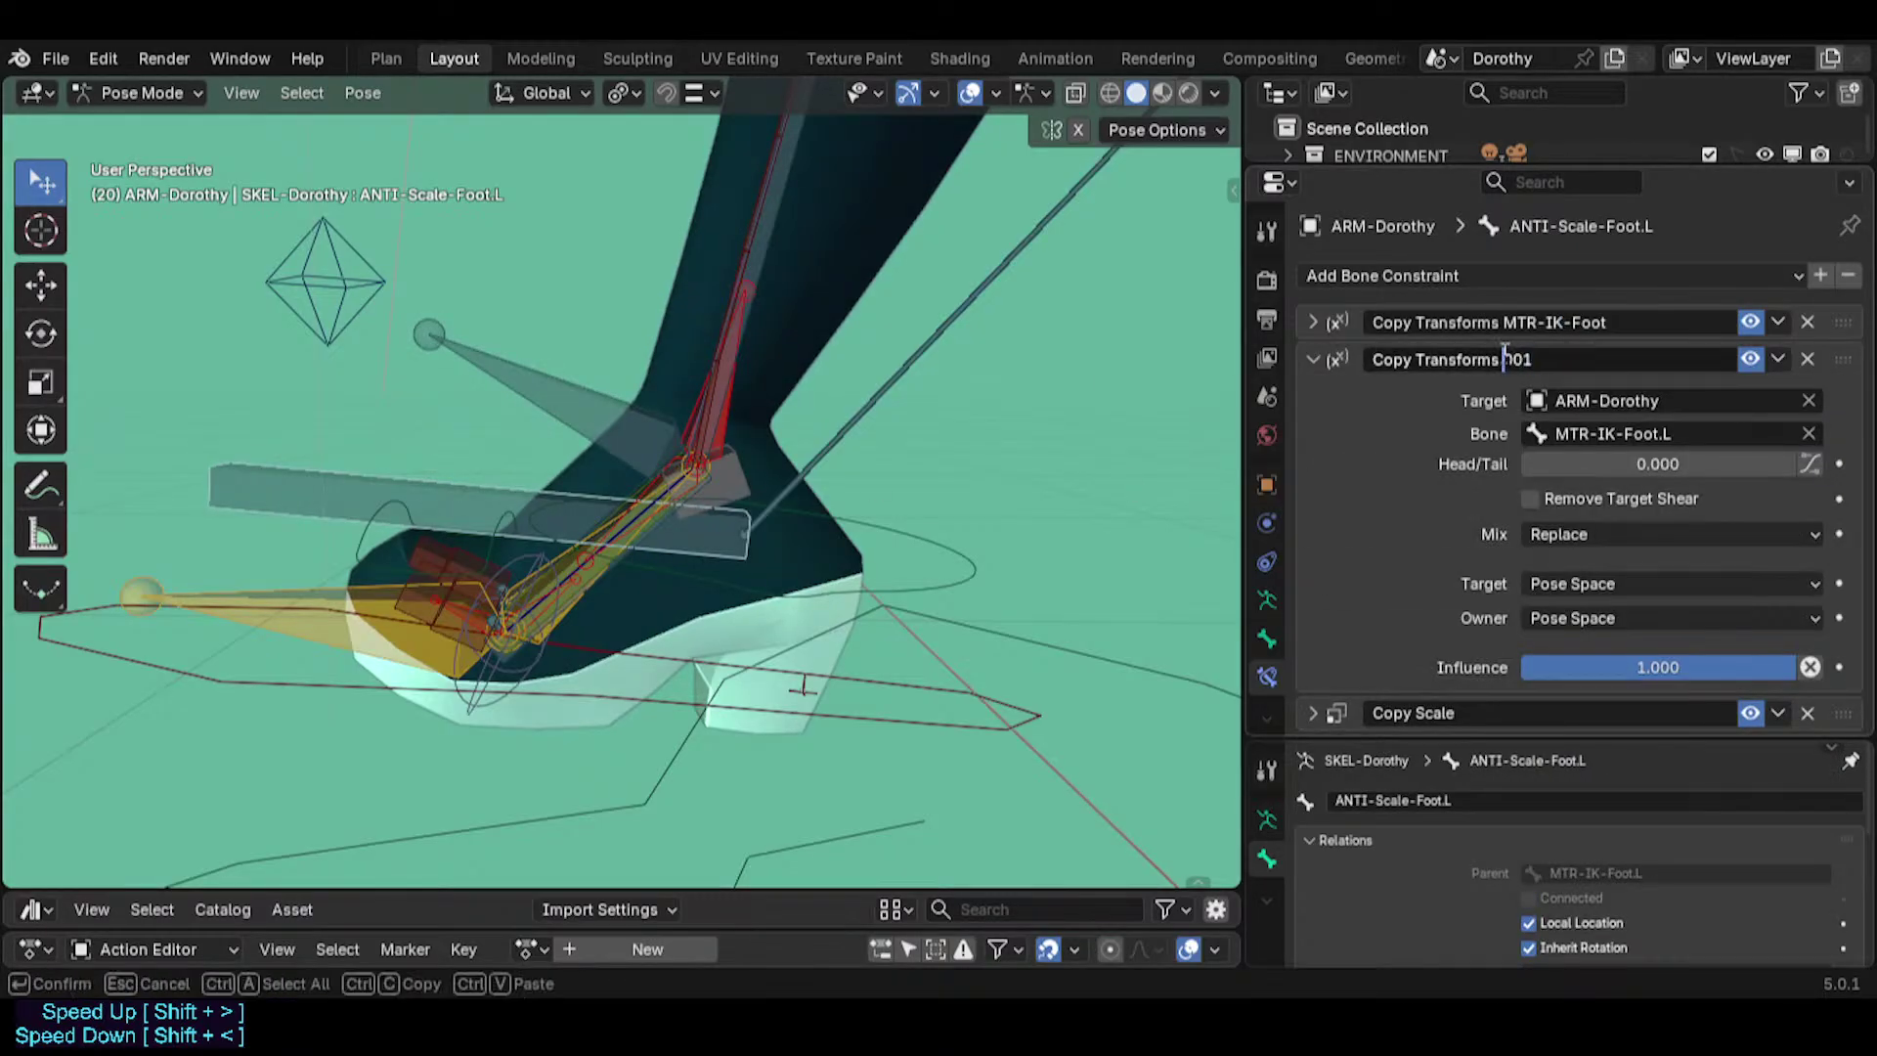
pyautogui.hotkey('shift', 'End')
pyautogui.hotkey('ctrl', 'v')
pyautogui.press('Return')
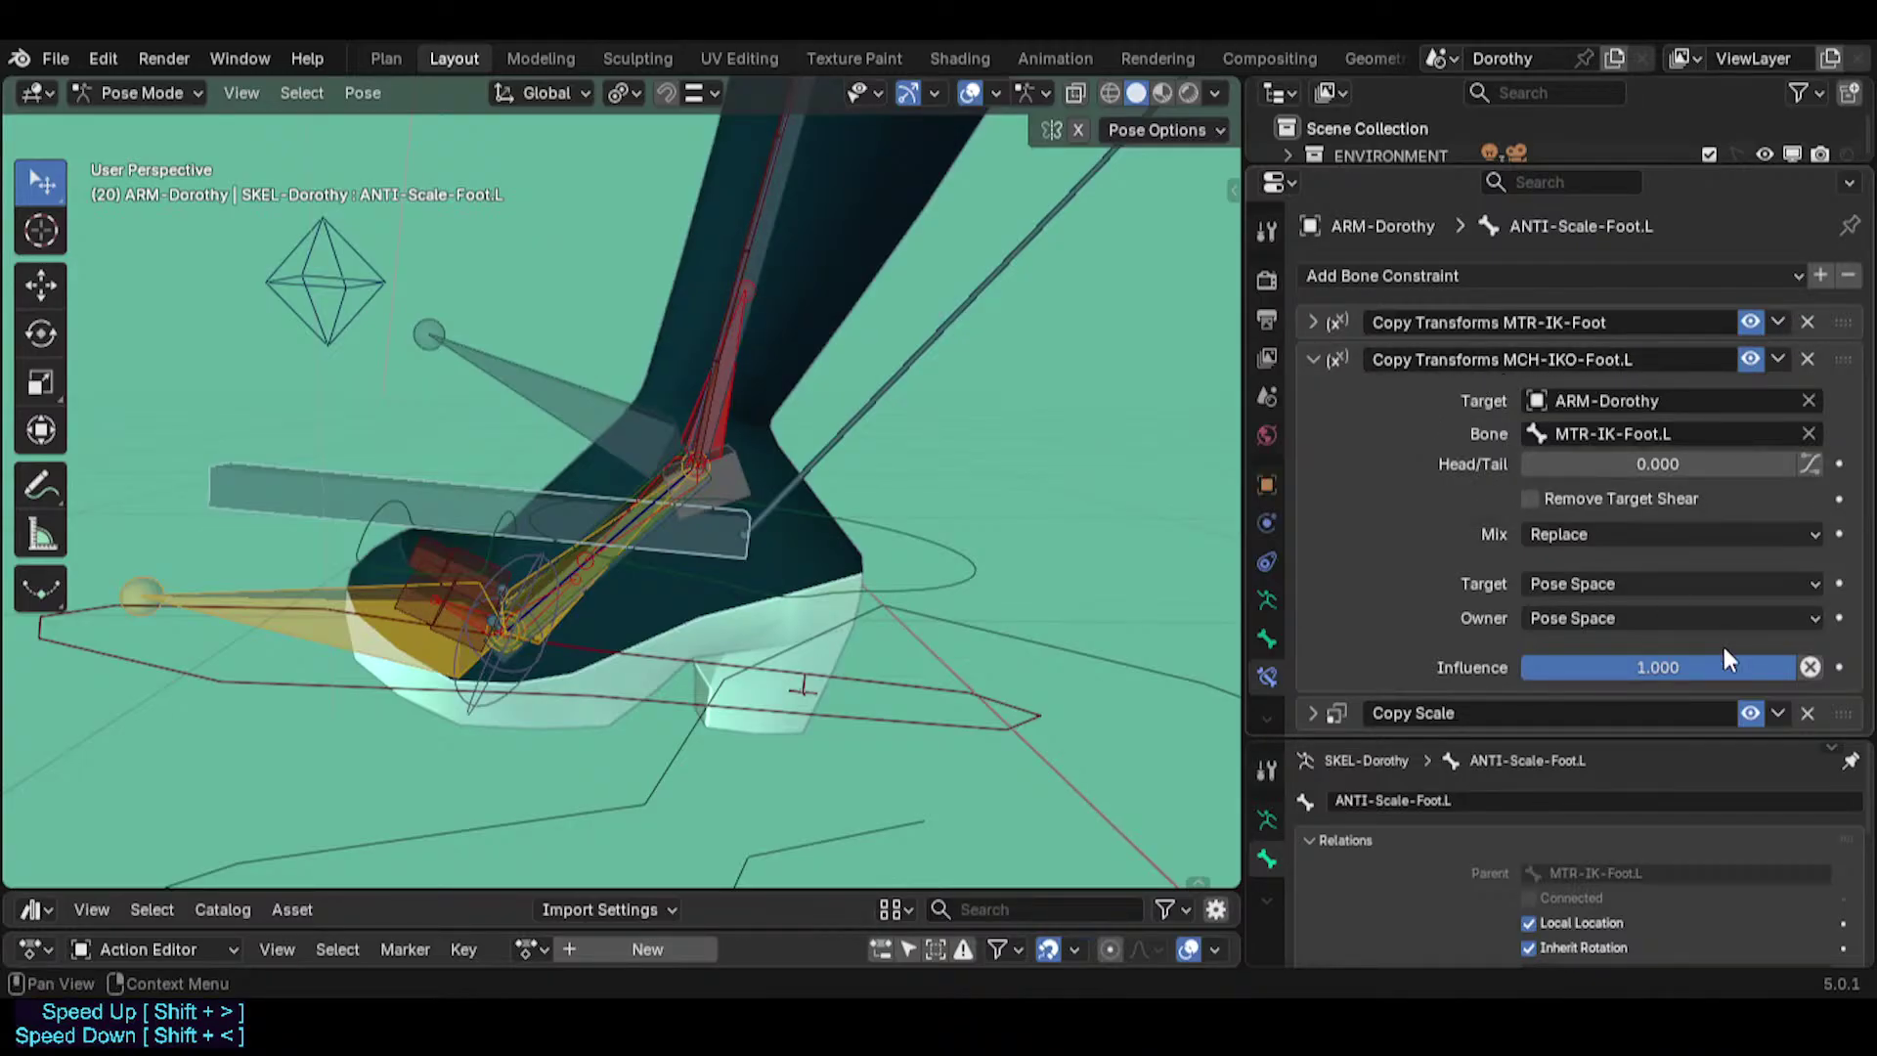
# Paste the copied driver onto the Influence of the Copy Transforms MCH-IKO-Foot.L constraint.
pyautogui.rightClick(1645, 668)
pyautogui.click(1551, 631)
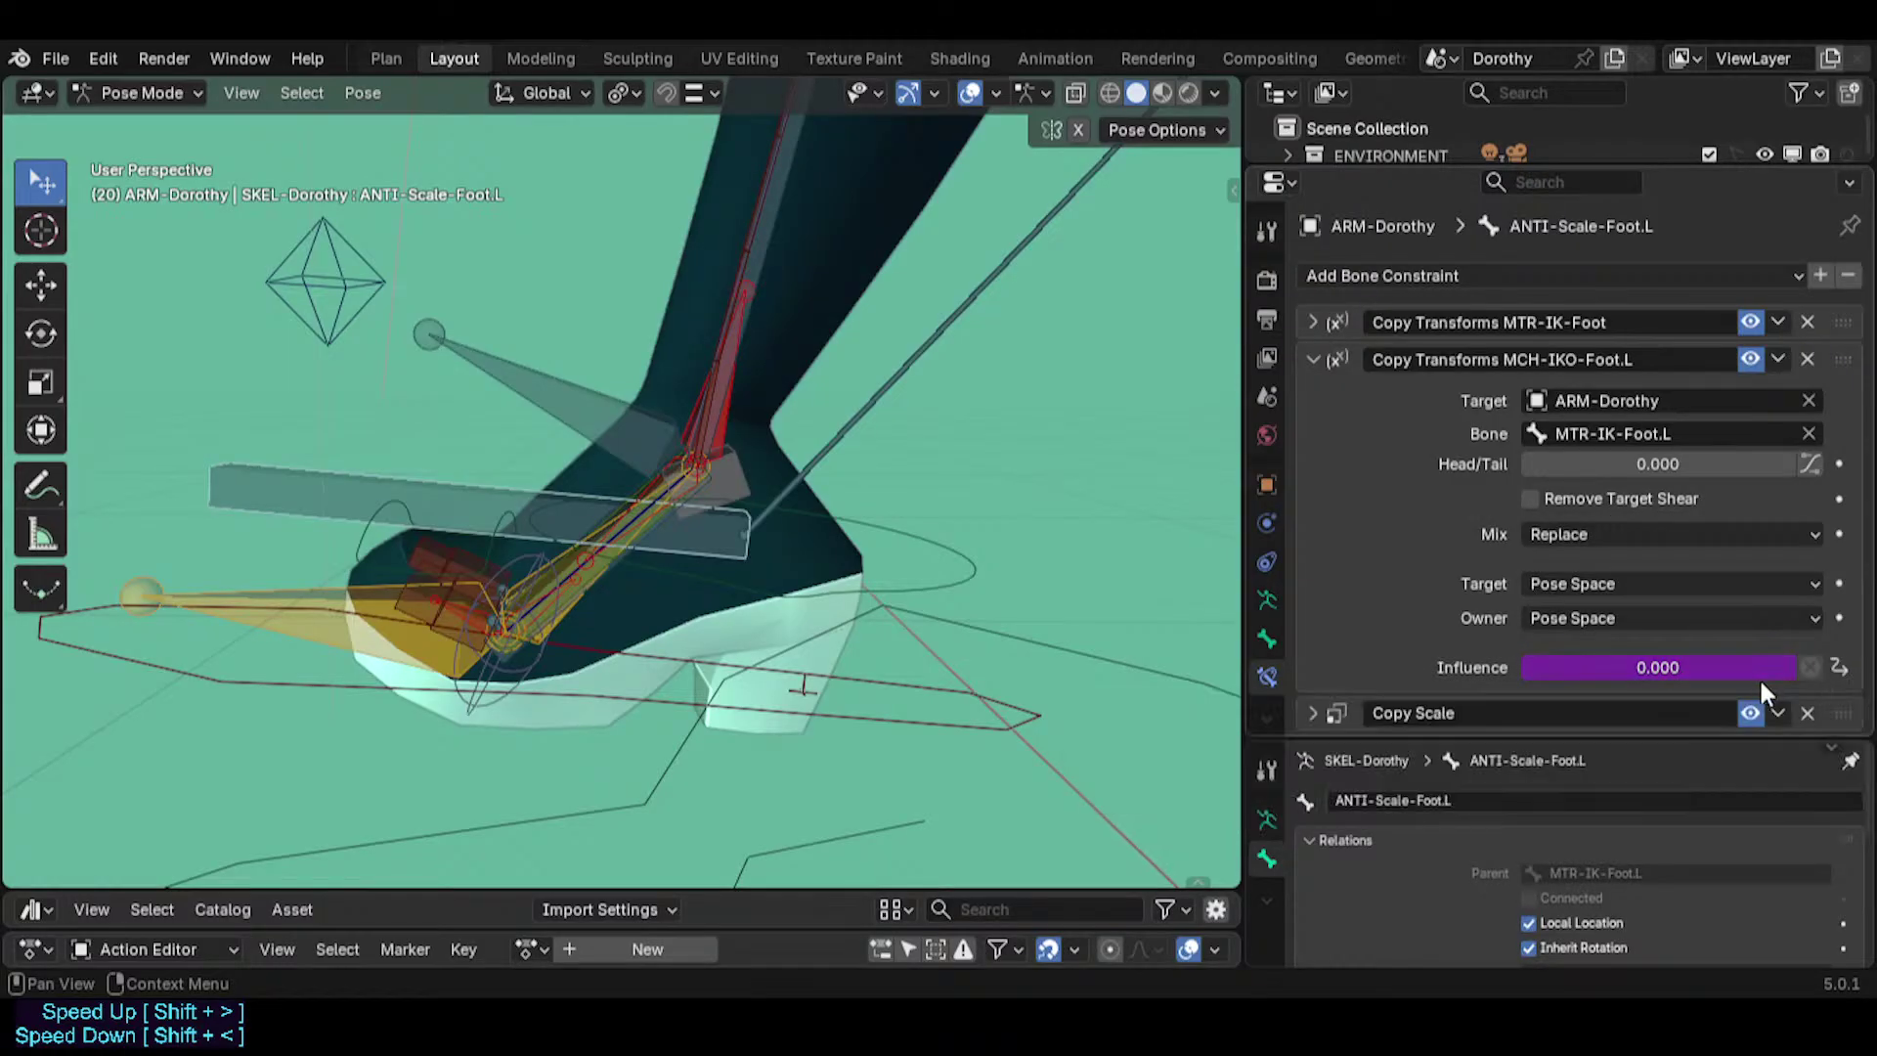
# Scale MTR-IK-Foot.L down and back up to test how the foot bones respond to the driven constraint.
pyautogui.scroll(-1, 712, 560)
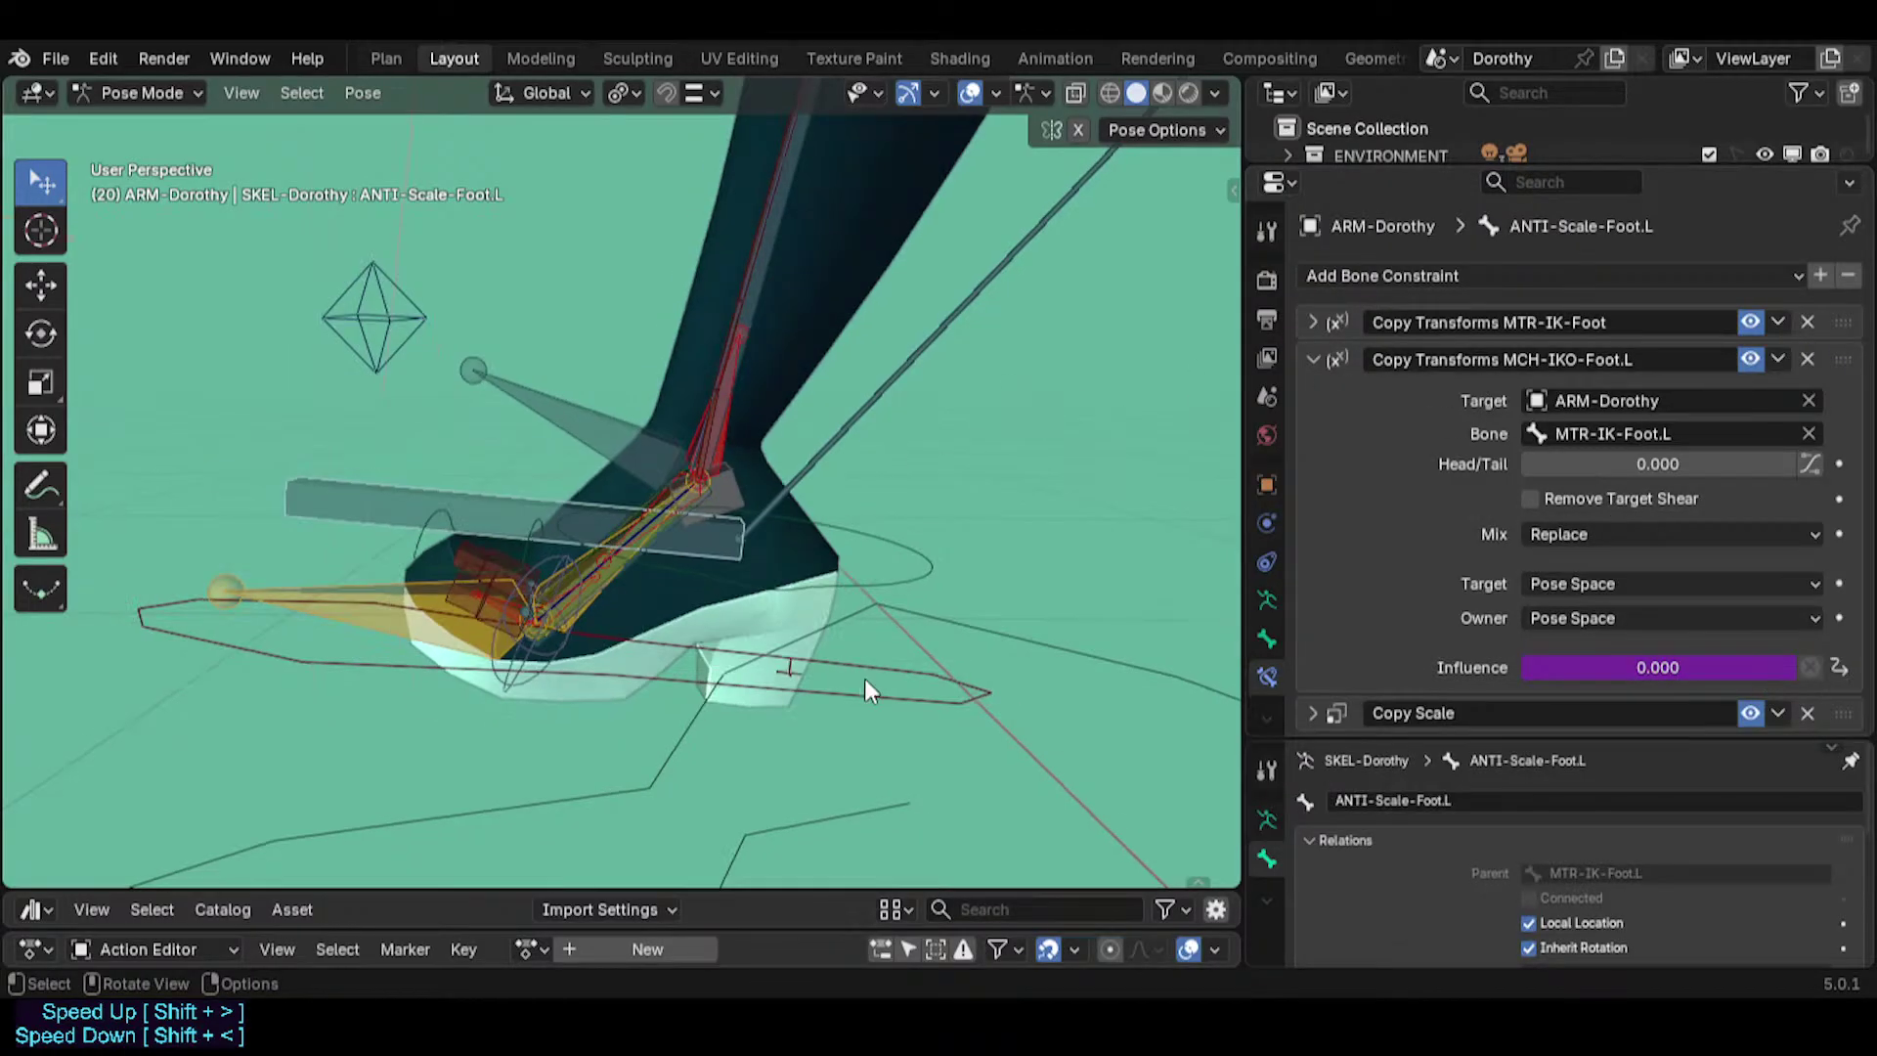
pyautogui.click(869, 682)
pyautogui.press('s')
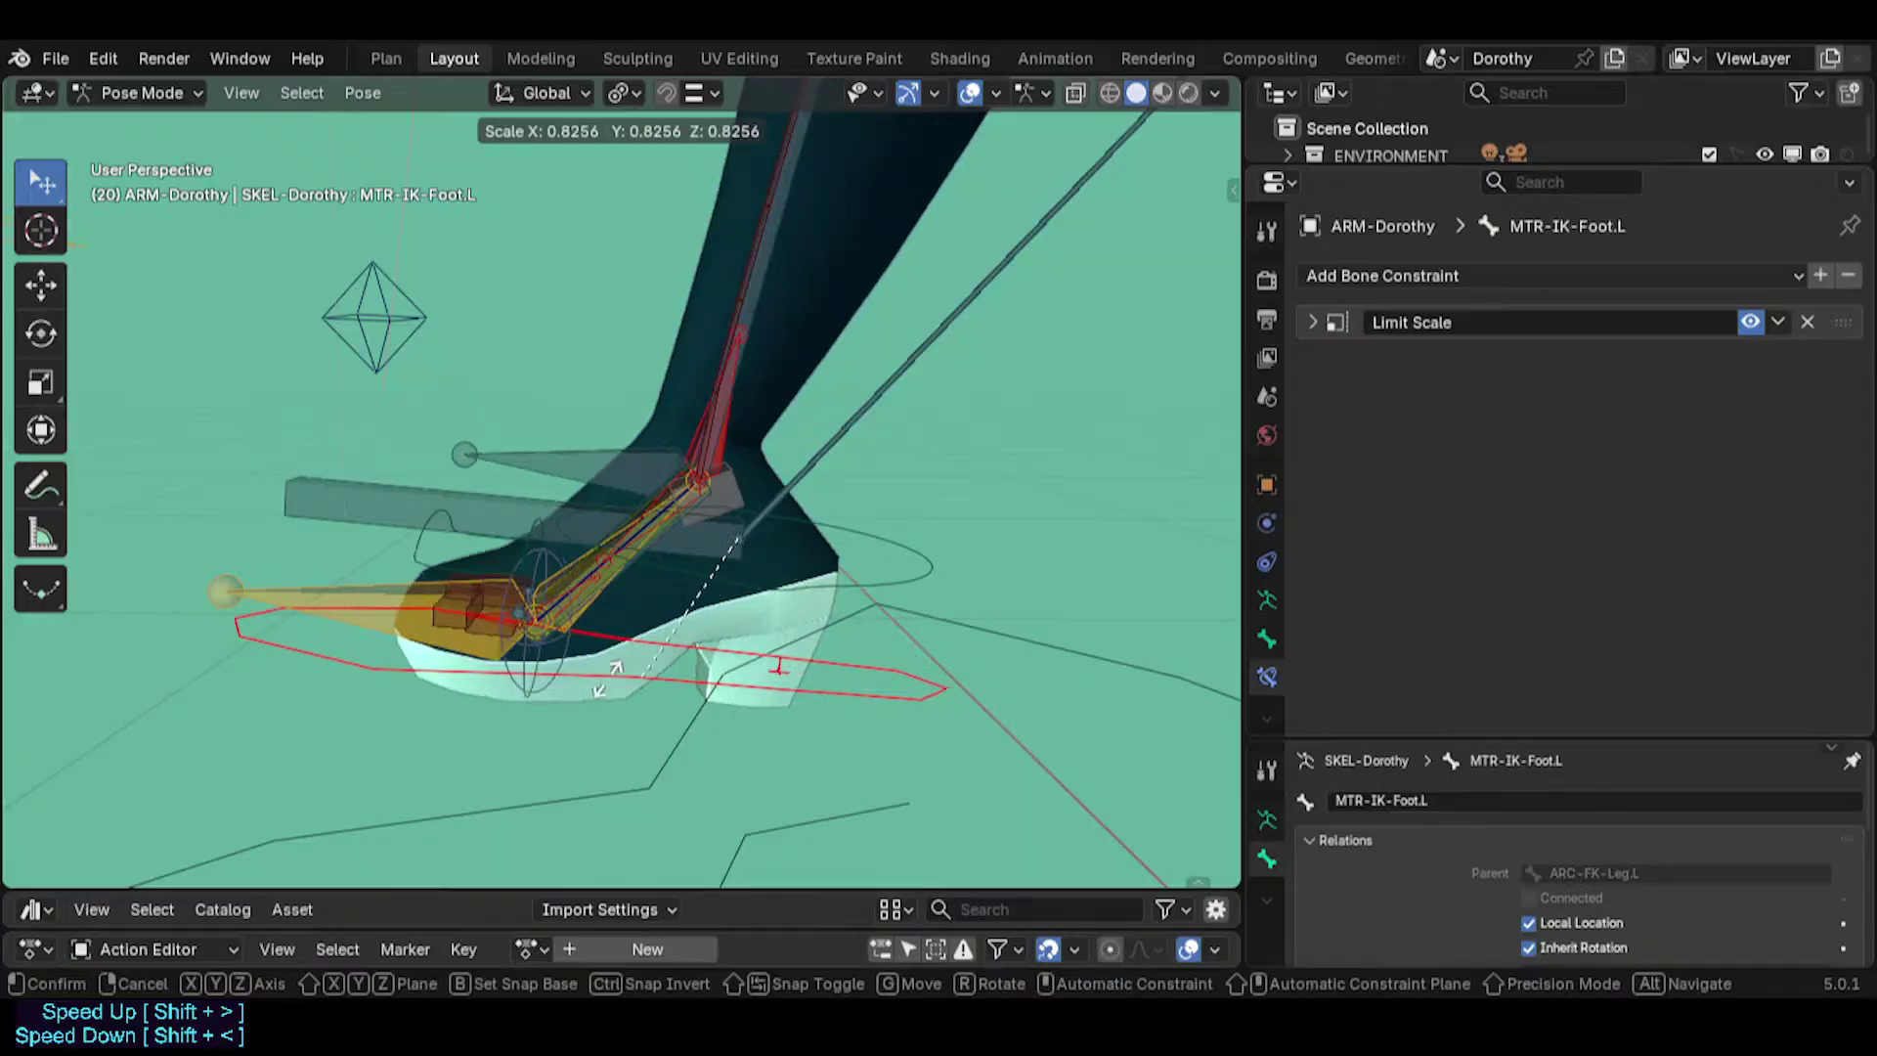
pyautogui.click(637, 625)
pyautogui.press('s')
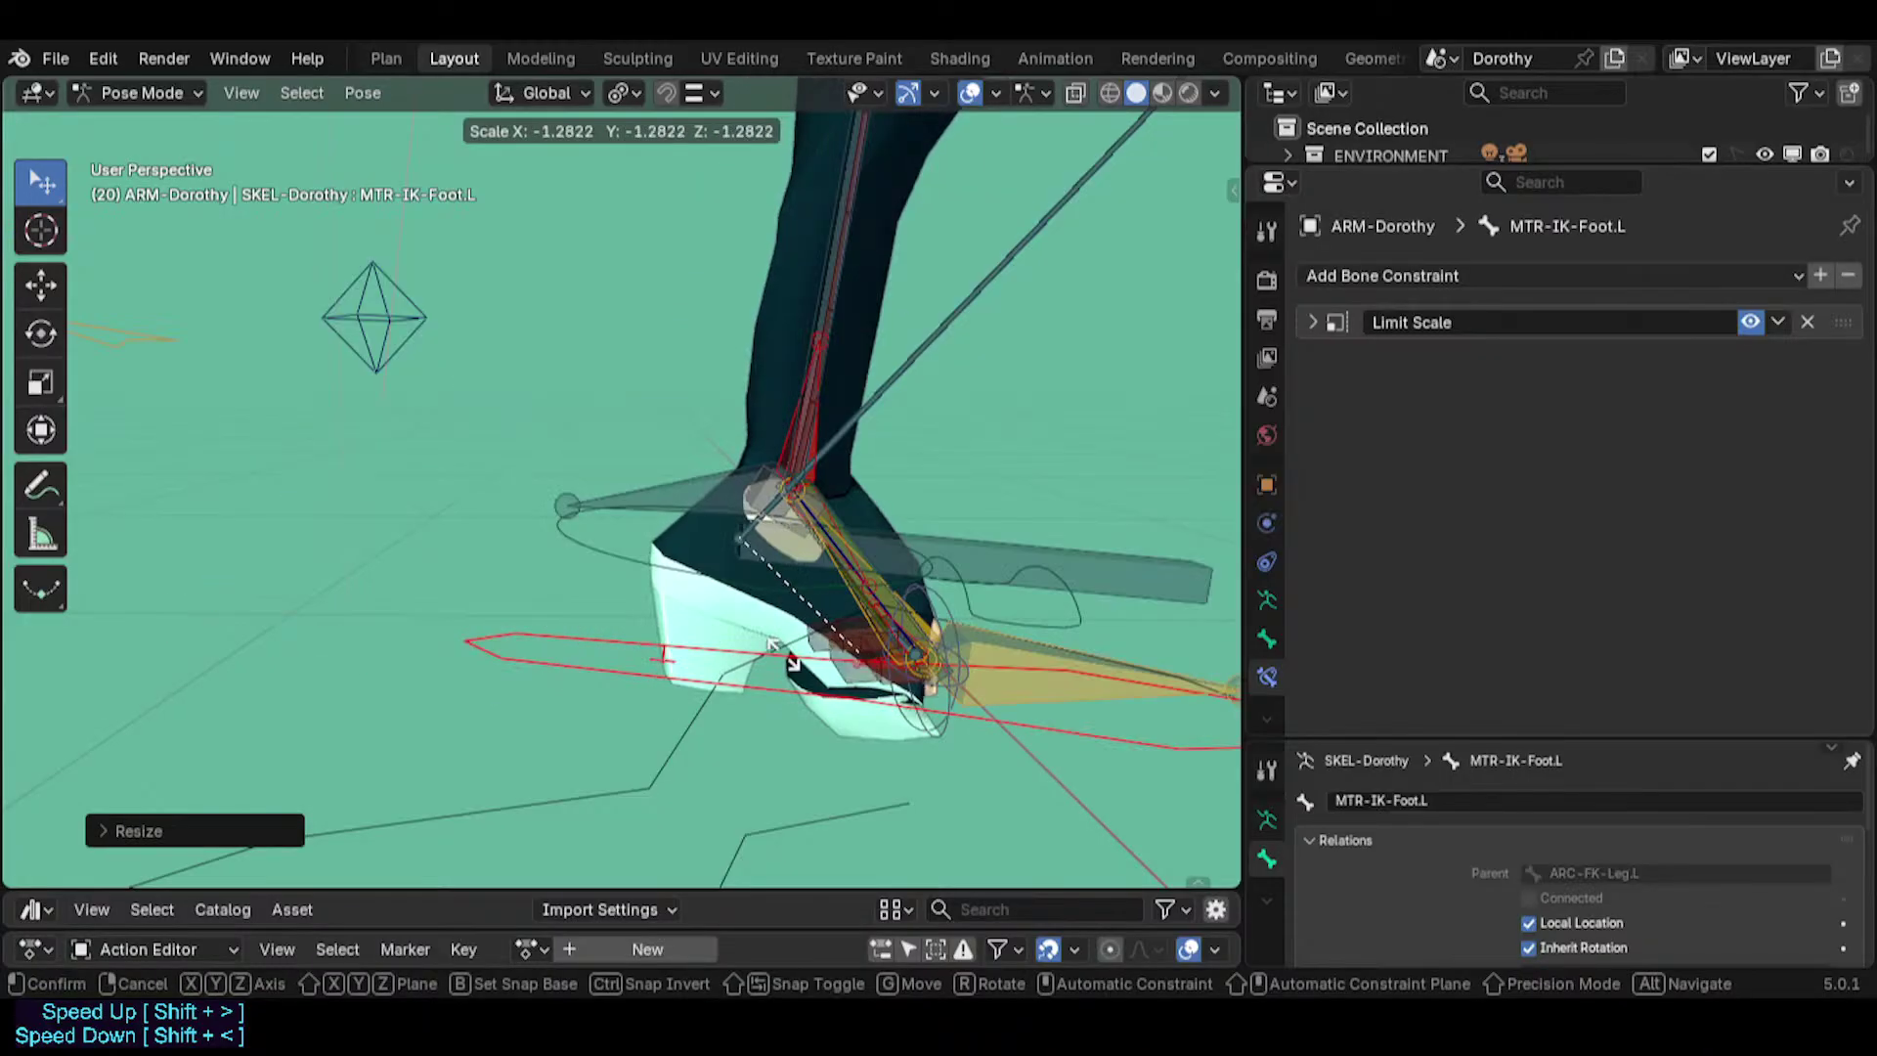
pyautogui.click(779, 698)
pyautogui.press('s')
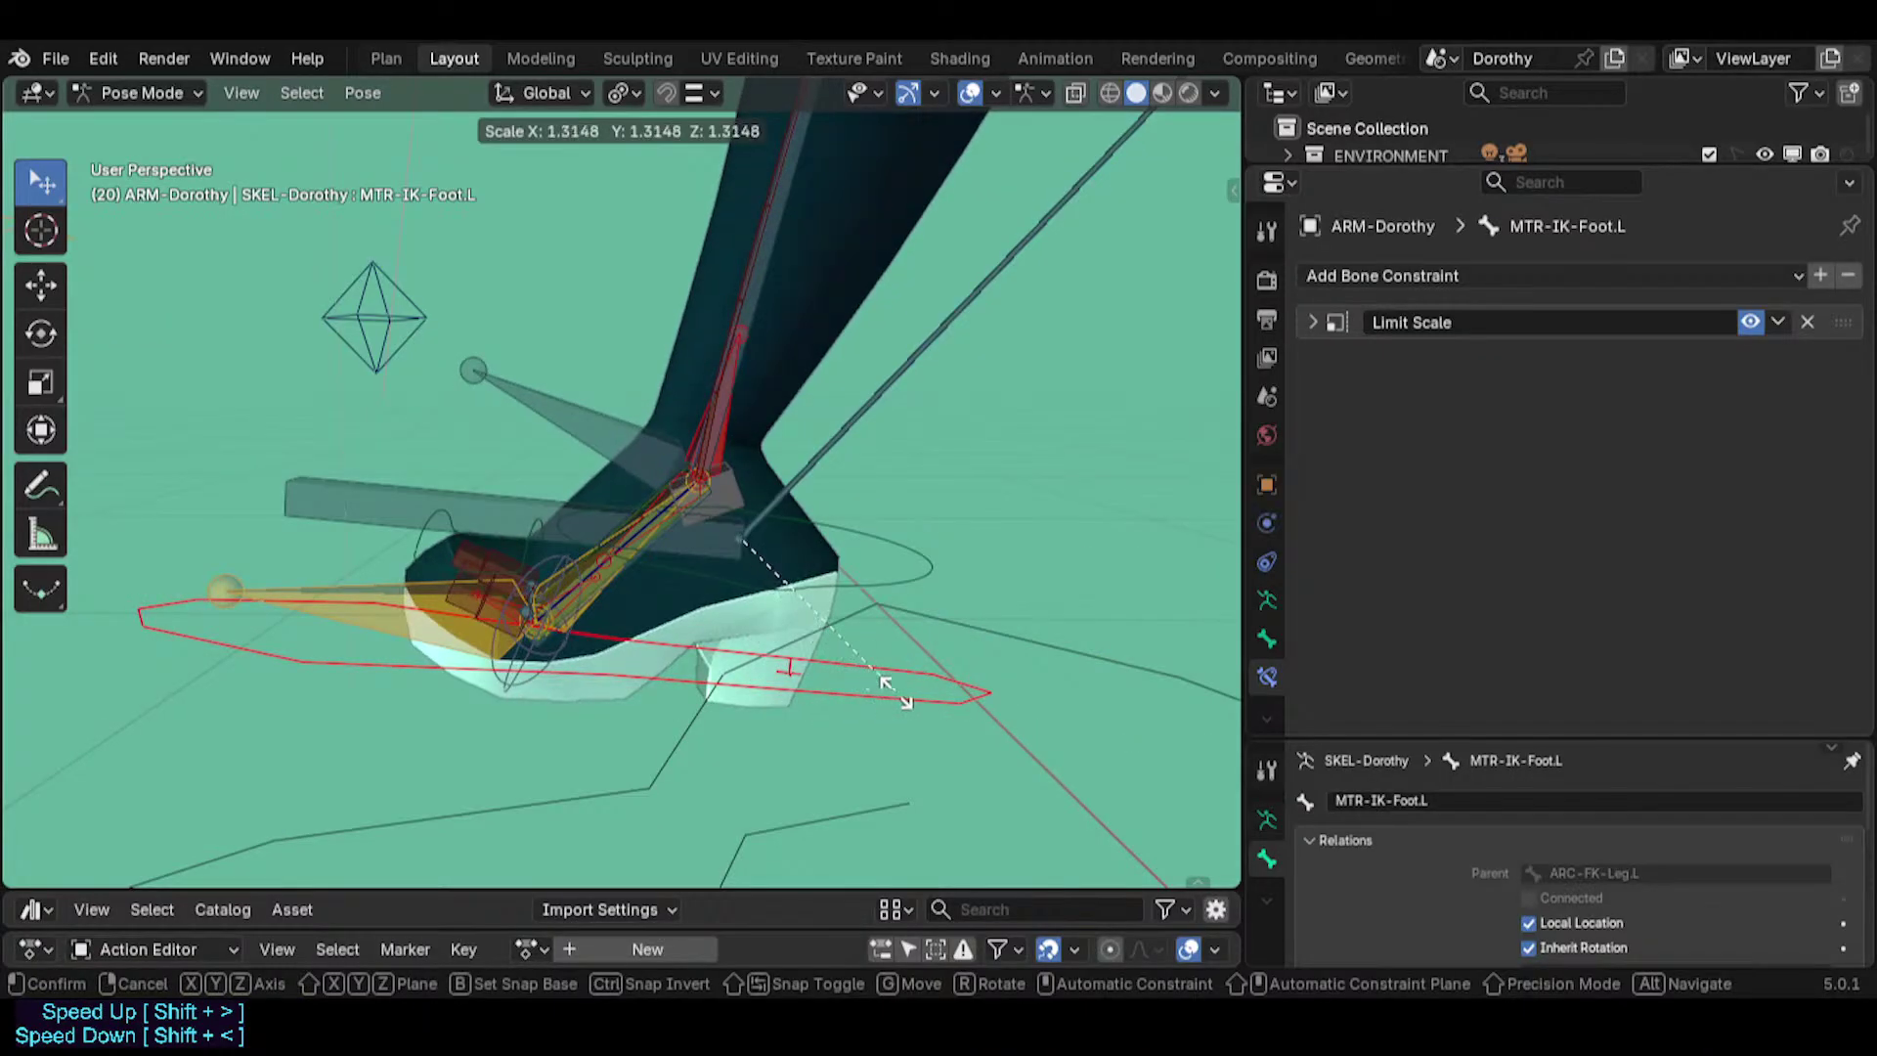
pyautogui.click(870, 694)
# Set the target bone of ANTI-Scale-Foot.L's Copy Transforms MCH-IKO-Foot.L constraint to MCH-IKO-Foot.L.
pyautogui.click(467, 496)
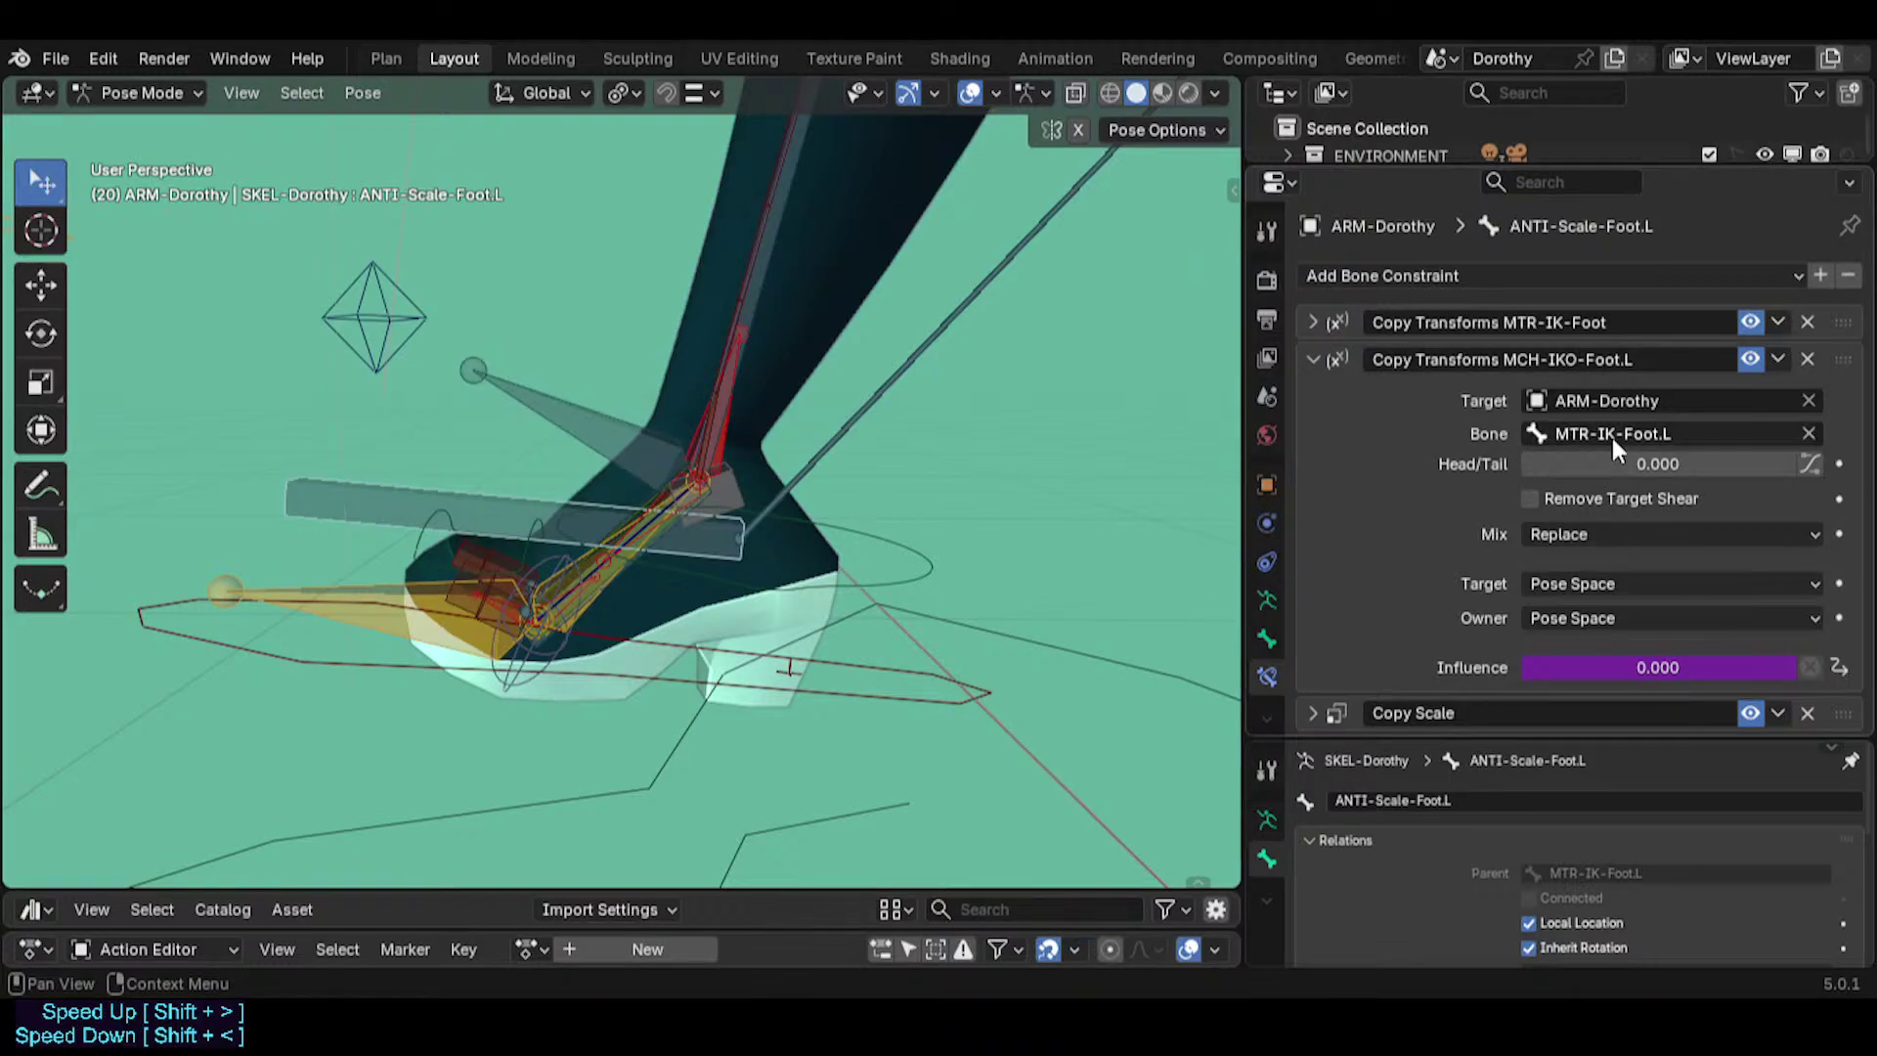
pyautogui.click(1310, 319)
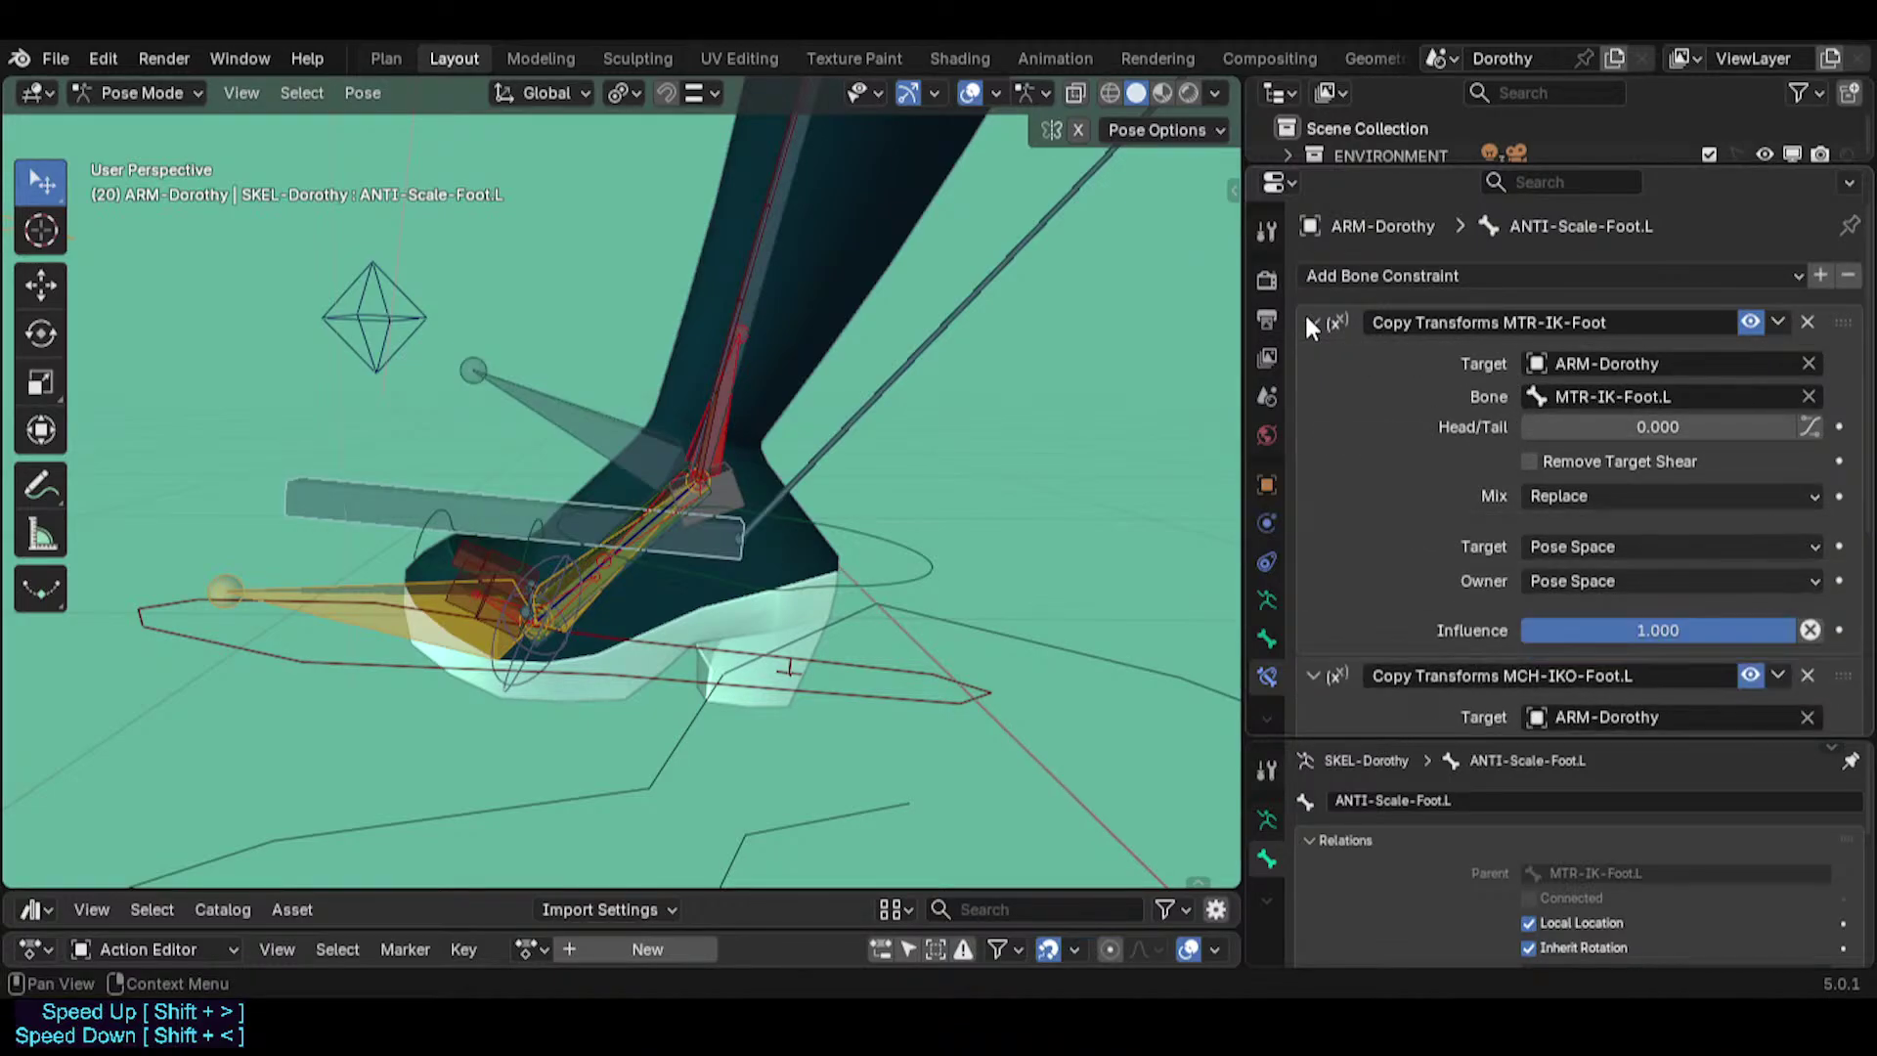
pyautogui.click(1310, 319)
pyautogui.click(577, 407)
pyautogui.click(504, 510)
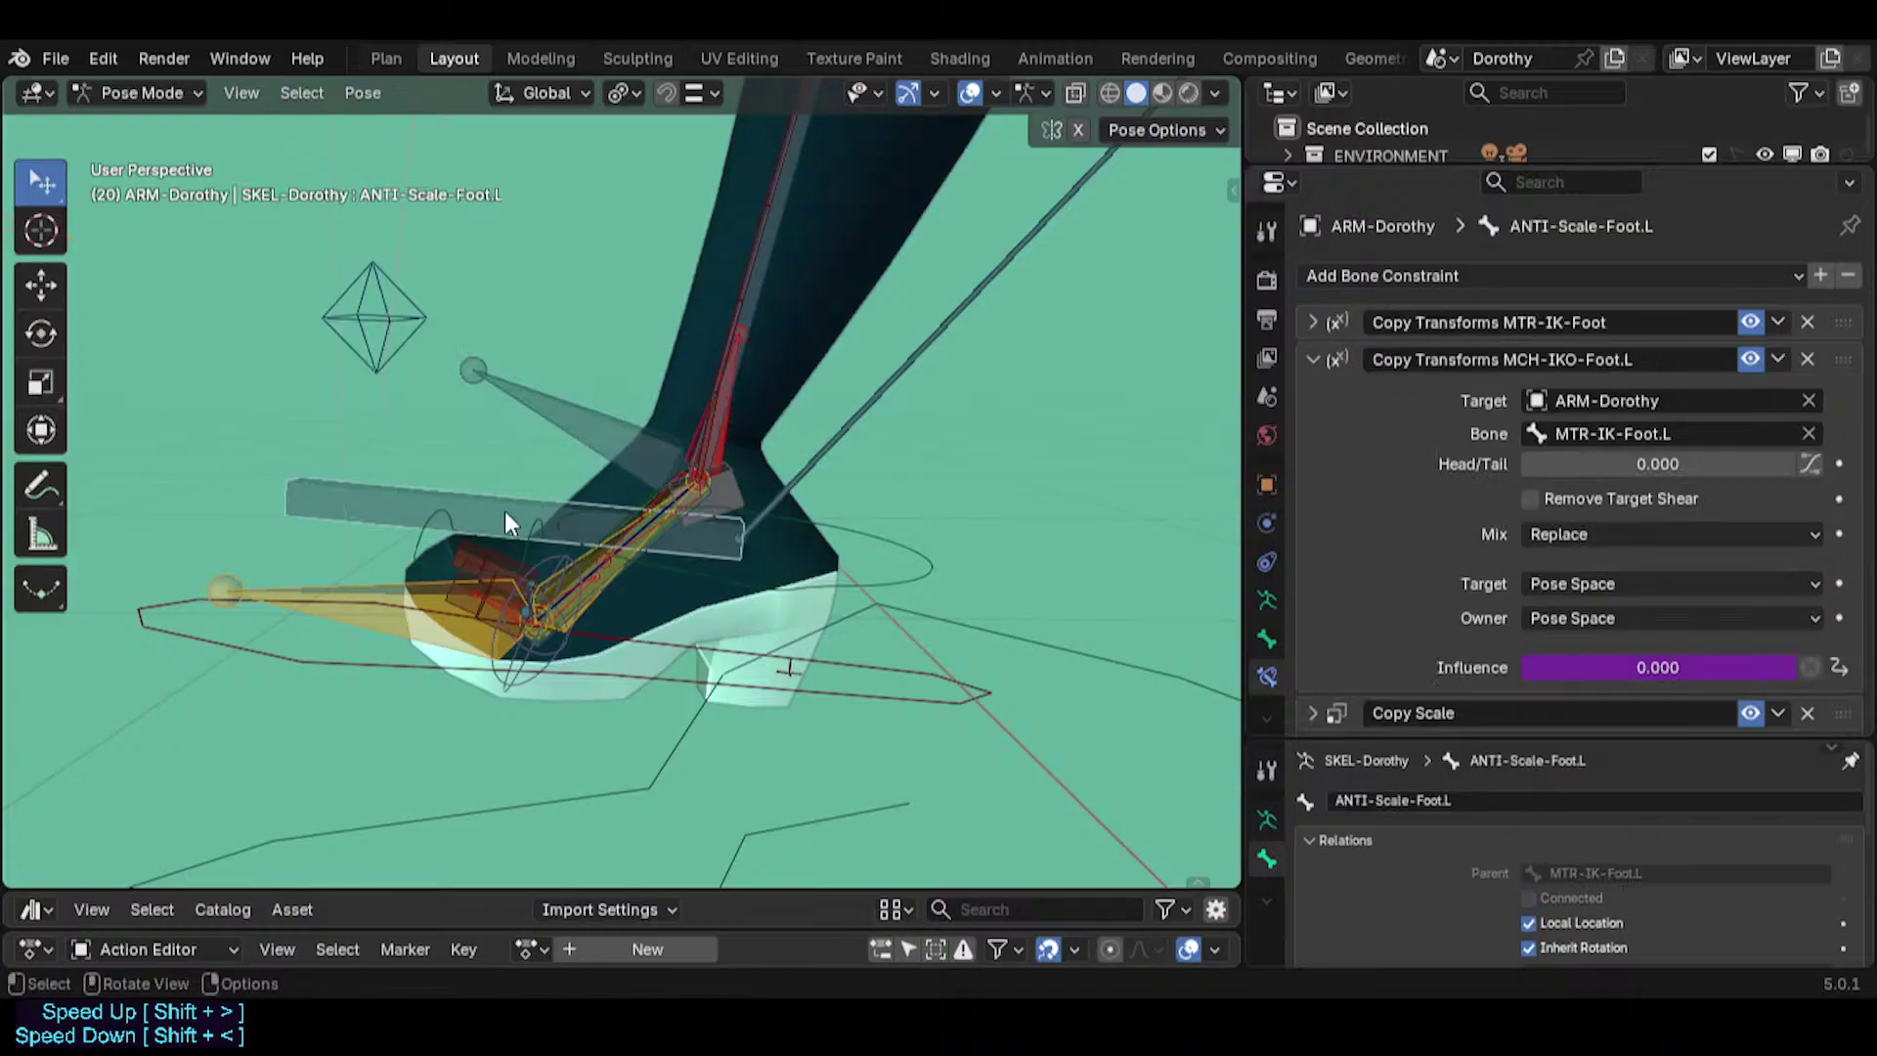
pyautogui.hotkey('ctrl', 'v')
# Scale MTR-IK-Foot.L to test the retargeted Copy Transforms constraint.
pyautogui.click(851, 674)
pyautogui.press('s')
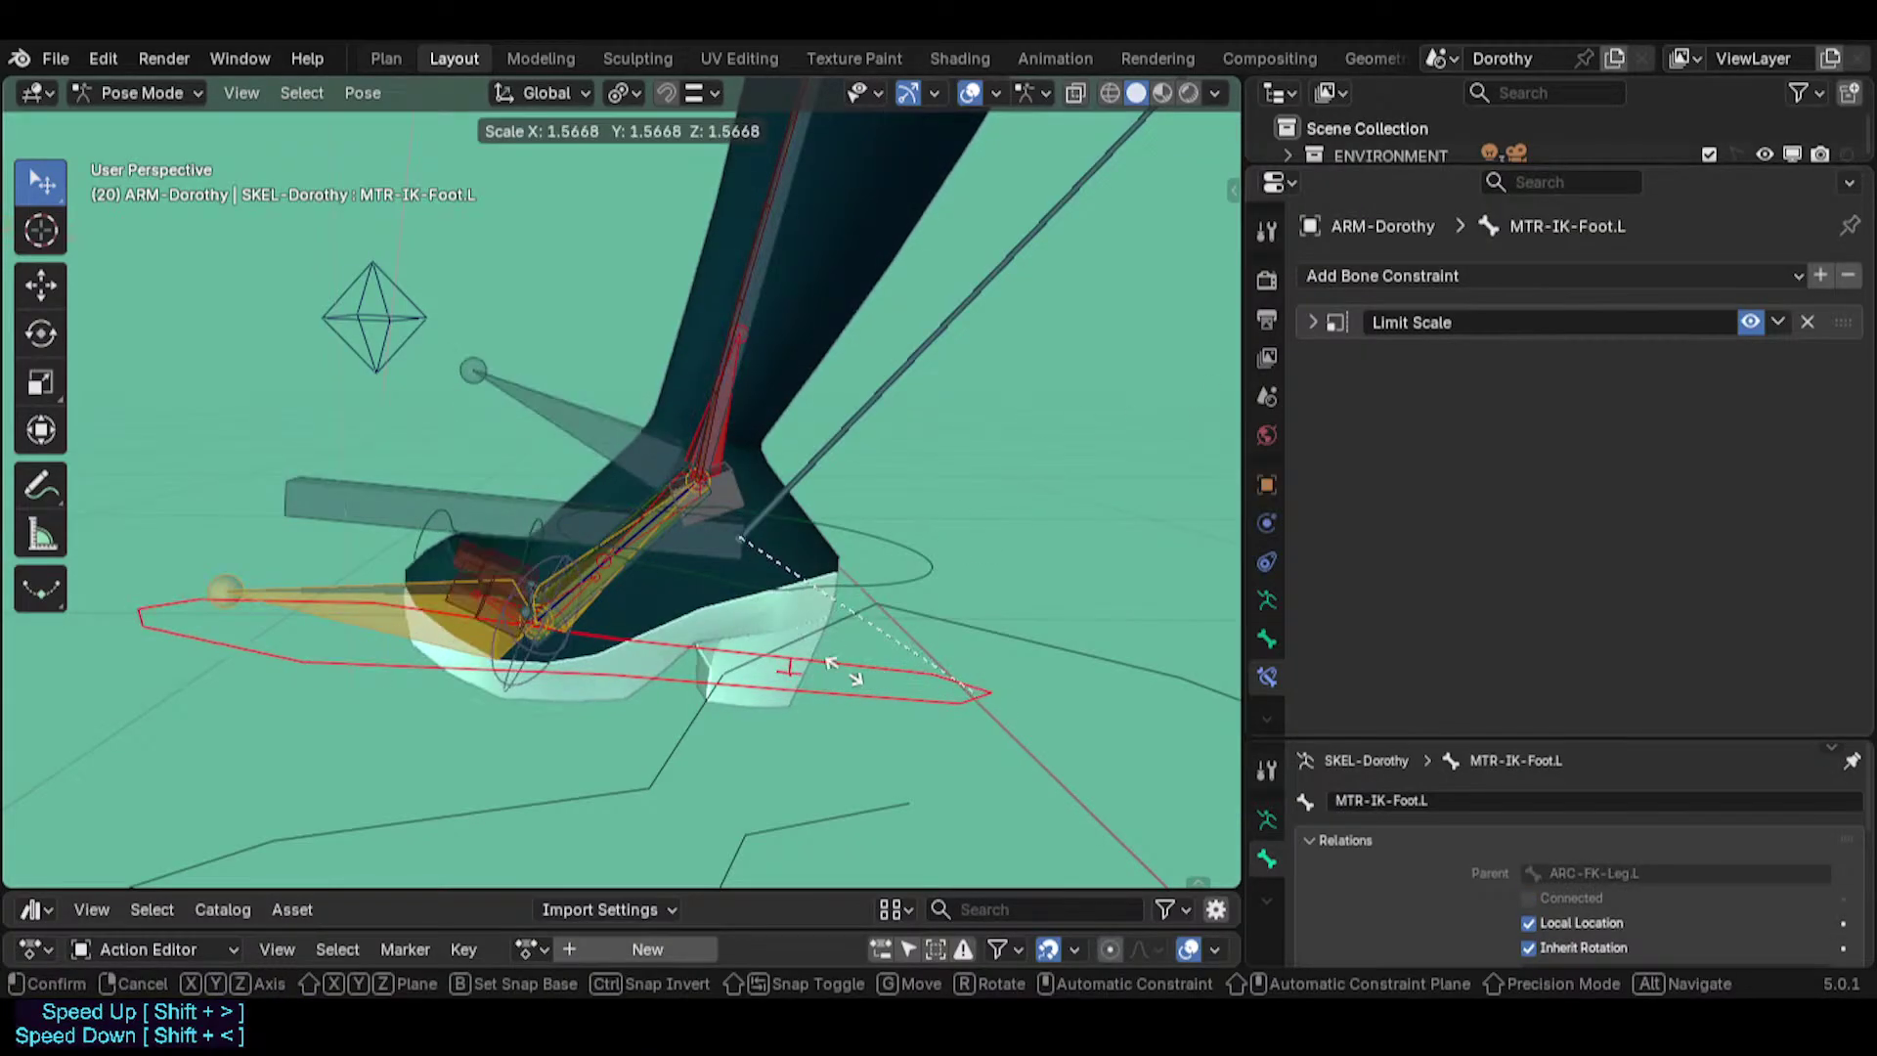
pyautogui.click(876, 619)
# Compare the FOLLOW-Foot and FOLLOW-ShinPerpendicular Copy Rotation settings on MCH-IKO-Foot.L with the two Copy Transforms constraints on ANTI-Scale-Foot.L.
pyautogui.click(645, 450)
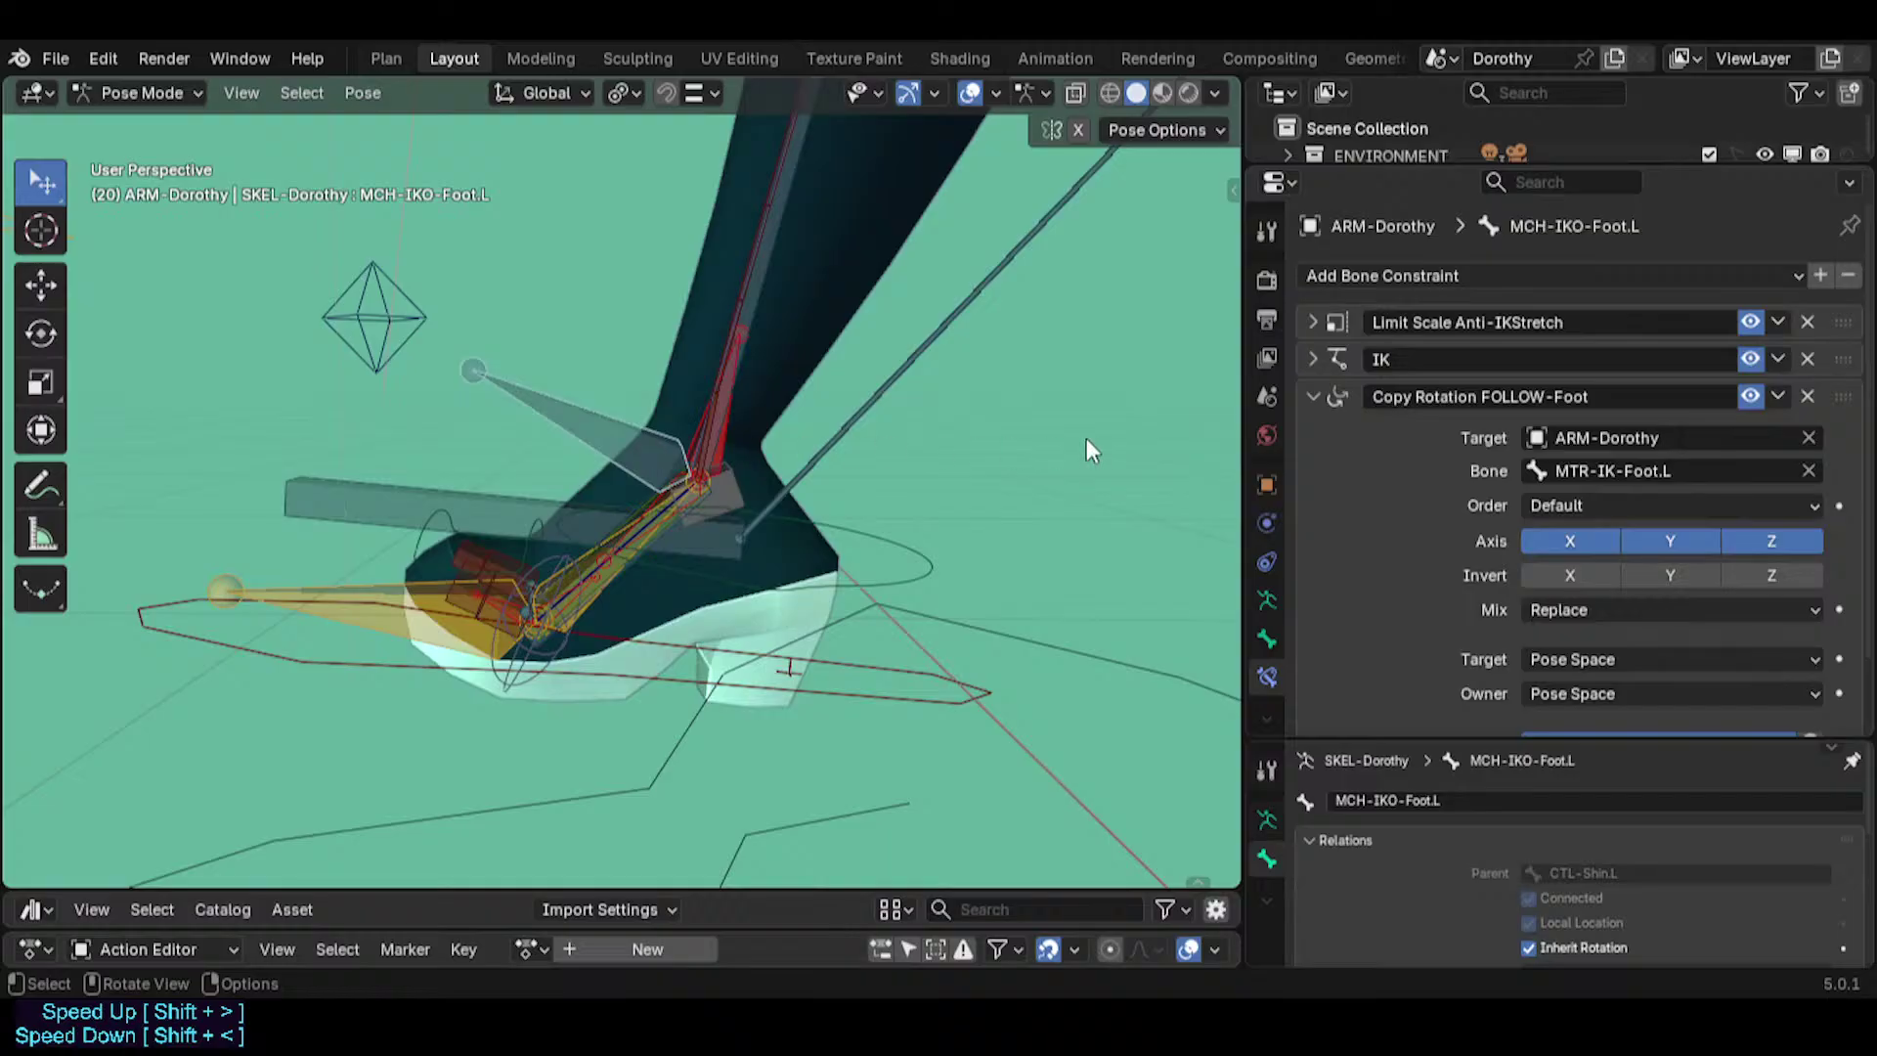
pyautogui.scroll(-2, 1366, 440)
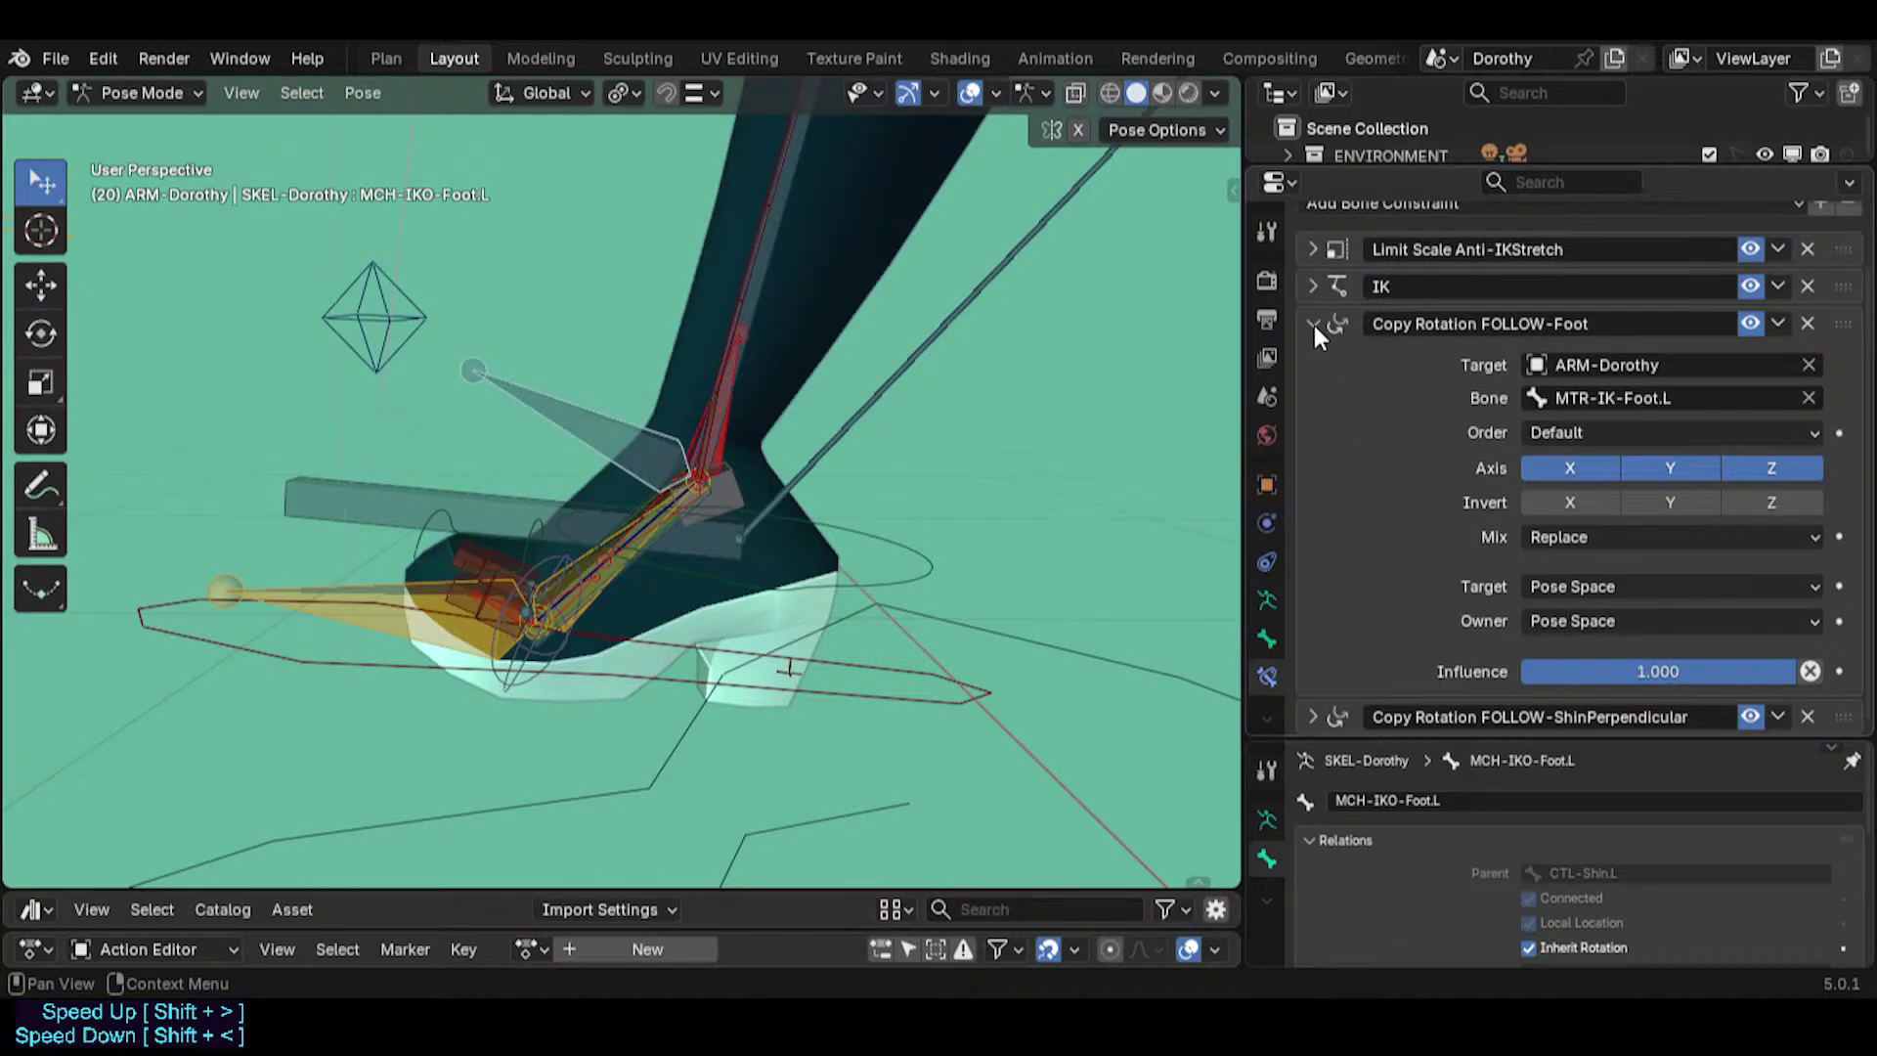
pyautogui.click(1314, 323)
pyautogui.click(1312, 432)
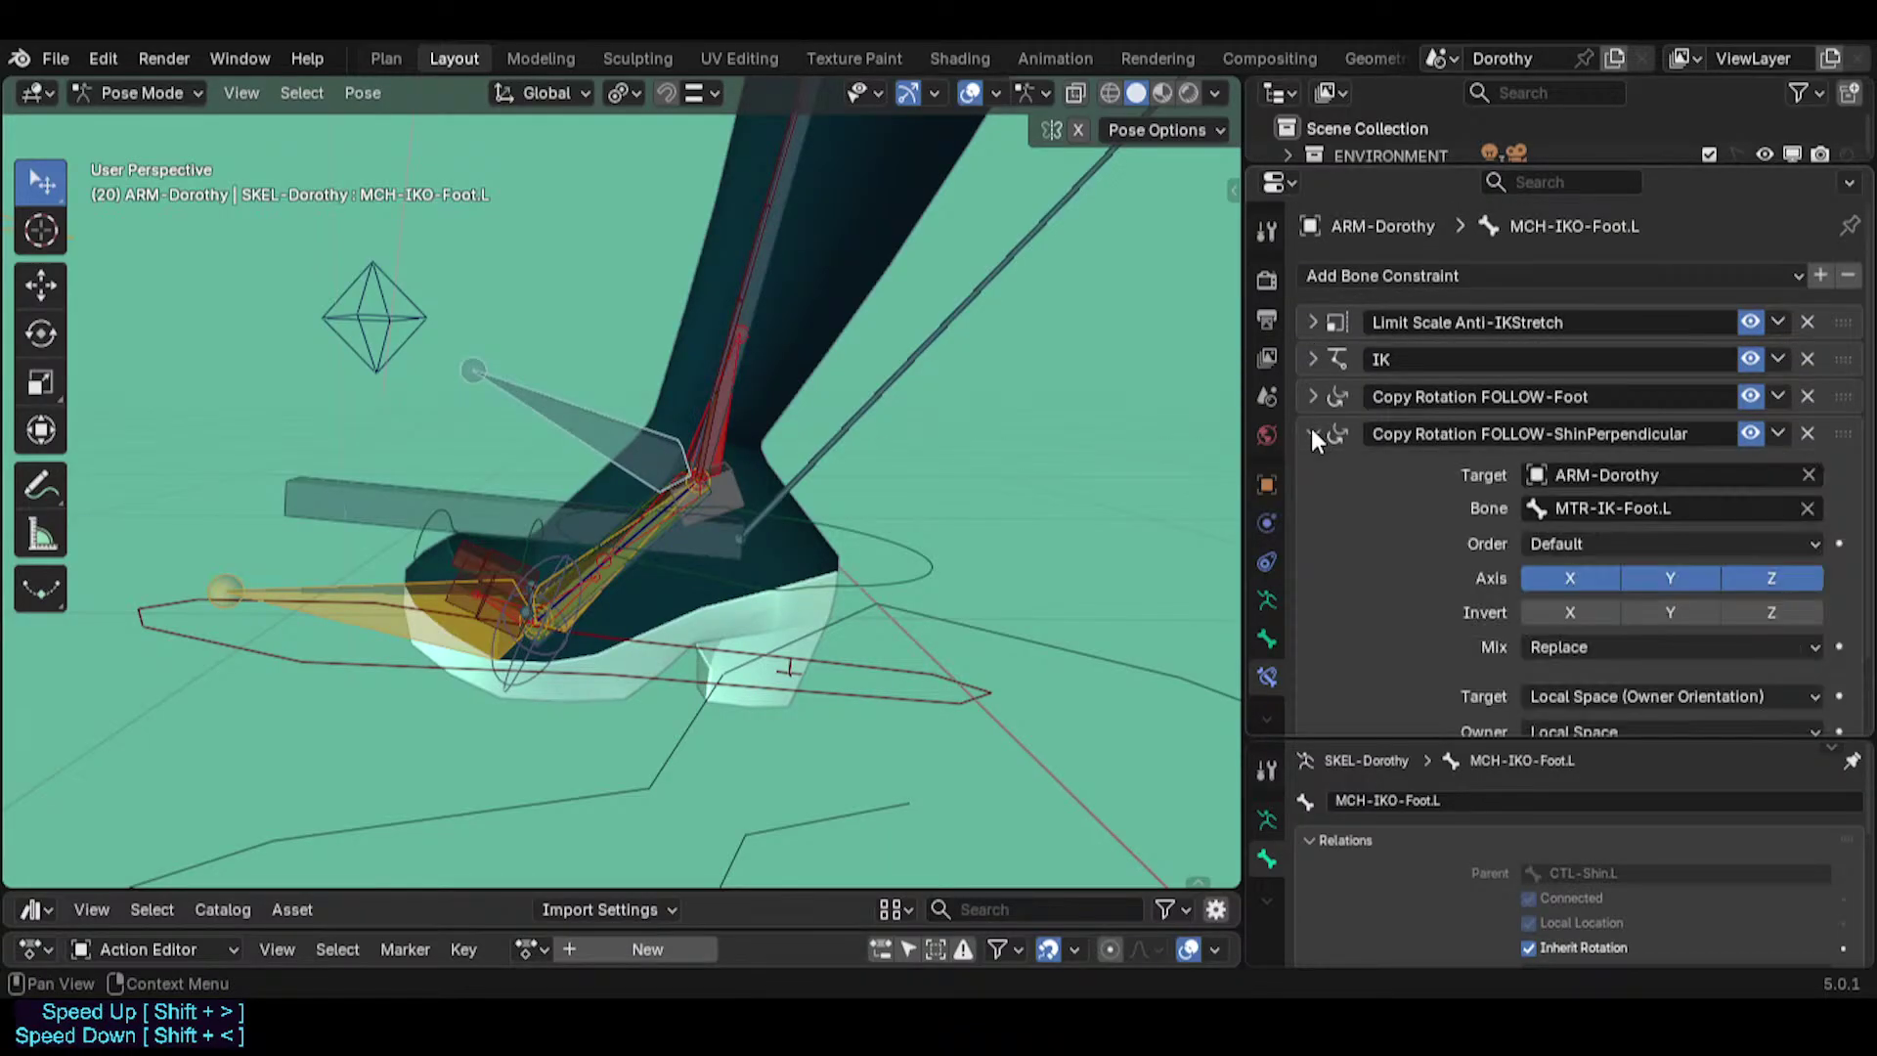
pyautogui.click(1311, 432)
pyautogui.click(423, 489)
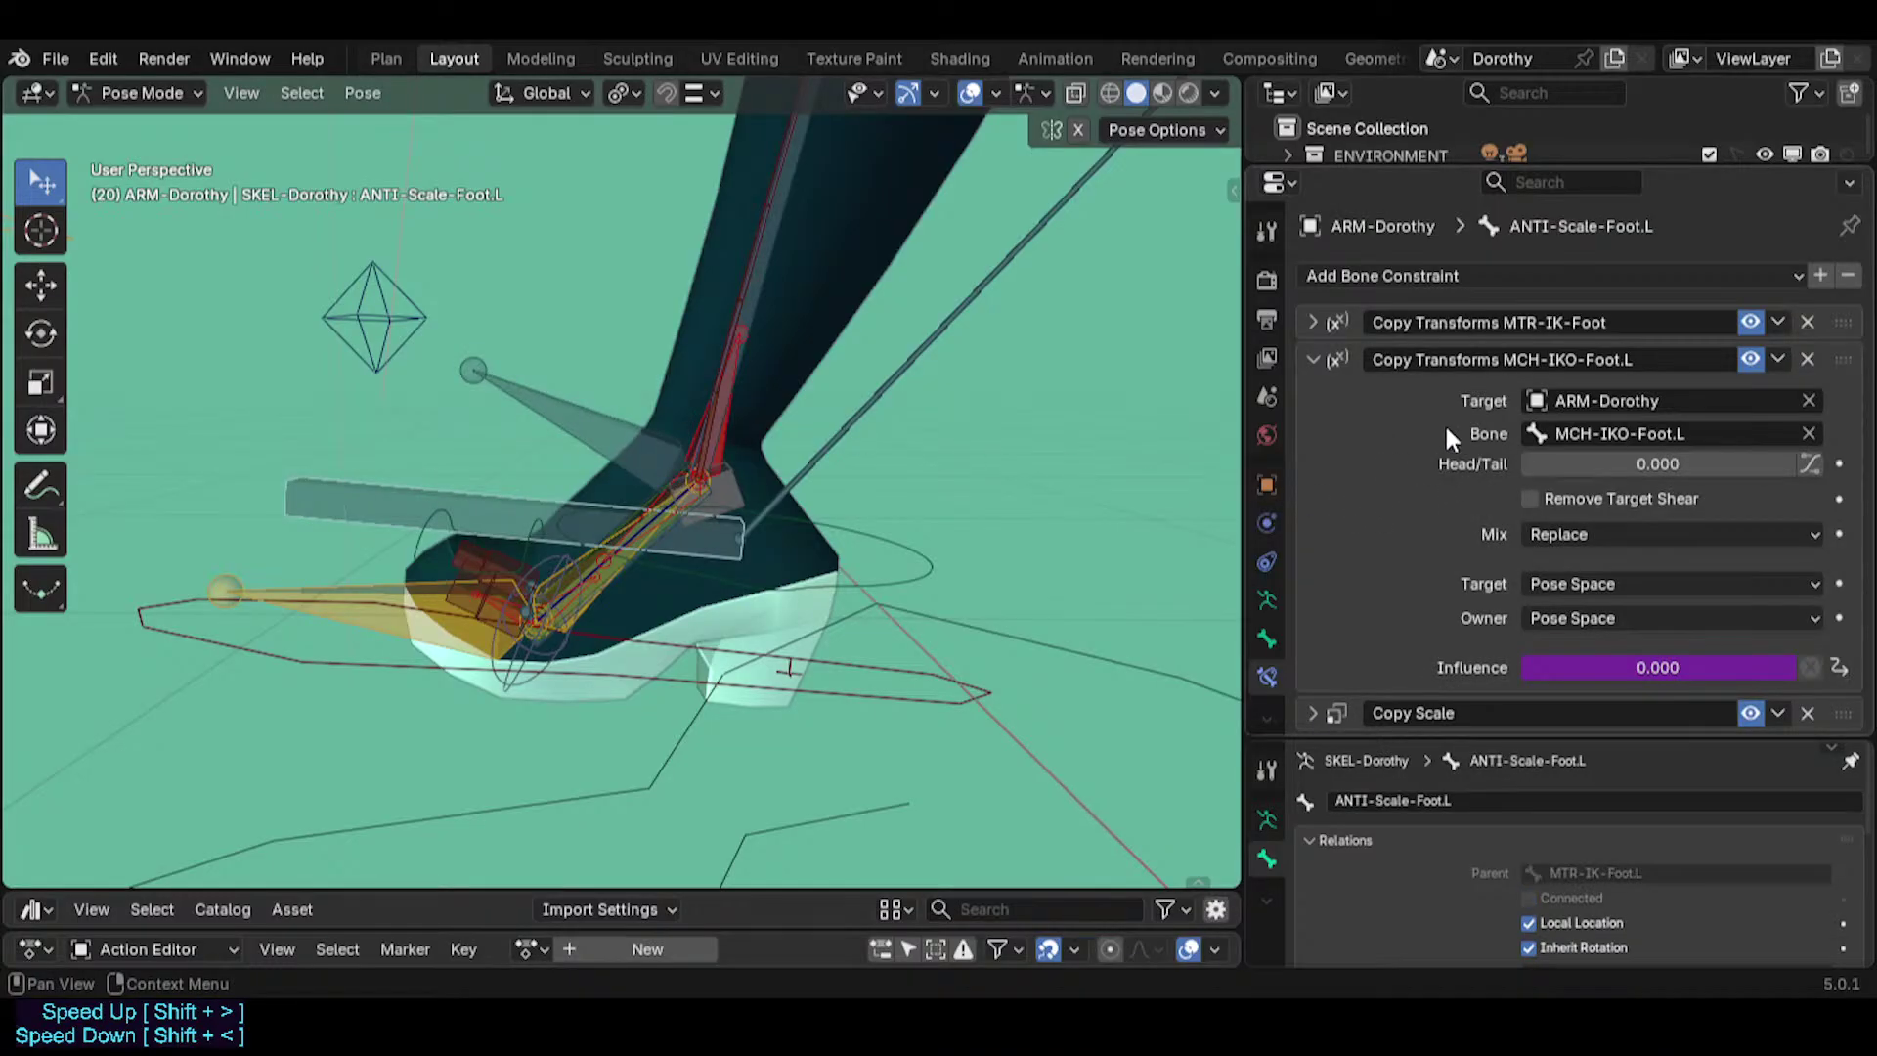
pyautogui.click(1314, 322)
pyautogui.click(1307, 319)
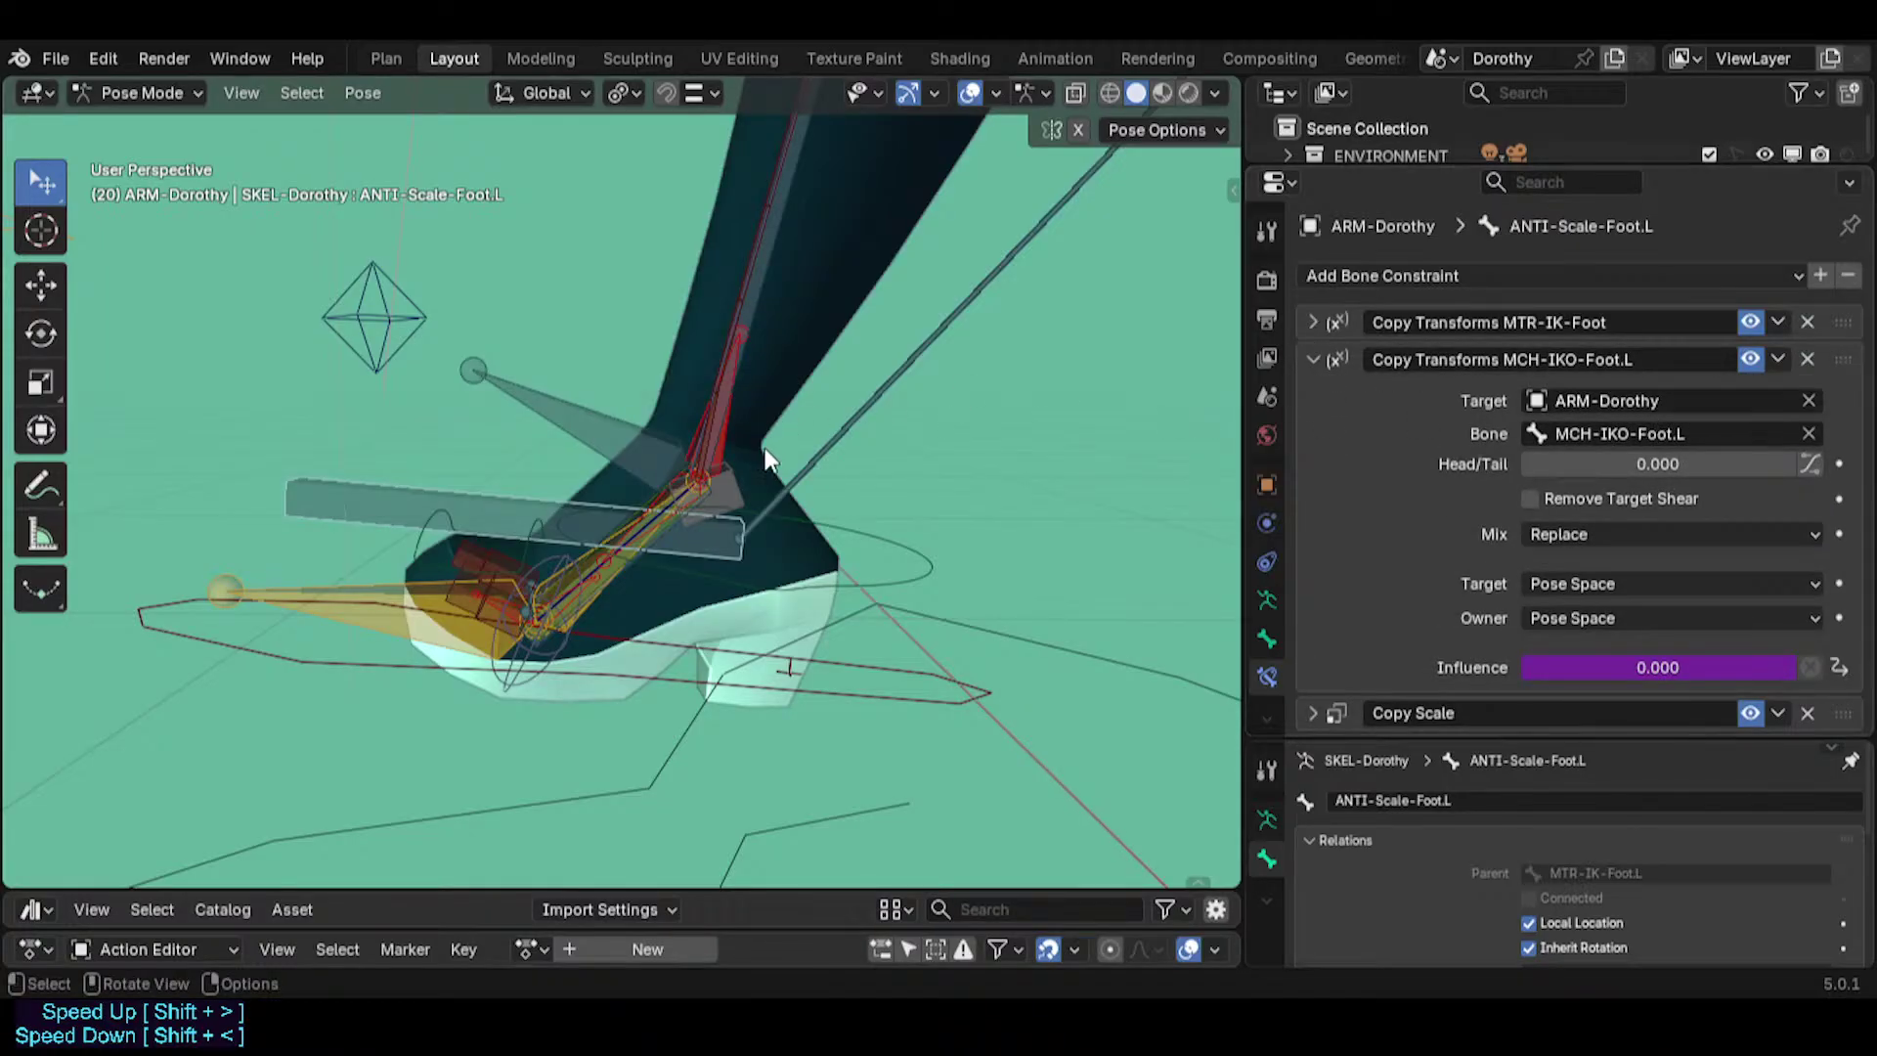
pyautogui.click(630, 442)
pyautogui.click(1322, 434)
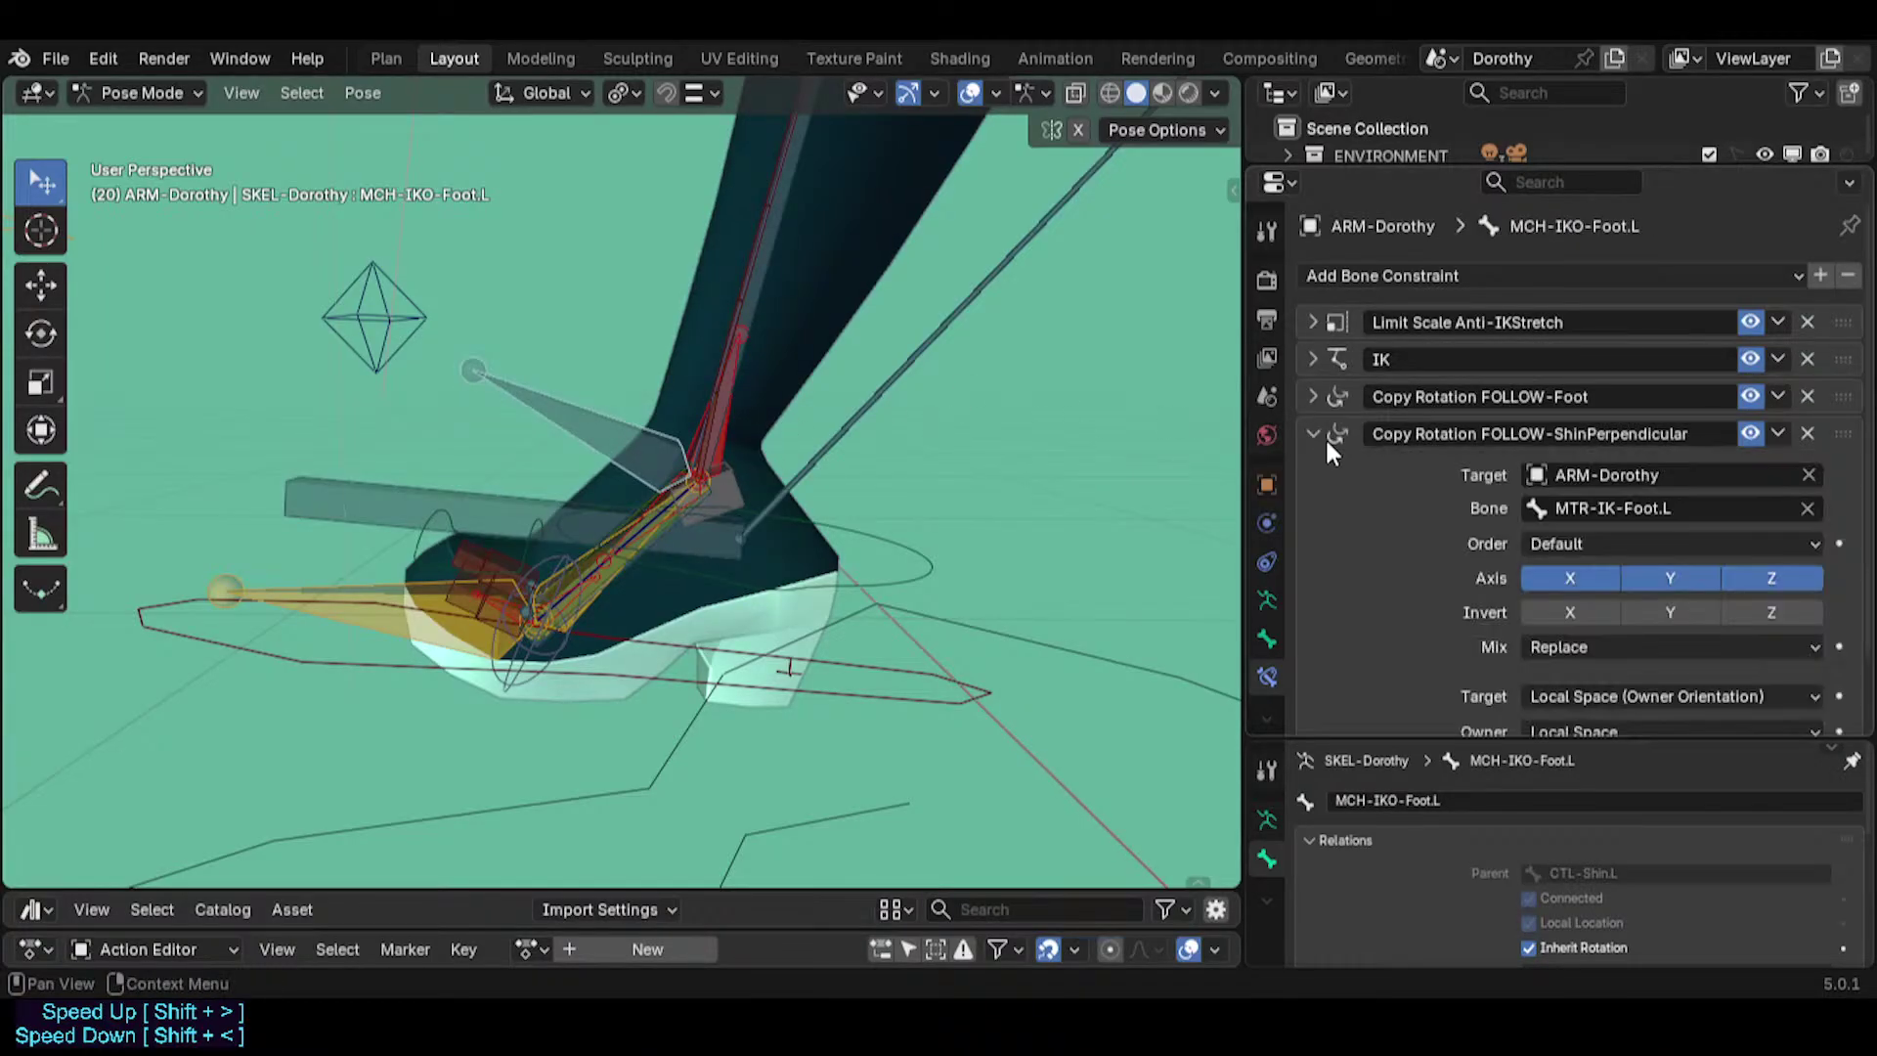
pyautogui.scroll(-2, 1321, 440)
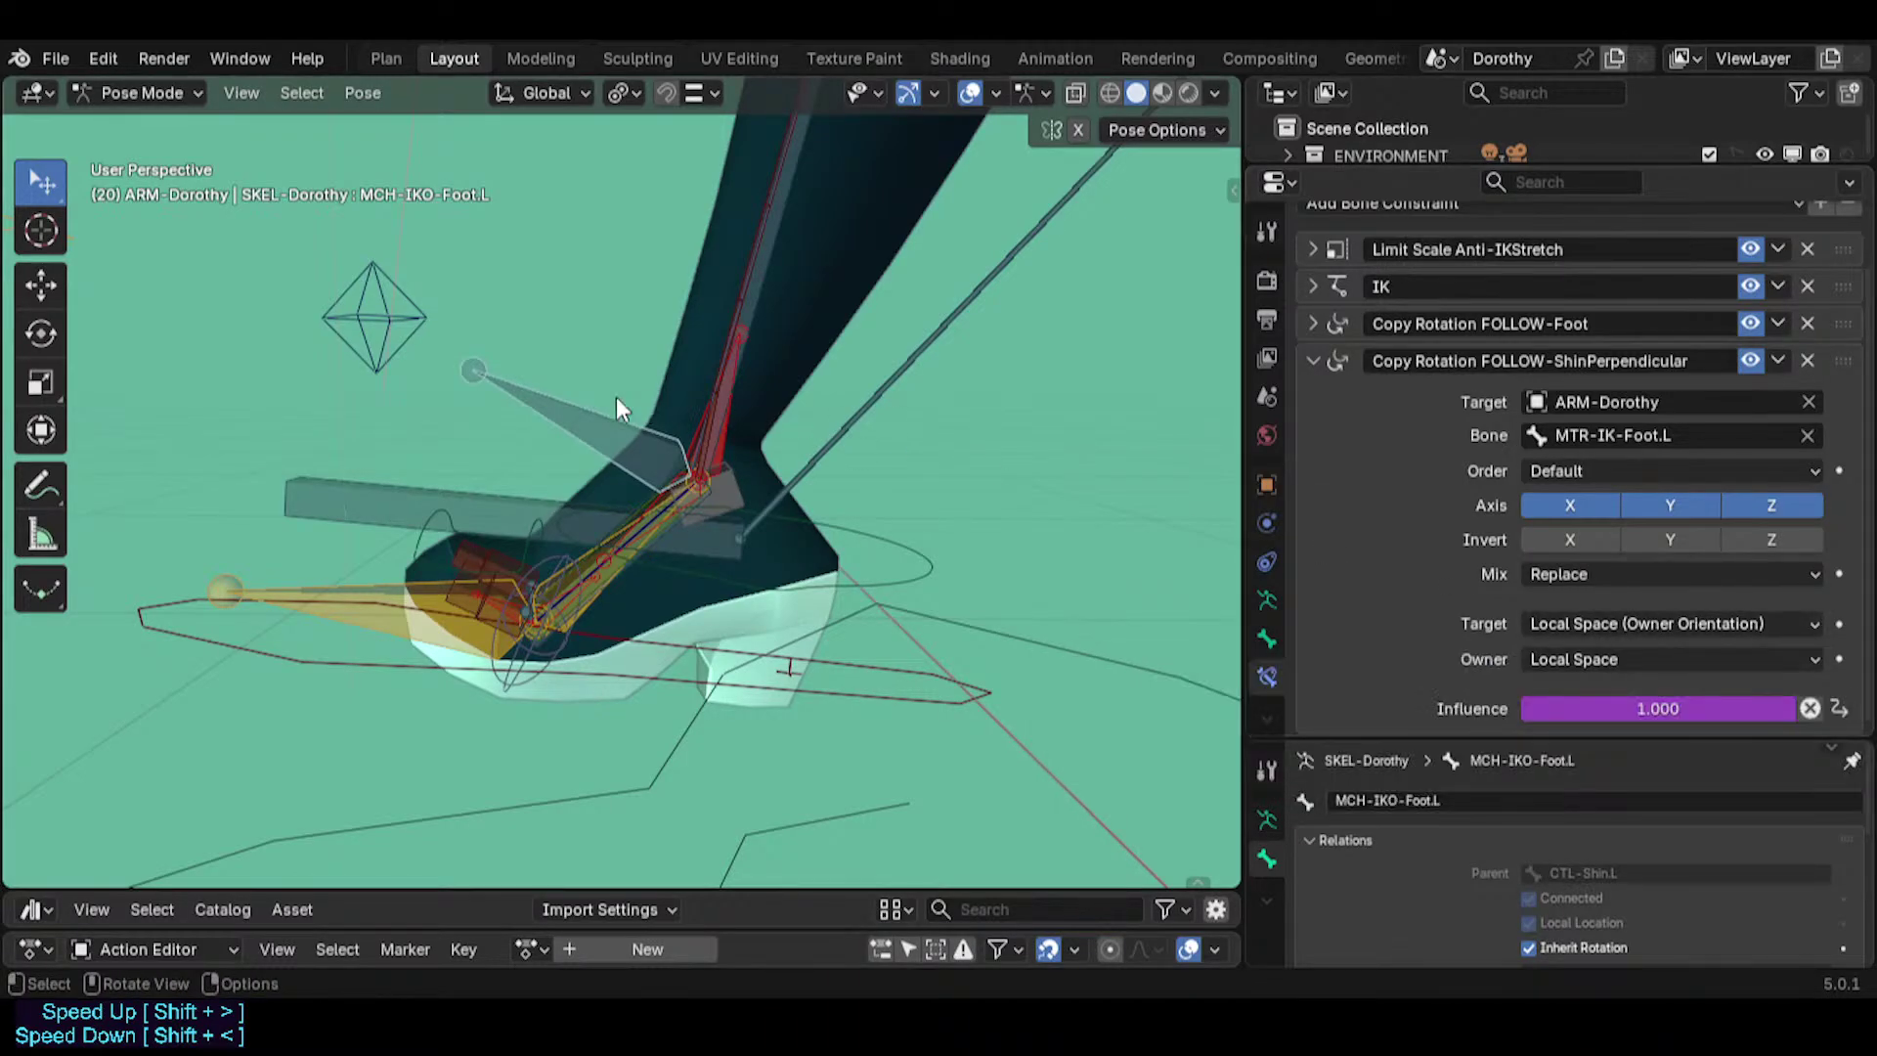
pyautogui.click(385, 477)
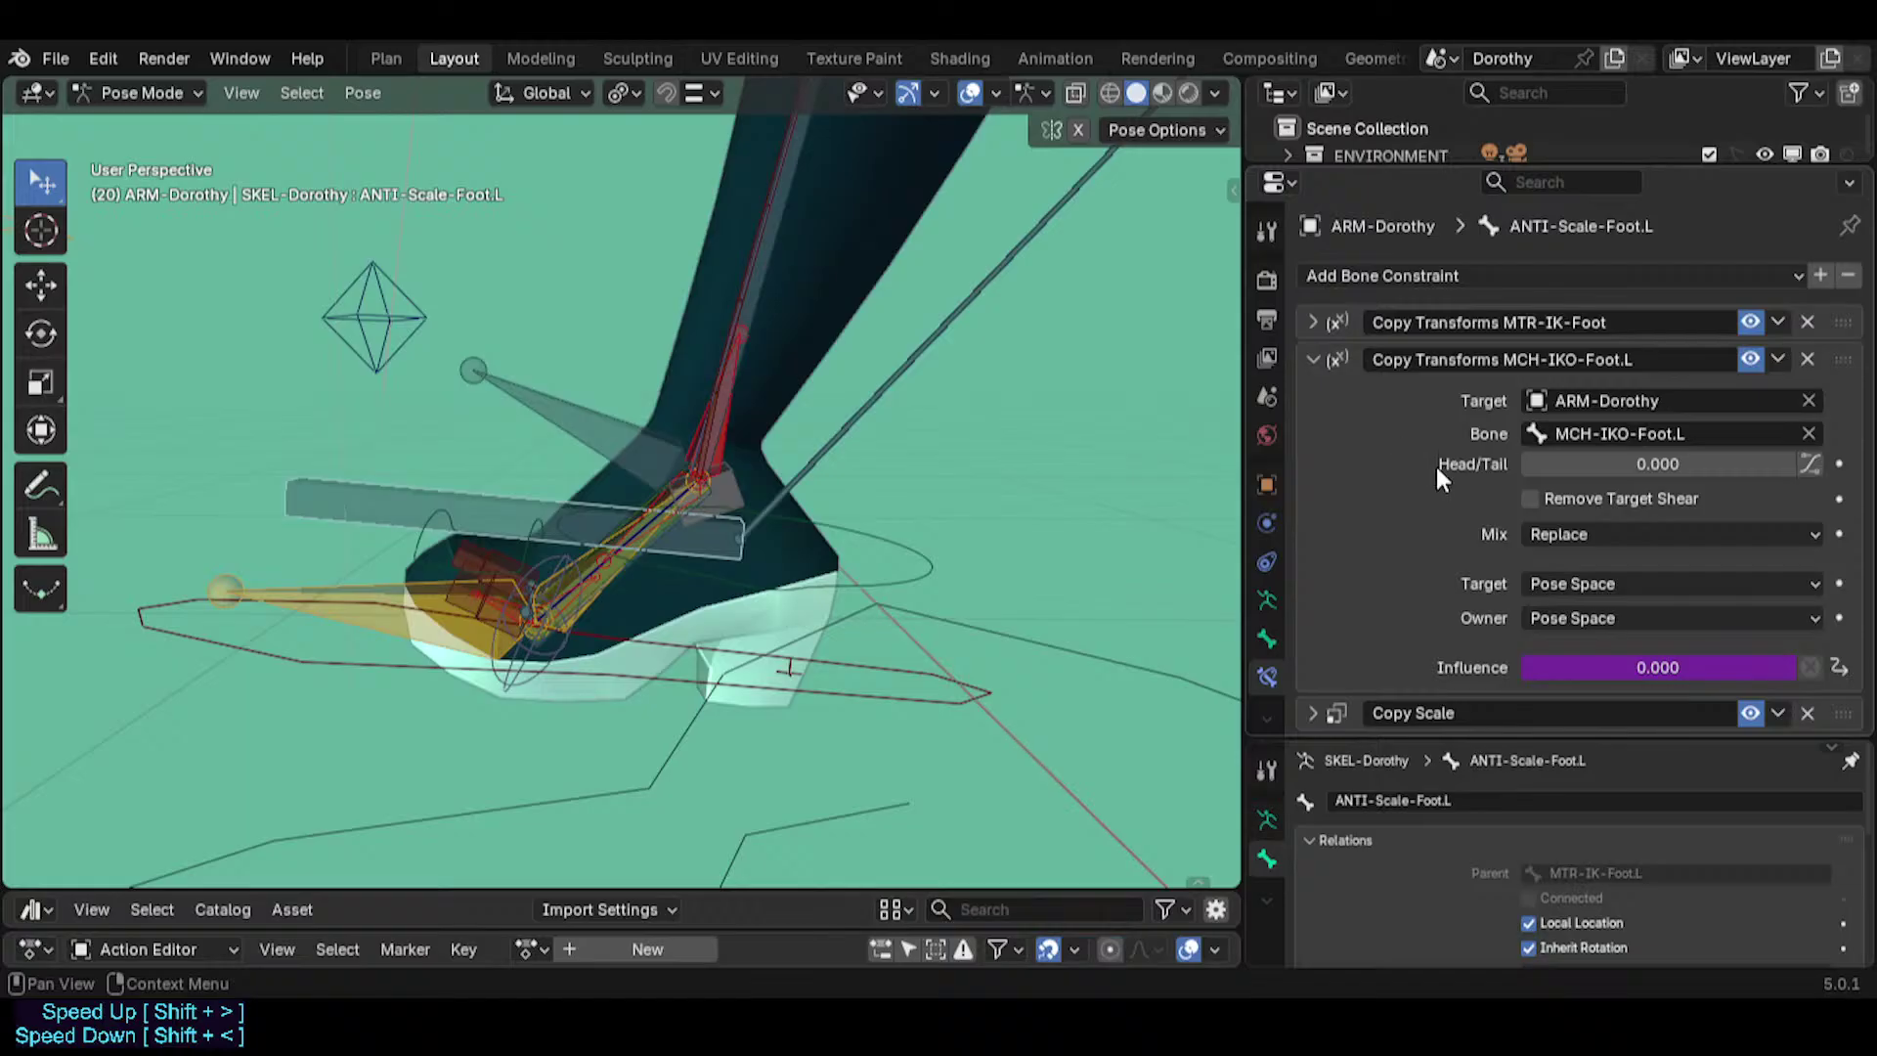
# Scale MTR-IK-Foot.L up and down again and check the driven Influence on ANTI-Scale-Foot.L between changes.
pyautogui.click(651, 673)
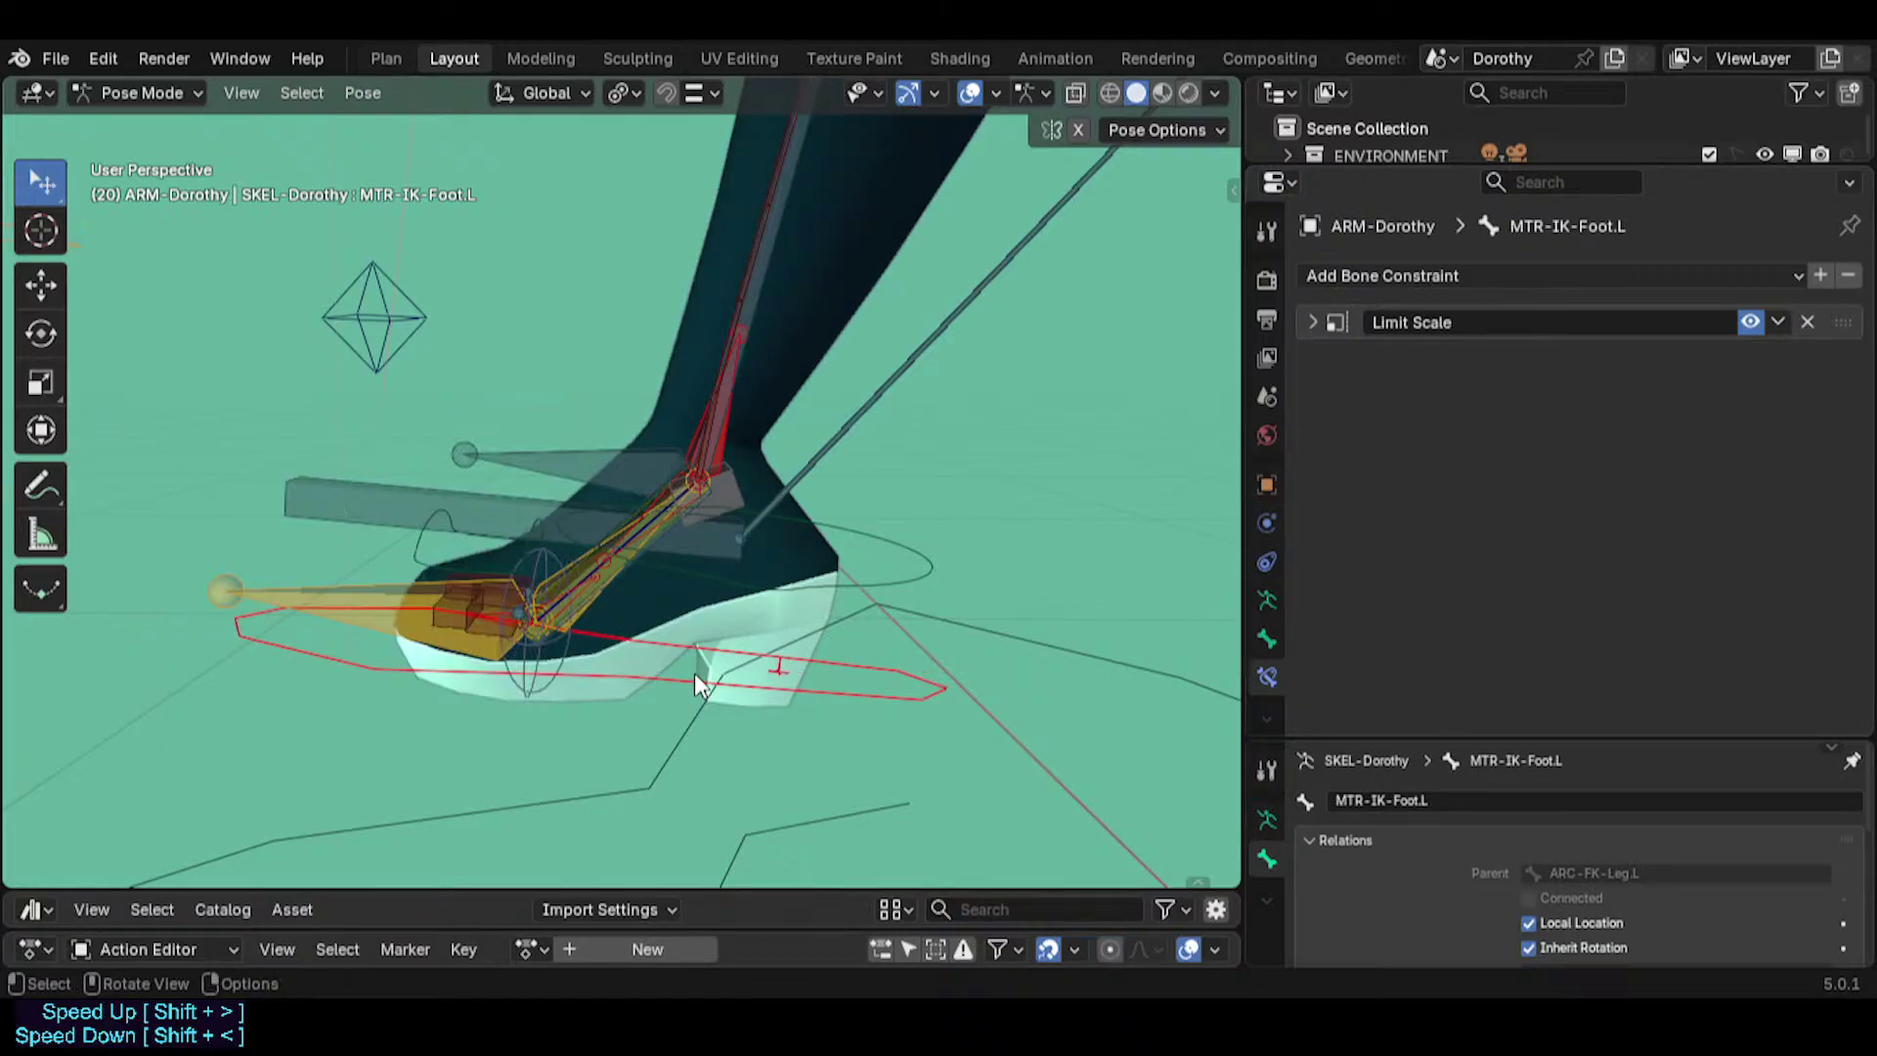
pyautogui.press('s')
pyautogui.click(892, 669)
pyautogui.click(873, 553)
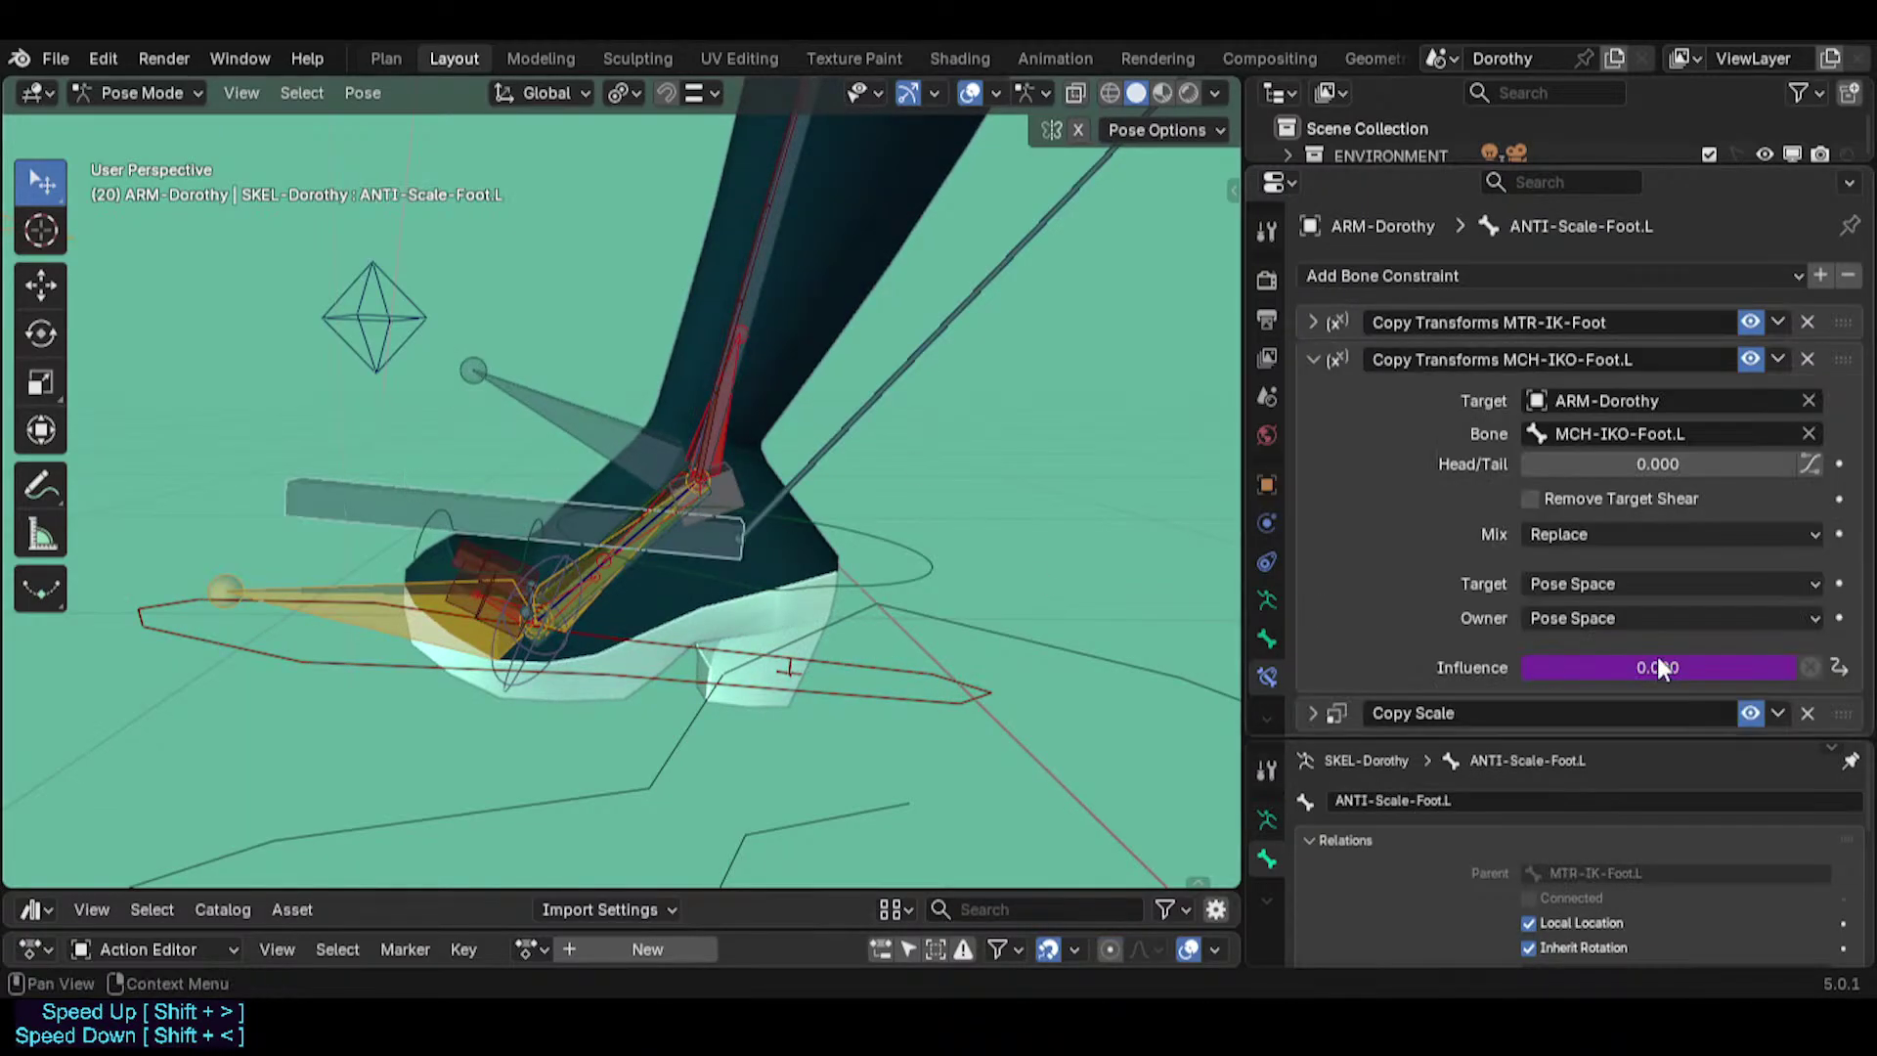
pyautogui.click(671, 661)
pyautogui.hotkey('alt', 's')
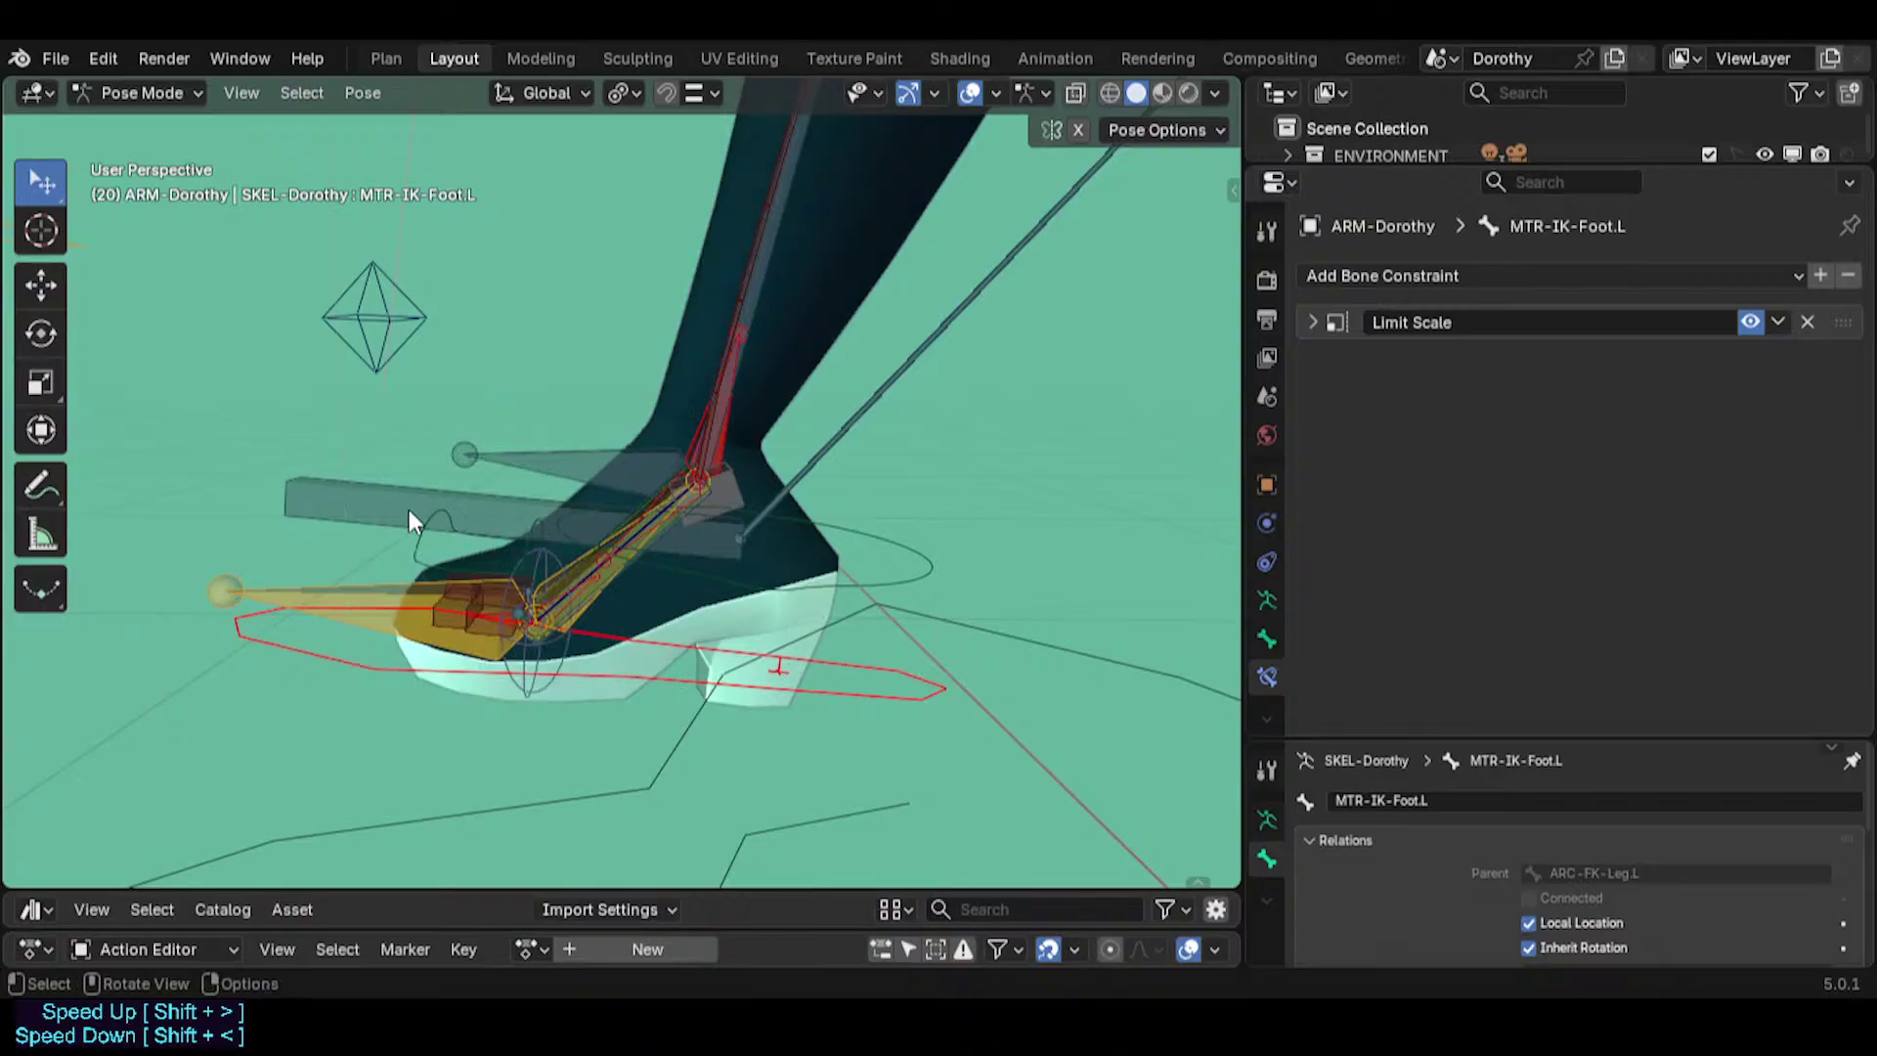
pyautogui.click(408, 510)
pyautogui.click(651, 664)
pyautogui.press('s')
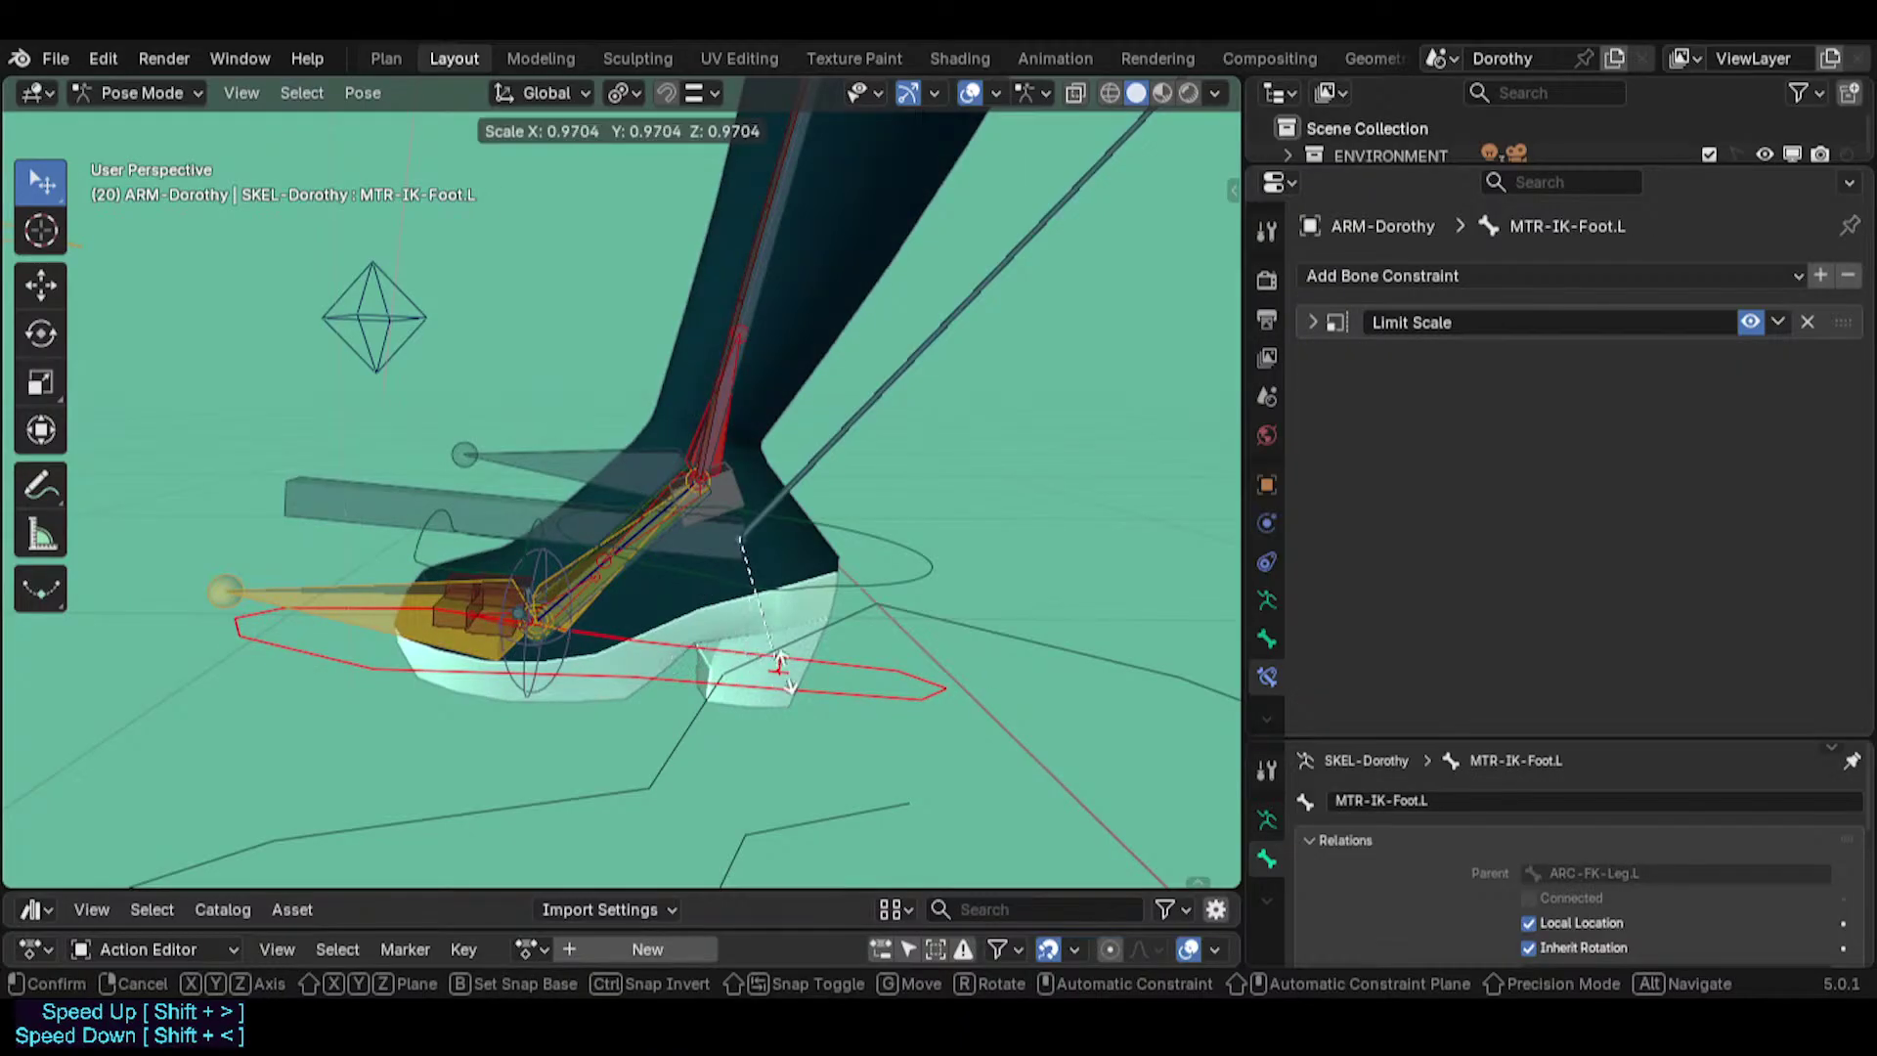
pyautogui.click(372, 525)
# In the Influence driver of ANTI-Scale-Foot.L's Copy Transforms MCH-IKO-Foot.L constraint, replace Hand with Foot in the scale variable's path.
pyautogui.click(395, 492)
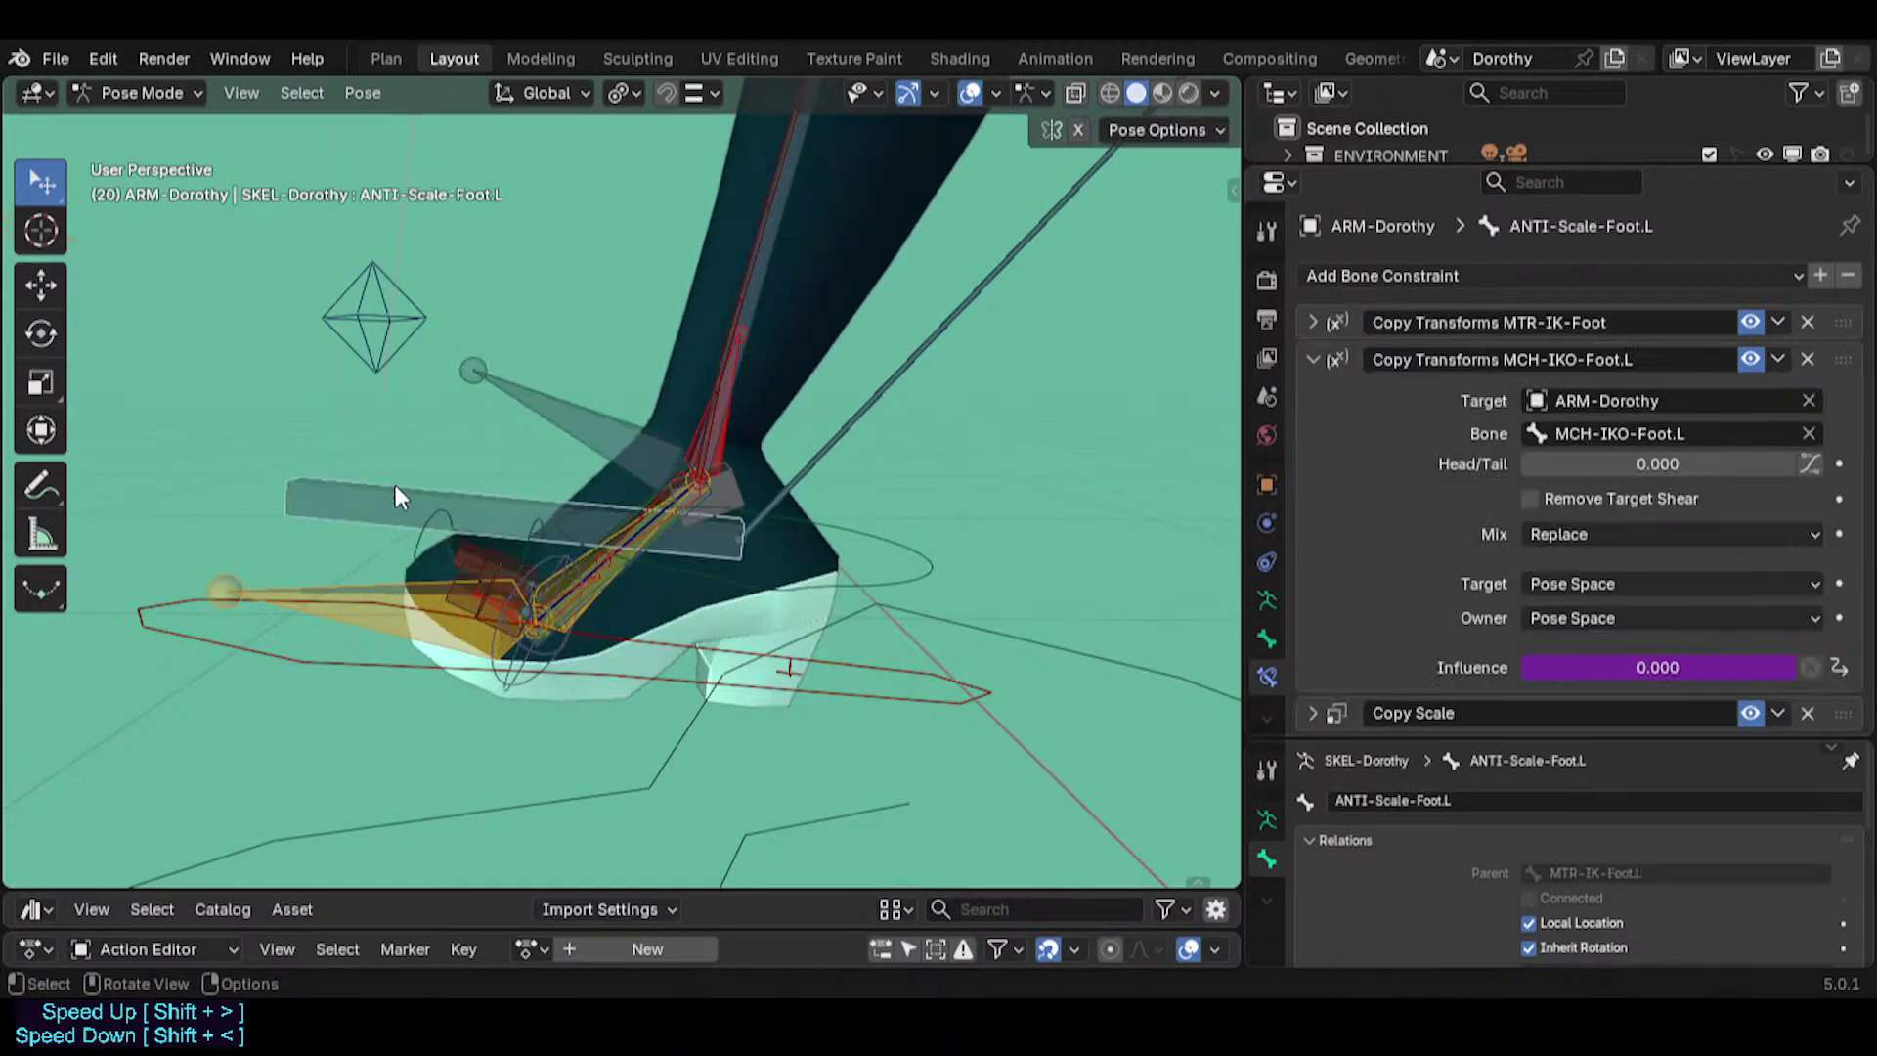
pyautogui.rightClick(1626, 661)
pyautogui.click(1467, 633)
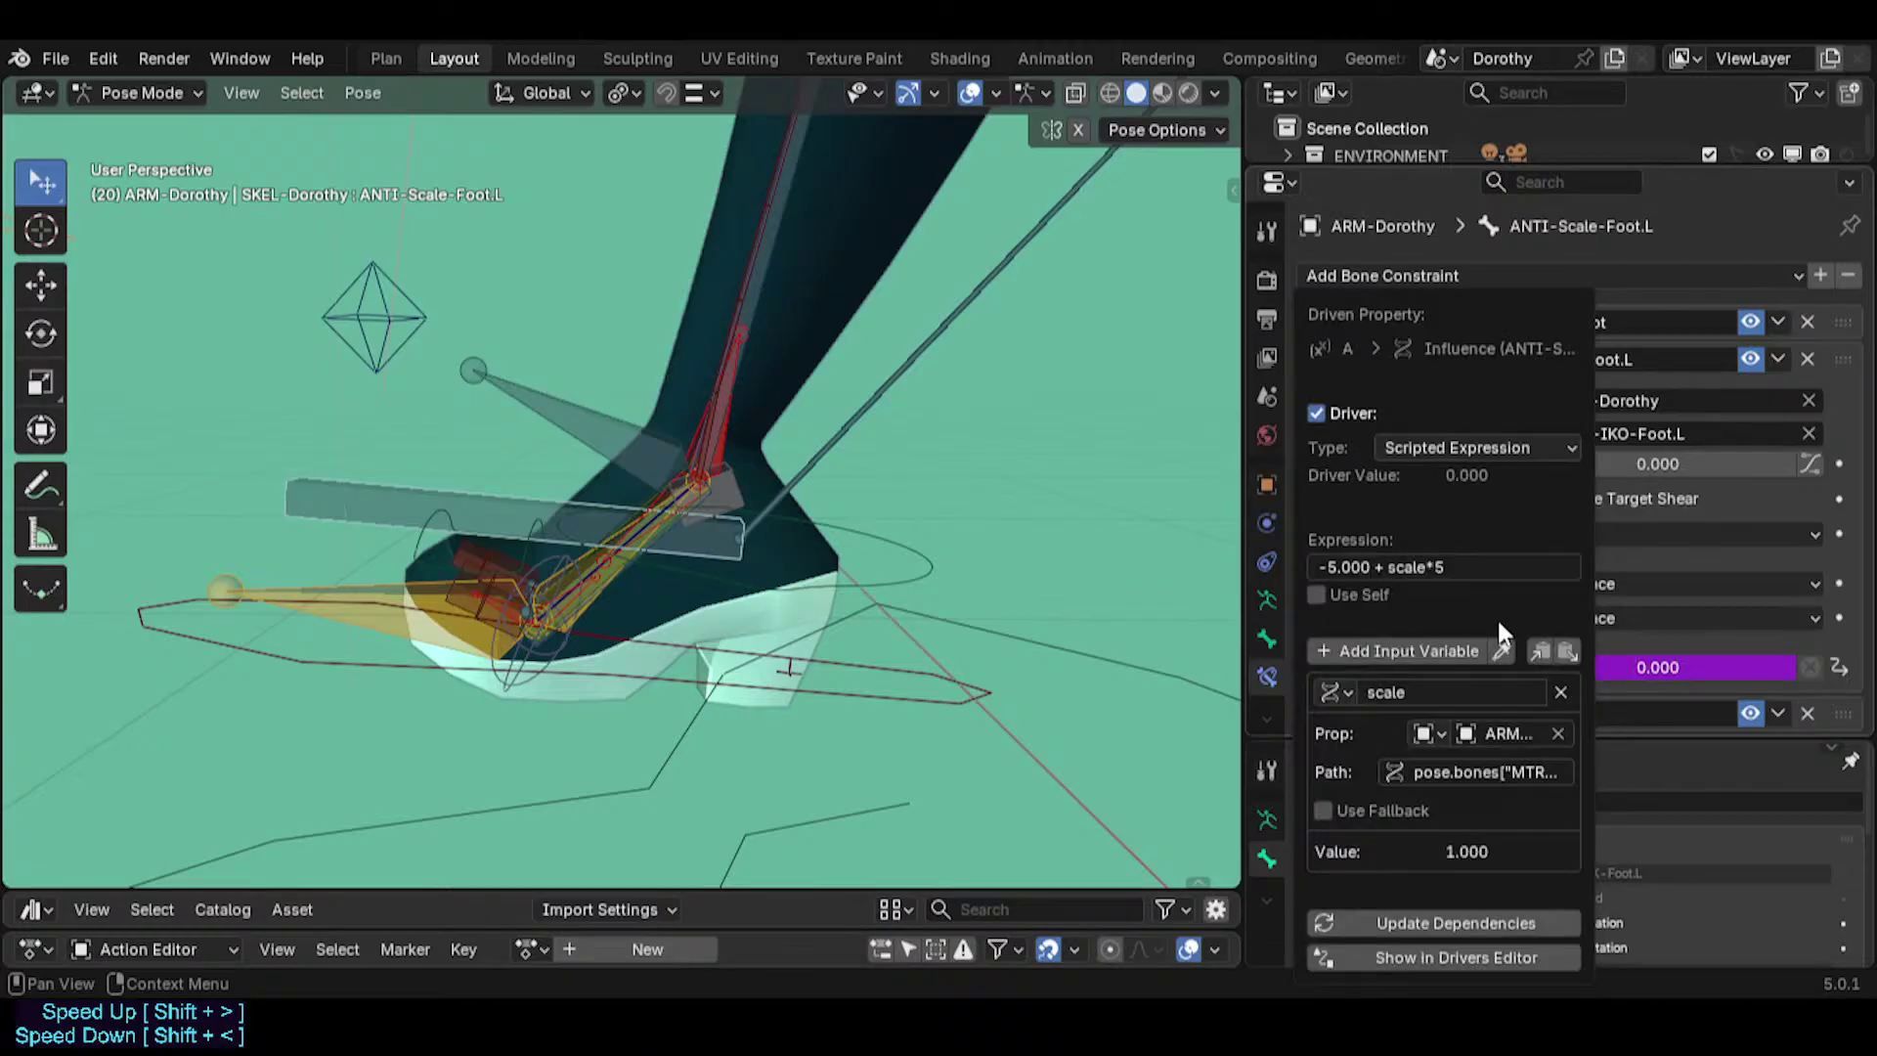
pyautogui.doubleClick(1484, 773)
pyautogui.click(1449, 767)
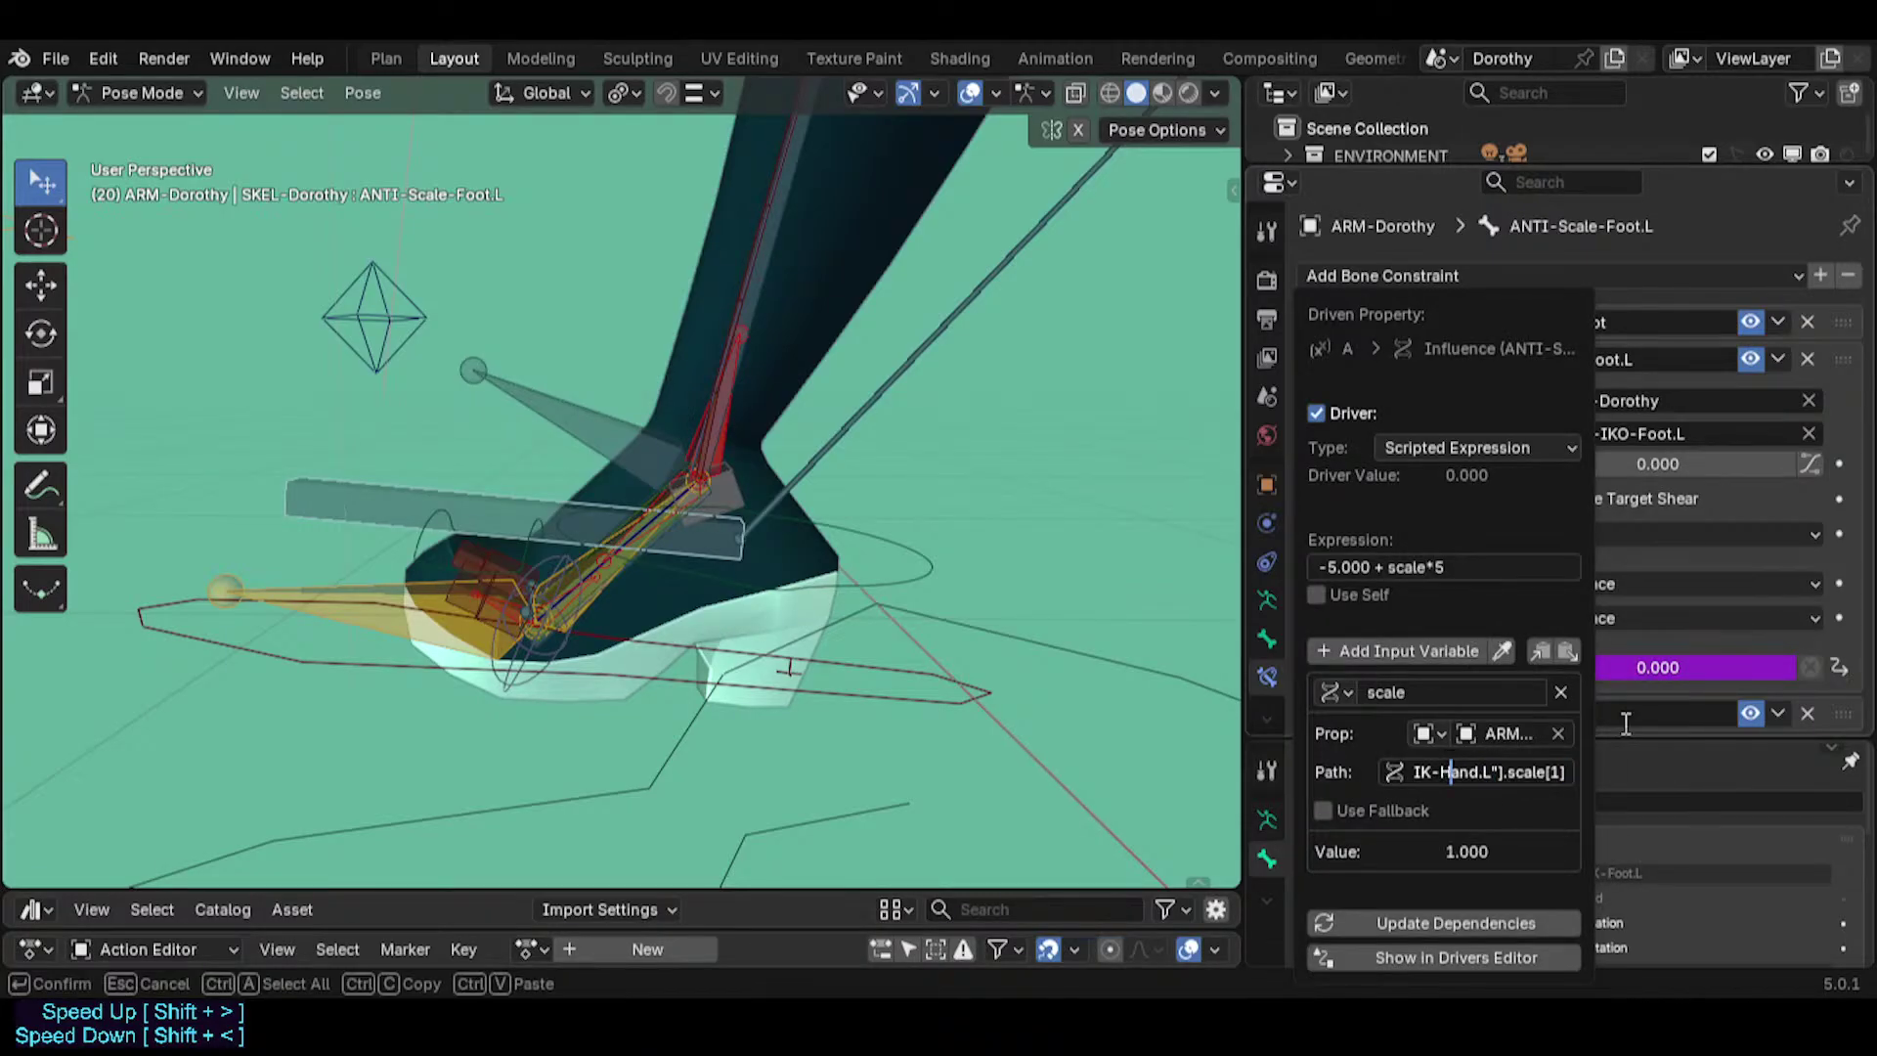
pyautogui.press('BackSpace')
pyautogui.press('Delete')
pyautogui.press('Delete')
pyautogui.press('Delete')
pyautogui.write('Foot')
pyautogui.press('Return')
# Rotate ANTI-Scale-Foot.L and MTR-IK-Foot.L in turn to test how the foot follows with the corrected driver.
pyautogui.press('r')
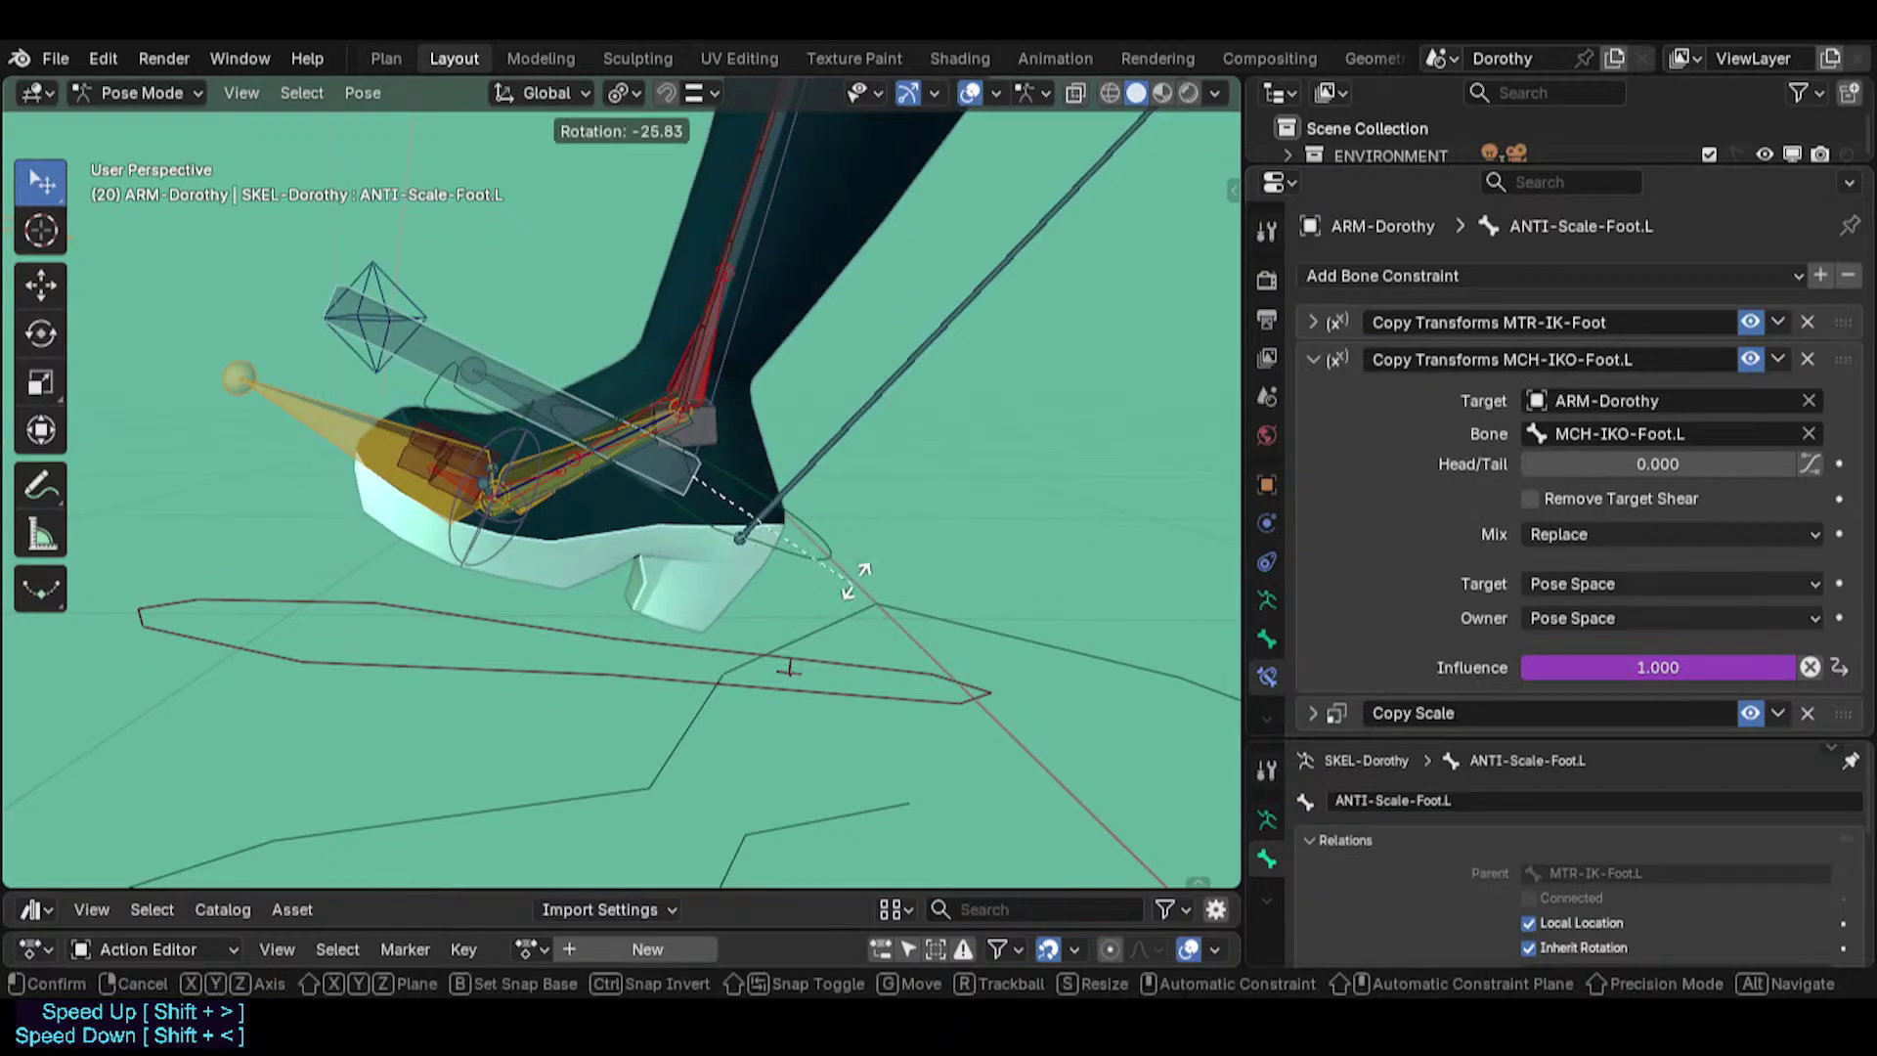
pyautogui.click(848, 590)
pyautogui.click(787, 688)
pyautogui.press('r')
pyautogui.click(829, 636)
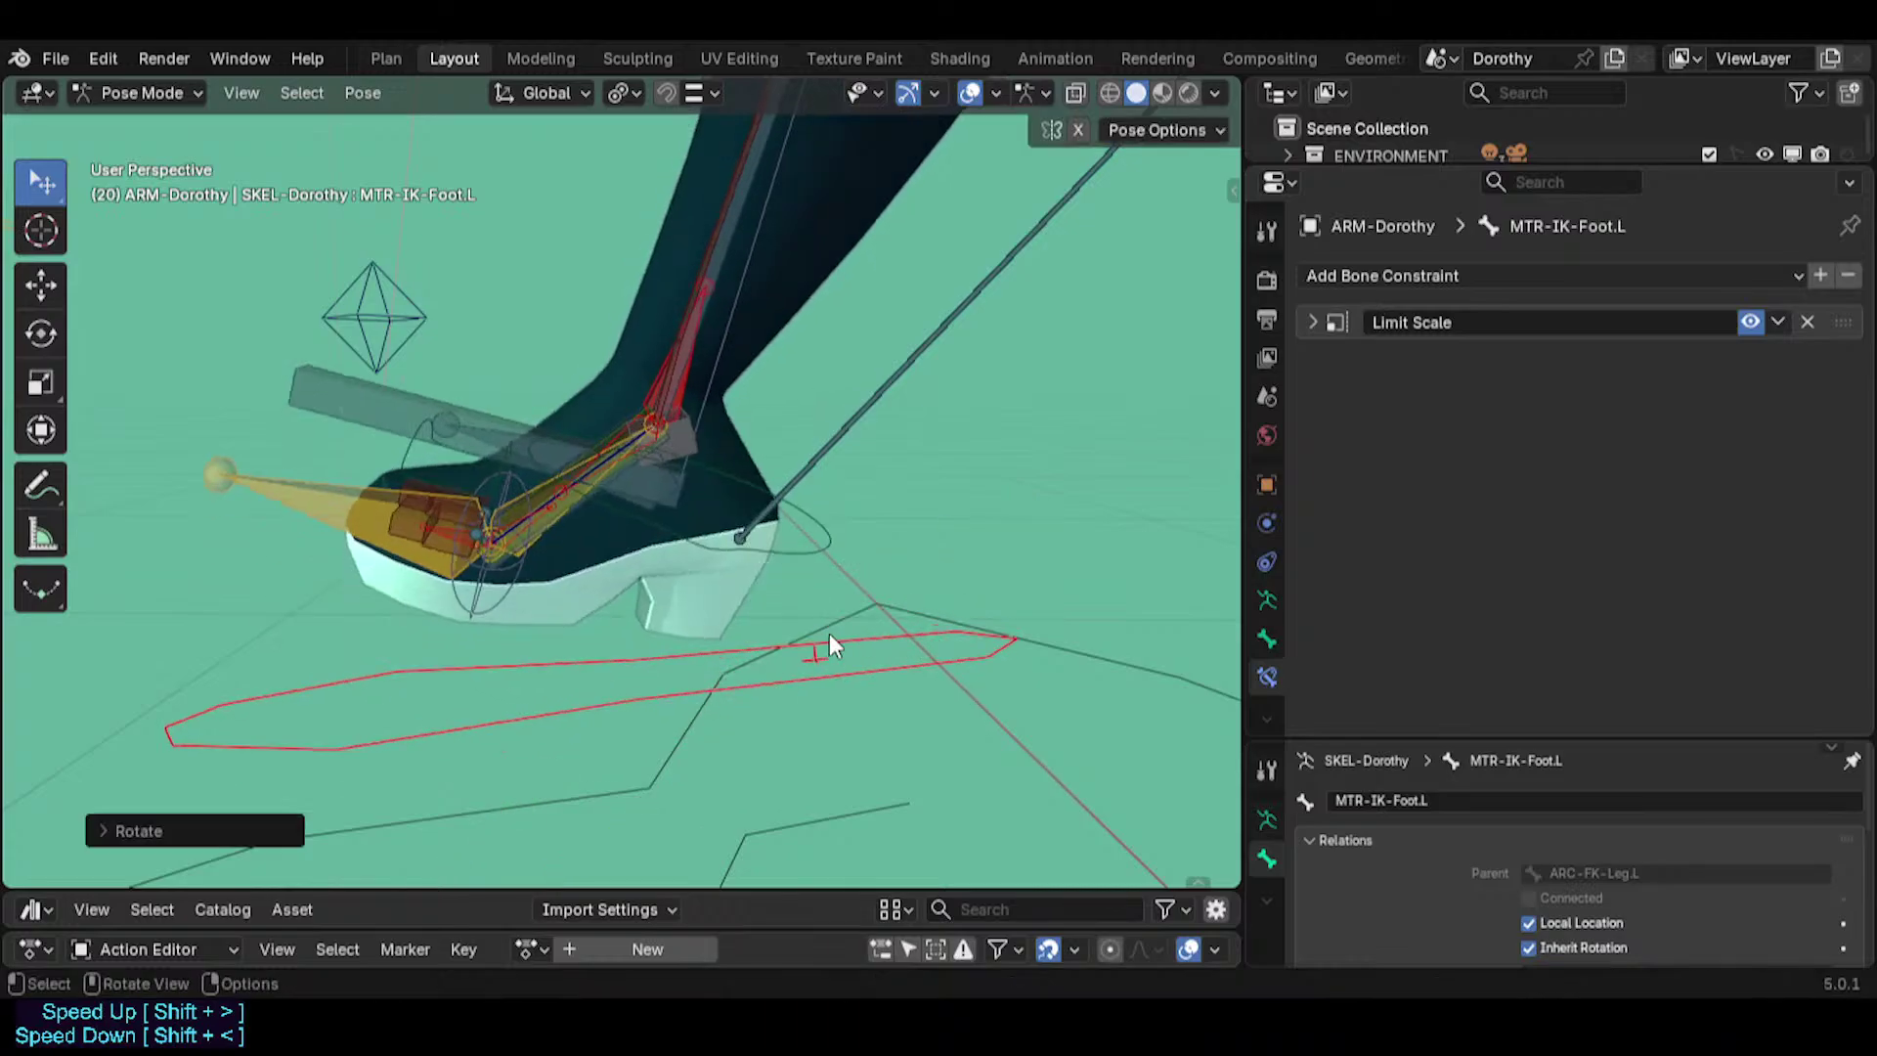
# Clear the location and rotation of all bones, reselect MTR-IK-Foot.L and save the file.
pyautogui.scroll(-2, 824, 631)
pyautogui.press('a')
pyautogui.hotkey('alt', 'g')
pyautogui.hotkey('alt', 'r')
pyautogui.scroll(-2, 811, 641)
pyautogui.keyDown('shift'); pyautogui.moveTo(850, 792); pyautogui.dragTo(615, 636, button='middle'); pyautogui.keyUp('shift')
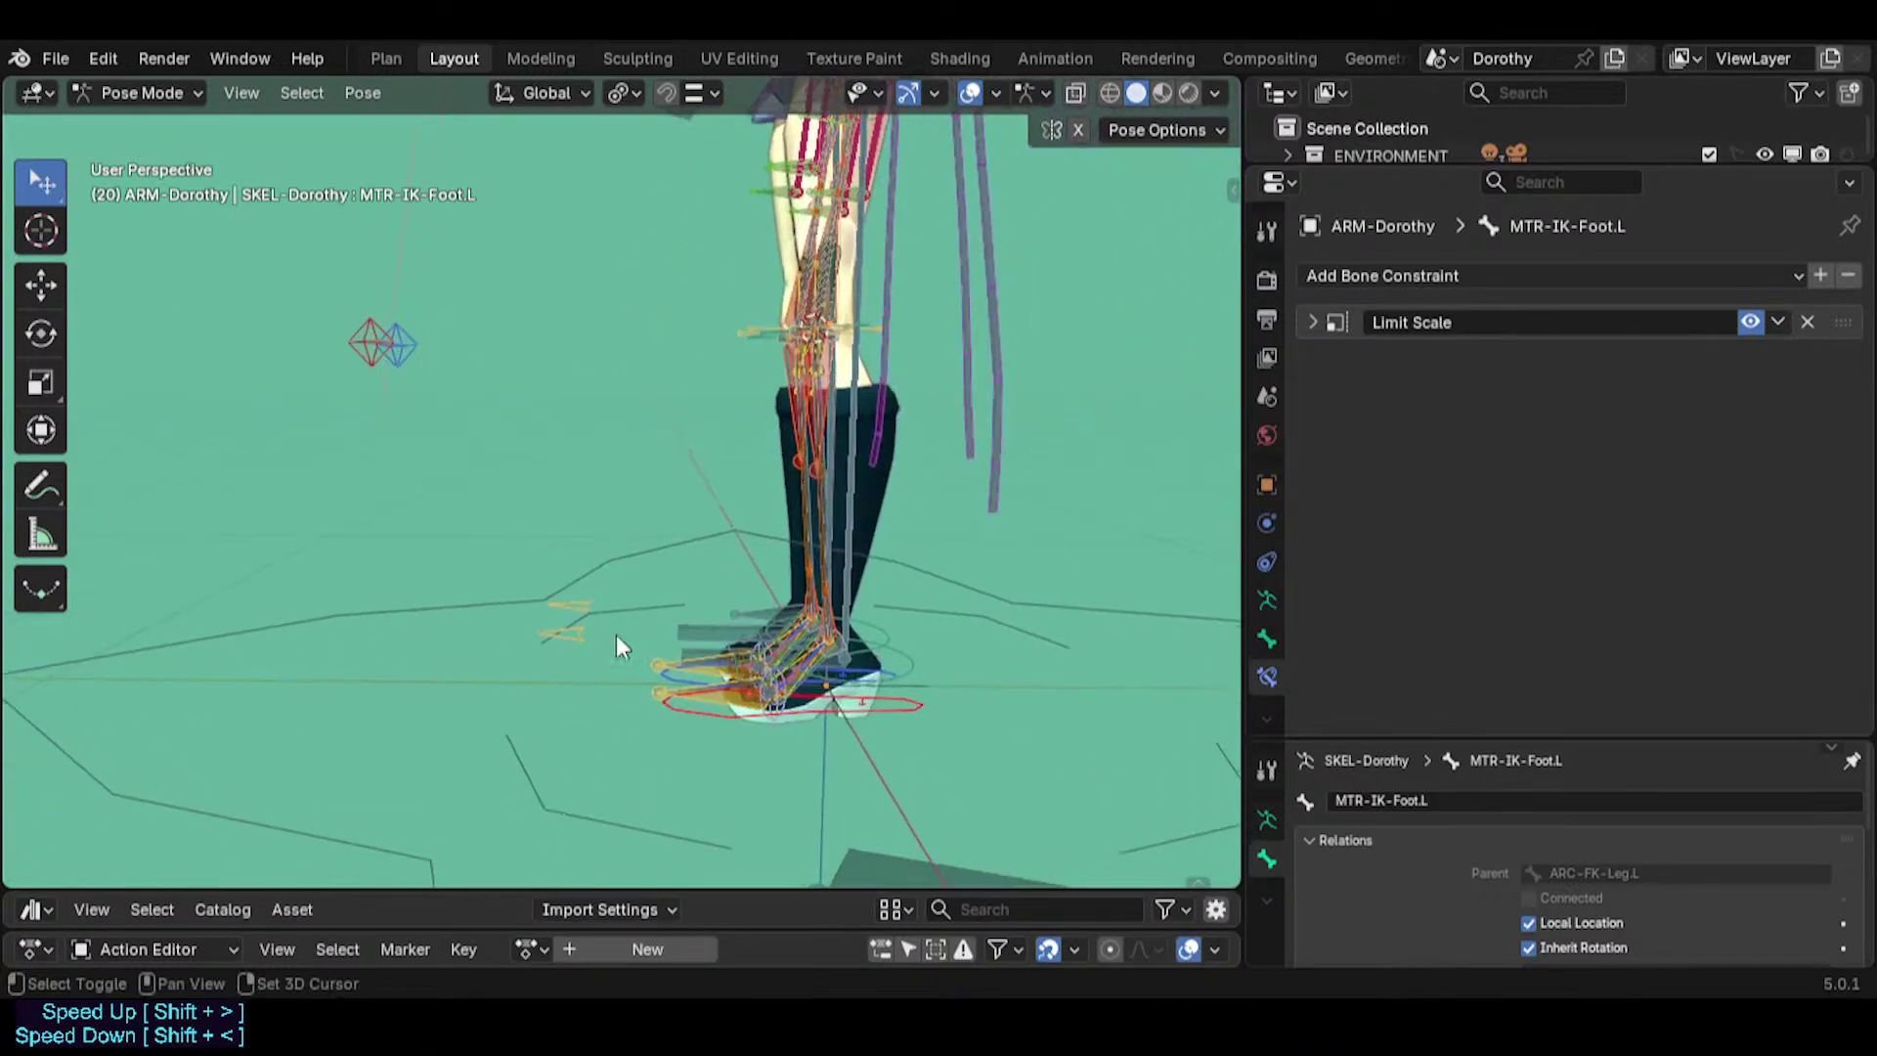
pyautogui.scroll(1, 615, 635)
pyautogui.click(726, 714)
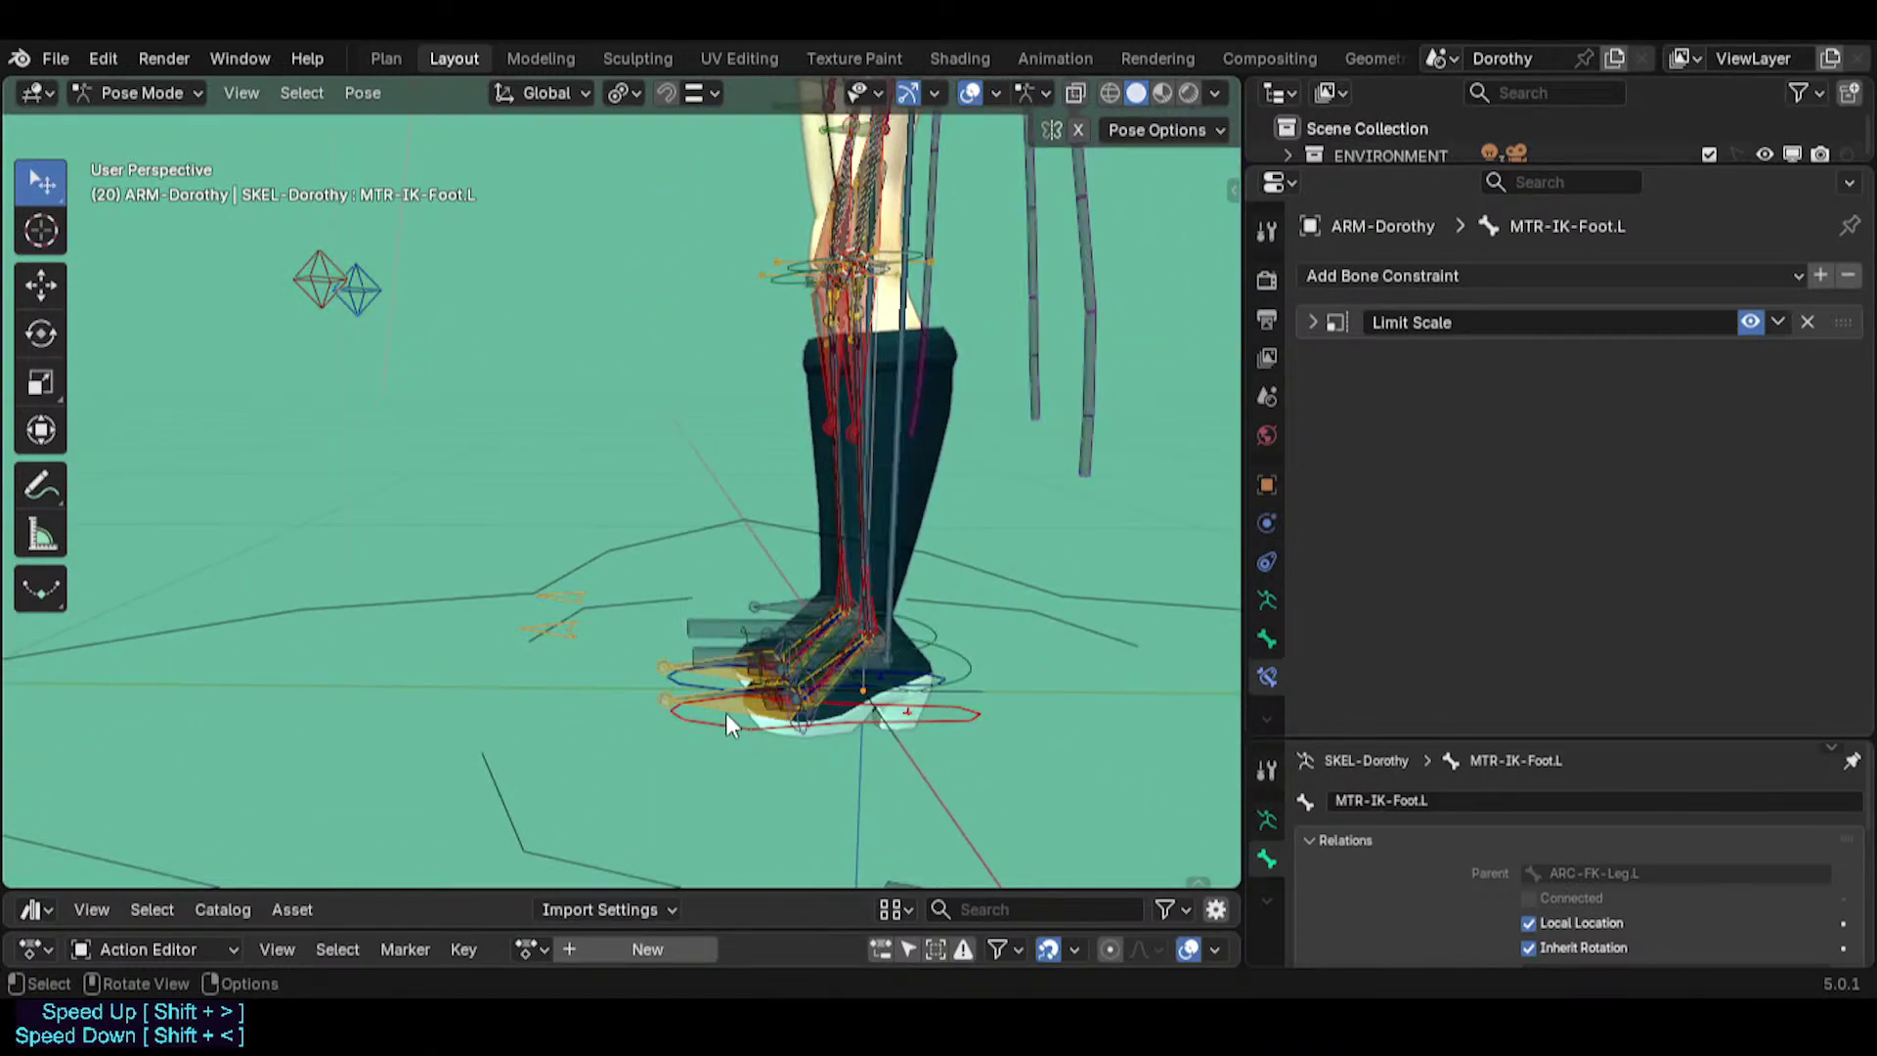
pyautogui.hotkey('ctrl', 's')
# Raise MTR-IK-Foot.L off the ground and scale it, checking the driven Influence on ANTI-Scale-Foot.L.
pyautogui.press('g')
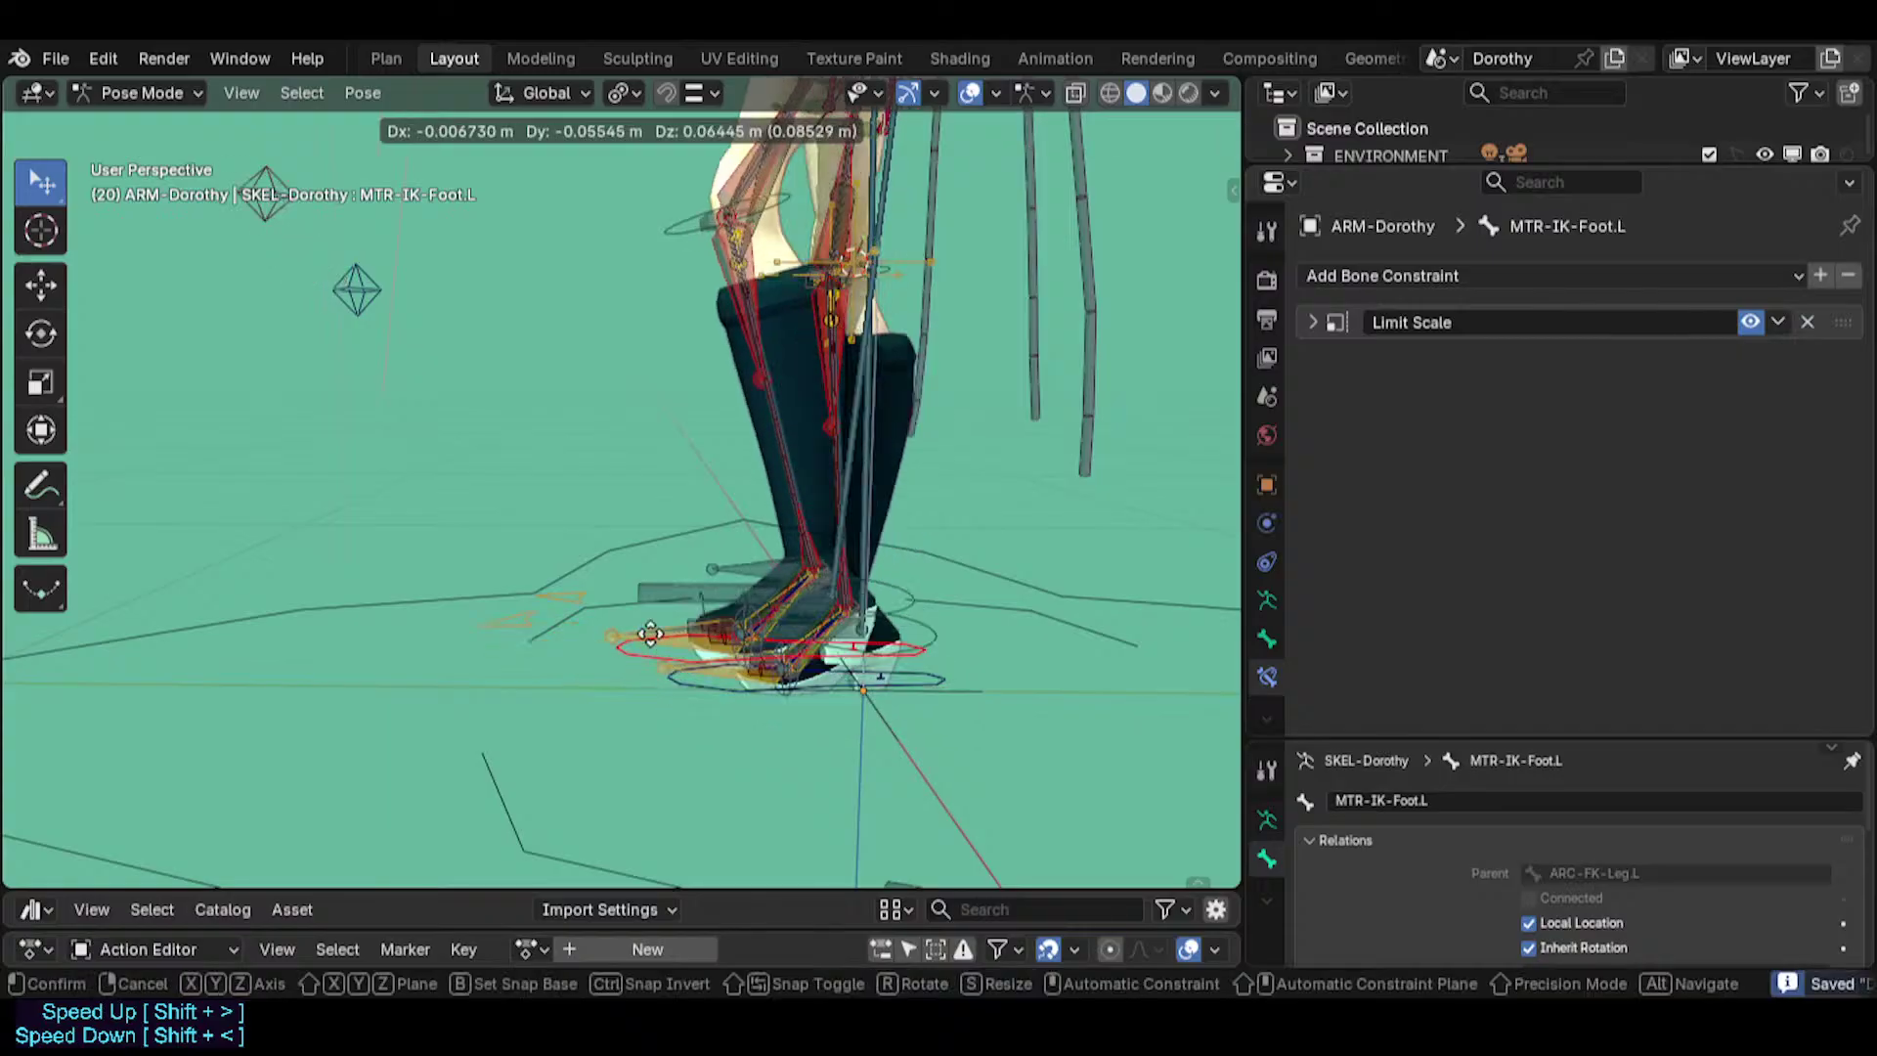
pyautogui.click(528, 518)
pyautogui.scroll(2, 726, 450)
pyautogui.press('s')
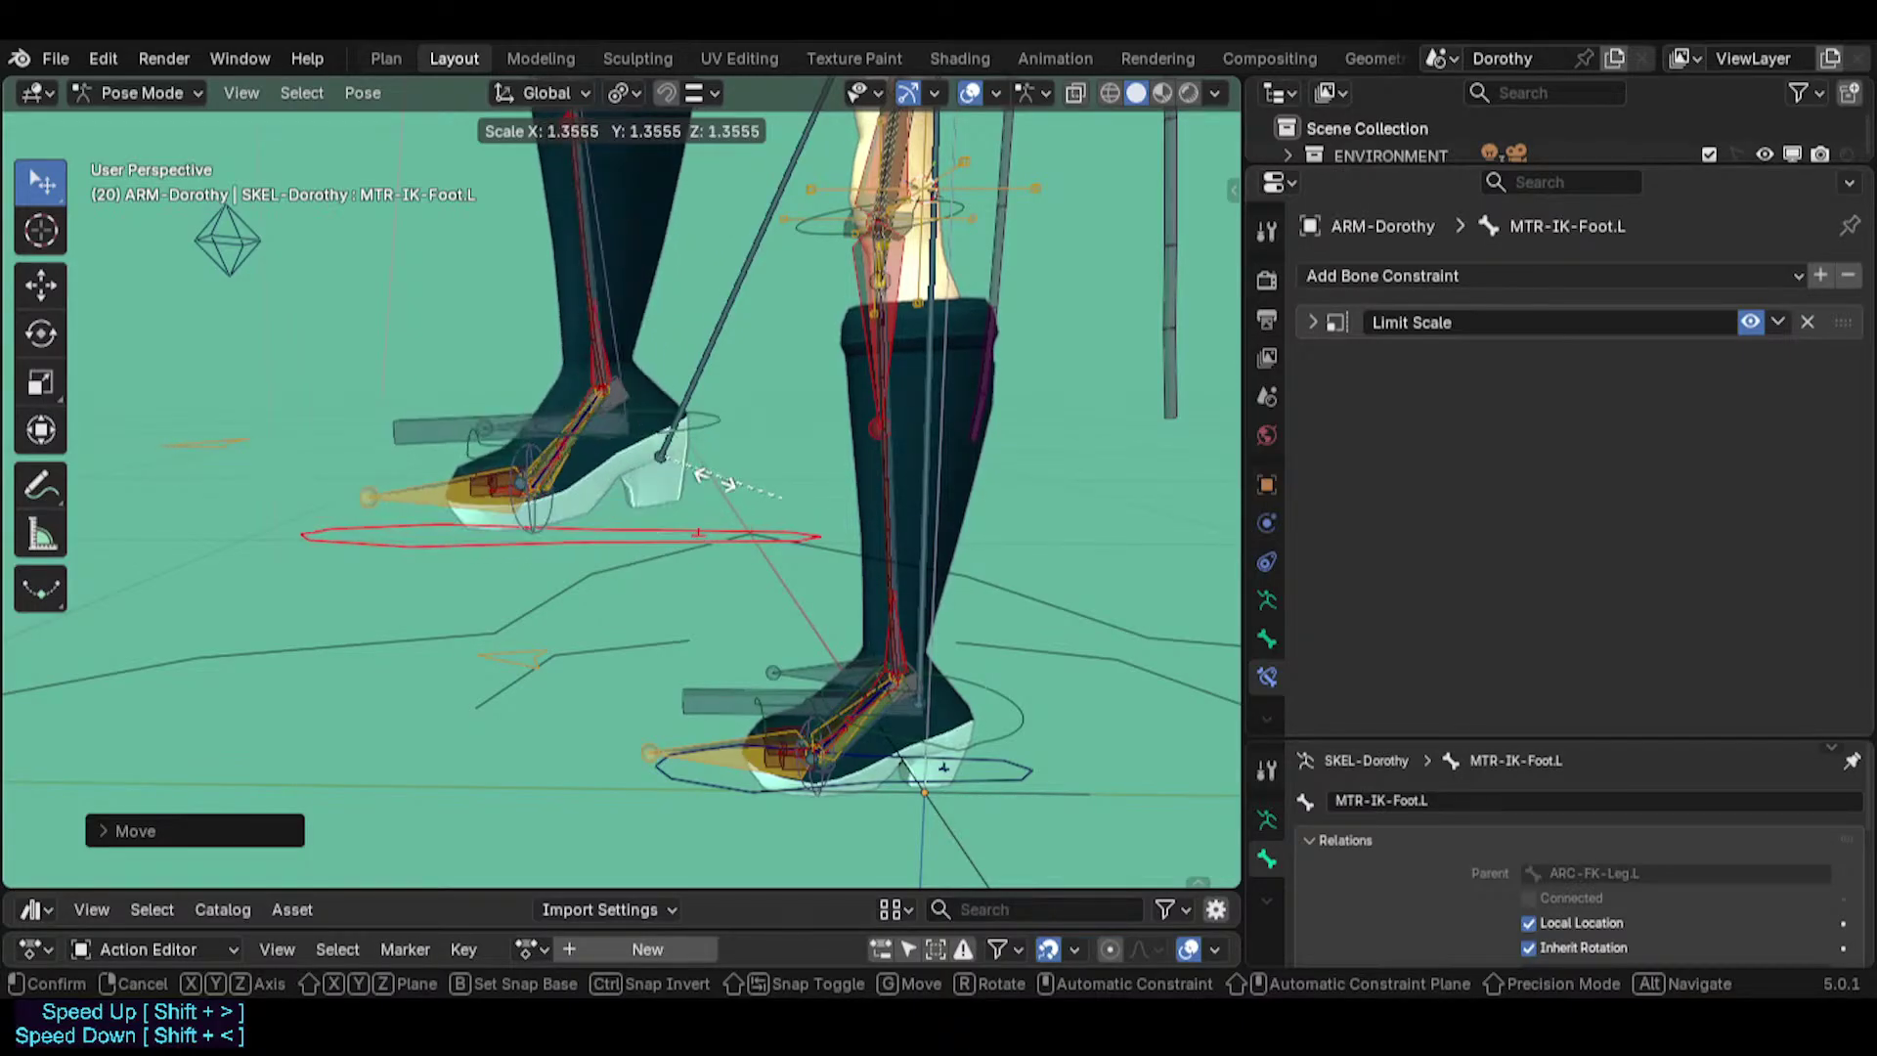
pyautogui.click(437, 435)
pyautogui.click(436, 440)
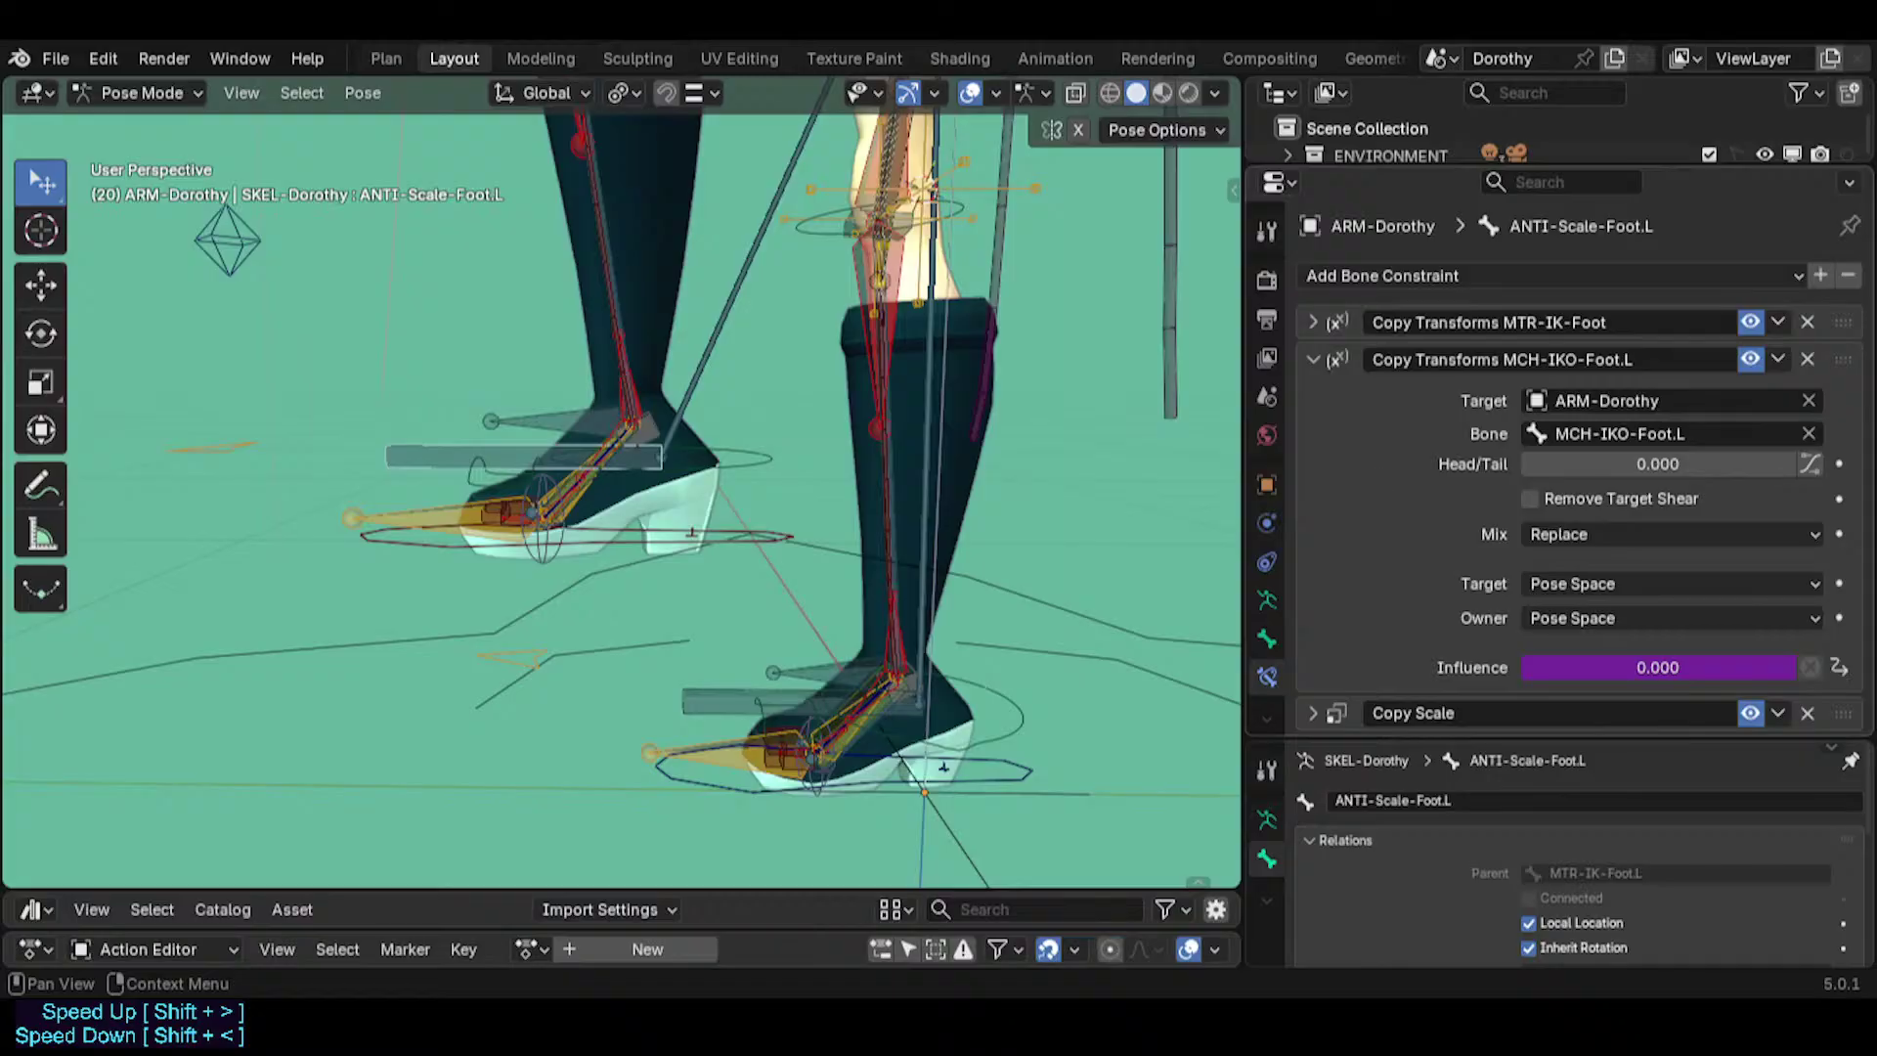
# Copy the Influence driver of the Copy Transforms MCH-IKO-Foot.L constraint.
pyautogui.rightClick(1486, 666)
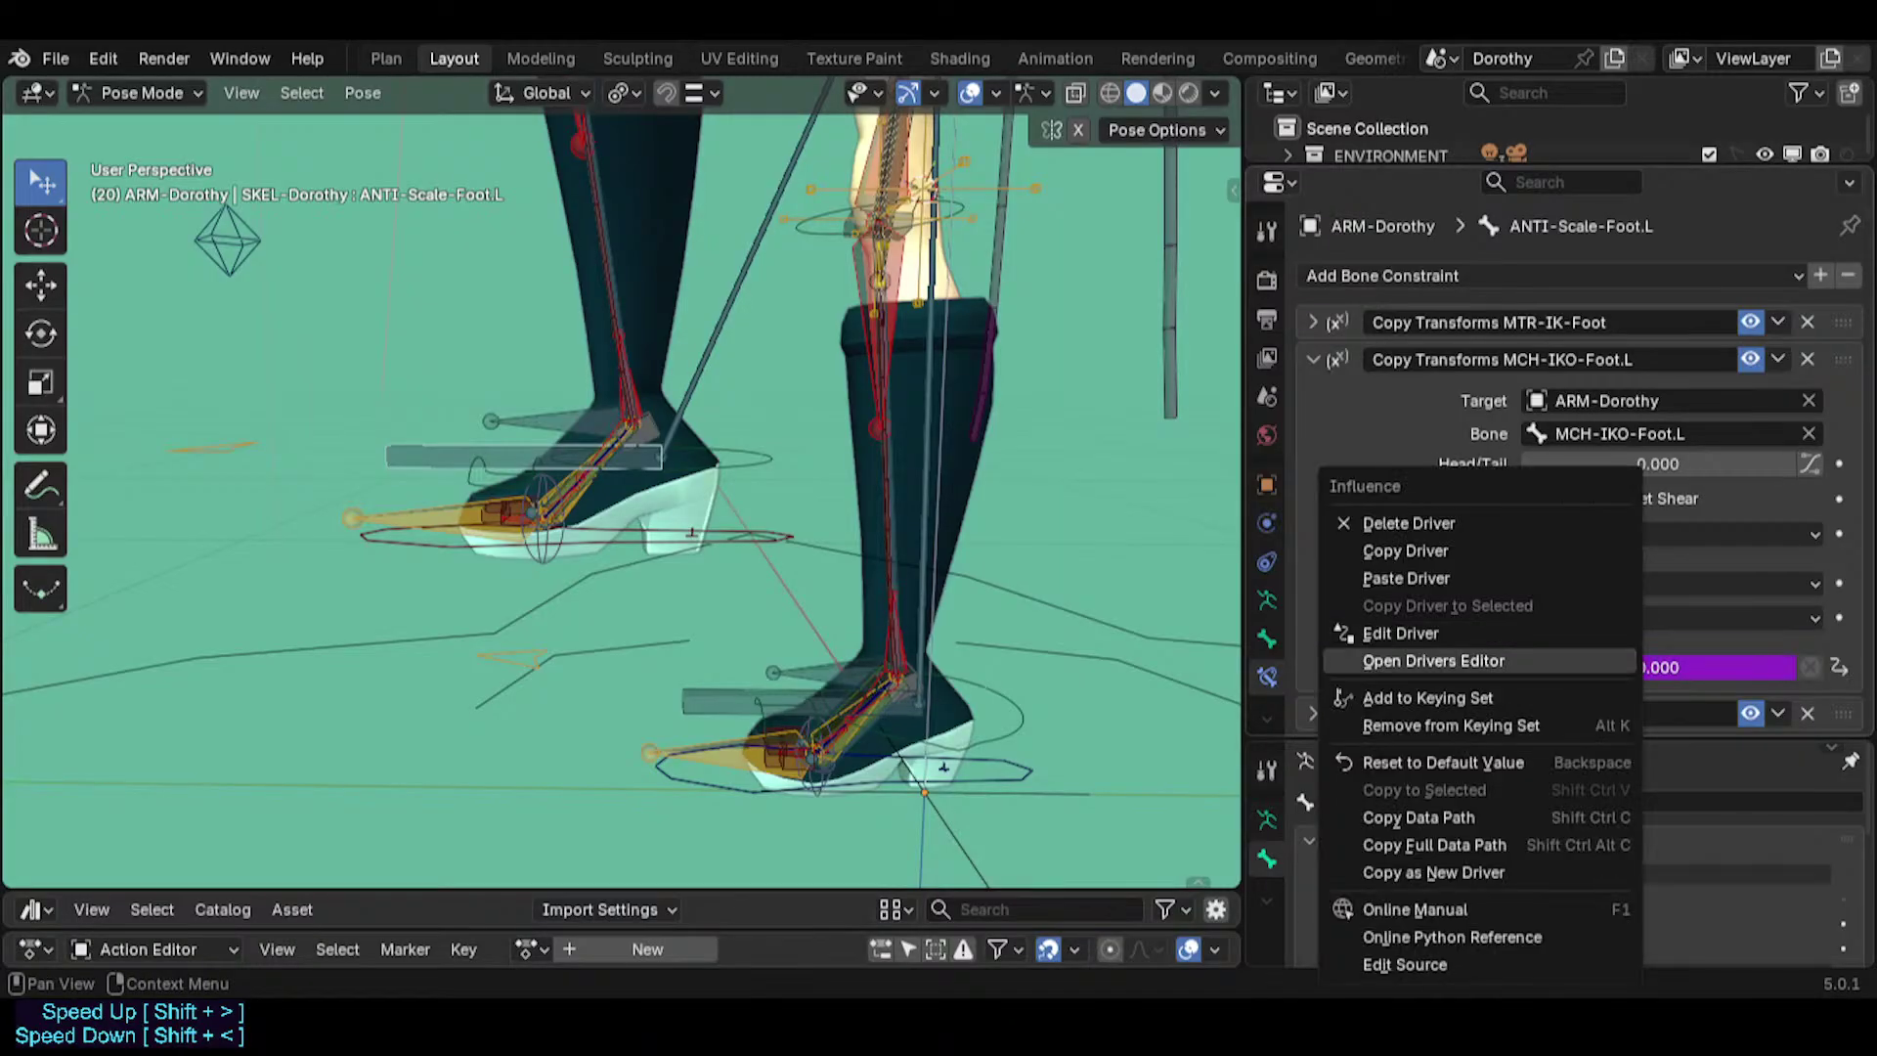
pyautogui.click(1446, 549)
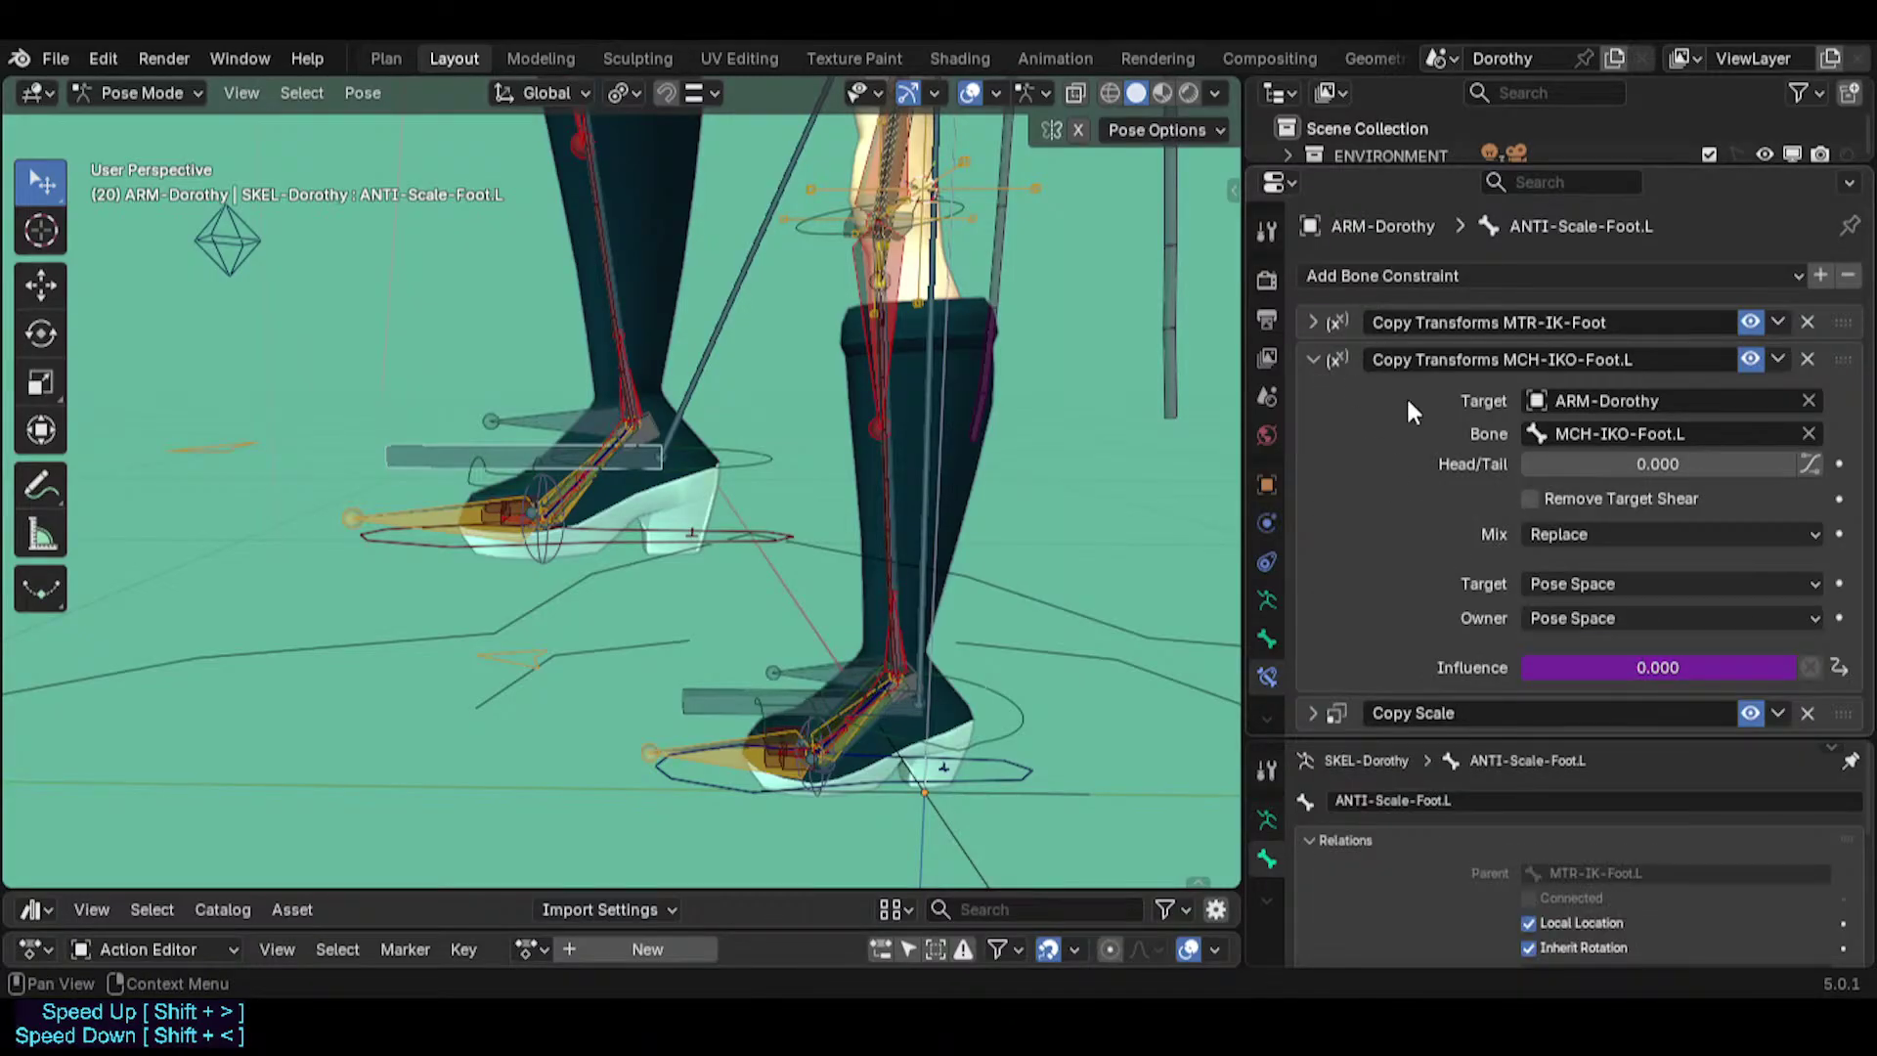
pyautogui.rightClick(1615, 665)
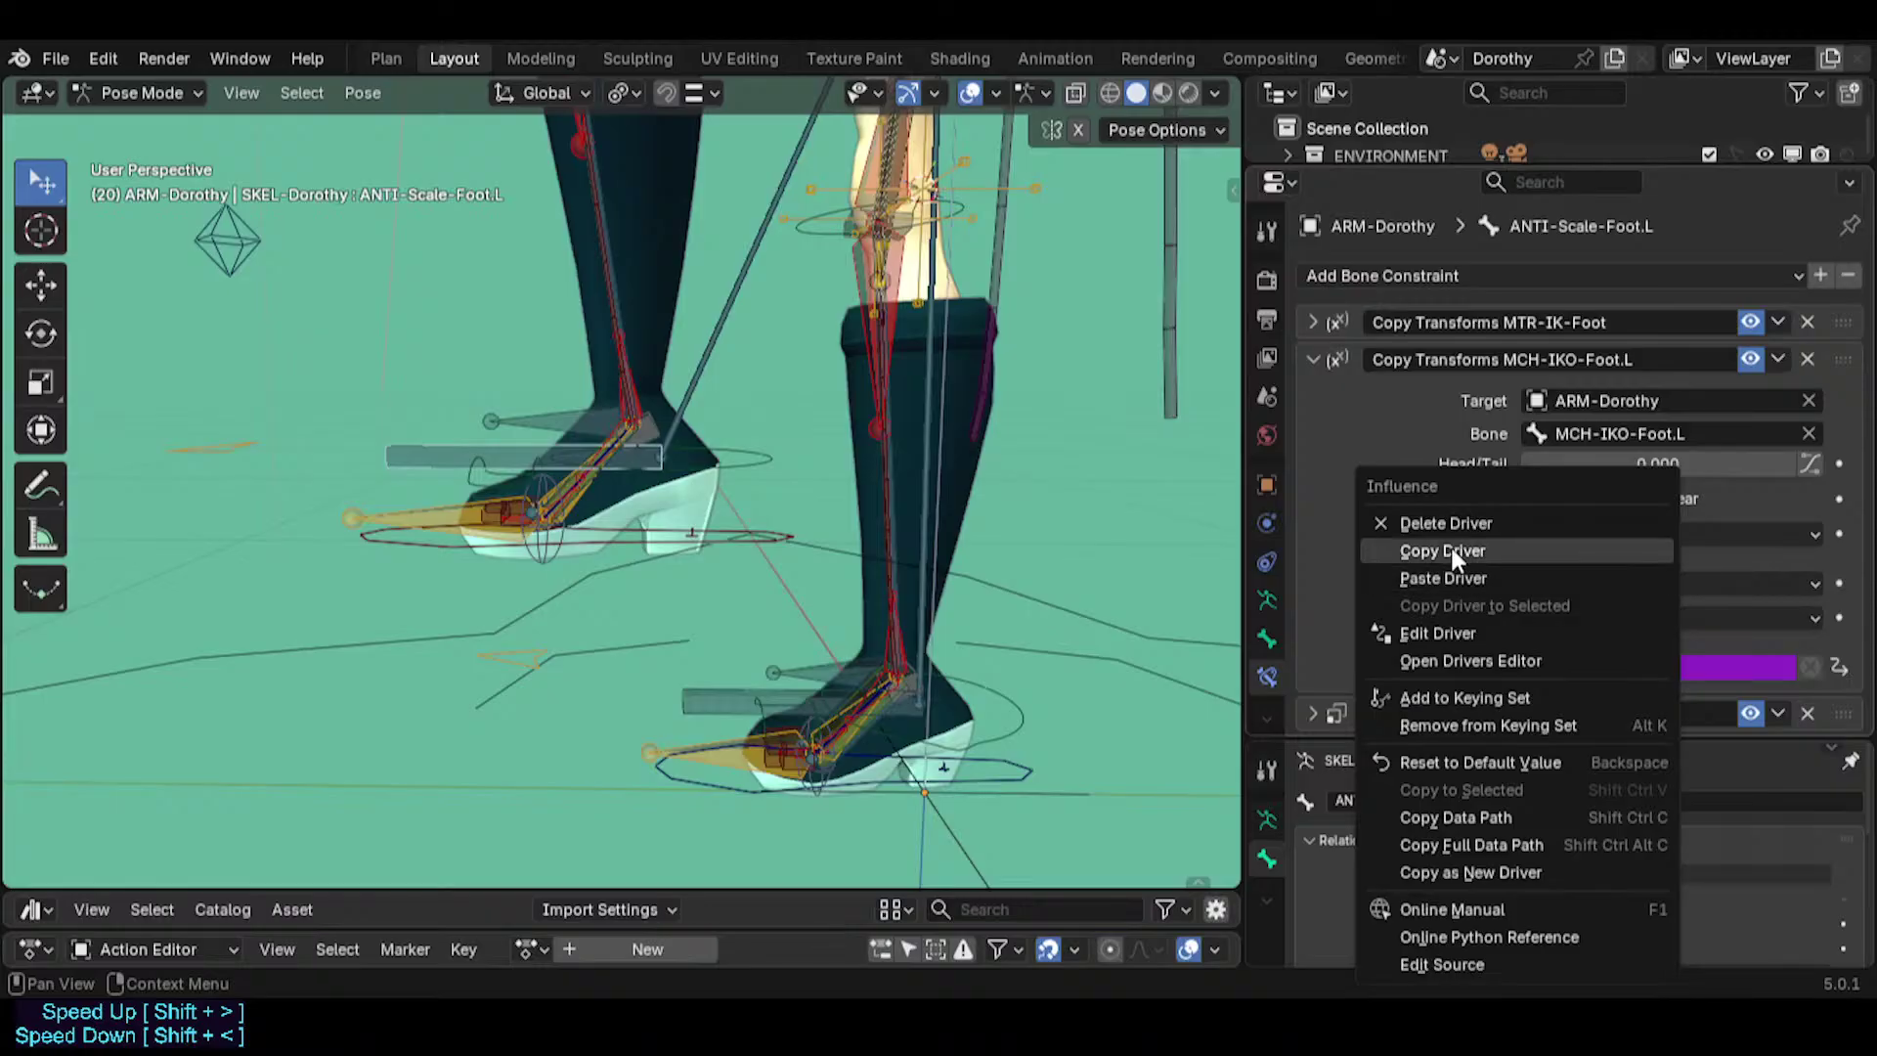
pyautogui.click(1450, 550)
pyautogui.click(1309, 359)
pyautogui.click(1399, 276)
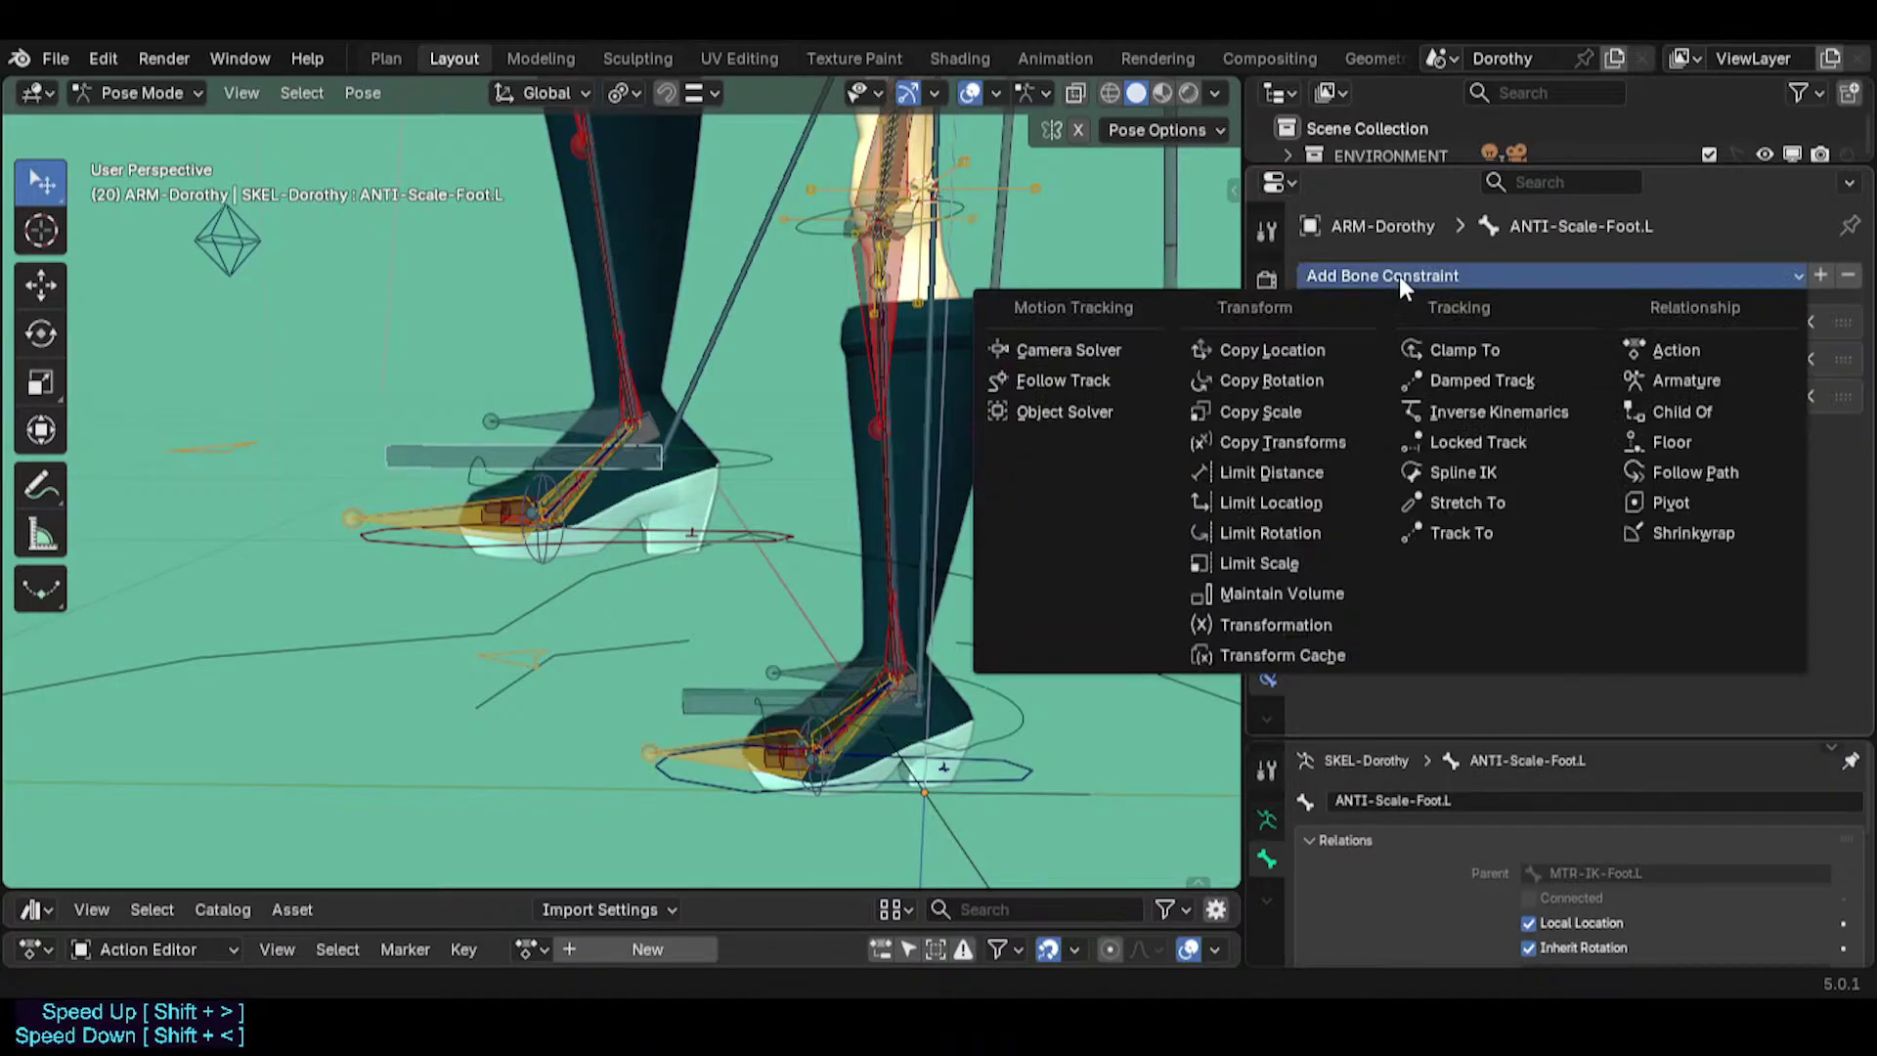
pyautogui.press('c')
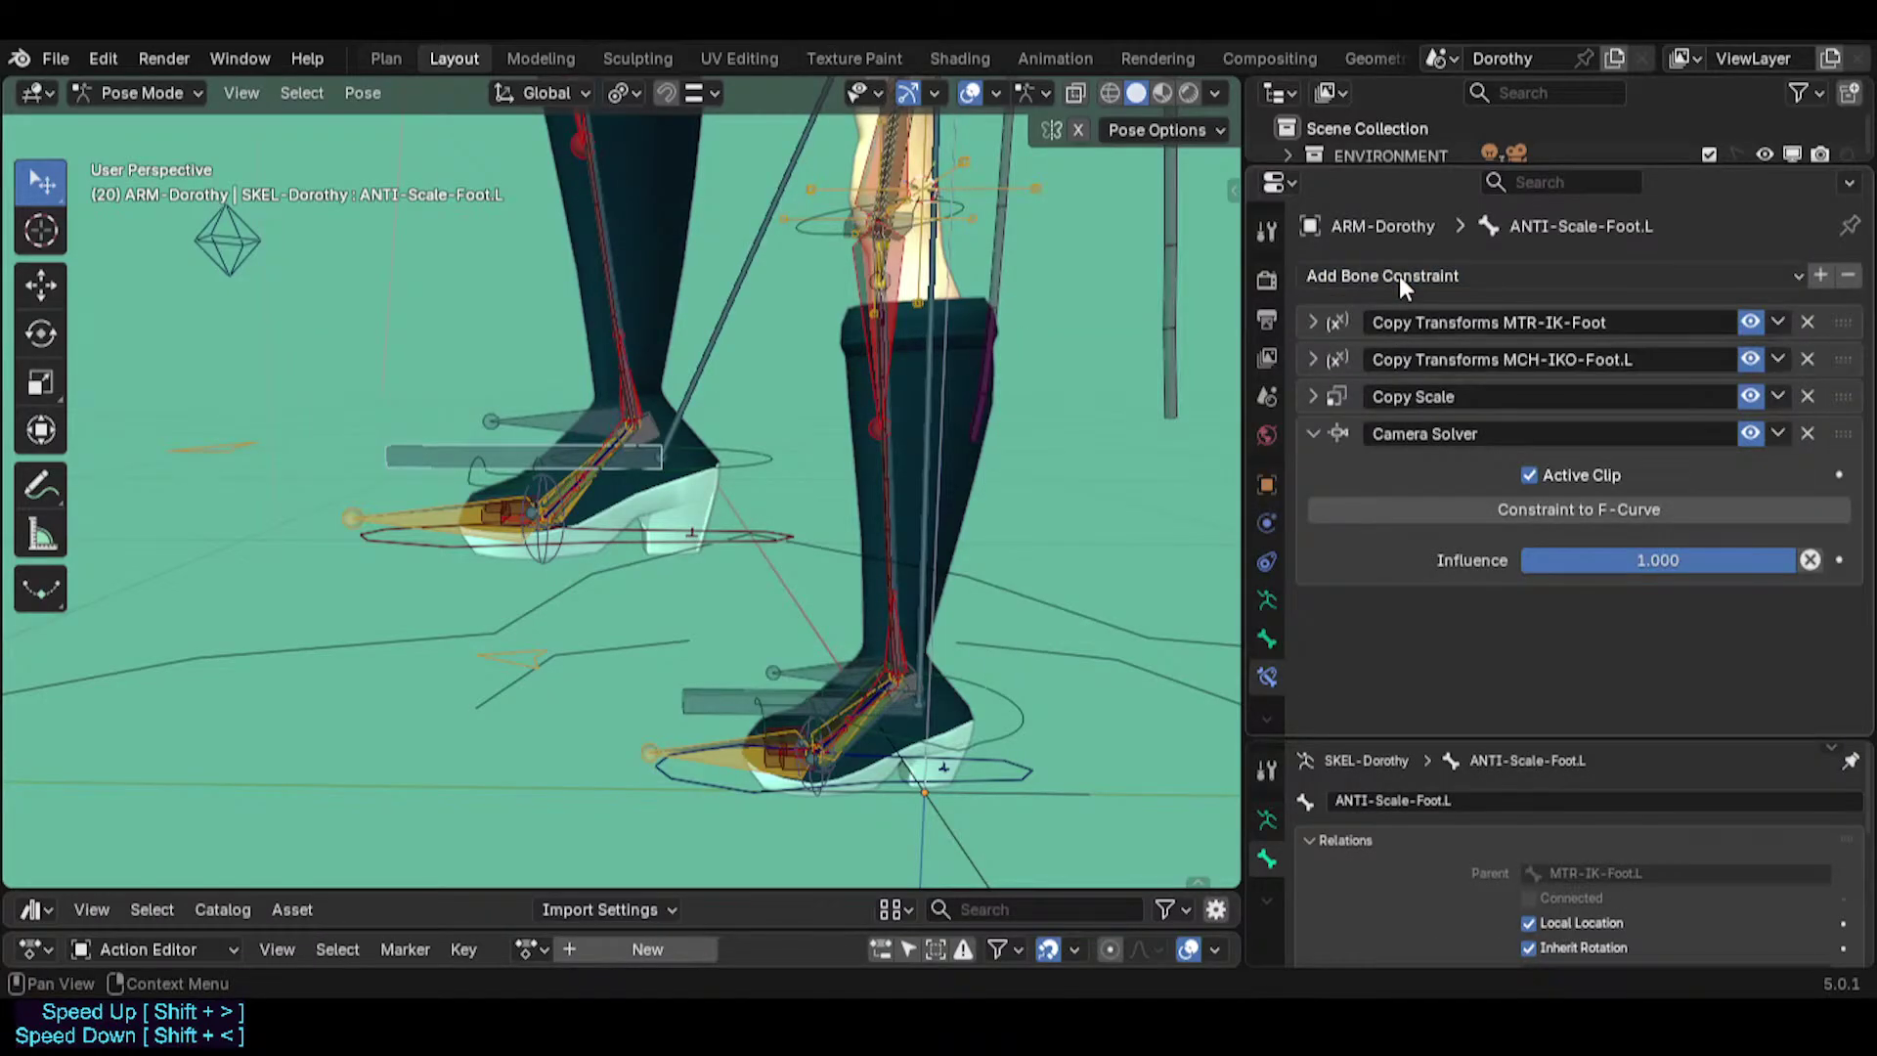
pyautogui.click(1807, 433)
# Add a Copy Rotation constraint to ANTI-Scale-Foot.L and move it above the Copy Scale constraint.
pyautogui.click(1466, 276)
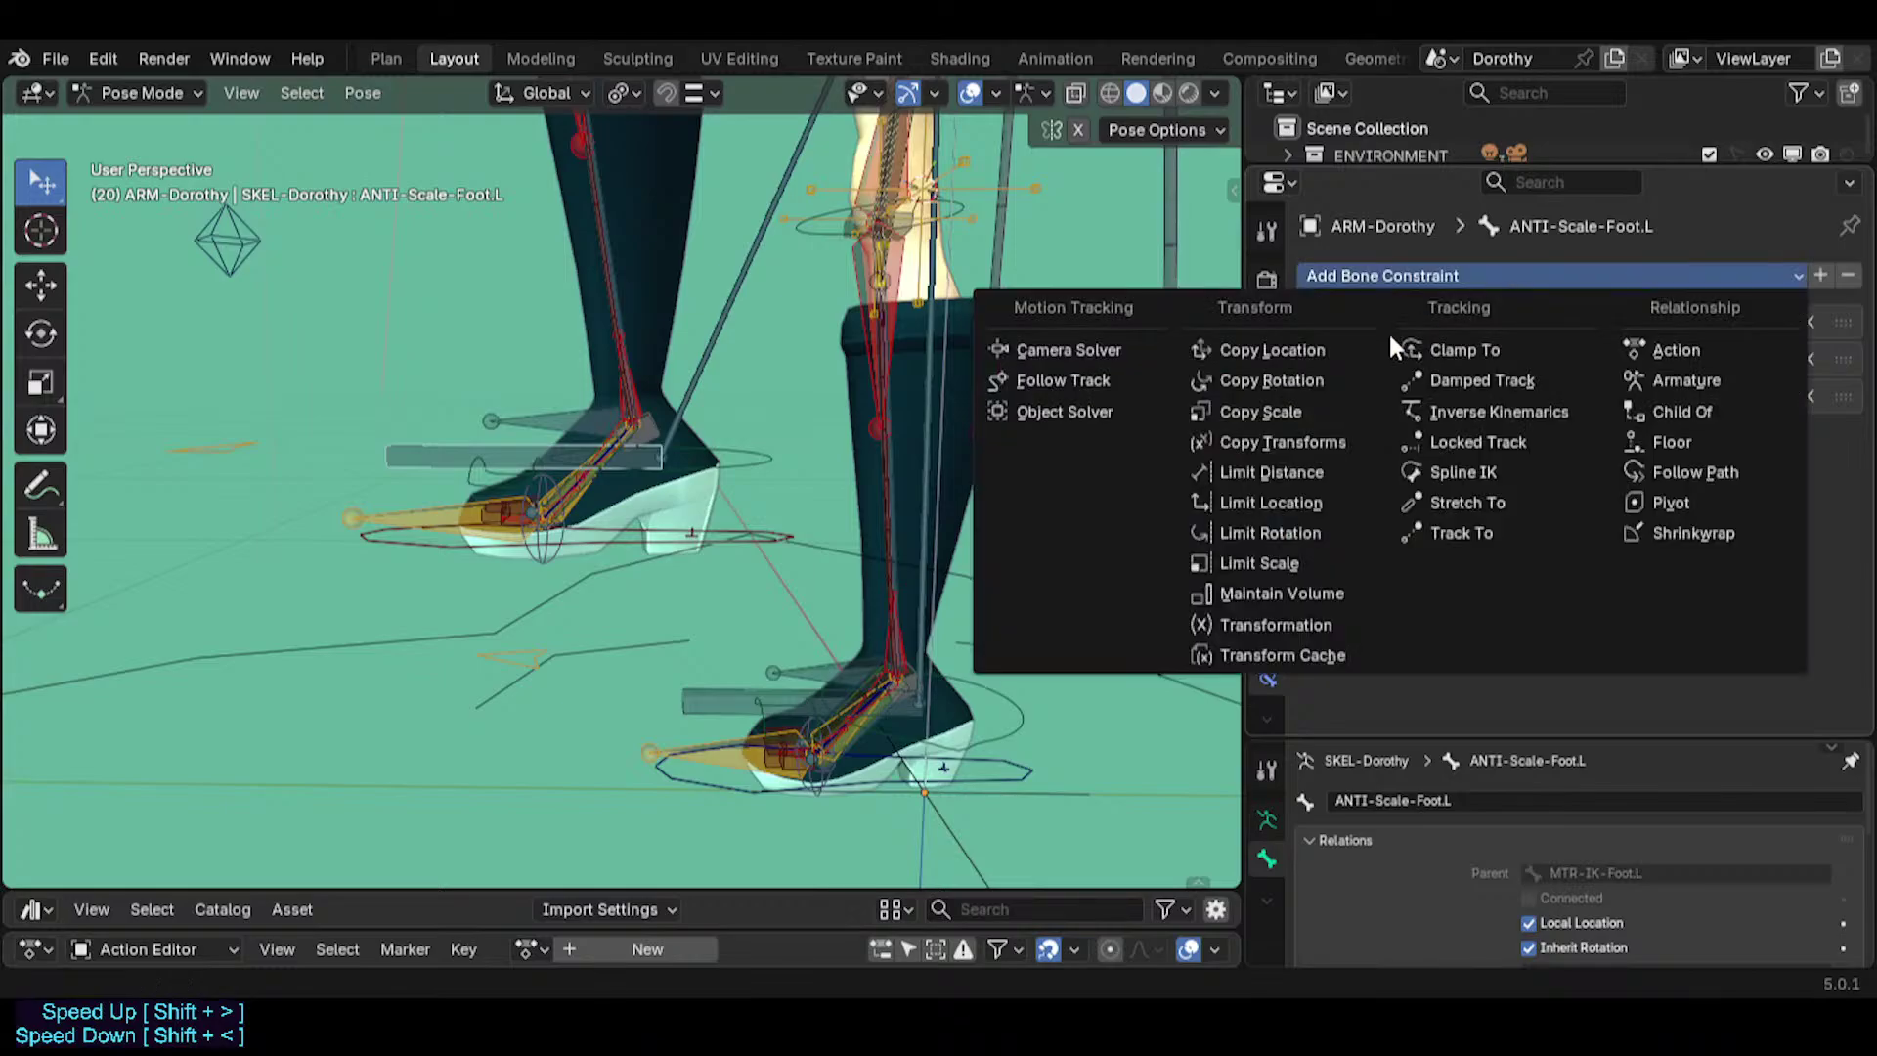
pyautogui.click(1271, 380)
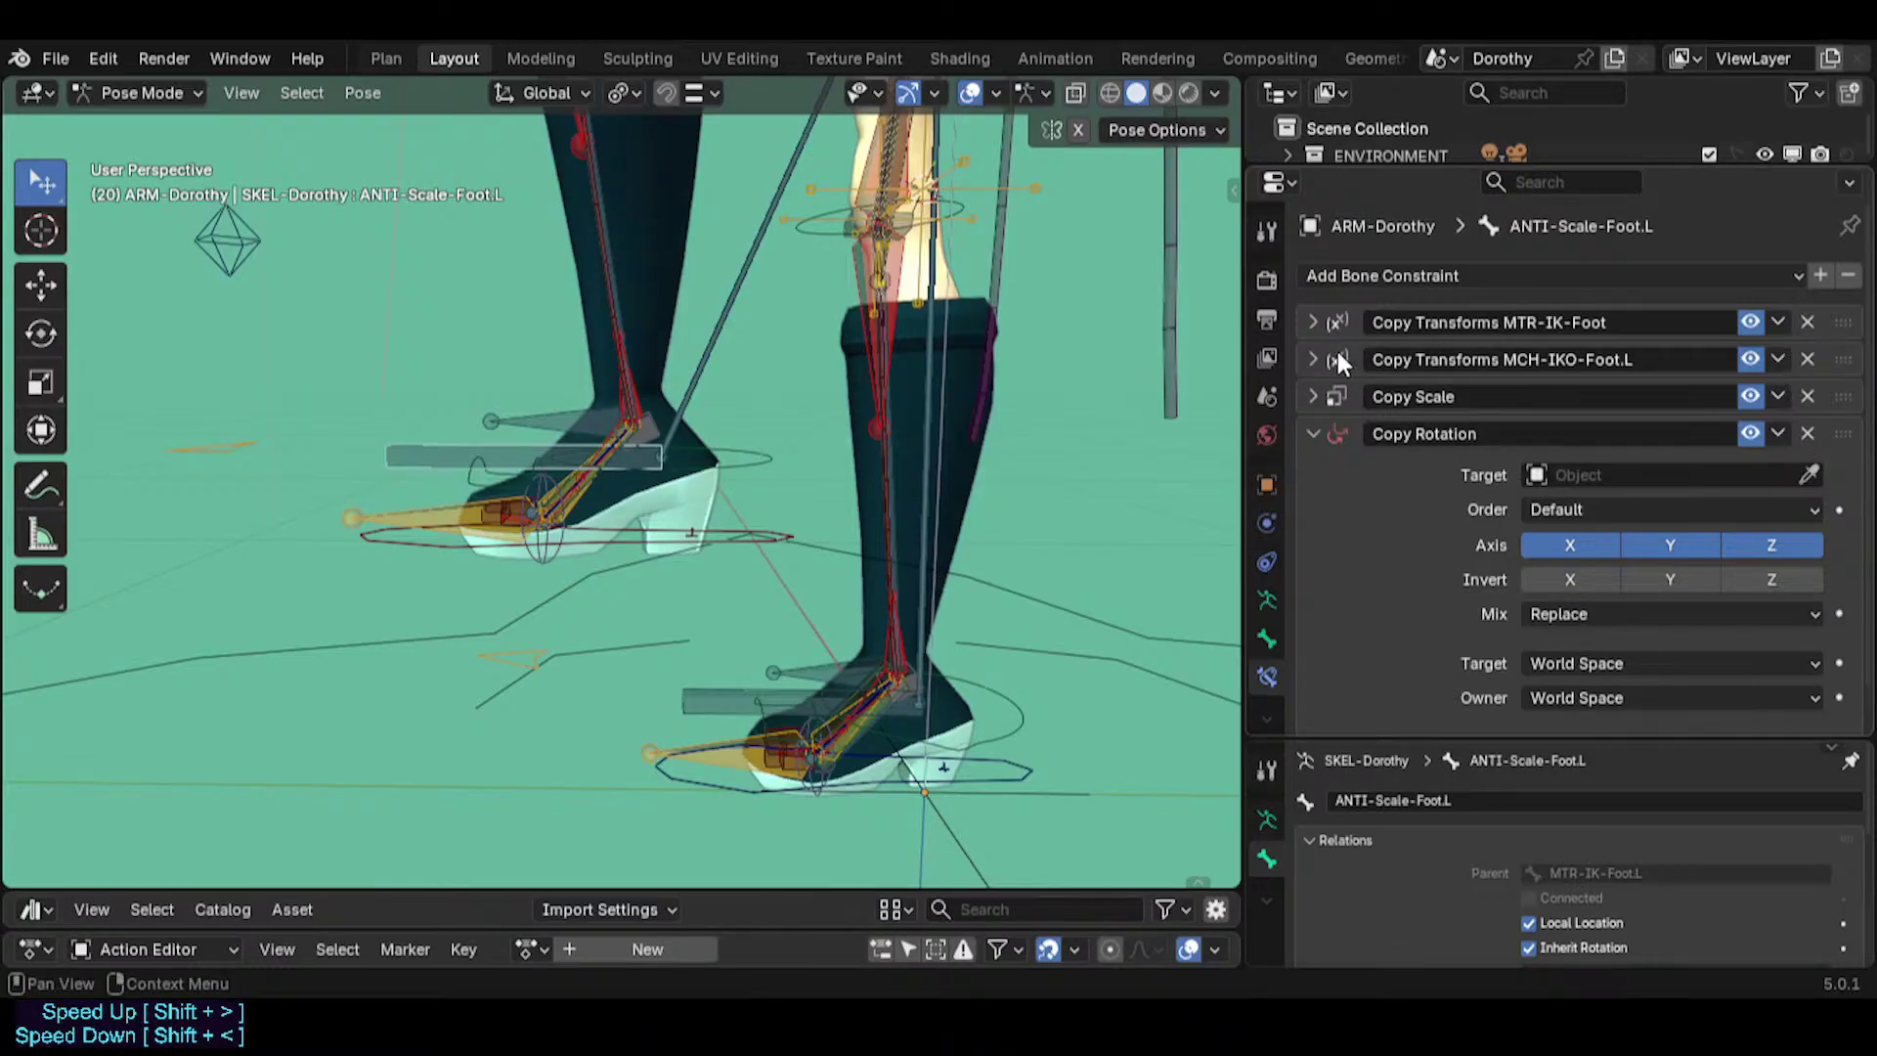
pyautogui.moveTo(1845, 431); pyautogui.dragTo(1839, 391)
pyautogui.click(1807, 396)
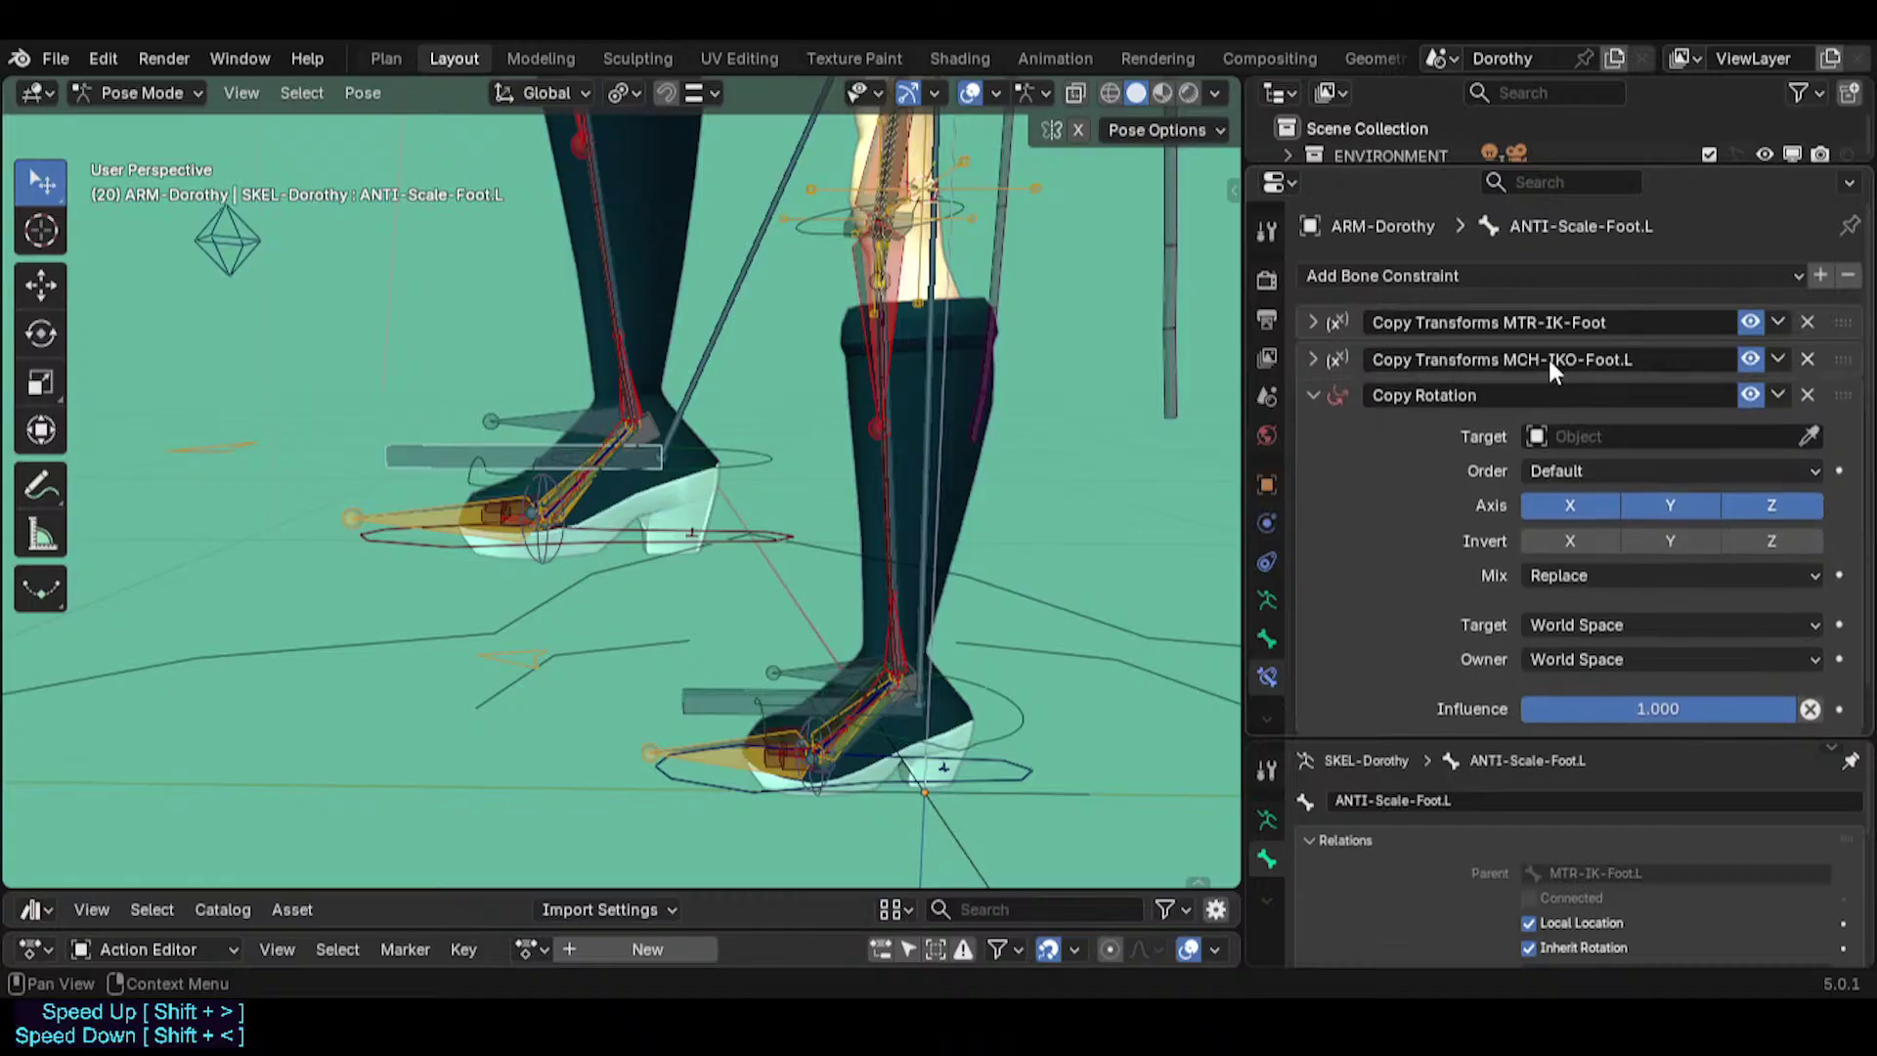
# Set the Copy Rotation constraint's target to ARM-Dorothy and its bone to MCH-IKO-Foot.L.
pyautogui.click(1313, 359)
pyautogui.click(1311, 321)
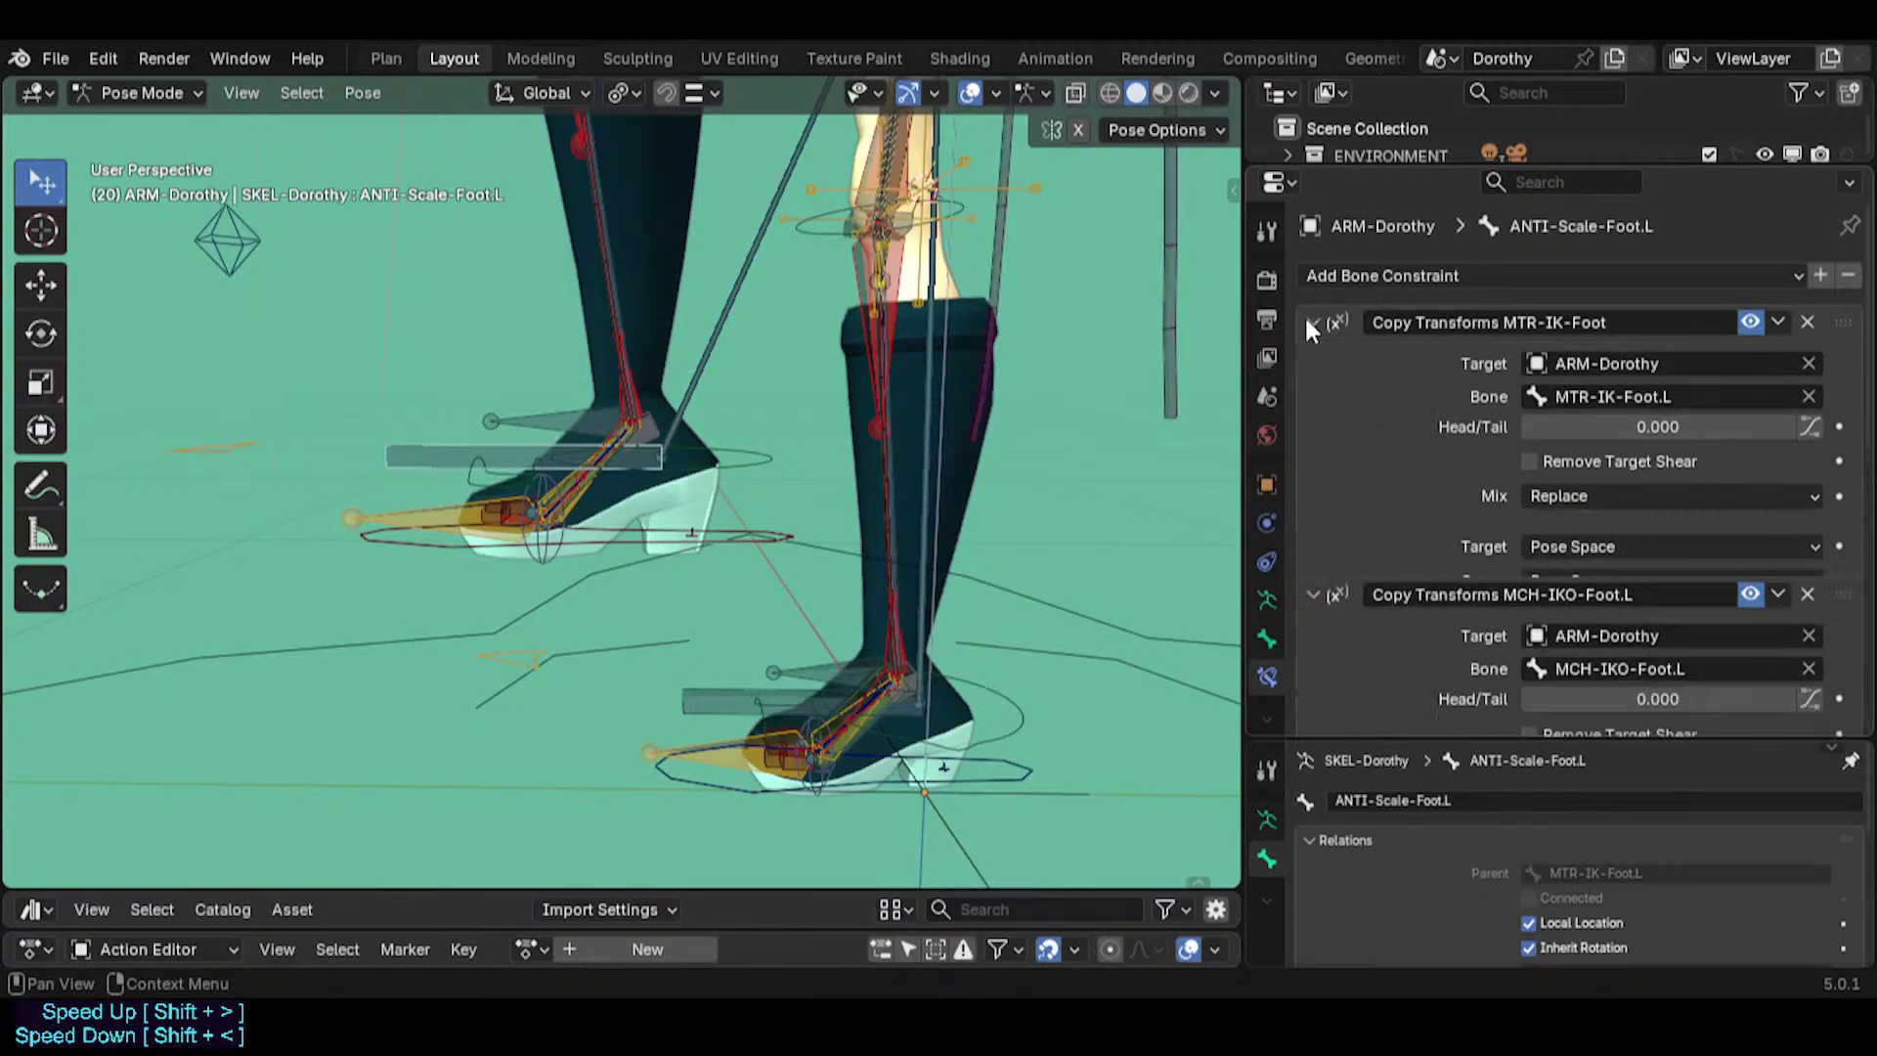
pyautogui.click(1353, 318)
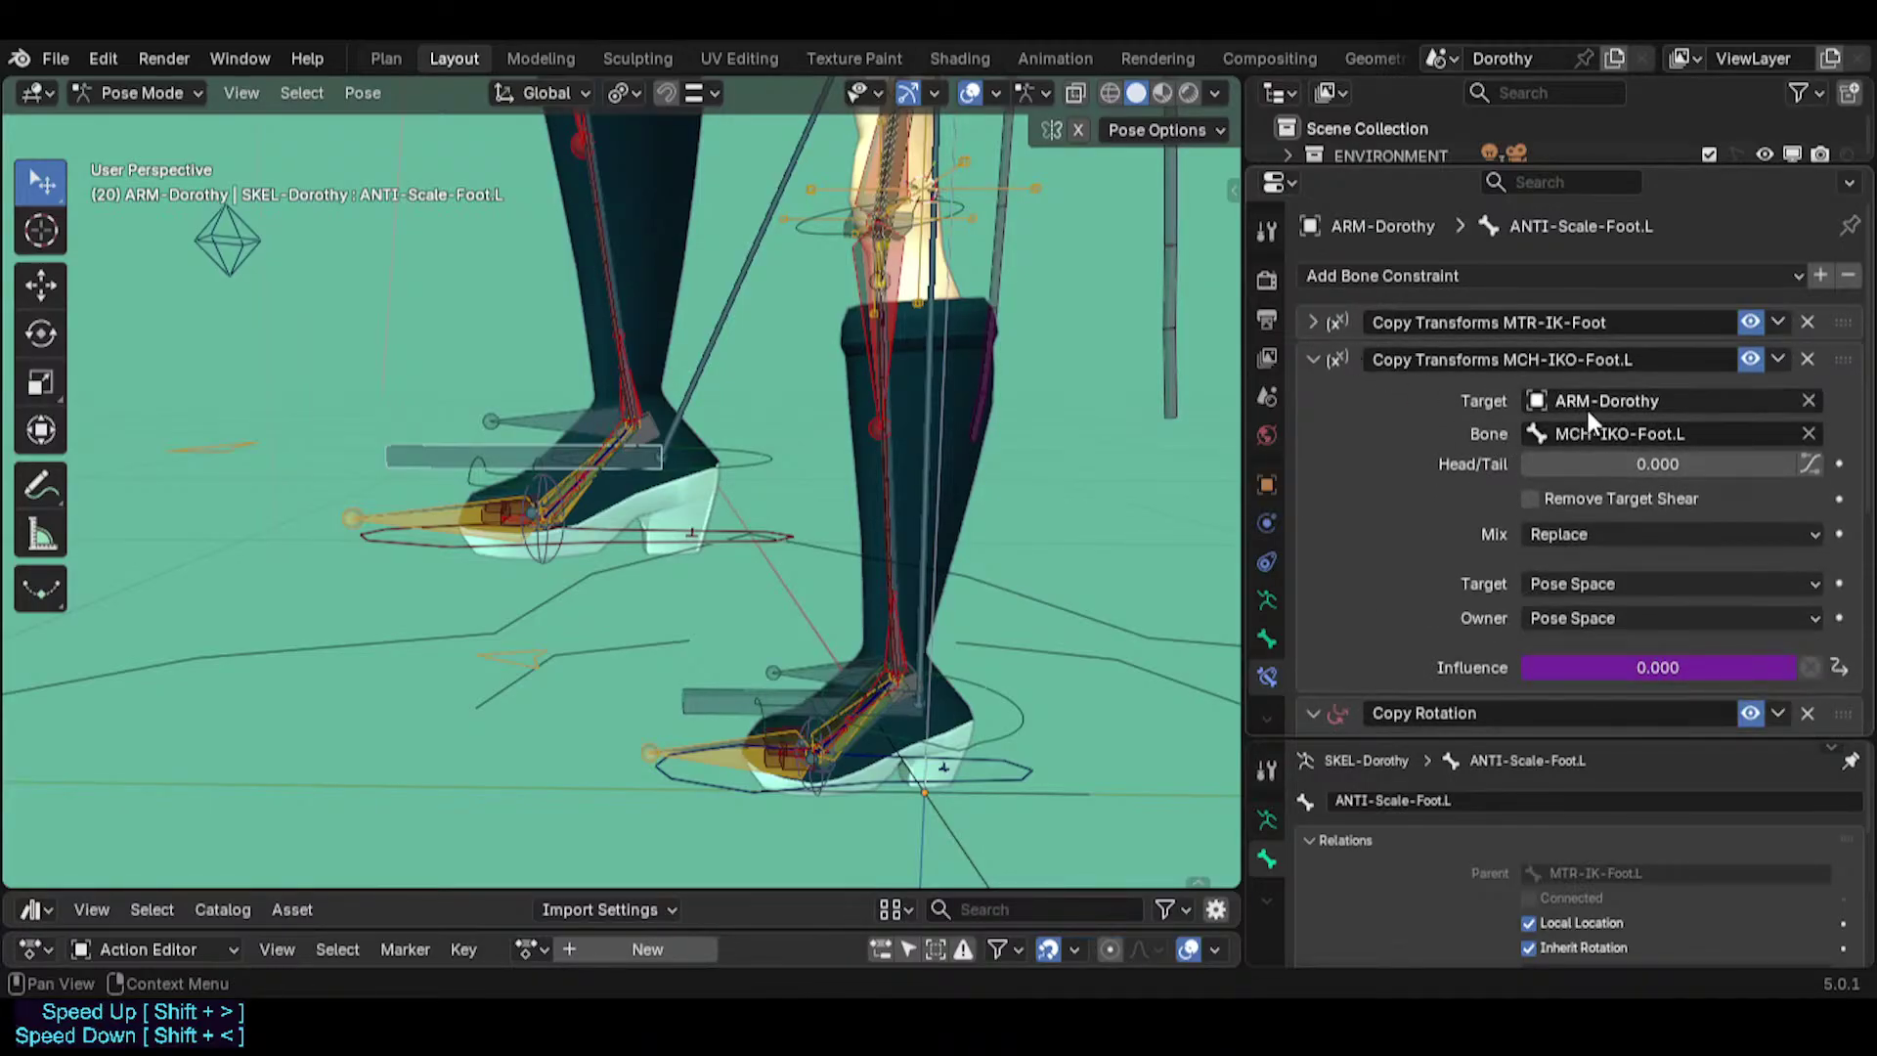
pyautogui.scroll(-4, 1615, 397)
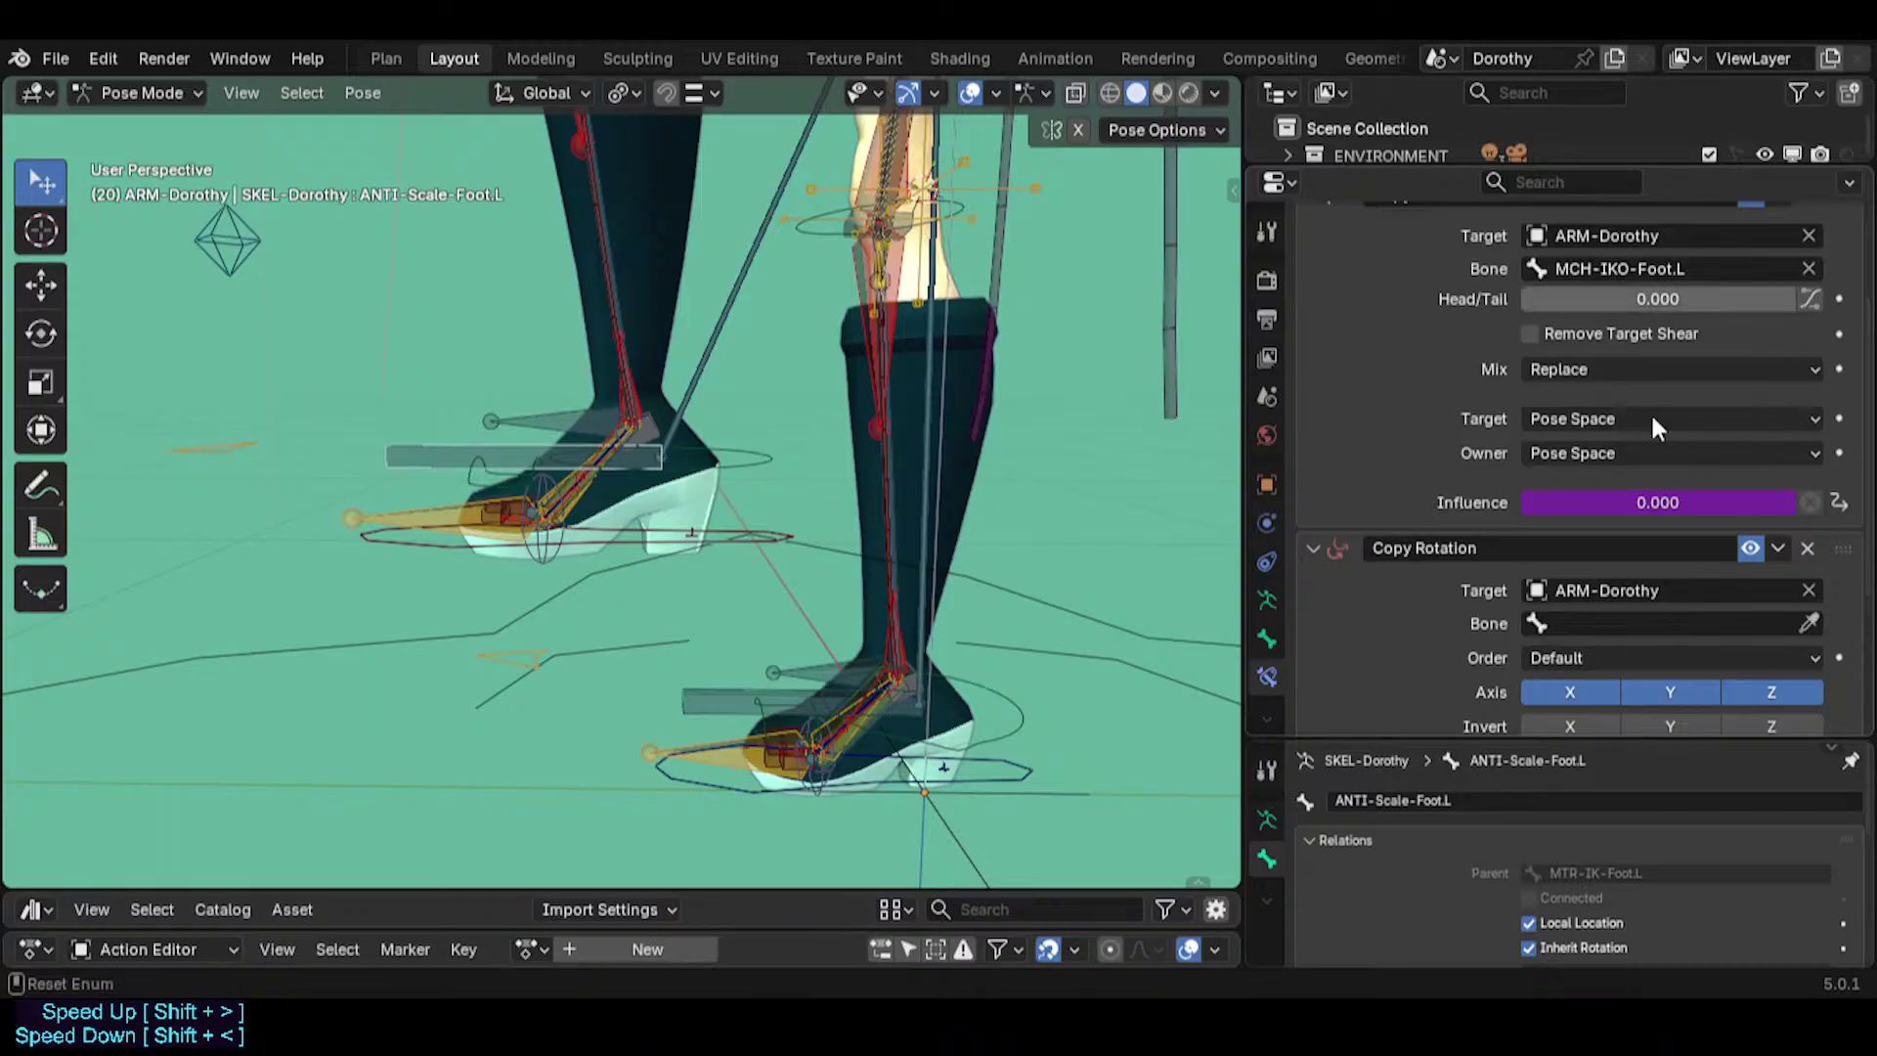
pyautogui.hotkey('ctrl', 'v')
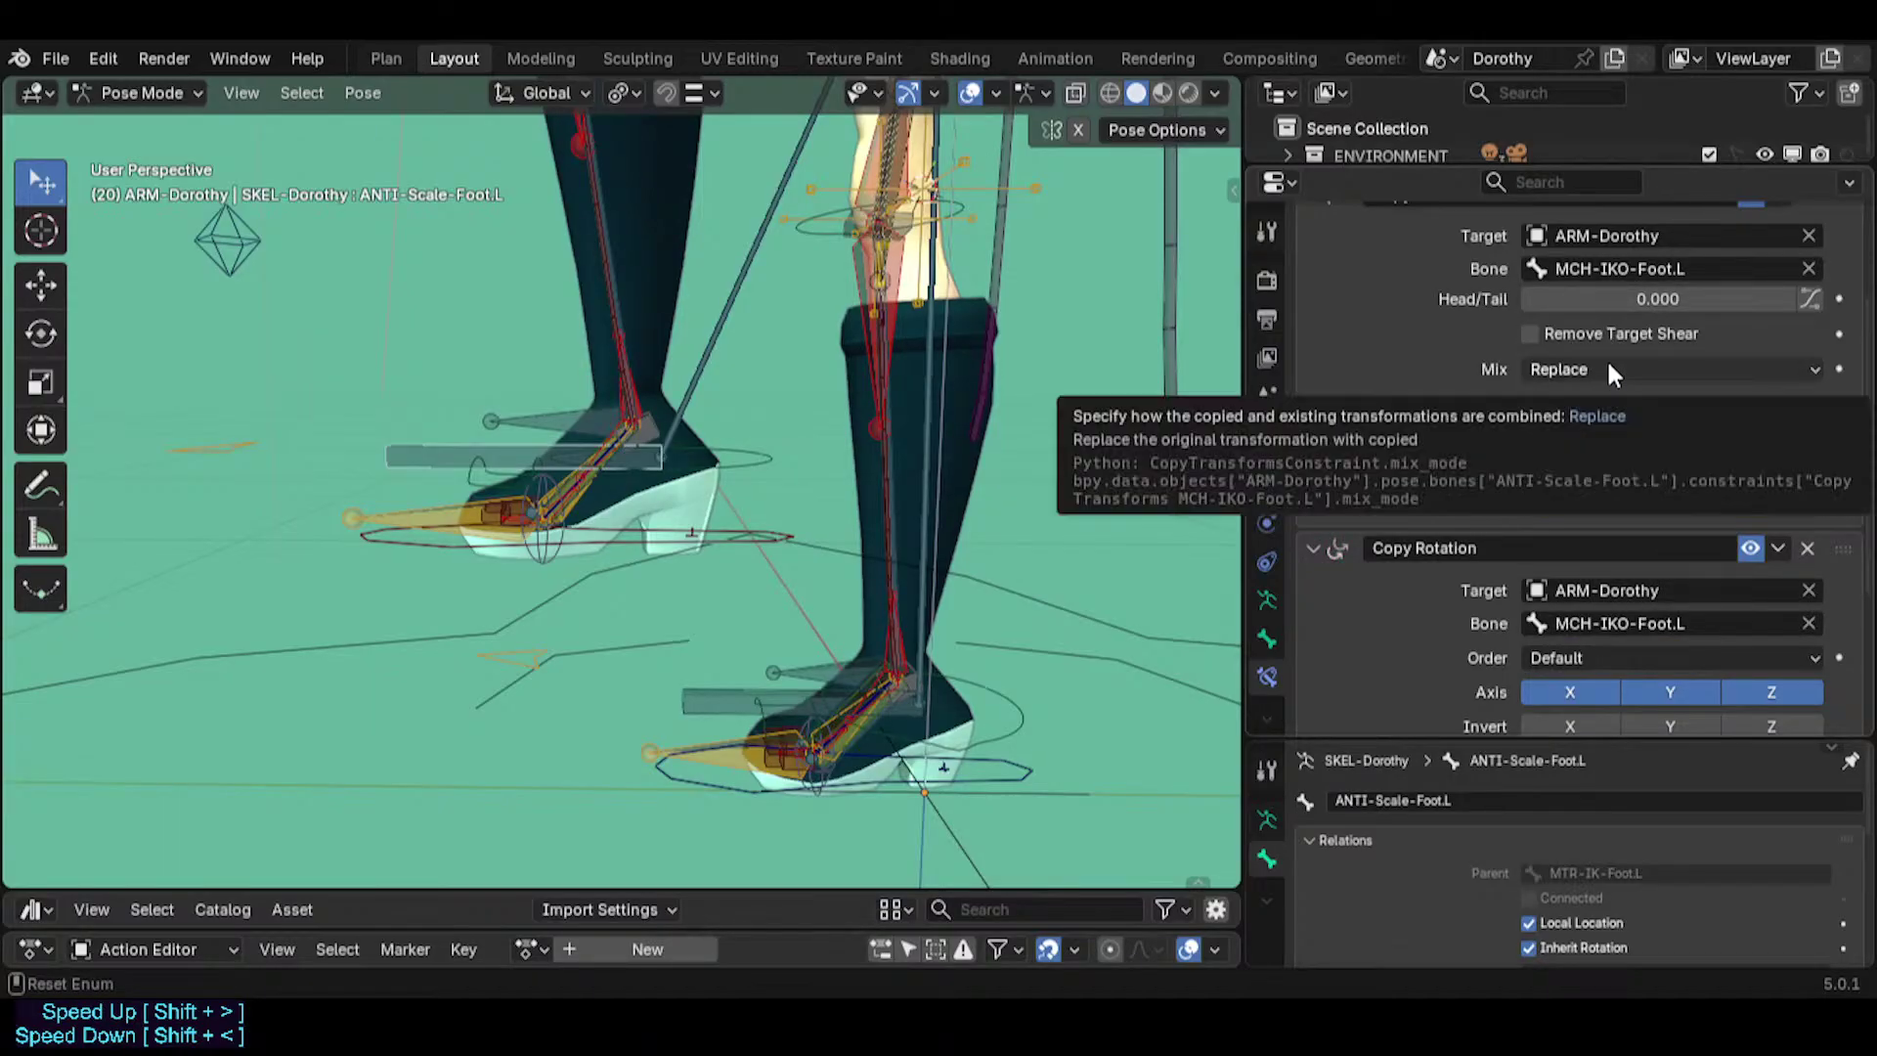
# Set both the target and owner spaces of the Copy Rotation constraint to Pose Space.
pyautogui.scroll(-4, 1607, 367)
pyautogui.scroll(2, 1589, 330)
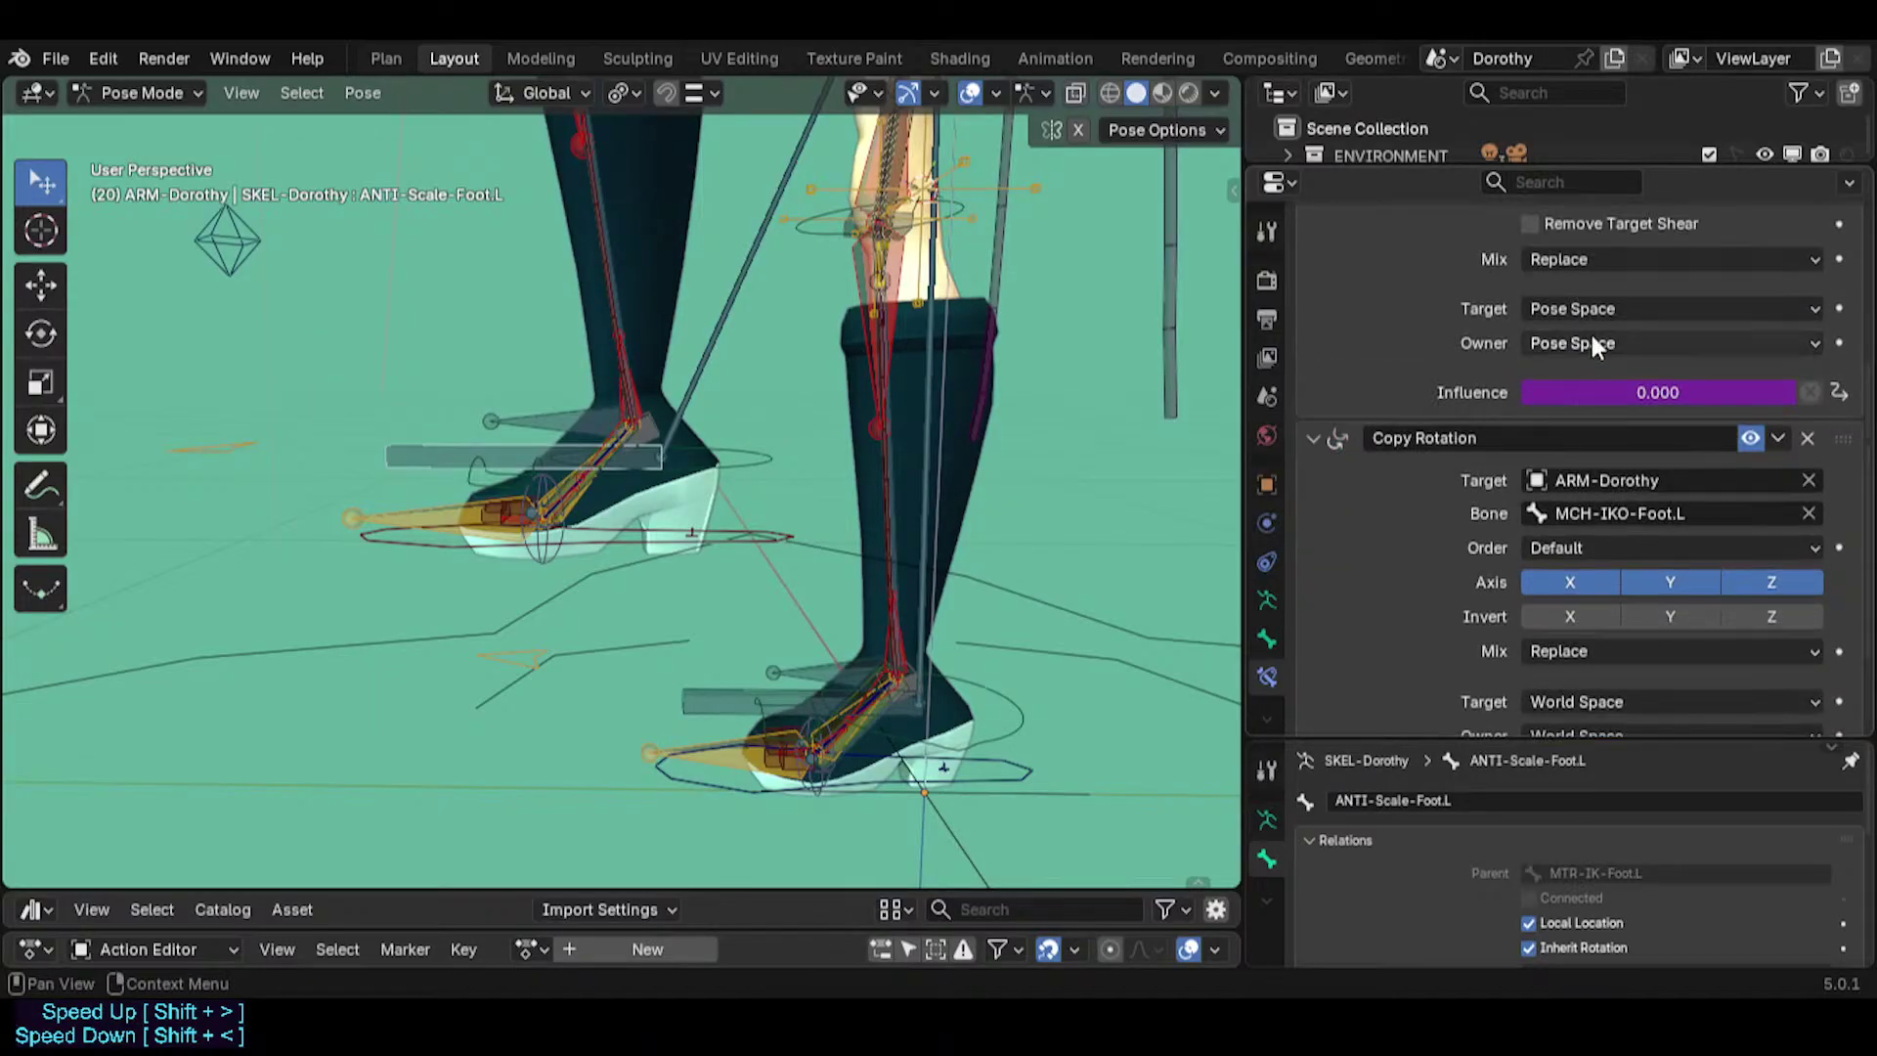
pyautogui.click(1572, 703)
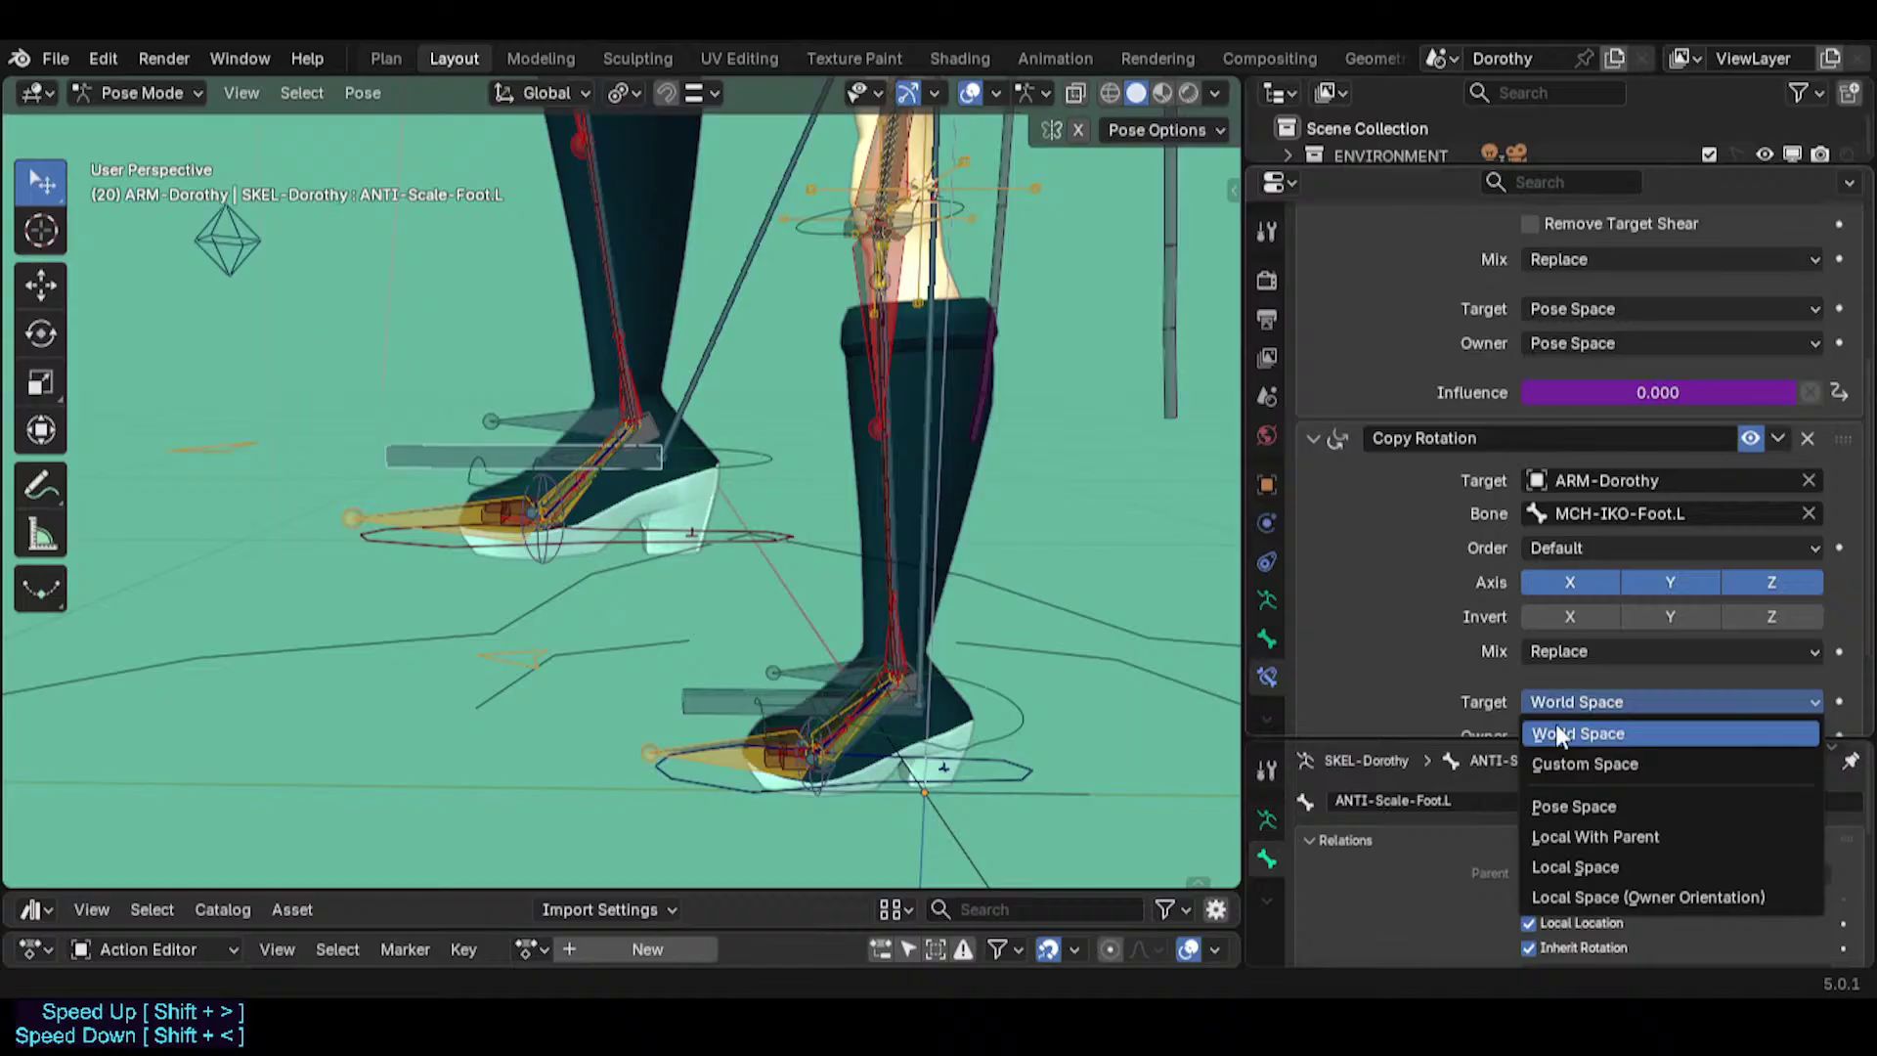
pyautogui.click(1573, 807)
pyautogui.scroll(-2, 1587, 684)
pyautogui.click(1587, 679)
pyautogui.click(1584, 782)
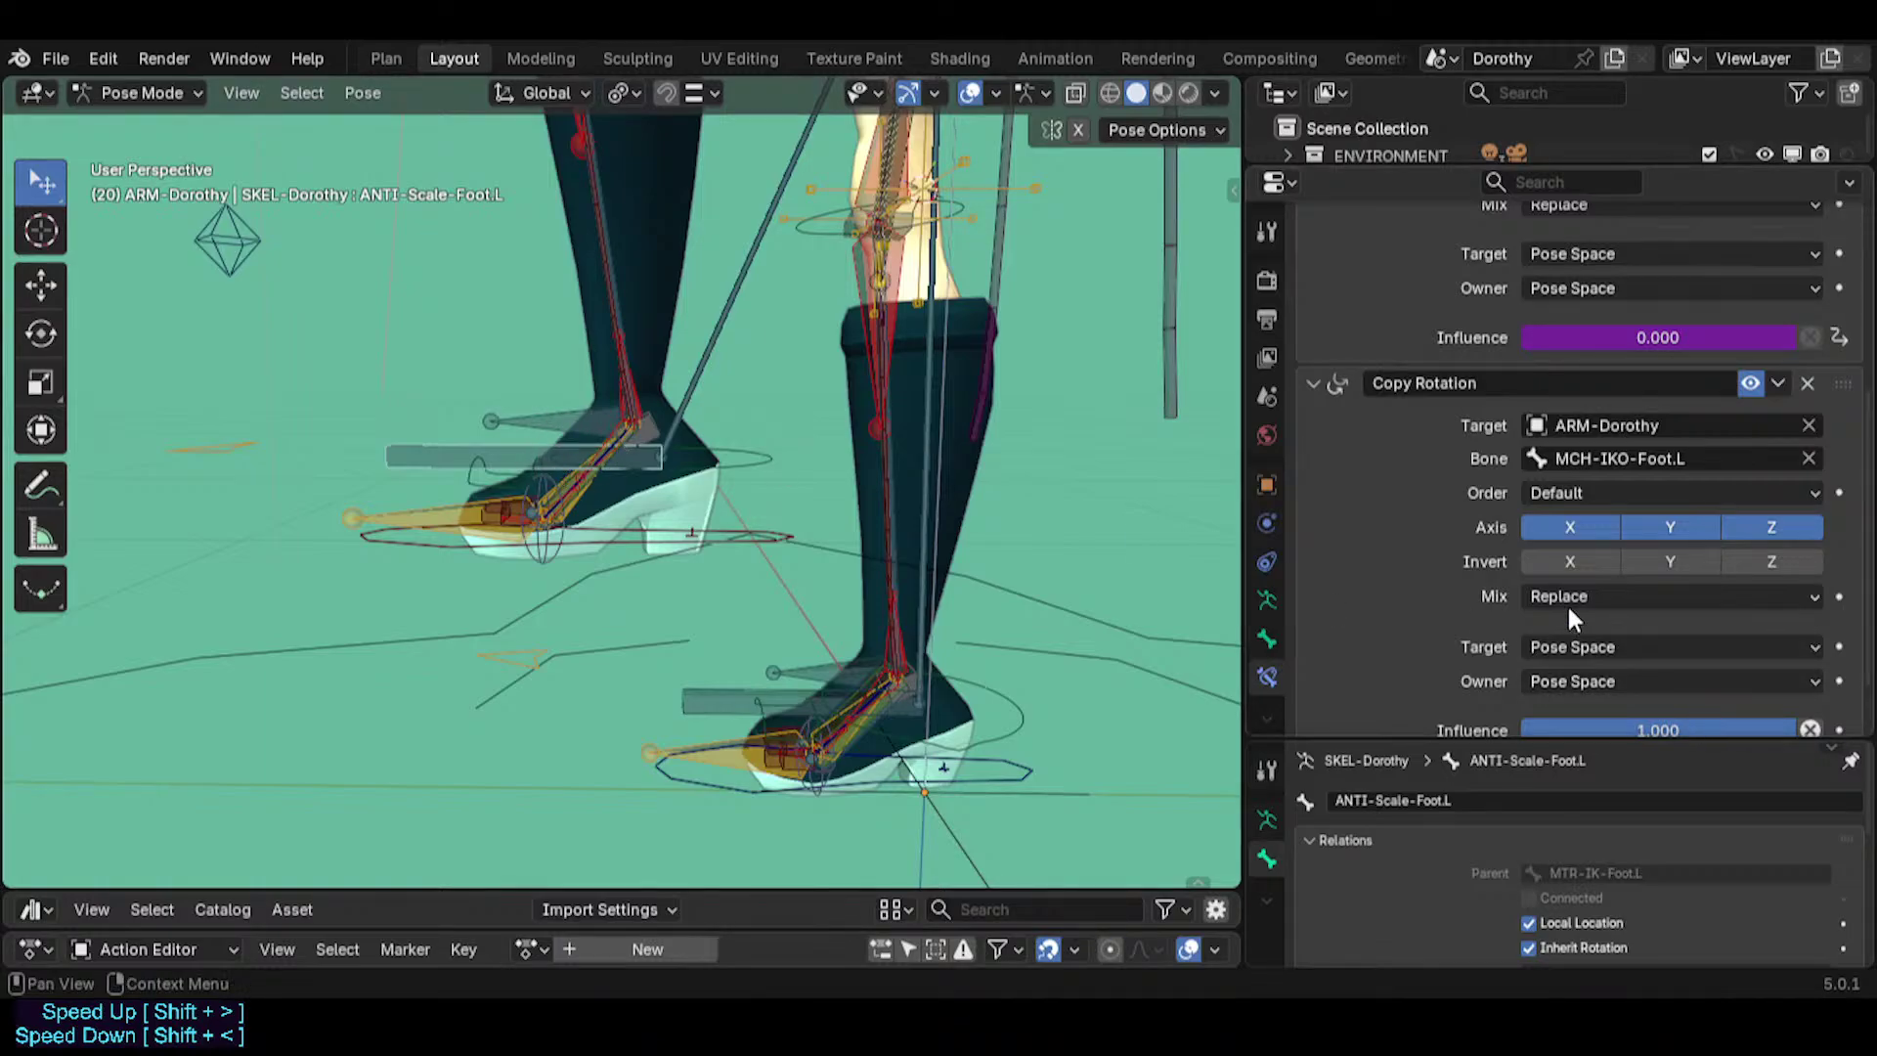
# Copy the Influence driver from Copy Transforms MCH-IKO-Foot.L and paste it onto the Copy Rotation constraint's Influence.
pyautogui.rightClick(1615, 332)
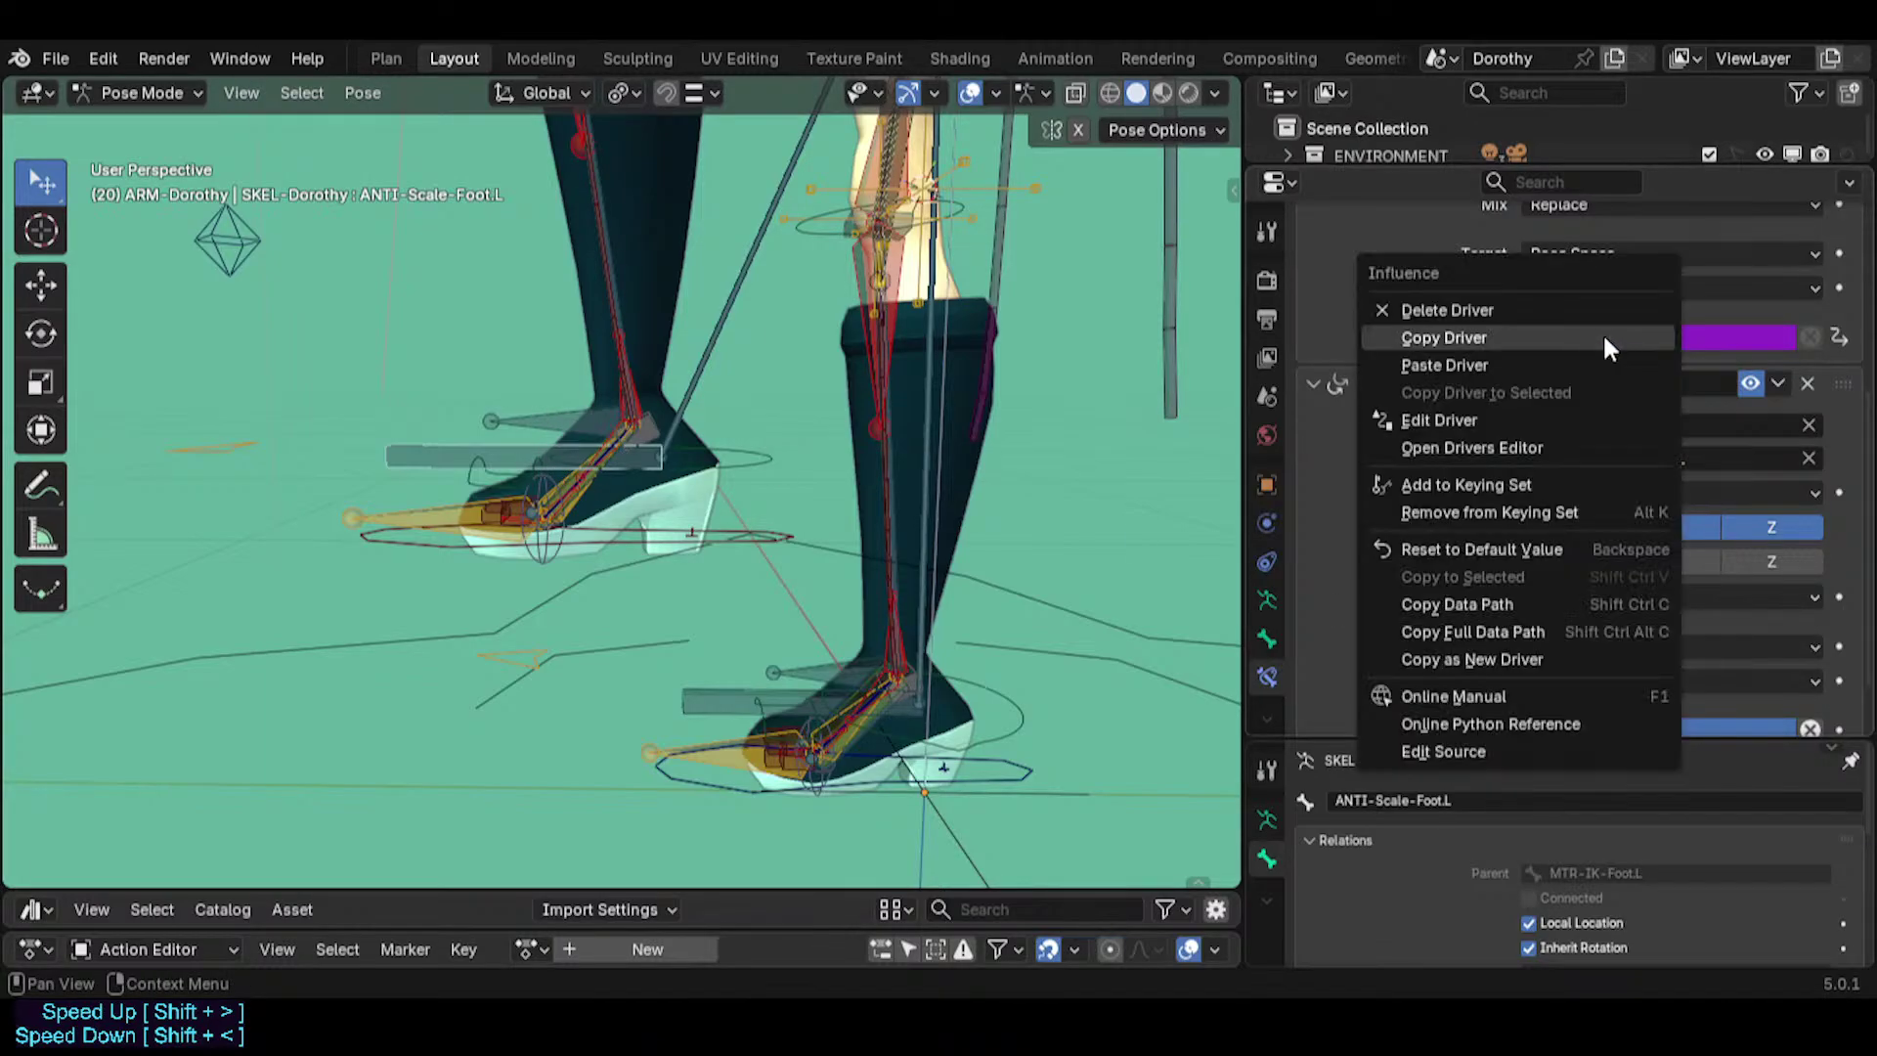
pyautogui.click(1603, 334)
pyautogui.scroll(-1, 1585, 432)
pyautogui.rightClick(1609, 665)
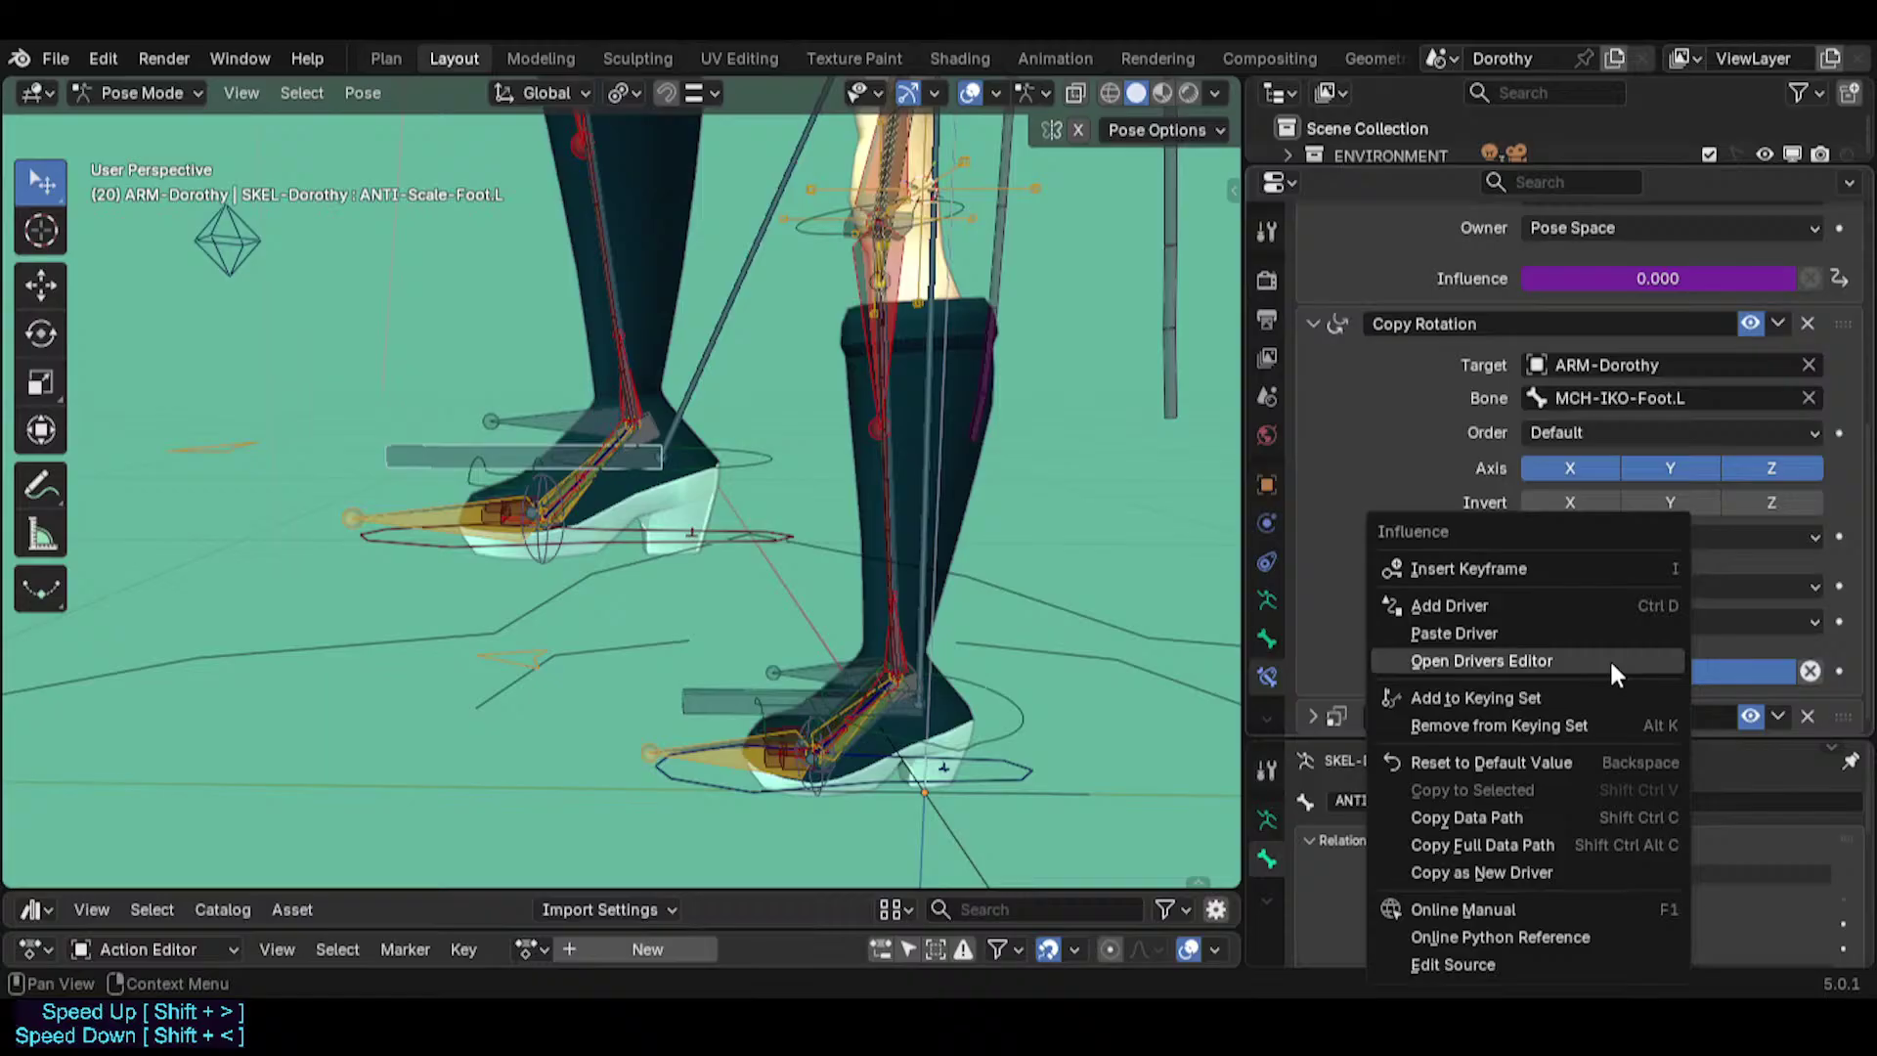
pyautogui.click(1545, 630)
# Delete the Influence driver of the Copy Transforms MCH-IKO-Foot.L constraint and remove that constraint from ANTI-Scale-Foot.L.
pyautogui.scroll(3, 1689, 491)
pyautogui.rightClick(1685, 440)
pyautogui.click(1643, 419)
pyautogui.scroll(4, 1645, 416)
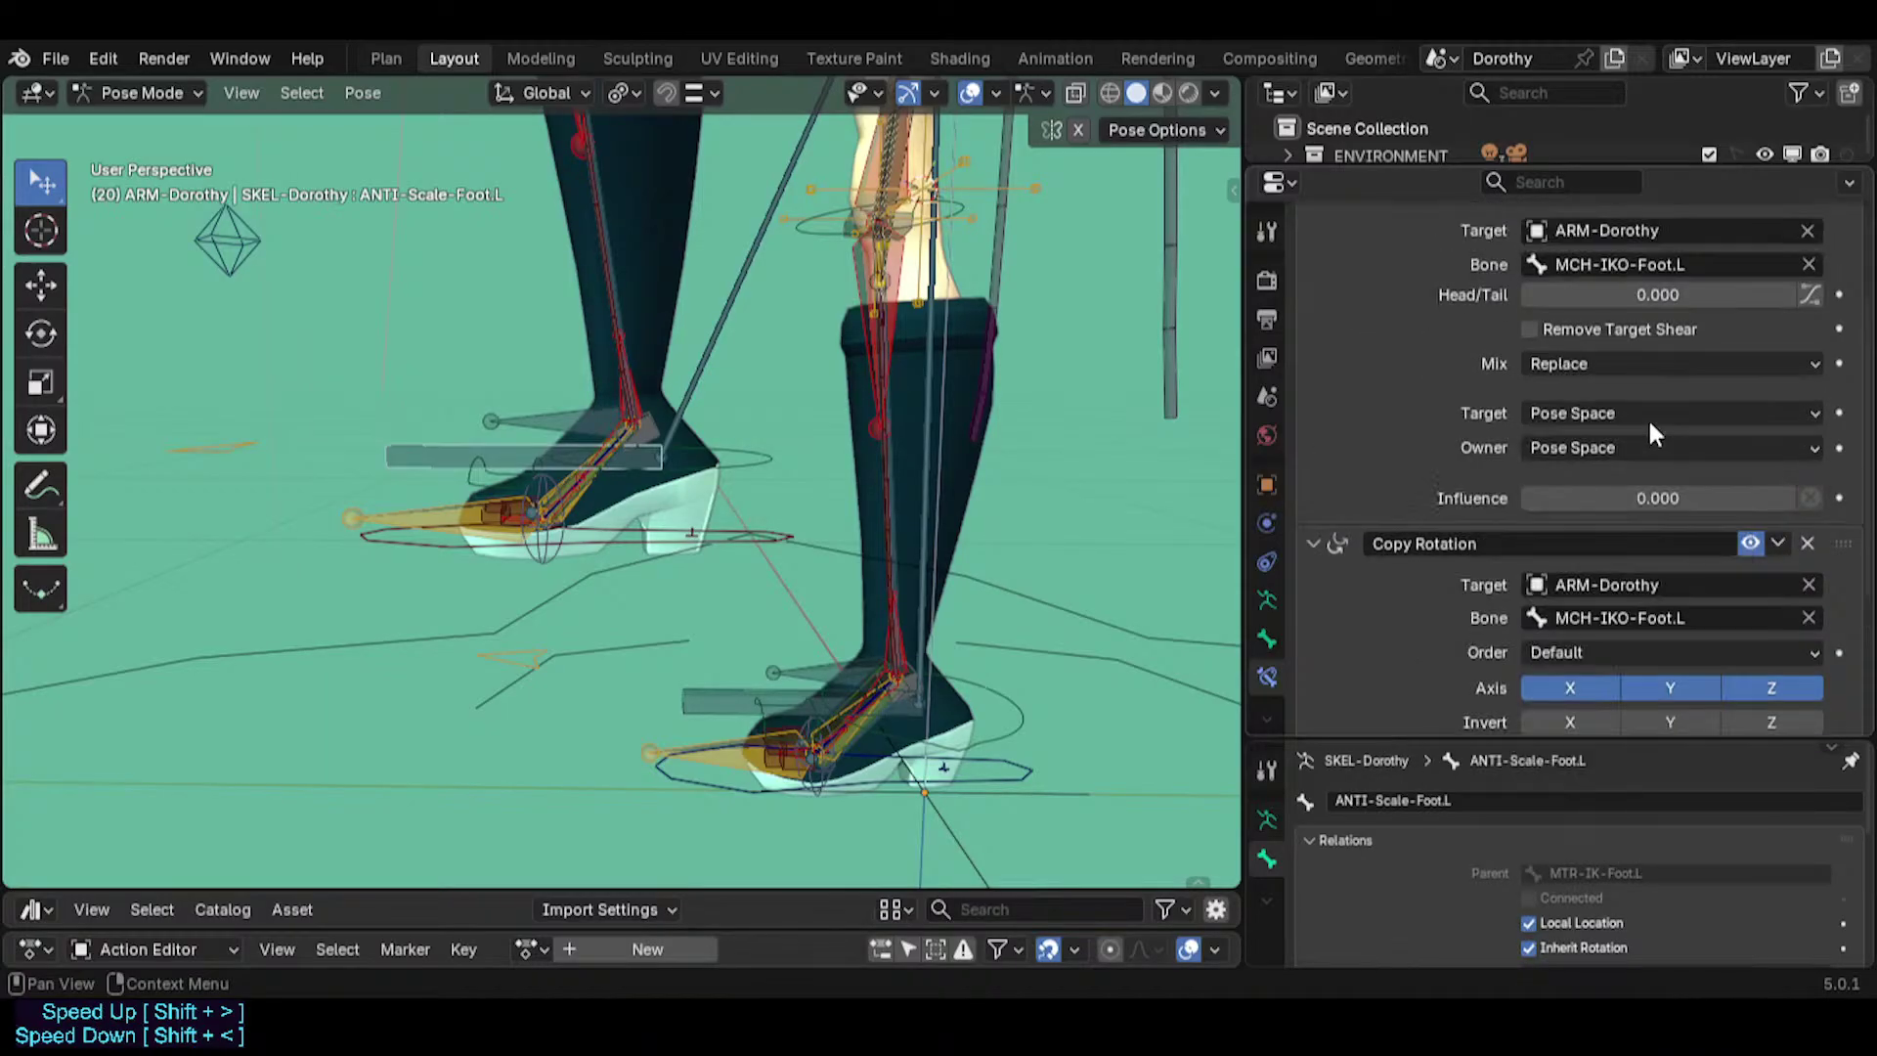
pyautogui.click(1806, 354)
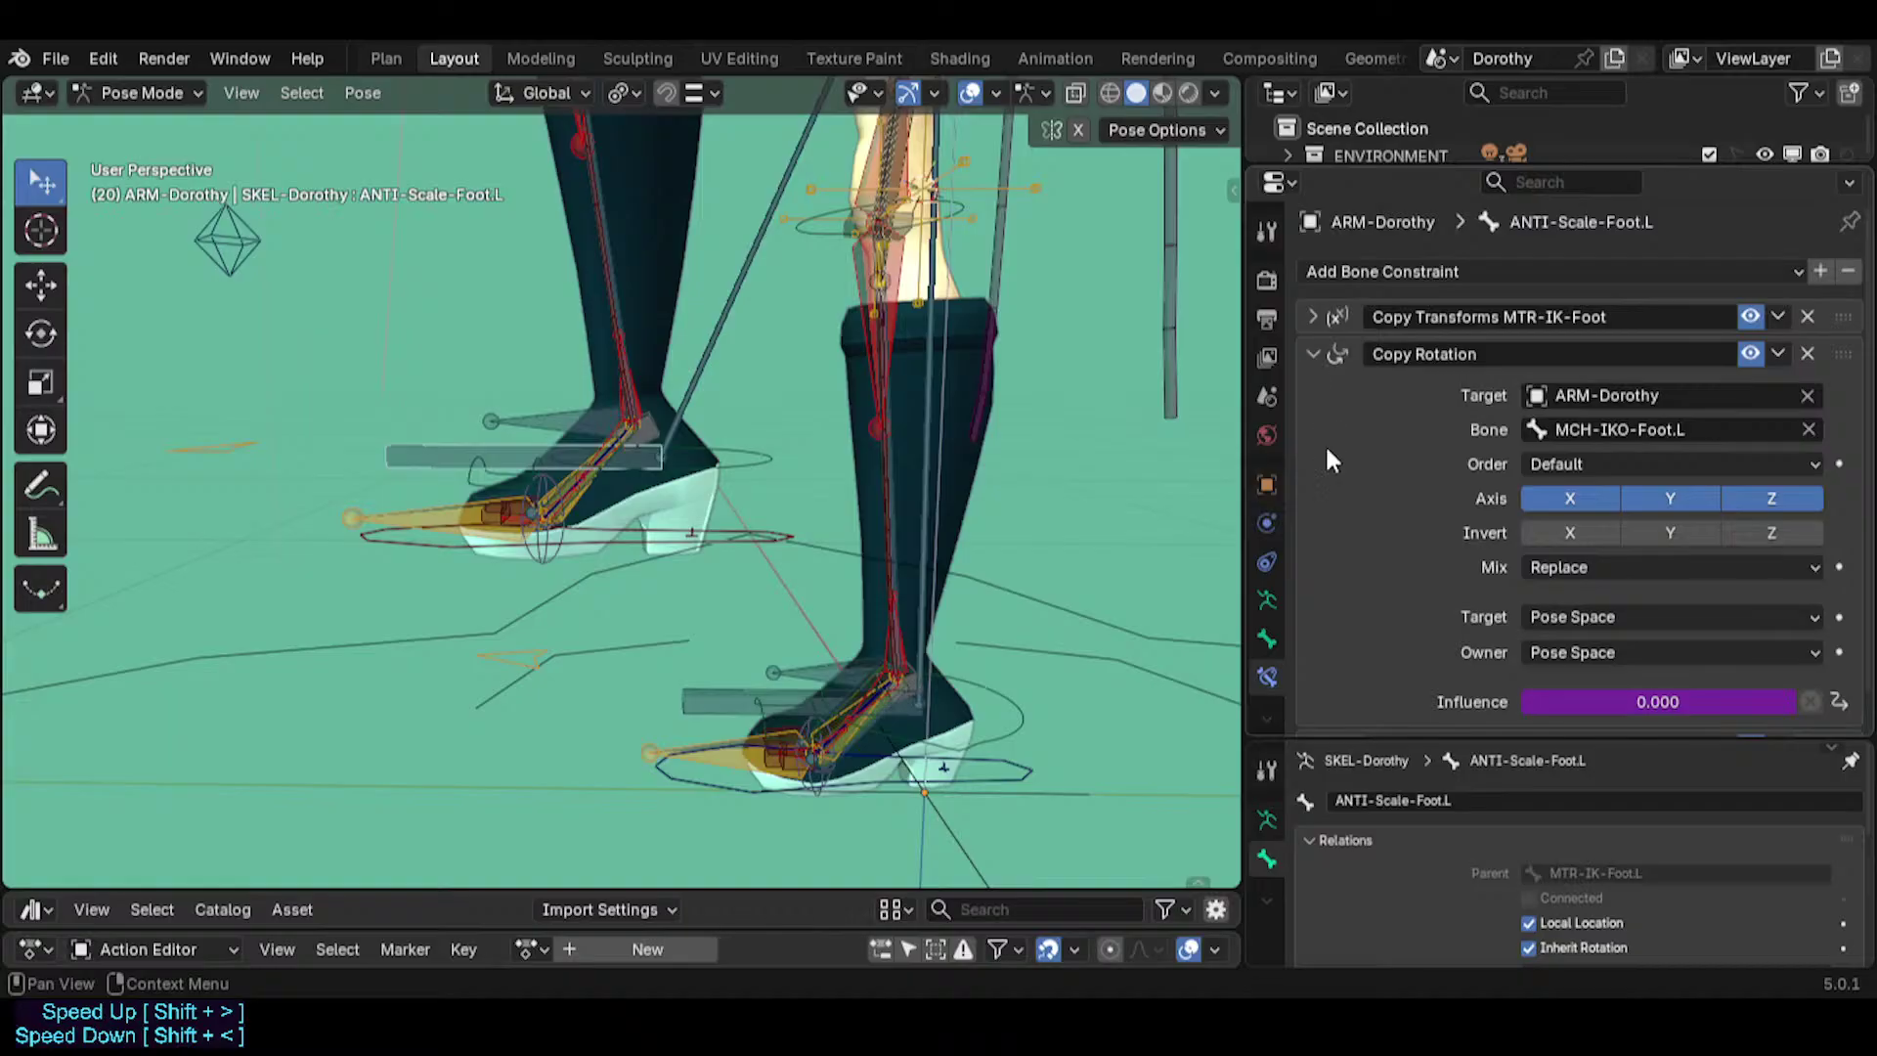
# Rename the Copy Rotation constraint on ANTI-Scale-Foot.L as Copy Rotation MCH-IKO-Foot.
pyautogui.scroll(-1, 1359, 464)
pyautogui.scroll(2, 1378, 476)
pyautogui.click(1632, 438)
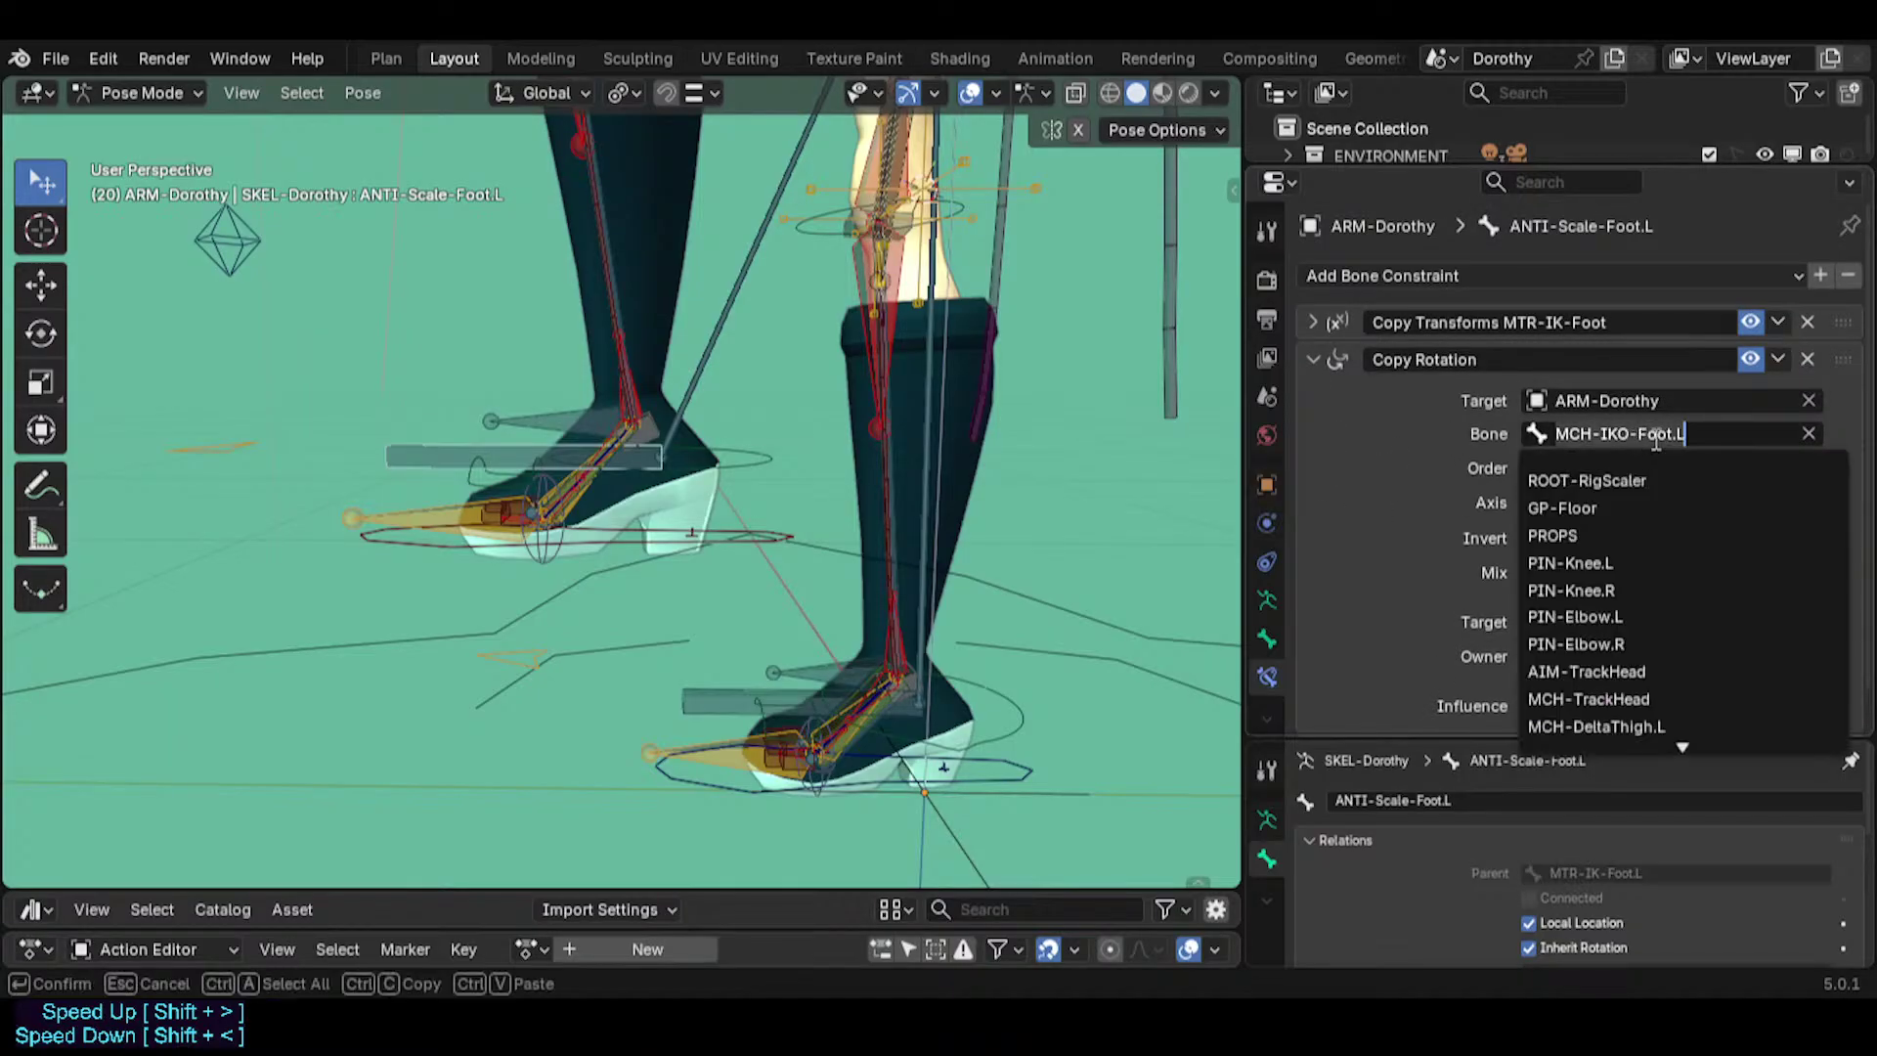
pyautogui.doubleClick(1529, 361)
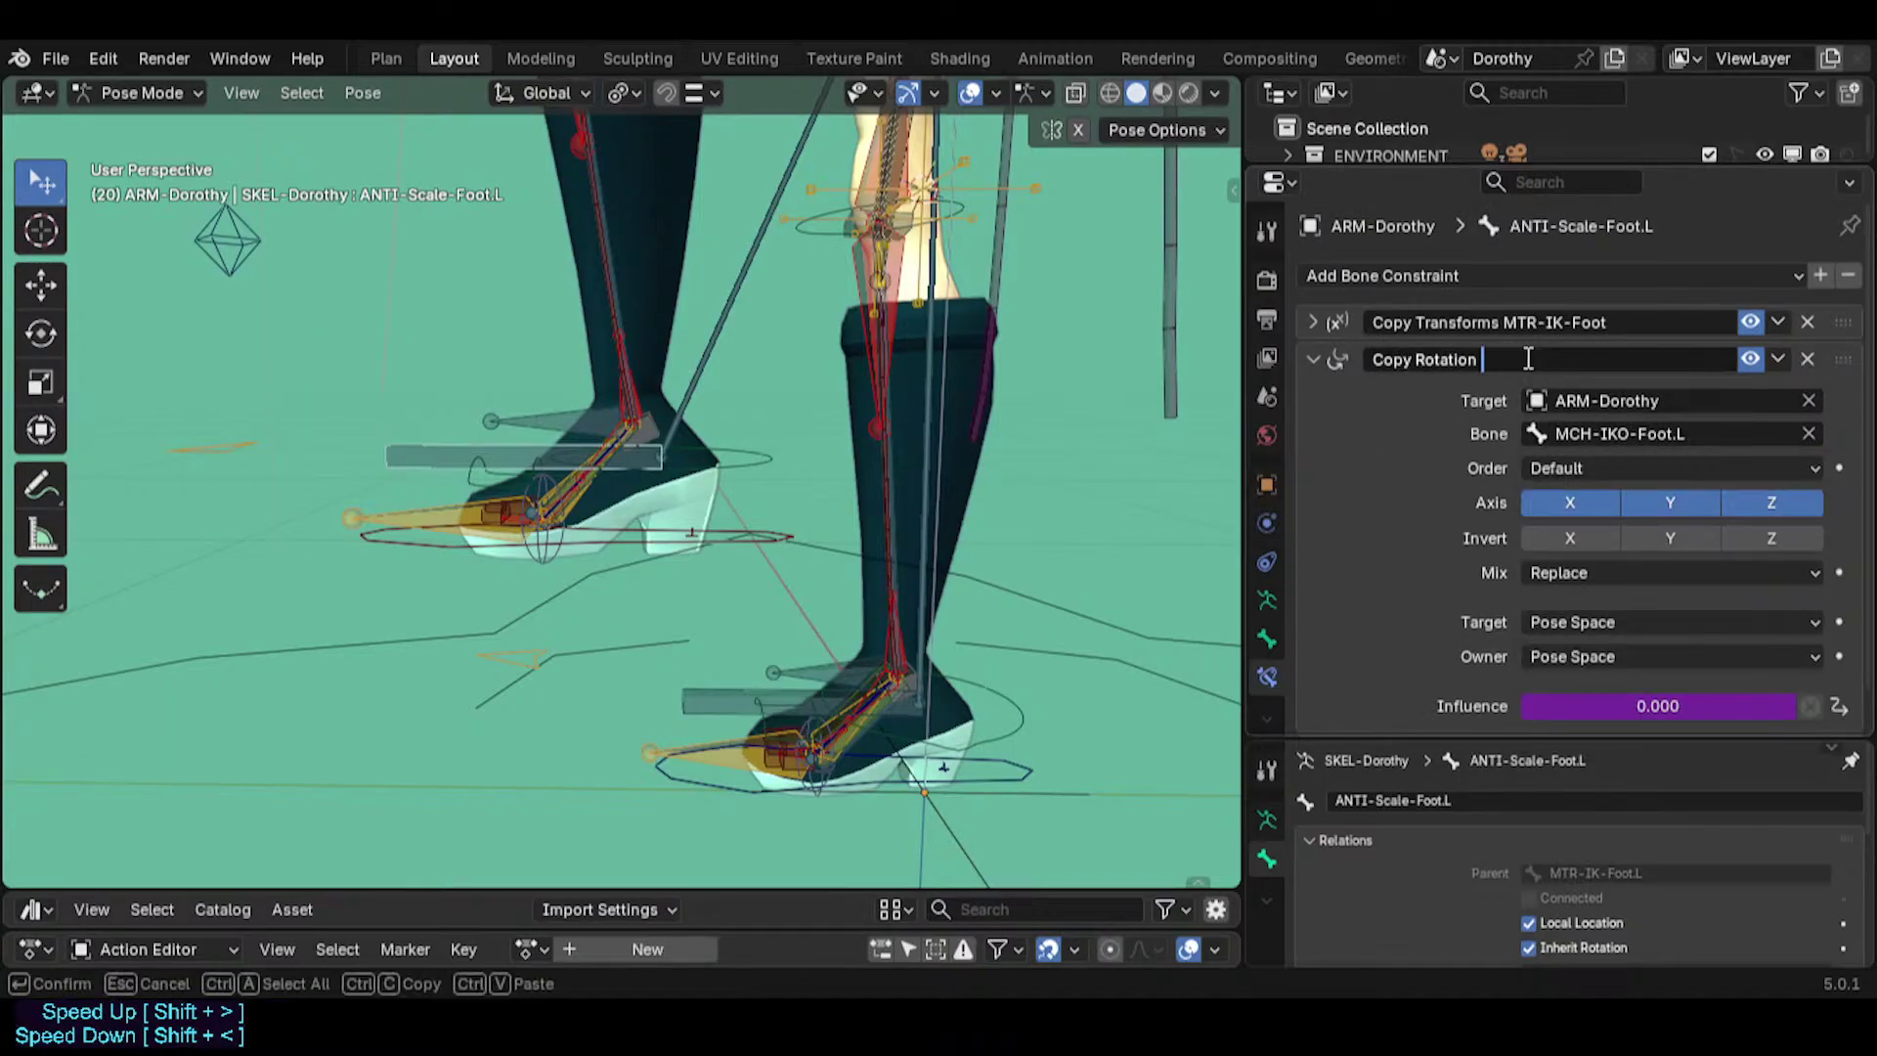
pyautogui.hotkey('ctrl', 'v')
pyautogui.press('Return')
# Rename ANTI-Scale-Foot.L's Copy Rotation constraint as Copy Rotation FOLLOW-Foot, reusing the suffix of the matching constraint on MCH-IKO-Foot.L.
pyautogui.click(583, 410)
pyautogui.doubleClick(1489, 396)
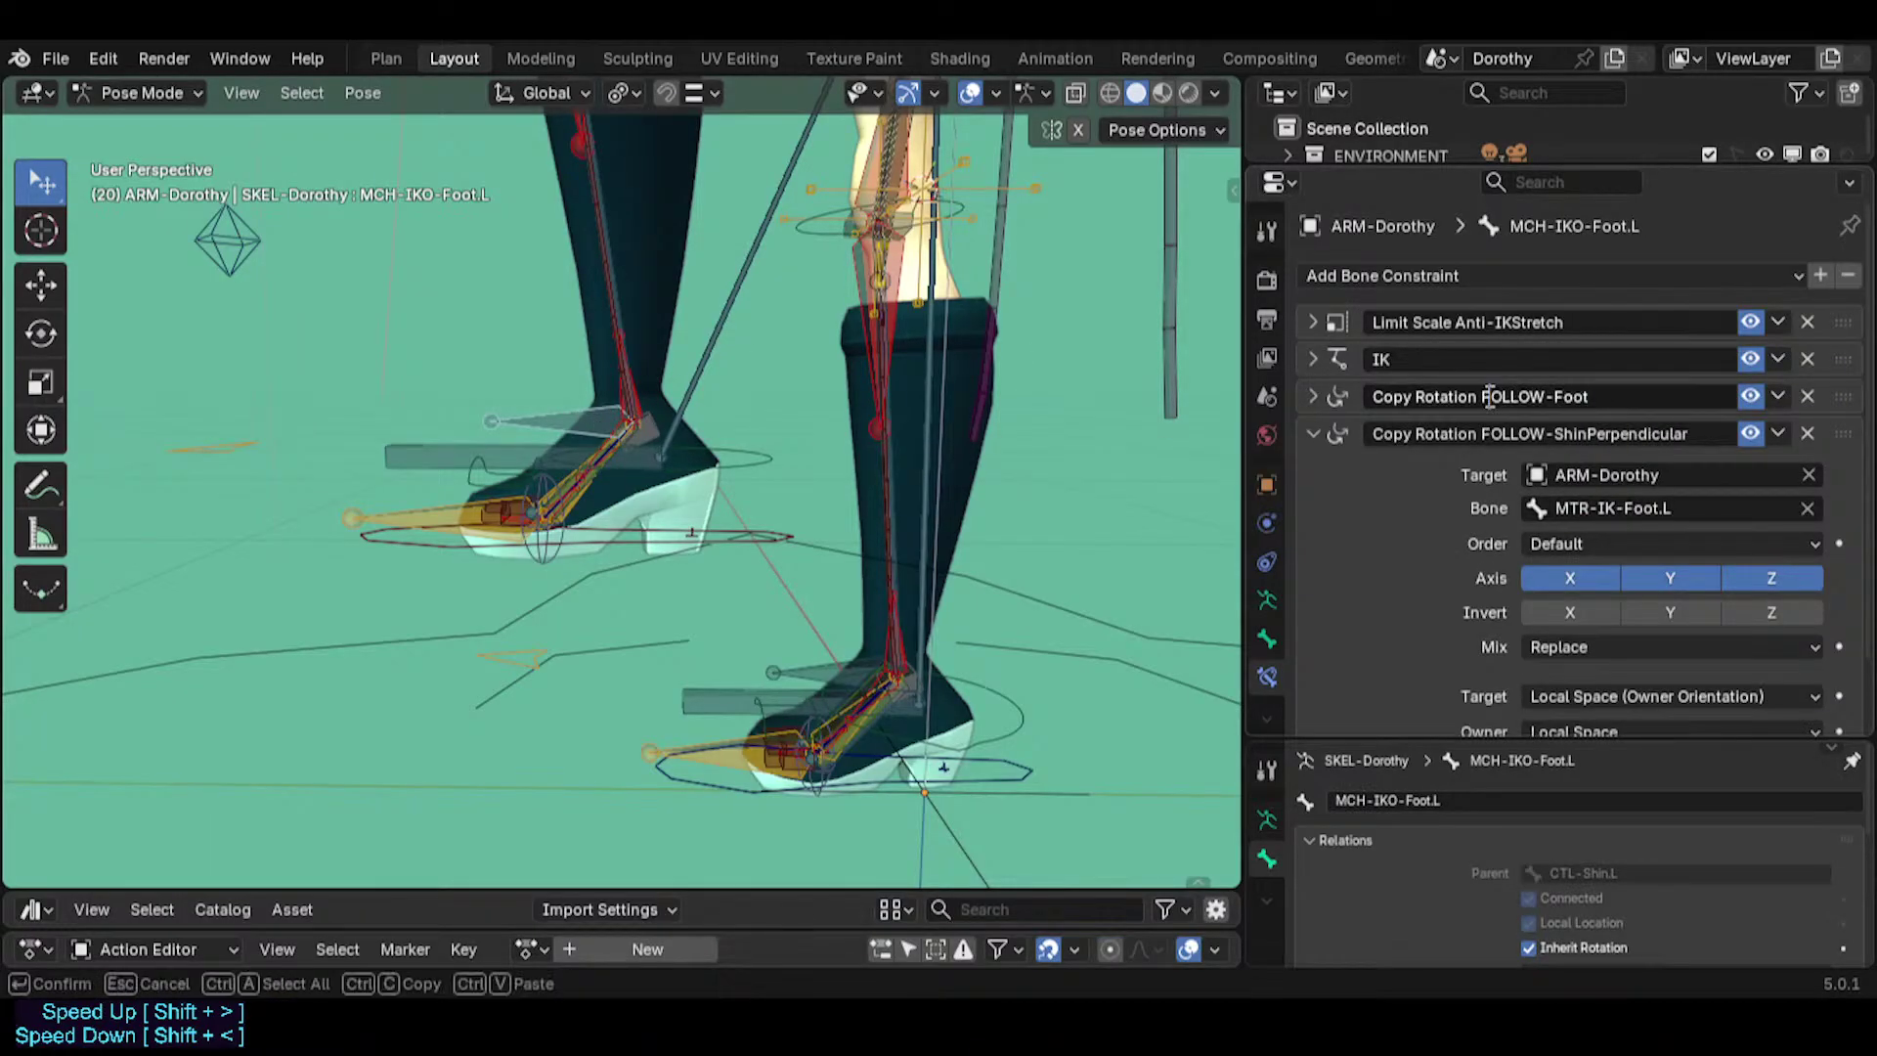
pyautogui.moveTo(1487, 395); pyautogui.dragTo(1673, 401)
pyautogui.press('Return')
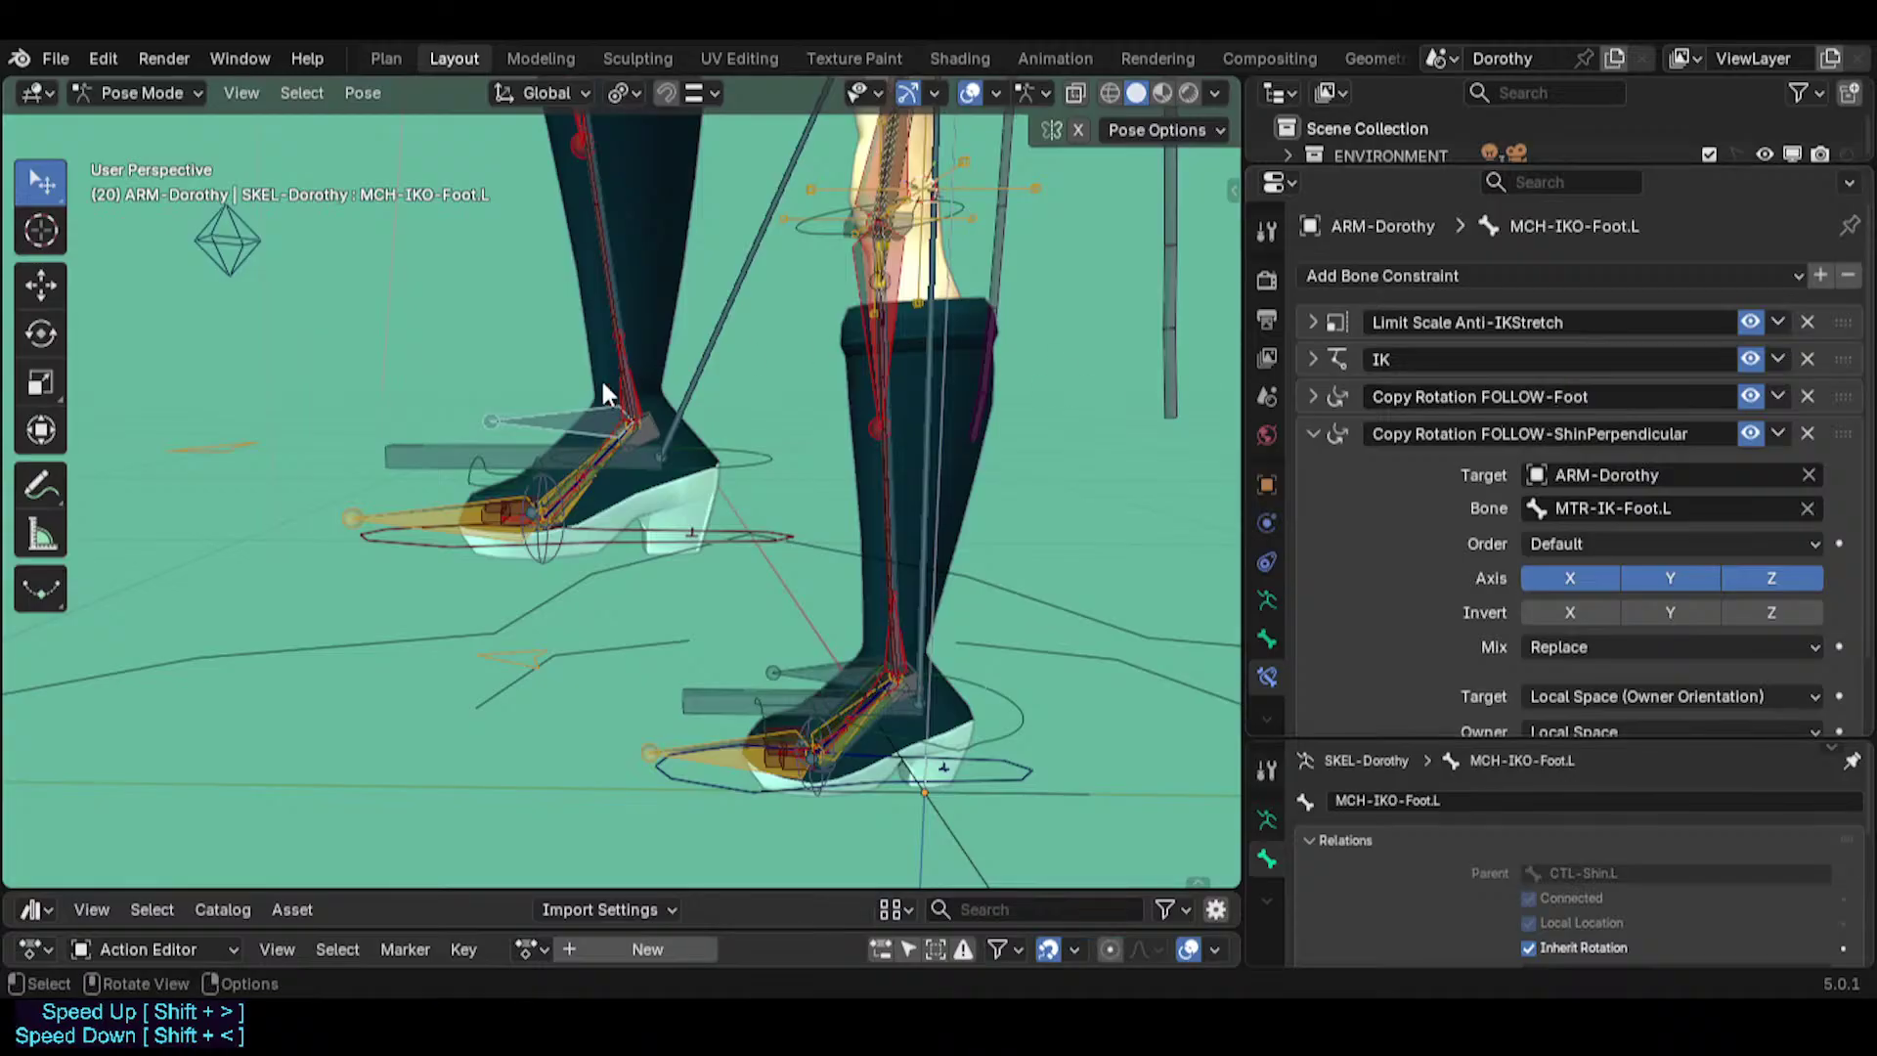
pyautogui.click(529, 457)
pyautogui.doubleClick(1486, 359)
pyautogui.moveTo(1484, 359); pyautogui.dragTo(1806, 371)
pyautogui.press('Left')
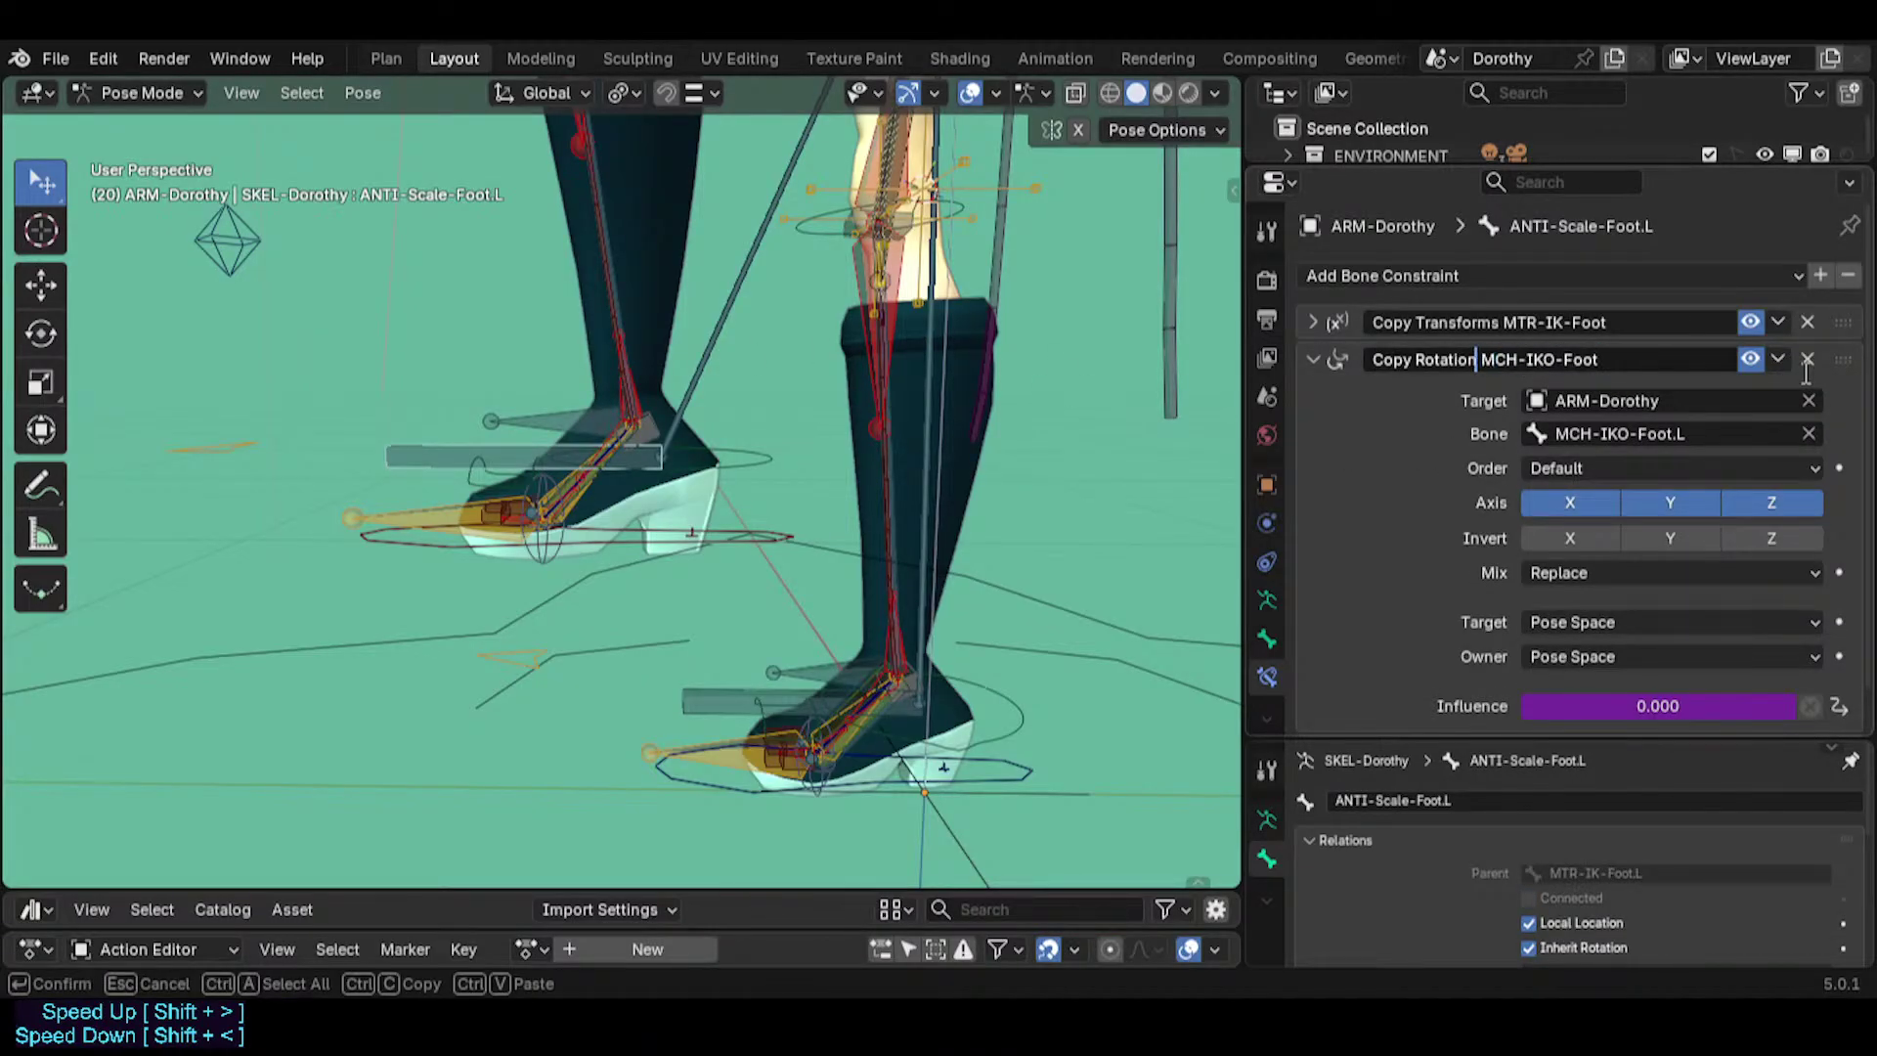
pyautogui.hotkey('shift', 'End')
pyautogui.hotkey('ctrl', 'v')
pyautogui.press('Return')
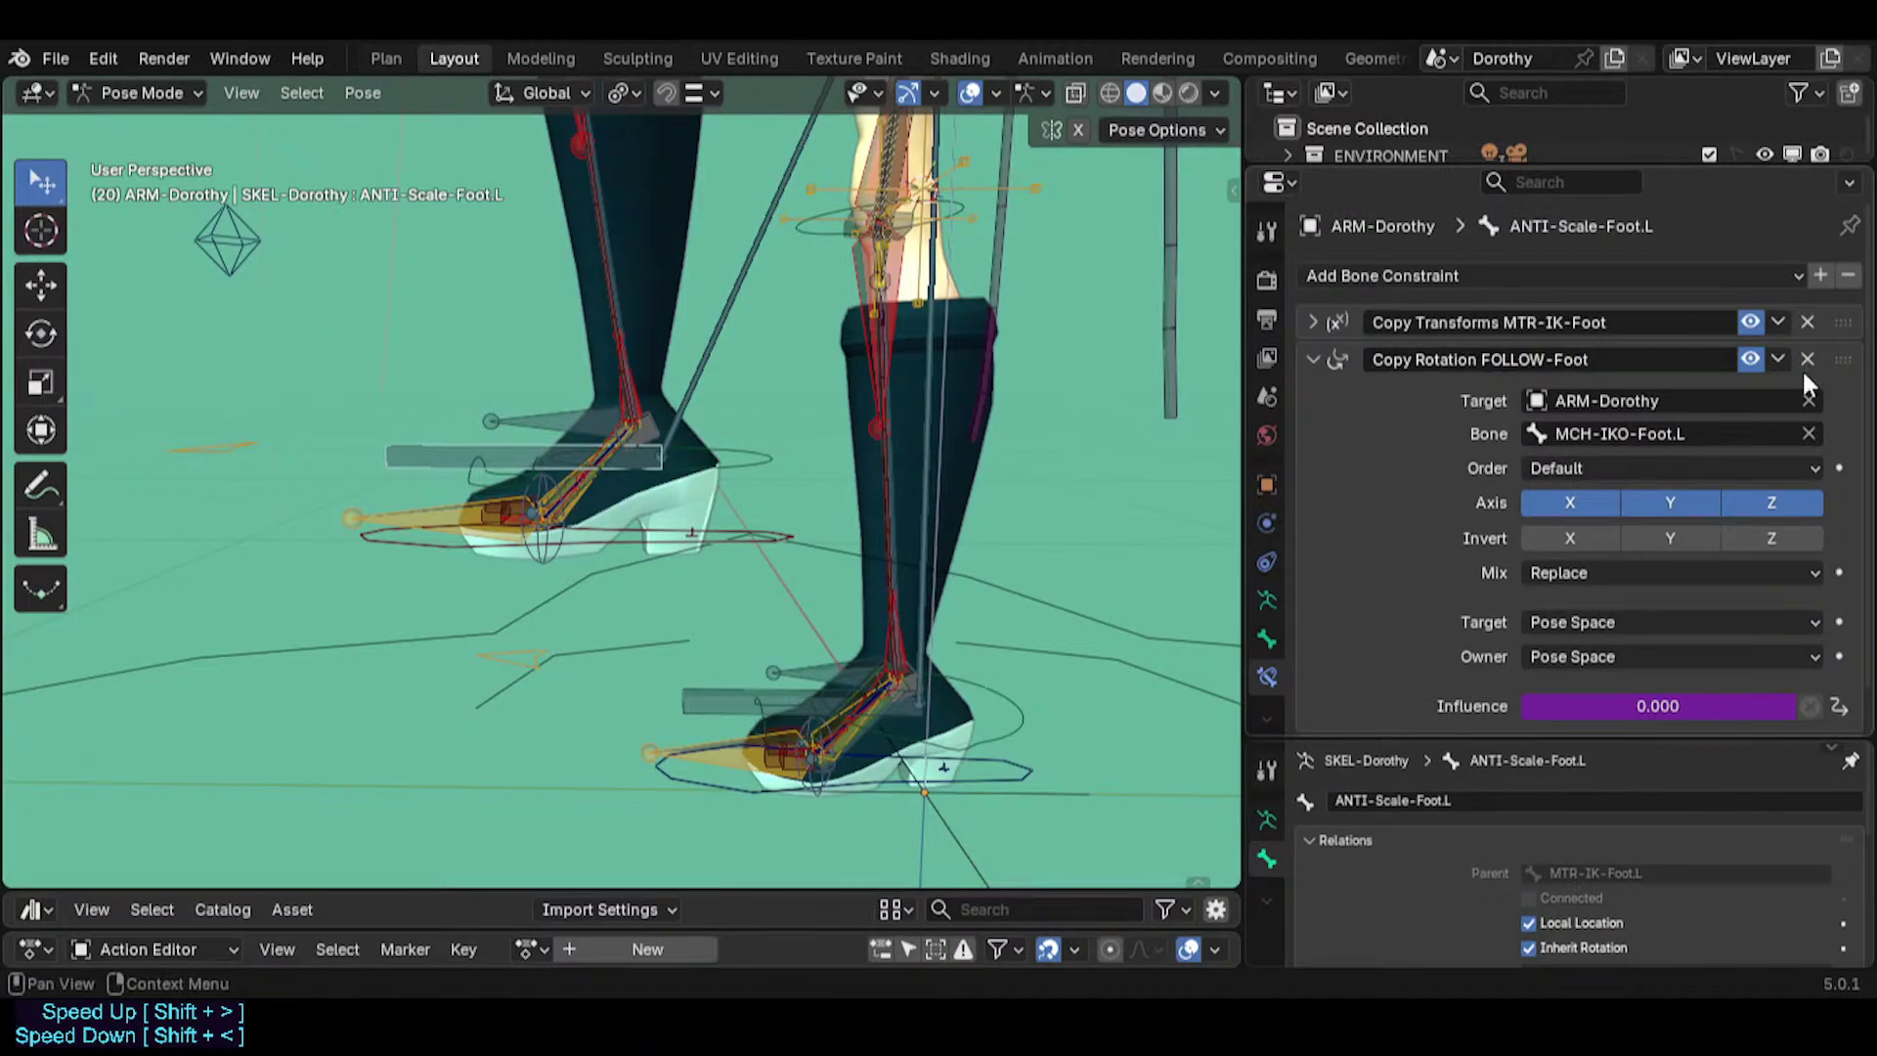
# Rename ANTI-Scale-Foot.L's Copy Rotation constraint as Copy Rotation FOLLOW-ShinPerpendicular, reusing the name of the matching constraint on MCH-IKO-Foot.L.
pyautogui.click(598, 416)
pyautogui.doubleClick(1481, 433)
pyautogui.click(1481, 433)
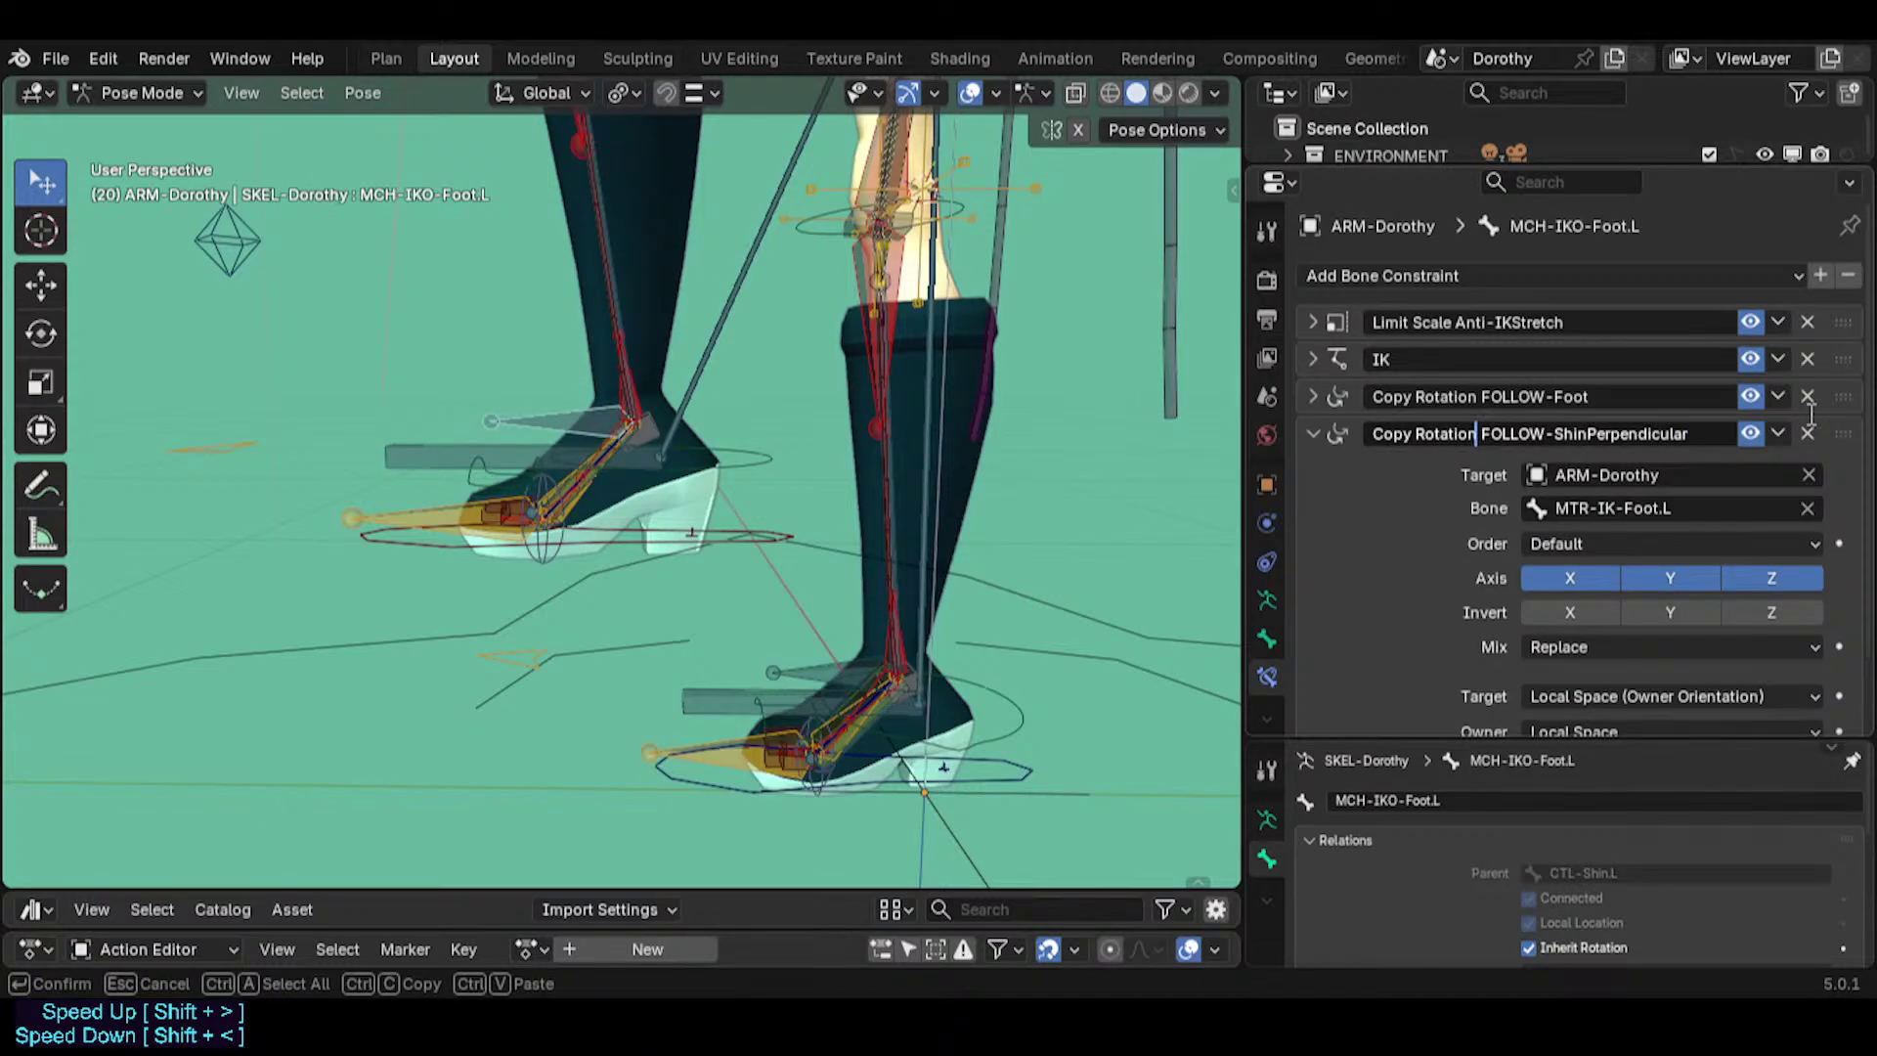
pyautogui.press('Escape')
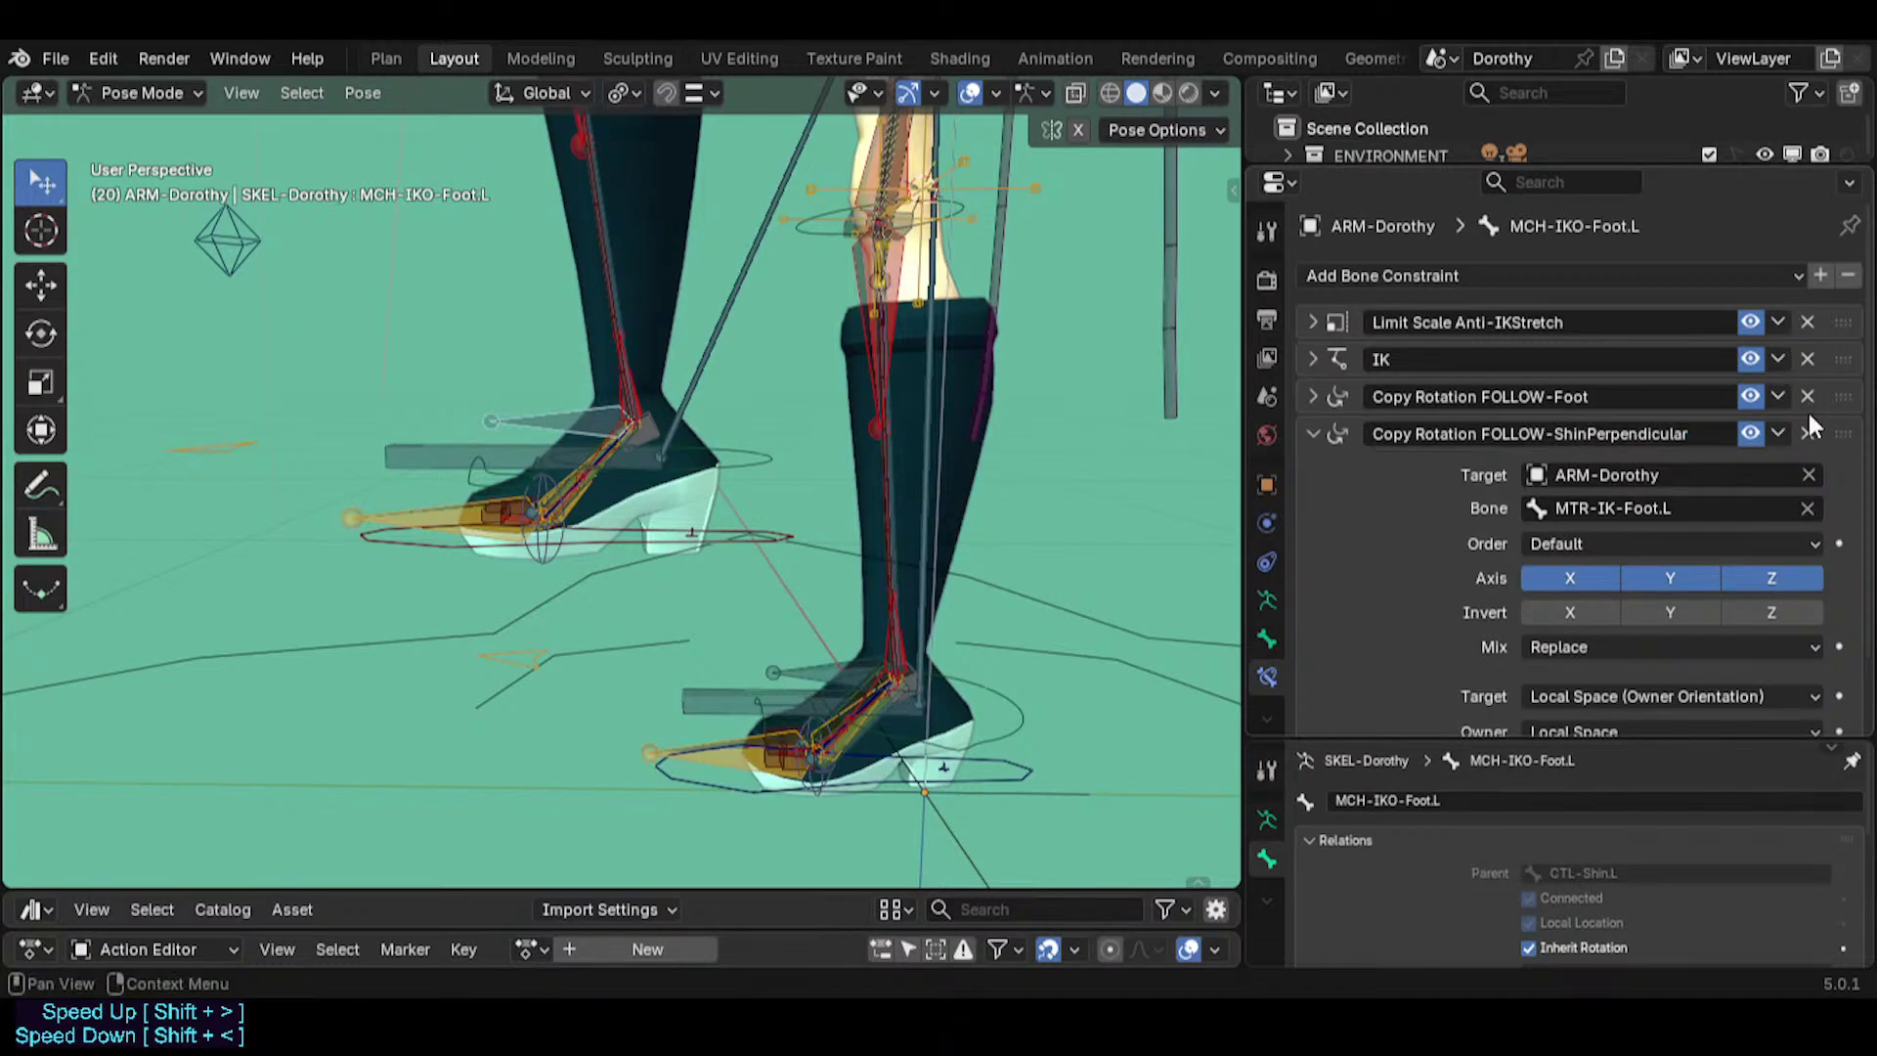
pyautogui.doubleClick(1492, 434)
pyautogui.press('Escape')
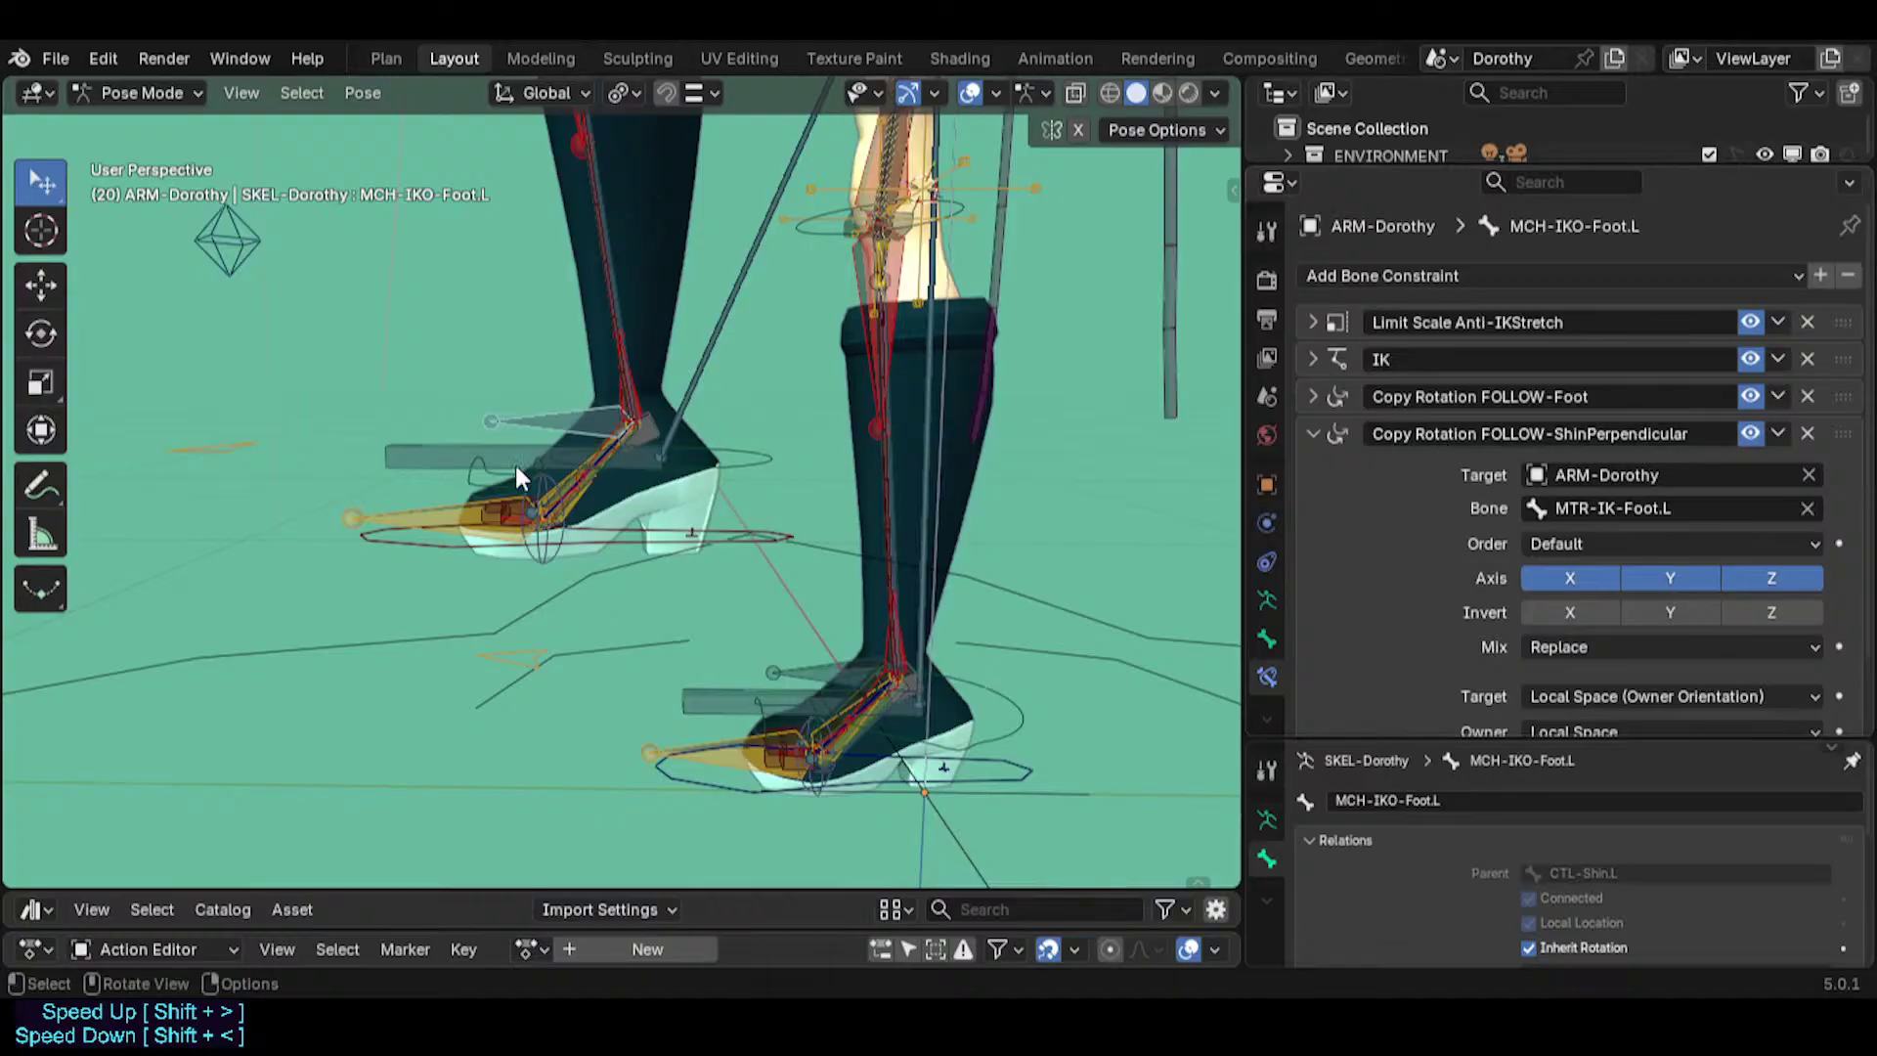
pyautogui.click(491, 449)
pyautogui.click(1313, 359)
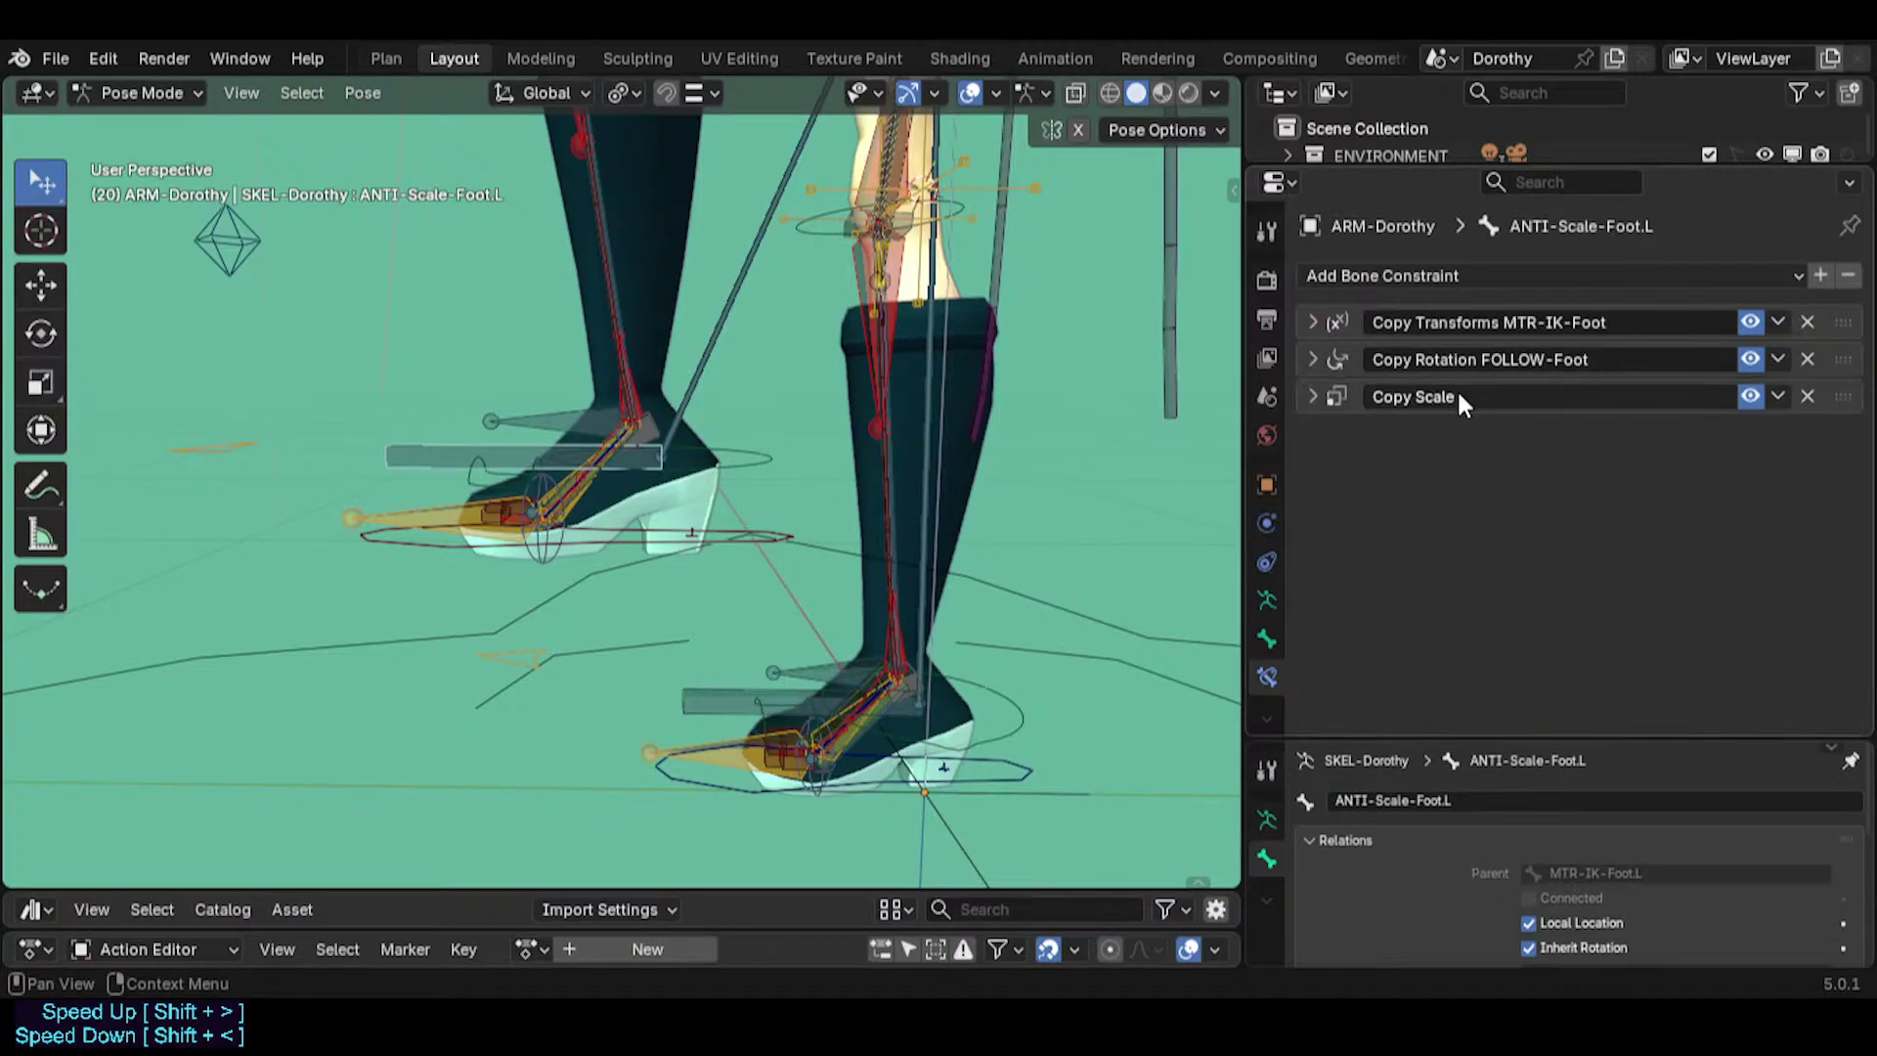
pyautogui.click(1347, 356)
pyautogui.hotkey('ctrl', 'v')
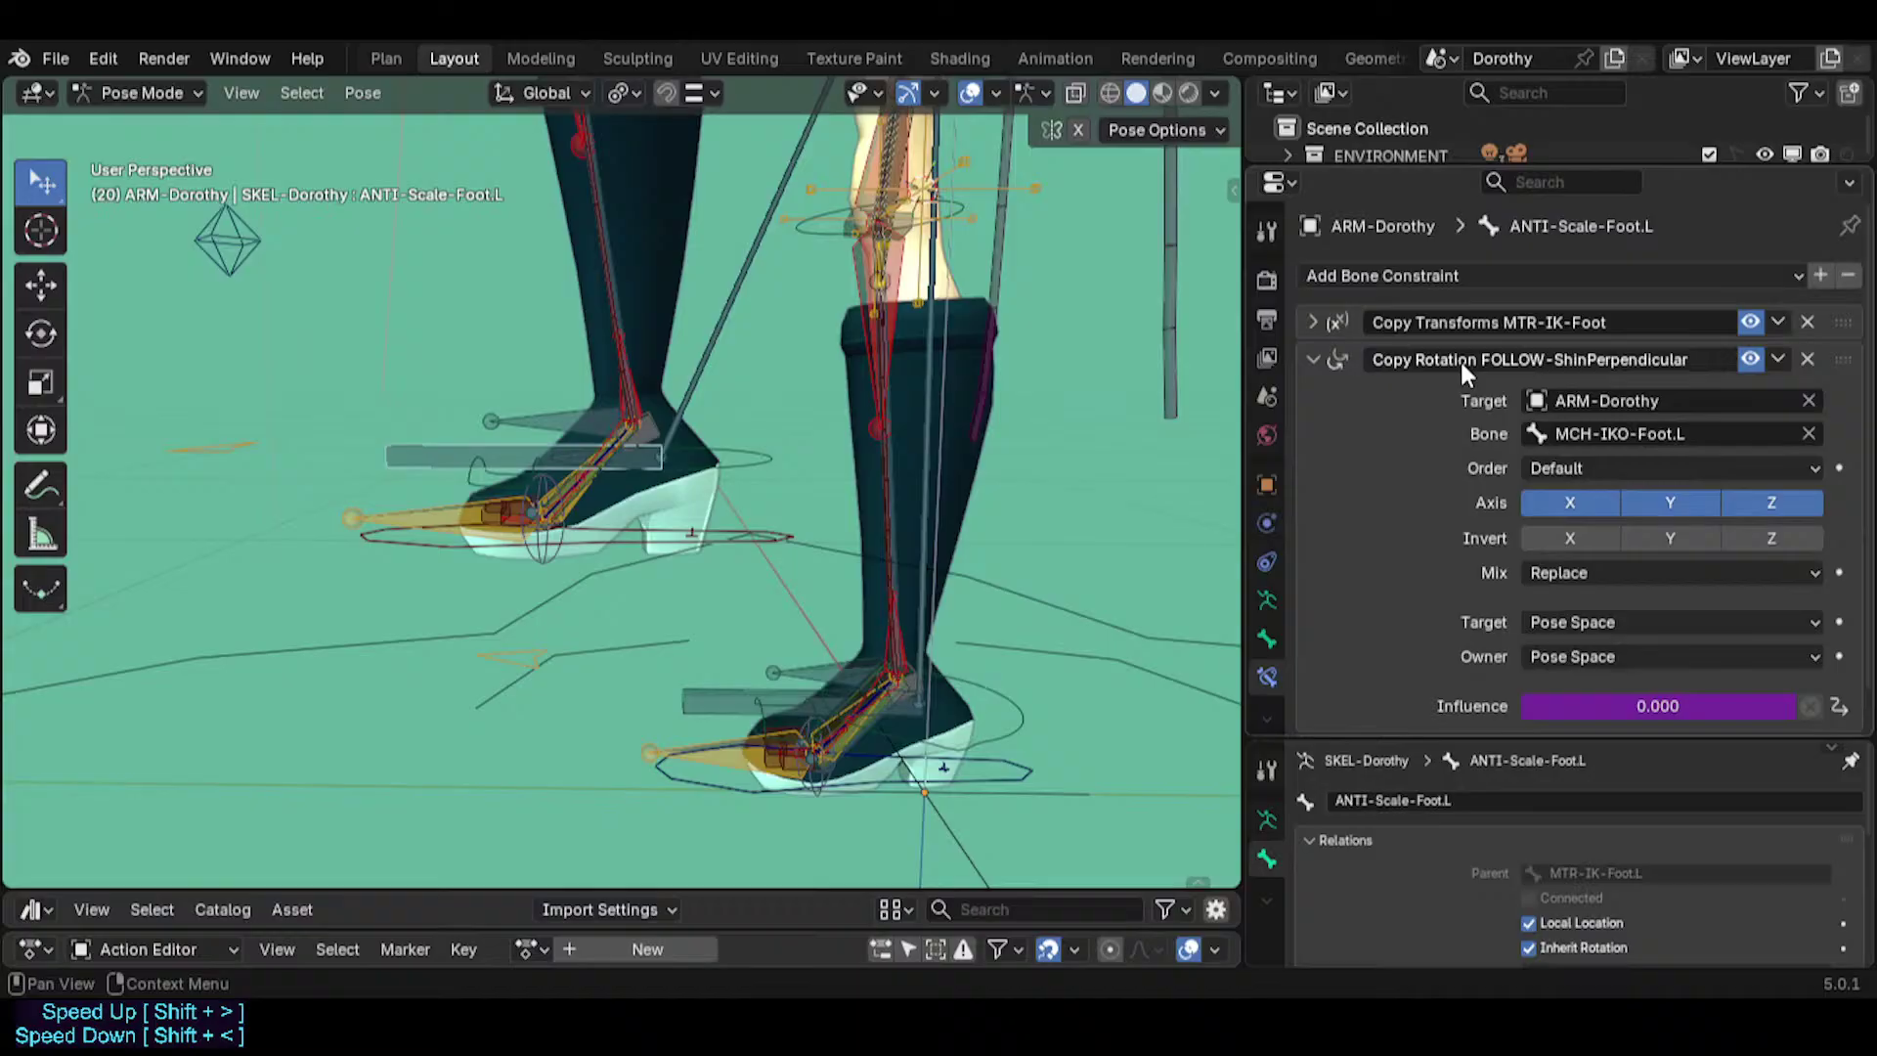
pyautogui.click(1313, 358)
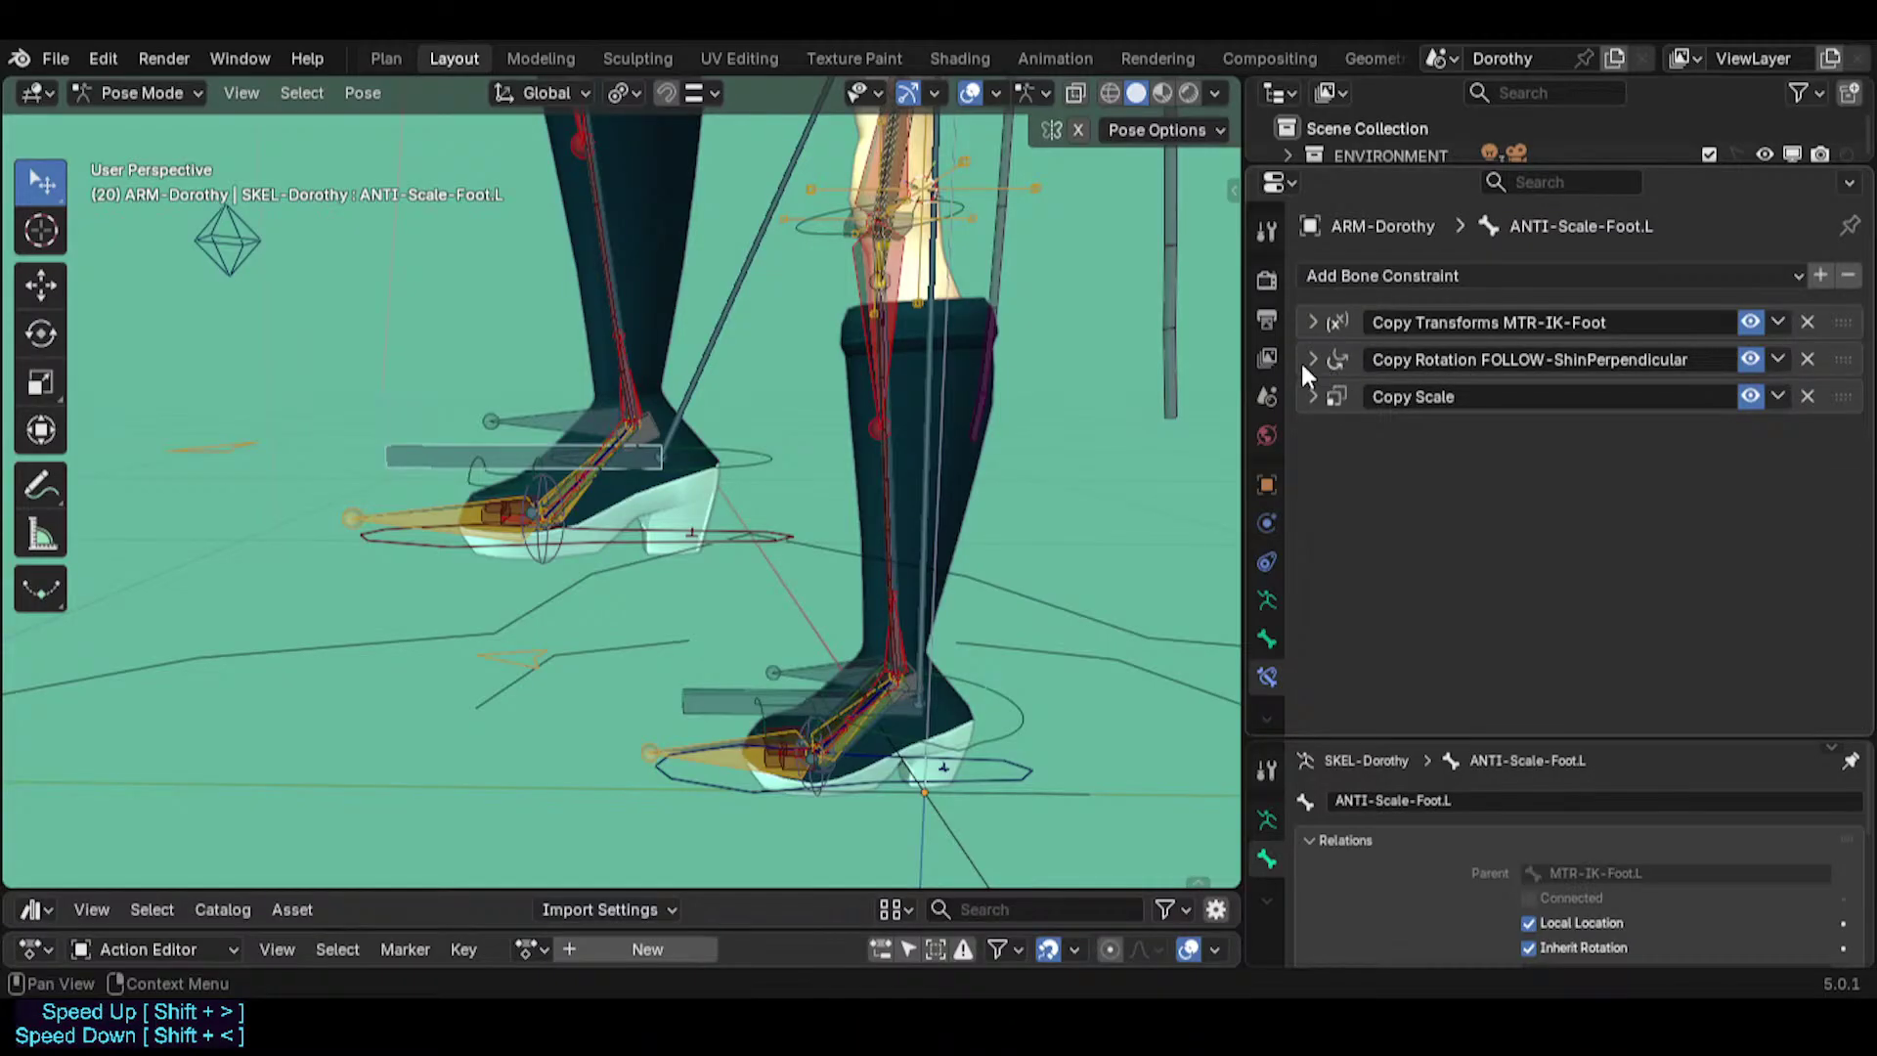
# Rotate, move and scale up the MTR-IK-Foot.L control to test how the left foot follows it.
pyautogui.click(749, 516)
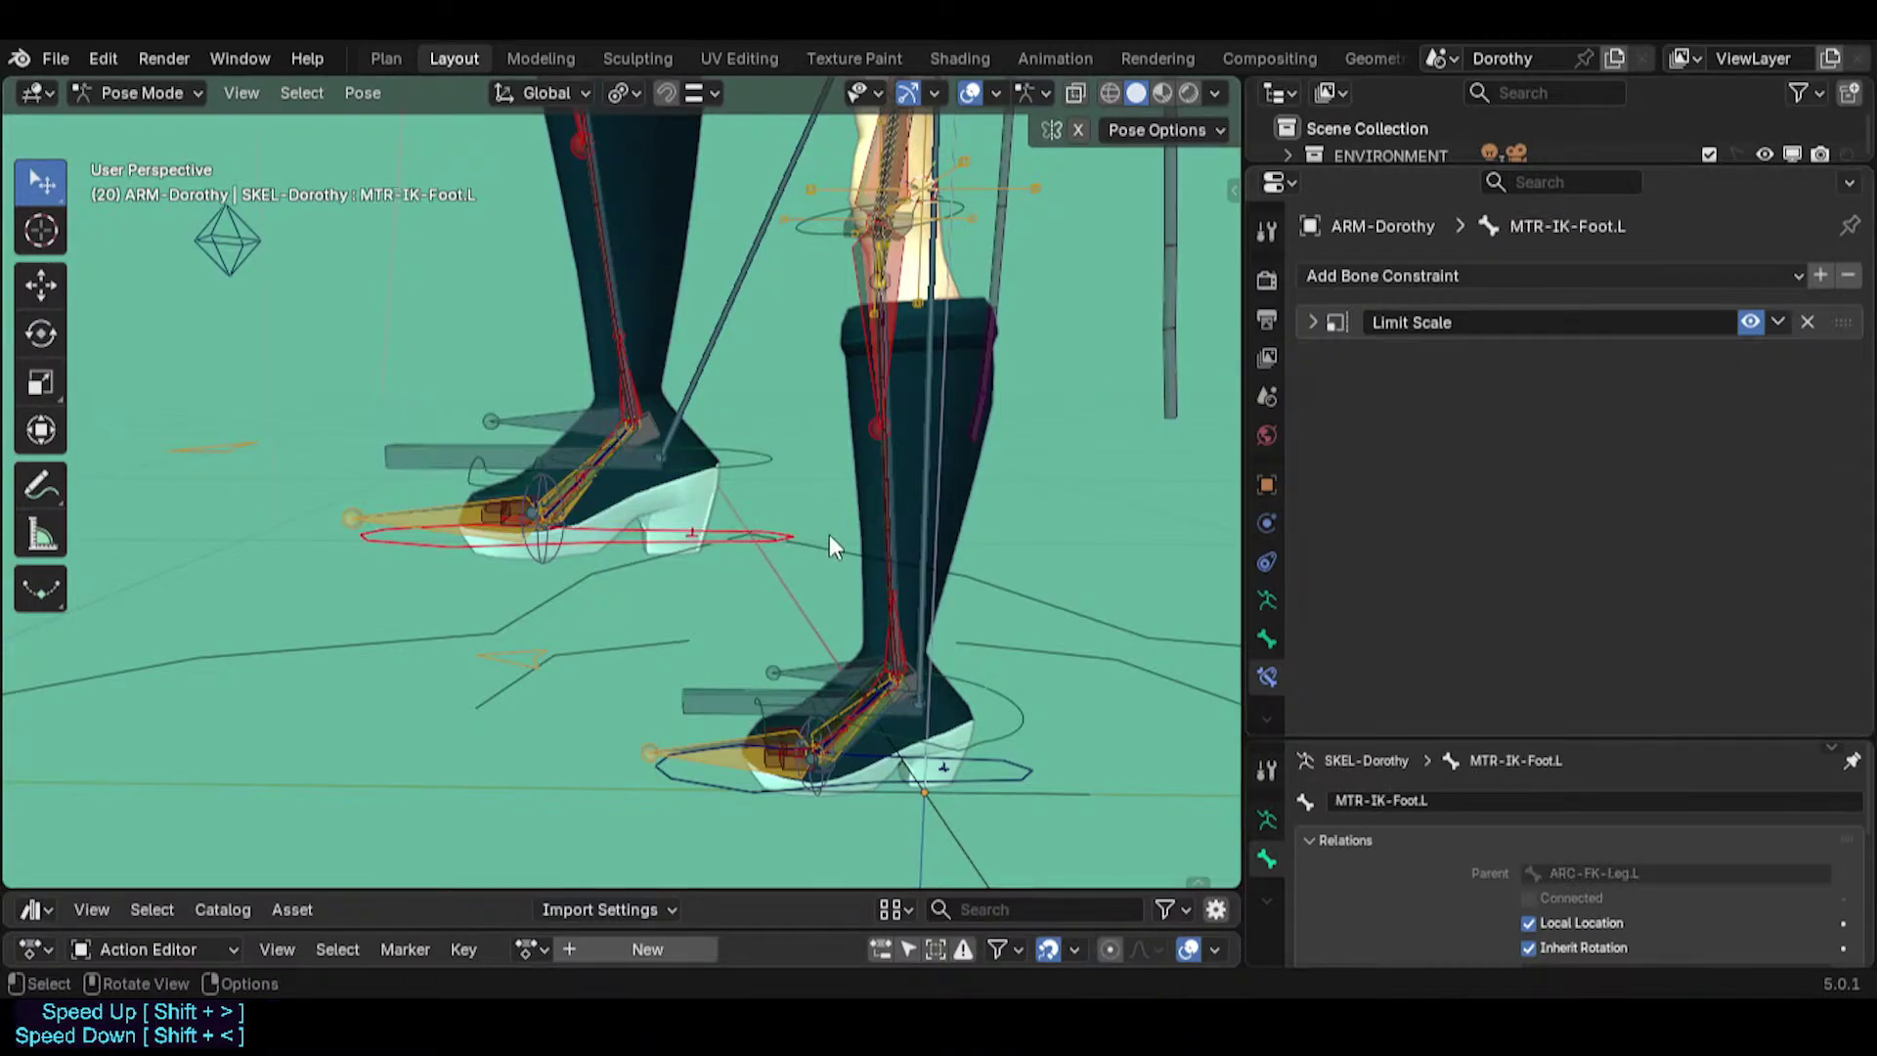
pyautogui.press('r')
pyautogui.click(799, 524)
pyautogui.press('g')
pyautogui.click(761, 491)
pyautogui.press('s')
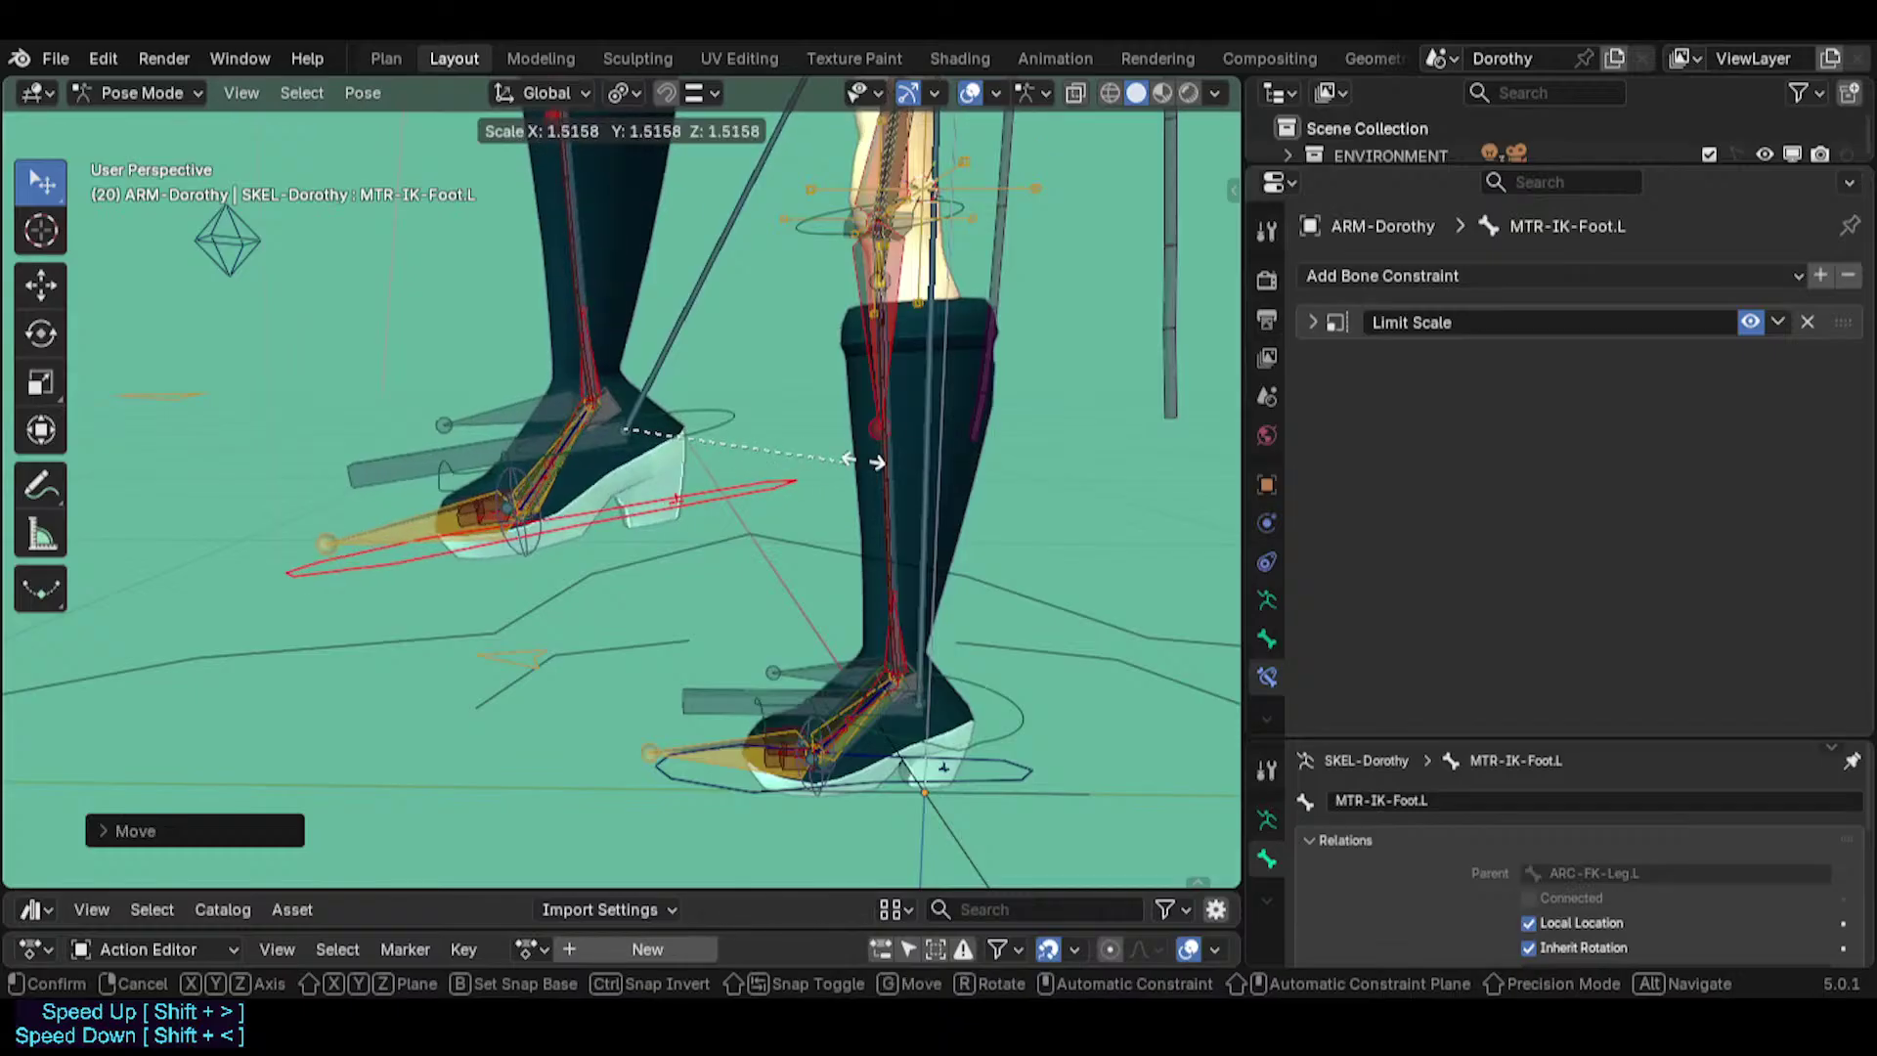
pyautogui.press('r')
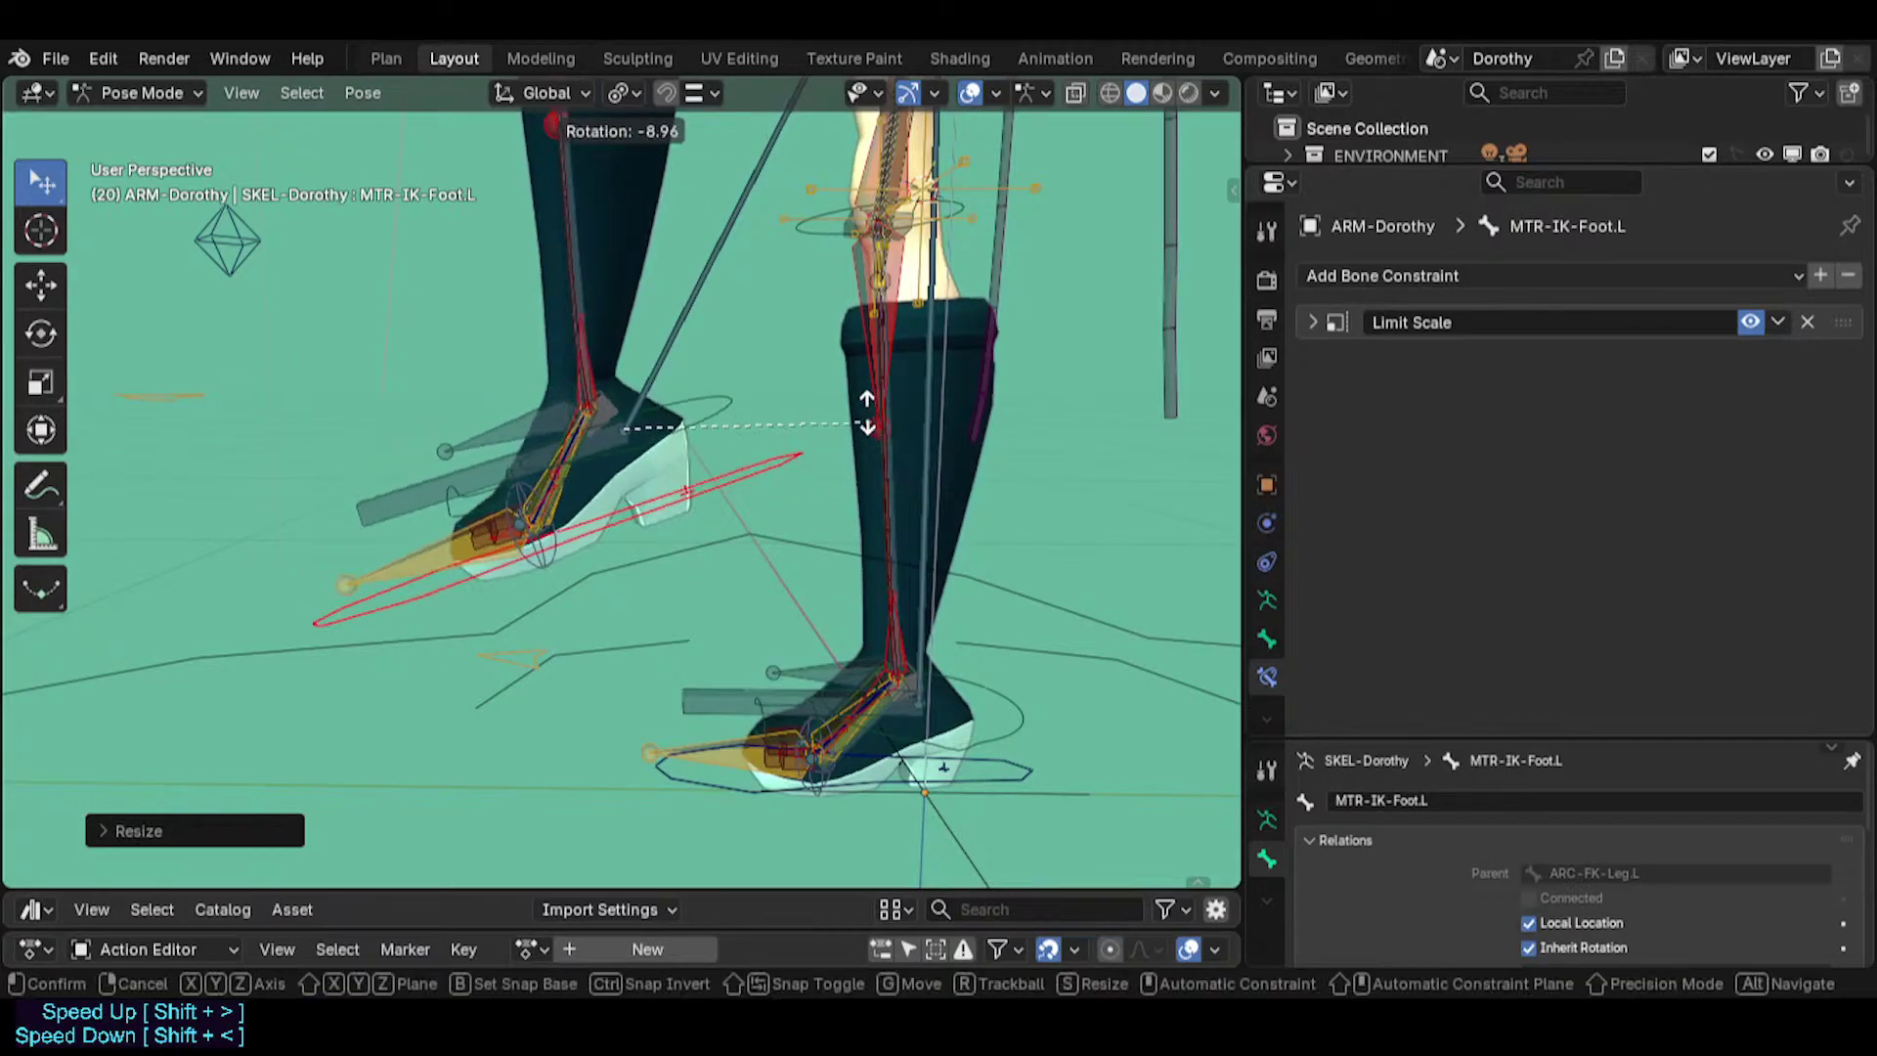
pyautogui.click(778, 459)
pyautogui.press('g')
pyautogui.click(661, 456)
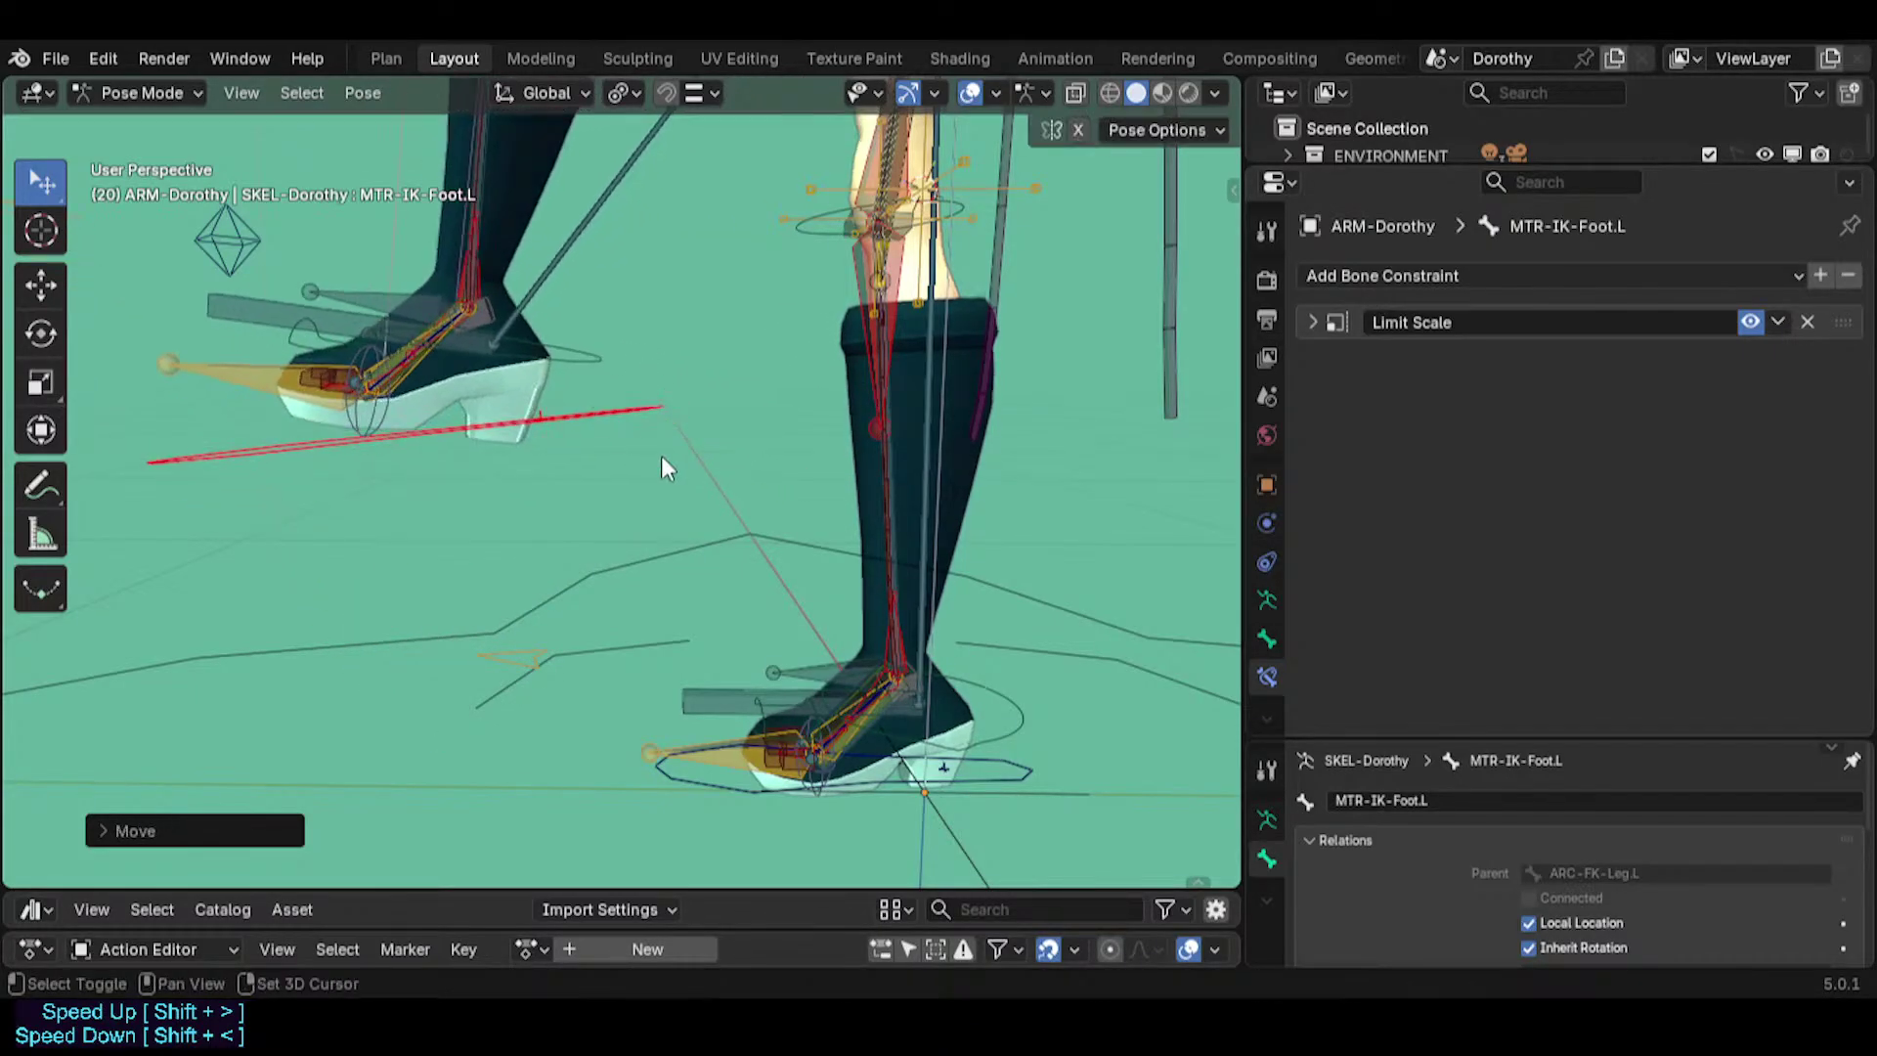
# Swing MTR-IK-Foot.L forward away from the standing leg and tilt its toe end downward.
pyautogui.moveTo(661, 456); pyautogui.dragTo(825, 566, button='middle')
pyautogui.press('g')
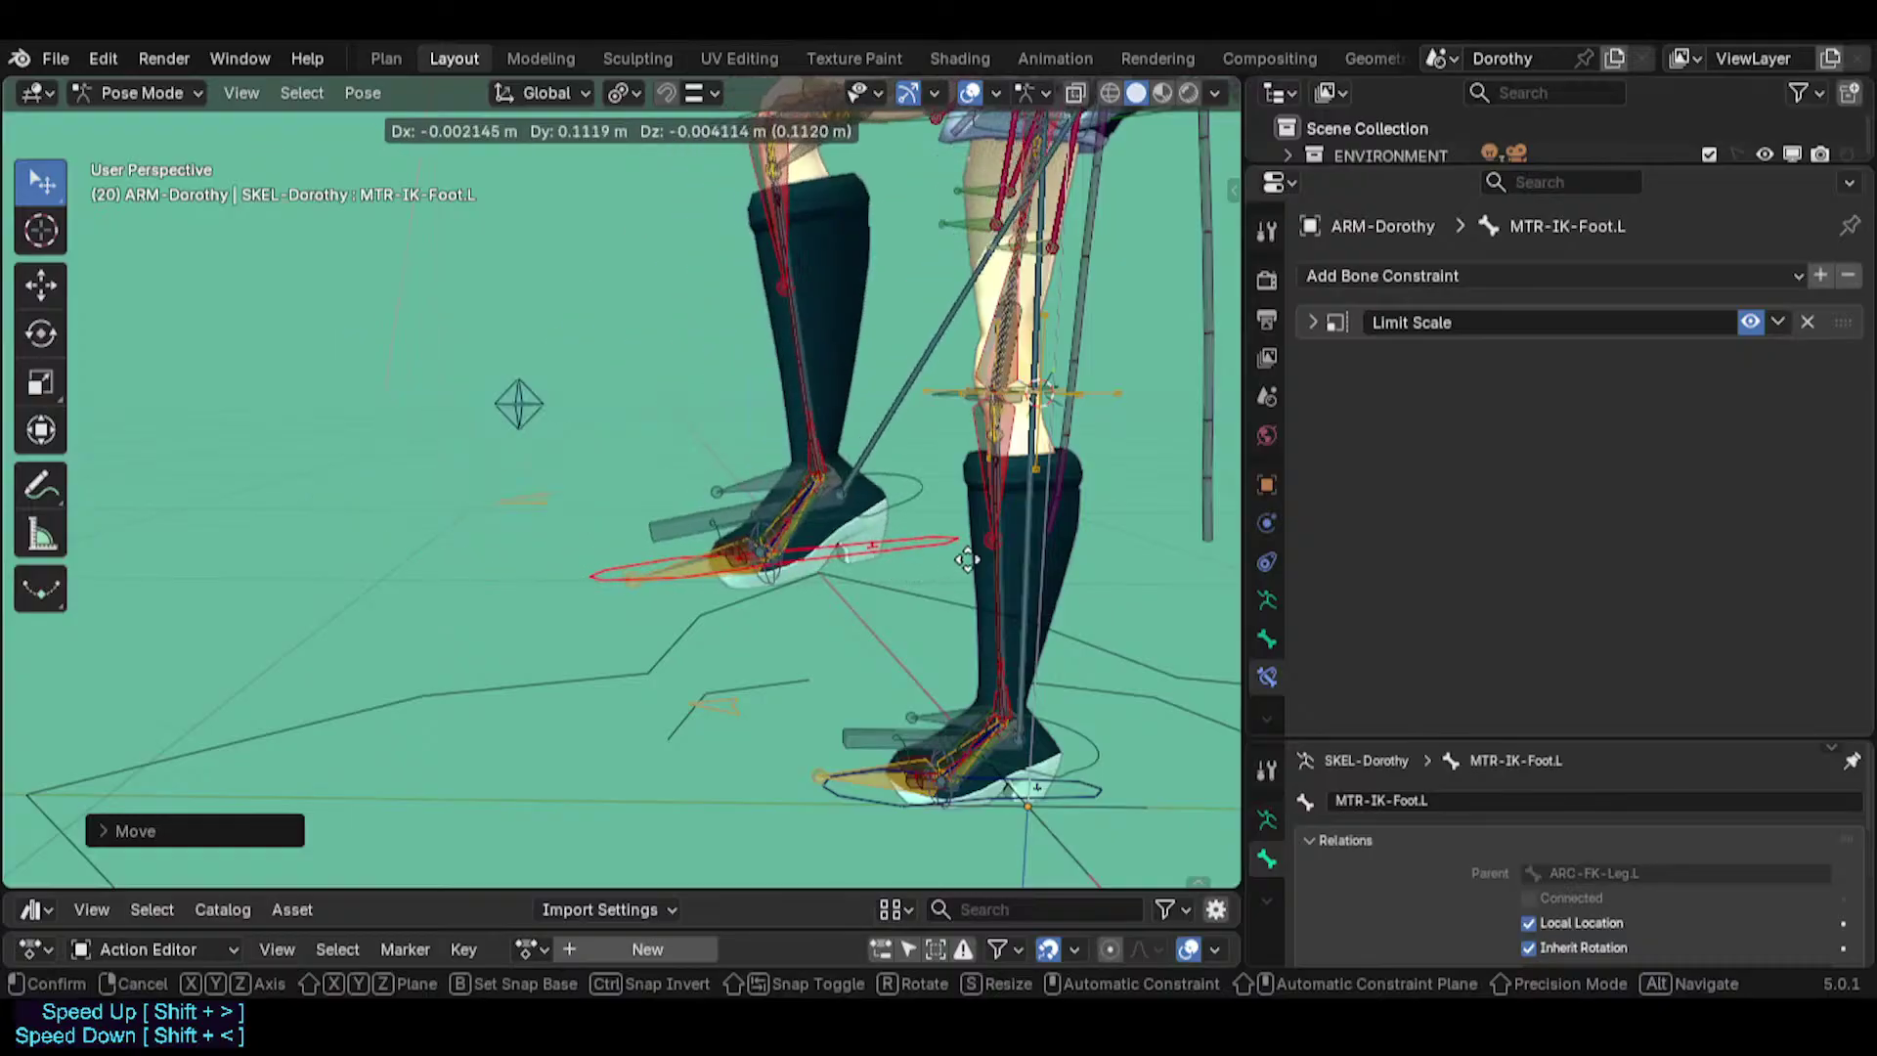
pyautogui.click(624, 528)
pyautogui.moveTo(626, 536); pyautogui.dragTo(710, 554, button='middle')
pyautogui.press('r')
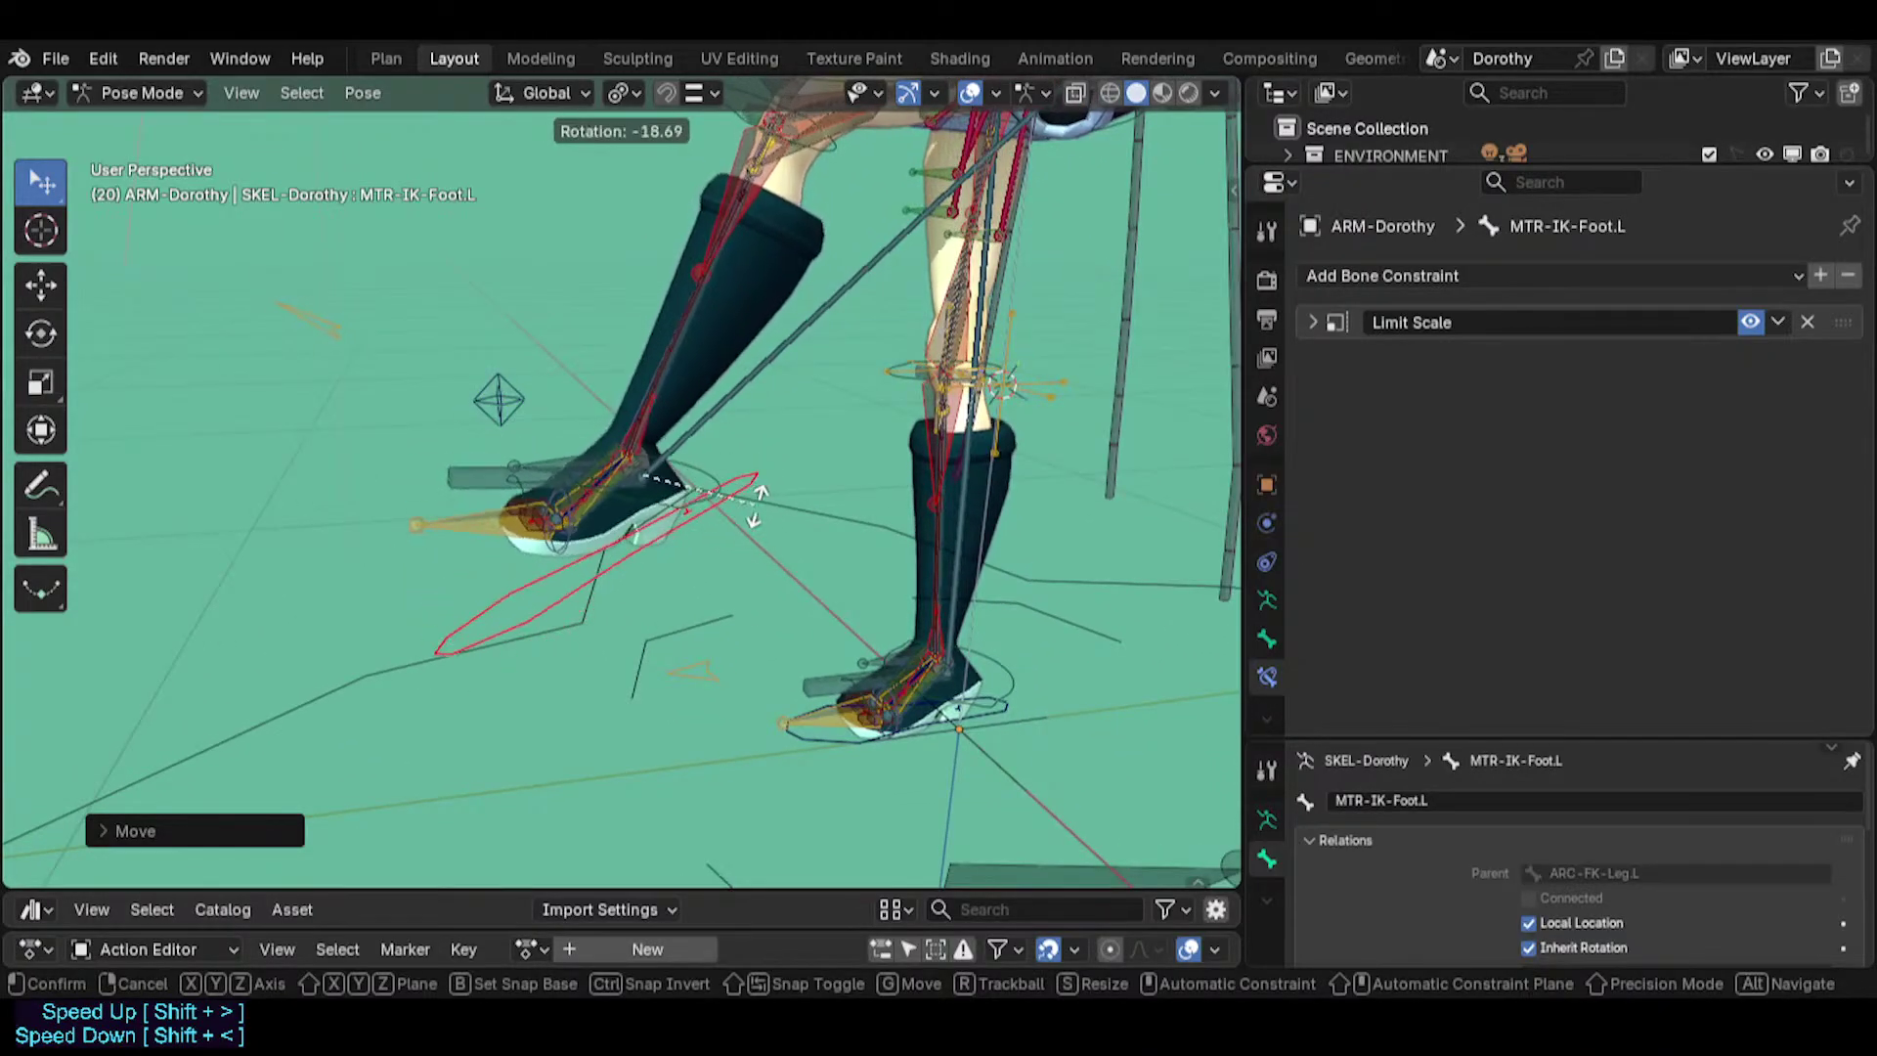
pyautogui.click(700, 465)
# Rotate the TWK-Foot.L tweak control so the left foot's toes tilt upward.
pyautogui.click(700, 465)
pyautogui.press('r')
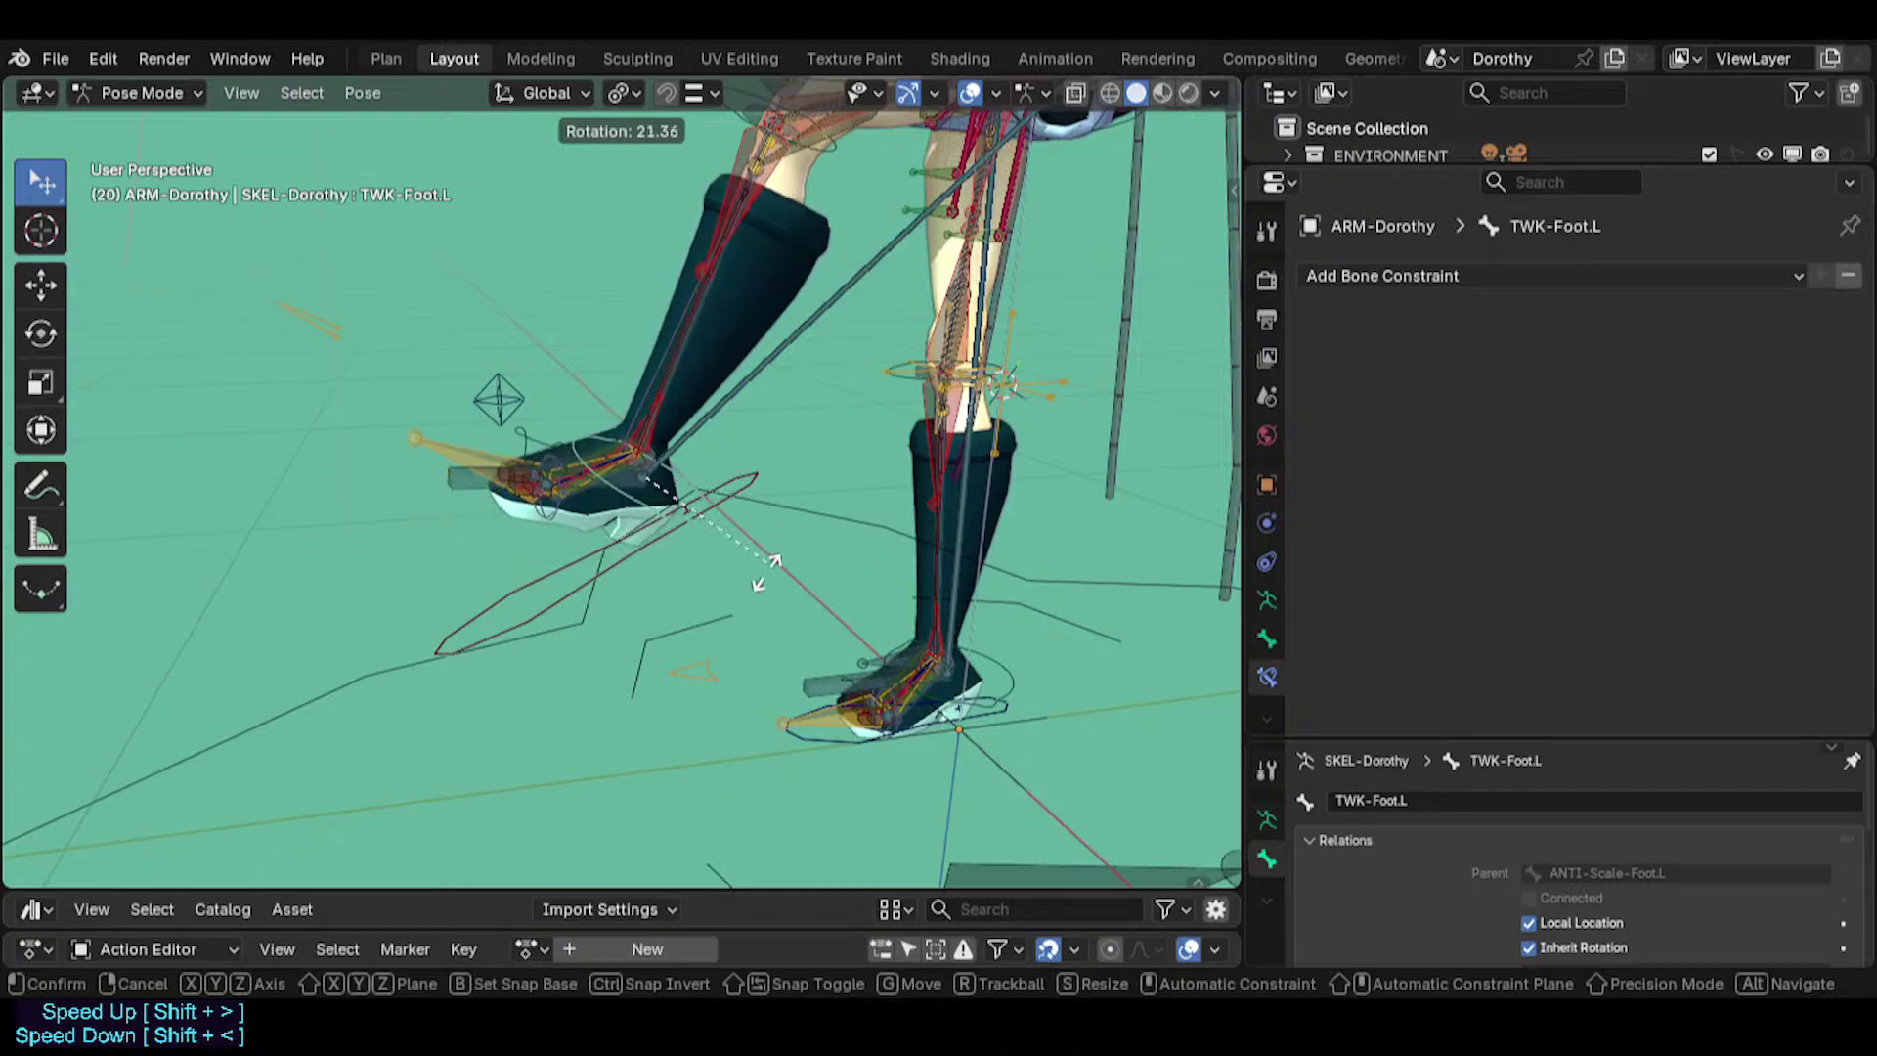
pyautogui.click(747, 492)
# Rotate MTR-IK-Foot.L again and rescale it to test the foot's scale-driven rotation.
pyautogui.click(748, 492)
pyautogui.press('r')
pyautogui.click(754, 489)
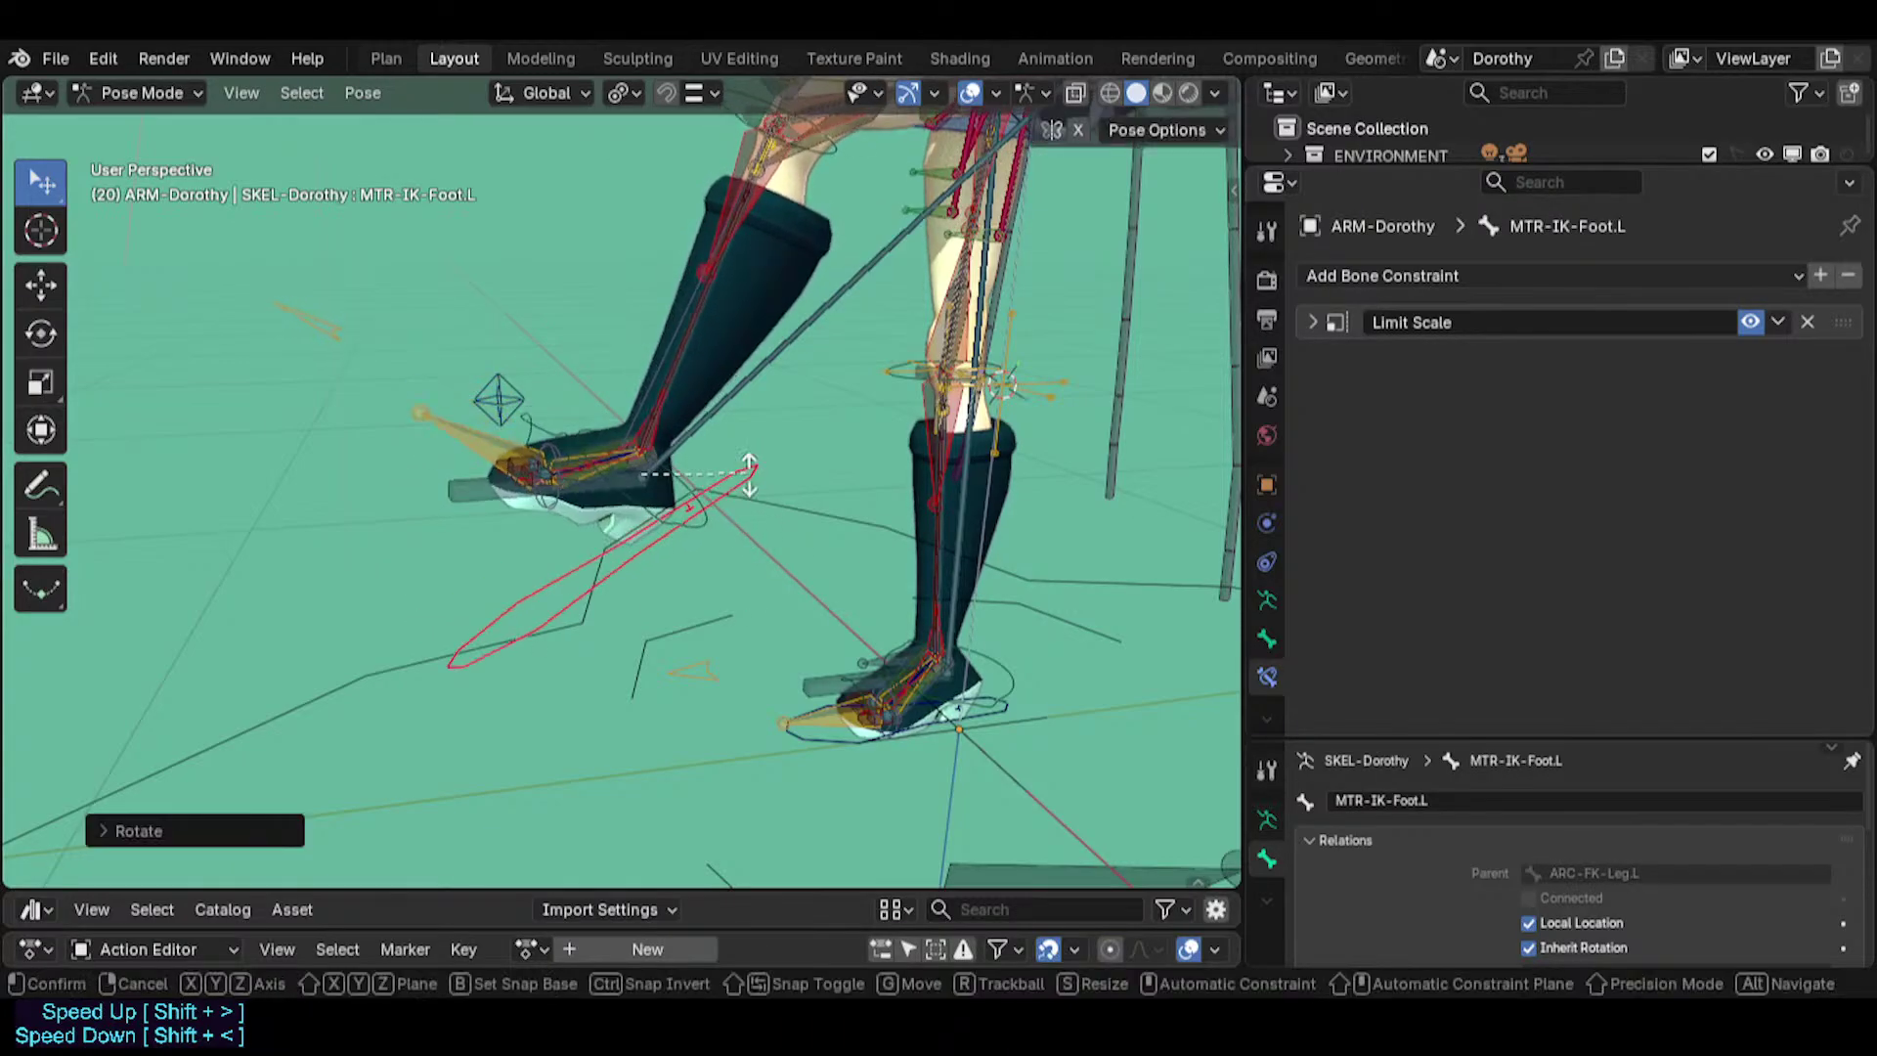
pyautogui.press('r')
pyautogui.press('s')
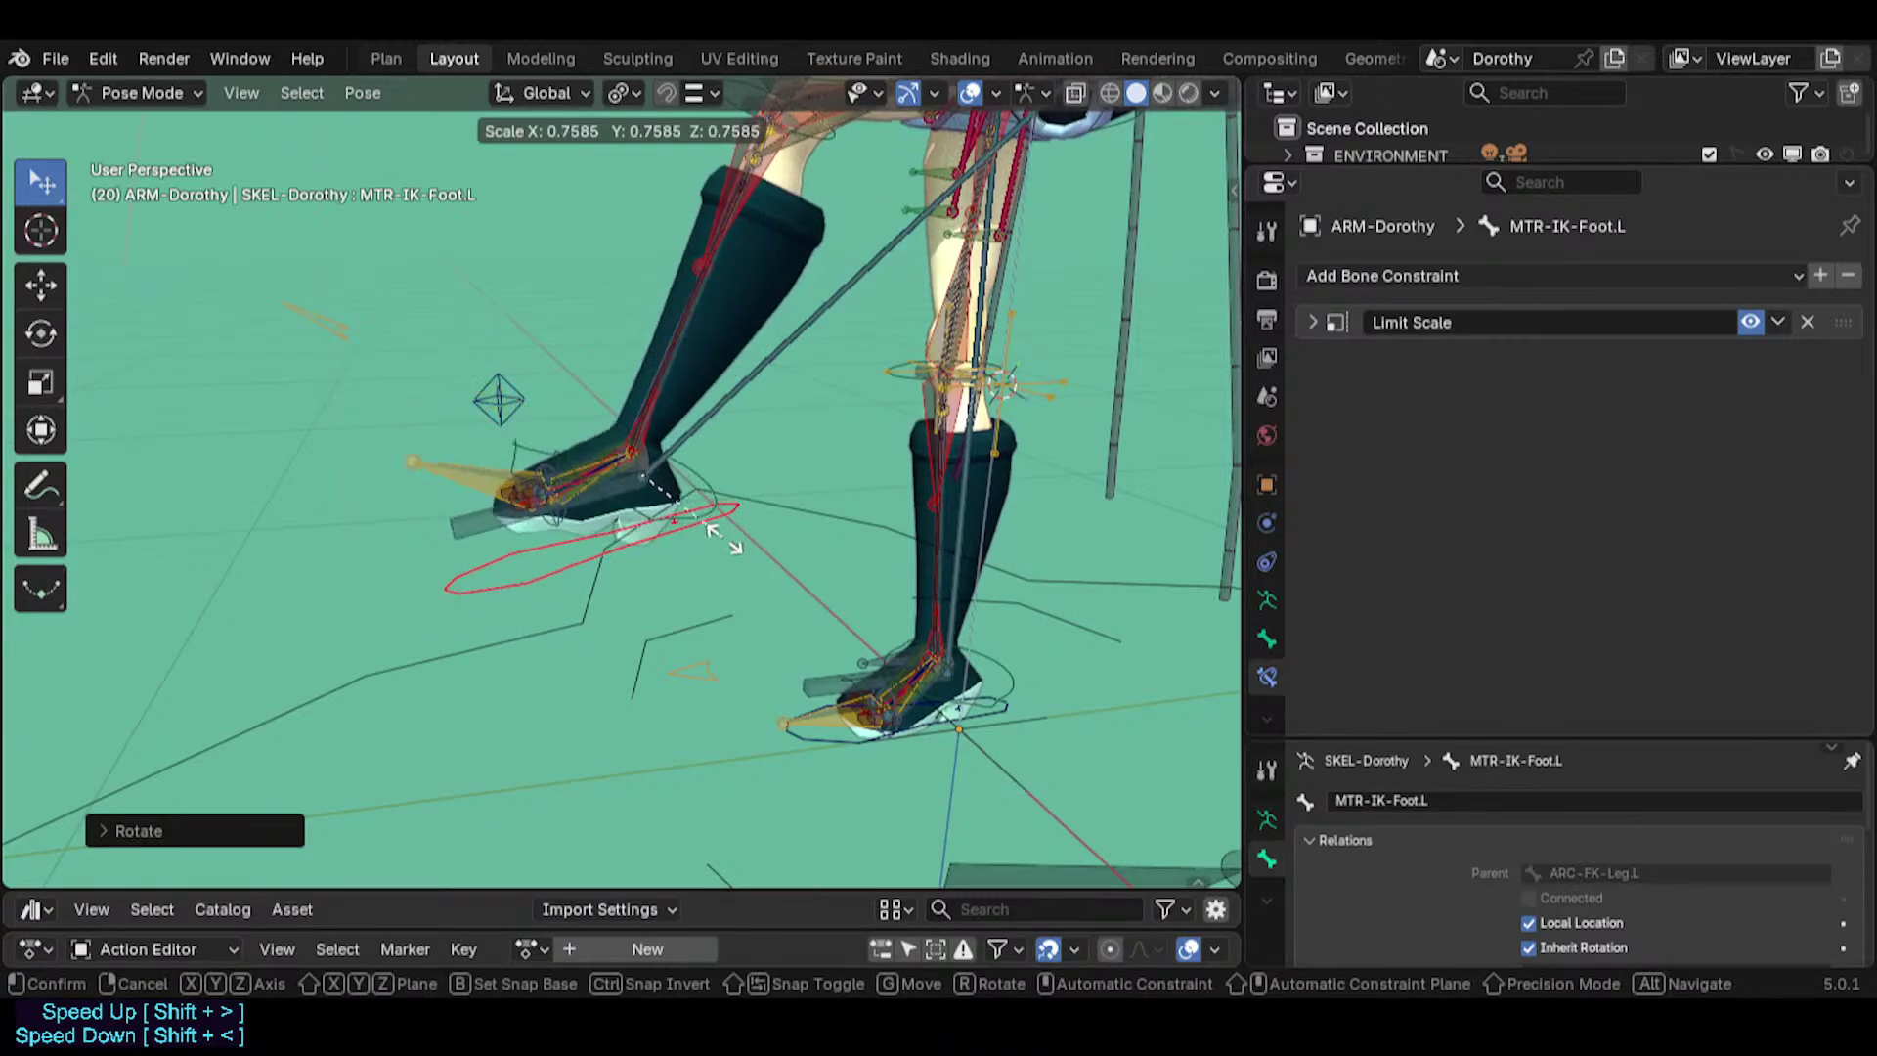
pyautogui.click(817, 524)
pyautogui.press('s')
pyautogui.click(757, 541)
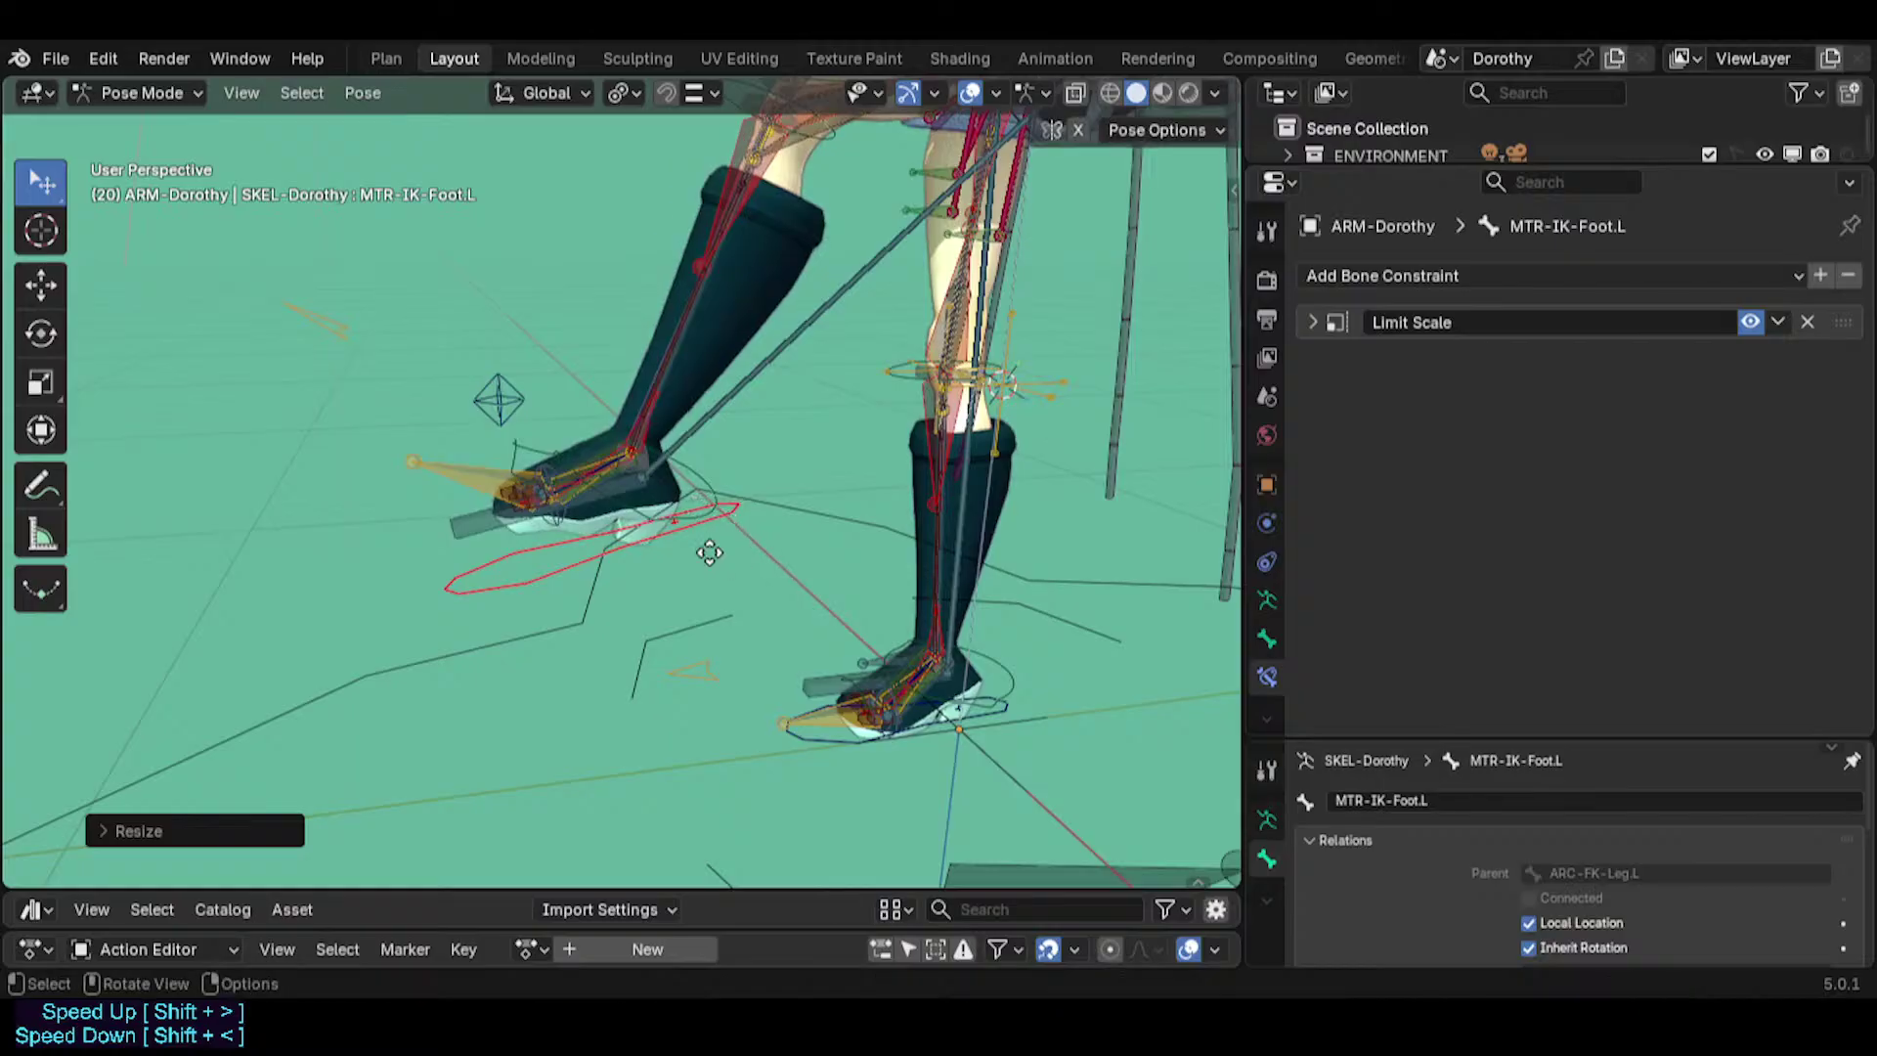
# Reposition MTR-IK-Foot.L several times to test how the left leg and toes follow.
pyautogui.press('g')
pyautogui.click(735, 447)
pyautogui.press('g')
pyautogui.click(733, 503)
pyautogui.scroll(2, 723, 538)
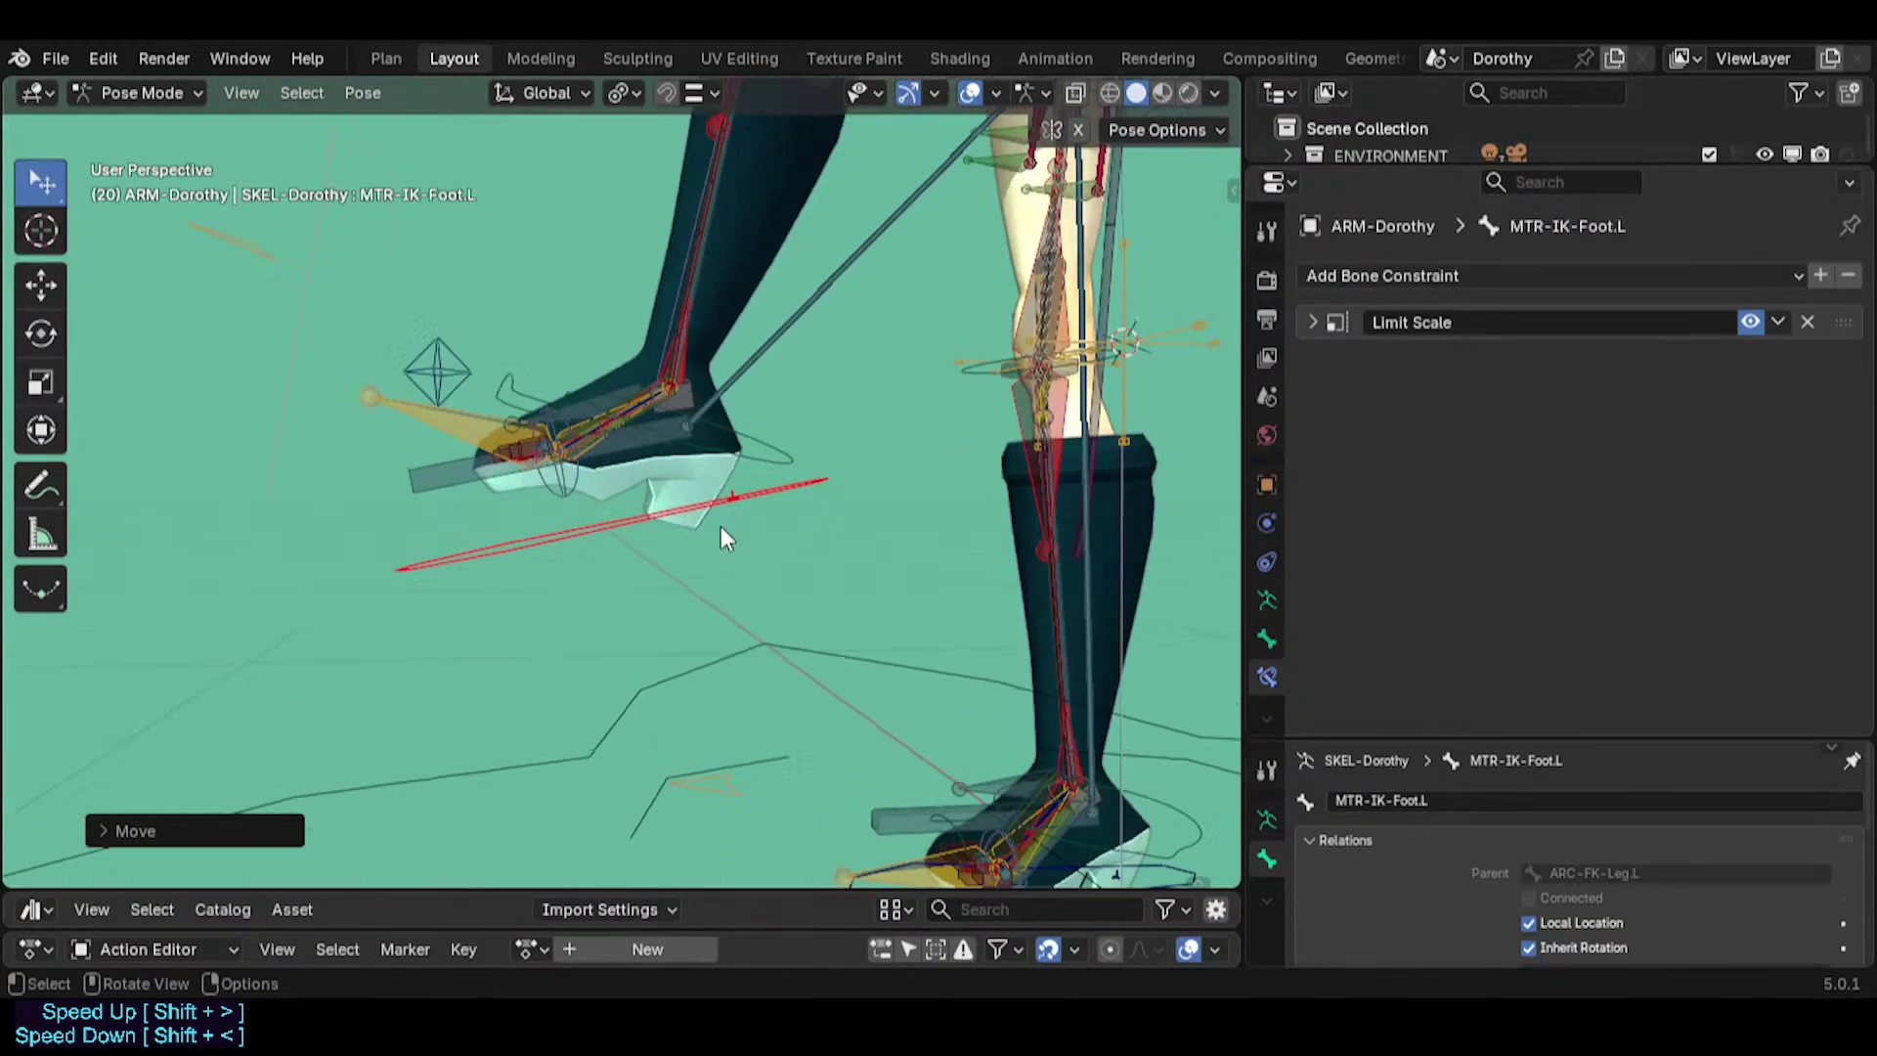
pyautogui.moveTo(600, 492); pyautogui.dragTo(658, 564, button='middle')
pyautogui.press('g')
pyautogui.click(697, 592)
# Select the PIN-Toes.L bone and save Dorothy.blend.
pyautogui.click(601, 554)
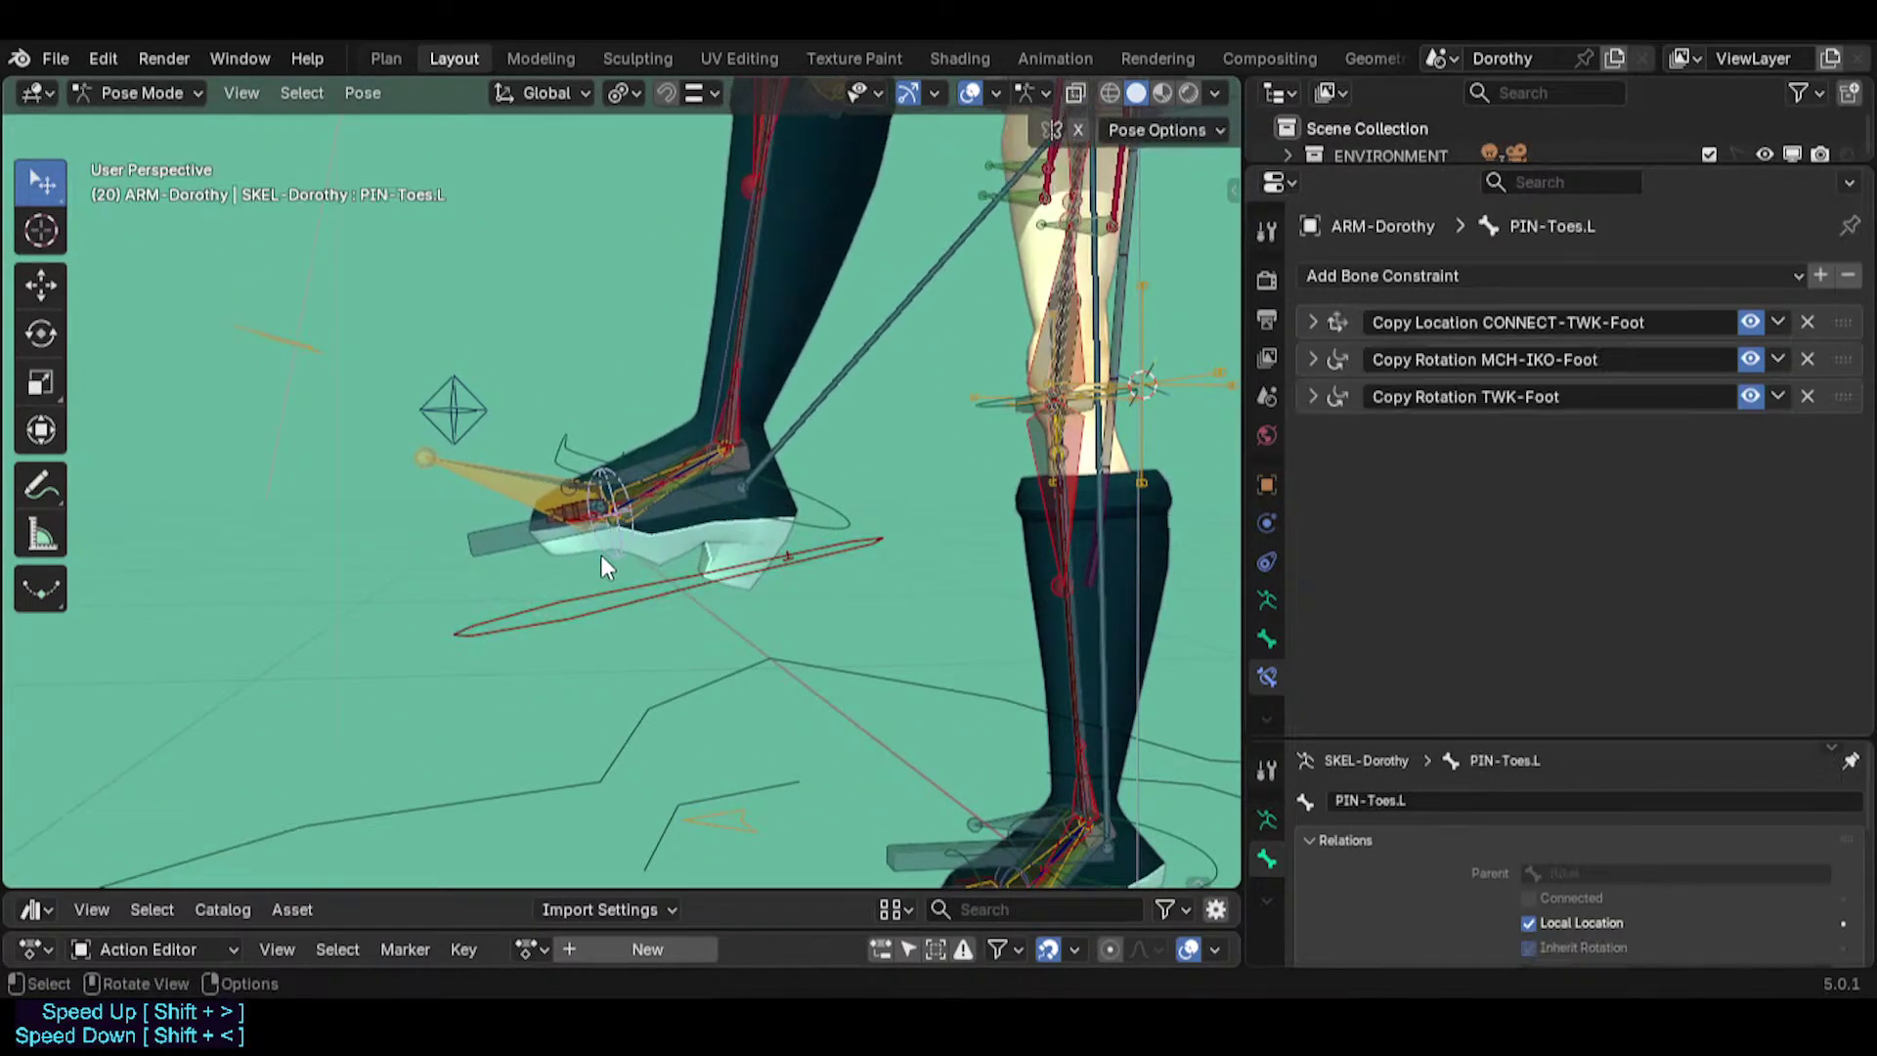
pyautogui.hotkey('ctrl', 's')
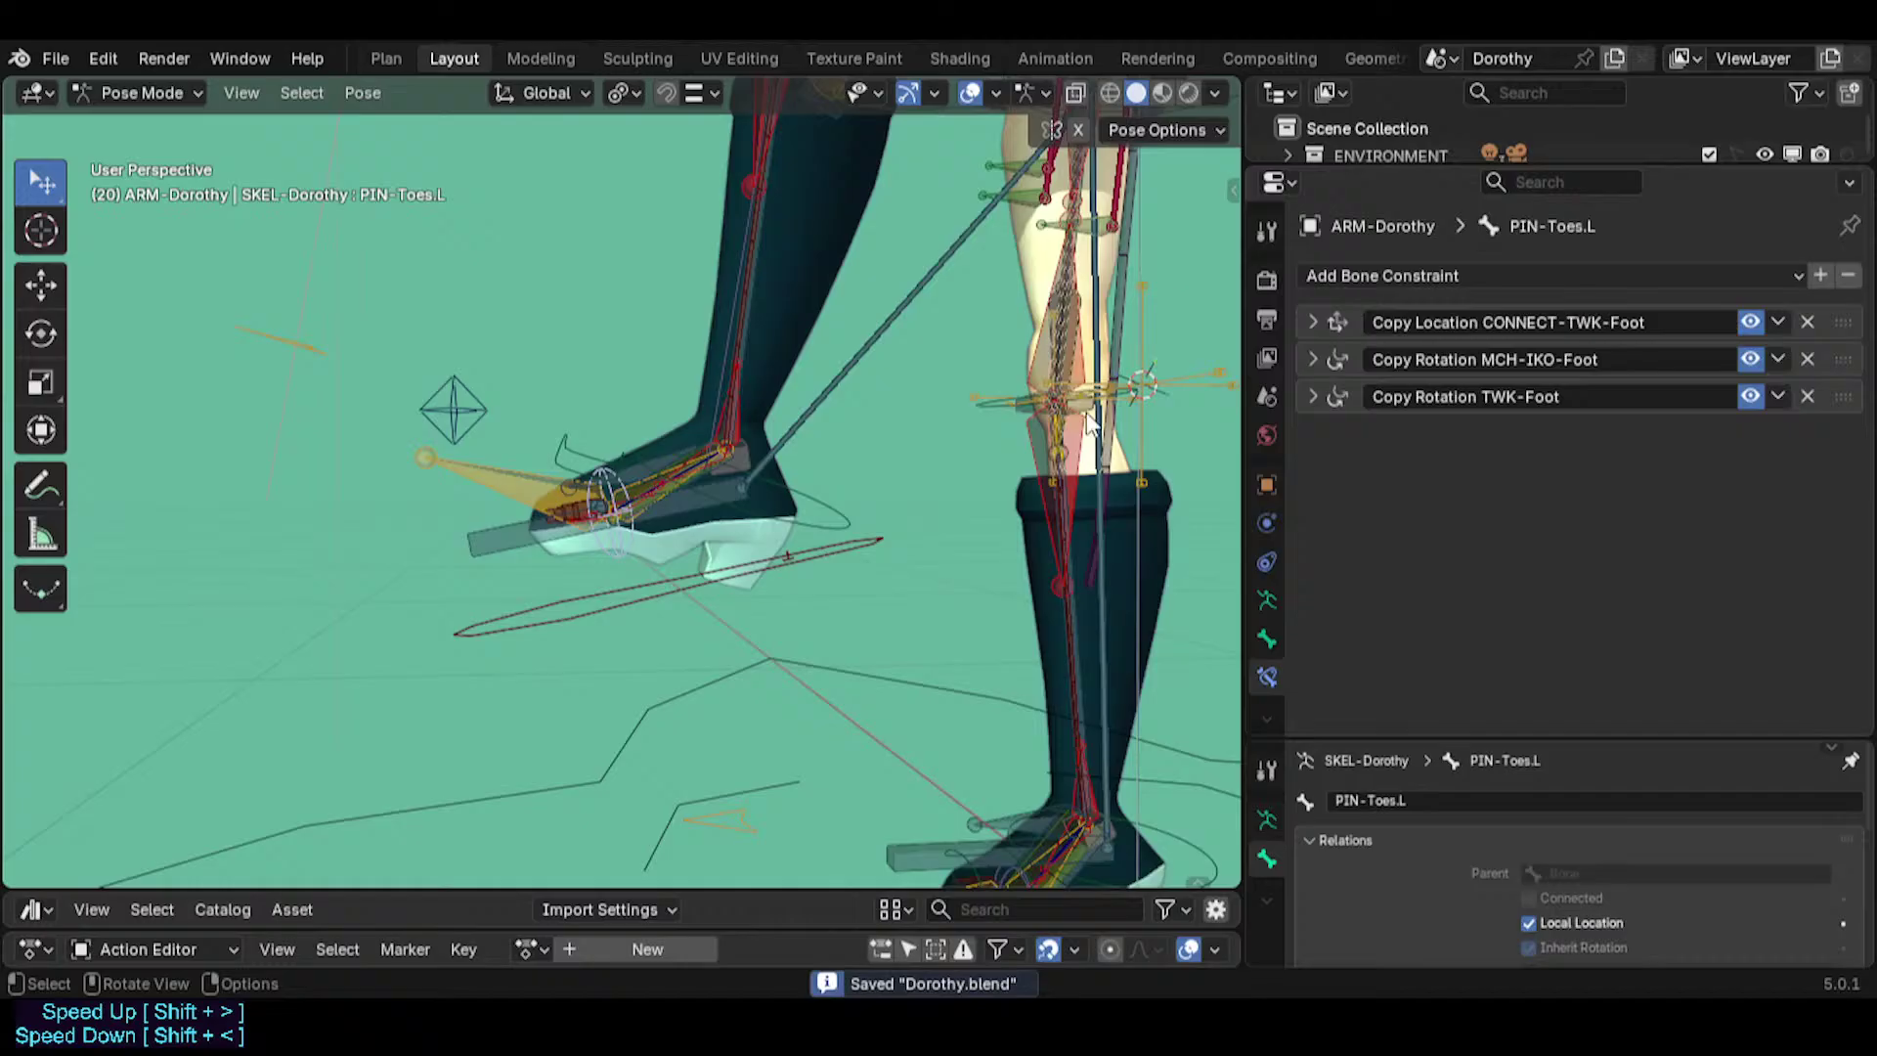
# Compare the Copy Rotation constraints on PIN-Toes.L with the constraint setup of PIN-Toes.R.
pyautogui.click(1311, 396)
pyautogui.scroll(-1, 1339, 435)
pyautogui.scroll(1, 1407, 467)
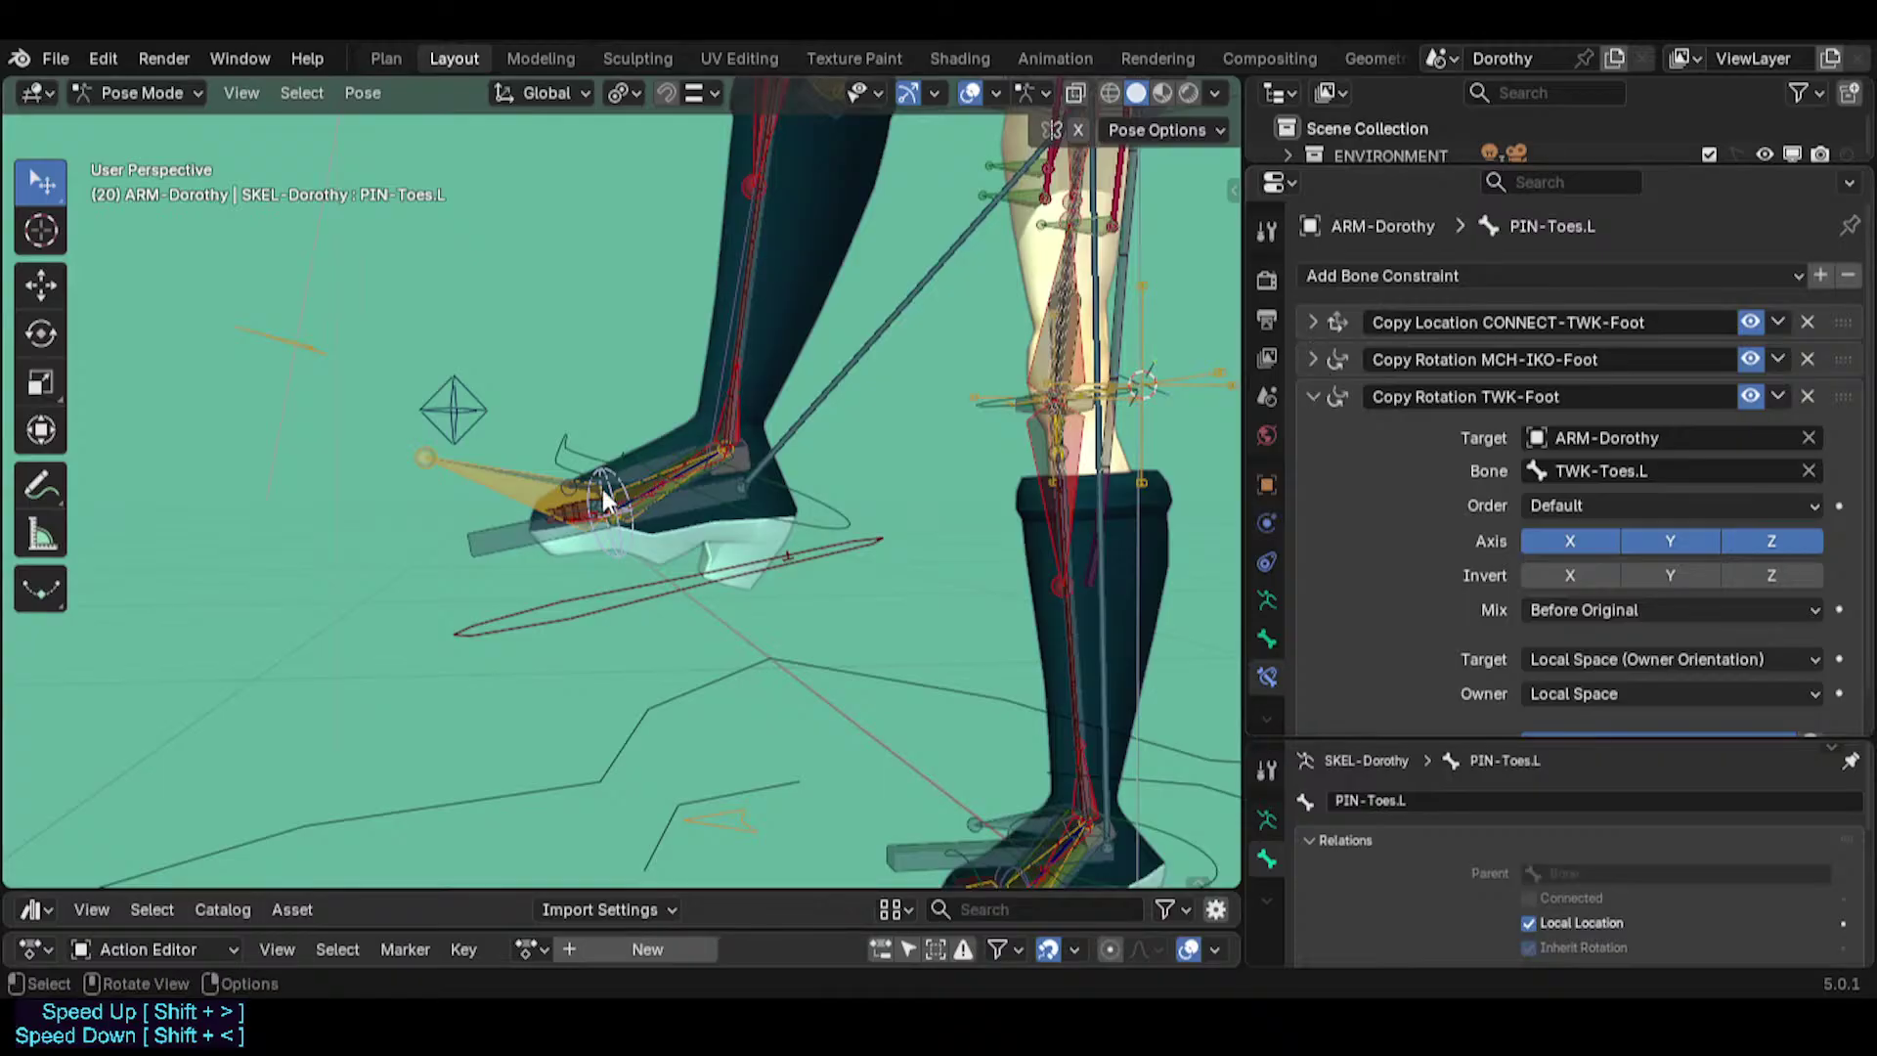
pyautogui.scroll(1, 634, 520)
pyautogui.moveTo(633, 520); pyautogui.dragTo(943, 729, button='middle')
pyautogui.click(942, 760)
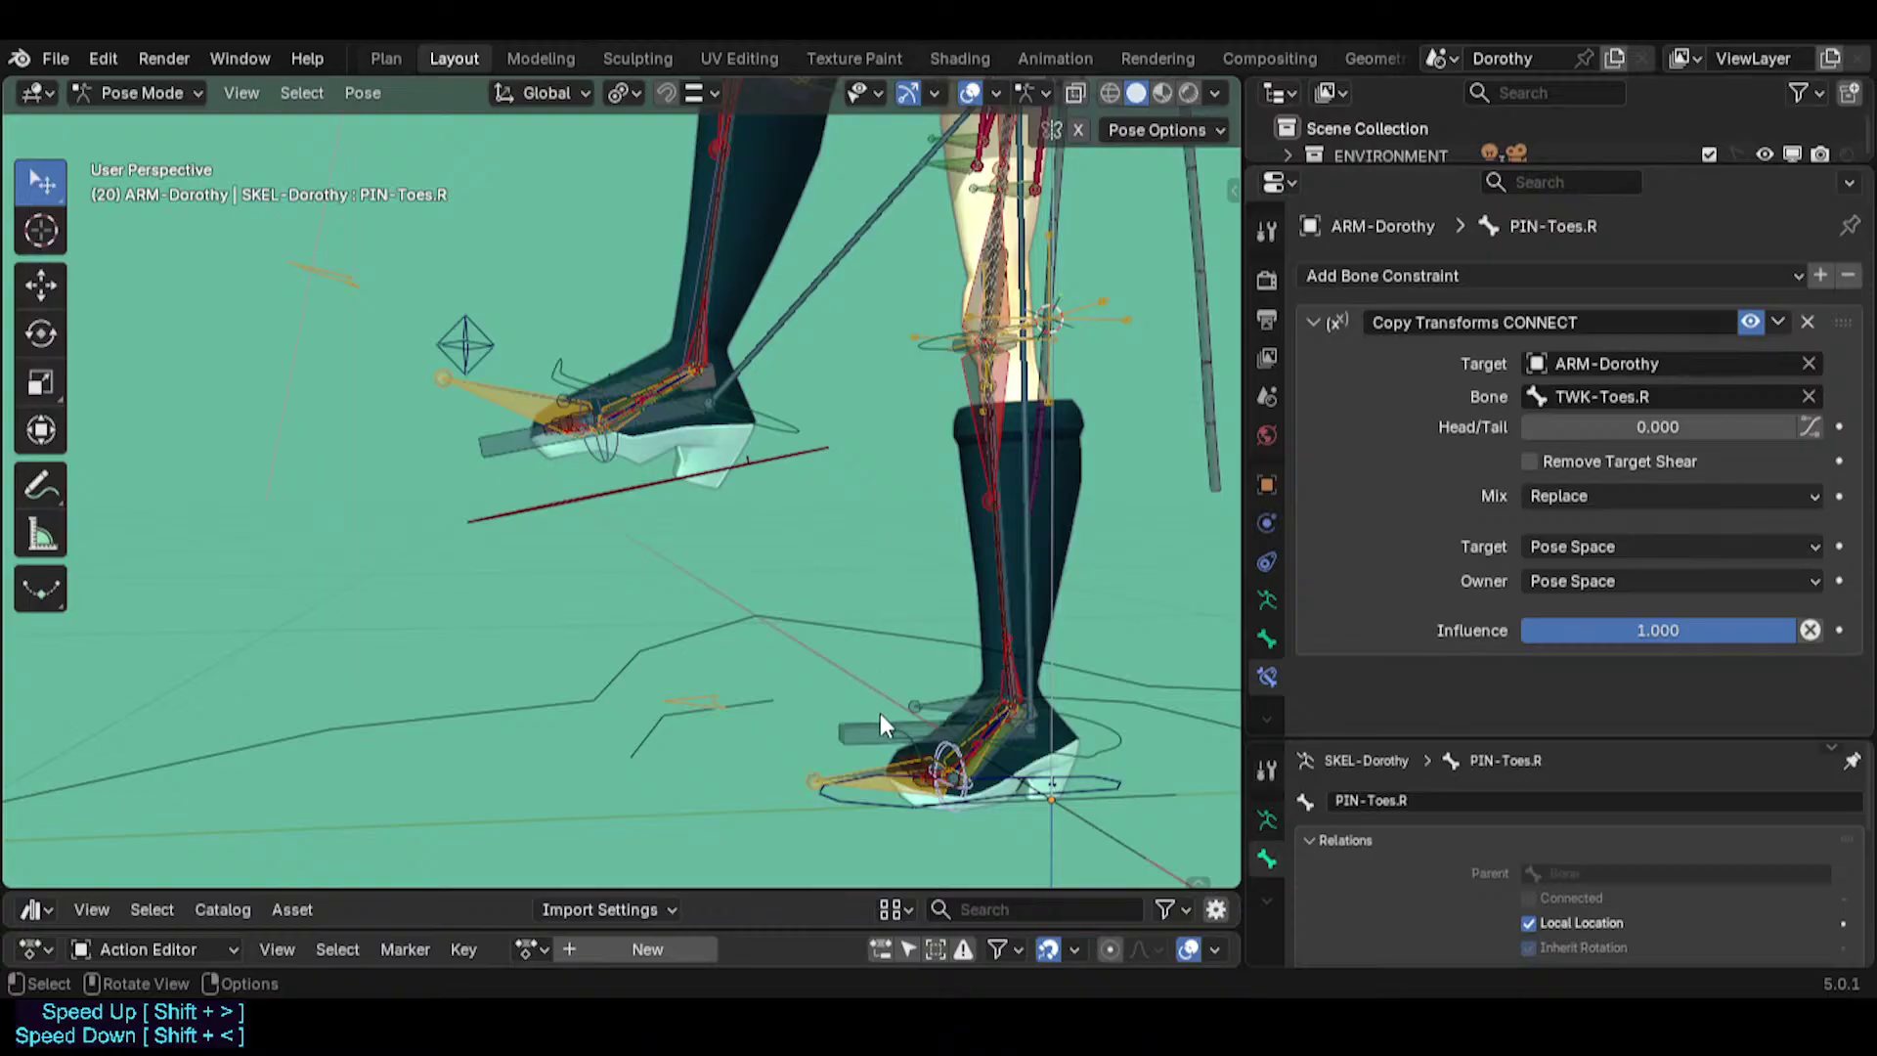
pyautogui.click(616, 467)
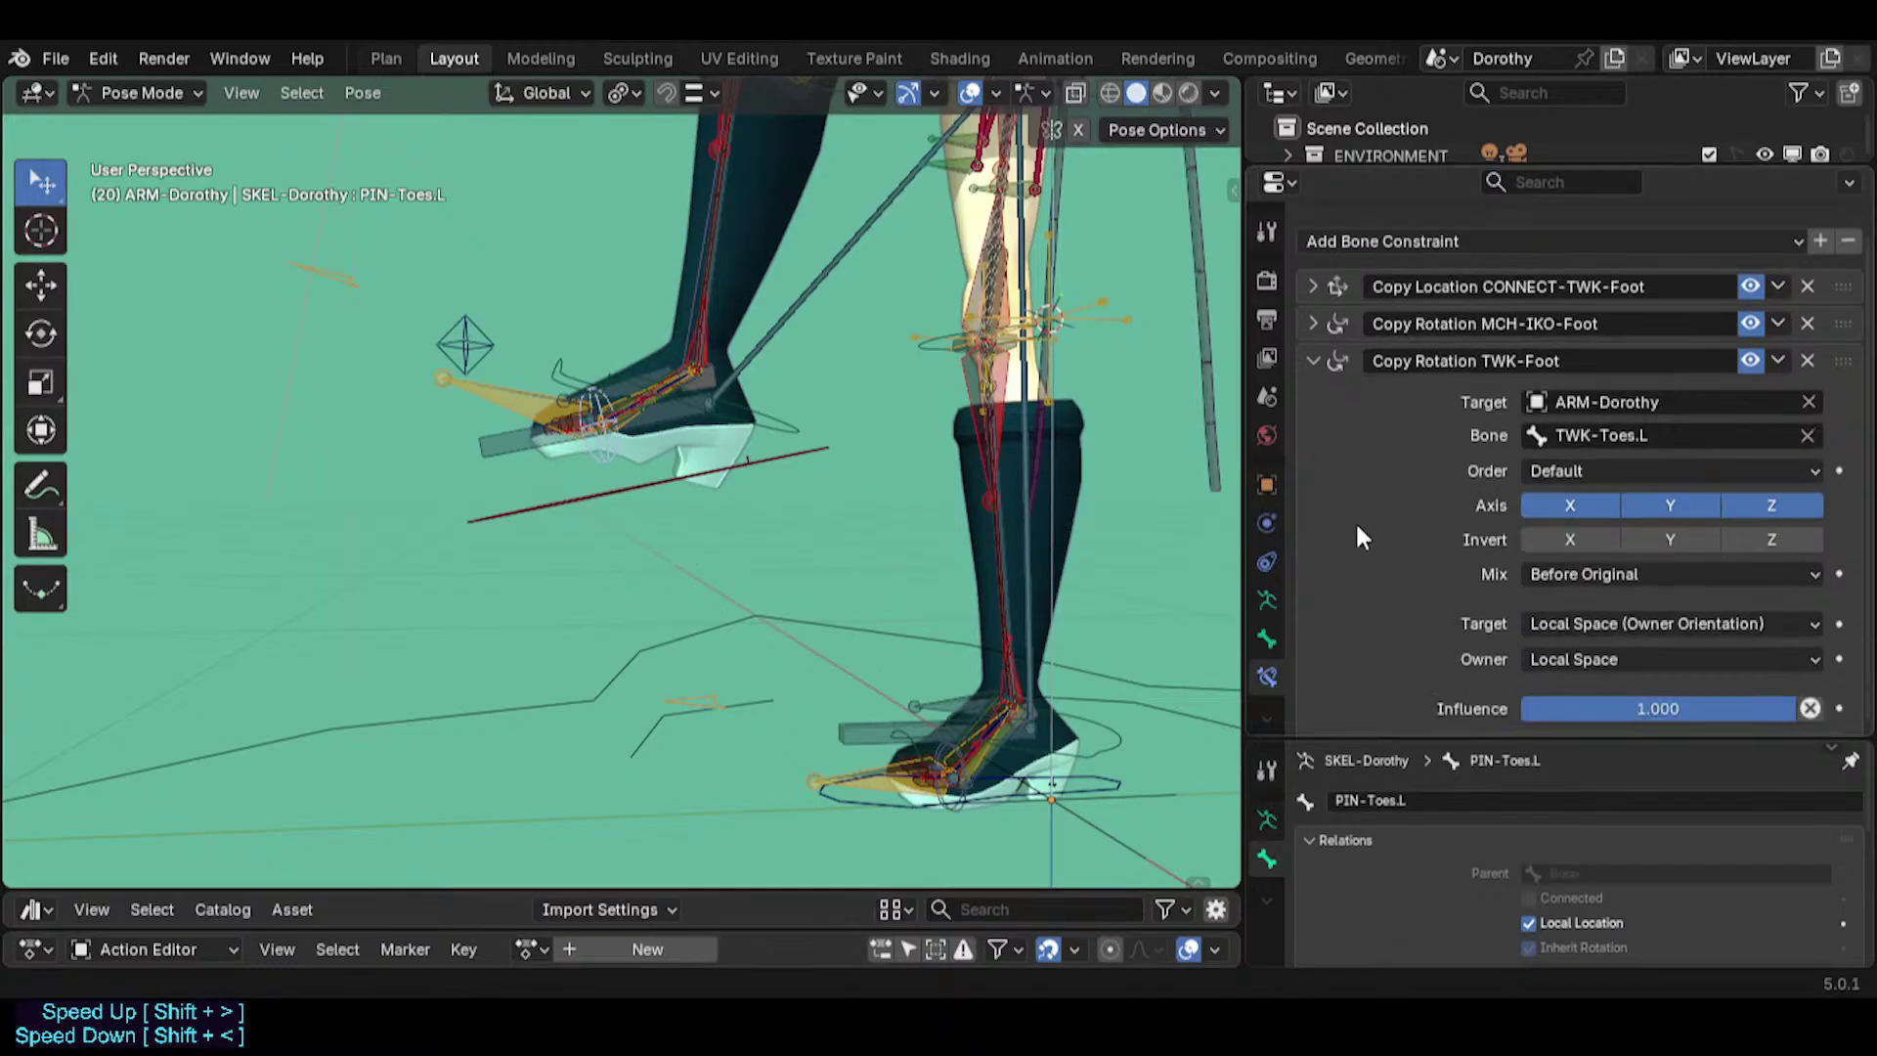
pyautogui.click(1305, 352)
pyautogui.click(1313, 360)
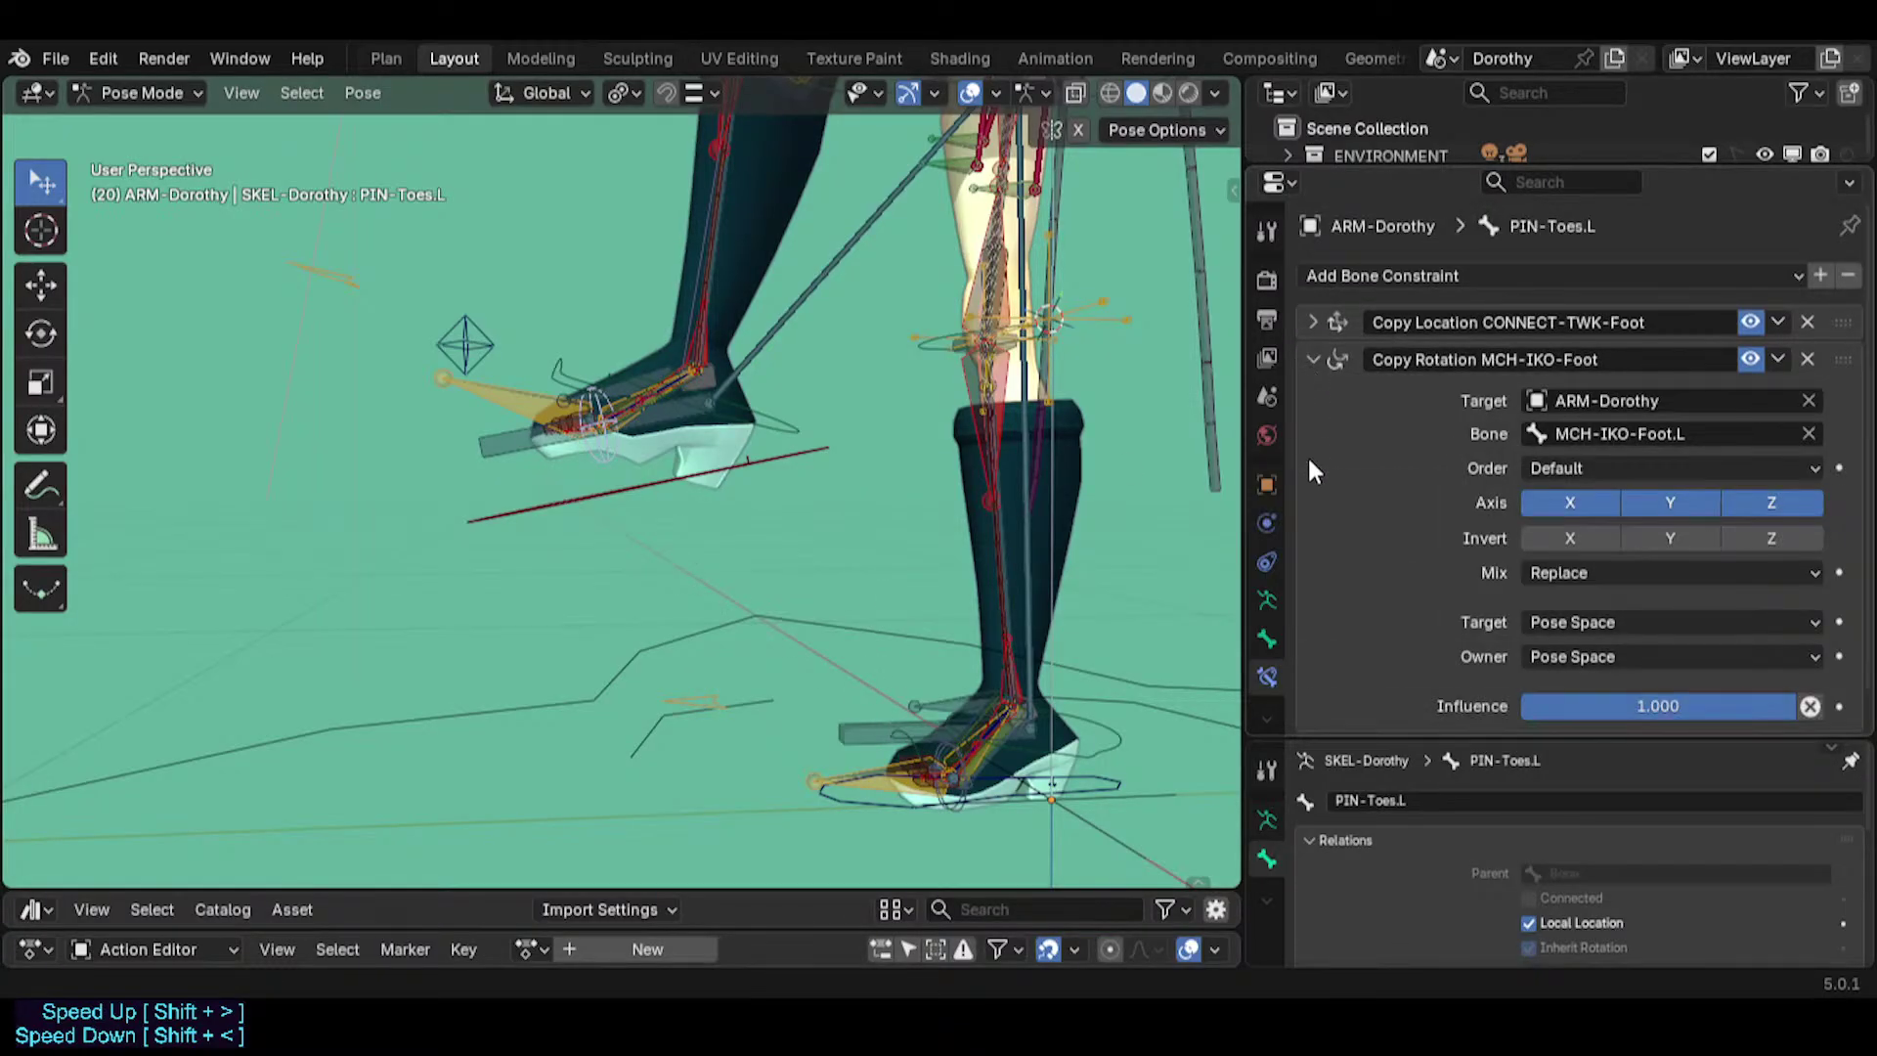
pyautogui.click(1315, 359)
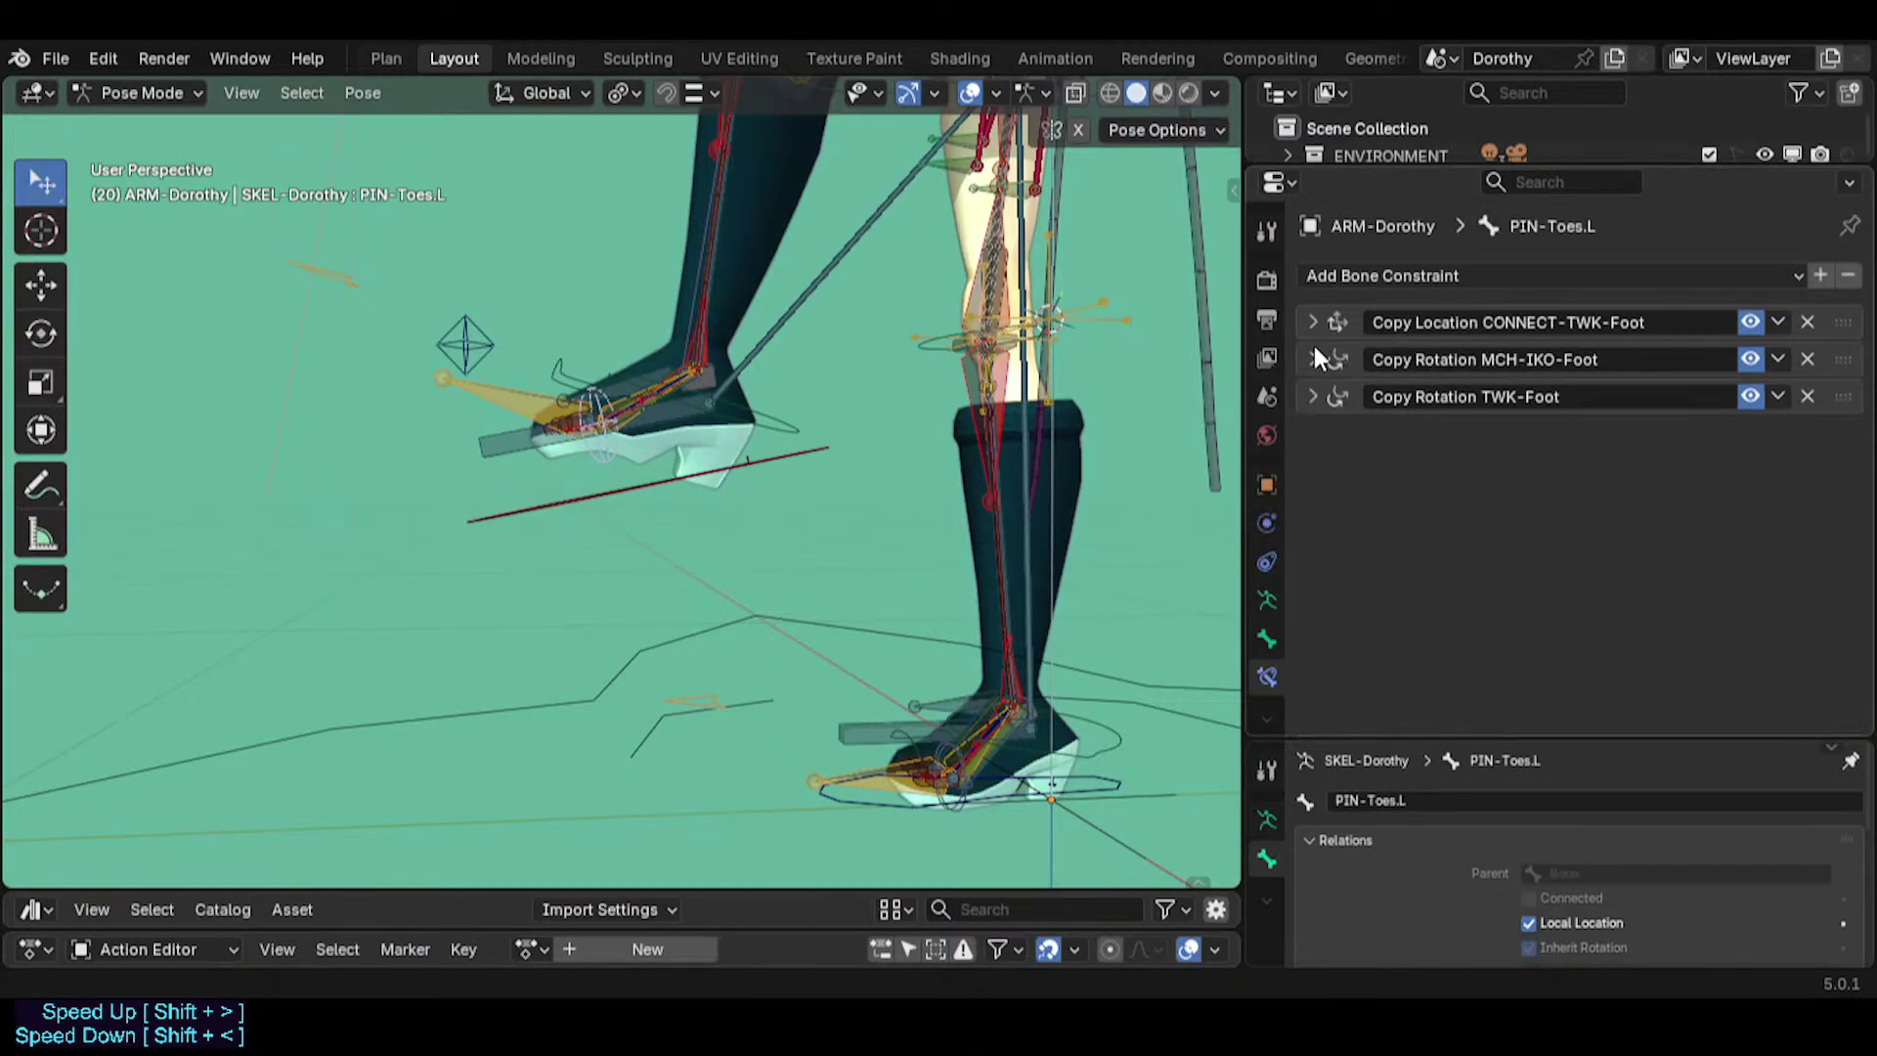
# Remove the Copy Location CONNECT-TWK-Foot, Copy Rotation MCH-IKO-Foot and Copy Rotation TWK-Foot constraints from PIN-Toes.L.
pyautogui.click(1807, 321)
pyautogui.click(1807, 321)
pyautogui.click(1807, 321)
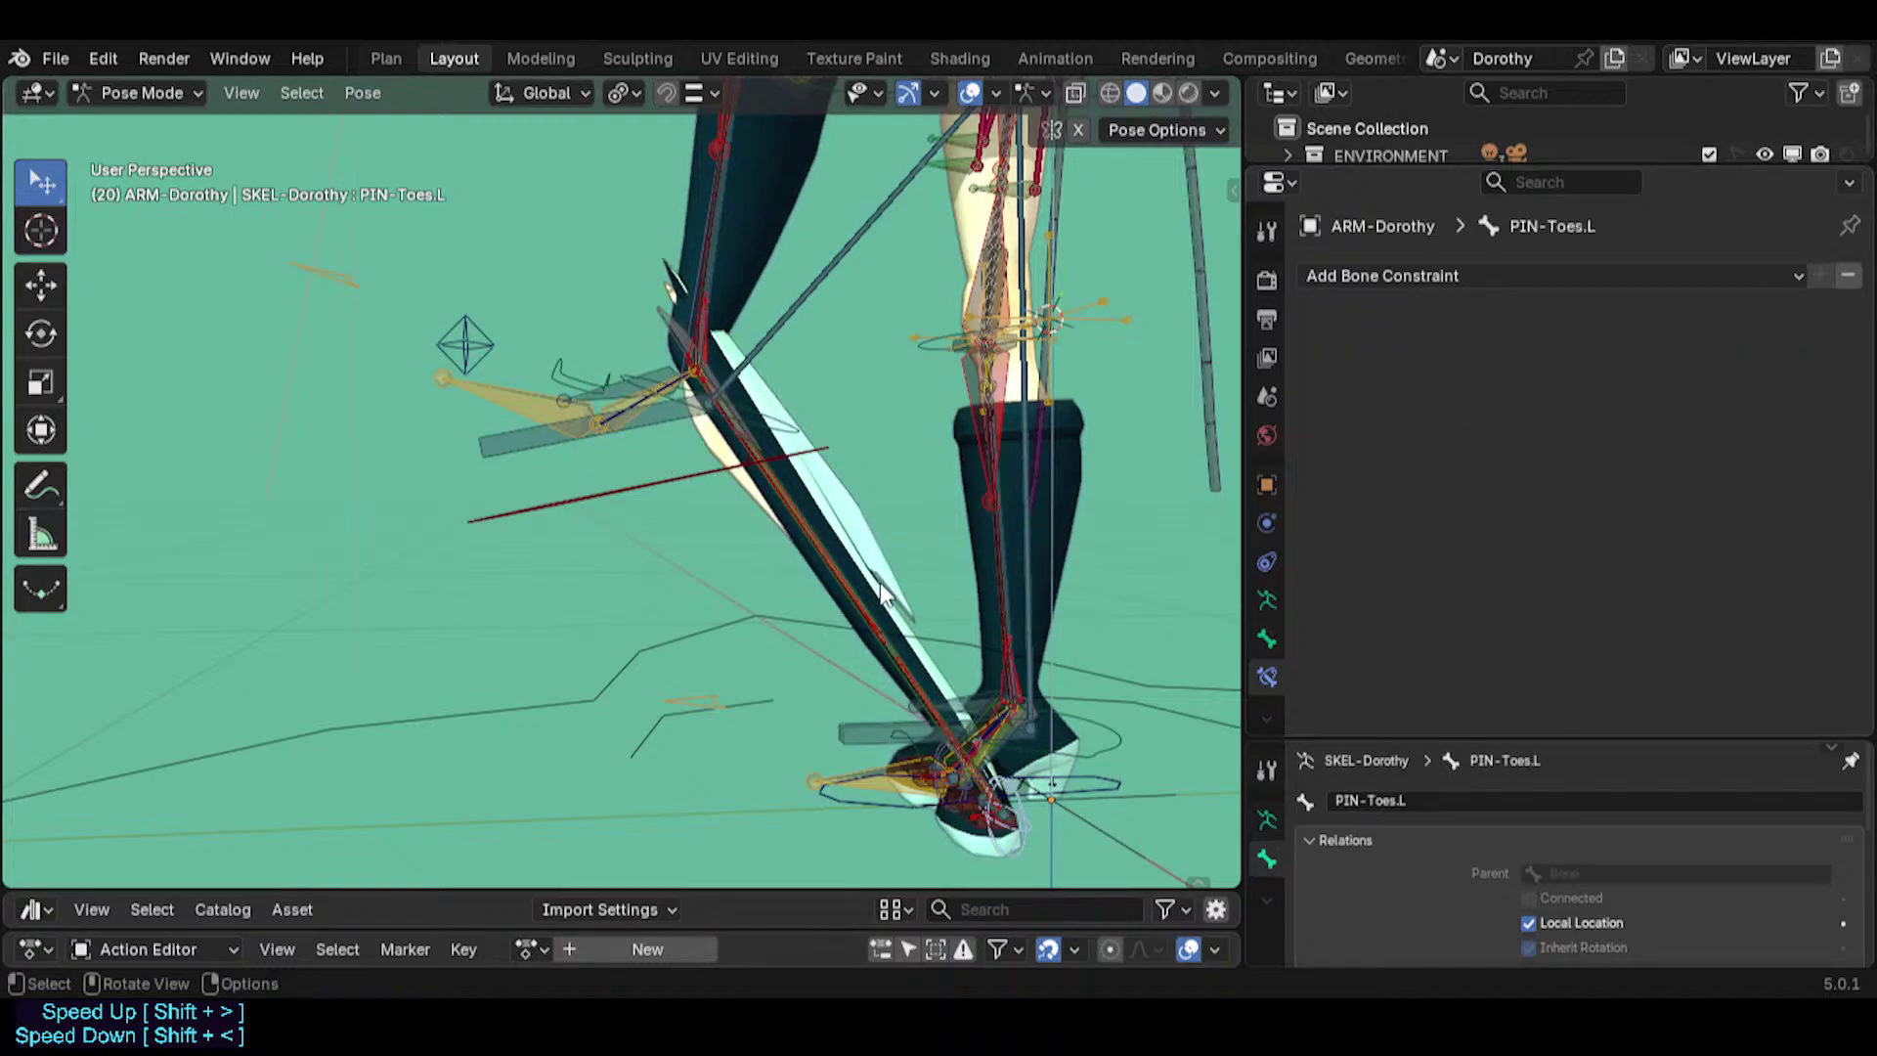
# Symmetrize the PIN-Toes.R bone in Edit Mode so PIN-Toes.L gets the matching Copy Transforms constraint targeting TWK-Toes.L.
pyautogui.moveTo(879, 583); pyautogui.dragTo(835, 573, button='middle')
pyautogui.hotkey('ctrl', 'shift', 'm')
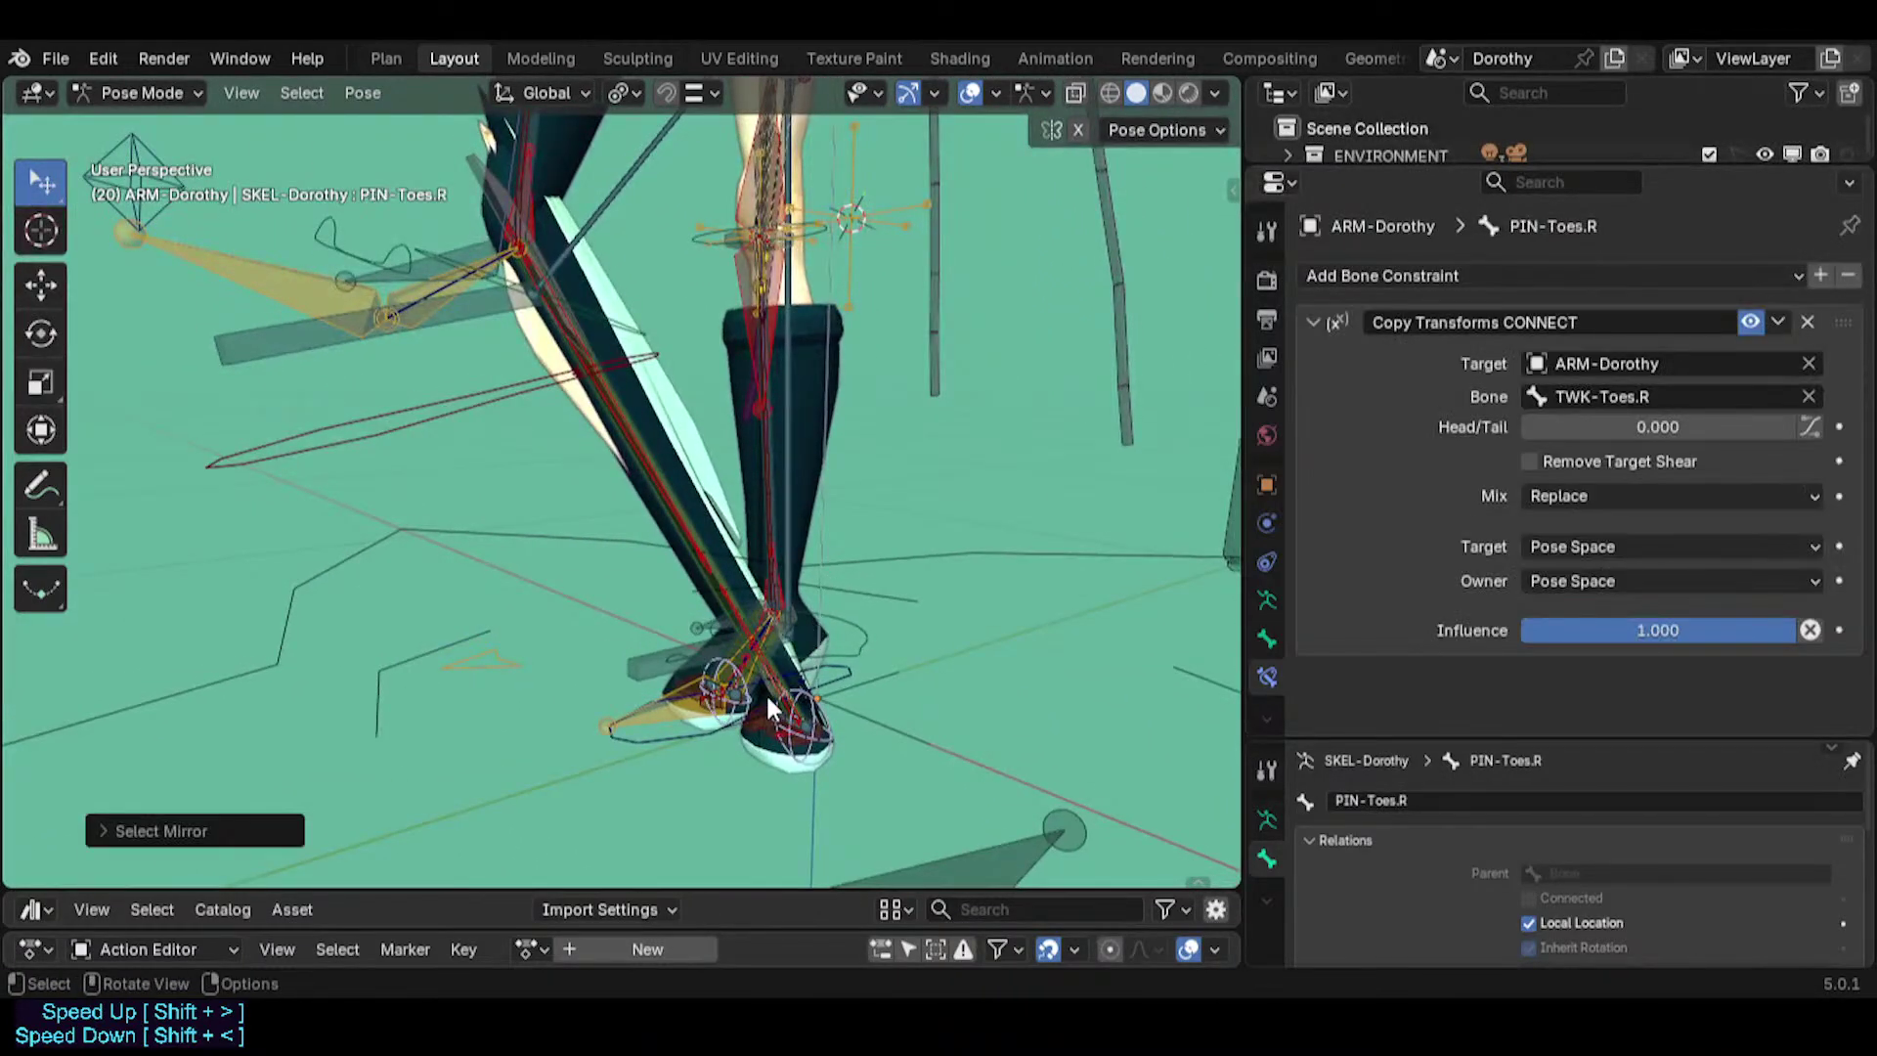
pyautogui.click(718, 719)
pyautogui.click(718, 720)
pyautogui.click(719, 719)
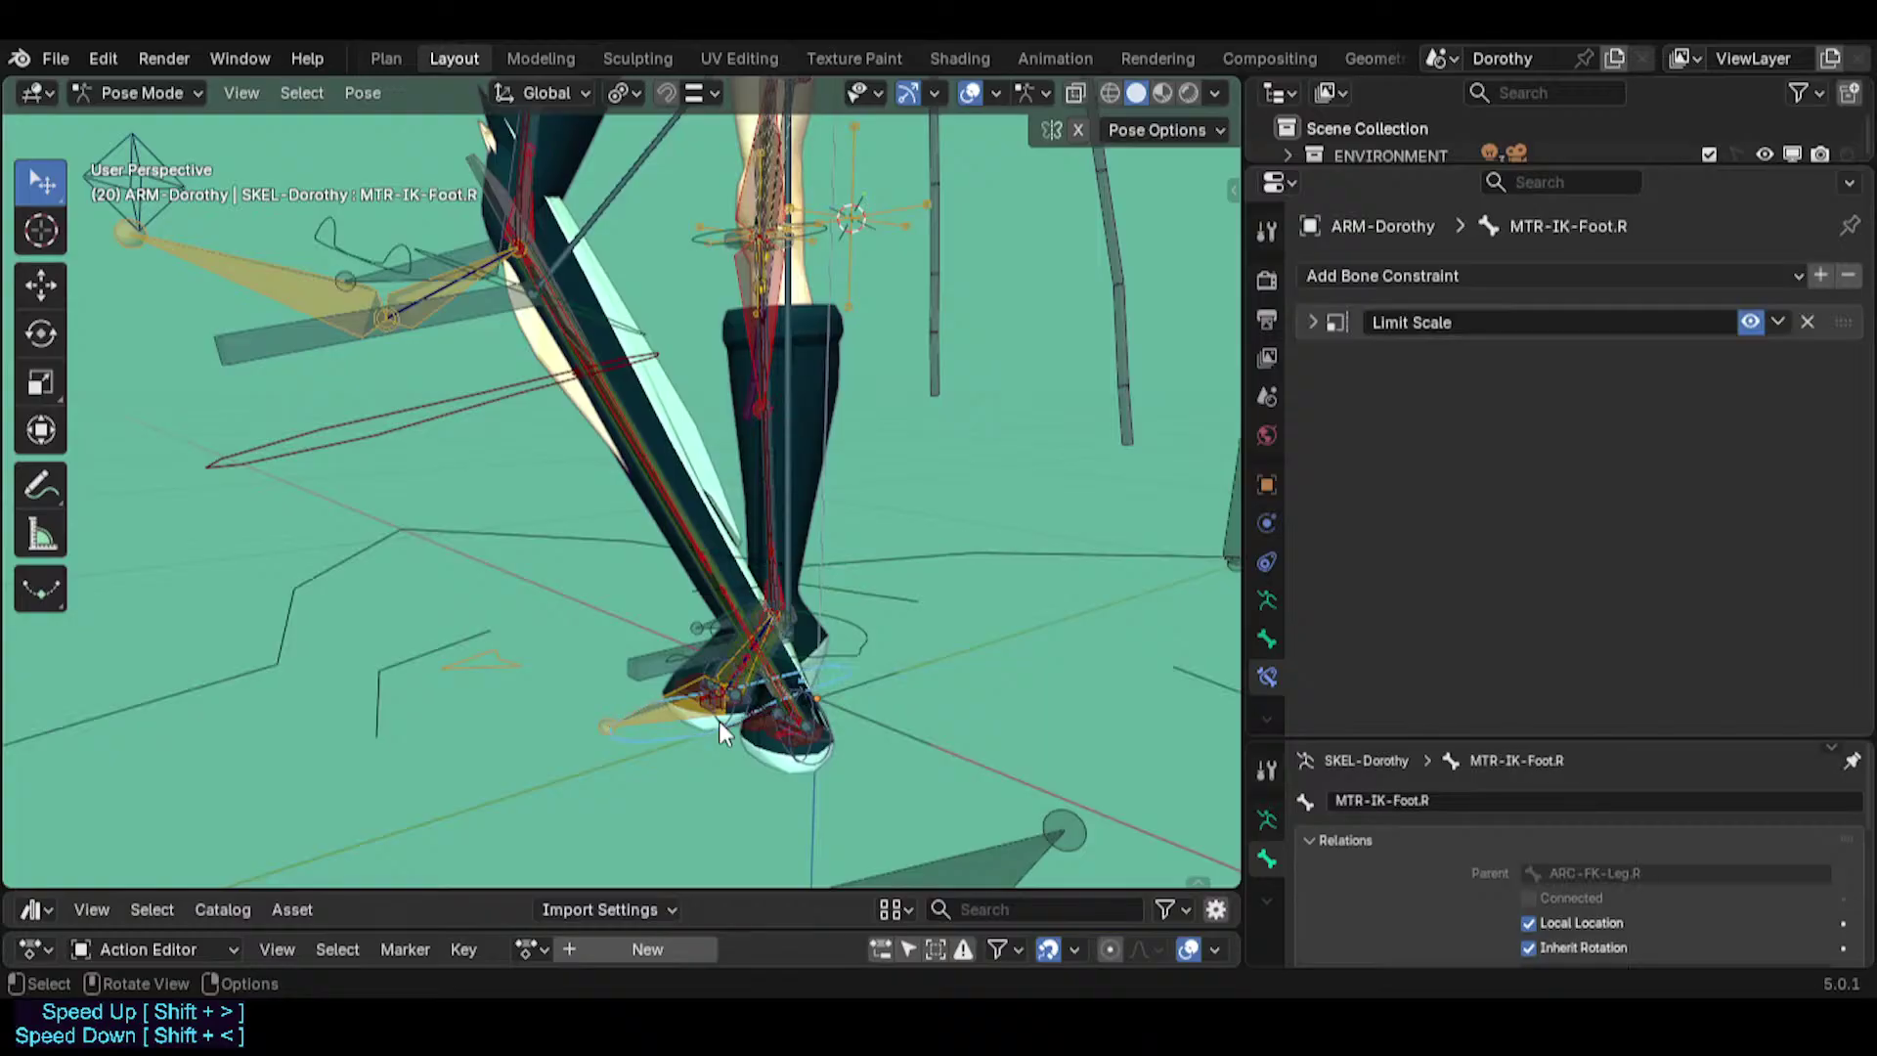
pyautogui.click(718, 719)
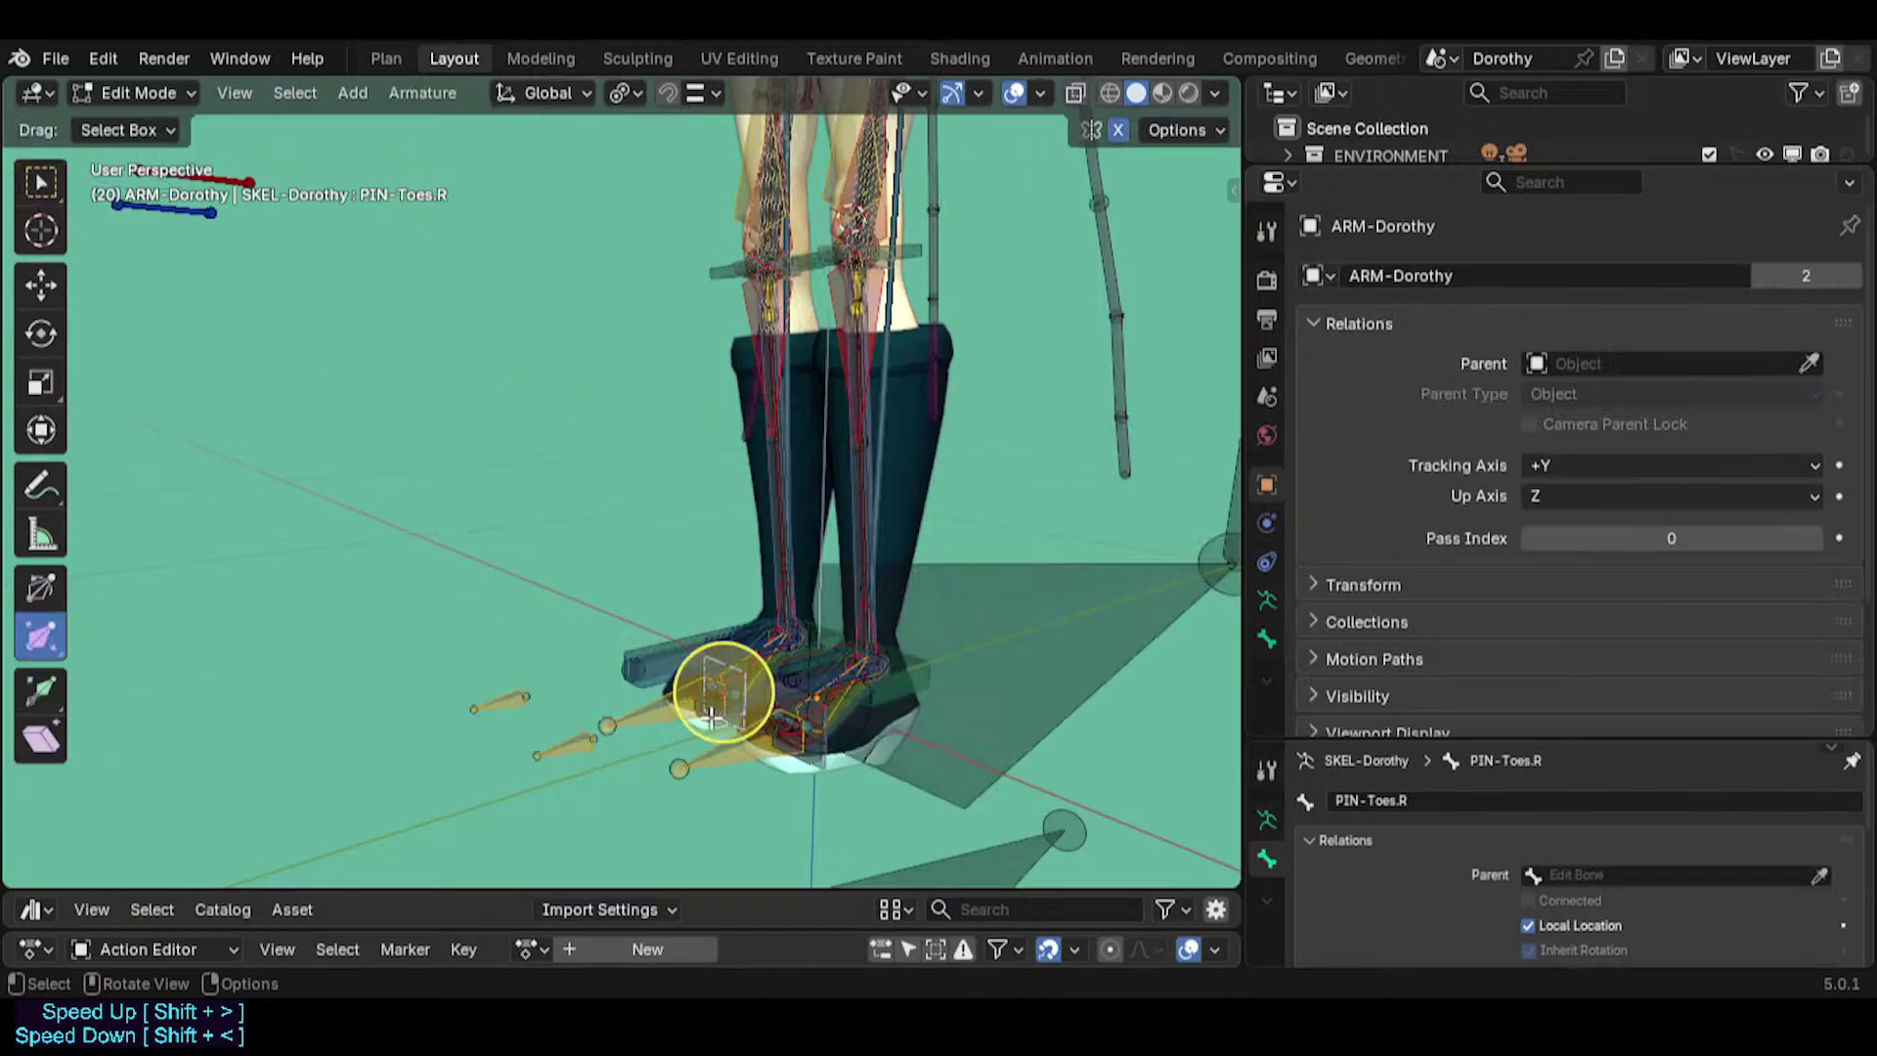
pyautogui.rightClick(698, 672)
pyautogui.click(698, 671)
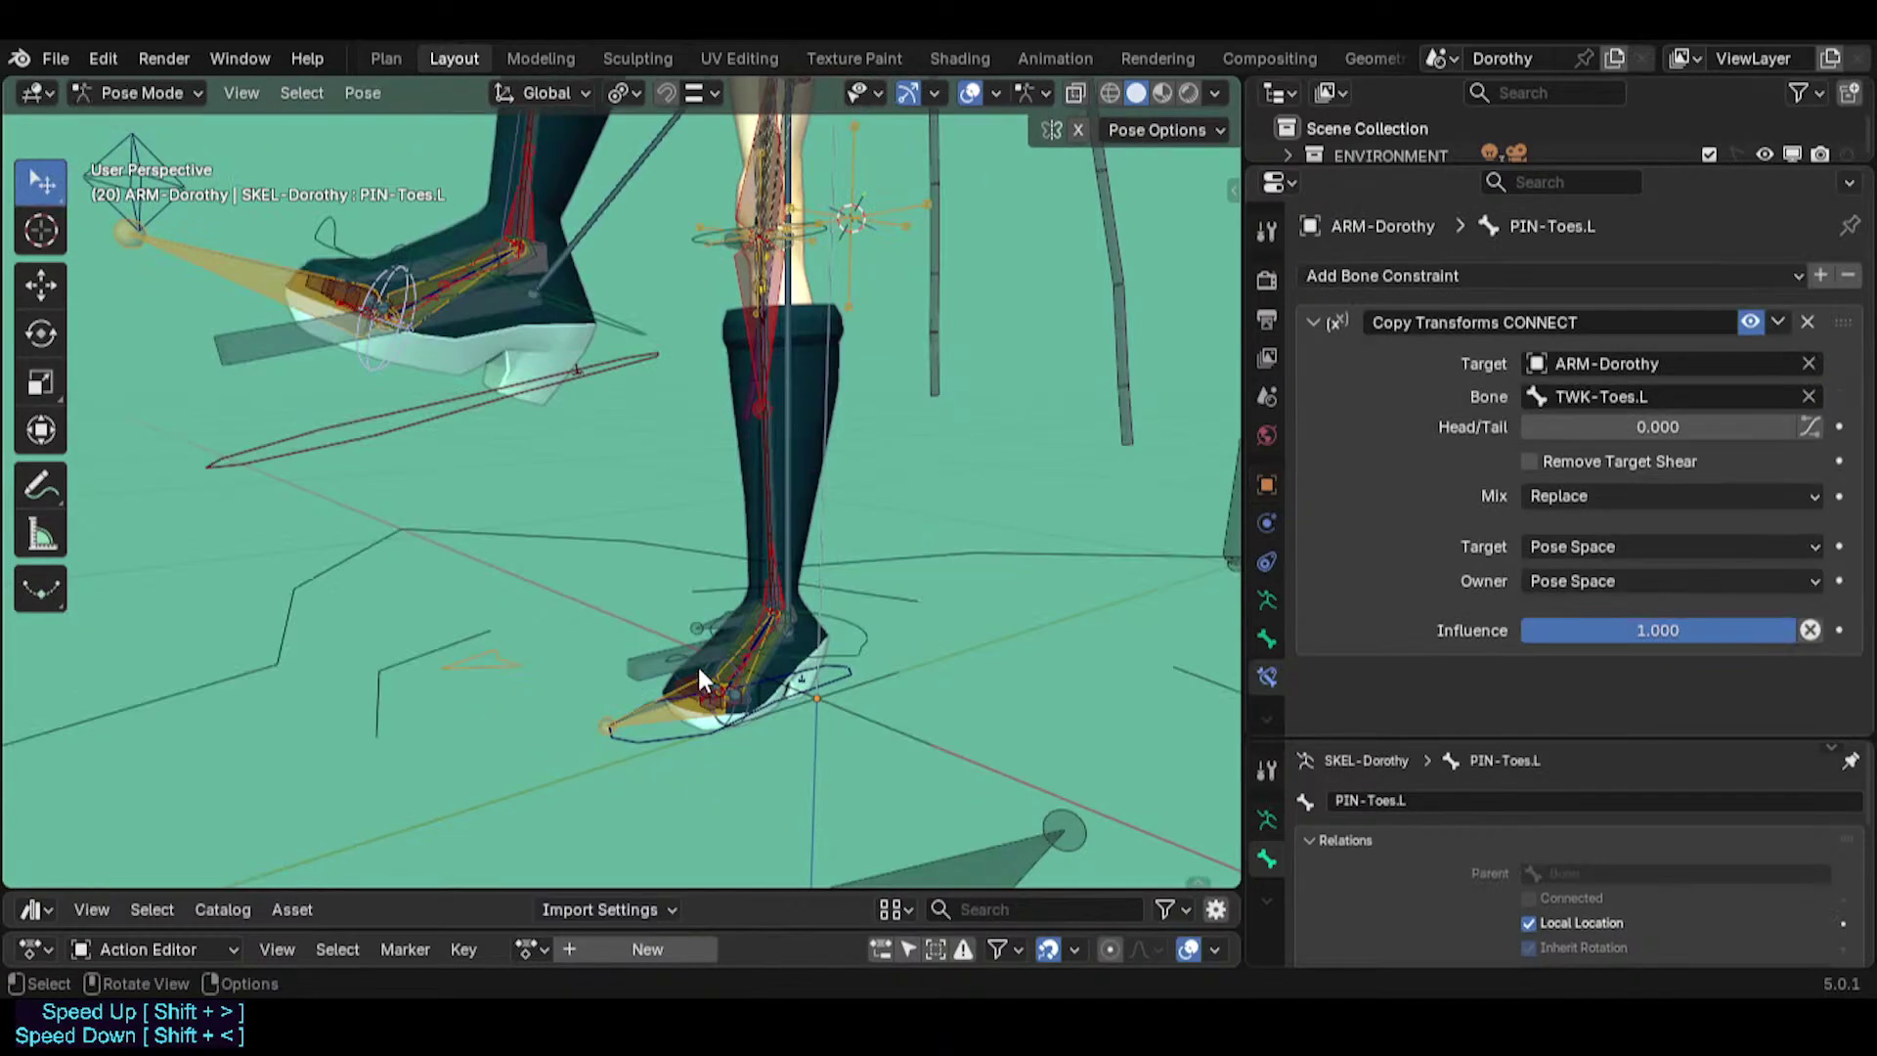
# Test the left foot by moving and rotating its IK control MTR-IK-Foot.L, and reset the pose.
pyautogui.moveTo(696, 665); pyautogui.dragTo(554, 611, button='middle')
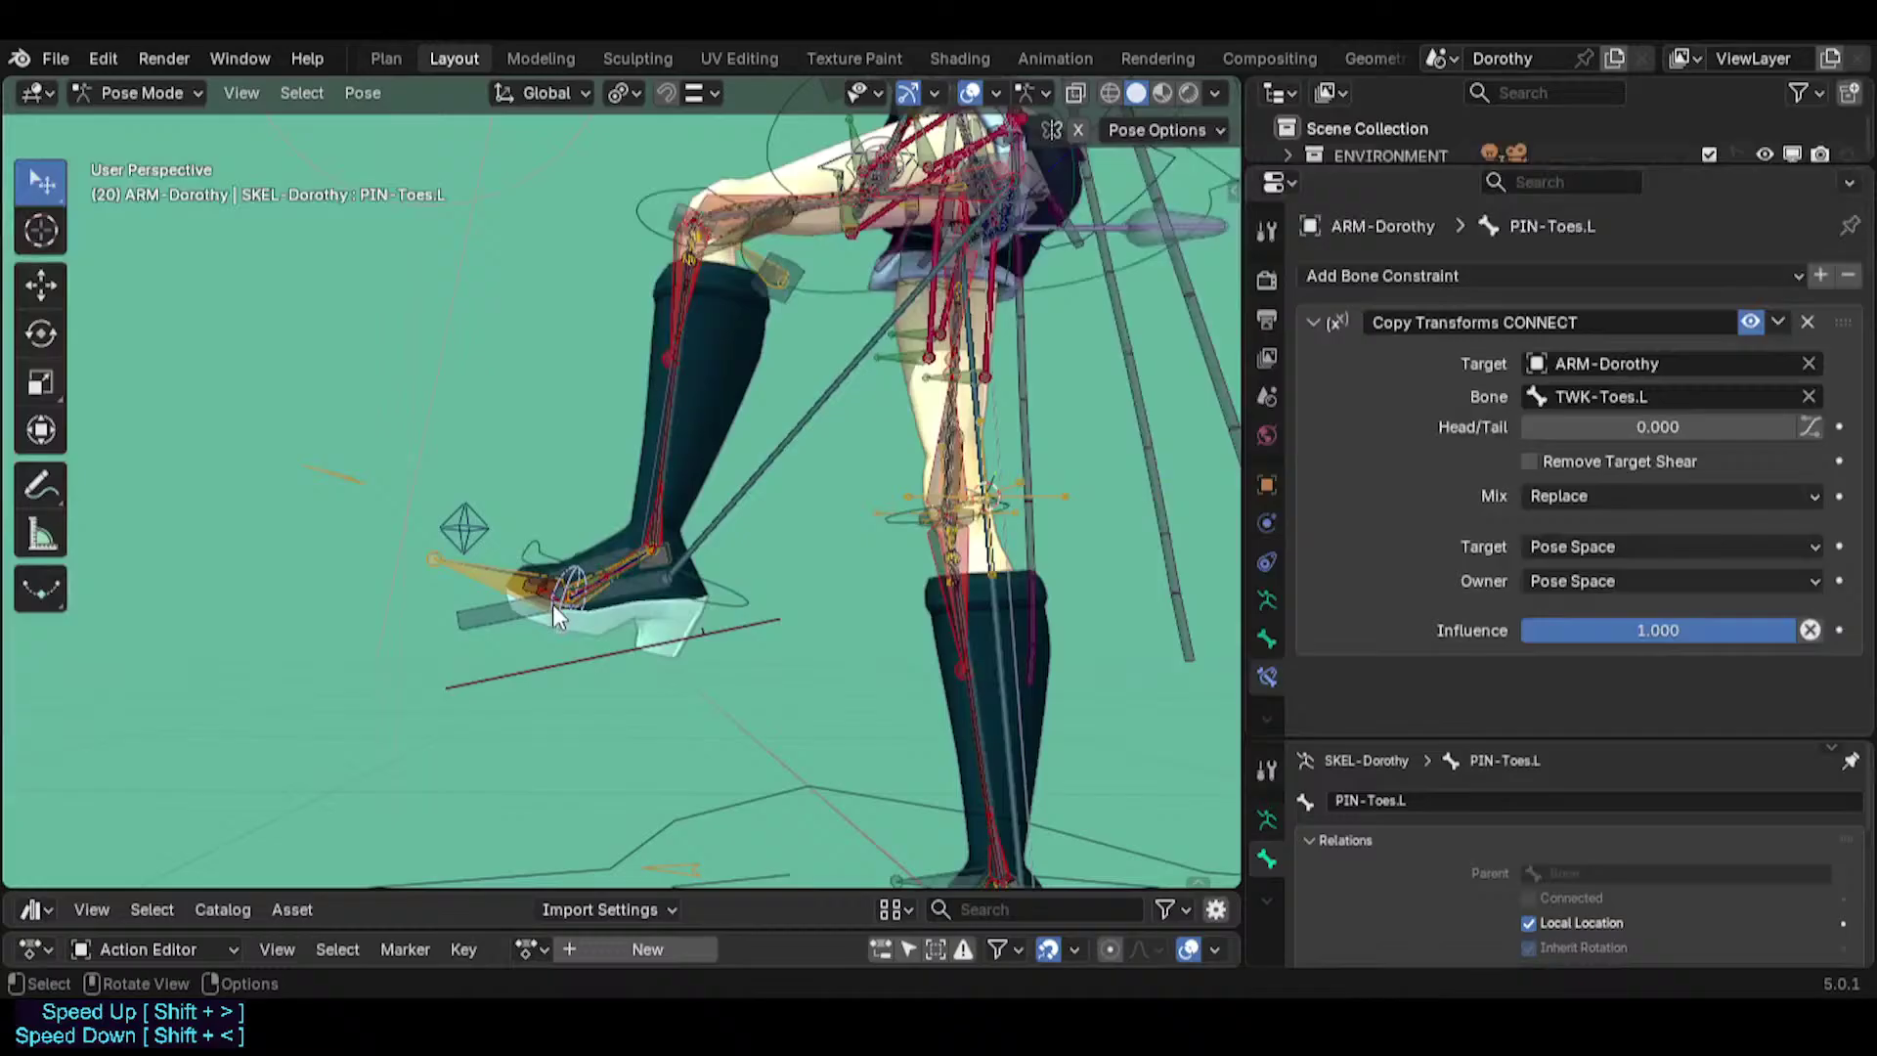
pyautogui.click(758, 616)
pyautogui.press('g')
pyautogui.click(790, 621)
pyautogui.press('r')
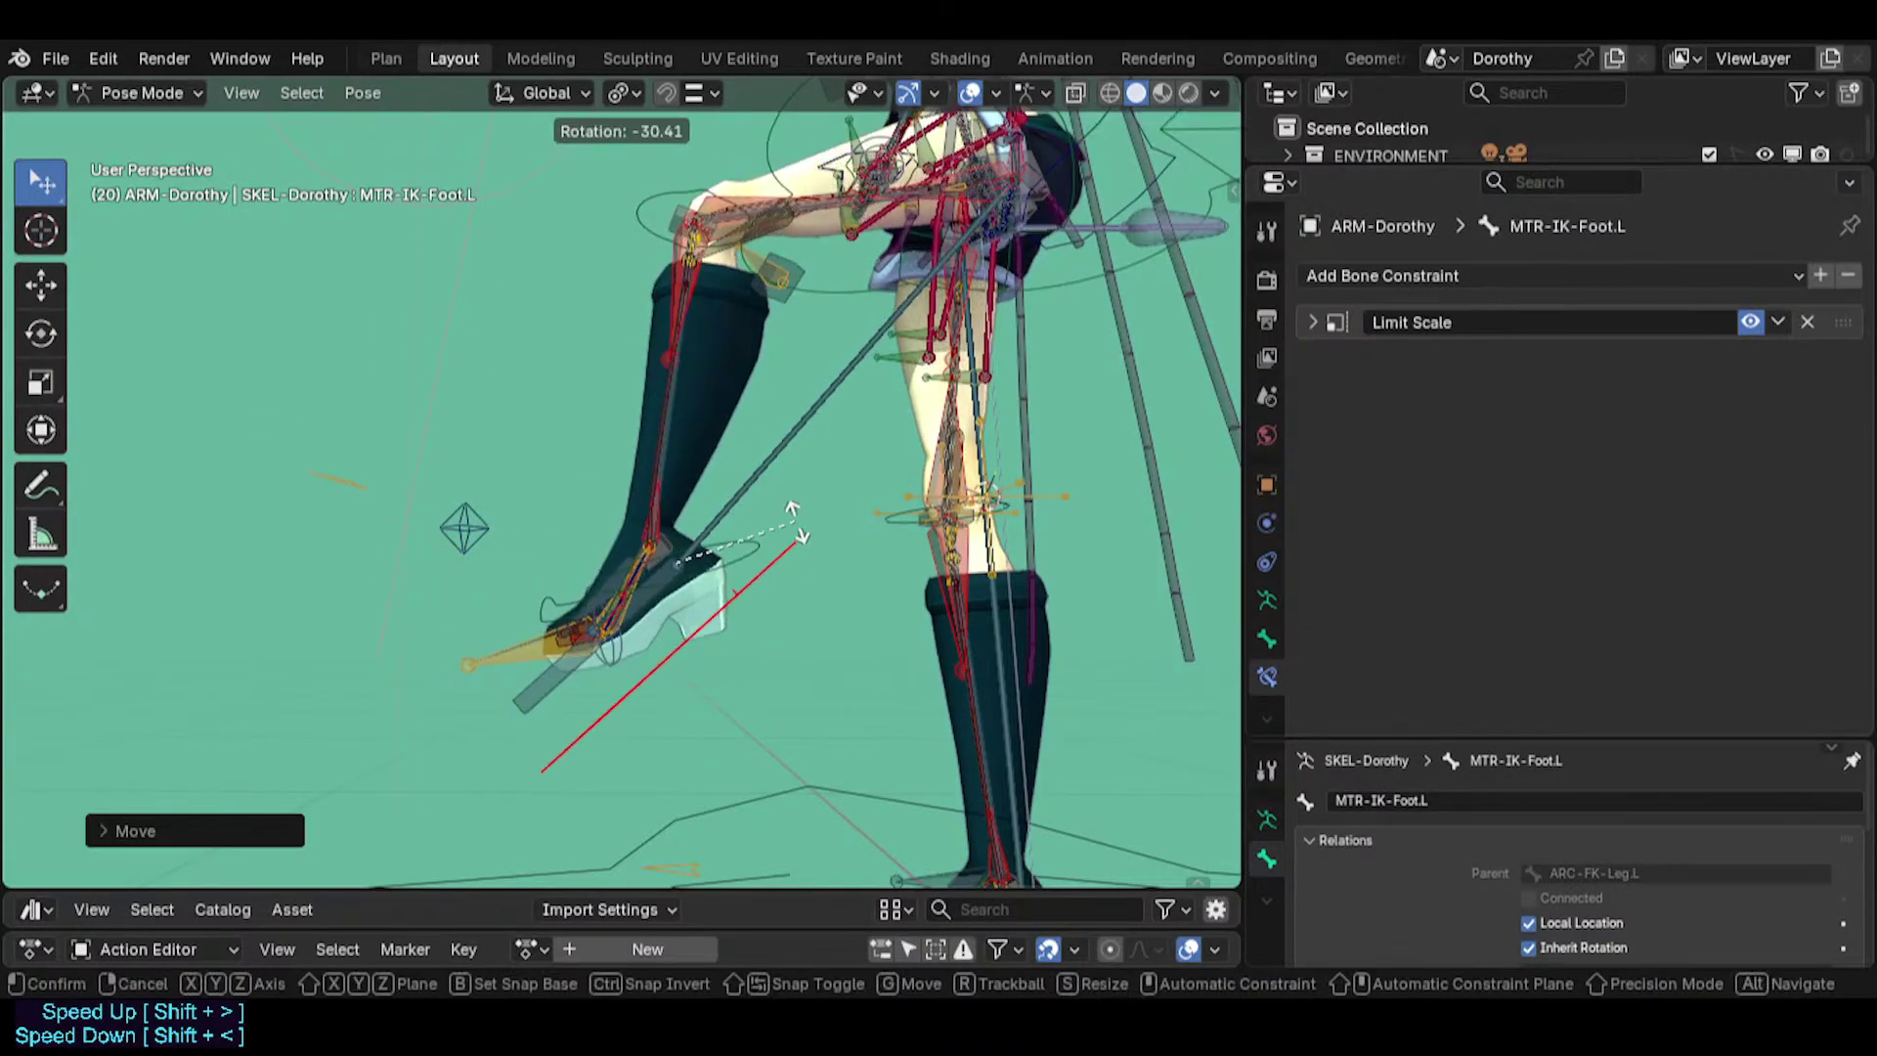
pyautogui.click(800, 573)
pyautogui.moveTo(799, 573); pyautogui.dragTo(690, 655, button='middle')
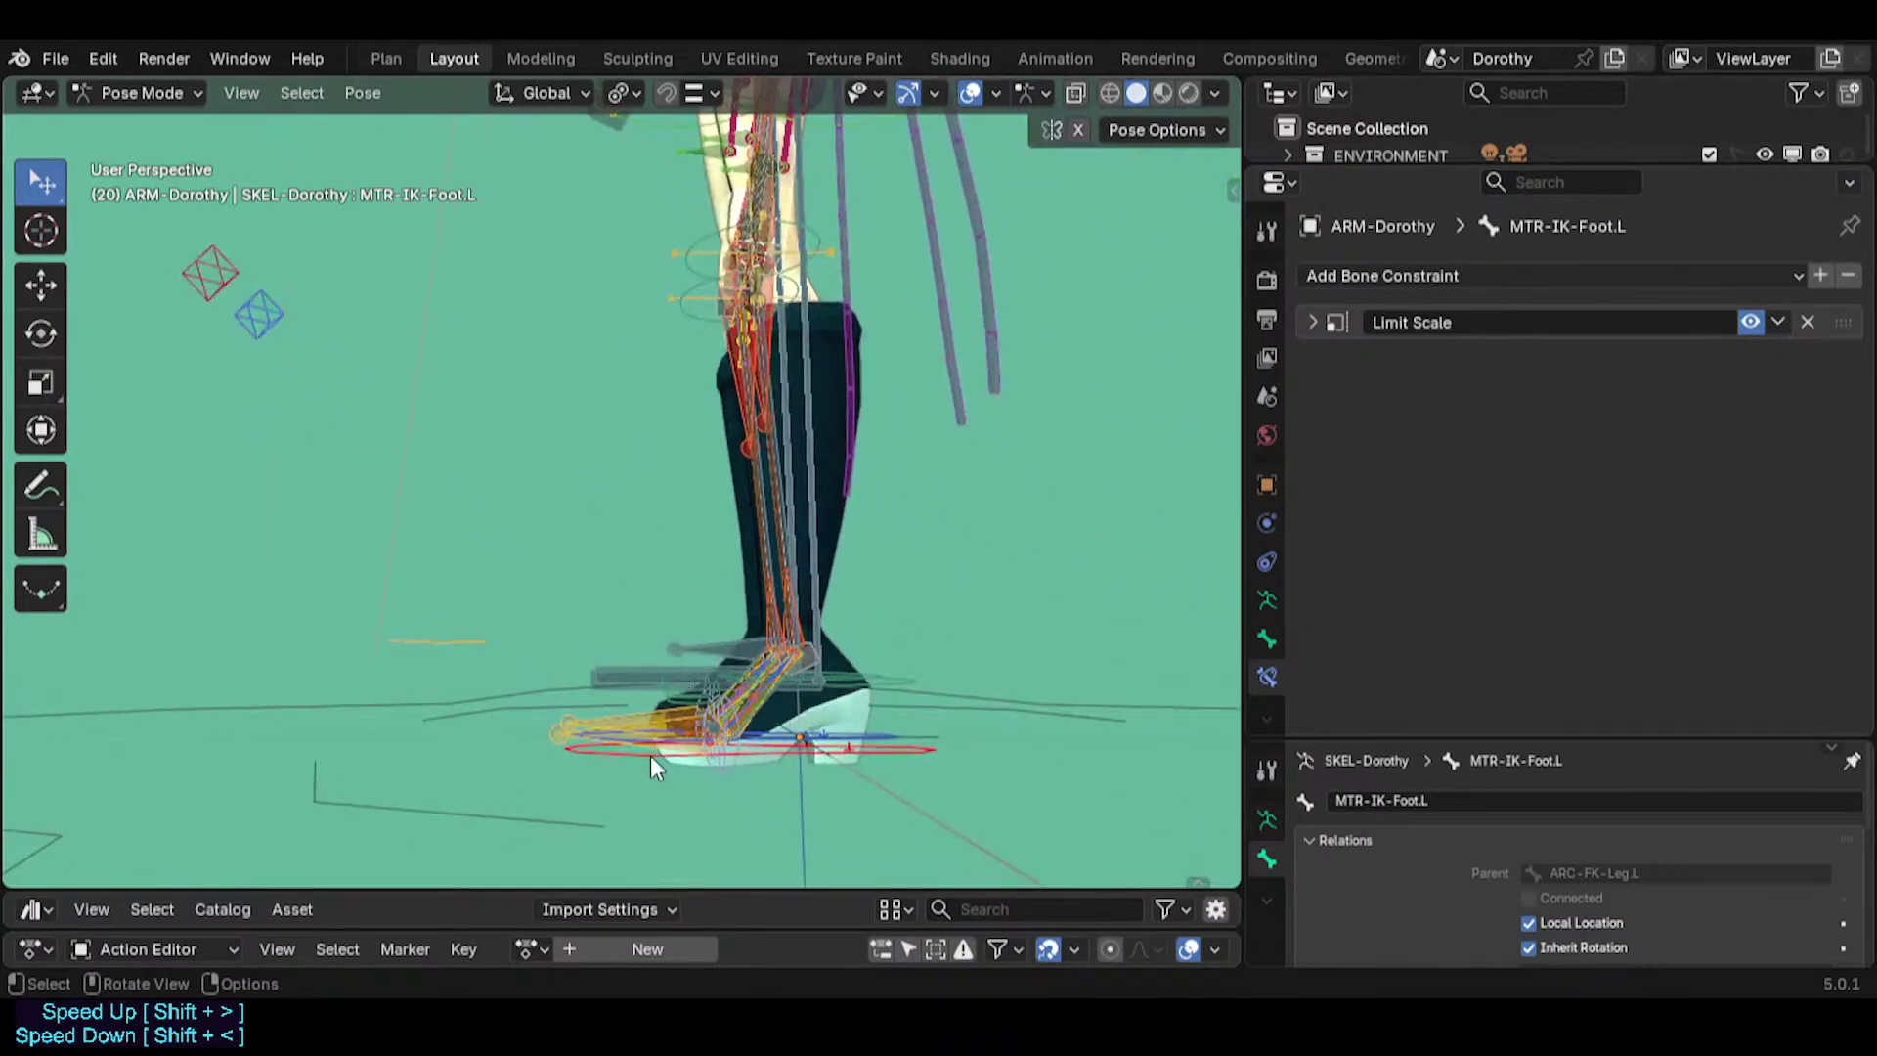
# Lift the left foot off the ground with the MTR-IK-Foot.L control, keeping it level.
pyautogui.moveTo(649, 755); pyautogui.dragTo(583, 544, button='middle')
pyautogui.press('g')
pyautogui.click(504, 596)
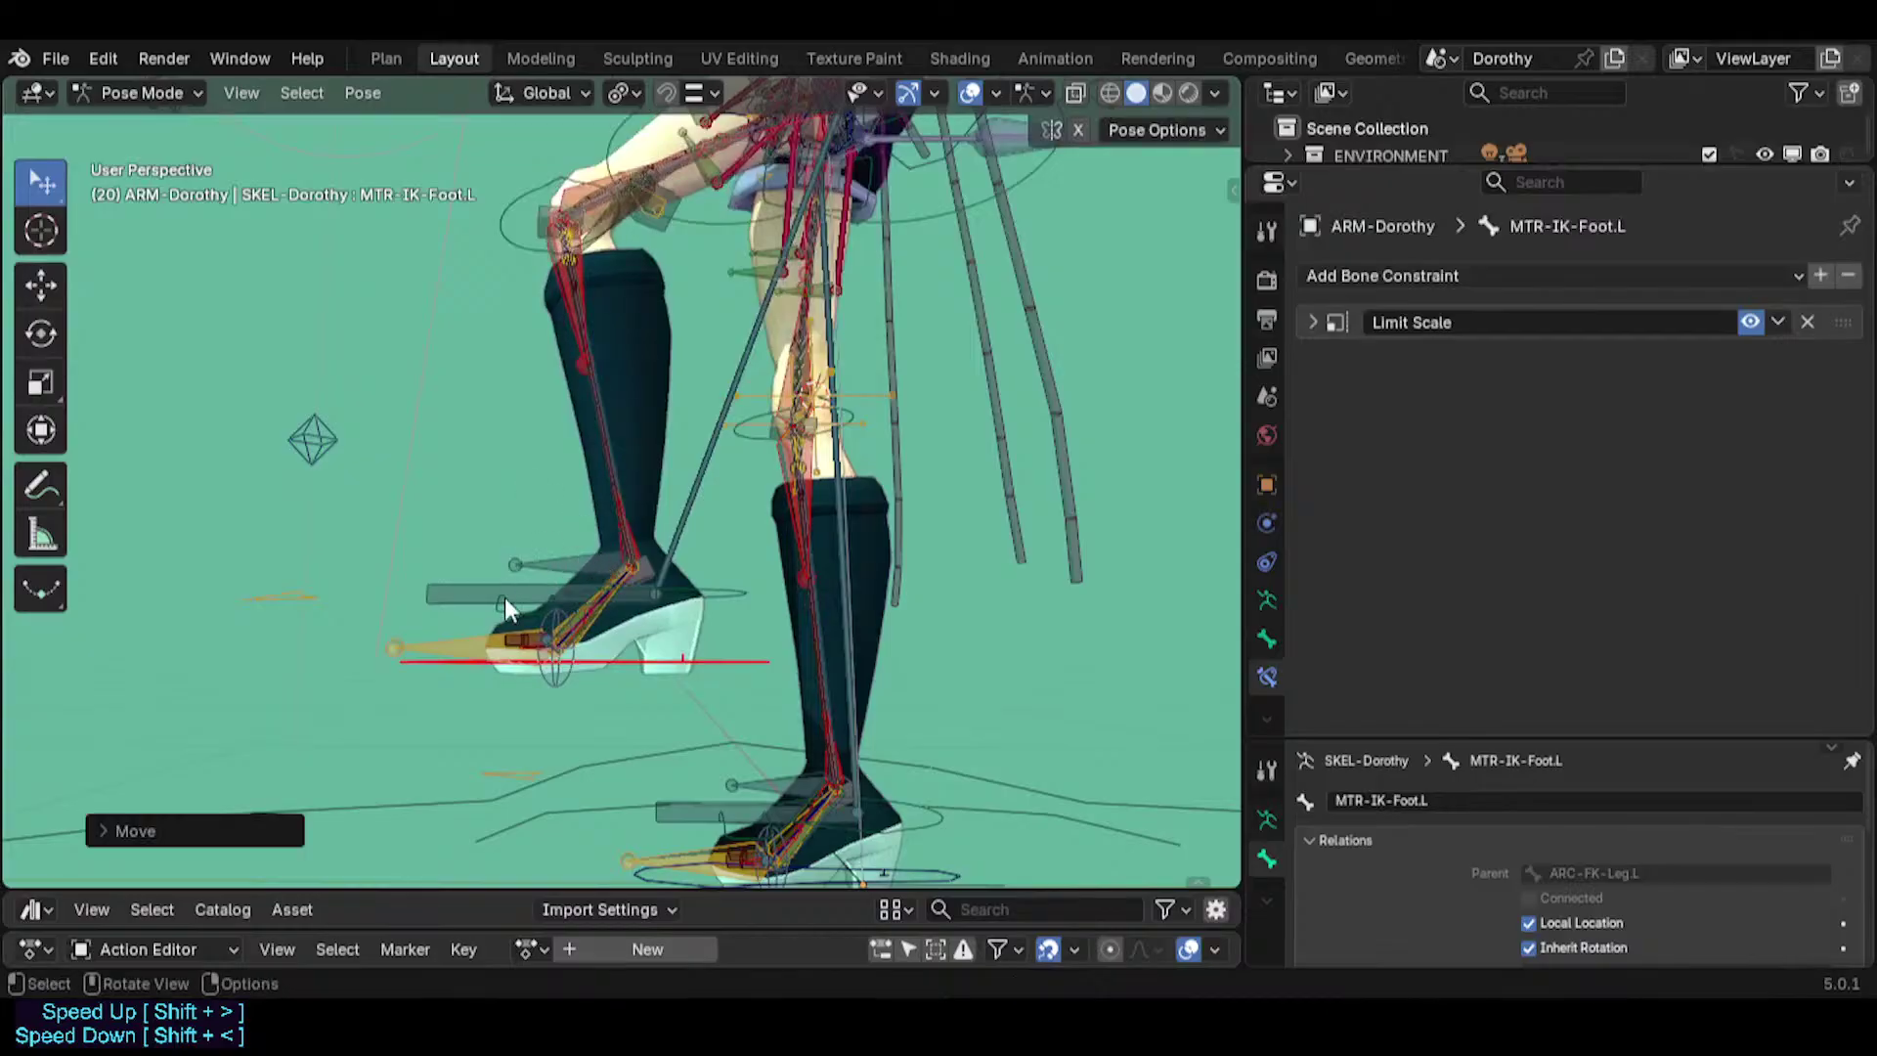
# Examine the constraints on the PIN-Toes.L and ANTI-Scale-Foot.L bones.
pyautogui.click(539, 651)
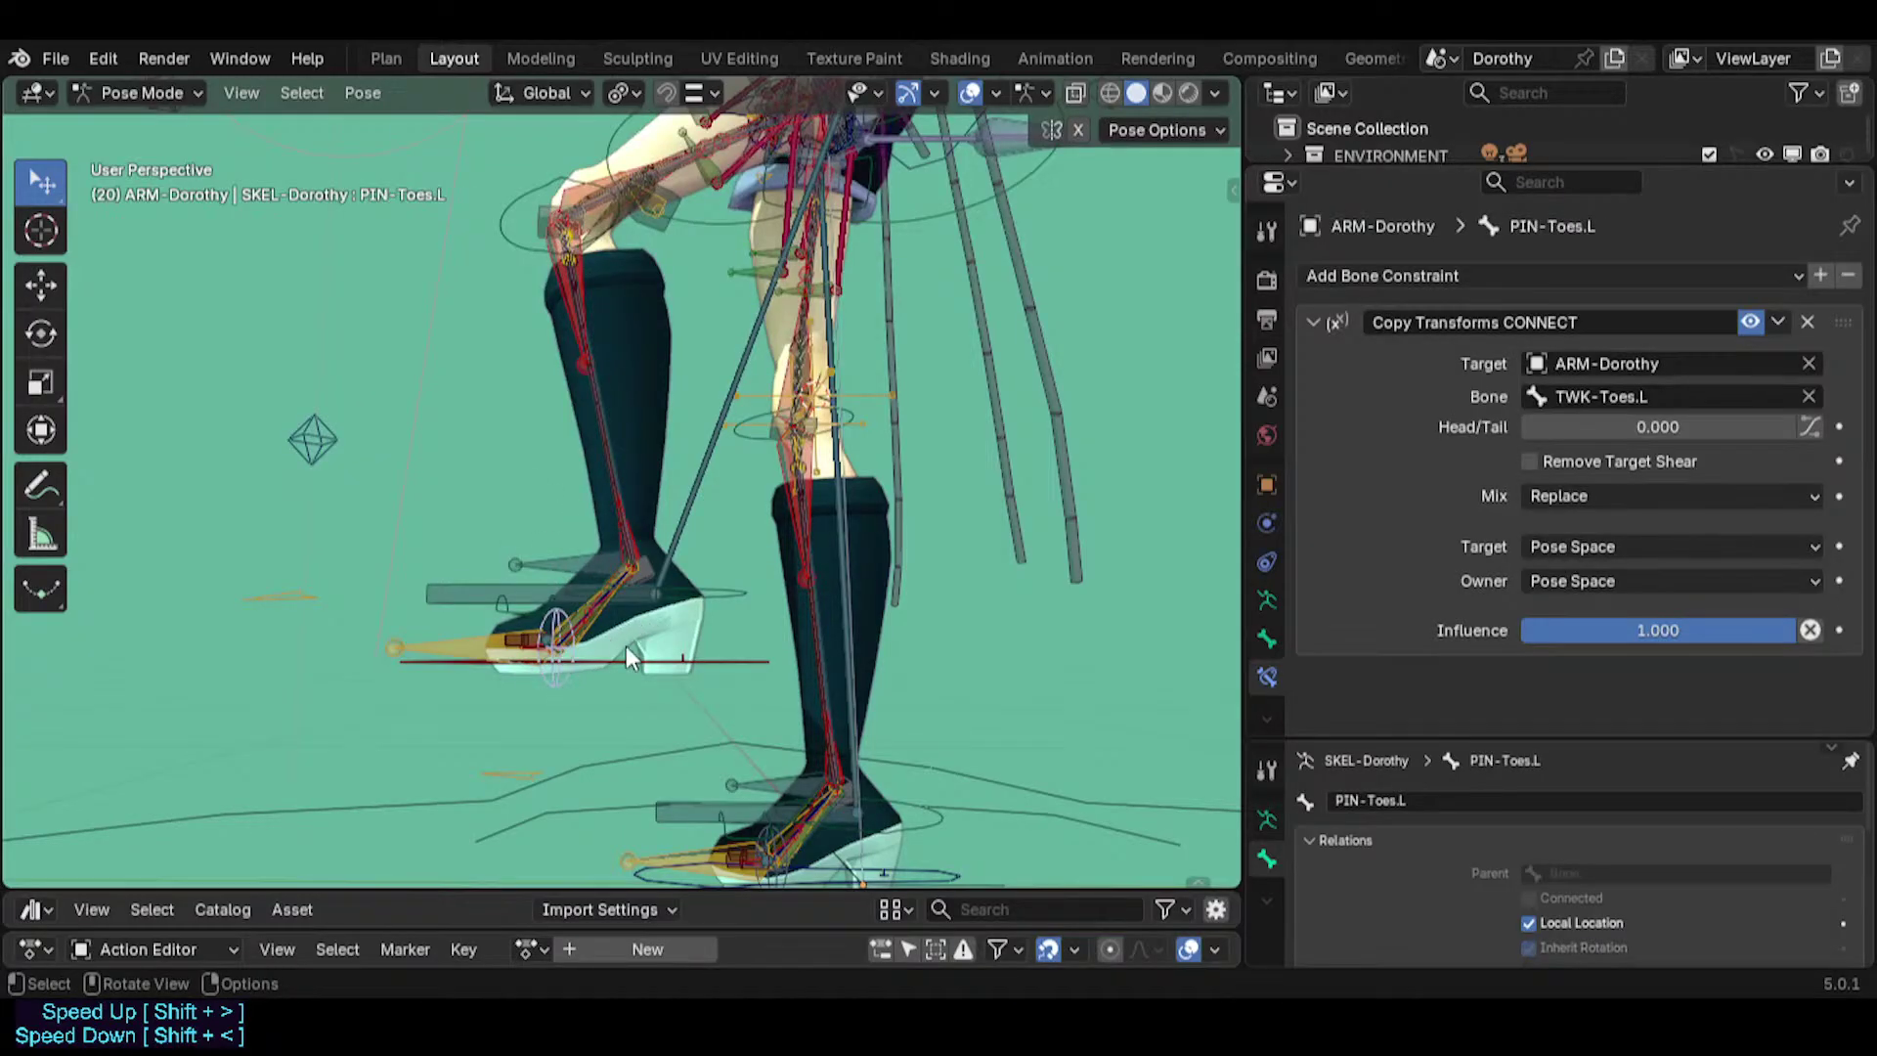
pyautogui.click(443, 592)
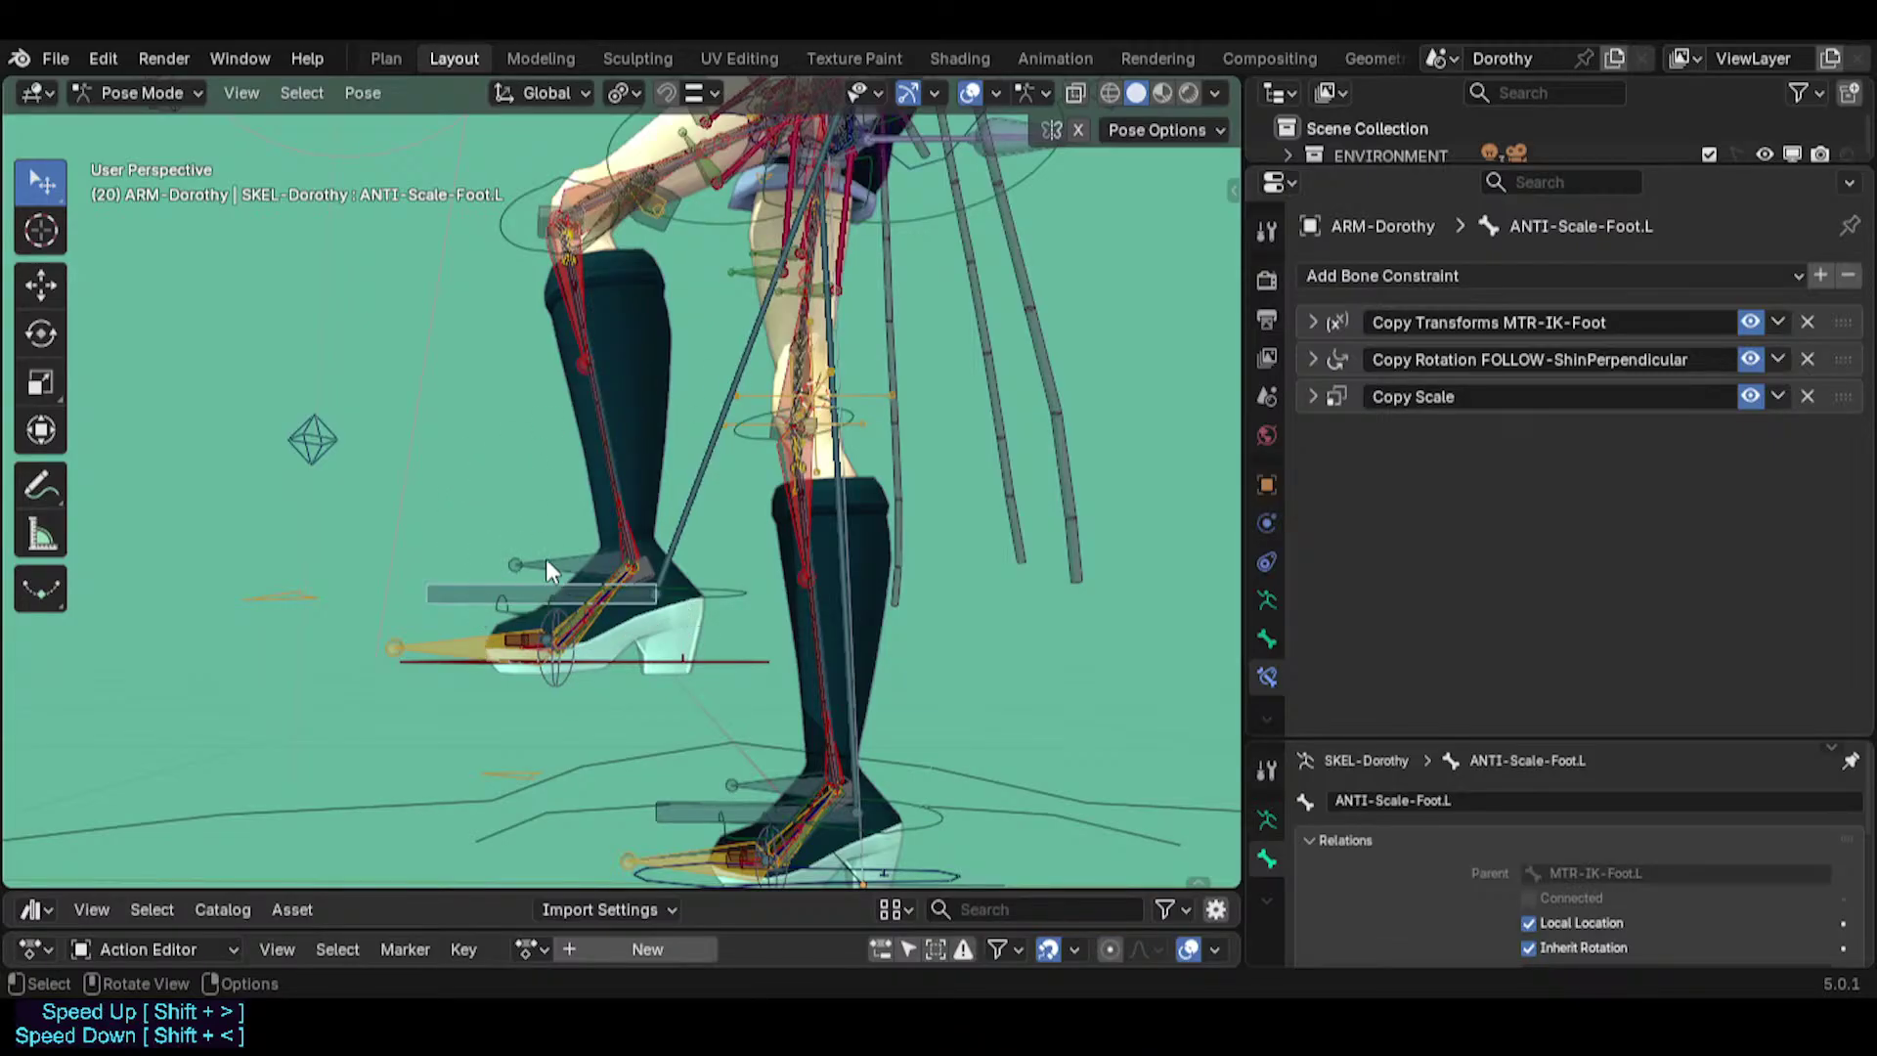
pyautogui.moveTo(587, 574); pyautogui.dragTo(613, 590, button='middle')
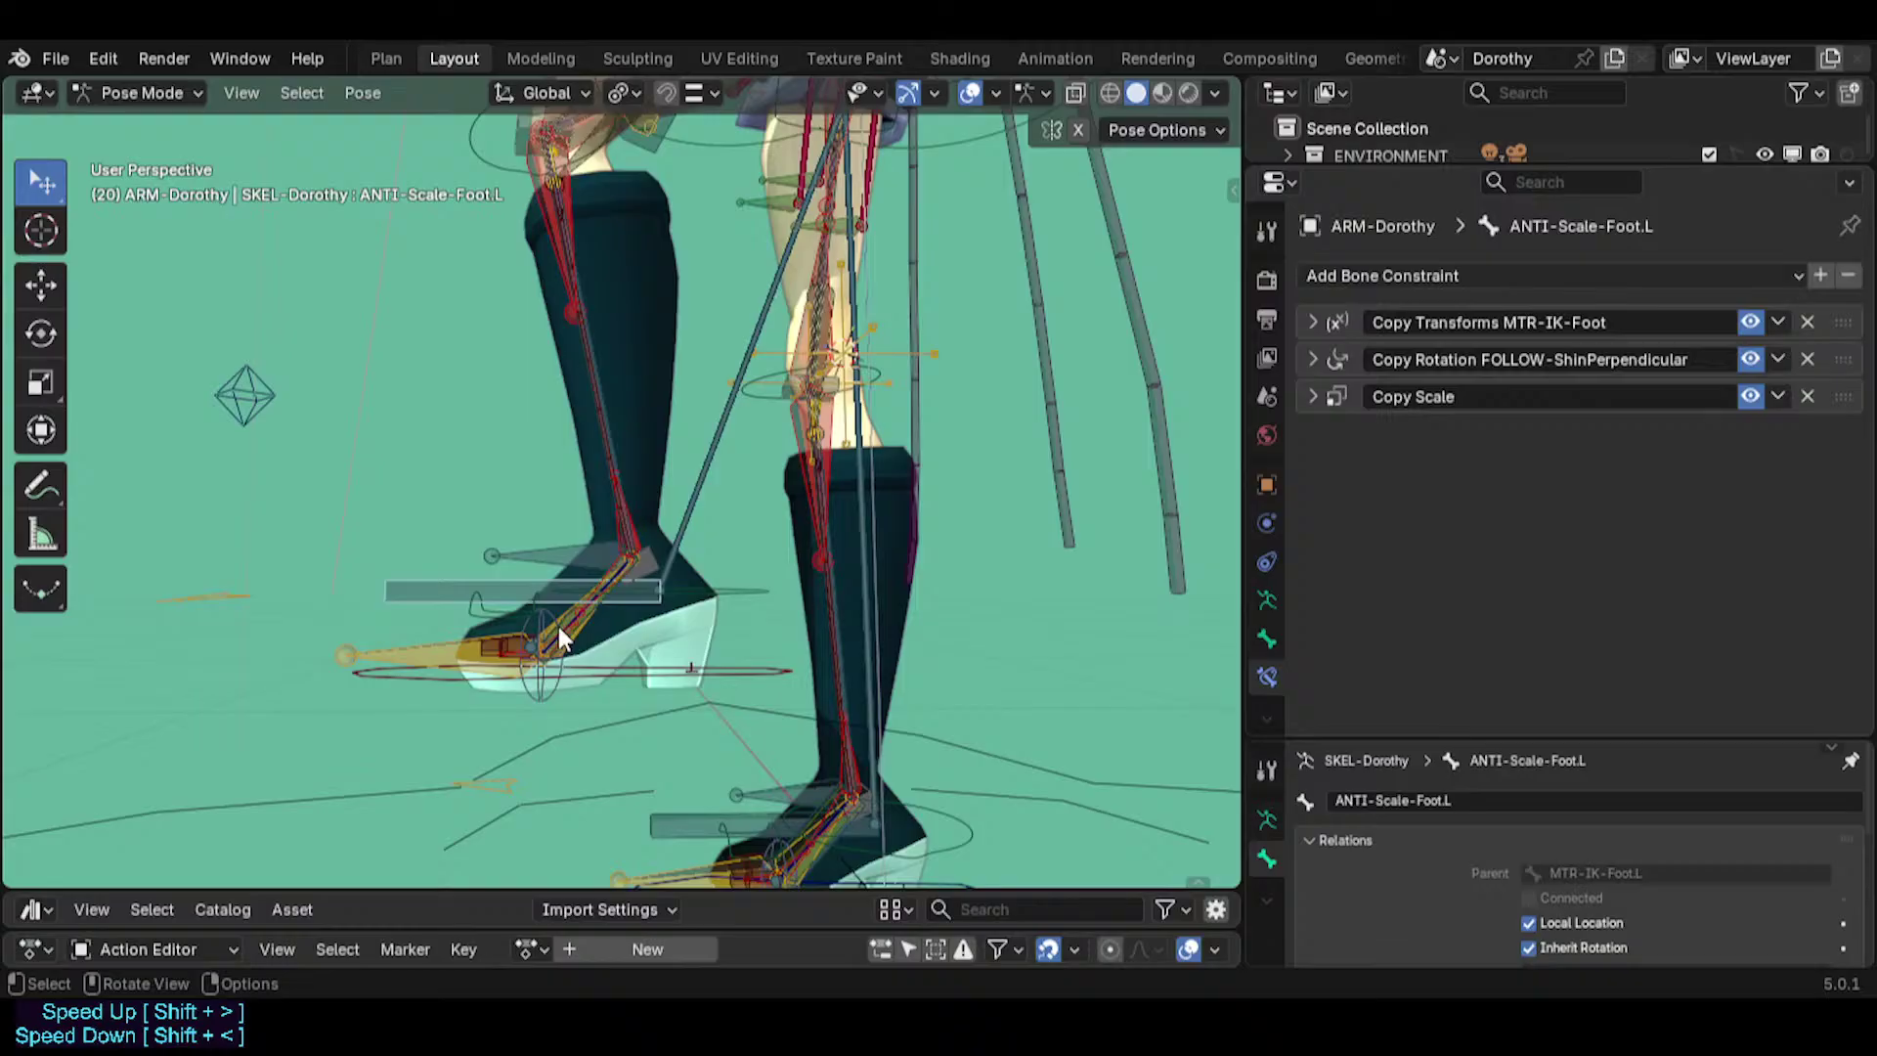
# Try moving the TWK-Foot.L tweak bone and rotating the PIN-Toes.L bone.
pyautogui.click(715, 583)
pyautogui.press('g')
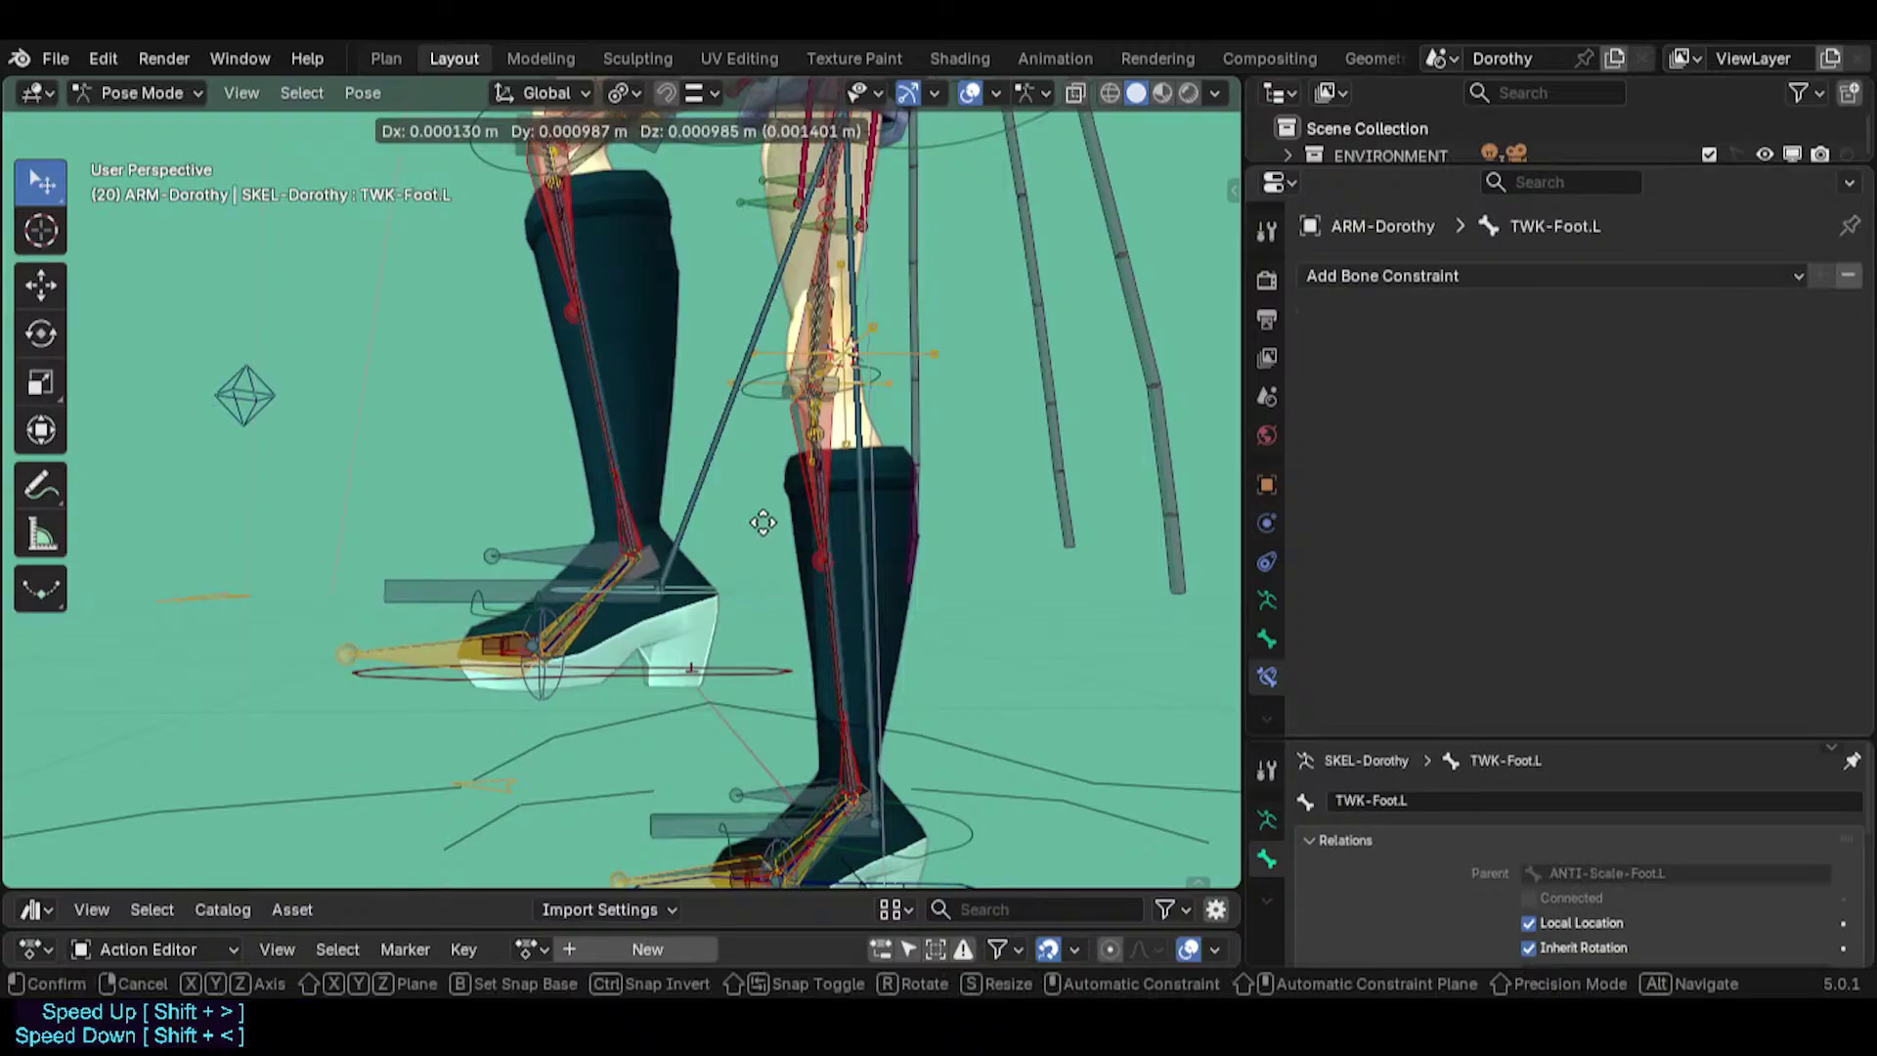
pyautogui.click(739, 572)
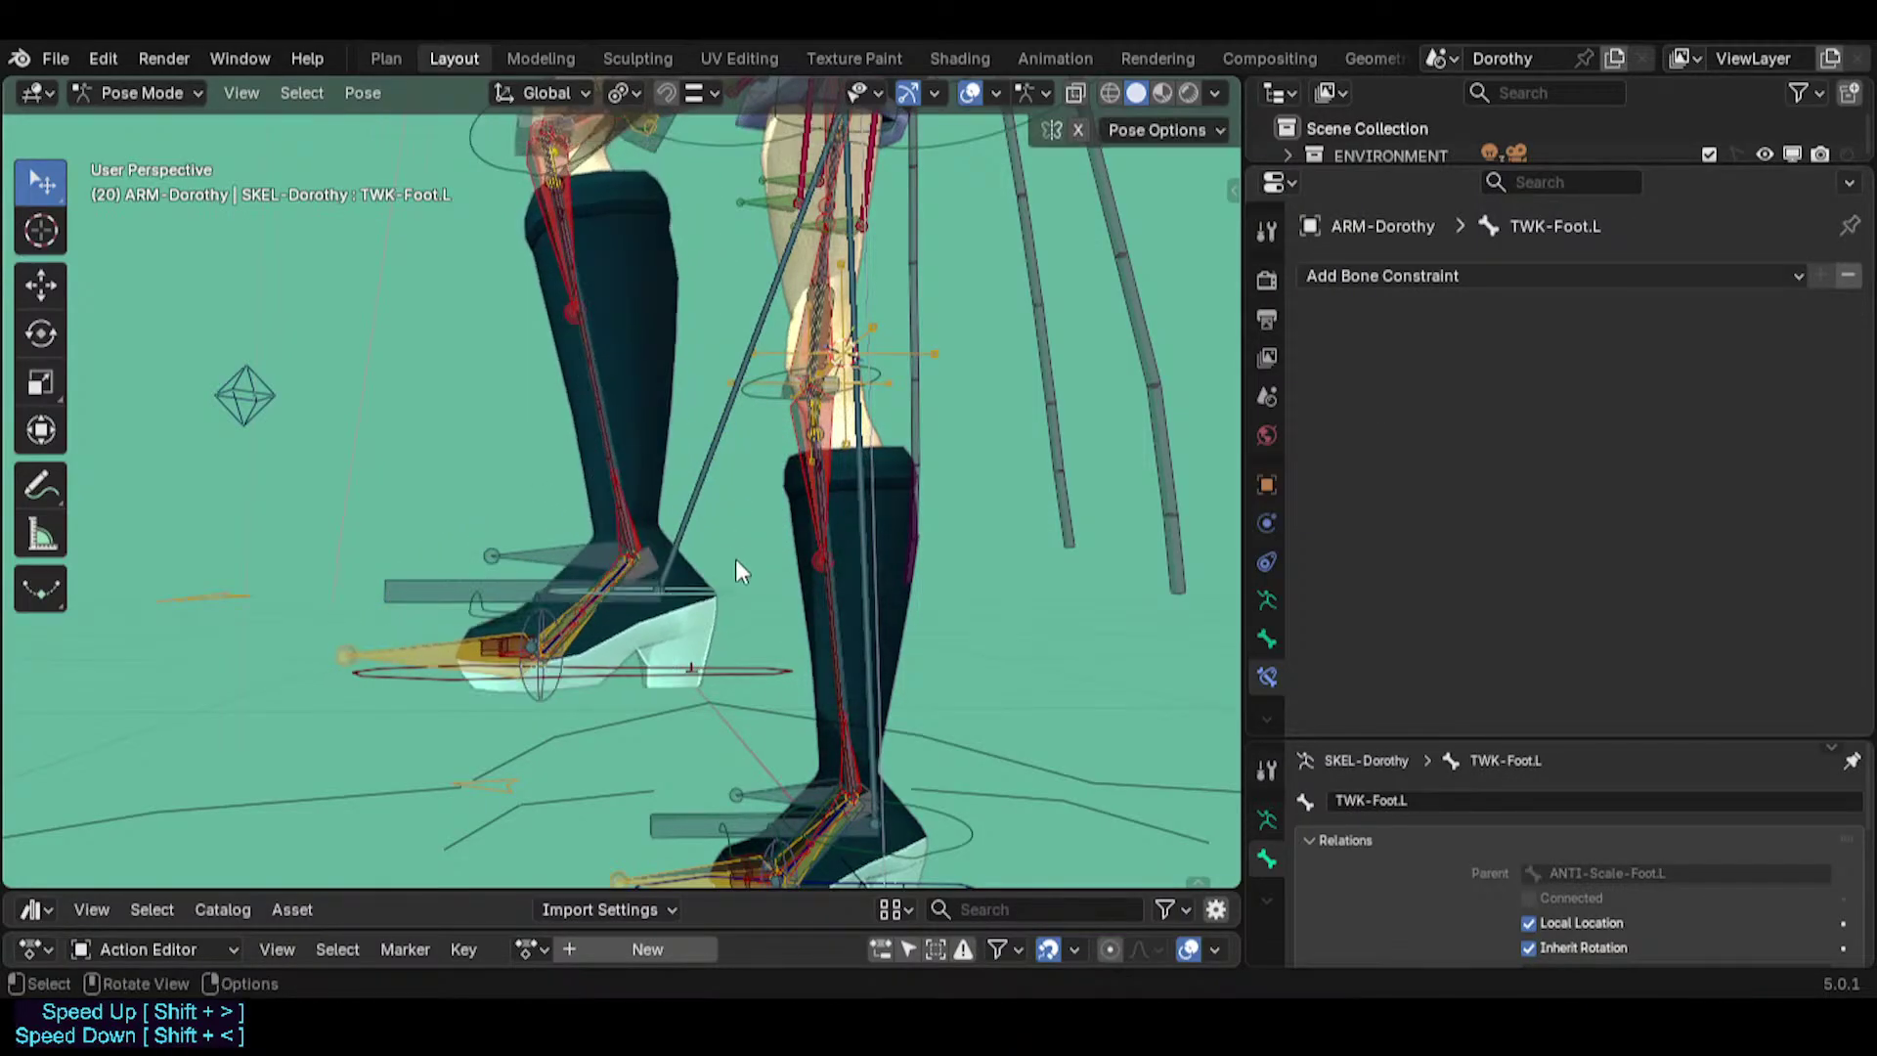
pyautogui.click(547, 696)
pyautogui.press('r')
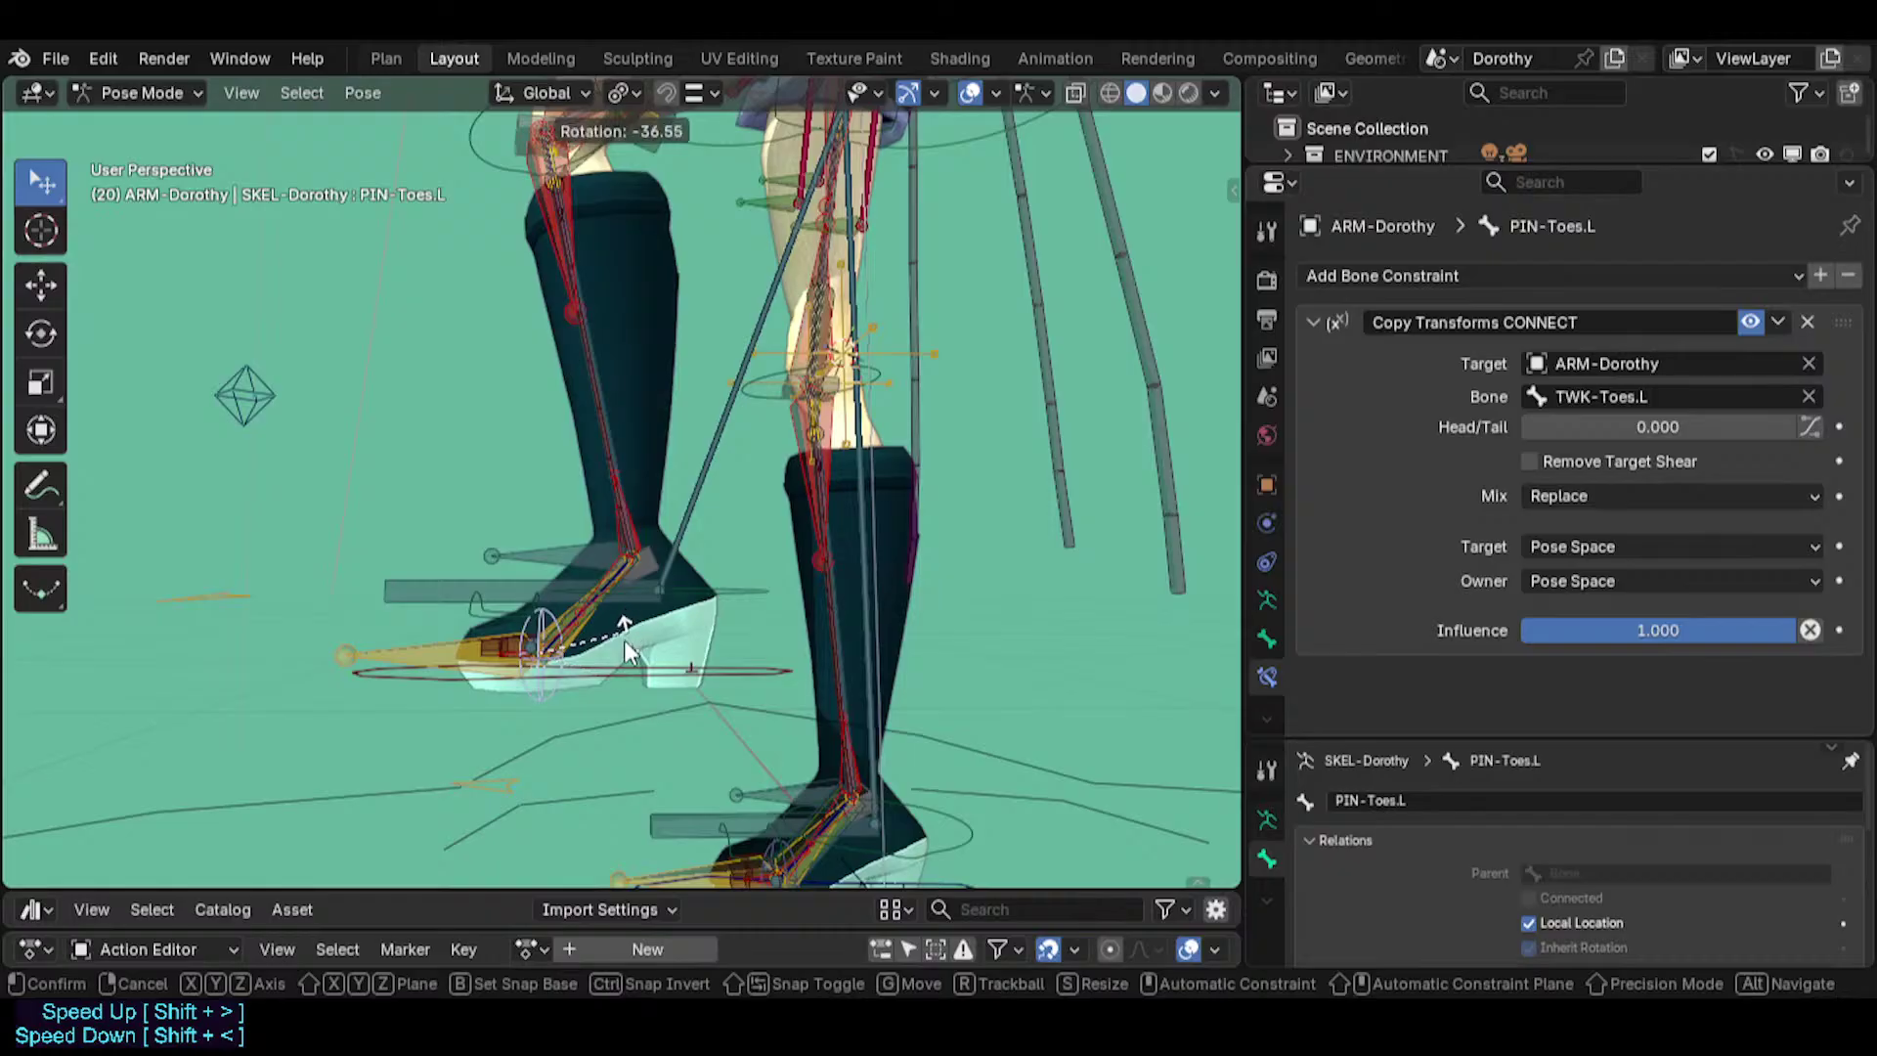
pyautogui.click(660, 588)
pyautogui.scroll(2, 615, 635)
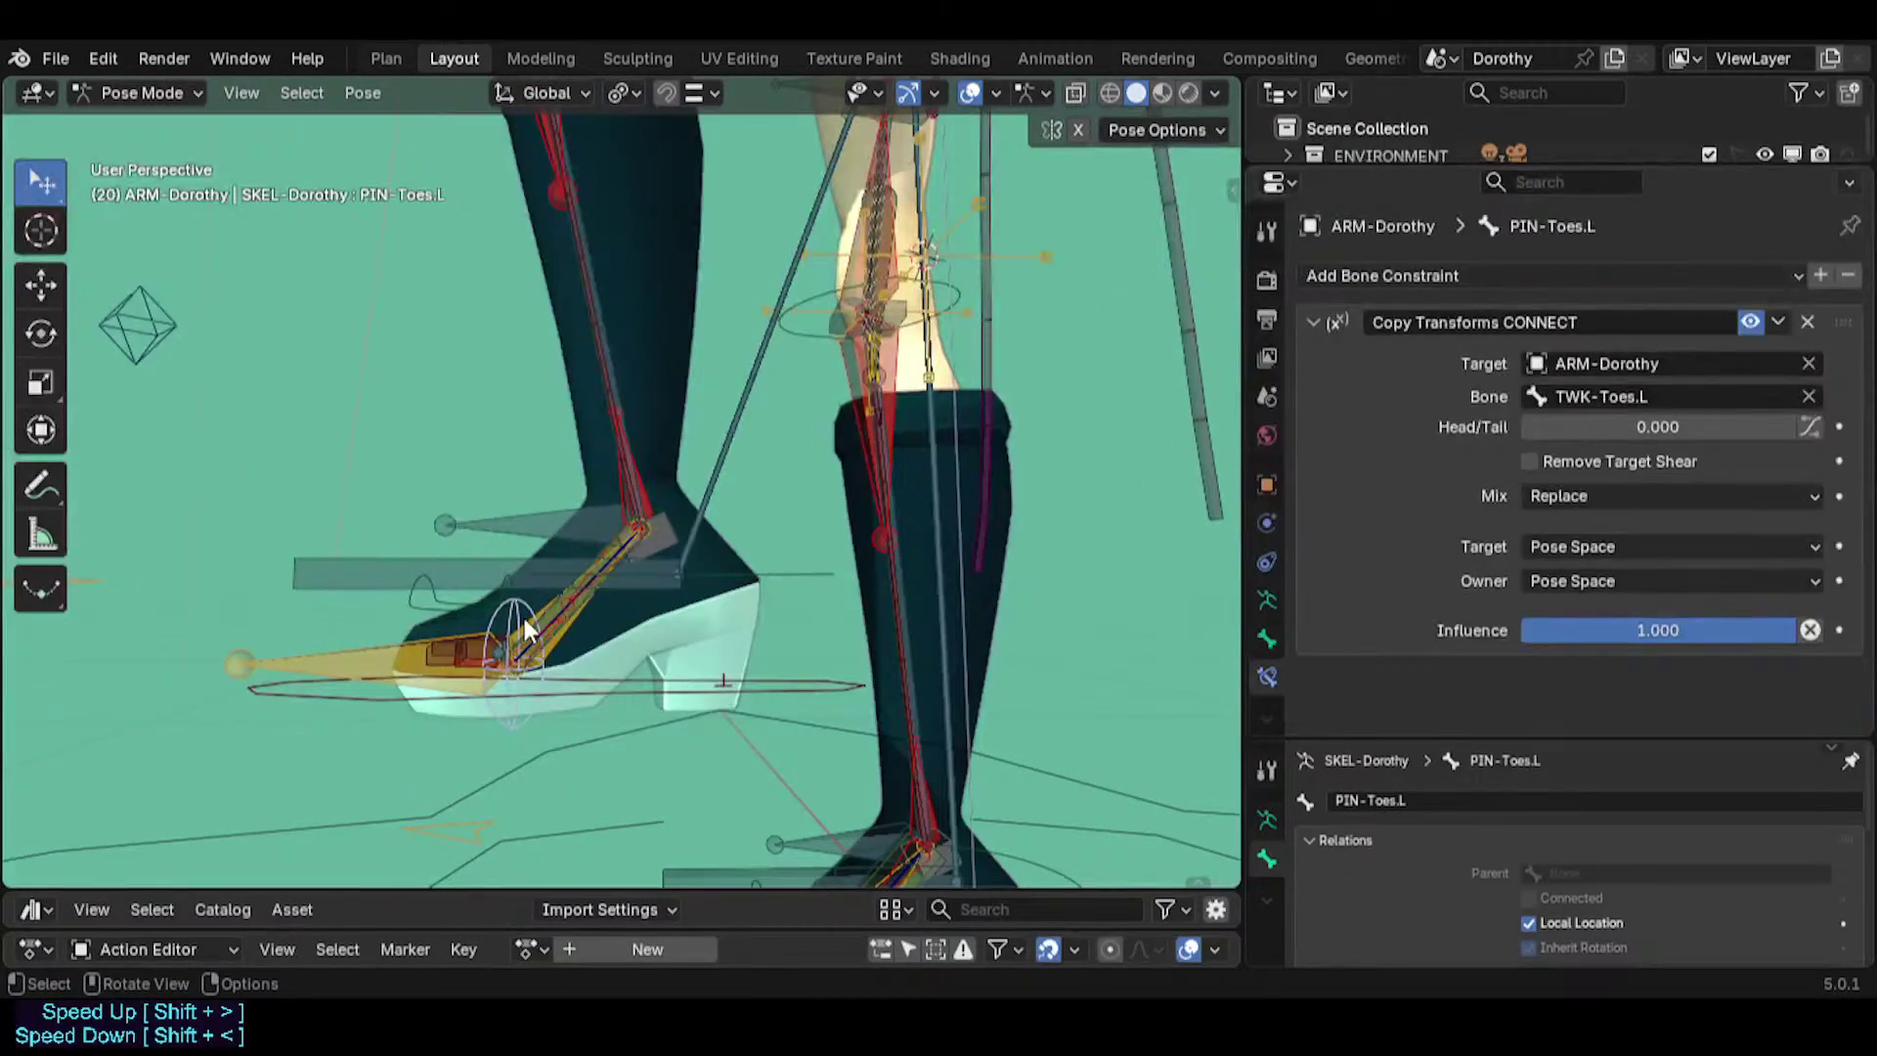
# Try moving the MTR-IK-Foot.L control together with the PIN-Toes.L bone.
pyautogui.click(775, 684)
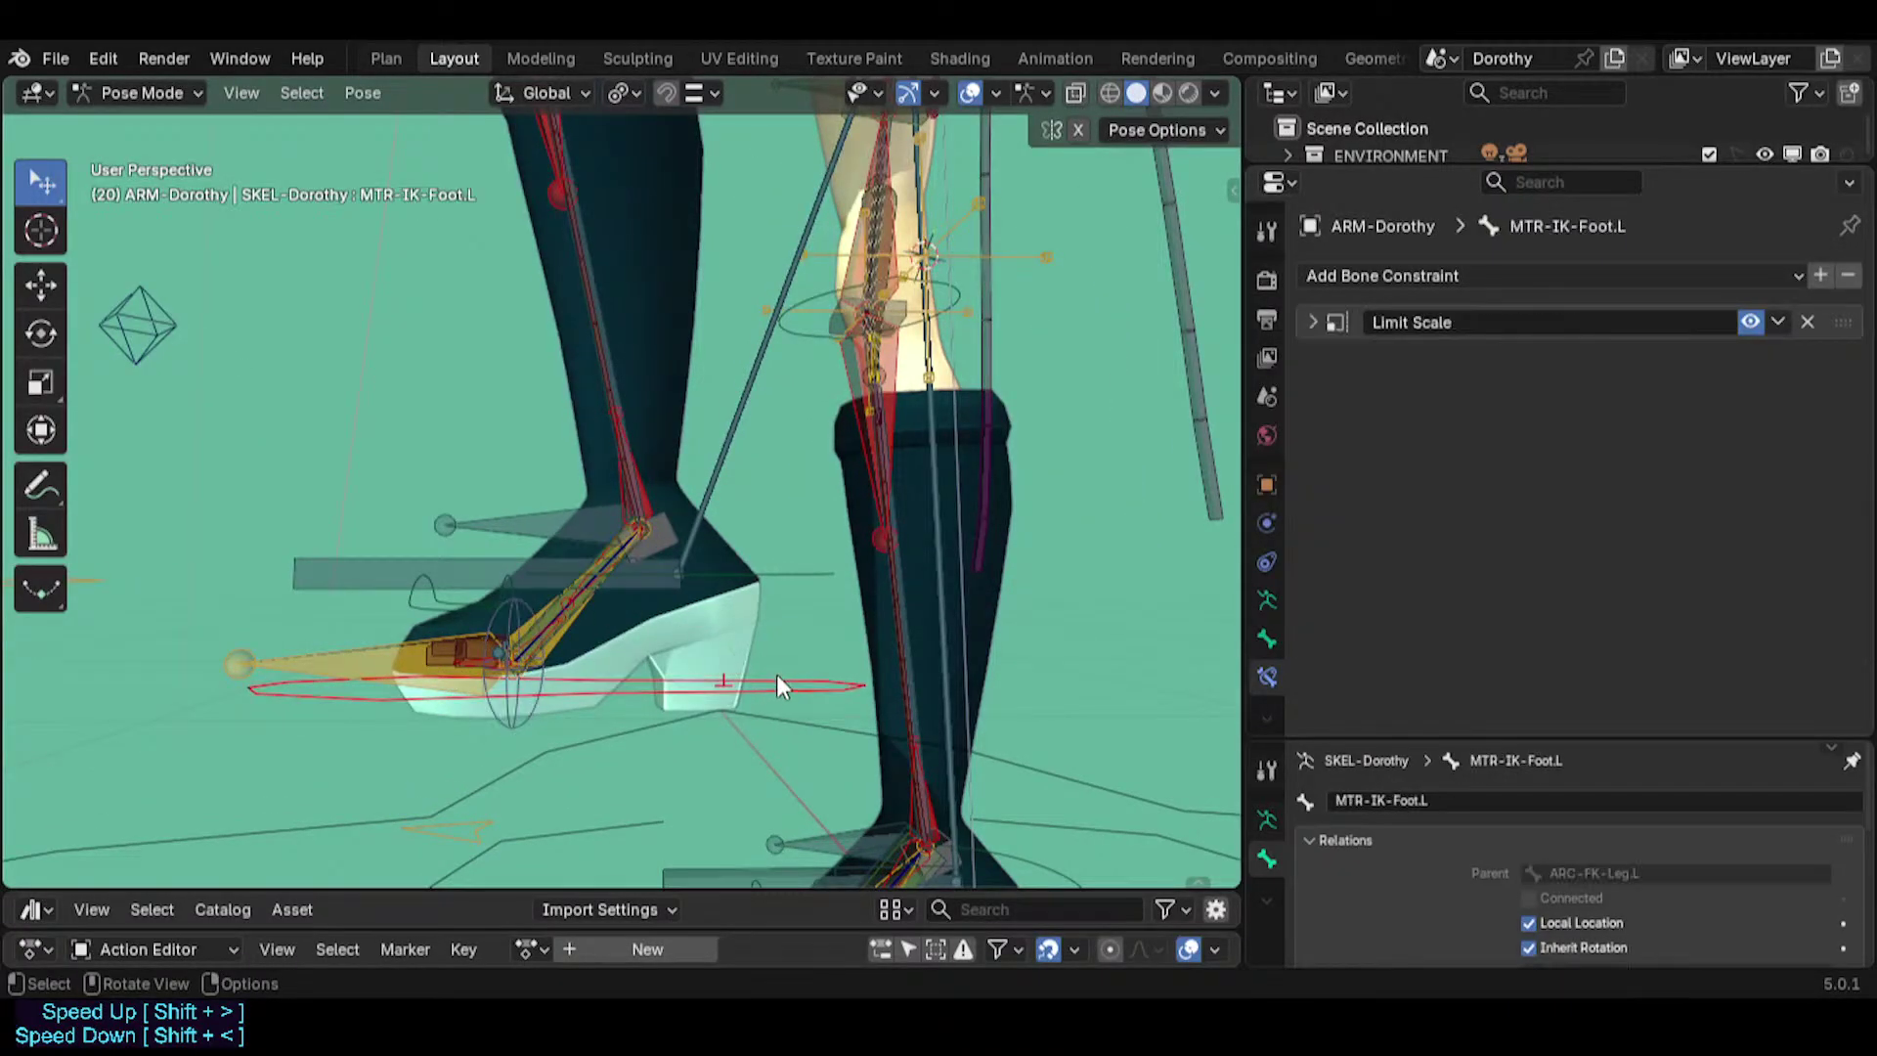
pyautogui.keyDown('shift'); pyautogui.click(516, 617); pyautogui.keyUp('shift')
pyautogui.press('g')
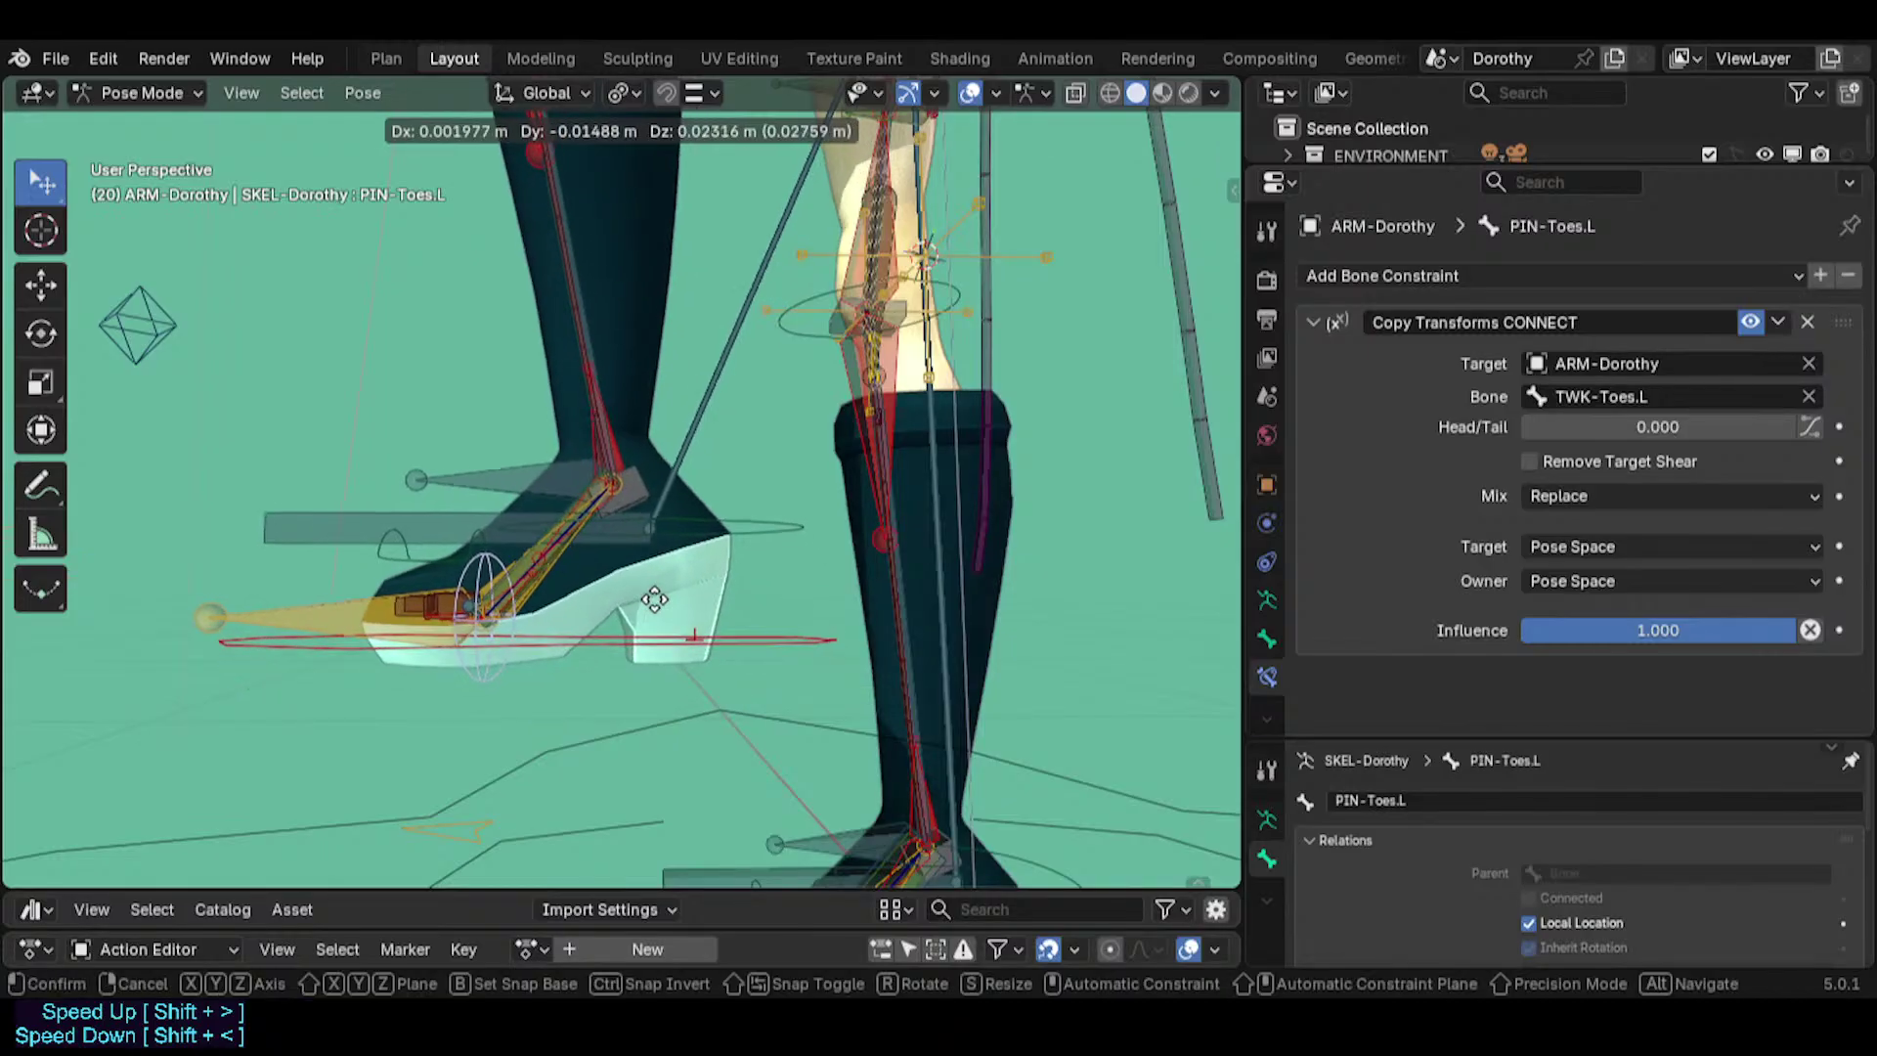
pyautogui.rightClick(657, 606)
pyautogui.keyDown('shift'); pyautogui.click(691, 679); pyautogui.keyUp('shift')
pyautogui.press('g')
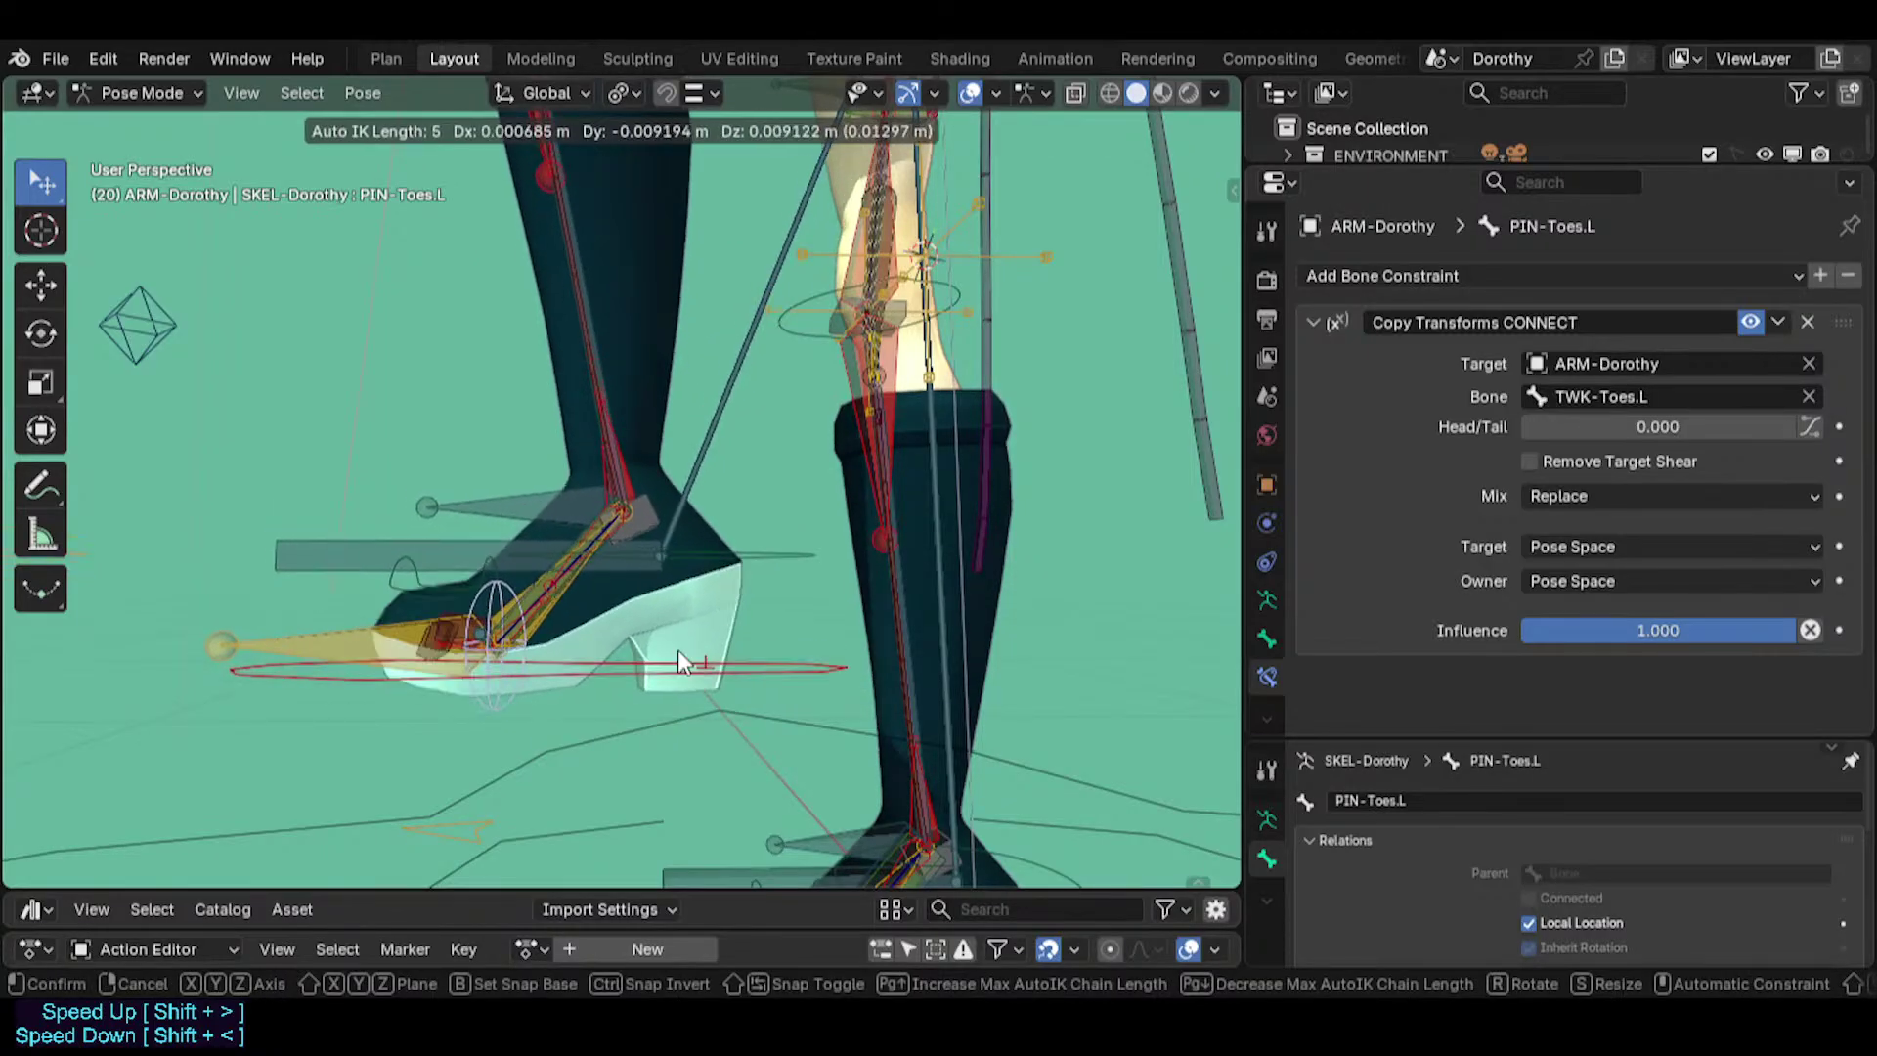
pyautogui.rightClick(813, 657)
# Try moving TWK-Foot.L on its own and together with PIN-Toes.L, reducing the Auto IK length to 2.
pyautogui.keyDown('shift'); pyautogui.click(787, 584); pyautogui.keyUp('shift')
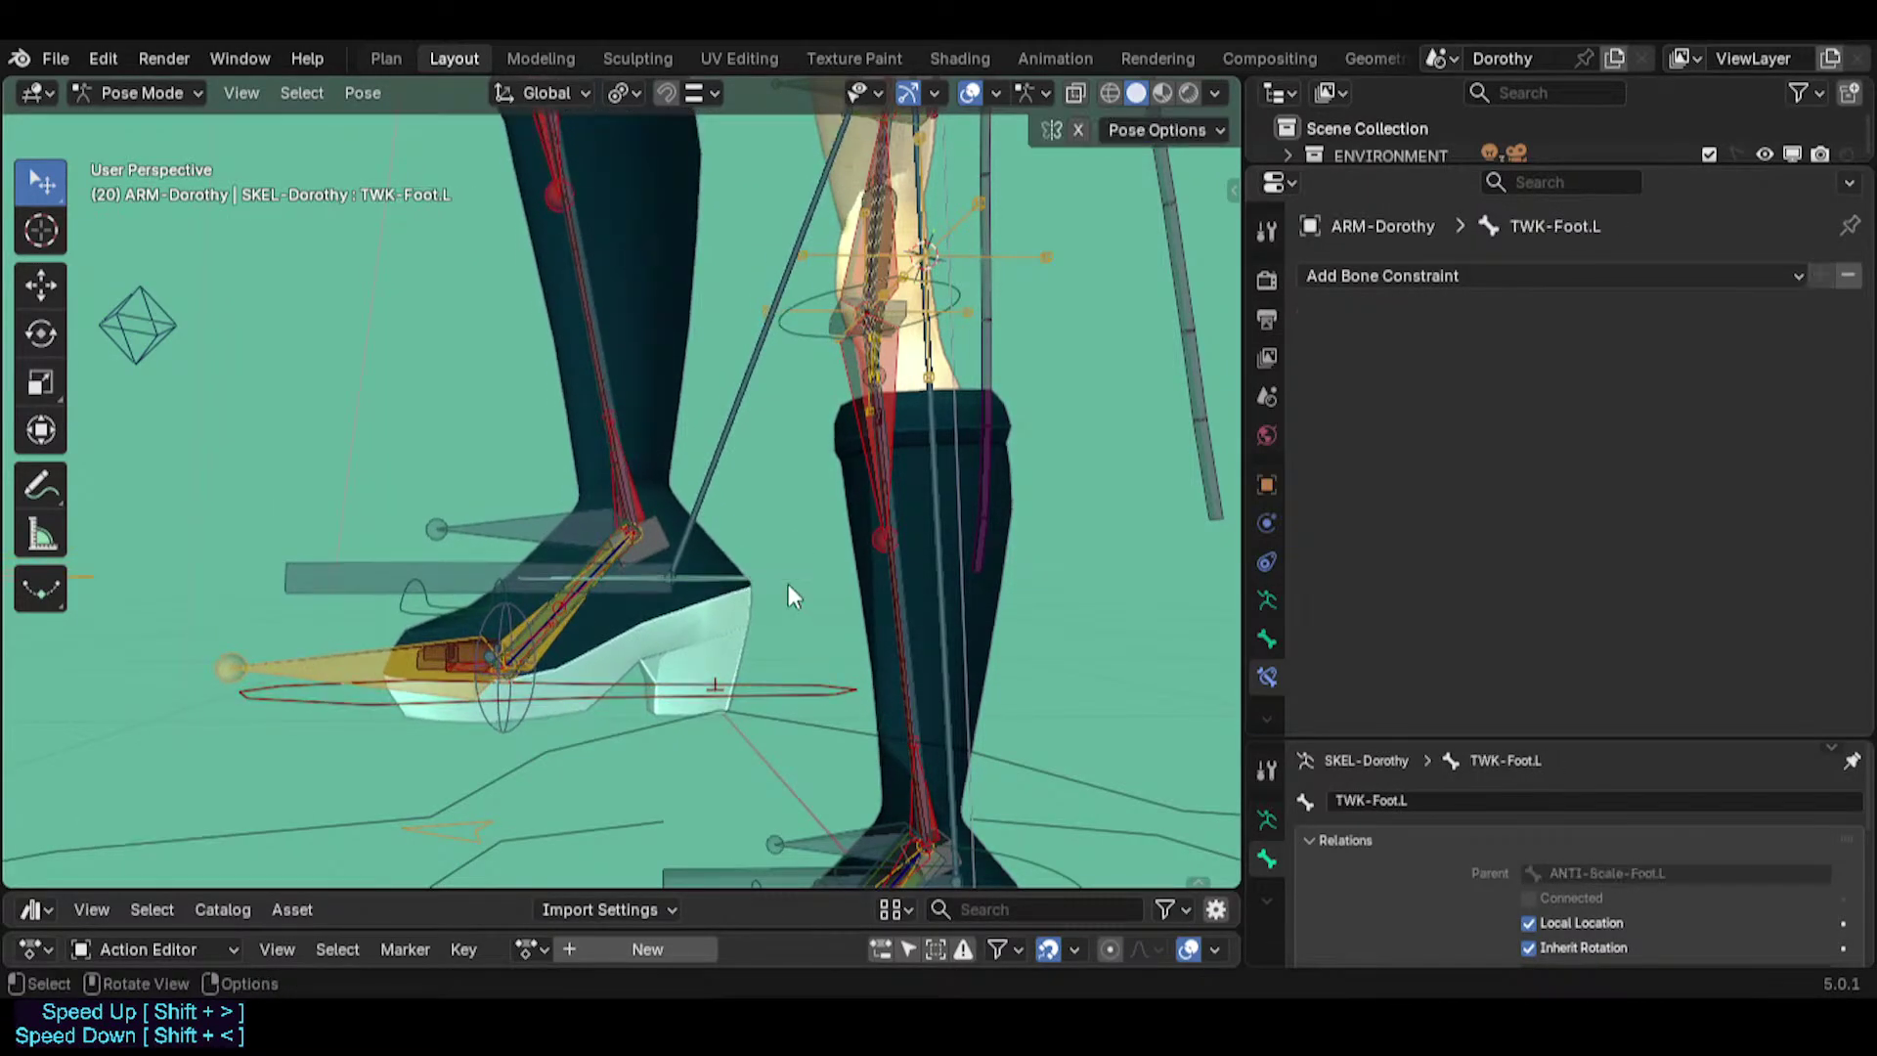
pyautogui.press('g')
pyautogui.rightClick(746, 636)
pyautogui.keyDown('shift'); pyautogui.click(514, 731); pyautogui.keyUp('shift')
pyautogui.press('g')
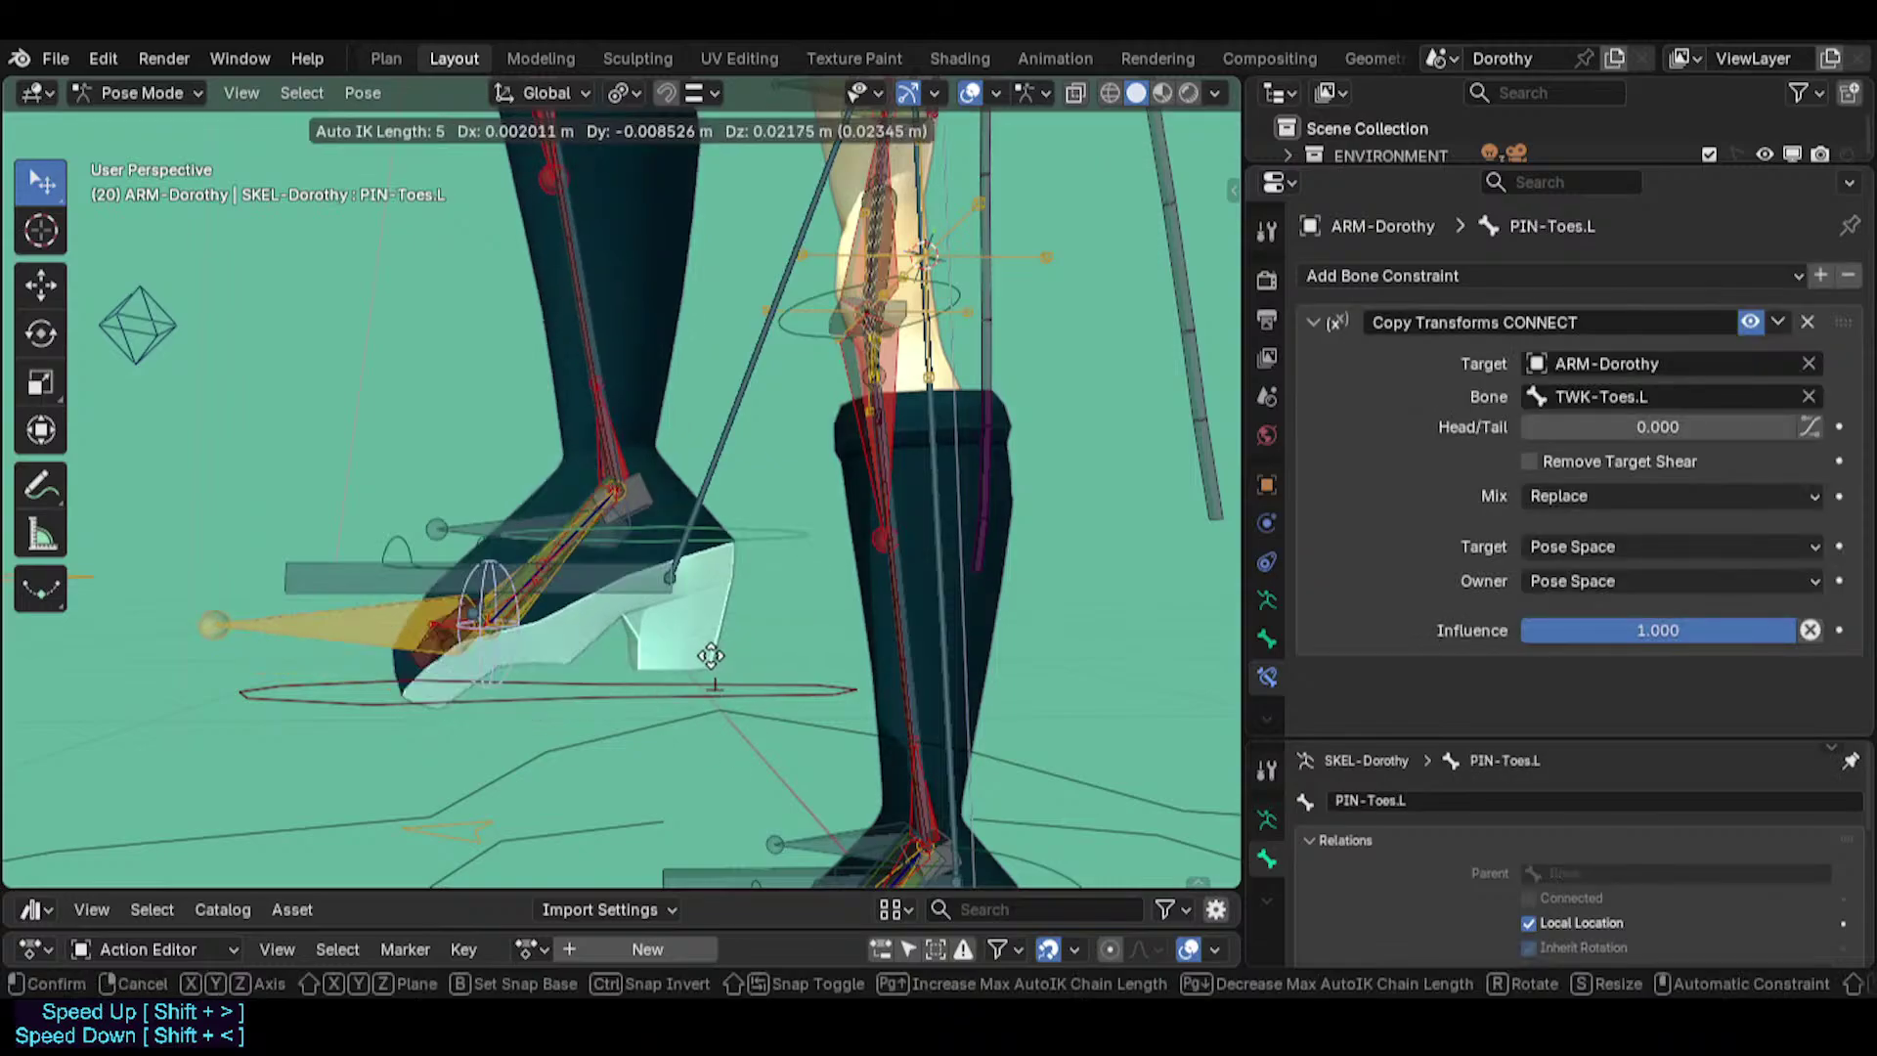
pyautogui.press('pagedown')
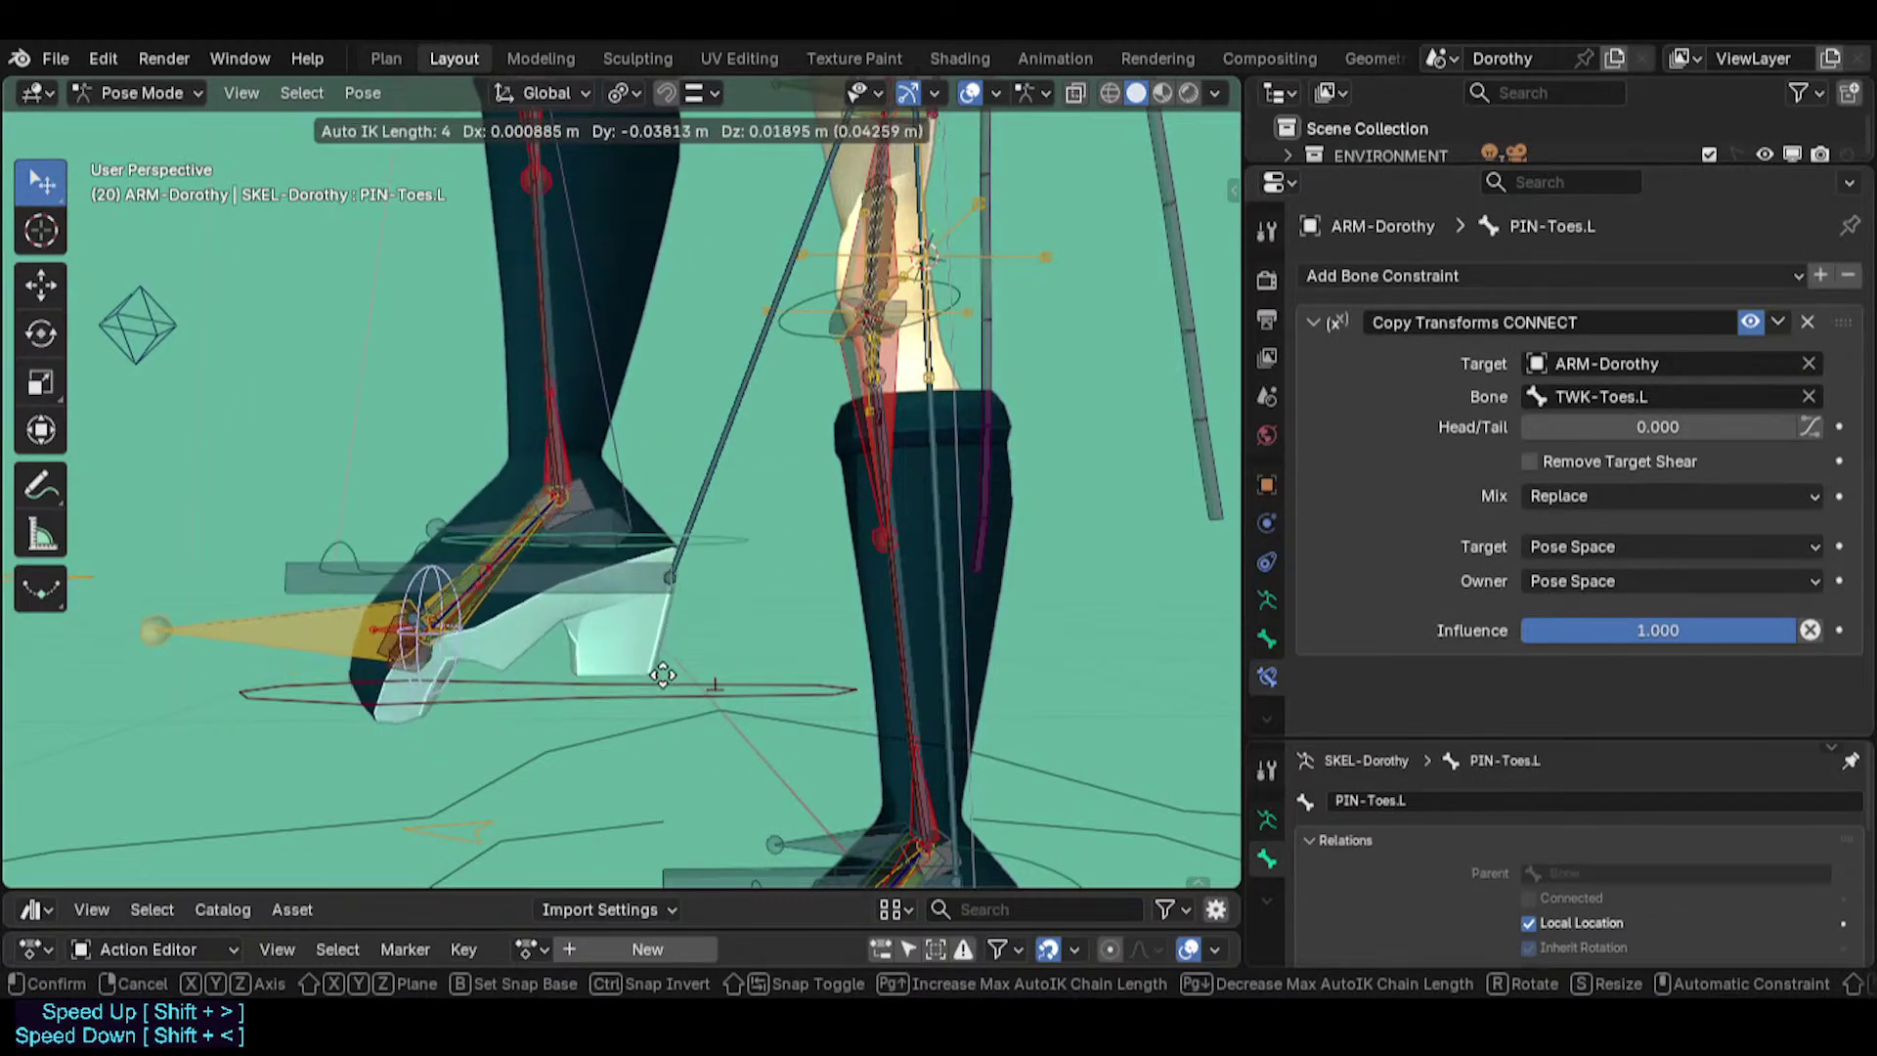
pyautogui.press('pagedown')
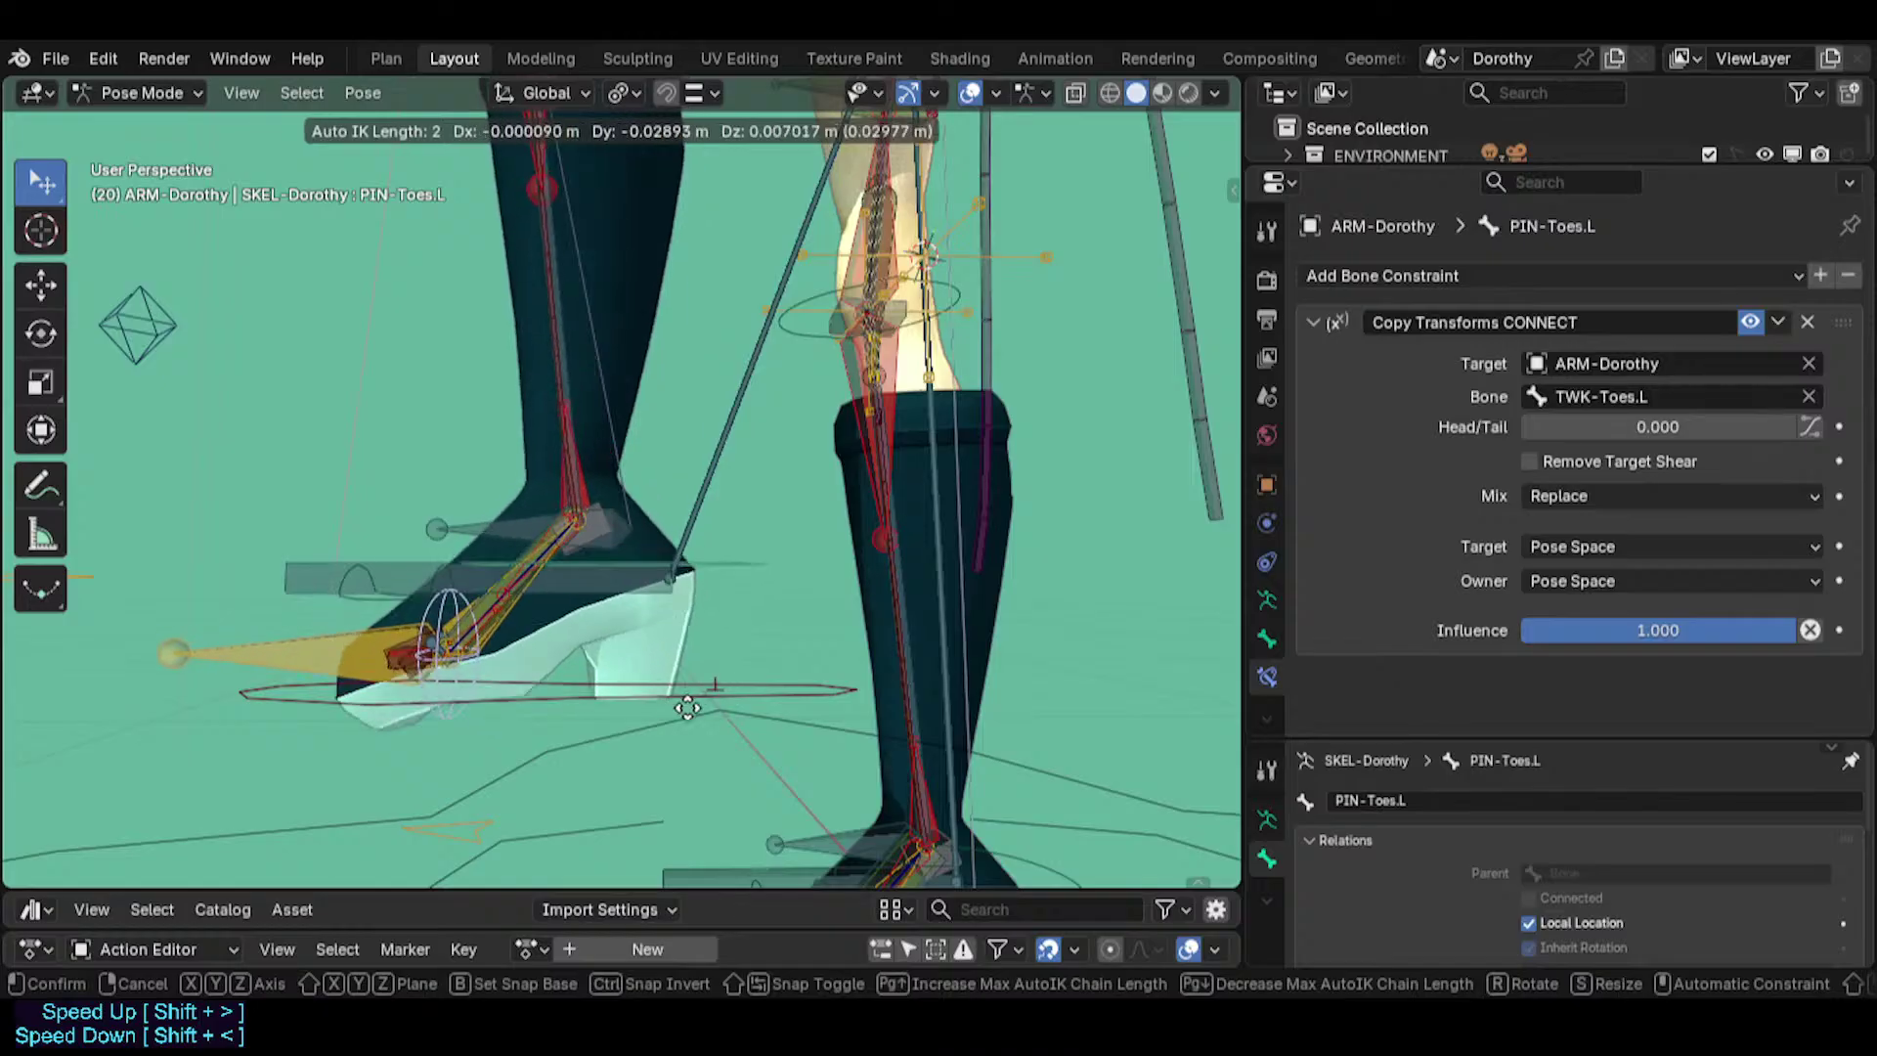
pyautogui.rightClick(711, 696)
# Pick CTL-IKT-LeverageAnkle.L from the overlapping left foot bones and rotate it to raise the heel off the toes.
pyautogui.click(577, 600)
pyautogui.click(577, 600)
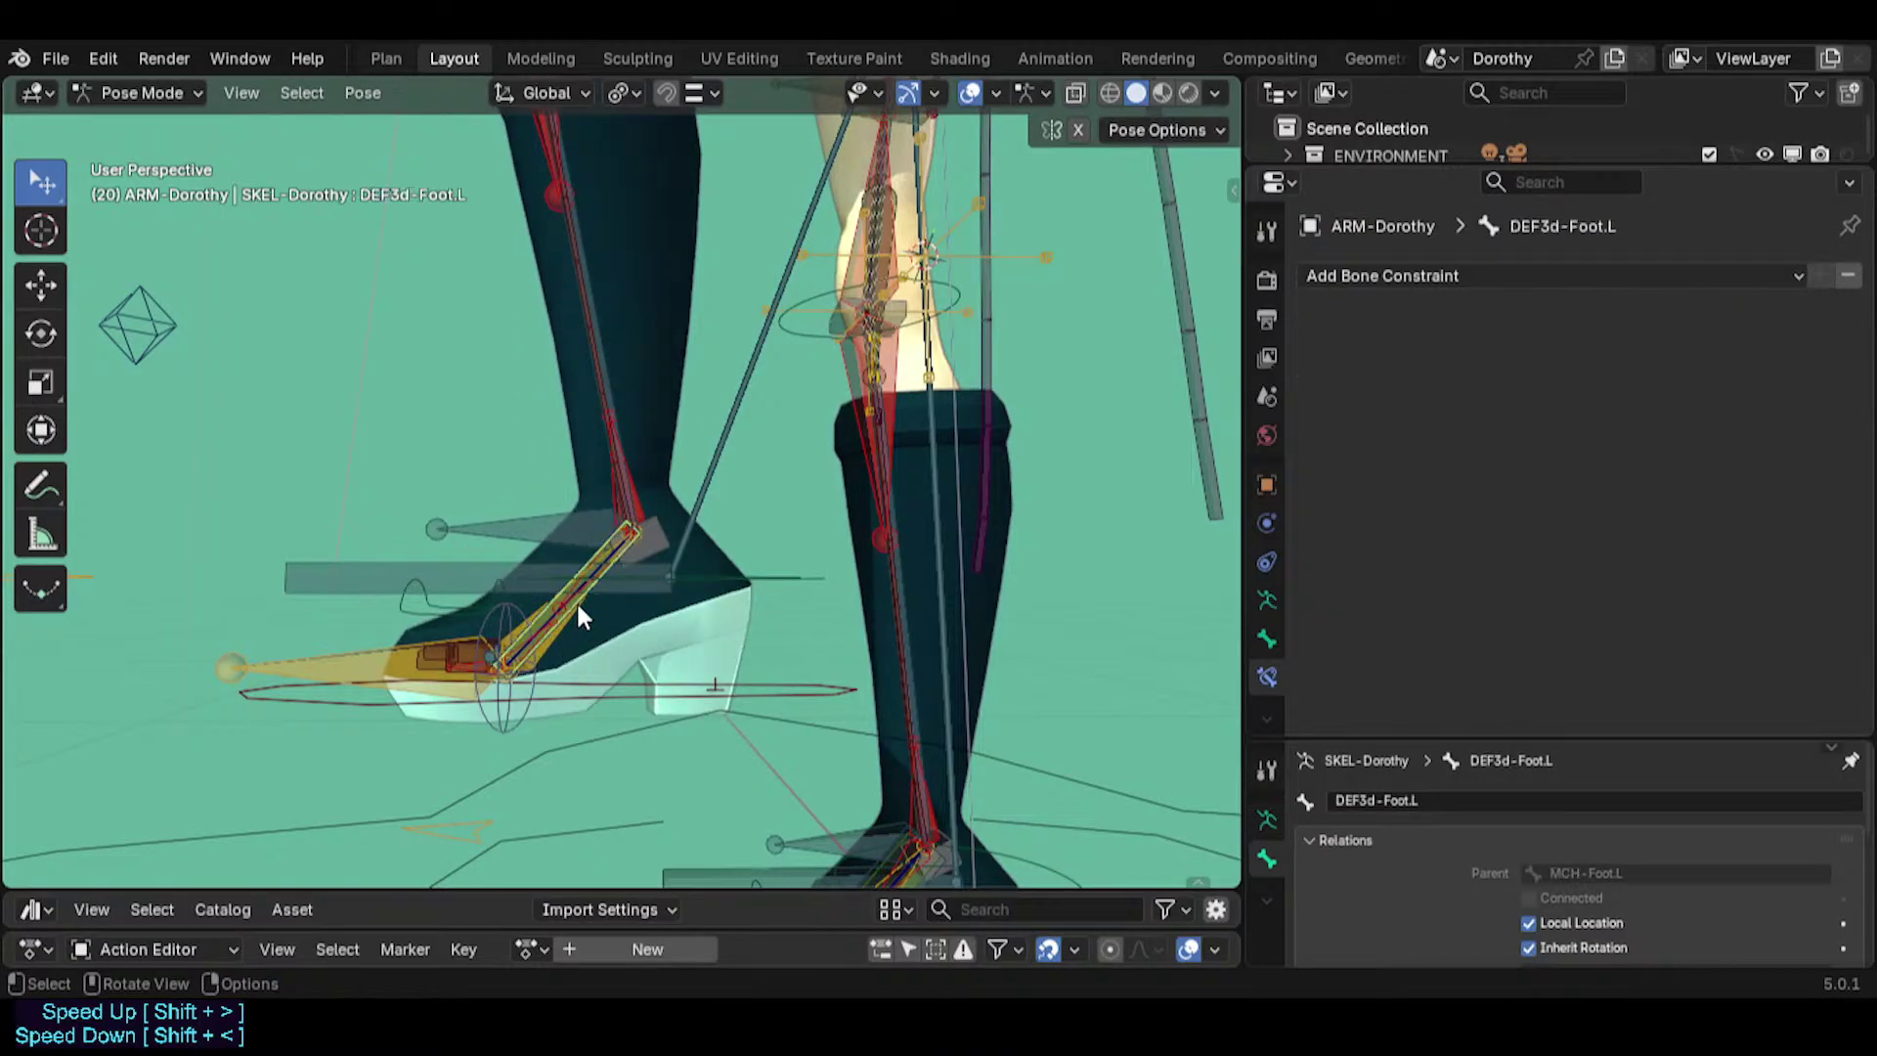
pyautogui.click(576, 600)
pyautogui.click(574, 593)
pyautogui.click(574, 594)
pyautogui.click(574, 594)
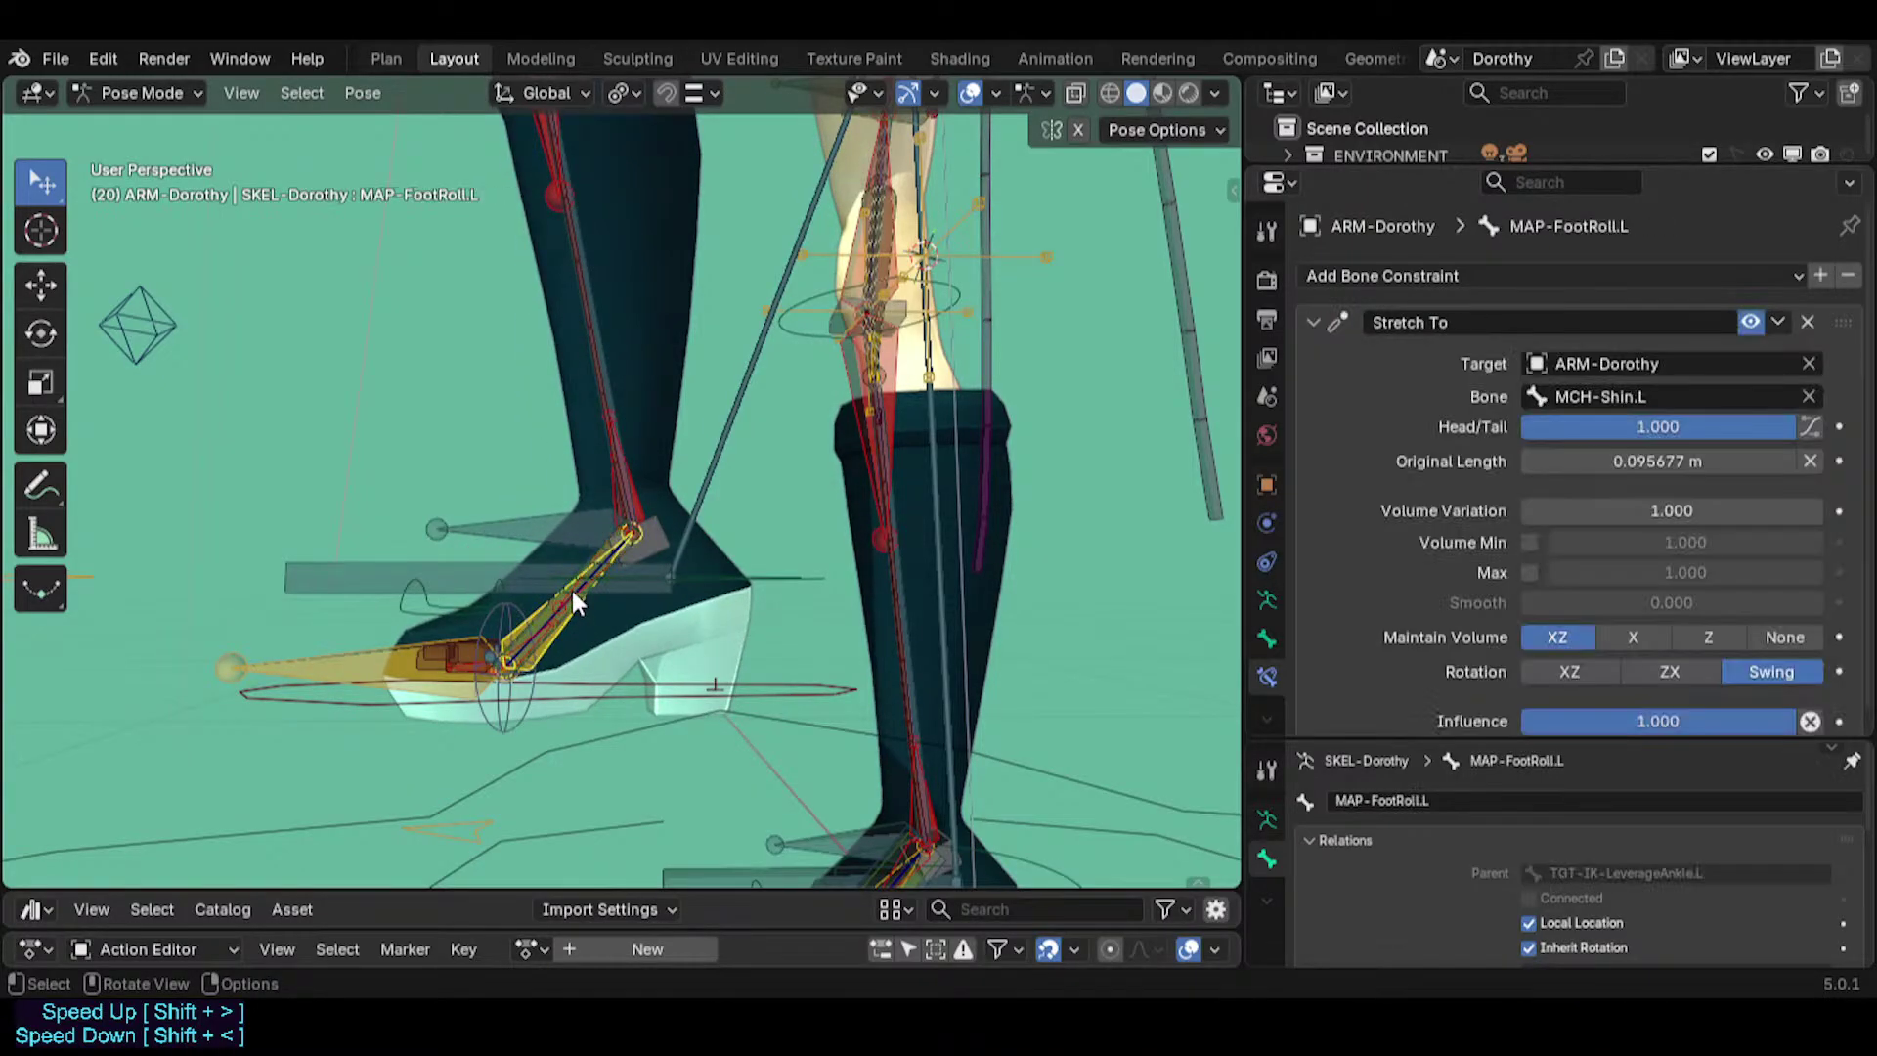
pyautogui.click(573, 593)
pyautogui.click(572, 591)
pyautogui.click(573, 591)
pyautogui.click(573, 591)
pyautogui.click(573, 591)
pyautogui.click(573, 591)
pyautogui.press('r')
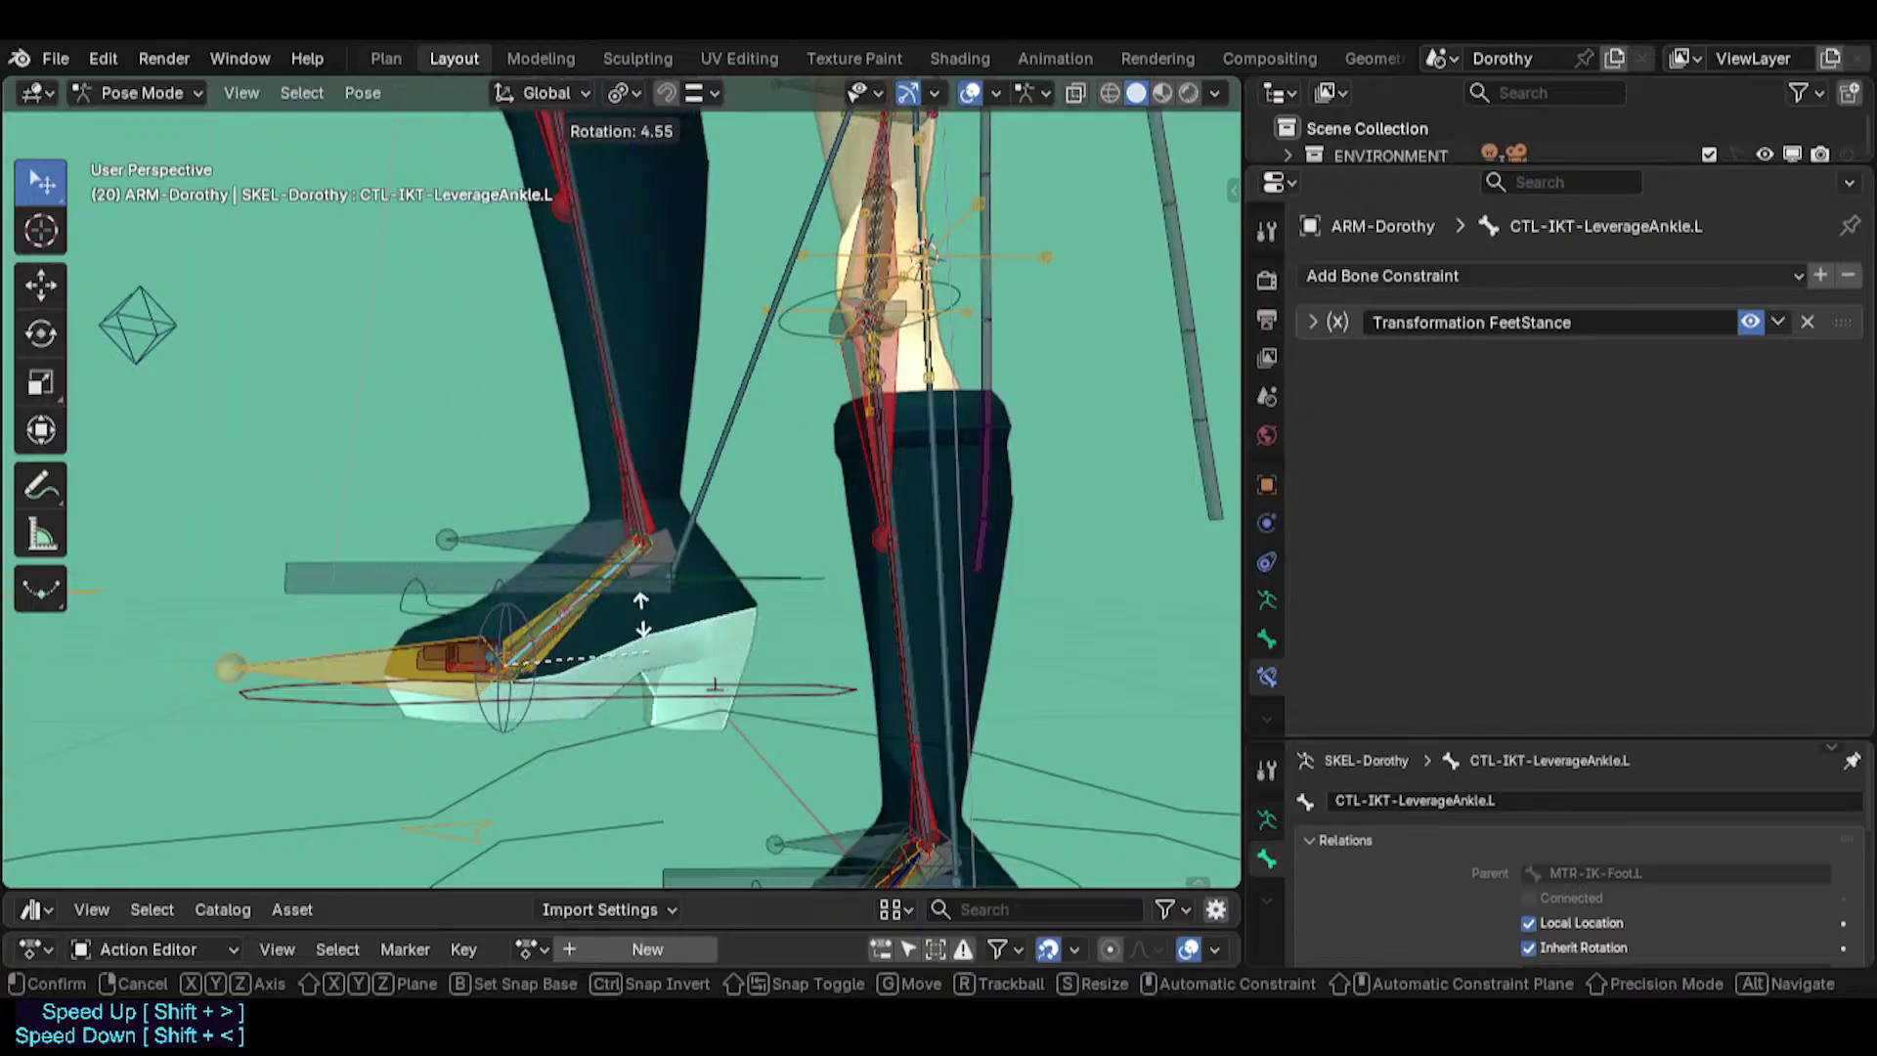
pyautogui.click(642, 545)
# Test the raised-heel pose by moving, rotating and scaling the MTR-IK-Foot.L control.
pyautogui.click(469, 571)
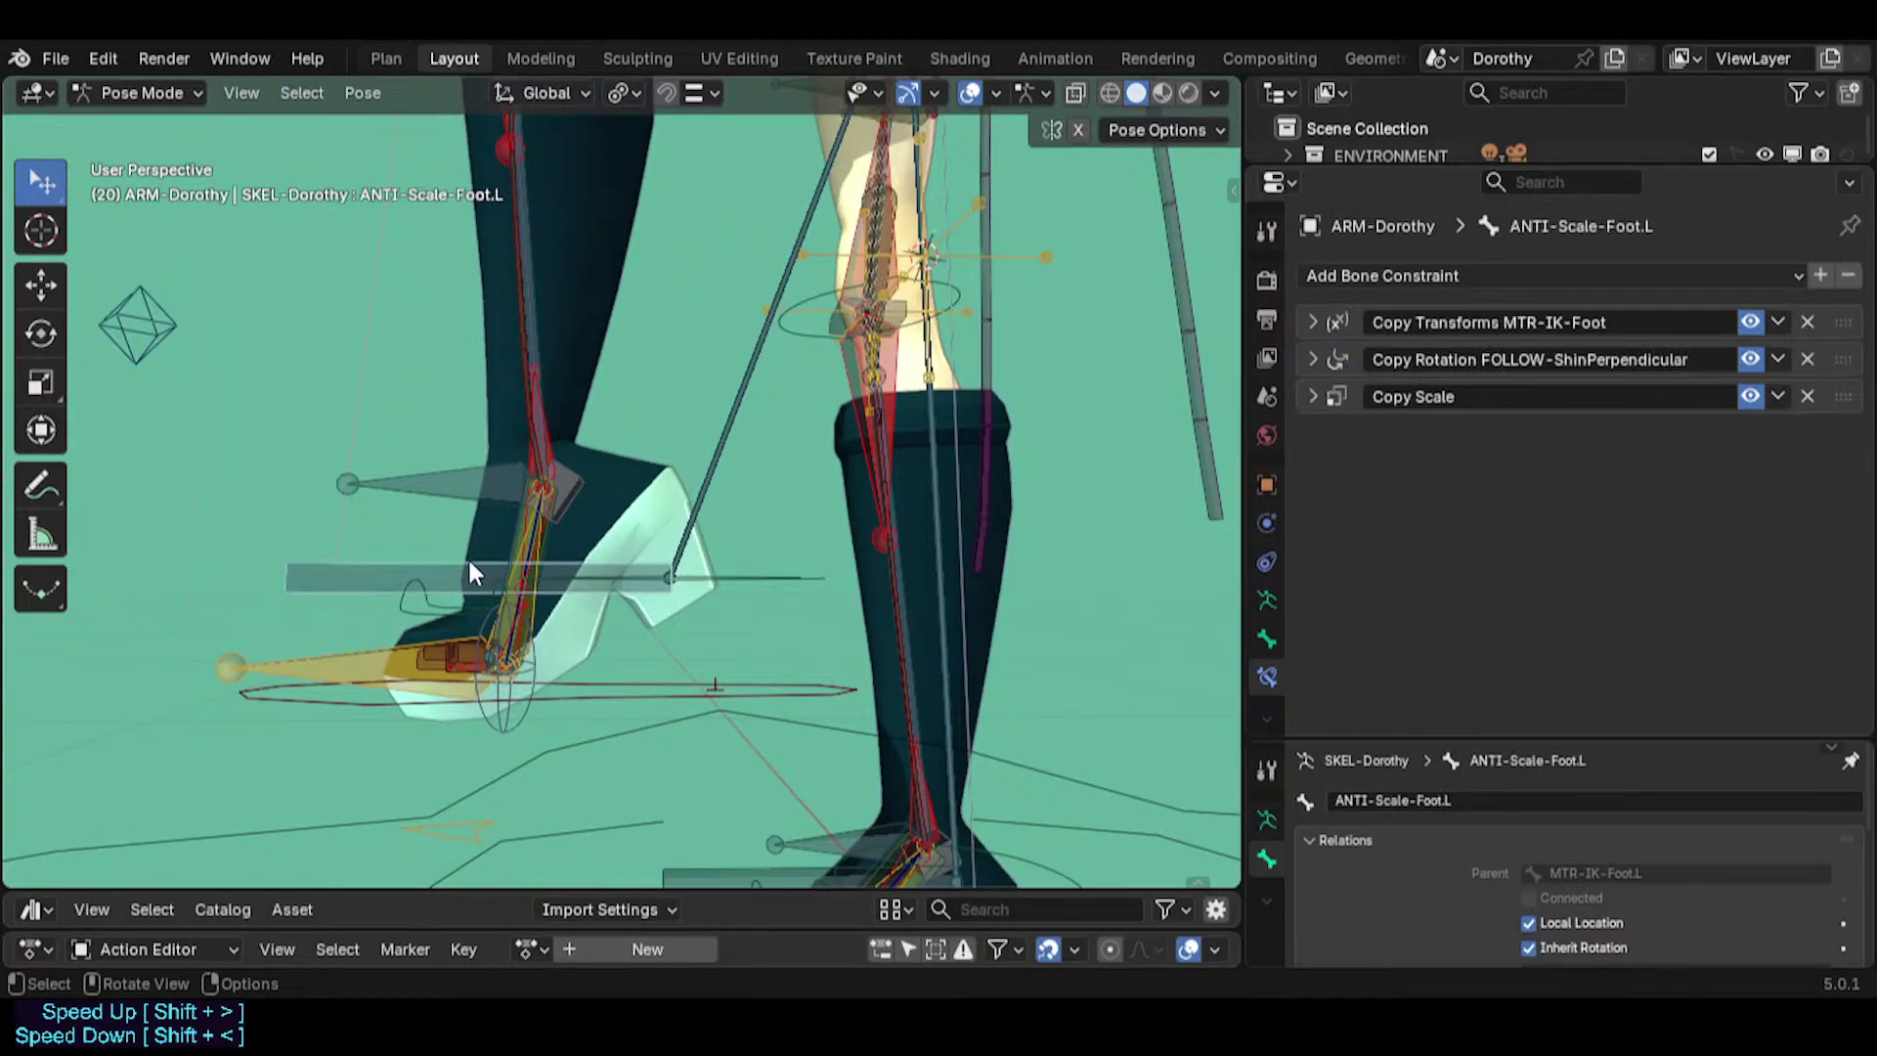
pyautogui.click(735, 695)
pyautogui.press('g')
pyautogui.click(723, 690)
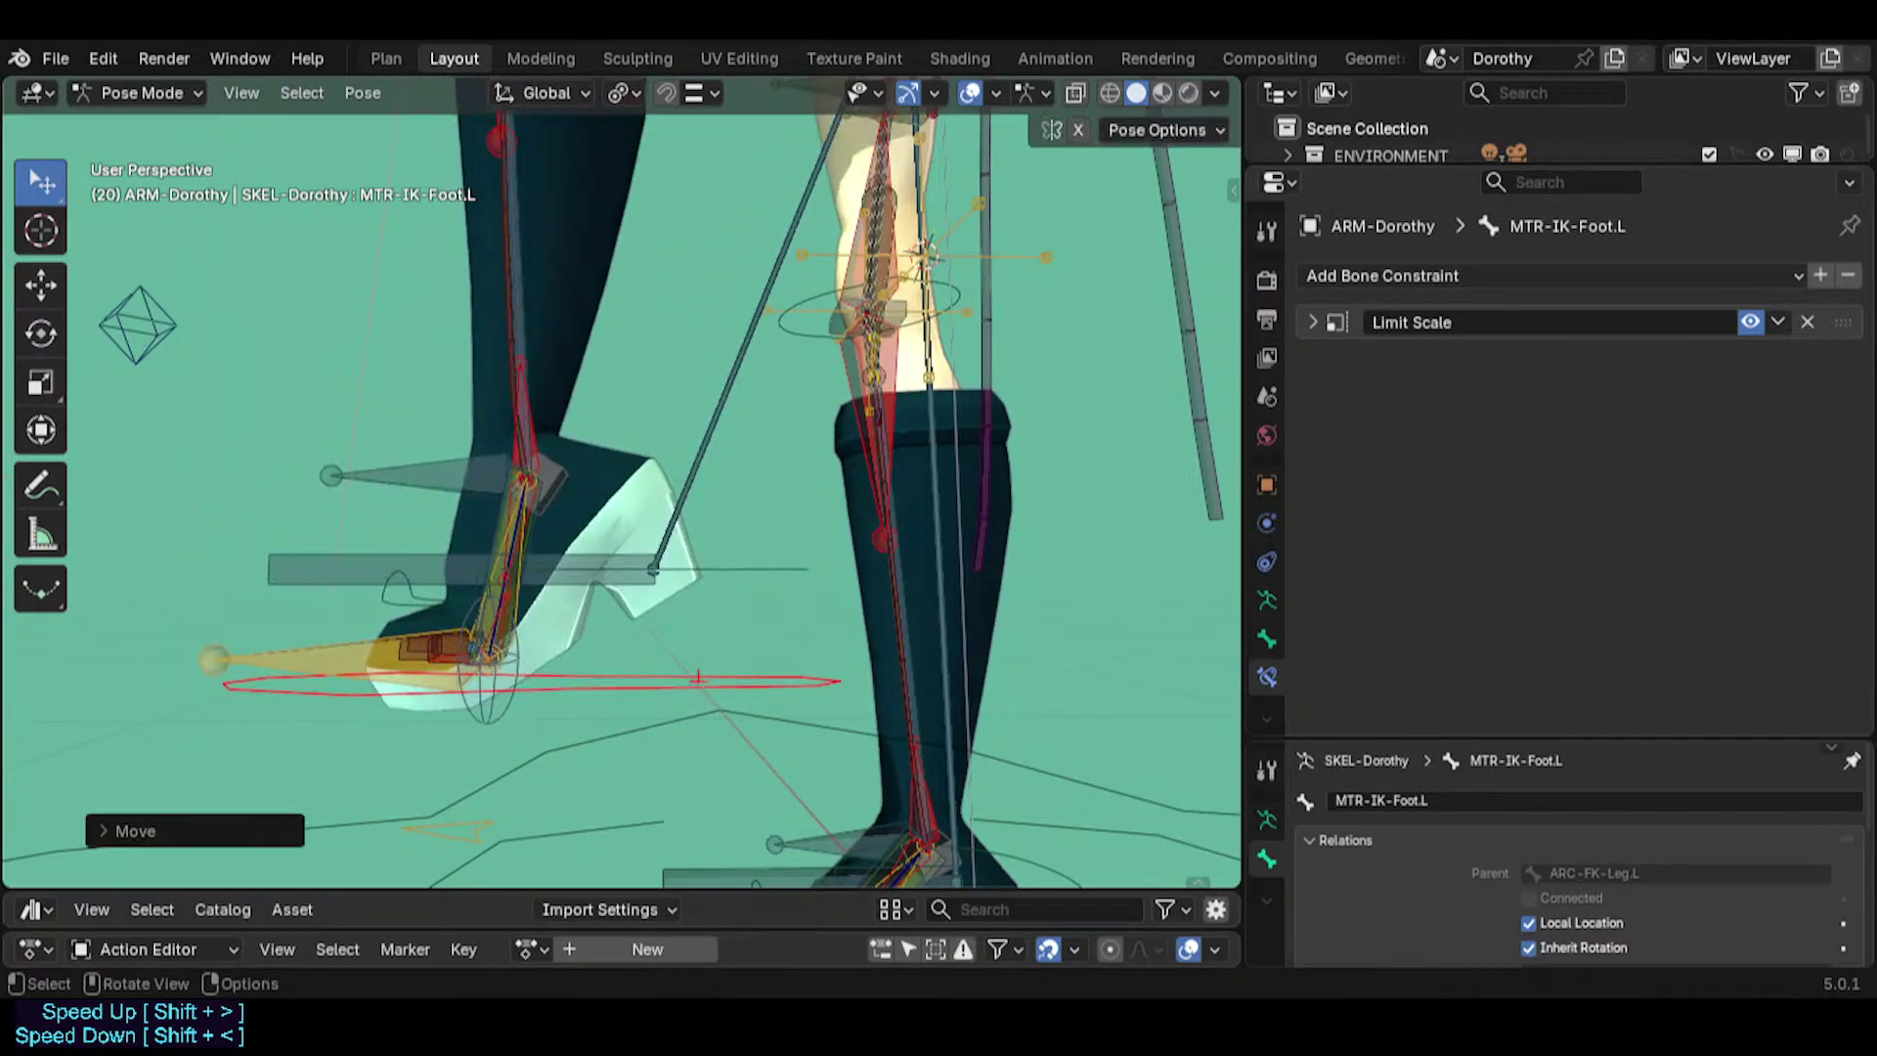
pyautogui.press('r')
pyautogui.click(847, 630)
pyautogui.press('s')
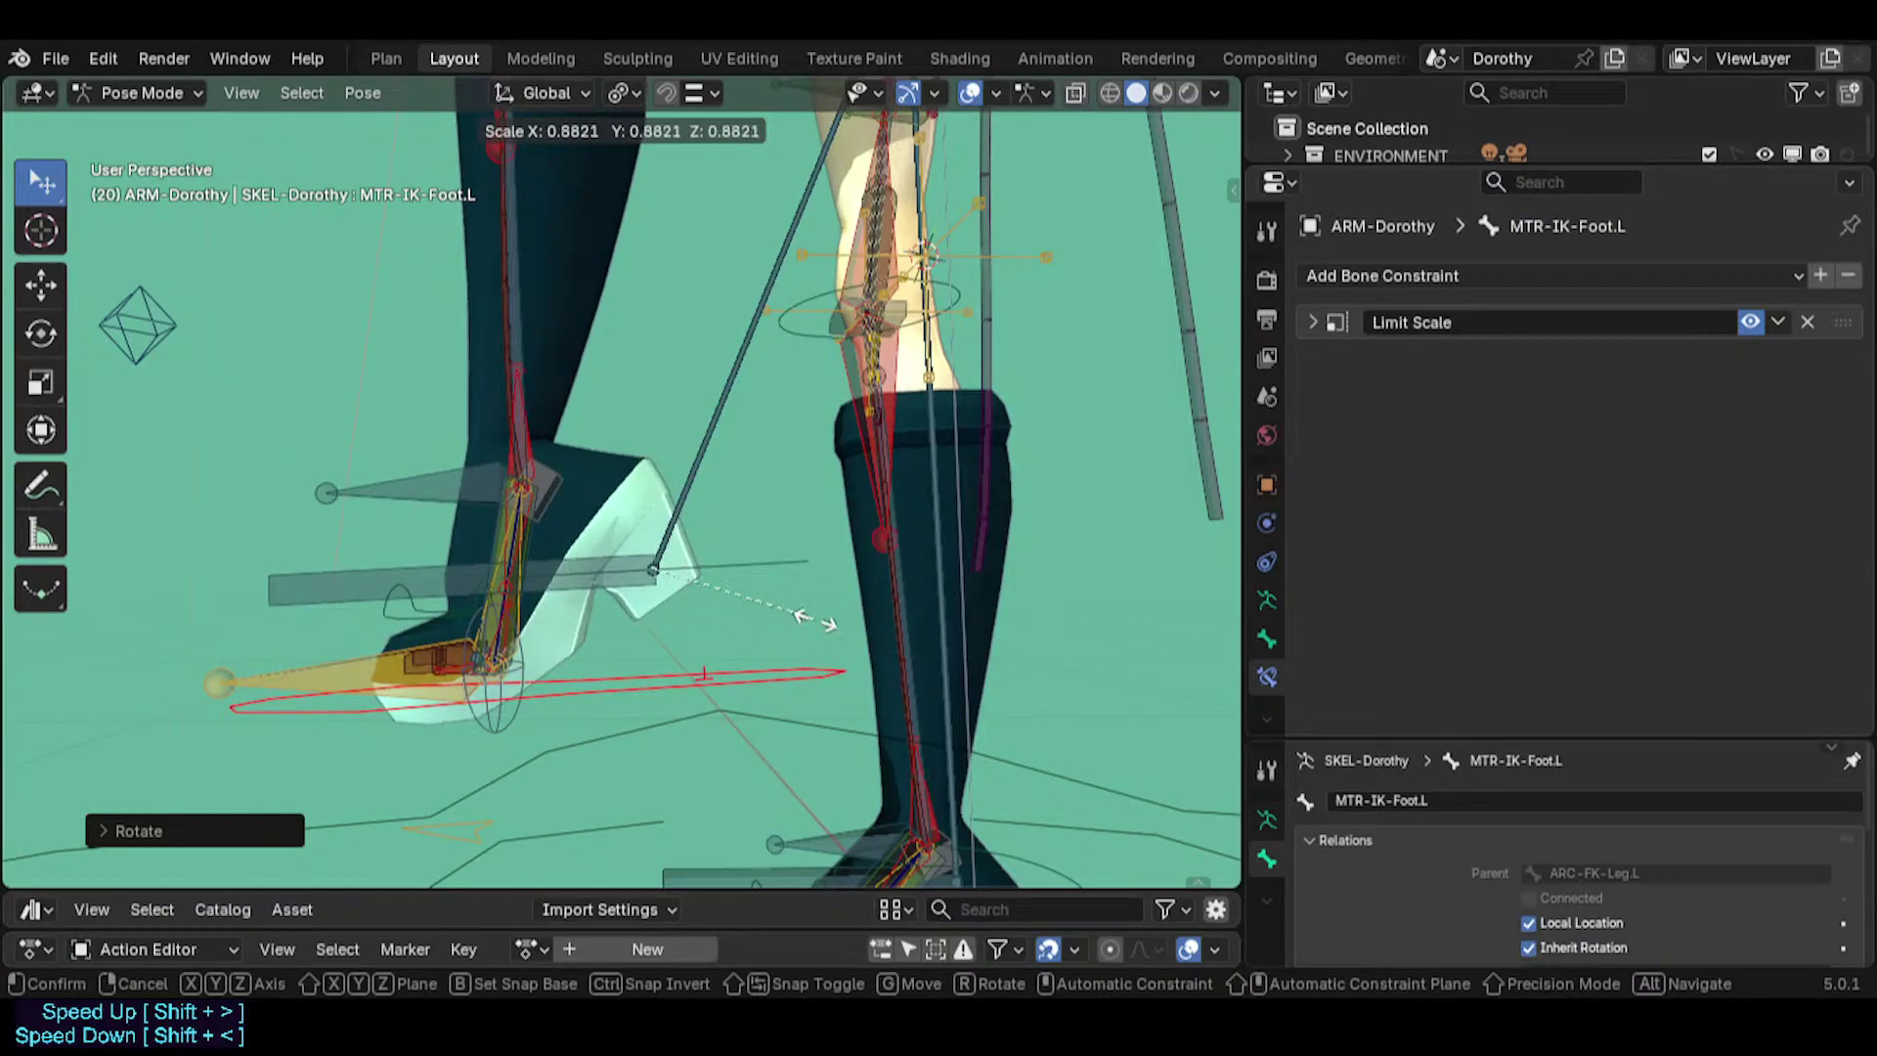
pyautogui.click(733, 608)
# Reset the rig's pose and try scaling the MTR-IK-Foot.L control with both feet on the ground.
pyautogui.moveTo(733, 608); pyautogui.dragTo(600, 518, button='middle')
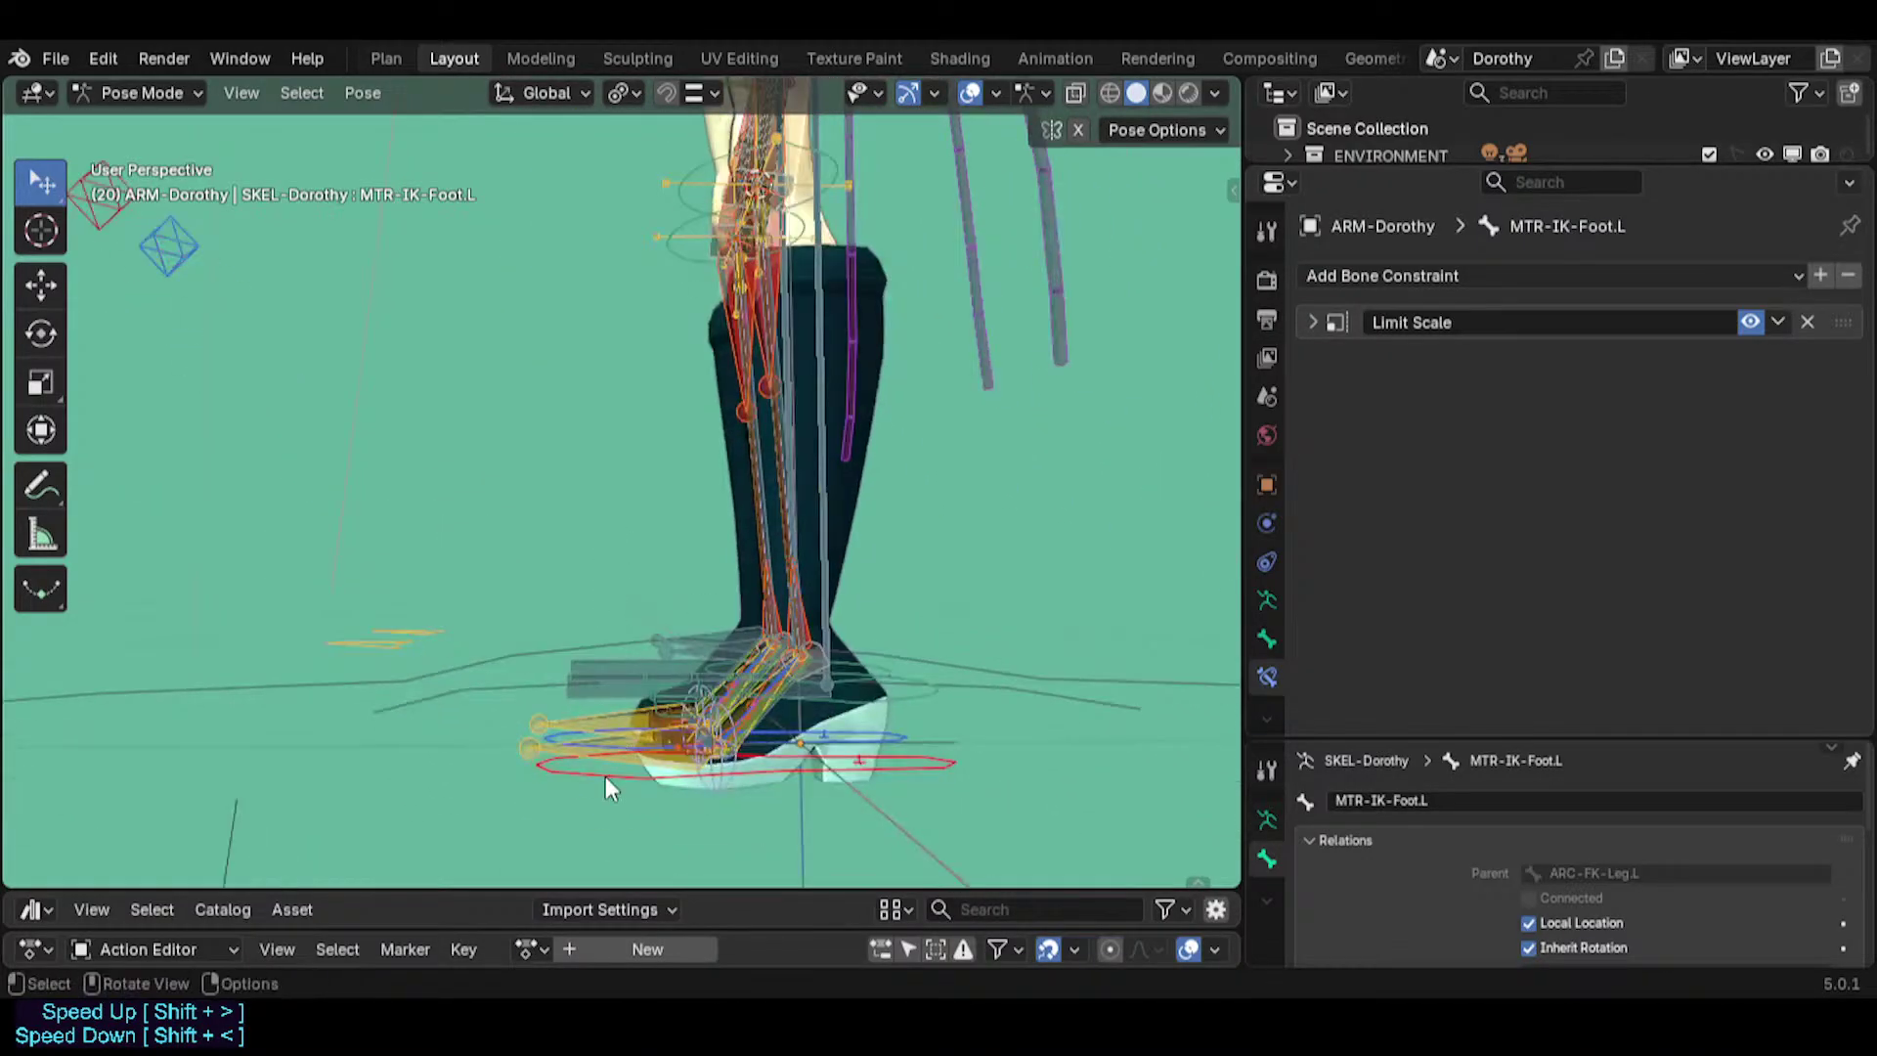
pyautogui.press('s')
pyautogui.rightClick(731, 720)
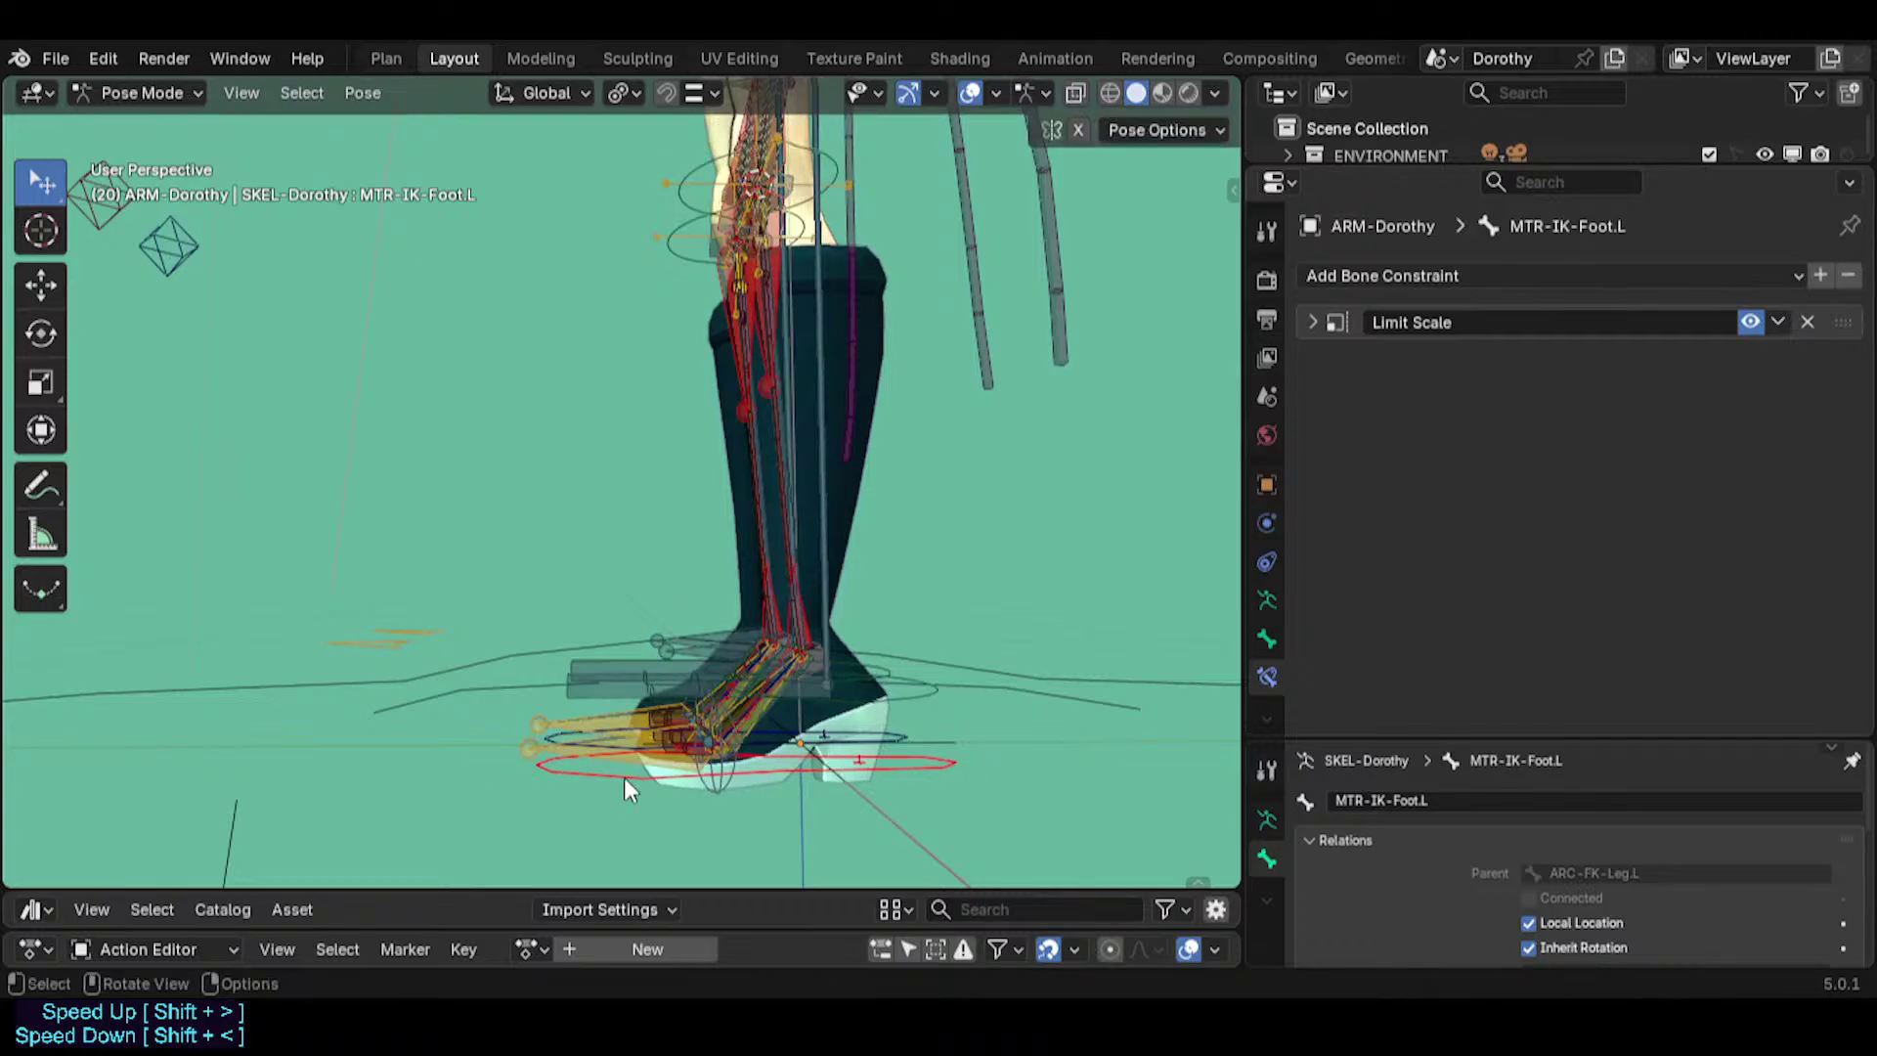
pyautogui.press('s')
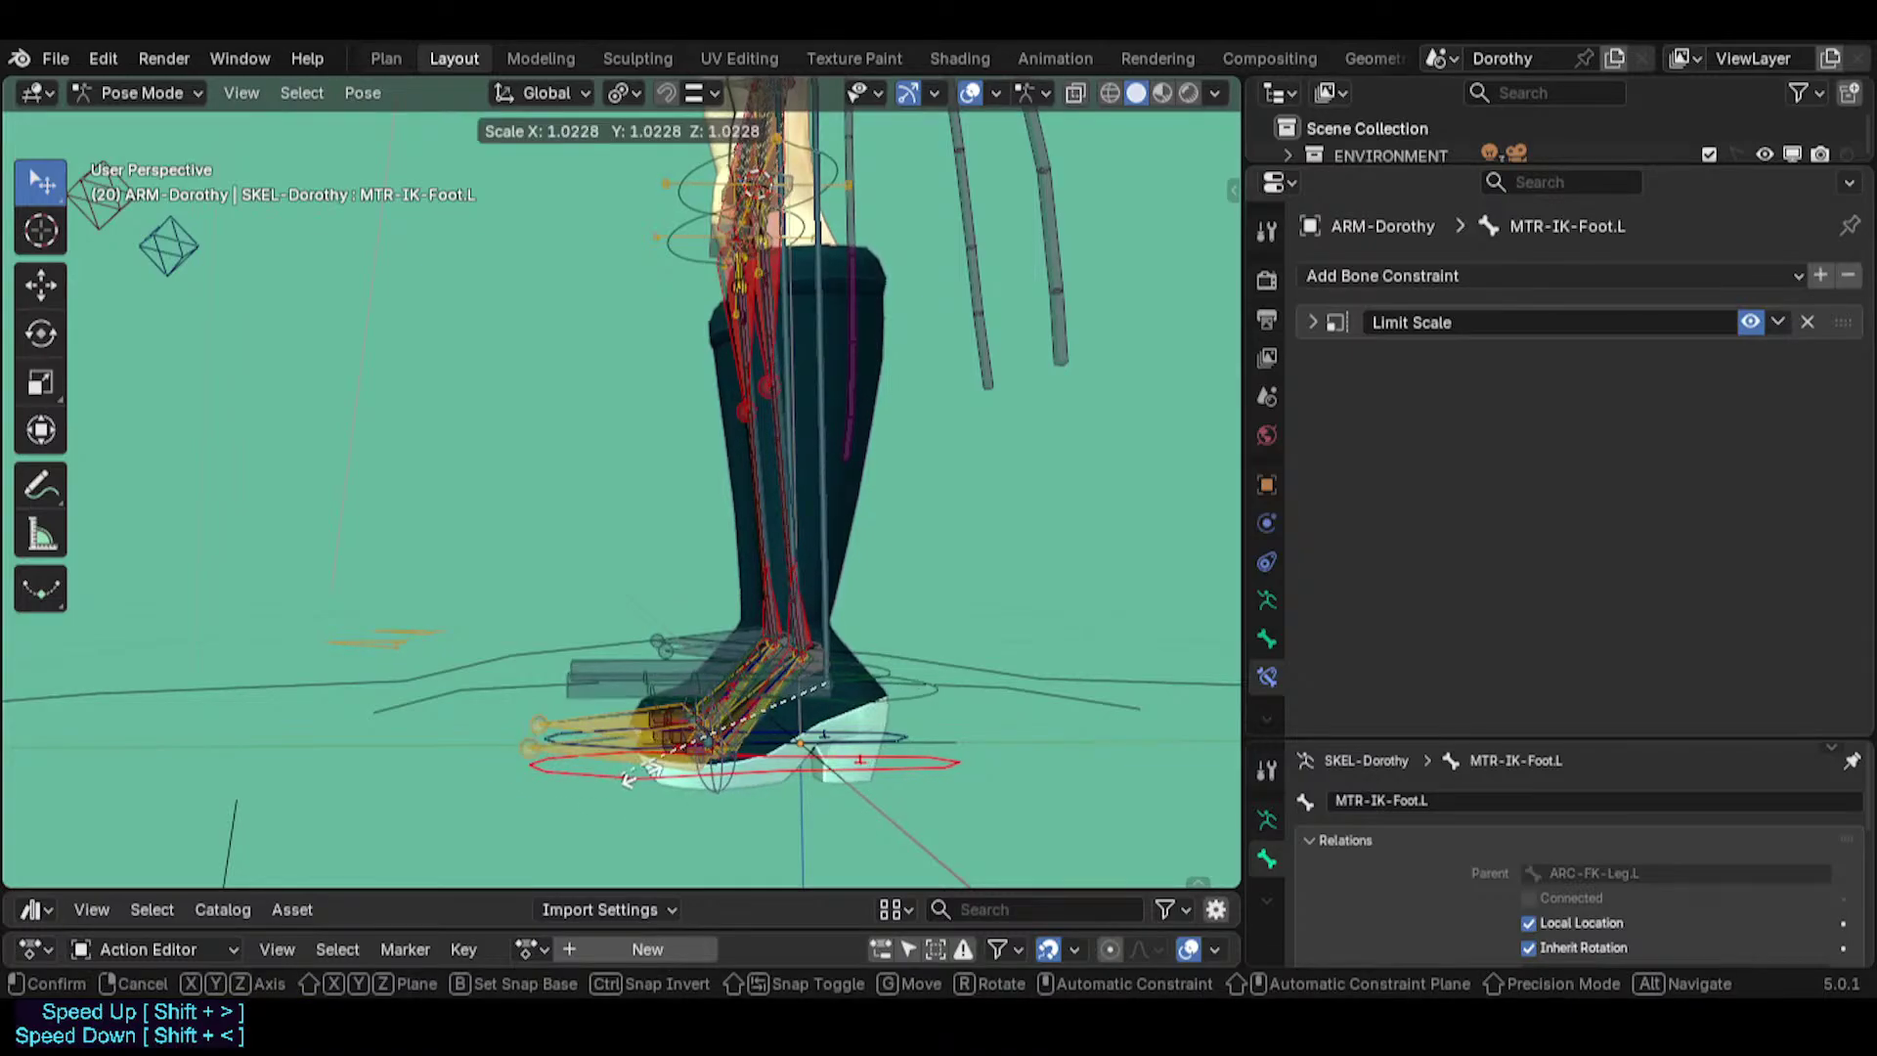
pyautogui.click(623, 777)
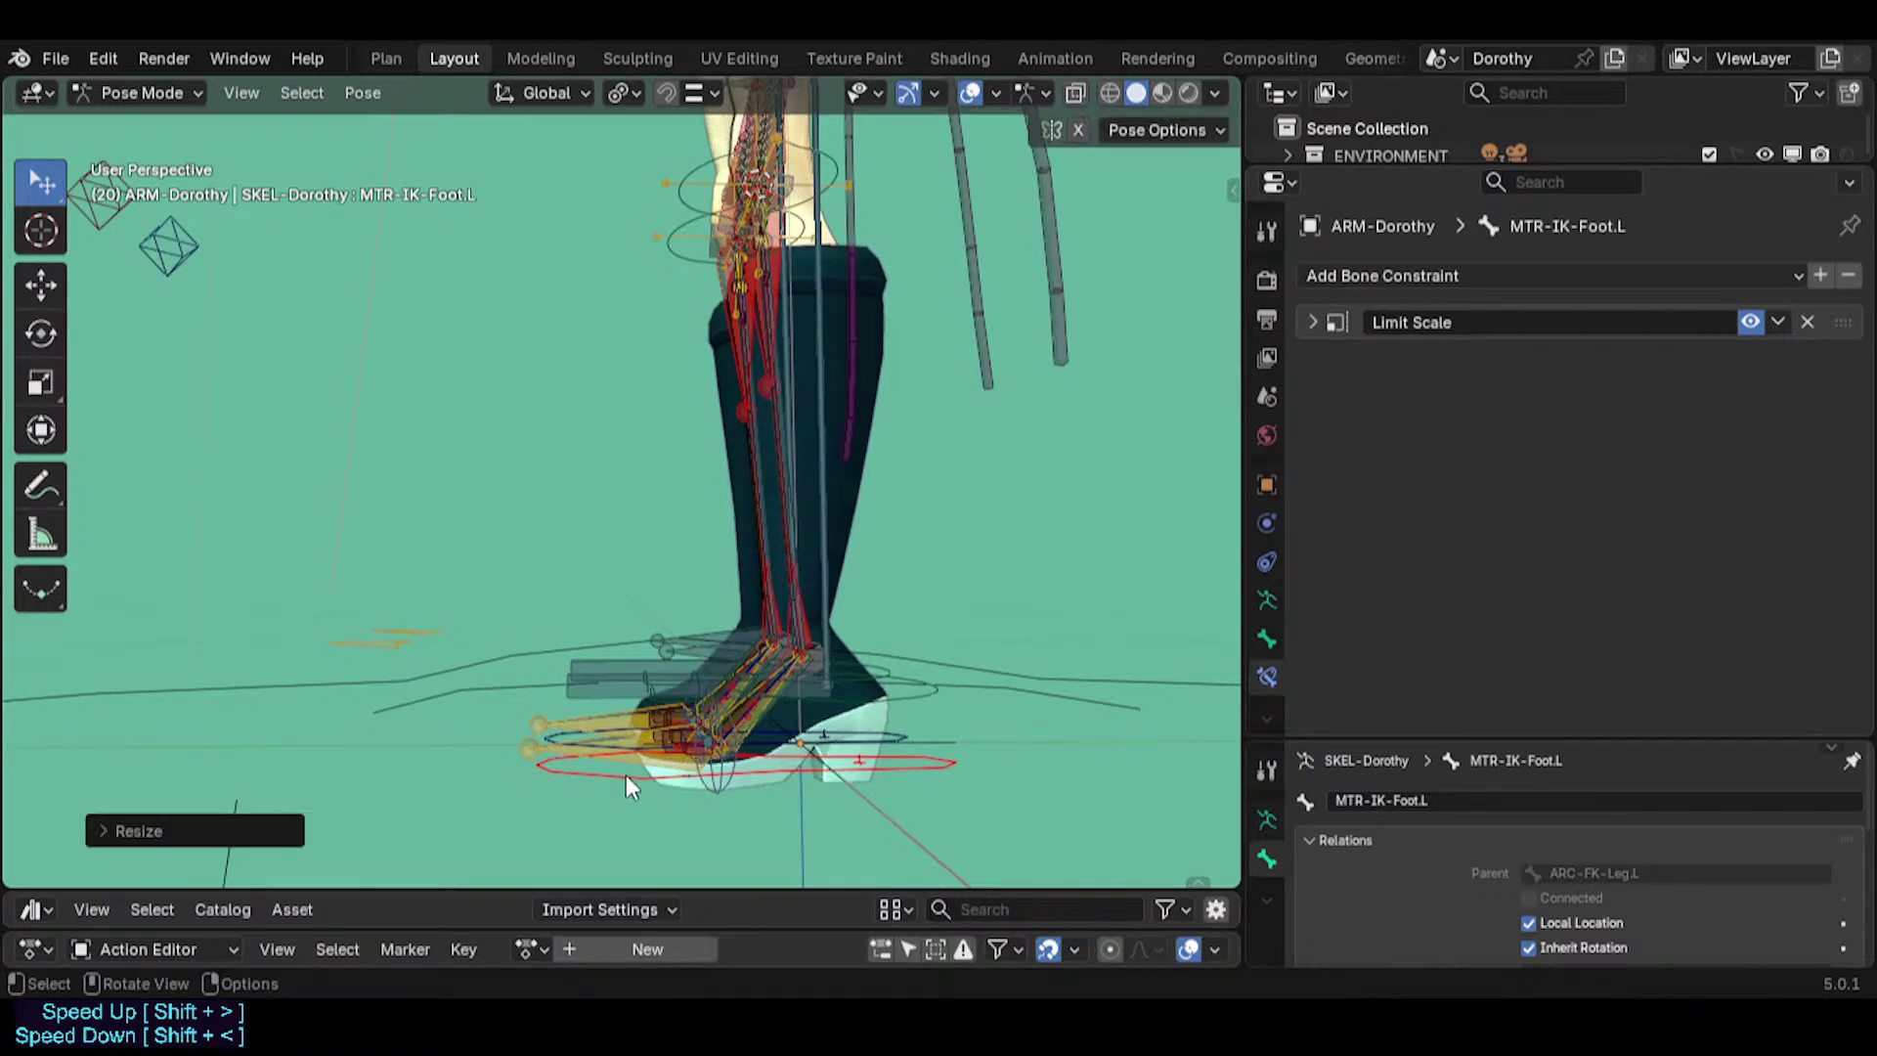
# Save Dorothy.blend and open the armature in Edit Mode, showing the foot bones in the right orthographic view.
pyautogui.hotkey('ctrl', 's')
pyautogui.press('Tab')
pyautogui.moveTo(624, 777); pyautogui.dragTo(565, 699, button='middle')
pyautogui.keyDown('shift'); pyautogui.moveTo(565, 699); pyautogui.dragTo(490, 710, button='middle'); pyautogui.keyUp('shift')
pyautogui.scroll(2, 493, 709)
pyautogui.scroll(2, 503, 684)
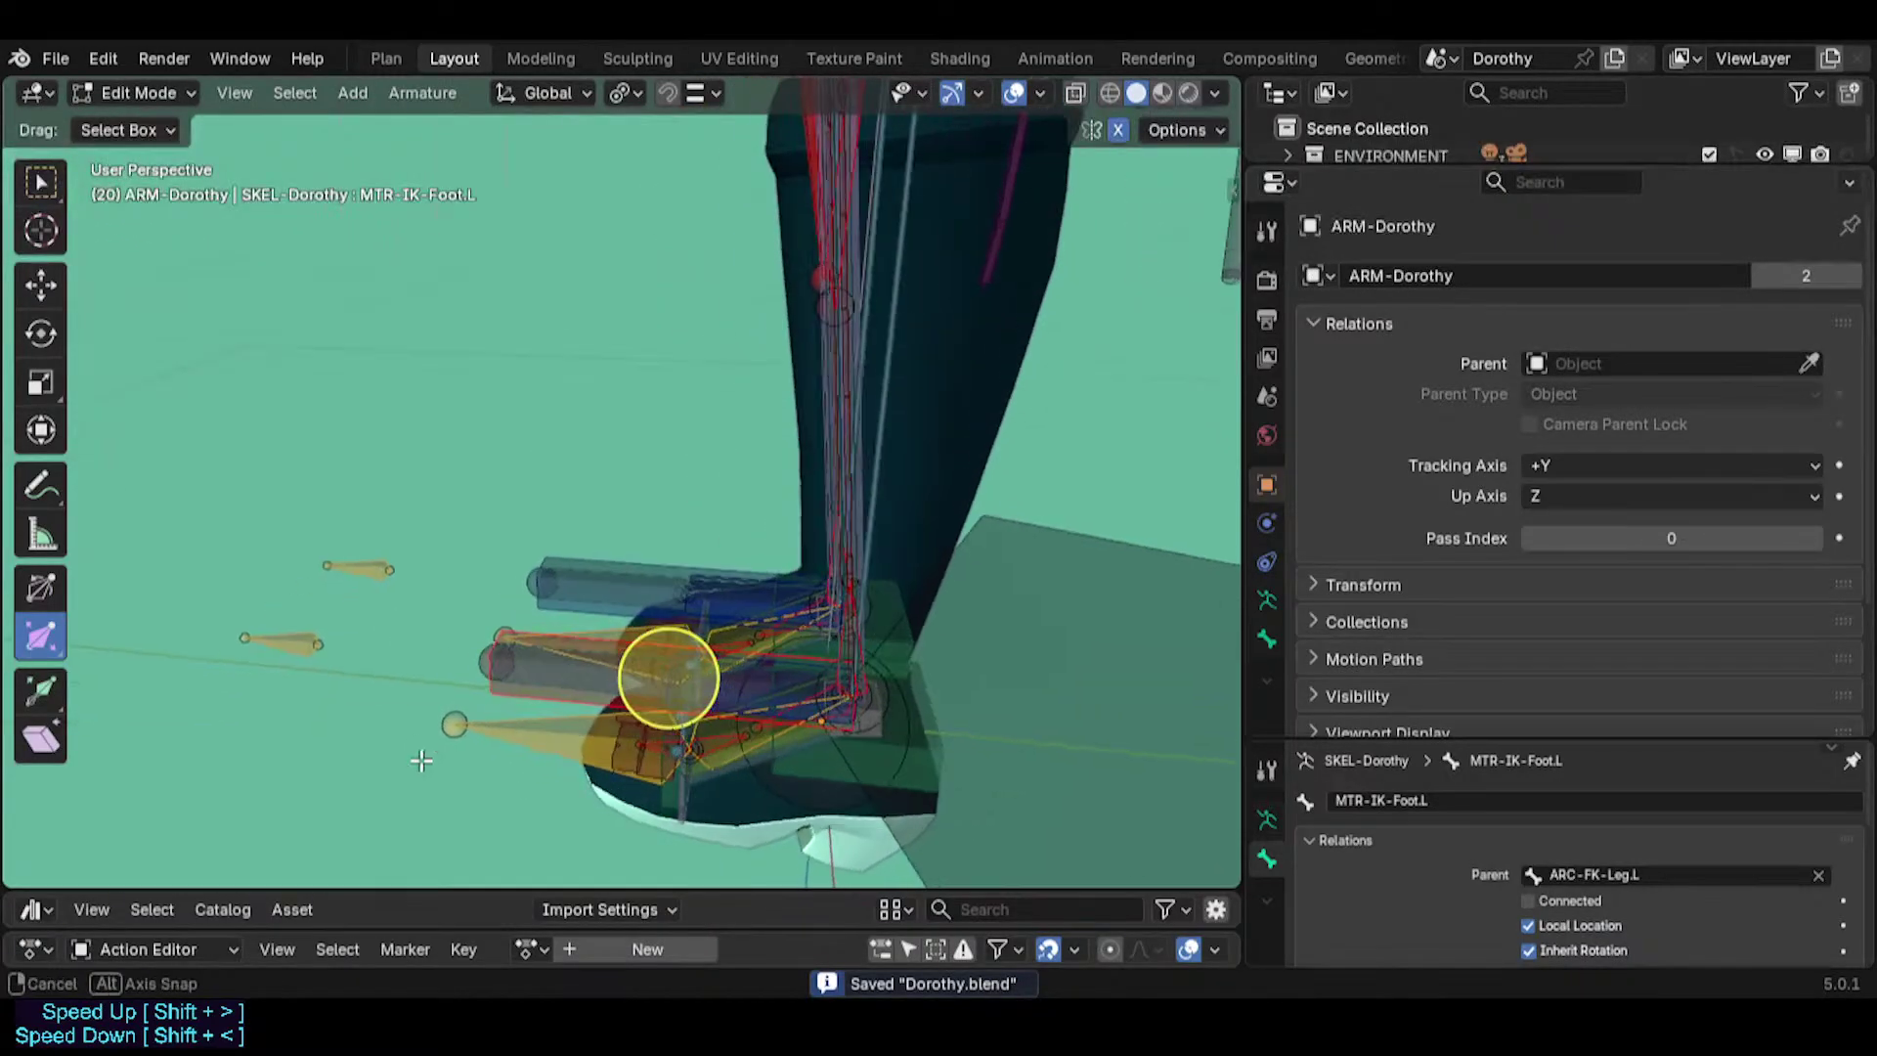
pyautogui.click(520, 676)
pyautogui.click(573, 678)
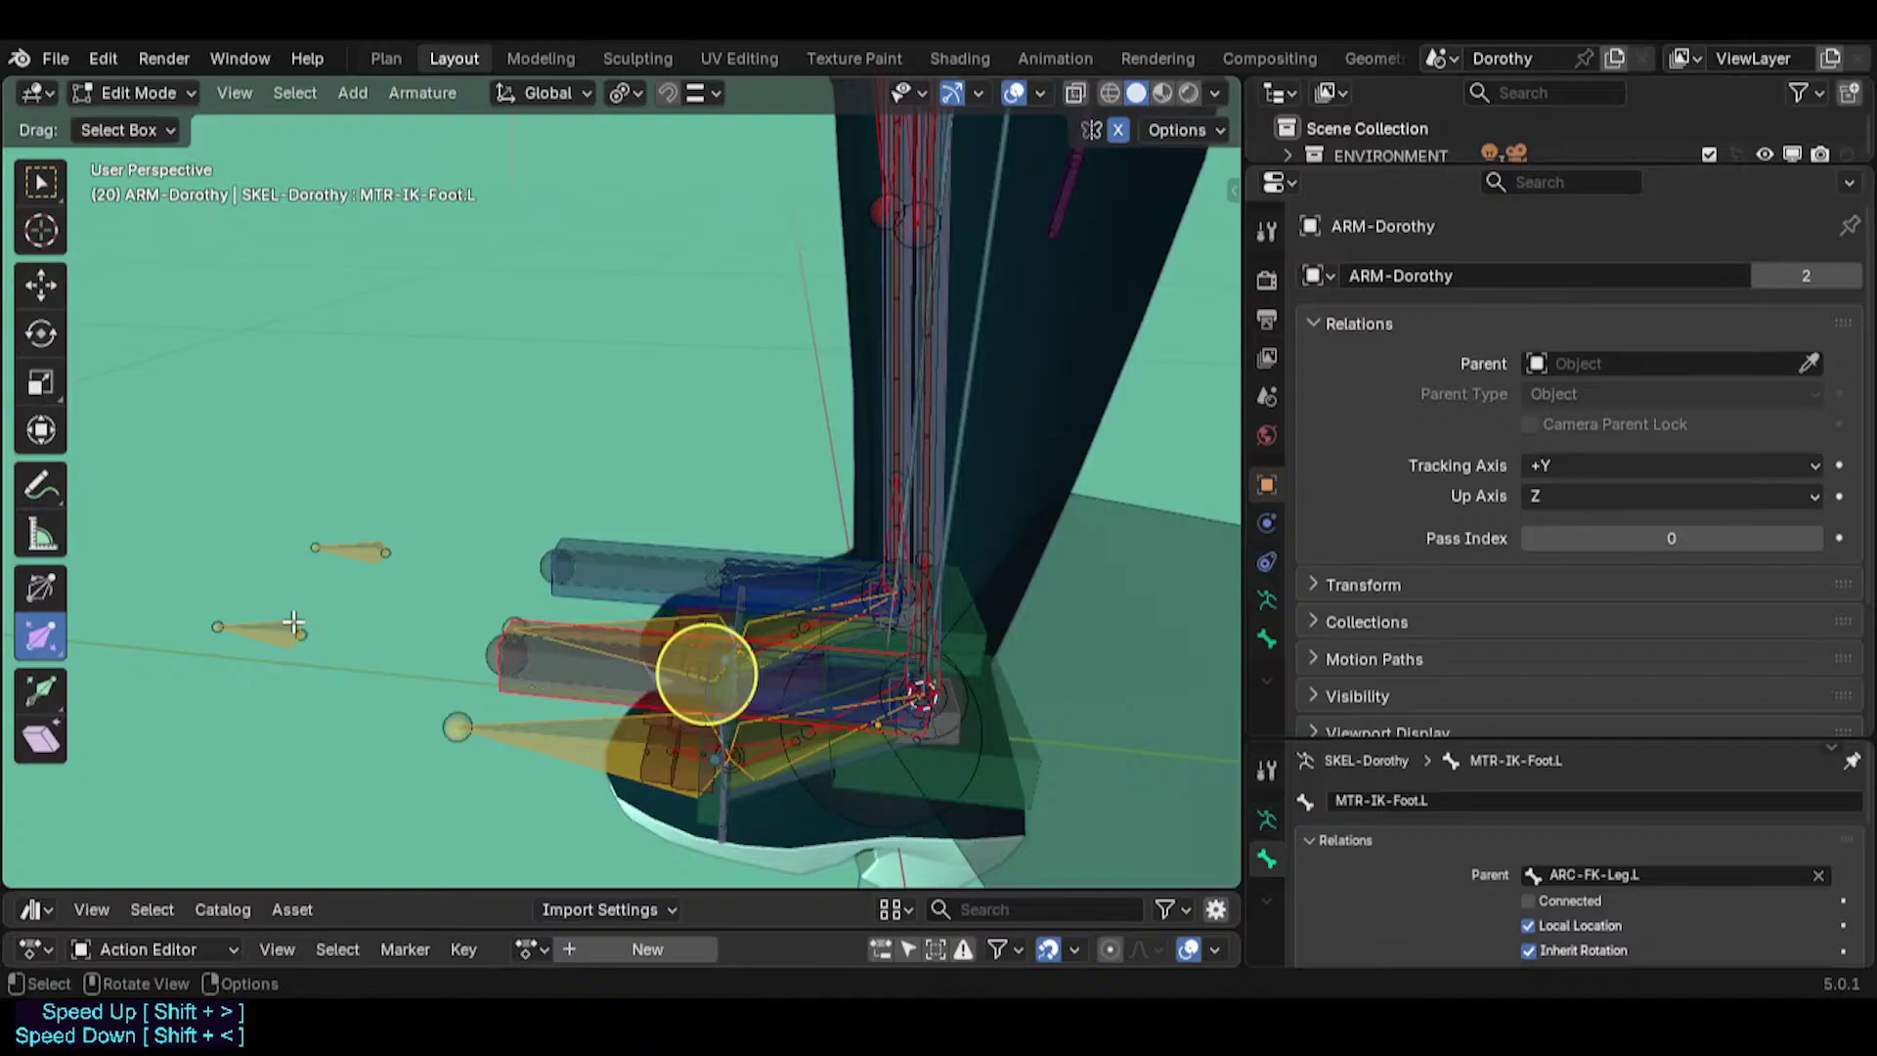
pyautogui.moveTo(494, 664); pyautogui.dragTo(679, 517, button='middle')
pyautogui.press('KP_3')
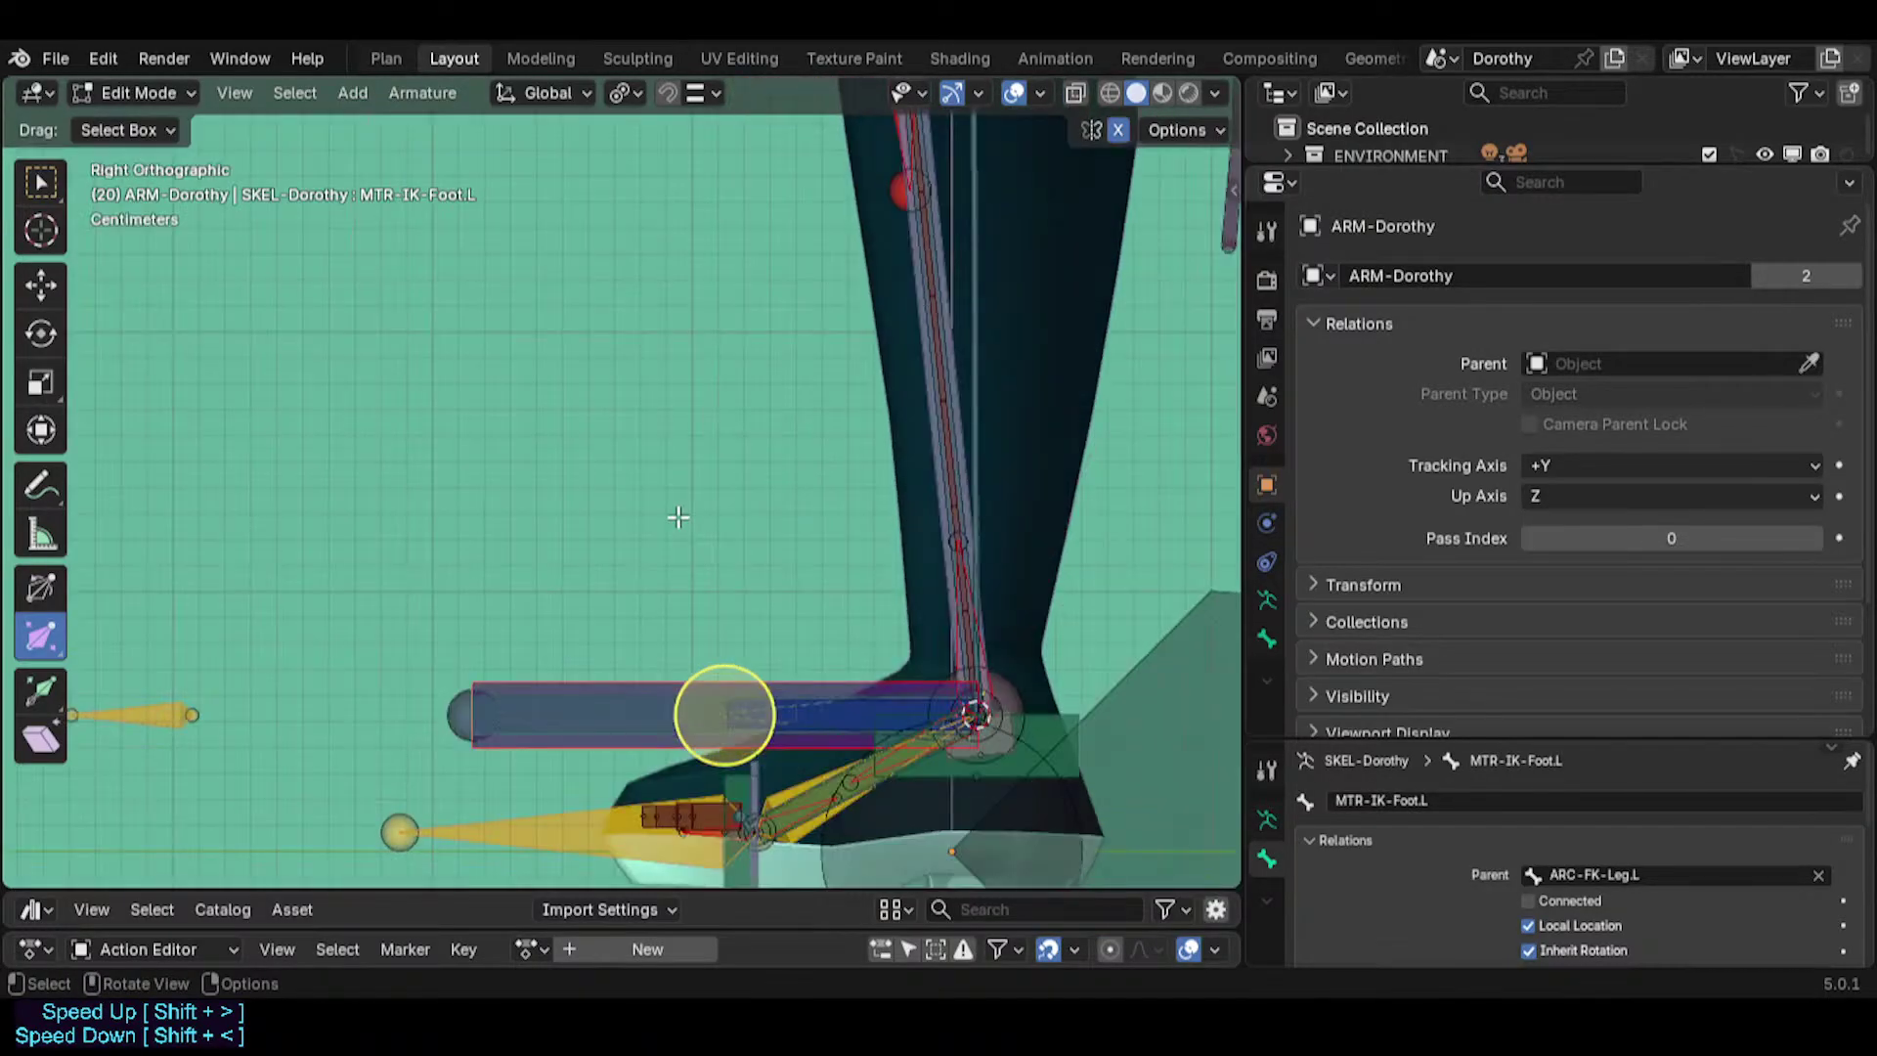
# Snap the 3D cursor to the ANTI-Scale-Foot.L bone in front of the left foot.
pyautogui.click(446, 720)
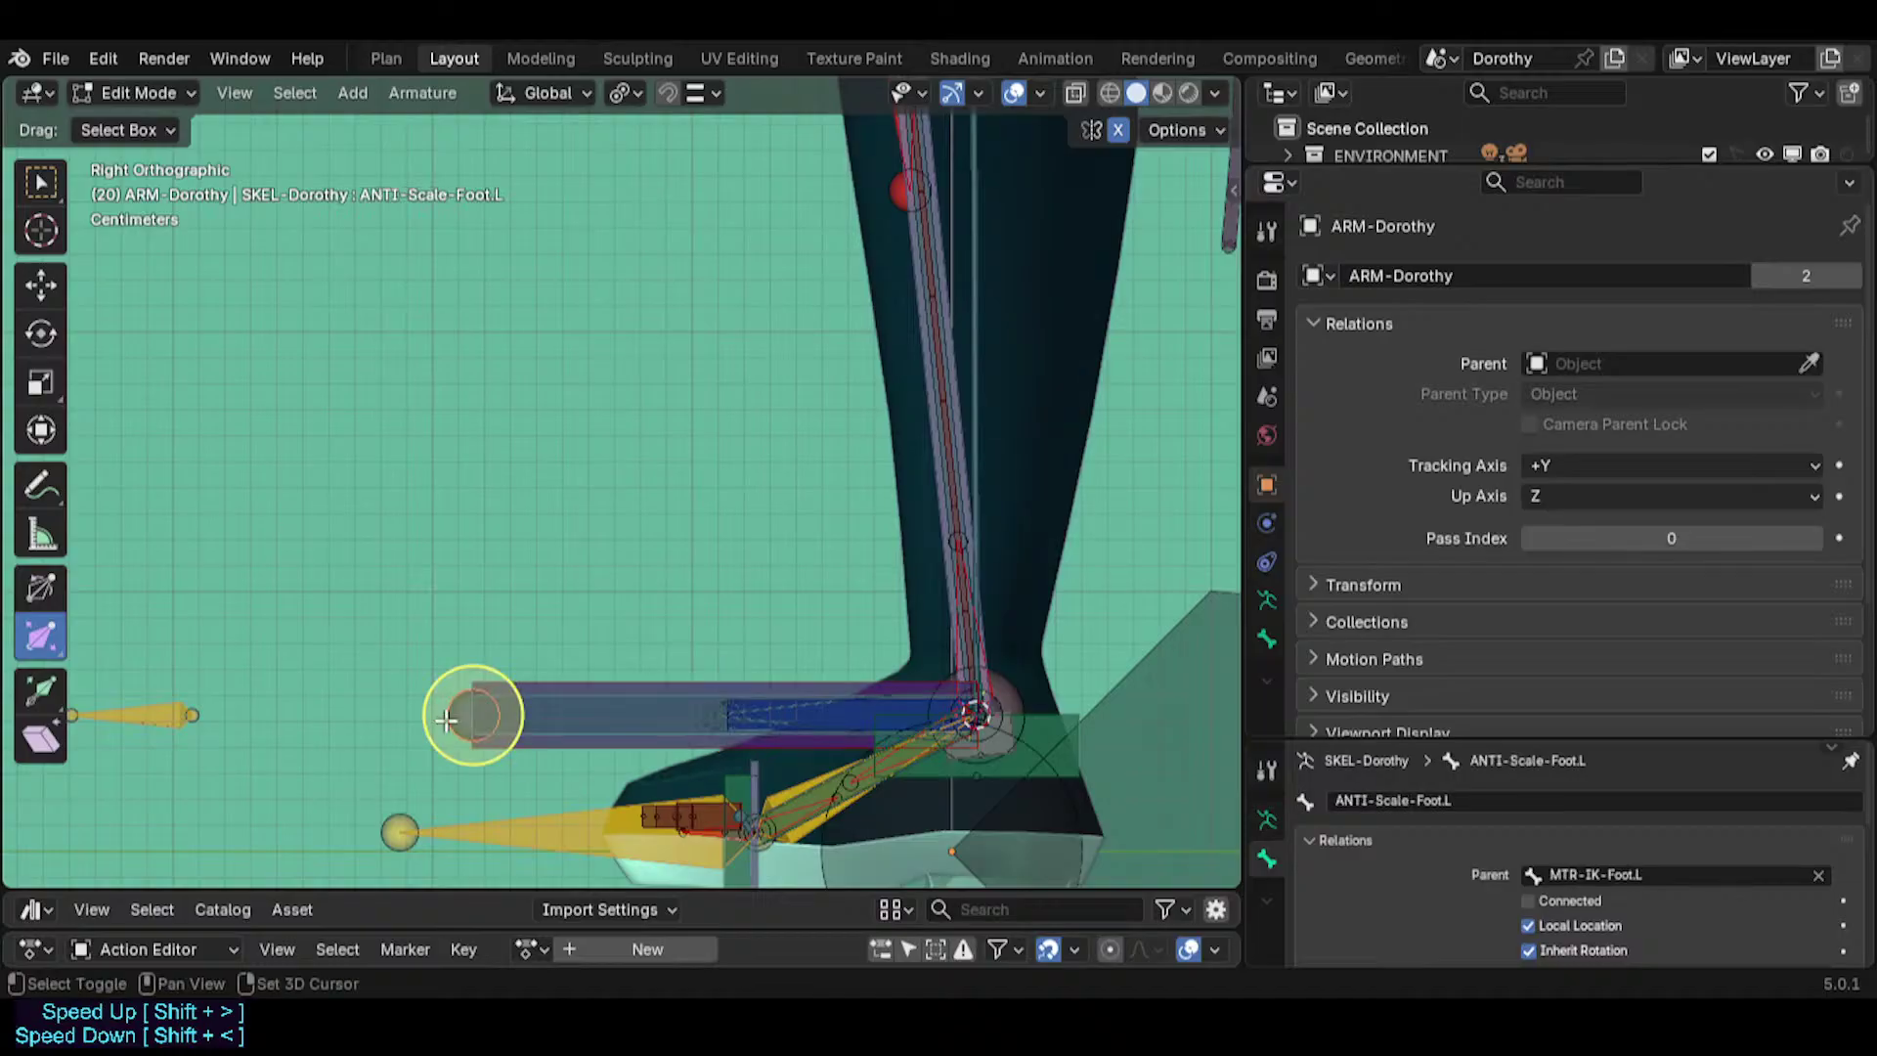
pyautogui.hotkey('shift', 's')
pyautogui.click(287, 714)
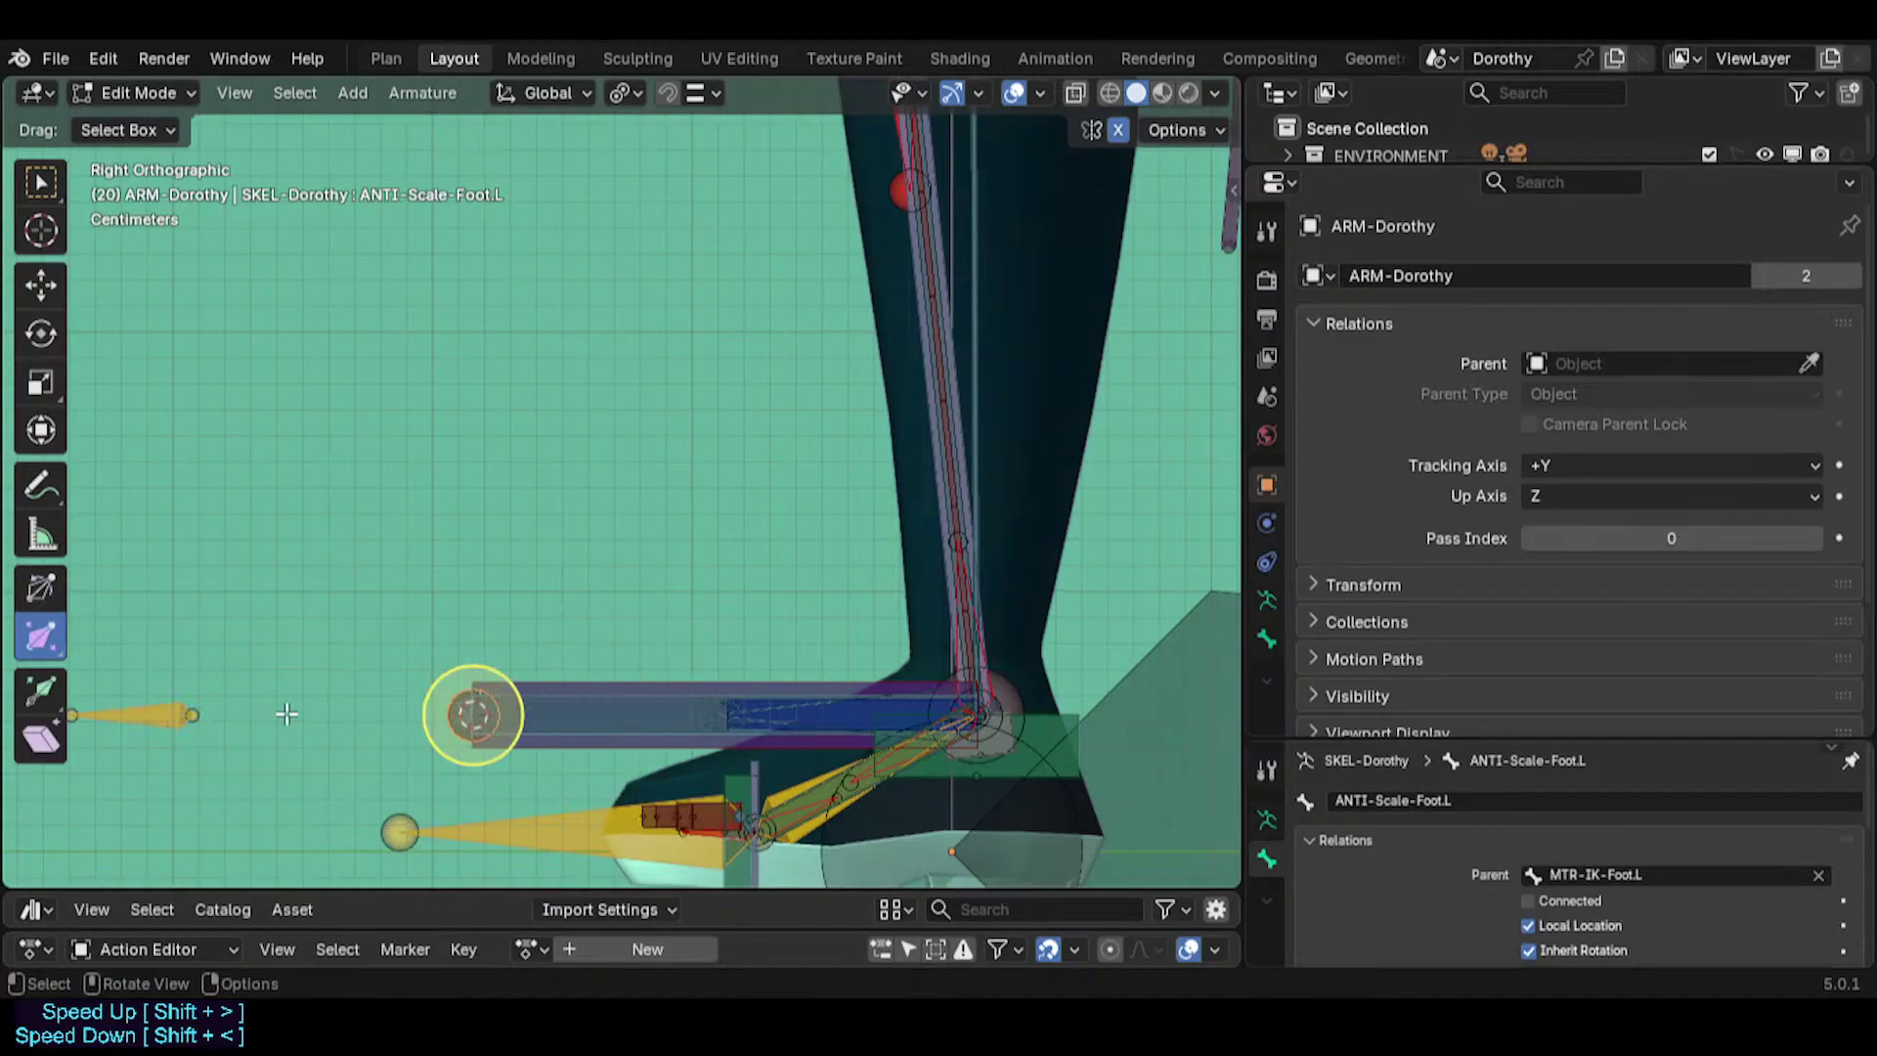
# Move the REF-ROT-Shin.L bone along the Y axis, slightly closer to the left foot.
pyautogui.click(120, 713)
pyautogui.hotkey('shift', 's')
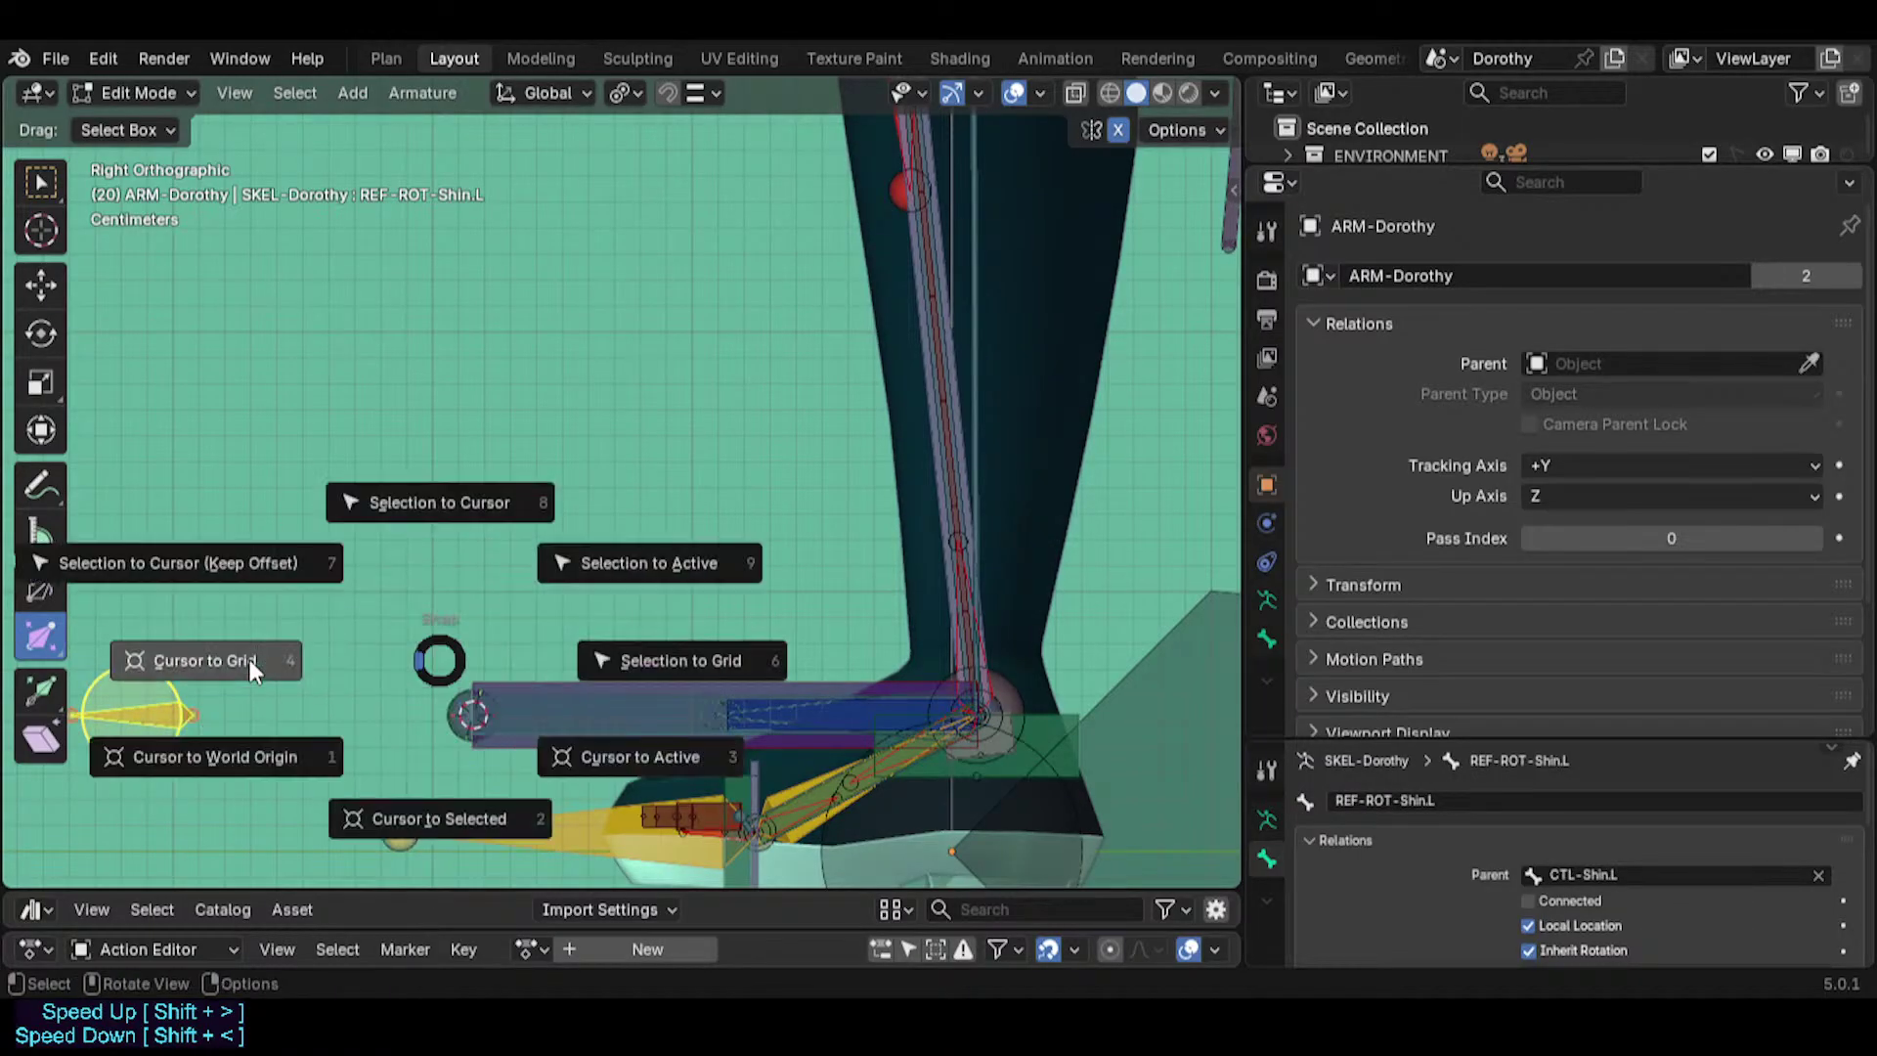
pyautogui.click(249, 659)
pyautogui.press('g')
pyautogui.press('y')
pyautogui.click(288, 677)
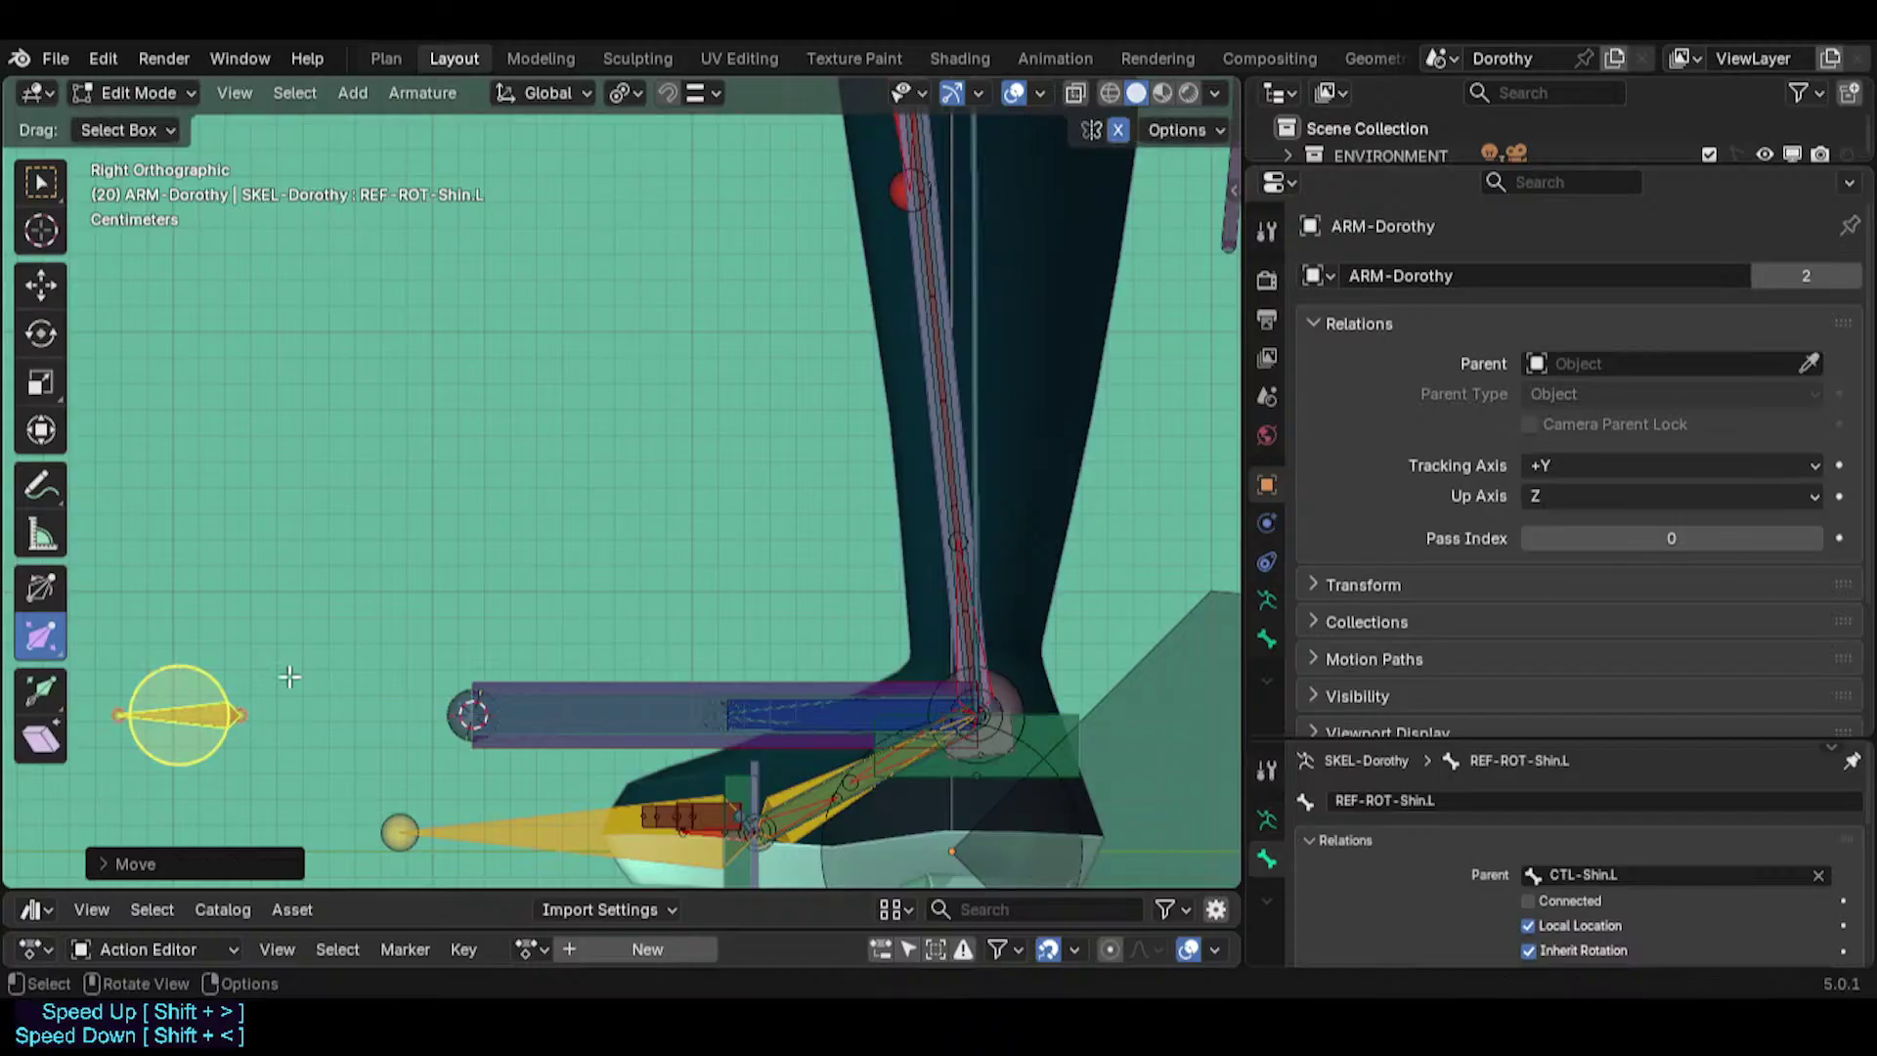
pyautogui.moveTo(288, 677); pyautogui.dragTo(160, 274, button='middle')
pyautogui.press('g')
pyautogui.press('z')
pyautogui.rightClick(264, 528)
pyautogui.moveTo(264, 528); pyautogui.dragTo(296, 610, button='middle')
pyautogui.moveTo(364, 662); pyautogui.dragTo(783, 624, button='middle')
pyautogui.press('KP_7')
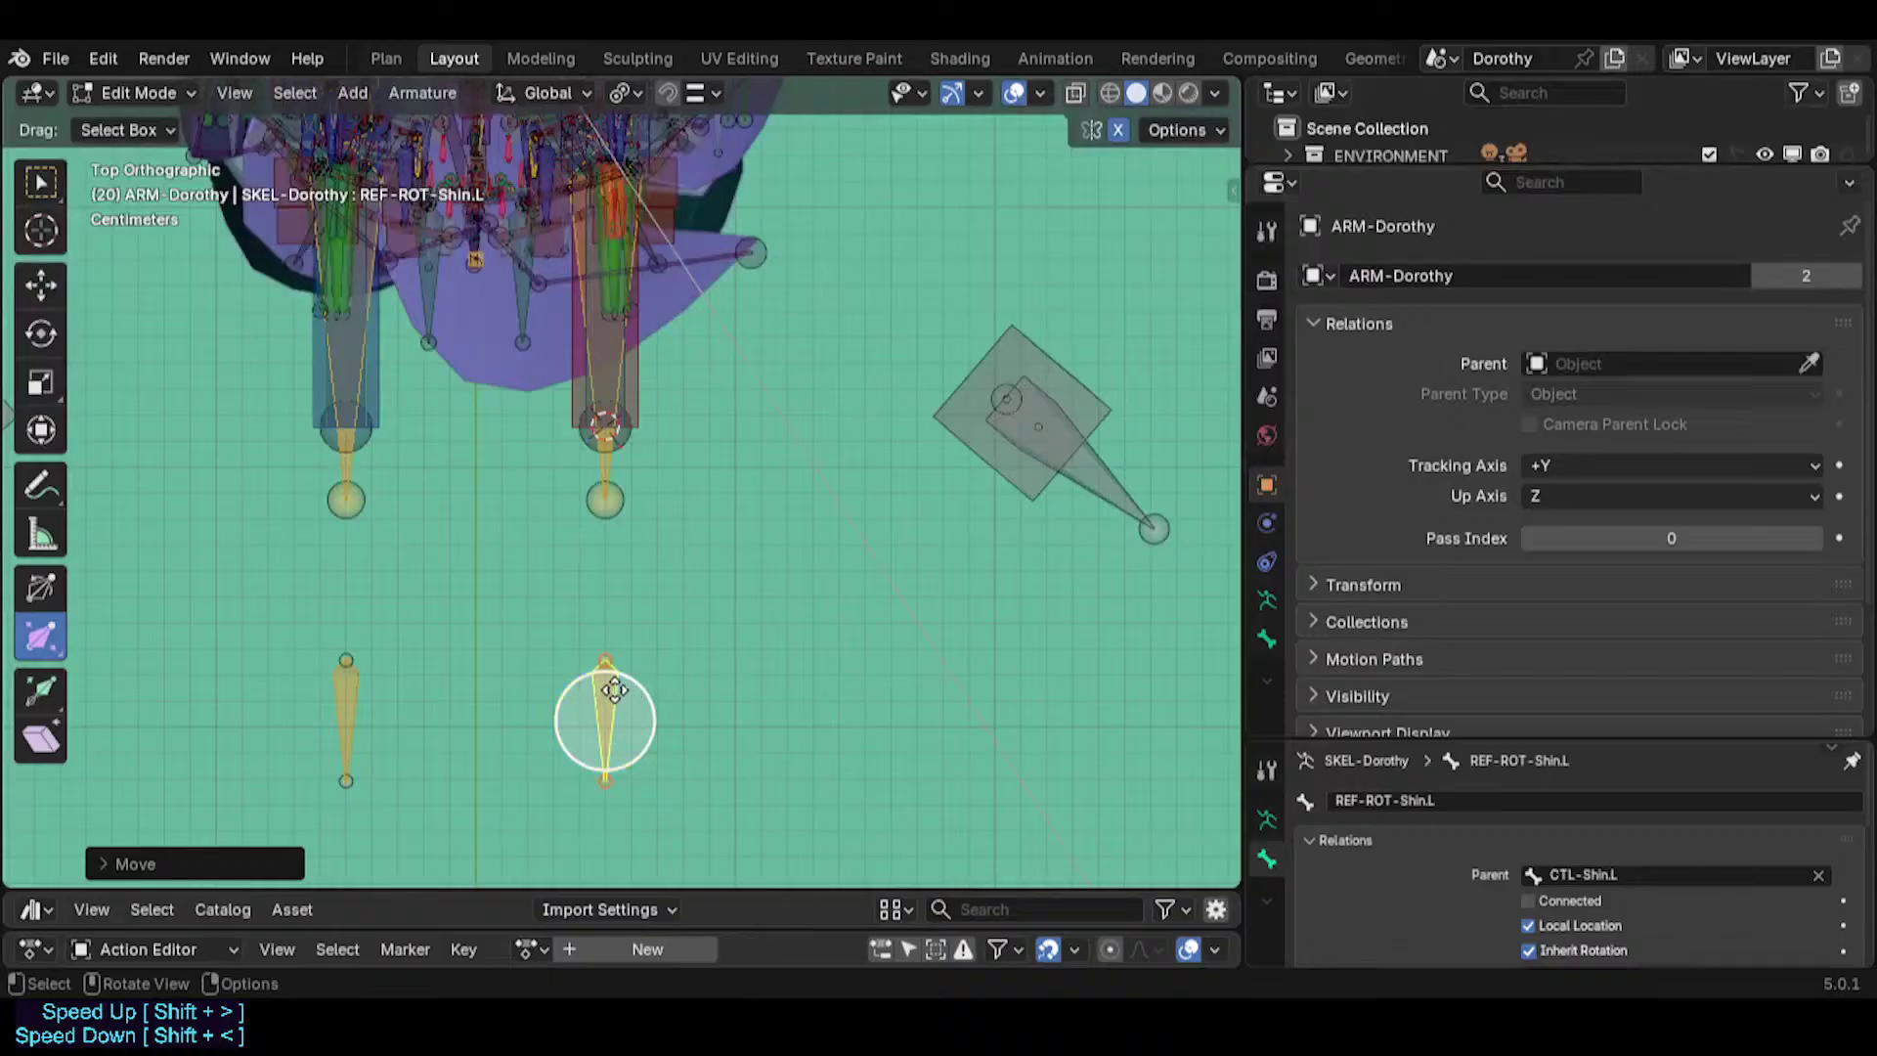
pyautogui.press('g')
pyautogui.press('y')
pyautogui.rightClick(611, 653)
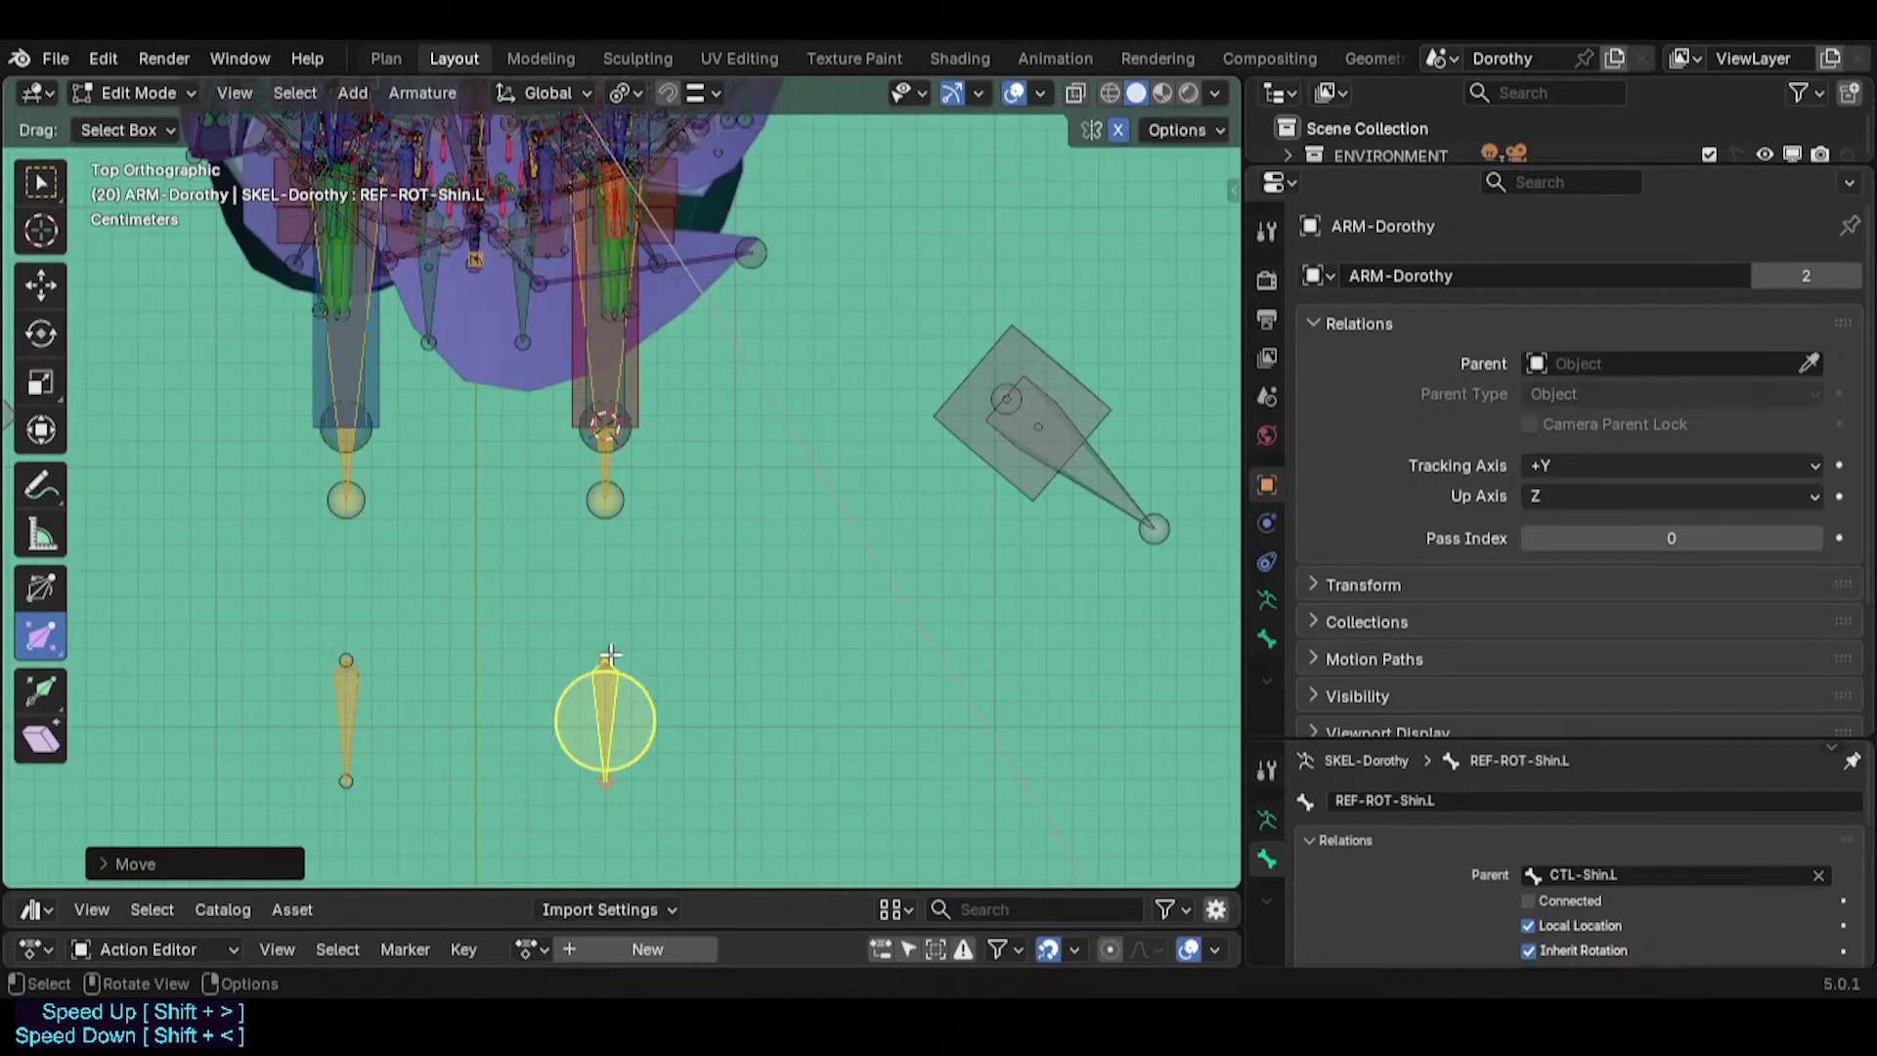
# Switch the armature to Pose Mode and show the lower leg in the right orthographic view.
pyautogui.press('KP_3')
pyautogui.scroll(-2, 611, 654)
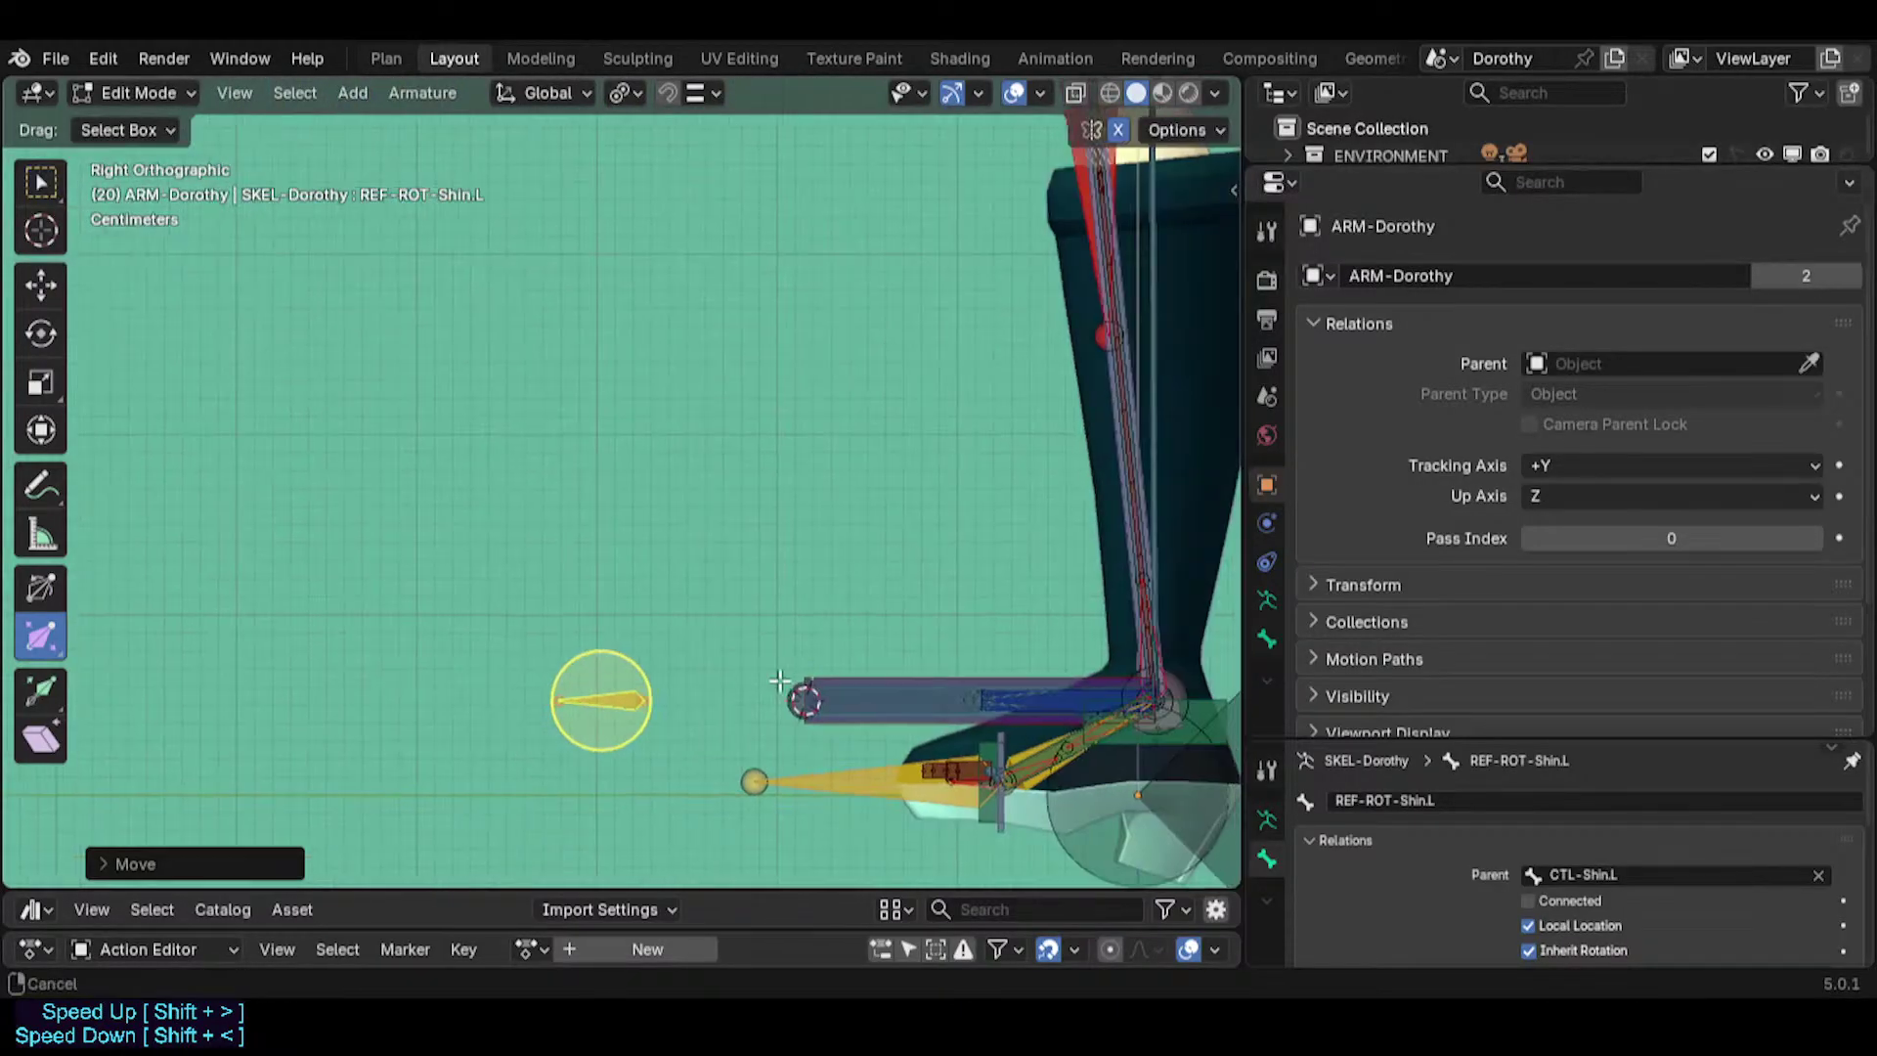
pyautogui.keyDown('shift'); pyautogui.moveTo(783, 683); pyautogui.dragTo(323, 541, button='middle'); pyautogui.keyUp('shift')
pyautogui.hotkey('ctrl', 'Tab')
pyautogui.click(641, 553)
pyautogui.scroll(-1, 643, 554)
pyautogui.scroll(-1, 643, 552)
pyautogui.keyDown('shift'); pyautogui.moveTo(668, 646); pyautogui.dragTo(696, 694, button='middle'); pyautogui.keyUp('shift')
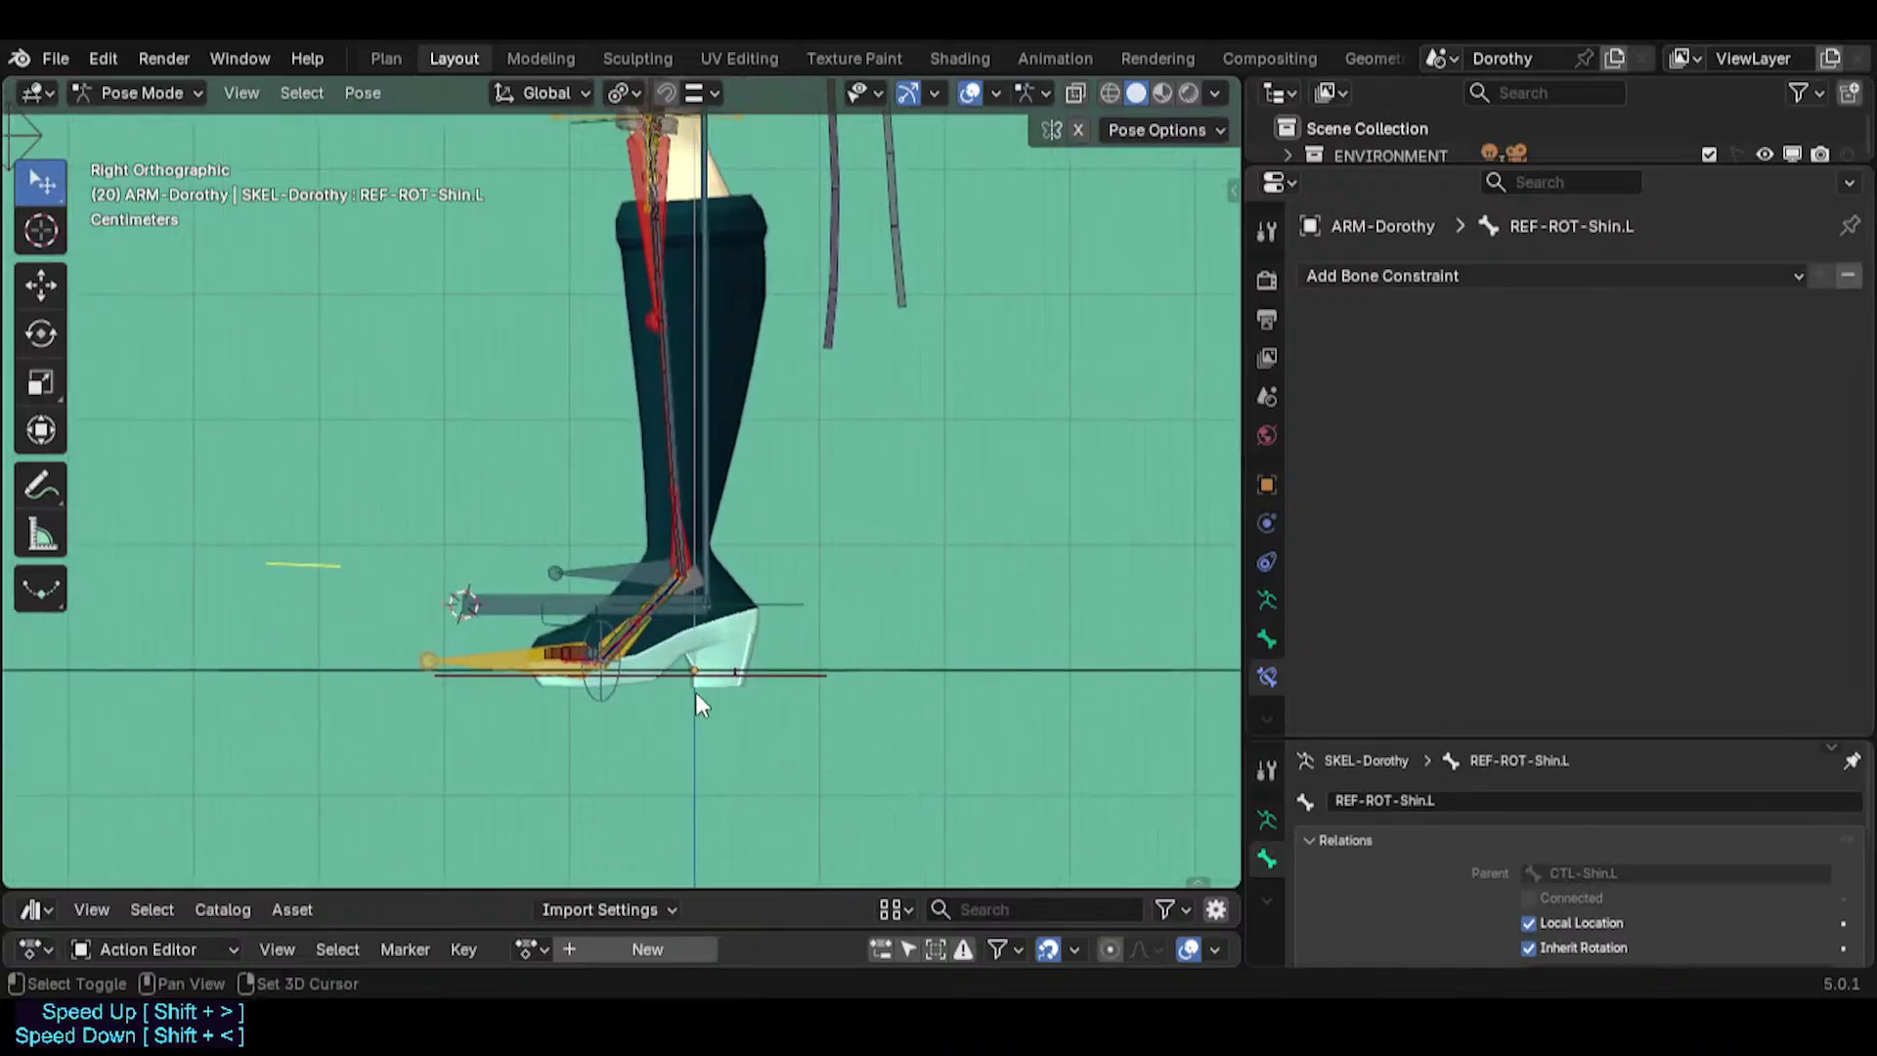
pyautogui.scroll(1, 751, 659)
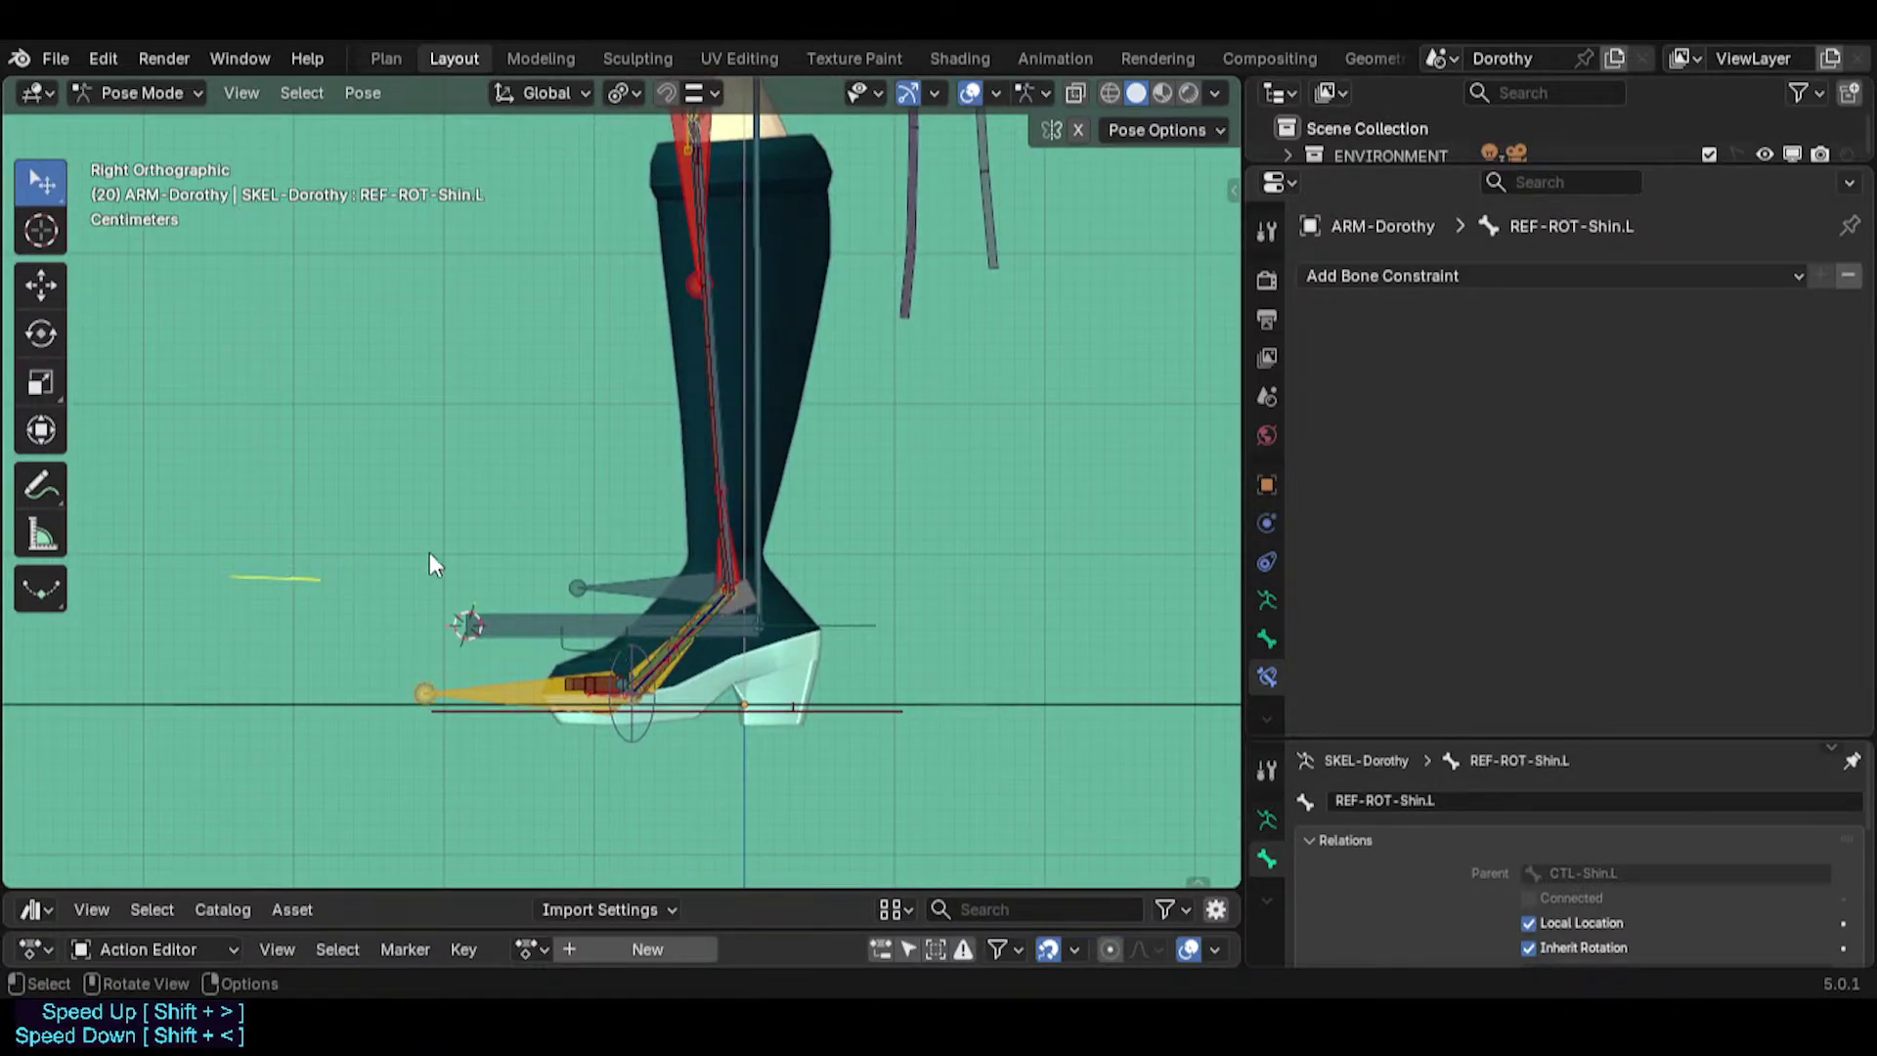
pyautogui.keyDown('shift'); pyautogui.moveTo(521, 531); pyautogui.dragTo(565, 592, button='middle'); pyautogui.keyUp('shift')
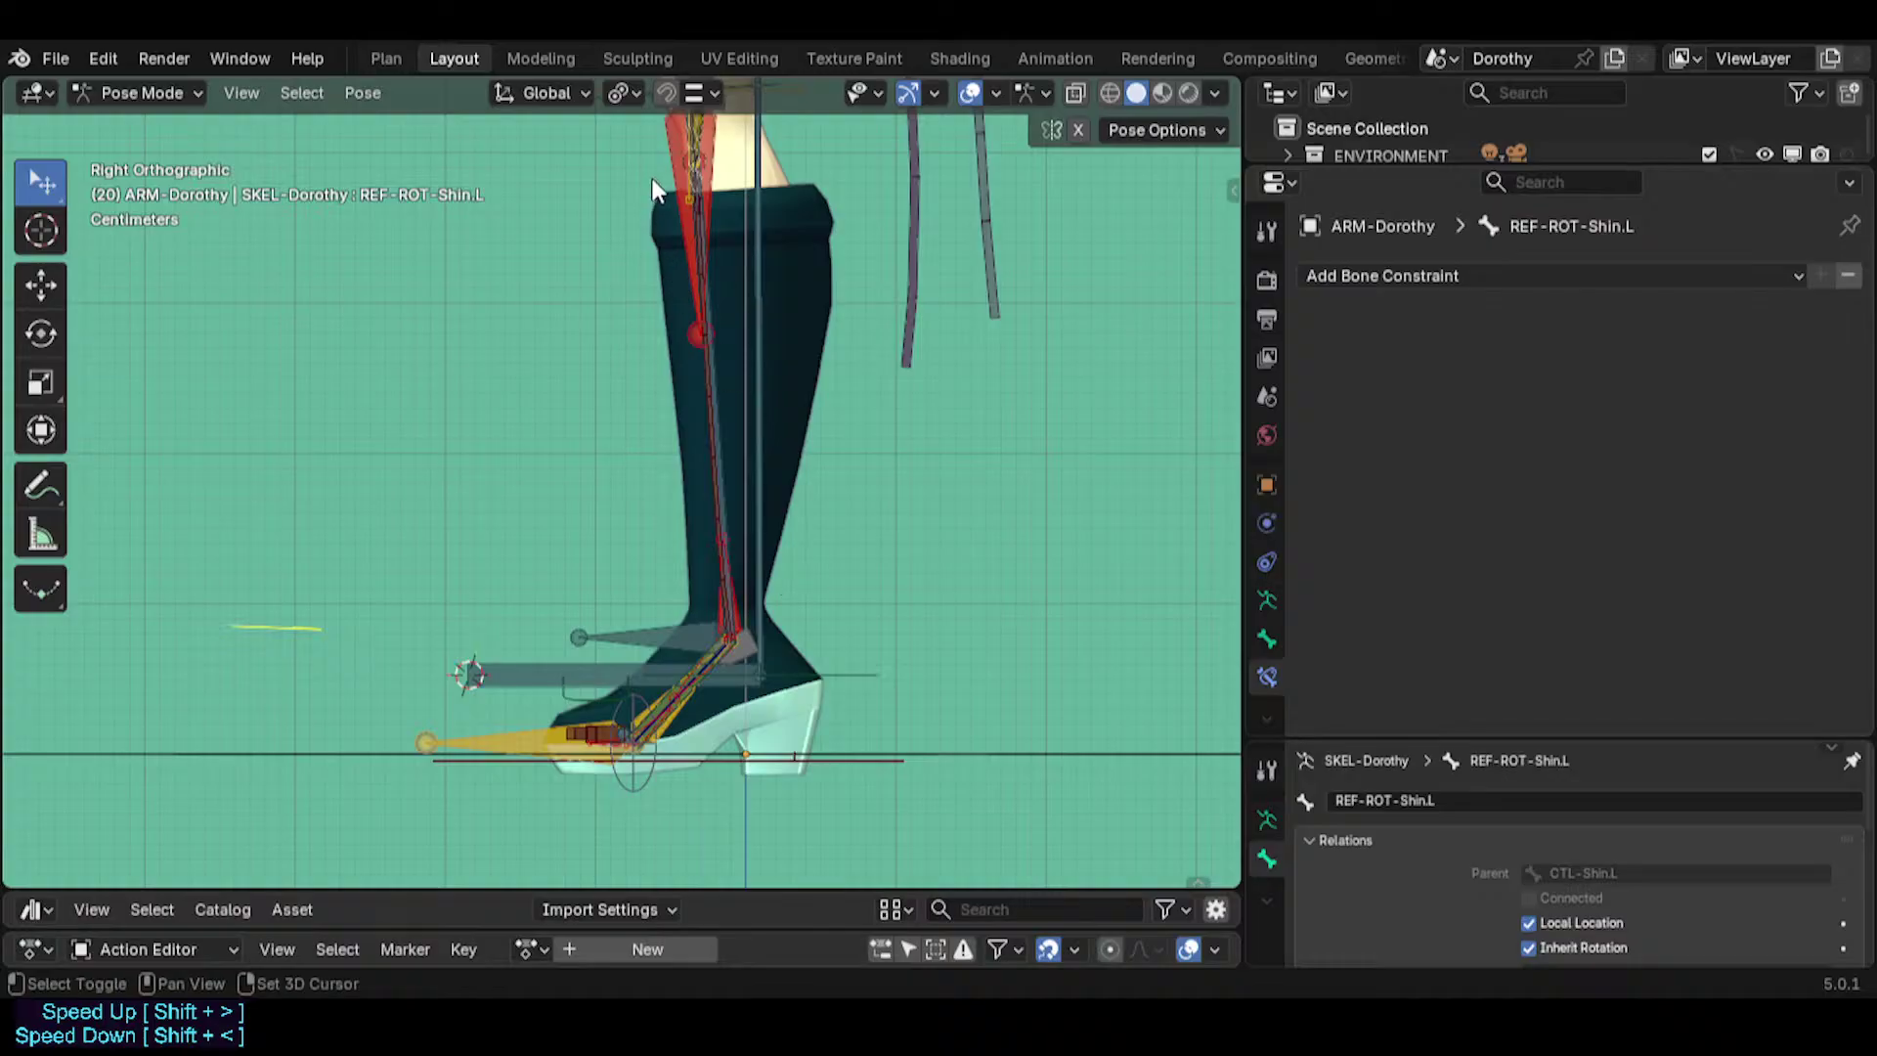
pyautogui.keyDown('shift'); pyautogui.moveTo(651, 178); pyautogui.dragTo(685, 313, button='middle'); pyautogui.keyUp('shift')
pyautogui.keyDown('shift'); pyautogui.moveTo(769, 764); pyautogui.dragTo(729, 509, button='middle'); pyautogui.keyUp('shift')
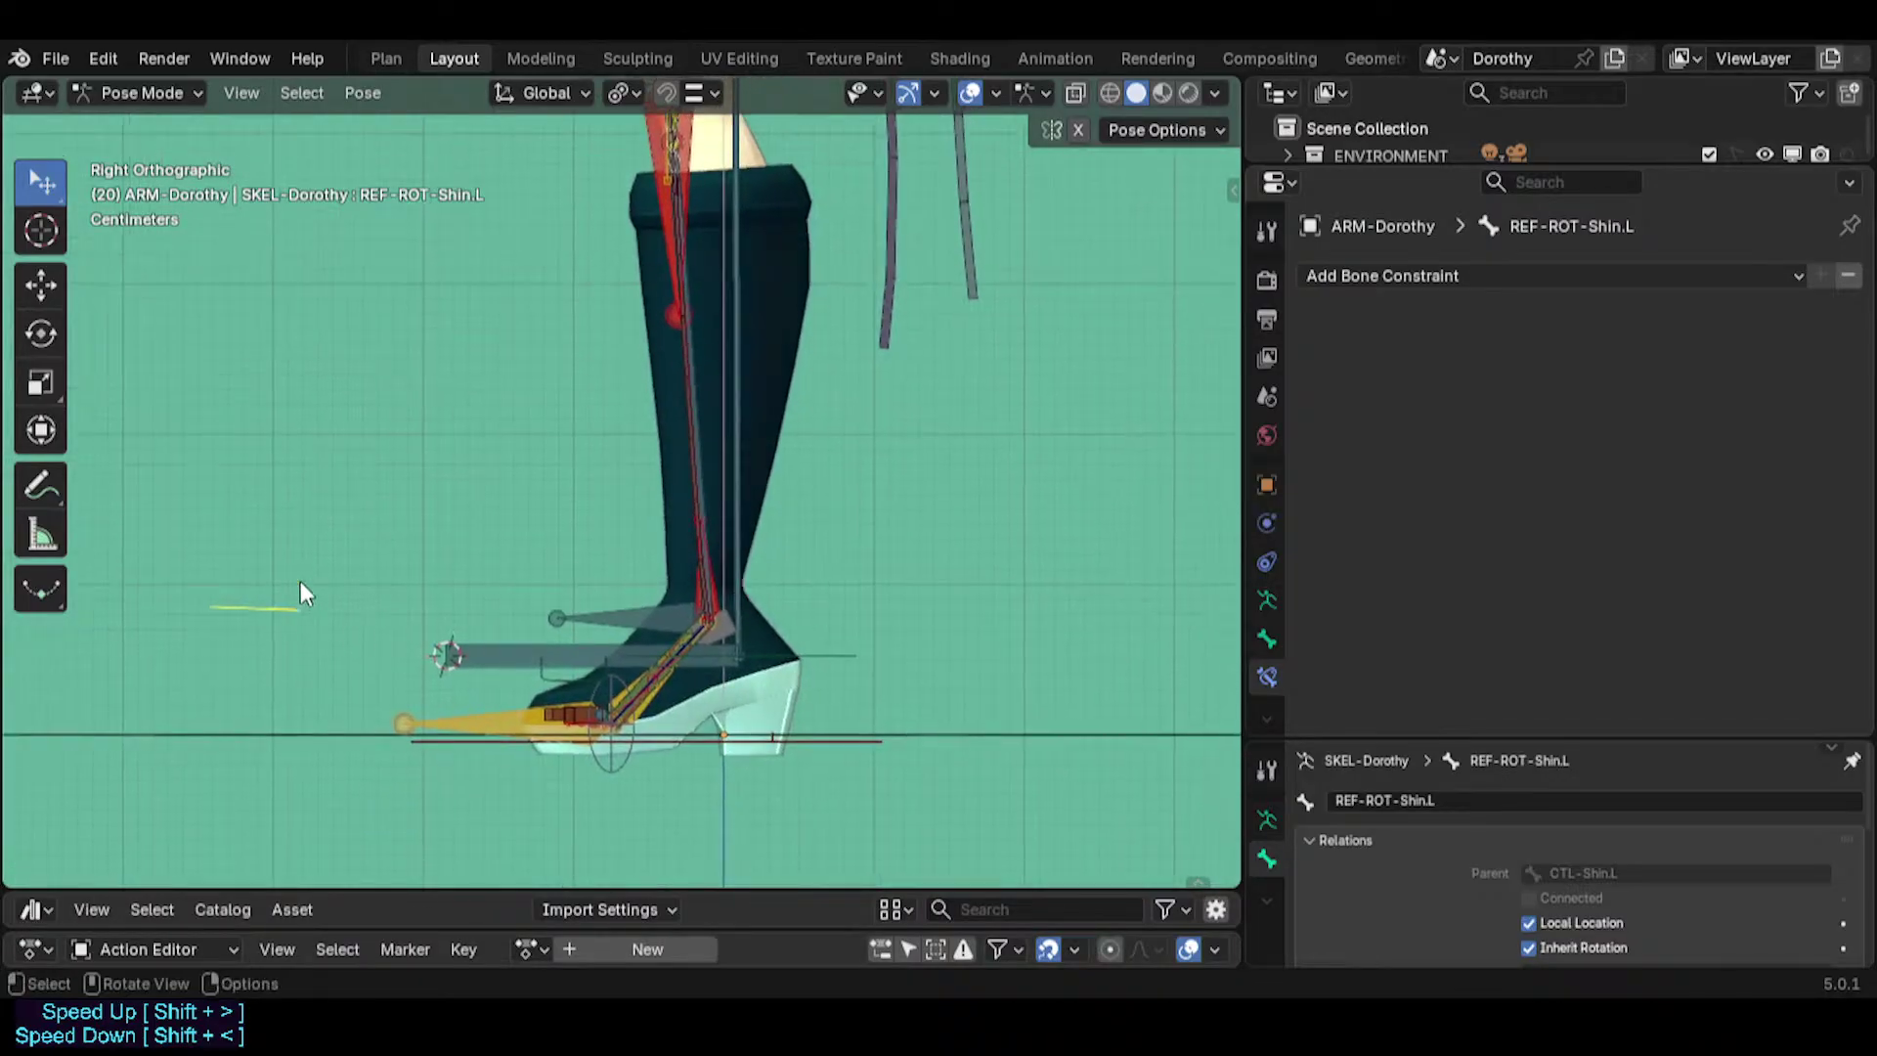
# Try scaling MTR-IK-Foot.L on the ground and move the control to lift the left foot.
pyautogui.click(766, 740)
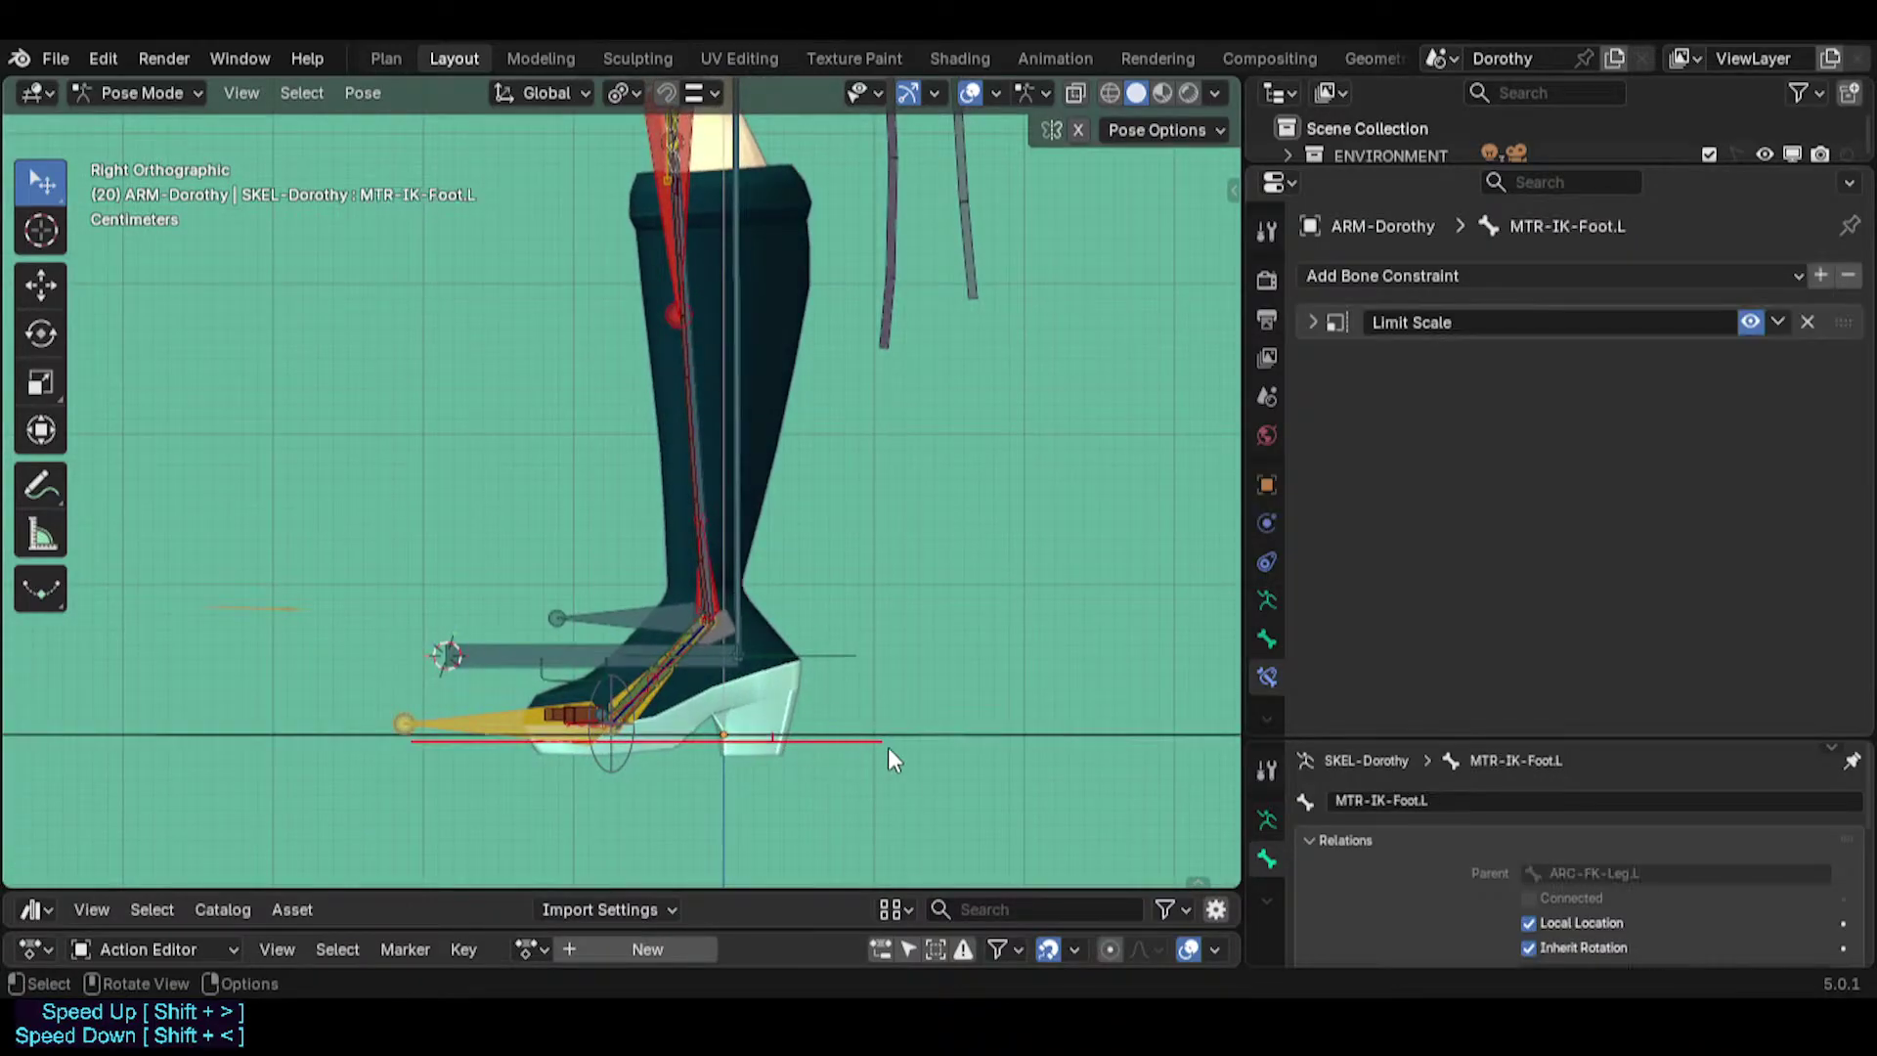
pyautogui.press('s')
pyautogui.rightClick(833, 705)
pyautogui.click(837, 747)
pyautogui.press('g')
pyautogui.click(692, 535)
# Reposition MTR-IK-Foot.L in front of the standing leg and scale the control to test the raised foot.
pyautogui.moveTo(690, 530); pyautogui.dragTo(823, 777, button='middle')
pyautogui.click(829, 773)
pyautogui.press('g')
pyautogui.click(602, 537)
pyautogui.keyDown('shift'); pyautogui.moveTo(557, 542); pyautogui.dragTo(620, 580, button='middle'); pyautogui.keyUp('shift')
pyautogui.press('s')
pyautogui.click(795, 636)
pyautogui.scroll(-3, 760, 672)
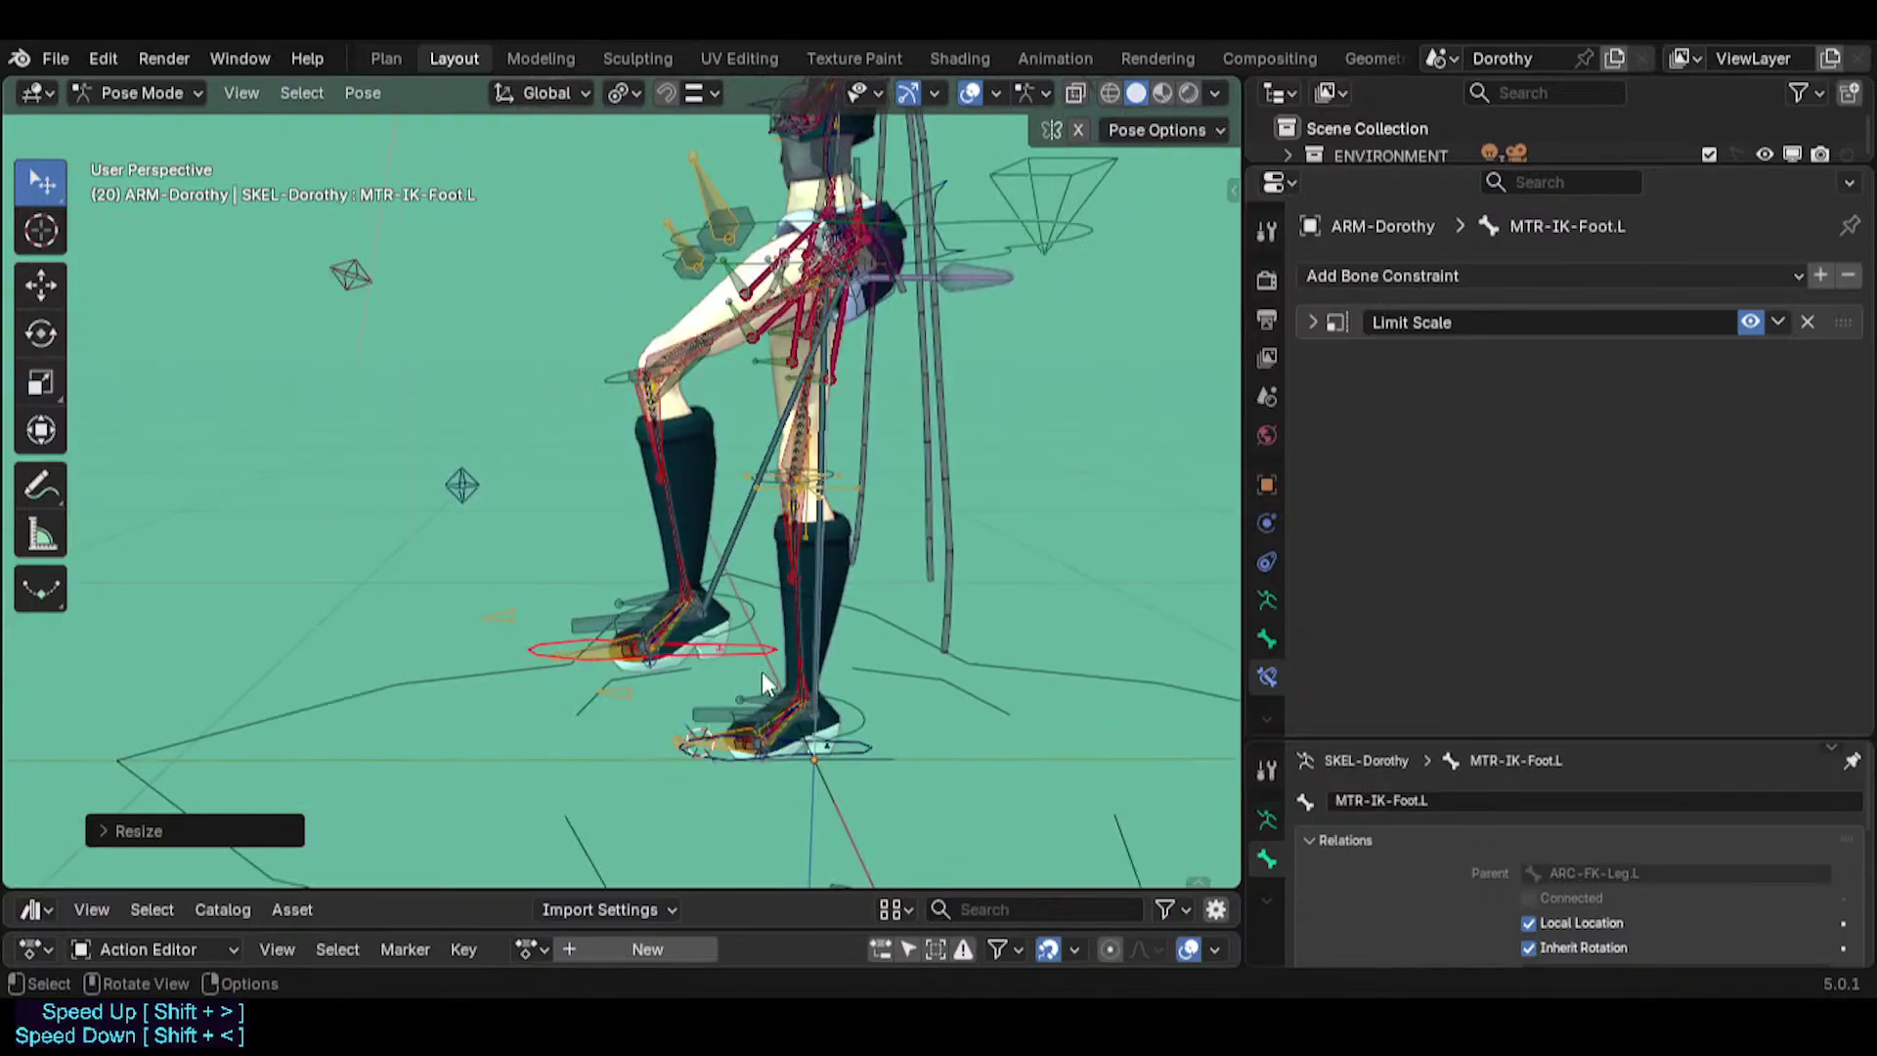
# Bring MTR-IK-Foot.L back beside the standing leg and rescale the control to test the foot's tilt.
pyautogui.press('g')
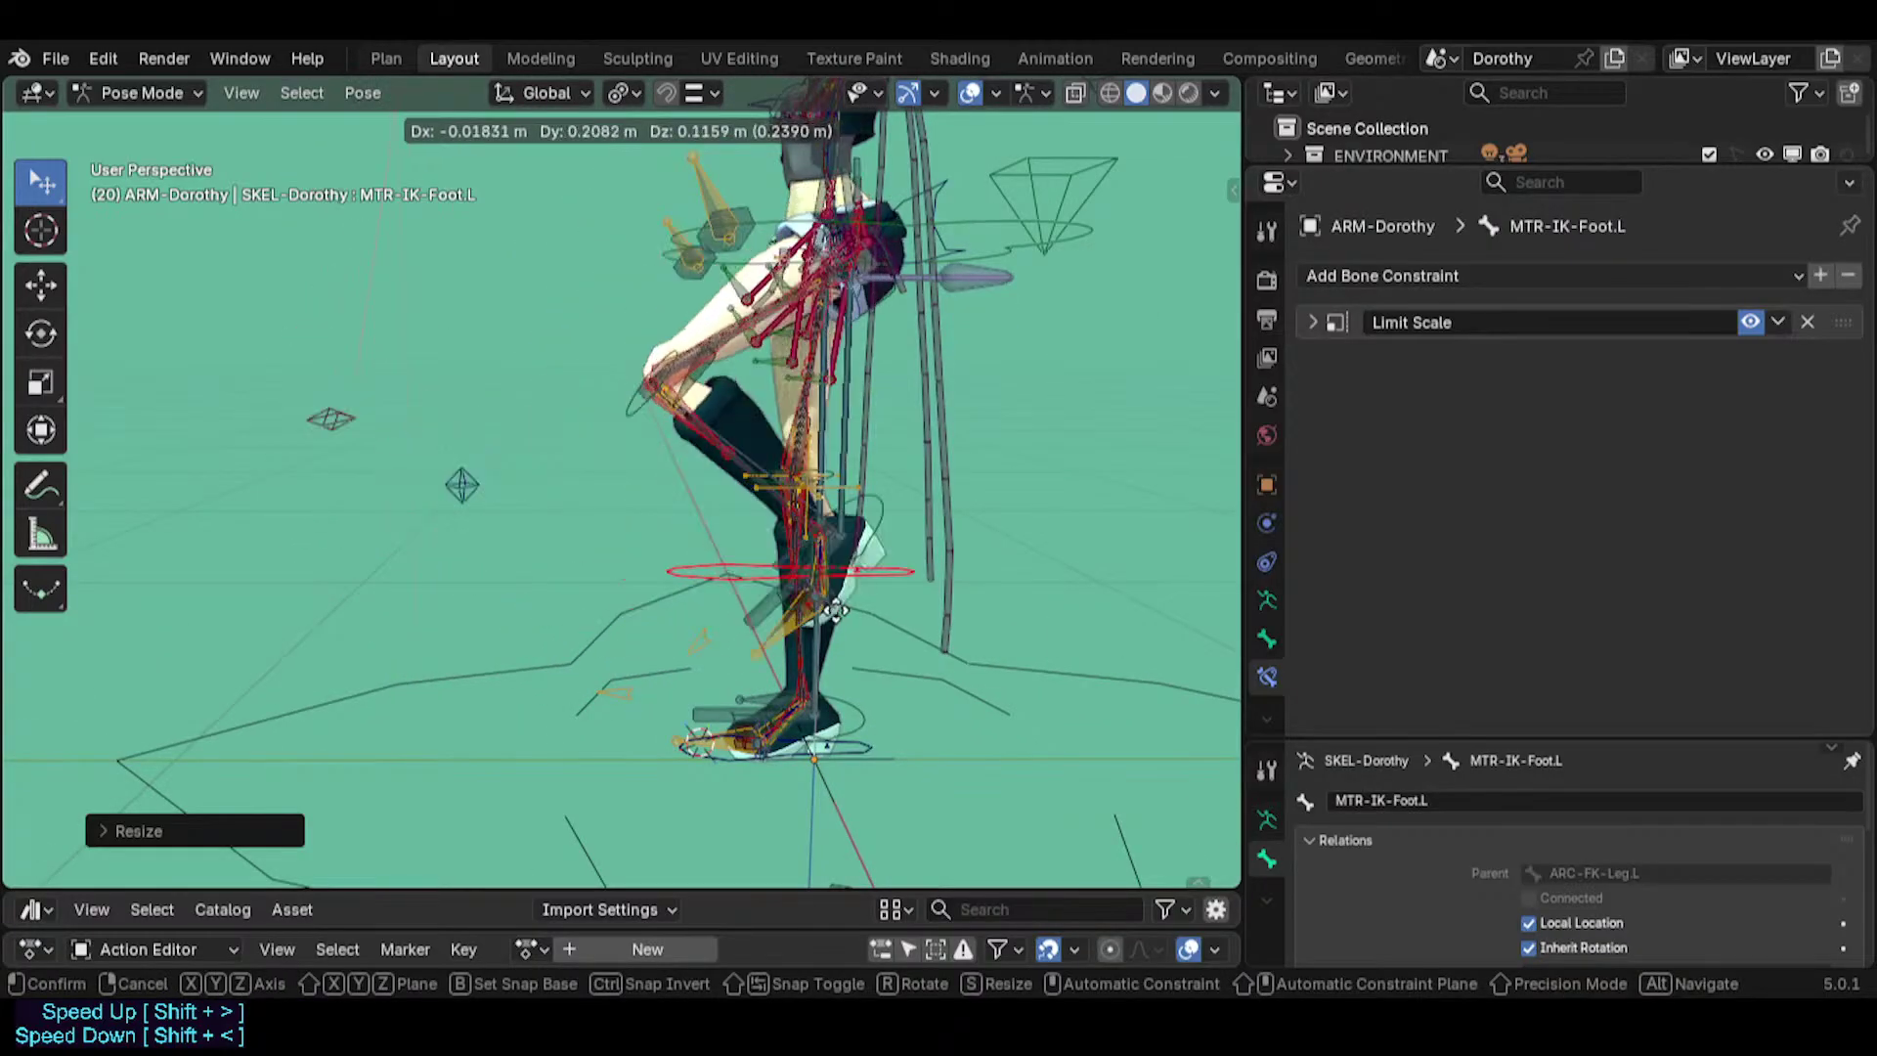
pyautogui.click(845, 533)
pyautogui.press('s')
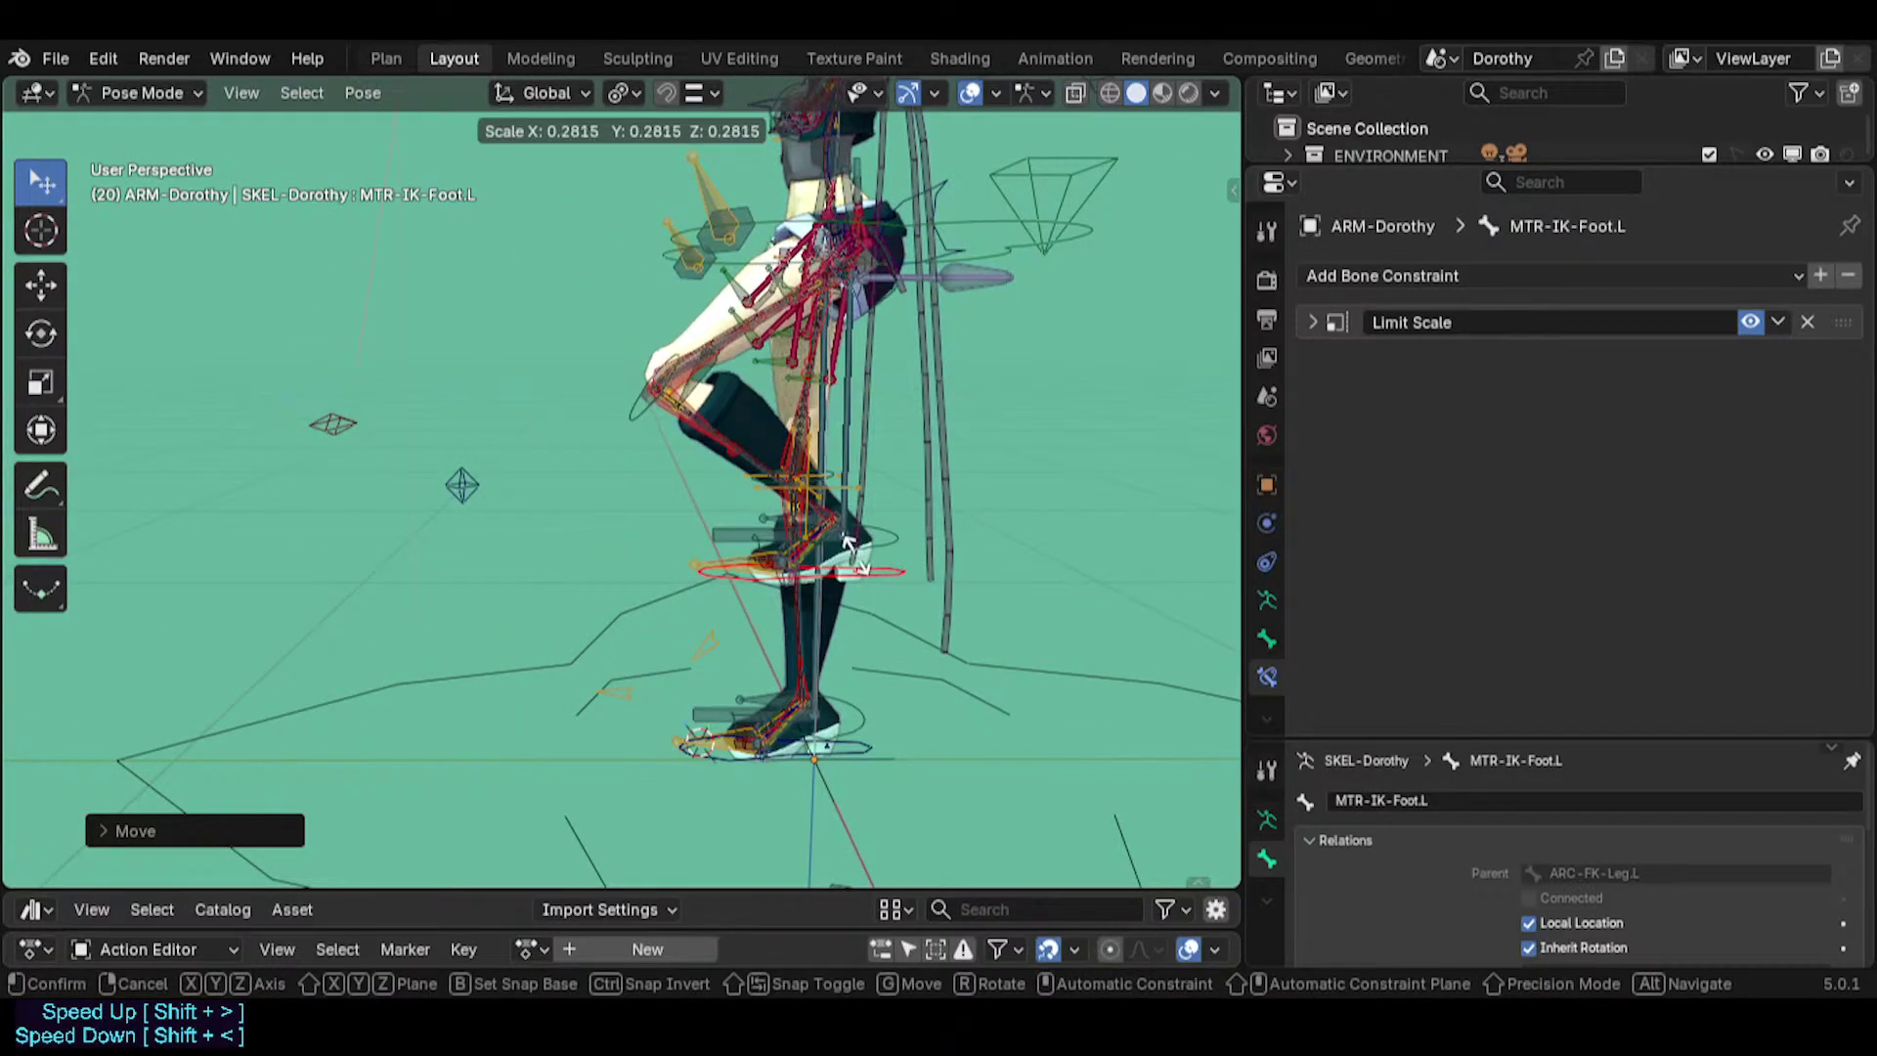
pyautogui.click(831, 567)
pyautogui.keyDown('shift'); pyautogui.moveTo(785, 589); pyautogui.dragTo(666, 633, button='middle'); pyautogui.keyUp('shift')
pyautogui.press('g')
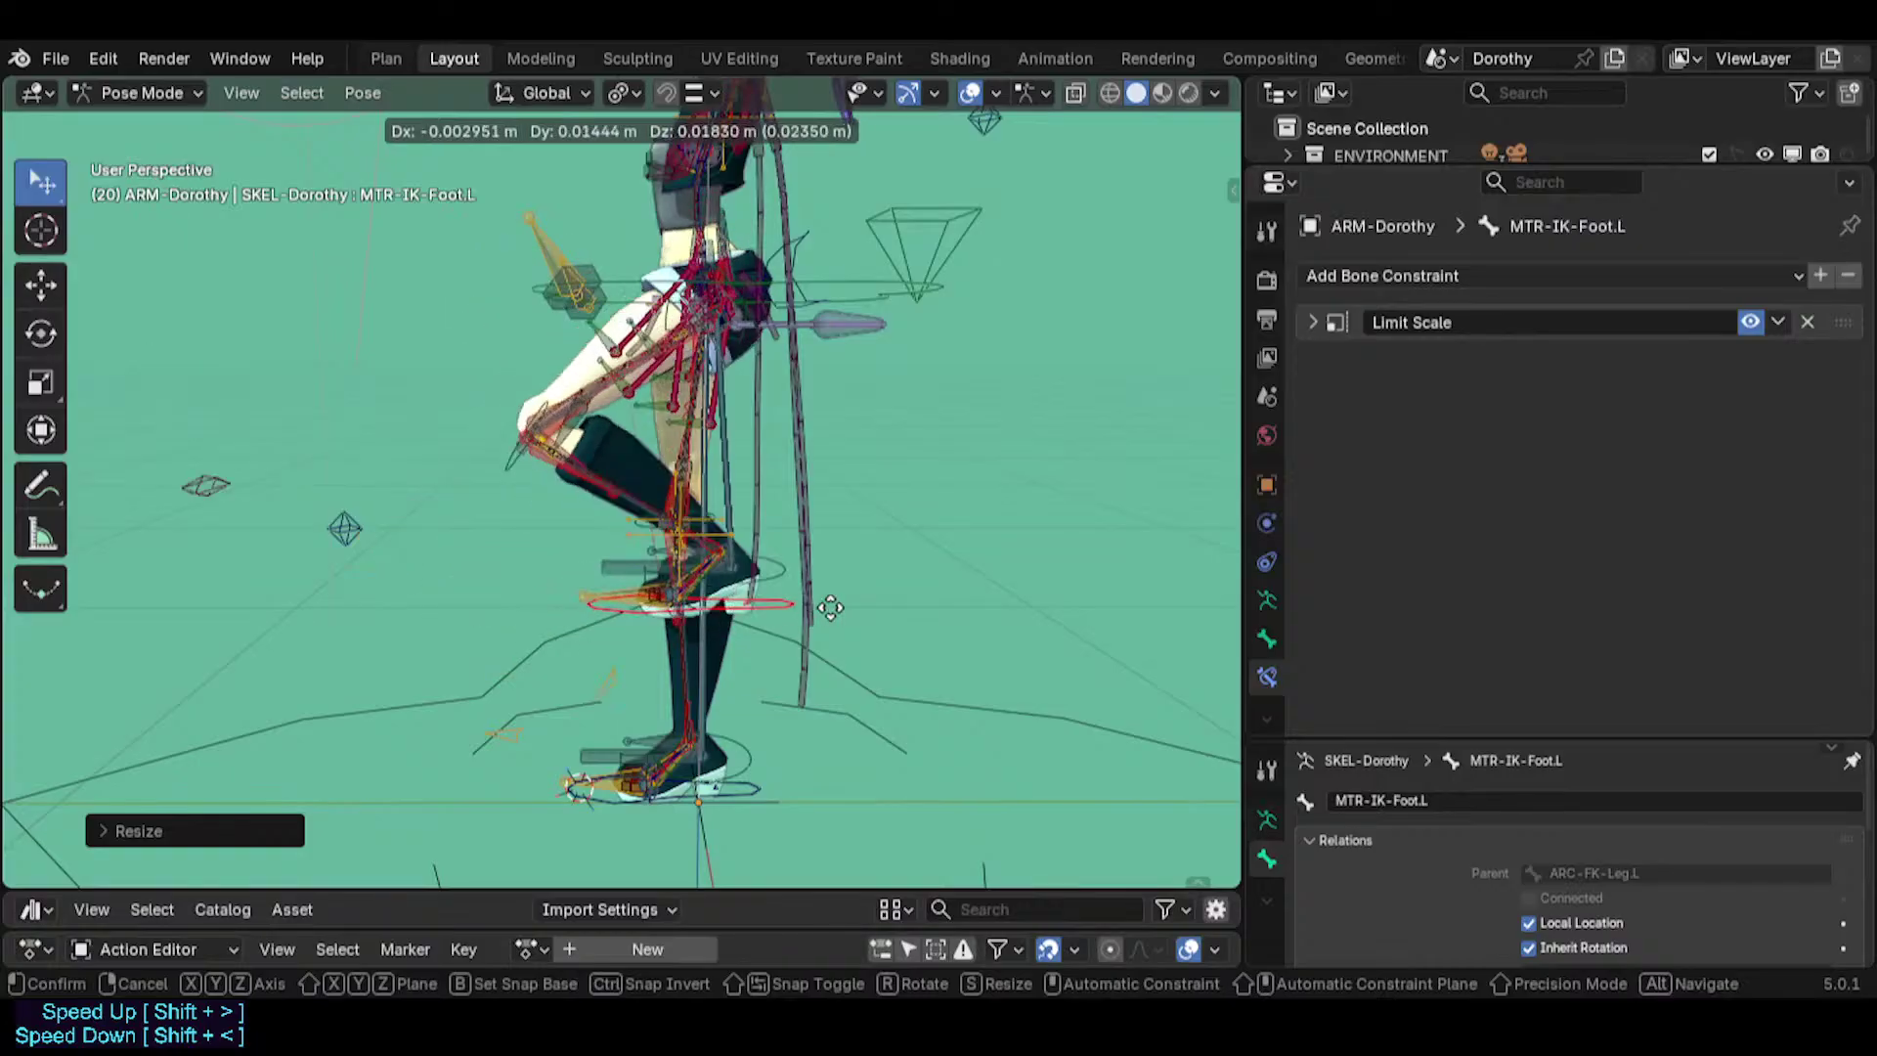
pyautogui.click(666, 645)
pyautogui.press('s')
pyautogui.click(731, 641)
# Swing MTR-IK-Foot.L forward, rotate the raised foot and try rescaling the control.
pyautogui.press('g')
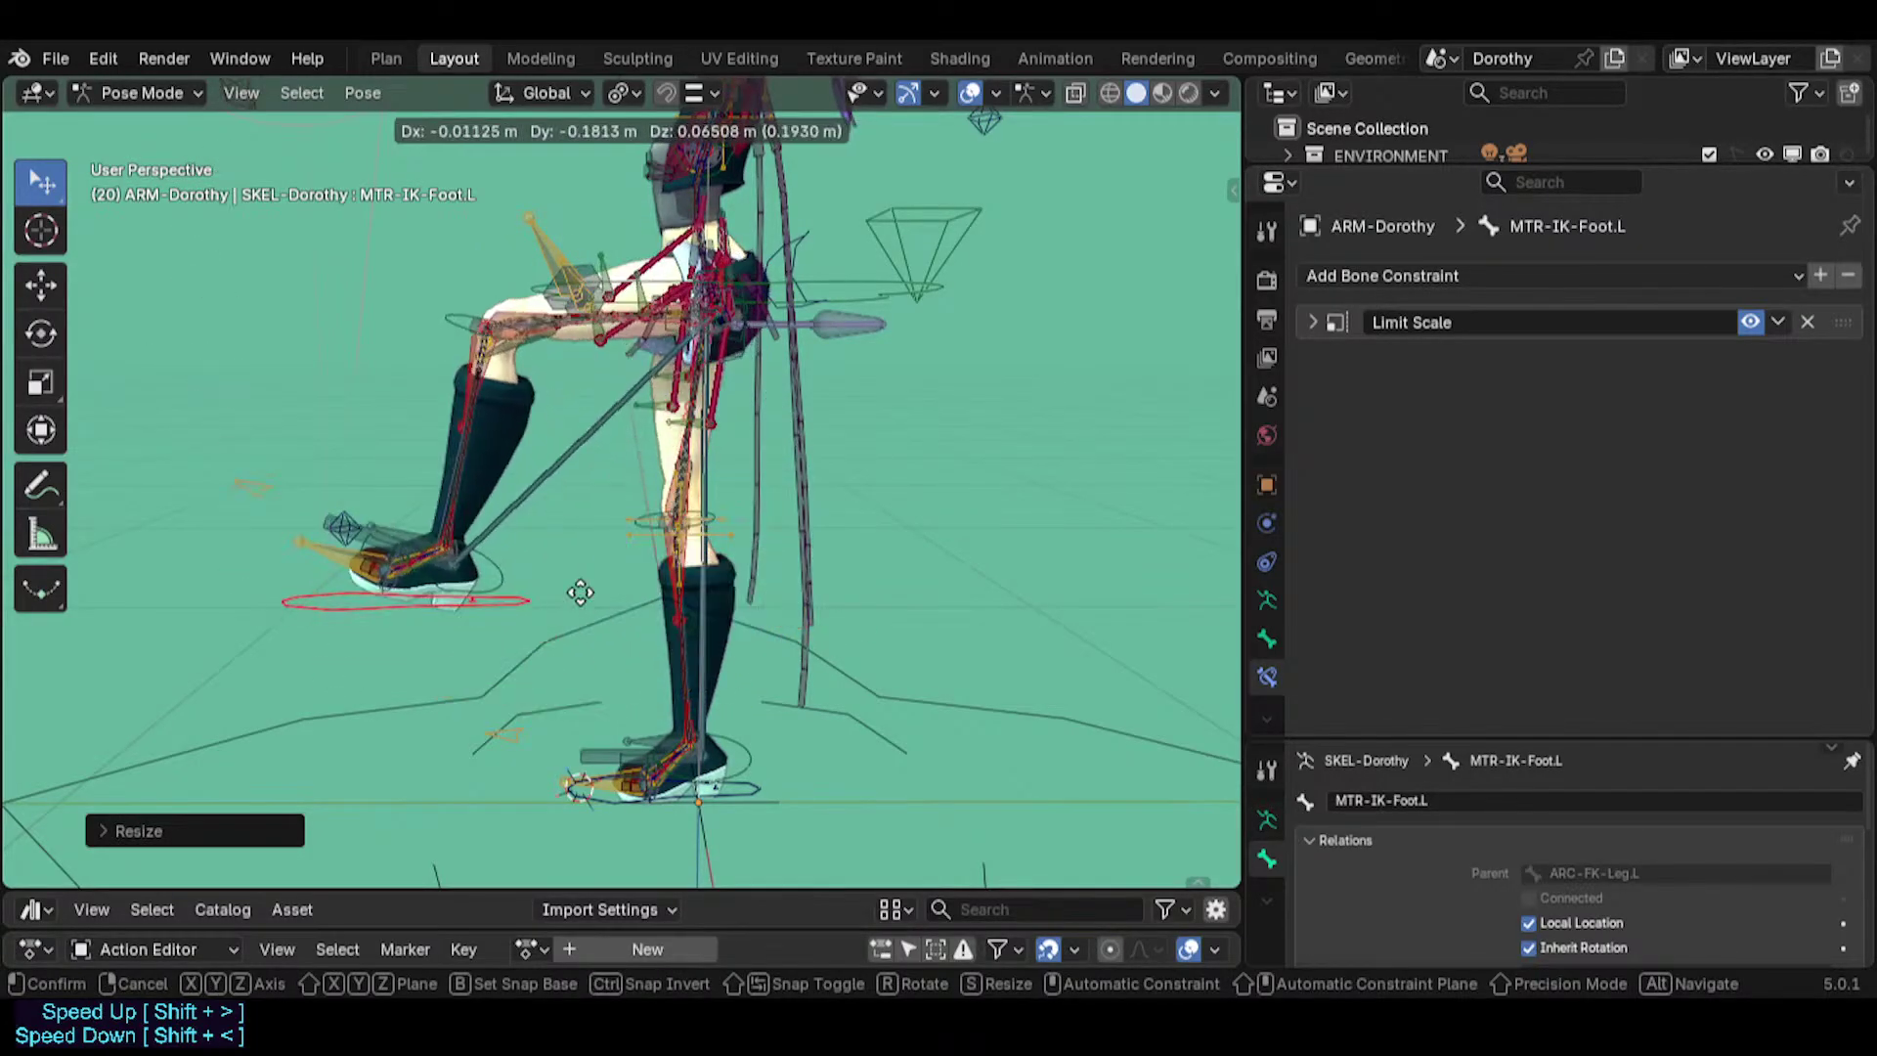
pyautogui.click(635, 550)
pyautogui.press('r')
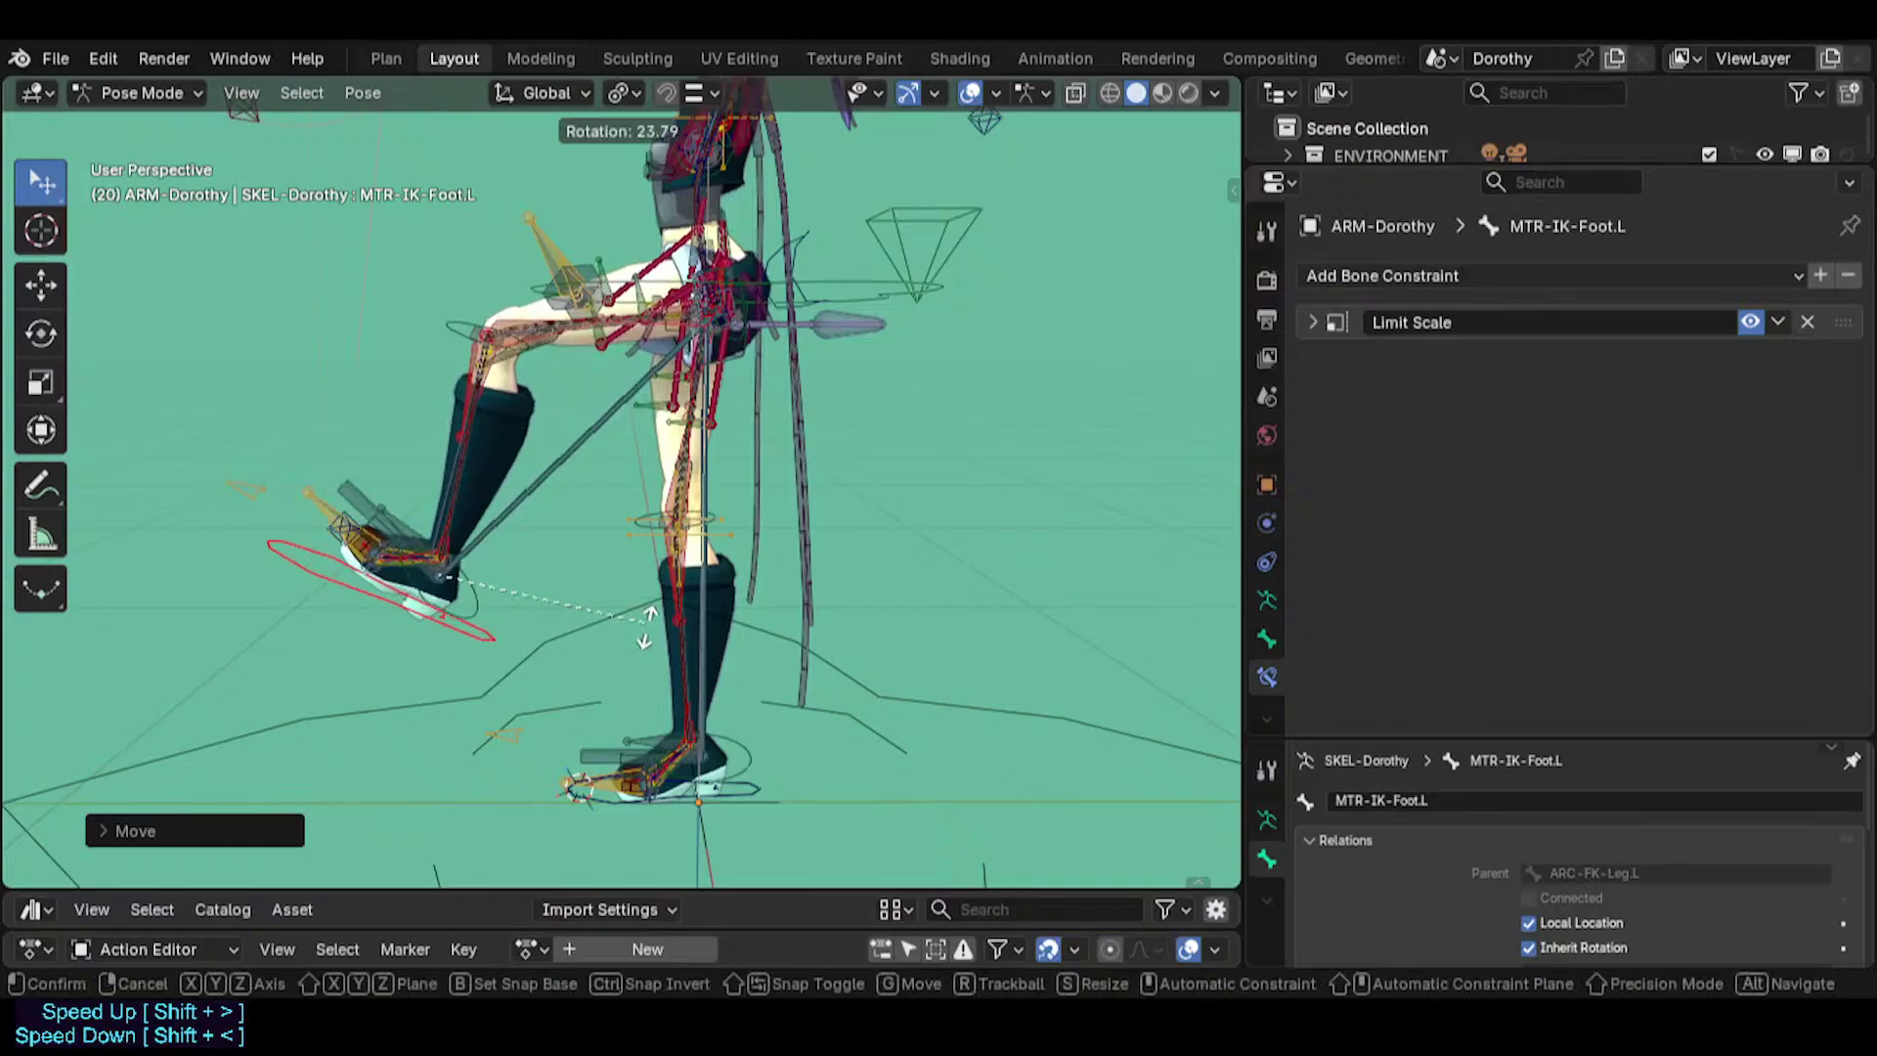
pyautogui.click(518, 574)
pyautogui.press('s')
pyautogui.press('Escape')
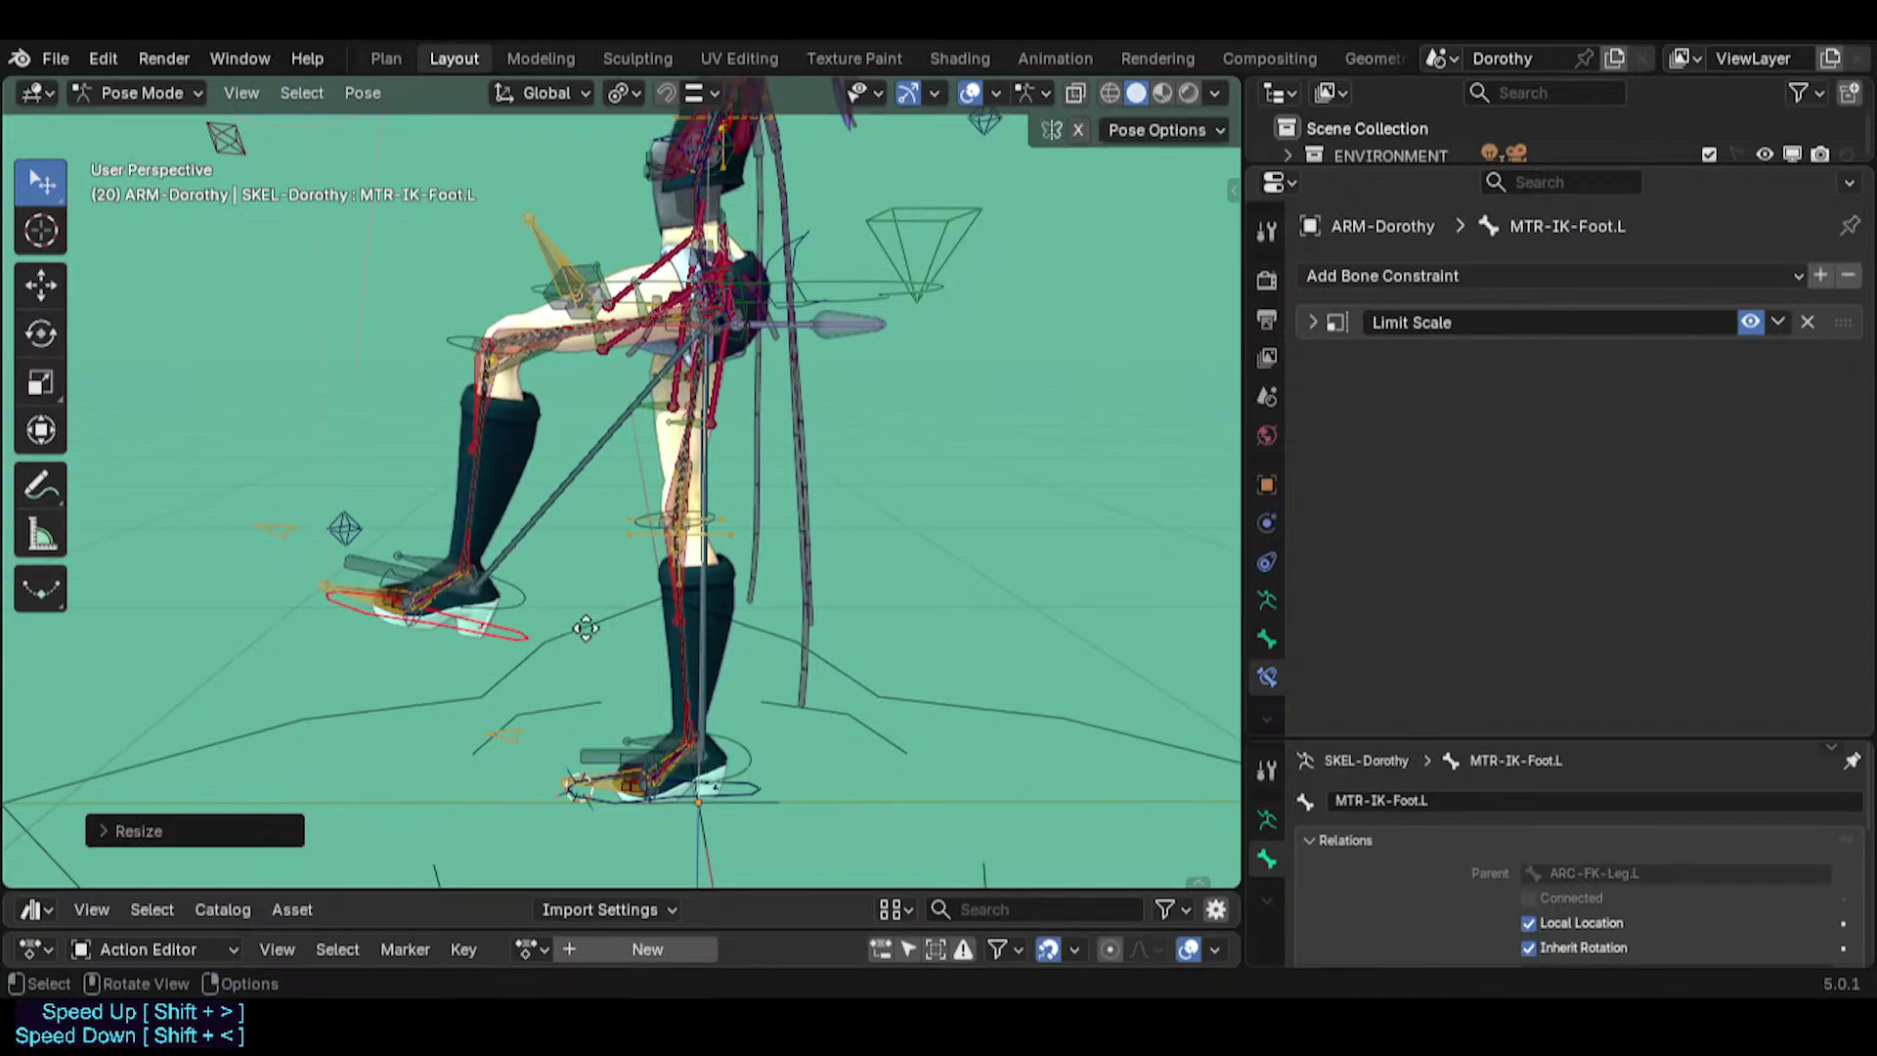
# Move MTR-IK-Foot.L back toward the standing leg and rotate it so the toes point down.
pyautogui.press('g')
pyautogui.press('r')
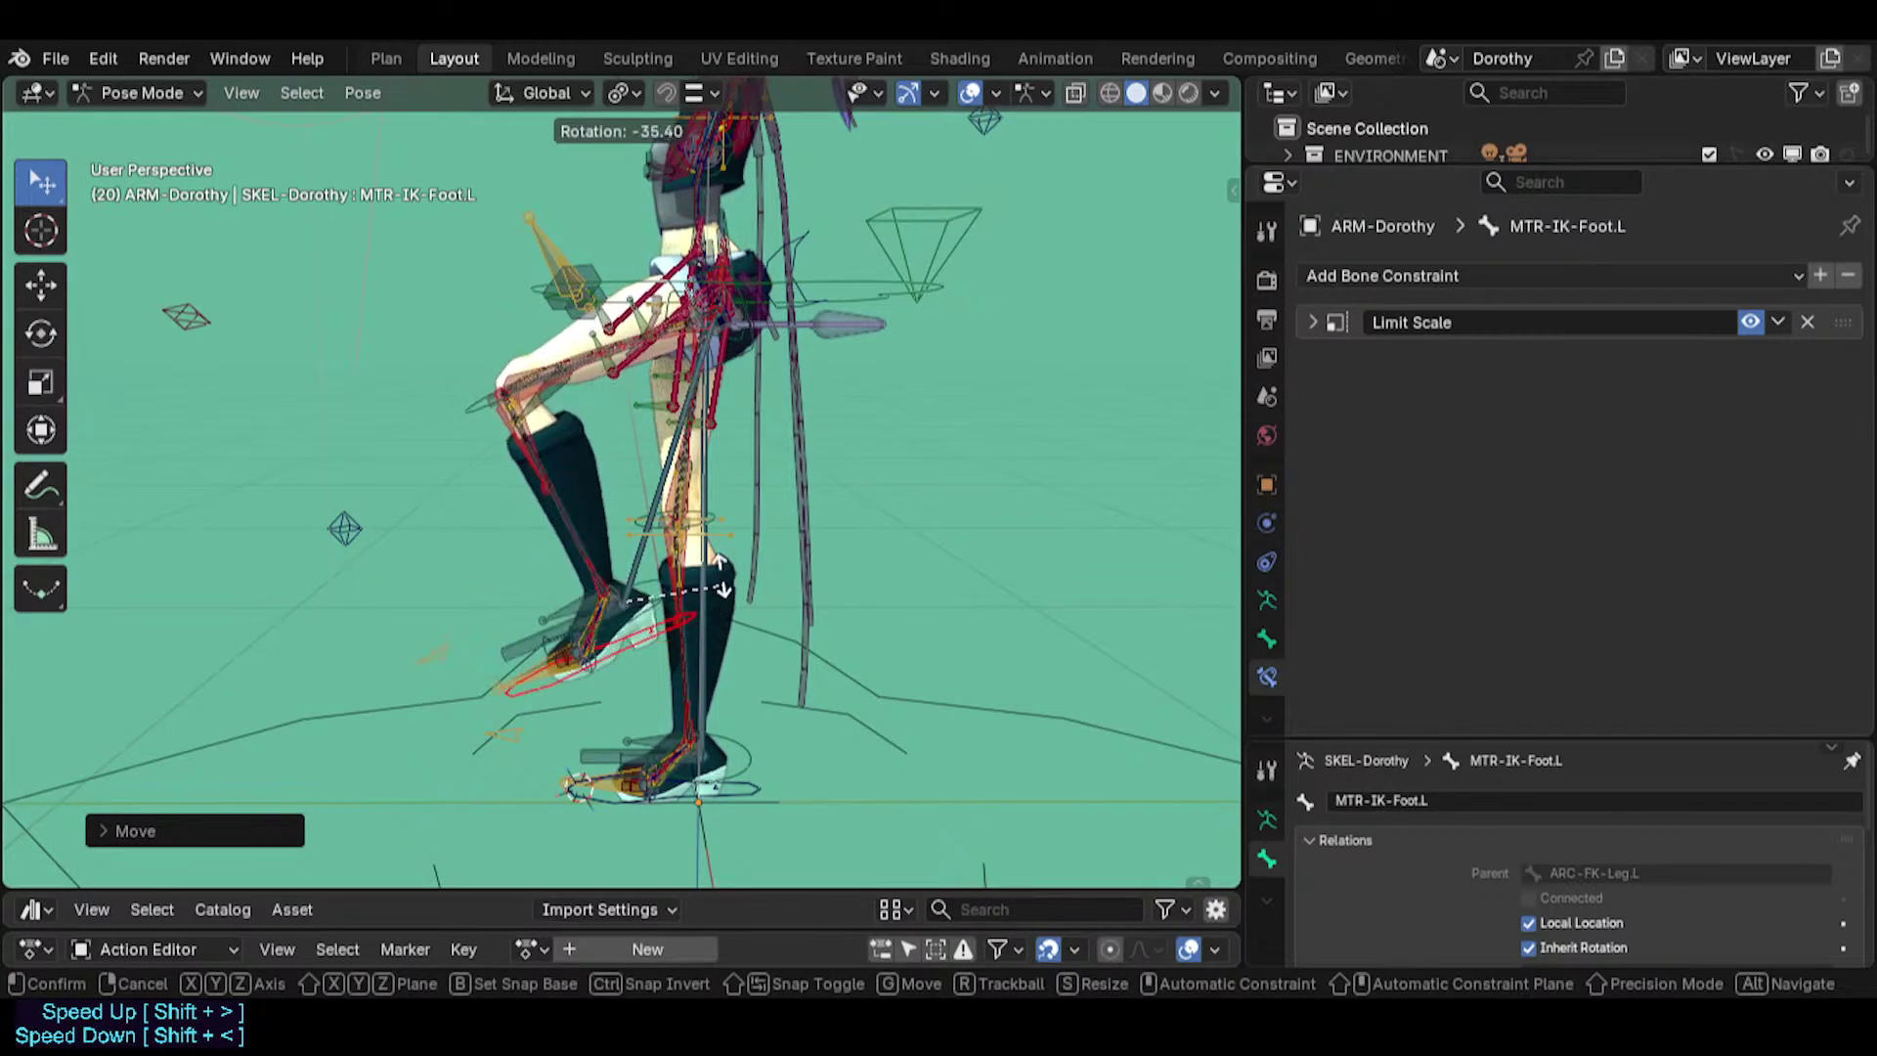
pyautogui.click(711, 626)
pyautogui.press('r')
pyautogui.click(637, 590)
# Pick TWK-Foot.L from the overlapping ankle bones, move it behind the IK control and rotate it.
pyautogui.click(637, 588)
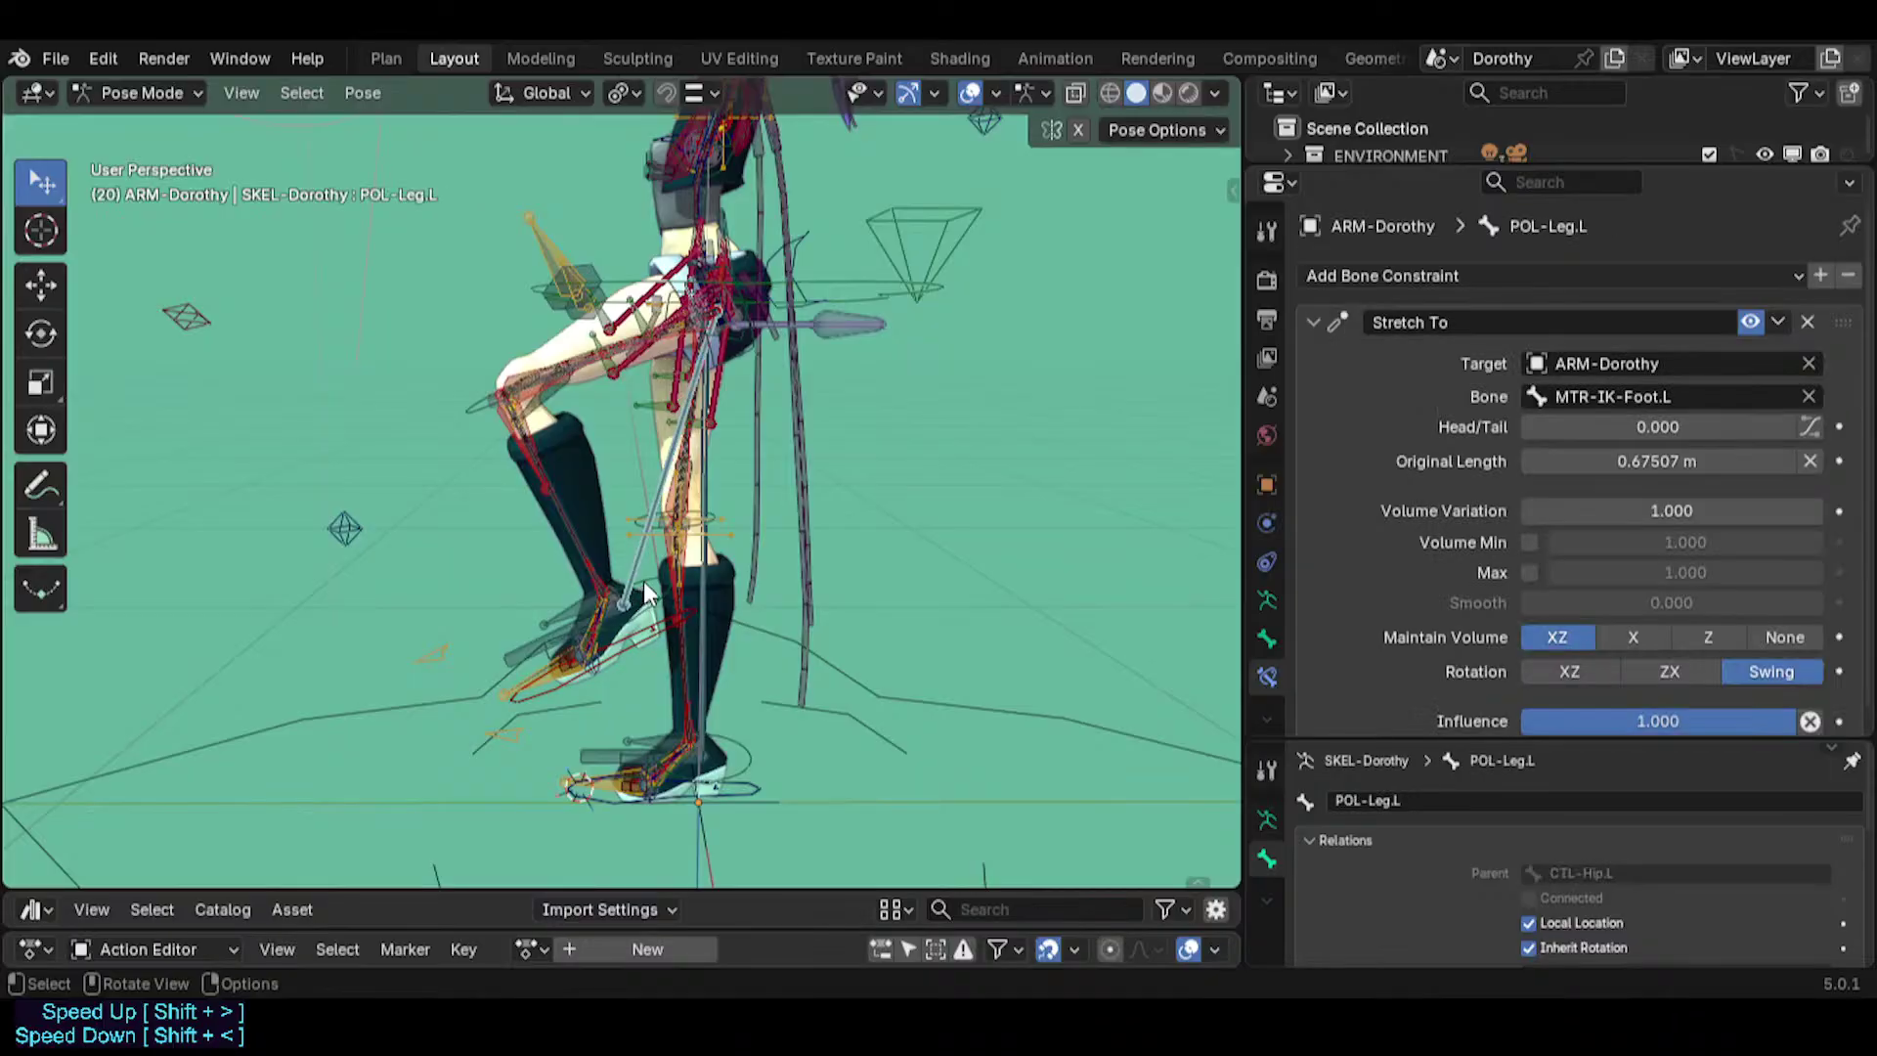
pyautogui.click(644, 580)
pyautogui.press('g')
pyautogui.click(757, 557)
pyautogui.press('r')
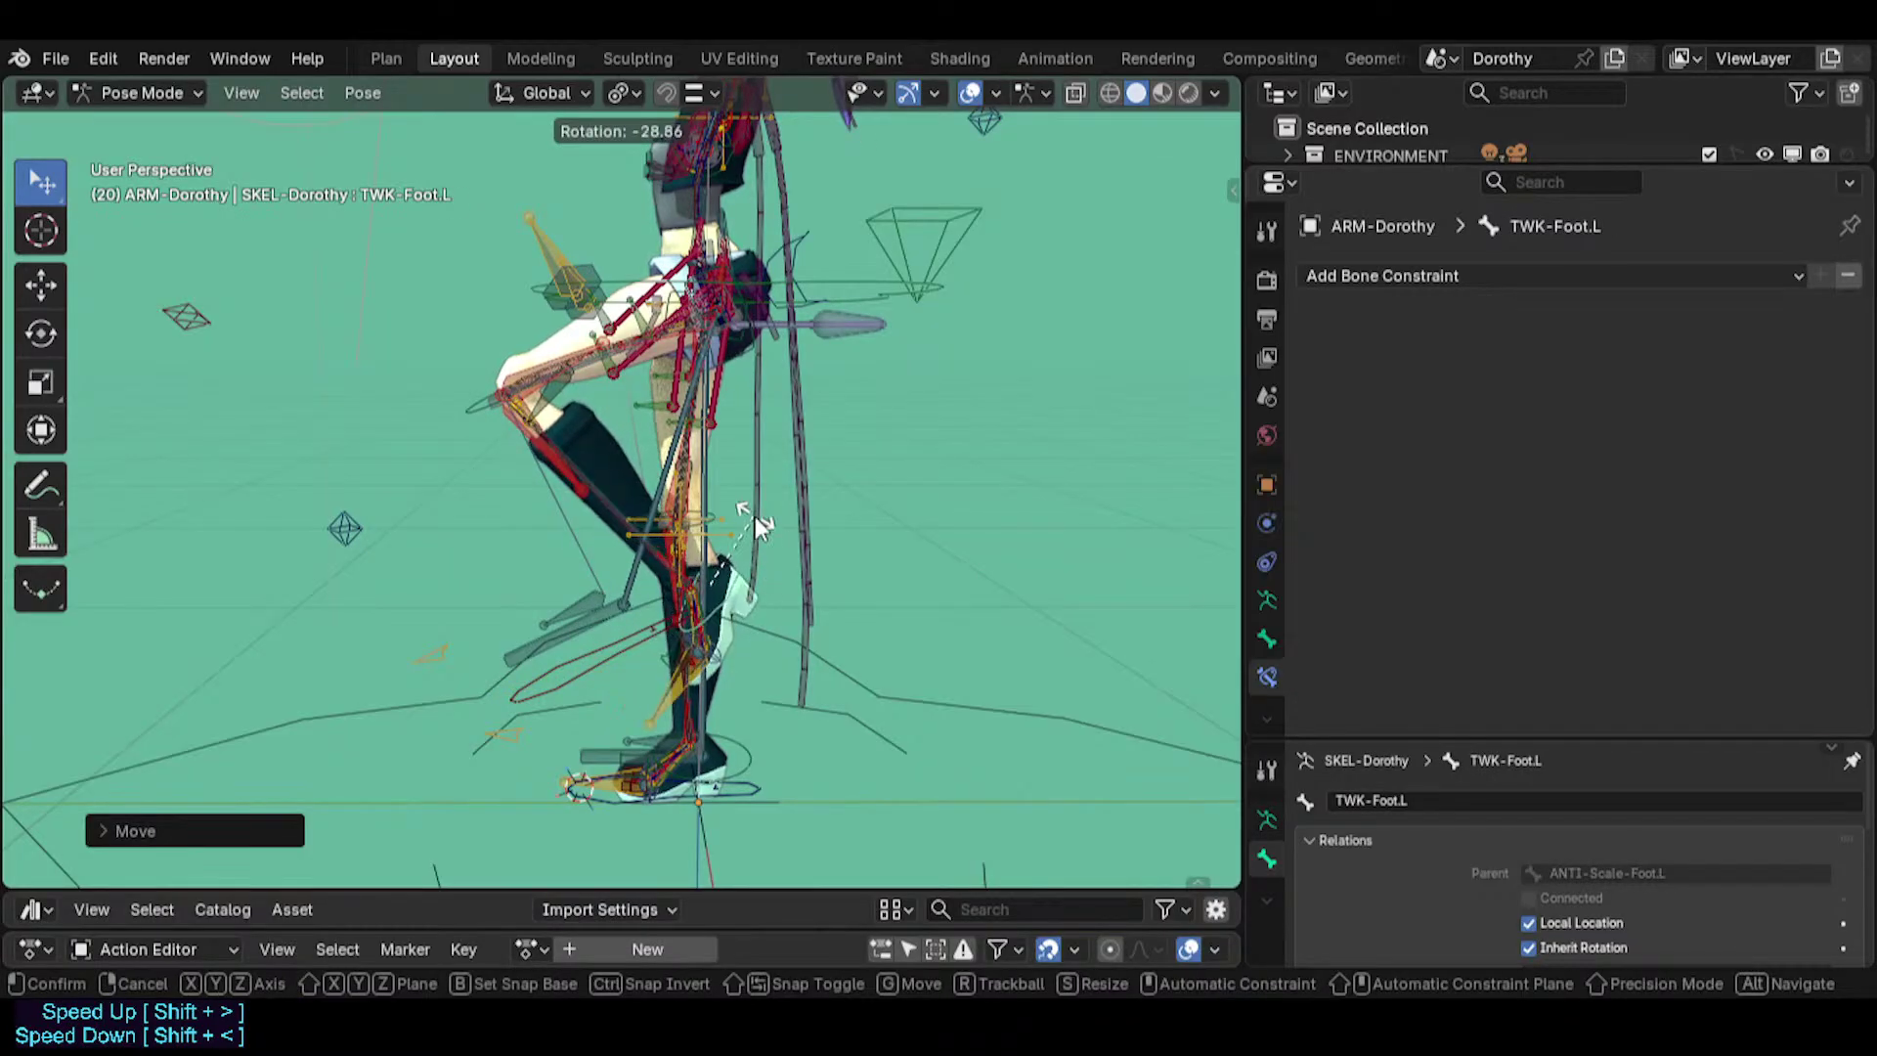
pyautogui.click(777, 545)
# Move TWK-Foot.L in front of the IK control and rotate it to test different foot angles.
pyautogui.press('g')
pyautogui.click(567, 543)
pyautogui.press('r')
pyautogui.click(580, 579)
pyautogui.press('g')
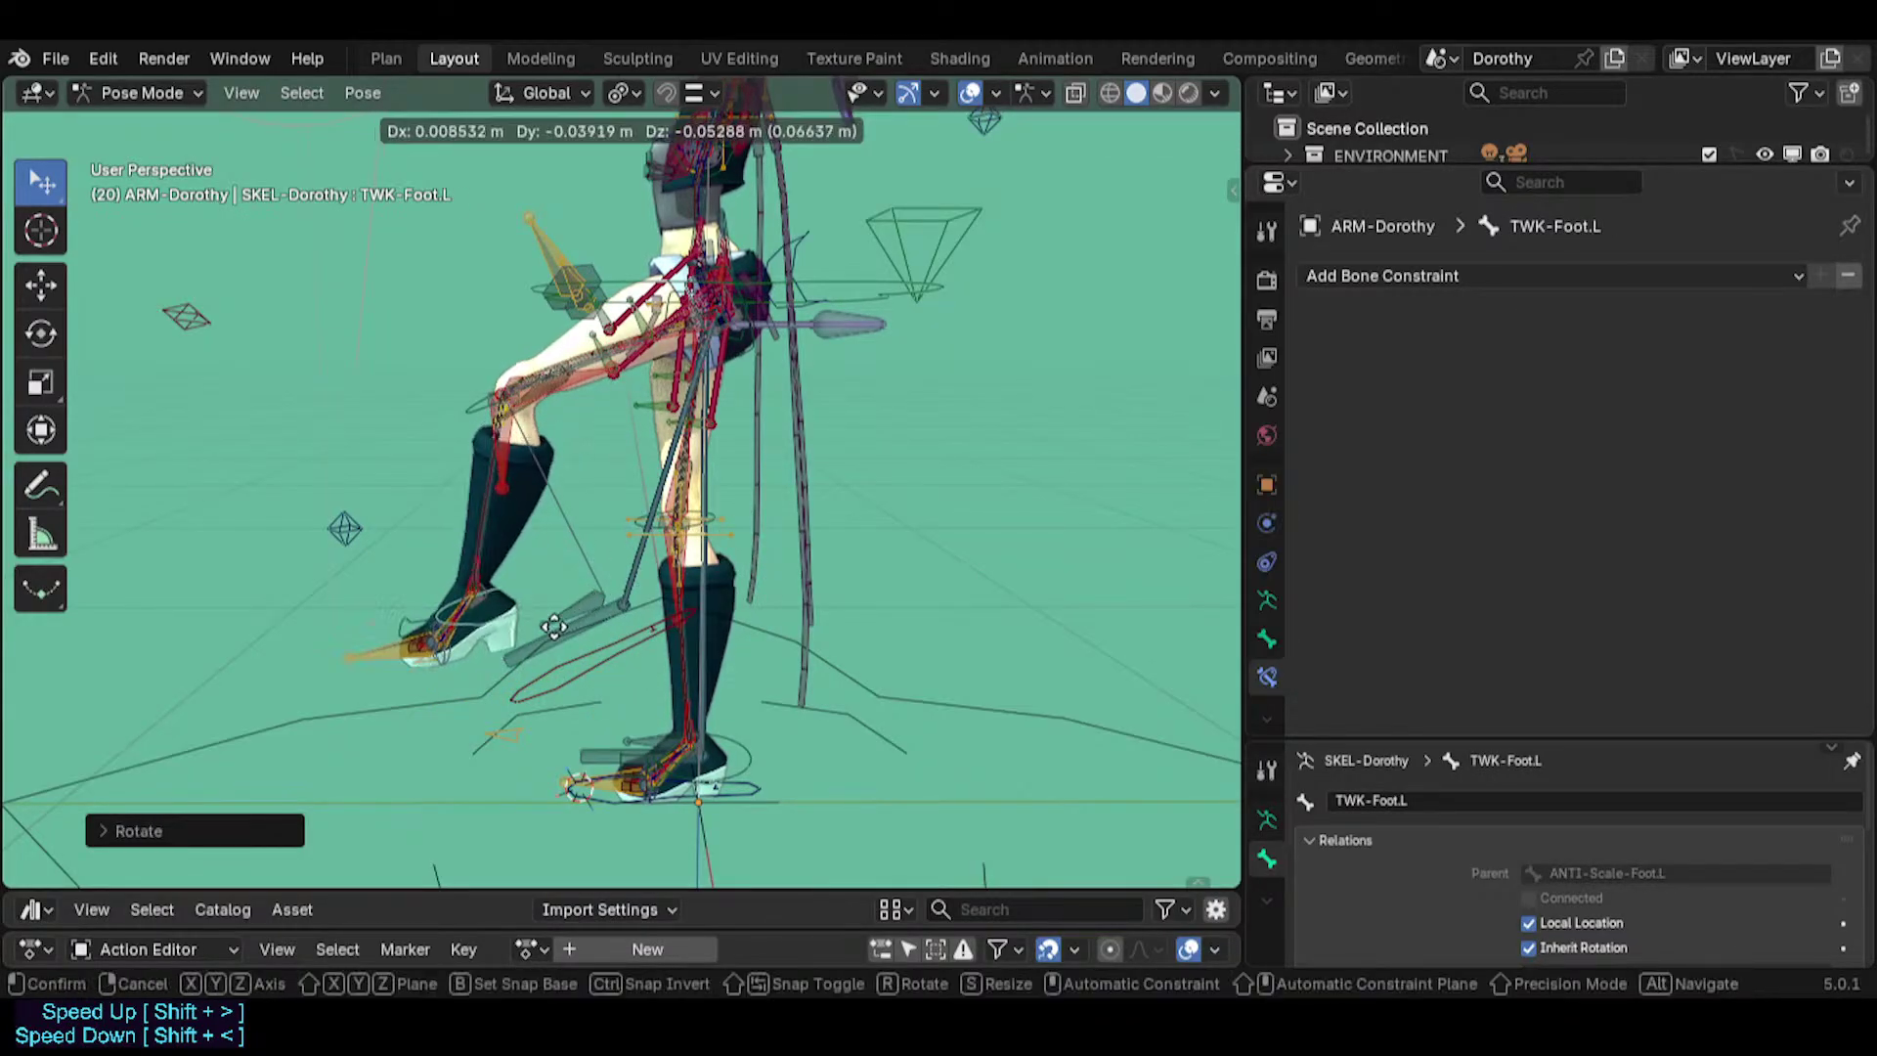
pyautogui.click(554, 626)
pyautogui.press('r')
pyautogui.click(567, 675)
pyautogui.press('g')
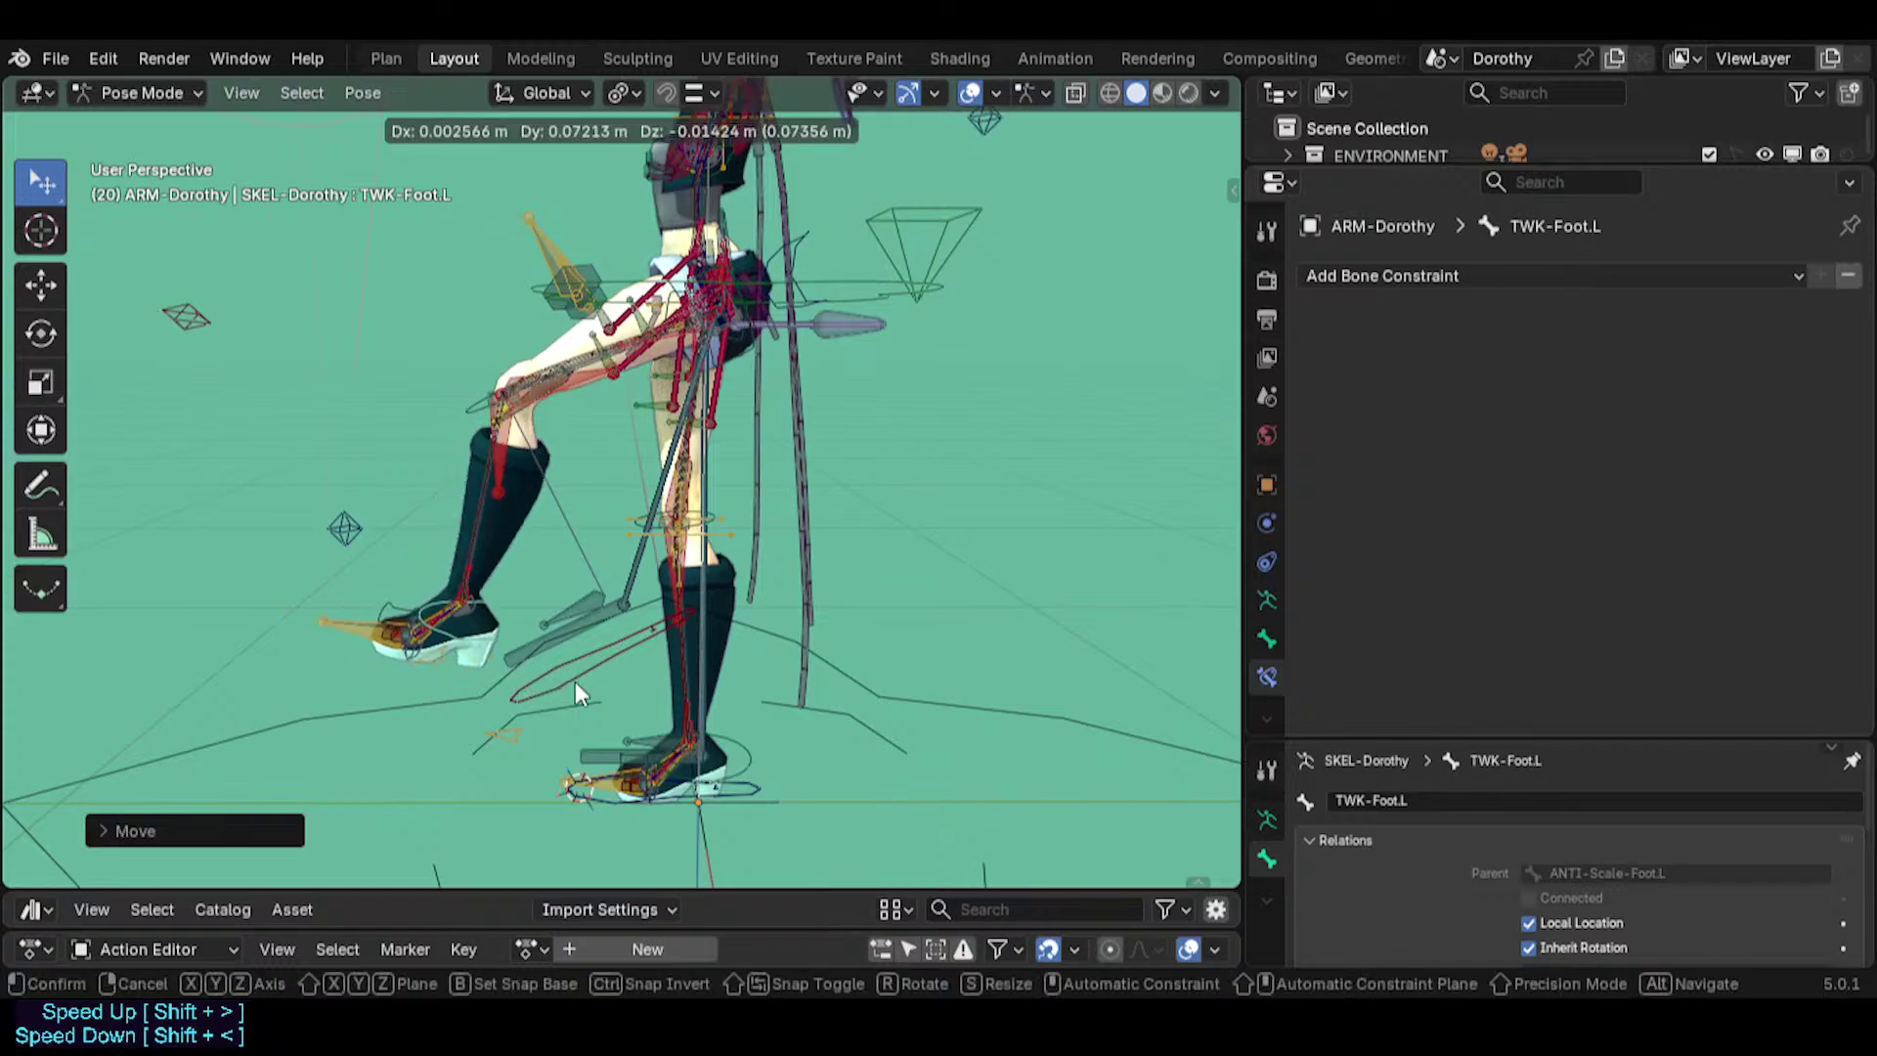
pyautogui.click(574, 682)
# Scale up the MTR-IK-Foot.L control while the foot is offset by its tweak bone.
pyautogui.click(683, 620)
pyautogui.press('s')
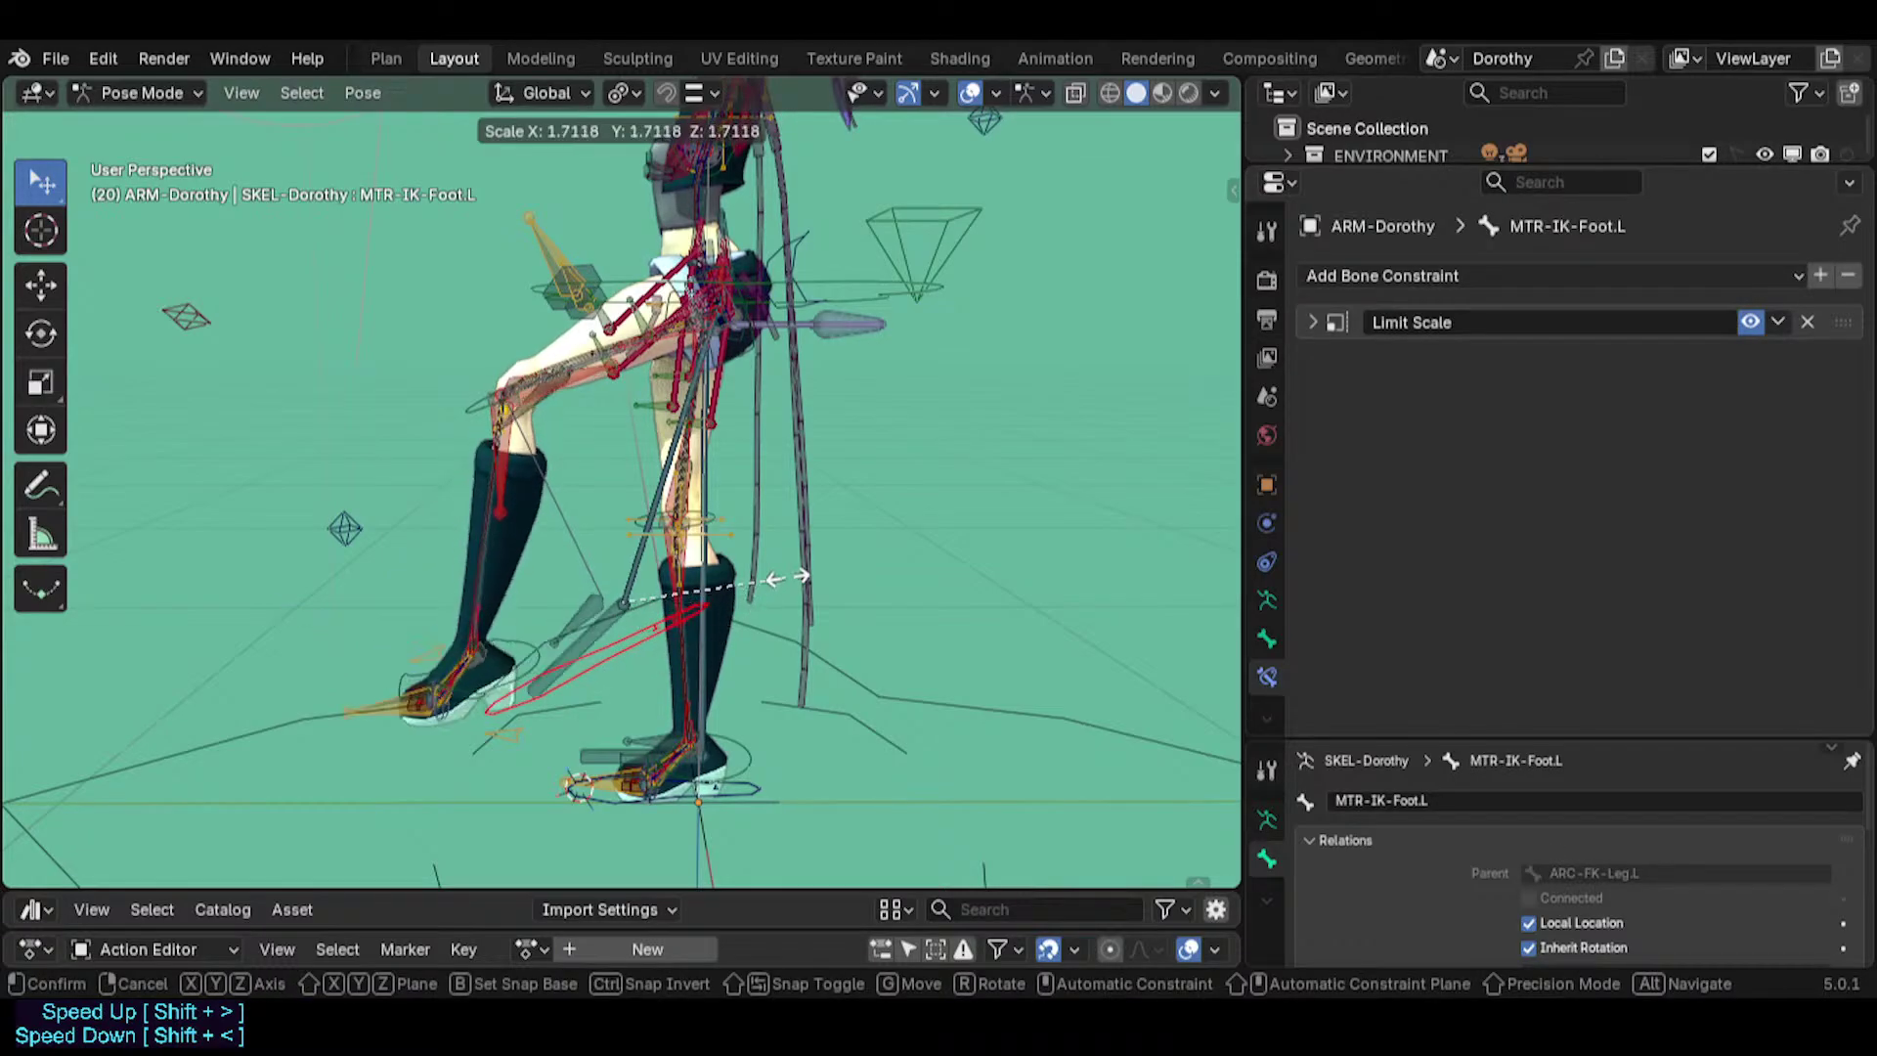
pyautogui.click(530, 668)
# Move TWK-Foot.L back toward the IK control and rotate it freely.
pyautogui.click(481, 660)
pyautogui.click(514, 638)
pyautogui.press('g')
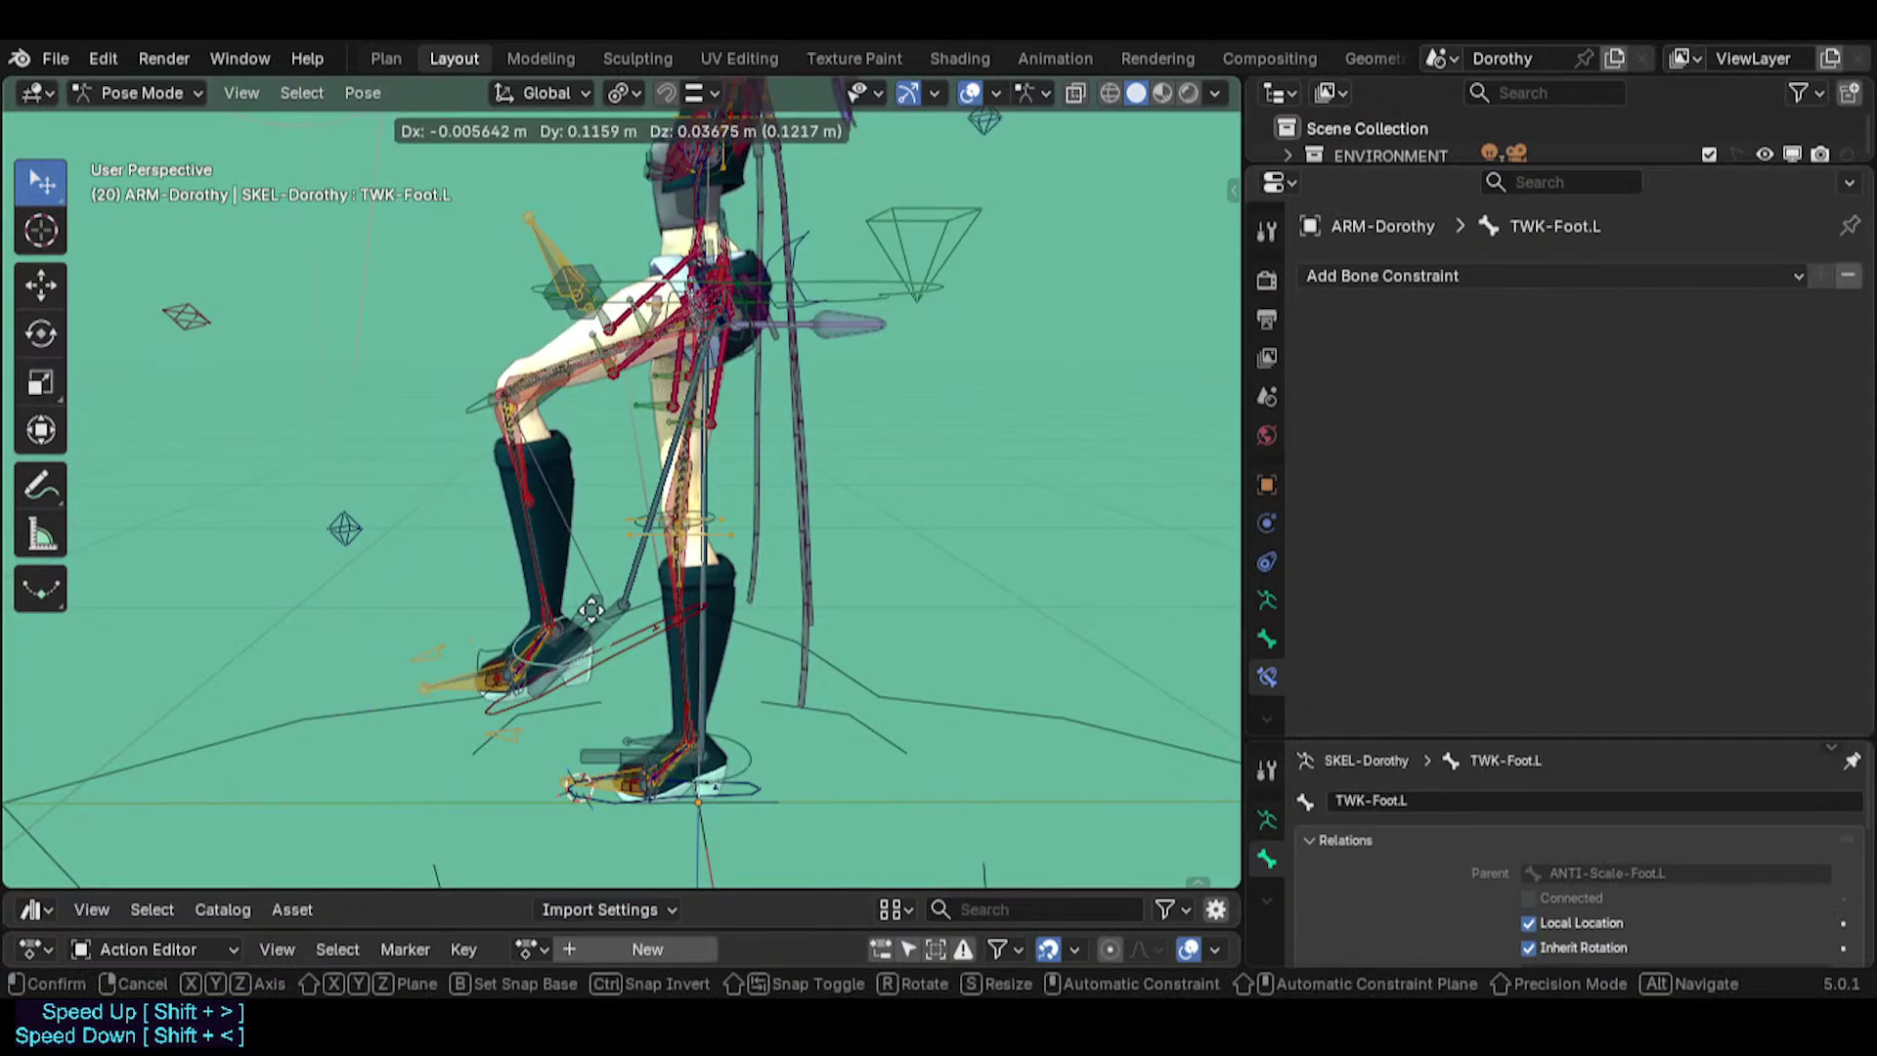
pyautogui.click(587, 610)
pyautogui.press('r')
pyautogui.press('r')
pyautogui.click(601, 623)
# Move MTR-IK-Foot.L forward and up to check that the tweaked foot follows.
pyautogui.click(631, 654)
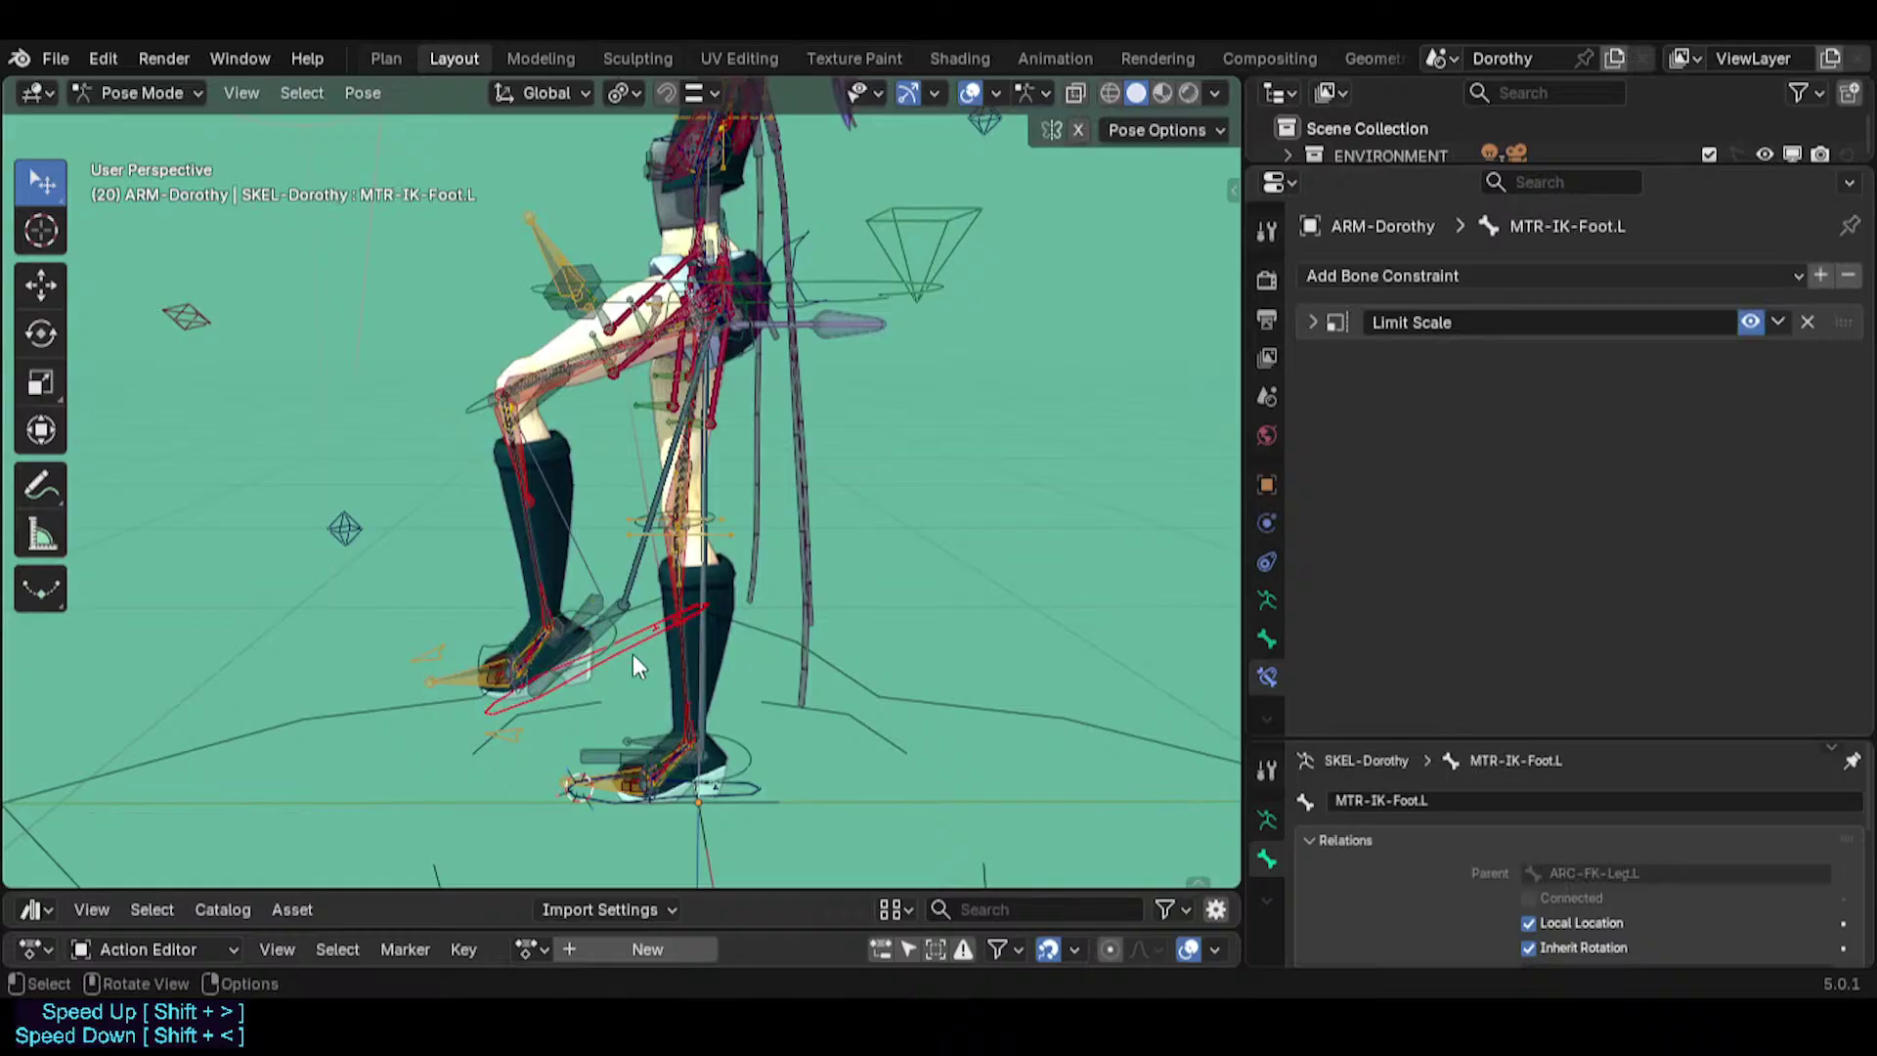
pyautogui.press('g')
pyautogui.click(569, 629)
pyautogui.press('g')
pyautogui.click(548, 640)
# Shift TWK-Foot.L back and forth around the MTR-IK-Foot.L control.
pyautogui.click(536, 630)
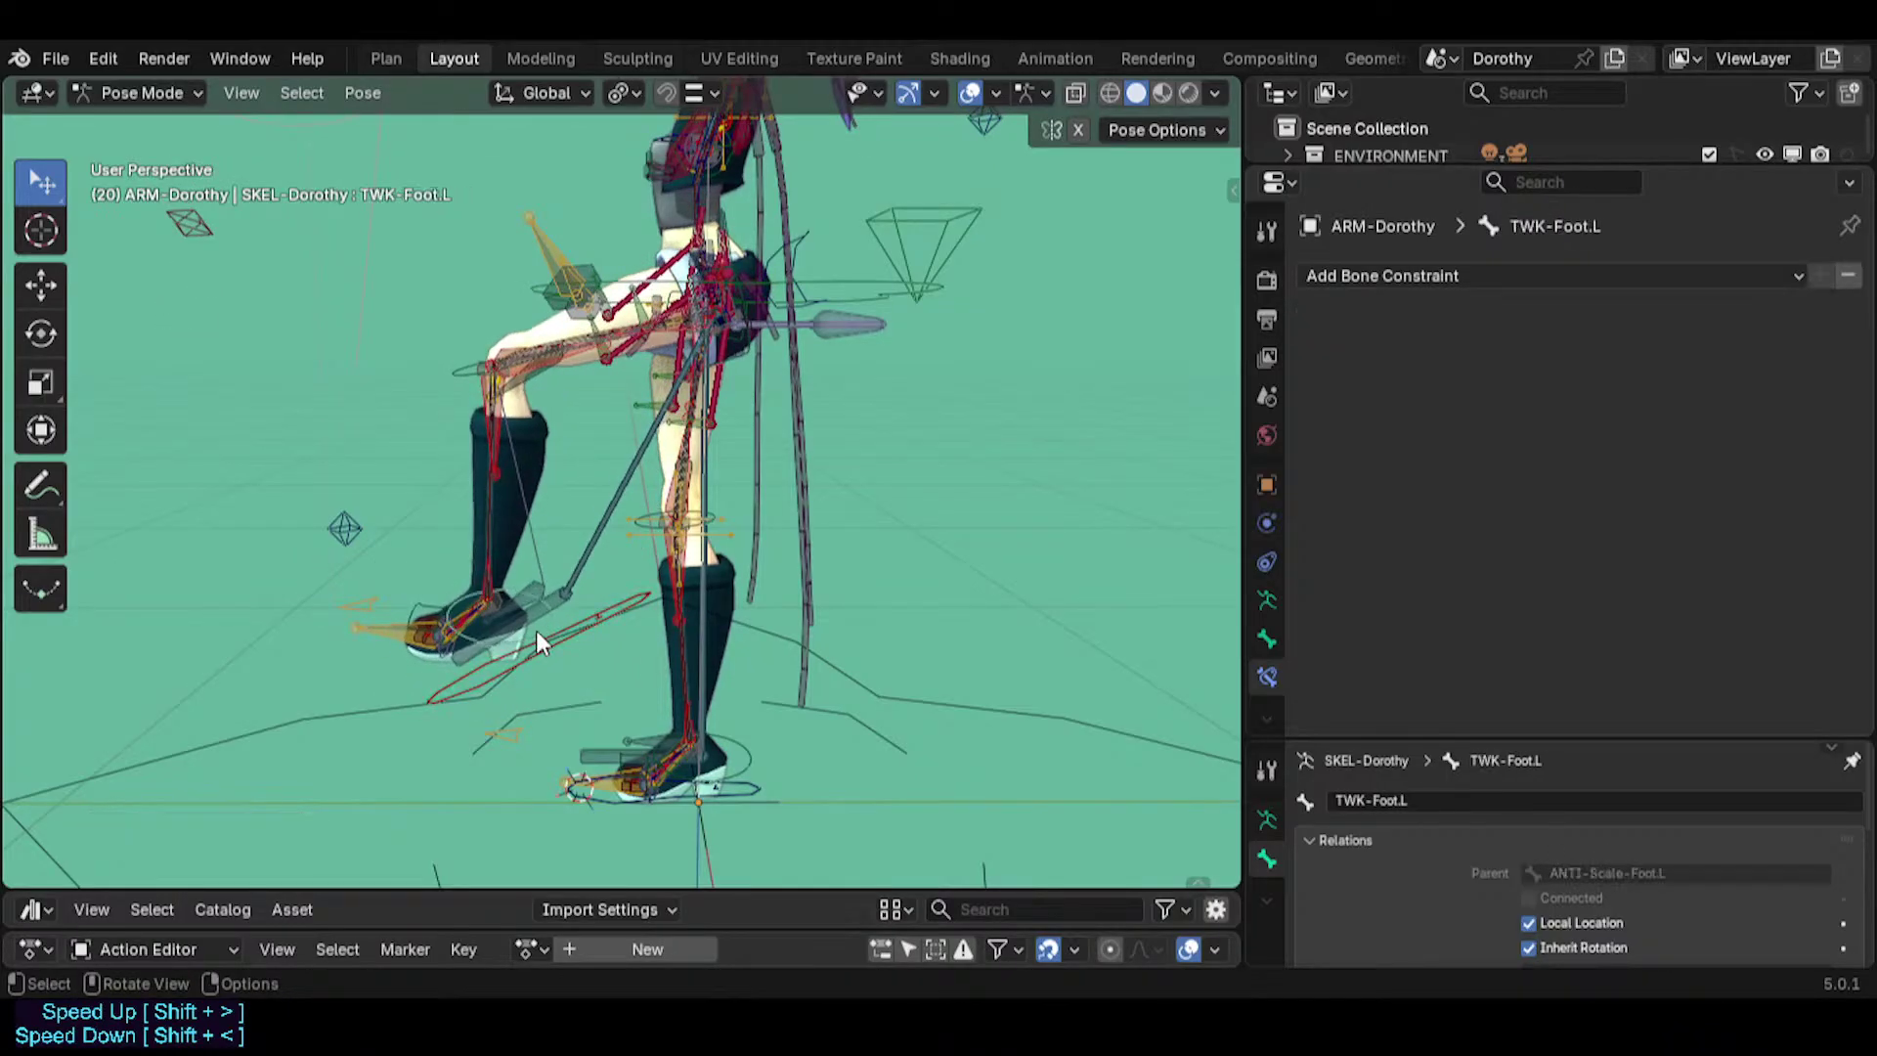
pyautogui.press('g')
pyautogui.click(574, 633)
pyautogui.press('g')
pyautogui.click(620, 637)
pyautogui.press('g')
pyautogui.click(573, 653)
# Clear the location and rotation of all the rig's bones and save Dorothy.blend.
pyautogui.press('a')
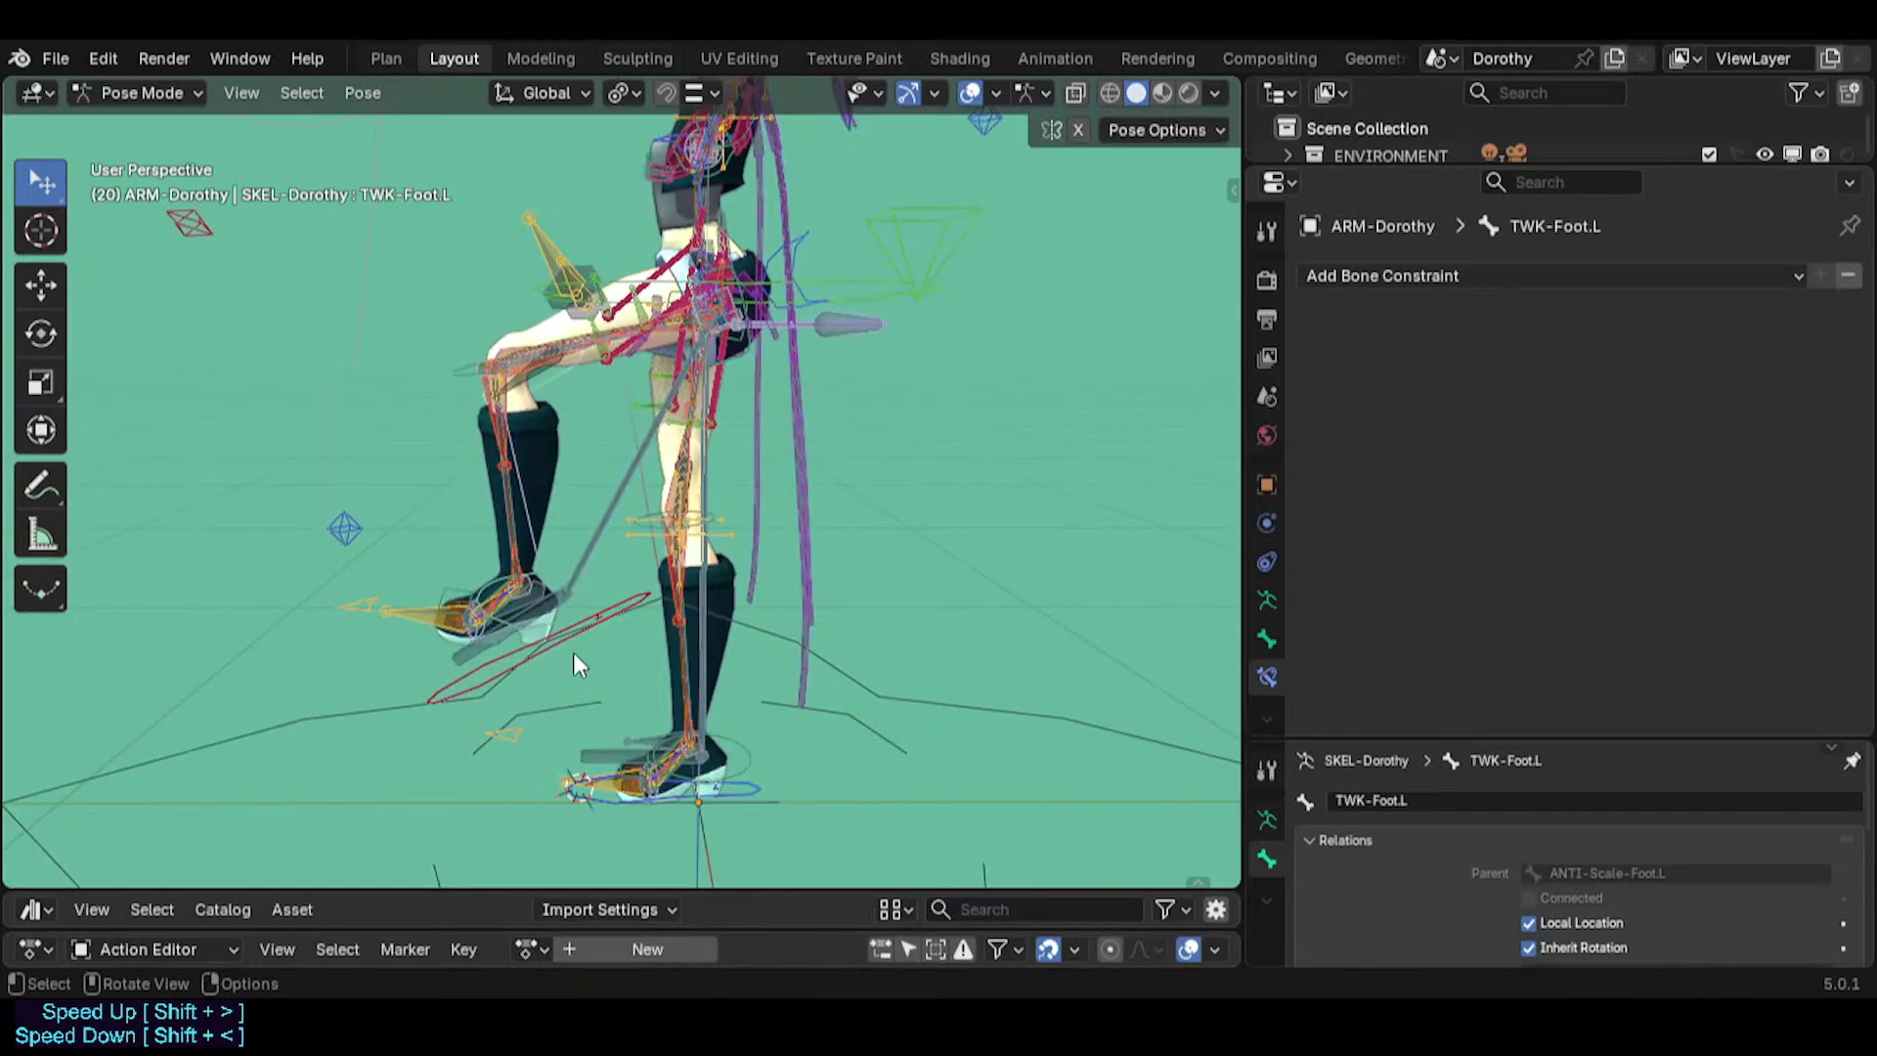
pyautogui.hotkey('alt', 'g')
pyautogui.hotkey('alt', 'r')
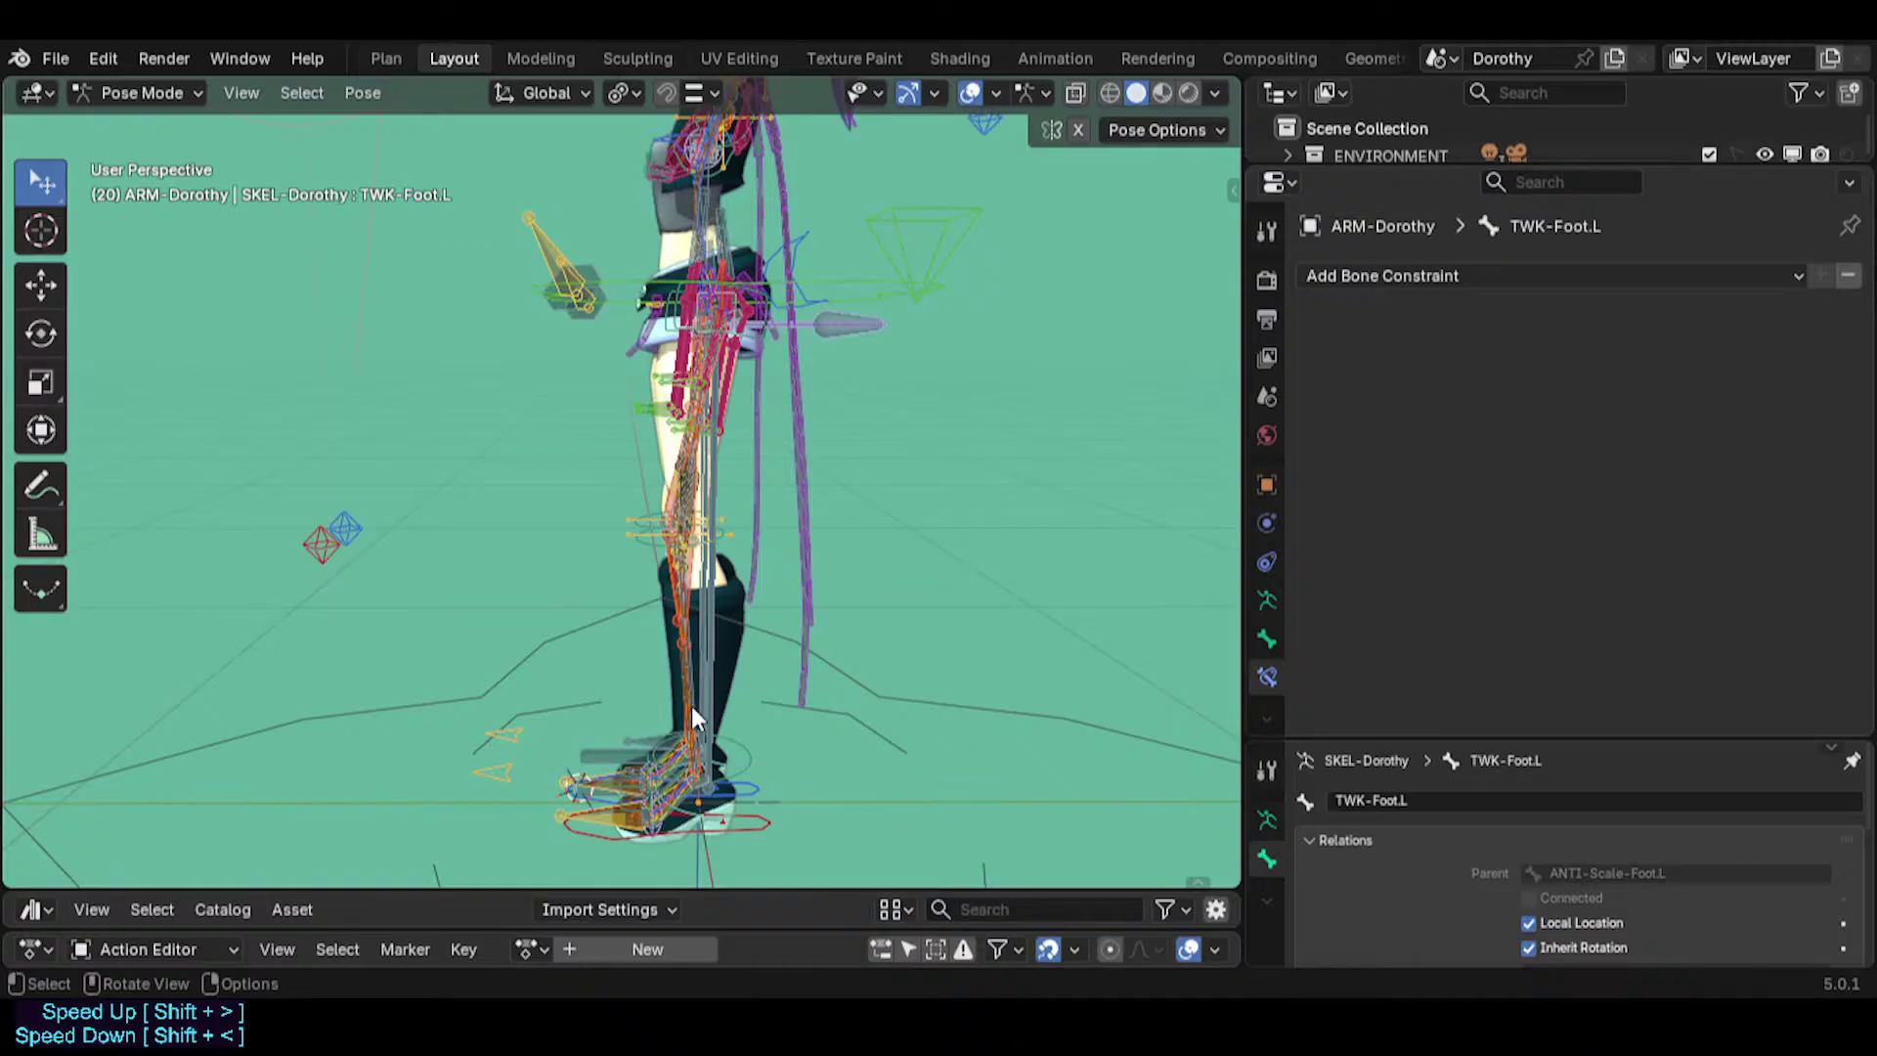
pyautogui.hotkey('ctrl', 's')
# Deselect the bones and examine the foot and toe bones of both feet from close up.
pyautogui.moveTo(551, 665); pyautogui.dragTo(750, 813, button='middle')
pyautogui.keyDown('shift'); pyautogui.moveTo(657, 689); pyautogui.dragTo(602, 584, button='middle'); pyautogui.keyUp('shift')
pyautogui.scroll(6, 608, 594)
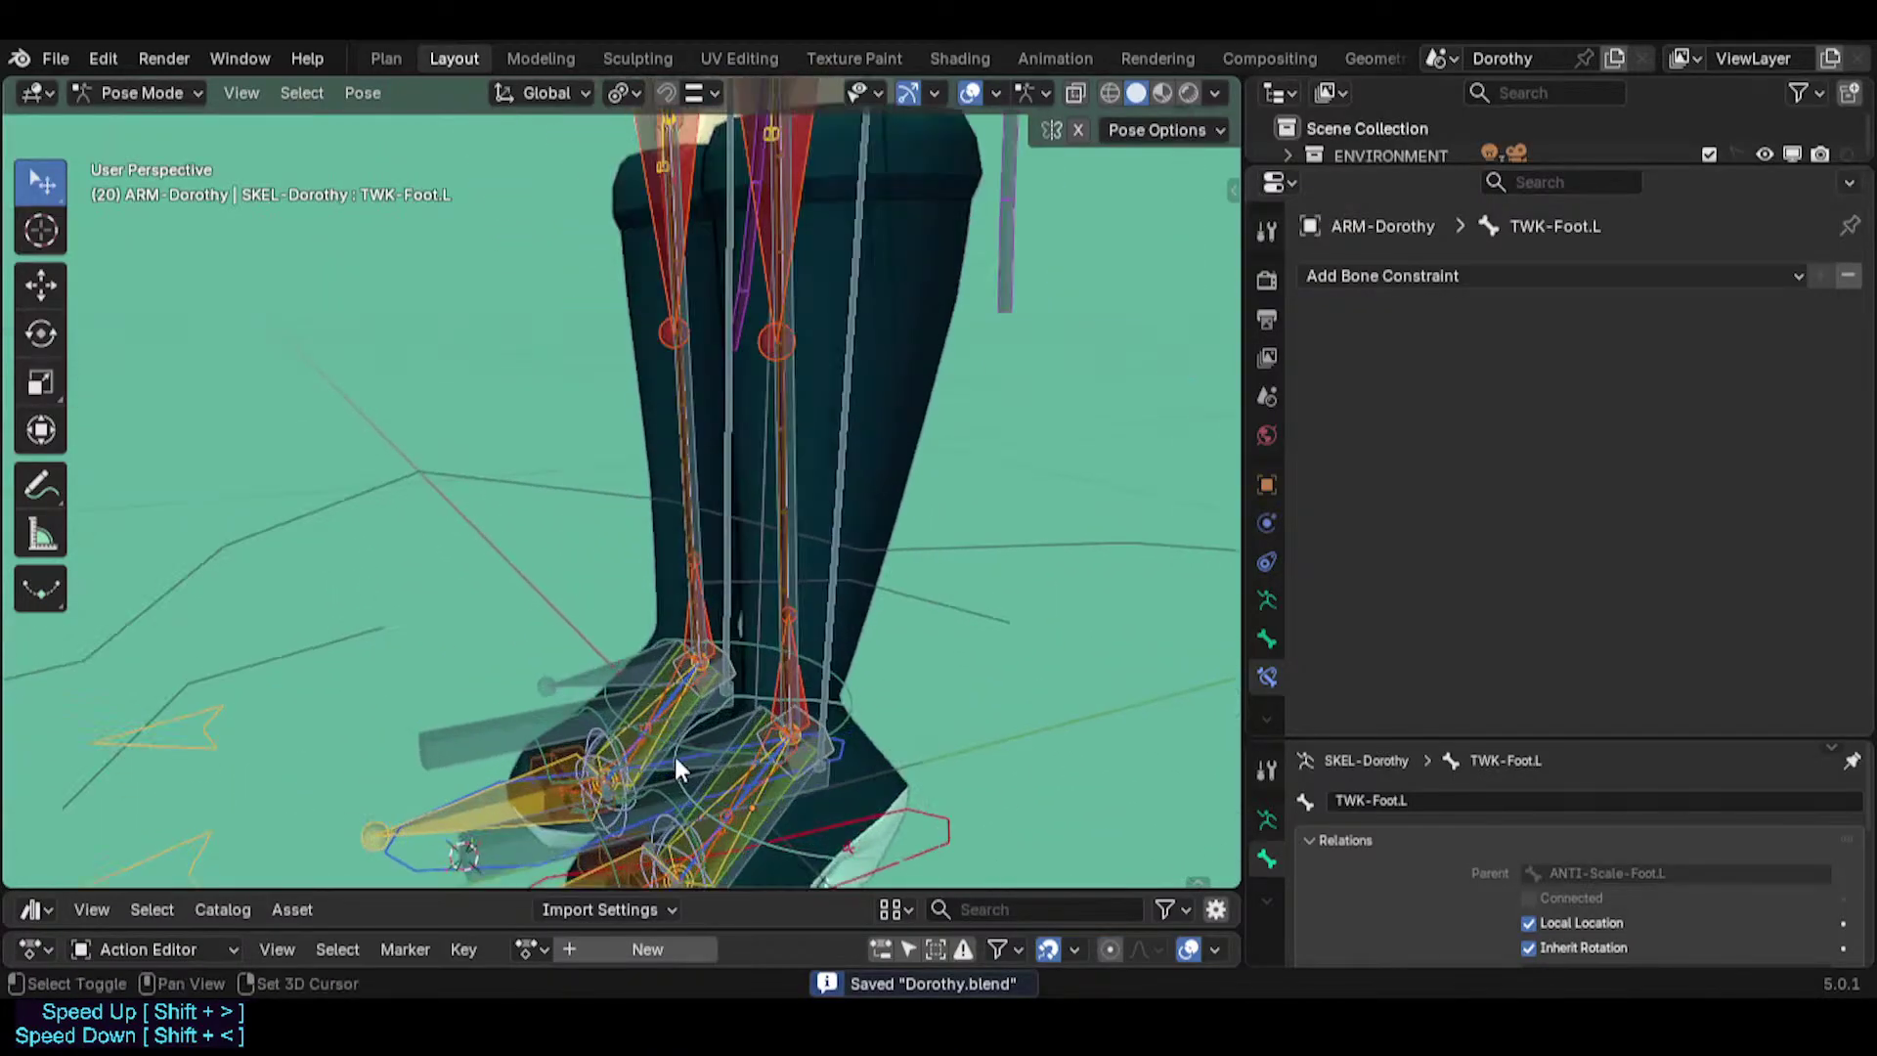
pyautogui.moveTo(681, 769); pyautogui.dragTo(684, 668, button='middle')
pyautogui.click(420, 573)
pyautogui.moveTo(419, 572); pyautogui.dragTo(671, 512, button='middle')
pyautogui.keyDown('shift'); pyautogui.click(626, 449); pyautogui.keyUp('shift')
pyautogui.click(723, 587)
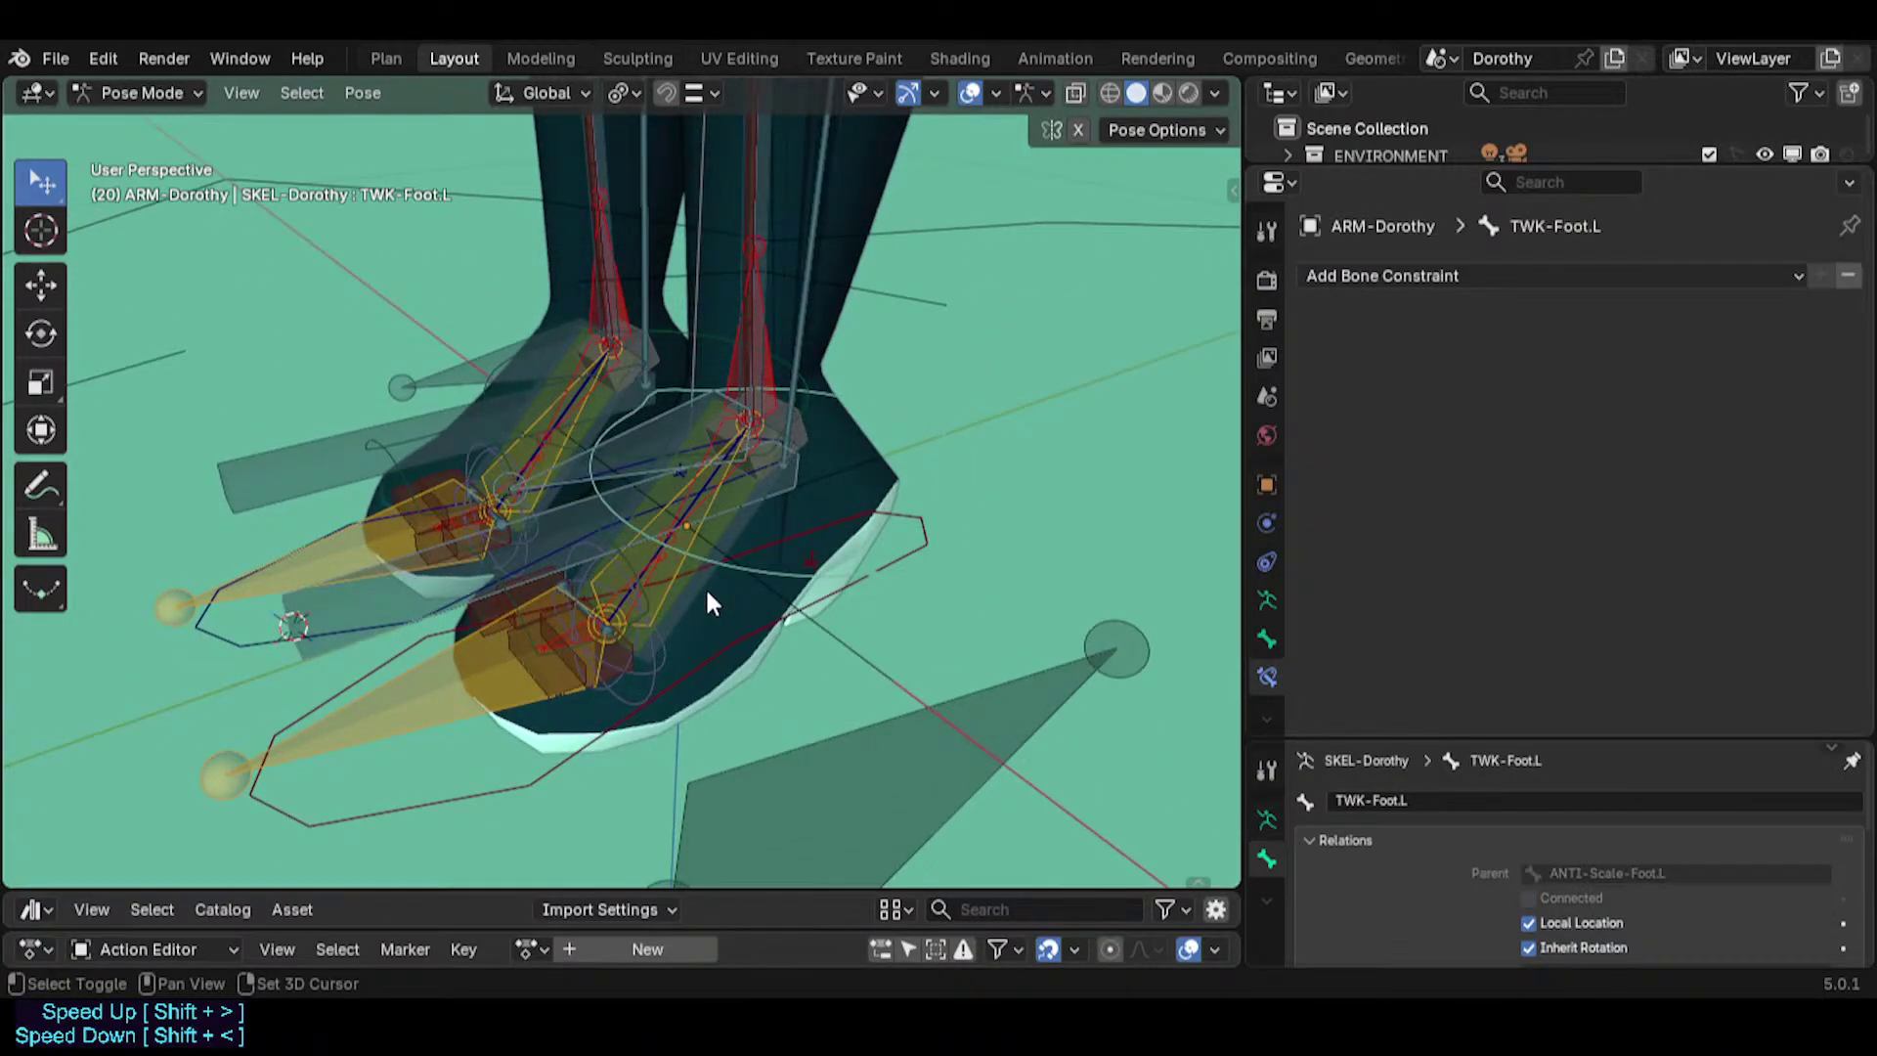
# Select the MTR-IK-Foot.L control and its counterpart MTR-IK-Foot.R to compare both feet's setup.
pyautogui.click(709, 602)
pyautogui.click(711, 662)
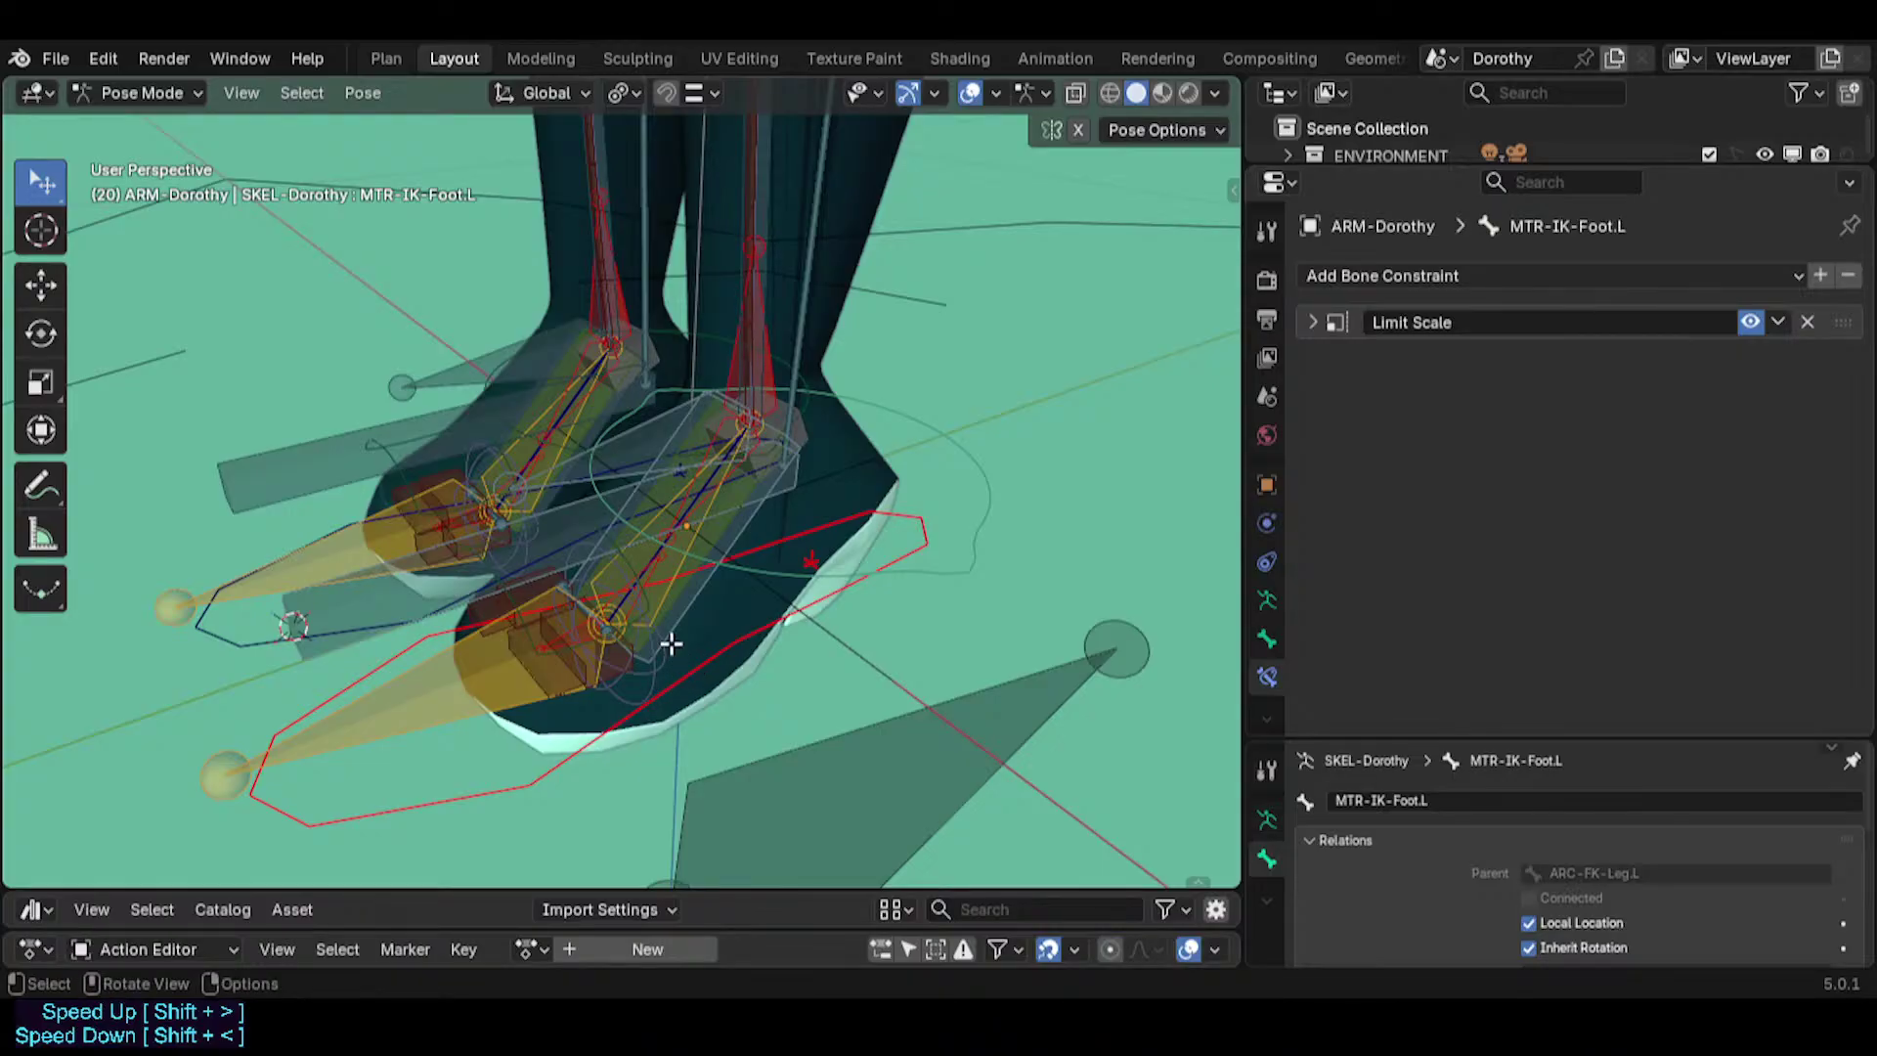
pyautogui.press('Tab')
pyautogui.rightClick(666, 553)
pyautogui.click(666, 553)
pyautogui.press('Tab')
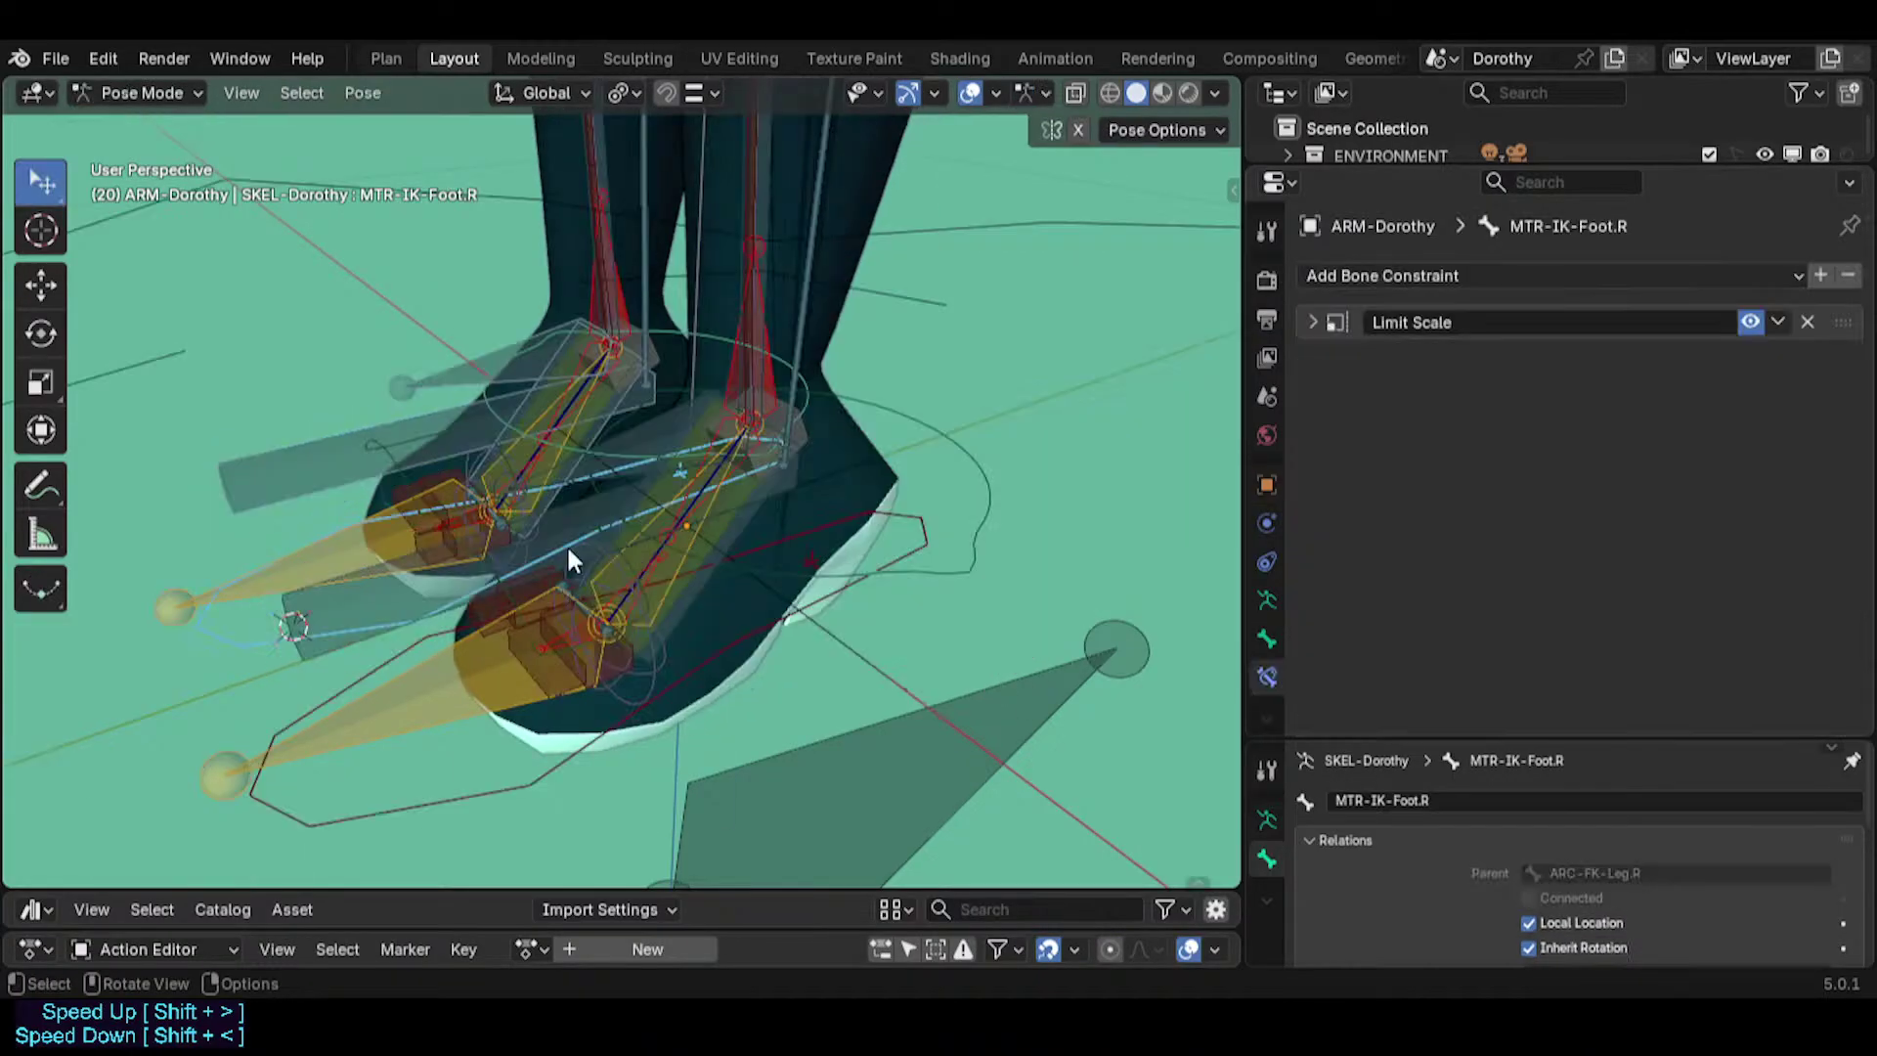
pyautogui.moveTo(569, 551); pyautogui.dragTo(723, 675, button='middle')
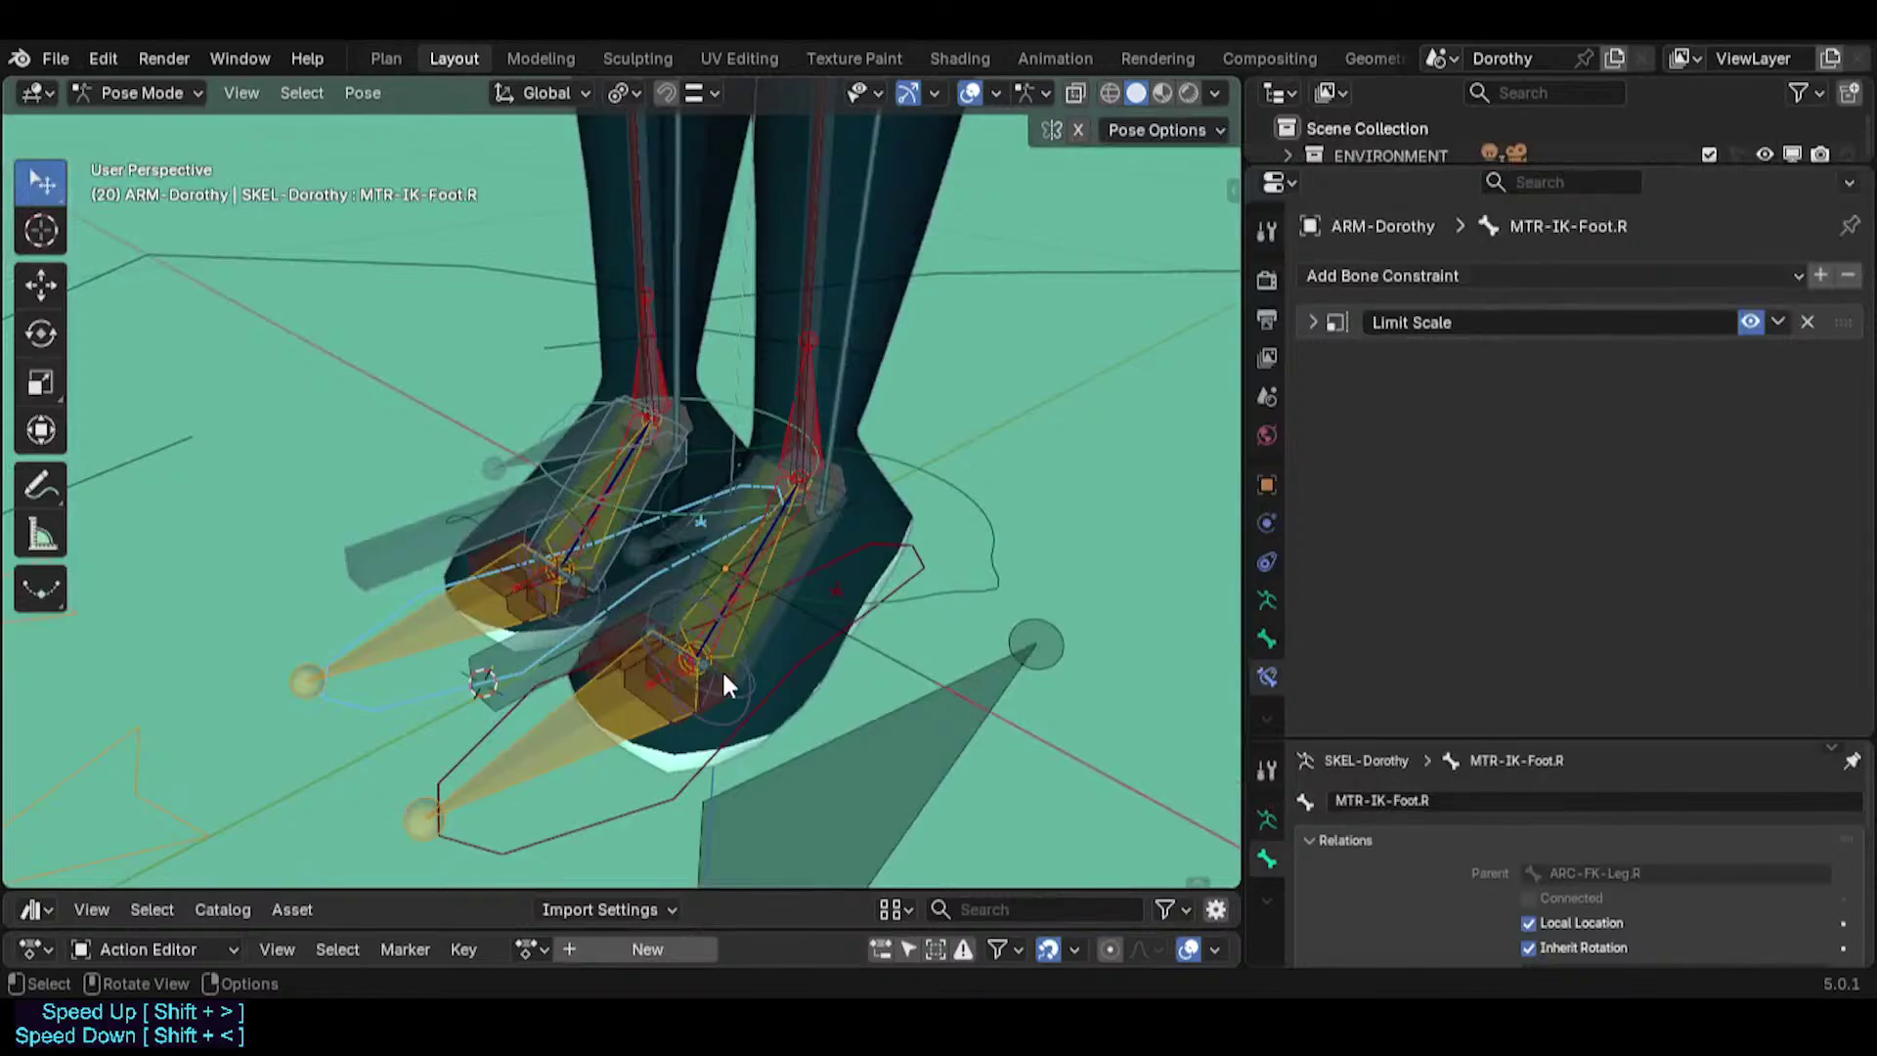
# Copy the influence driver of the Copy Rotation FOLLOW-ShinPerpendicular constraint on the MCH-IKO-Foot.L bone.
pyautogui.click(731, 681)
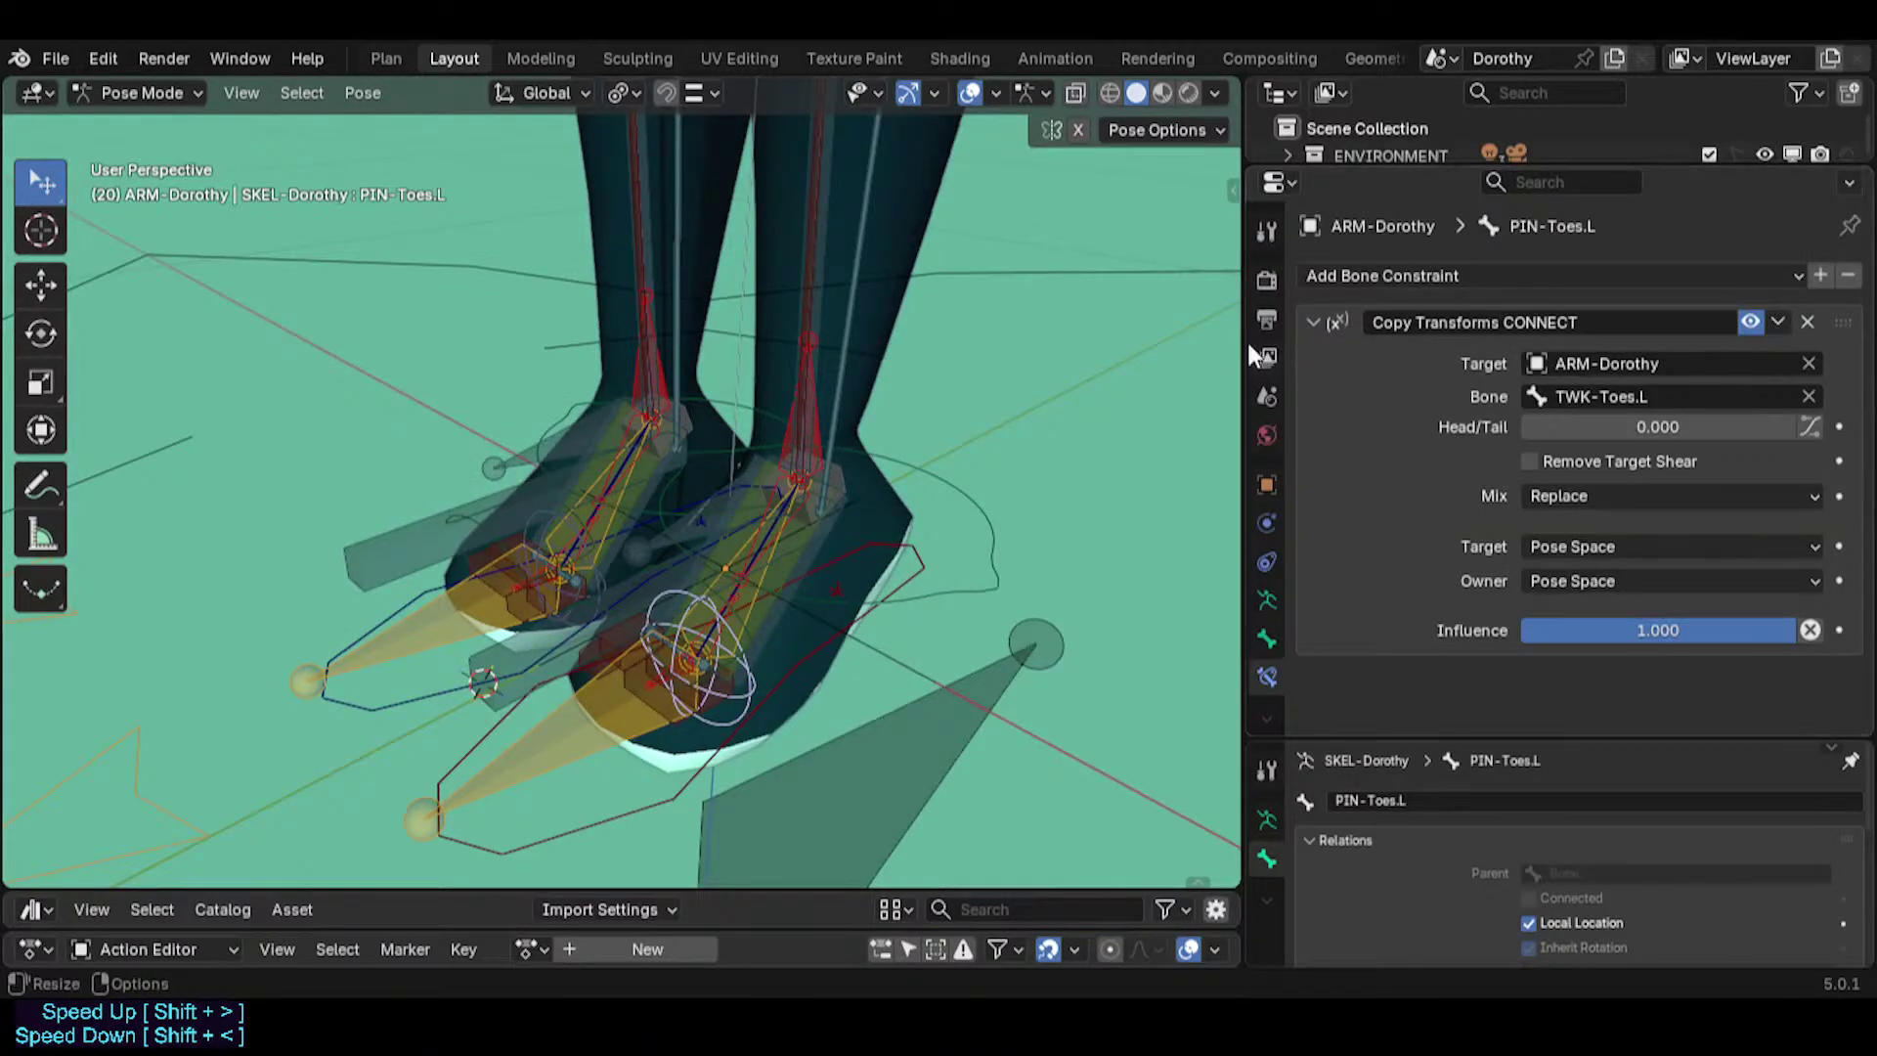
pyautogui.moveTo(817, 577); pyautogui.dragTo(706, 576, button='middle')
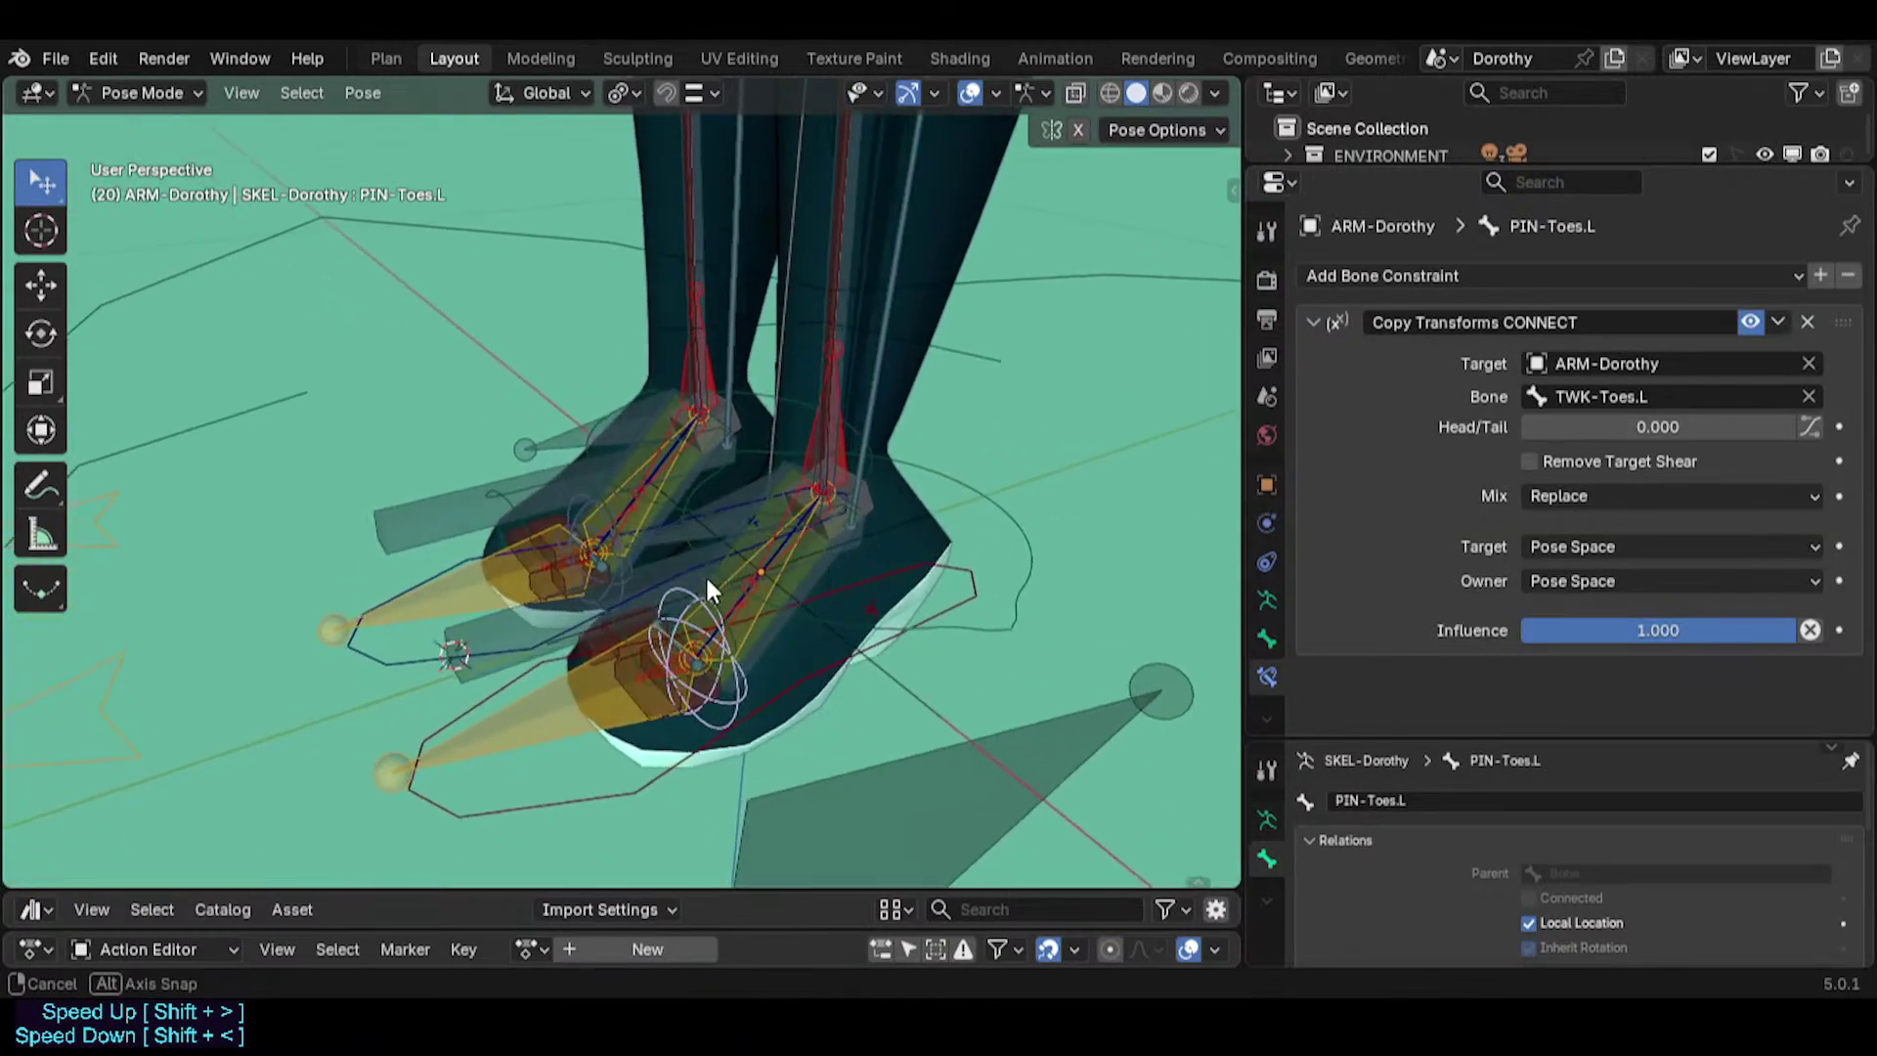
pyautogui.click(724, 516)
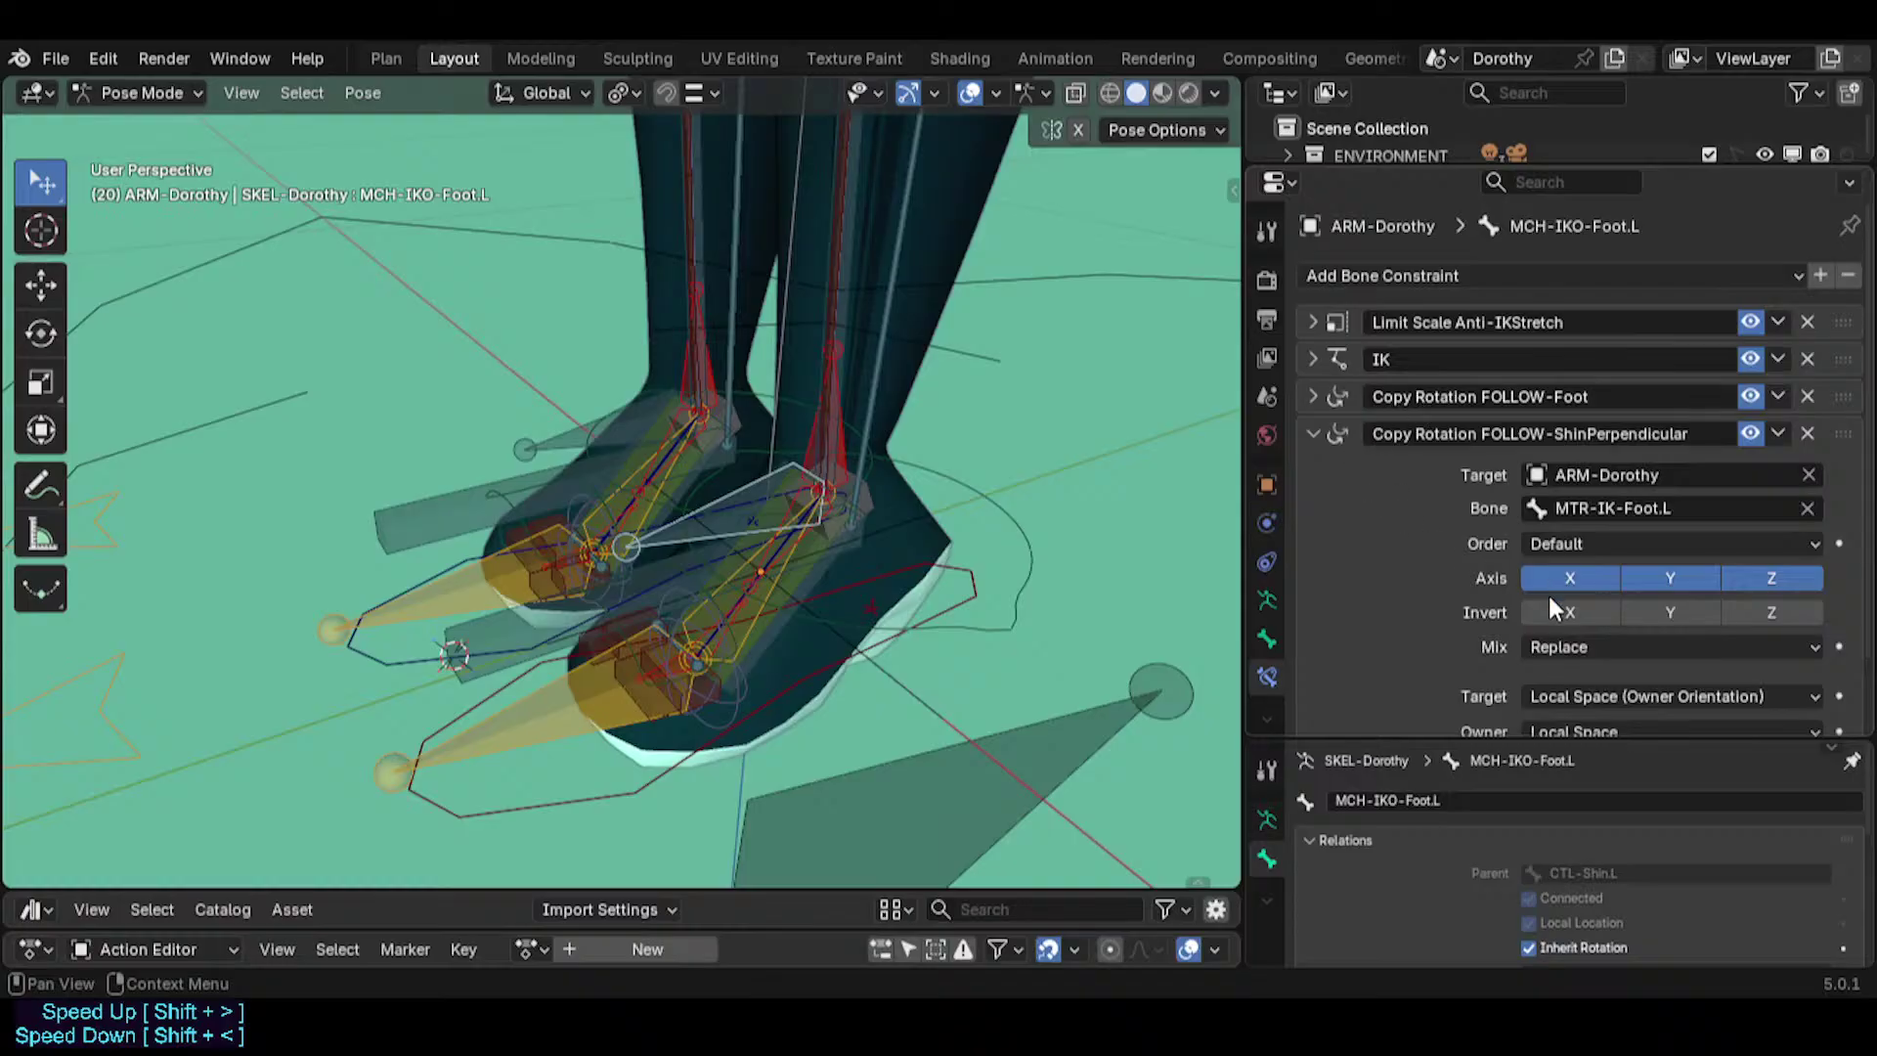
pyautogui.scroll(-2, 1548, 595)
pyautogui.rightClick(1621, 708)
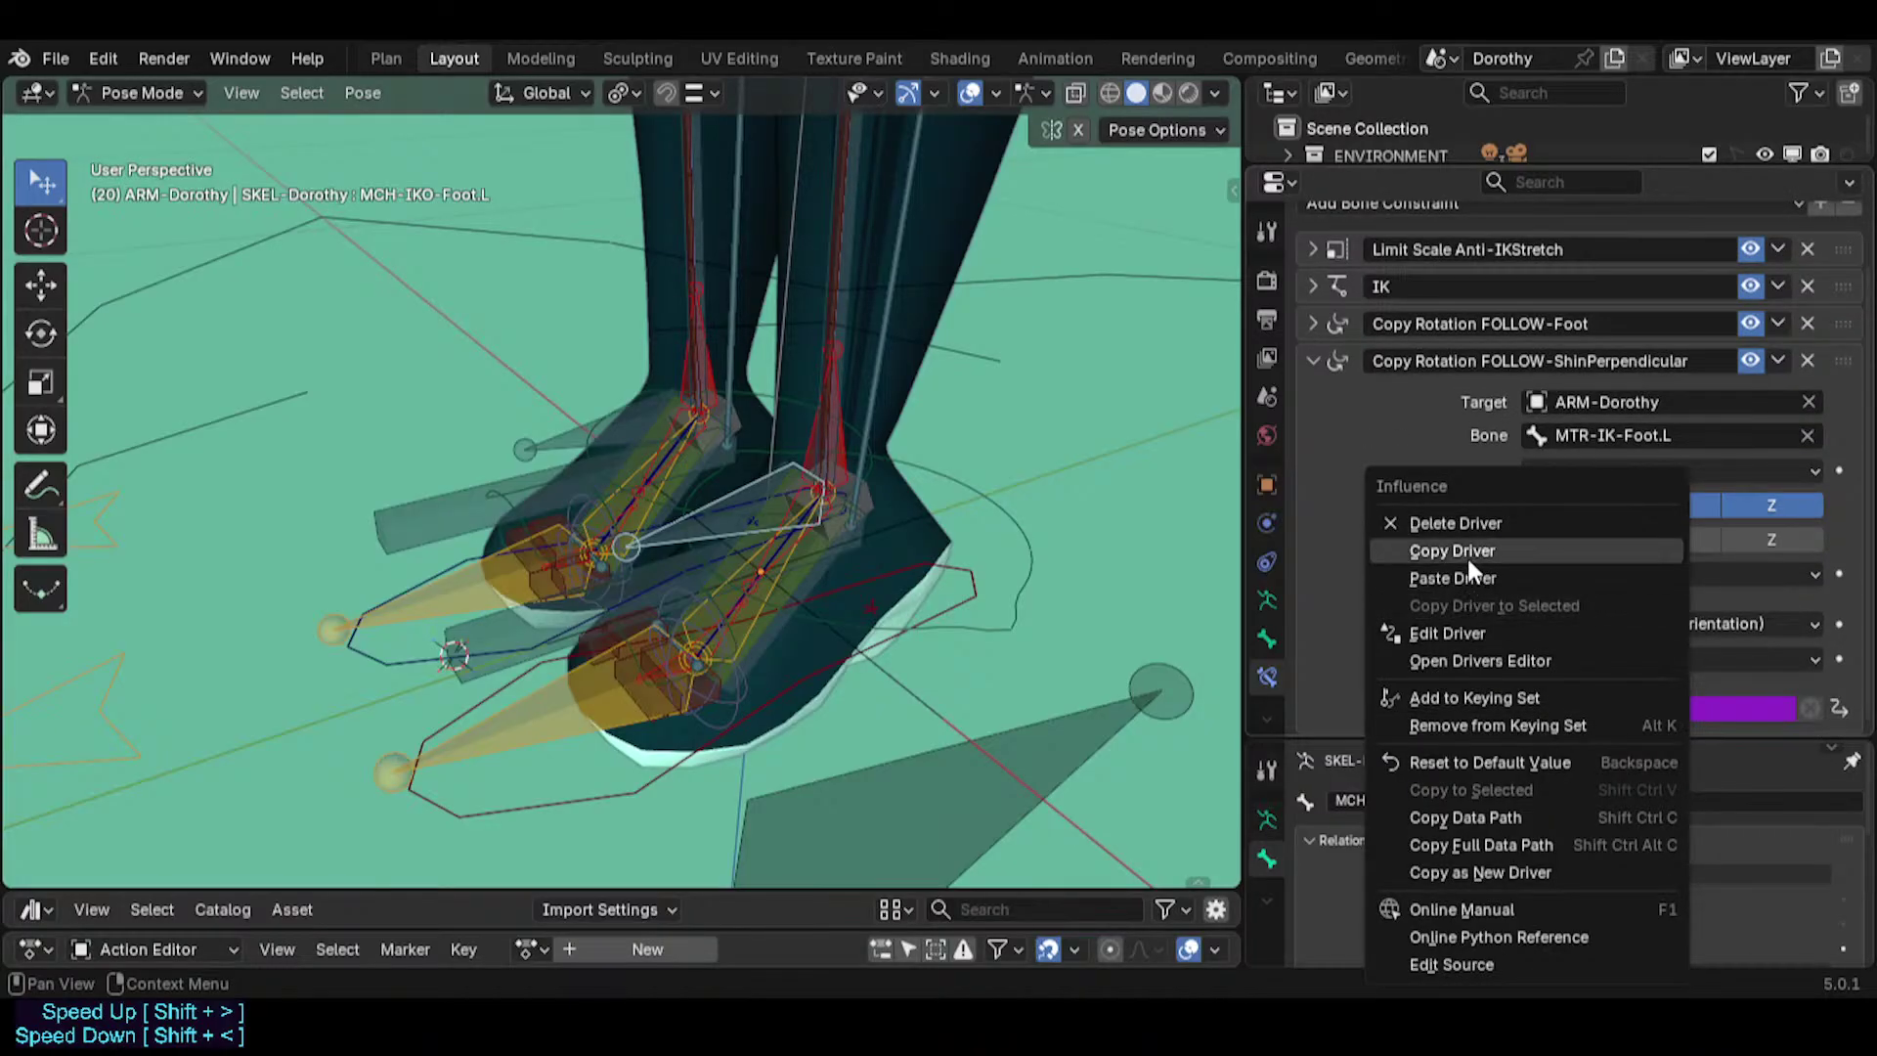
pyautogui.click(1468, 557)
pyautogui.moveTo(641, 486); pyautogui.dragTo(644, 421, button='middle')
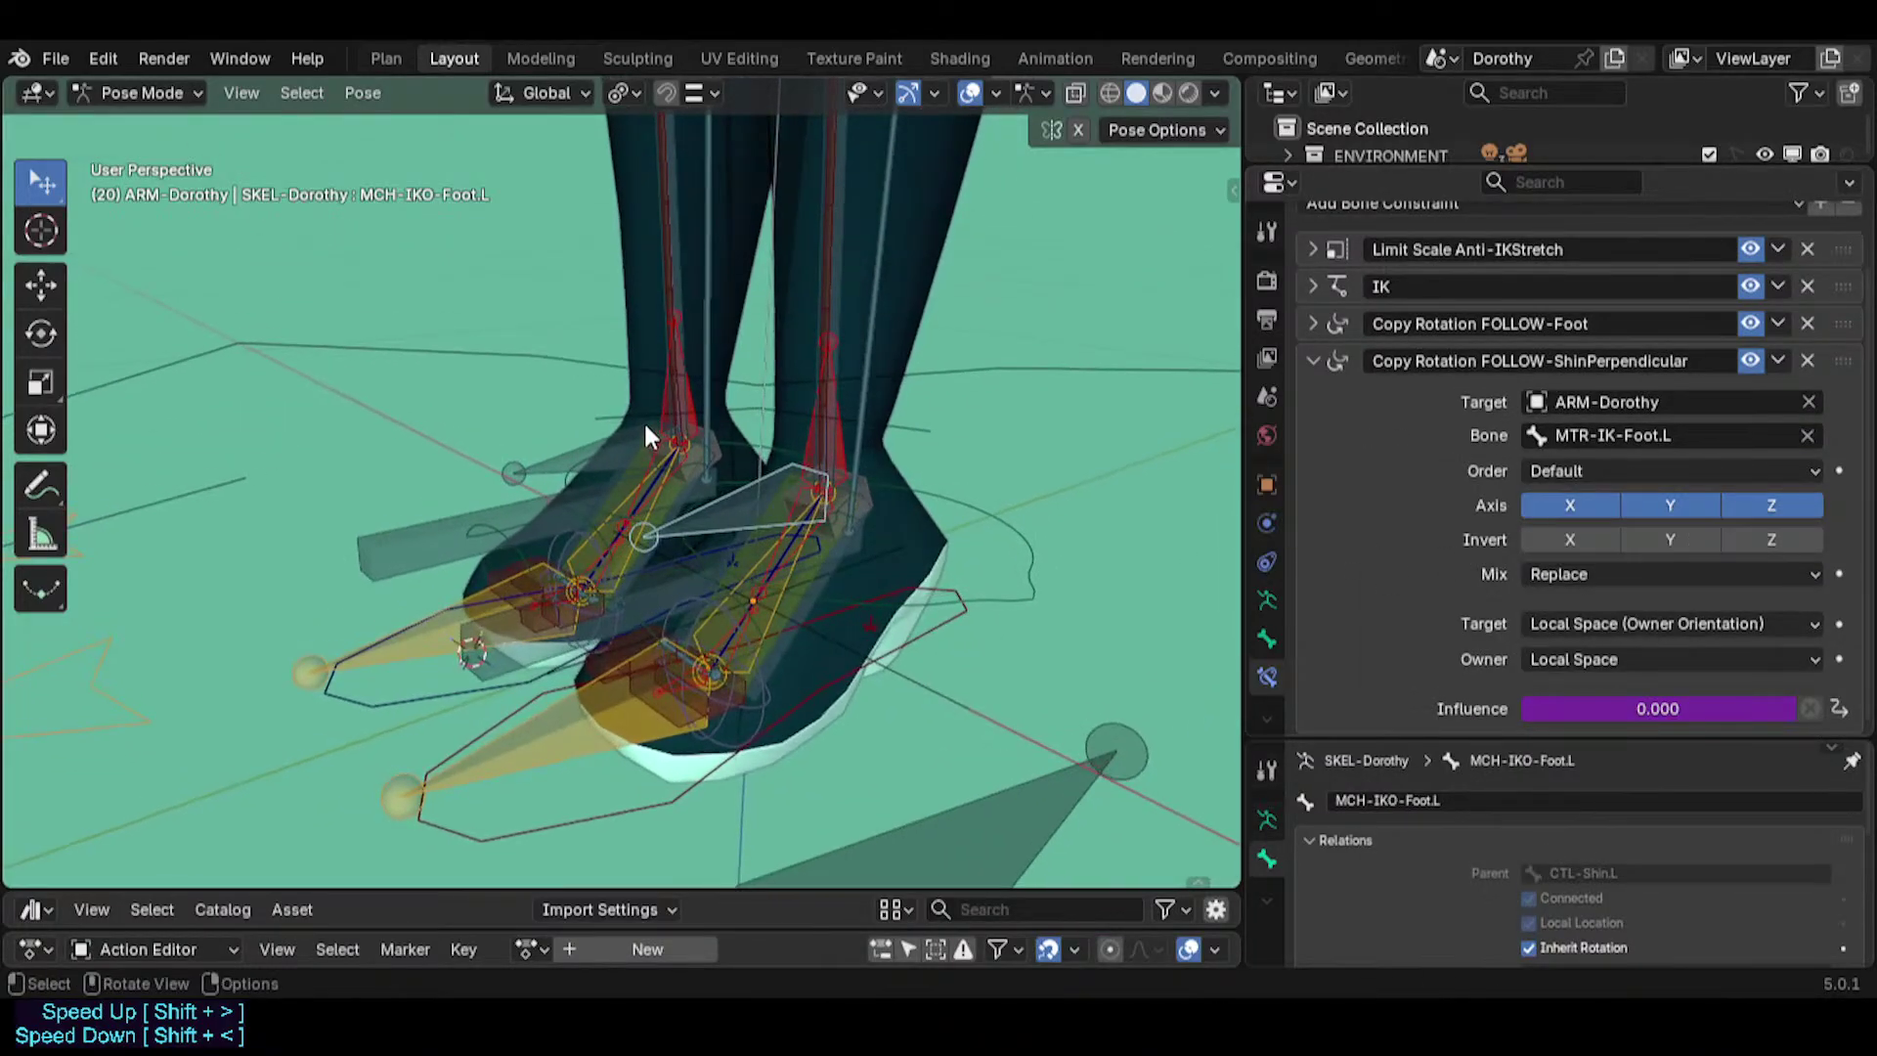
# Paste the driver onto the influence of the FOLLOW-ShinPerpendicular constraint on the mirrored bone MCH-IKO-Foot.R.
pyautogui.hotkey('ctrl', 'shift', 'm')
pyautogui.click(585, 446)
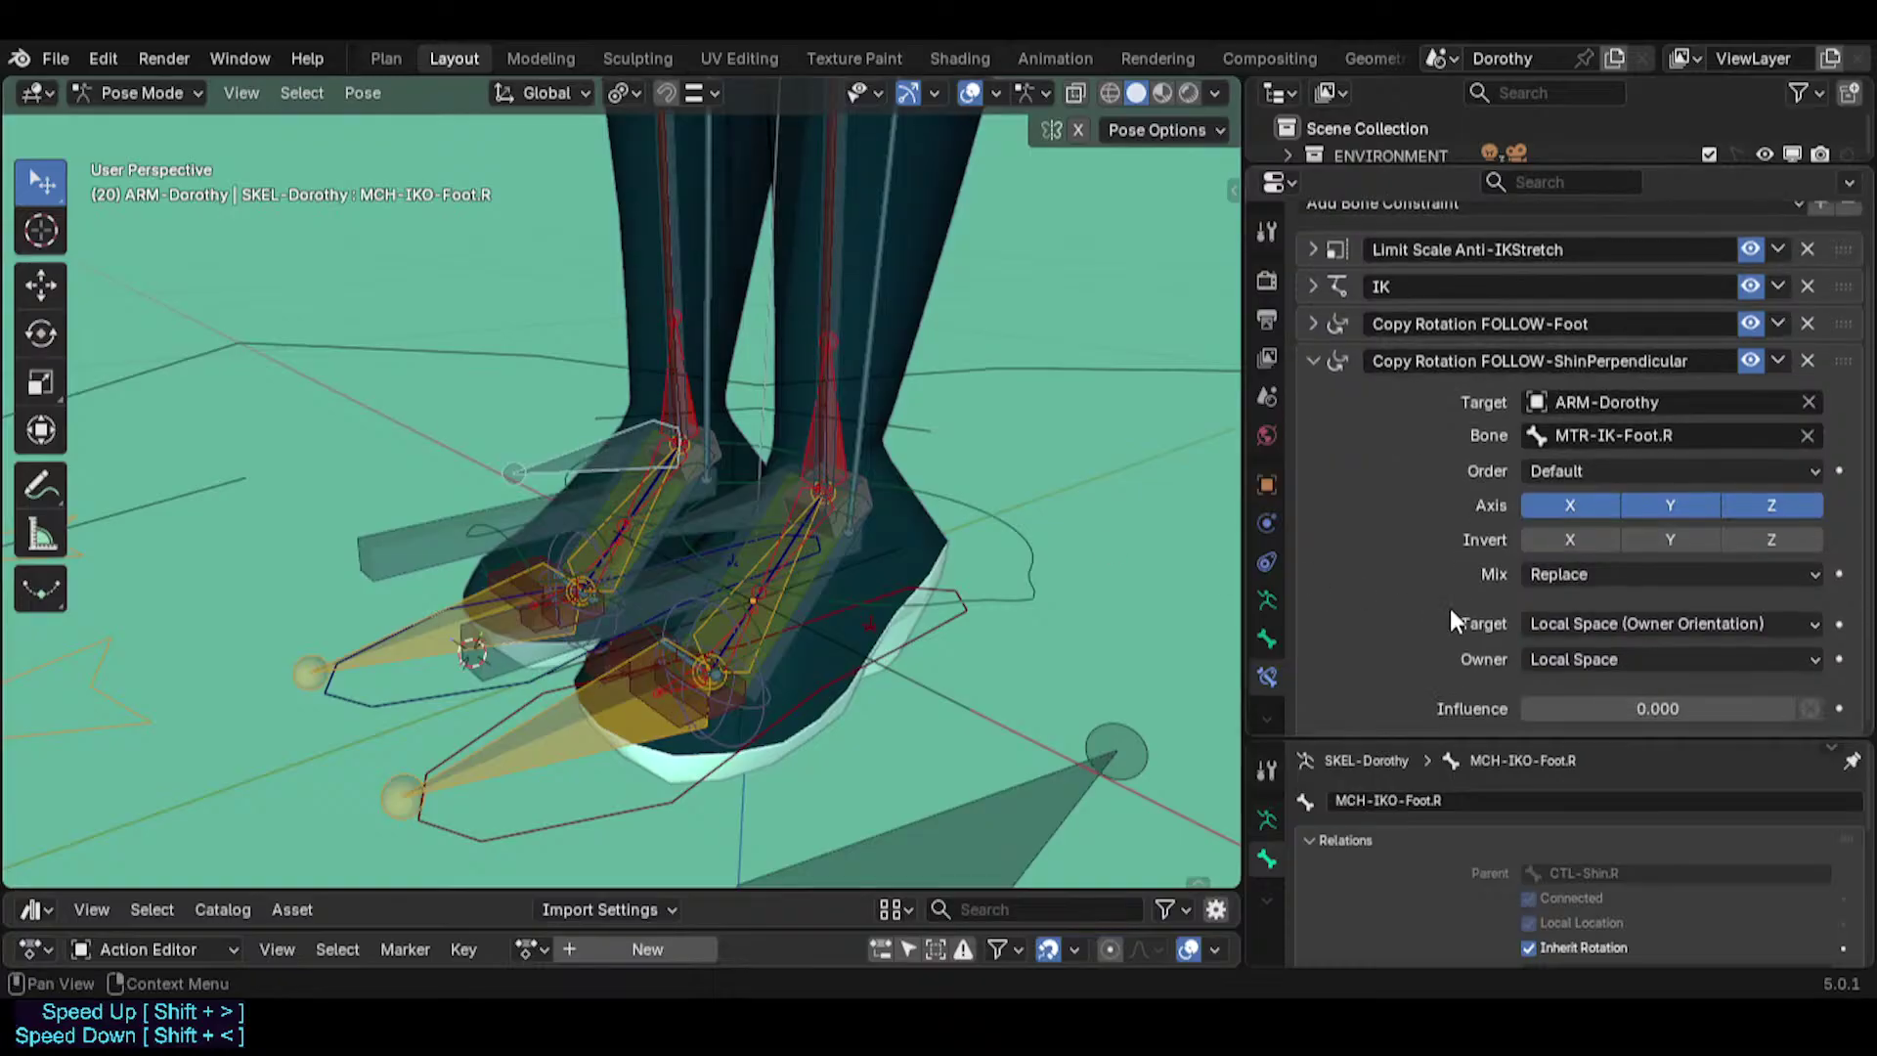
pyautogui.rightClick(1646, 718)
pyautogui.rightClick(1652, 710)
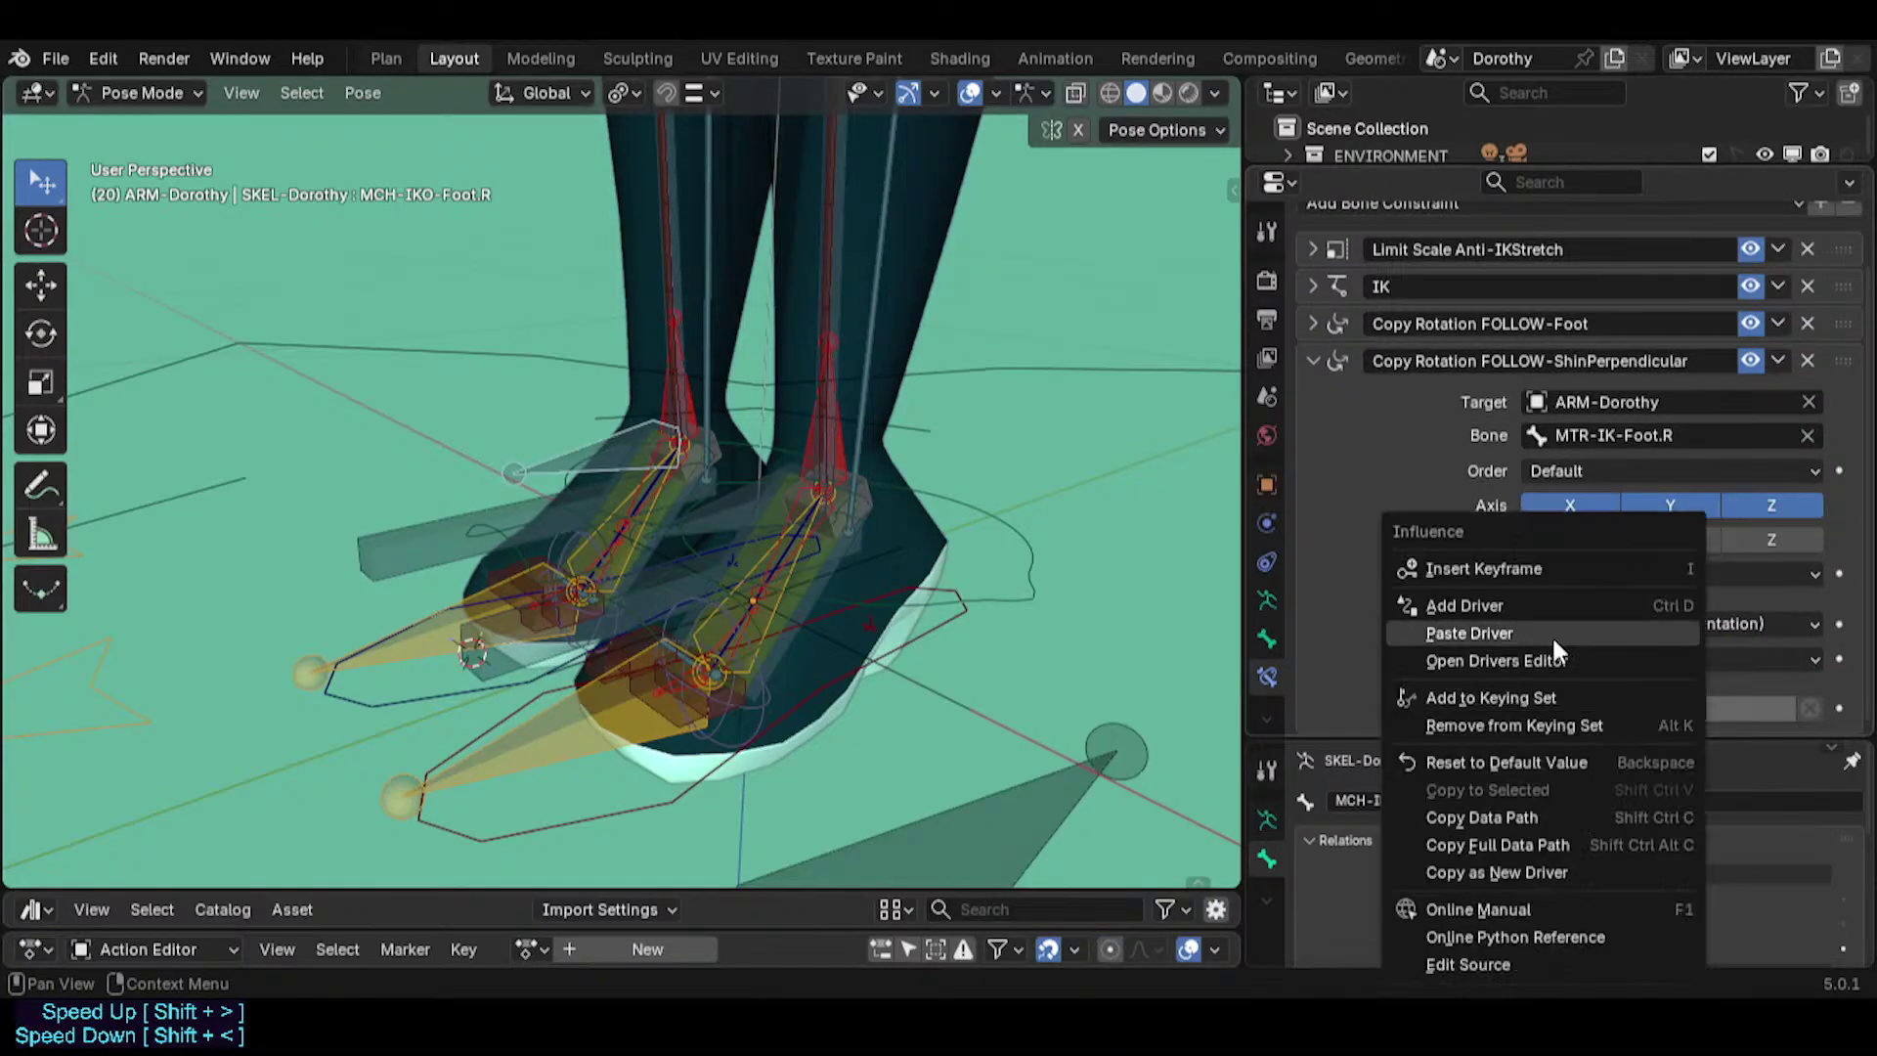
pyautogui.click(1551, 635)
# Edit the pasted driver's scale variable path so that it reads the Y scale of MTR-IK-Foot.R.
pyautogui.rightClick(1655, 696)
pyautogui.click(1504, 620)
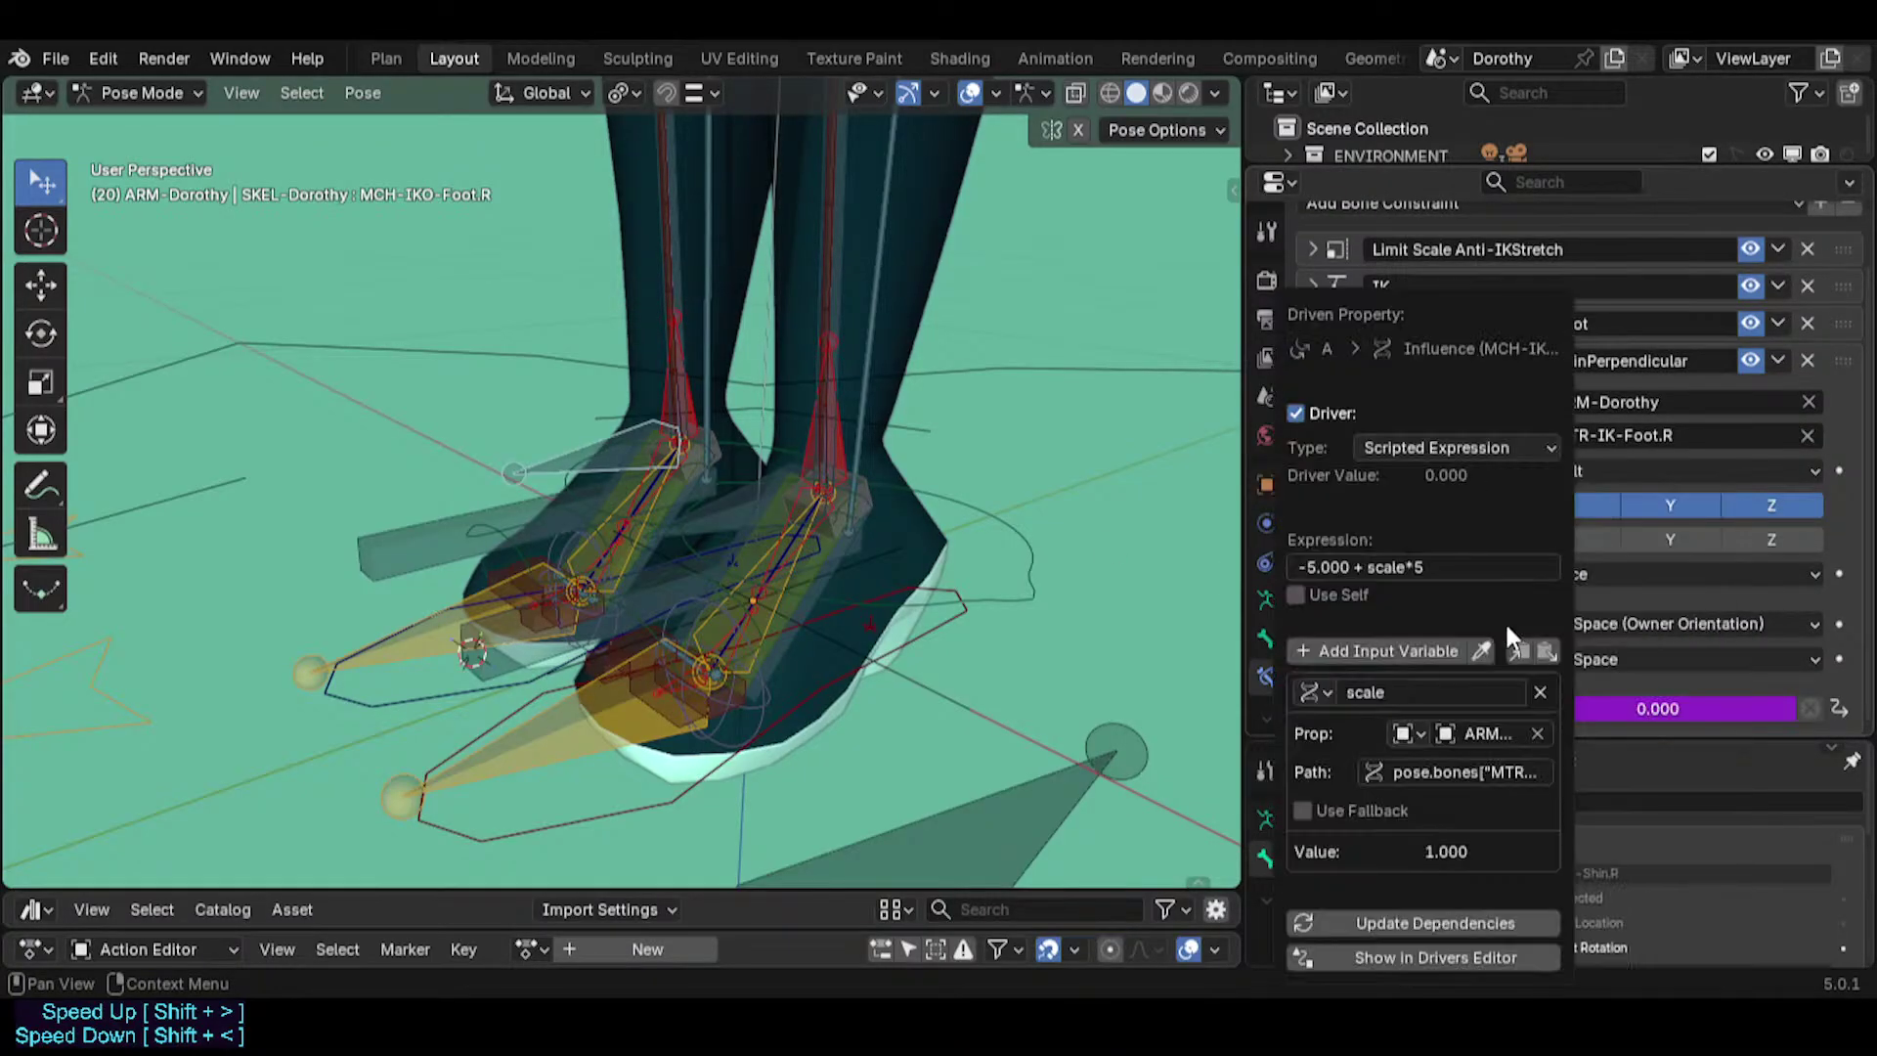
pyautogui.click(1488, 772)
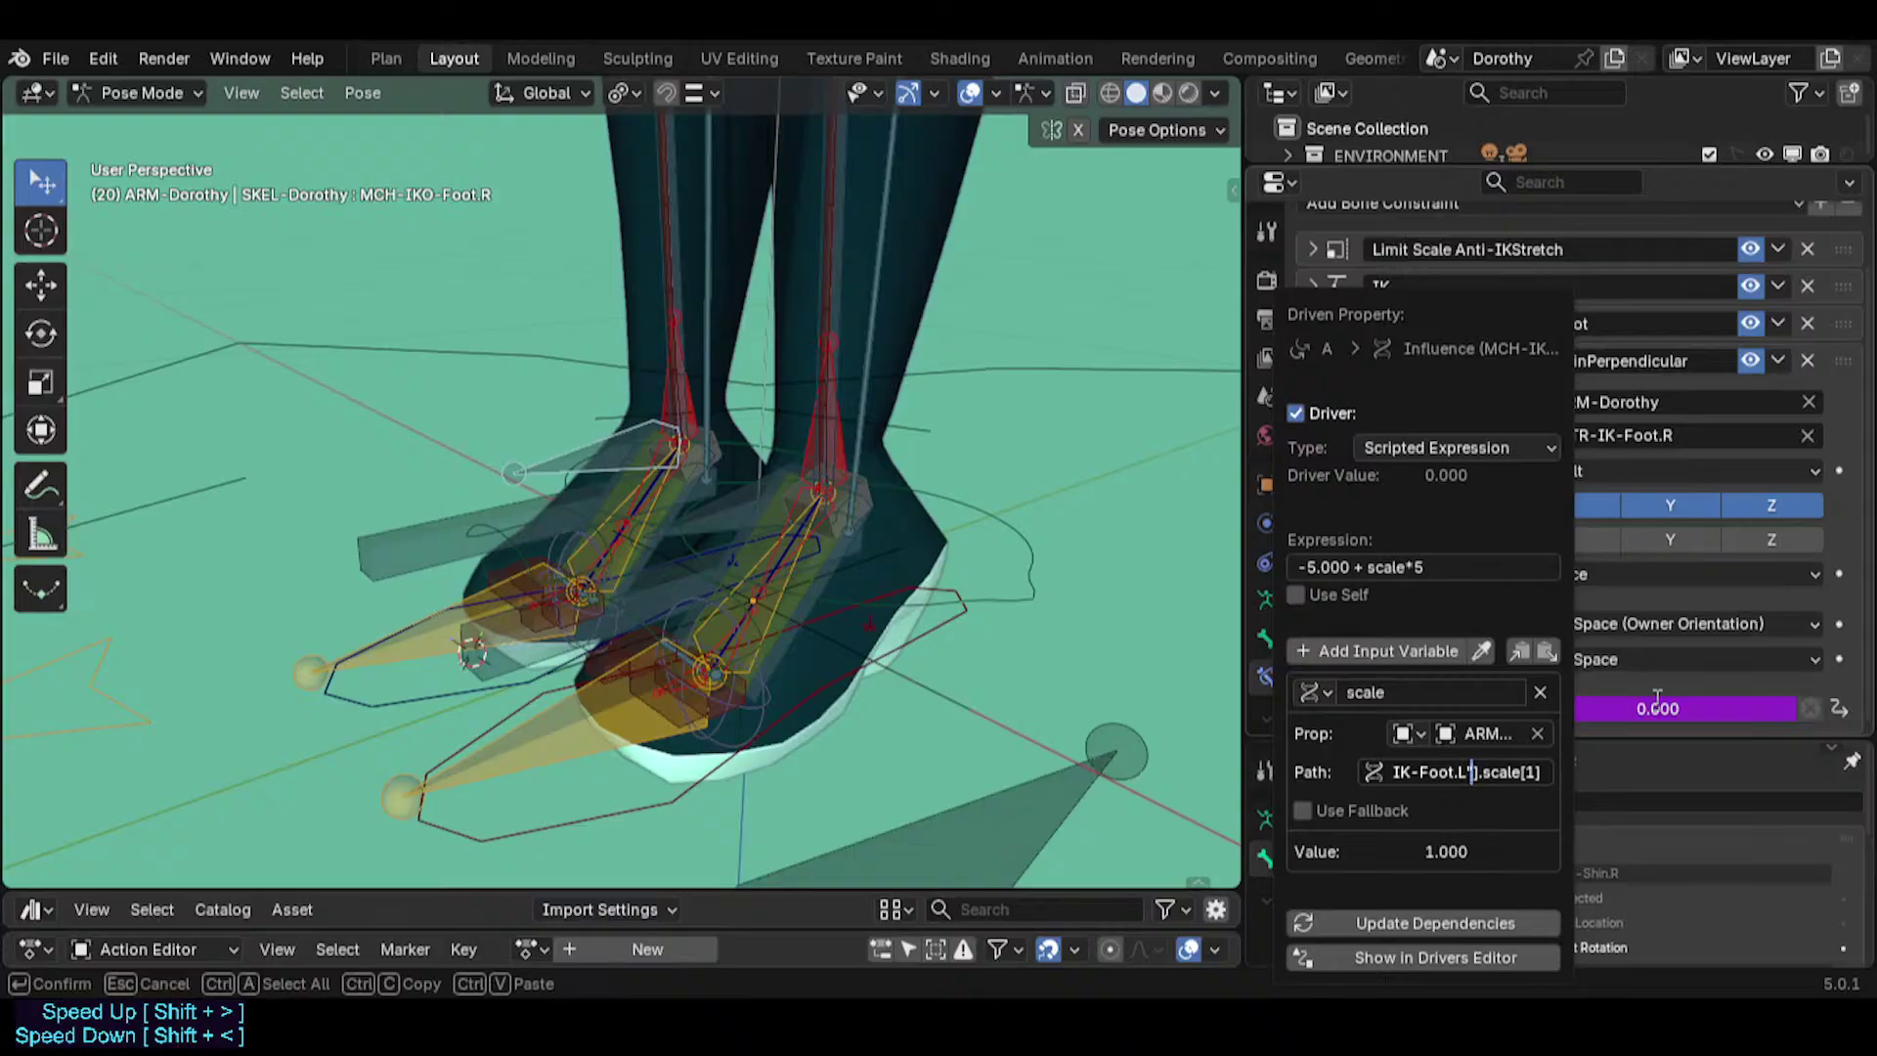
pyautogui.press('Return')
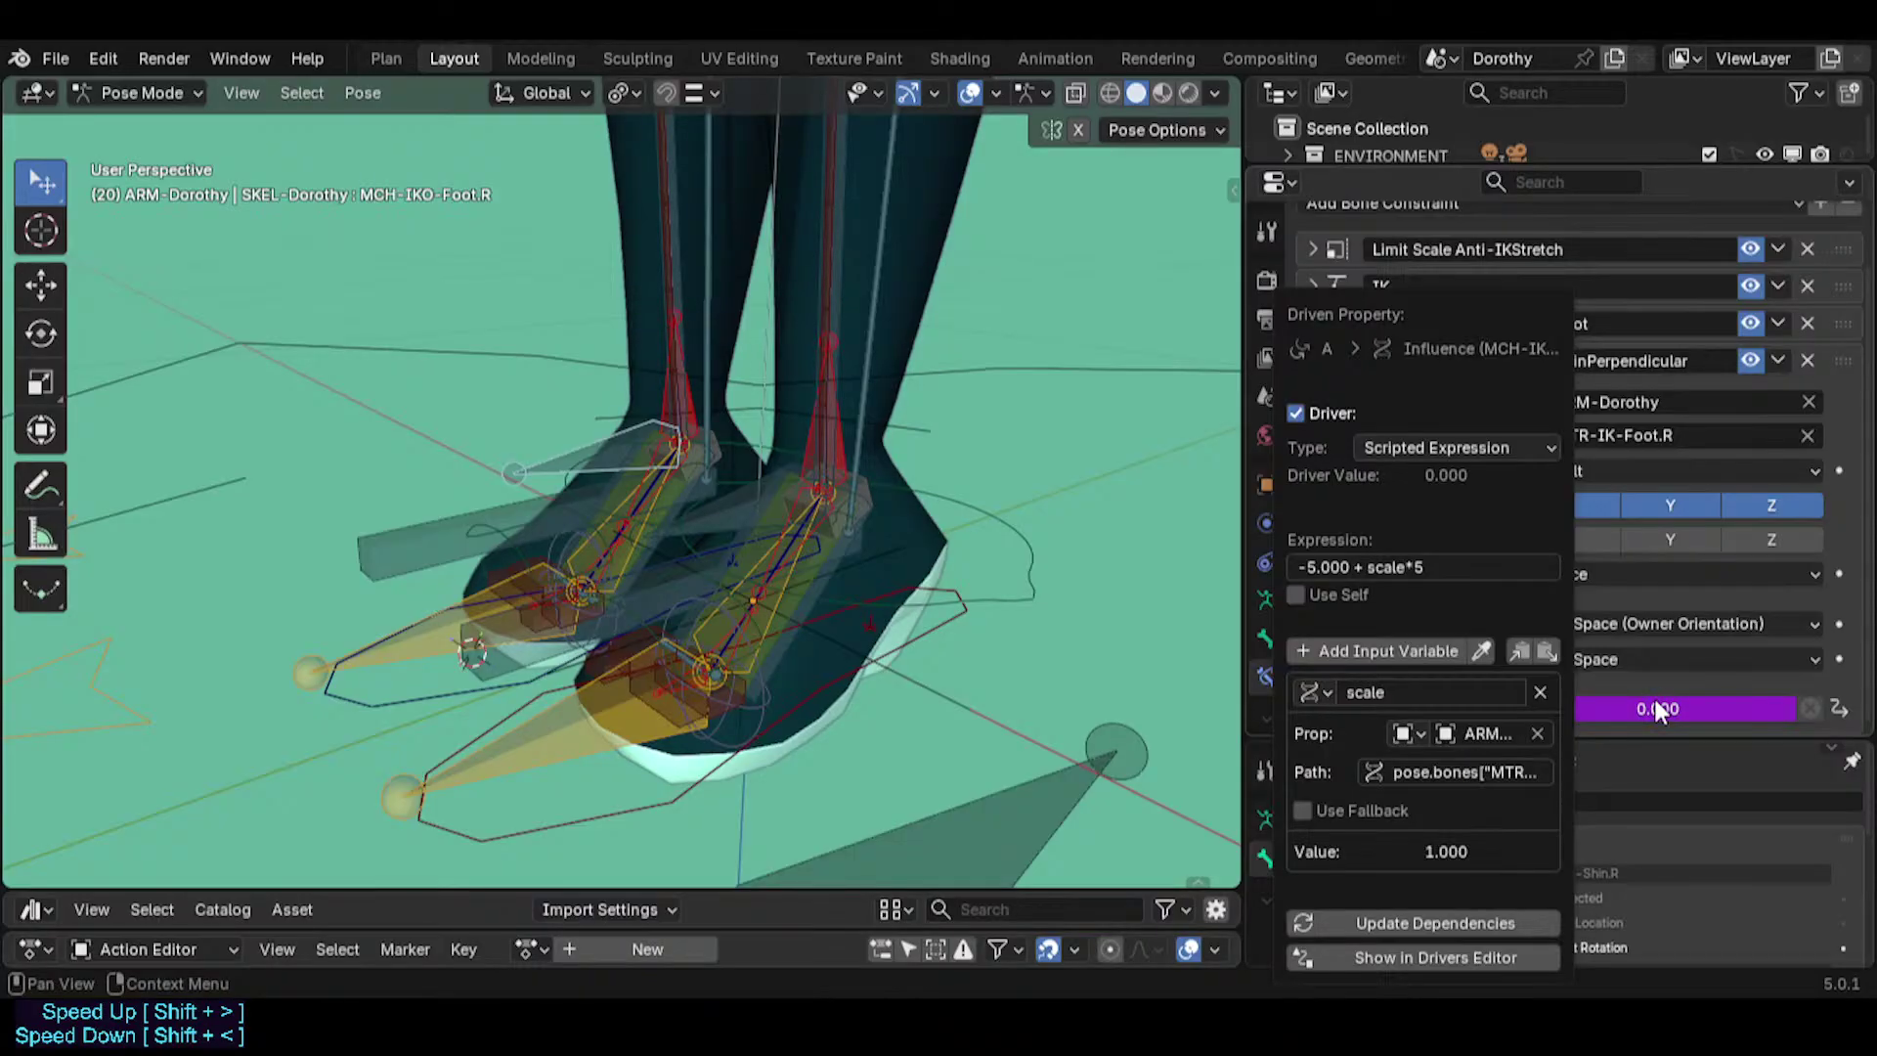
# Copy the corrected influence driver to the Copy Rotation FOLLOW-ShinPerpendicular constraint on ANTI-Scale-Foot.R.
pyautogui.rightClick(1670, 719)
pyautogui.rightClick(1668, 708)
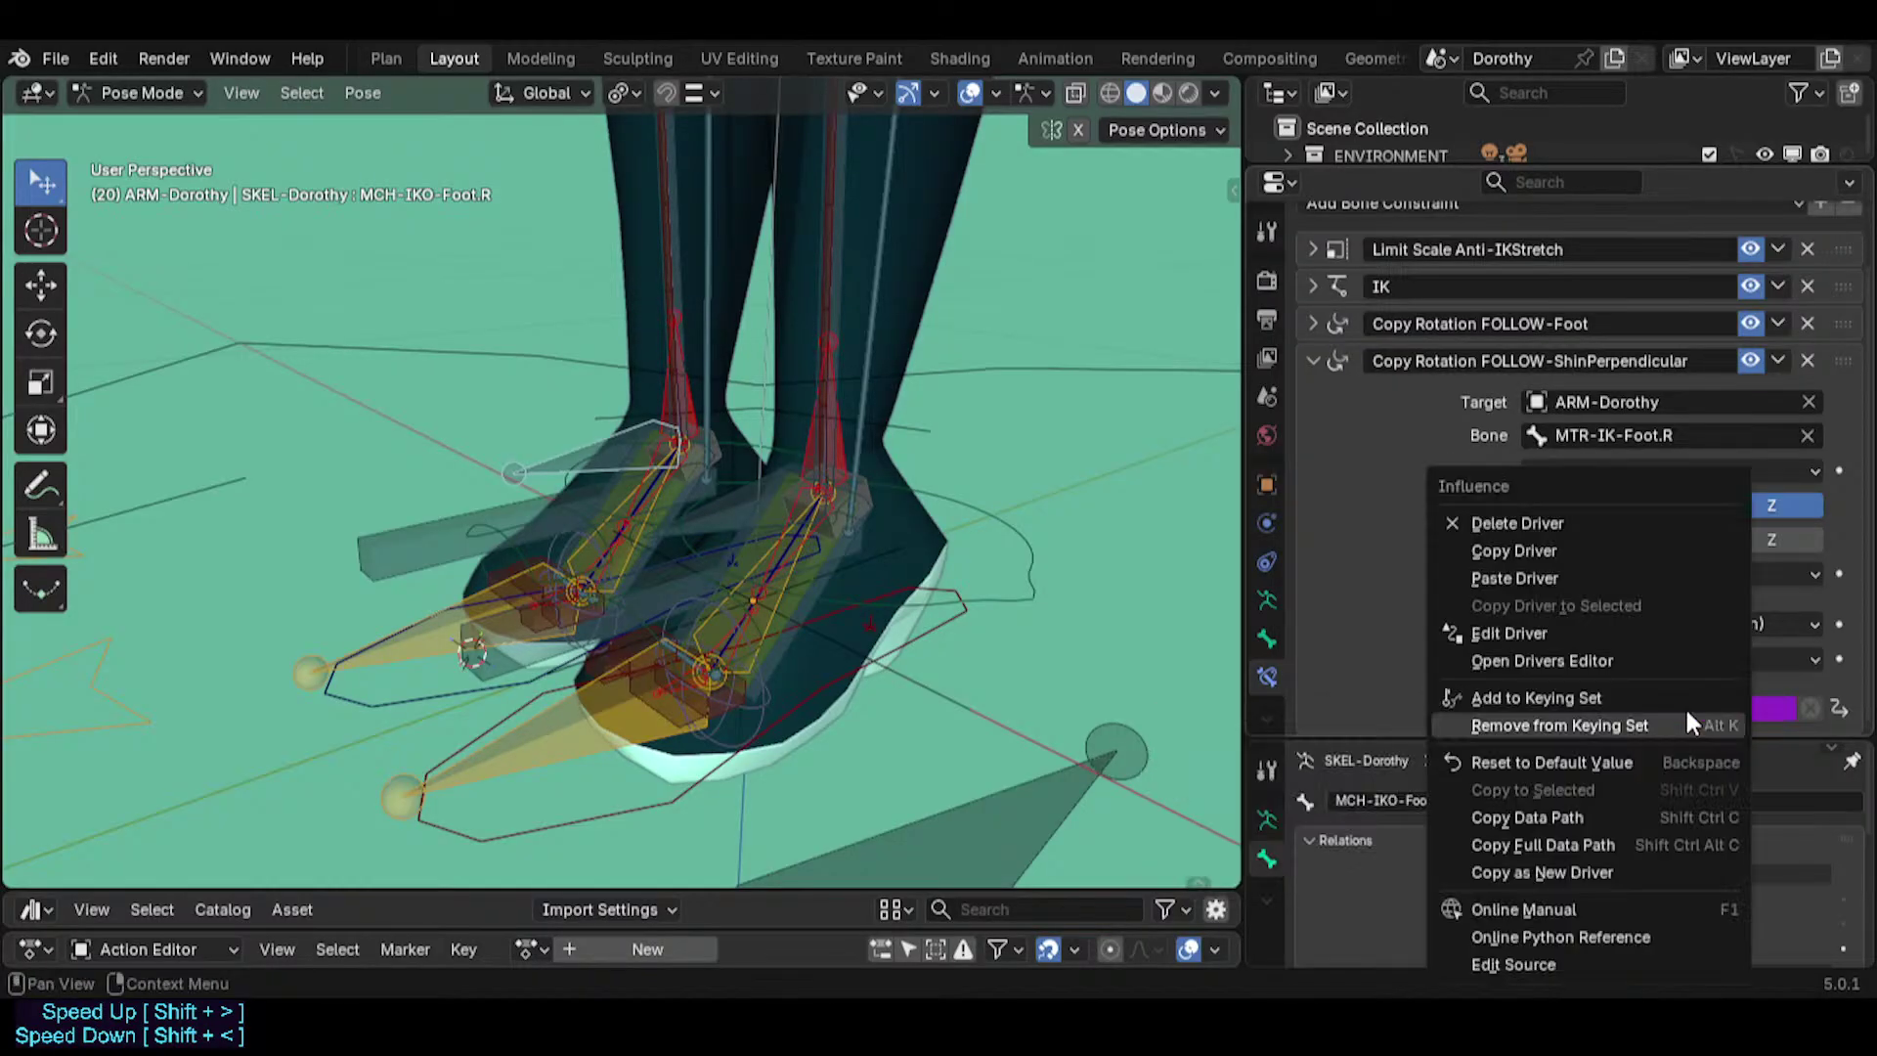
pyautogui.click(1562, 550)
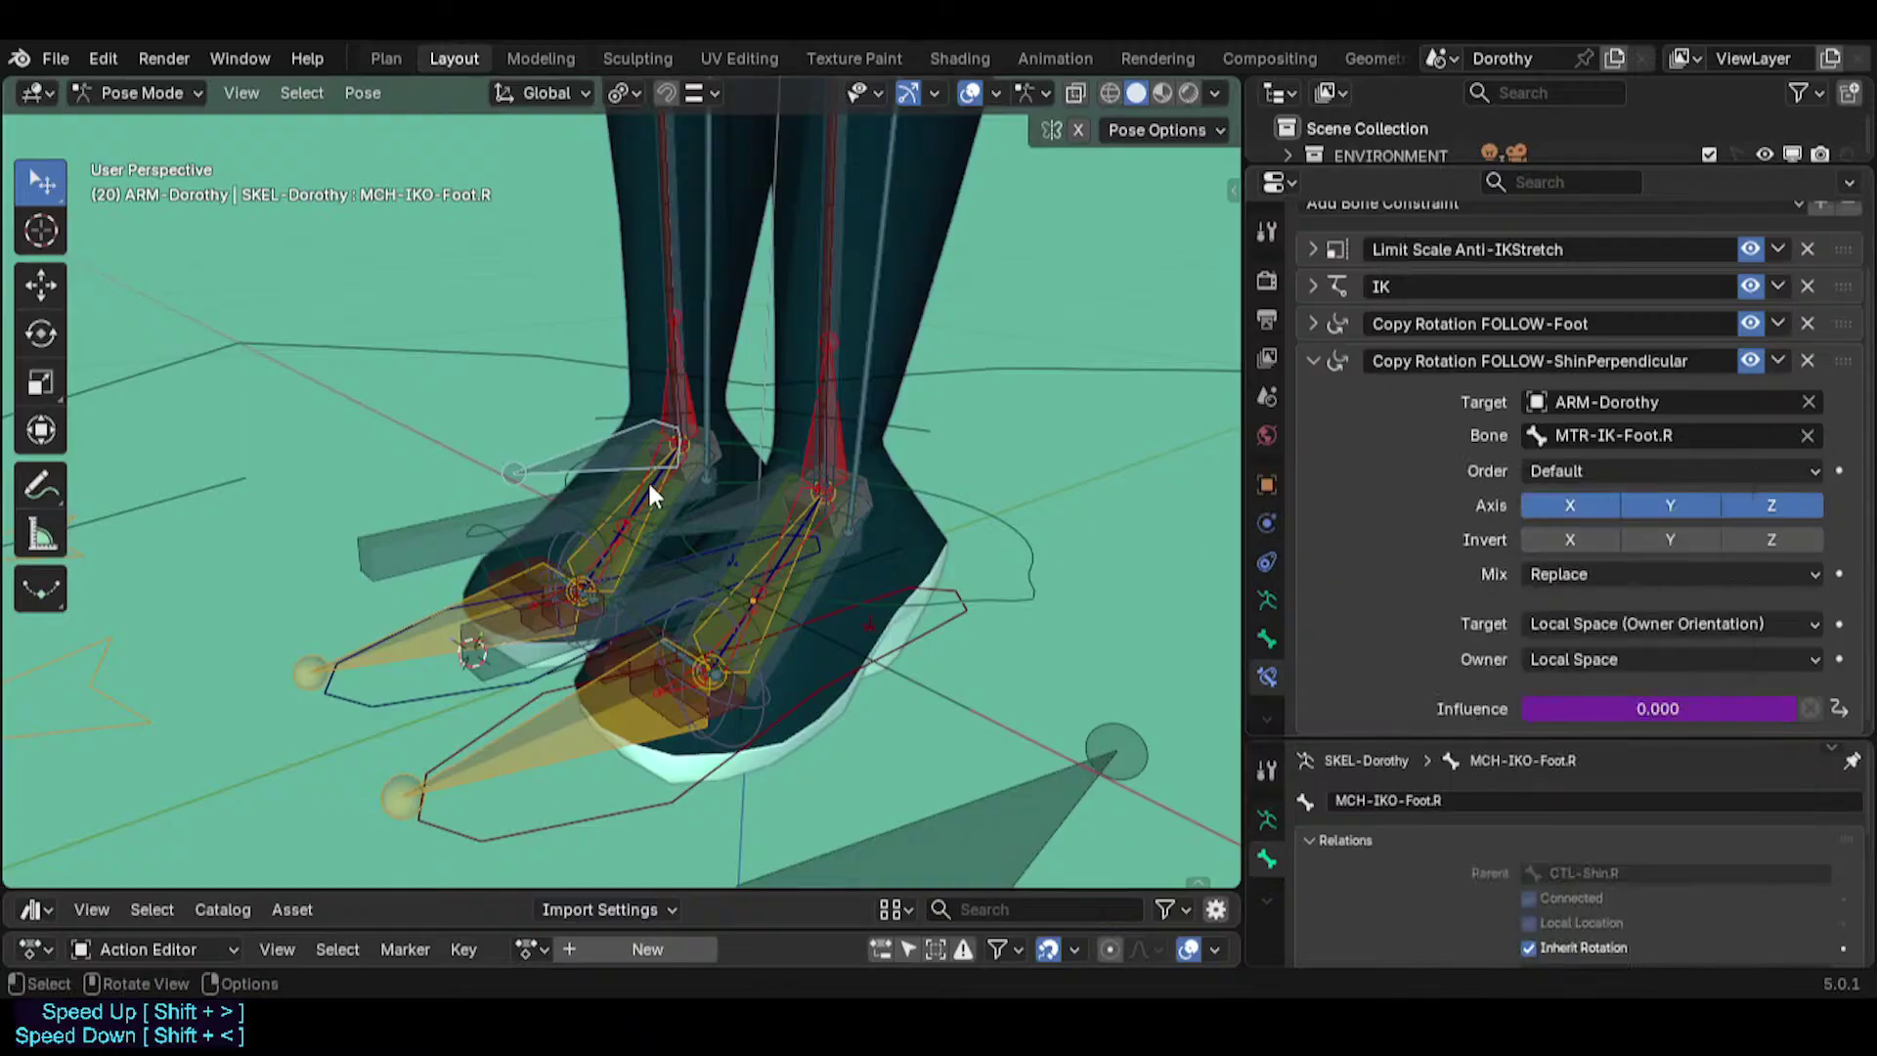
pyautogui.click(438, 520)
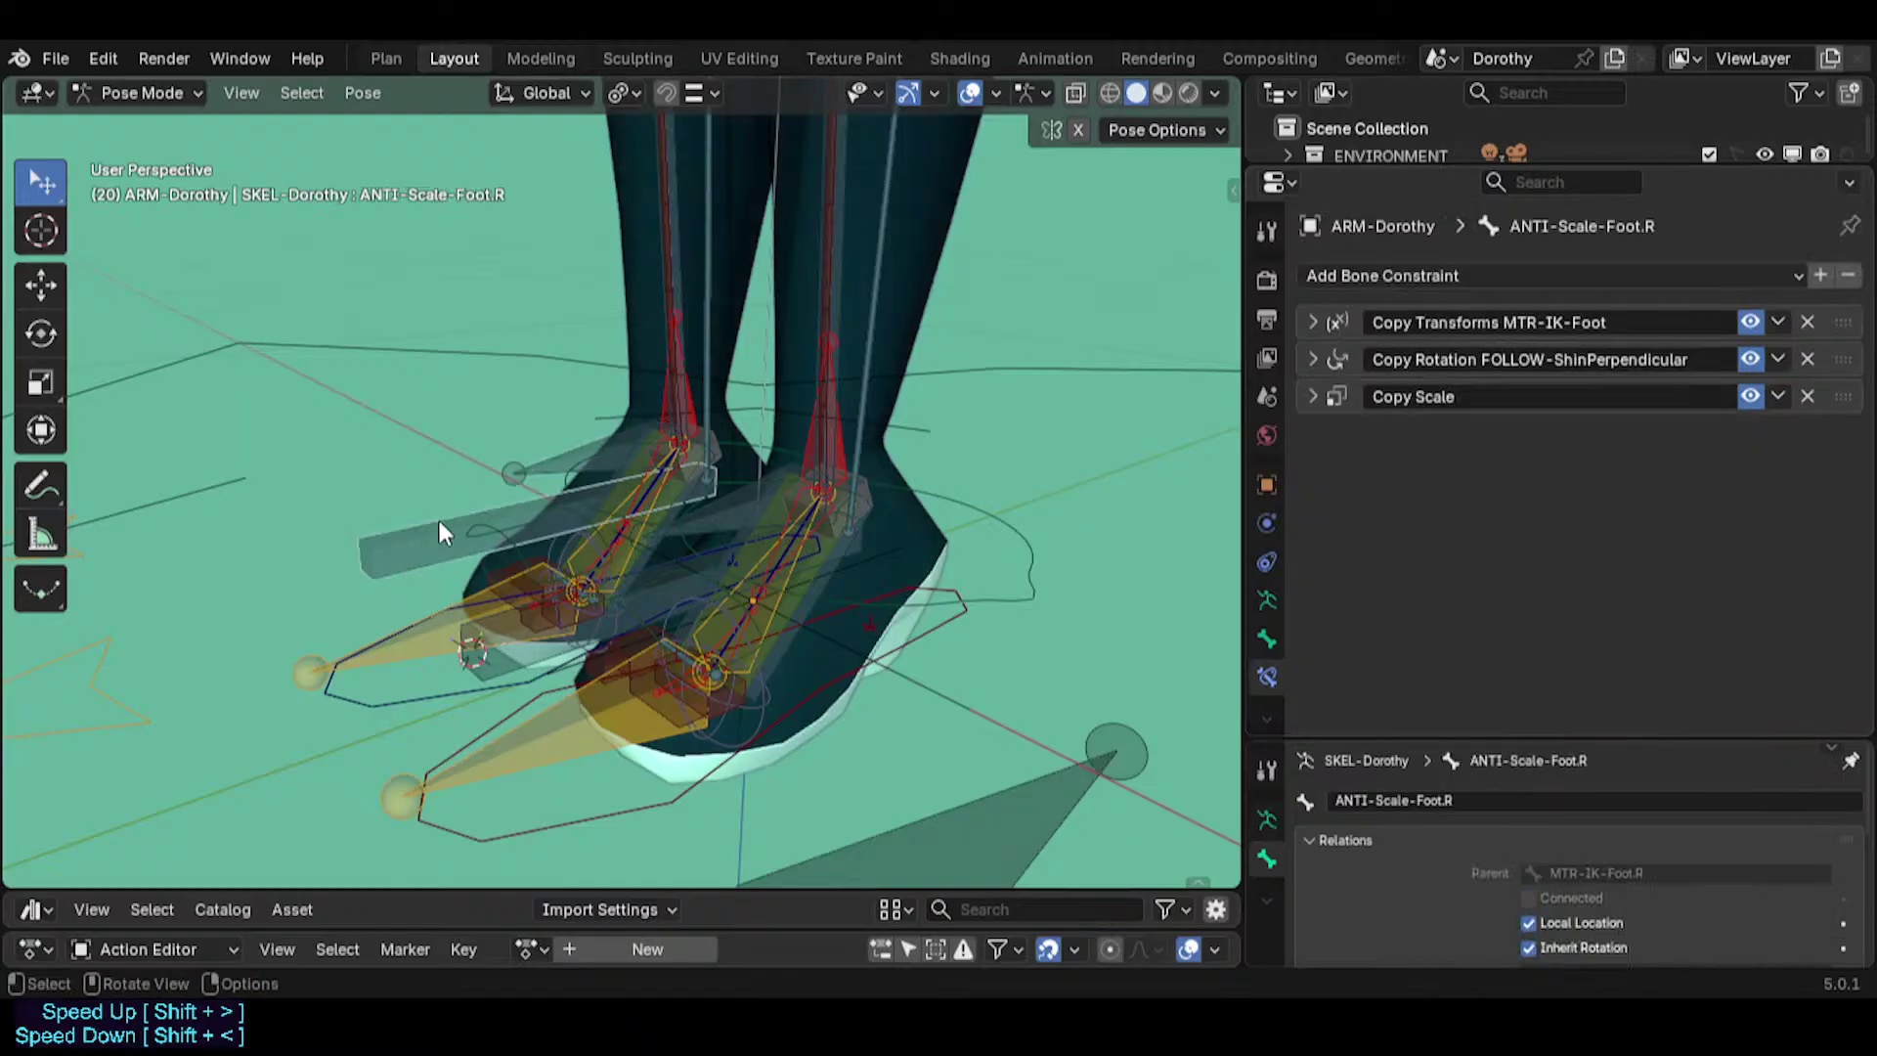
pyautogui.click(1312, 360)
pyautogui.scroll(-1, 1525, 488)
pyautogui.rightClick(1611, 668)
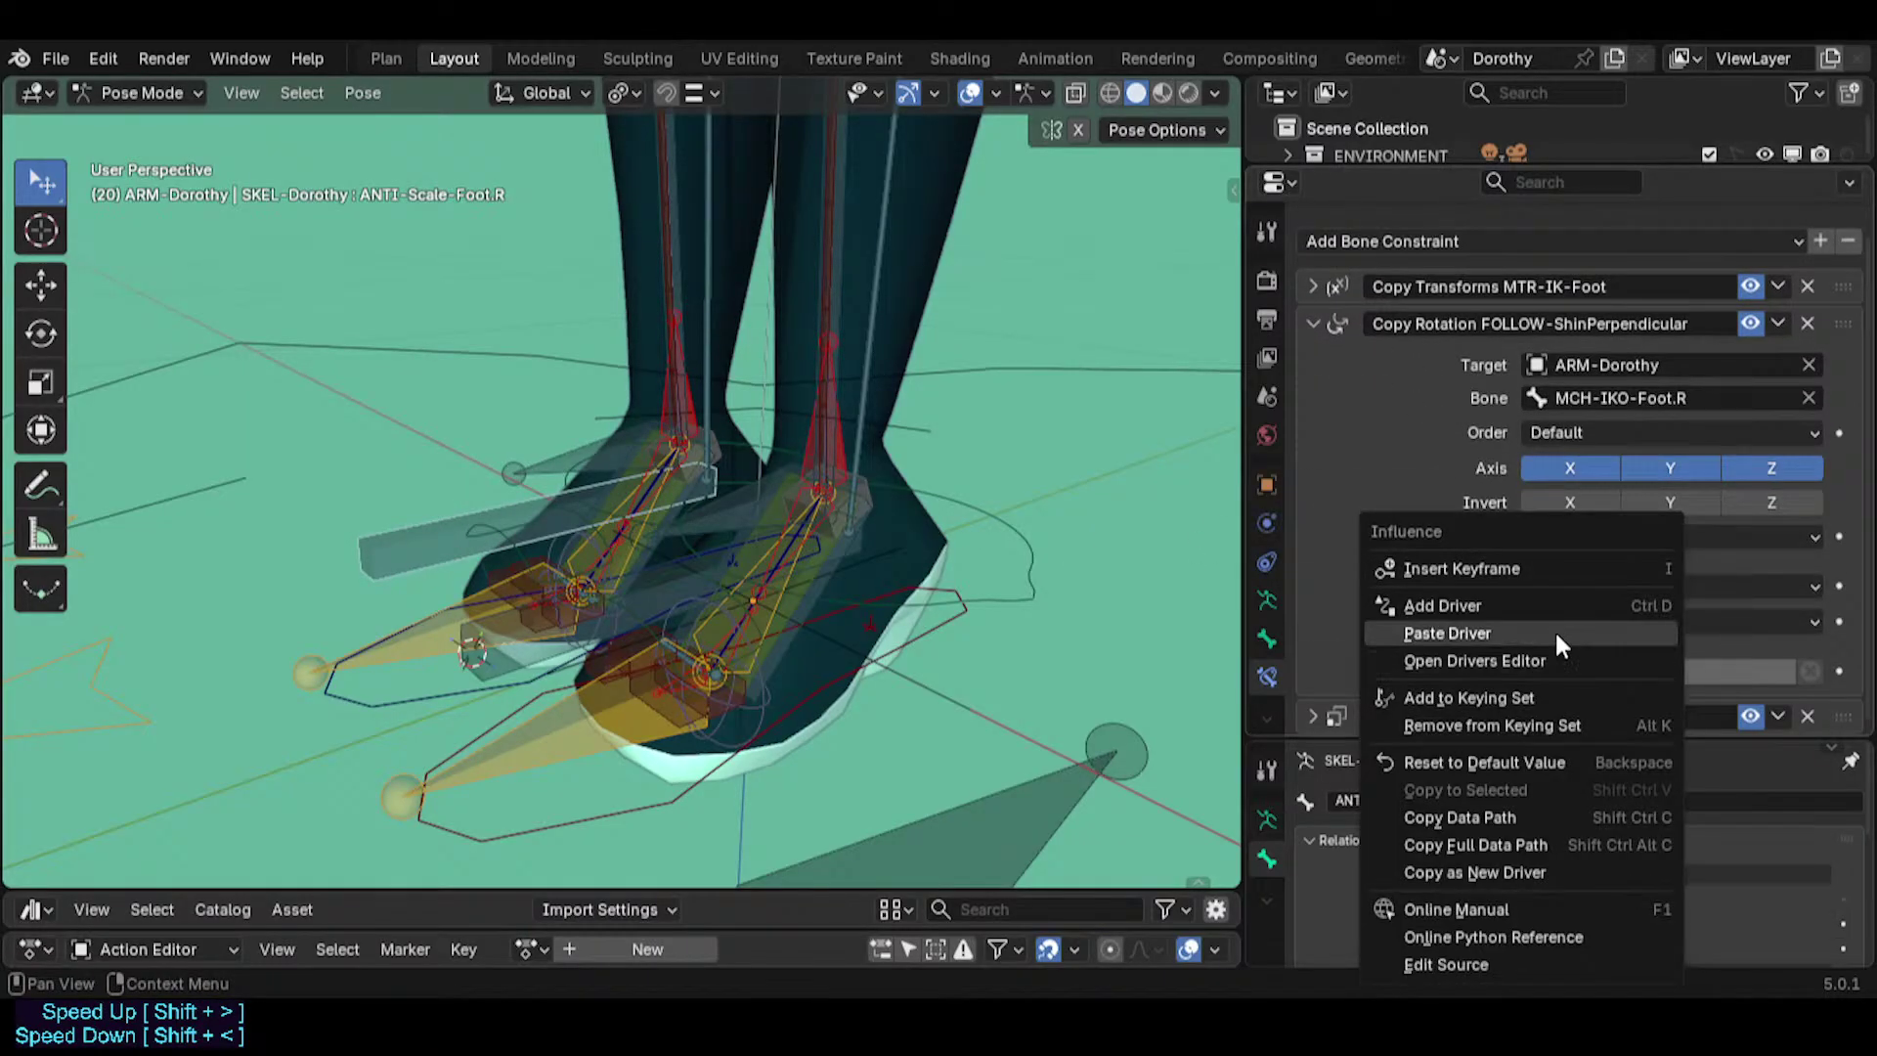
pyautogui.click(1556, 633)
pyautogui.scroll(-1, 686, 492)
# Scale up the MTR-IK-Foot.R control and move it around to test how the right foot follows the shin.
pyautogui.click(450, 670)
pyautogui.press('s')
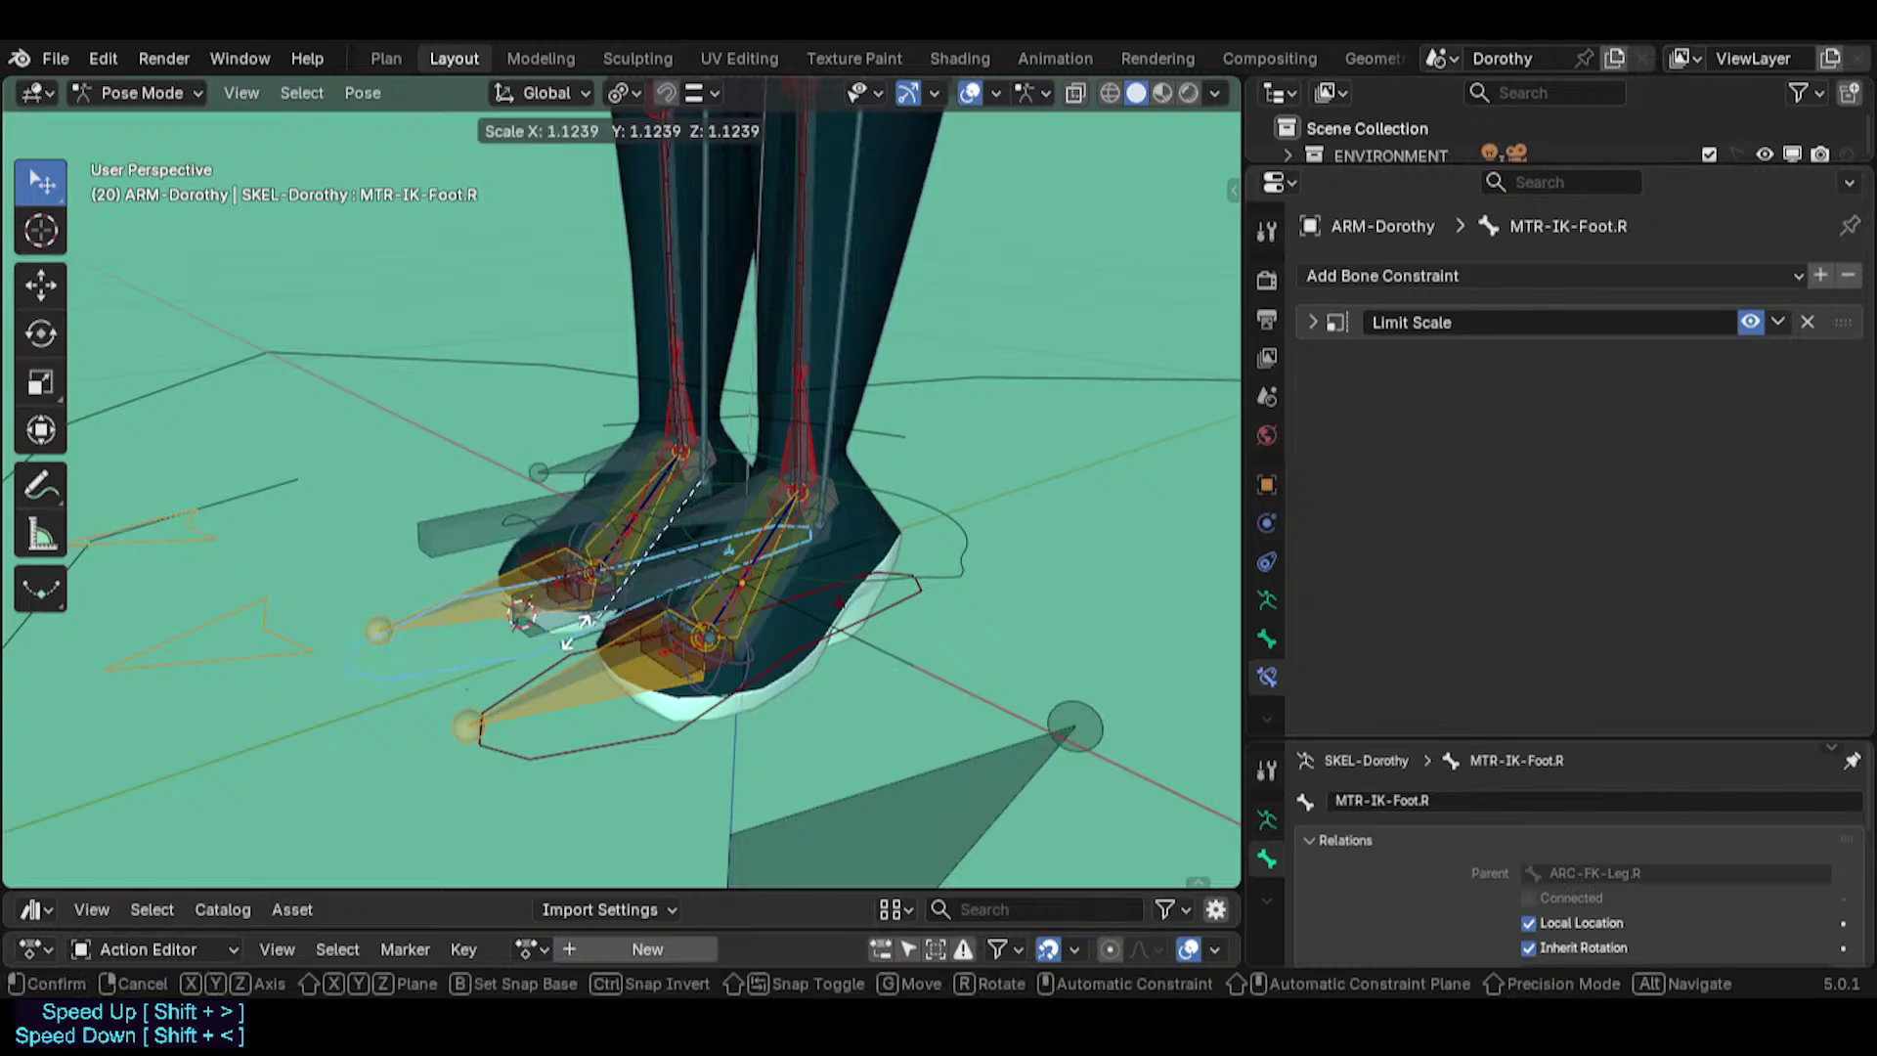
pyautogui.click(325, 482)
pyautogui.press('g')
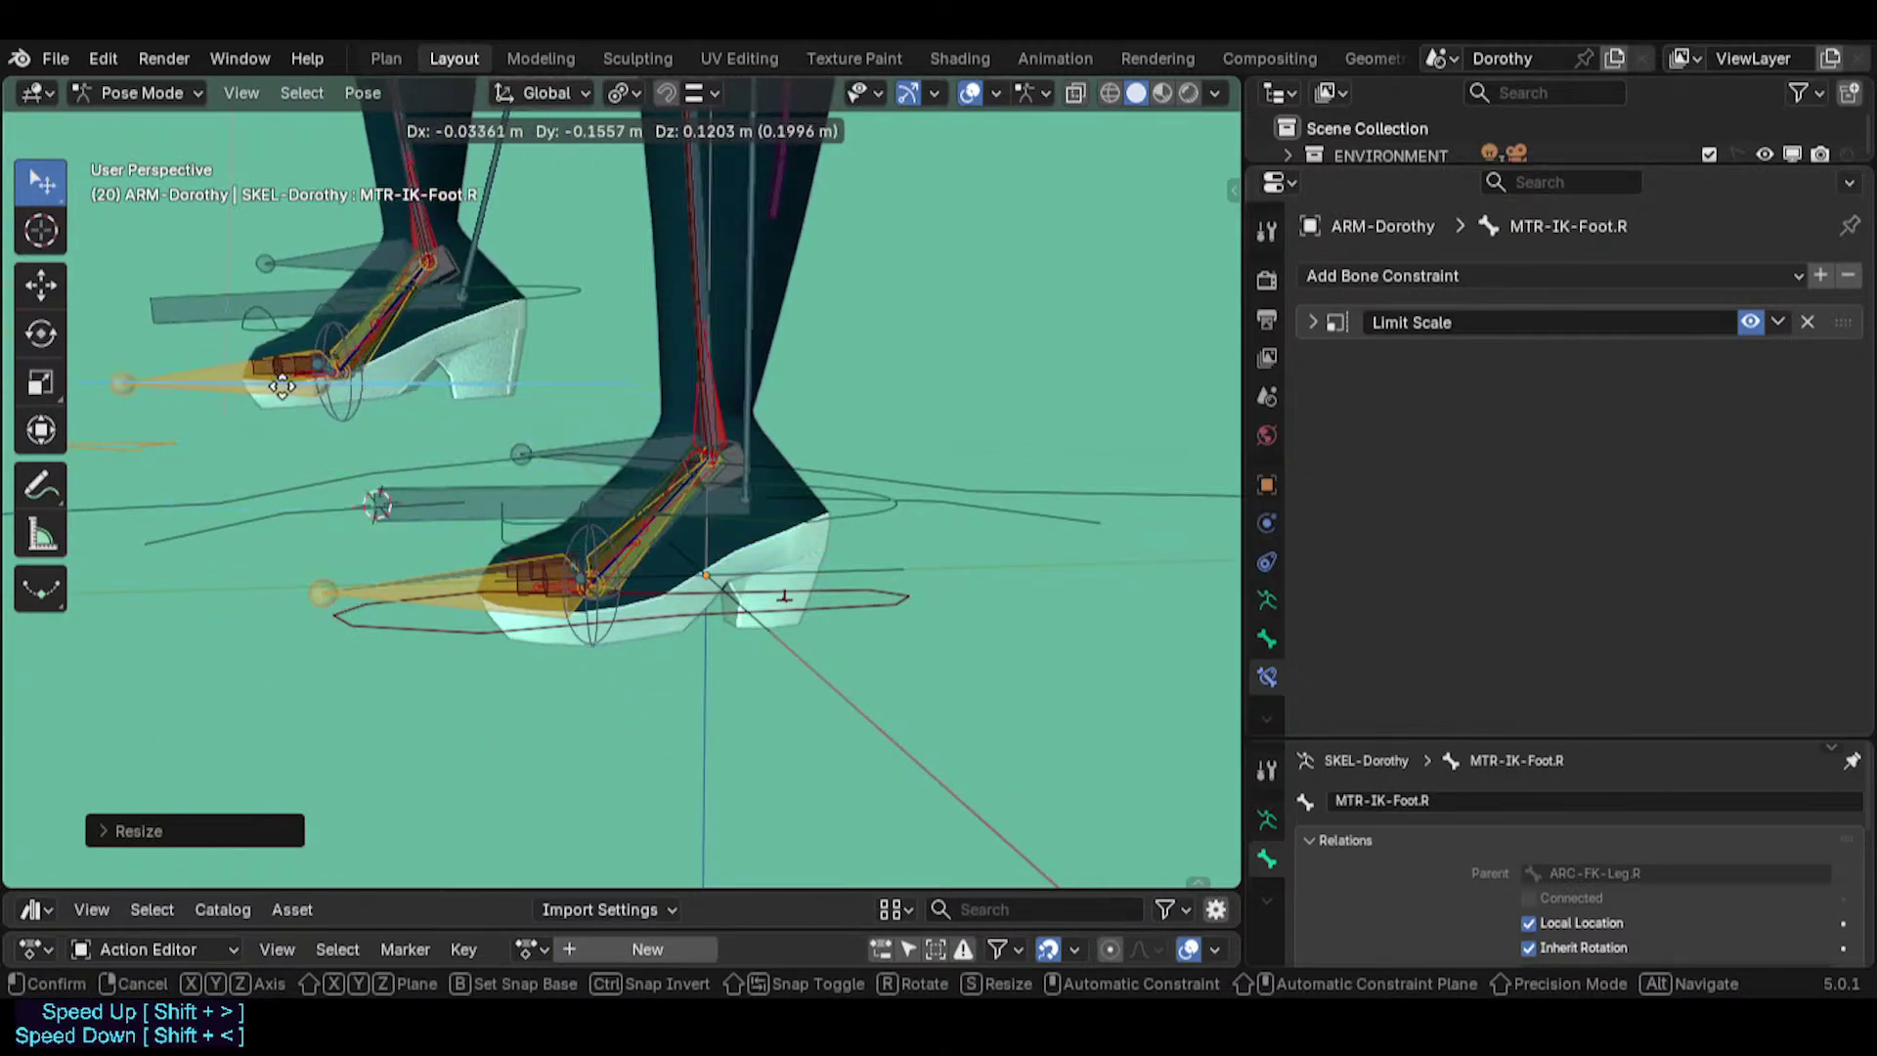
pyautogui.click(420, 436)
pyautogui.scroll(-2, 547, 423)
pyautogui.keyDown('shift'); pyautogui.moveTo(577, 430); pyautogui.dragTo(659, 525, button='middle'); pyautogui.keyUp('shift')
pyautogui.press('g')
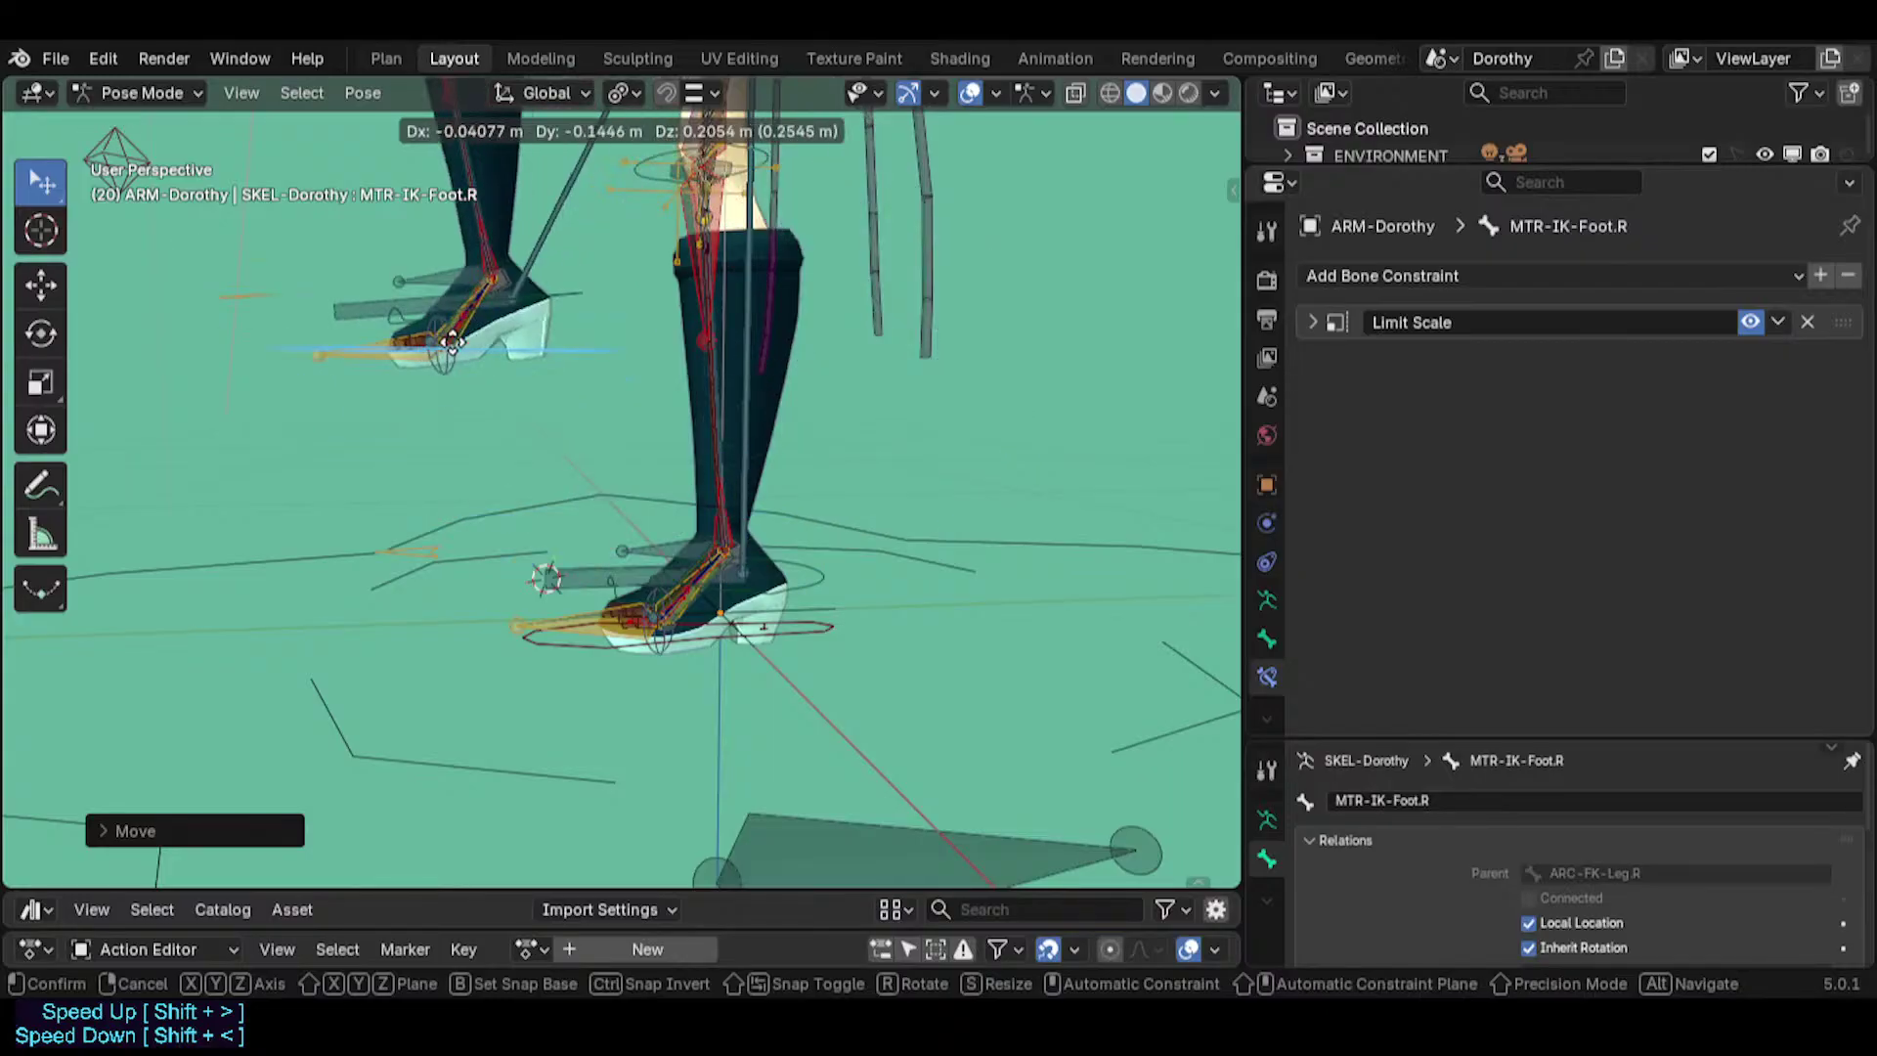
pyautogui.click(407, 401)
pyautogui.keyDown('shift'); pyautogui.moveTo(407, 399); pyautogui.dragTo(597, 625, button='middle'); pyautogui.keyUp('shift')
pyautogui.press('g')
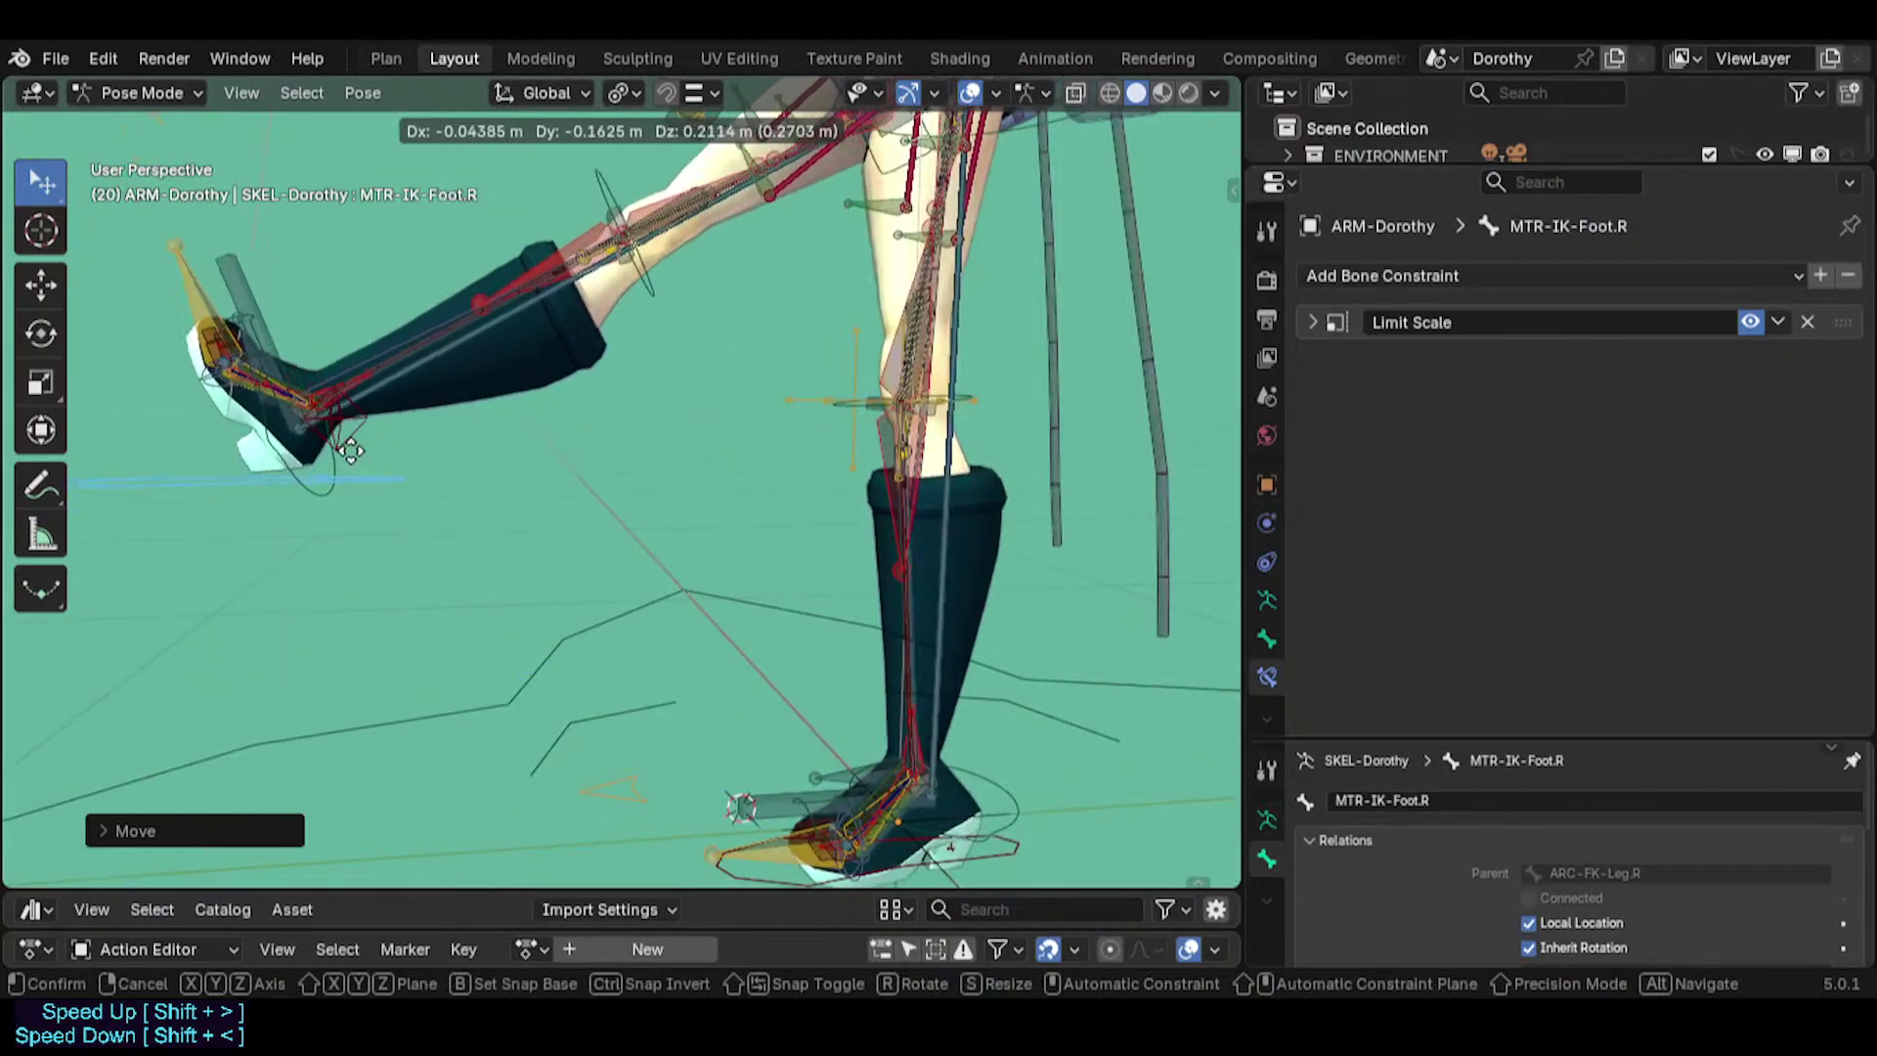
pyautogui.click(643, 565)
# Clear the location of the right foot control and save Dorothy.blend.
pyautogui.hotkey('alt', 'g')
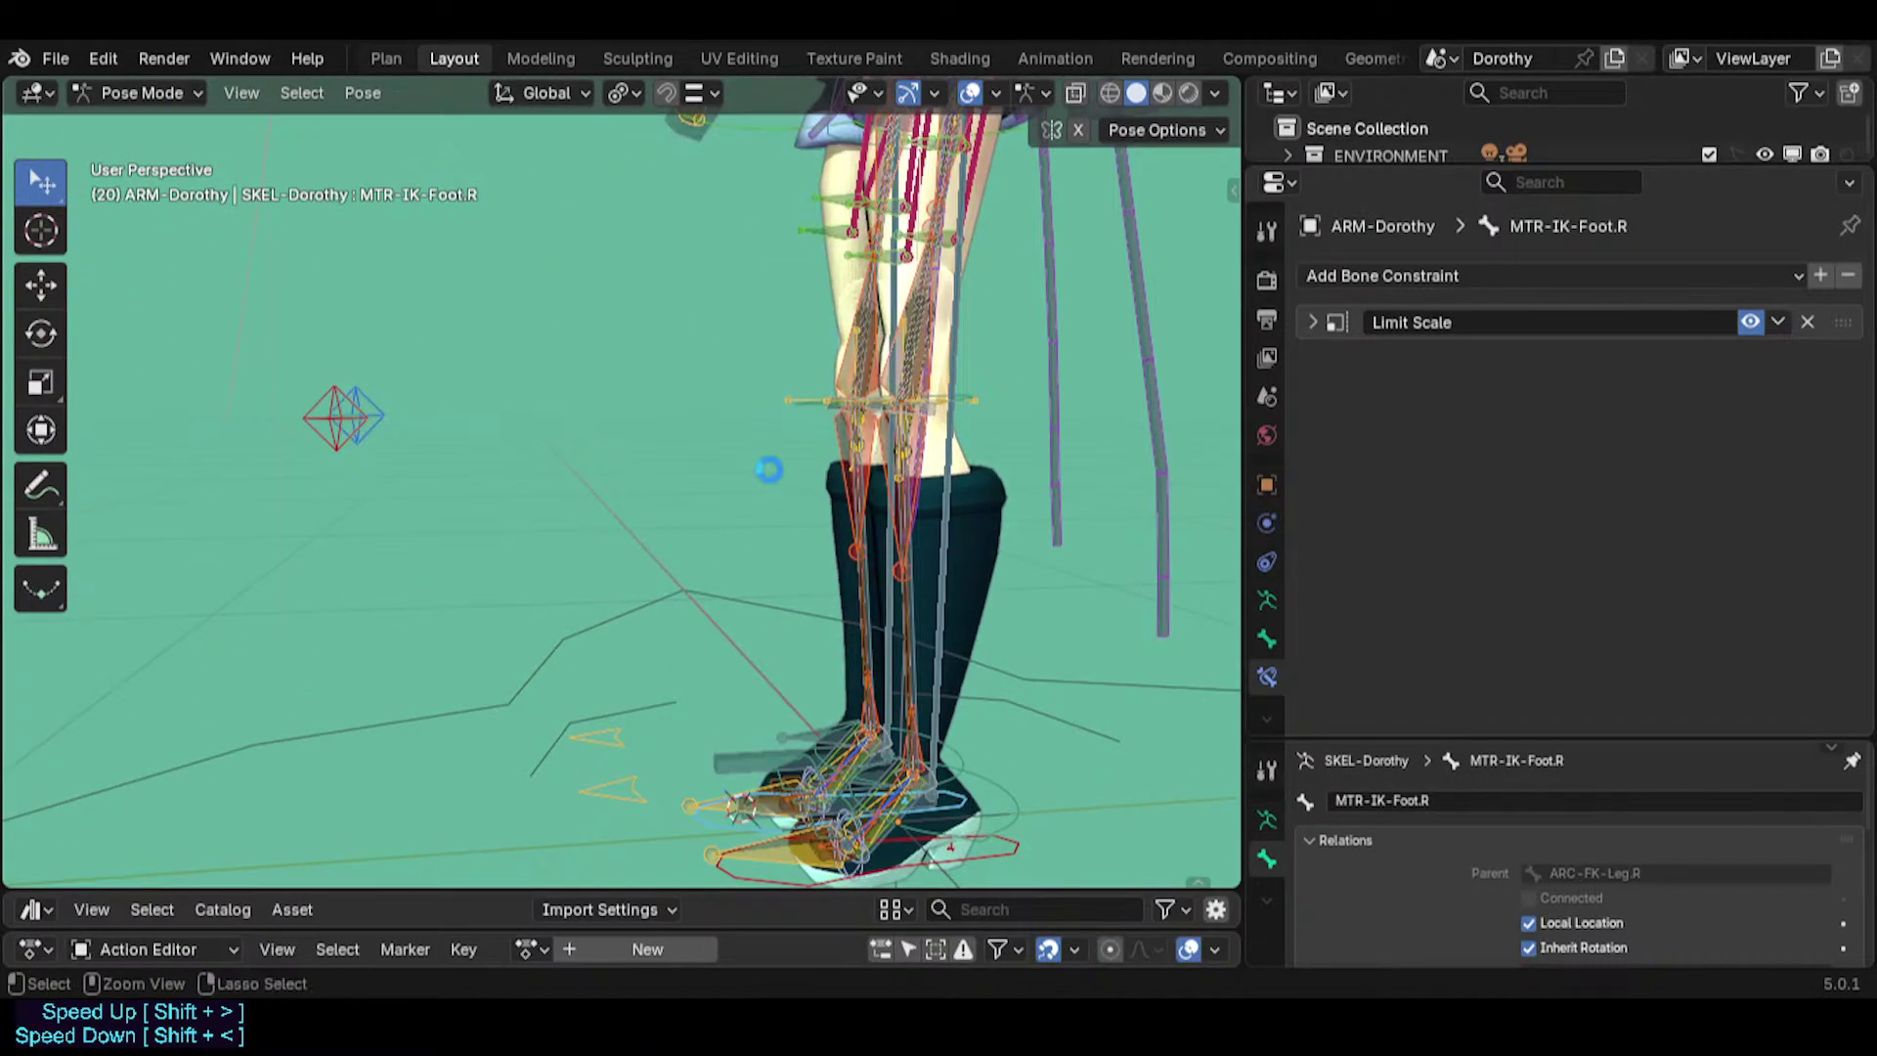
pyautogui.hotkey('ctrl', 's')
pyautogui.scroll(-2, 646, 469)
pyautogui.keyDown('shift'); pyautogui.moveTo(640, 371); pyautogui.dragTo(657, 489, button='middle'); pyautogui.keyUp('shift')
pyautogui.moveTo(657, 489); pyautogui.dragTo(705, 470, button='middle')
pyautogui.hotkey('ctrl', 's')
# Select MTR-IK-Foot.L, MCH-Foot.L and MAP-FootRoll.L in turn to inspect the left foot's constraints.
pyautogui.click(784, 711)
pyautogui.scroll(2, 792, 699)
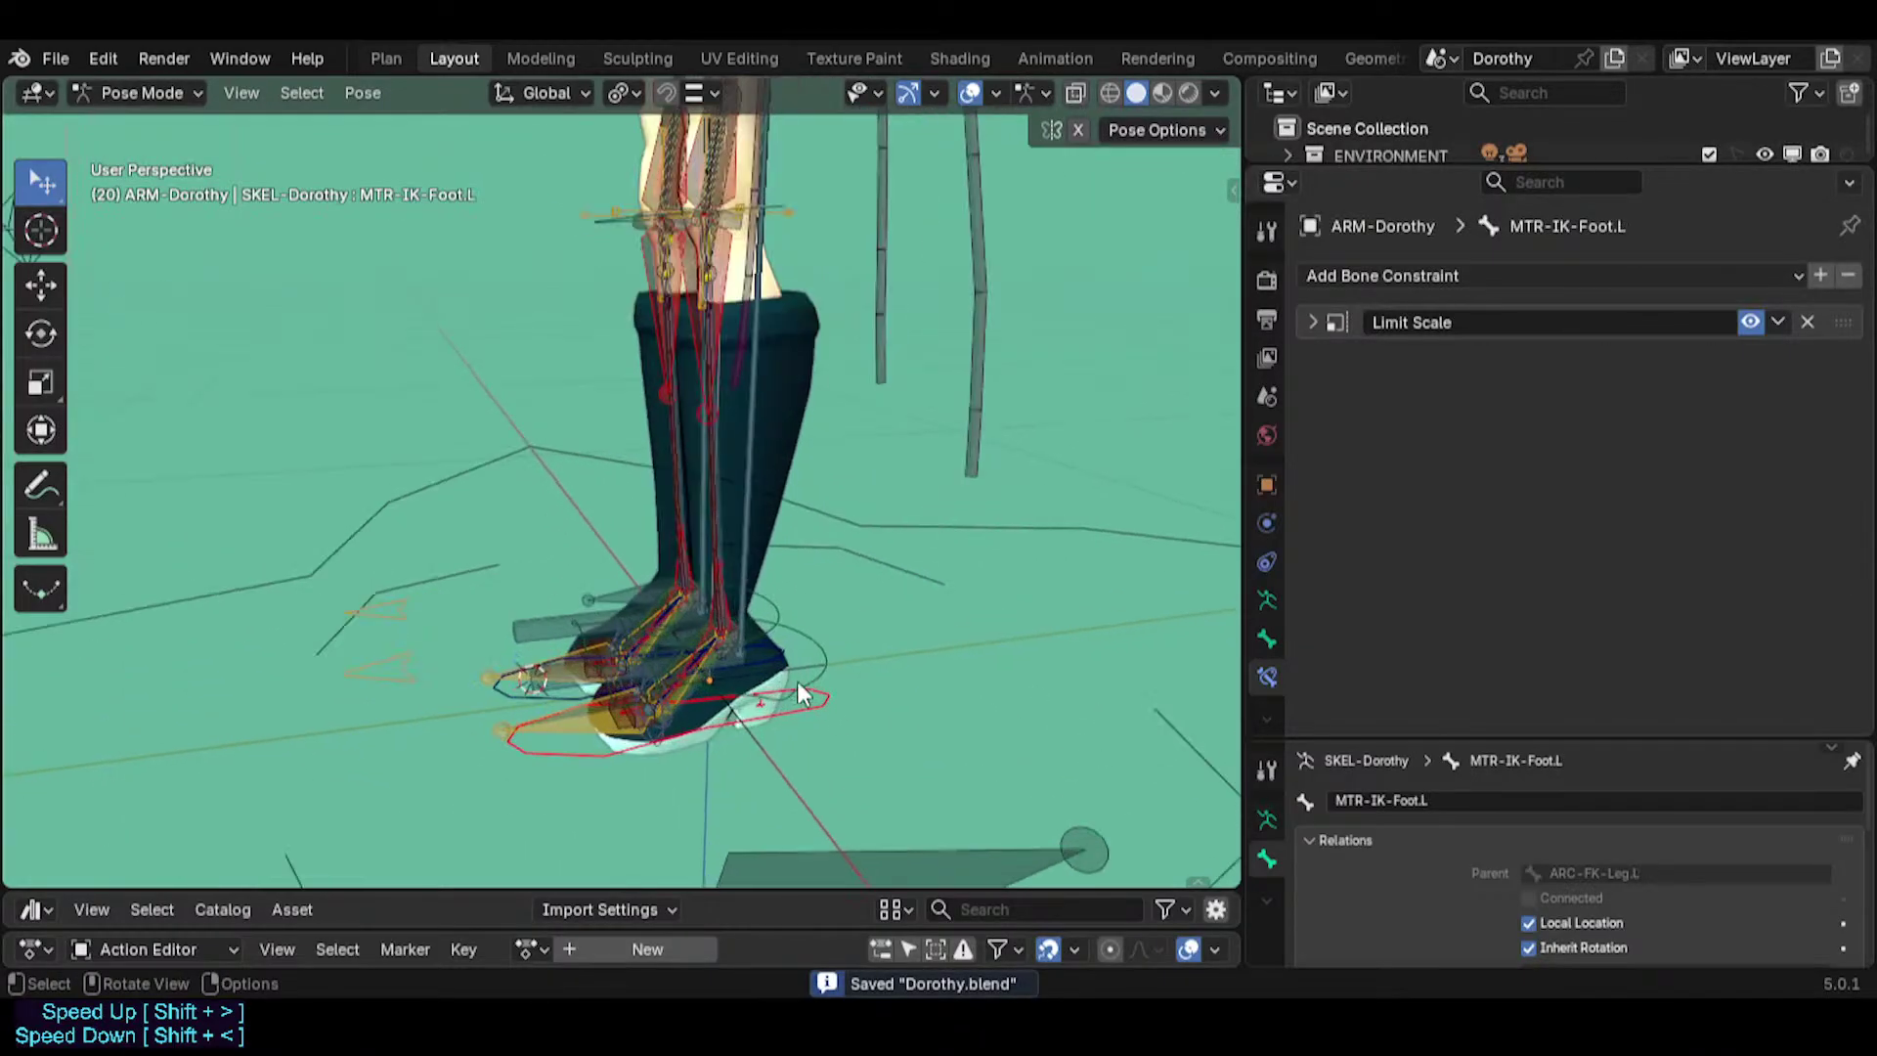
pyautogui.scroll(2, 783, 653)
pyautogui.click(771, 718)
pyautogui.click(795, 723)
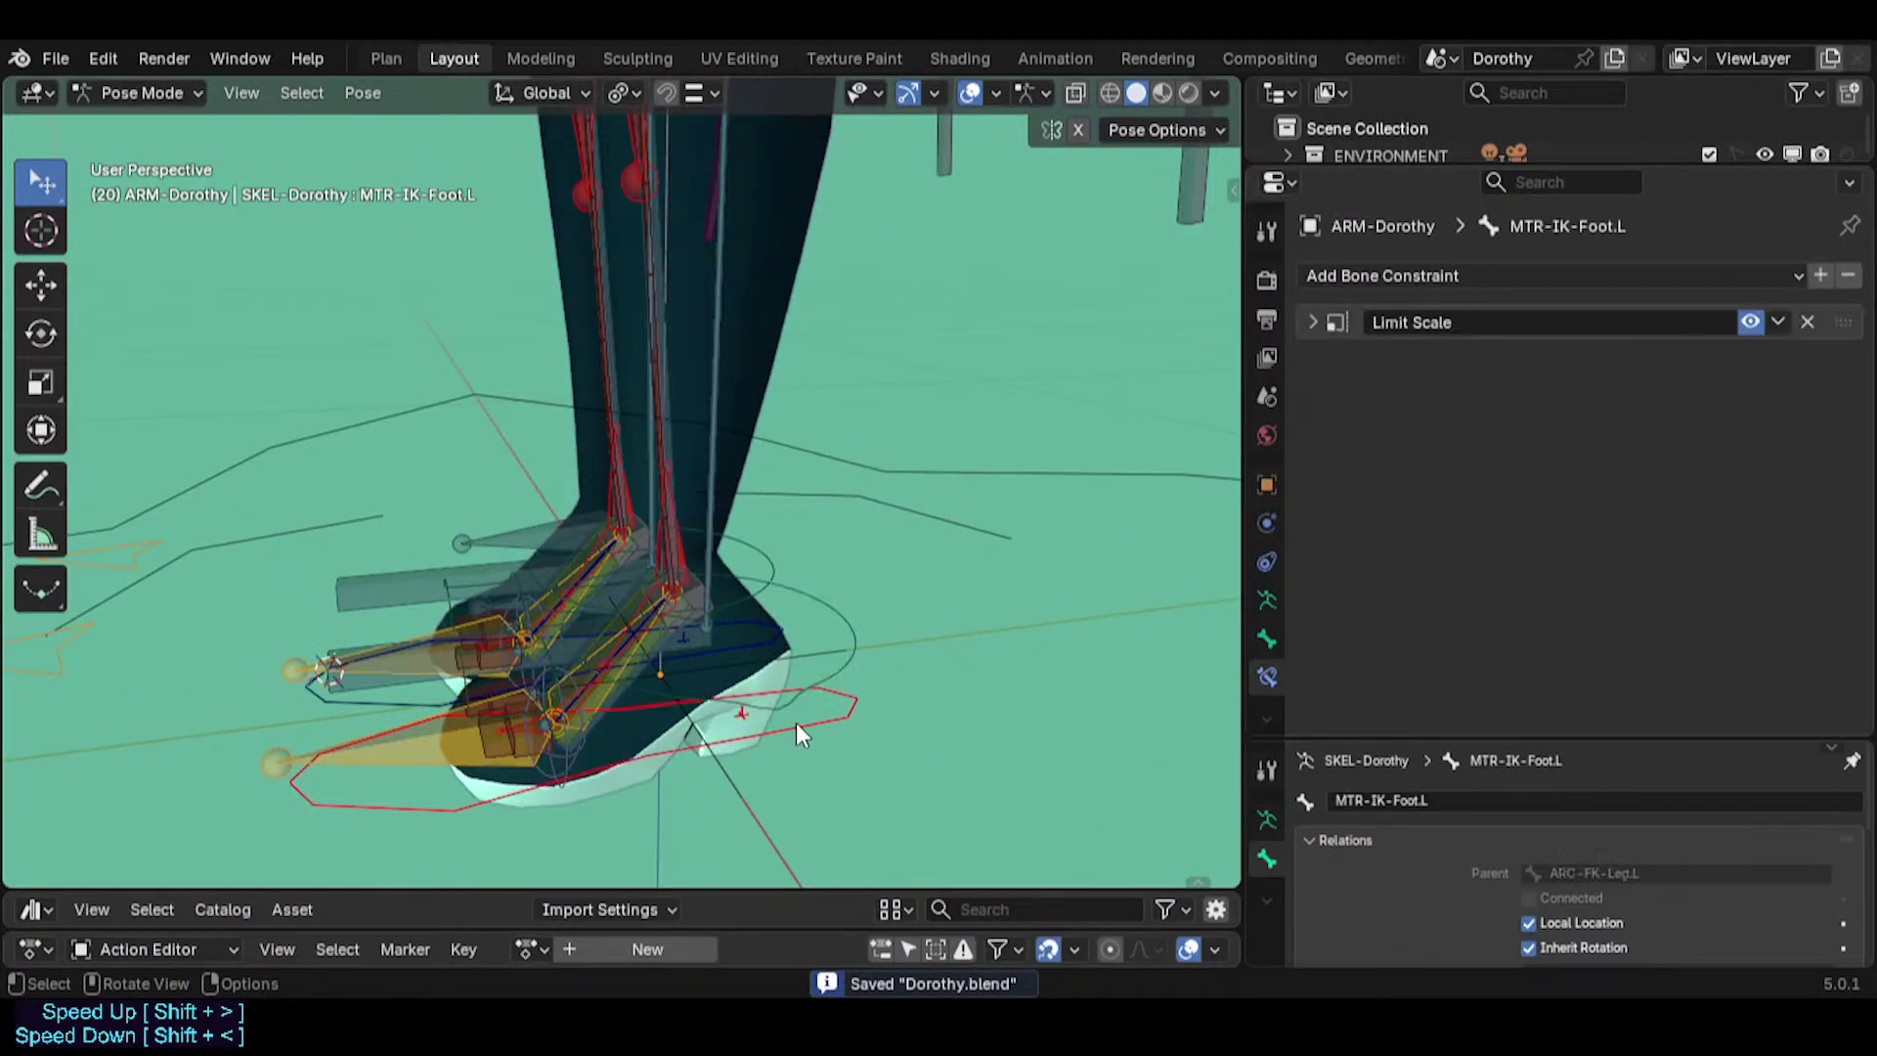
pyautogui.moveTo(725, 713); pyautogui.dragTo(640, 571, button='middle')
pyautogui.click(626, 668)
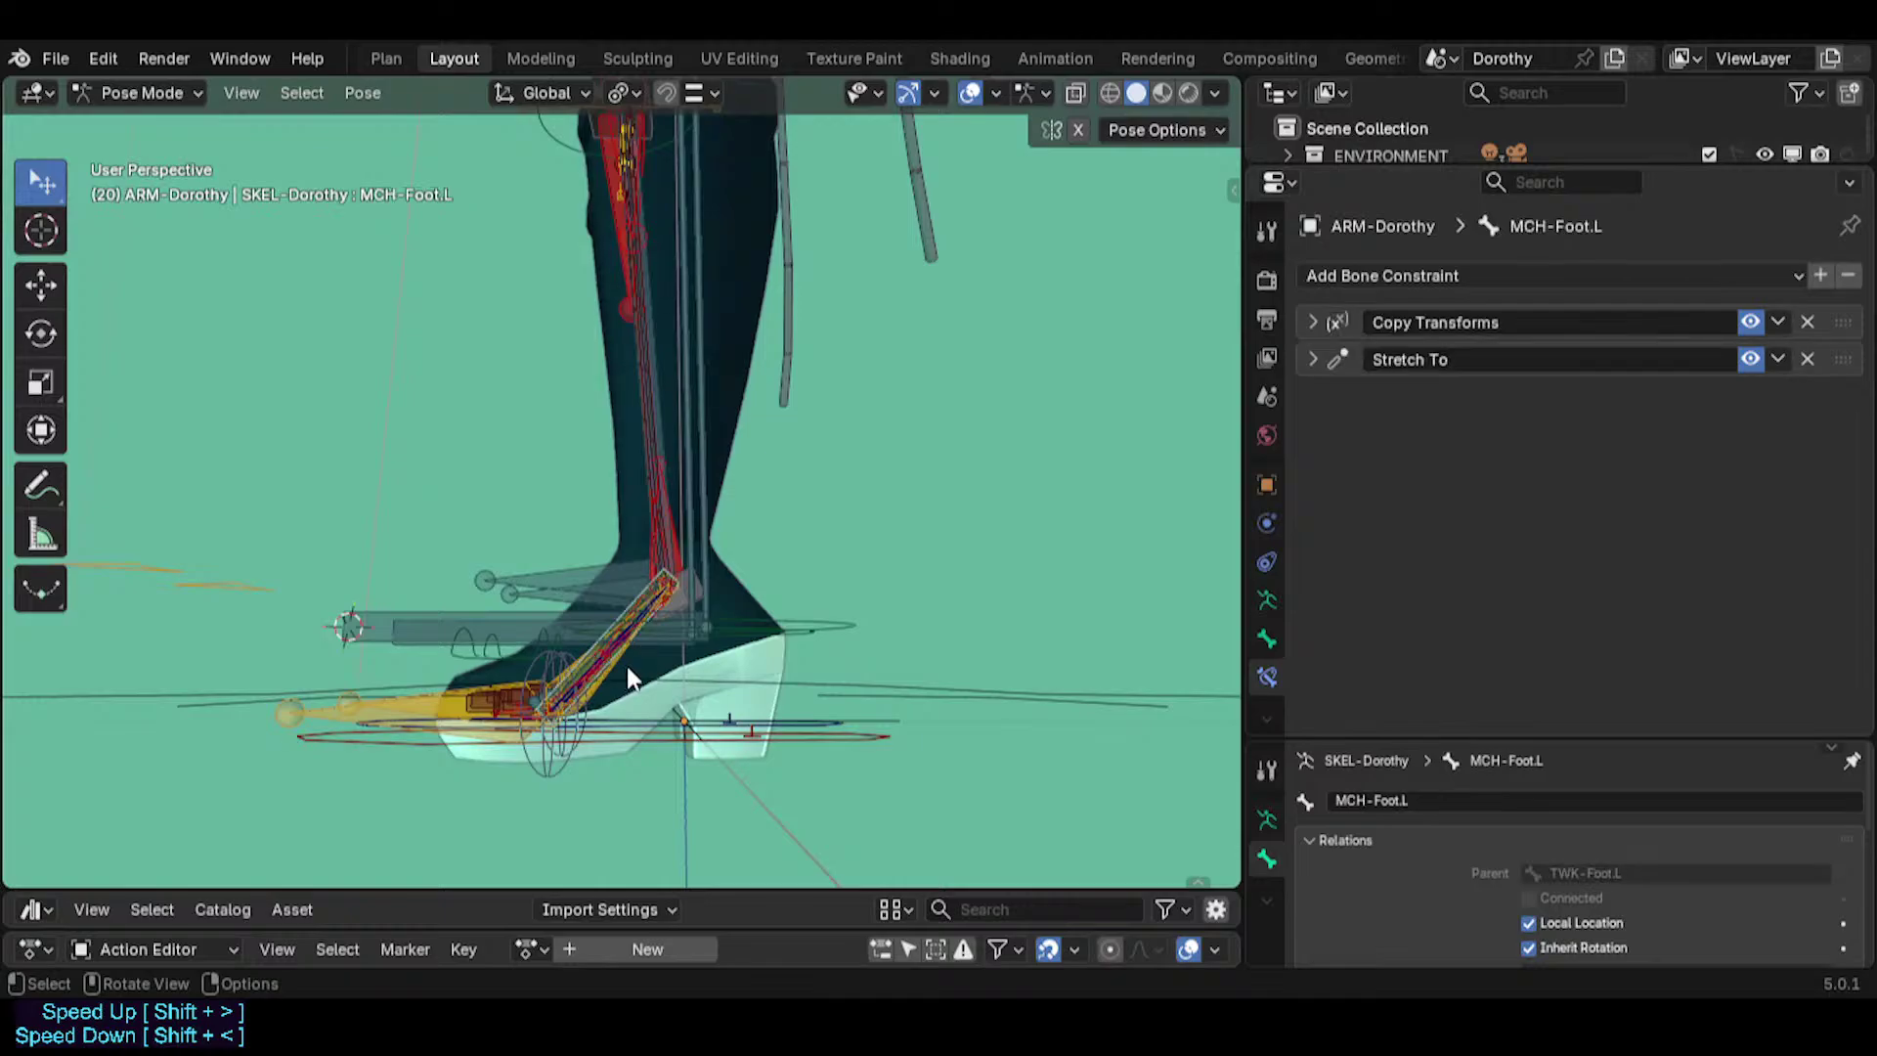
pyautogui.click(629, 643)
pyautogui.moveTo(683, 634); pyautogui.dragTo(602, 638, button='middle')
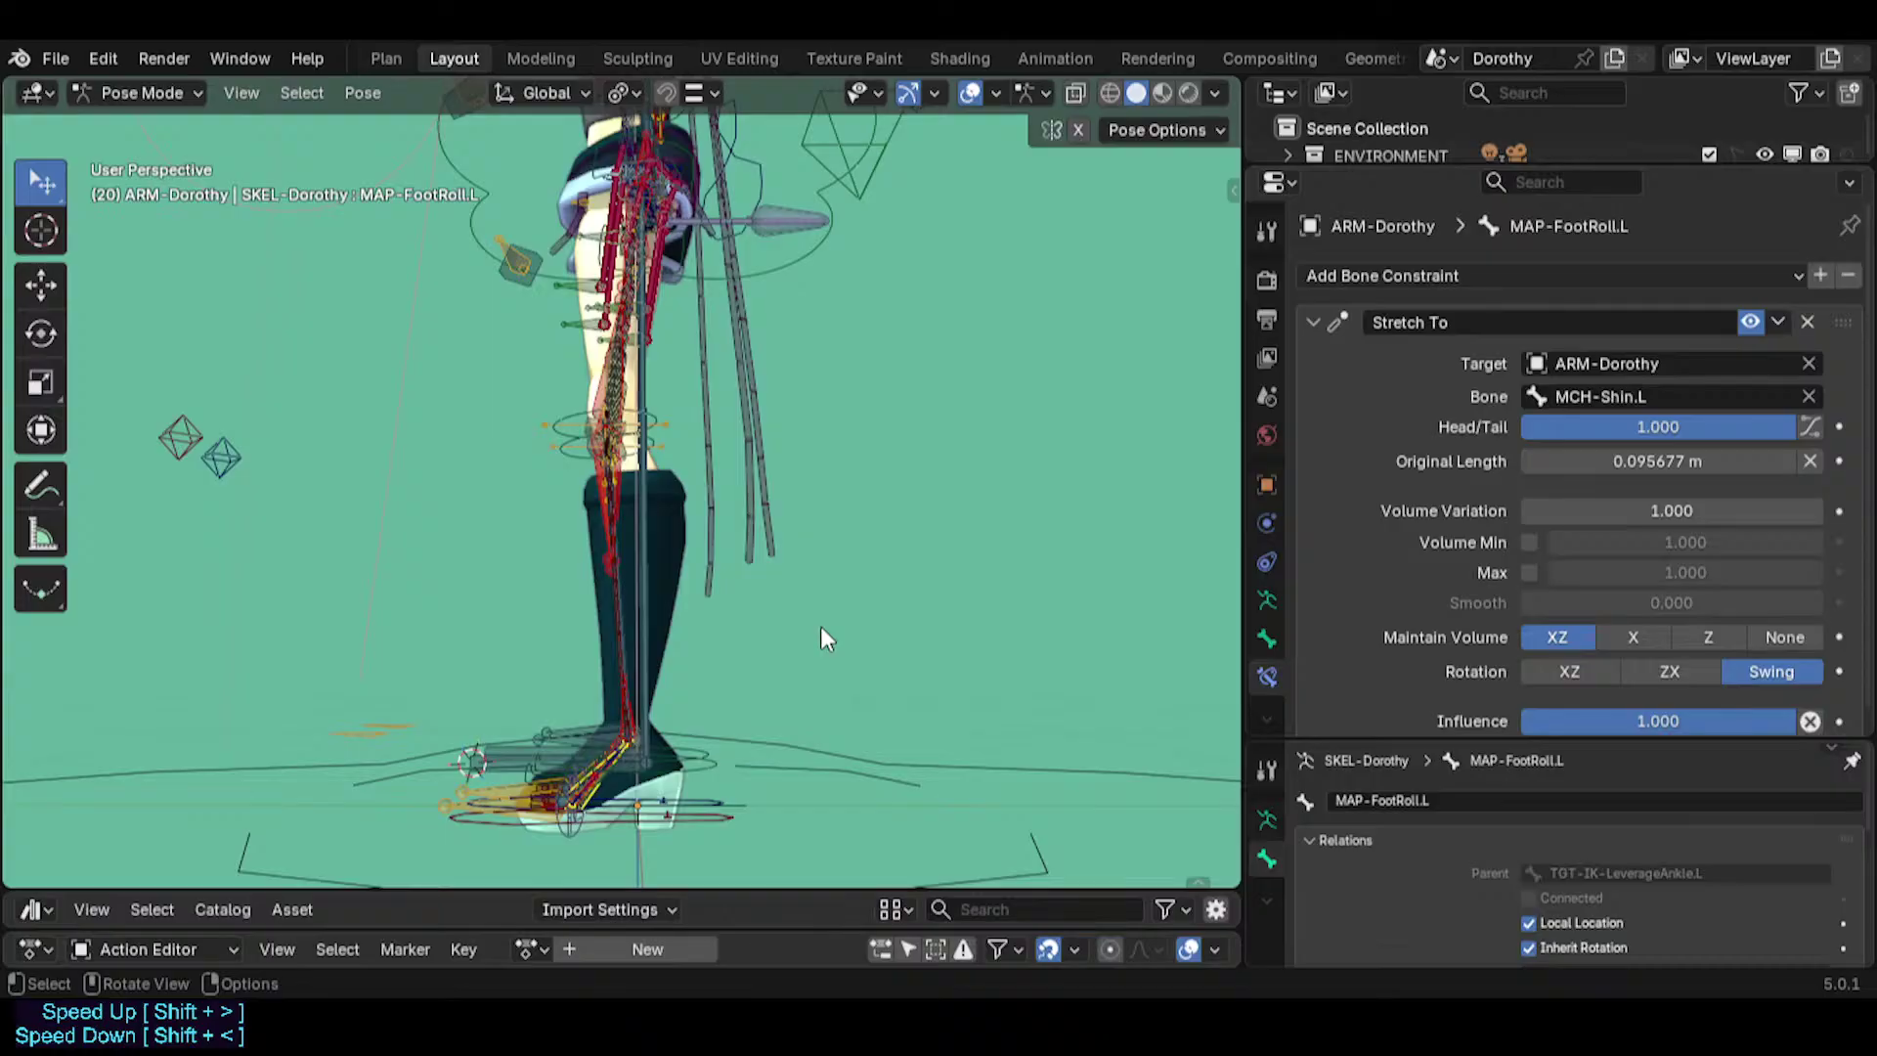
# Examine the rig's legs, body and arms from several angles and reselect the MTR-IK-Foot.L control.
pyautogui.moveTo(751, 524); pyautogui.dragTo(832, 559, button='middle')
pyautogui.keyDown('shift'); pyautogui.moveTo(772, 328); pyautogui.dragTo(767, 584, button='middle'); pyautogui.keyUp('shift')
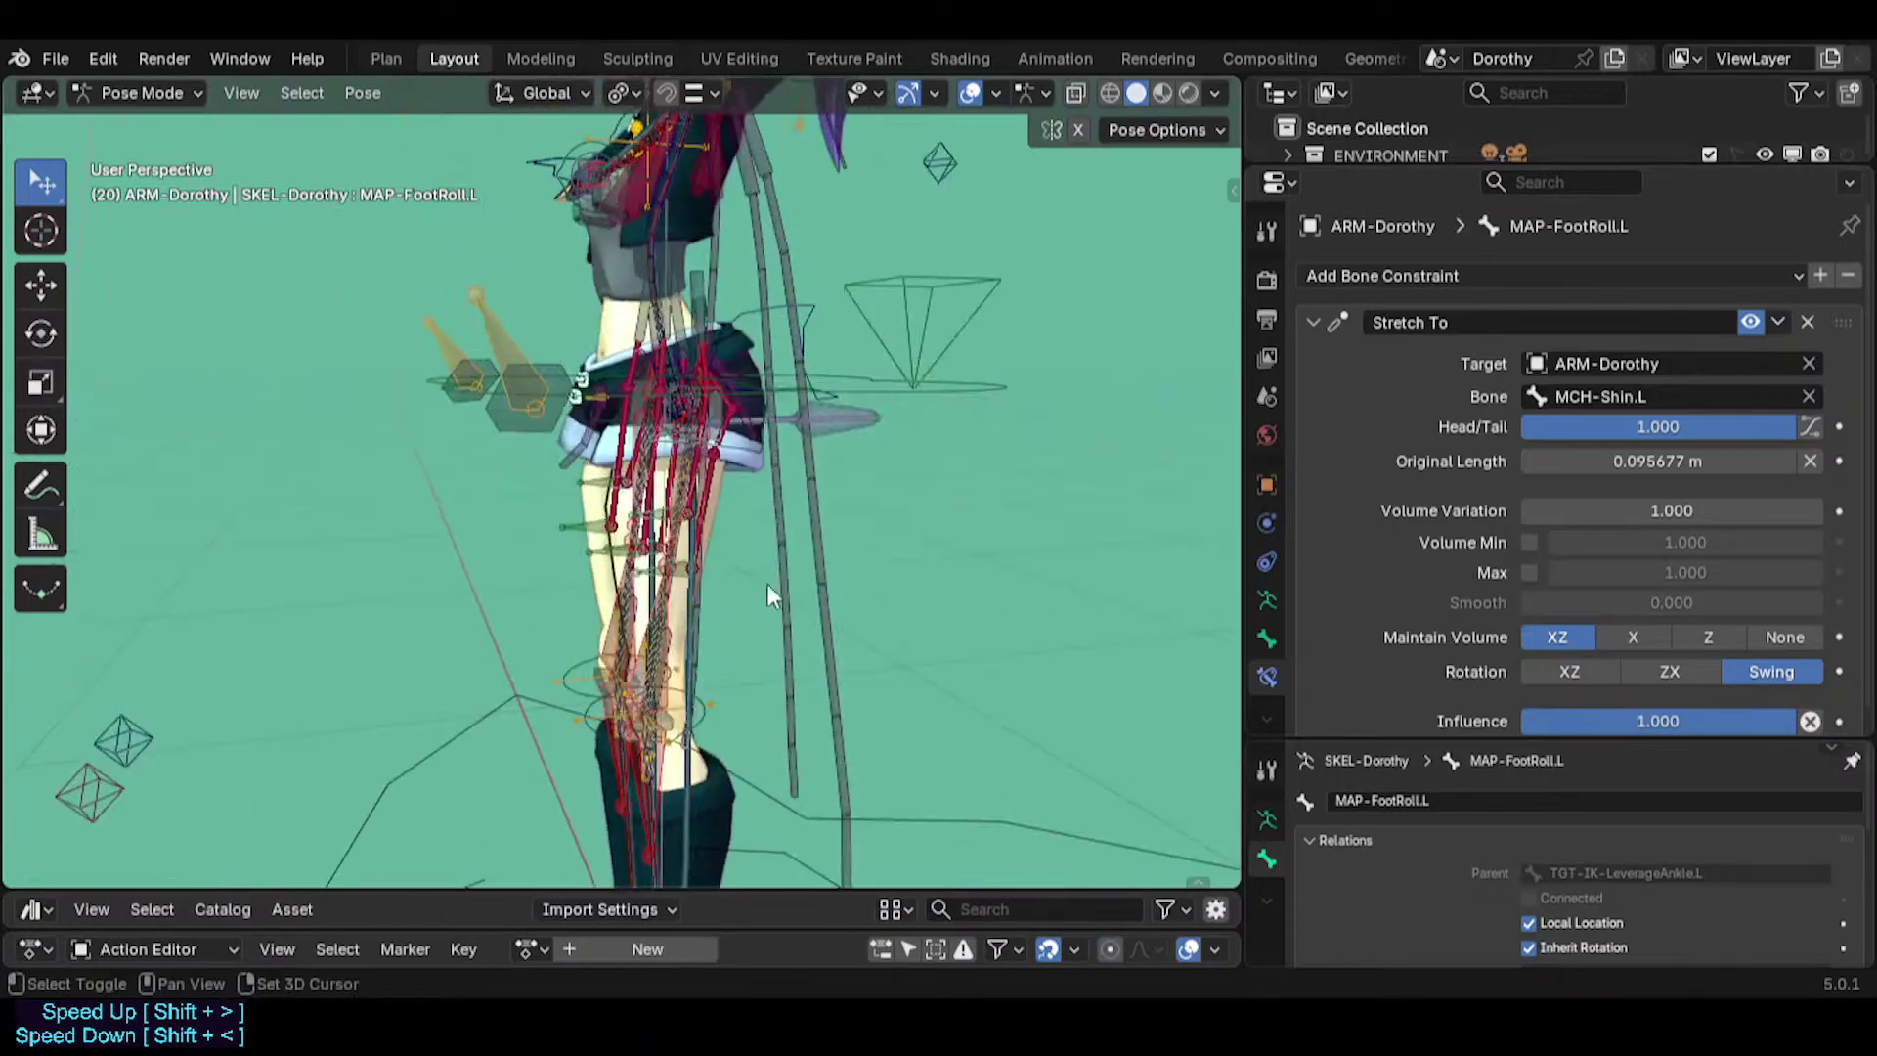
pyautogui.scroll(-2, 752, 557)
pyautogui.keyDown('shift'); pyautogui.moveTo(735, 520); pyautogui.dragTo(731, 645, button='middle'); pyautogui.keyUp('shift')
pyautogui.moveTo(731, 596); pyautogui.dragTo(657, 576, button='middle')
pyautogui.scroll(3, 656, 576)
pyautogui.keyDown('shift'); pyautogui.moveTo(741, 350); pyautogui.dragTo(763, 518, button='middle'); pyautogui.keyUp('shift')
pyautogui.moveTo(811, 499); pyautogui.dragTo(679, 393, button='middle')
pyautogui.scroll(-5, 679, 393)
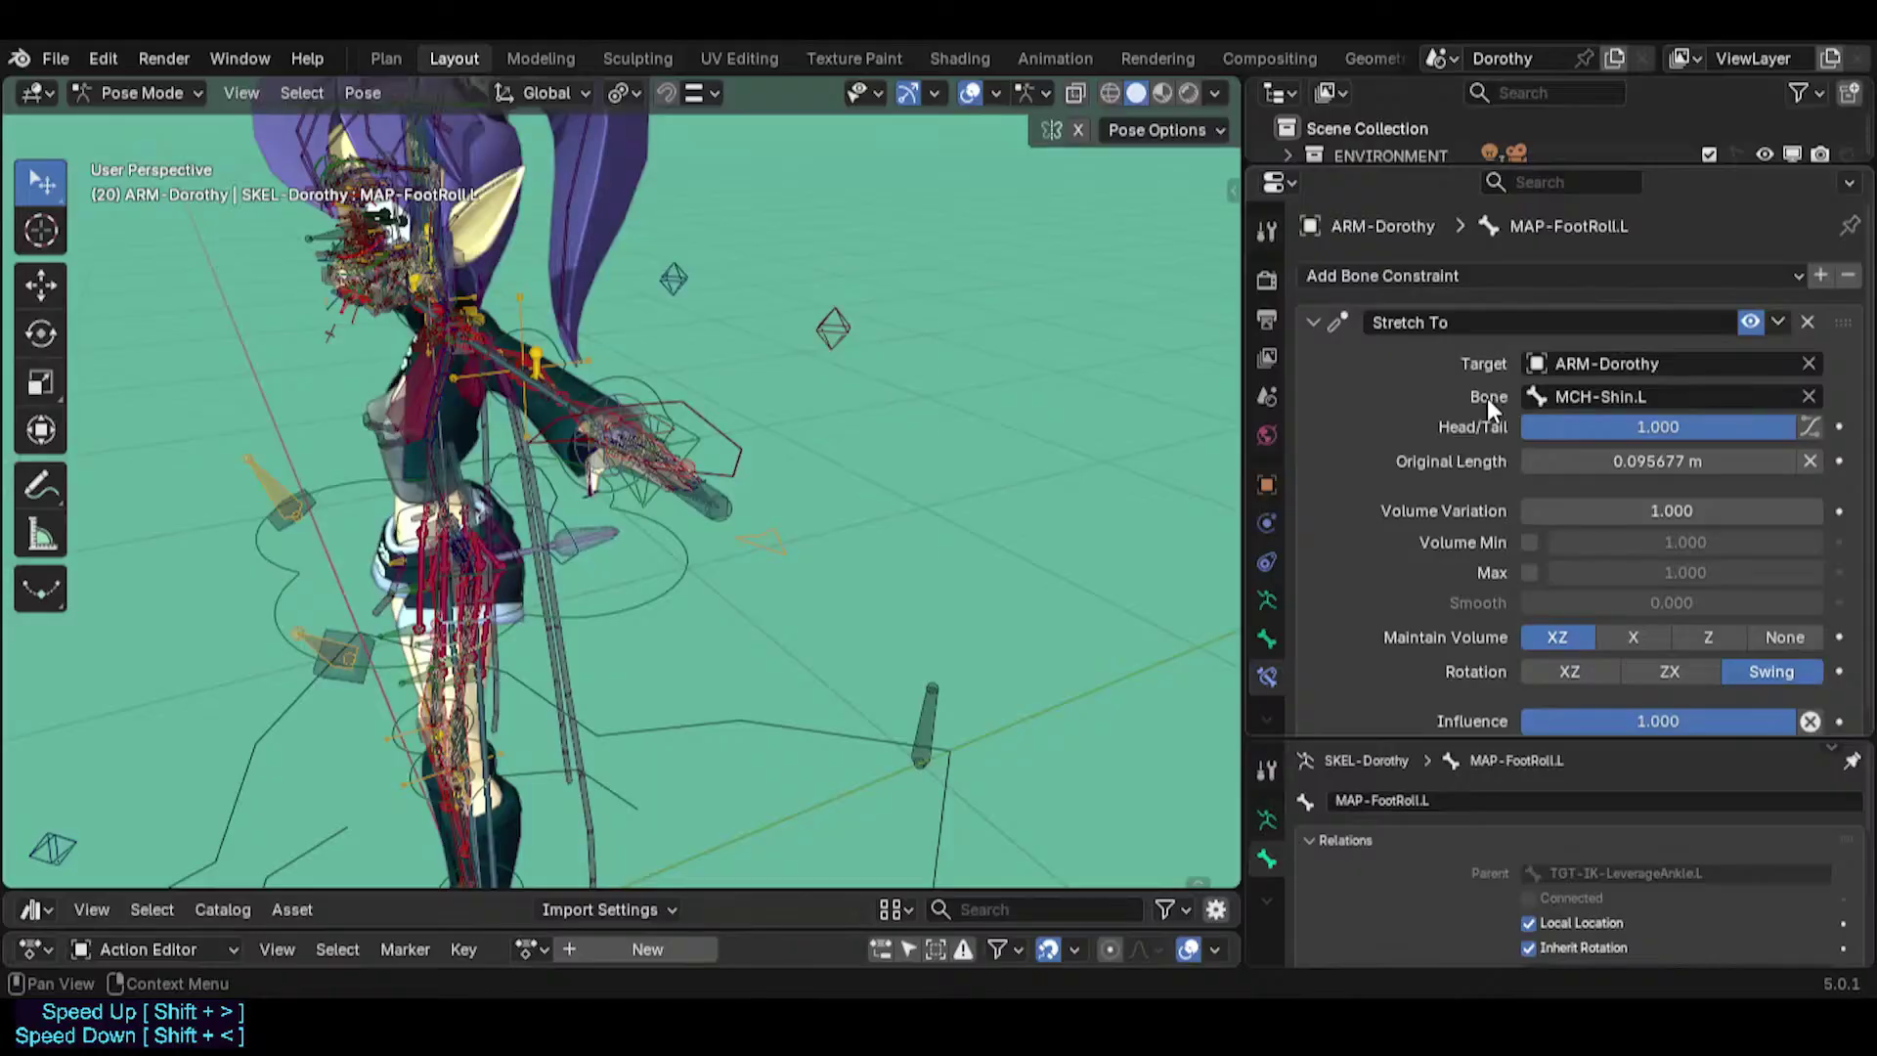
pyautogui.scroll(-2, 554, 488)
pyautogui.keyDown('shift'); pyautogui.moveTo(455, 817); pyautogui.dragTo(504, 642, button='middle'); pyautogui.keyUp('shift')
pyautogui.scroll(2, 504, 642)
pyautogui.scroll(3, 505, 642)
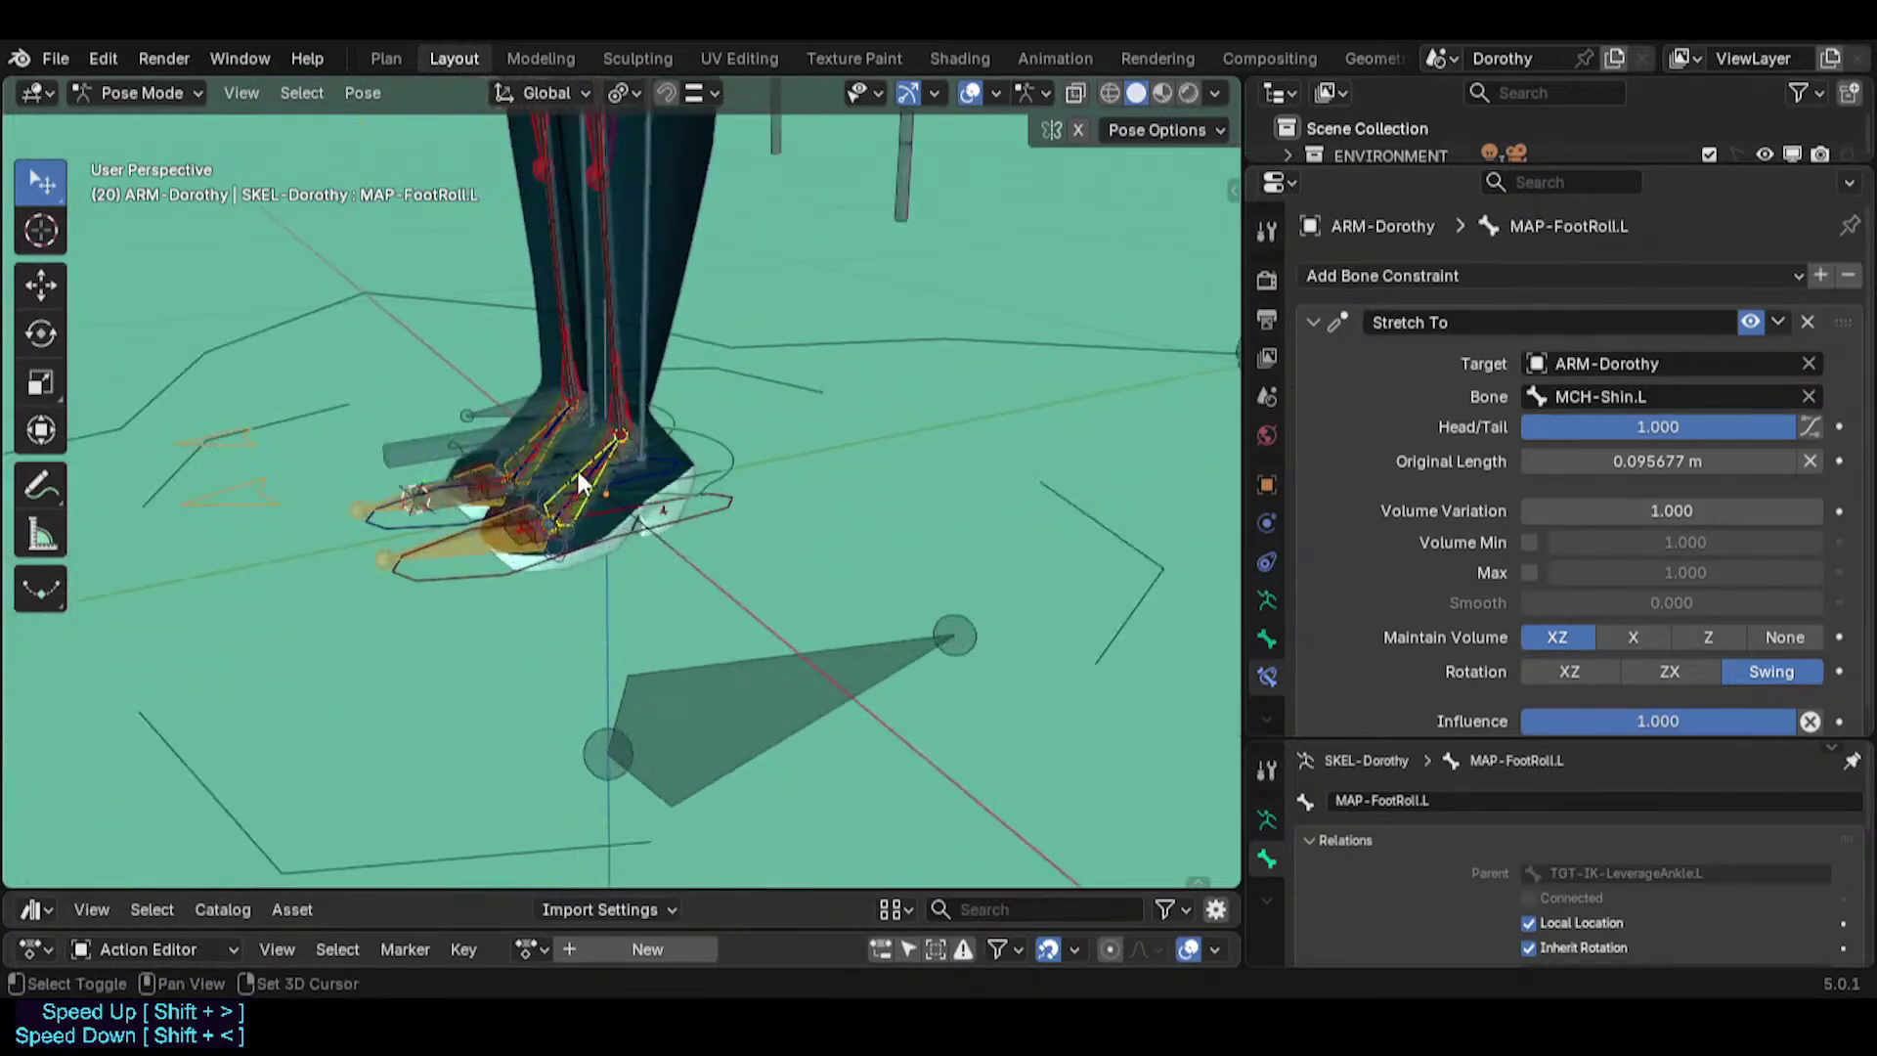
pyautogui.keyDown('shift'); pyautogui.moveTo(608, 507); pyautogui.dragTo(610, 590, button='middle'); pyautogui.keyUp('shift')
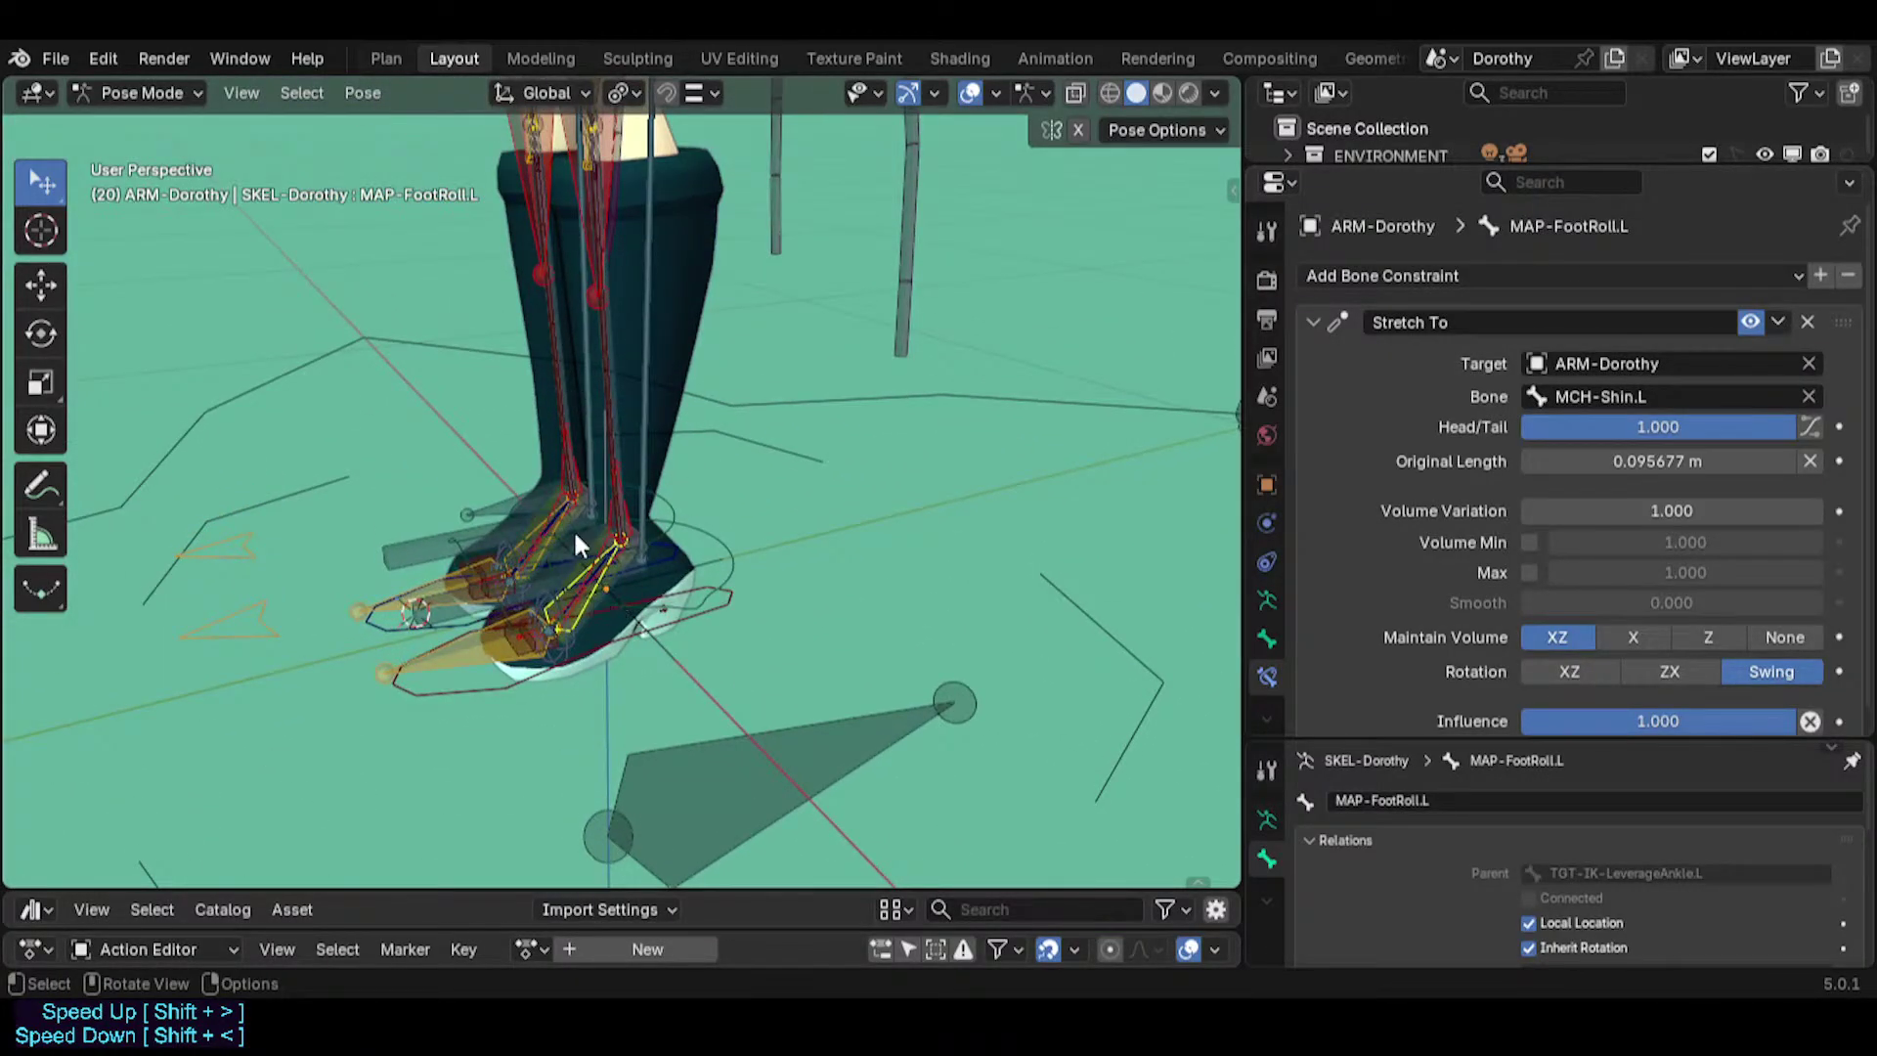
pyautogui.click(606, 645)
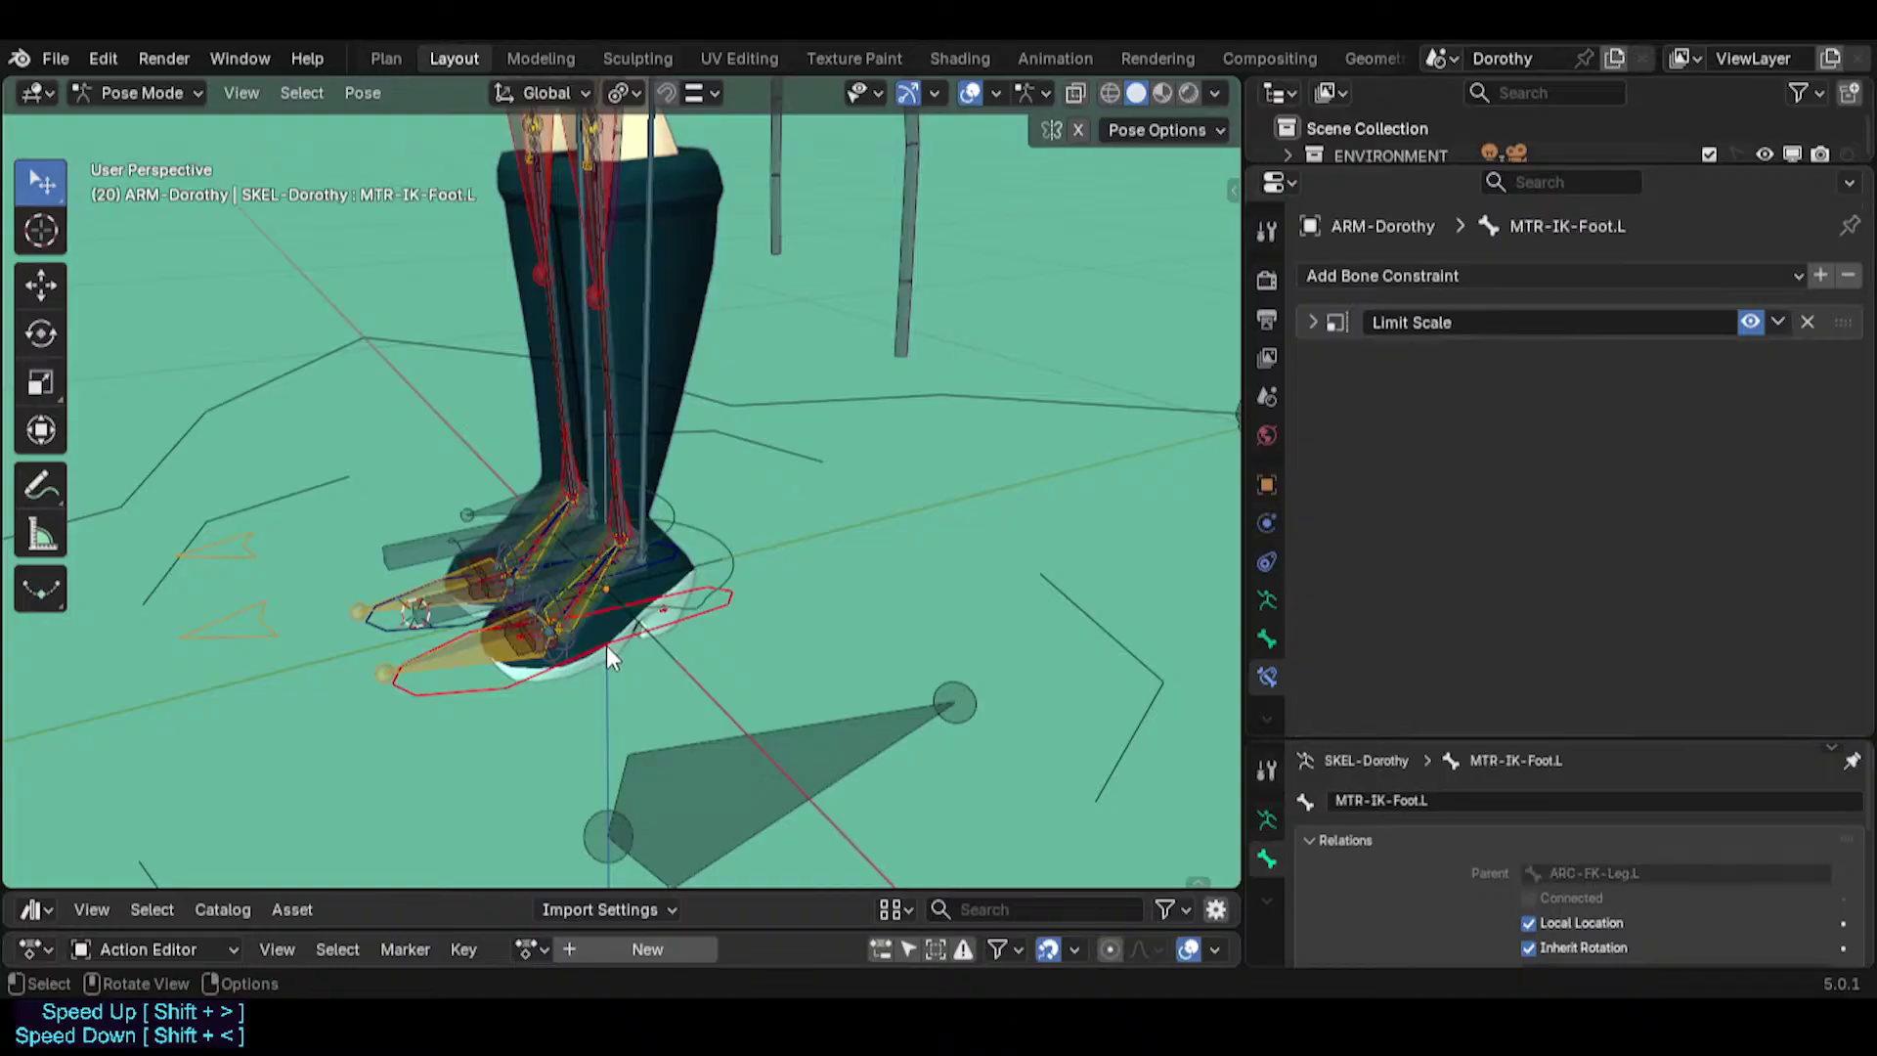
pyautogui.keyDown('shift'); pyautogui.moveTo(606, 645); pyautogui.dragTo(626, 660, button='middle'); pyautogui.keyUp('shift')
pyautogui.scroll(-5, 711, 635)
pyautogui.keyDown('shift'); pyautogui.moveTo(627, 278); pyautogui.dragTo(575, 530, button='middle'); pyautogui.keyUp('shift')
pyautogui.keyDown('shift'); pyautogui.moveTo(665, 794); pyautogui.dragTo(641, 696, button='middle'); pyautogui.keyUp('shift')
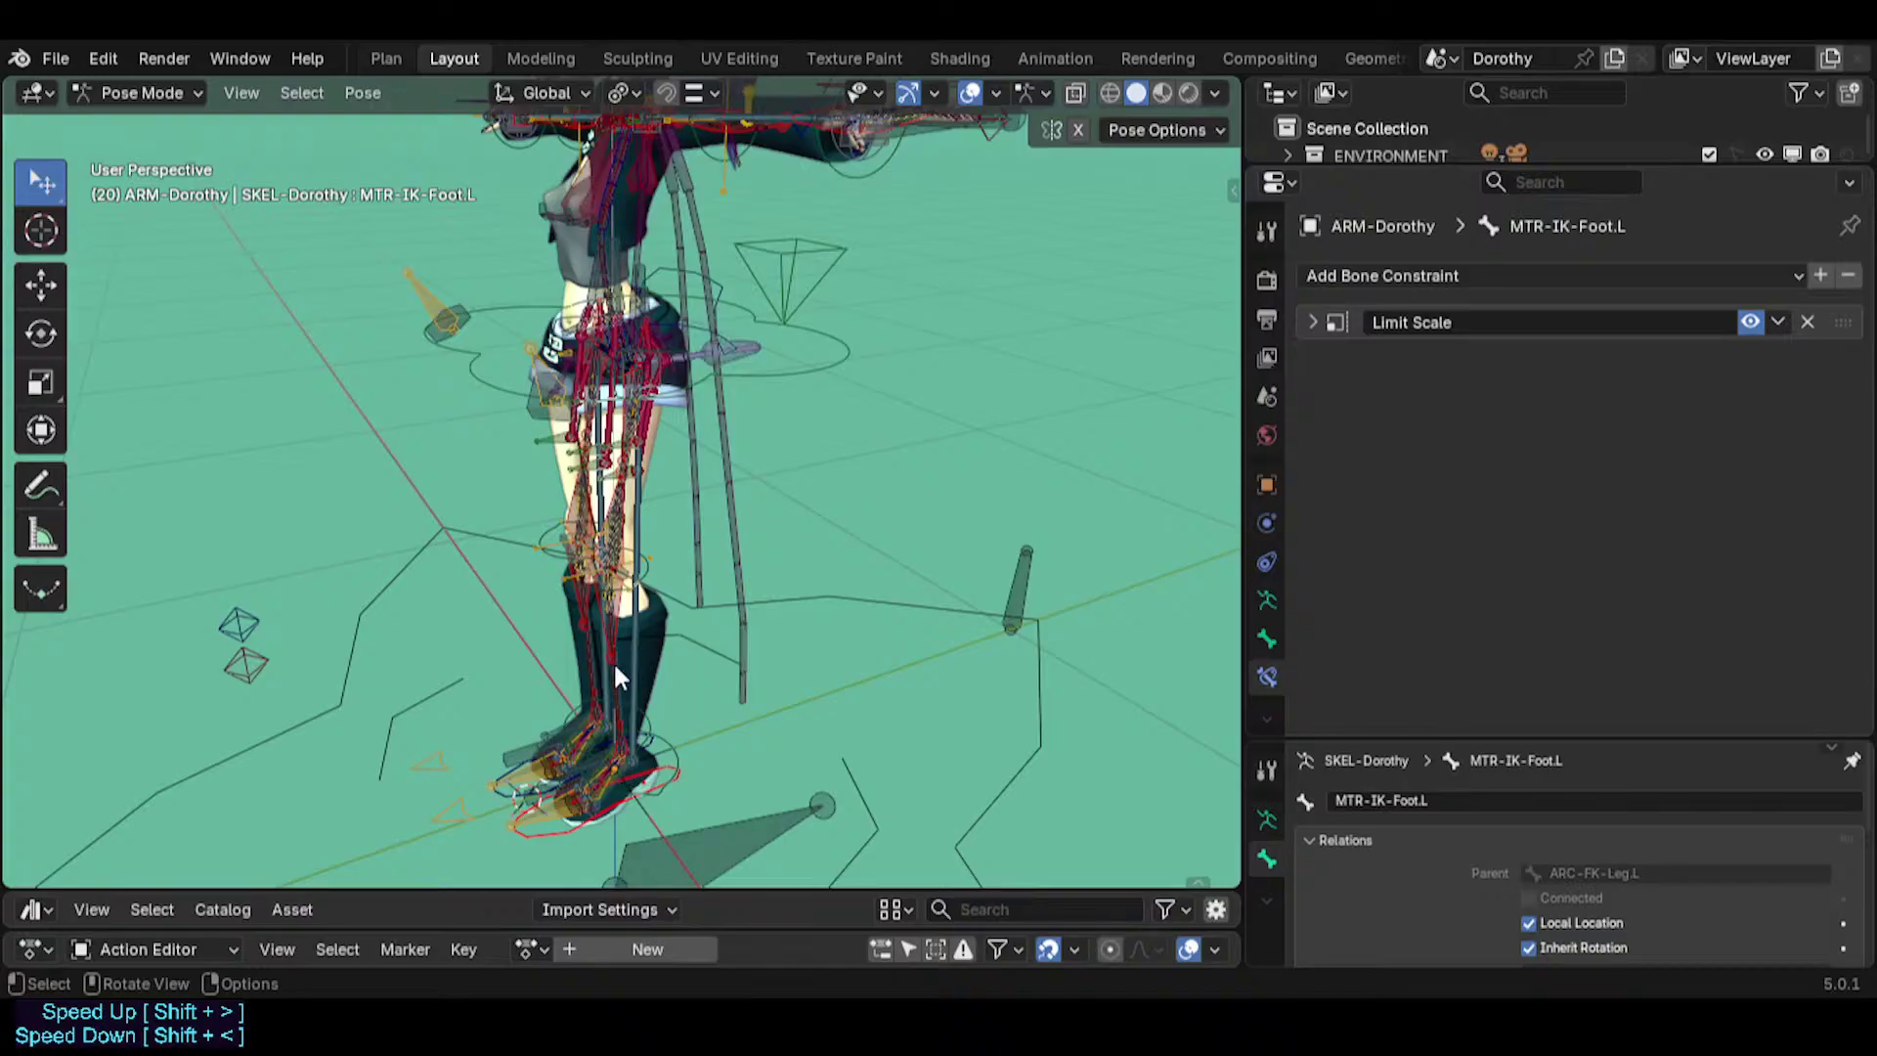
# Select the MTR-IK-Hand.L control and try scaling it to test the left hand's response.
pyautogui.moveTo(626, 456); pyautogui.dragTo(946, 443, button='middle')
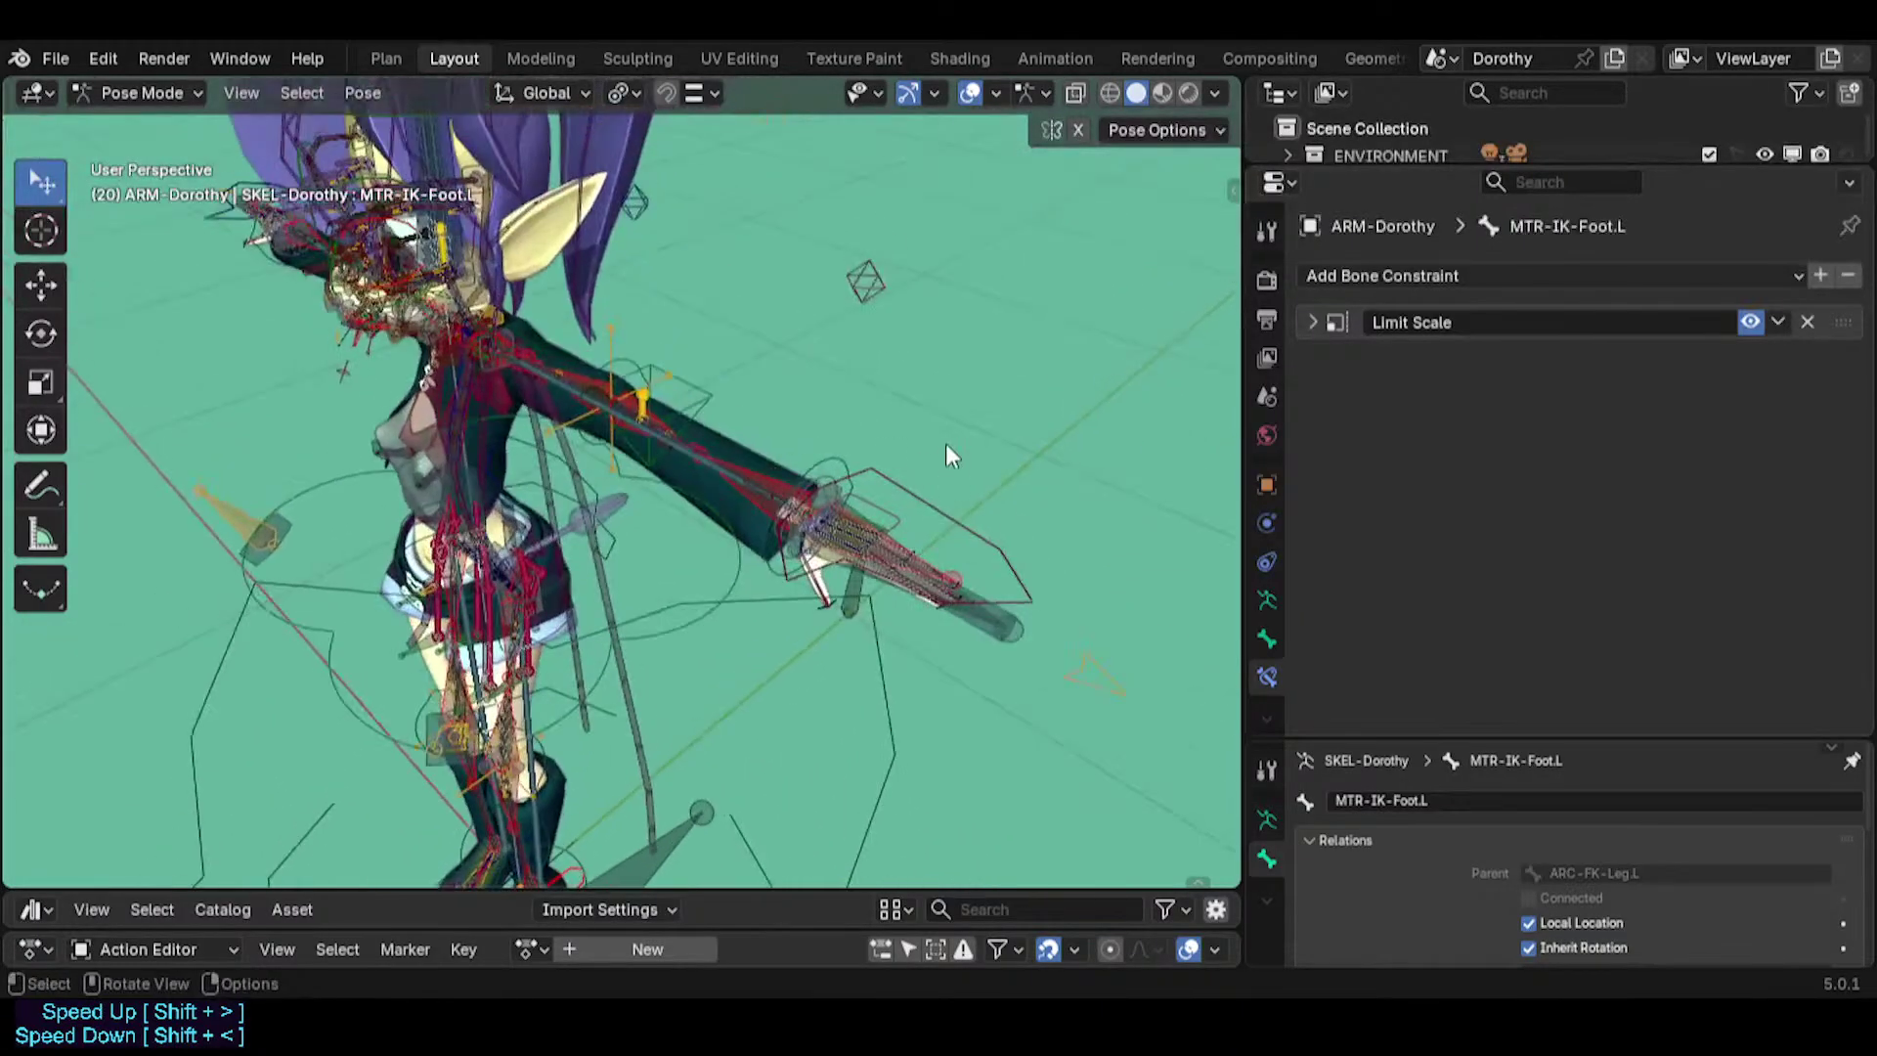
pyautogui.click(924, 483)
pyautogui.scroll(2, 924, 483)
pyautogui.press('s')
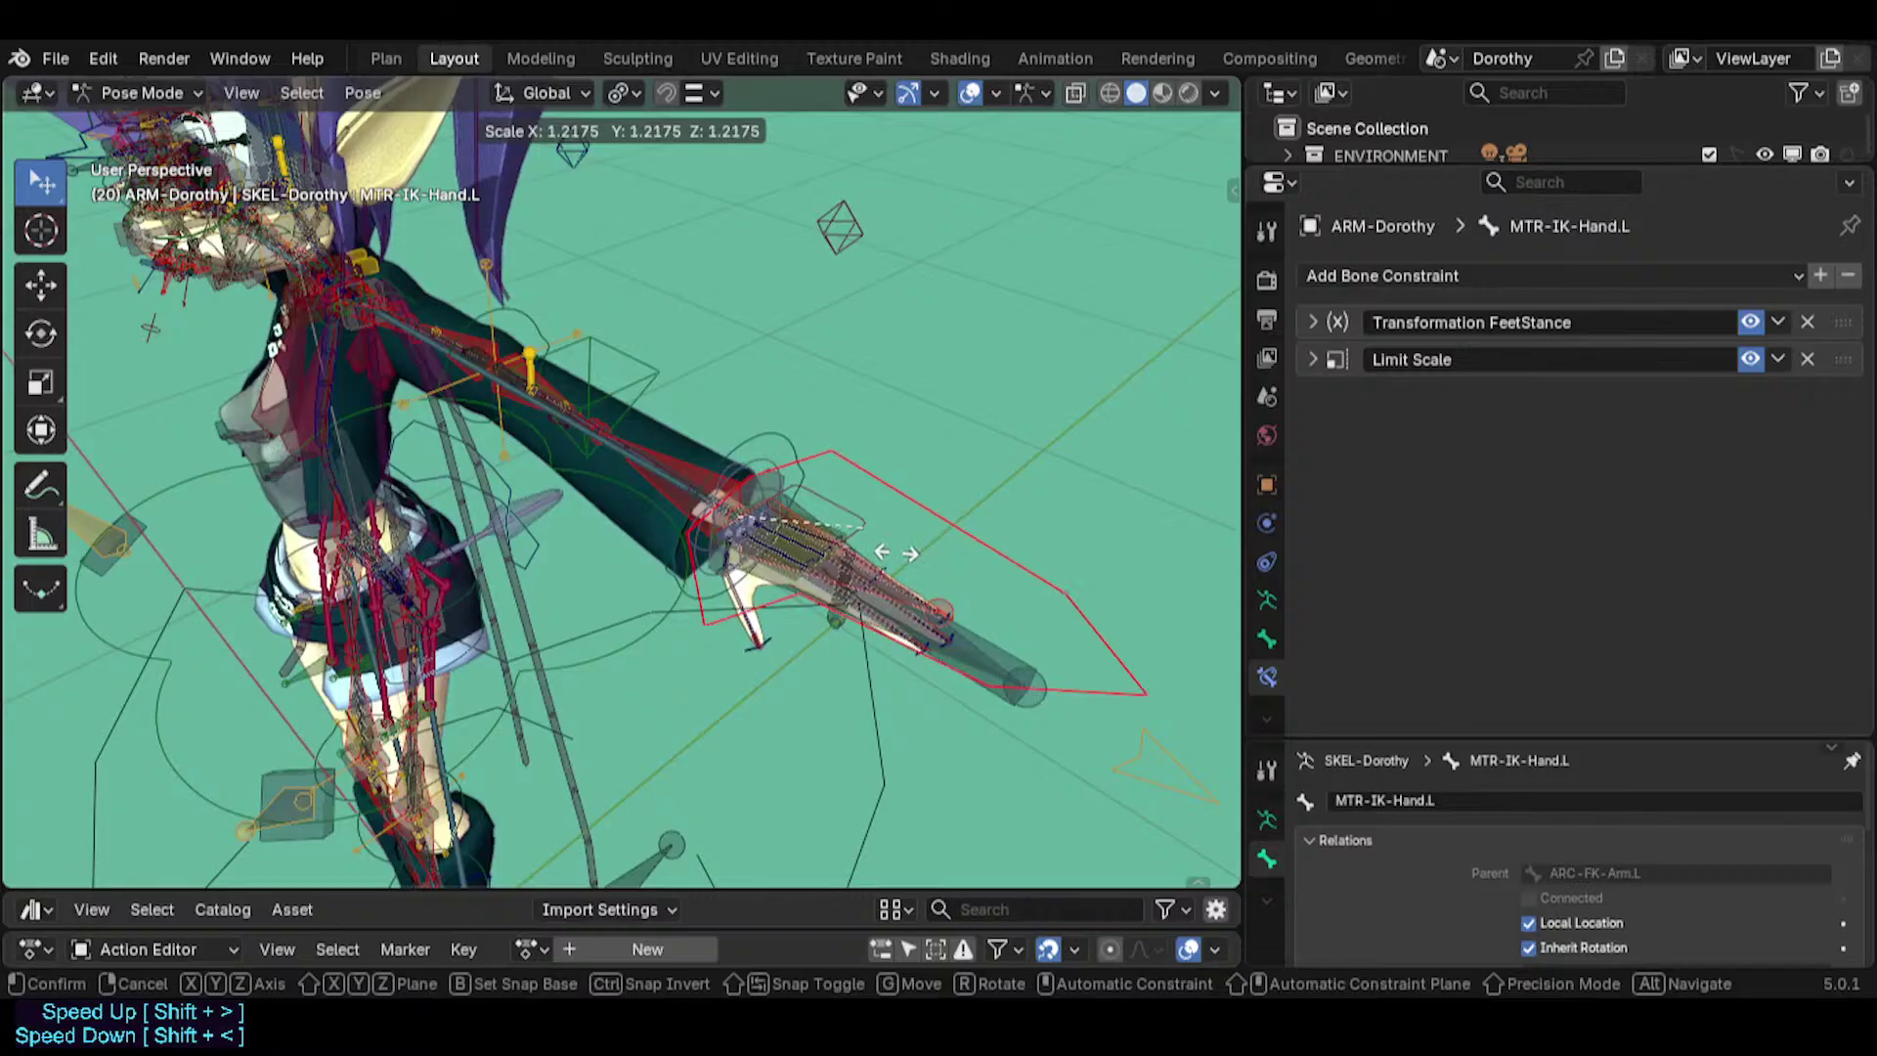
pyautogui.rightClick(701, 440)
pyautogui.press('s')
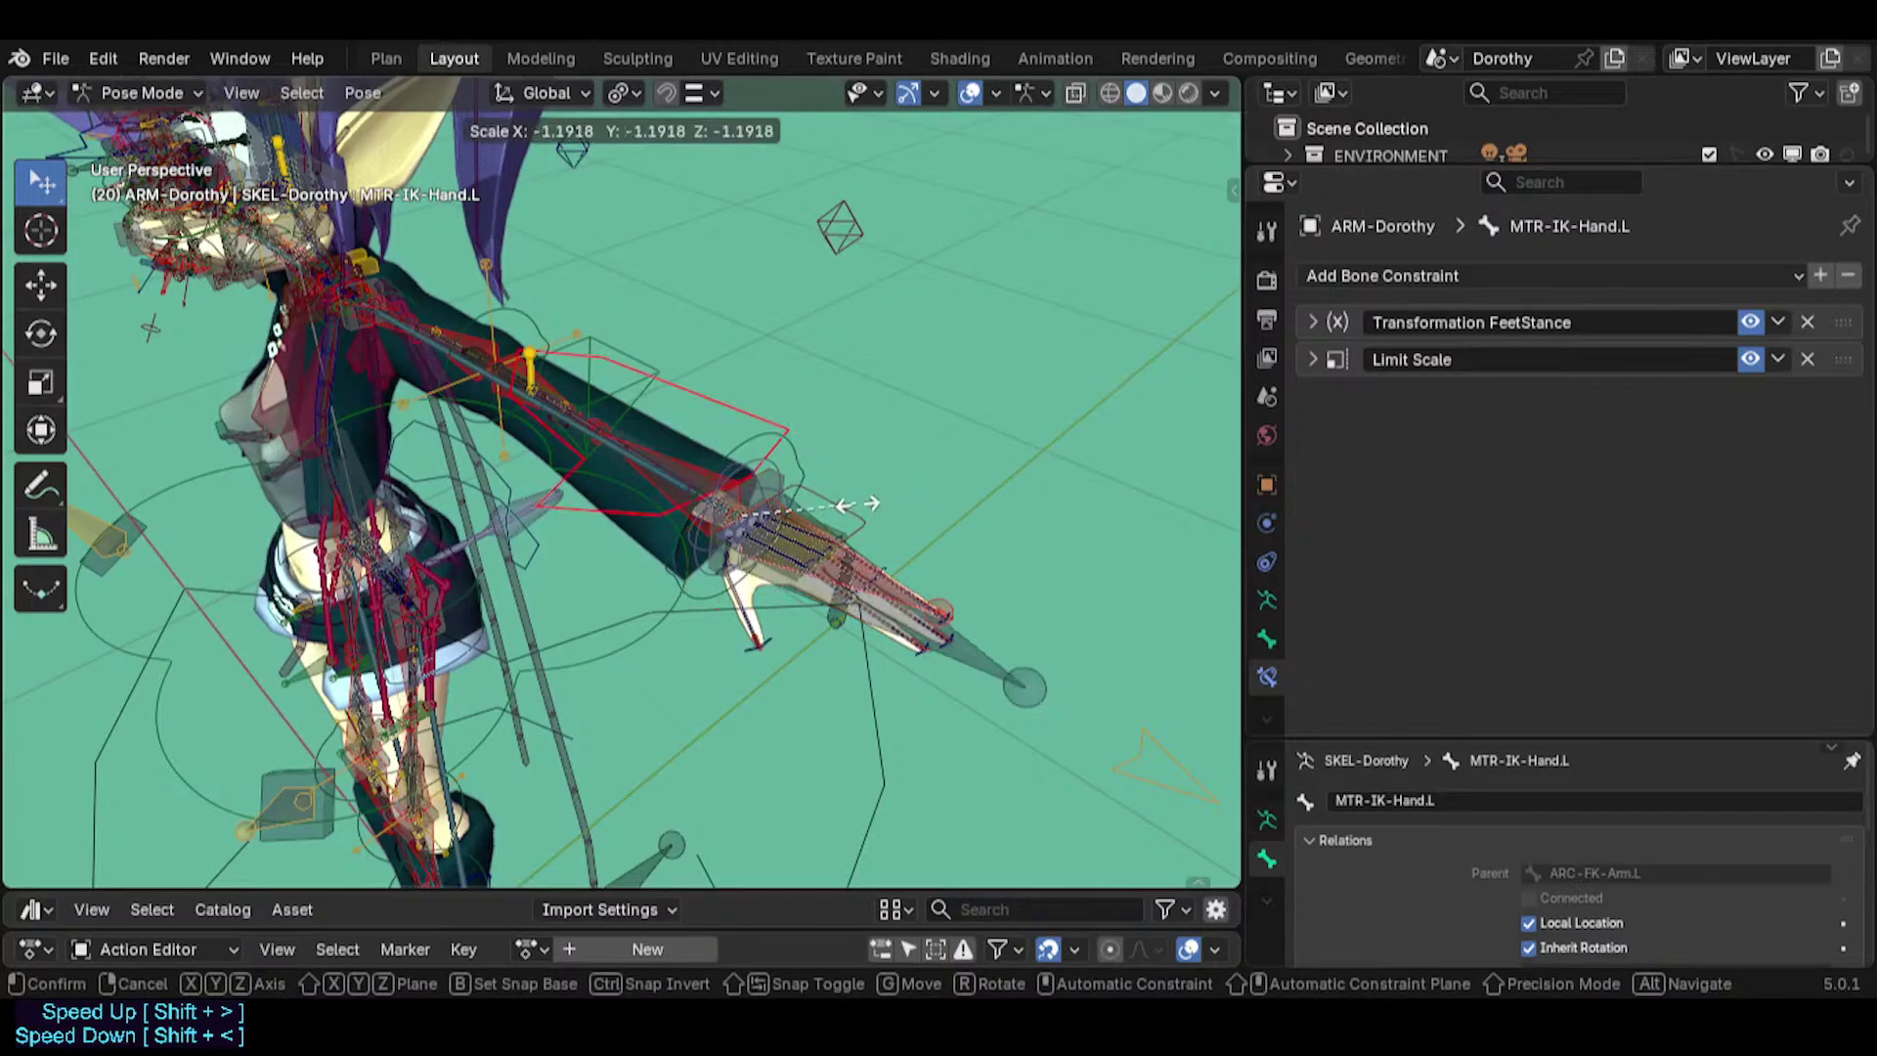
pyautogui.rightClick(891, 520)
# Scale up MTR-IK-Hand.L and lower it beside the hip to test whether the left hand follows the forearm.
pyautogui.moveTo(889, 521); pyautogui.dragTo(860, 574, button='middle')
pyautogui.press('s')
pyautogui.click(923, 616)
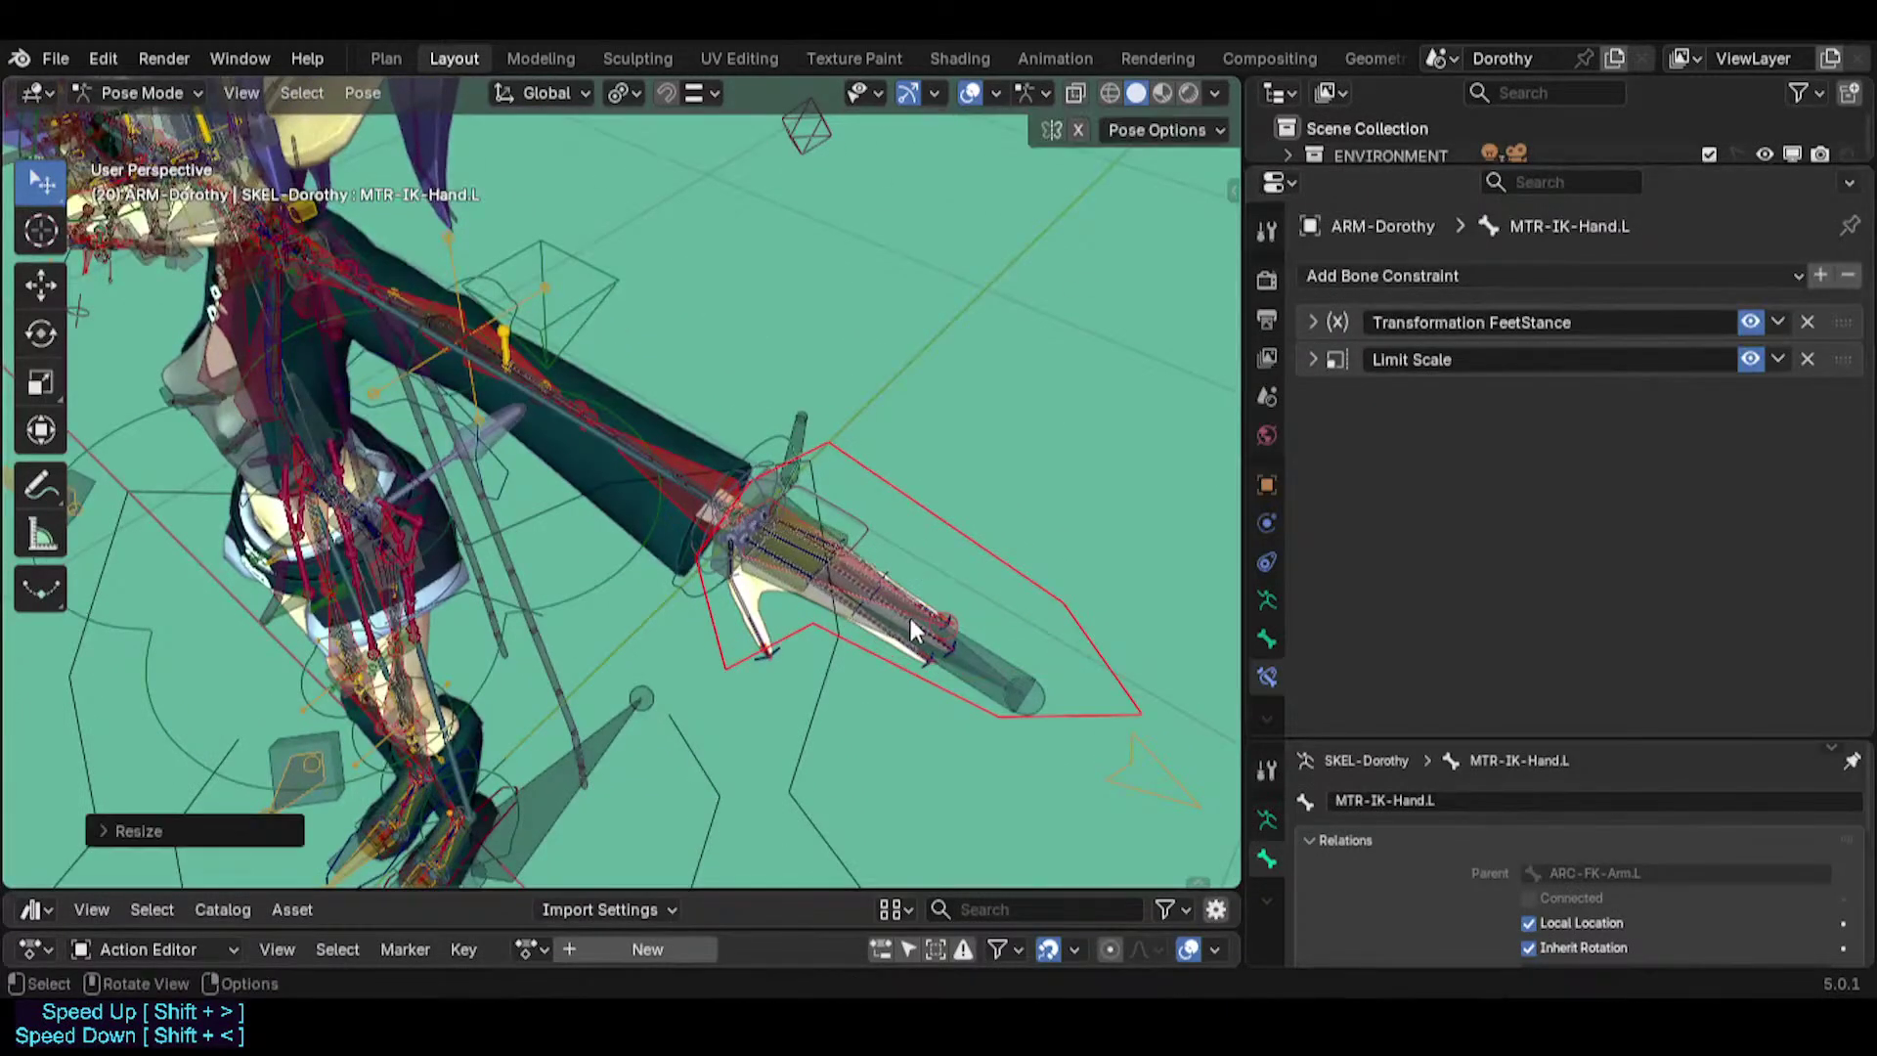
pyautogui.press('g')
pyautogui.click(647, 657)
pyautogui.press('s')
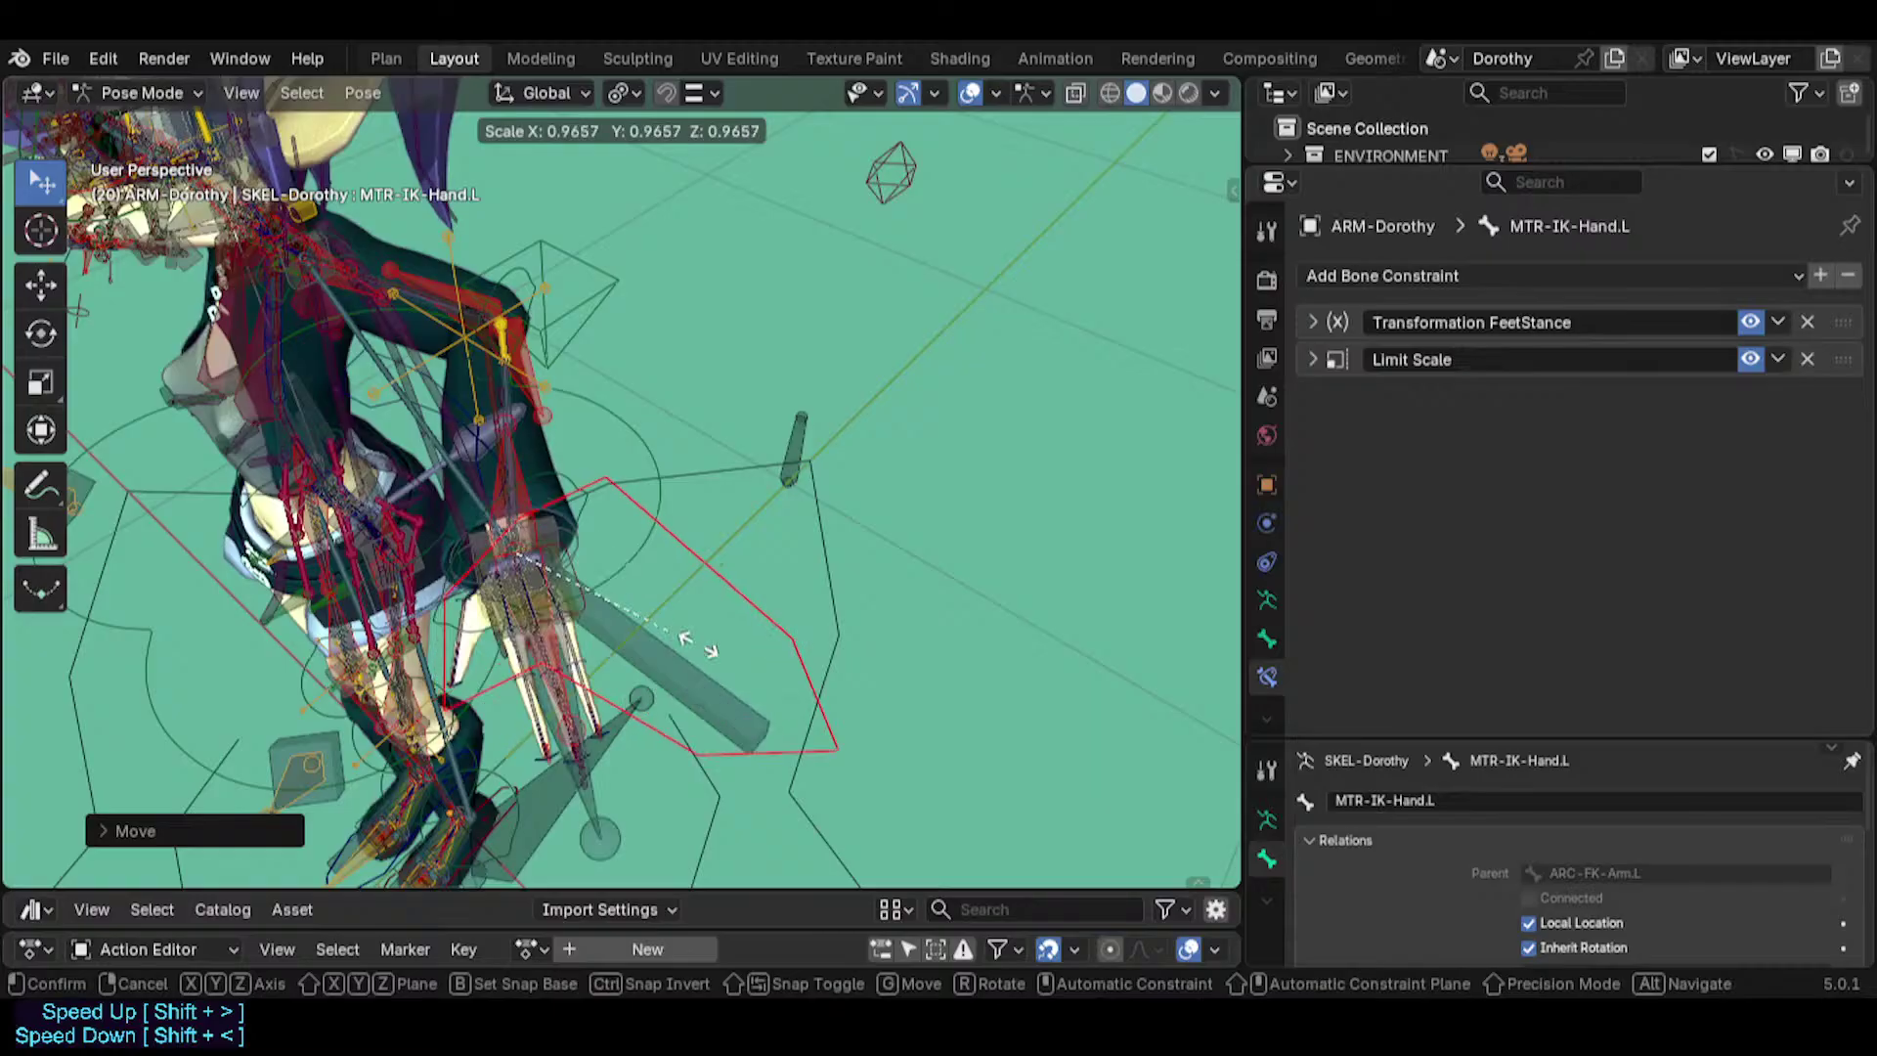
pyautogui.rightClick(731, 657)
# Clear the location of all the rig's bones and examine the left arm bones up close from above.
pyautogui.press('a')
pyautogui.hotkey('alt', 'g')
pyautogui.moveTo(613, 417); pyautogui.dragTo(695, 723, button='middle')
pyautogui.press('KP_1')
pyautogui.scroll(4, 664, 622)
pyautogui.keyDown('shift'); pyautogui.moveTo(651, 362); pyautogui.dragTo(721, 251, button='middle'); pyautogui.keyUp('shift')
pyautogui.press('KP_7')
pyautogui.scroll(-3, 666, 625)
pyautogui.scroll(5, 683, 720)
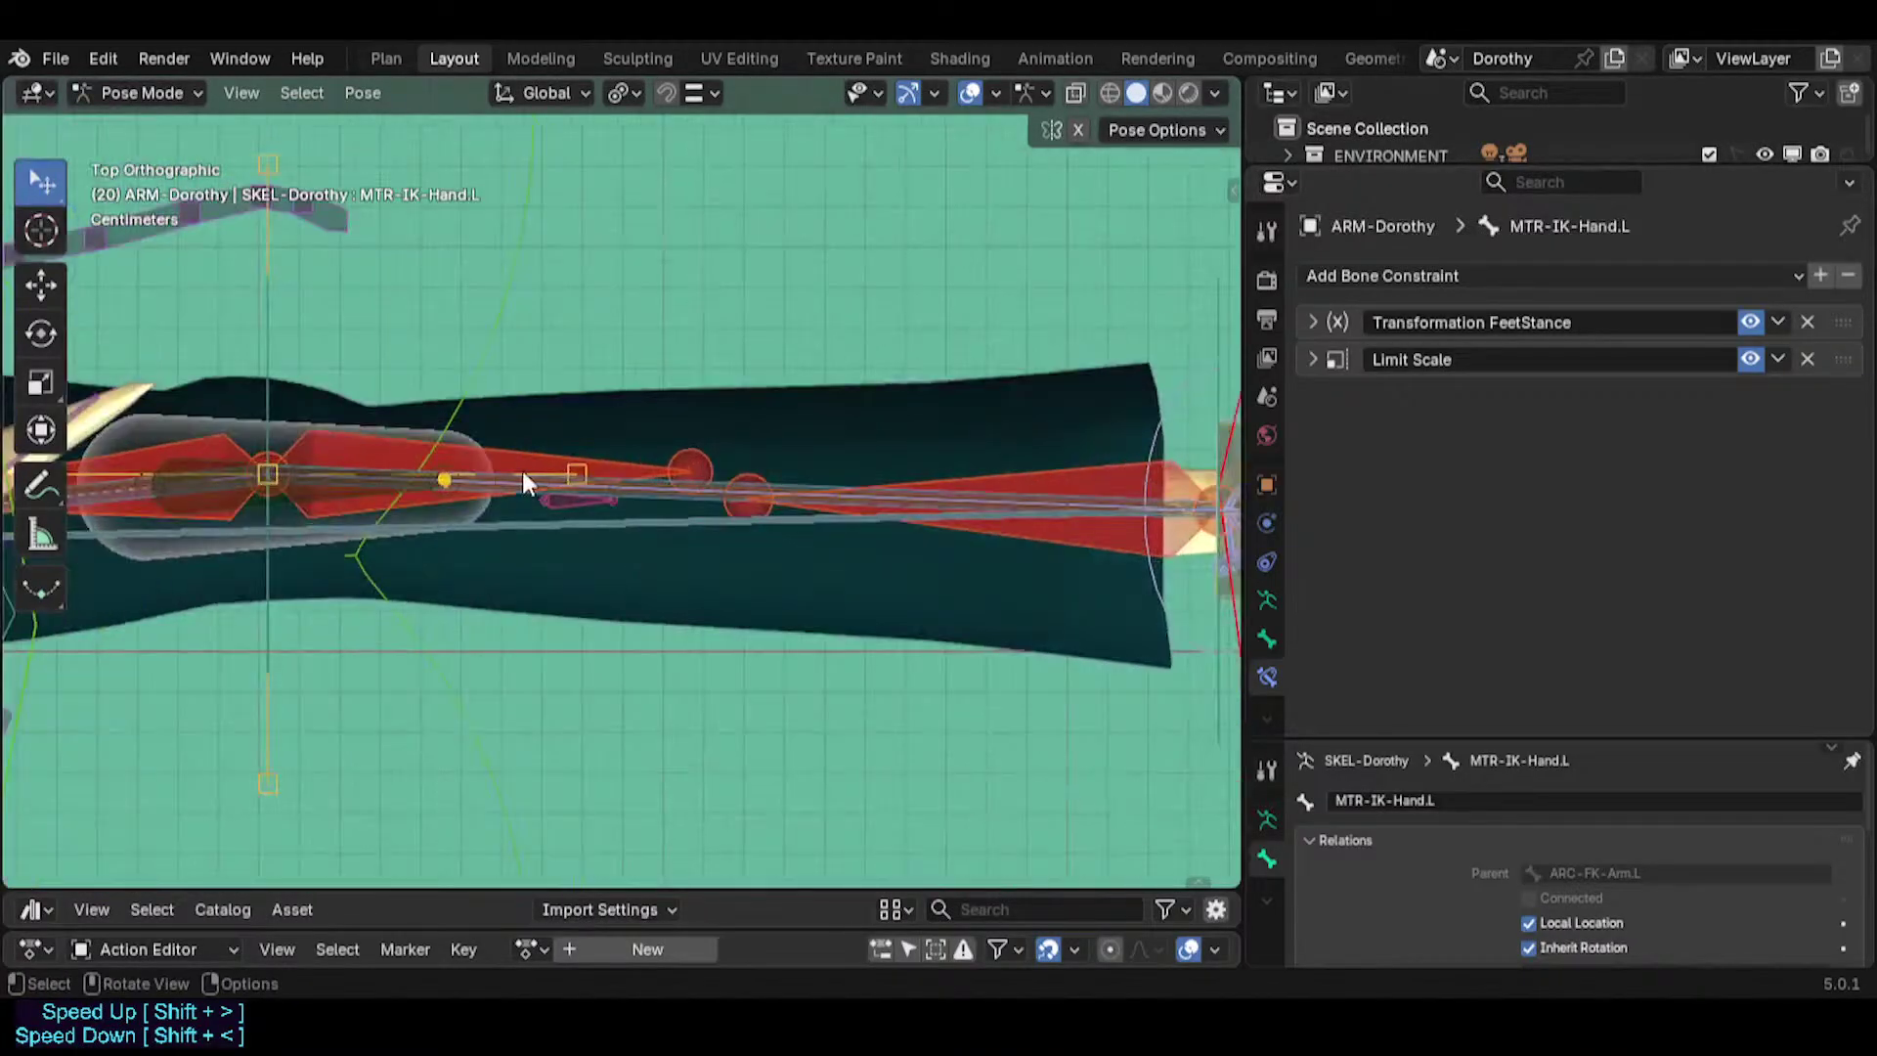
# Select the overlapping left forearm bones in turn until CTL-ForeArm.L is active, and examine the hand bones beyond it.
pyautogui.click(526, 488)
pyautogui.click(522, 479)
pyautogui.click(519, 477)
pyautogui.click(519, 477)
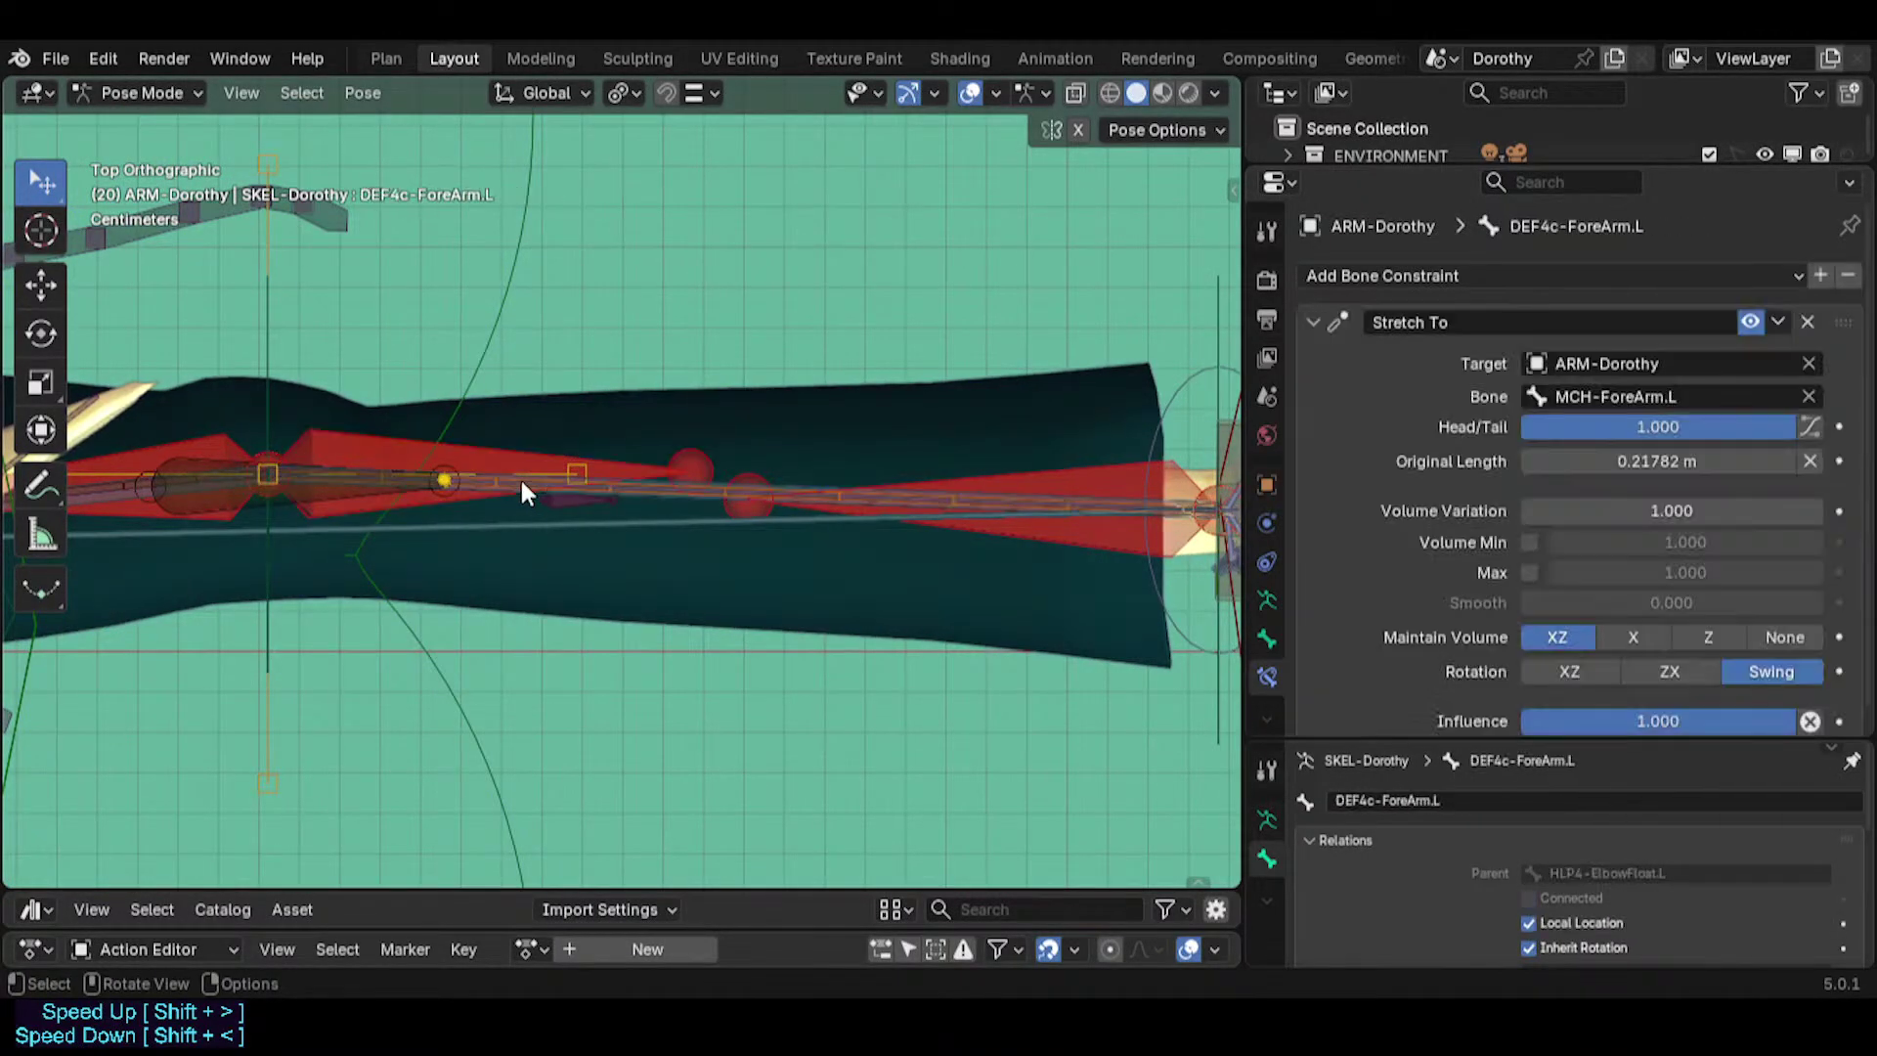
pyautogui.click(519, 477)
pyautogui.click(519, 477)
pyautogui.keyDown('shift'); pyautogui.moveTo(1043, 594); pyautogui.dragTo(584, 551, button='middle'); pyautogui.keyUp('shift')
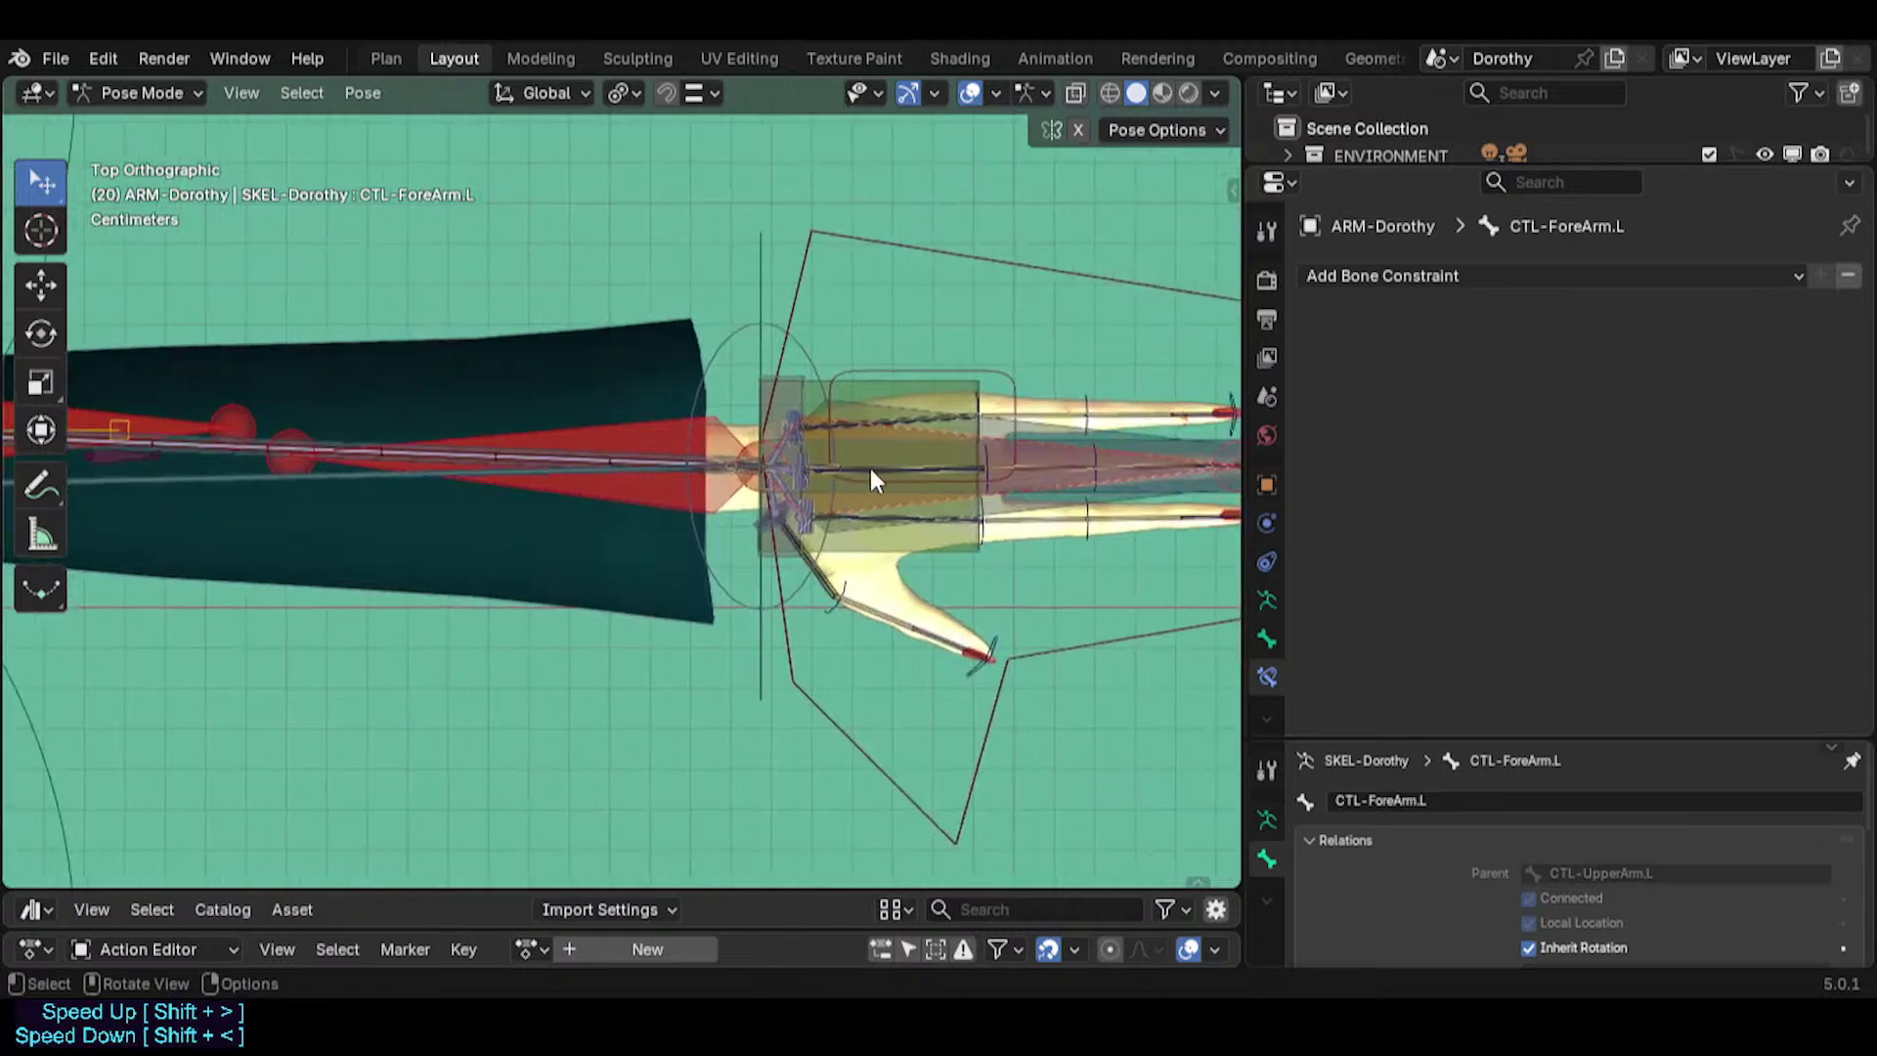
pyautogui.keyDown('shift'); pyautogui.moveTo(860, 470); pyautogui.dragTo(753, 512, button='middle'); pyautogui.keyUp('shift')
pyautogui.scroll(-5, 752, 512)
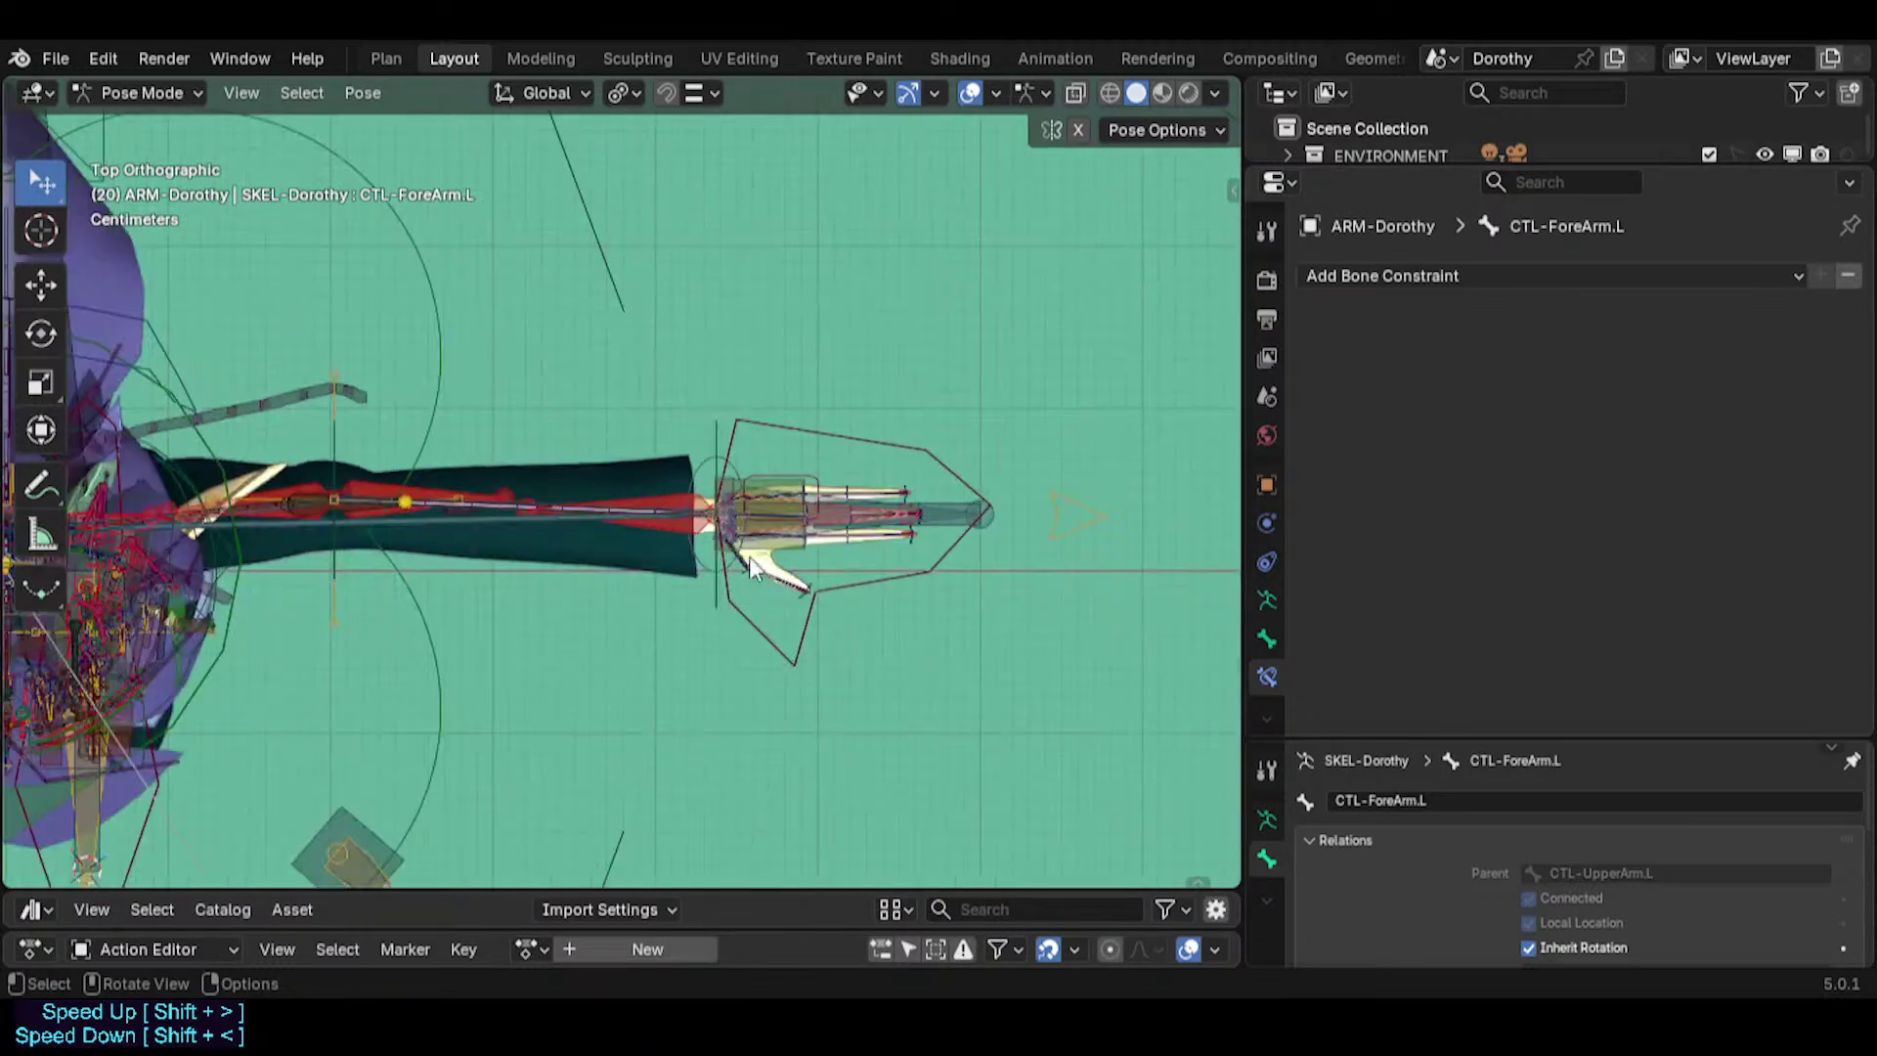
# Select the ANTI-Scale-Foot.L bone at the left foot and expand its Copy Rotation FOLLOW-ShinPerpendicular constraint.
pyautogui.keyDown('shift'); pyautogui.moveTo(783, 650); pyautogui.dragTo(1065, 352, button='middle'); pyautogui.keyUp('shift')
pyautogui.keyDown('shift'); pyautogui.moveTo(645, 606); pyautogui.dragTo(948, 199, button='middle'); pyautogui.keyUp('shift')
pyautogui.moveTo(626, 401); pyautogui.dragTo(474, 195, button='middle')
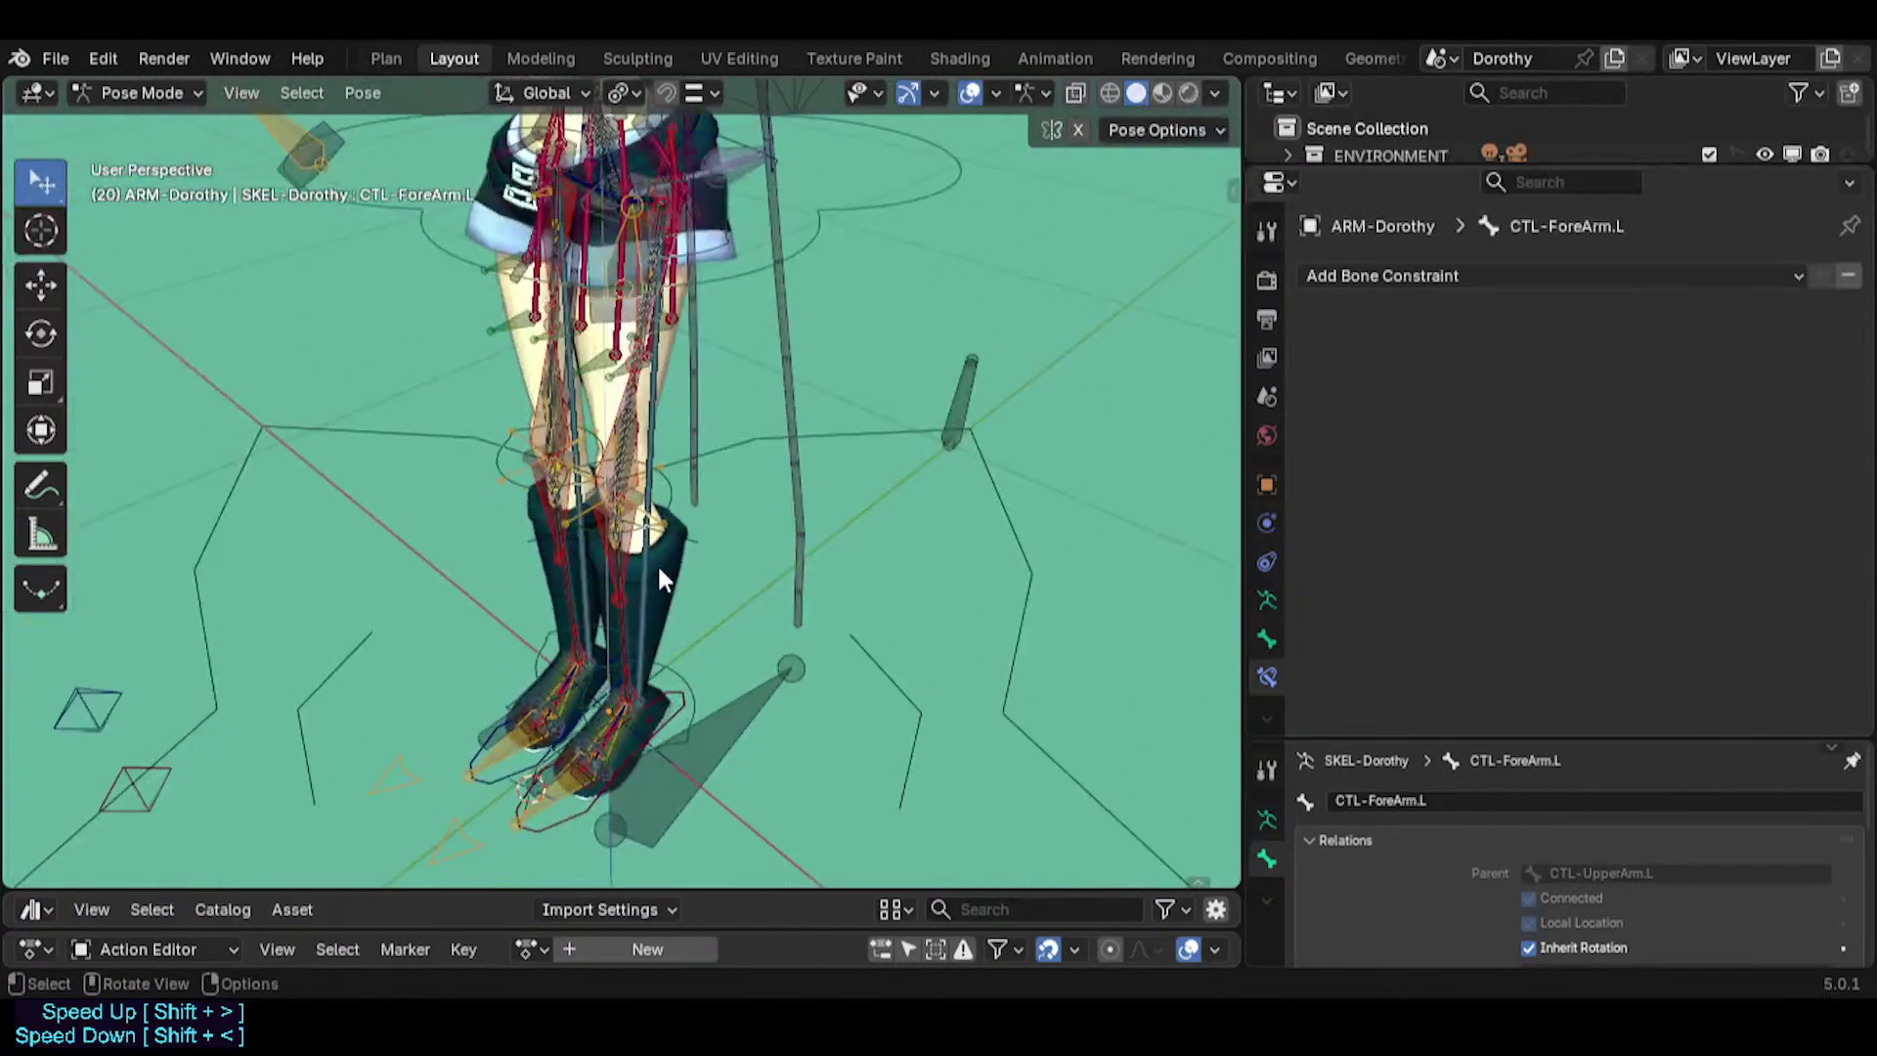
pyautogui.moveTo(657, 563); pyautogui.dragTo(631, 430, button='middle')
pyautogui.keyDown('shift'); pyautogui.moveTo(616, 772); pyautogui.dragTo(636, 431, button='middle'); pyautogui.keyUp('shift')
pyautogui.scroll(4, 649, 613)
pyautogui.keyDown('shift'); pyautogui.moveTo(649, 613); pyautogui.dragTo(688, 507, button='middle'); pyautogui.keyUp('shift')
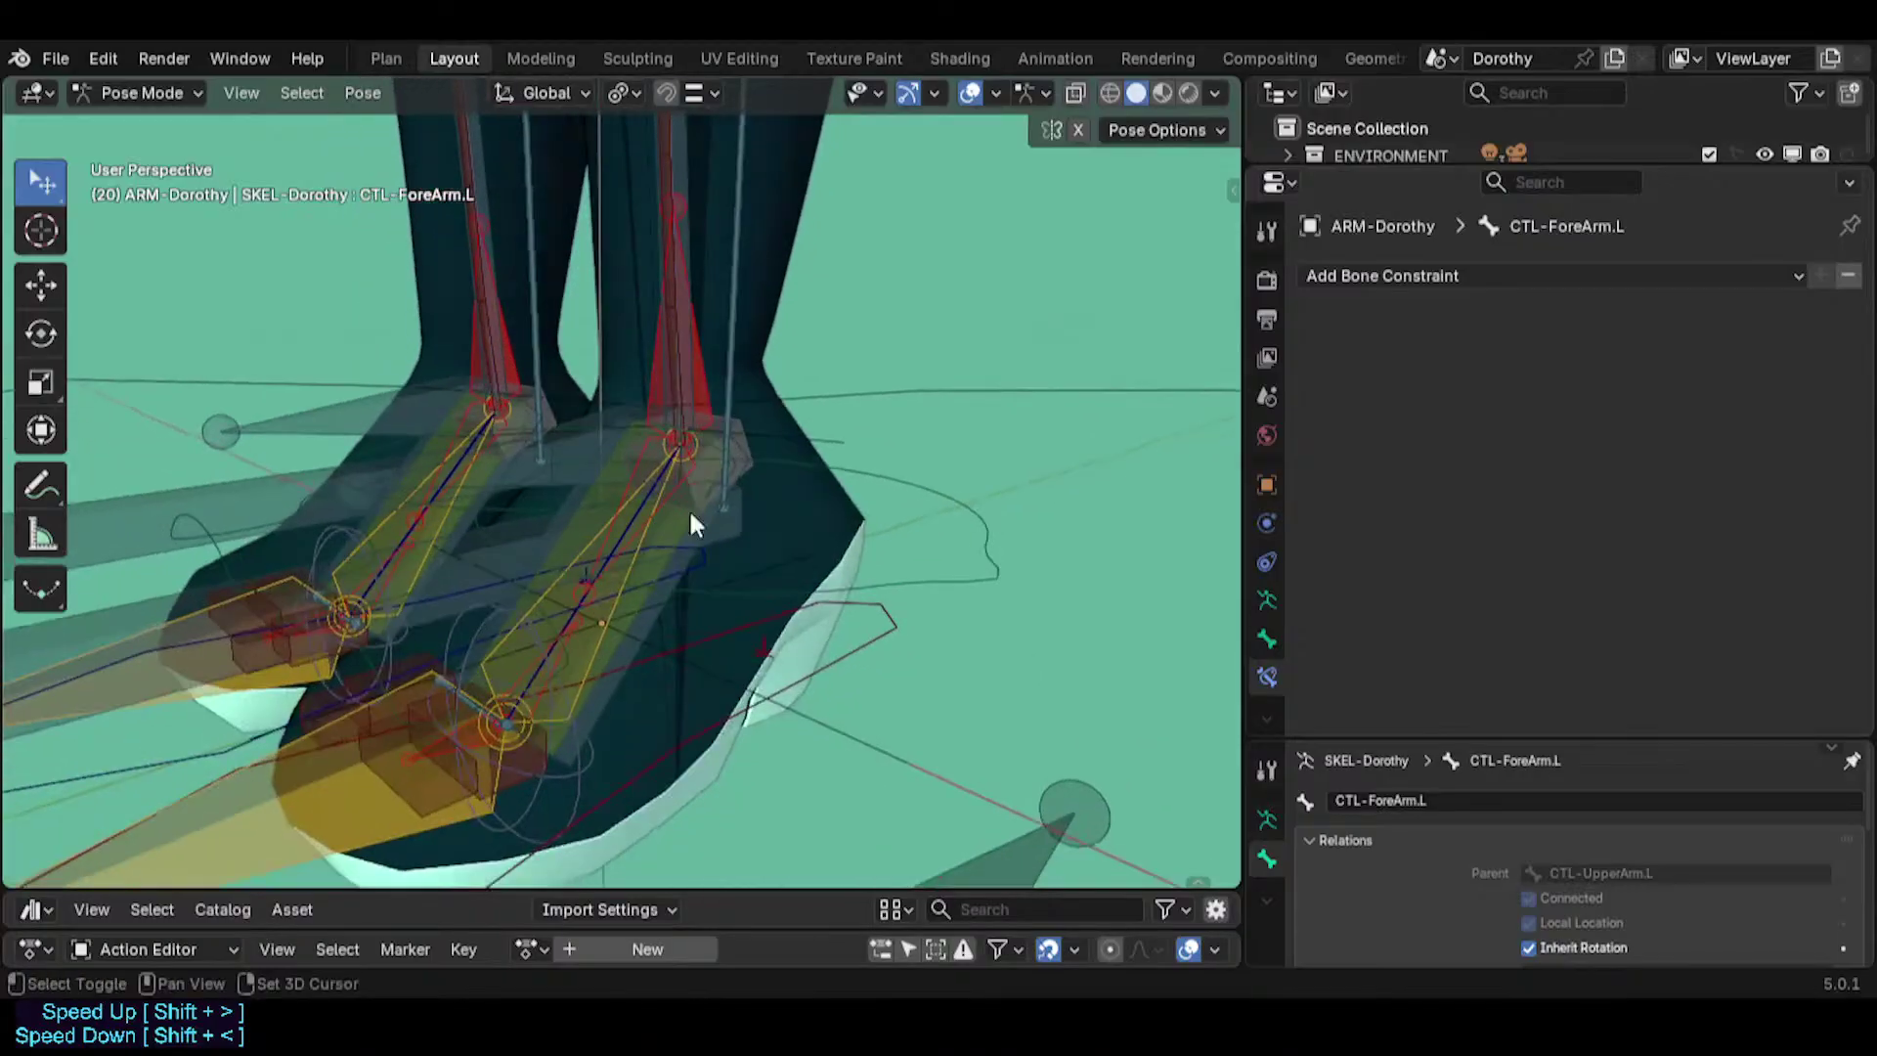
pyautogui.click(713, 540)
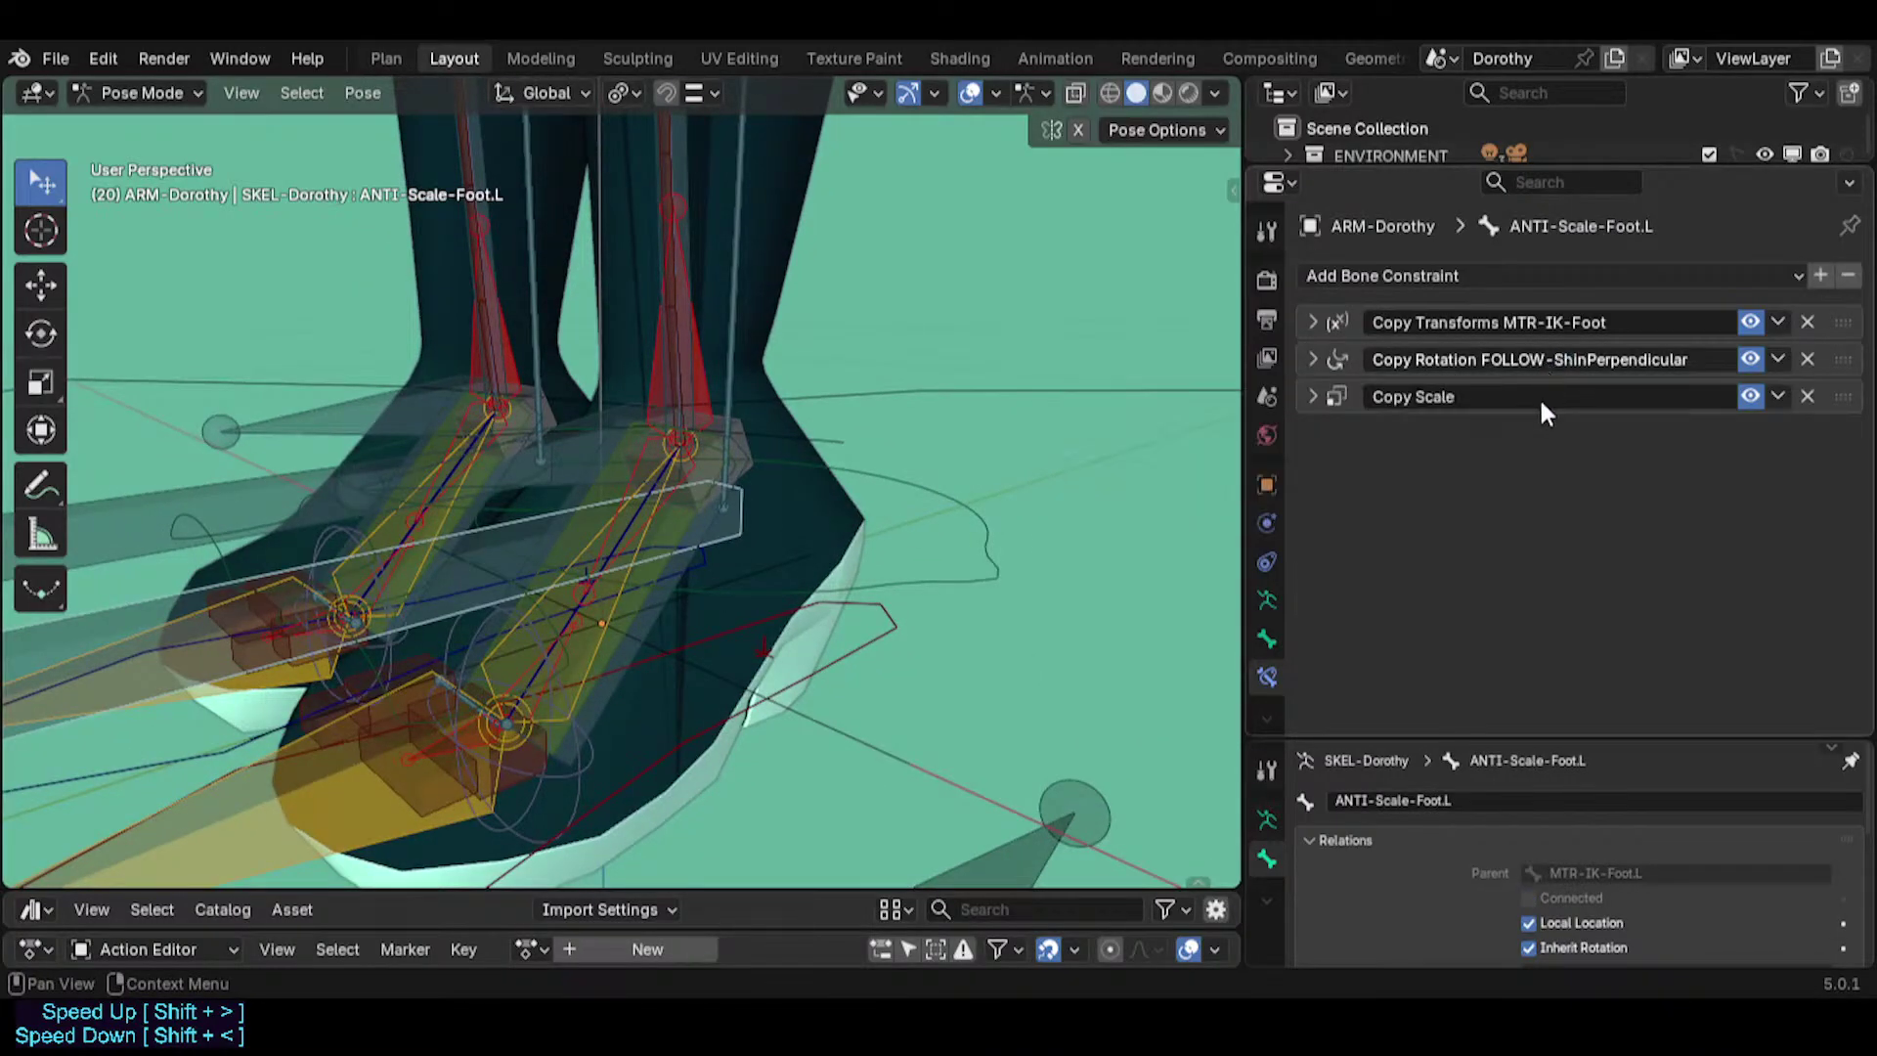
pyautogui.click(1310, 358)
pyautogui.scroll(-1, 1740, 475)
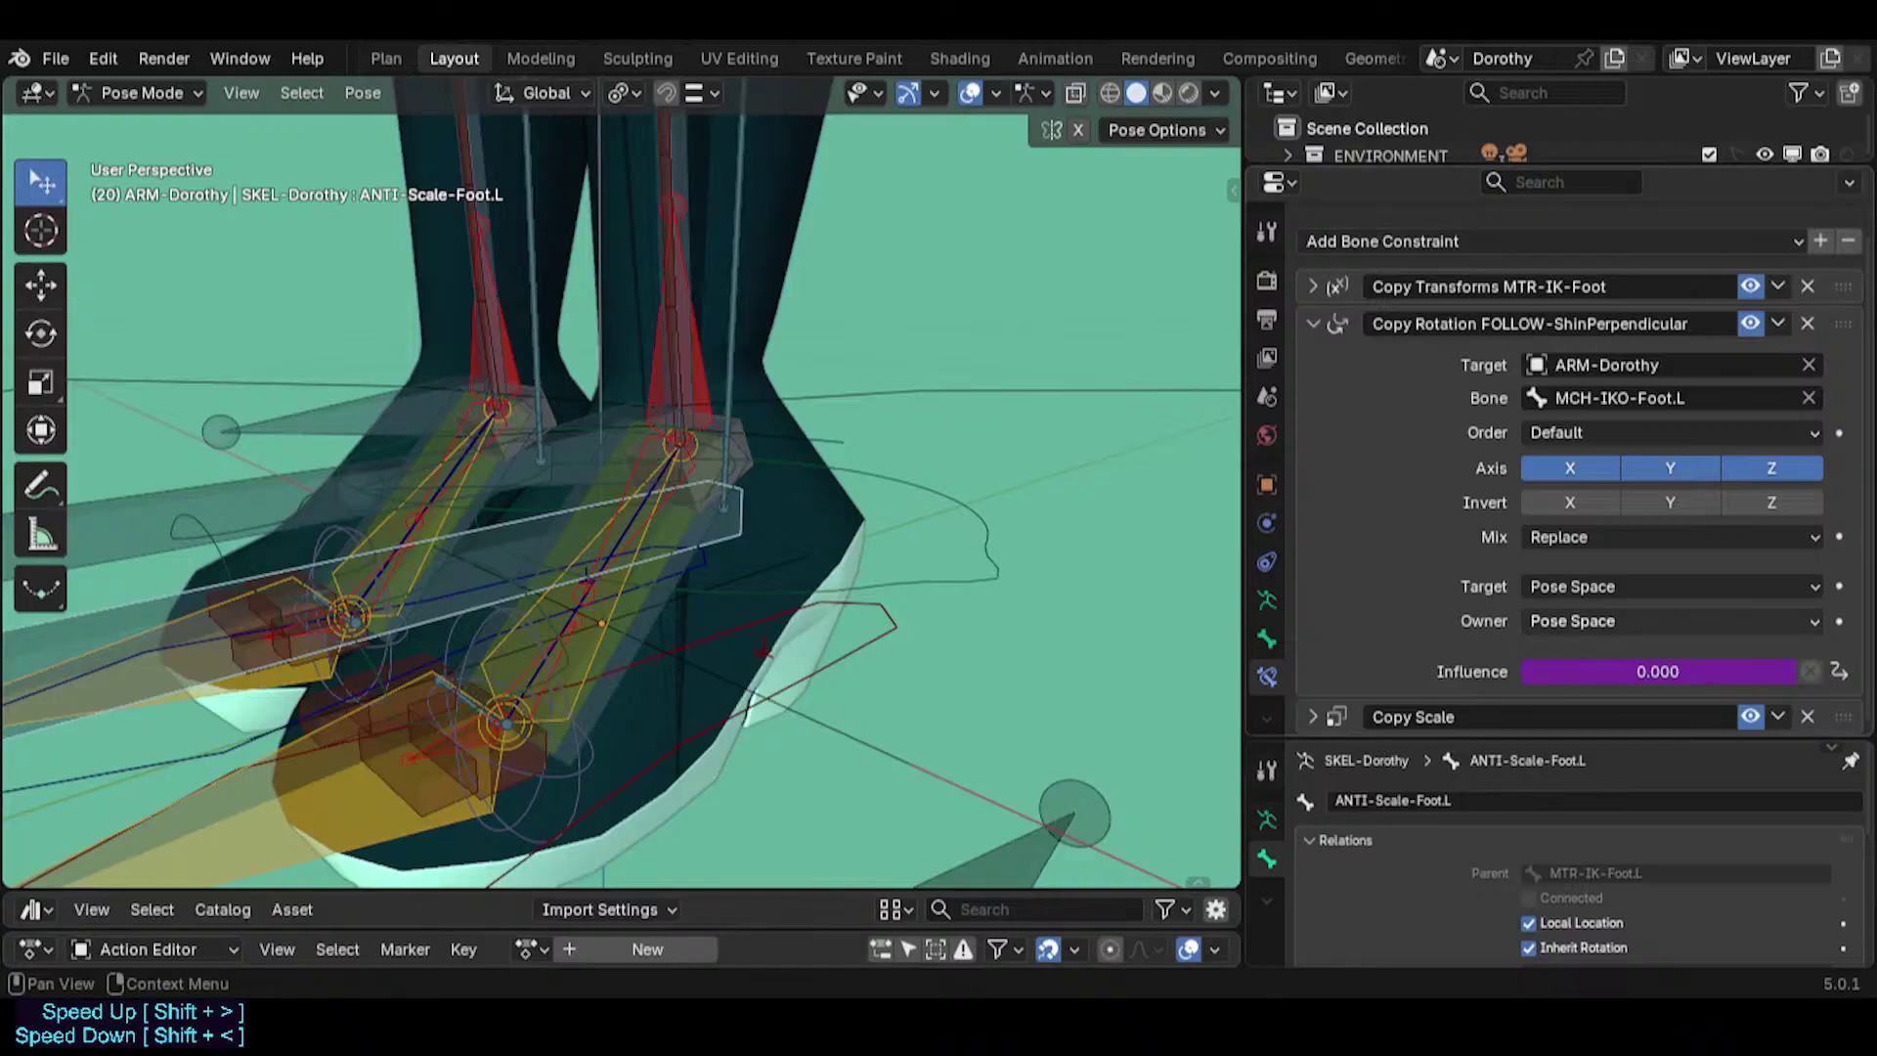
pyautogui.scroll(1, 1603, 586)
# Set the FOLLOW-ShinPerpendicular constraint's target to Local Space (Owner Orientation), owner to Local Space and mix to Before Original.
pyautogui.click(1610, 619)
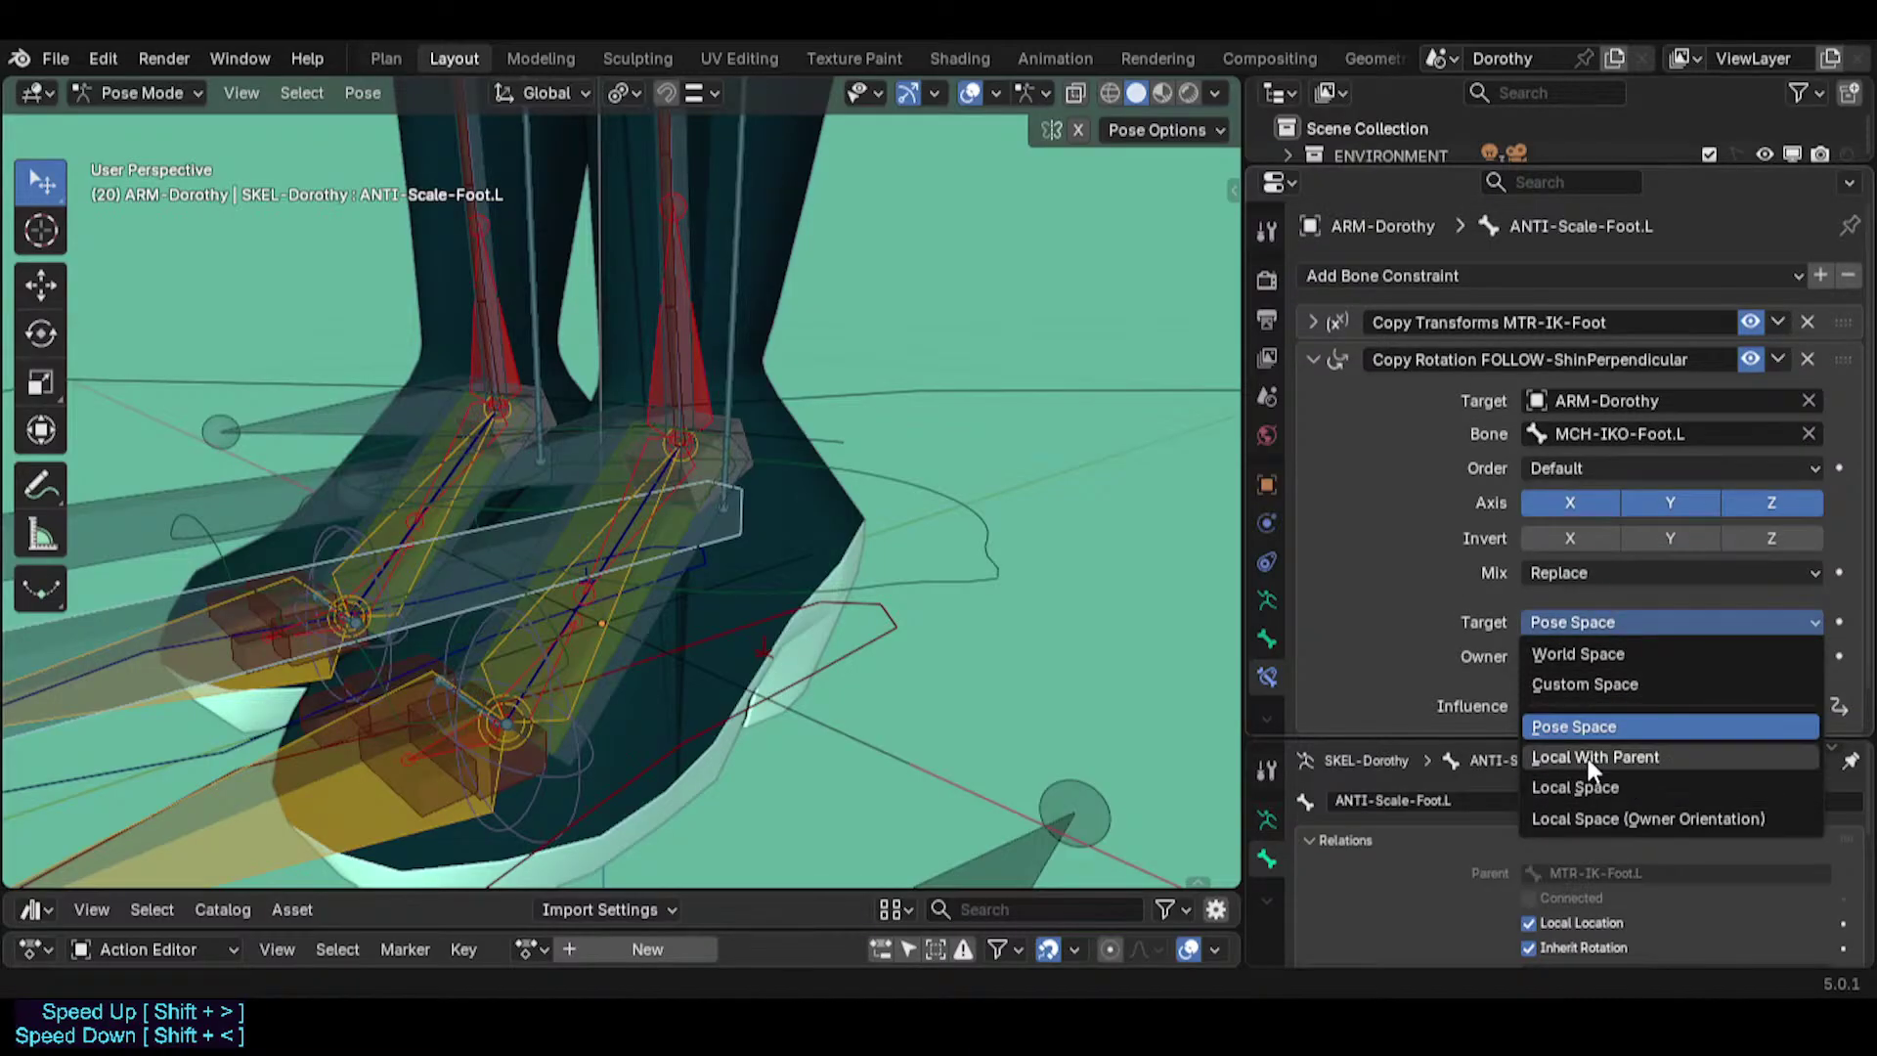
pyautogui.click(1603, 818)
pyautogui.click(1611, 655)
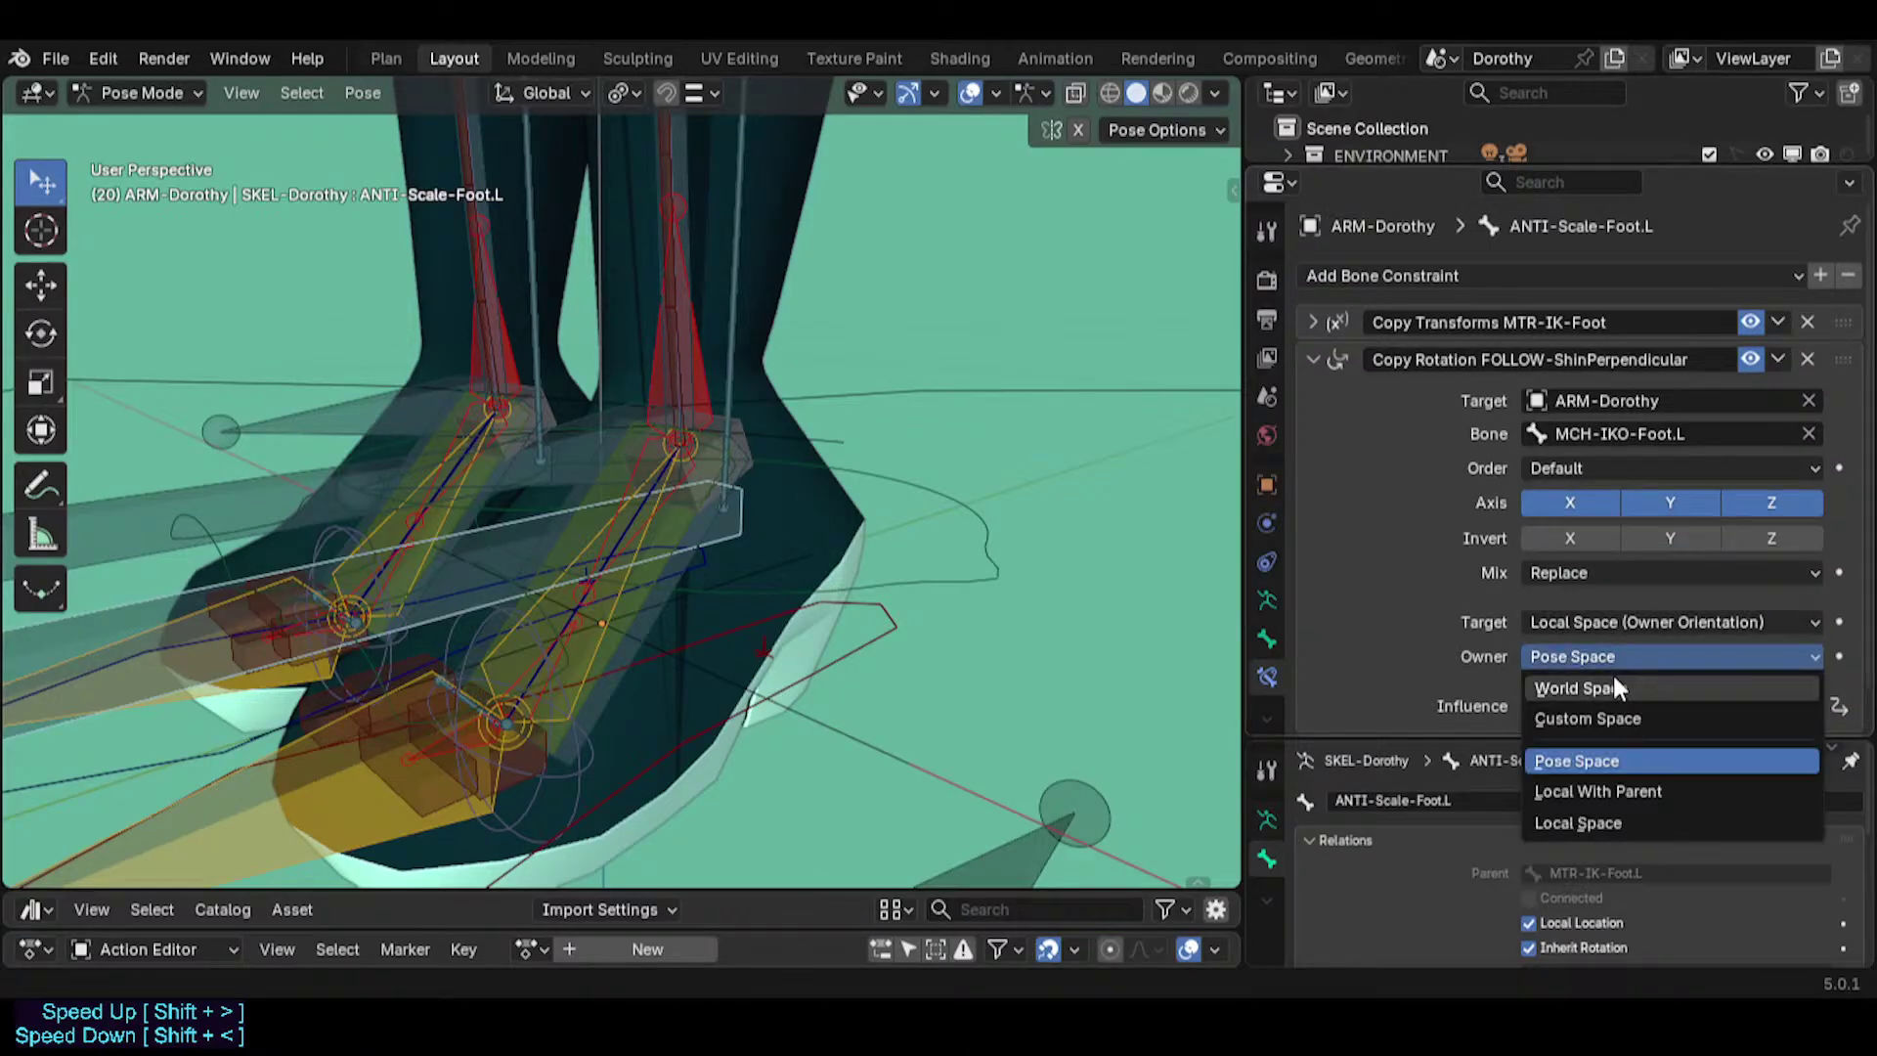
pyautogui.click(1600, 822)
pyautogui.click(1570, 575)
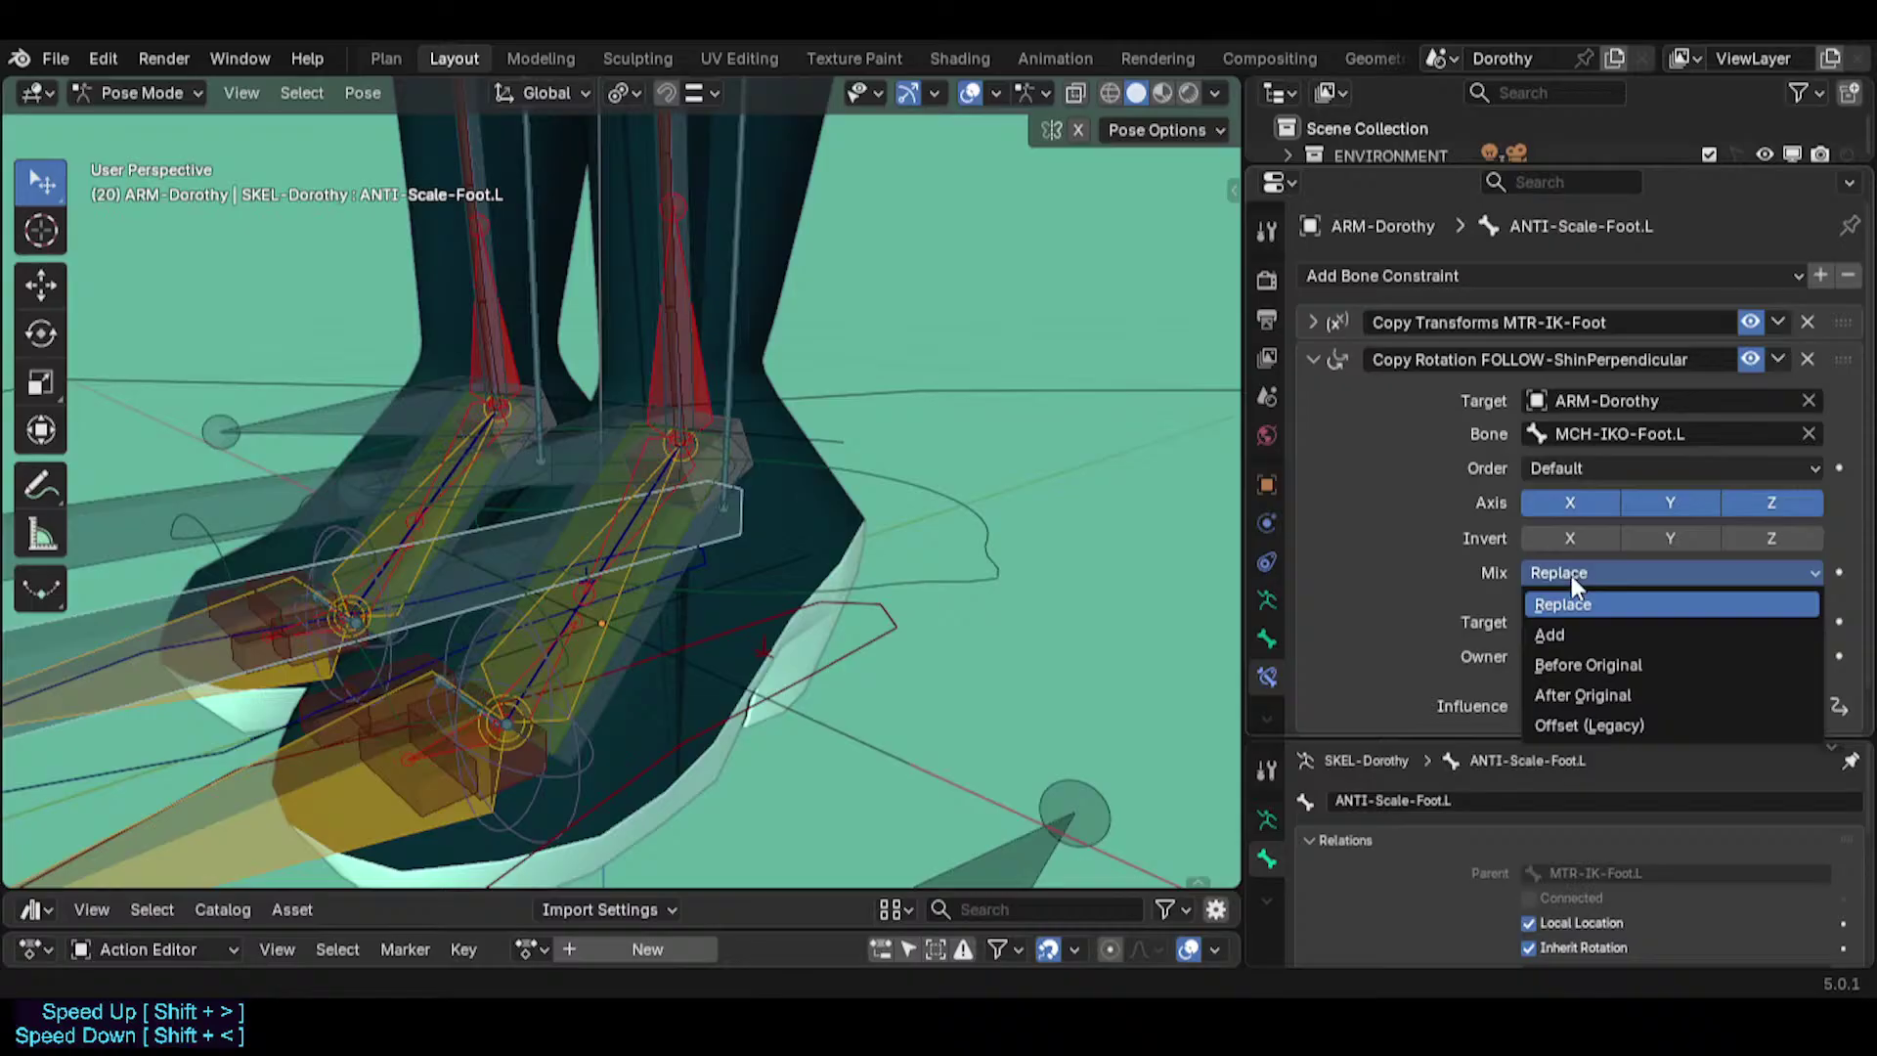
pyautogui.click(1581, 661)
# Select PIN-FingerTips.L at the left wrist and review its Copy Rotation TWK-Hand and Copy Rotation MCH-IKO-Hand settings.
pyautogui.moveTo(859, 475); pyautogui.dragTo(610, 456, button='middle')
pyautogui.click(604, 451)
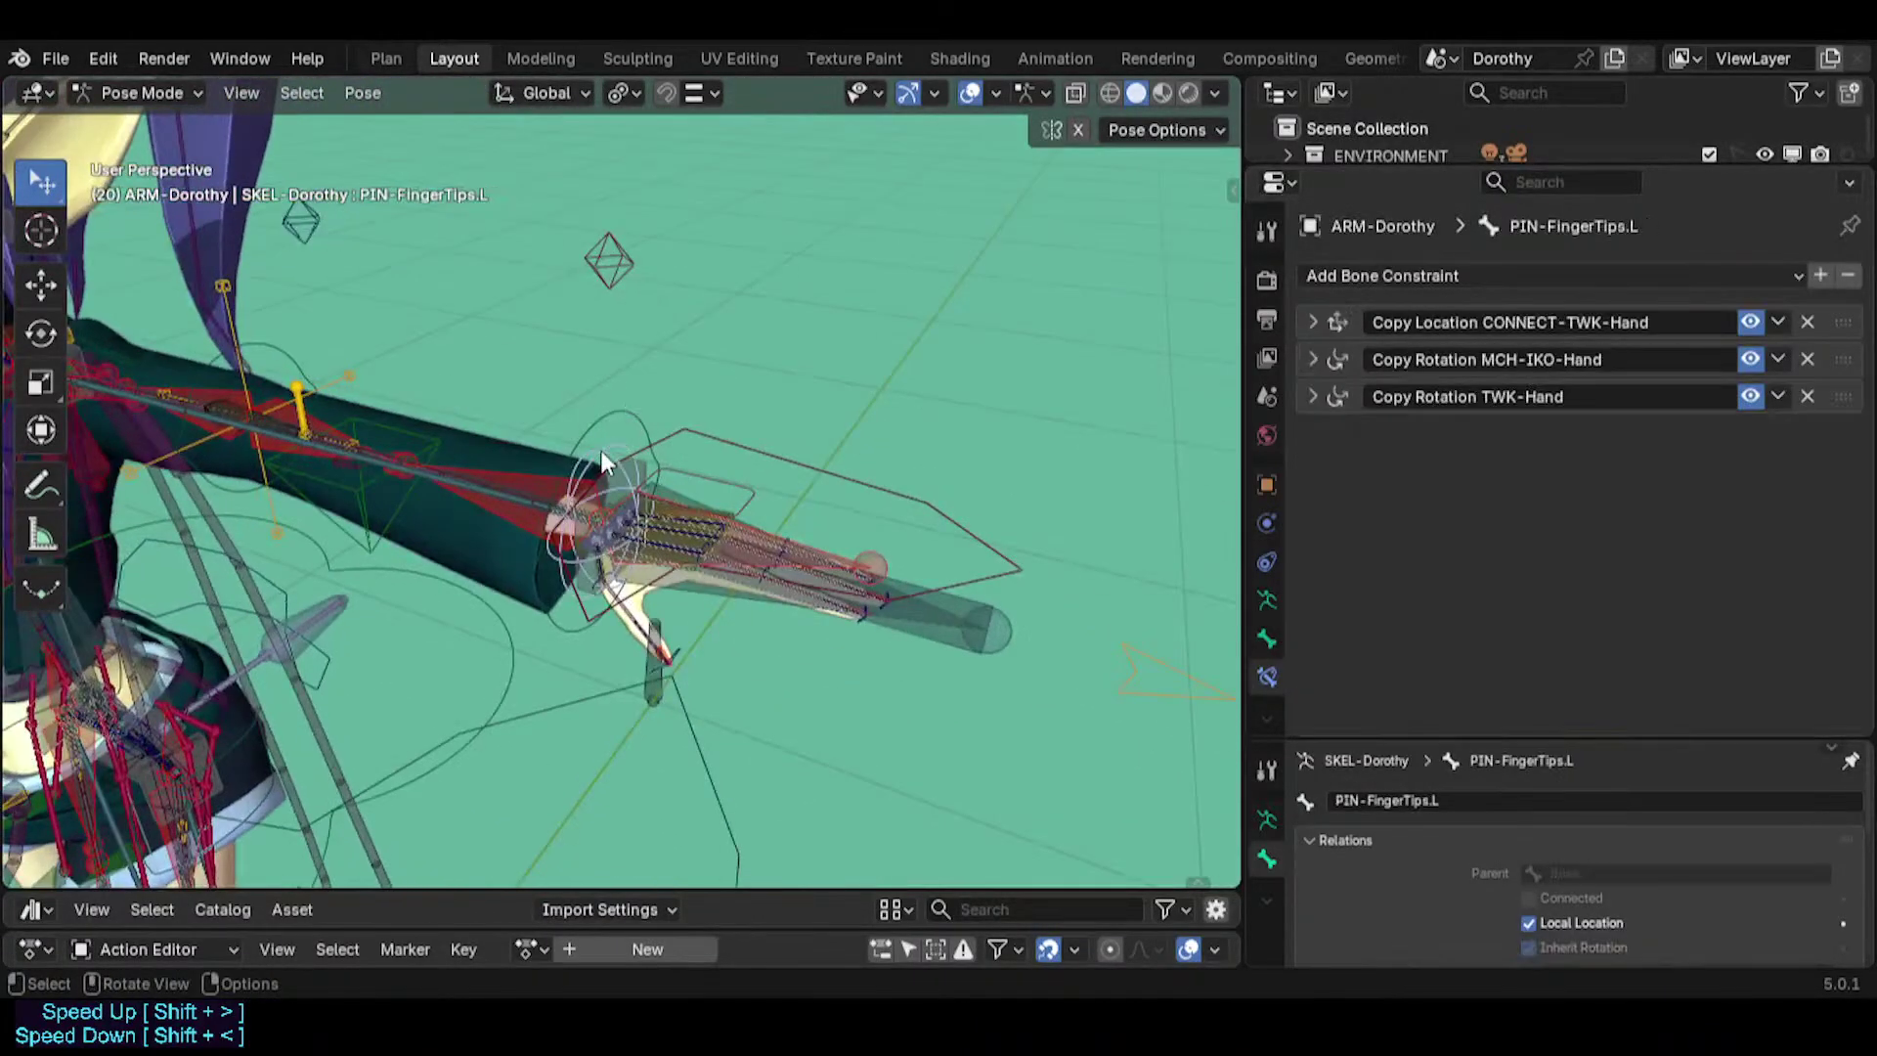
pyautogui.click(1308, 391)
pyautogui.scroll(-1, 1321, 473)
pyautogui.scroll(1, 1334, 446)
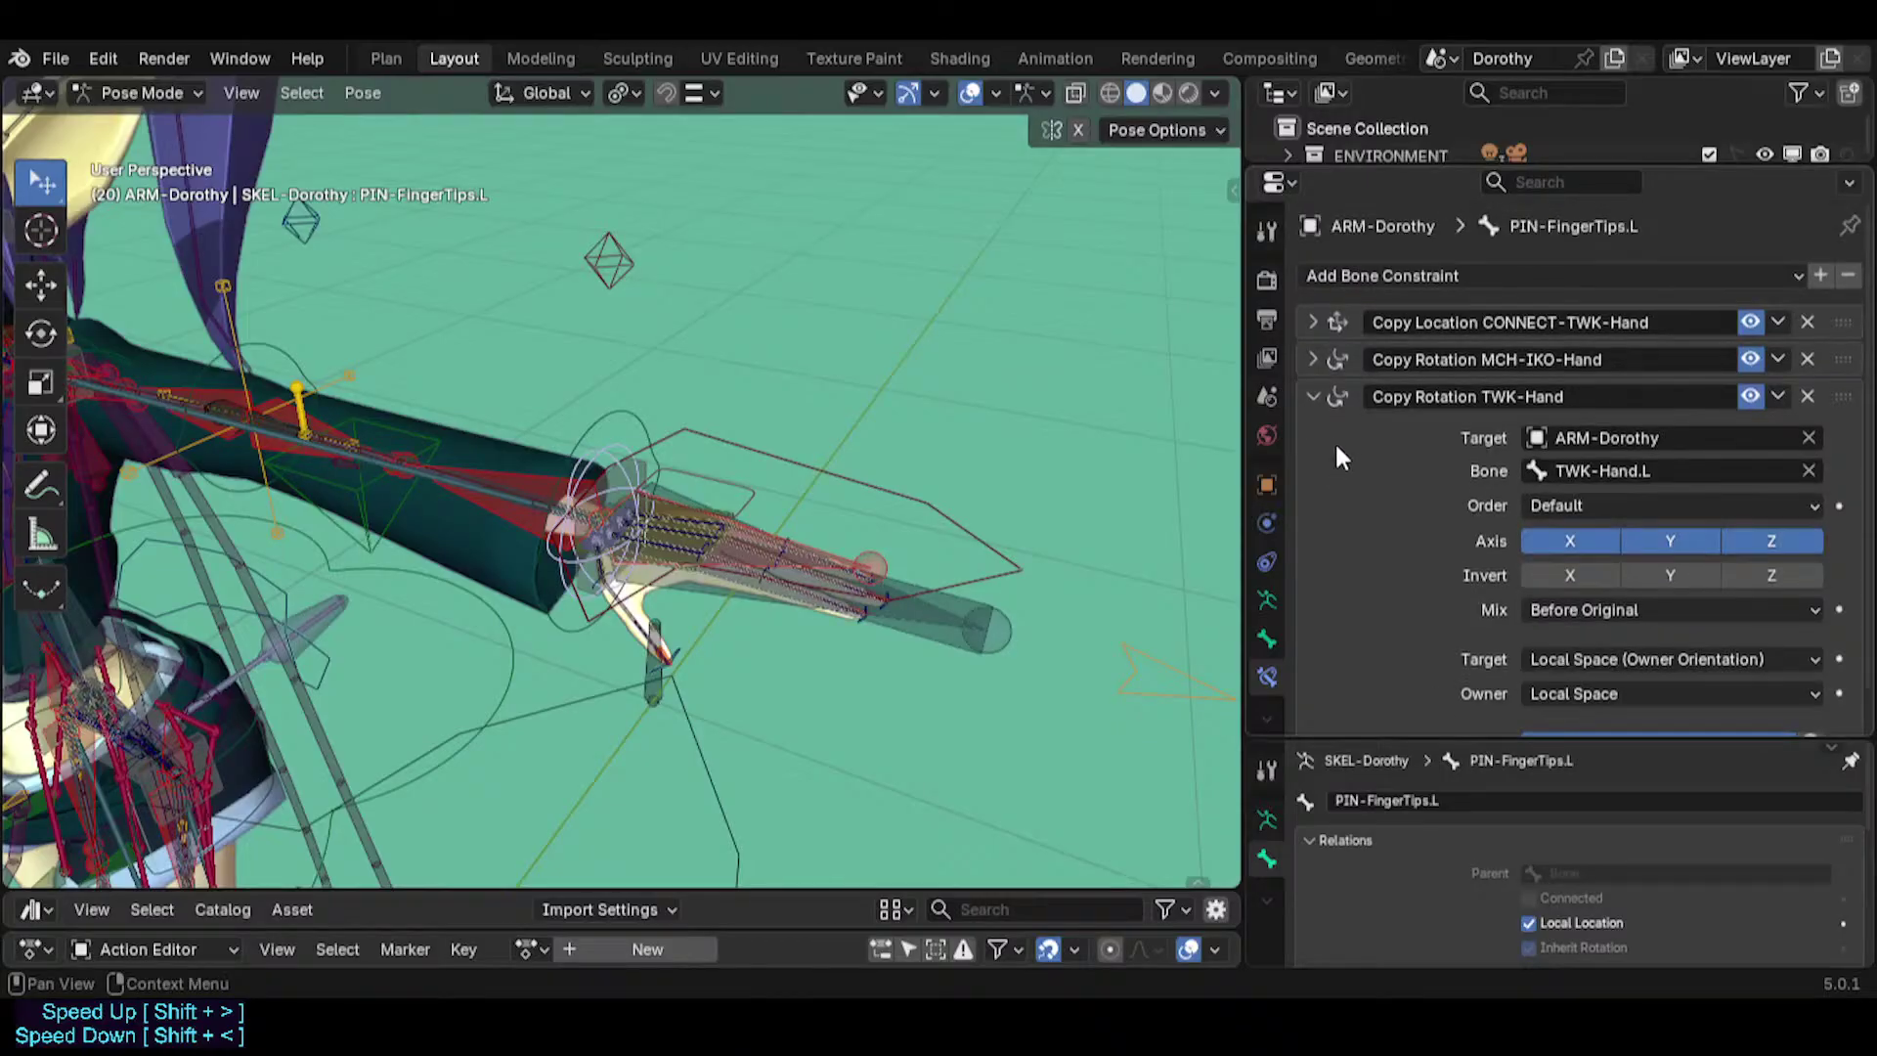
pyautogui.click(1312, 396)
pyautogui.click(1312, 359)
pyautogui.scroll(-1, 1361, 473)
pyautogui.scroll(1, 1315, 375)
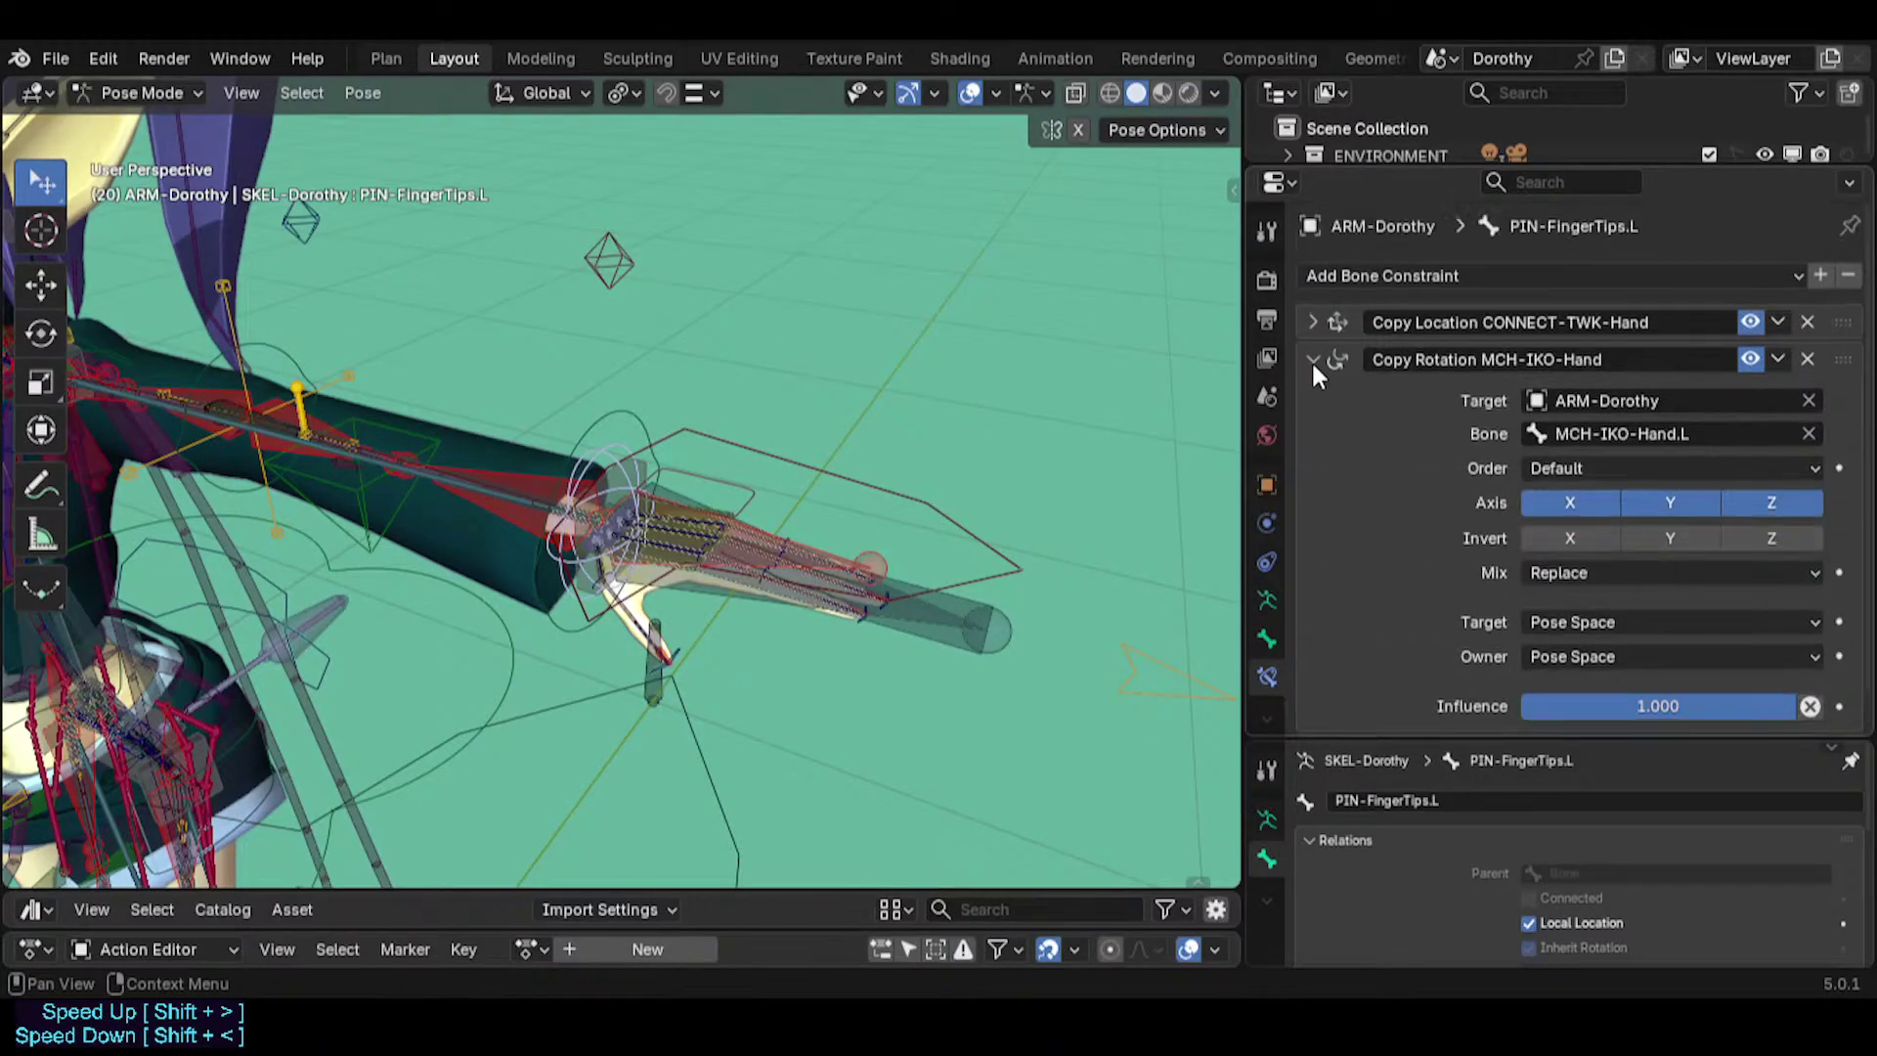
pyautogui.click(1313, 360)
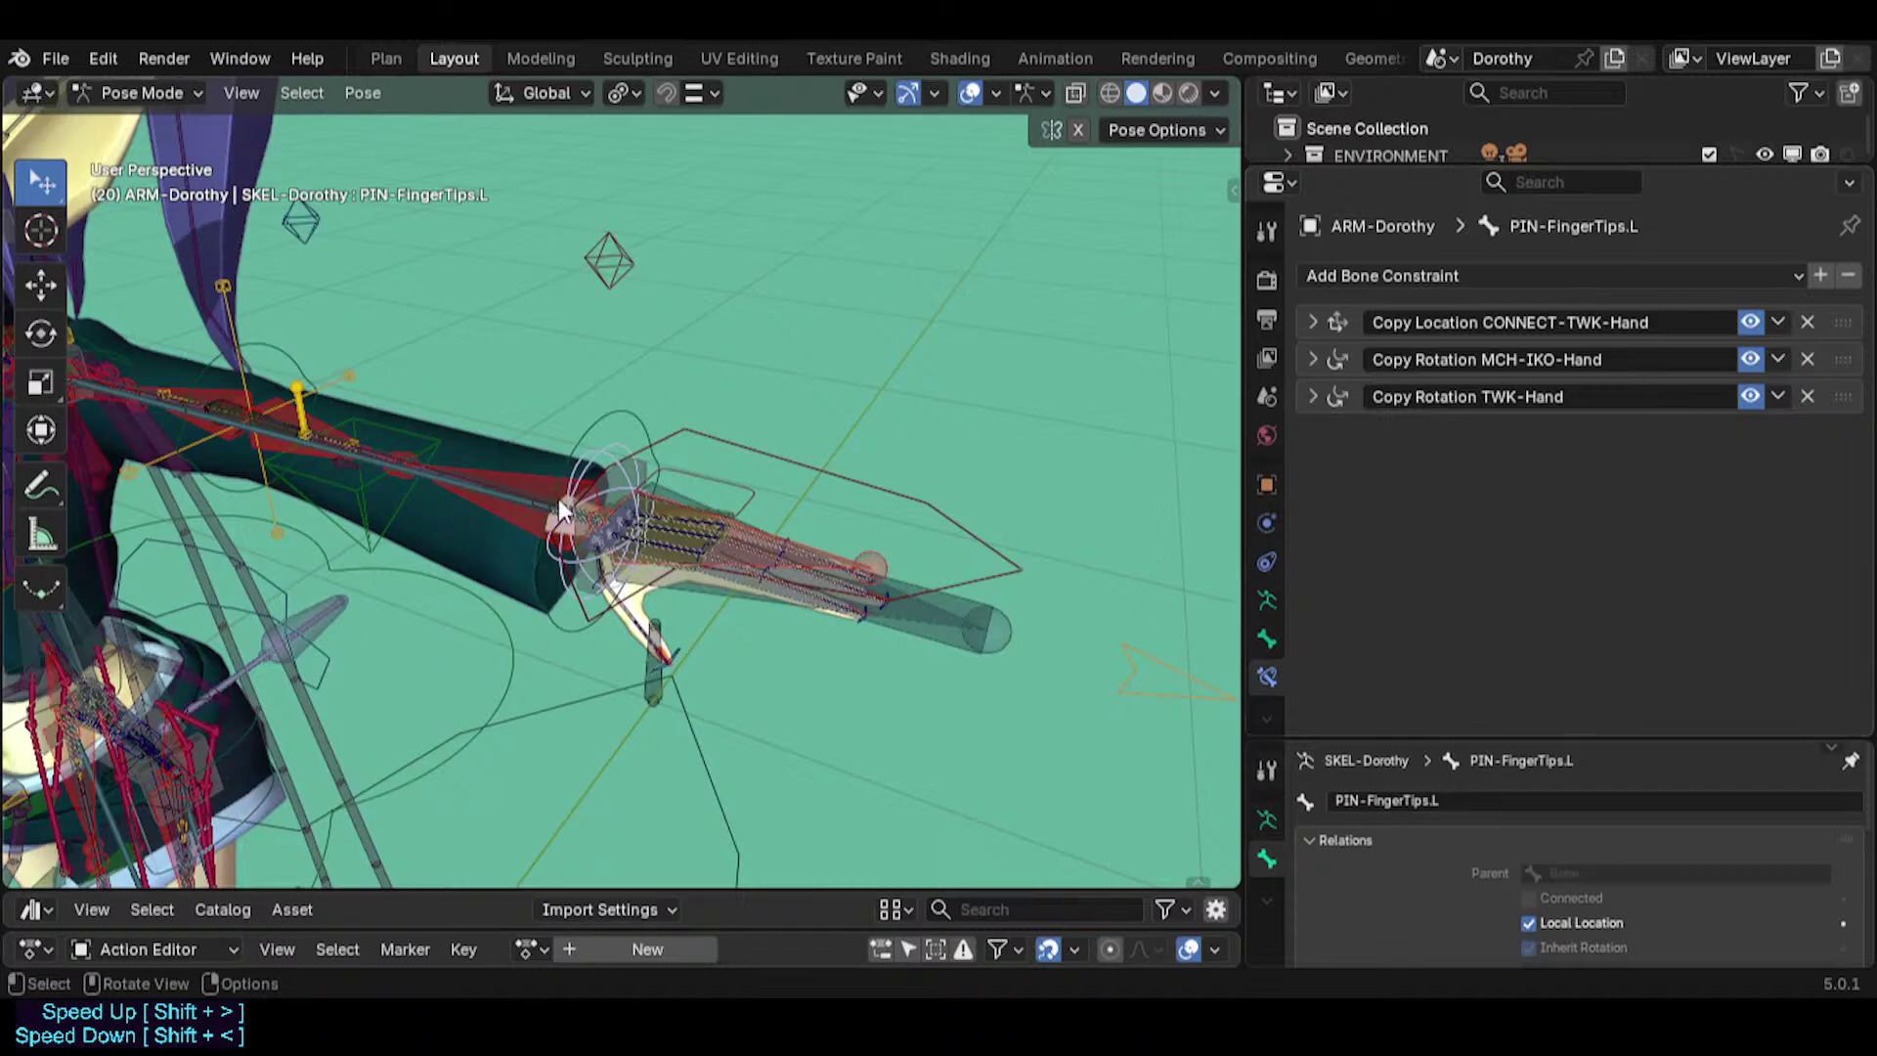
# Select MCH-IKO-Hand.L and review the settings of its Copy Rotation FOLLOW-Hand and FOLLOW-ForeArm constraints.
pyautogui.scroll(1, 706, 573)
pyautogui.keyDown('shift'); pyautogui.moveTo(730, 596); pyautogui.dragTo(665, 580, button='middle'); pyautogui.keyUp('shift')
pyautogui.click(669, 582)
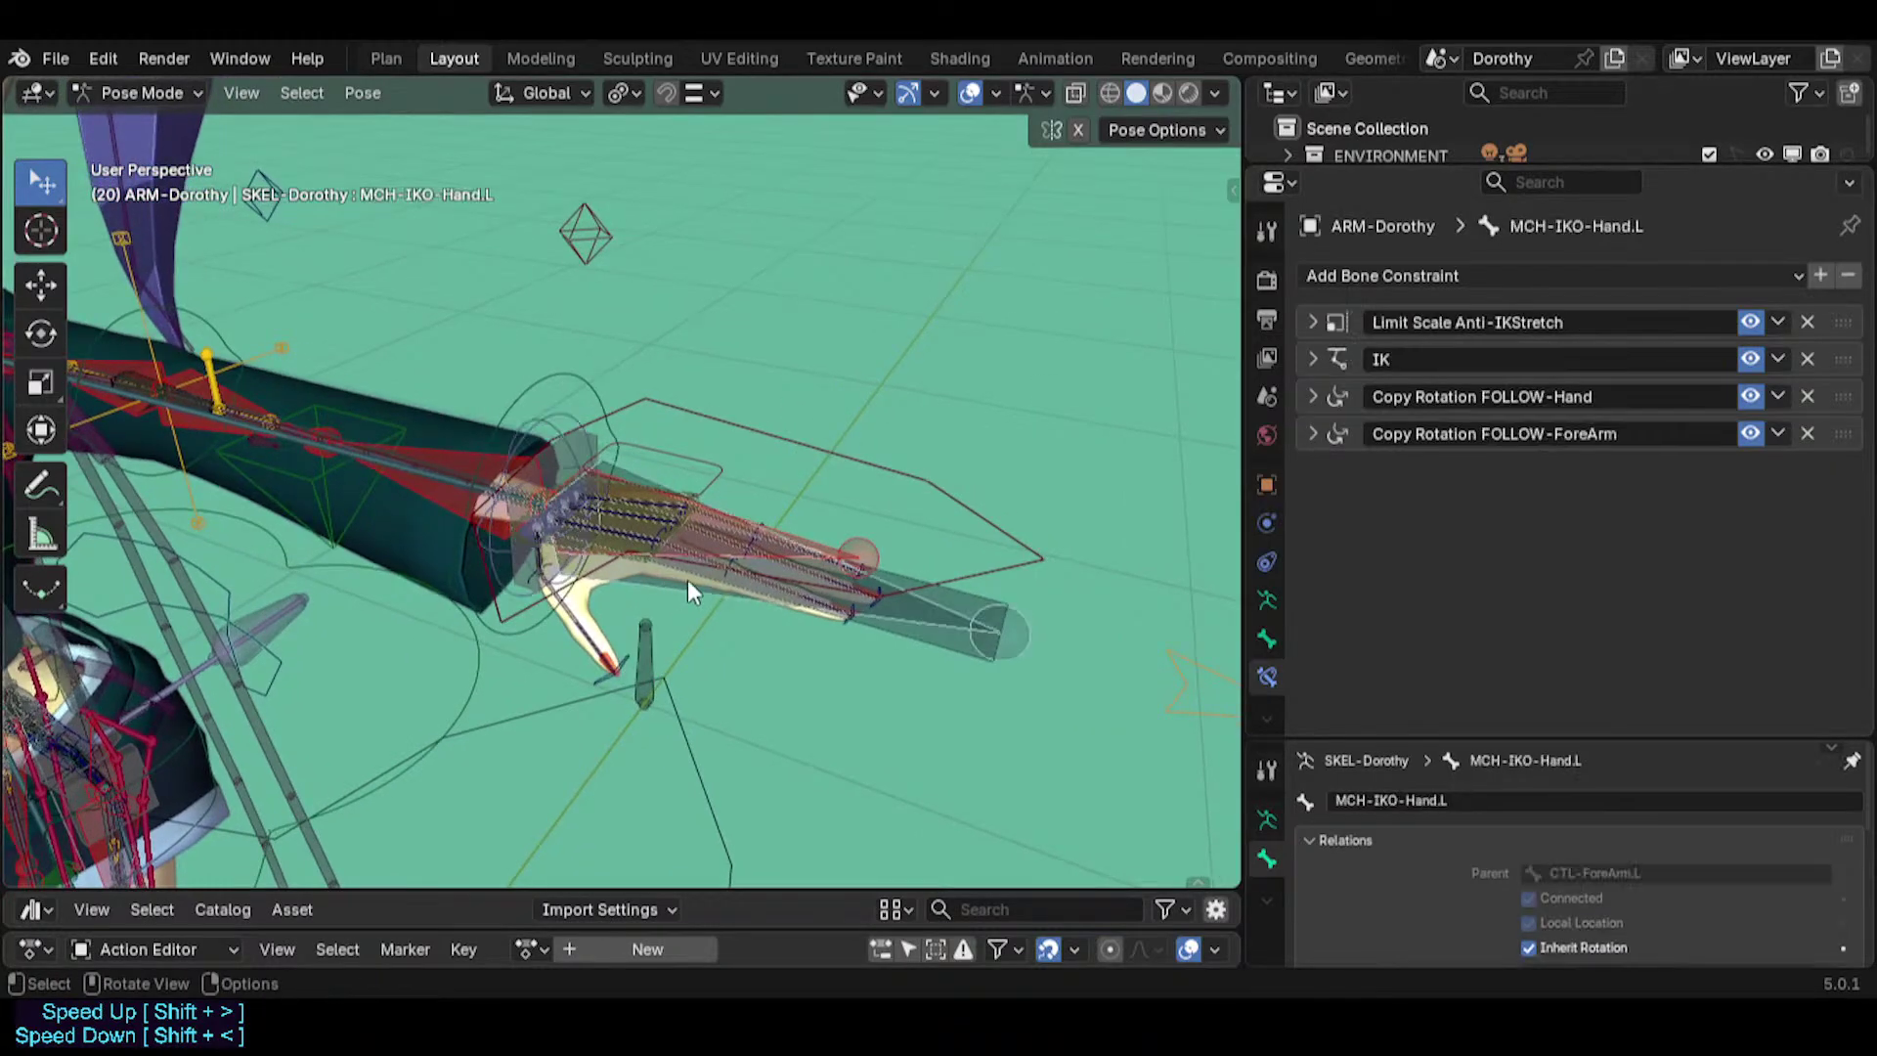
pyautogui.click(1313, 400)
pyautogui.scroll(-2, 1329, 459)
pyautogui.scroll(2, 1349, 489)
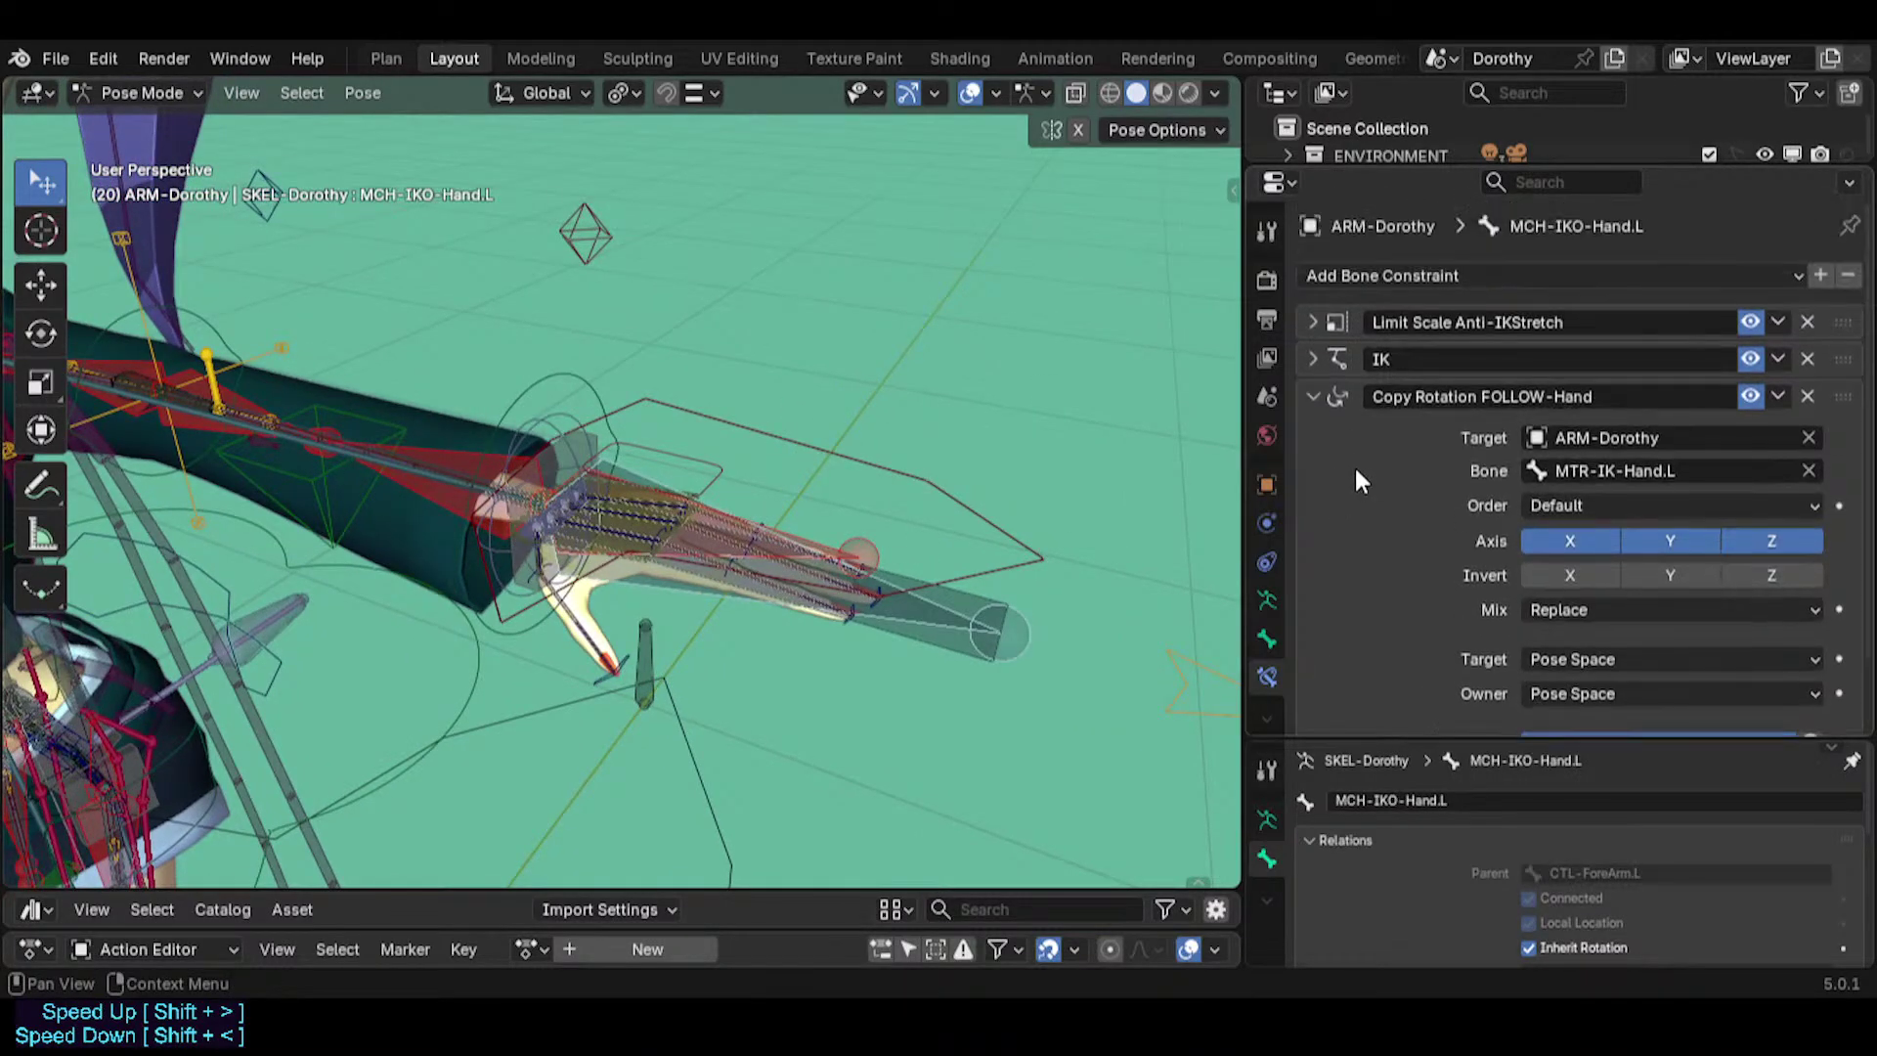
pyautogui.click(1313, 396)
pyautogui.click(1313, 430)
pyautogui.scroll(-2, 1339, 518)
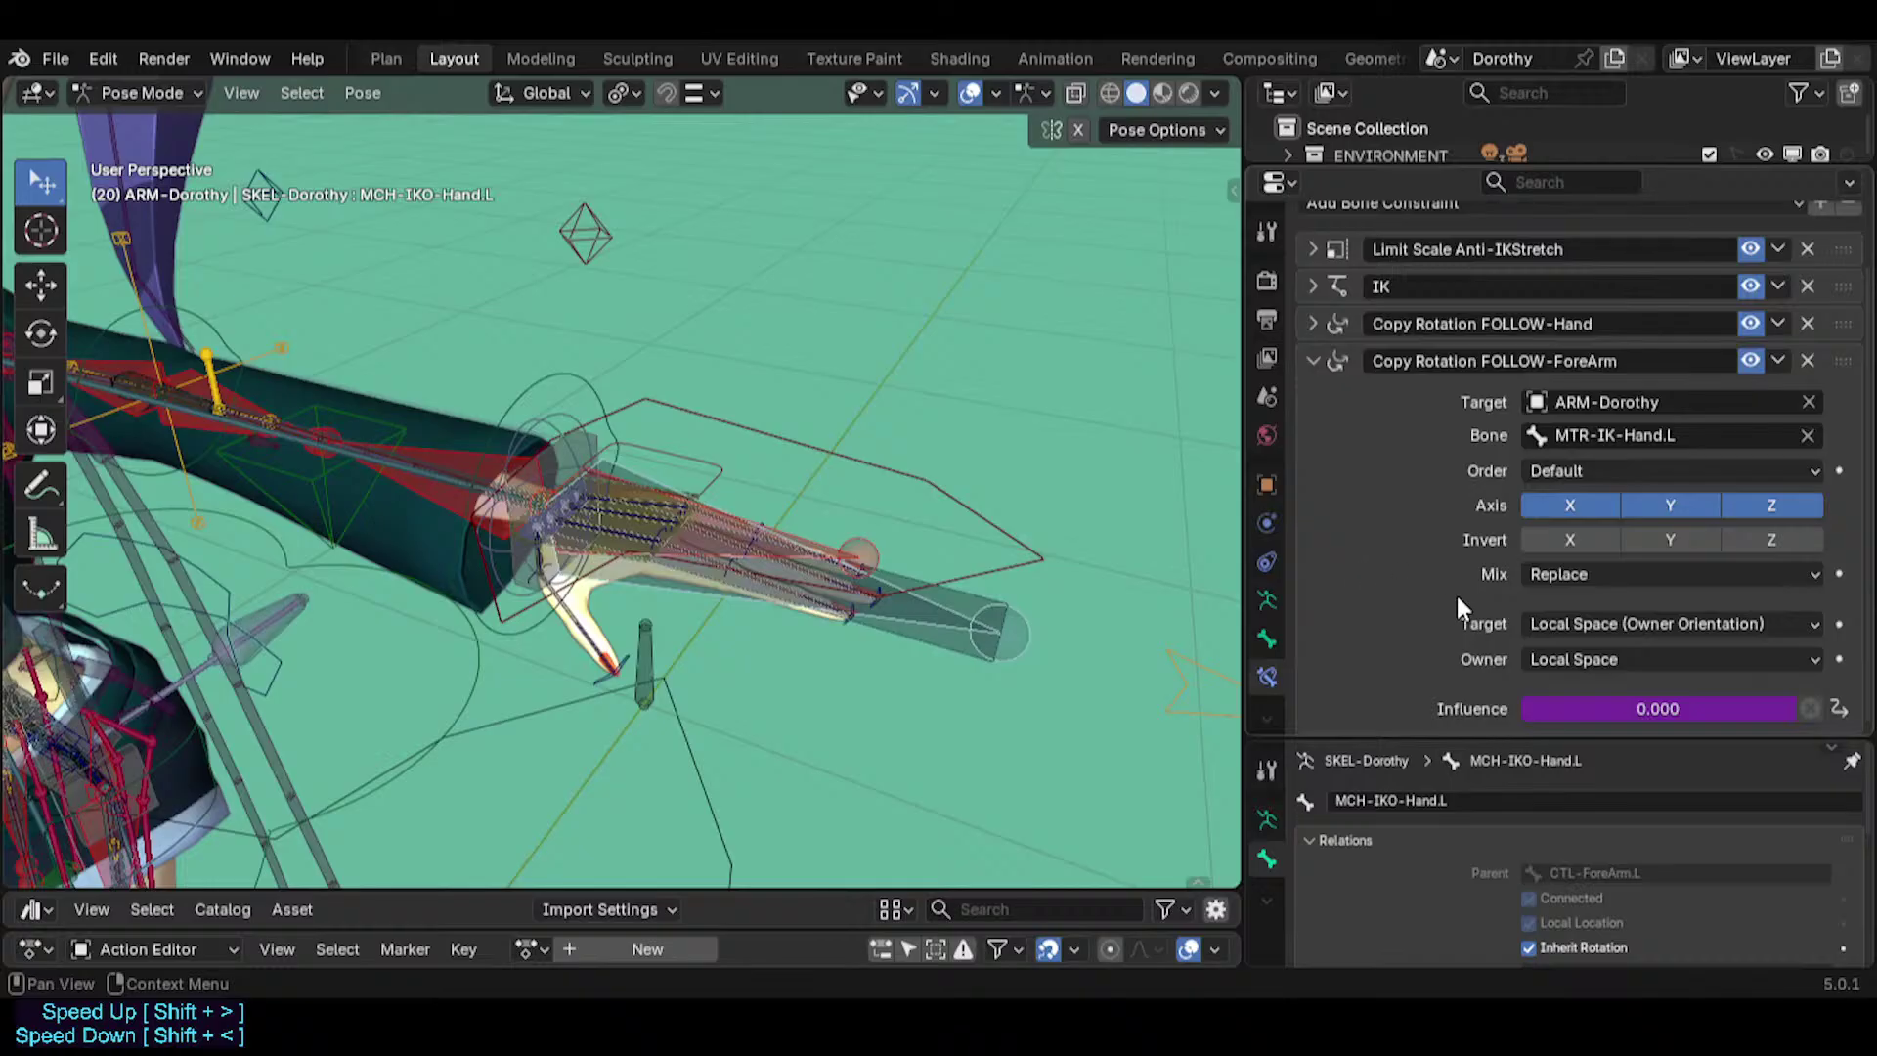
pyautogui.click(1312, 360)
# Reselect ANTI-Scale-Foot.L and set the mix mode of its Copy Rotation FOLLOW-ShinPerpendicular constraint to Replace.
pyautogui.moveTo(482, 670); pyautogui.dragTo(762, 777, button='middle')
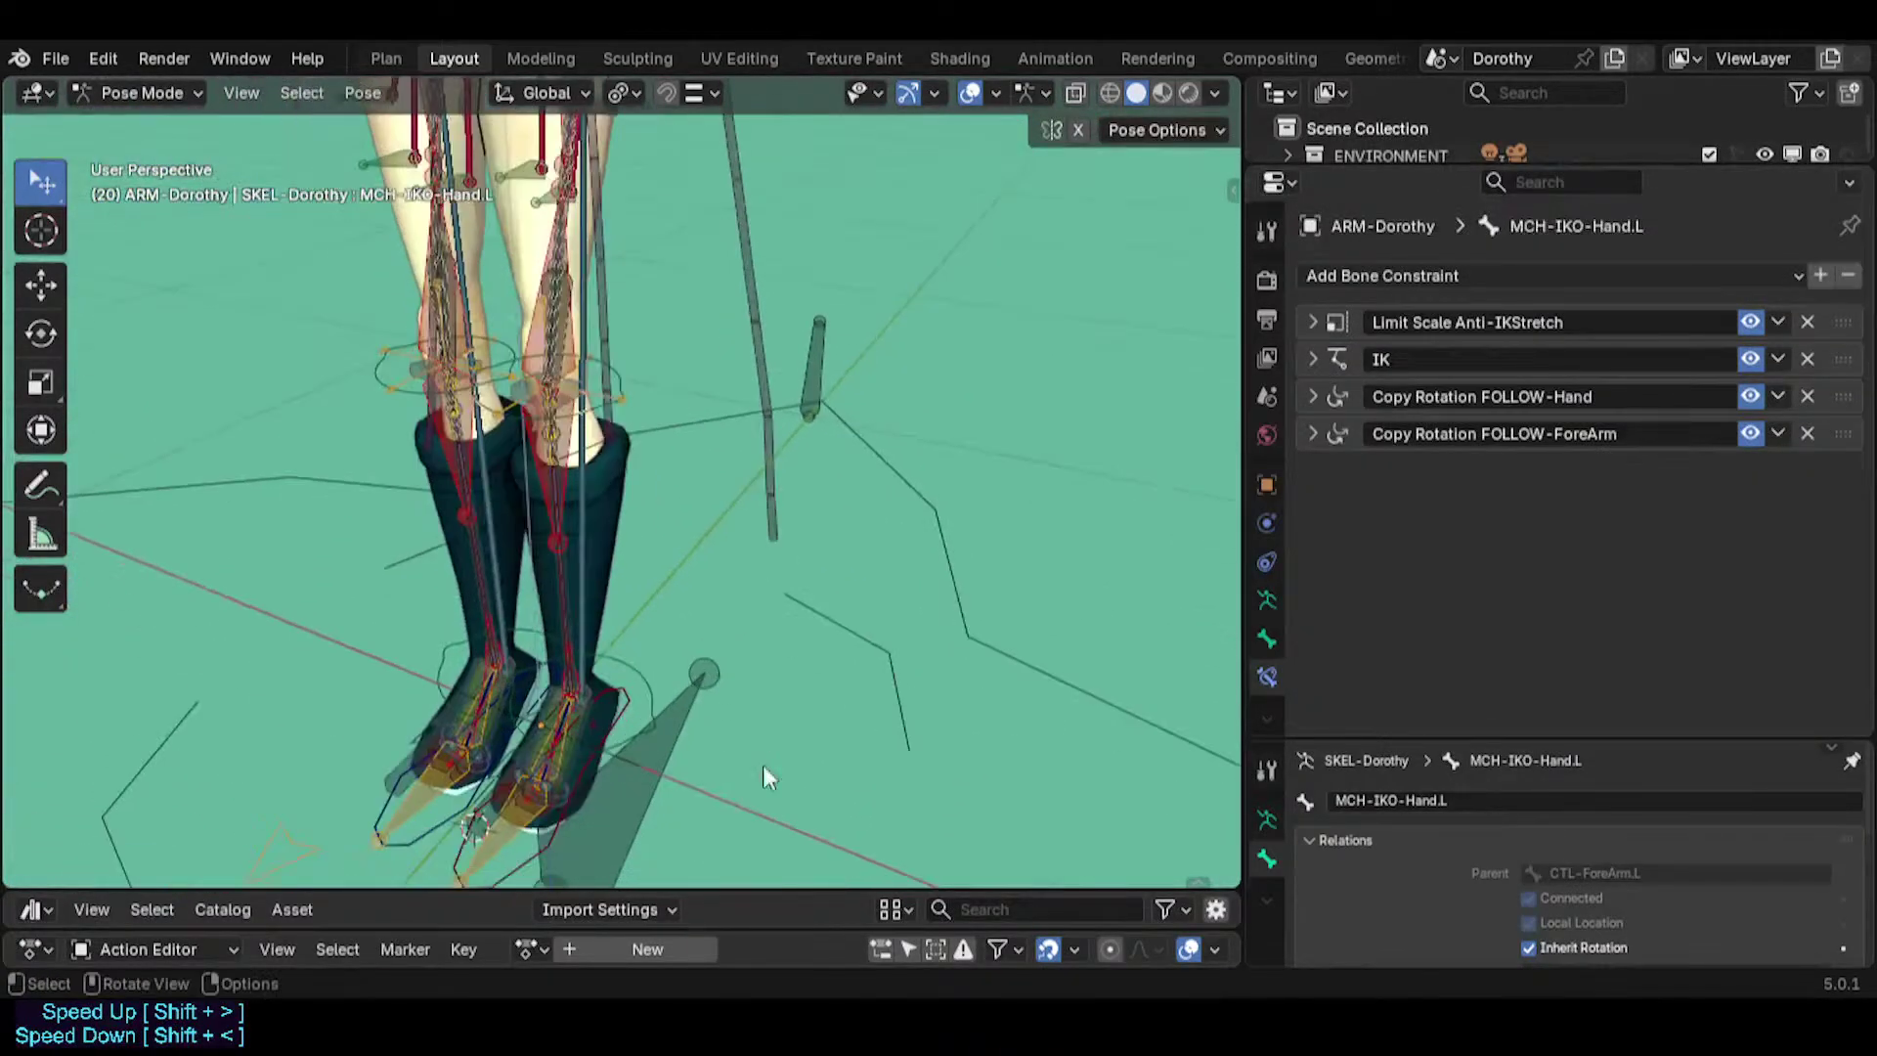
pyautogui.keyDown('shift'); pyautogui.moveTo(578, 714); pyautogui.dragTo(589, 472, button='middle'); pyautogui.keyUp('shift')
pyautogui.hotkey('shift', '`')
pyautogui.press('w')
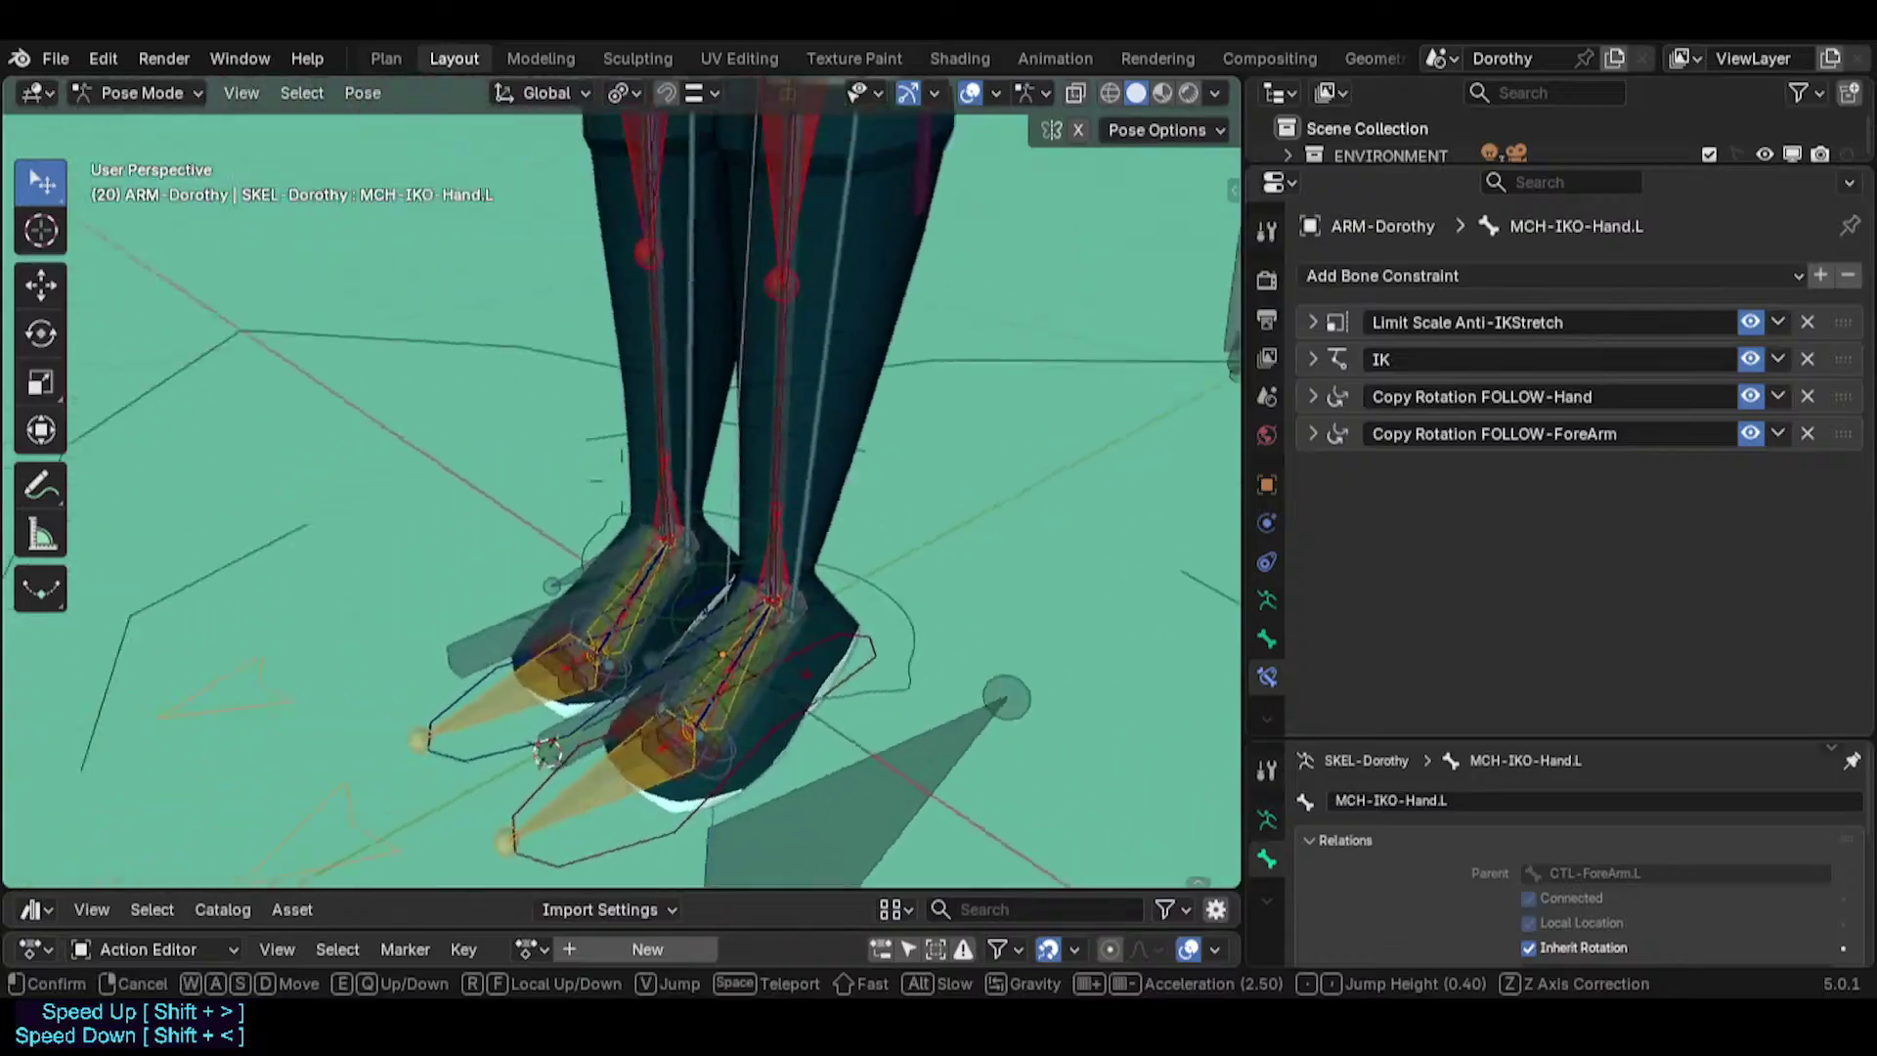
pyautogui.press('s')
pyautogui.press('w')
pyautogui.click(606, 877)
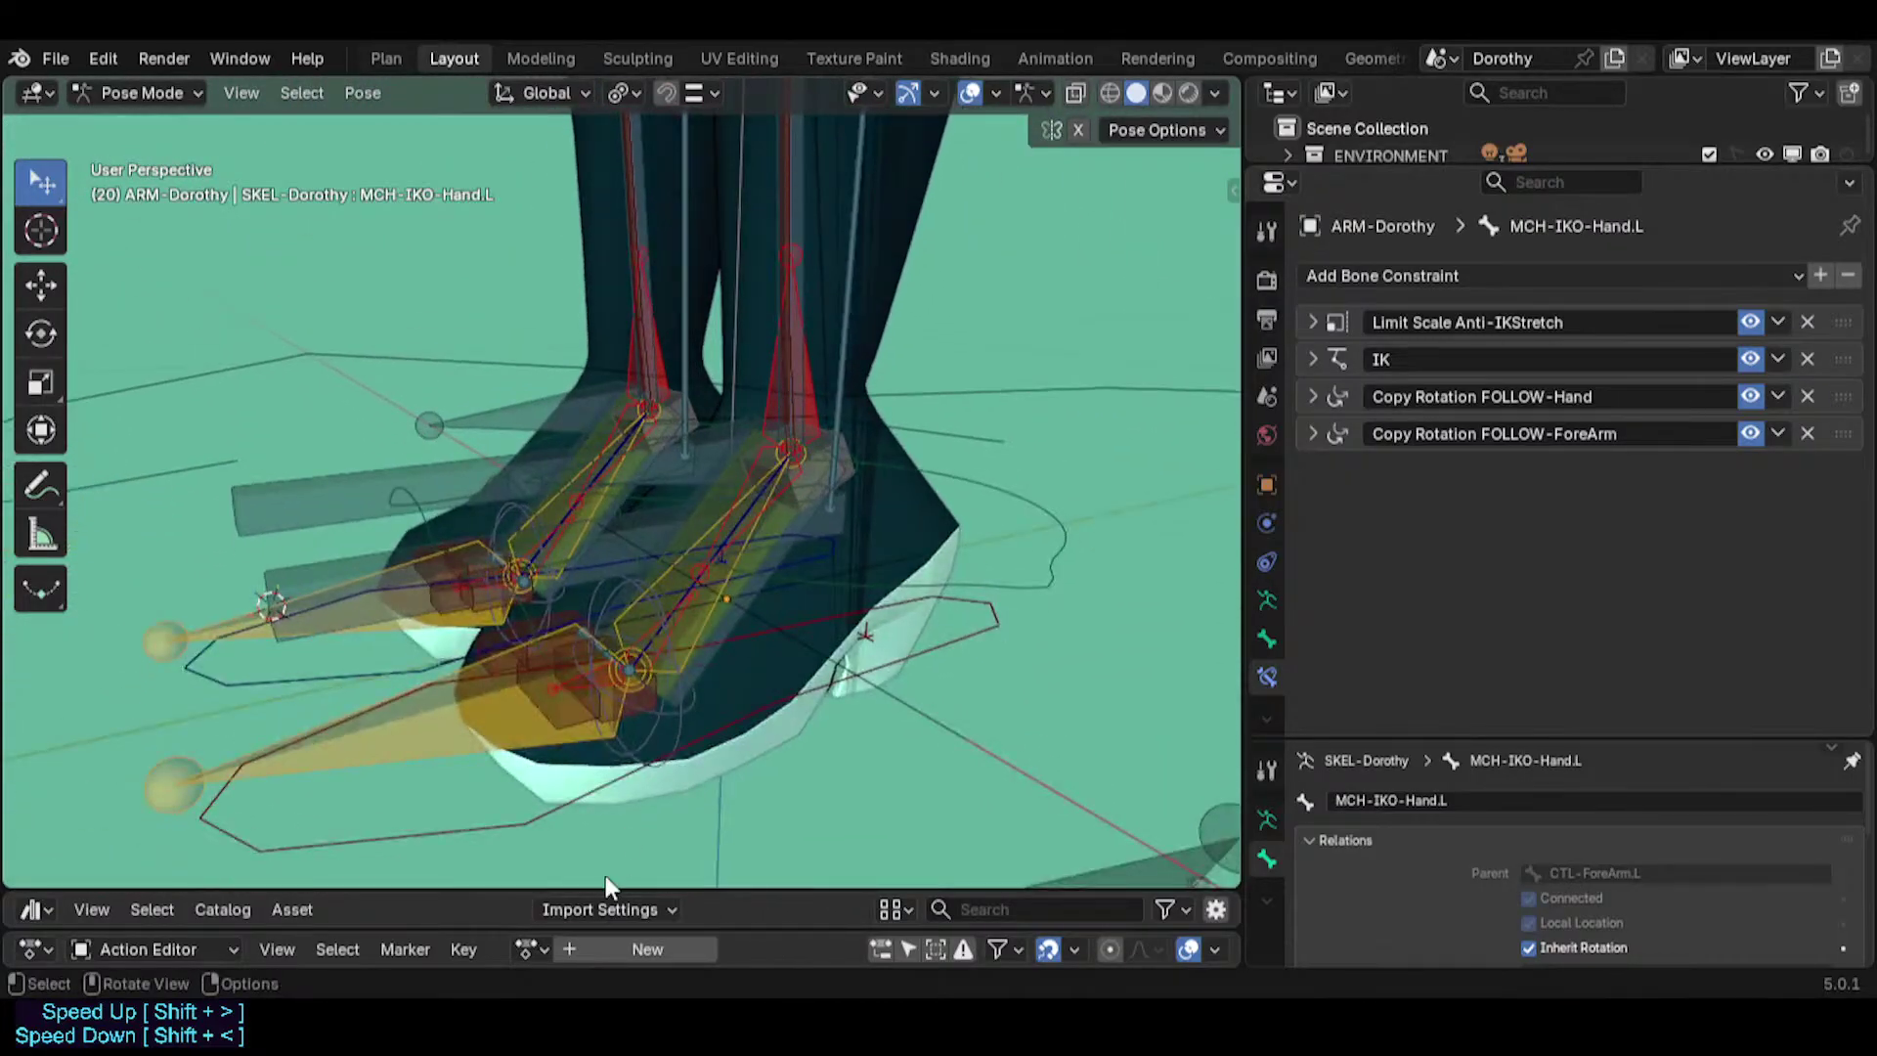
pyautogui.click(606, 528)
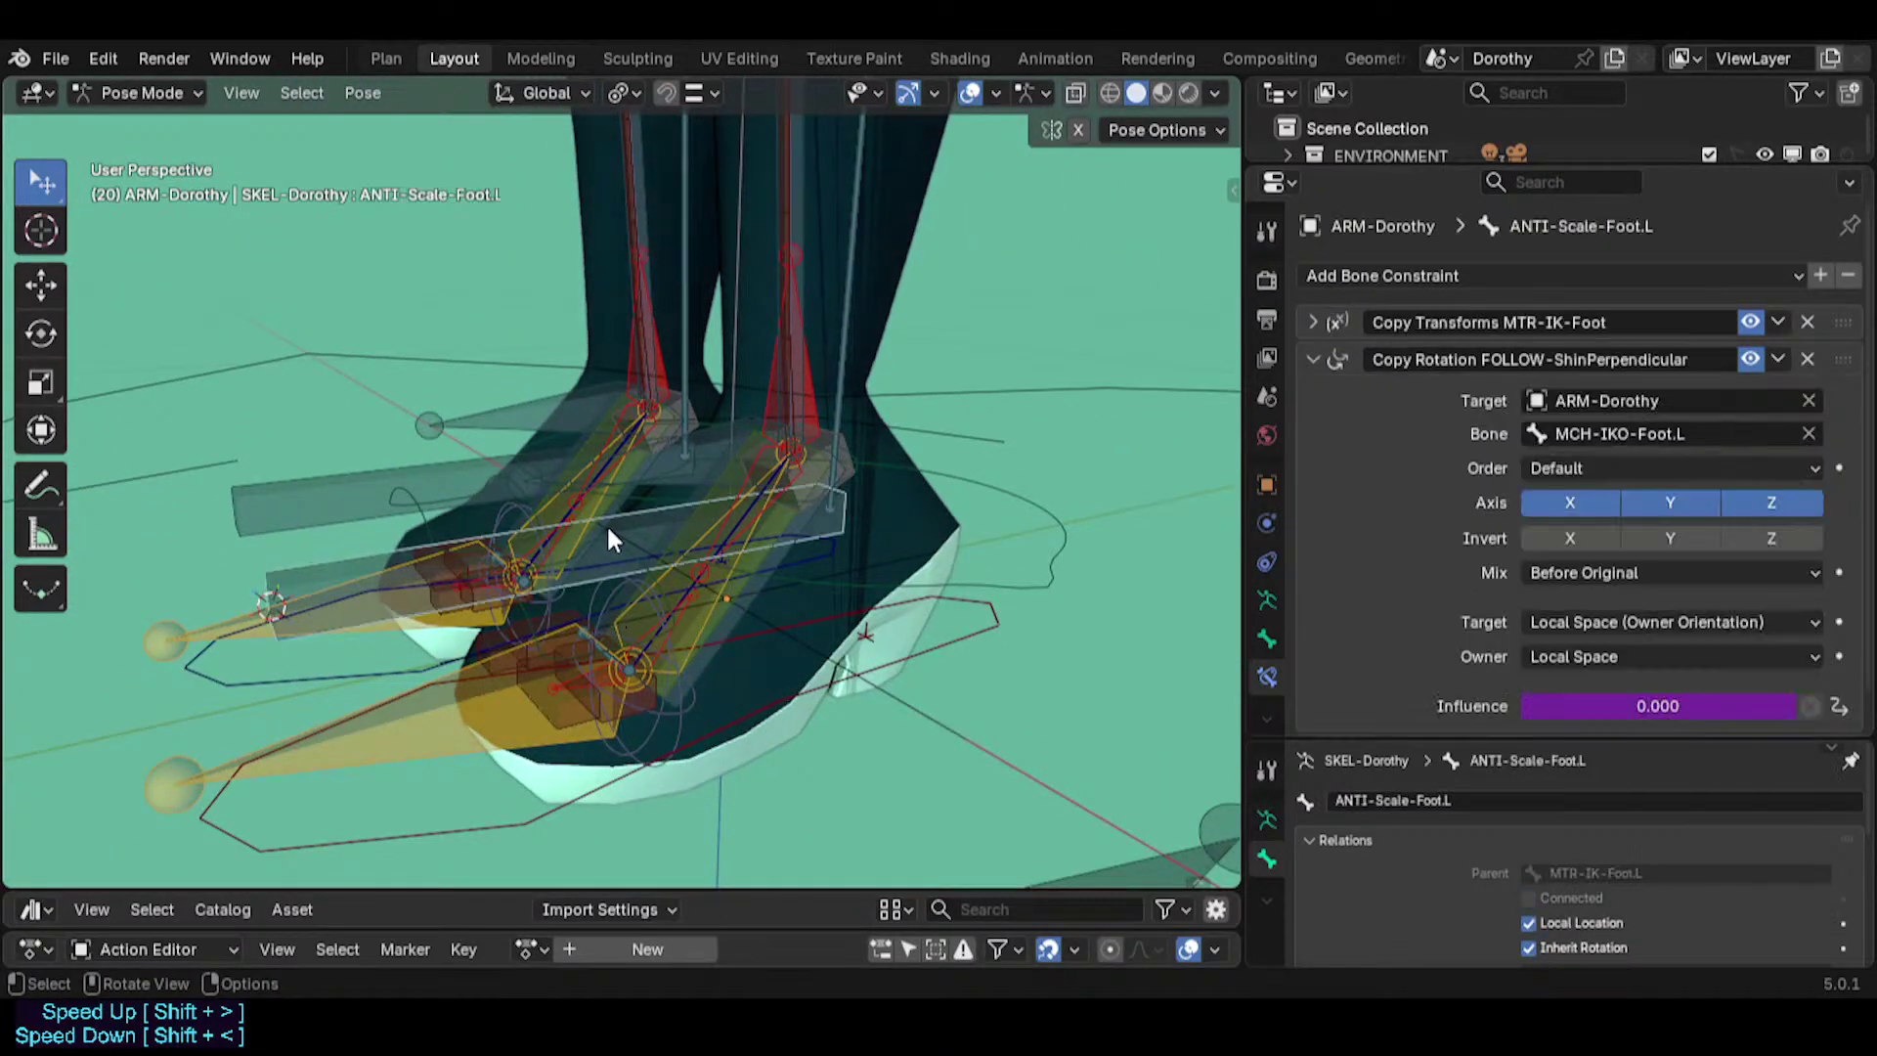
pyautogui.scroll(-1, 1599, 598)
pyautogui.click(1603, 538)
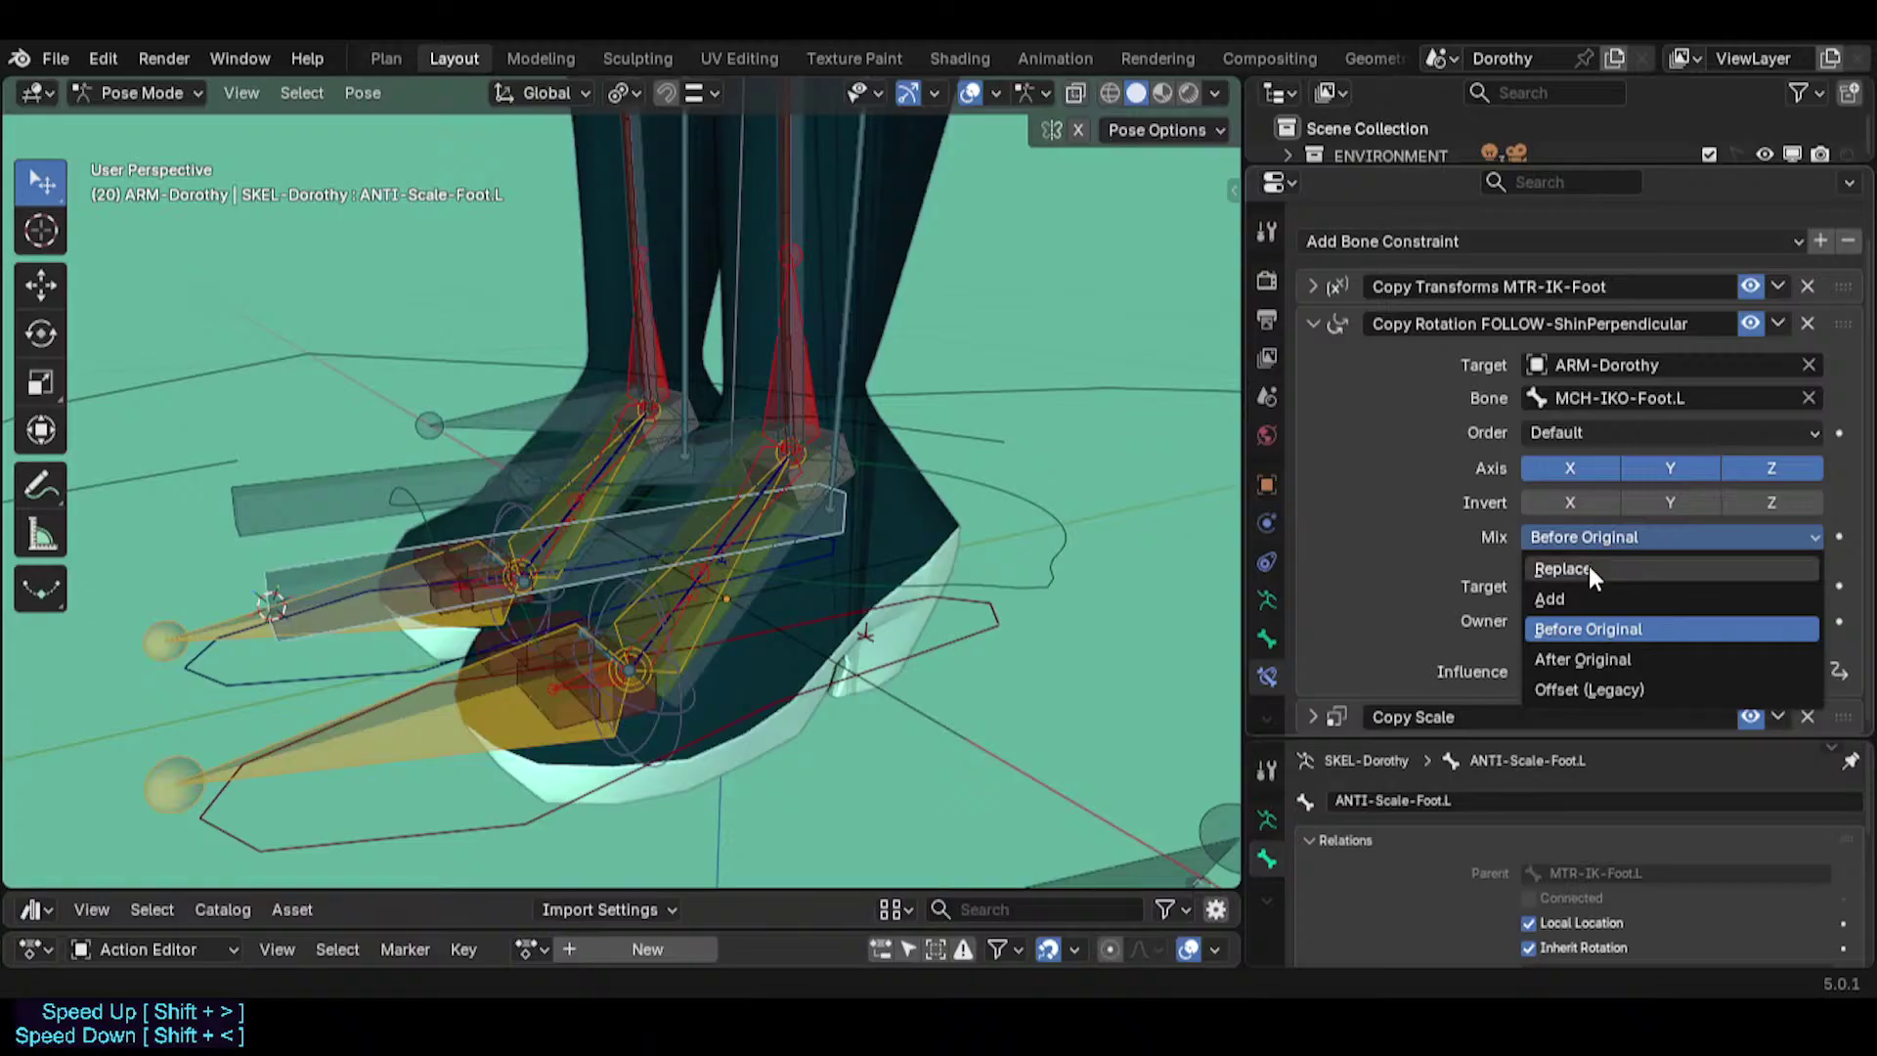
pyautogui.click(1587, 567)
# Select the MTR-IK-Foot.L control and resize it twice to test the left foot's response.
pyautogui.scroll(-4, 877, 495)
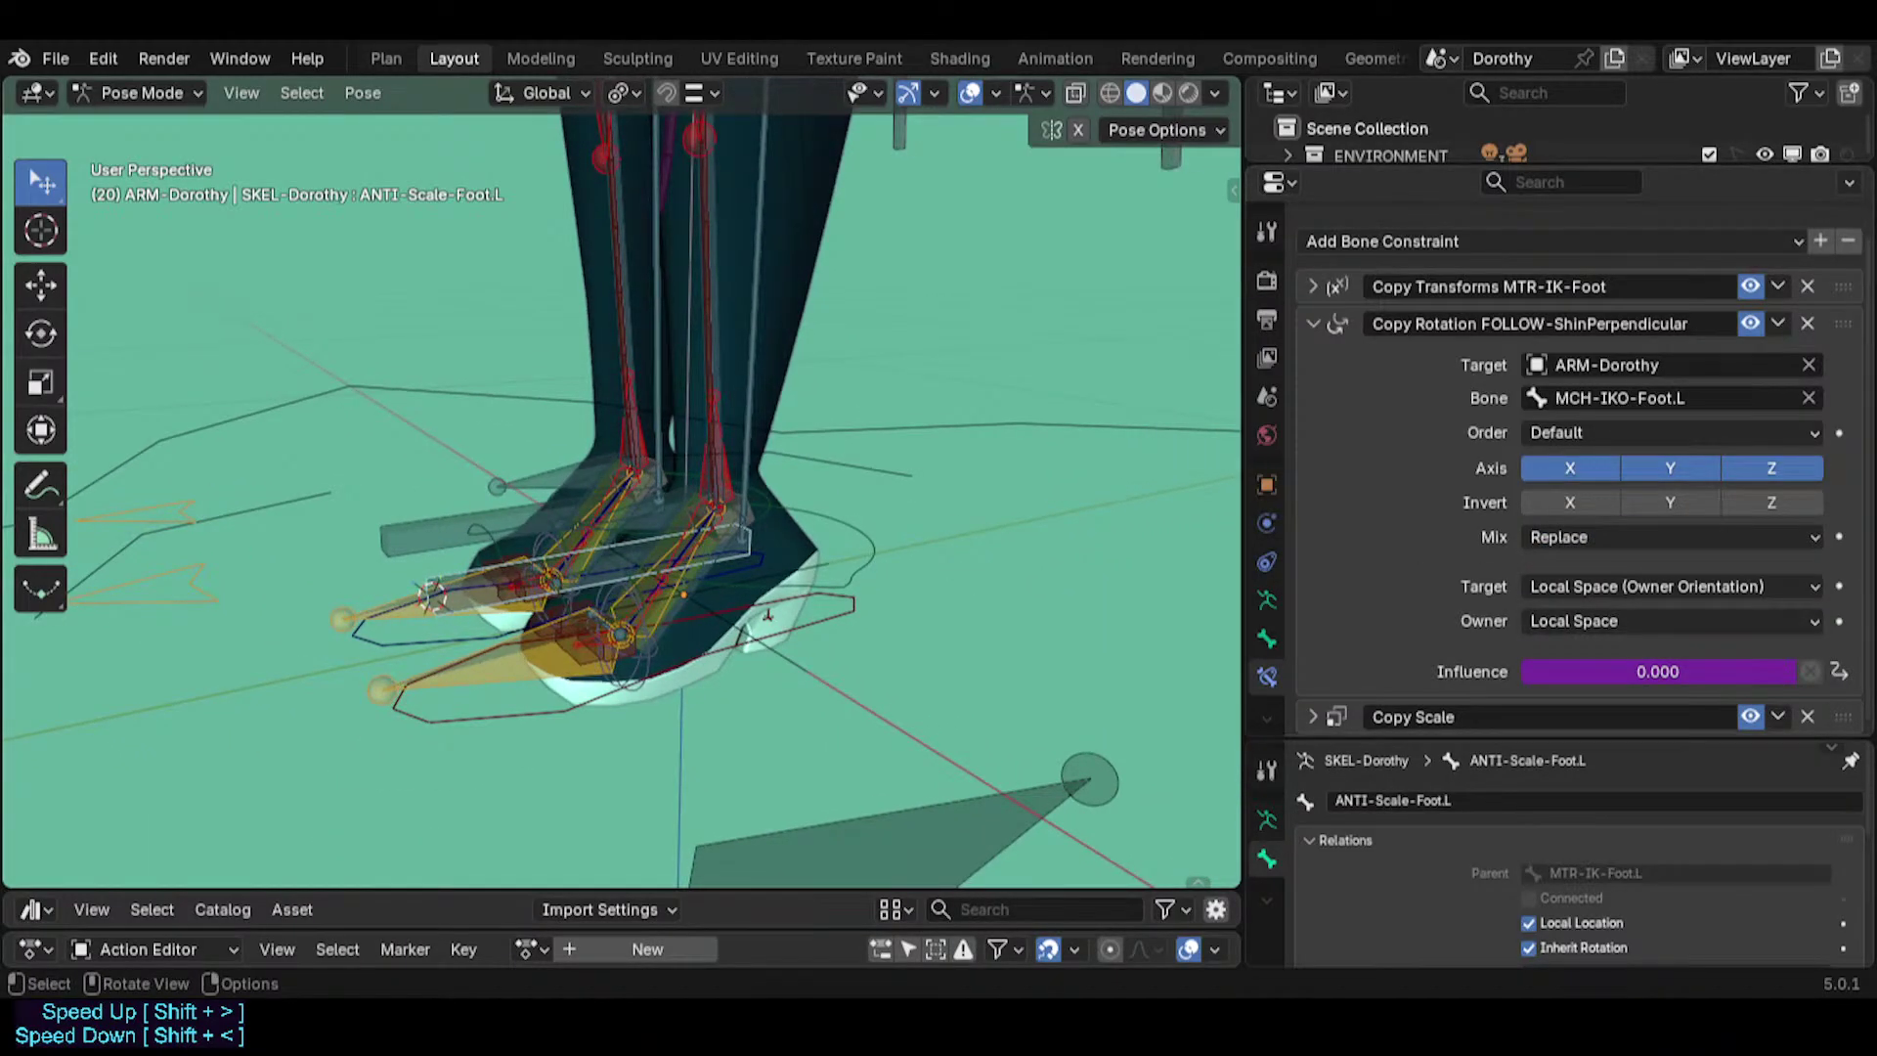
pyautogui.click(848, 610)
pyautogui.press('s')
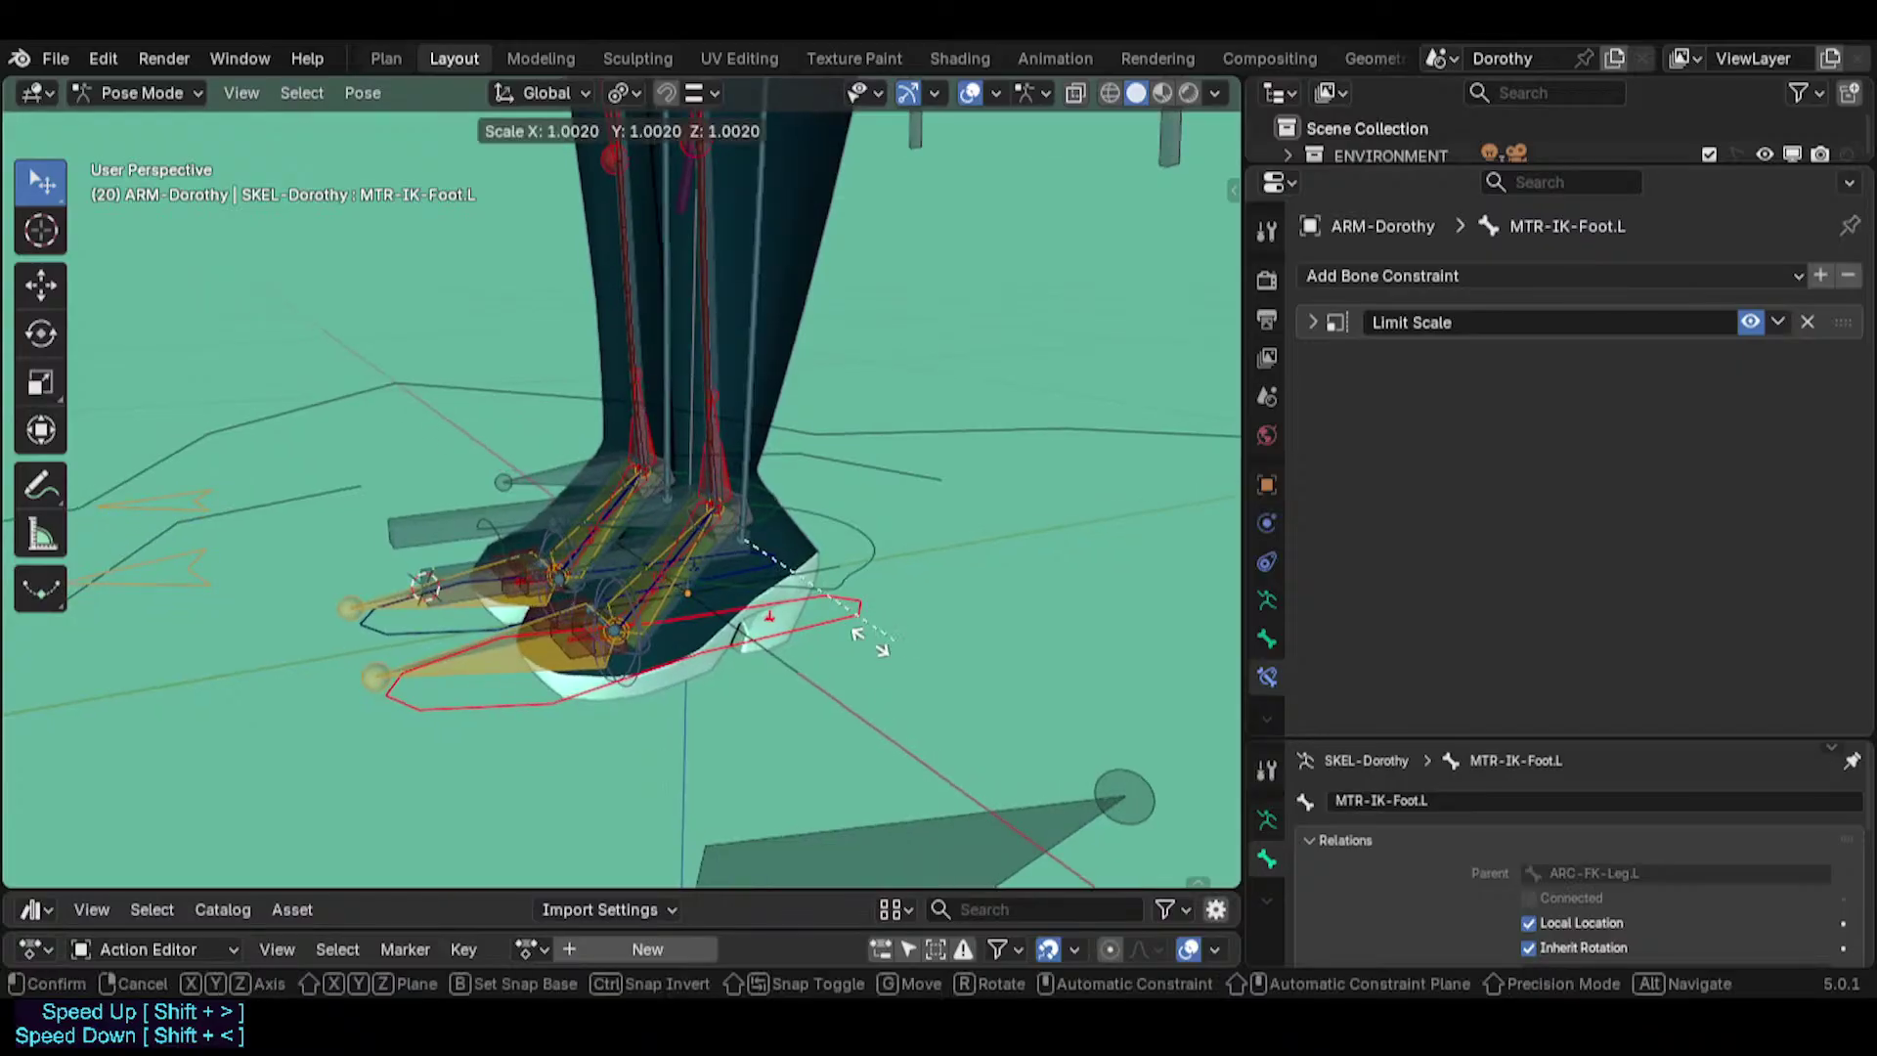
pyautogui.click(731, 635)
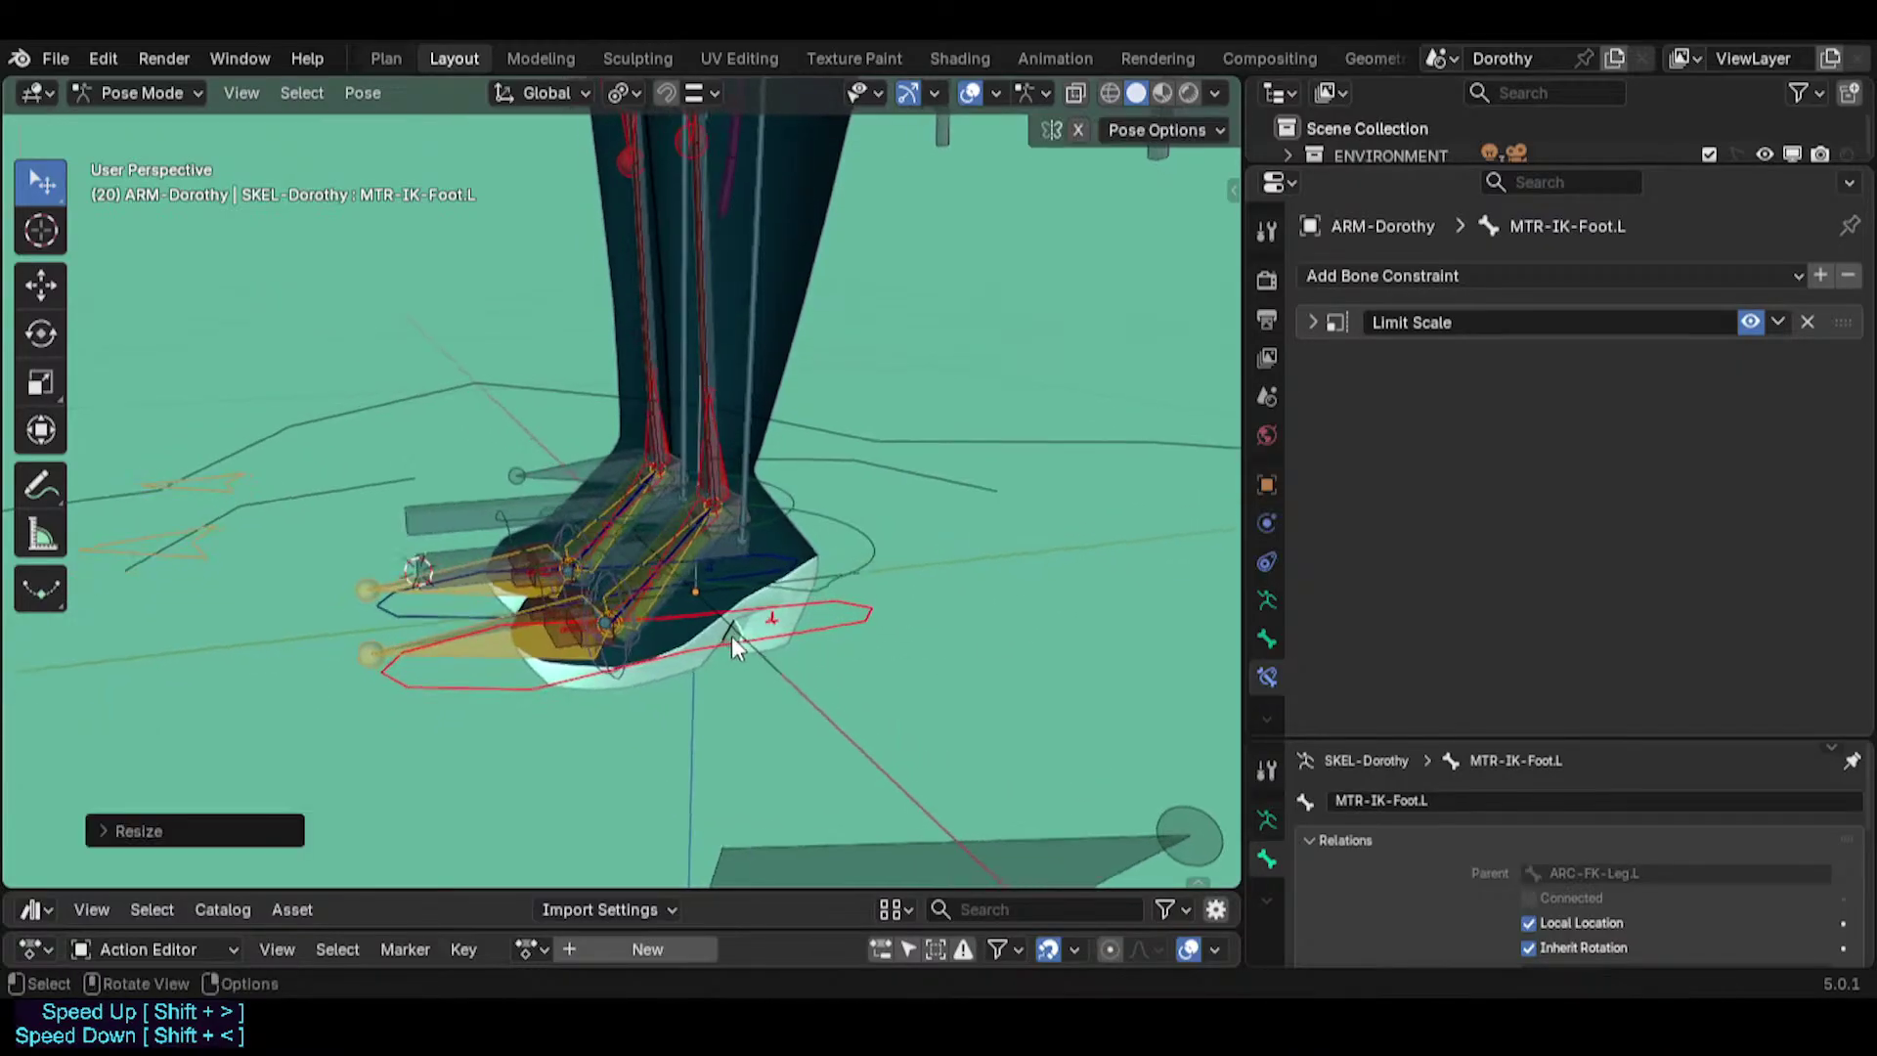
pyautogui.click(862, 608)
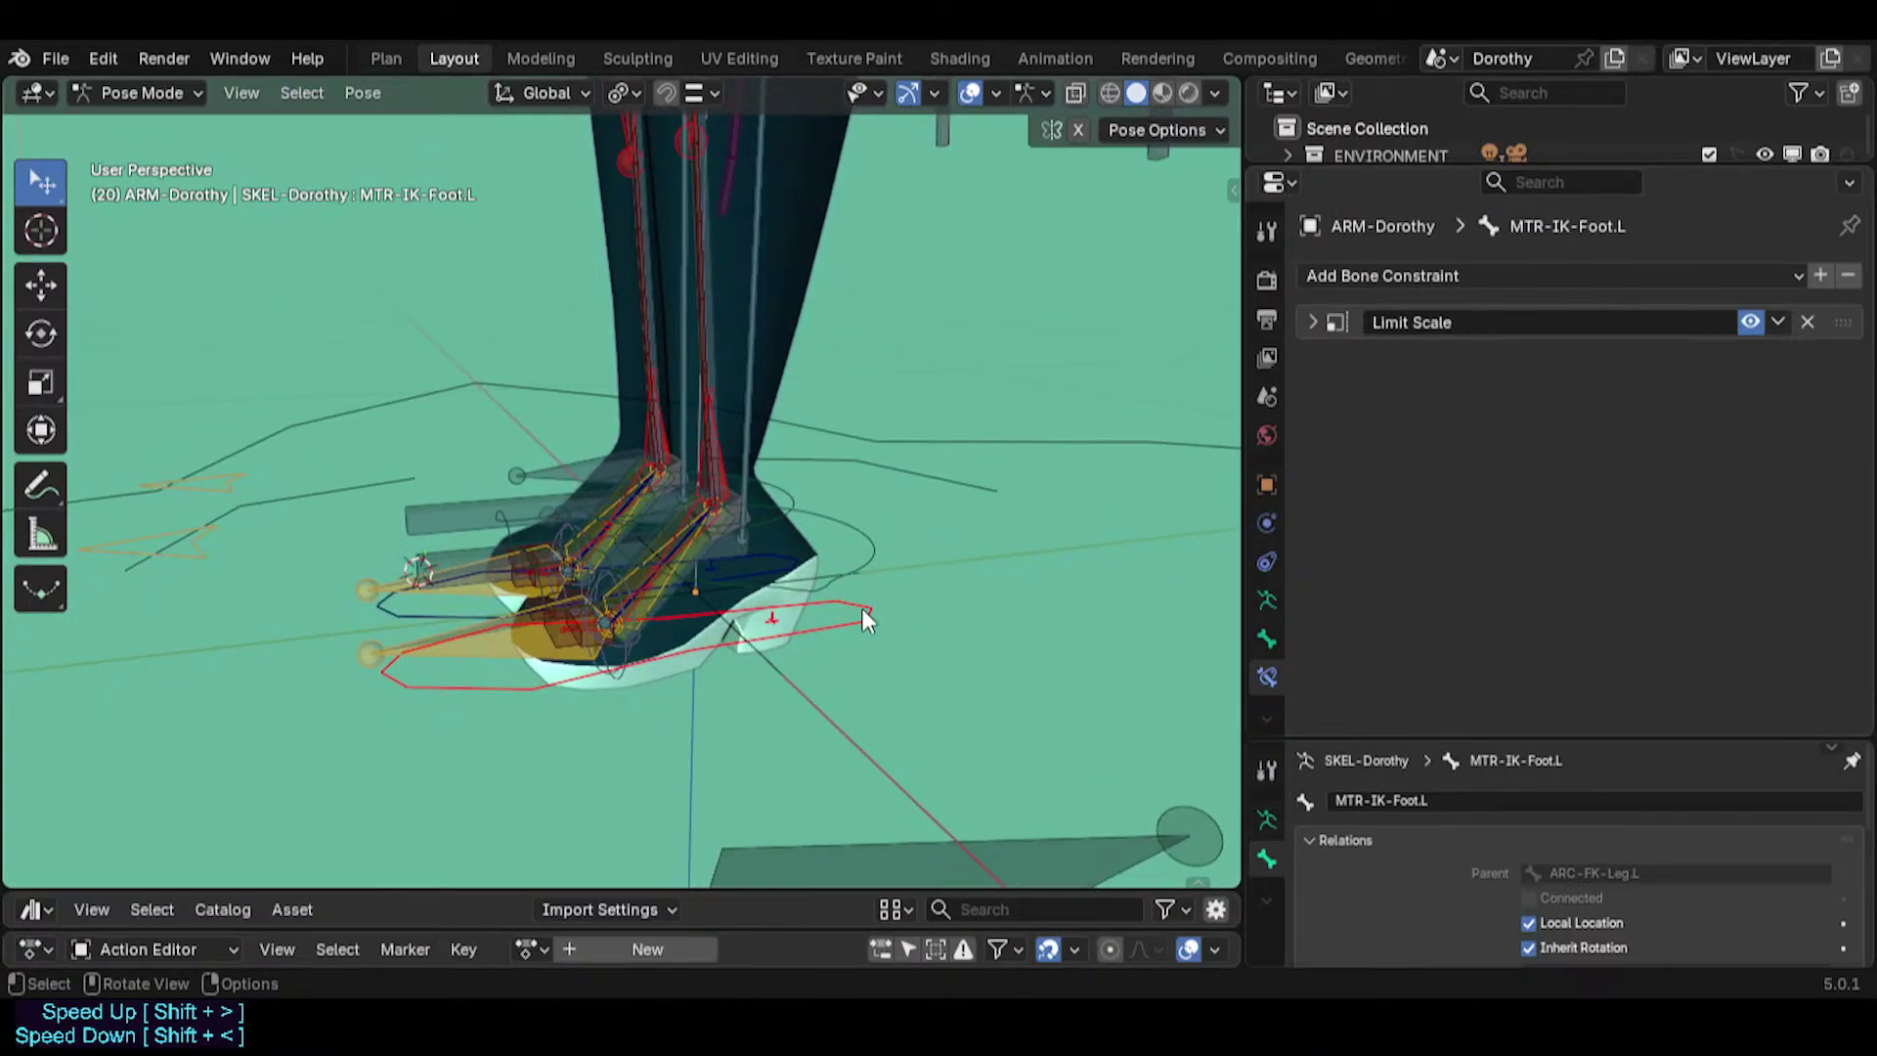
pyautogui.press('s')
pyautogui.click(783, 643)
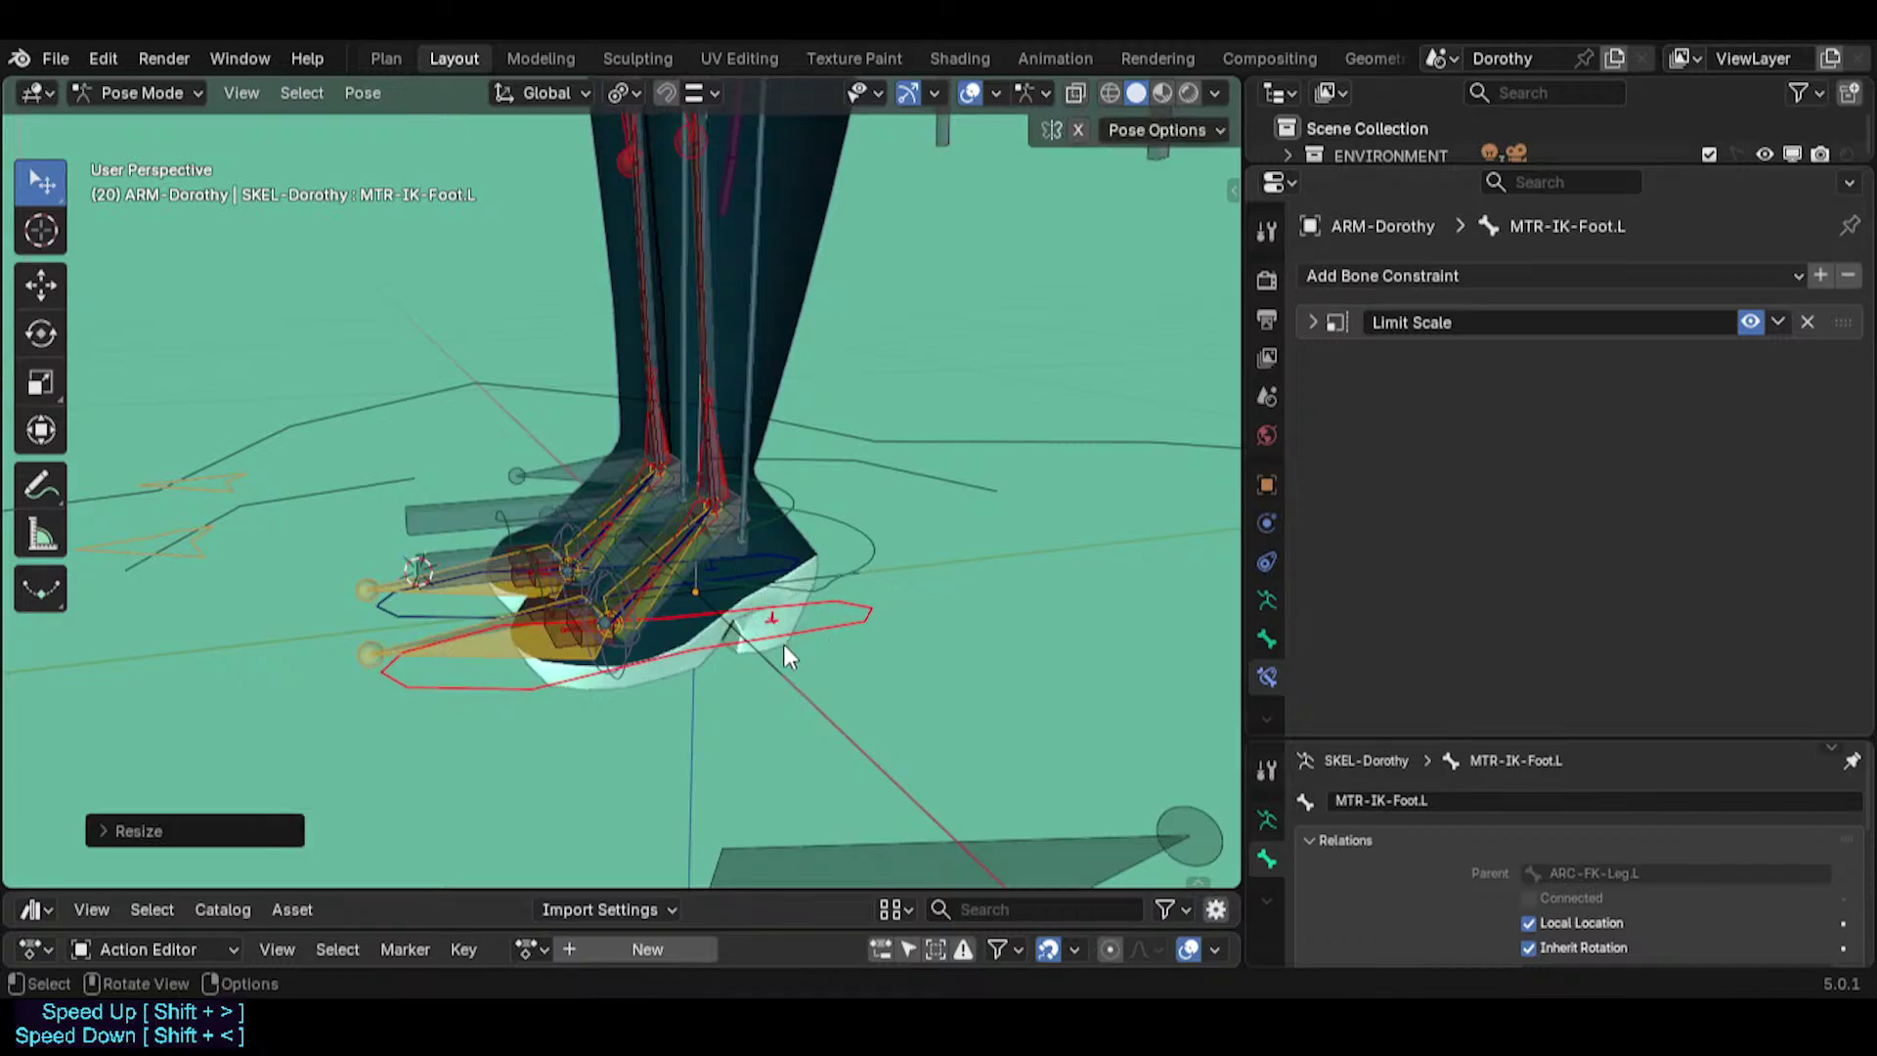
# Move MTR-IK-Foot.L forward and up off the floor, and scale it down to test the raised left foot.
pyautogui.moveTo(783, 643); pyautogui.dragTo(649, 532, button='middle')
pyautogui.press('g')
pyautogui.click(471, 435)
pyautogui.keyDown('shift'); pyautogui.moveTo(474, 438); pyautogui.dragTo(565, 516, button='middle'); pyautogui.keyUp('shift')
pyautogui.press('s')
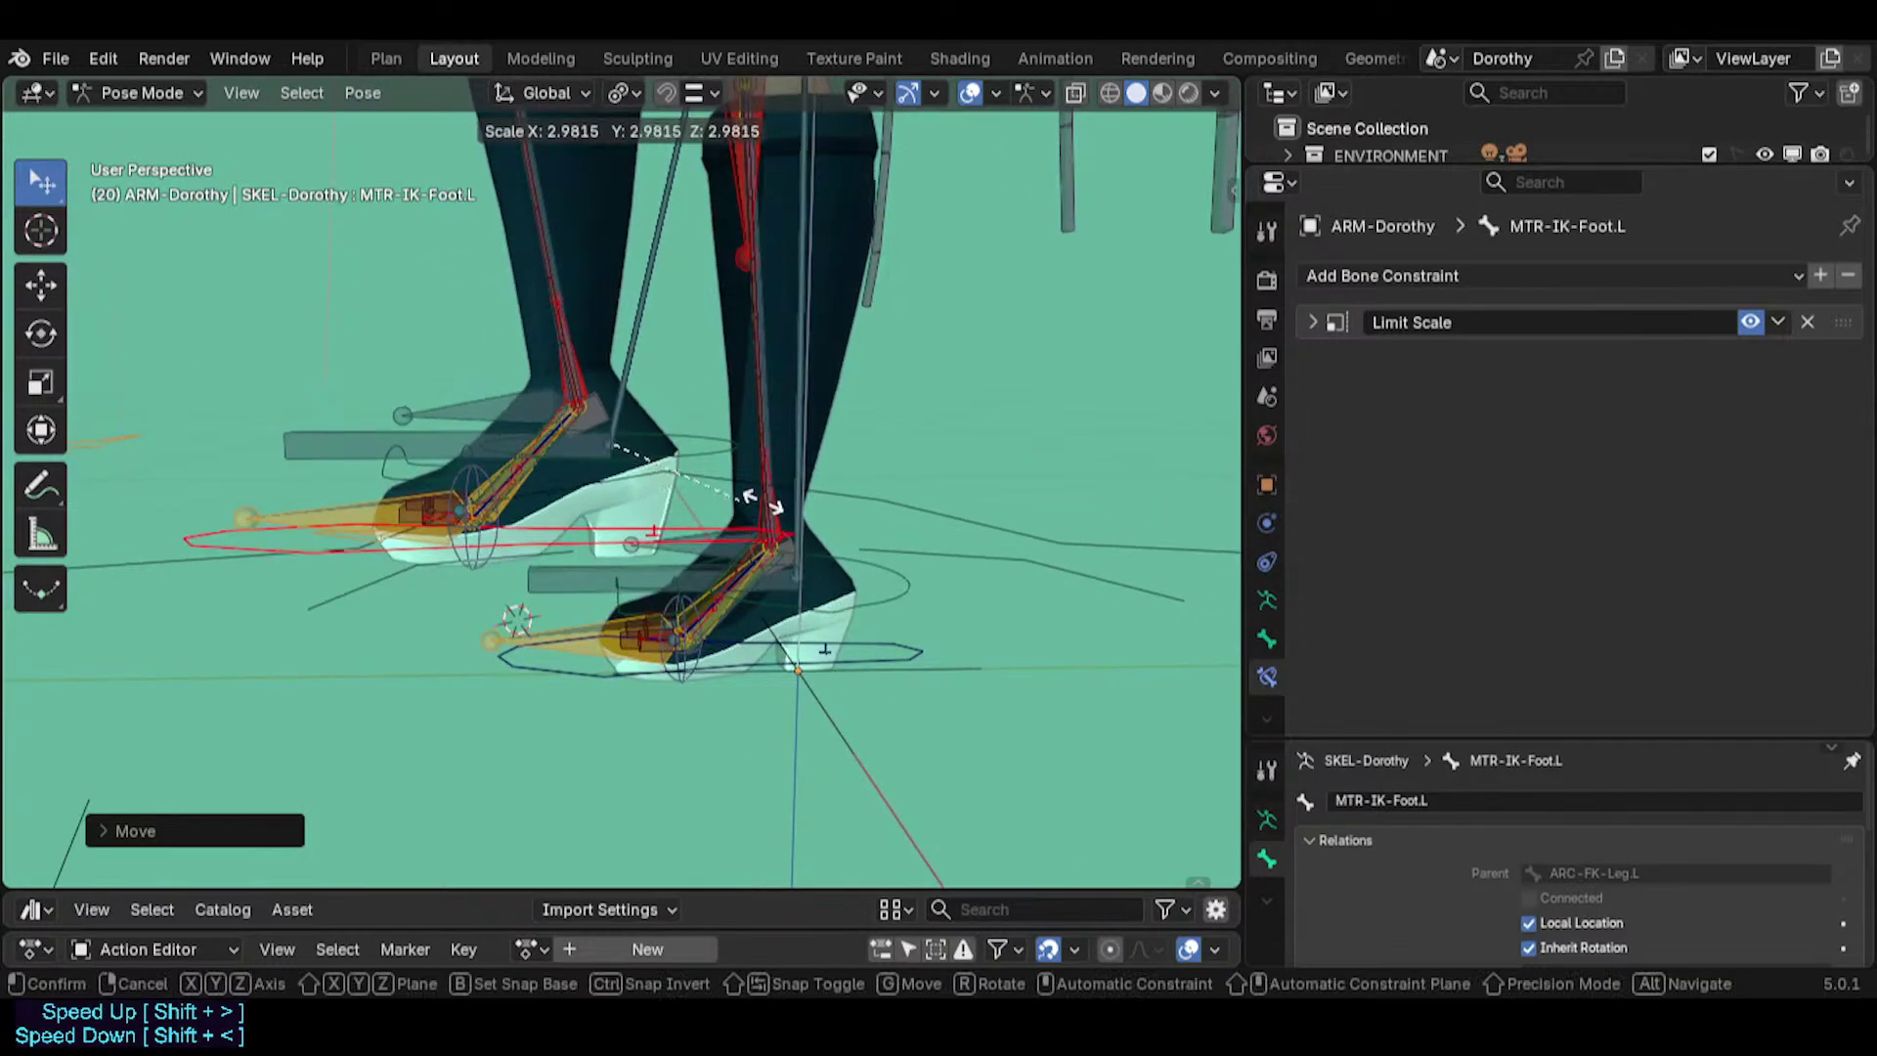
pyautogui.rightClick(790, 502)
pyautogui.moveTo(790, 502); pyautogui.dragTo(800, 550, button='middle')
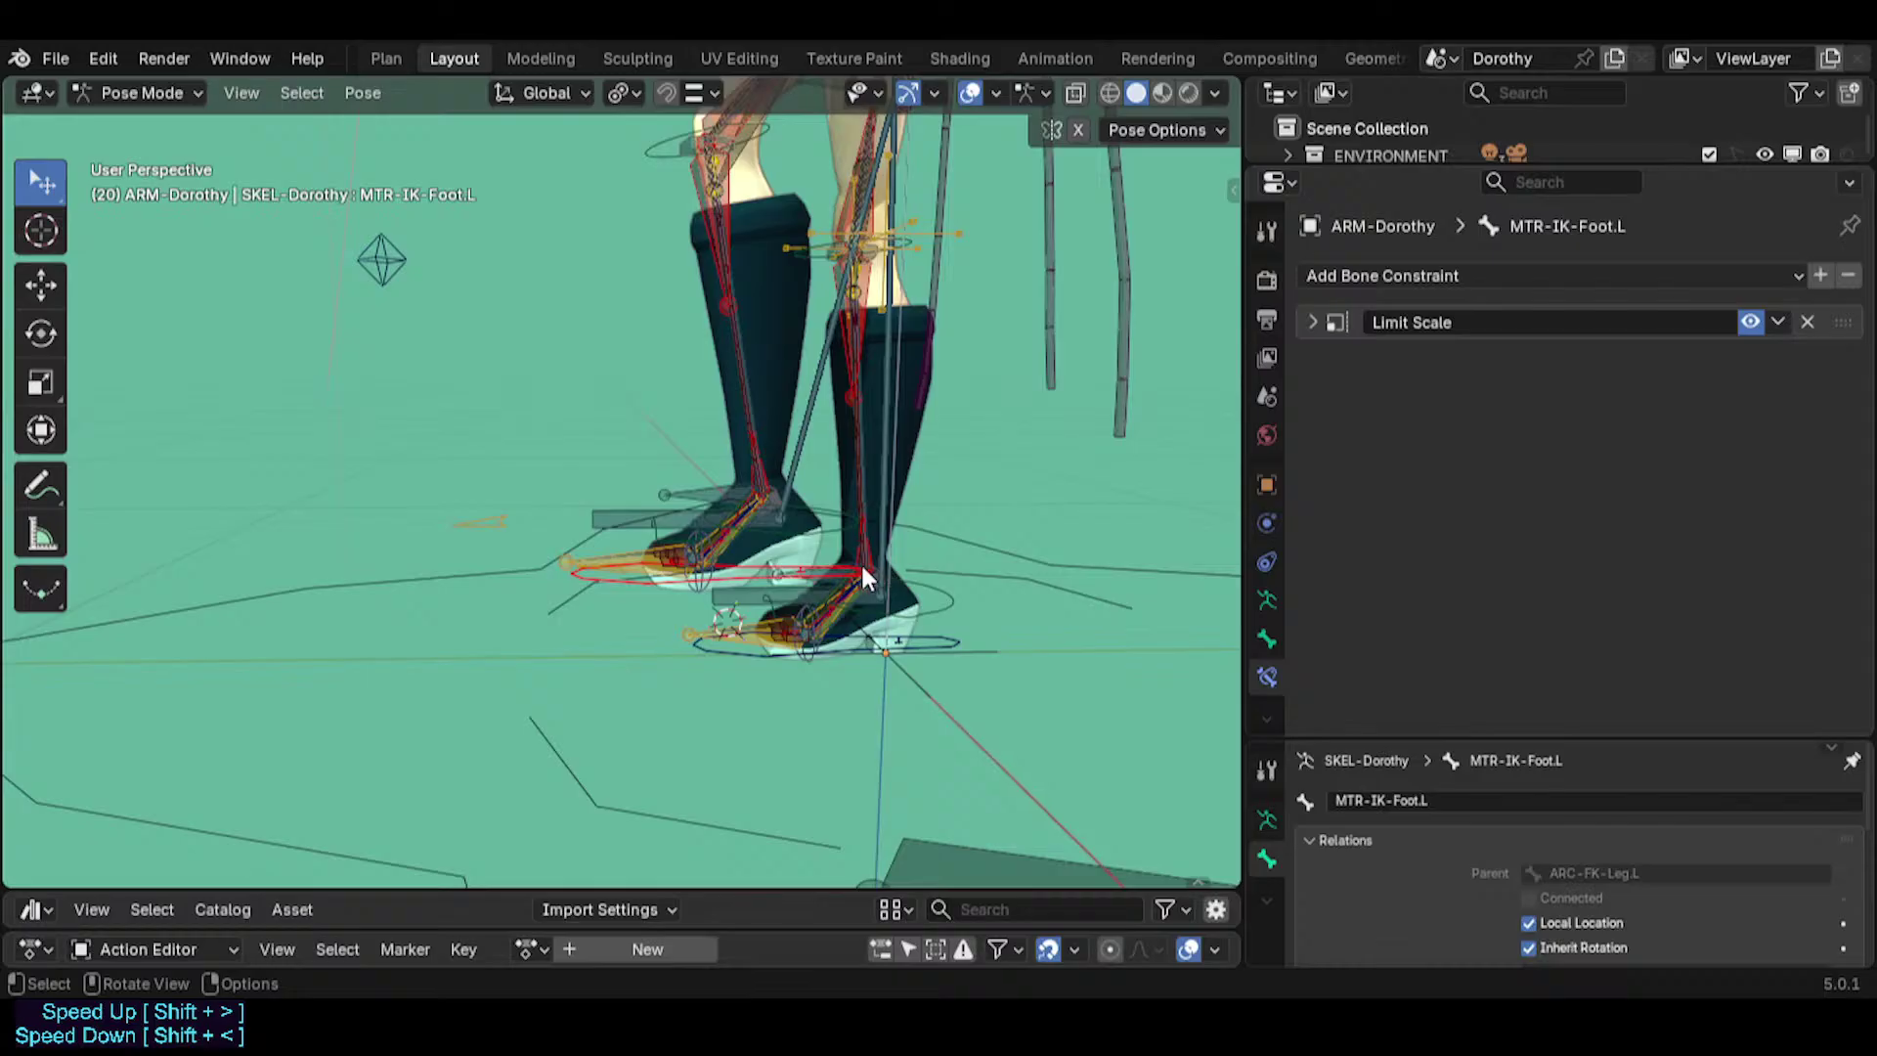
pyautogui.press('s')
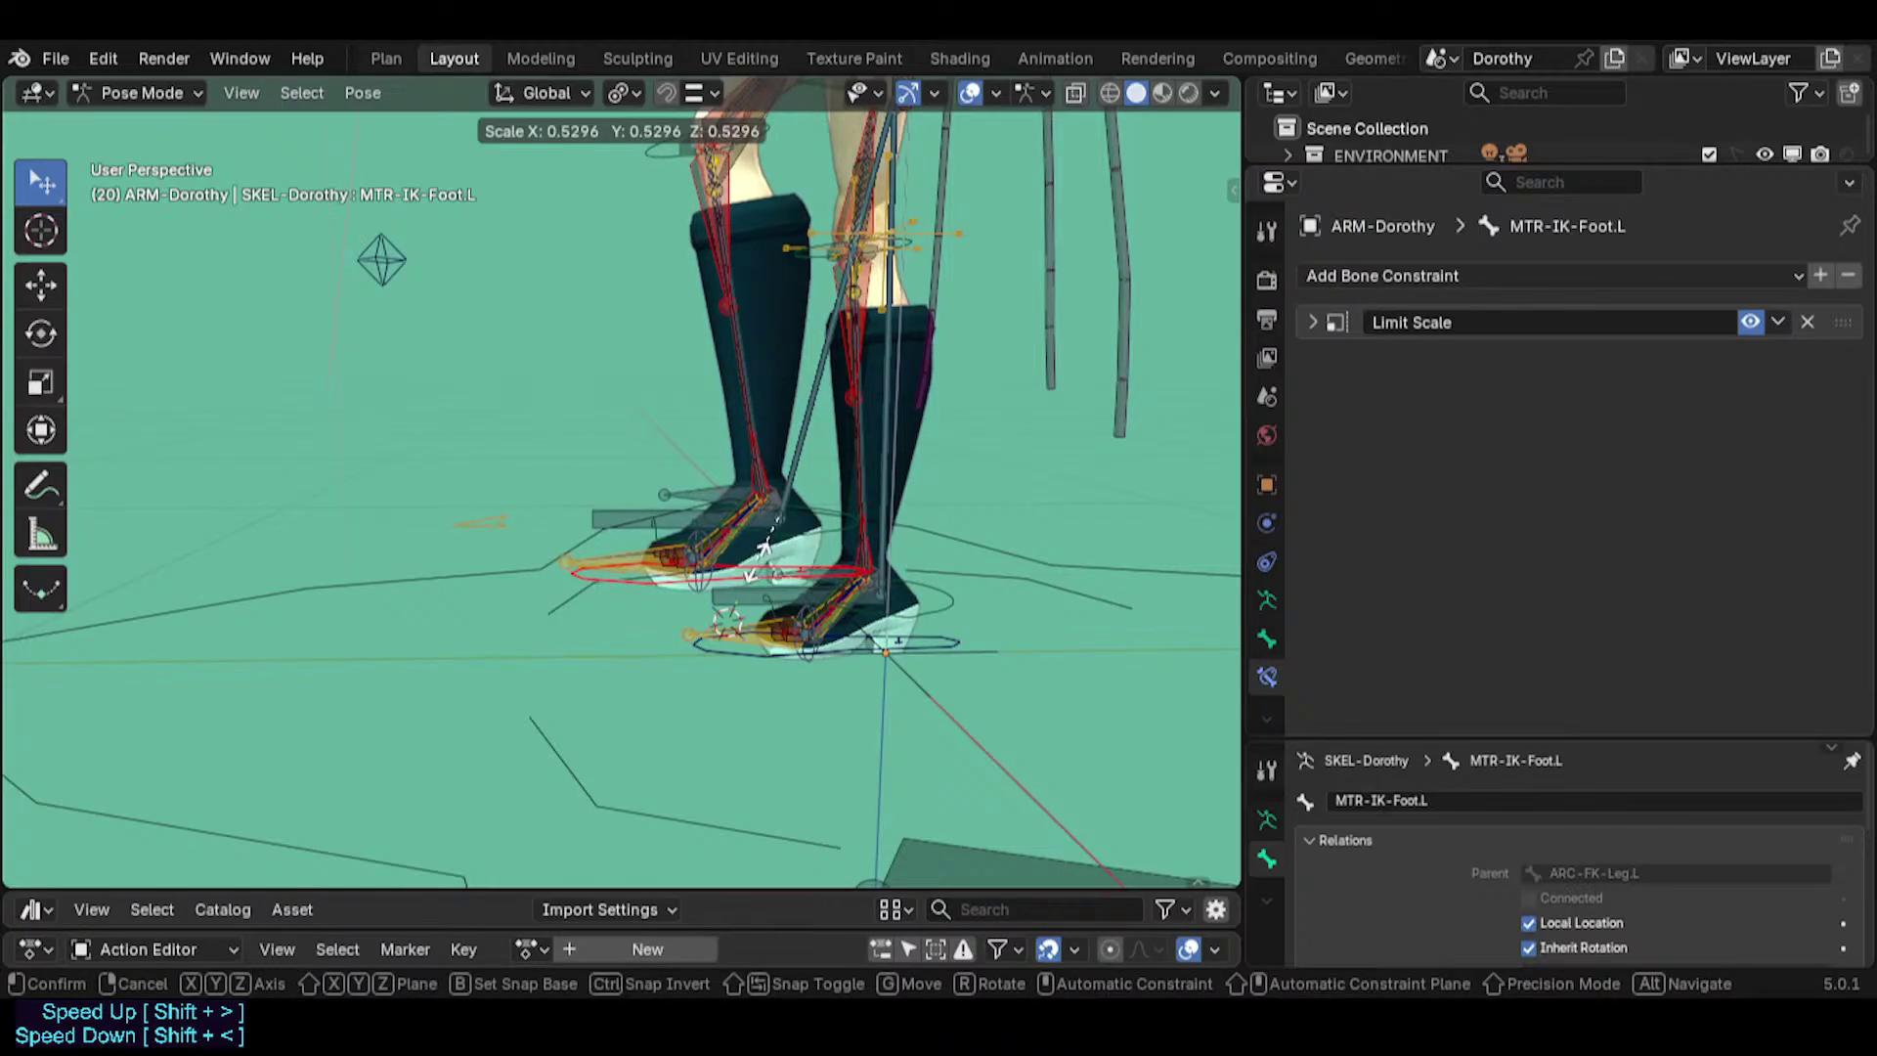
pyautogui.click(770, 561)
# Scale up MTR-IK-Foot.L several times to compare the left foot's response, undoing each resize.
pyautogui.press('s')
pyautogui.click(987, 510)
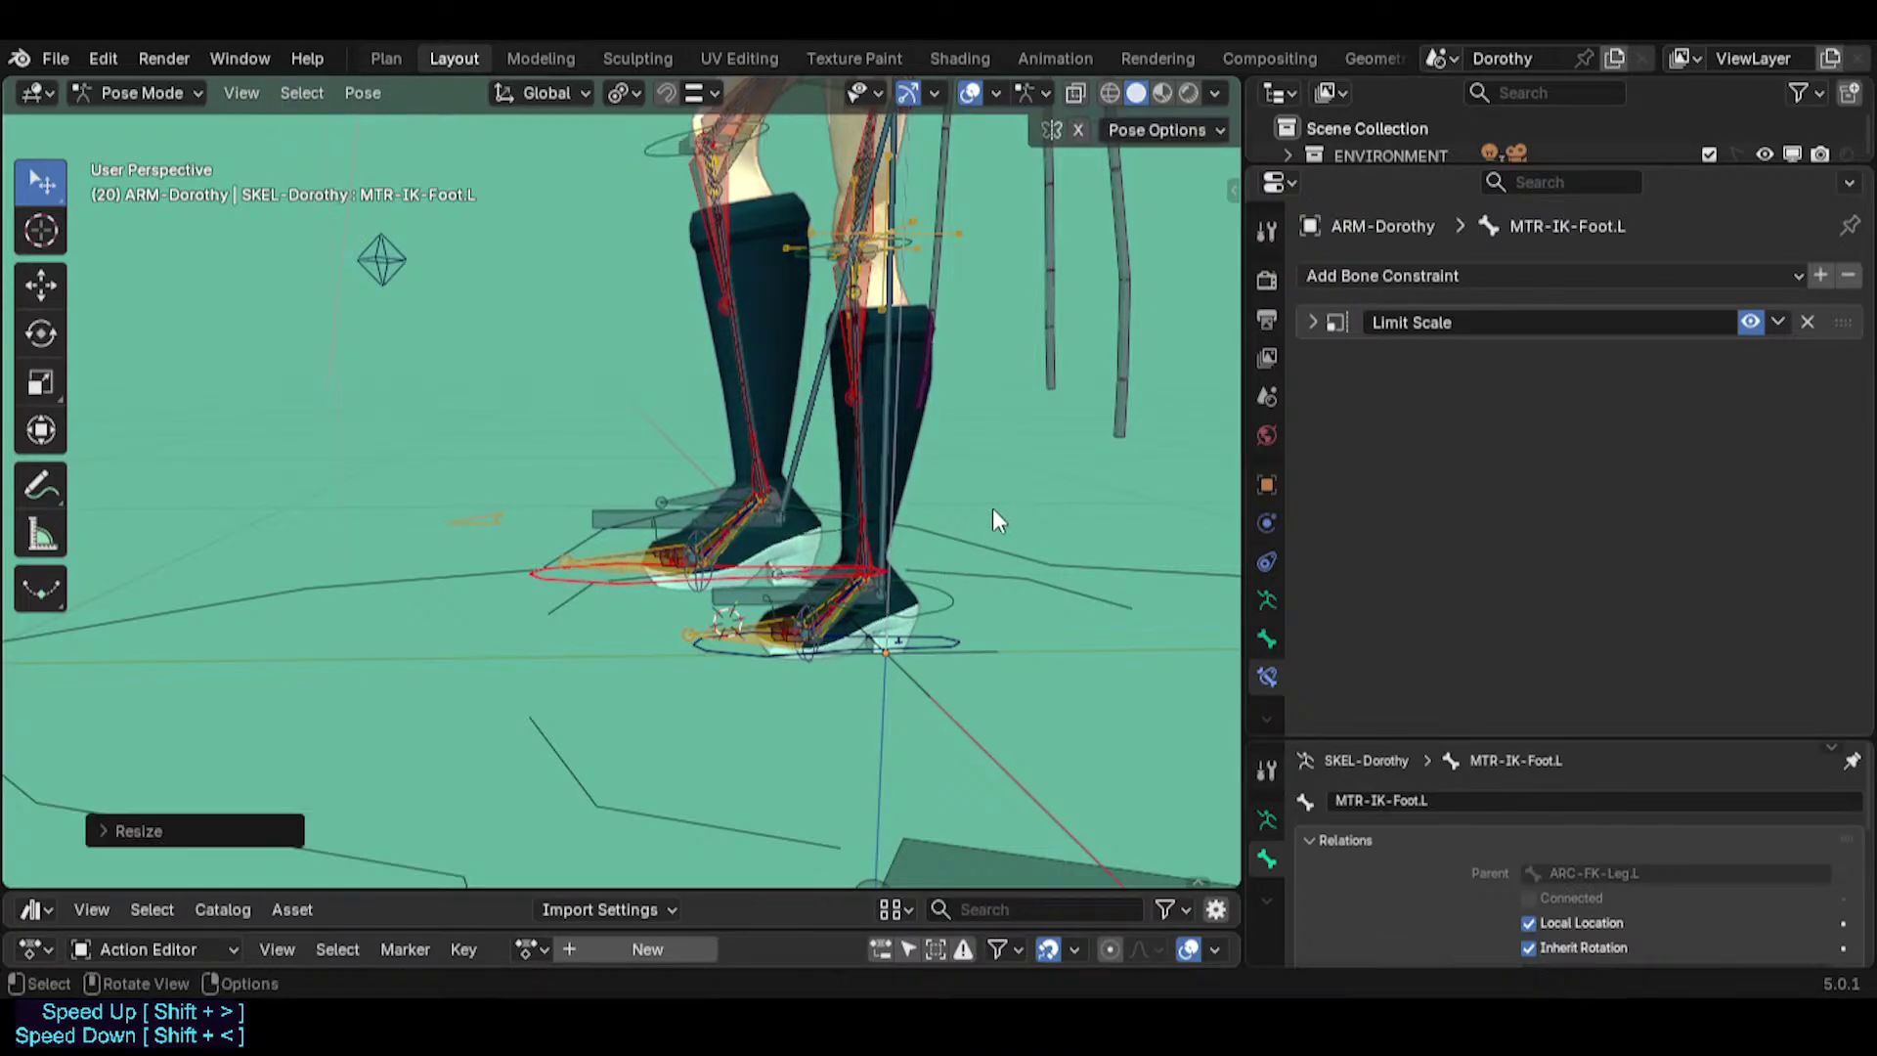
pyautogui.hotkey('ctrl', 'z')
pyautogui.press('s')
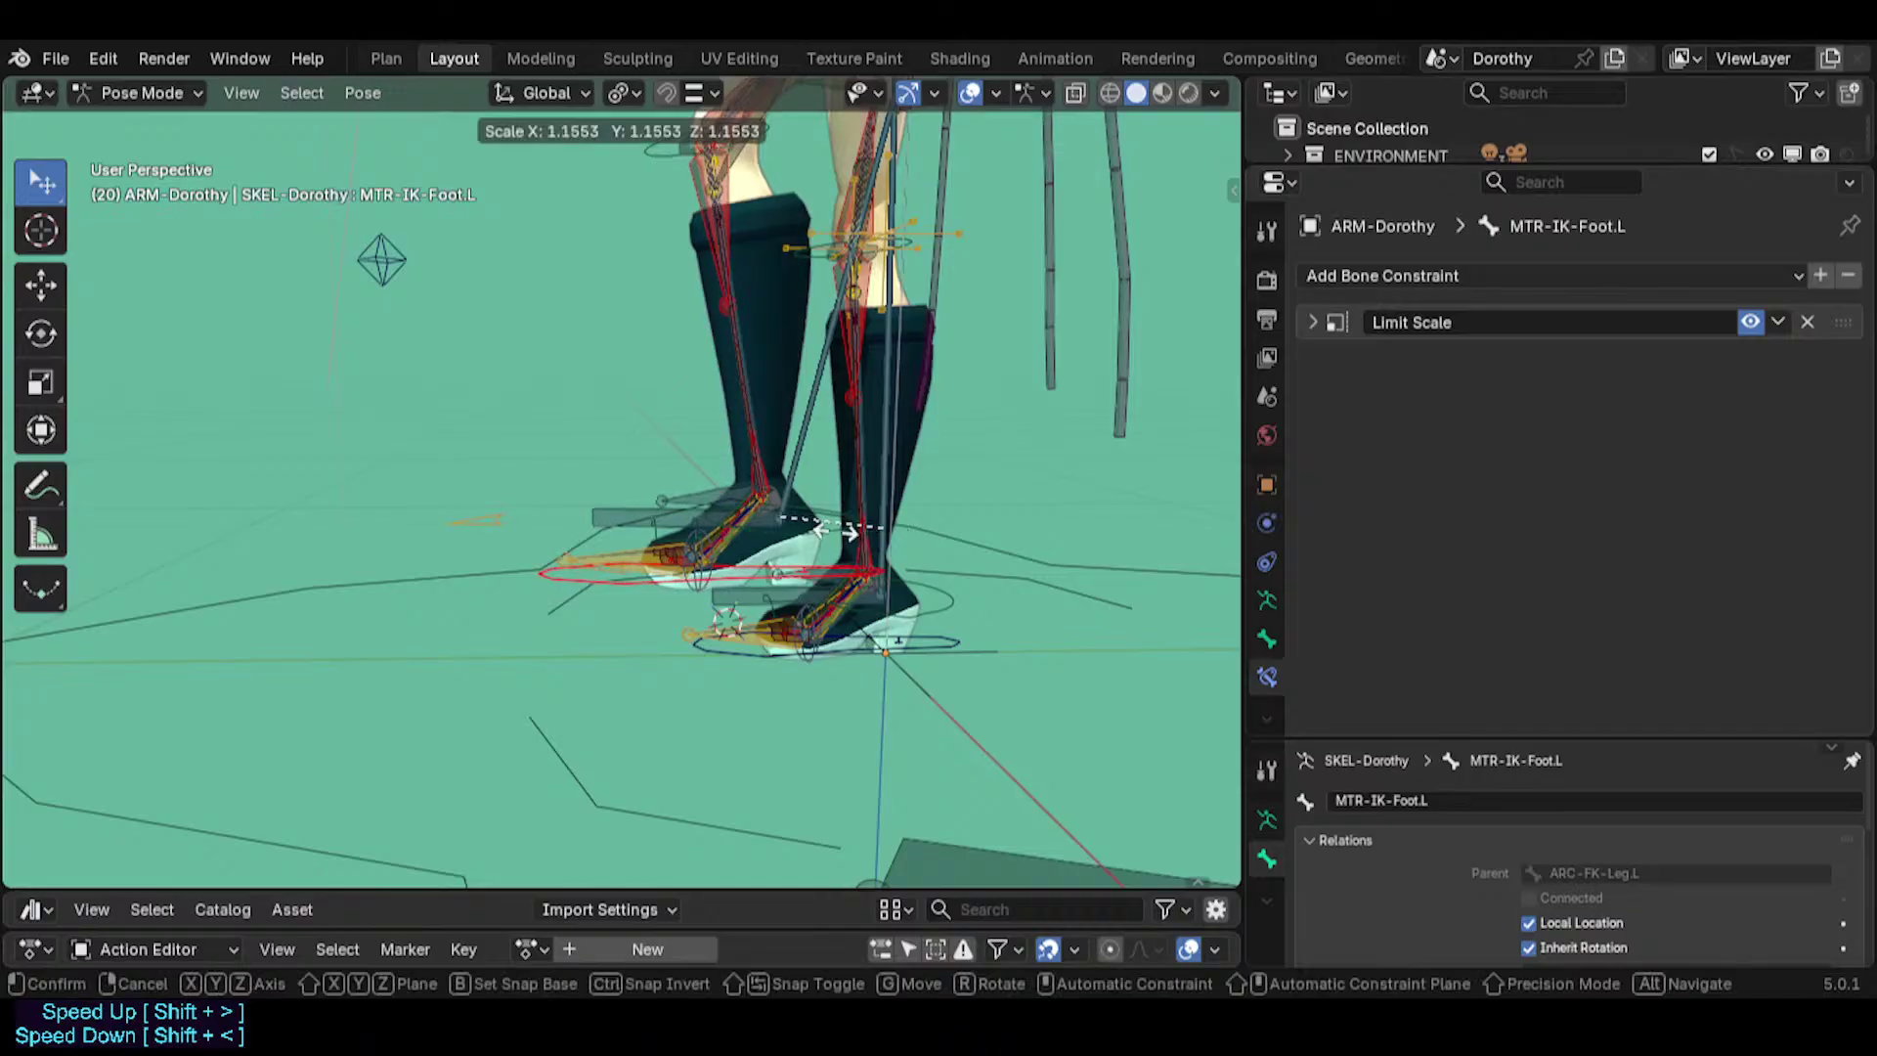
pyautogui.click(977, 530)
pyautogui.hotkey('ctrl', 'z')
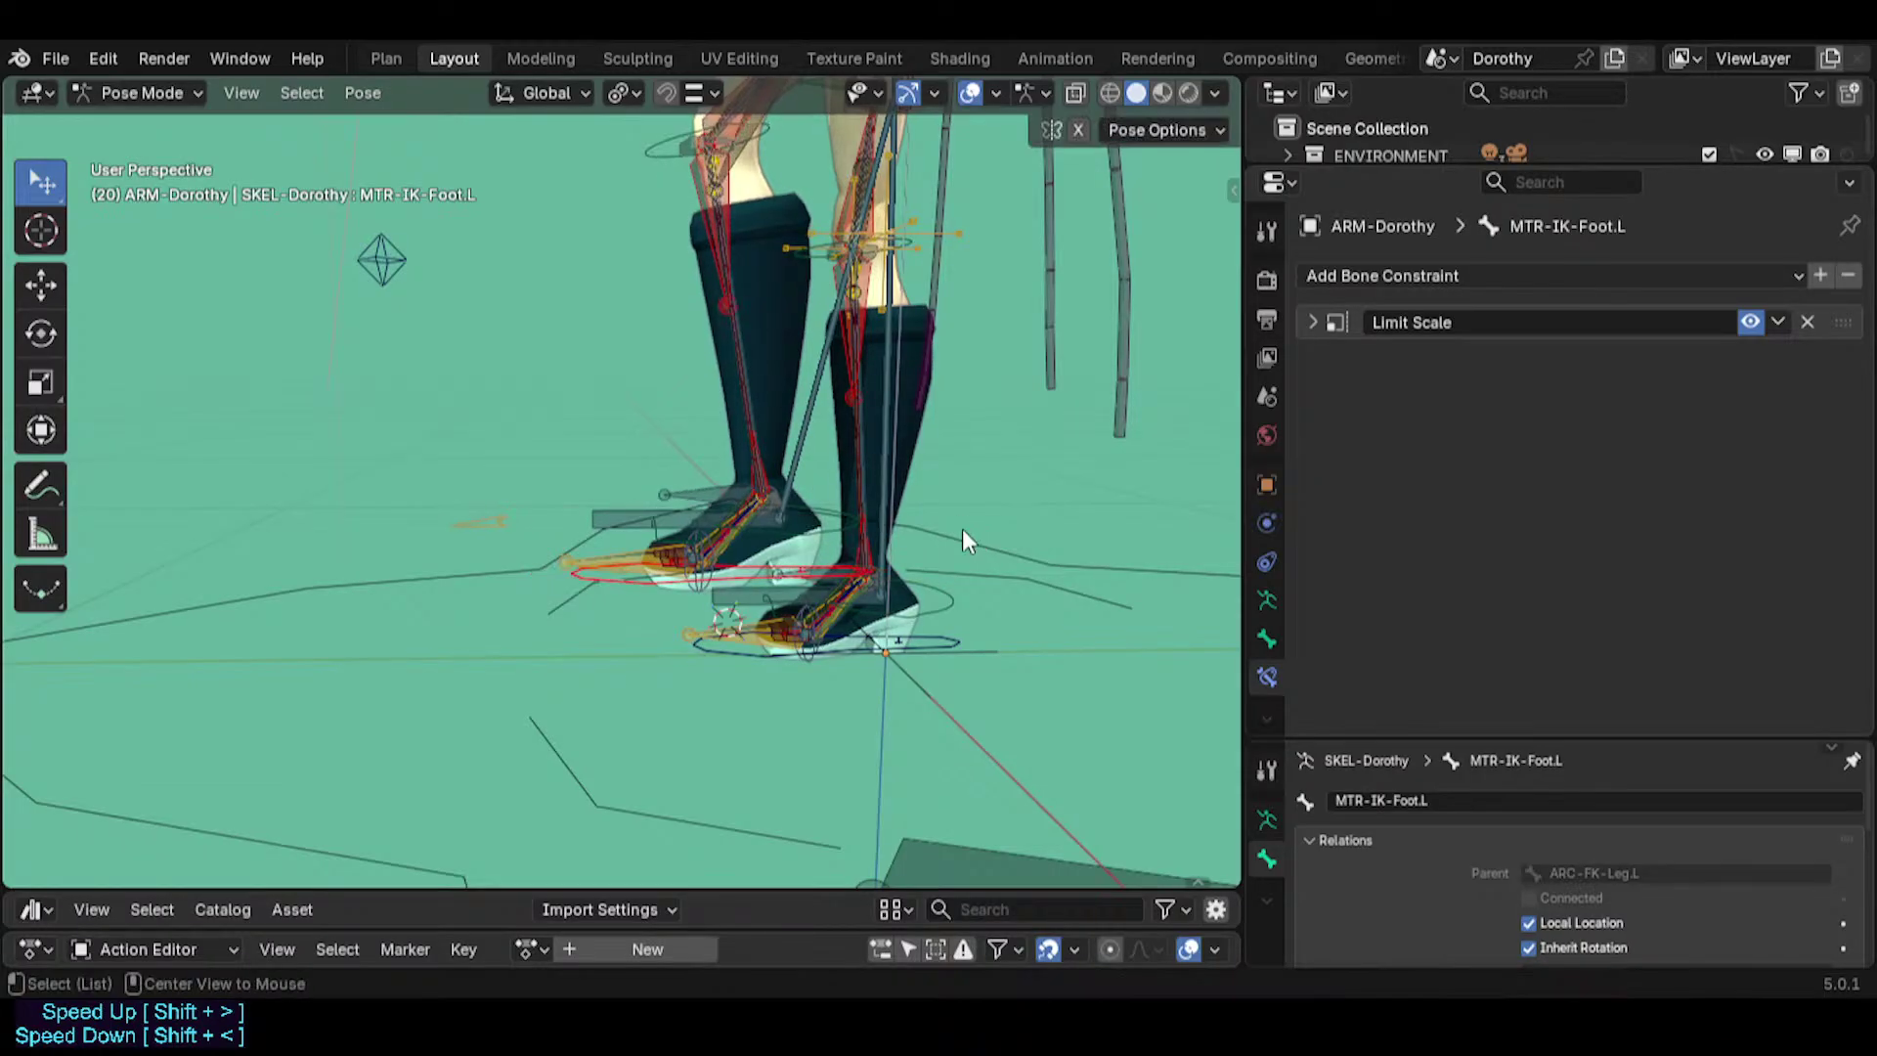
pyautogui.press('s')
pyautogui.click(1017, 524)
pyautogui.hotkey('ctrl', 'z')
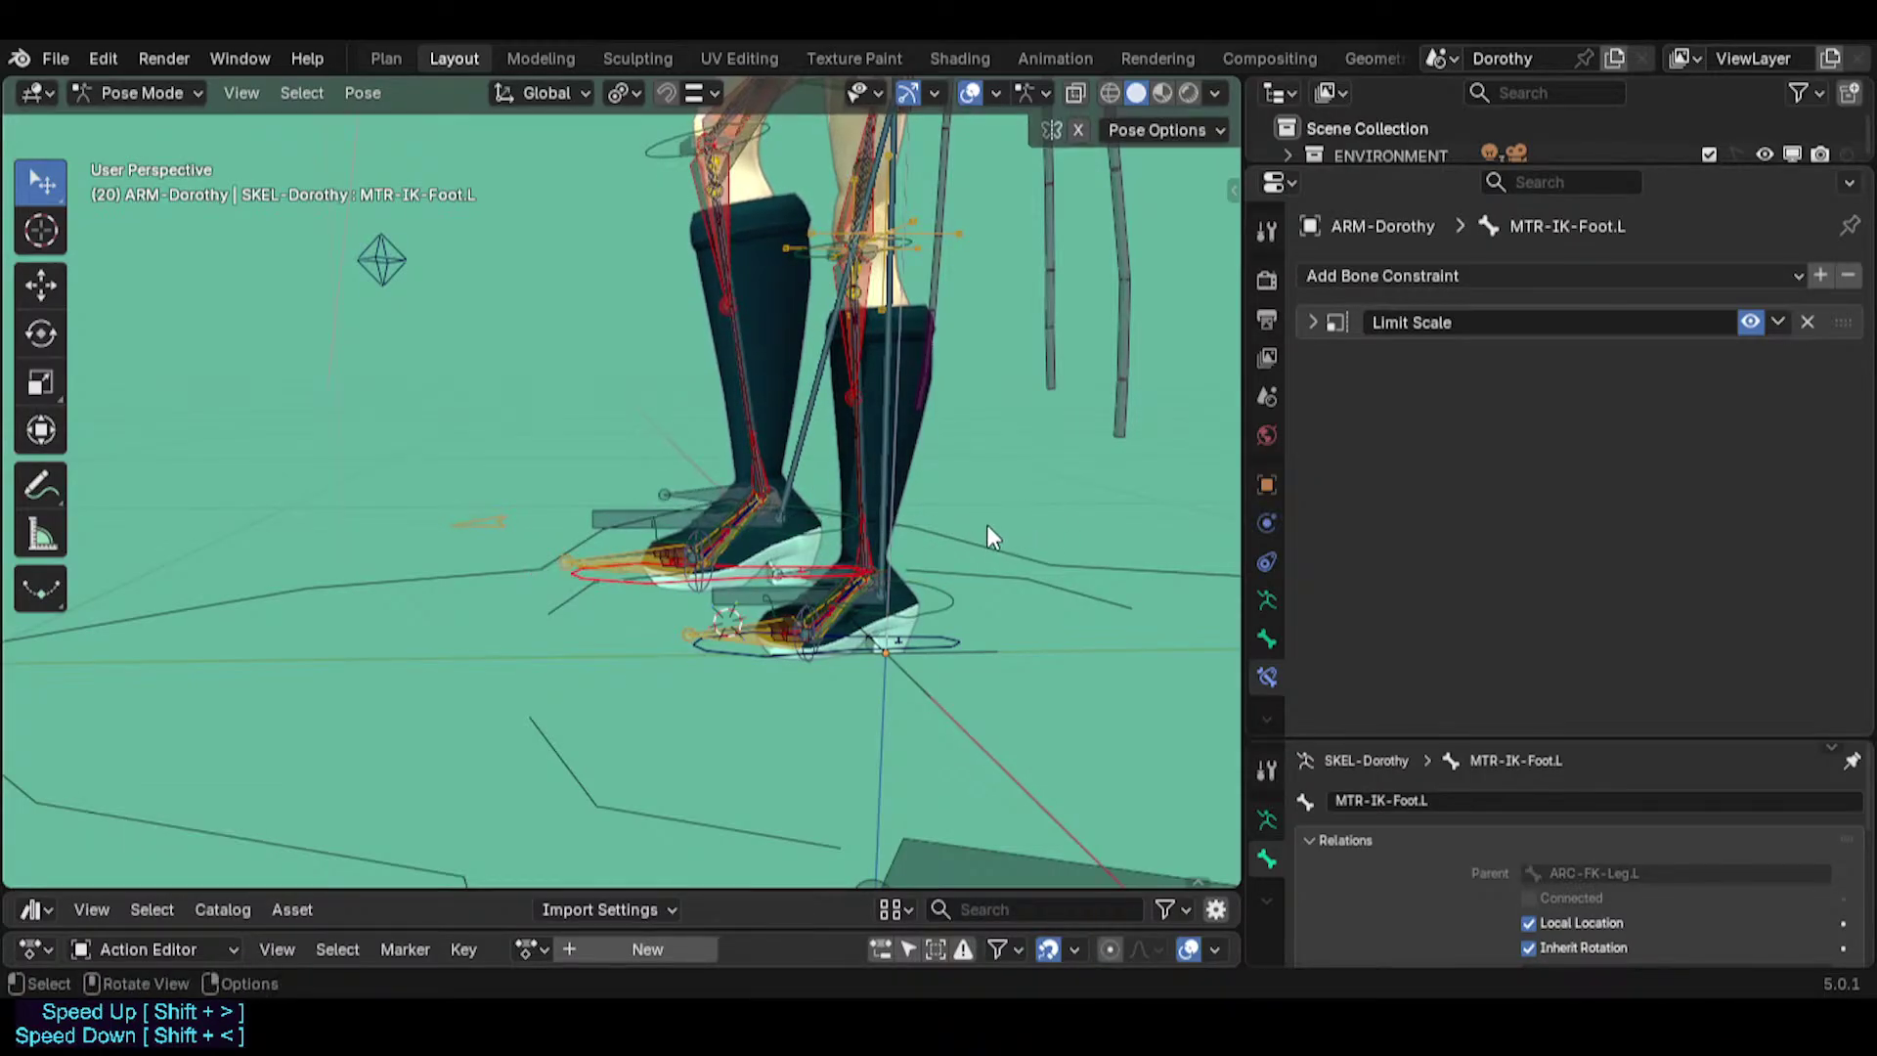
pyautogui.press('s')
pyautogui.click(1074, 521)
pyautogui.hotkey('ctrl', 'z')
# Resize MTR-IK-Foot.L and move it forward and up to test the left foot's response, undoing the last change.
pyautogui.press('s')
pyautogui.click(1028, 497)
pyautogui.press('g')
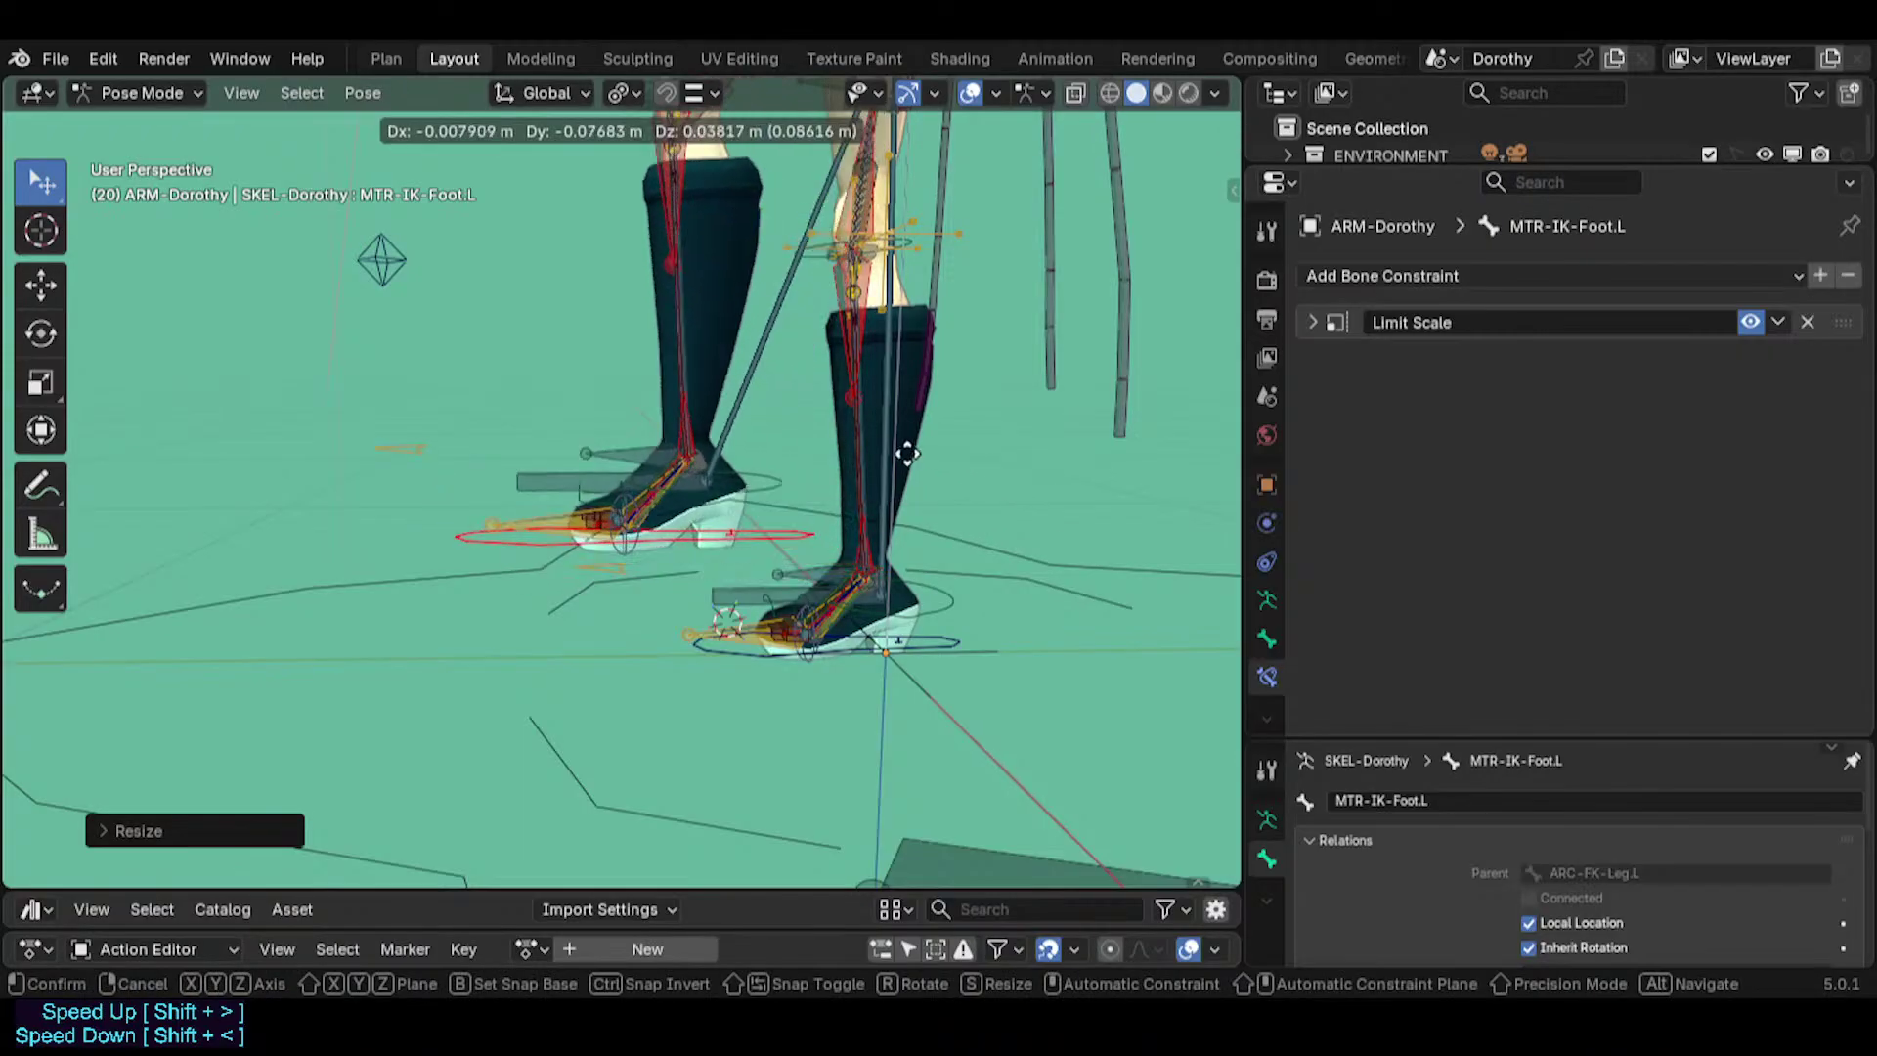
pyautogui.click(738, 478)
pyautogui.hotkey('ctrl', 'z')
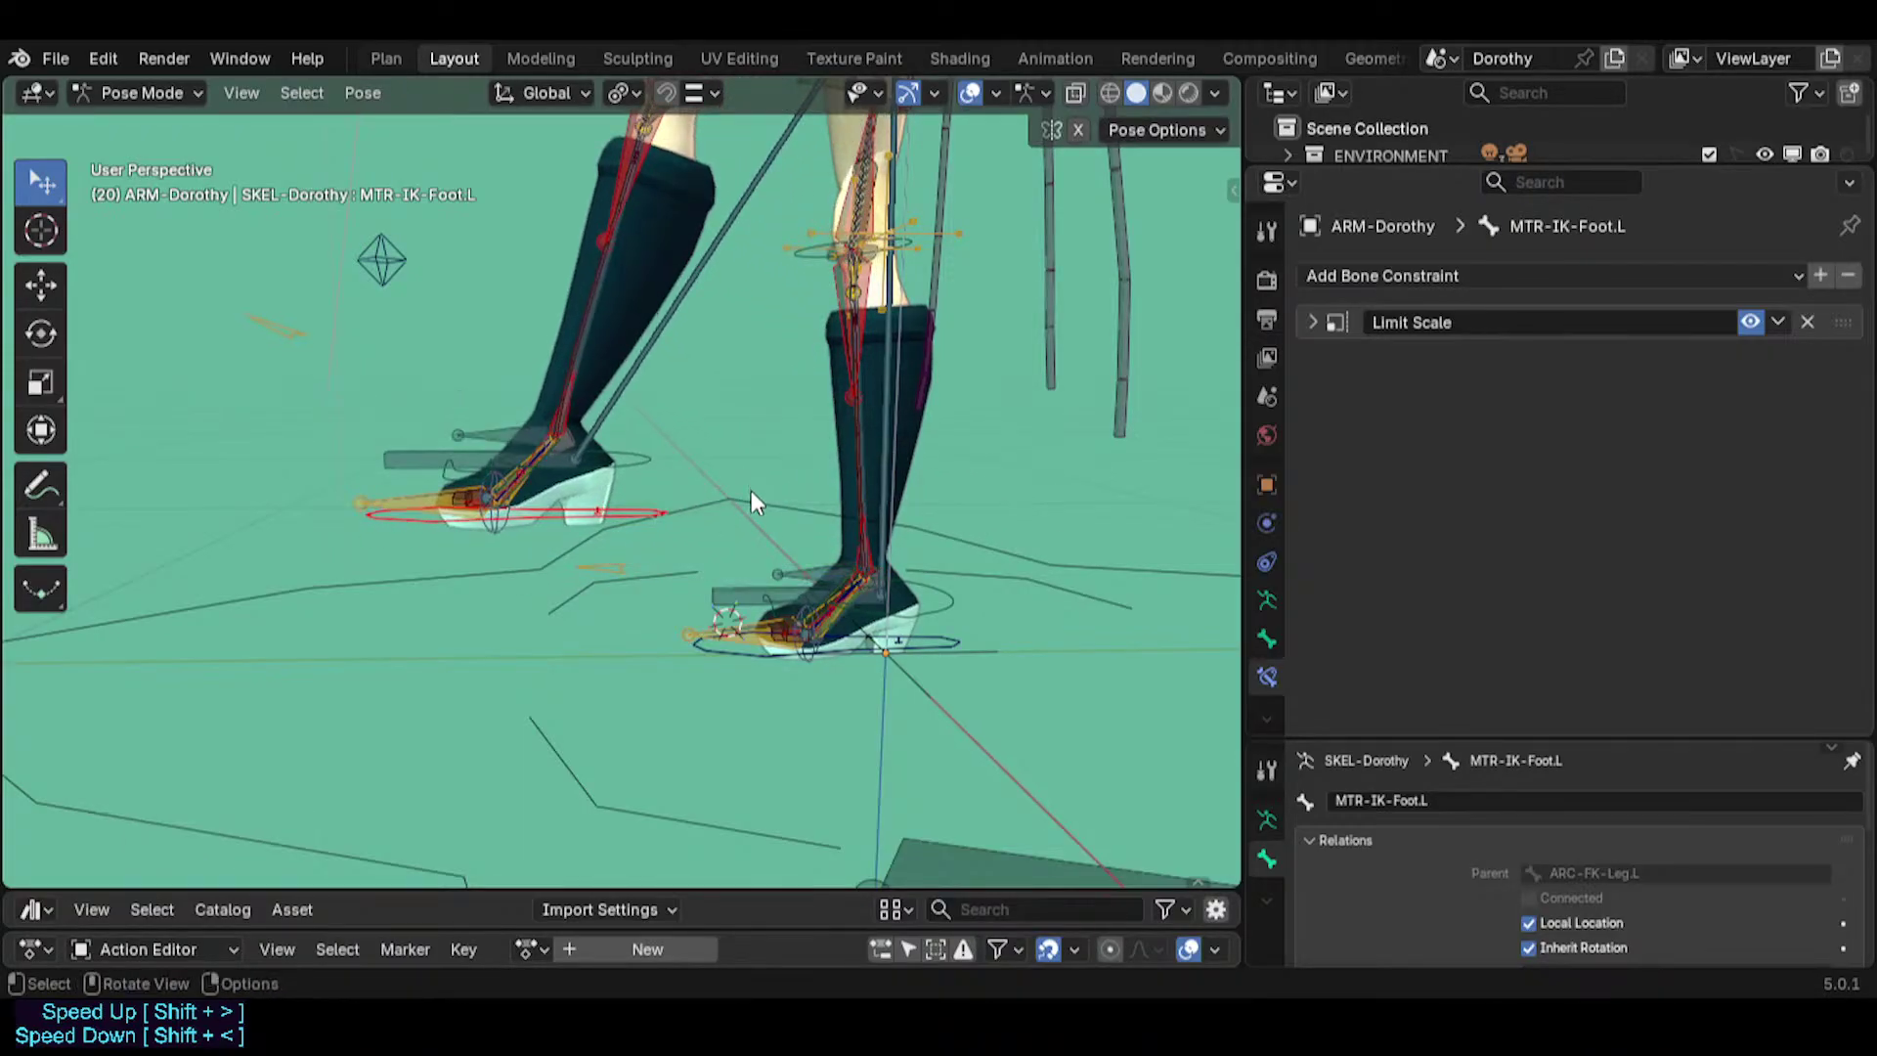
# Move MTR-IK-Foot.L forward, scale it up and reposition it to test how the raised left foot responds.
pyautogui.press('g')
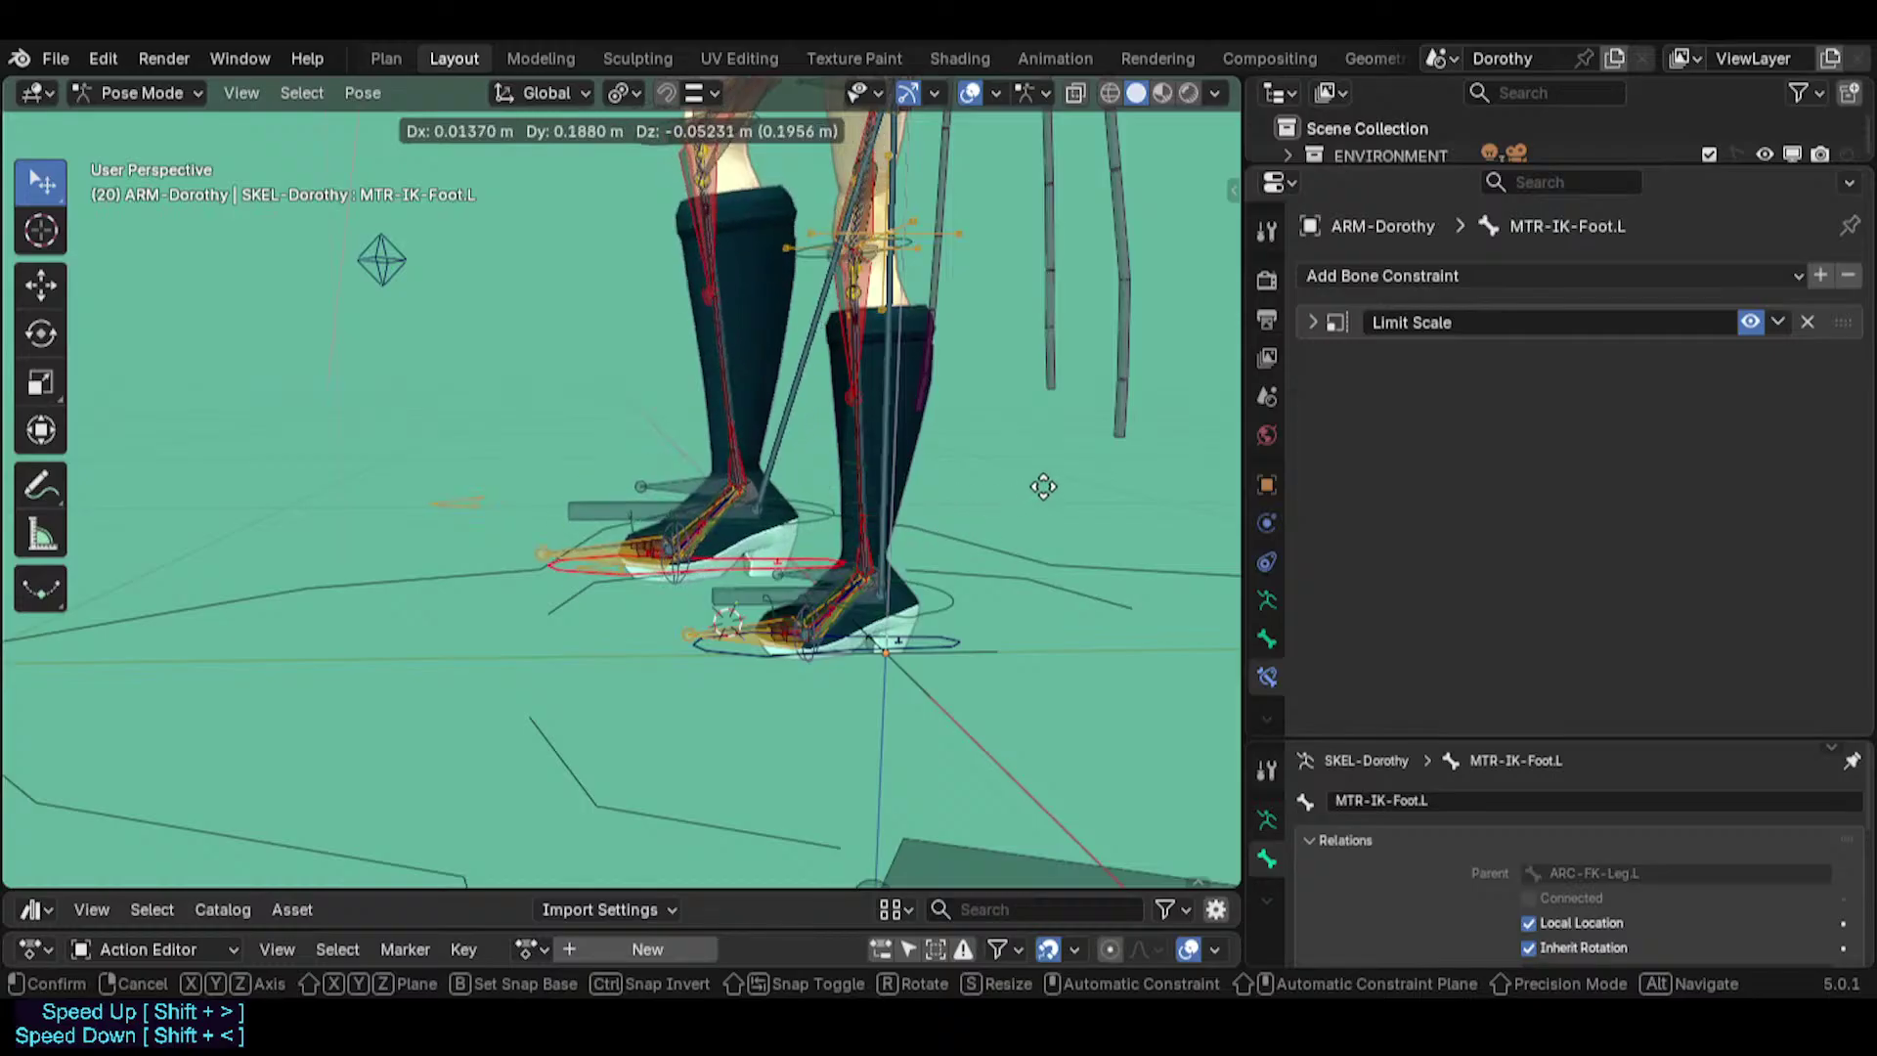
pyautogui.click(755, 481)
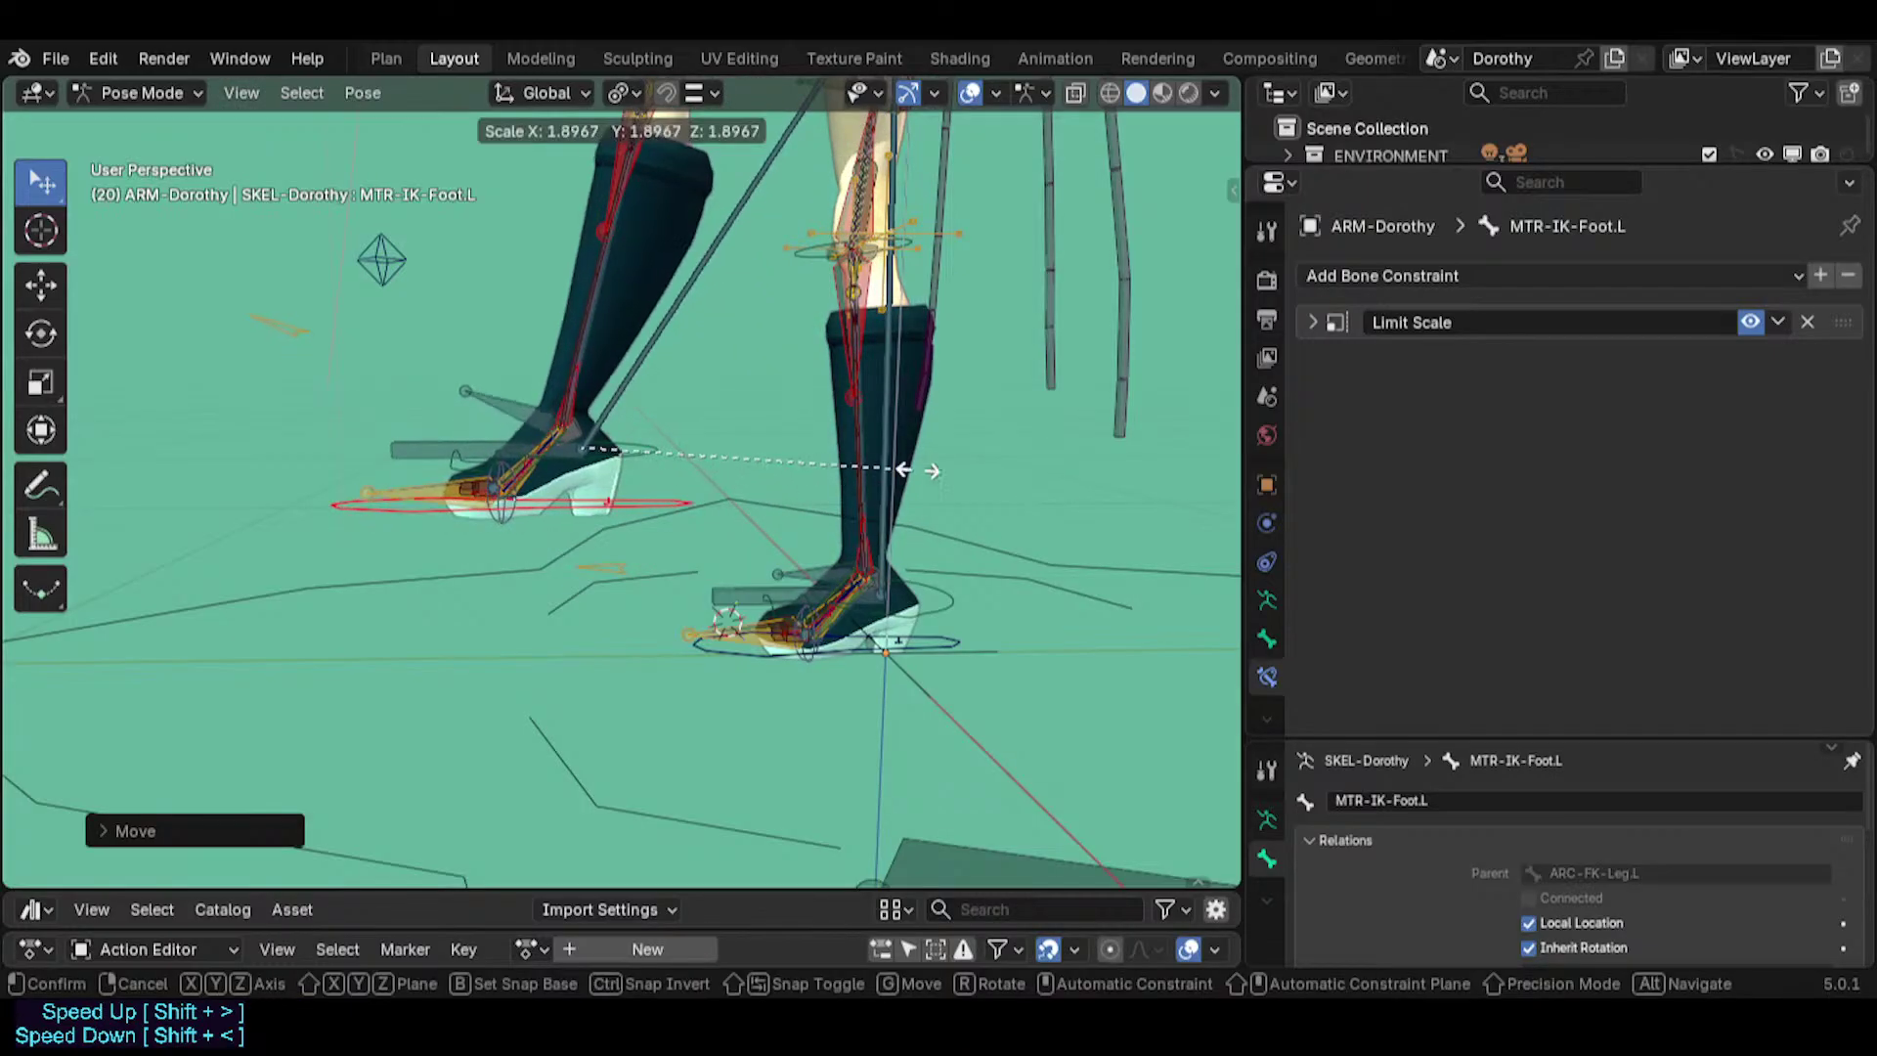
pyautogui.click(796, 465)
pyautogui.press('g')
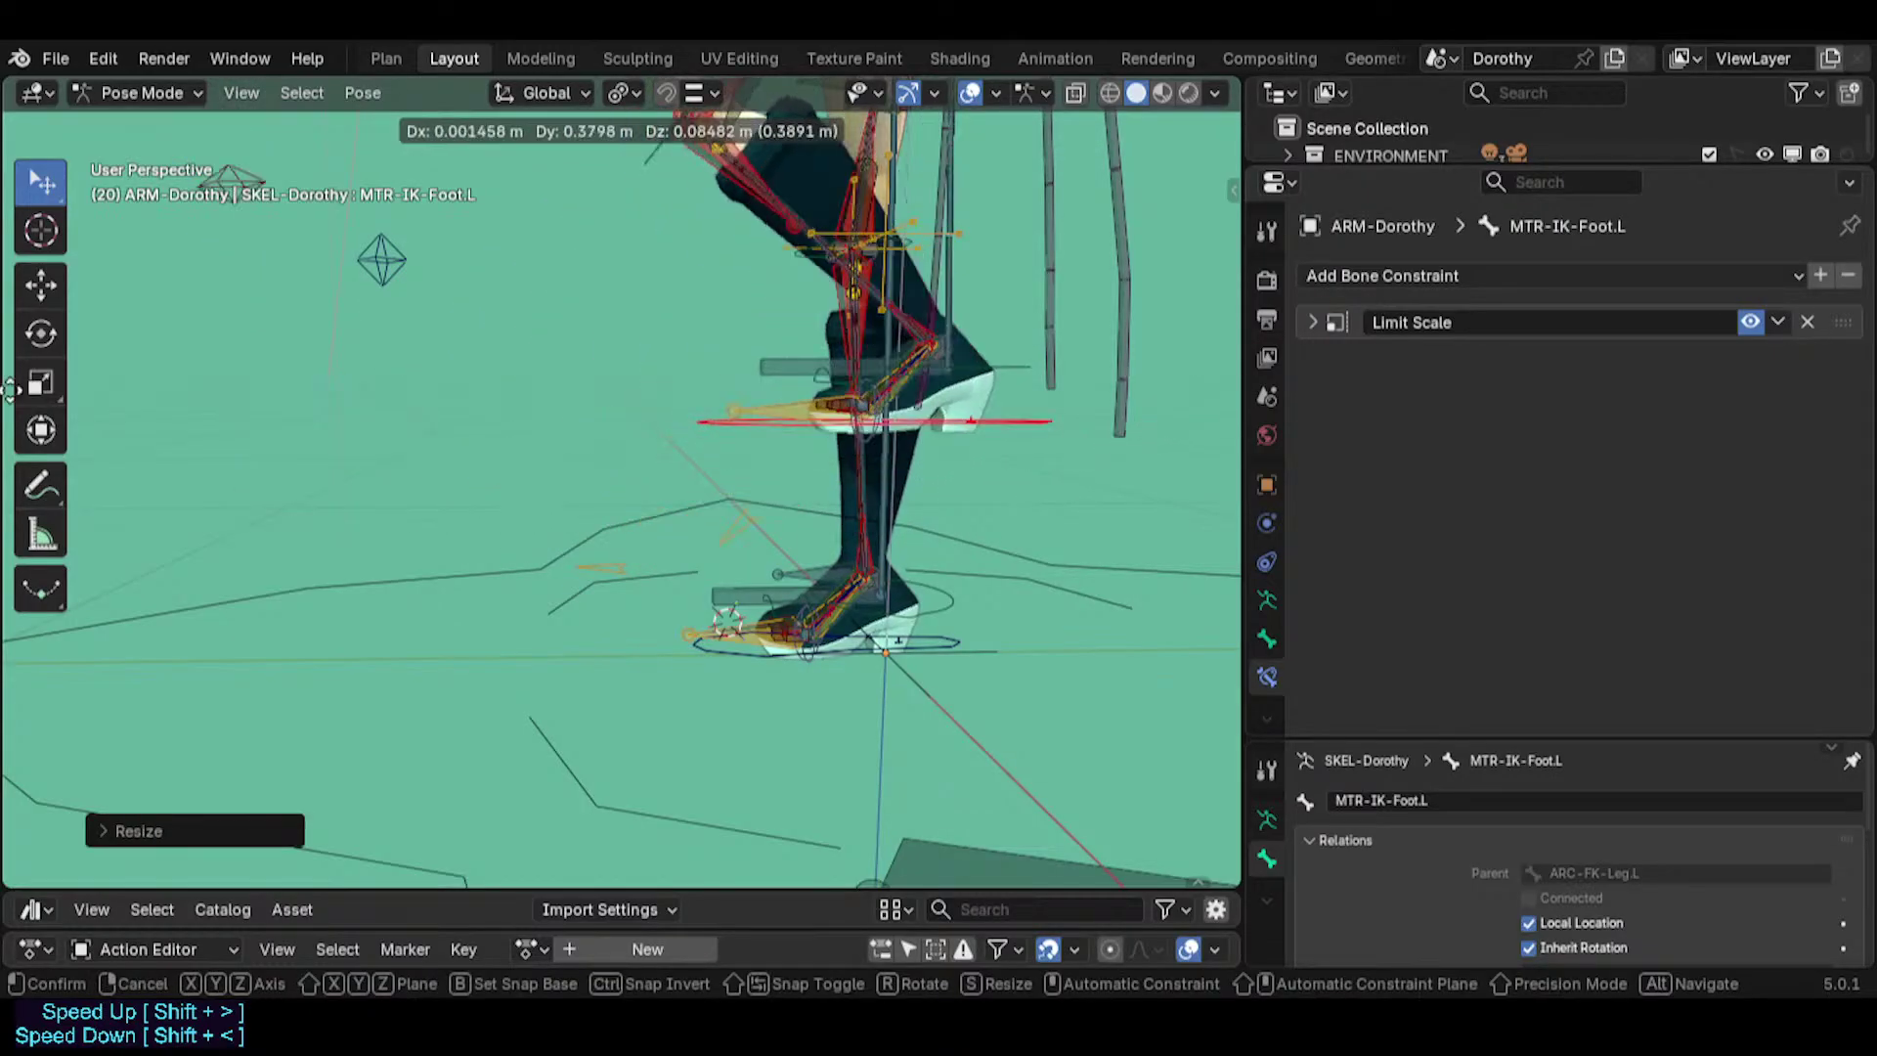
pyautogui.click(572, 402)
# After checking MCH-IKO-Foot.L's constraints, set the mix mode of ANTI-Scale-Foot.L's Copy Rotation FOLLOW-ShinPerpendicular constraint to Before Original.
pyautogui.click(572, 401)
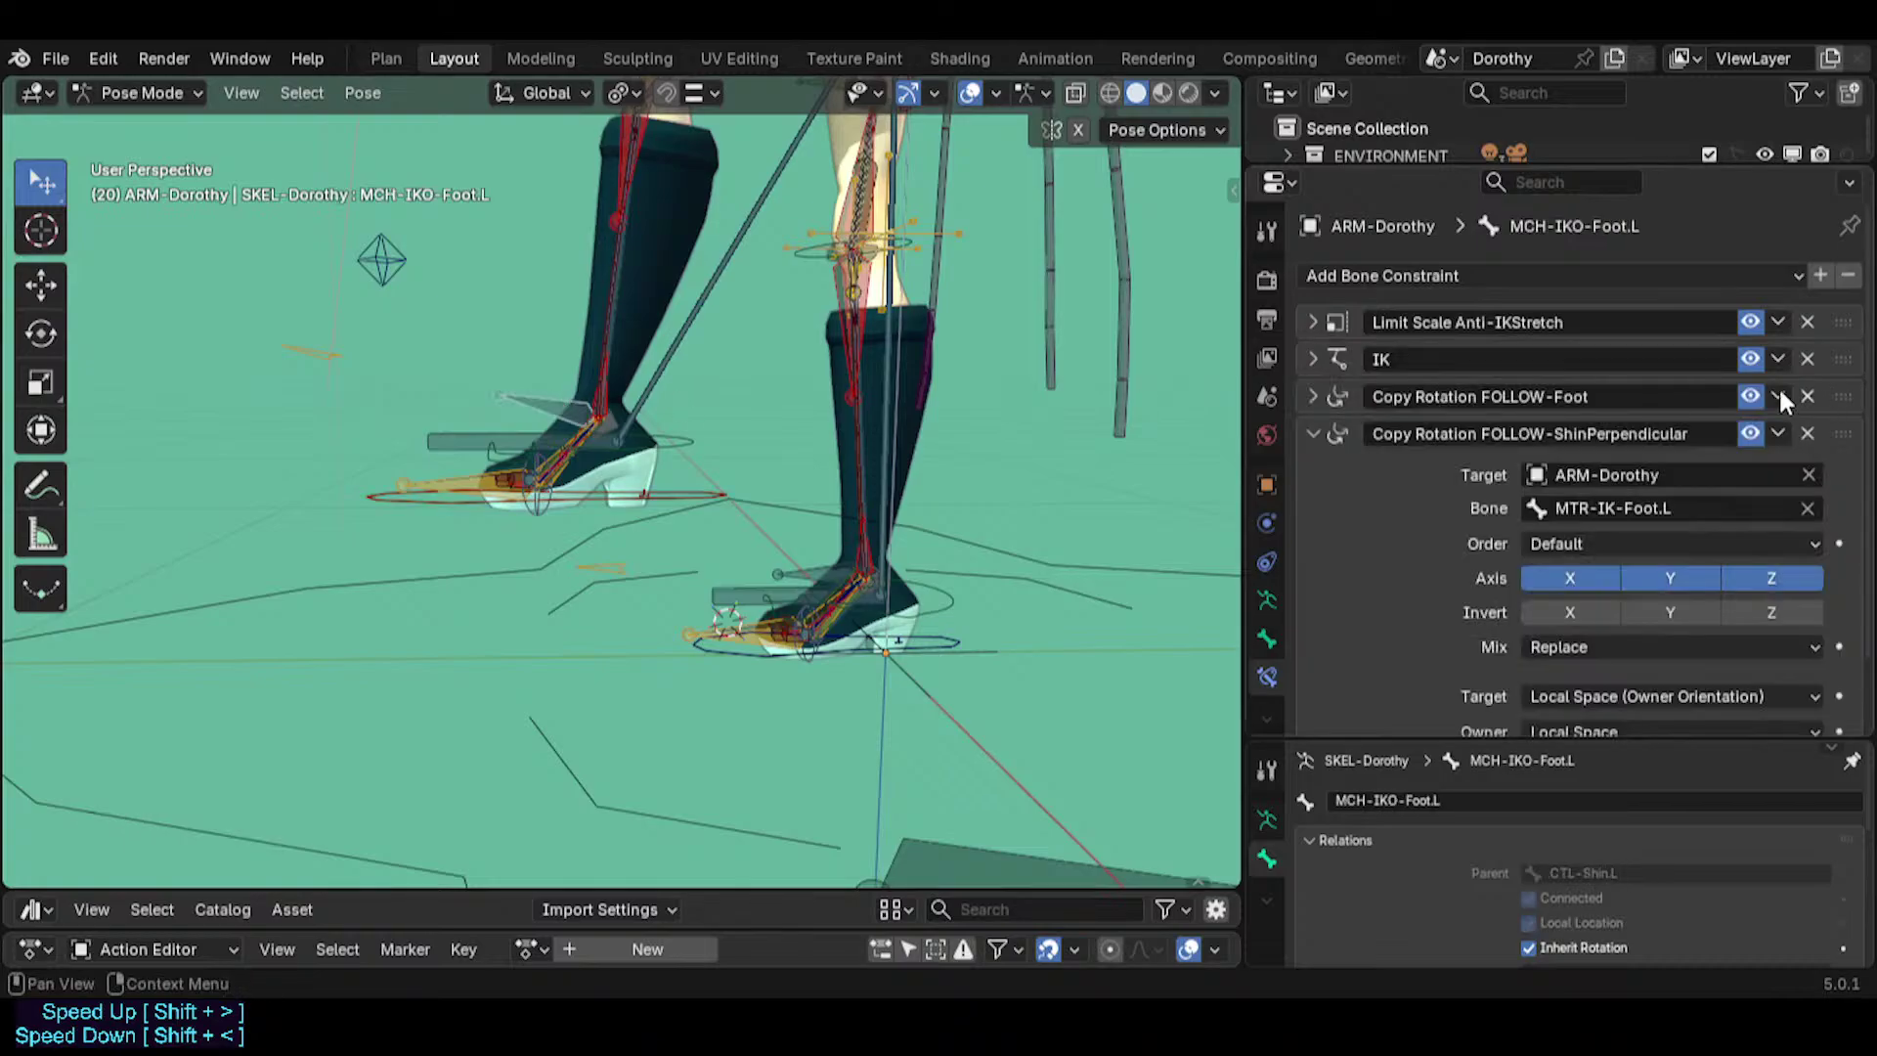
pyautogui.scroll(-2, 1567, 547)
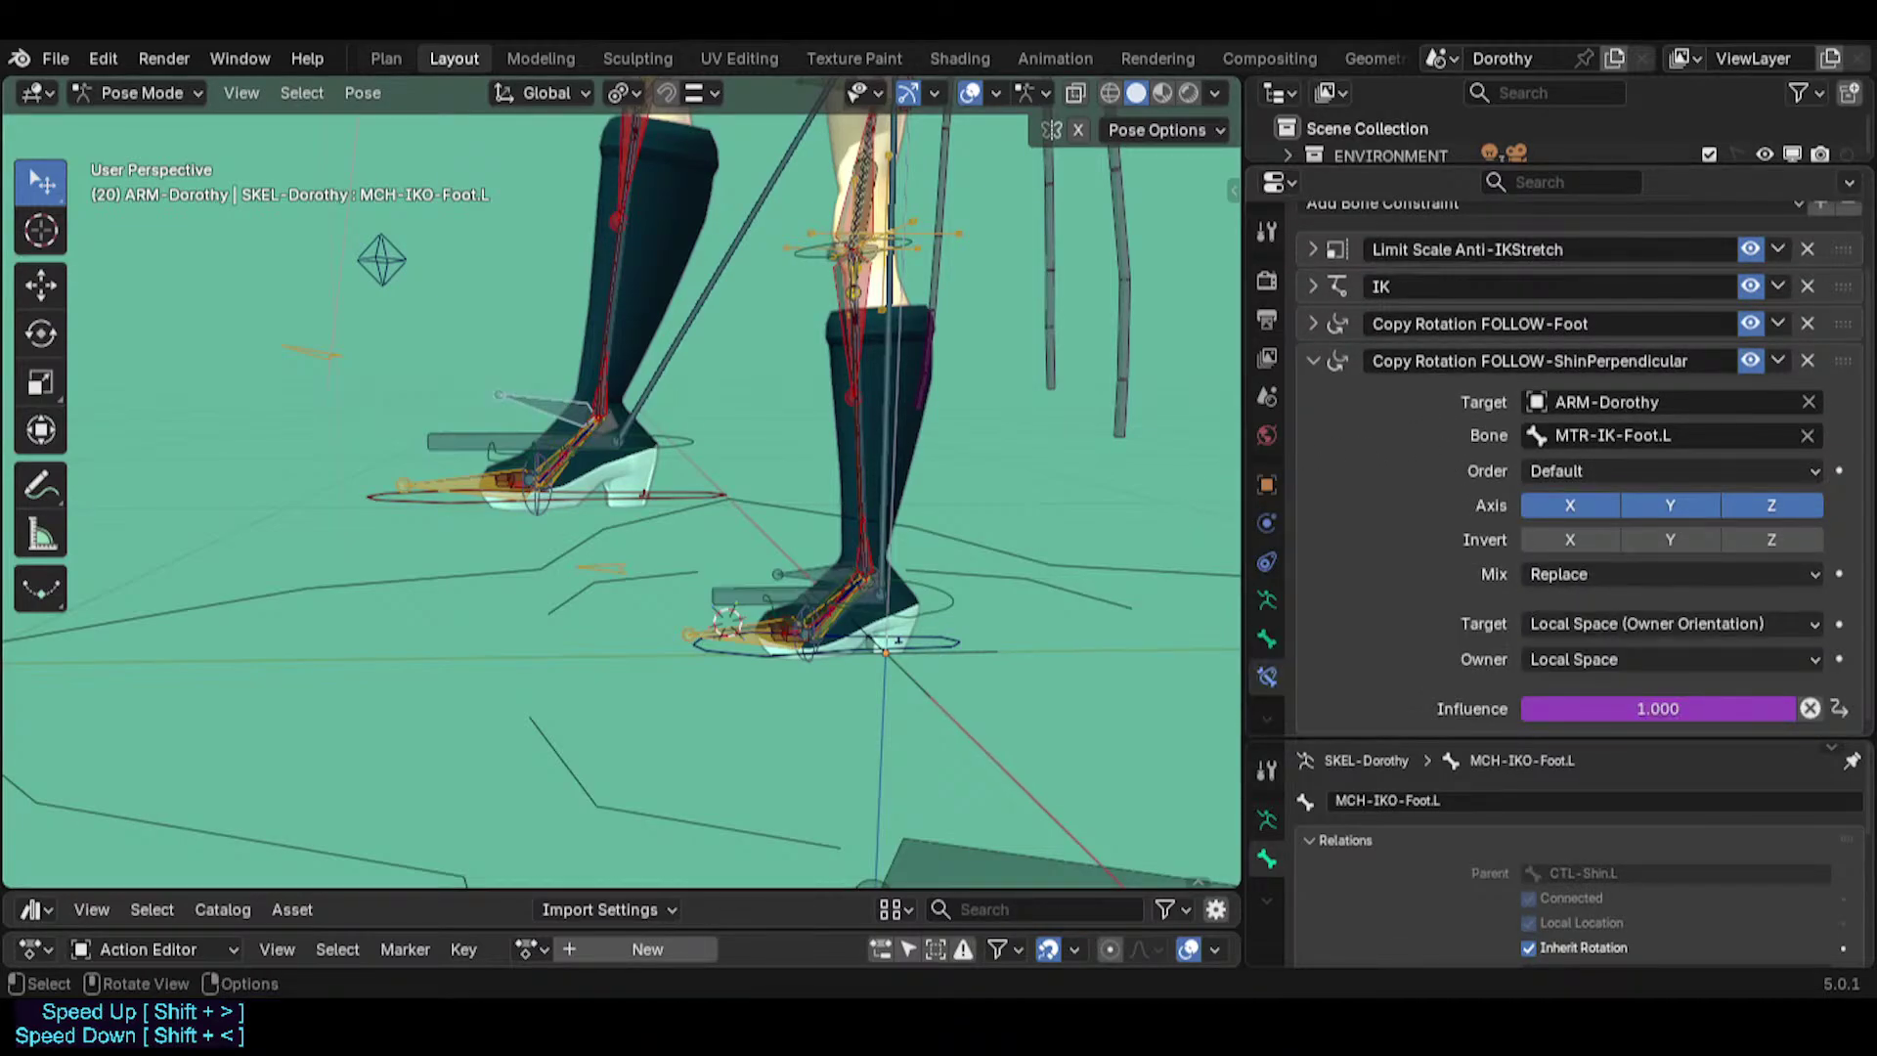
pyautogui.click(448, 442)
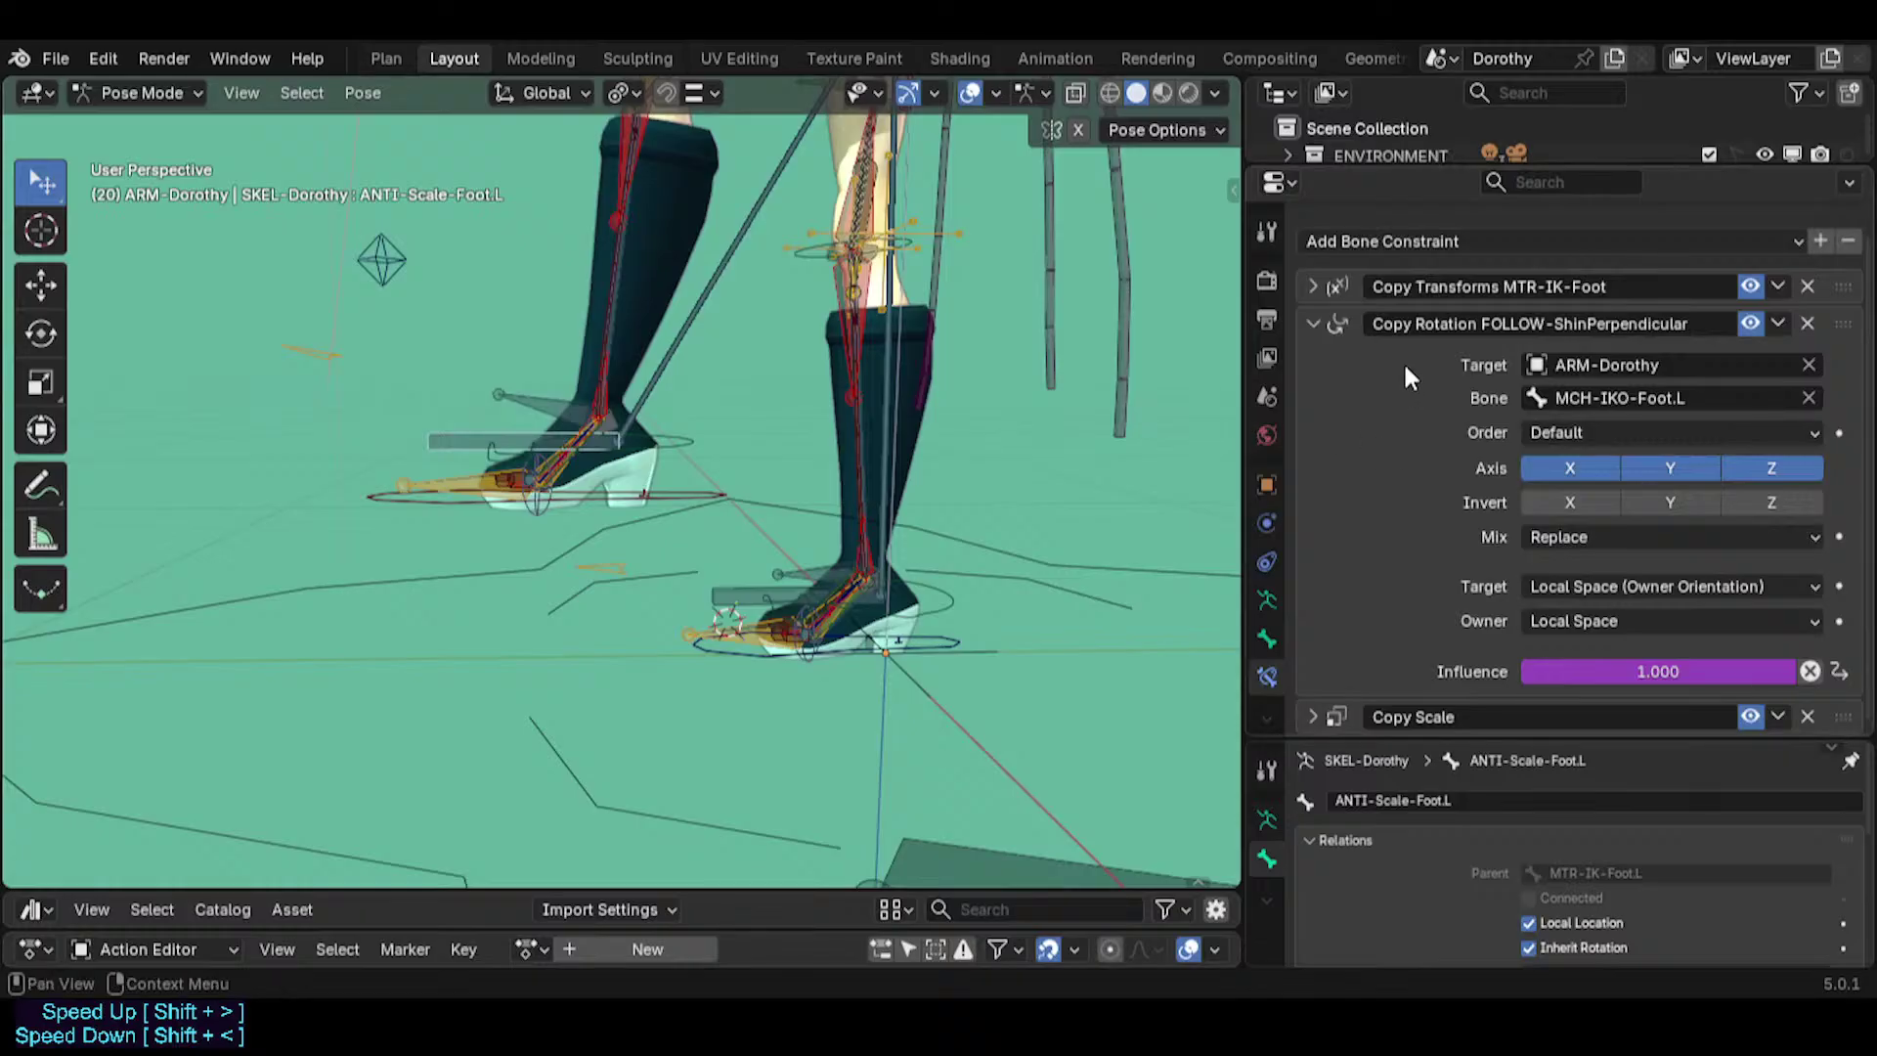
pyautogui.click(1568, 539)
pyautogui.click(1568, 629)
pyautogui.click(1557, 536)
pyautogui.click(1562, 578)
pyautogui.click(1549, 537)
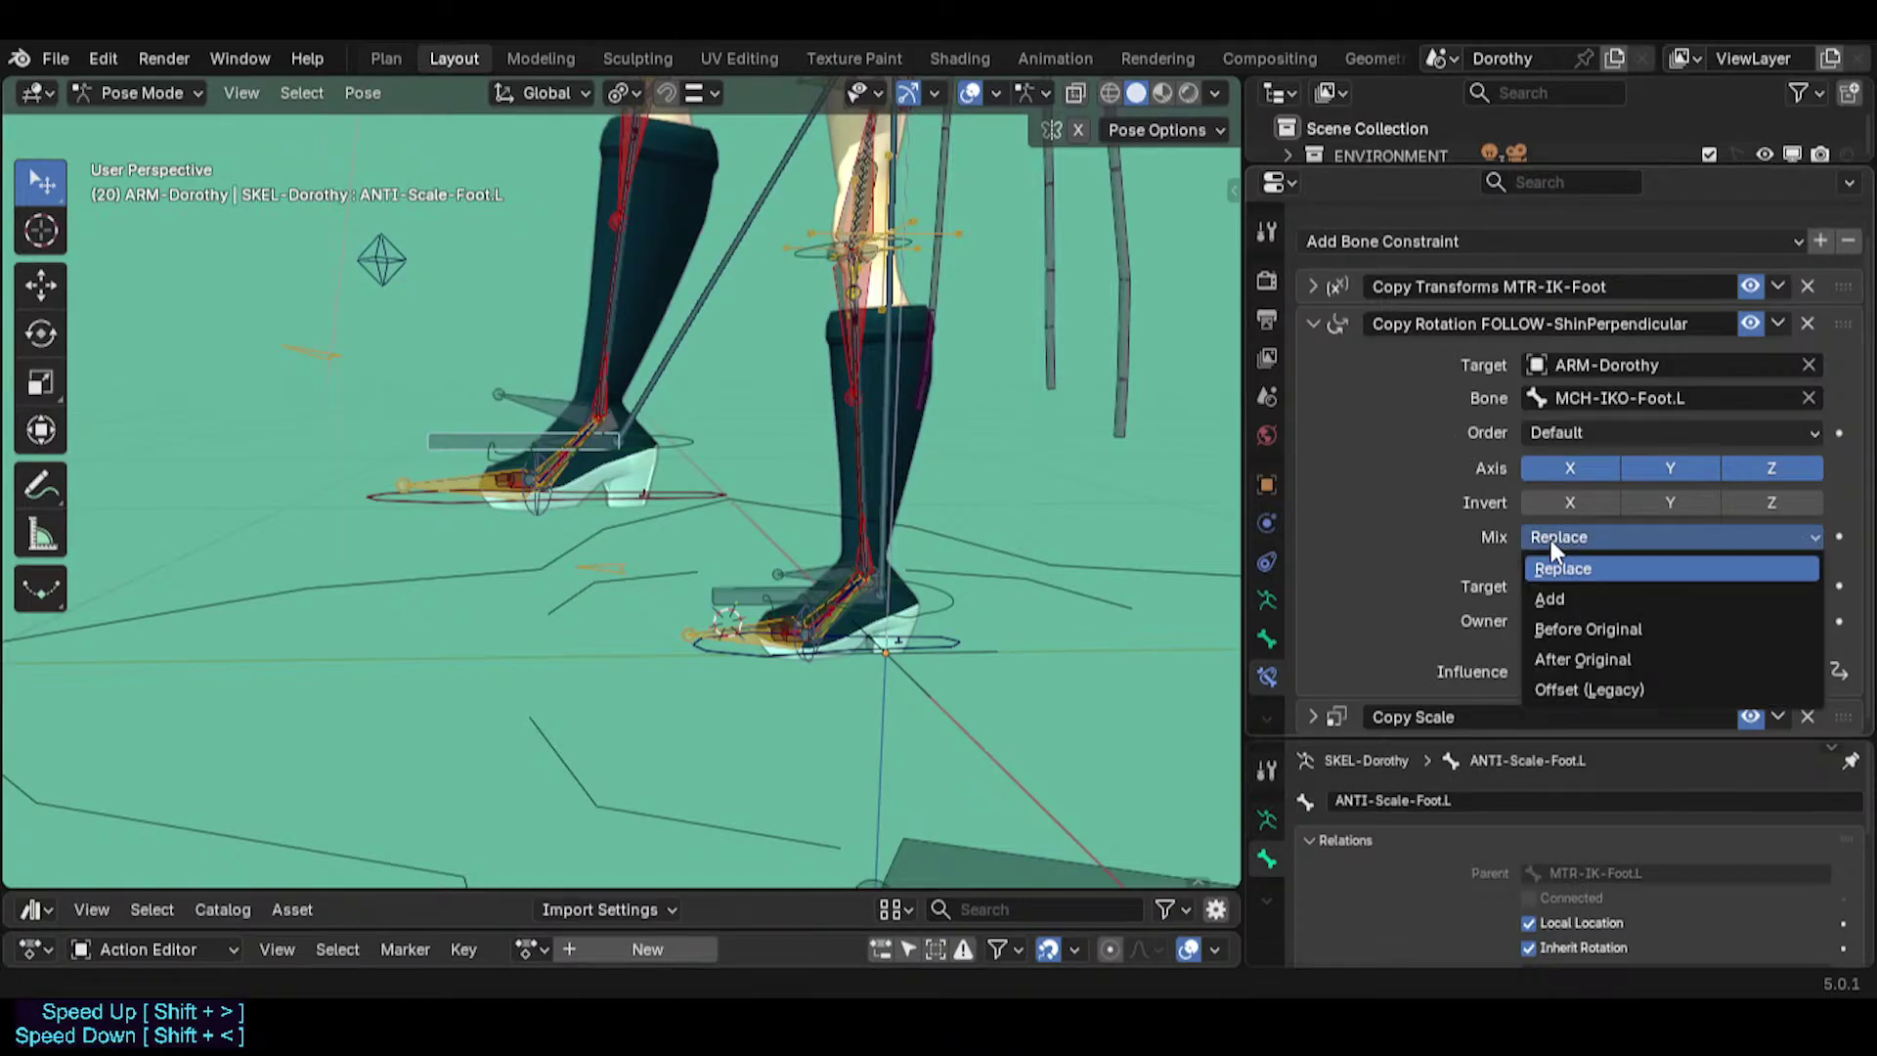
pyautogui.click(1580, 619)
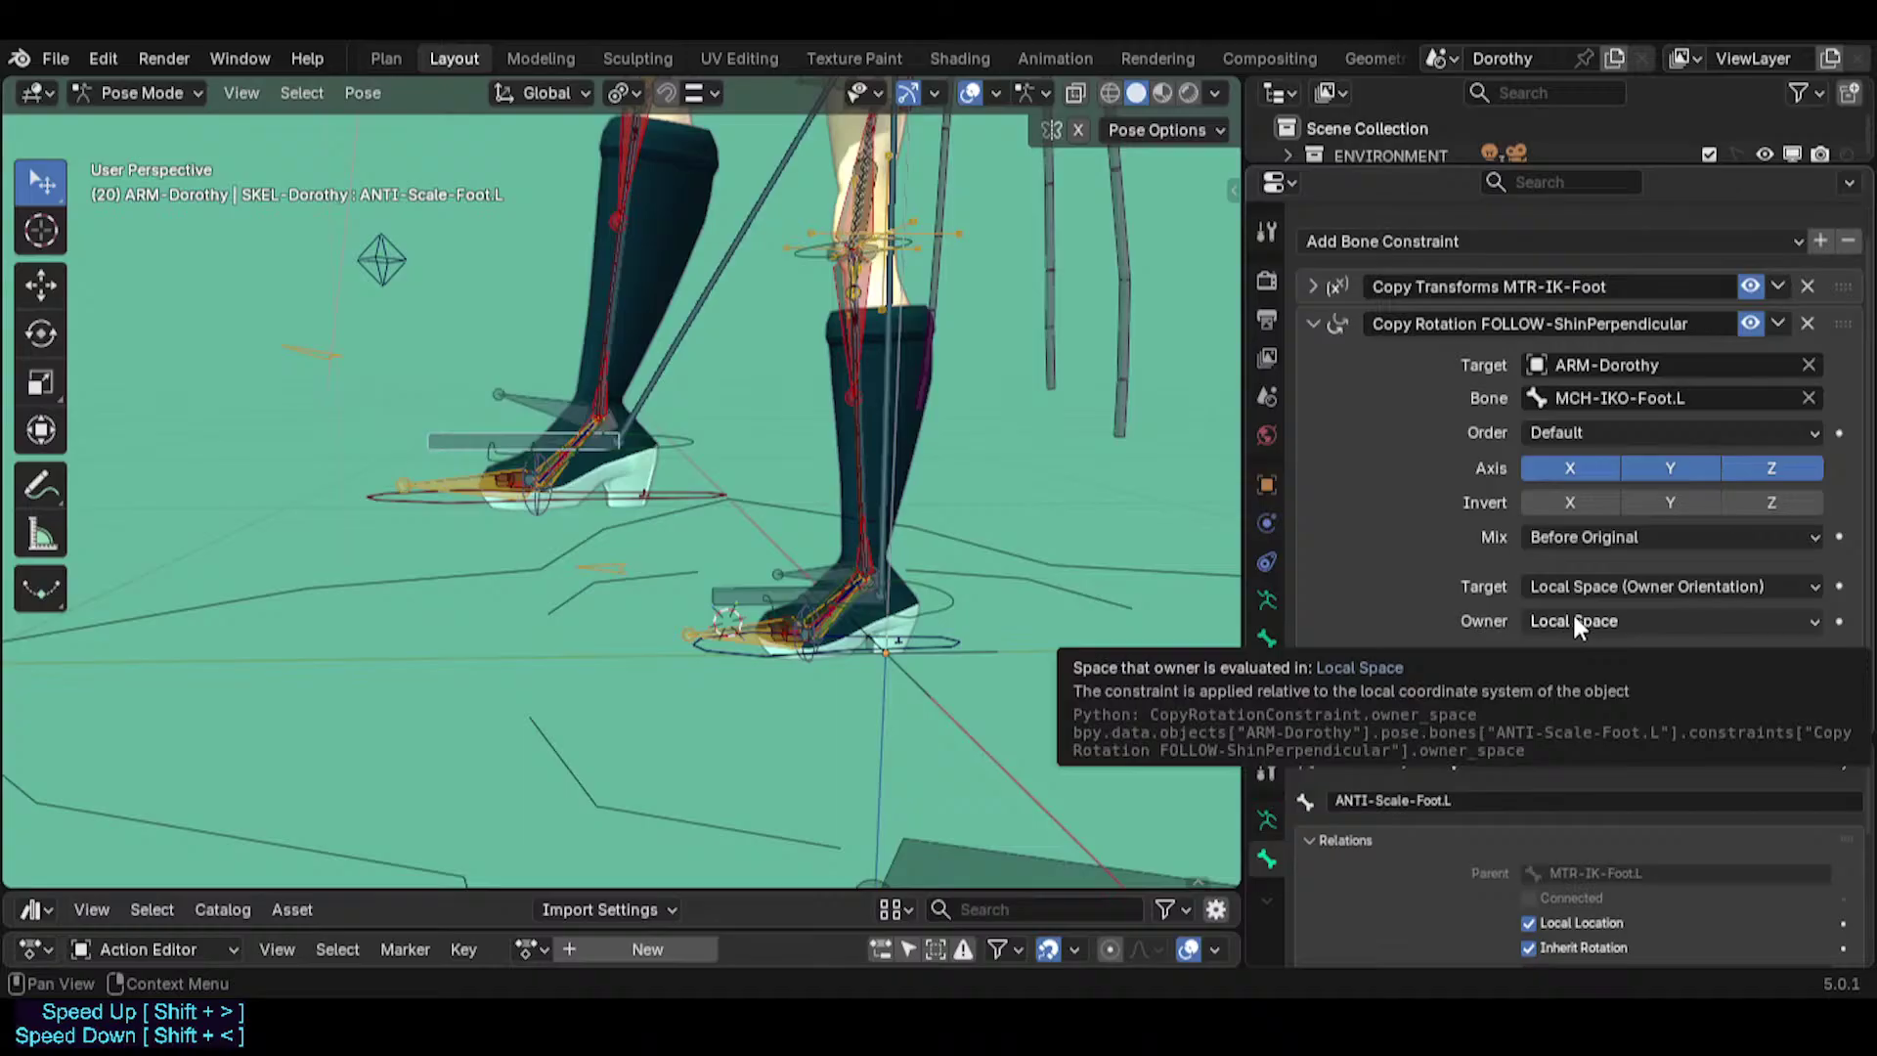
# Set the owner space of ANTI-Scale-Foot.L's FOLLOW-ShinPerpendicular constraint to Custom Space, using object ARM-Dorothy and bone MCH-IKO-Foot.L.
pyautogui.click(543, 401)
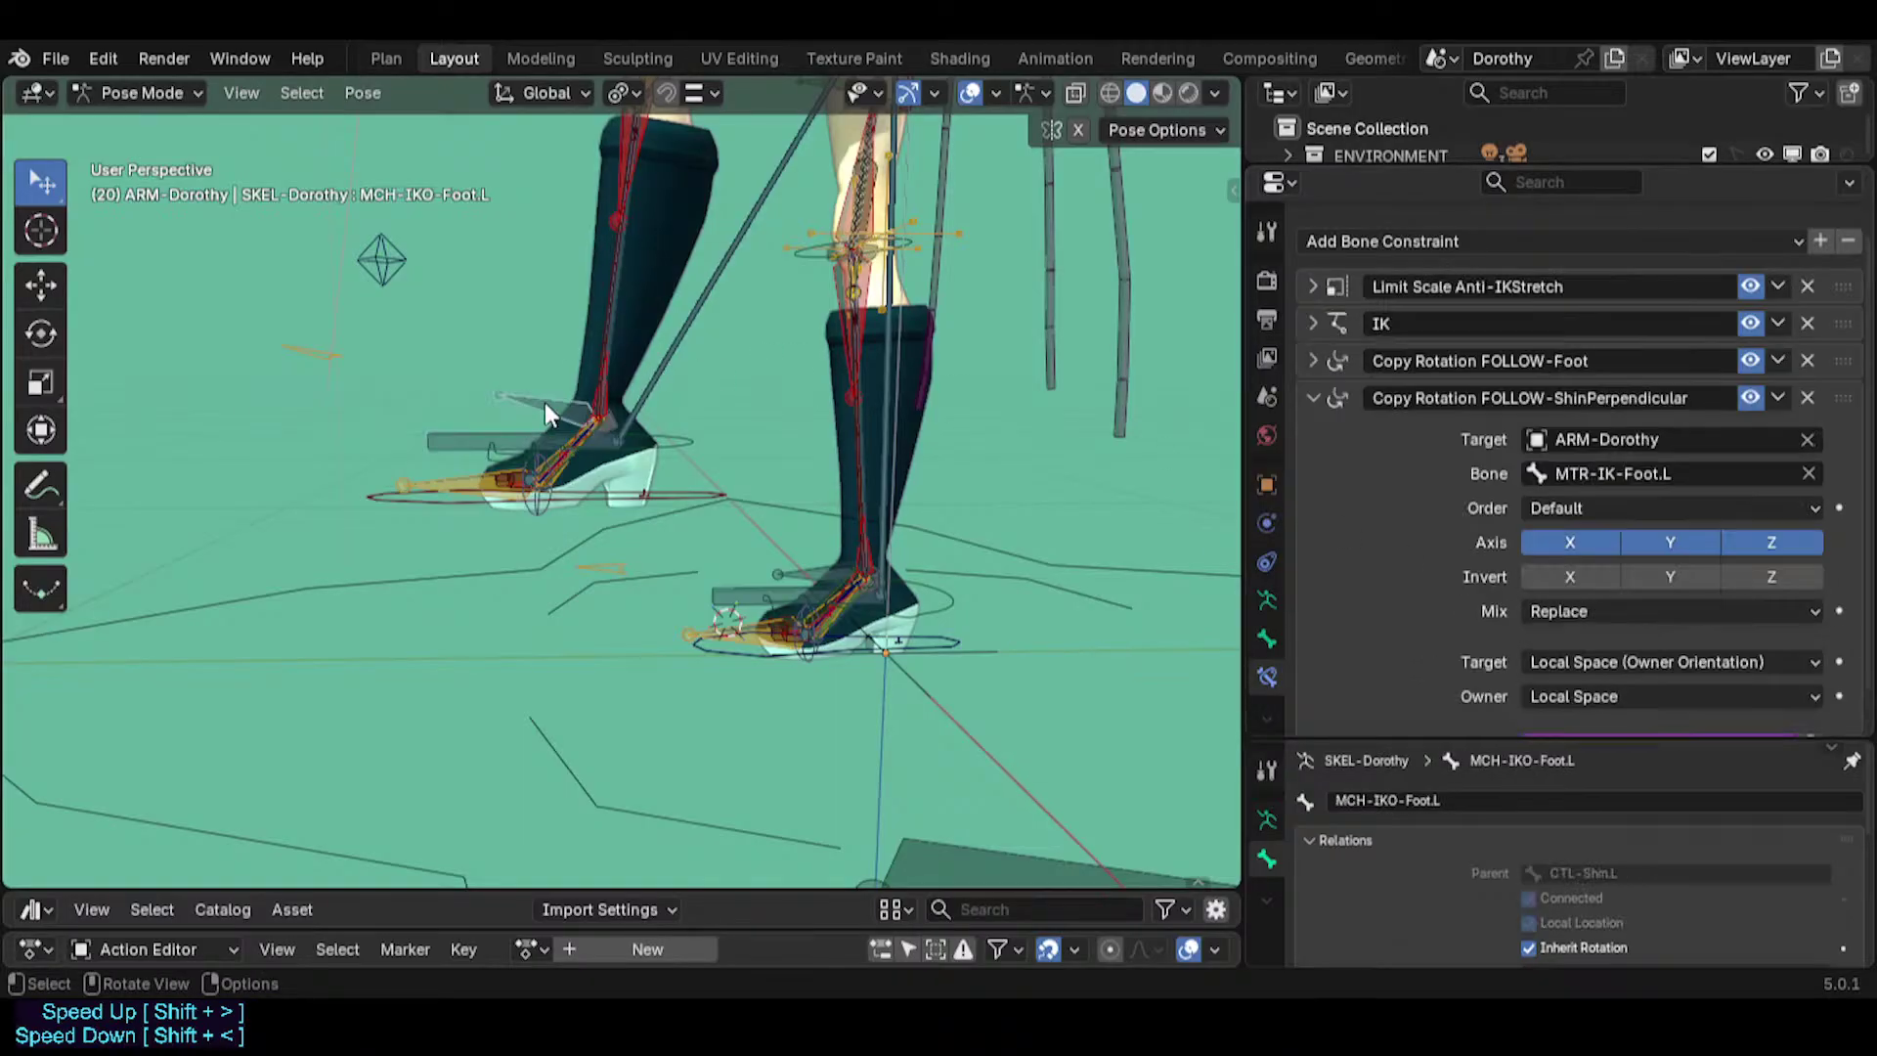
pyautogui.press('F2')
pyautogui.click(477, 434)
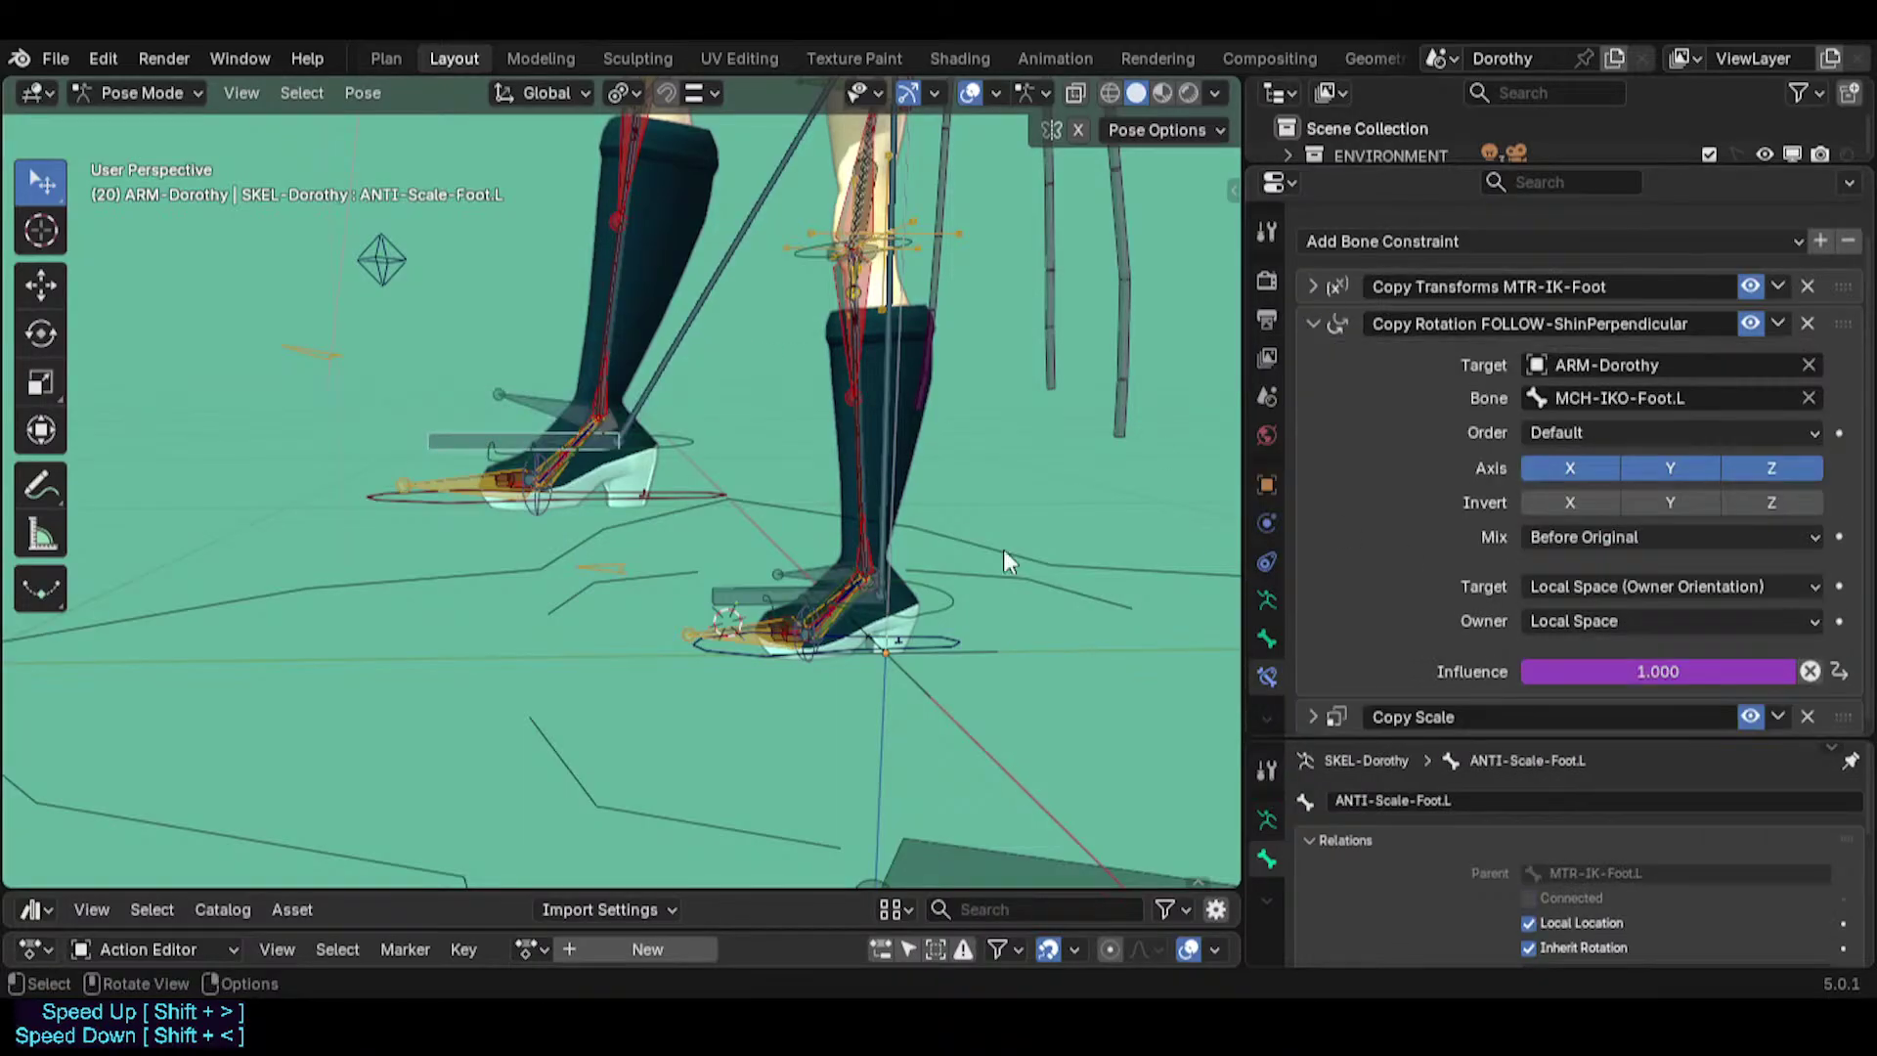
pyautogui.click(1597, 621)
pyautogui.click(1603, 681)
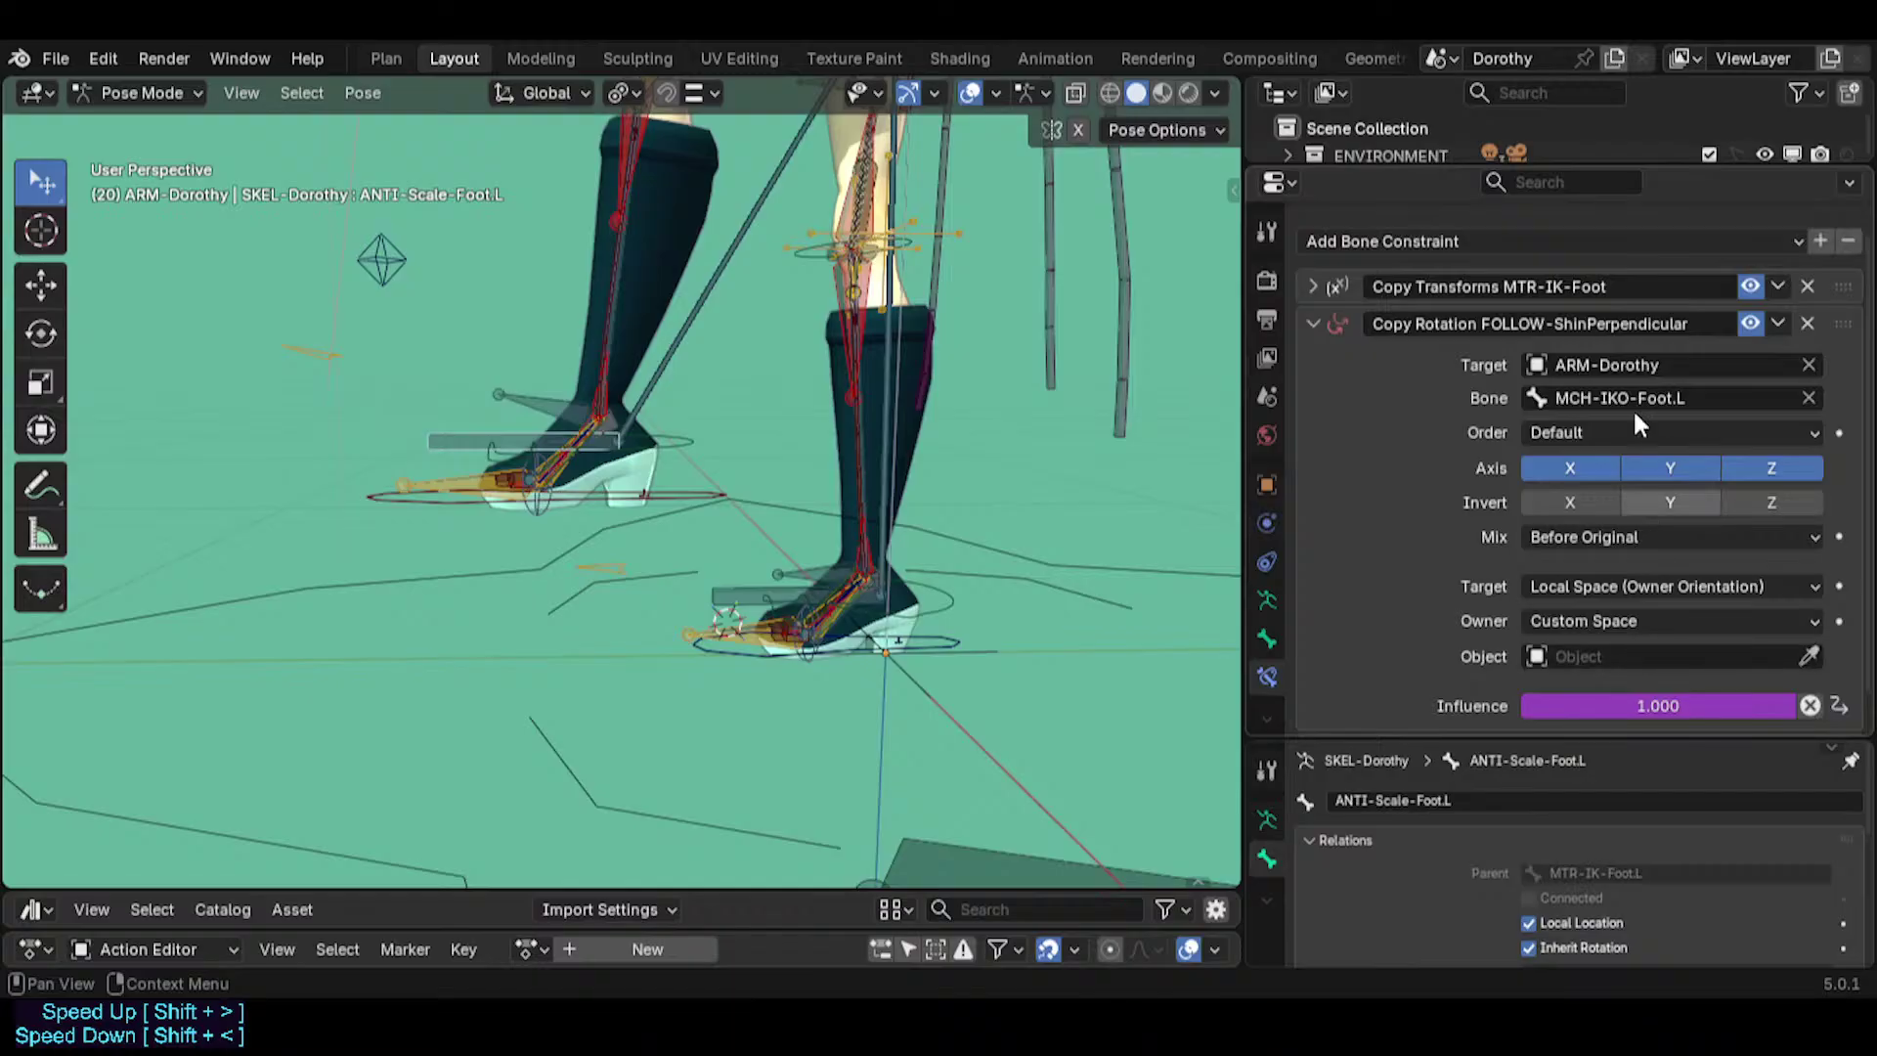
pyautogui.hotkey('ctrl', 'c')
pyautogui.hotkey('ctrl', 'v')
pyautogui.hotkey('ctrl', 'c')
pyautogui.hotkey('ctrl', 'v')
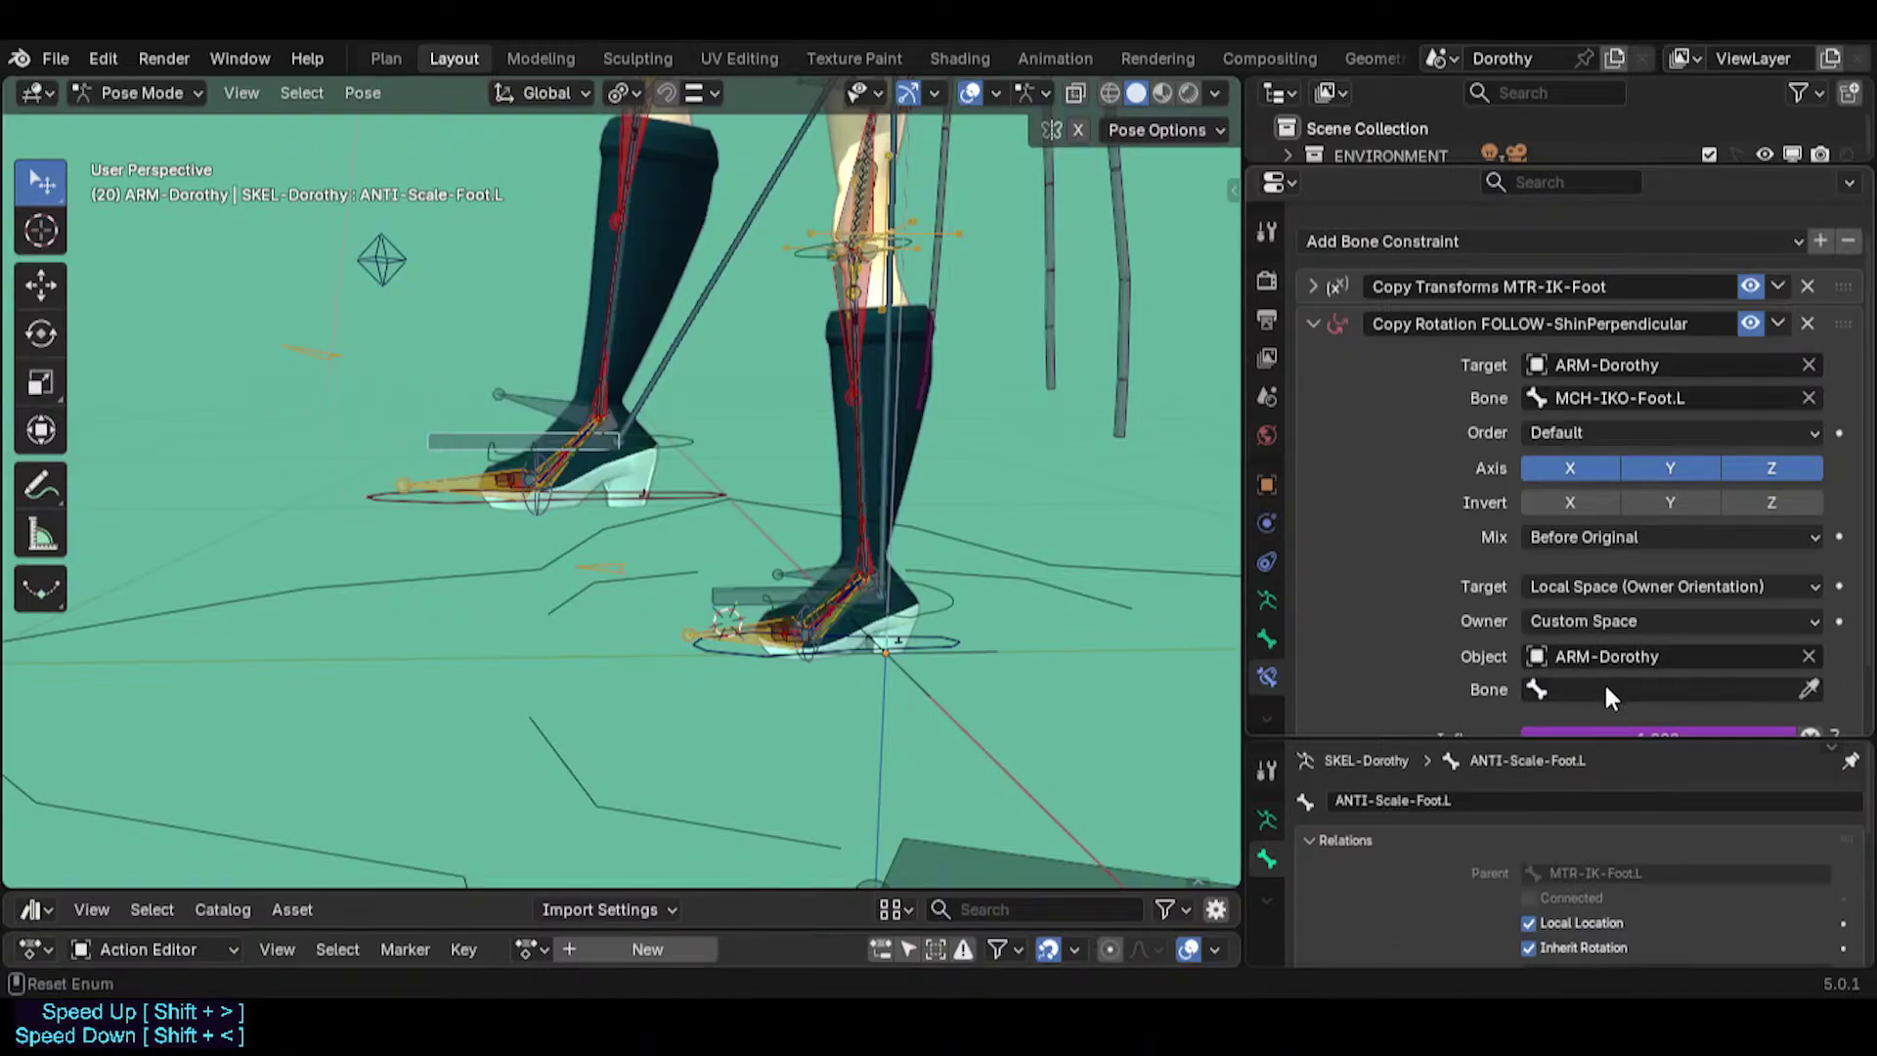
pyautogui.scroll(-1, 1642, 655)
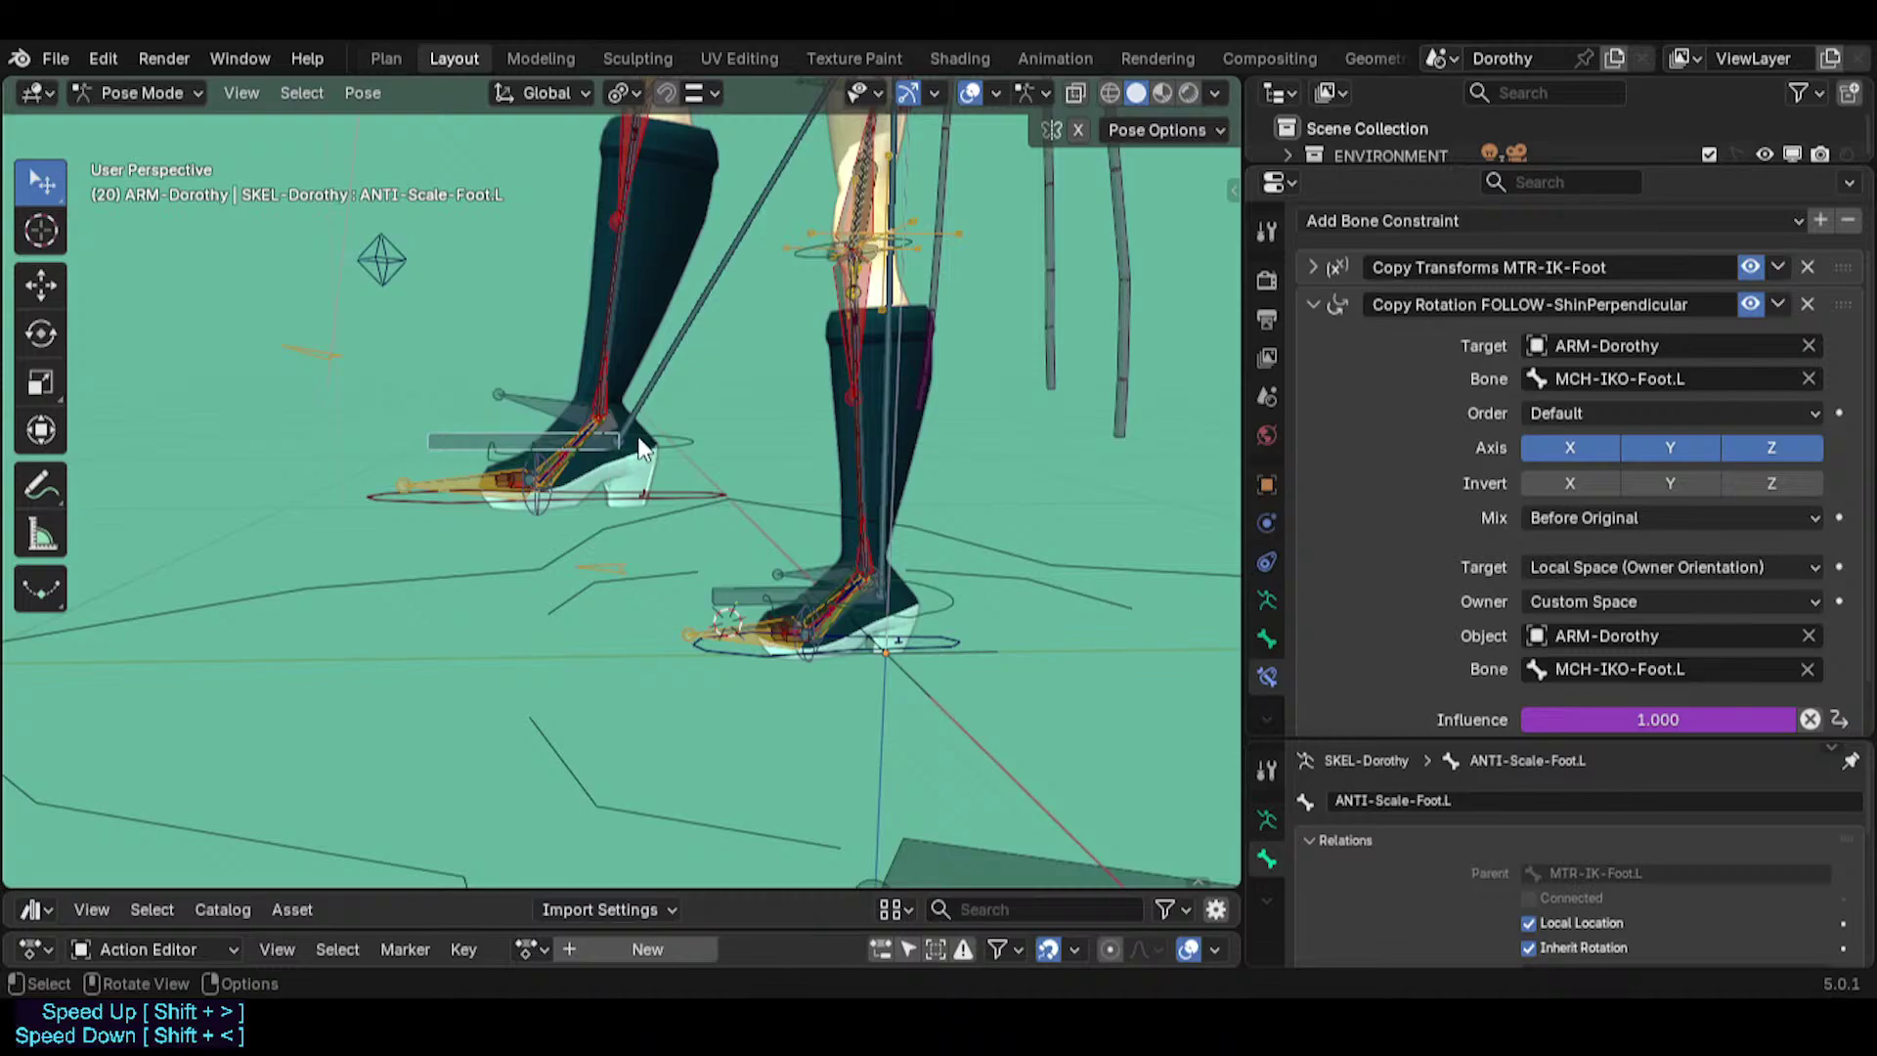
# Select MTR-IK-Foot.L, reset its scale, scale it up and move it to test the custom-space constraint.
pyautogui.press('r')
pyautogui.rightClick(735, 500)
pyautogui.moveTo(717, 487); pyautogui.dragTo(674, 487)
pyautogui.hotkey('alt', 's')
pyautogui.press('s')
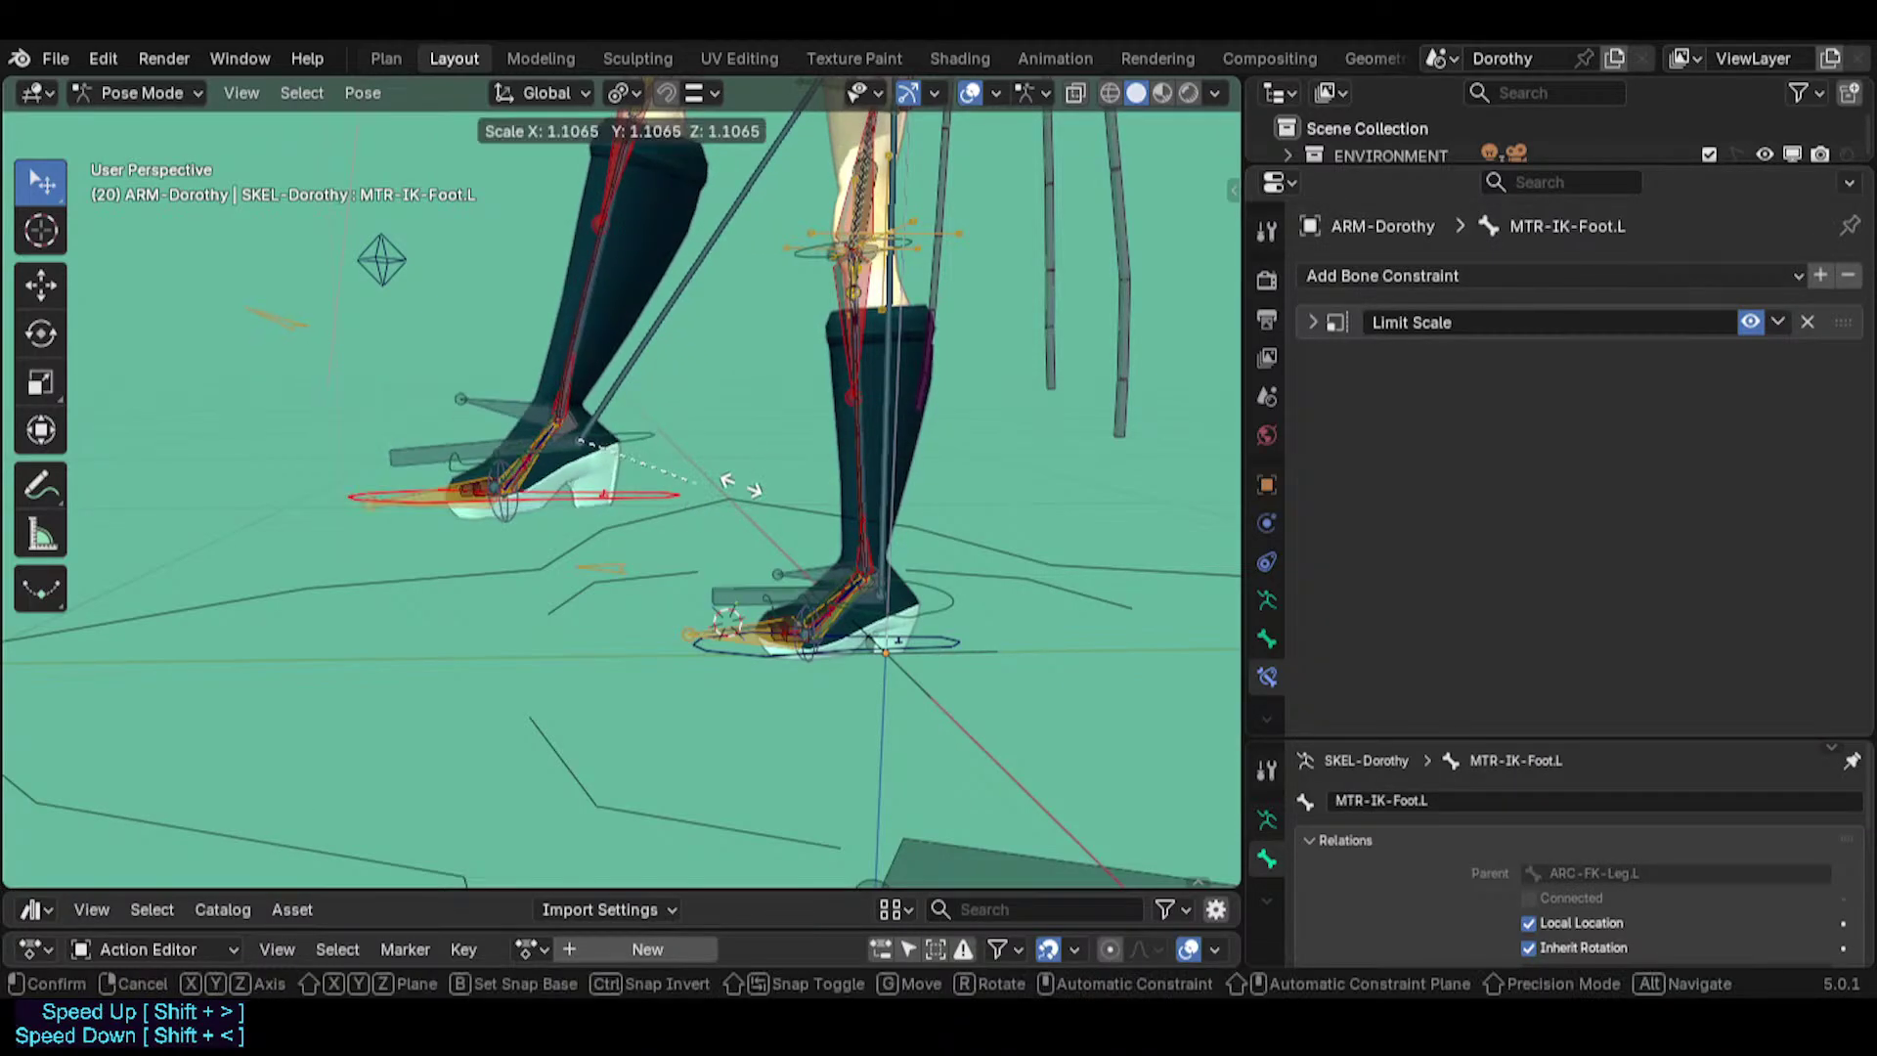
pyautogui.click(678, 469)
pyautogui.press('g')
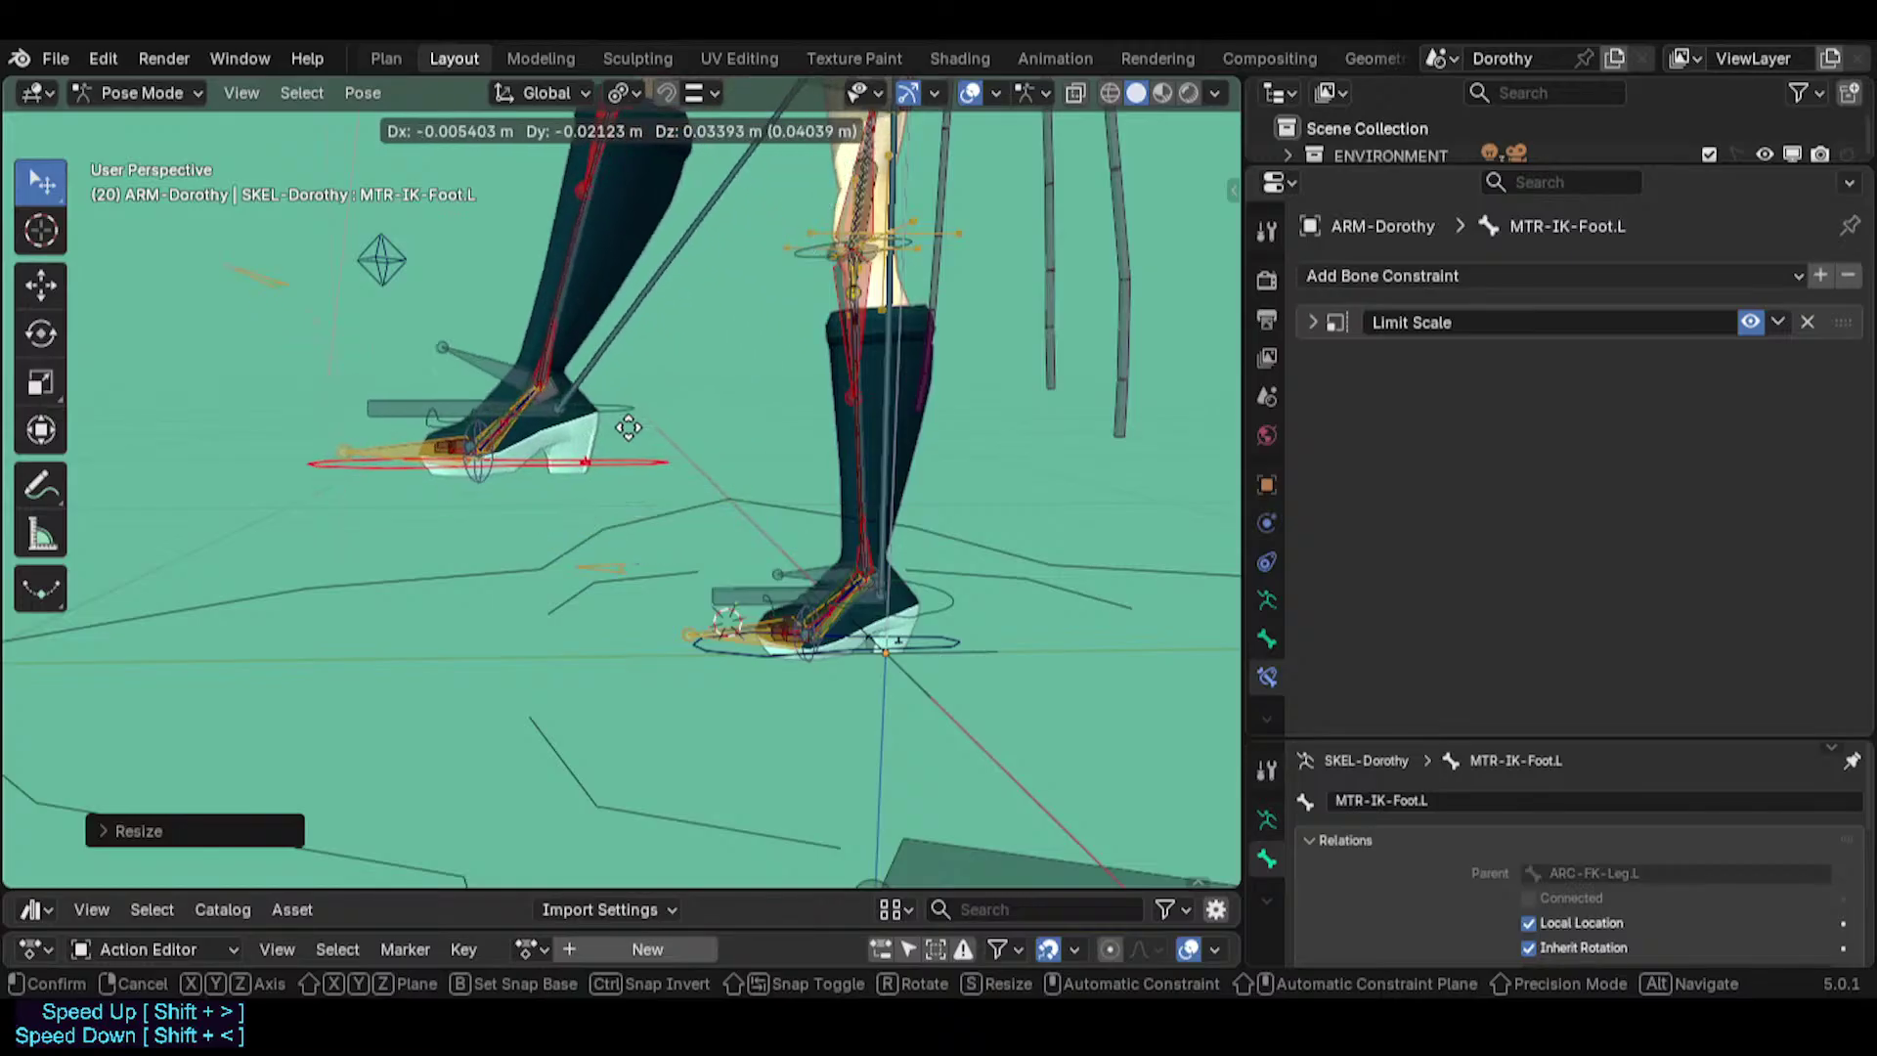
pyautogui.click(624, 452)
# Compare the constraints of ANTI-Scale-Foot.L and MCH-IKO-Foot.L and examine how both bones are oriented on the raised left foot.
pyautogui.click(403, 432)
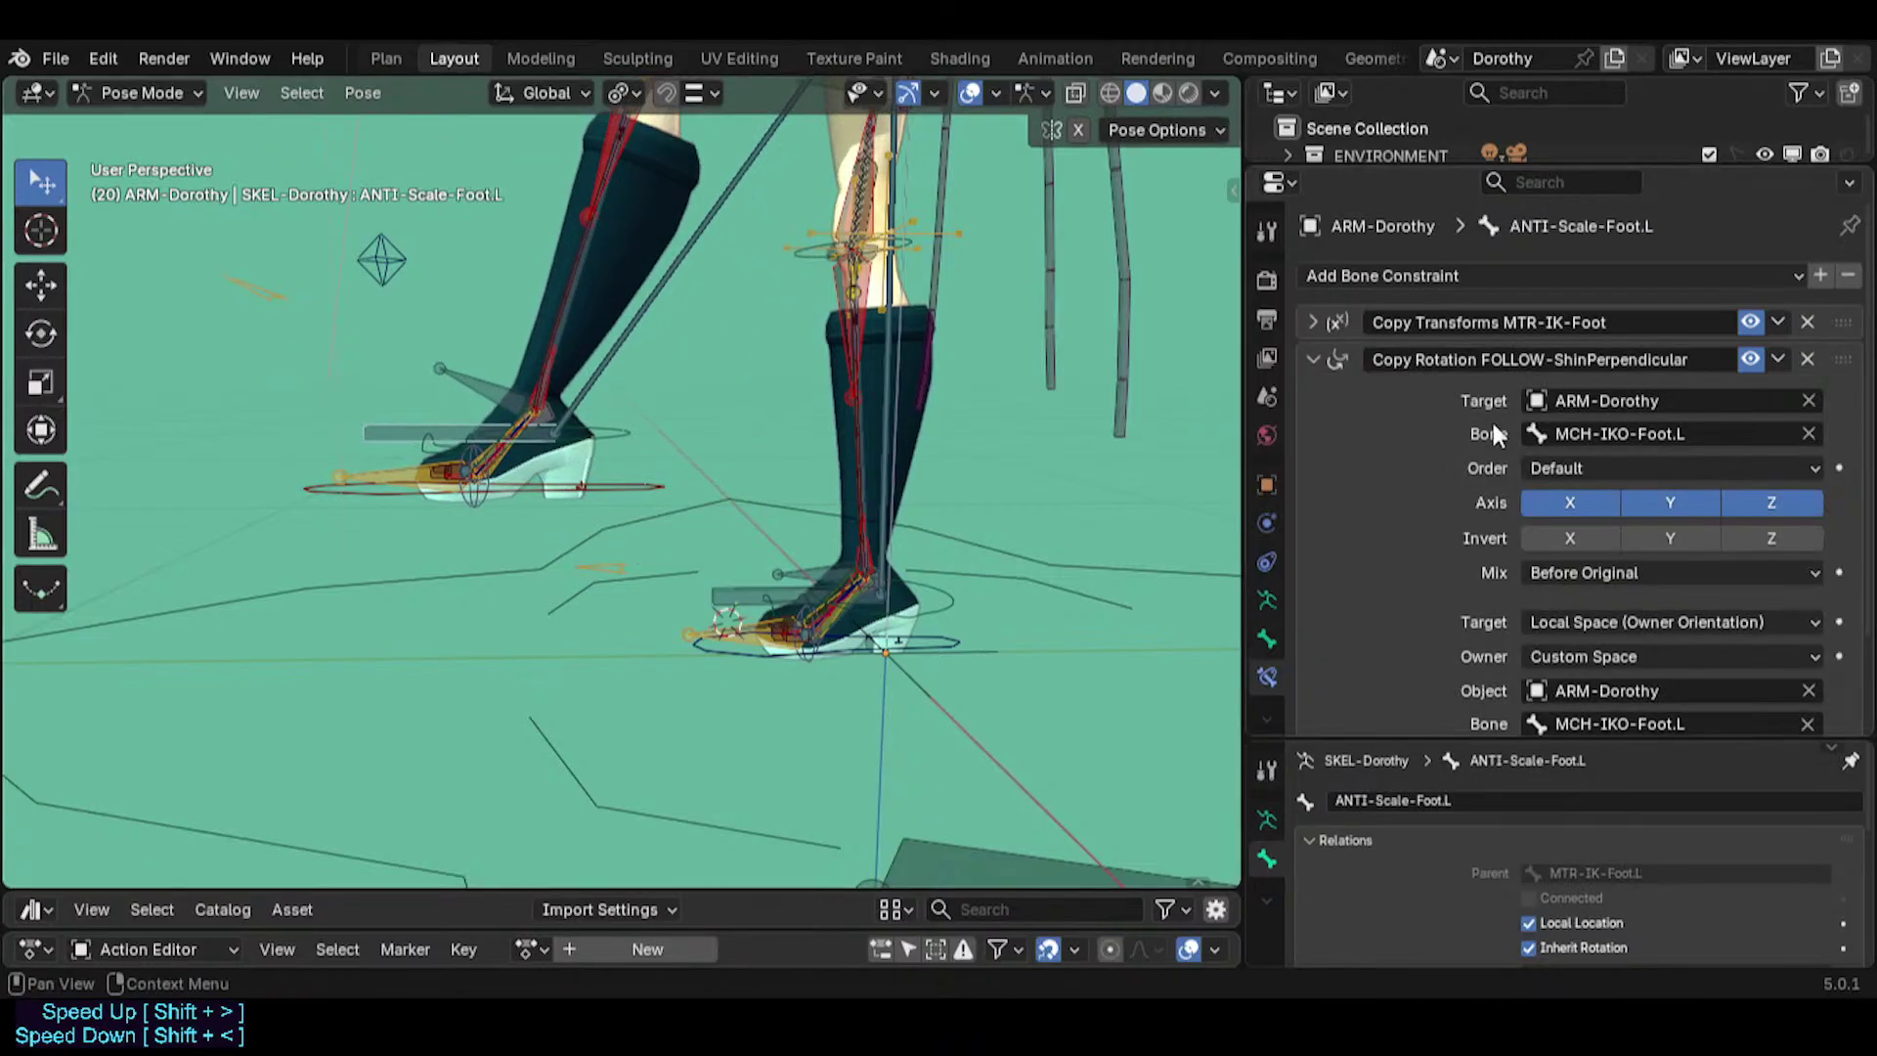
pyautogui.click(1311, 324)
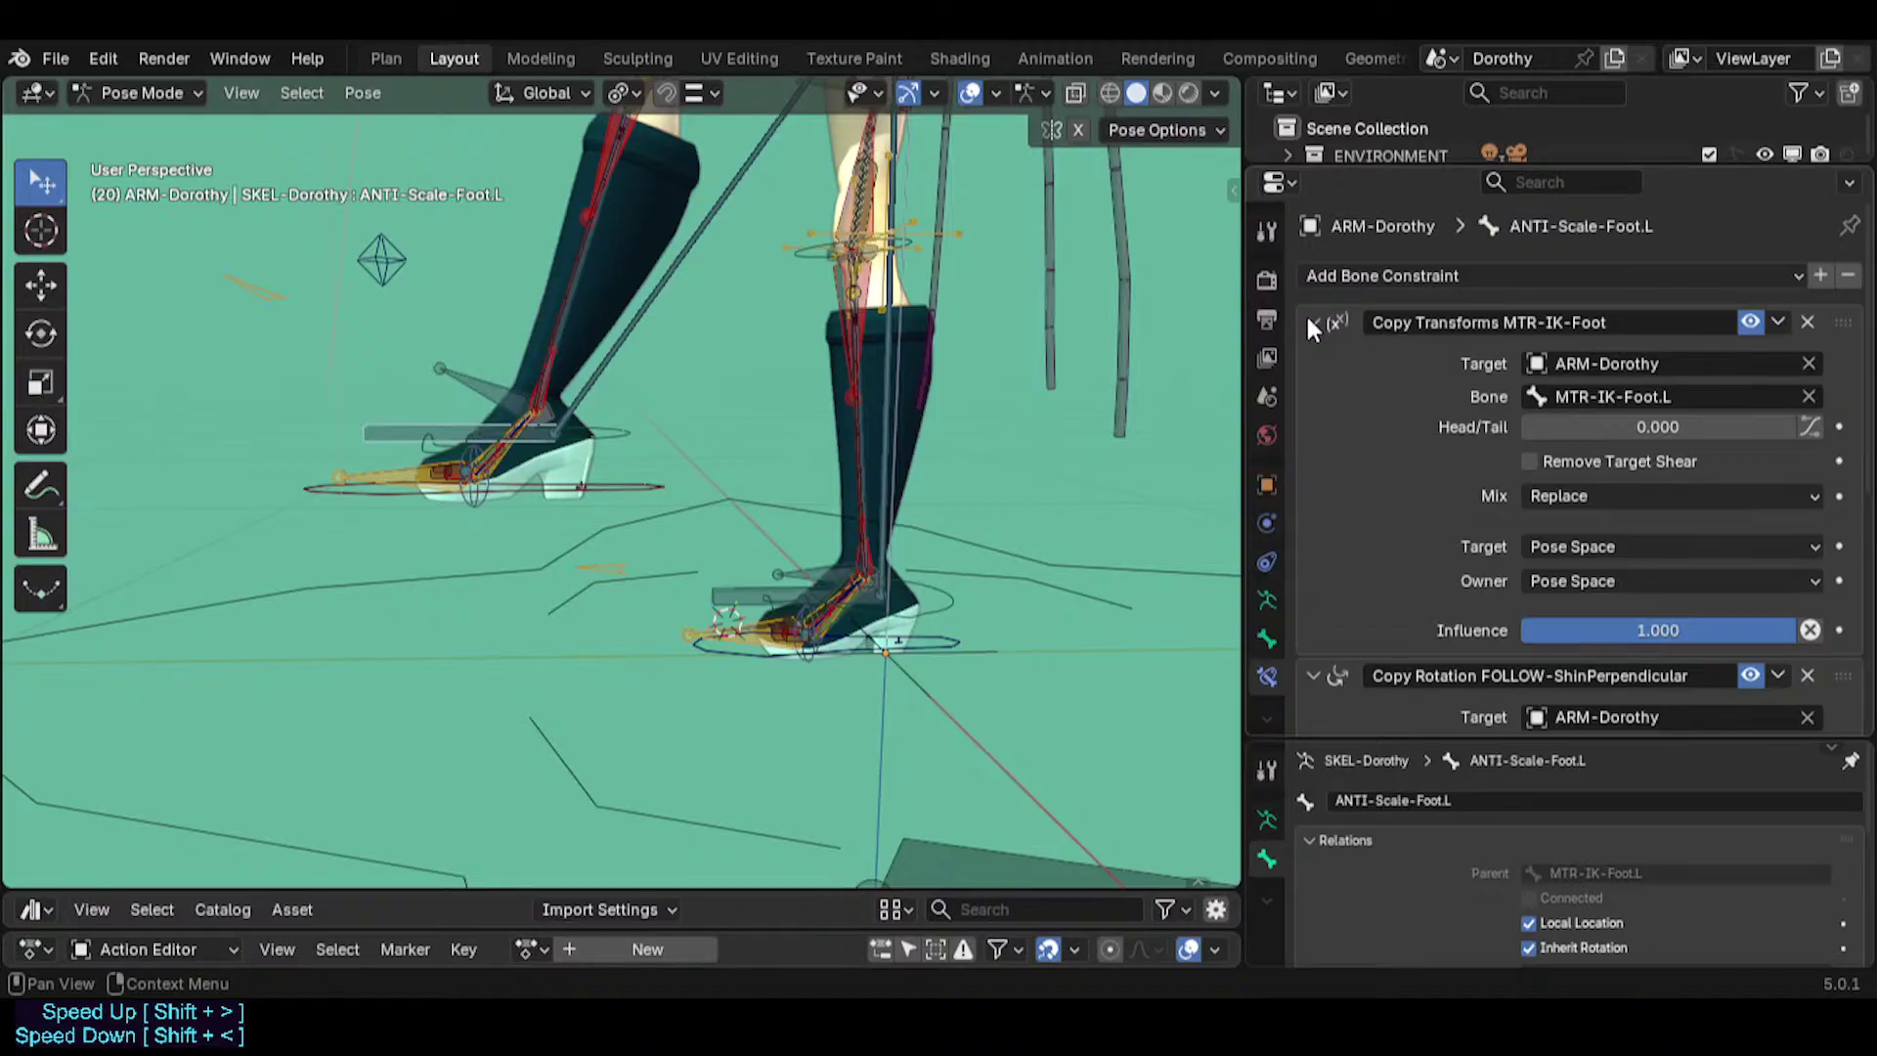
pyautogui.click(1311, 324)
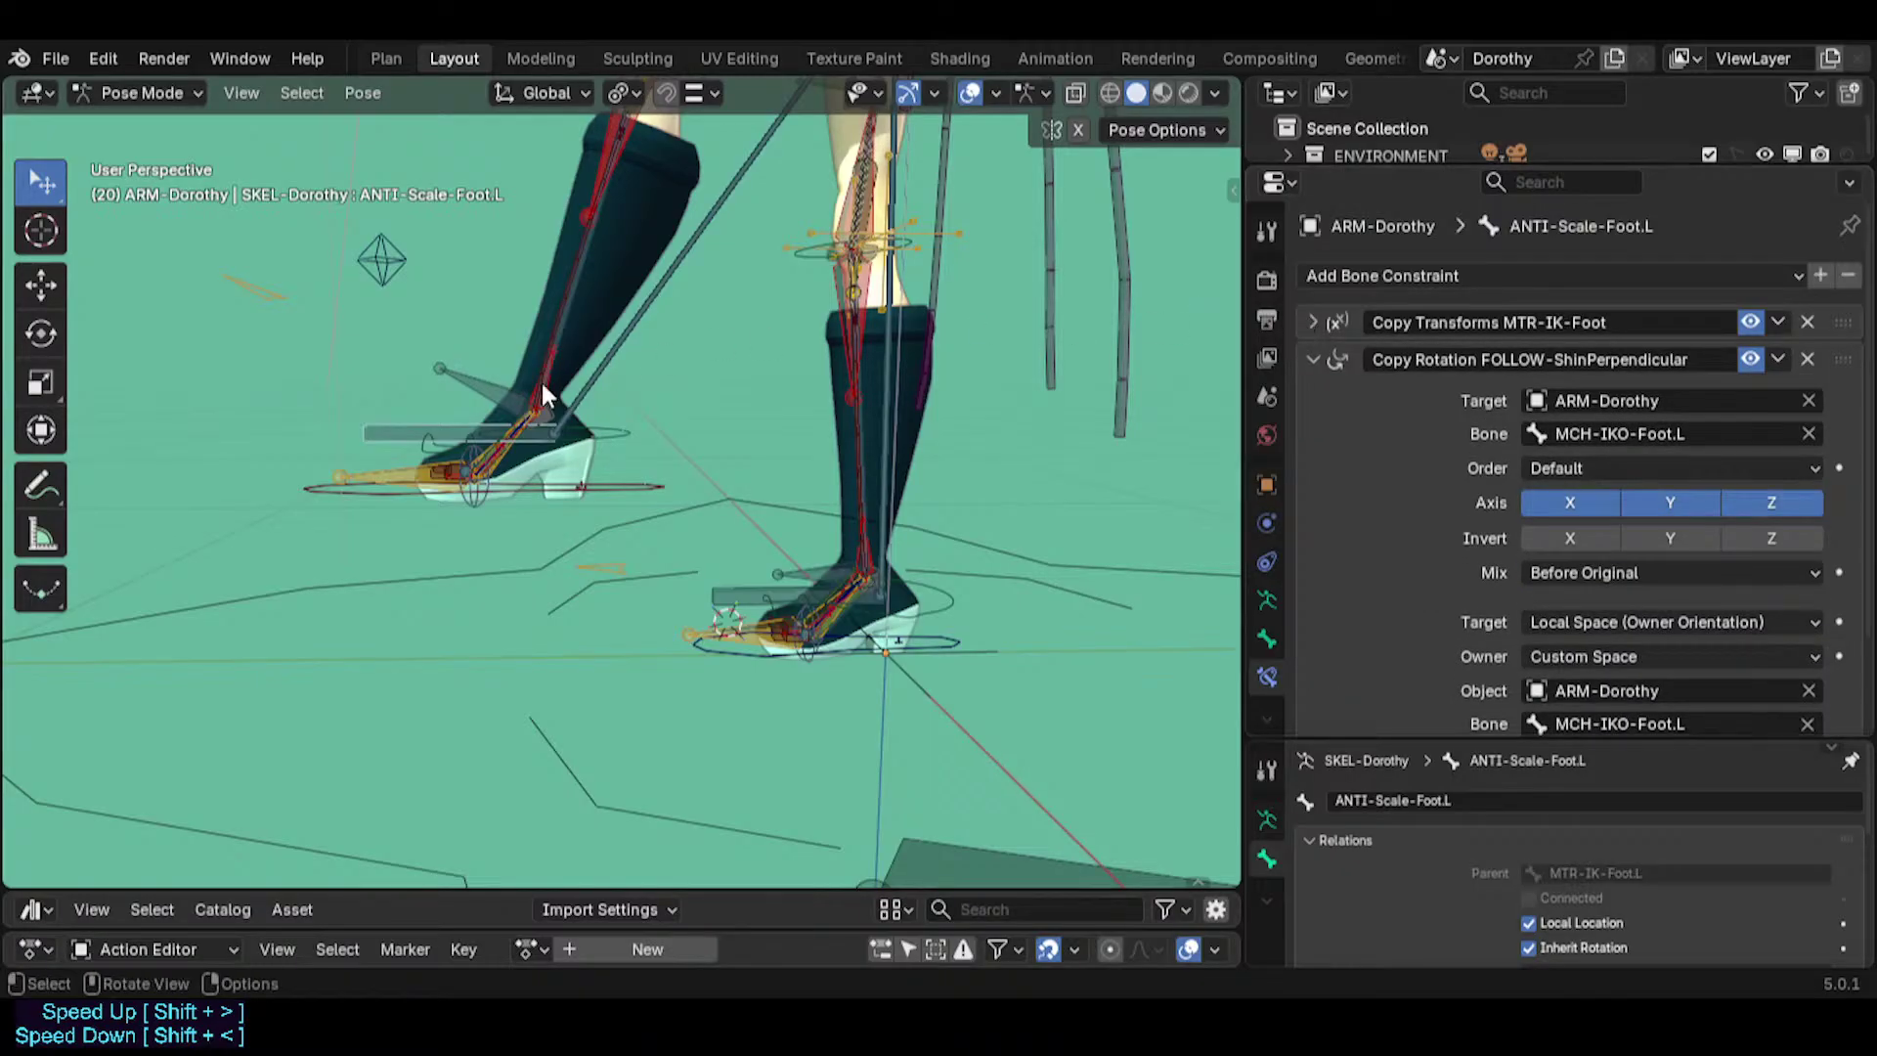
pyautogui.click(496, 398)
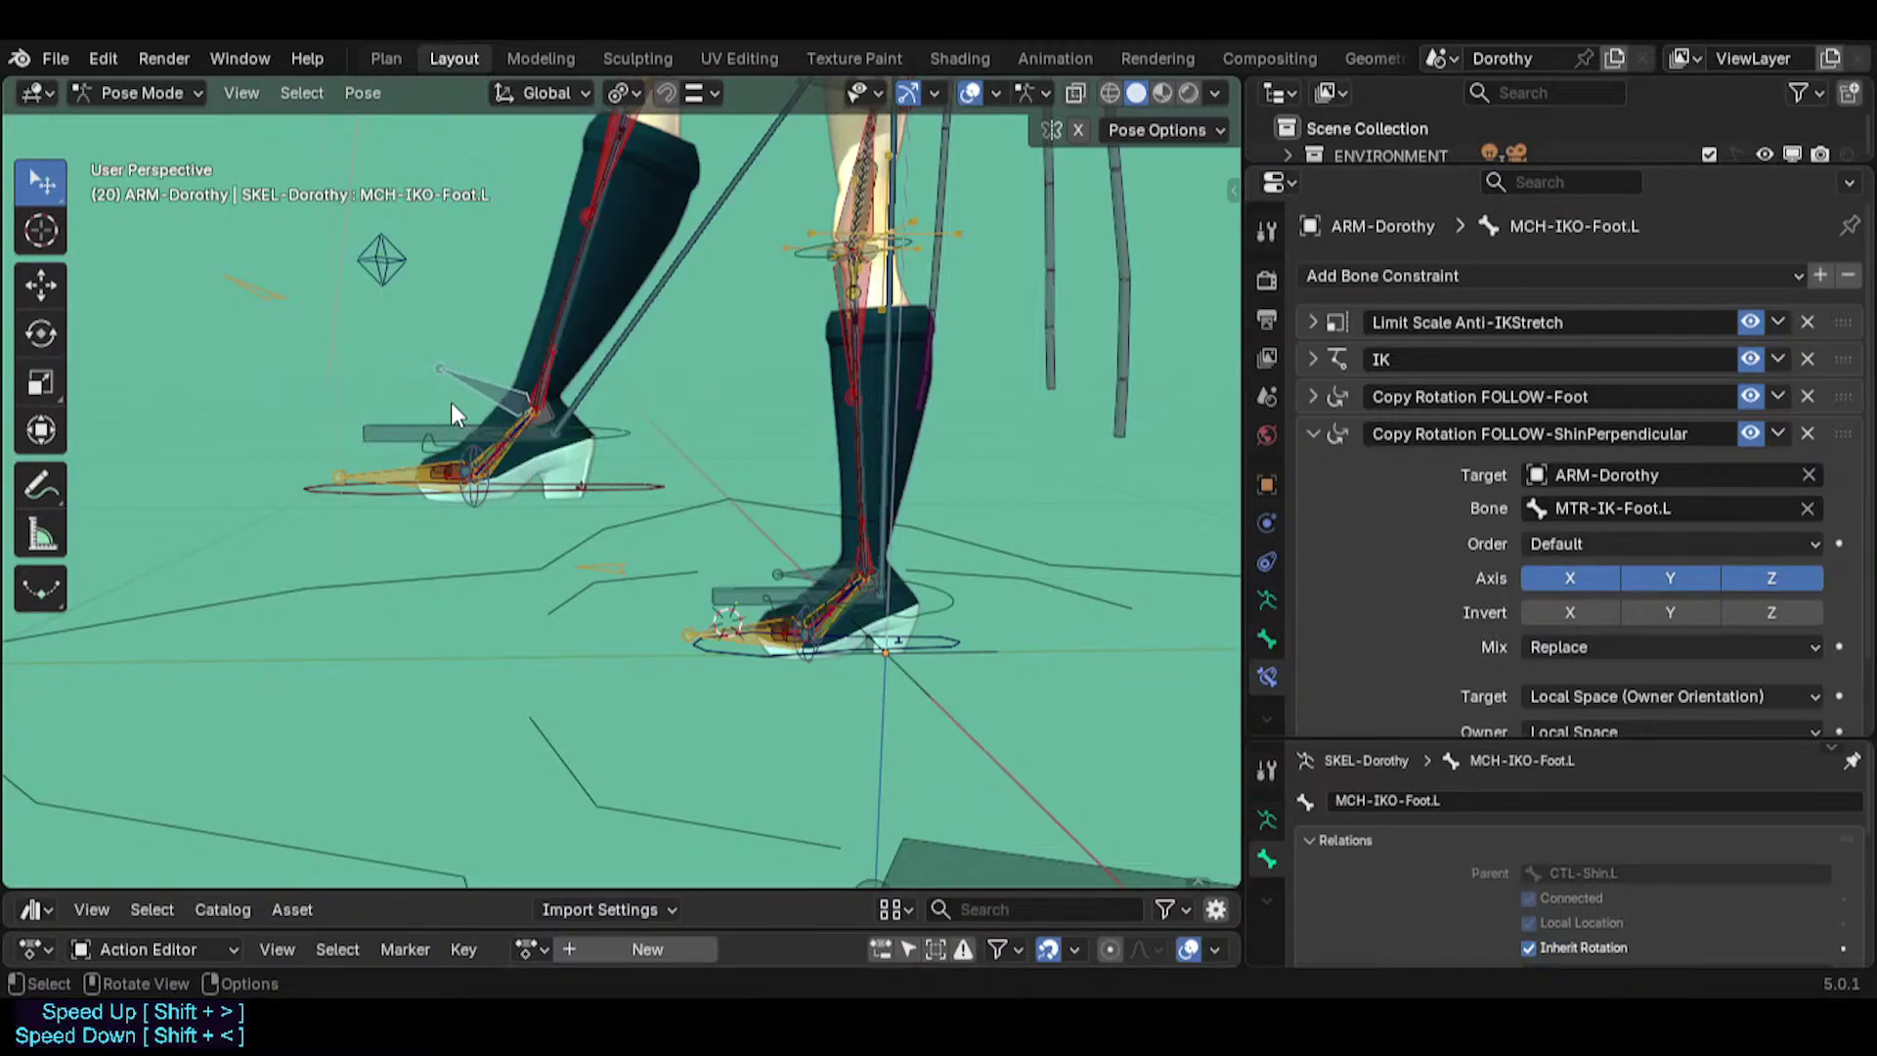
pyautogui.click(390, 427)
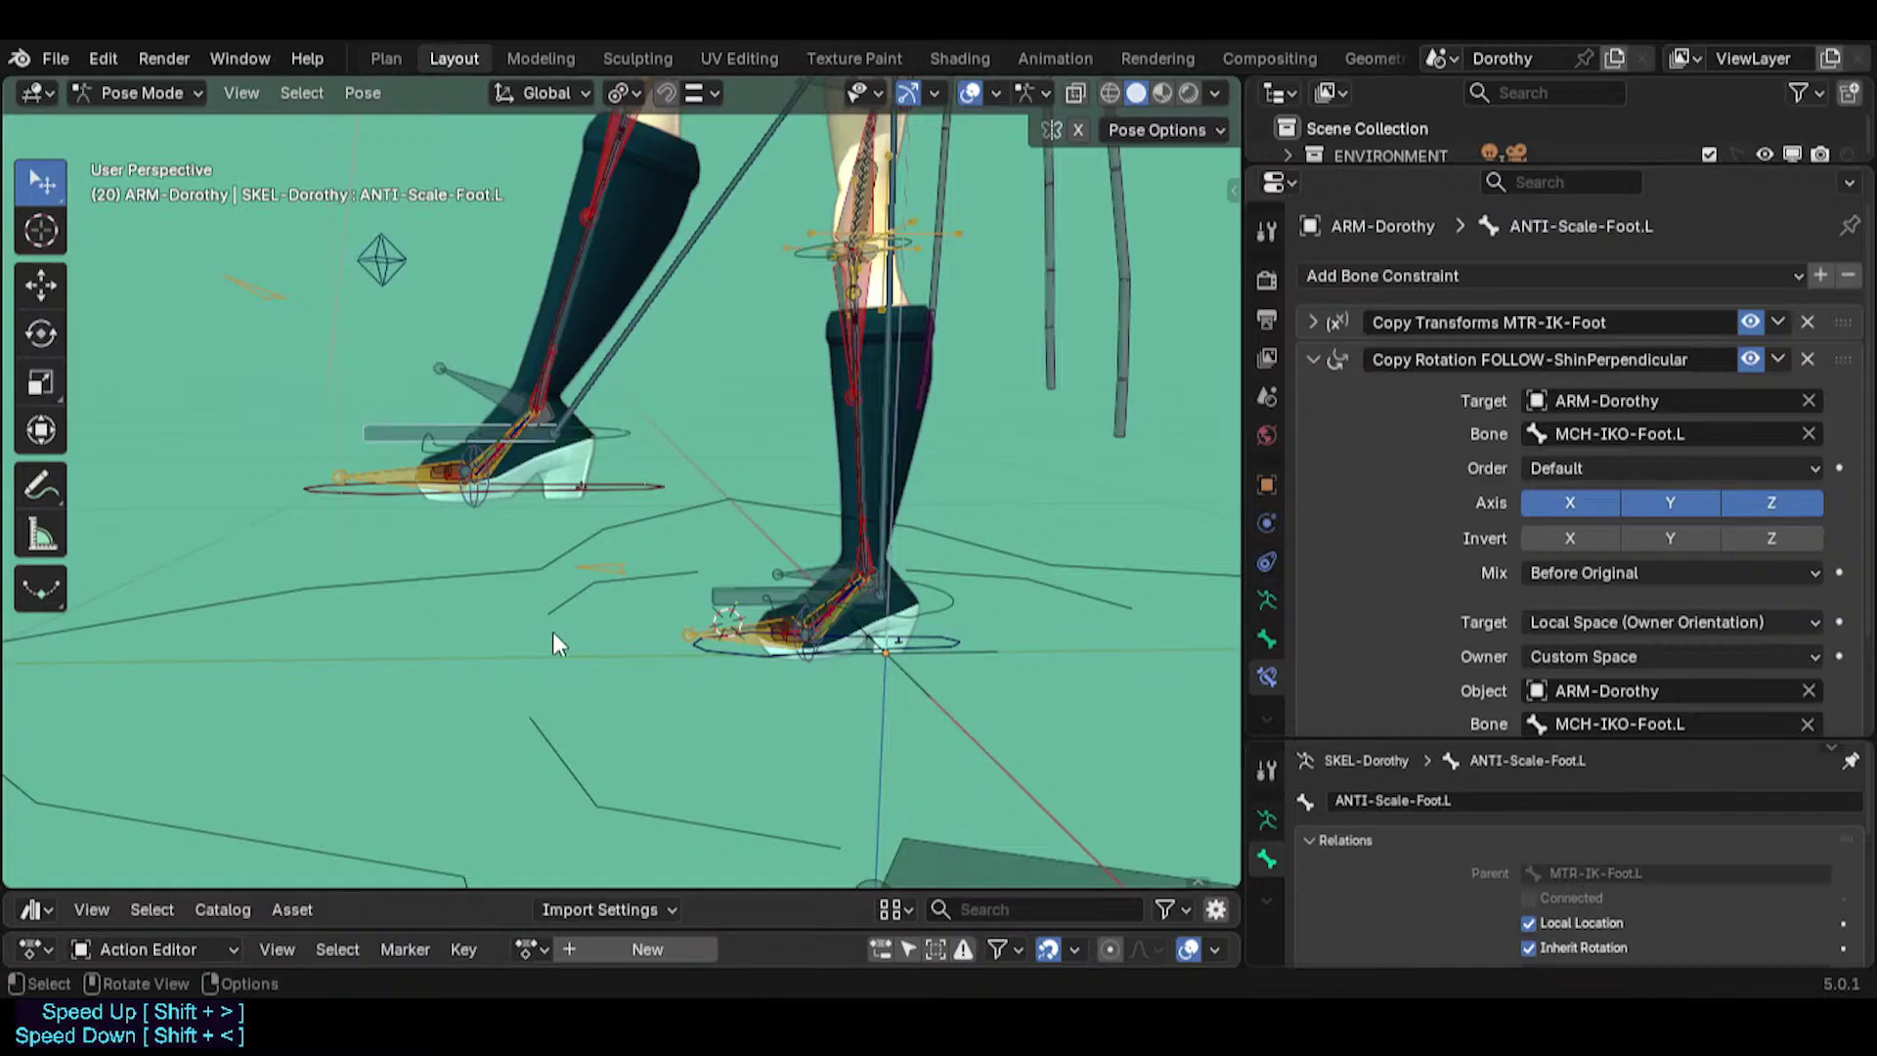
pyautogui.scroll(1, 409, 436)
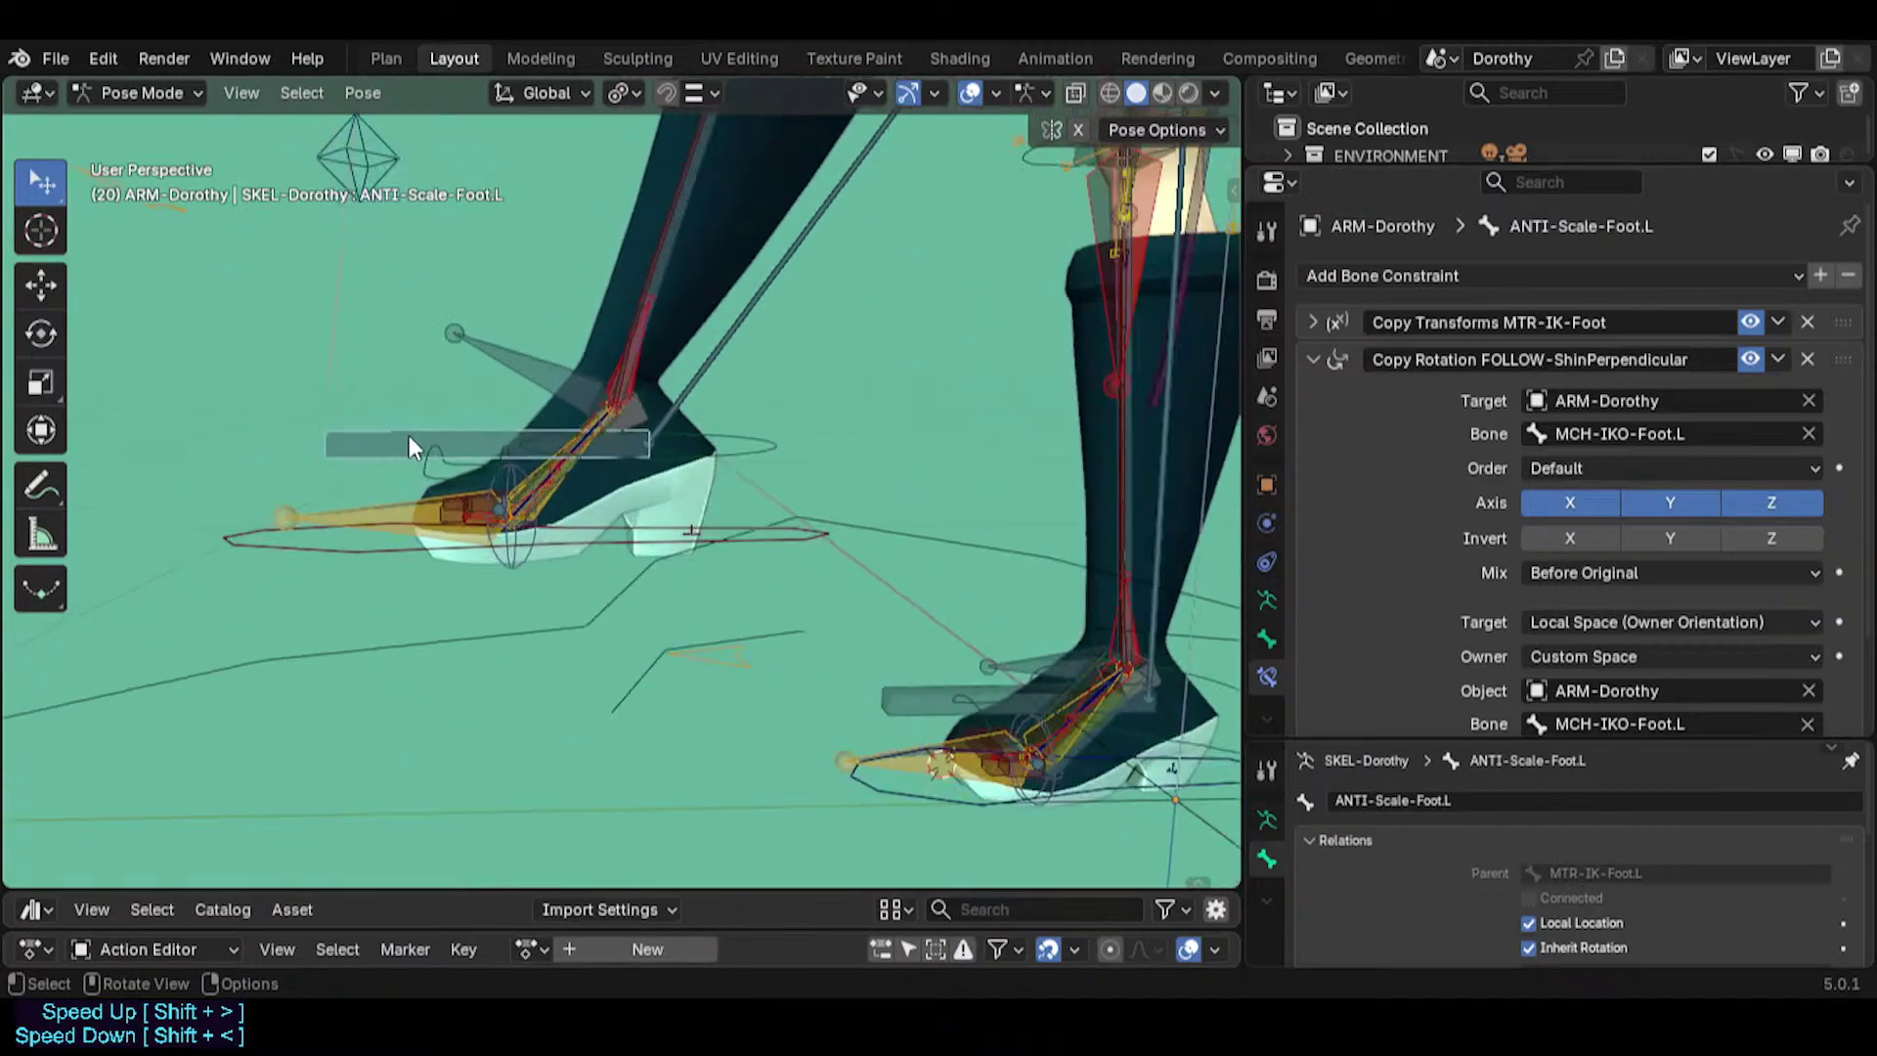
pyautogui.scroll(2, 408, 436)
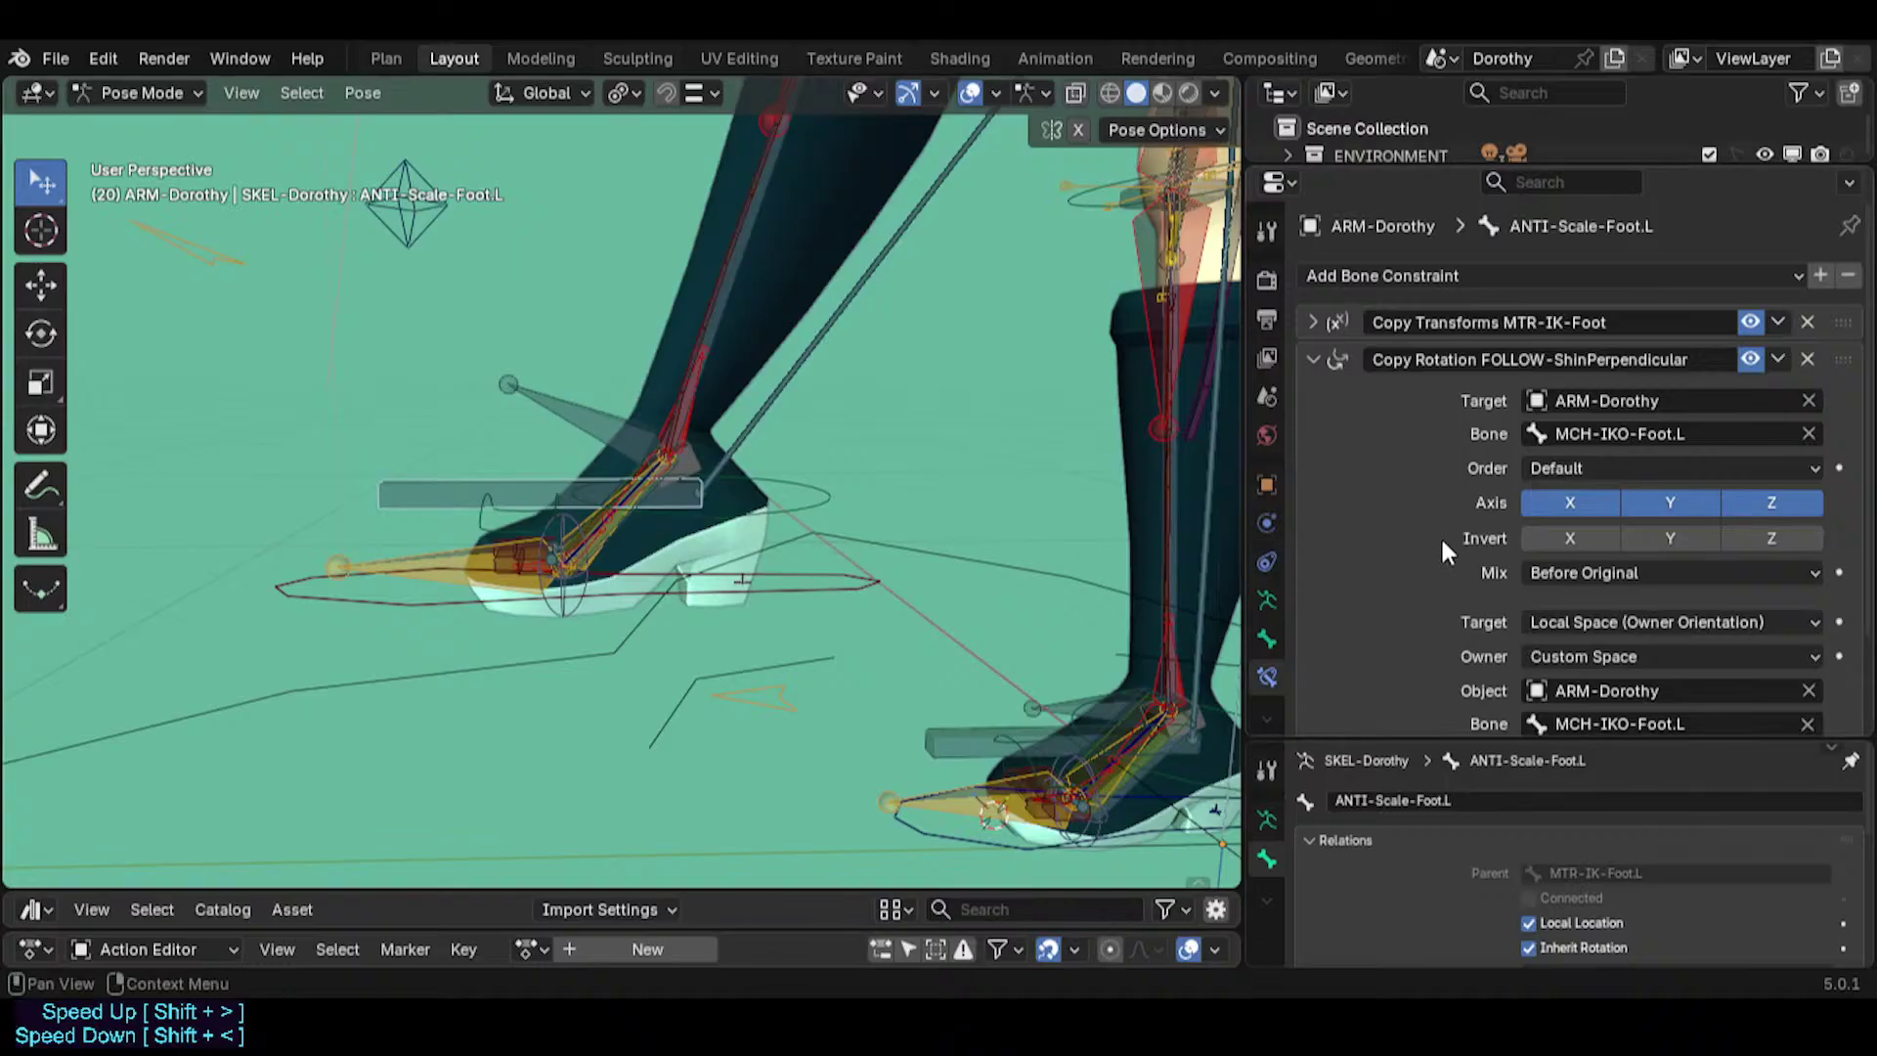
pyautogui.scroll(-2, 1440, 547)
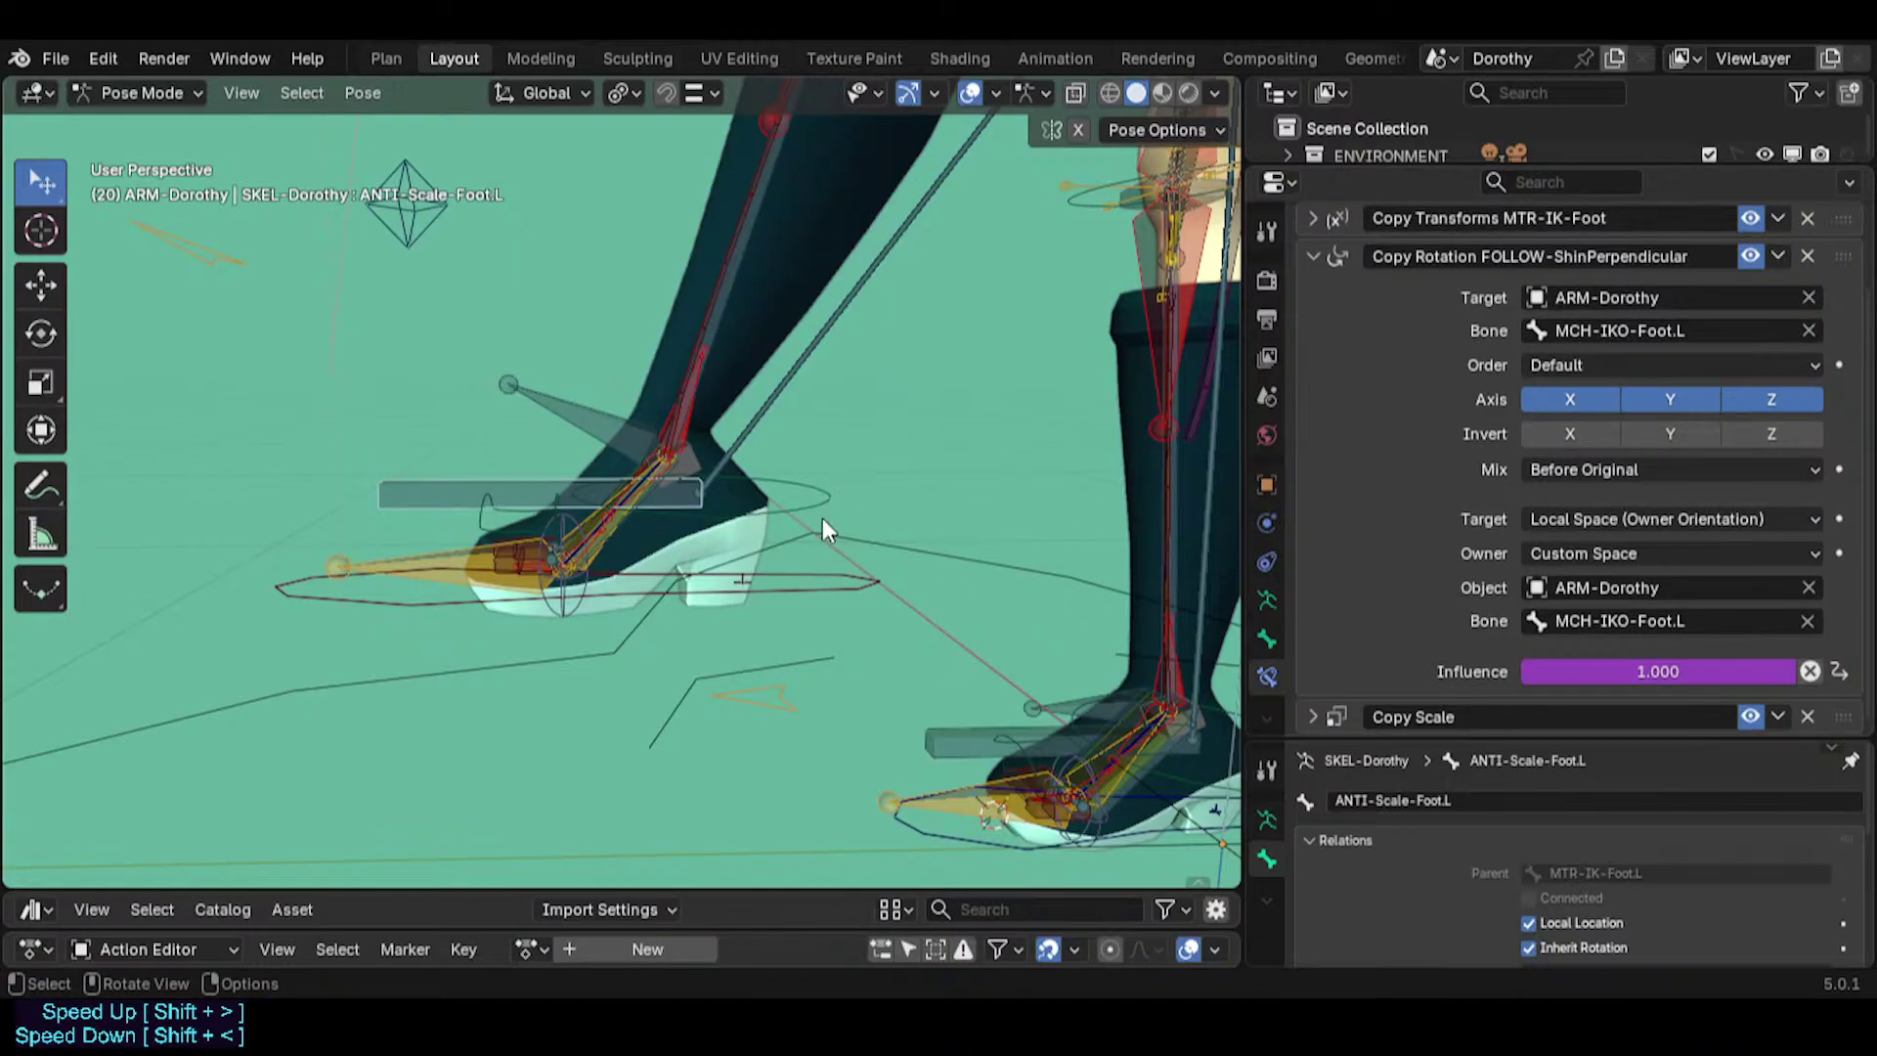
pyautogui.moveTo(823, 525); pyautogui.dragTo(765, 543, button='middle')
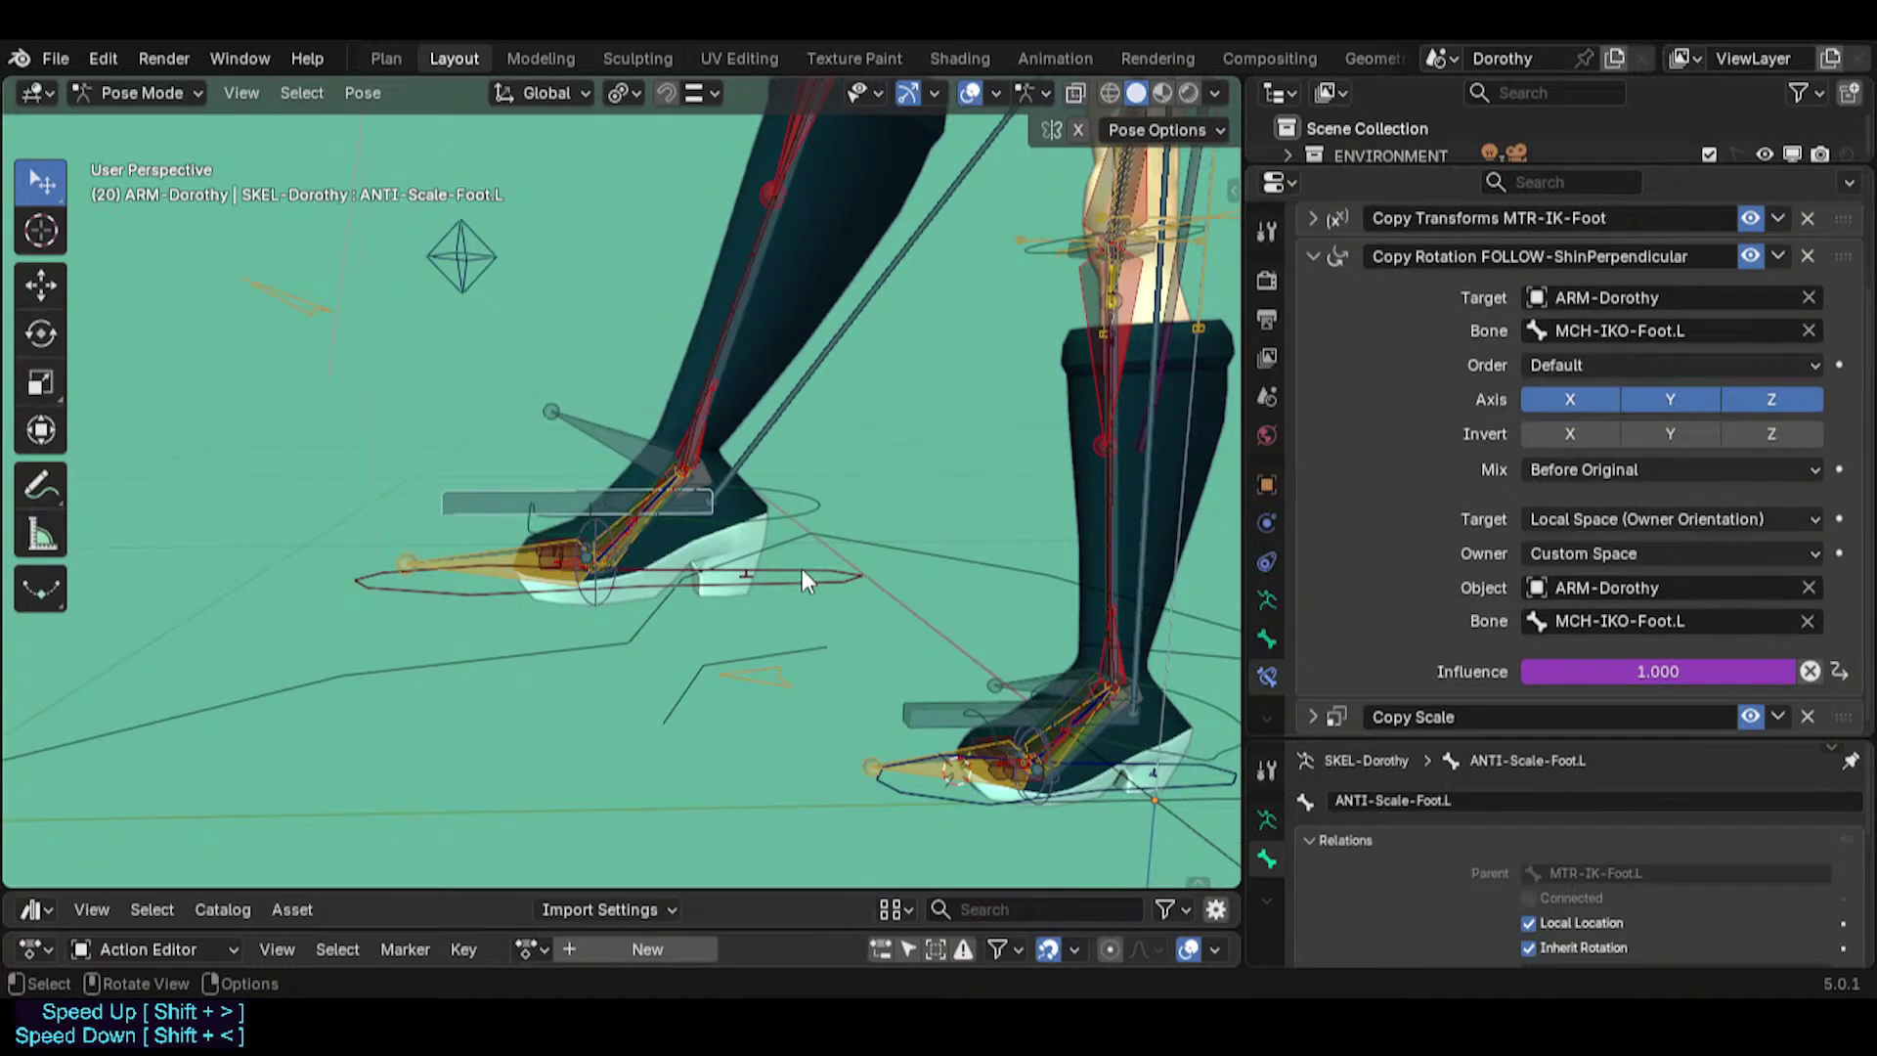
# Rotate MTR-IK-Foot.L to test how the left foot follows its rotation.
pyautogui.click(825, 578)
pyautogui.press('r')
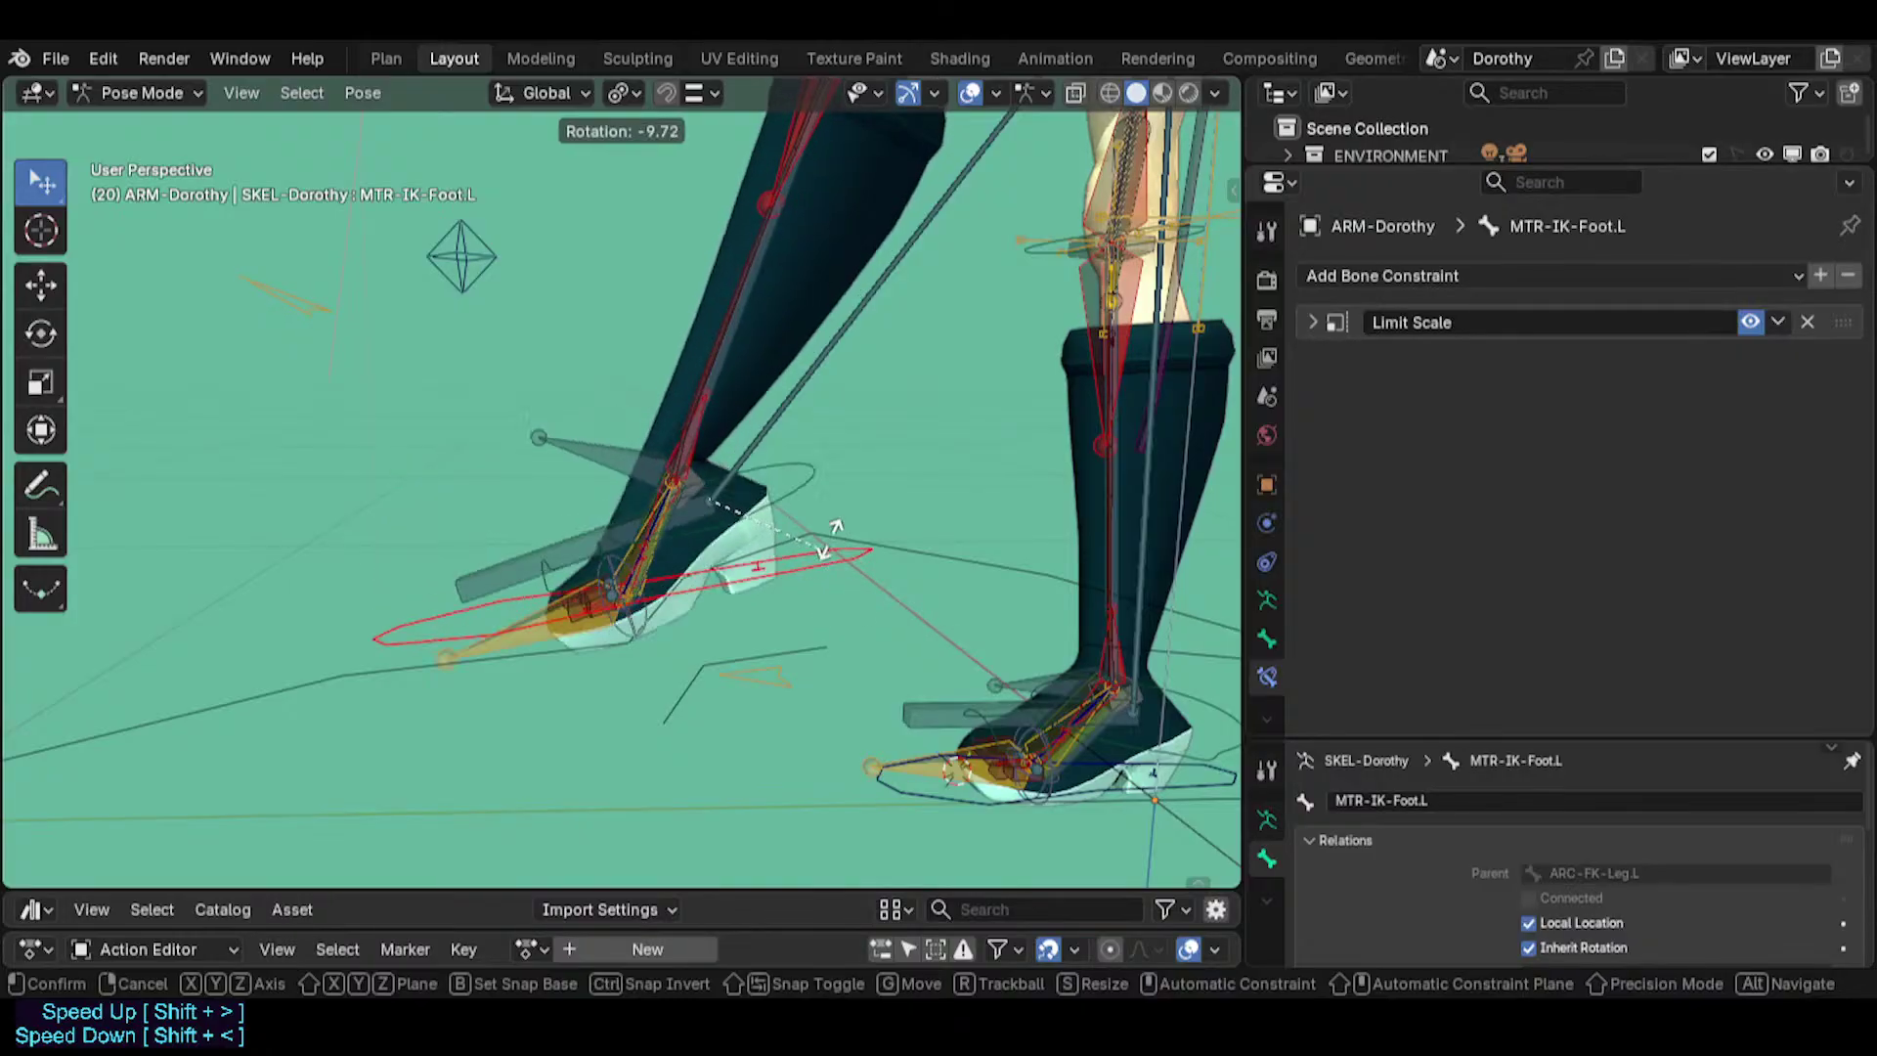
pyautogui.click(624, 493)
# Review Copy Transforms MTR-IK-Foot and FOLLOW-ShinPerpendicular on ANTI-Scale-Foot.L, and the Copy Rotation FOLLOW-Foot settings on MCH-IKO-Foot.L.
pyautogui.click(534, 491)
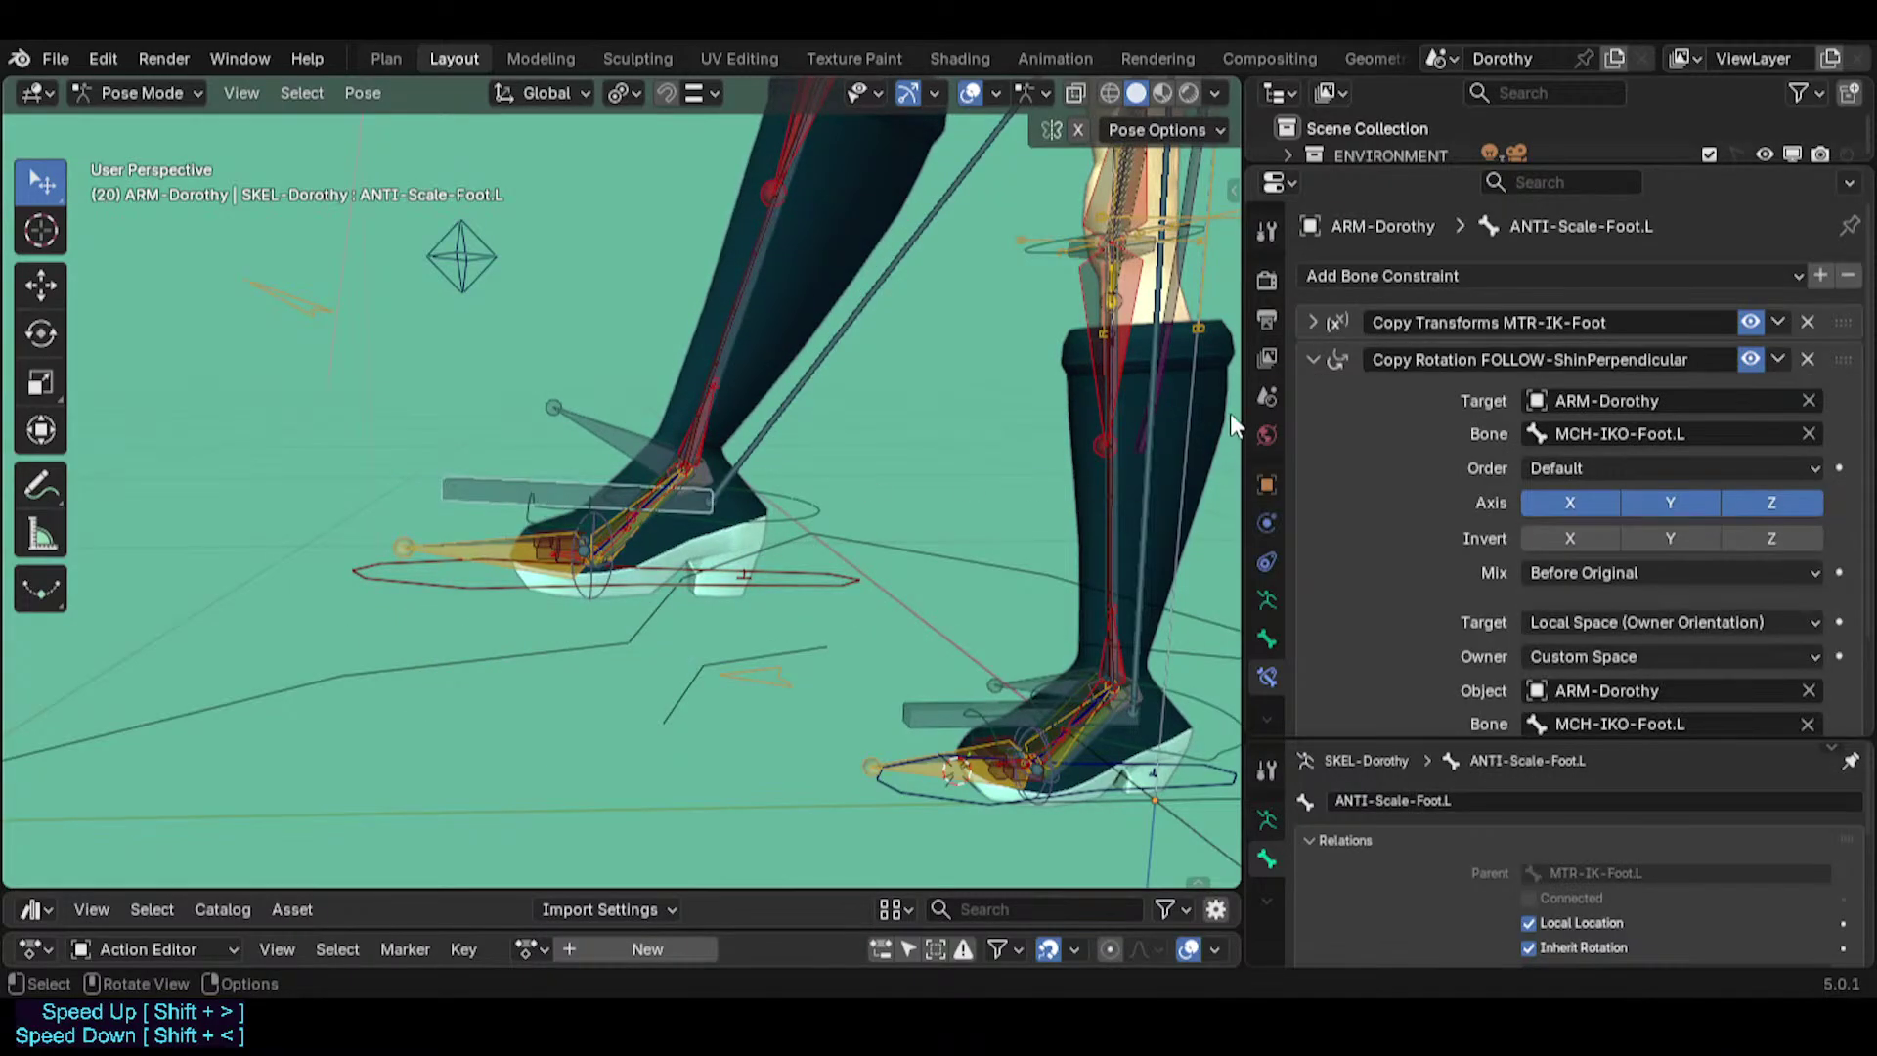
pyautogui.click(1316, 321)
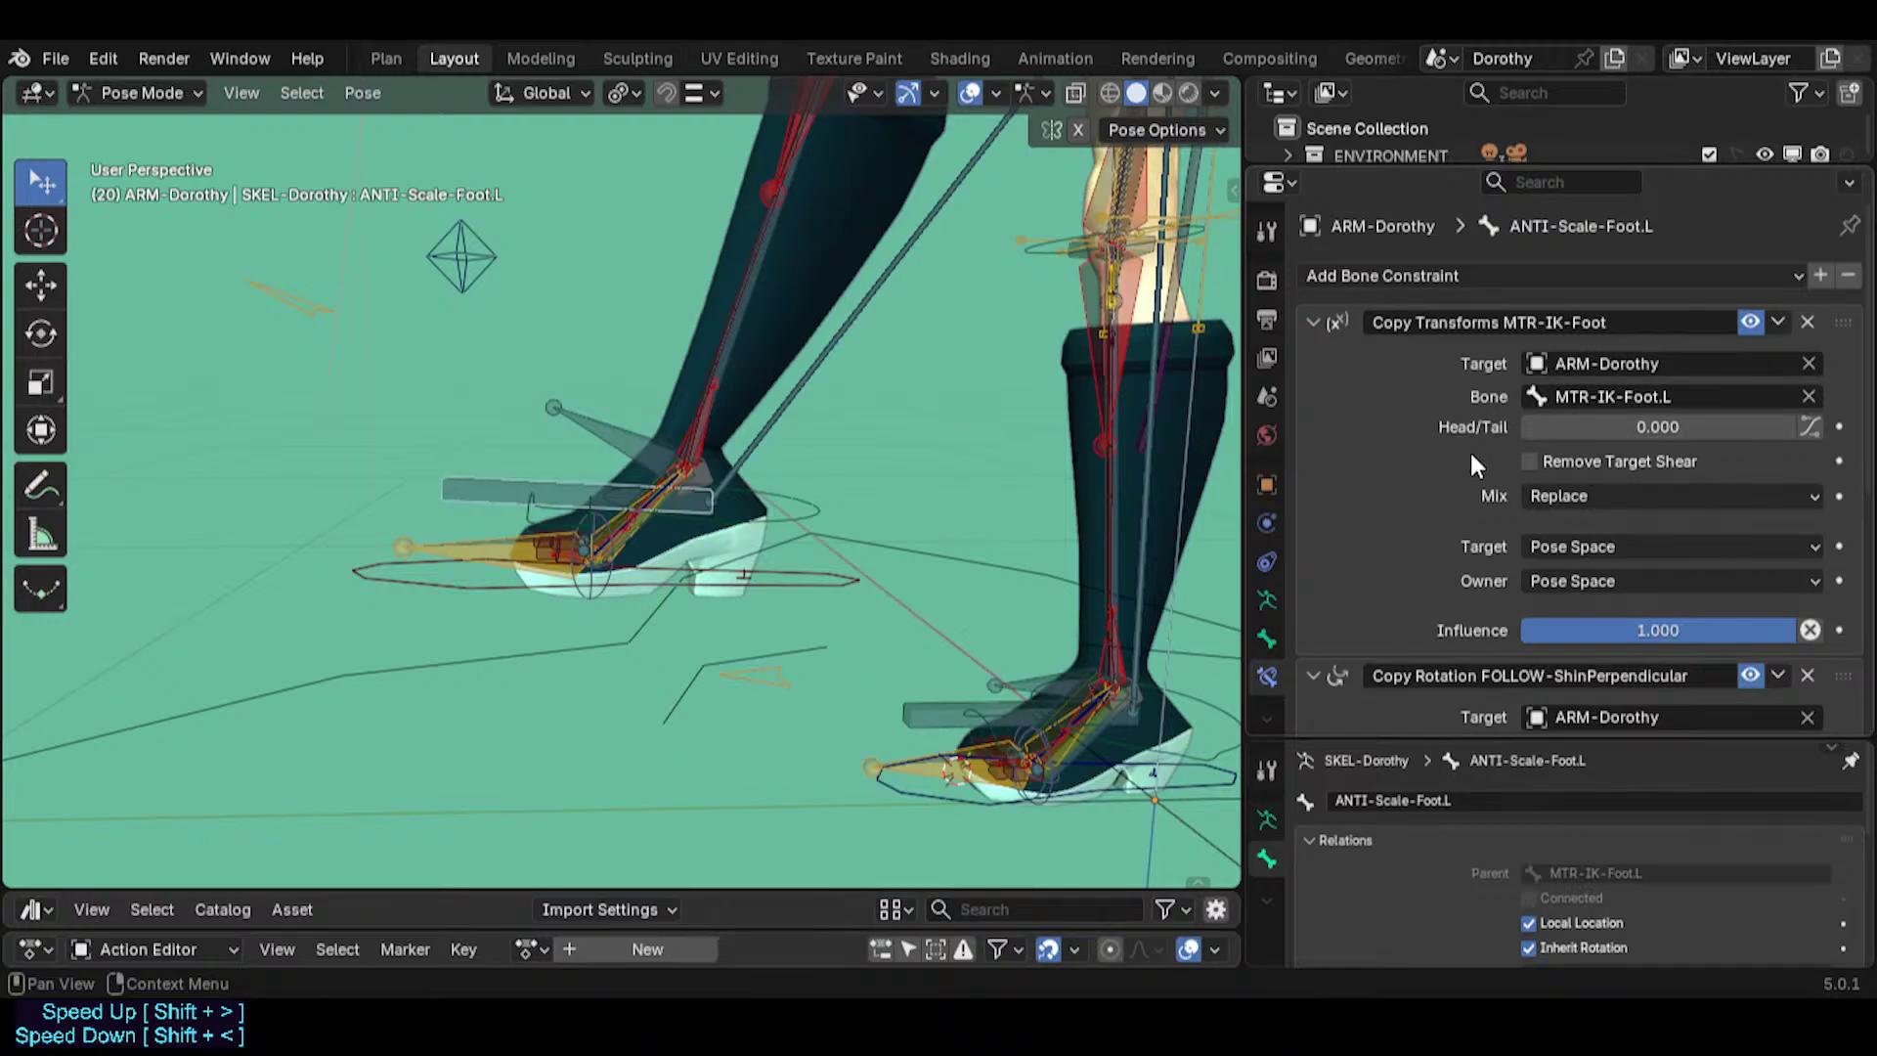
pyautogui.scroll(-8, 1471, 460)
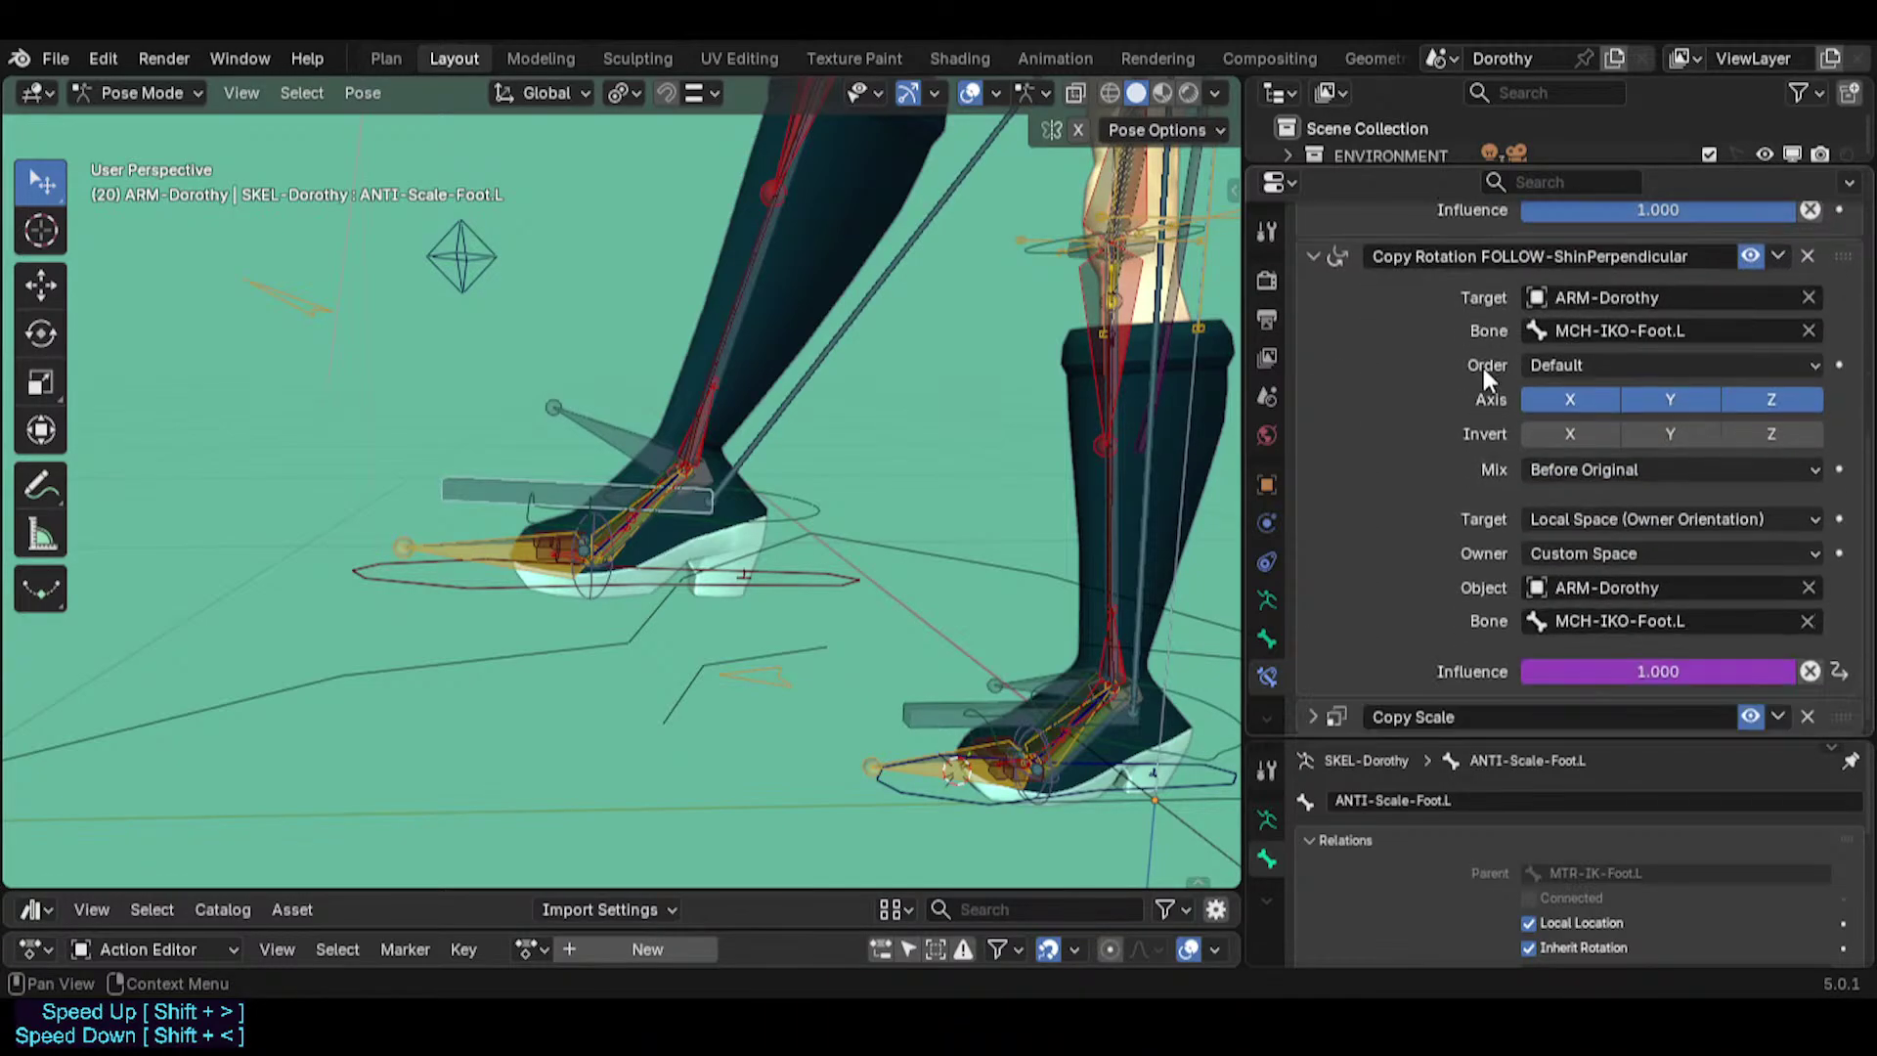
pyautogui.scroll(4, 1498, 415)
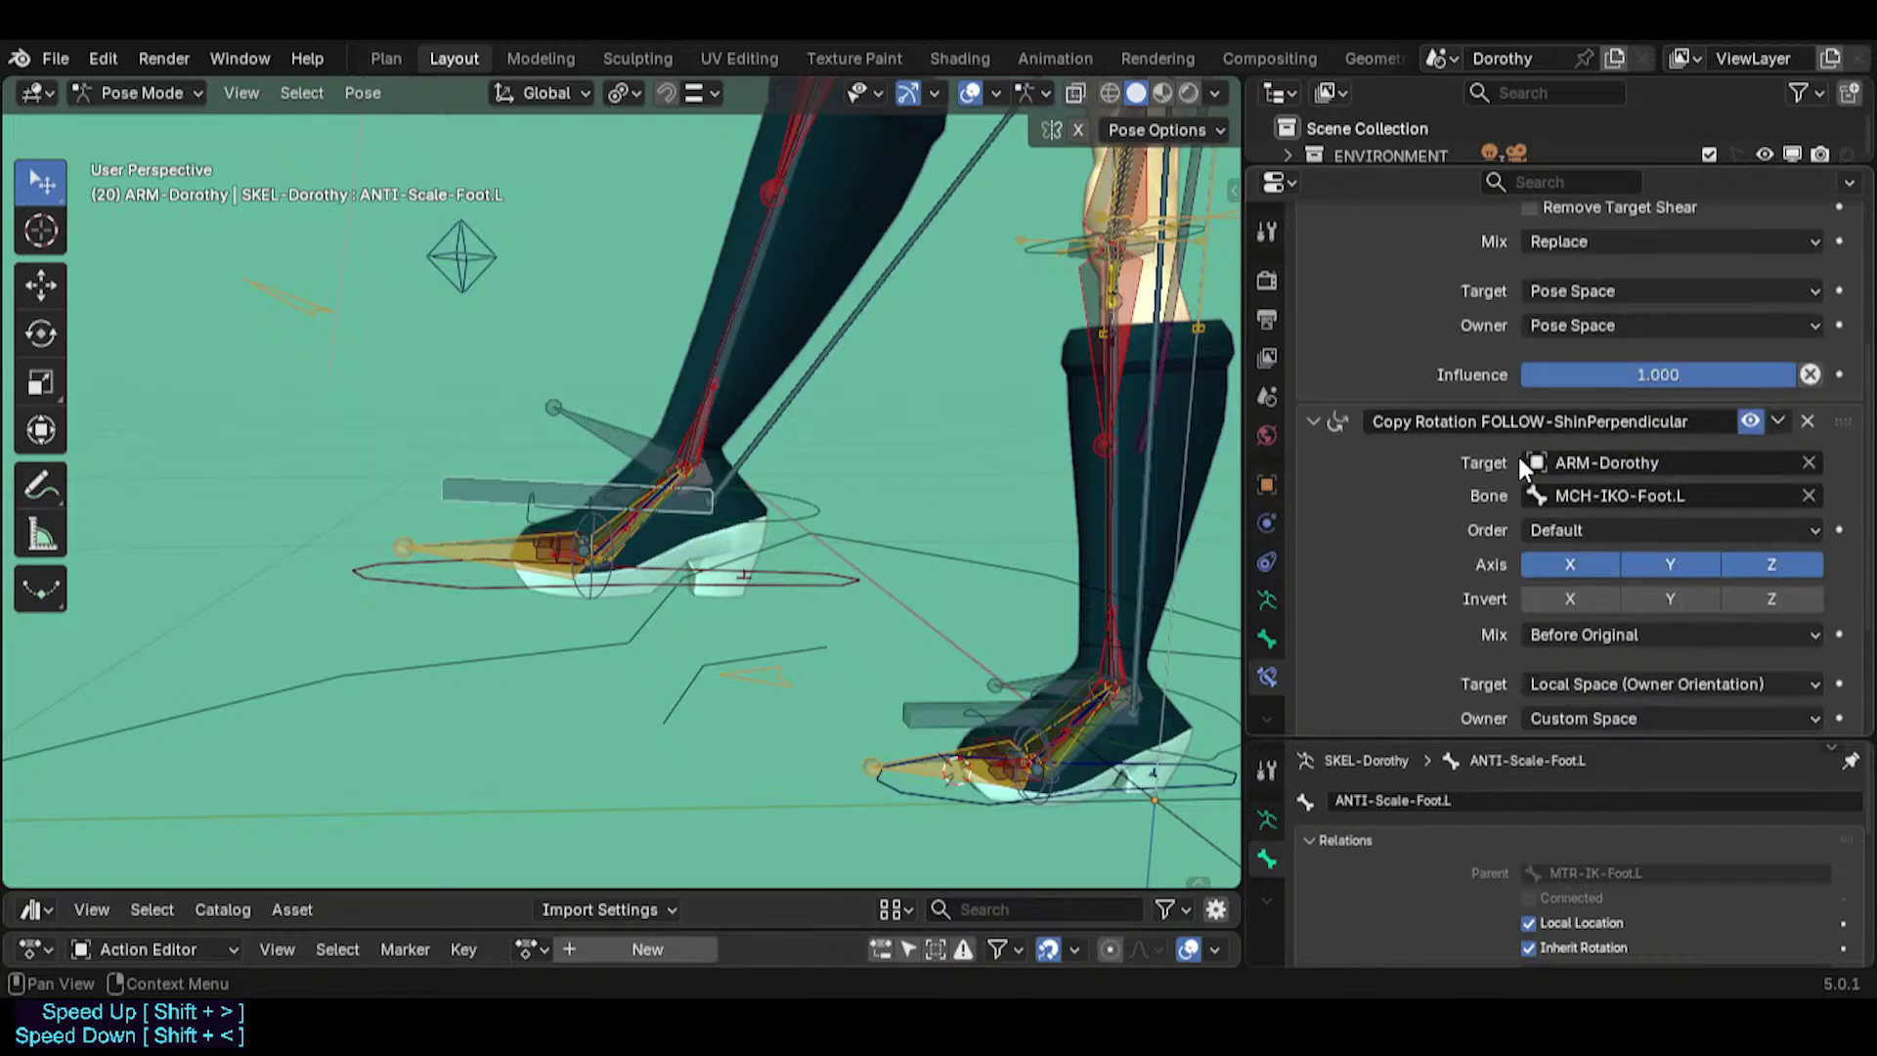
pyautogui.scroll(-4, 1621, 653)
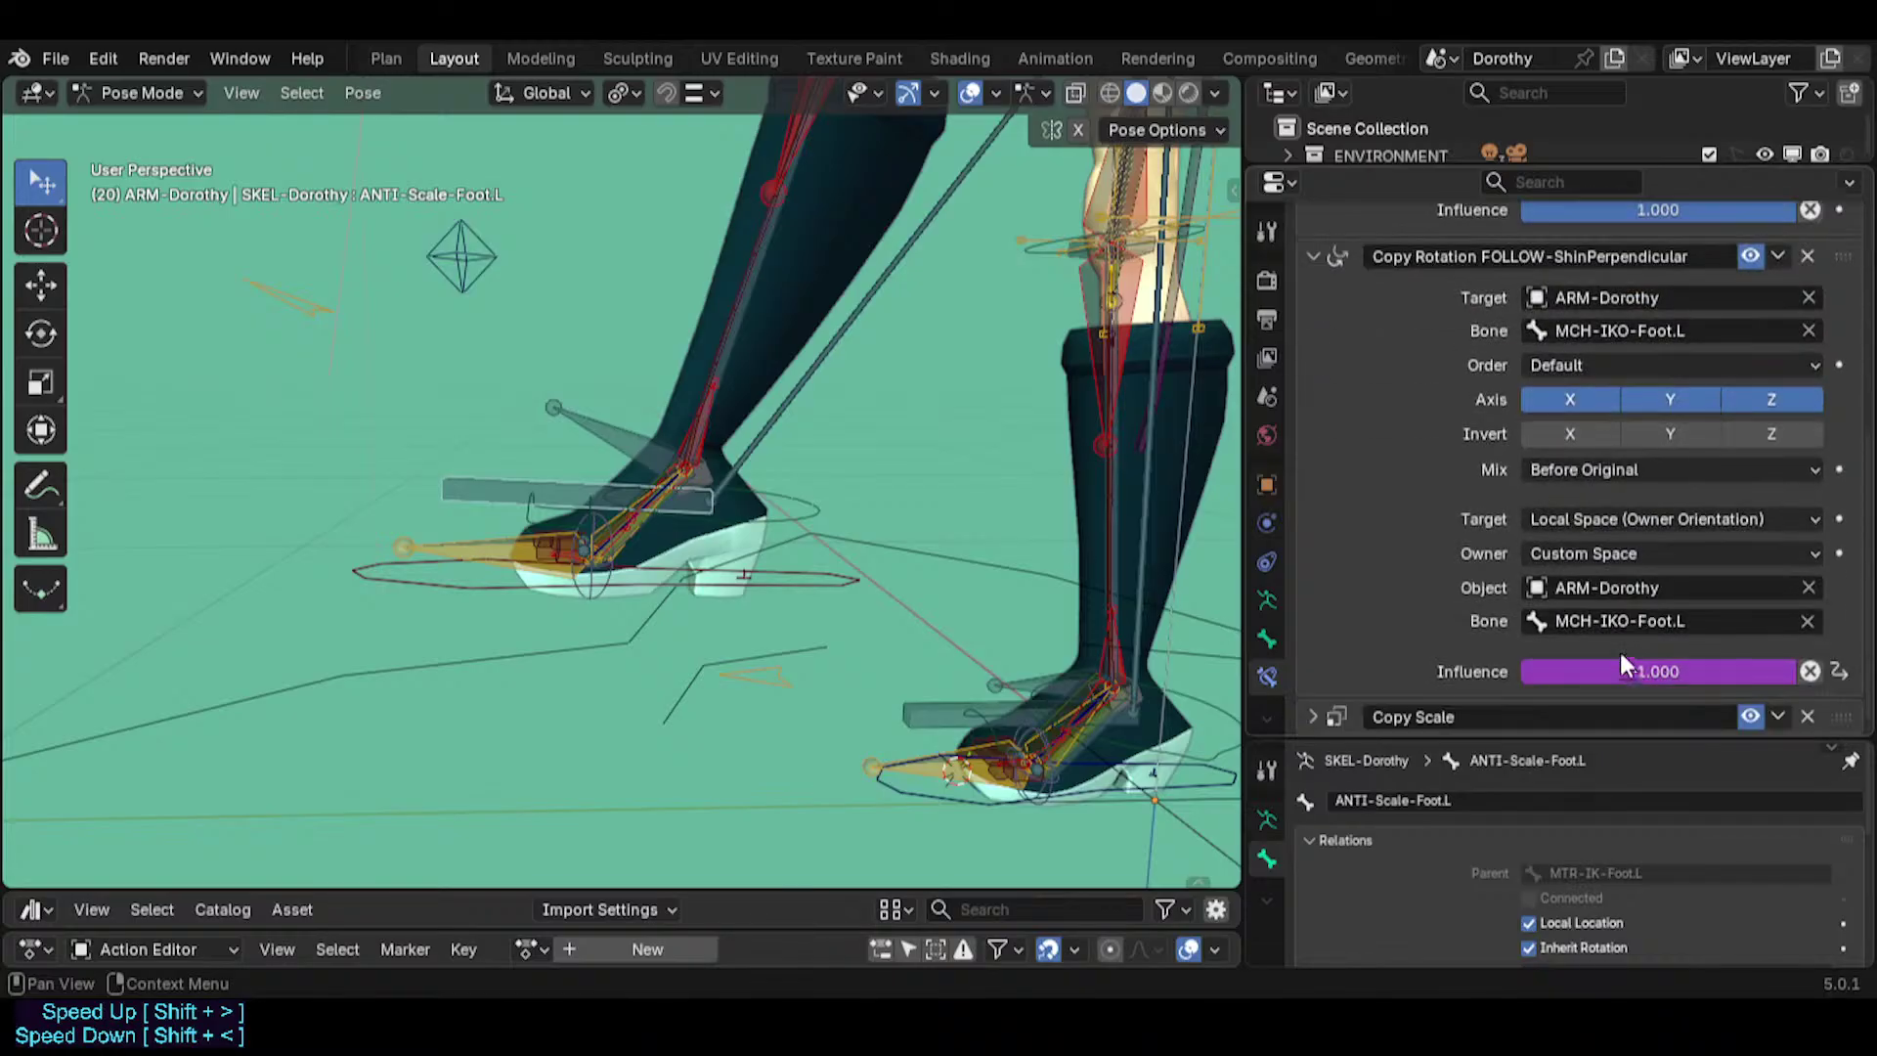
pyautogui.click(620, 435)
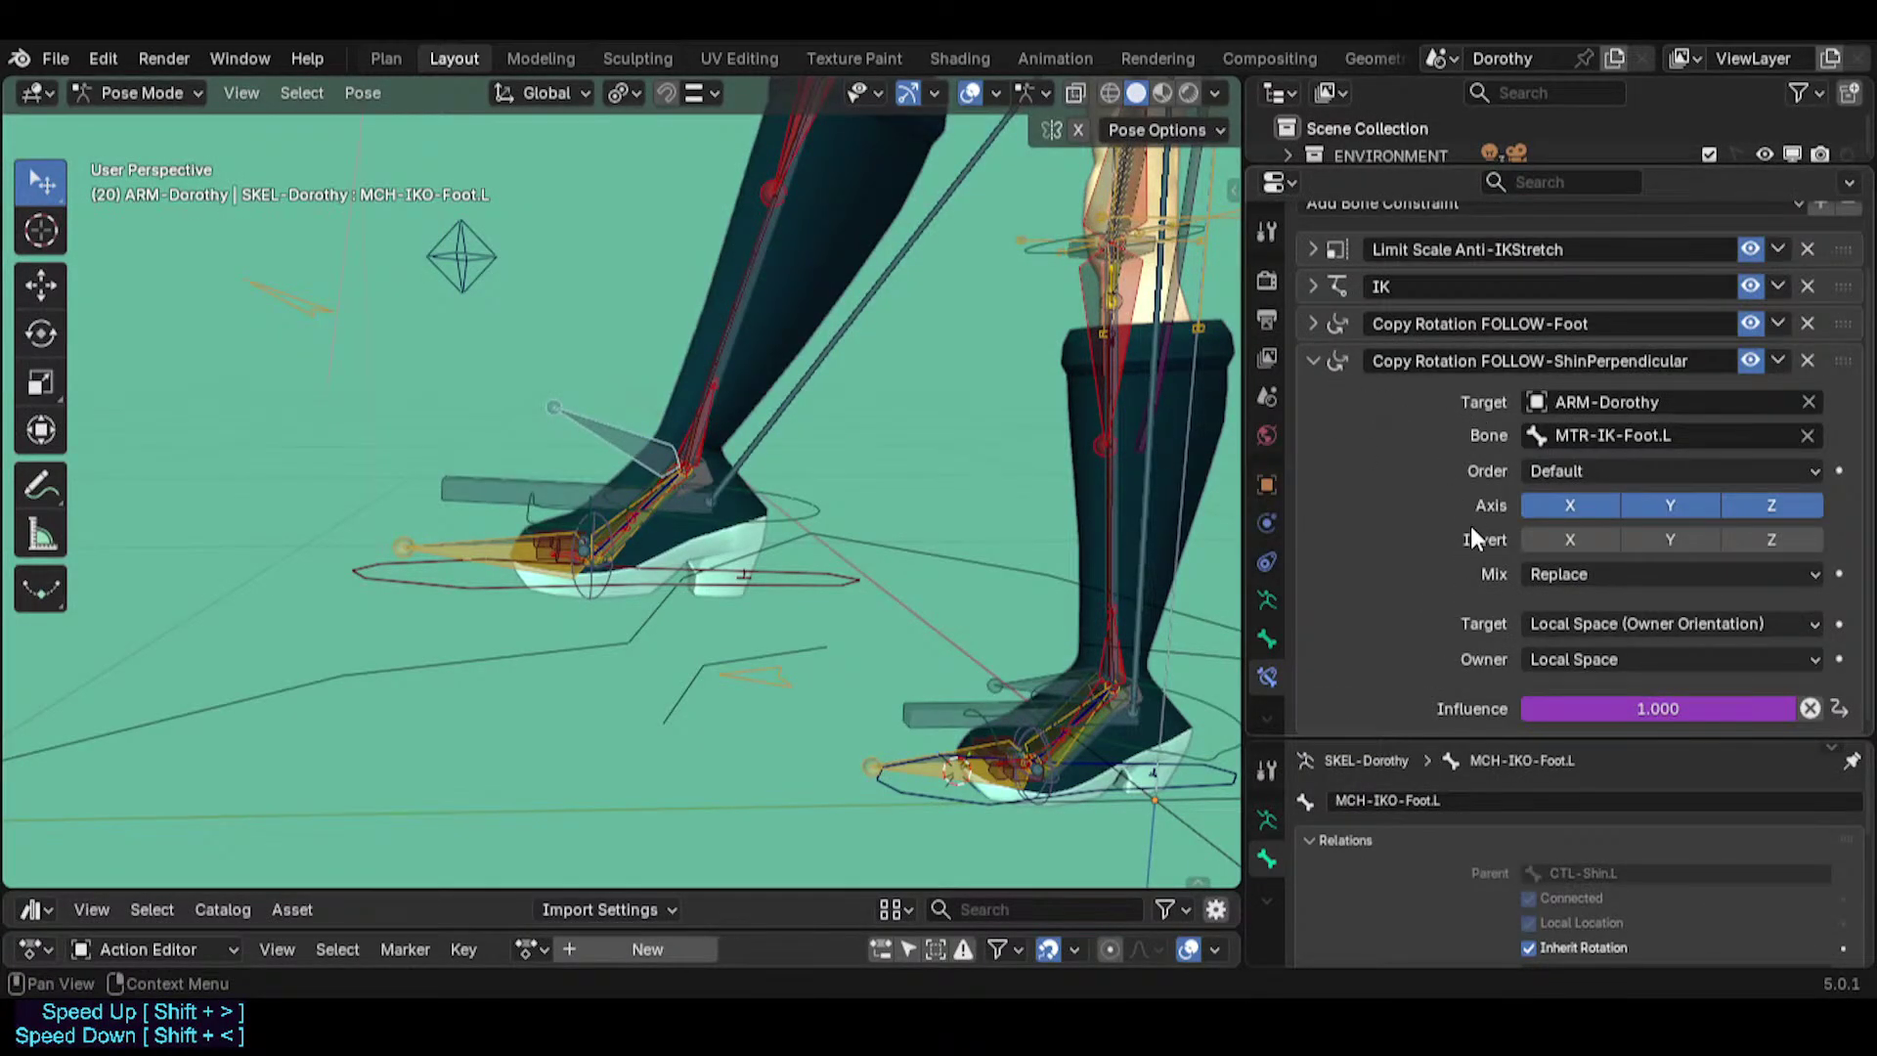
pyautogui.click(1313, 323)
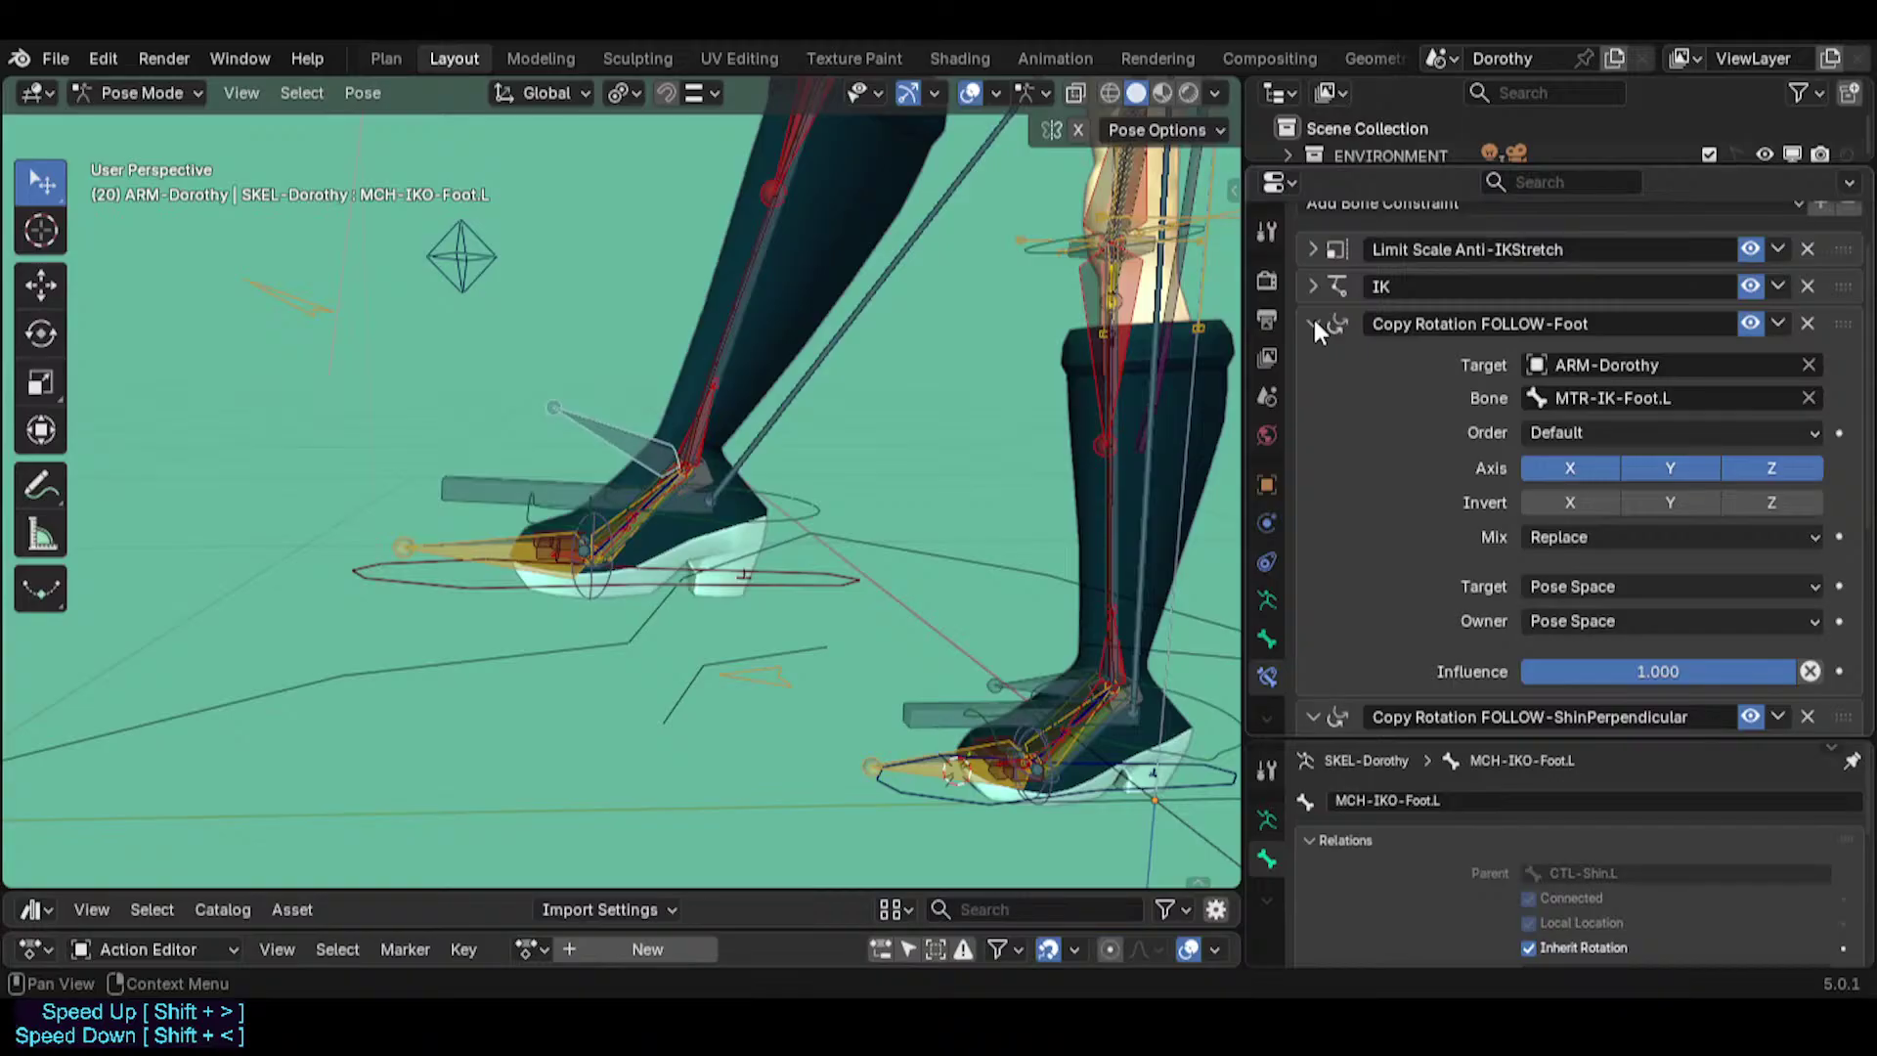
pyautogui.click(1313, 324)
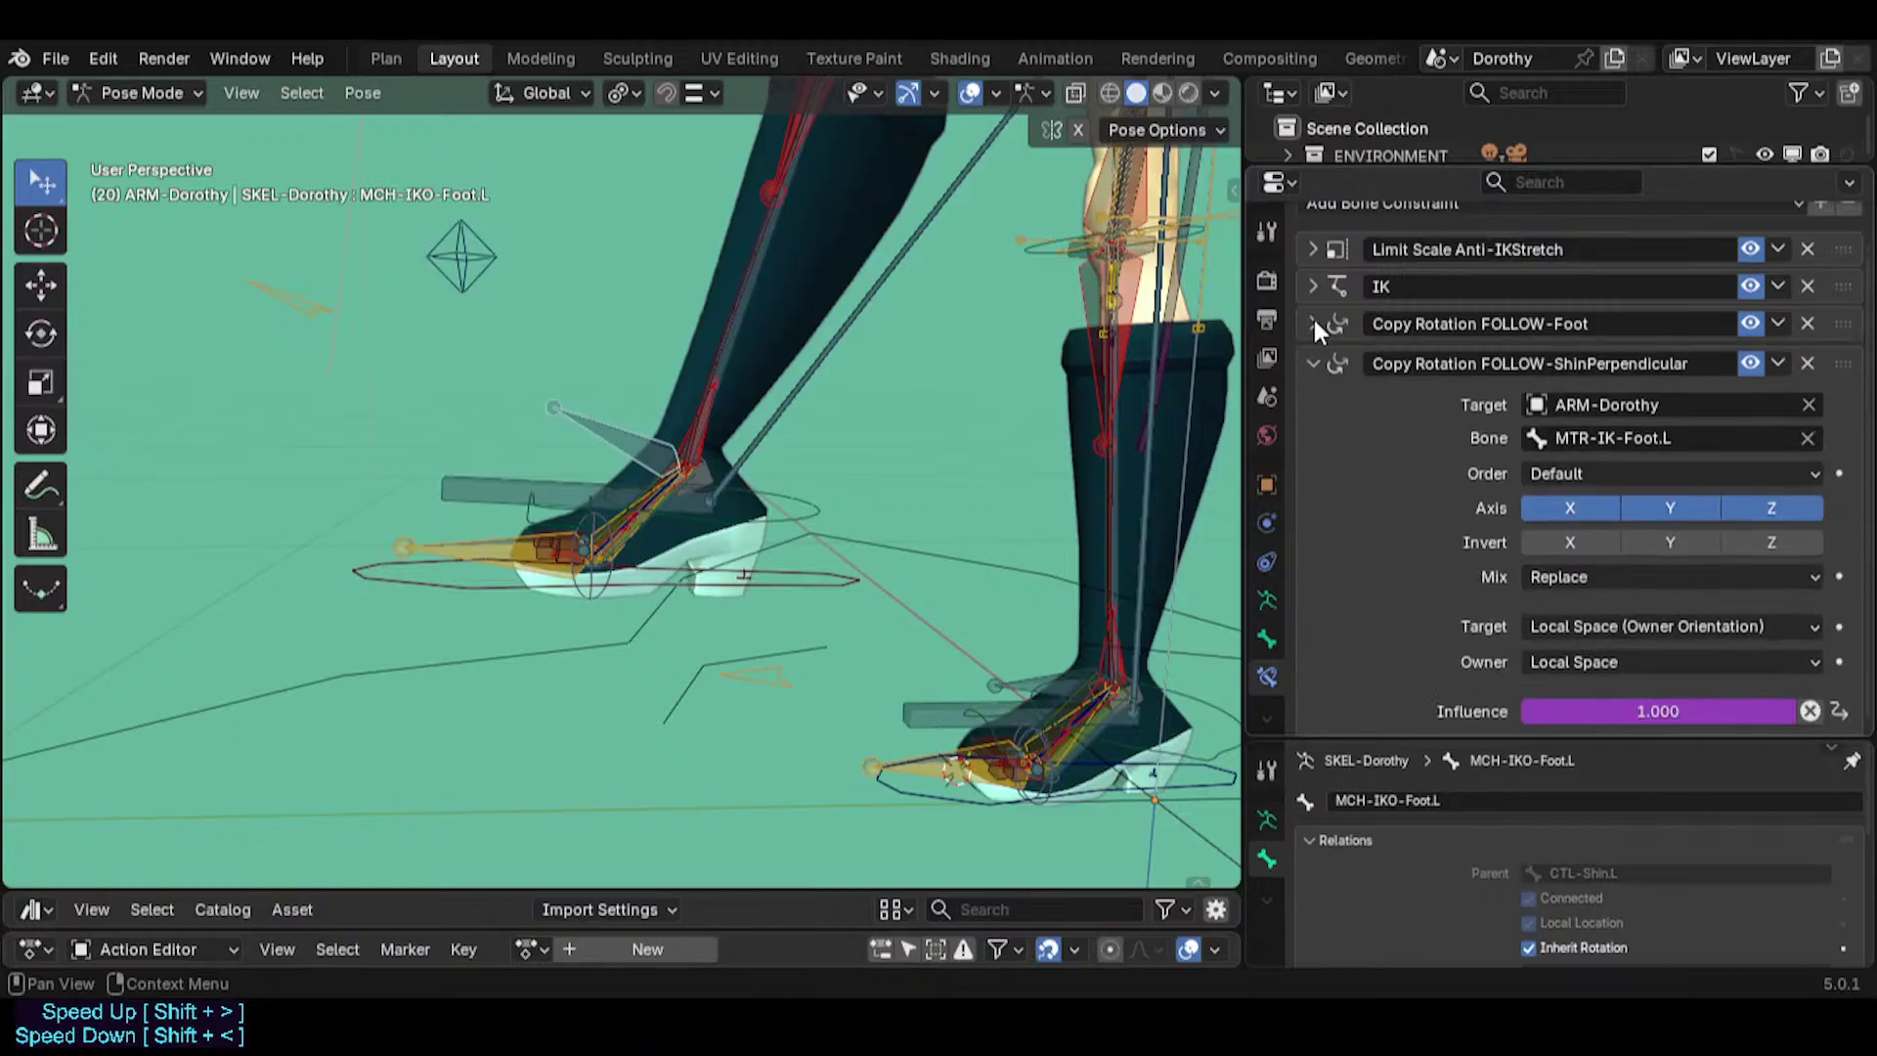
# Disable the Copy Transforms MTR-IK-Foot constraint on ANTI-Scale-Foot.L and check its parent and FOLLOW-ShinPerpendicular settings.
pyautogui.click(551, 481)
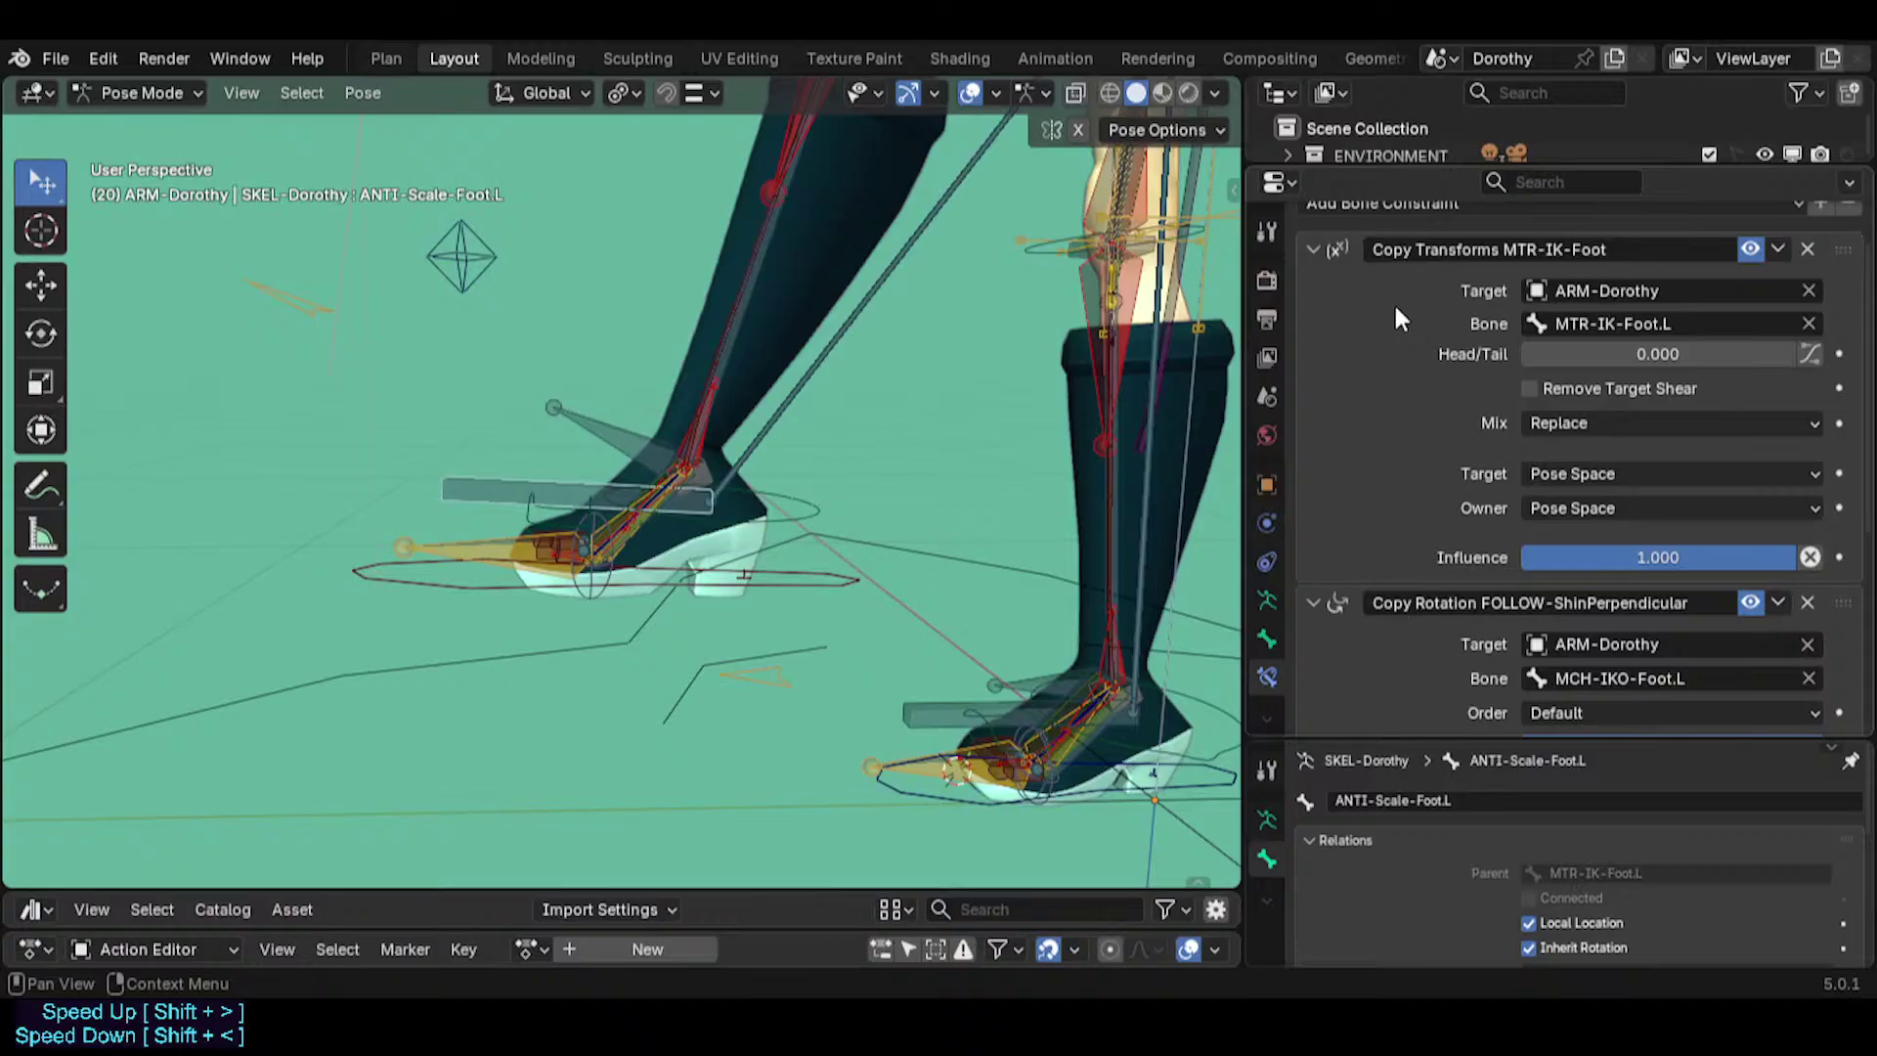
pyautogui.scroll(-8, 1511, 596)
pyautogui.scroll(5, 1498, 589)
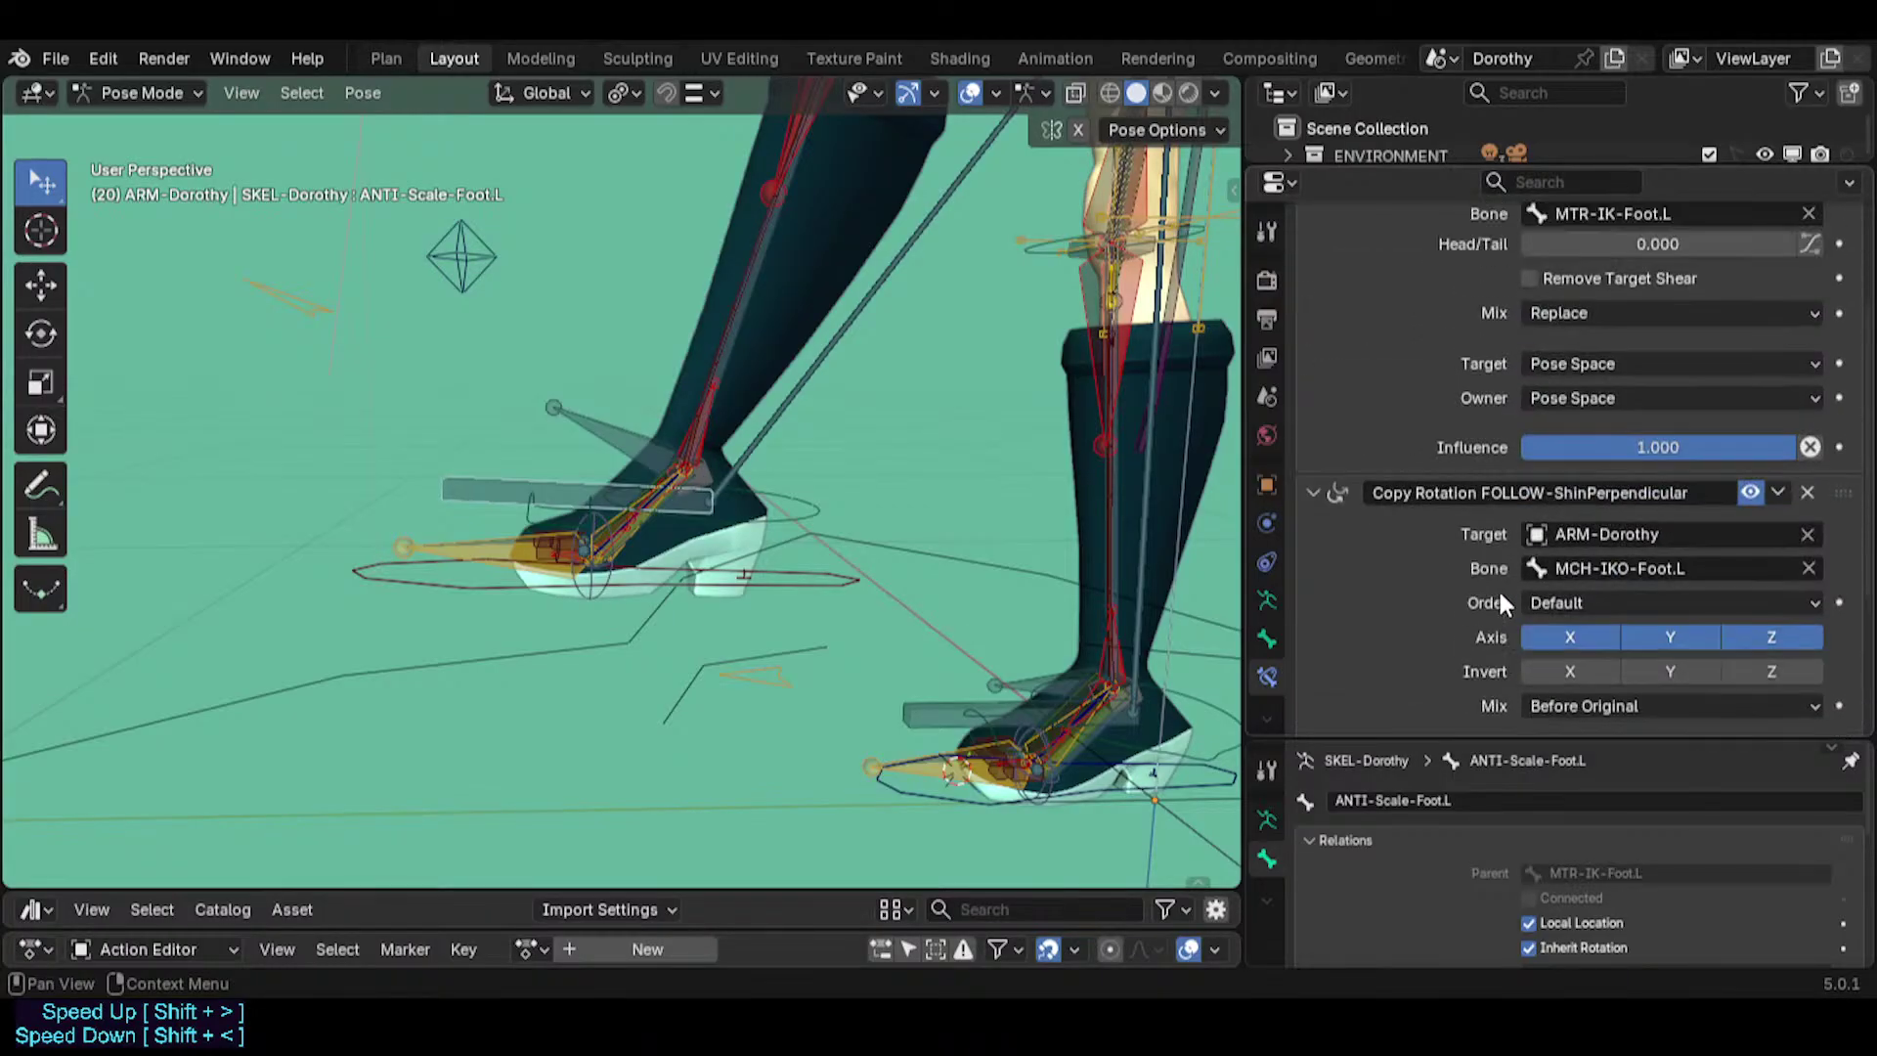
pyautogui.scroll(5, 1500, 599)
pyautogui.scroll(-5, 1500, 598)
pyautogui.scroll(3, 1661, 367)
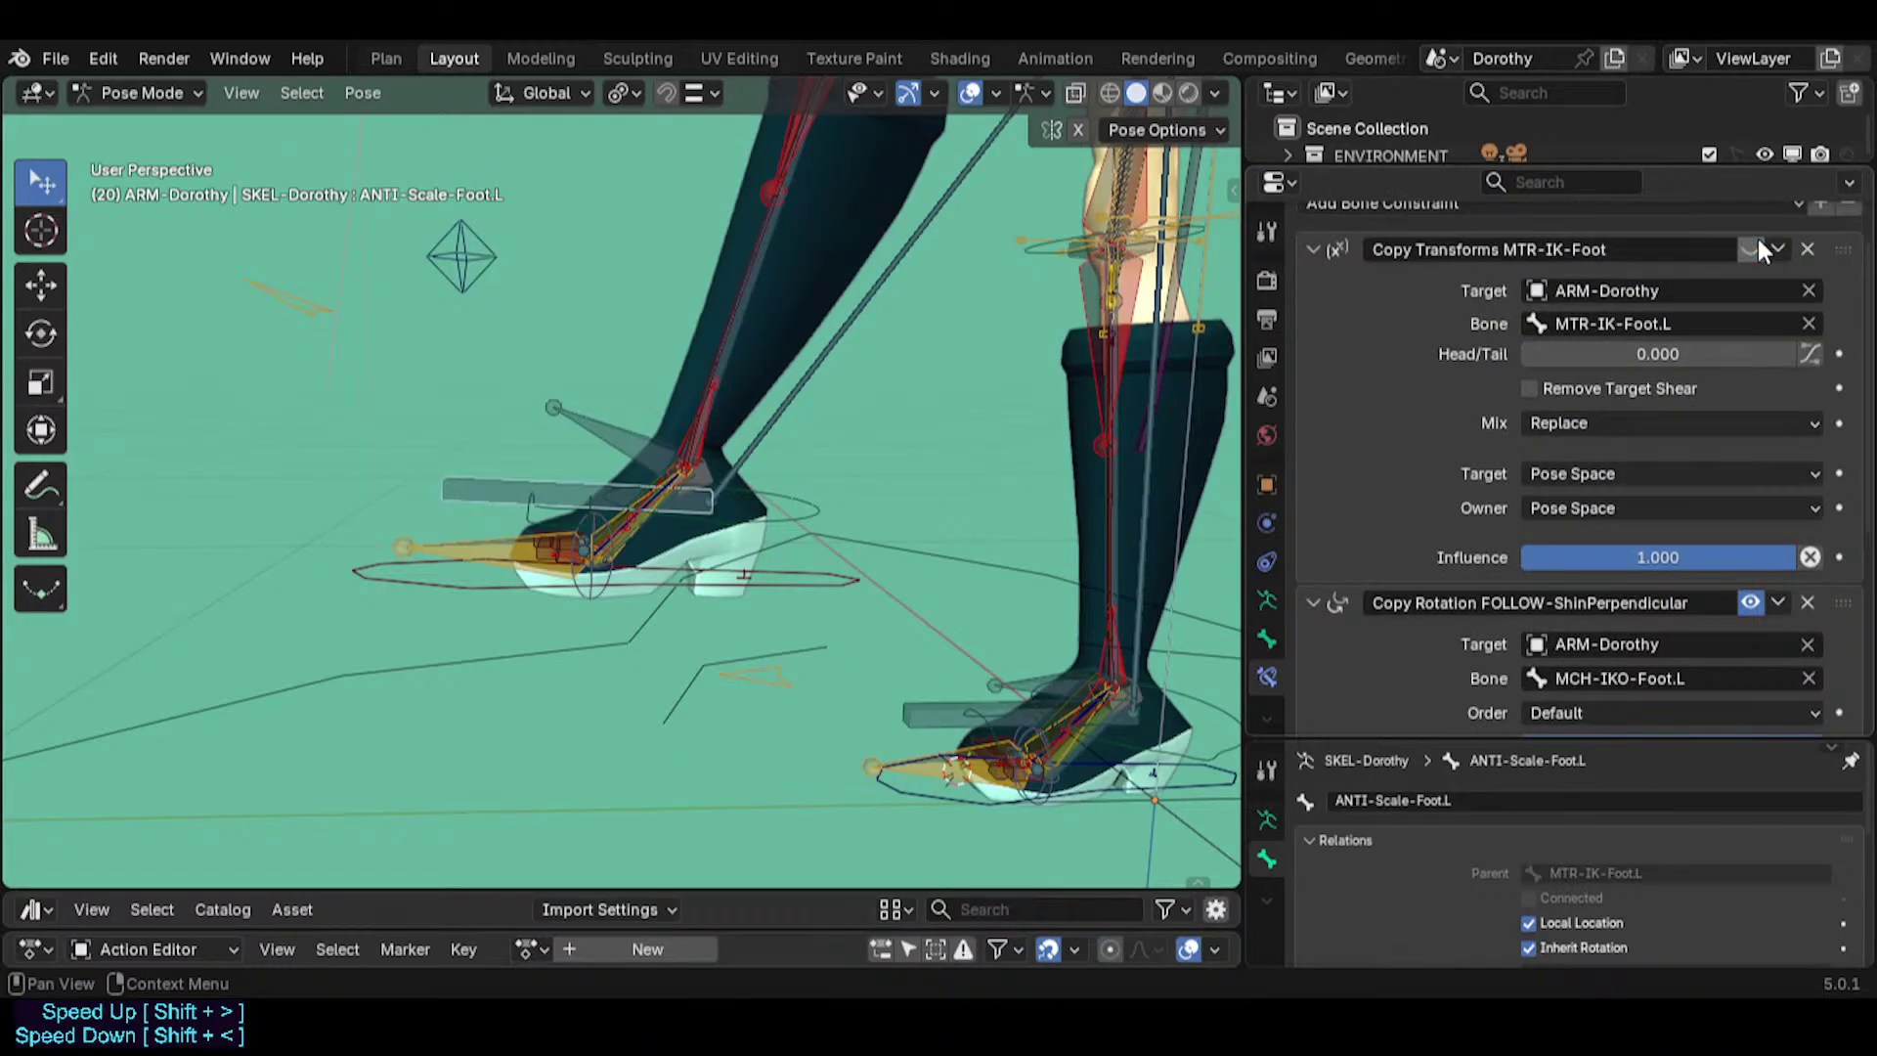
pyautogui.scroll(-2, 1677, 728)
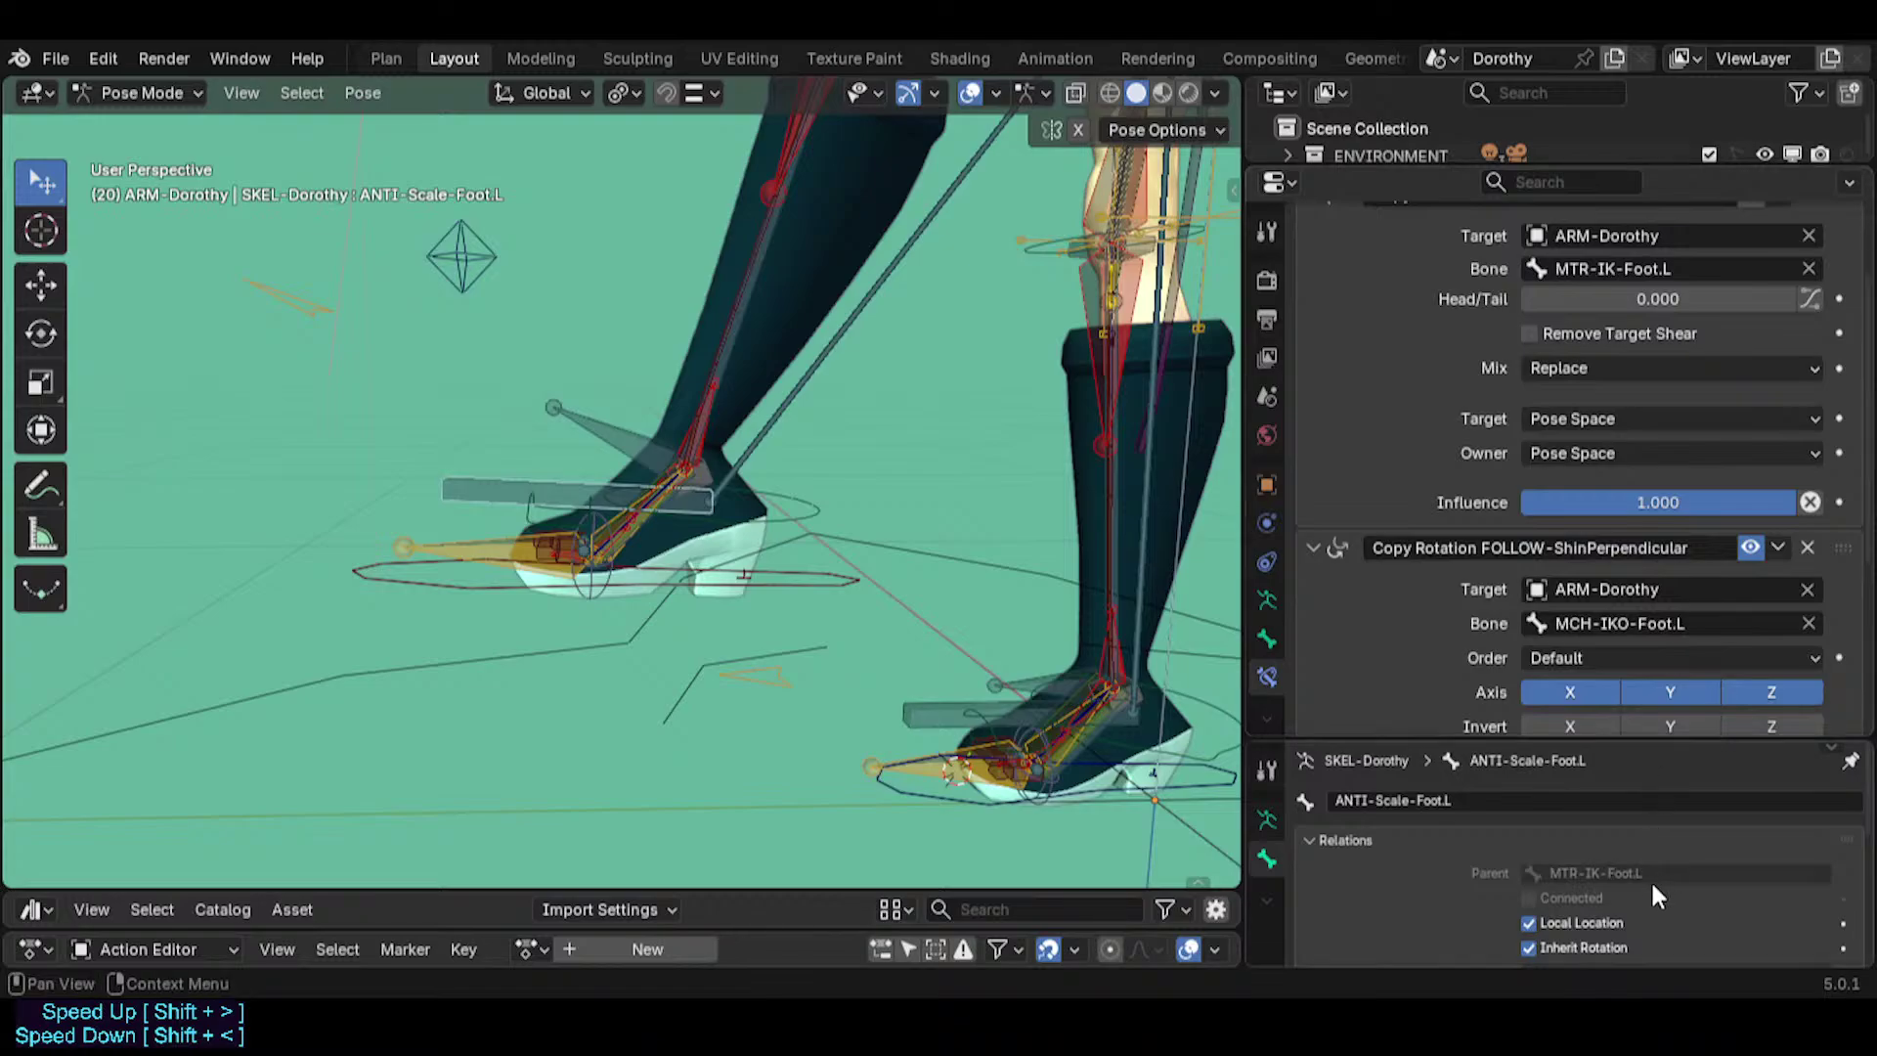
pyautogui.scroll(2, 1641, 510)
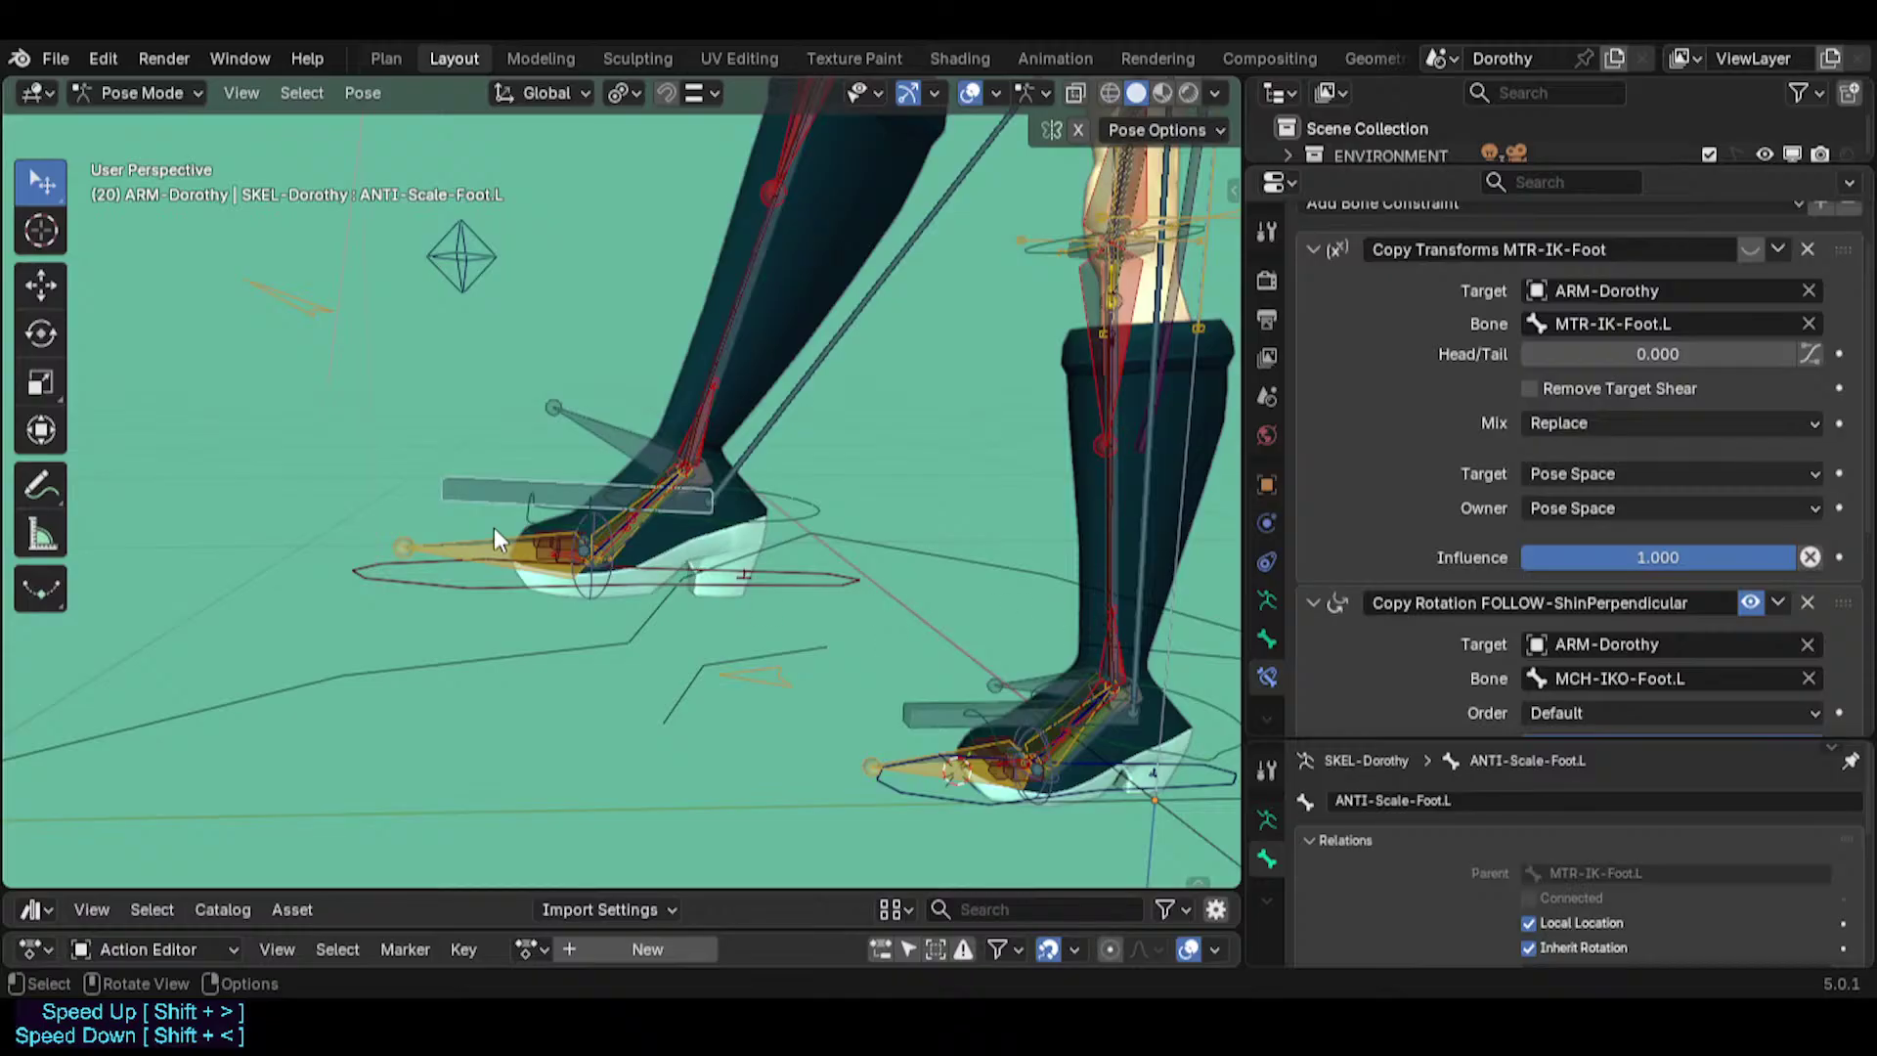
# Move MTR-IK-Foot.L forward and partway back, reselecting ANTI-Scale-Foot.L each time to check how it follows by parenting.
pyautogui.moveTo(530, 588)
pyautogui.mouseDown()
pyautogui.moveTo(449, 583)
pyautogui.moveTo(507, 569)
pyautogui.moveTo(510, 595)
pyautogui.mouseUp()
pyautogui.click(430, 472)
pyautogui.scroll(-11, 1598, 492)
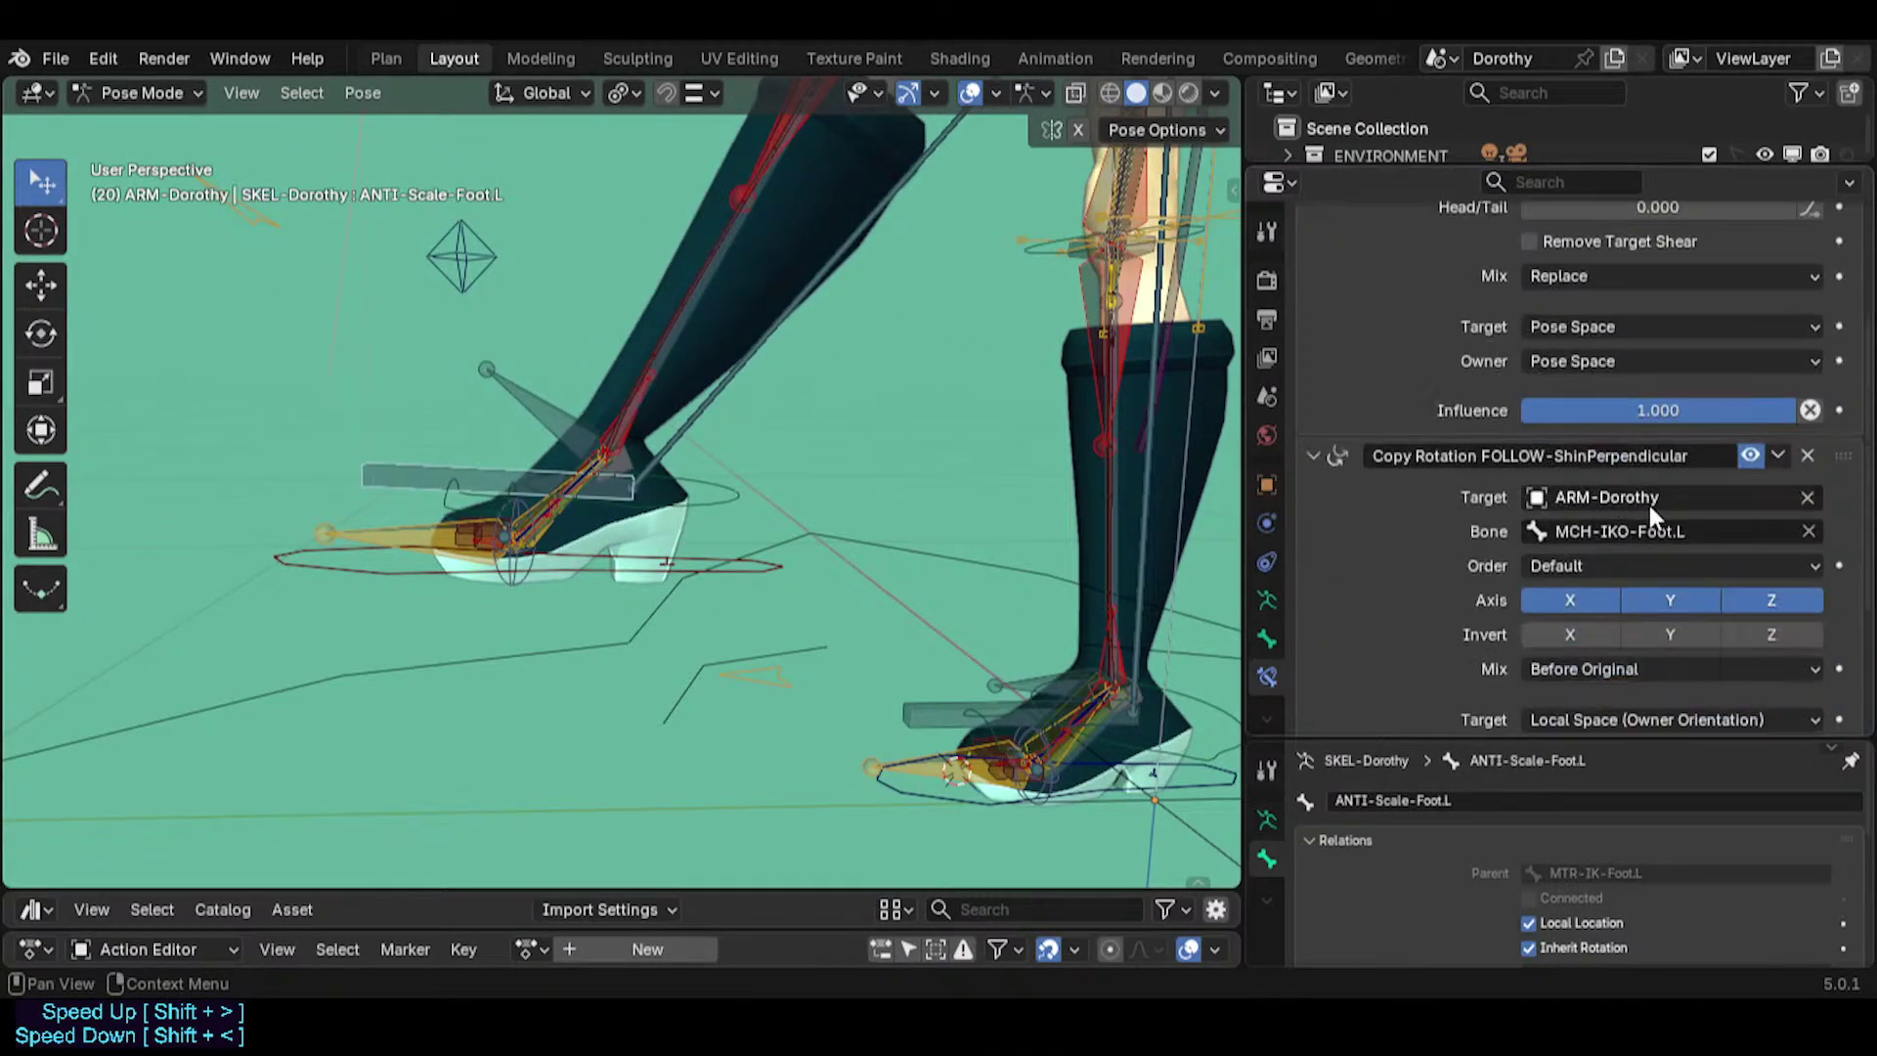
pyautogui.moveTo(439, 571); pyautogui.dragTo(480, 581)
pyautogui.click(451, 473)
pyautogui.scroll(-6, 1683, 493)
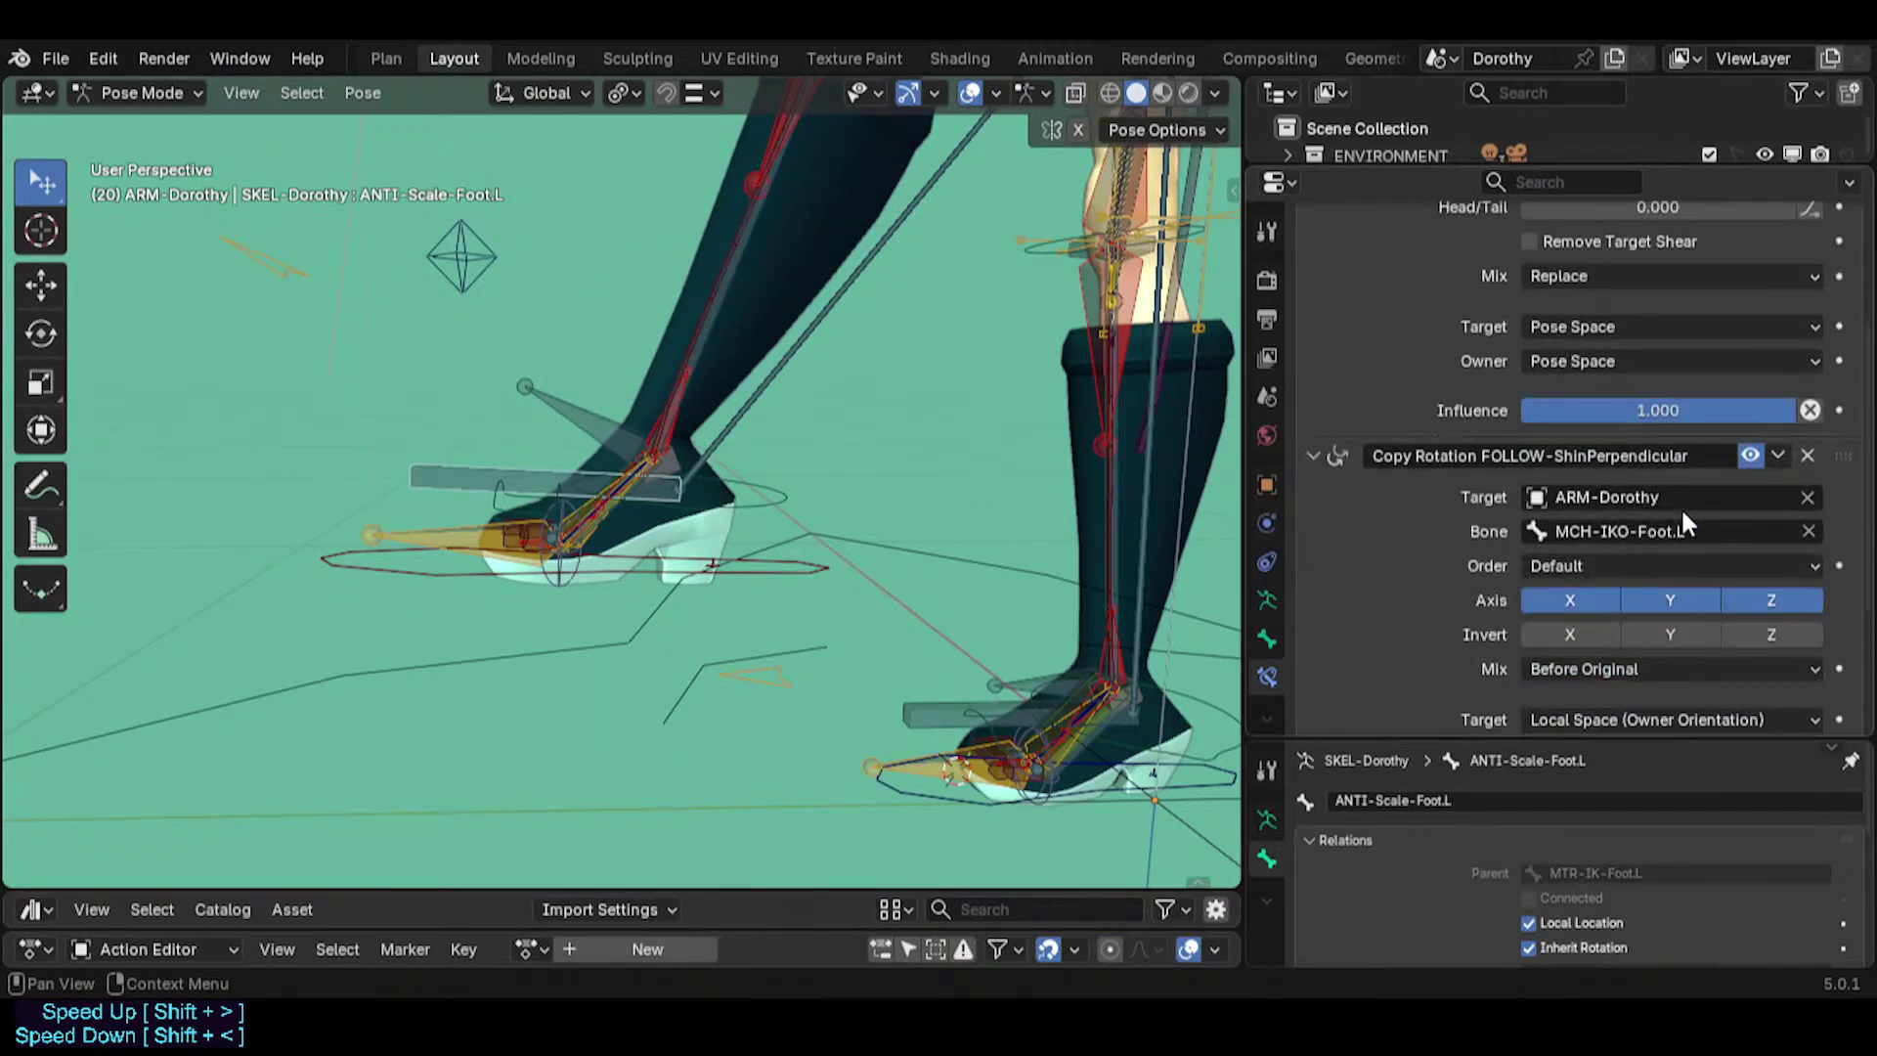
# Compare the FOLLOW-ShinPerpendicular targets and spaces on ANTI-Scale-Foot.L and MCH-IKO-Foot.L, and save the file.
pyautogui.scroll(6, 1680, 512)
pyautogui.scroll(-3, 1657, 467)
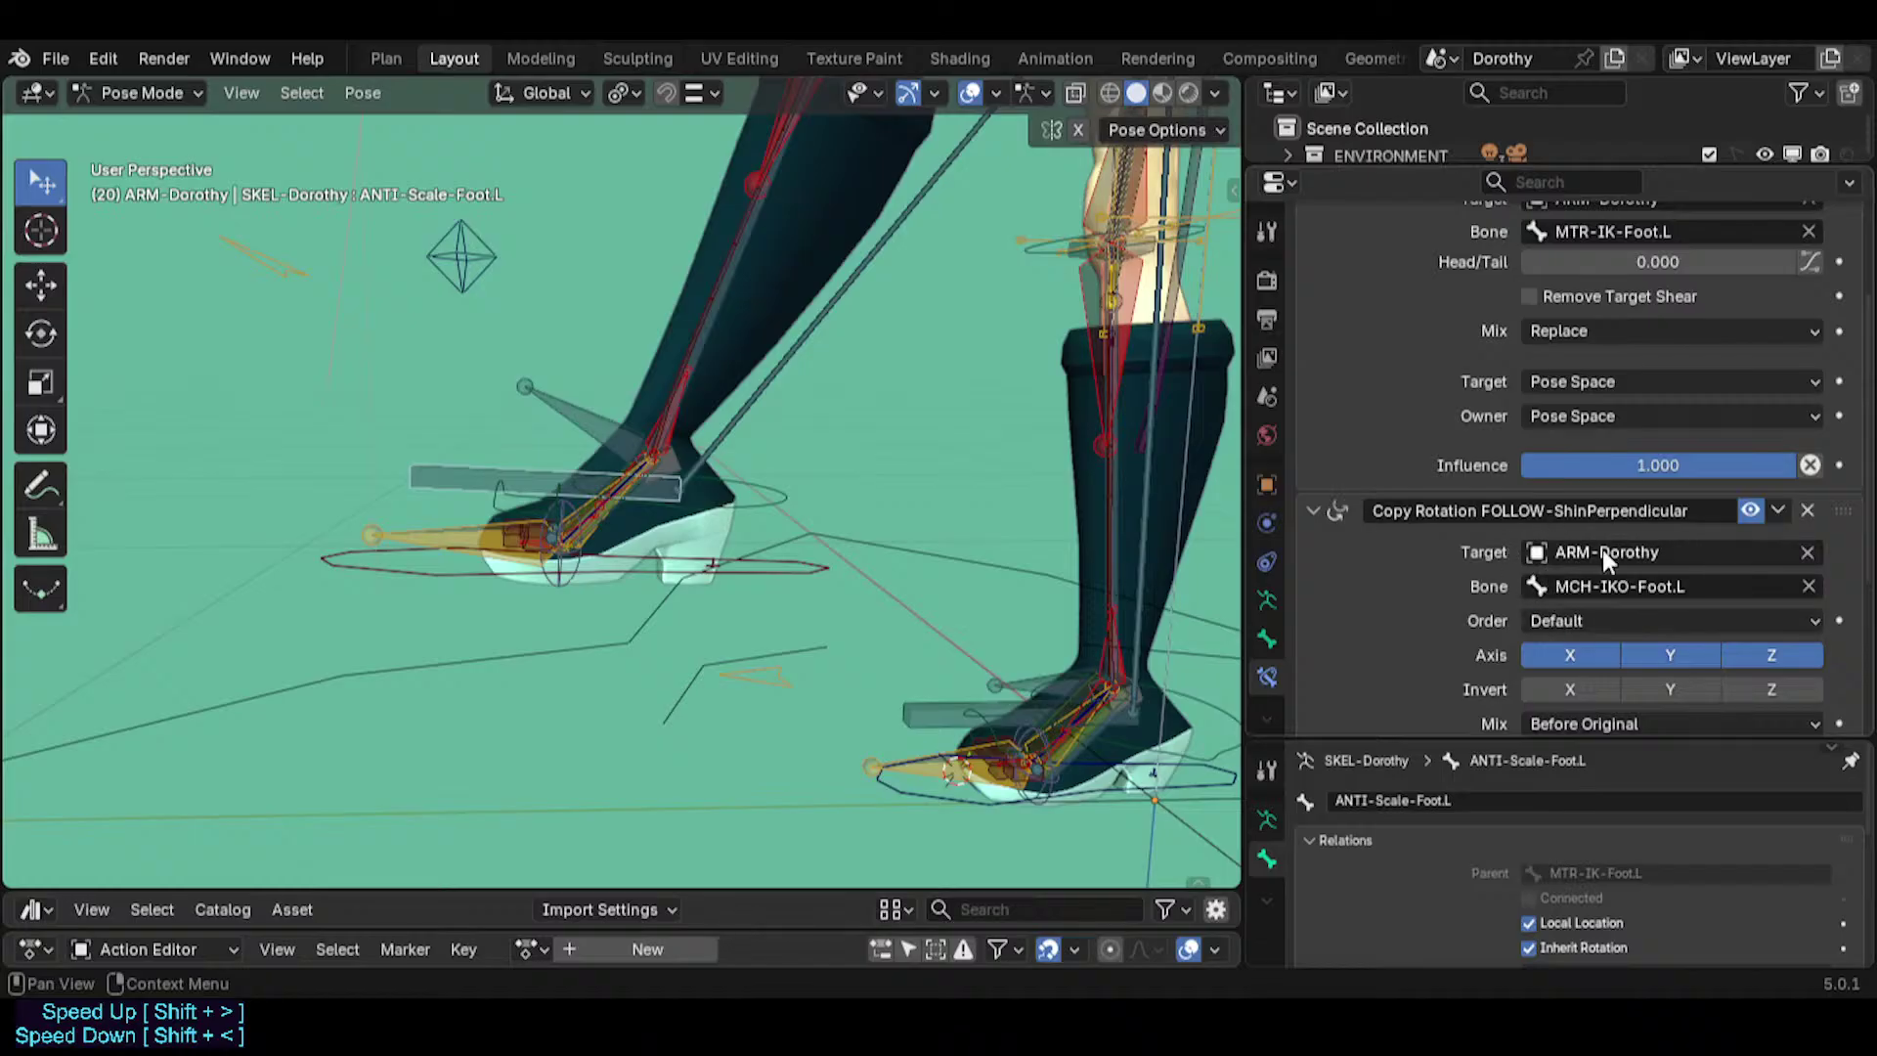
pyautogui.scroll(-5, 1628, 561)
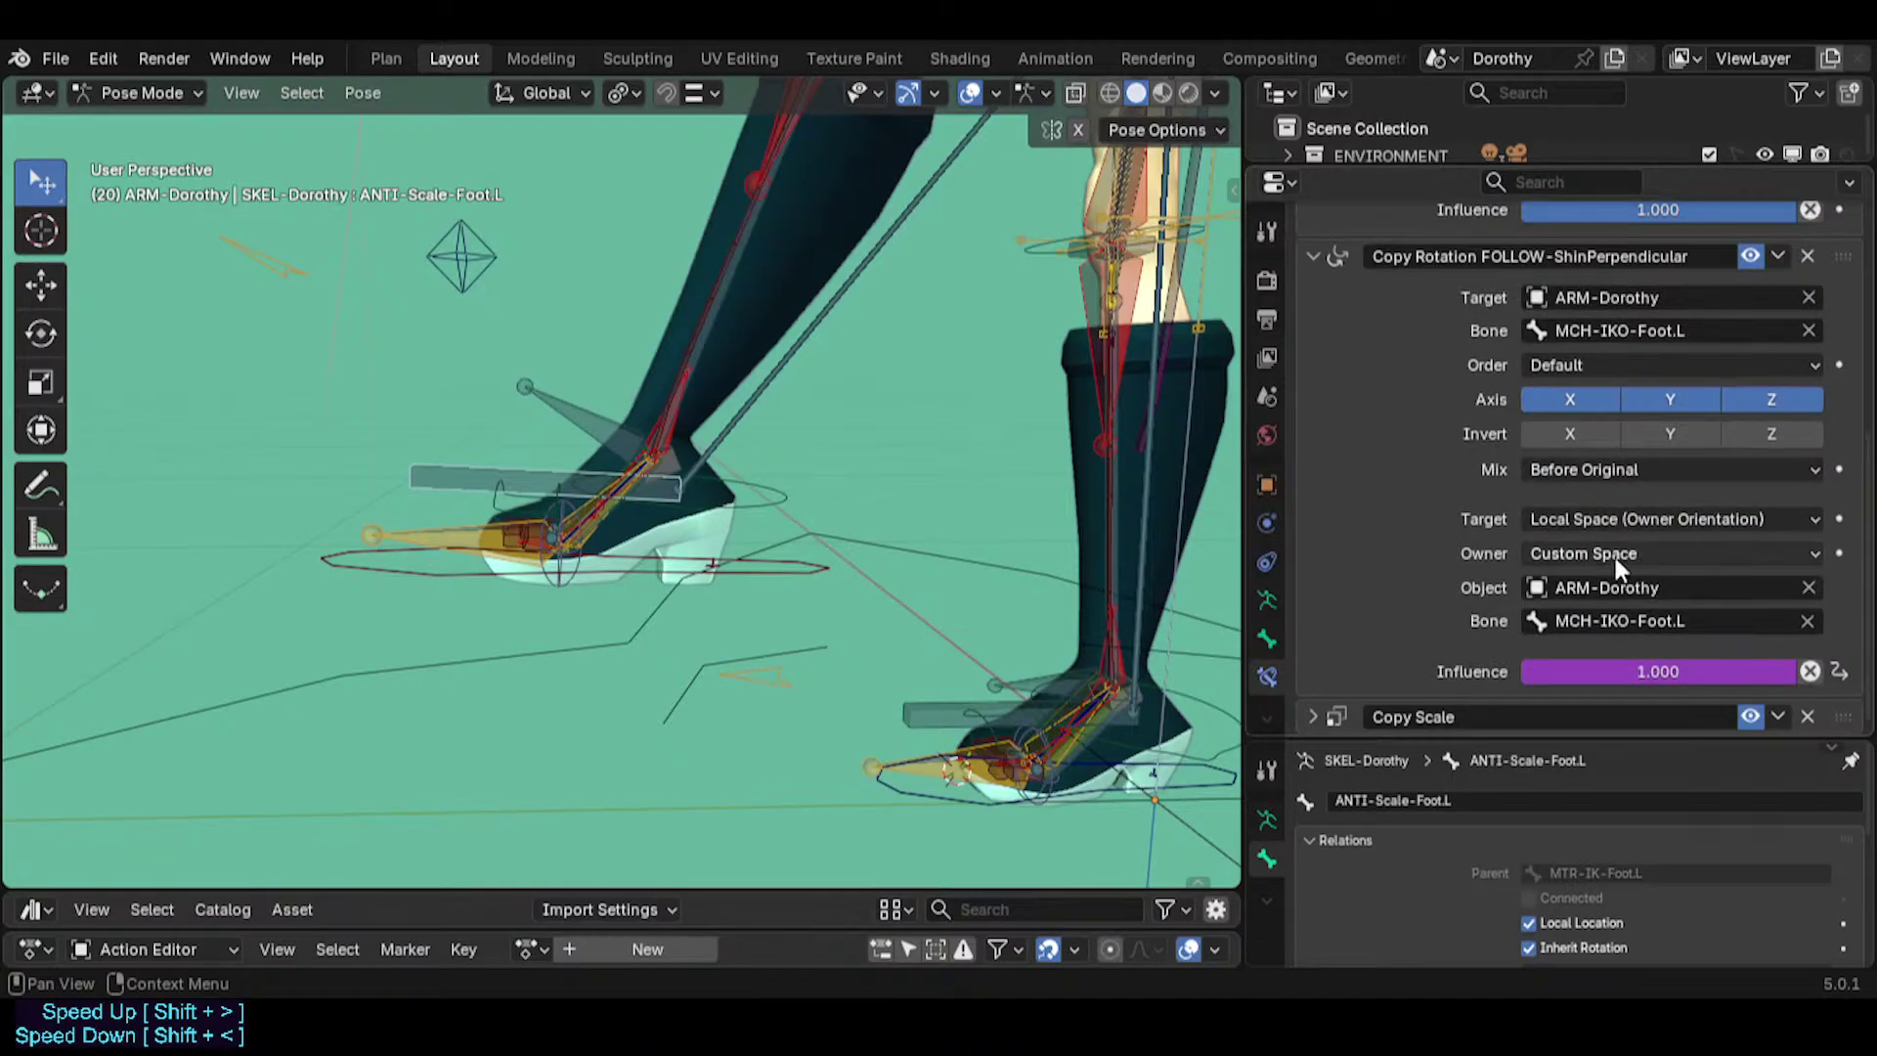
pyautogui.click(578, 426)
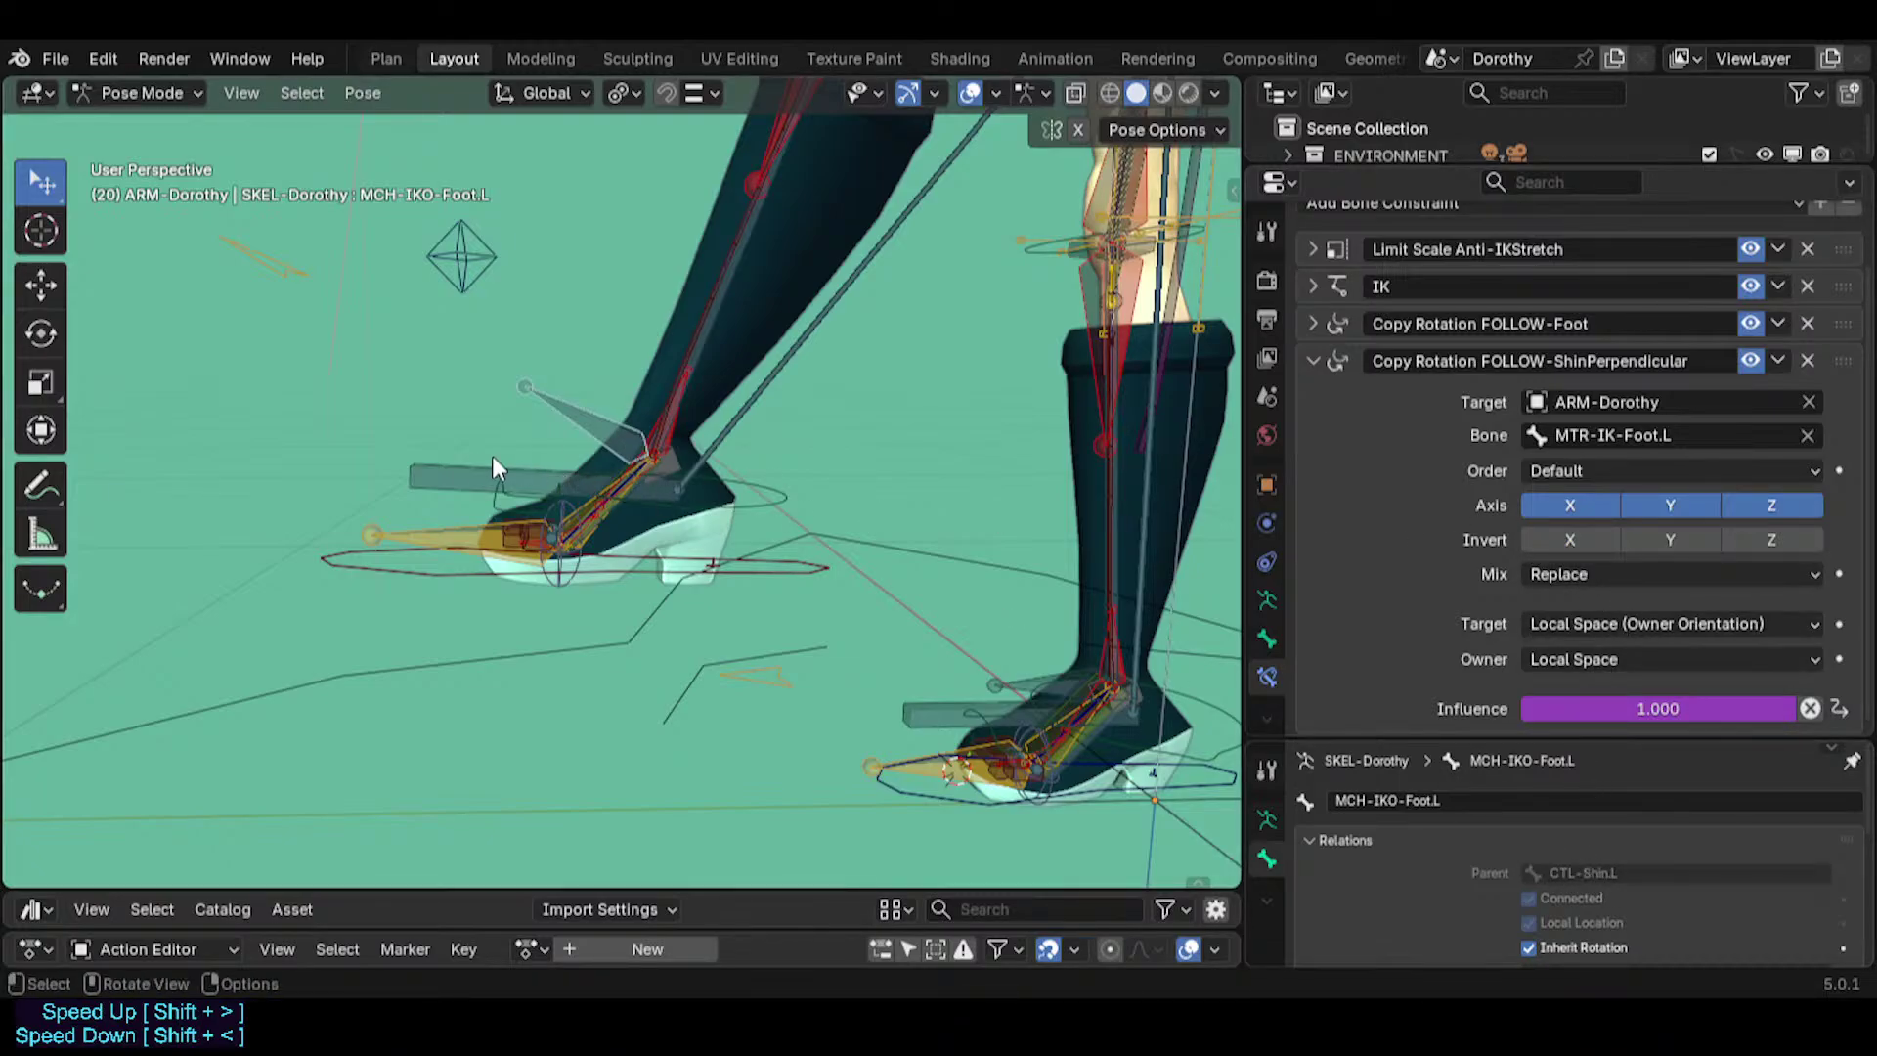
pyautogui.click(458, 456)
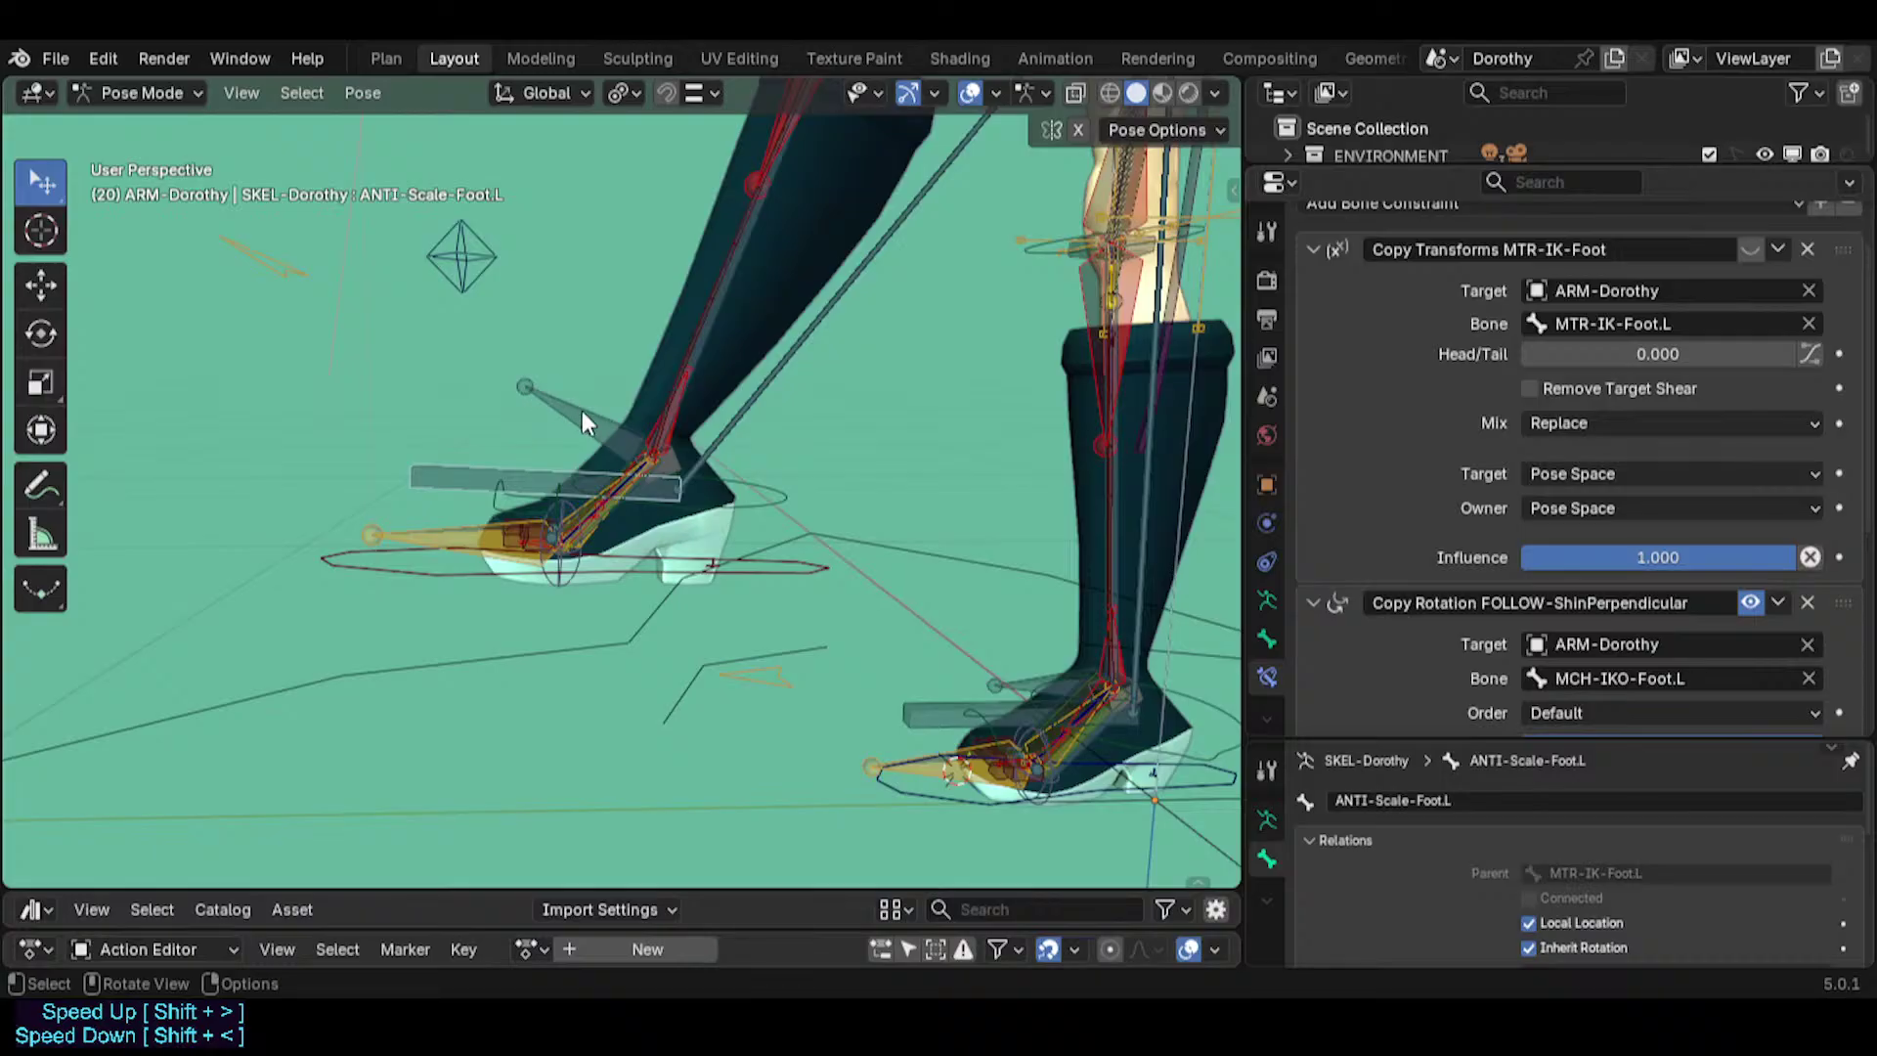
pyautogui.click(583, 411)
pyautogui.click(462, 471)
pyautogui.moveTo(544, 428)
pyautogui.mouseDown(button='middle')
pyautogui.moveTo(600, 438)
pyautogui.moveTo(578, 421)
pyautogui.mouseUp(button='middle')
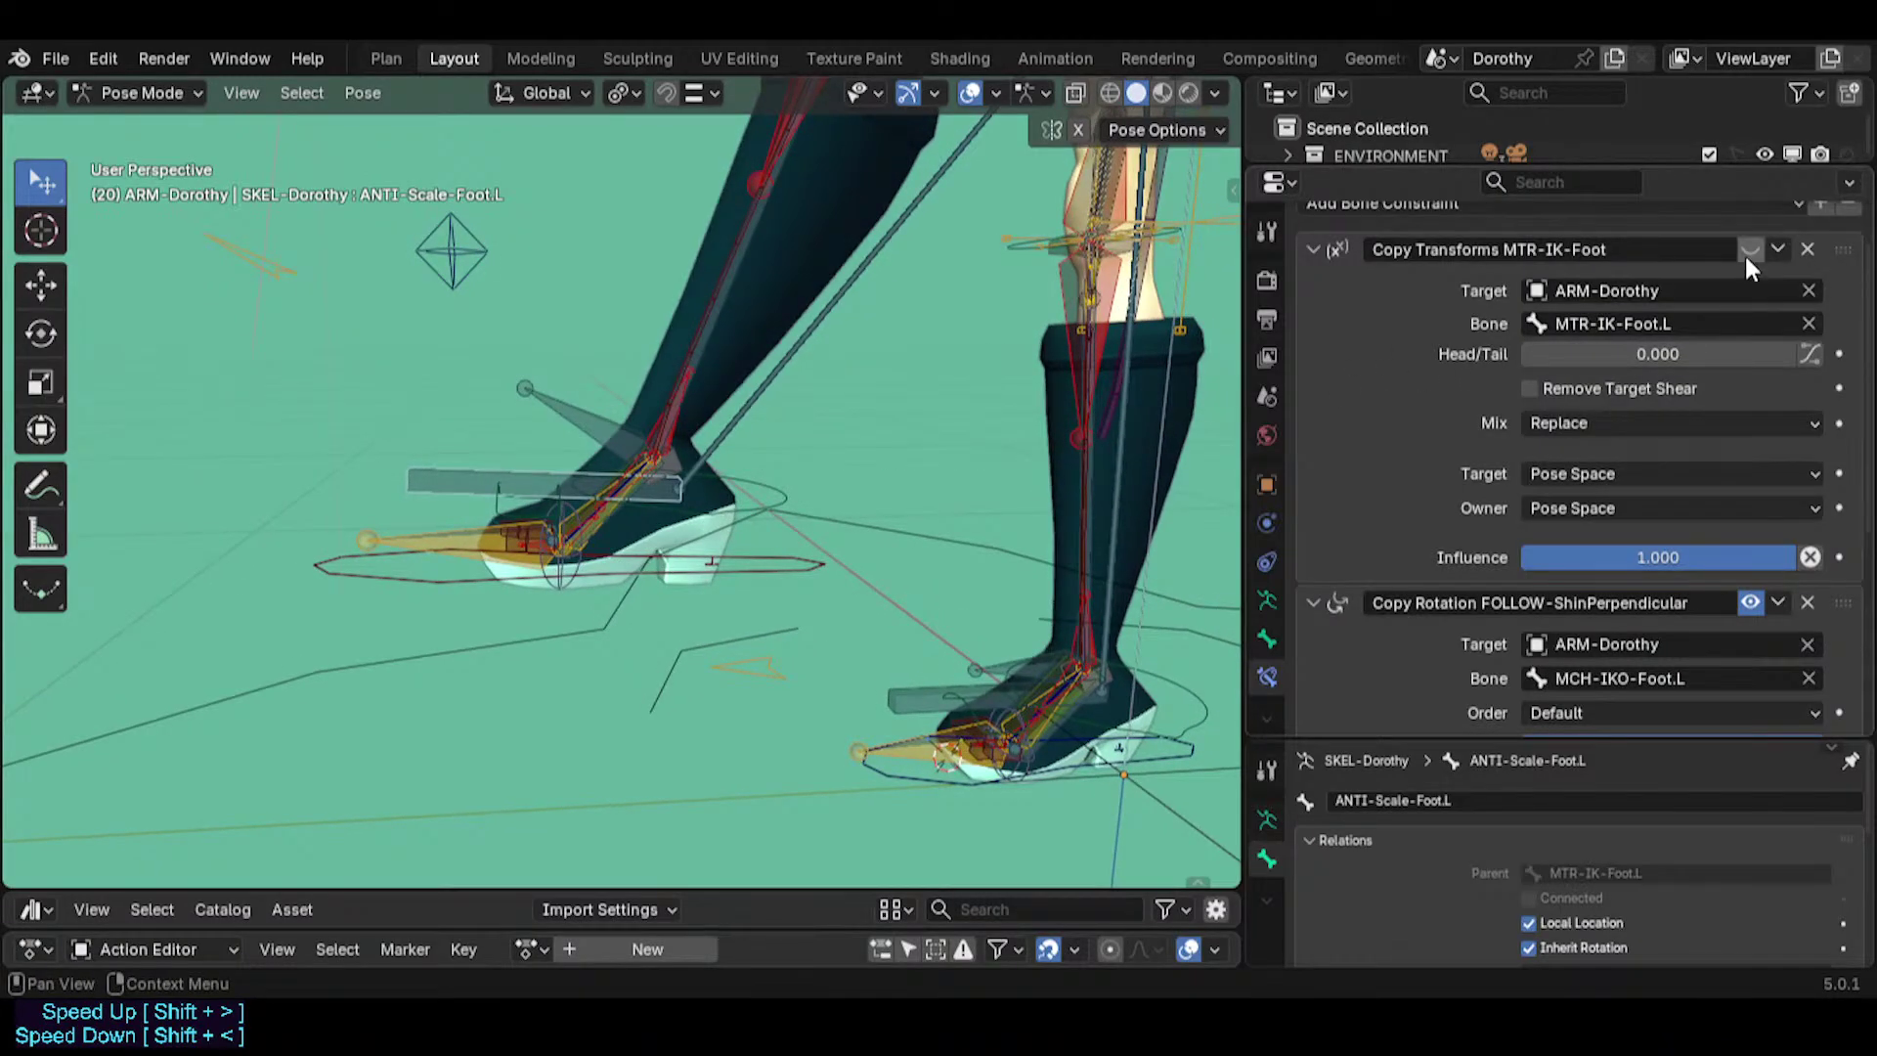
pyautogui.hotkey('ctrl', 's')
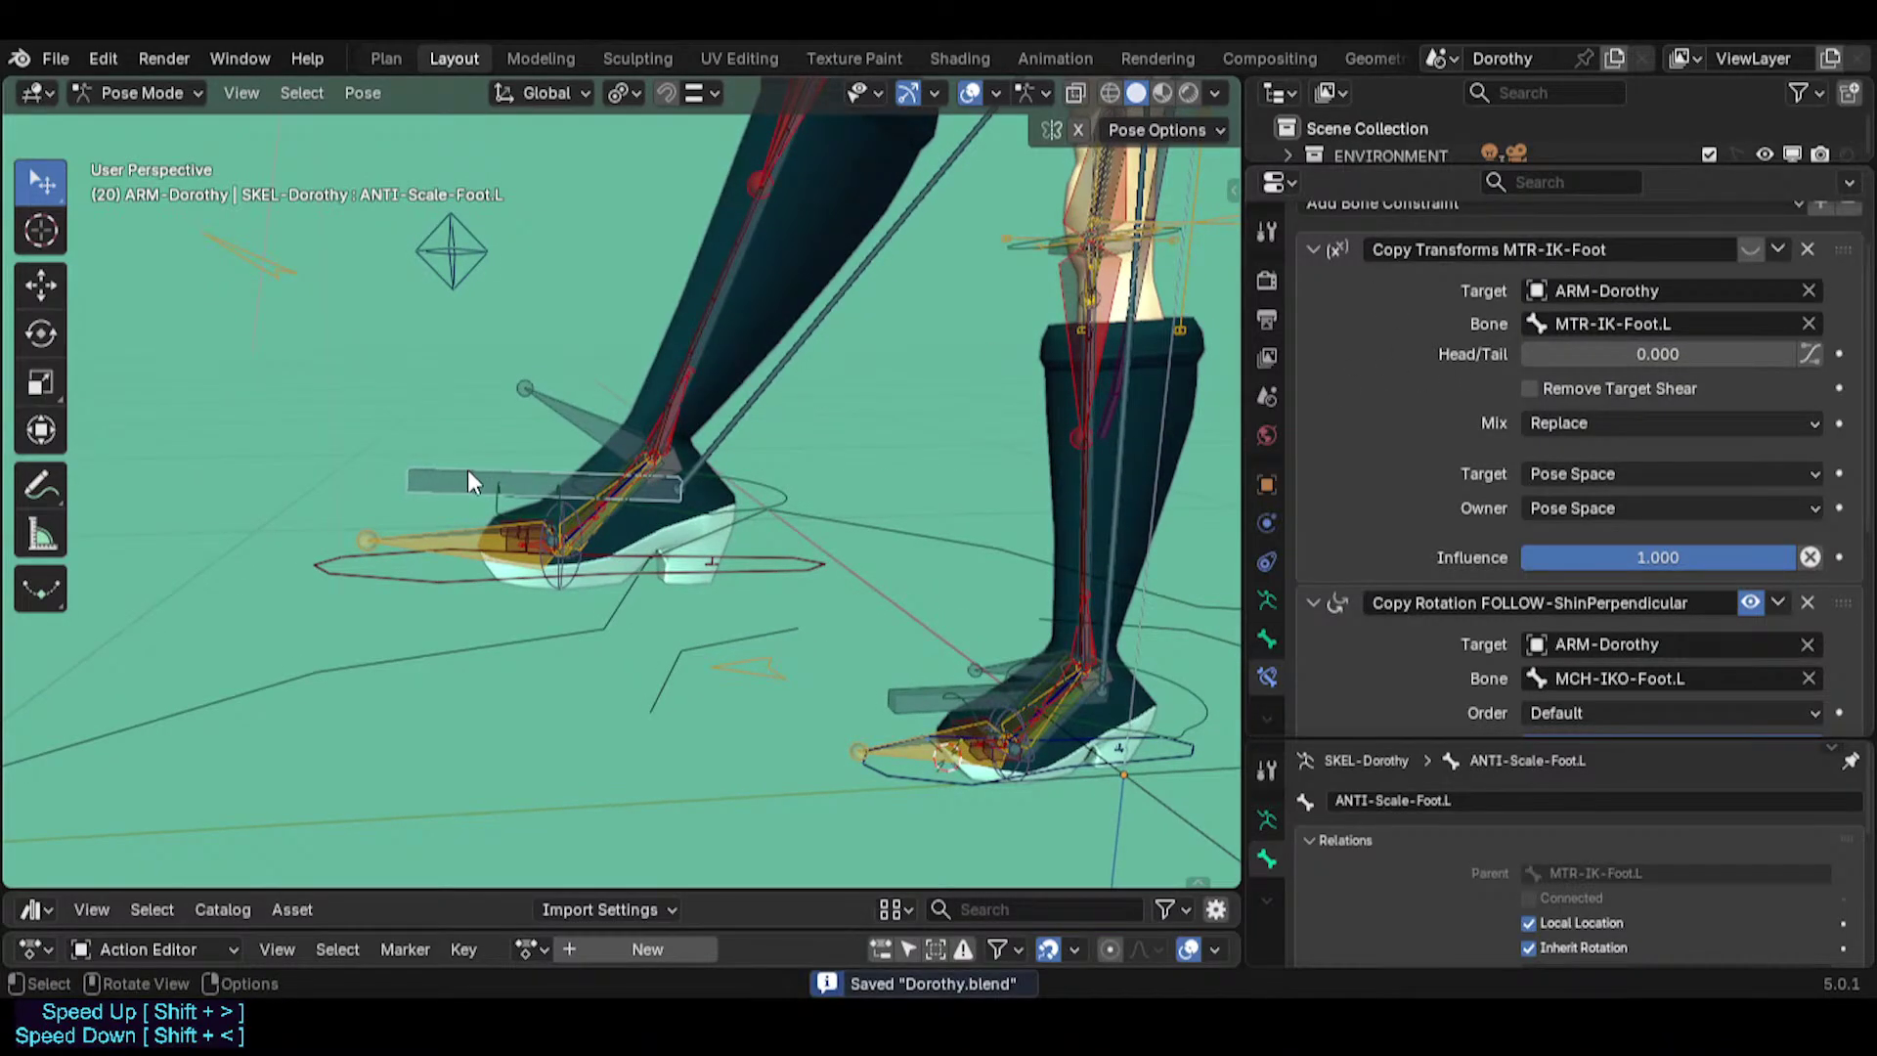
# Inspect TWK-Foot.L, MCH-IKO-Foot.L, ANTI-Scale-Foot.L and the Stretch To target of POL-Leg.L, including their plain bone shapes.
pyautogui.scroll(3, 594, 469)
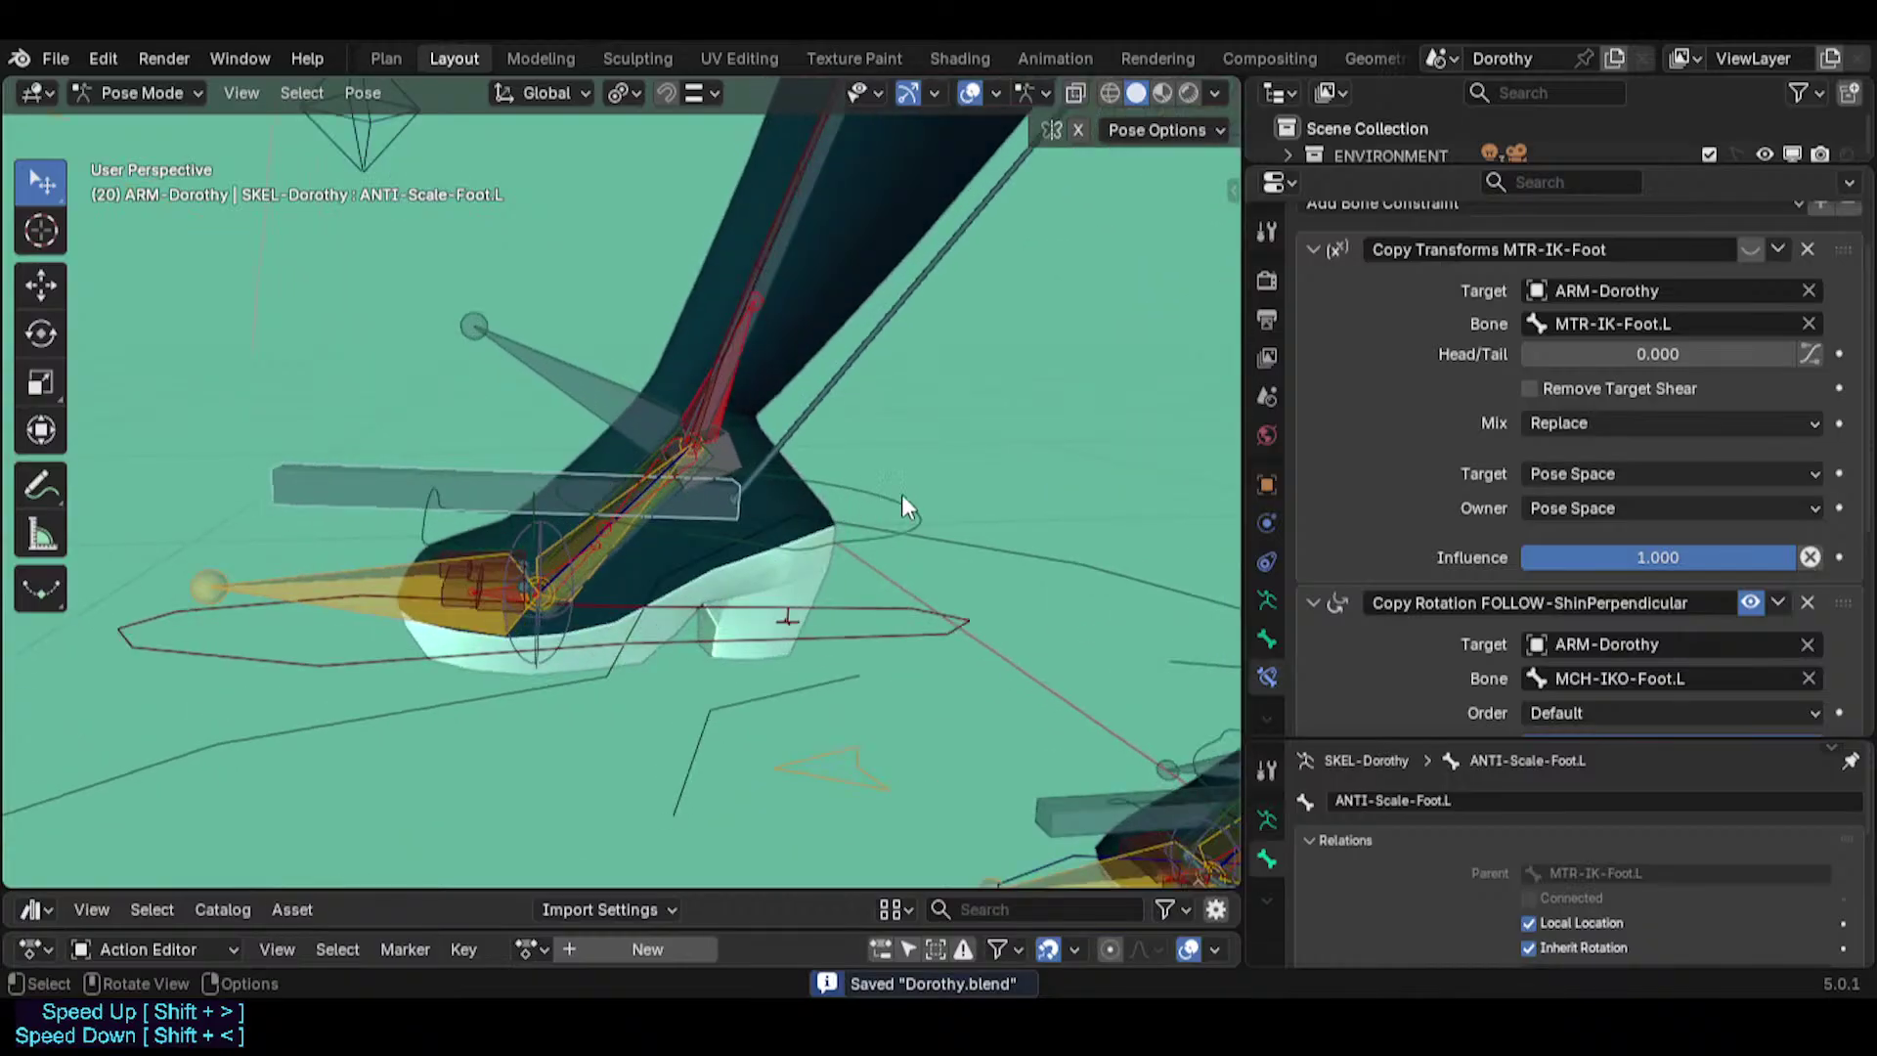
pyautogui.click(883, 482)
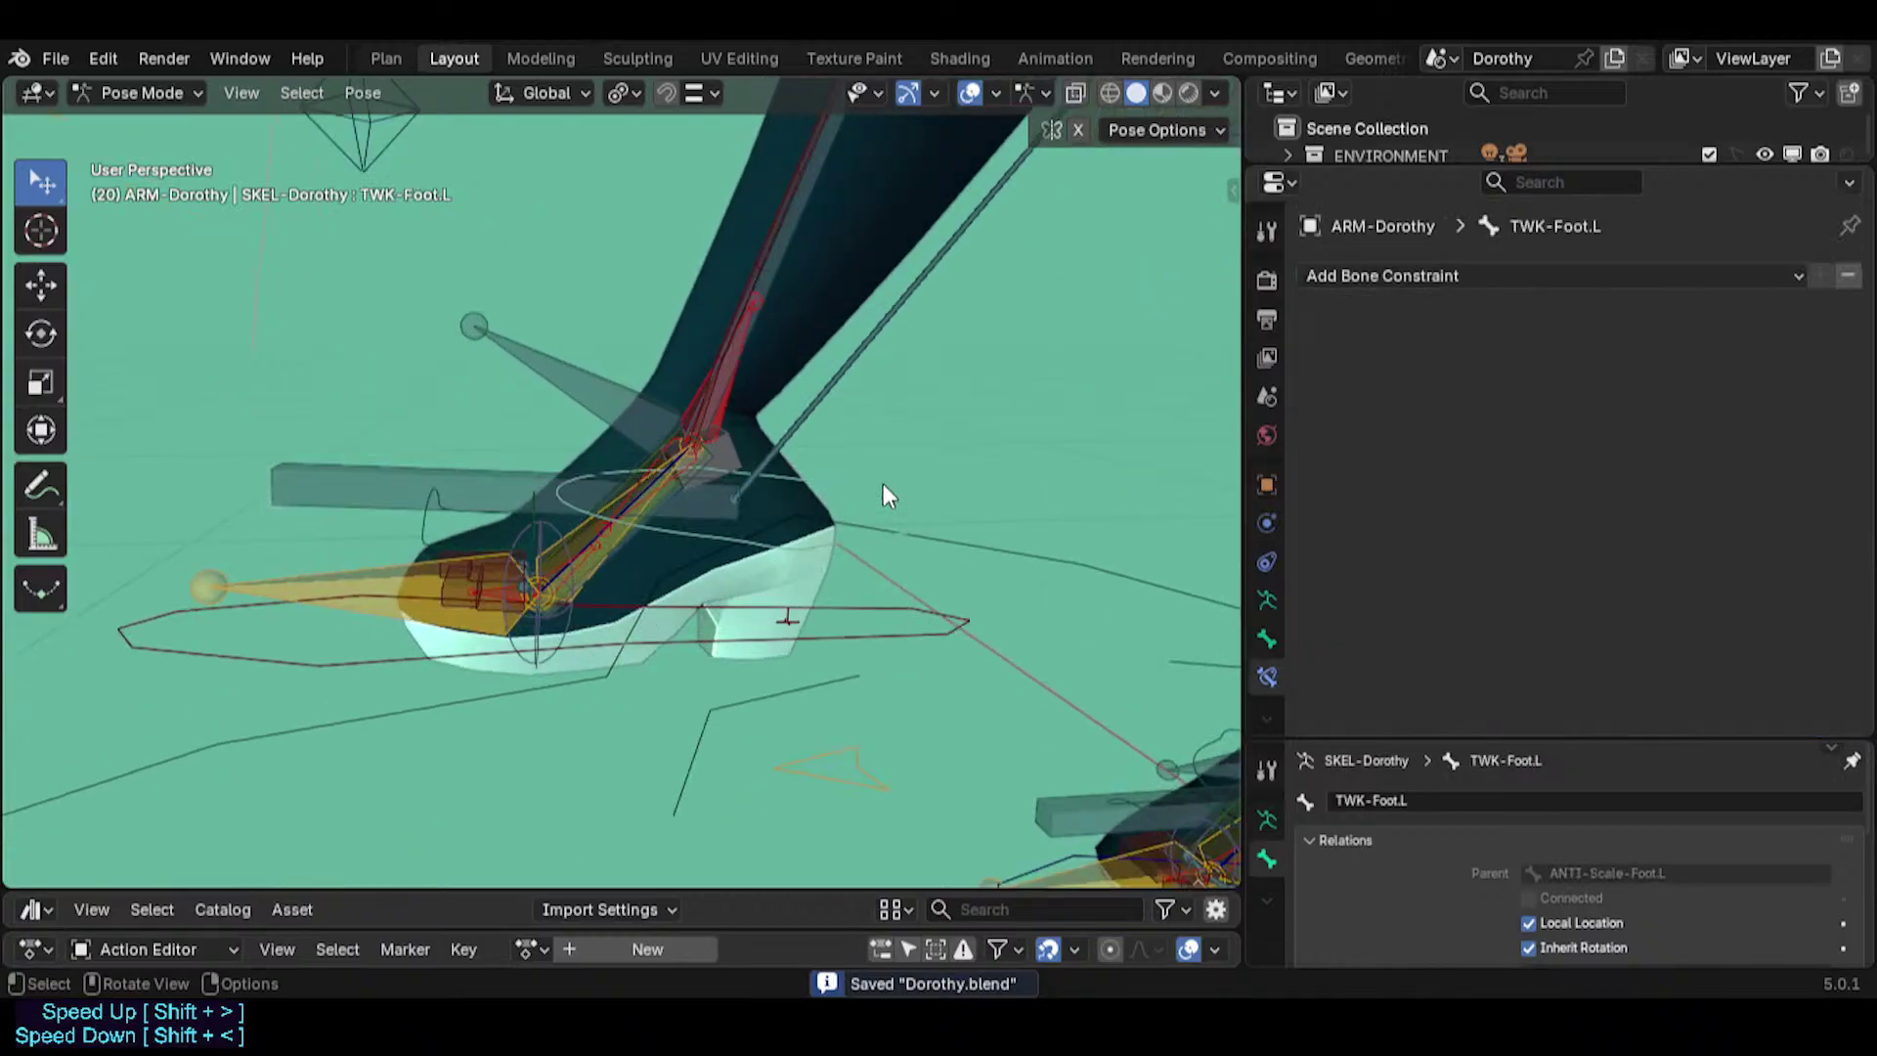
pyautogui.click(585, 375)
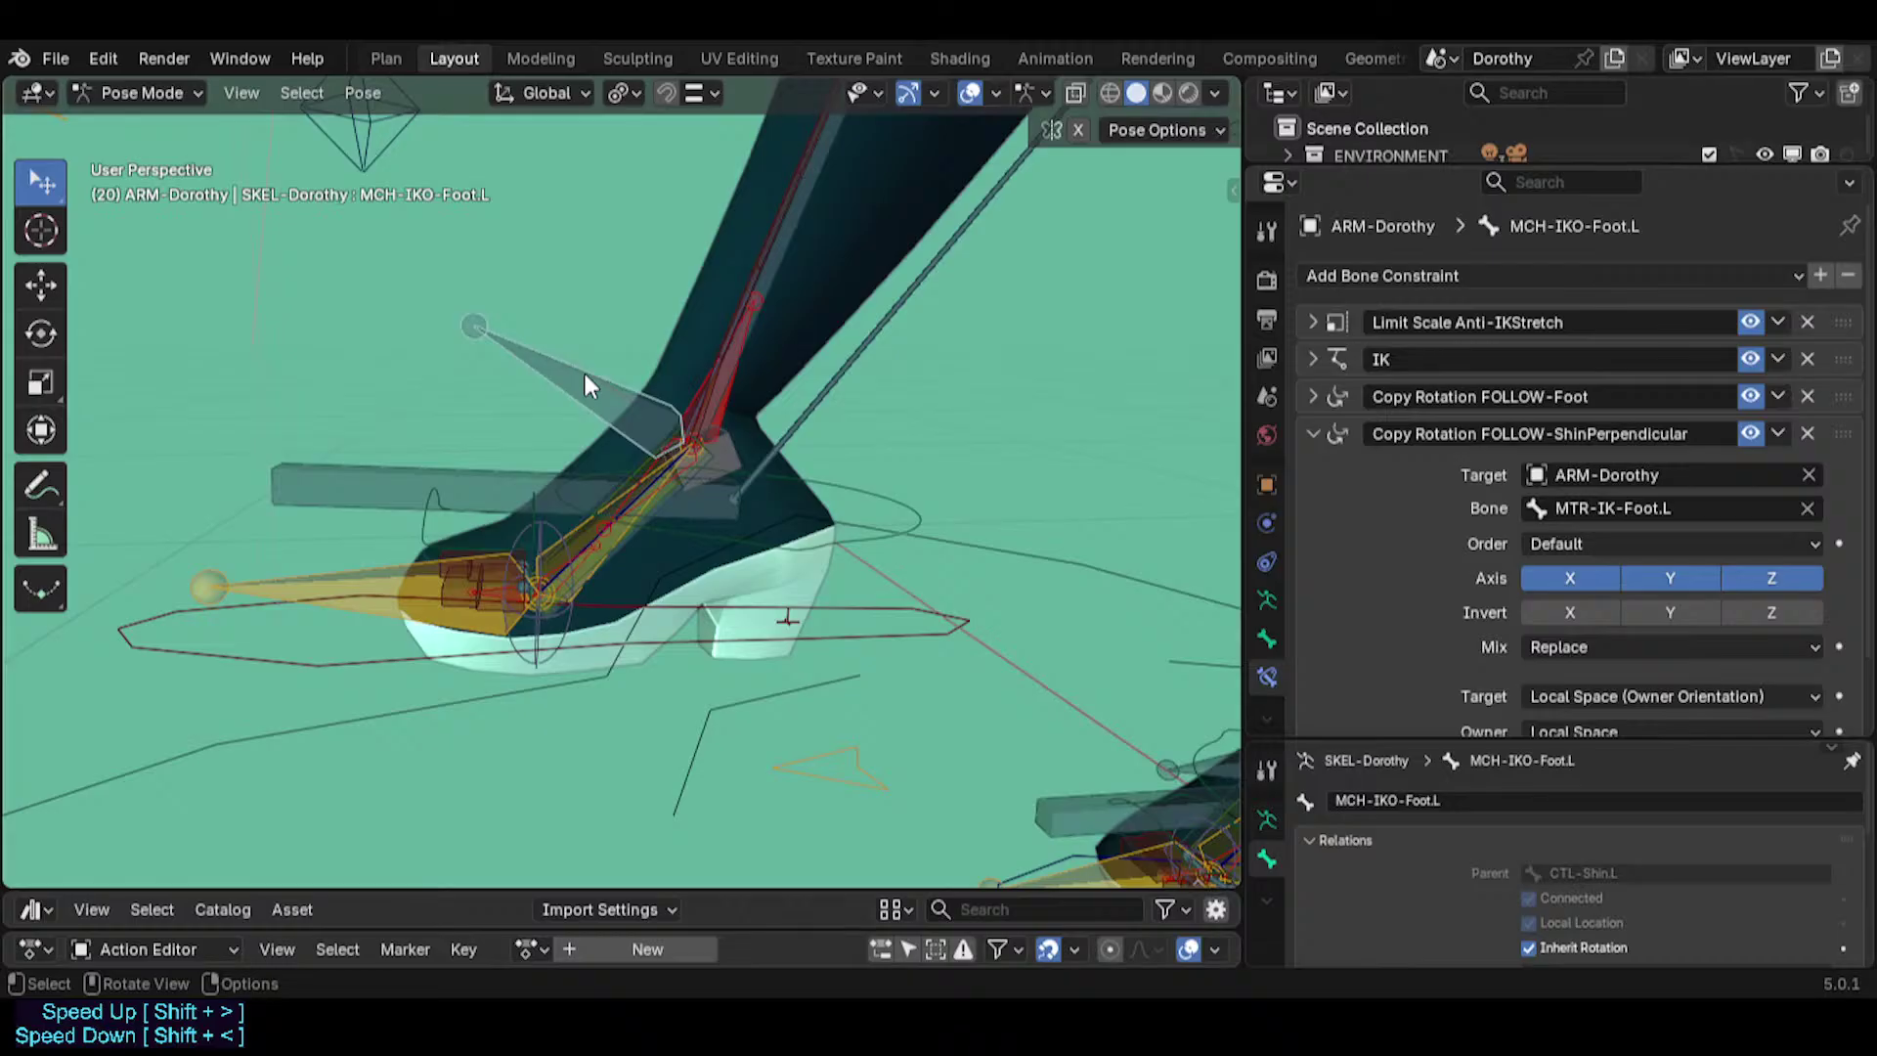
pyautogui.click(455, 476)
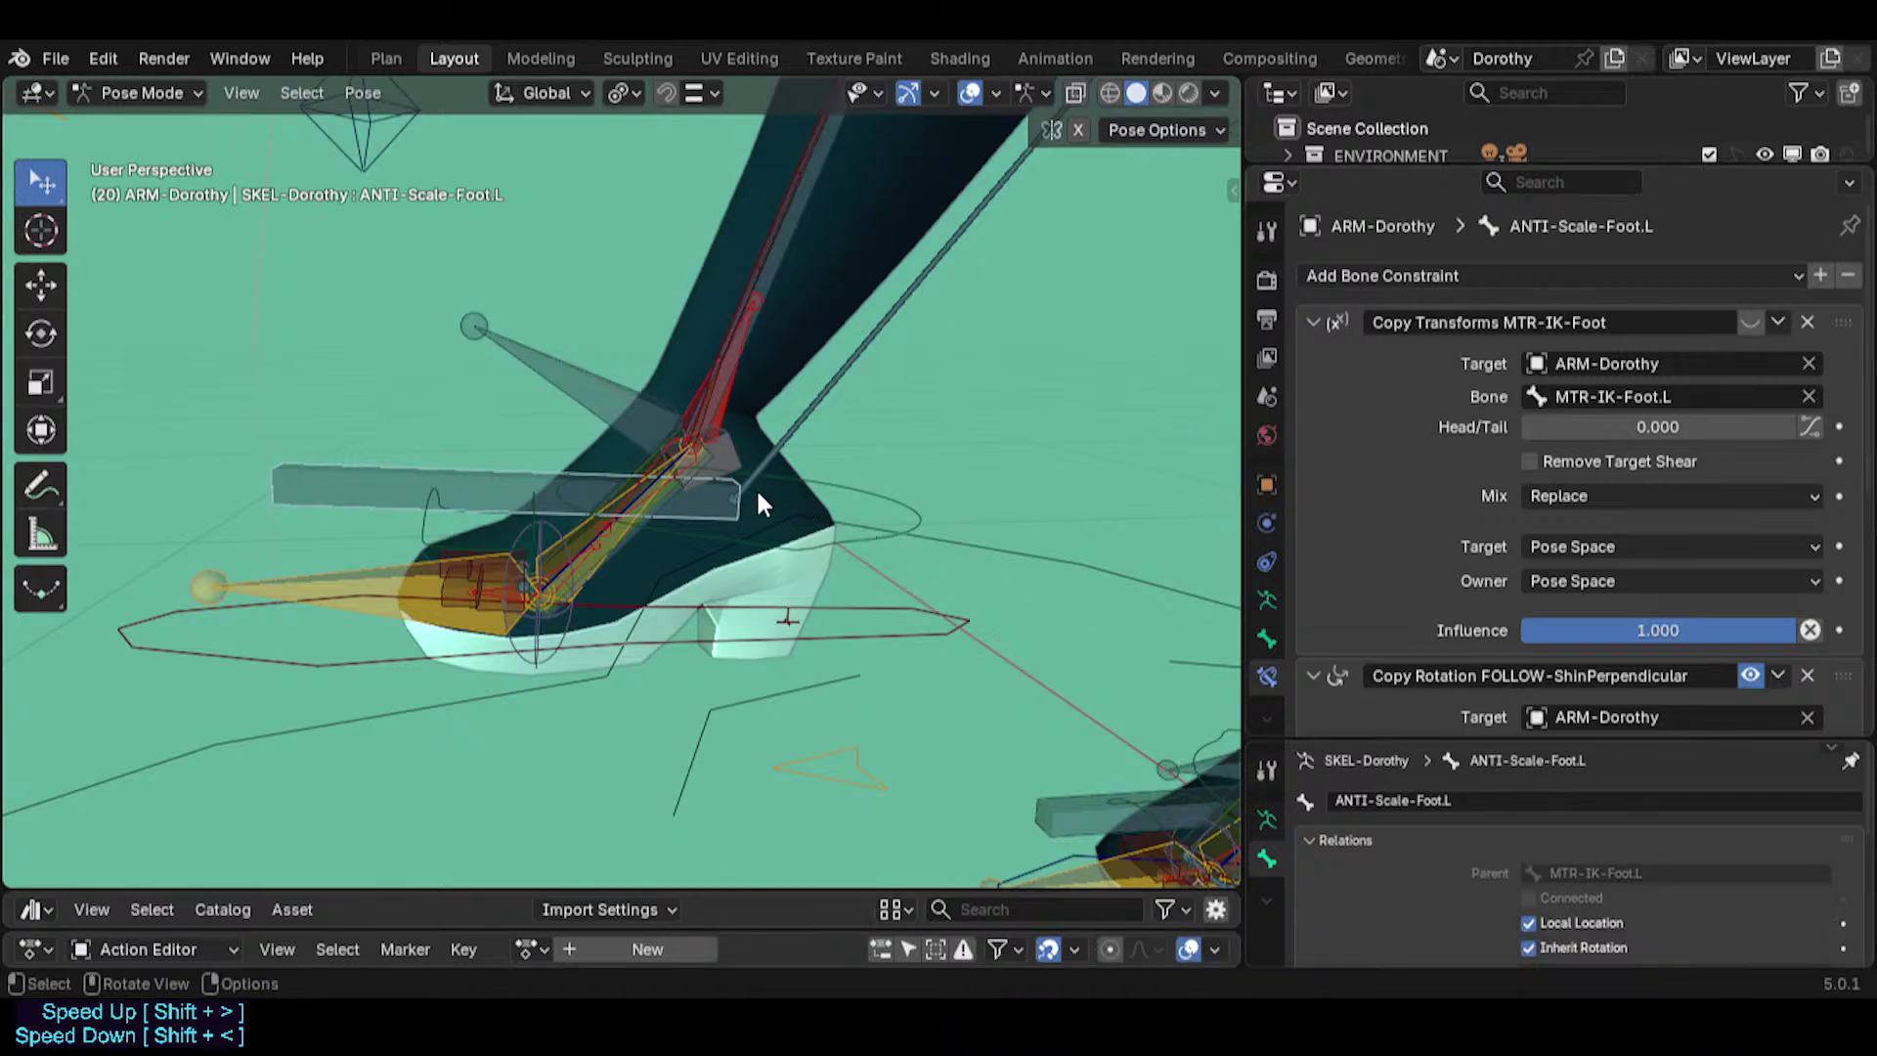
pyautogui.click(617, 412)
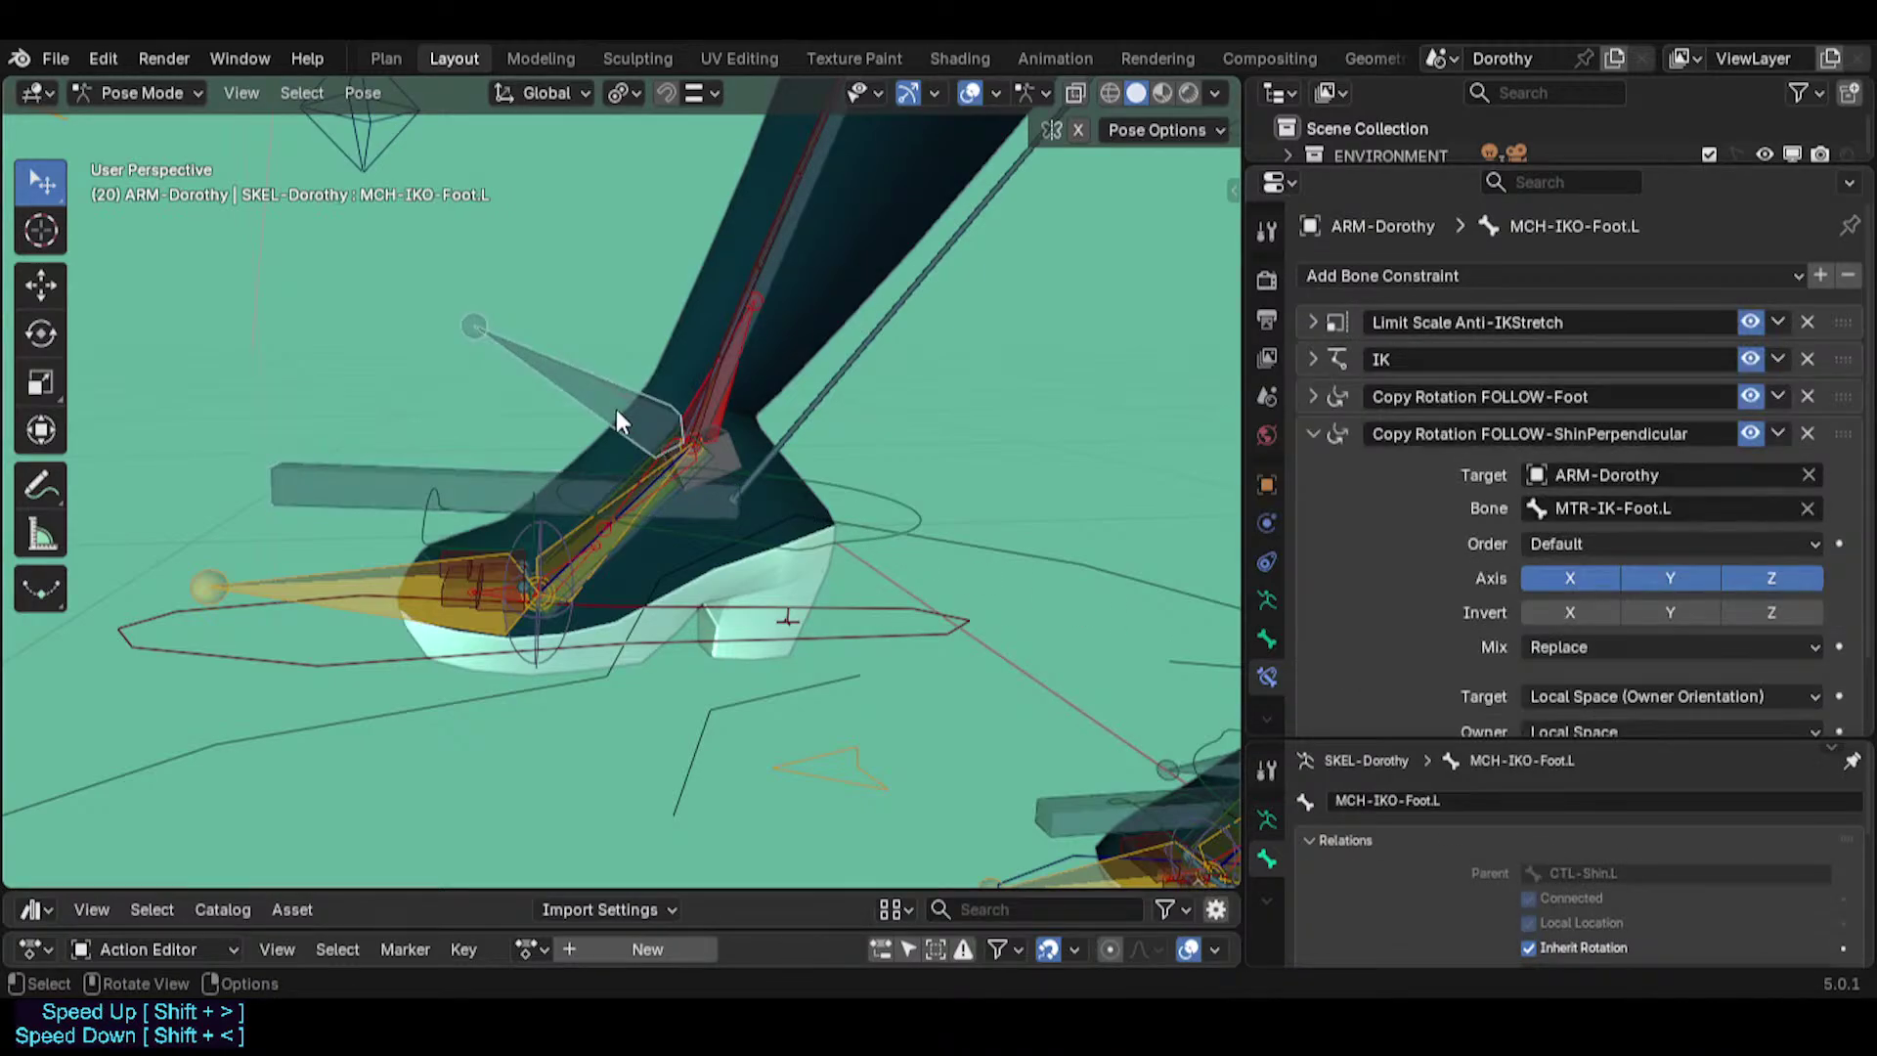
pyautogui.click(521, 460)
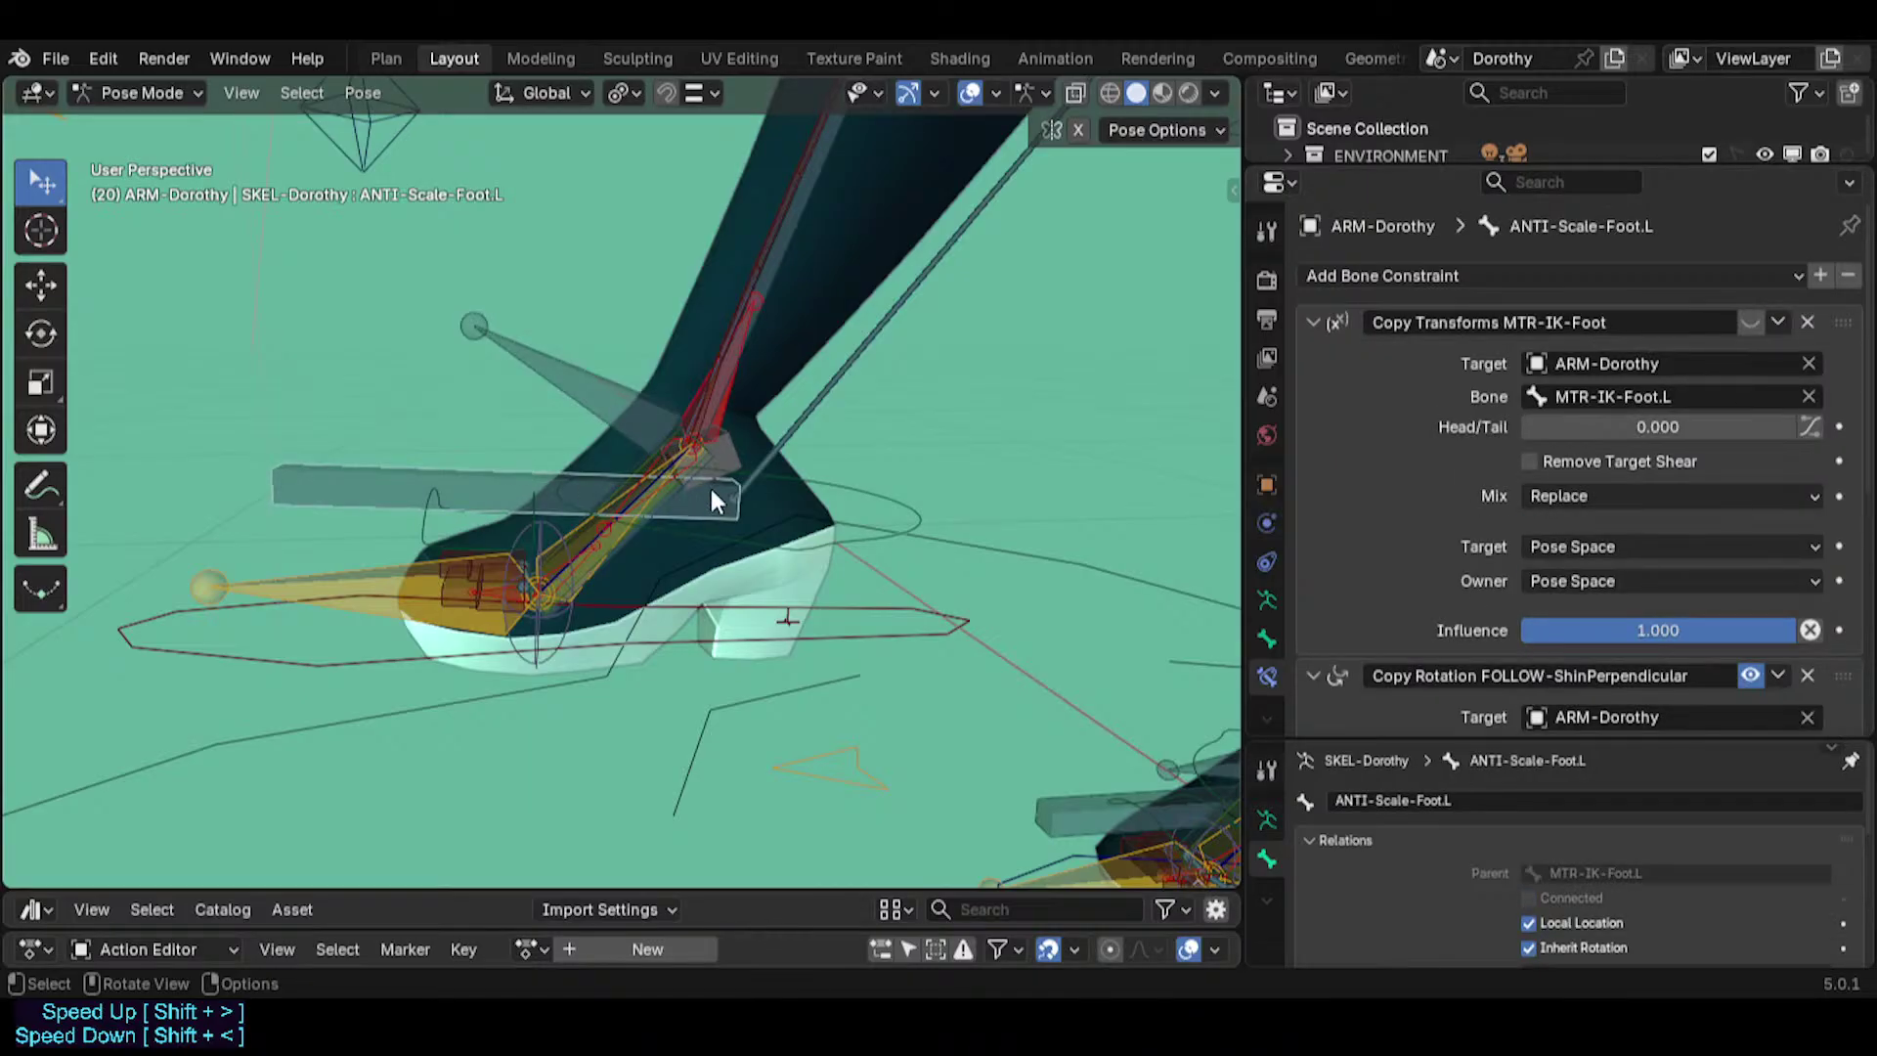
pyautogui.click(808, 432)
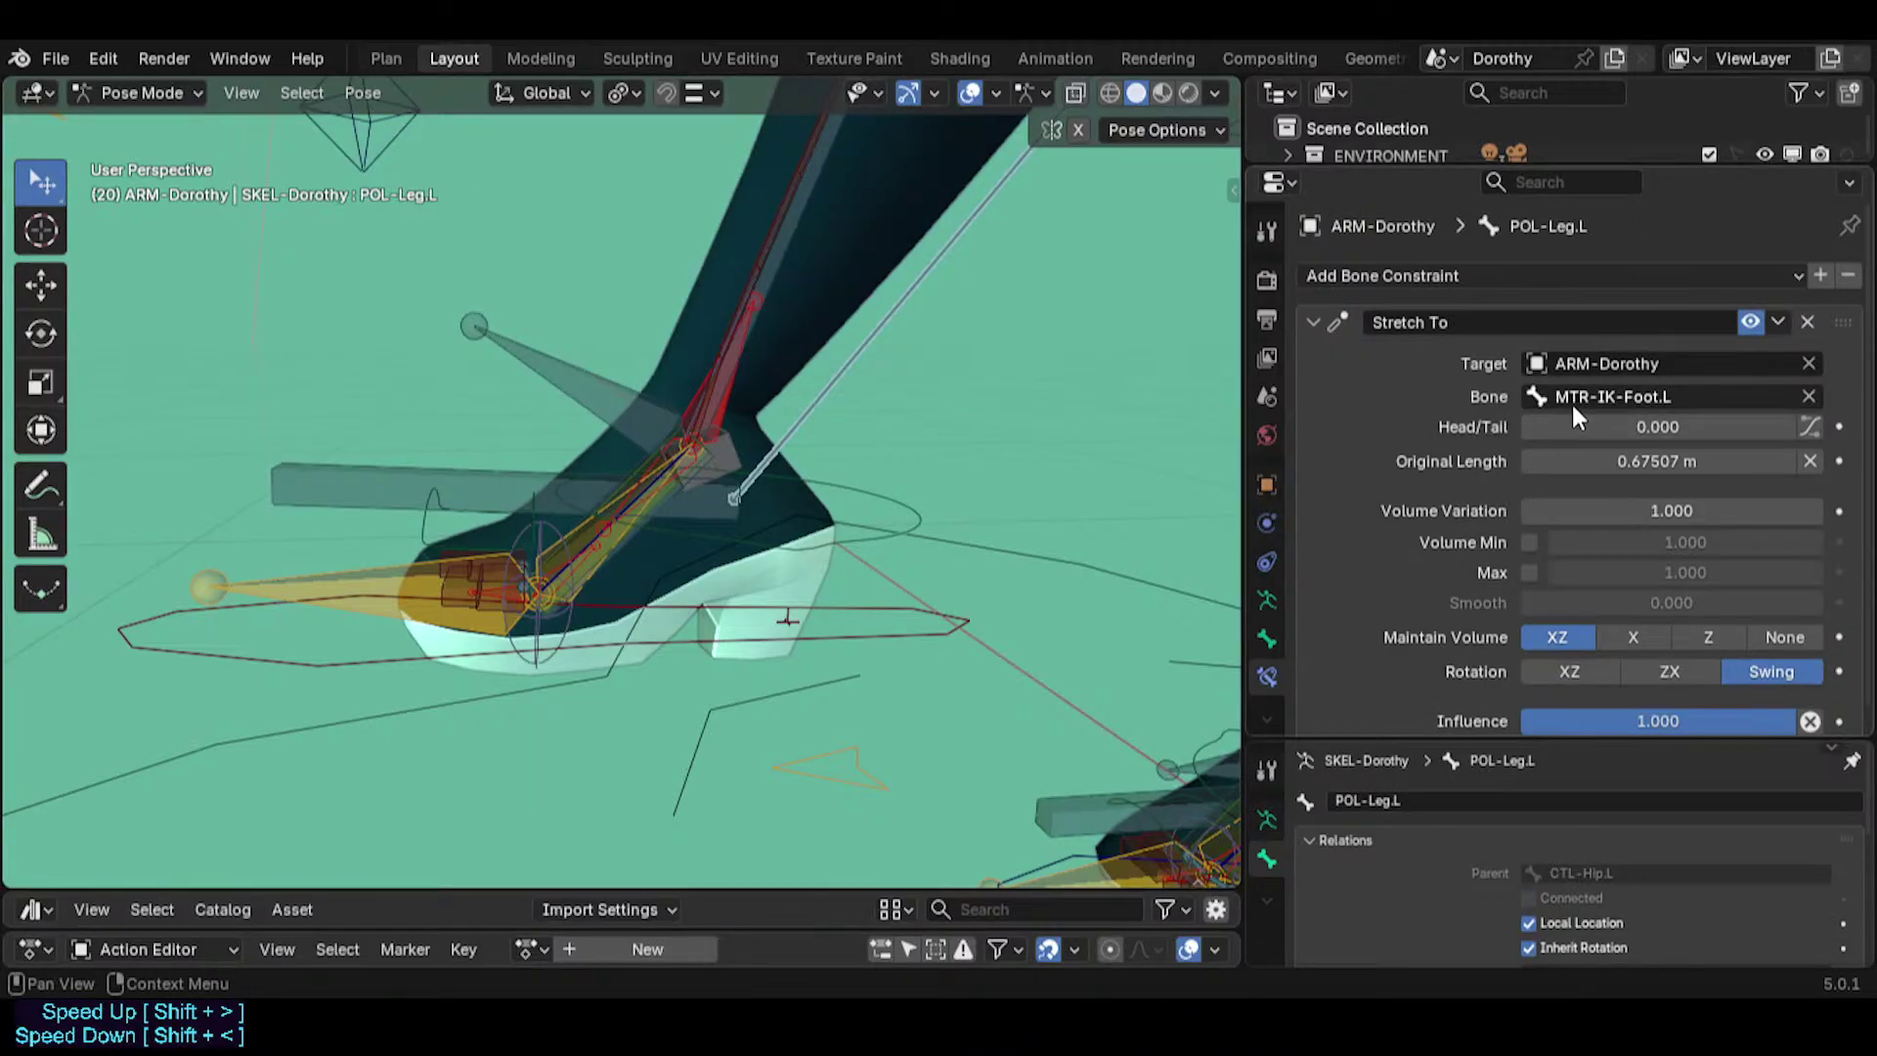
pyautogui.hotkey('ctrl', 'w')
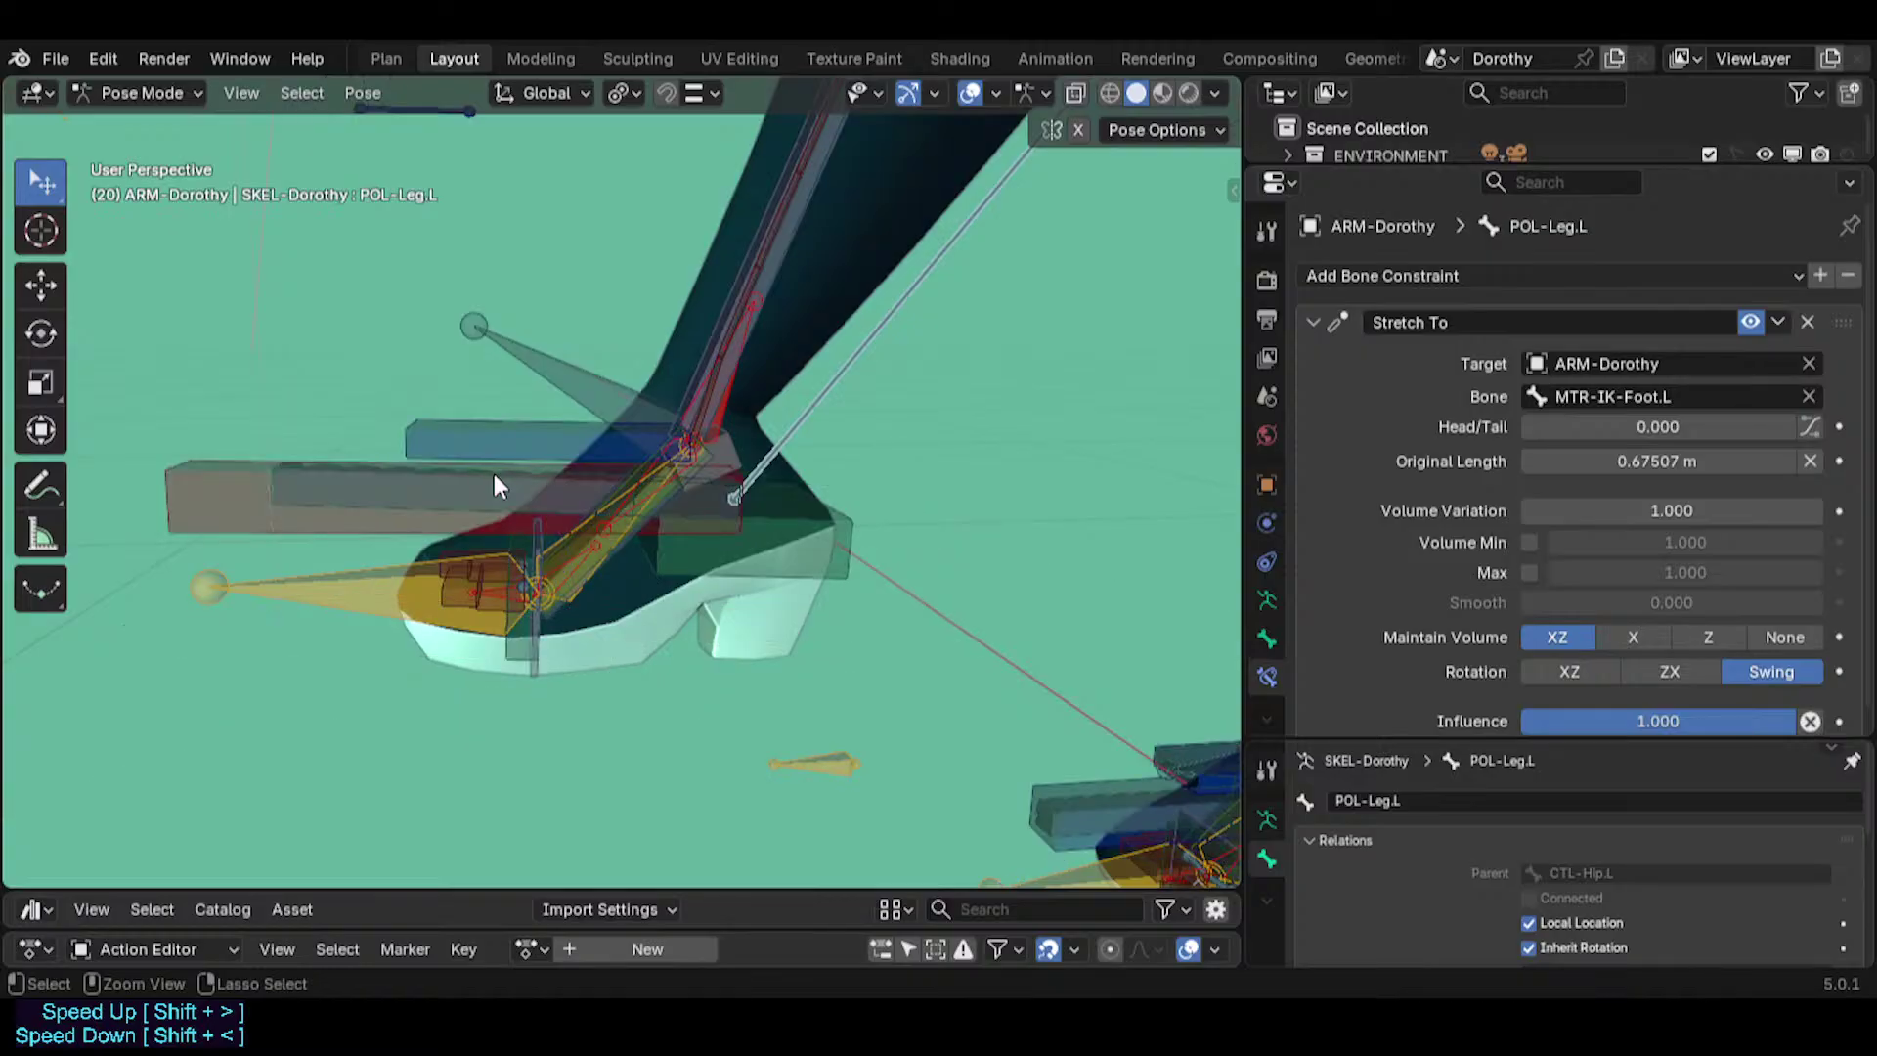
# Review the constraints of ANTI-Scale-Foot.L and MCH-IKO-Foot.L and the Limit Scale values on MTR-IK-Foot.L.
pyautogui.click(472, 478)
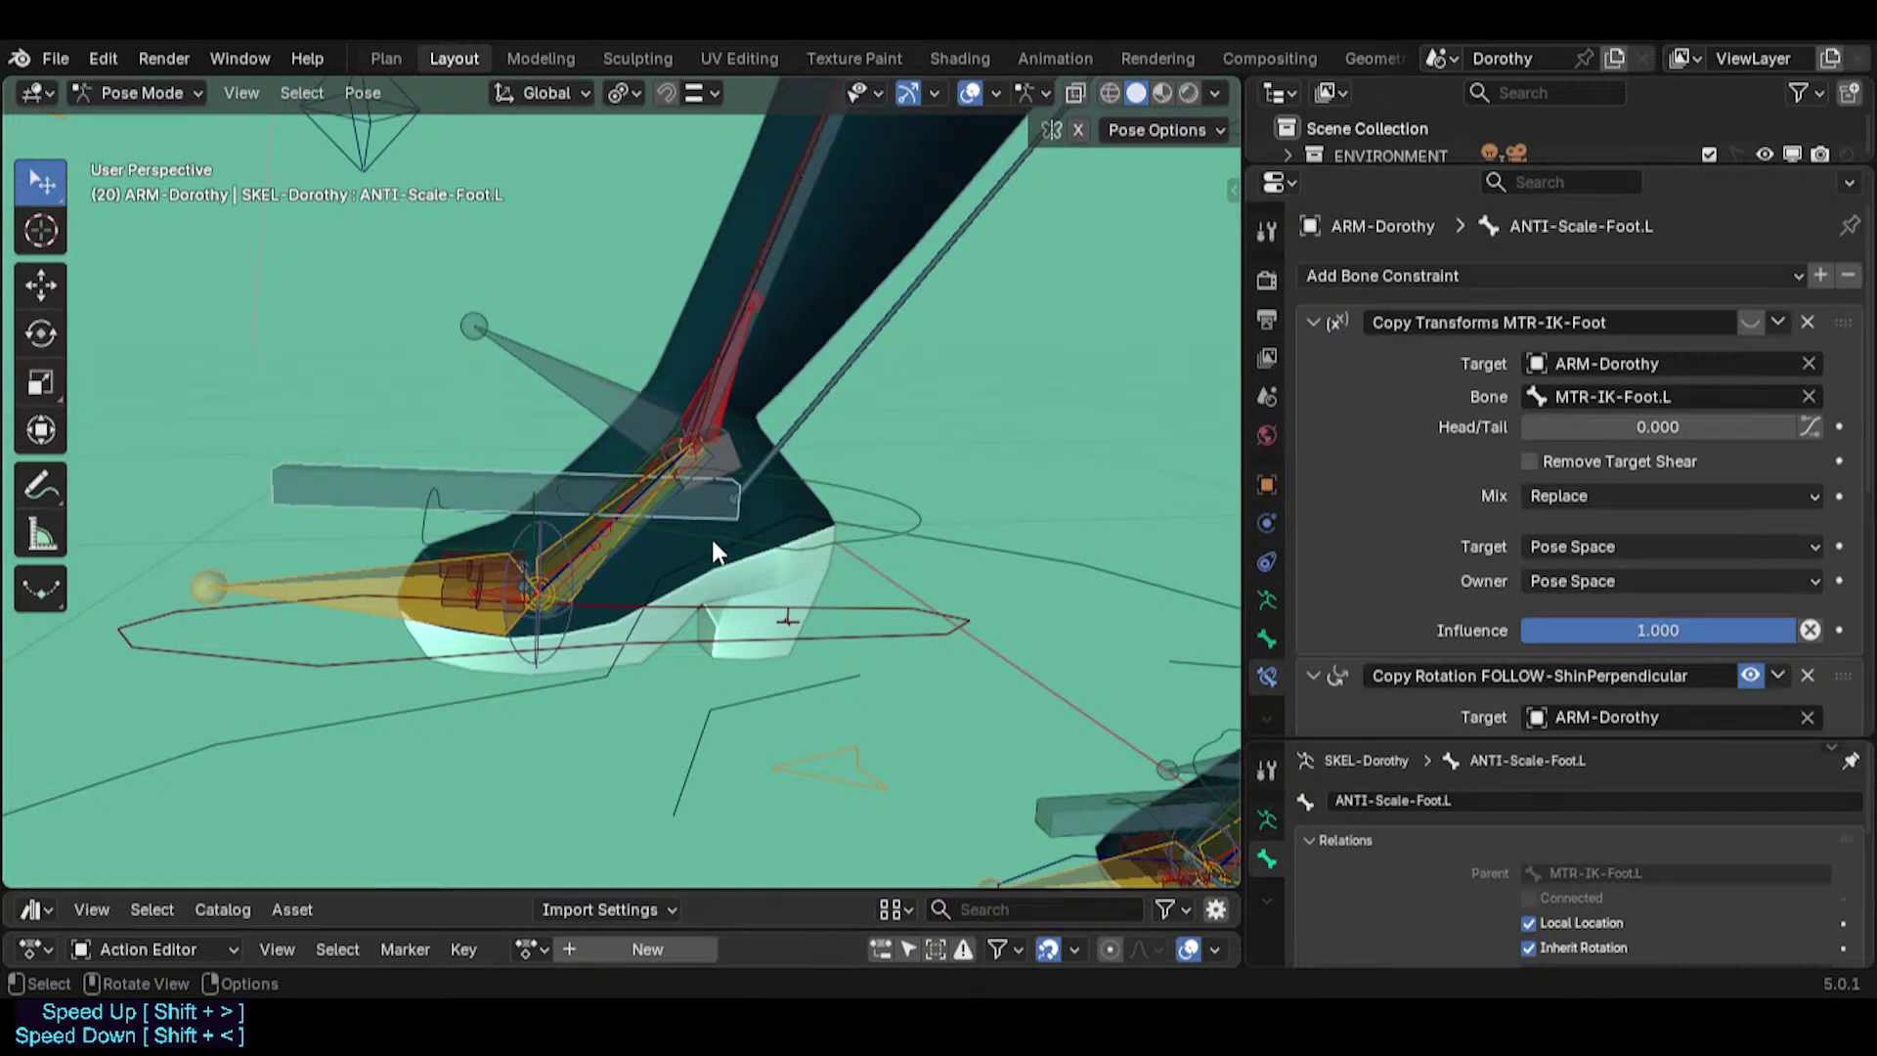
pyautogui.scroll(-8, 1349, 567)
pyautogui.scroll(8, 1392, 573)
pyautogui.scroll(-1, 1440, 635)
pyautogui.scroll(1, 1434, 637)
pyautogui.click(648, 643)
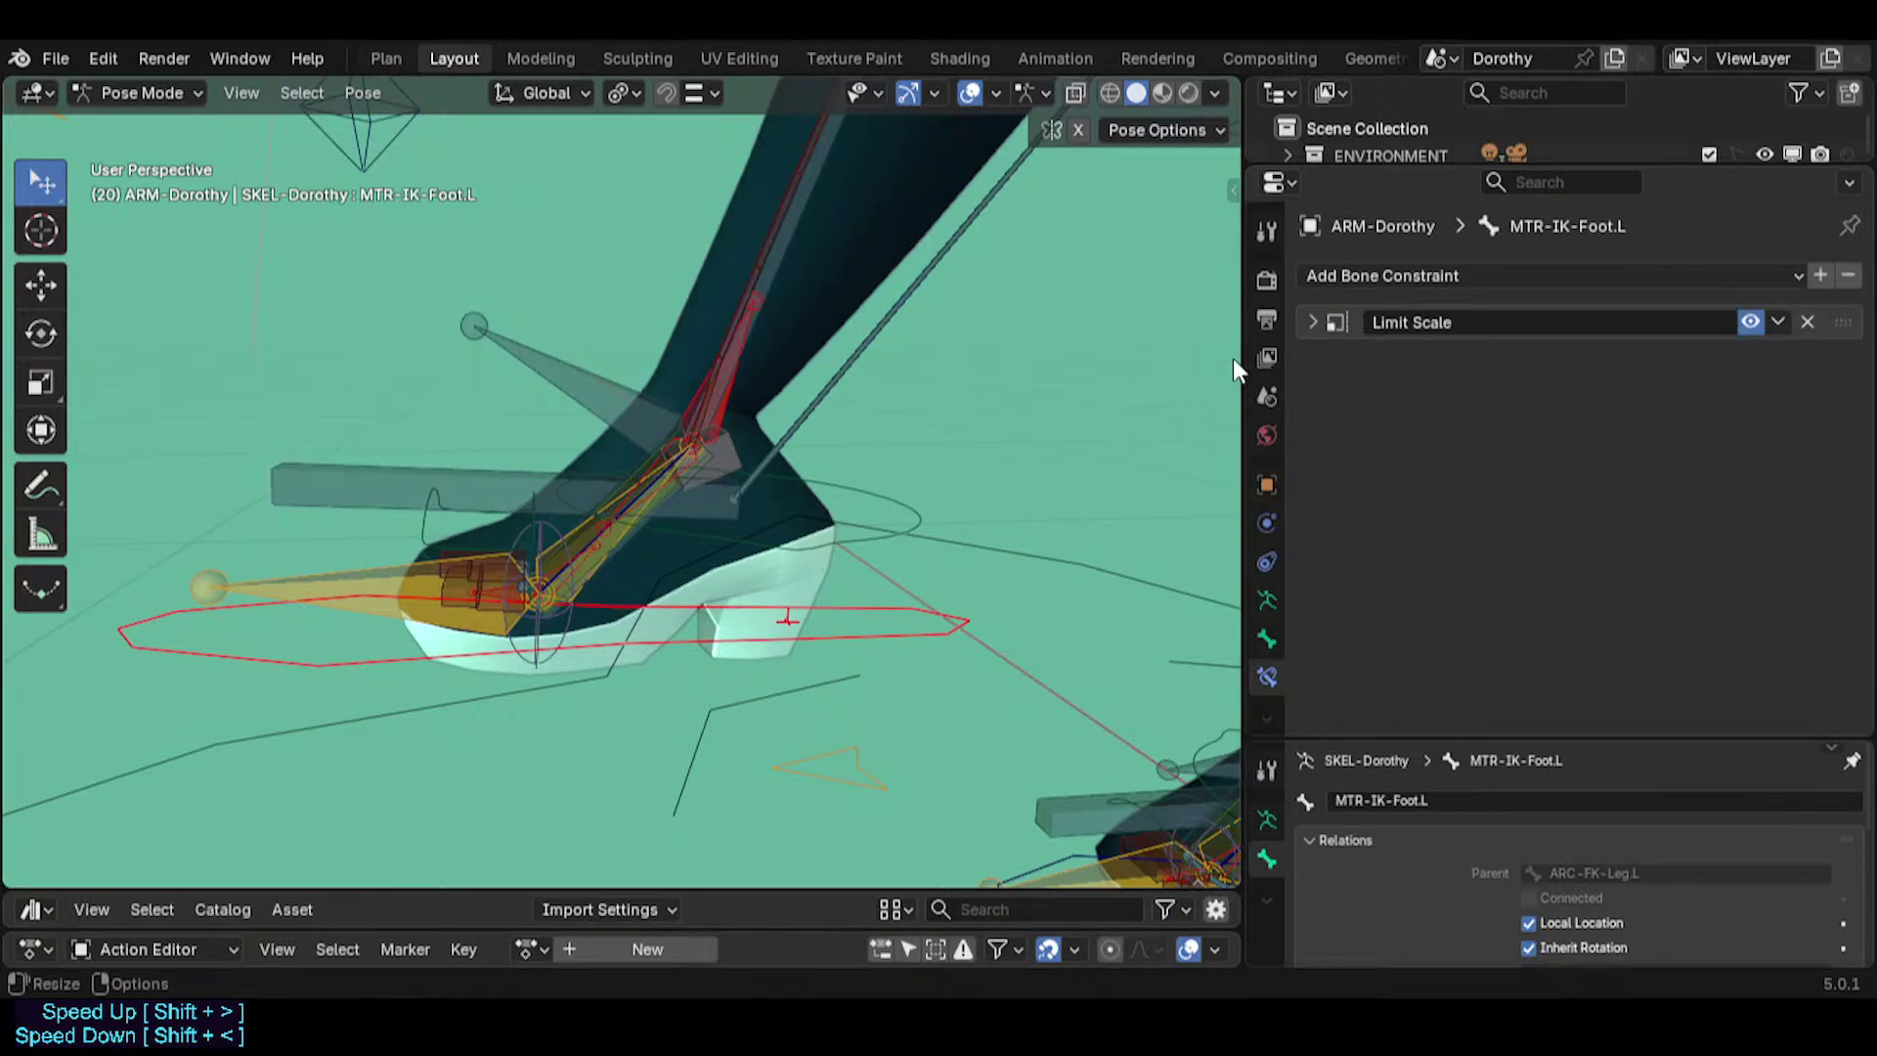
pyautogui.click(1319, 322)
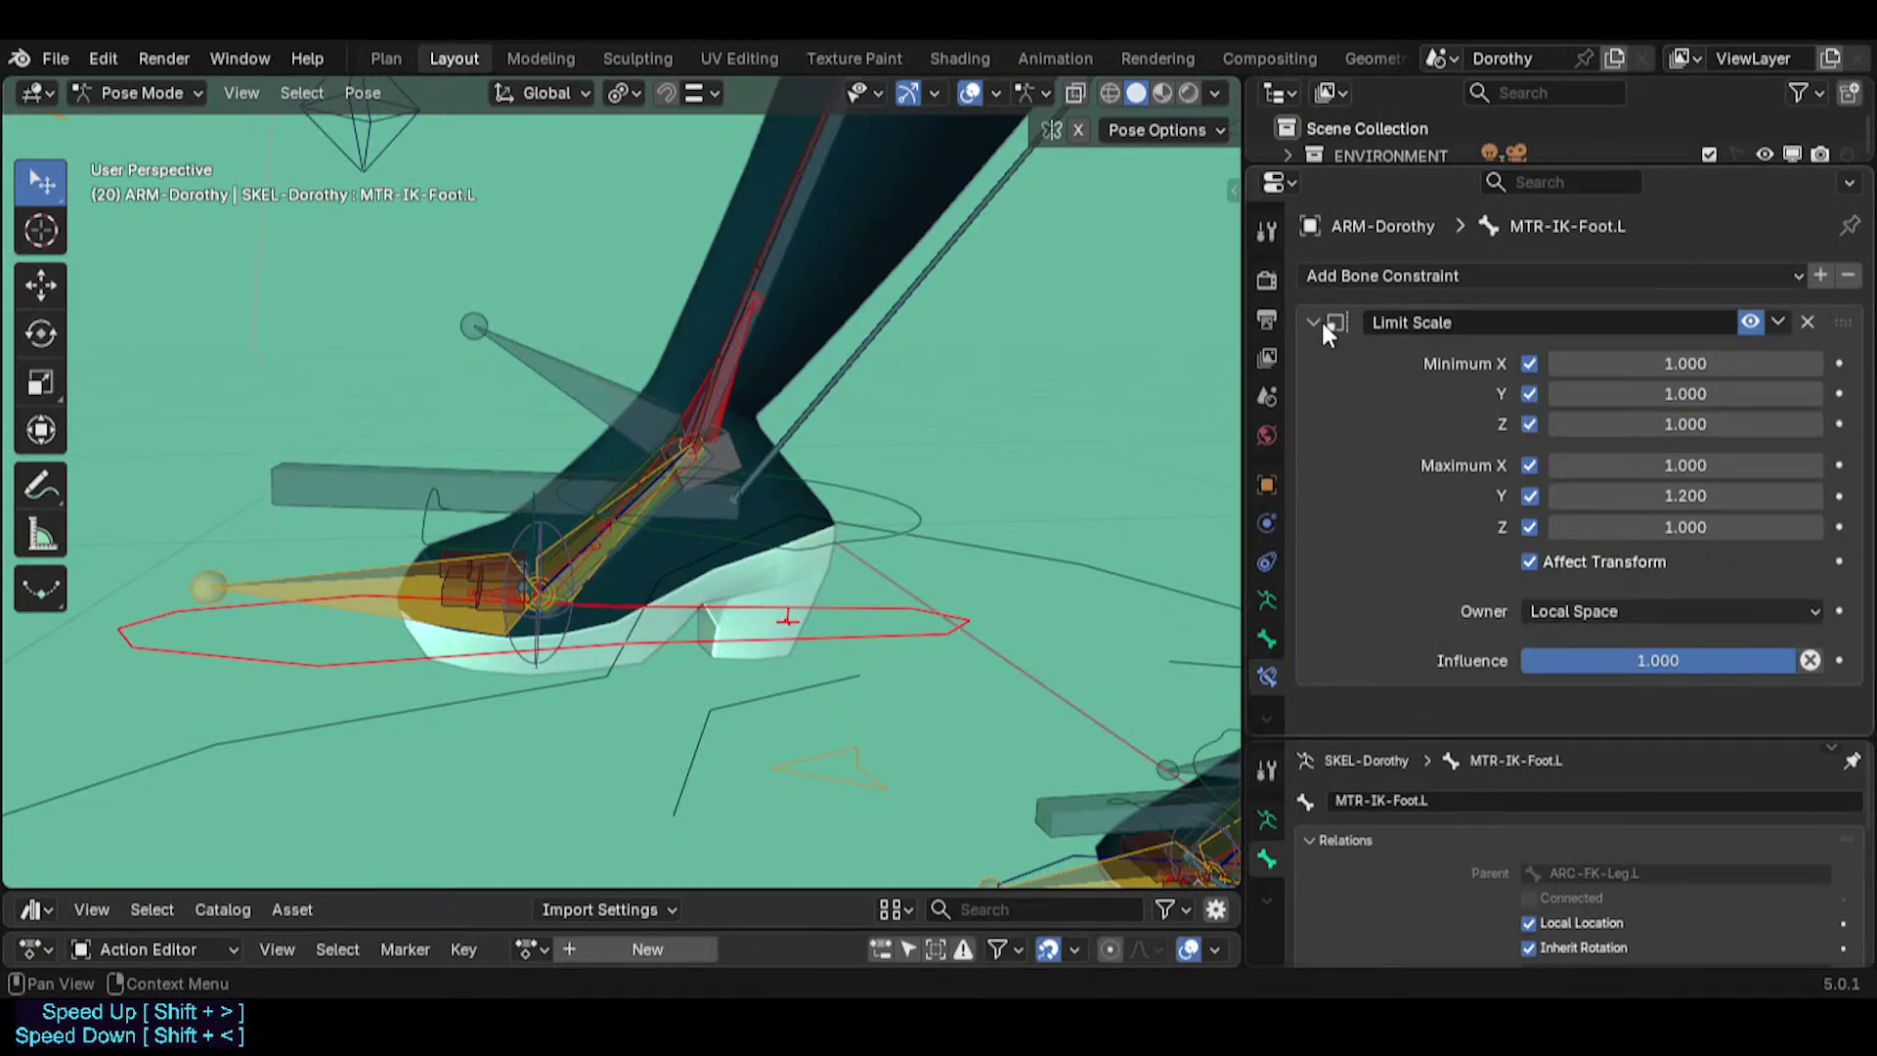
pyautogui.click(1322, 321)
pyautogui.click(550, 465)
pyautogui.click(597, 373)
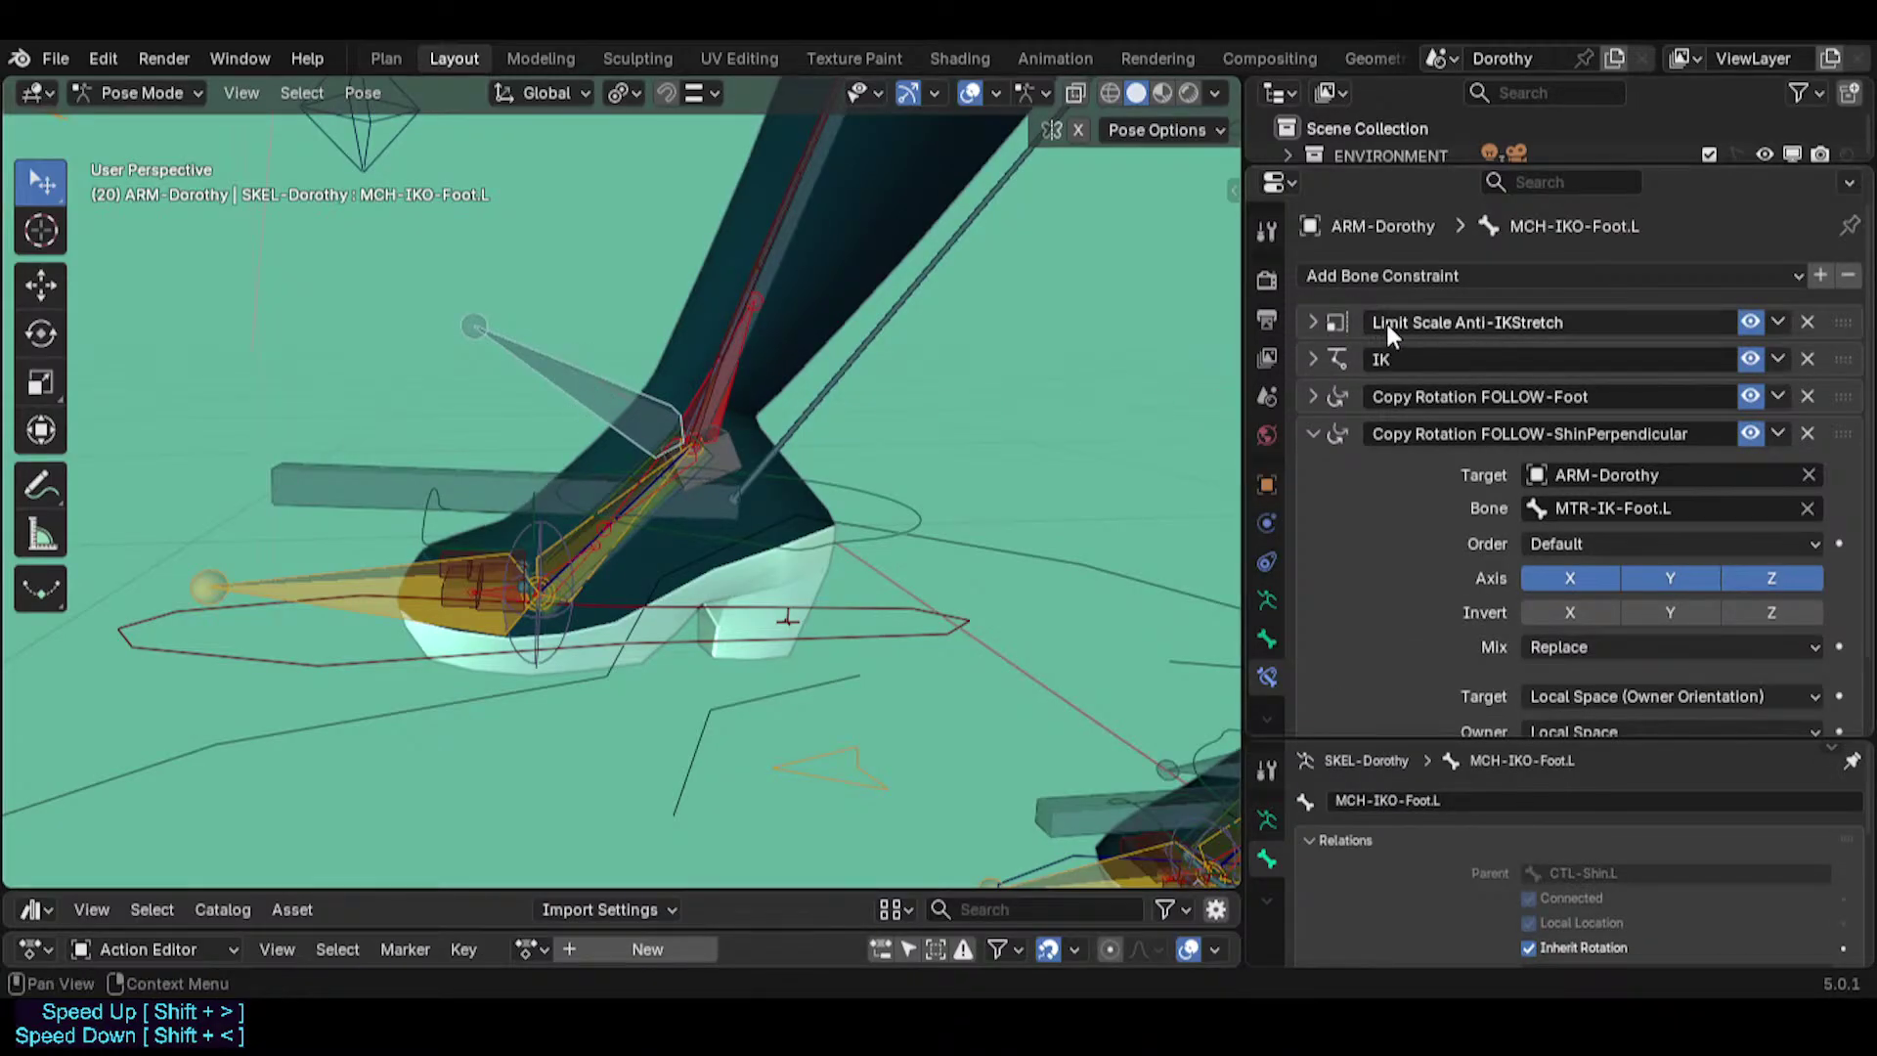
# On ANTI-Scale-Foot.L's FOLLOW-ShinPerpendicular, clear the custom space object and bone, set Owner to Local Space and Mix to Replace.
pyautogui.click(433, 467)
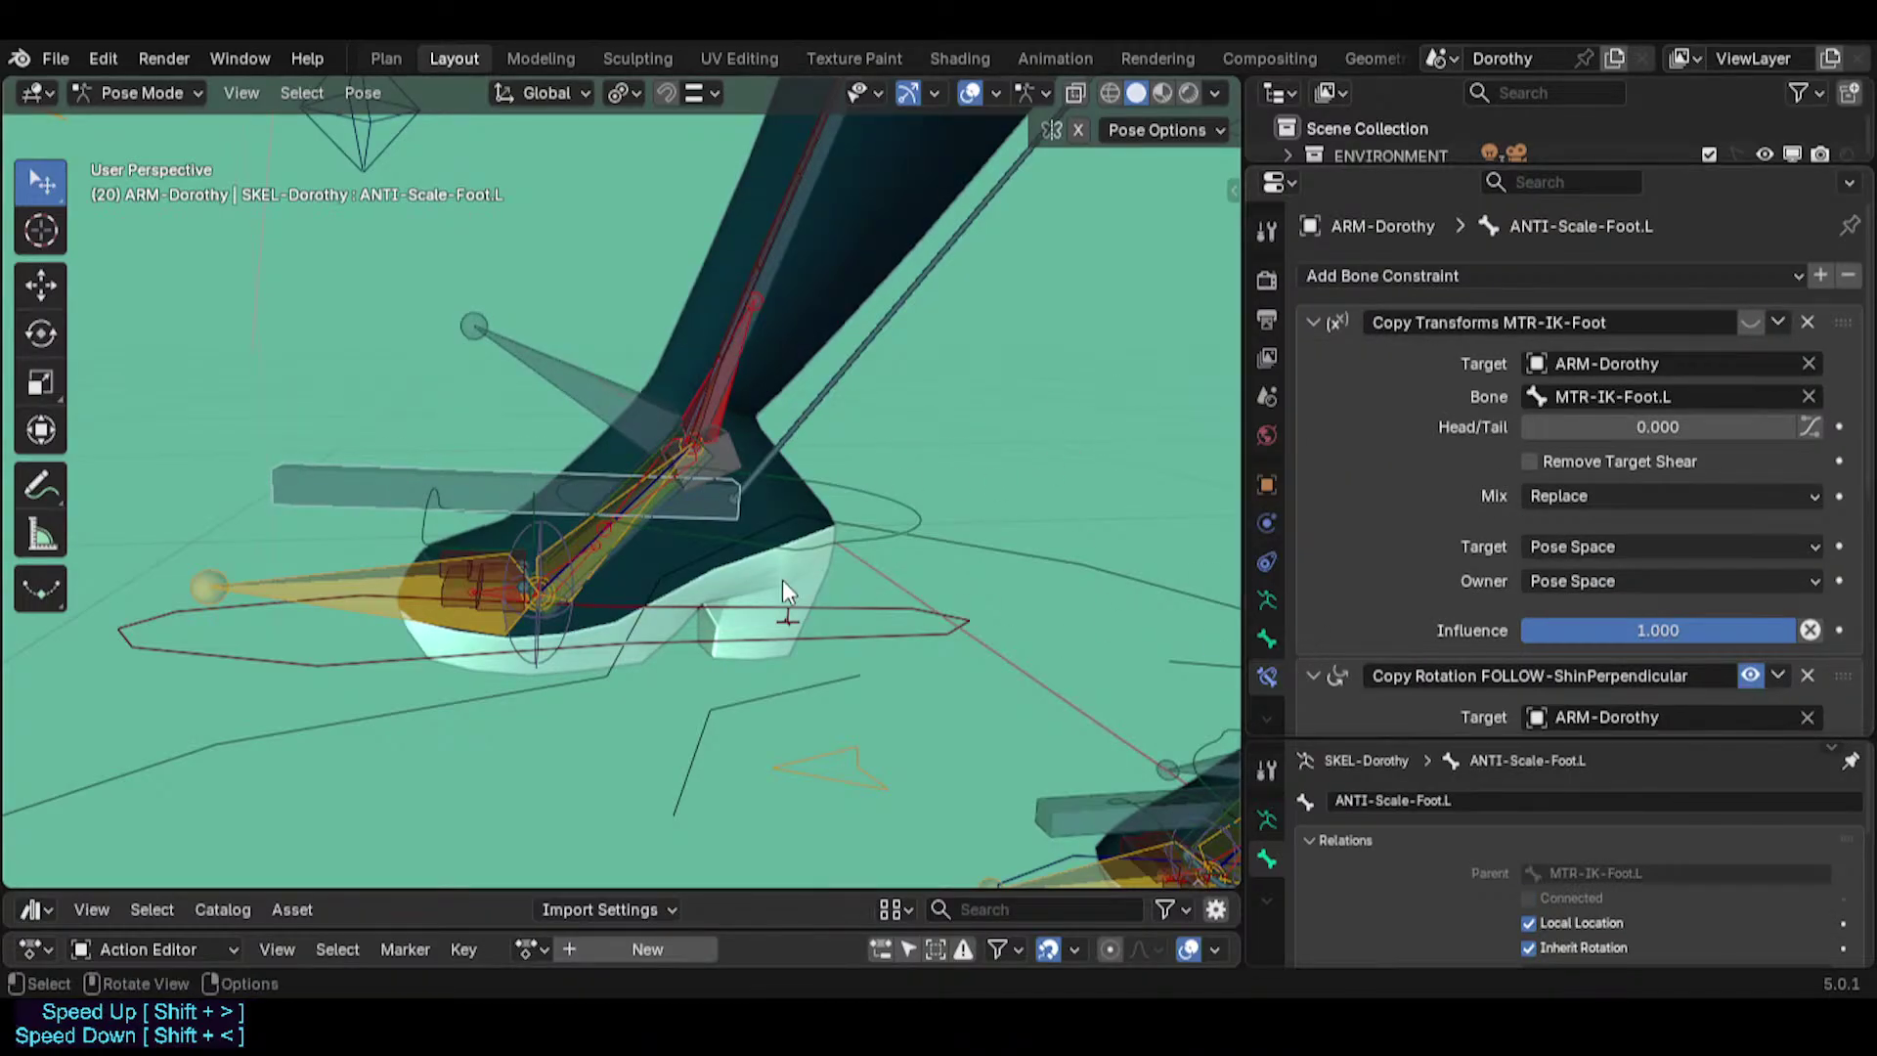
pyautogui.scroll(-5, 1458, 874)
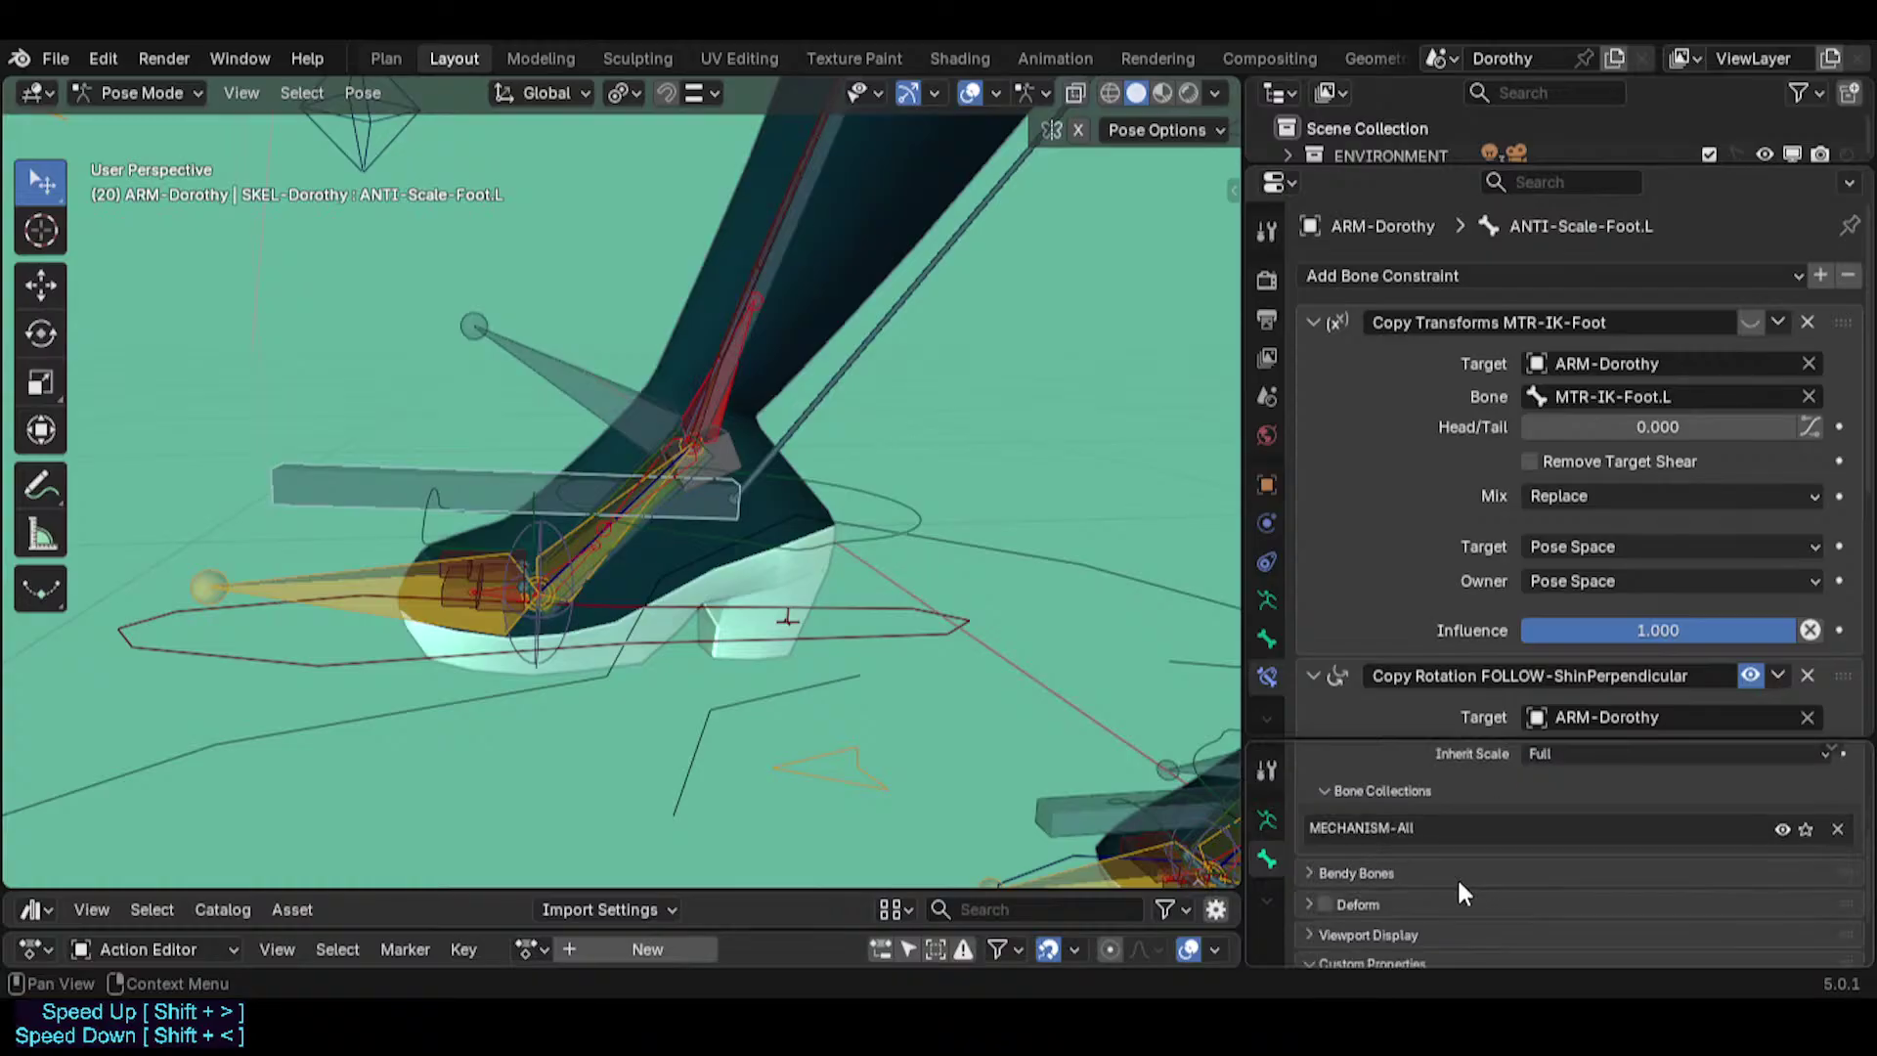
pyautogui.scroll(5, 1457, 876)
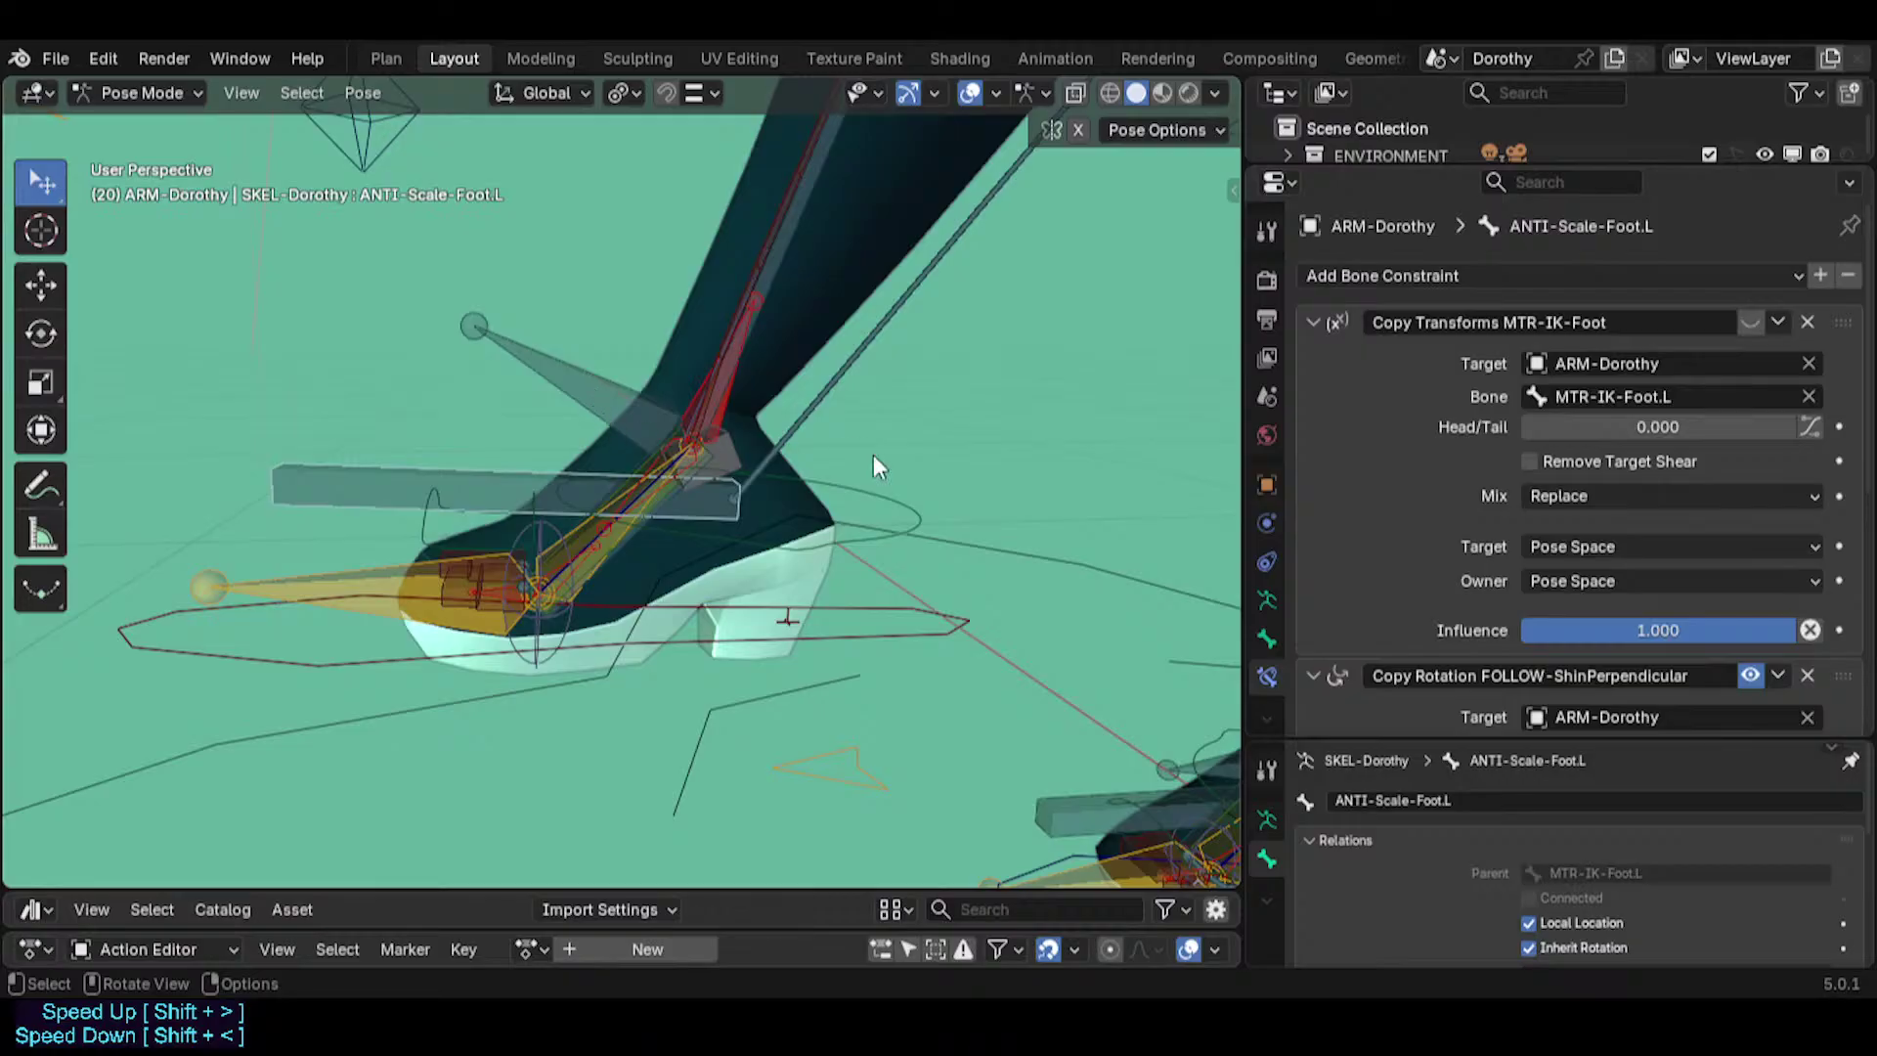
pyautogui.scroll(-7, 1433, 506)
pyautogui.scroll(1, 1478, 488)
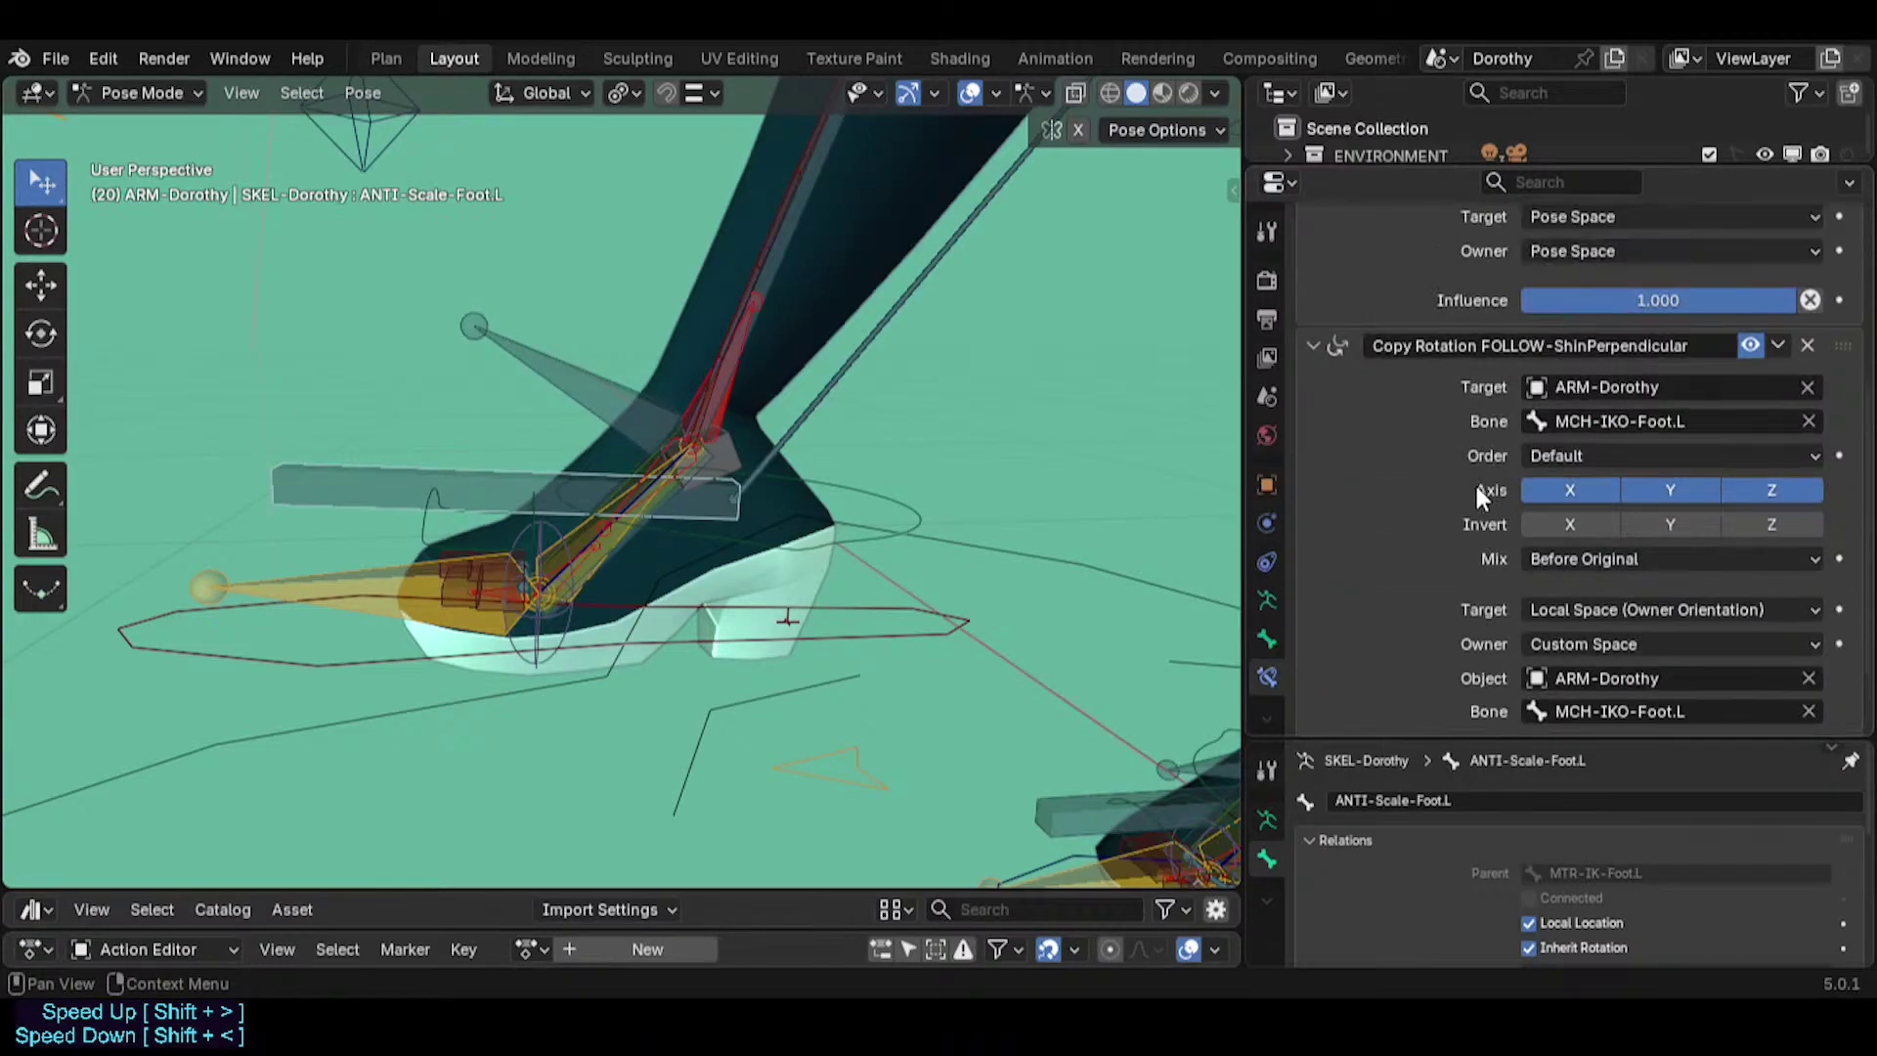
pyautogui.scroll(-2, 1474, 483)
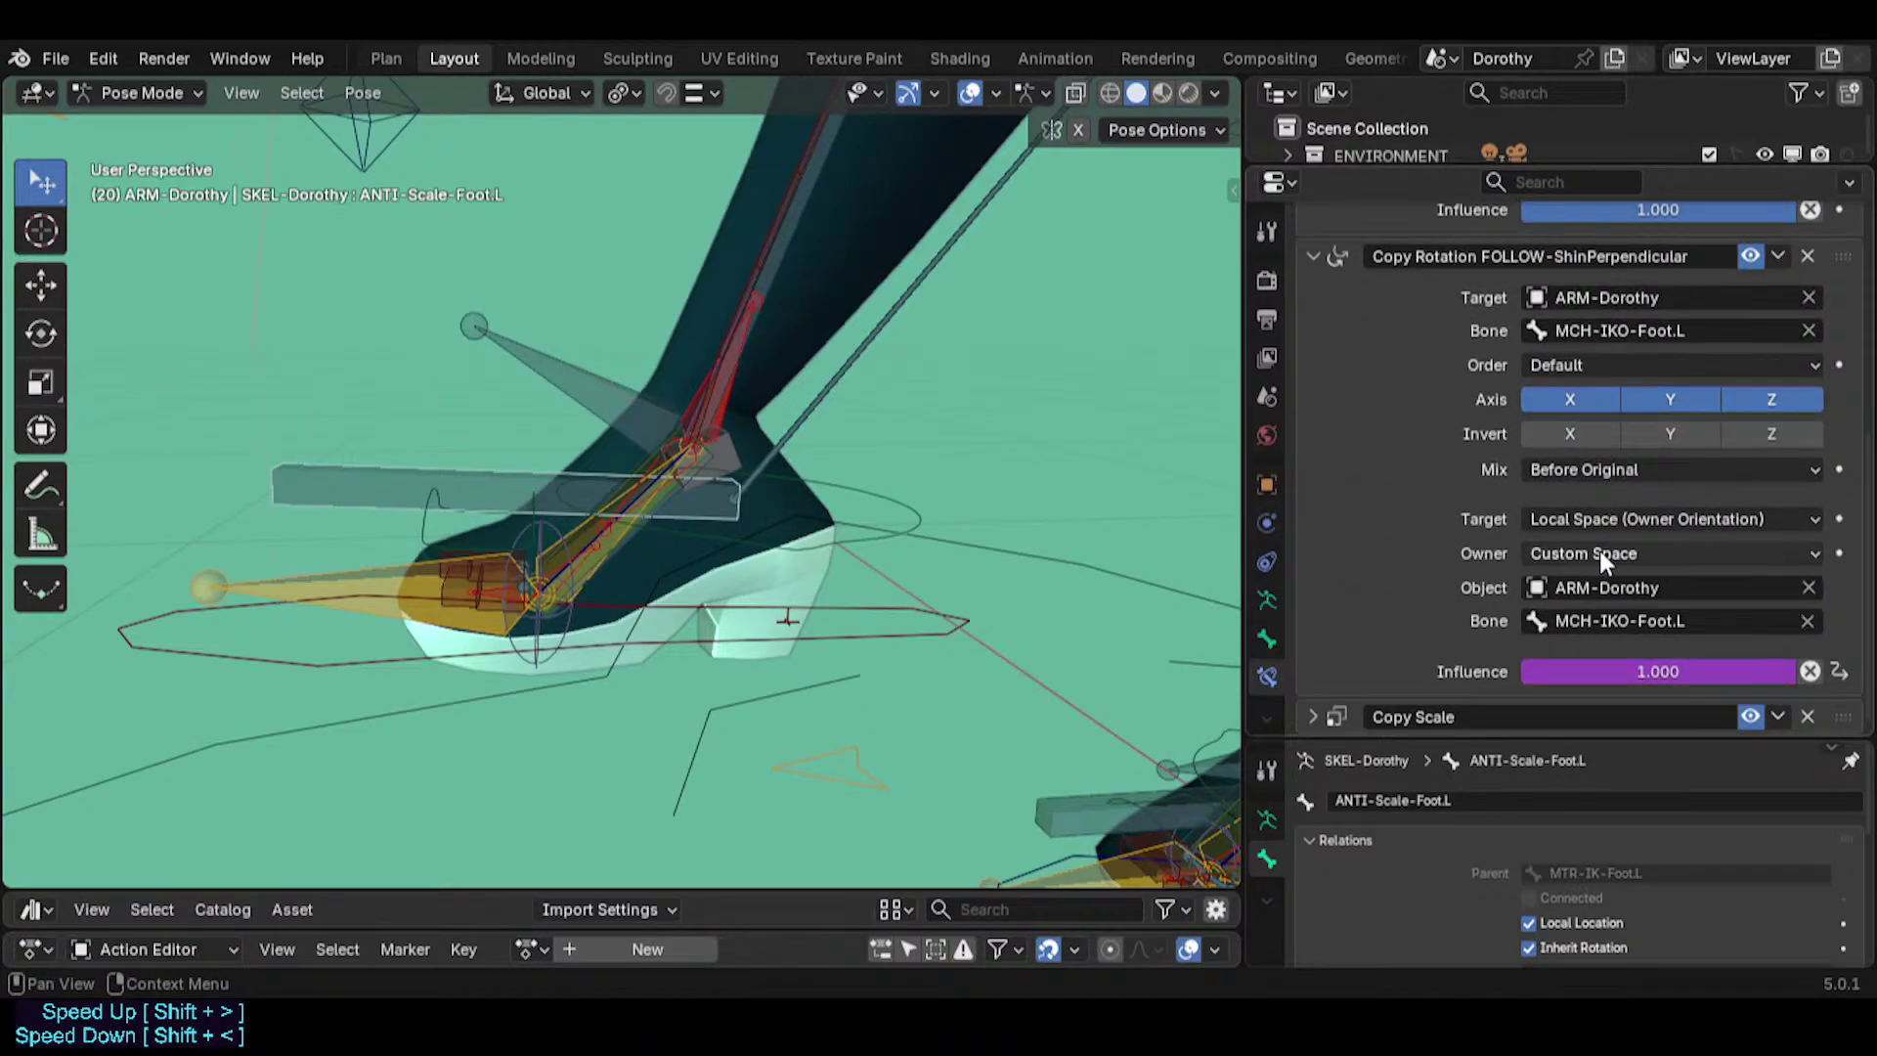
pyautogui.click(1808, 621)
pyautogui.click(1808, 588)
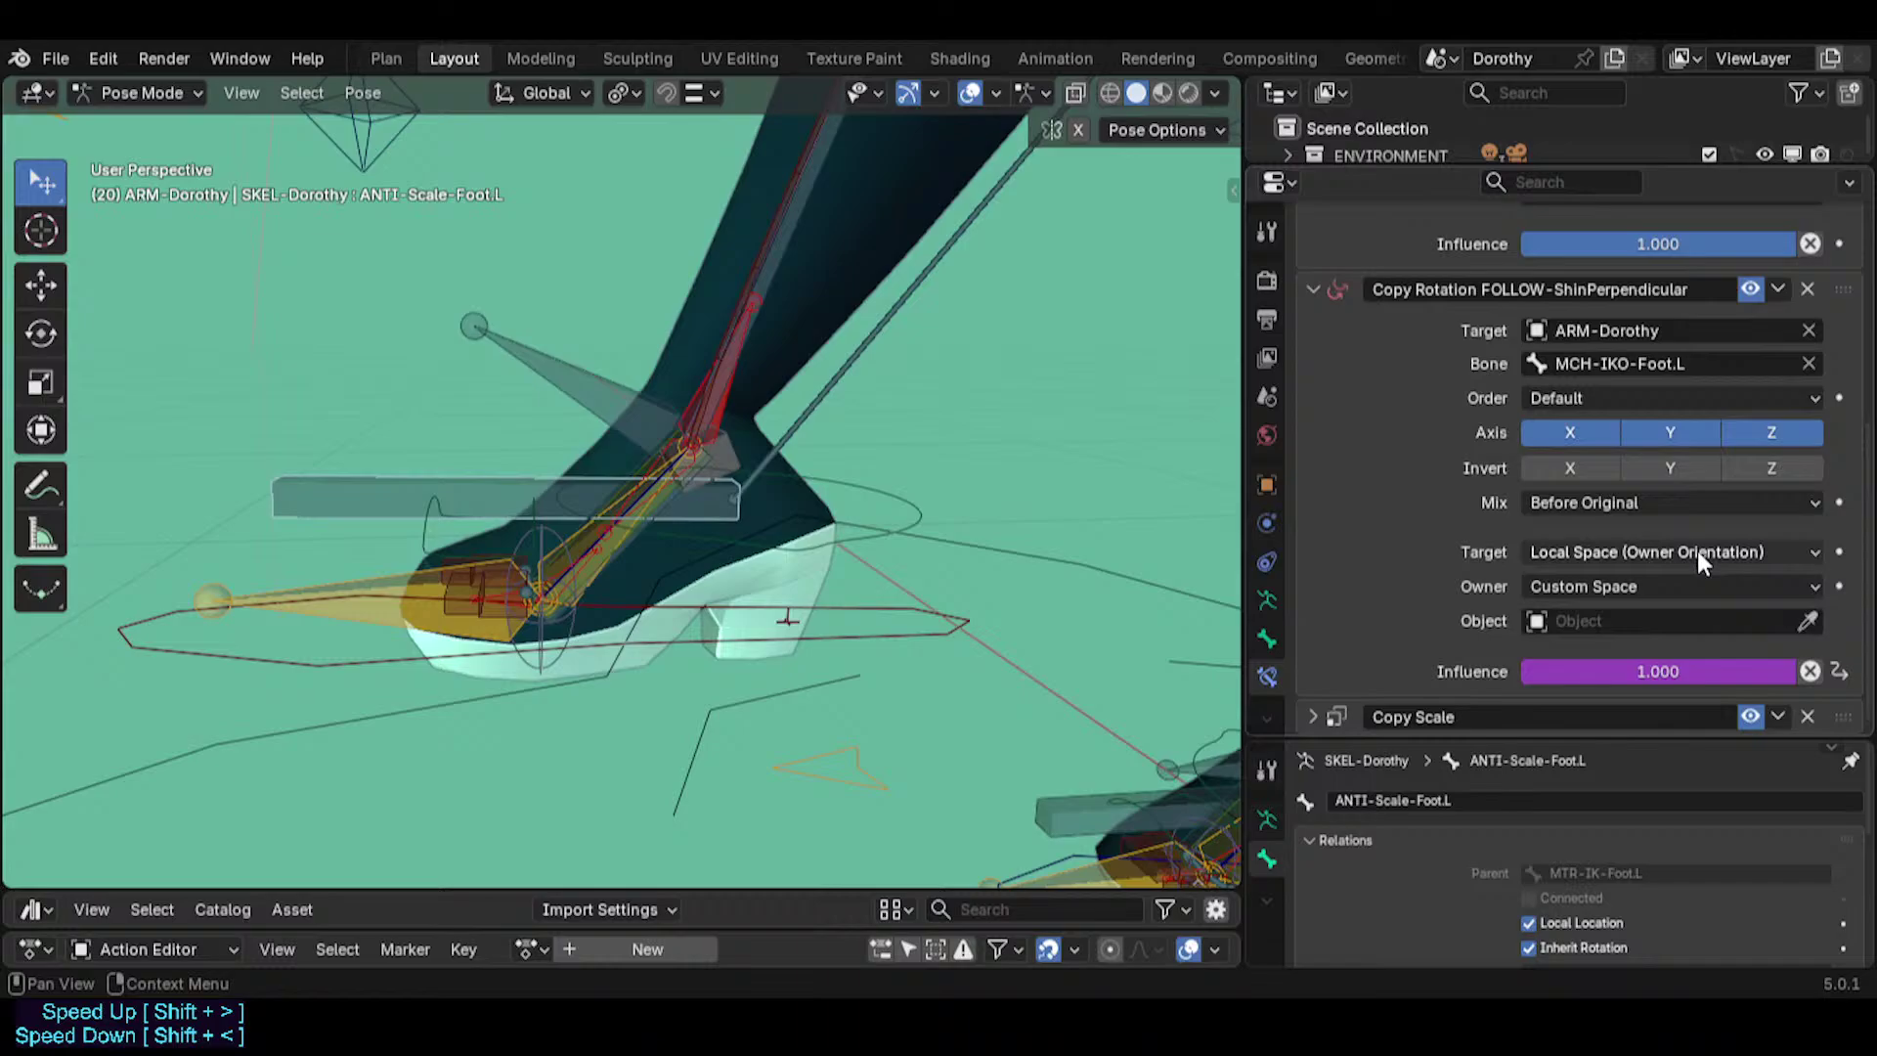
pyautogui.click(1630, 585)
pyautogui.click(1608, 750)
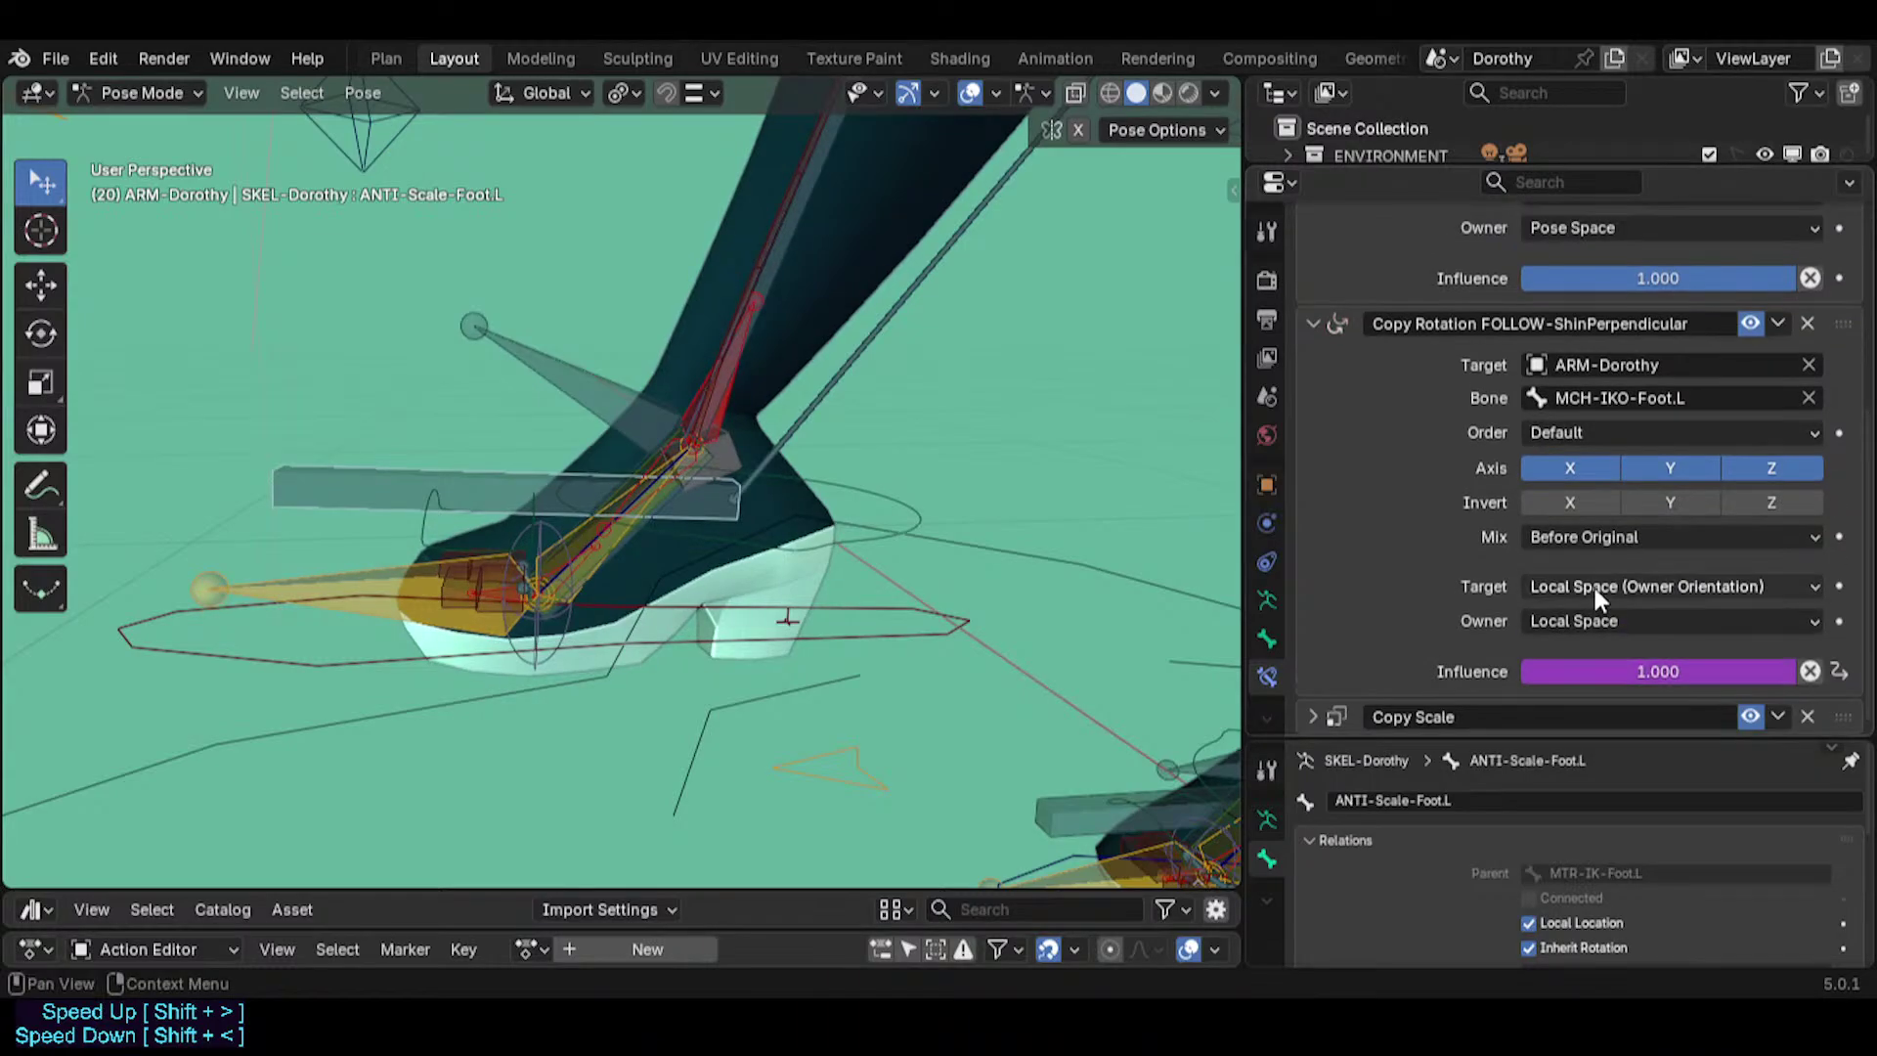
pyautogui.click(1574, 537)
pyautogui.click(1568, 560)
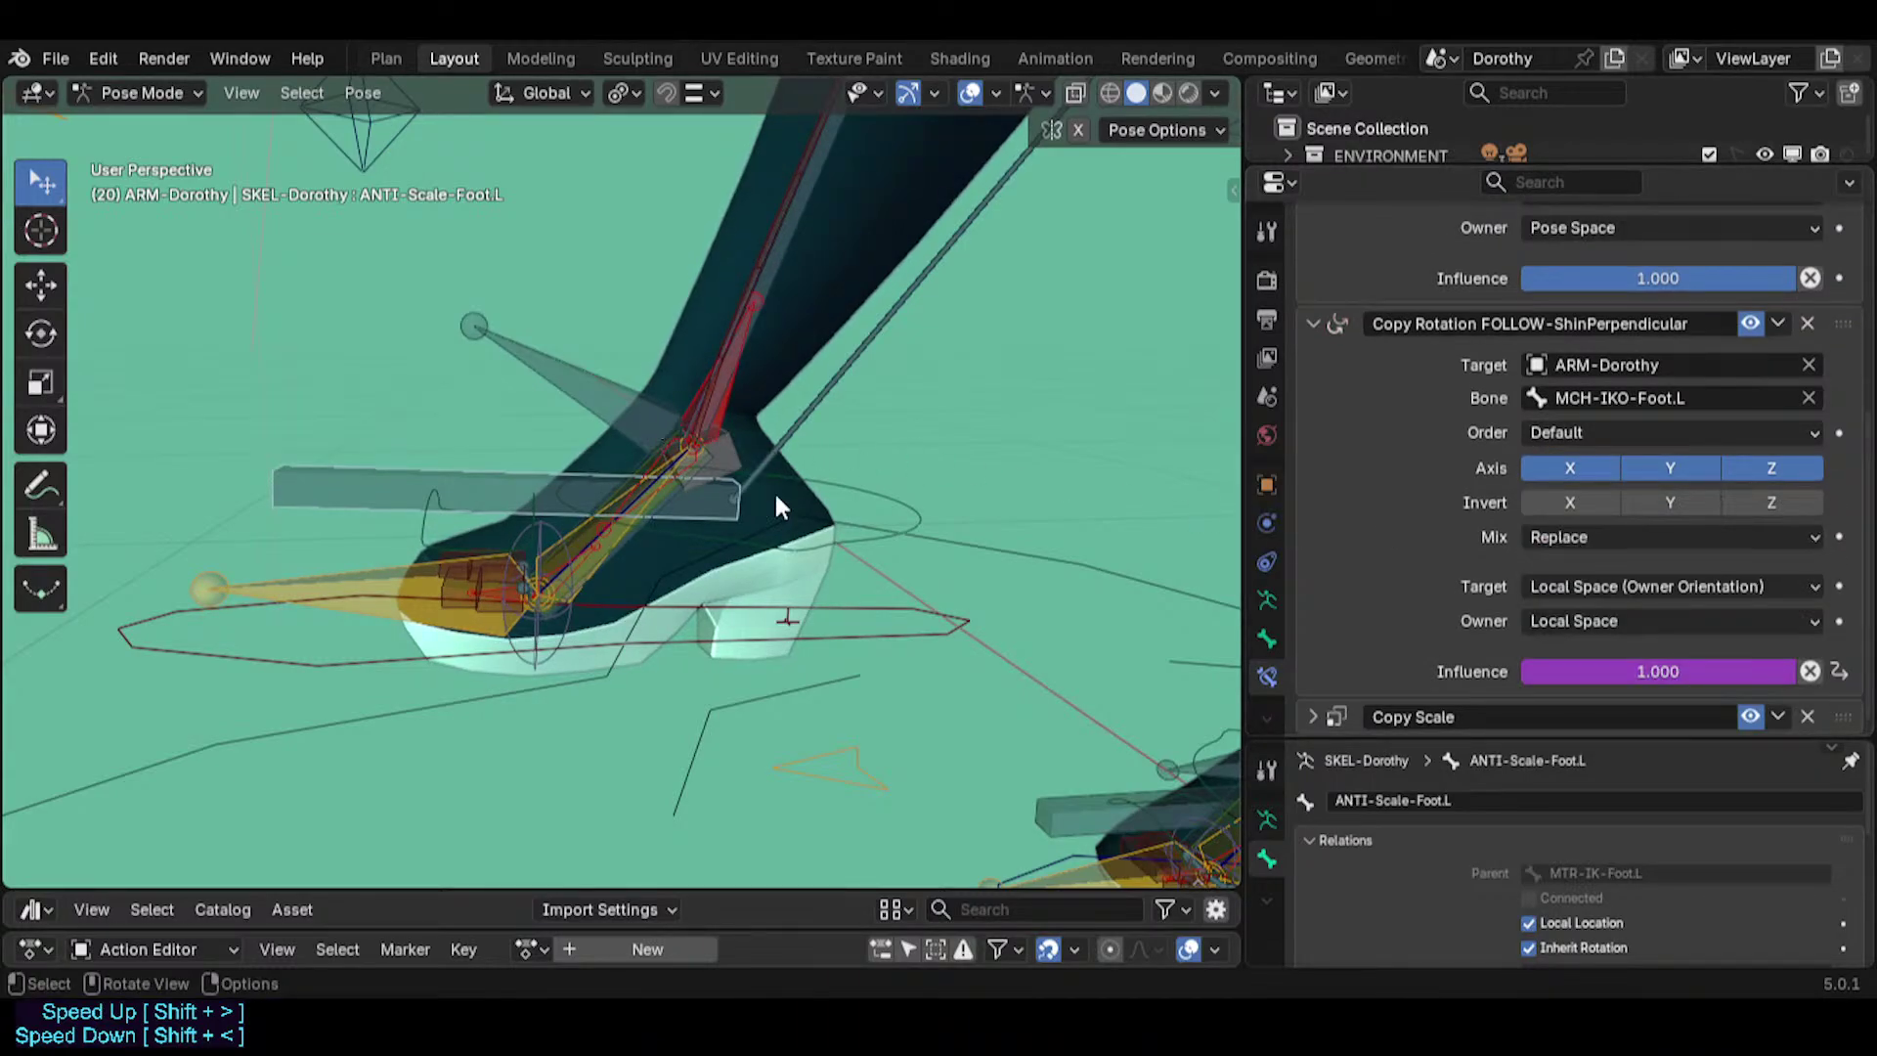
# Scale MTR-IK-Foot.L smaller and larger several times to test how the foot responds.
pyautogui.click(943, 629)
pyautogui.press('s')
pyautogui.click(848, 628)
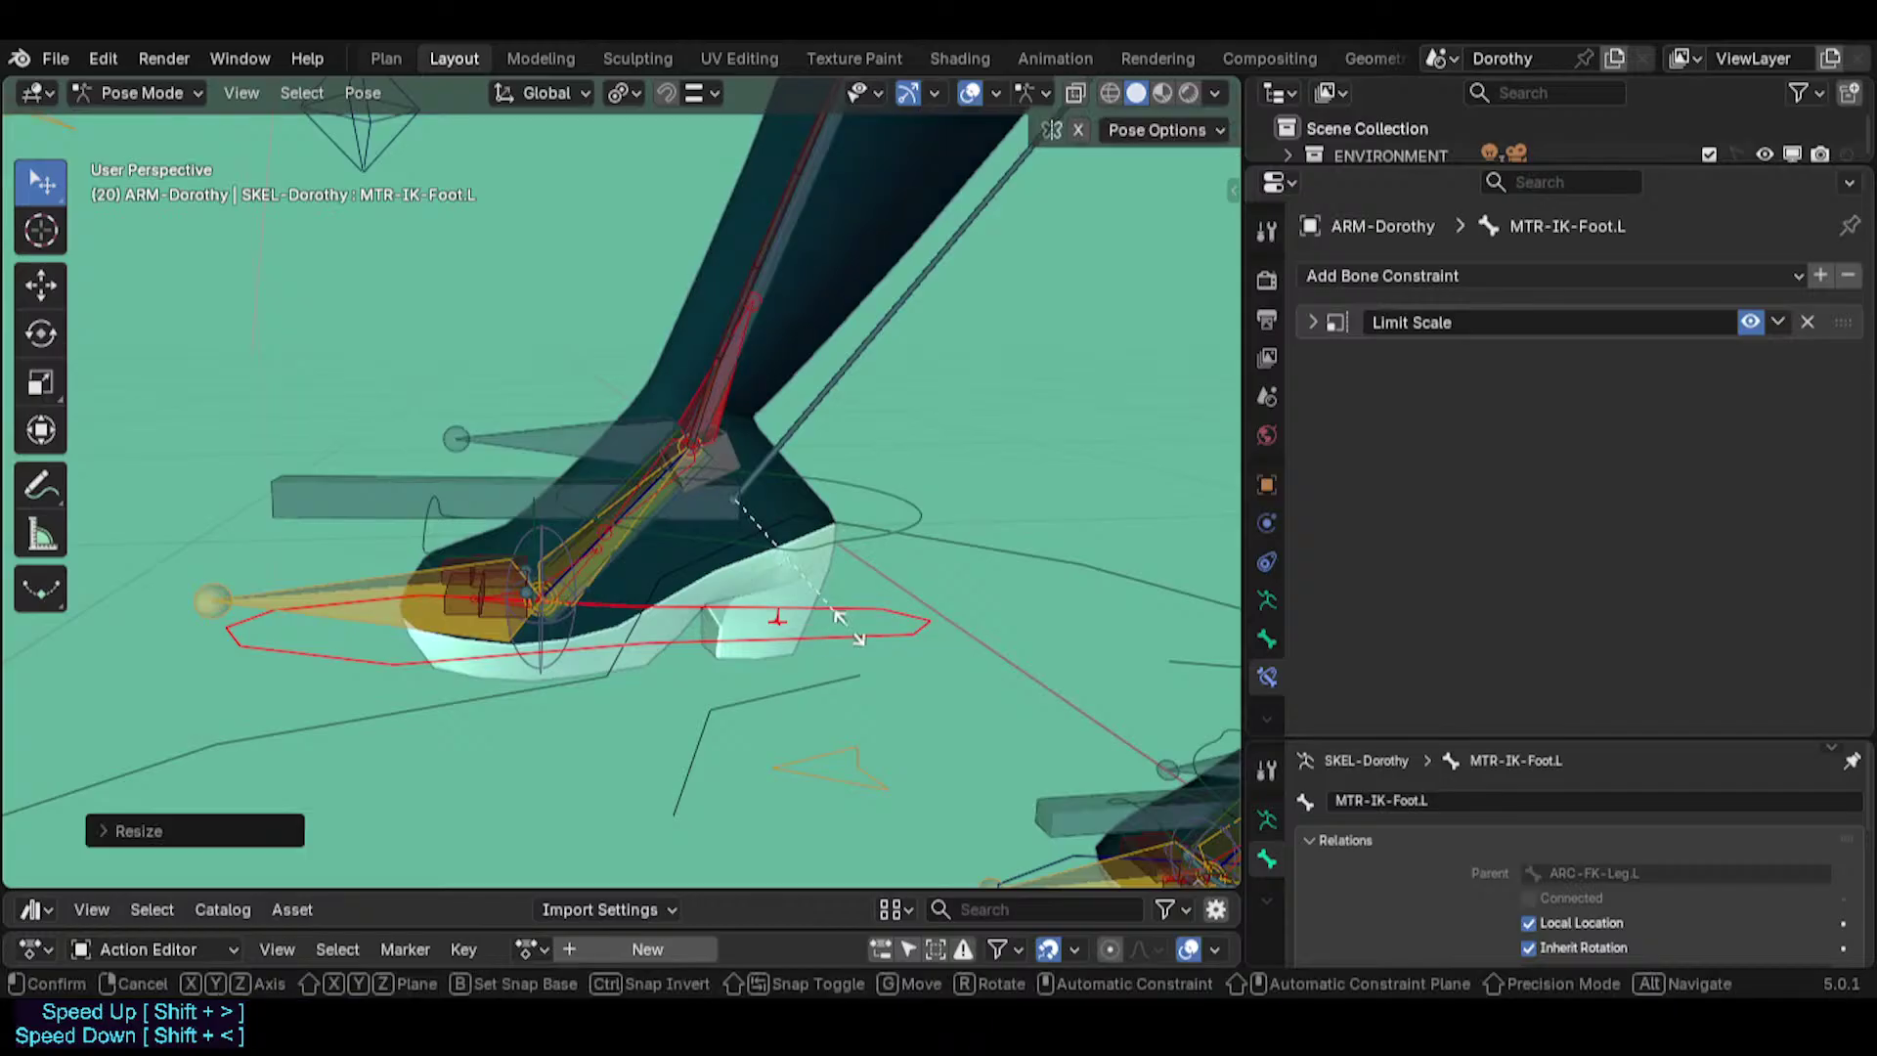
pyautogui.click(859, 601)
pyautogui.scroll(-5, 853, 602)
pyautogui.press('s')
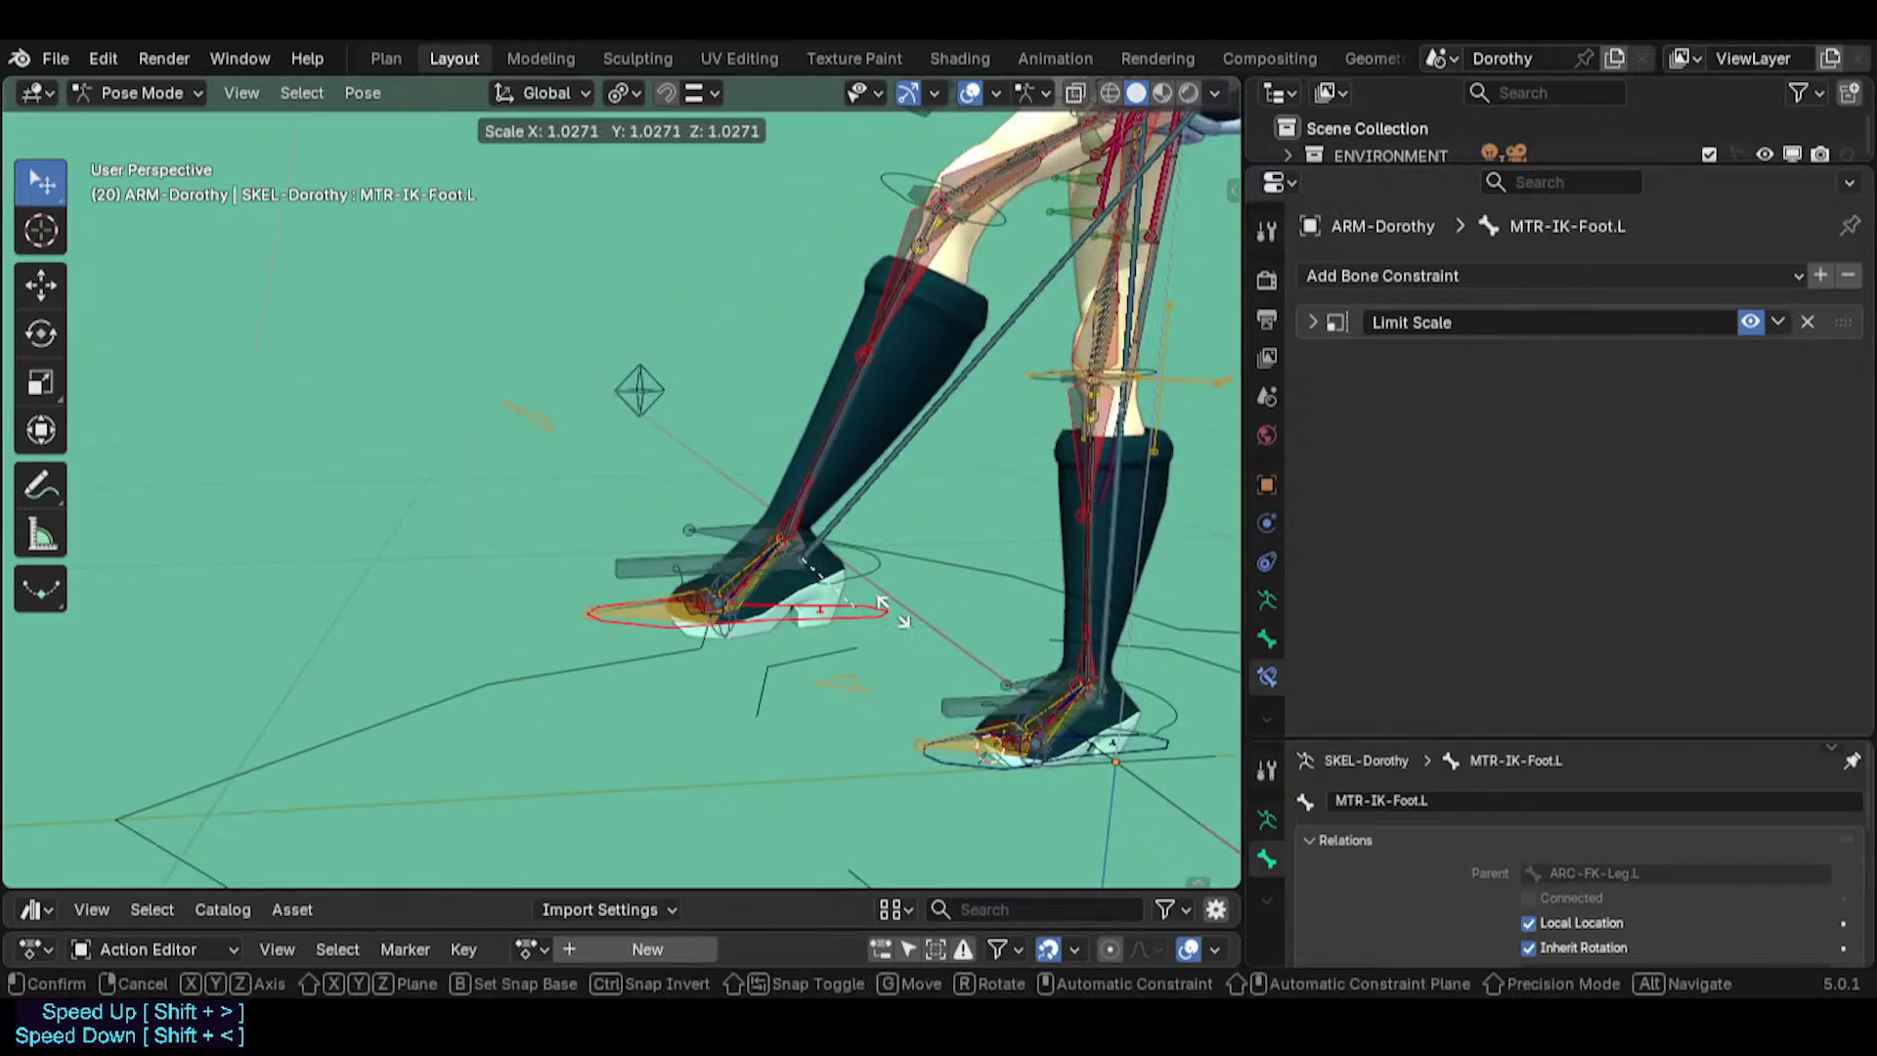
pyautogui.click(883, 606)
# On ANTI-Scale-Foot.L's Copy Rotation FOLLOW-ShinPerpendicular, set both Target and Owner to Pose Space.
pyautogui.click(731, 549)
pyautogui.scroll(-4, 1541, 585)
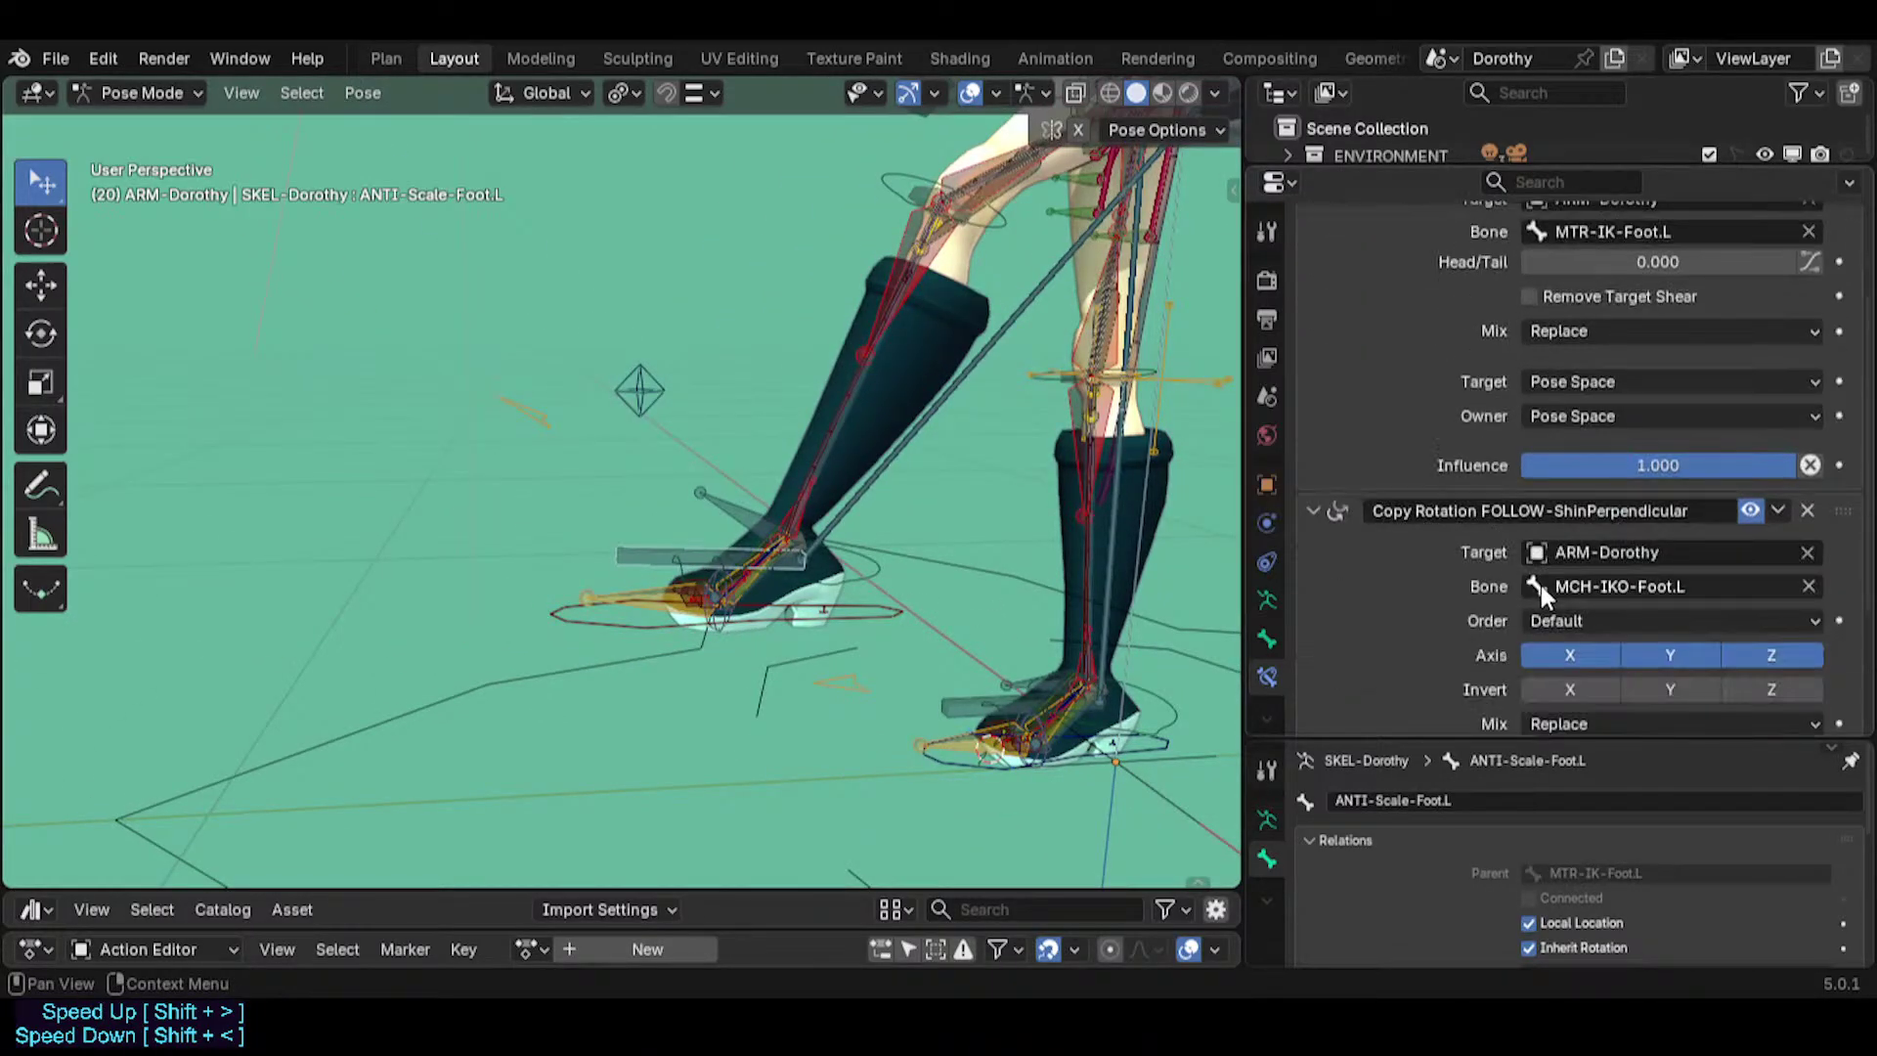
pyautogui.scroll(-4, 1564, 588)
pyautogui.click(1592, 604)
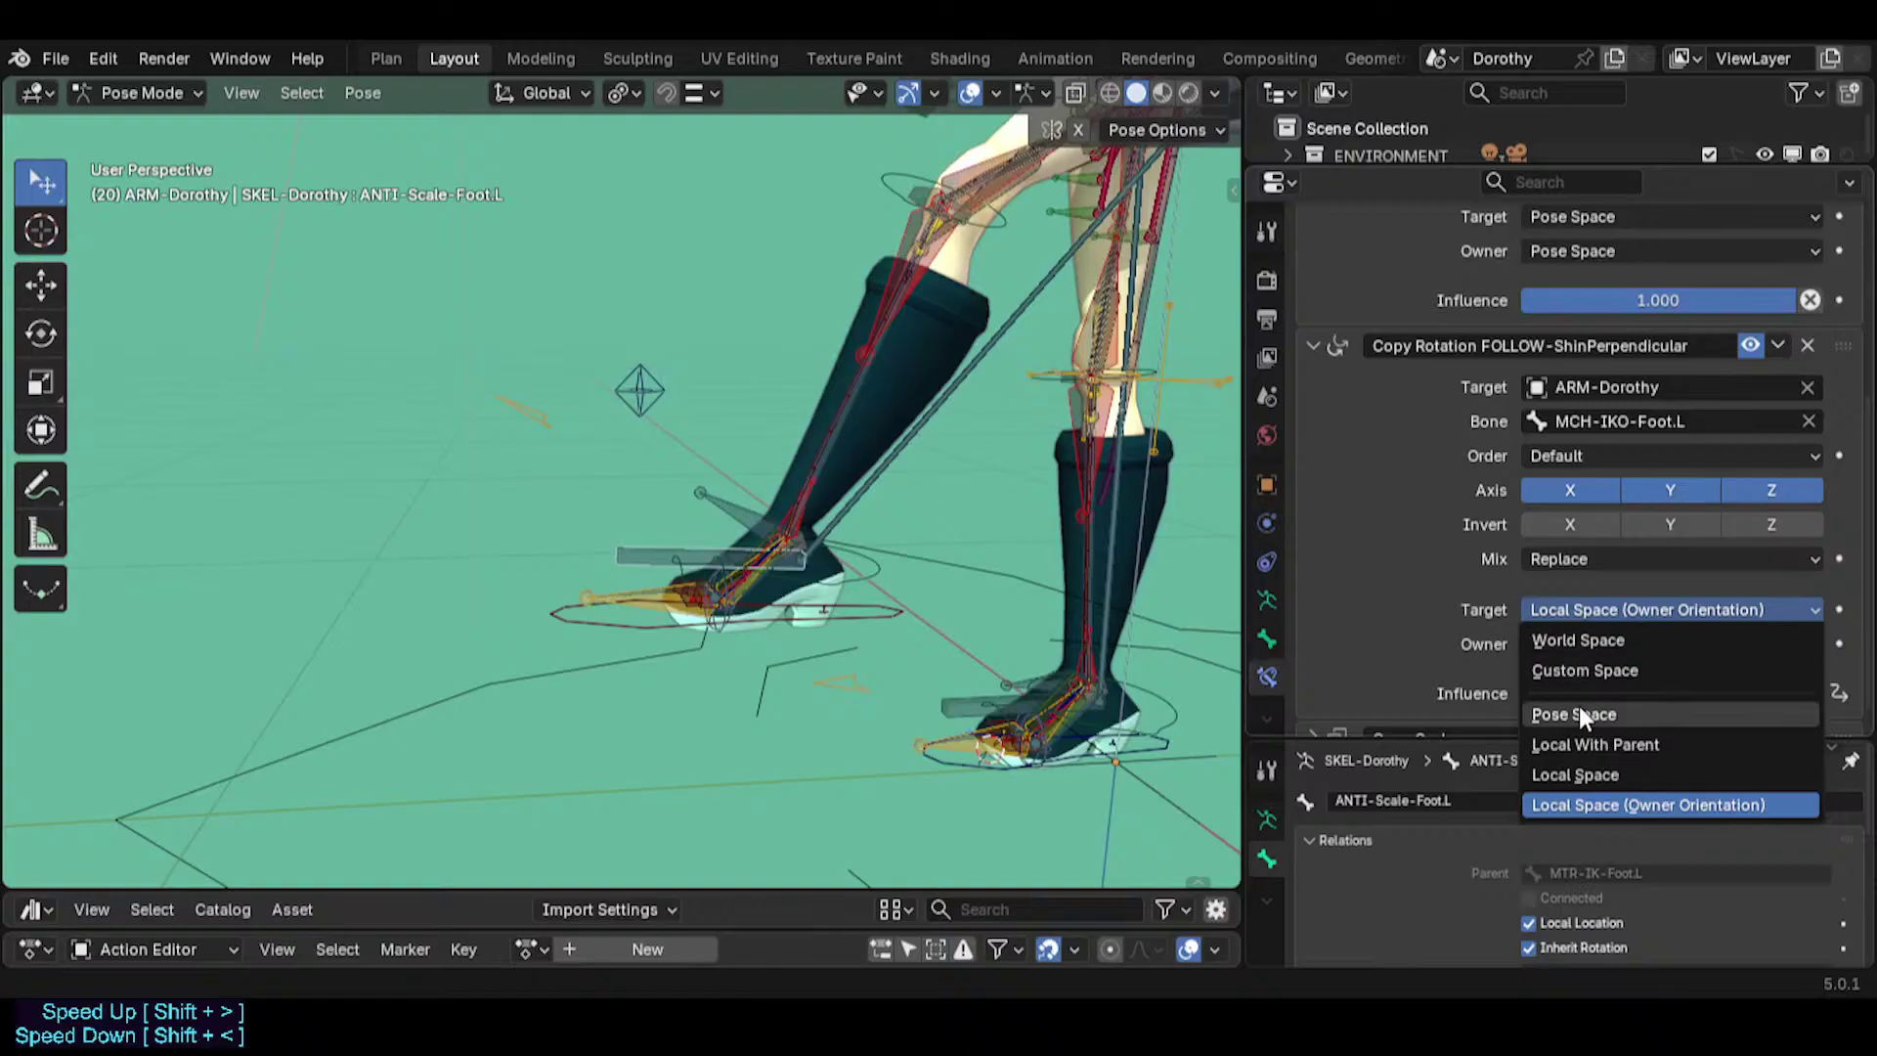
pyautogui.click(1579, 708)
pyautogui.click(1582, 645)
pyautogui.click(1575, 749)
# Scale MTR-IK-Foot.L repeatedly to test the foot with the Pose Space constraint settings.
pyautogui.click(885, 611)
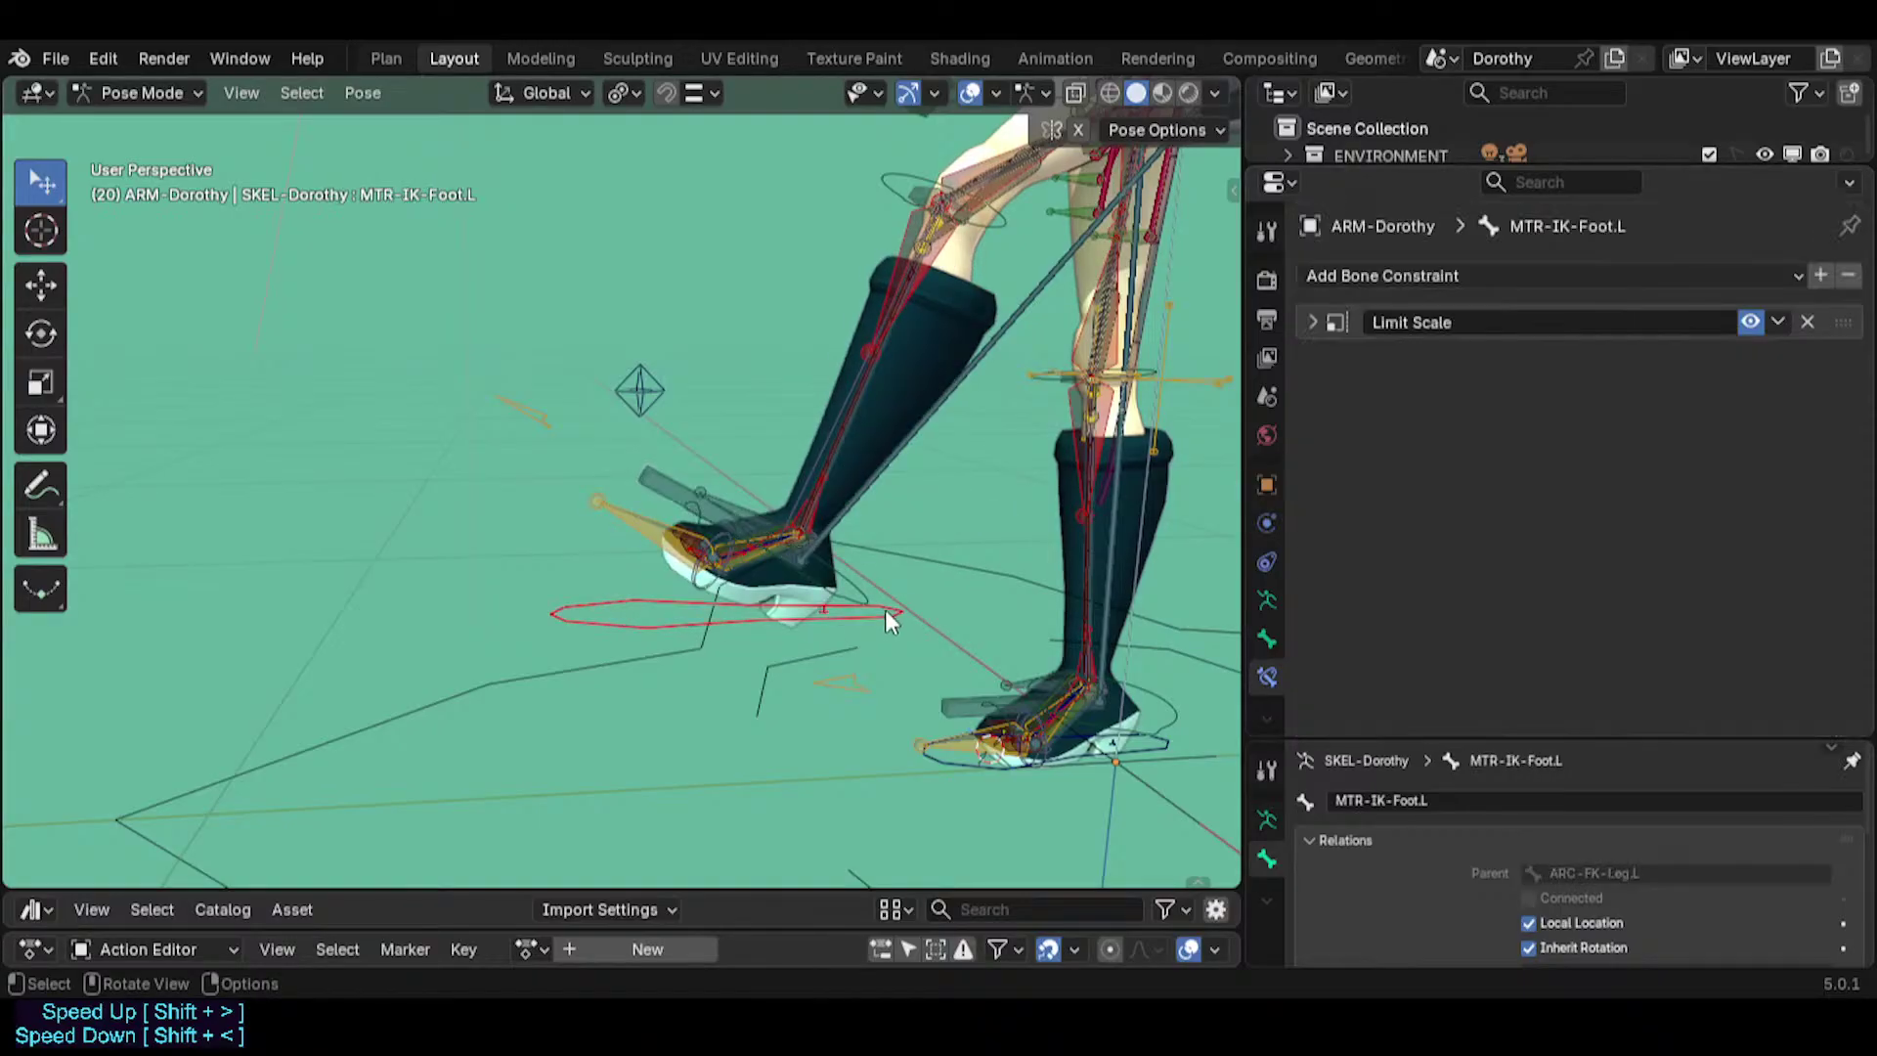
pyautogui.press('s')
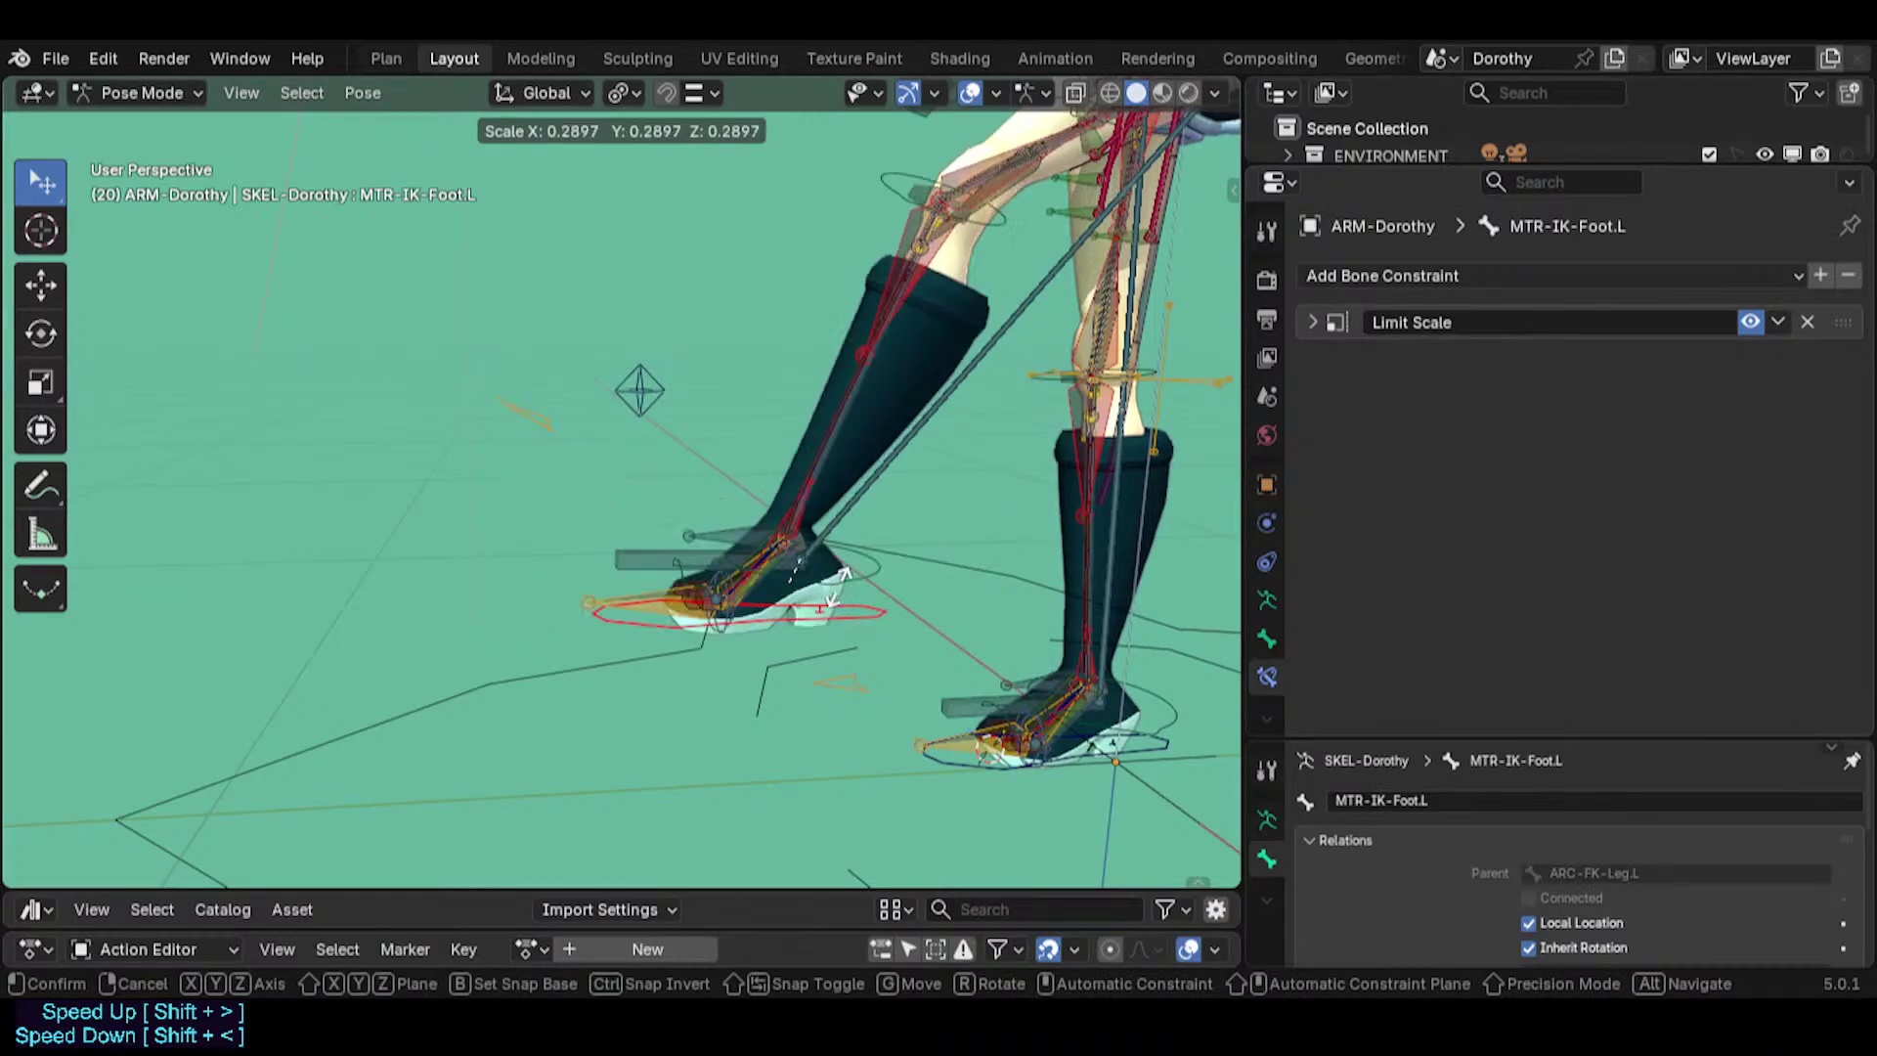
pyautogui.click(826, 585)
pyautogui.press('s')
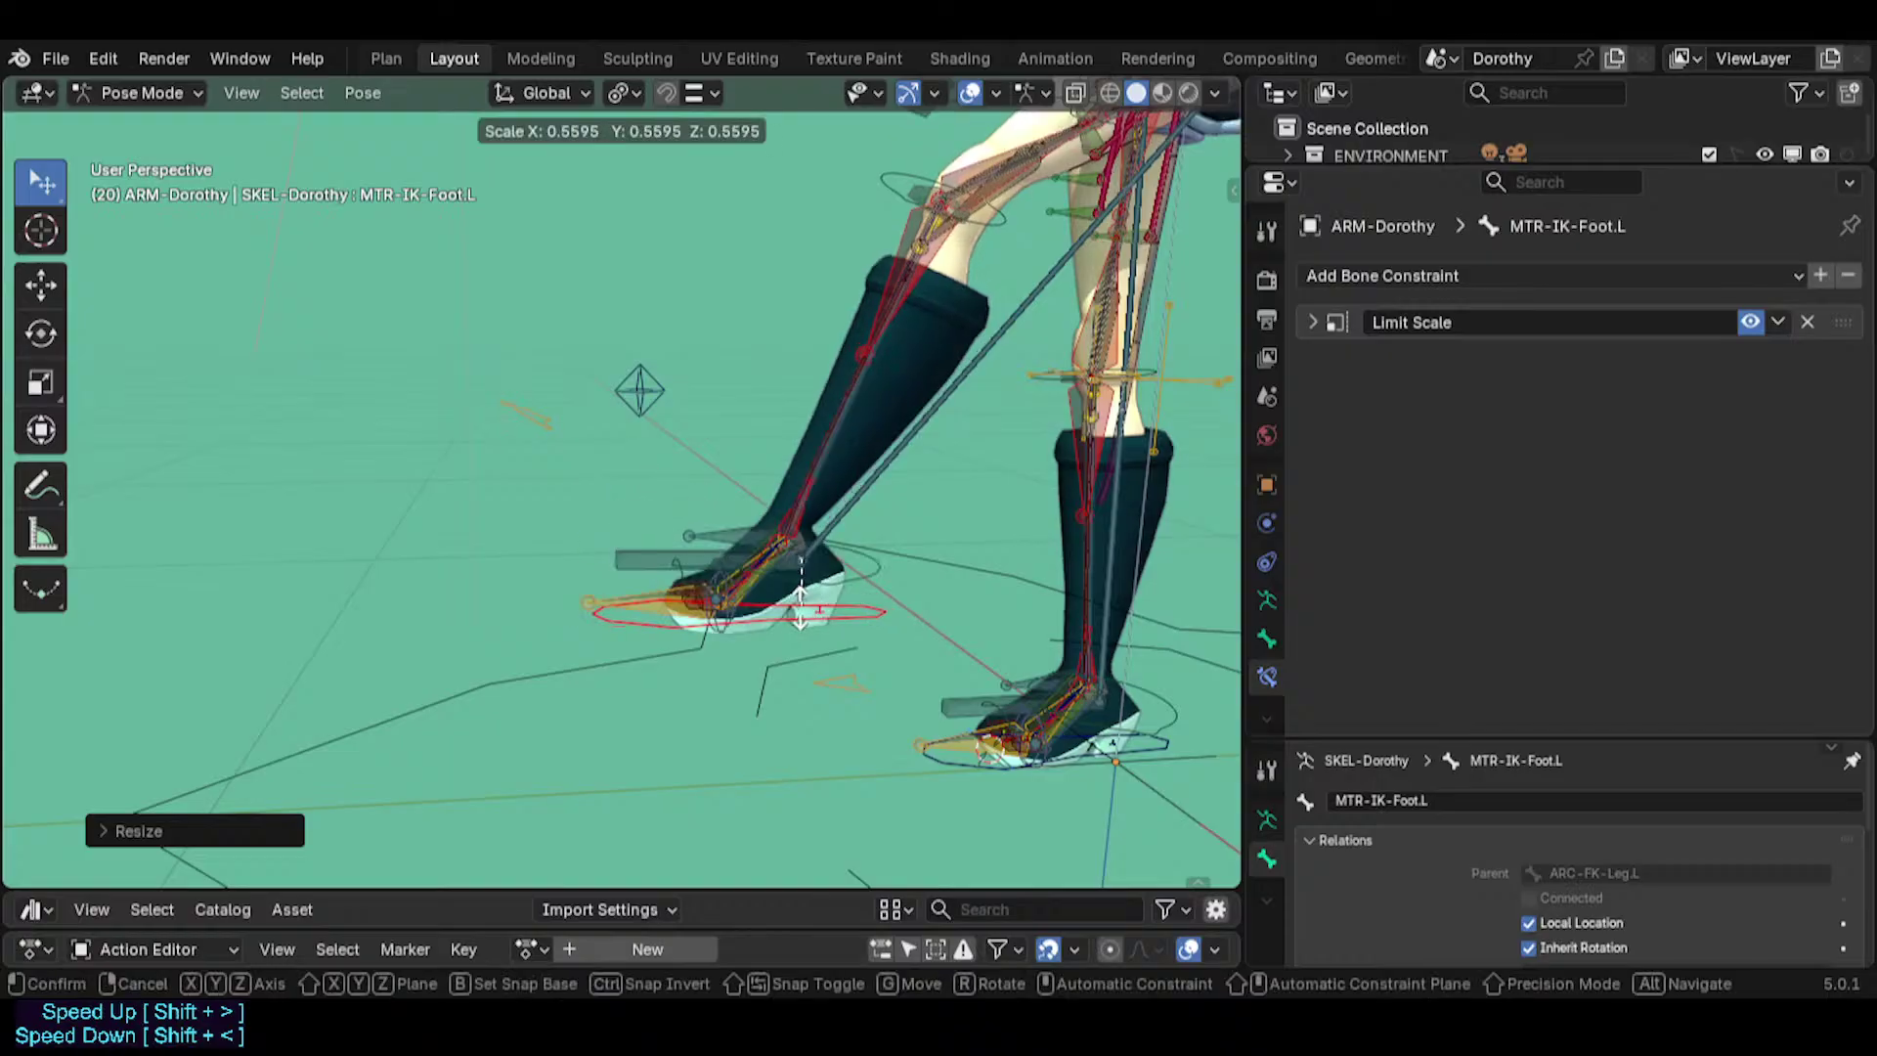
pyautogui.click(817, 604)
pyautogui.moveTo(816, 607); pyautogui.dragTo(806, 598, button='middle')
pyautogui.press('s')
# Rotate MTR-IK-Foot.L back and forth and rescale it to test the combined foot response.
pyautogui.press('r')
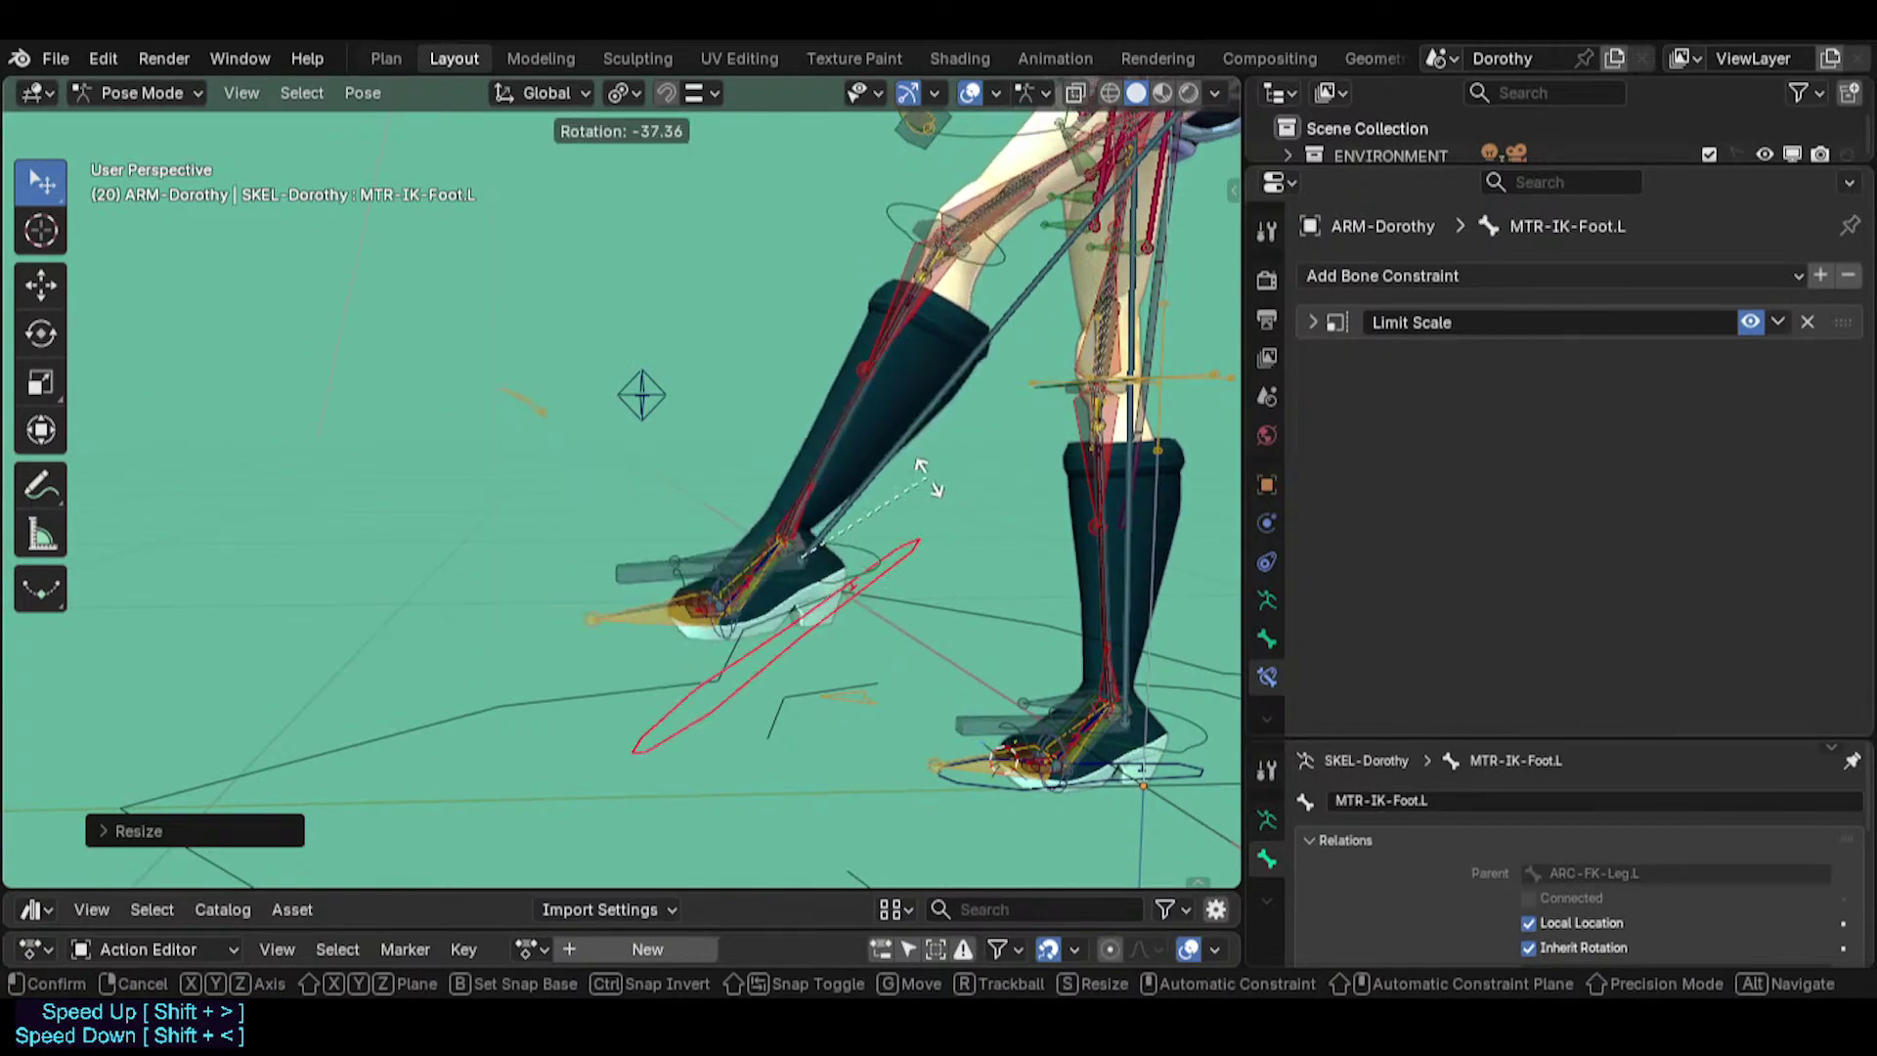
pyautogui.click(866, 575)
pyautogui.click(860, 573)
pyautogui.press('r')
pyautogui.click(882, 567)
pyautogui.click(870, 572)
pyautogui.press('s')
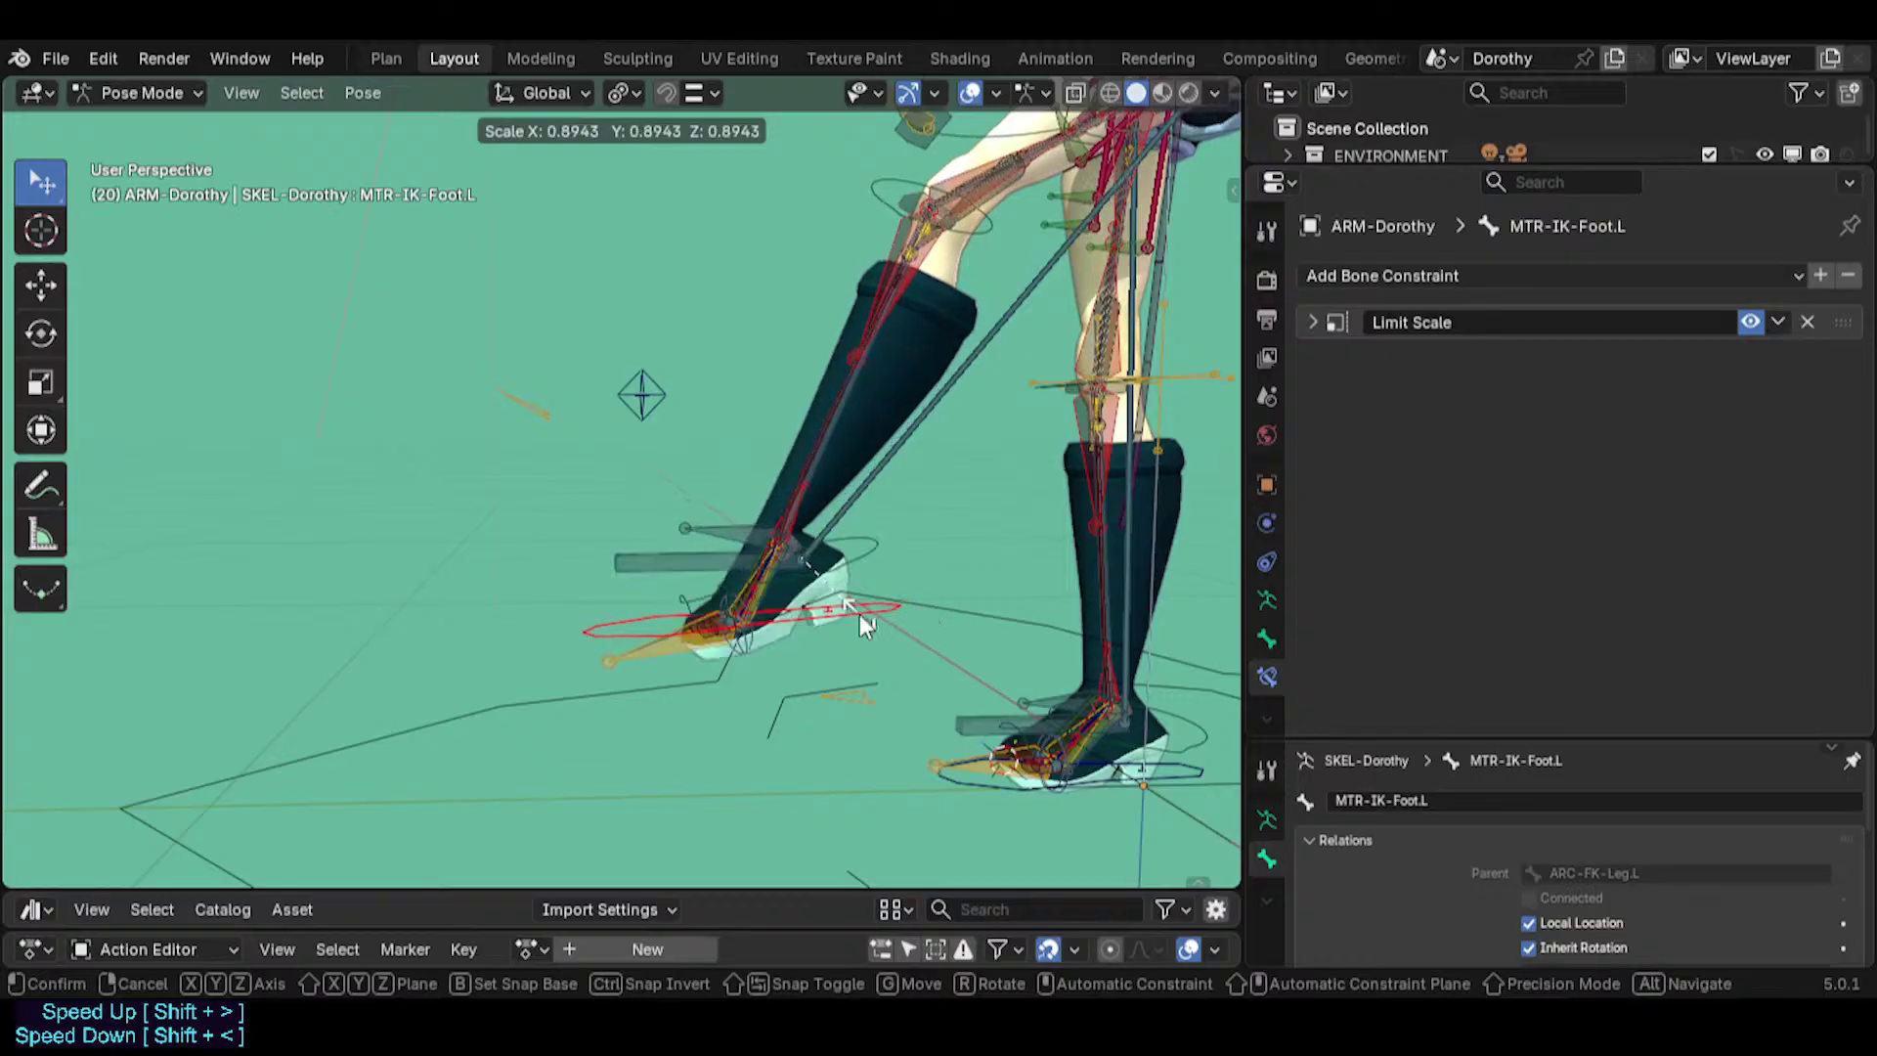
pyautogui.click(860, 623)
# Clear the location, rotation and scale of all the rig's pose bones.
pyautogui.press('a')
pyautogui.hotkey('alt', 'g')
pyautogui.hotkey('alt', 'r')
pyautogui.hotkey('alt', 's')
pyautogui.keyDown('shift'); pyautogui.moveTo(849, 676); pyautogui.dragTo(599, 651, button='middle'); pyautogui.keyUp('shift')
# Test scaling MTR-IK-Foot.L from the rest pose and save the file.
pyautogui.click(790, 796)
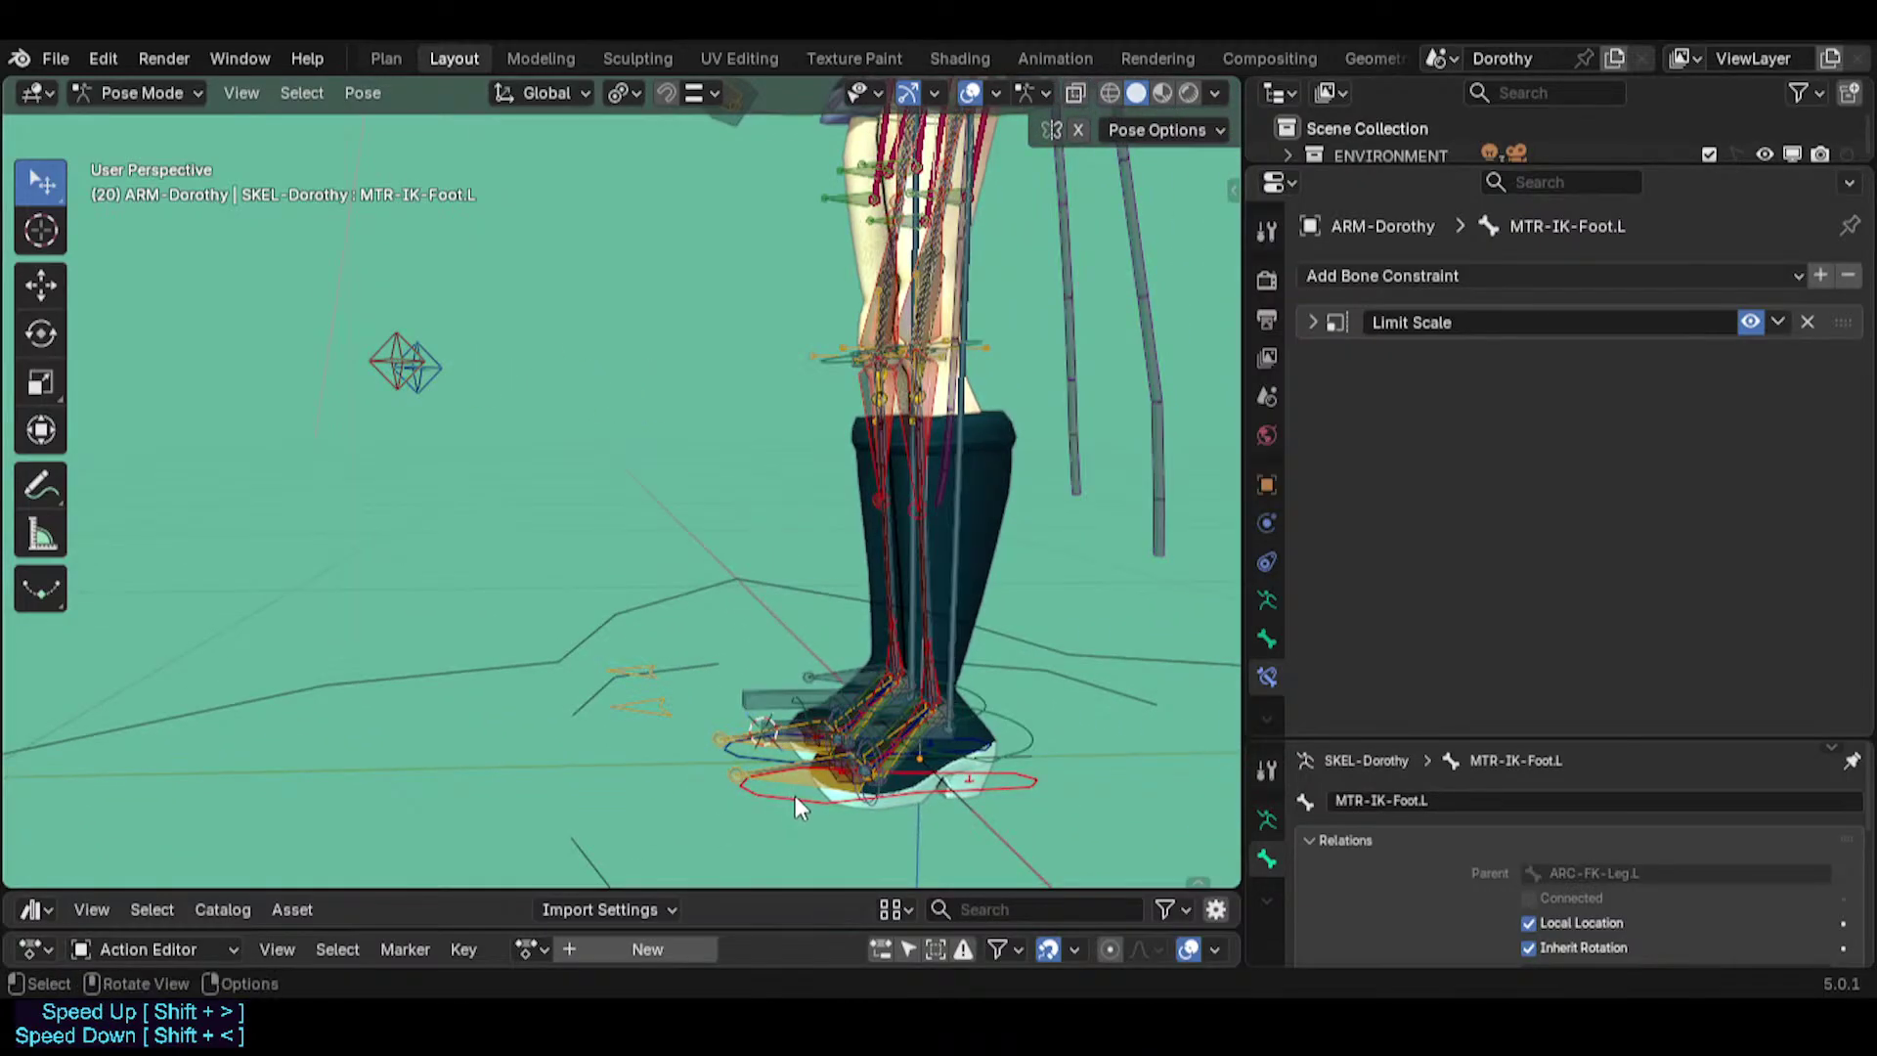
pyautogui.press('s')
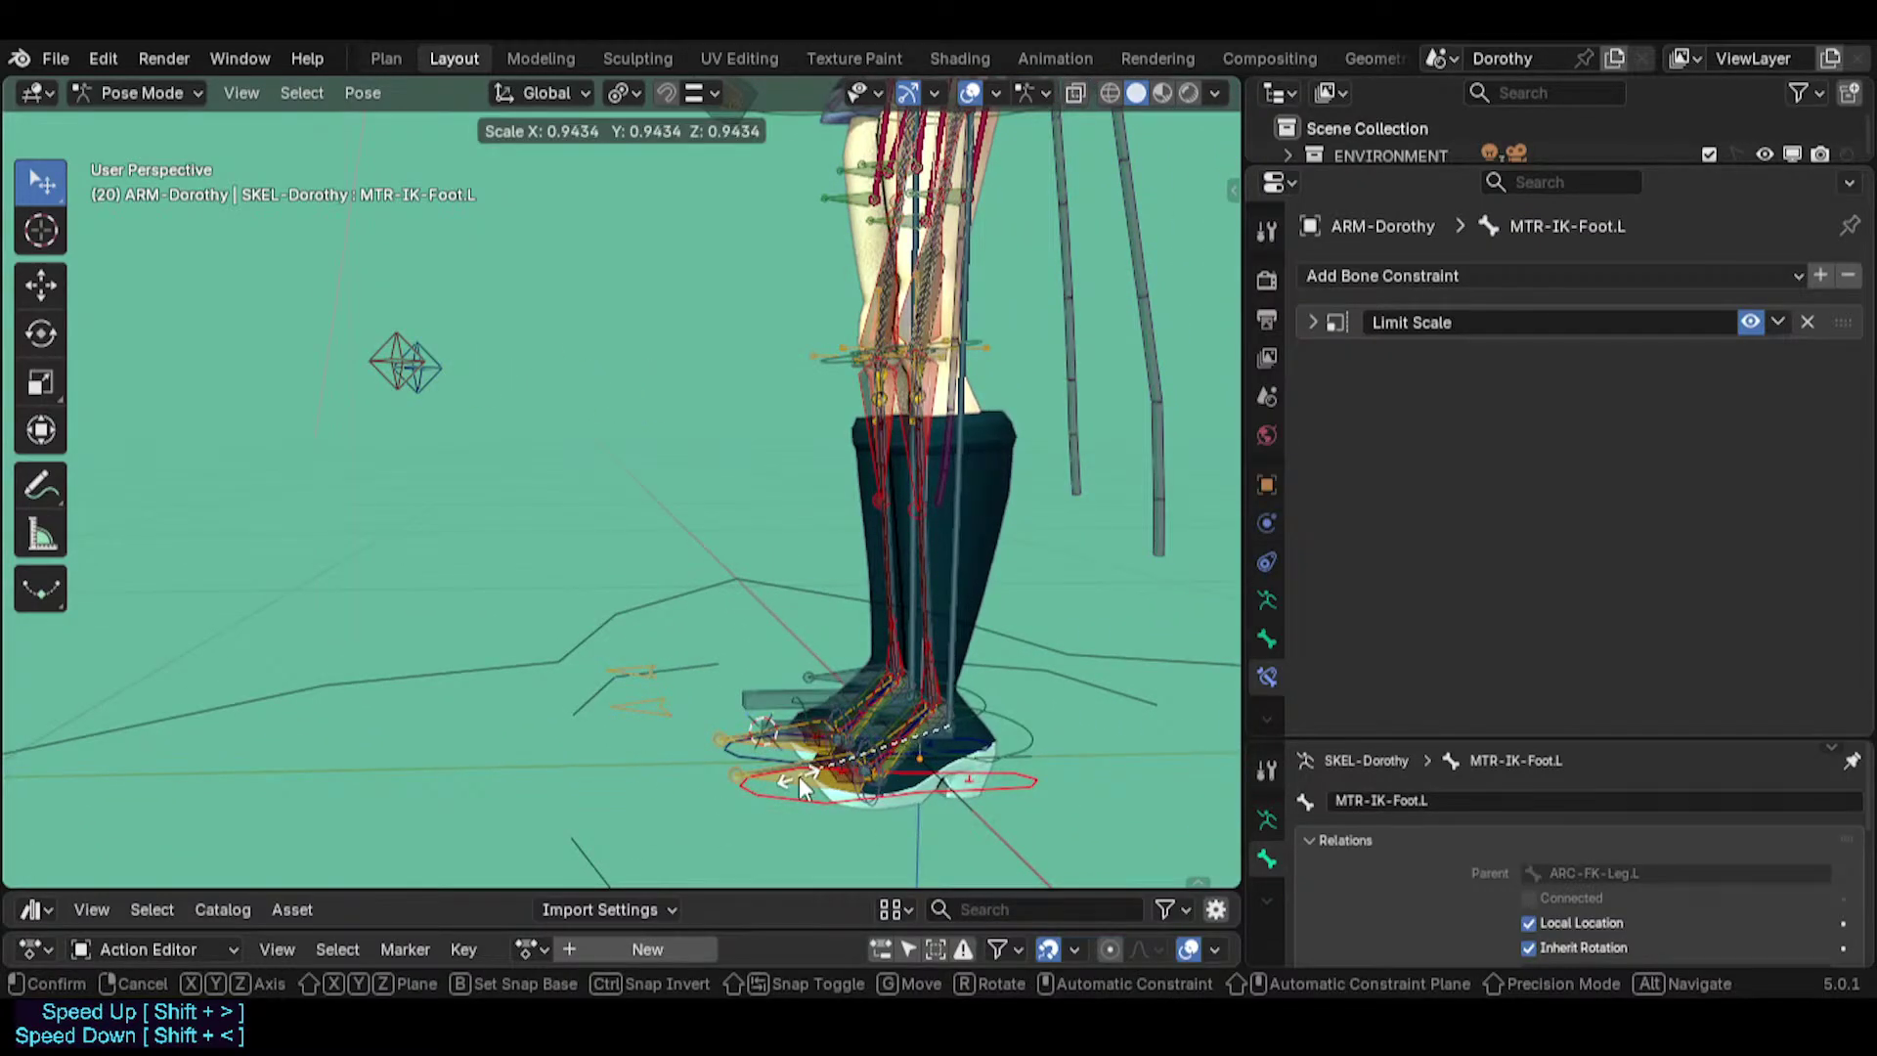
pyautogui.click(799, 776)
pyautogui.hotkey('ctrl', 's')
# Move MTR-IK-Foot.L forward and up so the left foot is raised in front of the right.
pyautogui.press('g')
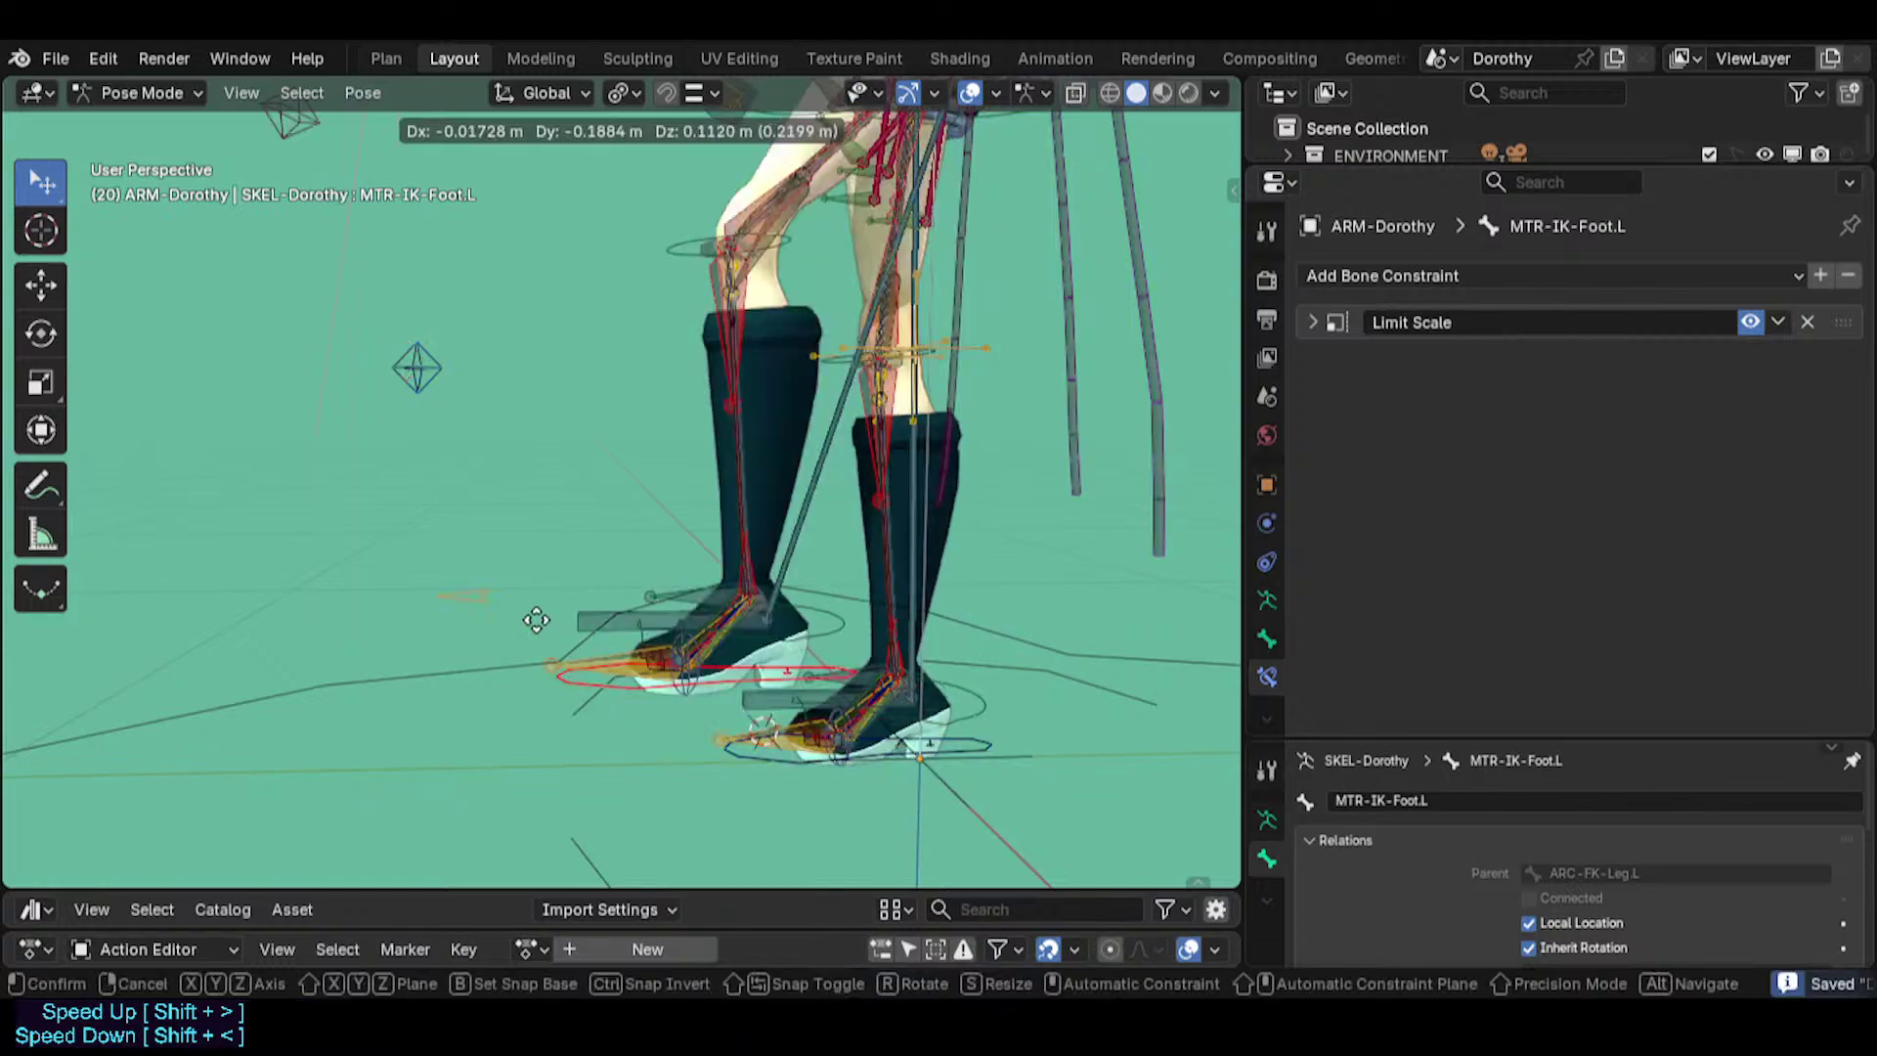
pyautogui.click(547, 527)
pyautogui.scroll(5, 543, 526)
# Review the spaces of FOLLOW-ShinPerpendicular and the Copy Scale settings on ANTI-Scale-Foot.L.
pyautogui.click(578, 523)
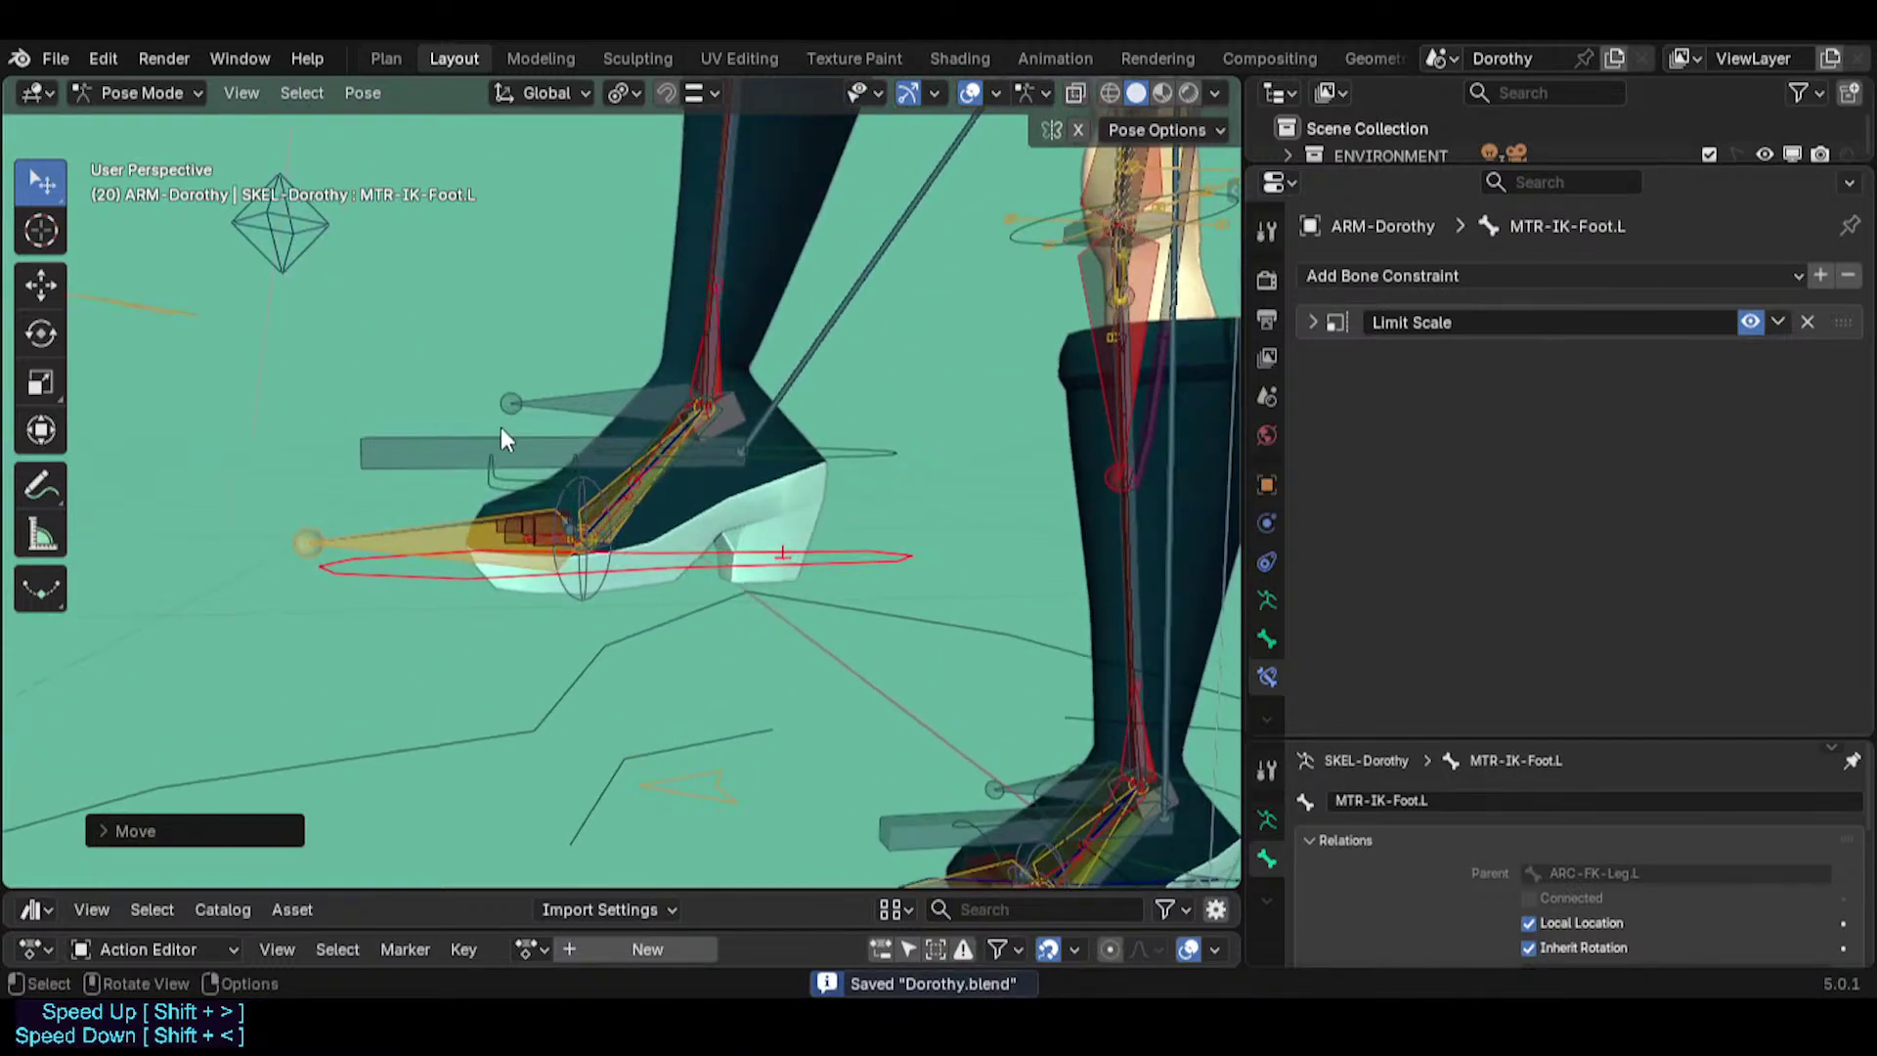
pyautogui.scroll(-8, 1413, 520)
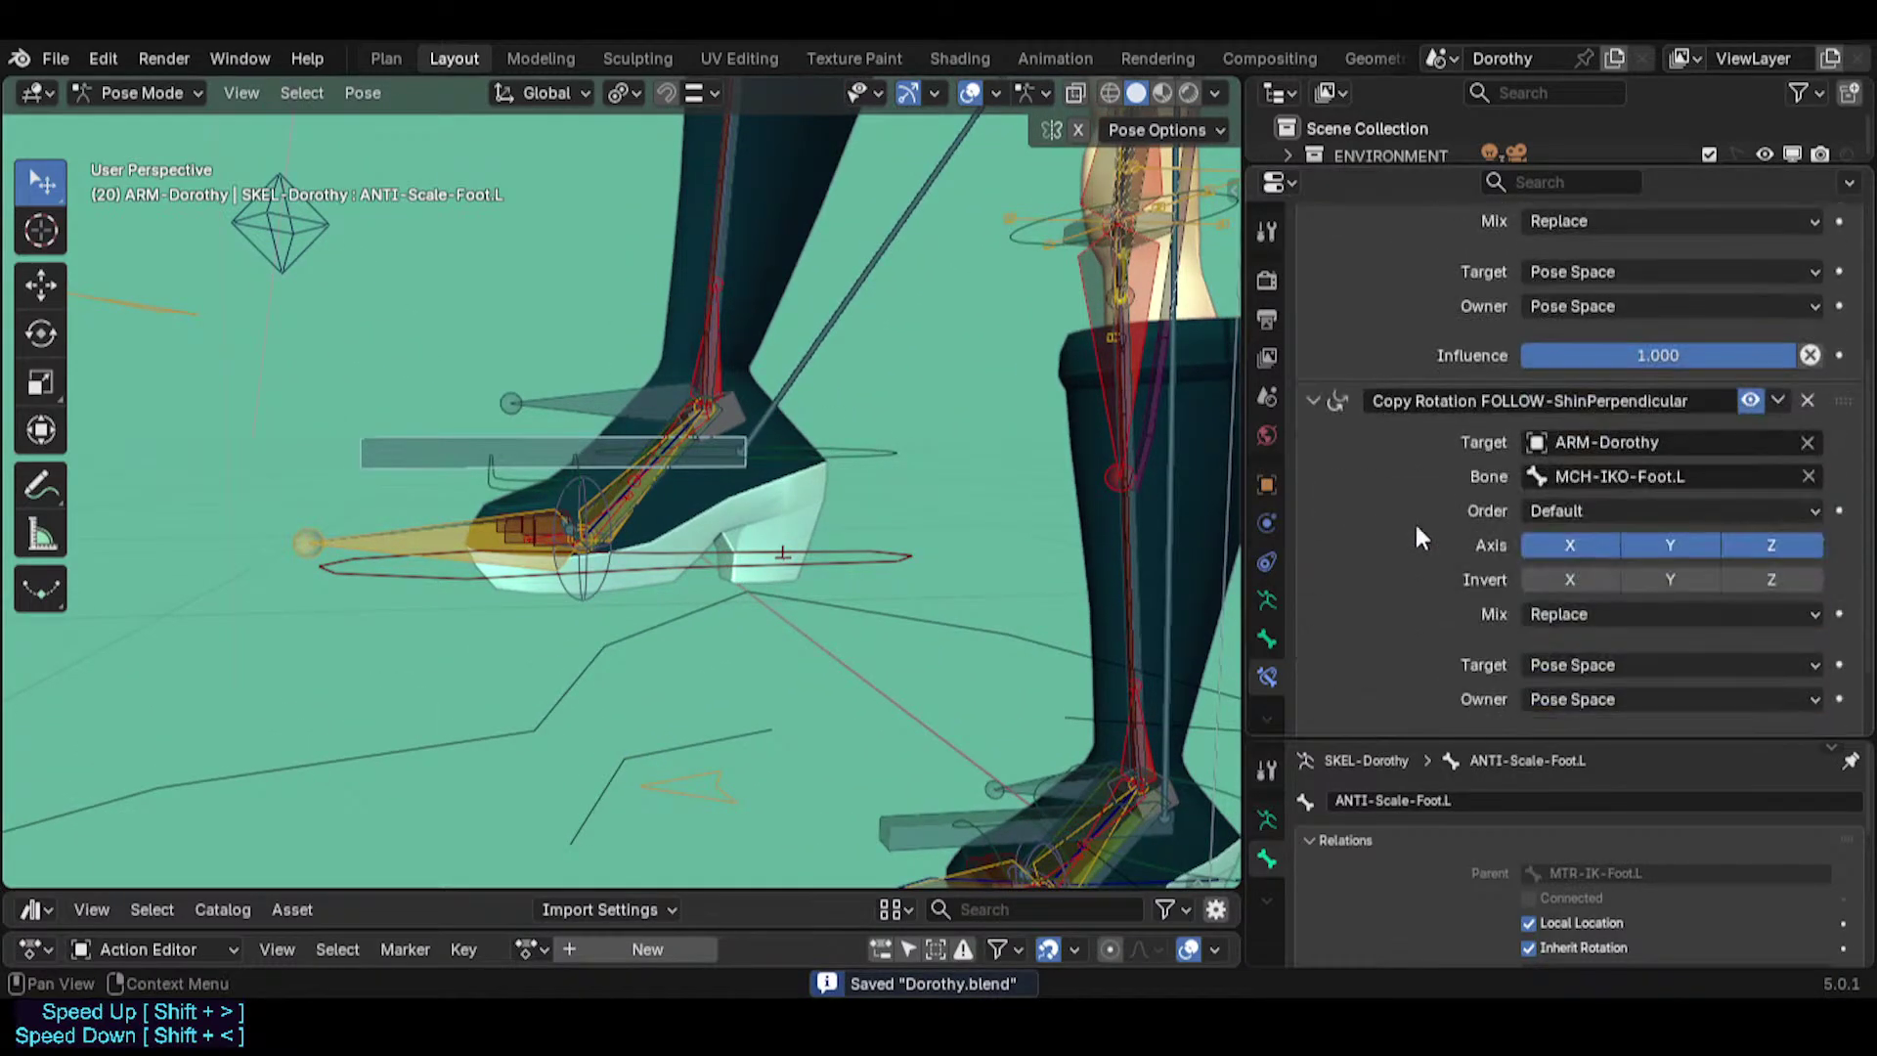
pyautogui.rightClick(1644, 667)
pyautogui.click(1500, 521)
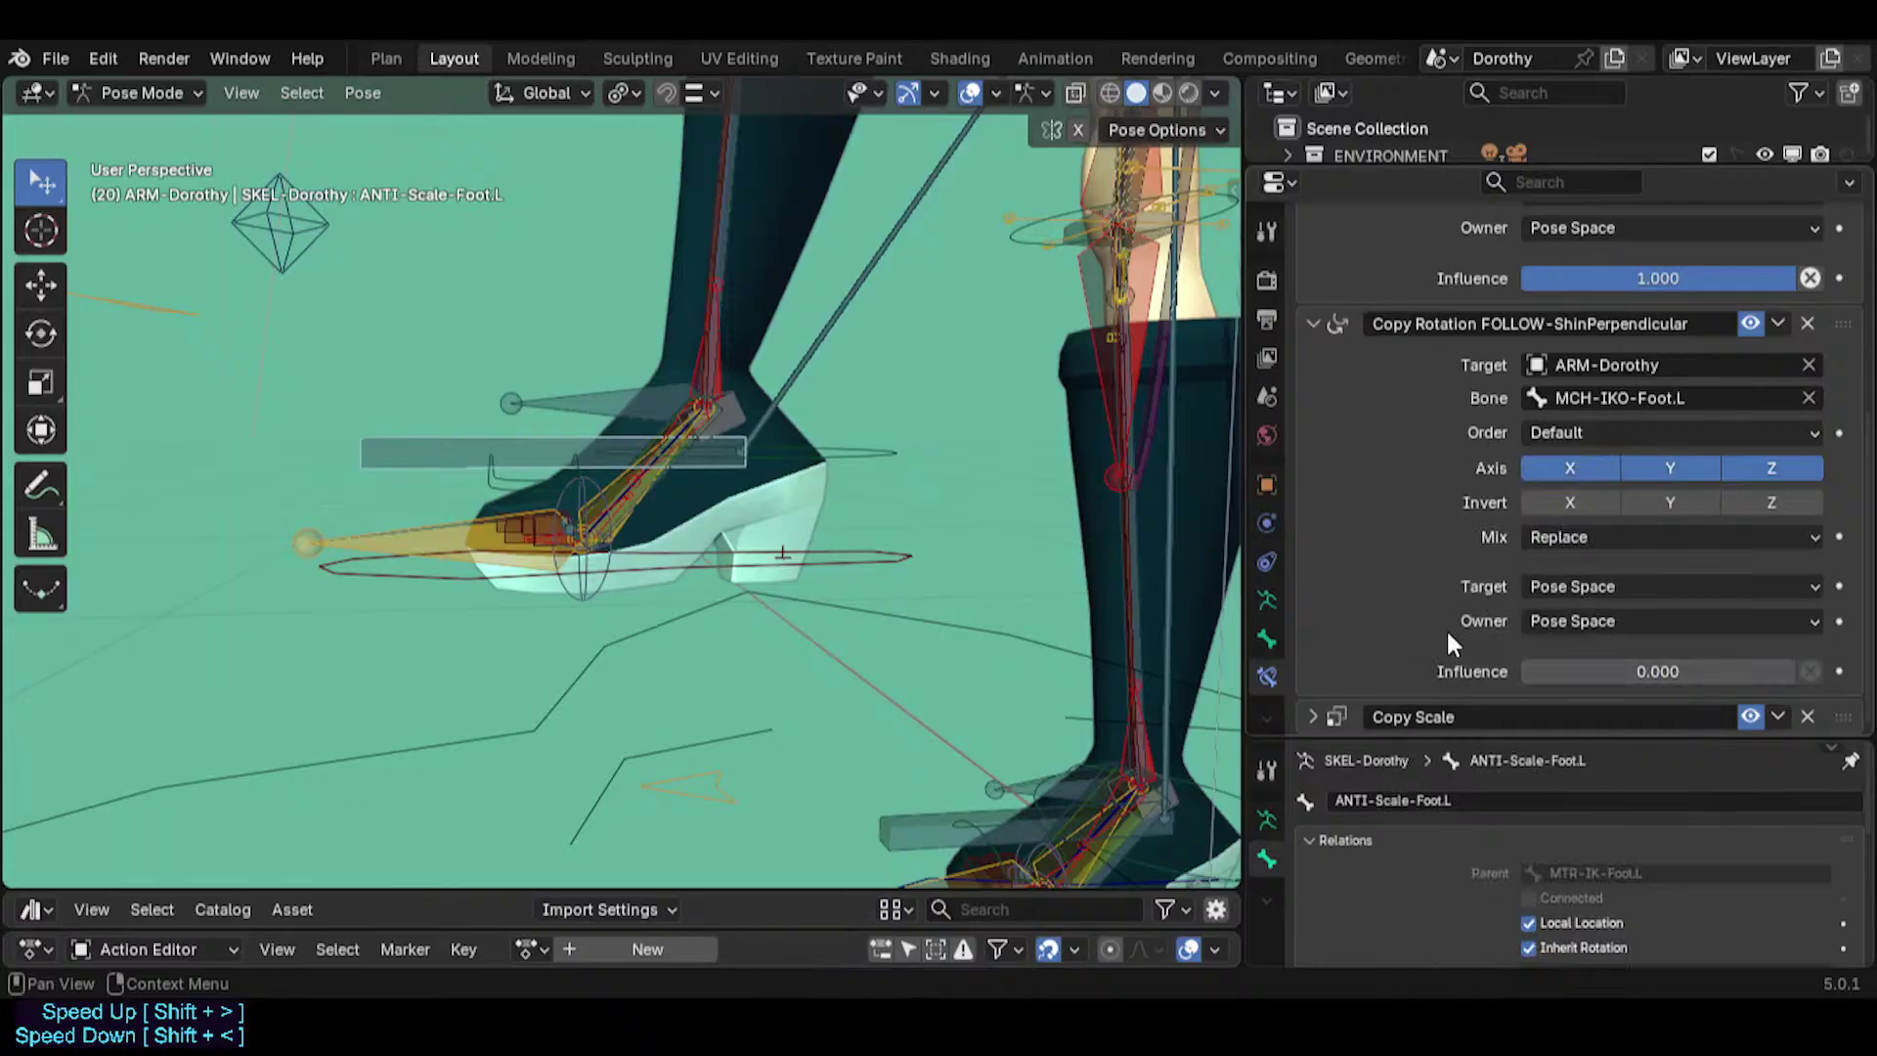
pyautogui.click(1316, 717)
pyautogui.scroll(-8, 1386, 654)
pyautogui.scroll(14, 1414, 636)
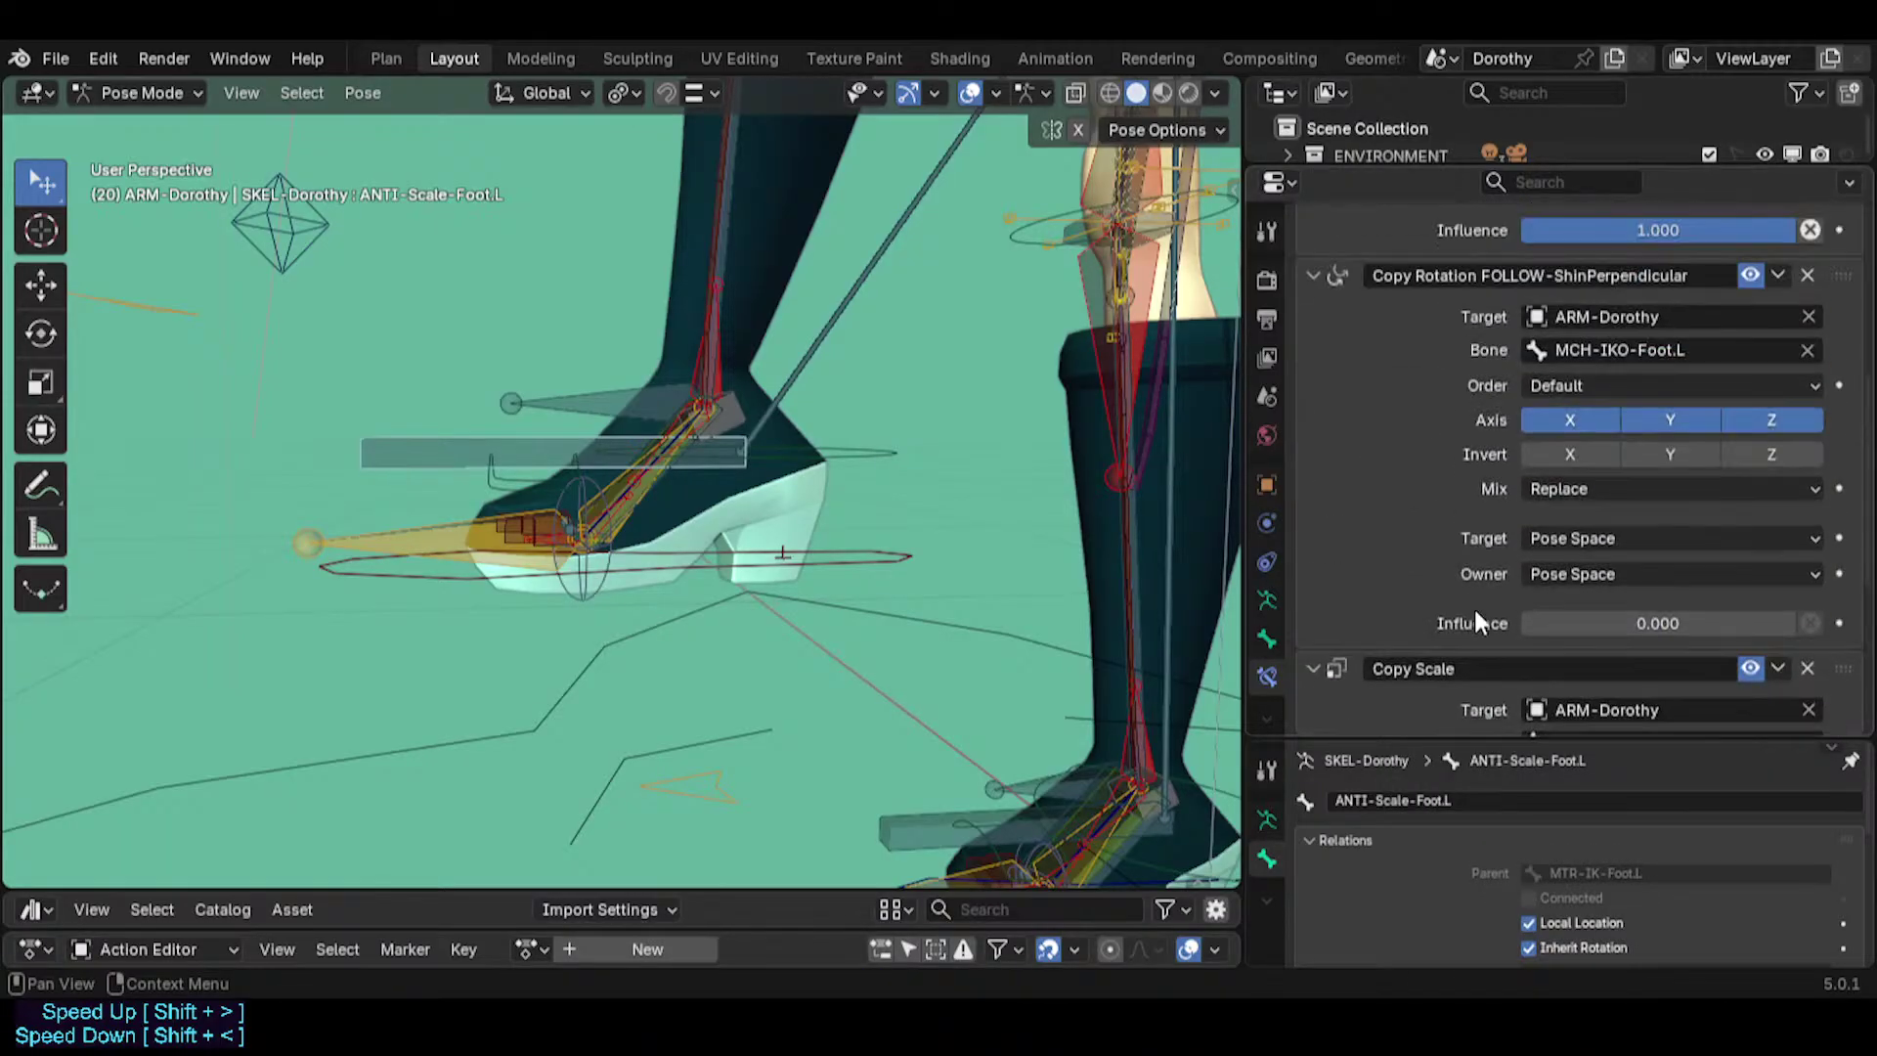
pyautogui.scroll(4, 1388, 449)
pyautogui.click(1313, 315)
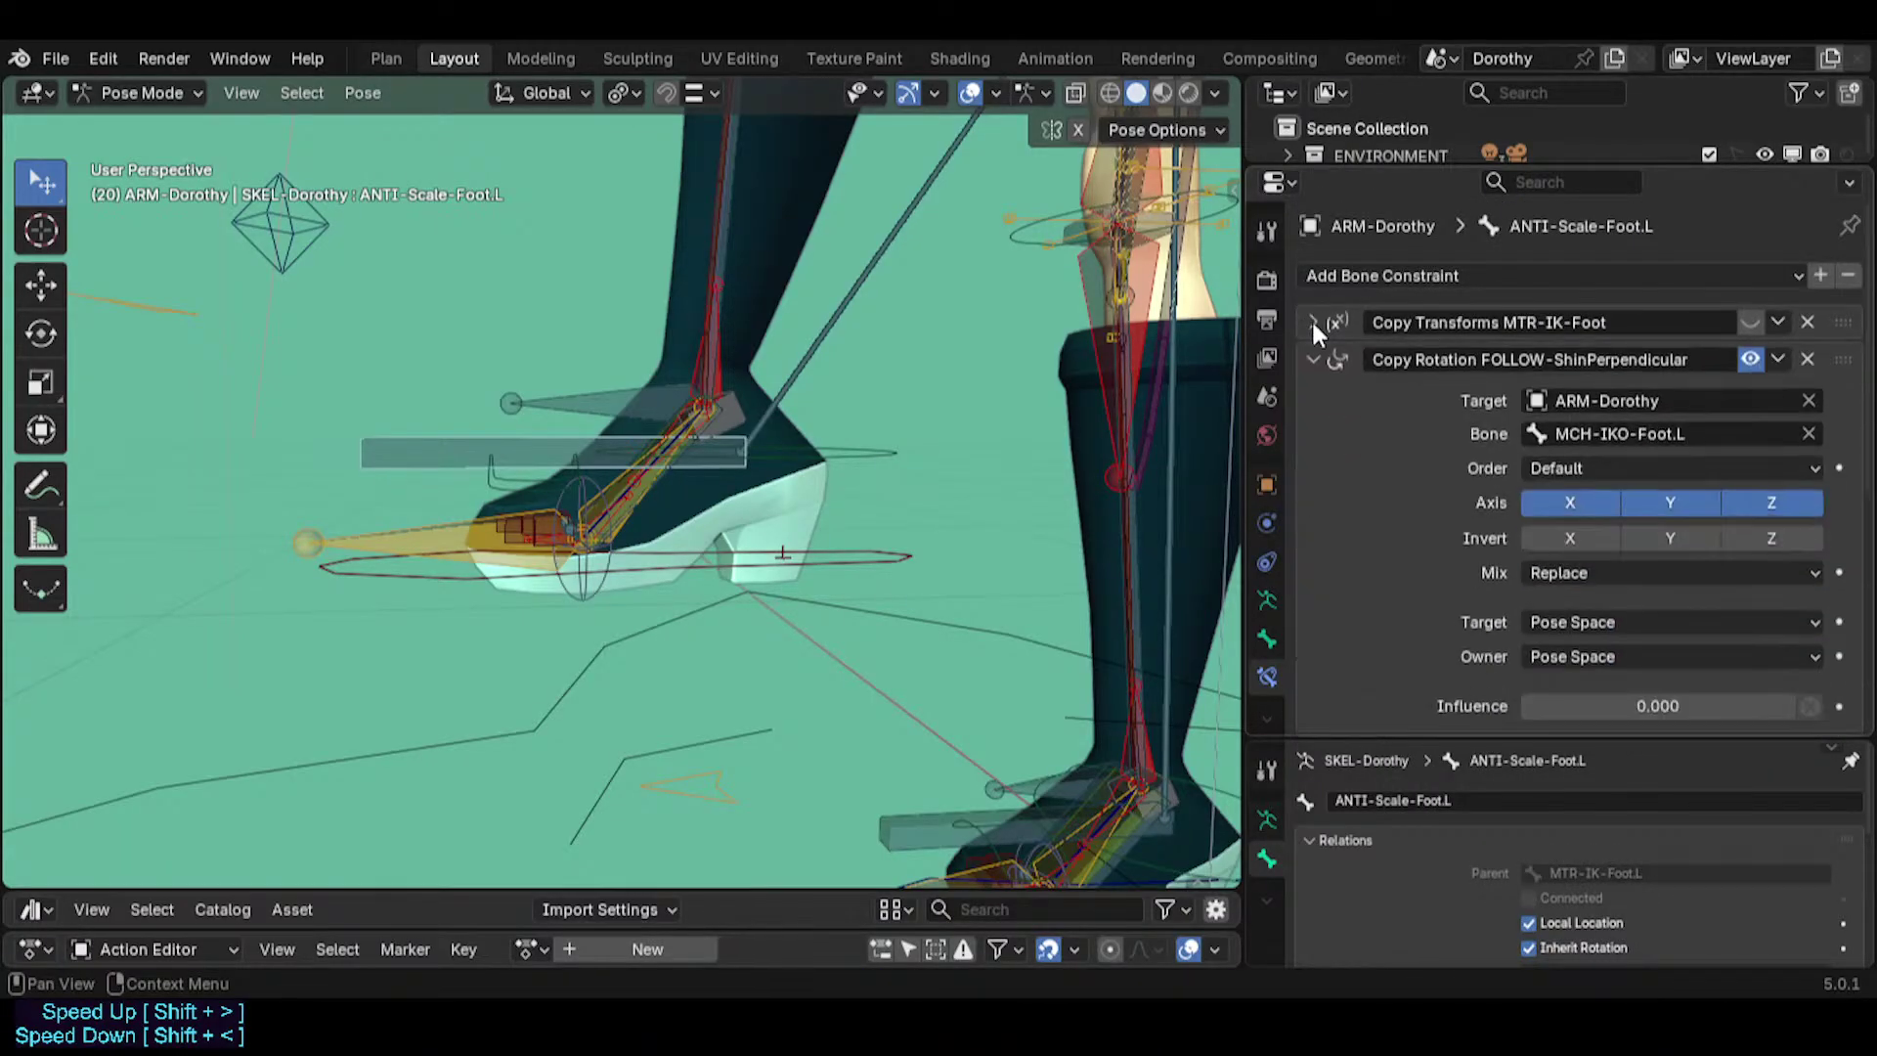
pyautogui.click(1314, 360)
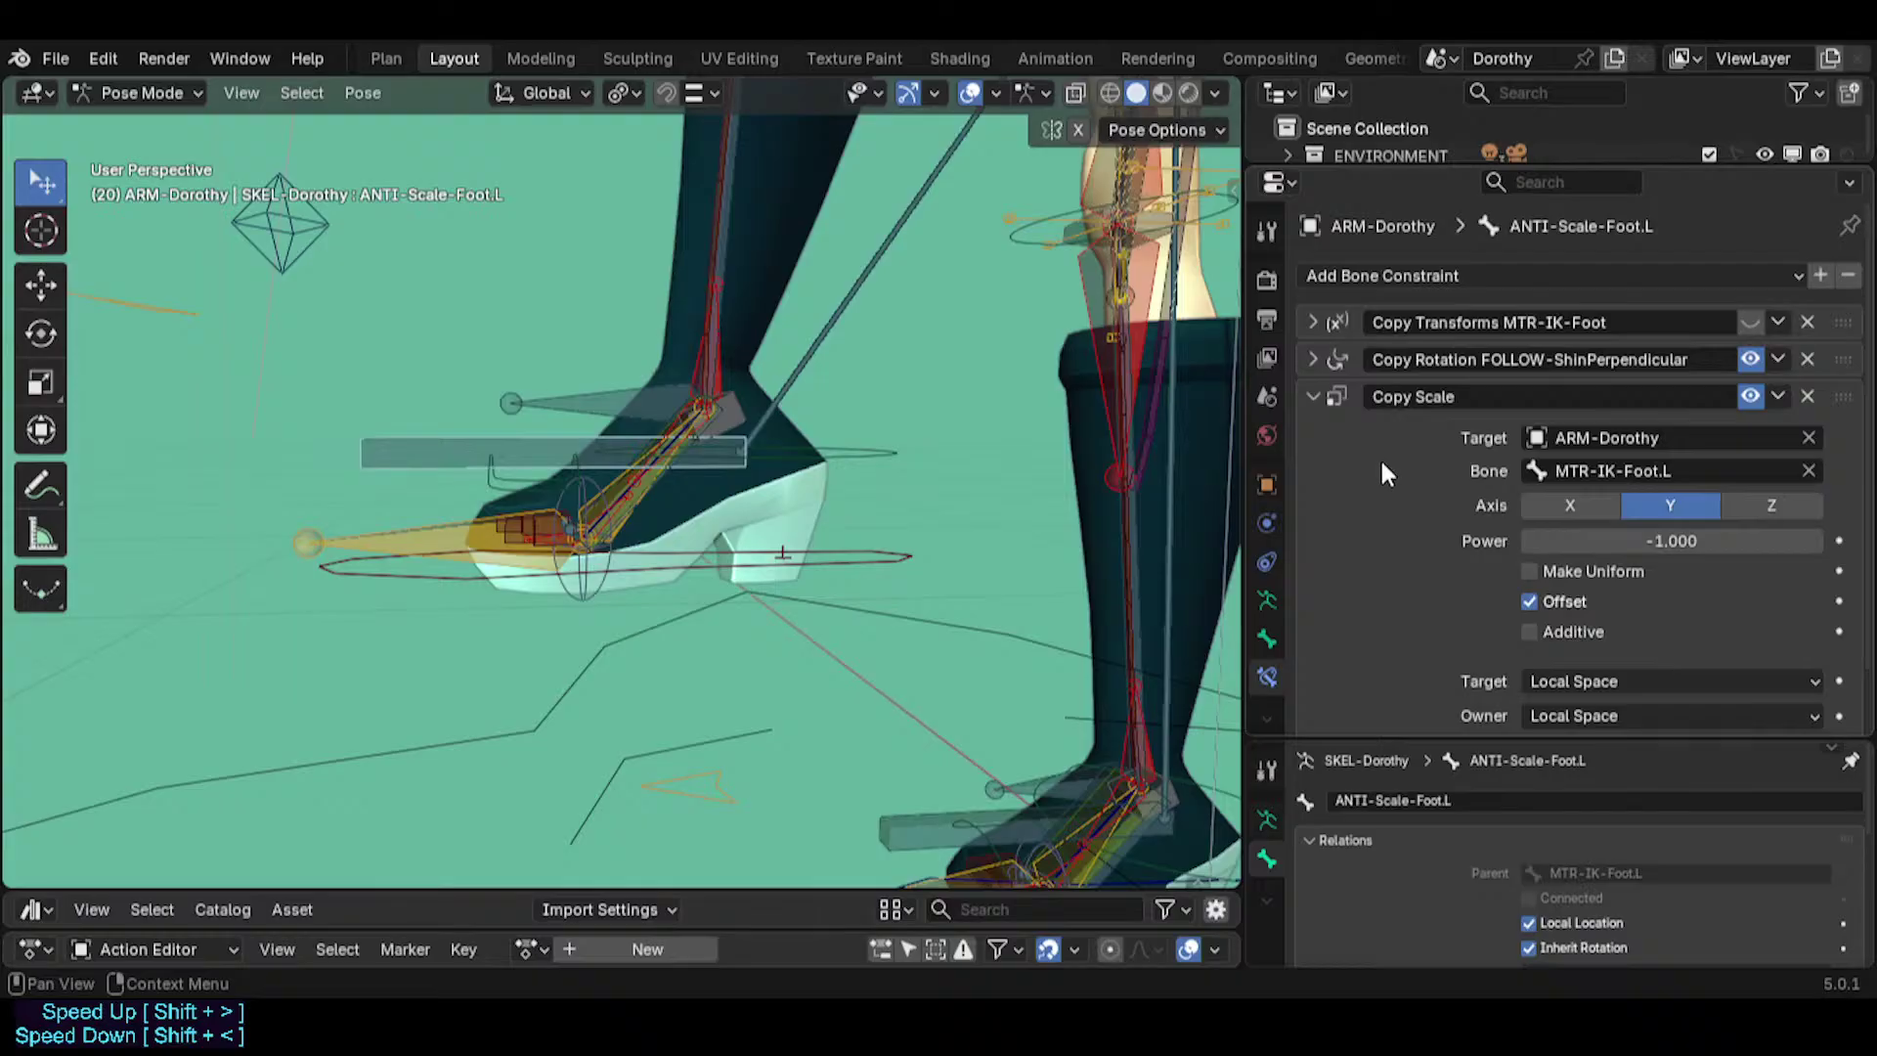
# Inspect the Limit Scale Anti-IKStretch constraint on MCH-IKO-Foot.L.
pyautogui.click(599, 401)
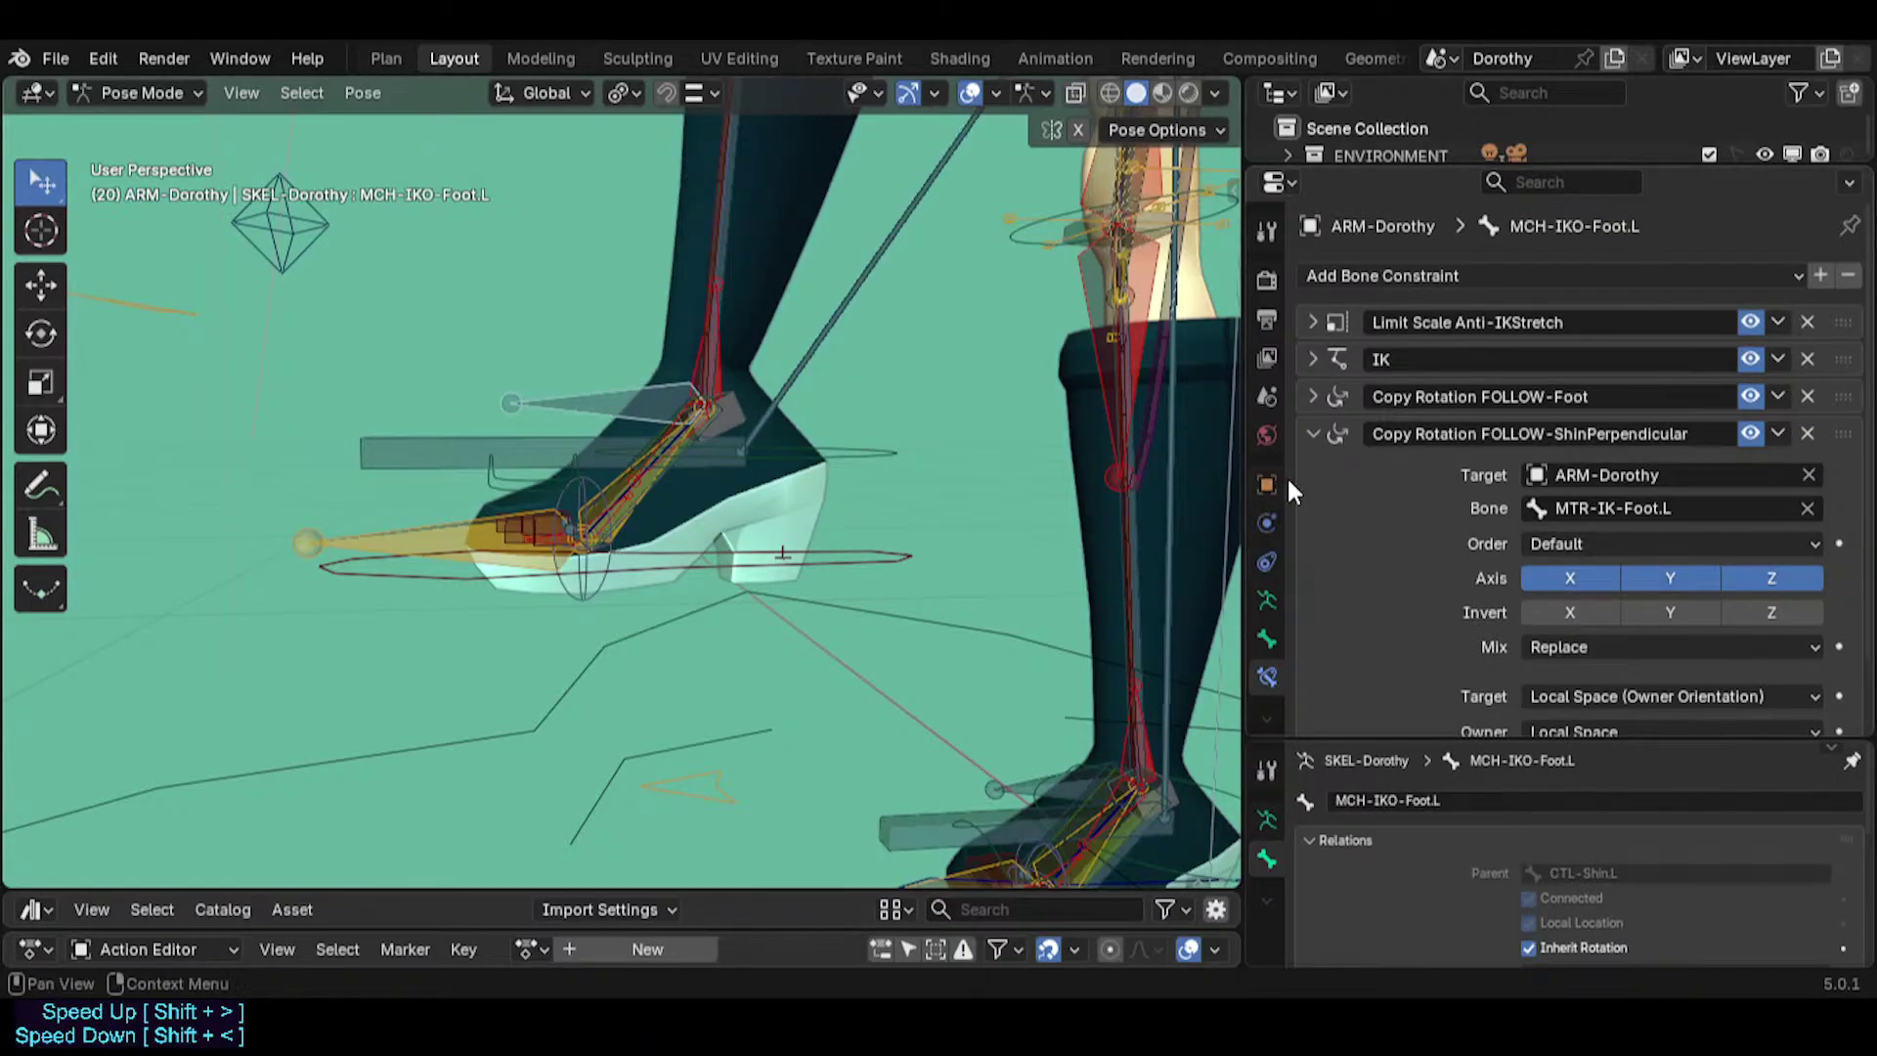
pyautogui.click(1310, 319)
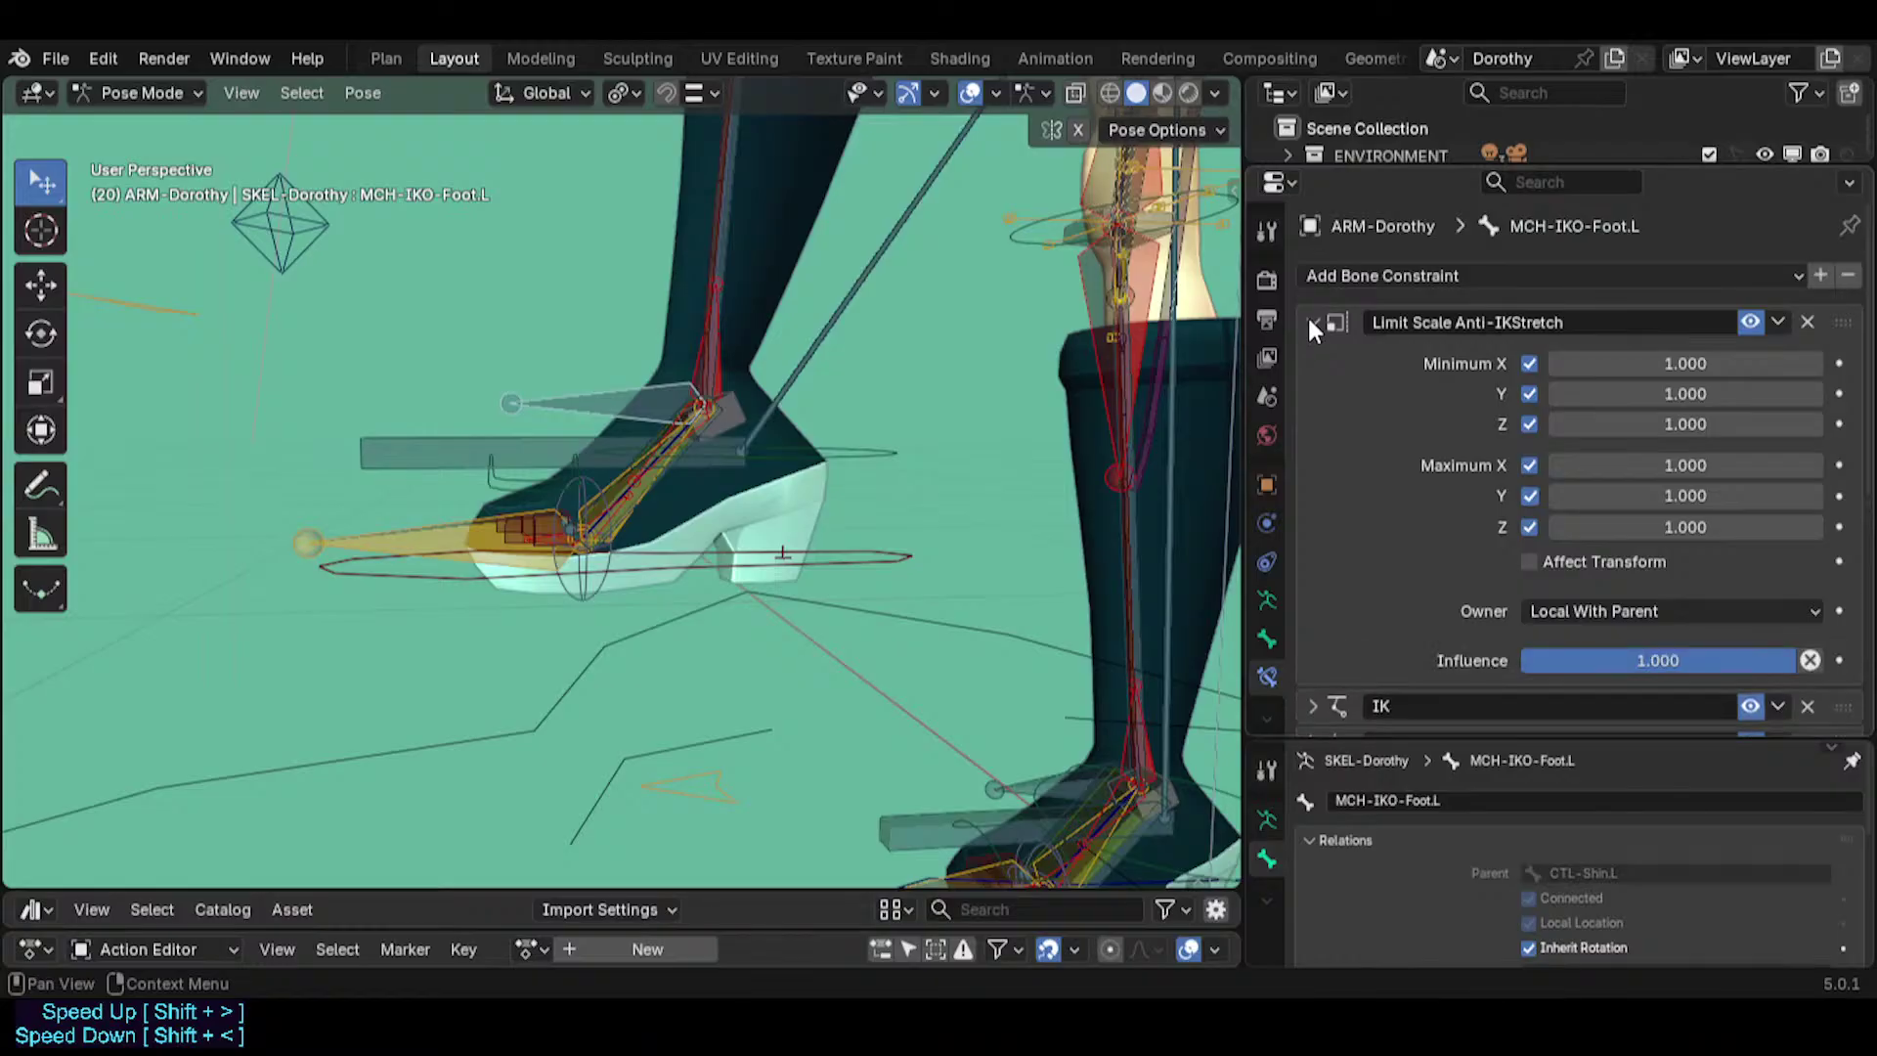
pyautogui.click(1310, 320)
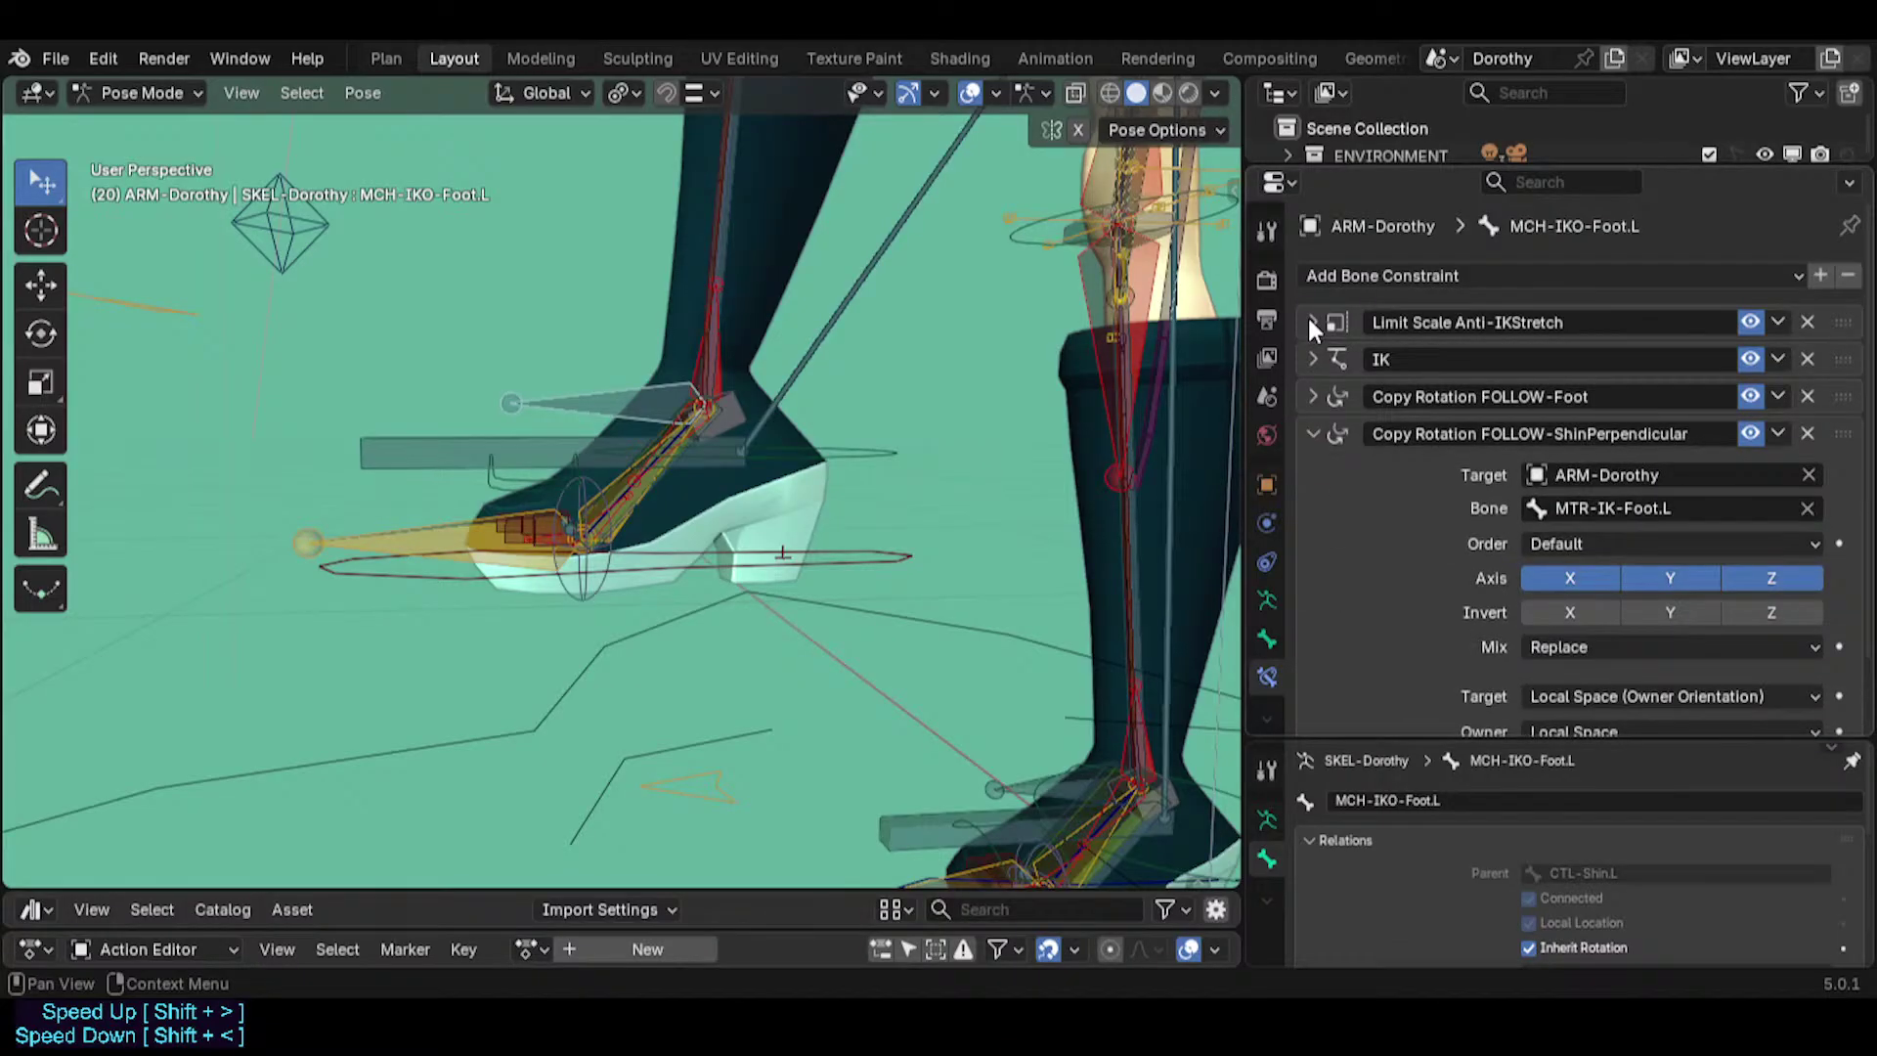
pyautogui.click(1309, 322)
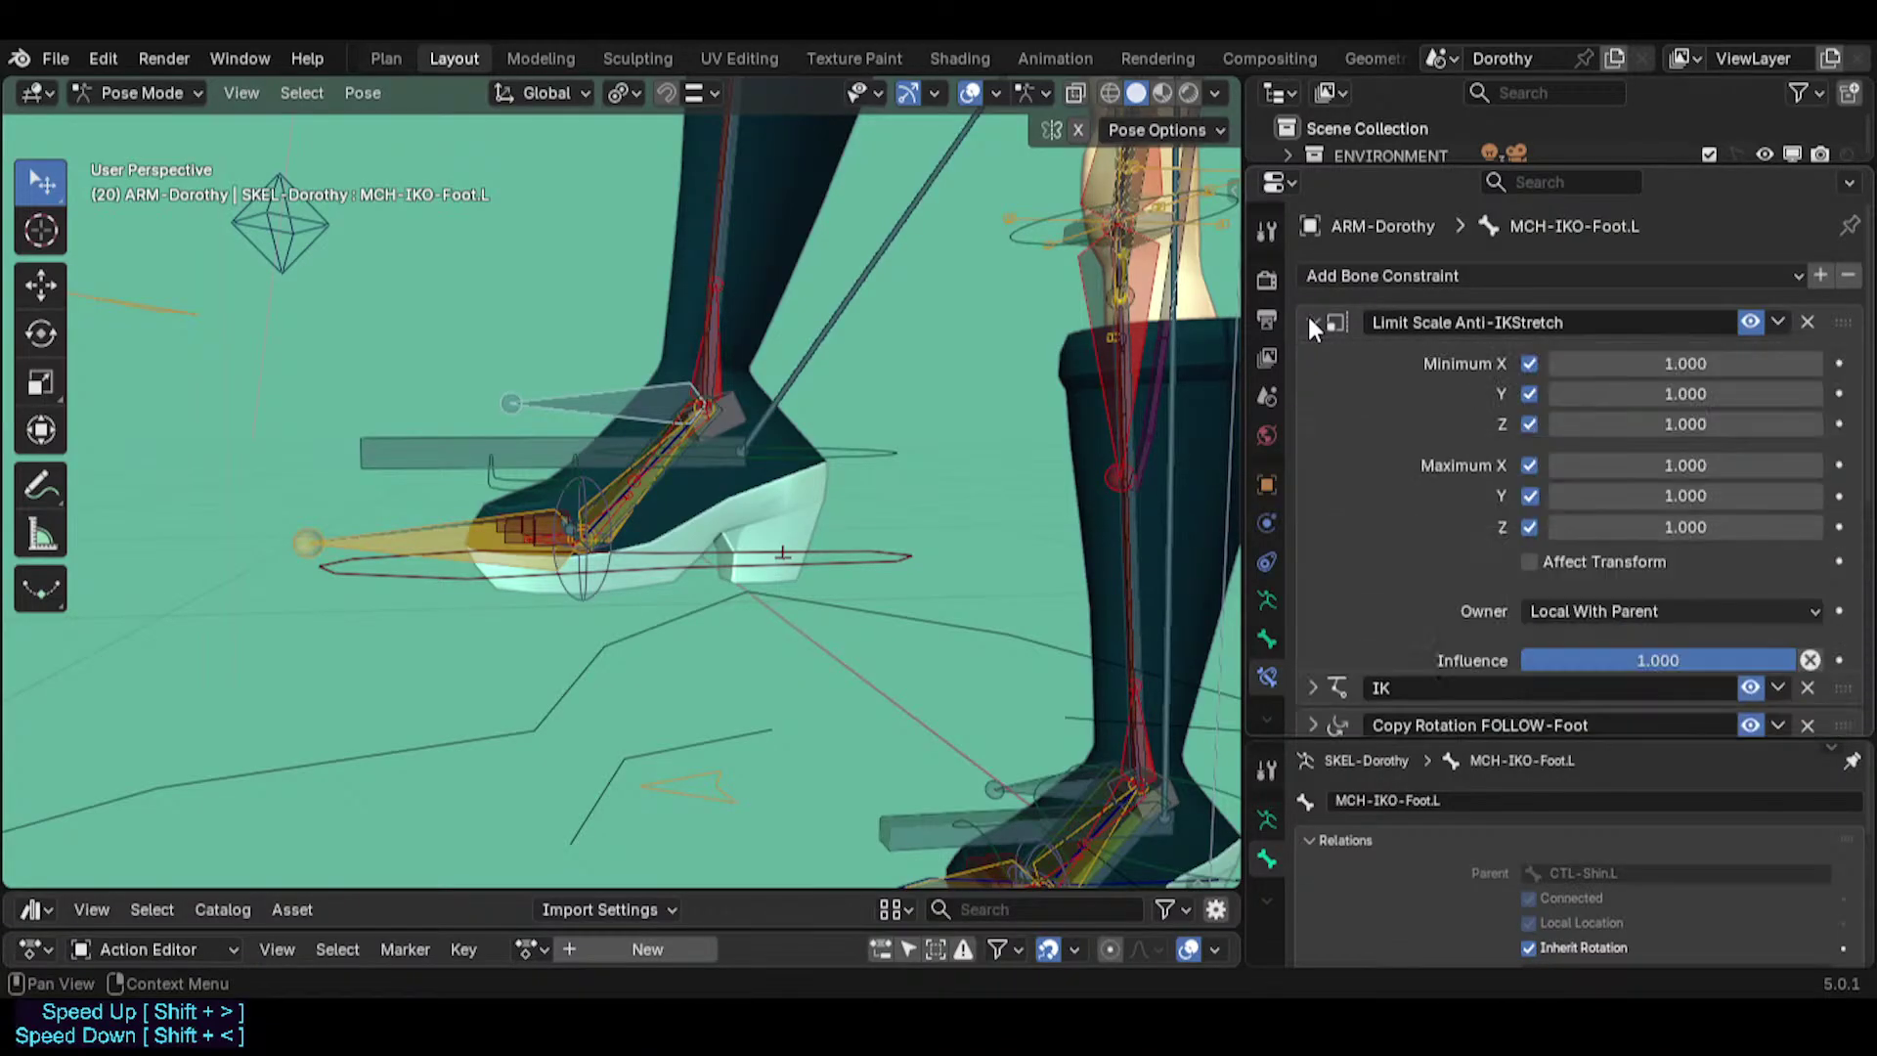
pyautogui.click(1311, 322)
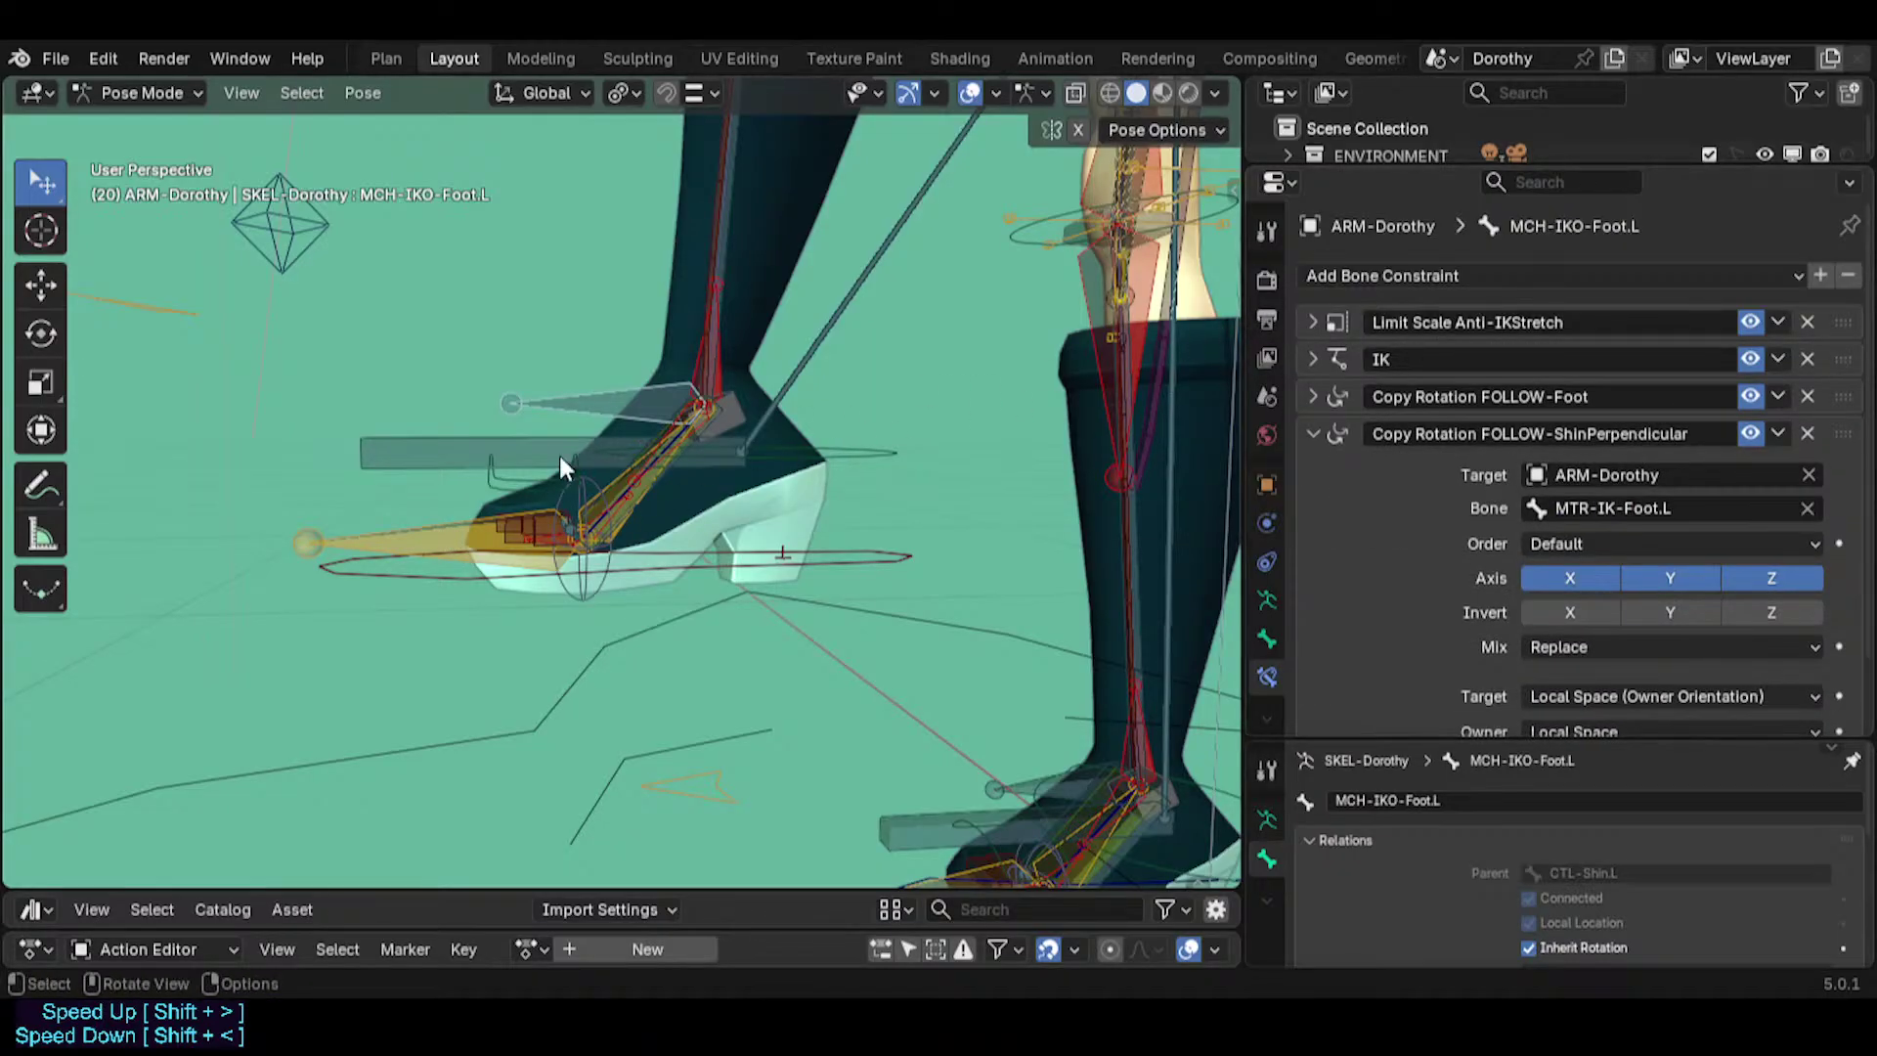
pyautogui.click(444, 575)
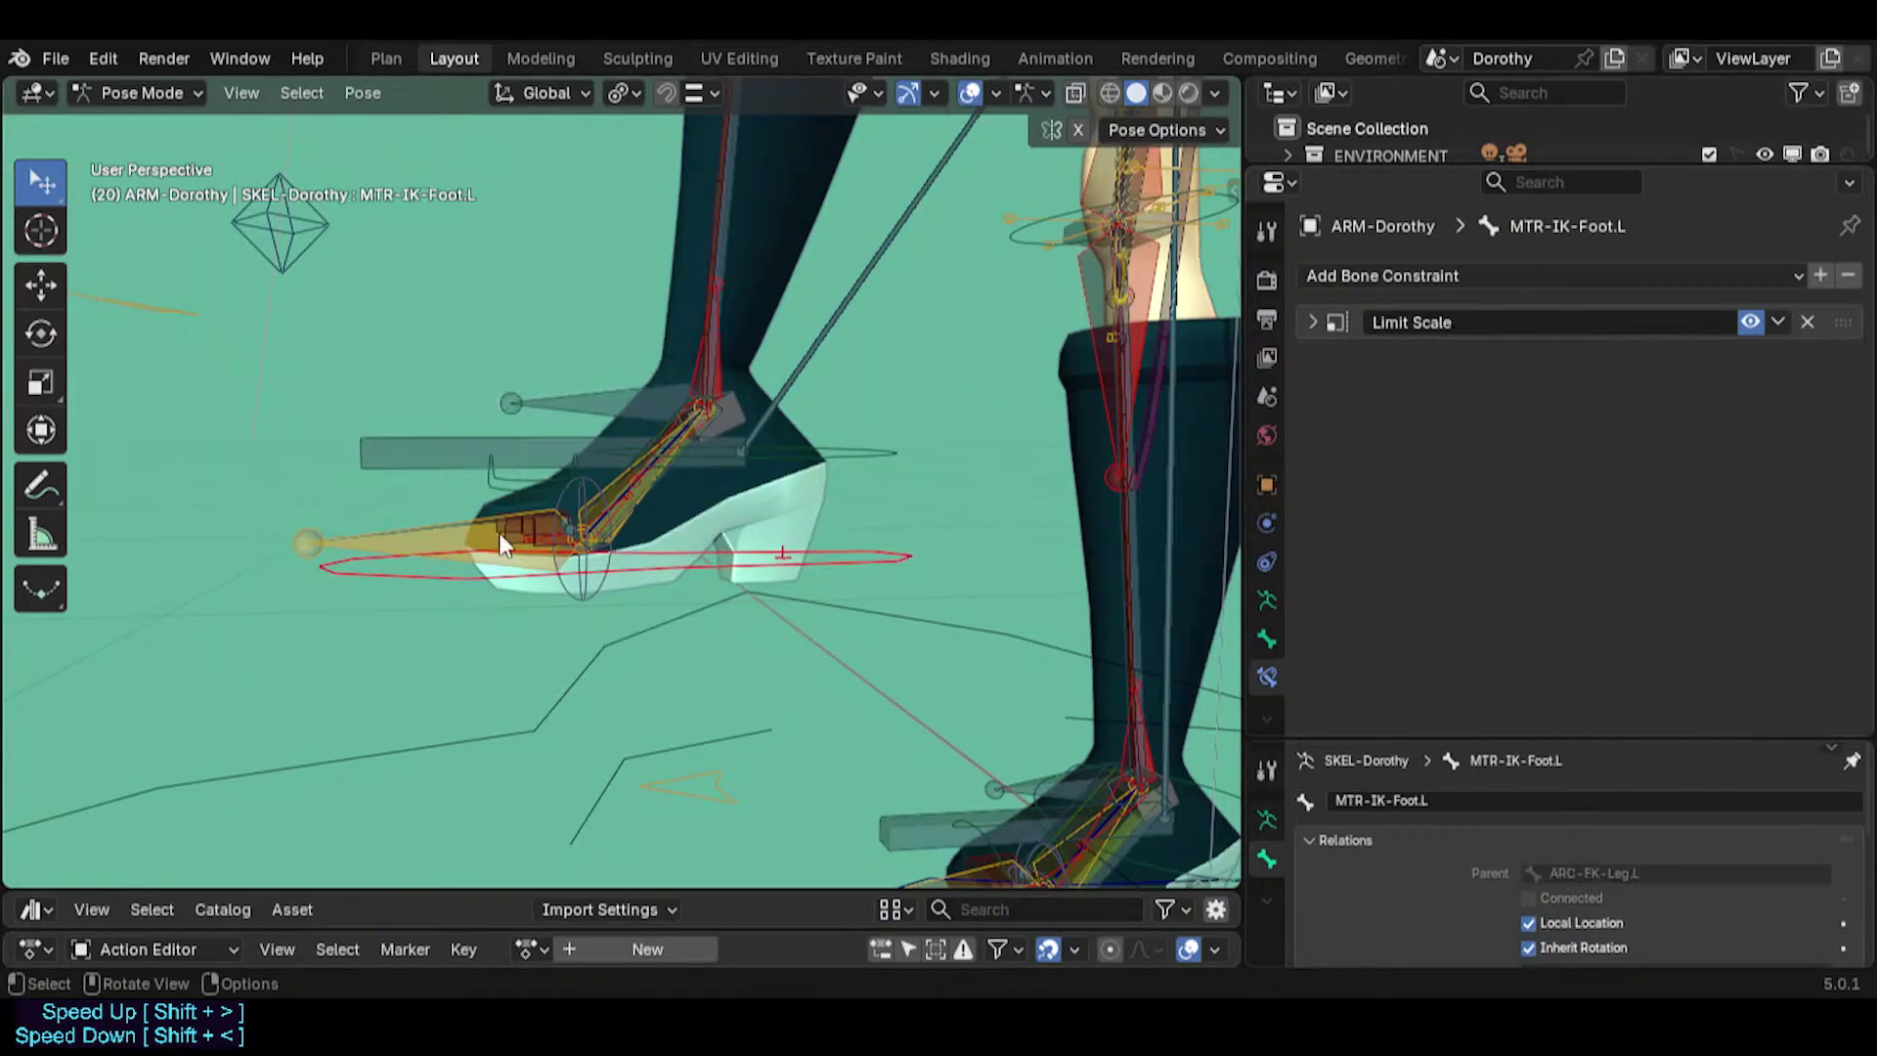
pyautogui.press('s')
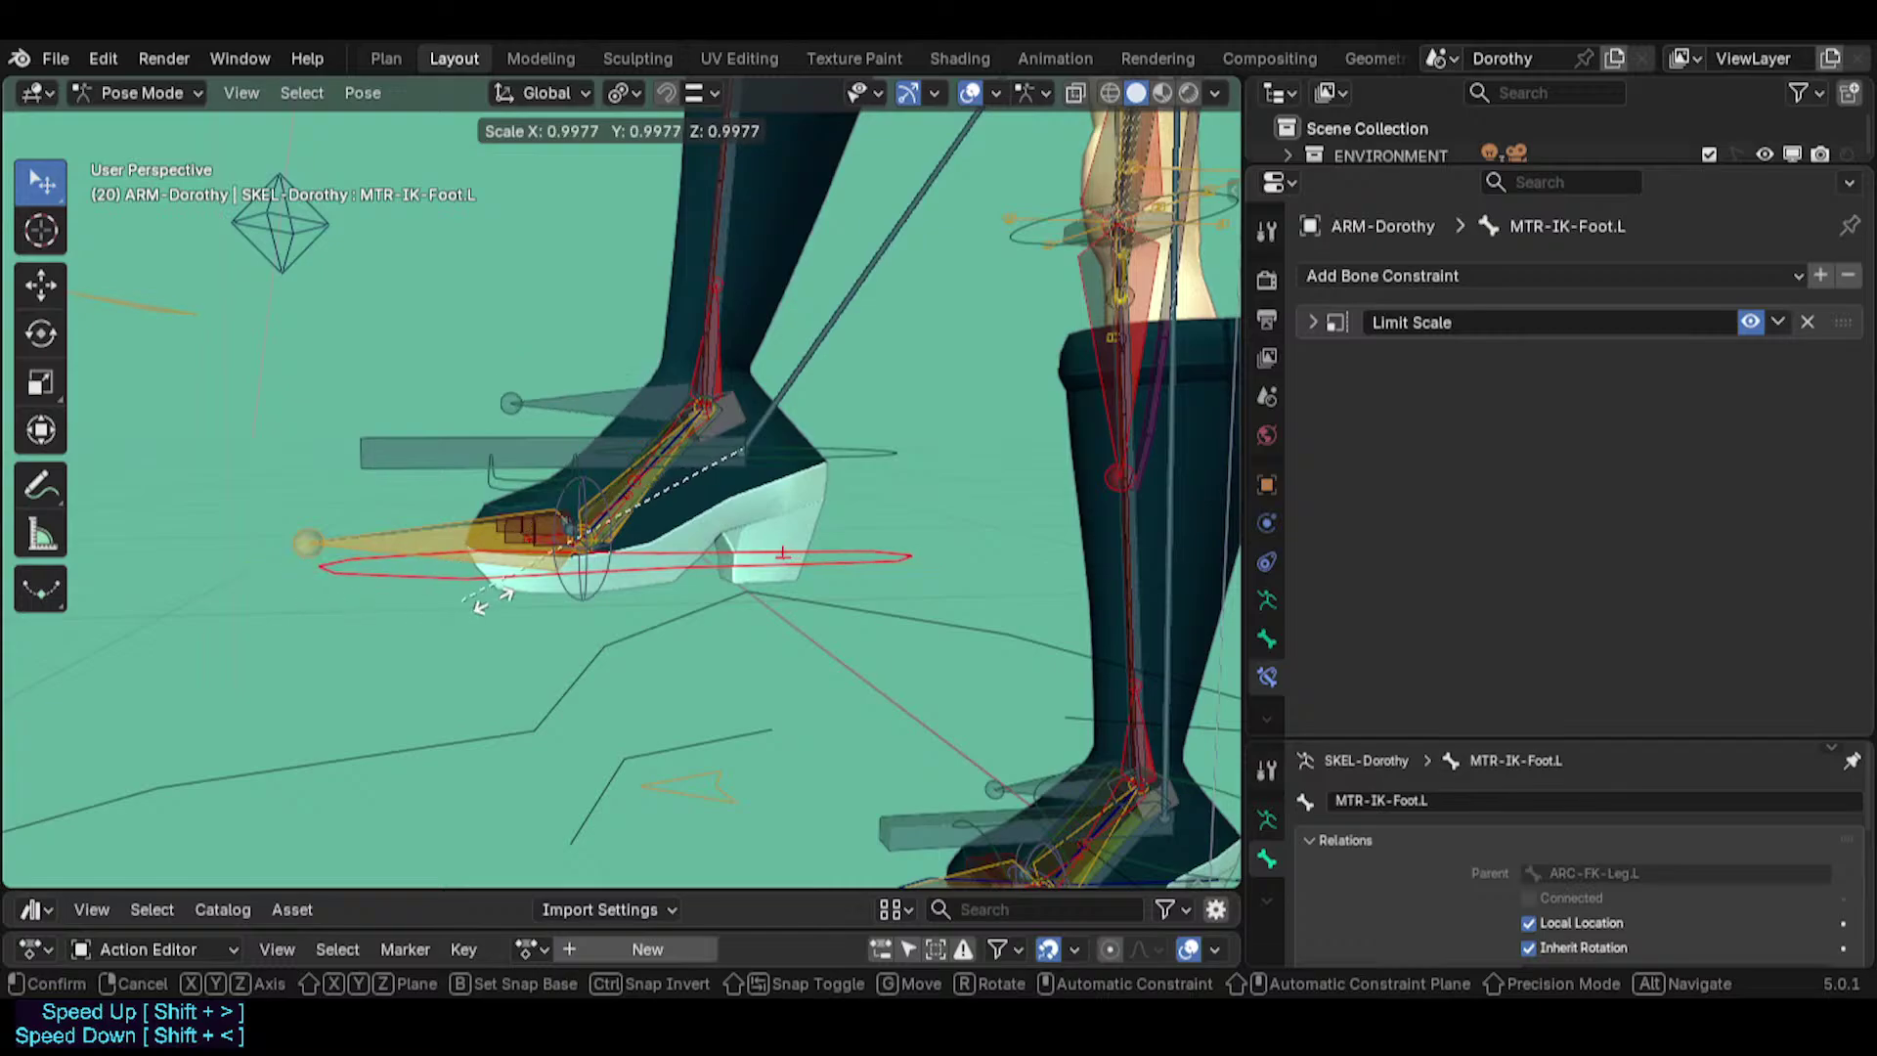
pyautogui.rightClick(489, 592)
# Copy the Limit Scale constraint from MTR-IK-Foot.L to MCH-IKO-Foot.L.
pyautogui.click(559, 487)
pyautogui.keyDown('shift'); pyautogui.click(447, 563); pyautogui.keyUp('shift')
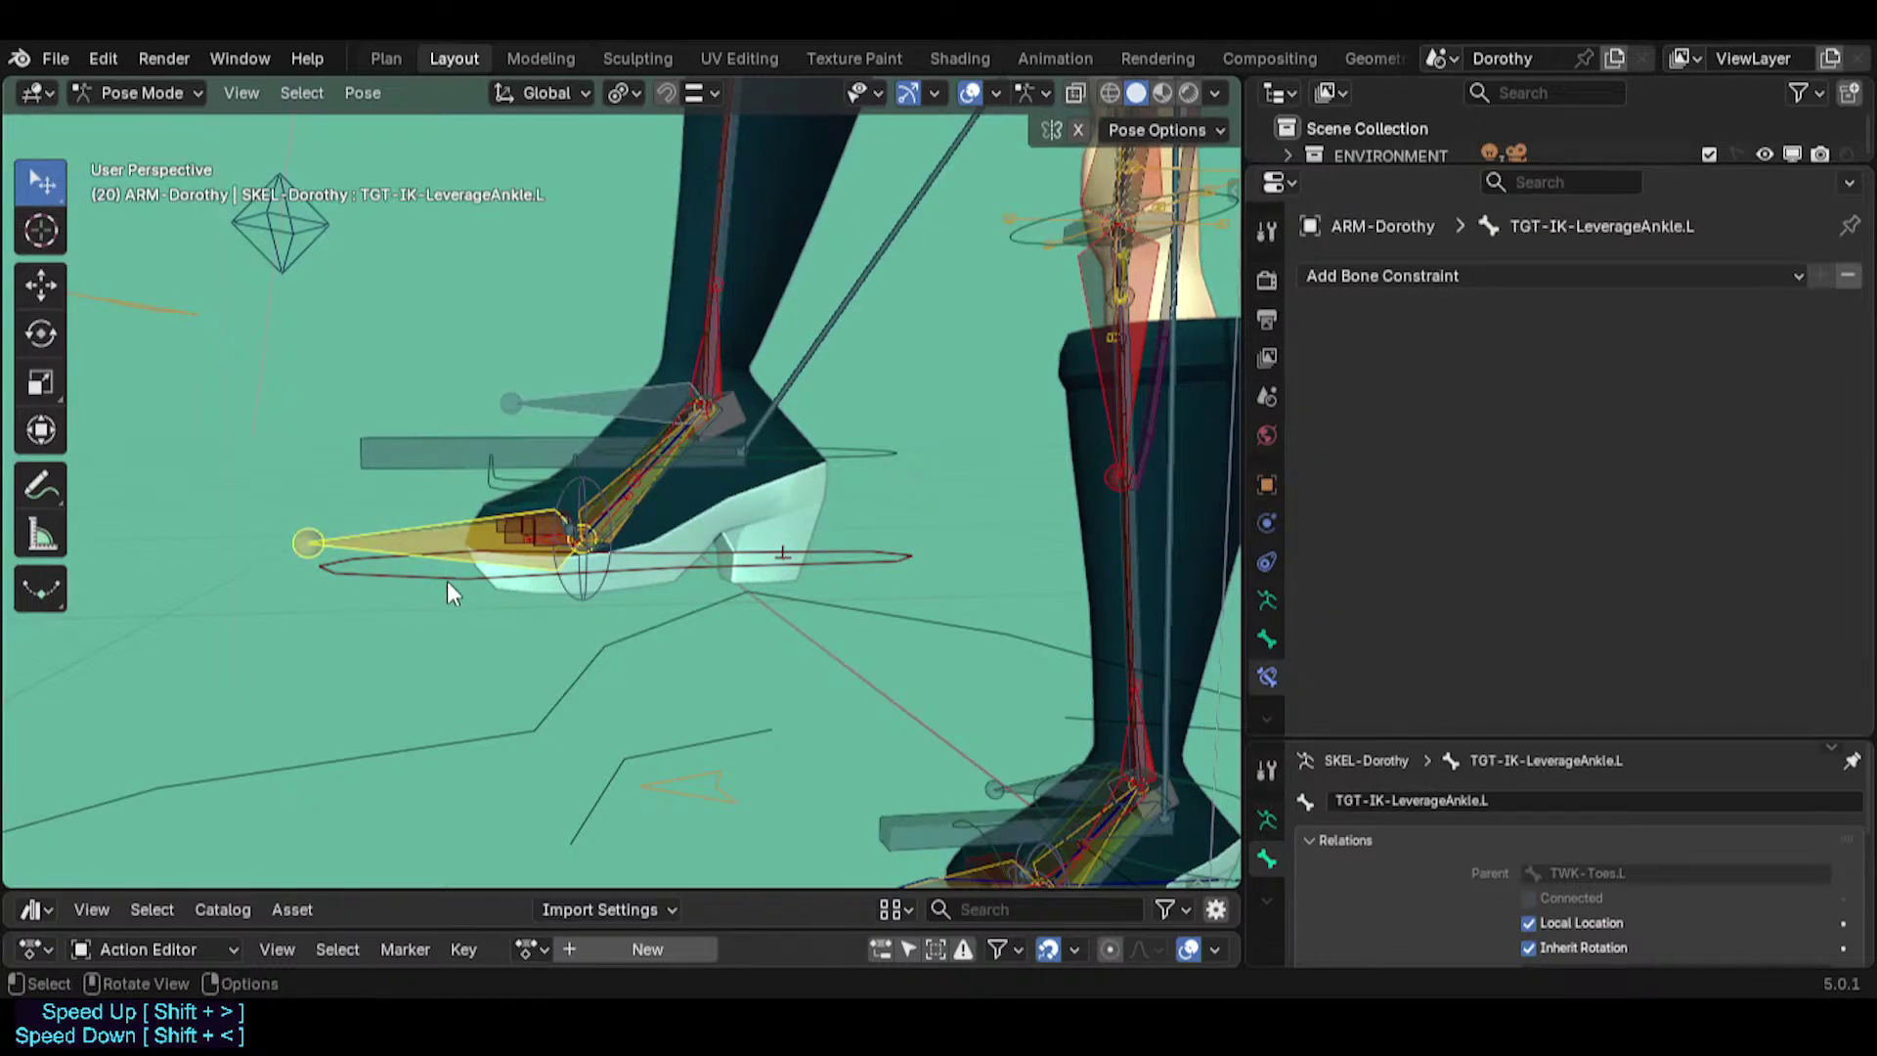
pyautogui.click(448, 581)
pyautogui.click(442, 588)
pyautogui.hotkey('ctrl', 'shift', 'c')
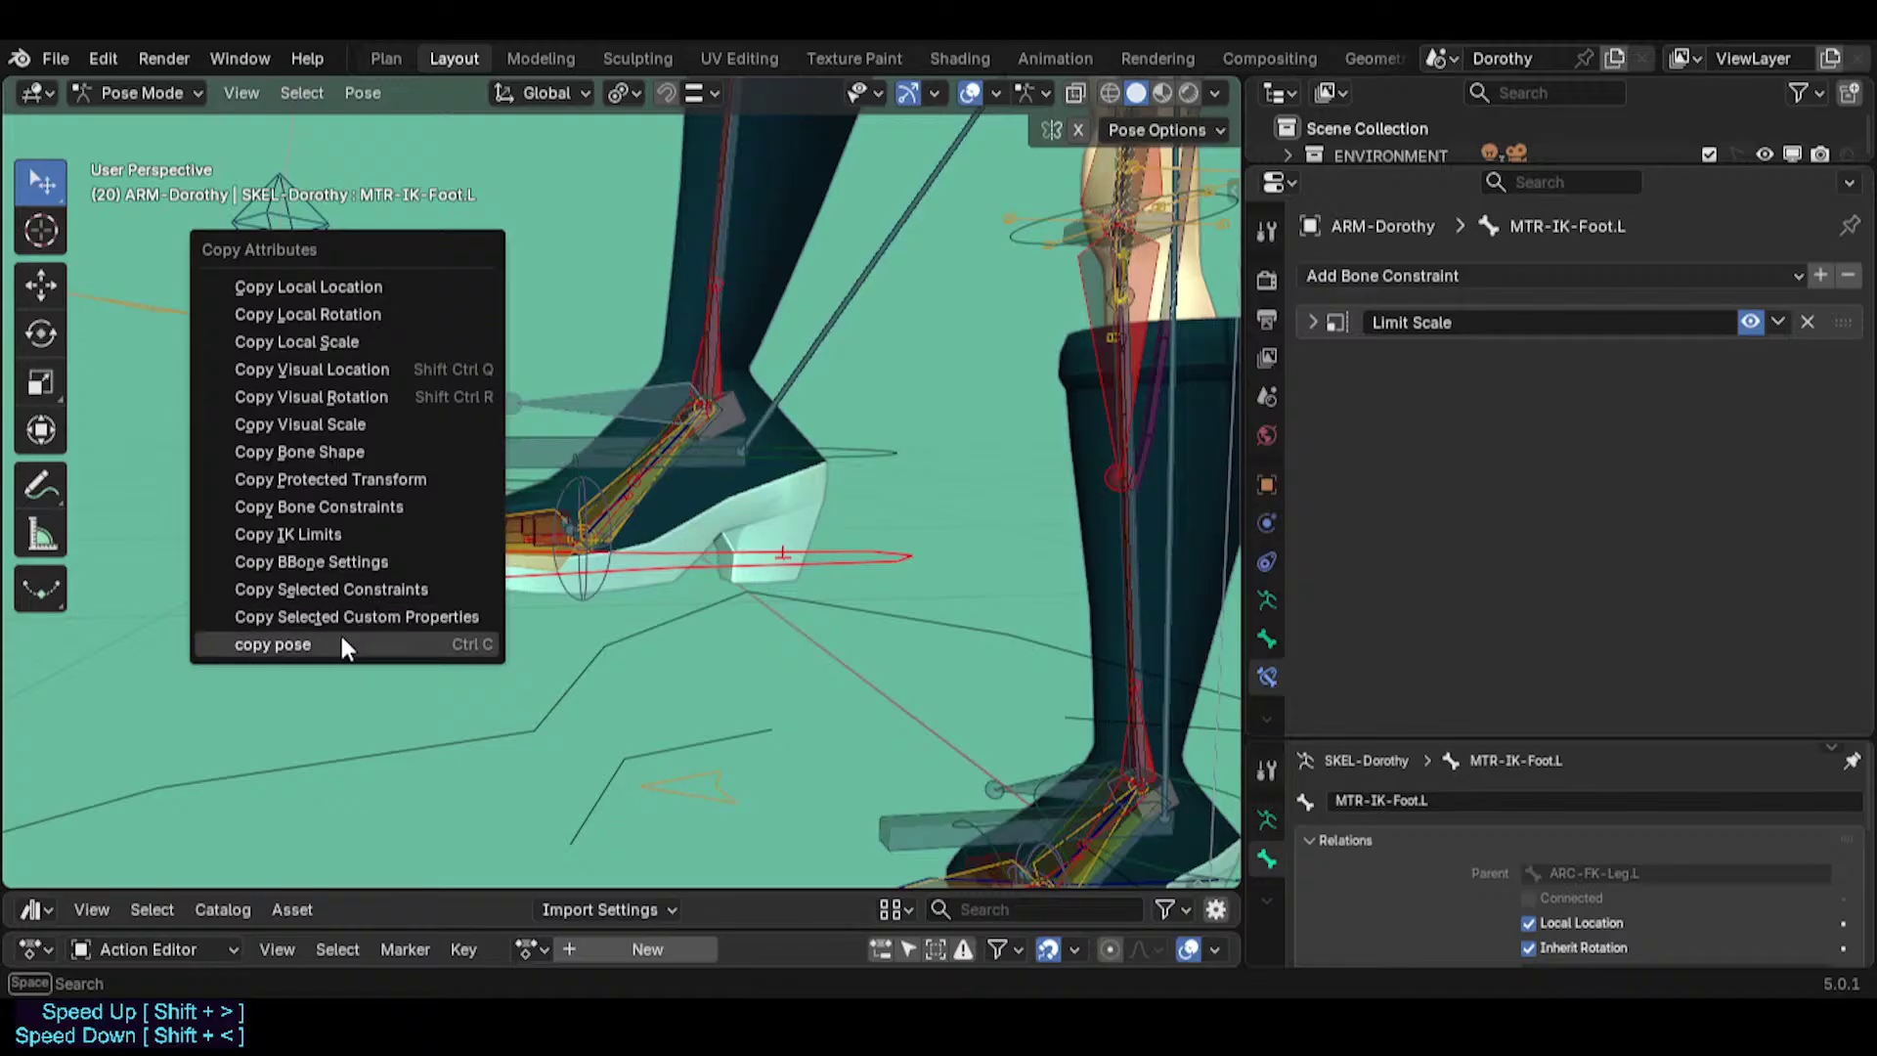
pyautogui.click(346, 589)
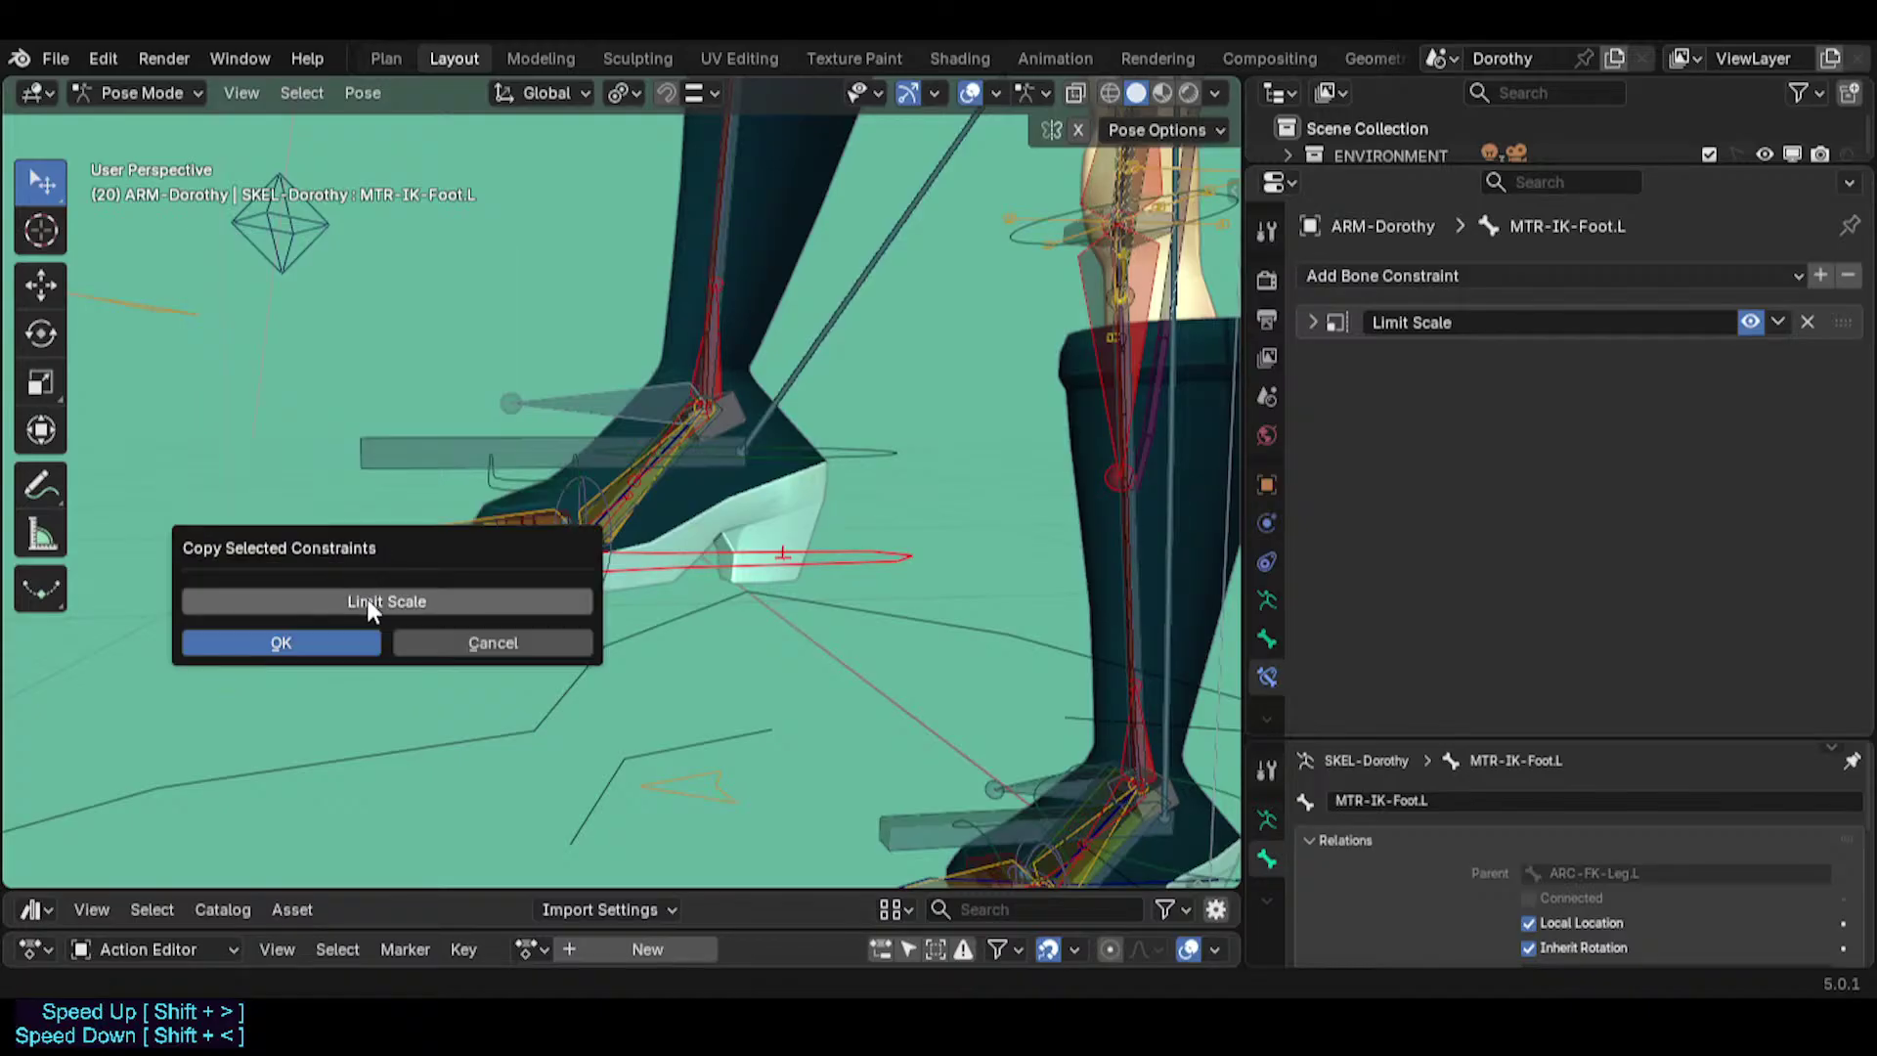
pyautogui.click(349, 639)
# Check the copied Limit Scale values on MCH-IKO-Foot.L and remove that constraint.
pyautogui.click(581, 404)
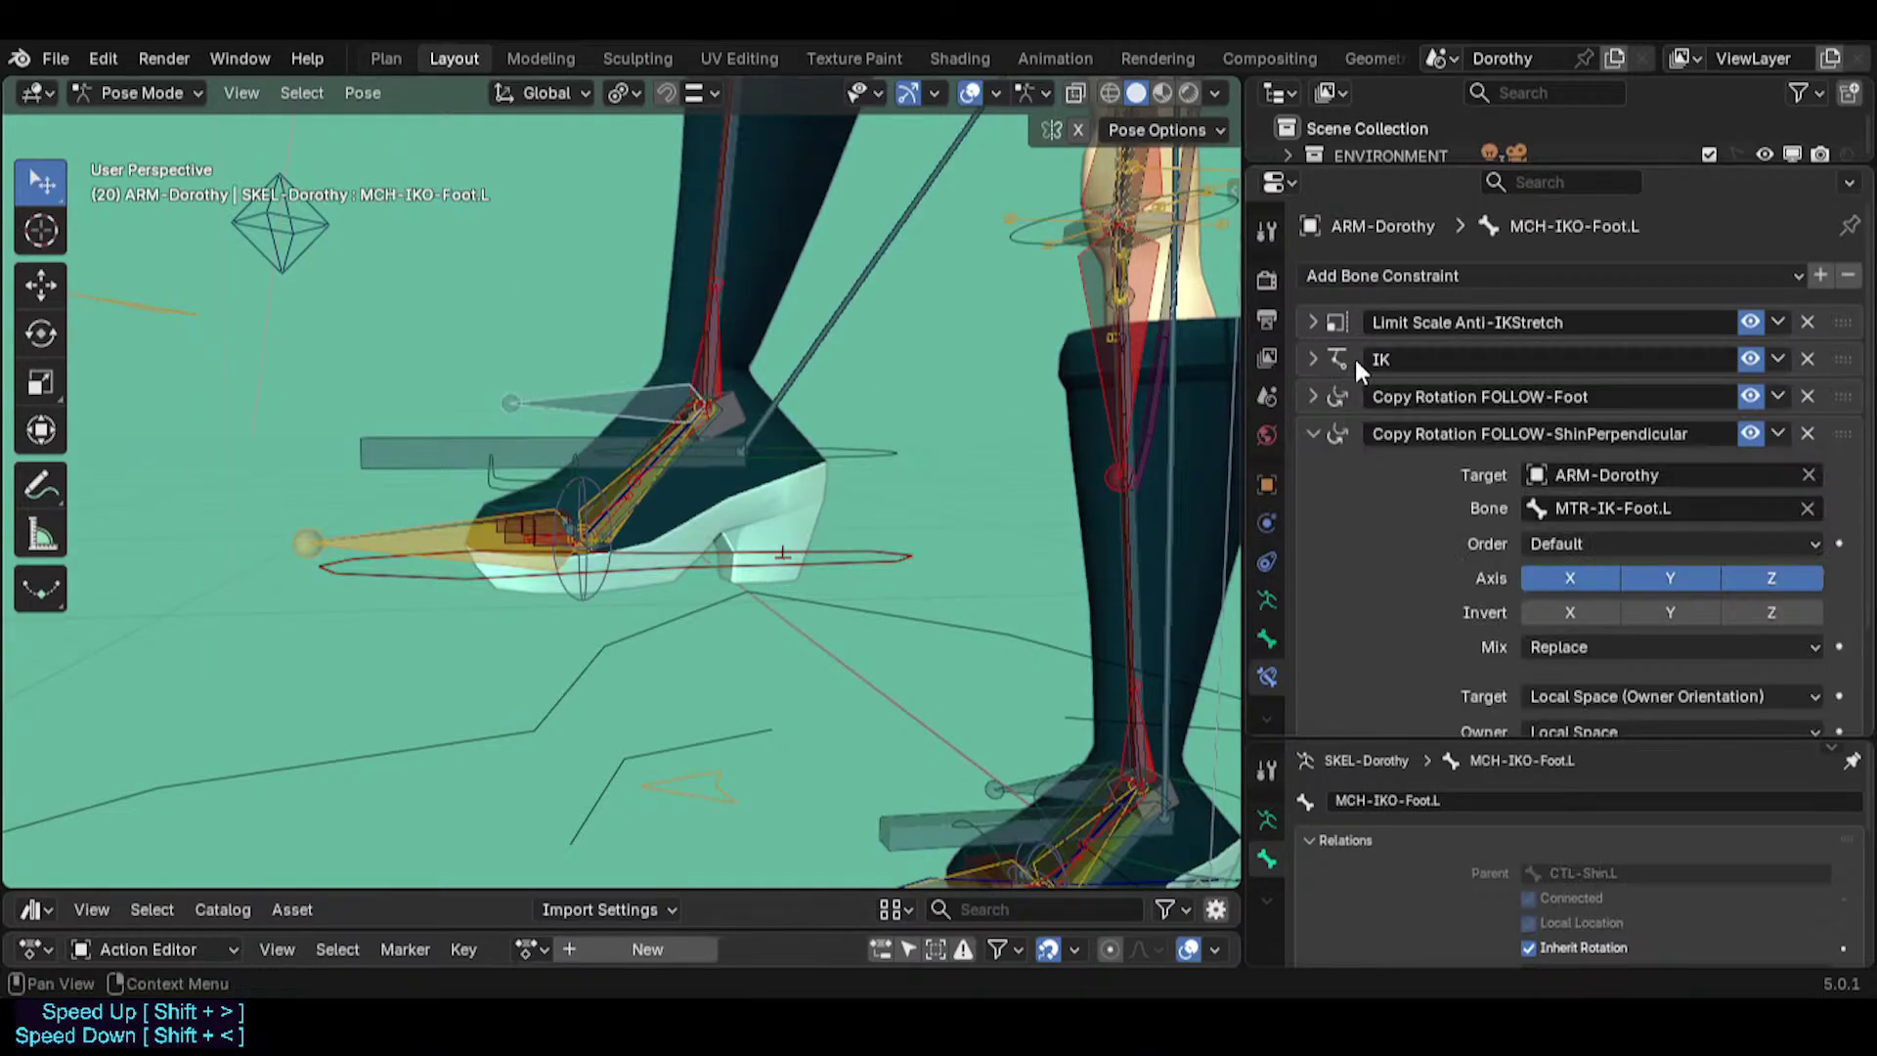
pyautogui.scroll(-3, 1535, 520)
pyautogui.scroll(3, 1479, 513)
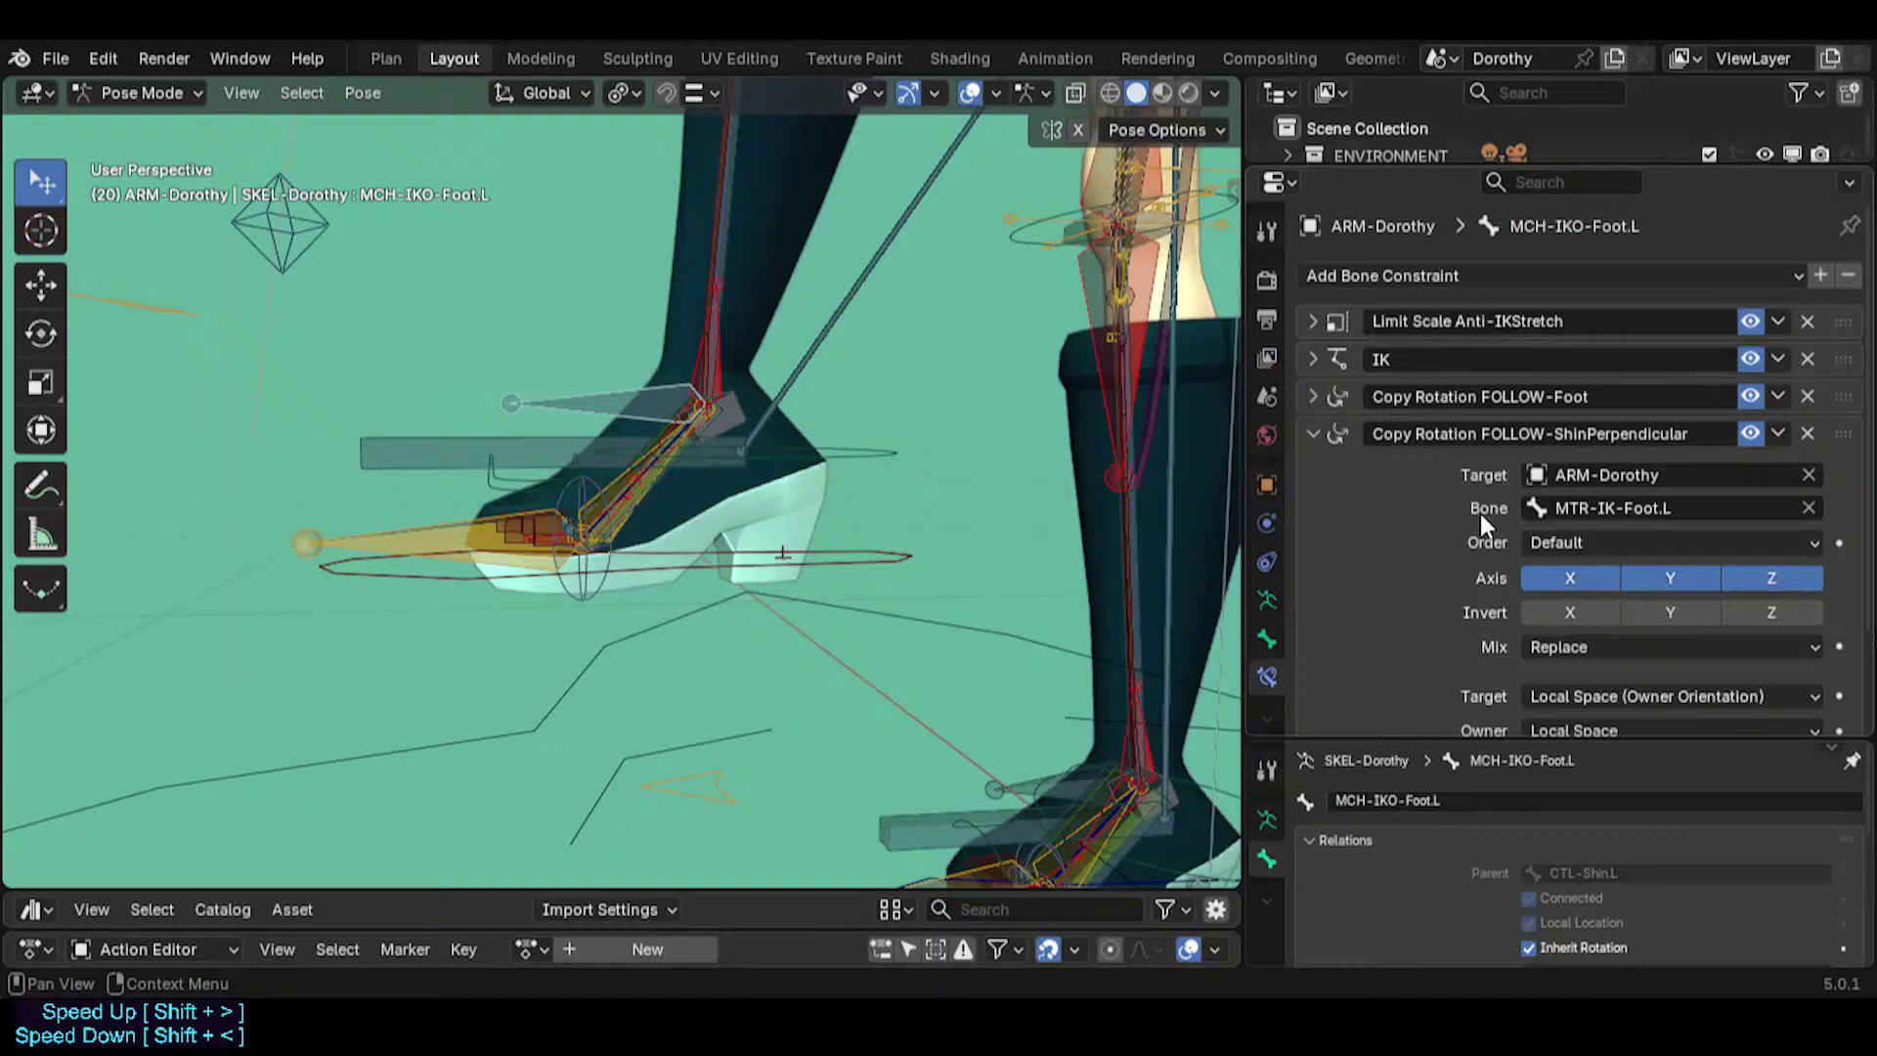
pyautogui.click(1313, 433)
pyautogui.click(1312, 472)
pyautogui.click(1312, 471)
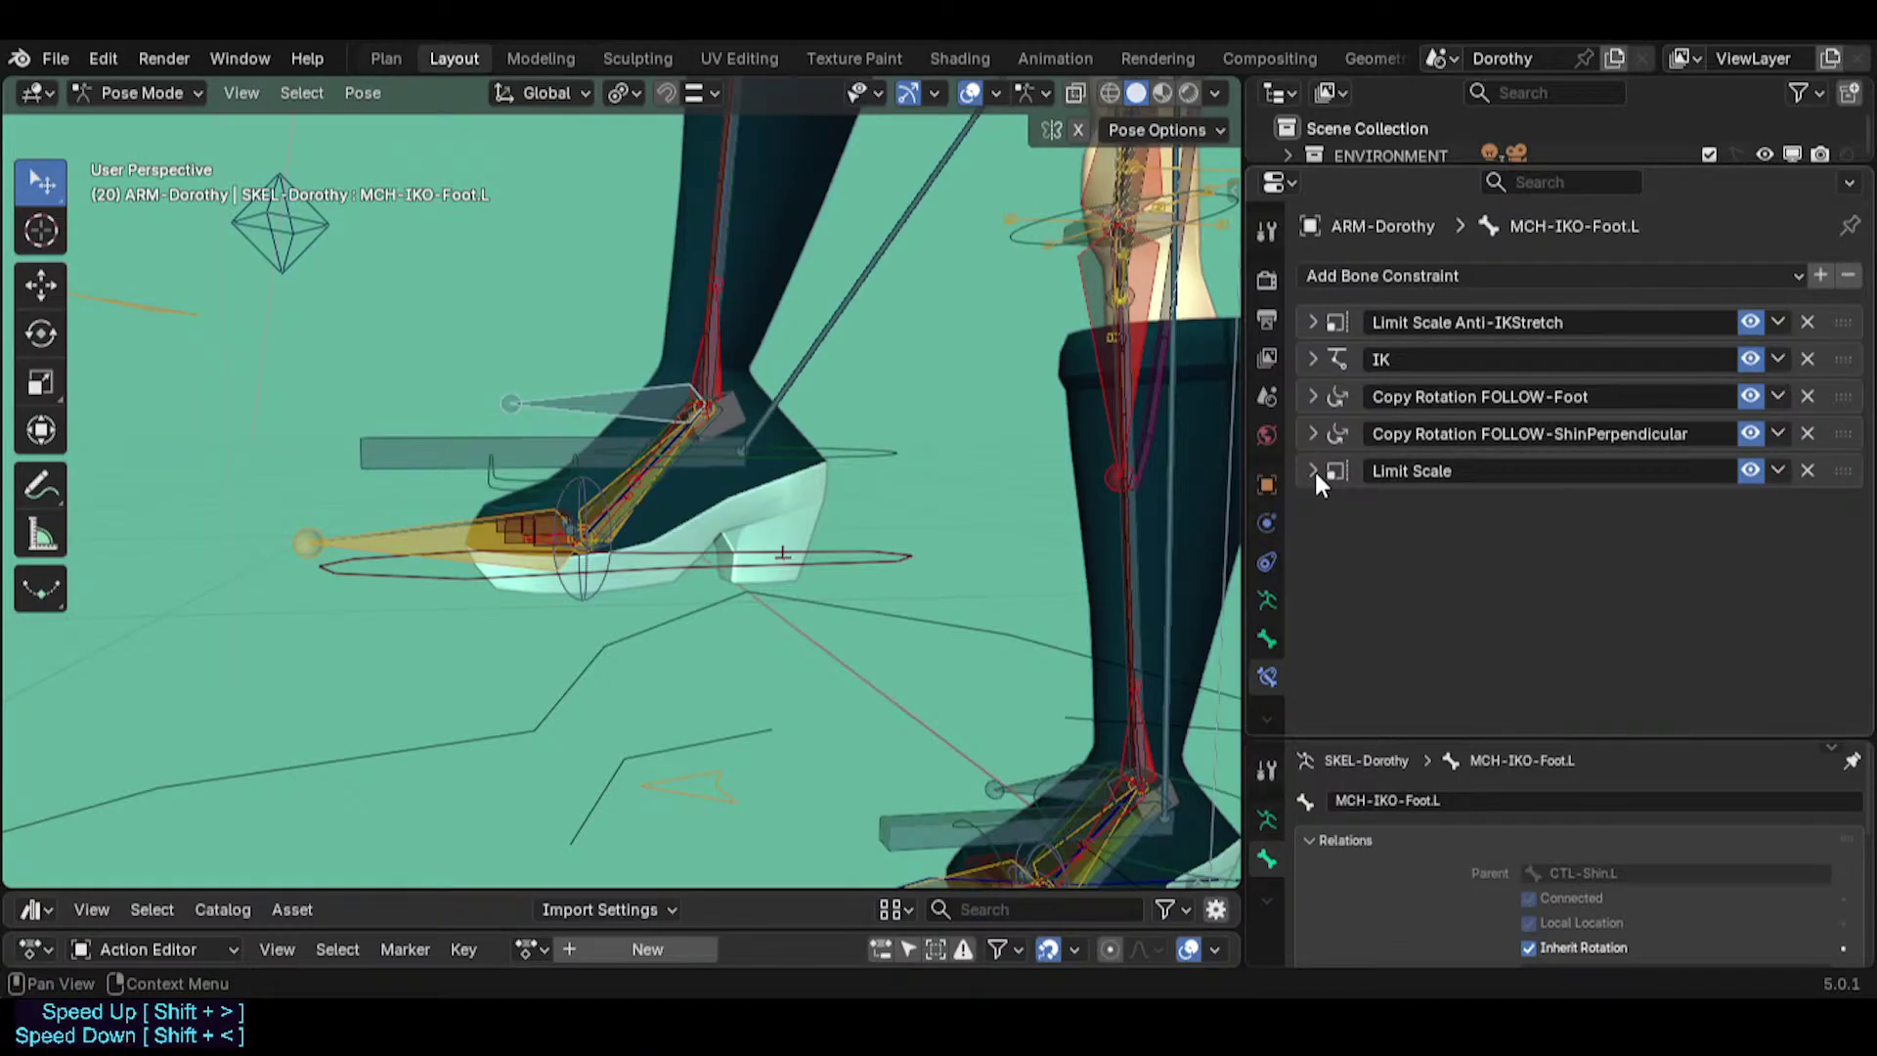
pyautogui.click(1313, 471)
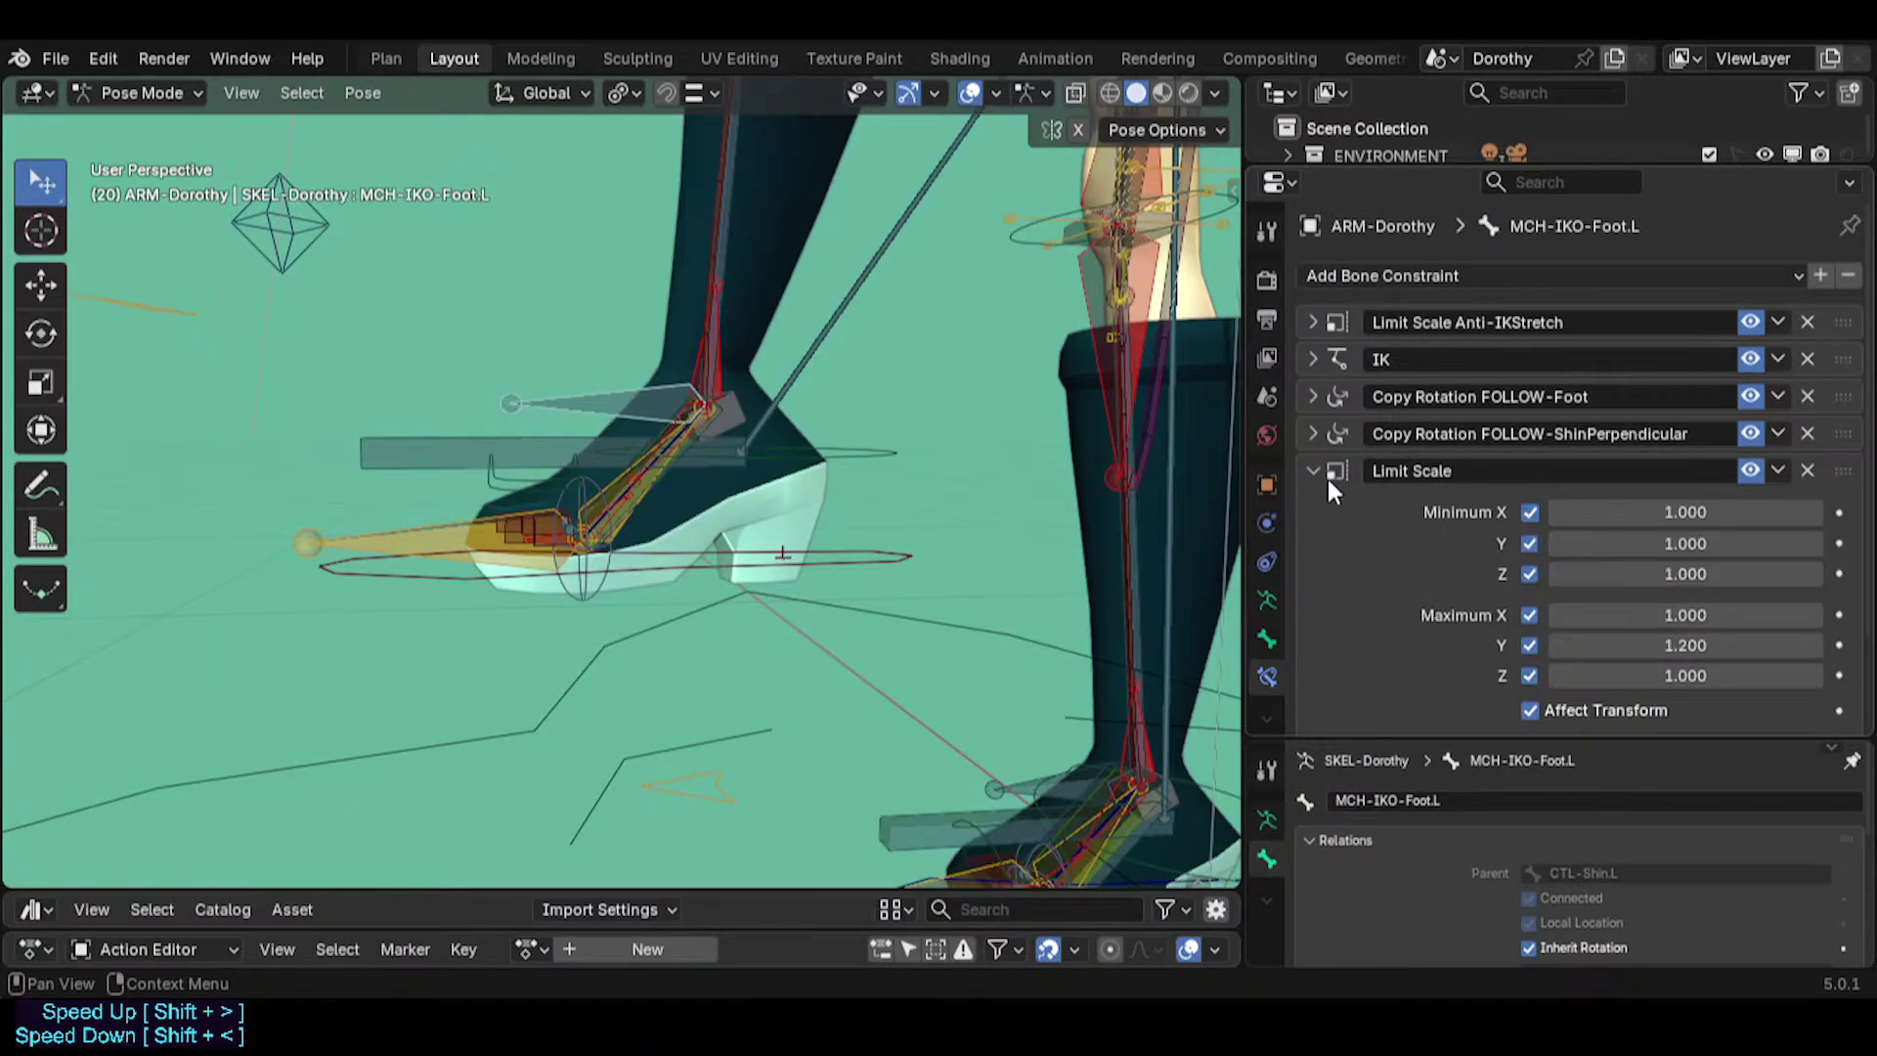
pyautogui.click(1807, 470)
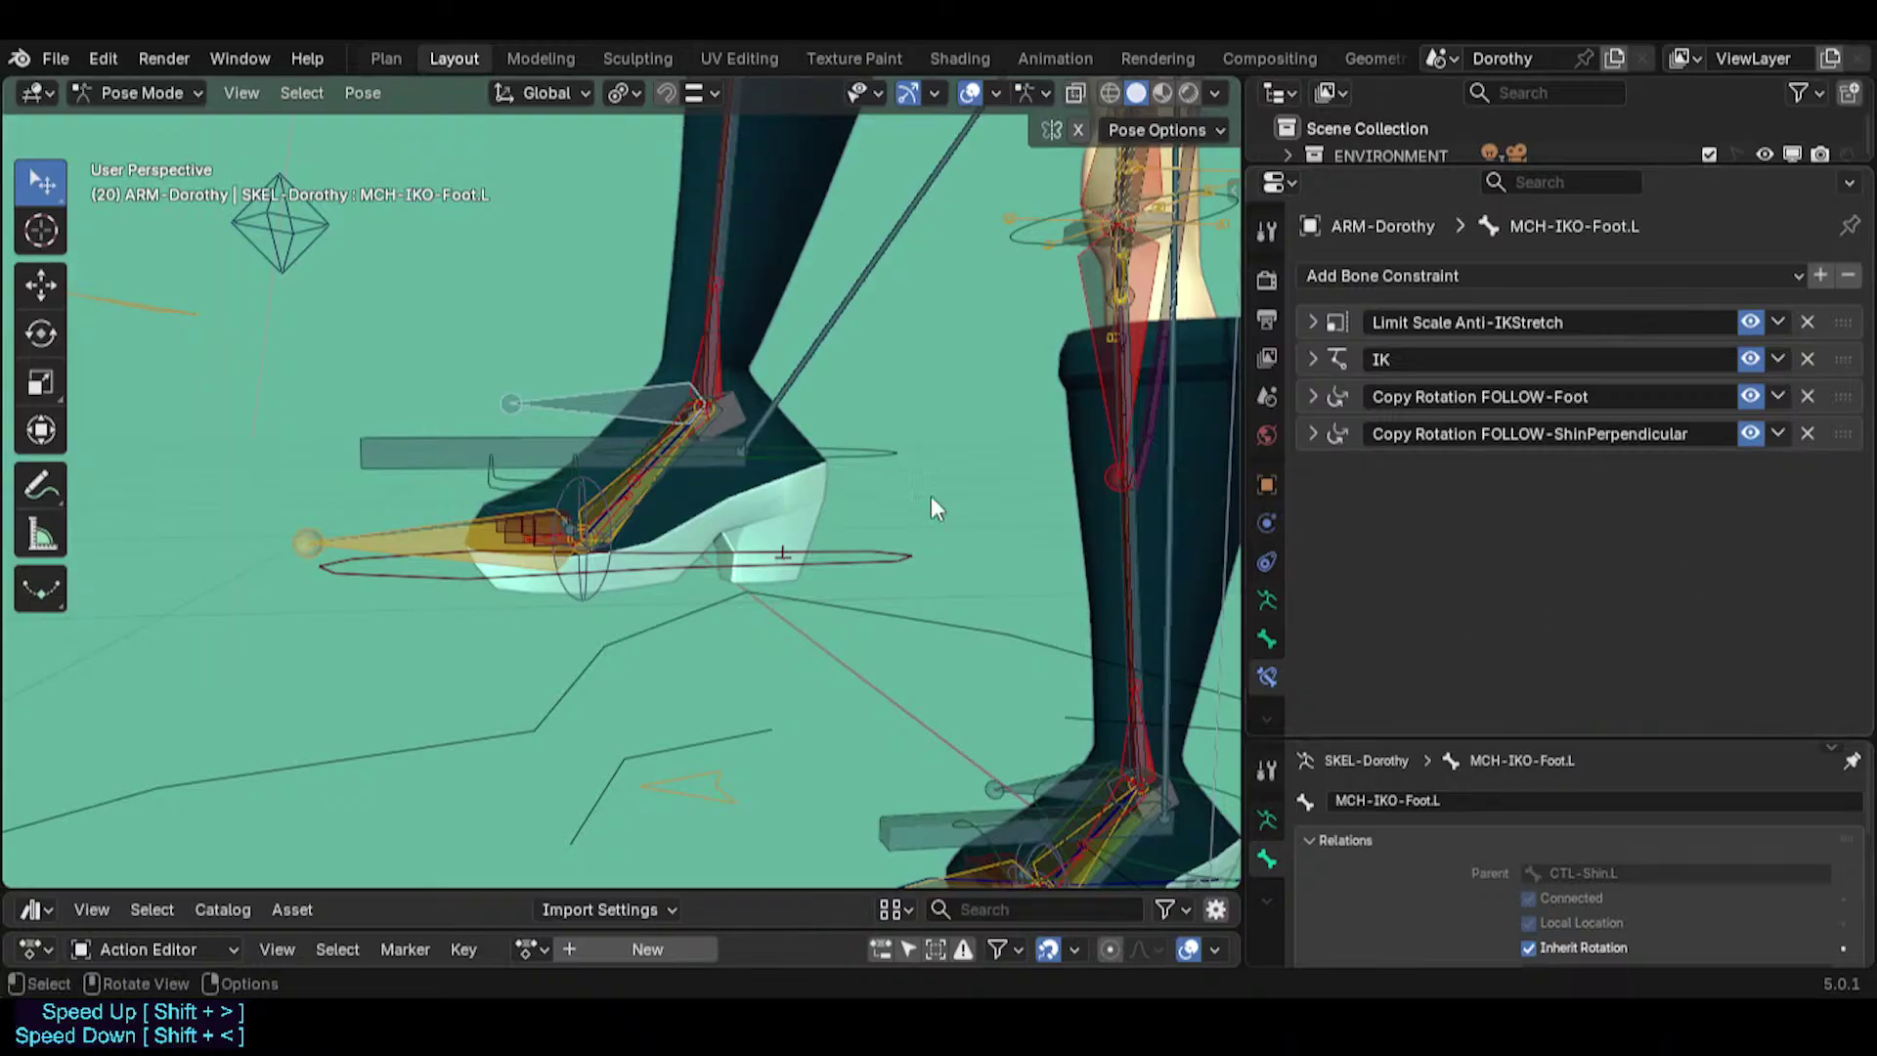
# Move the MTR-IK-Foot.L control slightly and test how the foot reacts to scaling it.
pyautogui.click(464, 567)
pyautogui.press('s')
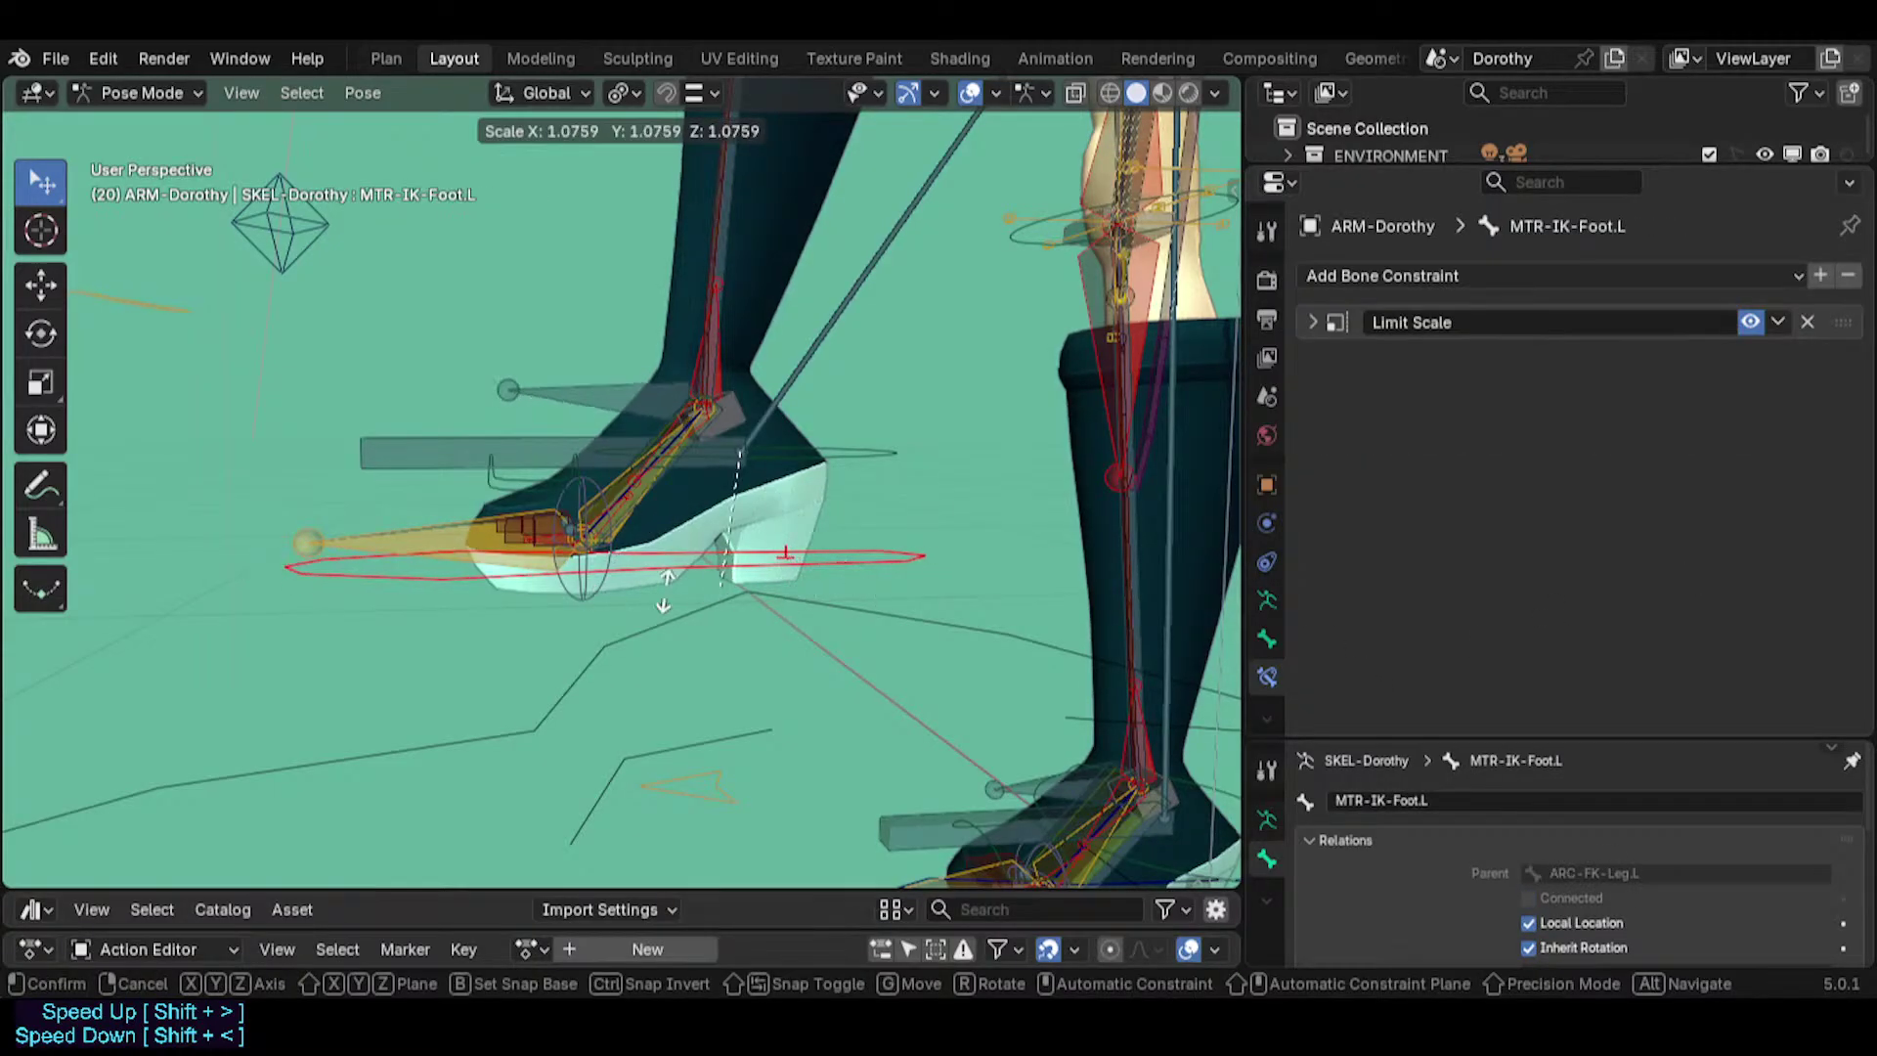
pyautogui.rightClick(651, 533)
pyautogui.moveTo(648, 512); pyautogui.dragTo(608, 519, button='middle')
pyautogui.press('g')
pyautogui.click(667, 481)
pyautogui.press('s')
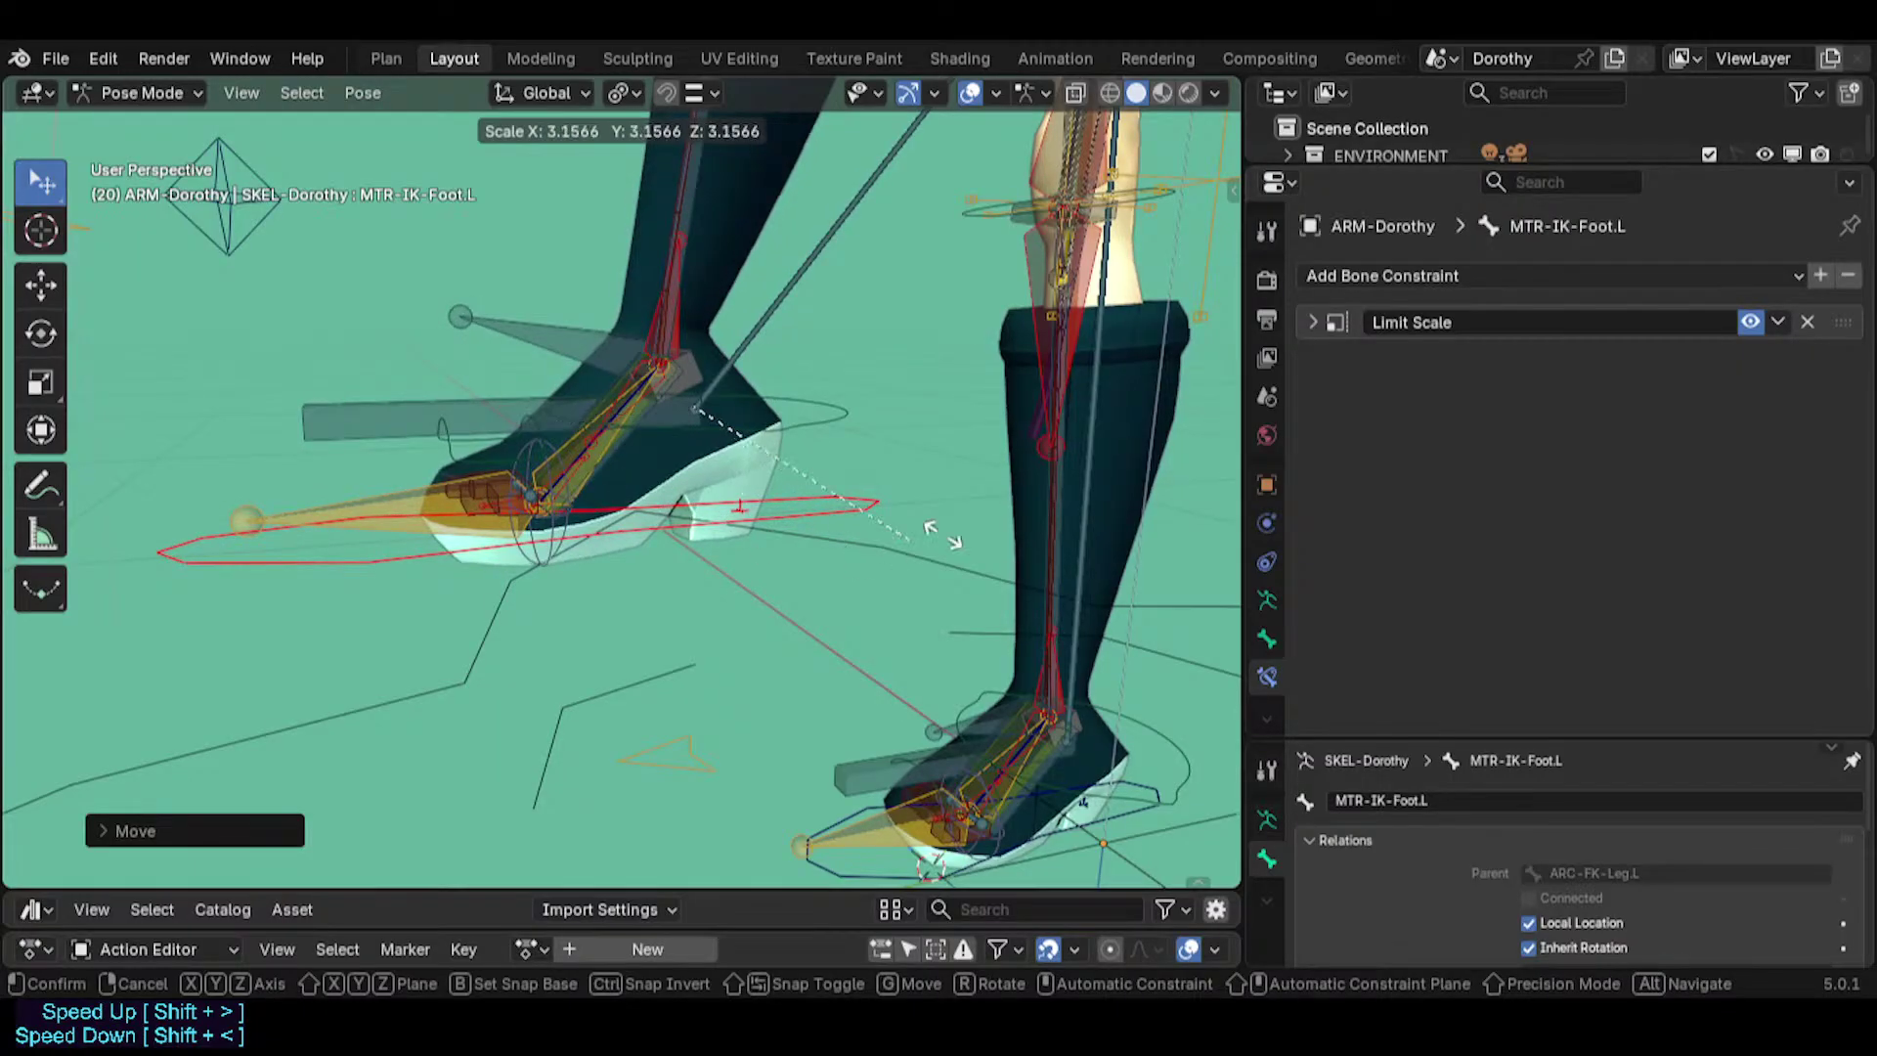
pyautogui.rightClick(939, 533)
pyautogui.press('s')
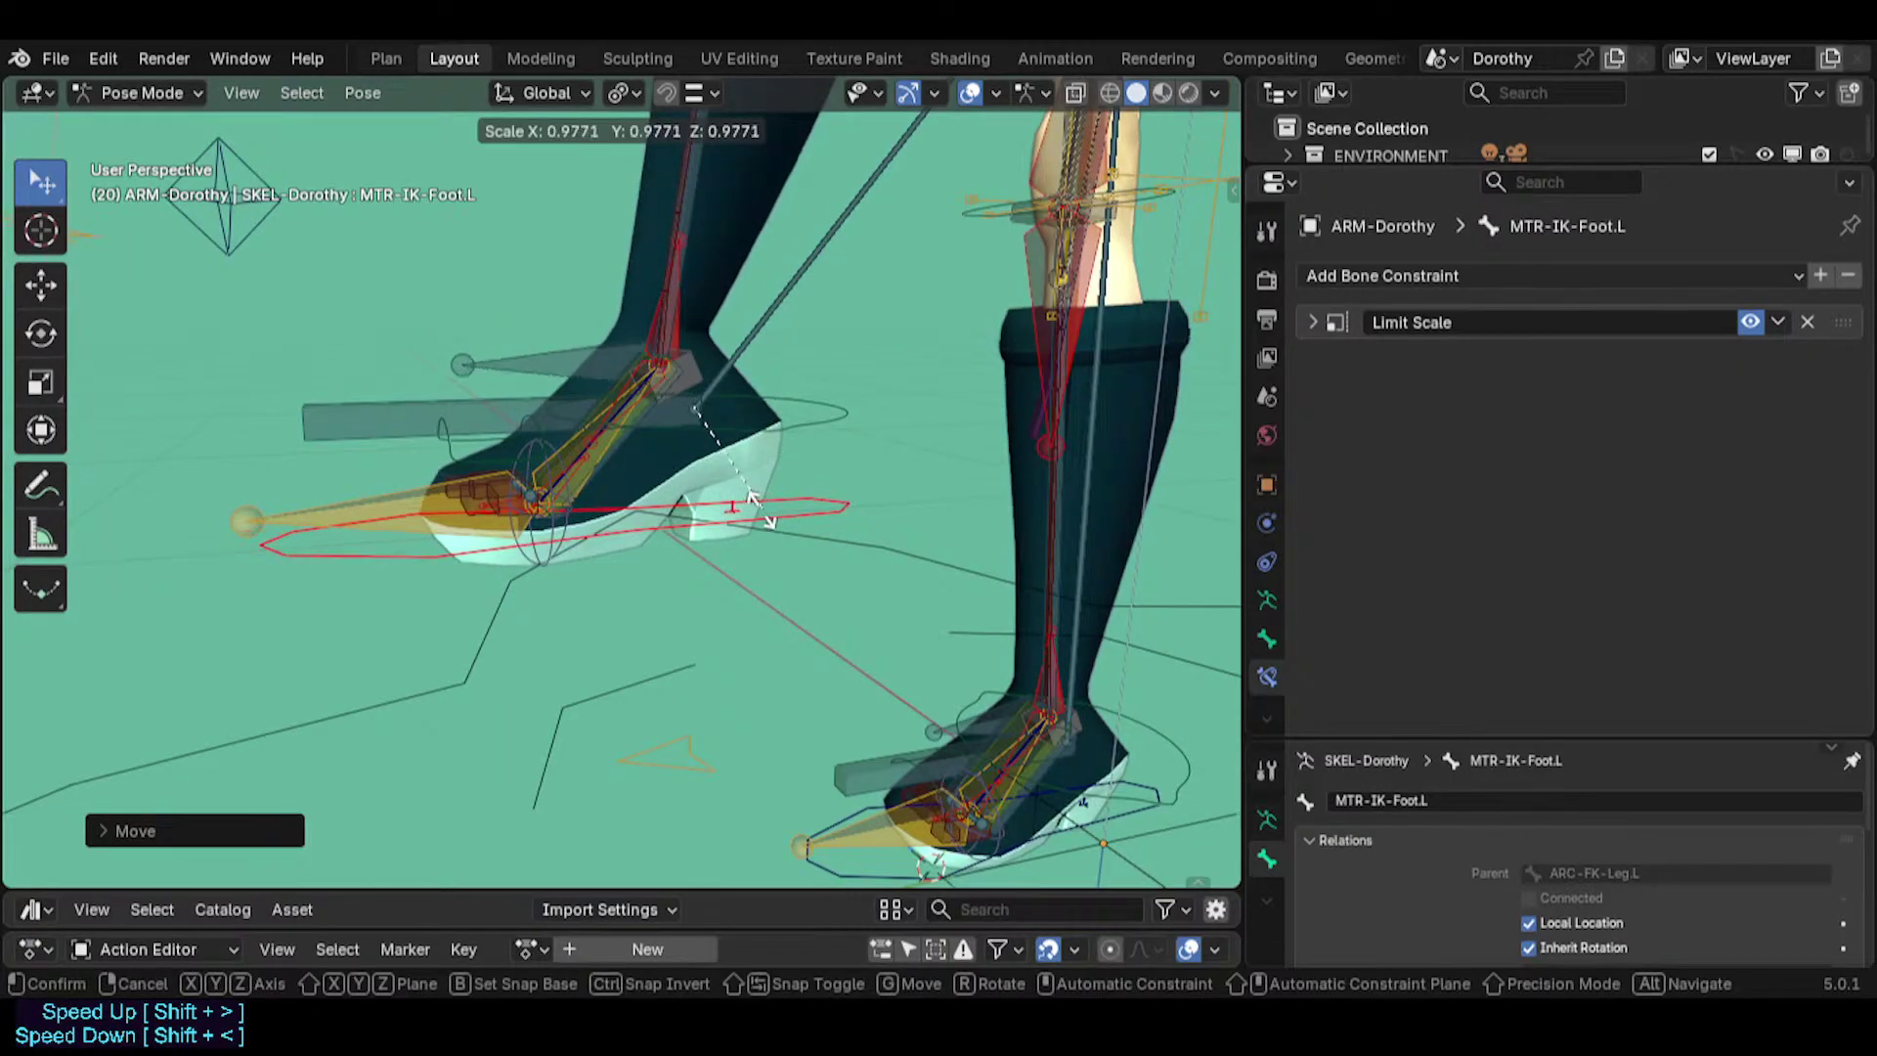
pyautogui.rightClick(759, 513)
pyautogui.moveTo(679, 534)
pyautogui.mouseDown(button='middle')
pyautogui.moveTo(762, 520)
pyautogui.moveTo(677, 528)
pyautogui.mouseUp(button='middle')
# Examine the constraints on ANTI-Scale-Foot.L, including its Copy Scale settings, and compare the neighbouring foot bones.
pyautogui.click(446, 412)
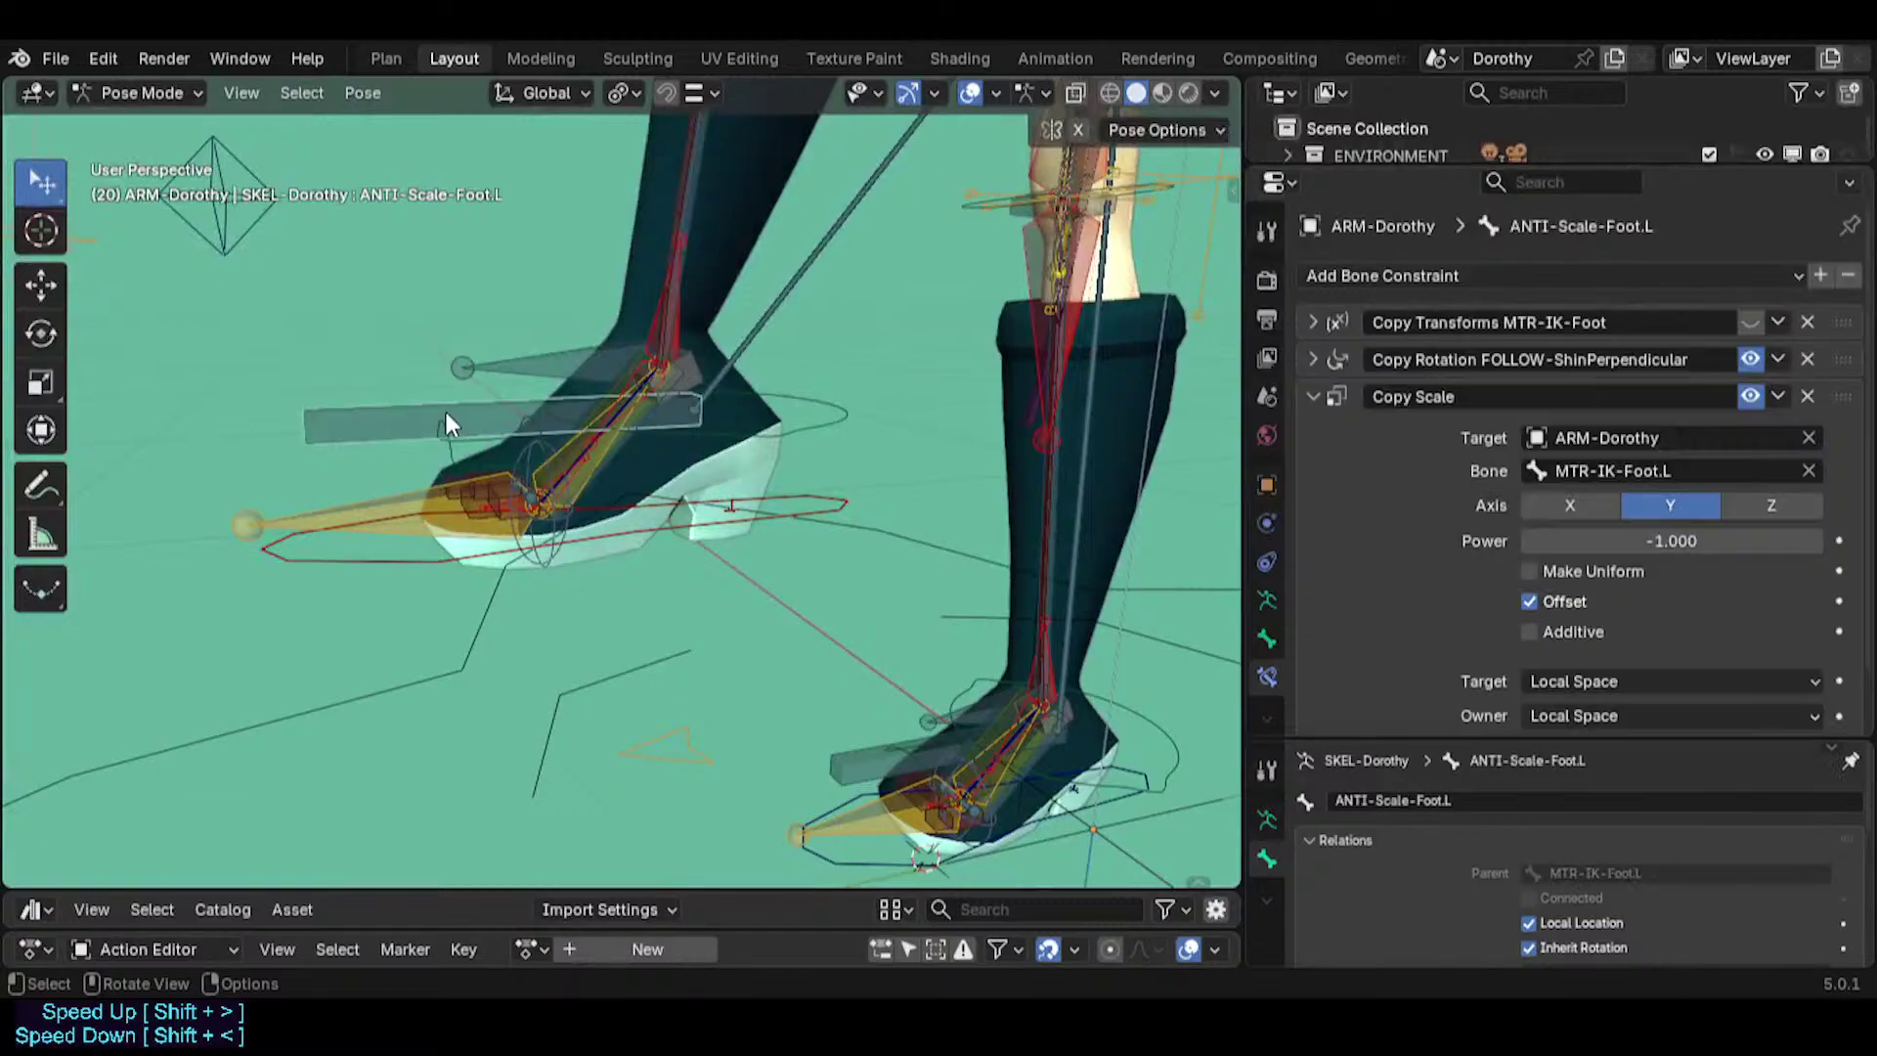
pyautogui.click(413, 547)
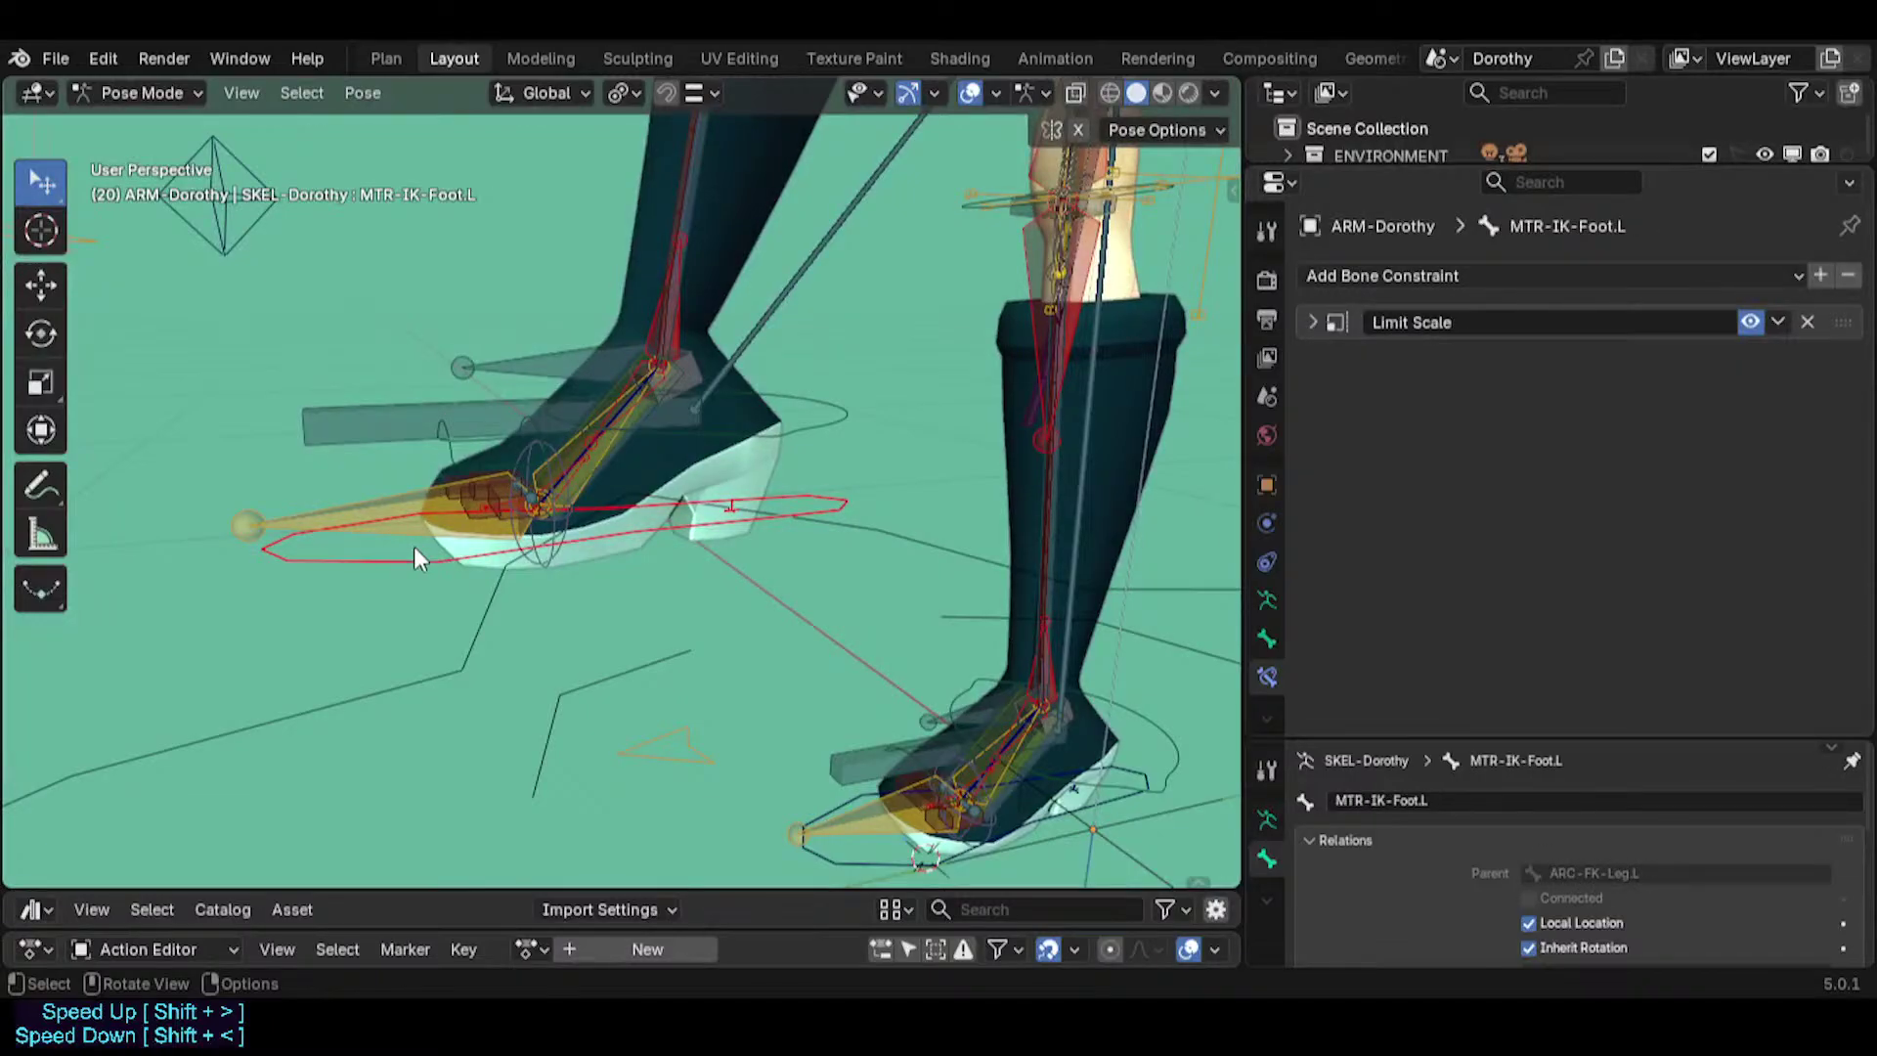
pyautogui.click(549, 354)
pyautogui.click(383, 420)
pyautogui.moveTo(510, 436); pyautogui.dragTo(621, 432, button='middle')
pyautogui.hotkey('ctrl', 'shift', 'm')
pyautogui.hotkey('ctrl', 'shift', 'm')
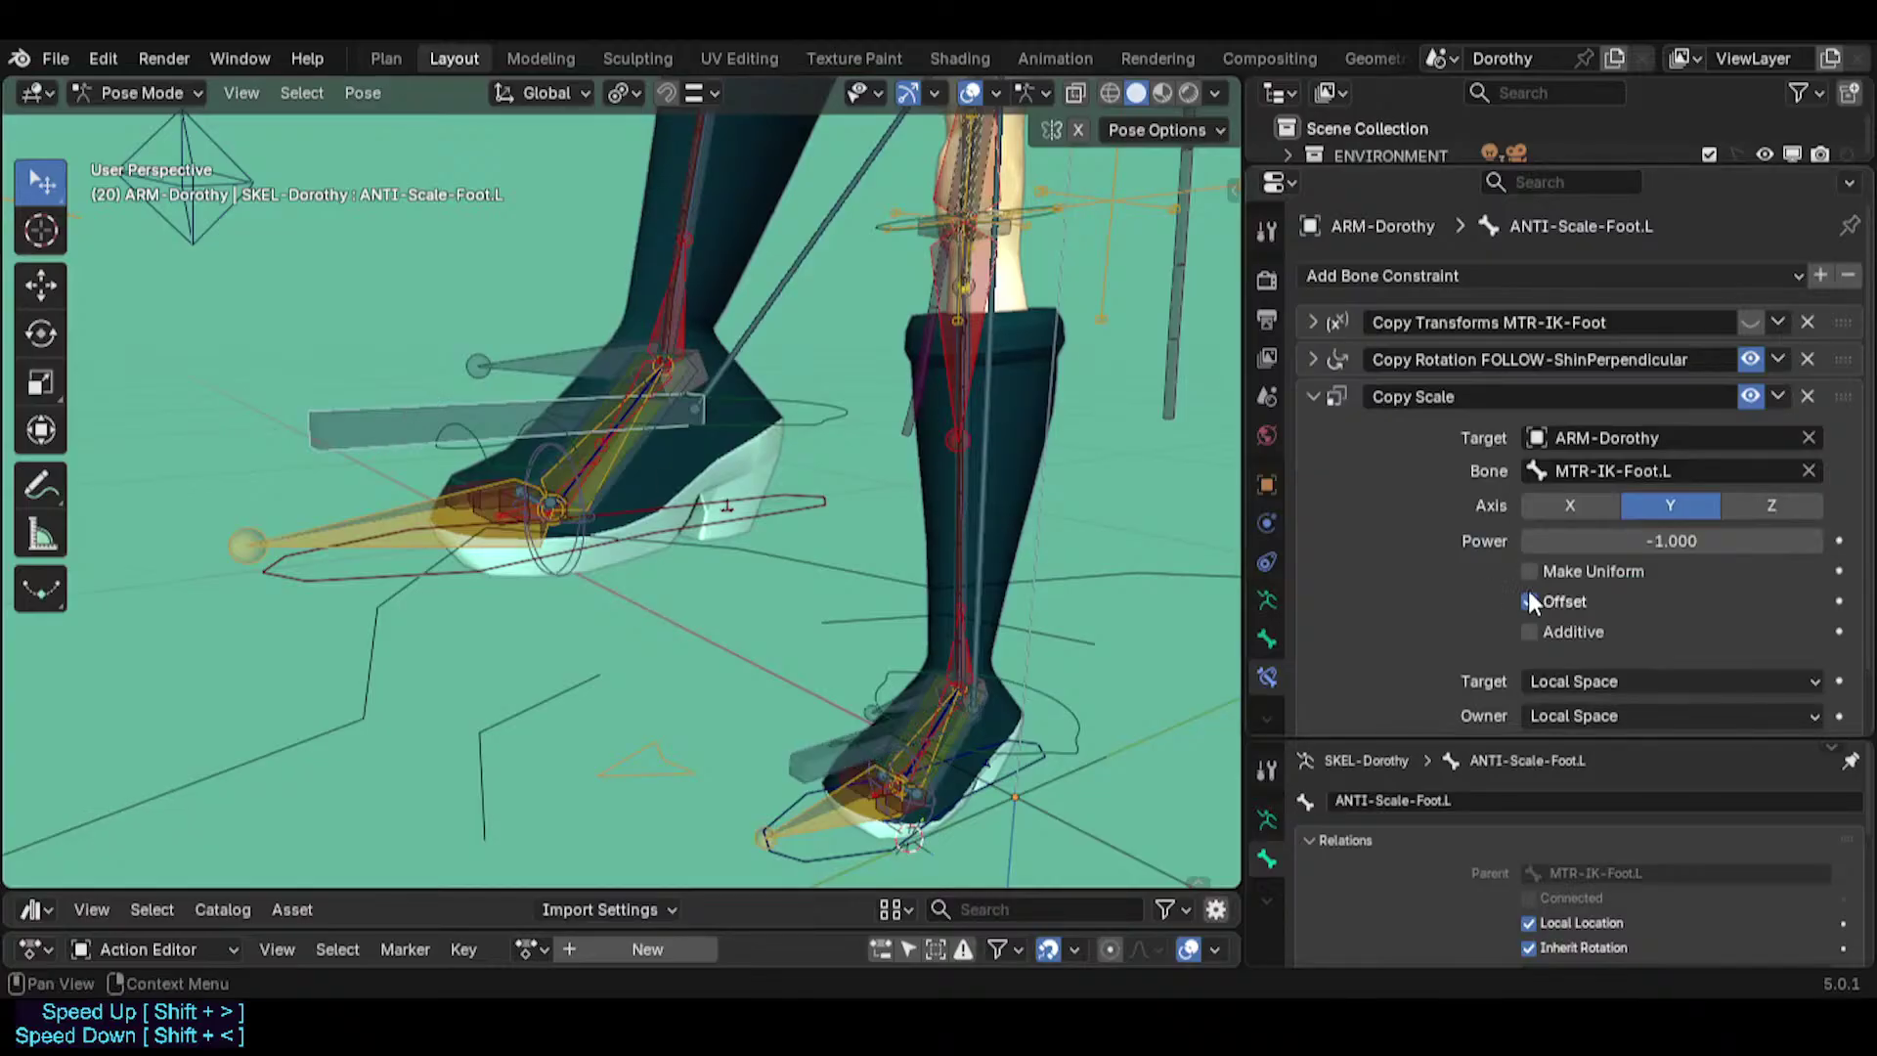
pyautogui.scroll(-2, 1527, 604)
pyautogui.scroll(2, 1515, 632)
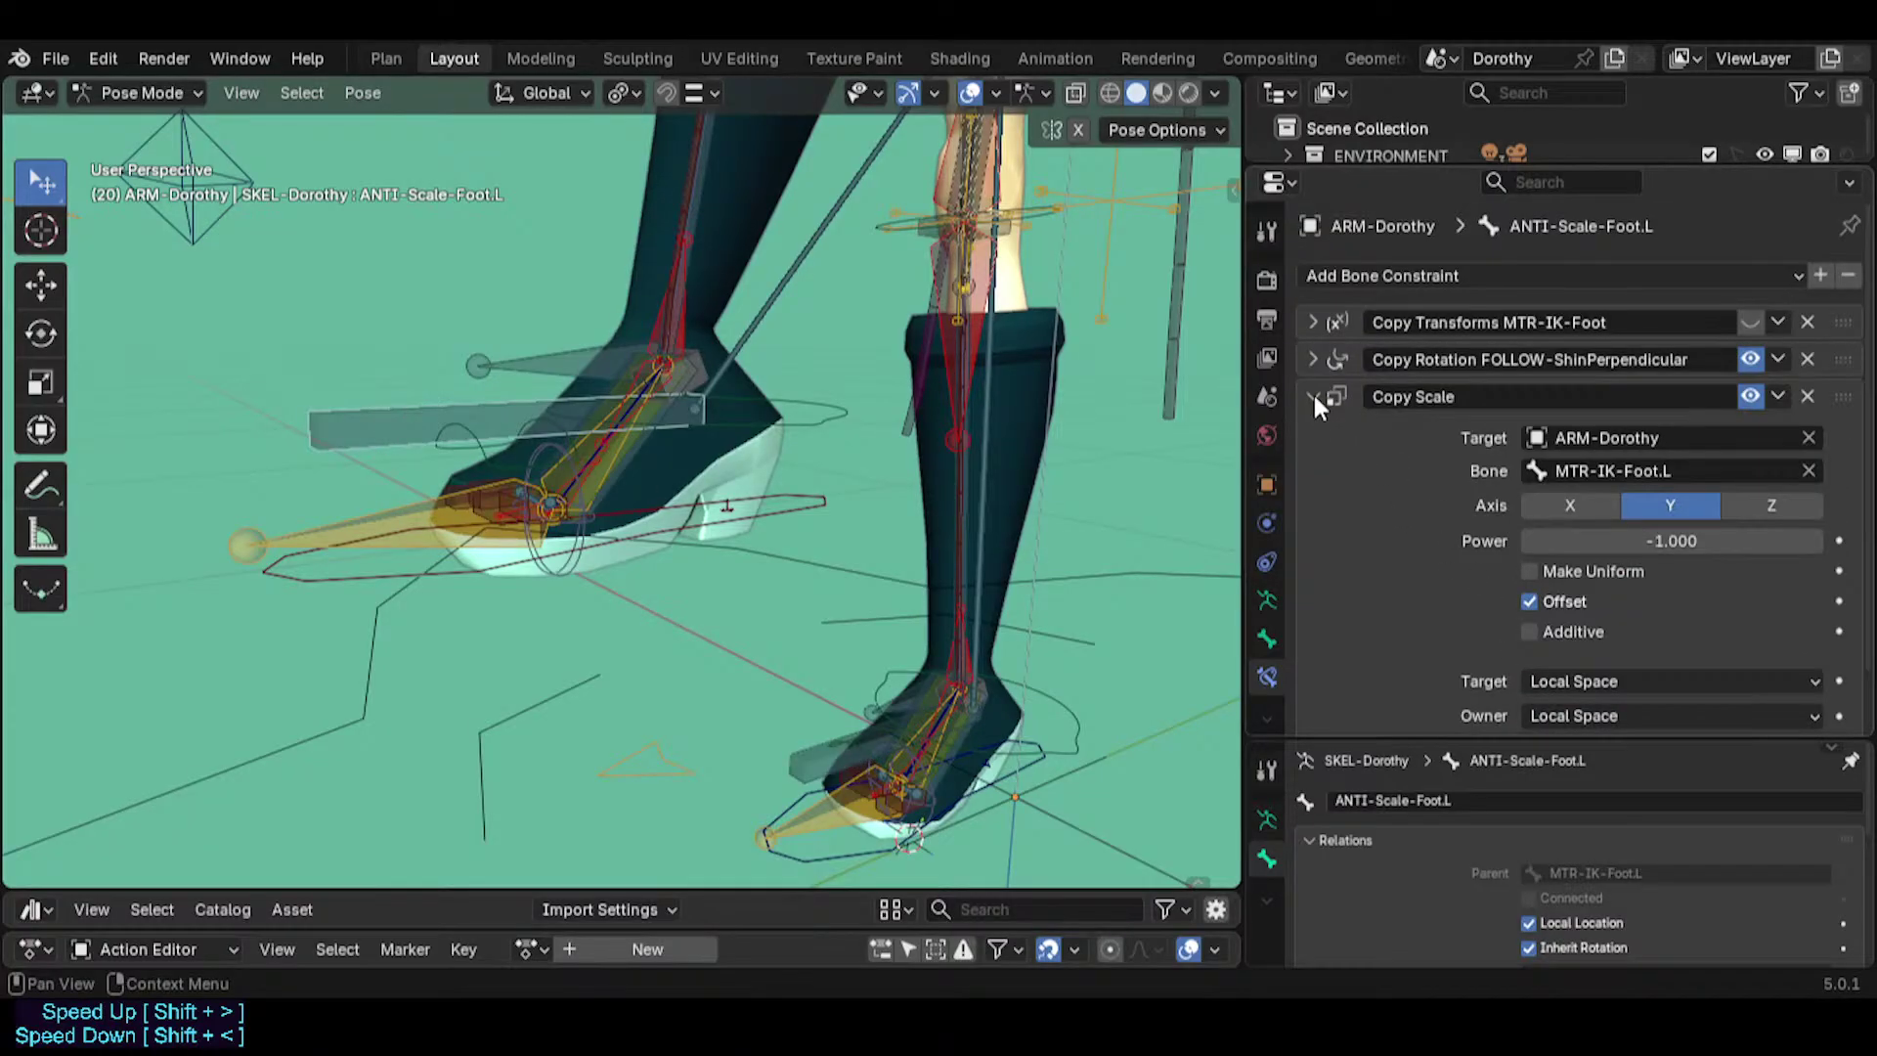
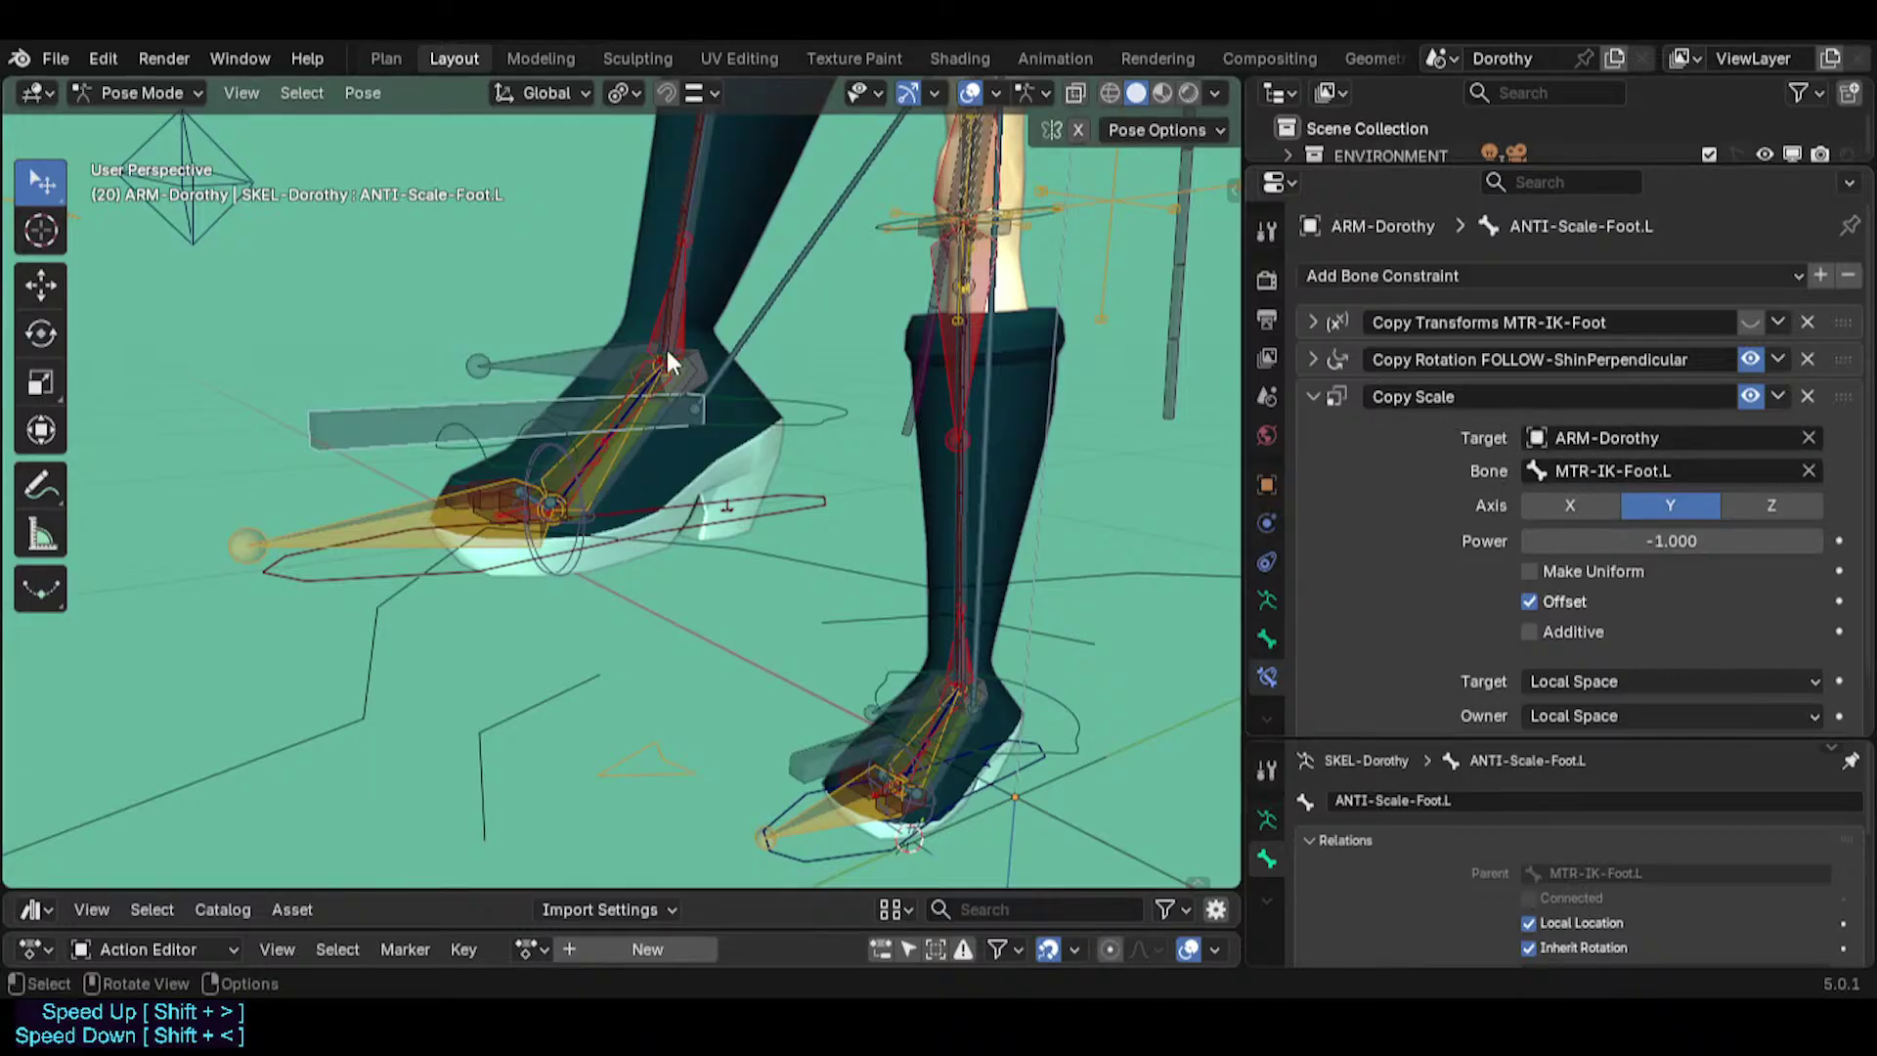
# Copy only the Copy Scale constraint from ANTI-Scale-Foot.L to MCH-IKO-Foot.L.
pyautogui.click(548, 346)
pyautogui.keyDown('shift'); pyautogui.click(387, 408); pyautogui.keyUp('shift')
pyautogui.hotkey('ctrl', 'c')
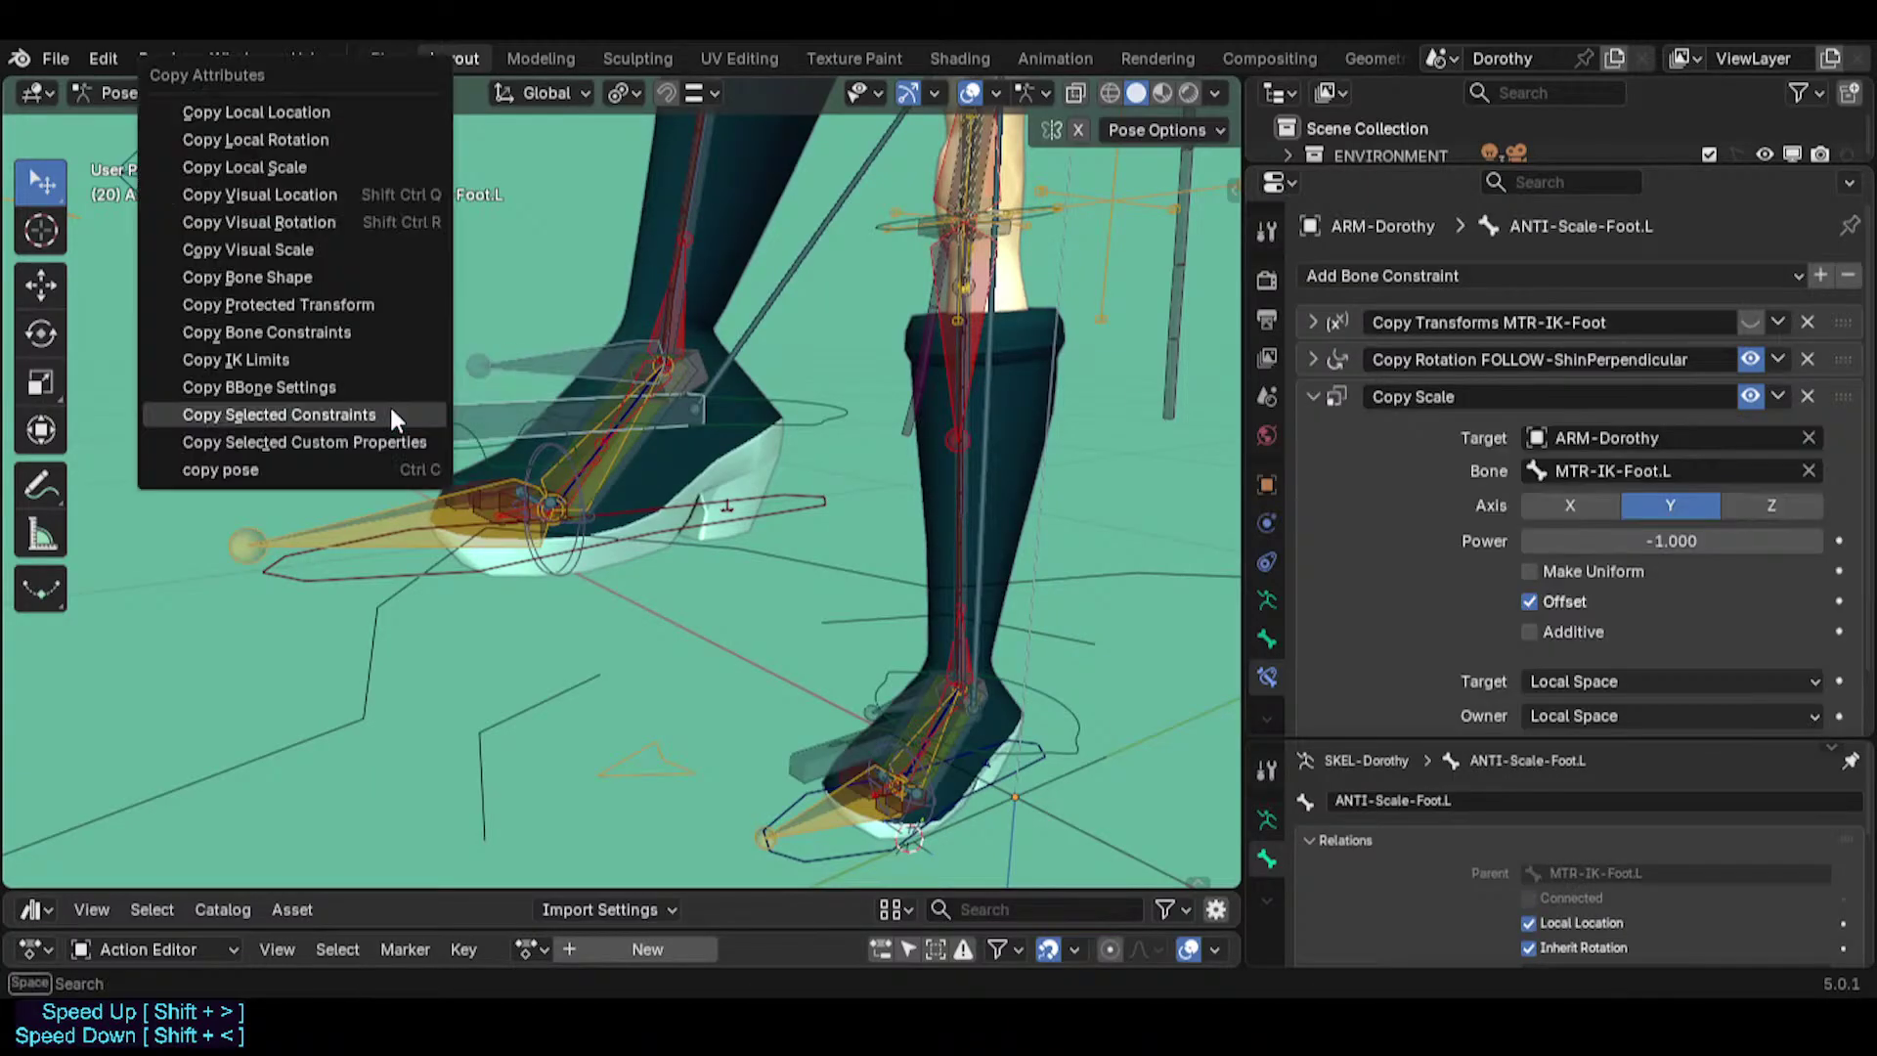
pyautogui.click(391, 415)
pyautogui.click(430, 490)
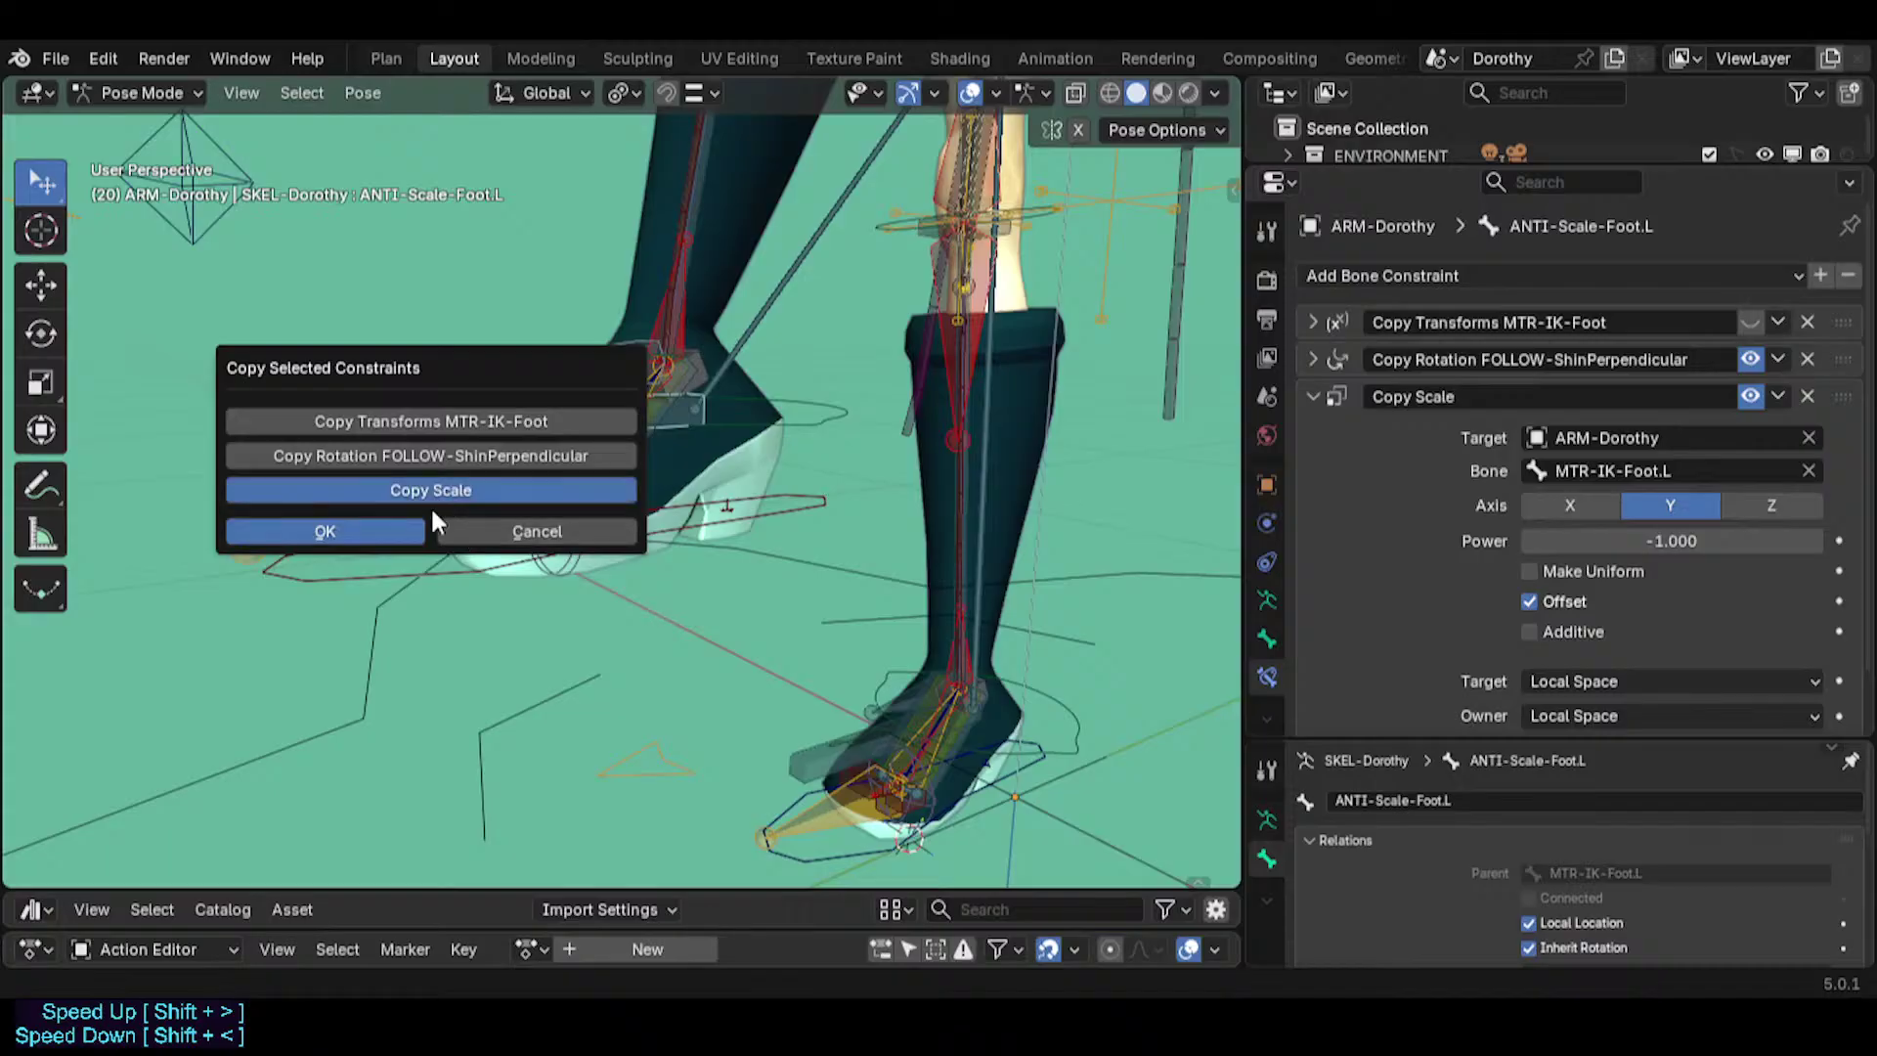
pyautogui.click(422, 516)
# Move the Copy Scale constraint on MCH-IKO-Foot.L directly above its IK constraint and collapse its settings.
pyautogui.click(574, 343)
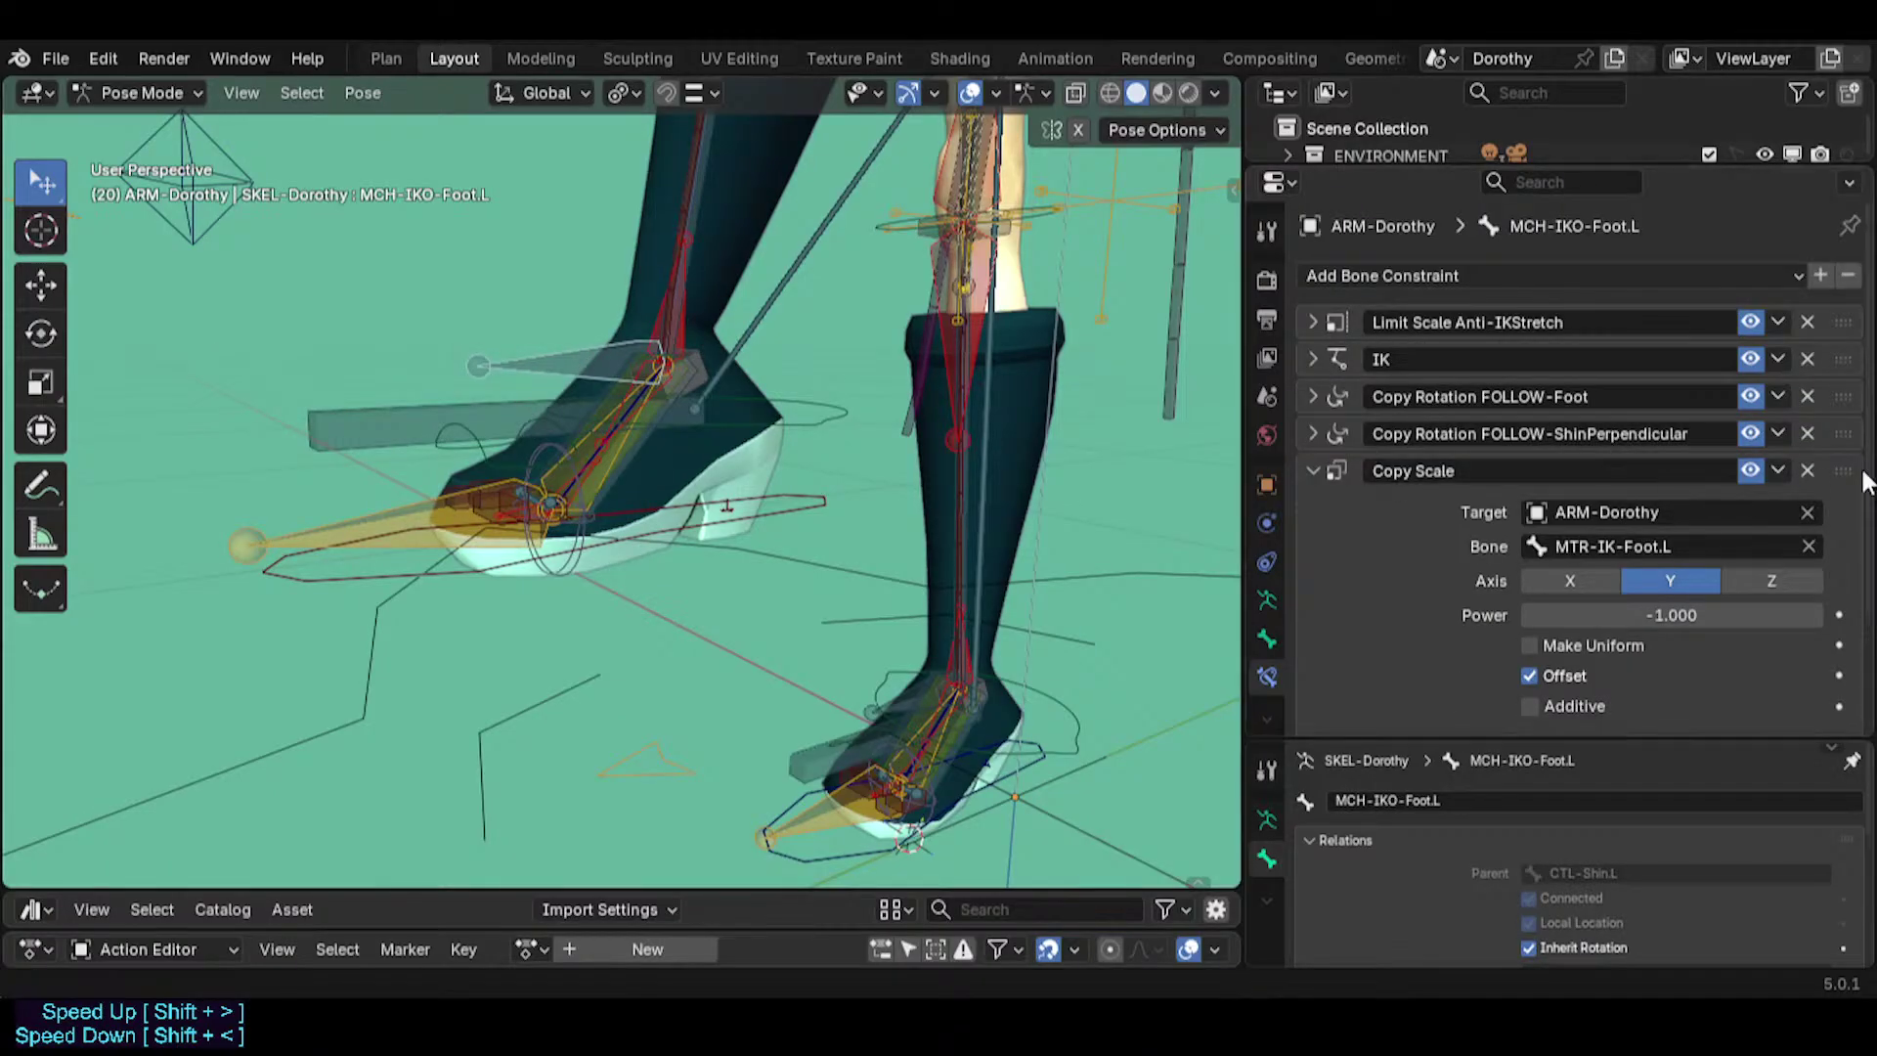
pyautogui.moveTo(1843, 473); pyautogui.dragTo(1857, 359)
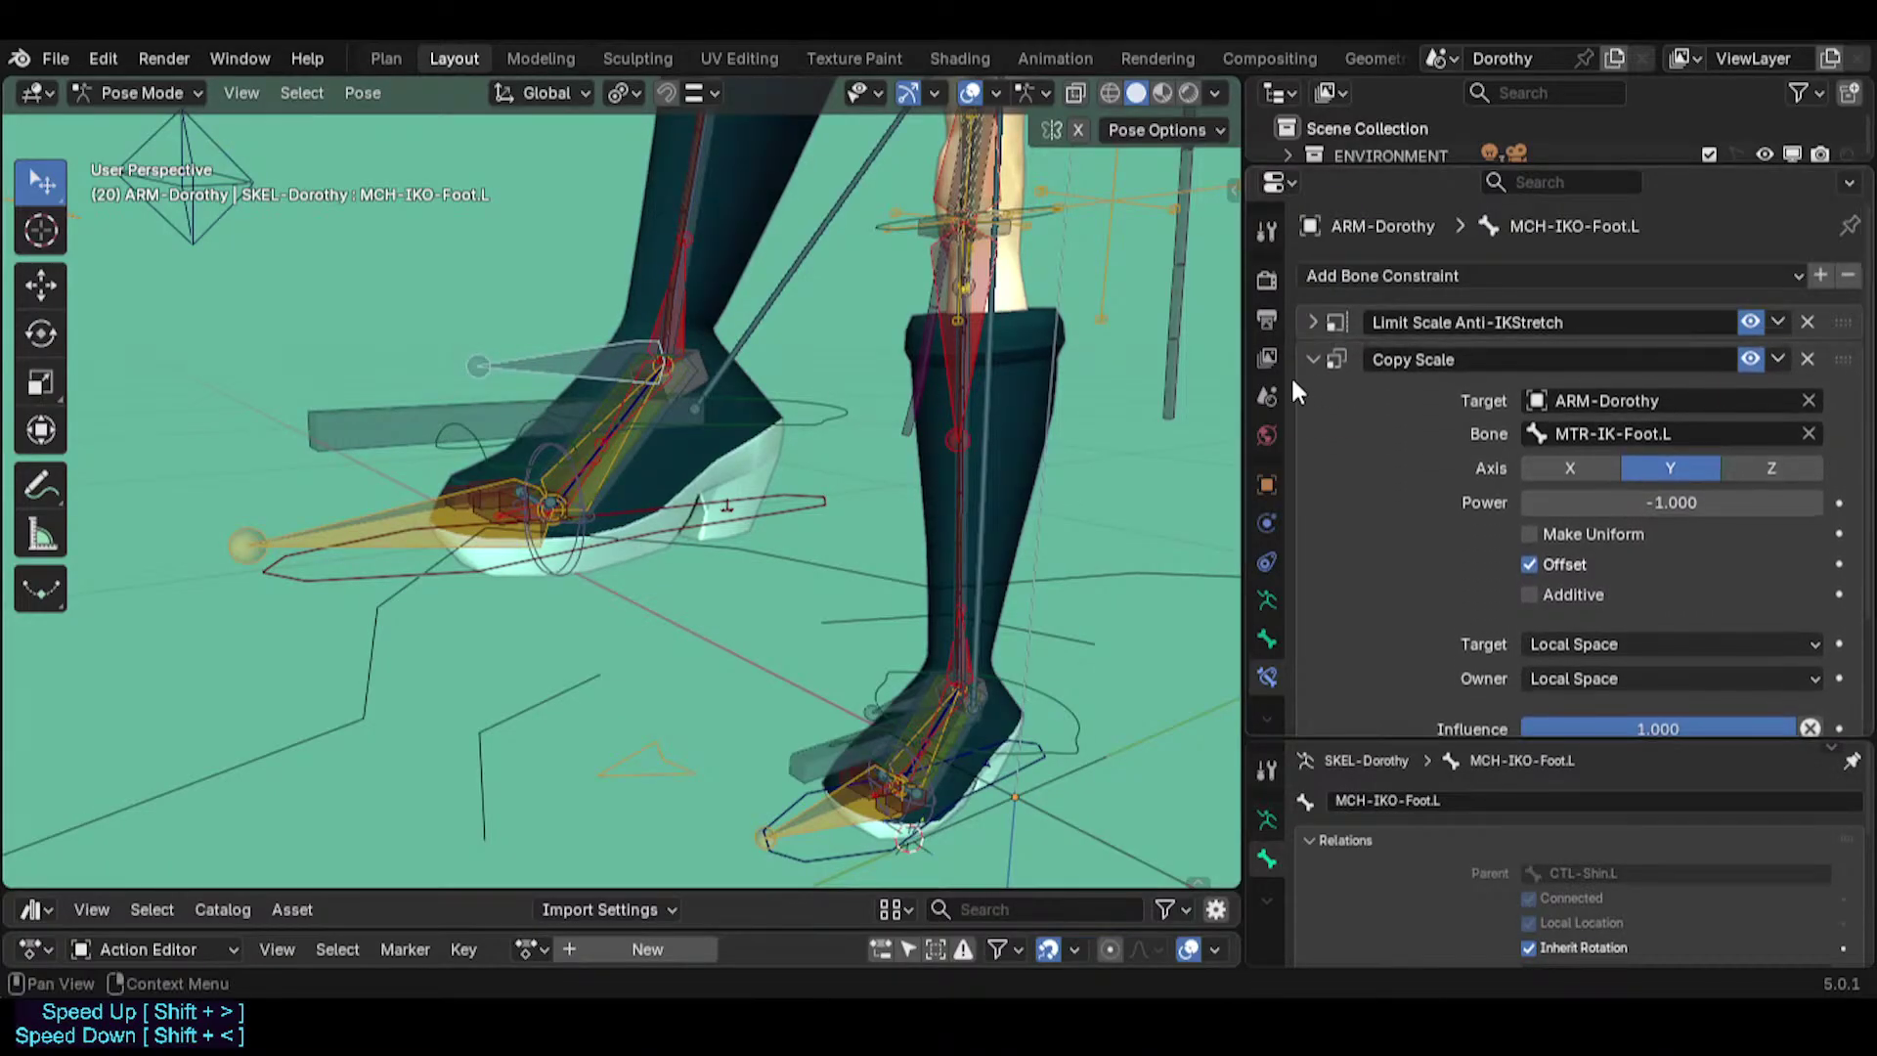
pyautogui.click(1312, 359)
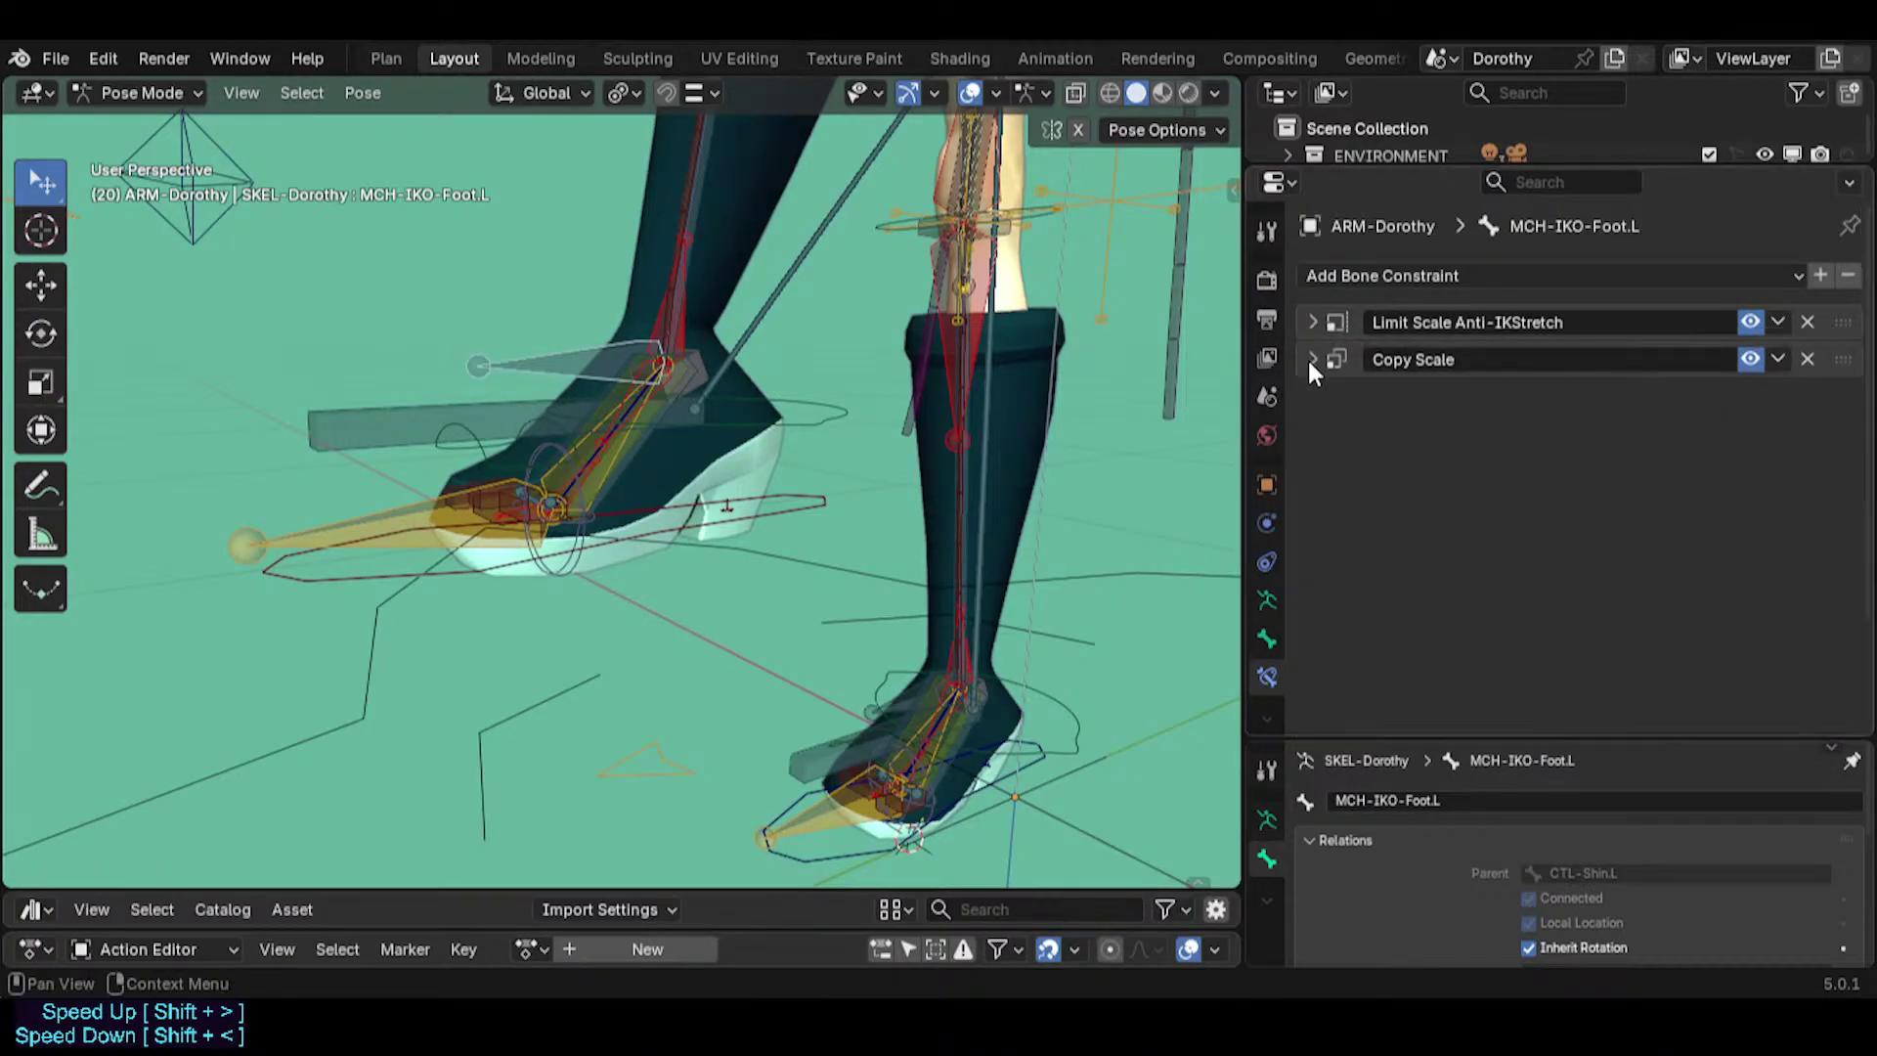
# Review the remaining constraints on ANTI-Scale-Foot.L and delete that bone in Edit Mode.
pyautogui.click(371, 436)
pyautogui.scroll(-2, 1359, 526)
pyautogui.scroll(2, 1316, 383)
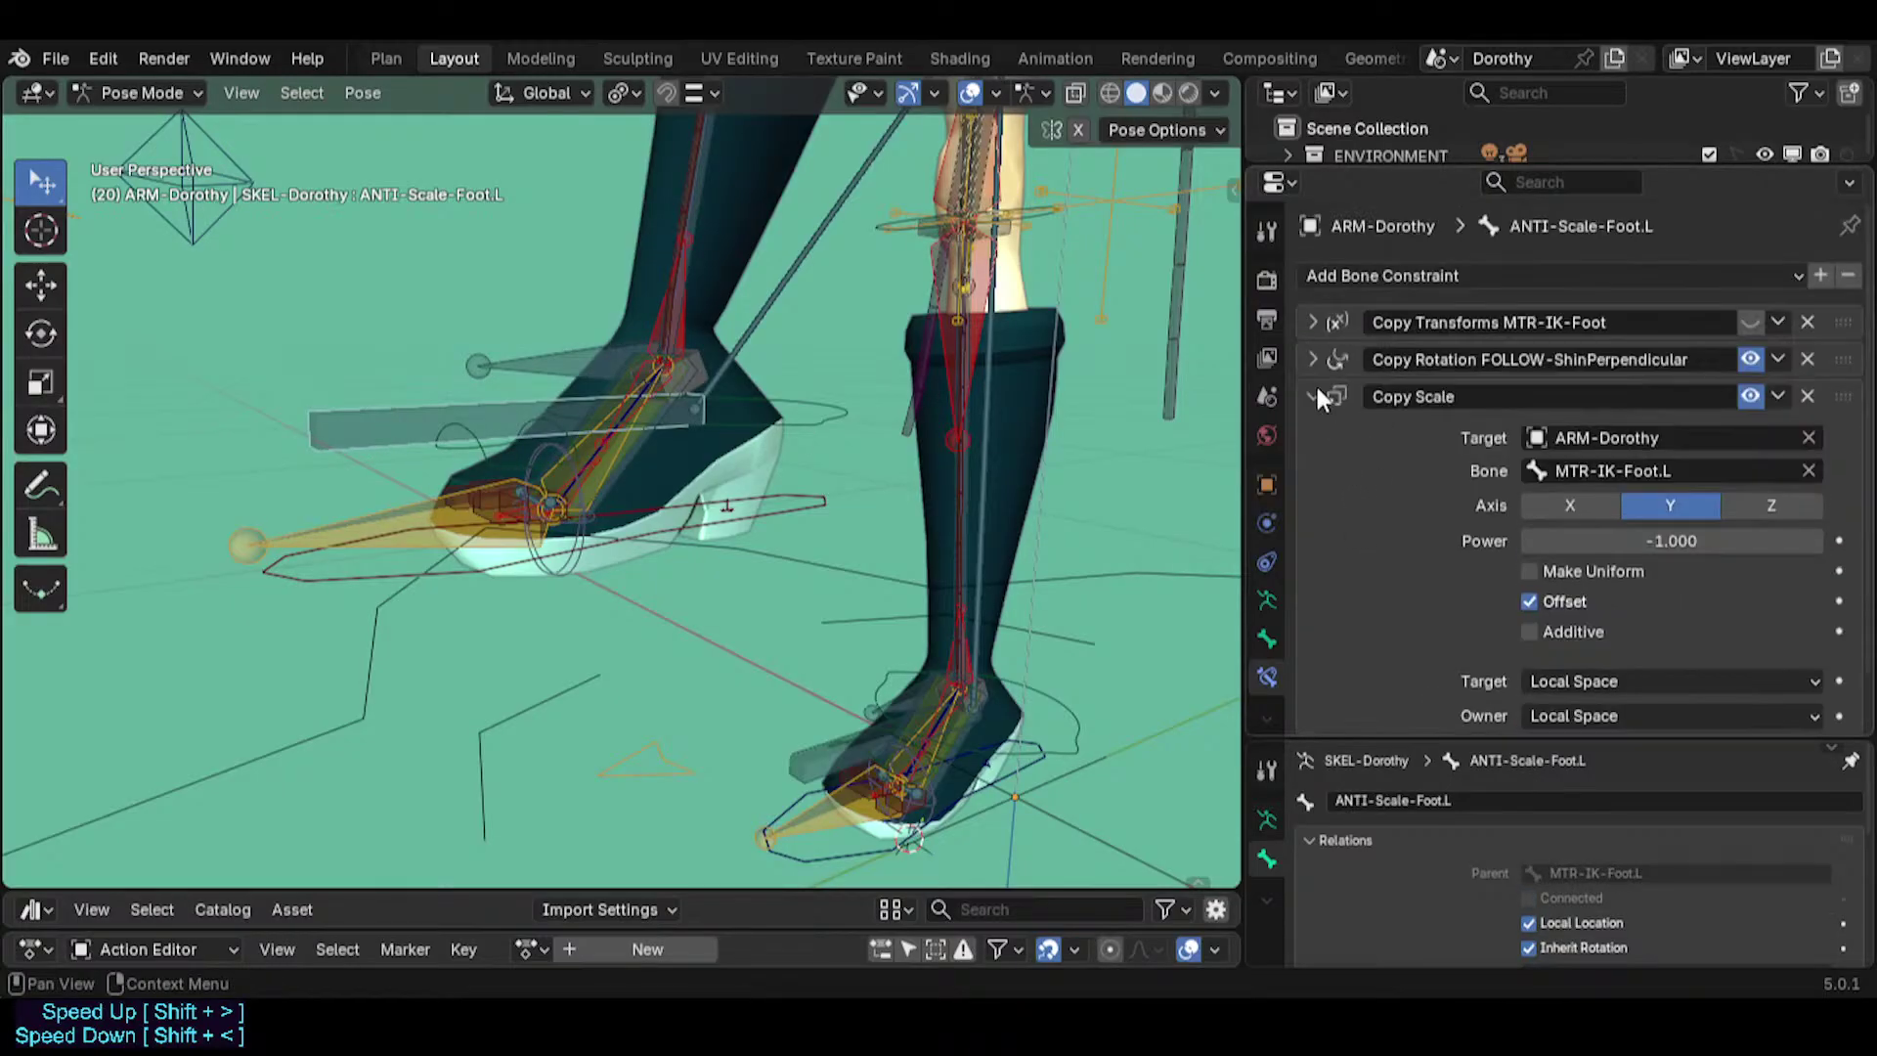
pyautogui.click(1311, 361)
pyautogui.scroll(-5, 1339, 501)
pyautogui.scroll(5, 1329, 440)
pyautogui.click(1312, 359)
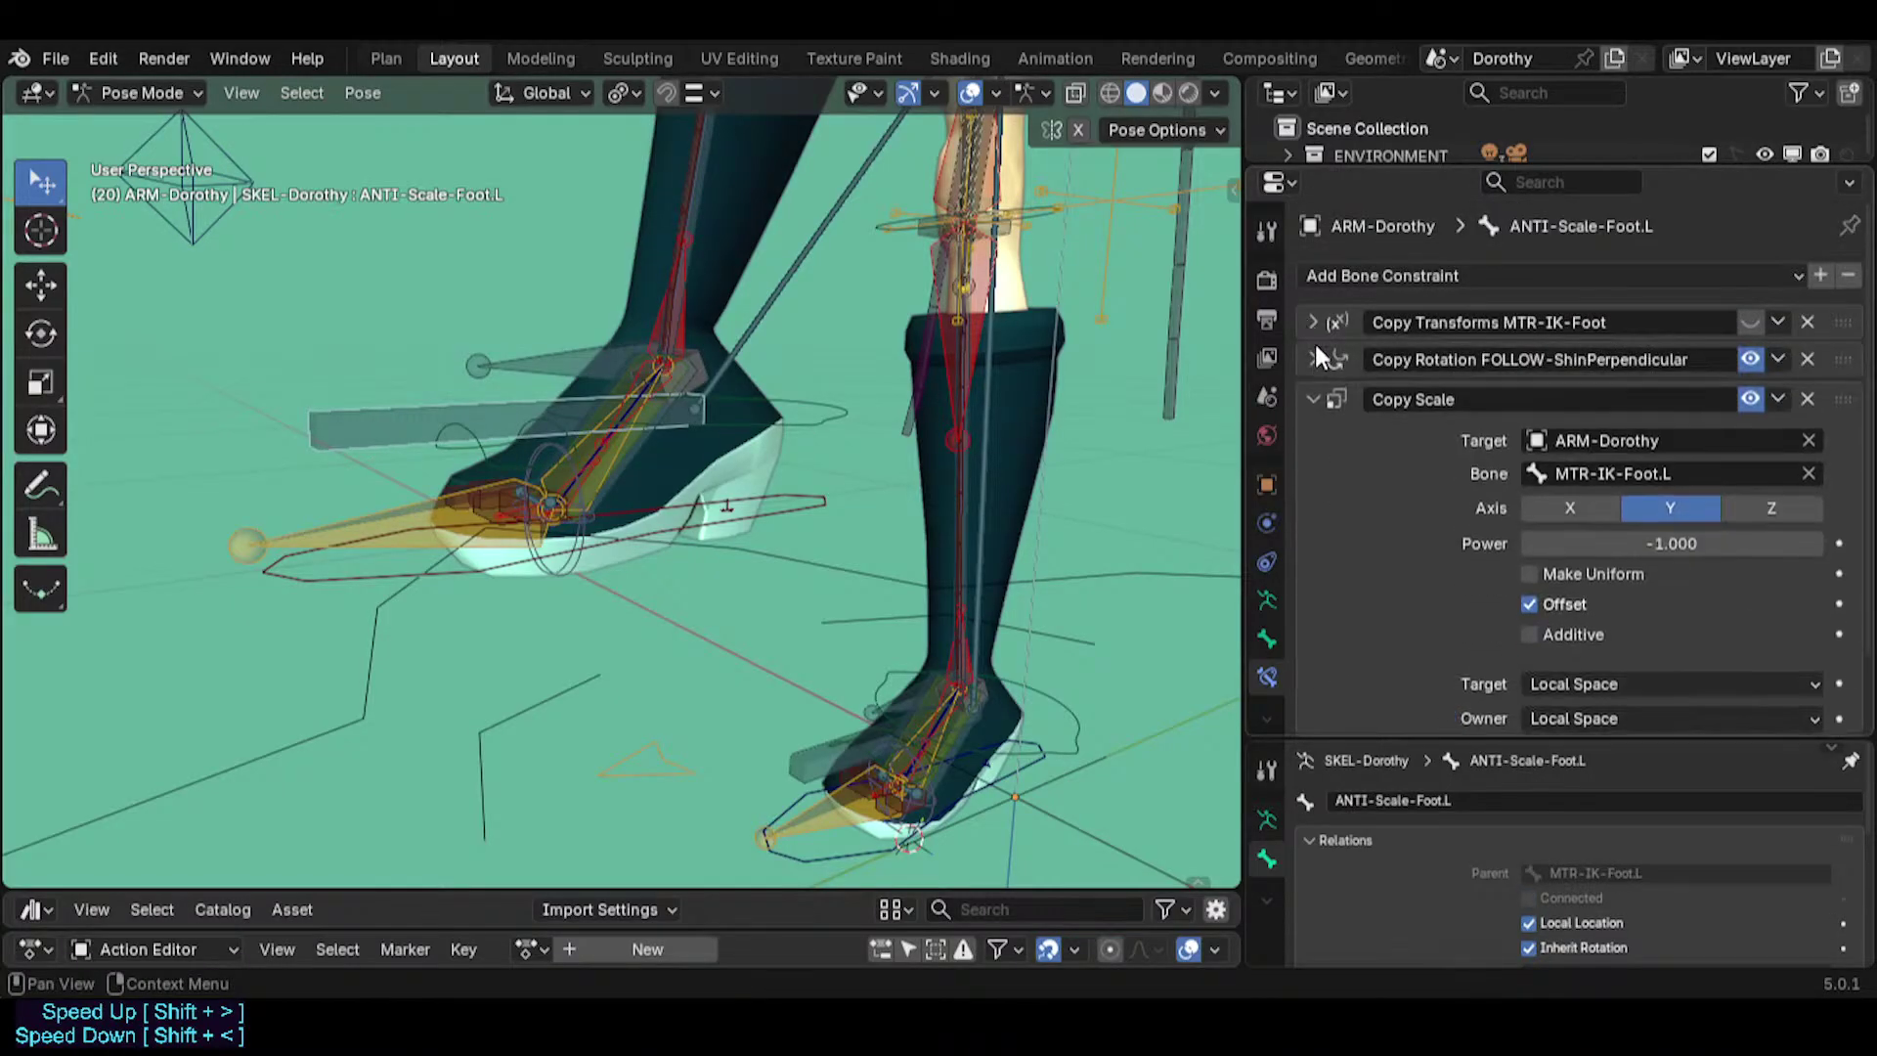
pyautogui.click(1312, 322)
pyautogui.click(1312, 322)
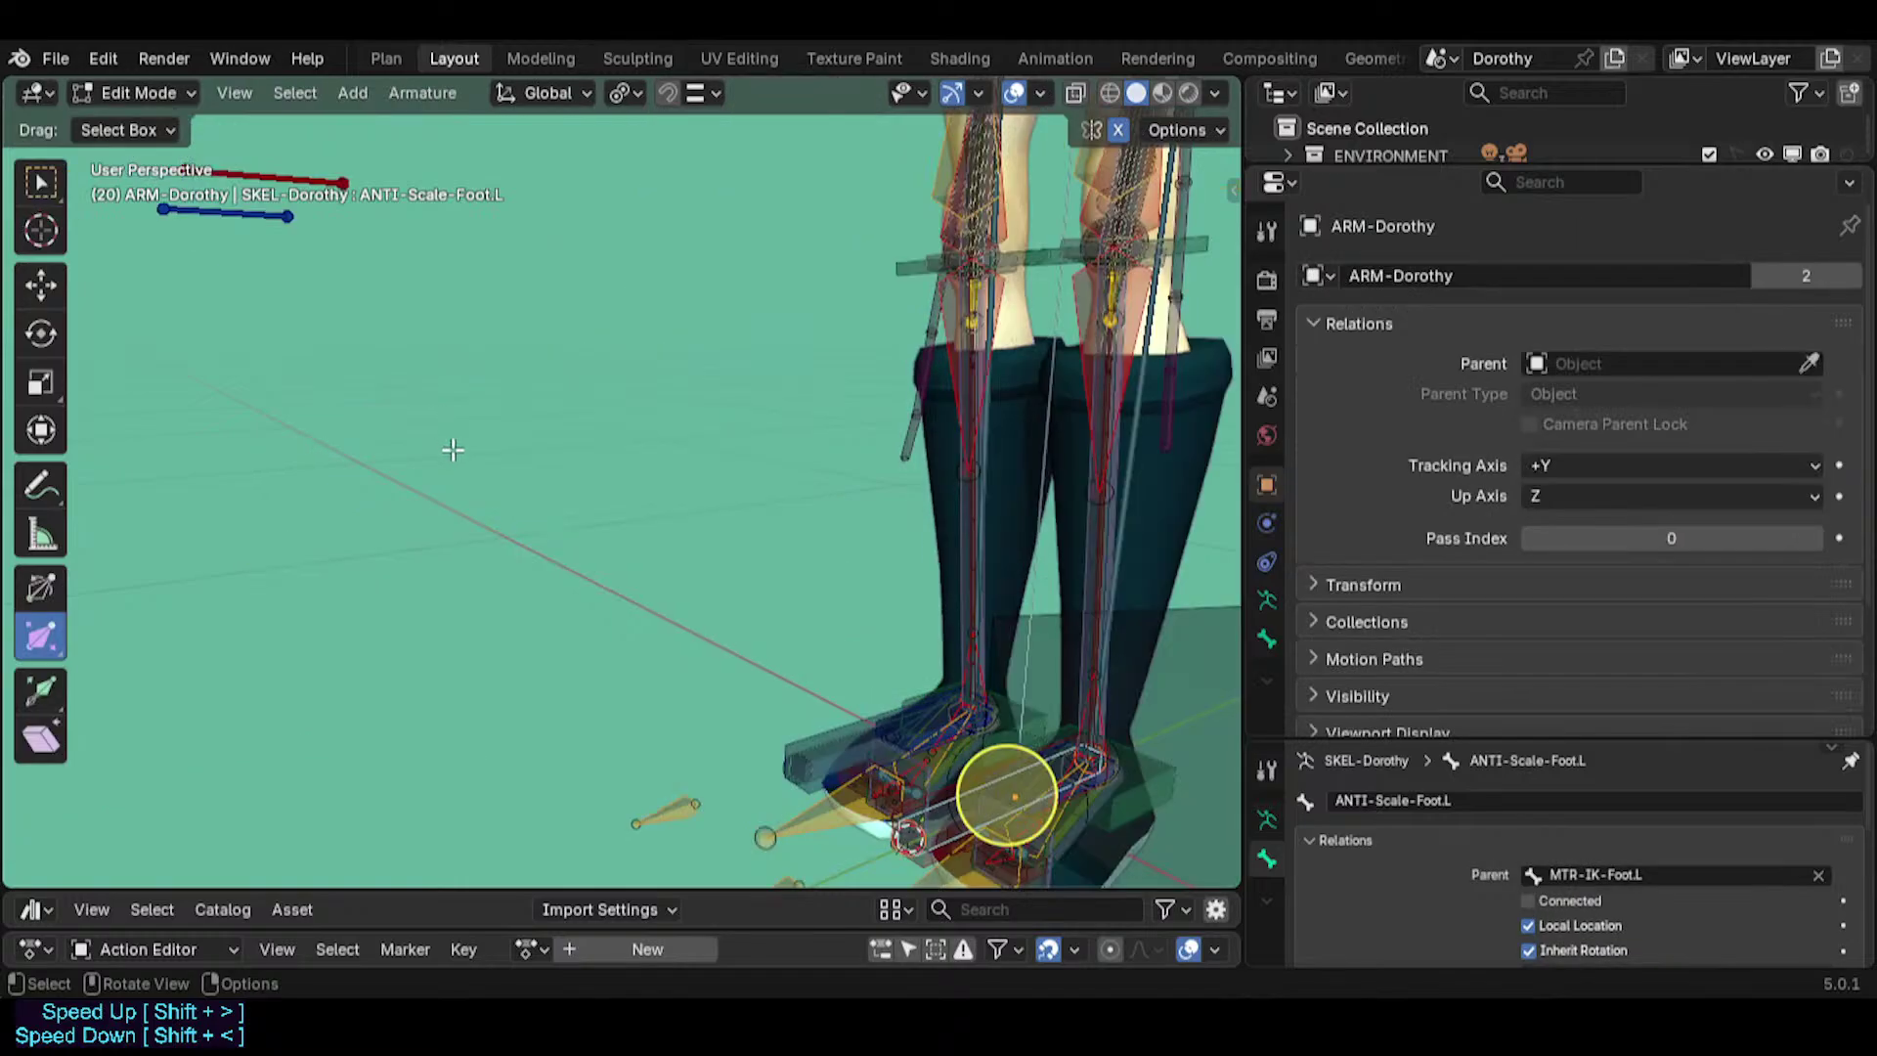
pyautogui.press('x')
pyautogui.click(926, 778)
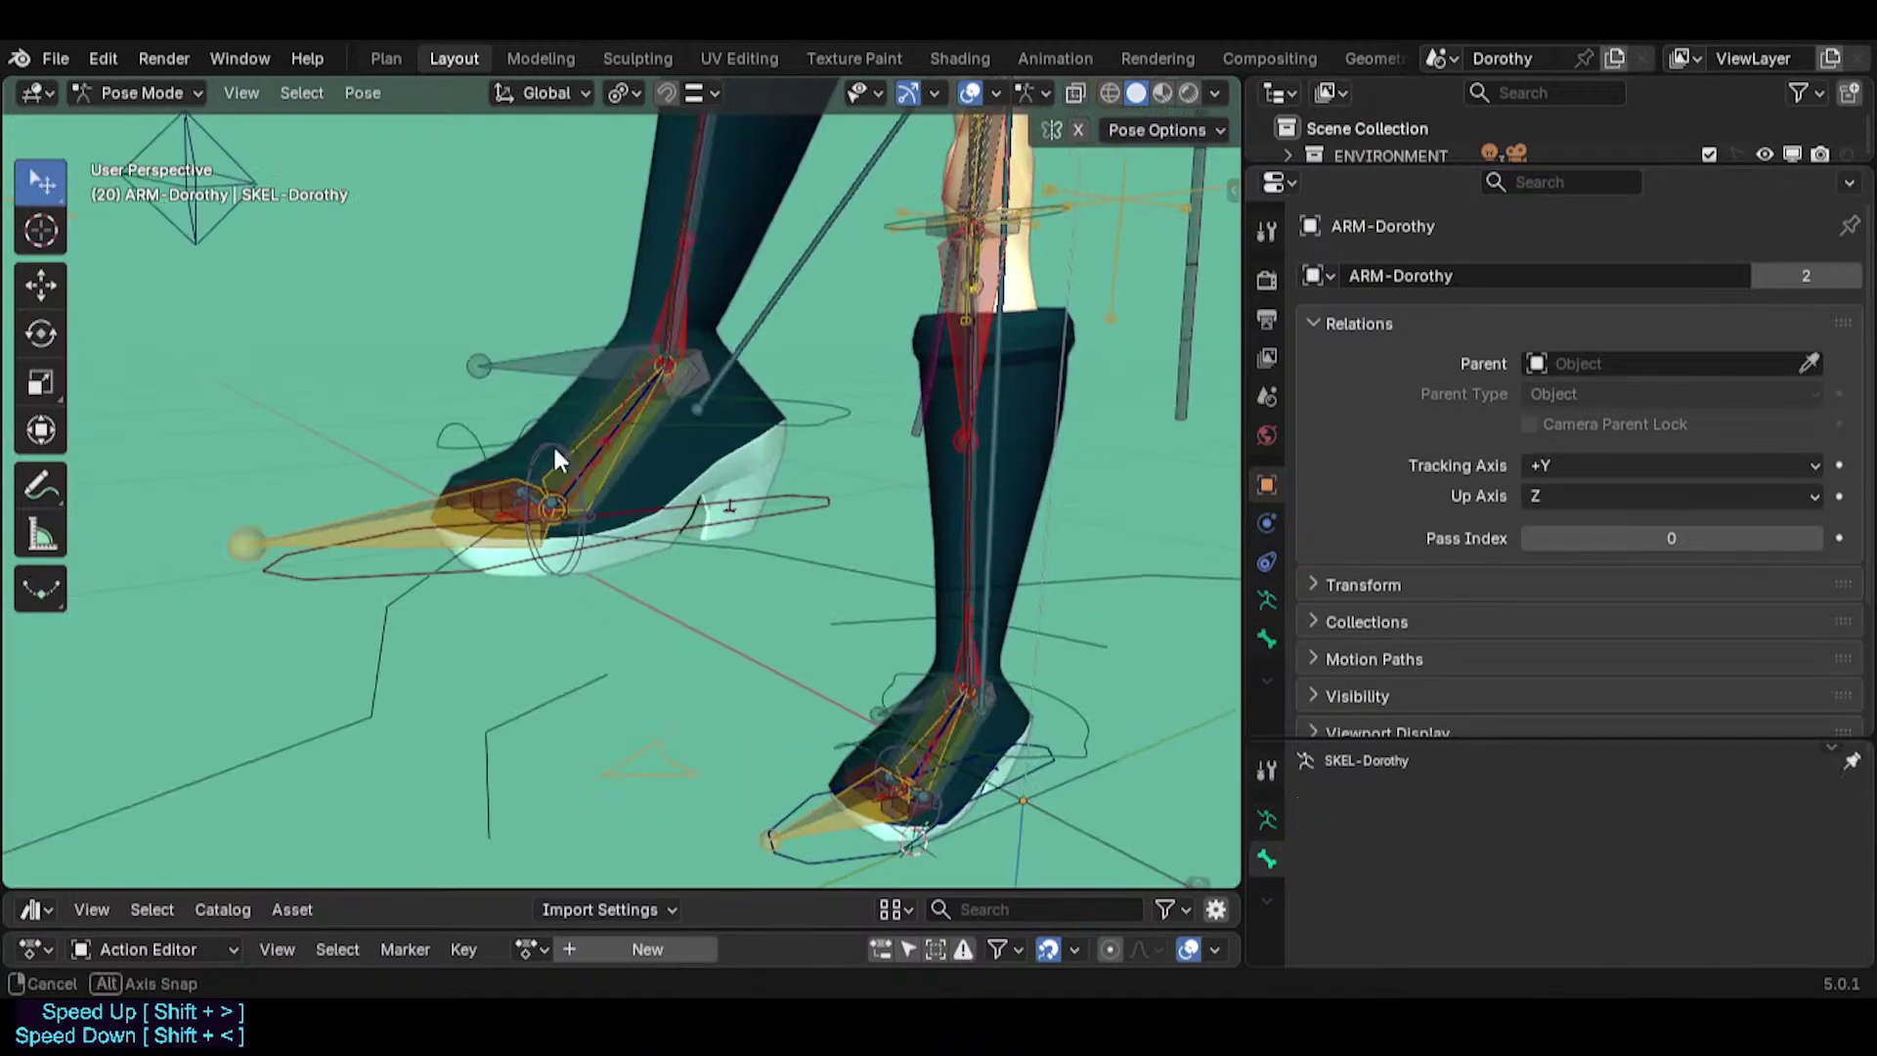
# Try moving MTR-IK-Foot.L and rotating TWK-Foot.L in Pose Mode.
pyautogui.scroll(2, 685, 499)
pyautogui.click(840, 519)
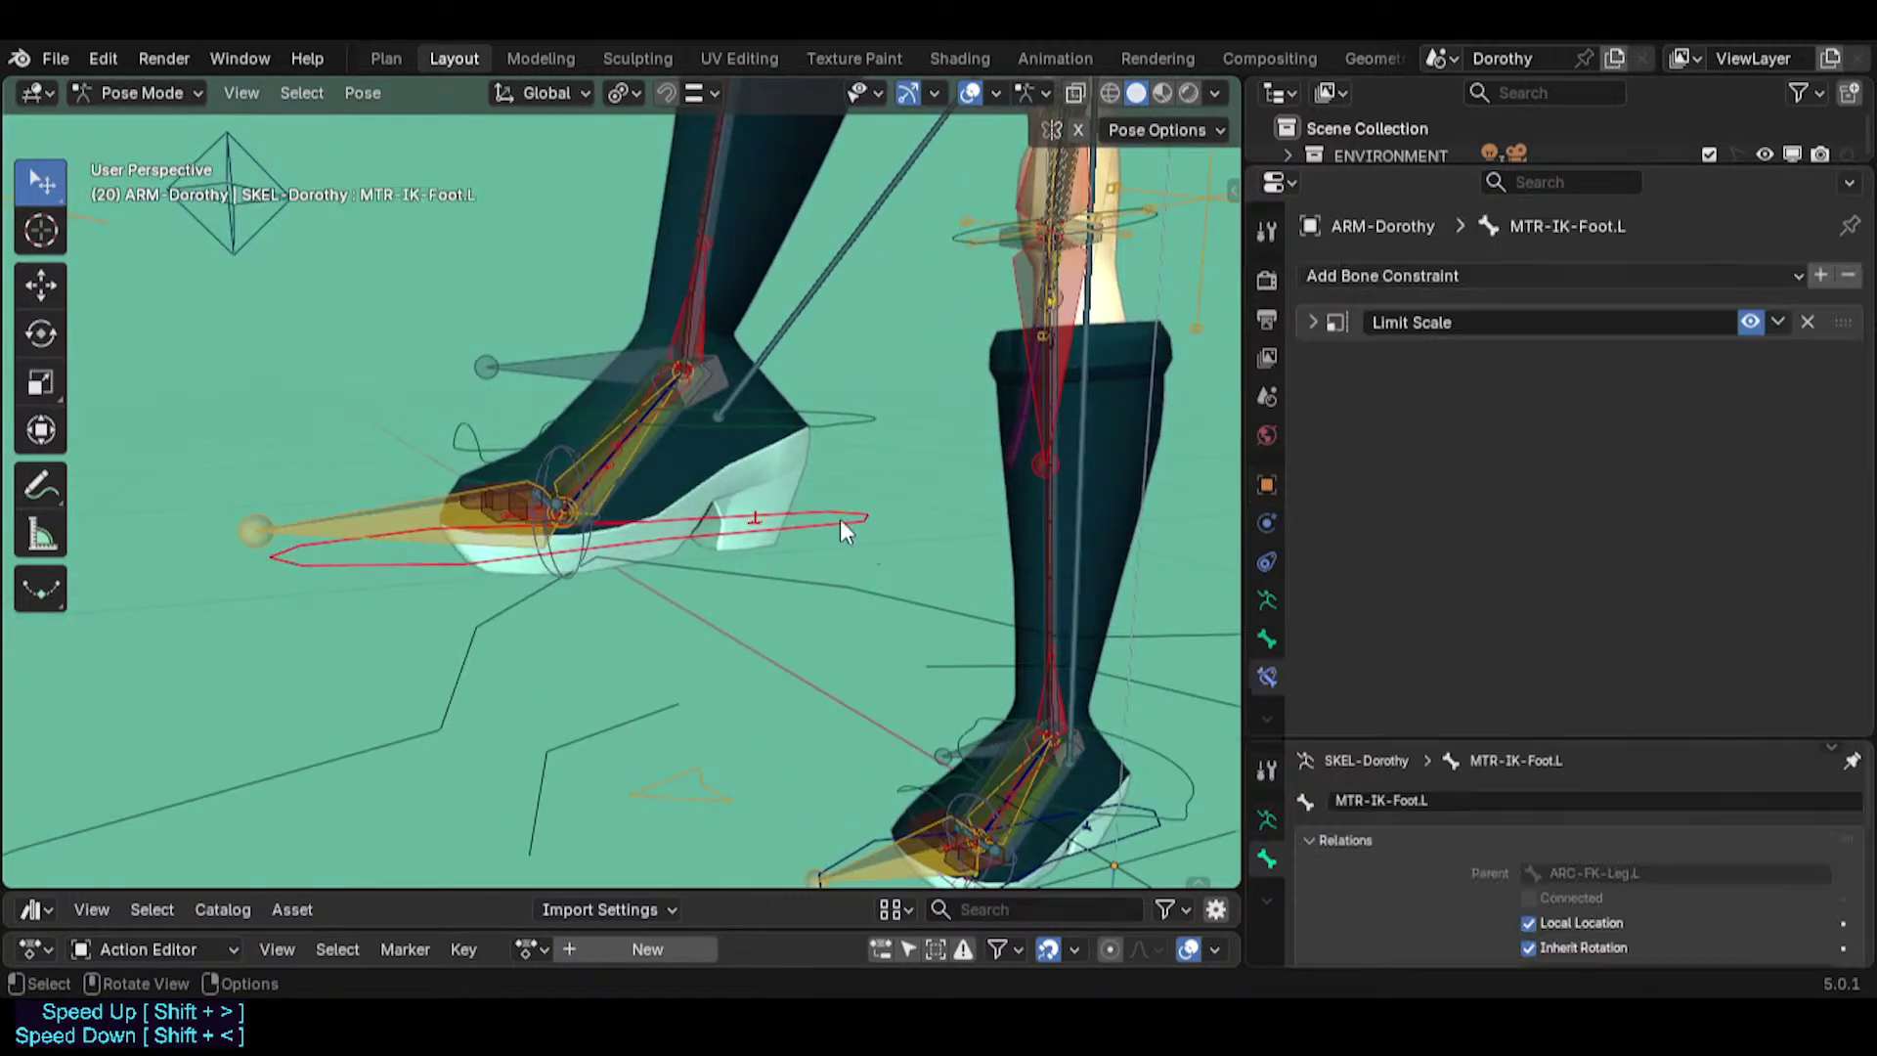
pyautogui.press('g')
pyautogui.rightClick(887, 395)
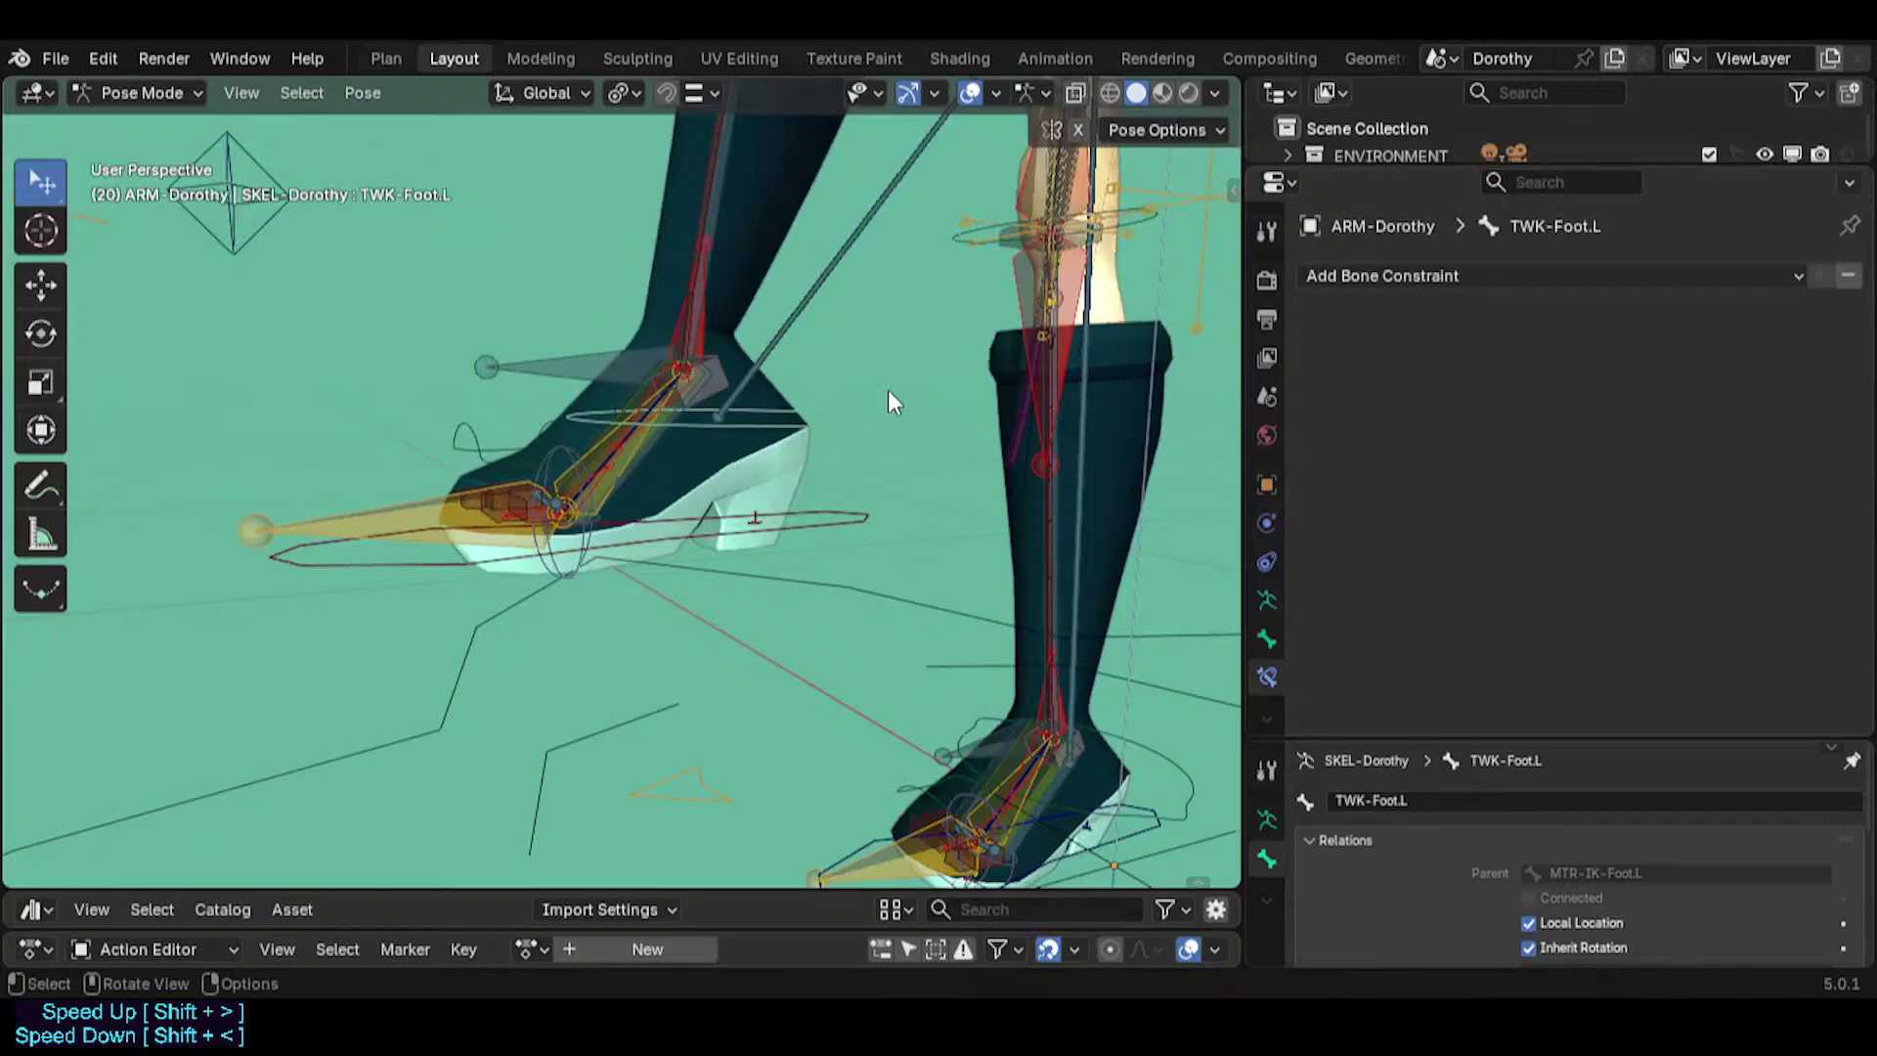
pyautogui.press('r')
pyautogui.rightClick(885, 387)
# Move, rotate and scale the MTR-IK-Foot.L control to test the left foot.
pyautogui.click(835, 534)
pyautogui.press('g')
pyautogui.click(848, 559)
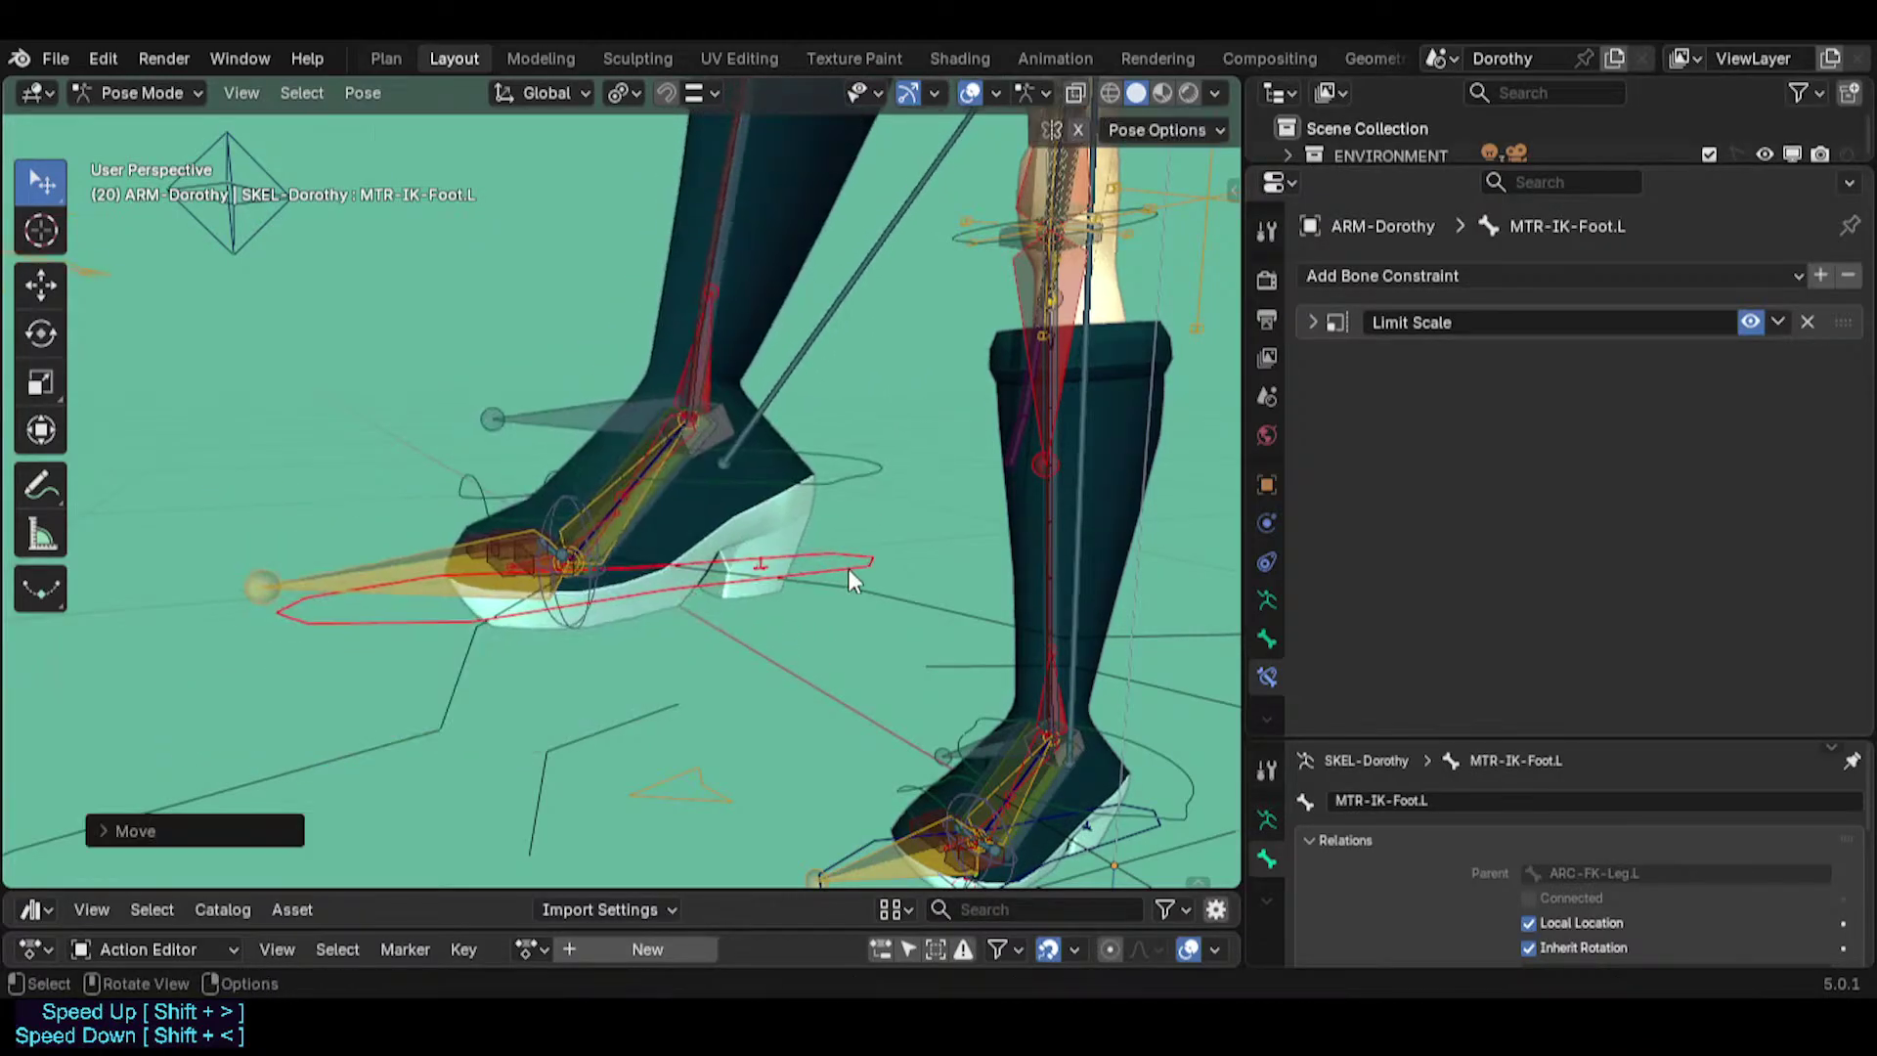
pyautogui.press('r')
pyautogui.click(866, 544)
pyautogui.moveTo(866, 544); pyautogui.dragTo(895, 553, button='middle')
pyautogui.press('s')
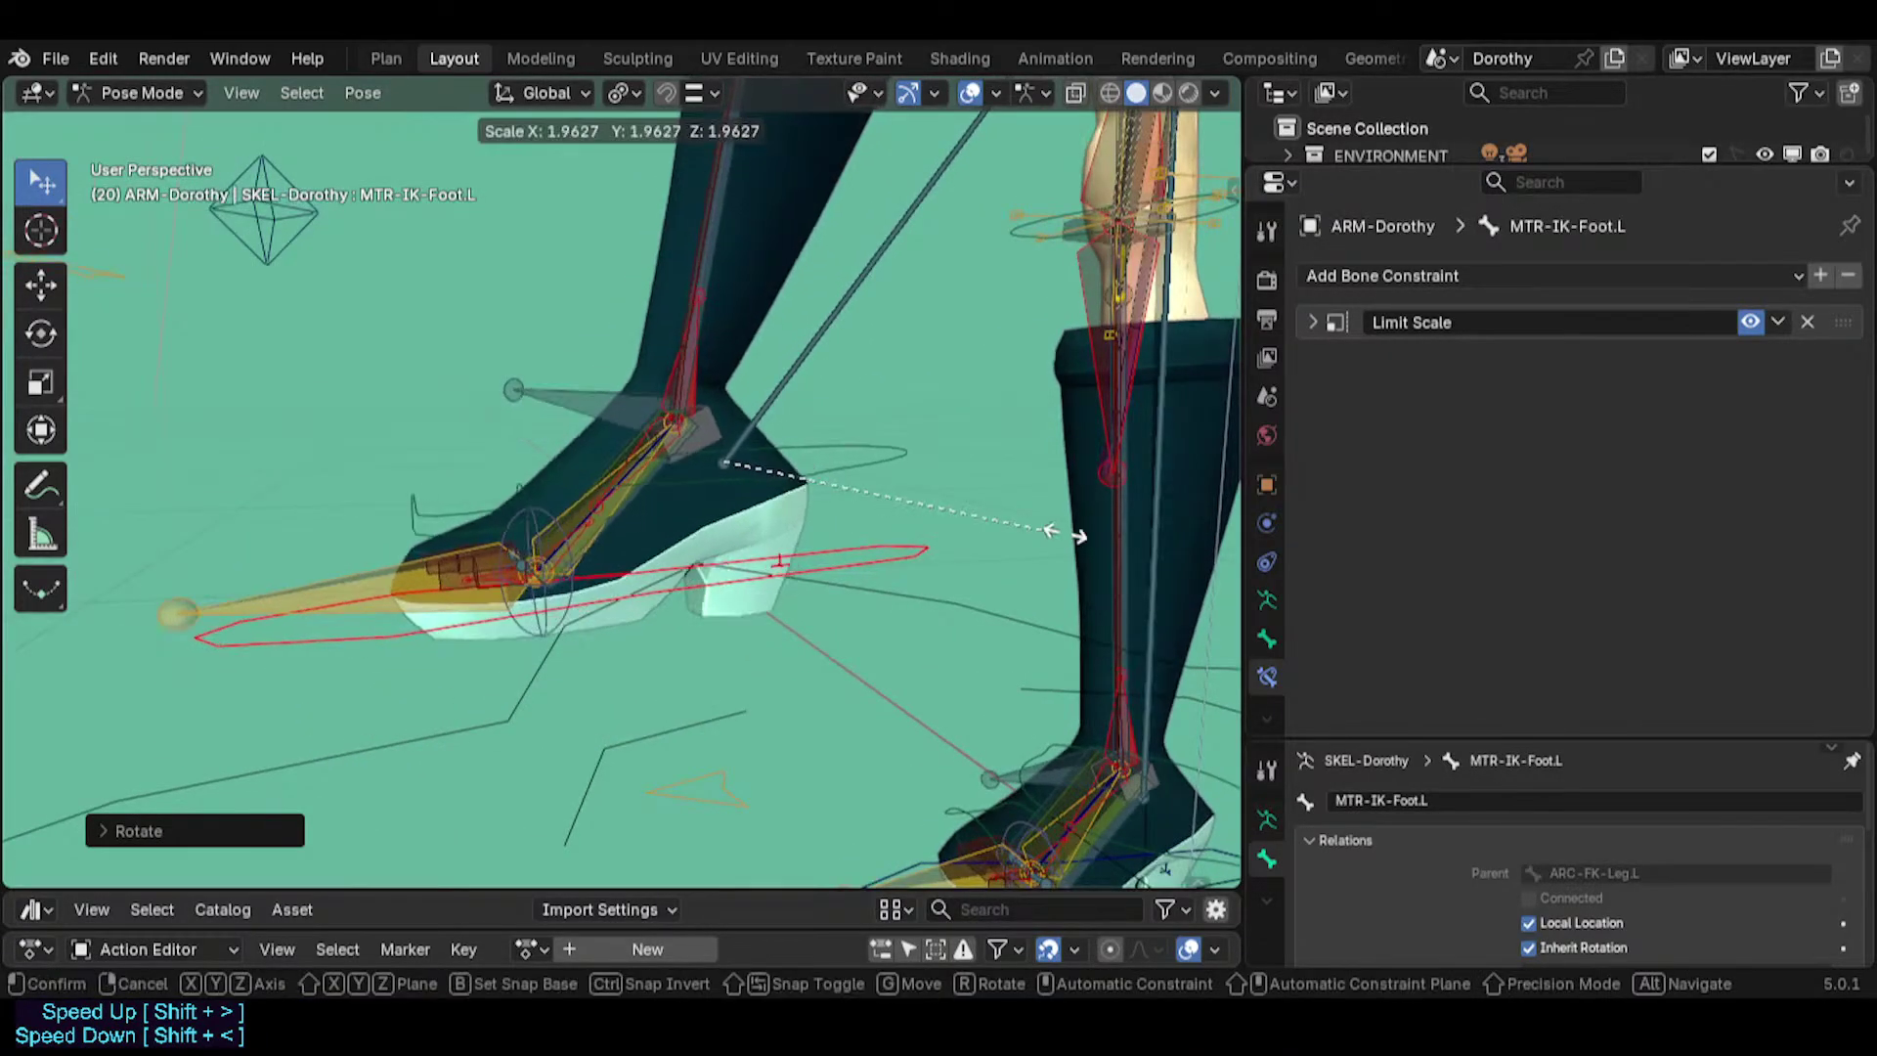
pyautogui.click(934, 478)
# Reposition the MTR-IK-Foot.L control and test scaling it in the new pose.
pyautogui.press('g')
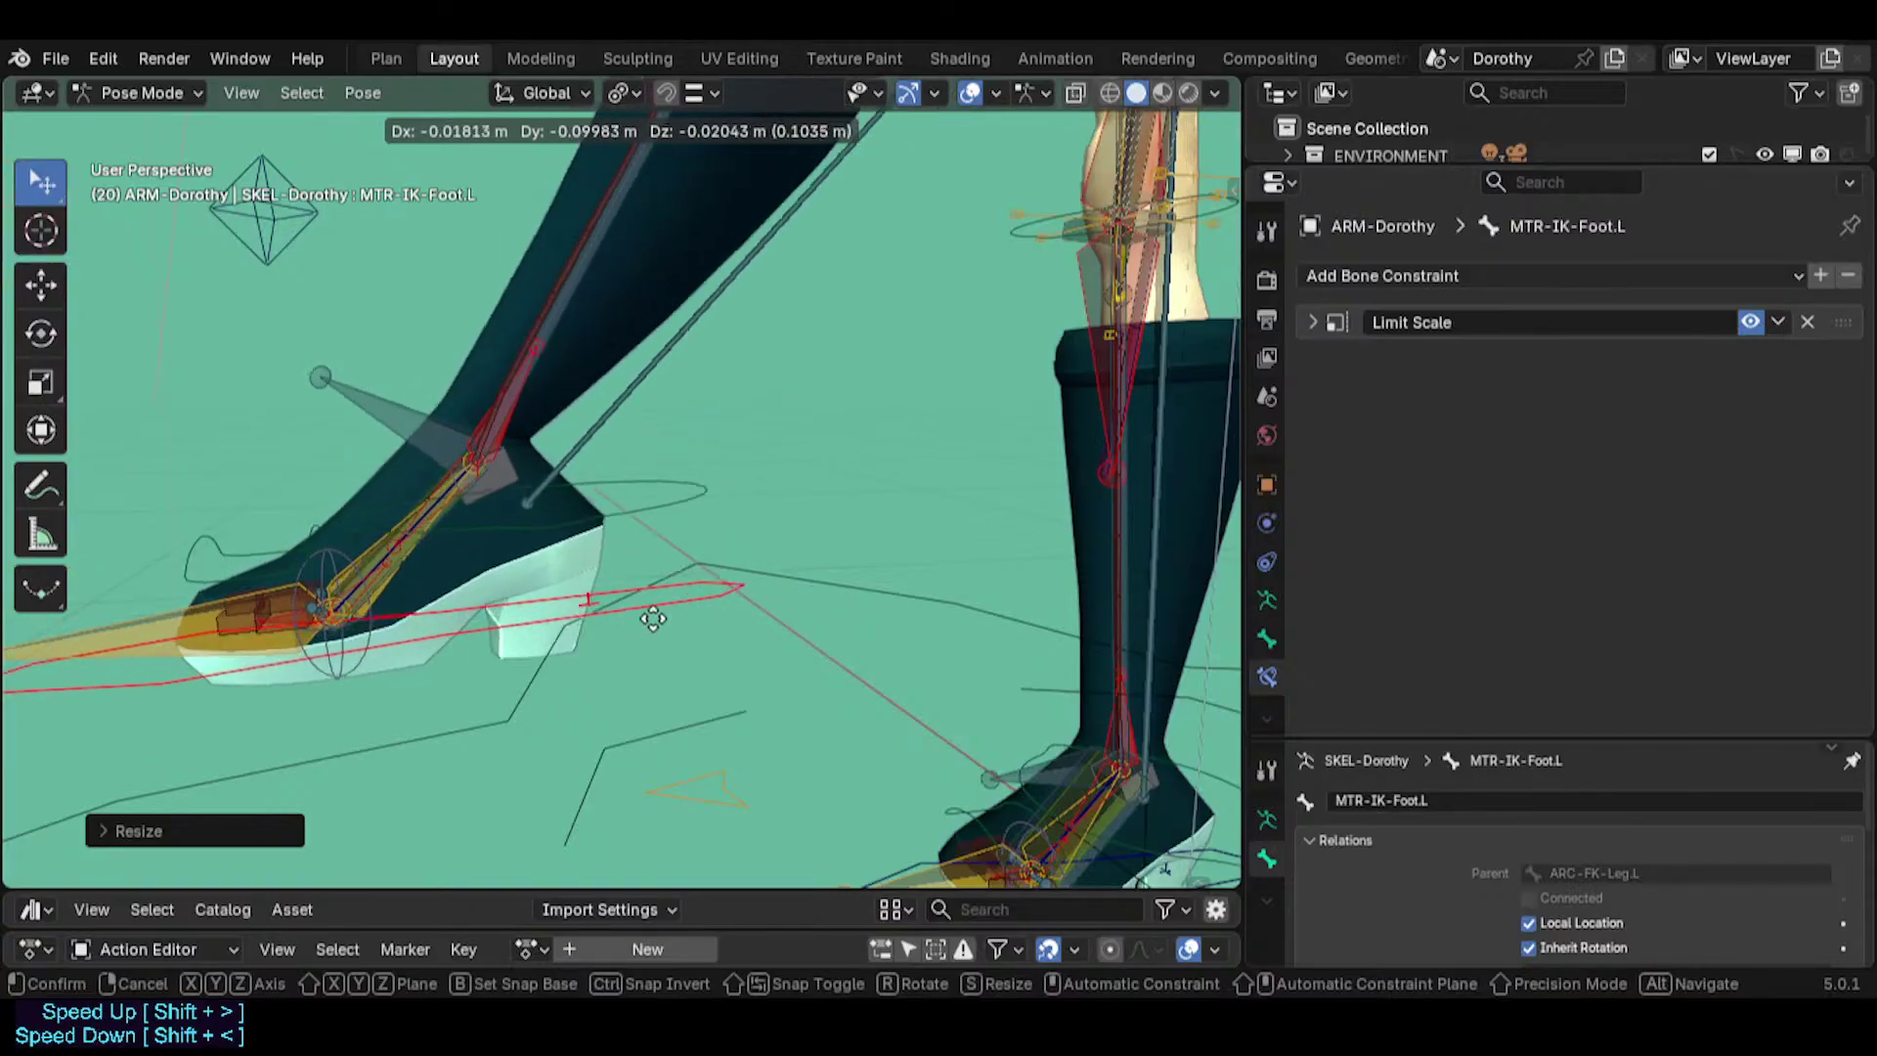
pyautogui.click(752, 565)
pyautogui.scroll(-3, 752, 565)
pyautogui.press('g')
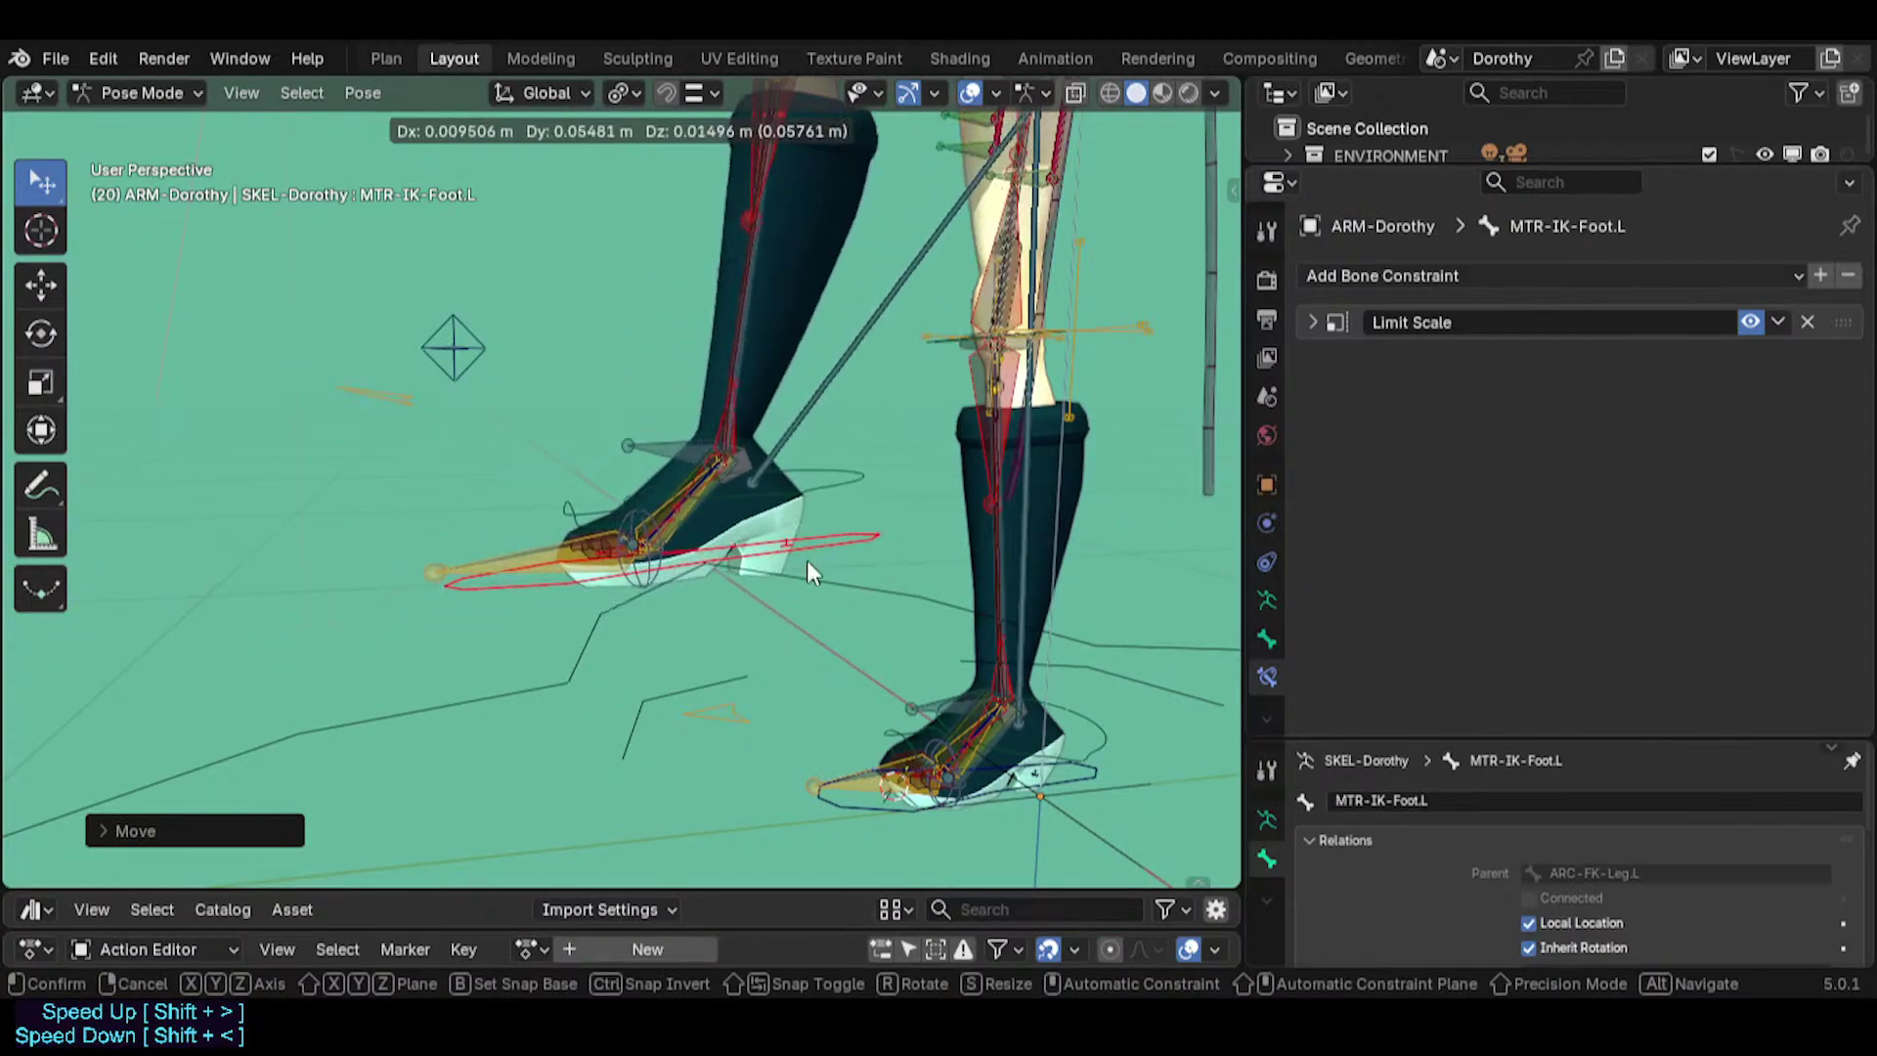
pyautogui.press('s')
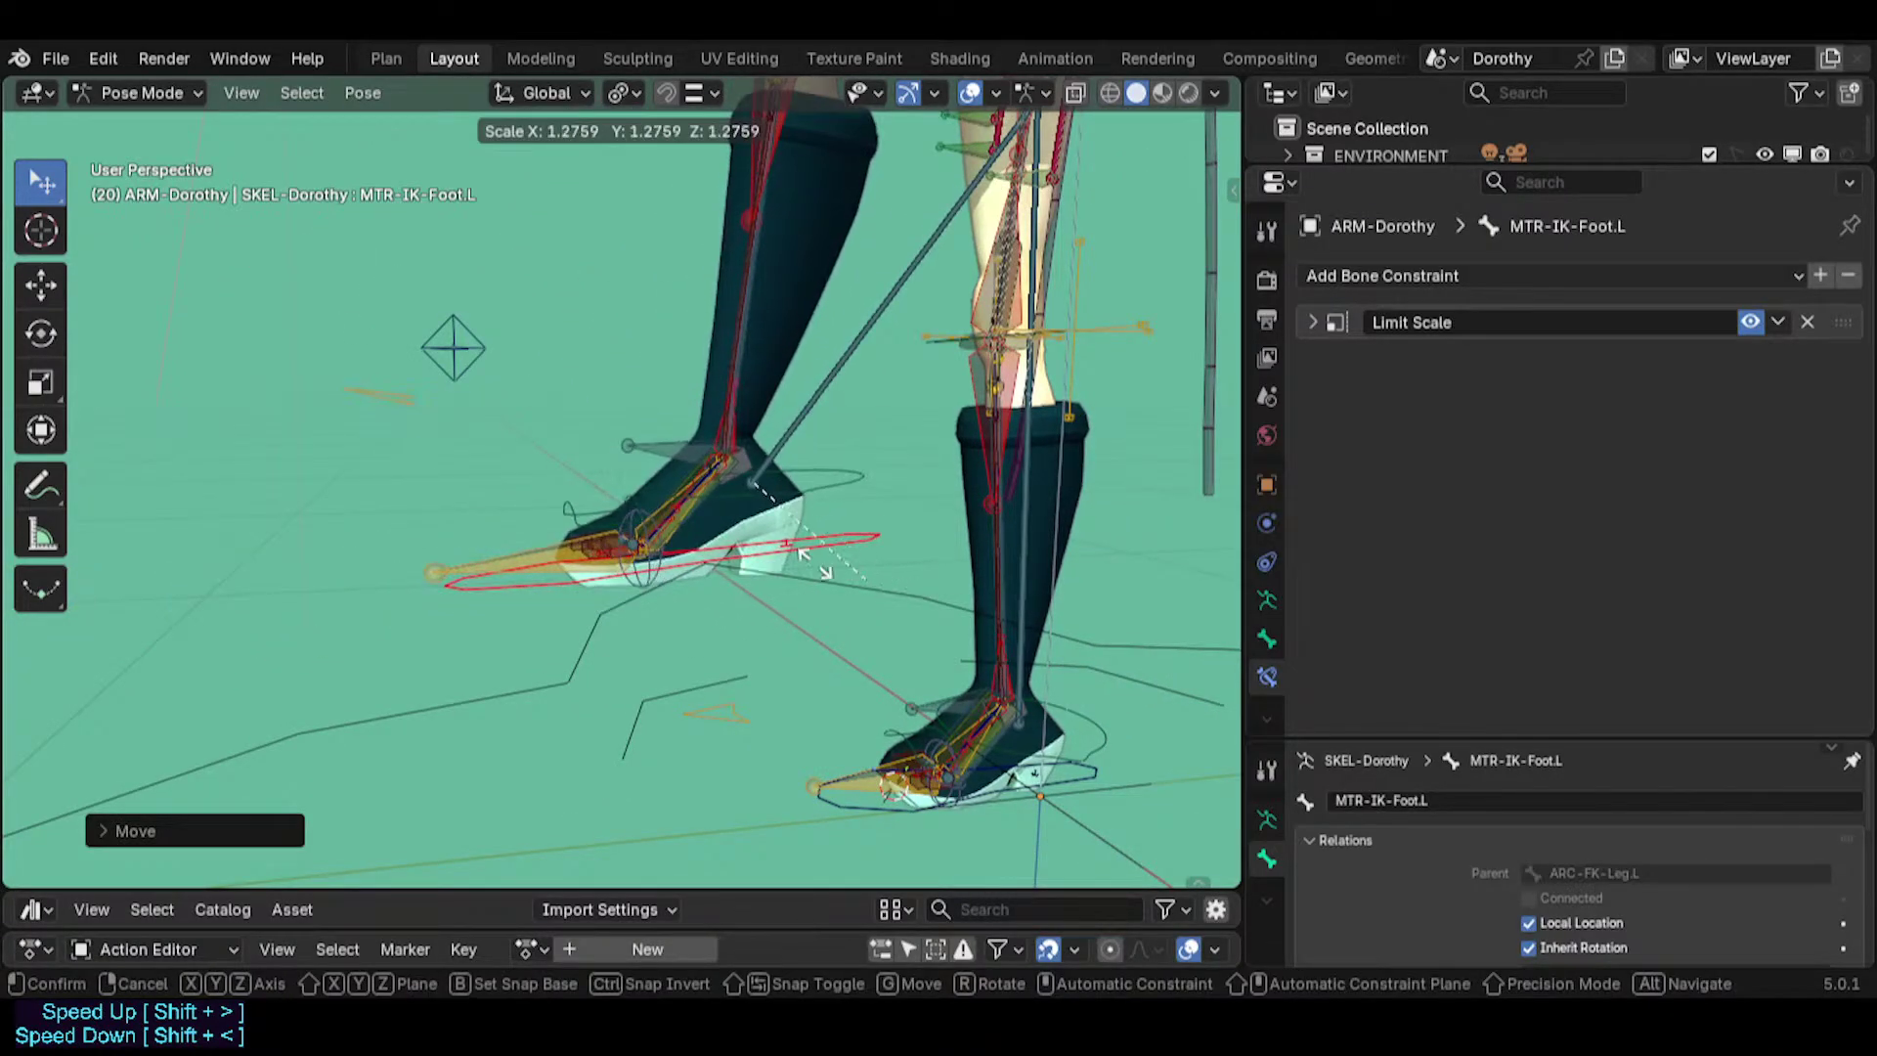
pyautogui.click(879, 562)
# Disable the Copy Scale constraint on MCH-IKO-Foot.L and test scaling MTR-IK-Foot.L up and down.
pyautogui.click(687, 459)
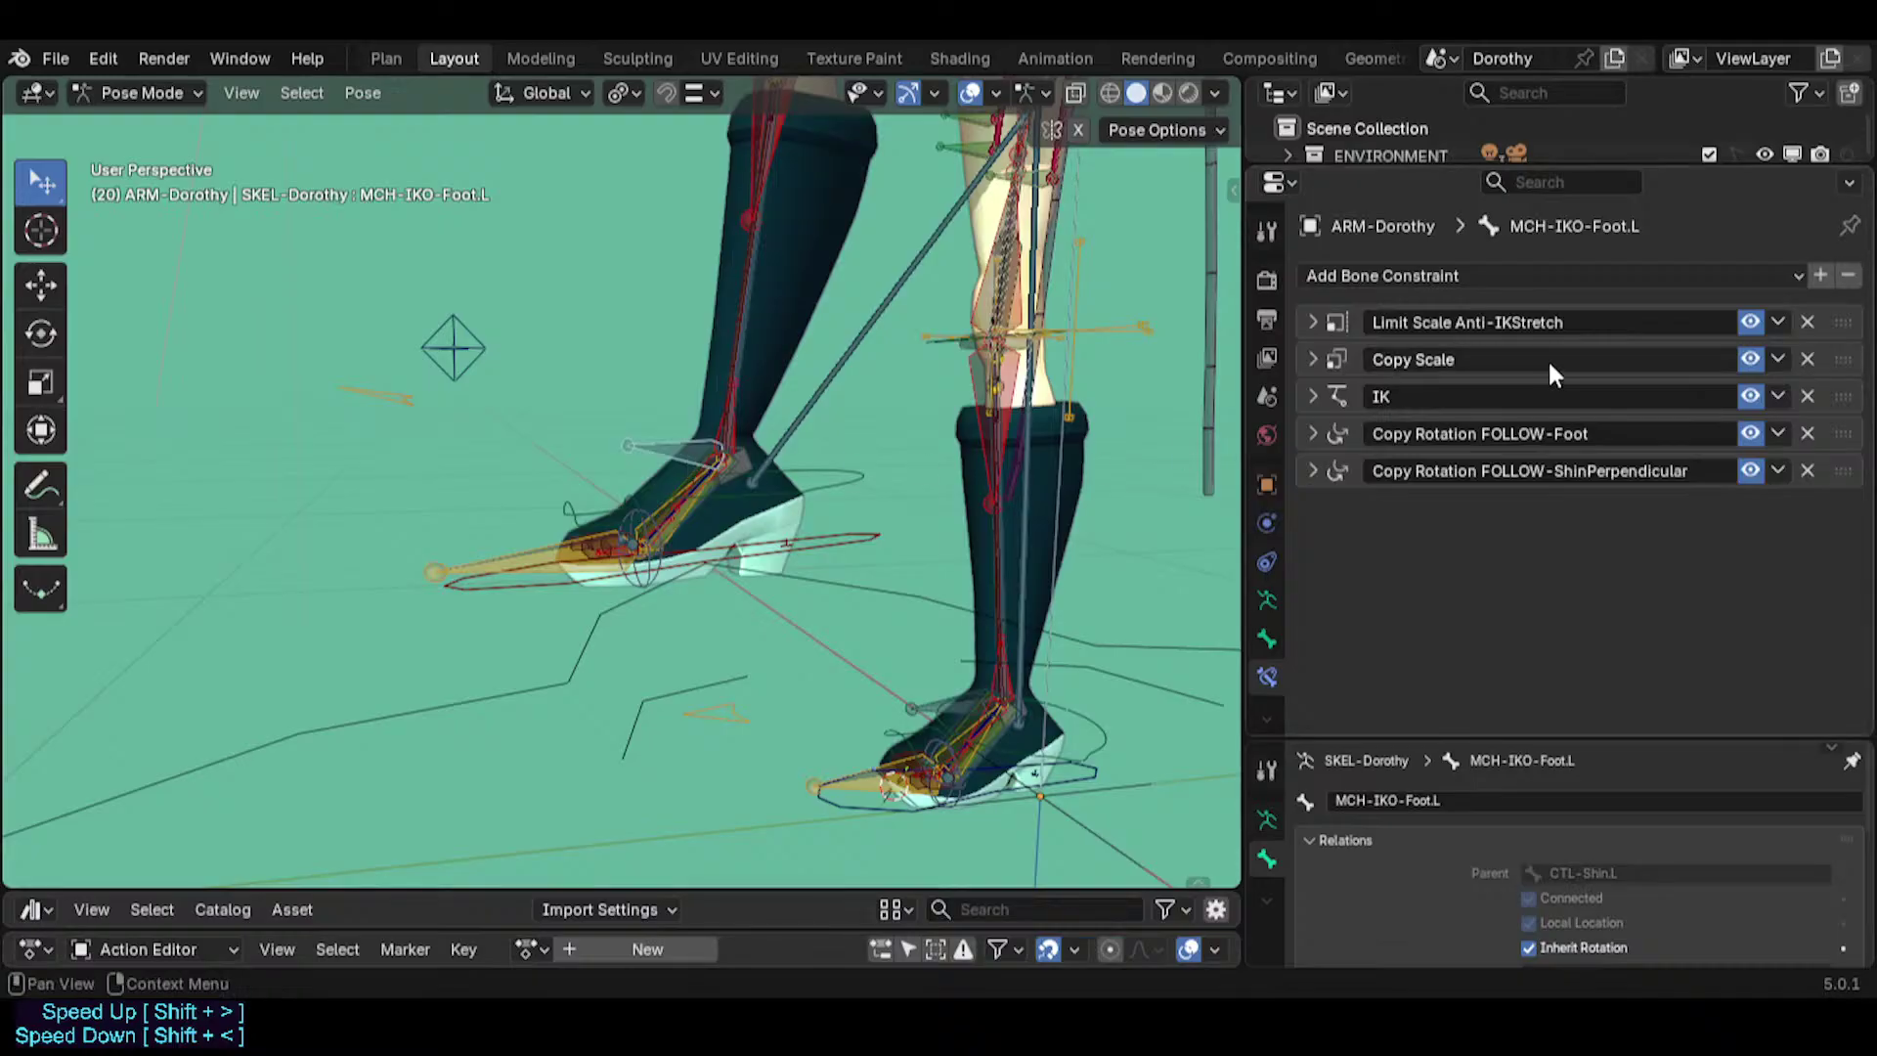
pyautogui.click(860, 532)
pyautogui.press('s')
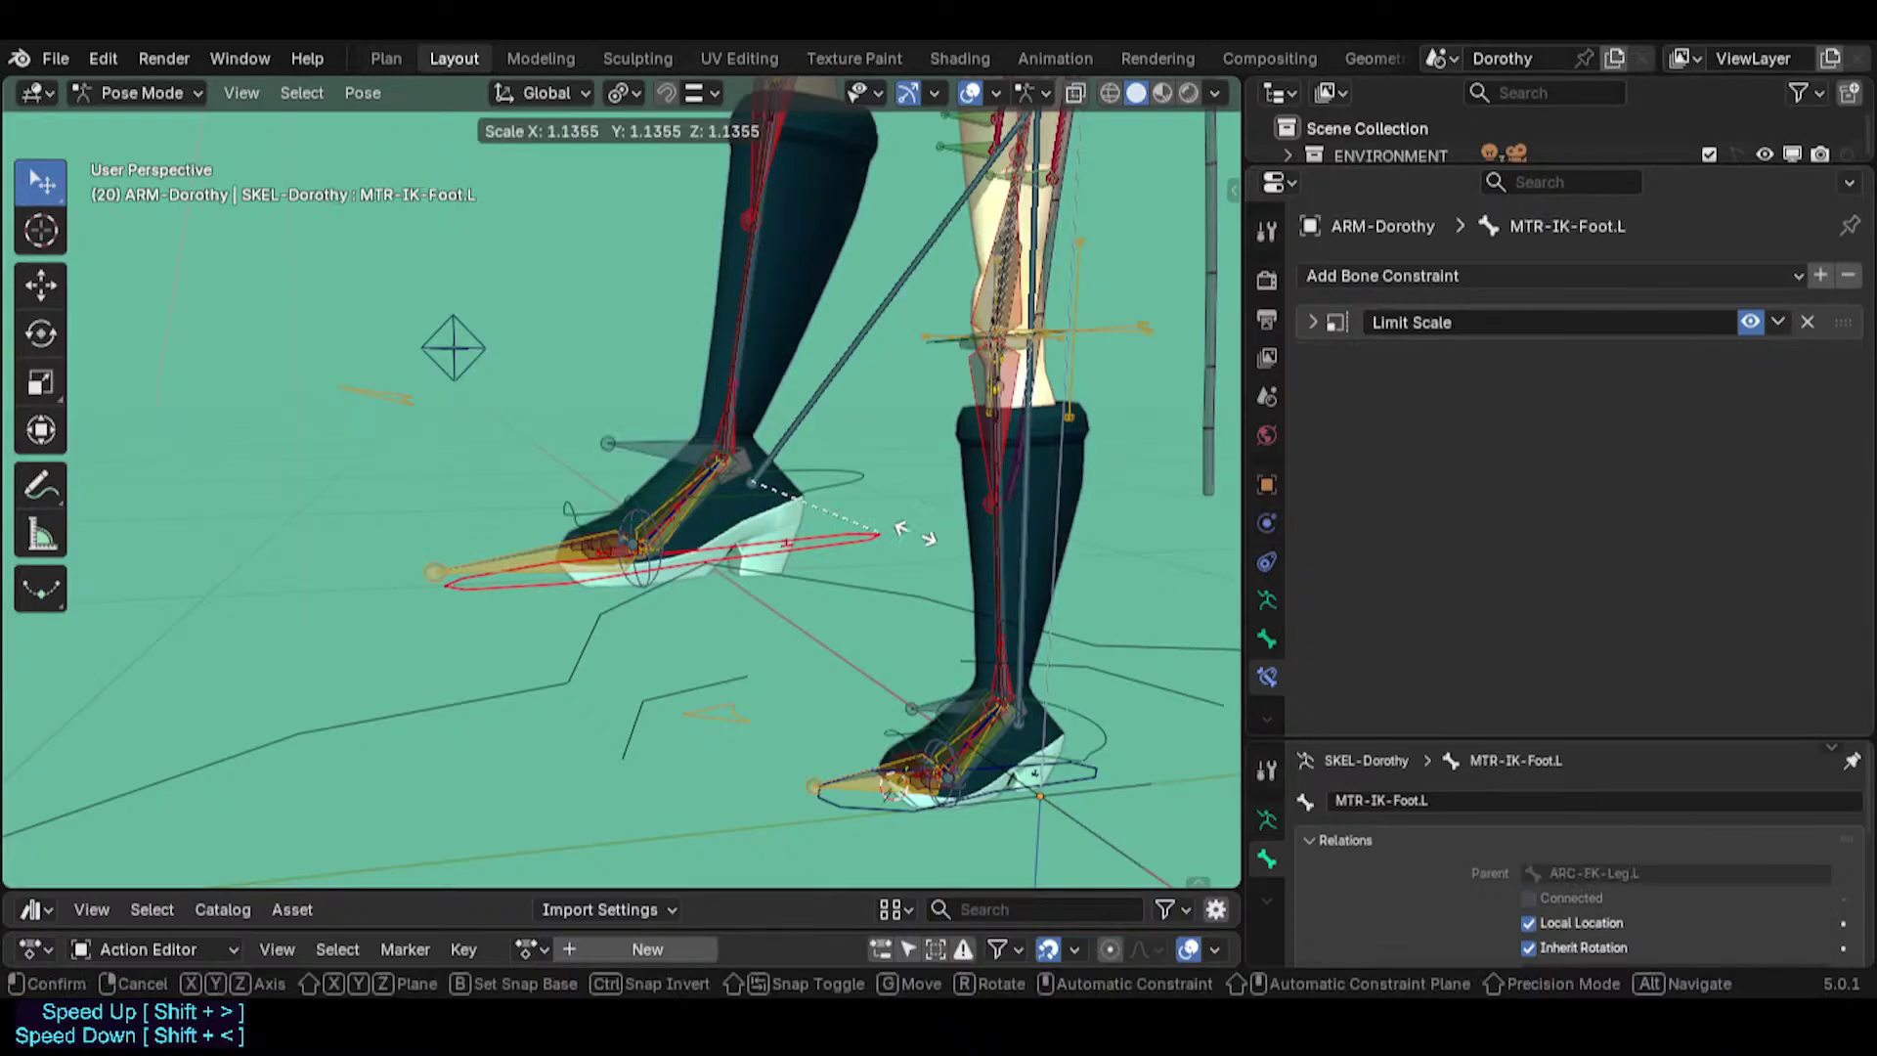
pyautogui.click(794, 537)
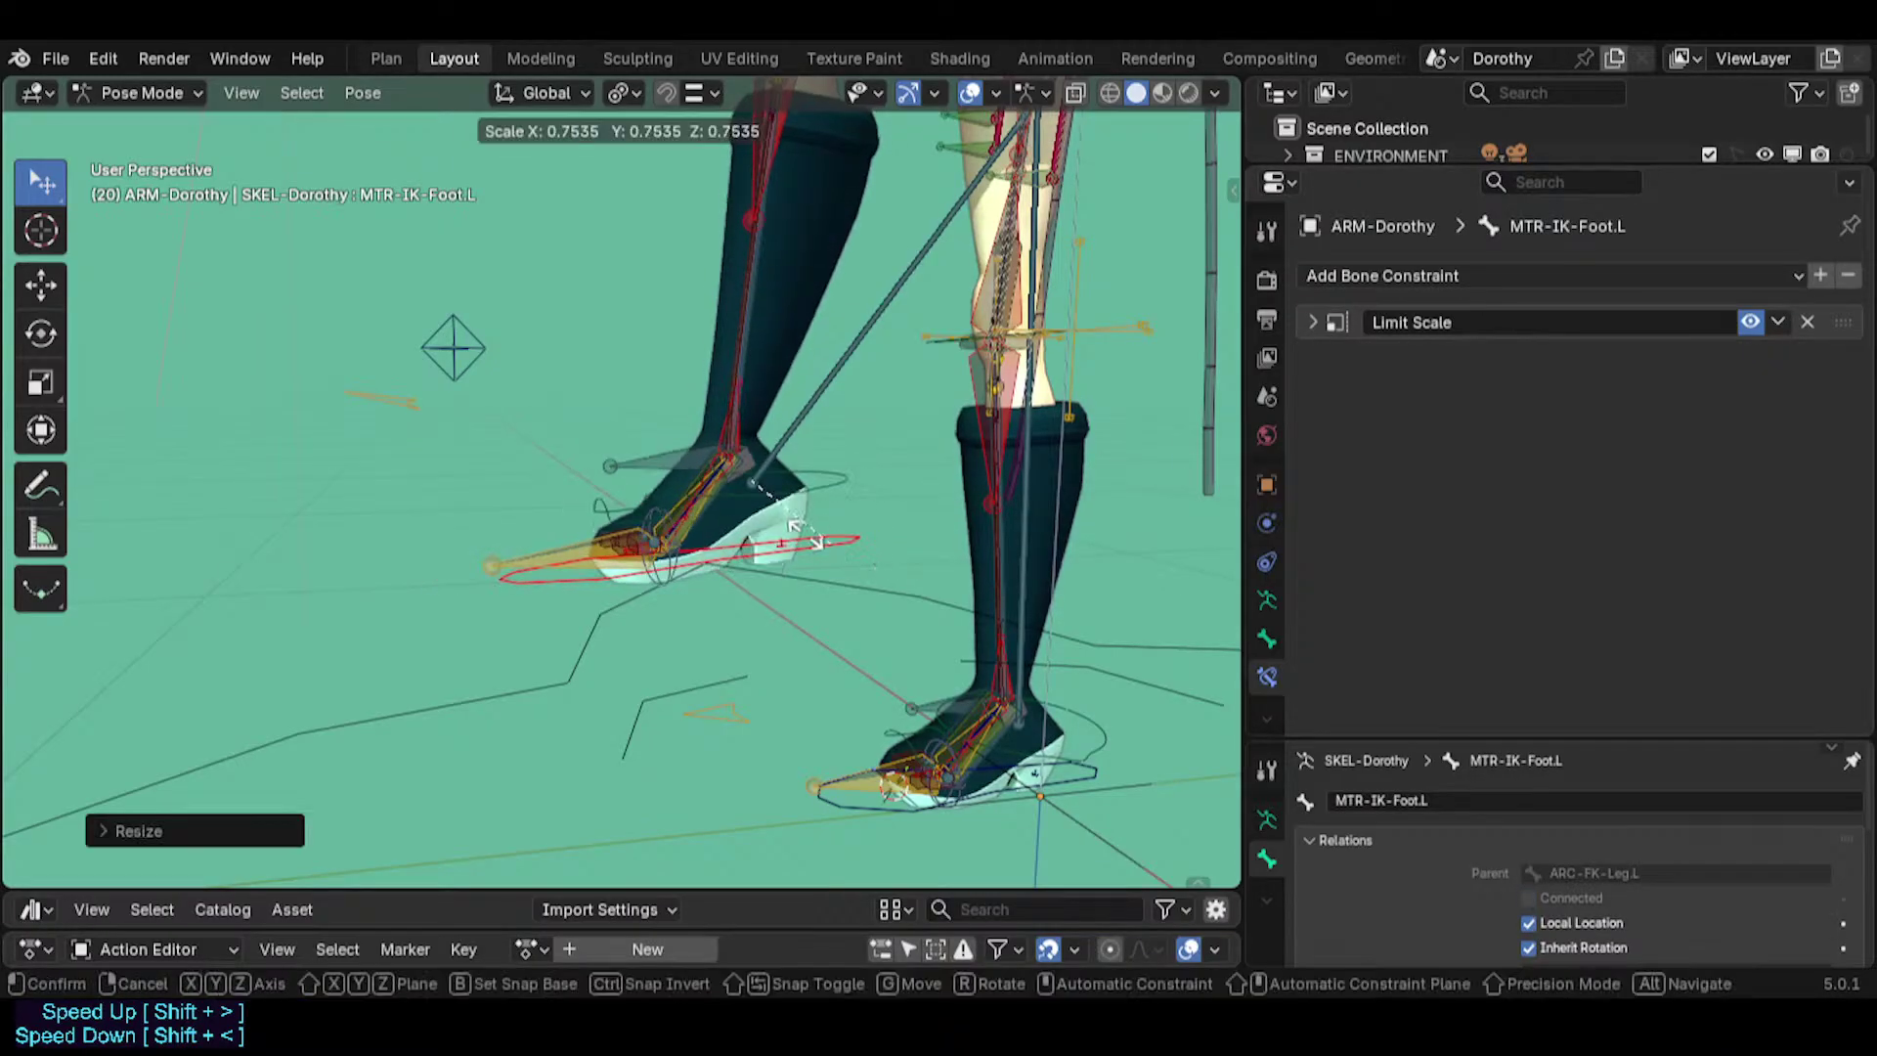
pyautogui.scroll(2, 791, 526)
pyautogui.press('s')
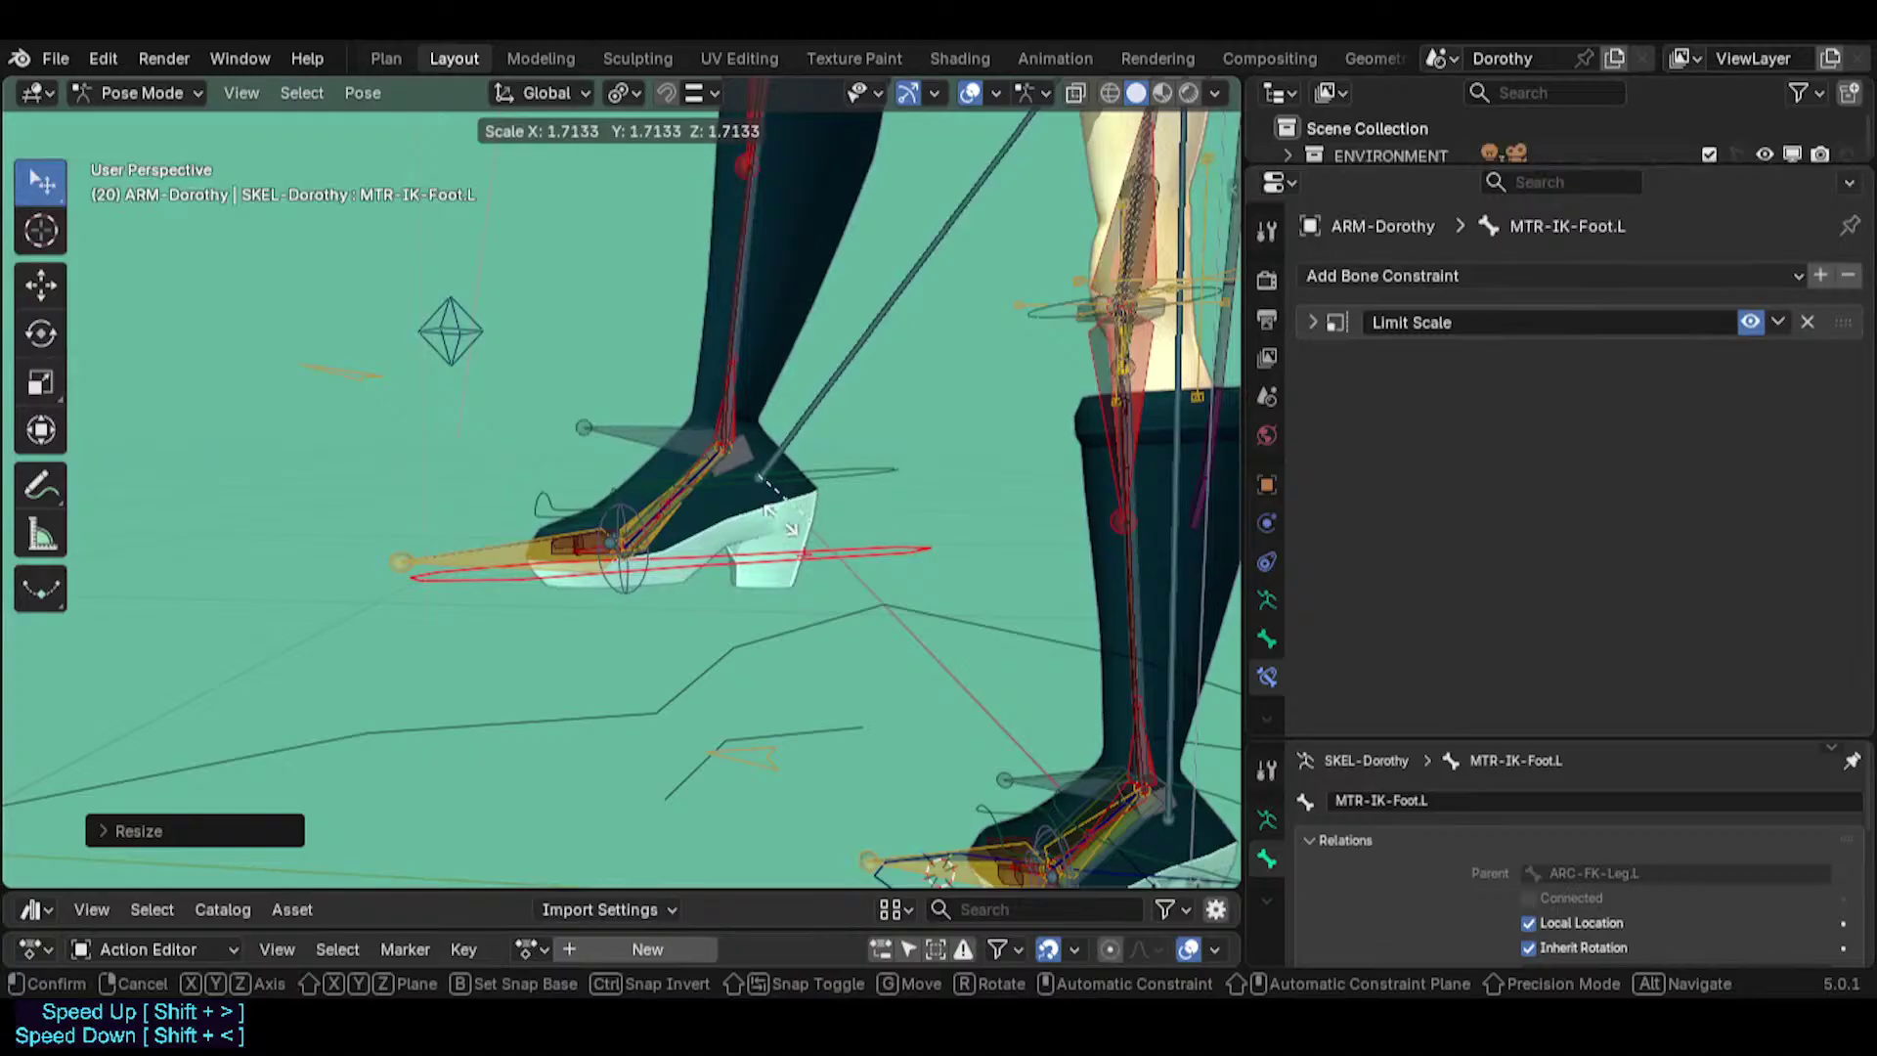
pyautogui.rightClick(911, 491)
# Check the Copy Scale and Limit Scale constraints on MCH-IKO-Foot.L and scale up MTR-IK-Foot.L to test the foot.
pyautogui.click(680, 440)
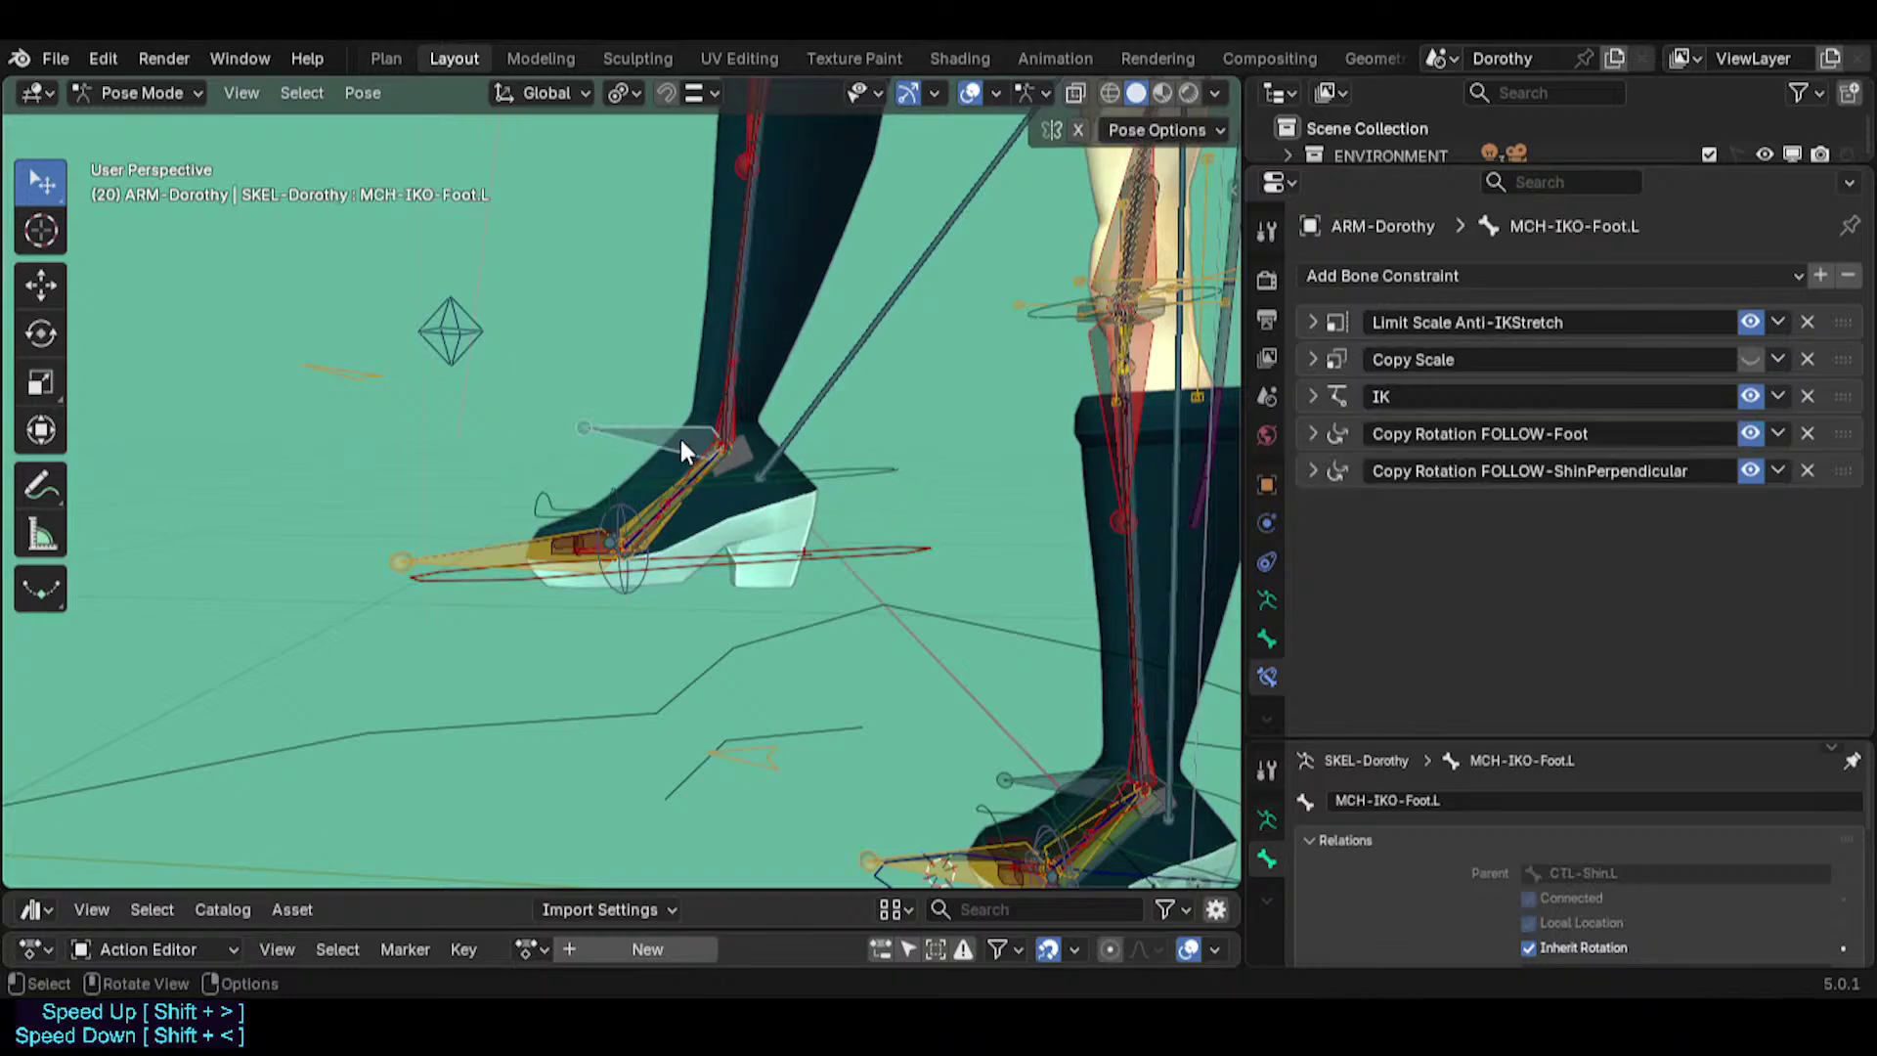
pyautogui.click(1312, 358)
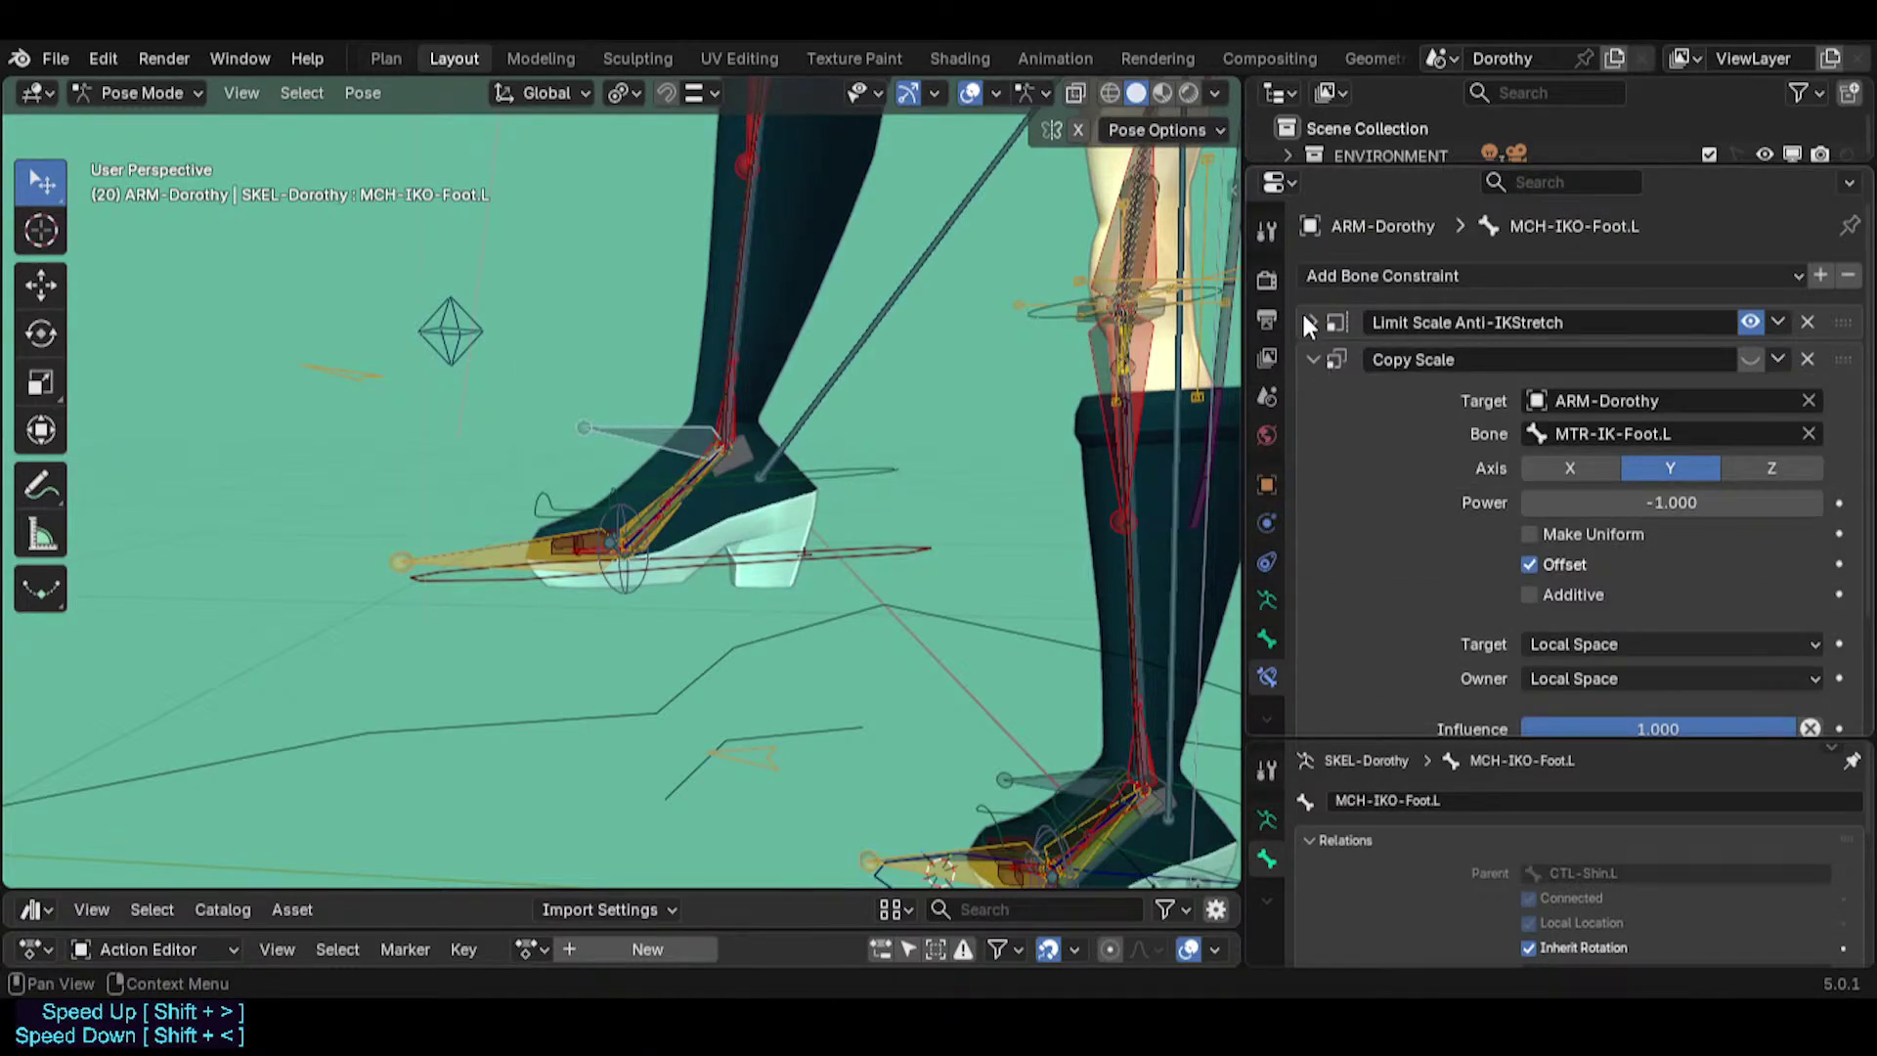
pyautogui.click(1311, 321)
pyautogui.click(1312, 321)
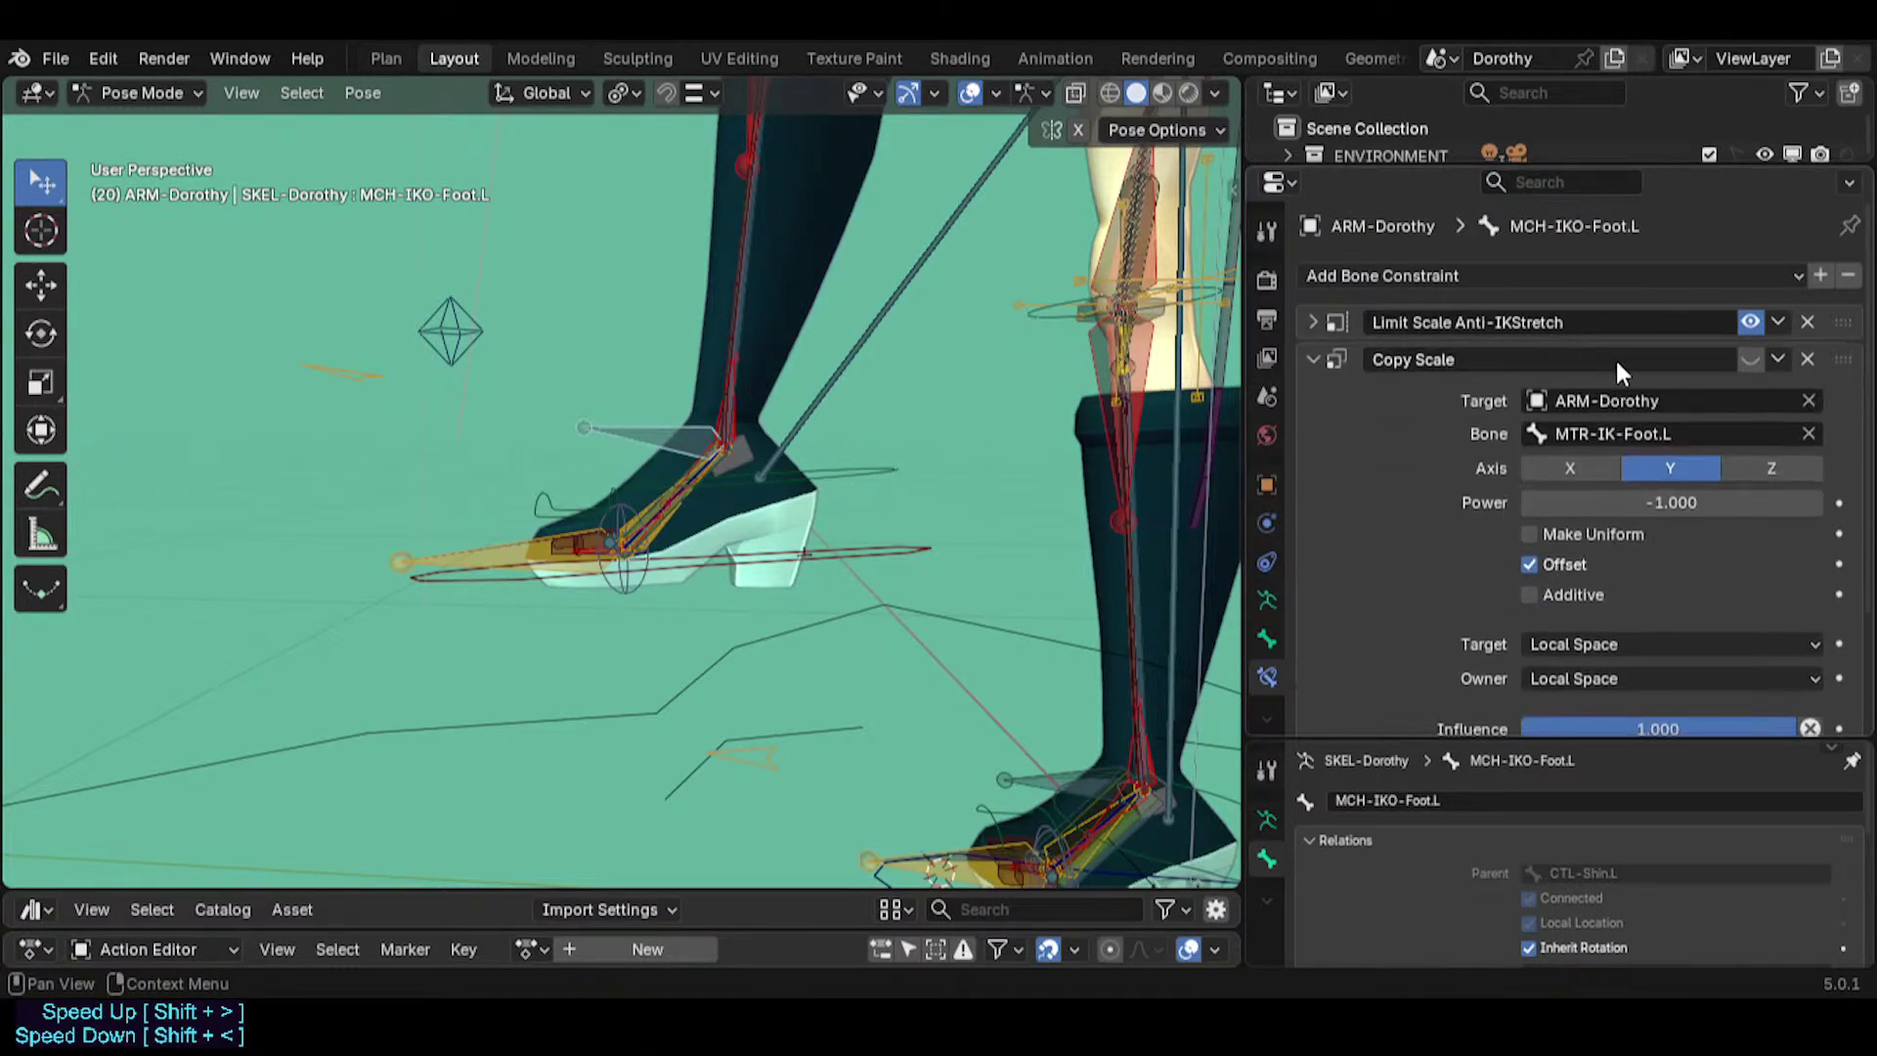
pyautogui.click(877, 544)
pyautogui.press('s')
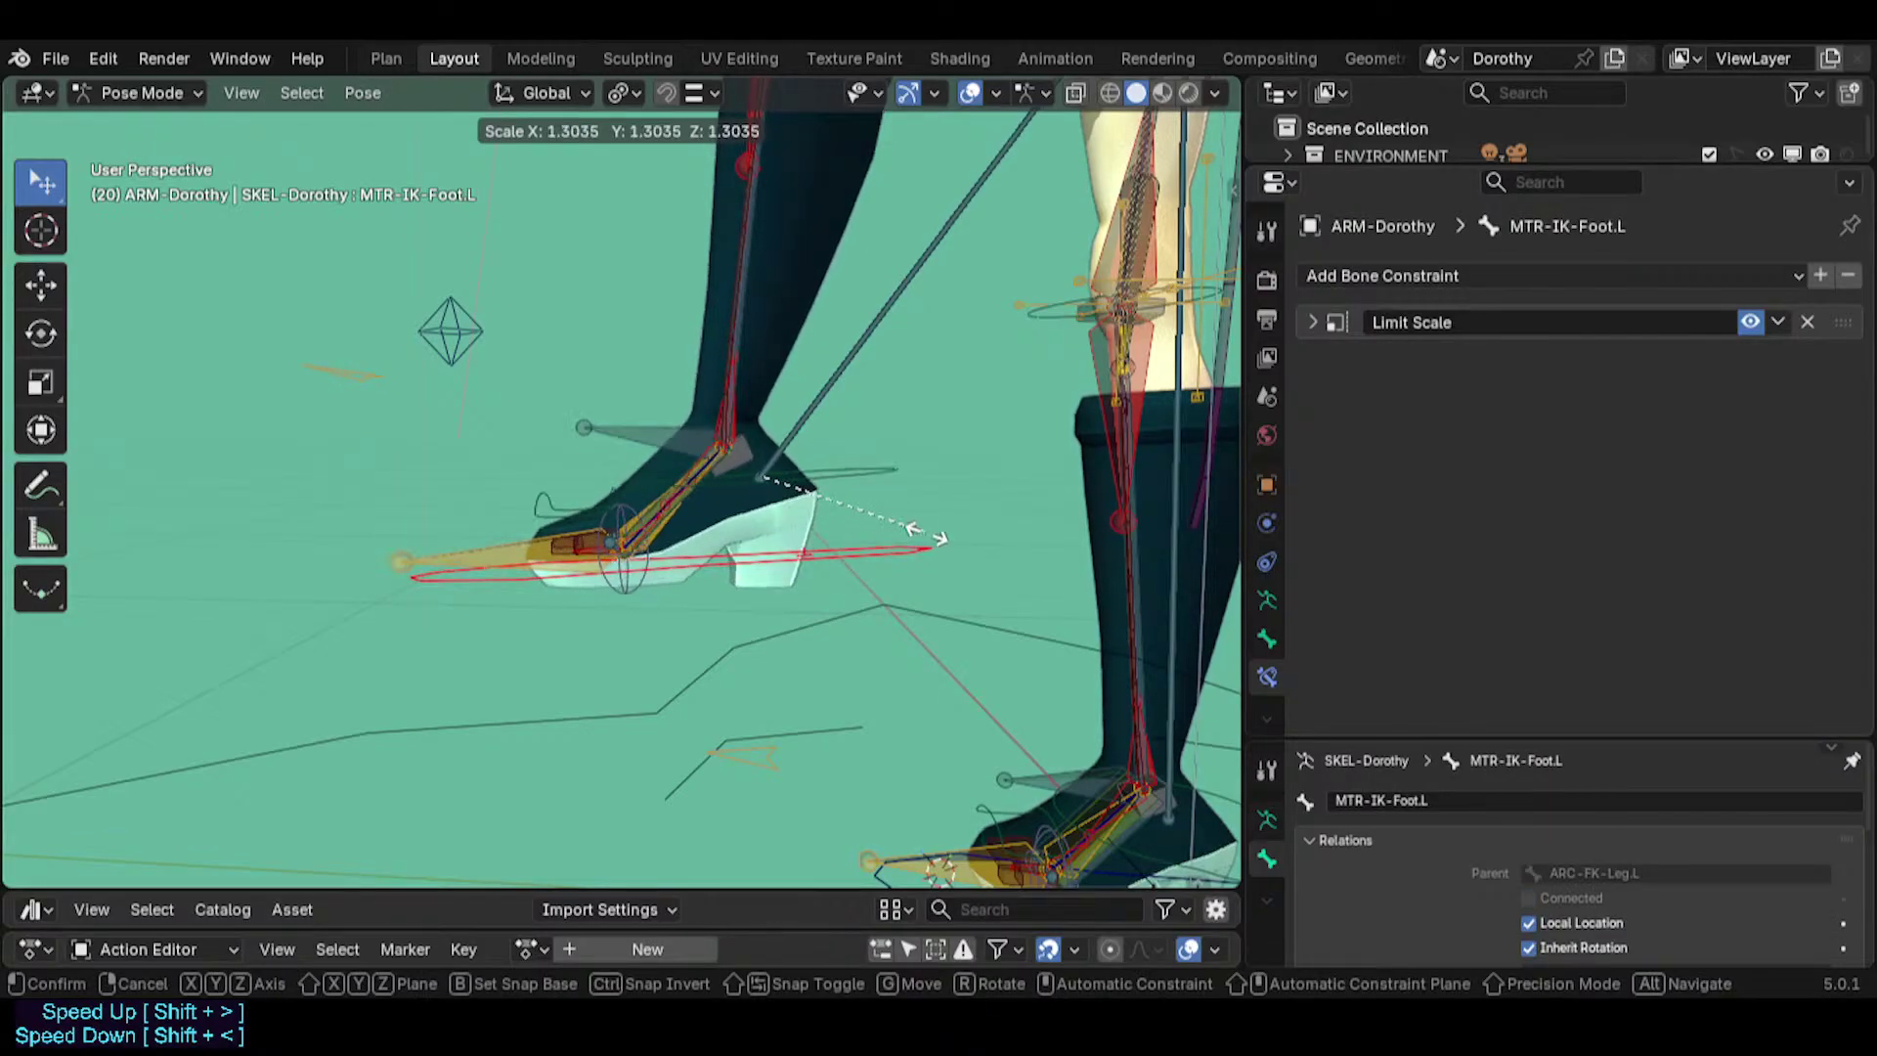
pyautogui.click(928, 545)
# Try re-enabling the Copy Scale constraint on MCH-IKO-Foot.L and test scaling MTR-IK-Foot.L with it.
pyautogui.click(820, 489)
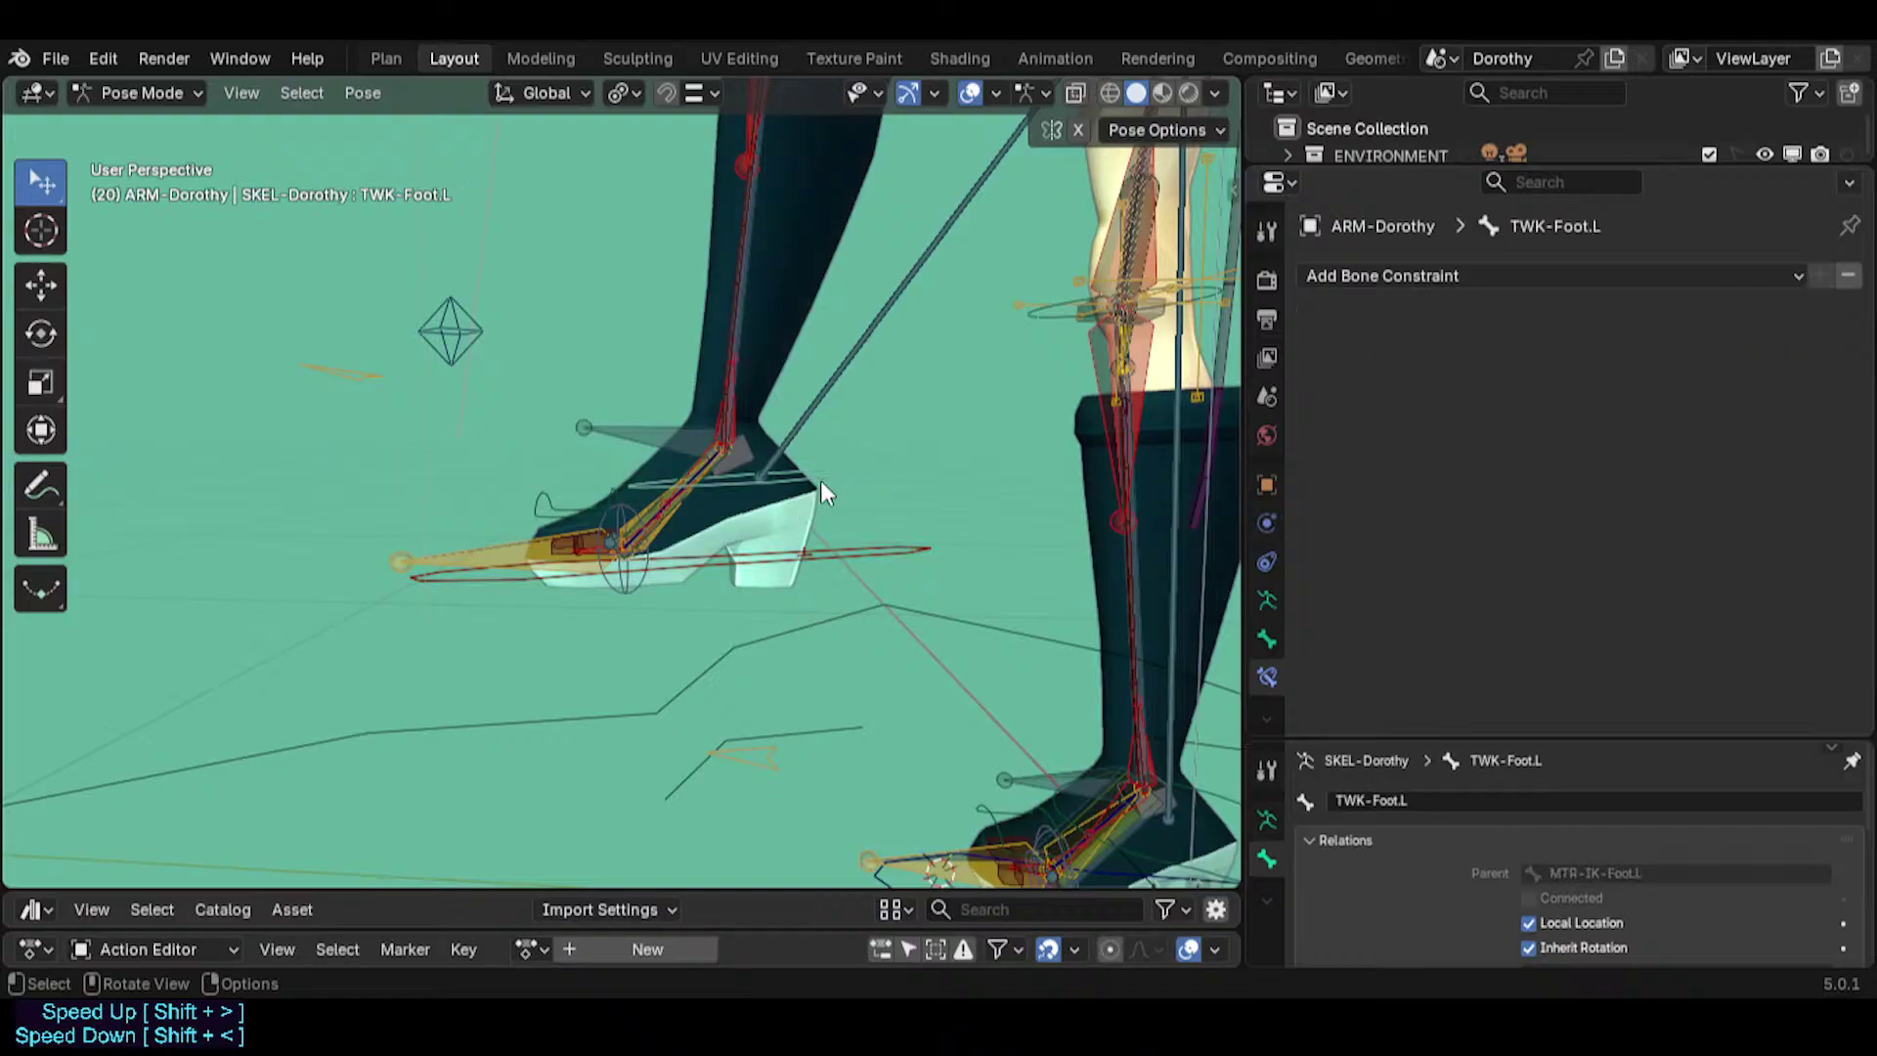
pyautogui.click(661, 454)
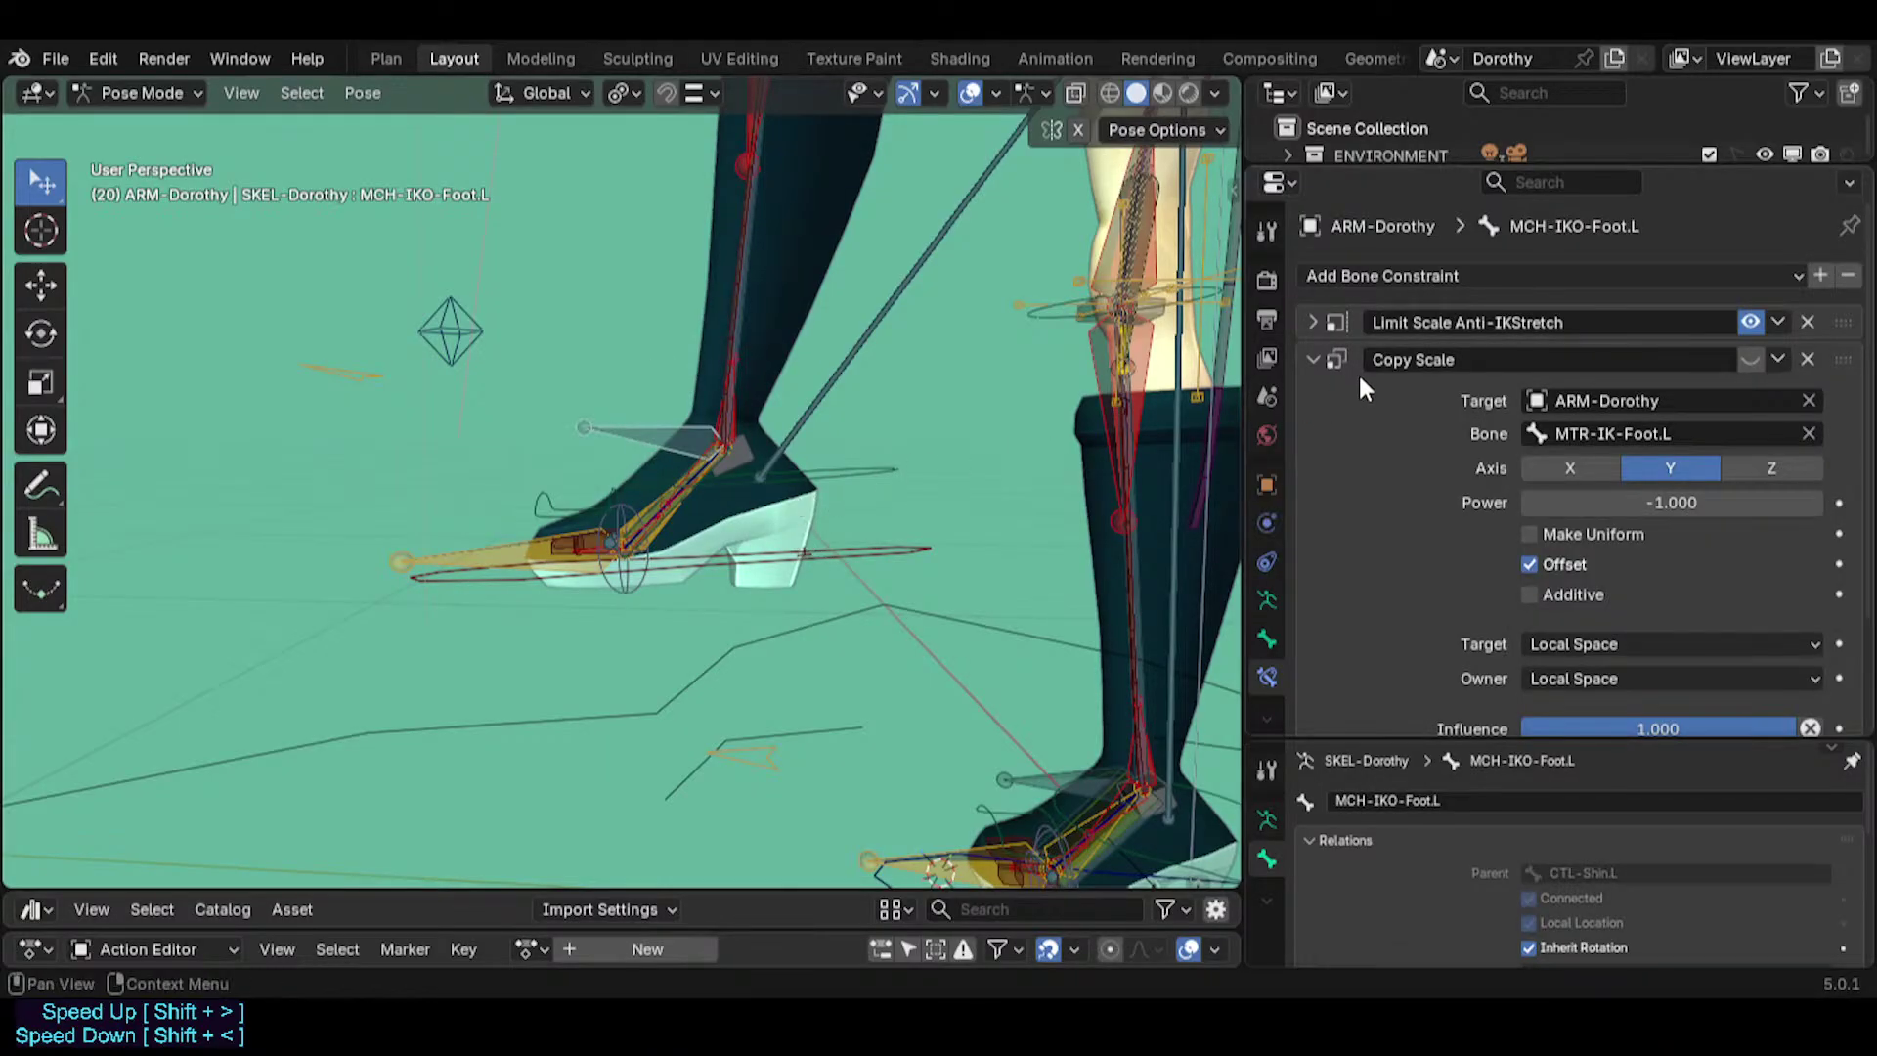
pyautogui.click(1748, 357)
pyautogui.click(772, 541)
pyautogui.press('s')
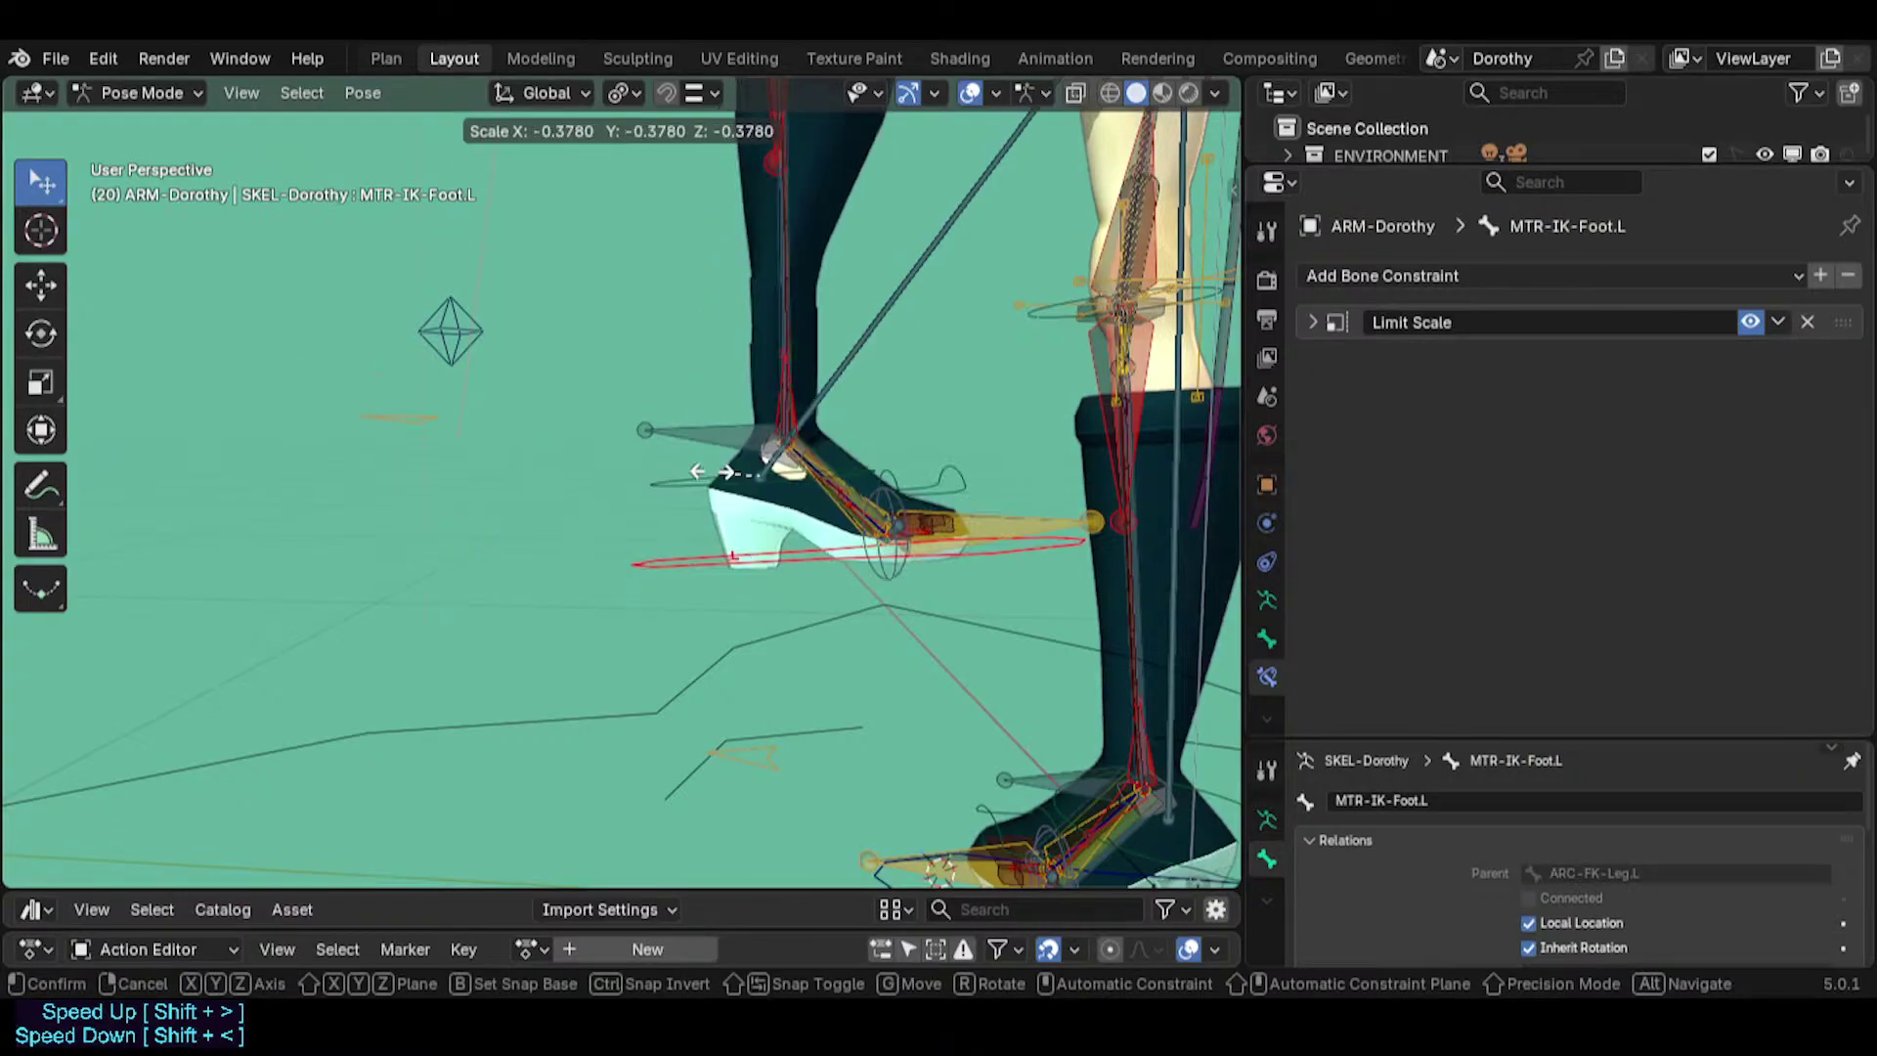
pyautogui.click(867, 517)
pyautogui.hotkey('ctrl', 'z')
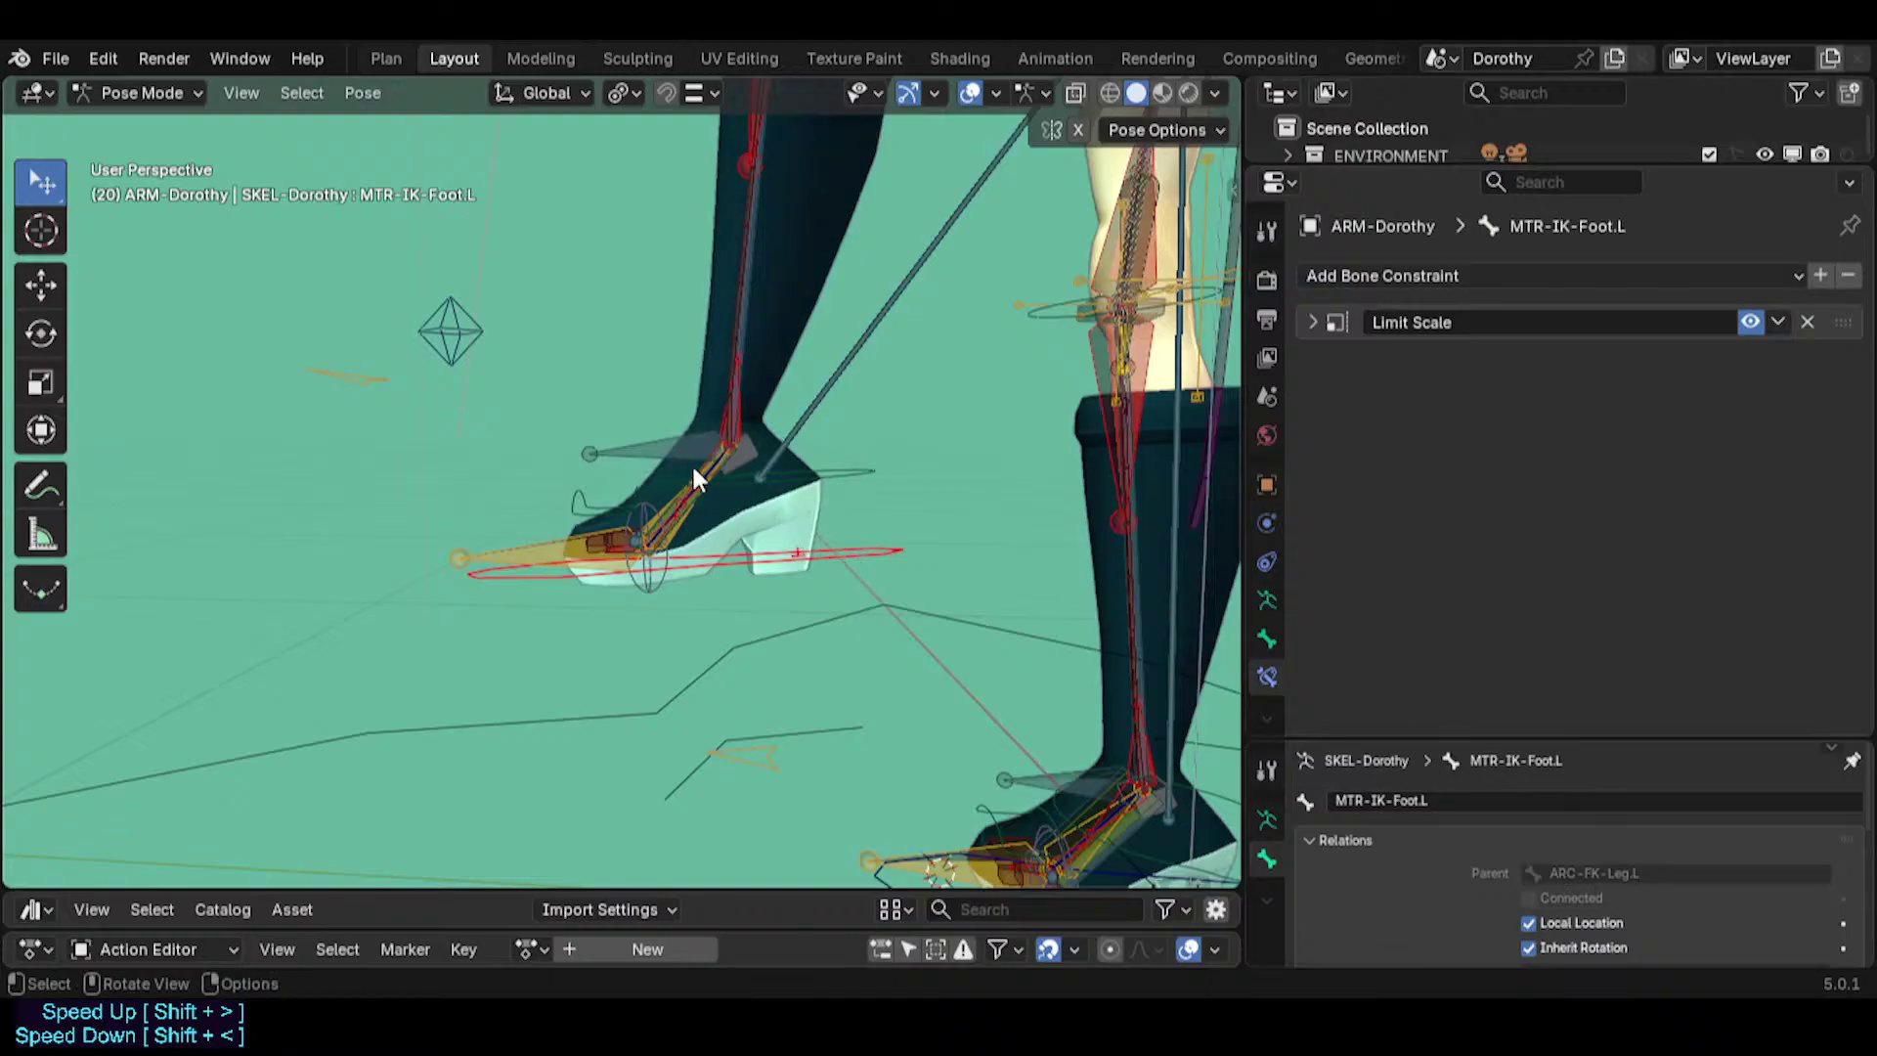
# Try deleting the Copy Scale constraint from MCH-IKO-Foot.L and test scaling MTR-IK-Foot.L without it.
pyautogui.click(690, 458)
pyautogui.click(1807, 360)
pyautogui.click(866, 550)
pyautogui.press('s')
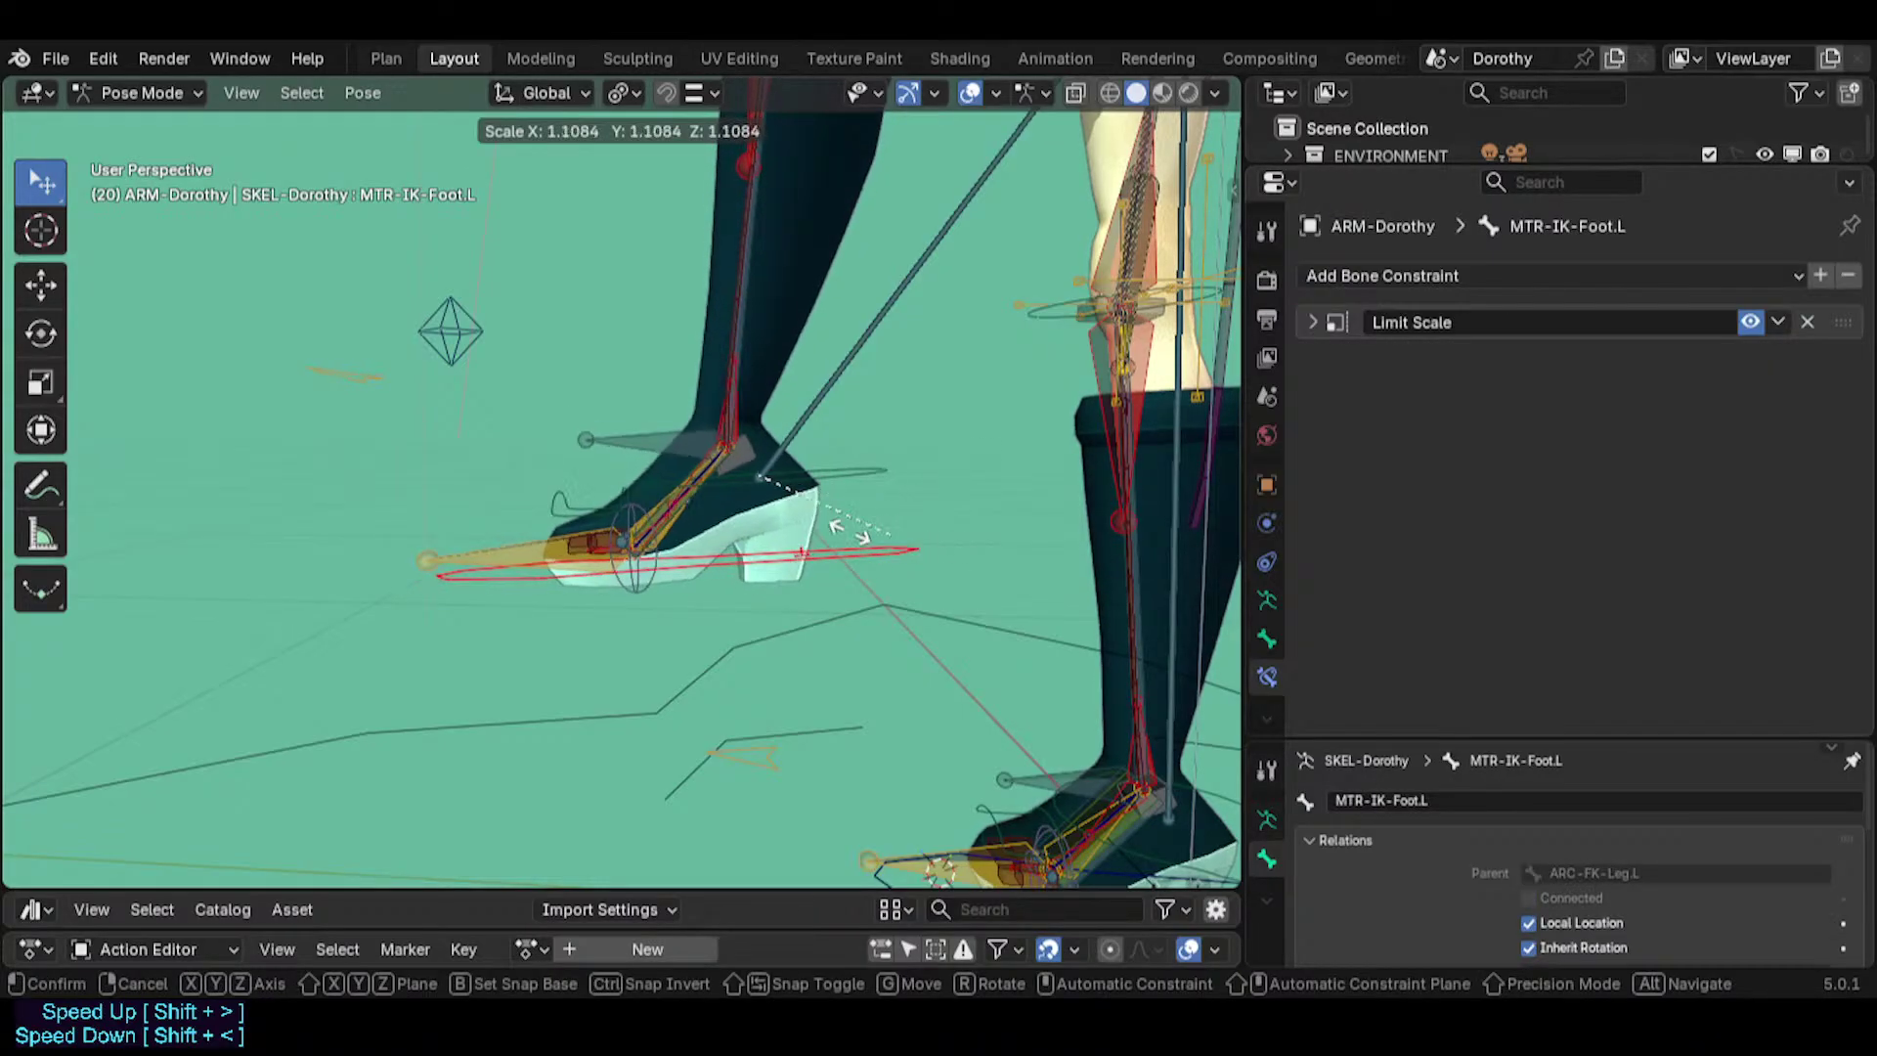
pyautogui.click(879, 540)
pyautogui.click(872, 474)
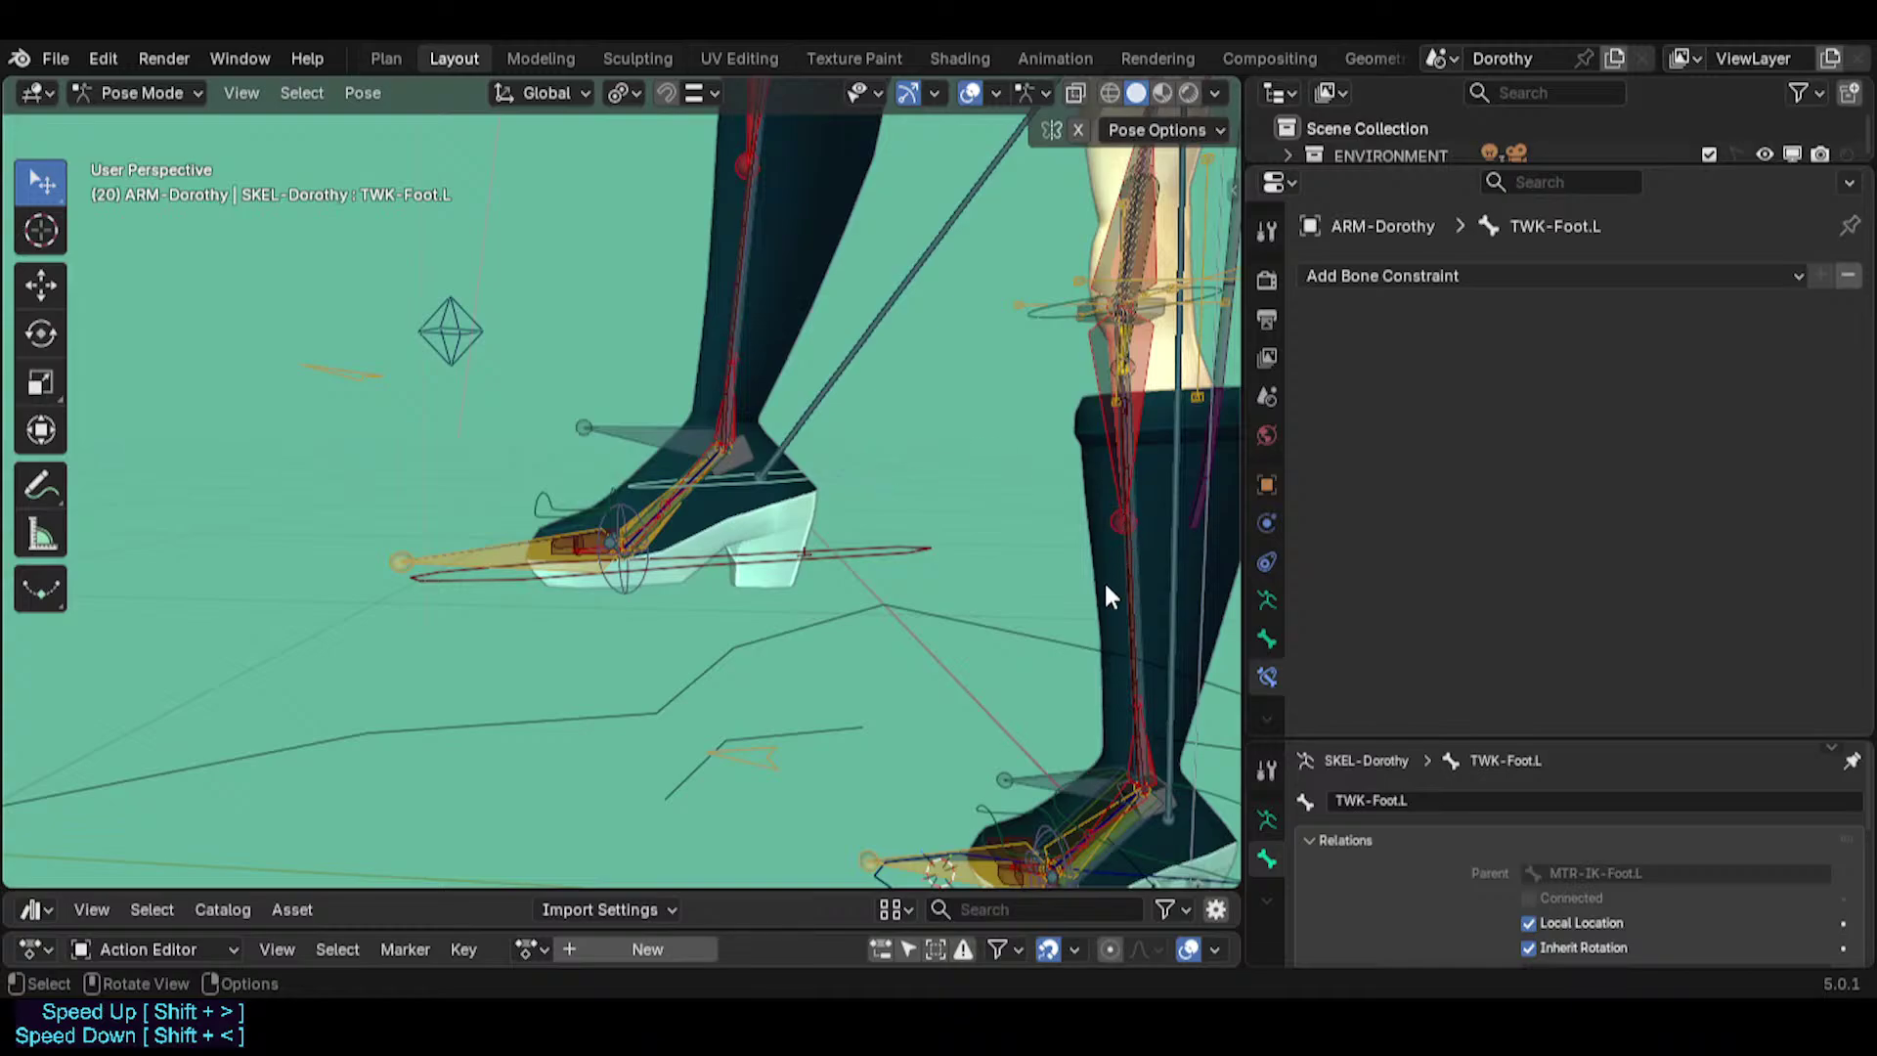
pyautogui.click(866, 539)
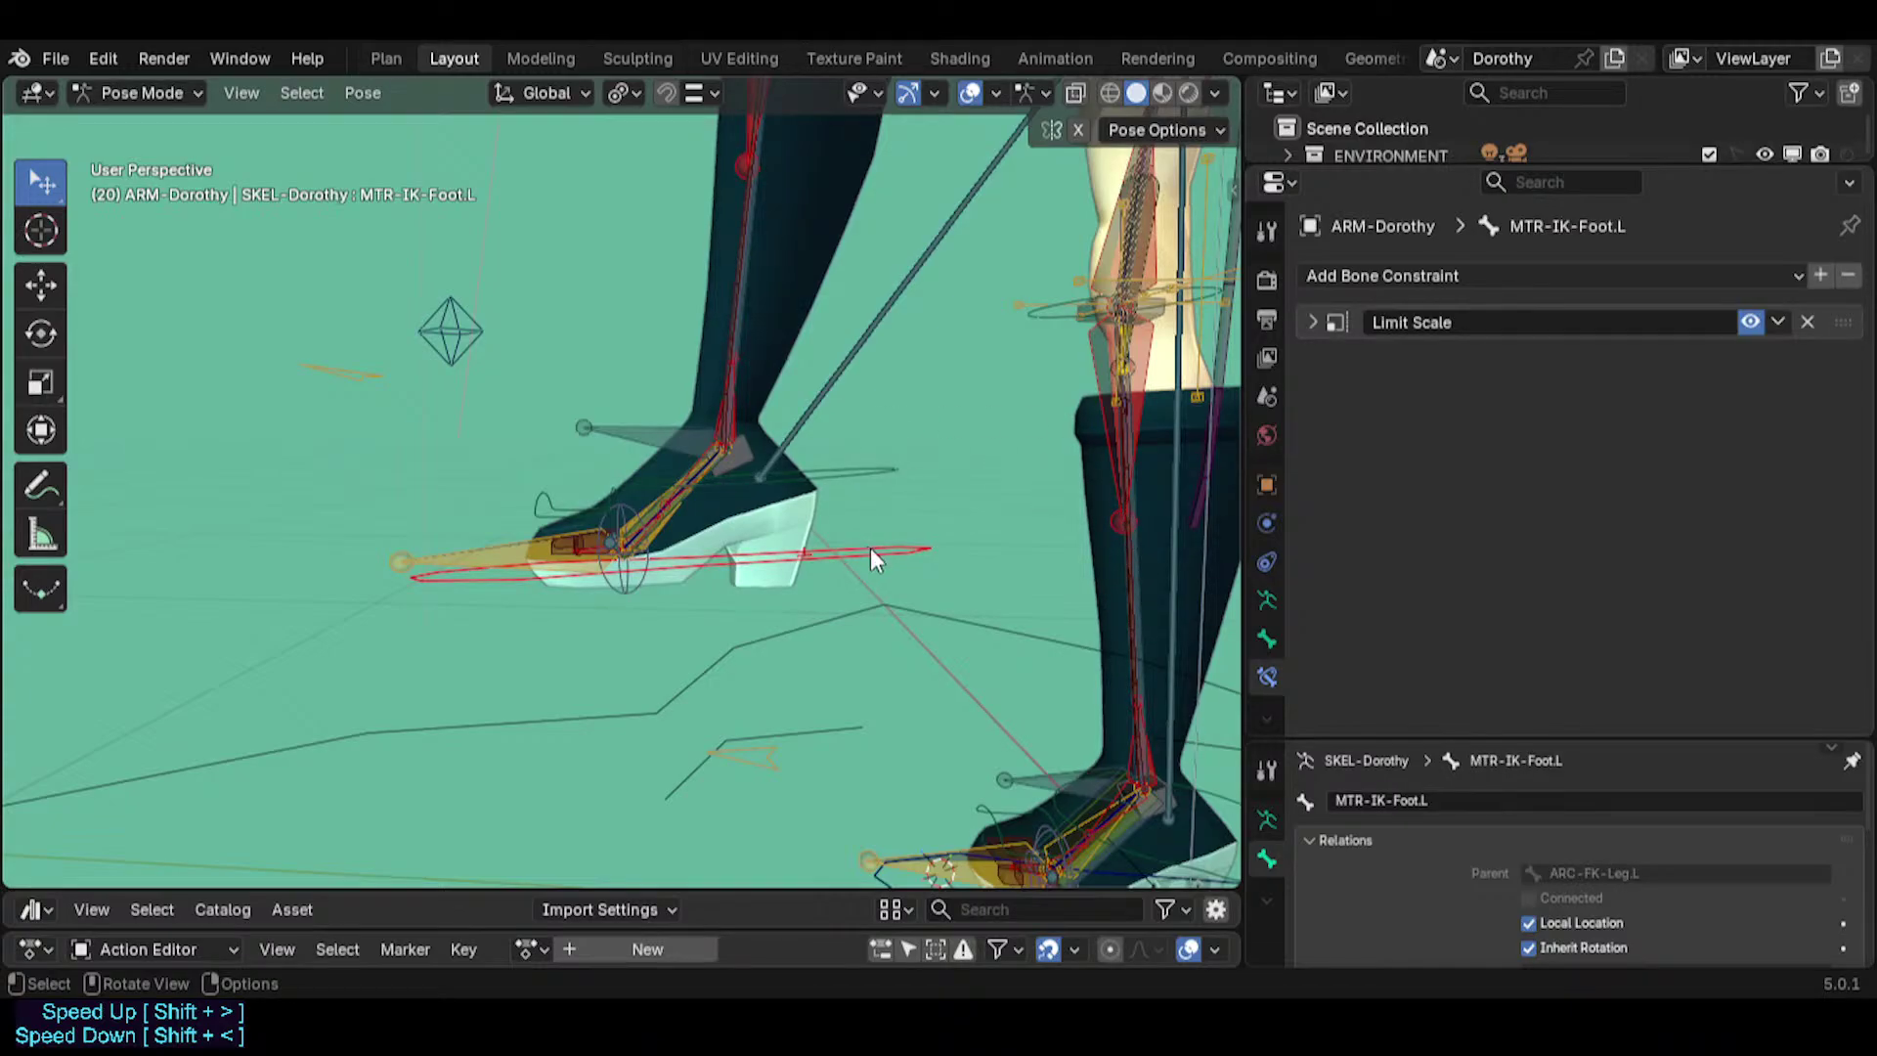
pyautogui.press('s')
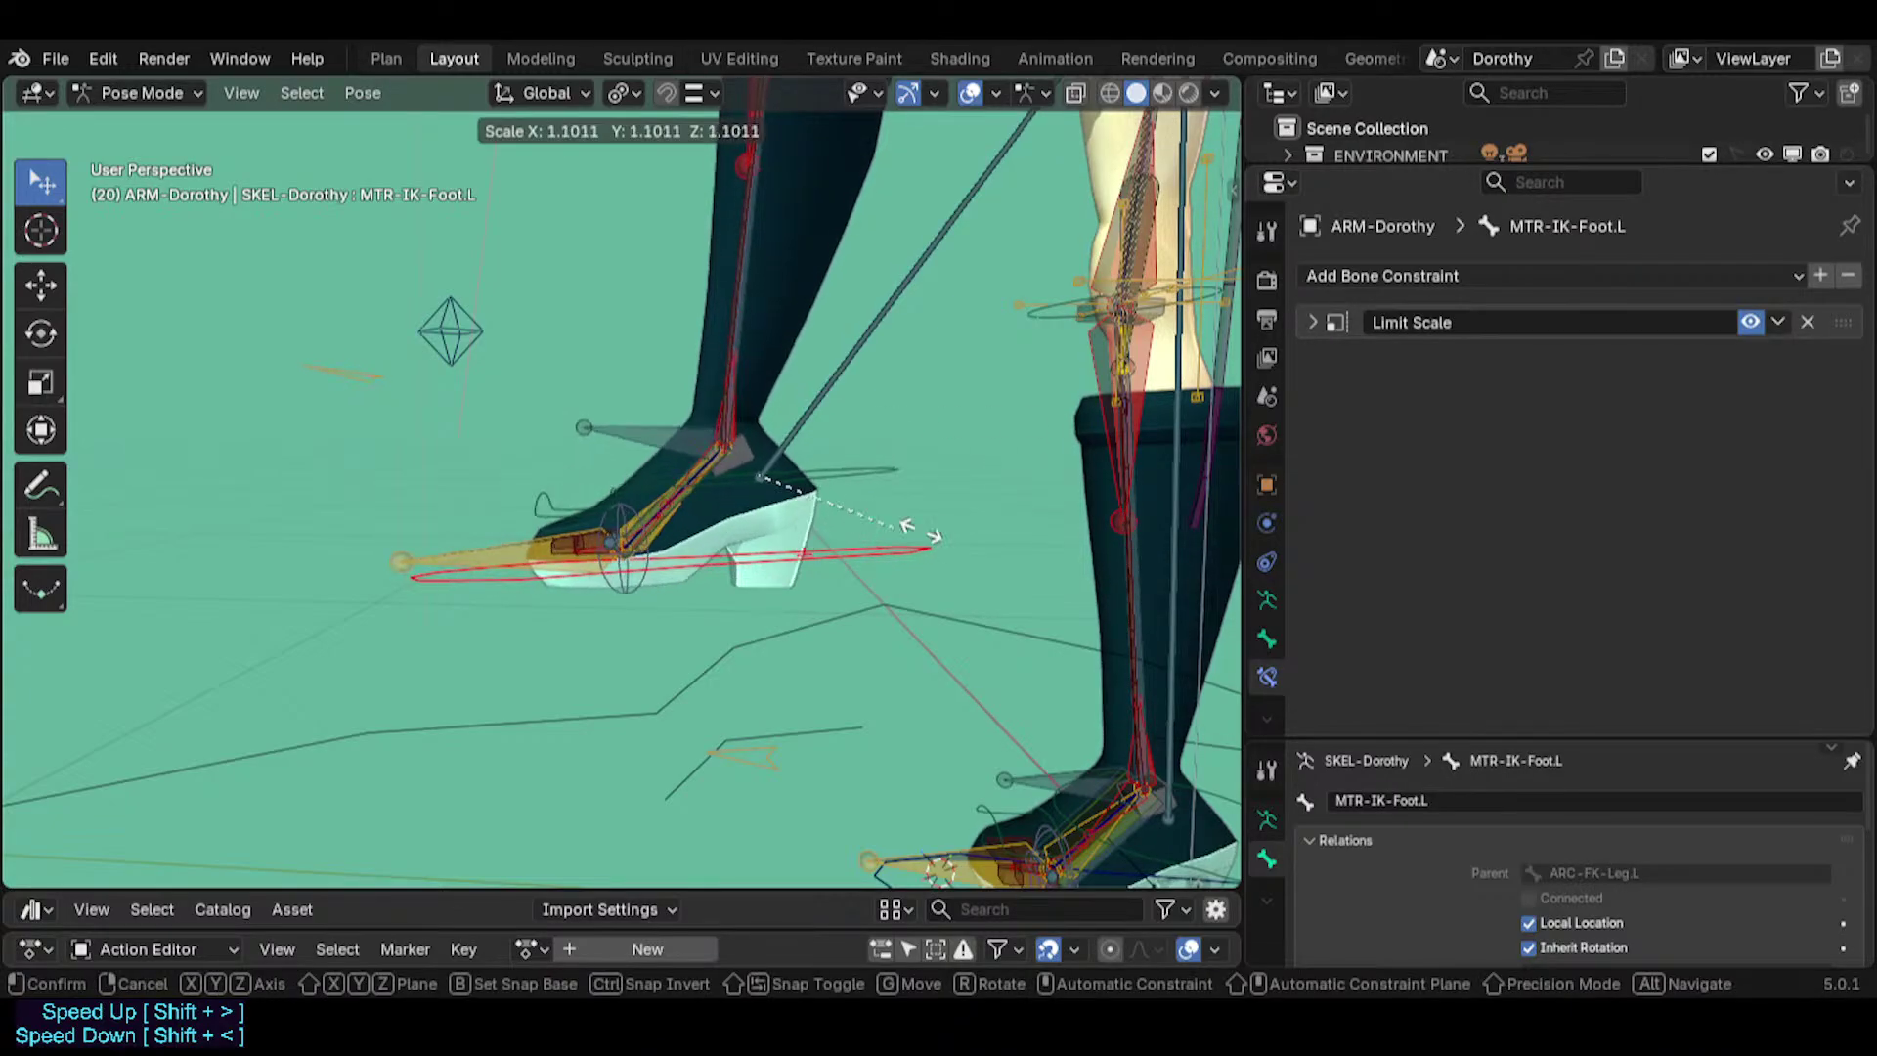
pyautogui.rightClick(918, 547)
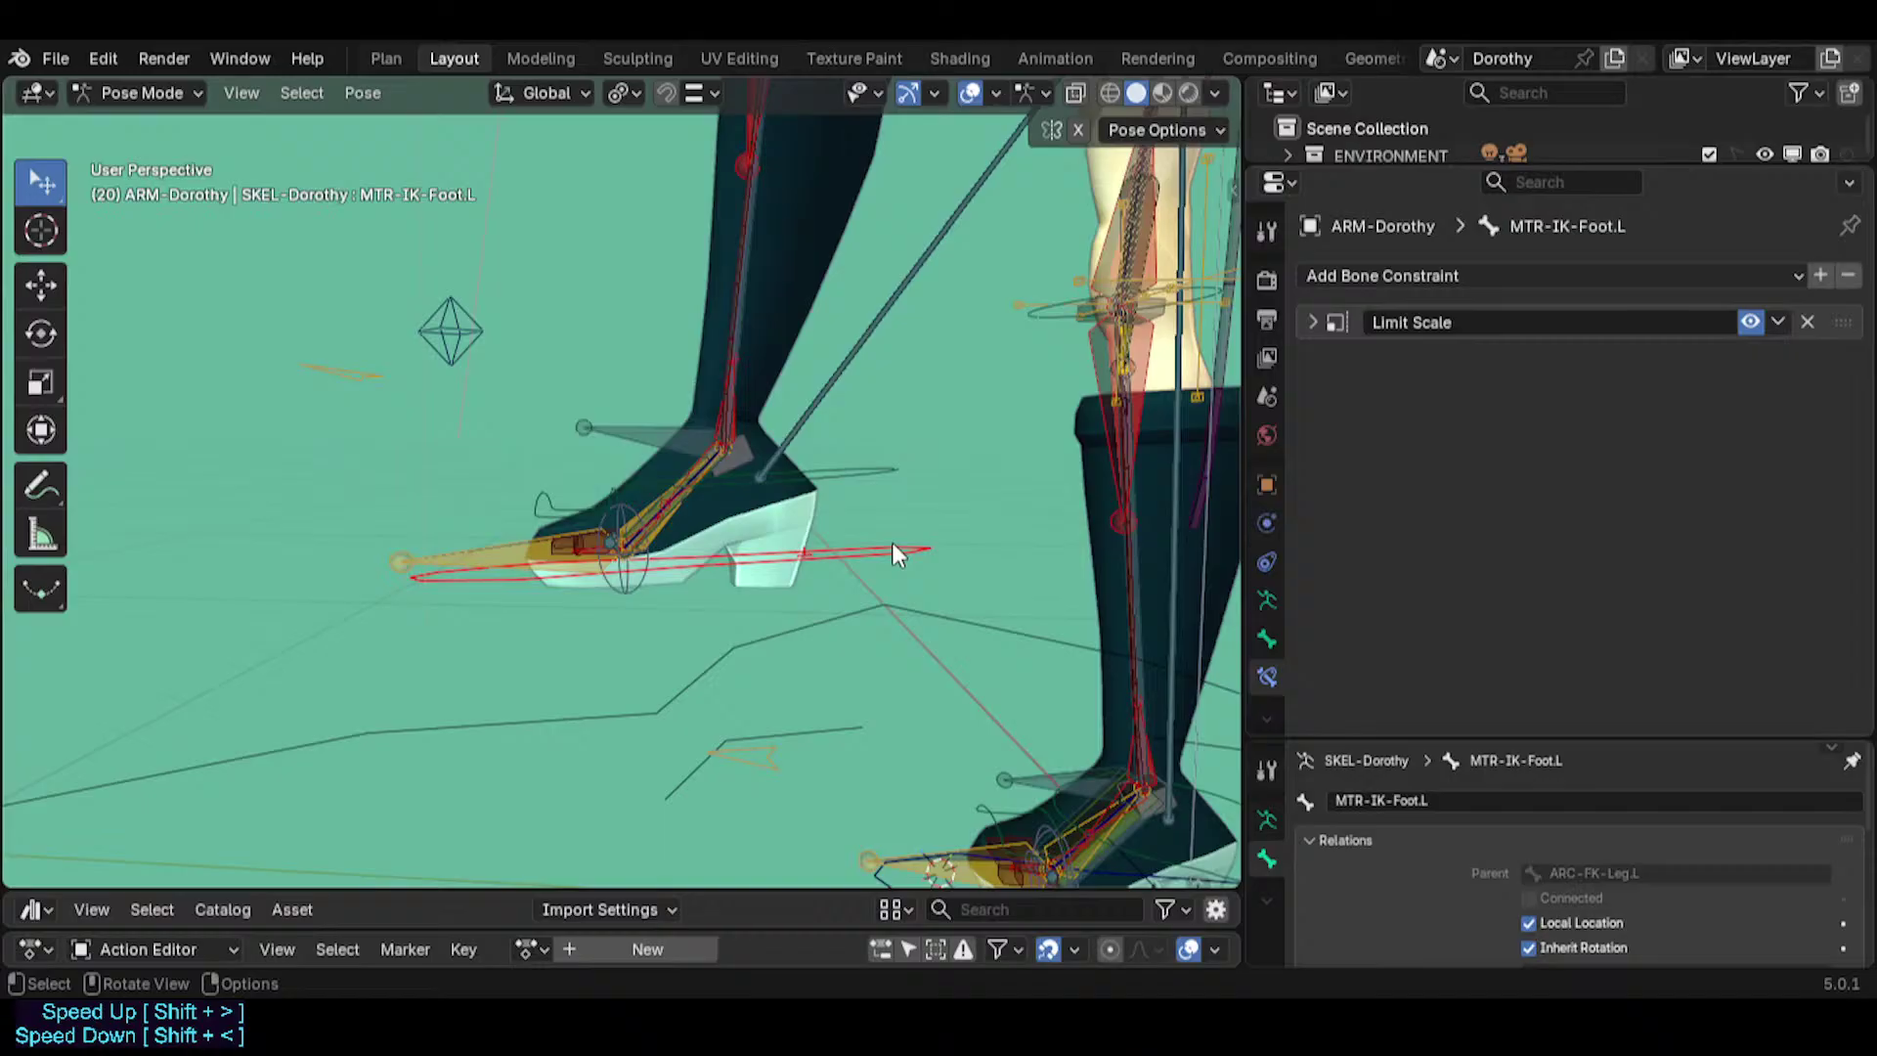
# Check the Limit Scale settings on MTR-IK-Foot.L and scale the control up to test the foot again.
pyautogui.click(798, 477)
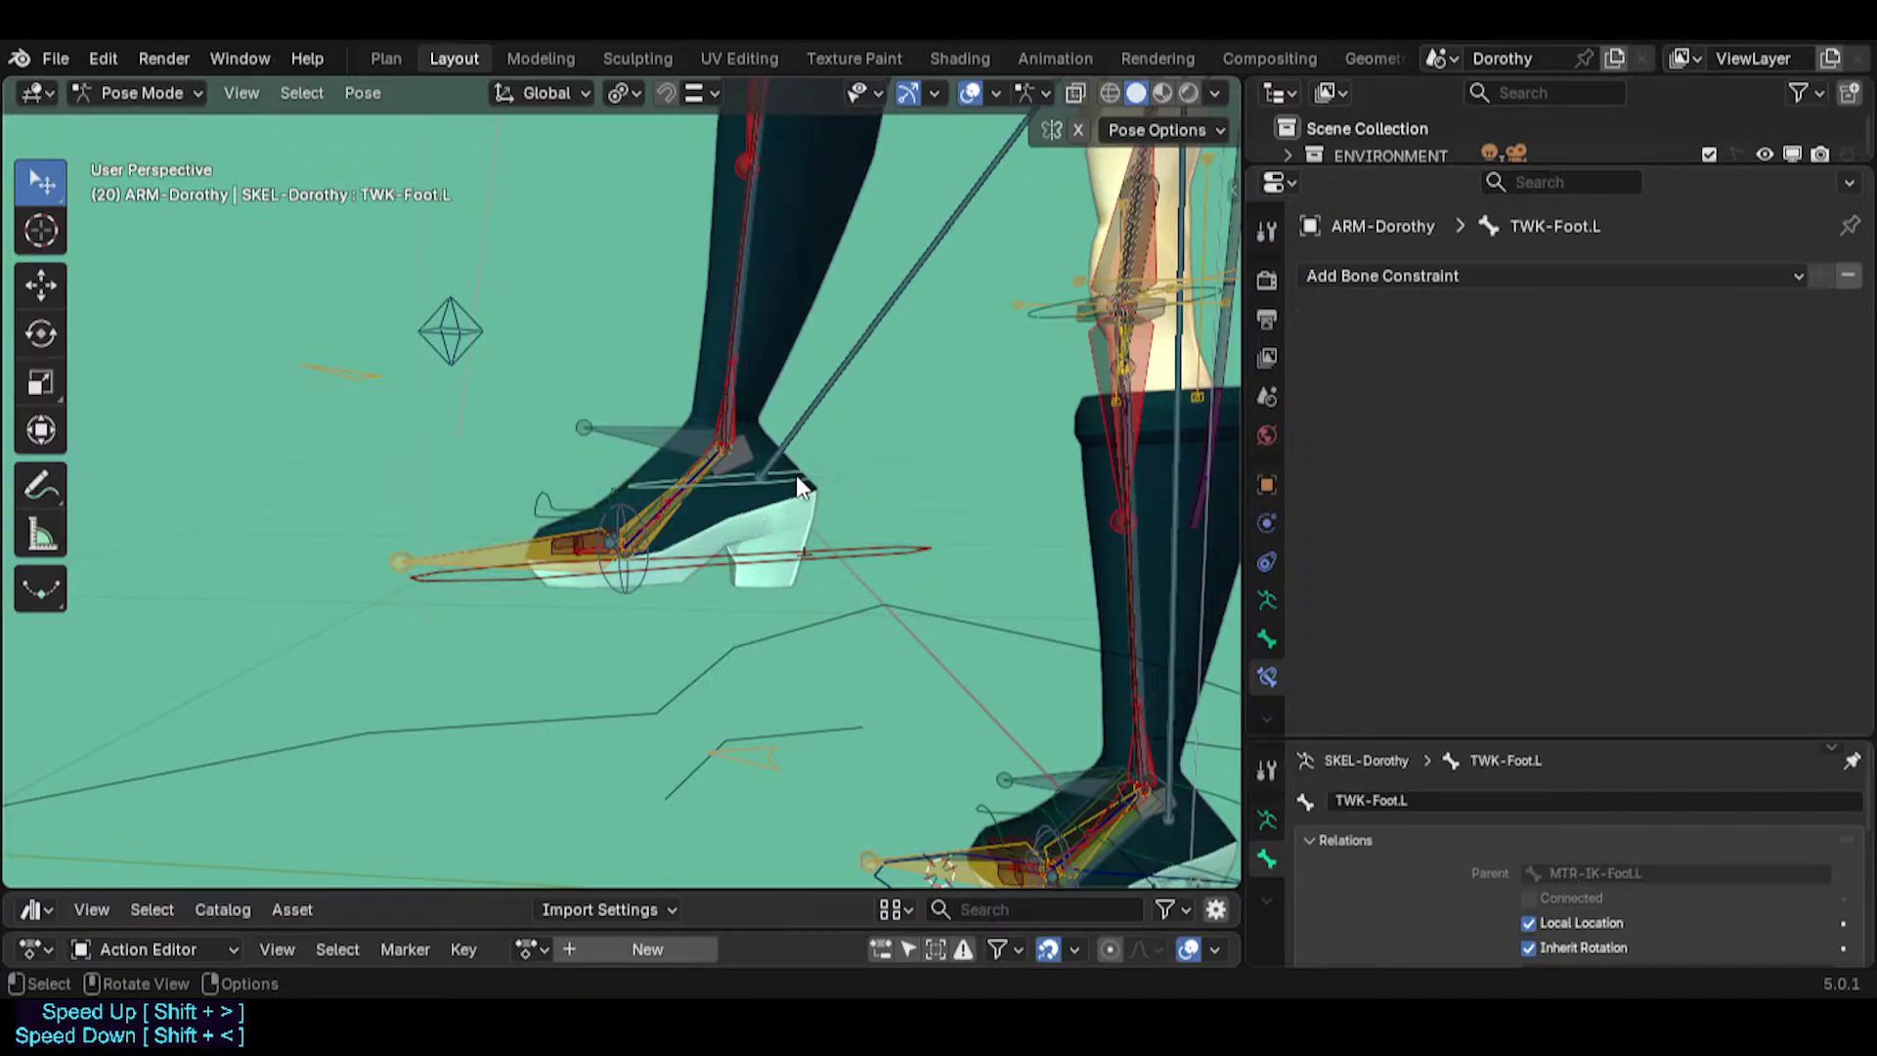
pyautogui.click(788, 548)
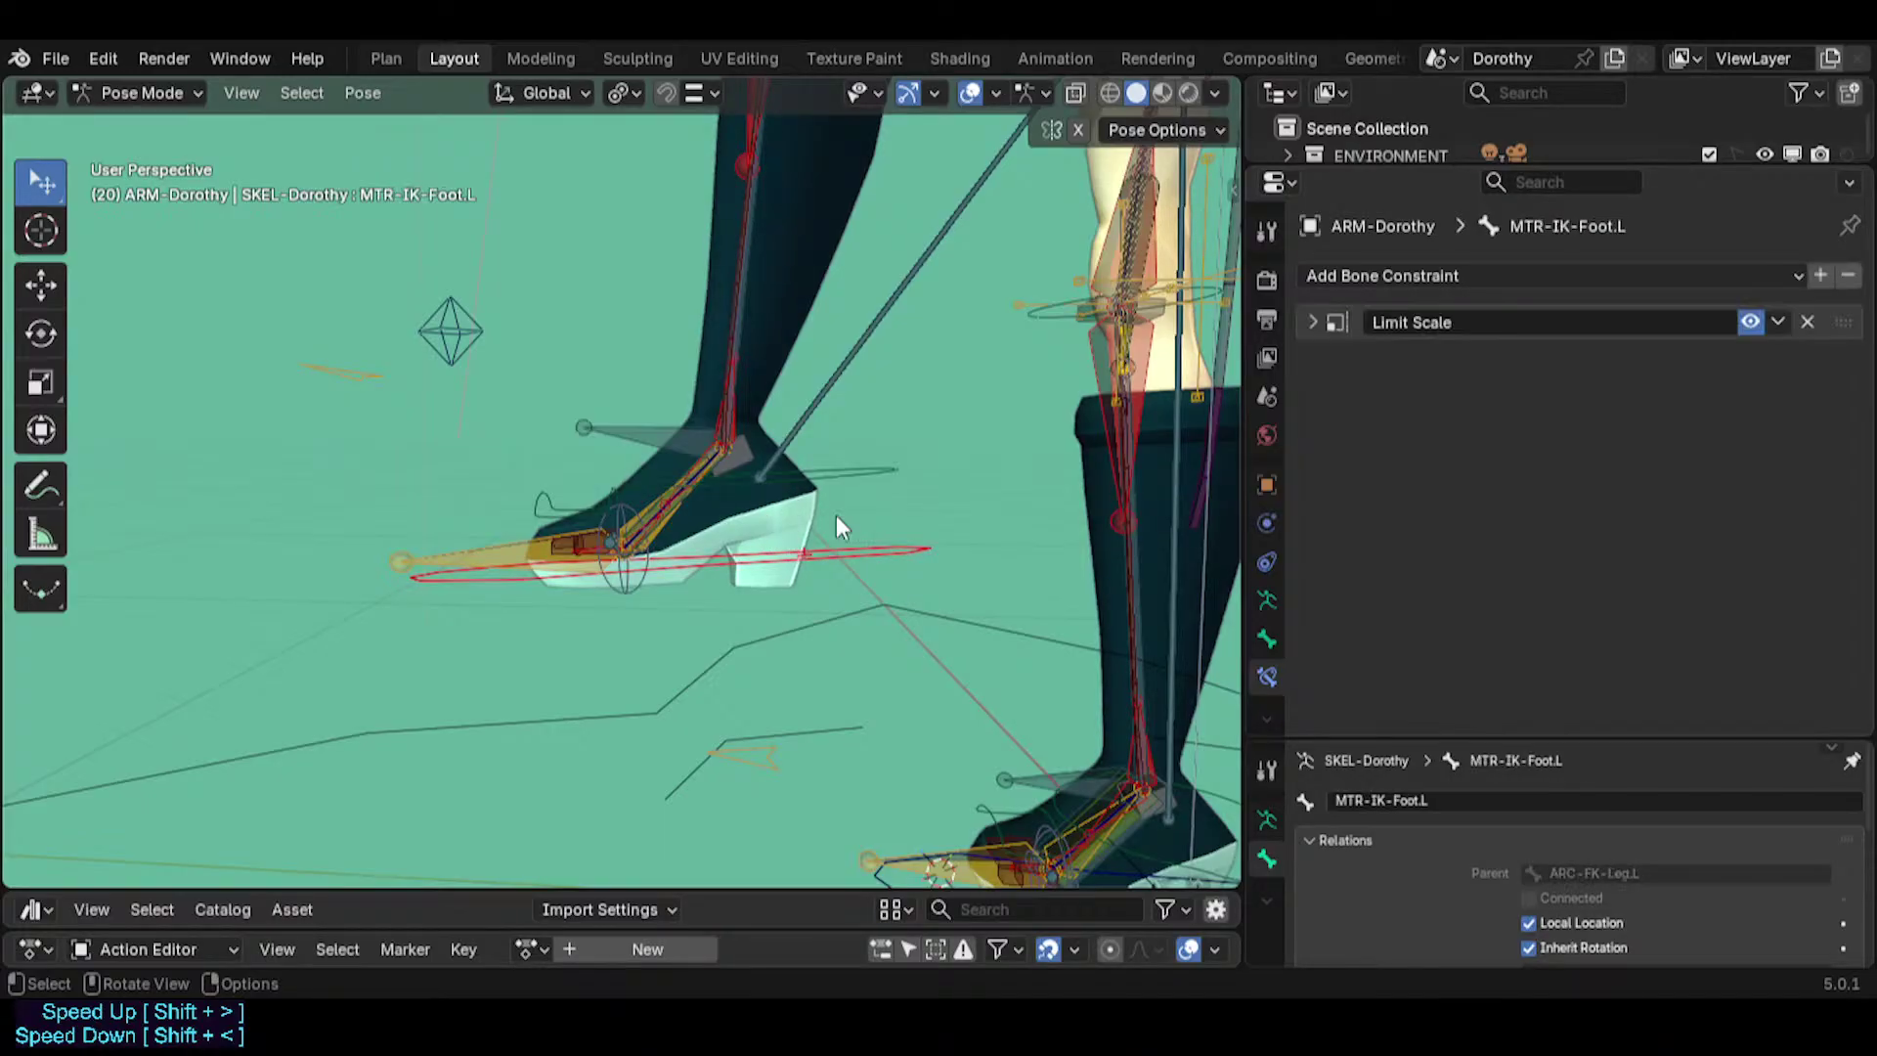
pyautogui.click(1311, 323)
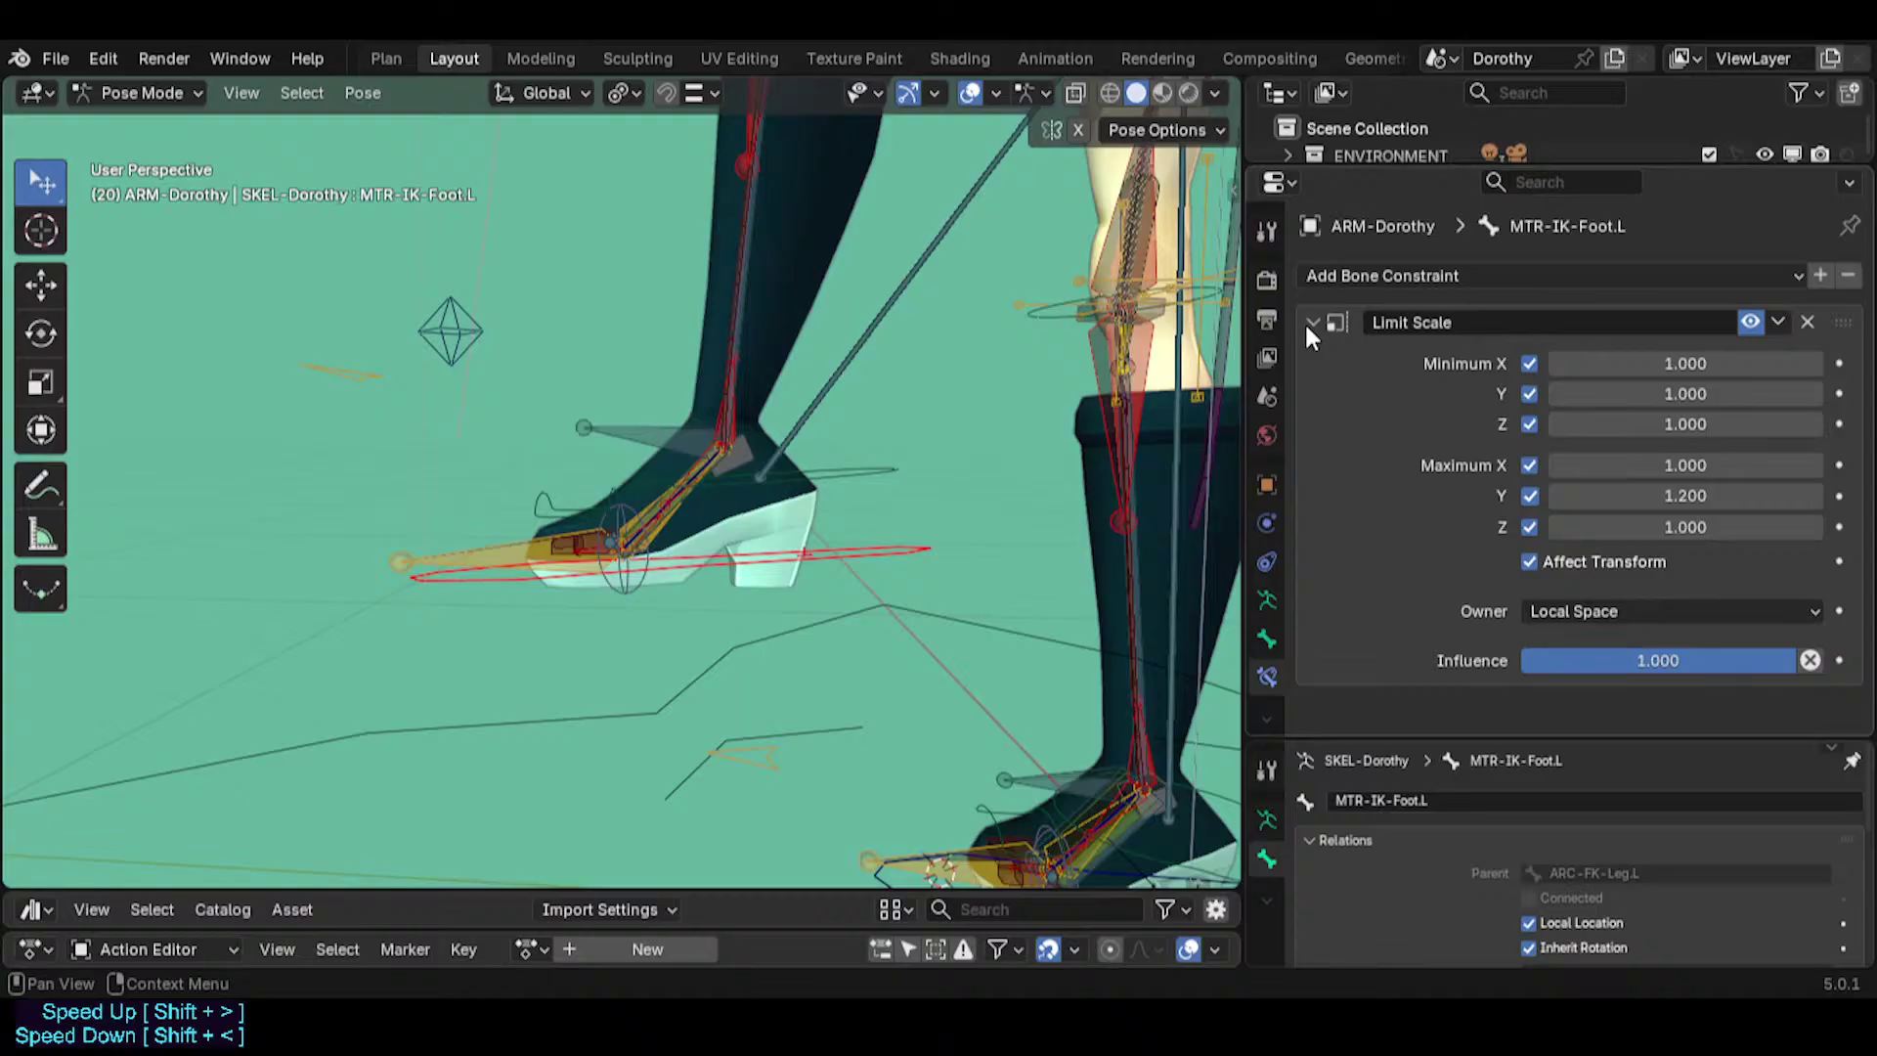
pyautogui.click(1308, 324)
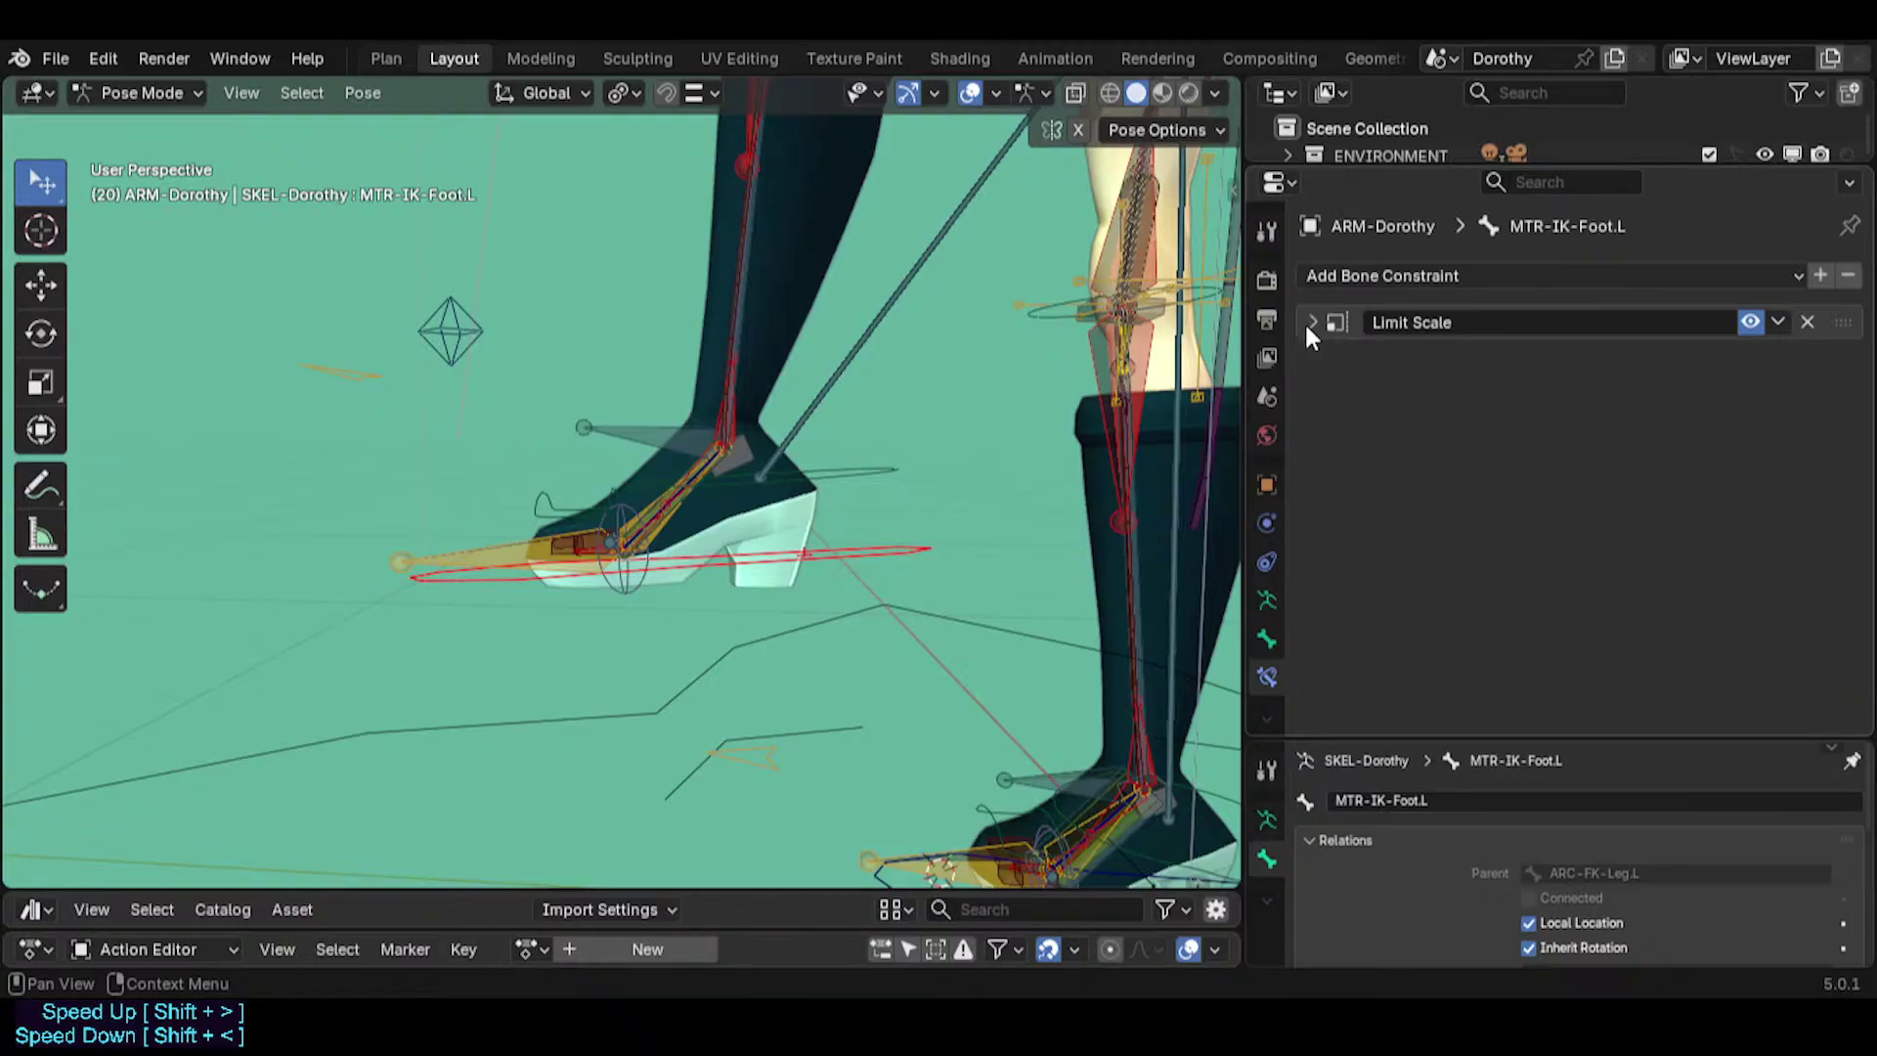
pyautogui.click(835, 467)
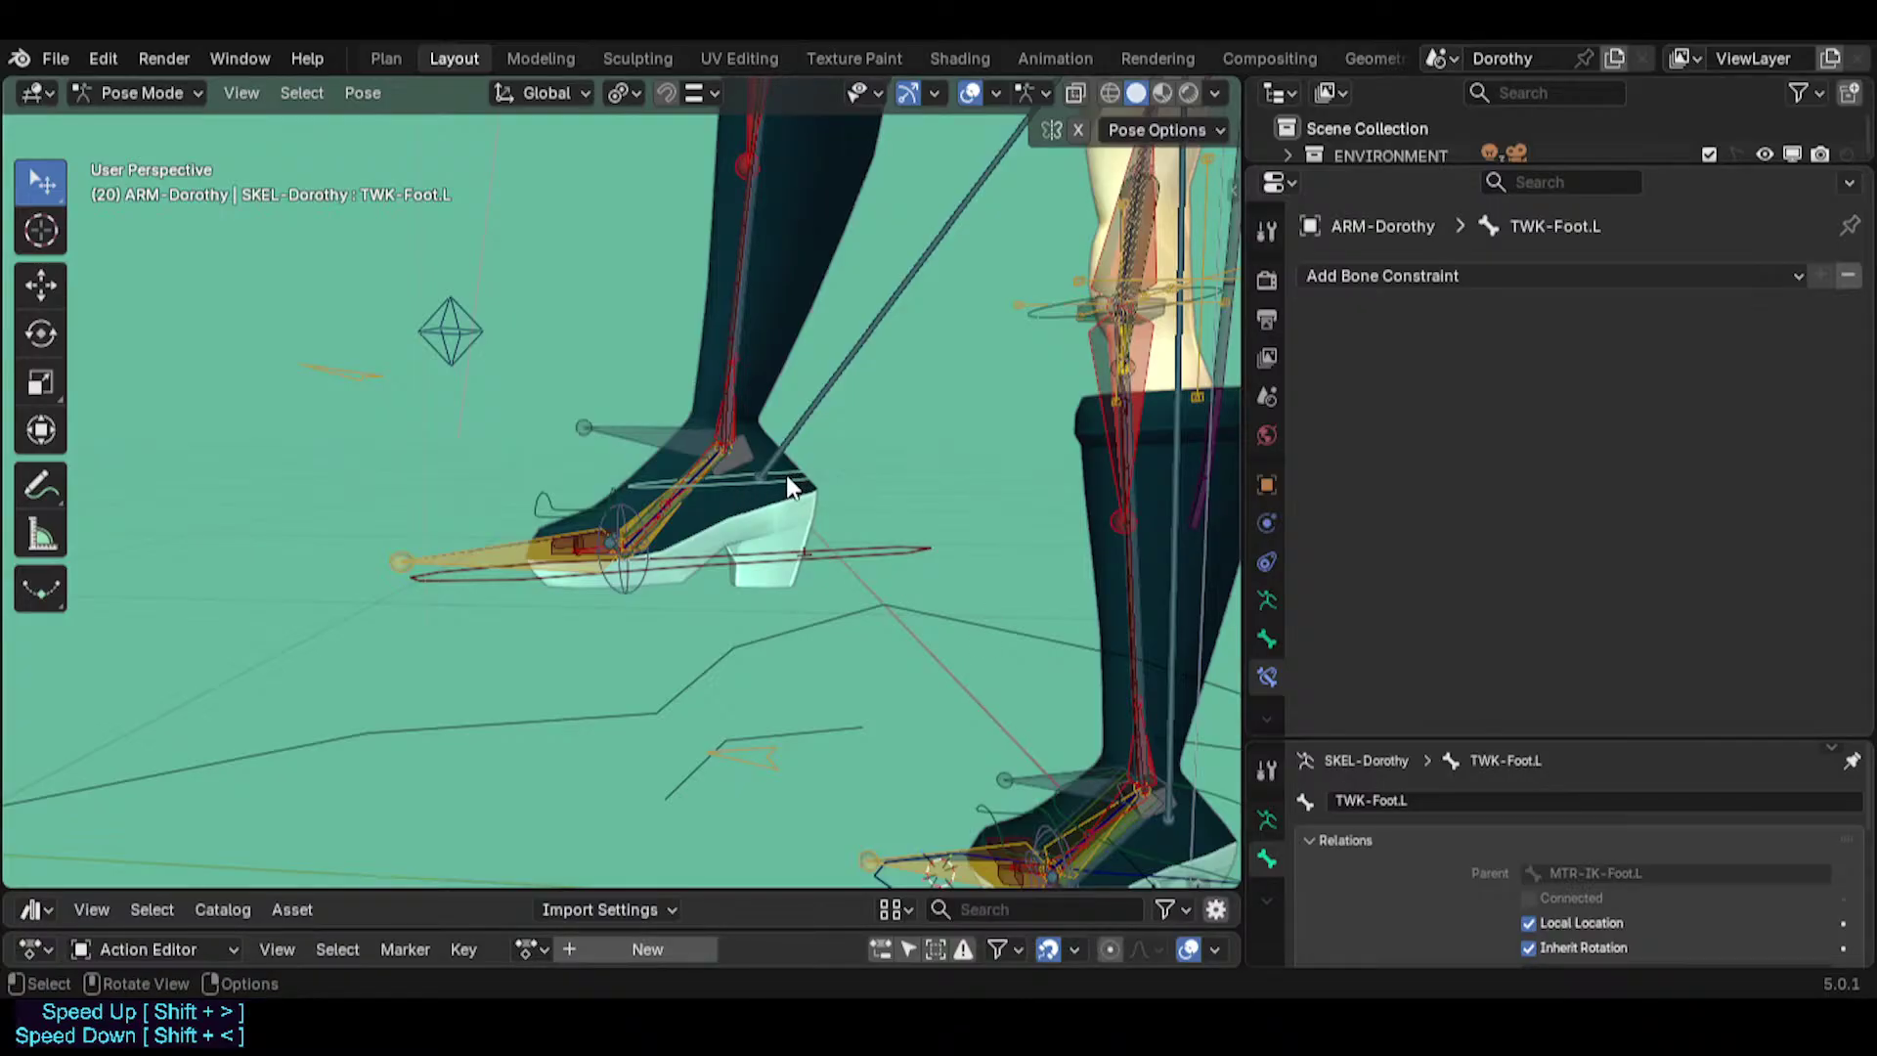
pyautogui.click(823, 557)
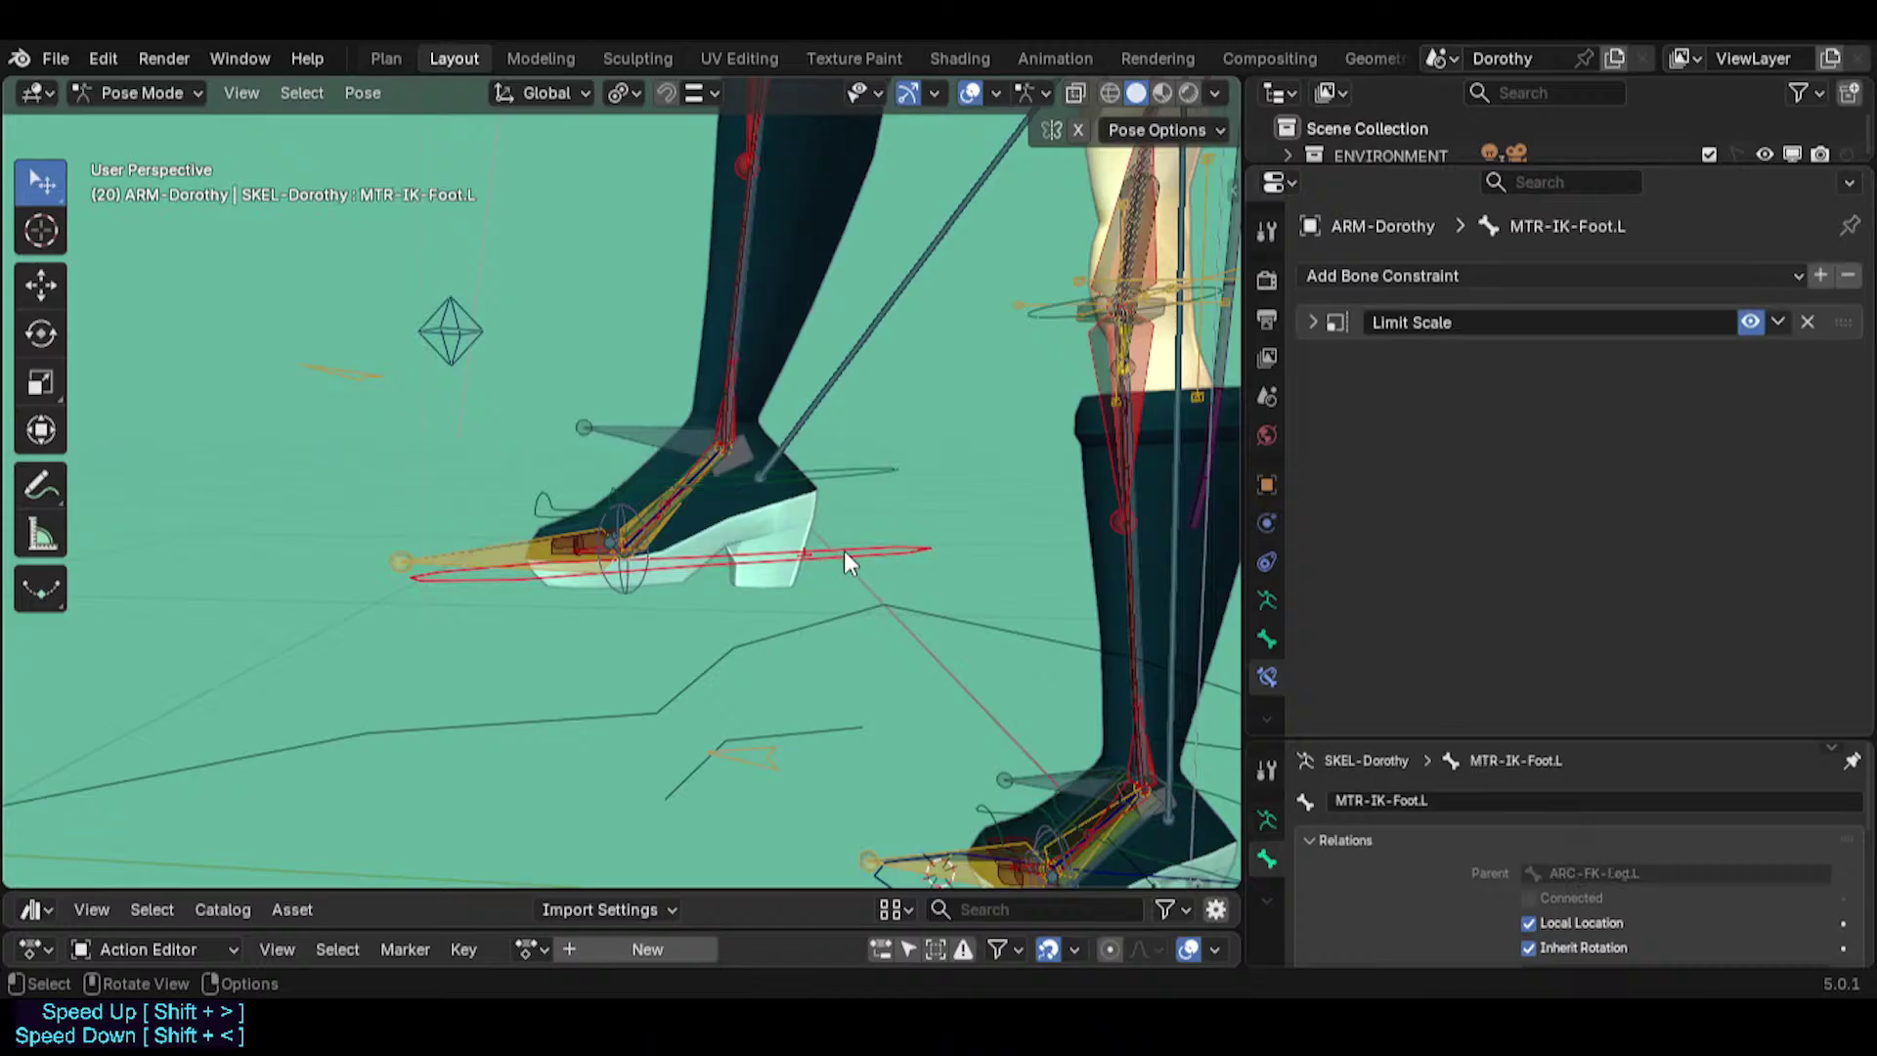
pyautogui.press('s')
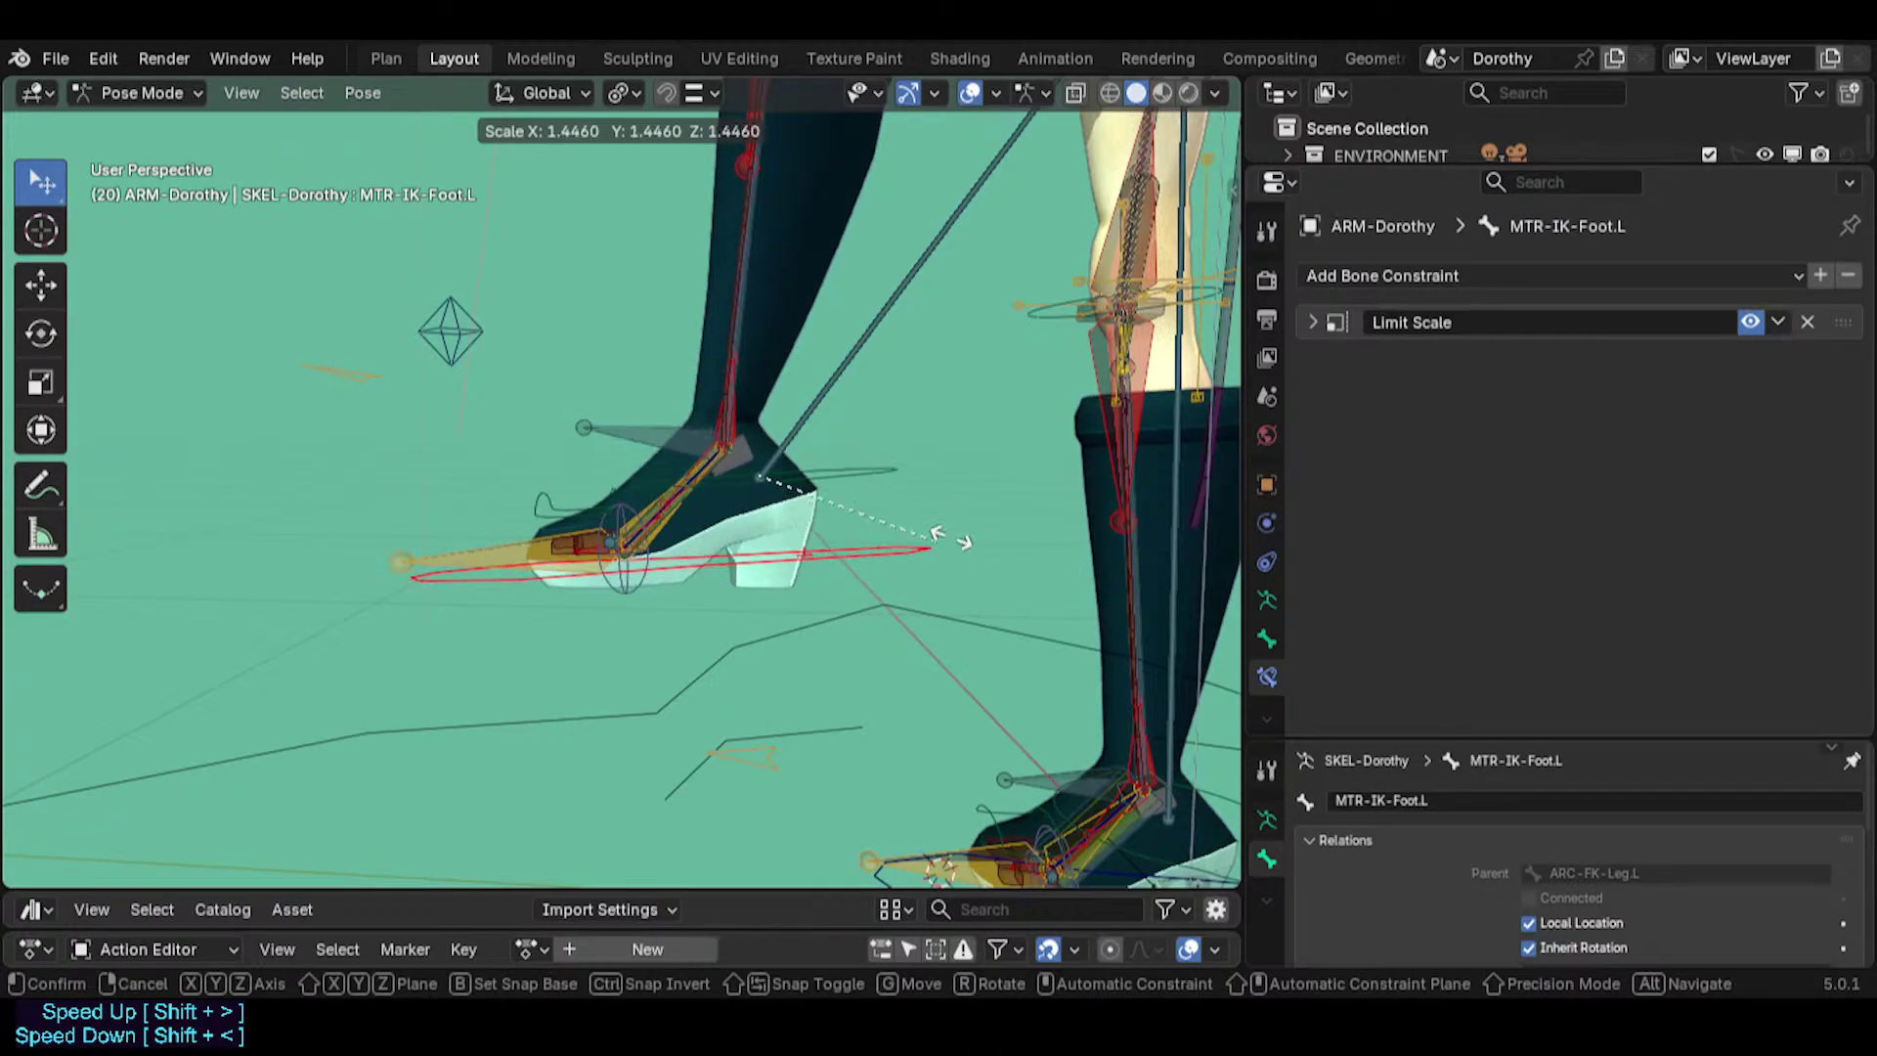
pyautogui.click(906, 543)
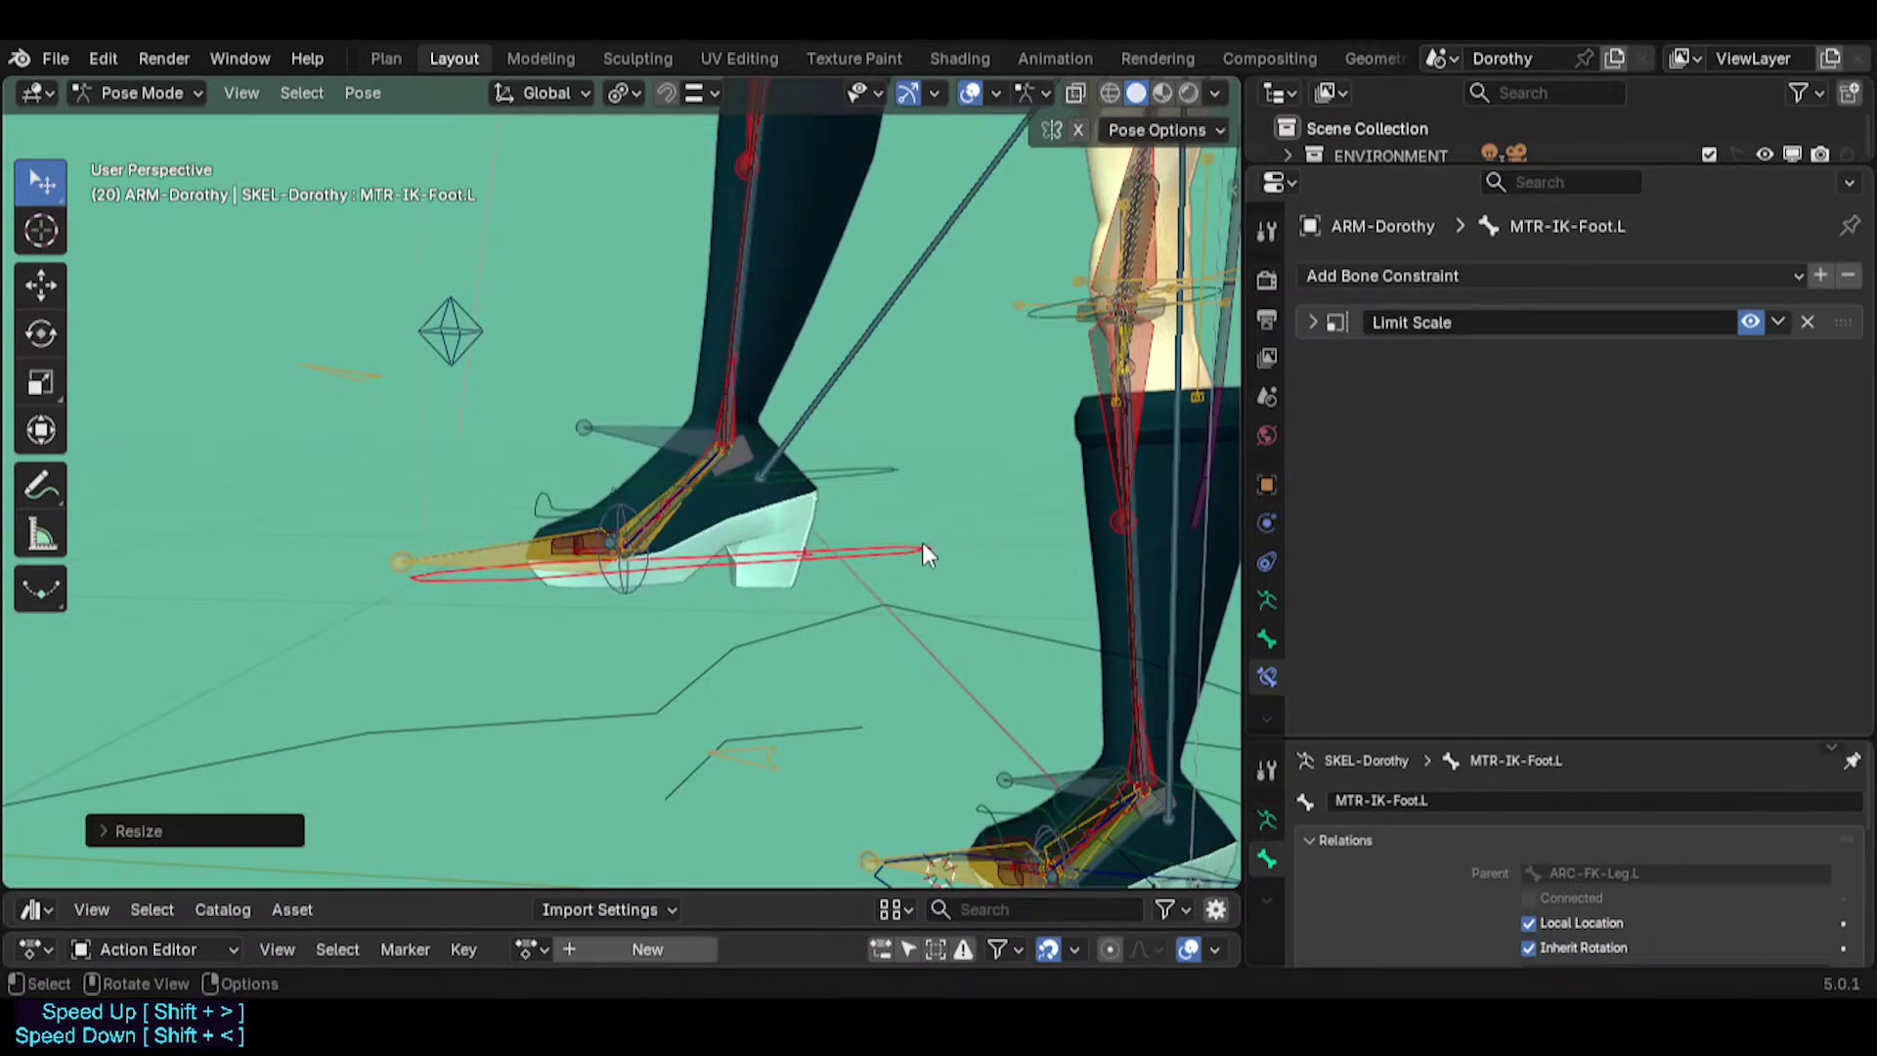
# Reload Dorothy.blend, discarding the unsaved changes.
pyautogui.click(77, 53)
pyautogui.click(105, 111)
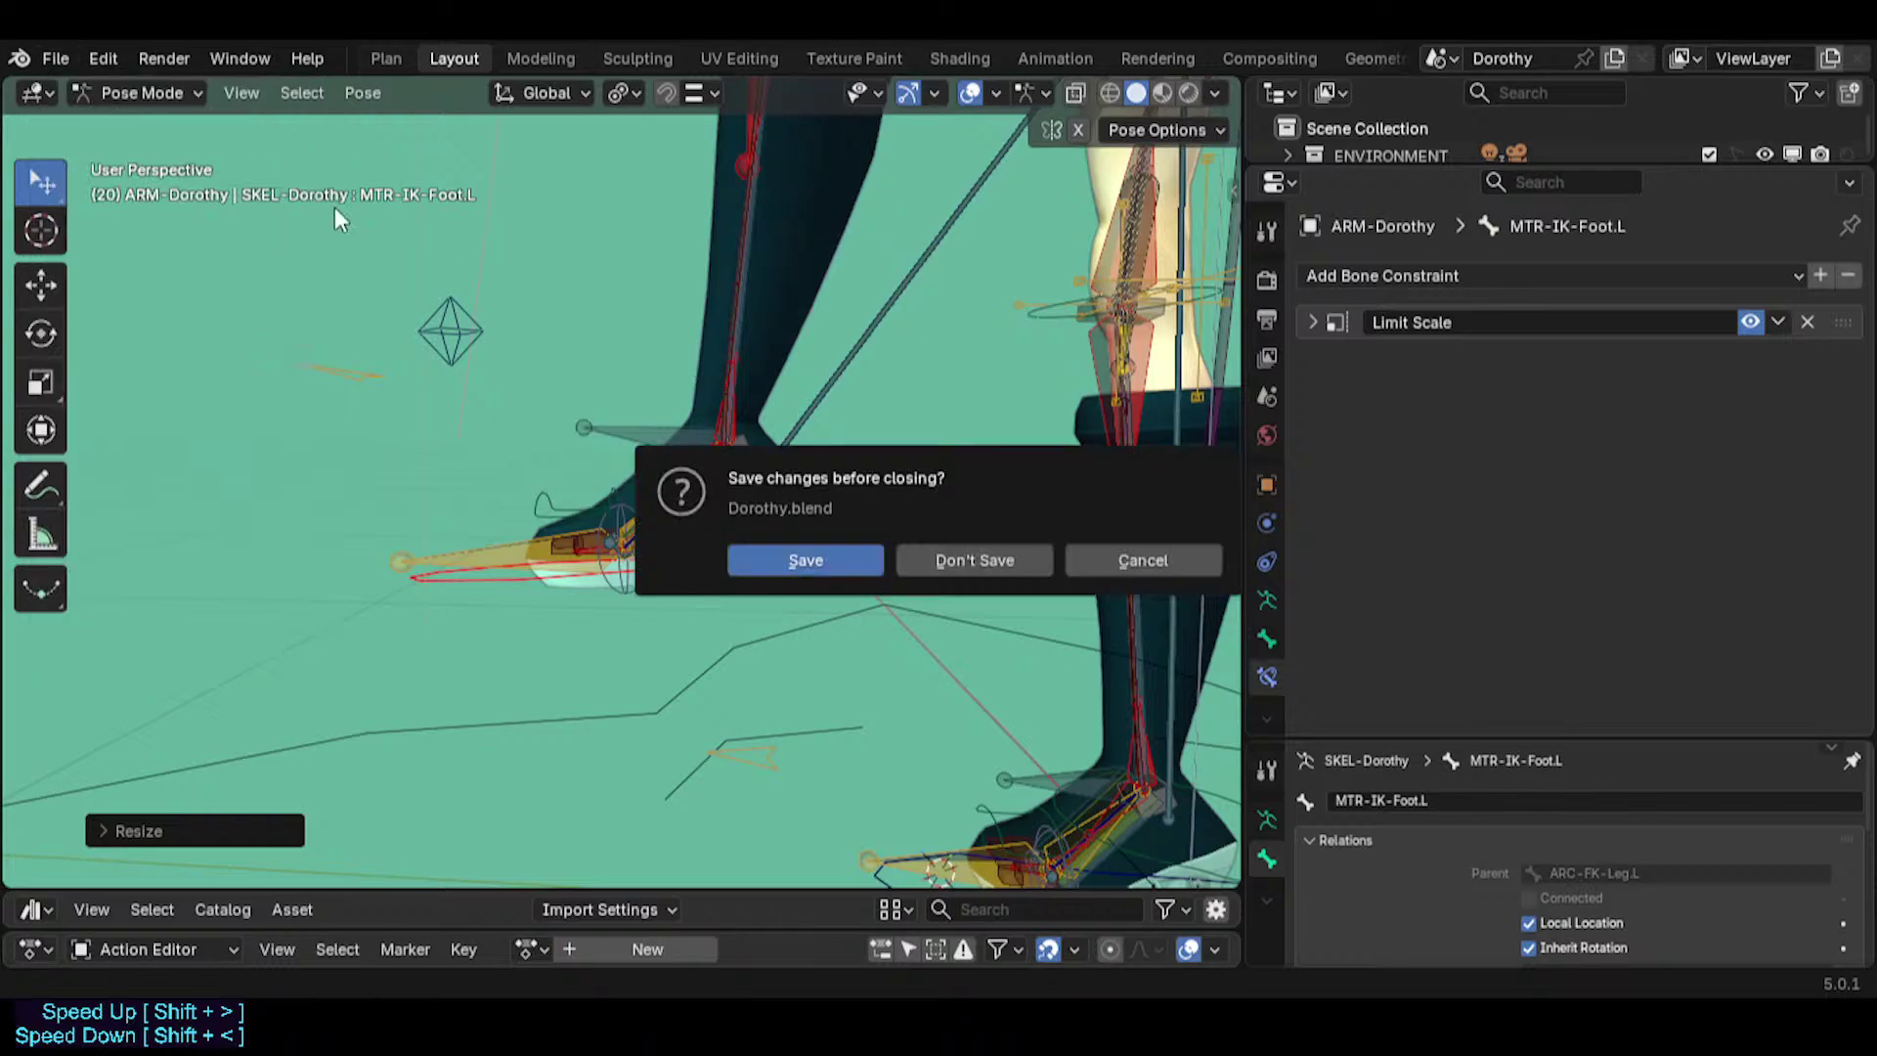
pyautogui.click(935, 560)
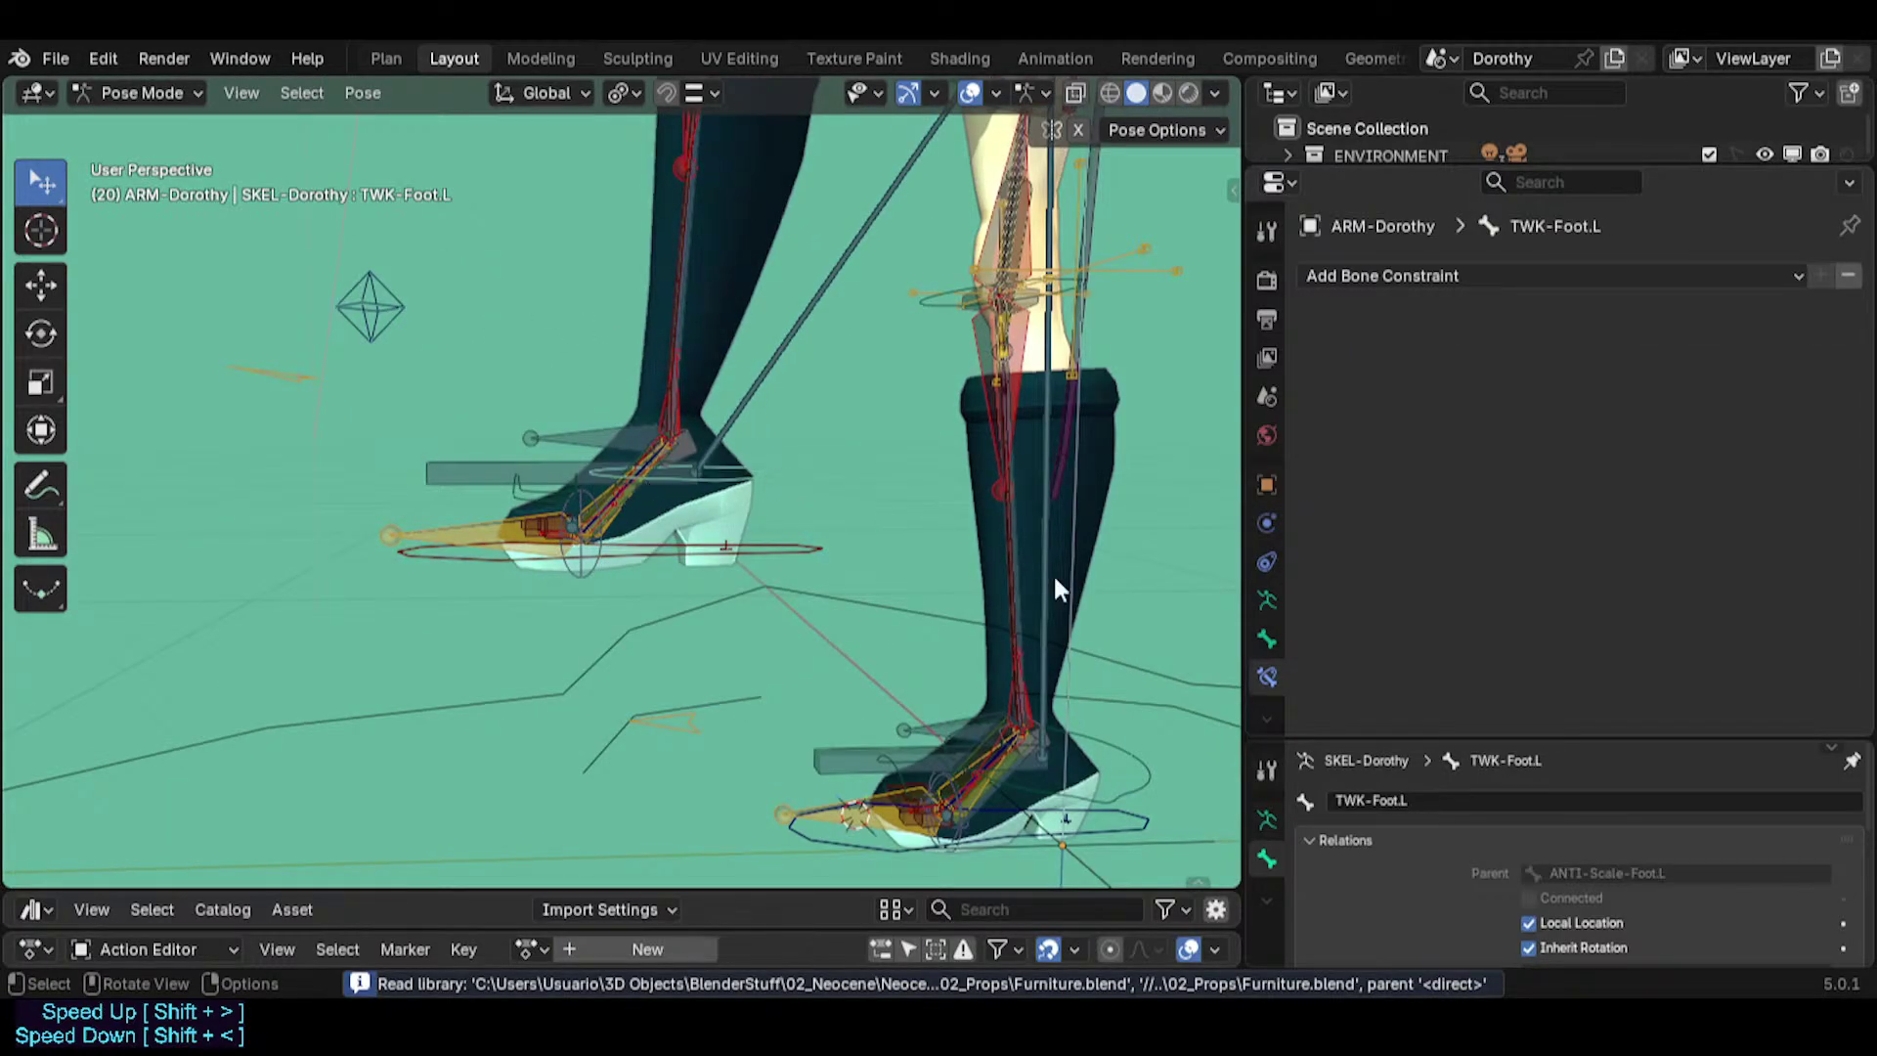
# Examine the constraints and parents of the left foot bones MCH-IKO-Foot.L, ANTI-Scale-Foot.L and TWK-Foot.L.
pyautogui.click(525, 453)
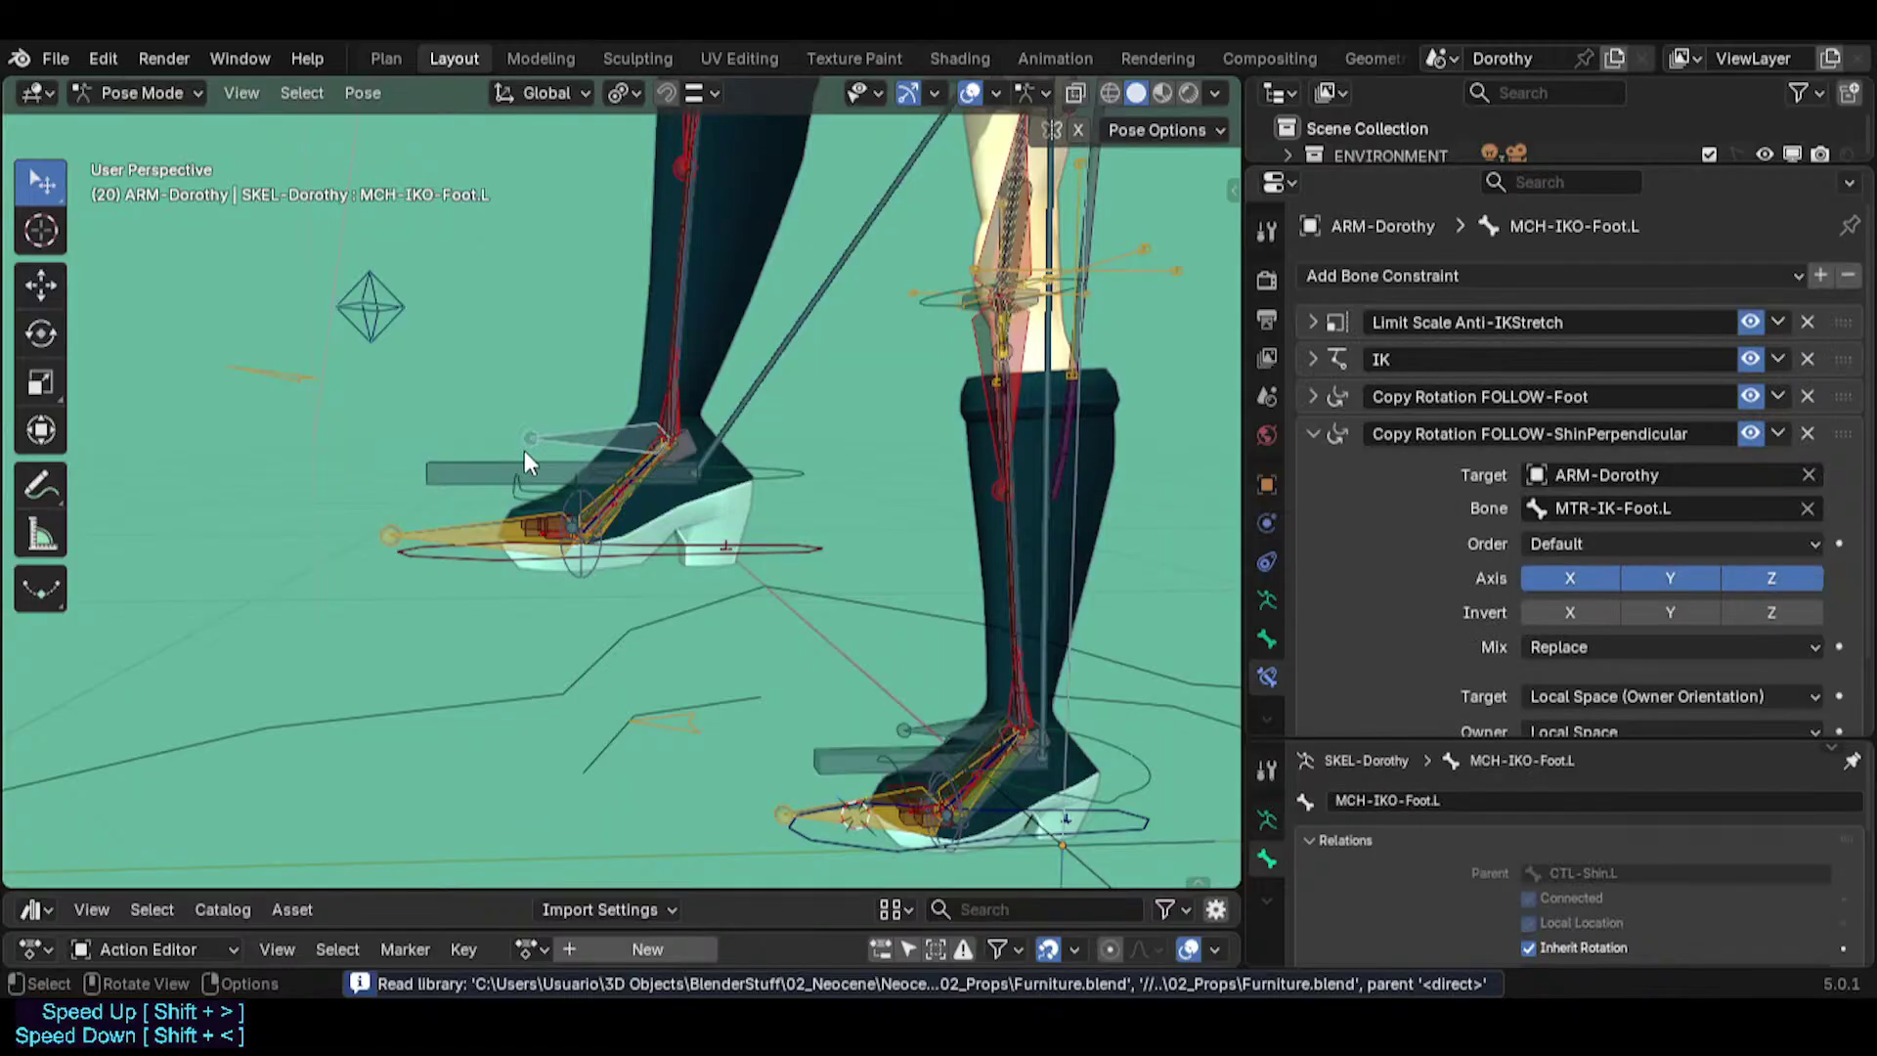
pyautogui.click(525, 455)
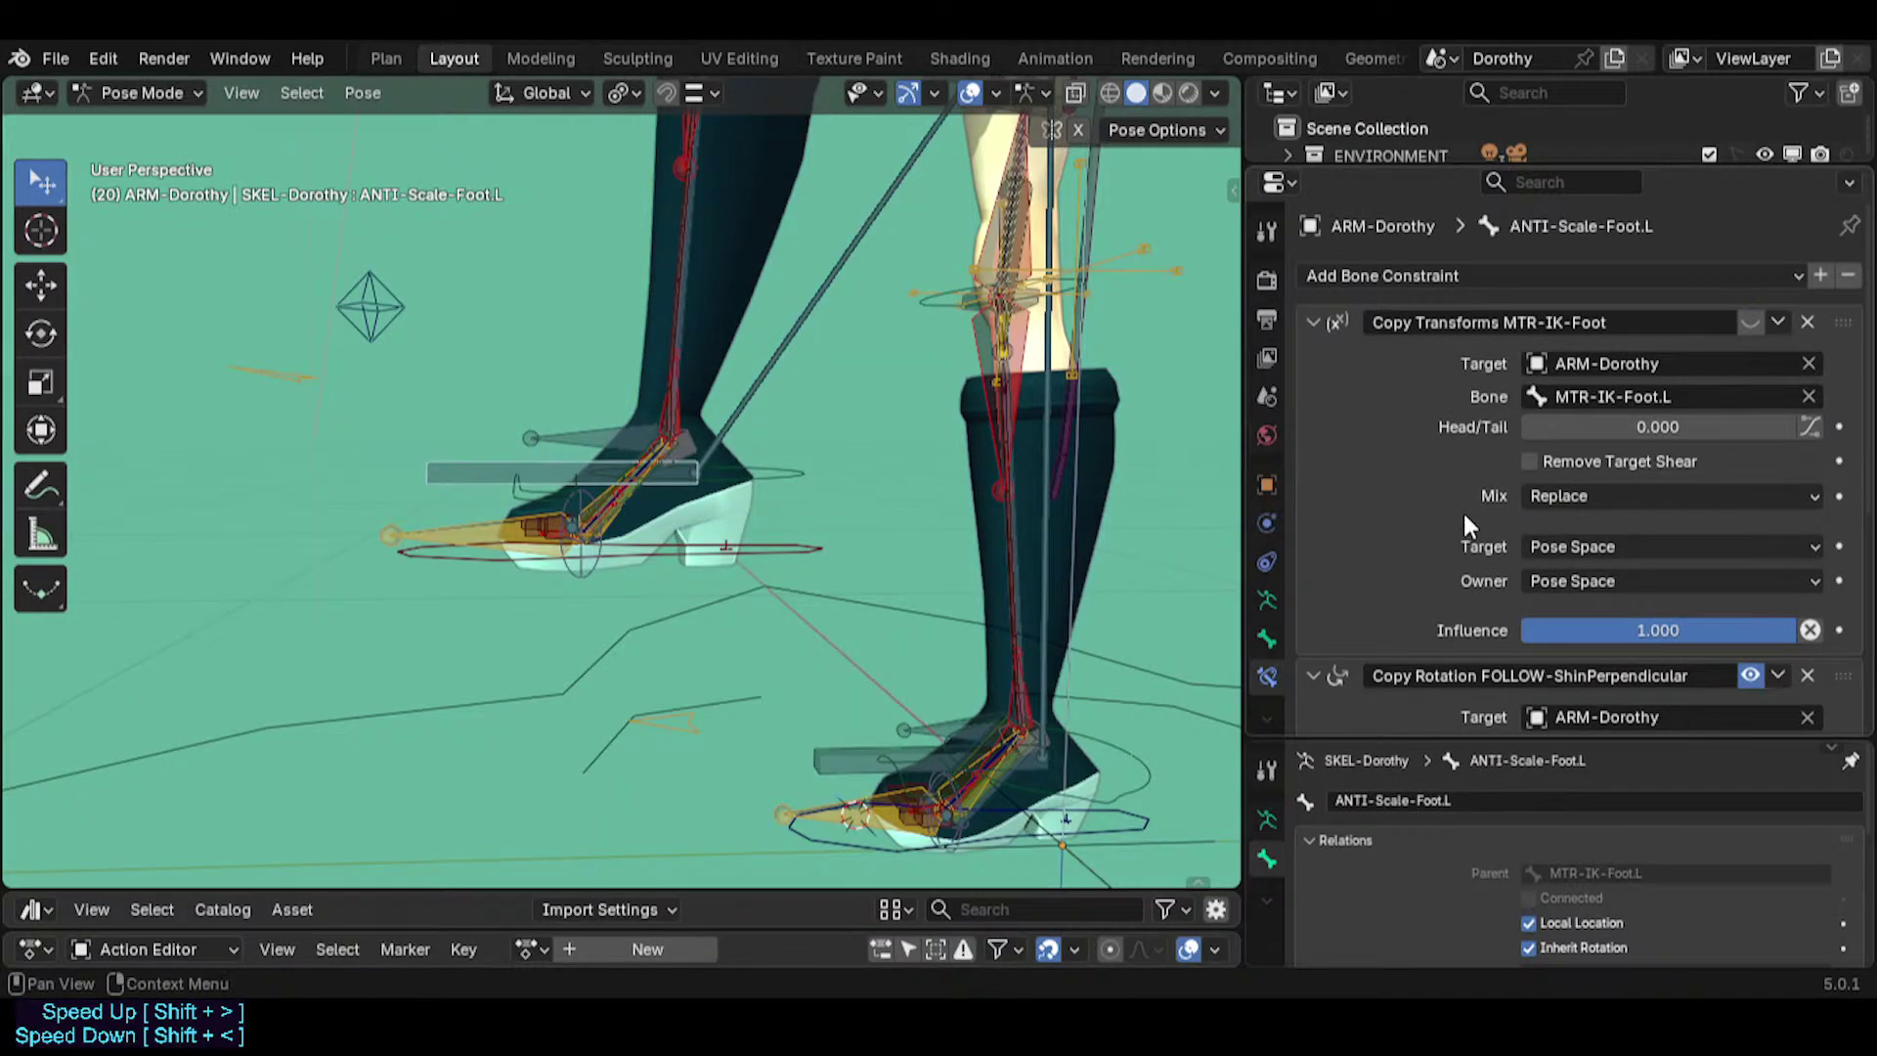
pyautogui.scroll(-5, 1463, 513)
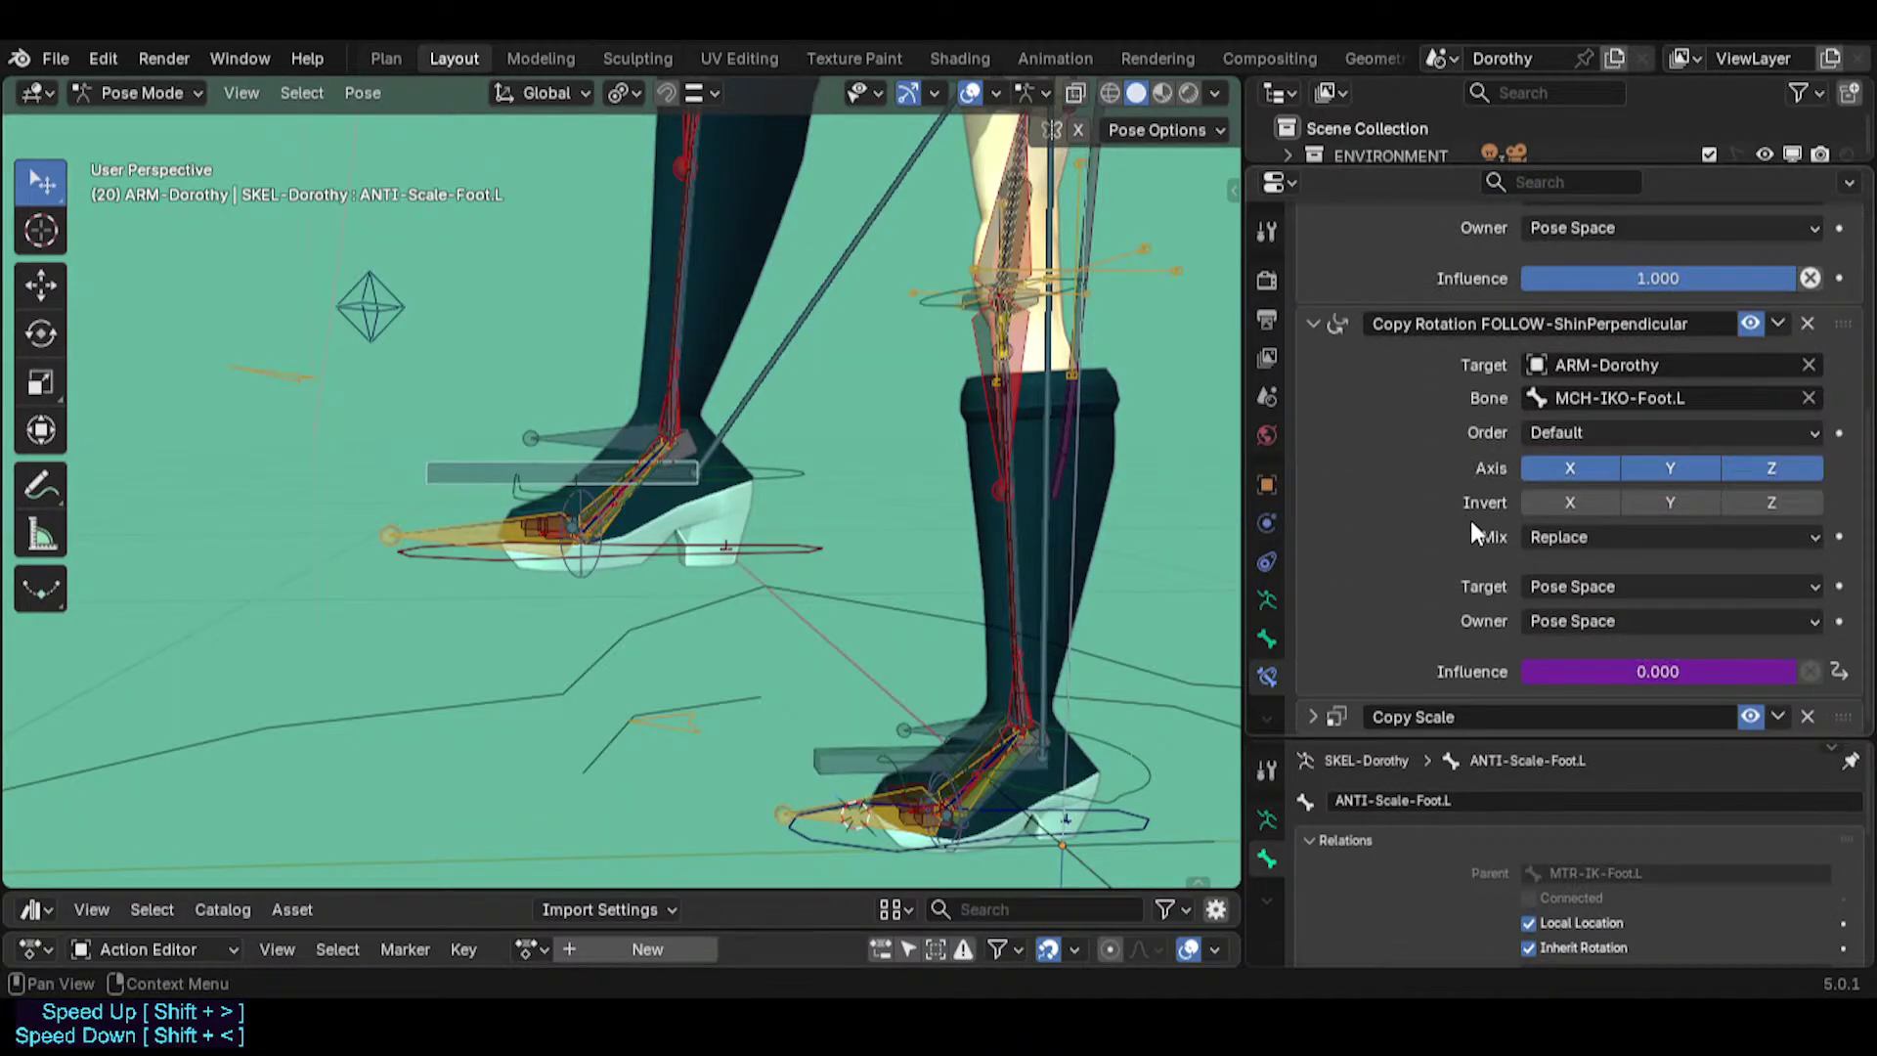
pyautogui.scroll(2, 1595, 674)
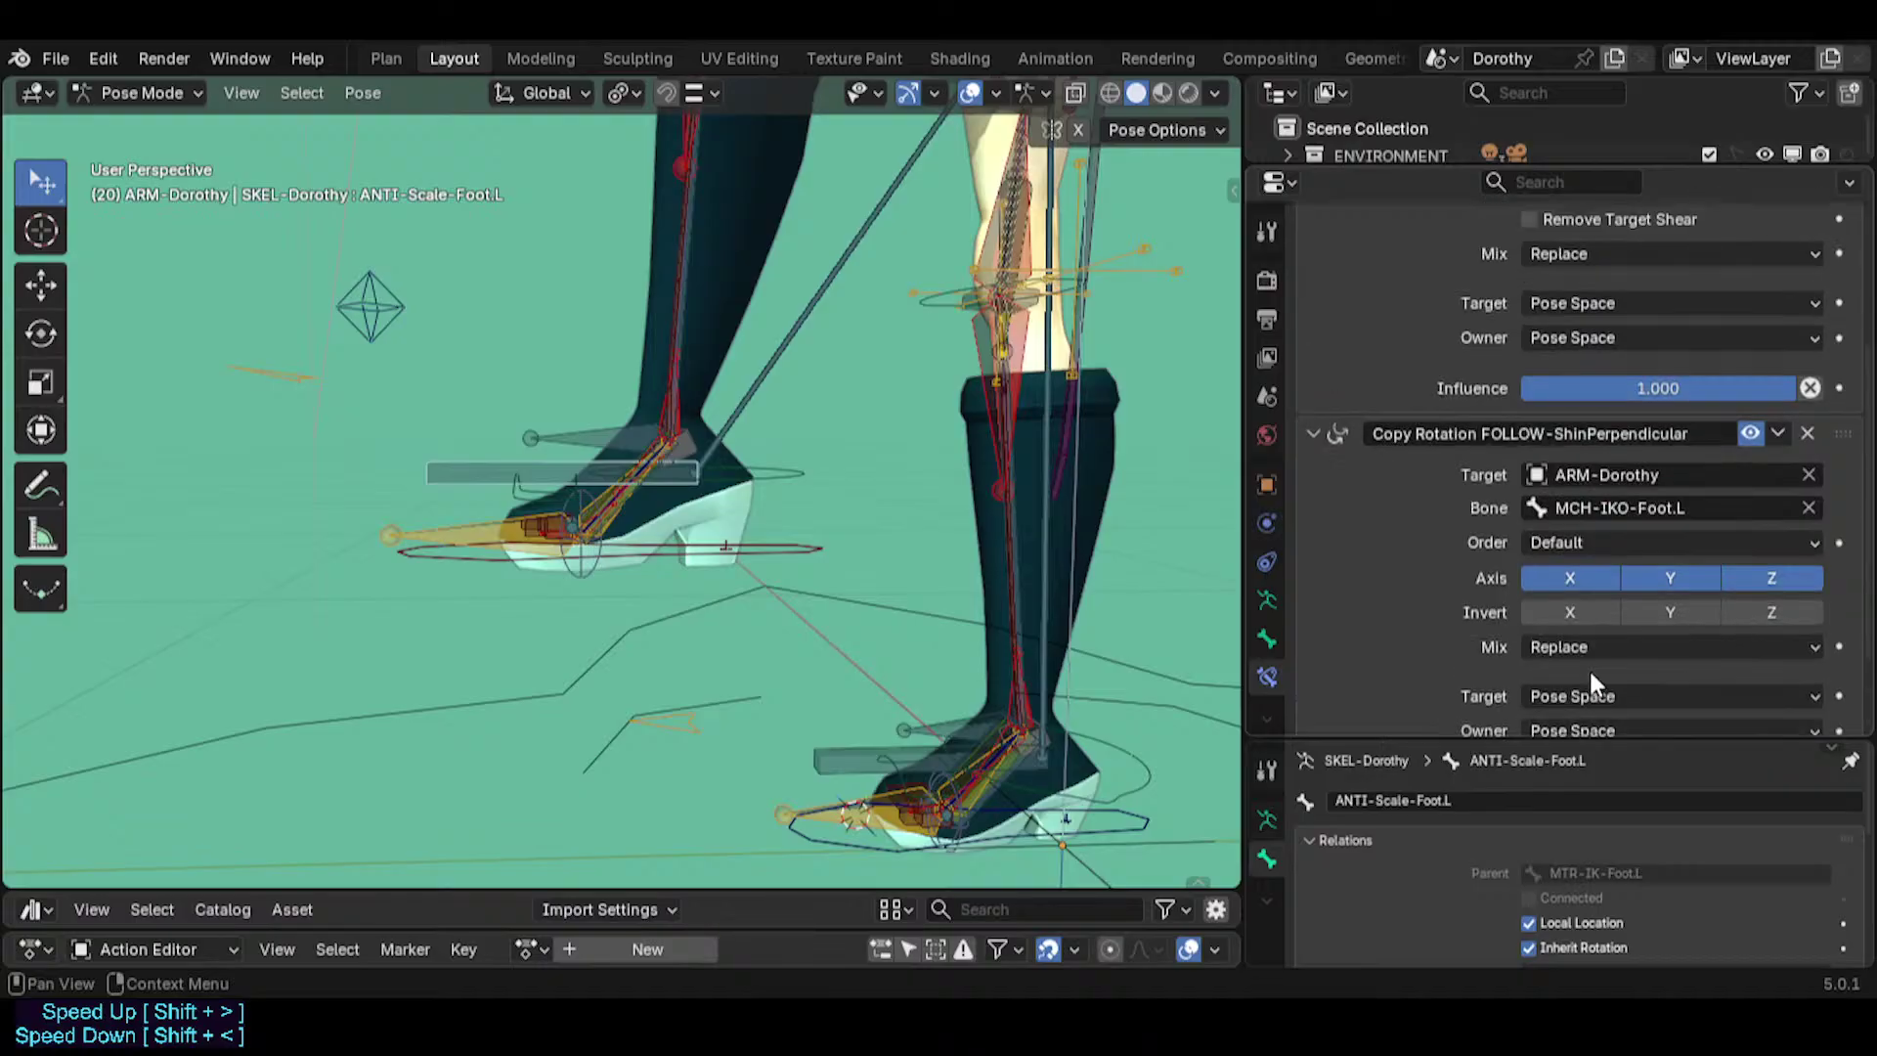
pyautogui.scroll(4, 1591, 682)
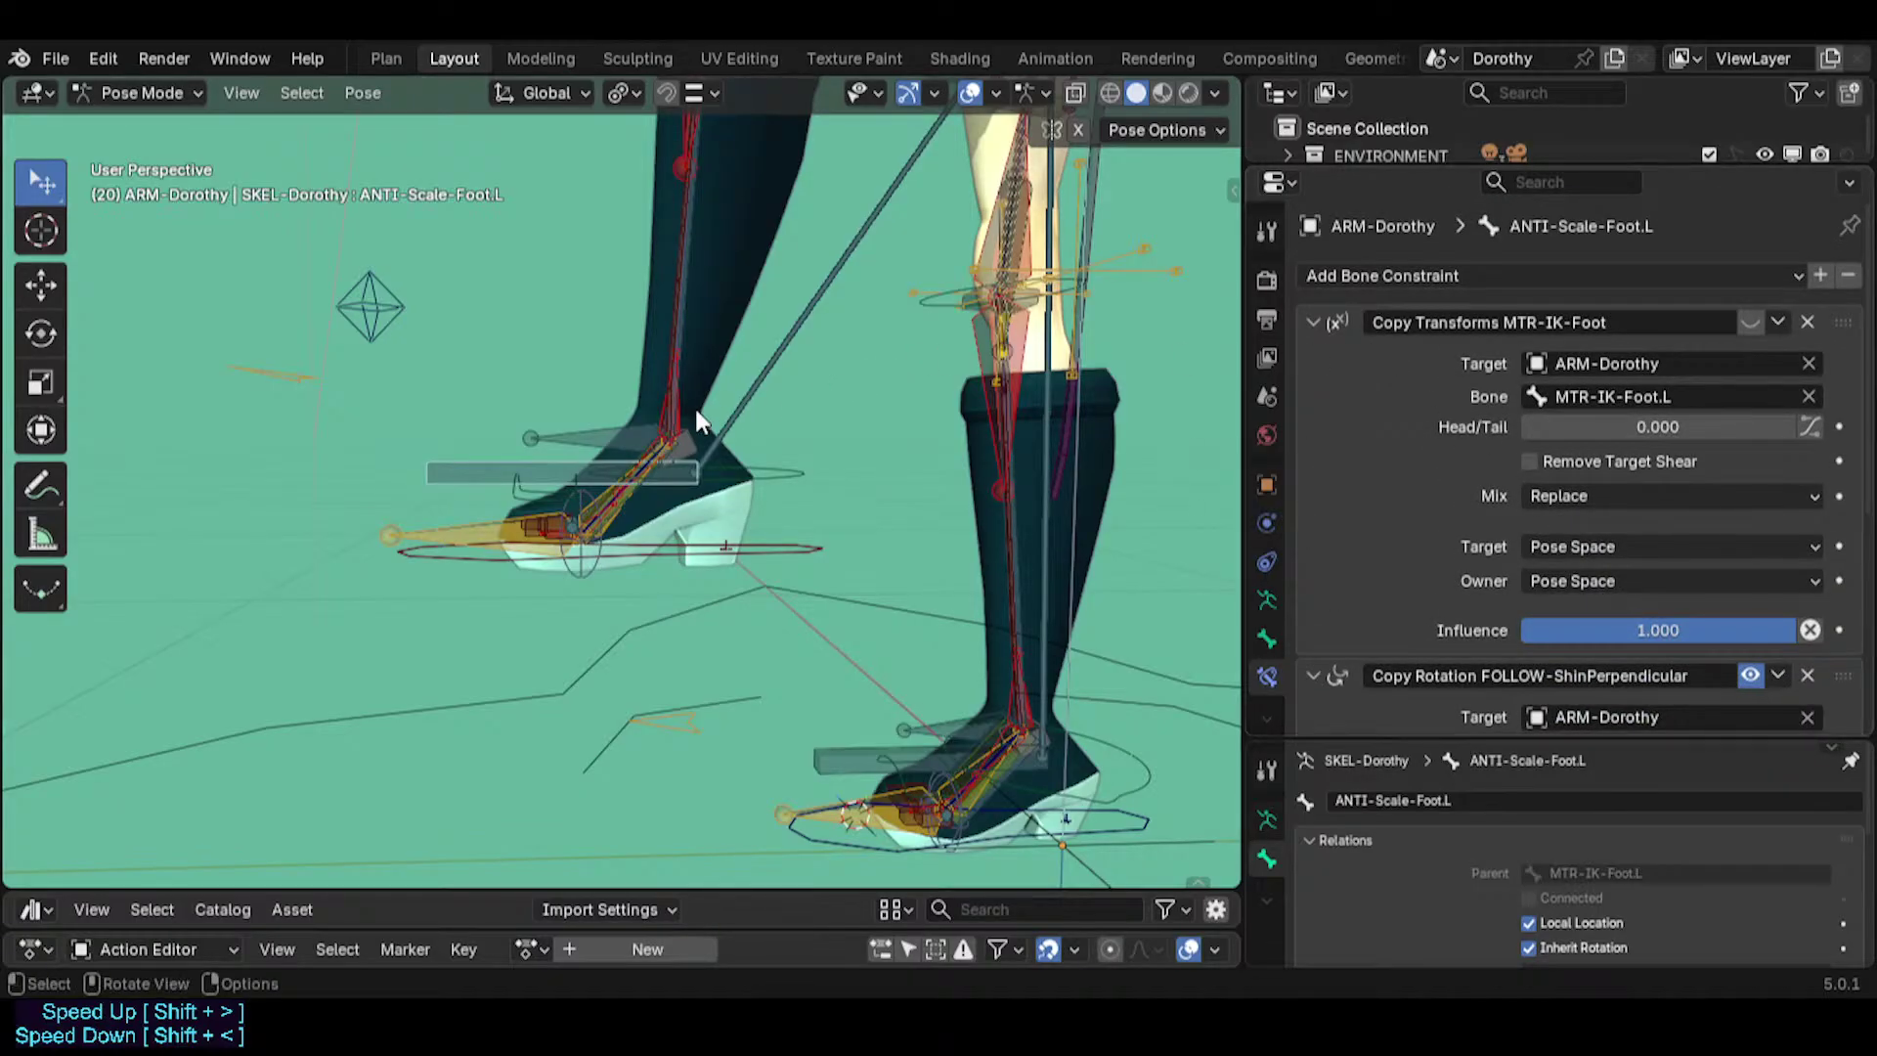
pyautogui.click(753, 478)
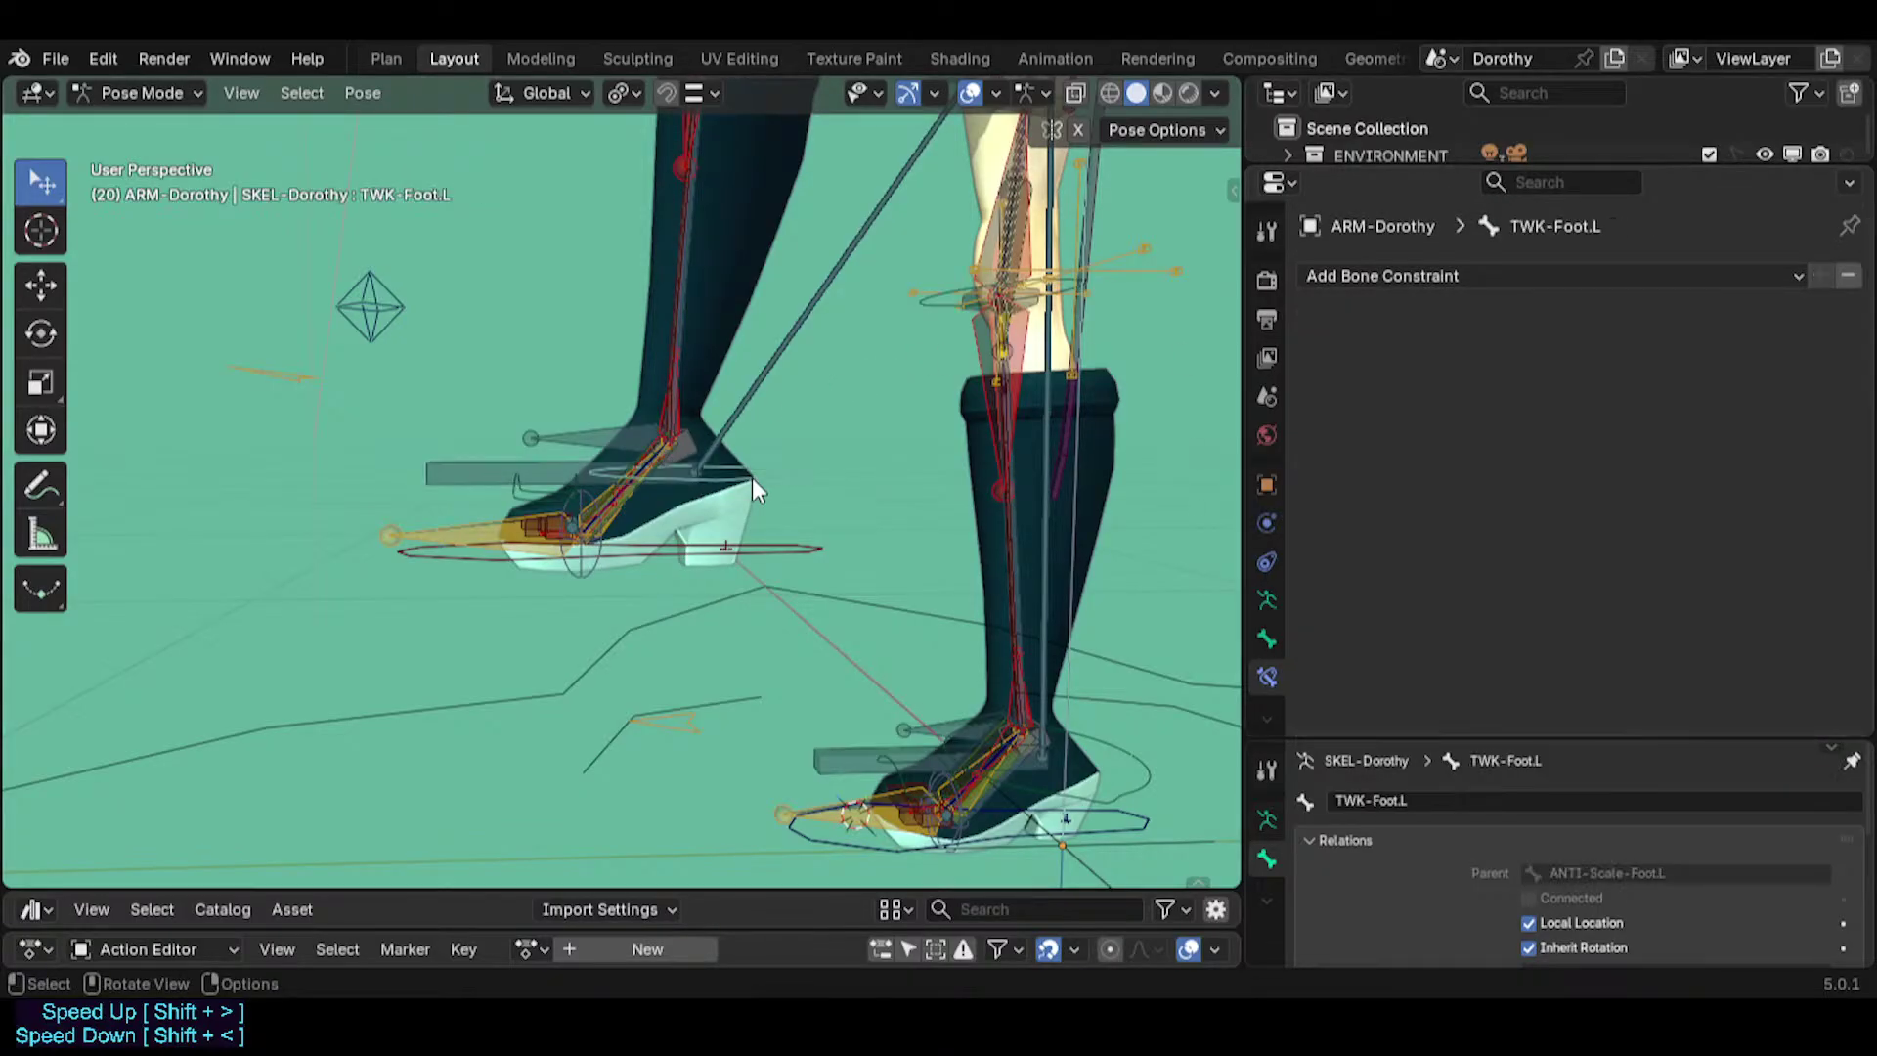
pyautogui.click(548, 460)
pyautogui.click(682, 454)
pyautogui.click(625, 445)
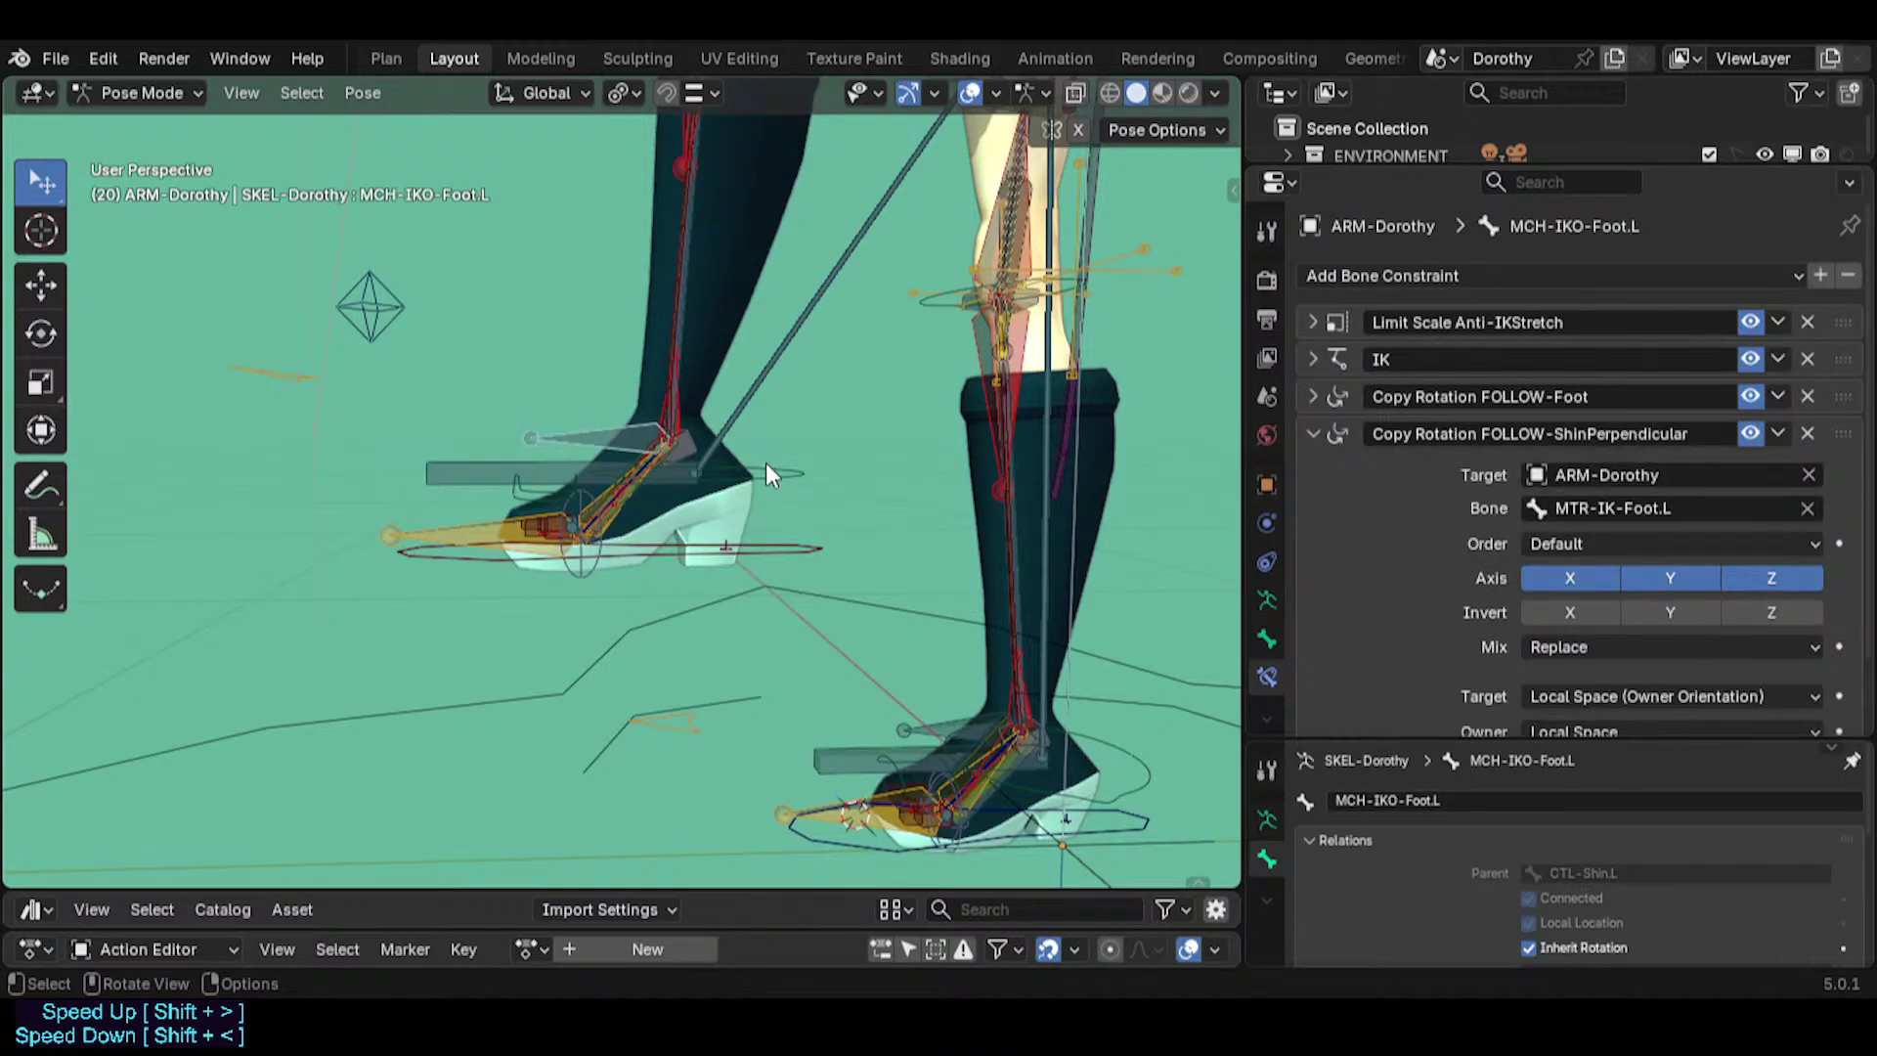
pyautogui.click(769, 475)
pyautogui.click(566, 469)
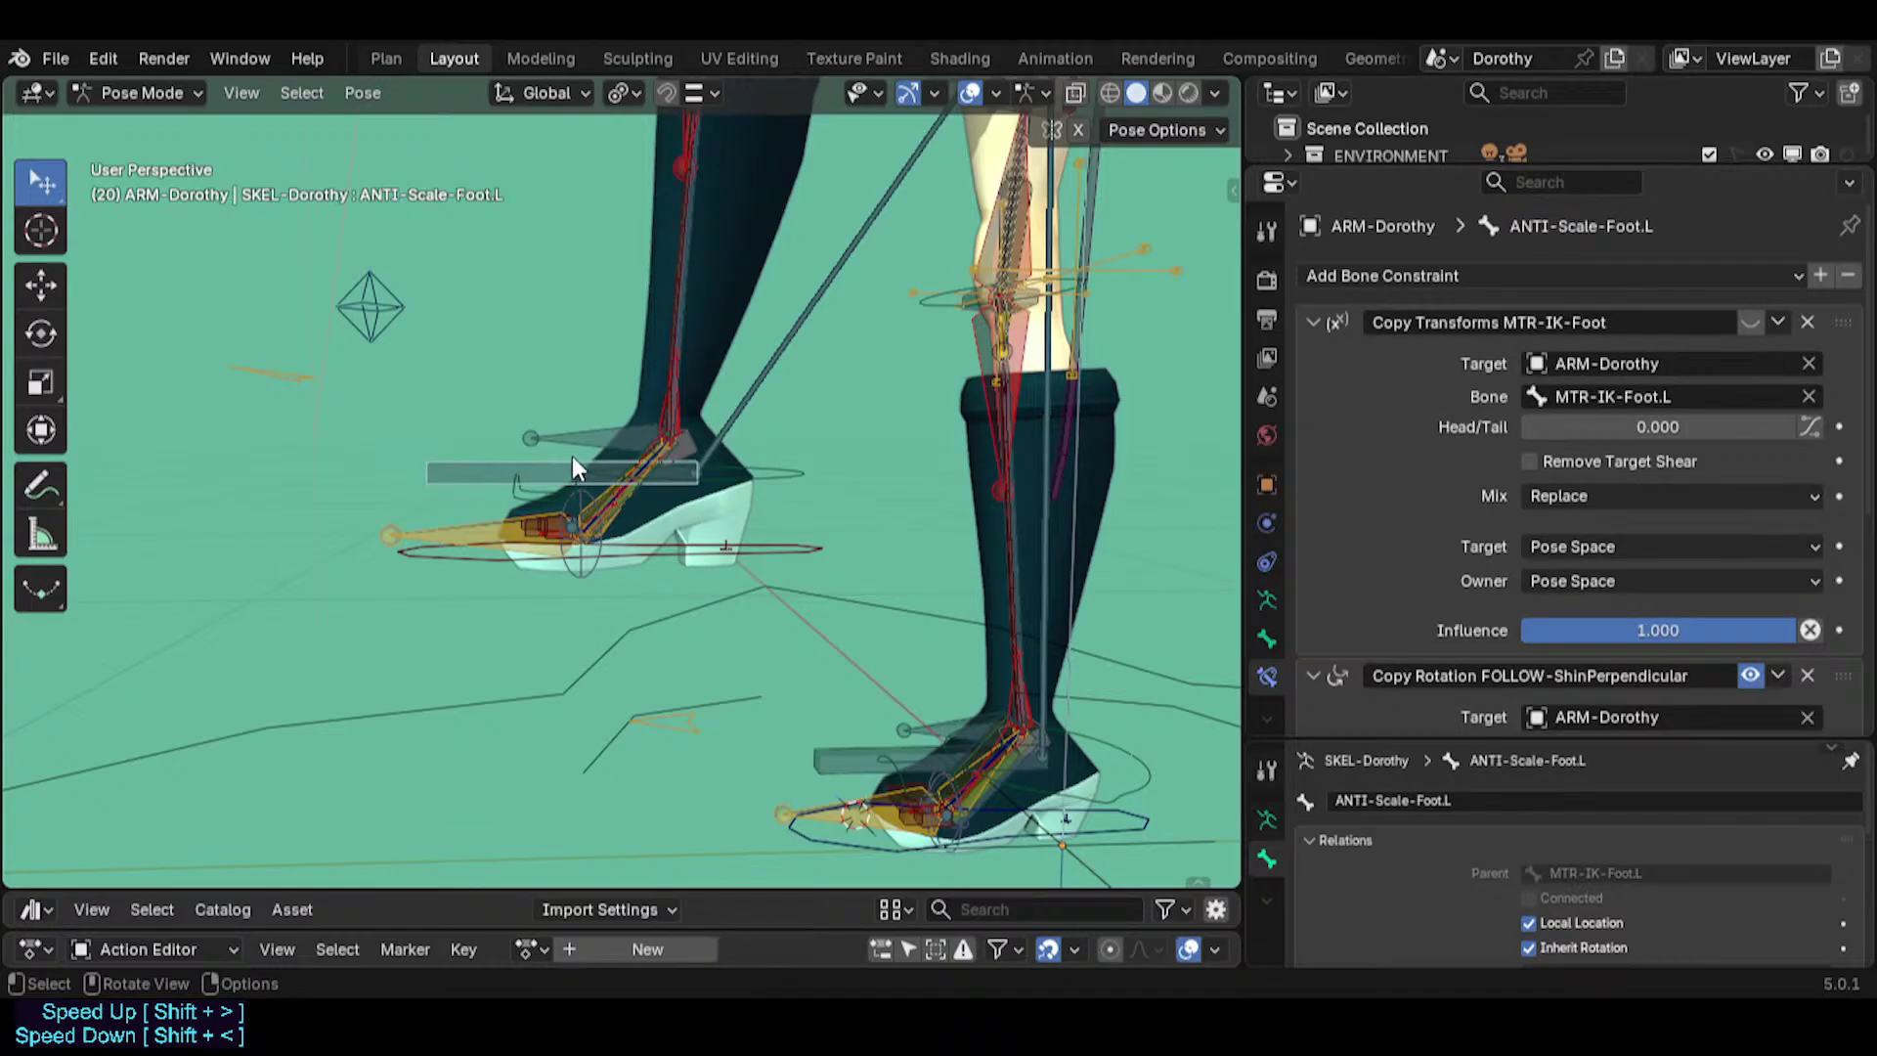
pyautogui.click(599, 442)
pyautogui.click(559, 460)
pyautogui.click(737, 477)
pyautogui.click(577, 471)
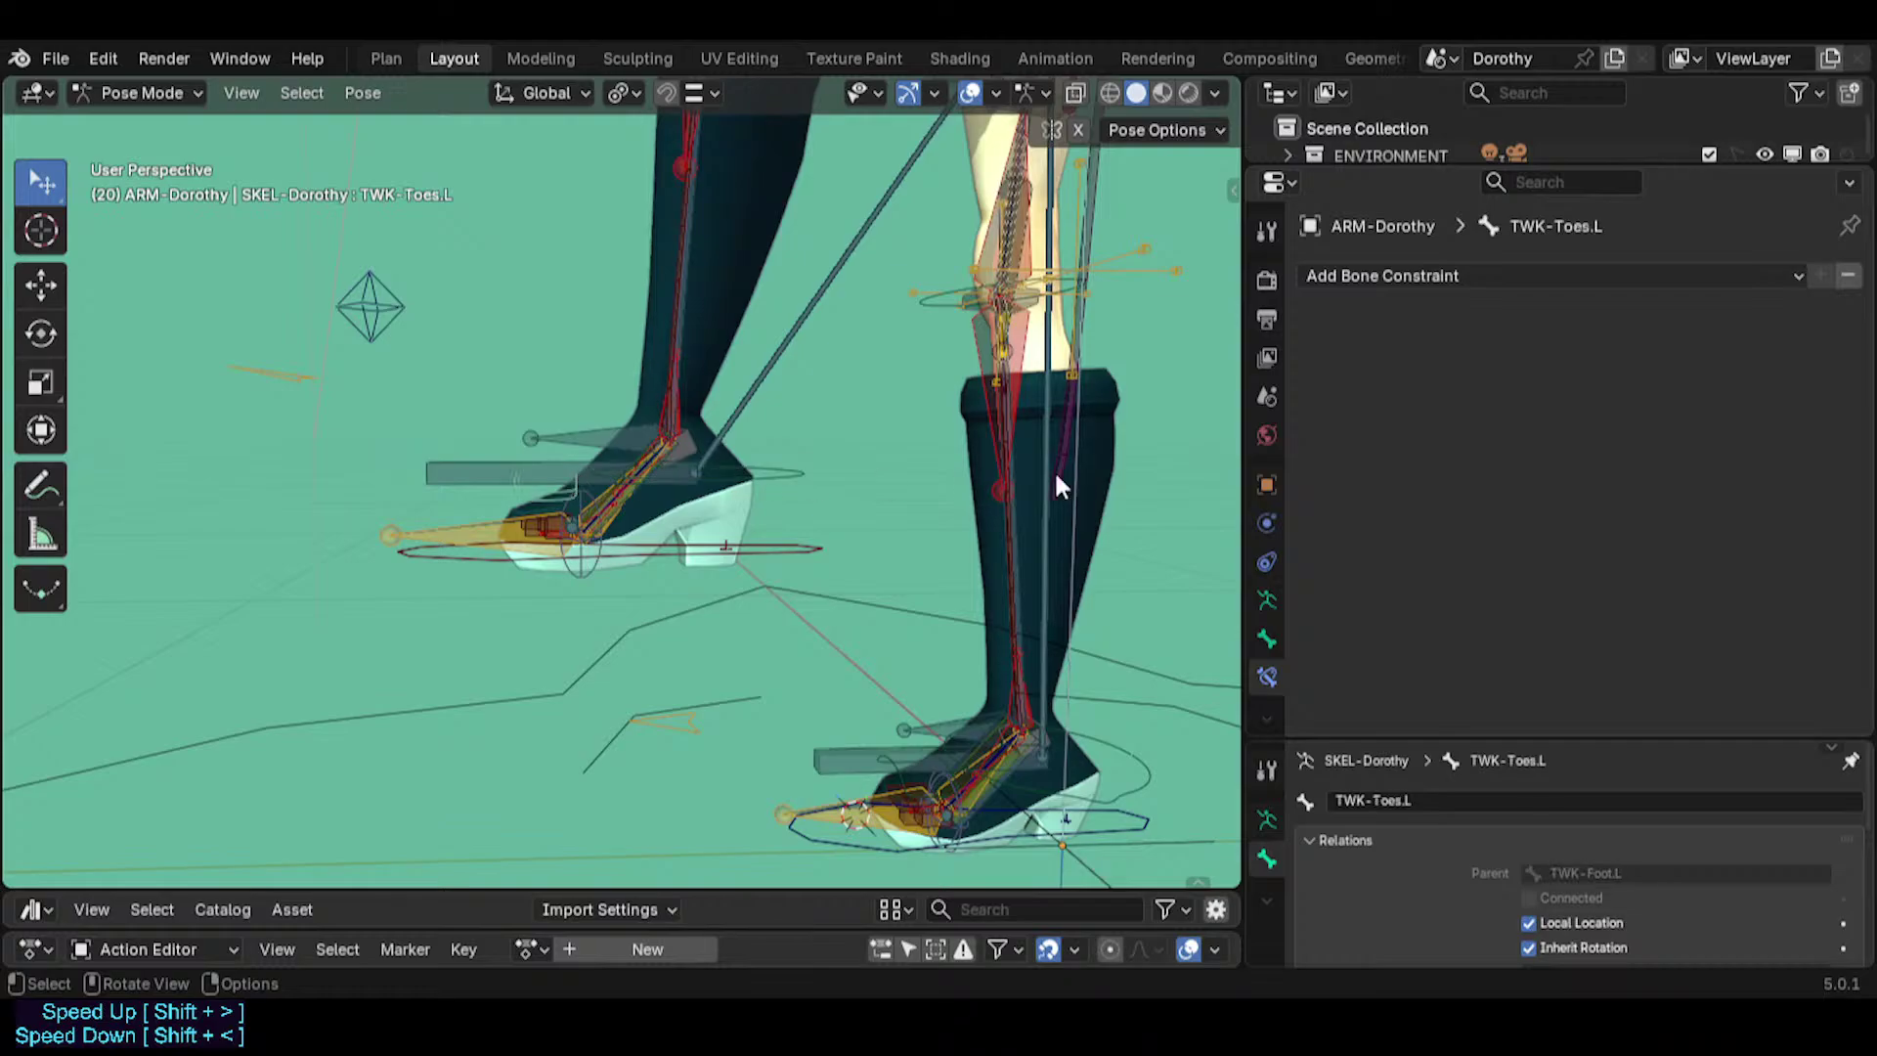
# Delete the influence driver of ANTI-Scale-Foot.L's Copy Rotation FOLLOW-ShinPerpendicular constraint and remove that constraint.
pyautogui.click(557, 460)
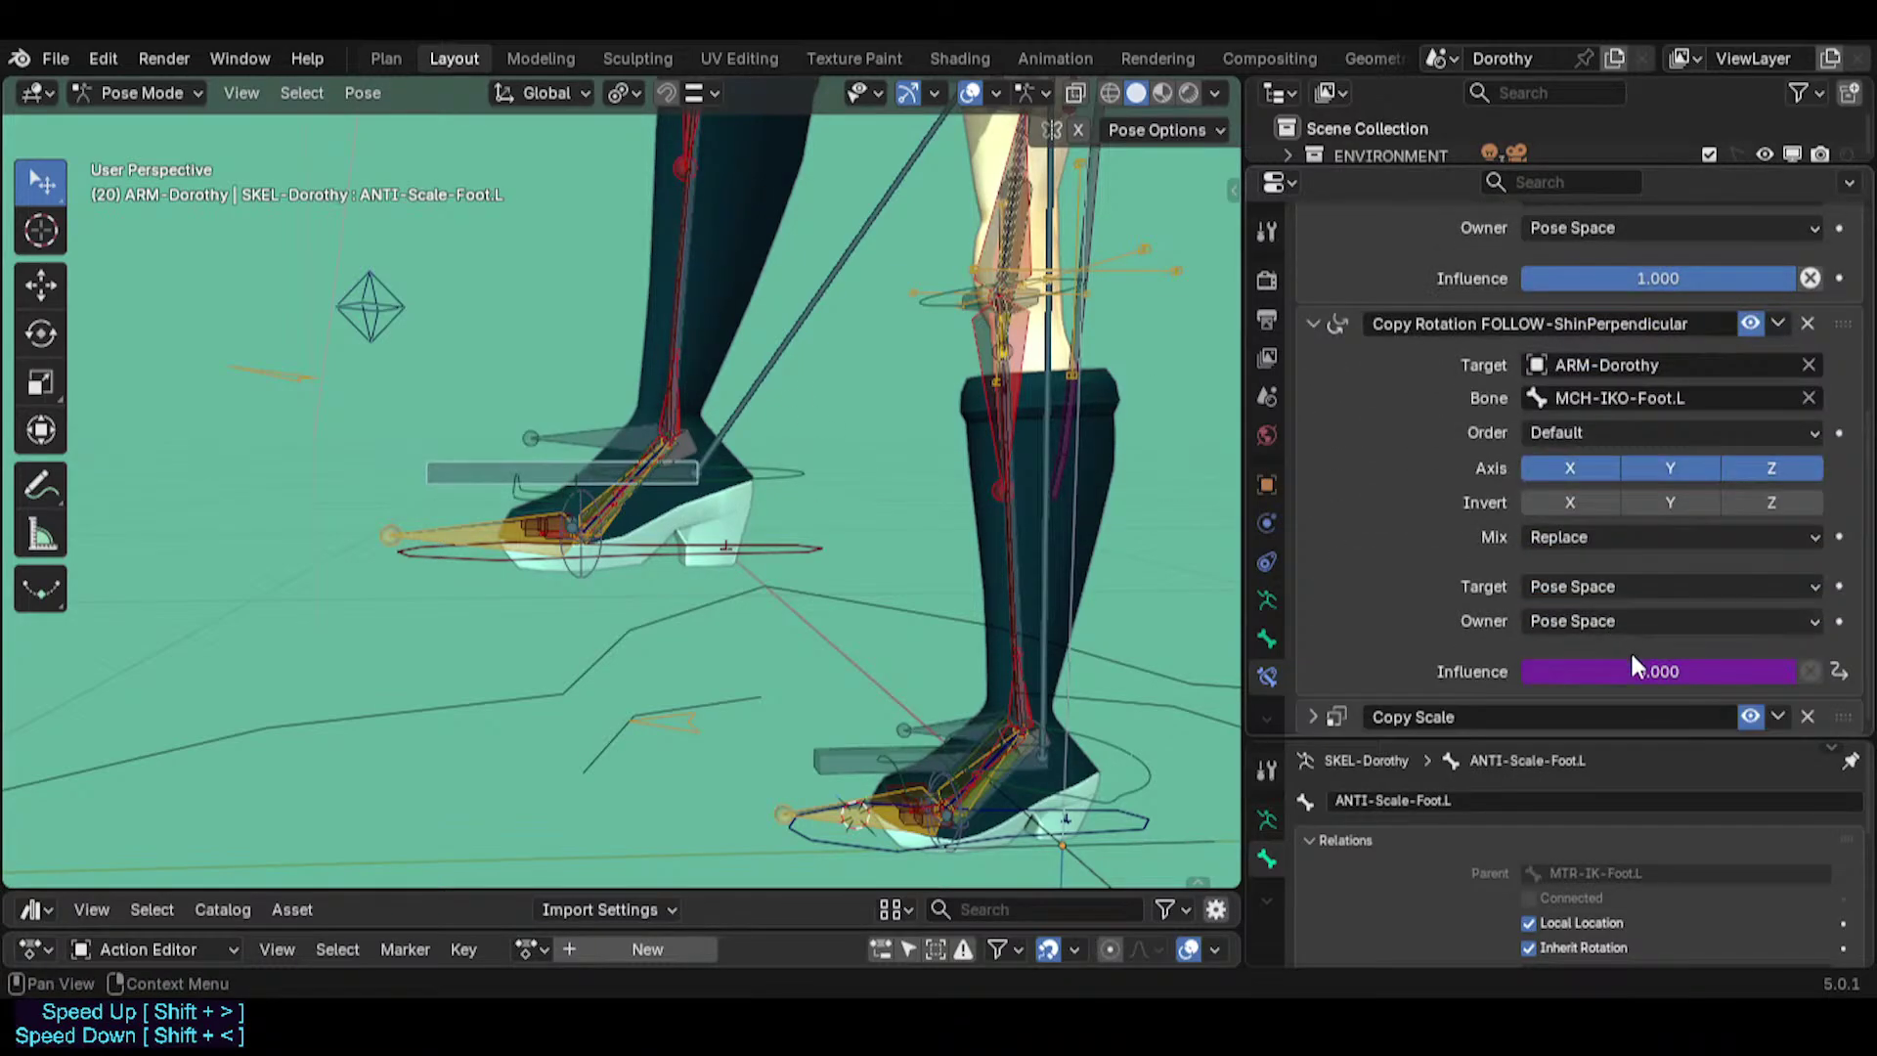
pyautogui.rightClick(1632, 670)
pyautogui.click(1532, 524)
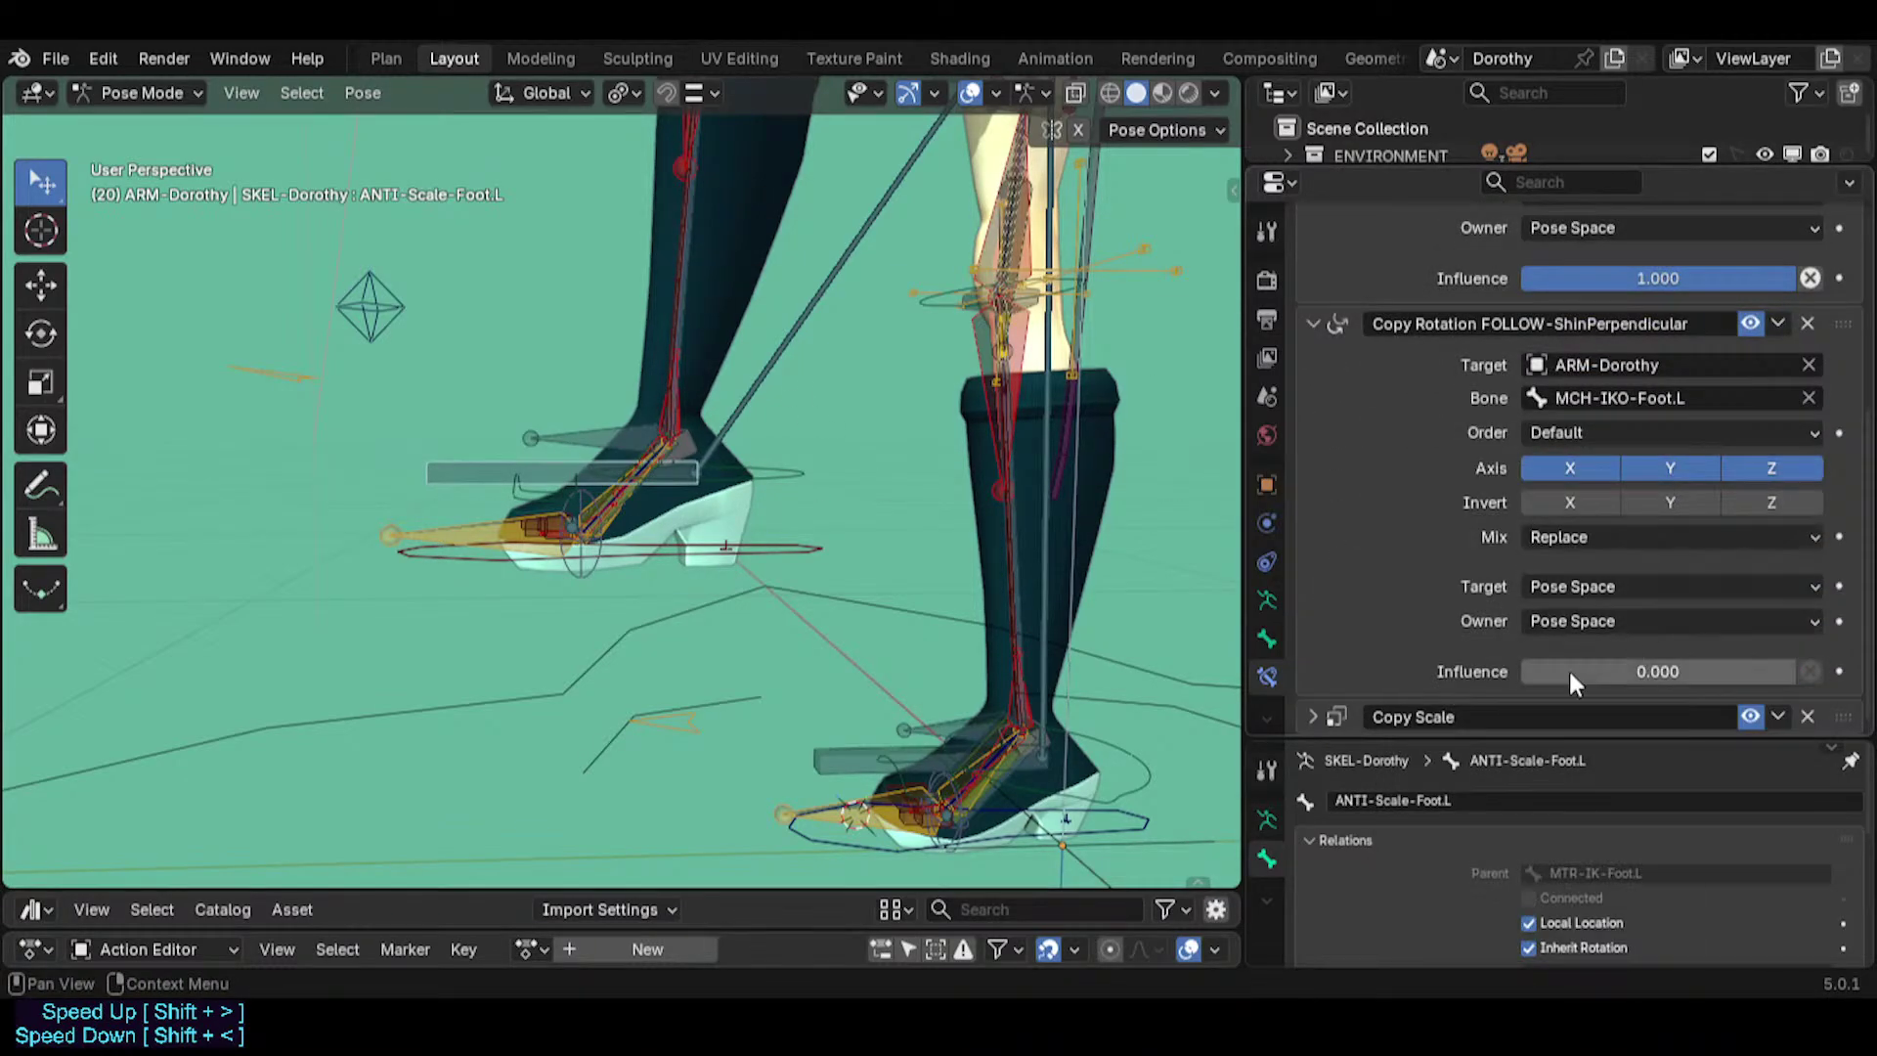
pyautogui.click(1312, 717)
pyautogui.scroll(-5, 1321, 672)
pyautogui.scroll(10, 1344, 586)
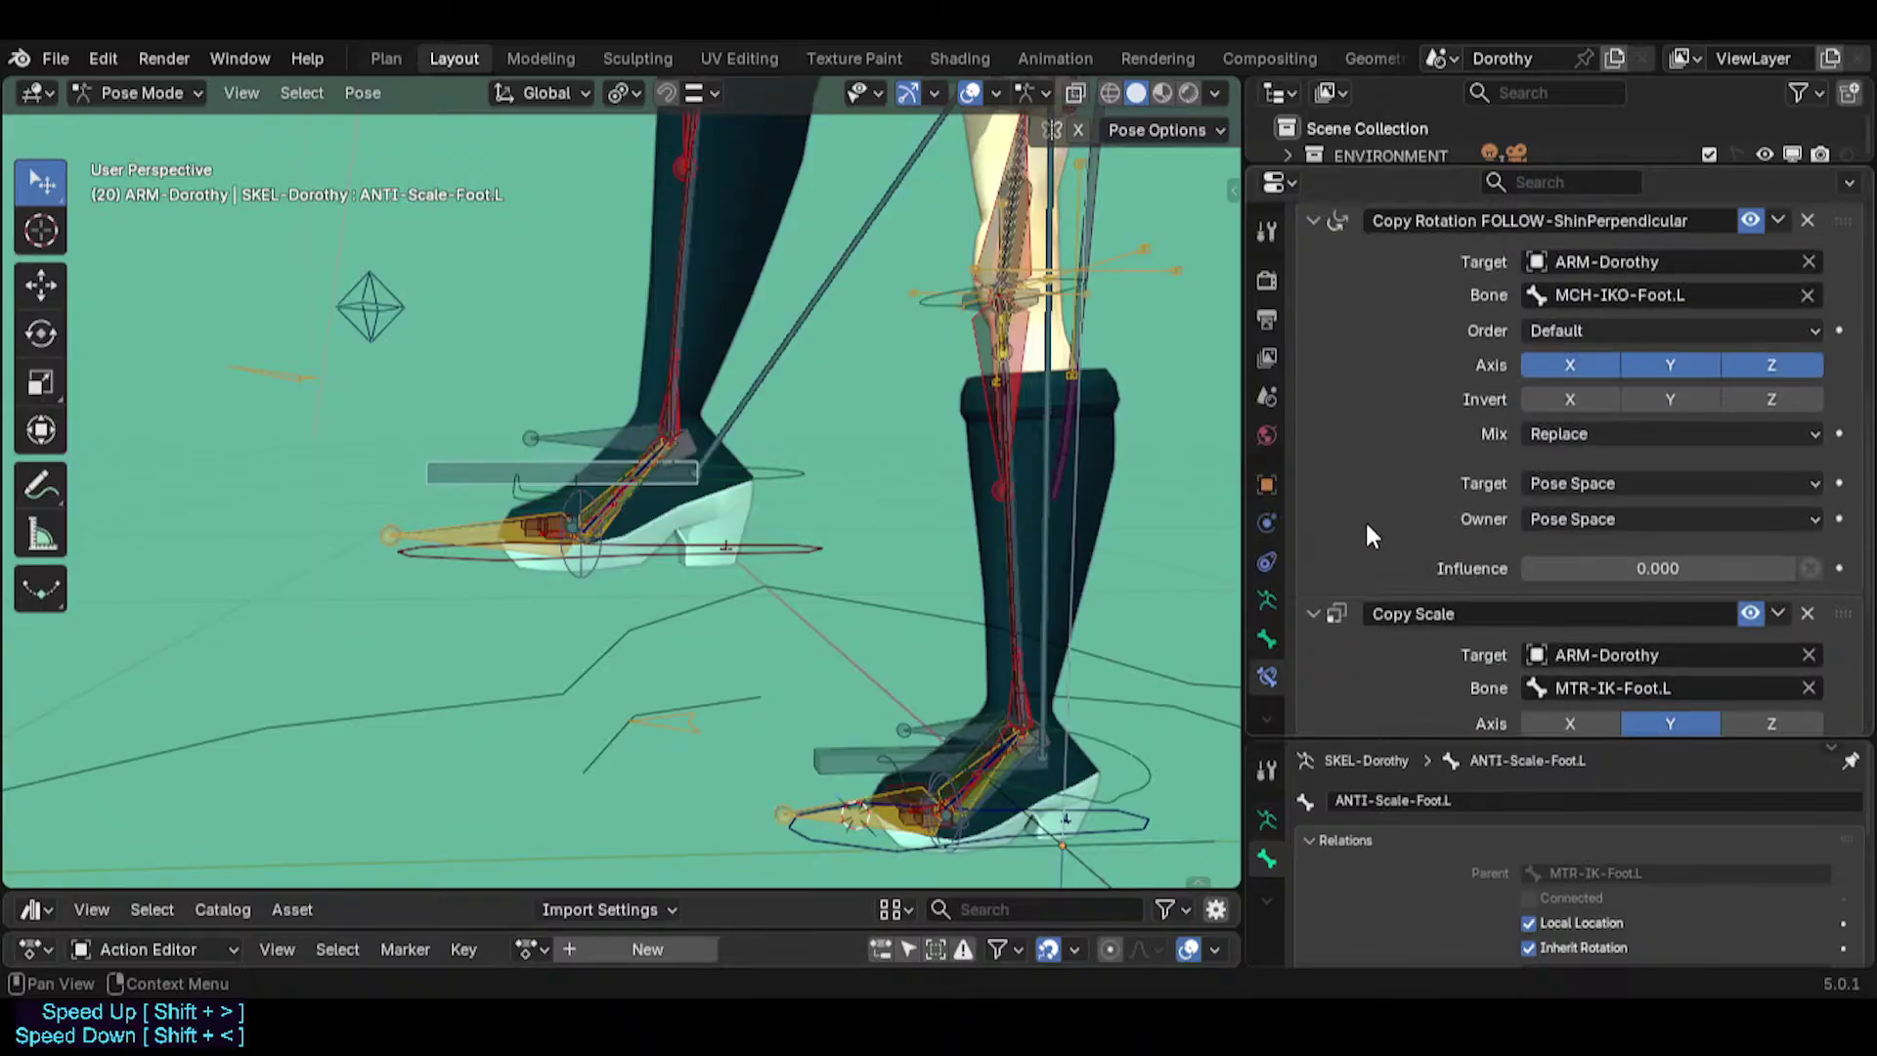
pyautogui.scroll(2, 1358, 411)
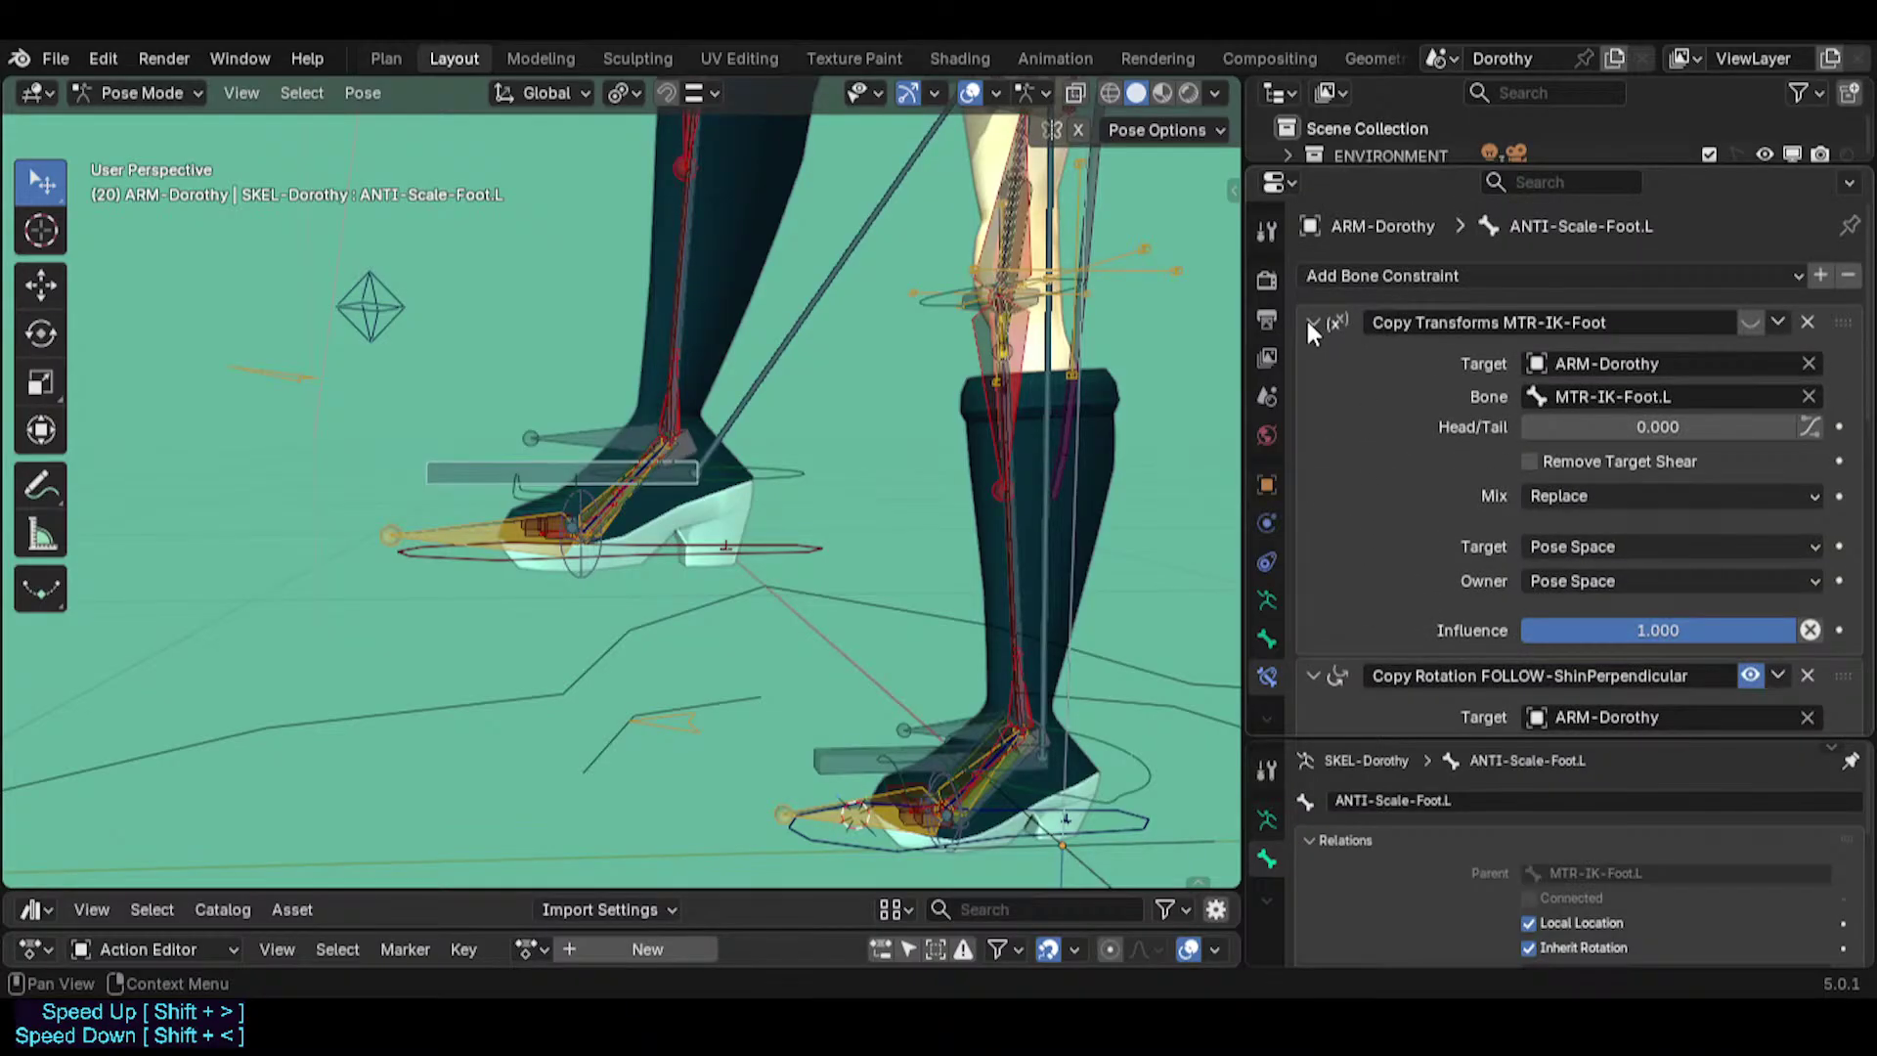
pyautogui.click(1807, 675)
# Enable the Copy Transforms MTR-IK-Foot constraint on ANTI-Scale-Foot.L, rename it Copy Transforms and set its target bone to MCH-IKO-Foot.L.
pyautogui.click(1751, 321)
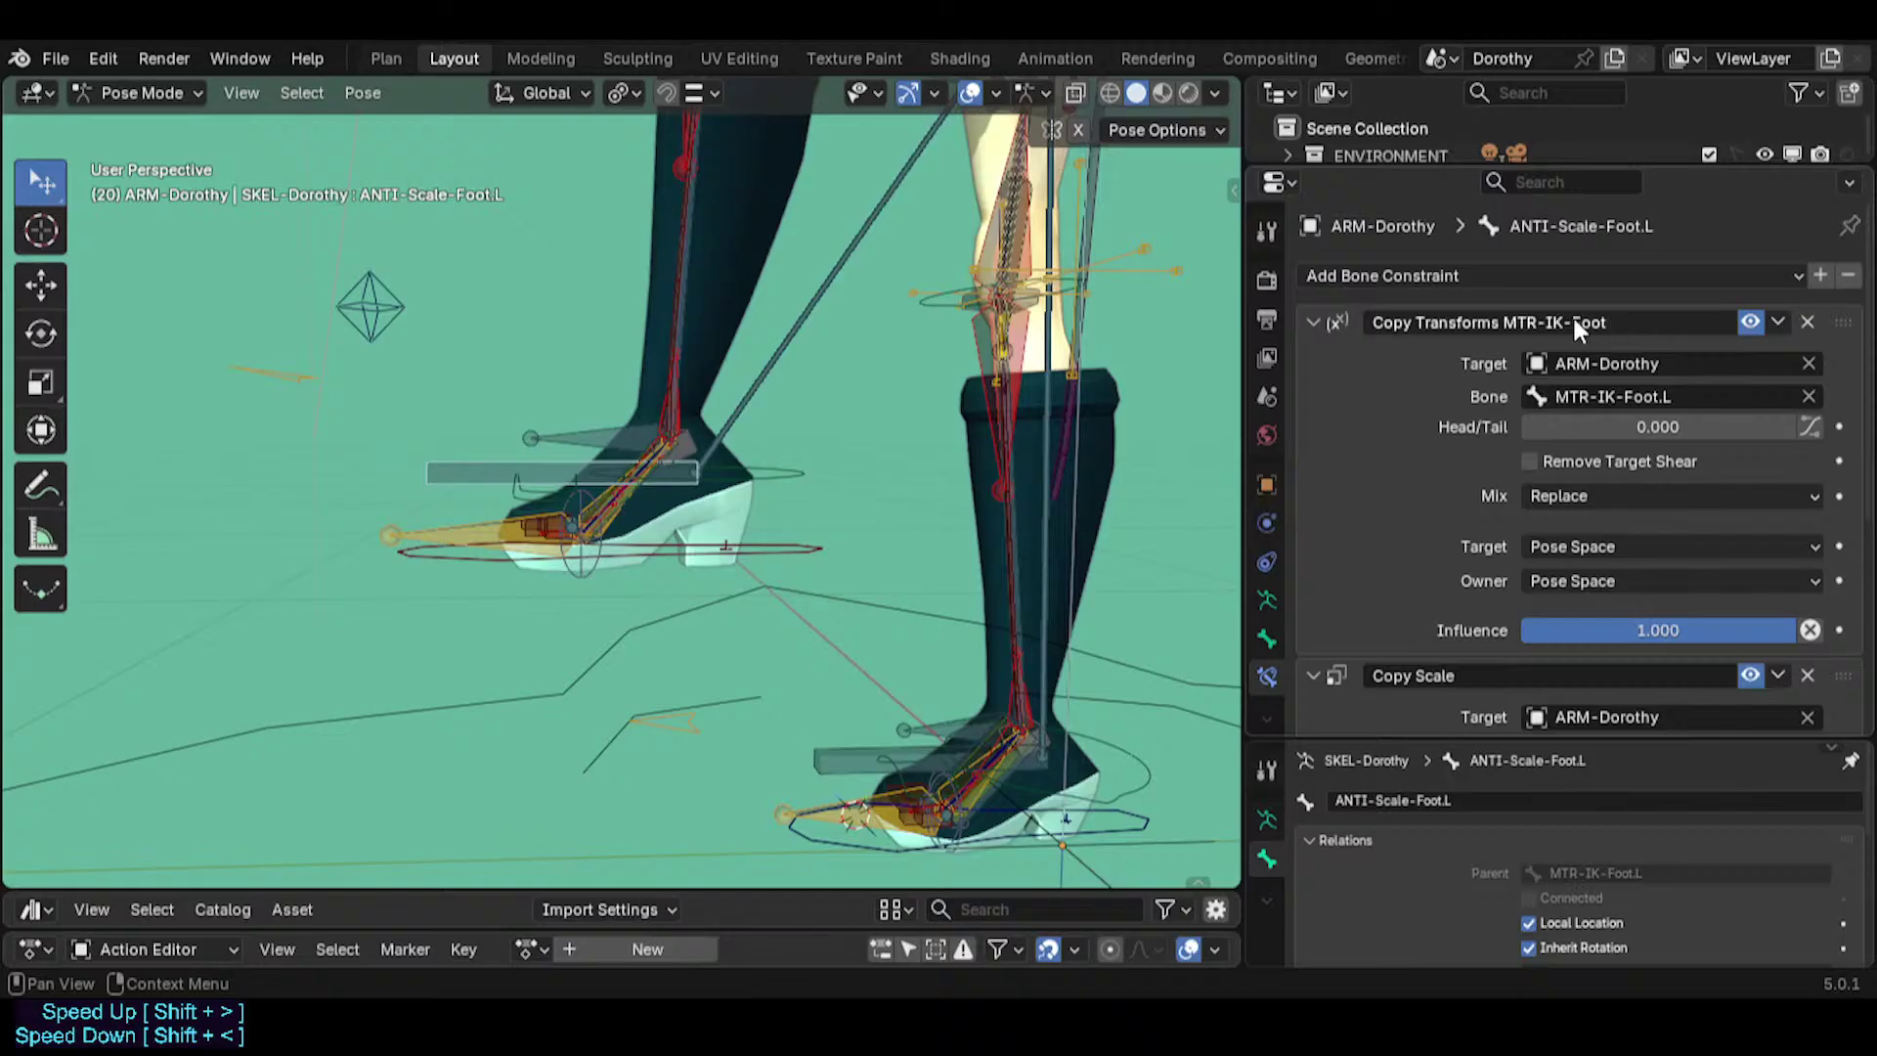
pyautogui.doubleClick(1506, 321)
pyautogui.hotkey('ctrl', 'v')
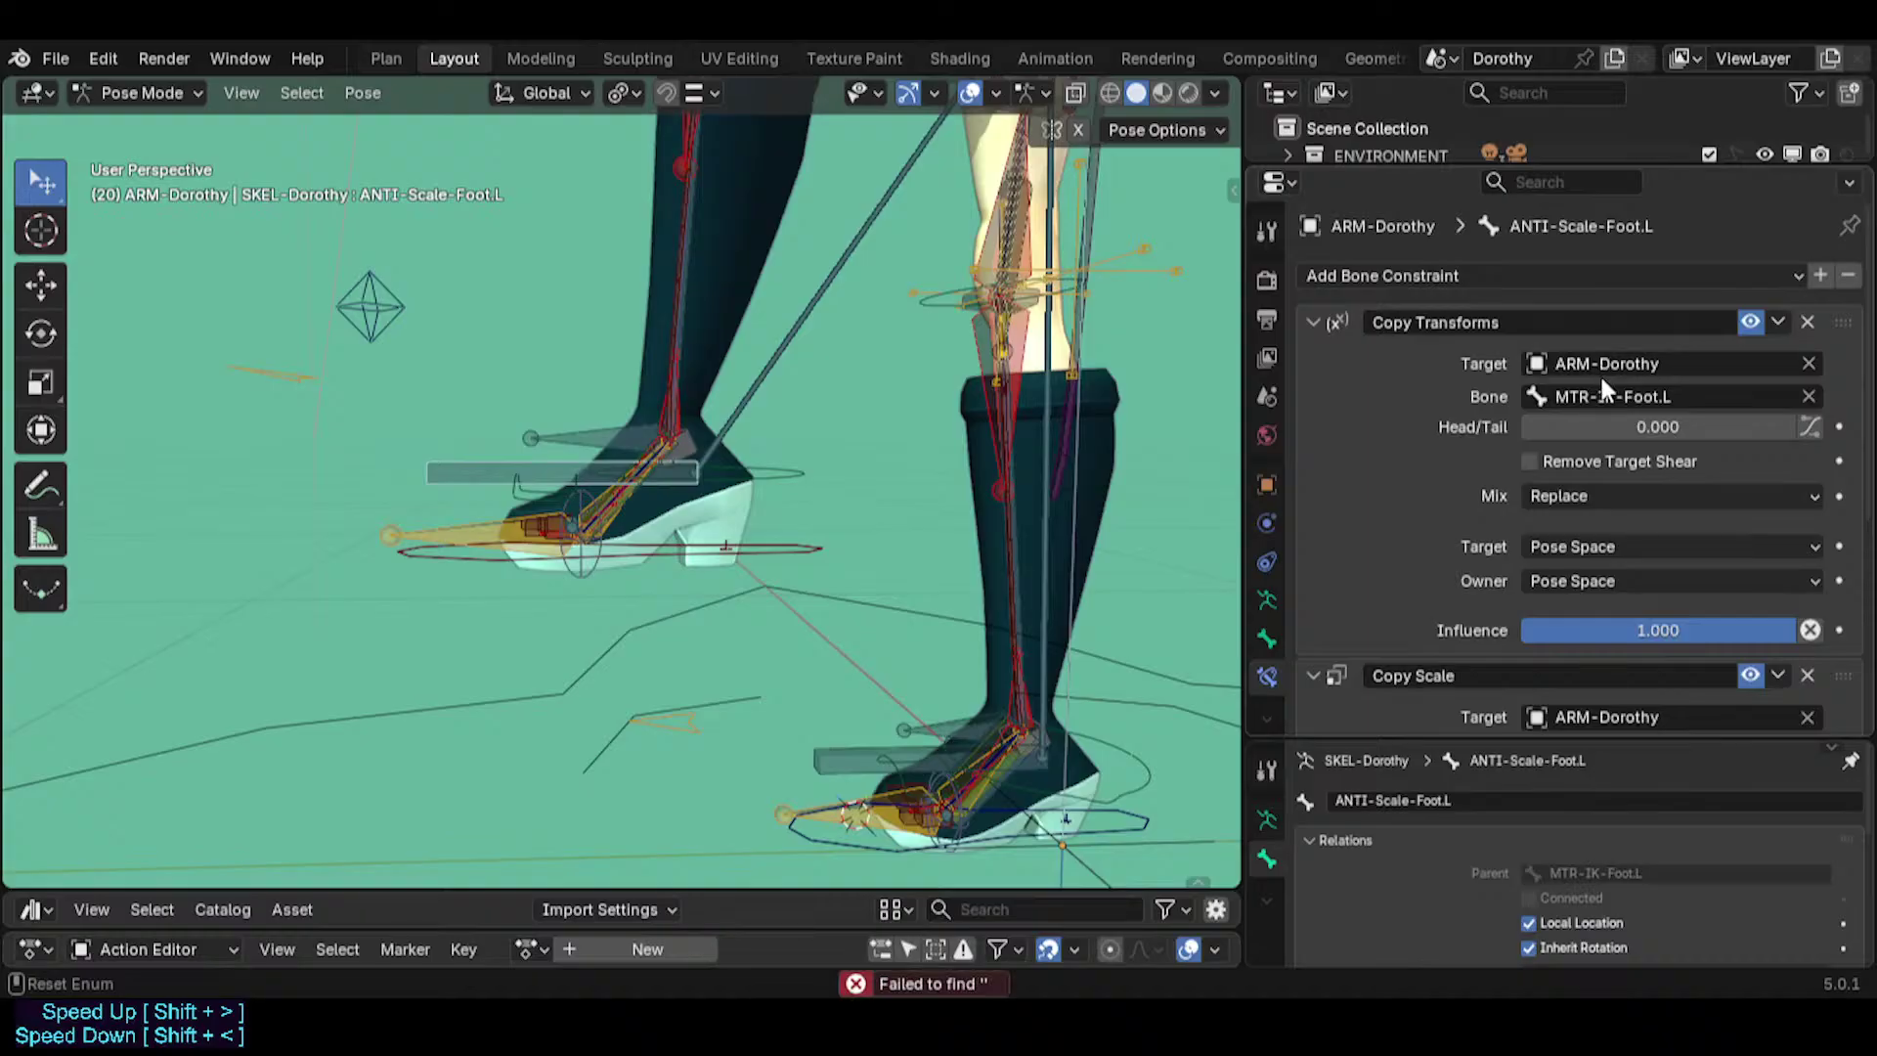
pyautogui.write('MCH-IKO-Foot.L')
pyautogui.moveTo(665, 333); pyautogui.dragTo(741, 479, button='middle')
pyautogui.scroll(-3, 1409, 486)
pyautogui.scroll(3, 1369, 411)
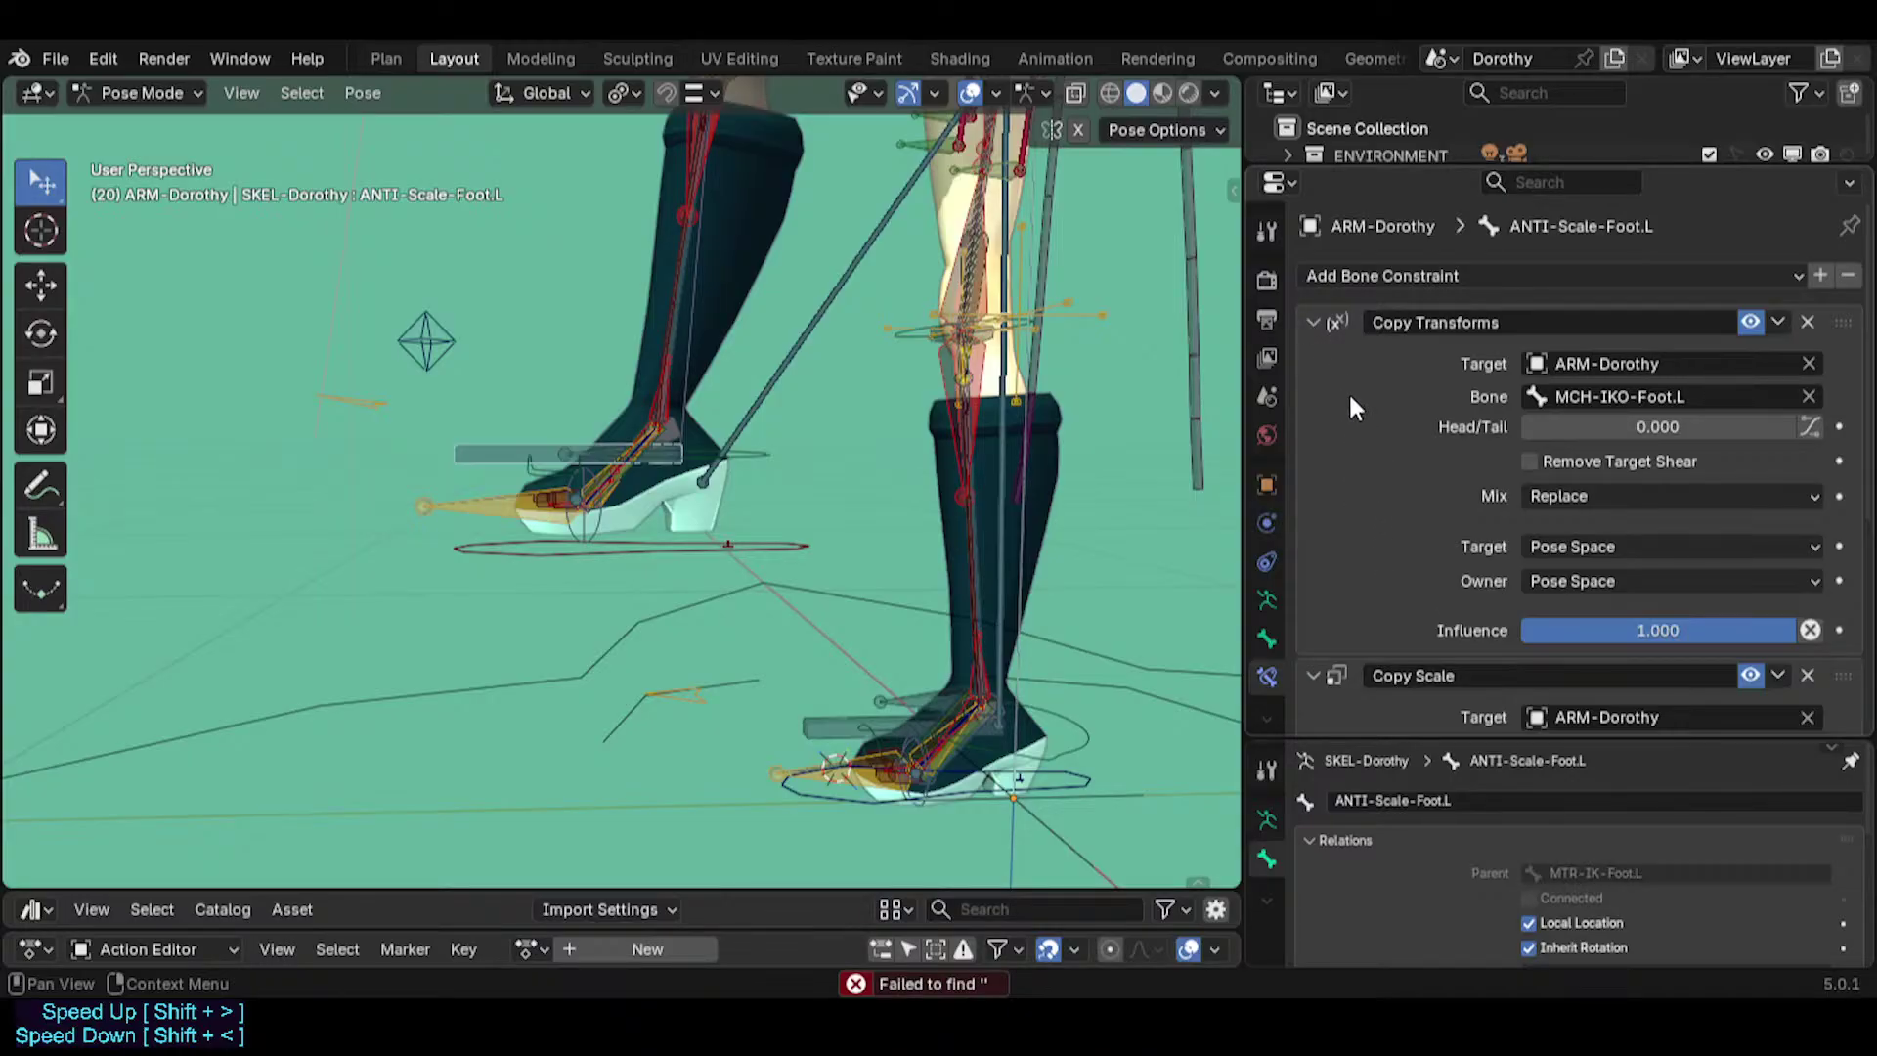
# Collapse the constraints of ANTI-Scale-Foot.L, and move, rotate and scale the left foot control MTR-IK-Foot.L as a test.
pyautogui.moveTo(1314, 325); pyautogui.dragTo(1310, 448)
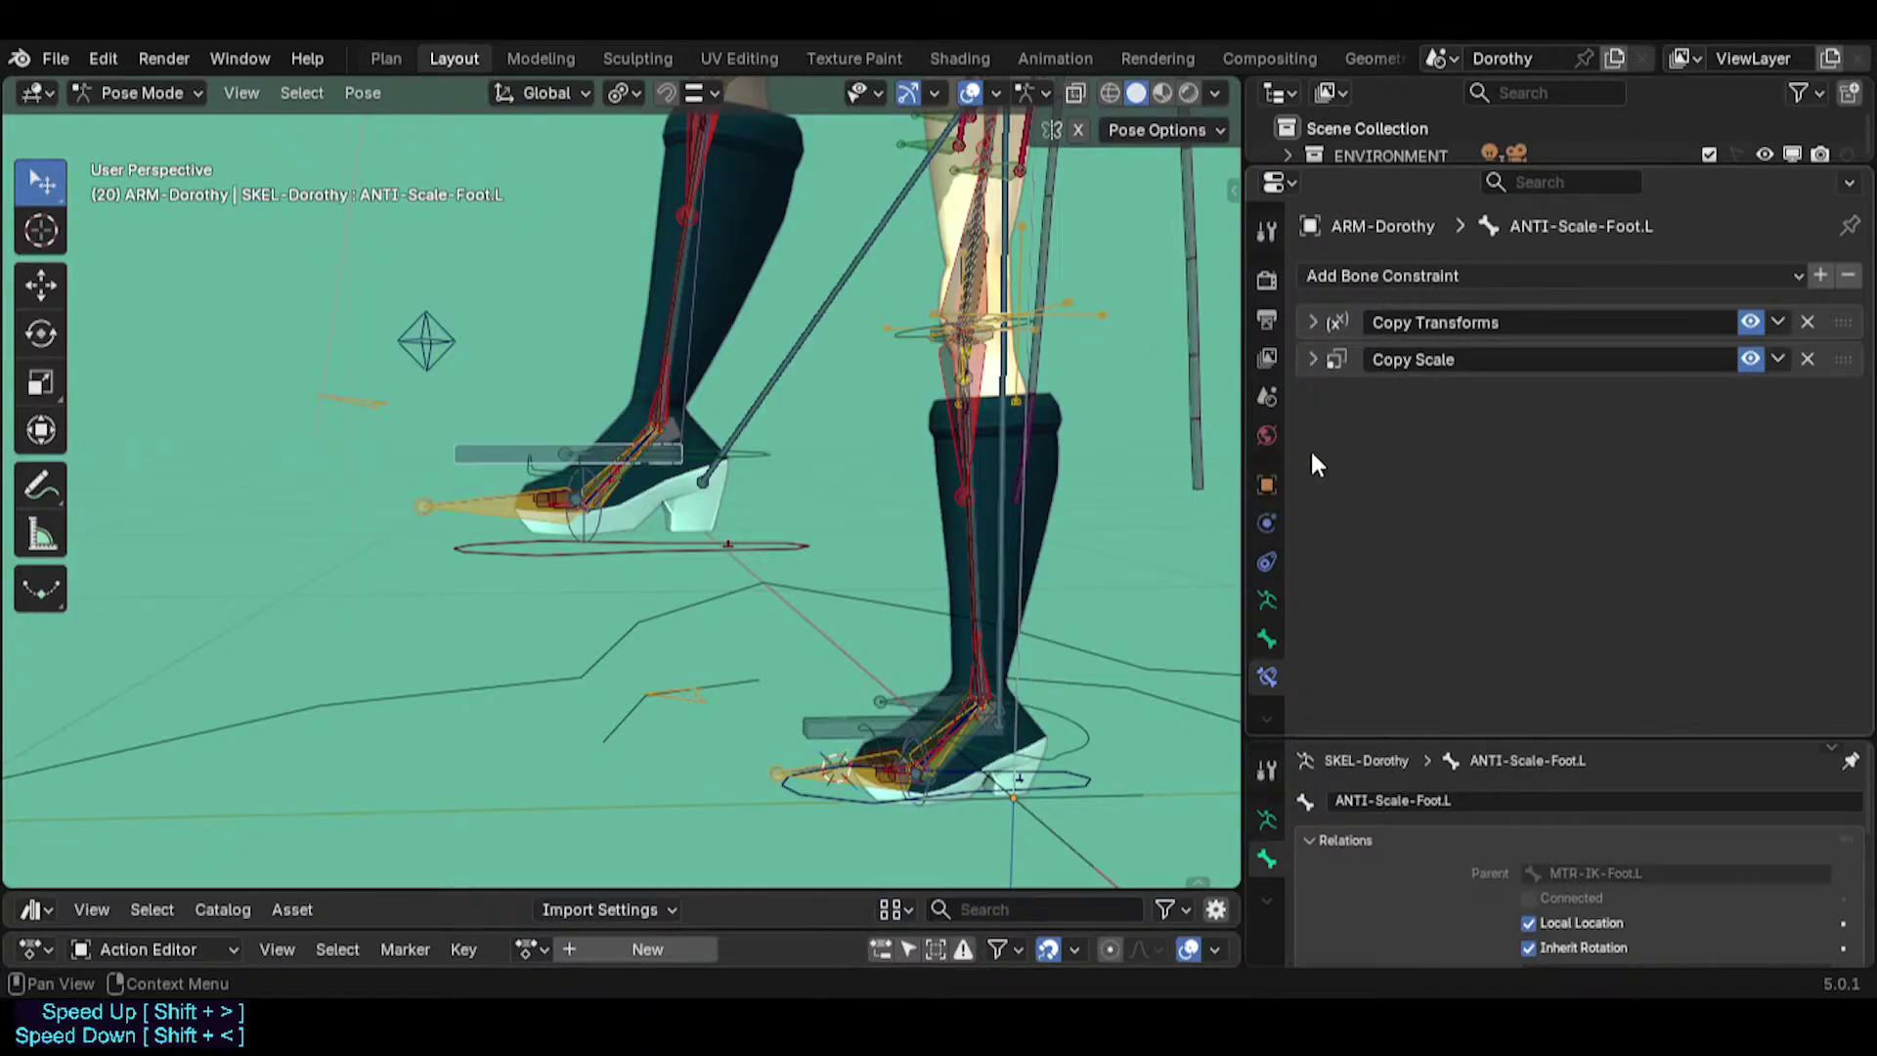
pyautogui.scroll(2, 690, 473)
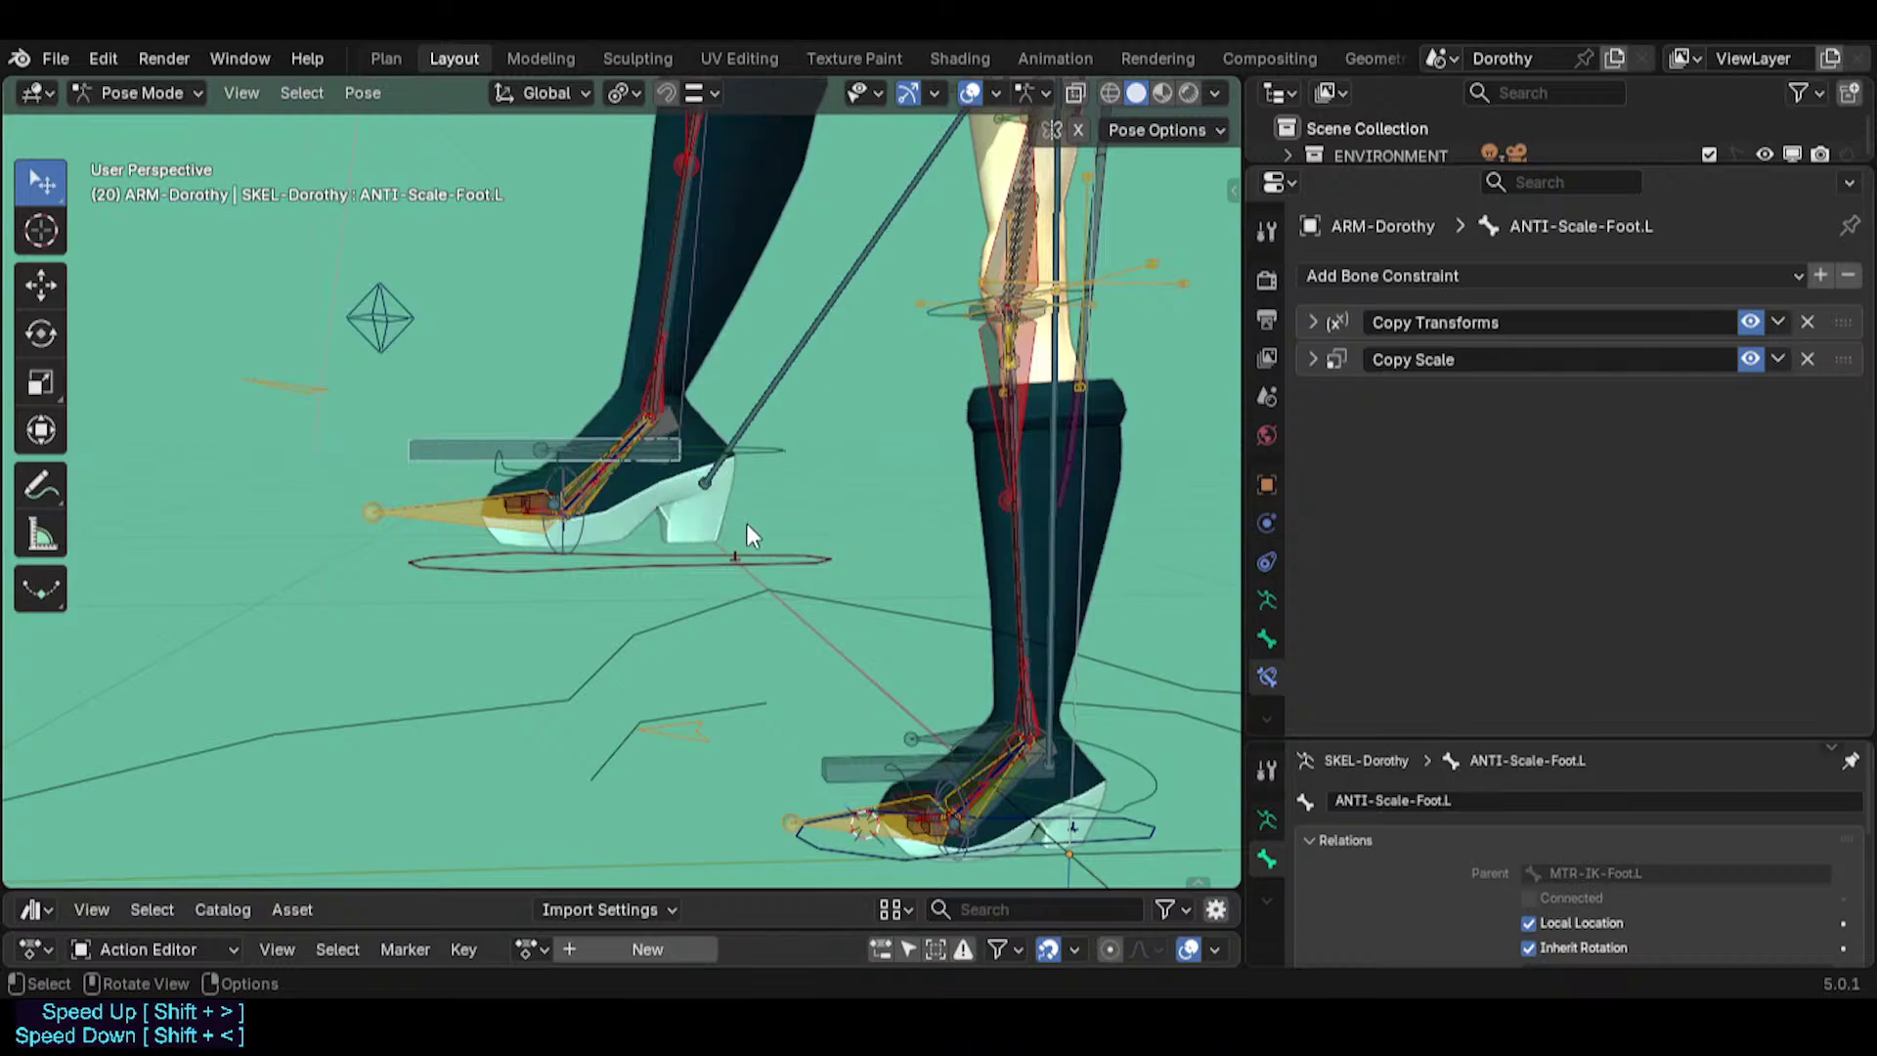
pyautogui.click(760, 564)
pyautogui.press('g')
pyautogui.click(772, 565)
pyautogui.press('r')
pyautogui.click(824, 521)
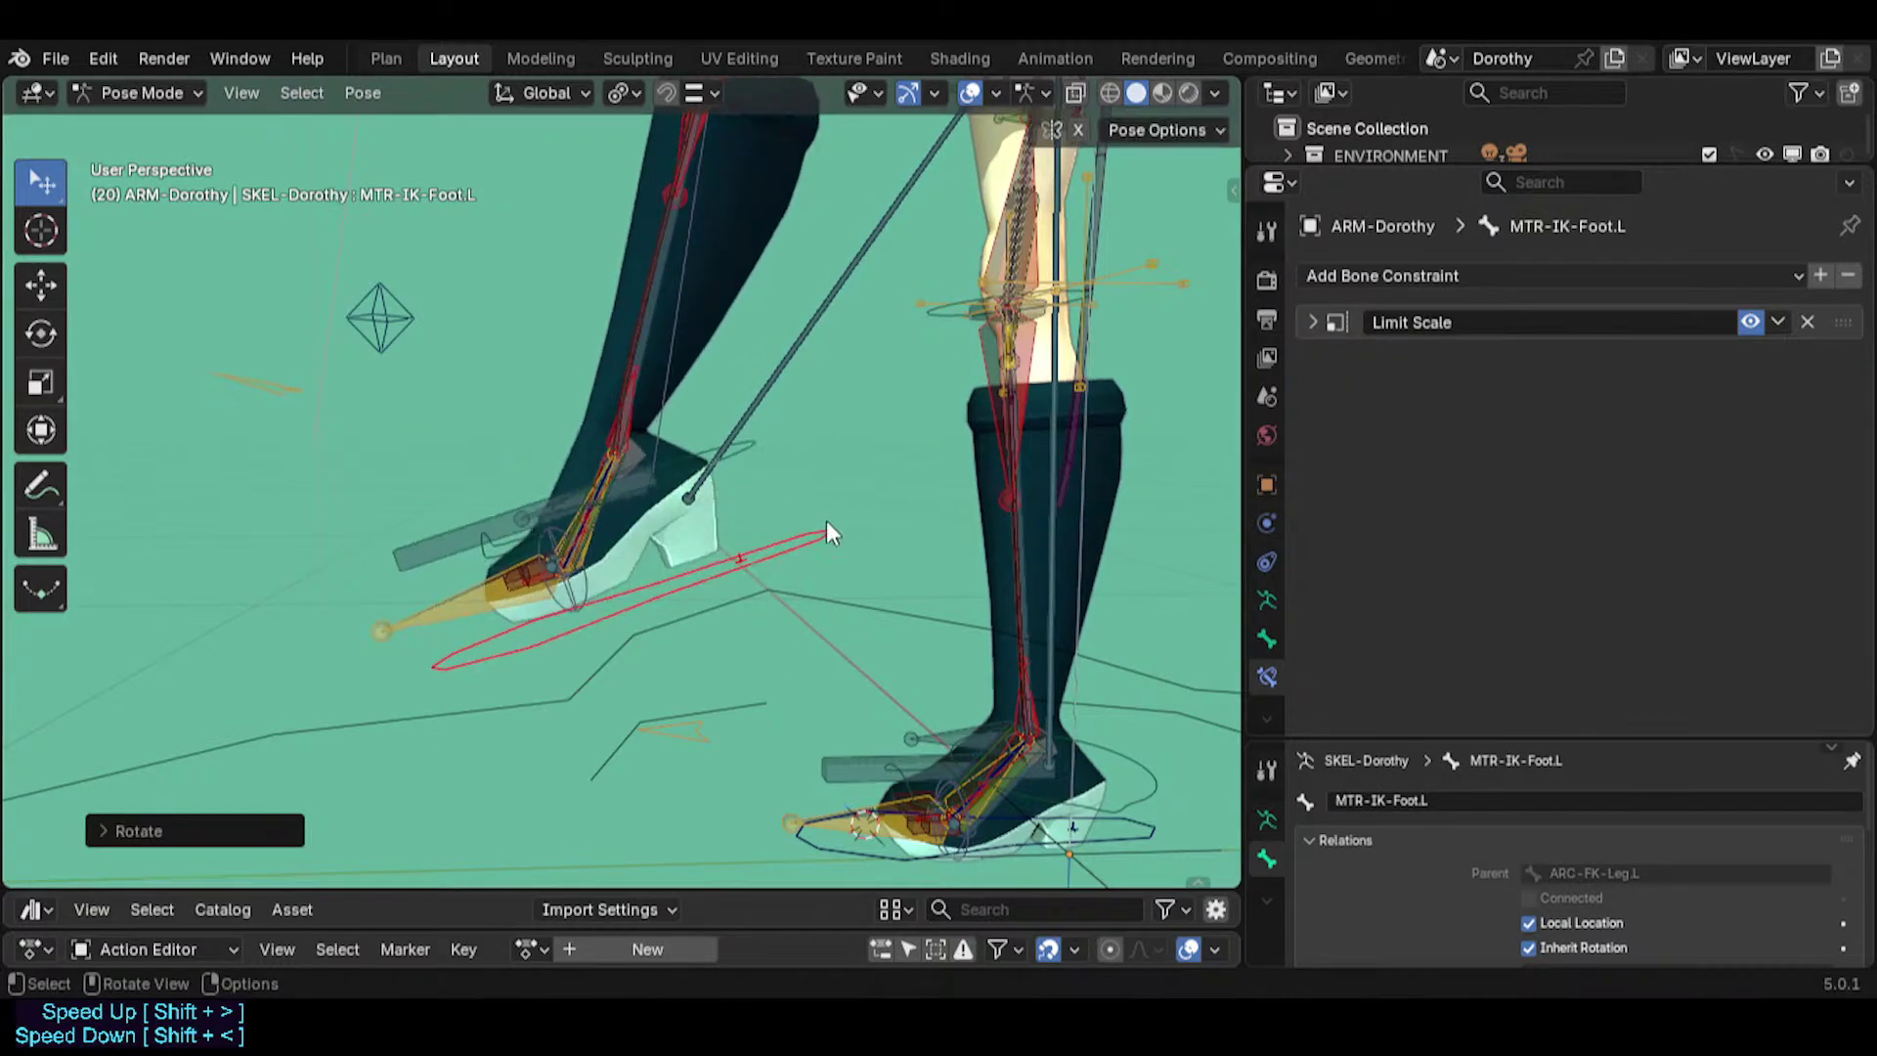
pyautogui.press('s')
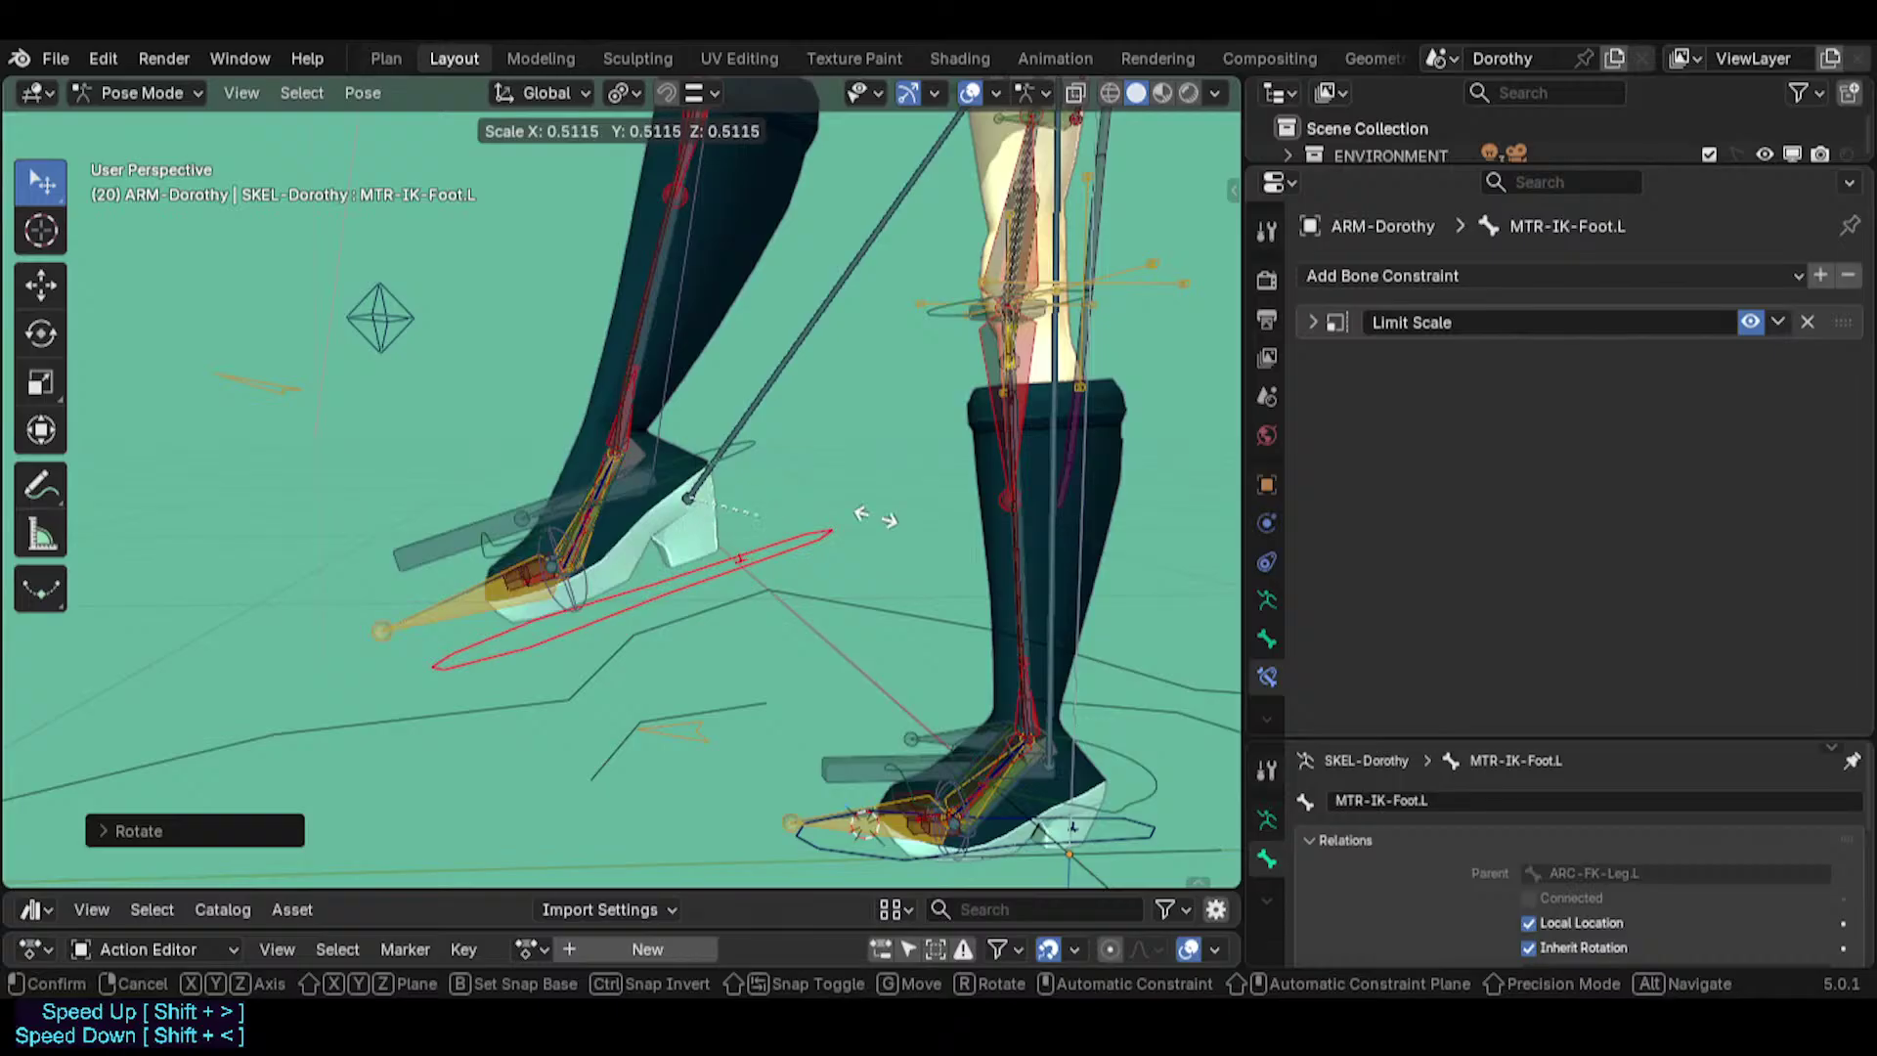
pyautogui.press('Escape')
# Examine the constraints and parents of TWK-Foot.L, ANTI-Scale-Foot.L and MCH-IKO-Foot.L in the tilted foot pose.
pyautogui.click(730, 497)
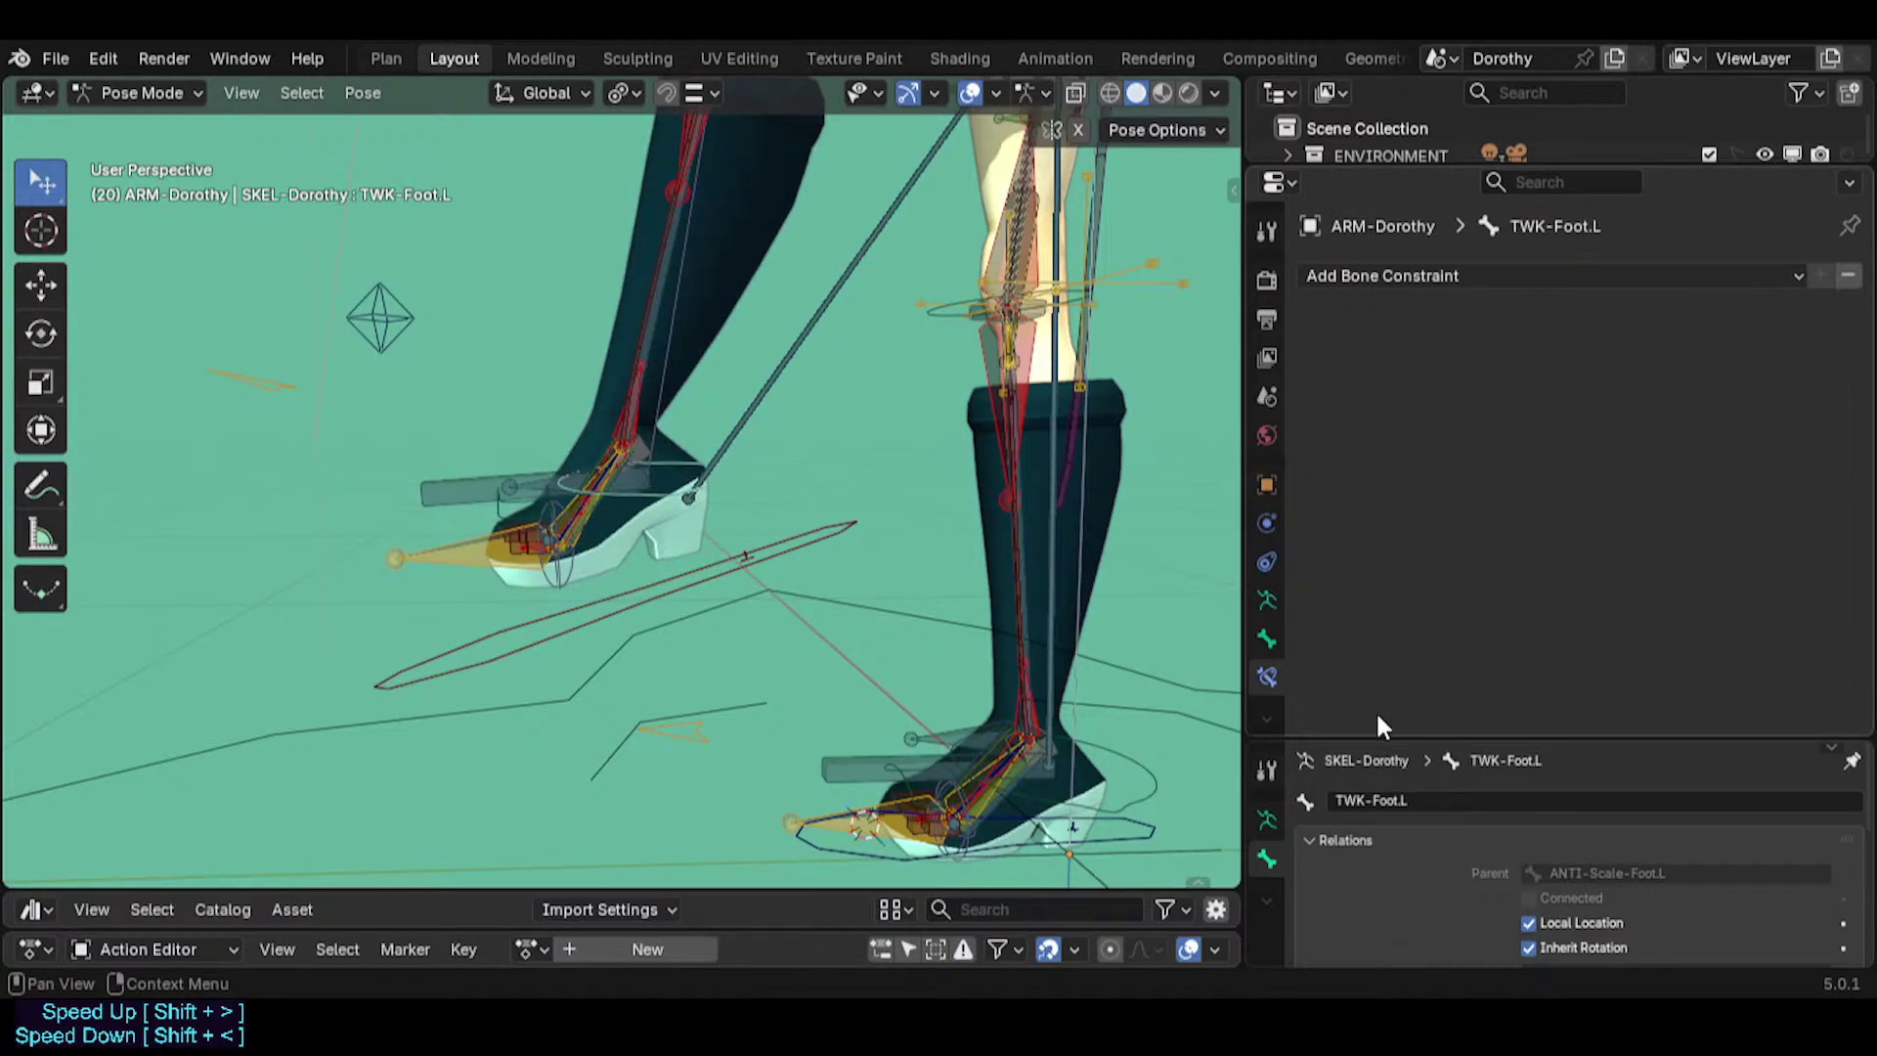
pyautogui.scroll(2, 712, 535)
pyautogui.click(328, 459)
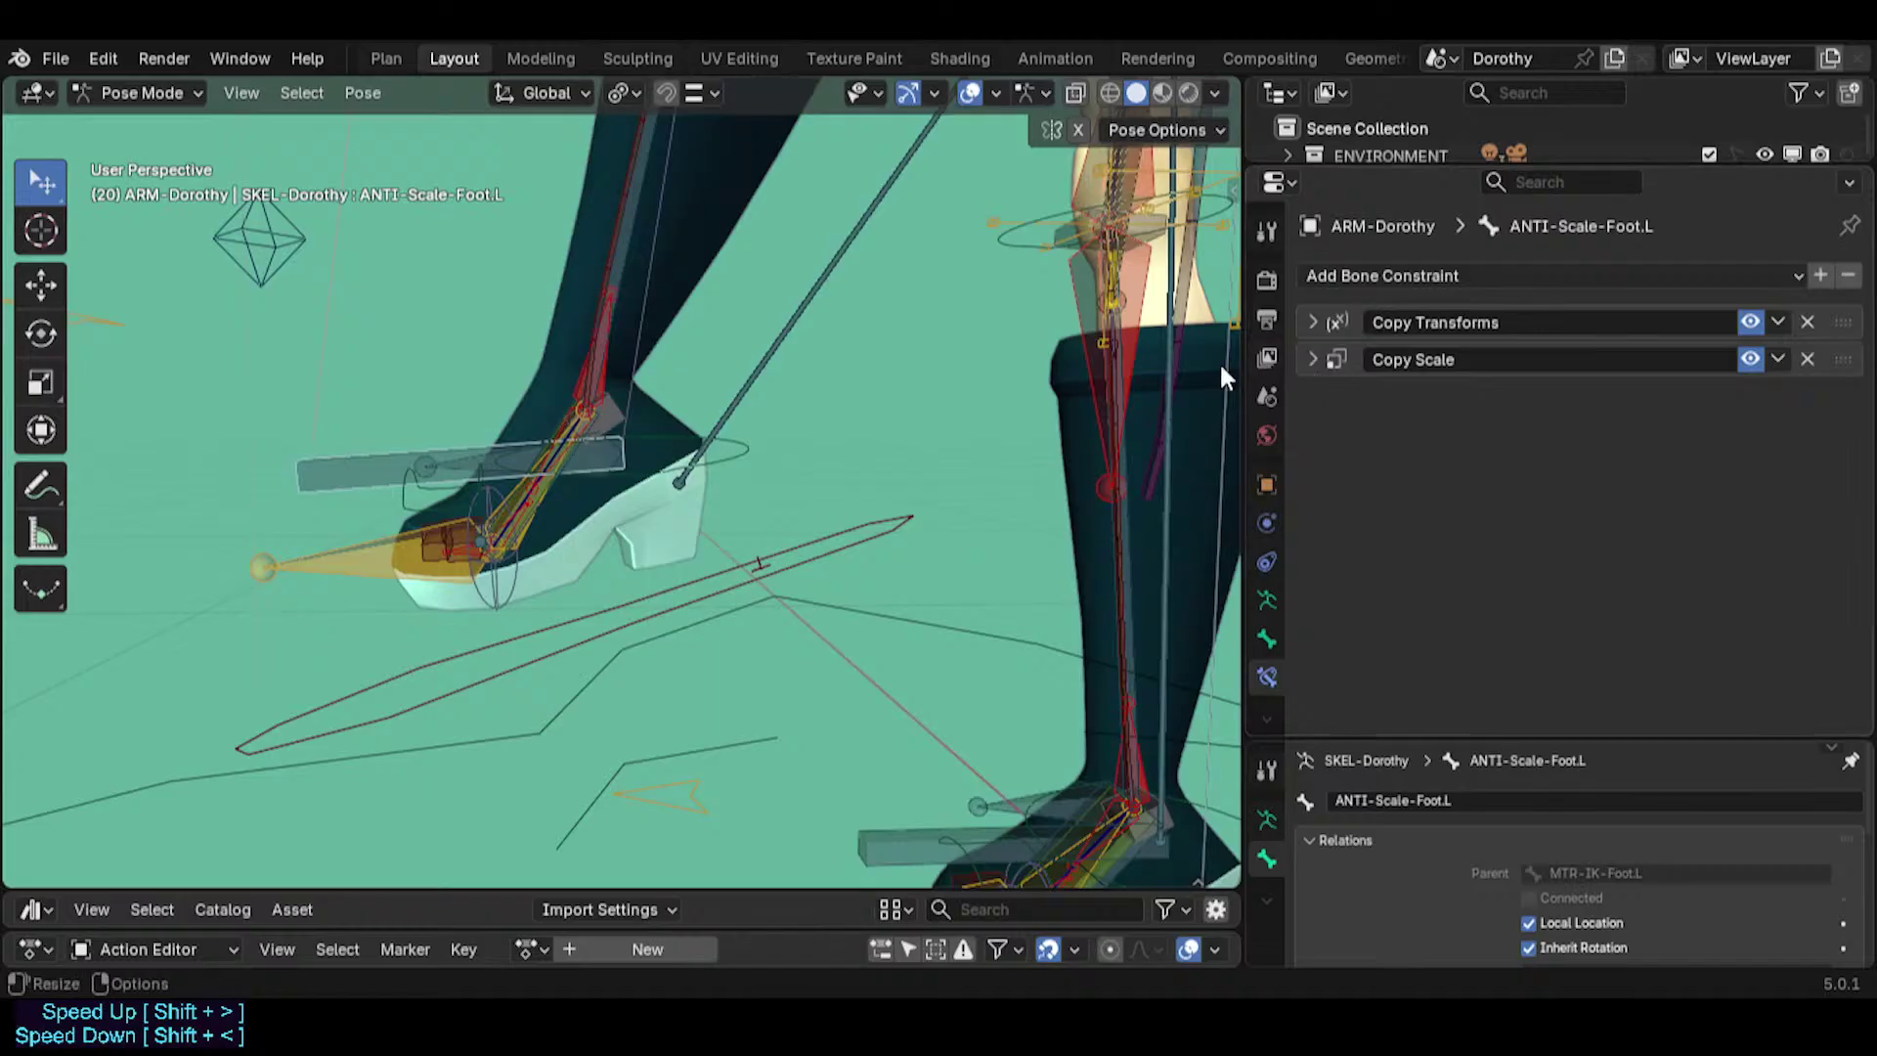
pyautogui.click(480, 465)
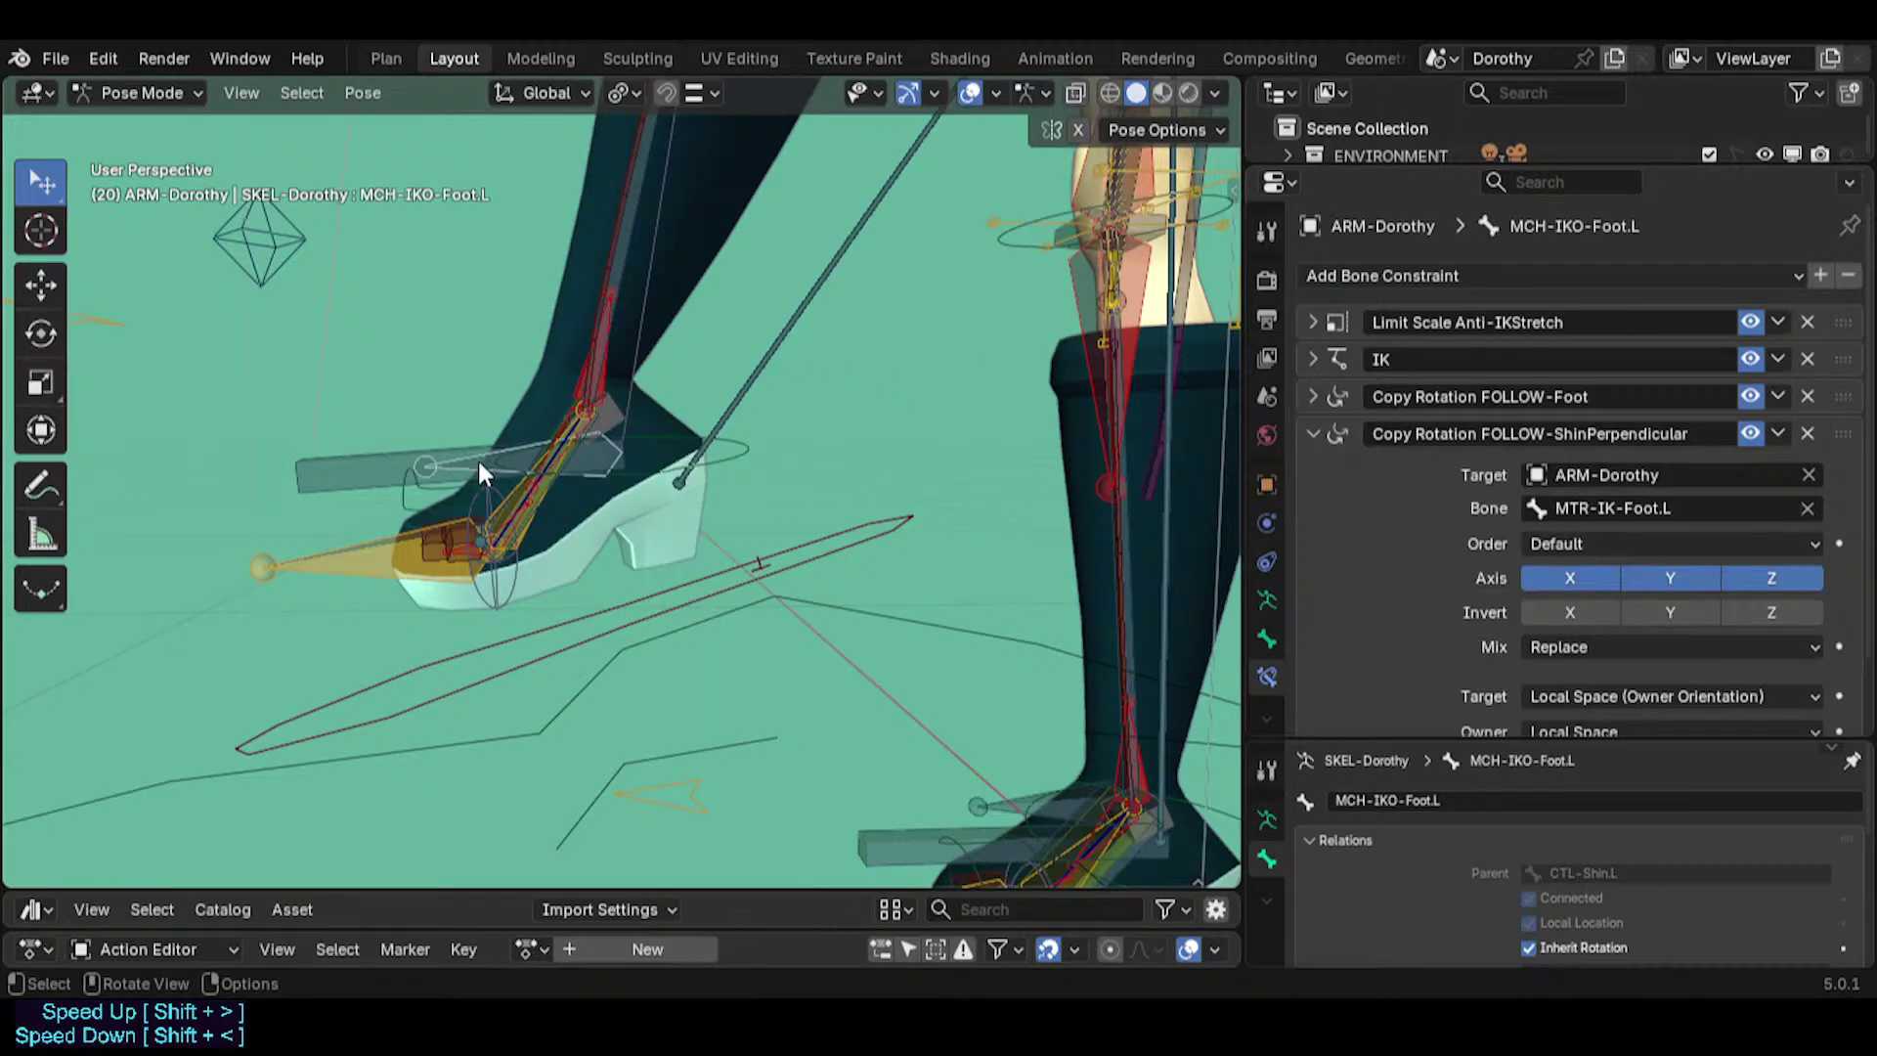
pyautogui.scroll(-2, 1355, 509)
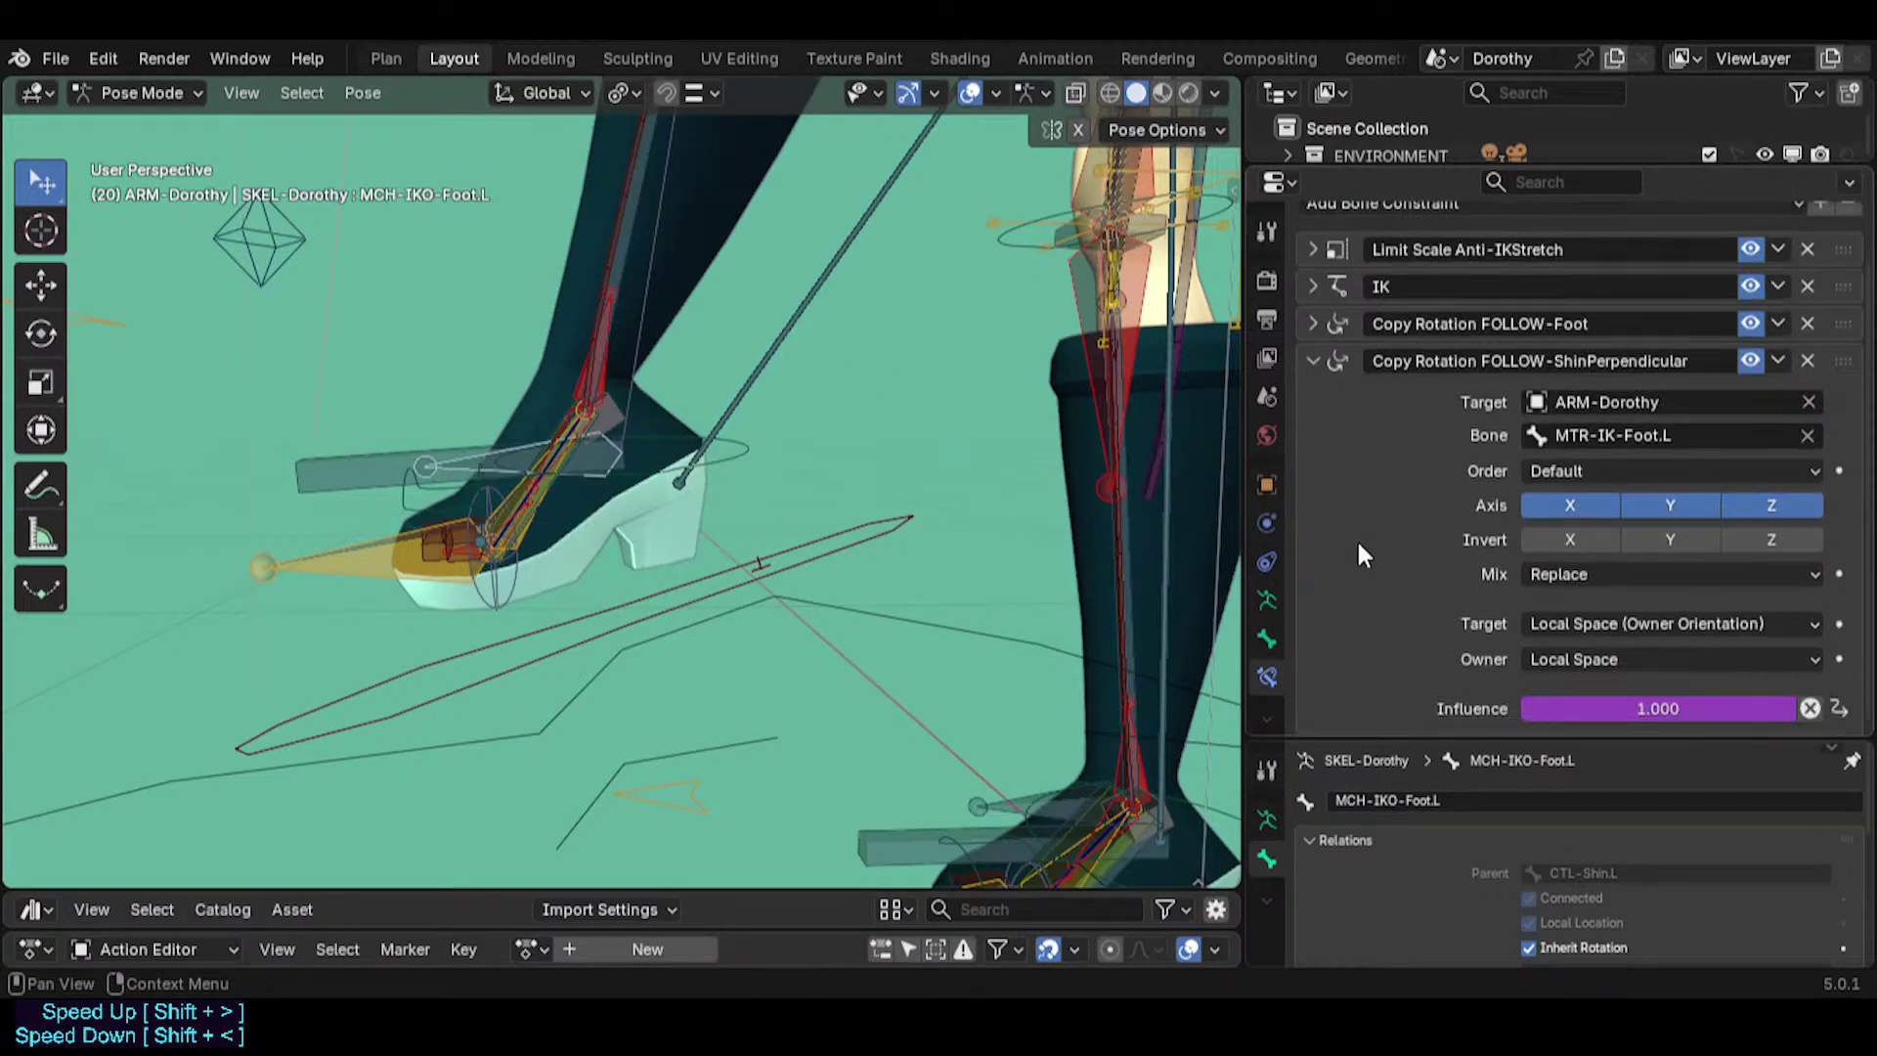
# Test scaling MTR-IK-Foot.L with the Copy Scale constraint of ANTI-Scale-Foot.L enabled, and again with it disabled.
pyautogui.click(815, 520)
pyautogui.press('s')
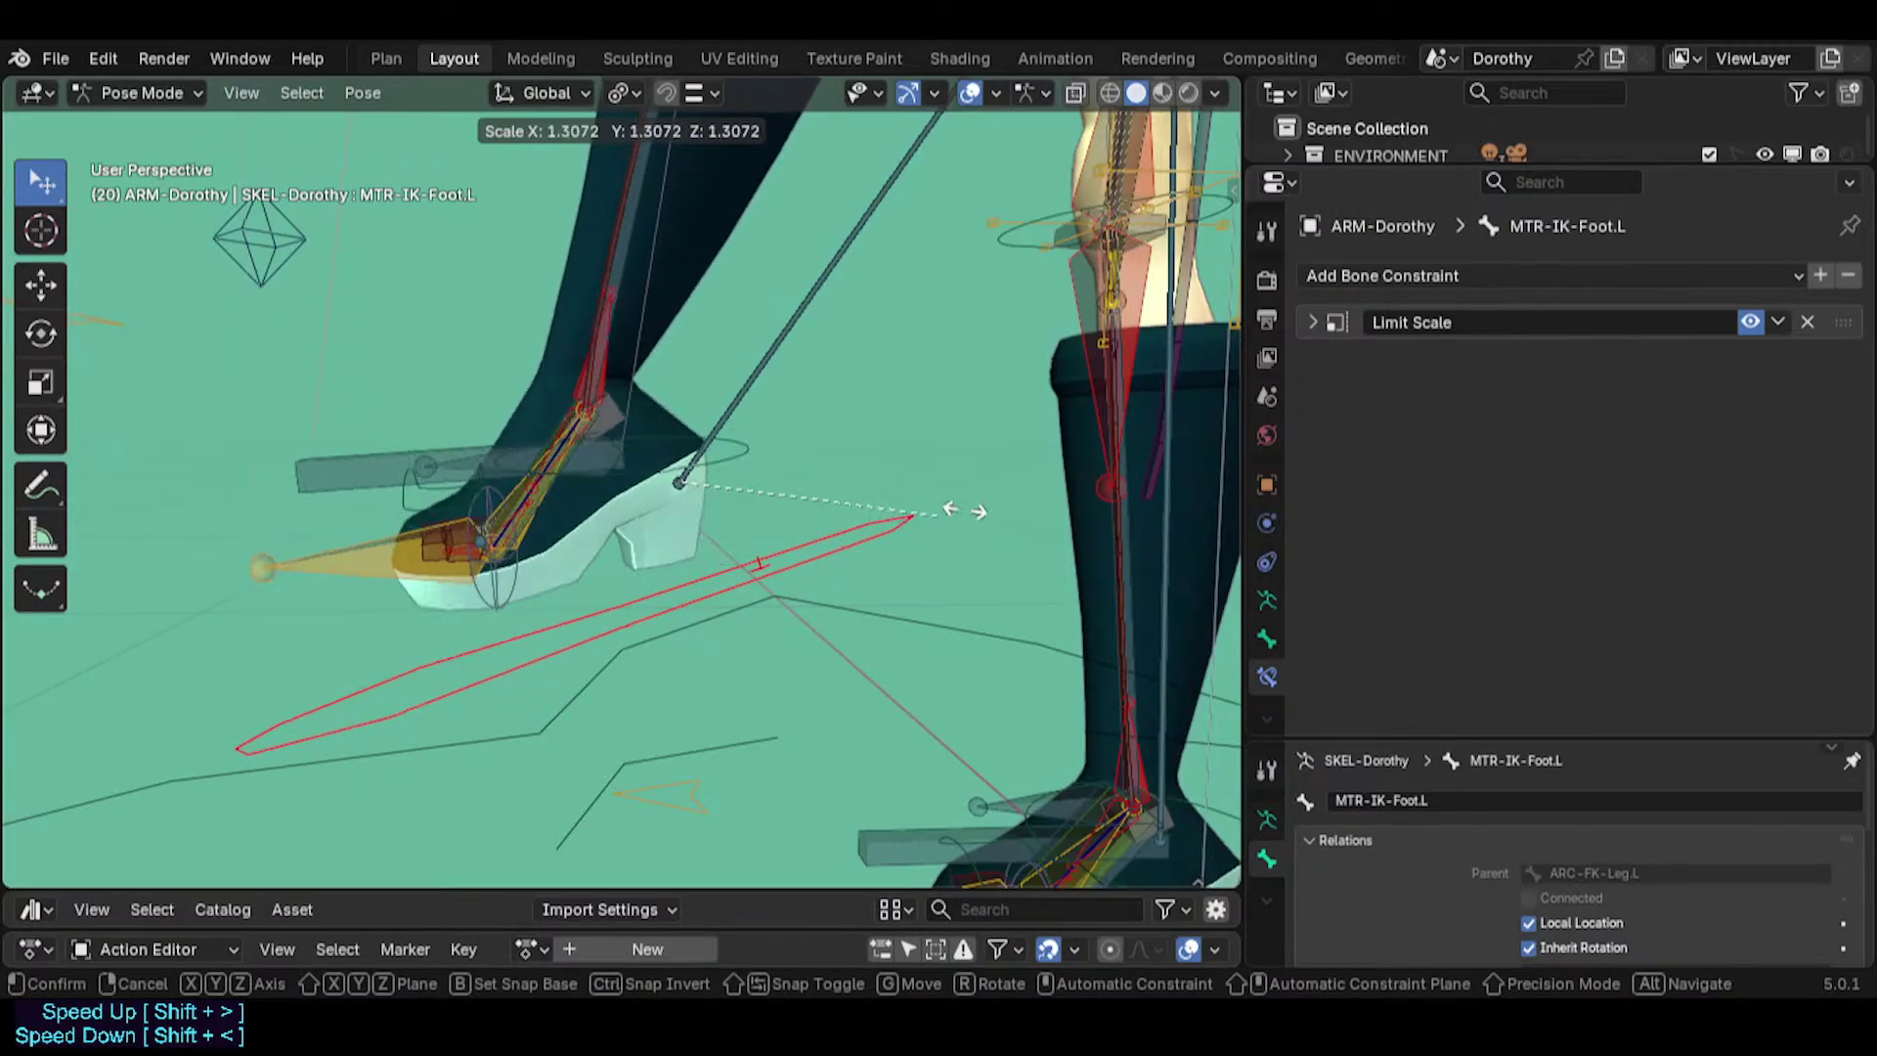
pyautogui.click(778, 482)
pyautogui.click(416, 457)
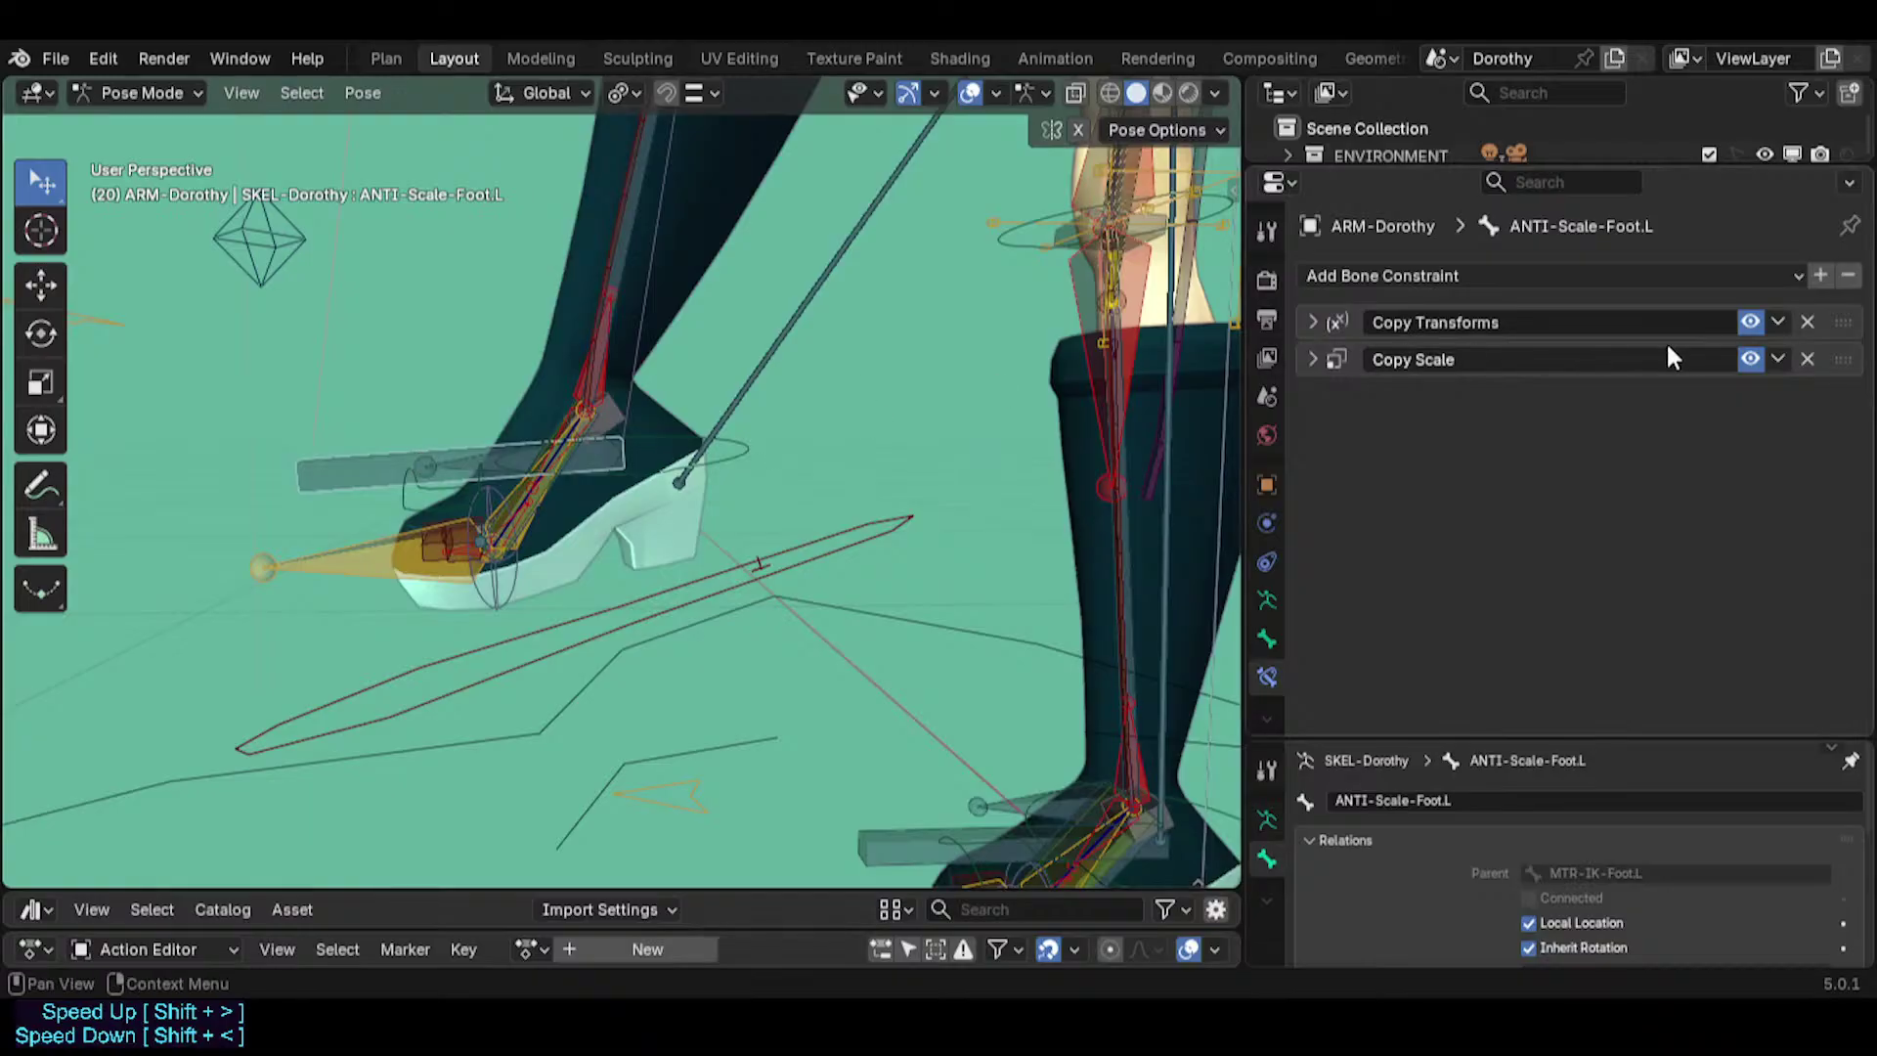
pyautogui.click(1748, 362)
pyautogui.click(874, 530)
pyautogui.press('s')
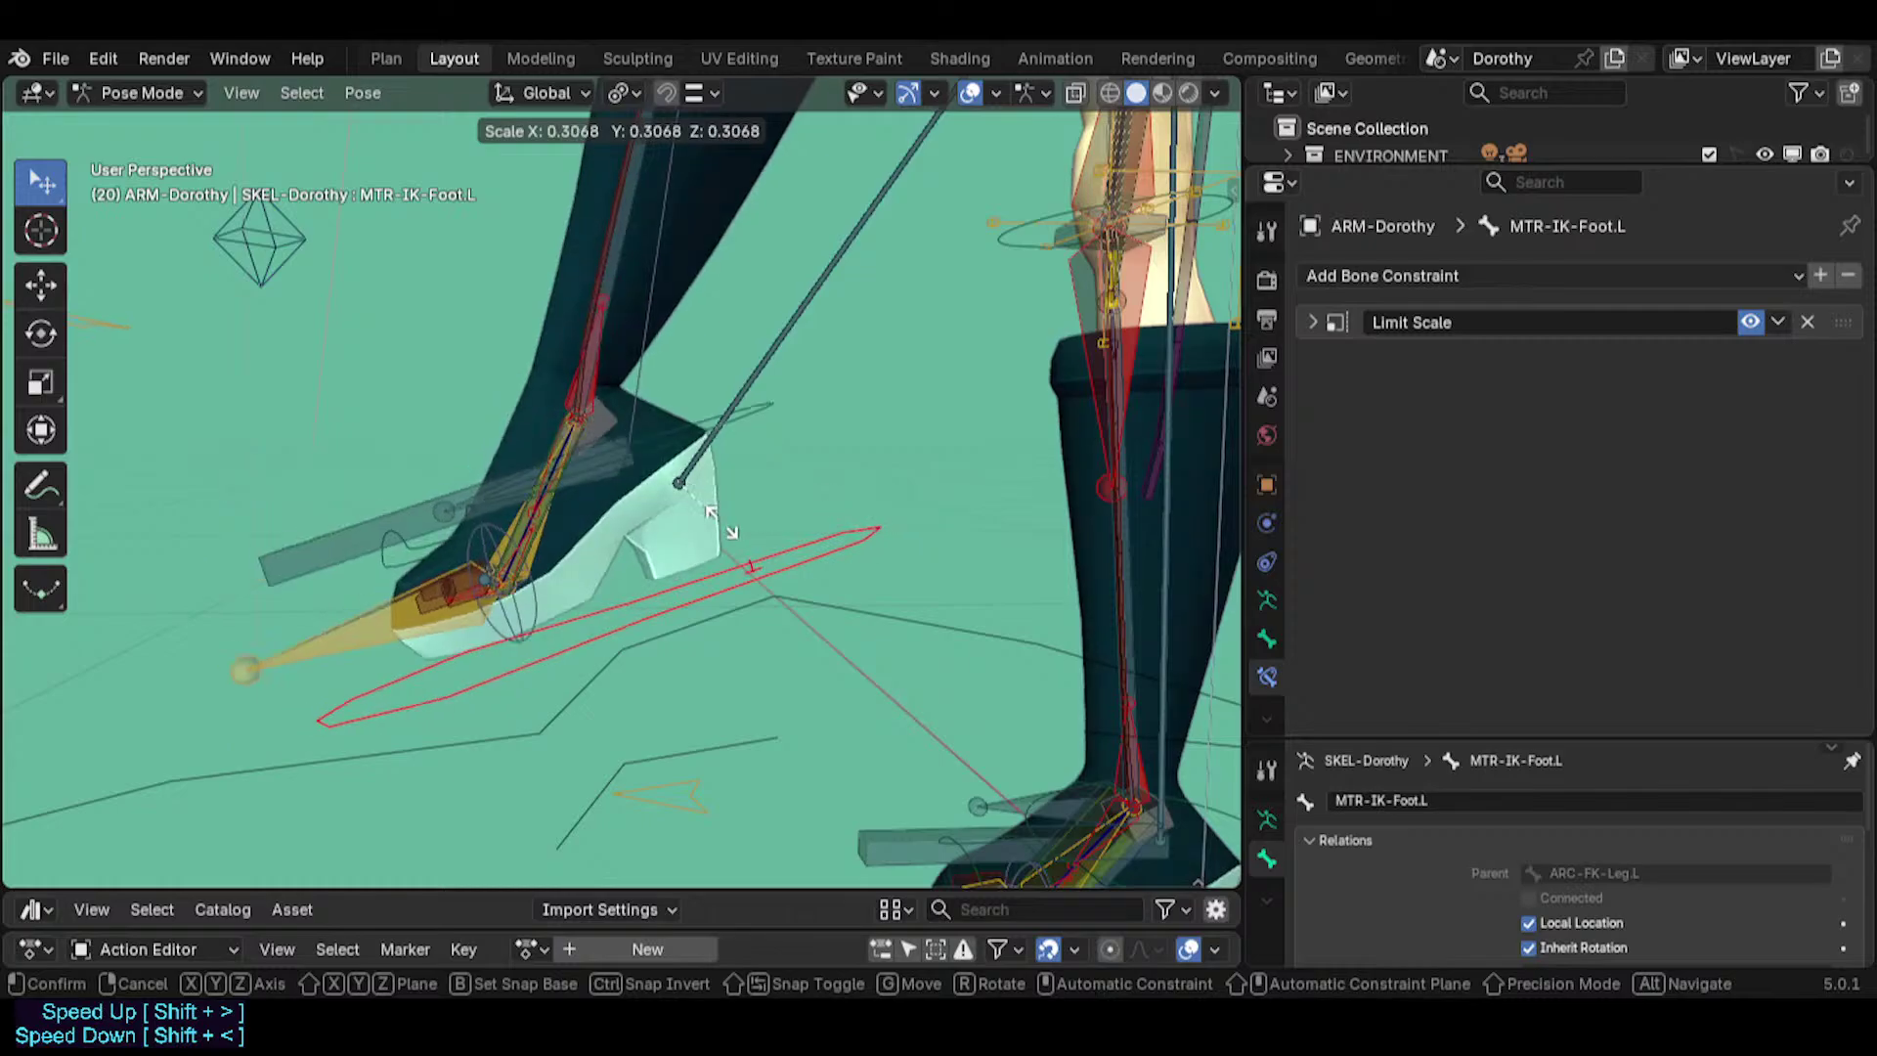
pyautogui.click(897, 491)
# Compare ANTI-Scale-Foot.L with MCH-IKO-Foot.L, and try scaling MTR-IK-Foot.L with ANTI-Scale-Foot.L's Copy Transforms constraint disabled.
pyautogui.click(408, 474)
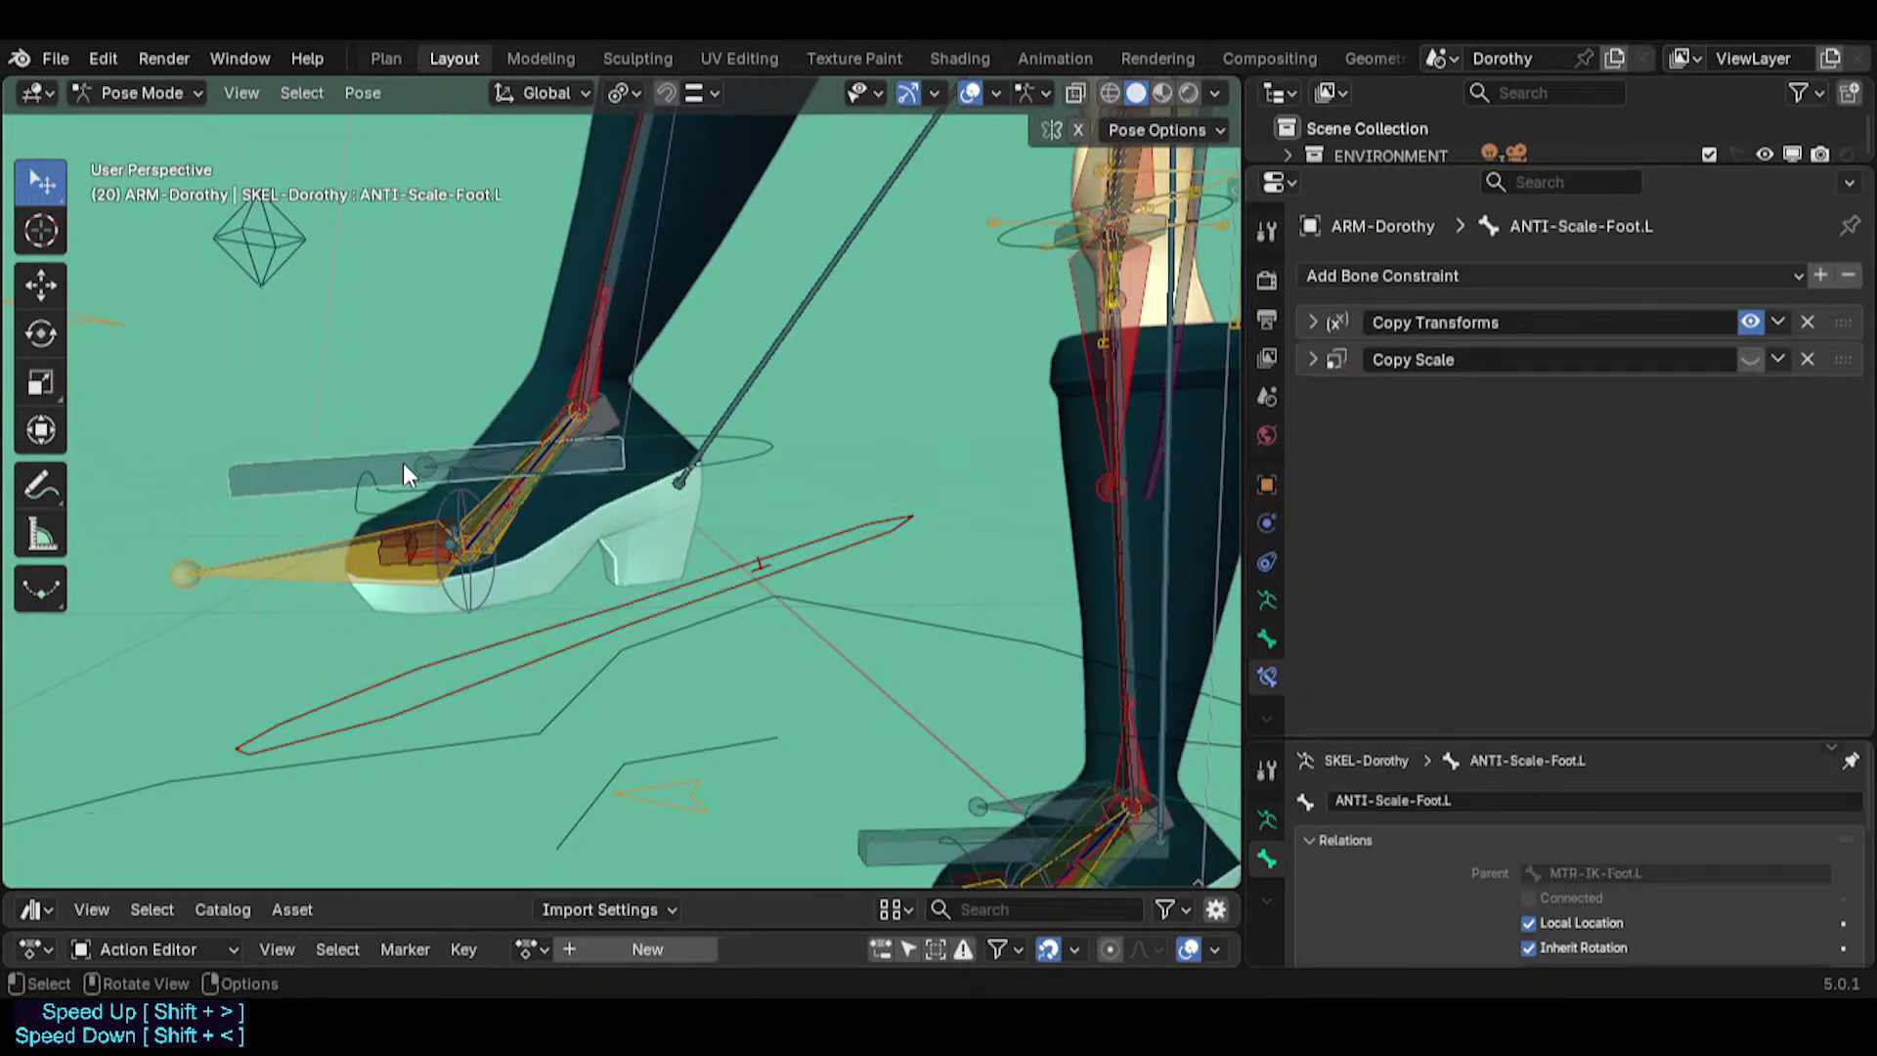
pyautogui.click(578, 456)
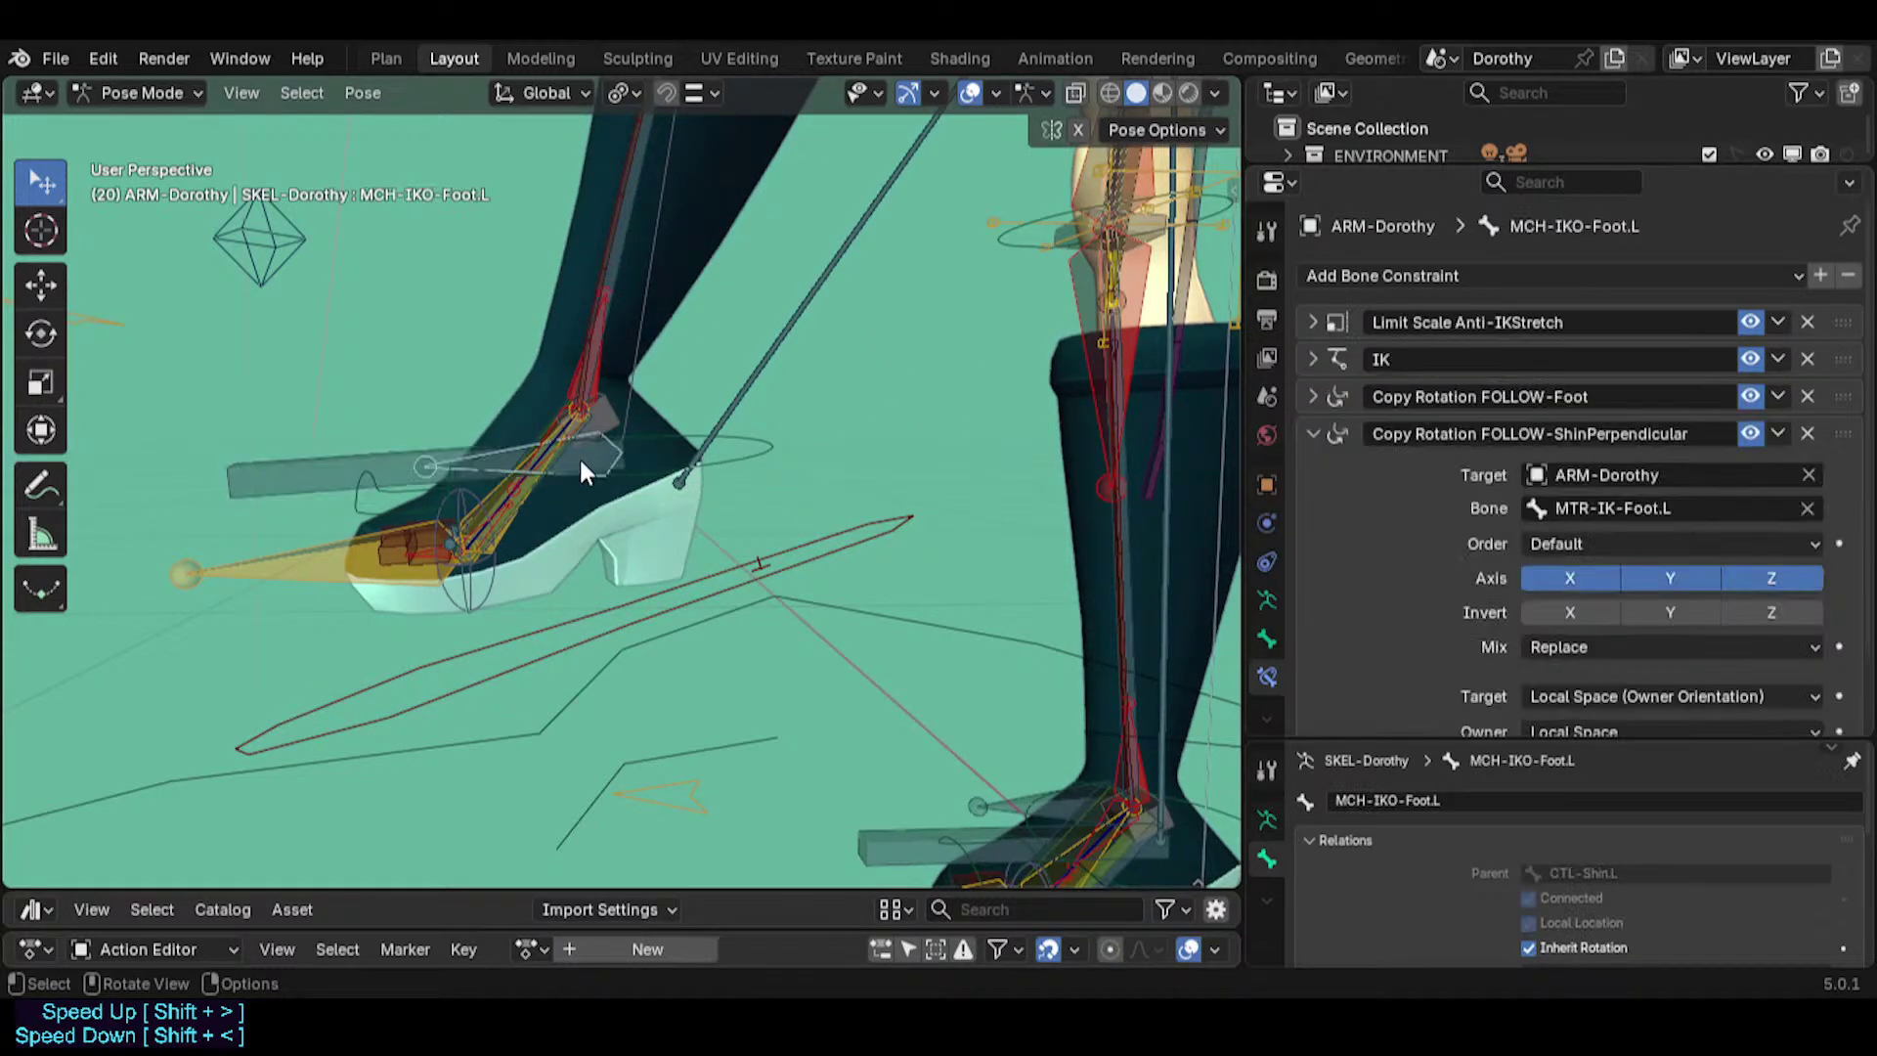
pyautogui.click(297, 467)
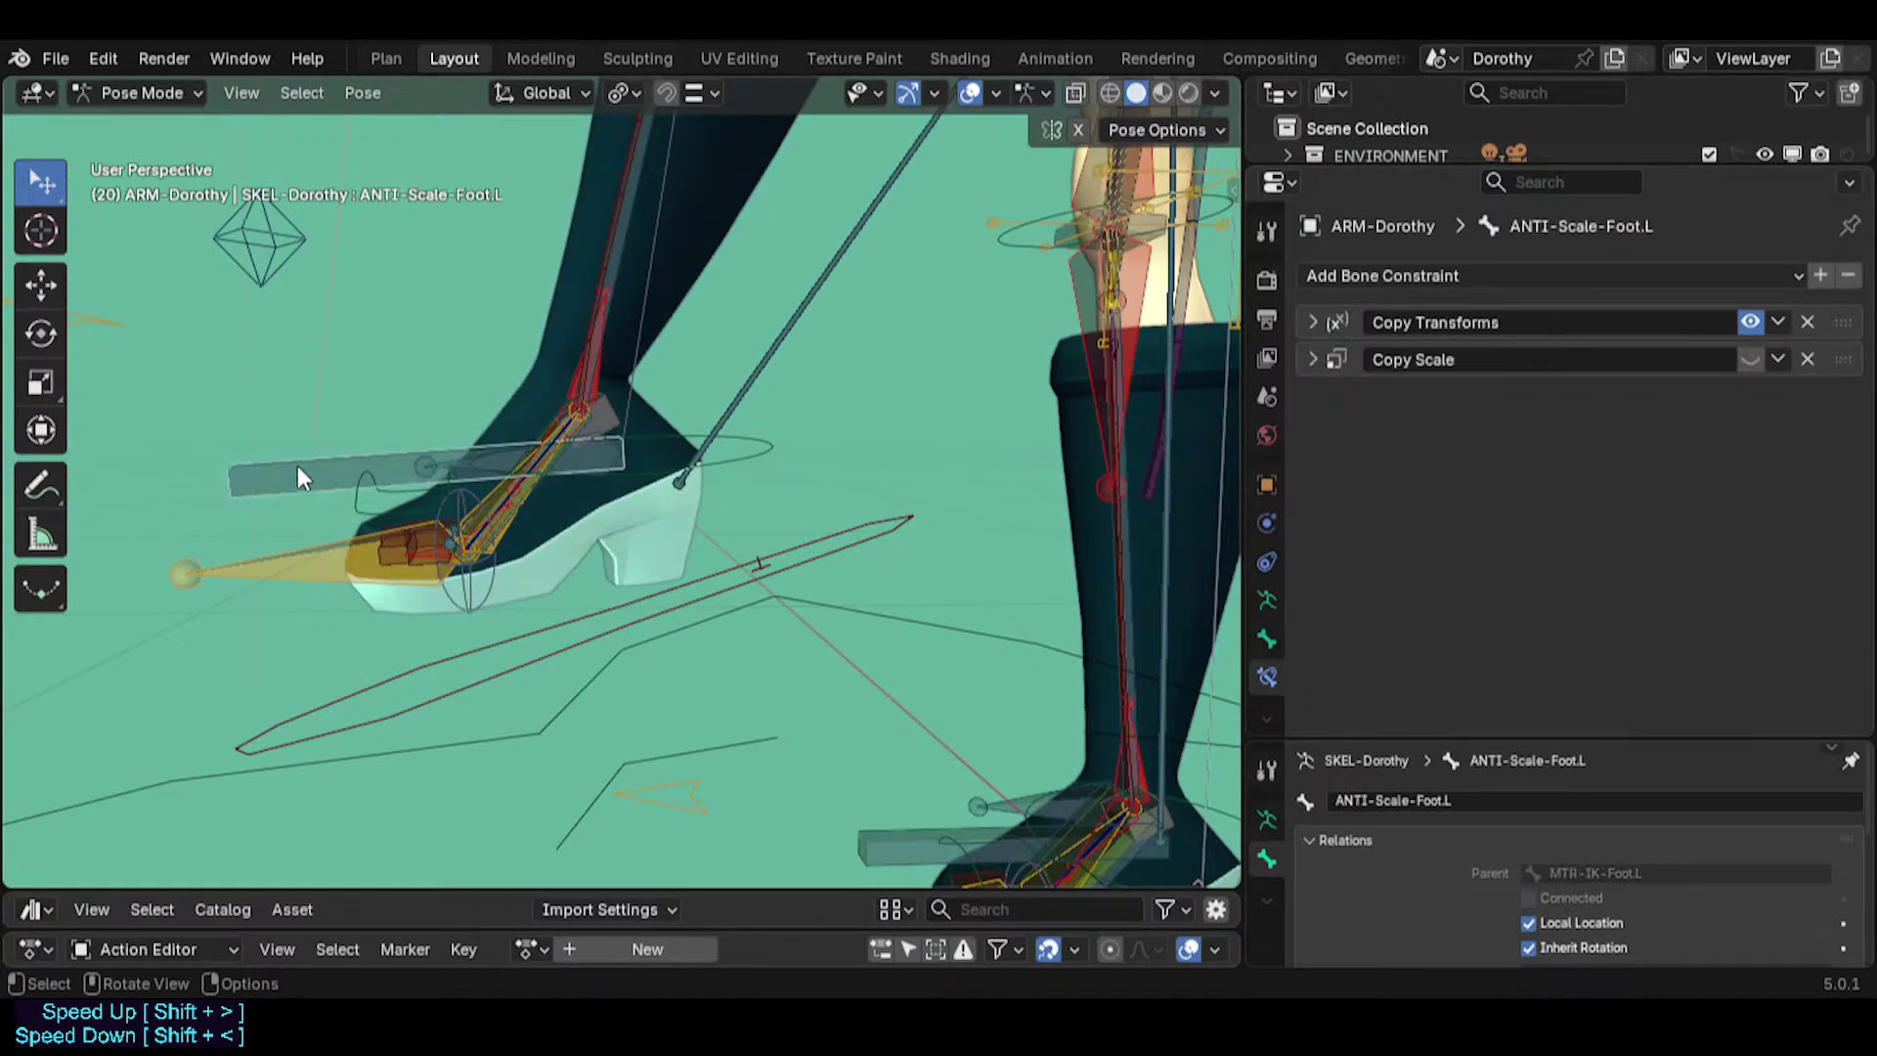
pyautogui.click(1746, 328)
pyautogui.click(877, 529)
pyautogui.press('s')
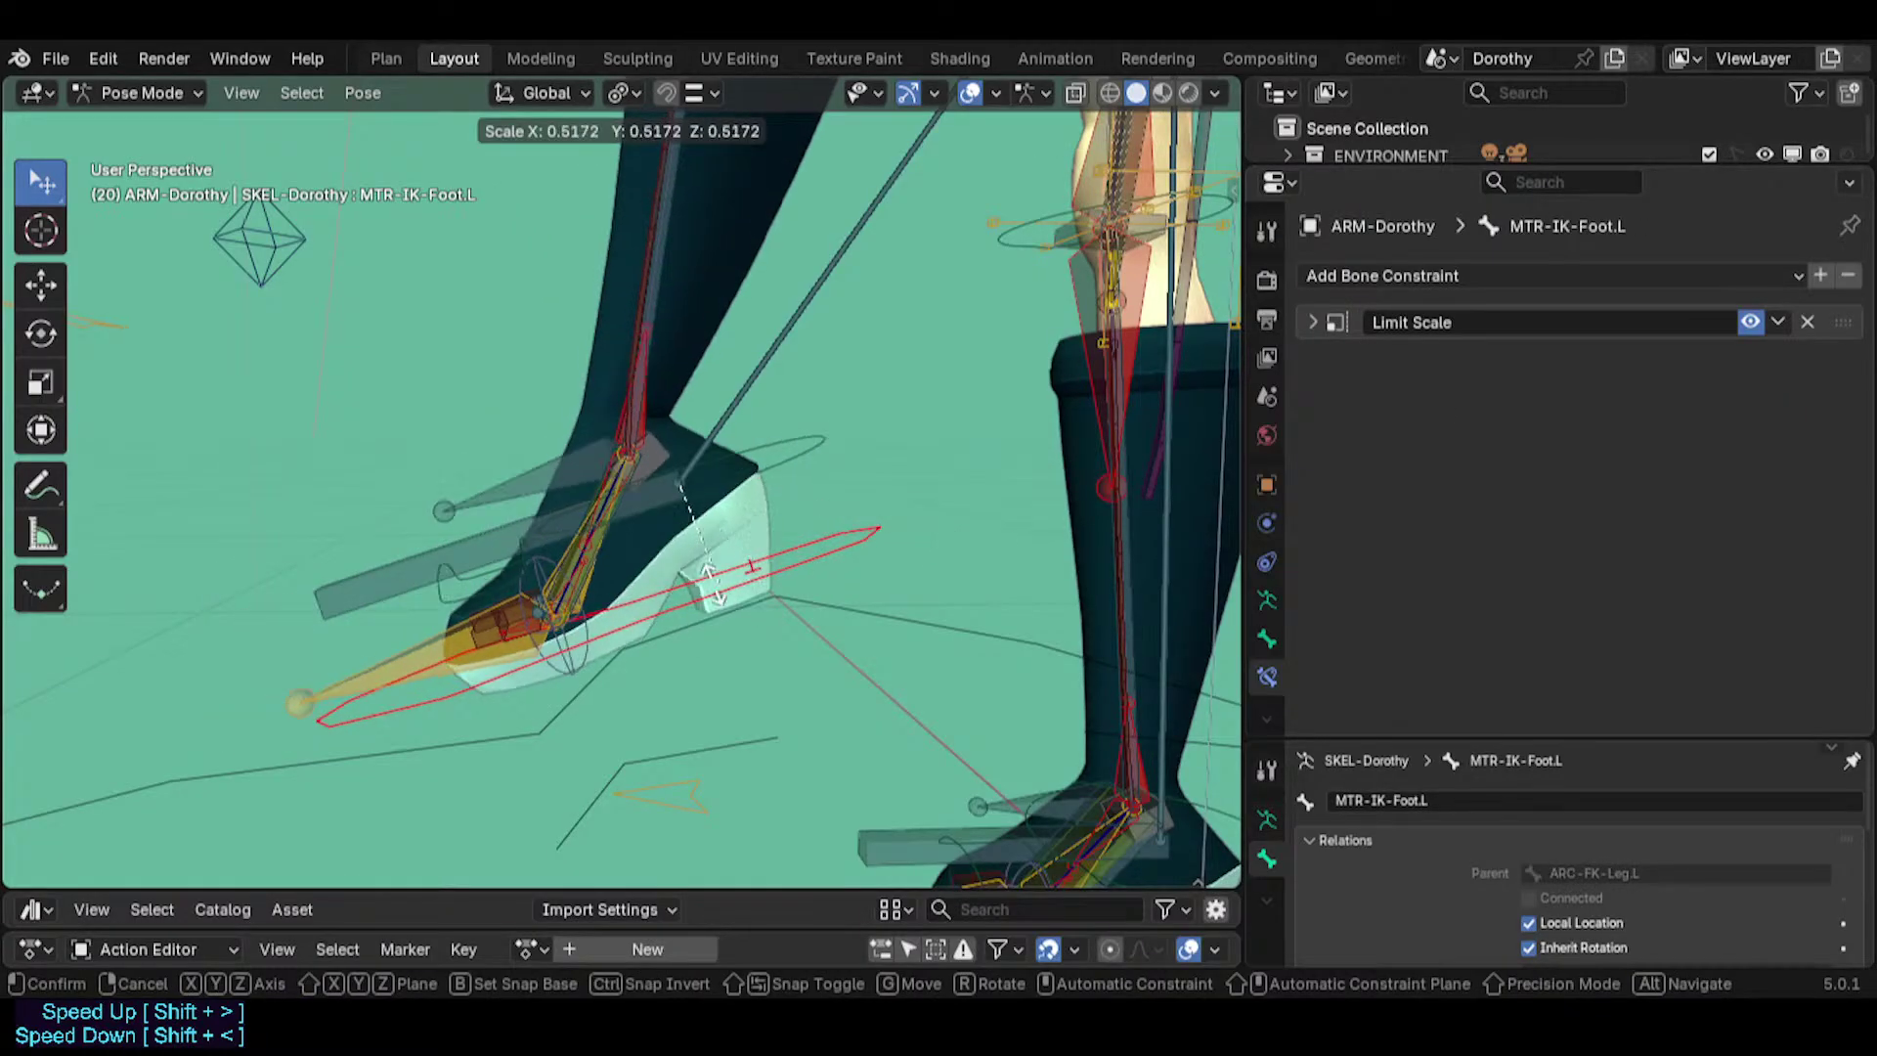
pyautogui.click(917, 562)
# Enable the Copy Transforms constraint on ANTI-Scale-Foot.L and remove its Copy Scale constraint.
pyautogui.click(326, 594)
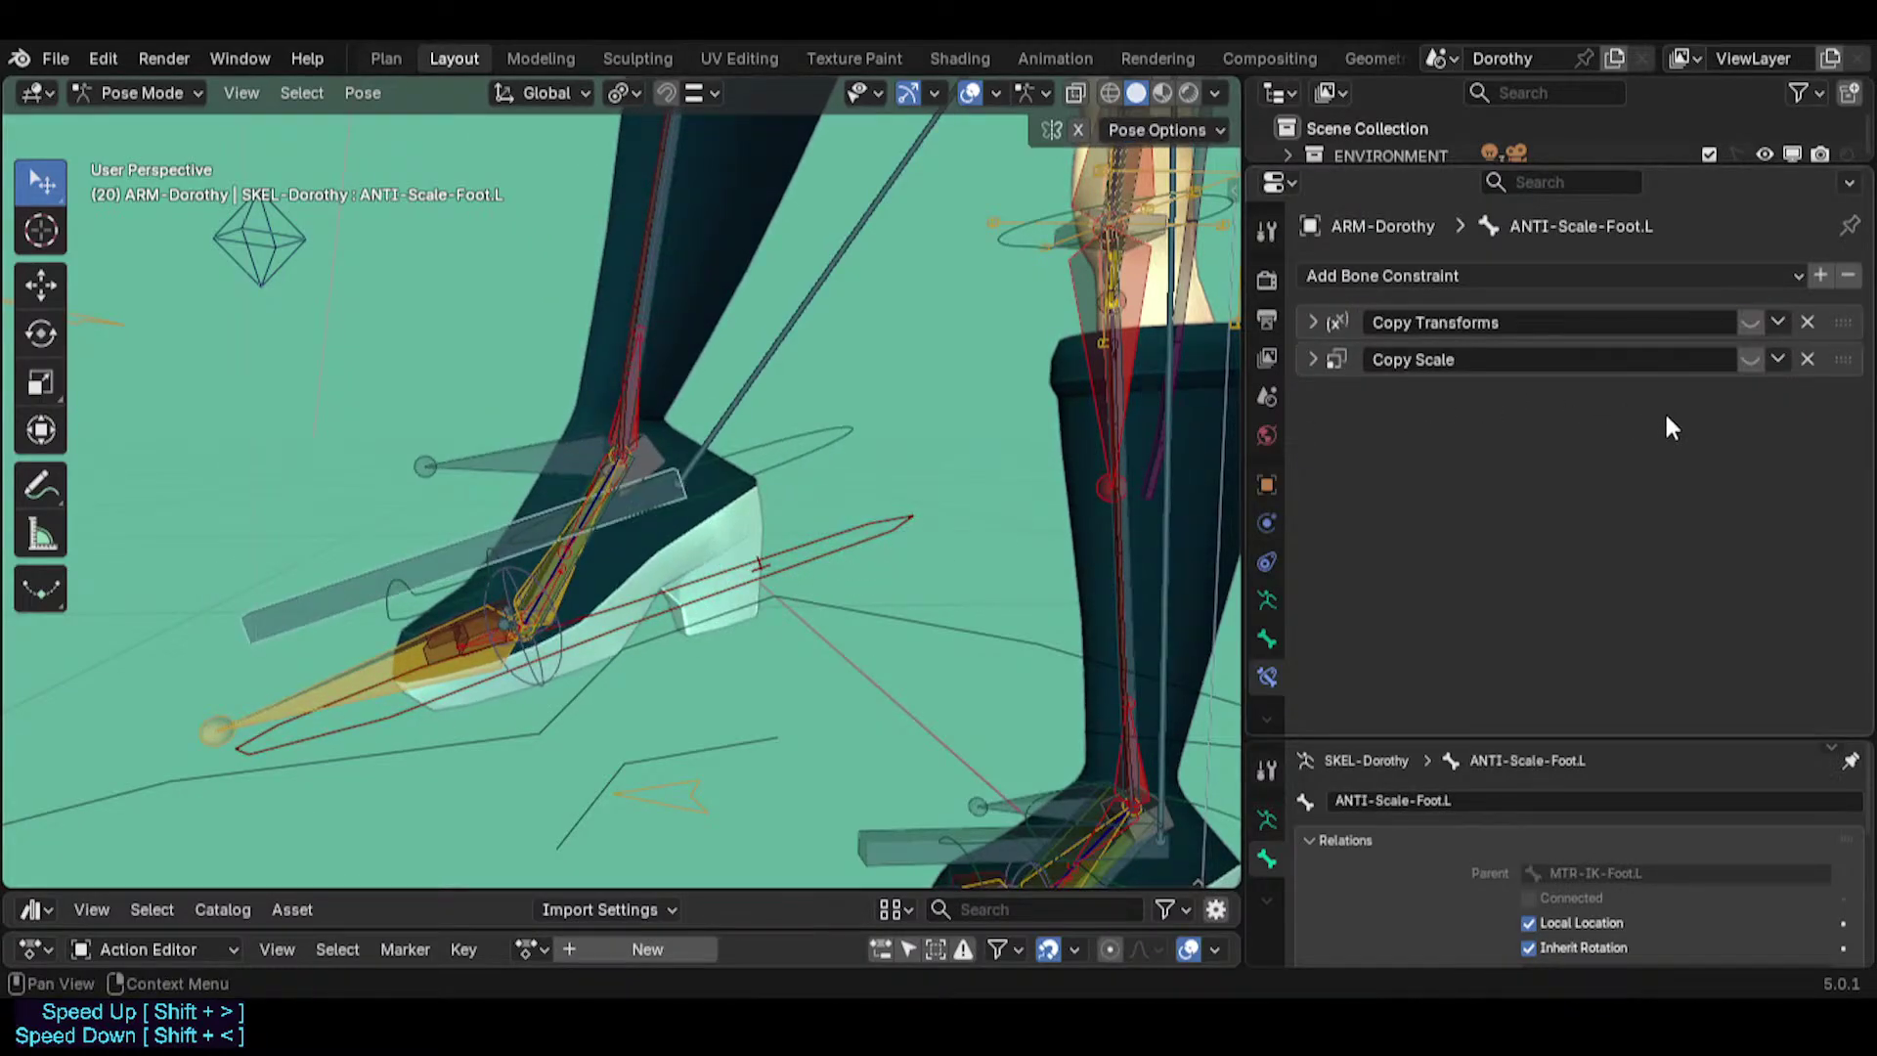
pyautogui.click(1750, 326)
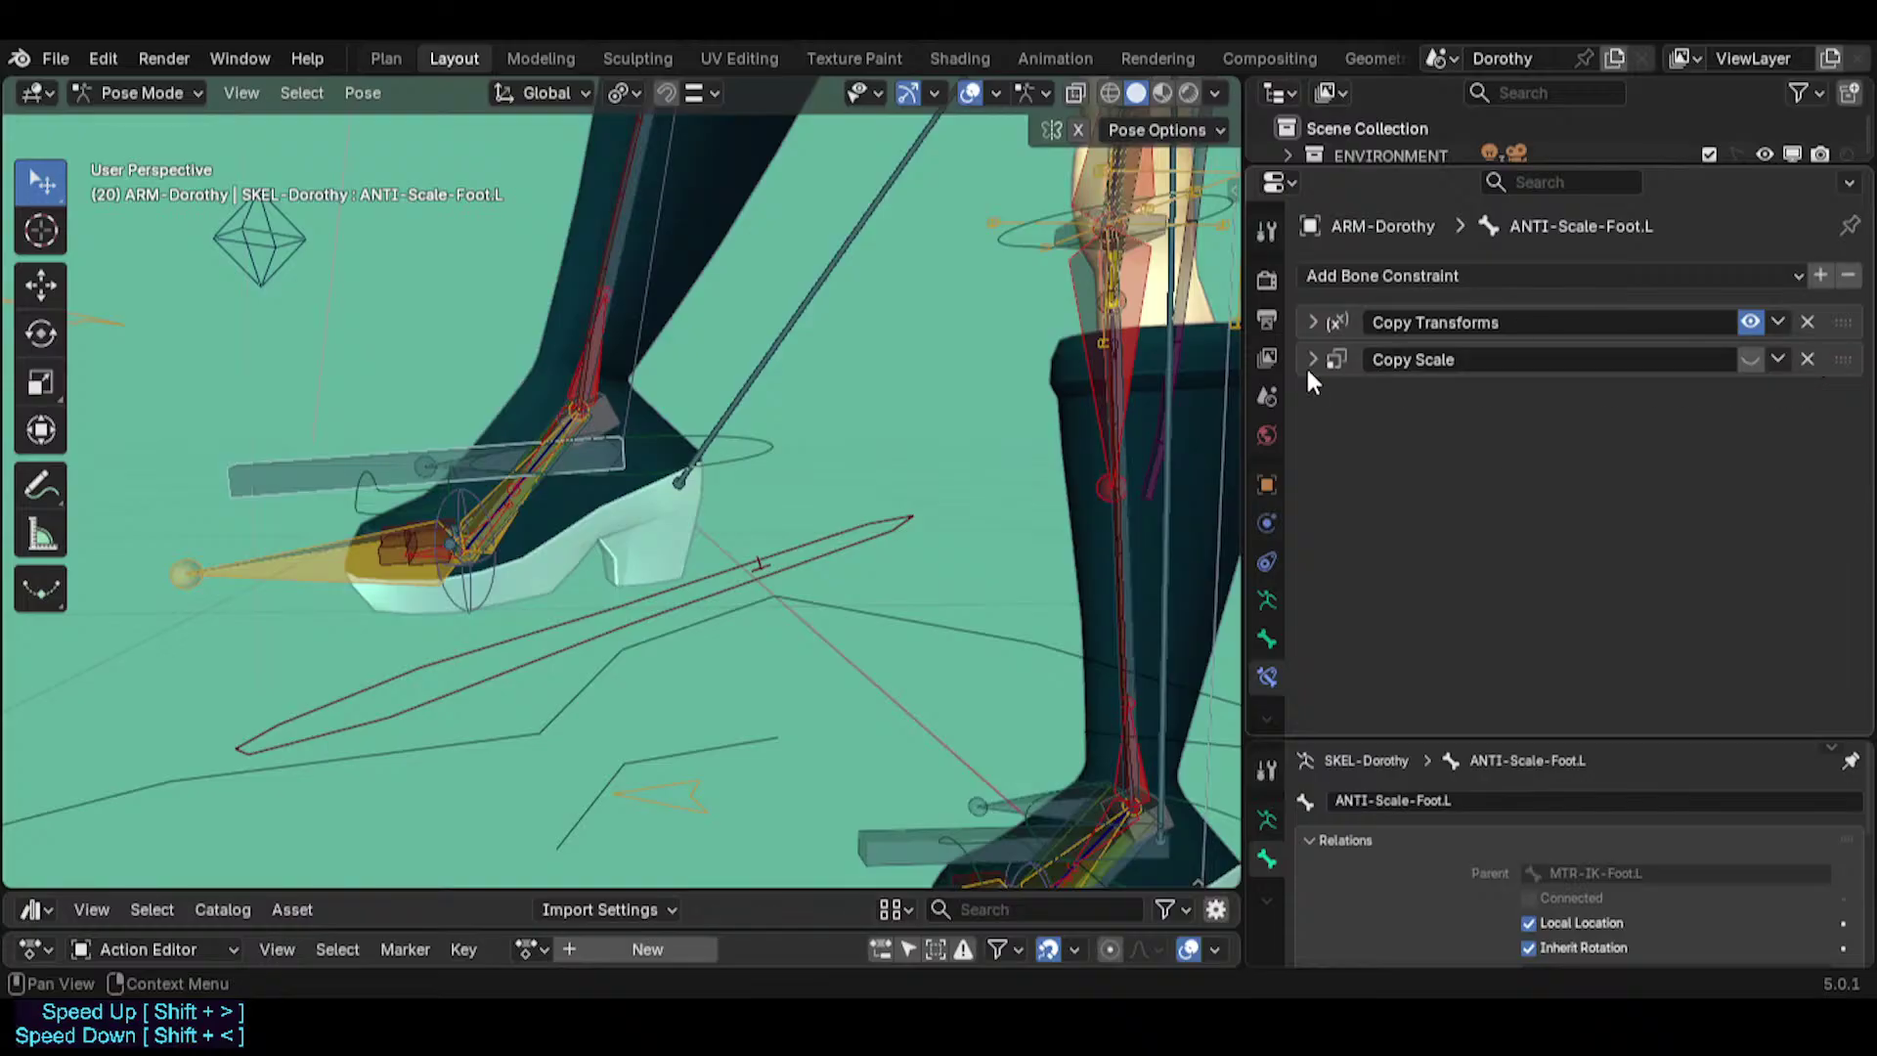
pyautogui.click(1807, 360)
# Scale MTR-IK-Foot.L up and down several times to test the foot without the Copy Scale constraint.
pyautogui.click(880, 534)
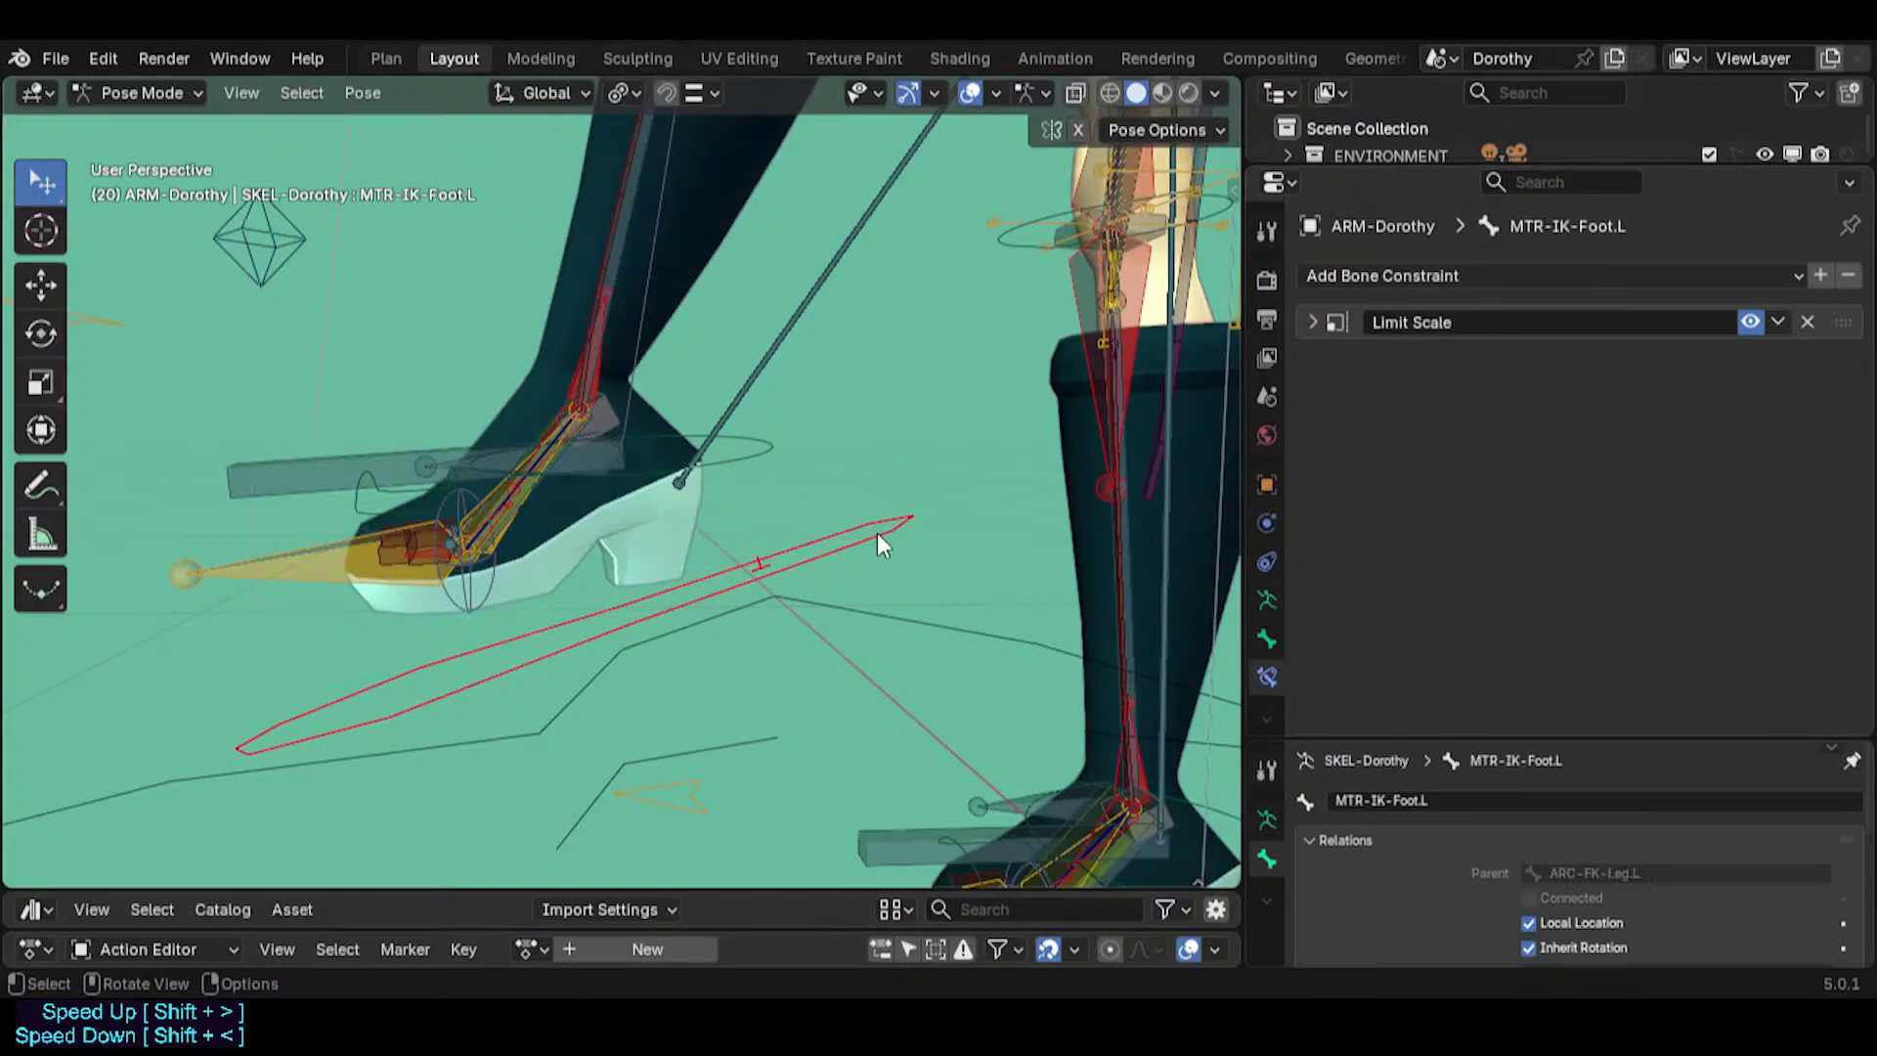
pyautogui.press('s')
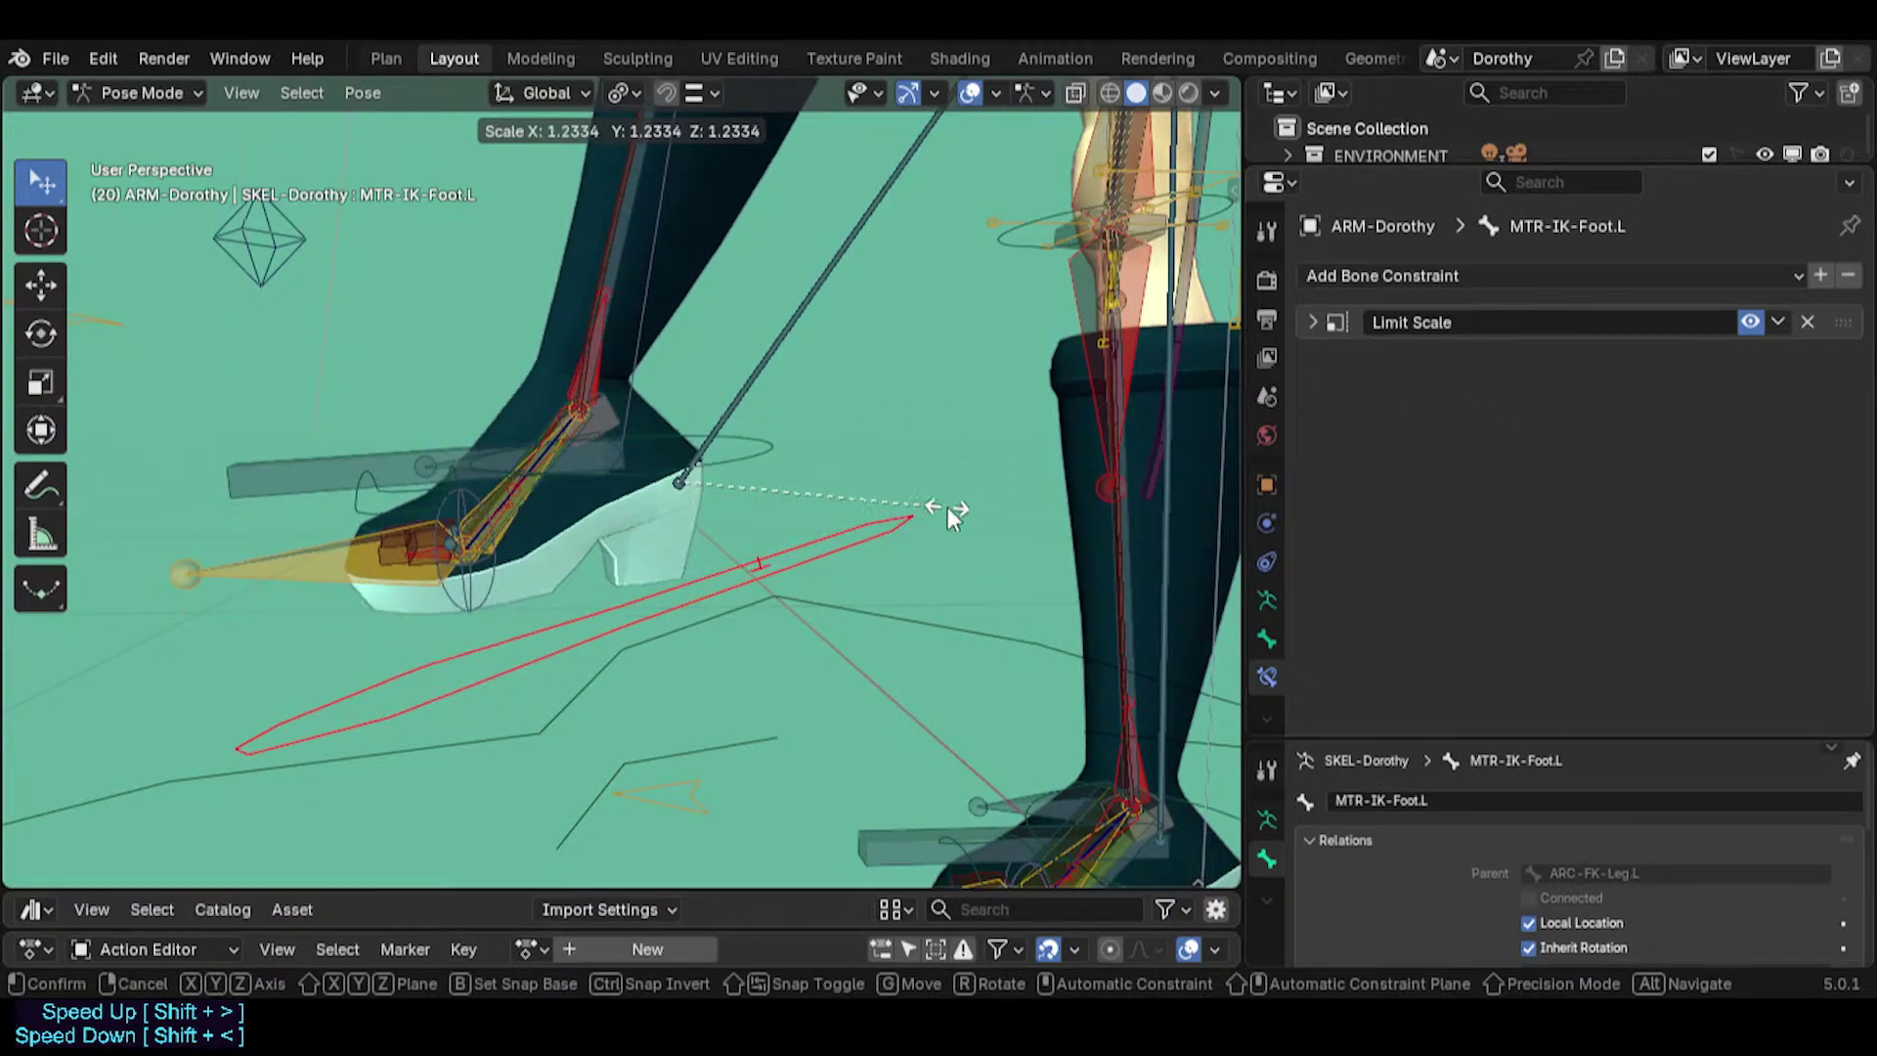
pyautogui.click(697, 514)
pyautogui.scroll(-2, 698, 514)
pyautogui.press('s')
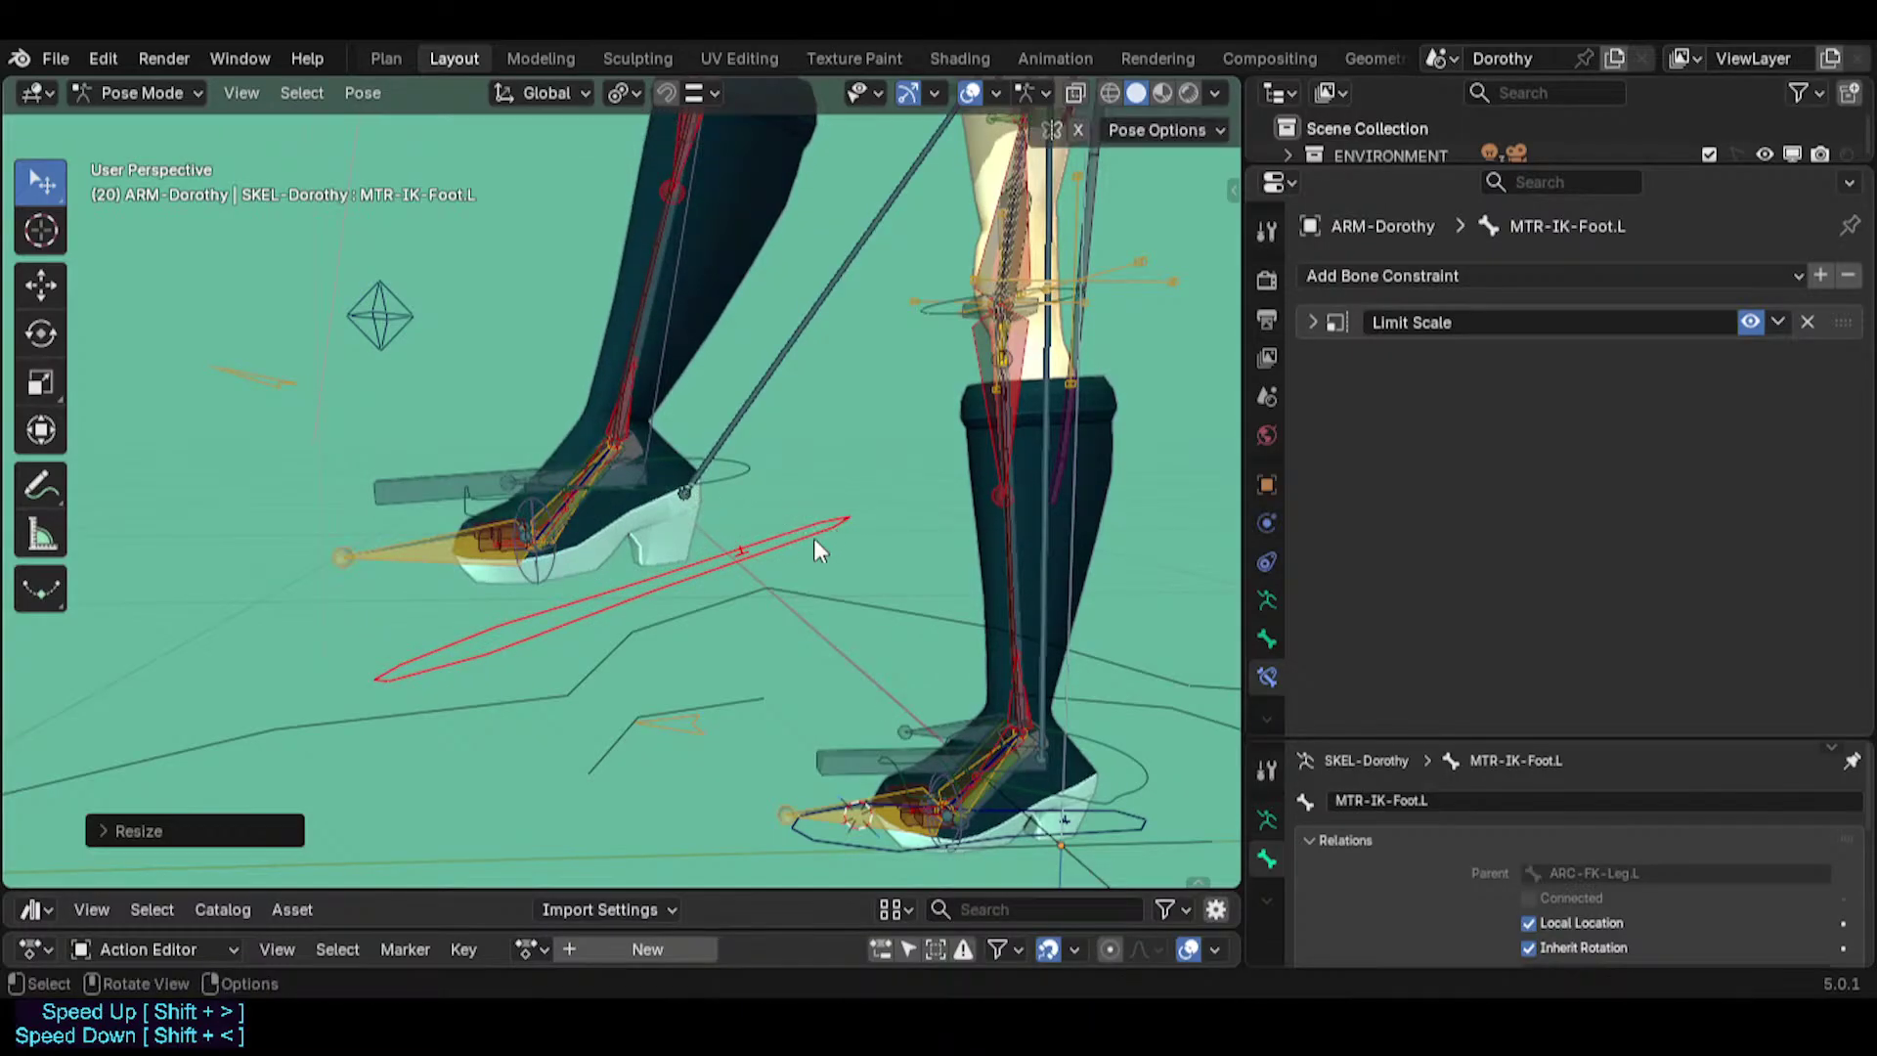
pyautogui.click(706, 518)
pyautogui.moveTo(705, 518); pyautogui.dragTo(688, 817, button='middle')
pyautogui.press('s')
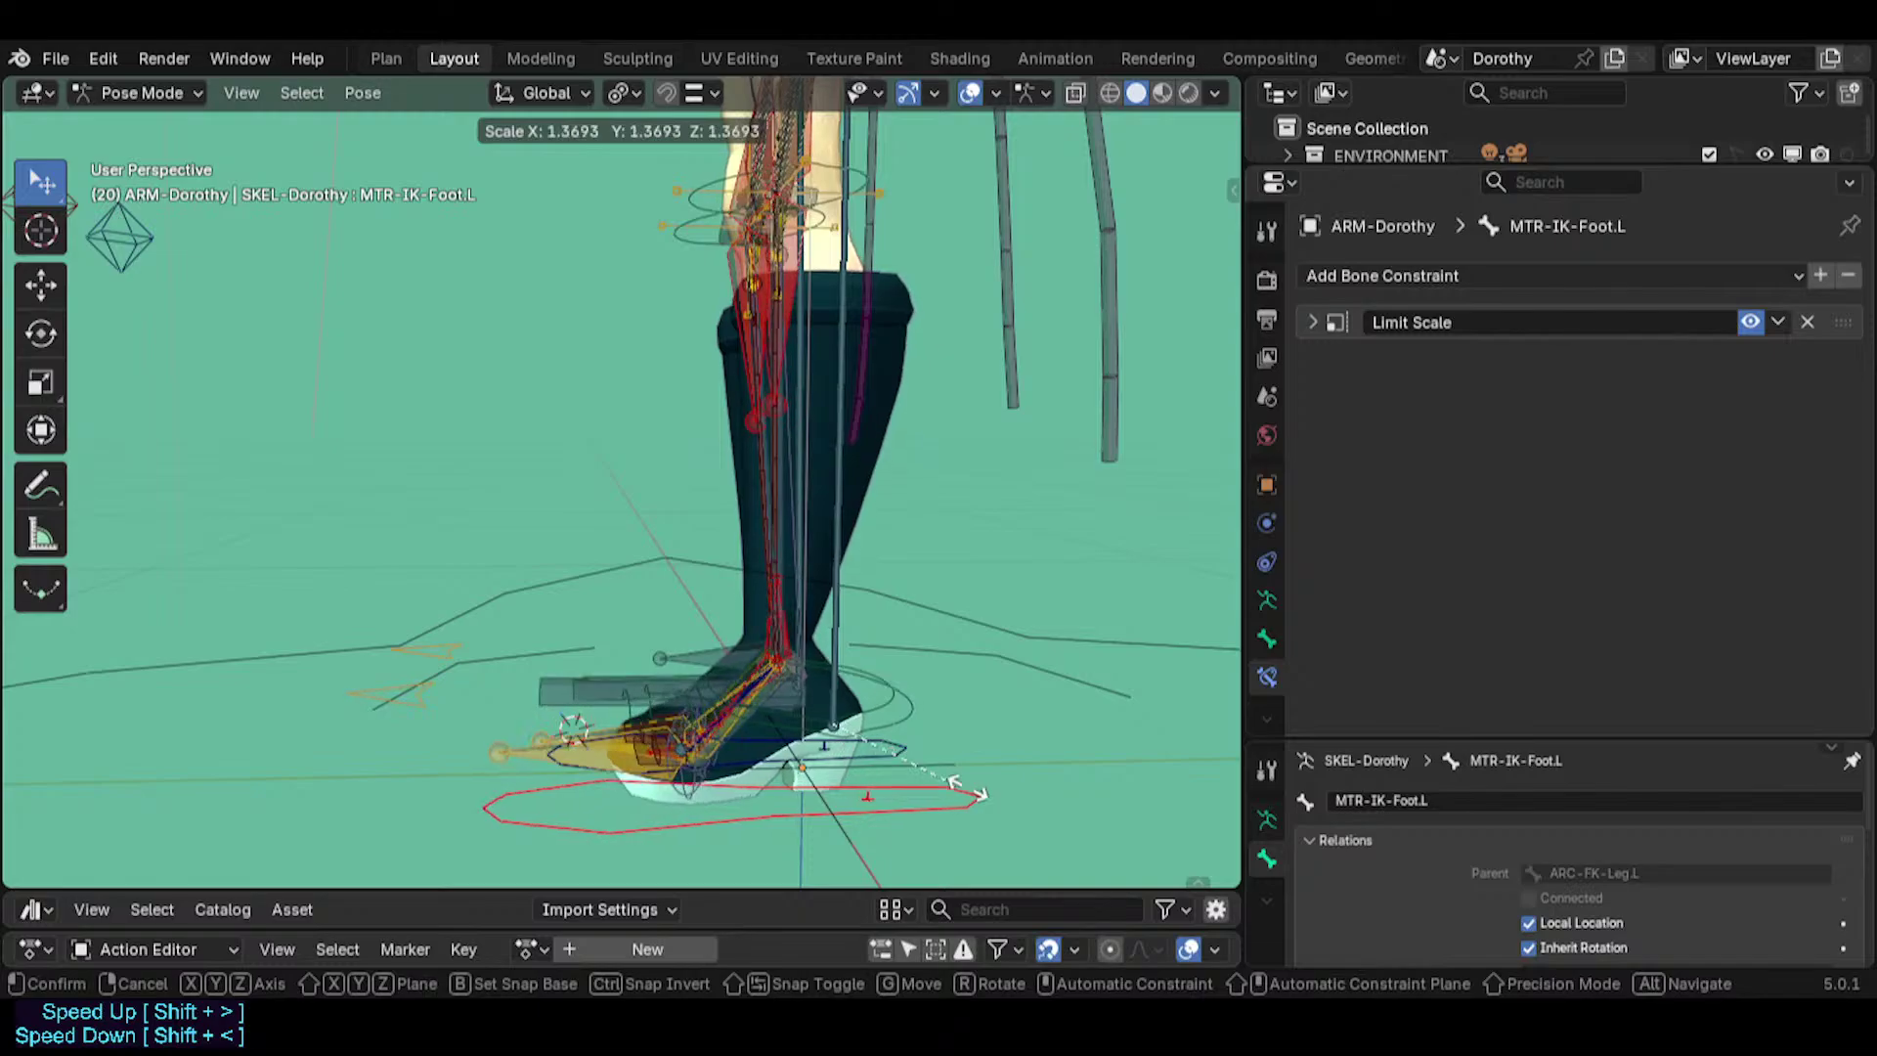
pyautogui.click(883, 768)
# Move the left foot control MTR-IK-Foot.L in front of the body, rotate it and scale it in the raised pose.
pyautogui.press('g')
pyautogui.click(631, 566)
pyautogui.press('g')
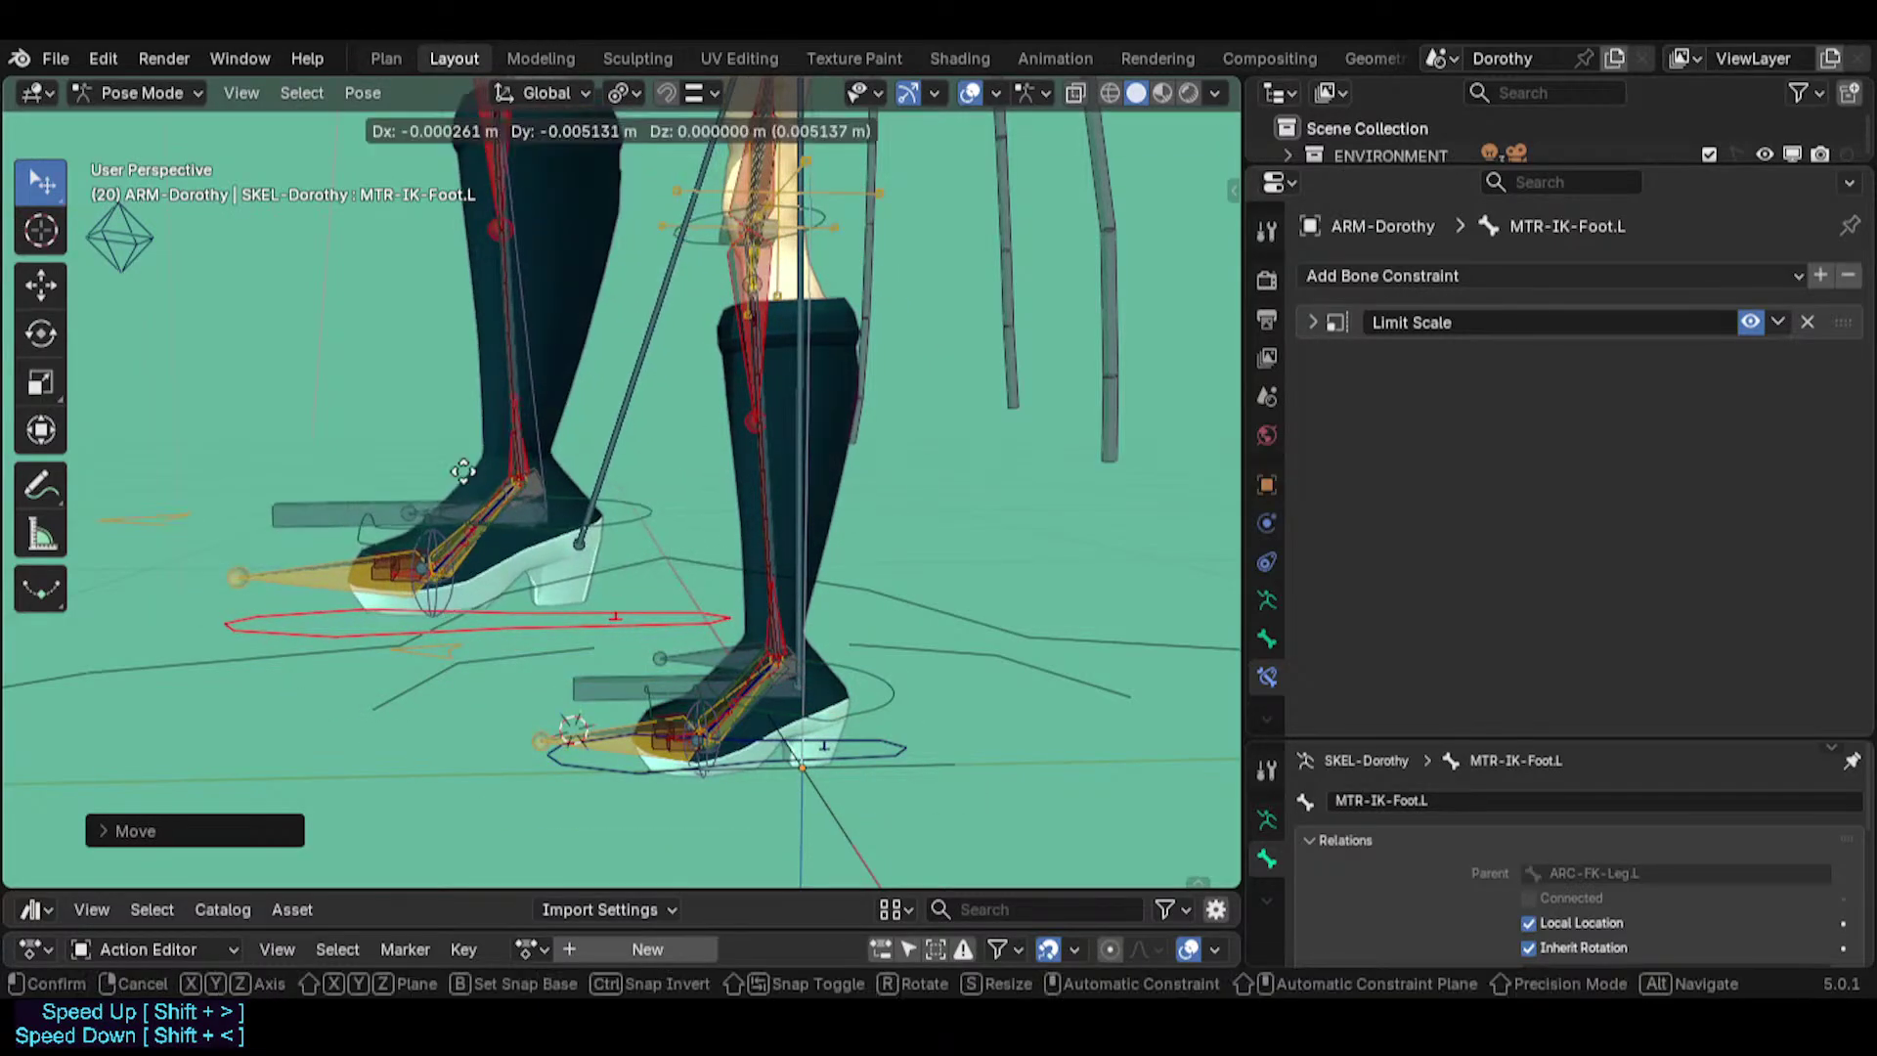
pyautogui.click(442, 469)
pyautogui.scroll(-3, 442, 471)
pyautogui.keyDown('shift'); pyautogui.moveTo(462, 535); pyautogui.dragTo(590, 606, button='middle'); pyautogui.keyUp('shift')
pyautogui.press('g')
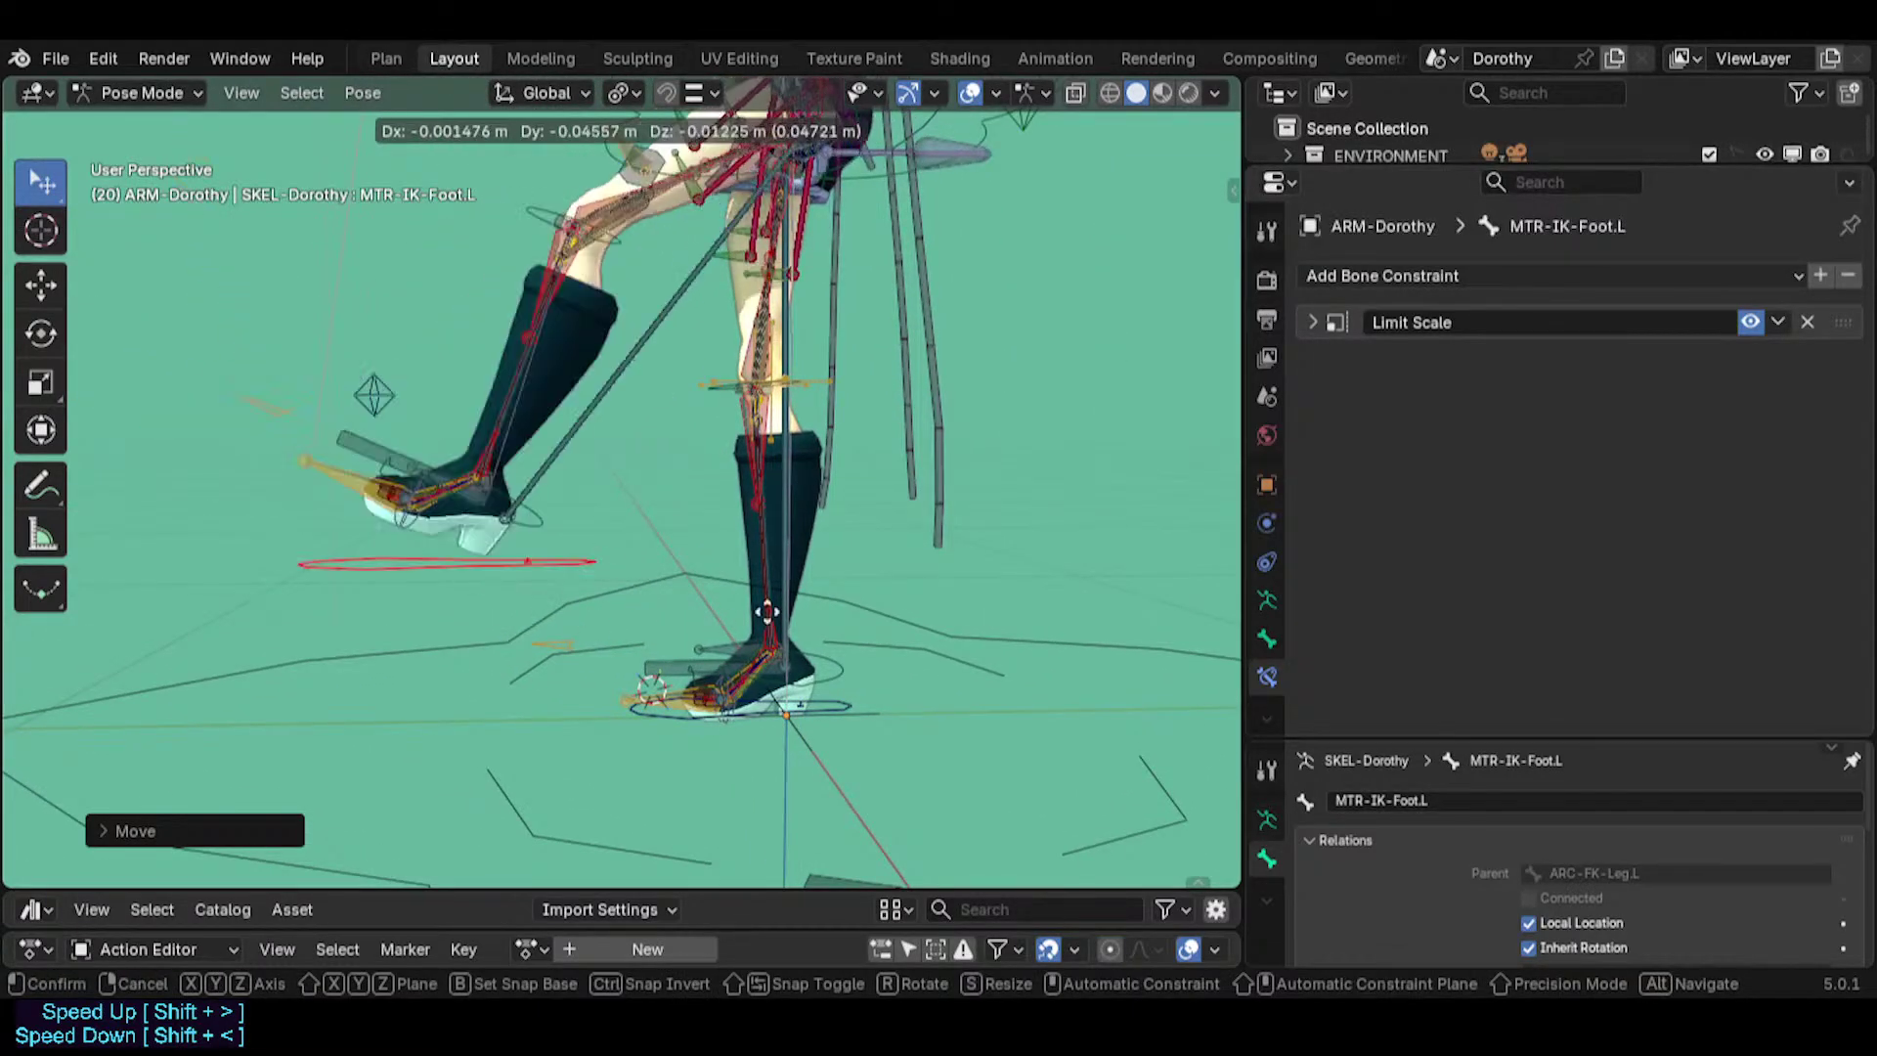
pyautogui.click(702, 620)
pyautogui.press('r')
pyautogui.click(764, 543)
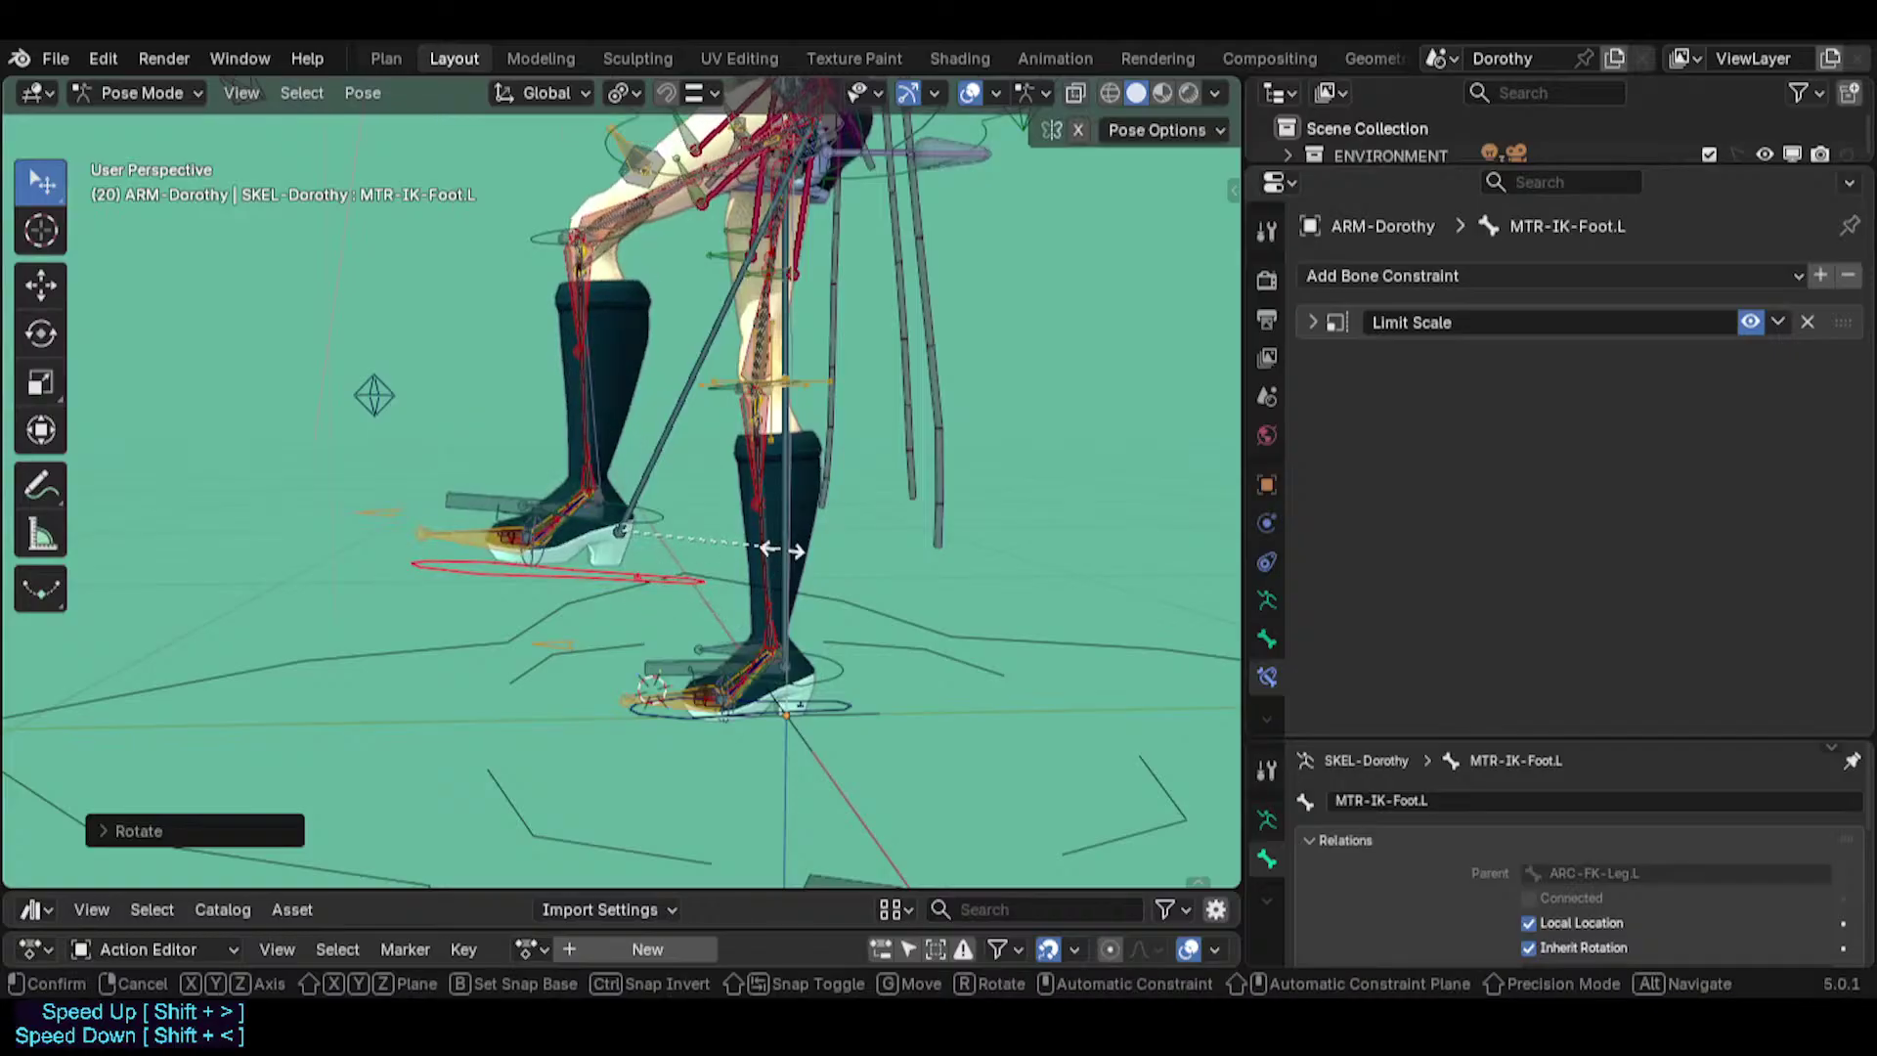
pyautogui.press('s')
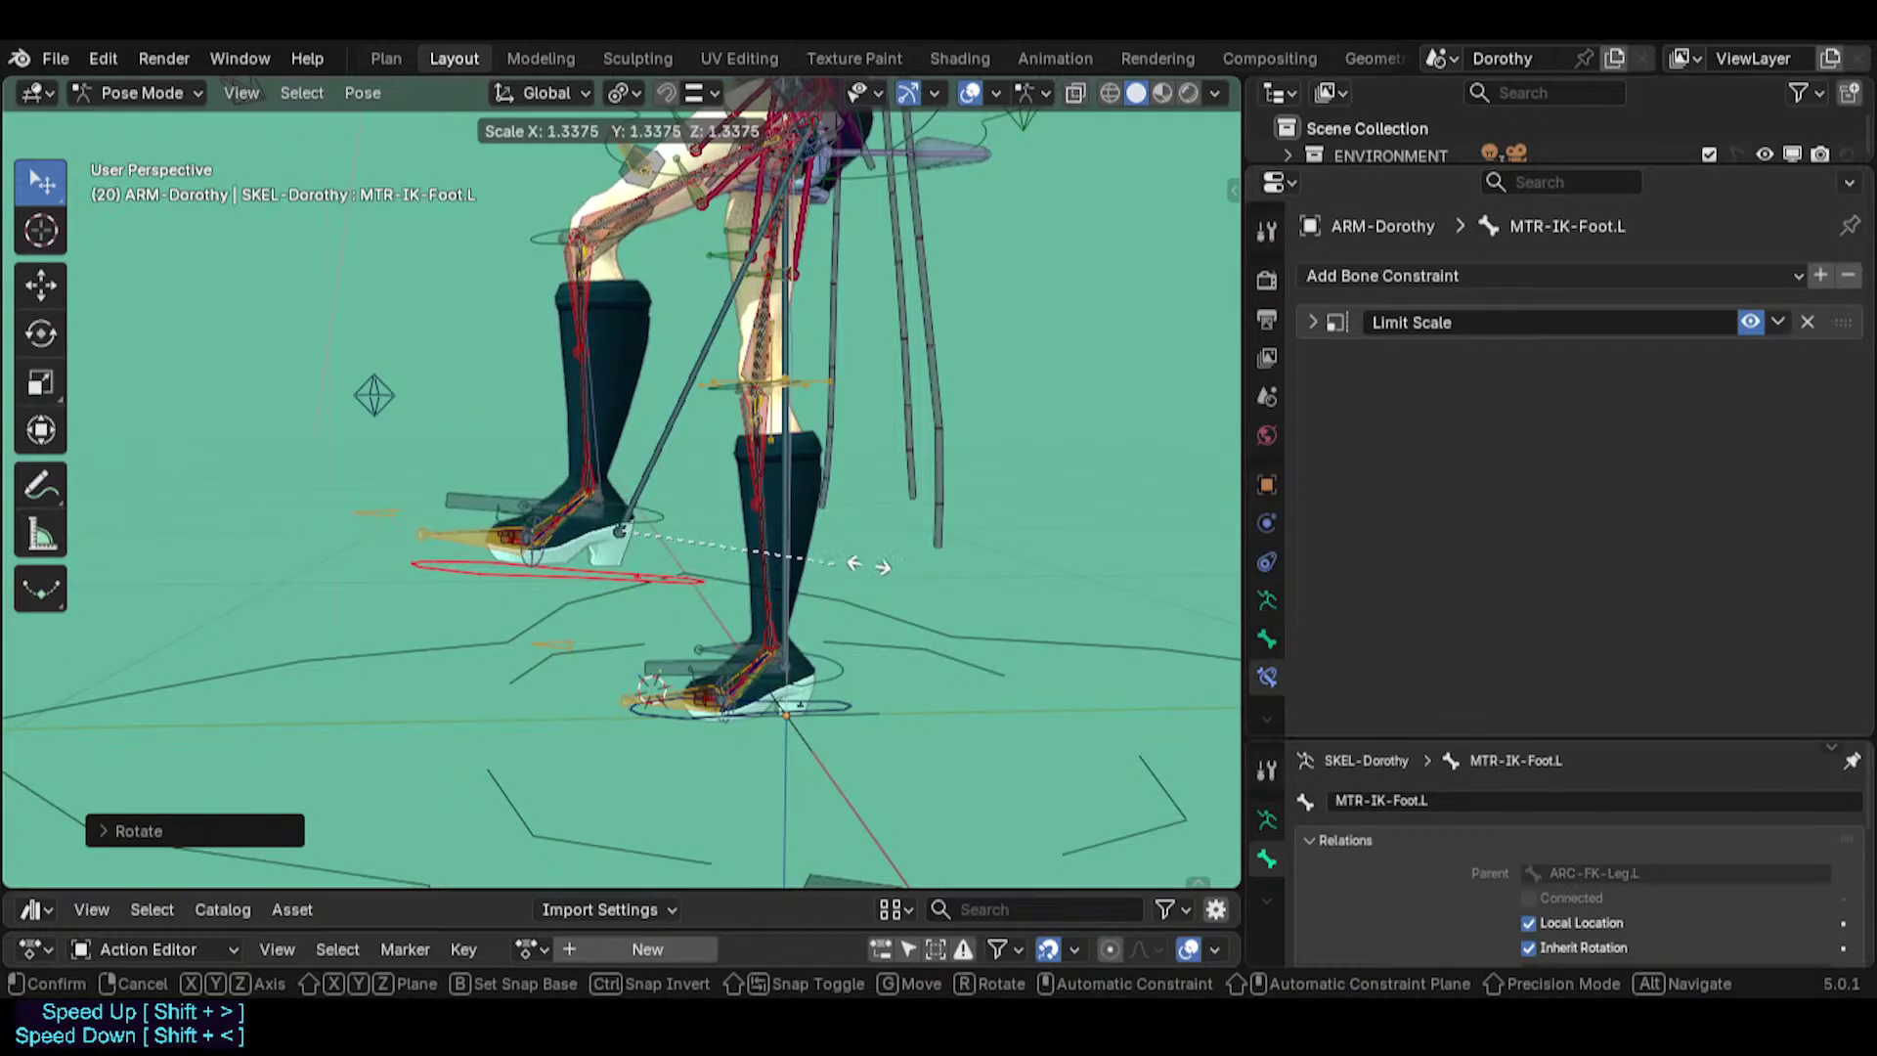
pyautogui.click(764, 619)
# Swing MTR-IK-Foot.L behind and in front of the body with repeated moves and rotations to test the left leg.
pyautogui.press('r')
pyautogui.press('g')
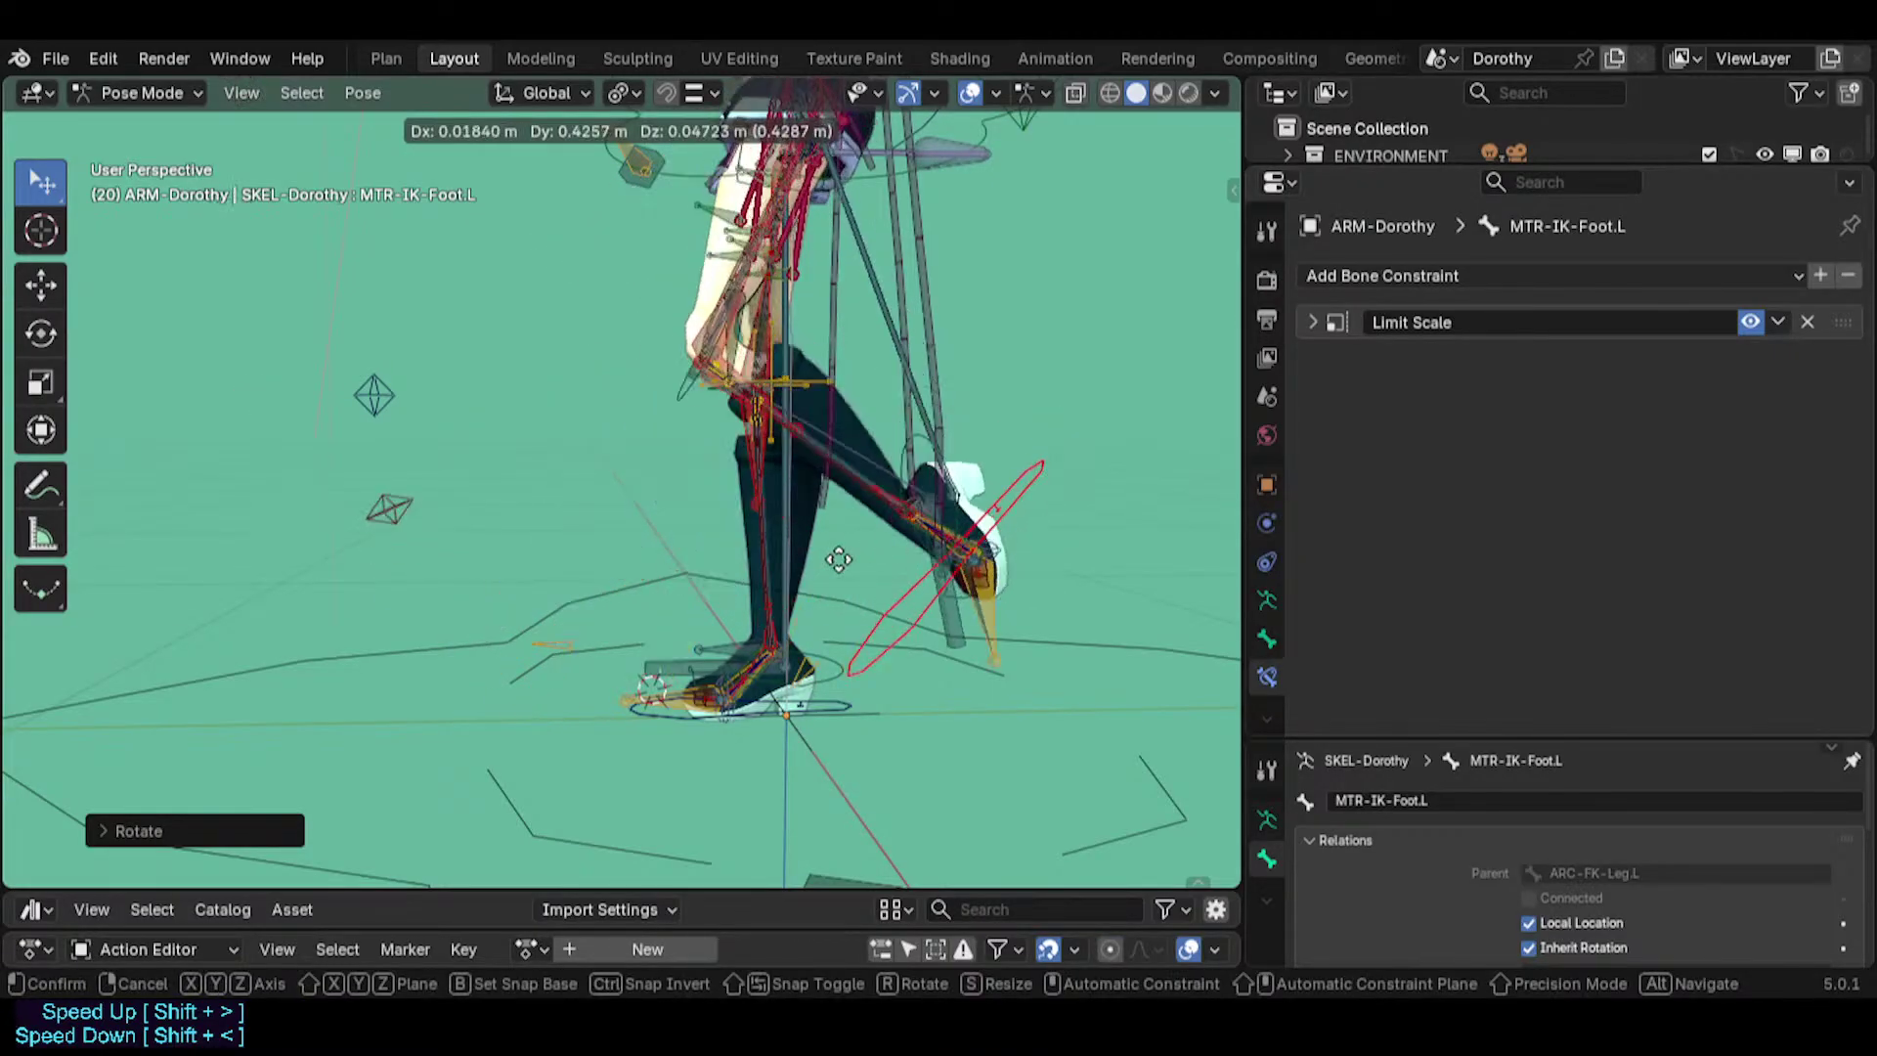
pyautogui.click(670, 491)
pyautogui.press('r')
pyautogui.click(578, 638)
pyautogui.press('g')
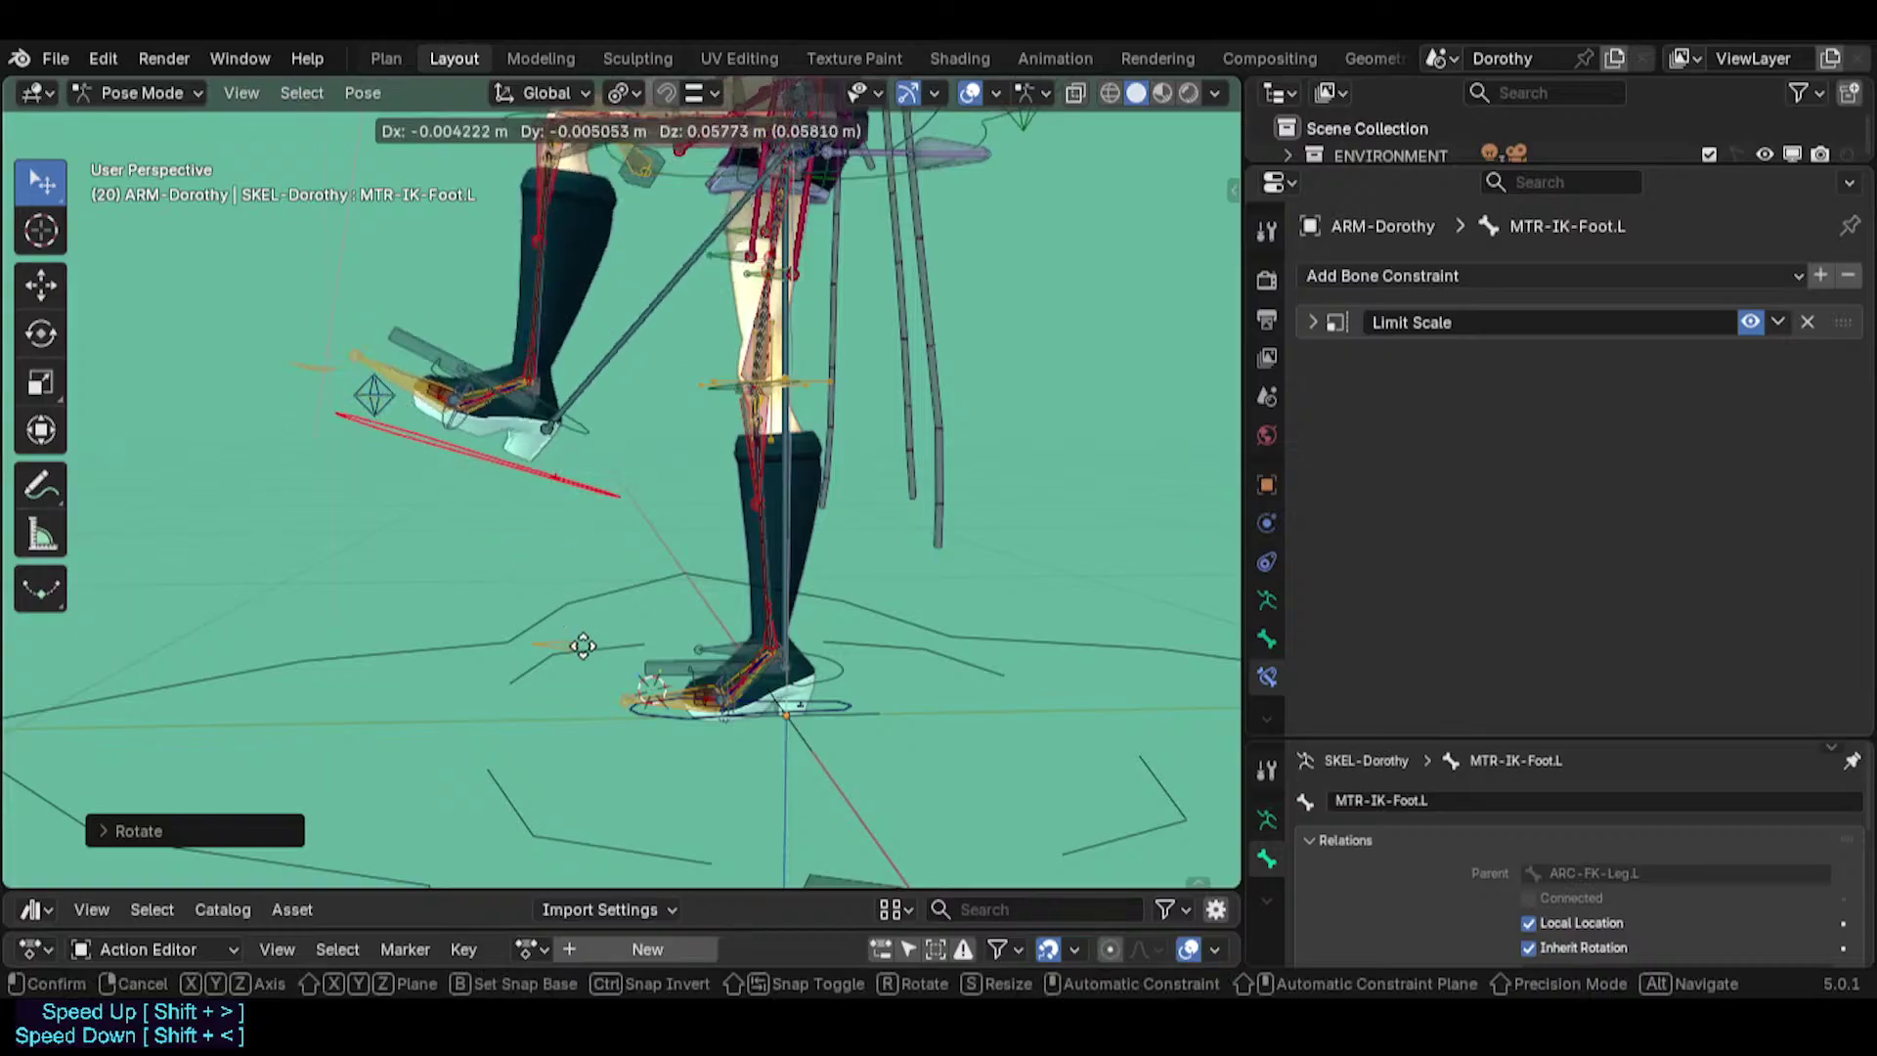
pyautogui.click(673, 649)
pyautogui.press('r')
pyautogui.click(701, 628)
pyautogui.press('g')
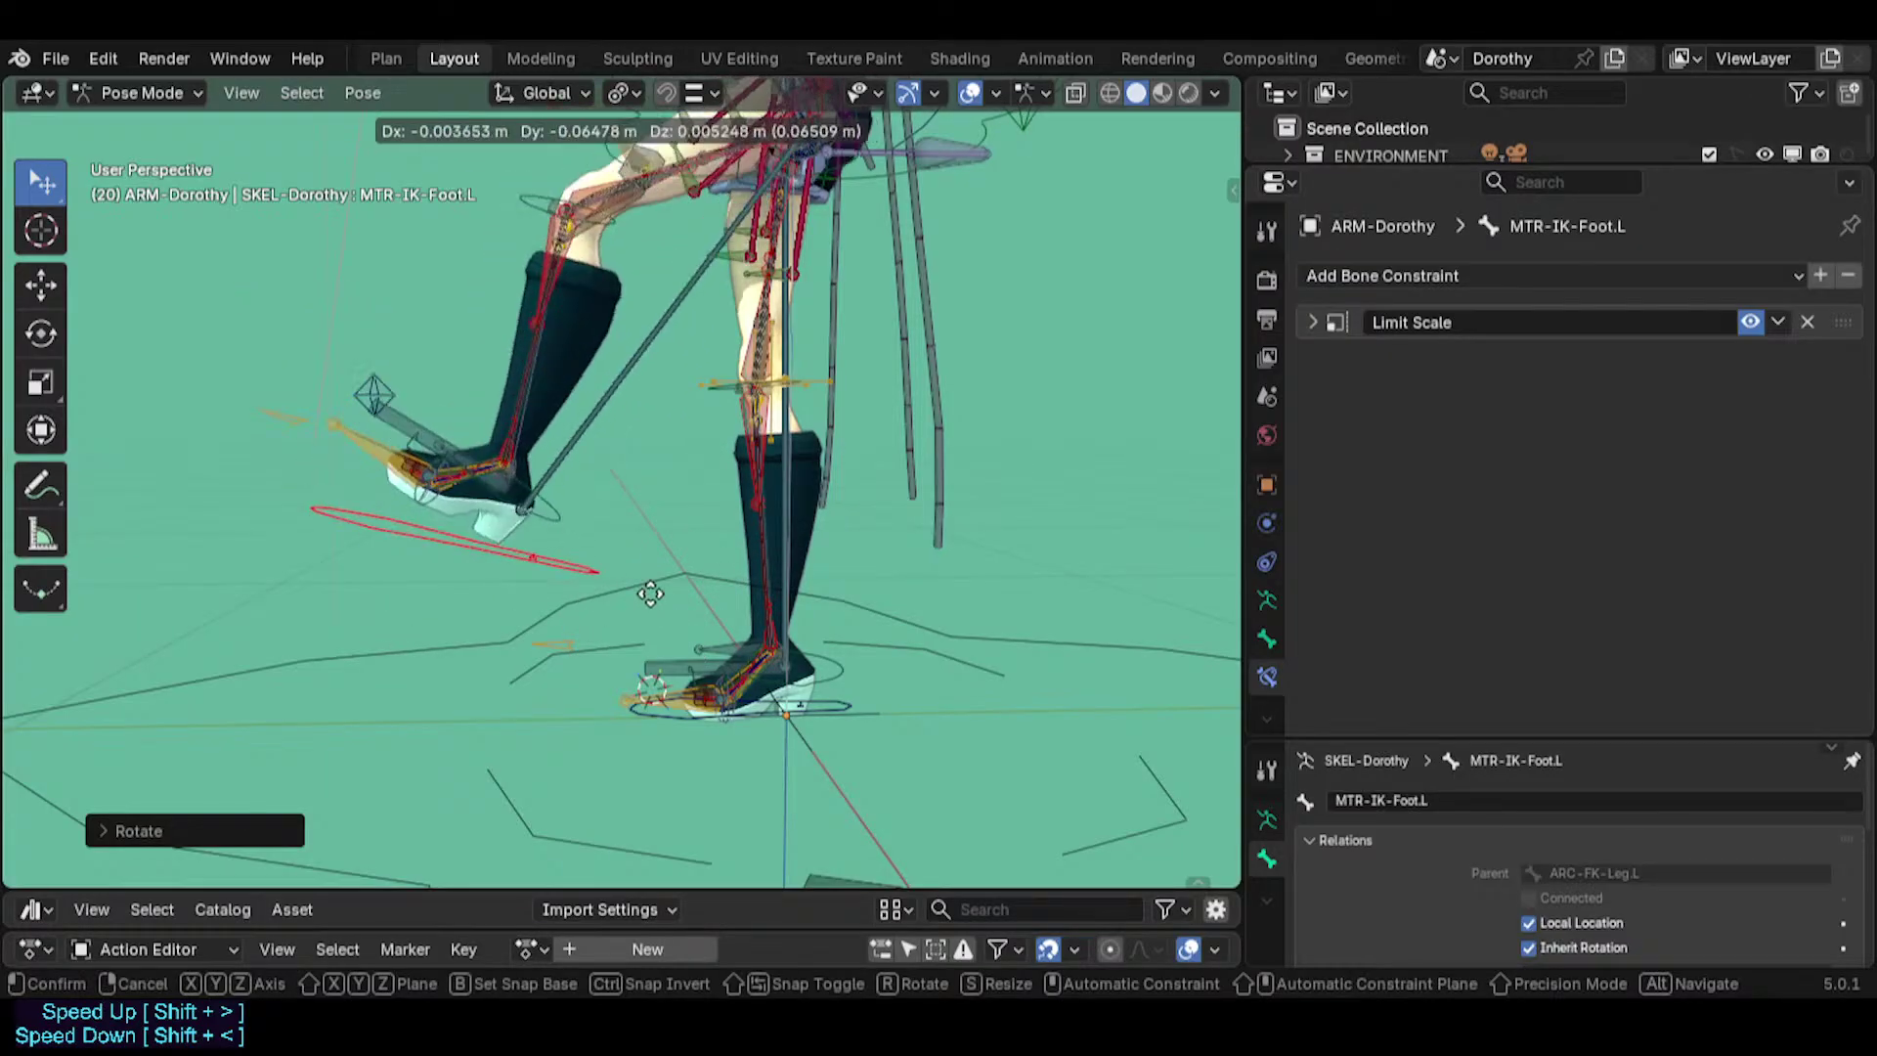
pyautogui.click(686, 575)
# Test rotating and scaling the tweak bone TWK-Foot.L, and clear its rotation and scale.
pyautogui.click(587, 496)
pyautogui.press('r')
pyautogui.click(649, 508)
pyautogui.press('g')
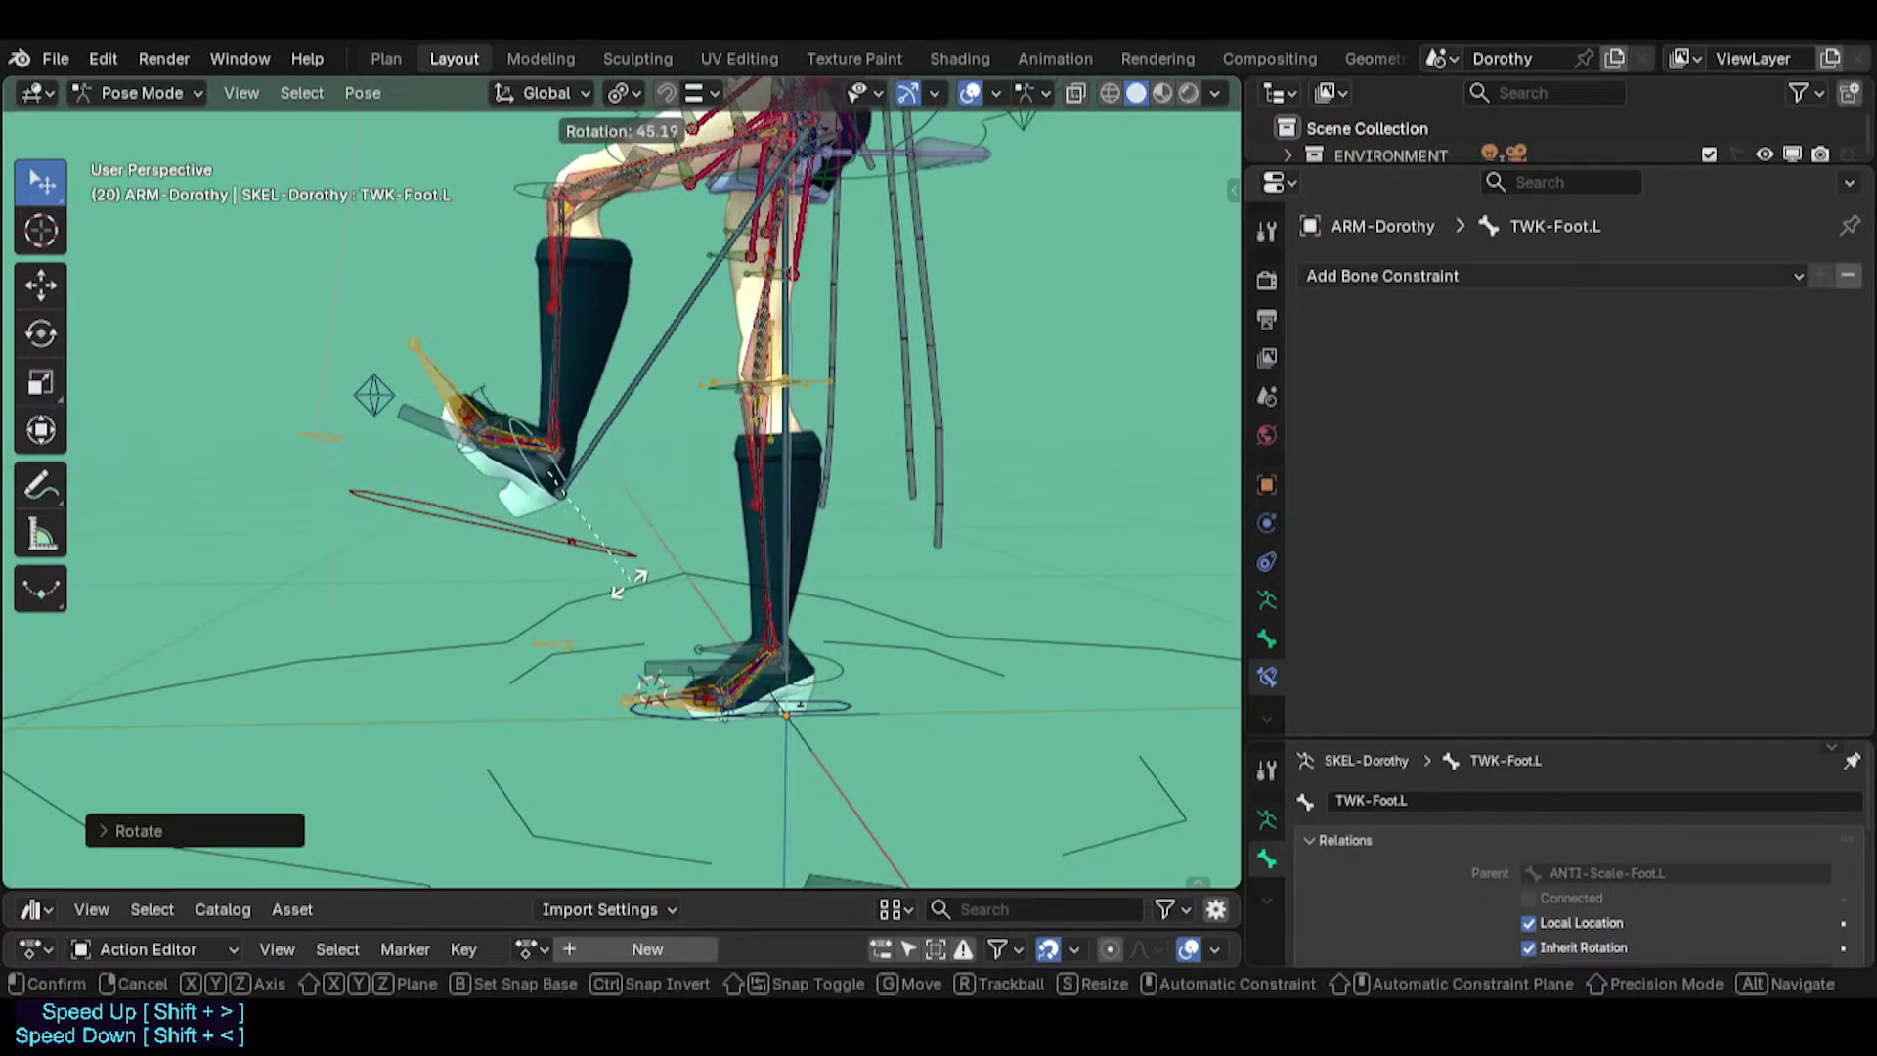
pyautogui.press('s')
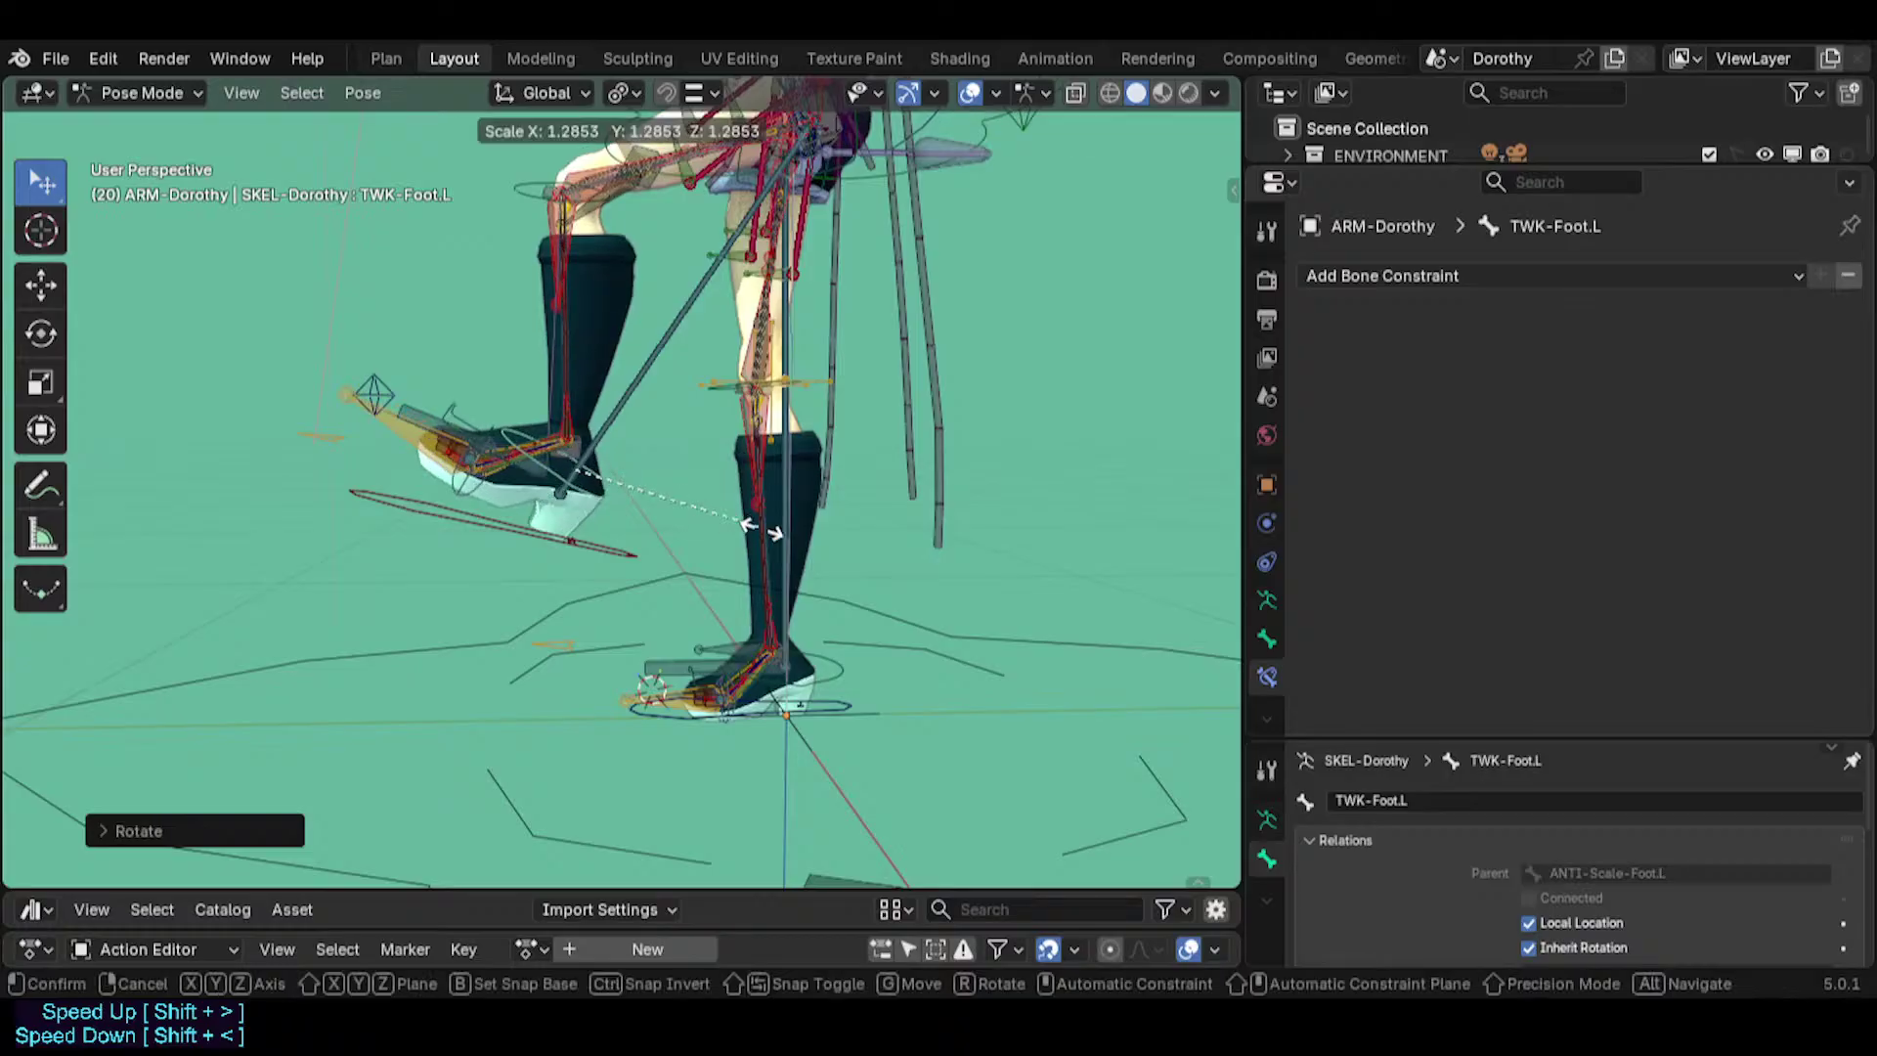
pyautogui.click(708, 502)
pyautogui.hotkey('alt', 'r')
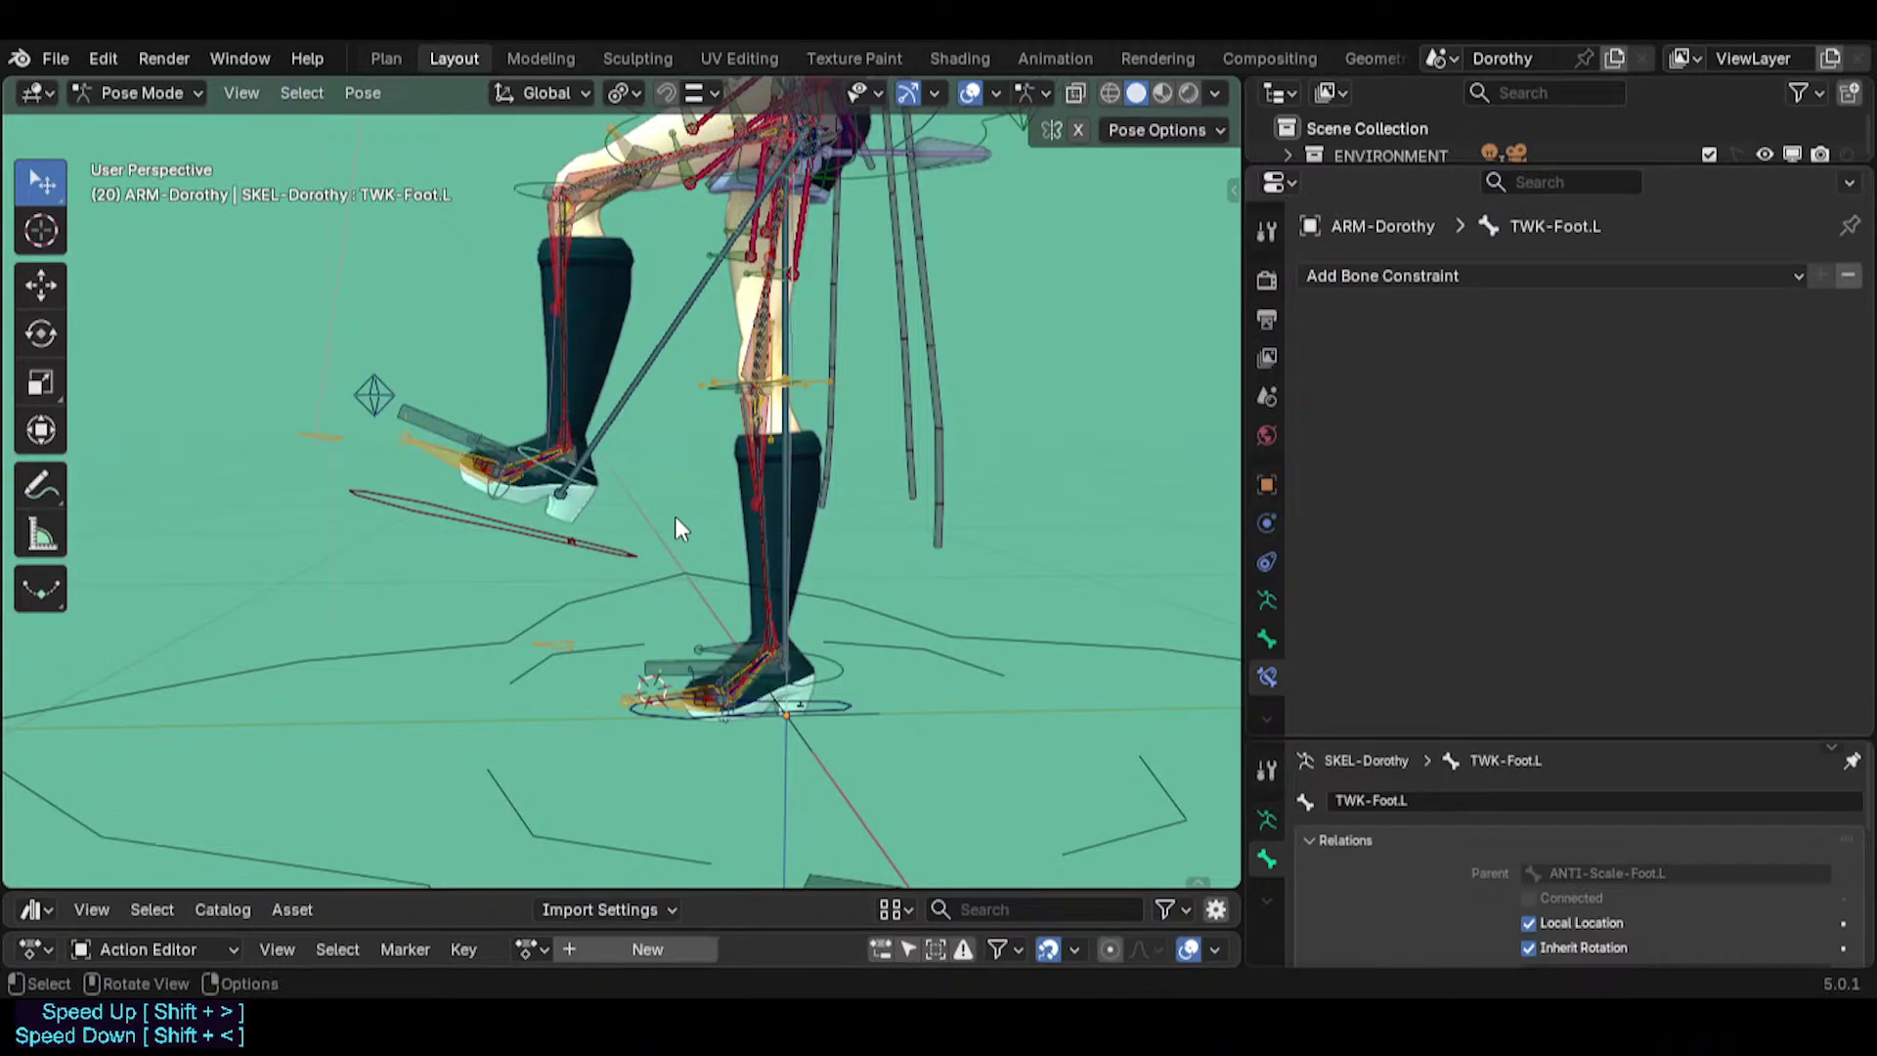
pyautogui.hotkey('alt', 's')
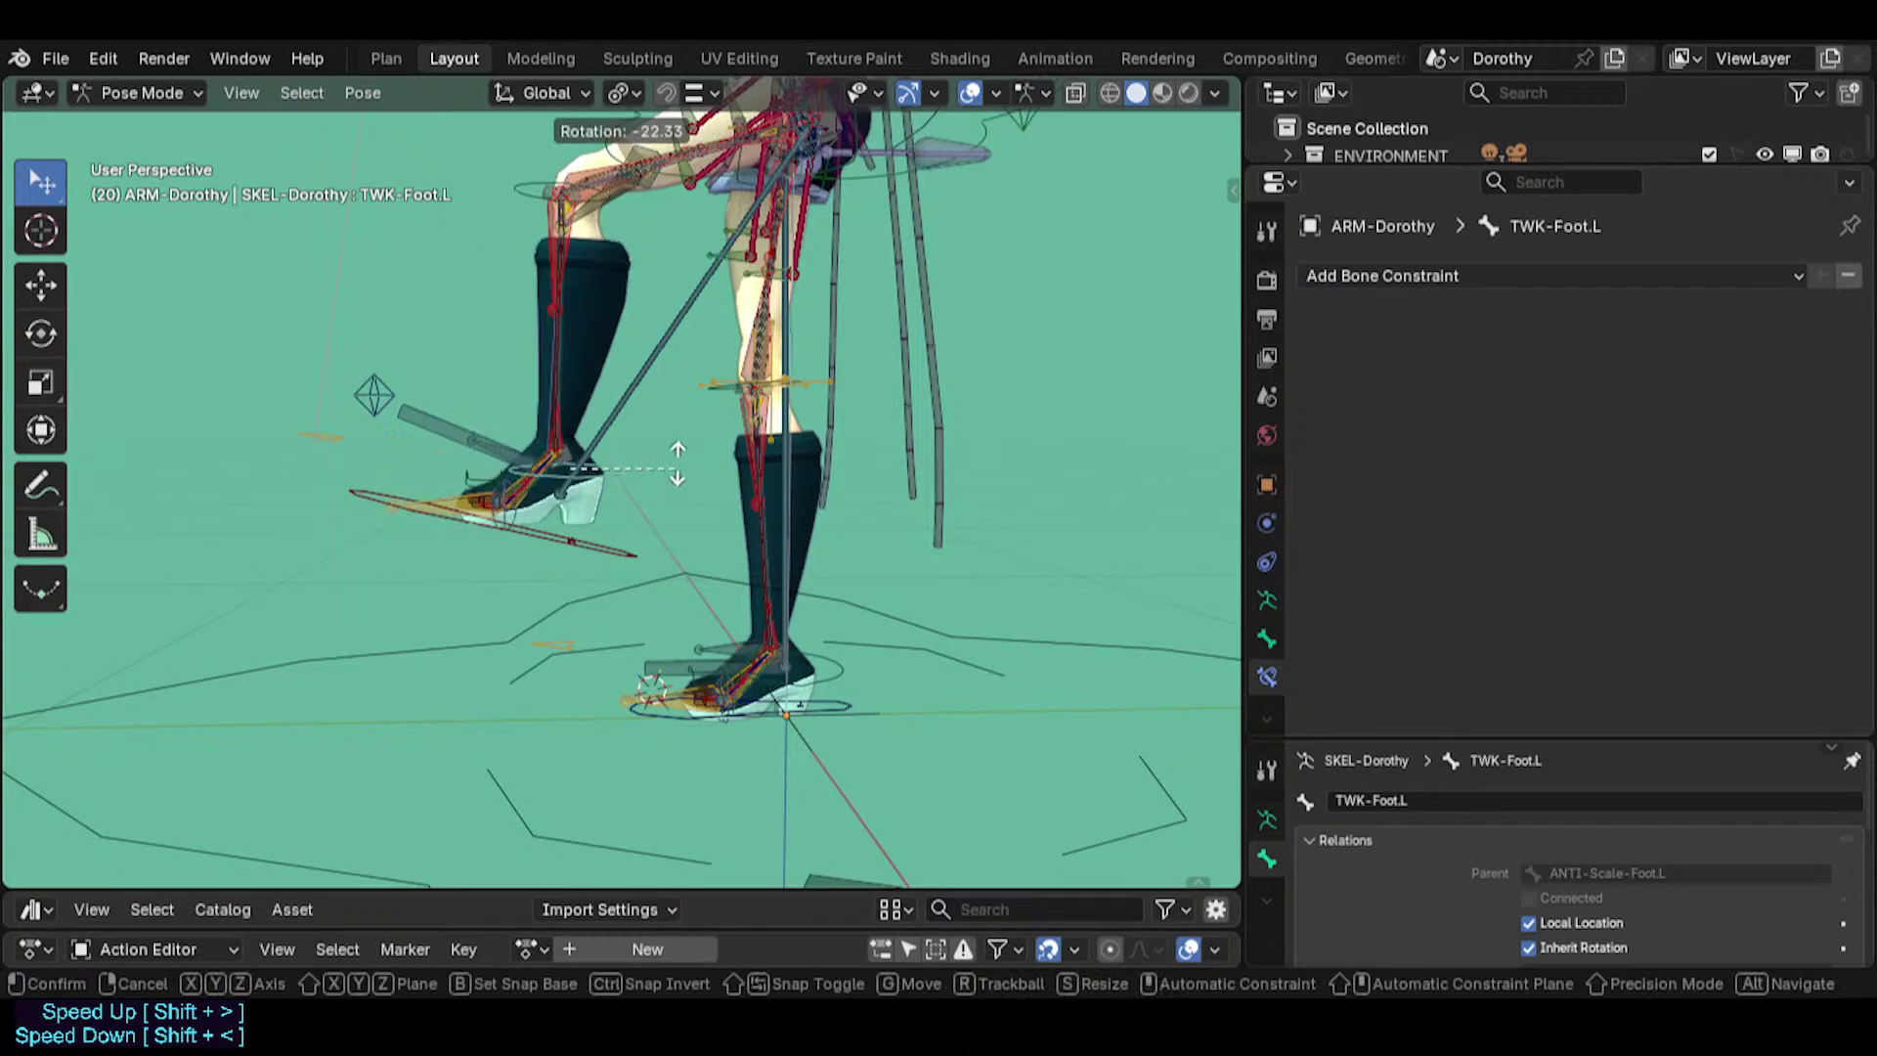
# Rotate MTR-IK-Foot.L so the left toes point down, and move it slightly in front of the right foot.
pyautogui.click(598, 529)
pyautogui.press('r')
pyautogui.click(674, 457)
pyautogui.keyDown('shift'); pyautogui.moveTo(673, 454); pyautogui.dragTo(771, 378, button='middle'); pyautogui.keyUp('shift')
pyautogui.press('g')
pyautogui.click(623, 567)
pyautogui.press('g')
pyautogui.click(649, 582)
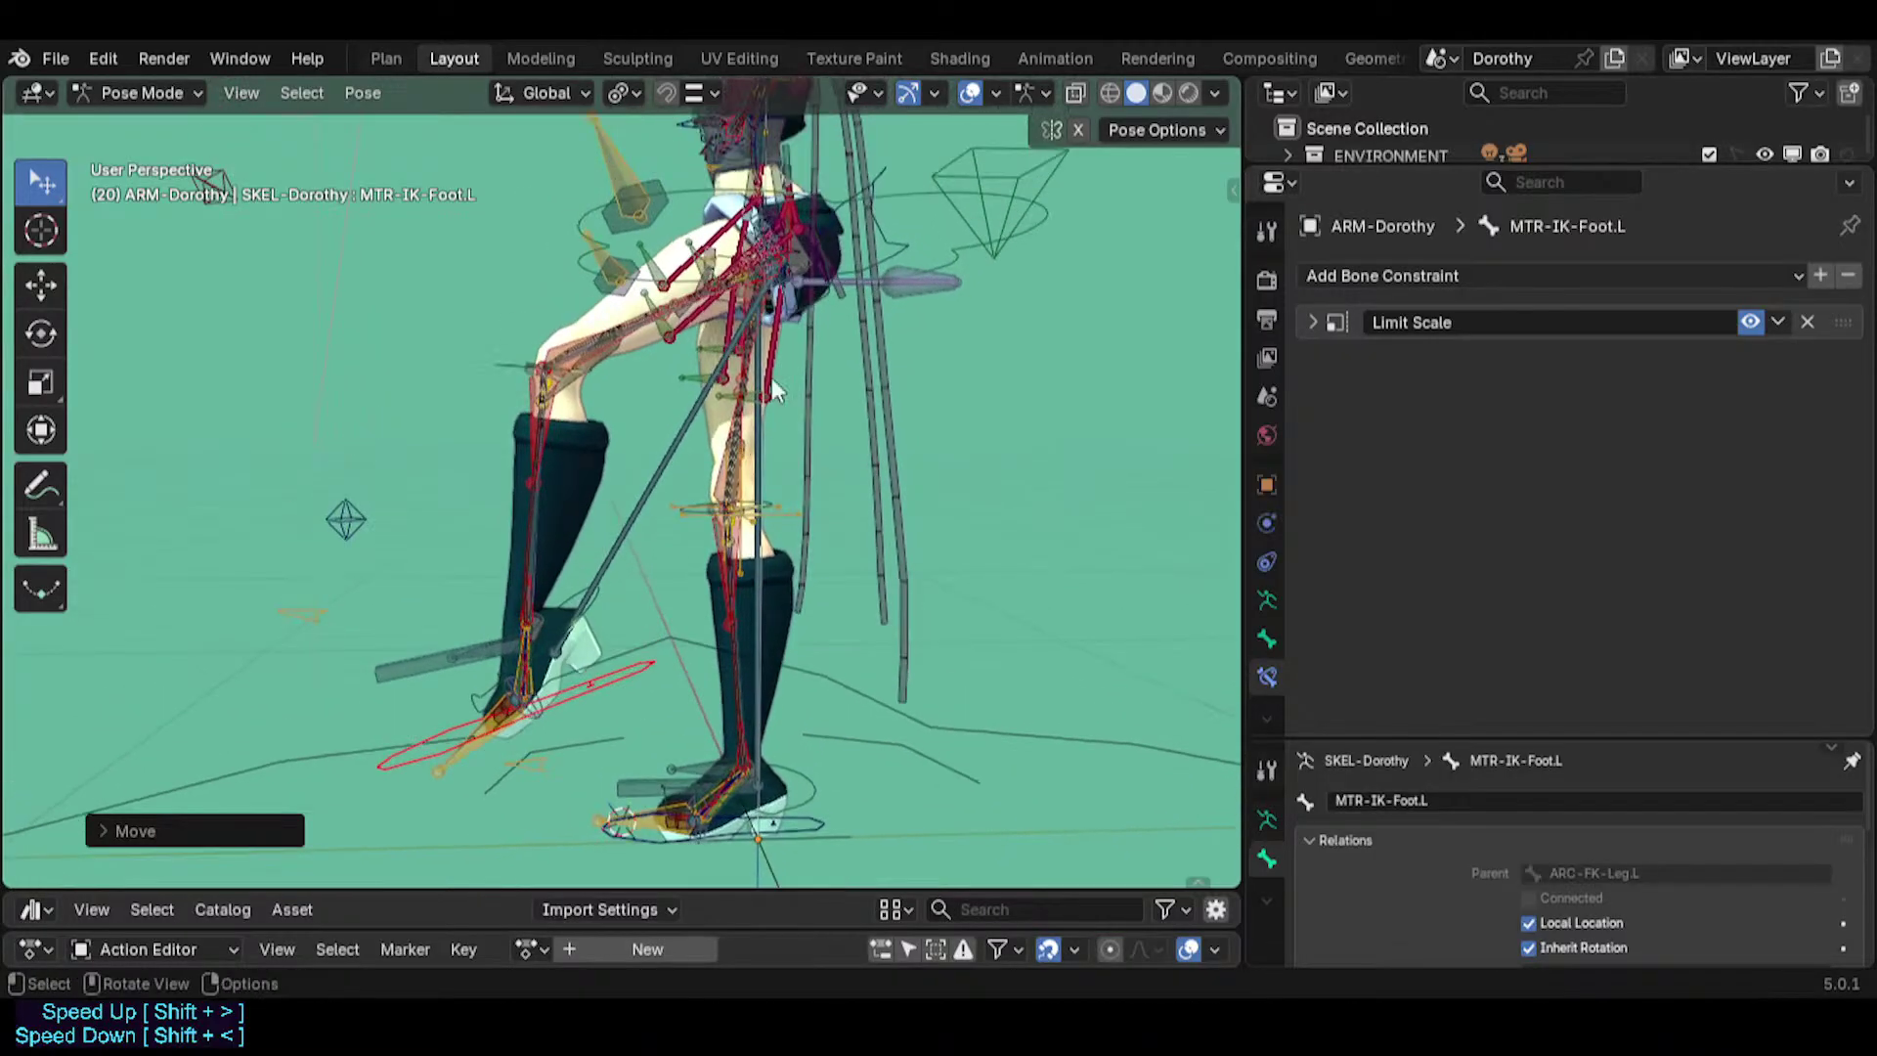
# Move the torso control MTR-Torso down and back to test how both legs bend.
pyautogui.click(934, 195)
pyautogui.press('g')
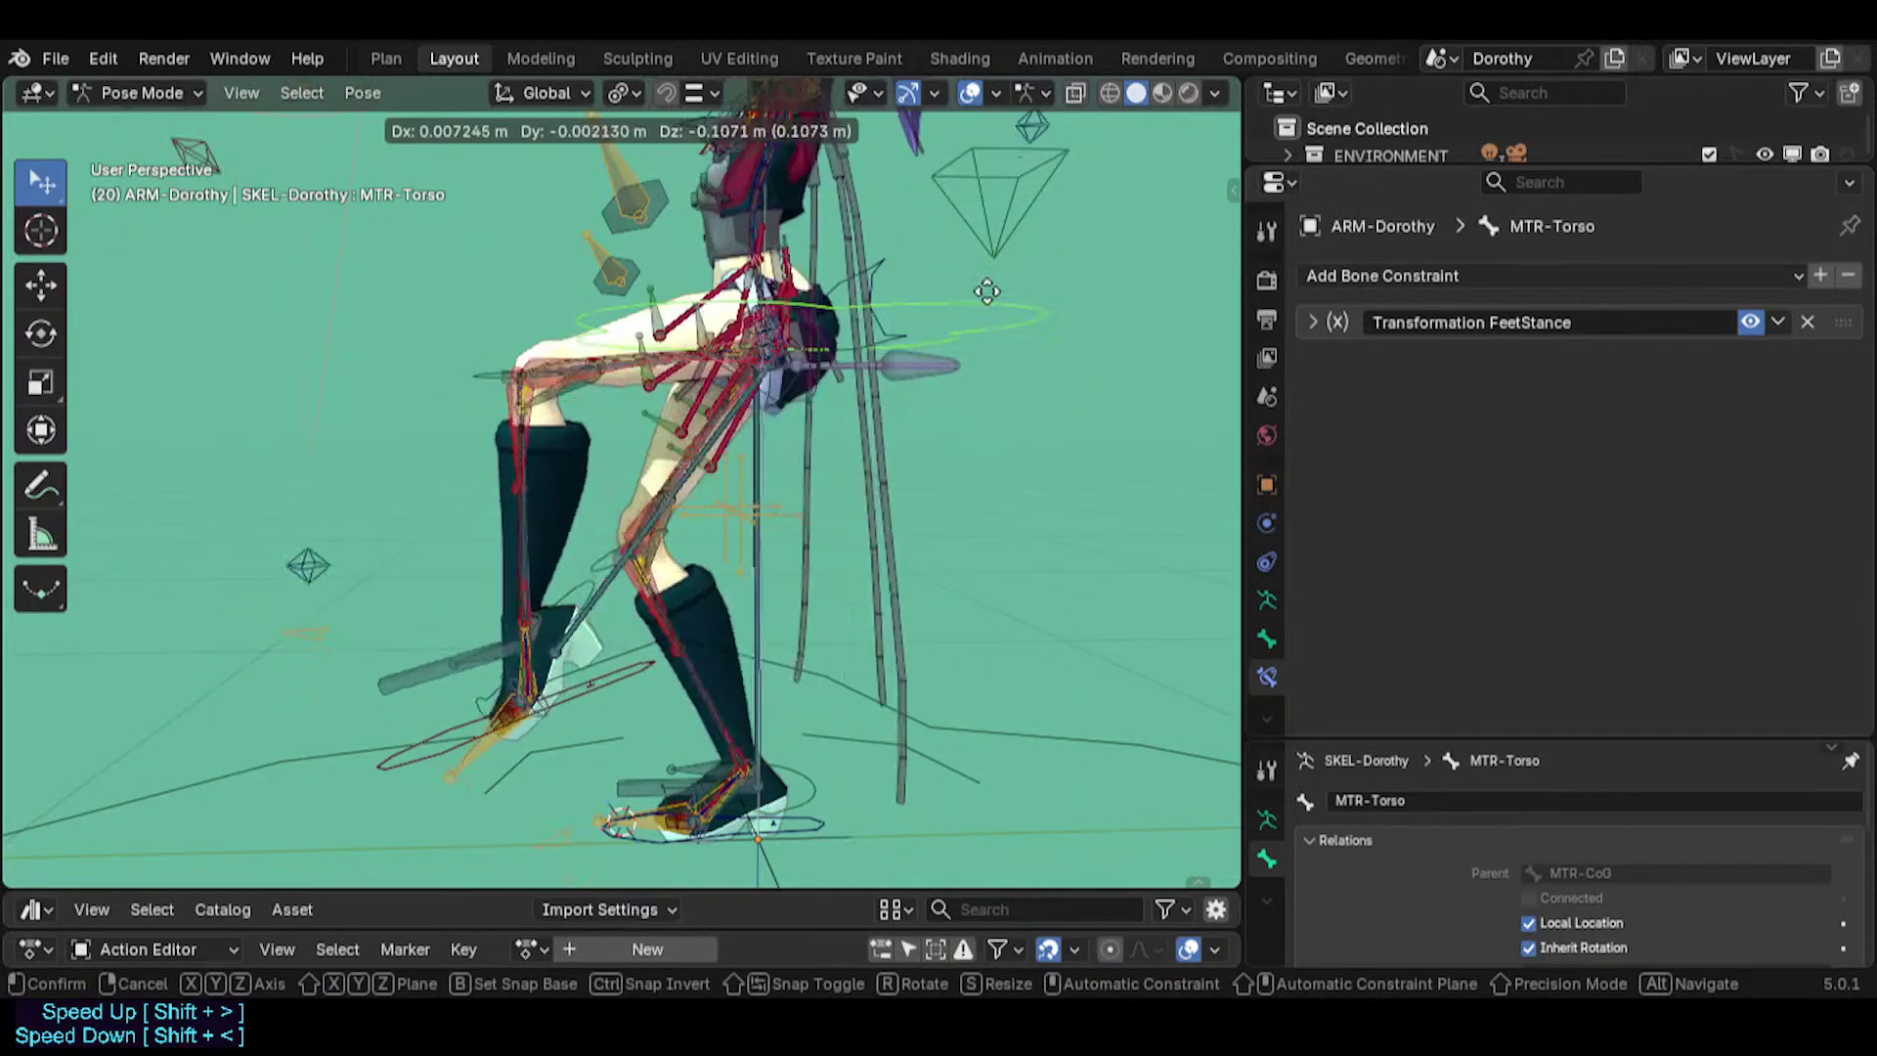
pyautogui.click(1016, 348)
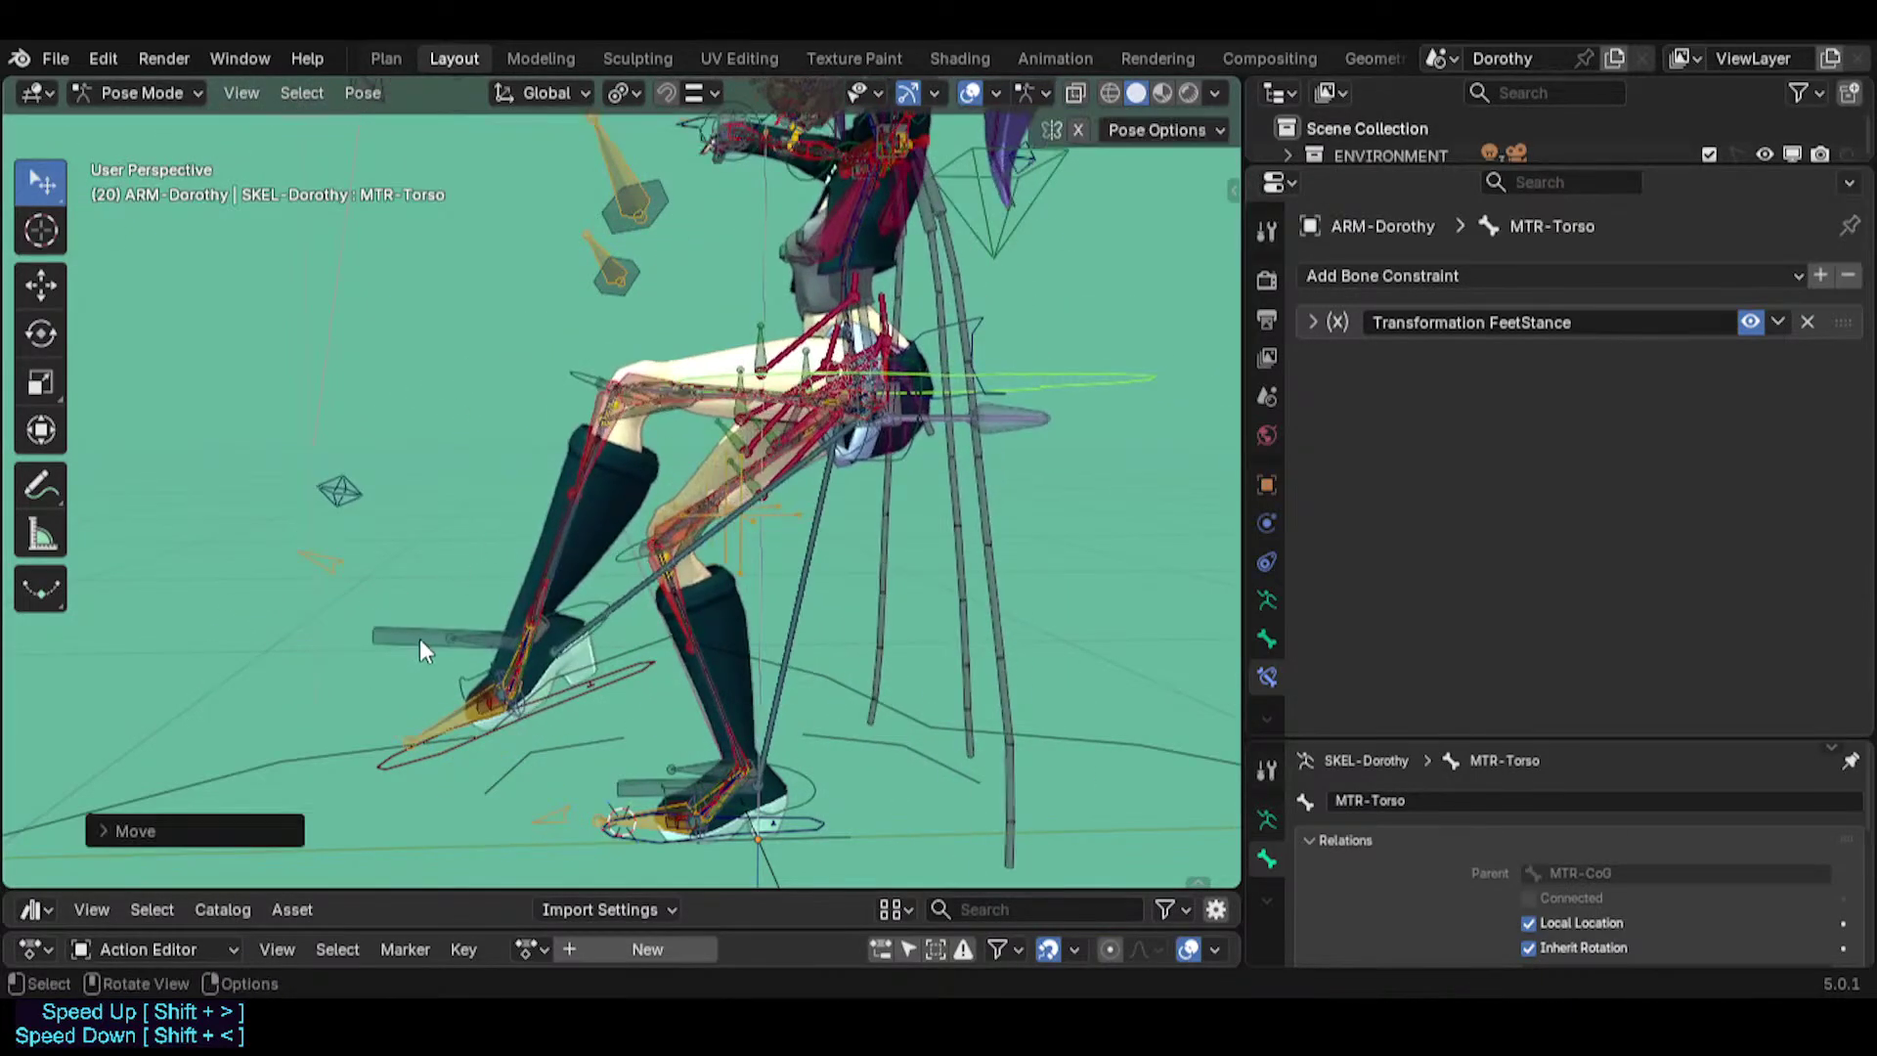
# Reload Dorothy.blend from disk without saving the current changes.
pyautogui.click(531, 711)
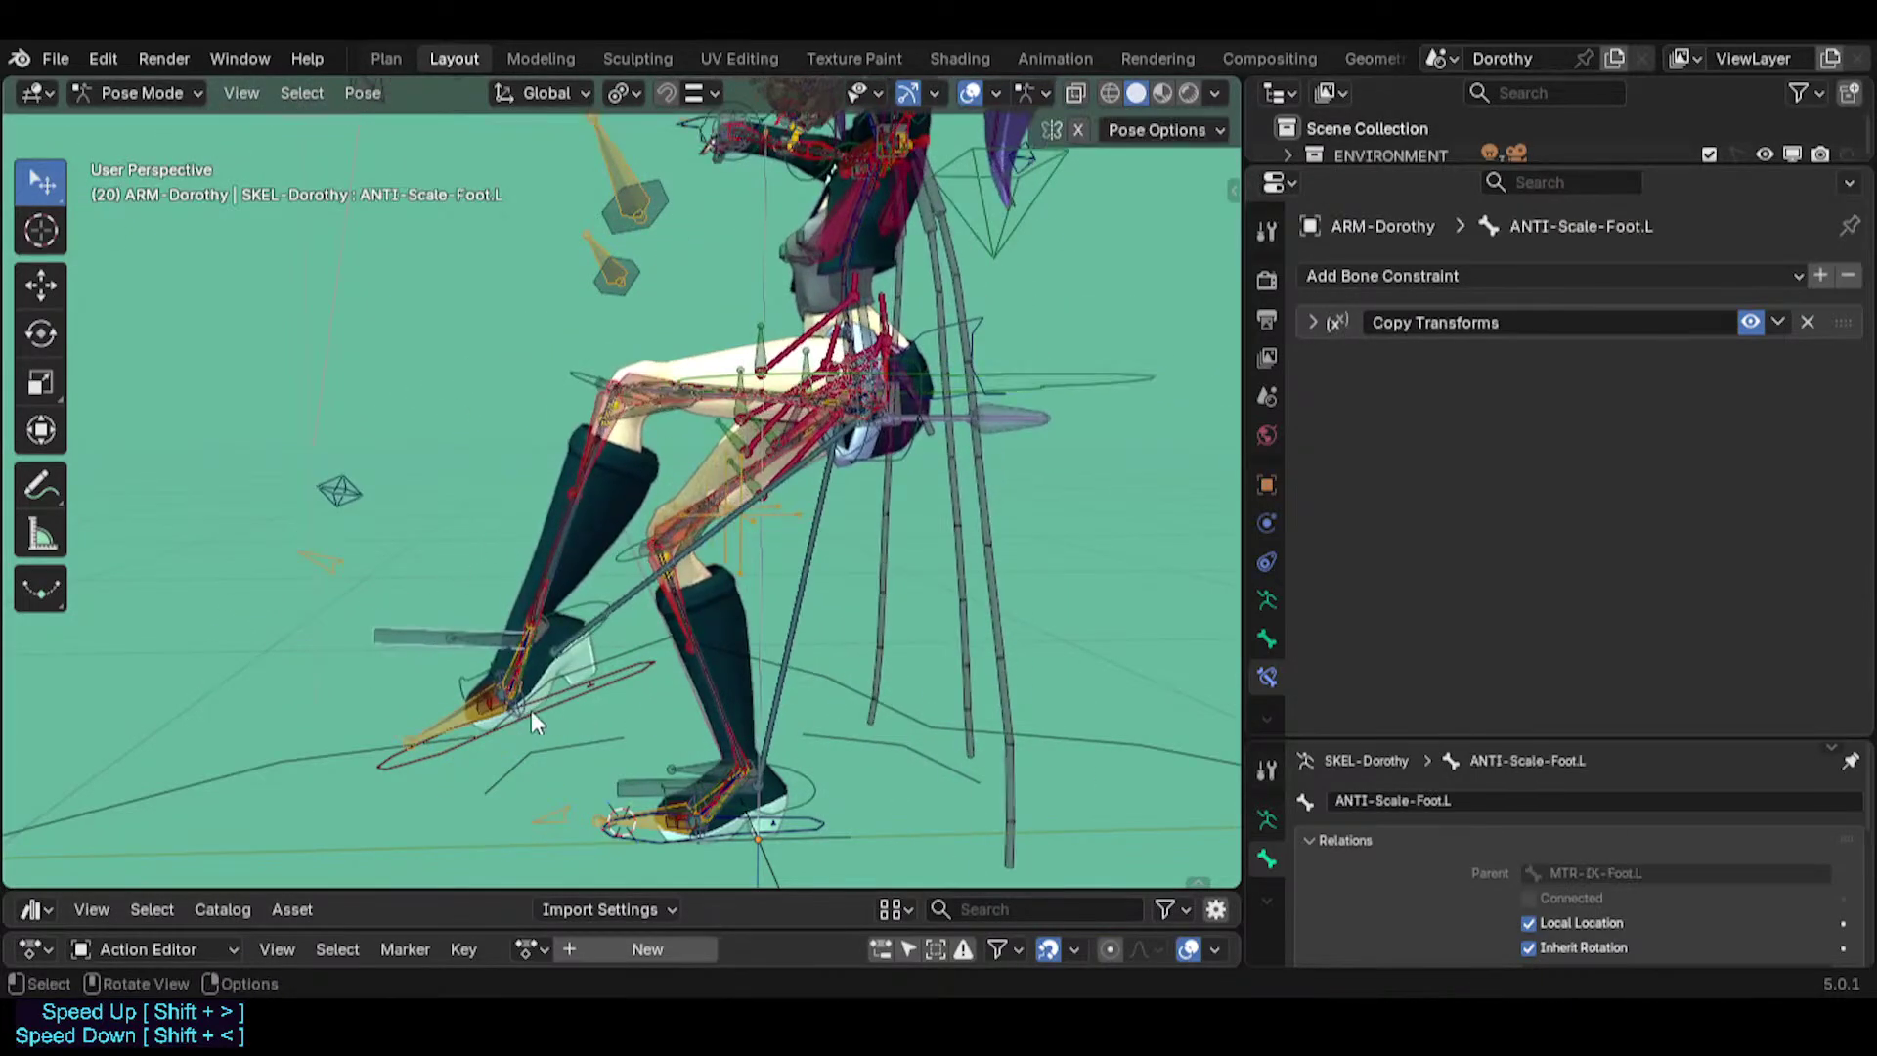
pyautogui.click(1038, 377)
pyautogui.click(62, 66)
pyautogui.click(44, 641)
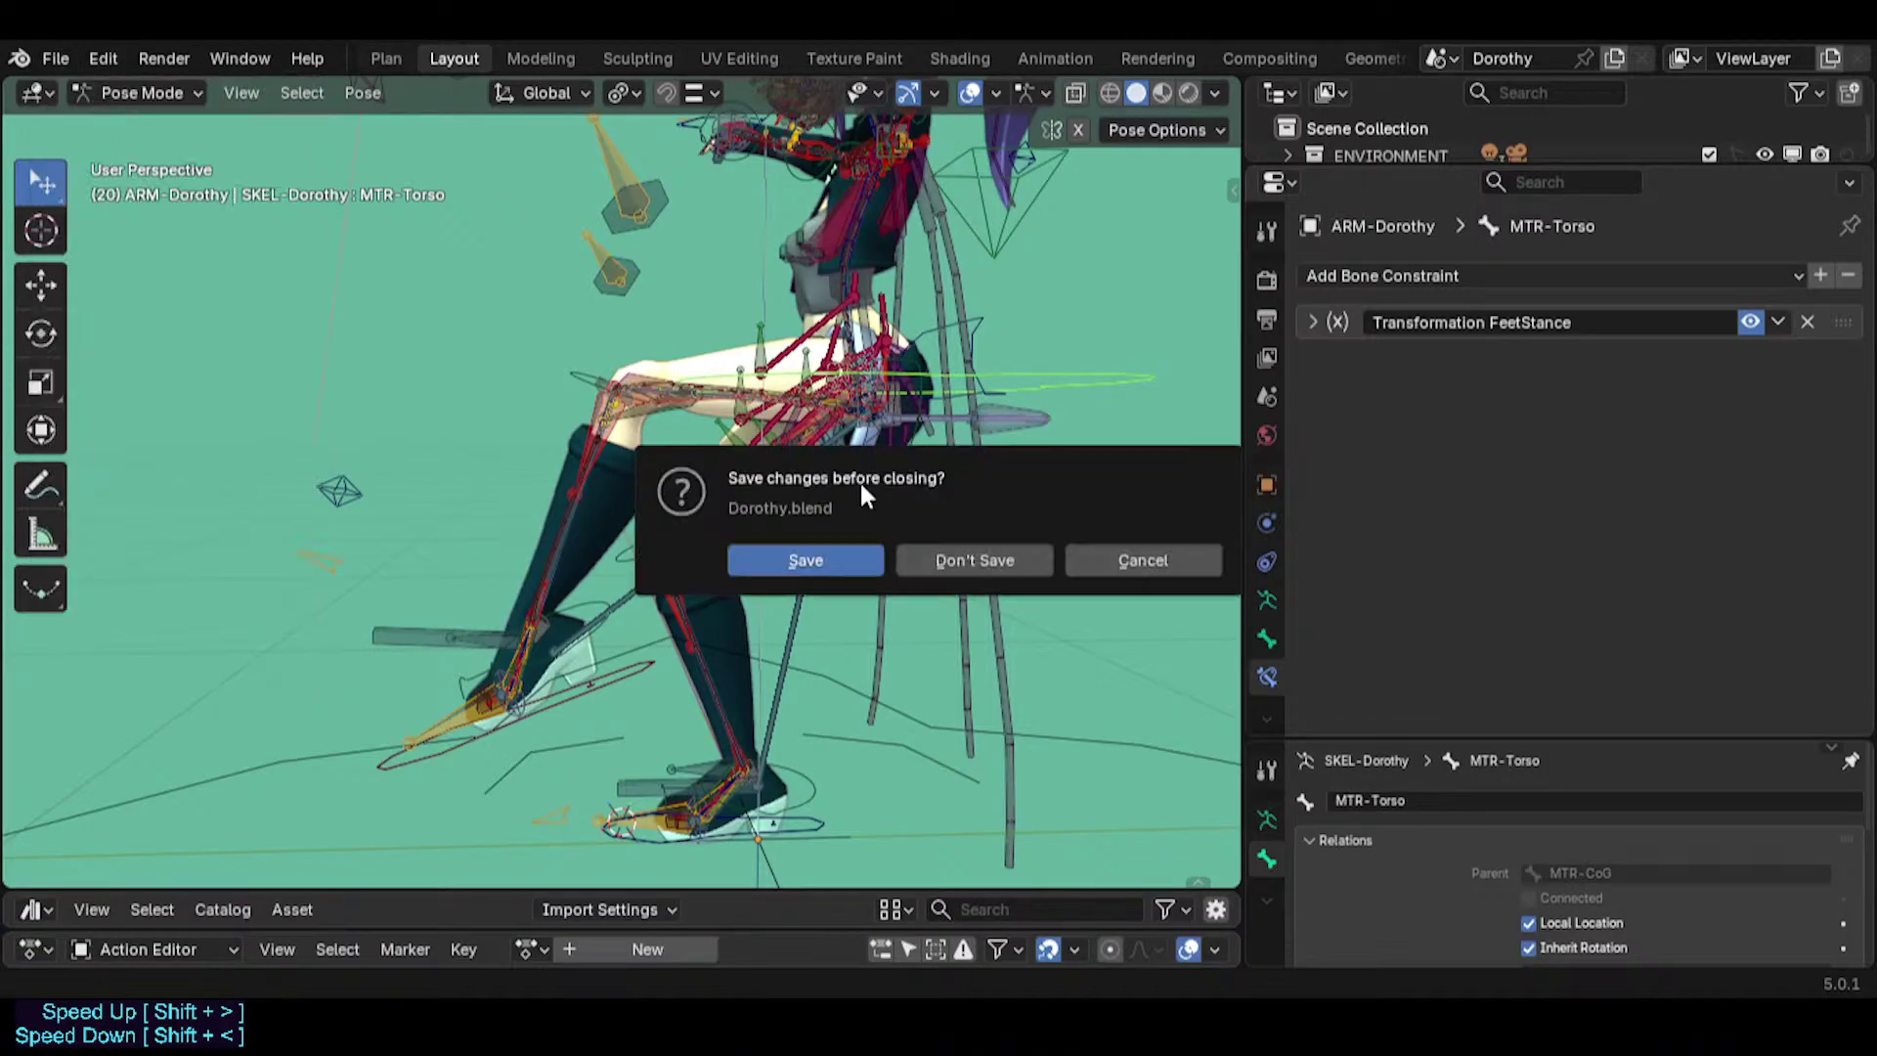
pyautogui.click(954, 559)
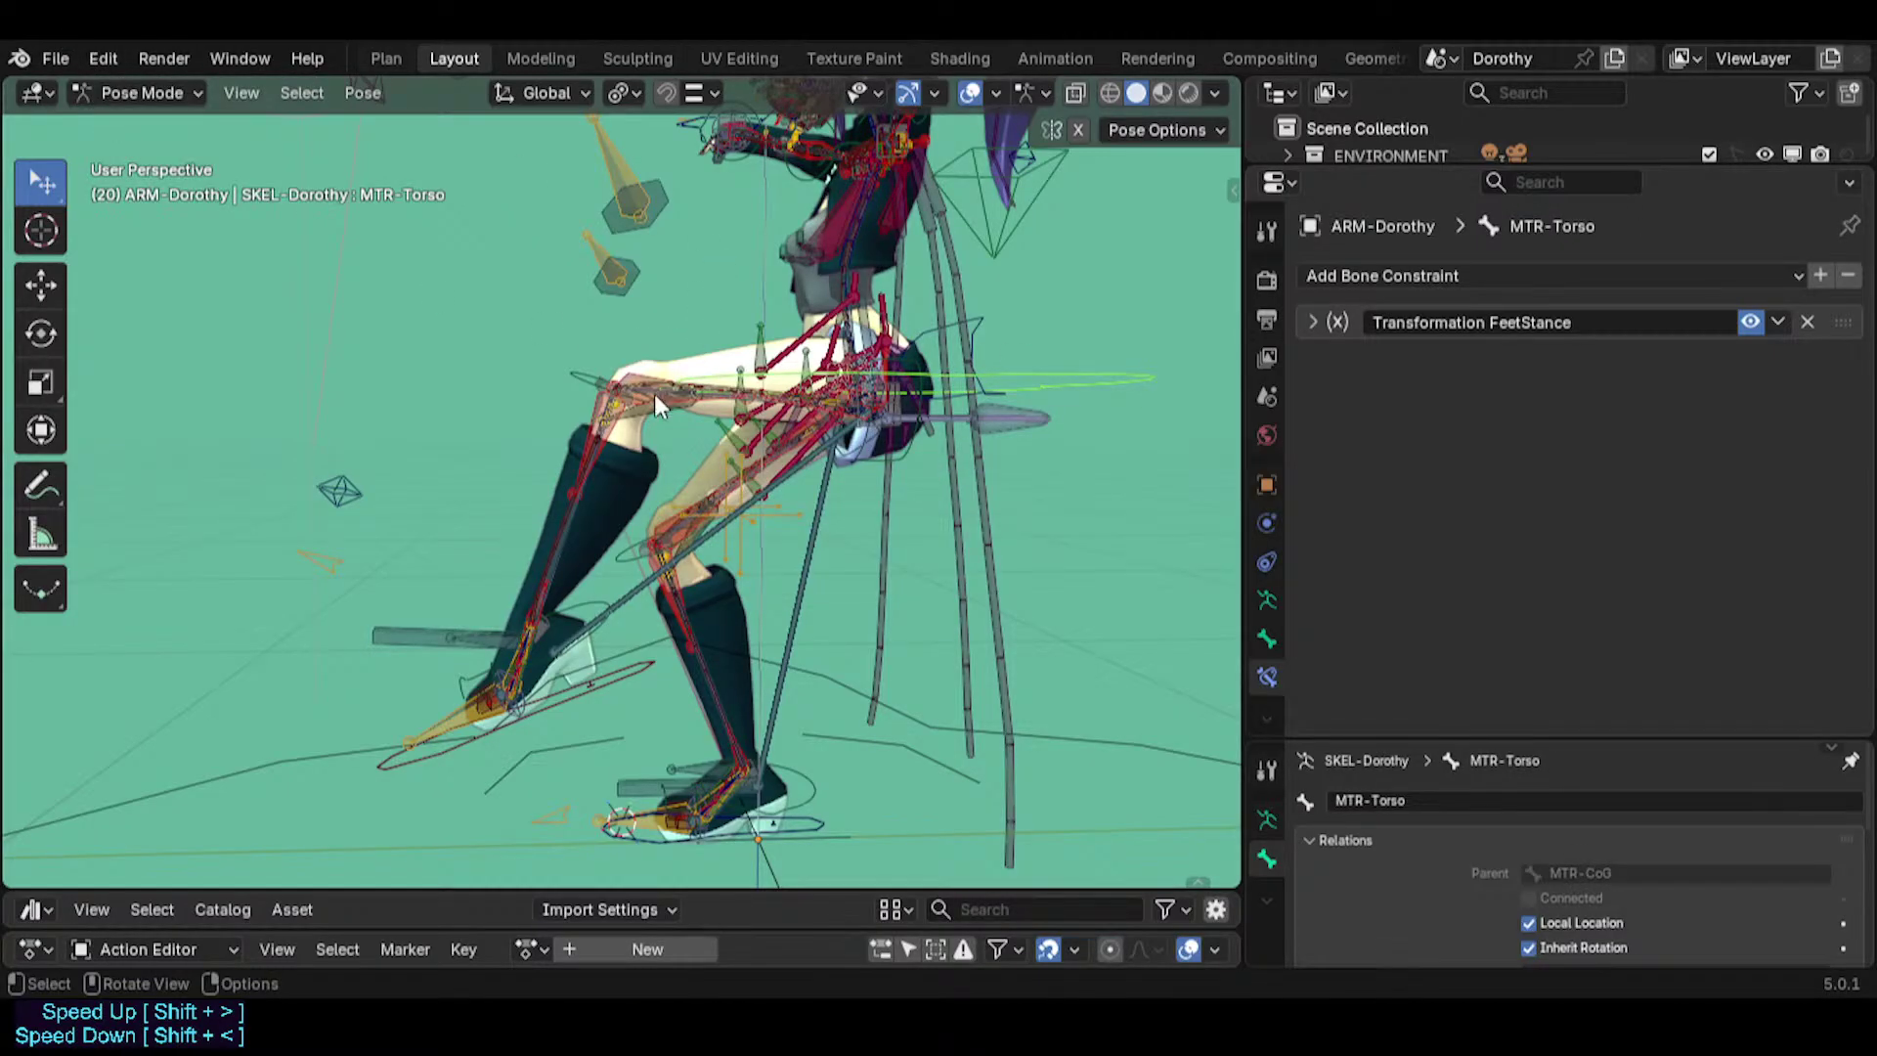
# Move the torso control MTR-Torso down and back in the reloaded rig so both knees bend.
pyautogui.scroll(-6, 701, 426)
pyautogui.keyDown('shift'); pyautogui.moveTo(860, 264); pyautogui.dragTo(778, 405, button='middle'); pyautogui.keyUp('shift')
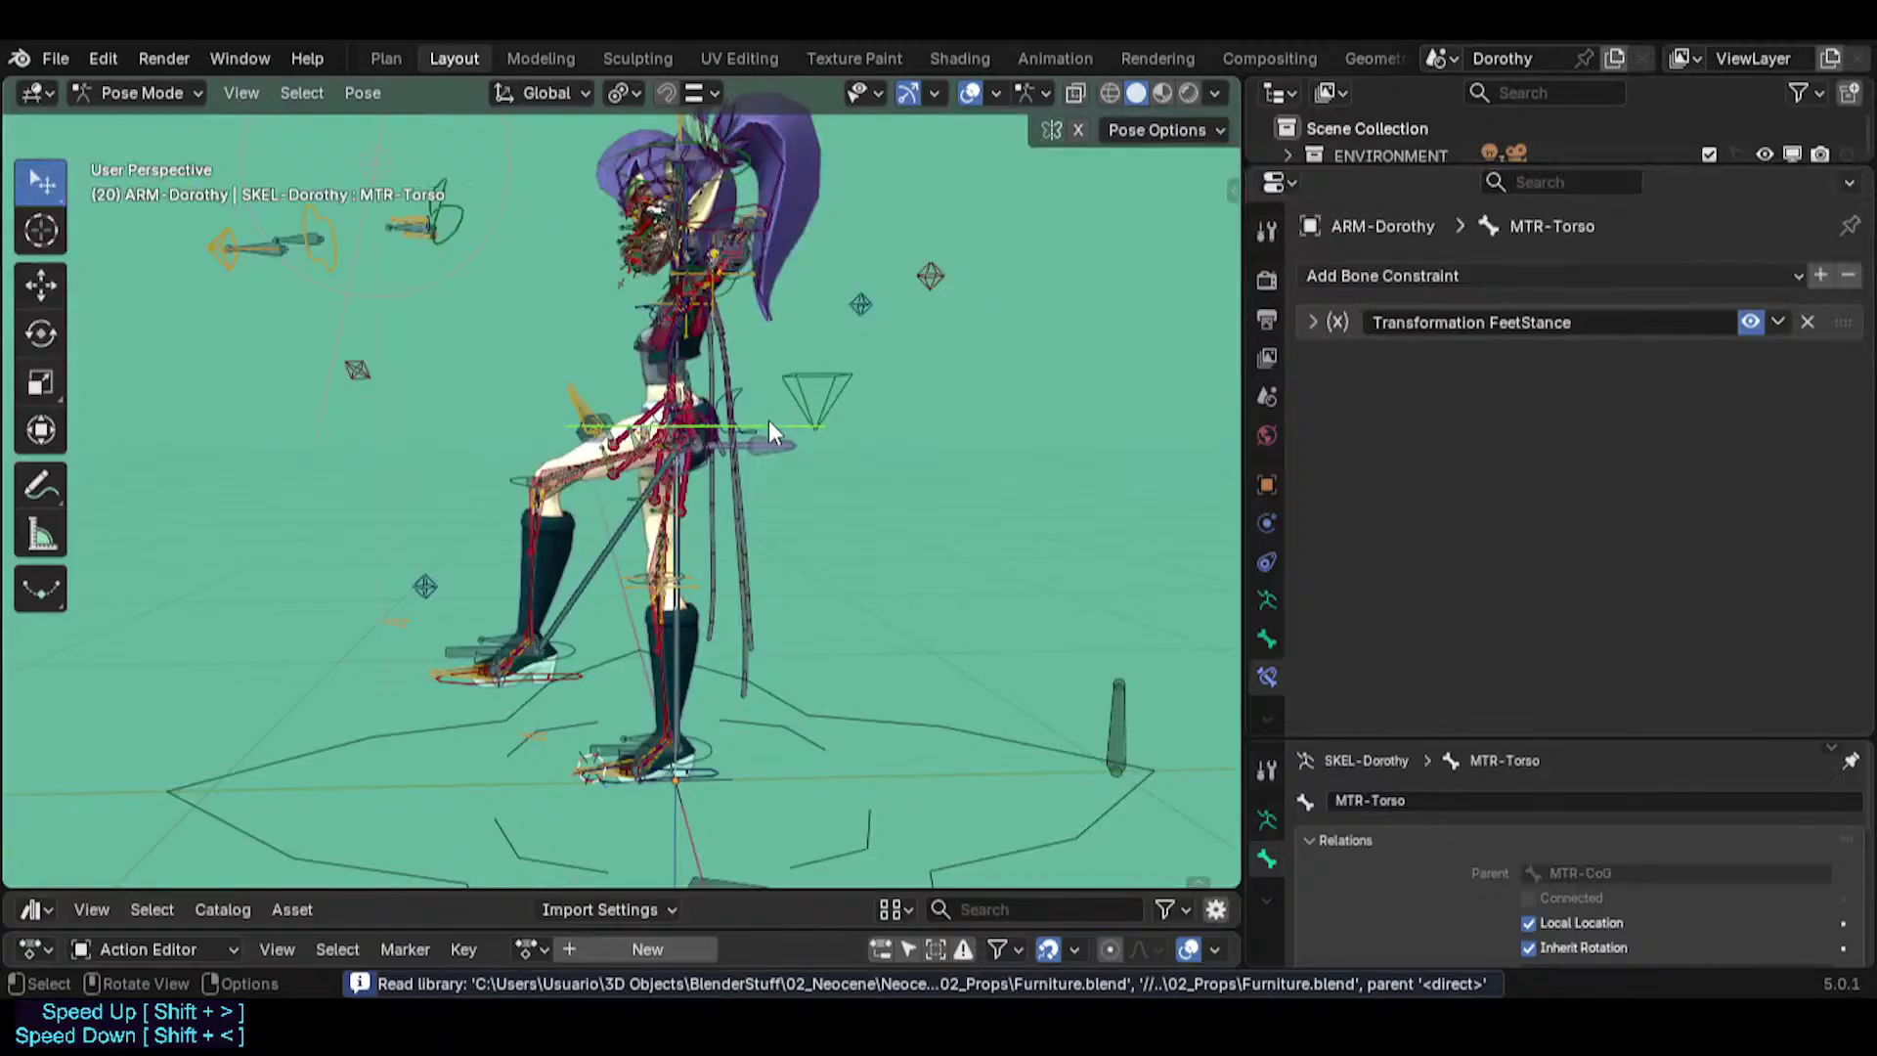
pyautogui.press('g')
pyautogui.click(753, 482)
pyautogui.scroll(2, 407, 627)
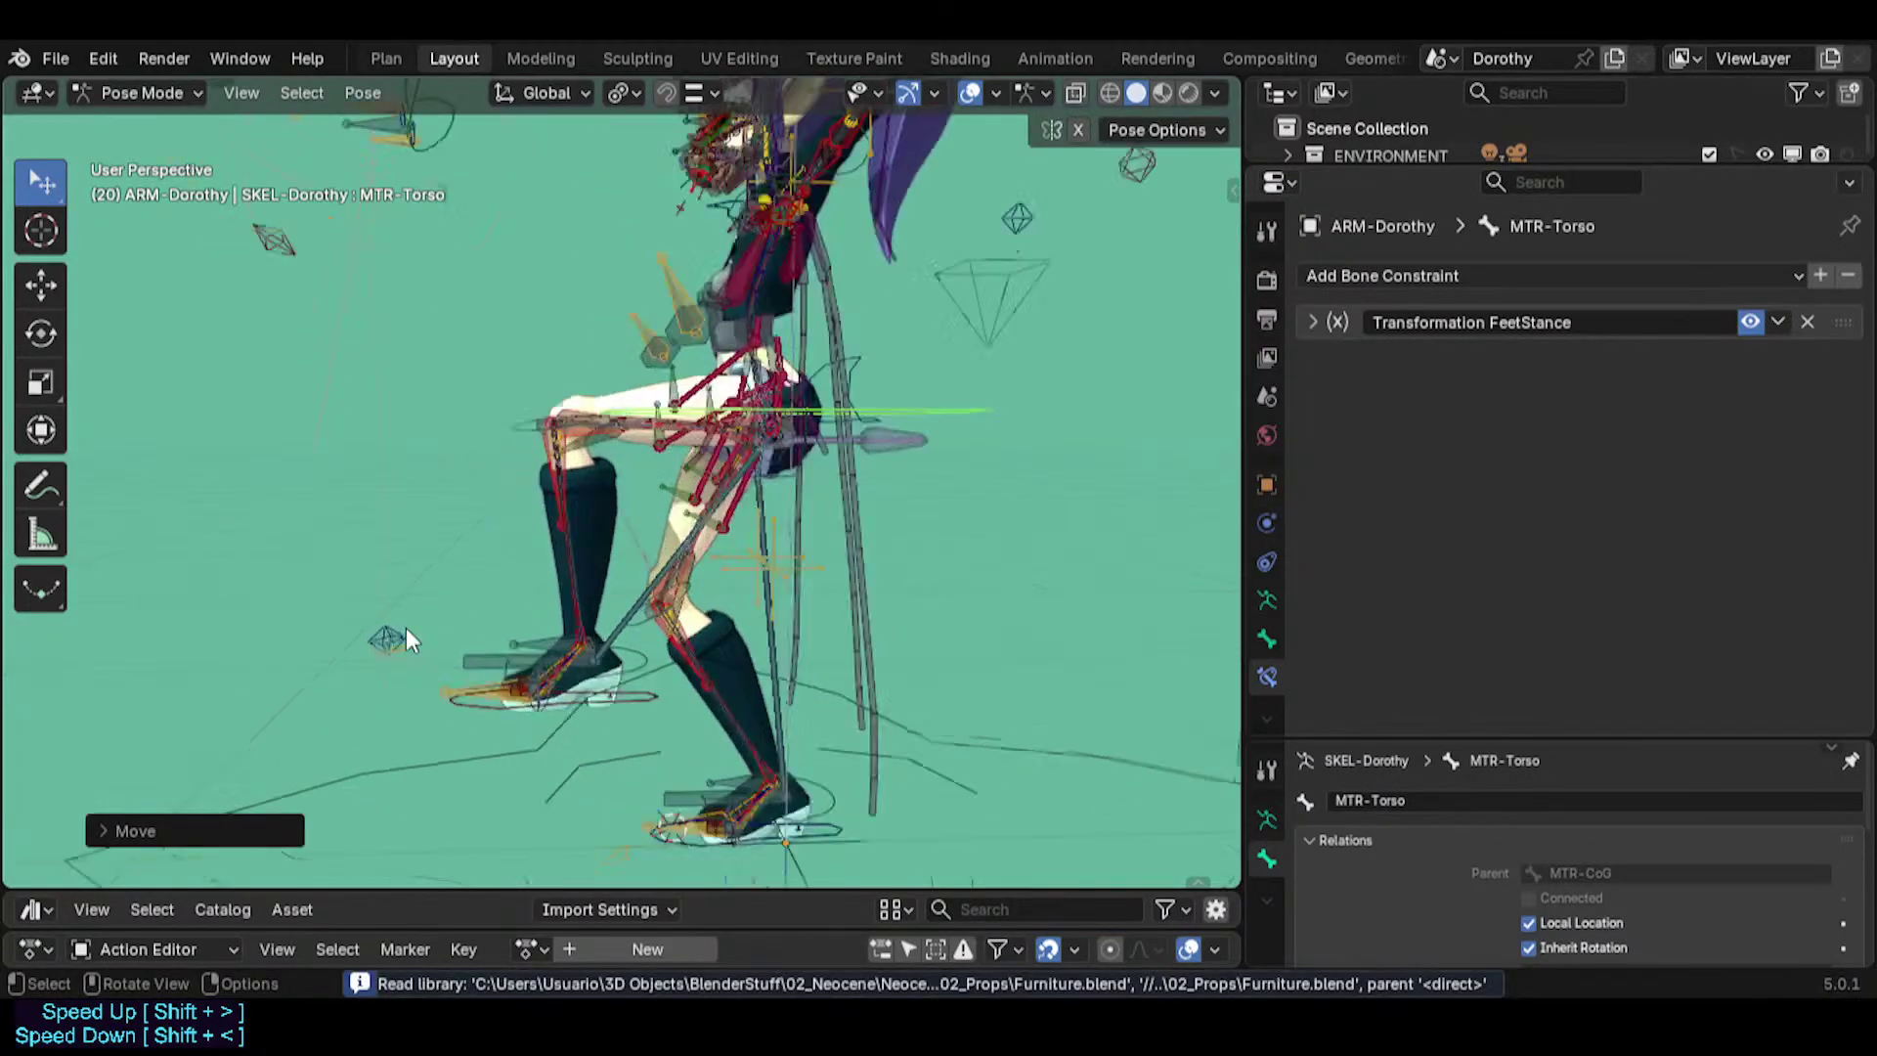
pyautogui.scroll(1, 406, 628)
# Examine the bone constraints on ANTI-Scale-Foot.L and MCH-IKO-Foot.L in the left foot.
pyautogui.click(514, 654)
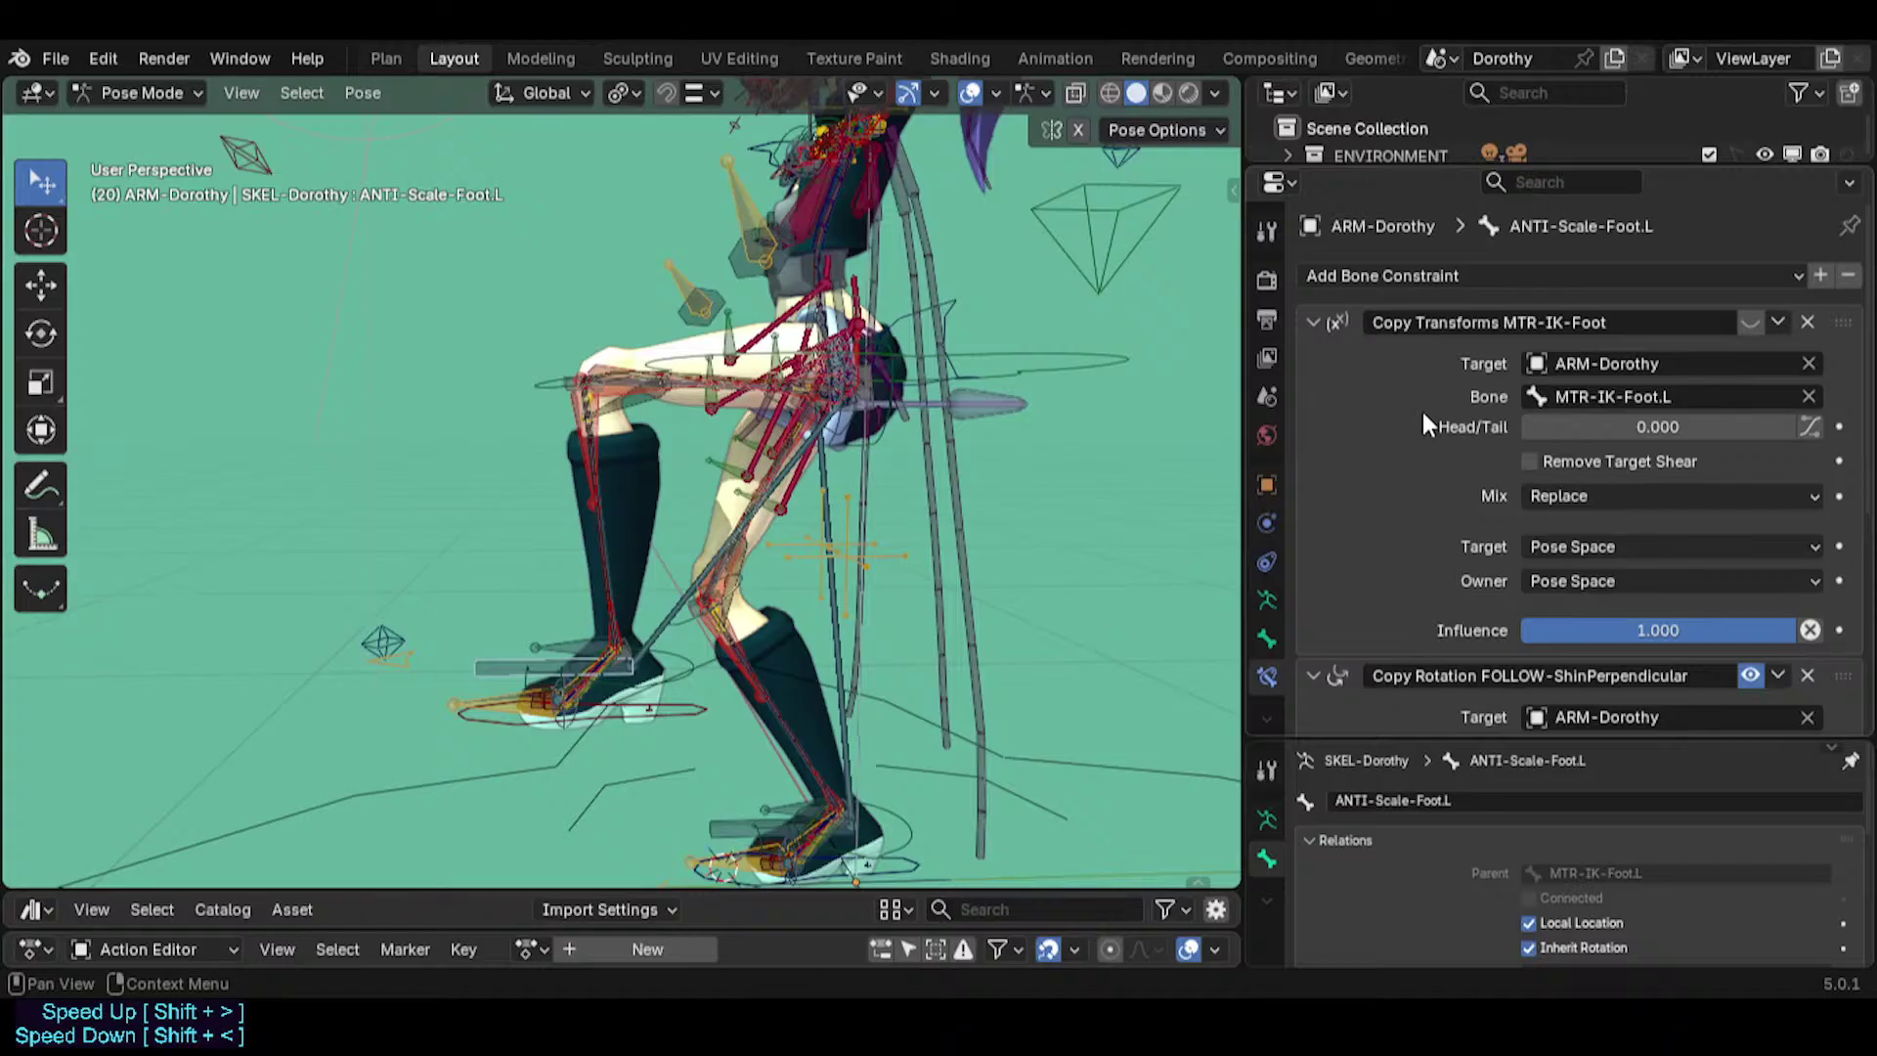
pyautogui.scroll(3, 631, 497)
pyautogui.moveTo(508, 530); pyautogui.dragTo(442, 519, button='middle')
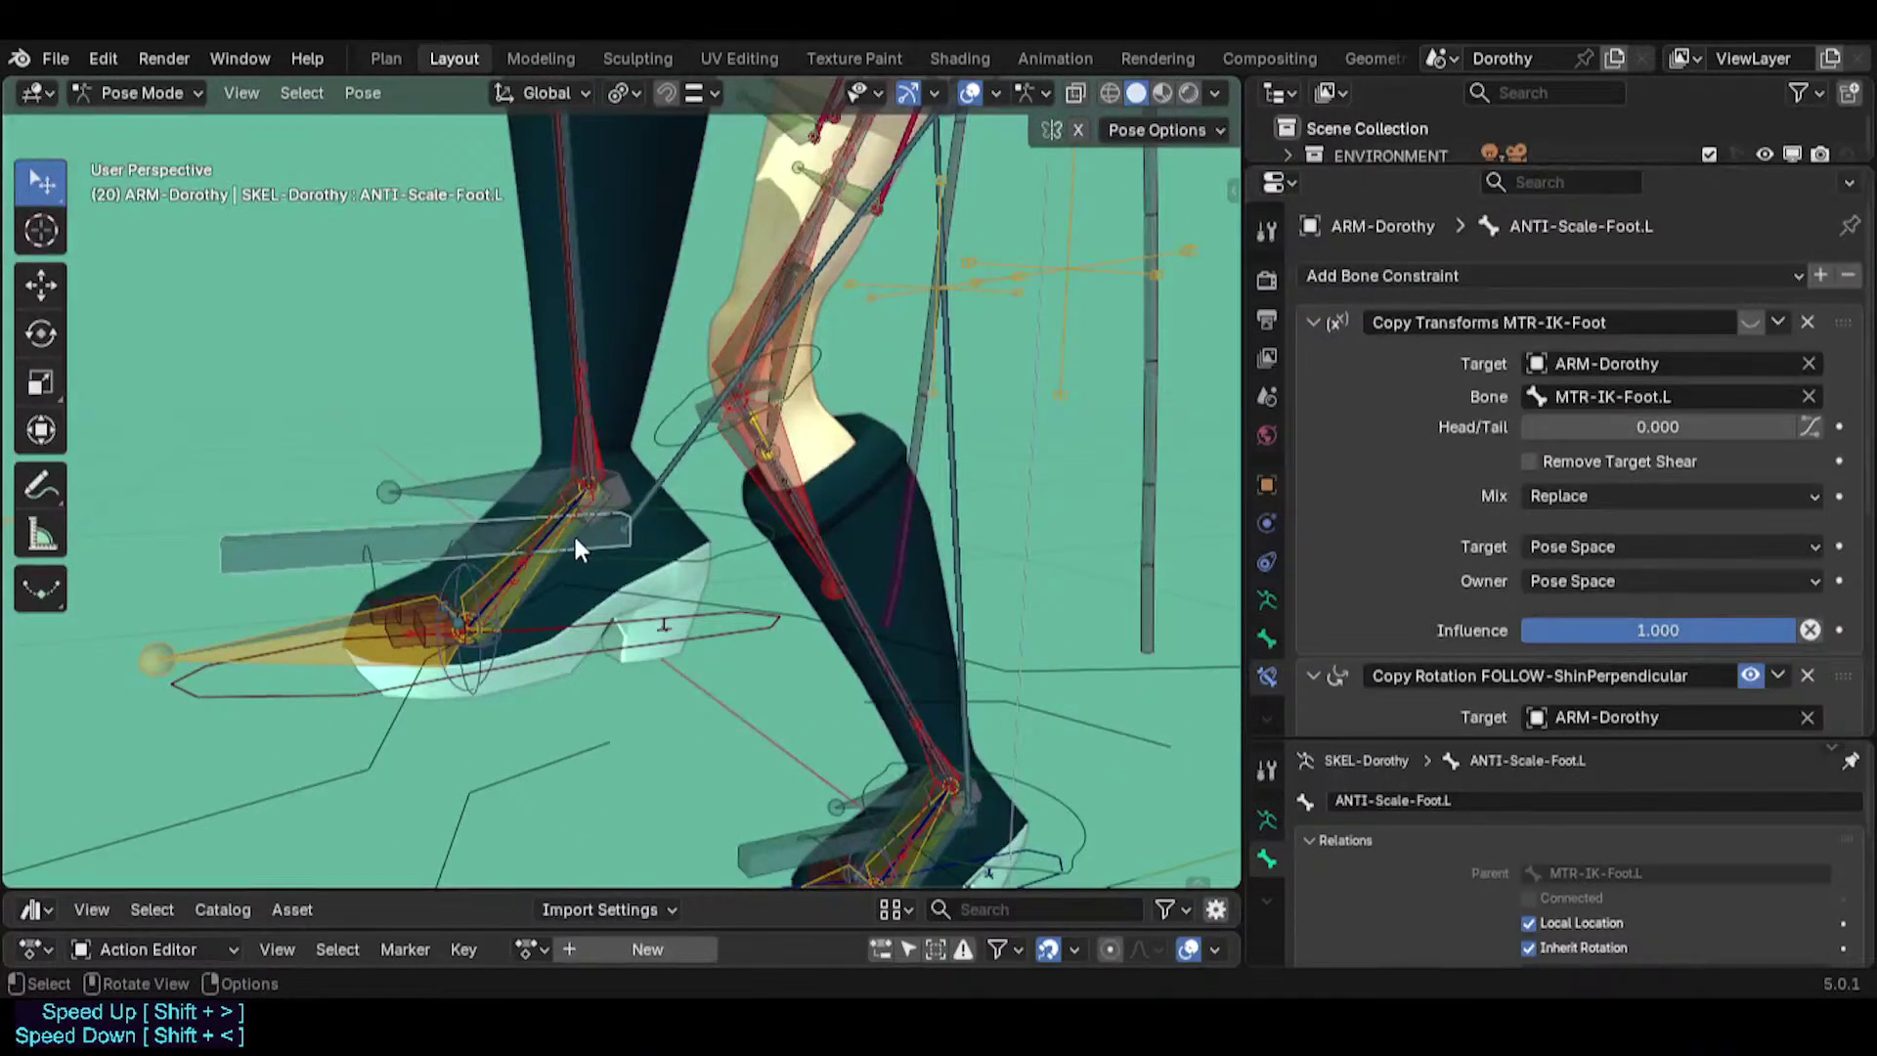
pyautogui.click(722, 535)
pyautogui.click(391, 529)
pyautogui.click(771, 573)
pyautogui.moveTo(694, 469); pyautogui.dragTo(603, 626, button='middle')
pyautogui.scroll(2, 657, 638)
pyautogui.click(573, 582)
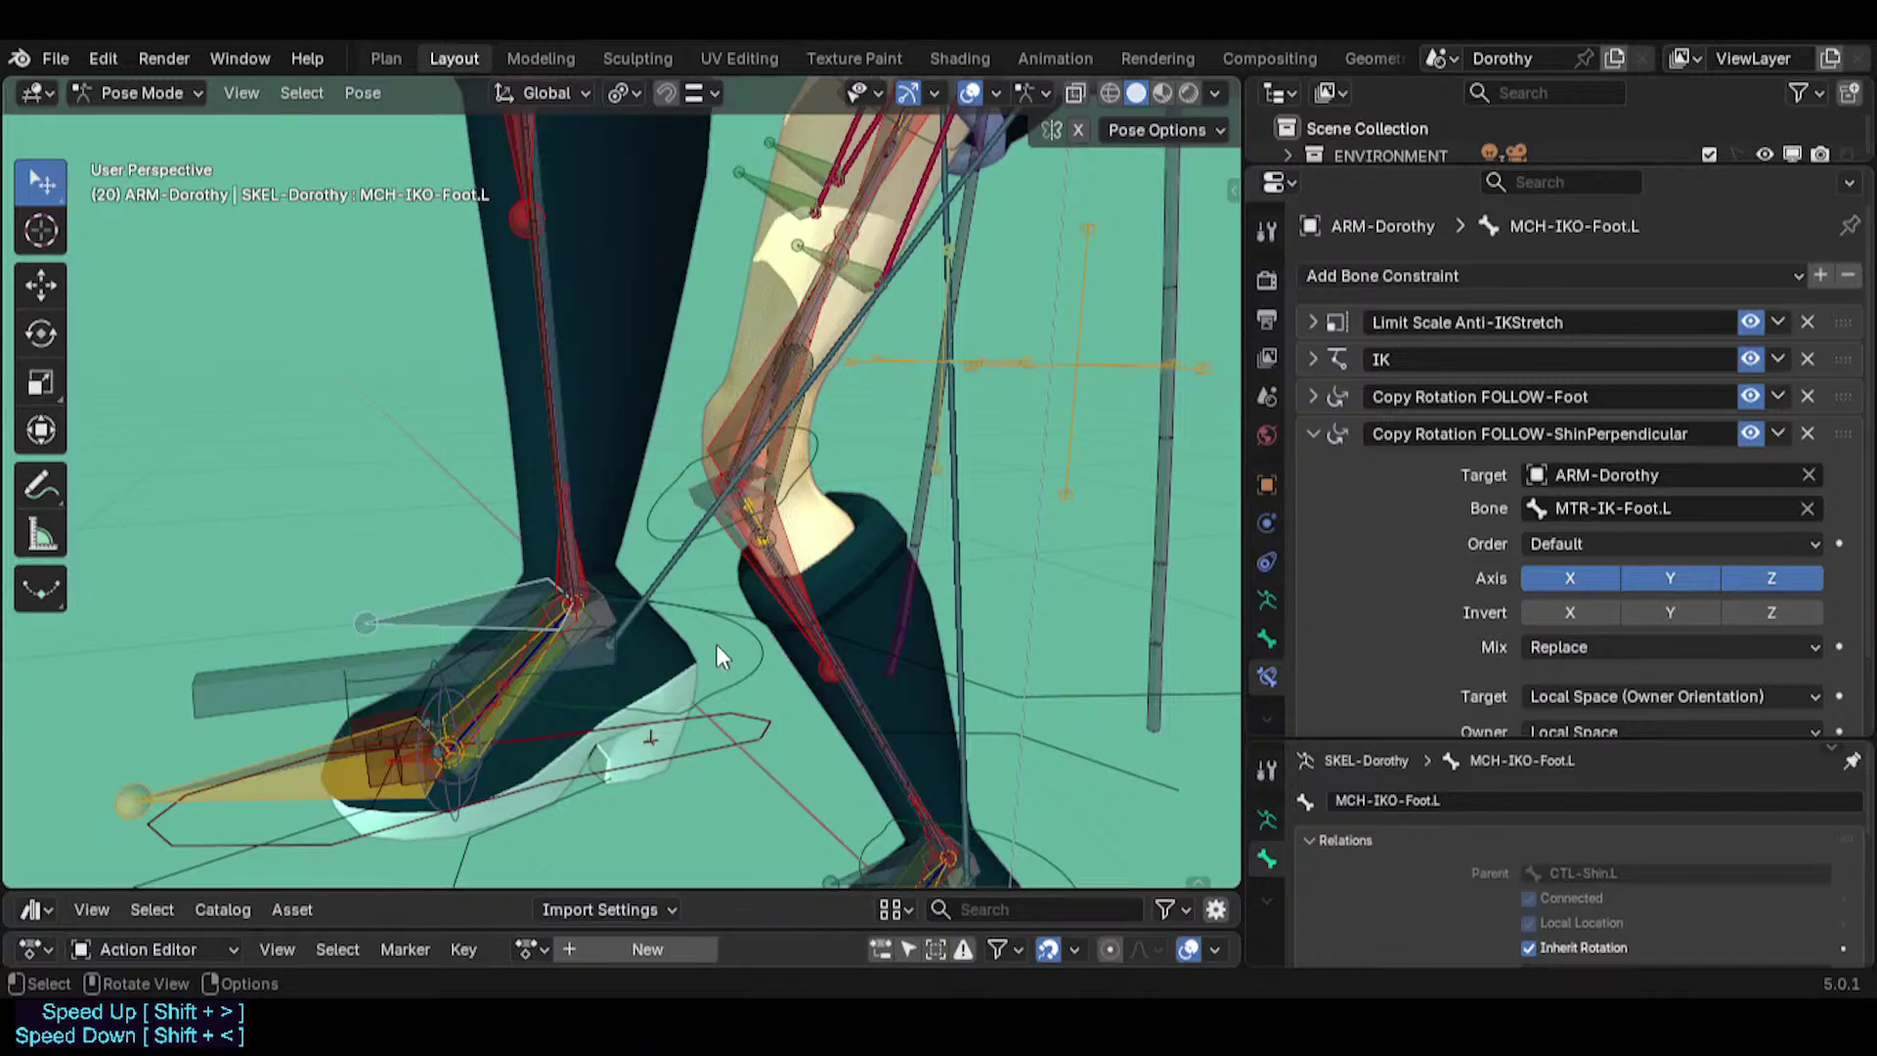
pyautogui.click(754, 678)
pyautogui.moveTo(754, 678); pyautogui.dragTo(495, 658, button='middle')
pyautogui.click(501, 598)
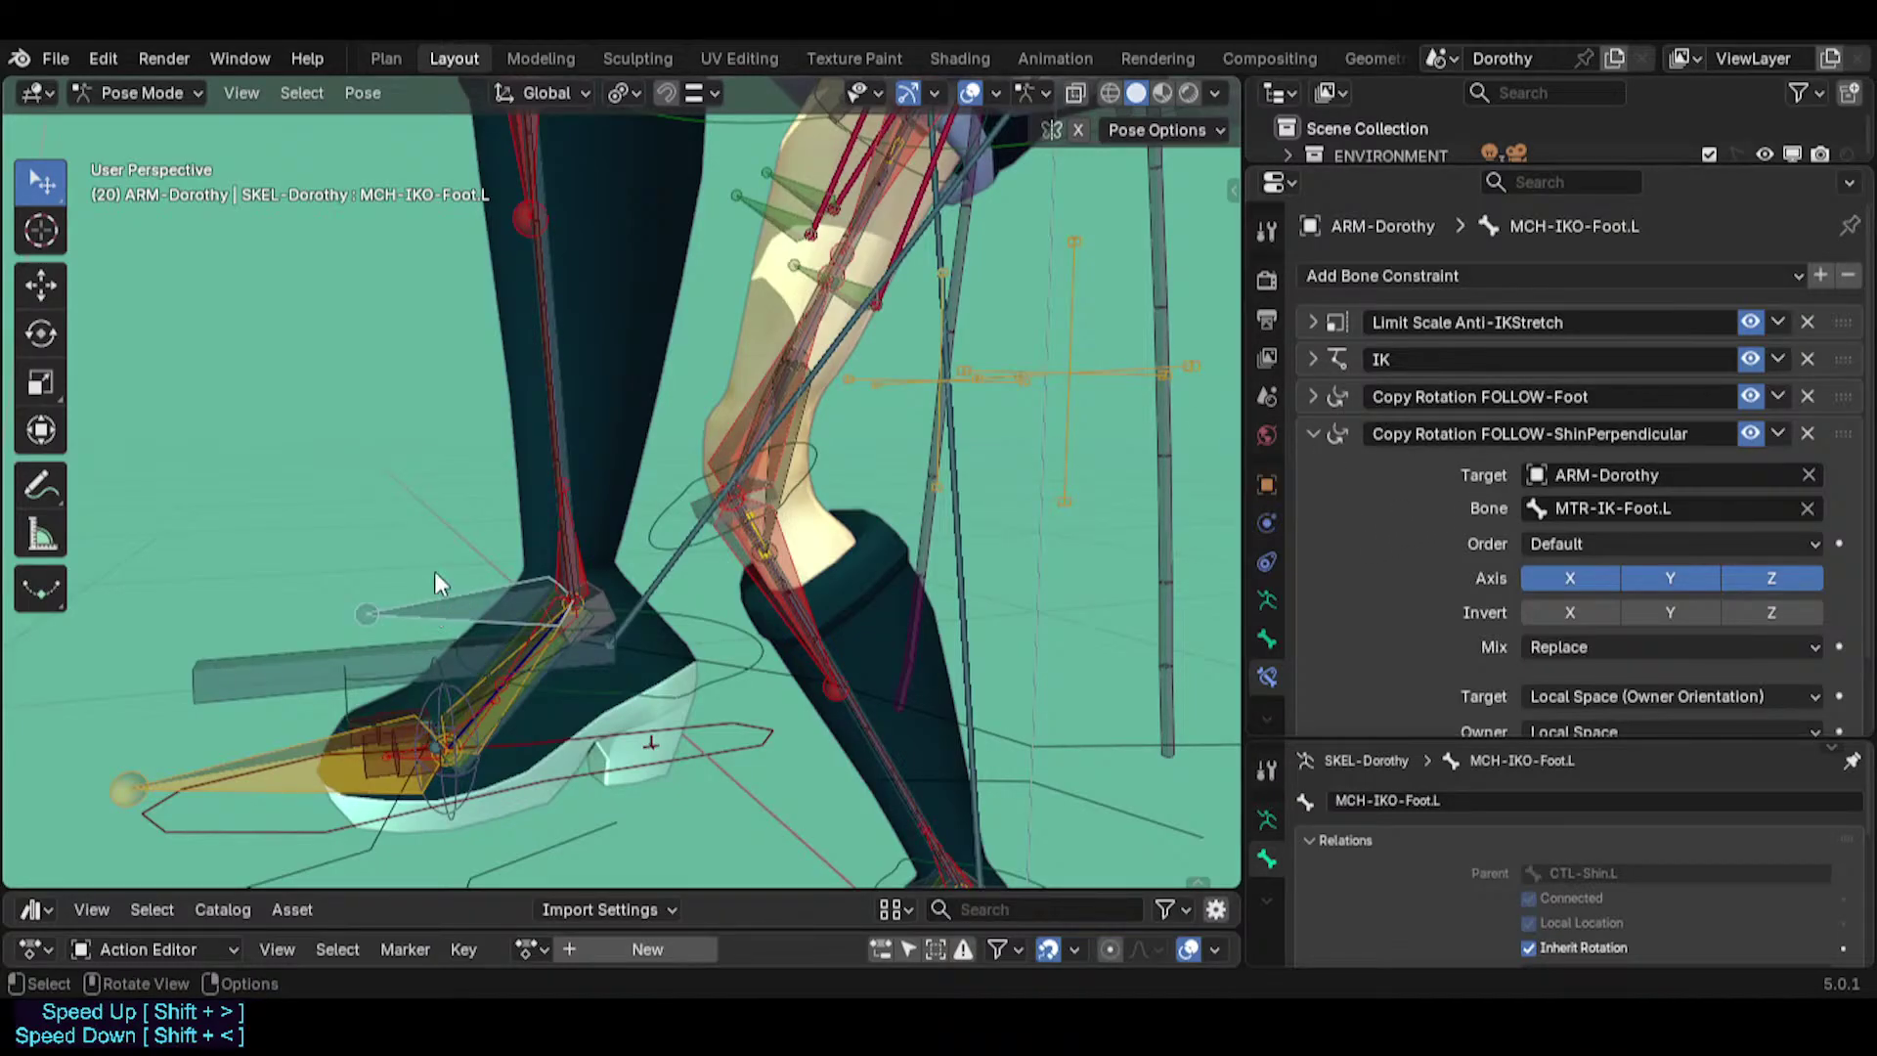
# Move MTR-IK-Foot.L slightly up and forward.
pyautogui.click(326, 808)
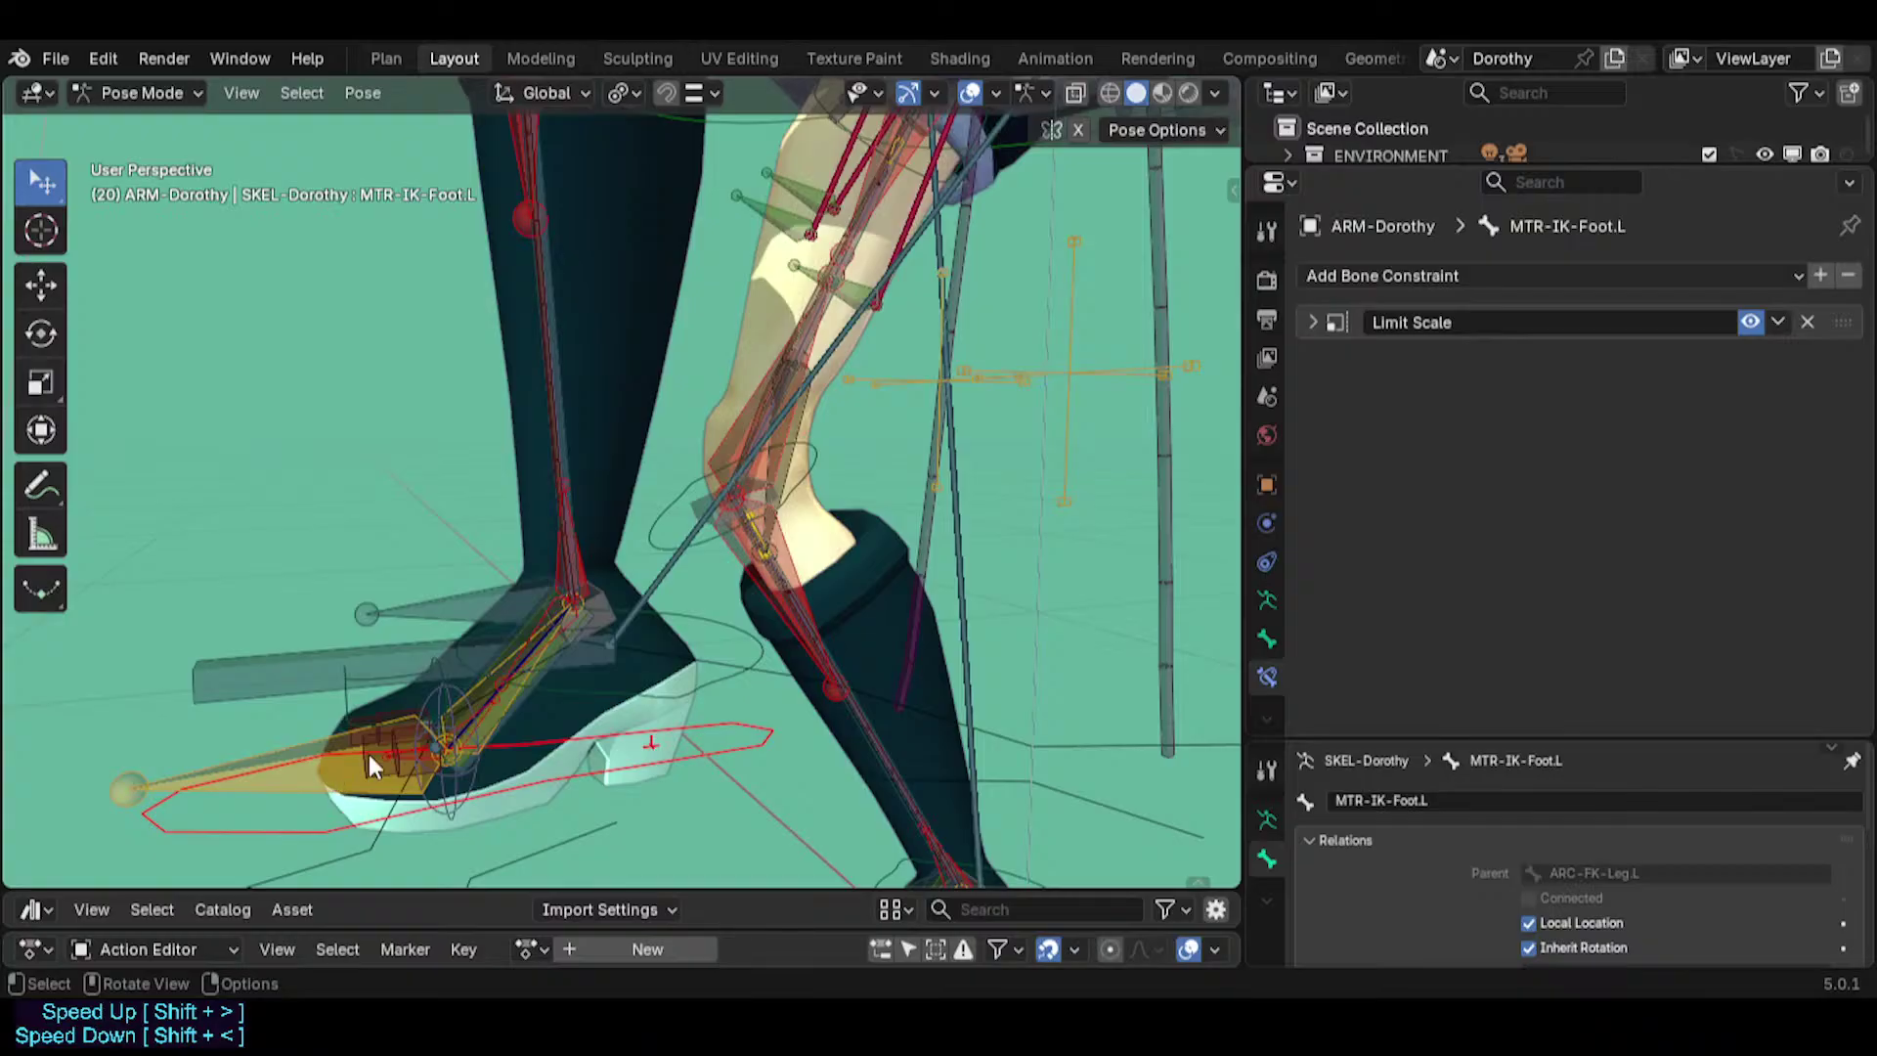
pyautogui.press('g')
pyautogui.click(367, 633)
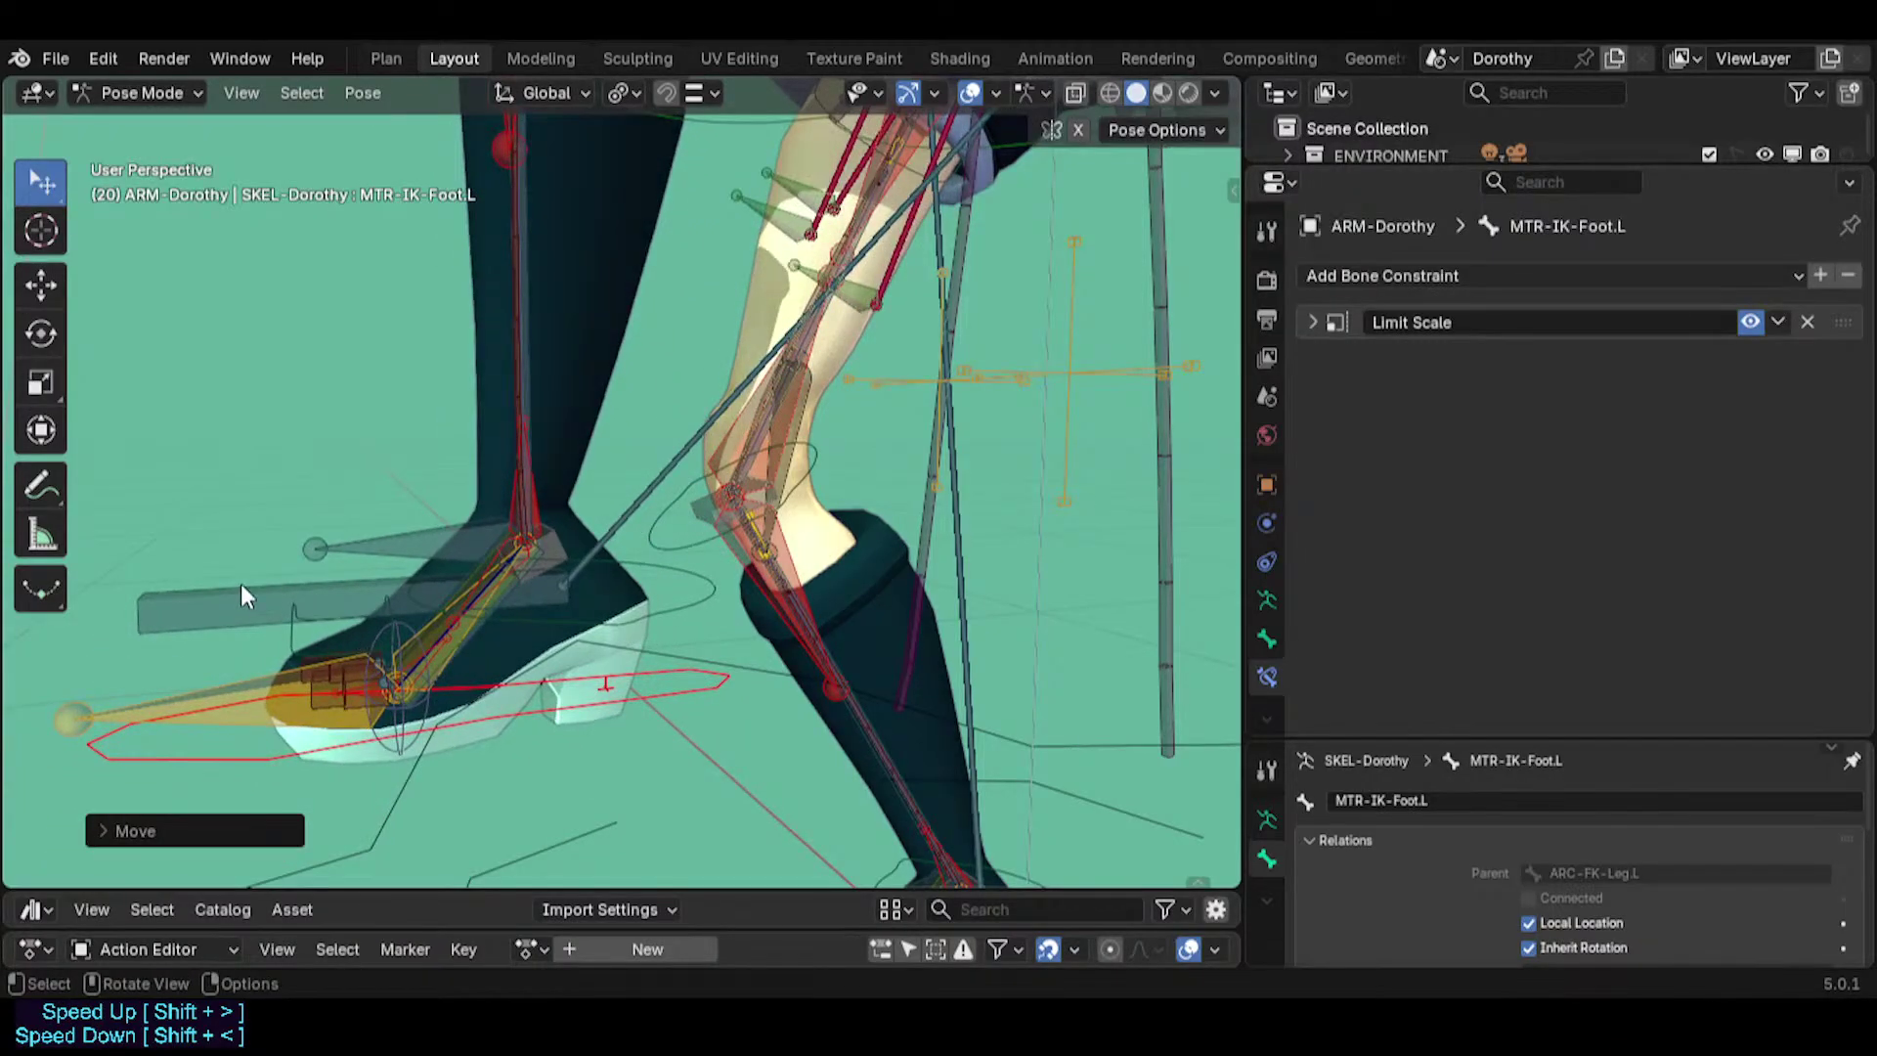
# Move the tweak bone TWK-Foot.L backwards away from MTR-IK-Foot.L with repeated moves to test the left leg.
pyautogui.click(410, 587)
pyautogui.click(491, 586)
pyautogui.press('g')
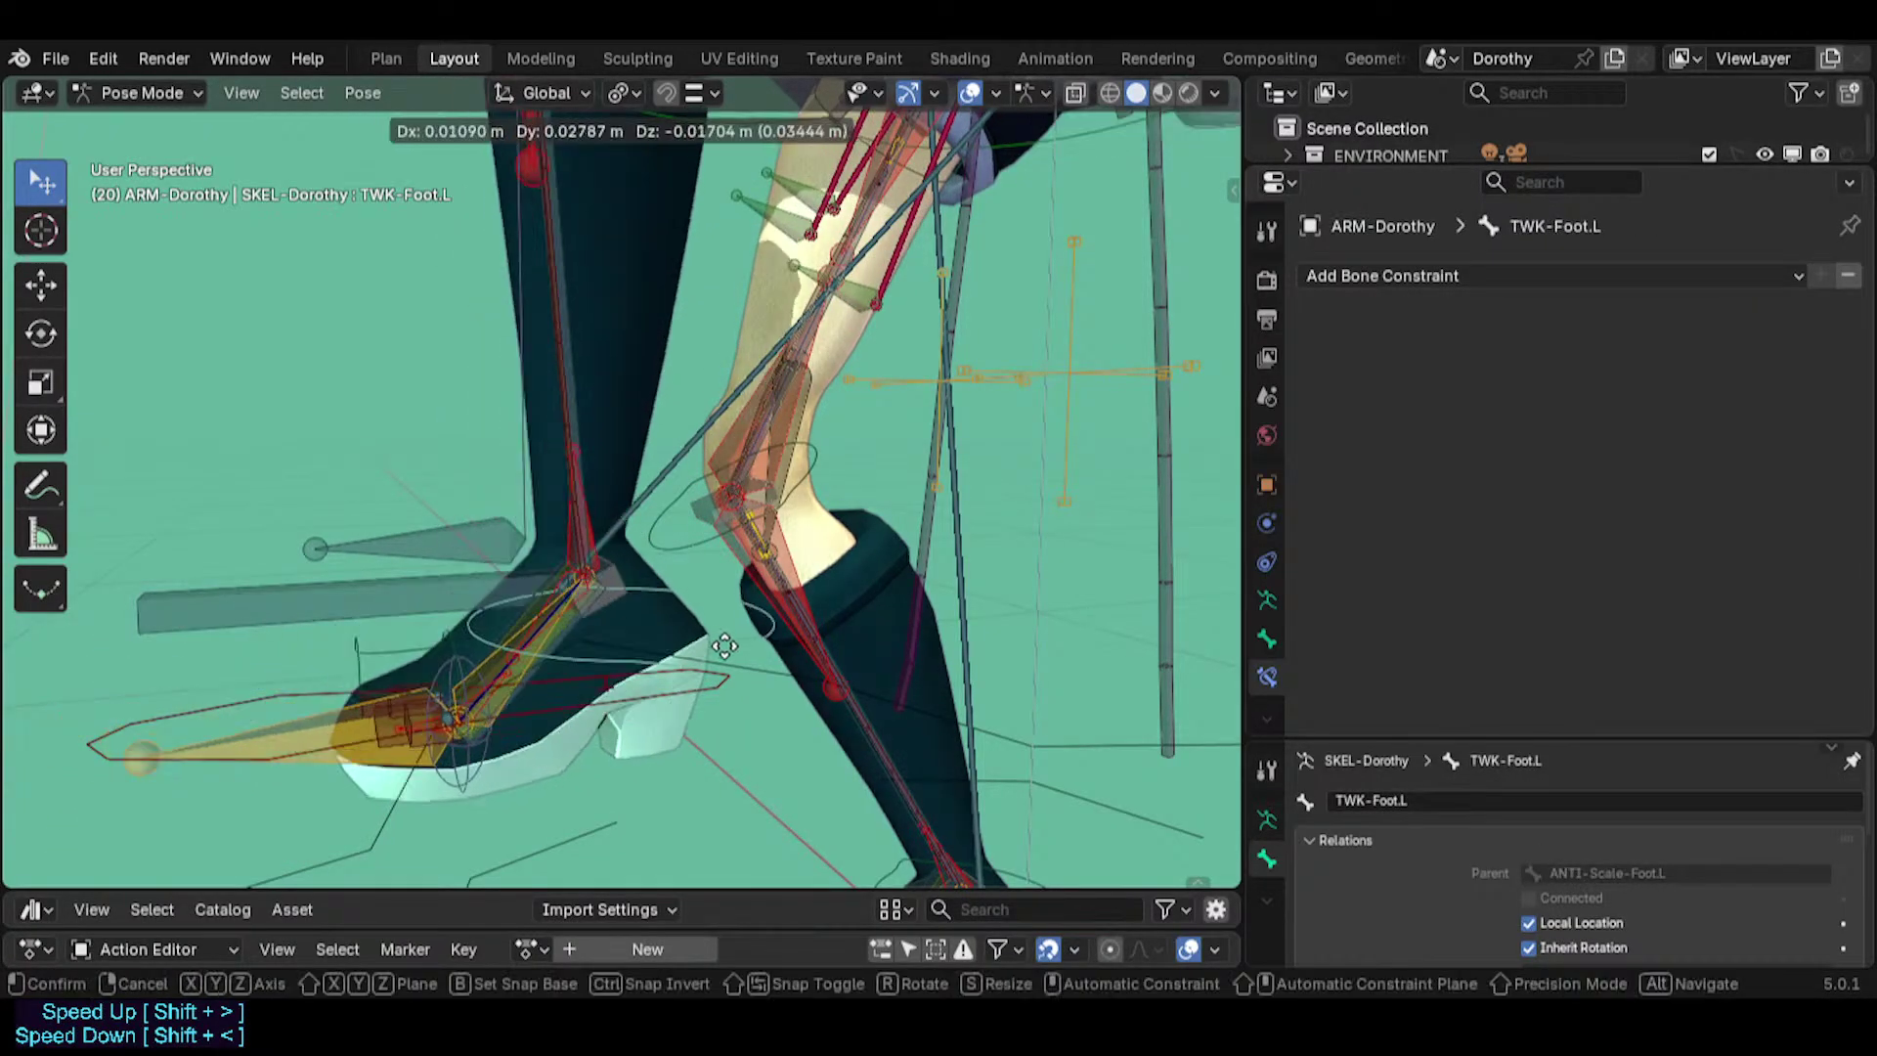
pyautogui.click(914, 617)
pyautogui.scroll(-2, 731, 655)
pyautogui.moveTo(731, 654); pyautogui.dragTo(775, 616, button='middle')
pyautogui.press('g')
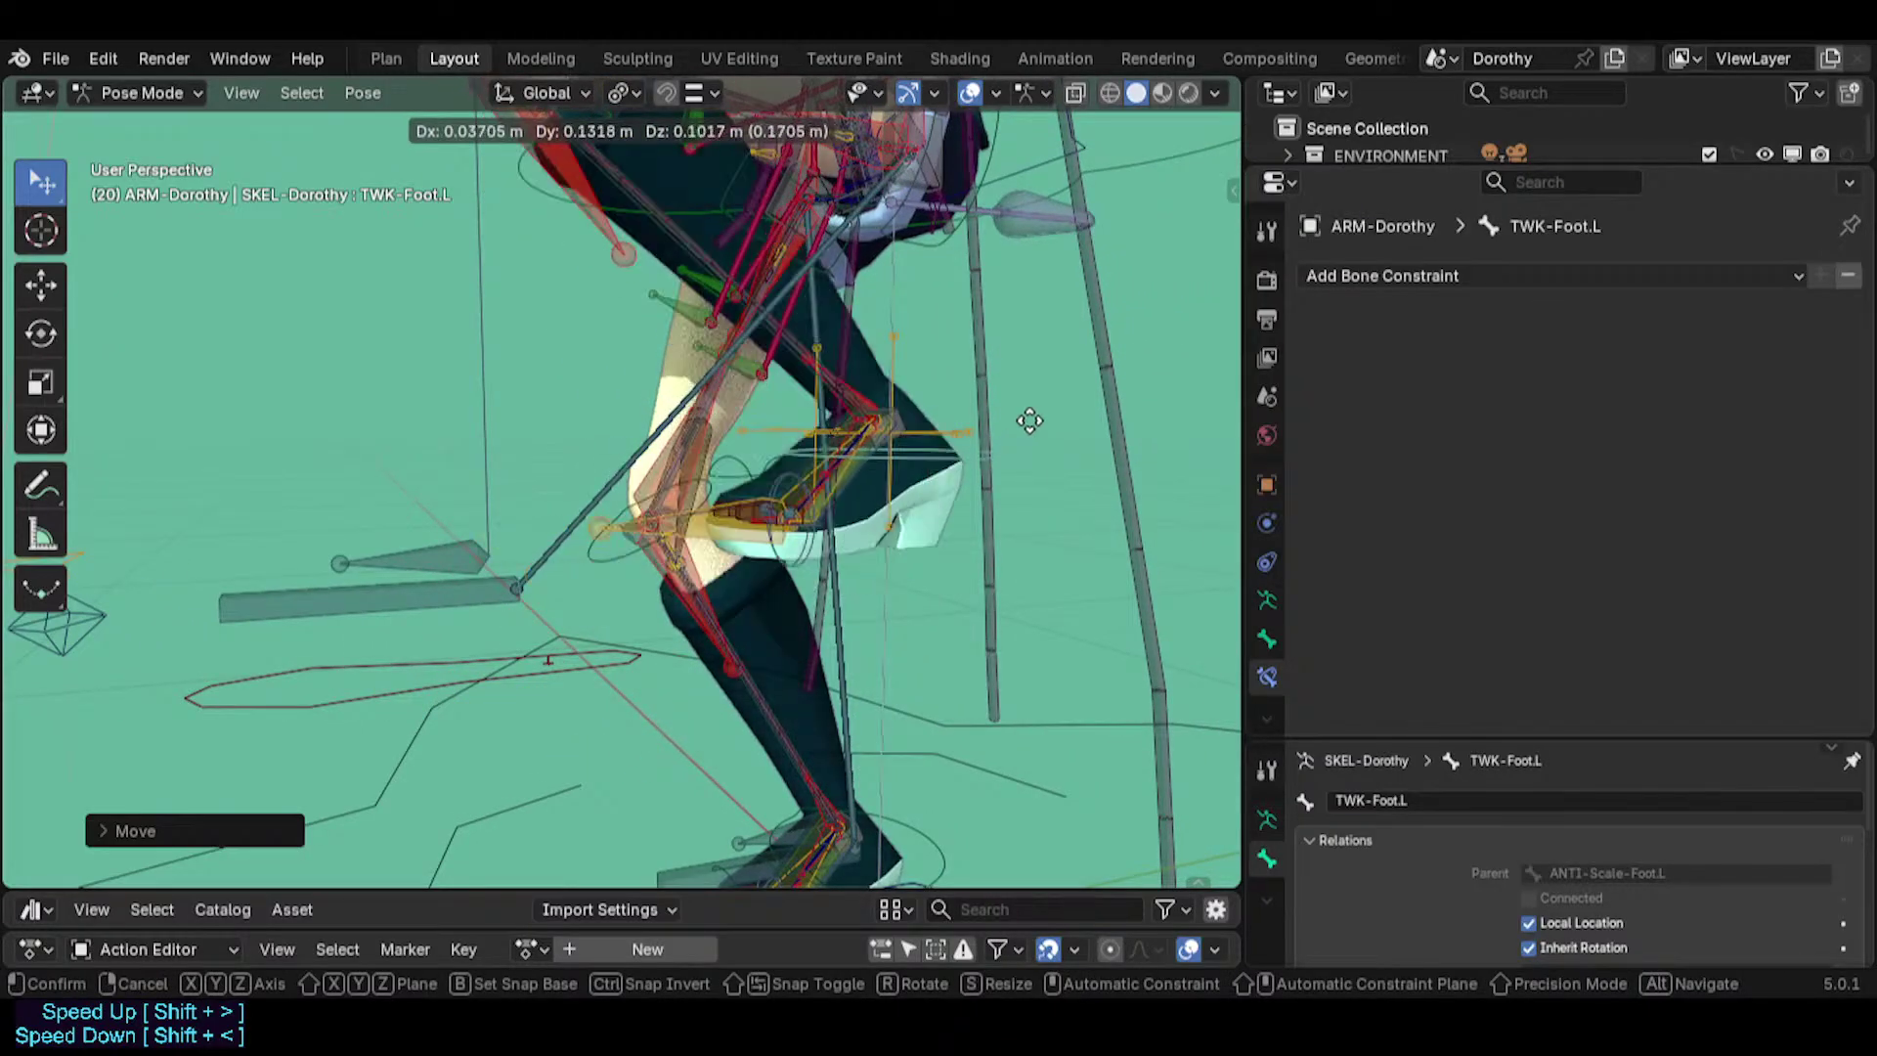
pyautogui.click(826, 586)
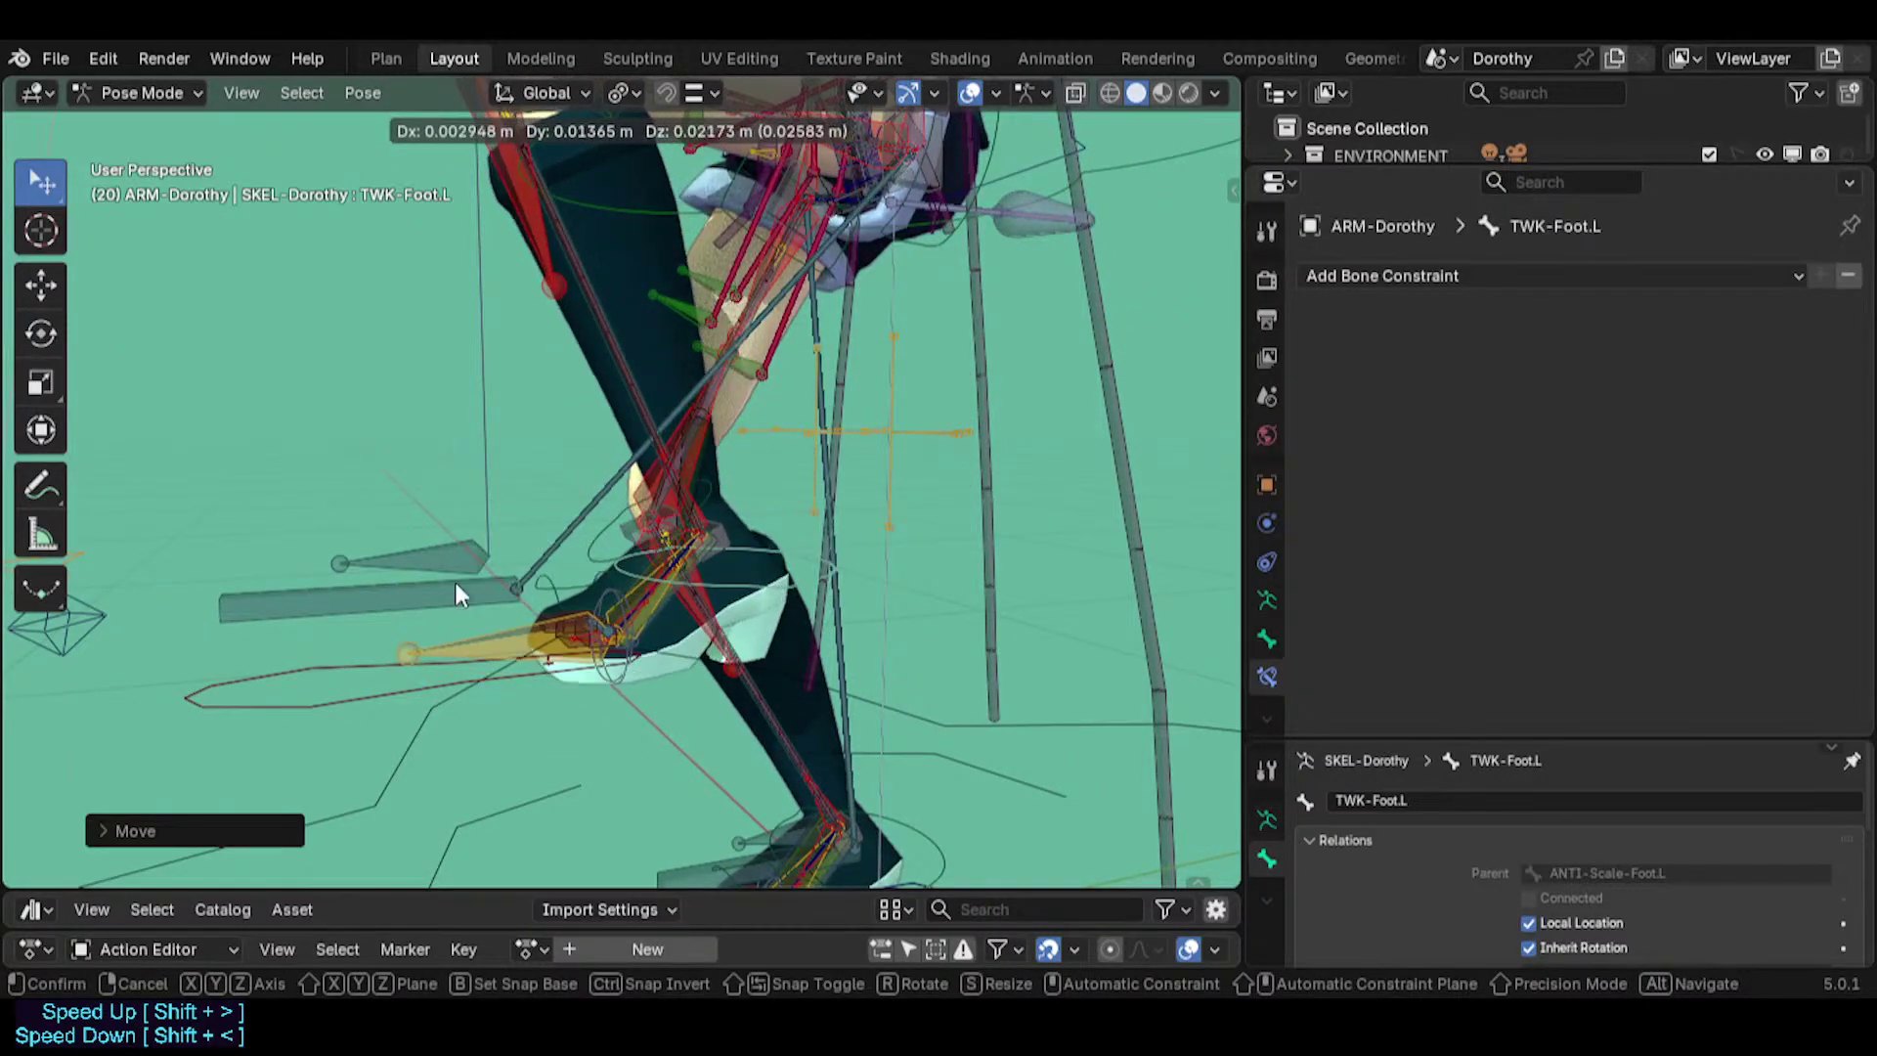
pyautogui.click(406, 593)
pyautogui.click(823, 600)
# Rotate TWK-Foot.L so the left toes point down, and shift the tweak bone back and forth.
pyautogui.press('r')
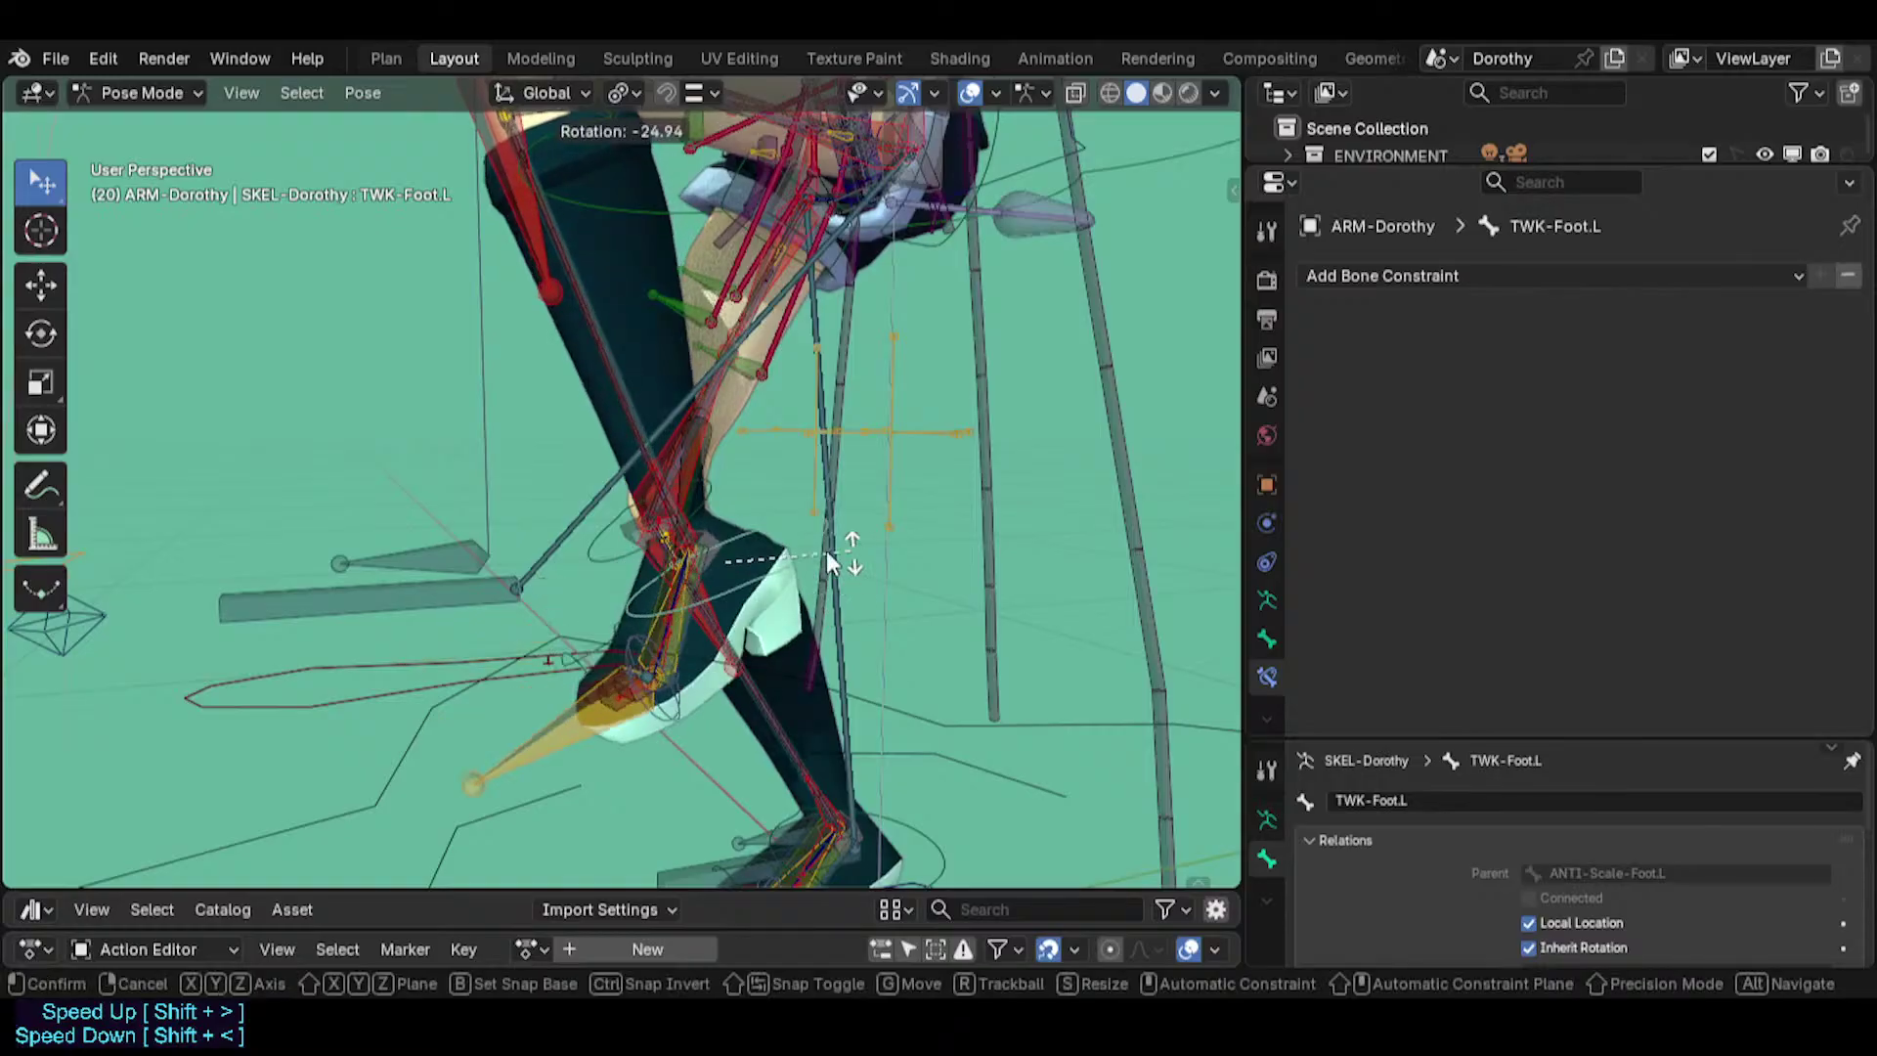
pyautogui.click(827, 546)
pyautogui.press('g')
pyautogui.click(839, 534)
pyautogui.press('g')
pyautogui.click(797, 585)
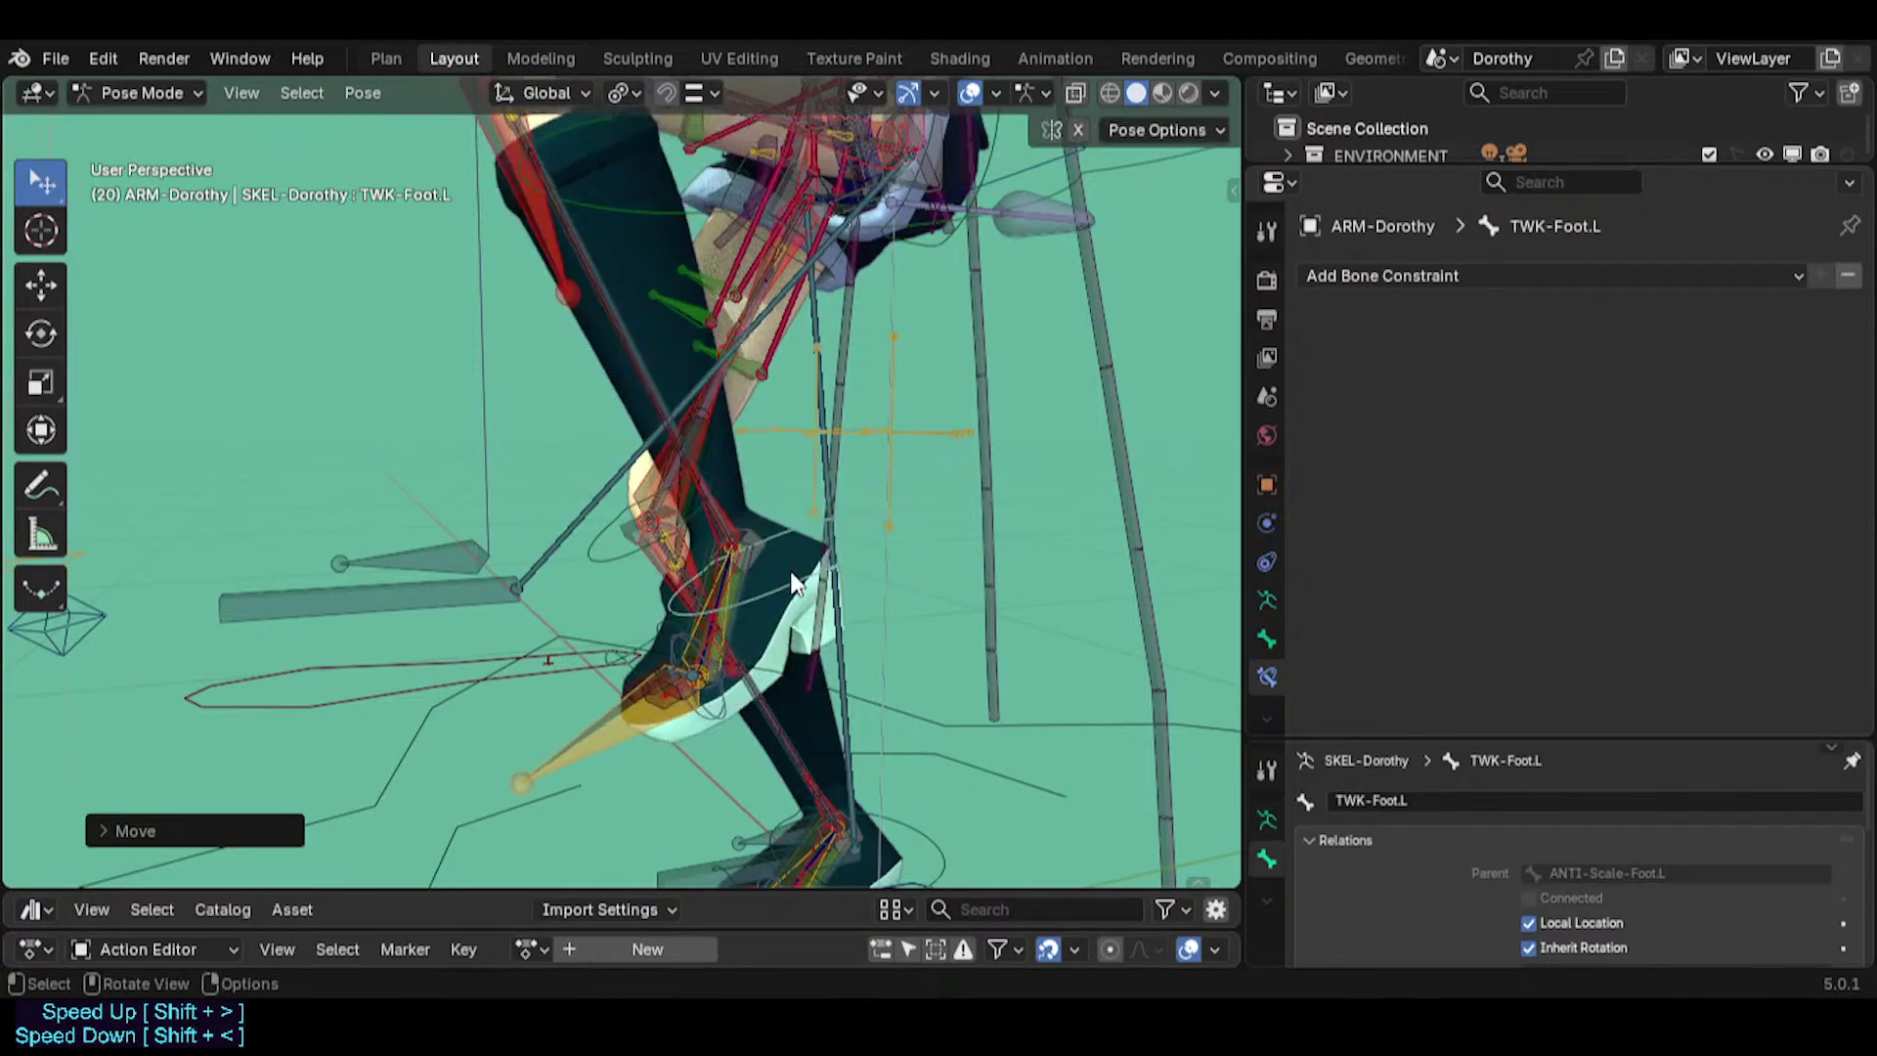
pyautogui.scroll(-3, 796, 586)
pyautogui.keyDown('shift'); pyautogui.moveTo(754, 586); pyautogui.dragTo(680, 667, button='middle'); pyautogui.keyUp('shift')
pyautogui.press('g')
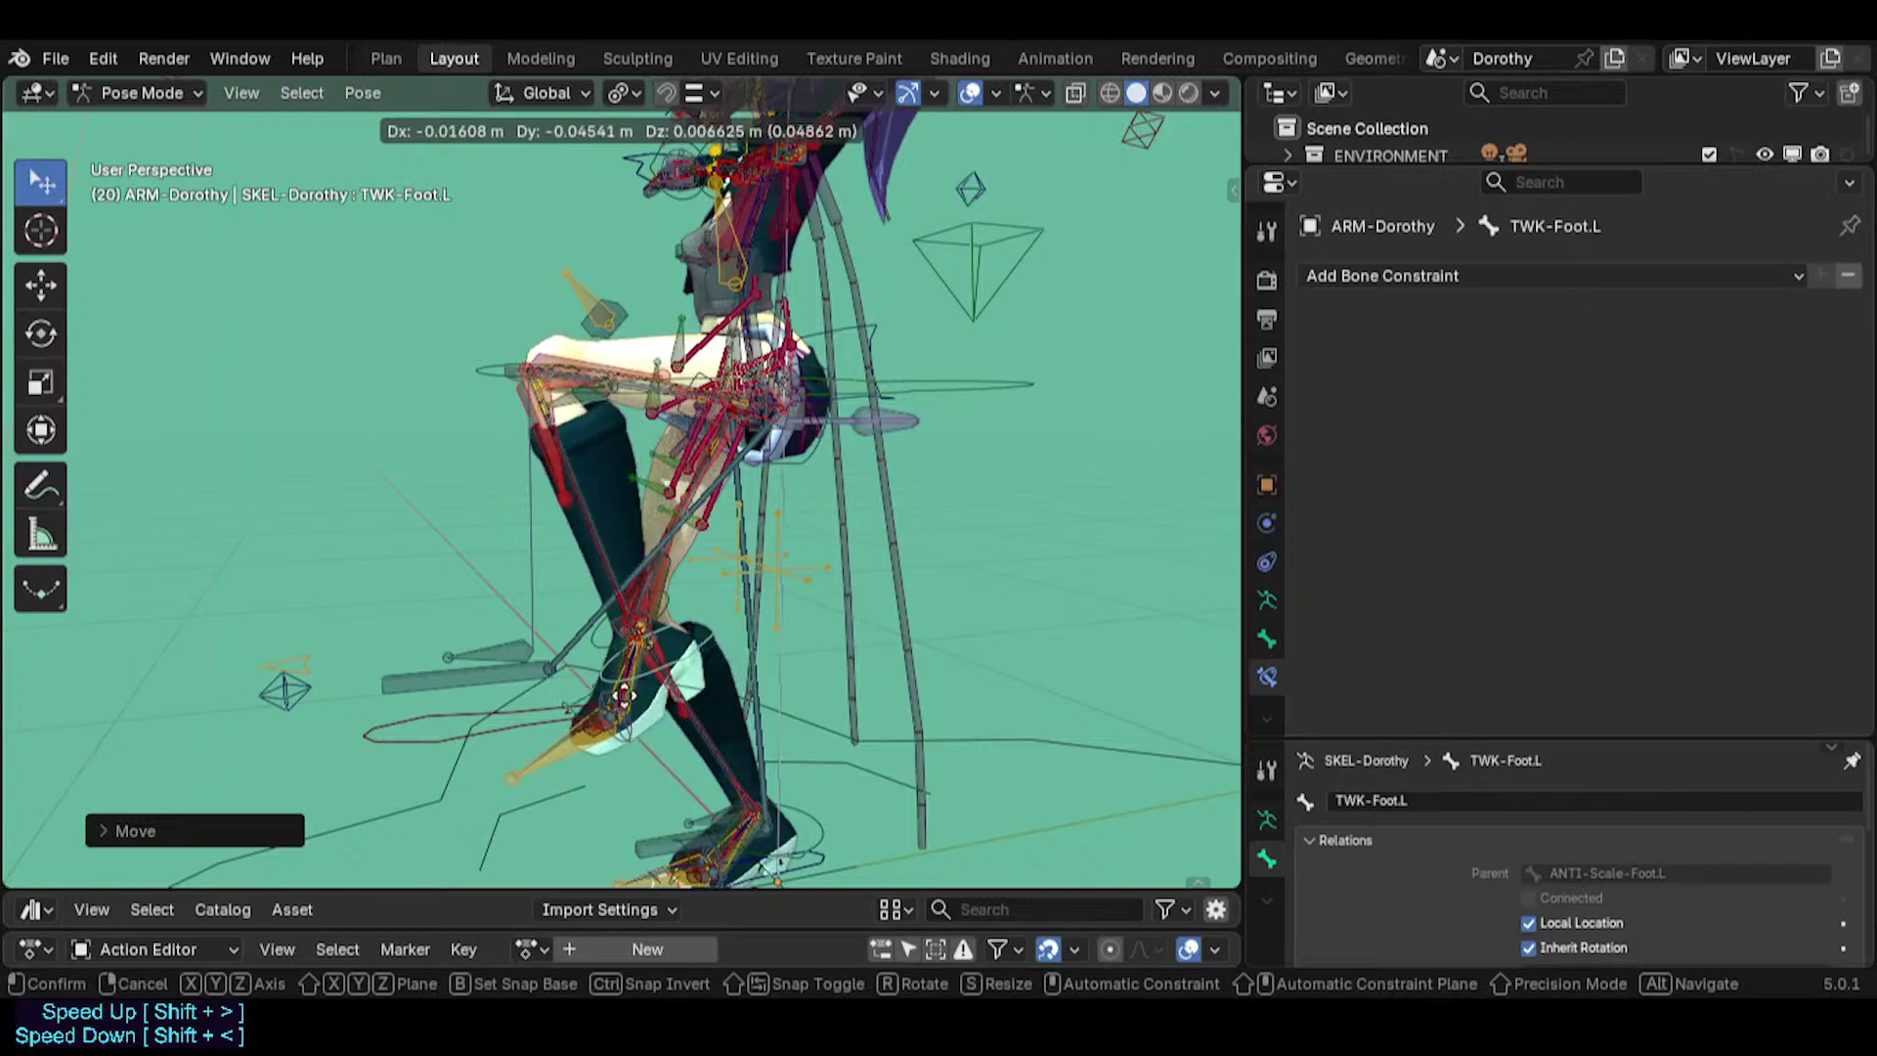
pyautogui.click(576, 702)
# Try rotating MTR-IK-Foot.L about the global X axis.
pyautogui.click(737, 705)
pyautogui.press('r')
pyautogui.press('x')
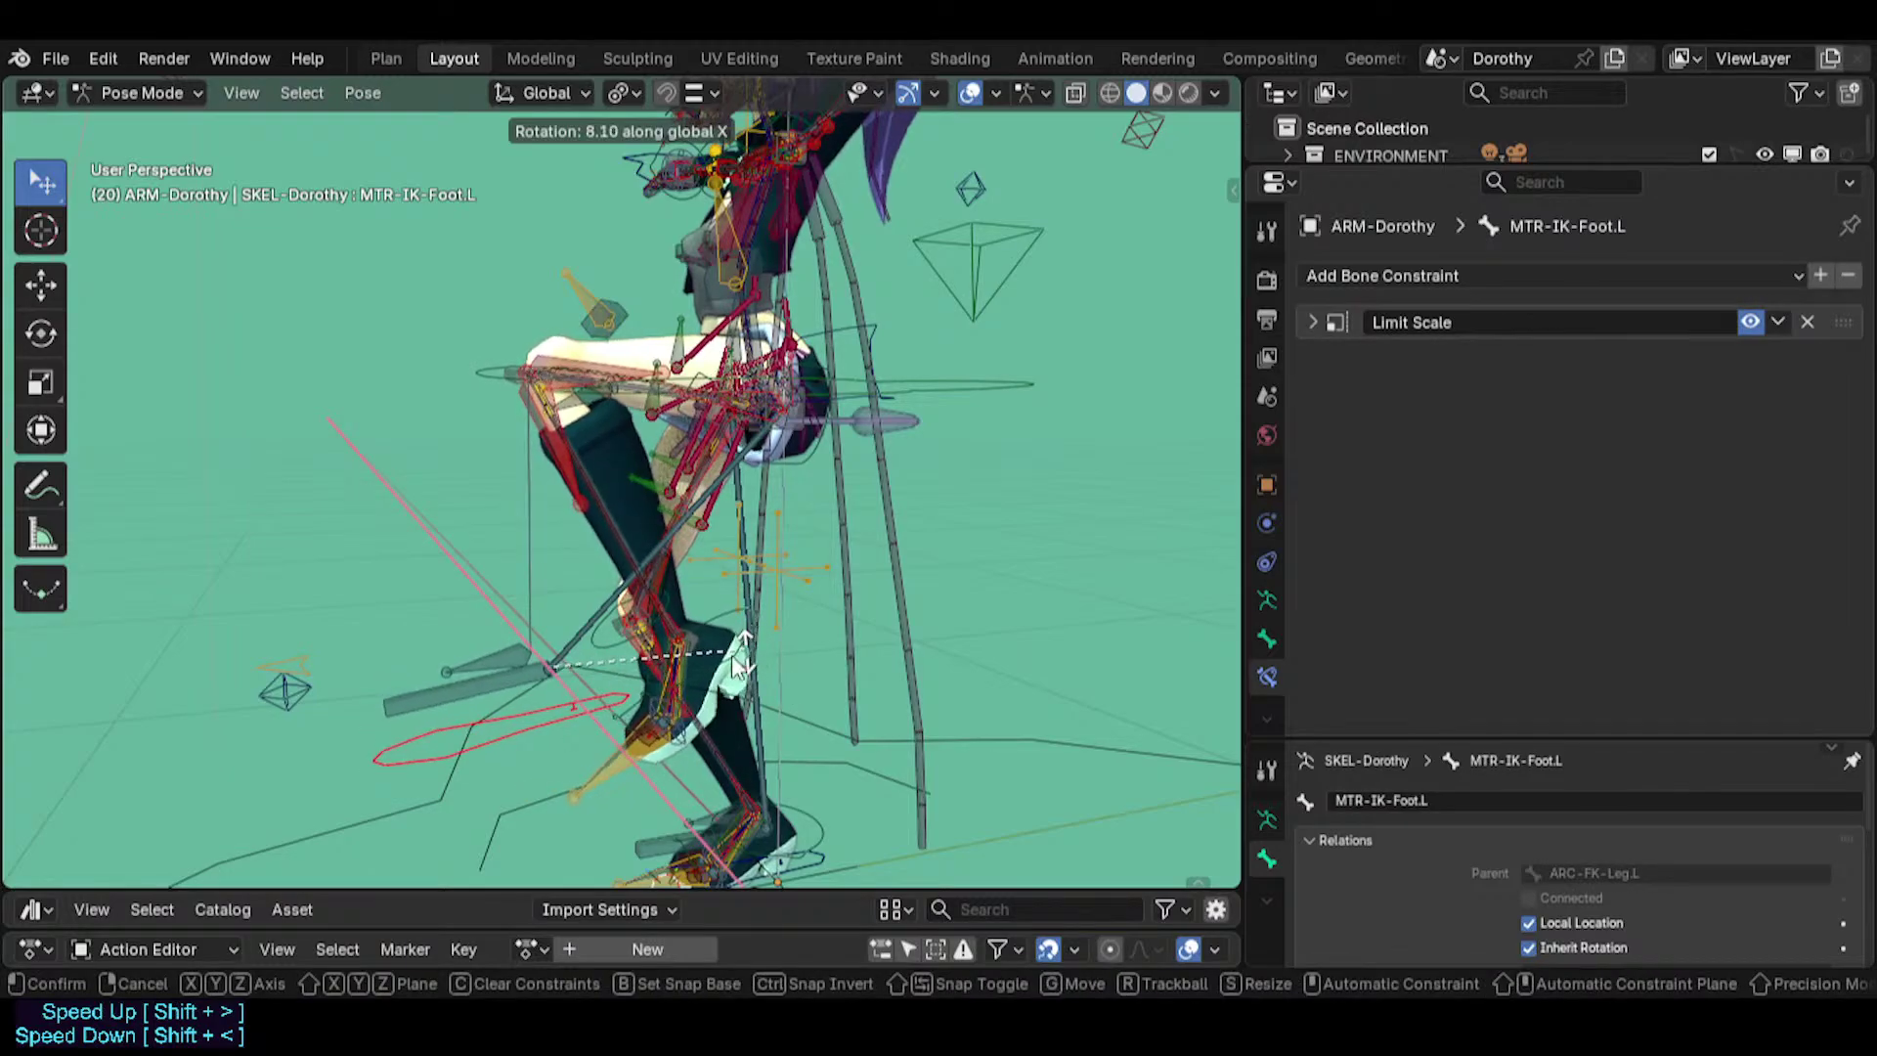
pyautogui.rightClick(753, 653)
# Select CTL-IKT-LeverageAnkle.L among the overlapping ankle bones, and try moving and rotating it.
pyautogui.scroll(3, 673, 698)
pyautogui.click(673, 688)
pyautogui.click(675, 683)
pyautogui.click(677, 676)
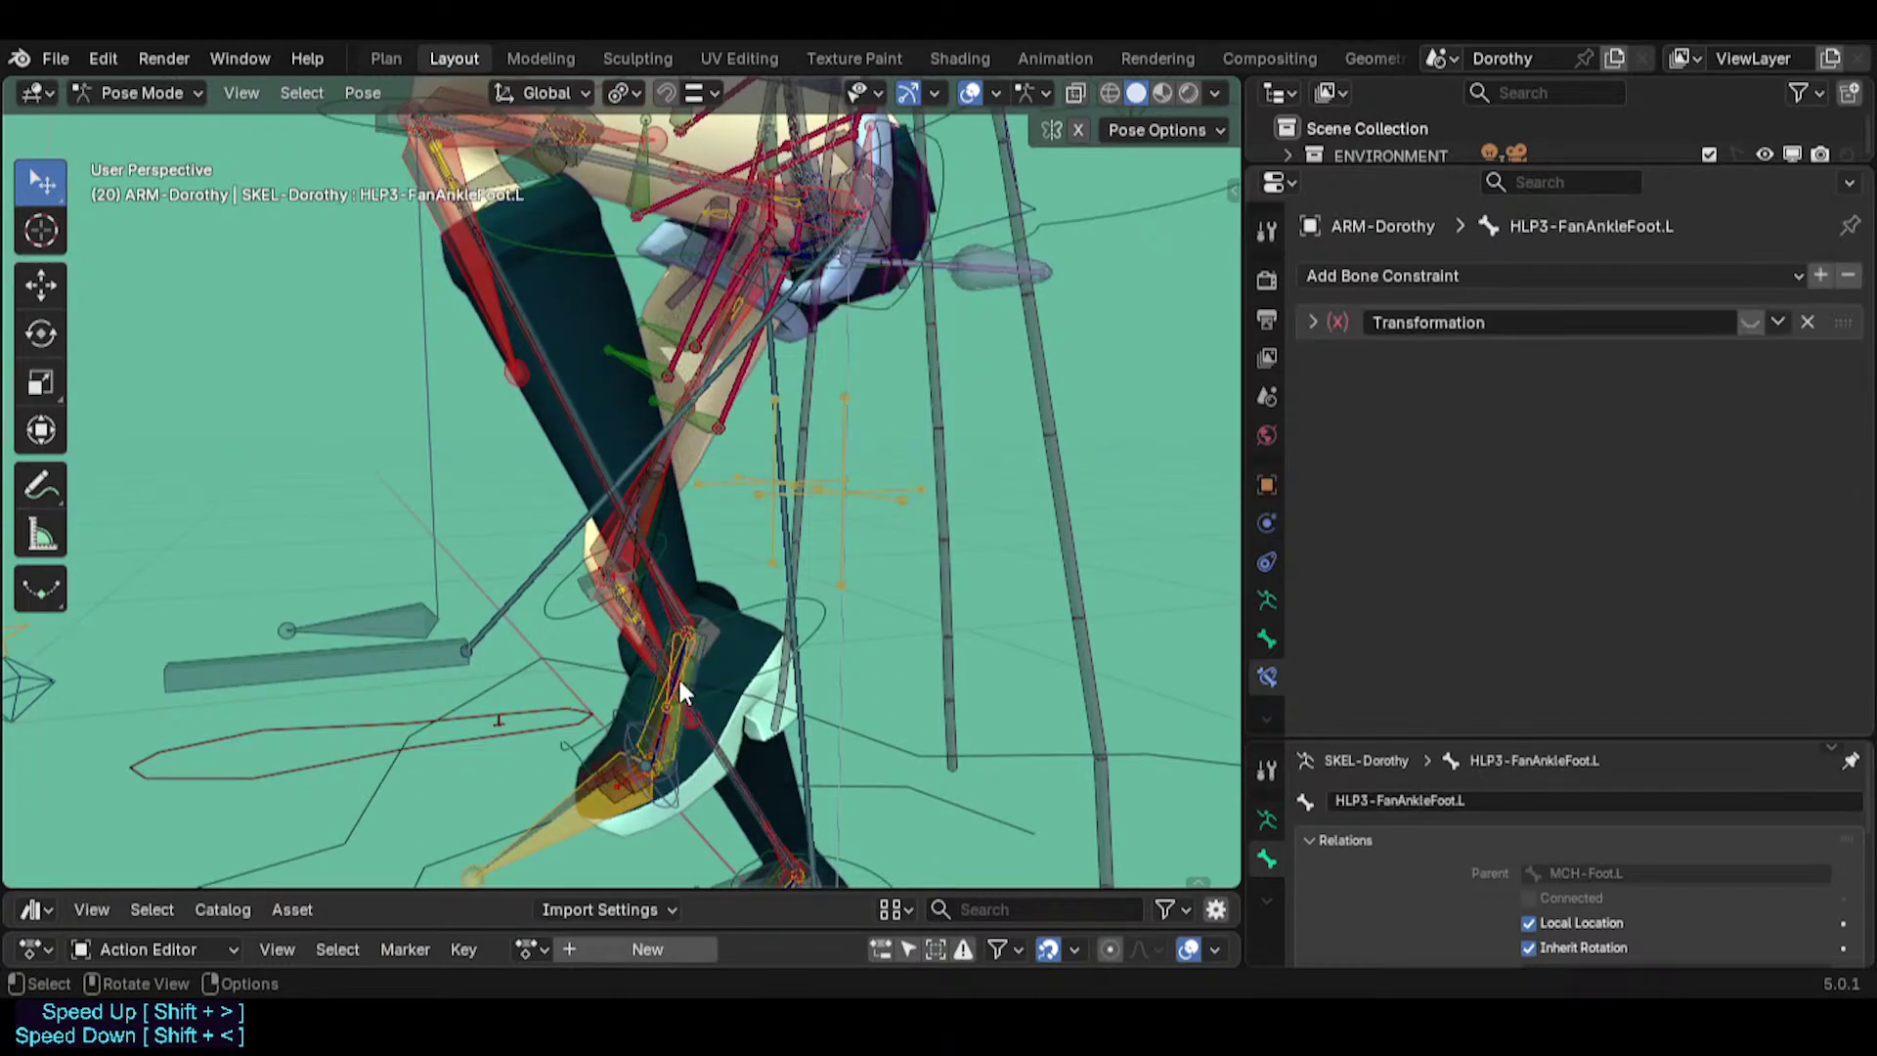
pyautogui.click(677, 676)
pyautogui.click(677, 677)
pyautogui.press('g')
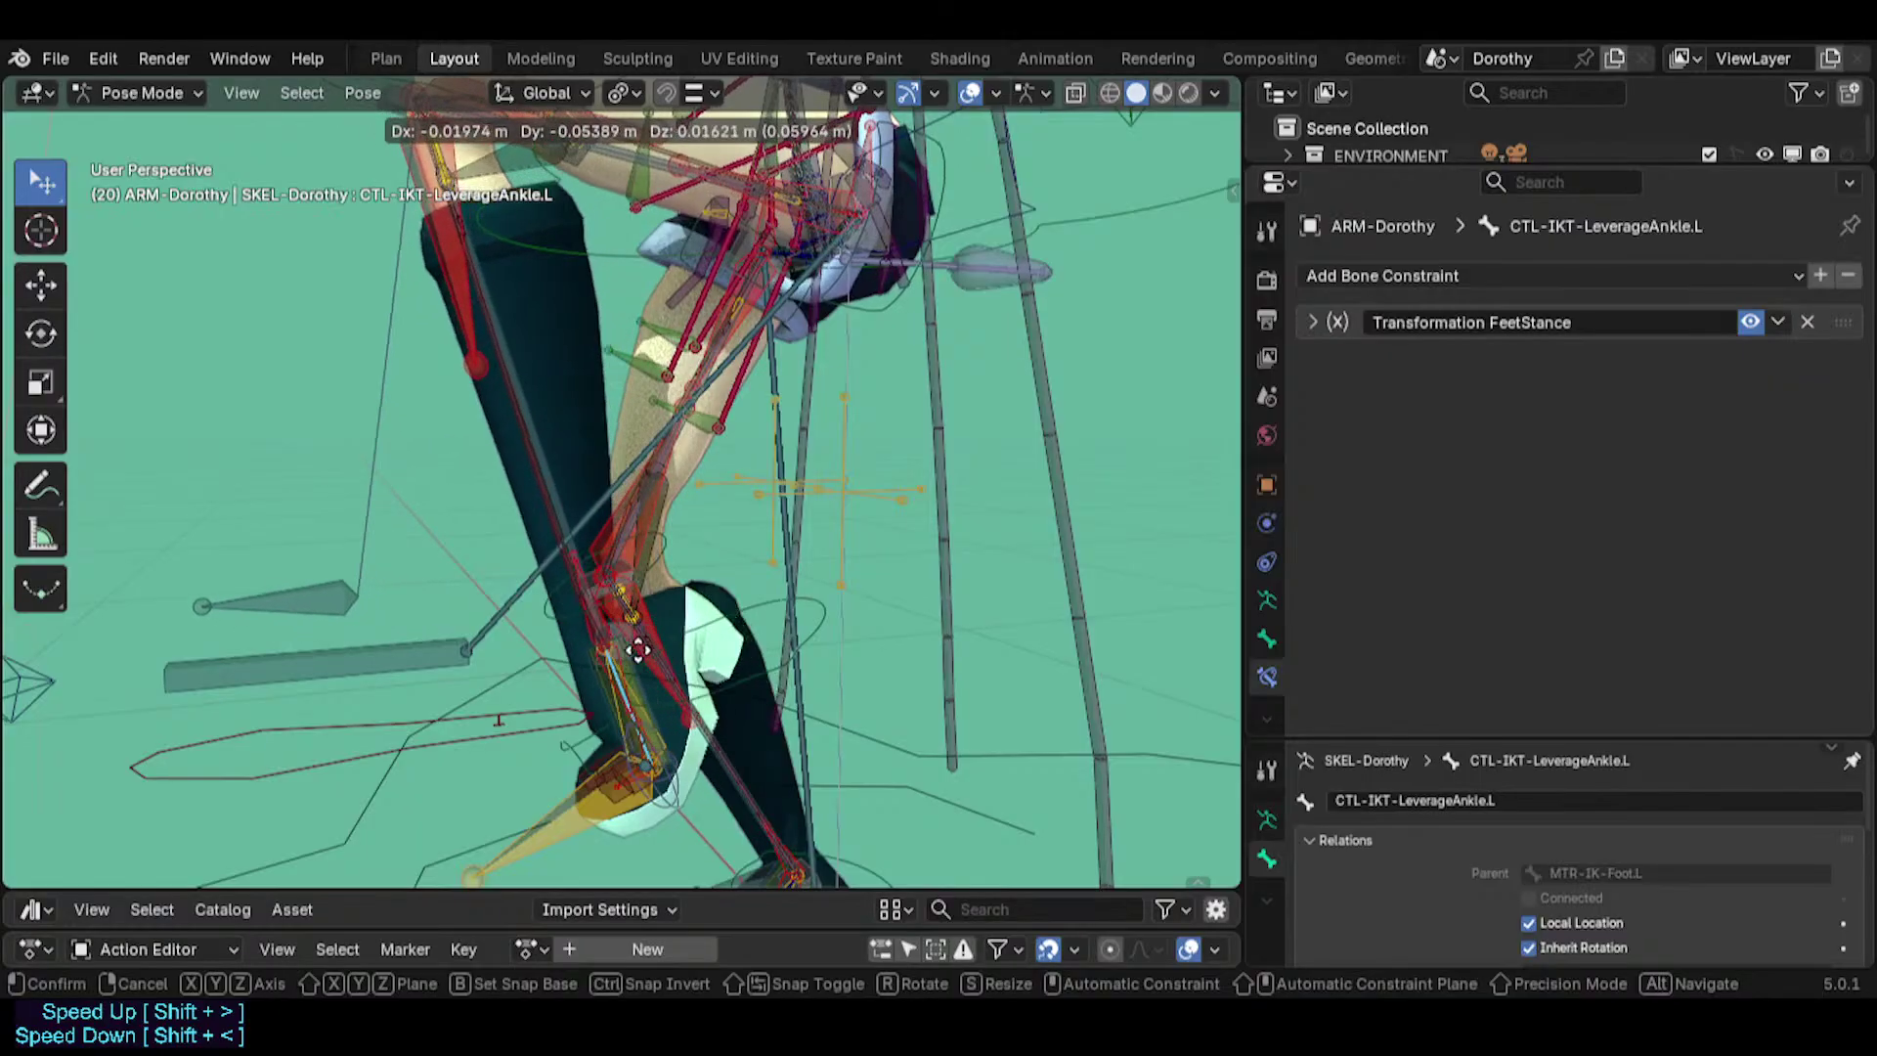
pyautogui.press('r')
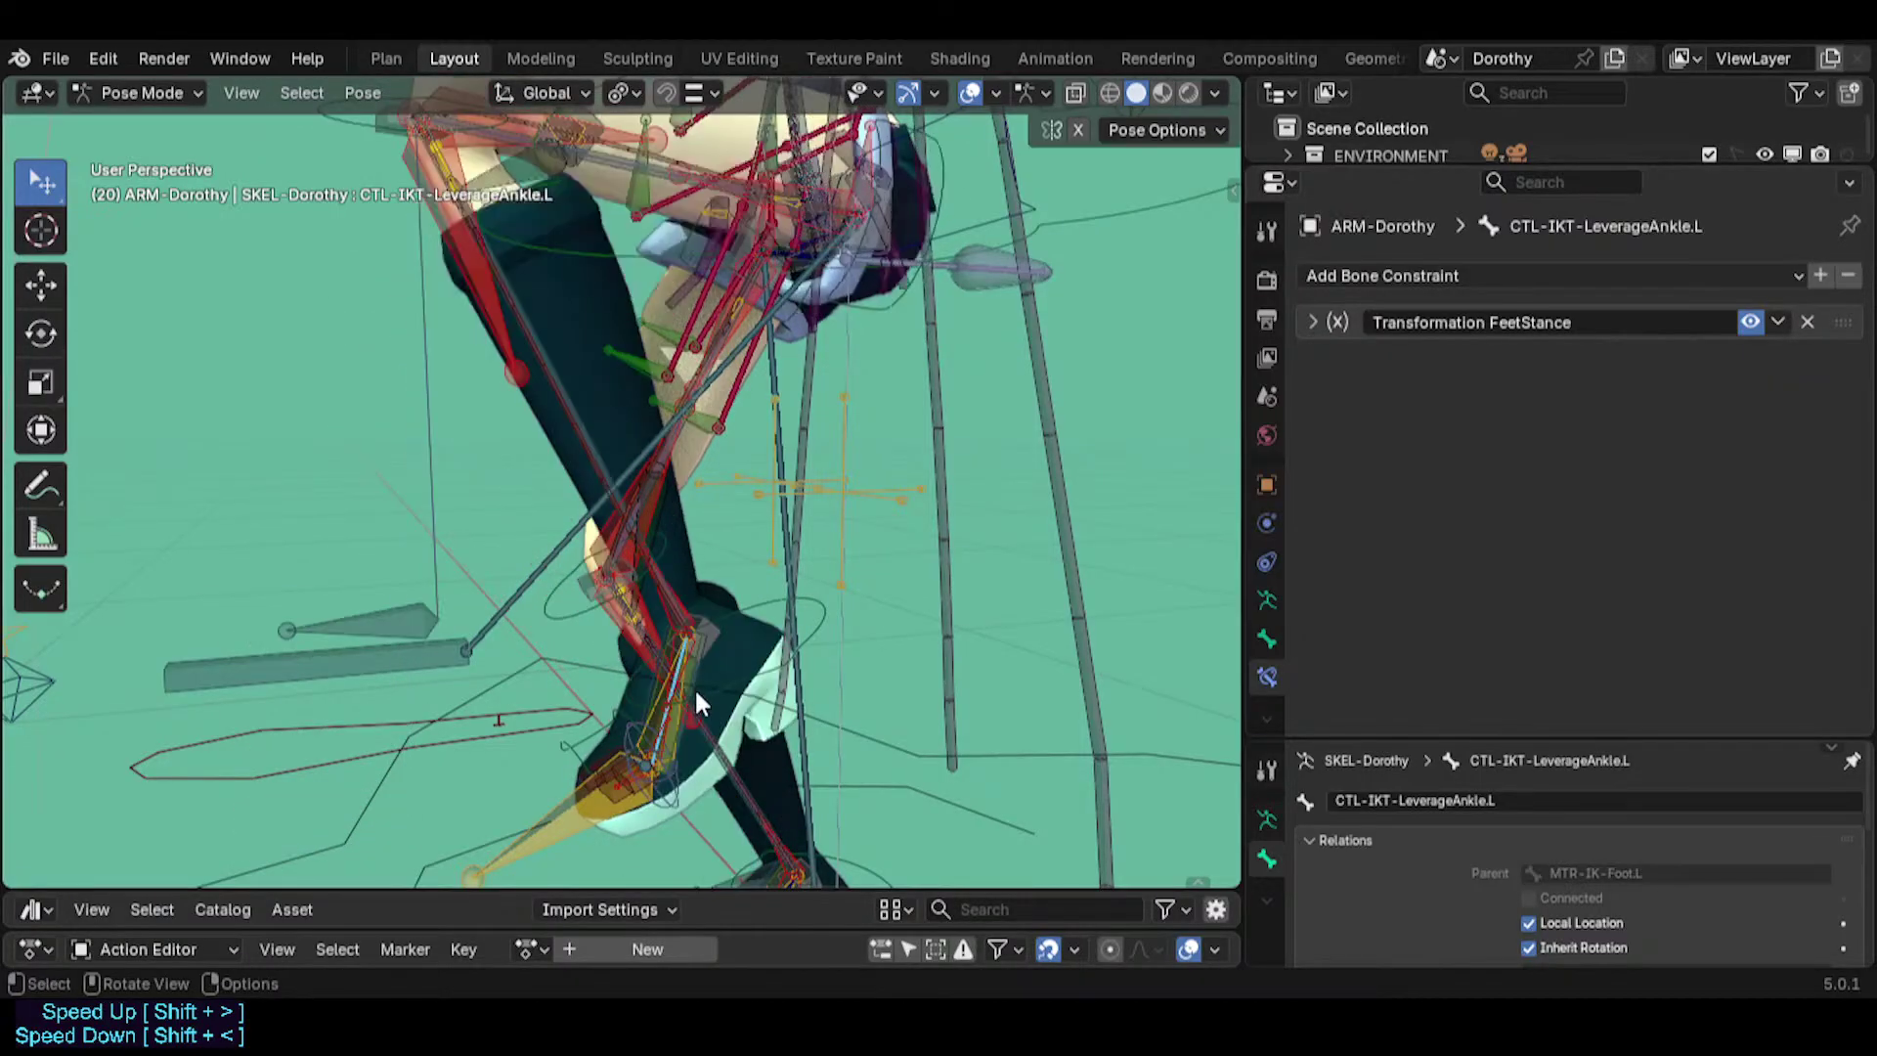
pyautogui.press('x')
pyautogui.rightClick(693, 689)
pyautogui.moveTo(716, 696); pyautogui.dragTo(687, 691, button='middle')
pyautogui.press('r')
pyautogui.rightClick(741, 645)
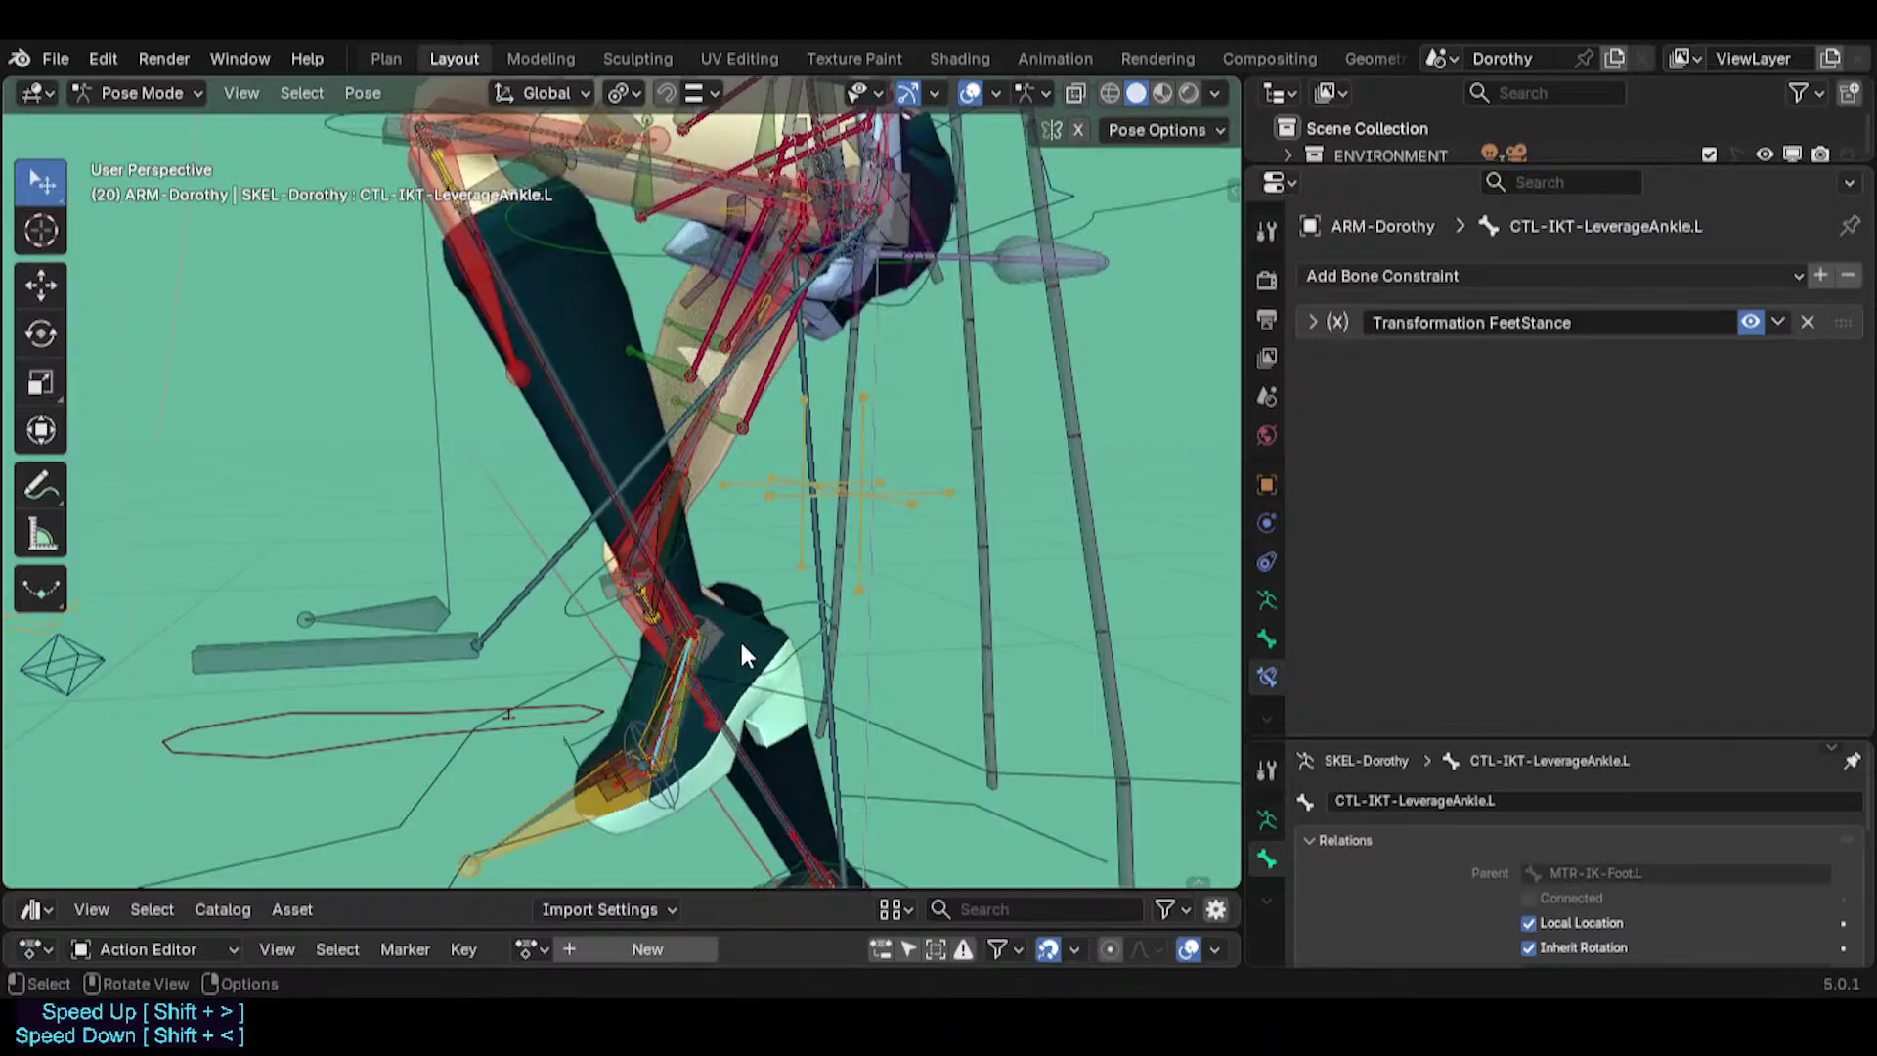
# Change the transform pivot point, and test rotating and moving CTL-IKT-LeverageAnkle.L.
pyautogui.press('.')
pyautogui.click(684, 746)
pyautogui.press('r')
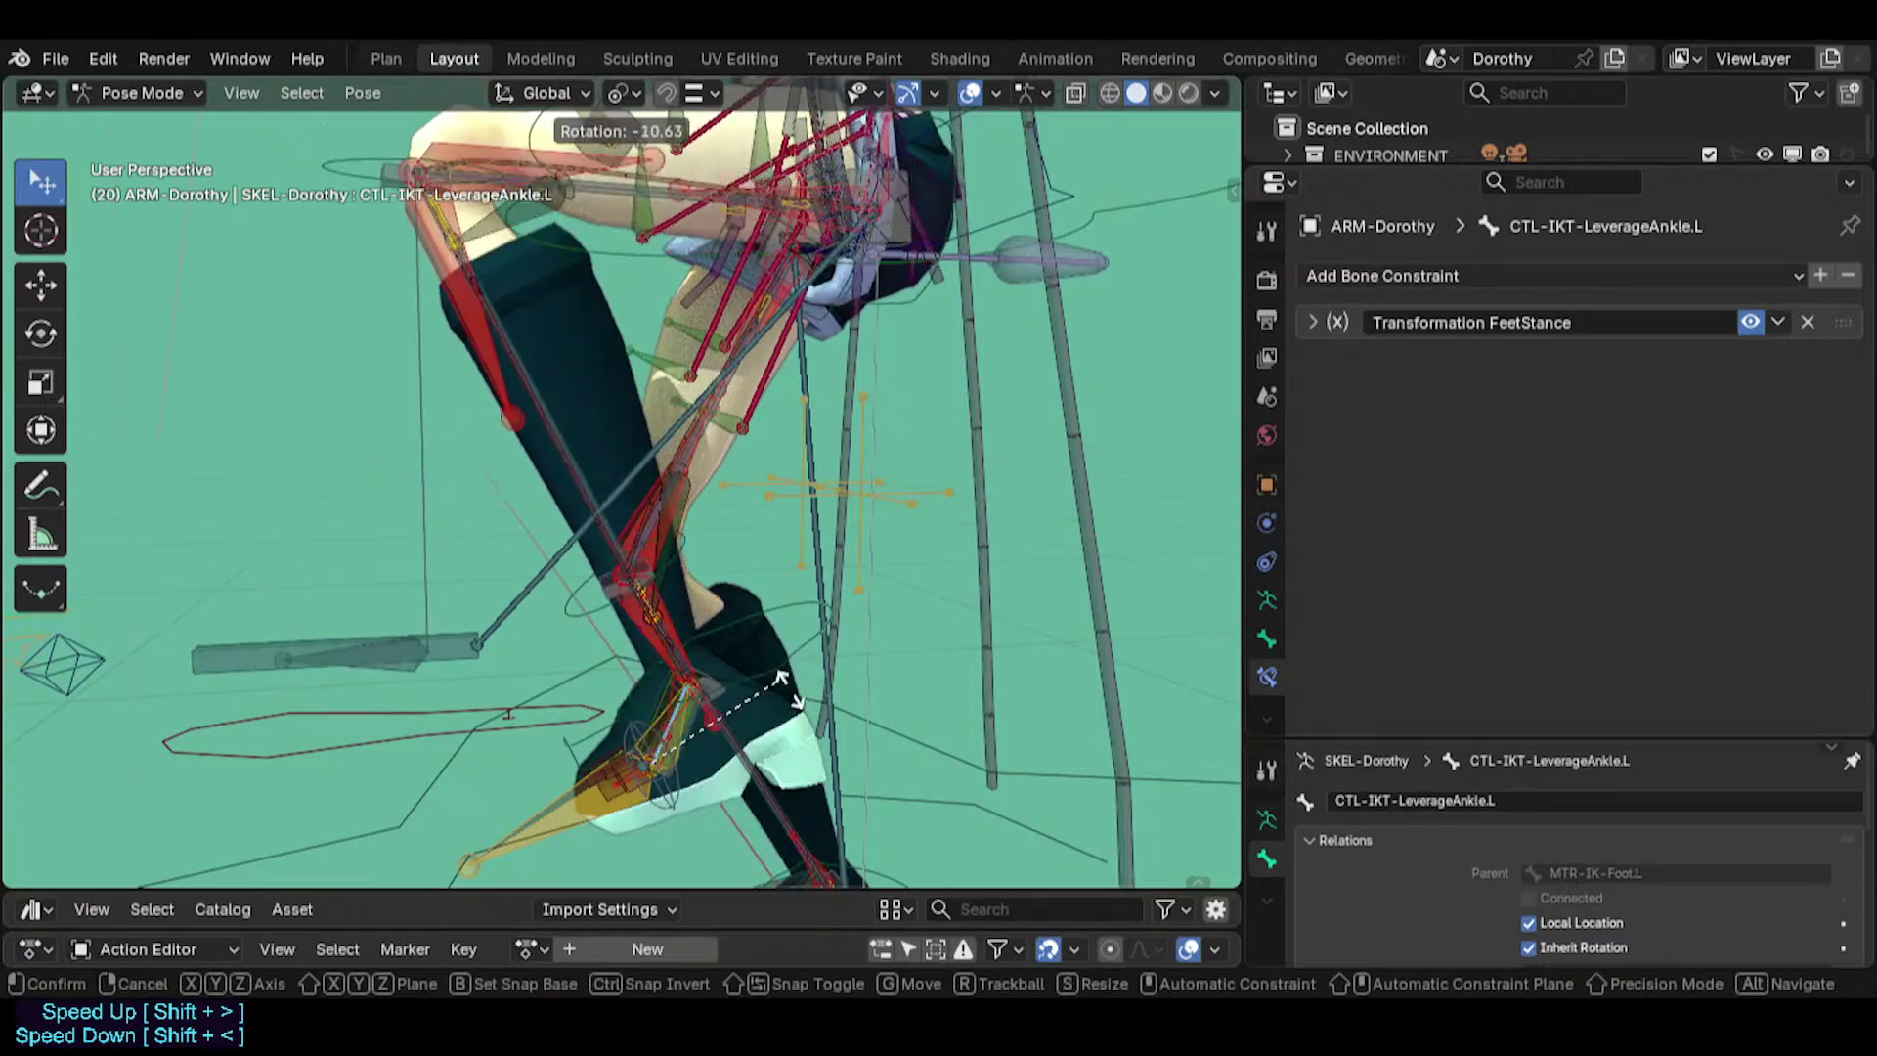
pyautogui.rightClick(742, 743)
pyautogui.press('g')
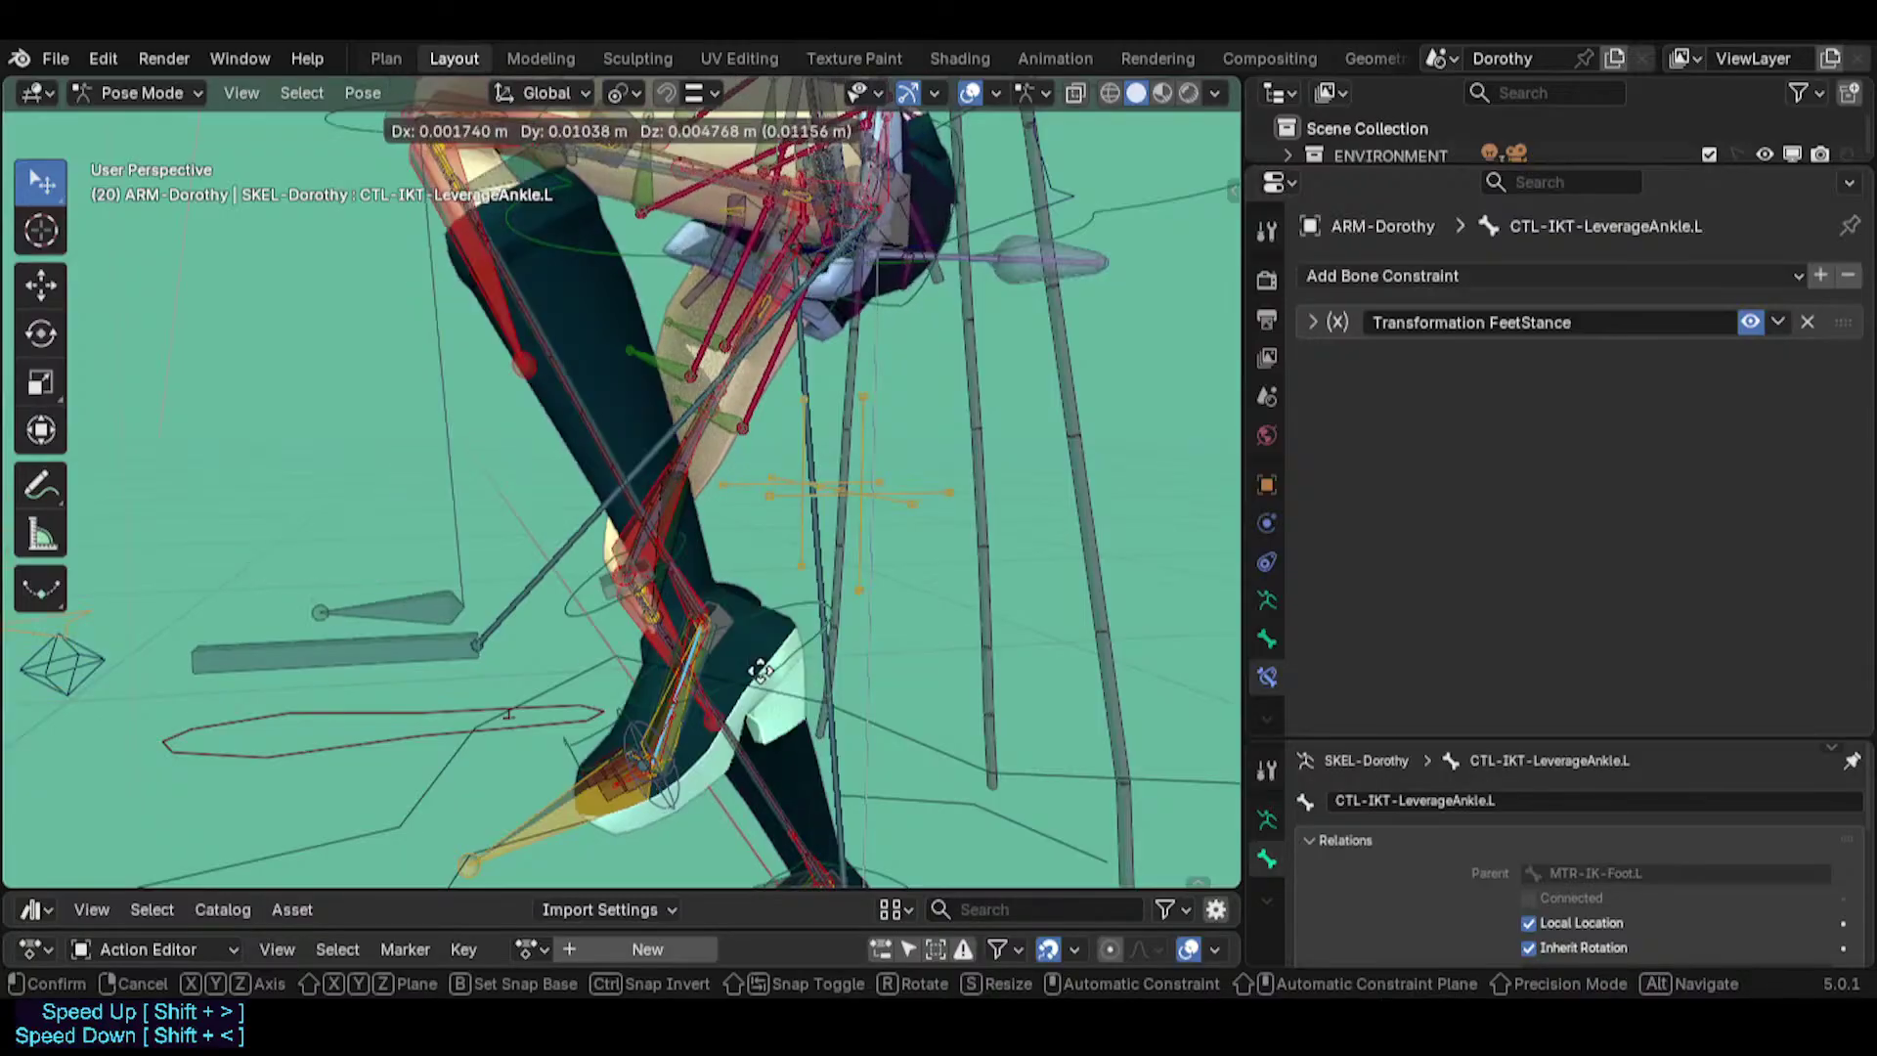
# Cancel the ankle bone's move and clear the location and rotation of all pose bones.
pyautogui.rightClick(735, 657)
pyautogui.scroll(-4, 728, 661)
pyautogui.press('a')
pyautogui.hotkey('alt', 'g')
pyautogui.hotkey('alt', 'r')
pyautogui.keyDown('shift'); pyautogui.moveTo(743, 870); pyautogui.dragTo(686, 692, button='middle'); pyautogui.keyUp('shift')
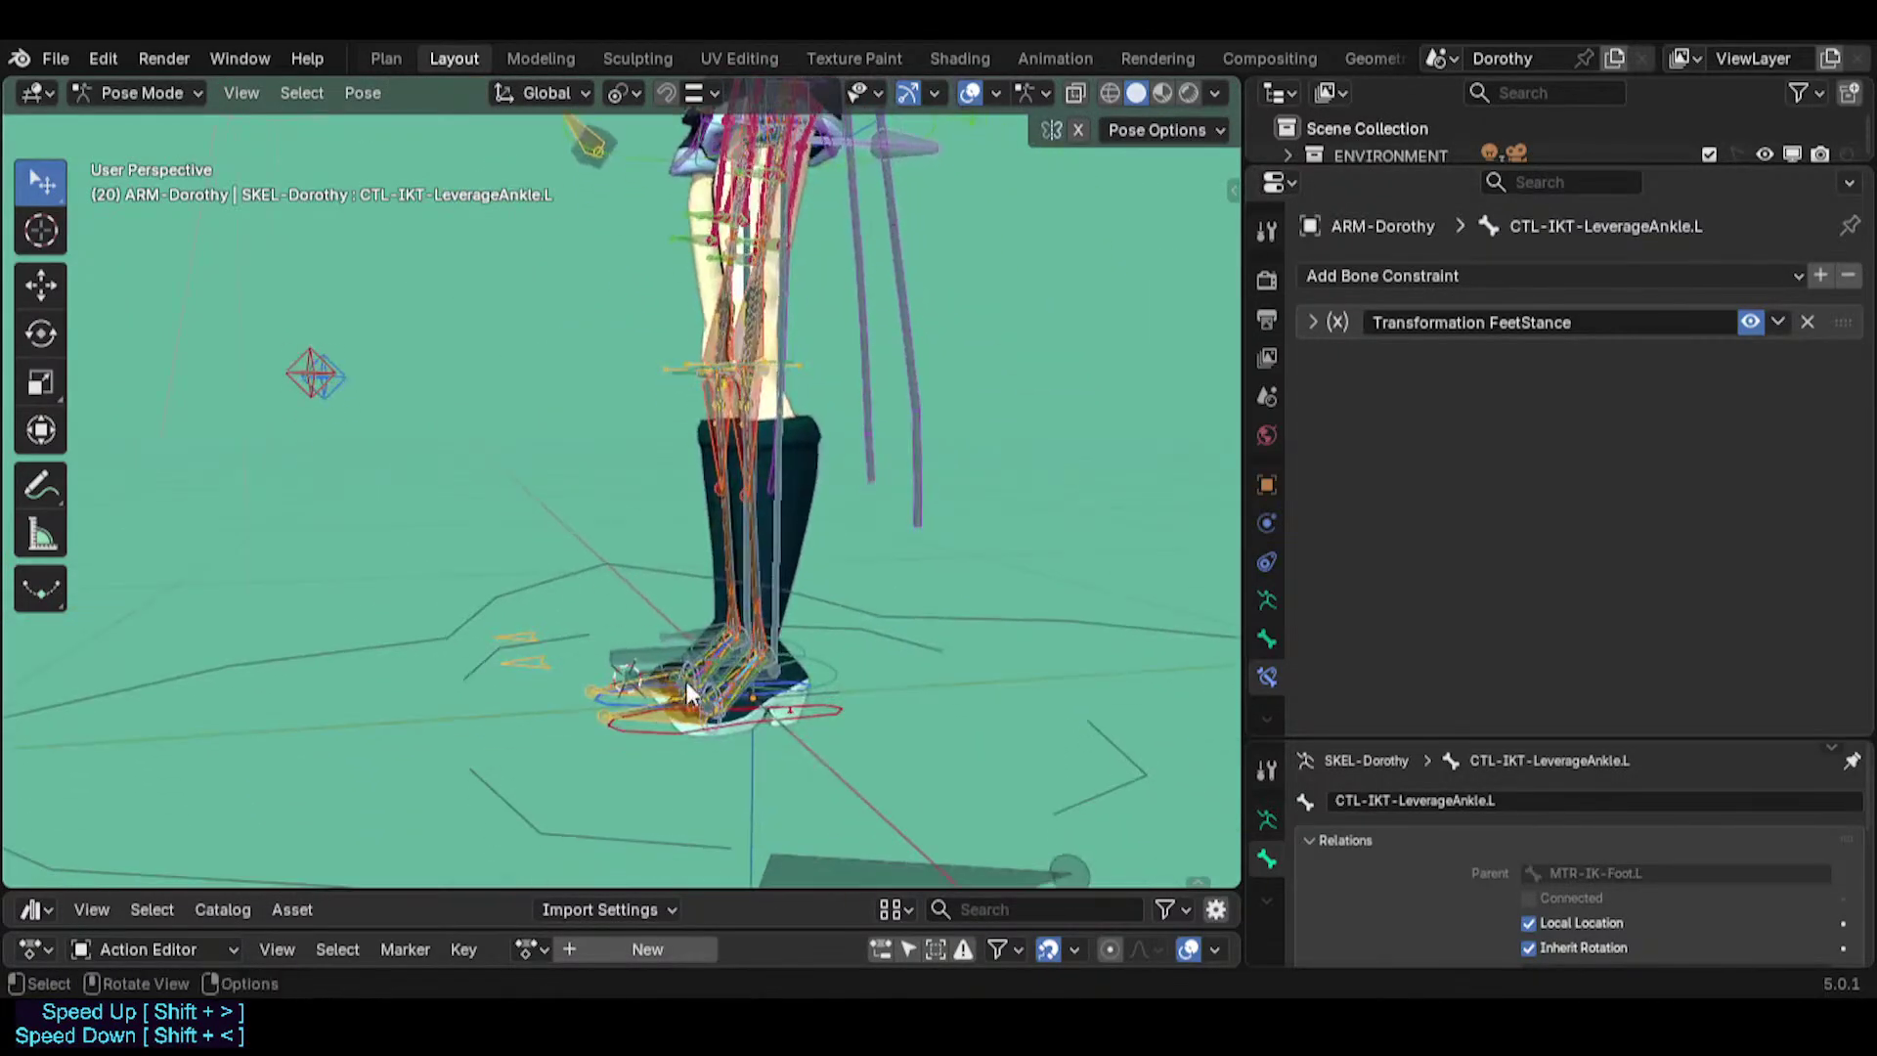
# Raise the left foot forward by moving its IK control MTR-IK-Foot.L.
pyautogui.click(649, 732)
pyautogui.click(470, 536)
pyautogui.scroll(3, 471, 536)
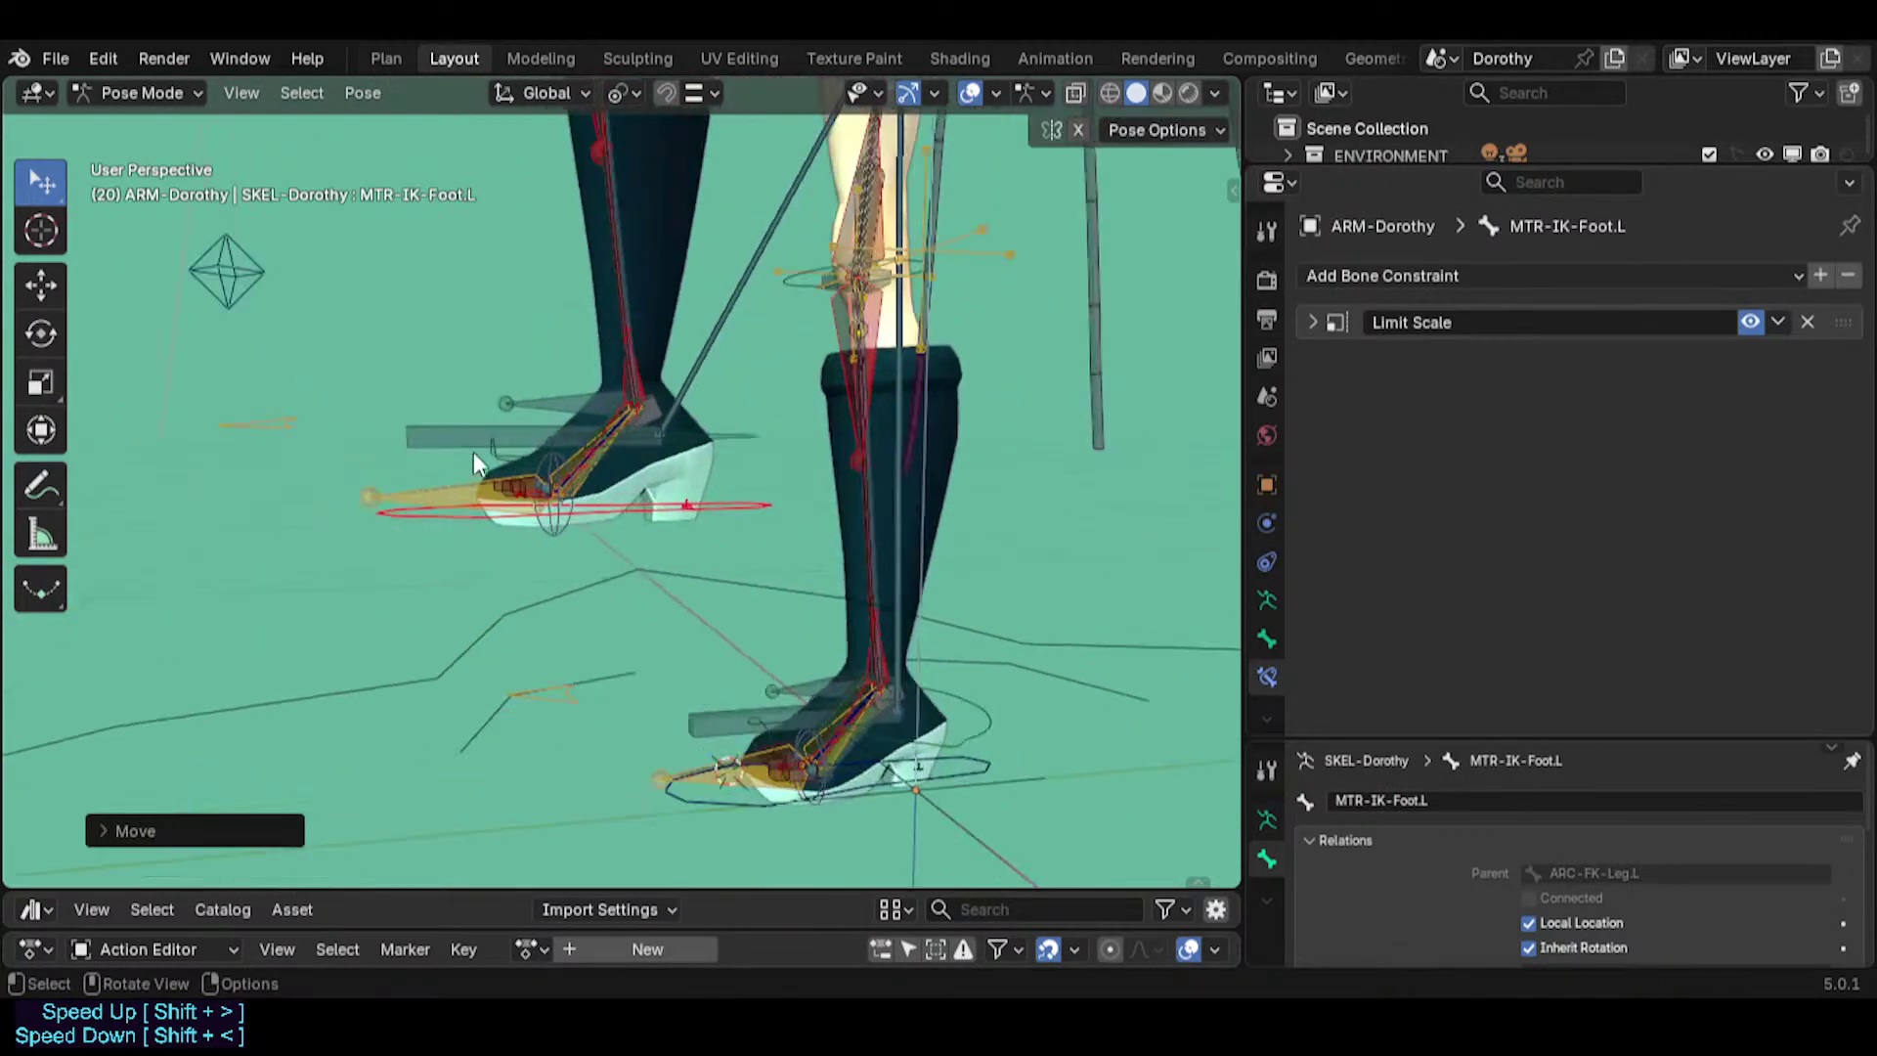
# Enable the Copy Transforms MTR-IK-Foot constraint on the bone ANTI-Scale-Foot.L and collapse its settings.
pyautogui.click(473, 447)
pyautogui.keyDown('shift'); pyautogui.moveTo(473, 476); pyautogui.dragTo(478, 582, button='middle'); pyautogui.keyUp('shift')
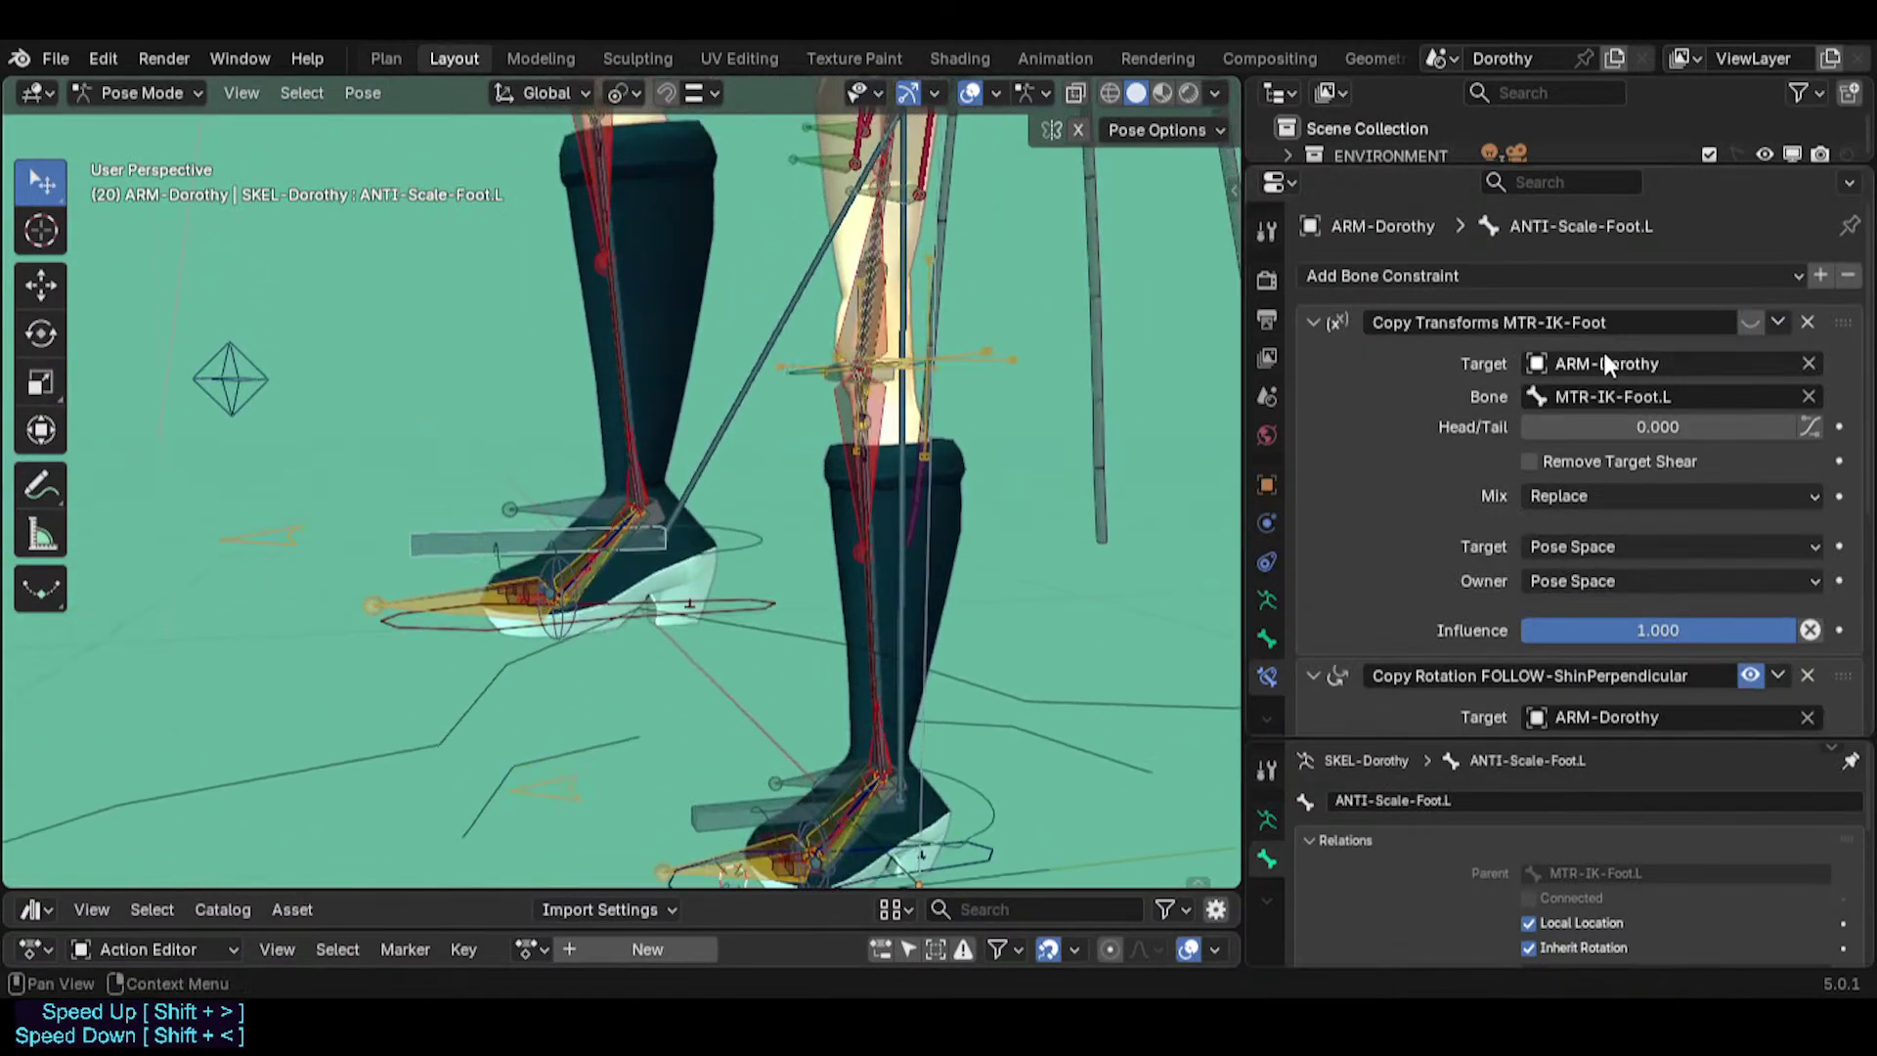
pyautogui.click(1749, 322)
pyautogui.scroll(-6, 1386, 489)
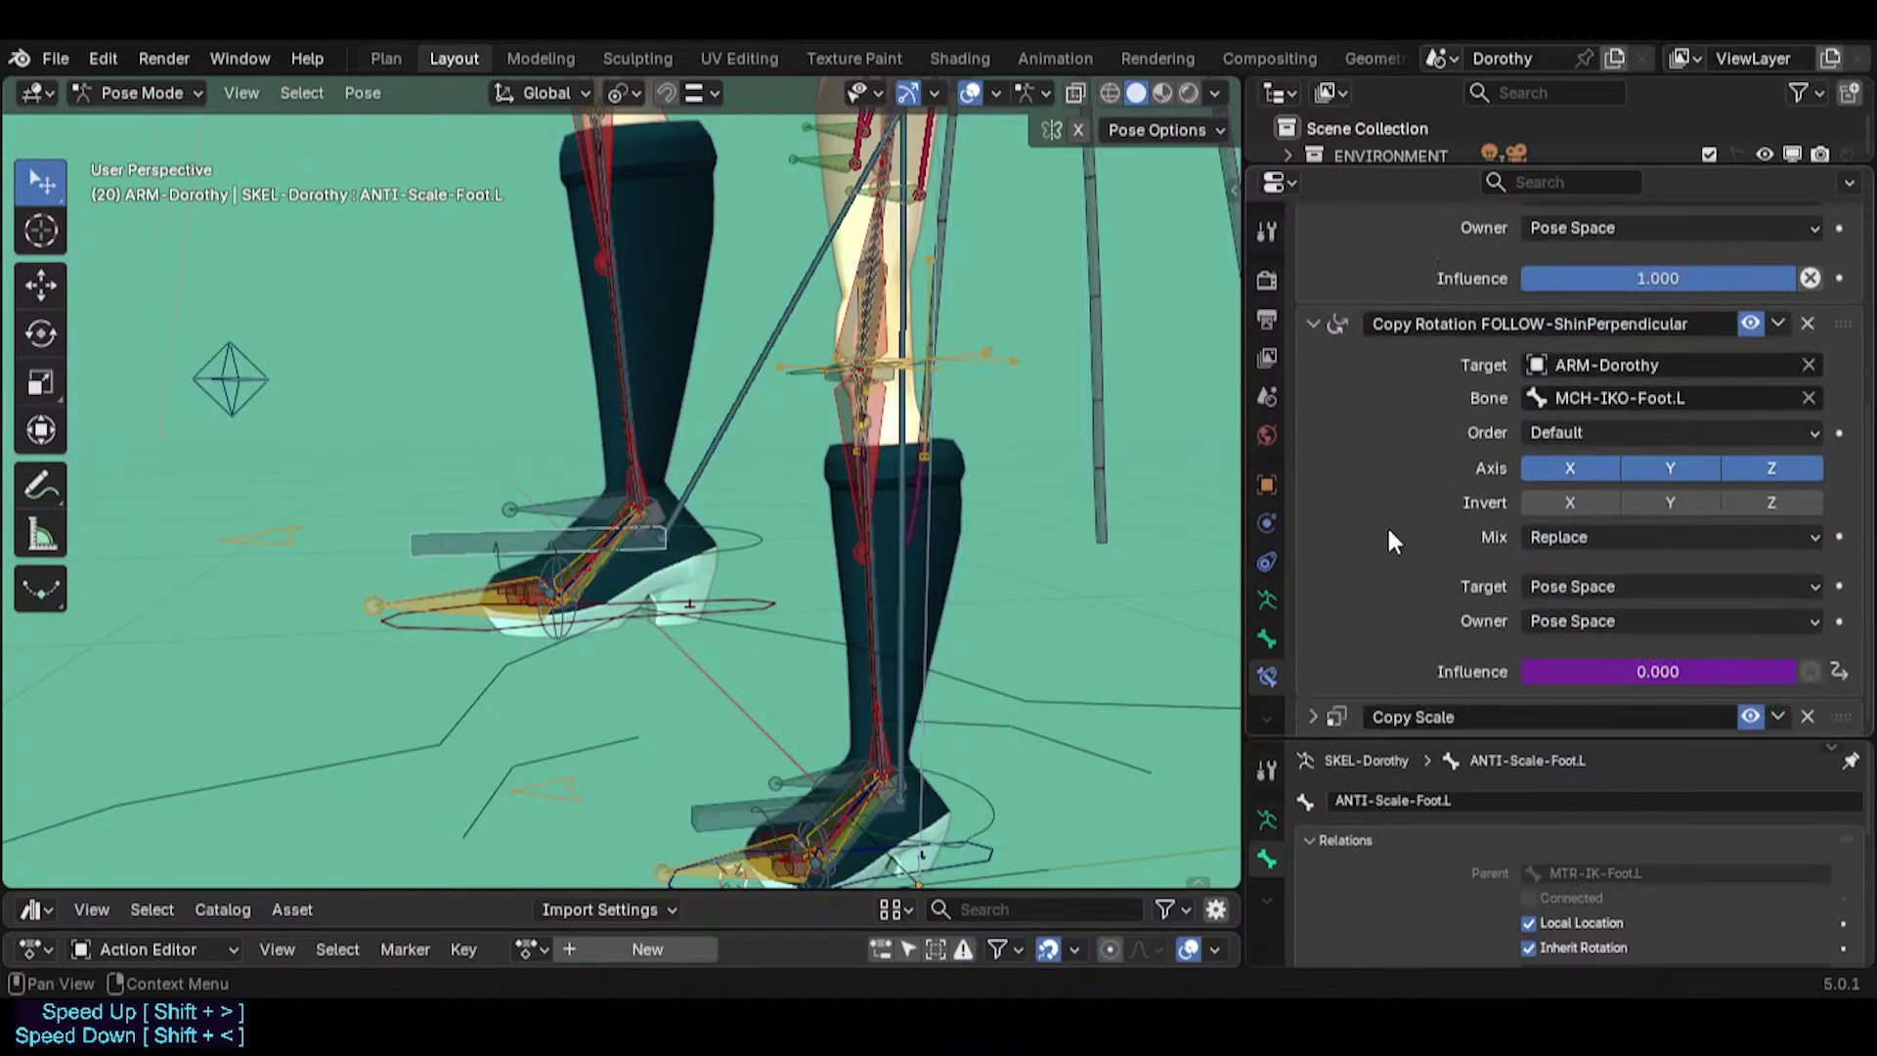
pyautogui.scroll(6, 1363, 350)
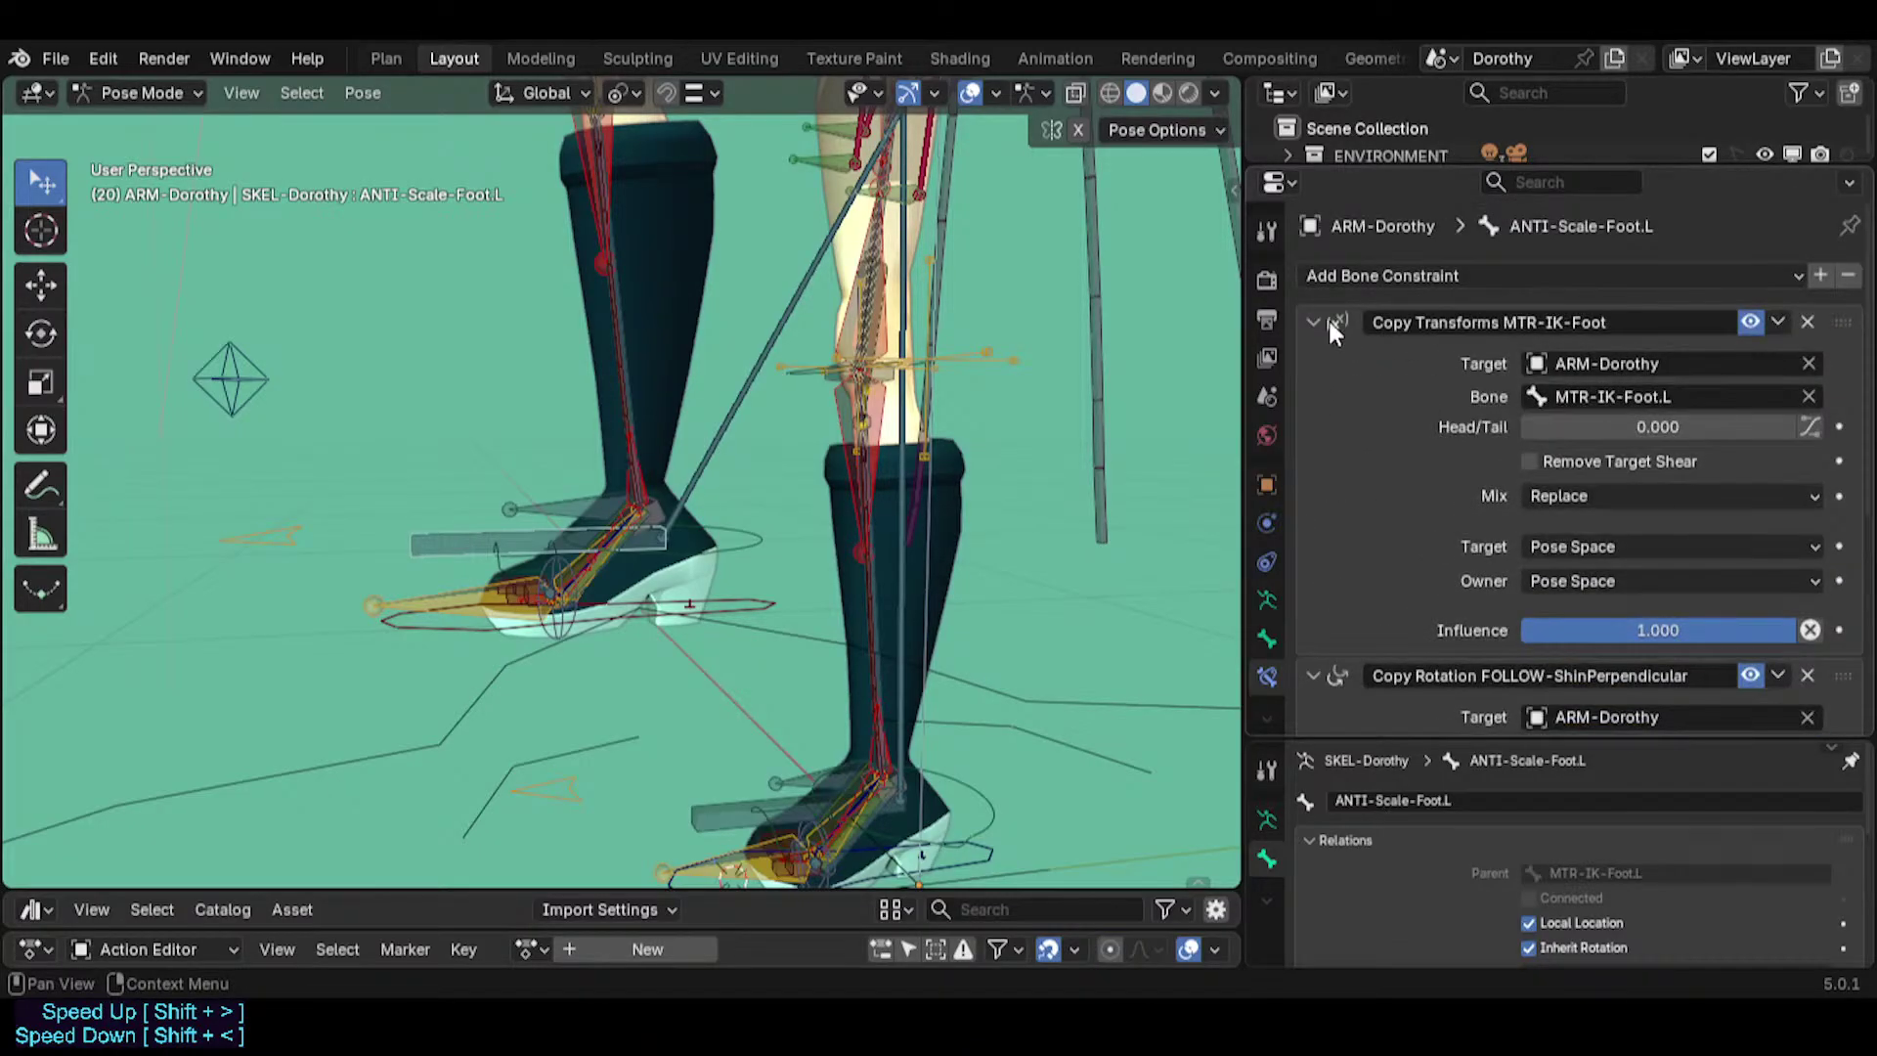
pyautogui.keyDown('ctrl'); pyautogui.click(1329, 323); pyautogui.keyUp('ctrl')
# Switch to the mirrored bone ANTI-Scale-Foot.R to check its constraints, and collapse their settings.
pyautogui.moveTo(598, 543); pyautogui.dragTo(661, 593, button='middle')
pyautogui.hotkey('ctrl', 'shift', 'm')
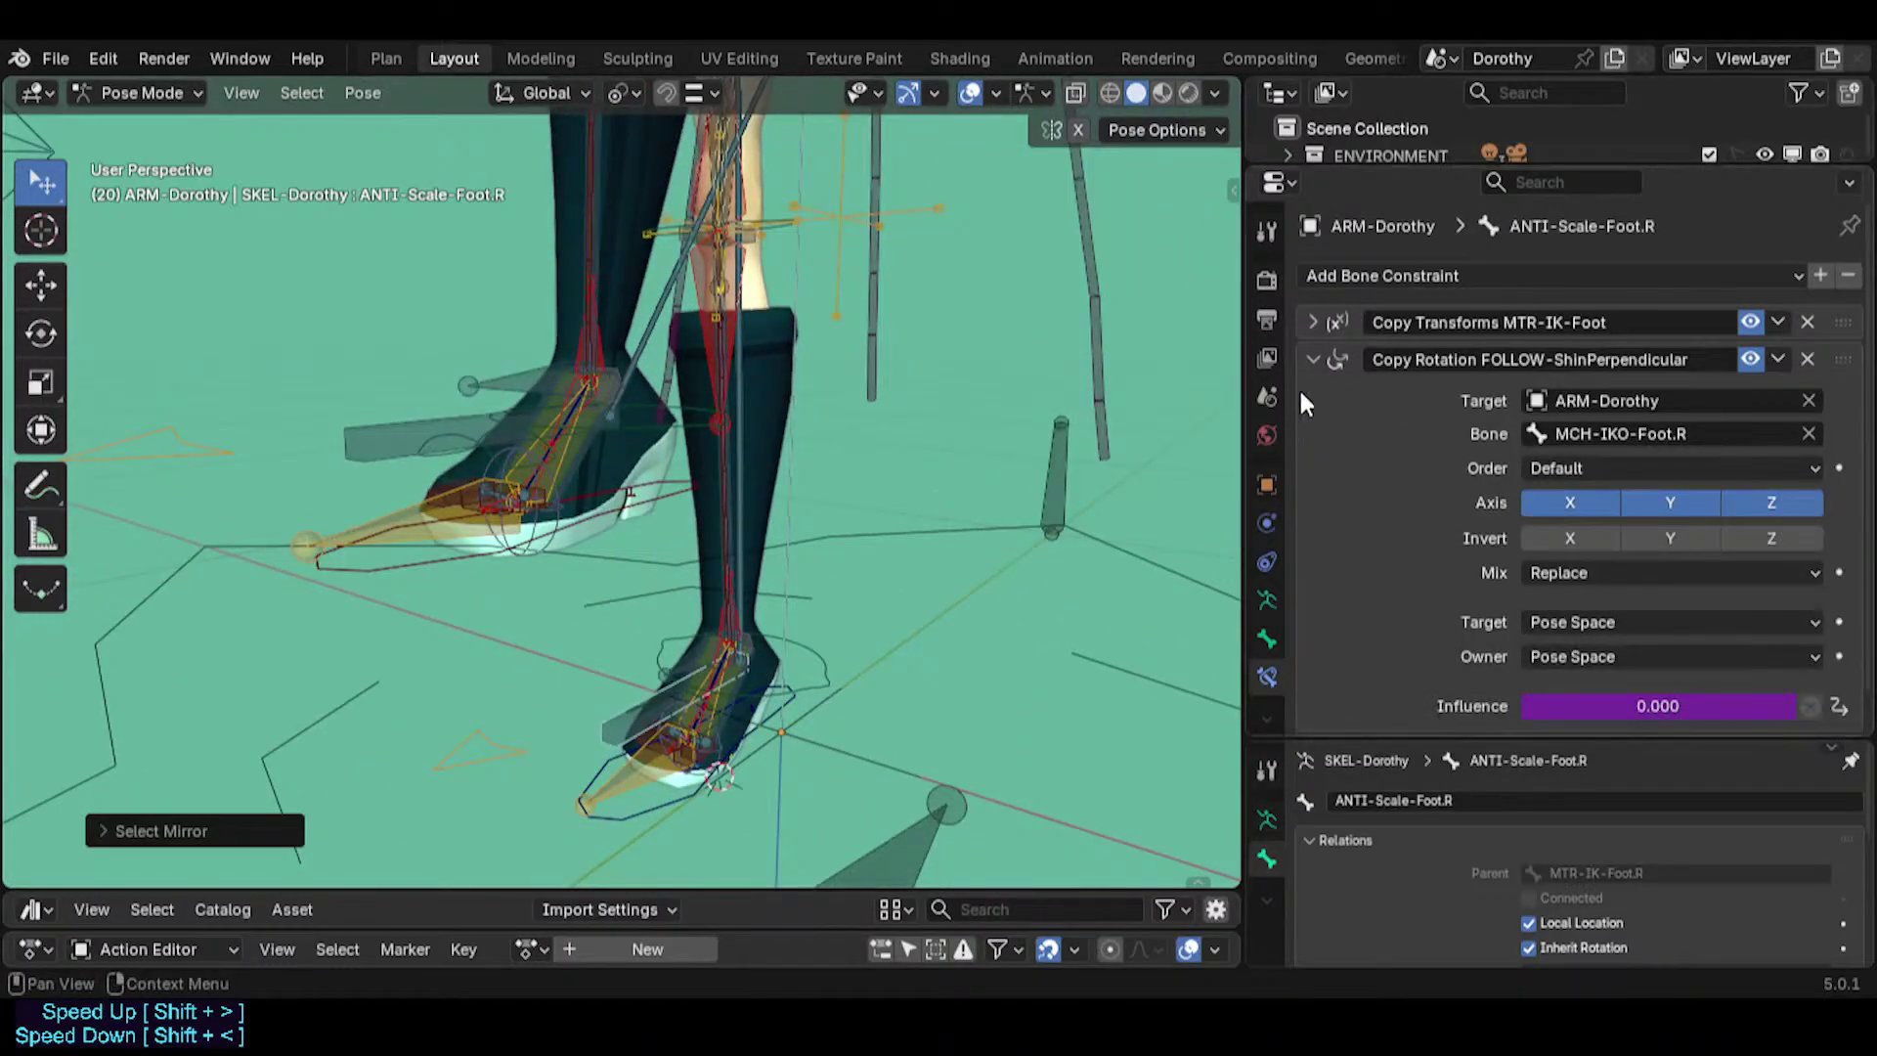
pyautogui.scroll(-1, 1365, 455)
pyautogui.scroll(1, 1358, 440)
pyautogui.click(1315, 361)
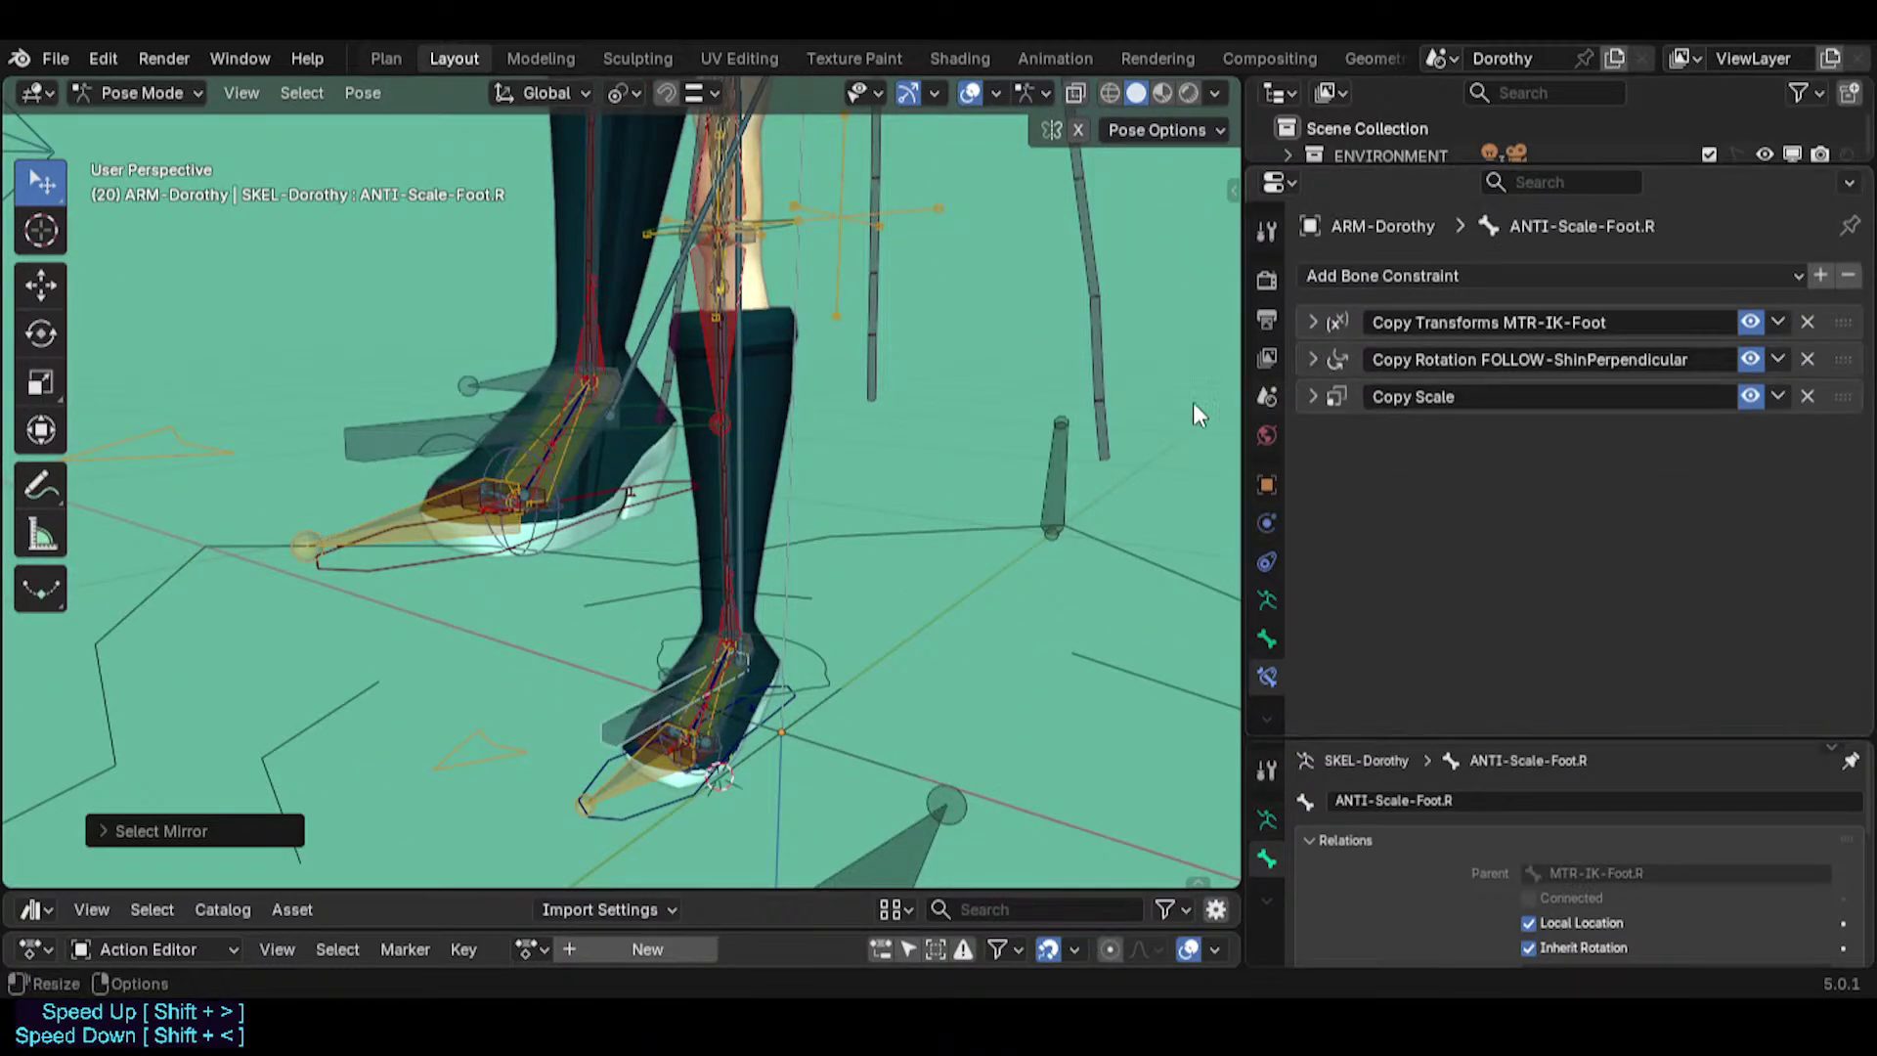
# Select all pose bones and clear their location.
pyautogui.moveTo(772, 518); pyautogui.dragTo(590, 630, button='middle')
pyautogui.press('a')
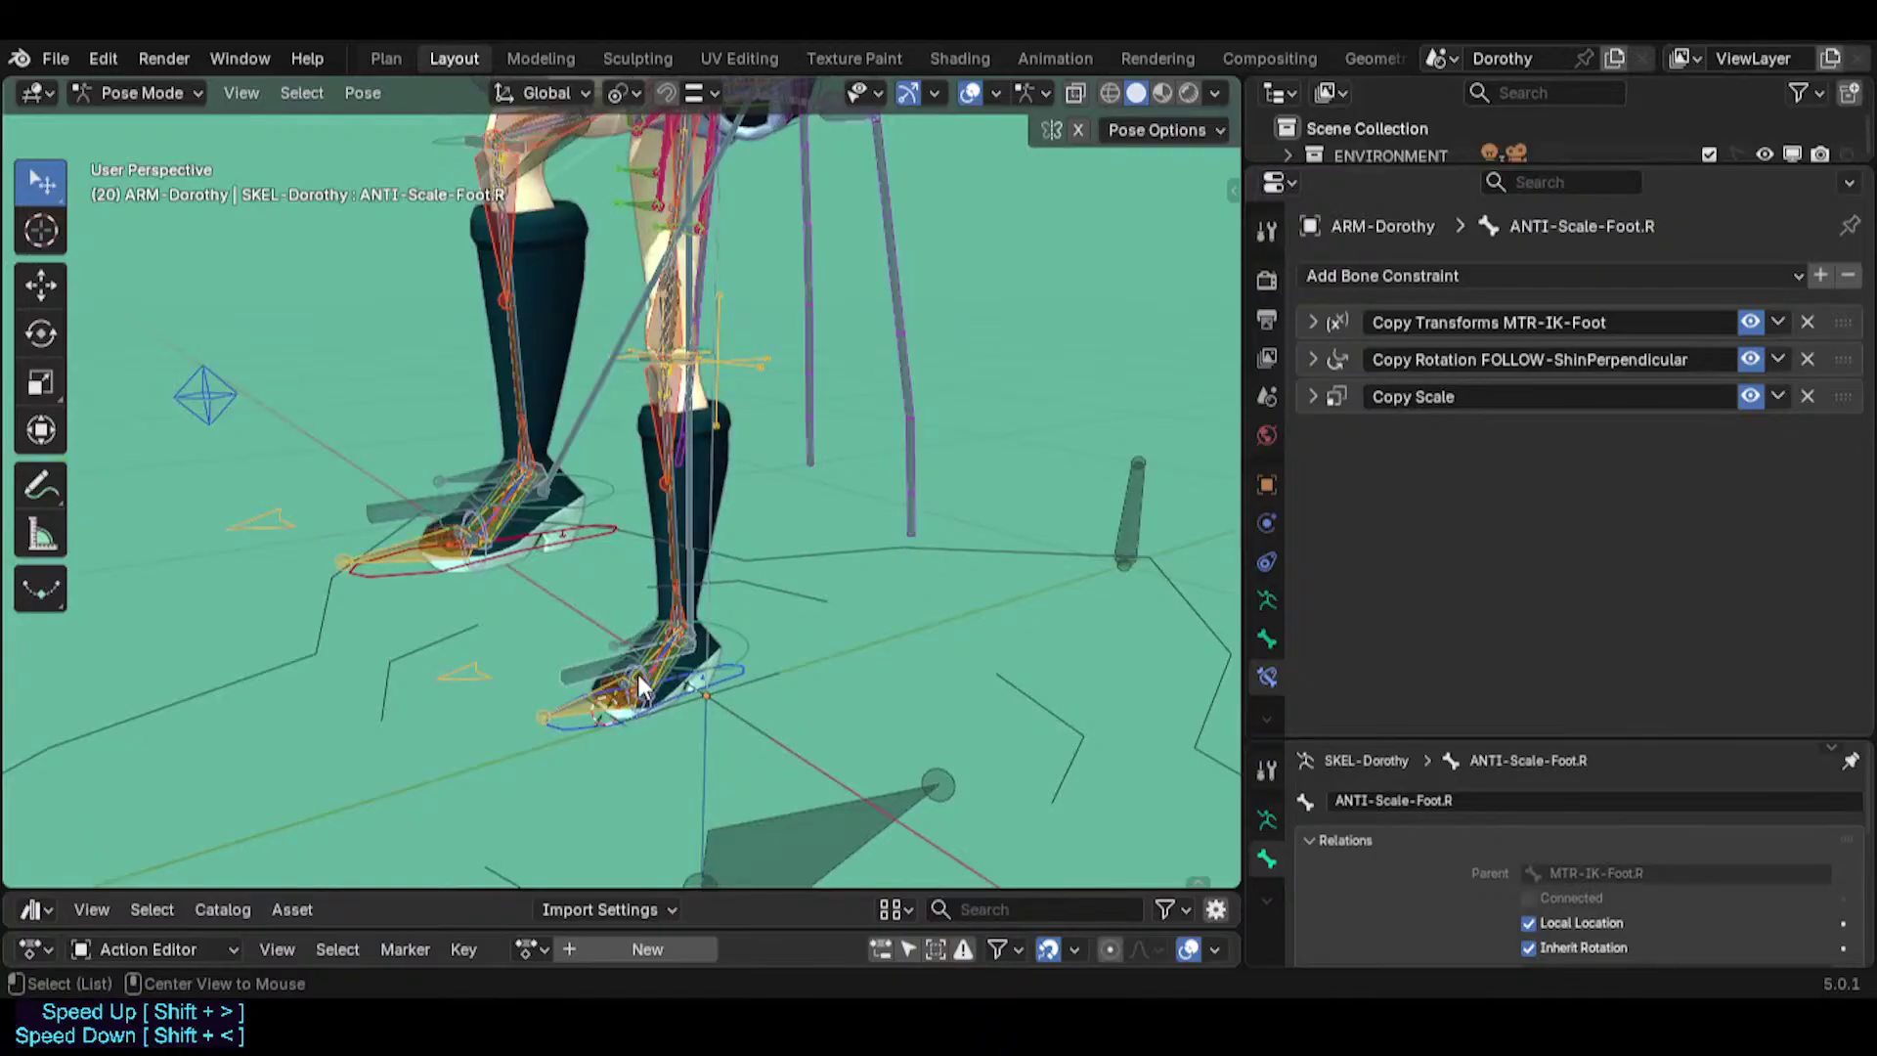
pyautogui.hotkey('alt', 'g')
# Move MTR-IK-Foot.L forward and rotate it so the left toe points downward.
pyautogui.click(618, 764)
pyautogui.moveTo(617, 764); pyautogui.dragTo(634, 708, button='middle')
pyautogui.press('g')
pyautogui.click(518, 477)
pyautogui.press('r')
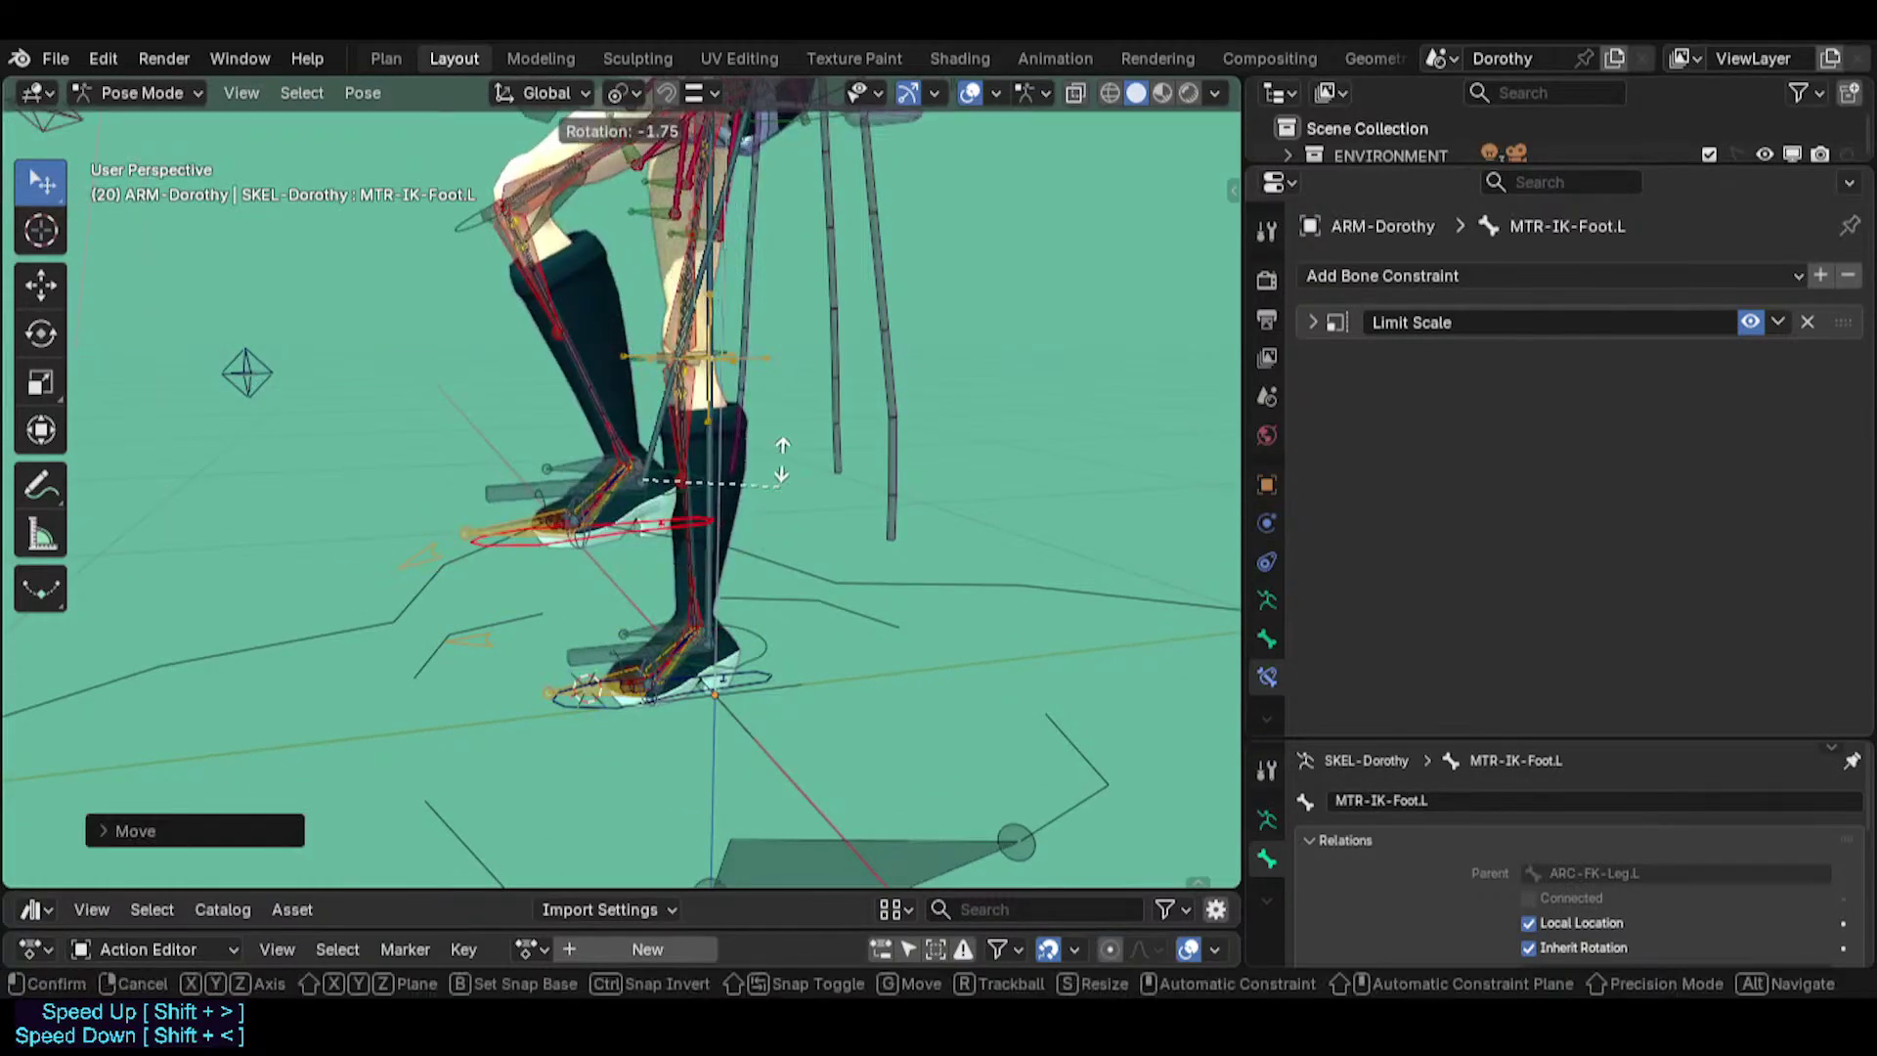
pyautogui.click(733, 420)
pyautogui.press('g')
pyautogui.click(591, 425)
pyautogui.scroll(1, 589, 493)
pyautogui.scroll(1, 591, 503)
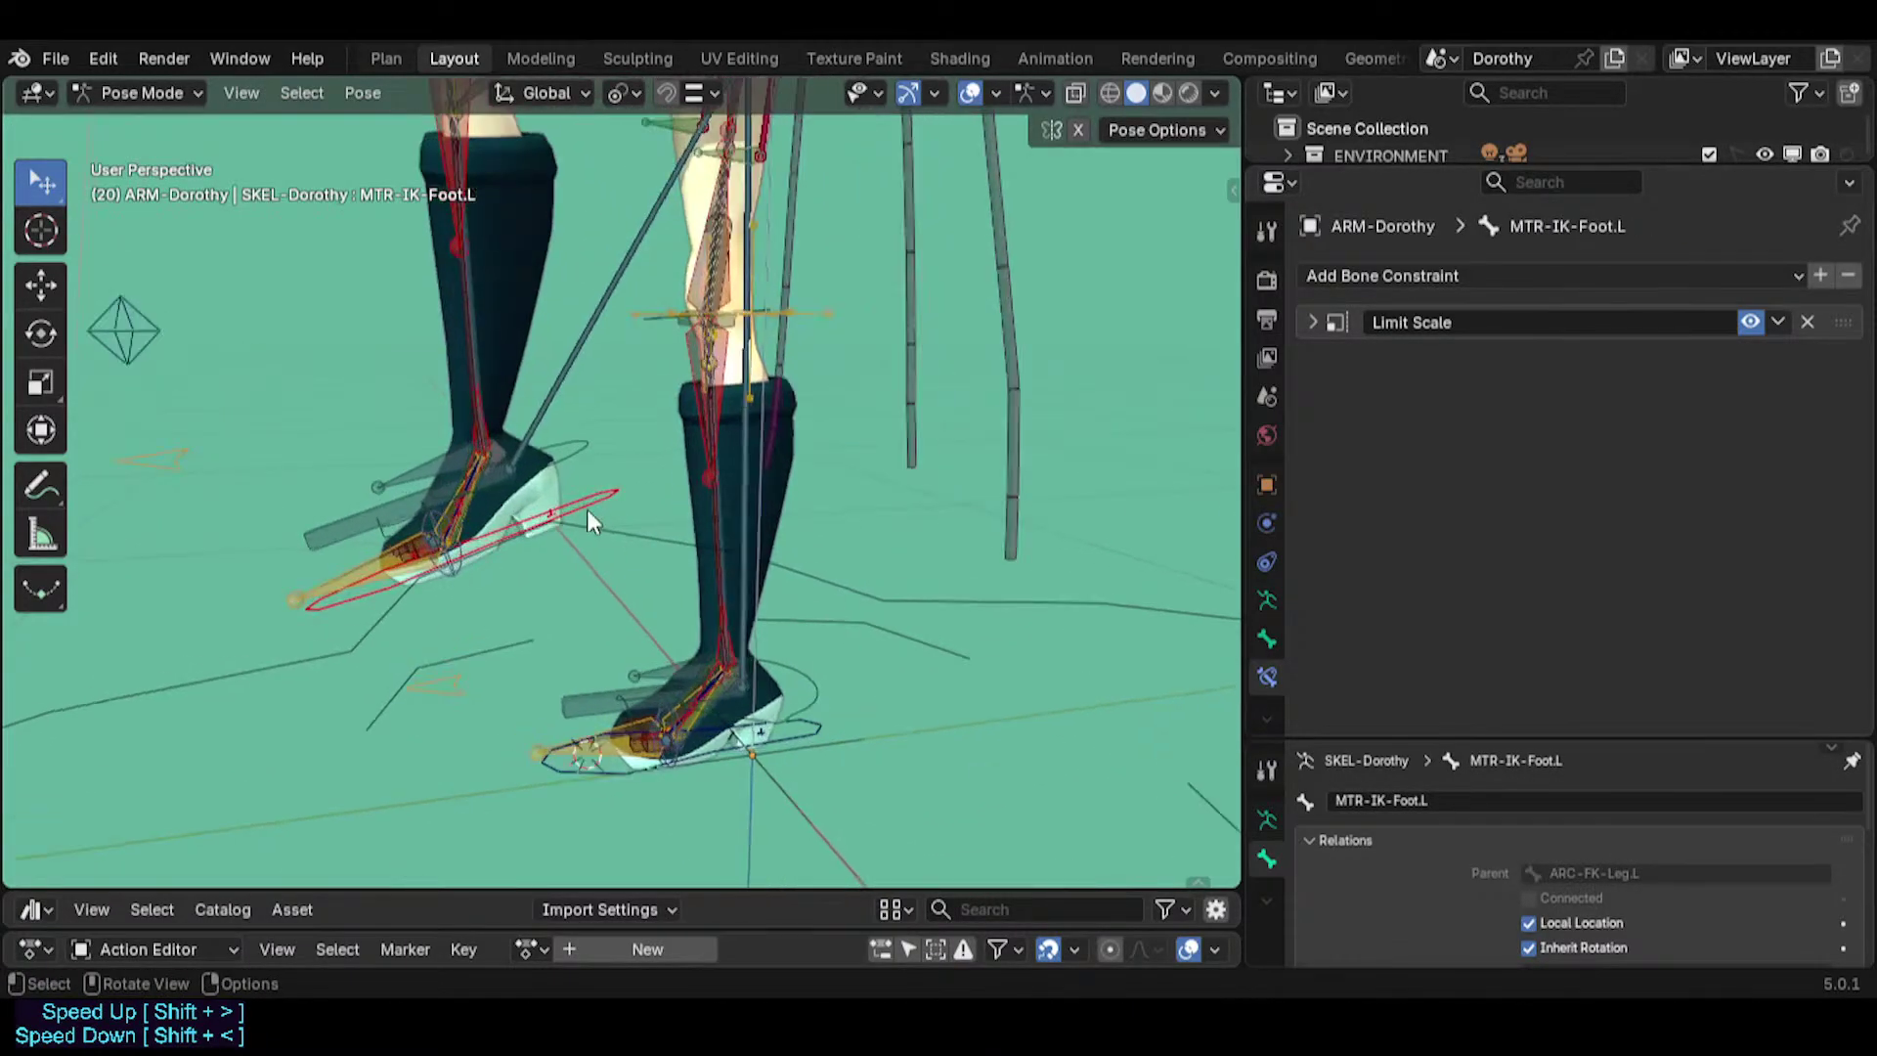
# Select CTL-IKT-LeverageAnkle.L within the left foot, then move and rotate it to test the ankle.
pyautogui.click(466, 494)
pyautogui.click(463, 494)
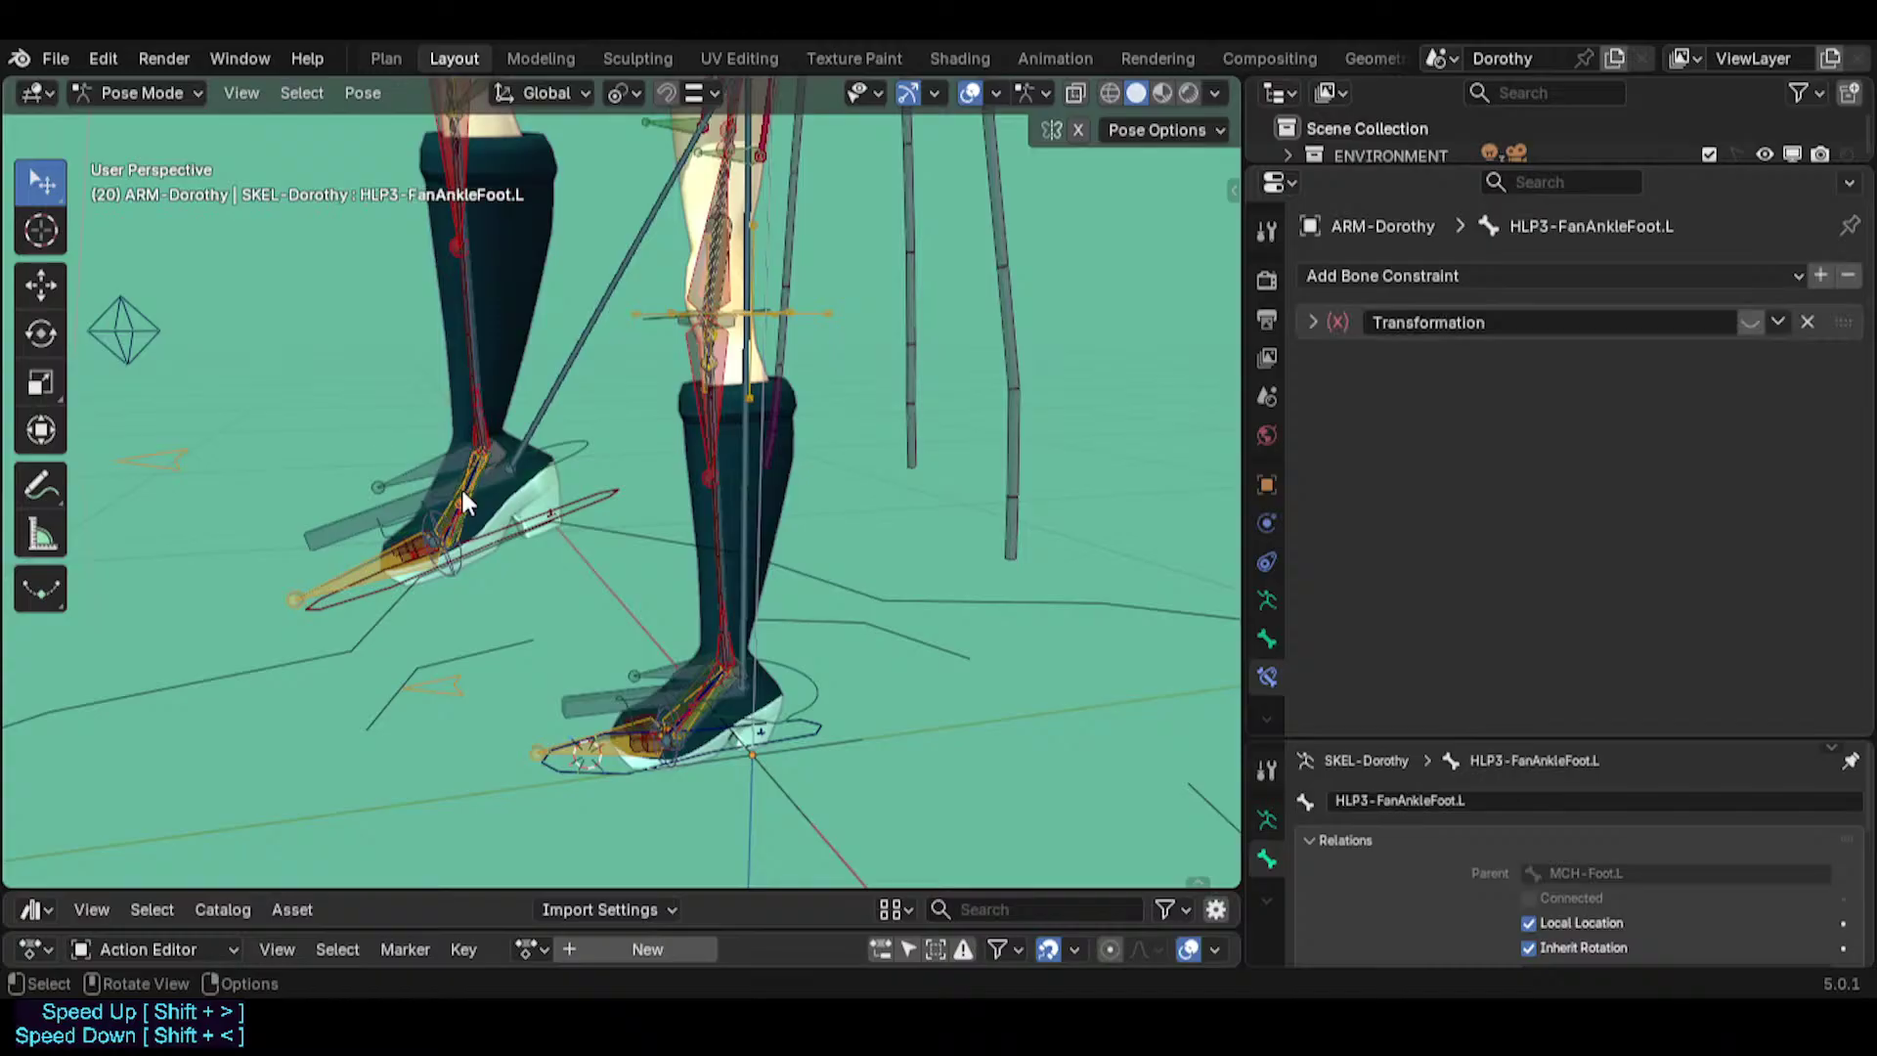
pyautogui.click(462, 494)
pyautogui.click(462, 495)
pyautogui.press('g')
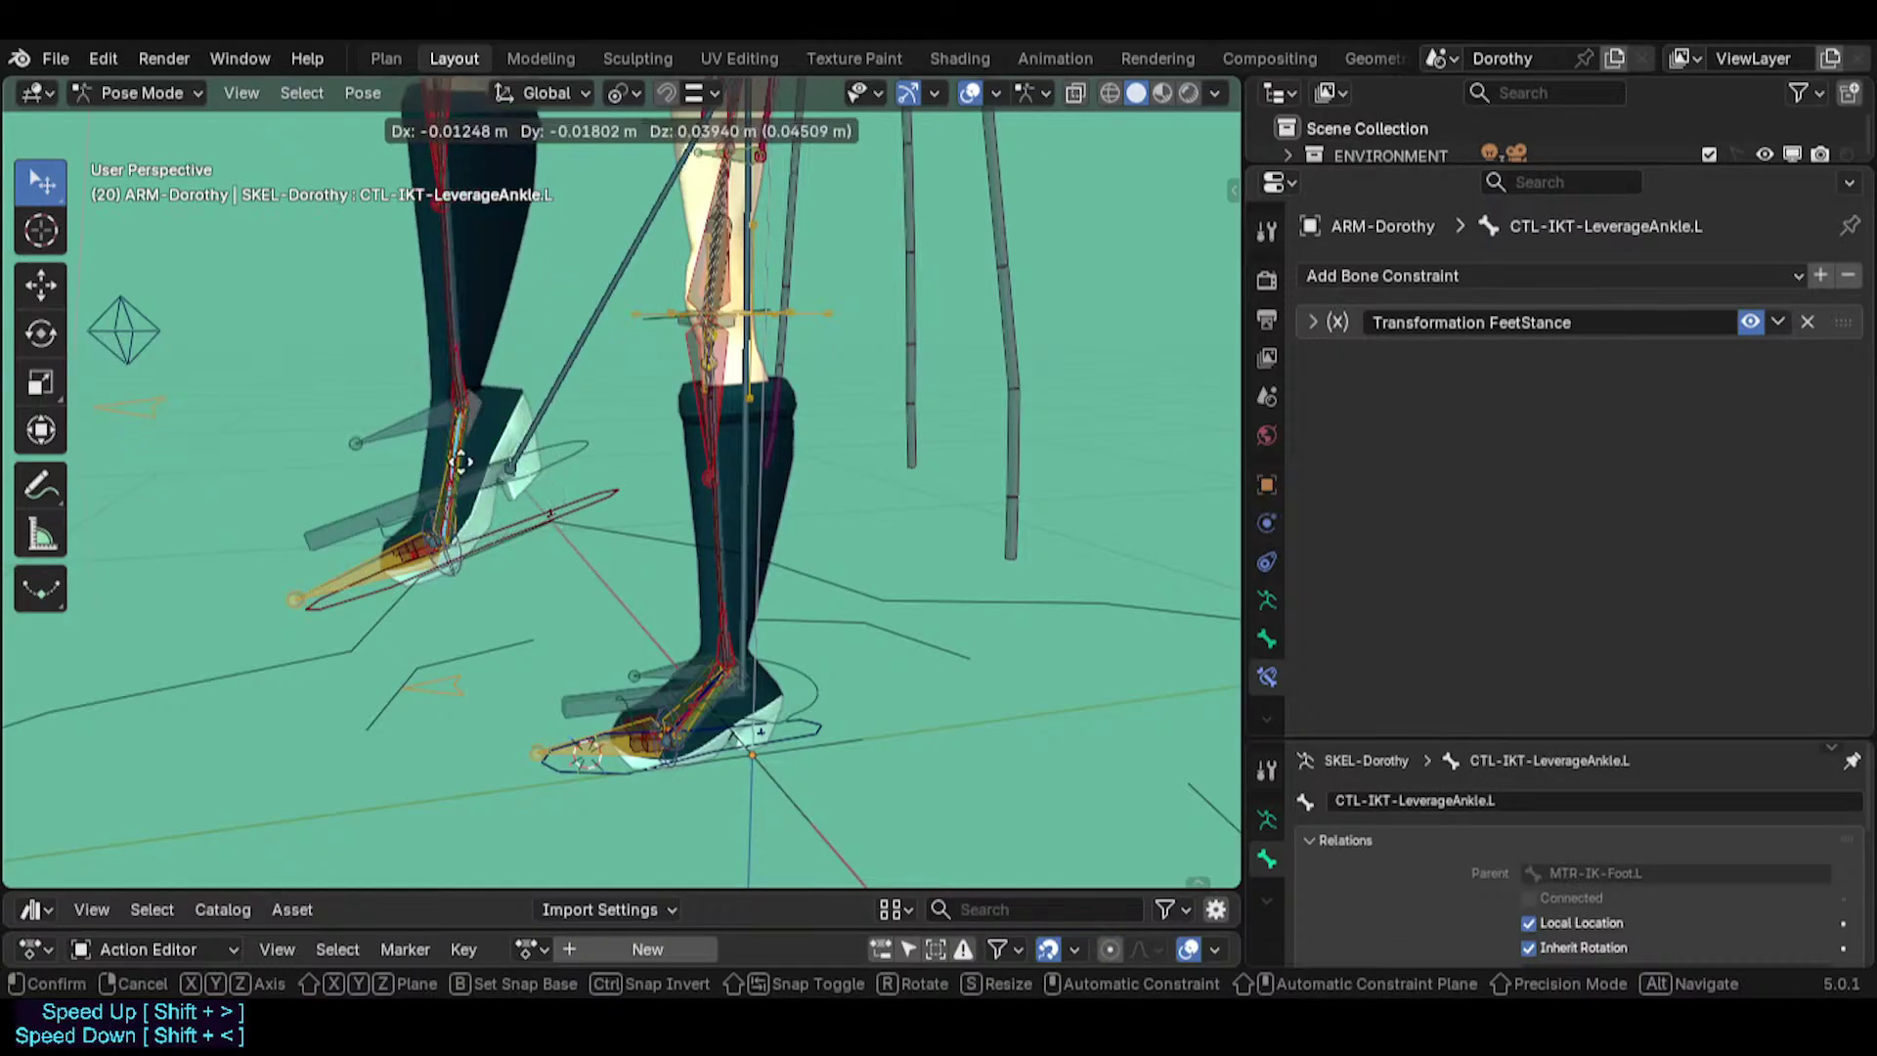
pyautogui.click(430, 451)
pyautogui.moveTo(642, 497); pyautogui.dragTo(533, 454, button='middle')
pyautogui.press('g')
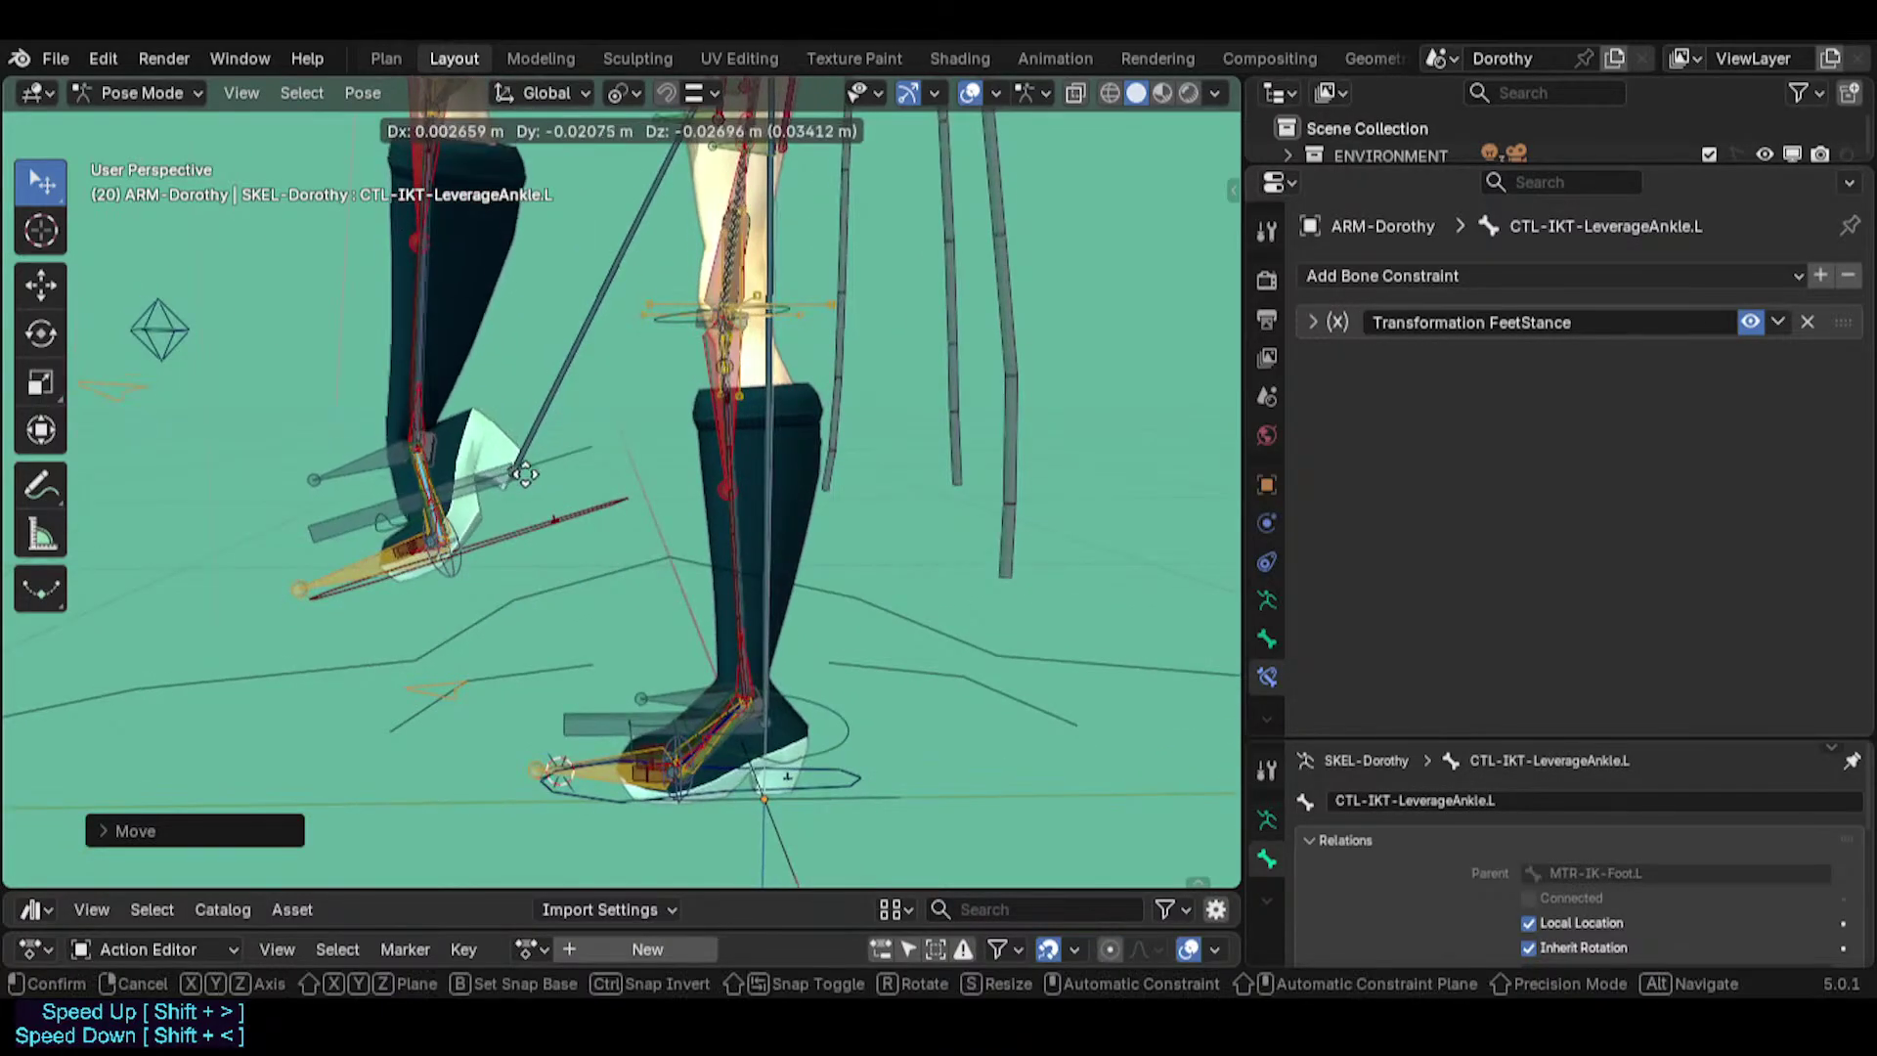
pyautogui.click(526, 454)
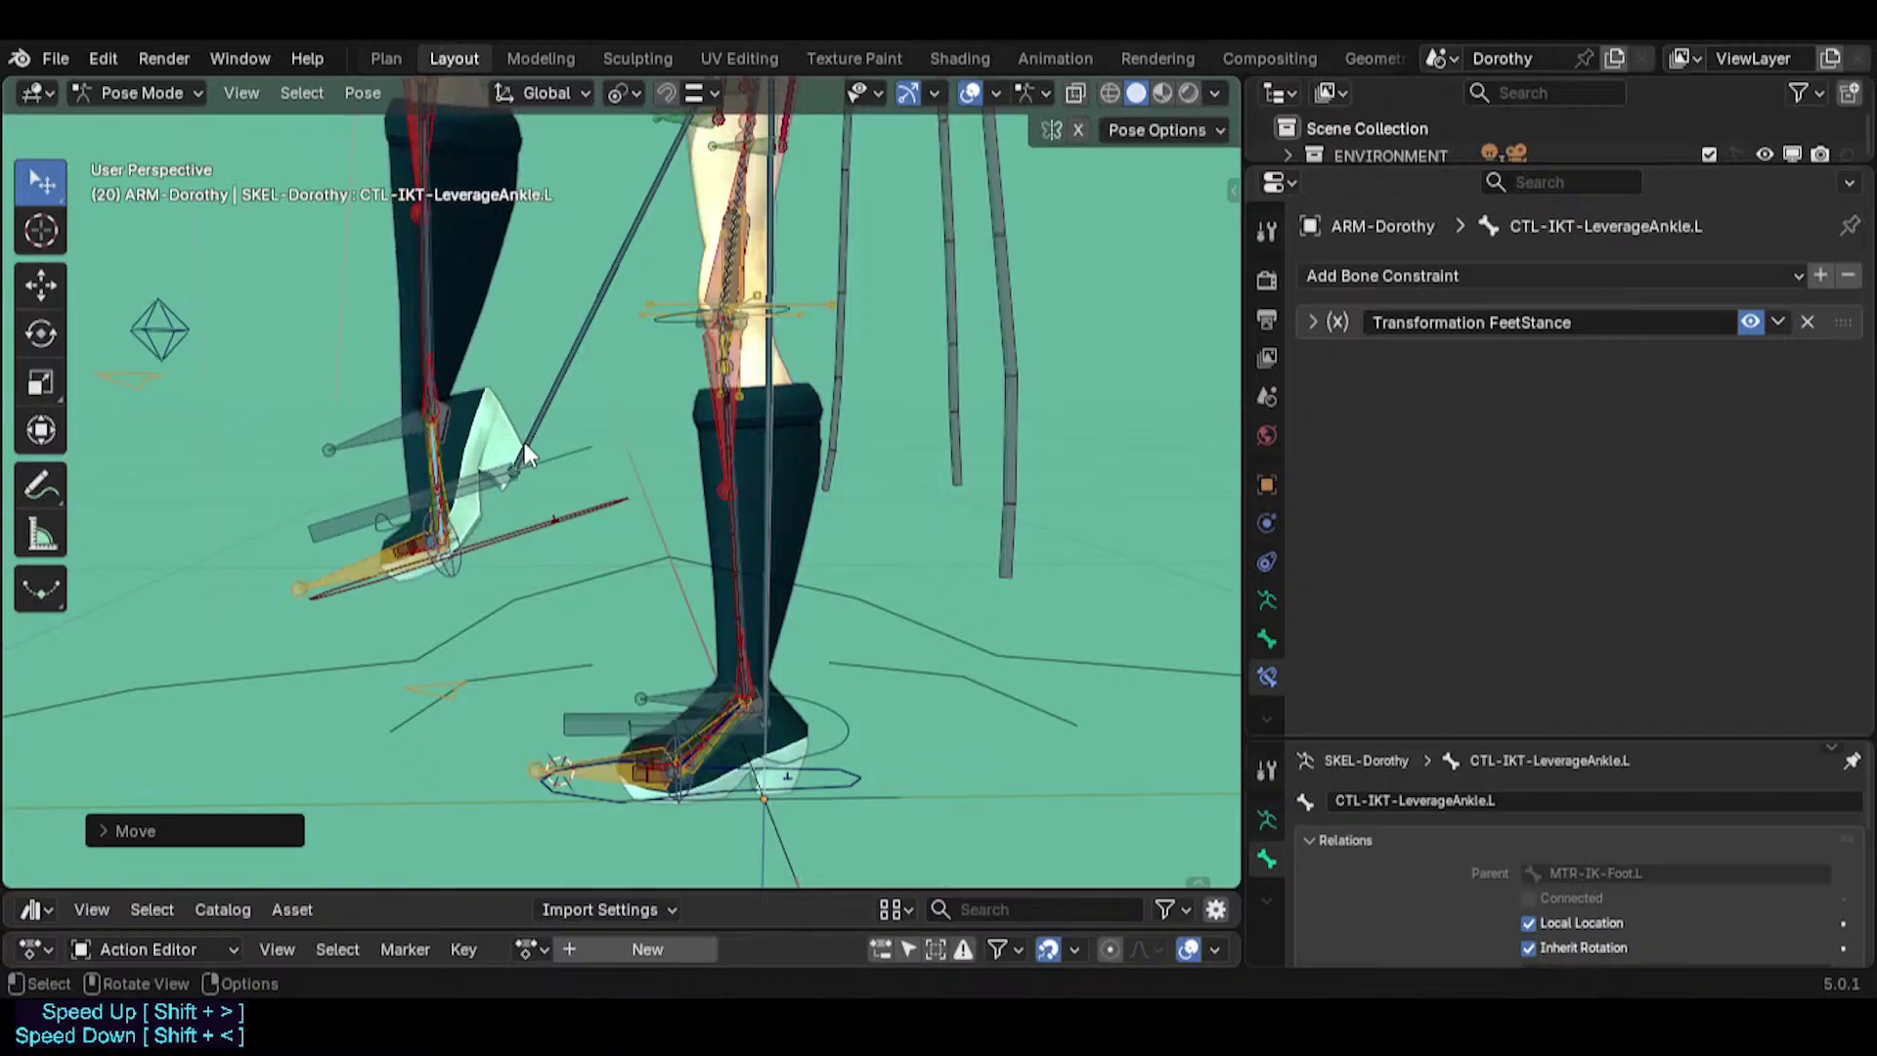
pyautogui.press('r')
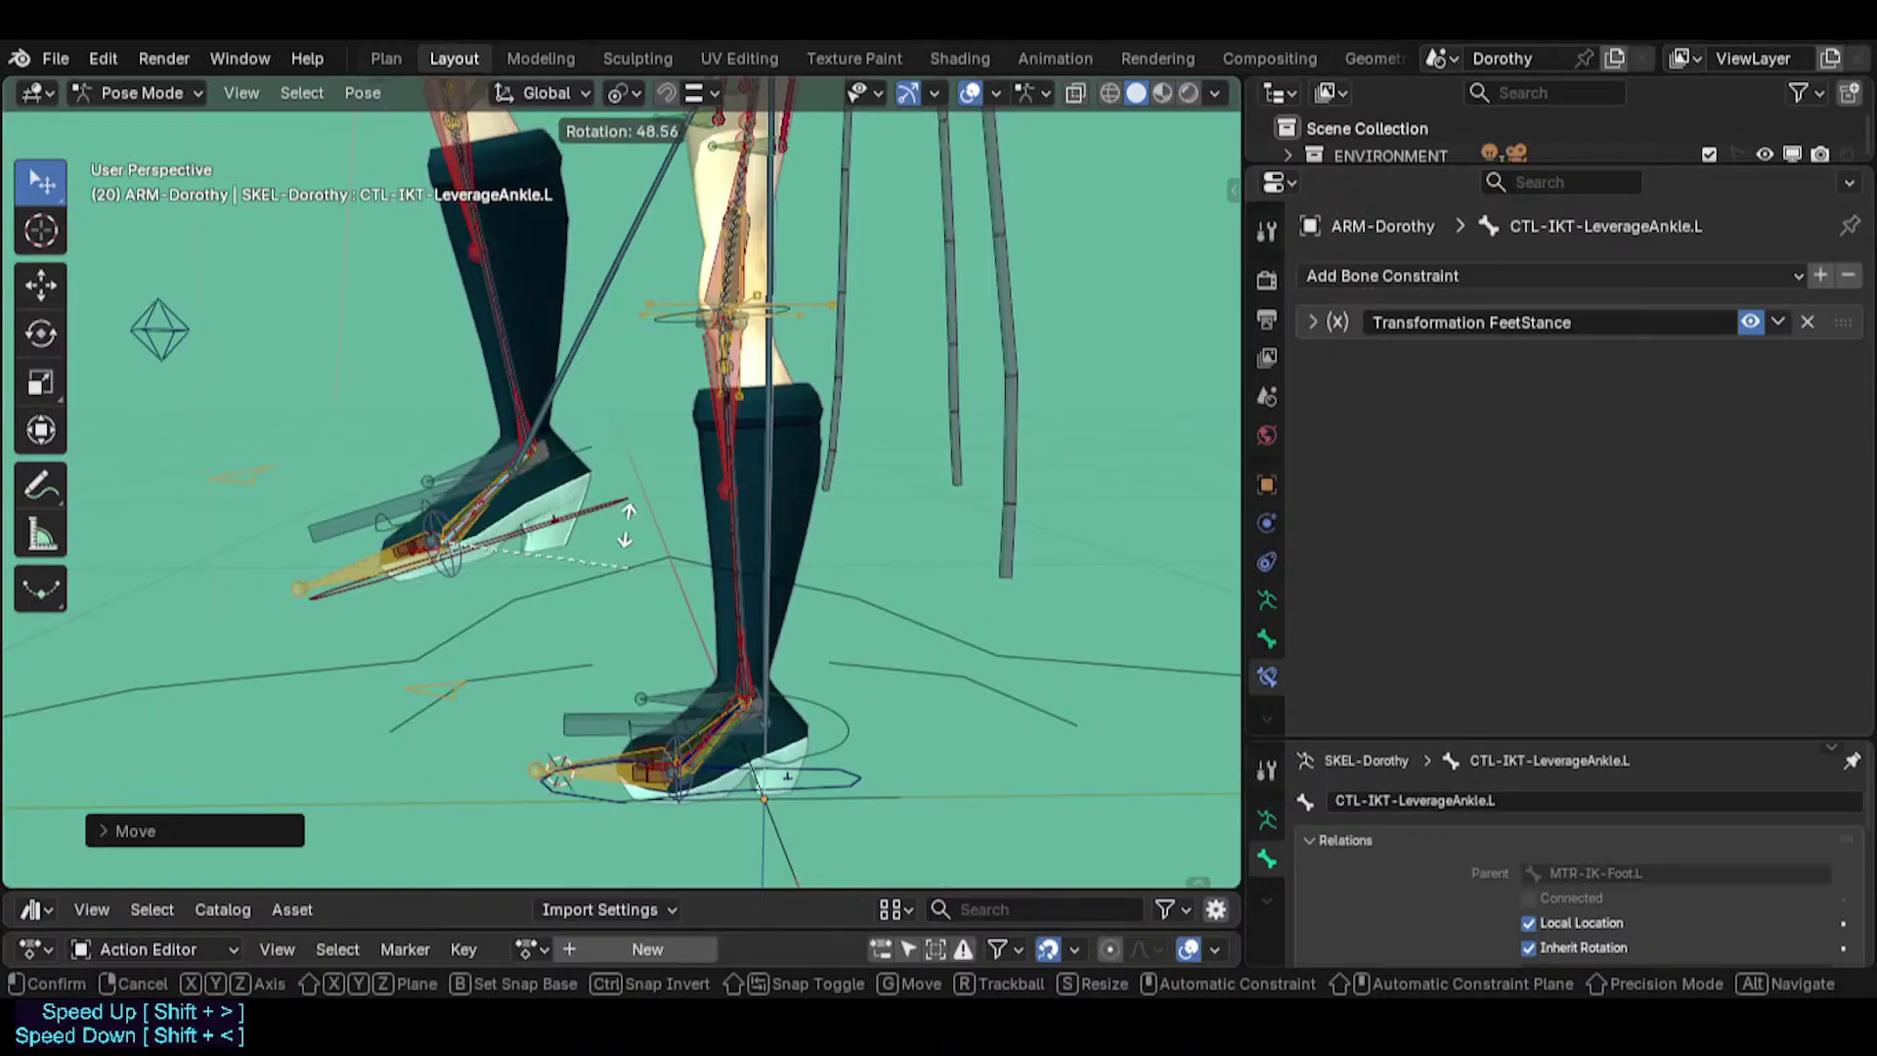
pyautogui.click(616, 503)
# Rotate MTR-IK-Foot.L back to nearly level and scale it to about 1.667.
pyautogui.click(612, 490)
pyautogui.press('r')
pyautogui.click(645, 559)
pyautogui.scroll(-2, 615, 543)
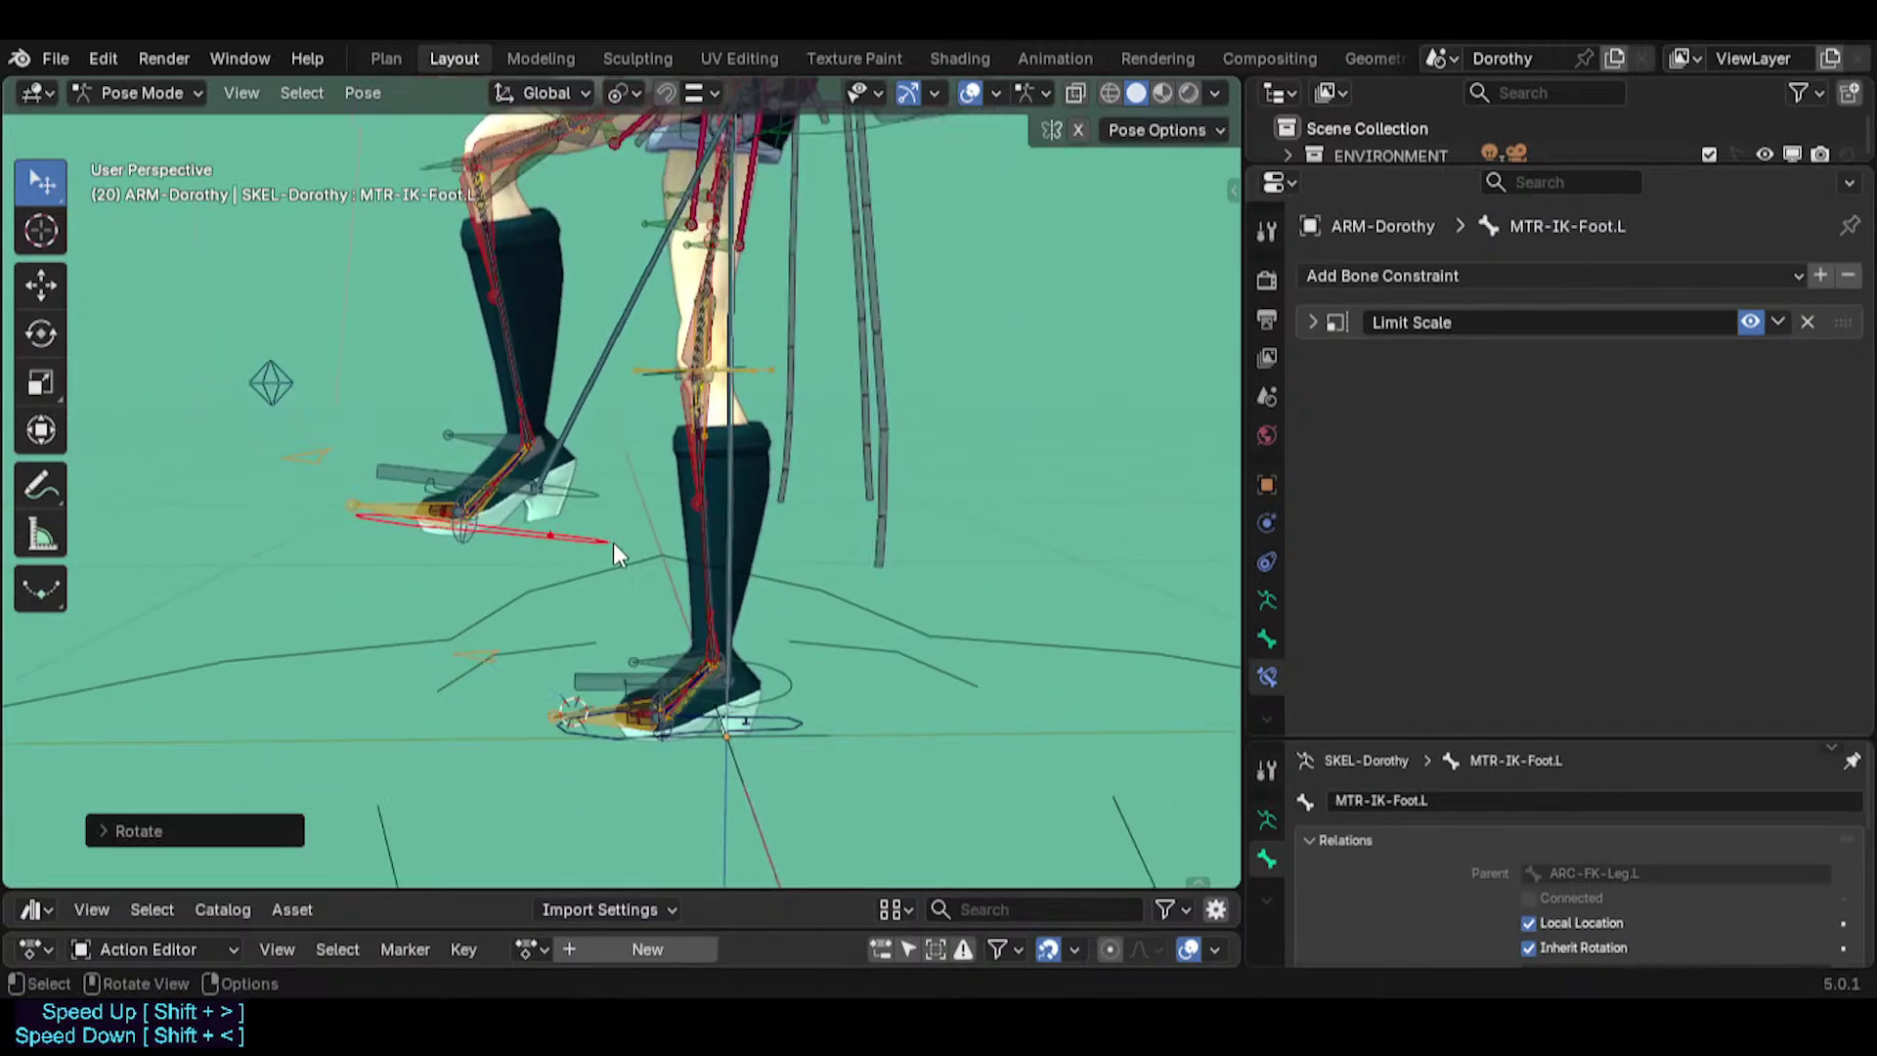
pyautogui.scroll(1, 586, 510)
pyautogui.press('r')
pyautogui.click(625, 532)
pyautogui.press('s')
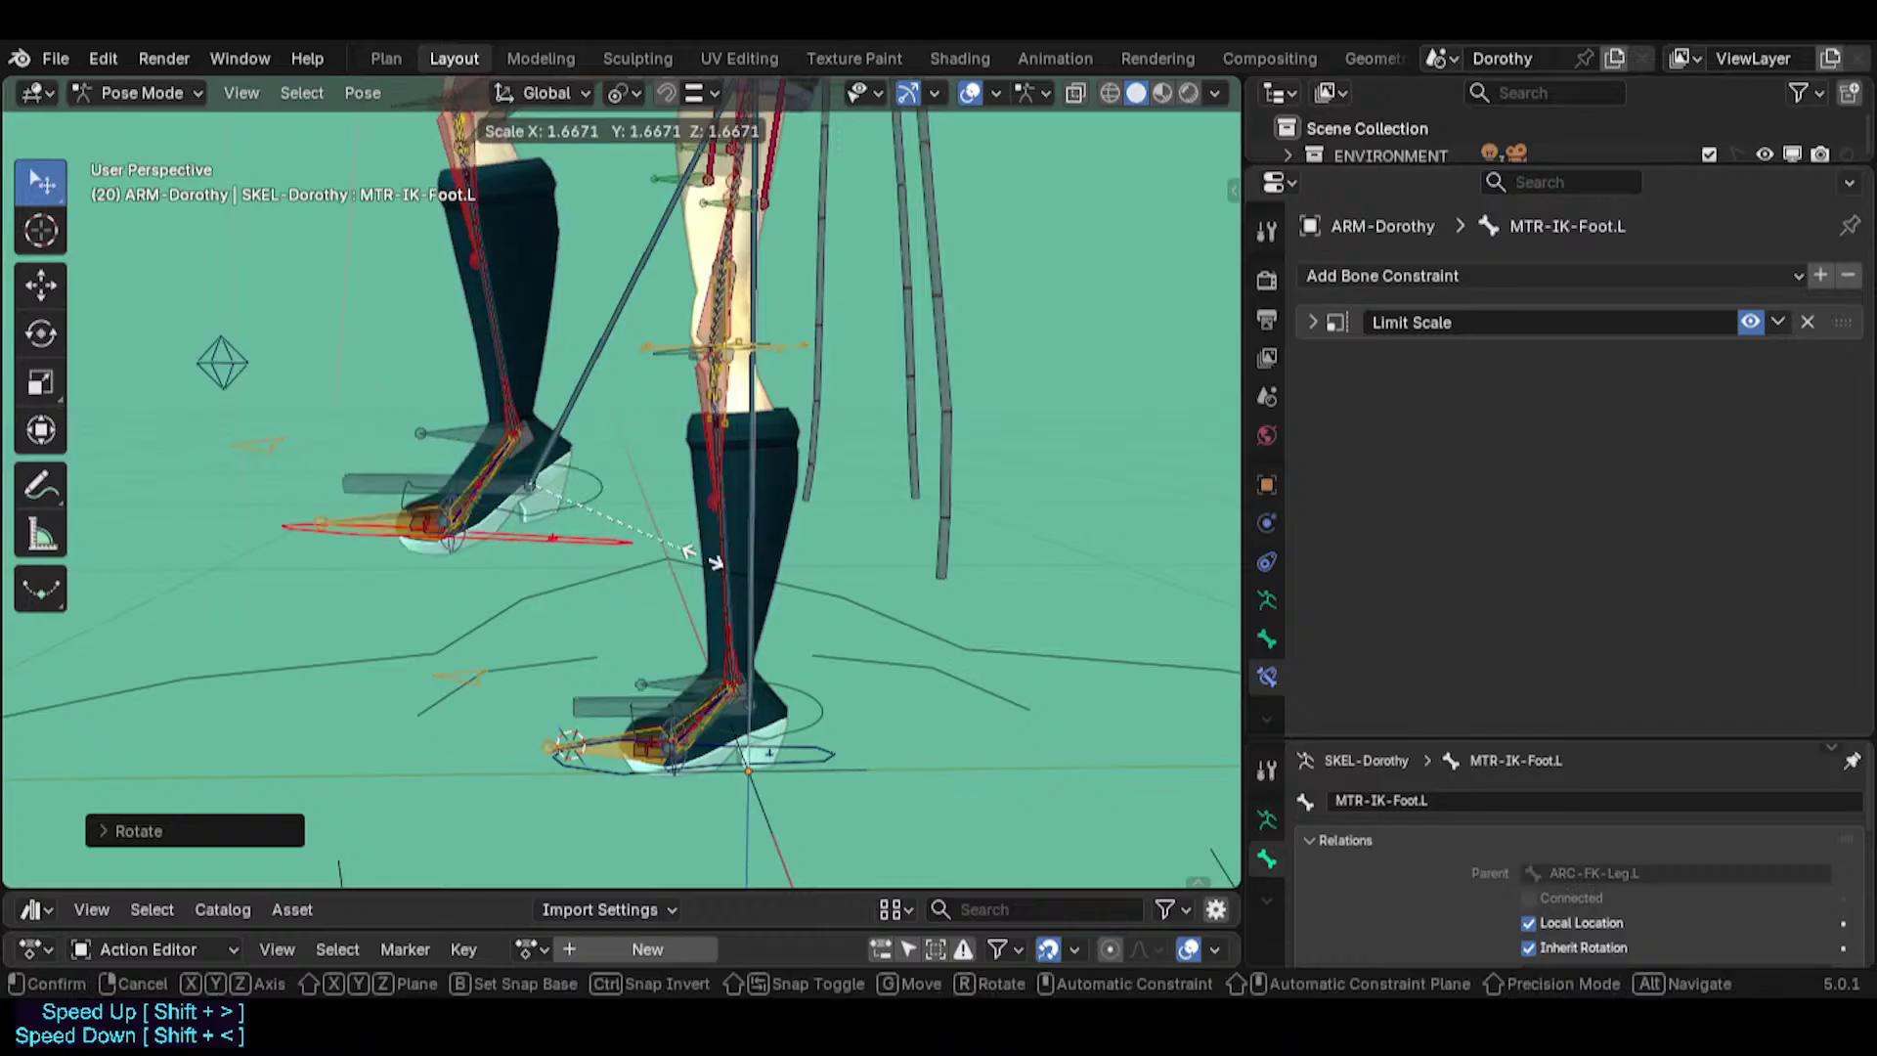
pyautogui.click(716, 560)
# Test the left leg by moving MTR-IK-Foot.L to several positions in front of and behind the body.
pyautogui.press('g')
pyautogui.click(461, 418)
pyautogui.keyDown('shift'); pyautogui.moveTo(540, 481); pyautogui.dragTo(692, 598, button='middle'); pyautogui.keyUp('shift')
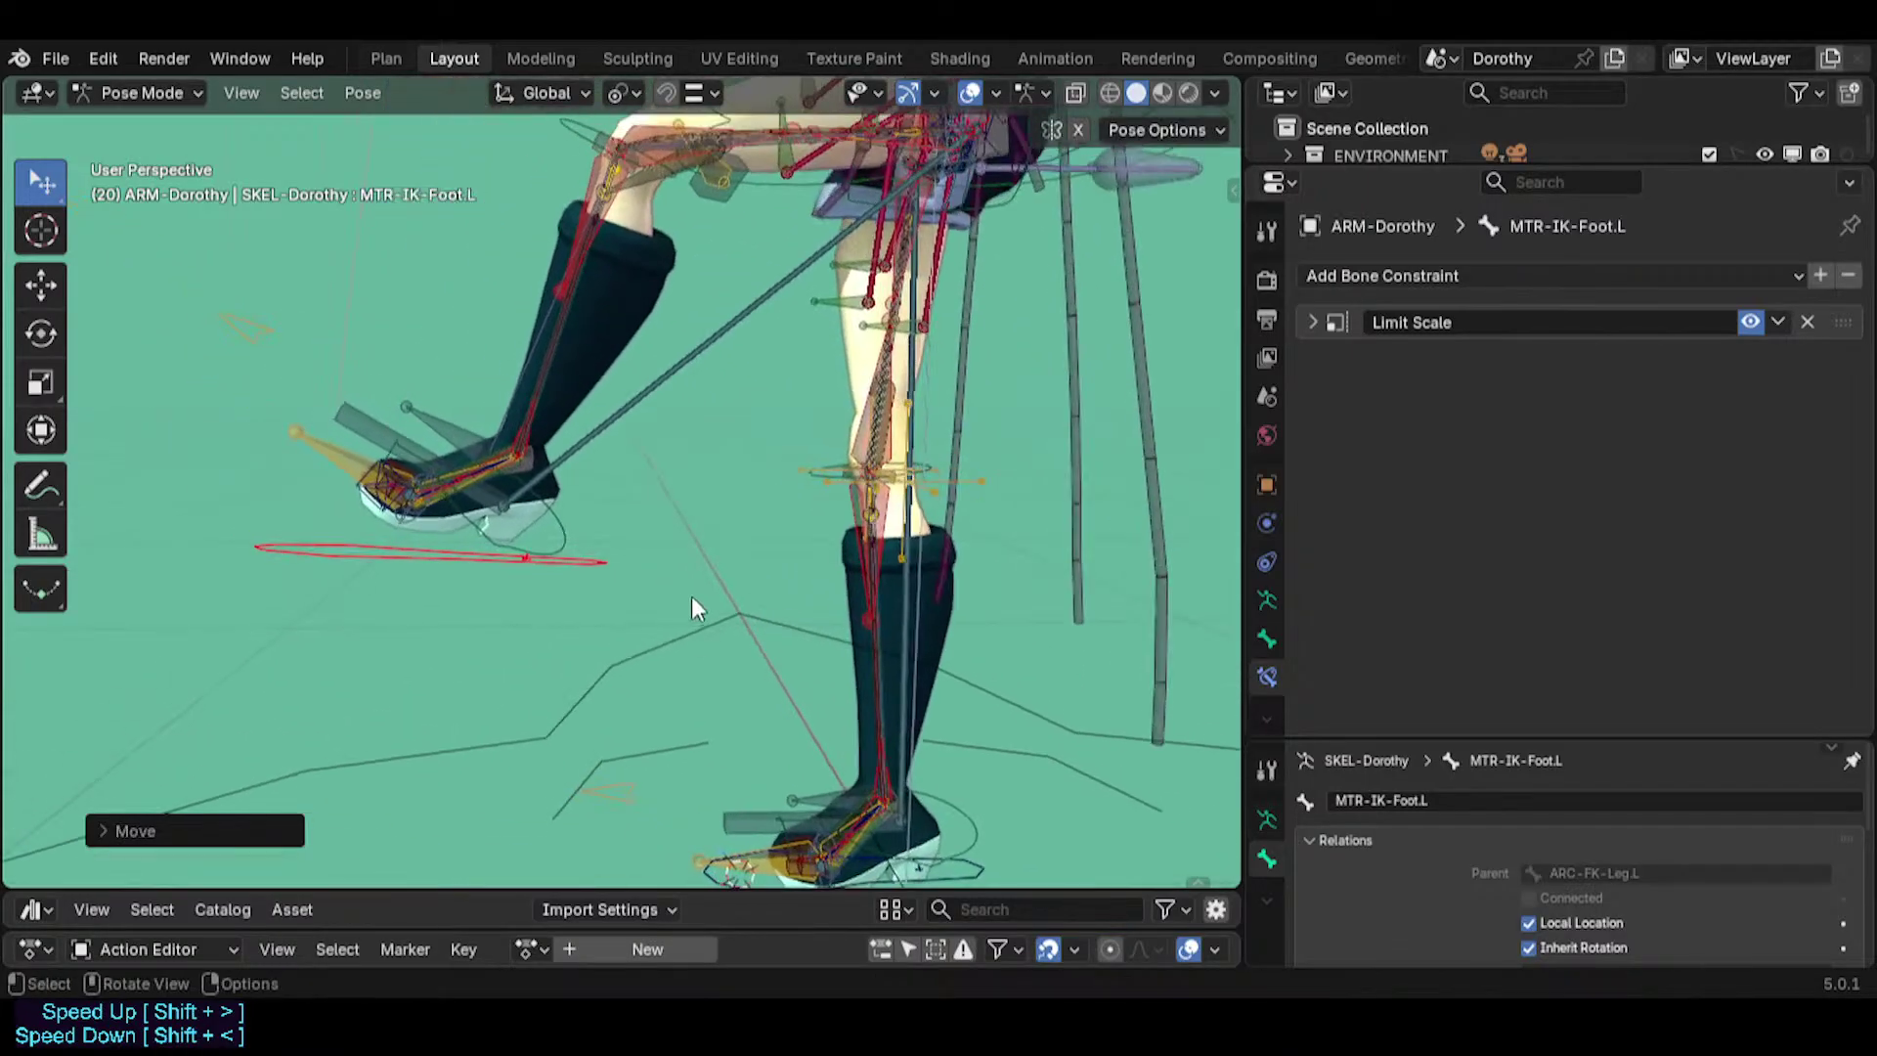
pyautogui.press('g')
pyautogui.click(701, 612)
pyautogui.scroll(-1, 701, 613)
pyautogui.press('g')
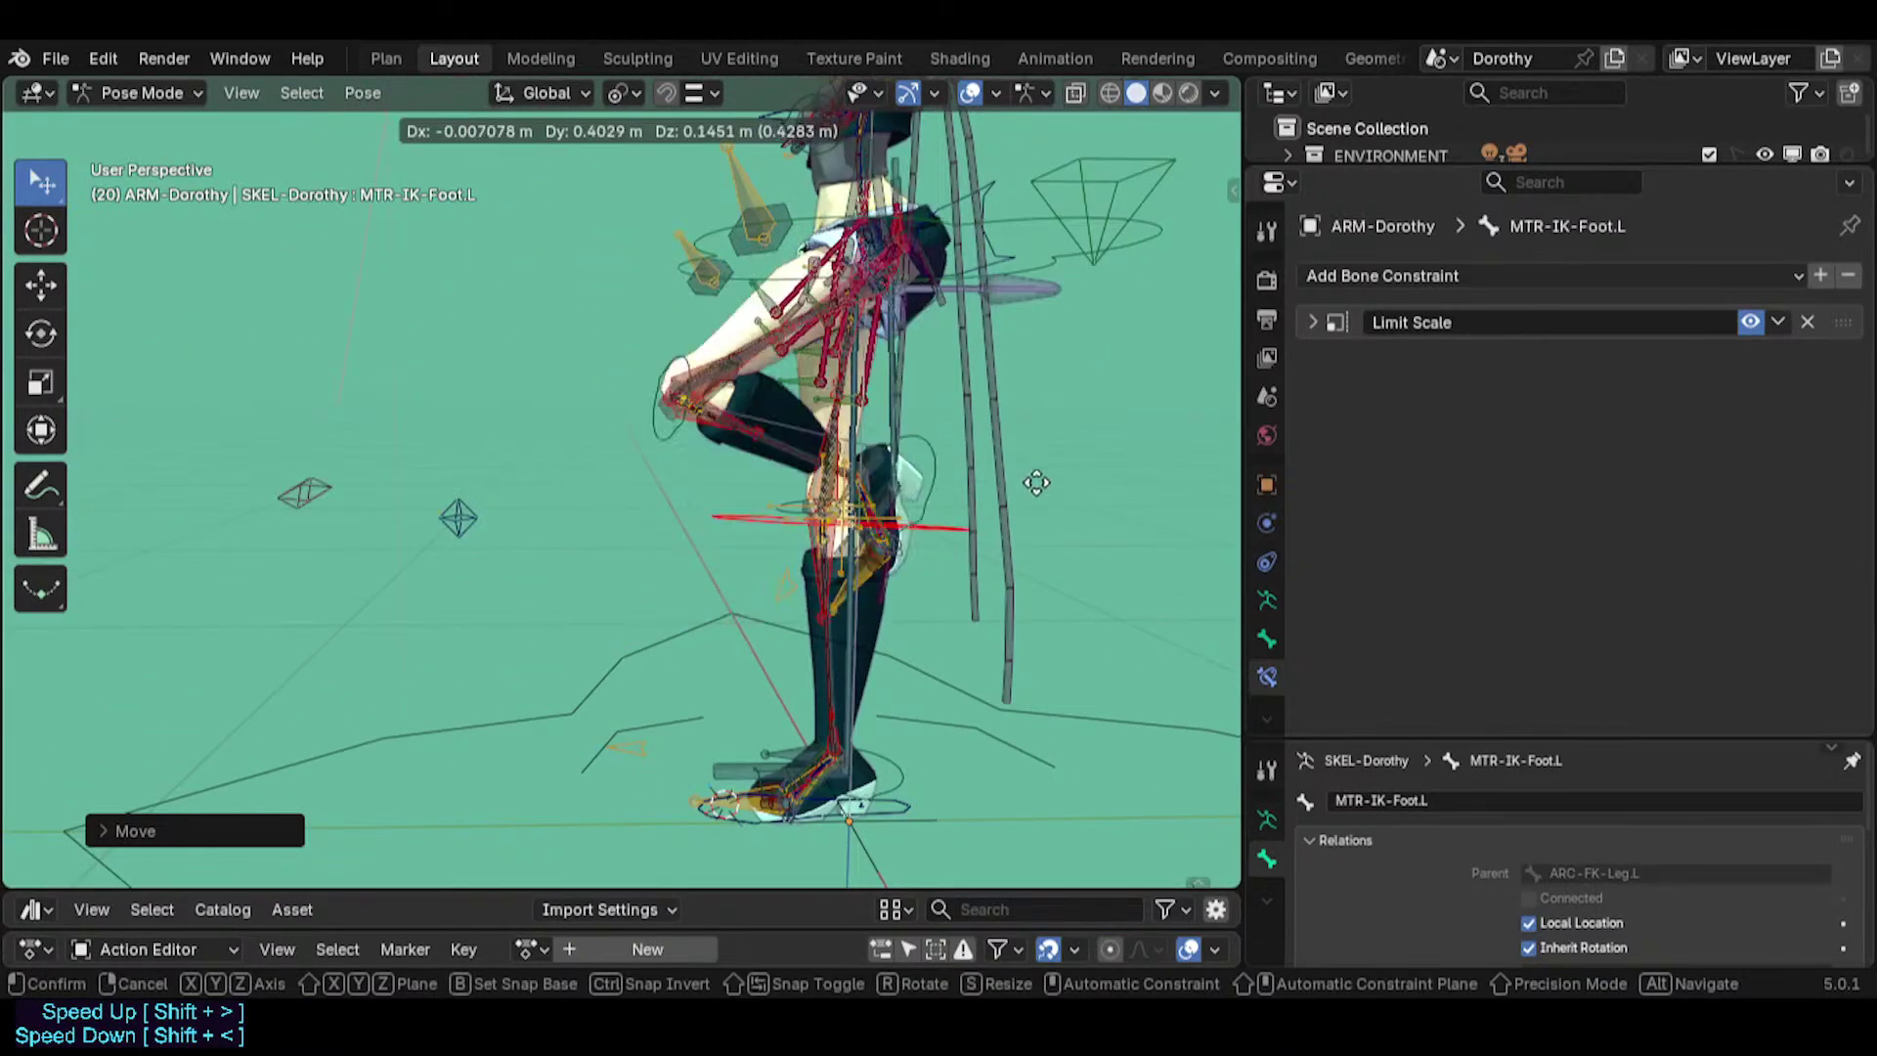
pyautogui.click(782, 565)
# Return the rig to its rest pose and save Dorothy.blend.
pyautogui.moveTo(782, 565); pyautogui.dragTo(1068, 581, button='middle')
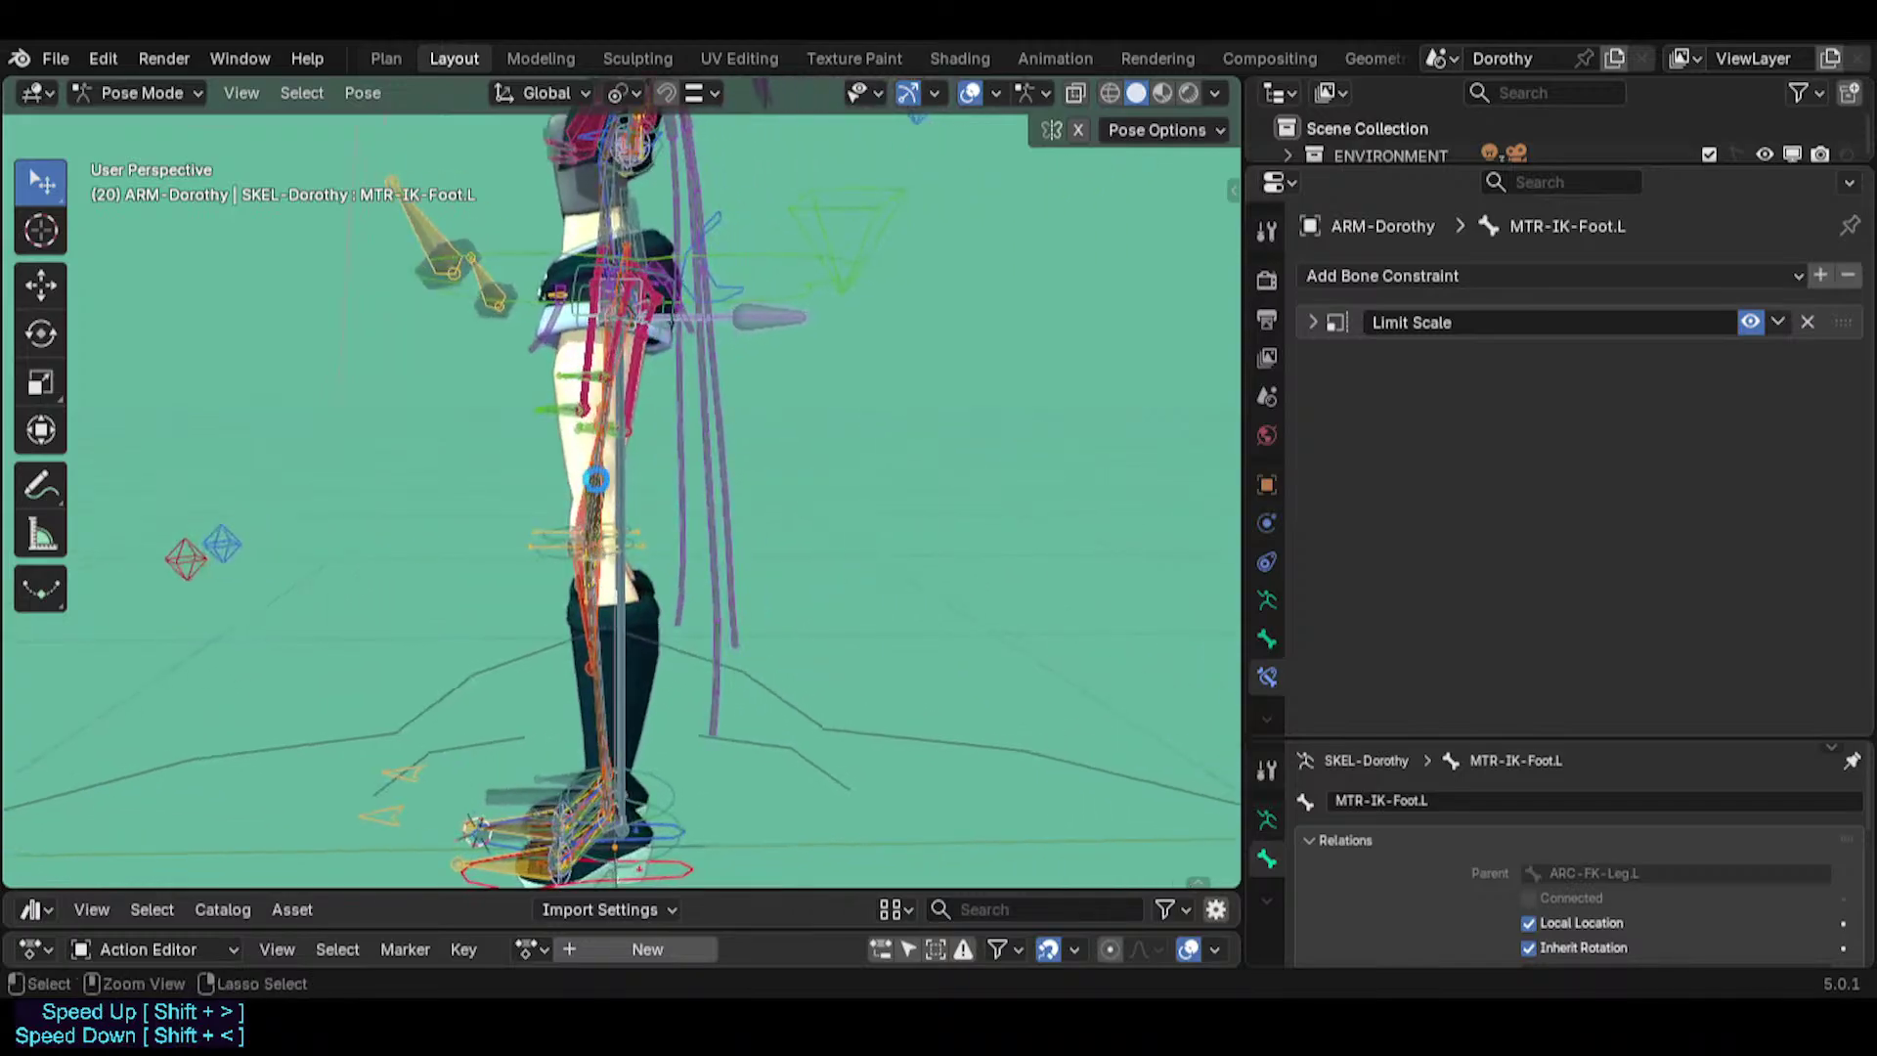
pyautogui.hotkey('ctrl', 's')
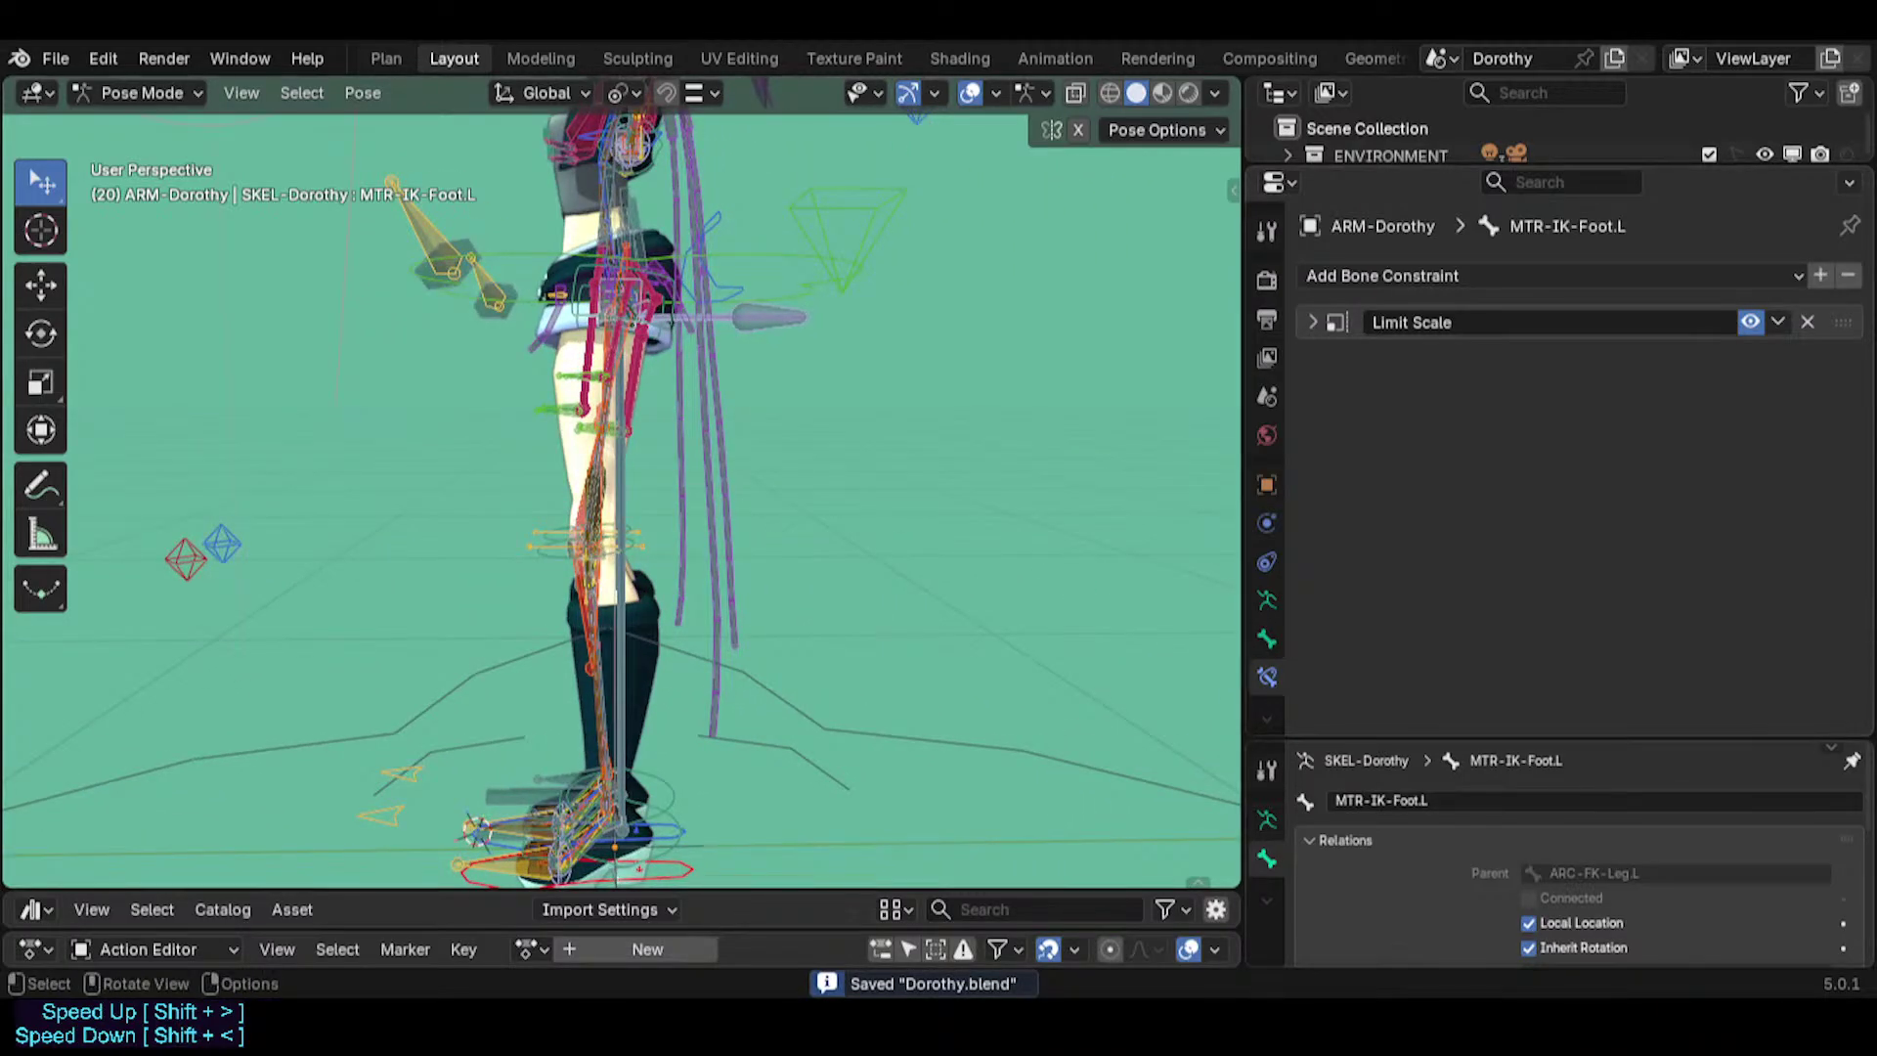
# Move MTR-IK-Foot.L about 0.26 m forward and up, leaving its rotation as it is.
pyautogui.keyDown('shift'); pyautogui.moveTo(507, 882); pyautogui.dragTo(572, 721, button='middle'); pyautogui.keyUp('shift')
pyautogui.press('g')
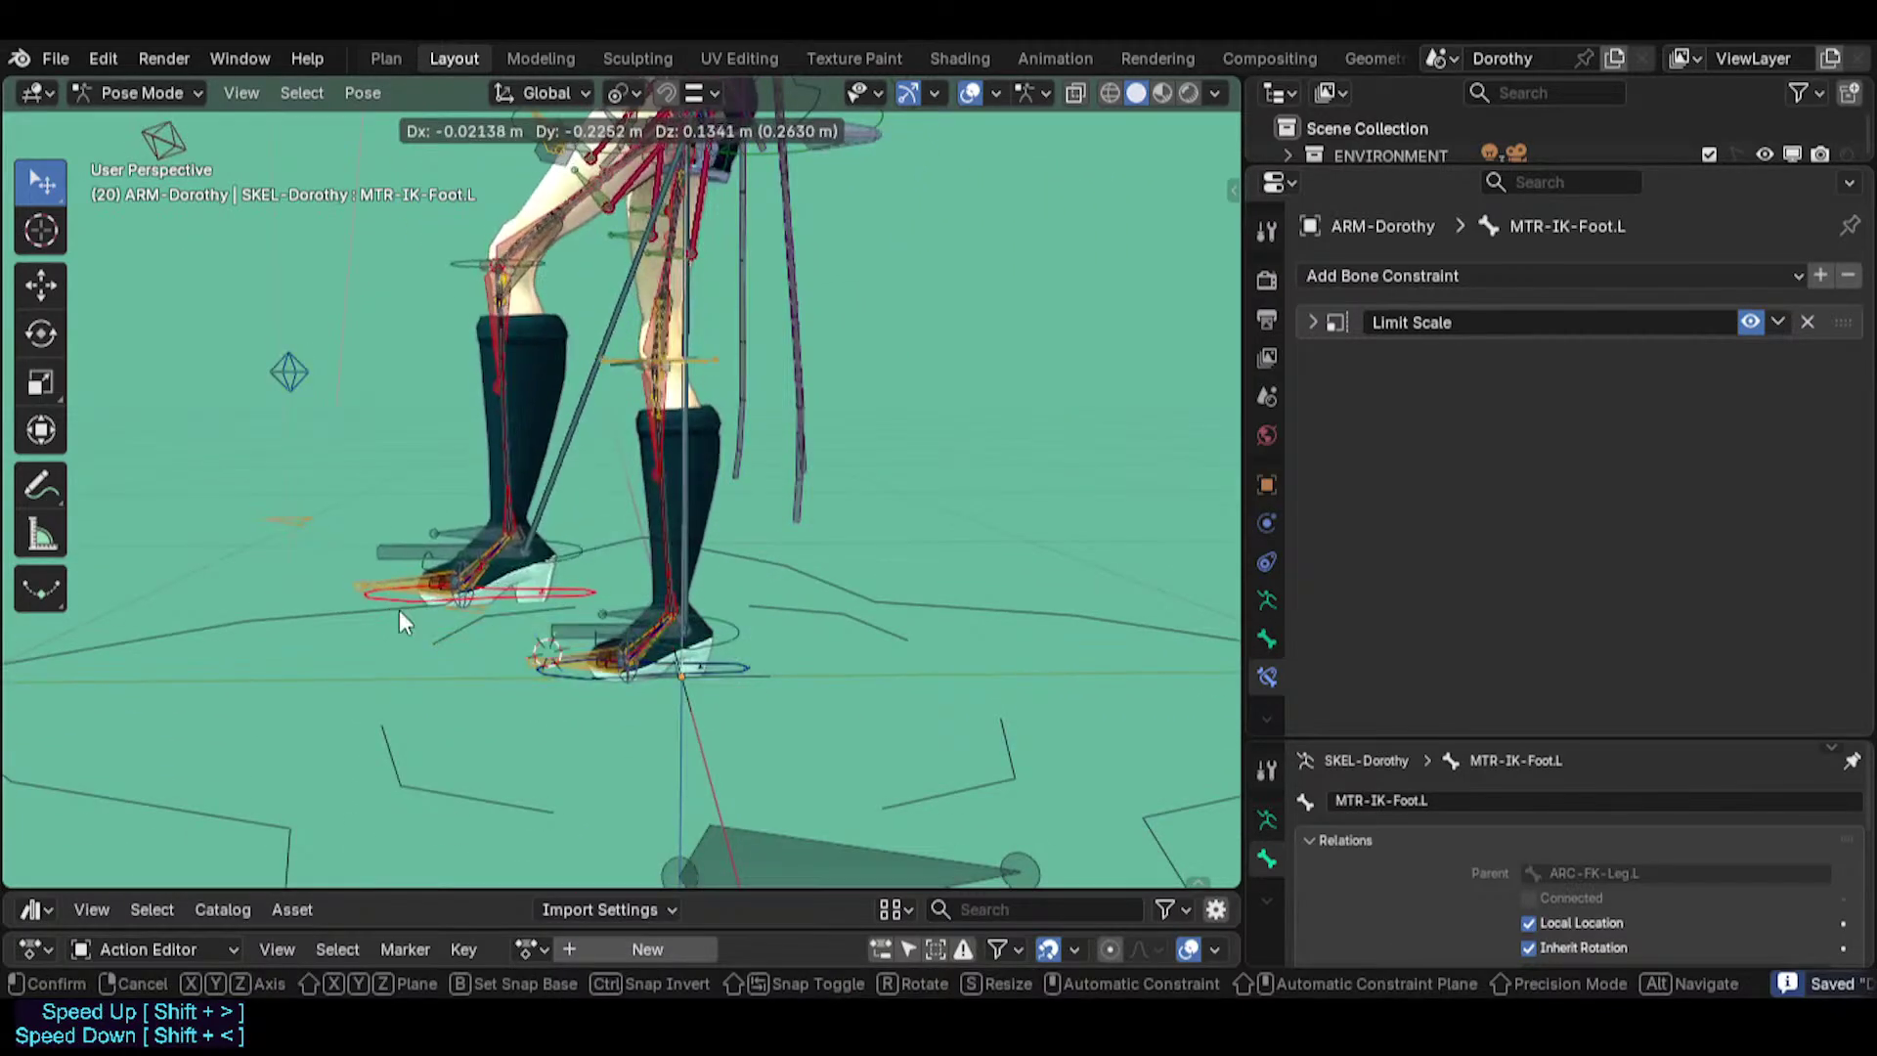
pyautogui.click(399, 612)
pyautogui.scroll(1, 399, 612)
pyautogui.press('r')
pyautogui.rightClick(487, 463)
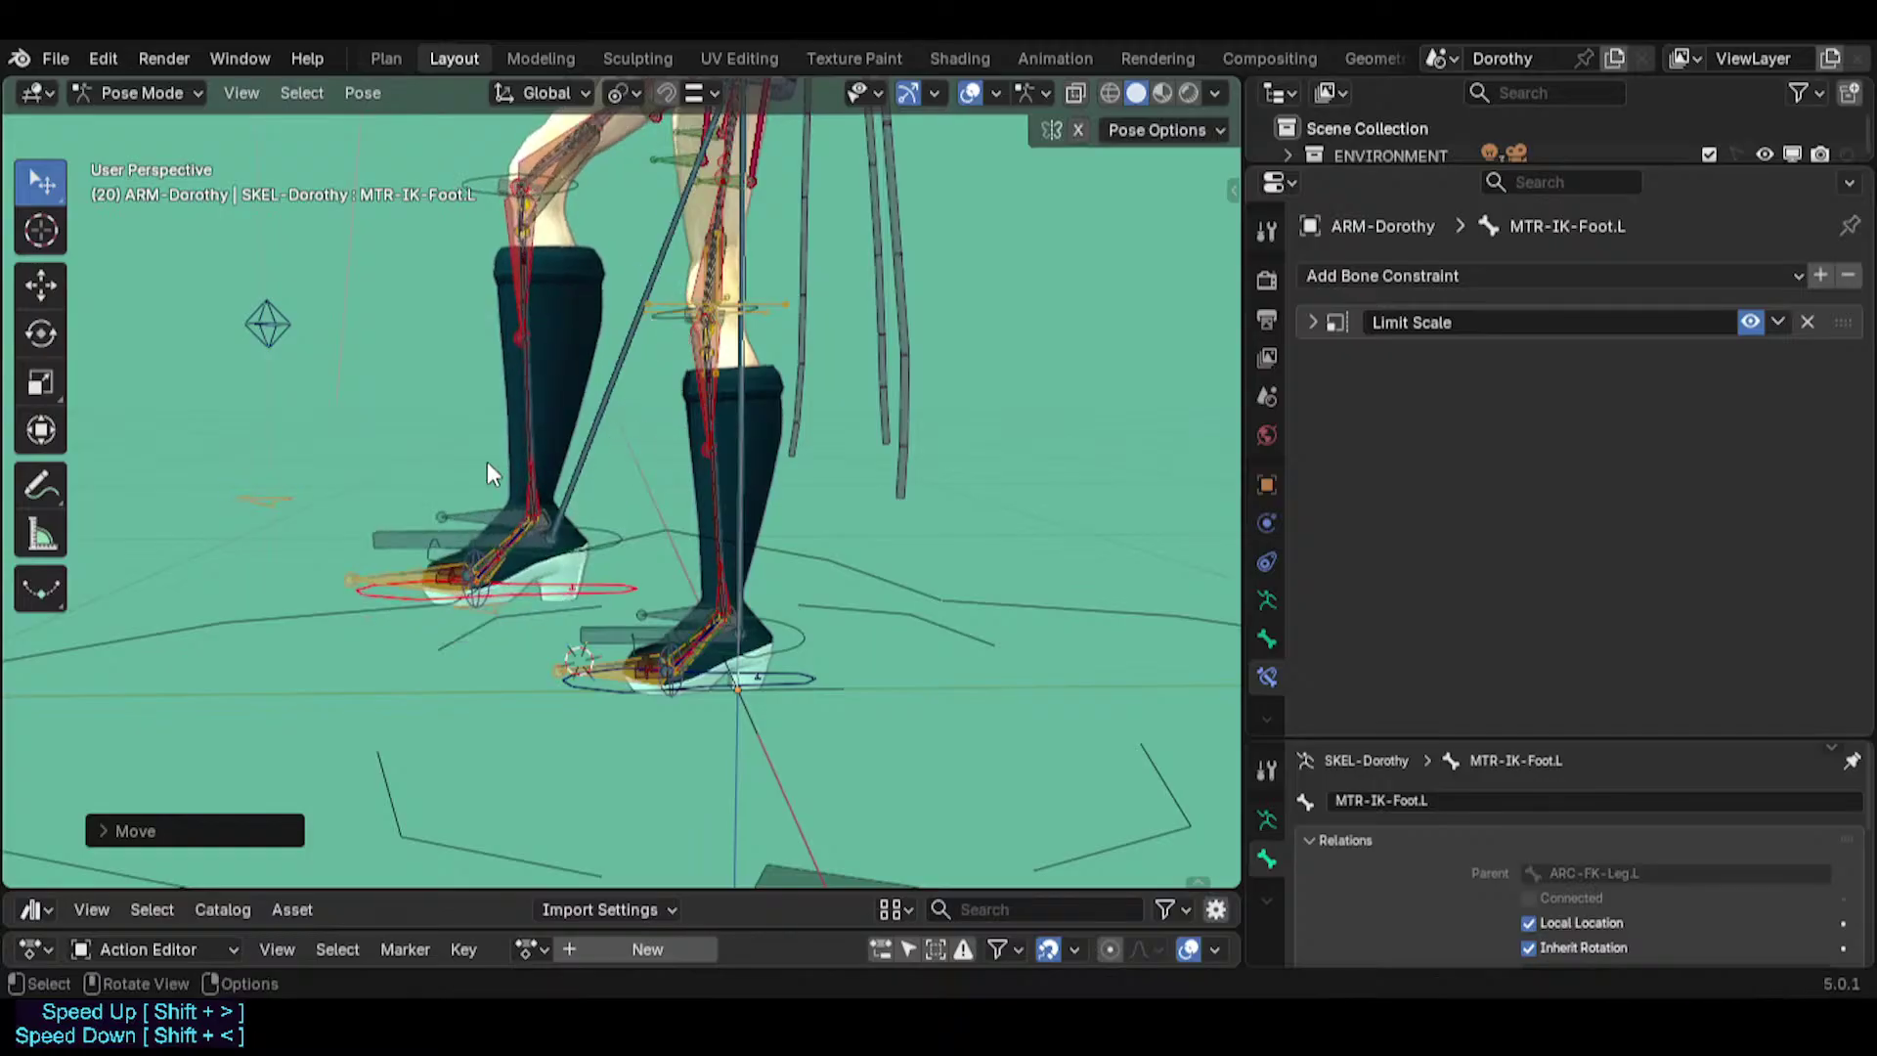
pyautogui.click(275, 500)
pyautogui.click(403, 612)
pyautogui.press('r')
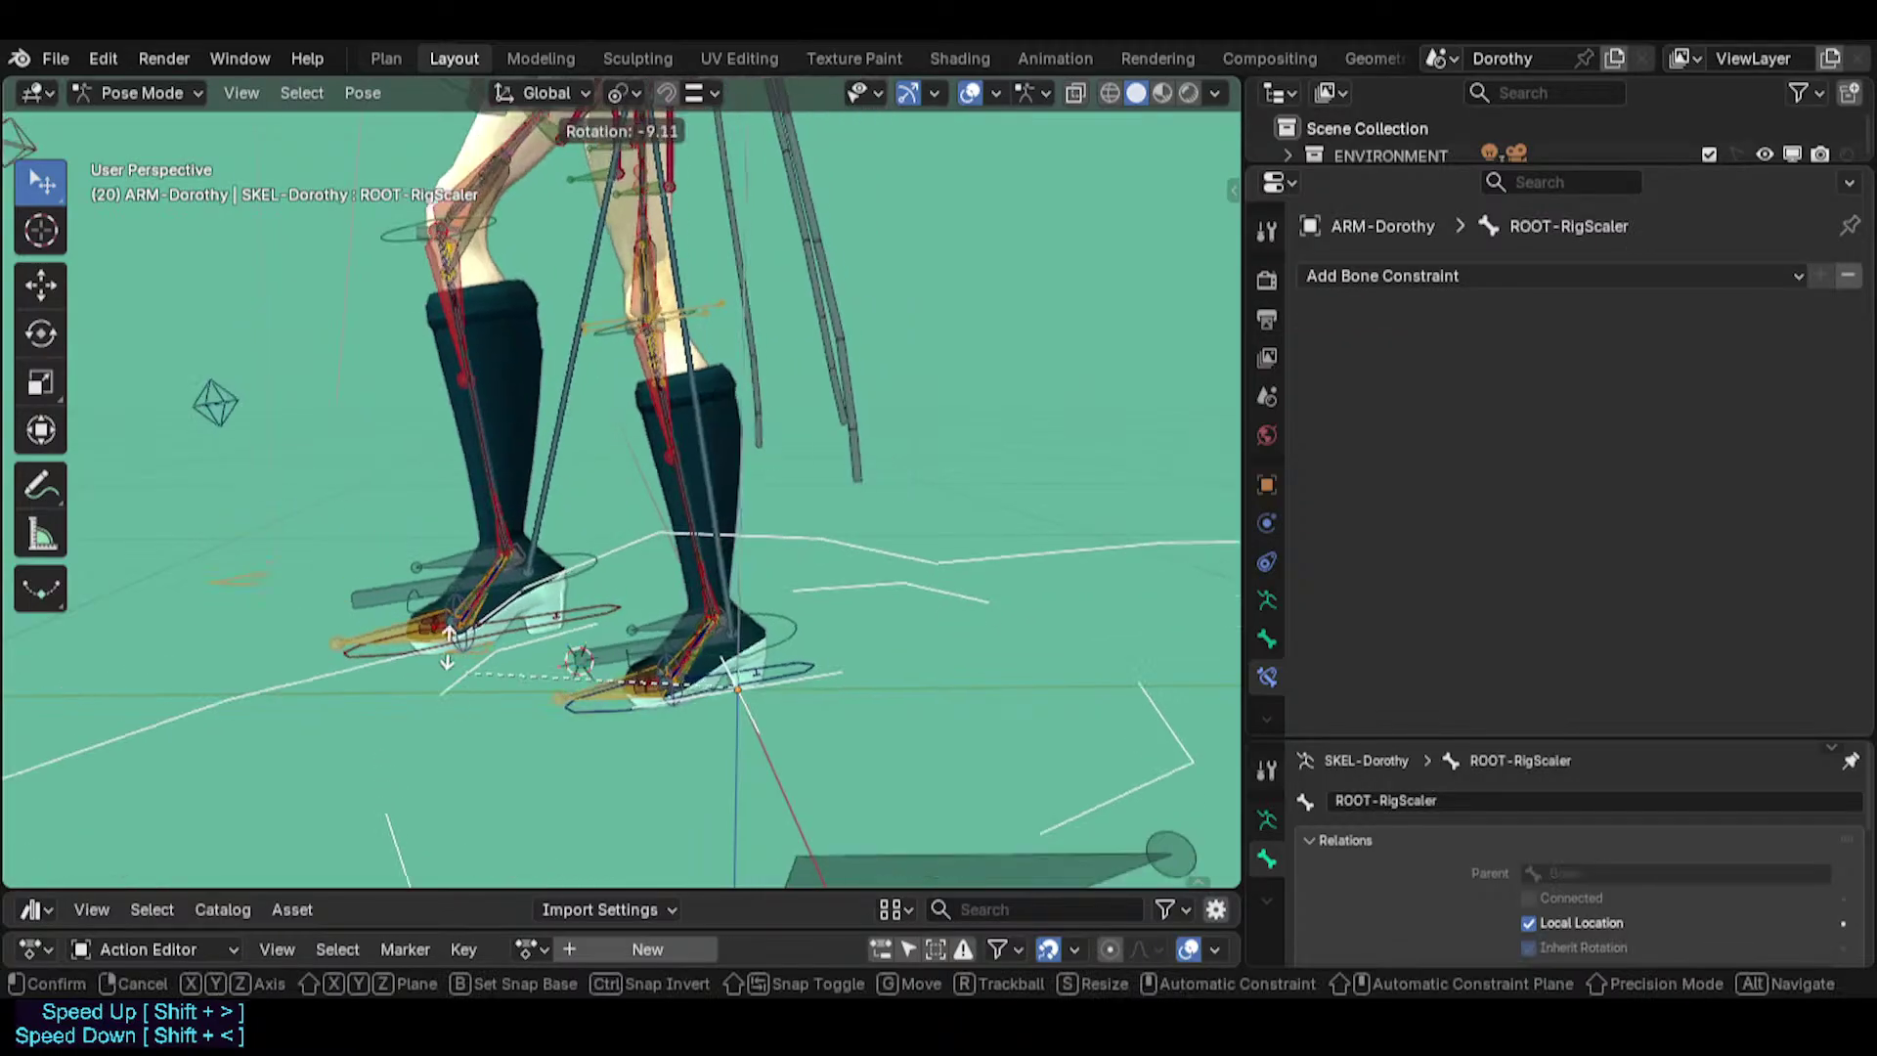
pyautogui.rightClick(375, 604)
# Rotate MTR-IK-Foot.L so the toe points down and move the foot behind the standing leg.
pyautogui.click(385, 590)
pyautogui.press('r')
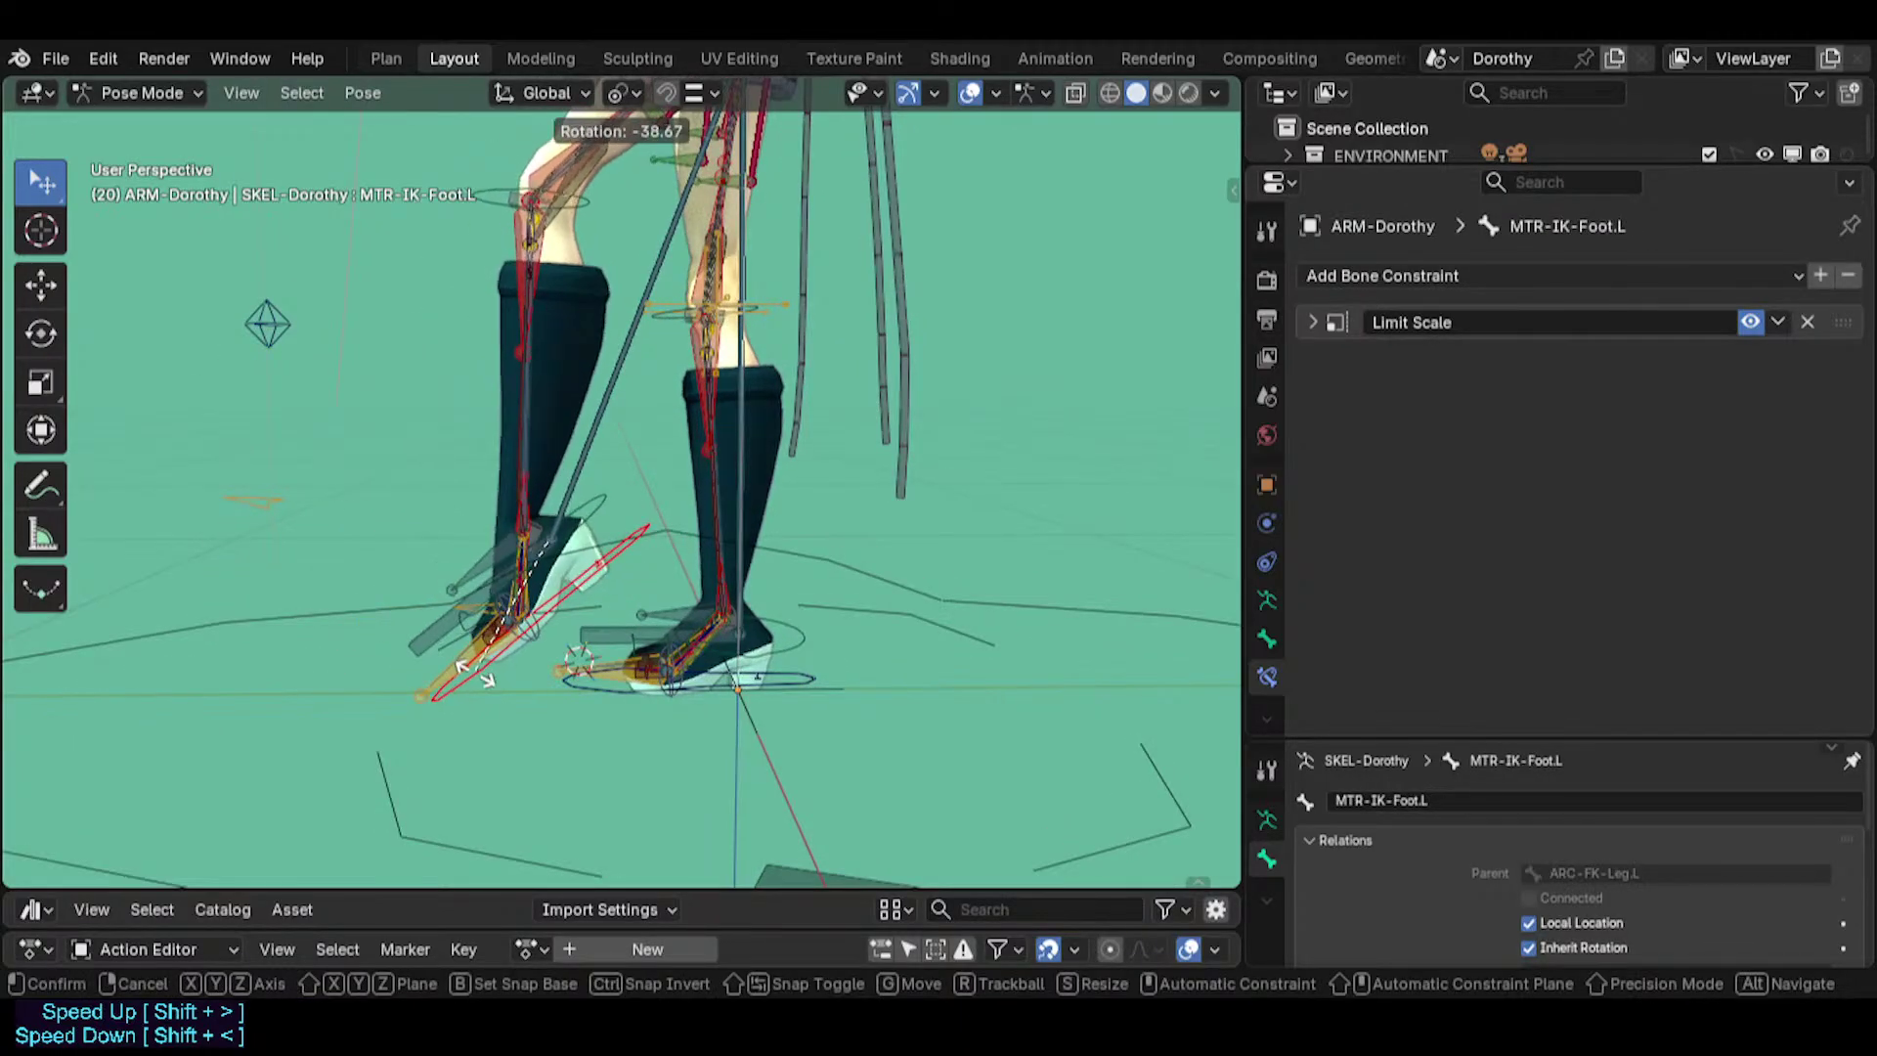
pyautogui.click(588, 543)
pyautogui.press('g')
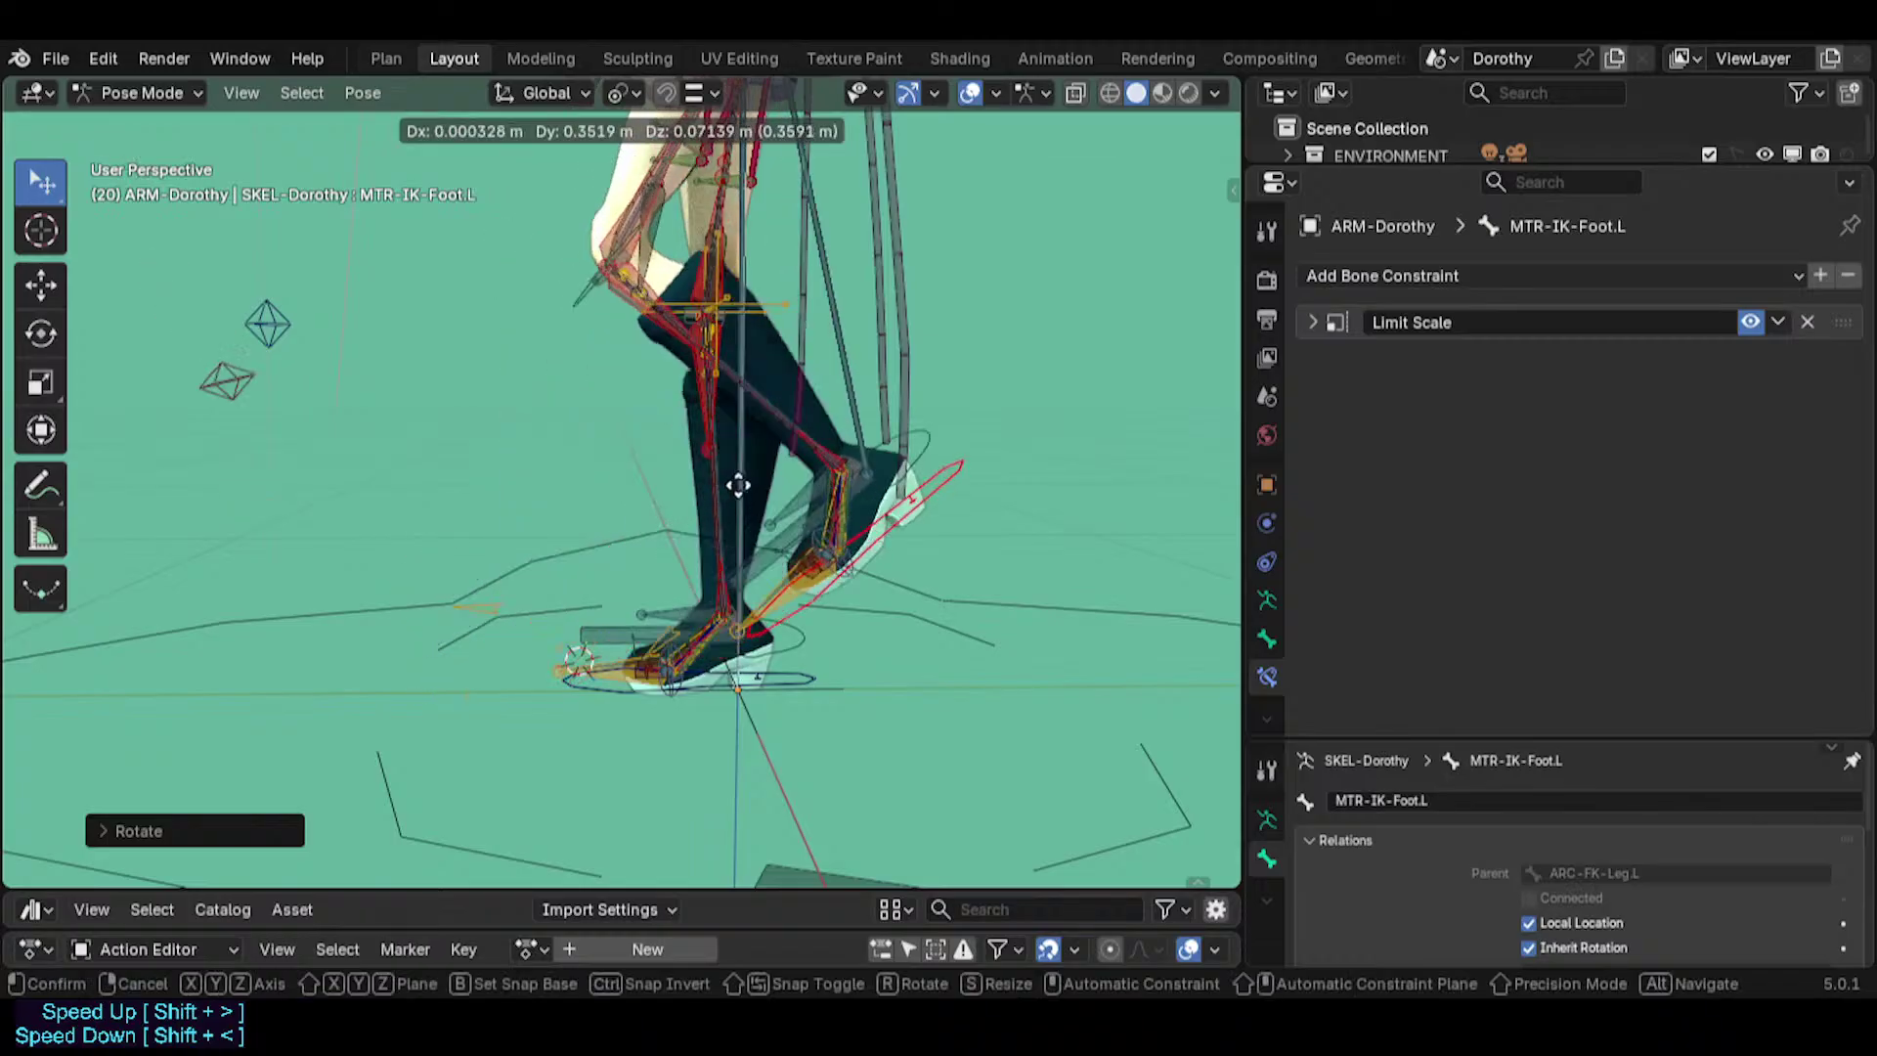
pyautogui.click(915, 505)
pyautogui.moveTo(914, 504); pyautogui.dragTo(805, 534, button='middle')
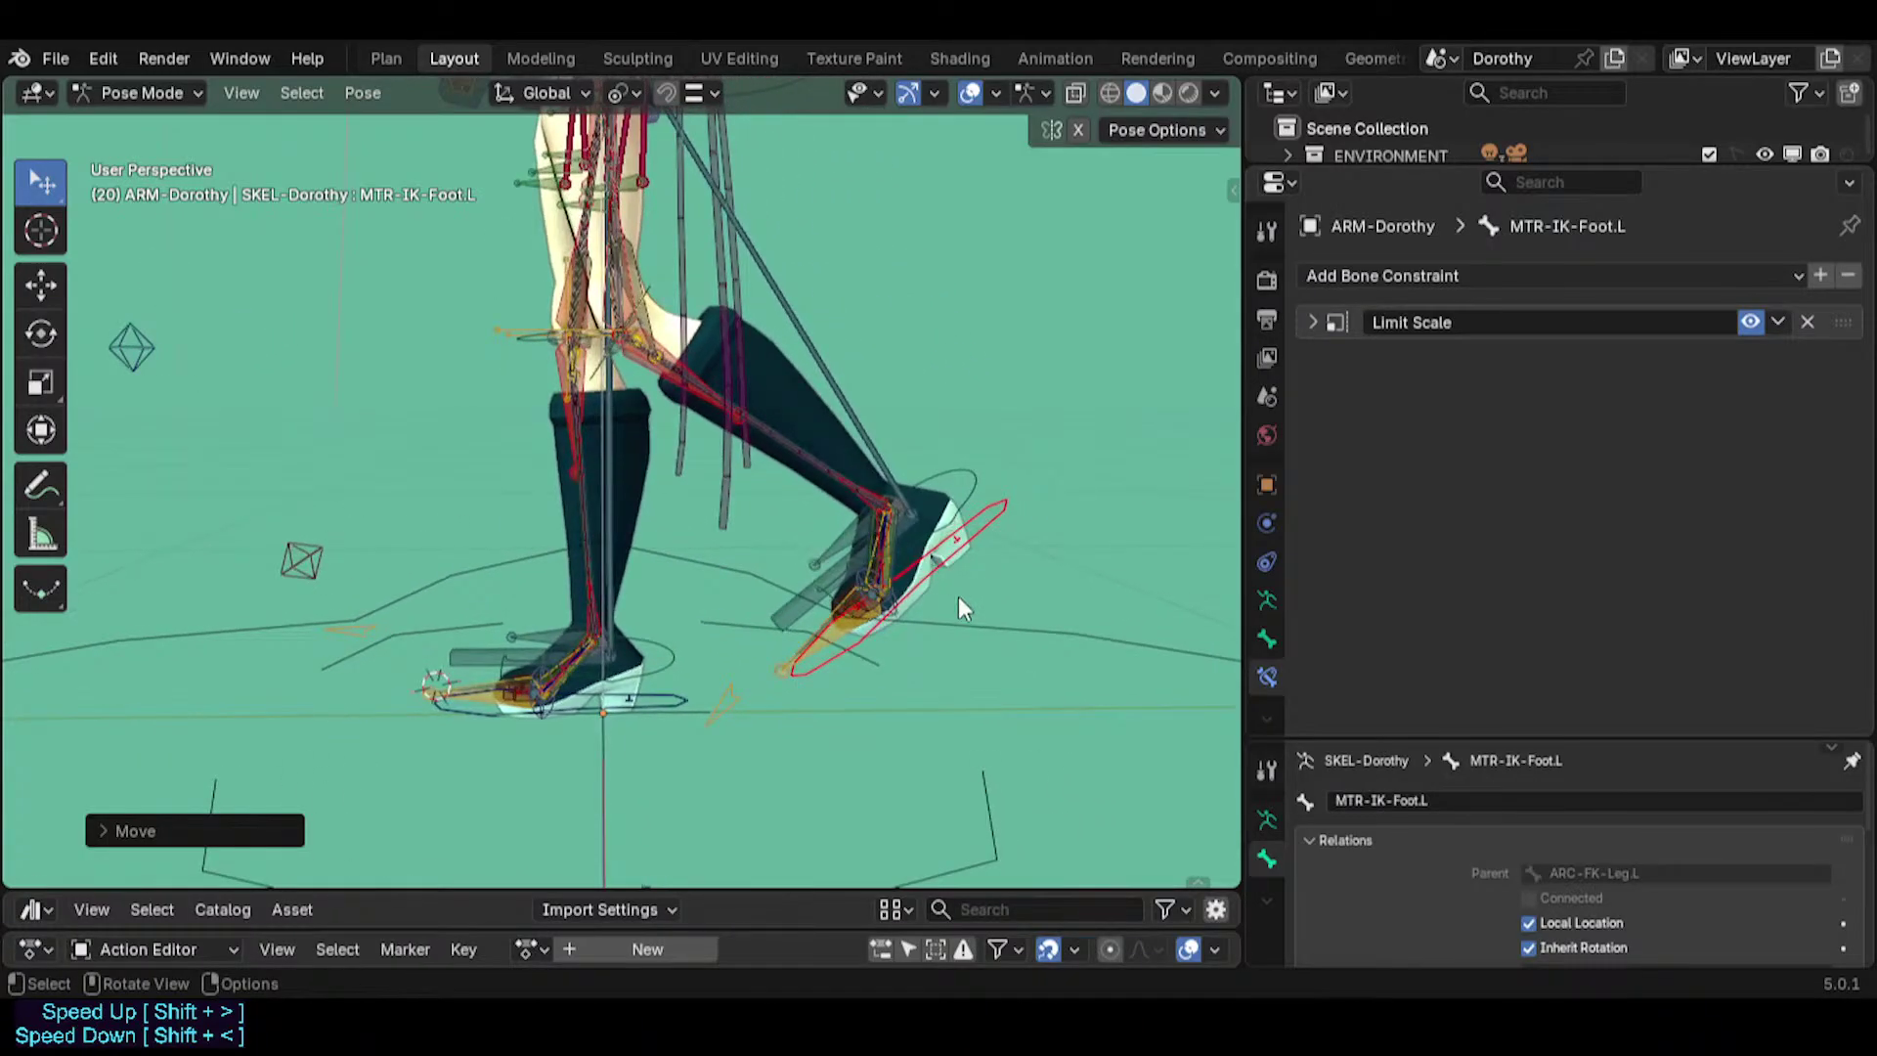
# Clear the rotation of MTR-IK-Foot.L and copy the visual rotation of REF-ROT-Shin.L onto it.
pyautogui.hotkey('alt', 'r')
pyautogui.keyDown('shift'); pyautogui.click(742, 672); pyautogui.keyUp('shift')
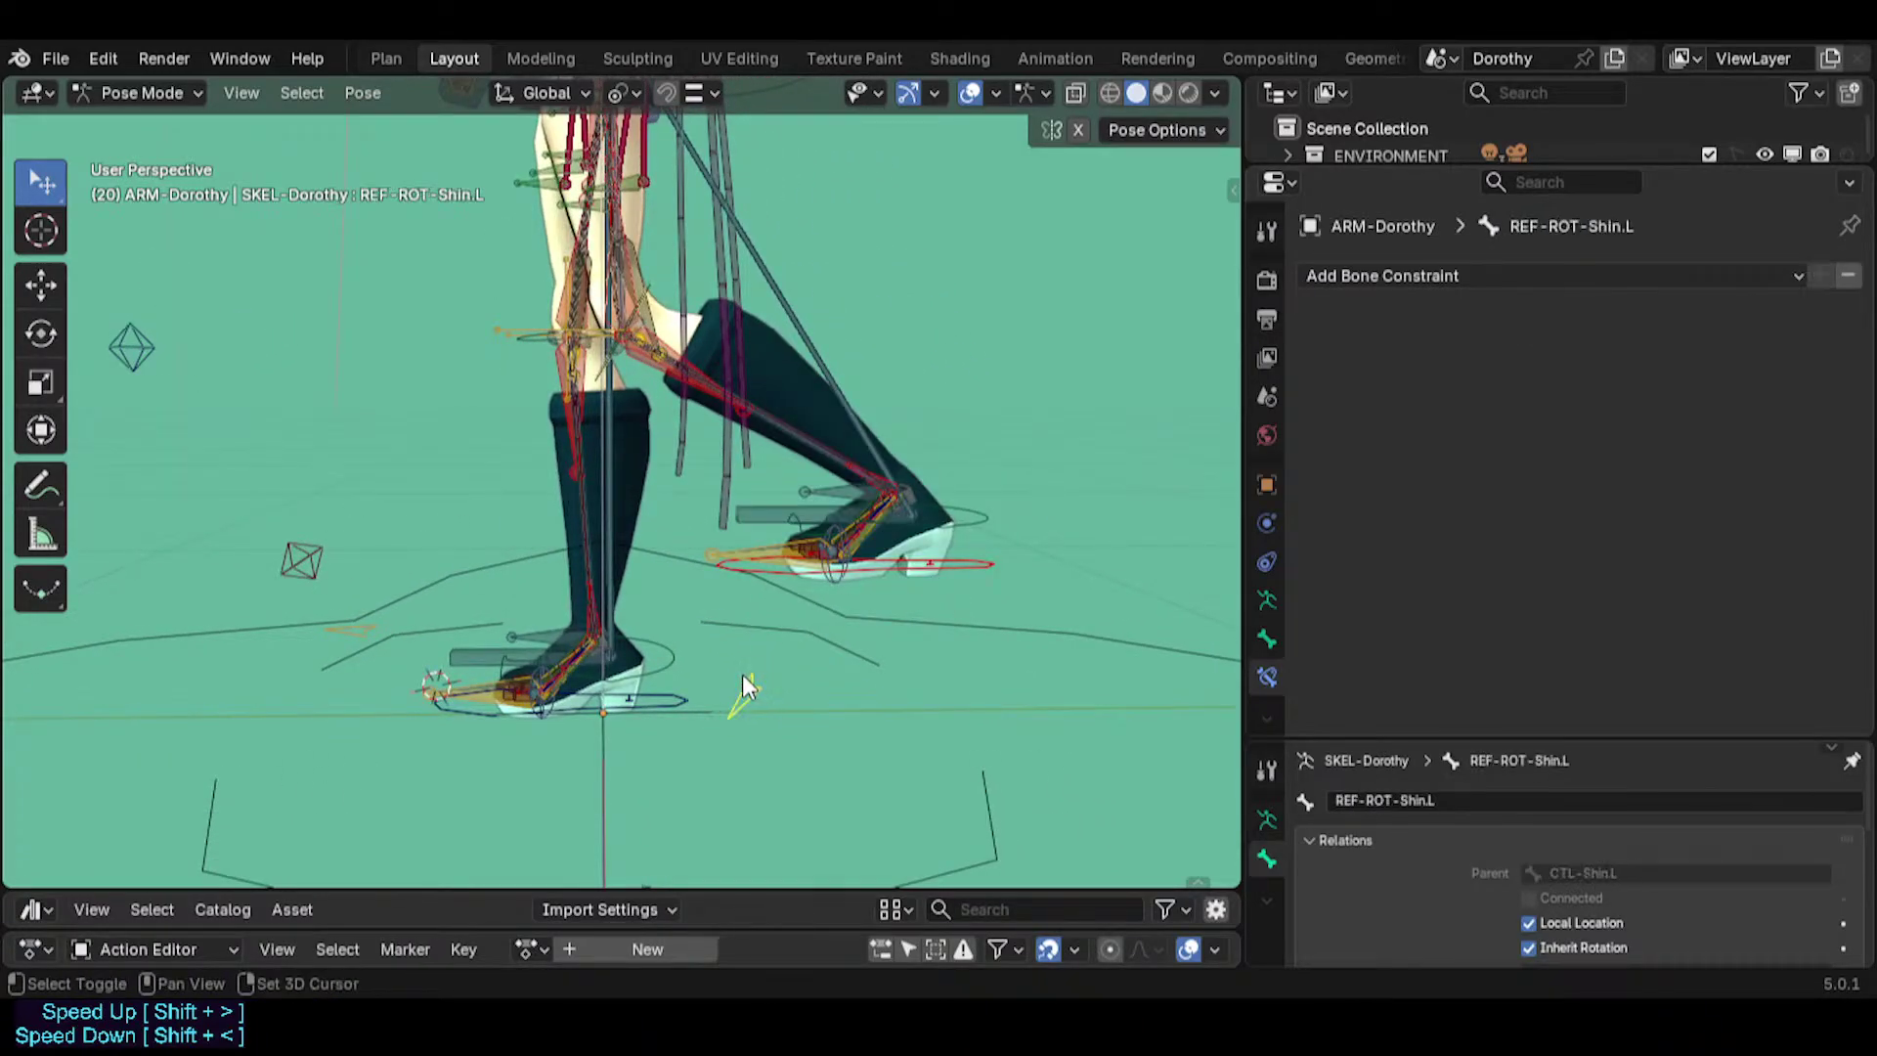
pyautogui.hotkey('ctrl', 'c')
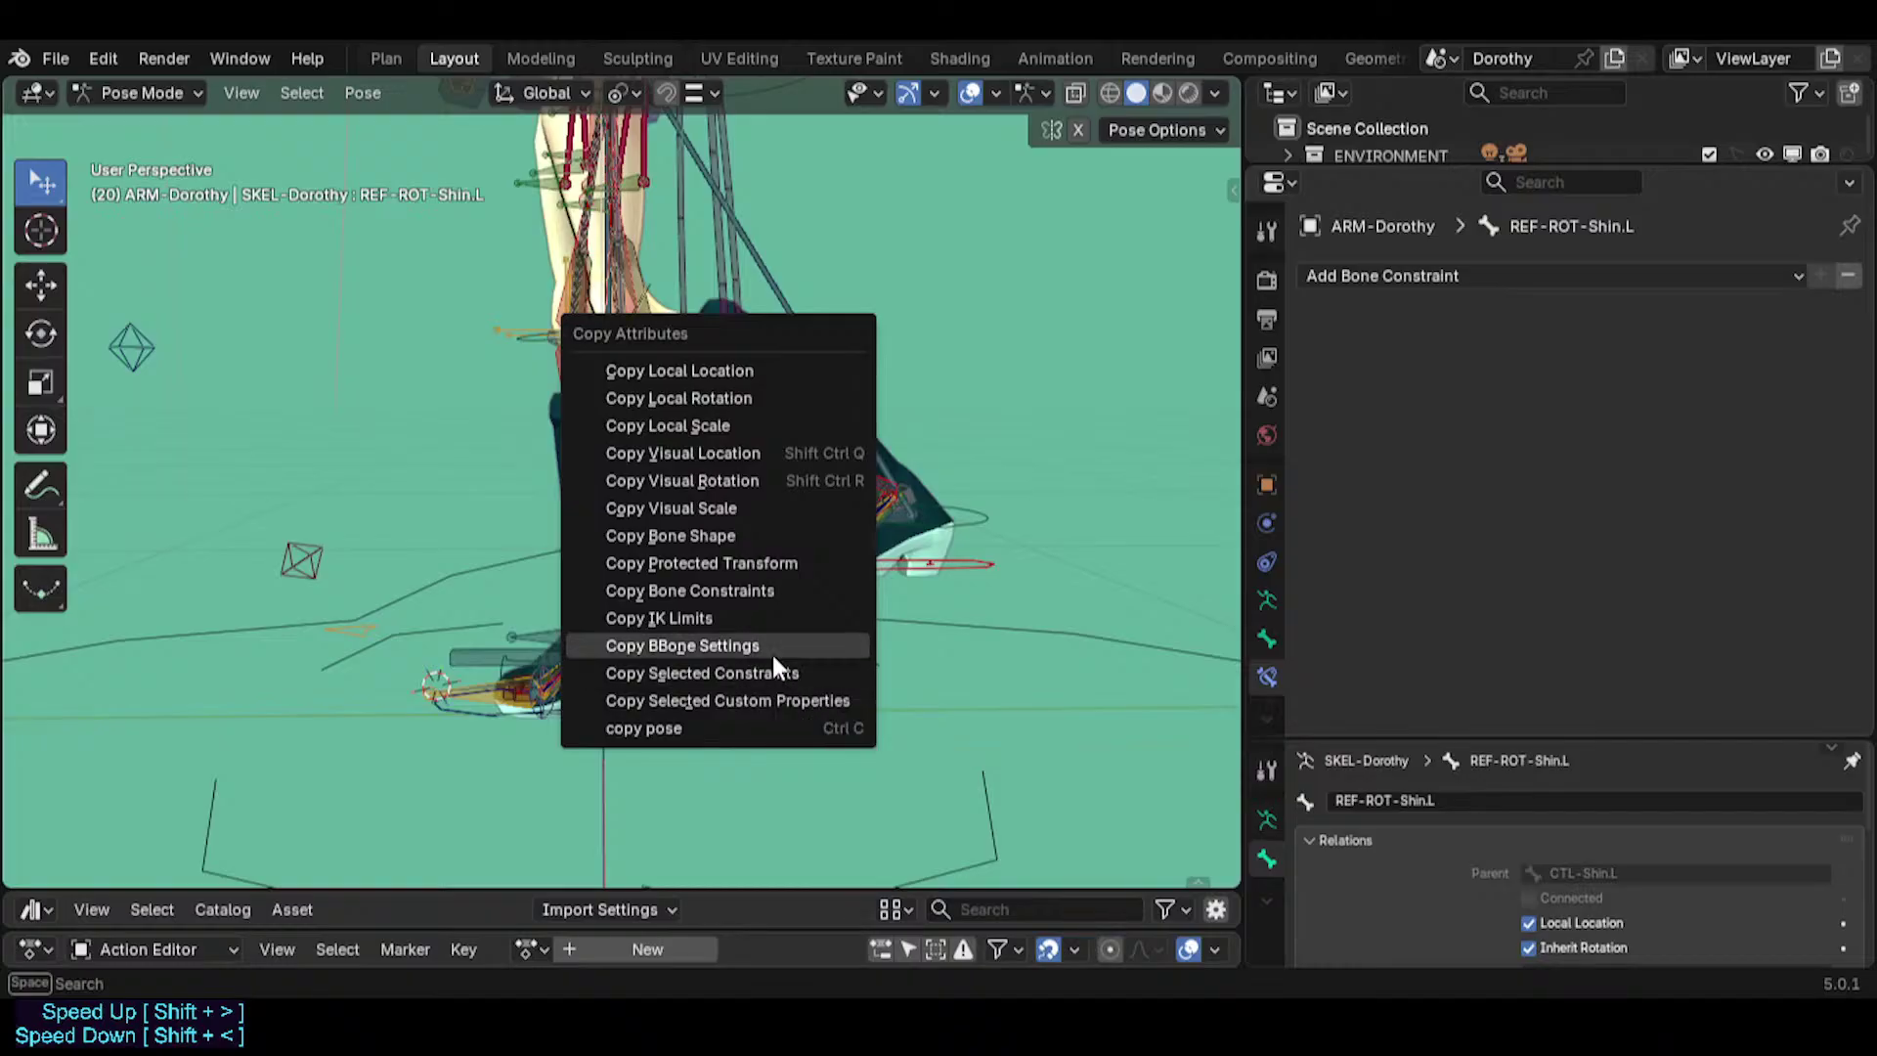
pyautogui.click(735, 482)
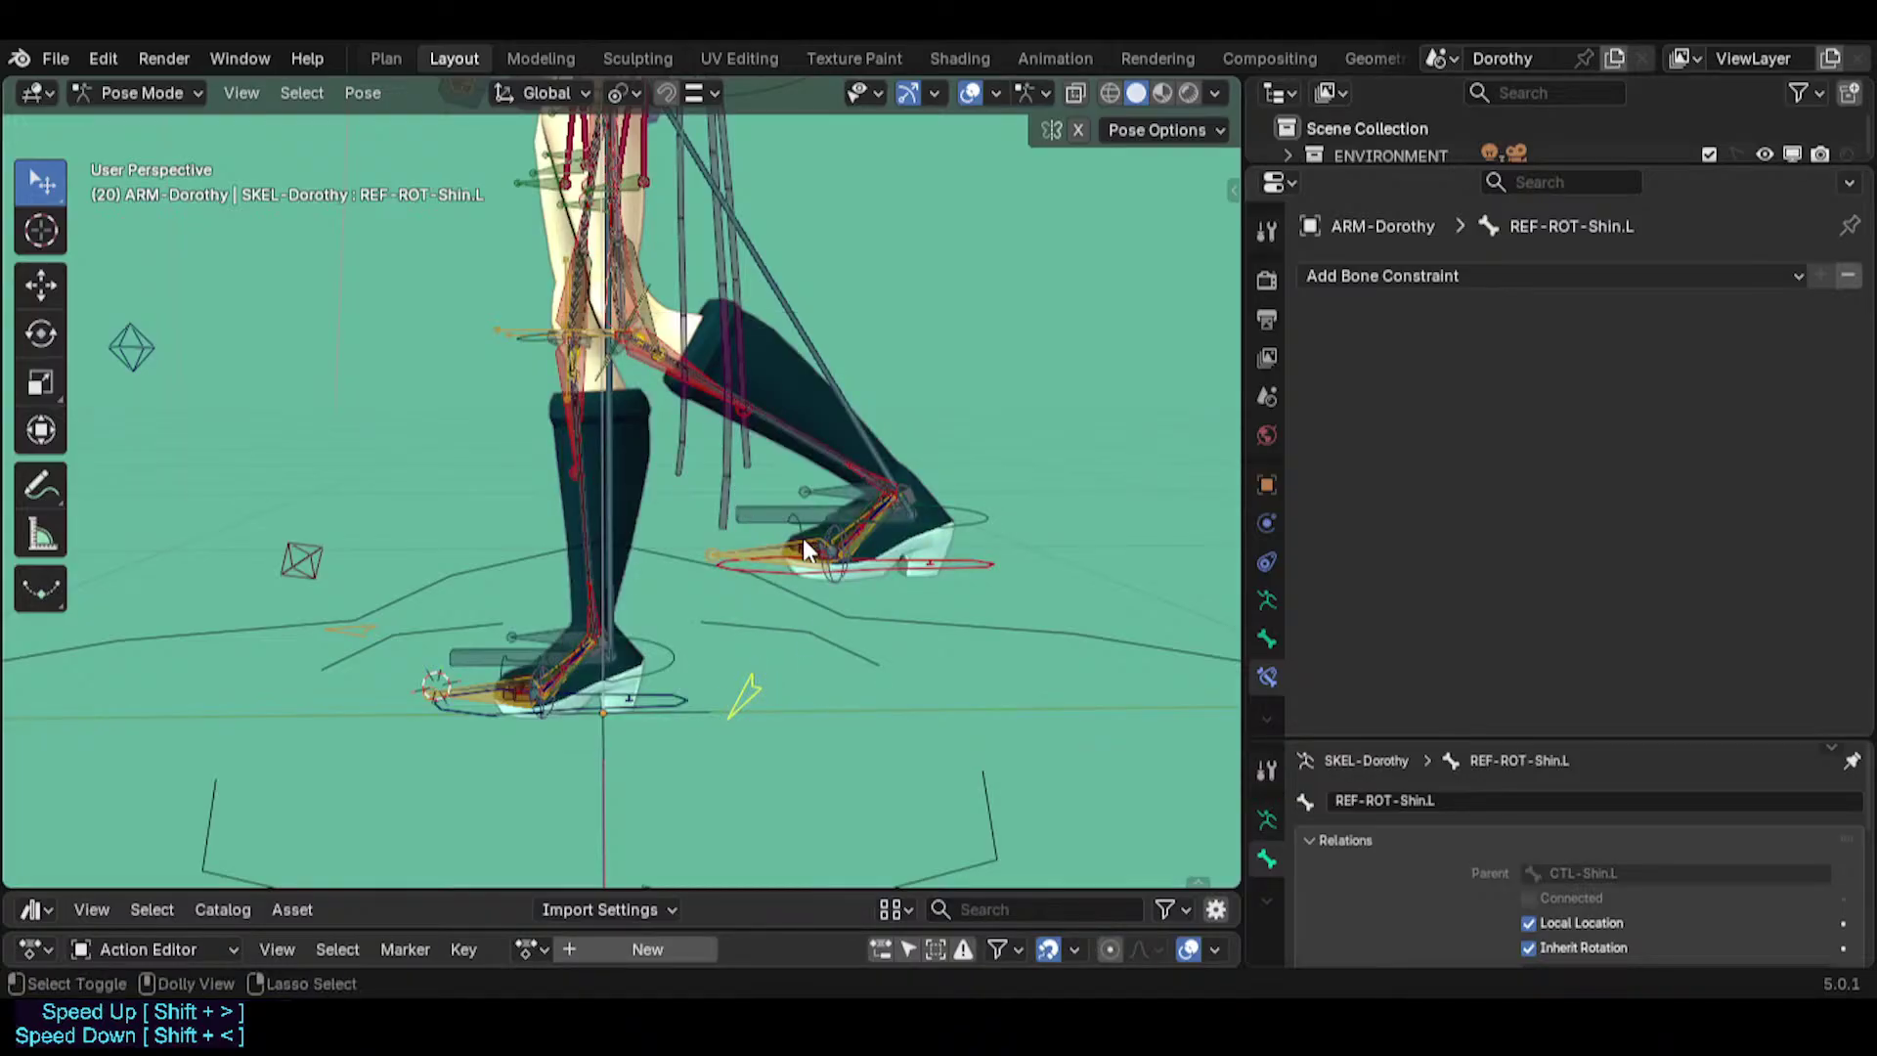
pyautogui.hotkey('ctrl', 'shift', 'z')
# Move MTR-IK-Foot.L forward so the left foot sits in front of the standing leg.
pyautogui.moveTo(1015, 534); pyautogui.dragTo(999, 540, button='middle')
pyautogui.click(1023, 489)
pyautogui.press('g')
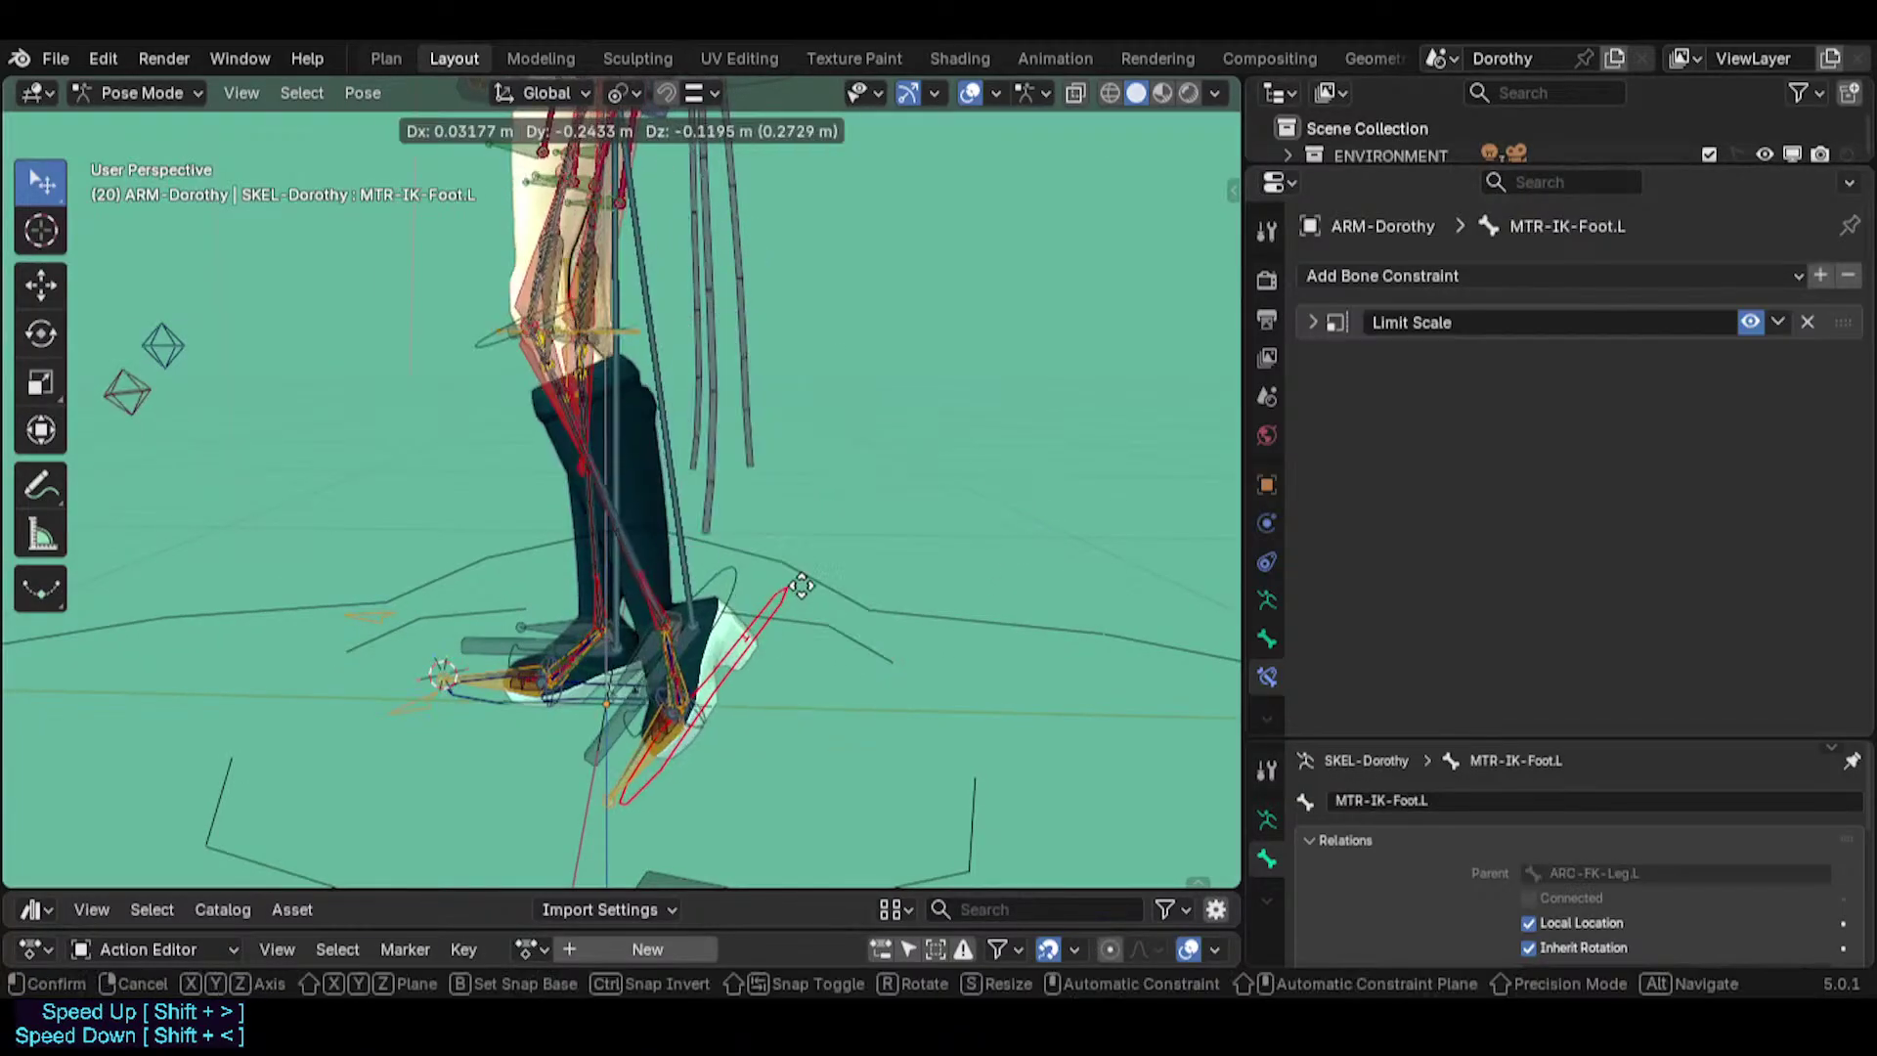
pyautogui.click(794, 556)
pyautogui.press('g')
pyautogui.click(479, 487)
pyautogui.press('g')
pyautogui.click(538, 486)
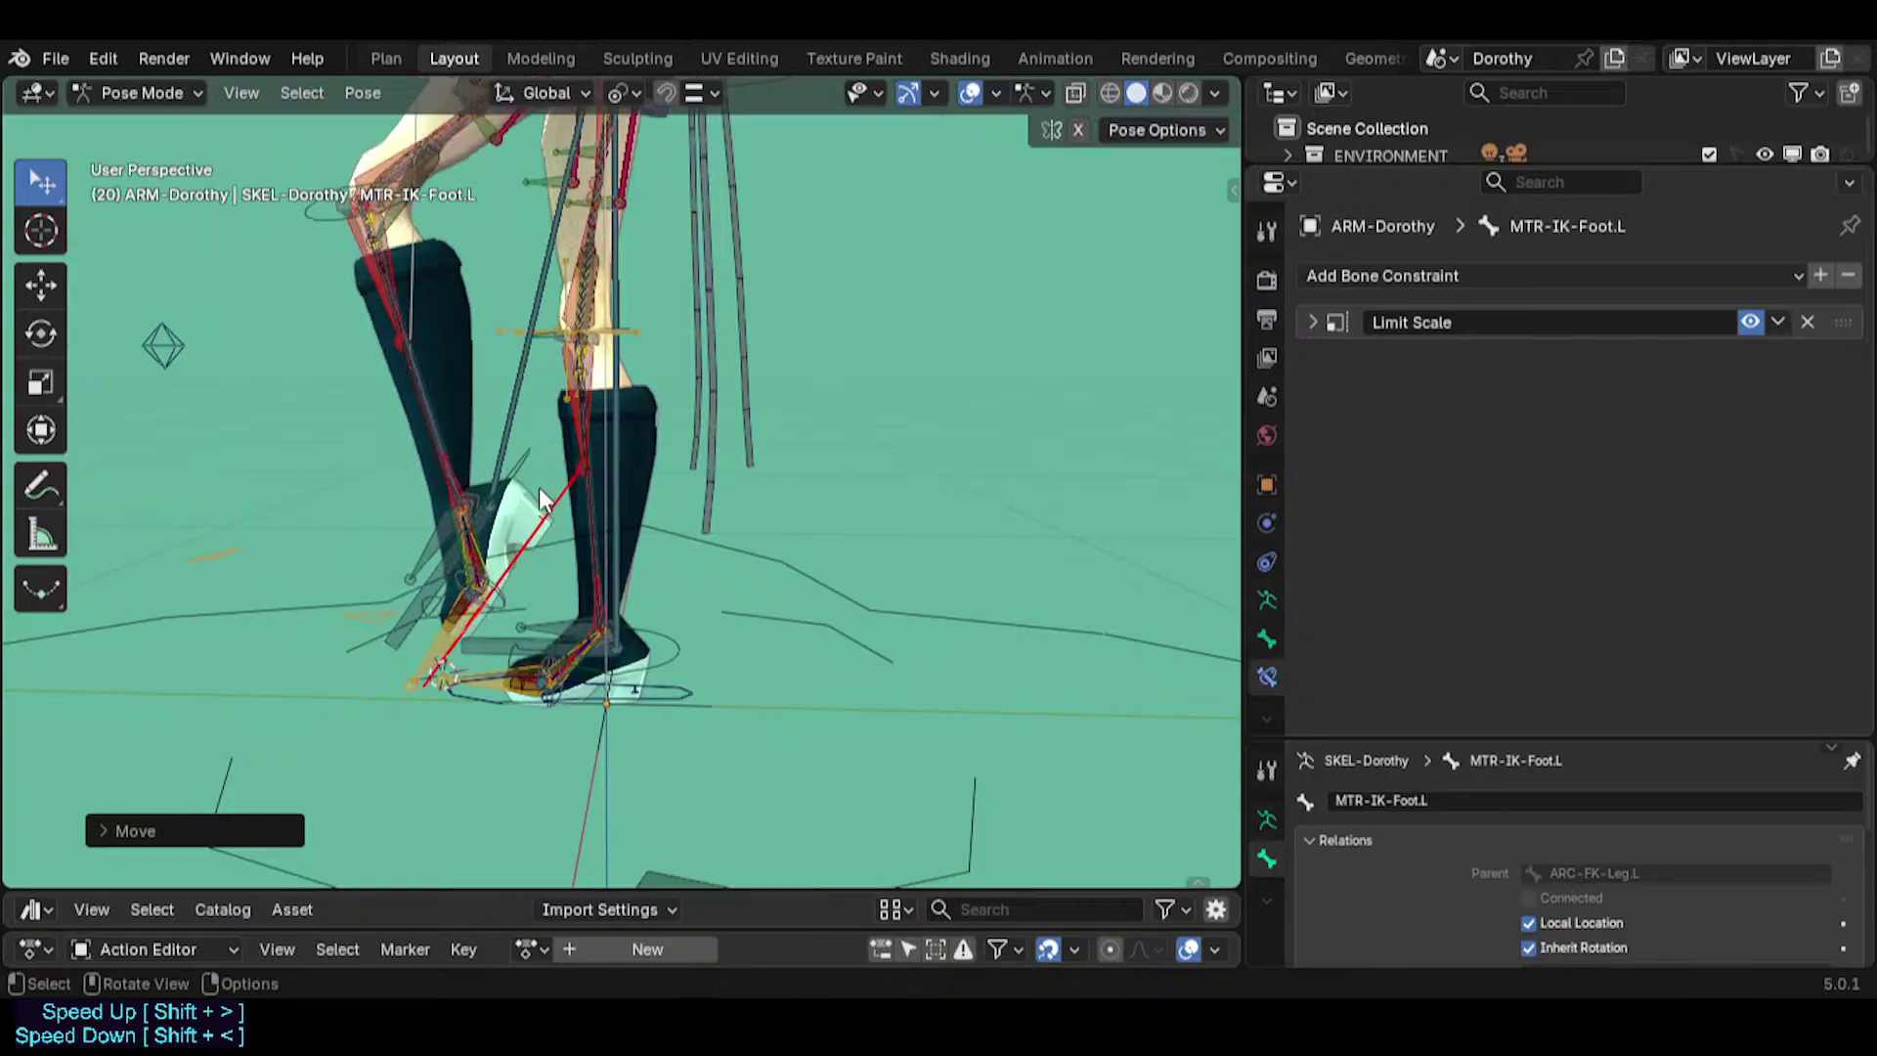
# Copy the visual rotation of REF-ROT-Shin.L to MTR-IK-Foot.L again for the forward leg pose.
pyautogui.click(202, 550)
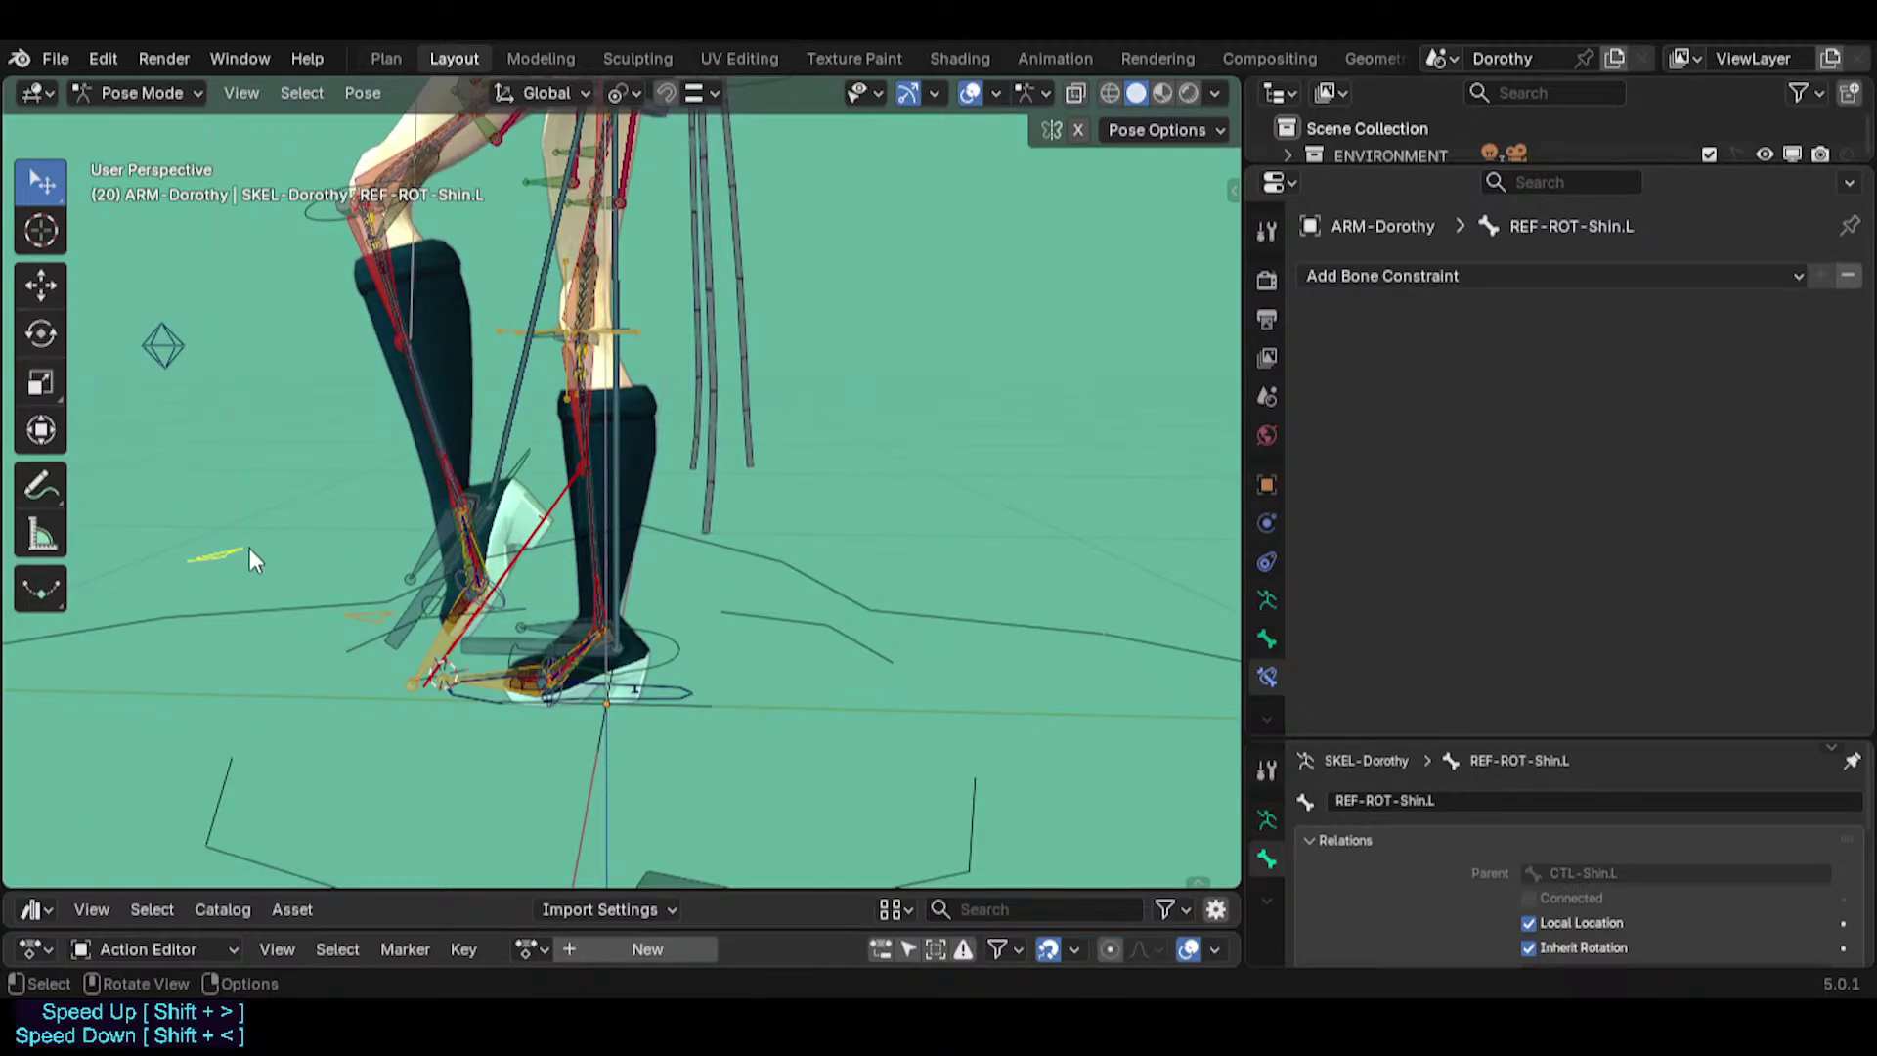
pyautogui.hotkey('ctrl', 'c')
pyautogui.click(219, 361)
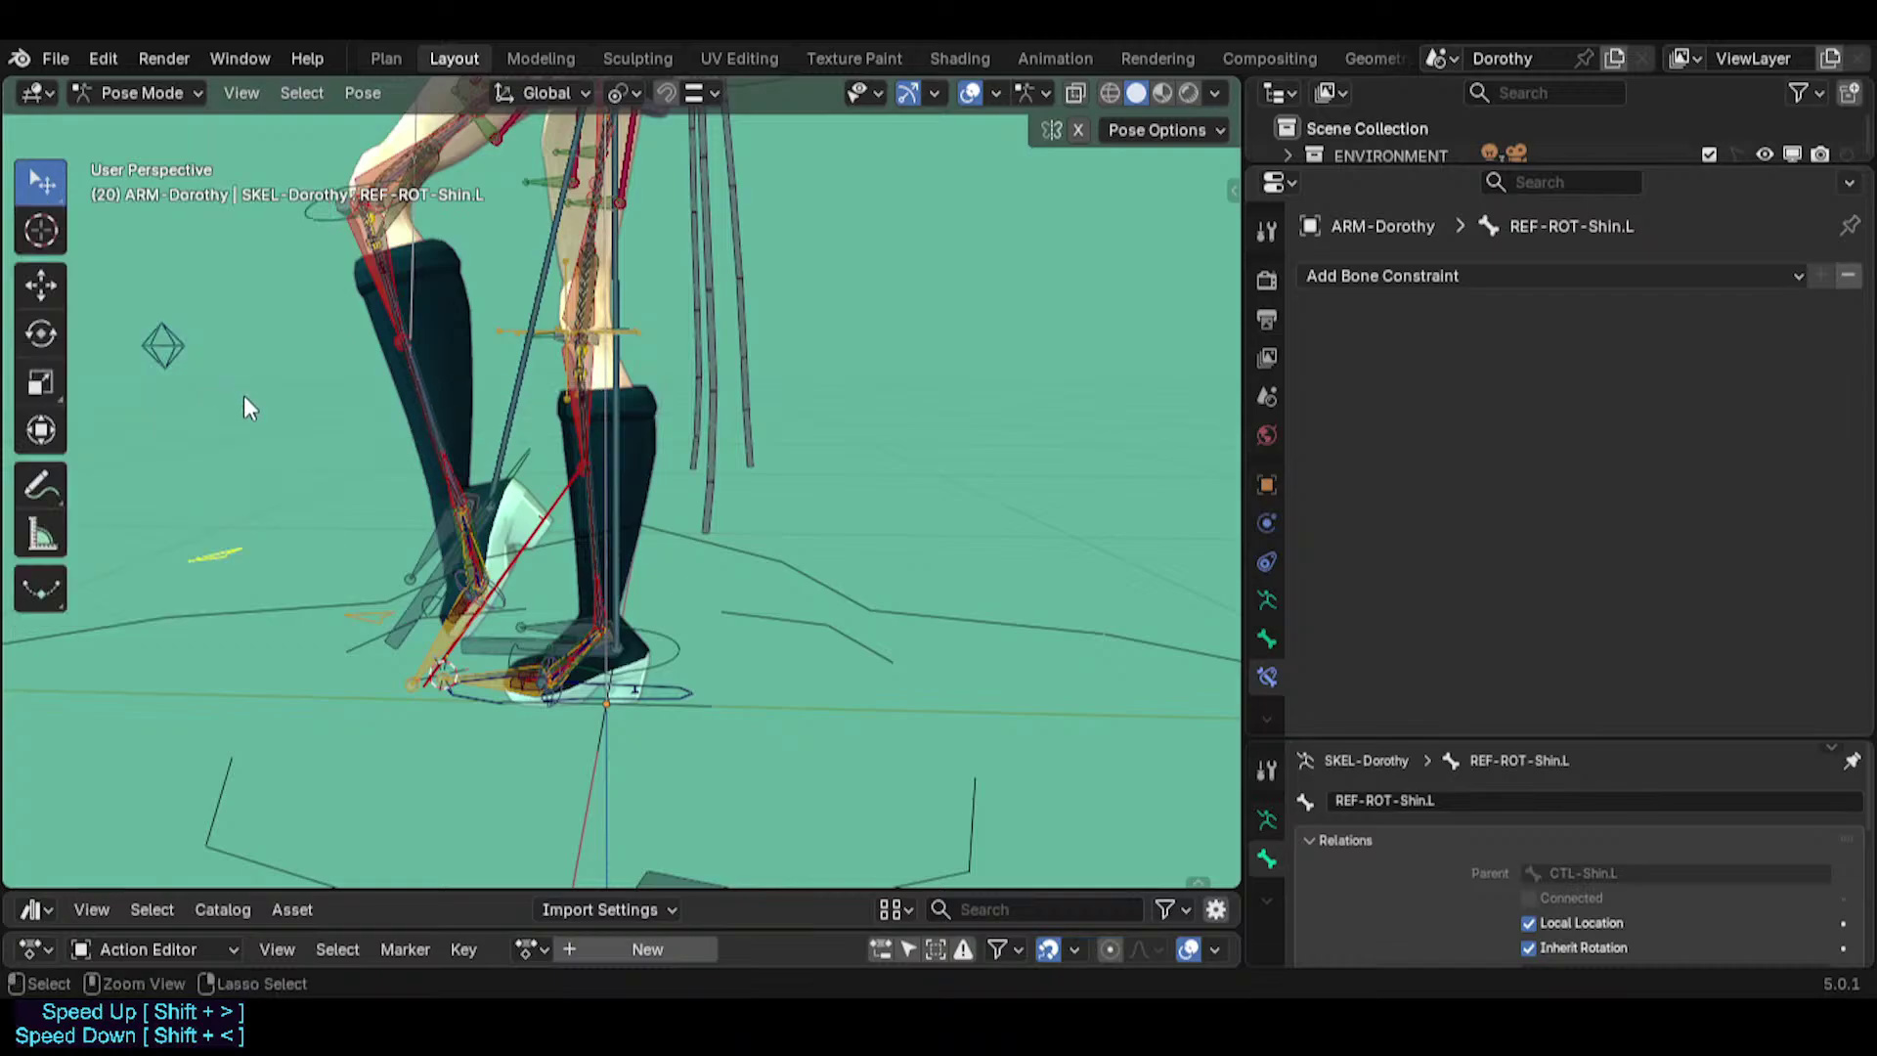
pyautogui.hotkey('ctrl', 'z')
pyautogui.keyDown('shift'); pyautogui.moveTo(379, 437); pyautogui.dragTo(495, 550, button='middle'); pyautogui.keyUp('shift')
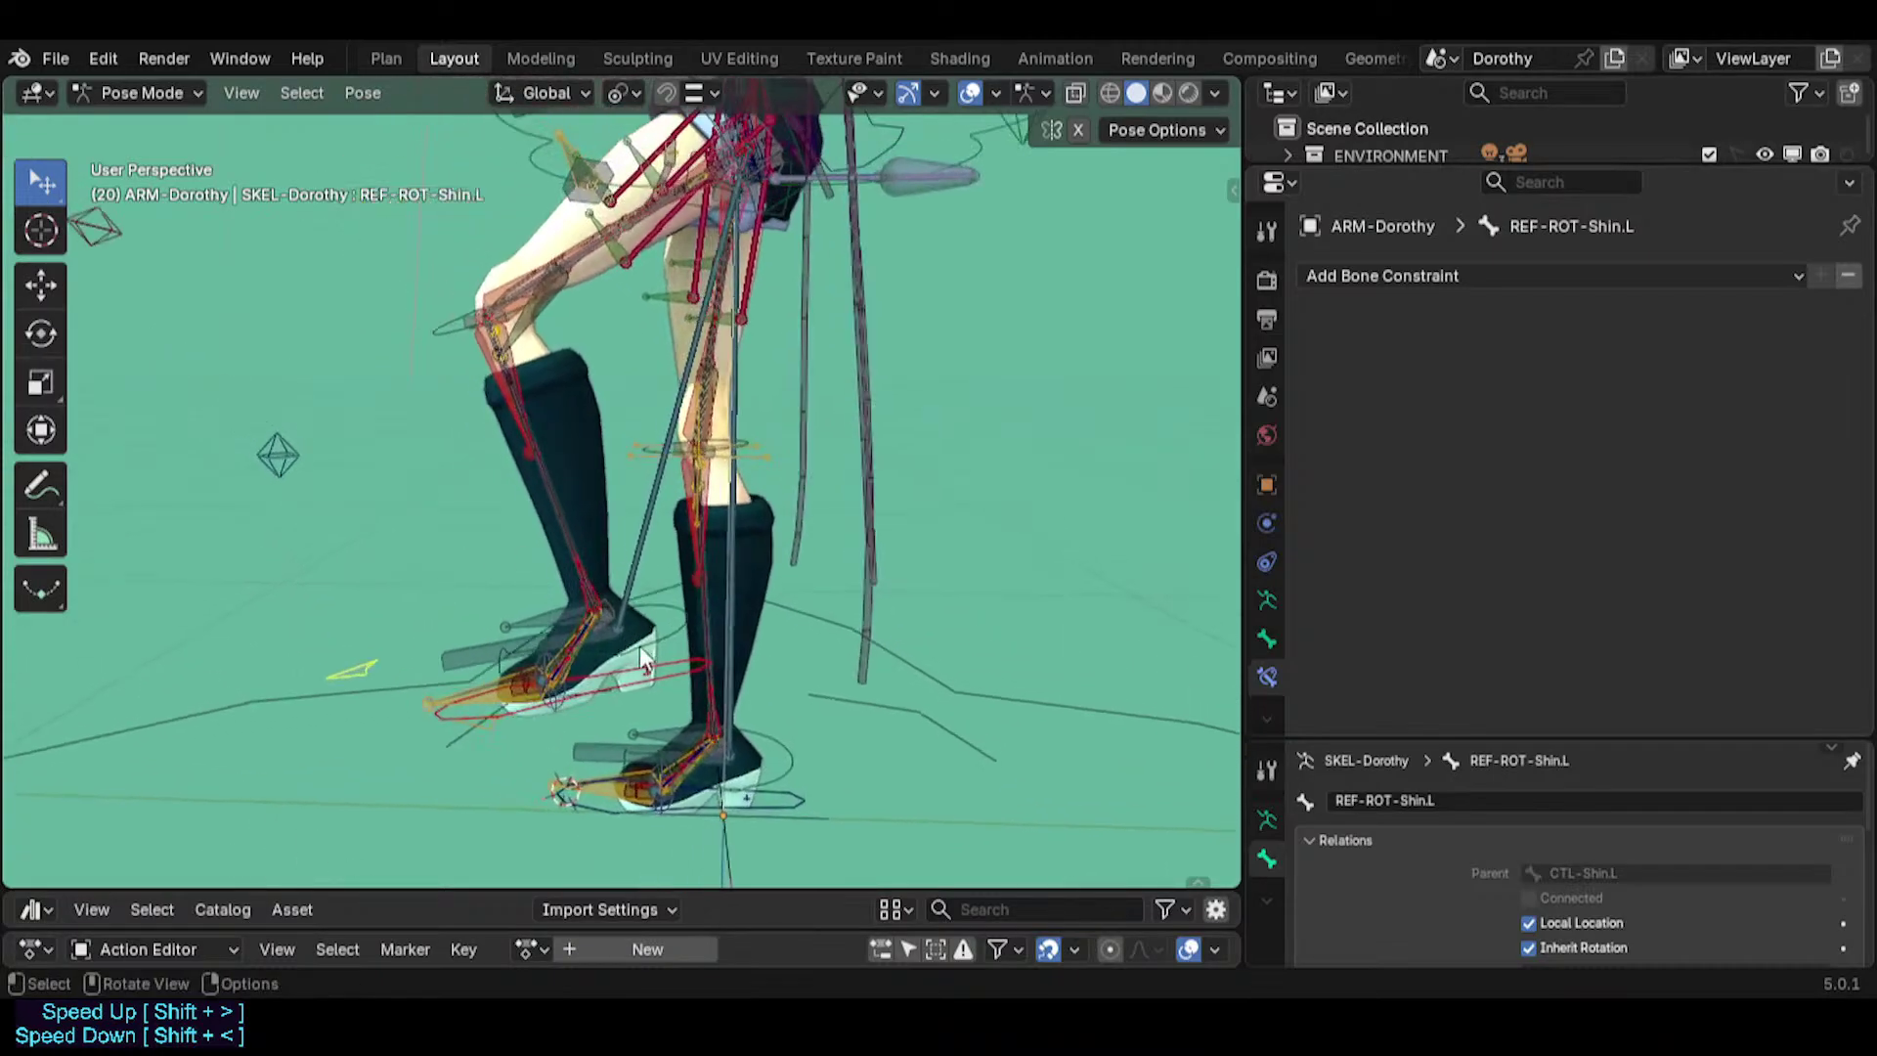
# Move MTR-IK-Foot.L up and forward so the left thigh lifts to about horizontal in front of the standing leg.
pyautogui.moveTo(686, 675); pyautogui.dragTo(492, 570)
pyautogui.keyDown('shift'); pyautogui.moveTo(487, 555); pyautogui.dragTo(511, 600, button='middle'); pyautogui.keyUp('shift')
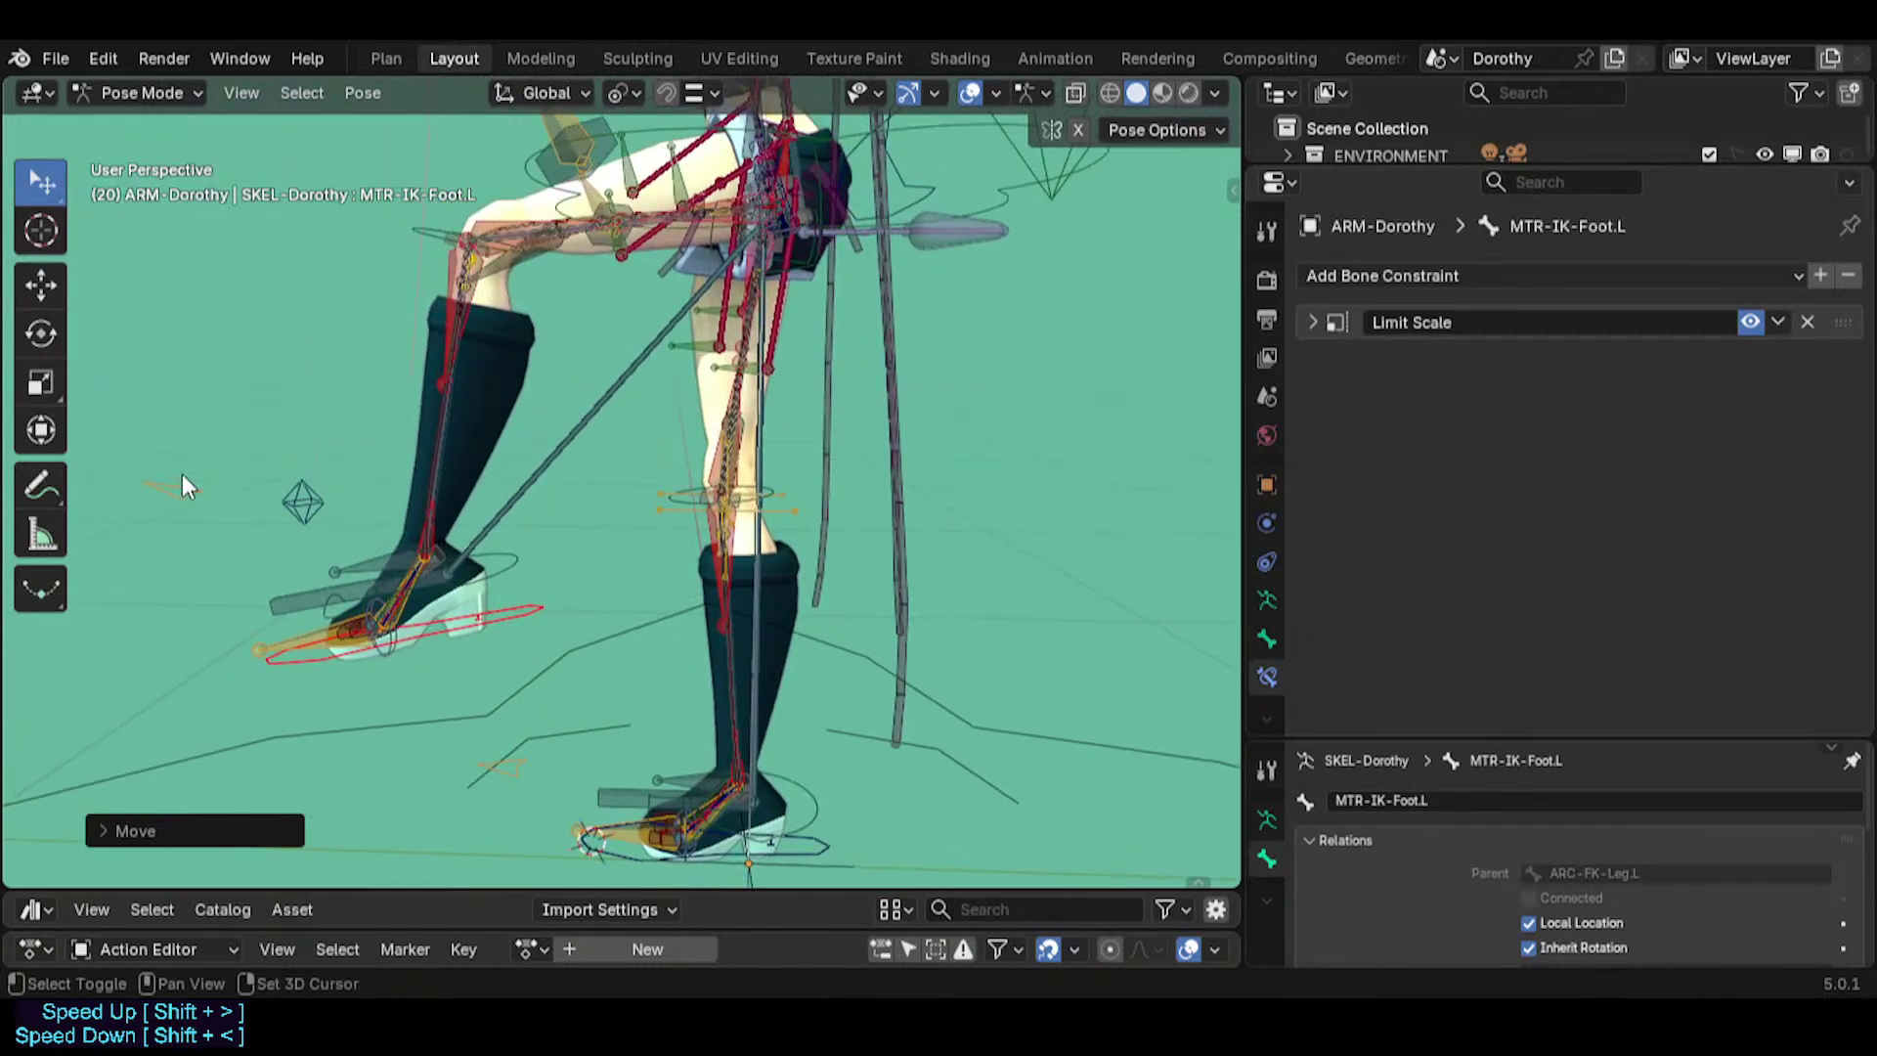
pyautogui.click(183, 475)
pyautogui.hotkey('ctrl', 'c')
pyautogui.click(182, 474)
pyautogui.moveTo(483, 629); pyautogui.dragTo(427, 503)
pyautogui.keyDown('shift'); pyautogui.moveTo(389, 410); pyautogui.dragTo(479, 532, button='middle'); pyautogui.keyUp('shift')
pyautogui.scroll(-1, 479, 533)
# Reset the location and rotation of all pose bones to the rest pose and save the file.
pyautogui.moveTo(479, 533); pyautogui.dragTo(755, 484, button='middle')
pyautogui.press('a')
pyautogui.hotkey('alt', 'g')
pyautogui.hotkey('alt', 'r')
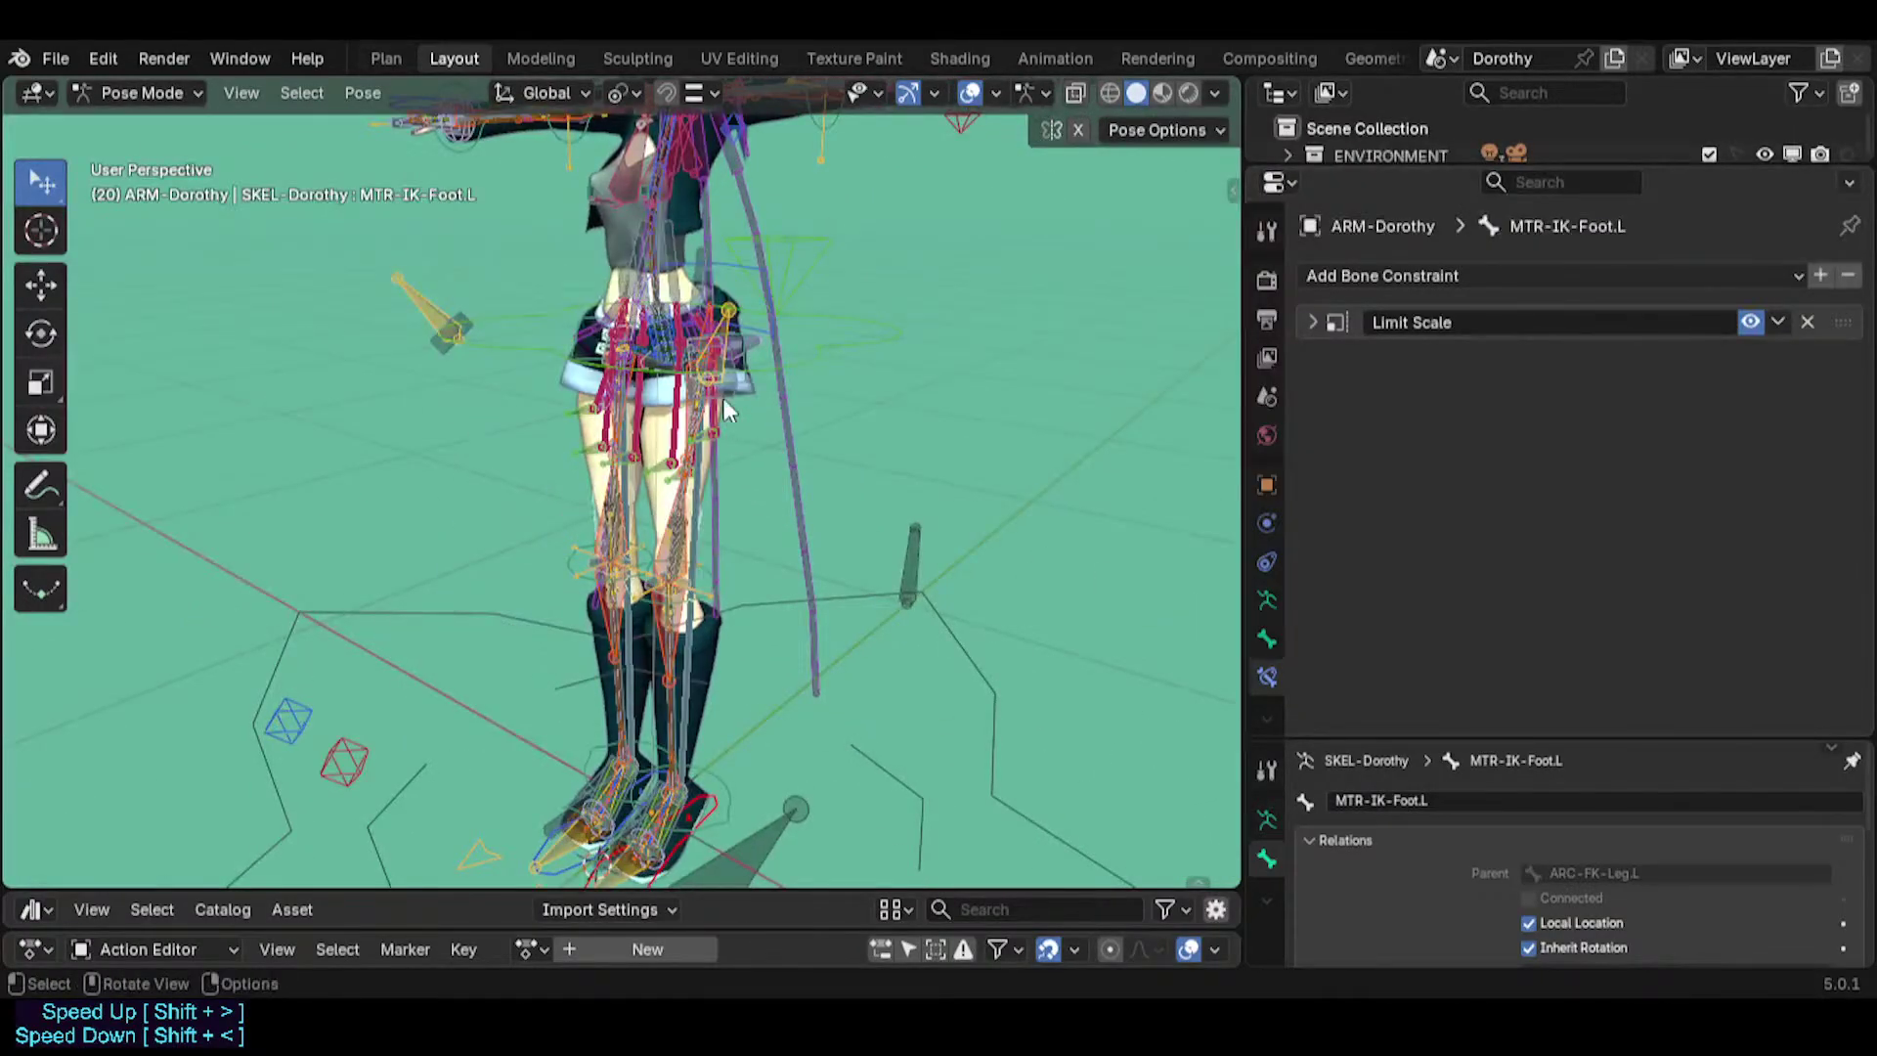
pyautogui.keyDown('shift'); pyautogui.moveTo(692, 313); pyautogui.dragTo(643, 487, button='middle'); pyautogui.keyUp('shift')
pyautogui.hotkey('ctrl', 's')
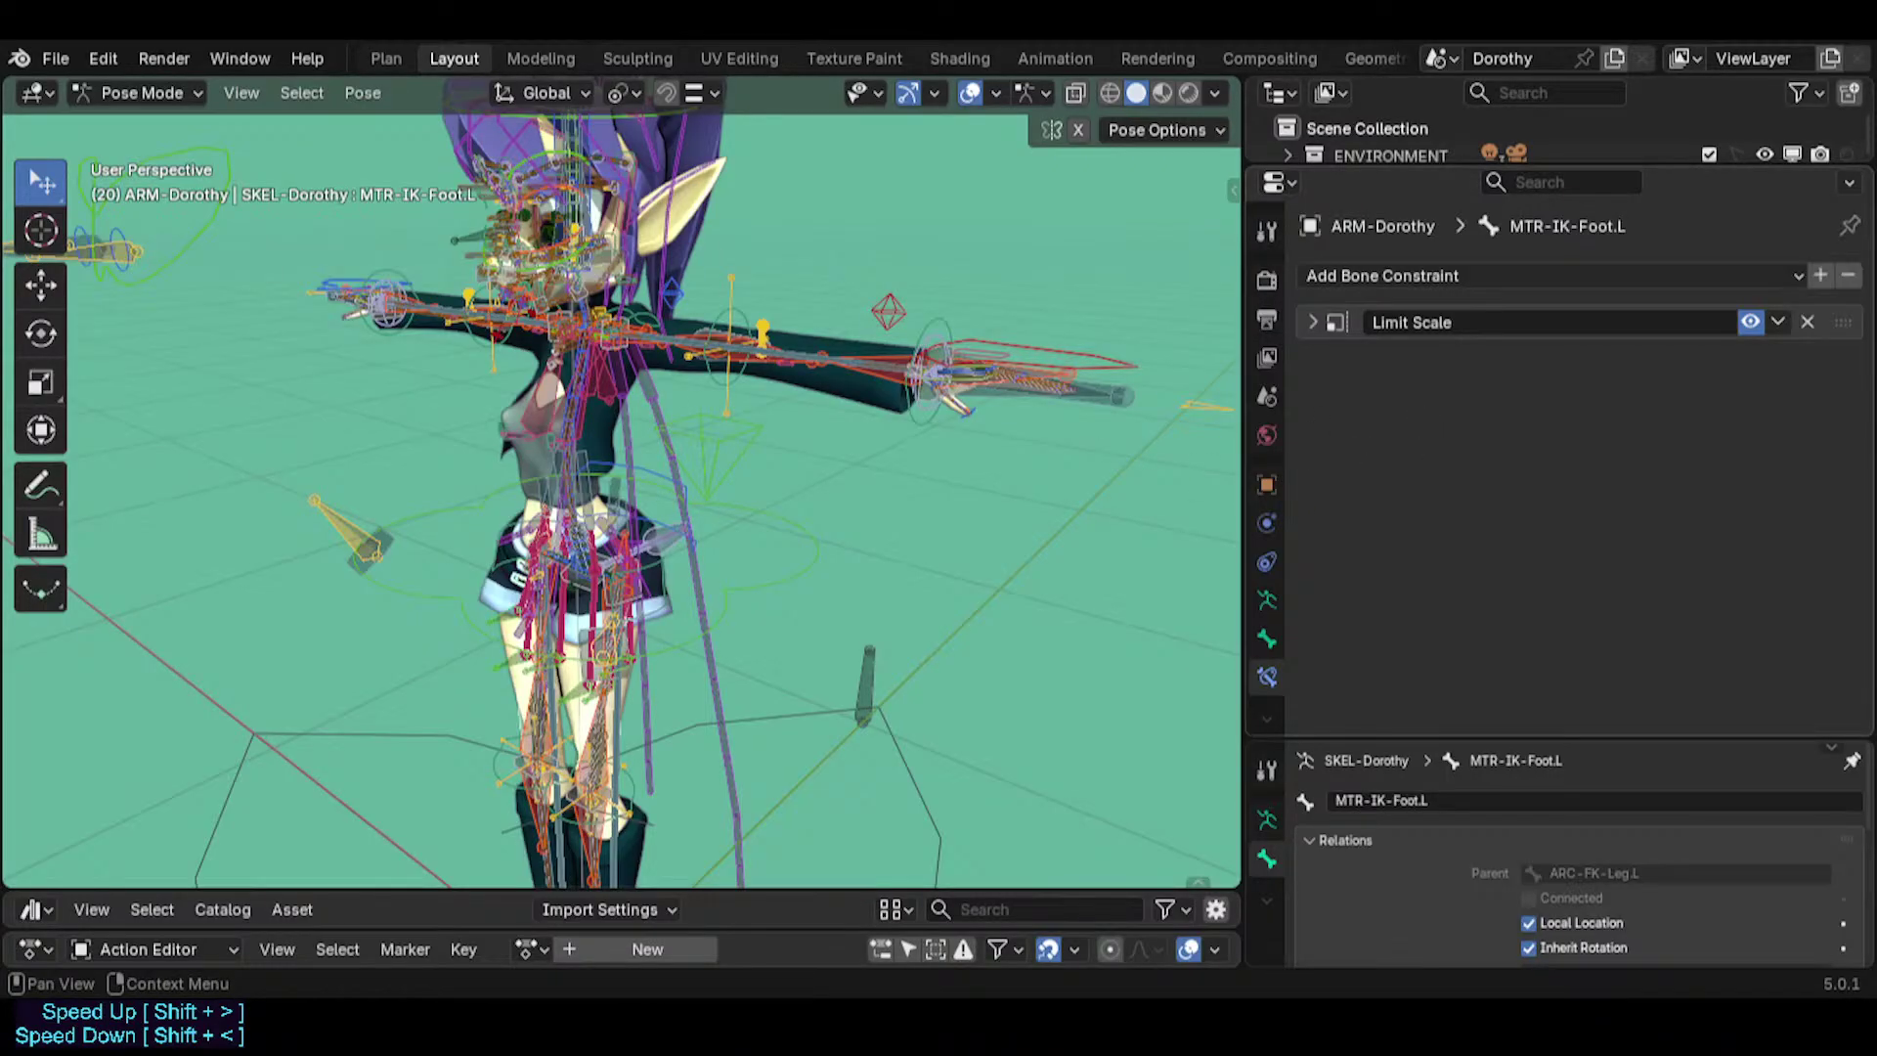
# Switch to the Plan workspace and read through the ToDoList text from its start to the CHARACTER RIG section.
pyautogui.scroll(-2, 801, 415)
pyautogui.scroll(3, 733, 391)
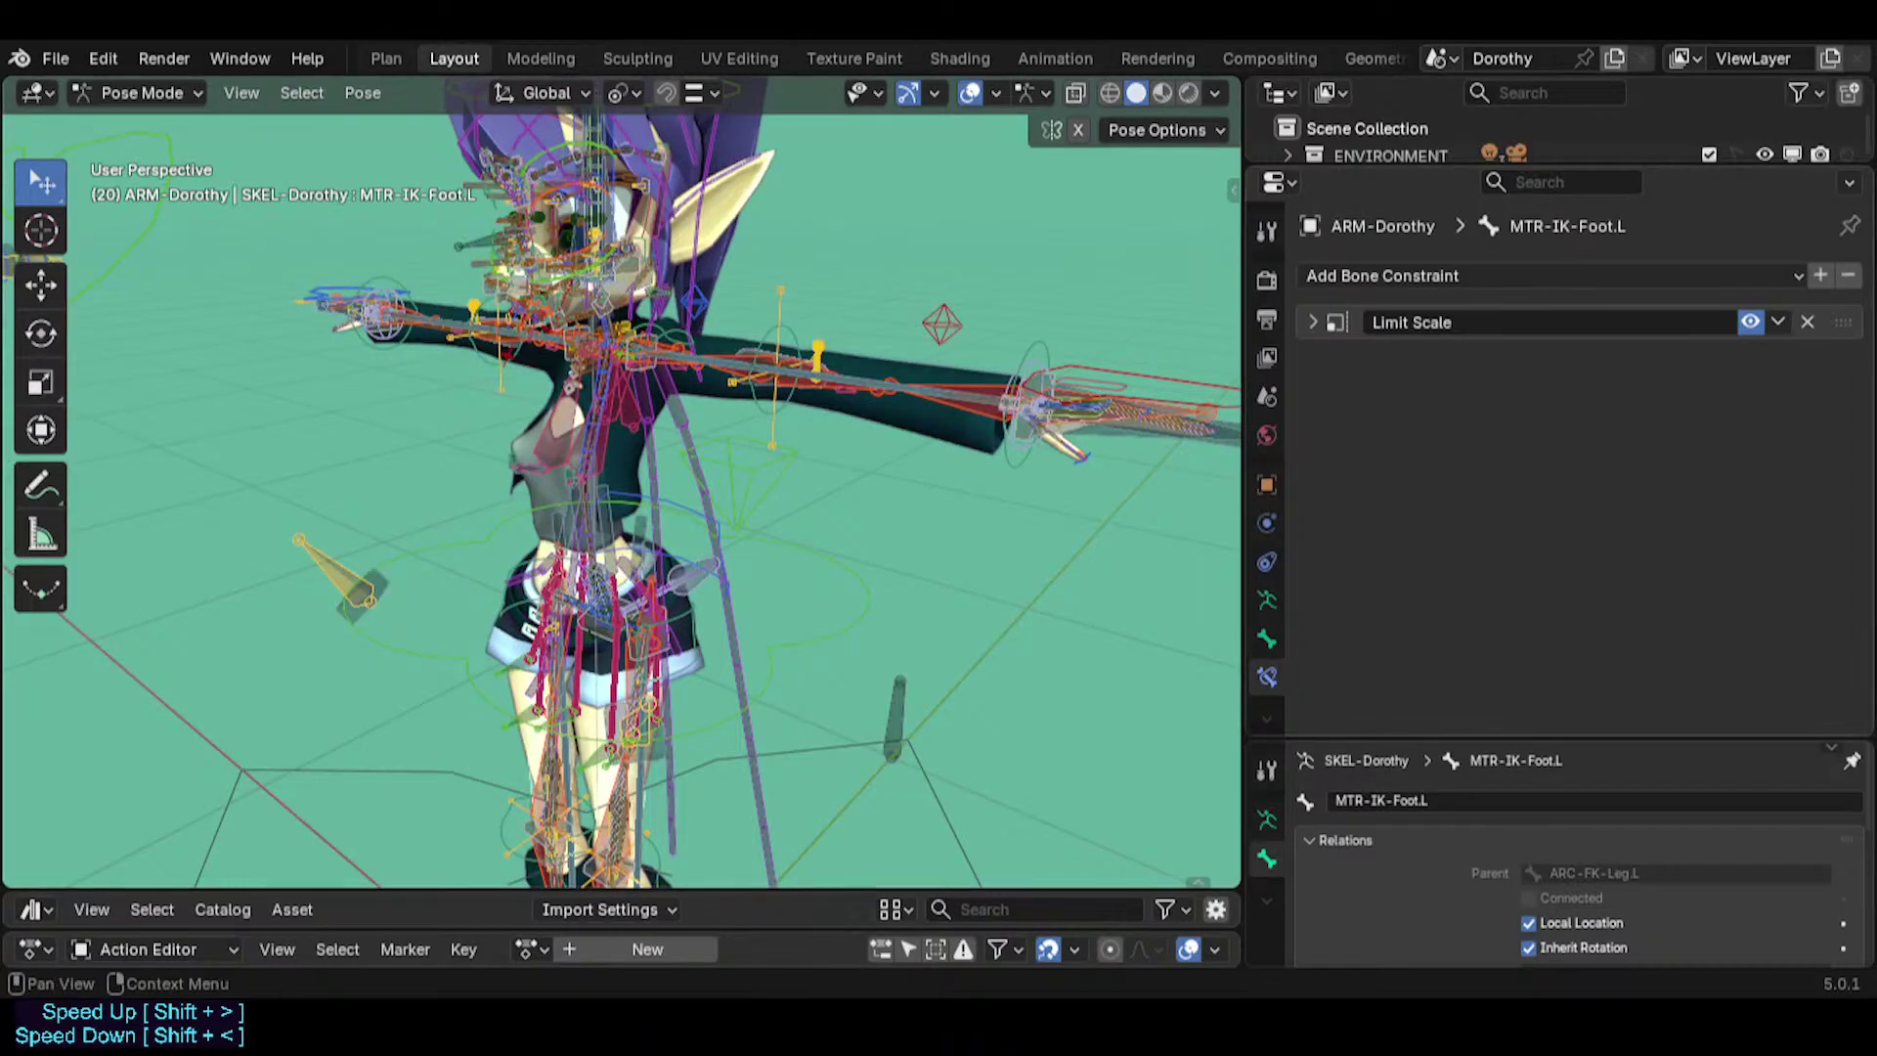
pyautogui.hotkey('ctrl', 'pageup')
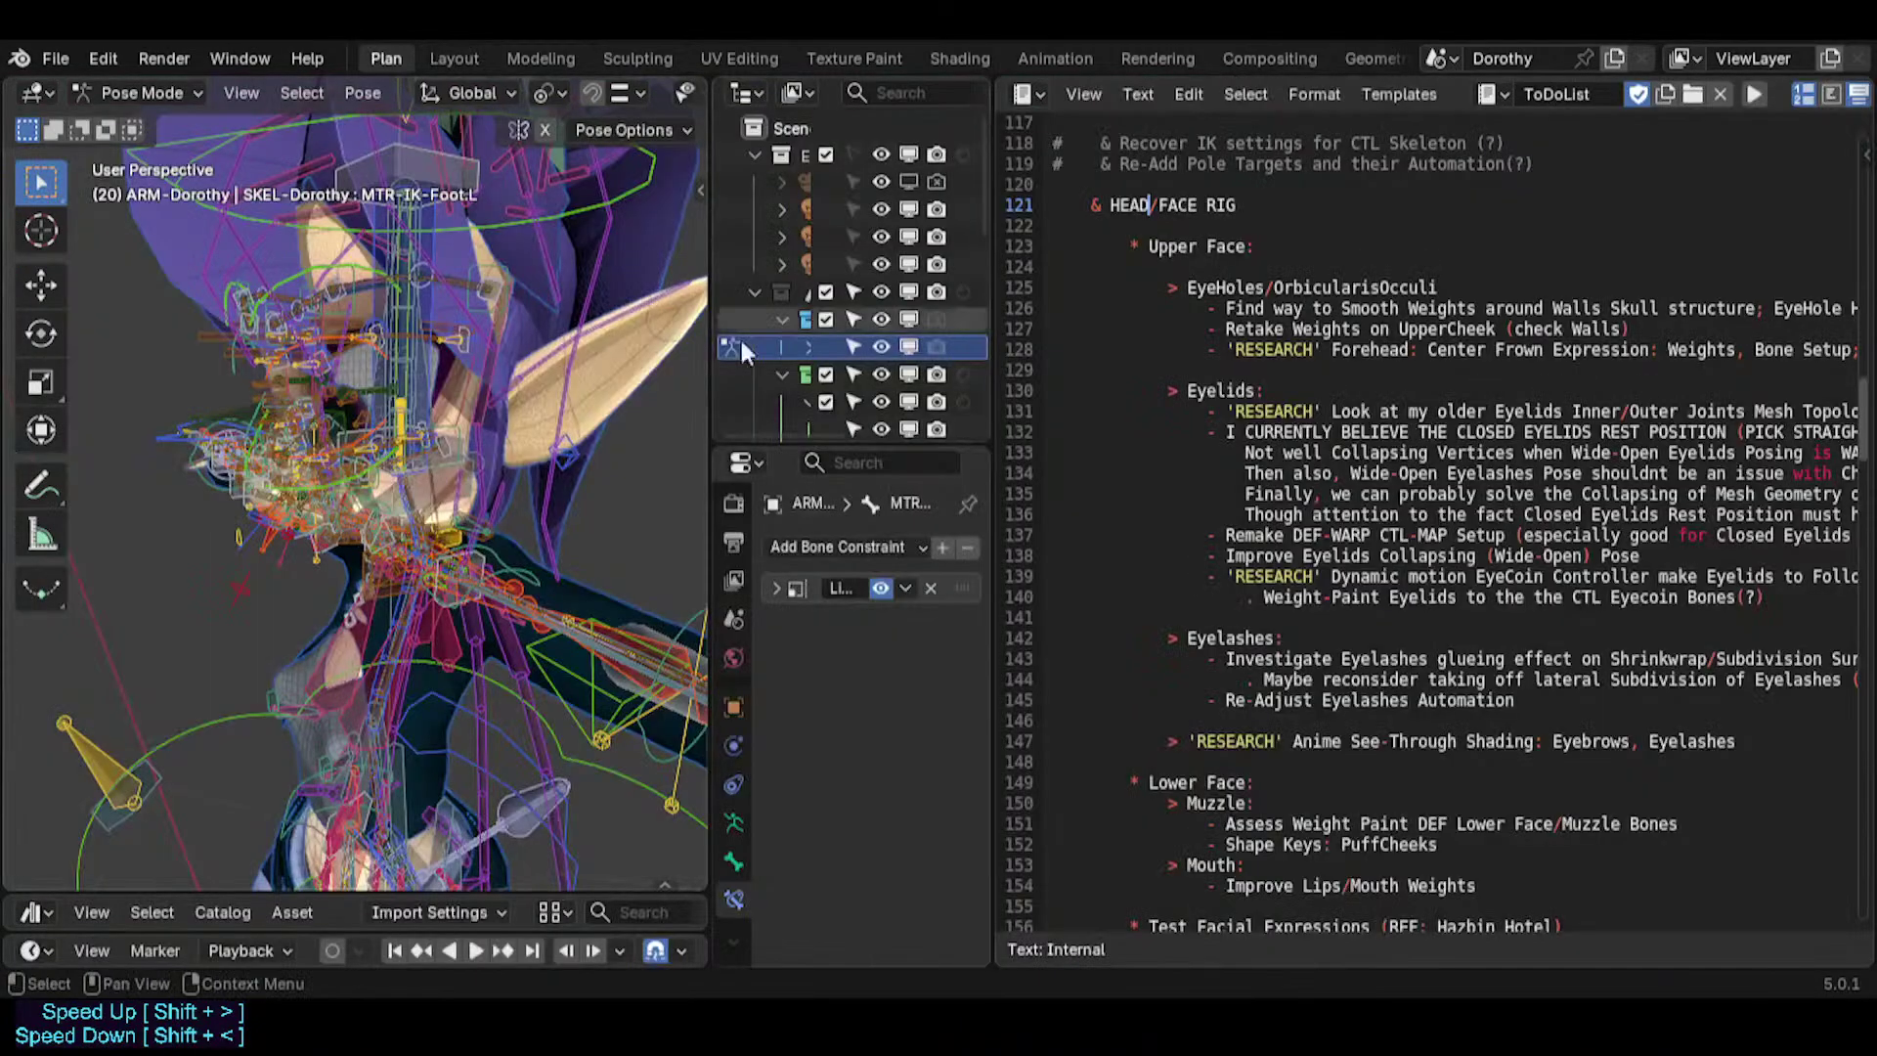
pyautogui.scroll(8, 1271, 323)
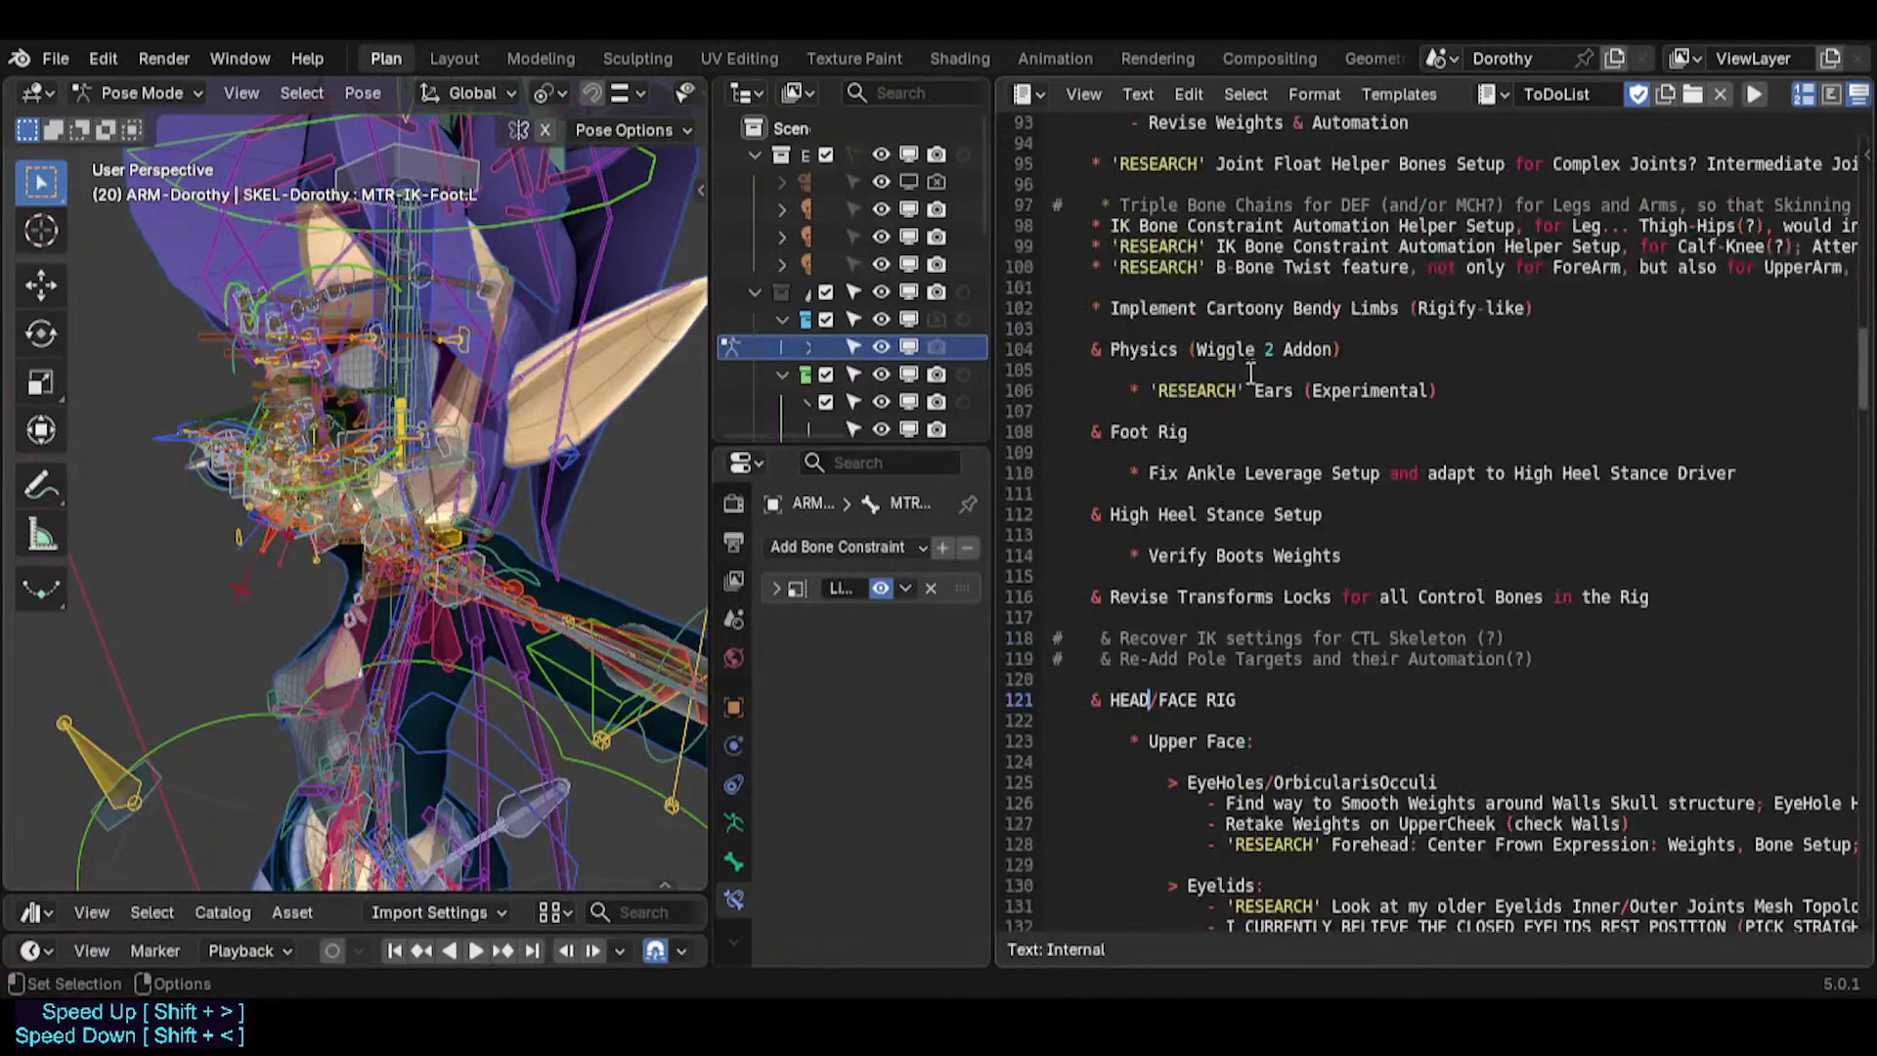
pyautogui.scroll(20, 1260, 379)
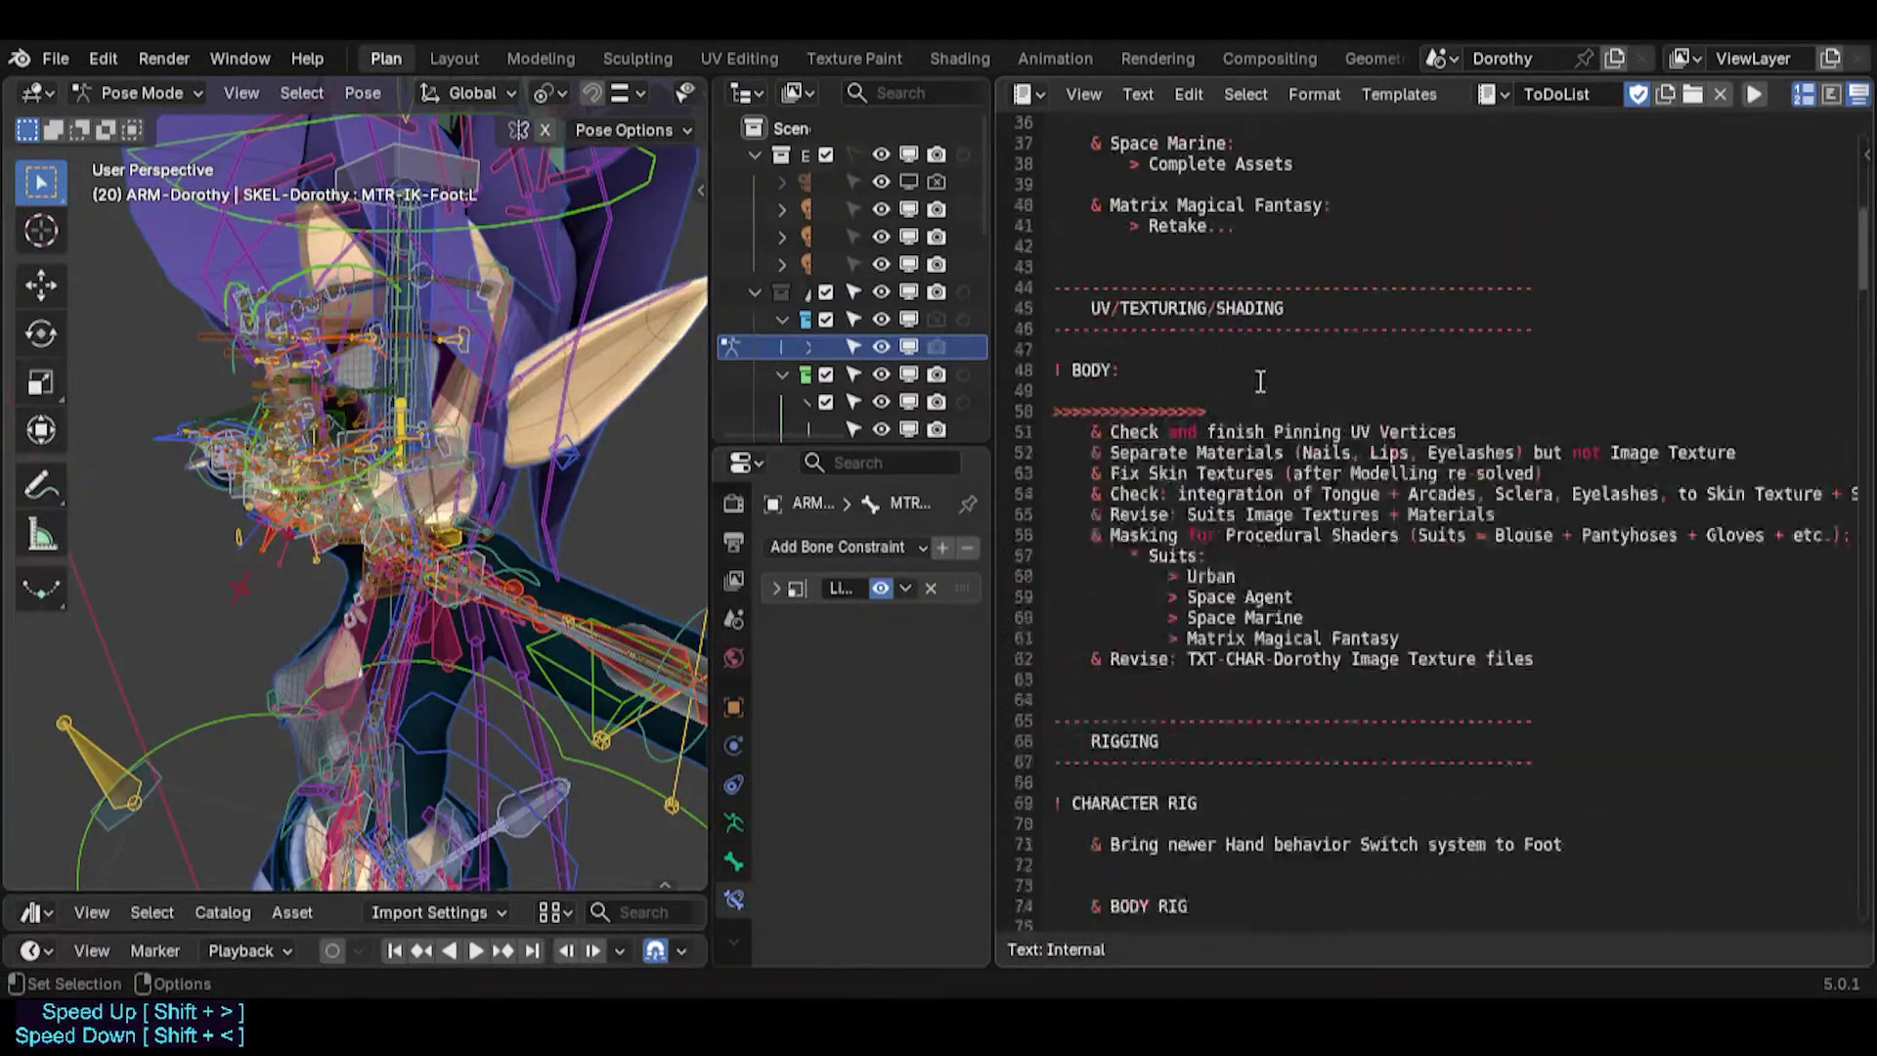
pyautogui.scroll(9, 1328, 308)
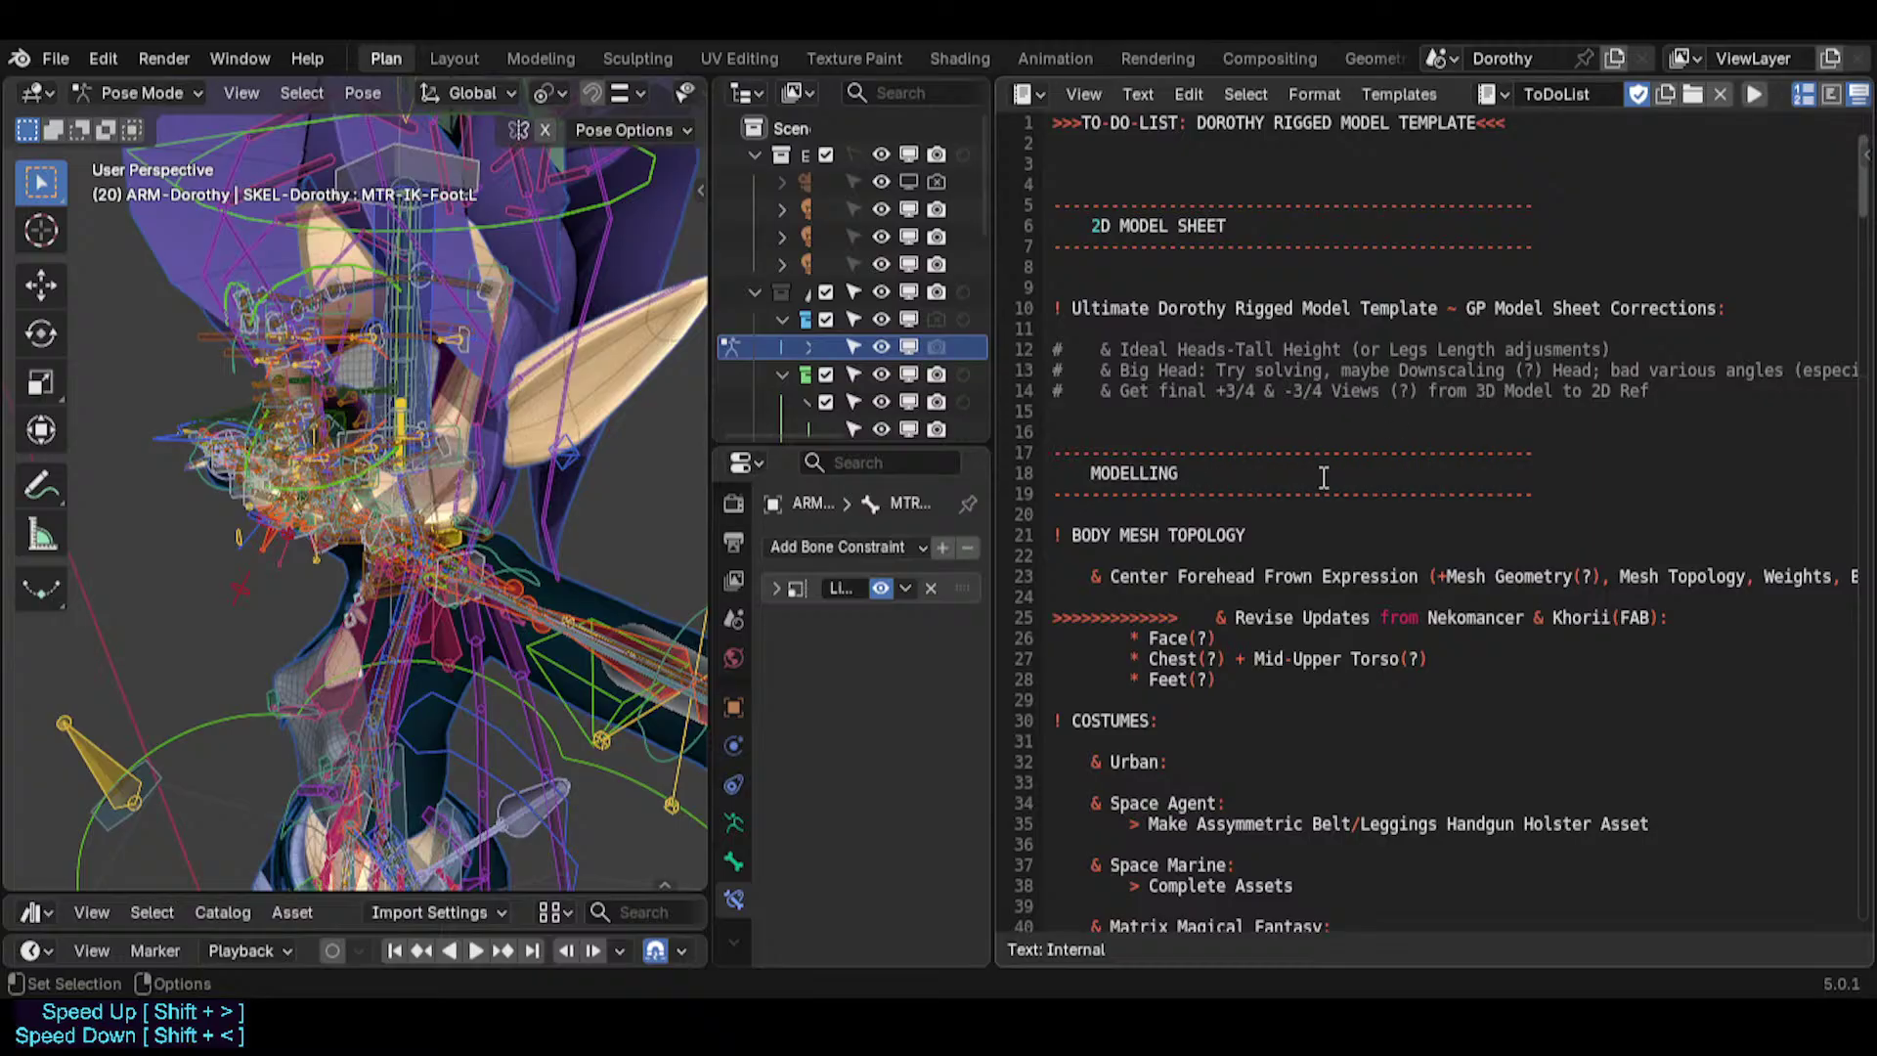
pyautogui.scroll(-2, 1323, 477)
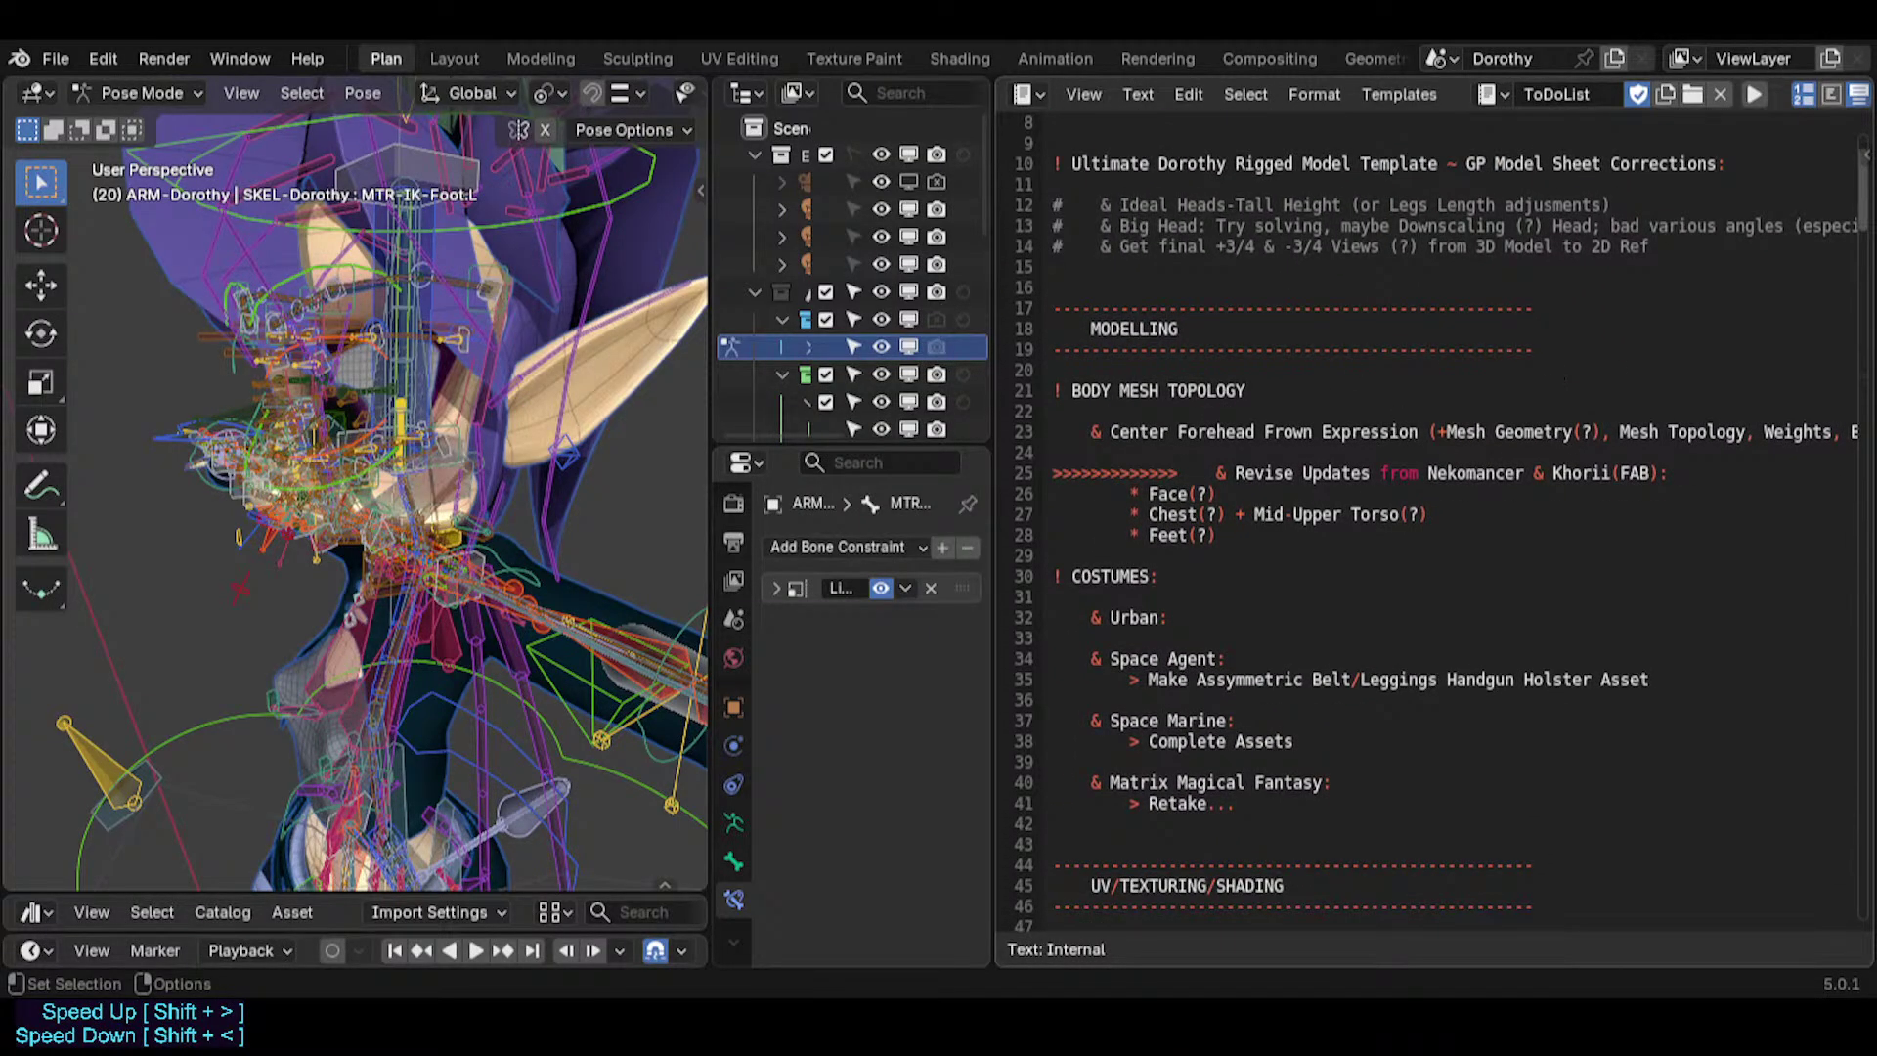
pyautogui.scroll(-10, 1427, 518)
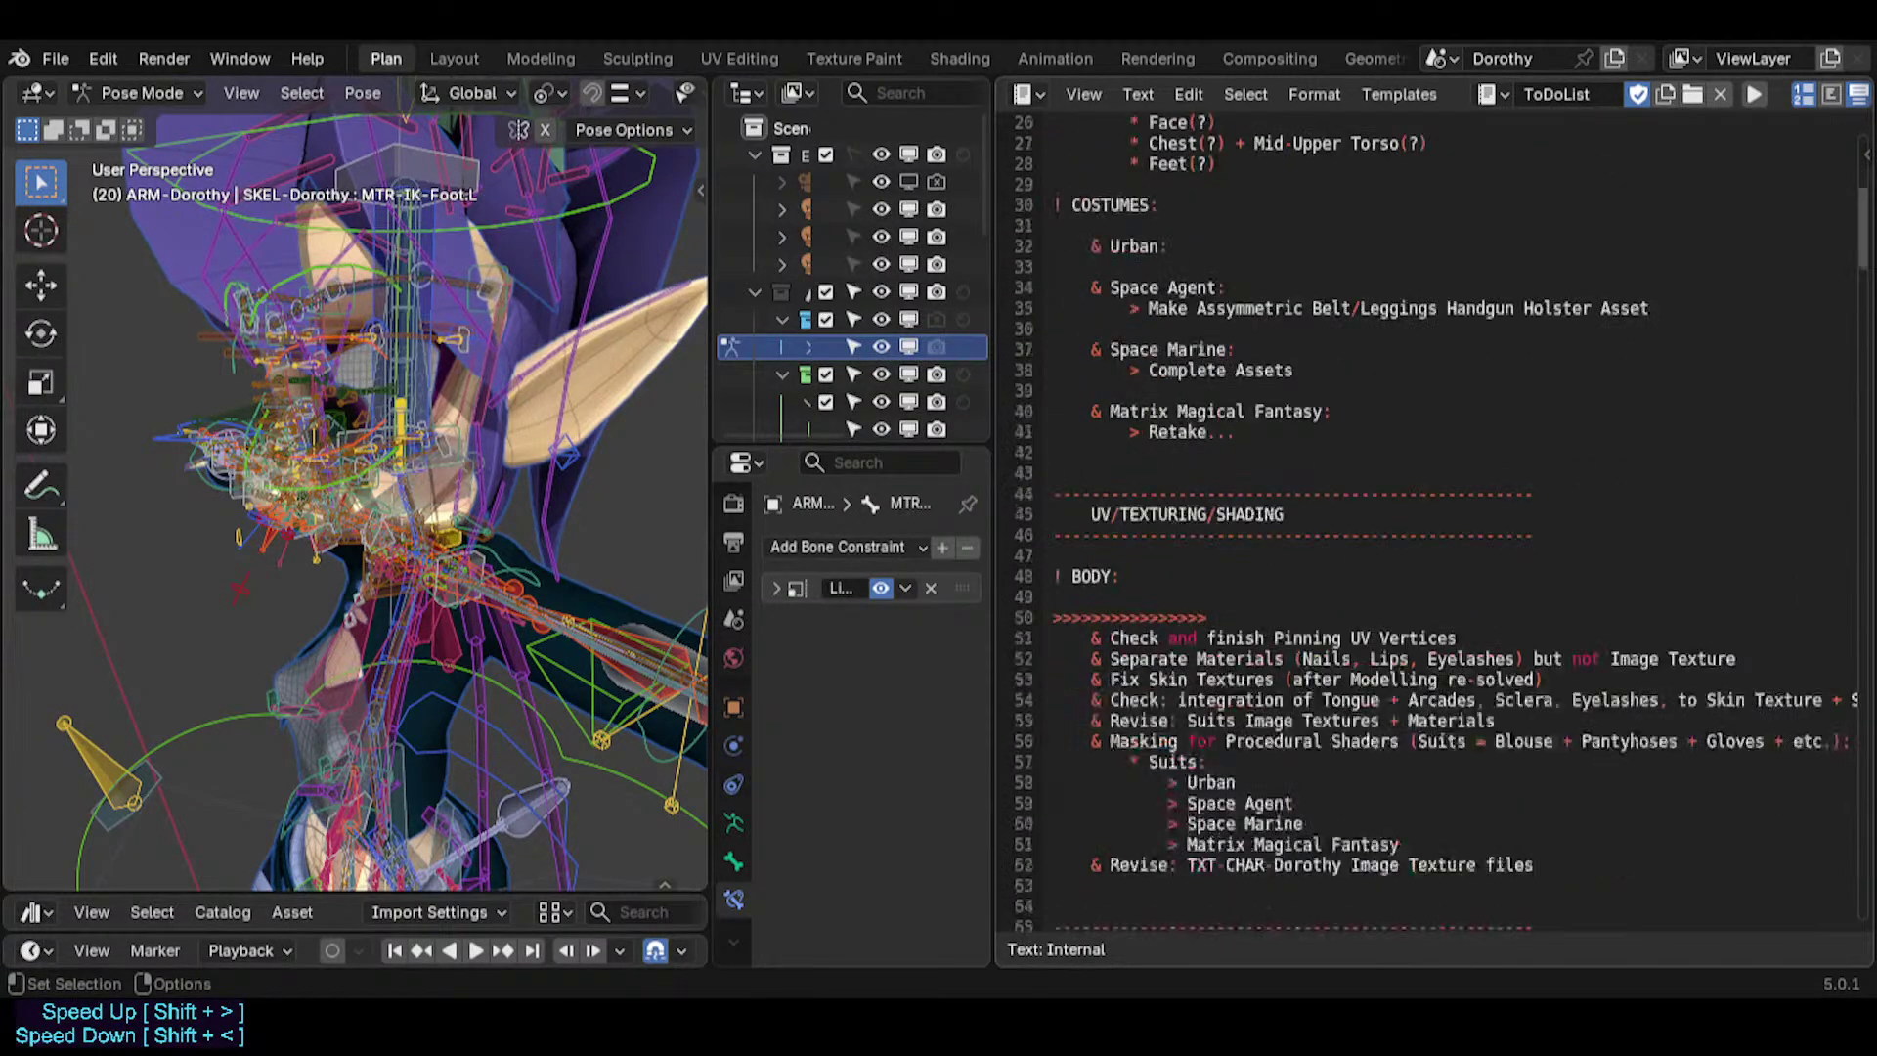
pyautogui.scroll(-5, 1427, 518)
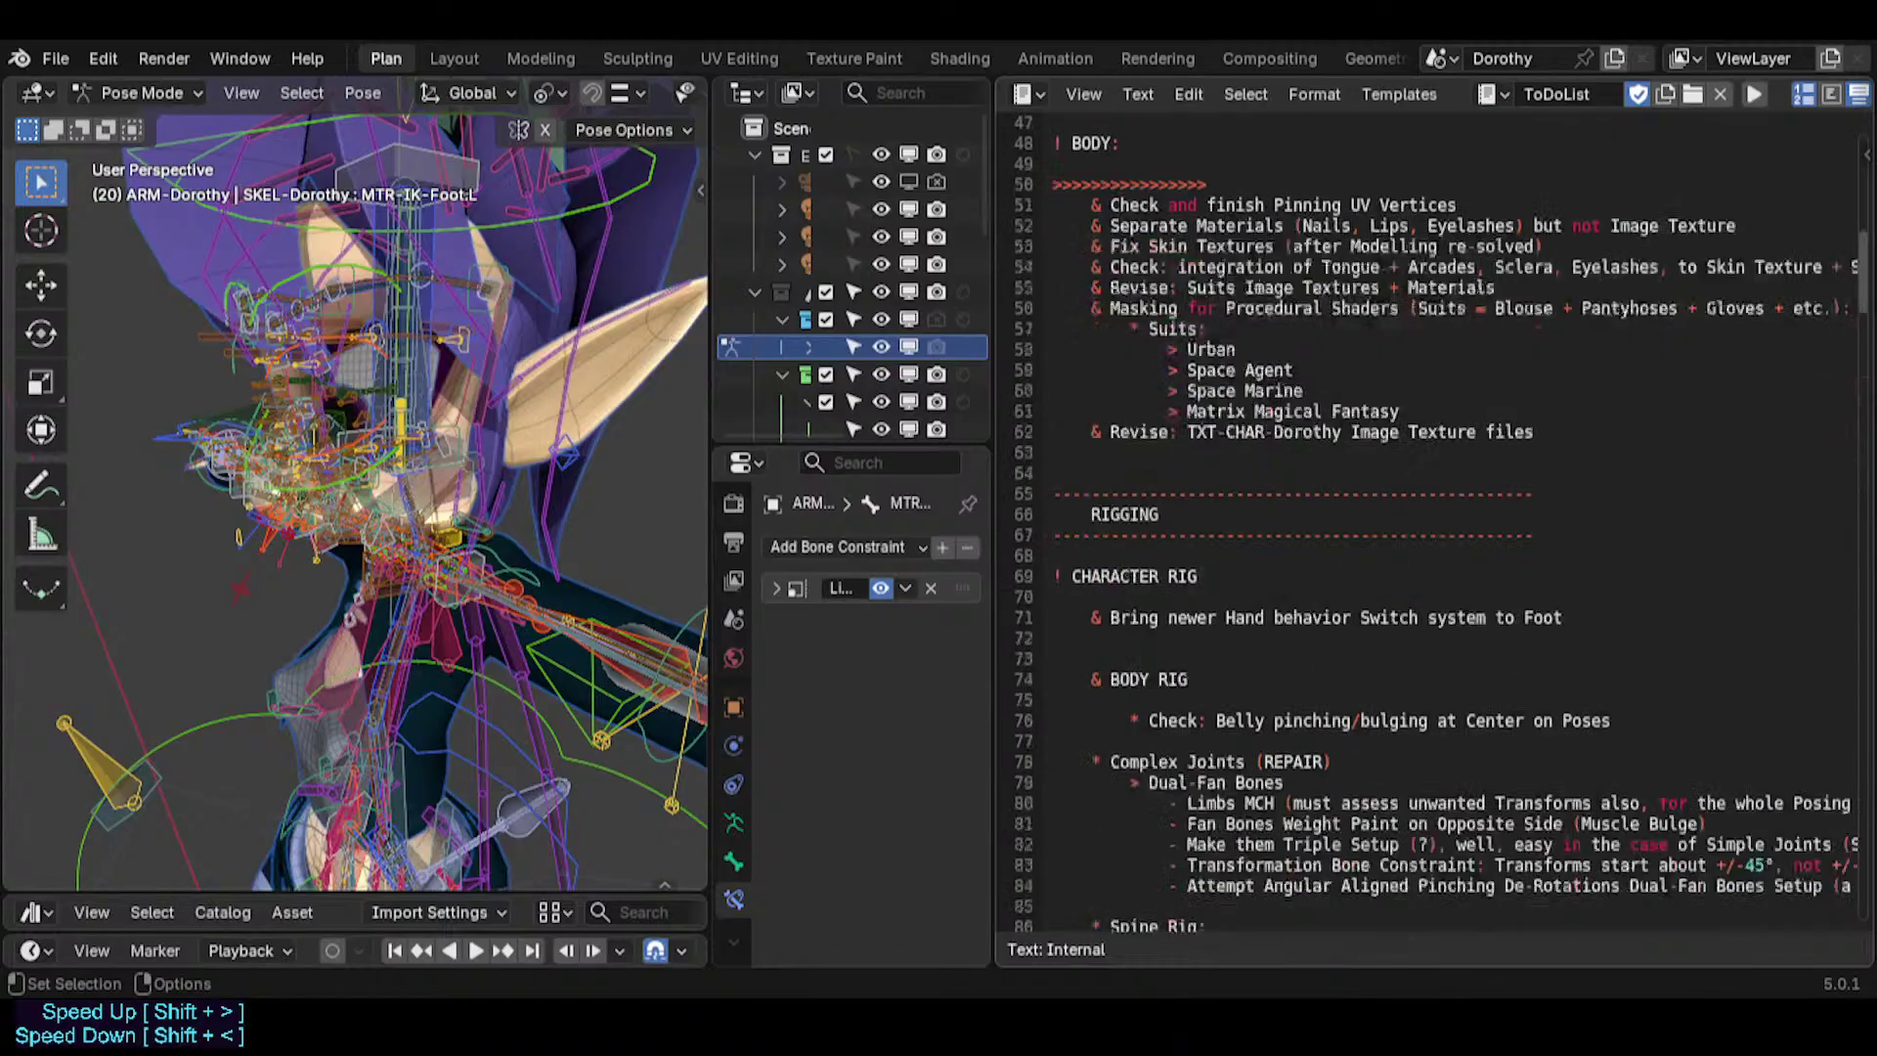
pyautogui.scroll(-2, 1427, 518)
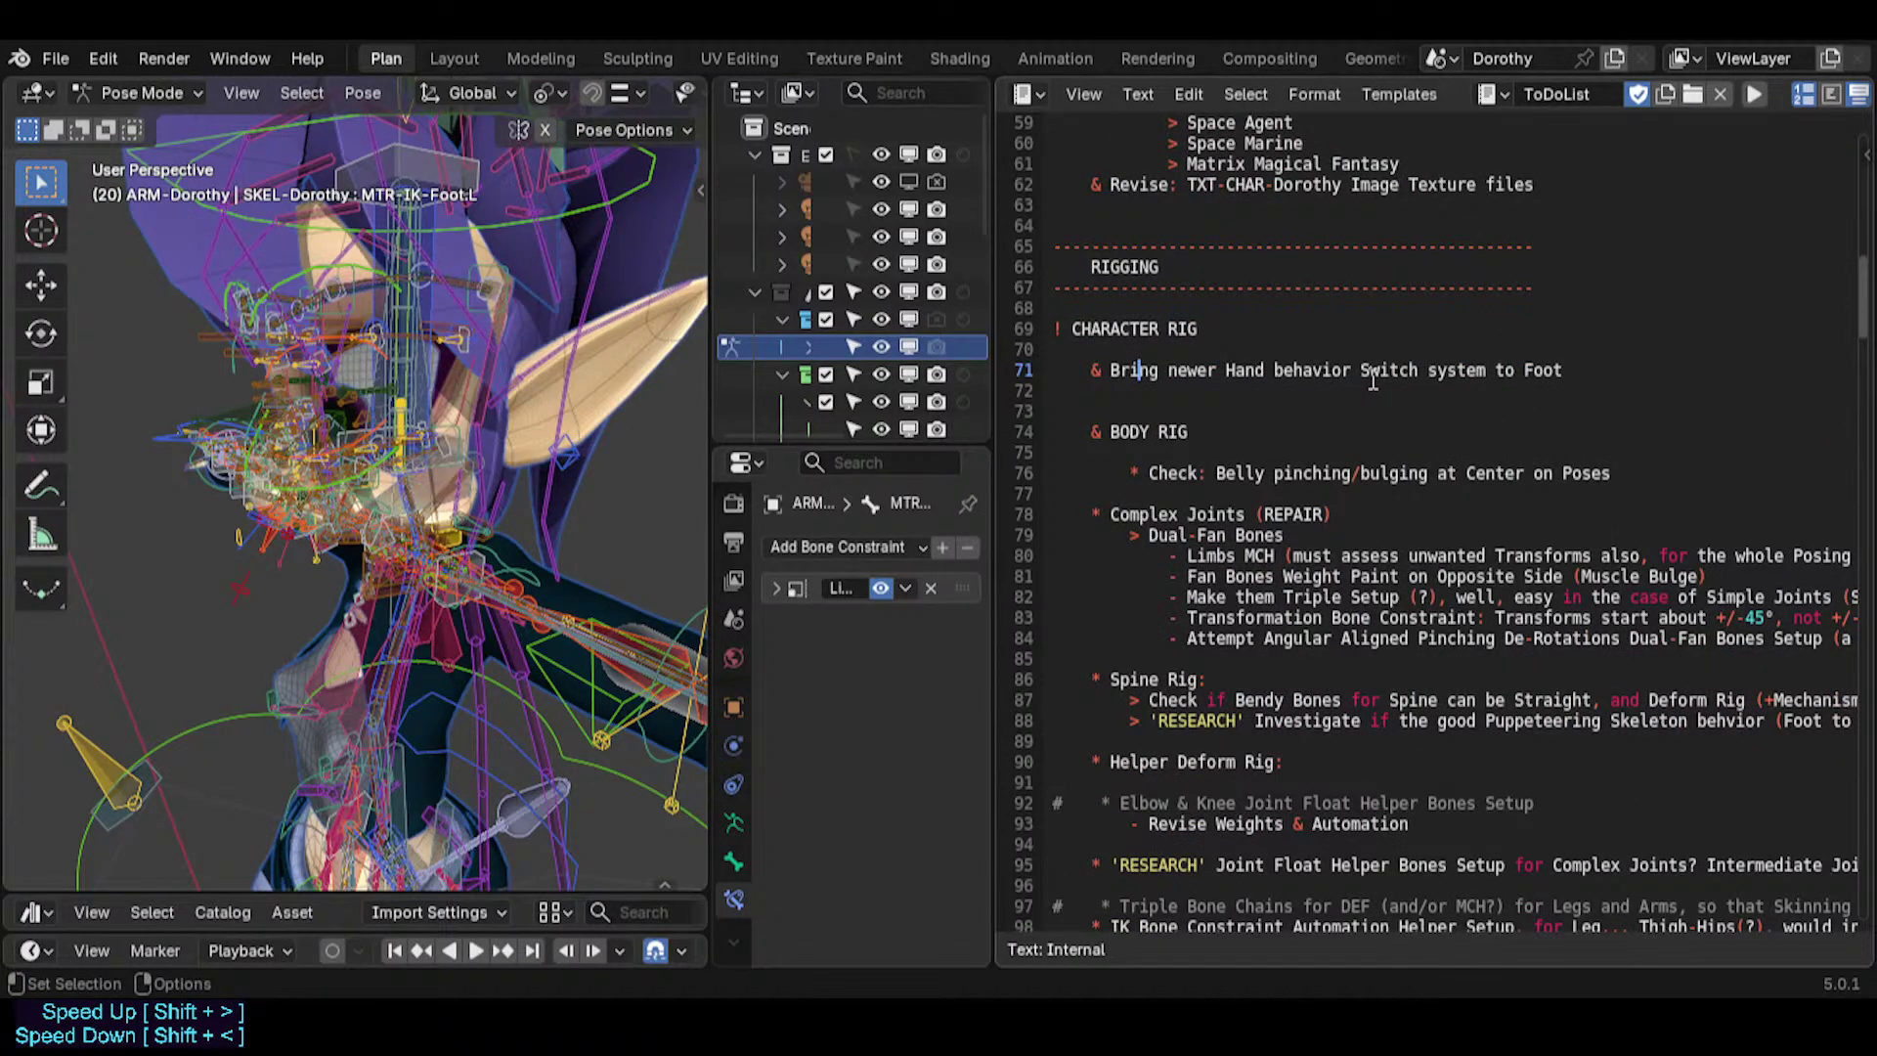
# Comment out "Bring newer Hand behavior Switch system to Foot" with # and relocate it under BODY RIG with a * bullet.
pyautogui.press('Home')
pyautogui.write('#')
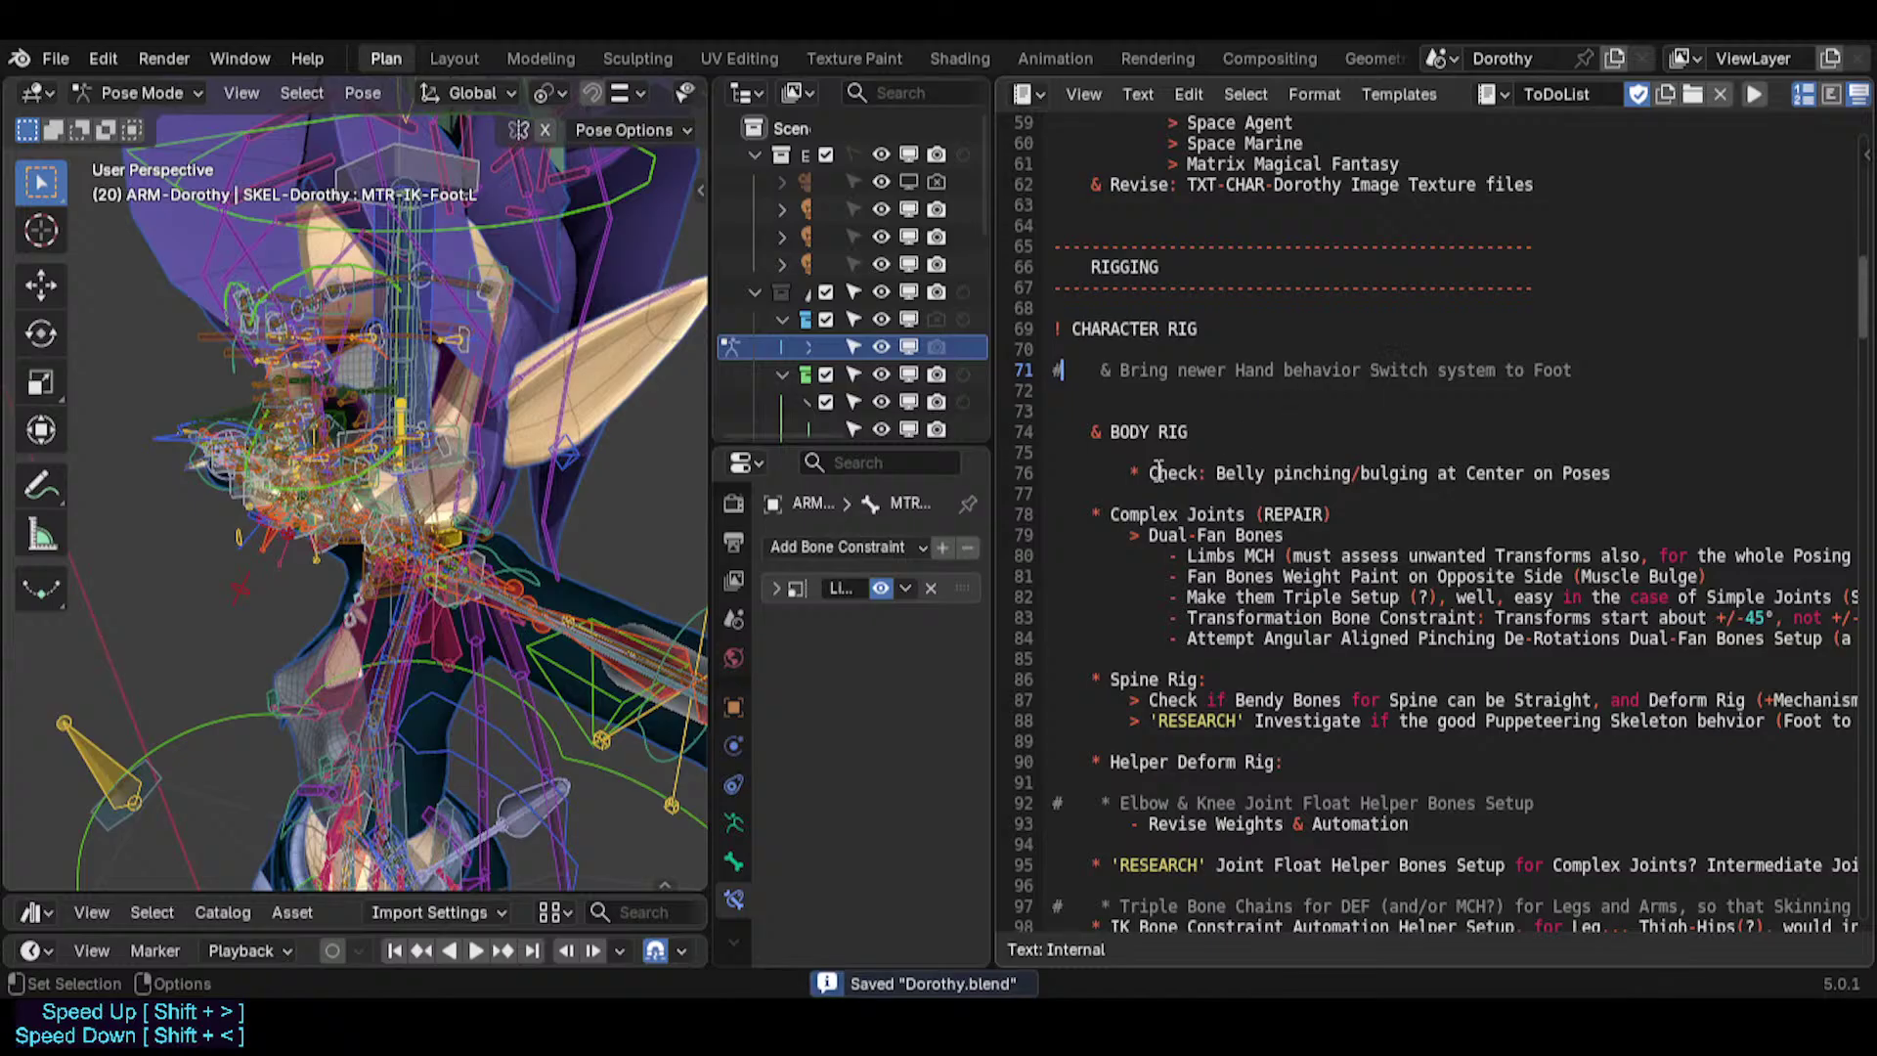
pyautogui.hotkey('shift', 'Down')
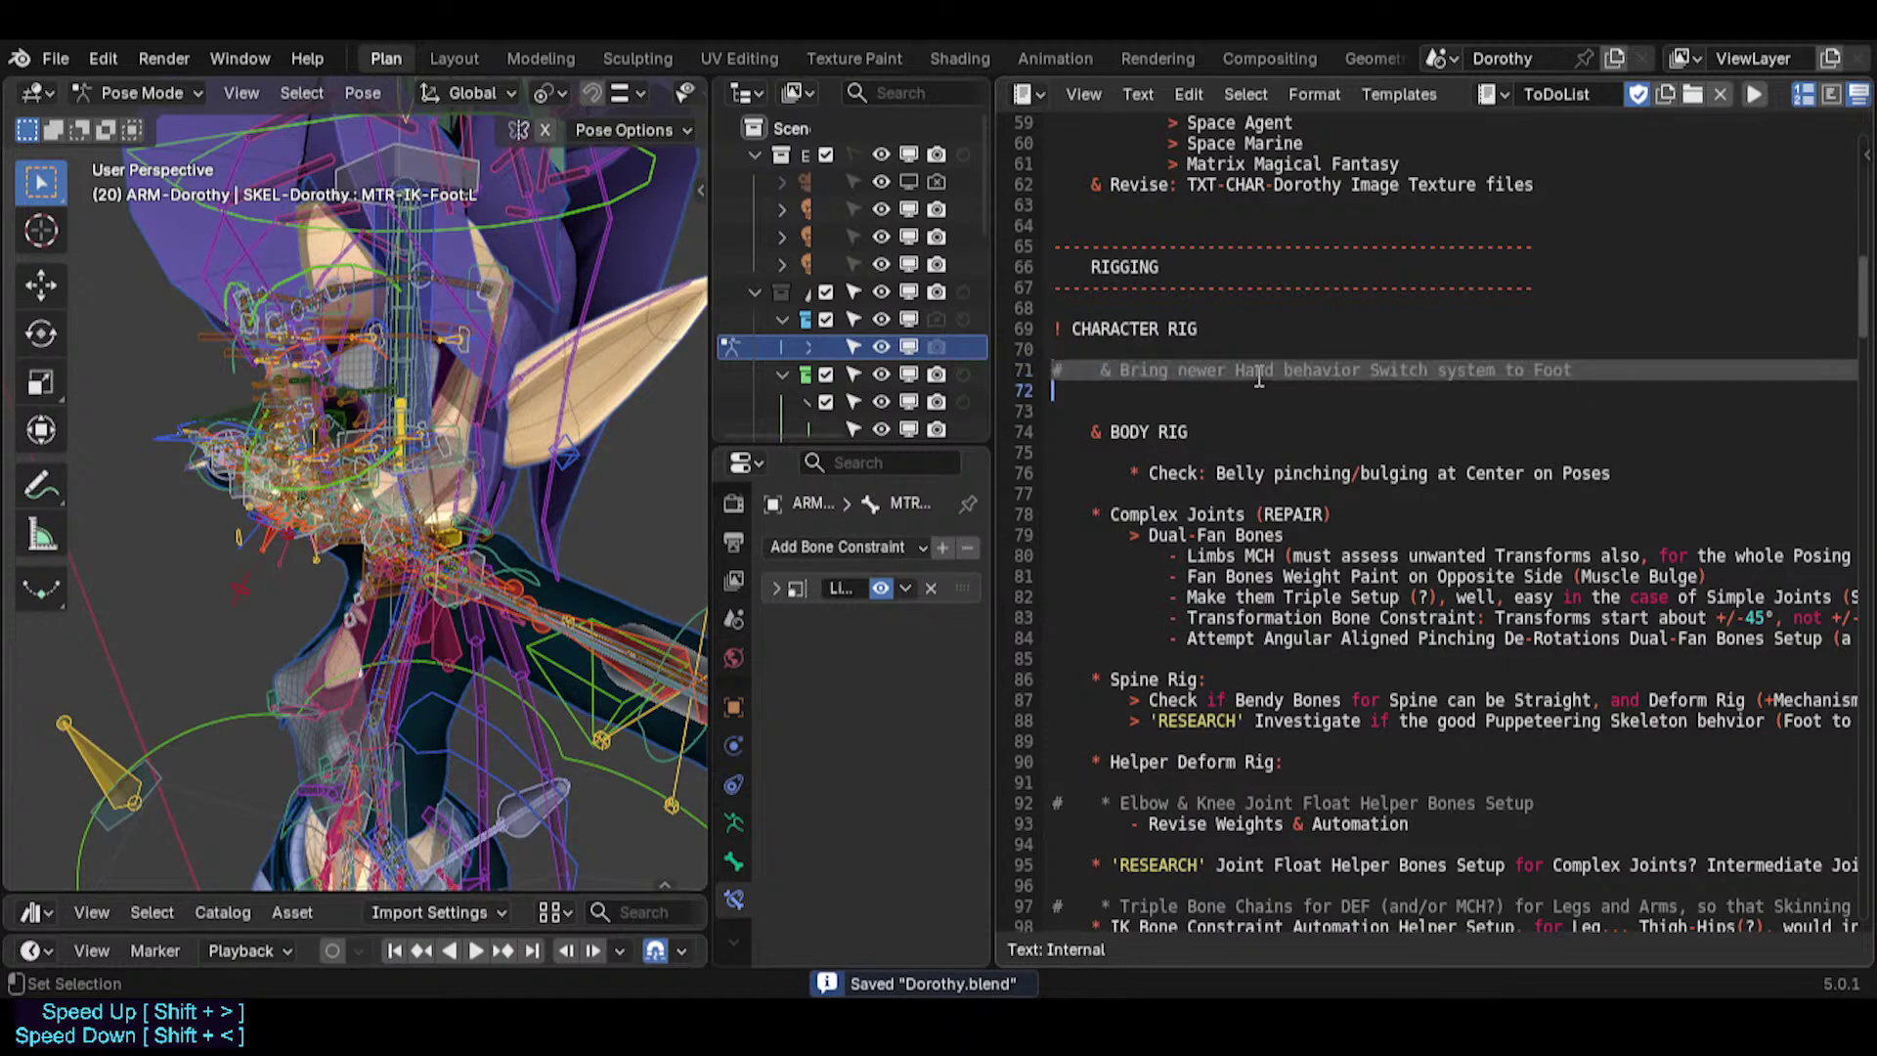
pyautogui.press('Delete')
pyautogui.press('Down')
pyautogui.press('Return')
pyautogui.press('Return')
pyautogui.press('Up')
pyautogui.hotkey('ctrl', 'v')
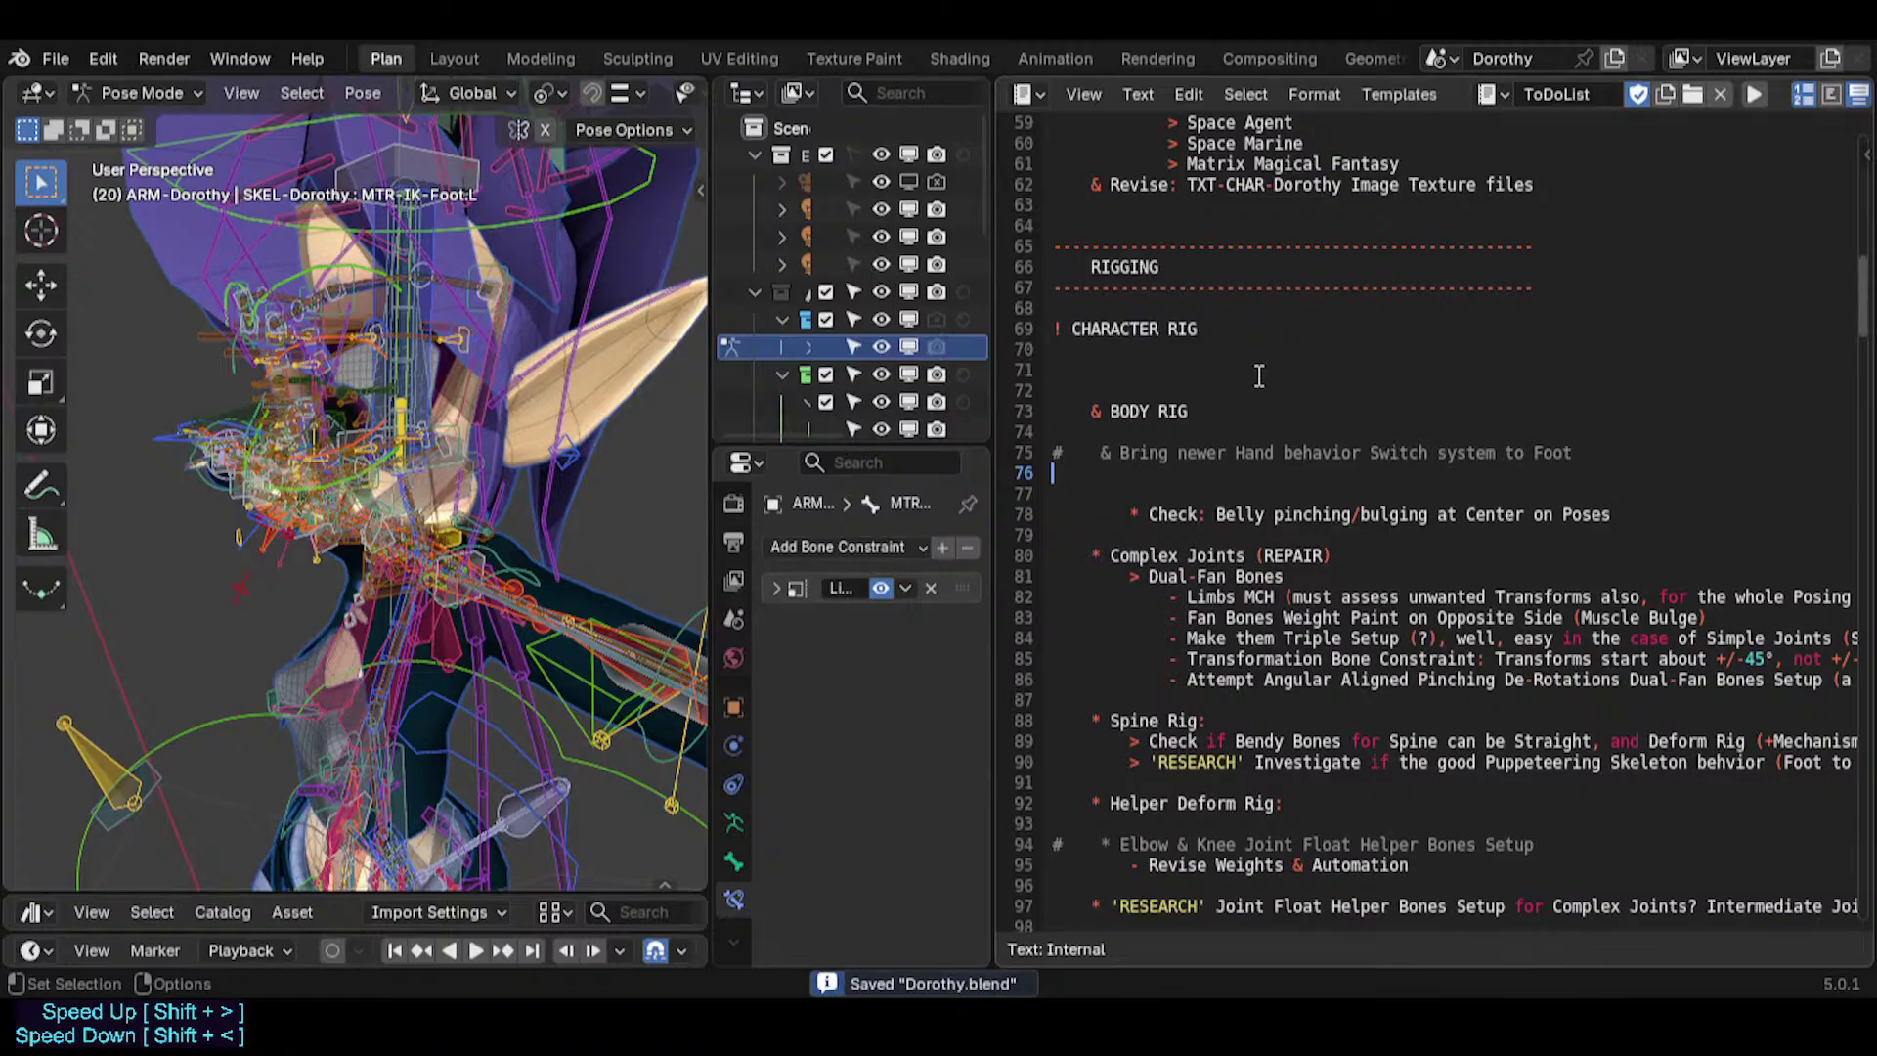
pyautogui.press('Delete')
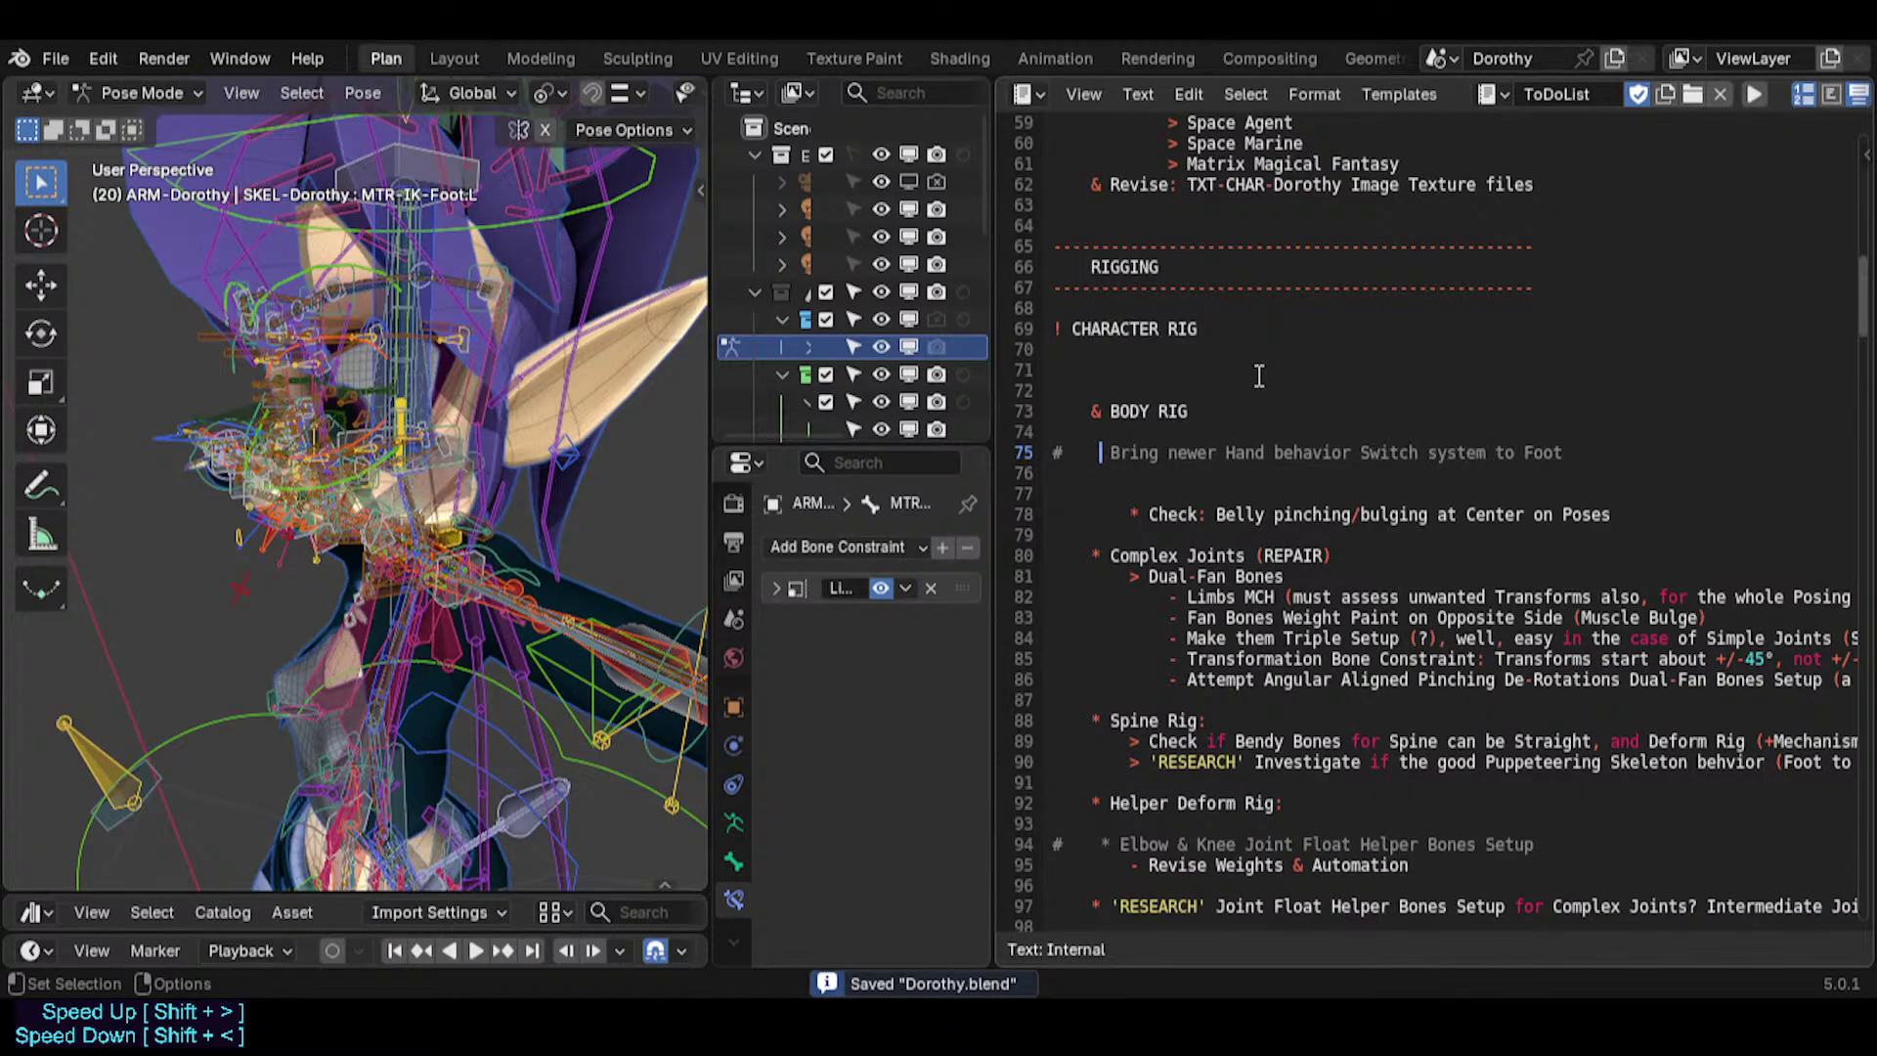
pyautogui.write('*')
# Widen the 3D viewport beside the ToDoList text, frame the whole character and save the file.
pyautogui.scroll(-2, 1247, 398)
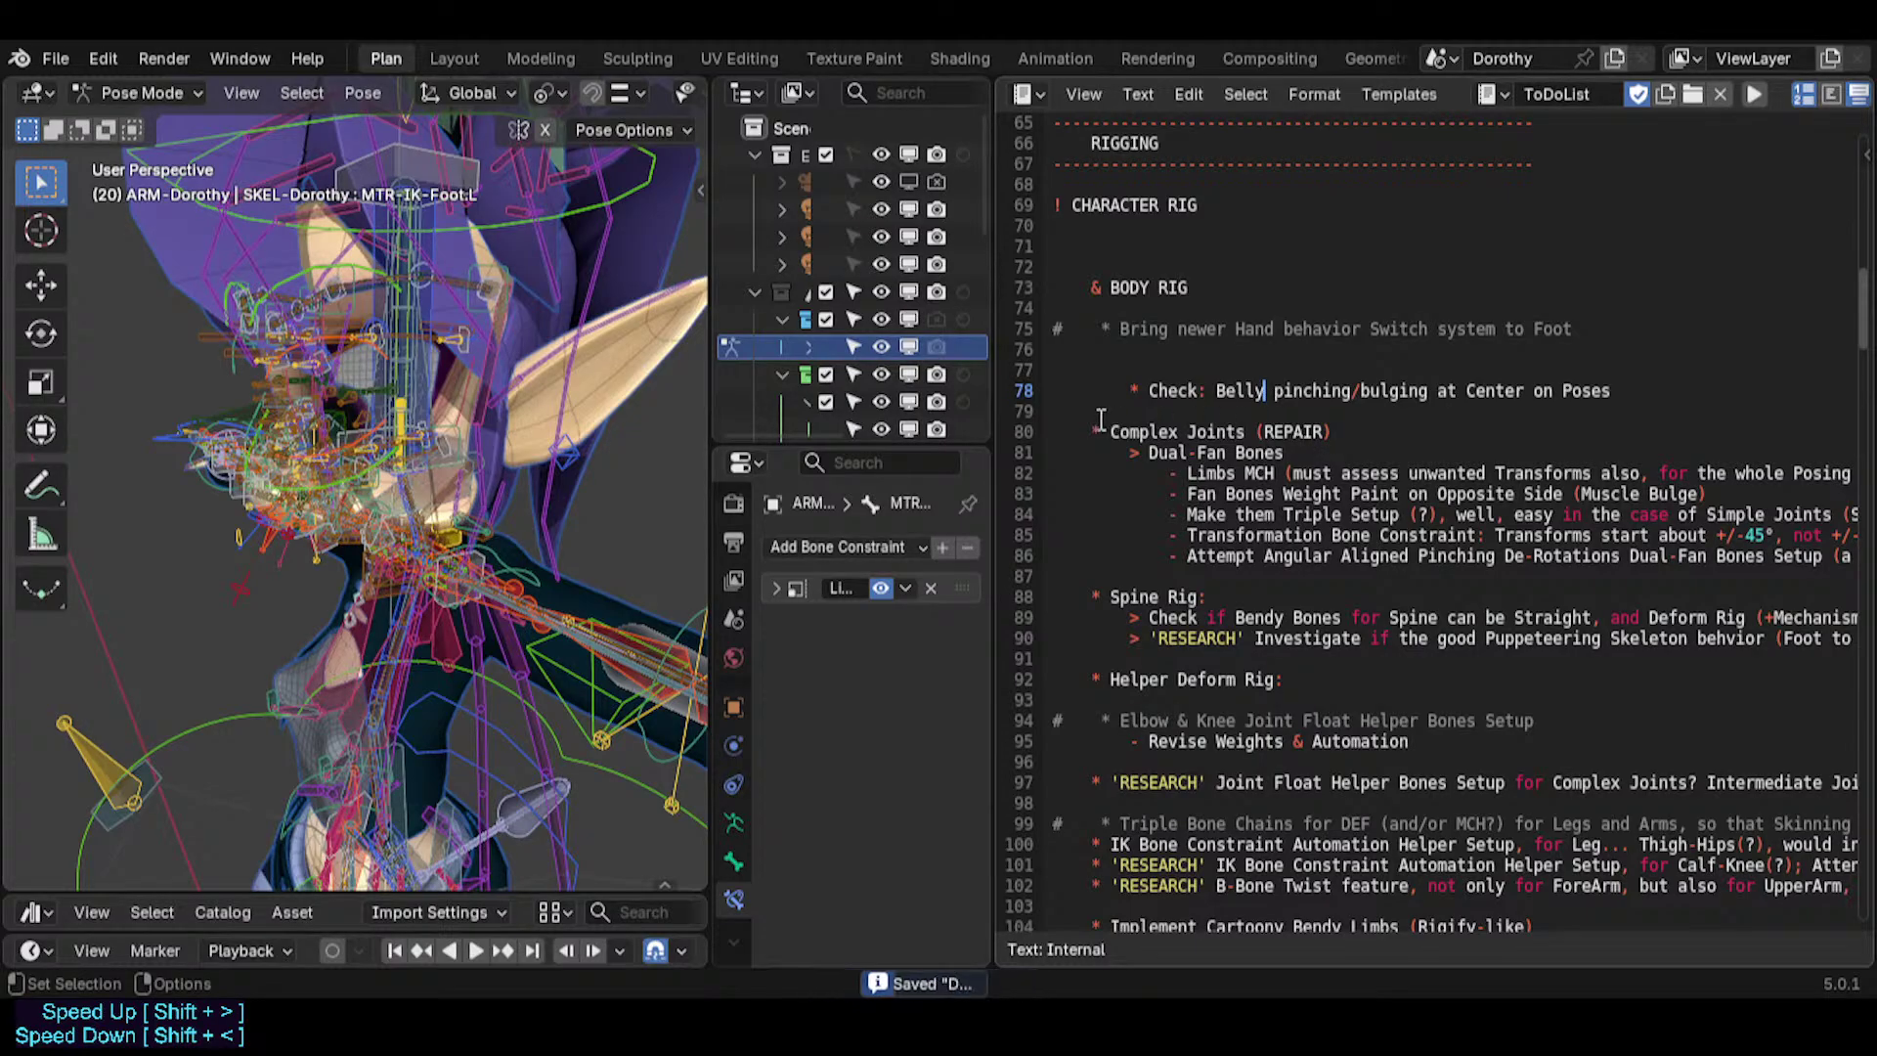
pyautogui.moveTo(993, 410); pyautogui.dragTo(1188, 410)
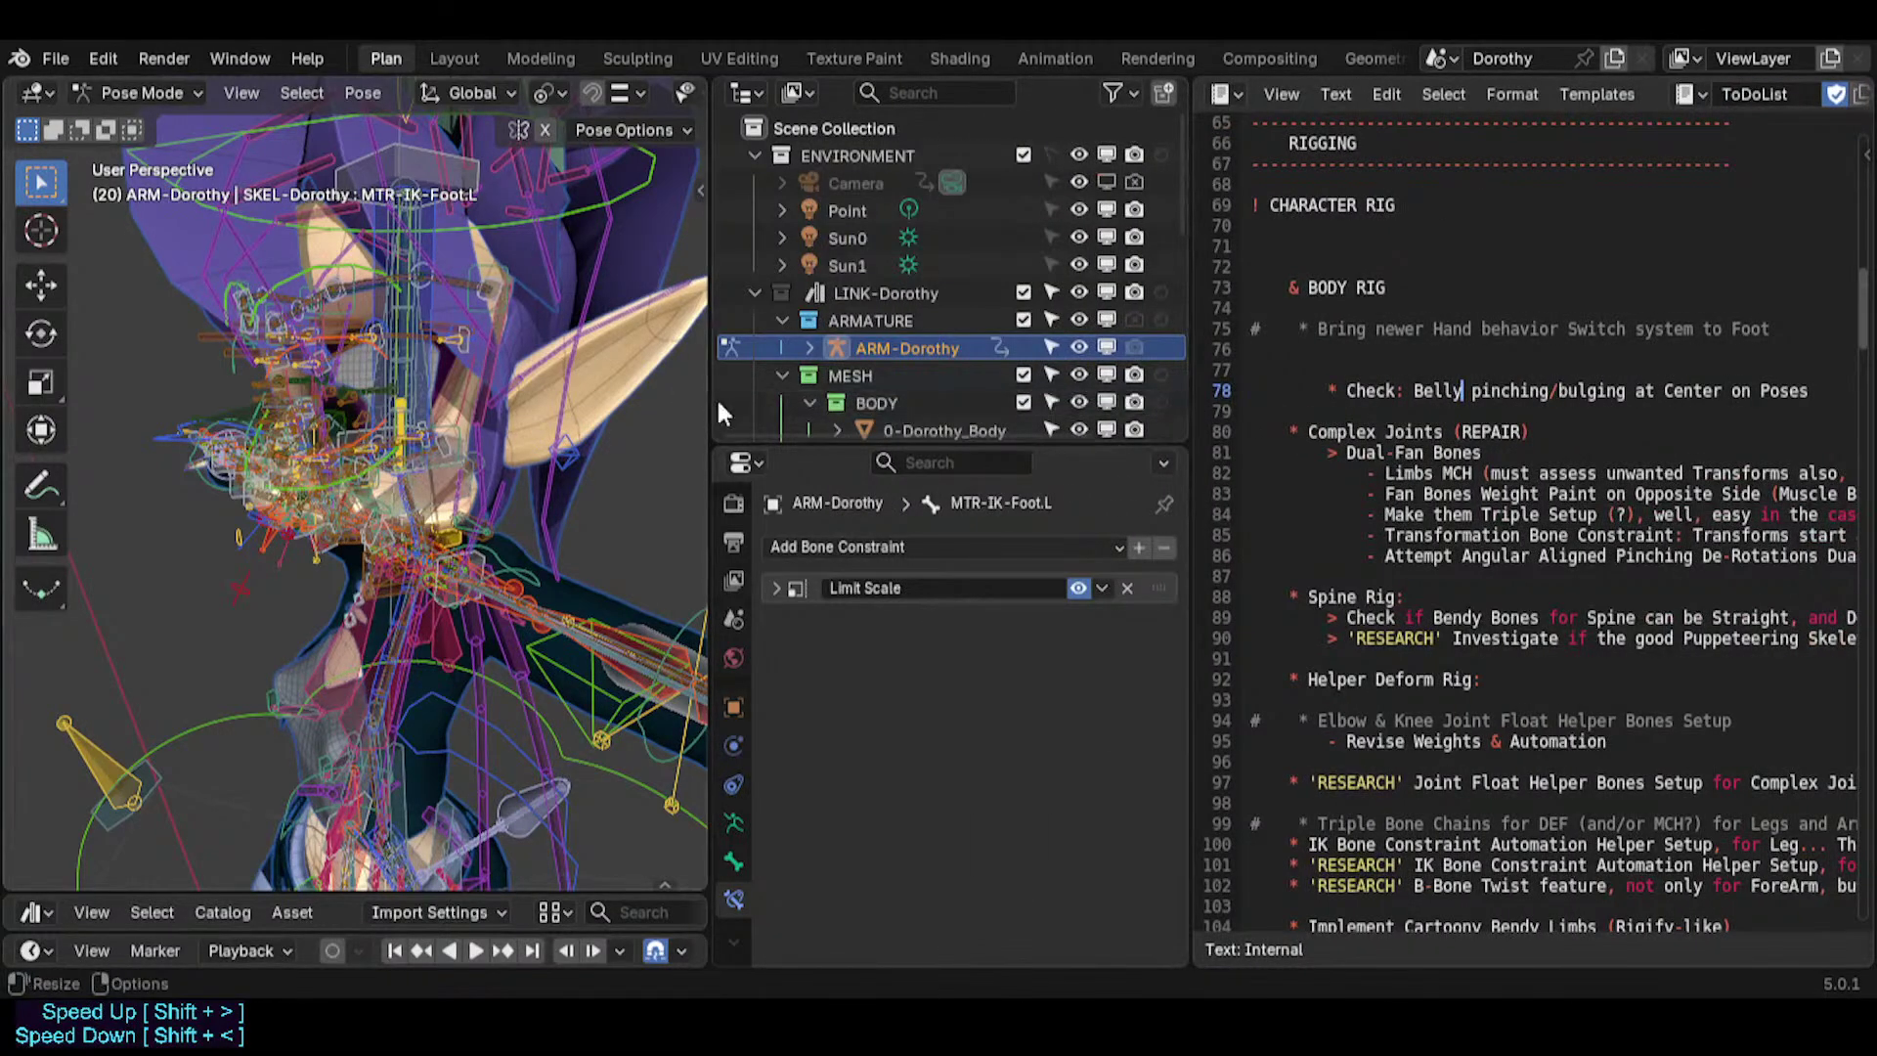
pyautogui.moveTo(701, 402); pyautogui.dragTo(1168, 405)
pyautogui.keyDown('shift'); pyautogui.moveTo(826, 490); pyautogui.dragTo(493, 489, button='middle'); pyautogui.keyUp('shift')
pyautogui.hotkey('ctrl', 's')
pyautogui.moveTo(509, 562); pyautogui.dragTo(527, 533, button='middle')
pyautogui.keyDown('shift'); pyautogui.moveTo(528, 601); pyautogui.dragTo(628, 509, button='middle'); pyautogui.keyUp('shift')
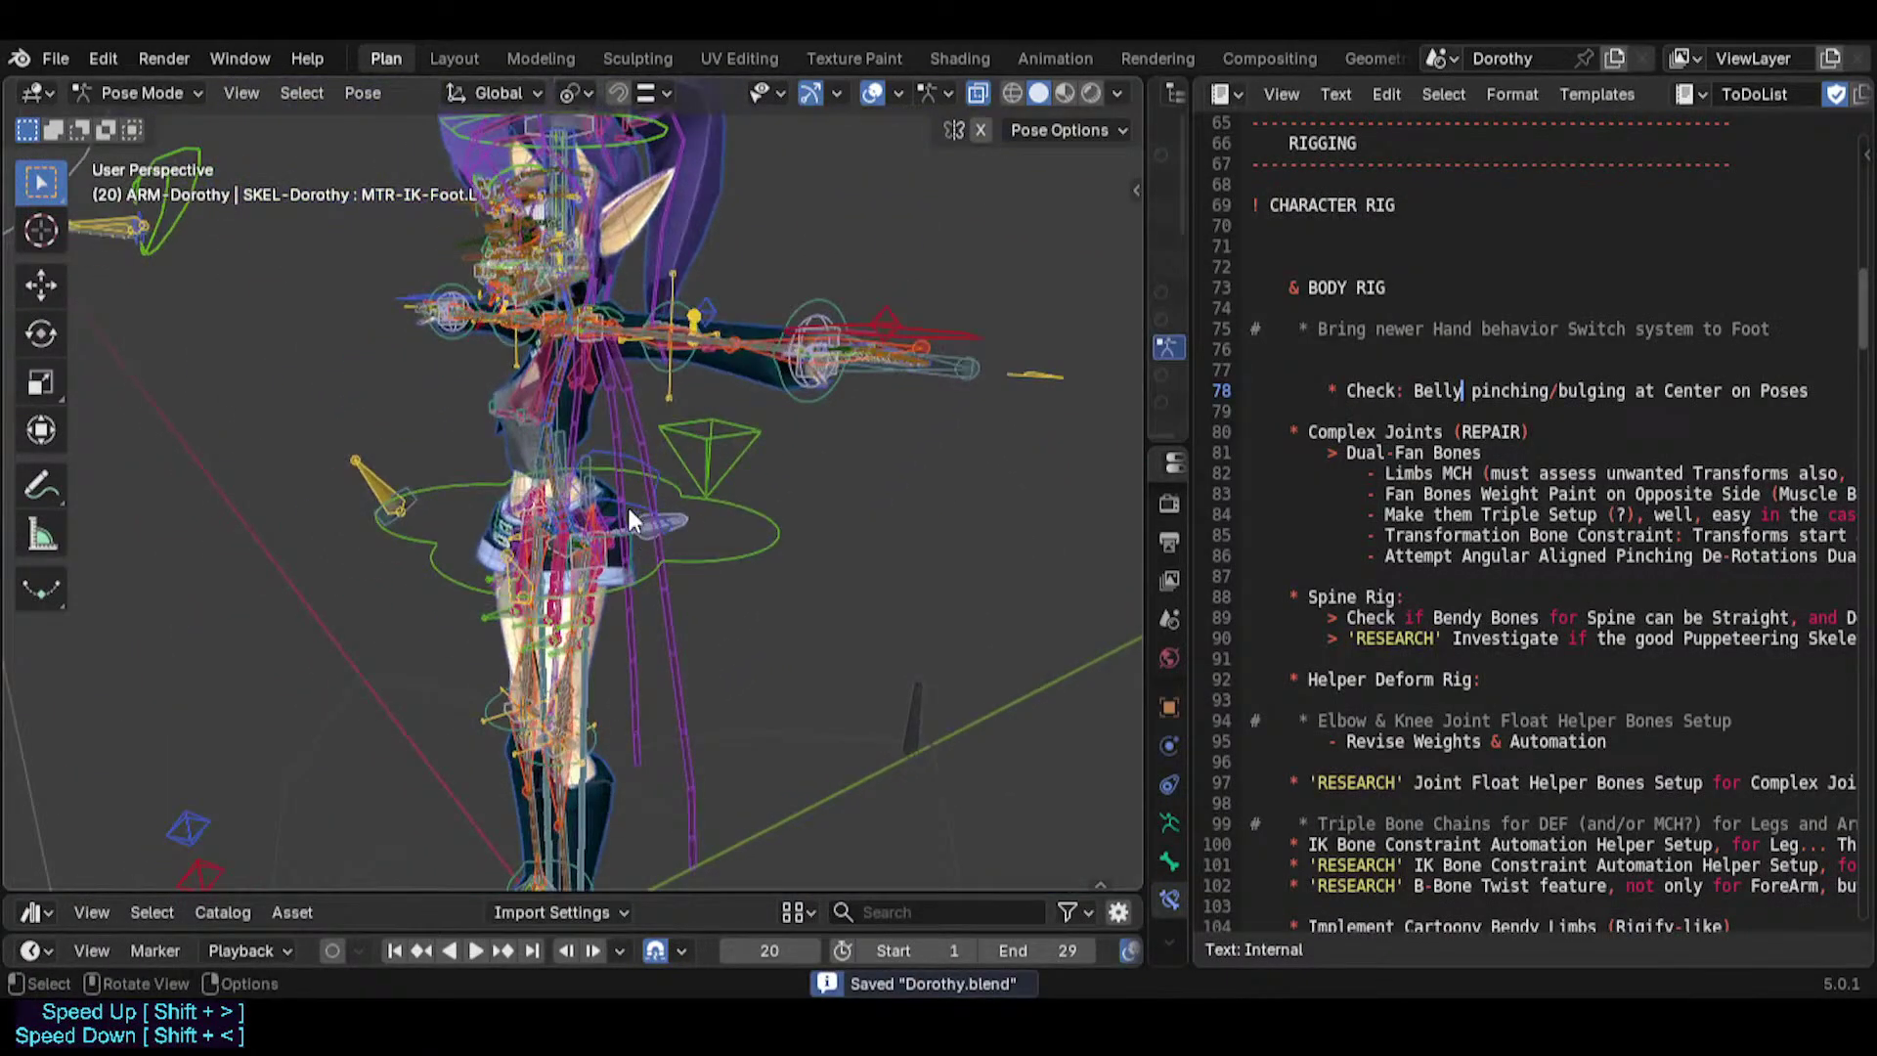
# Return to the Layout workspace, switch the armature to Object Mode and hide the shorts, belt and shirt meshes.
pyautogui.click(779, 559)
pyautogui.click(454, 58)
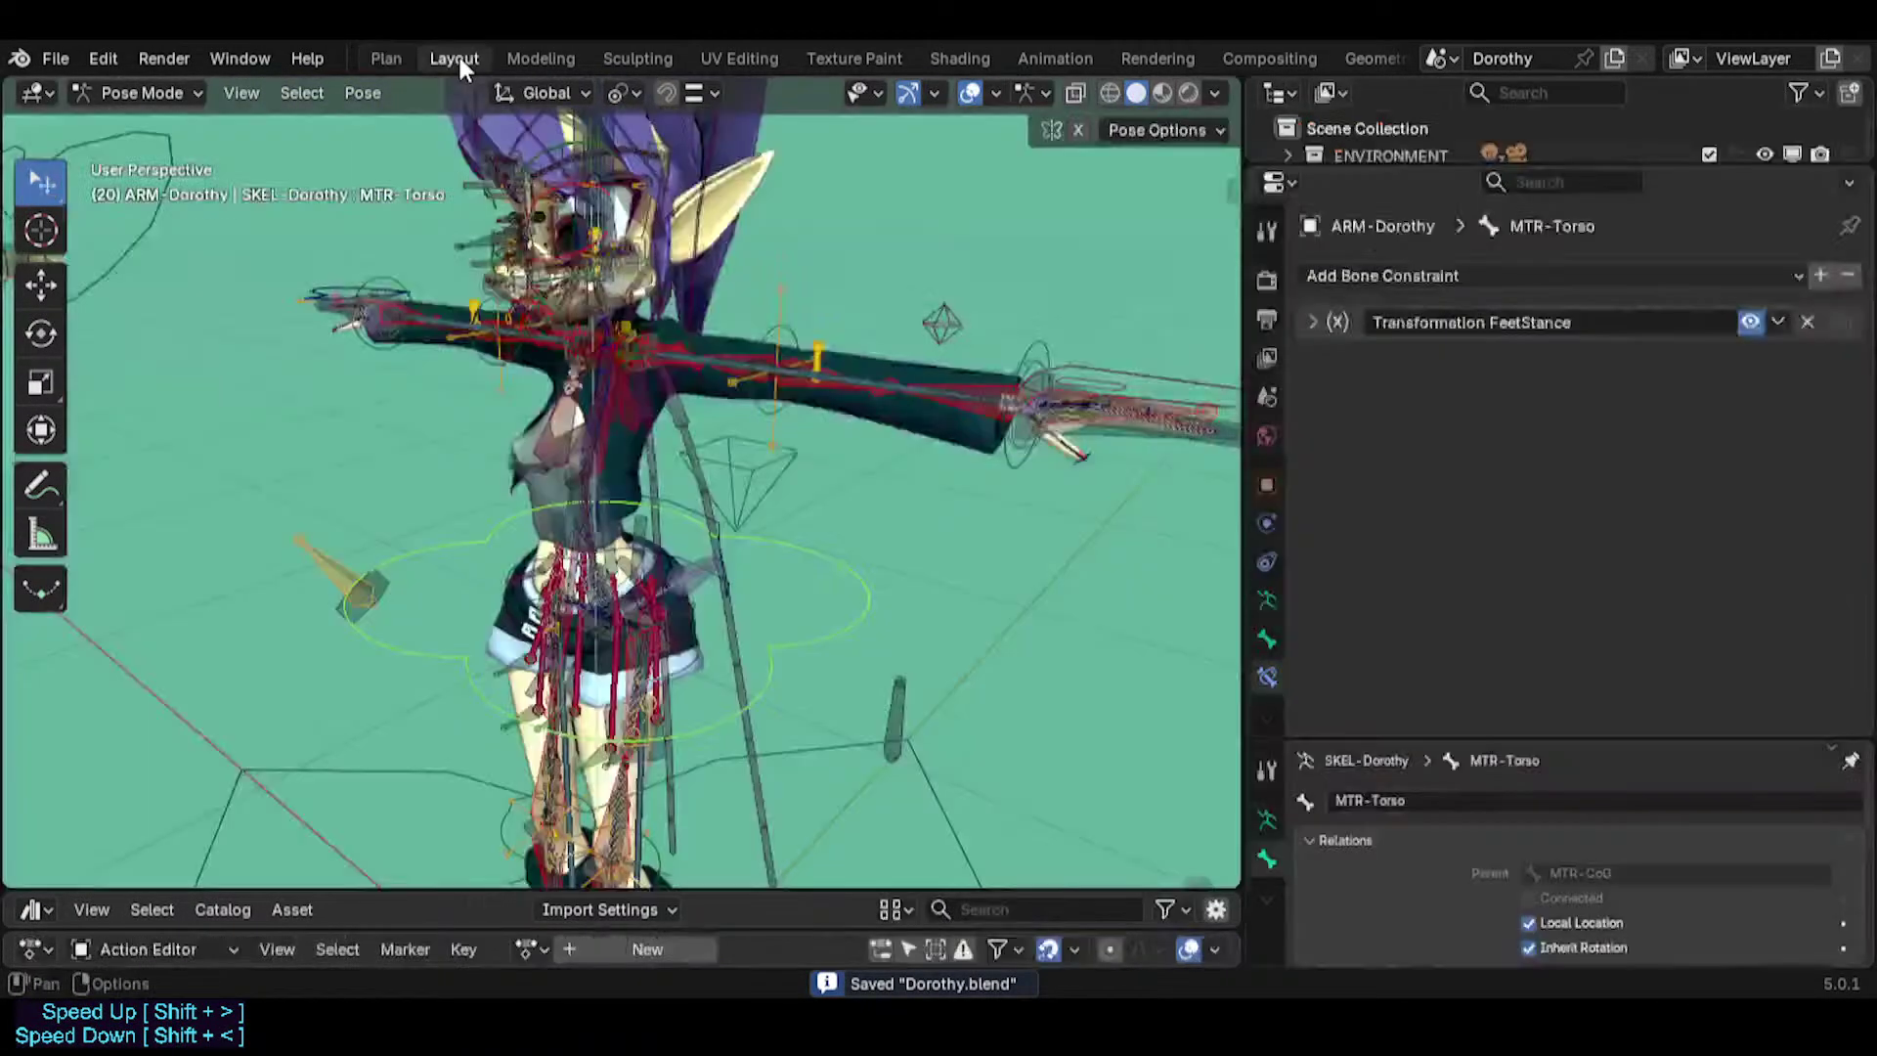
pyautogui.hotkey('ctrl', 'Tab')
pyautogui.keyDown('shift'); pyautogui.moveTo(645, 531); pyautogui.dragTo(681, 403, button='middle'); pyautogui.keyUp('shift')
pyautogui.click(724, 551)
pyautogui.scroll(3, 724, 552)
pyautogui.press('h')
pyautogui.click(681, 403)
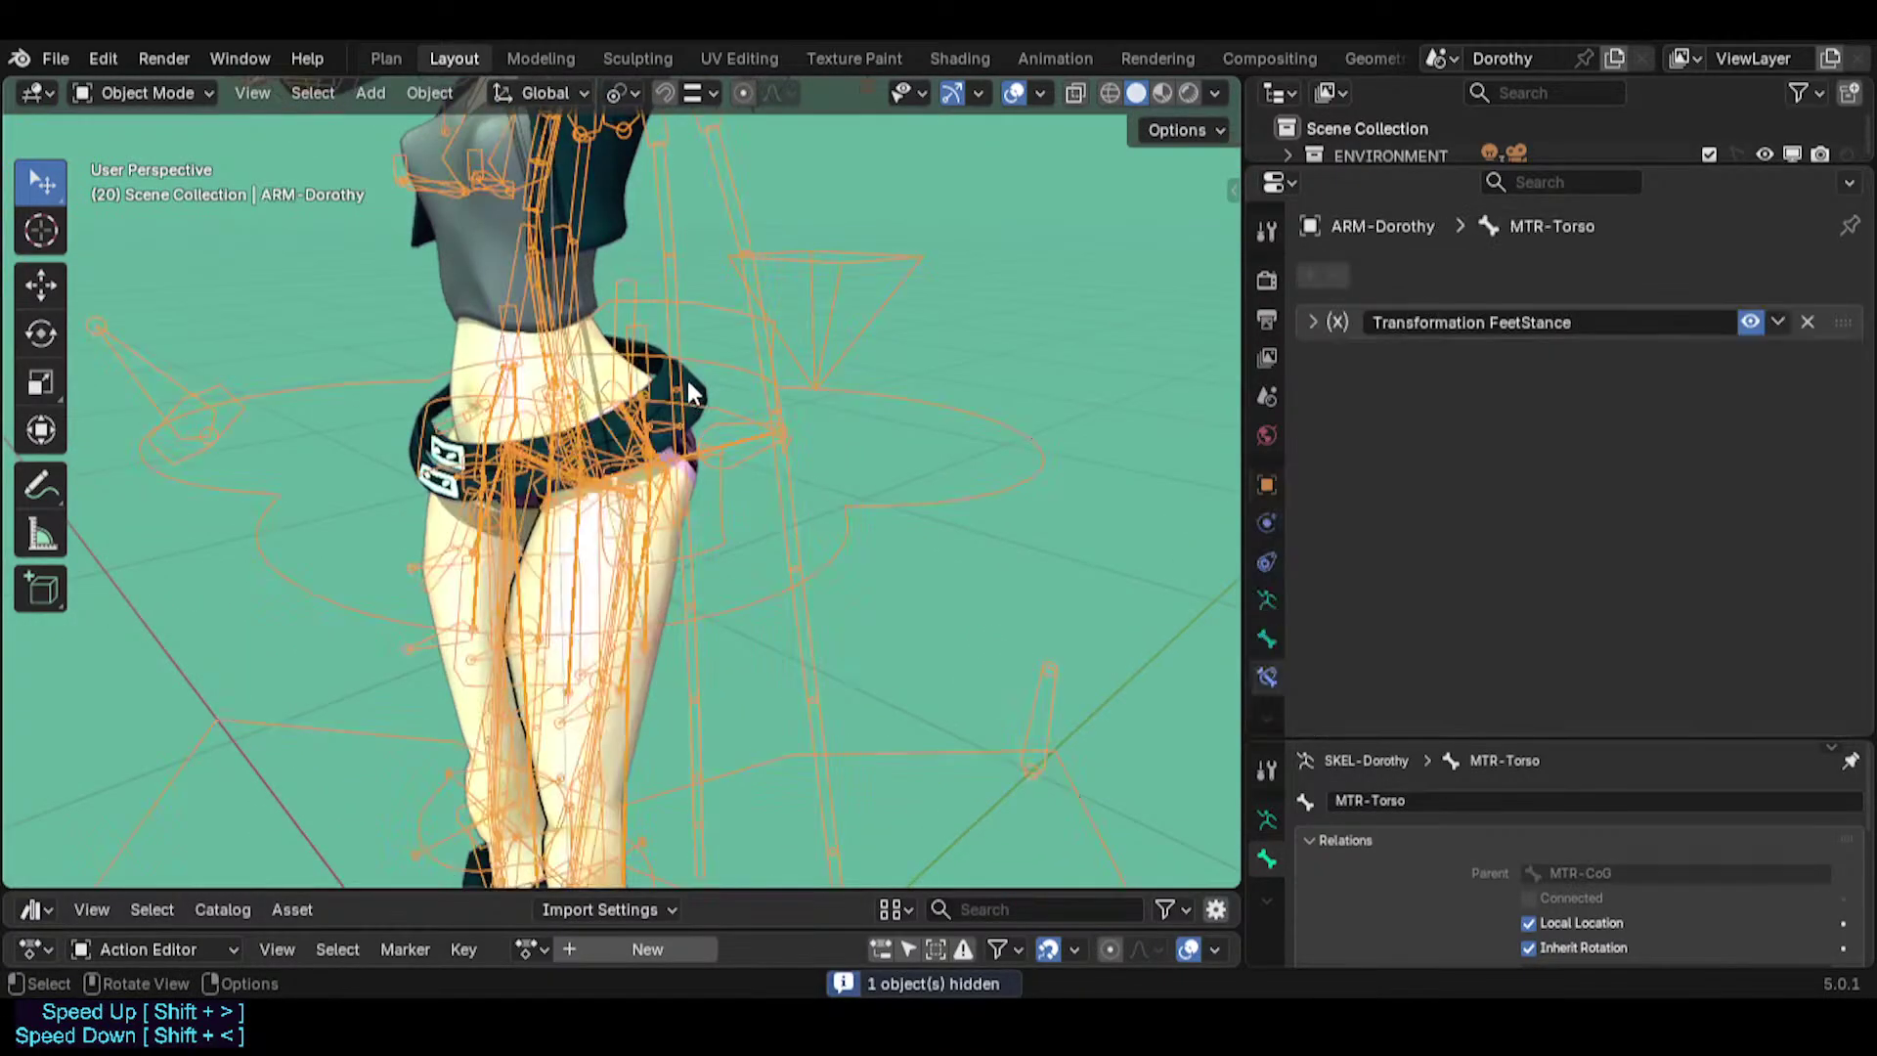
pyautogui.click(690, 379)
pyautogui.press('h')
pyautogui.click(471, 289)
pyautogui.press('h')
pyautogui.scroll(-1, 494, 349)
# Put ARM-Dorothy back in Pose Mode and solo the ALL Body Controllers bone collection.
pyautogui.moveTo(493, 349); pyautogui.dragTo(704, 430, button='middle')
pyautogui.click(785, 459)
pyautogui.hotkey('ctrl', 'Tab')
pyautogui.scroll(-3, 728, 598)
pyautogui.press('n')
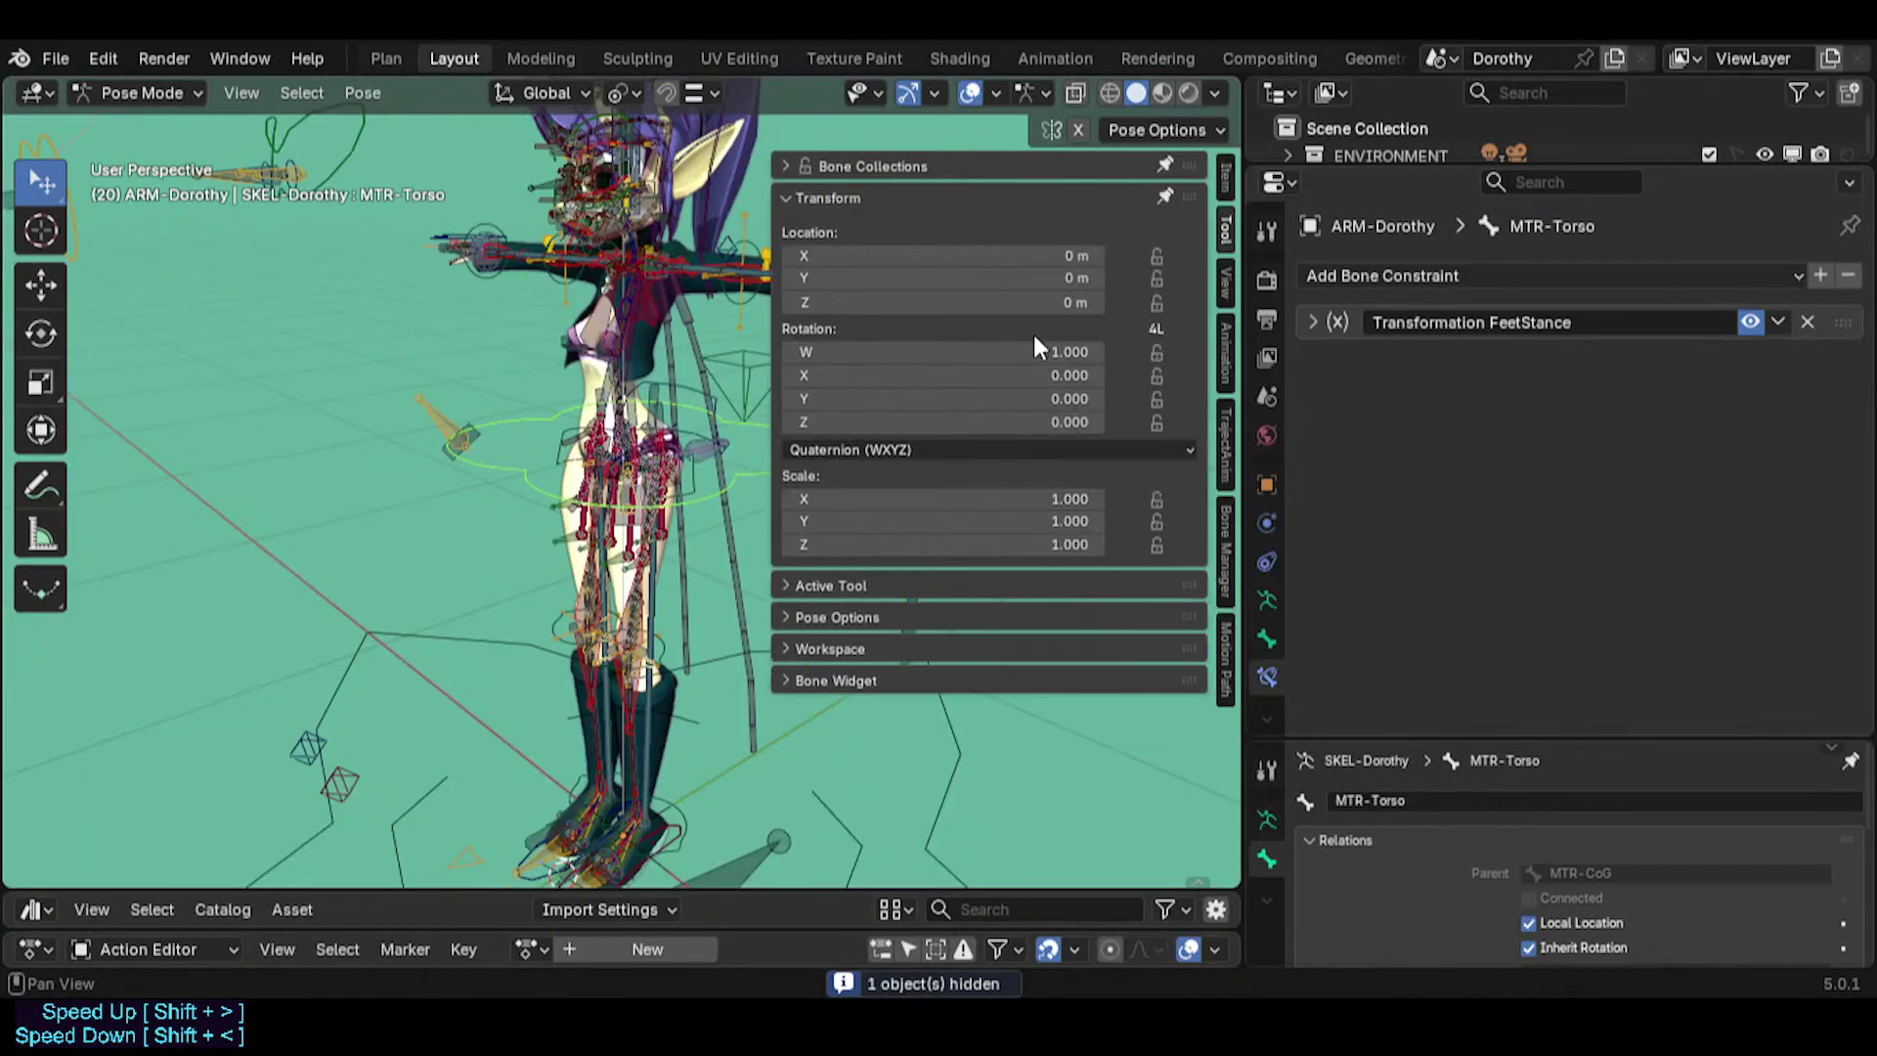
pyautogui.click(861, 196)
pyautogui.click(871, 165)
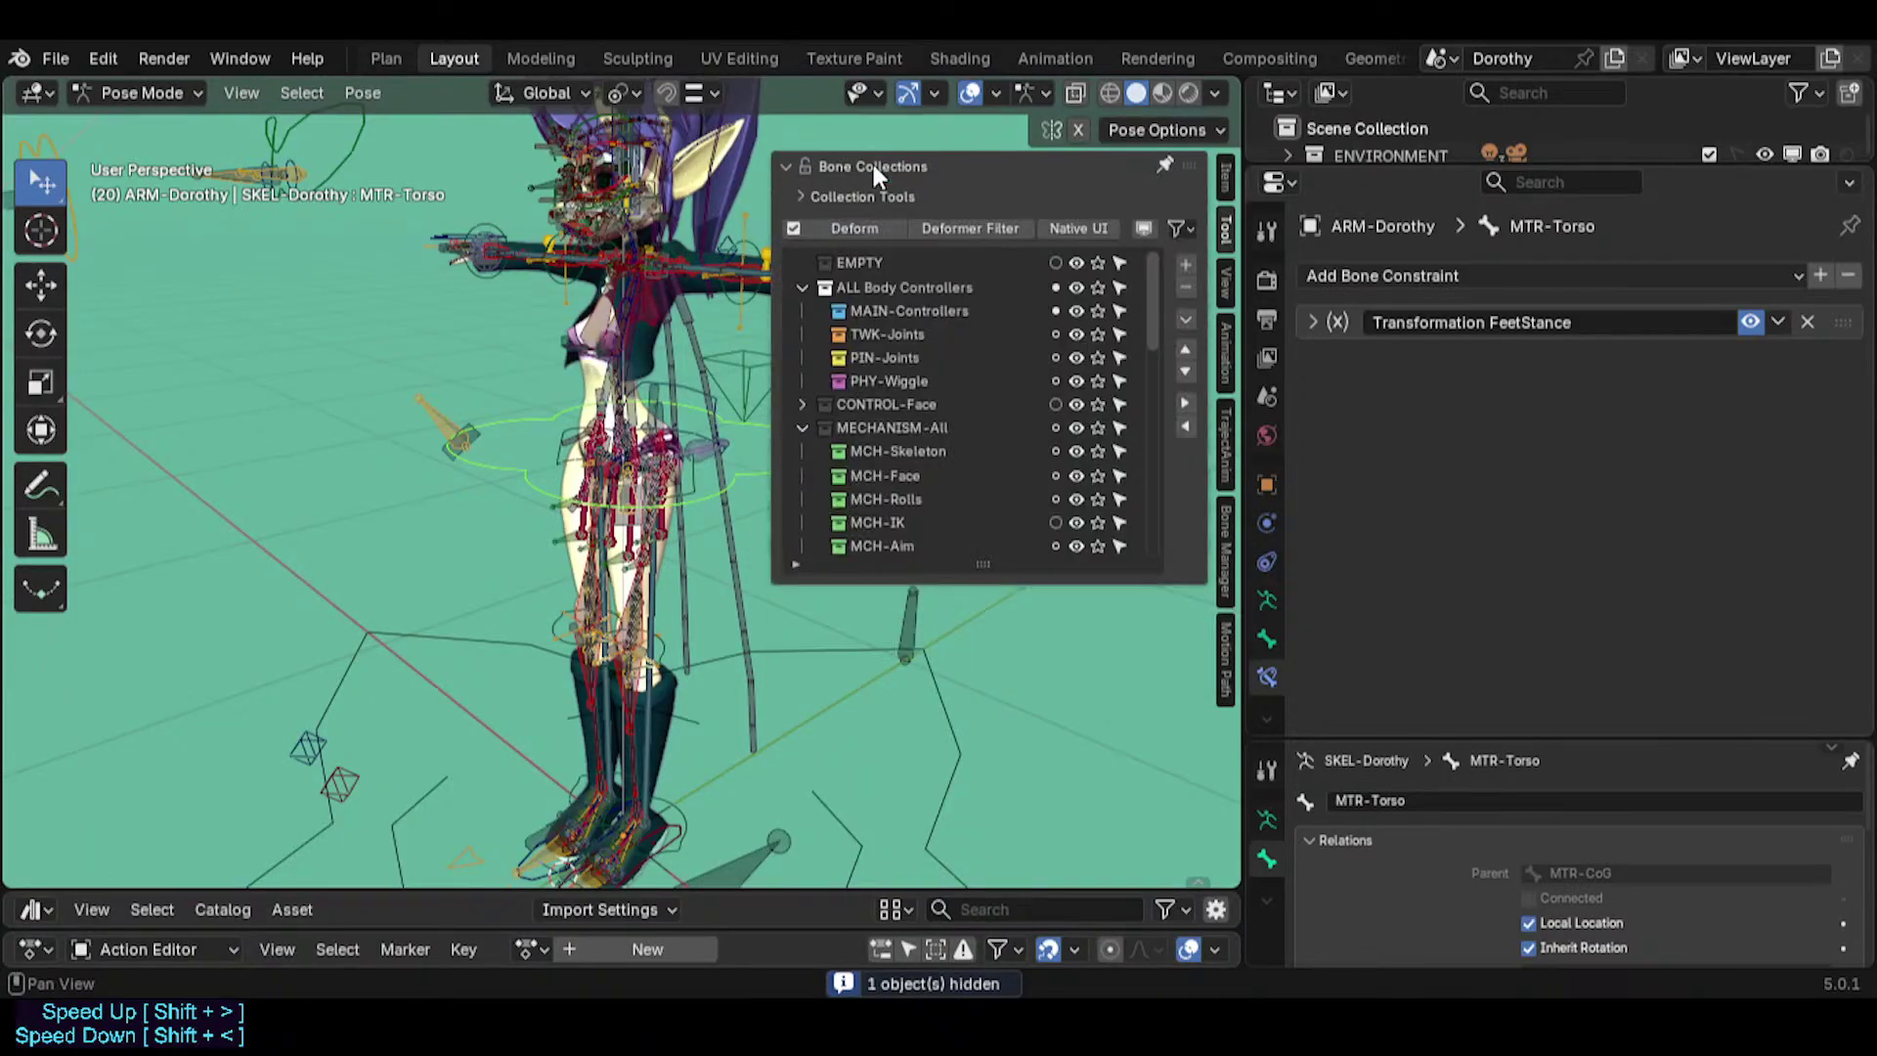
pyautogui.click(1098, 295)
pyautogui.press('n')
# Raise the left foot with MTR-IK-Foot.L, bring it forward and swing it out to the side of the body.
pyautogui.moveTo(819, 418); pyautogui.dragTo(686, 755, button='middle')
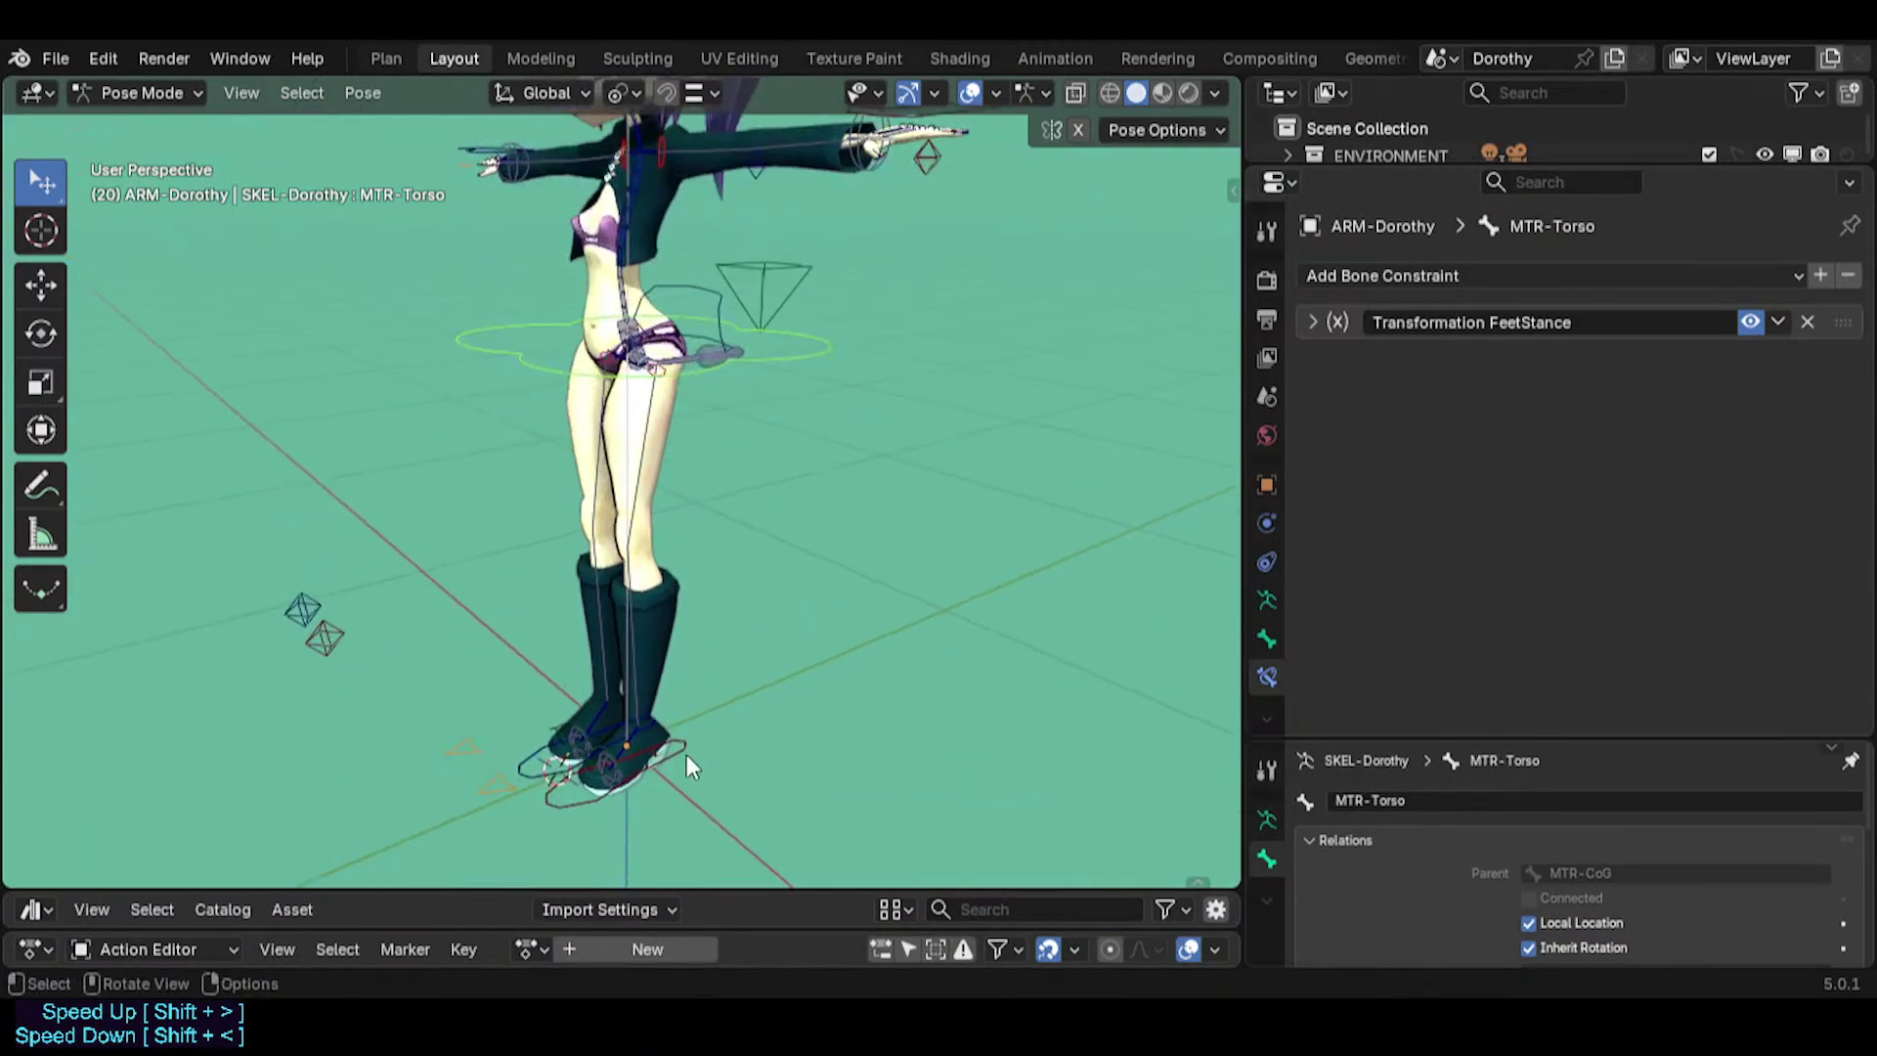
pyautogui.click(686, 754)
pyautogui.press('g')
pyautogui.click(607, 488)
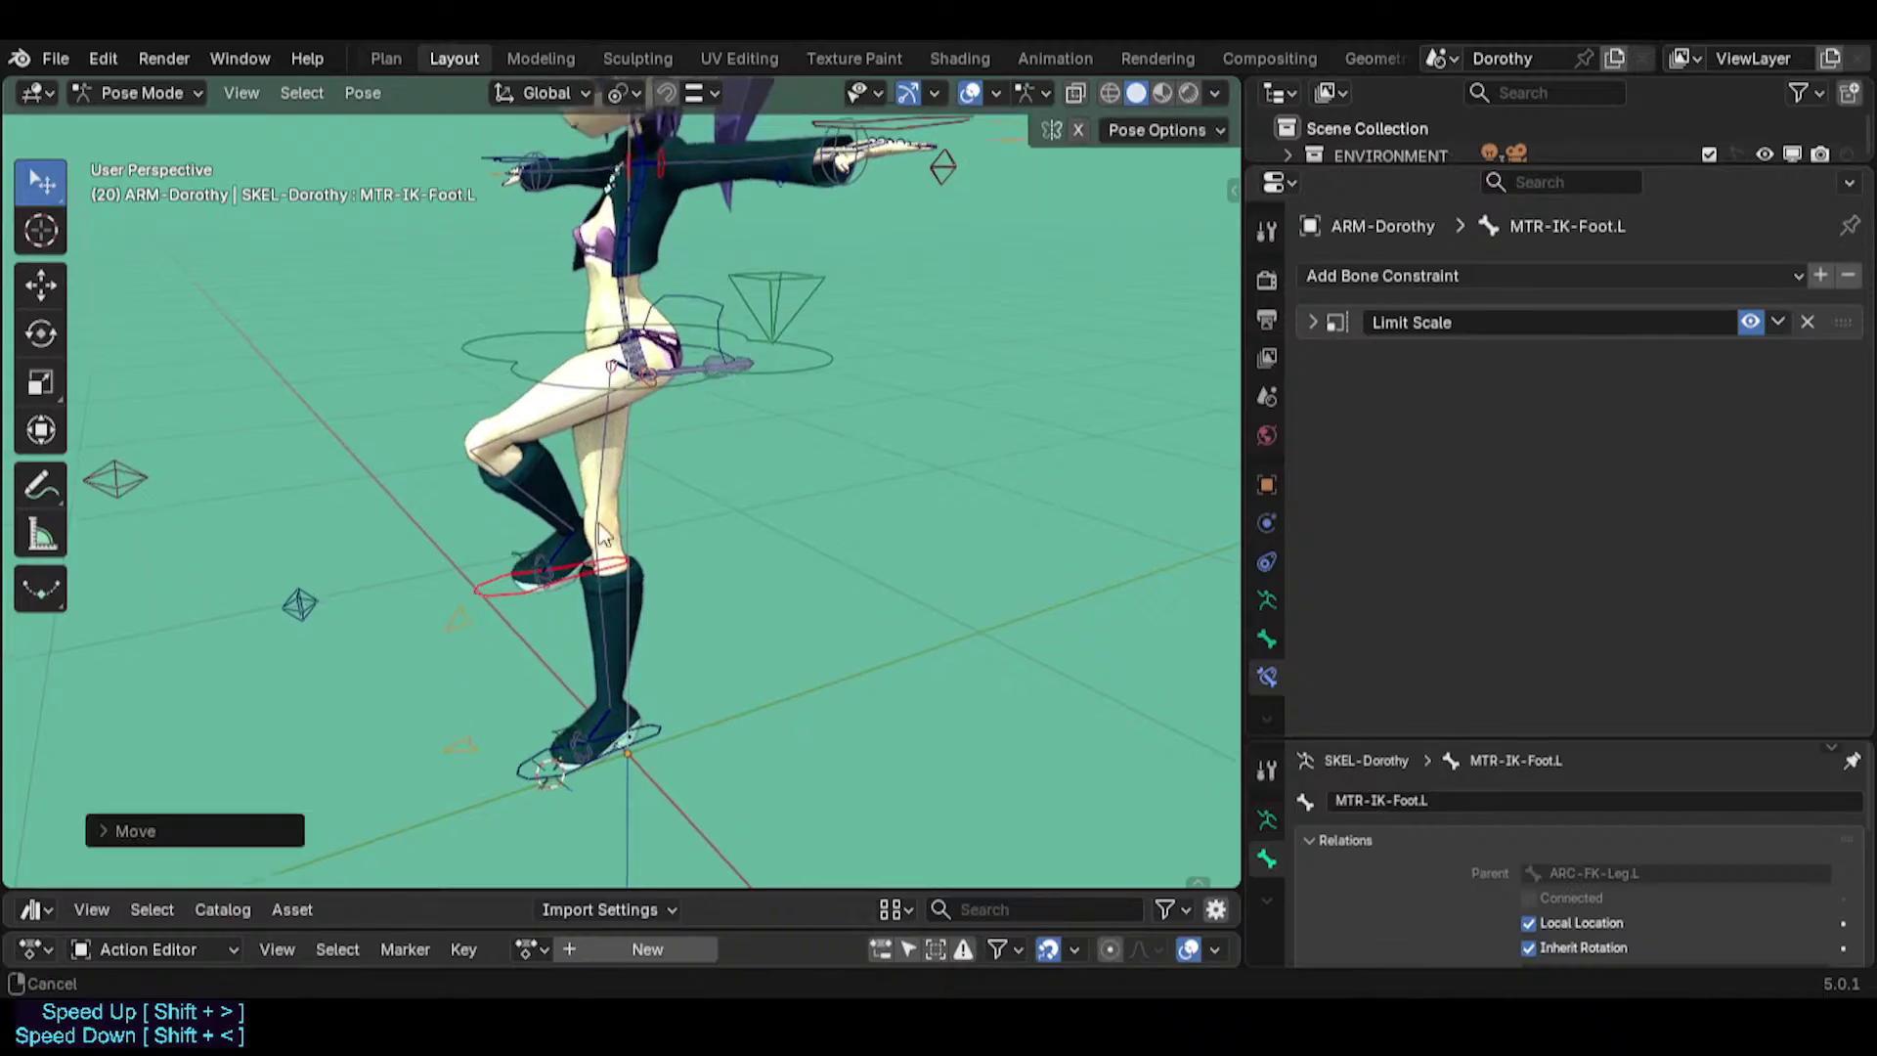
pyautogui.moveTo(607, 489); pyautogui.dragTo(473, 596, button='middle')
pyautogui.press('g')
pyautogui.click(282, 601)
pyautogui.moveTo(282, 601); pyautogui.dragTo(391, 625, button='middle')
pyautogui.press('g')
pyautogui.click(575, 597)
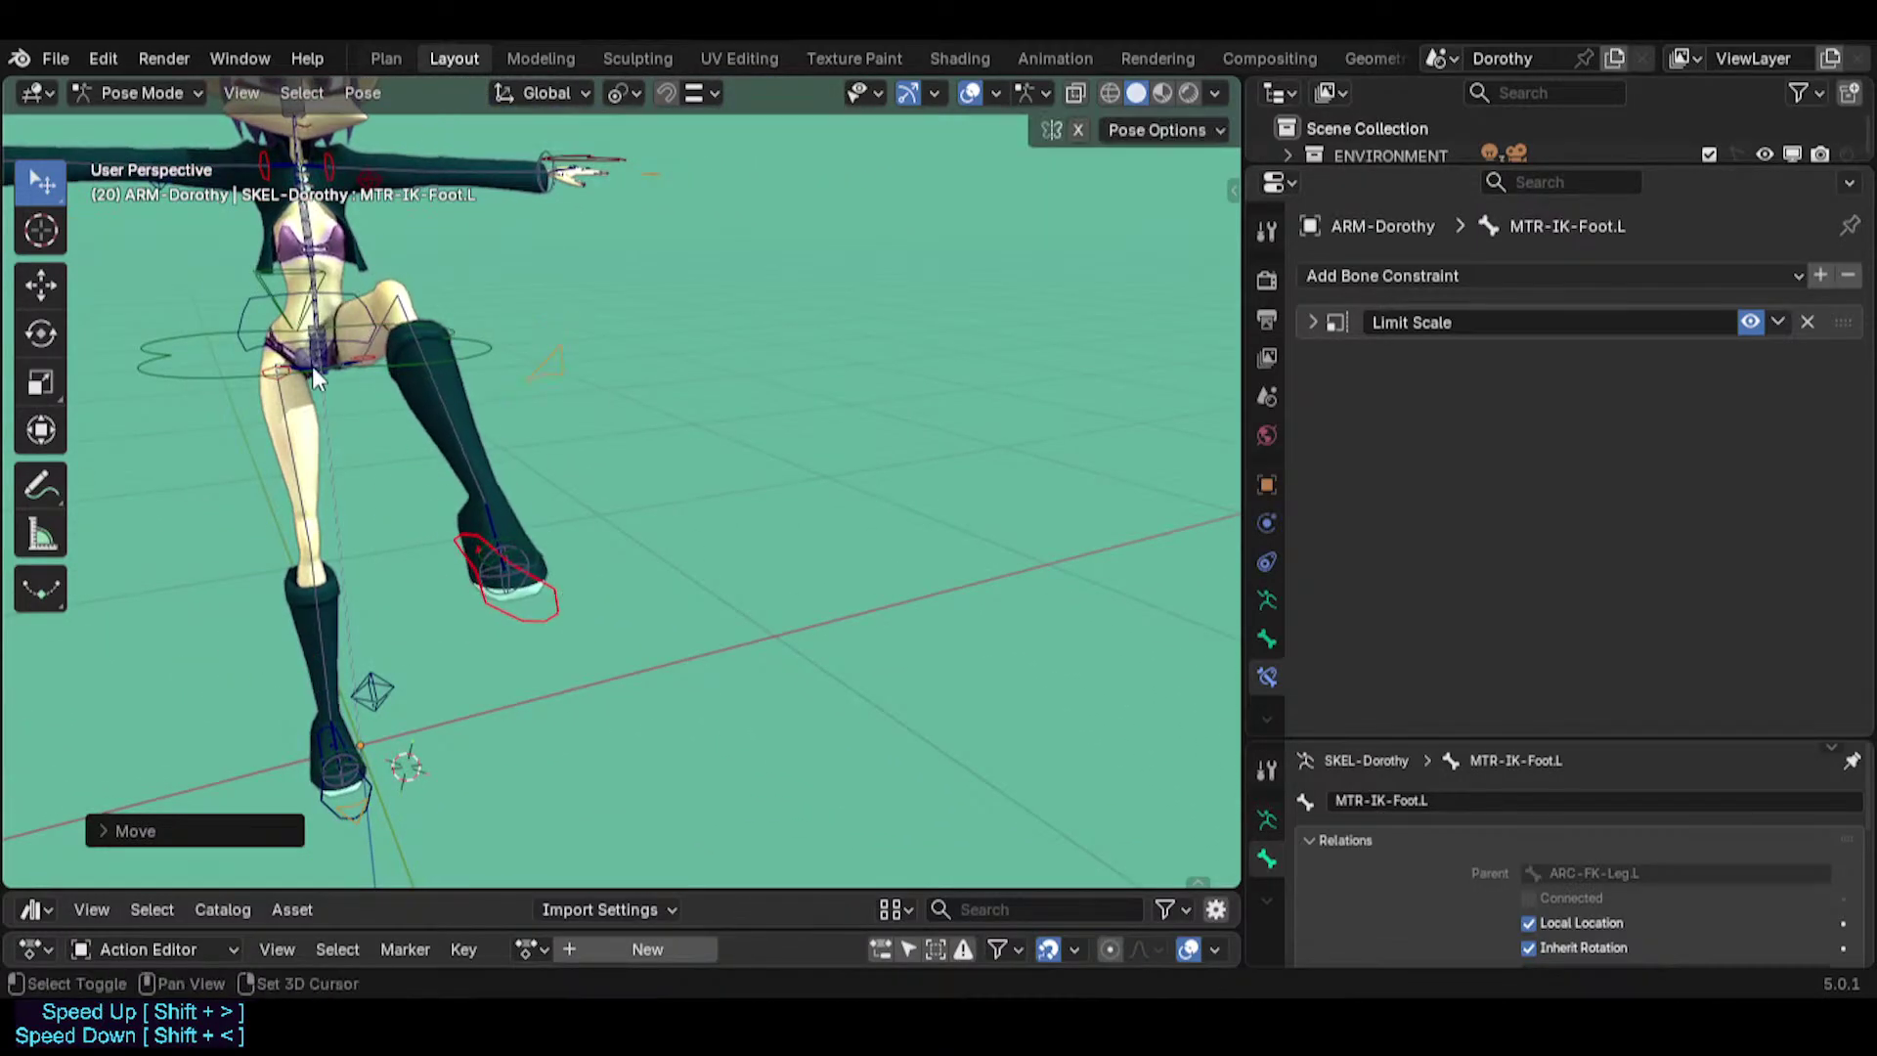
# Shift MTR-IK-Foot.L through several bent-leg positions while checking the hip and belly deformation from the front.
pyautogui.keyDown('shift'); pyautogui.moveTo(467, 526); pyautogui.dragTo(695, 600, button='middle'); pyautogui.keyUp('shift')
pyautogui.scroll(4, 695, 601)
pyautogui.press('g')
pyautogui.click(512, 518)
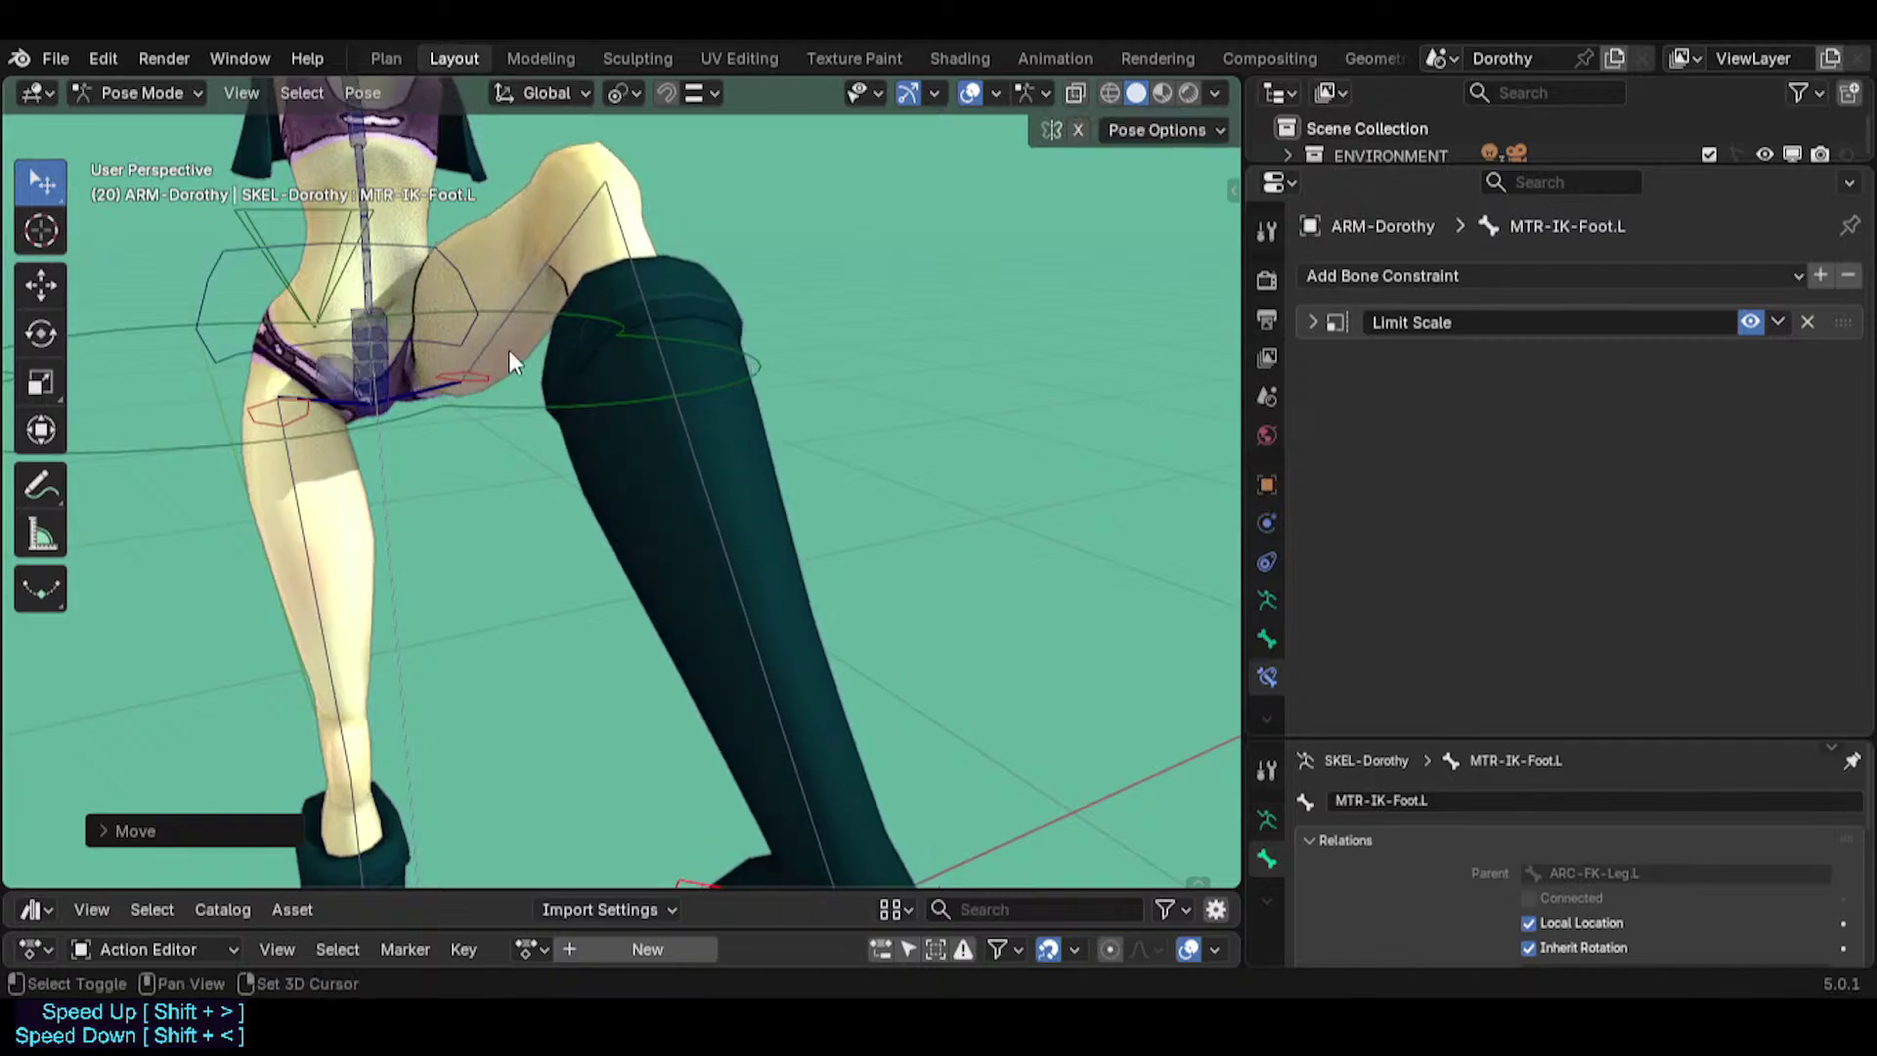
pyautogui.press('g')
pyautogui.keyDown('shift'); pyautogui.moveTo(508, 350); pyautogui.dragTo(549, 444, button='middle'); pyautogui.keyUp('shift')
pyautogui.click(472, 512)
pyautogui.scroll(3, 471, 512)
pyautogui.press('g')
pyautogui.click(812, 549)
pyautogui.scroll(-1, 812, 549)
pyautogui.scroll(-5, 812, 549)
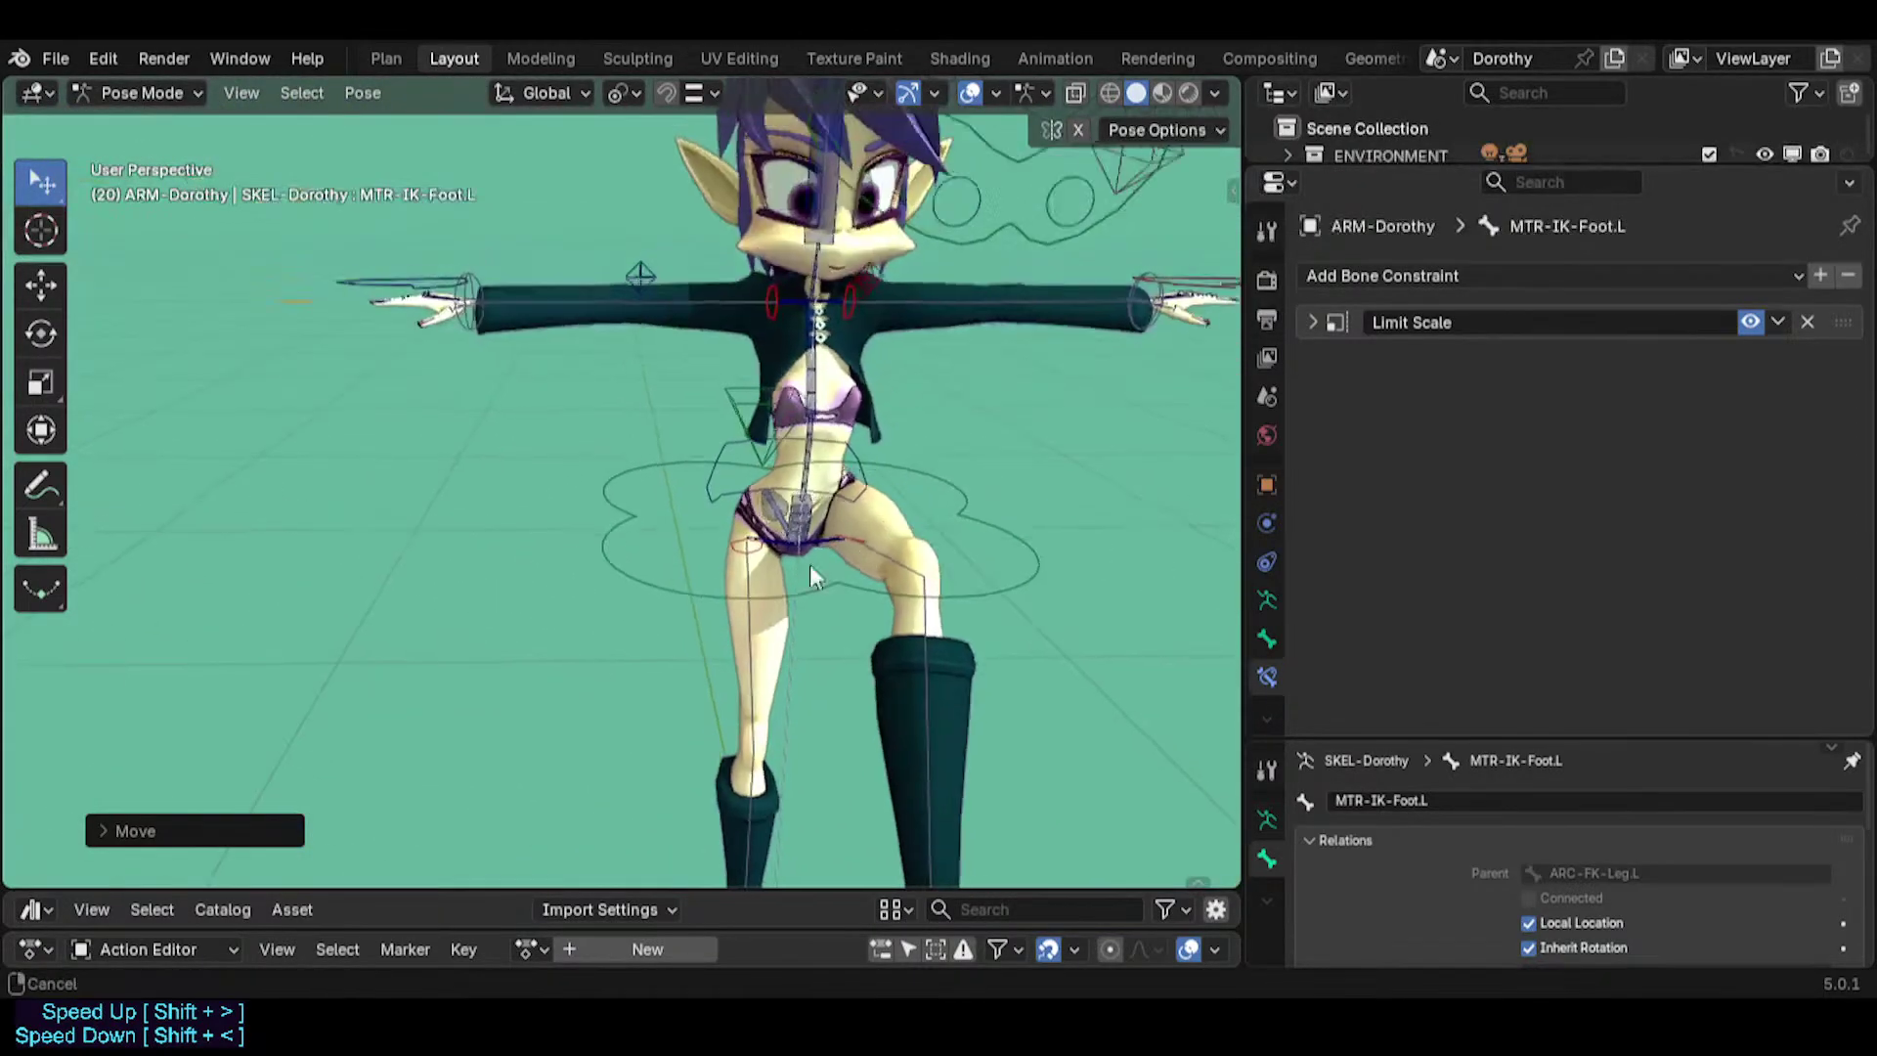
# Move MTR-IK-Foot.L back and up to raise the left knee toward the chest, checking the hip from the side and behind.
pyautogui.moveTo(809, 565); pyautogui.dragTo(294, 430, button='middle')
pyautogui.moveTo(1138, 704); pyautogui.dragTo(999, 723, button='middle')
pyautogui.scroll(2, 999, 724)
pyautogui.scroll(-3, 1004, 733)
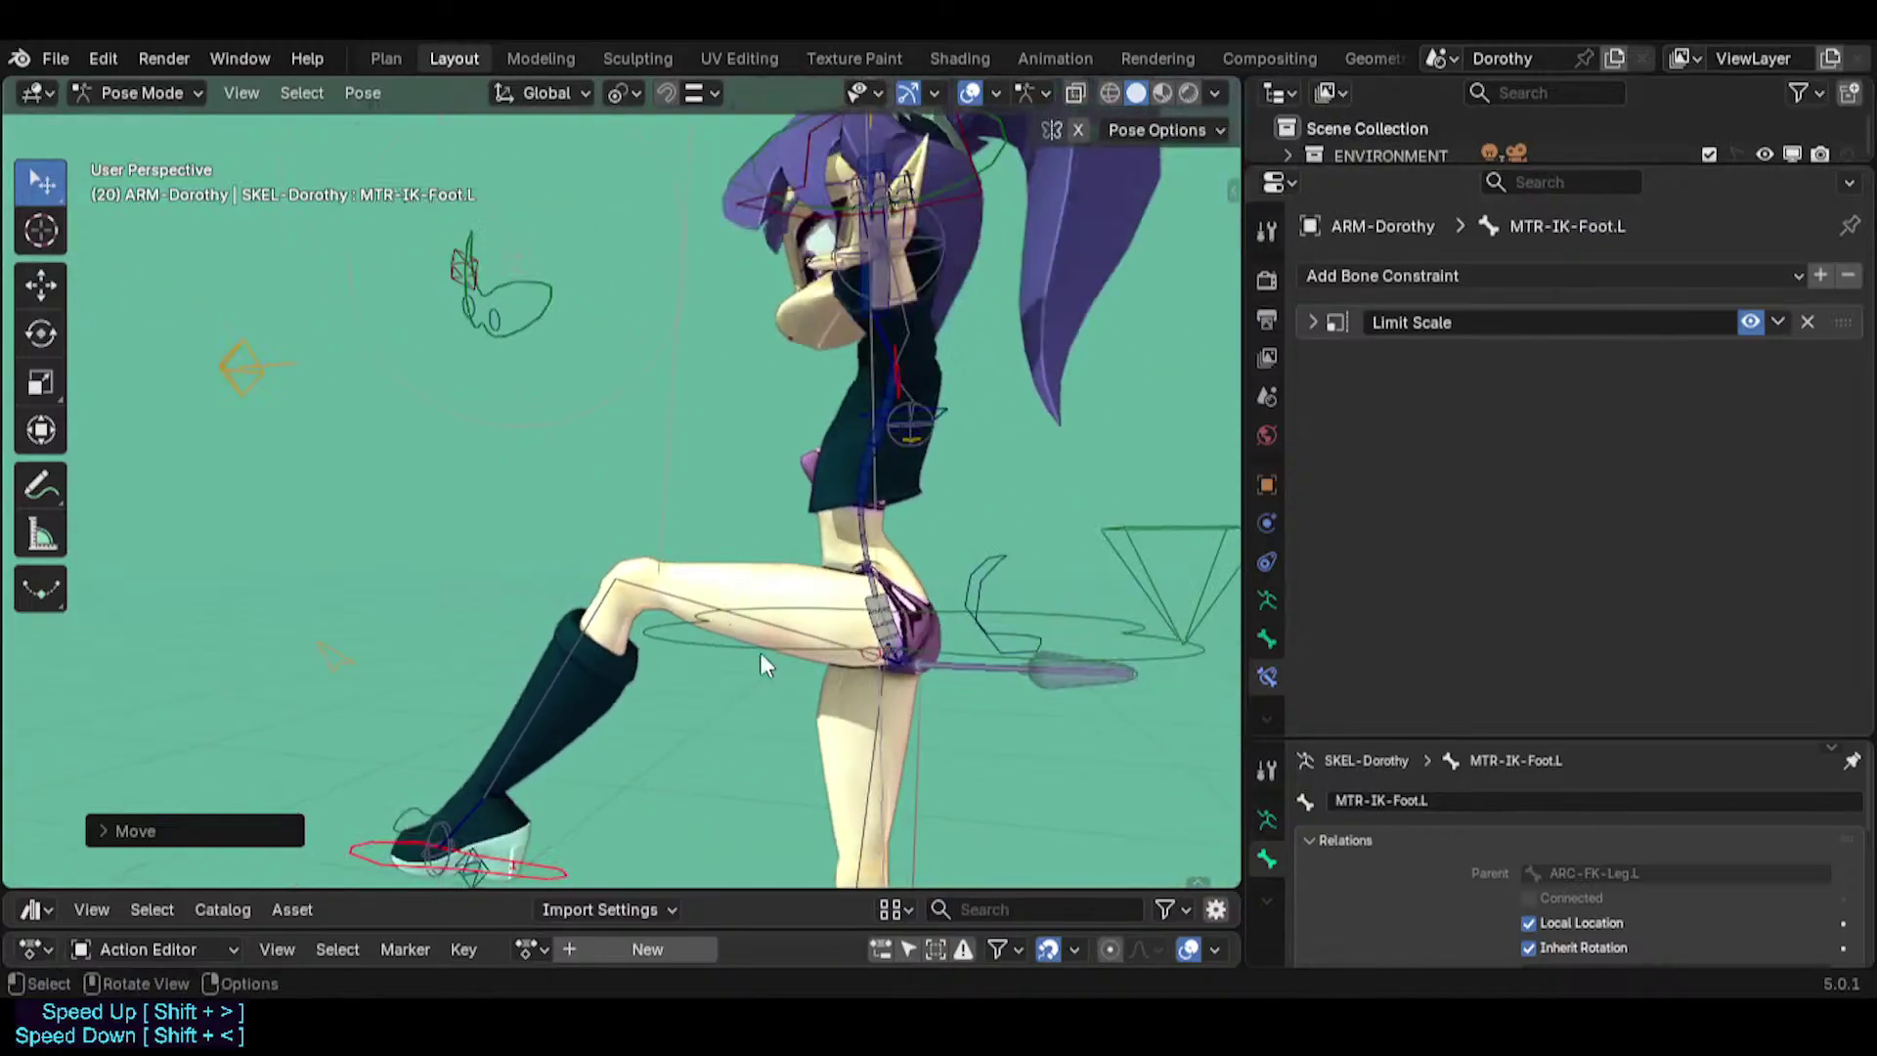
pyautogui.press('g')
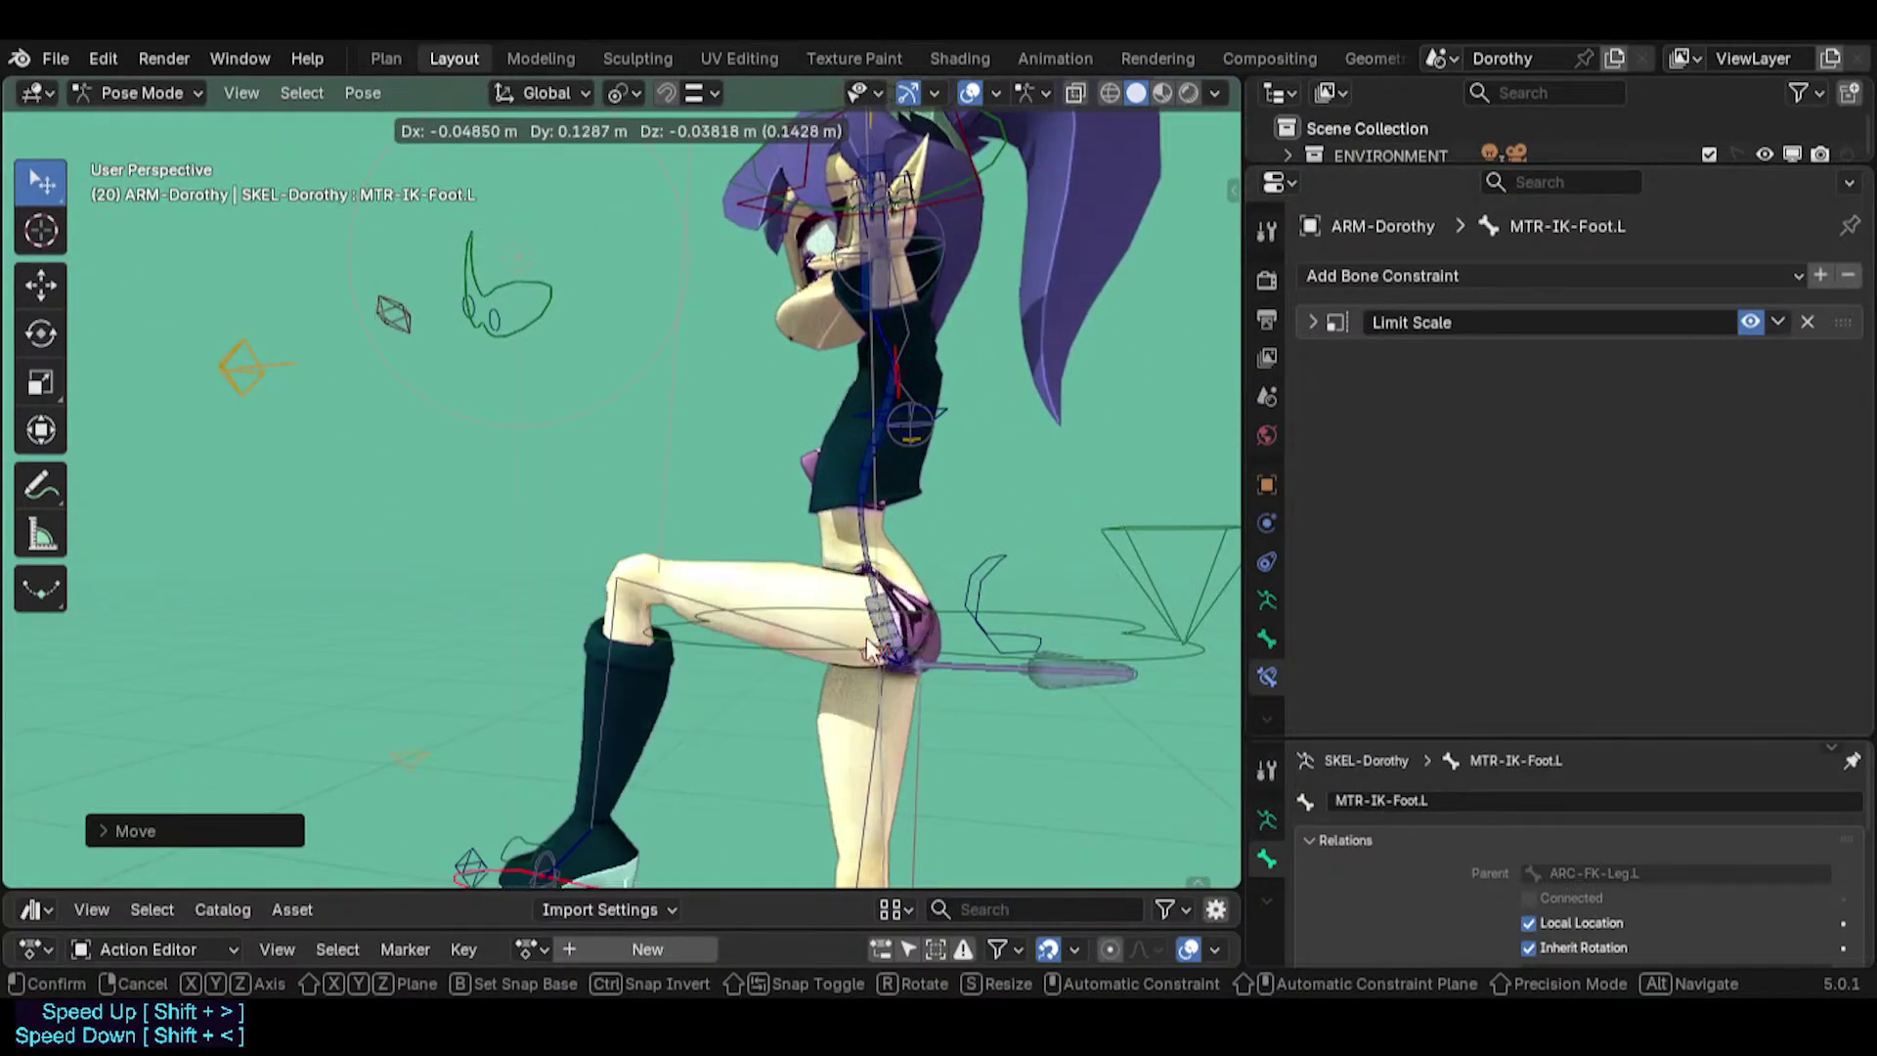
pyautogui.click(844, 584)
pyautogui.press('g')
pyautogui.click(847, 508)
pyautogui.moveTo(848, 511); pyautogui.dragTo(643, 547, button='middle')
pyautogui.press('g')
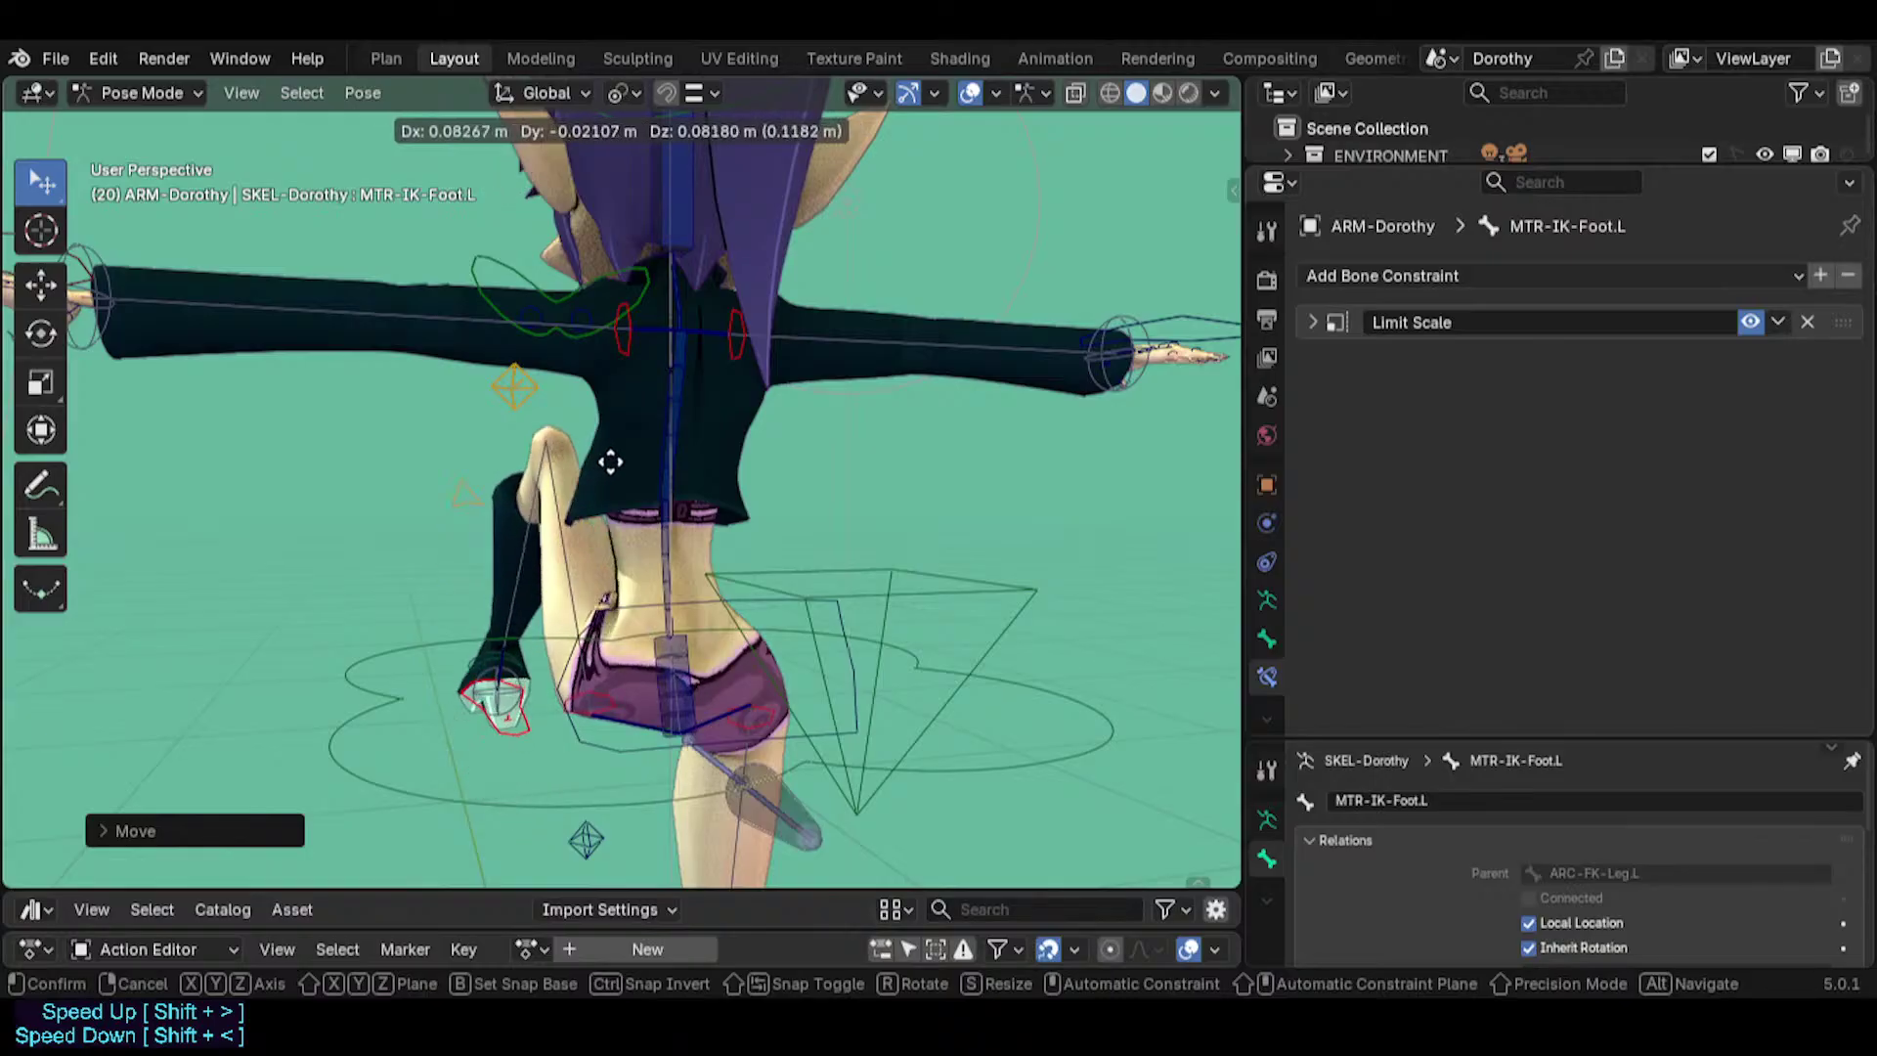
pyautogui.click(633, 528)
# Lower MTR-IK-Foot.L from the raised-knee pose until the left leg extends forward and down, checking the belly and groin.
pyautogui.moveTo(633, 528); pyautogui.dragTo(658, 440, button='middle')
pyautogui.press('g')
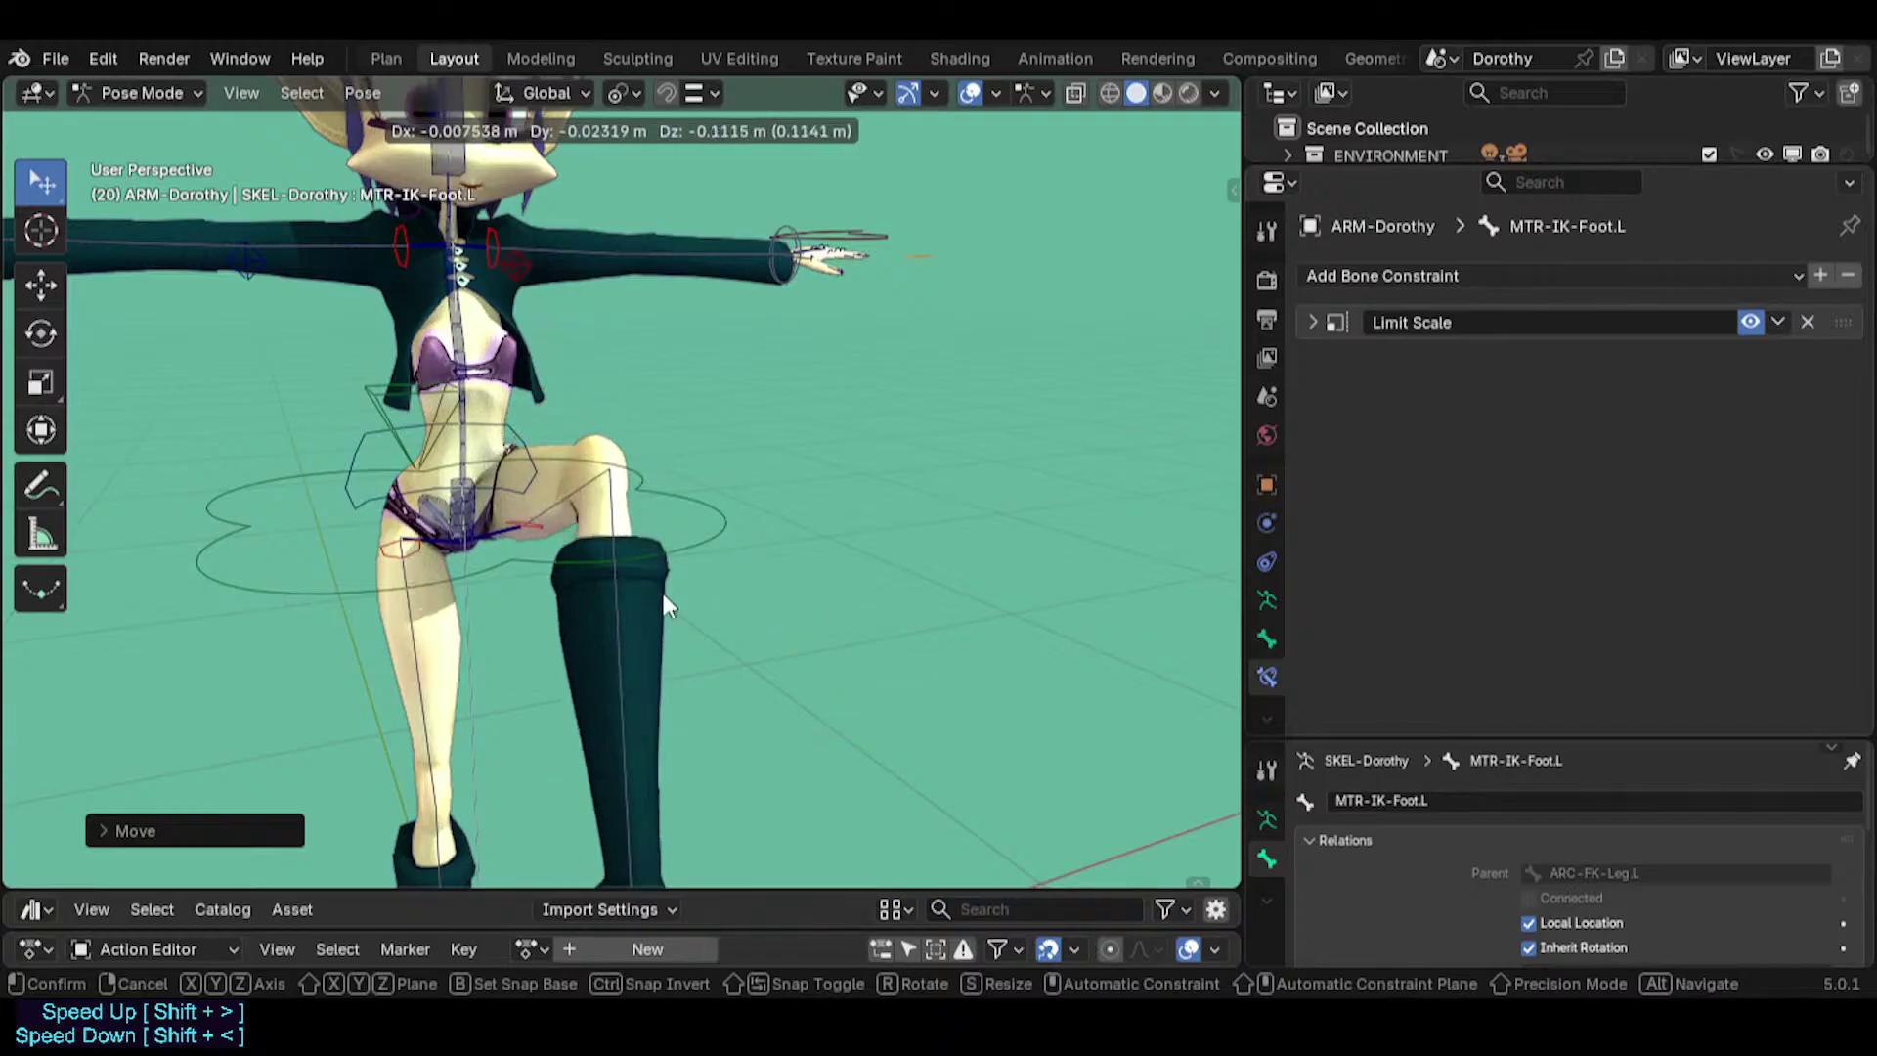
pyautogui.click(663, 598)
pyautogui.scroll(2, 584, 506)
pyautogui.press('g')
pyautogui.click(442, 649)
pyautogui.moveTo(446, 647); pyautogui.dragTo(518, 533, button='middle')
pyautogui.press('g')
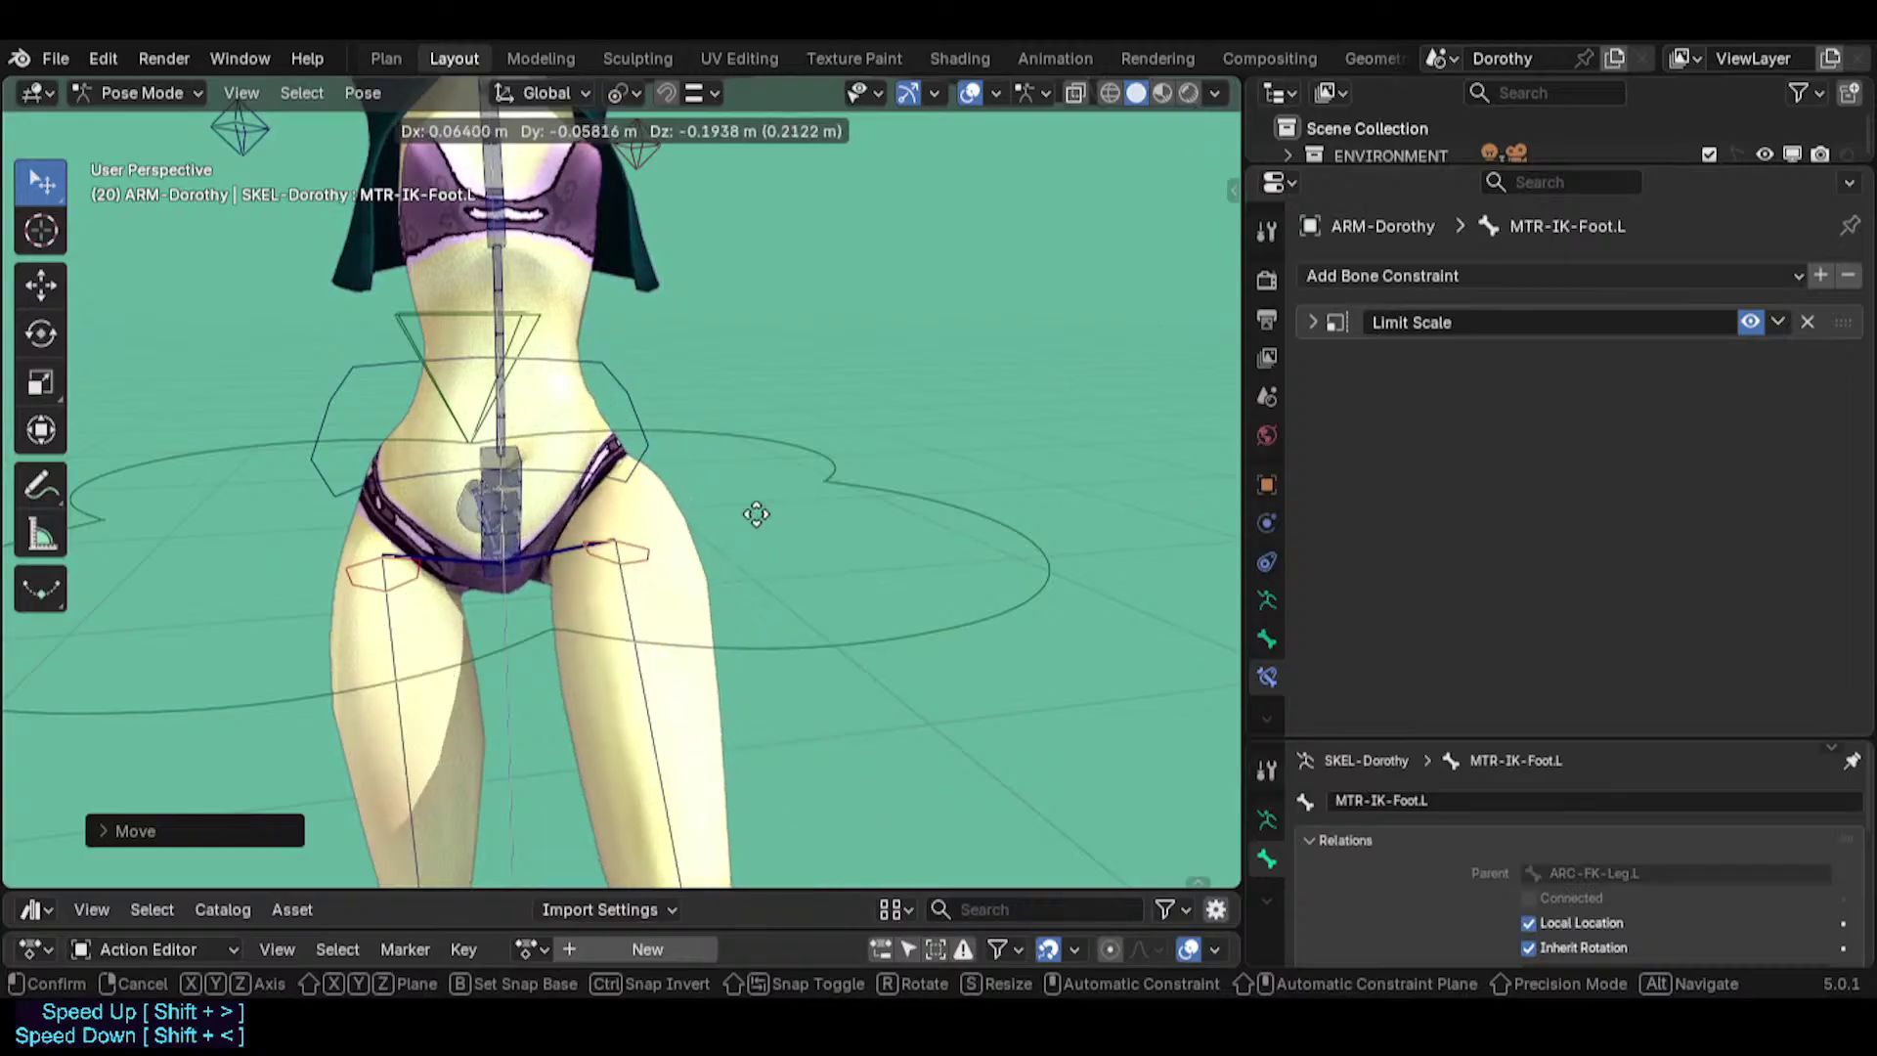
pyautogui.click(754, 509)
# Mark the belly pinching/bulging entry in the Plan workspace's ToDoList with 'RESEARCH' before "Check".
pyautogui.click(387, 59)
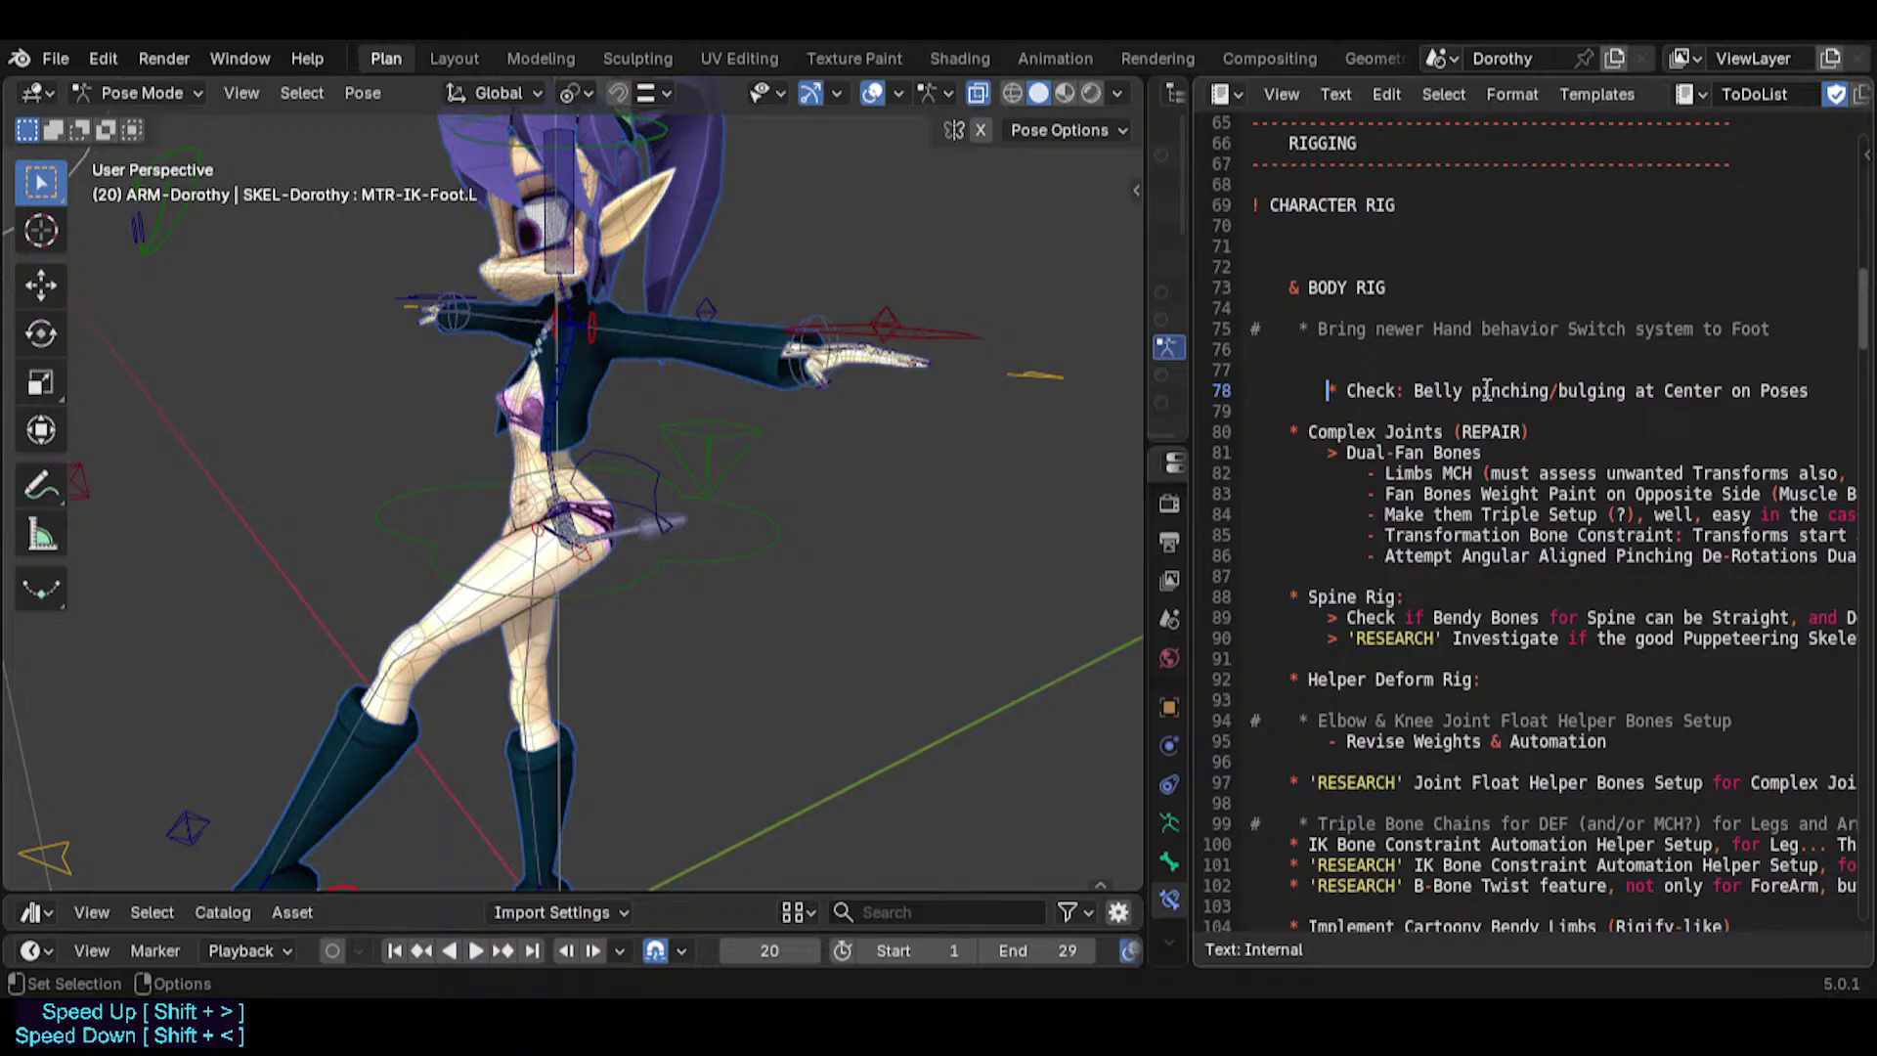
pyautogui.write("'RESEARCH'")
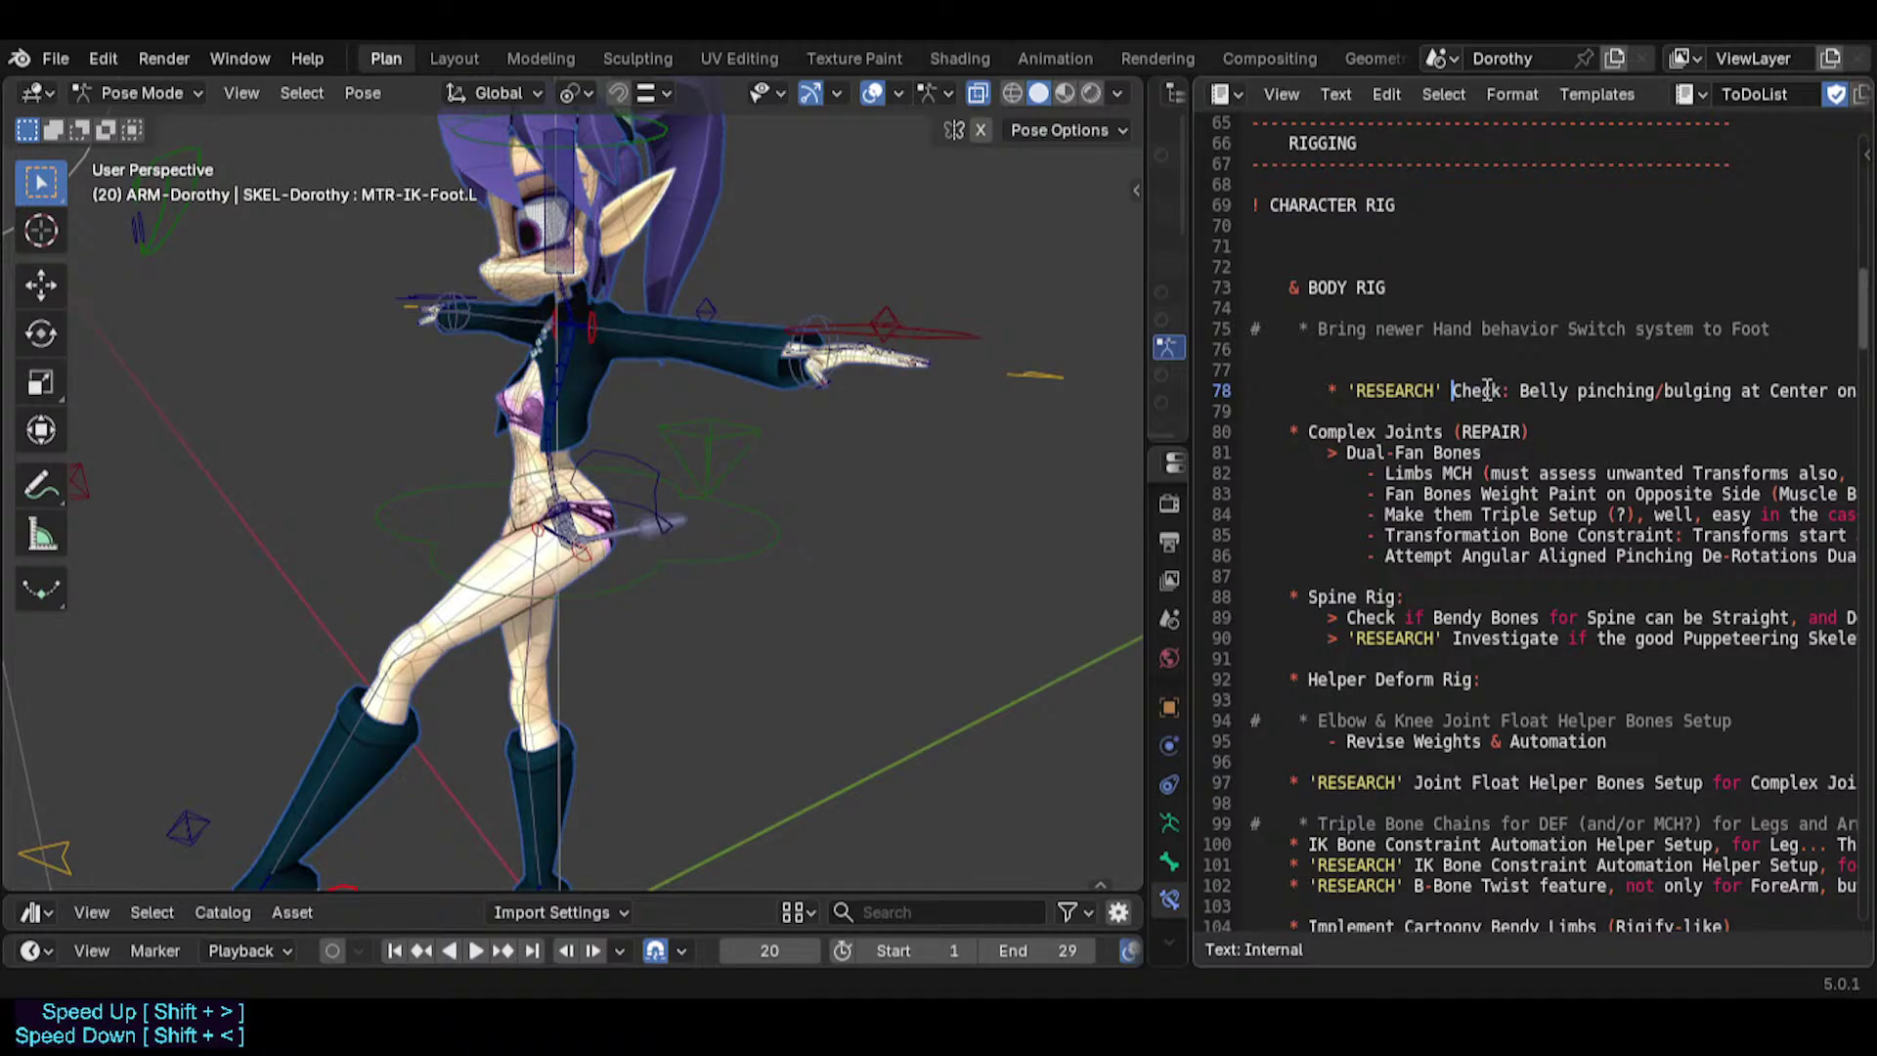
# Save the file and widen the text editor so more of each ToDoList line fits.
pyautogui.hotkey('ctrl', 's')
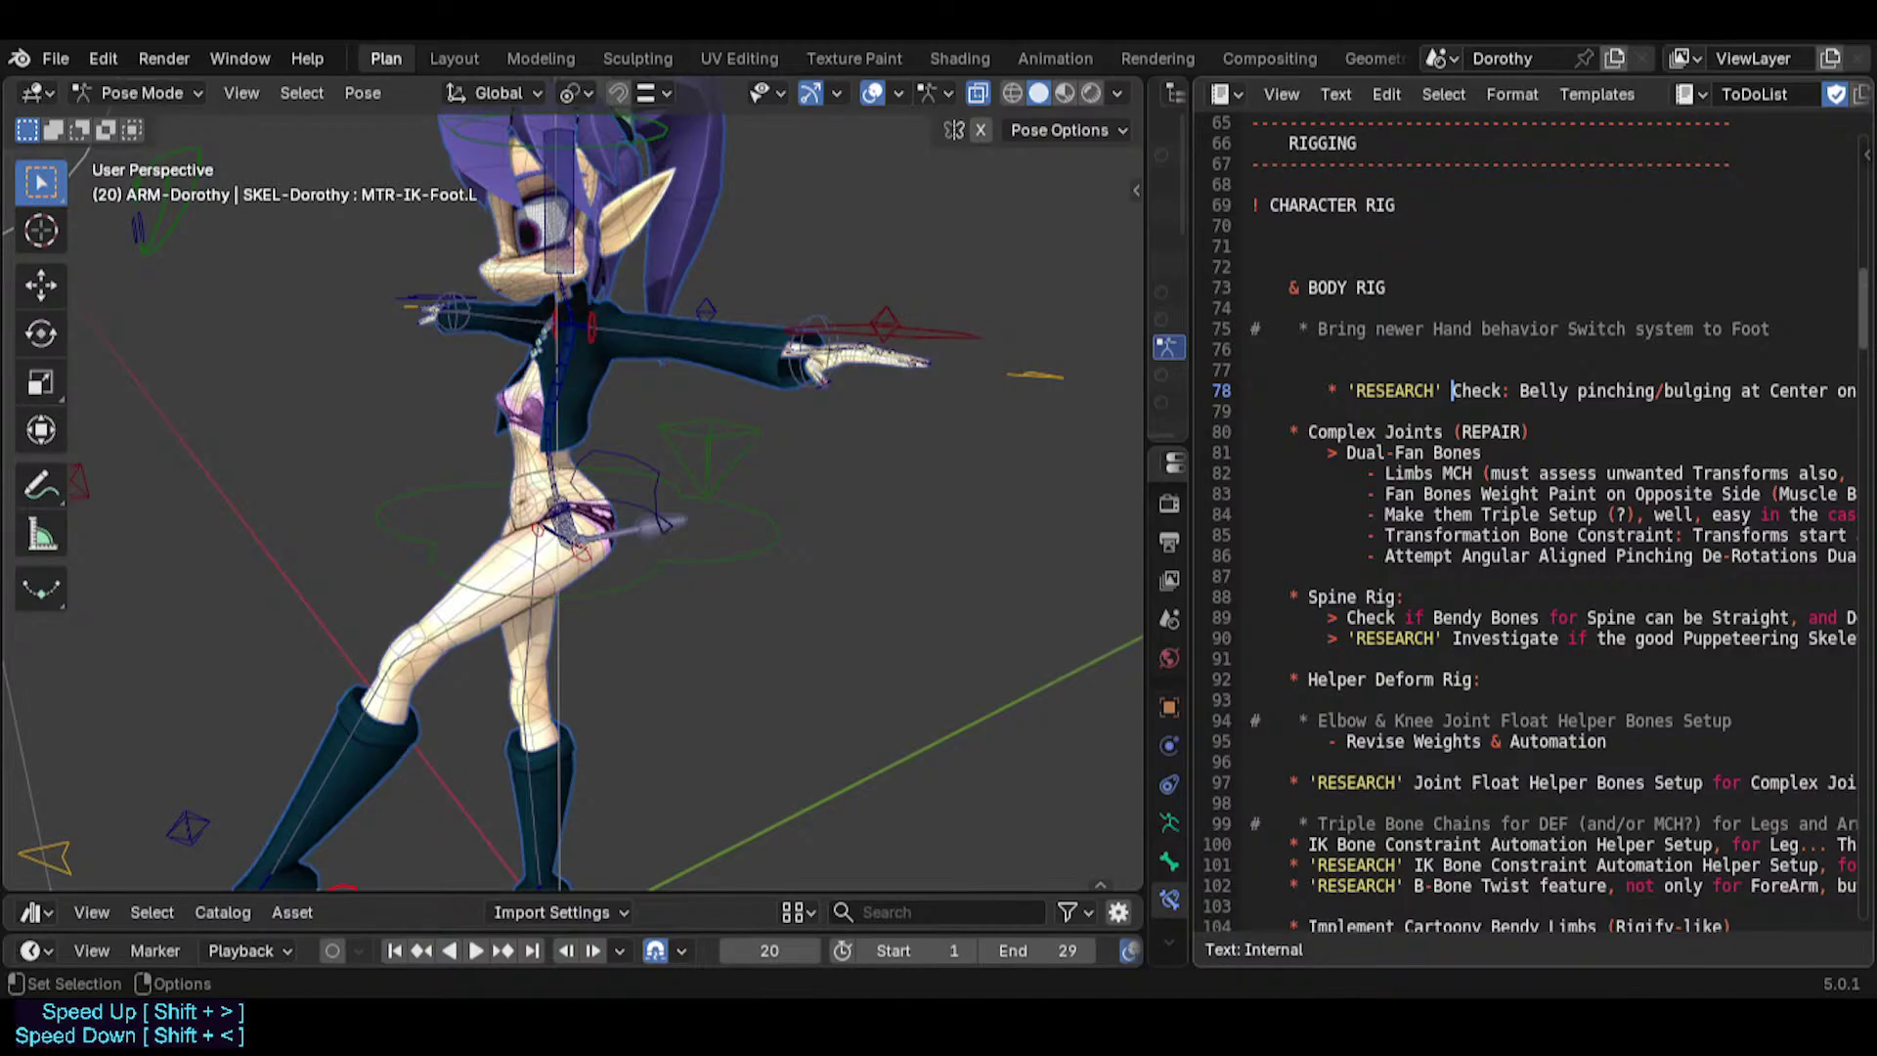
pyautogui.scroll(3, 1525, 528)
pyautogui.moveTo(1146, 293); pyautogui.dragTo(978, 289)
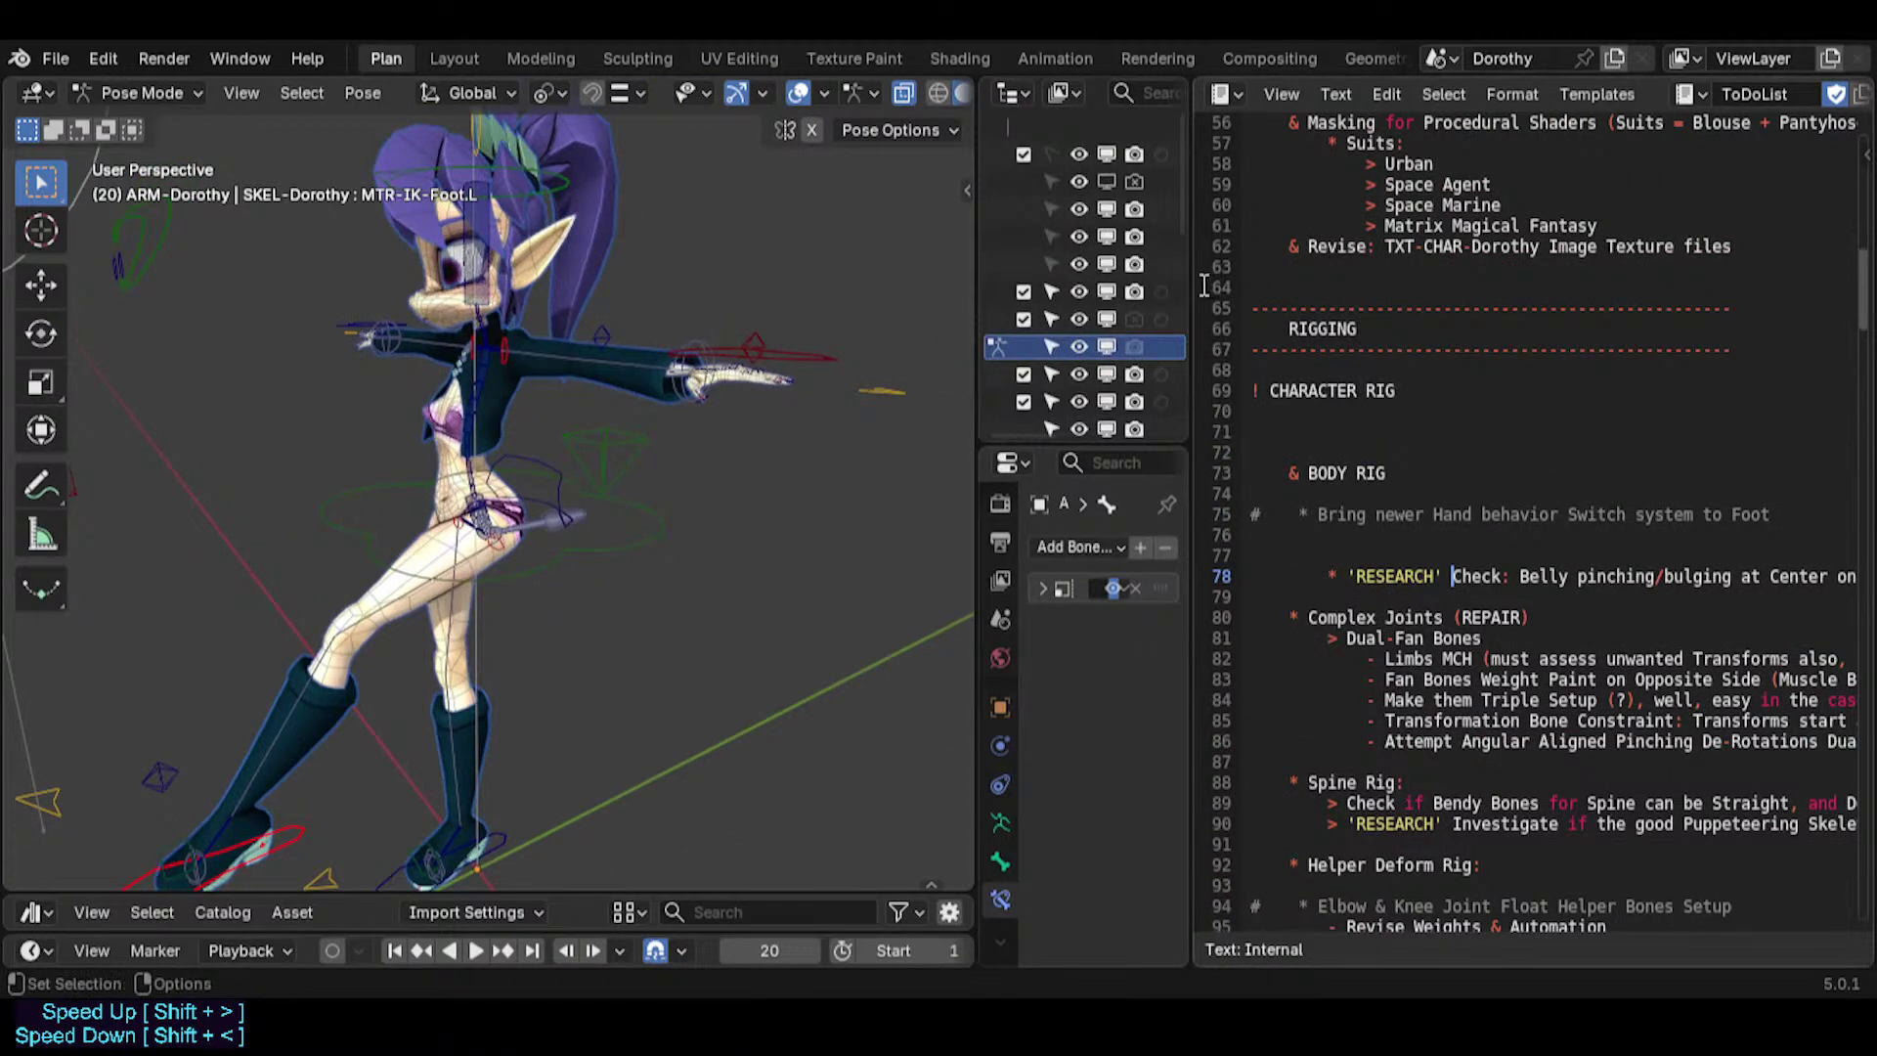
pyautogui.moveTo(1204, 284); pyautogui.dragTo(1021, 285)
# Copy the BUG REPORTS & FEATURE REQUESTS section header with its dashed lines near the end of the ToDoList.
pyautogui.scroll(11, 1319, 366)
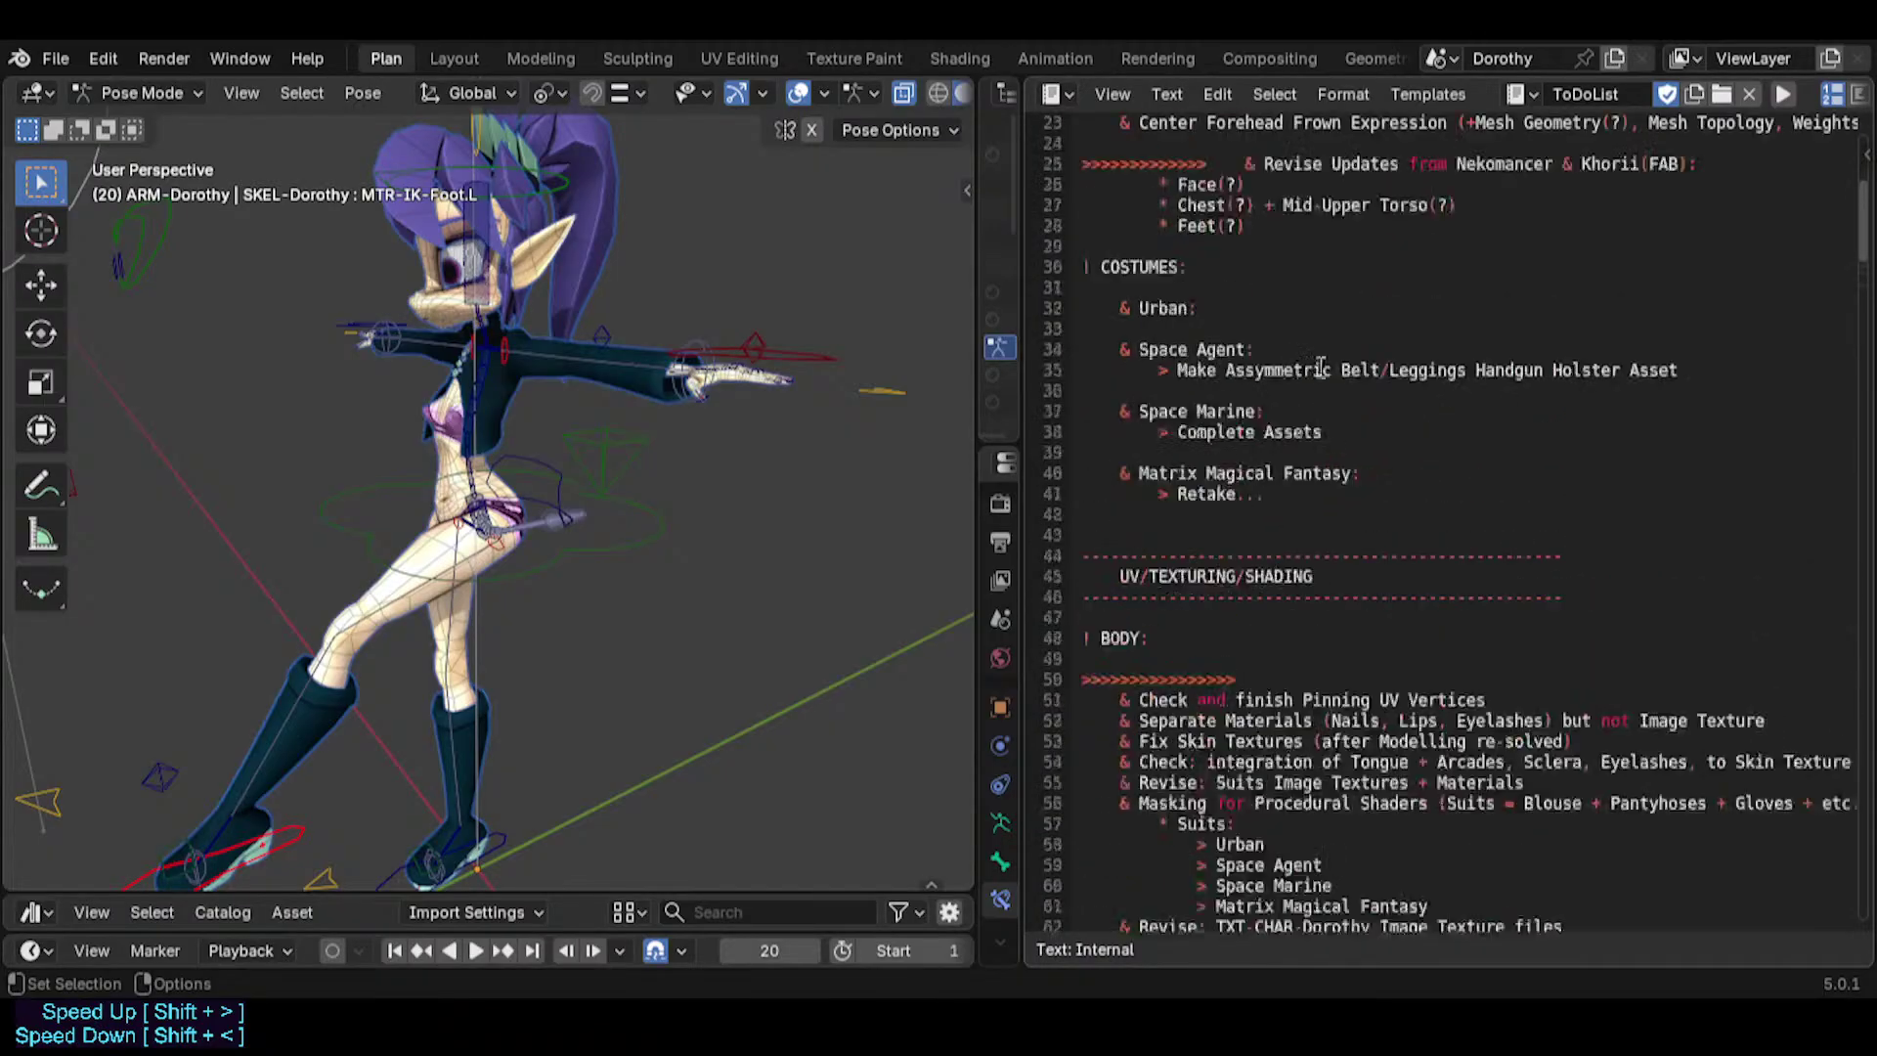
pyautogui.scroll(7, 1319, 367)
pyautogui.scroll(-20, 1349, 391)
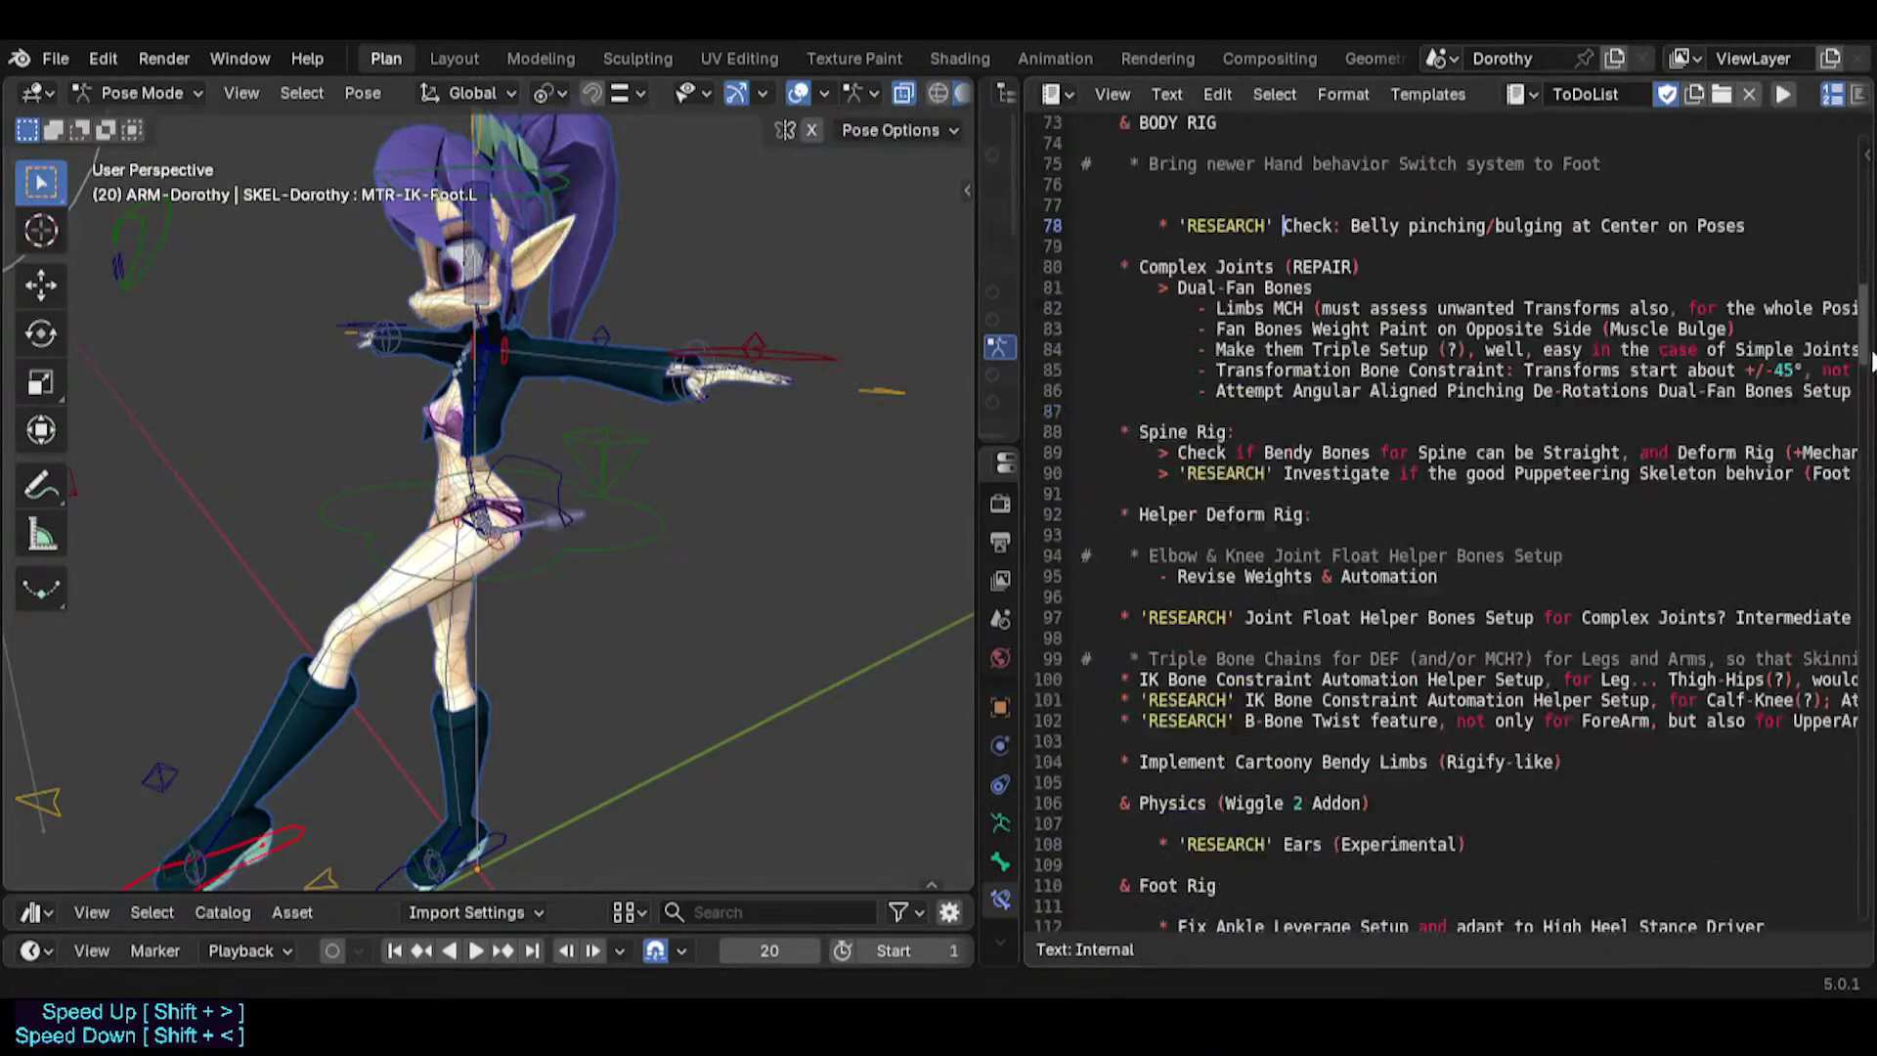
pyautogui.moveTo(1870, 358); pyautogui.dragTo(1815, 853)
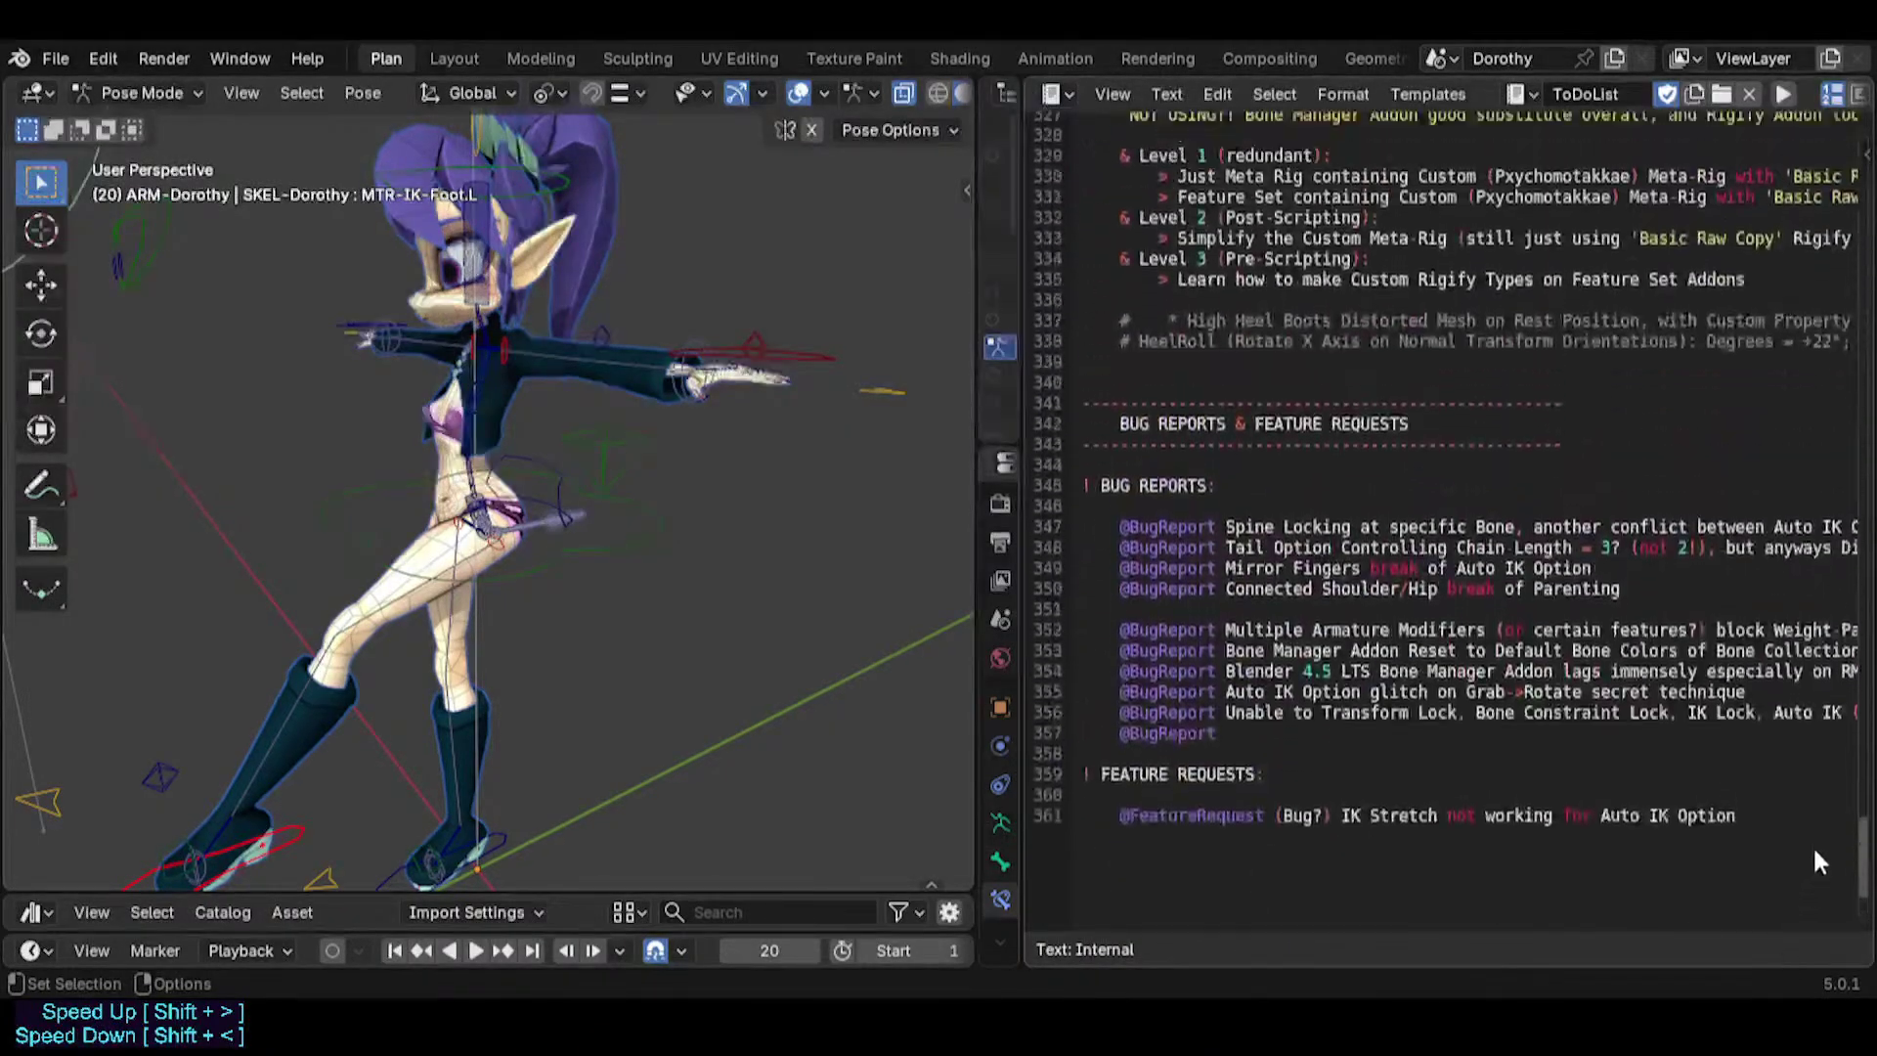
pyautogui.scroll(2, 1816, 836)
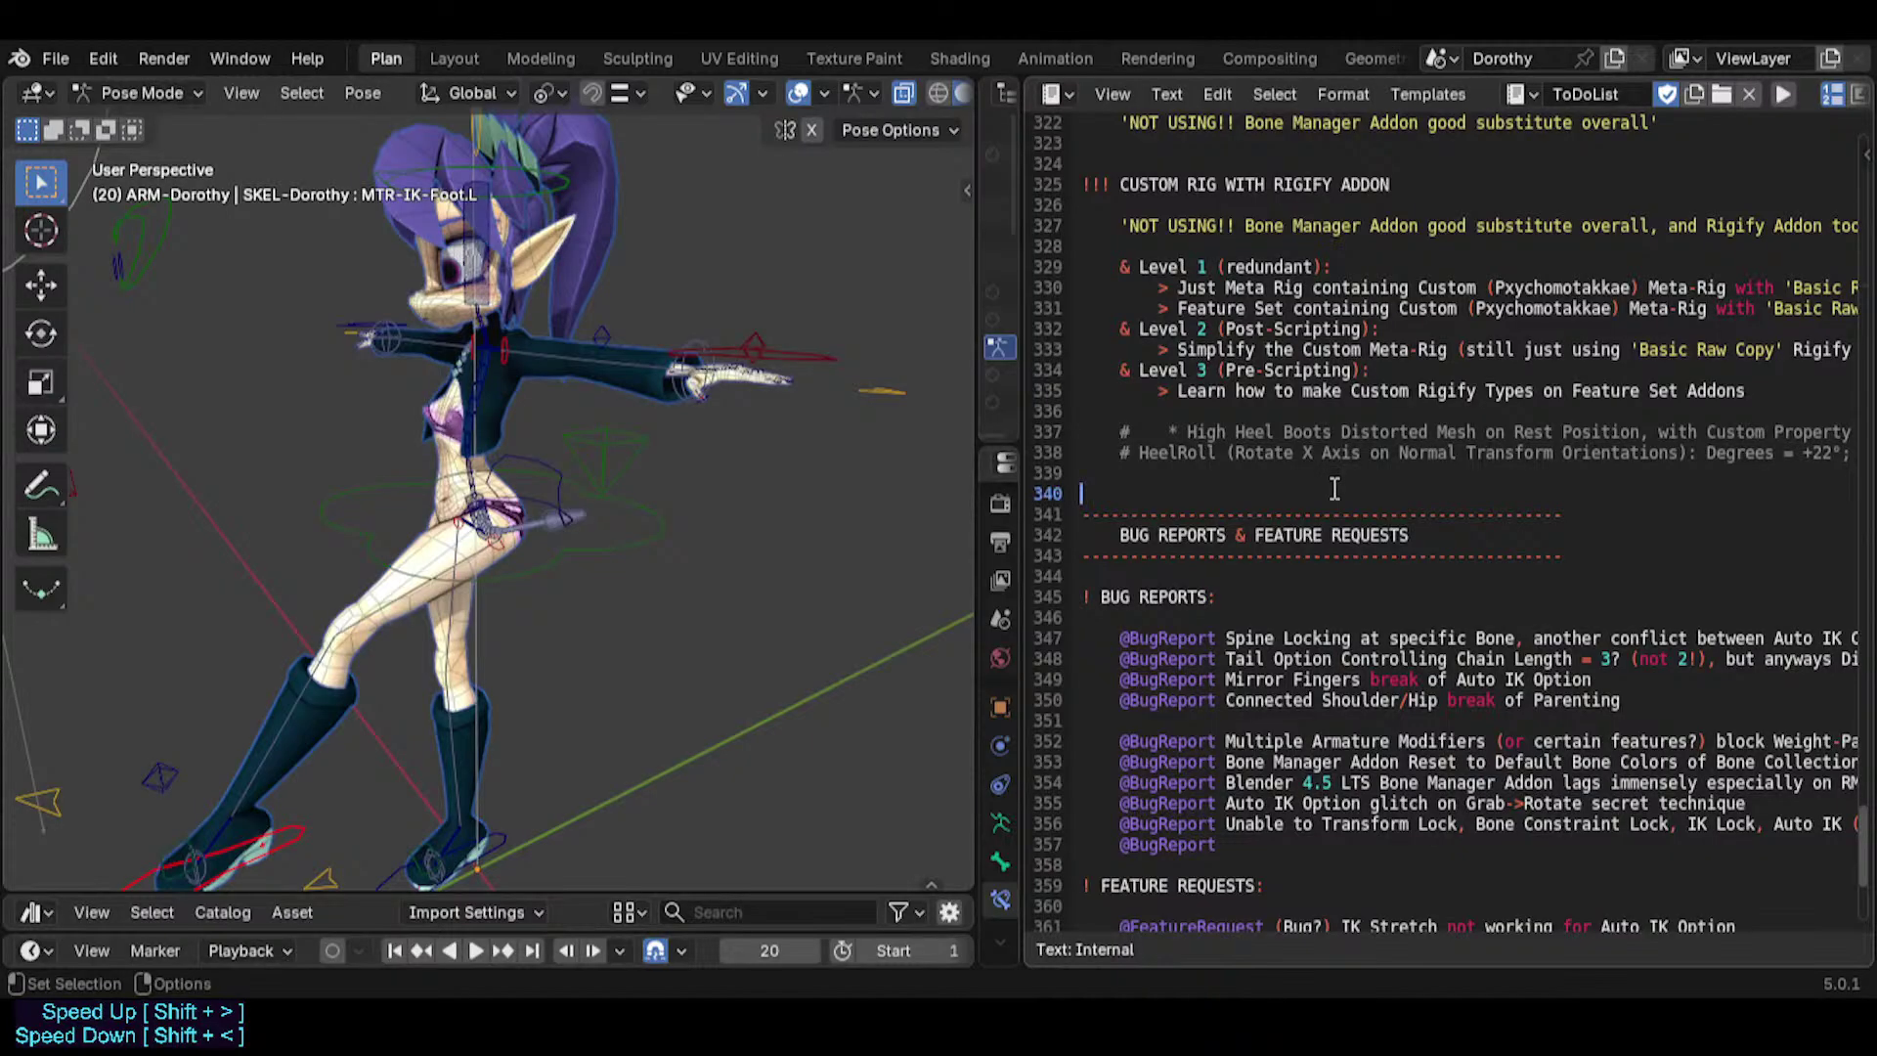
pyautogui.press('Down')
pyautogui.press('Down')
pyautogui.press('Up')
pyautogui.hotkey('shift', 'Down')
pyautogui.hotkey('shift', 'Down')
pyautogui.hotkey('shift', 'Down')
pyautogui.hotkey('ctrl', 'c')
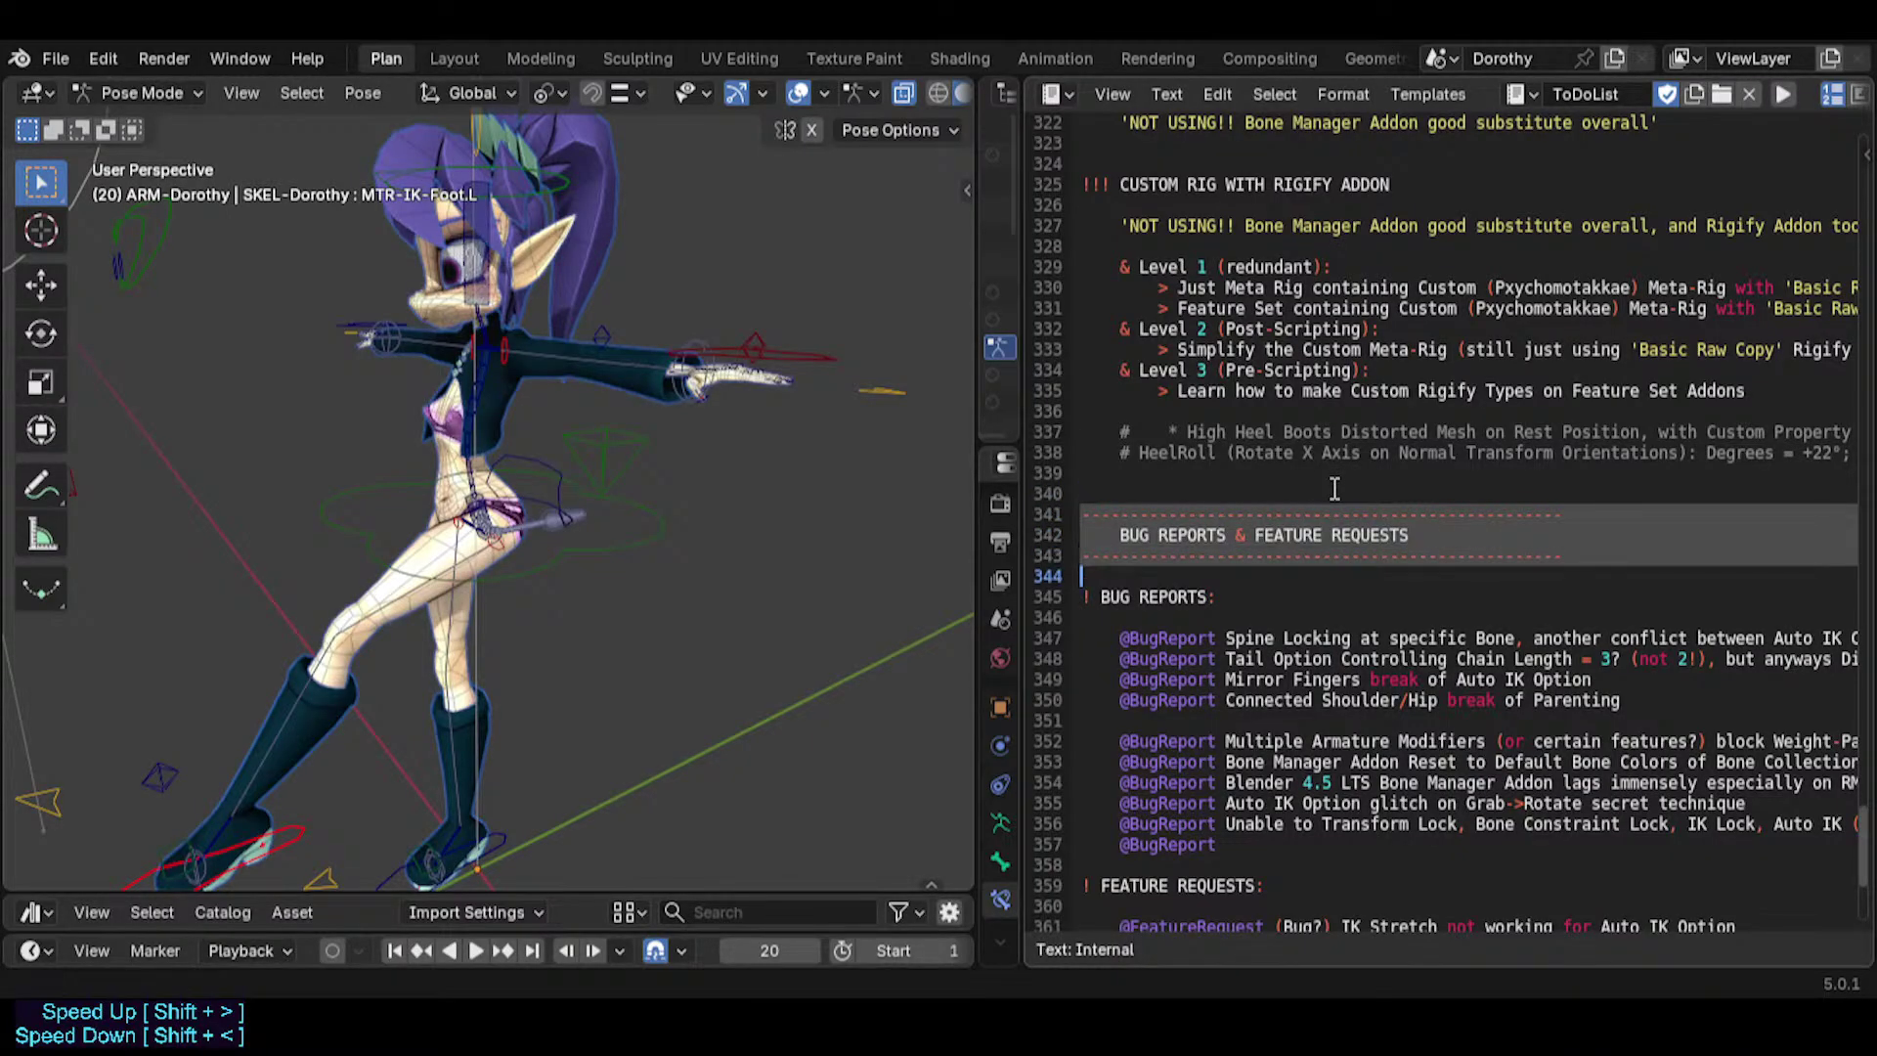
# Add blank lines above the BUG REPORTS & FEATURE REQUESTS section and paste the copied header there.
pyautogui.press('Up')
pyautogui.press('Up')
pyautogui.press('Return')
pyautogui.press('Return')
pyautogui.press('Return')
pyautogui.press('Return')
pyautogui.press('Up')
pyautogui.hotkey('ctrl', 'v')
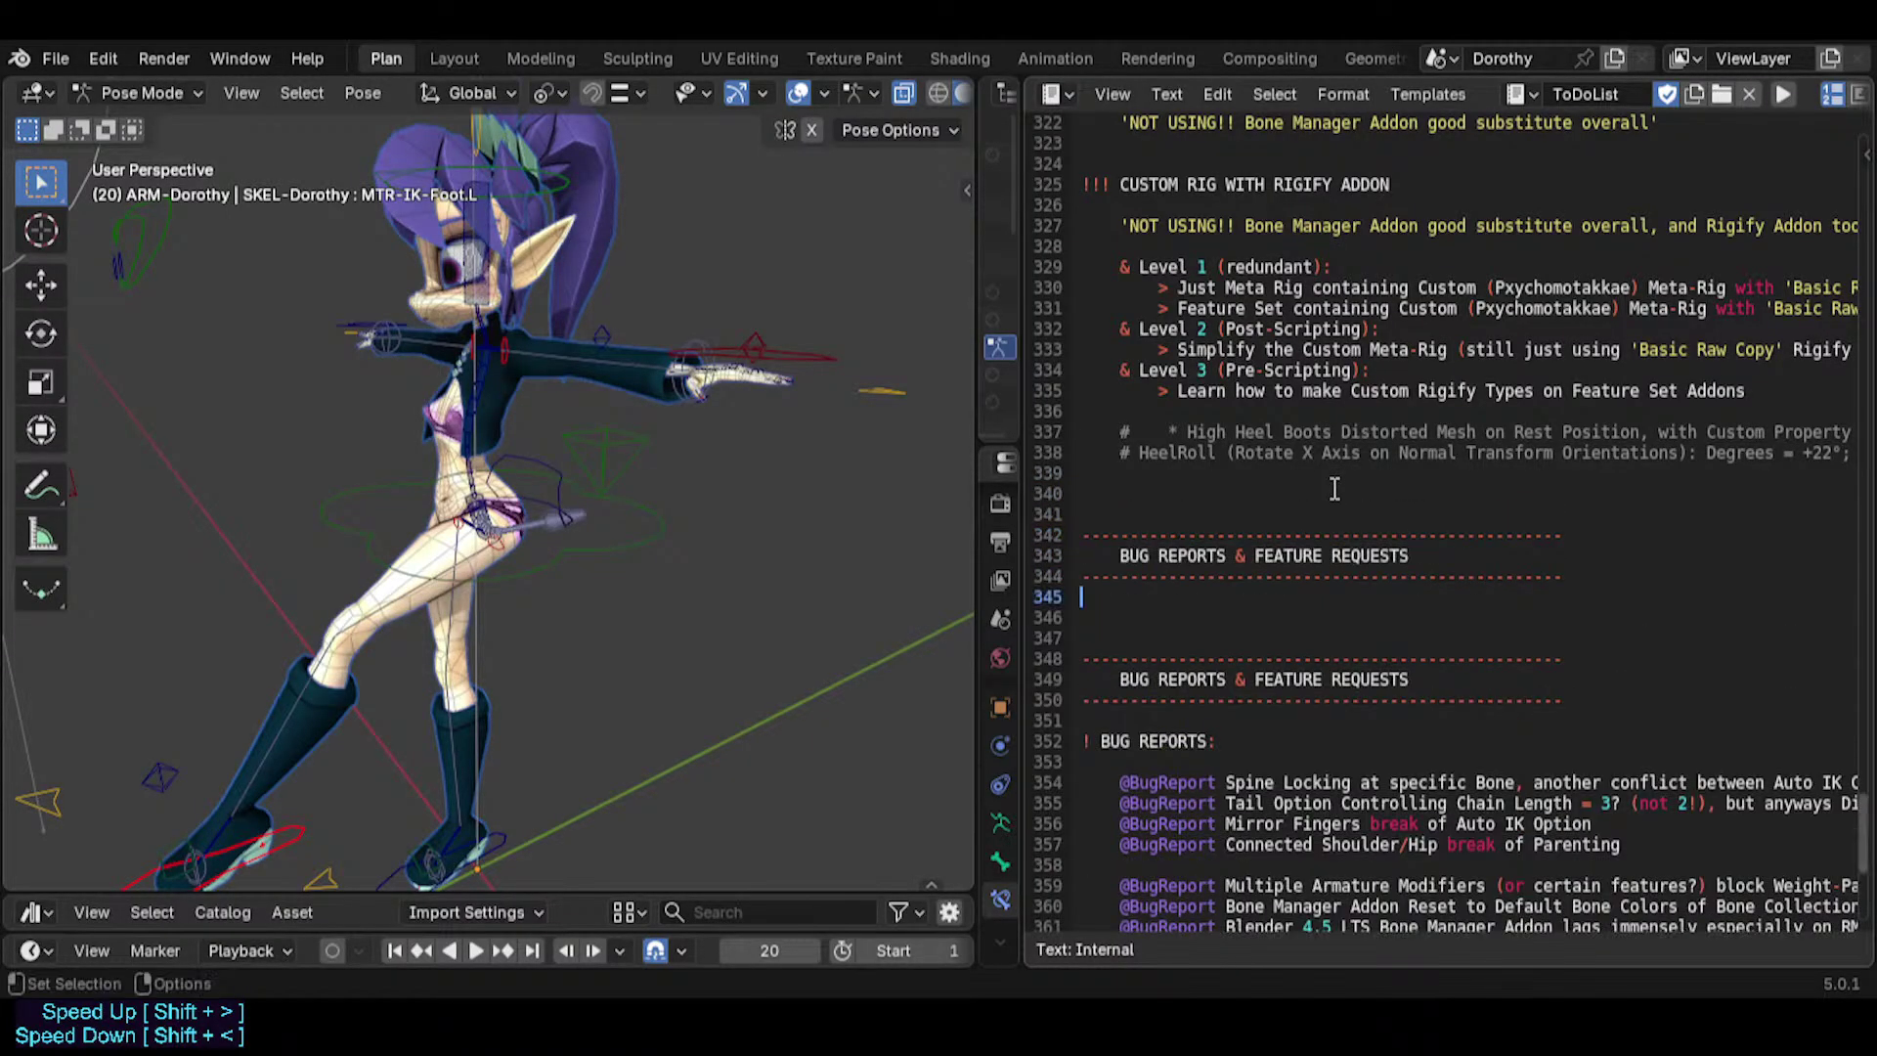
# Retitle the duplicated section header as RESEARCH and save the file.
pyautogui.press('Up')
pyautogui.press('Up')
pyautogui.press('Right')
pyautogui.press('Right')
pyautogui.press('Right')
pyautogui.press('Right')
pyautogui.hotkey('shift', 'End')
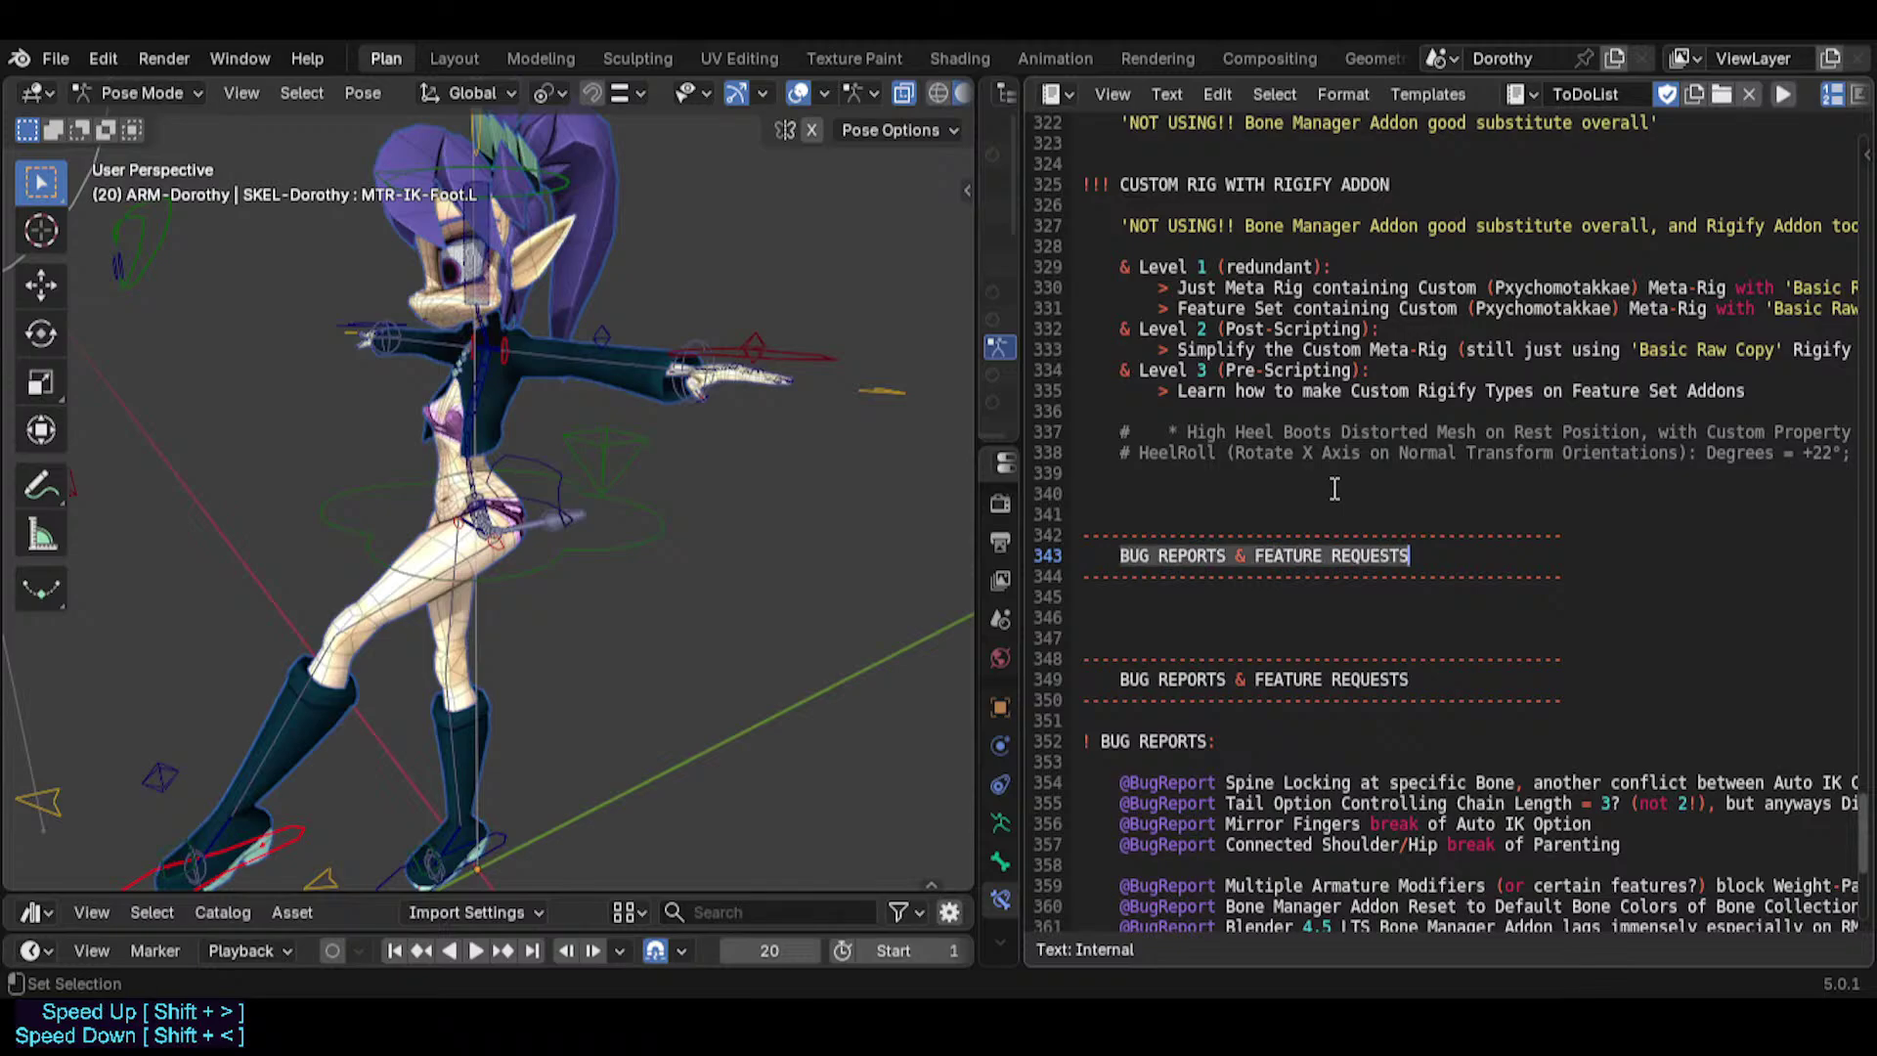
pyautogui.write('RESEARCH')
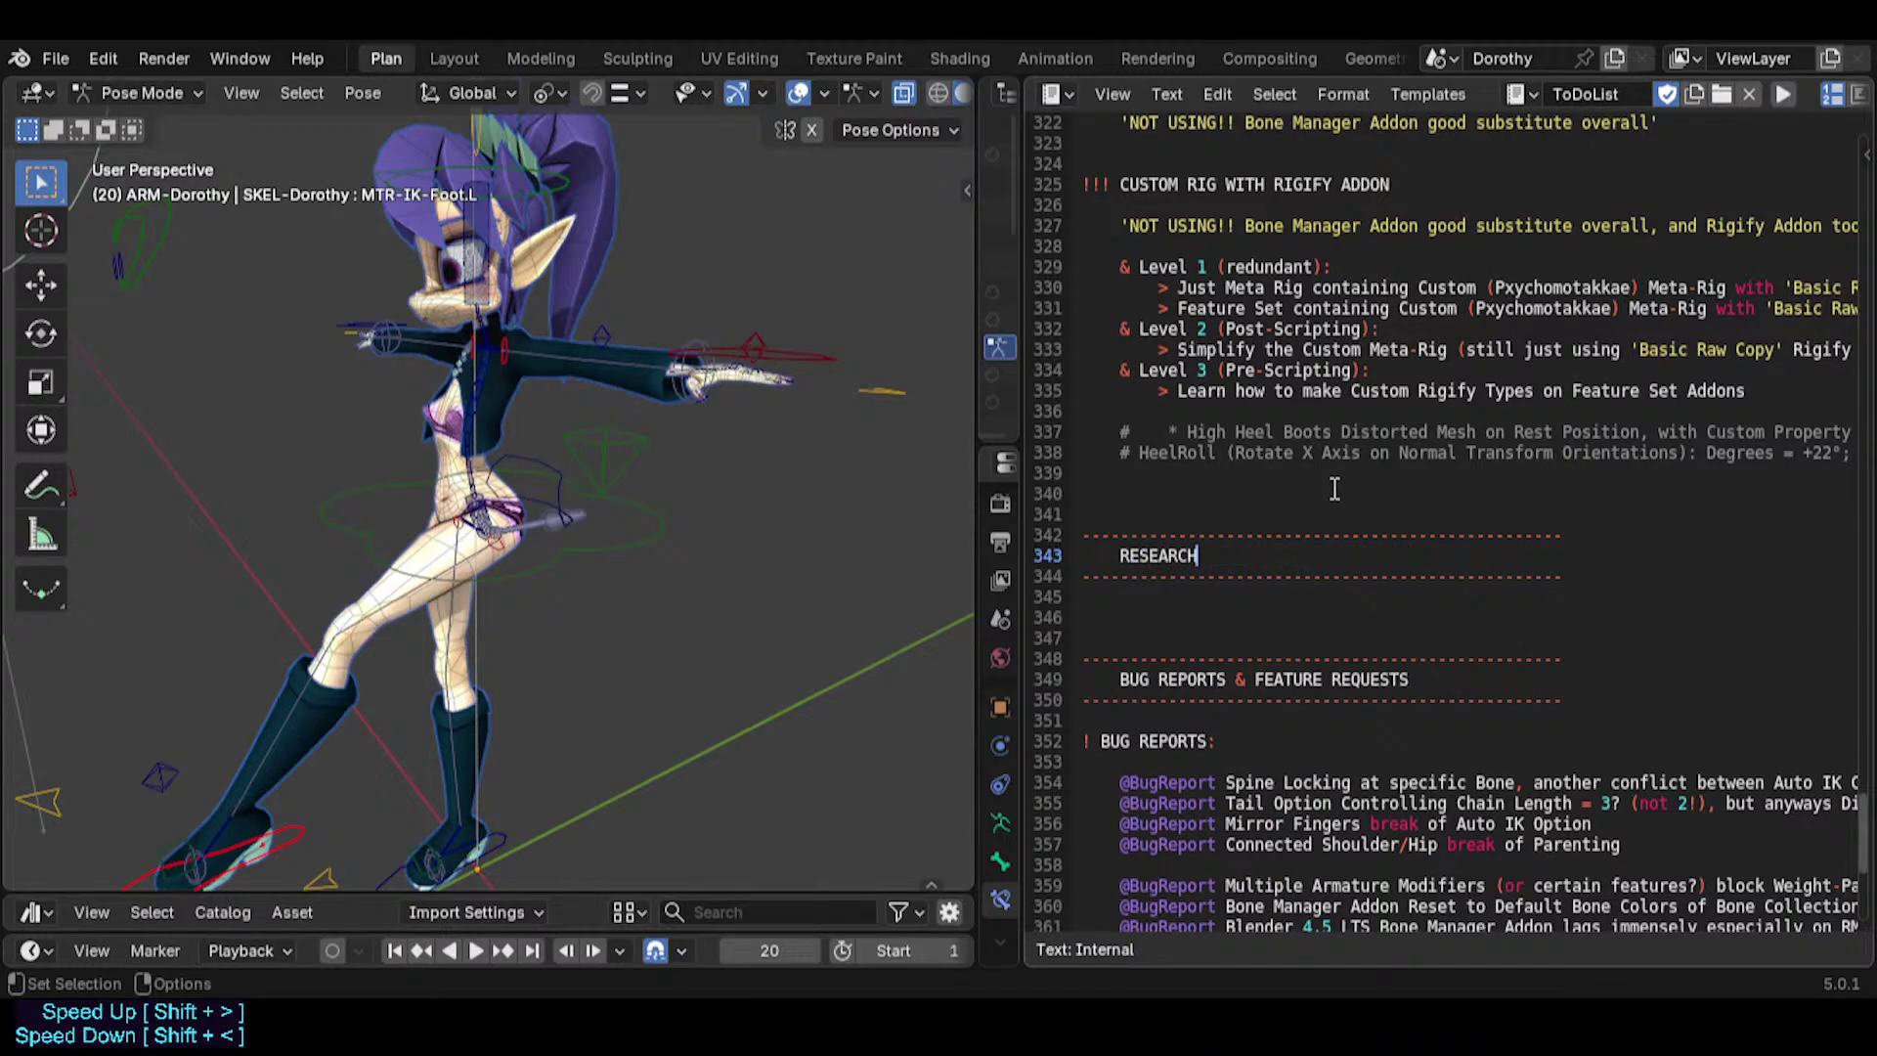
pyautogui.hotkey('ctrl', 's')
# Cut the 'RESEARCH' belly pinching/bulging entry from under BODY RIG and remove the blank lines it leaves.
pyautogui.scroll(20, 1334, 489)
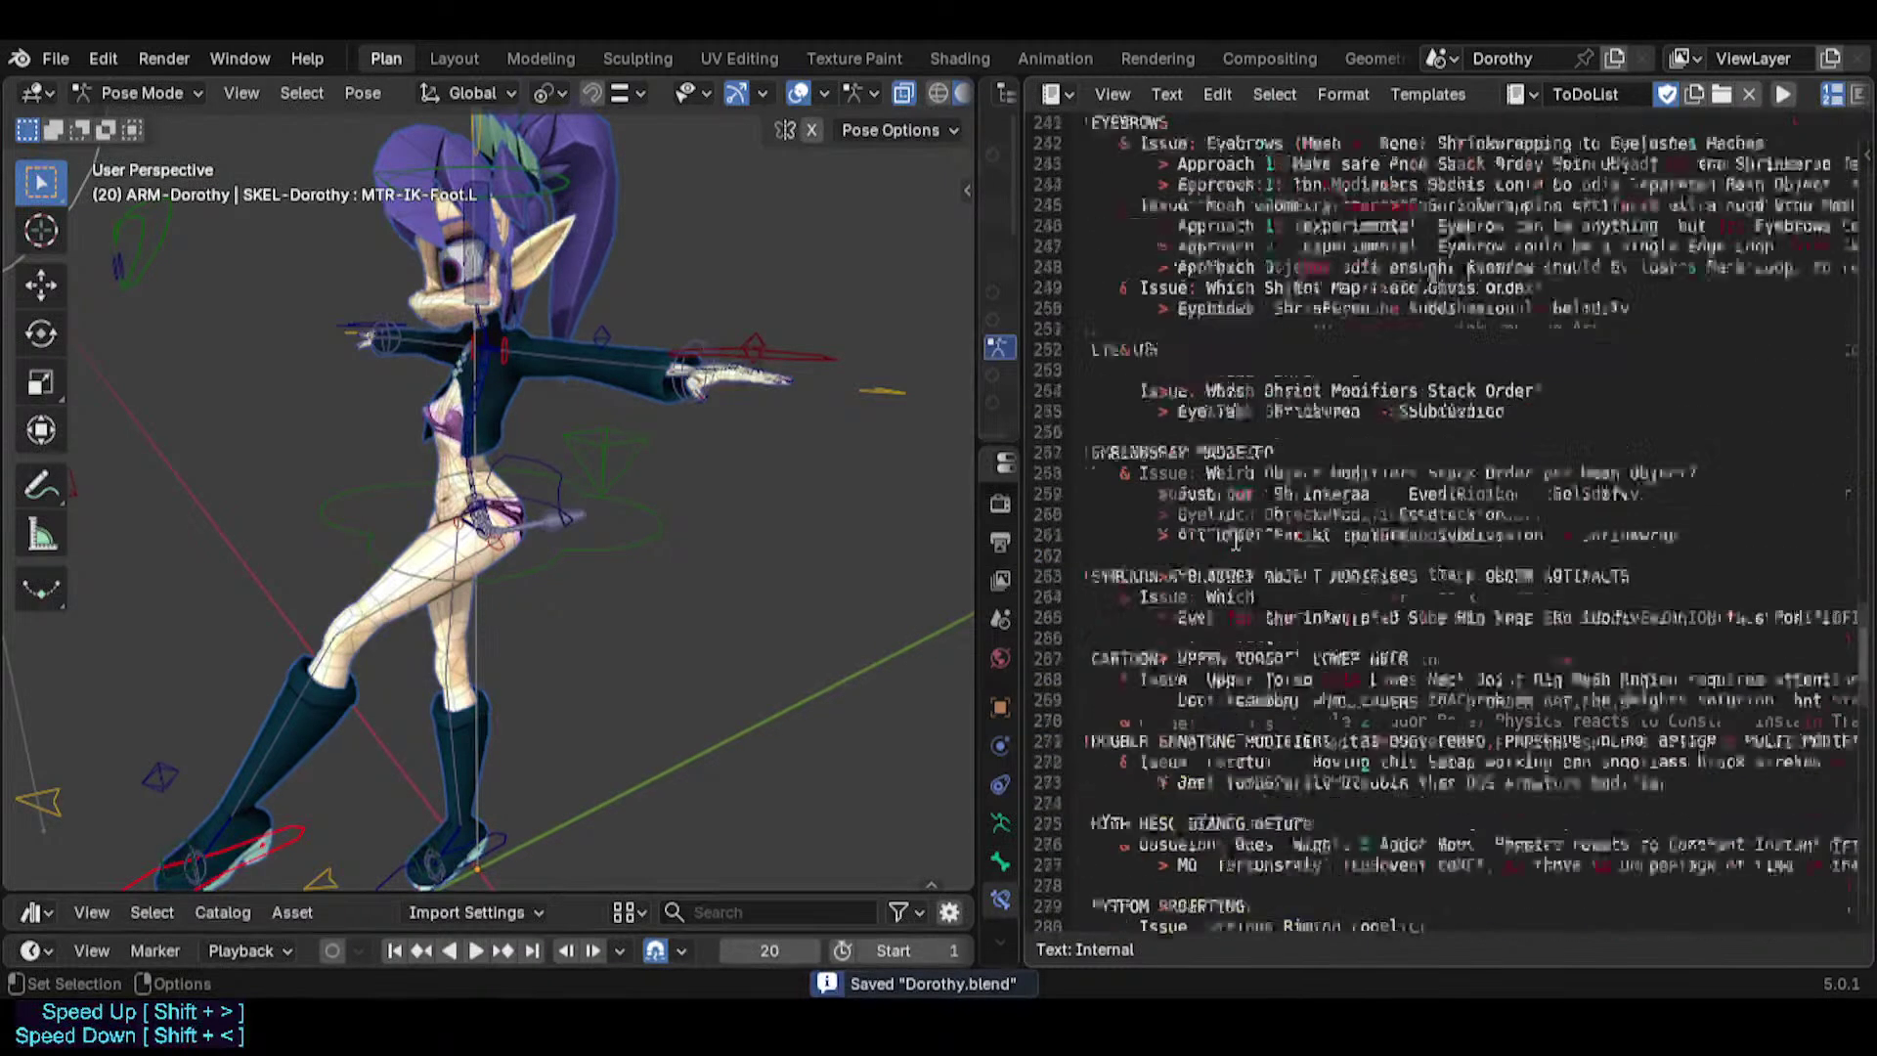
pyautogui.scroll(20, 1234, 539)
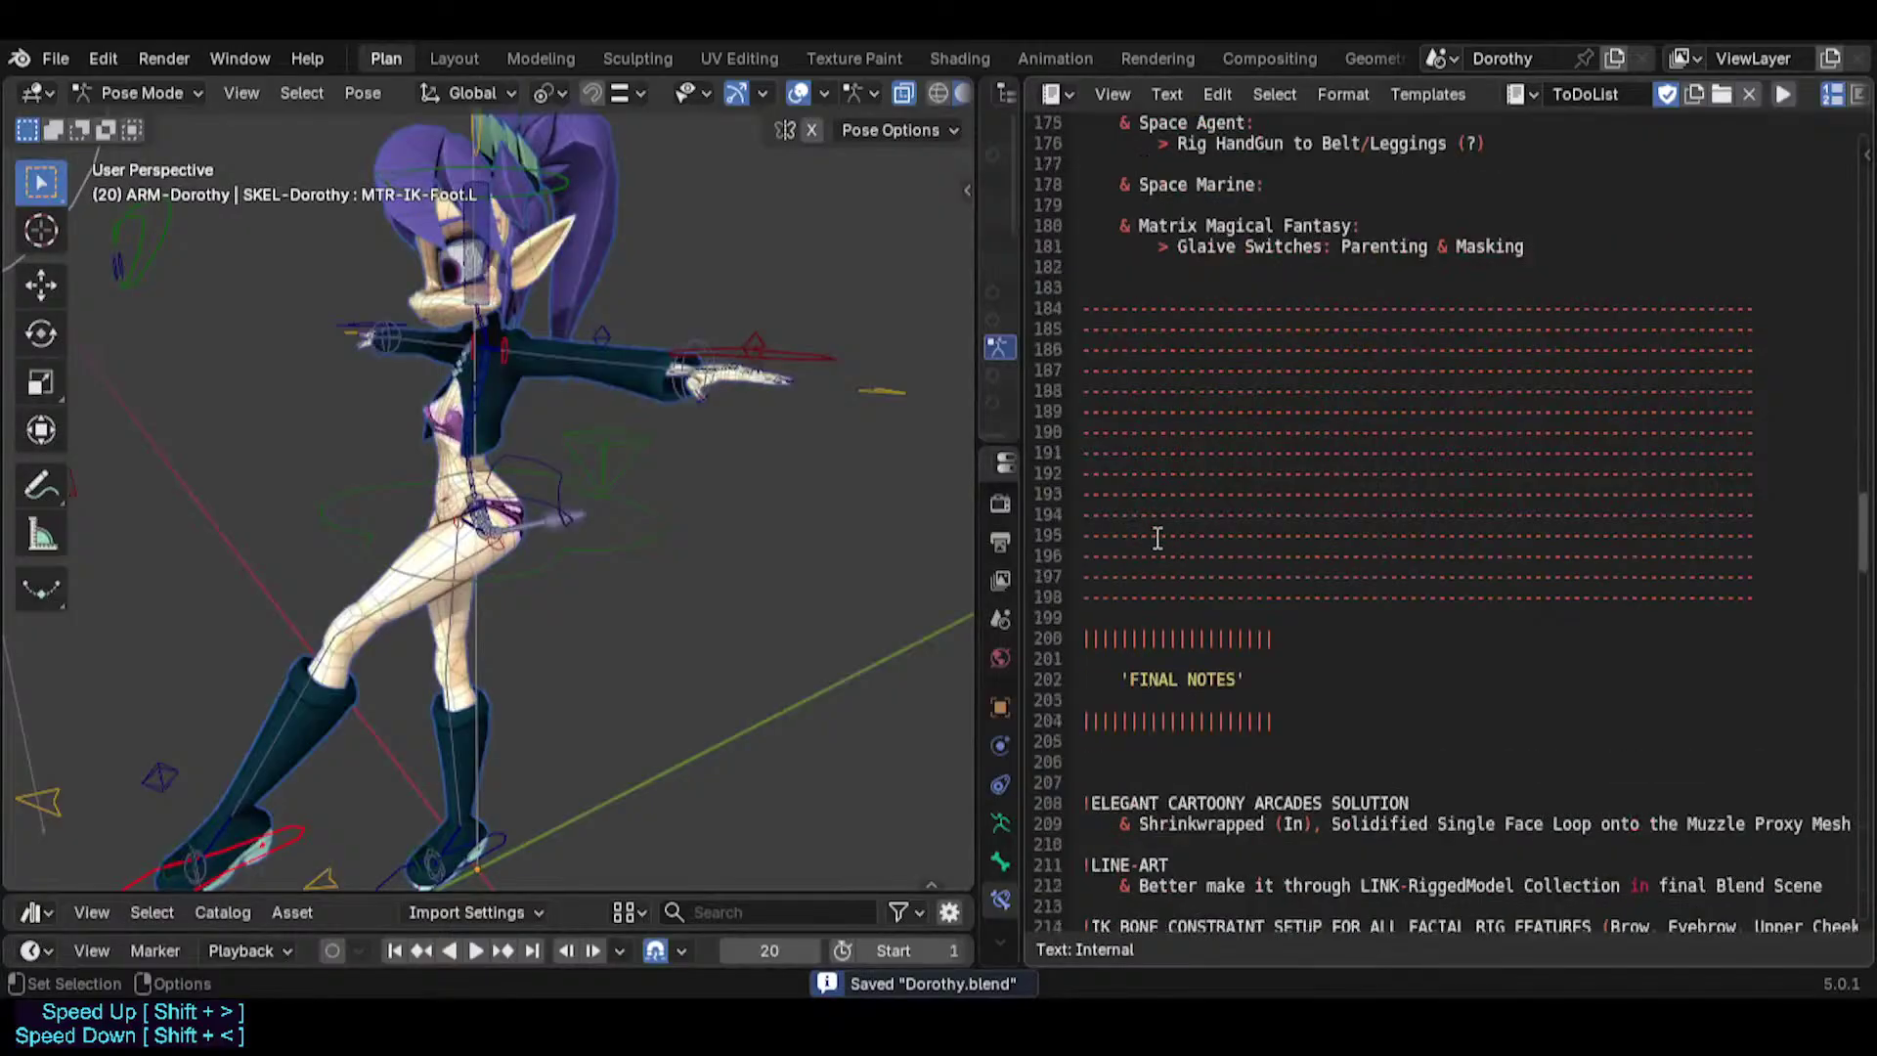
pyautogui.scroll(19, 1156, 538)
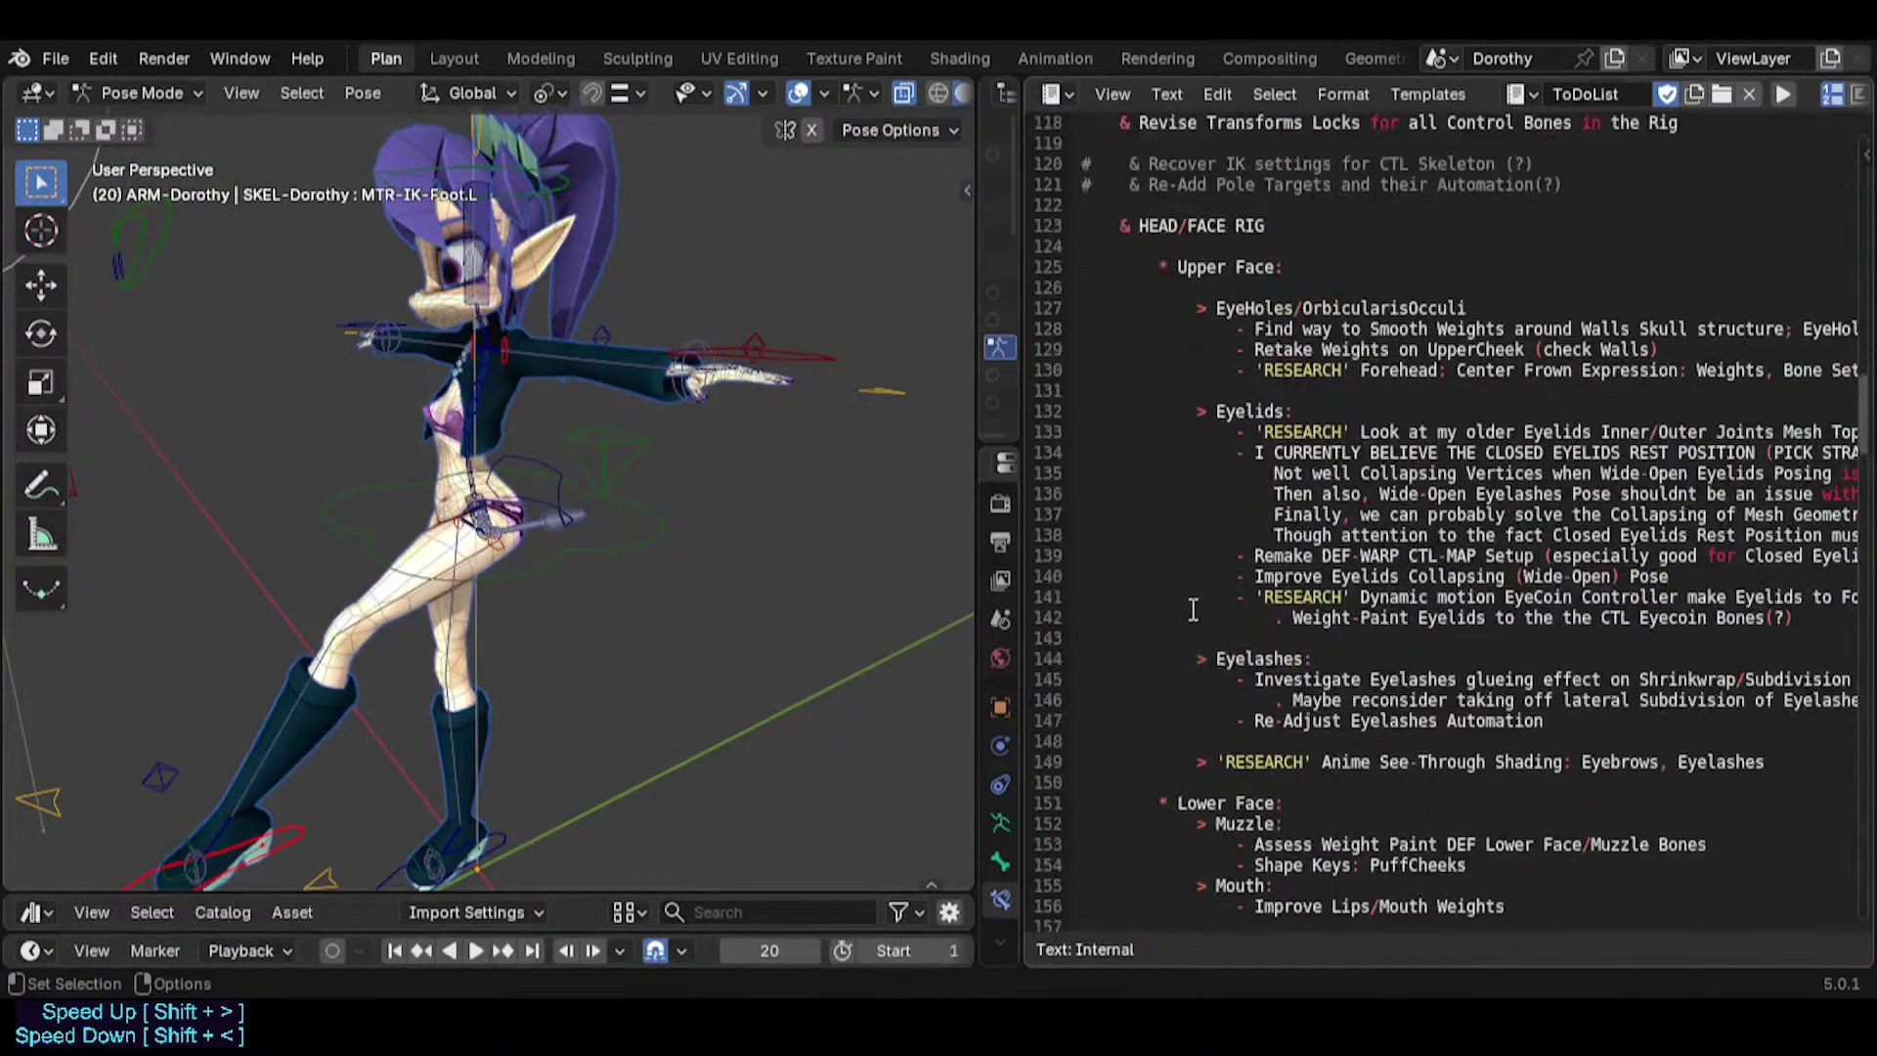
pyautogui.scroll(18, 1193, 609)
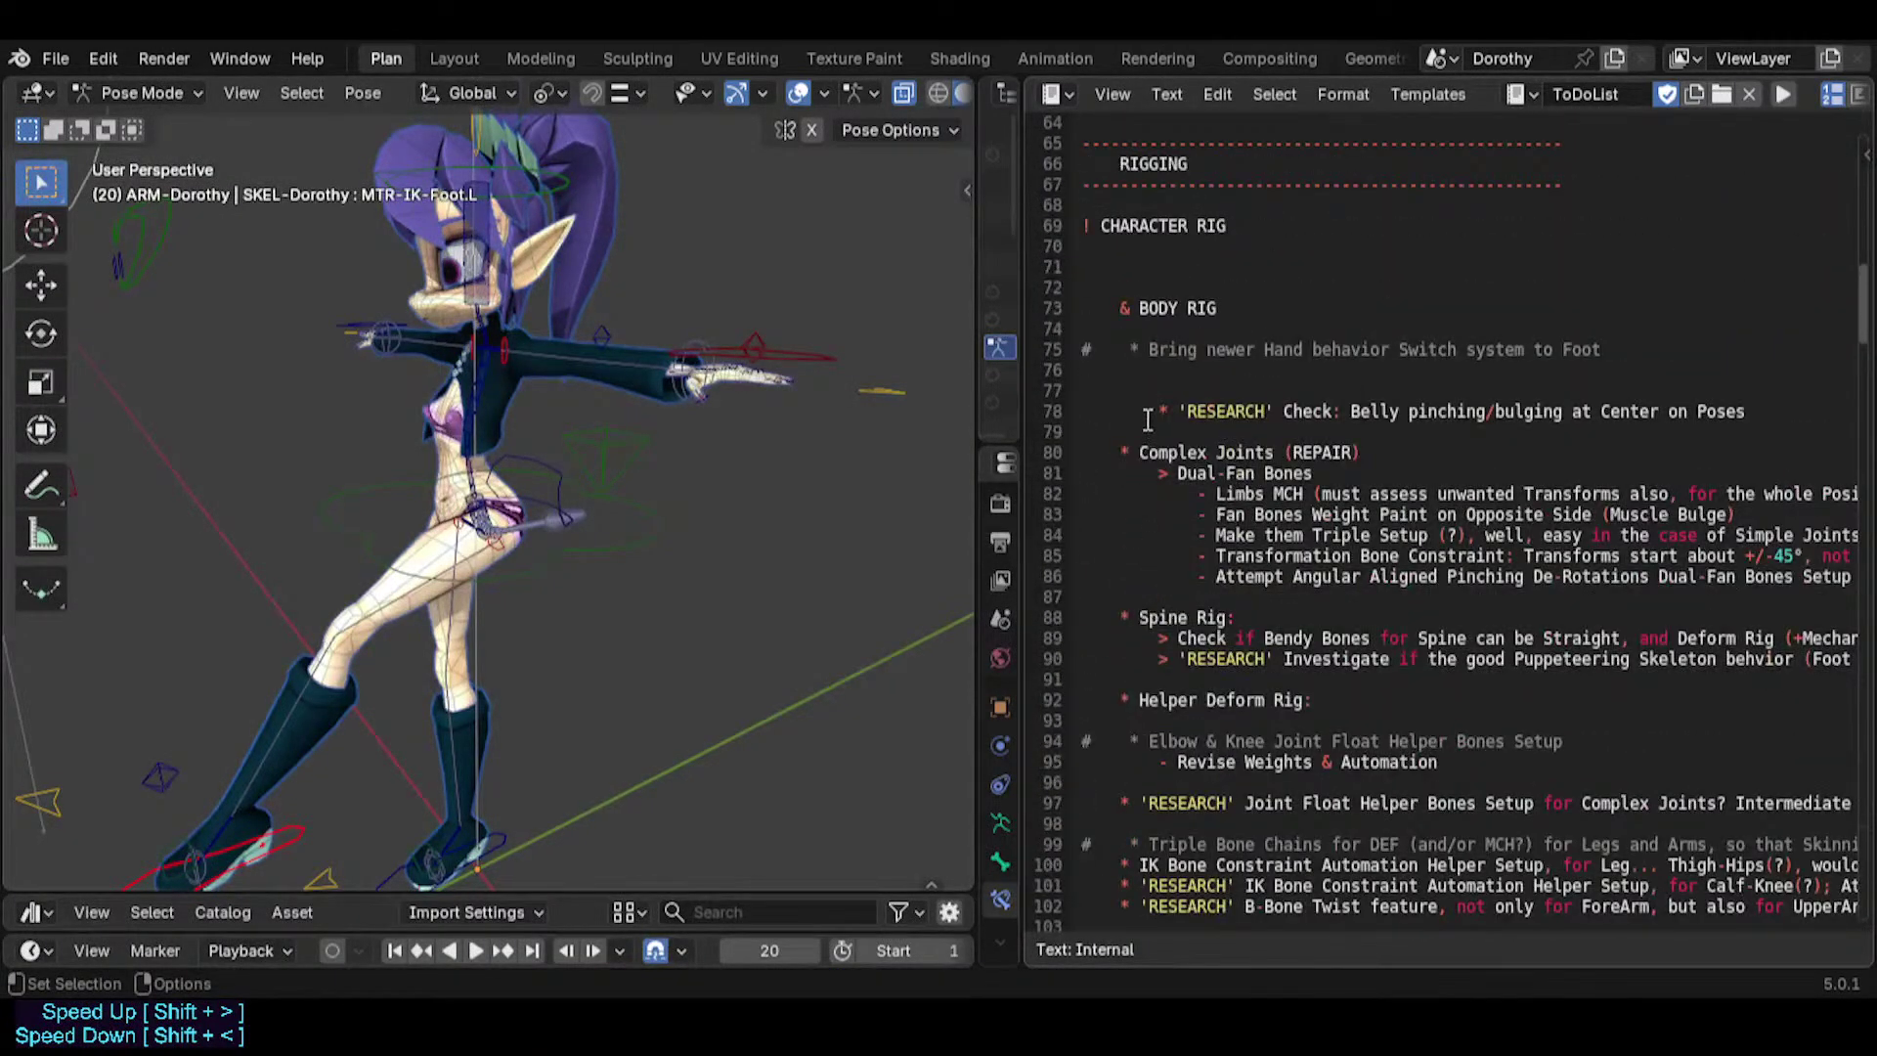
pyautogui.press('Home')
pyautogui.hotkey('shift', 'End')
pyautogui.hotkey('ctrl', 'x')
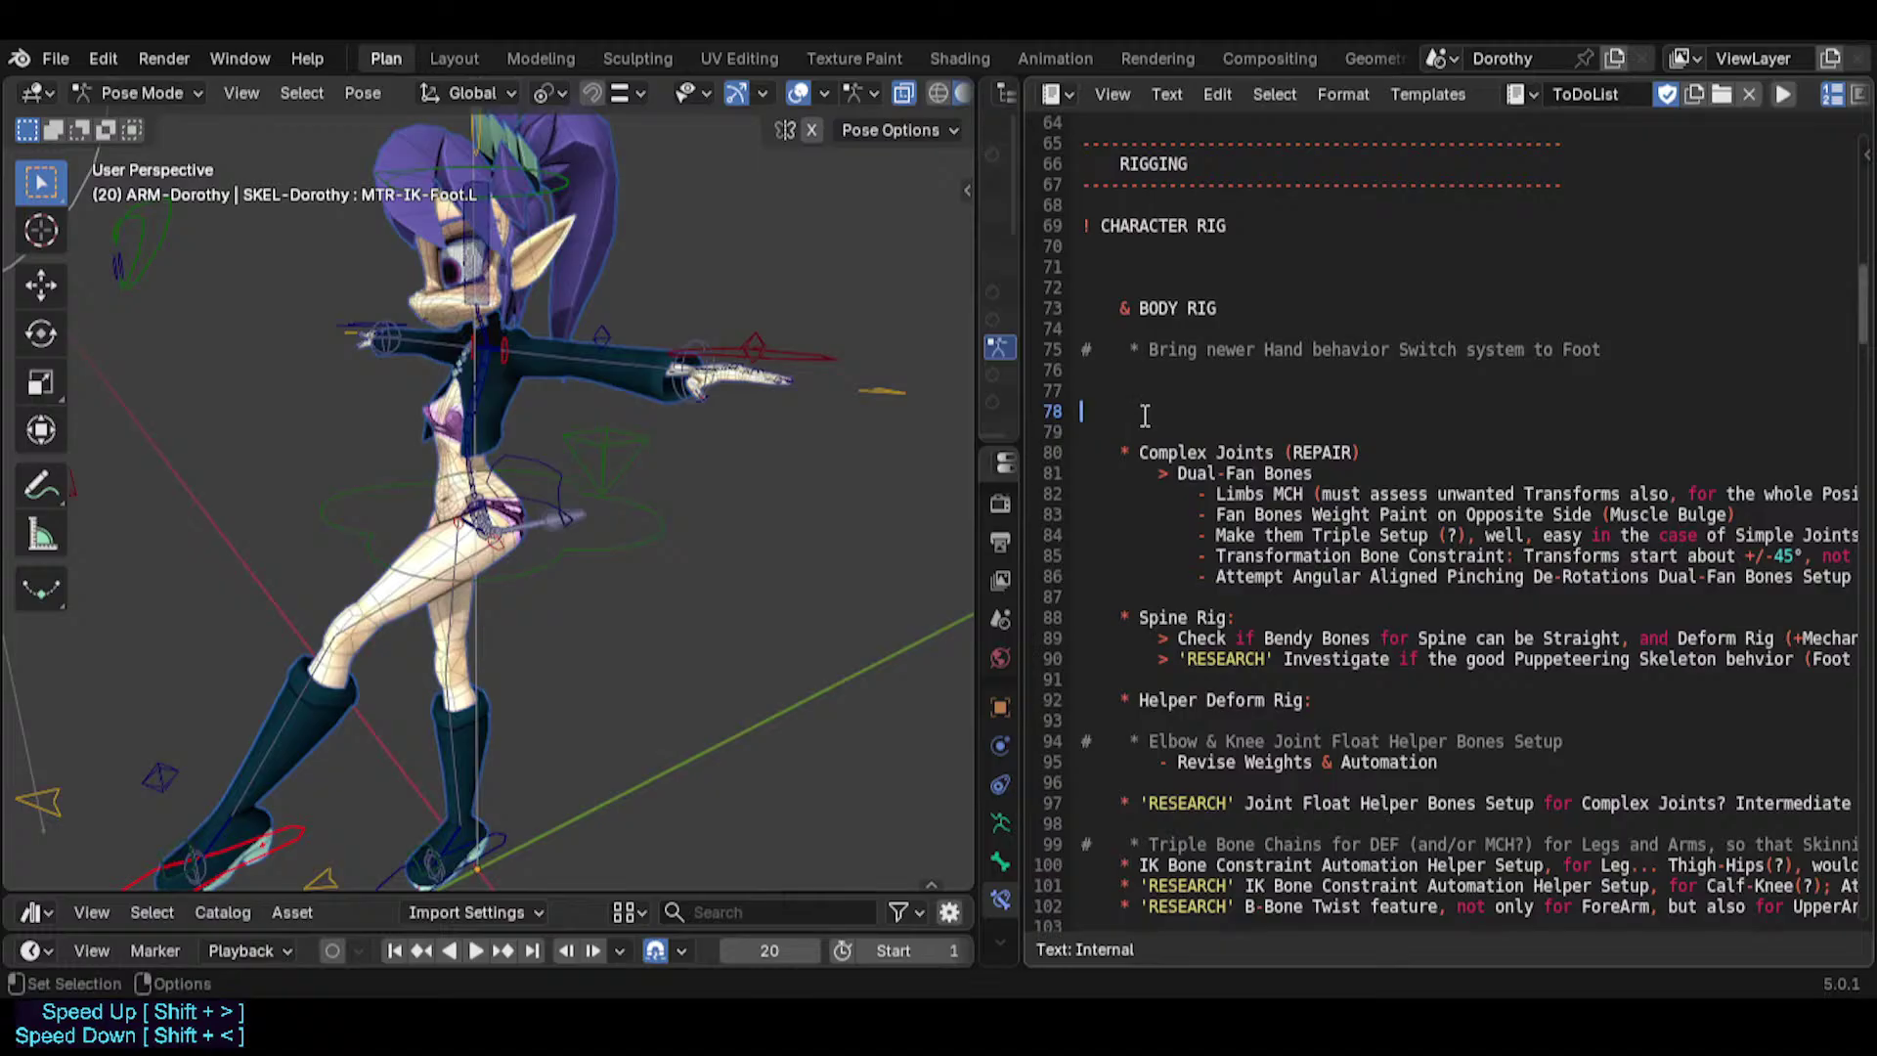
pyautogui.press('Delete')
pyautogui.press('Delete')
pyautogui.press('Up')
pyautogui.press('Delete')
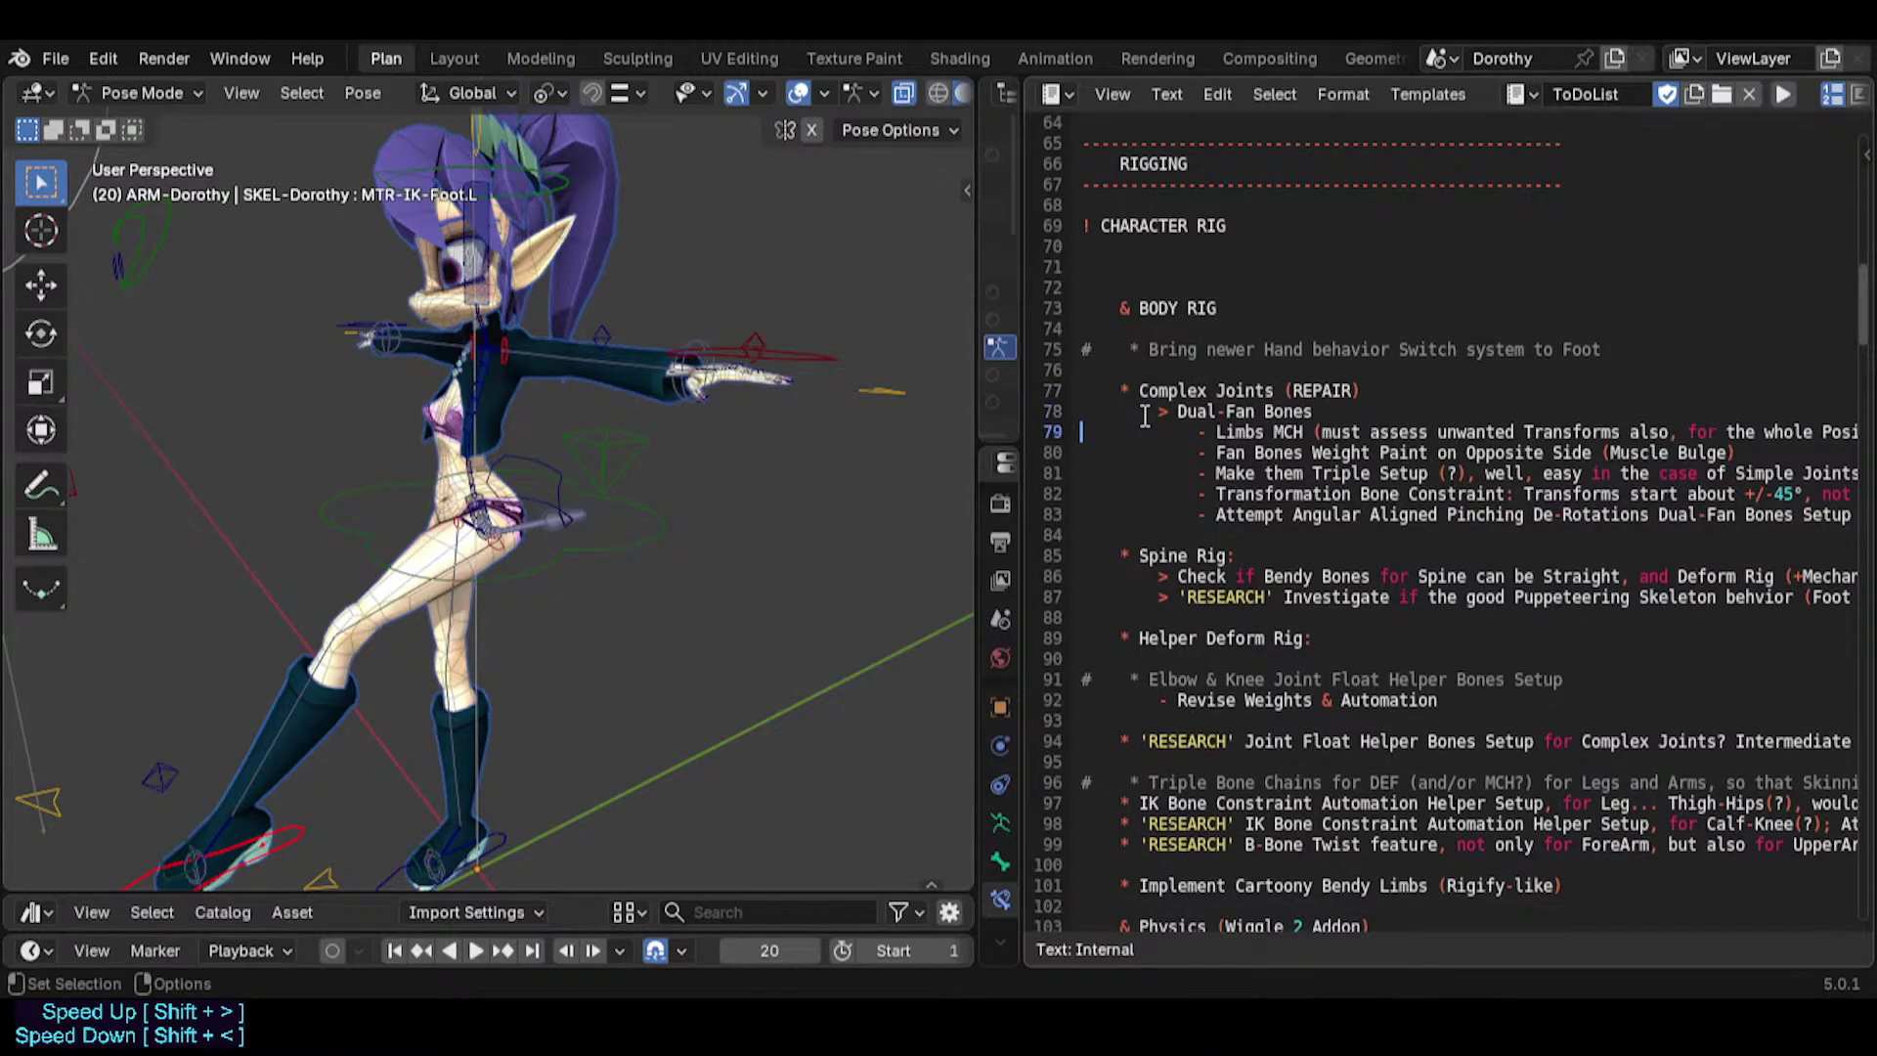
# Paste the belly pinching/bulging entry under Spine Rig, directly above the 'RESEARCH' Investigate Puppeteering Skeleton entry.
pyautogui.press('Down')
pyautogui.press('Down')
pyautogui.press('Return')
pyautogui.press('Return')
pyautogui.press('Up')
pyautogui.hotkey('ctrl', 'v')
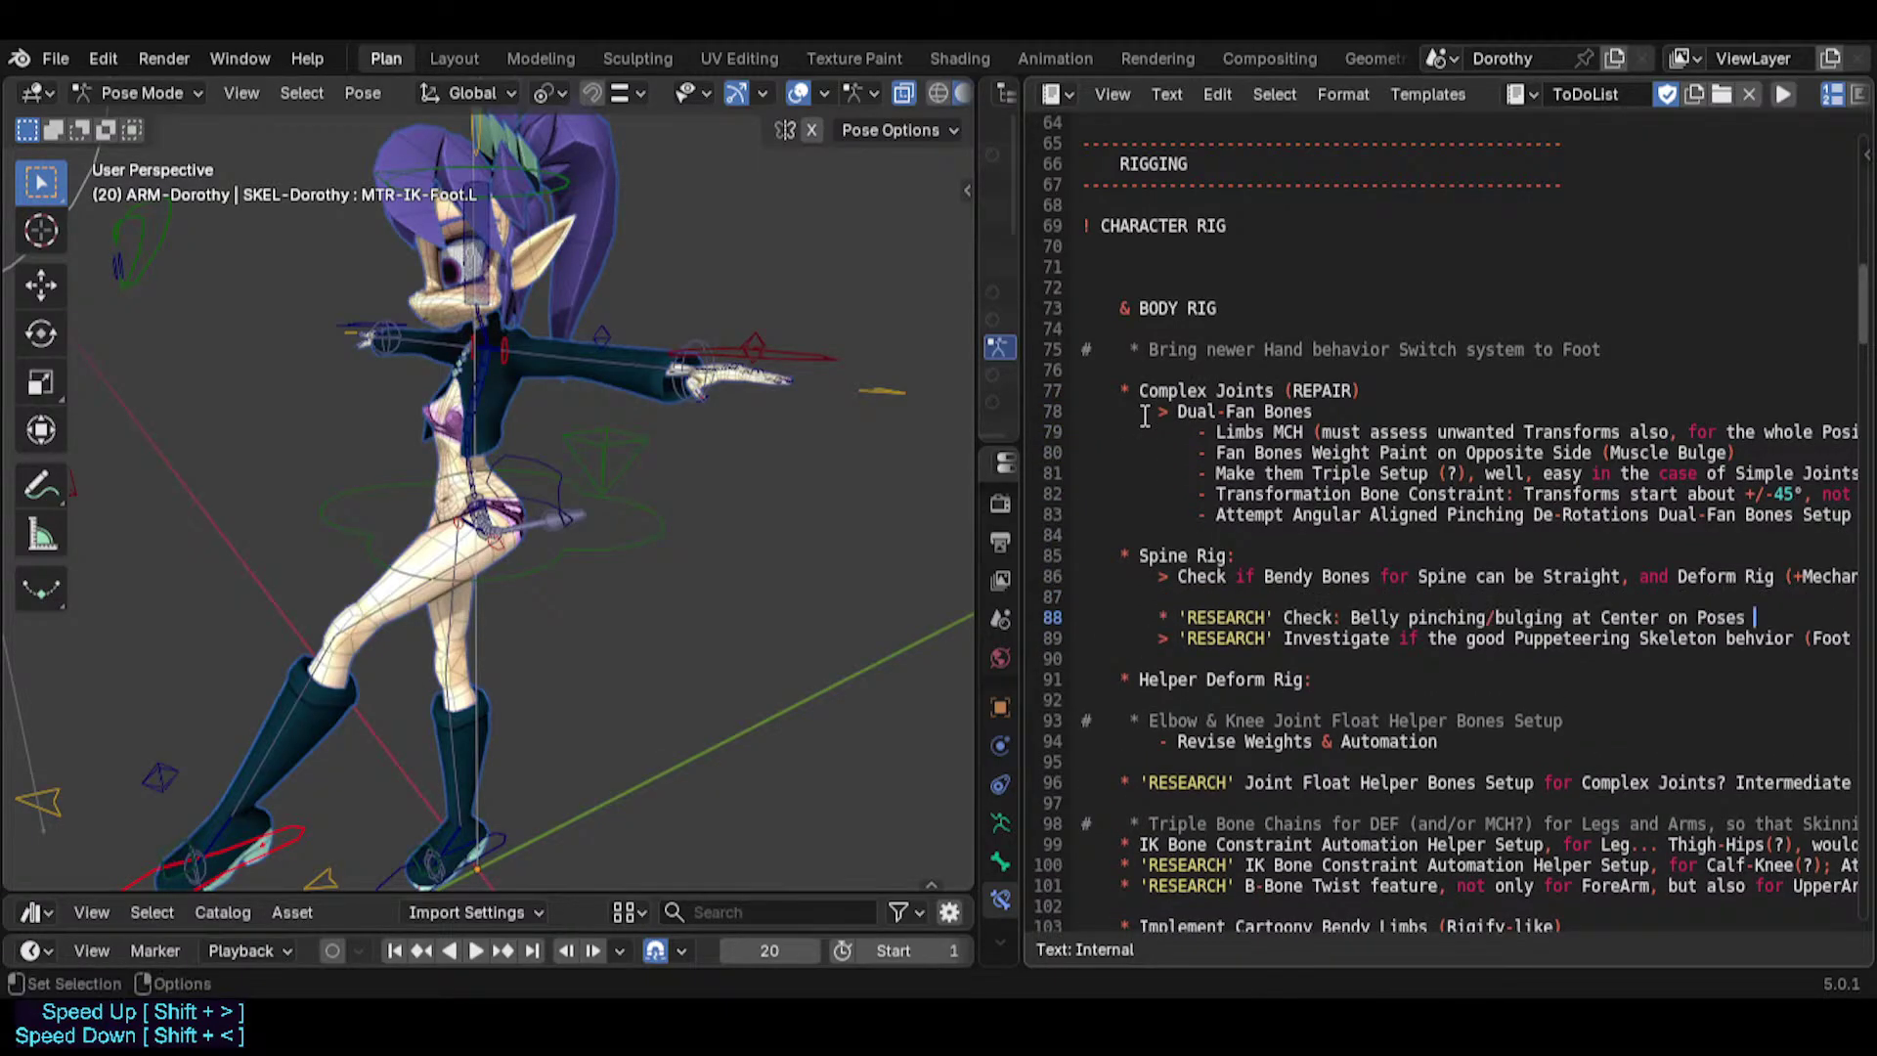
# Move the belly pinching and Puppeteering Skeleton 'RESEARCH' entries directly below the Joint Float Helper Bones Setup entry.
pyautogui.press('Home')
pyautogui.hotkey('shift', 'Down')
pyautogui.hotkey('shift', 'Down')
pyautogui.hotkey('ctrl', 'x')
pyautogui.press('Down')
pyautogui.press('Down')
pyautogui.press('Down')
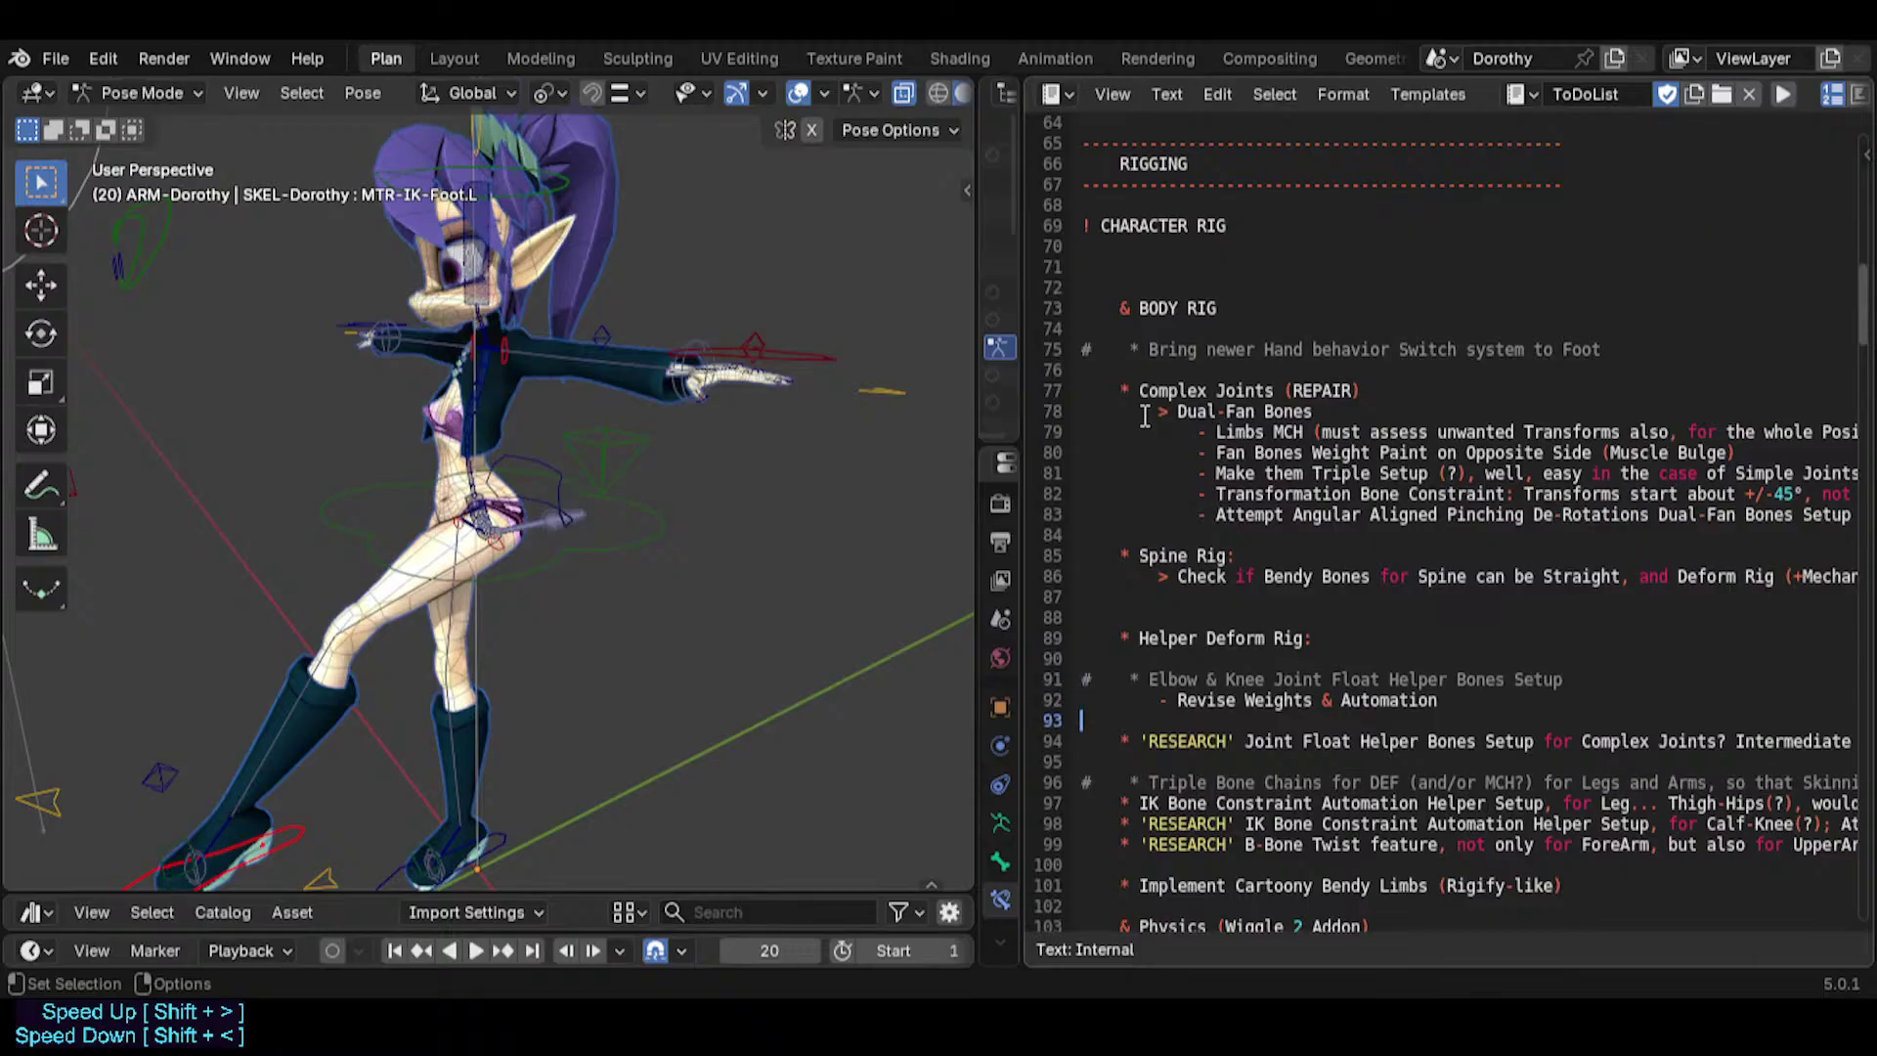
pyautogui.hotkey('ctrl', 'v')
pyautogui.press('Return')
# Move the Calf-Knee IK Bone Constraint and B-Bone Twist 'RESEARCH' entries directly below the Puppeteering Skeleton entry.
pyautogui.press('Down')
pyautogui.press('Down')
pyautogui.press('Down')
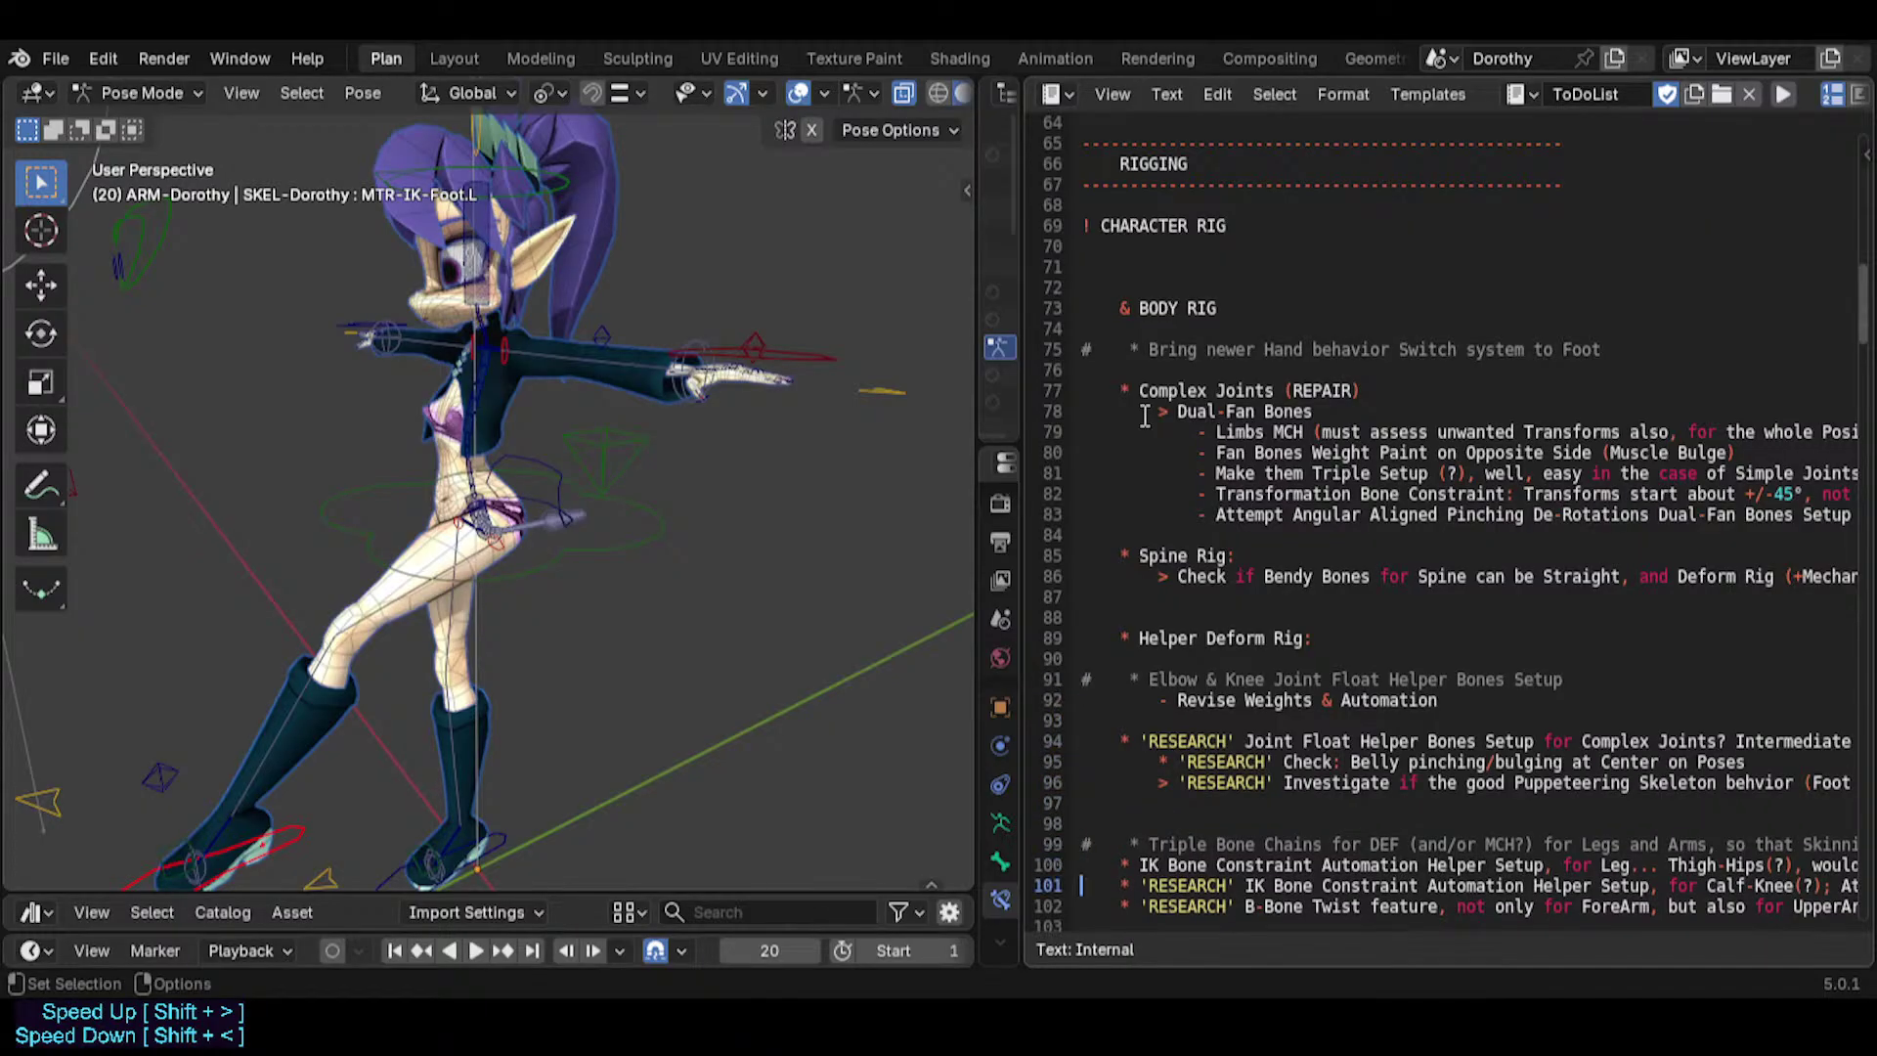
pyautogui.hotkey('shift', 'Down')
pyautogui.hotkey('shift', 'Down')
pyautogui.hotkey('ctrl', 'x')
pyautogui.press('Up')
pyautogui.press('Up')
pyautogui.press('Up')
pyautogui.press('Up')
pyautogui.press('Return')
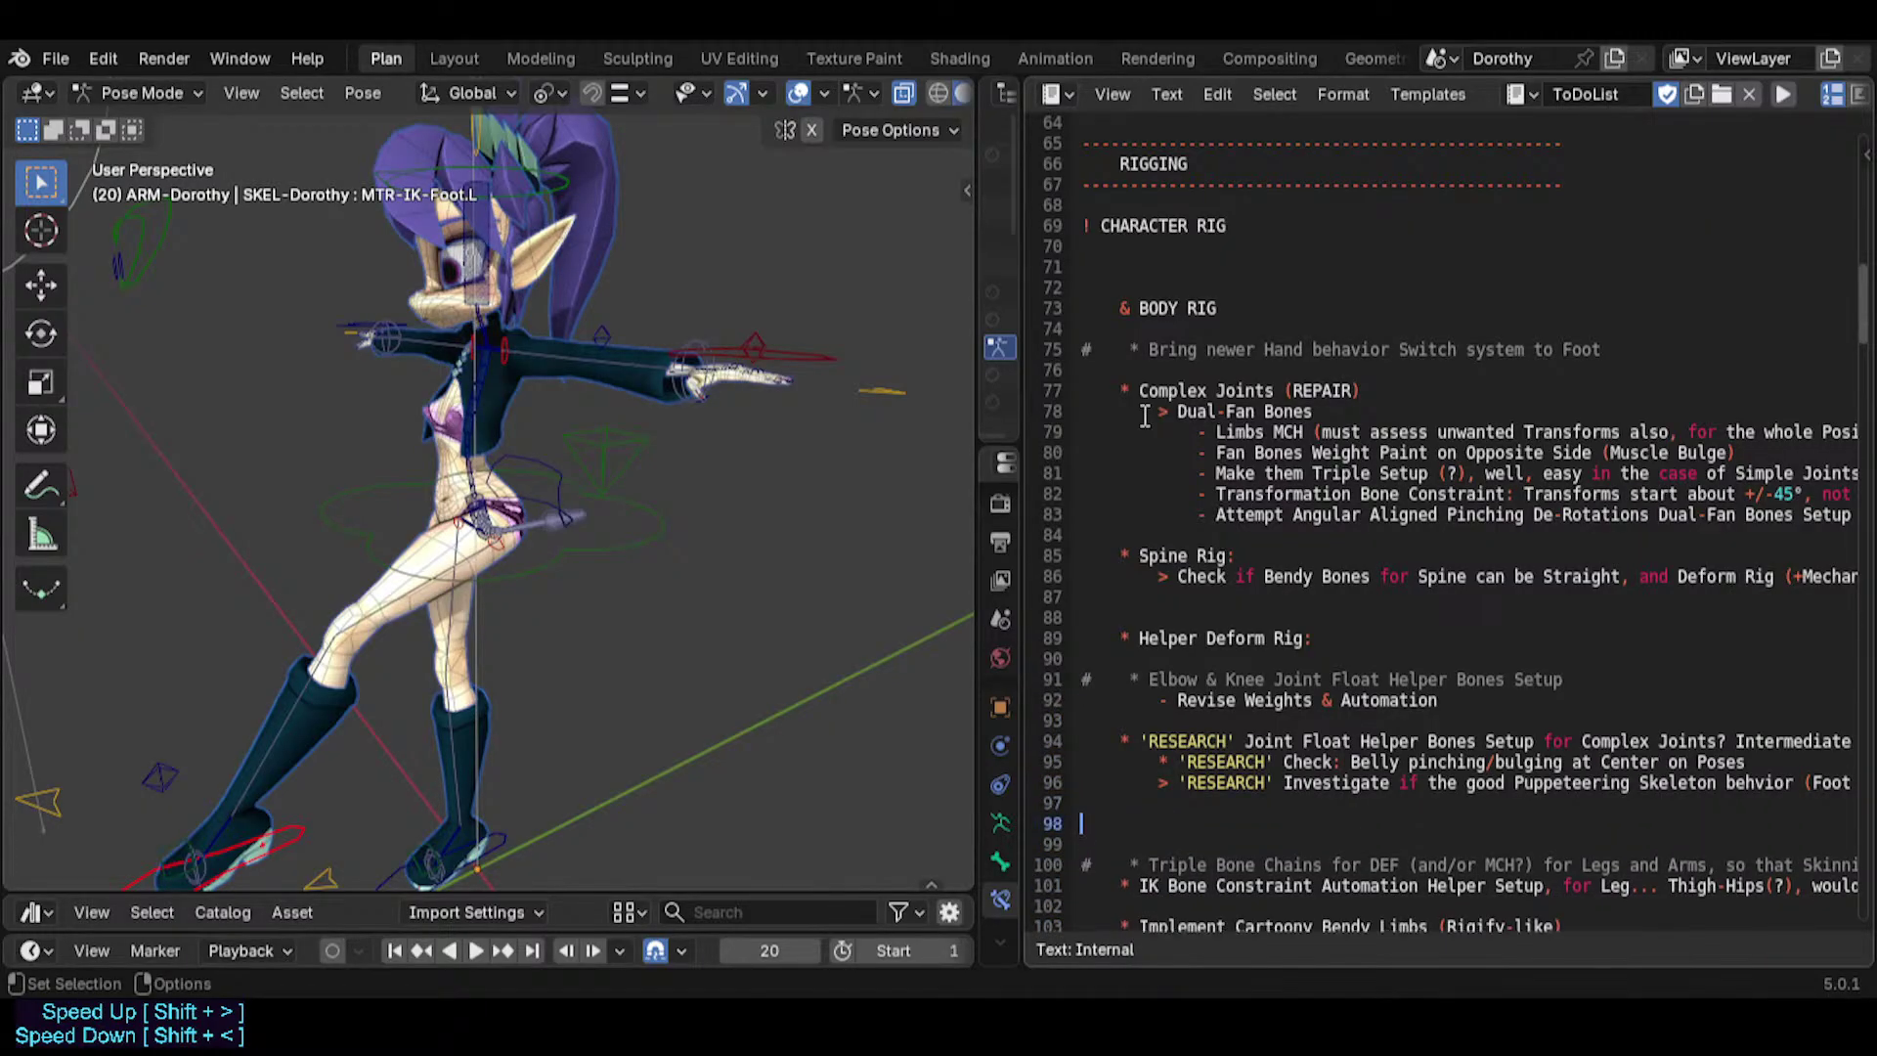
pyautogui.press('Up')
pyautogui.hotkey('ctrl', 'v')
# Move the five grouped 'RESEARCH' entries, Joint Float through B-Bone Twist, below the Ears (Experimental) entry under Physics.
pyautogui.press('Up')
pyautogui.press('Up')
pyautogui.hotkey('shift', 'Down')
pyautogui.hotkey('shift', 'Down')
pyautogui.hotkey('shift', 'Down')
pyautogui.hotkey('shift', 'Down')
pyautogui.hotkey('shift', 'Down')
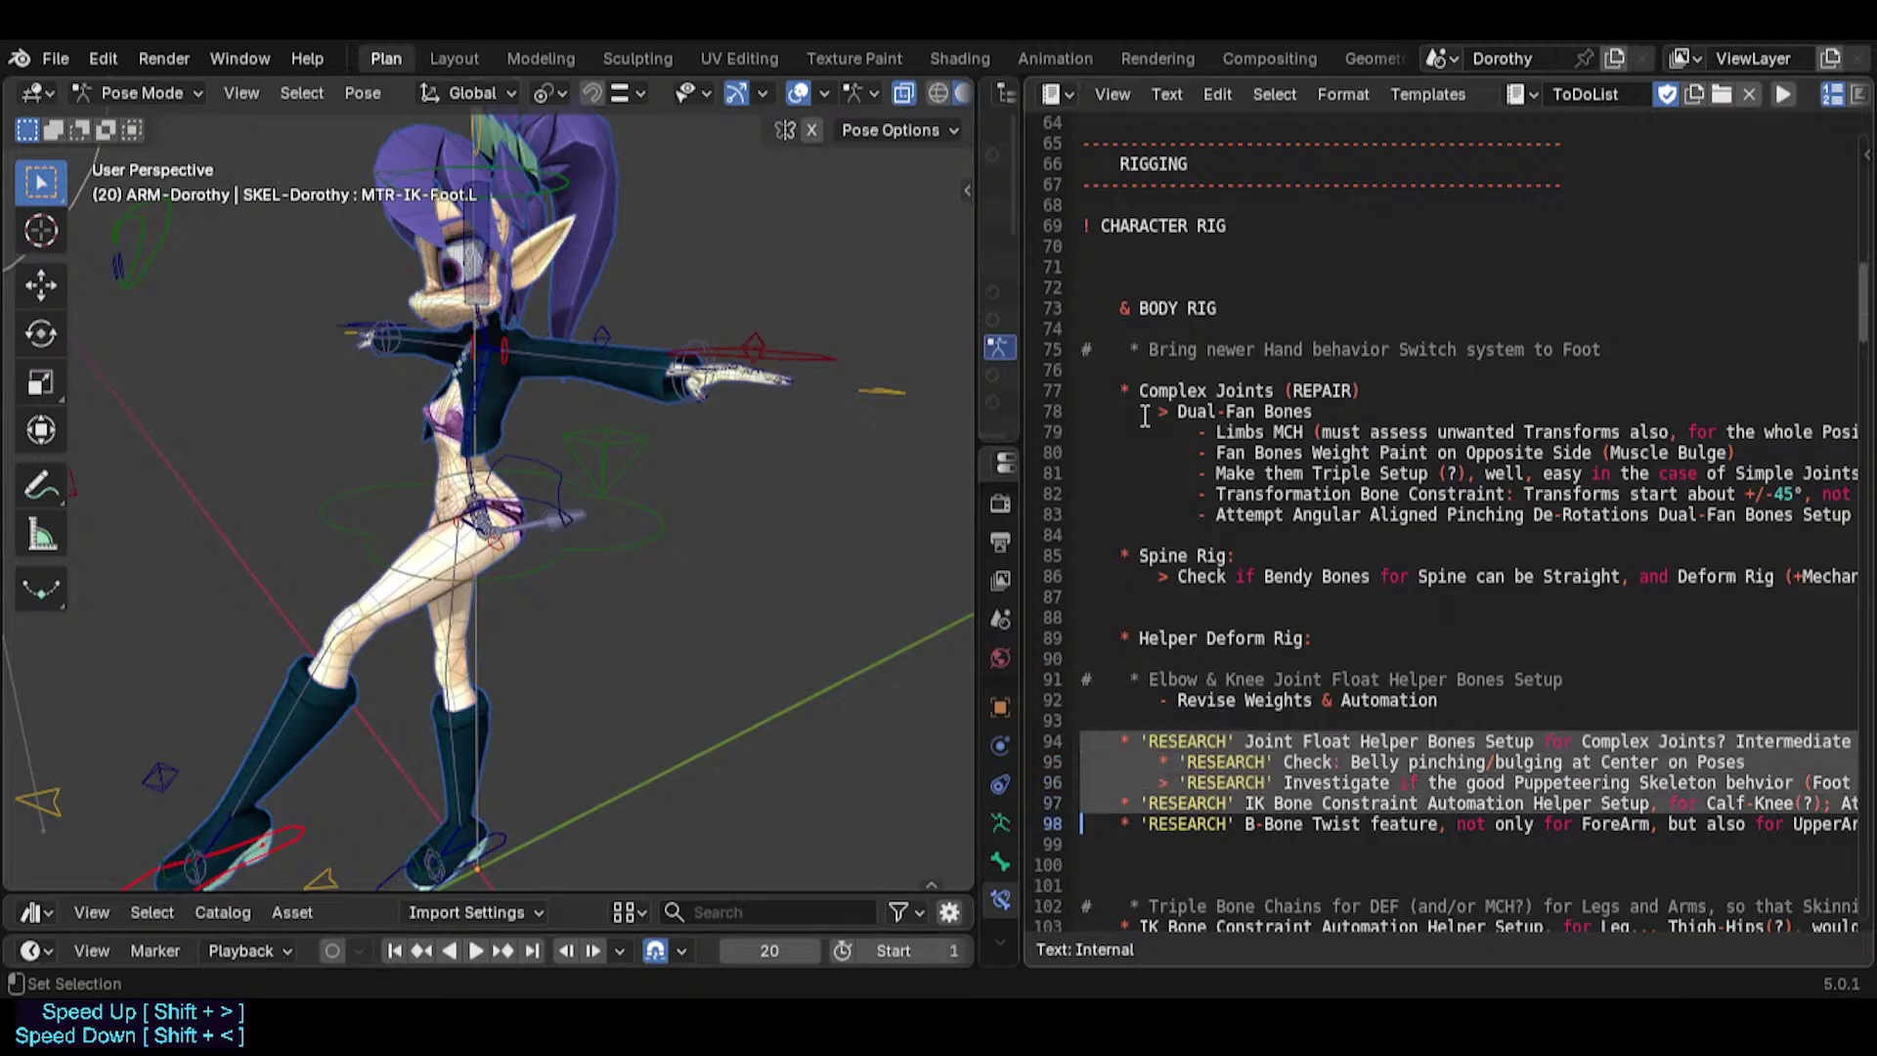
pyautogui.hotkey('ctrl', 'x')
pyautogui.scroll(-6, 1144, 417)
pyautogui.scroll(1, 1100, 626)
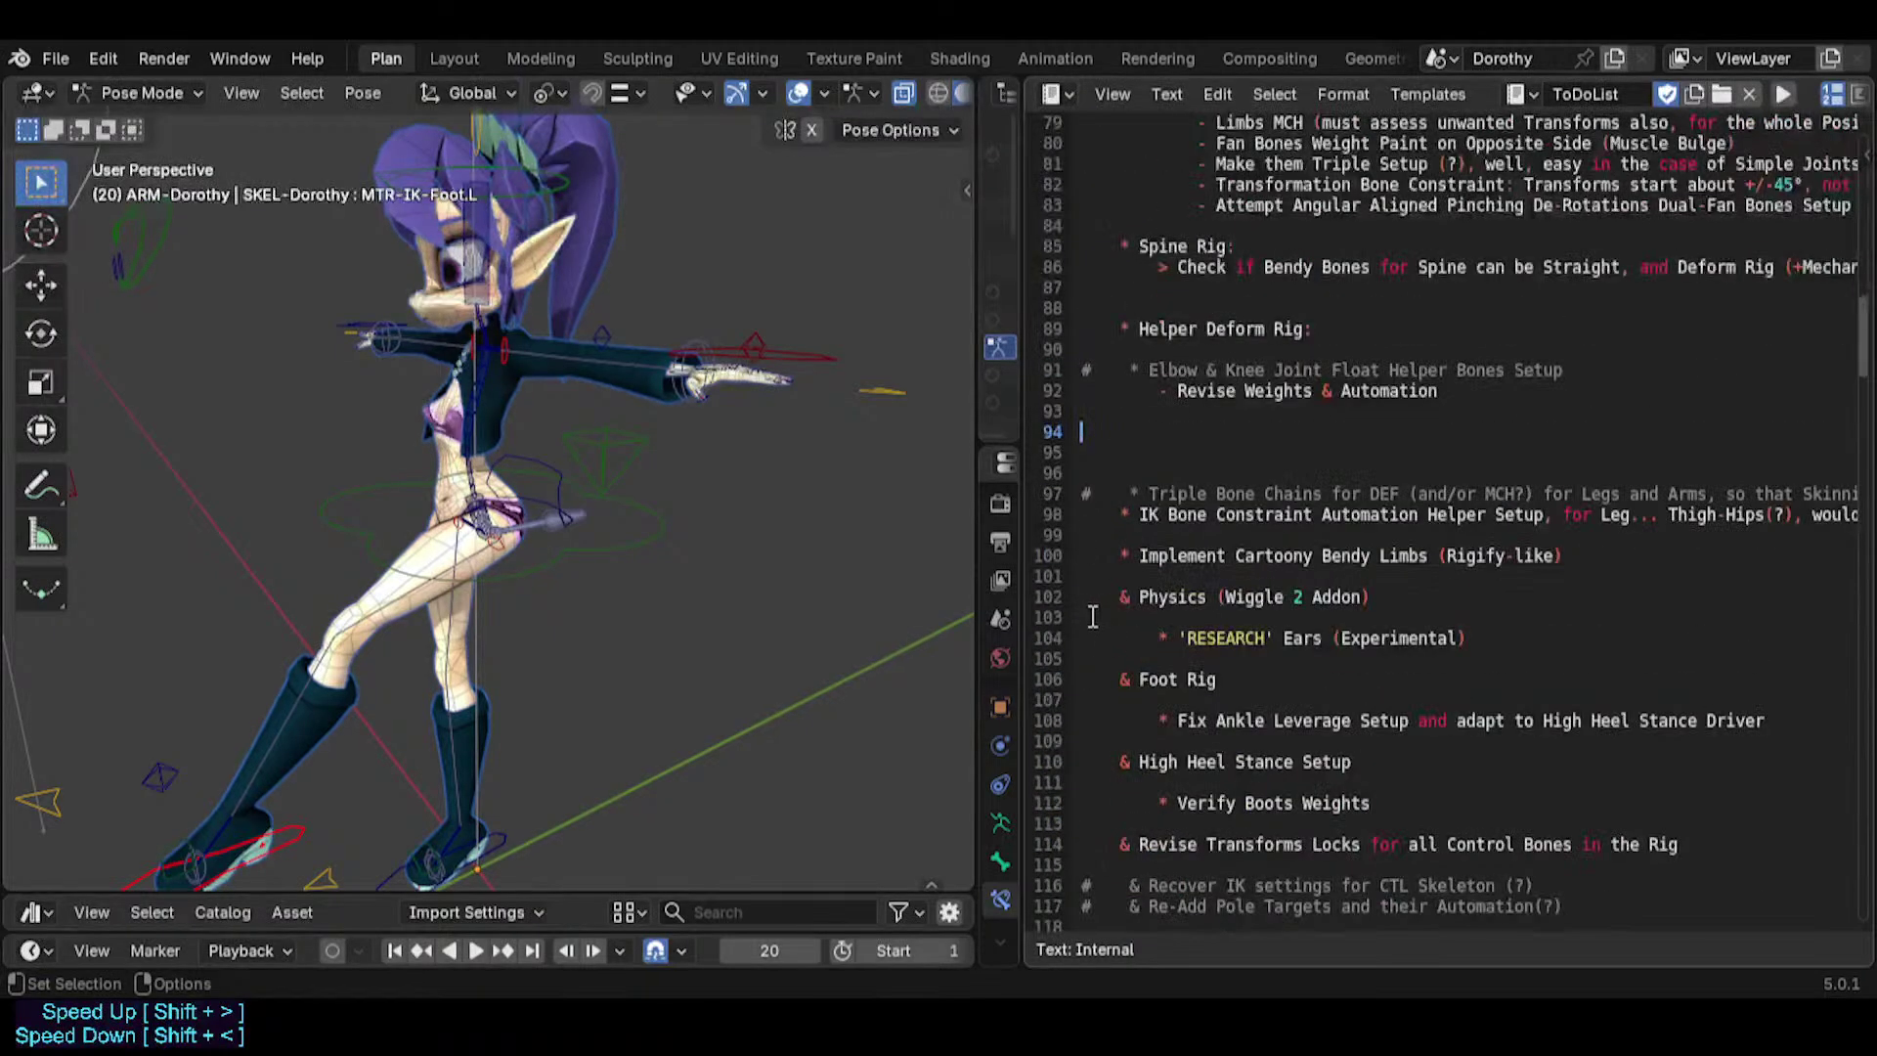
pyautogui.click(1098, 678)
pyautogui.press('Up')
pyautogui.hotkey('ctrl', 'v')
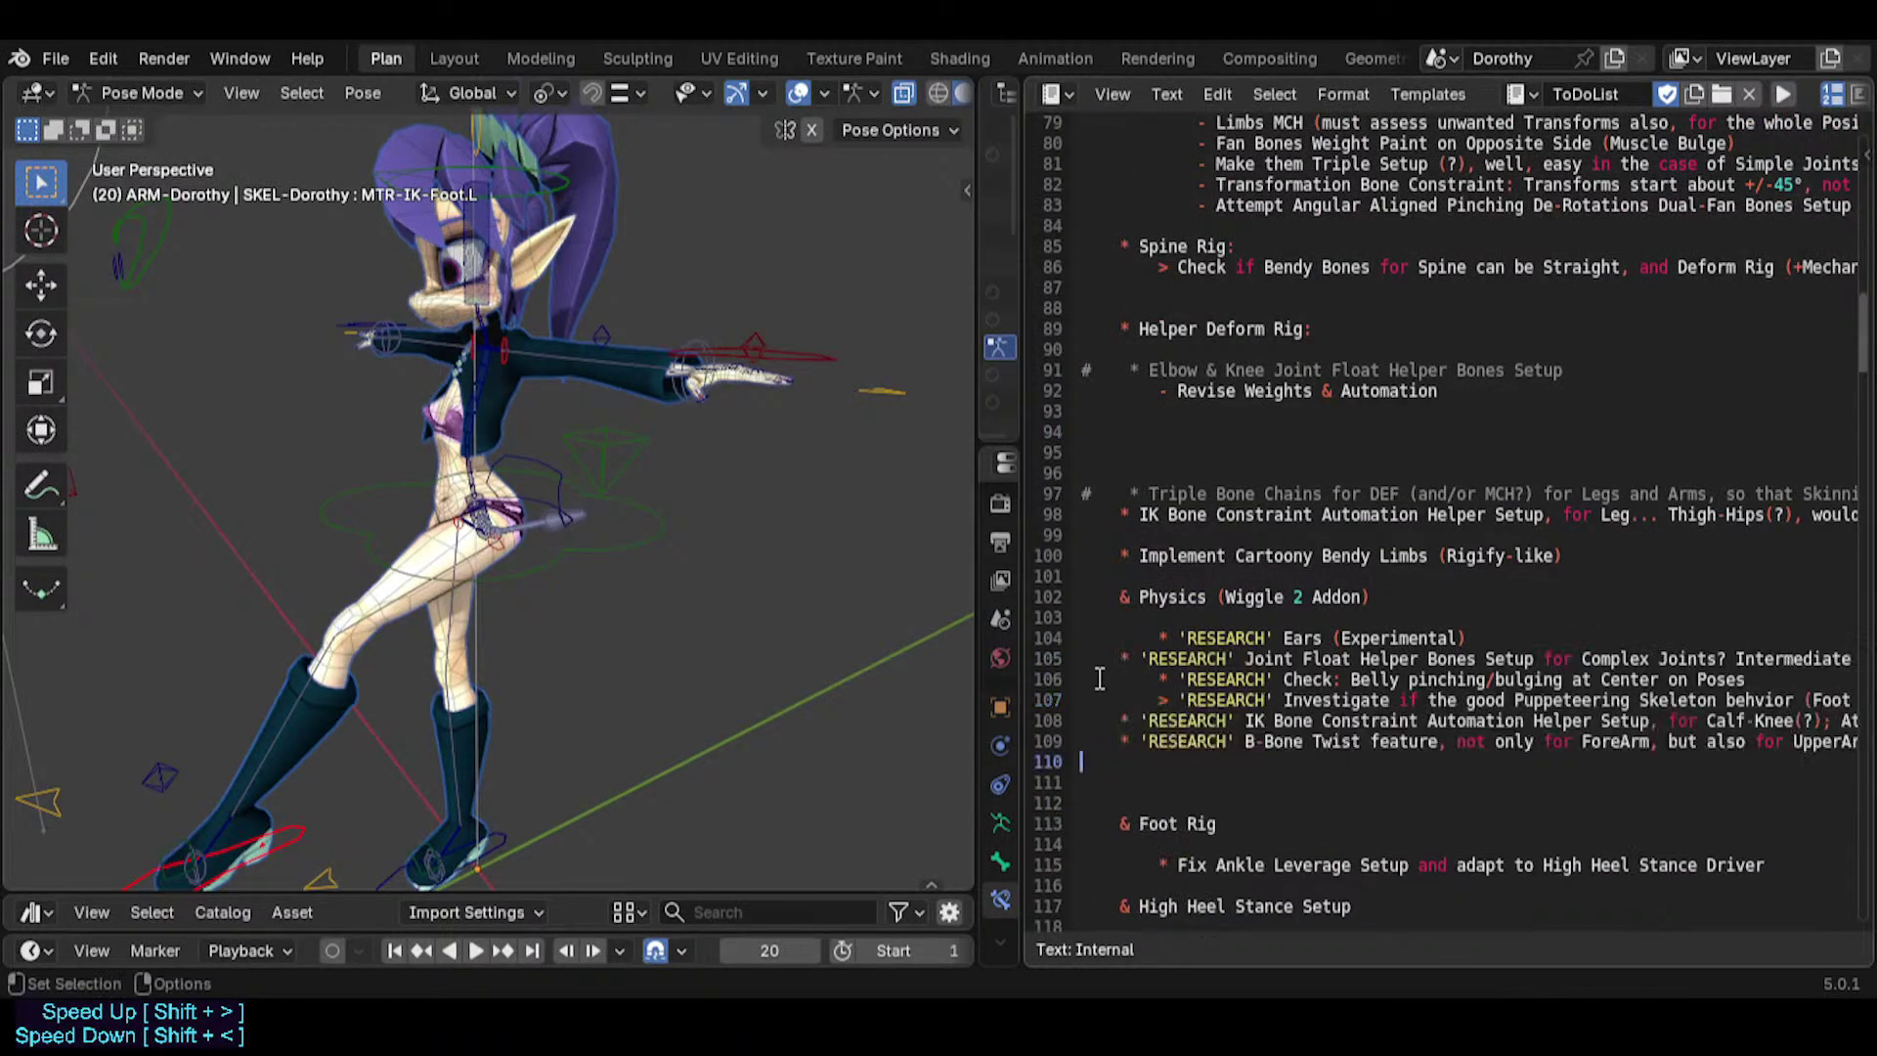
# Move the six 'RESEARCH' entries, Ears through B-Bone Twist, below the Forehead Center Frown Expression entry under EyeHoles.
pyautogui.press('Up')
pyautogui.press('Up')
pyautogui.press('Up')
pyautogui.hotkey('shift', 'Down')
pyautogui.hotkey('shift', 'Down')
pyautogui.hotkey('shift', 'Down')
pyautogui.hotkey('shift', 'Down')
pyautogui.hotkey('shift', 'Down')
pyautogui.hotkey('shift', 'Down')
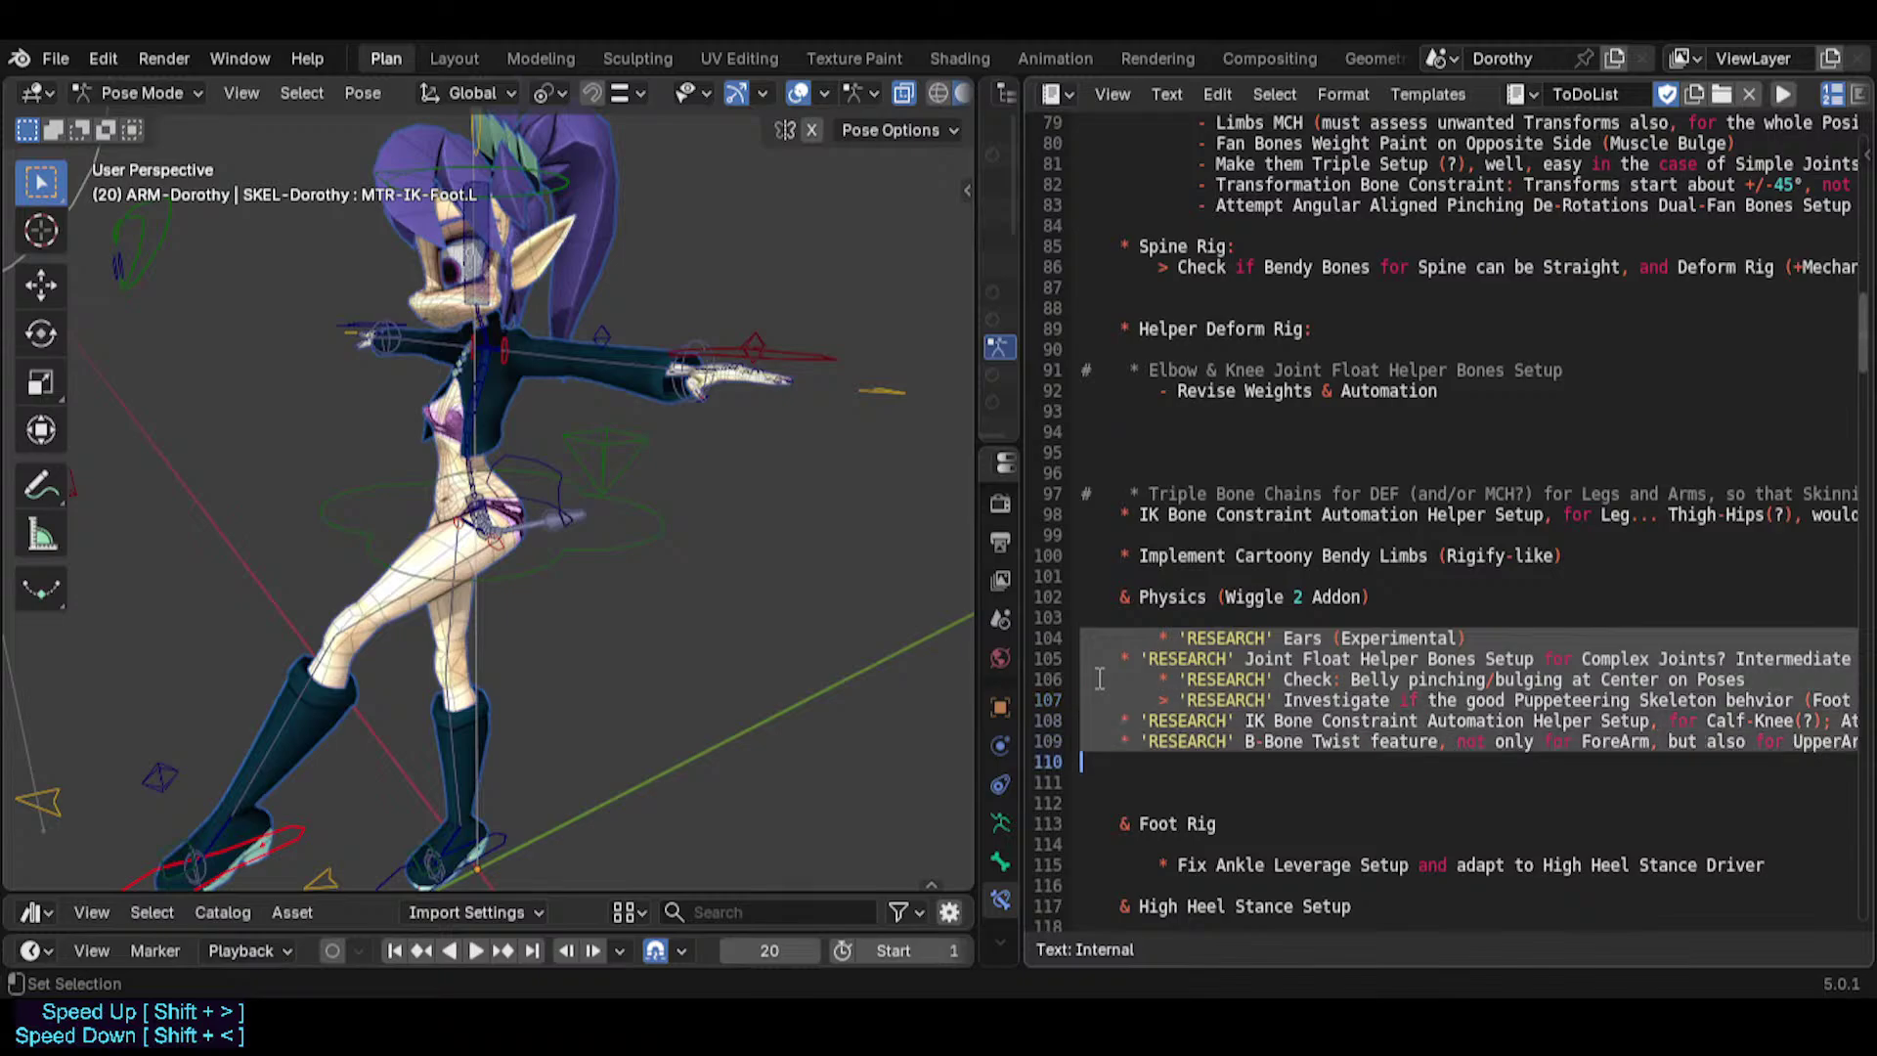
pyautogui.hotkey('ctrl', 'x')
pyautogui.scroll(-8, 1099, 679)
pyautogui.click(1099, 631)
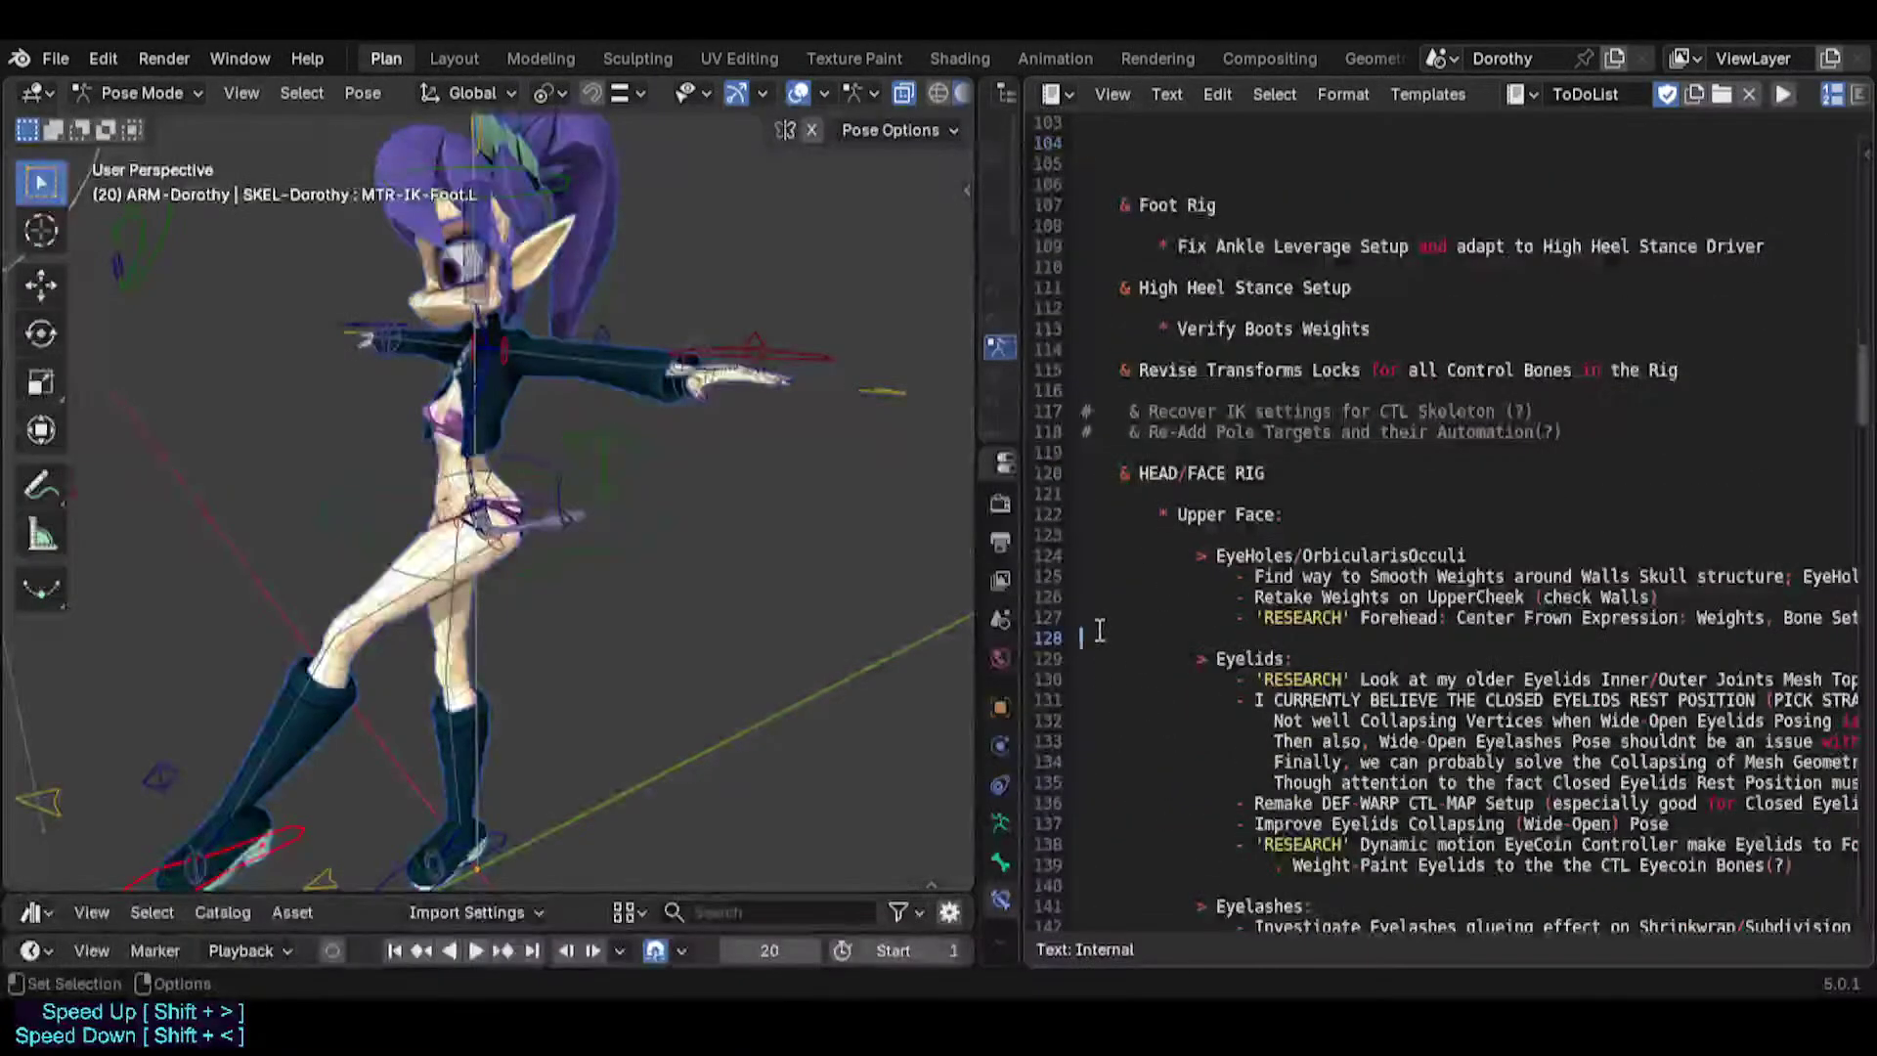
pyautogui.press('Return')
pyautogui.press('Up')
pyautogui.hotkey('ctrl', 'v')
# Move the 'RESEARCH' entry about older Eyelids Inner/Outer Joints from the Eyelids list to below the B-Bone Twist entry.
pyautogui.press('Up')
pyautogui.press('Up')
pyautogui.press('Up')
pyautogui.press('Up')
pyautogui.press('Up')
pyautogui.press('Up')
pyautogui.press('Up')
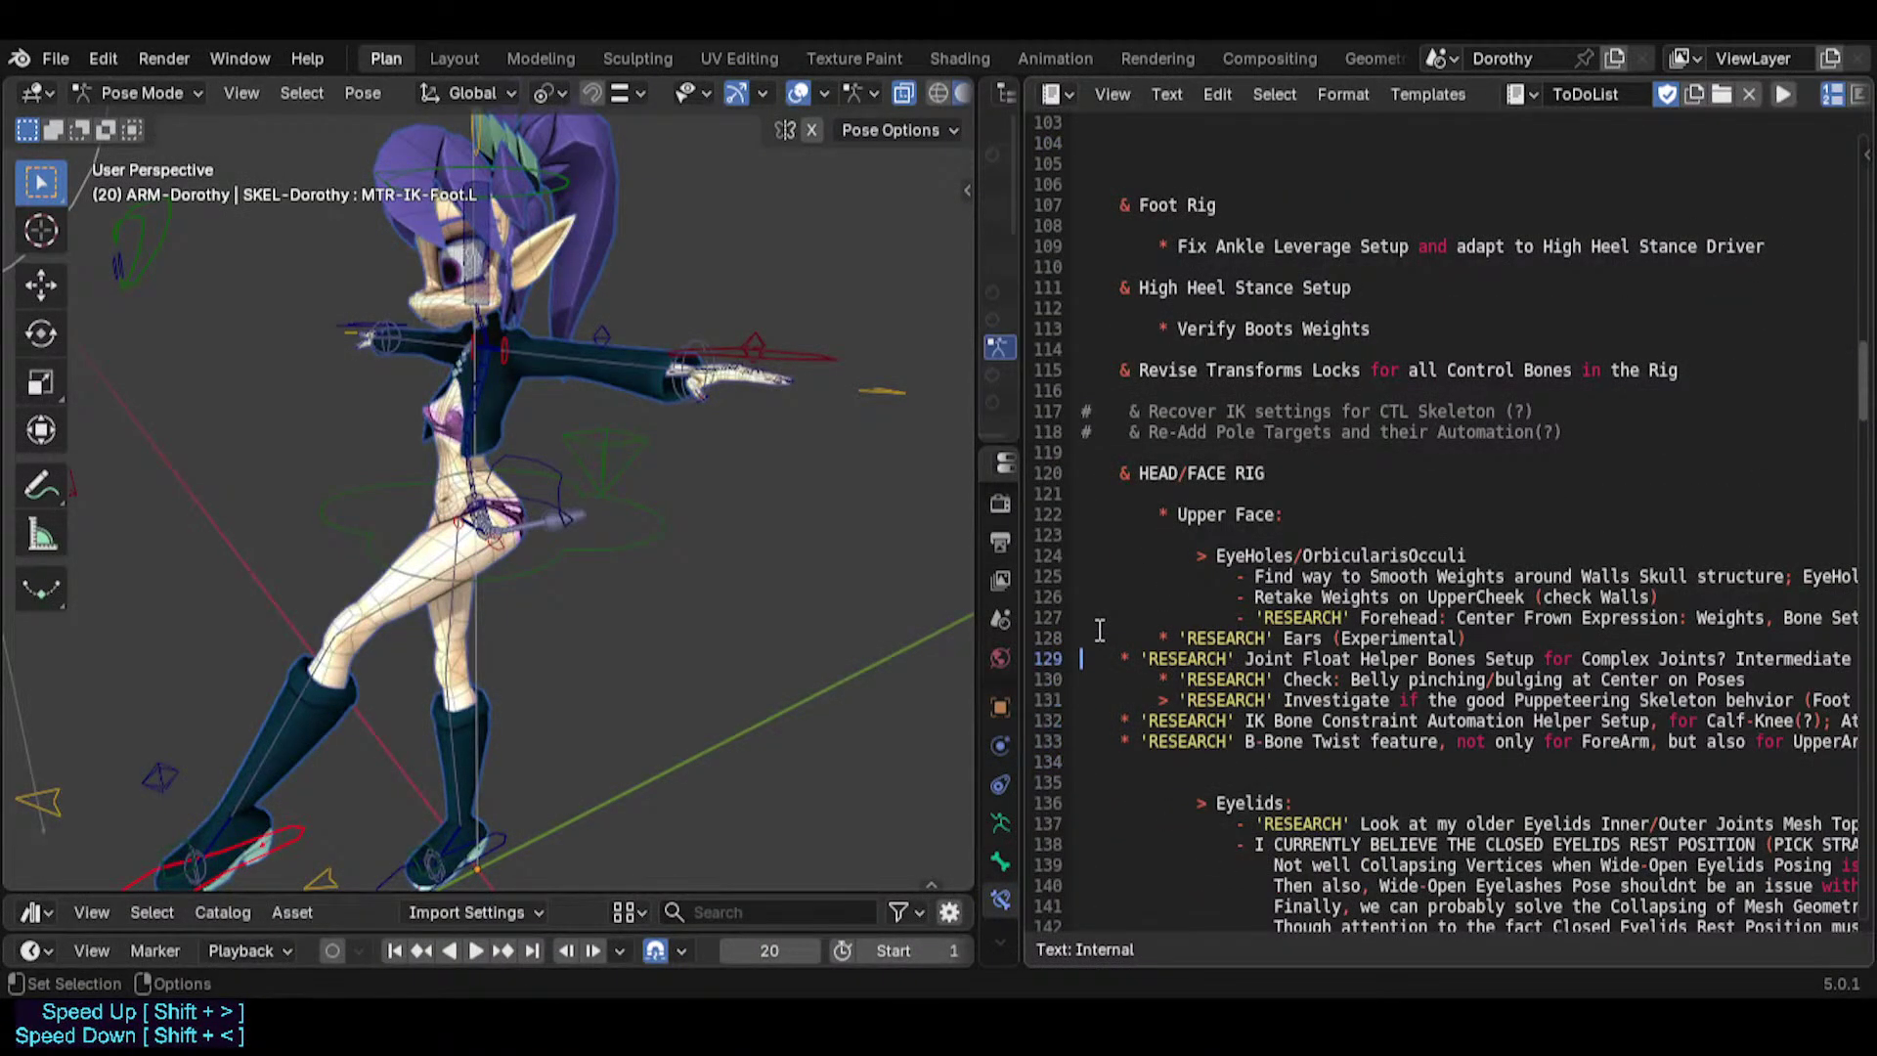
pyautogui.press('Down')
pyautogui.press('Down')
pyautogui.press('Down')
pyautogui.press('Down')
pyautogui.press('Down')
pyautogui.press('Down')
pyautogui.press('Down')
pyautogui.press('Down')
pyautogui.press('Down')
pyautogui.press('Down')
pyautogui.hotkey('shift', 'End')
pyautogui.hotkey('ctrl', 'x')
pyautogui.press('Up')
pyautogui.press('Up')
pyautogui.press('Up')
pyautogui.hotkey('ctrl', 'v')
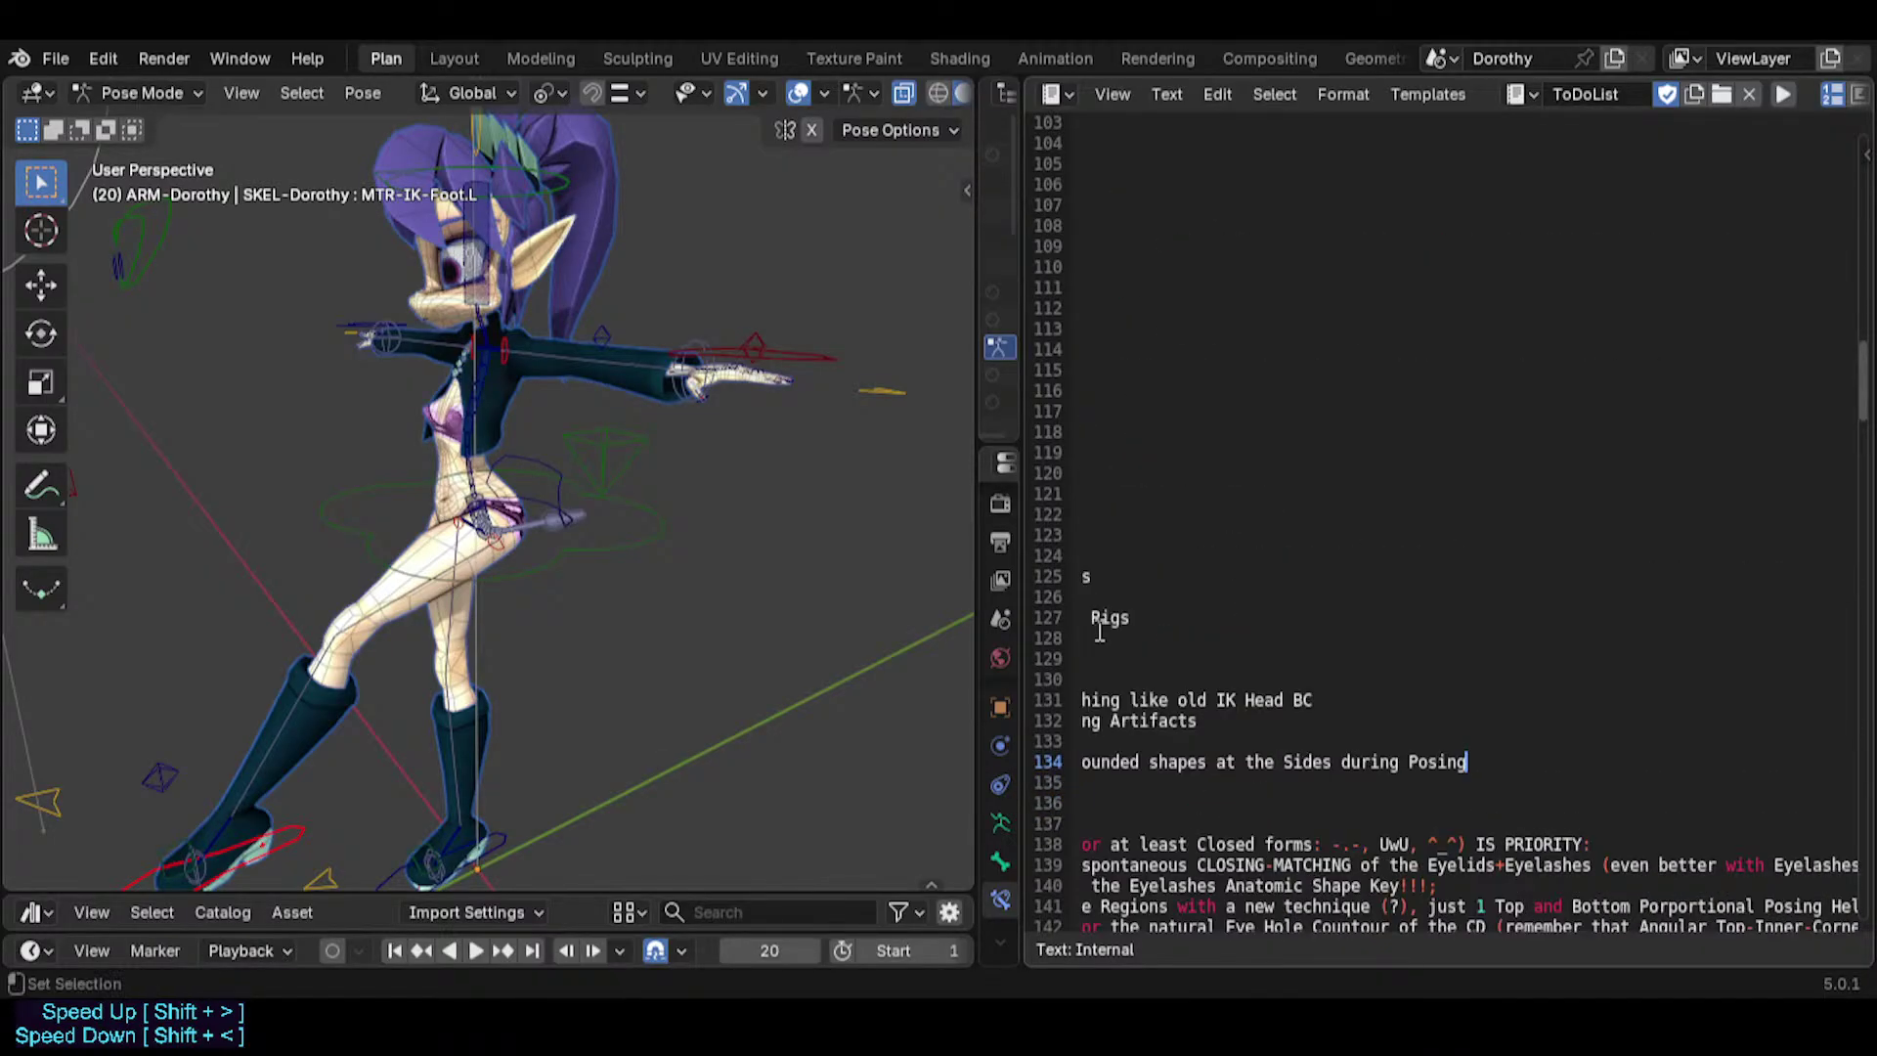
# Move the 'RESEARCH' Dynamic motion EyeCoin Controller entry from the Eyelids list to the end of the grouped research entries.
pyautogui.click(1149, 699)
pyautogui.moveTo(1150, 699); pyautogui.dragTo(1847, 596, button='middle')
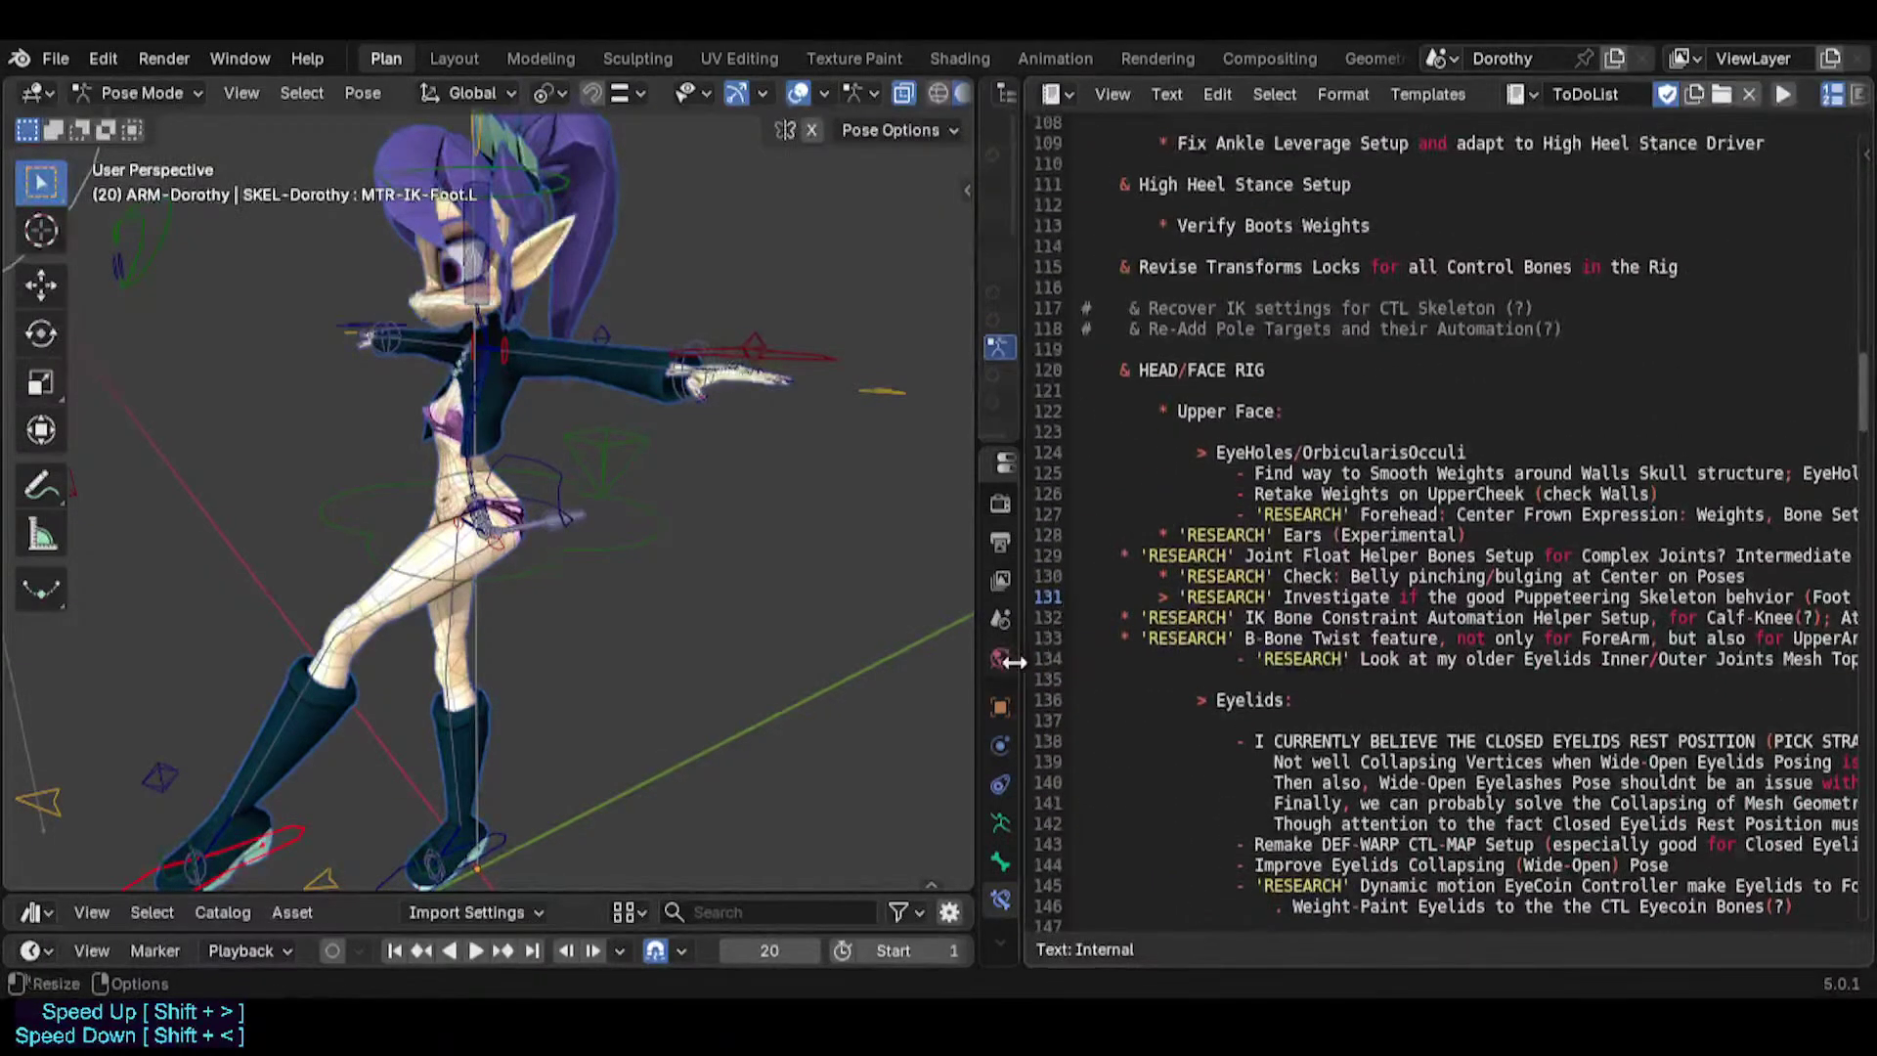
pyautogui.click(1210, 663)
pyautogui.scroll(-3, 1159, 721)
pyautogui.click(1217, 681)
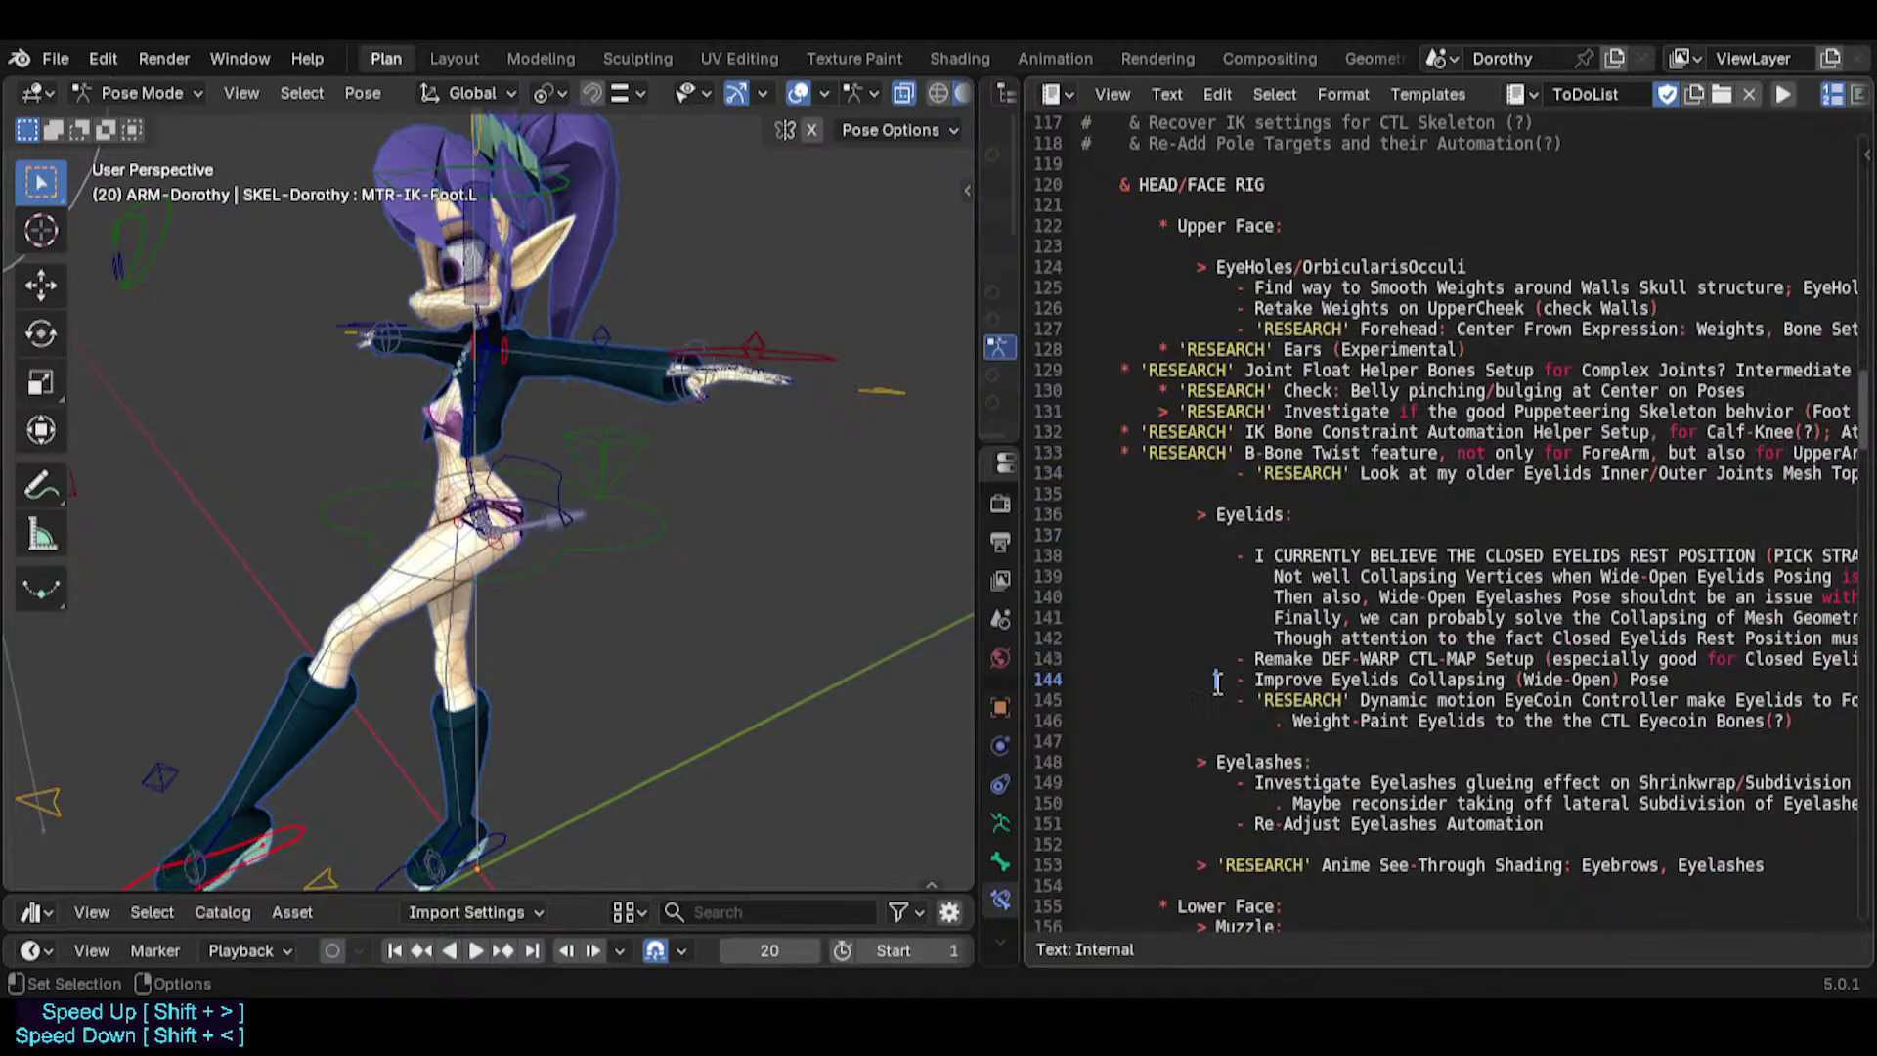
pyautogui.press('Down')
pyautogui.press('Home')
pyautogui.hotkey('shift', 'End')
pyautogui.hotkey('ctrl', 'x')
pyautogui.press('Up')
pyautogui.press('Up')
pyautogui.press('Up')
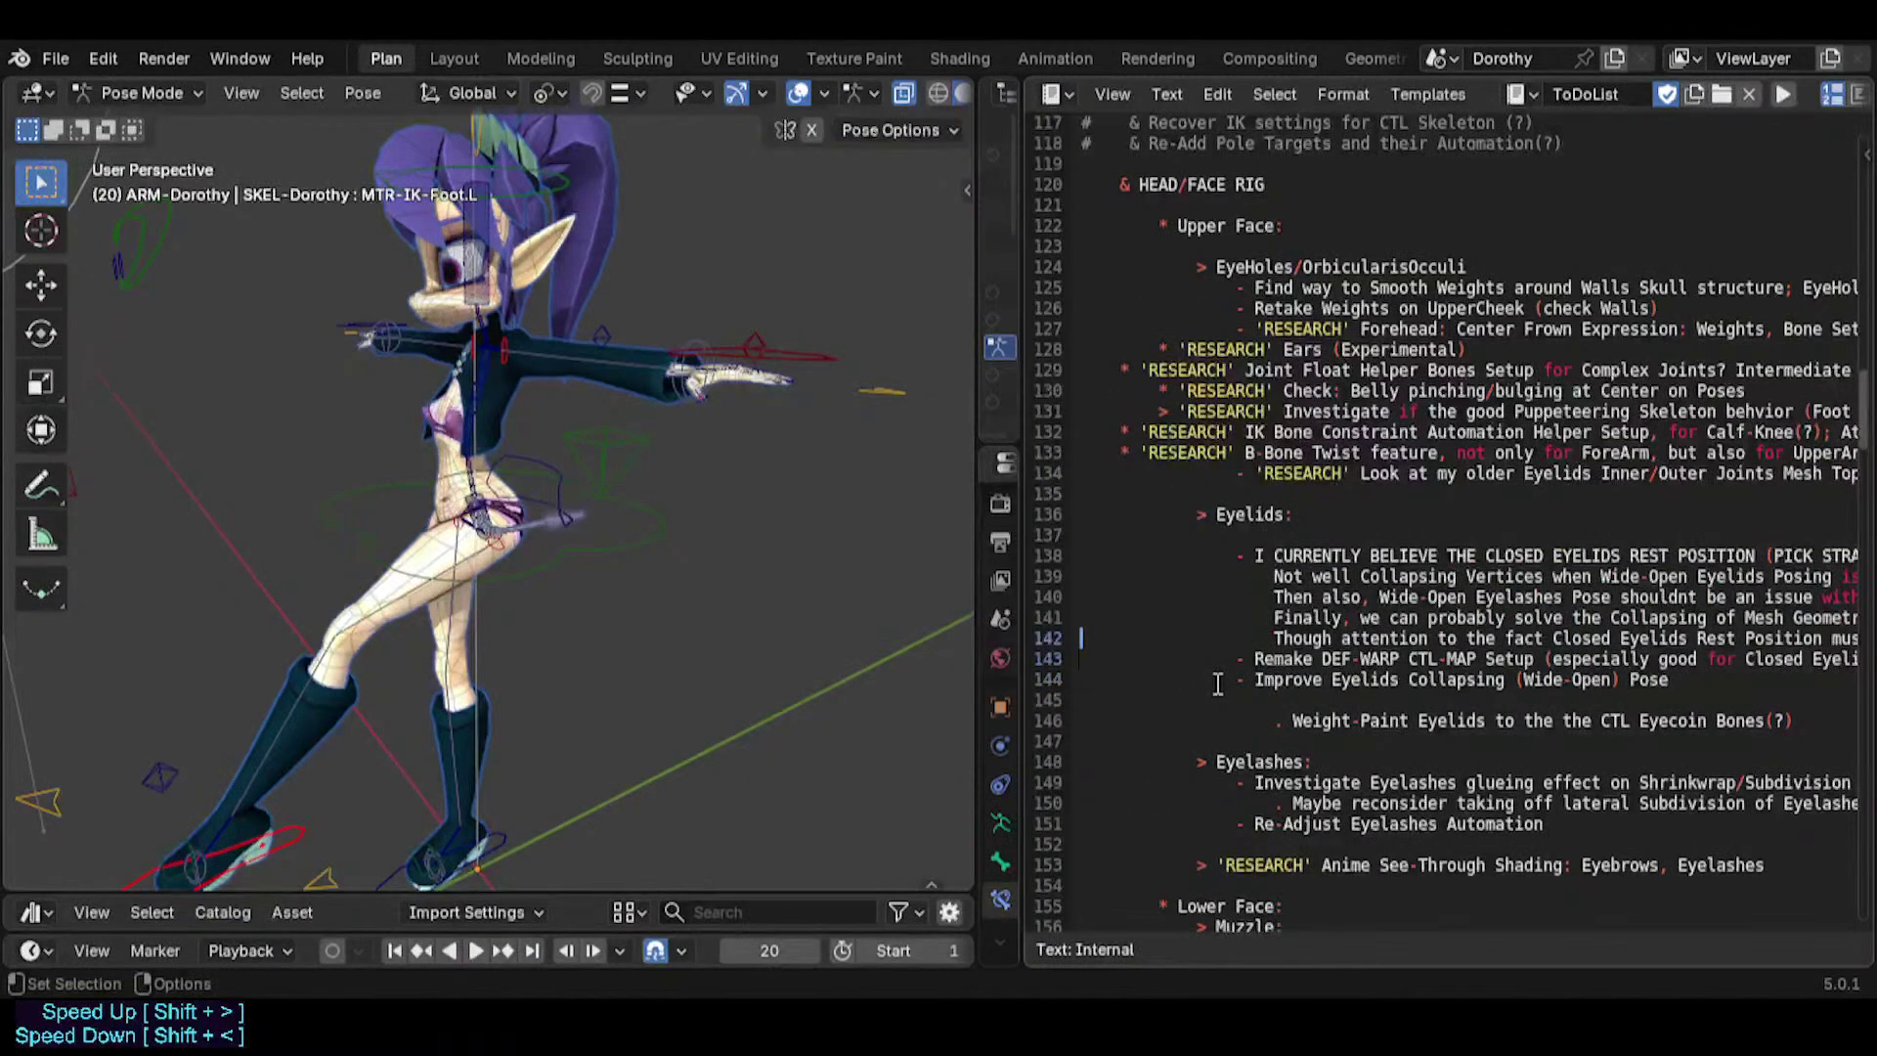
pyautogui.press('Up')
pyautogui.press('Up')
pyautogui.press('Up')
pyautogui.press('Up')
pyautogui.press('Return')
pyautogui.press('Up')
pyautogui.hotkey('ctrl', 'v')
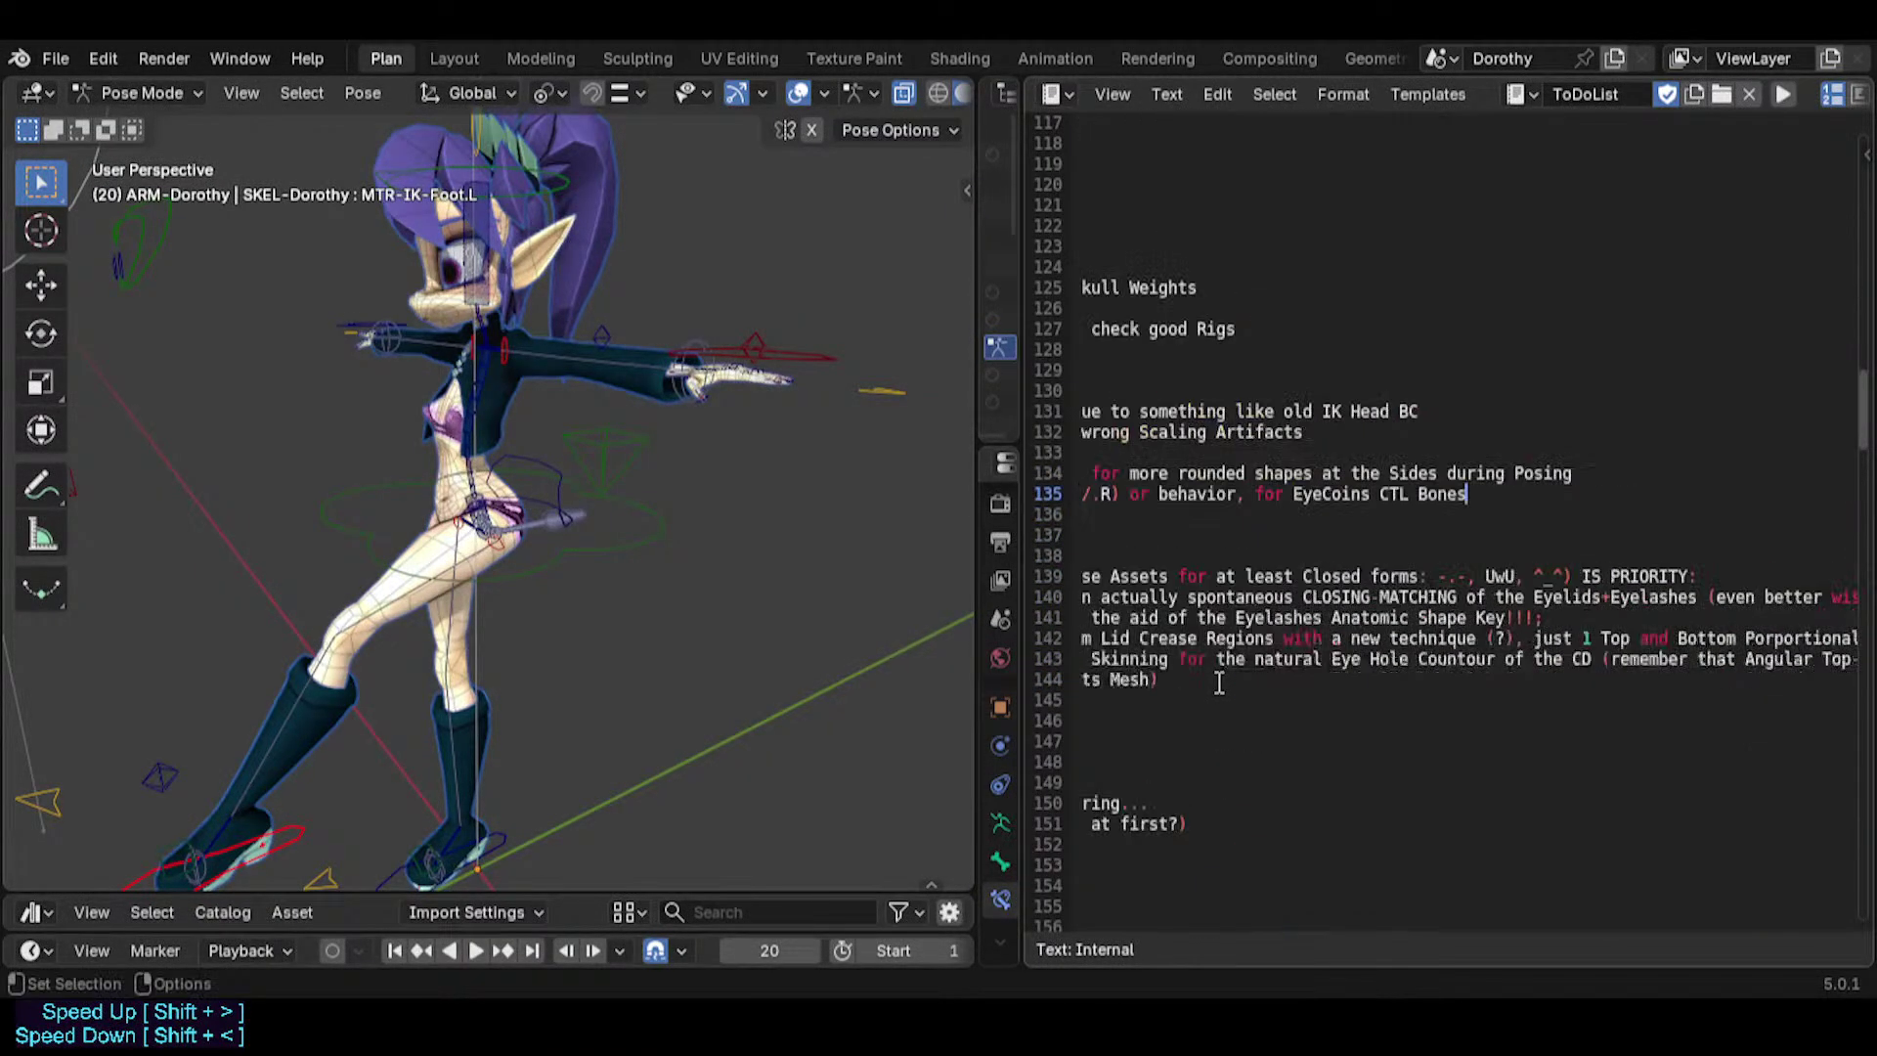
# Move the 'RESEARCH' Anime See-Through Shading entry from below Eyelashes to the end of the grouped research entries.
pyautogui.moveTo(1141, 714); pyautogui.dragTo(1183, 483, button='middle')
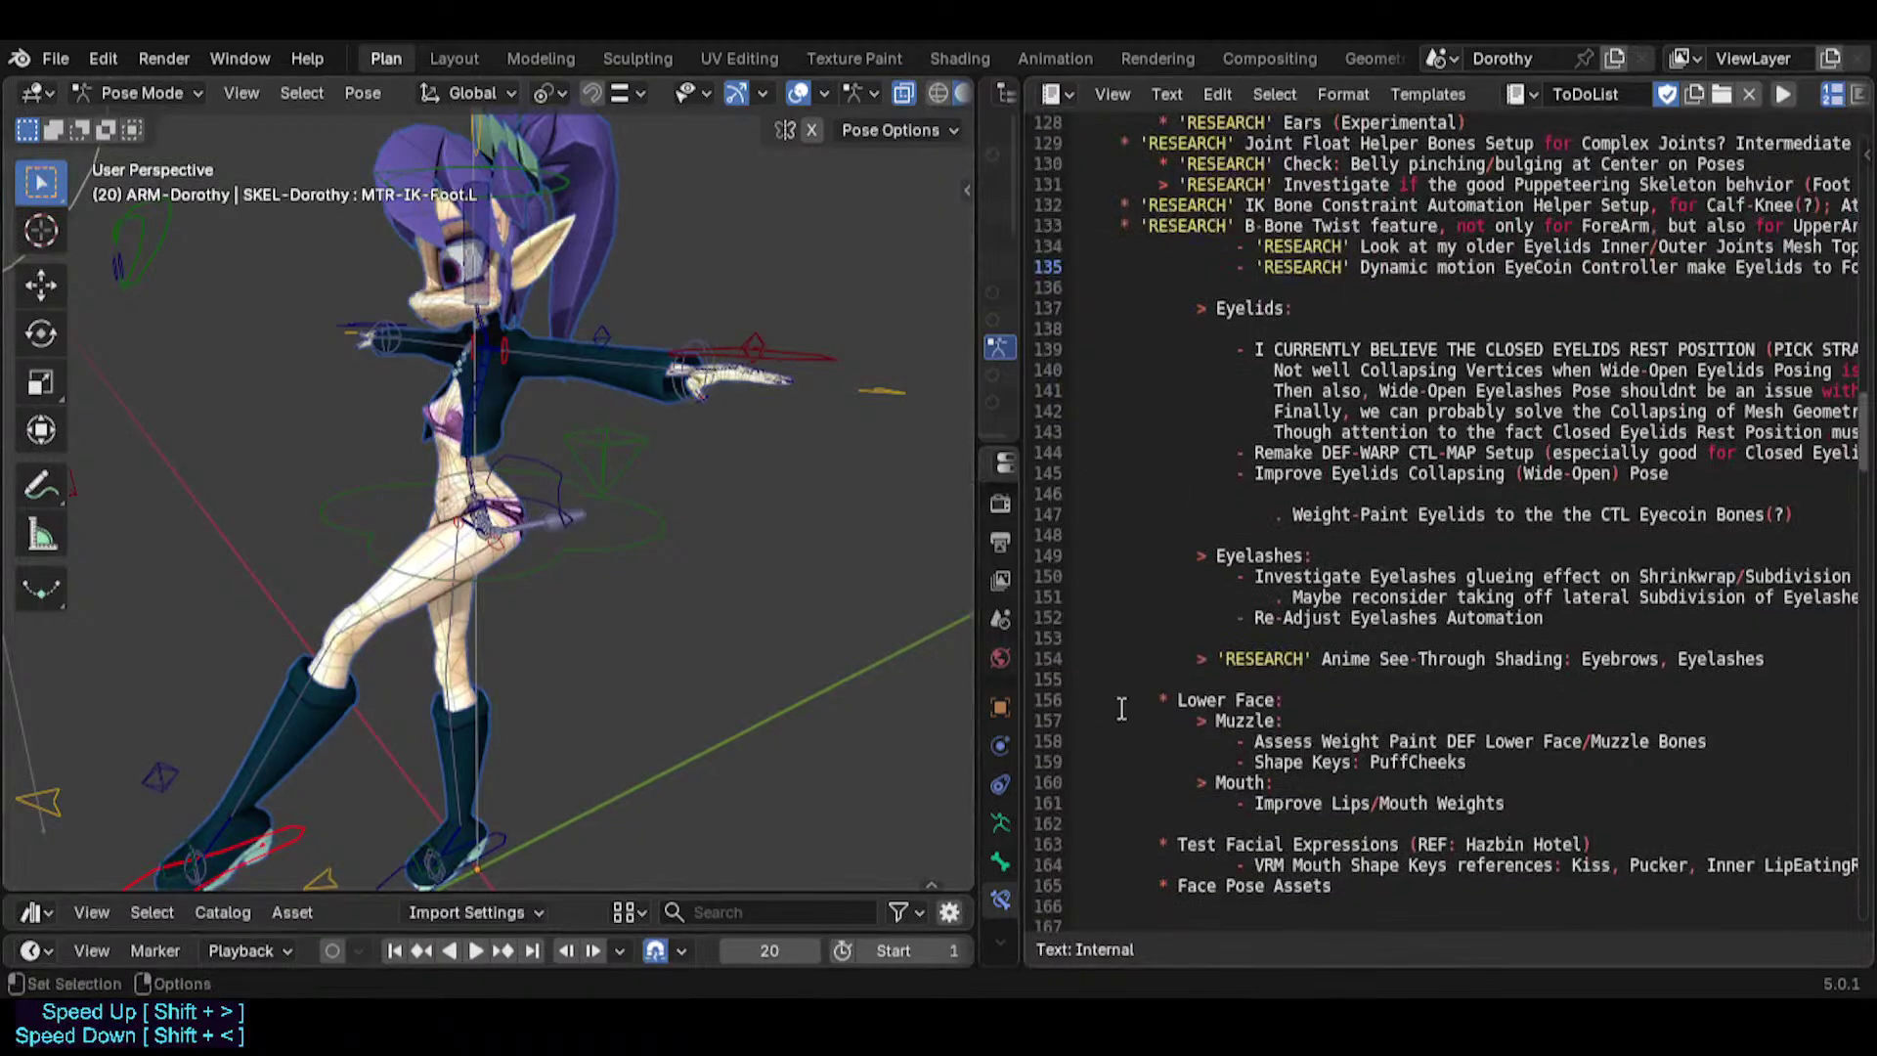
pyautogui.click(1187, 661)
pyautogui.hotkey('shift', 'End')
pyautogui.hotkey('ctrl', 'x')
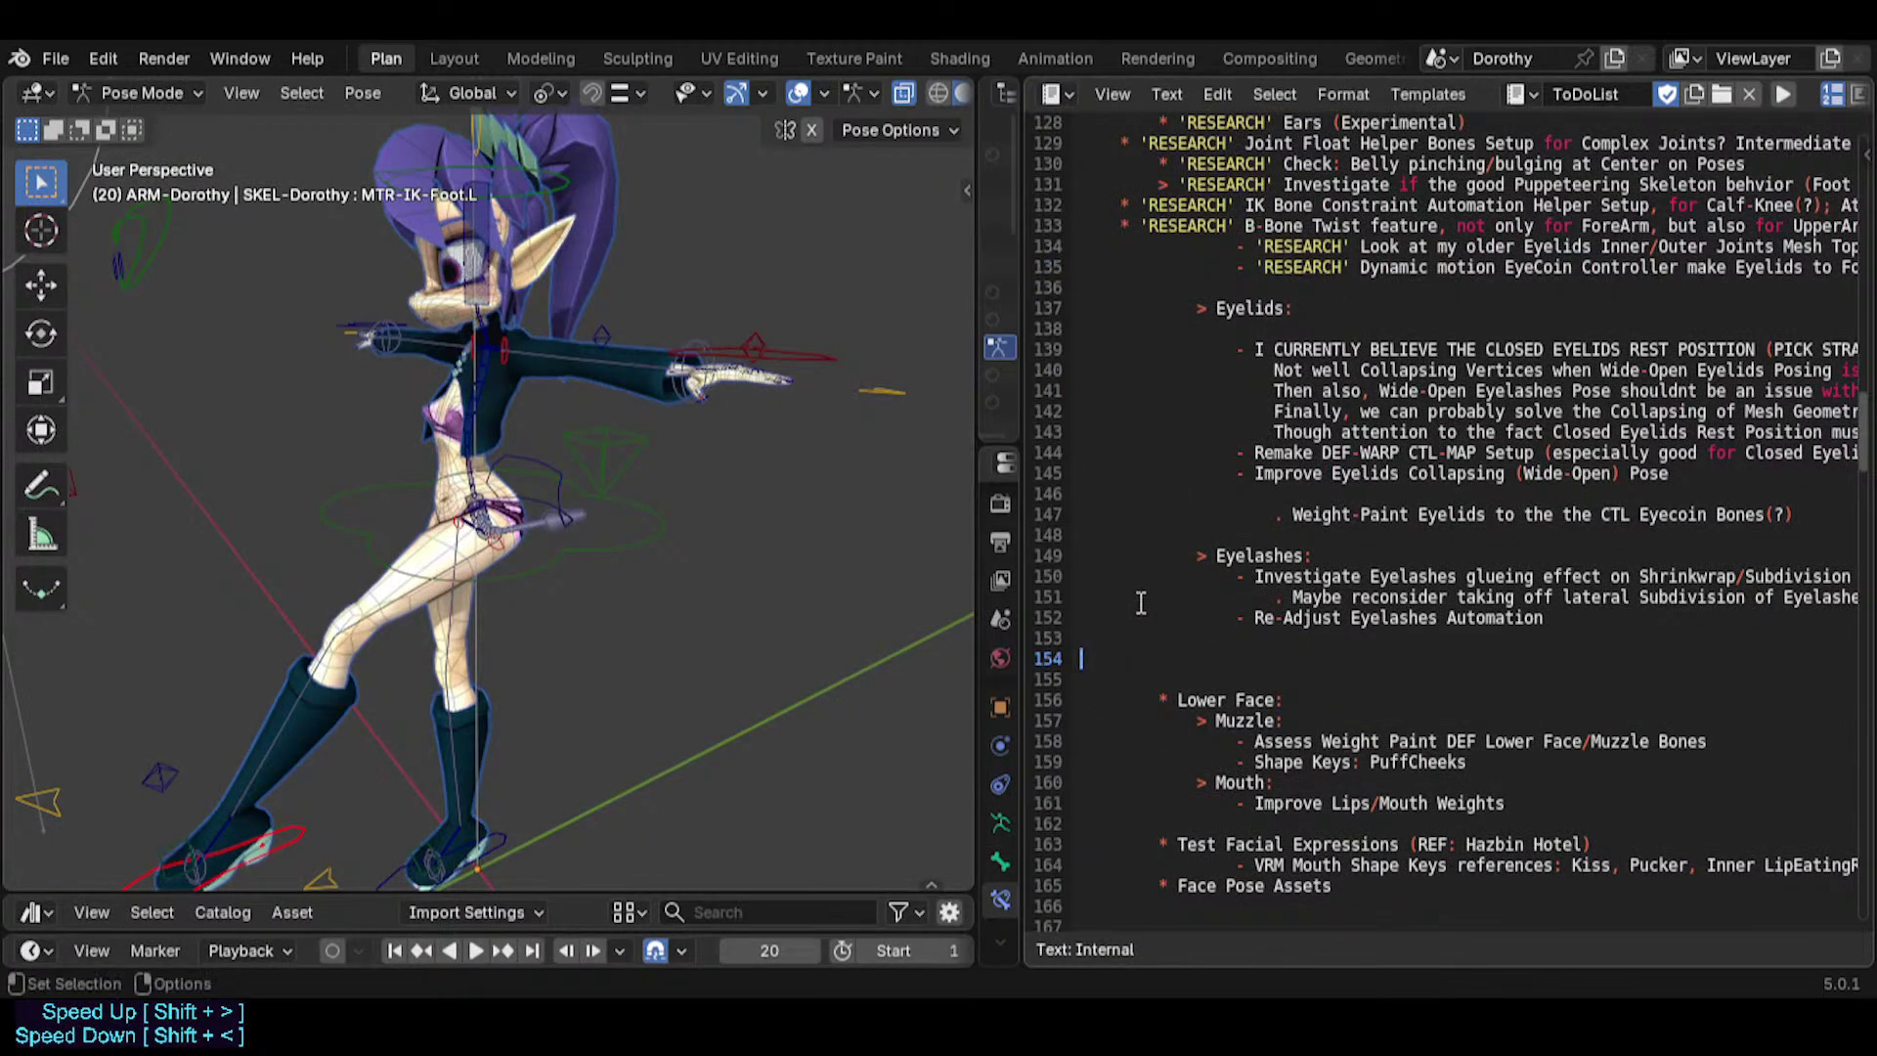
pyautogui.scroll(2, 1153, 586)
pyautogui.click(1111, 391)
pyautogui.press('Down')
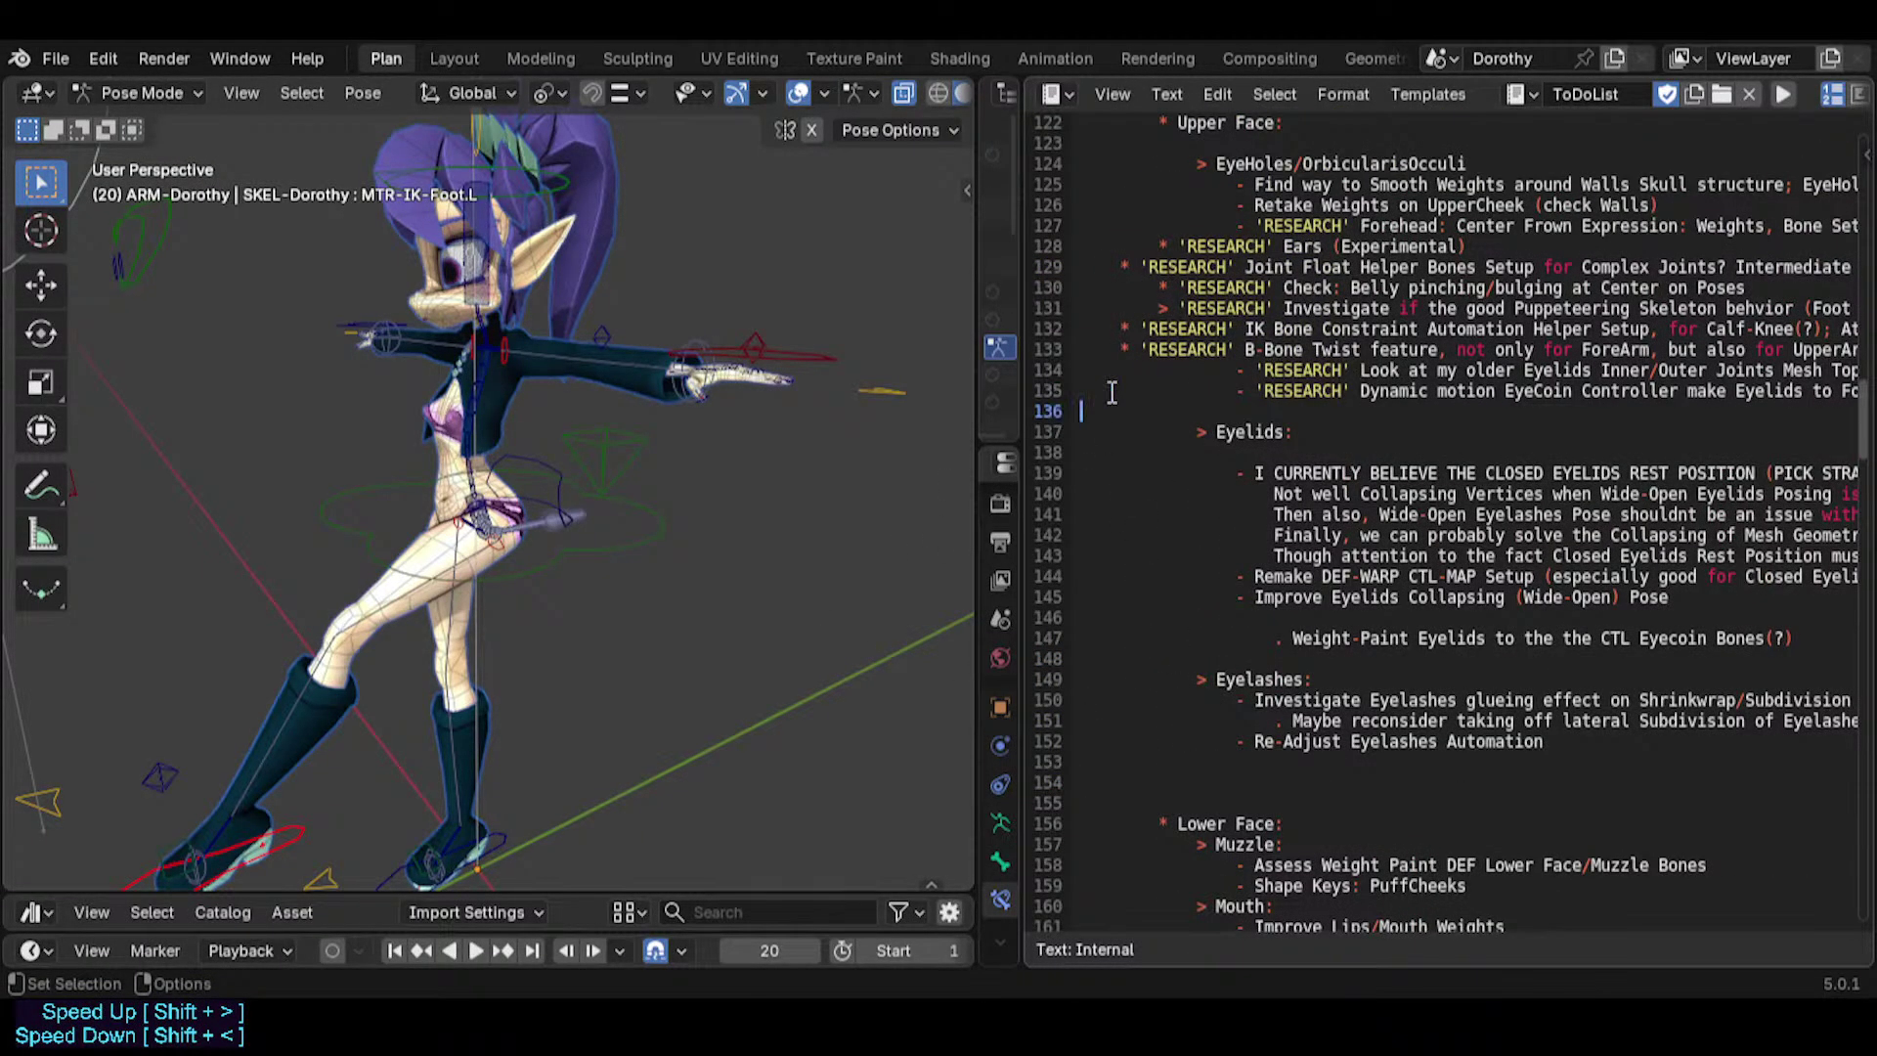
pyautogui.press('Return')
pyautogui.press('Up')
pyautogui.hotkey('ctrl', 'v')
pyautogui.scroll(2, 1112, 391)
pyautogui.scroll(1, 1114, 371)
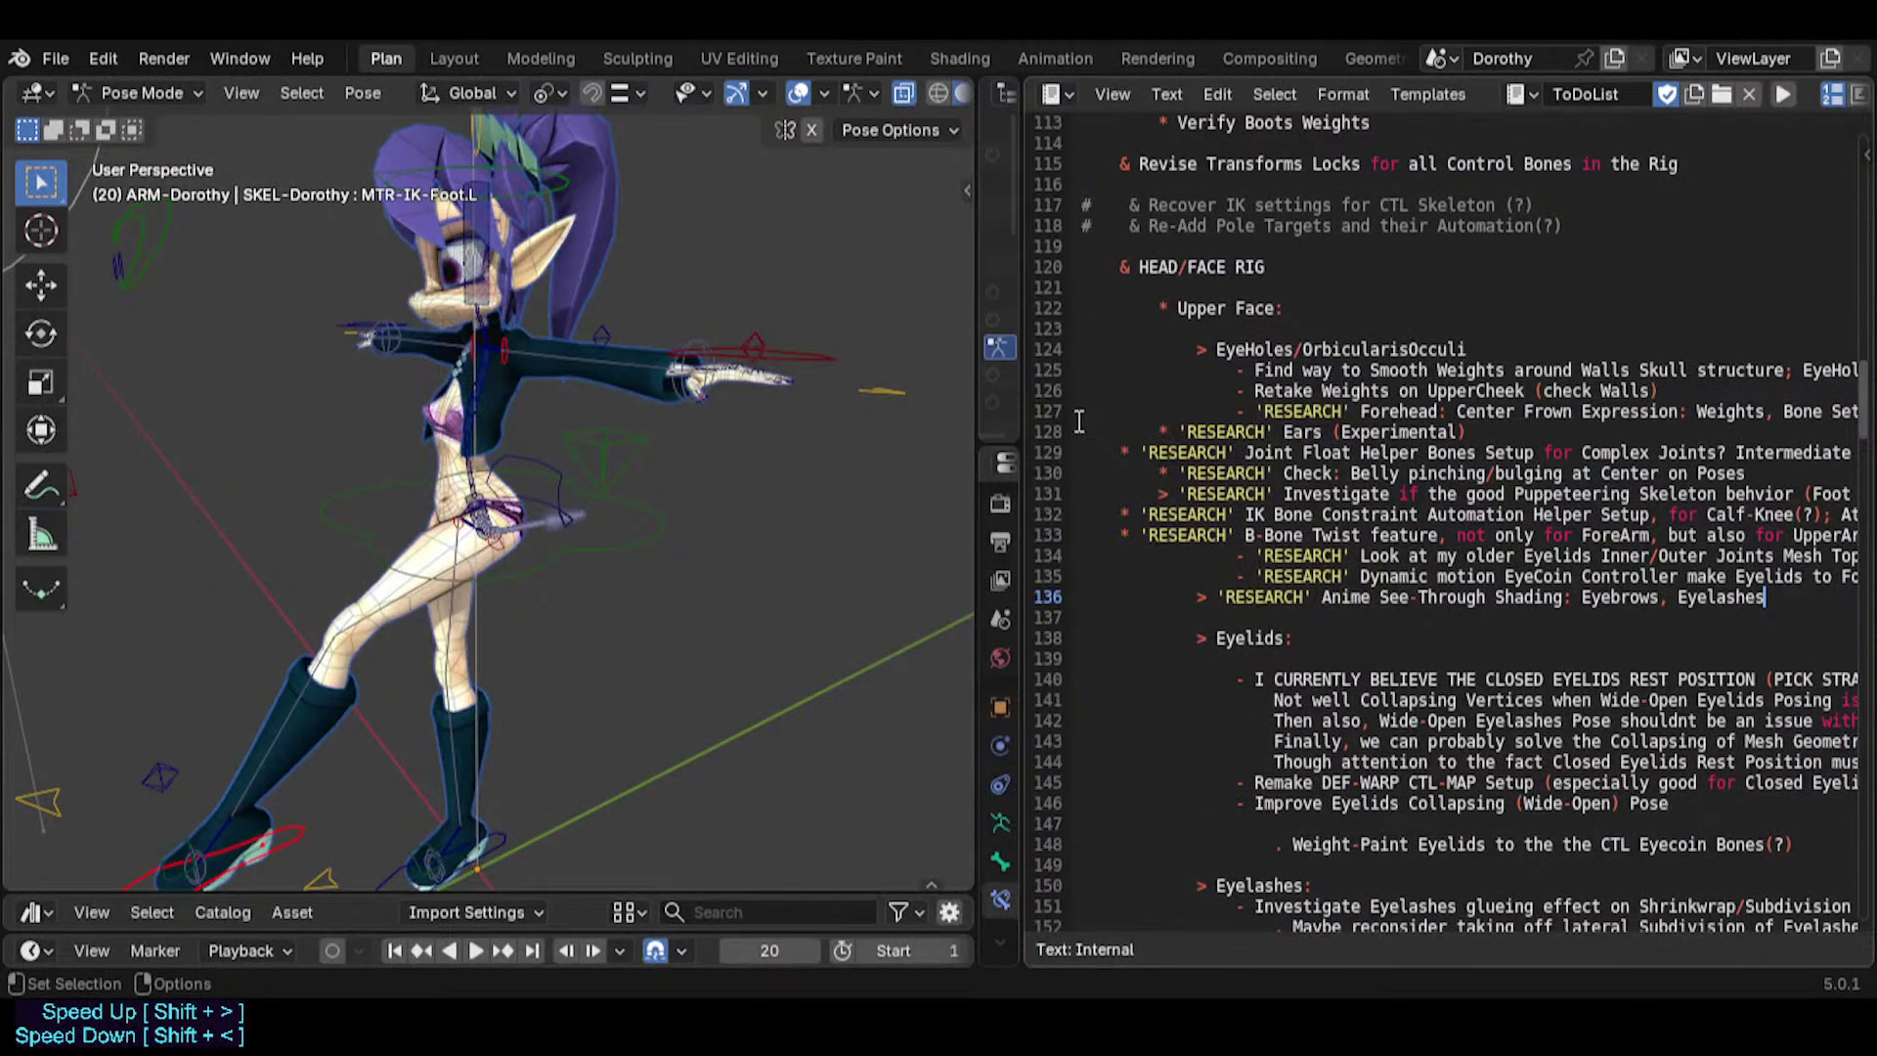
# Move the grouped 'RESEARCH' entries, Forehead through Anime See-Through Shading, from under EyeHoles into the RESEARCH section and save the file.
pyautogui.moveTo(1079, 417); pyautogui.dragTo(1458, 590)
pyautogui.hotkey('shift', 'End')
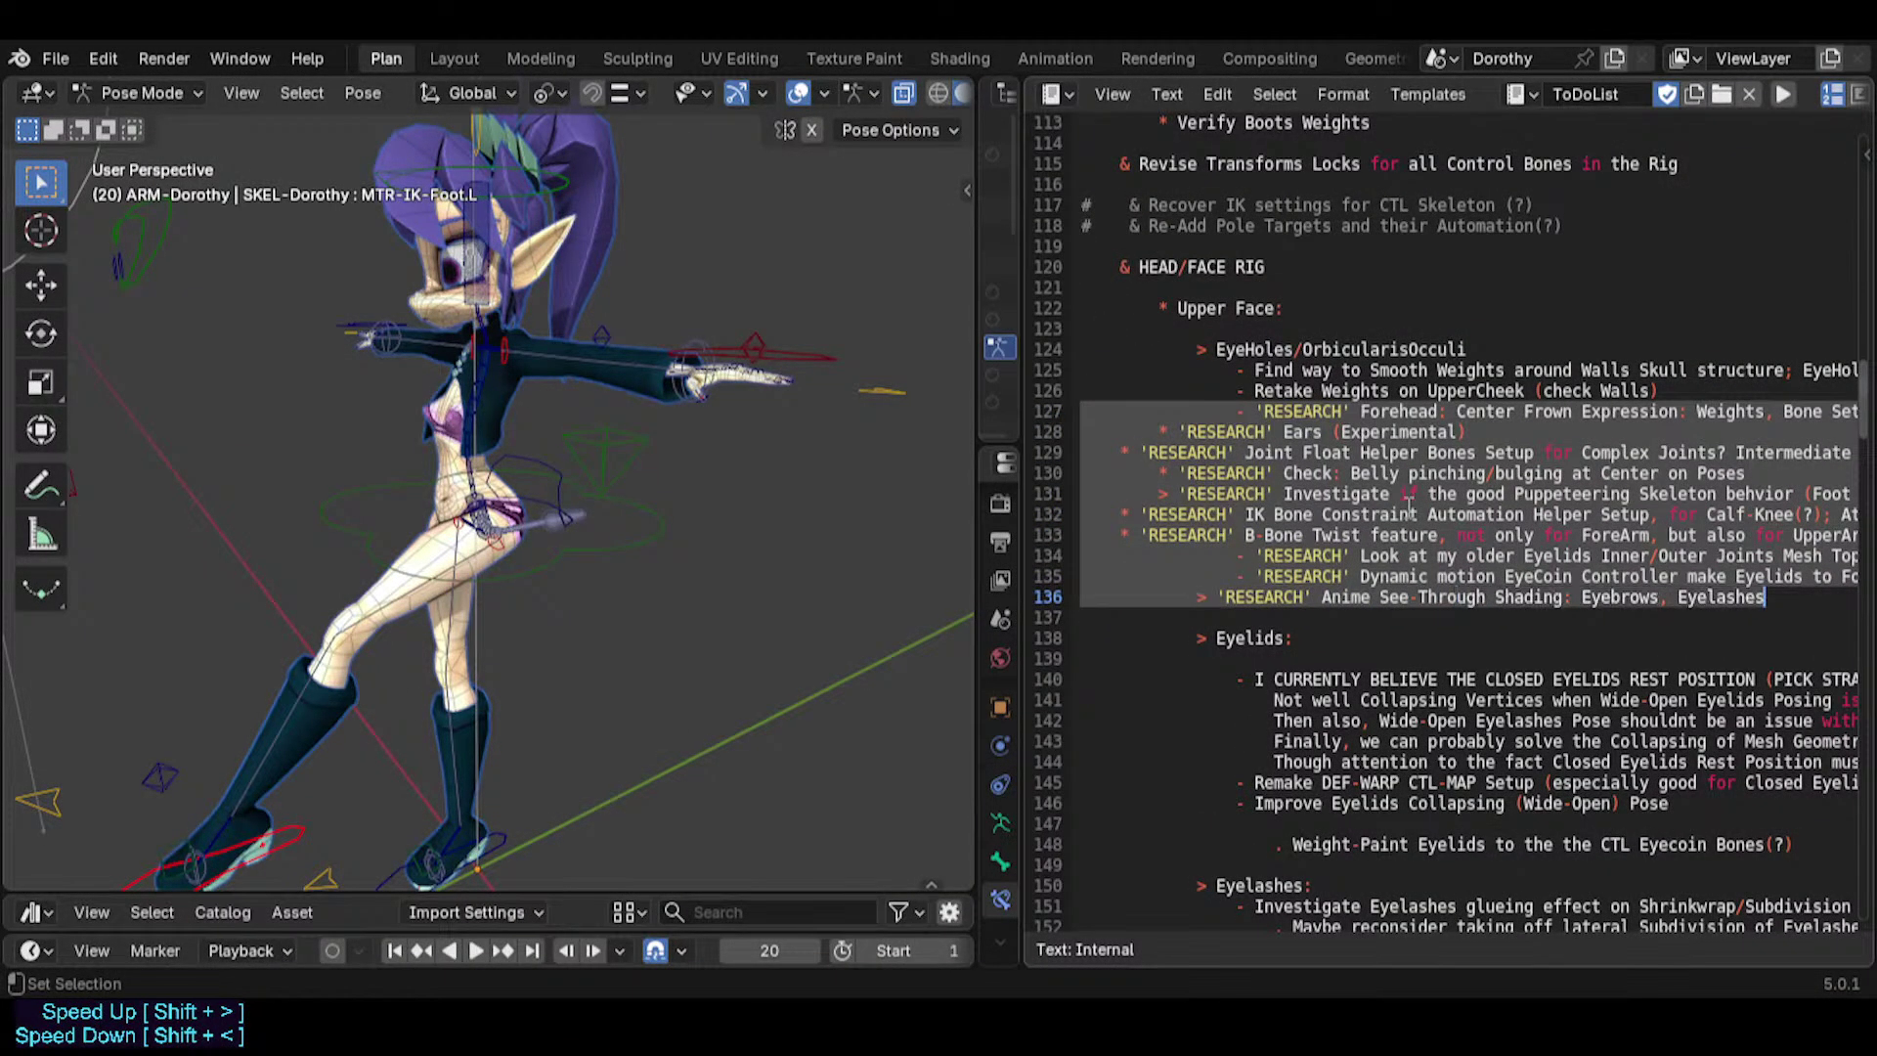
pyautogui.hotkey('ctrl', 'x')
pyautogui.press('Delete')
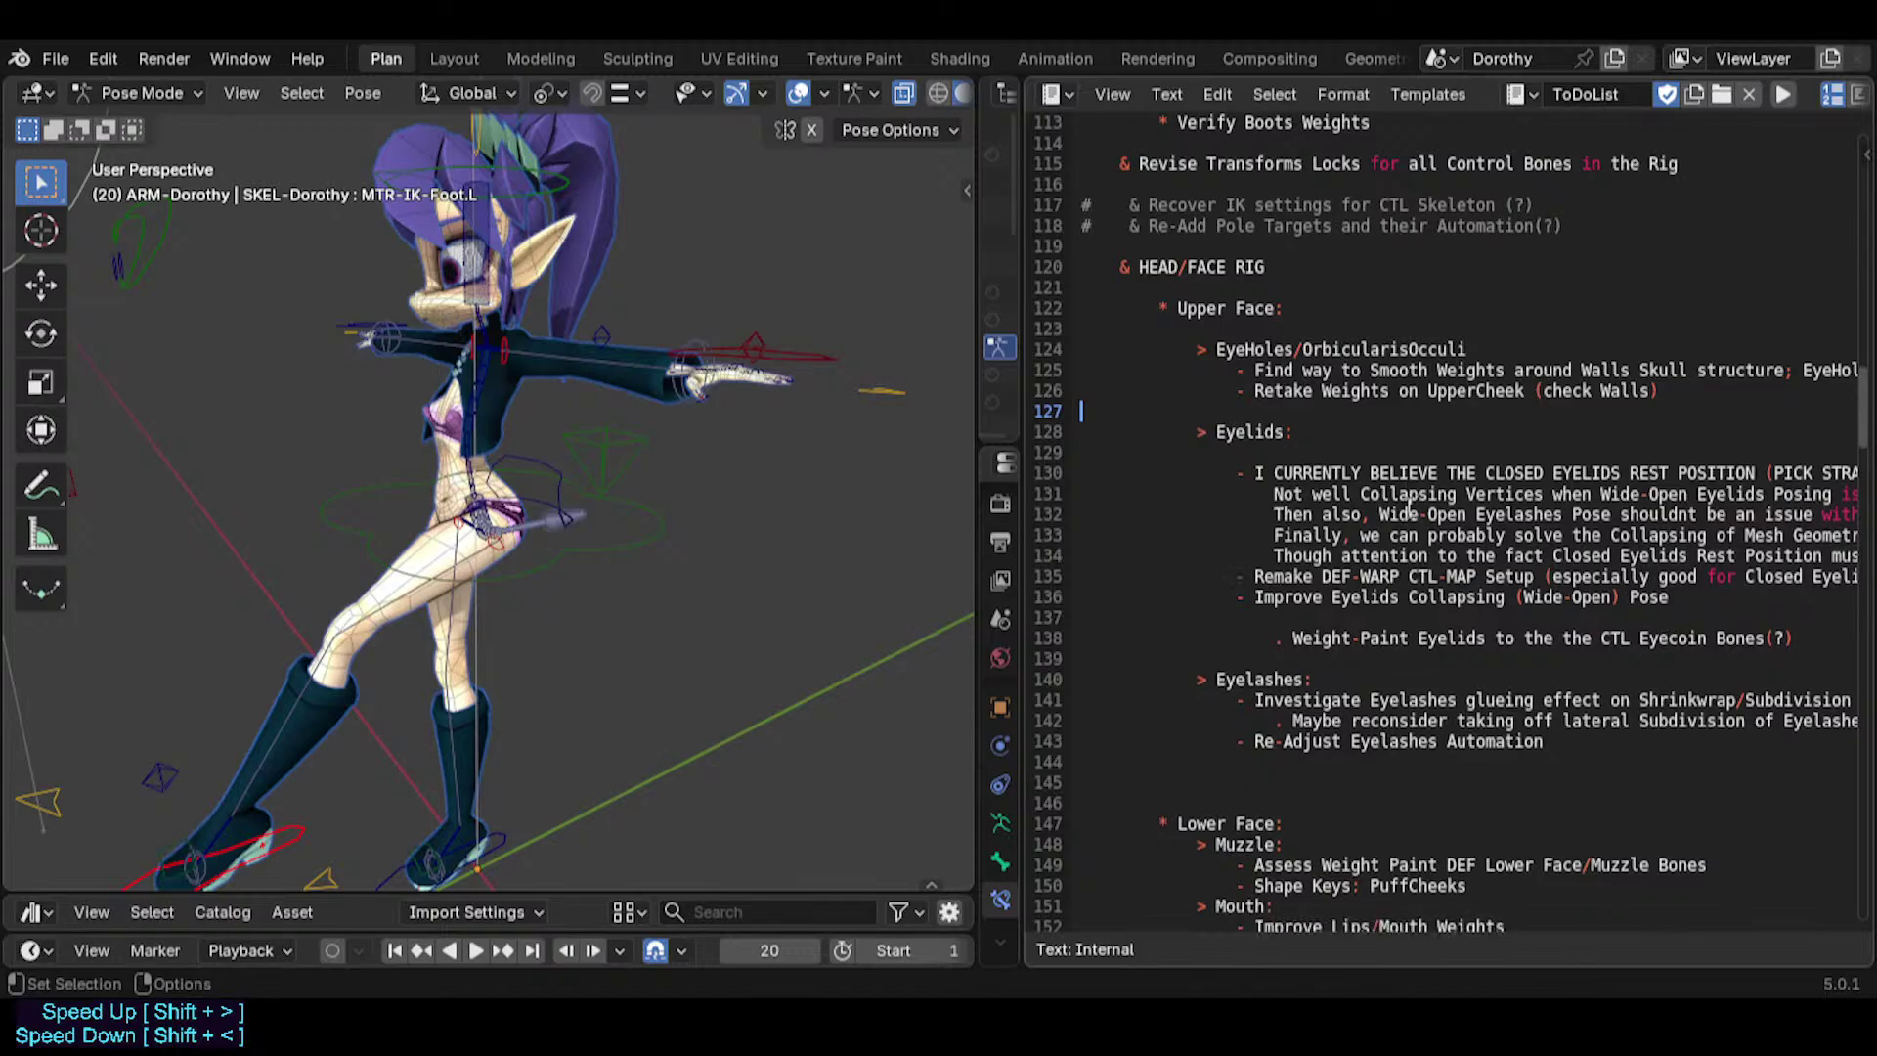
pyautogui.scroll(-20, 1344, 583)
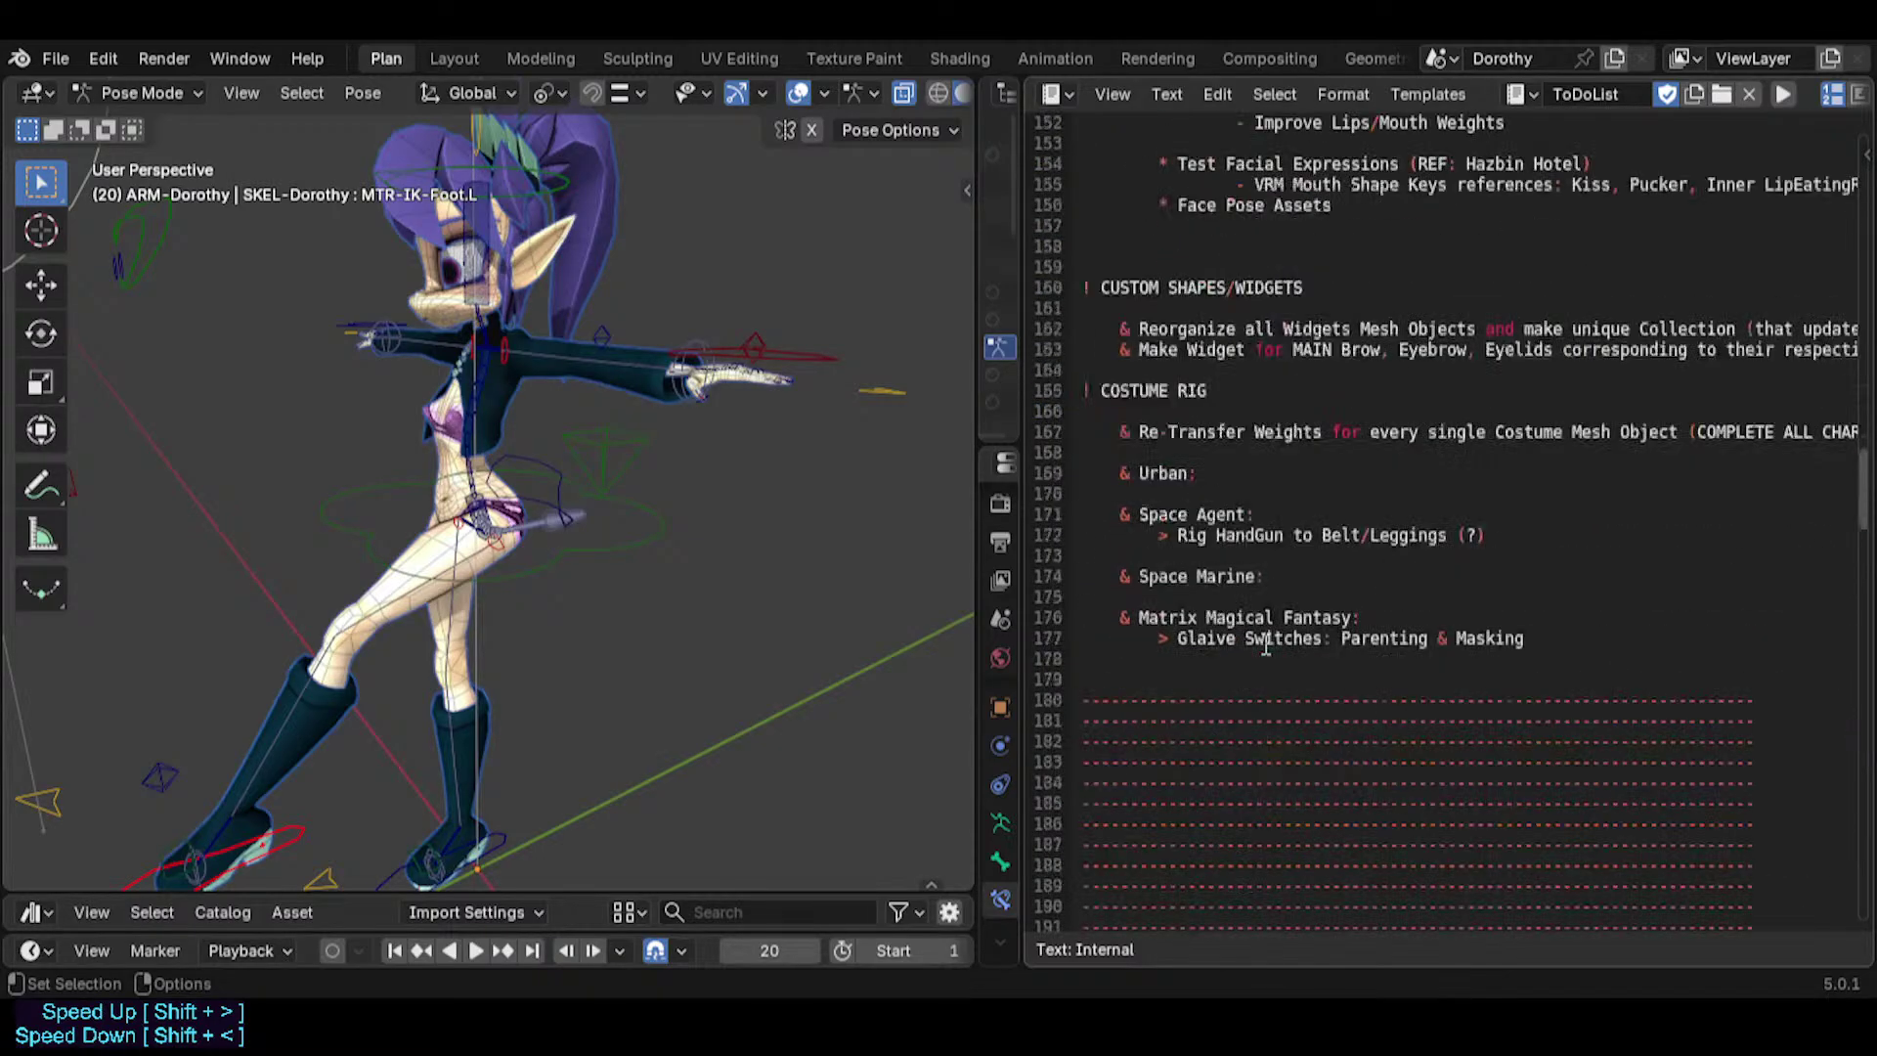
pyautogui.scroll(-20, 1262, 643)
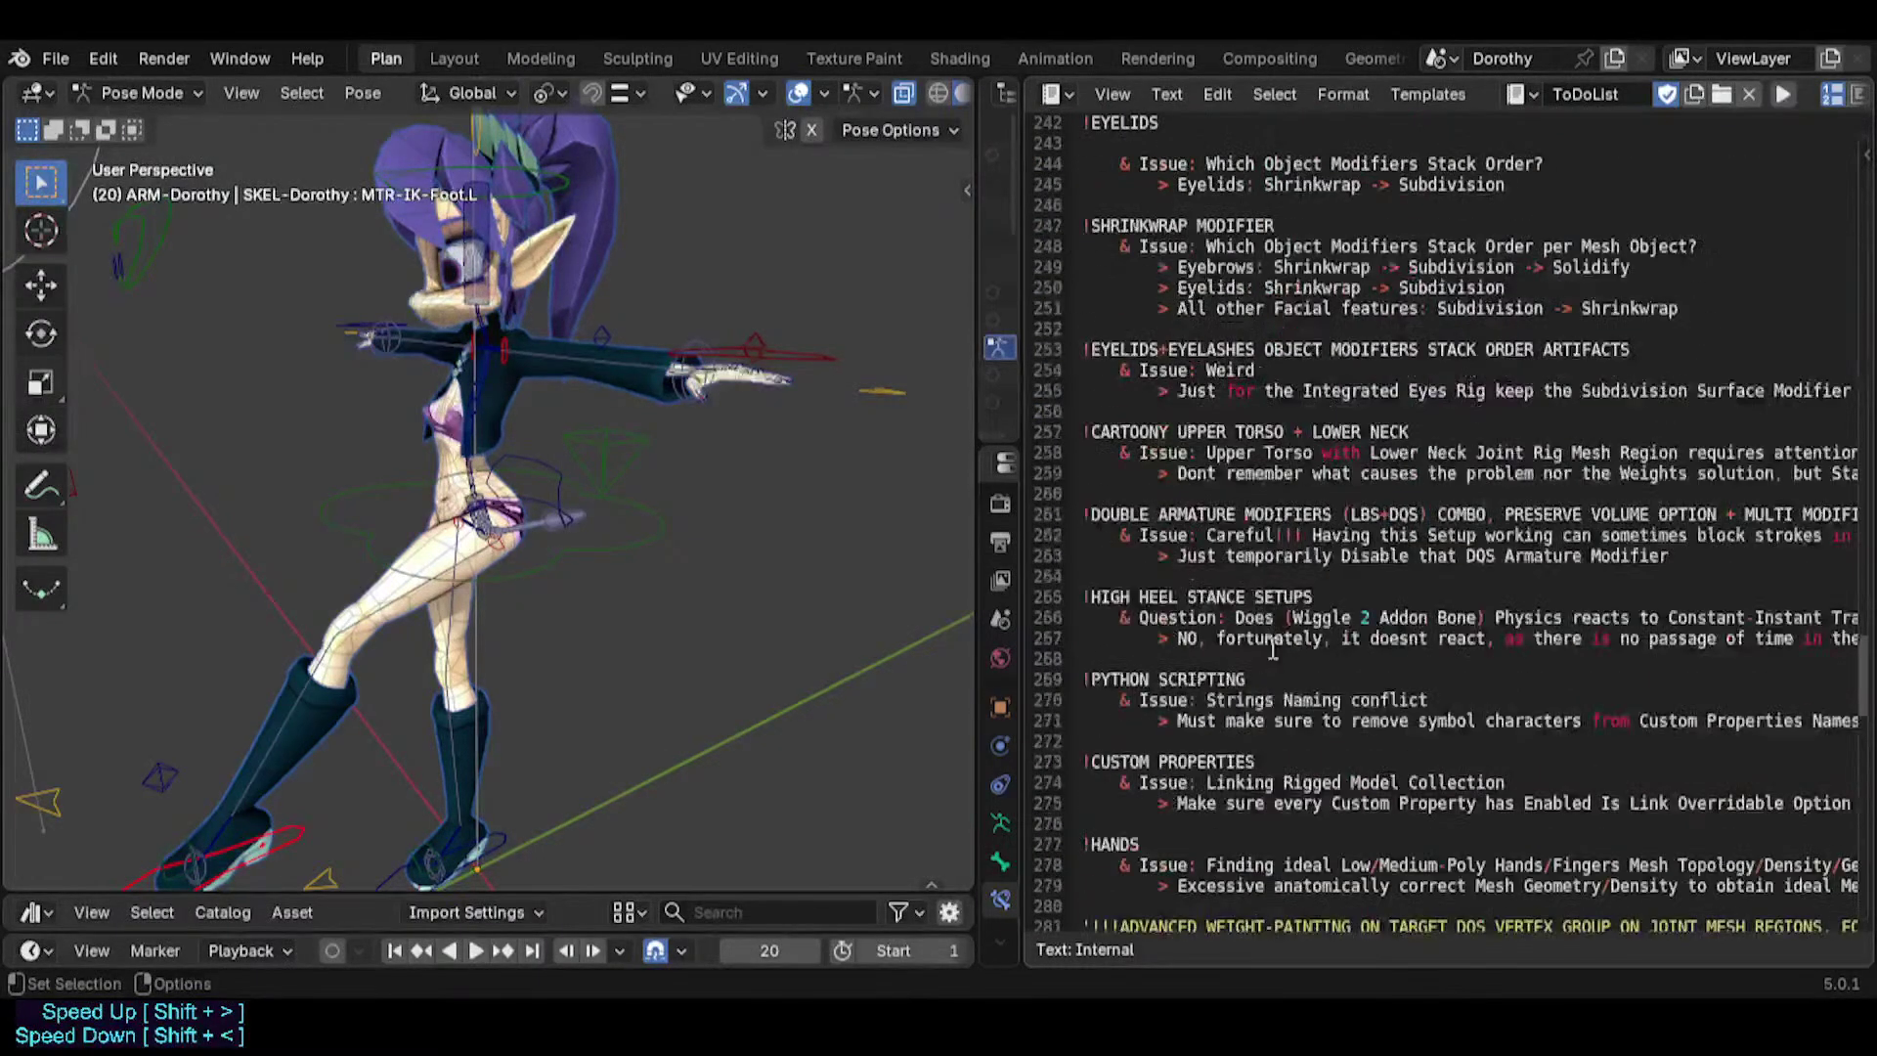
pyautogui.scroll(-19, 1271, 648)
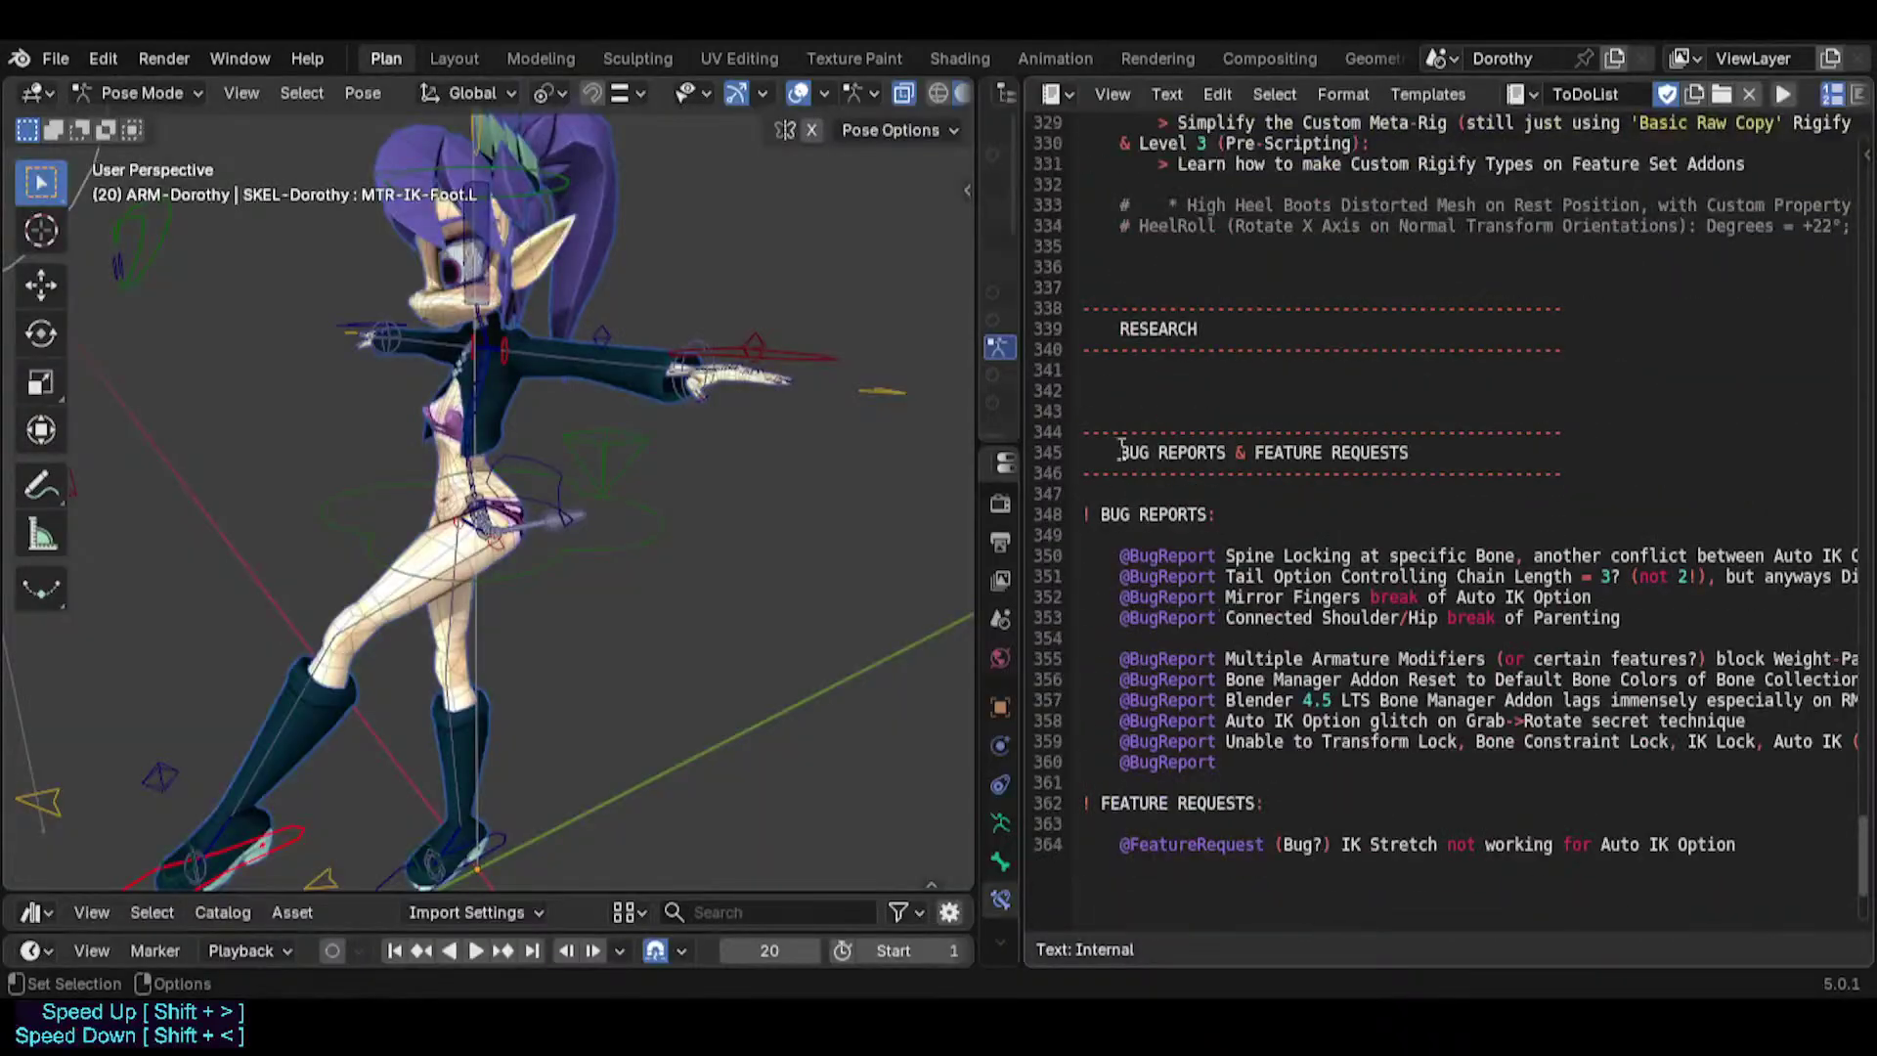
pyautogui.hotkey('ctrl', 'v')
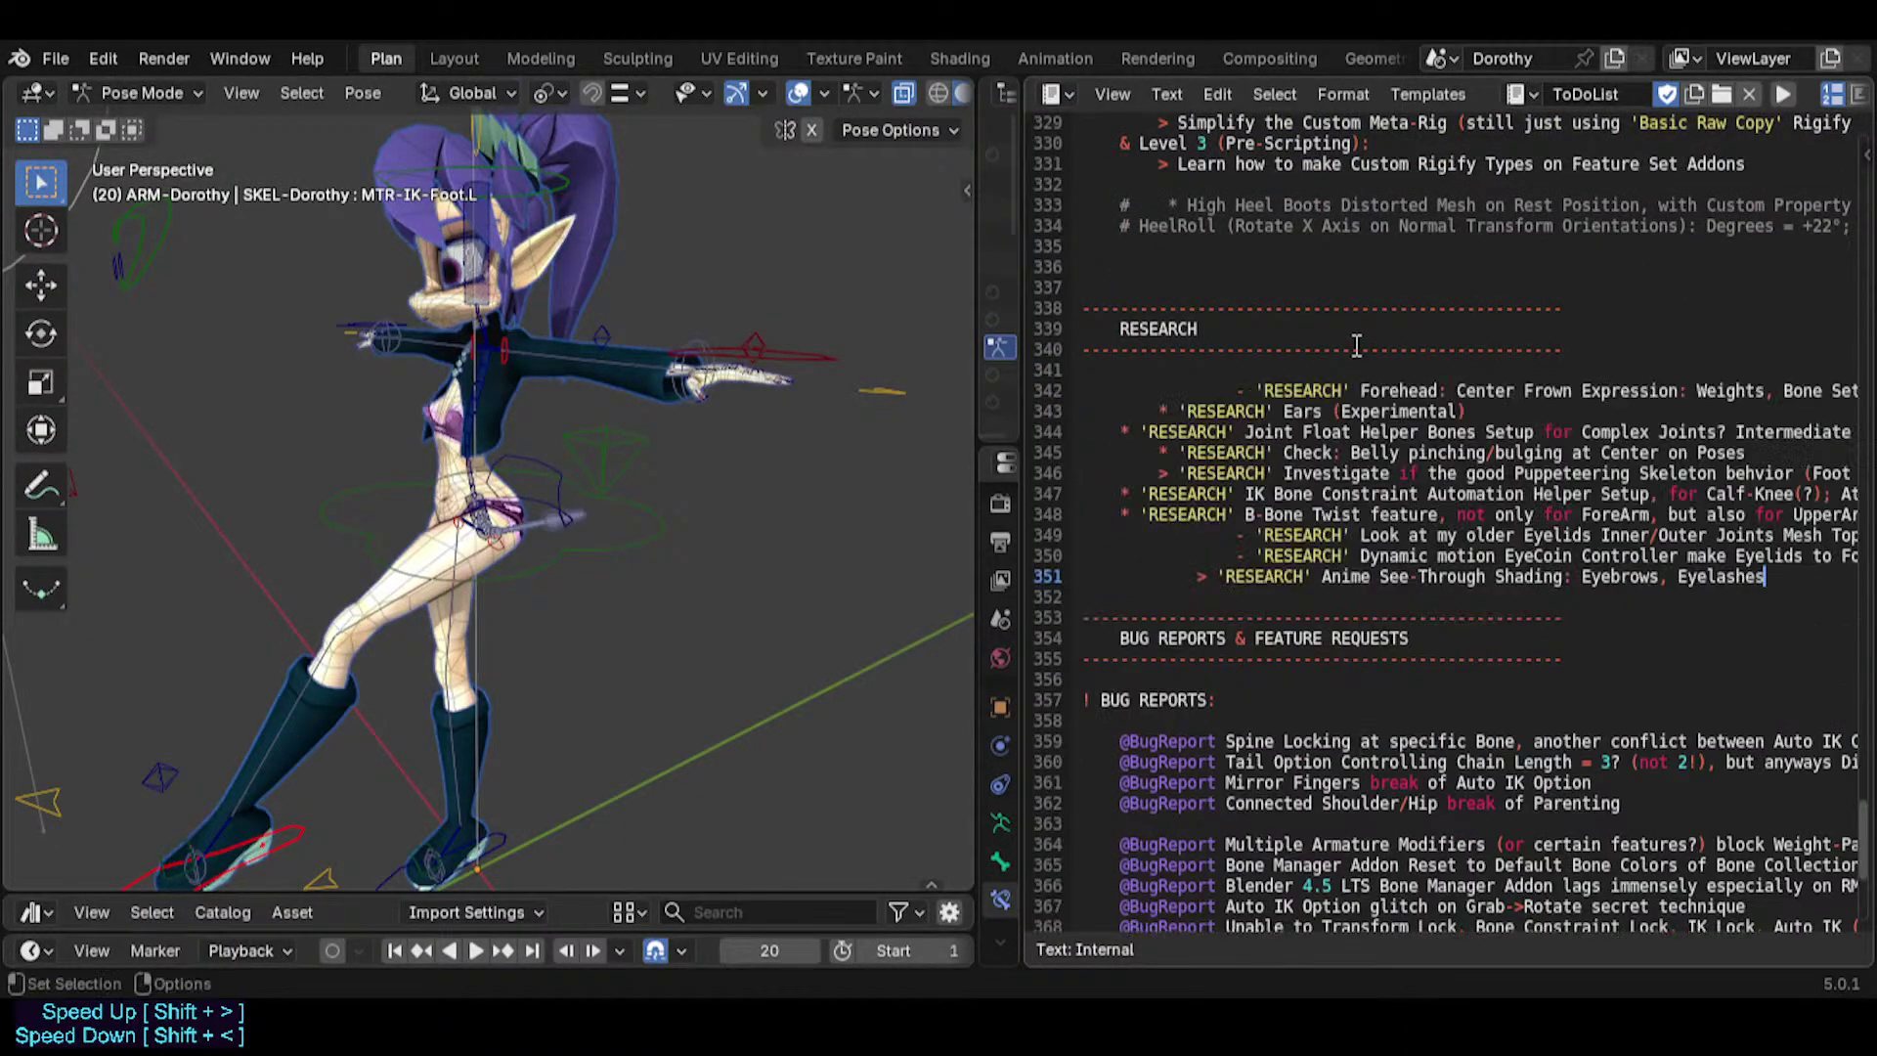
pyautogui.hotkey('ctrl', 's')
# Remove one extra blank line between the CHARACTER RIG and BODY RIG headings in the RIGGING section.
pyautogui.scroll(15, 1344, 411)
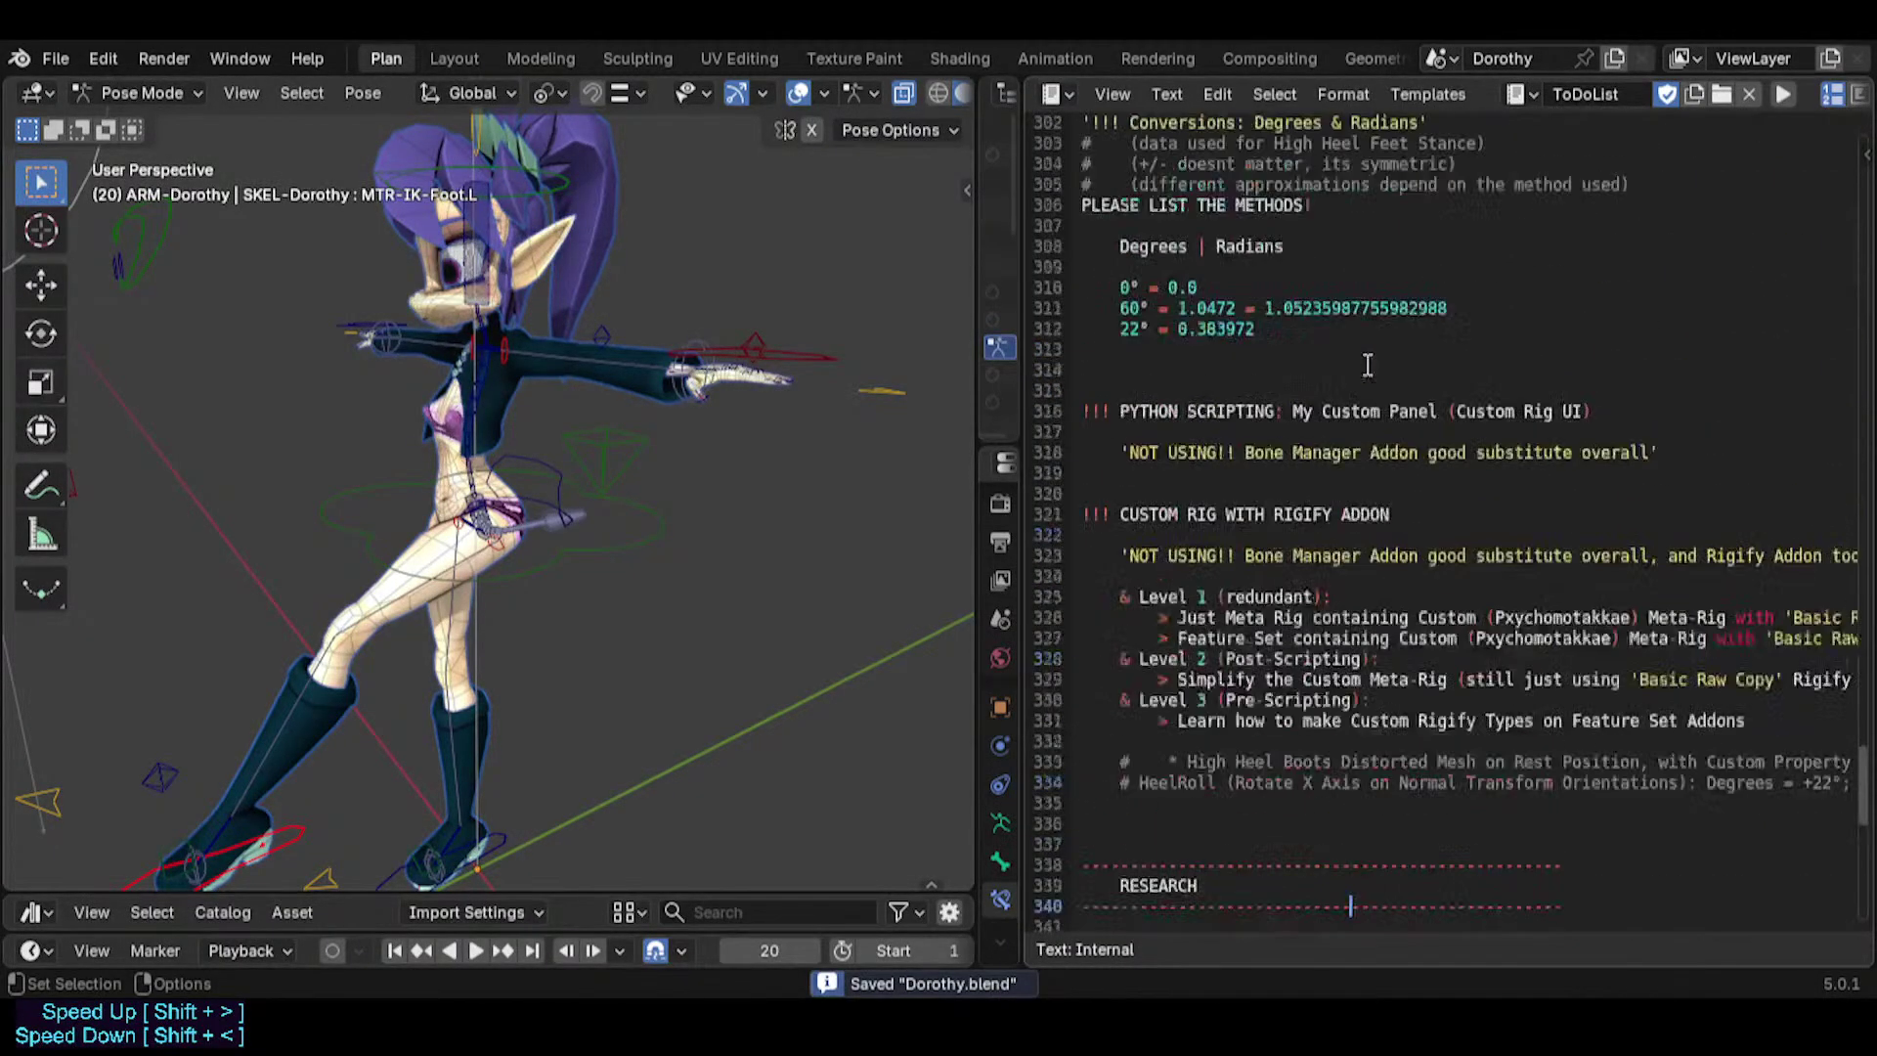
pyautogui.scroll(20, 1330, 471)
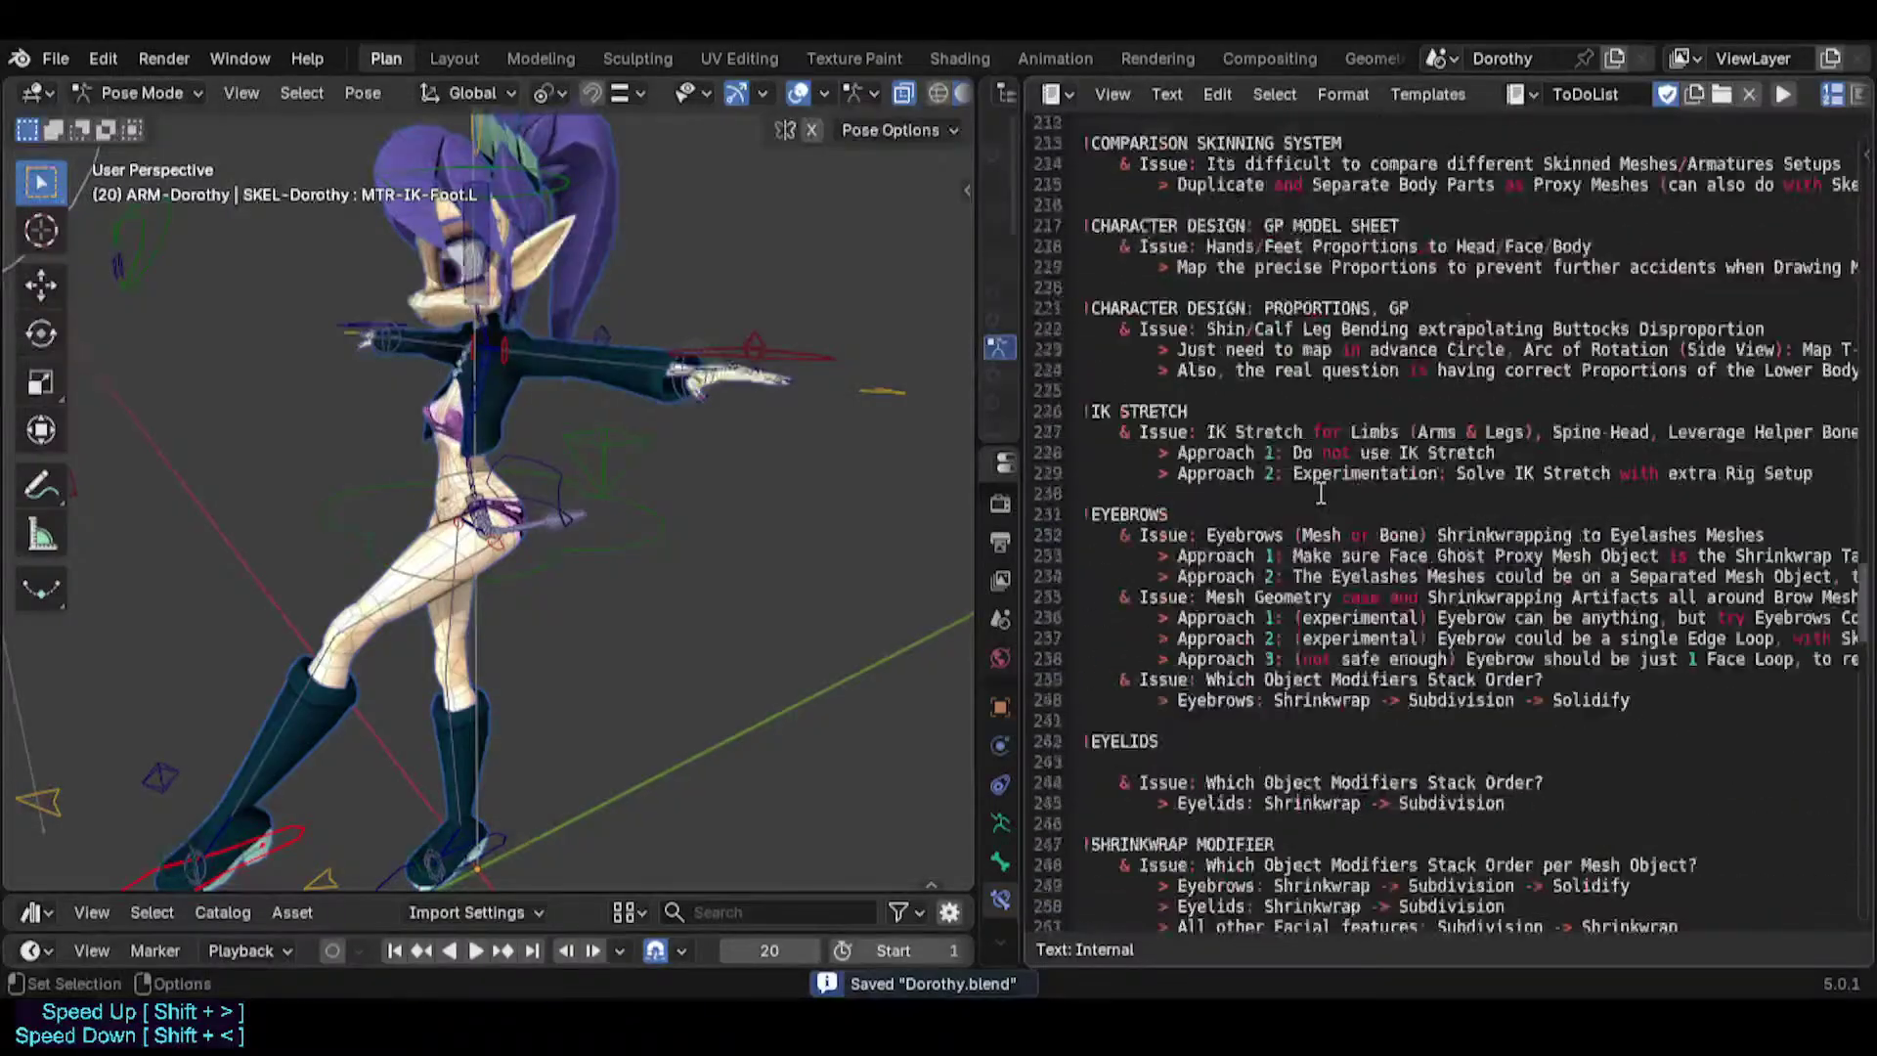
pyautogui.scroll(20, 1313, 505)
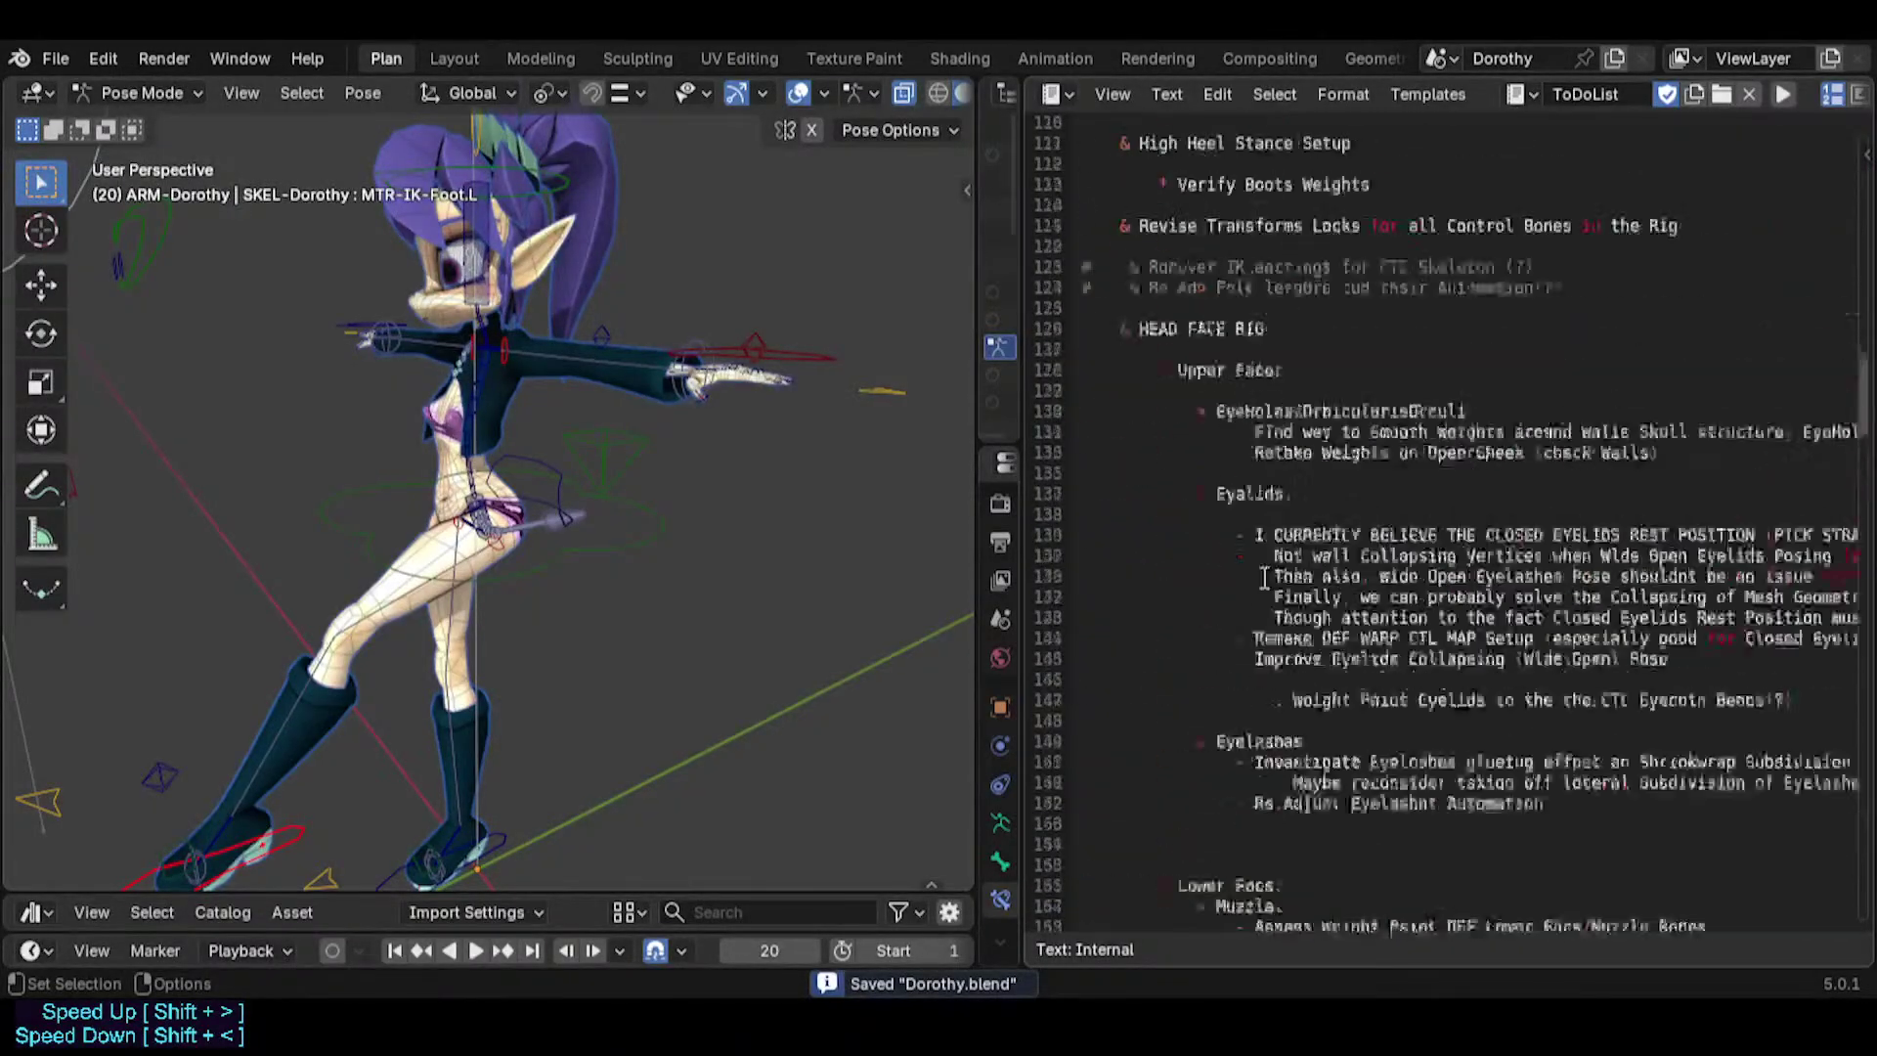
pyautogui.scroll(13, 1239, 601)
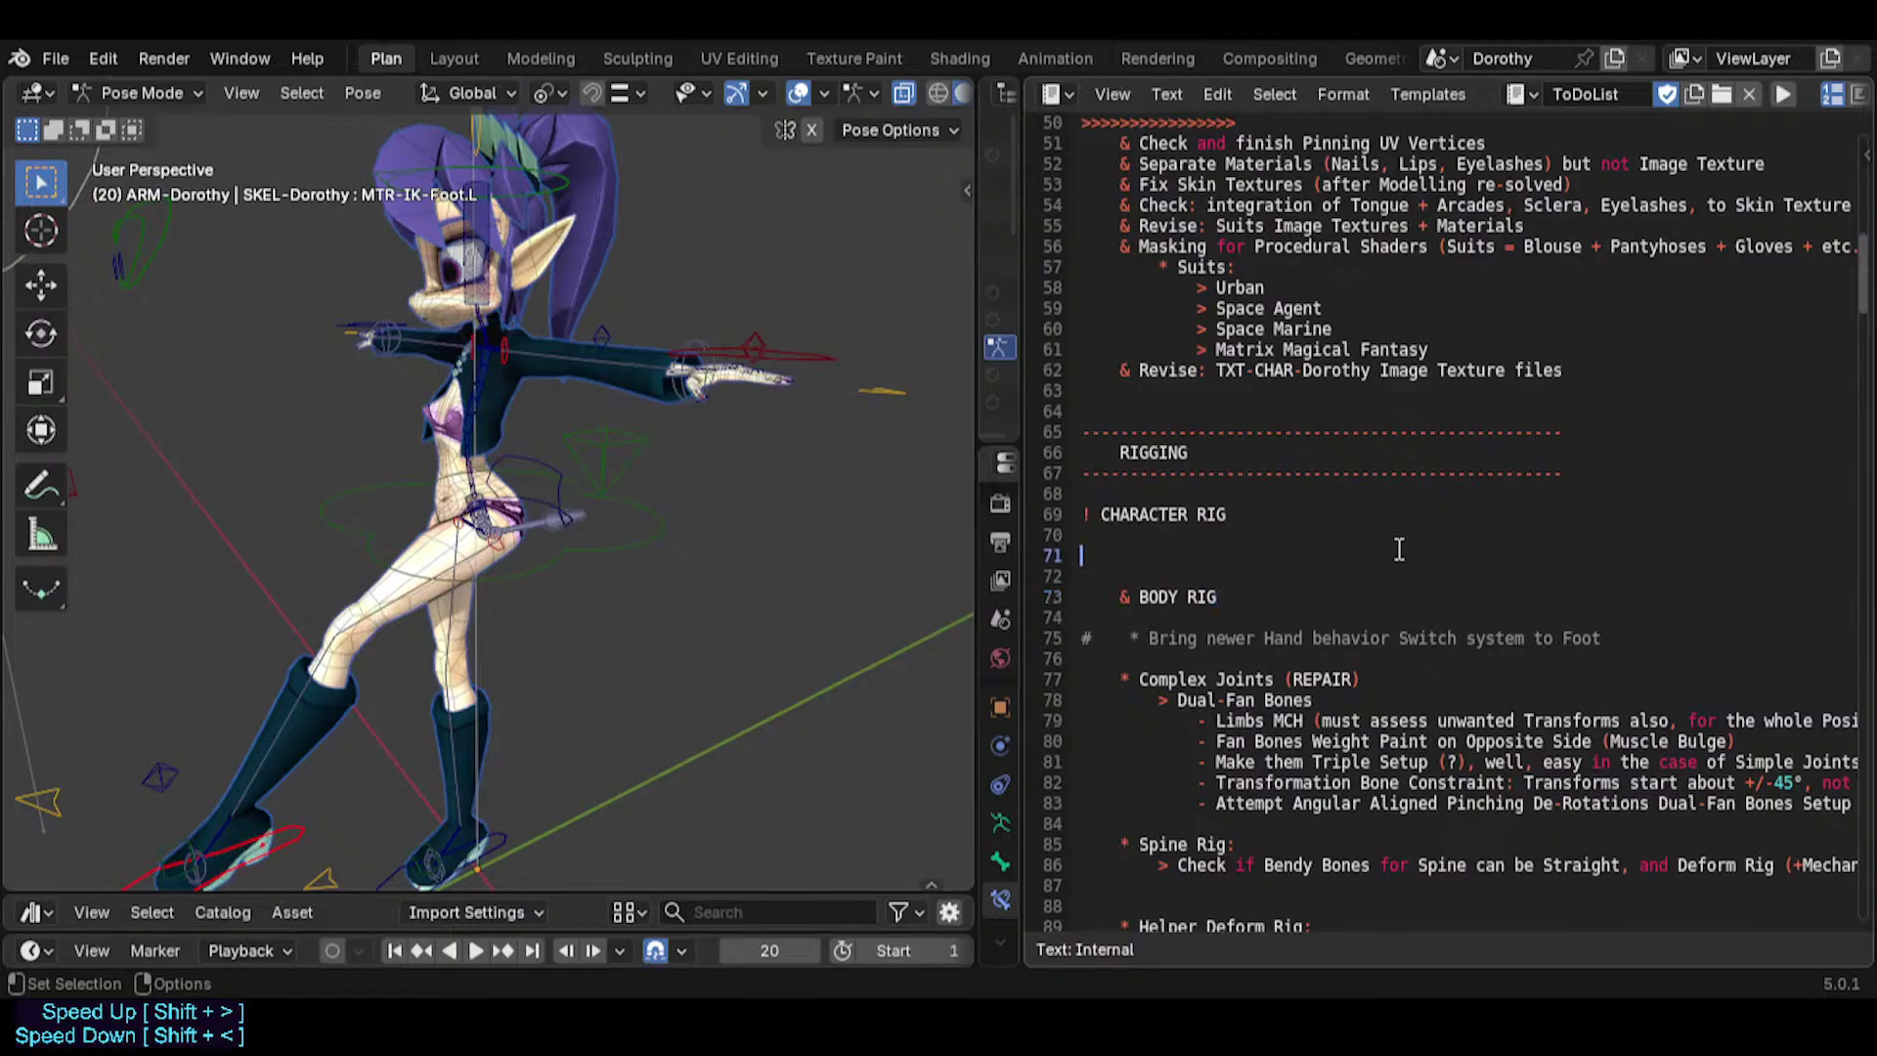
pyautogui.hotkey('ctrl', 's')
pyautogui.click(1287, 540)
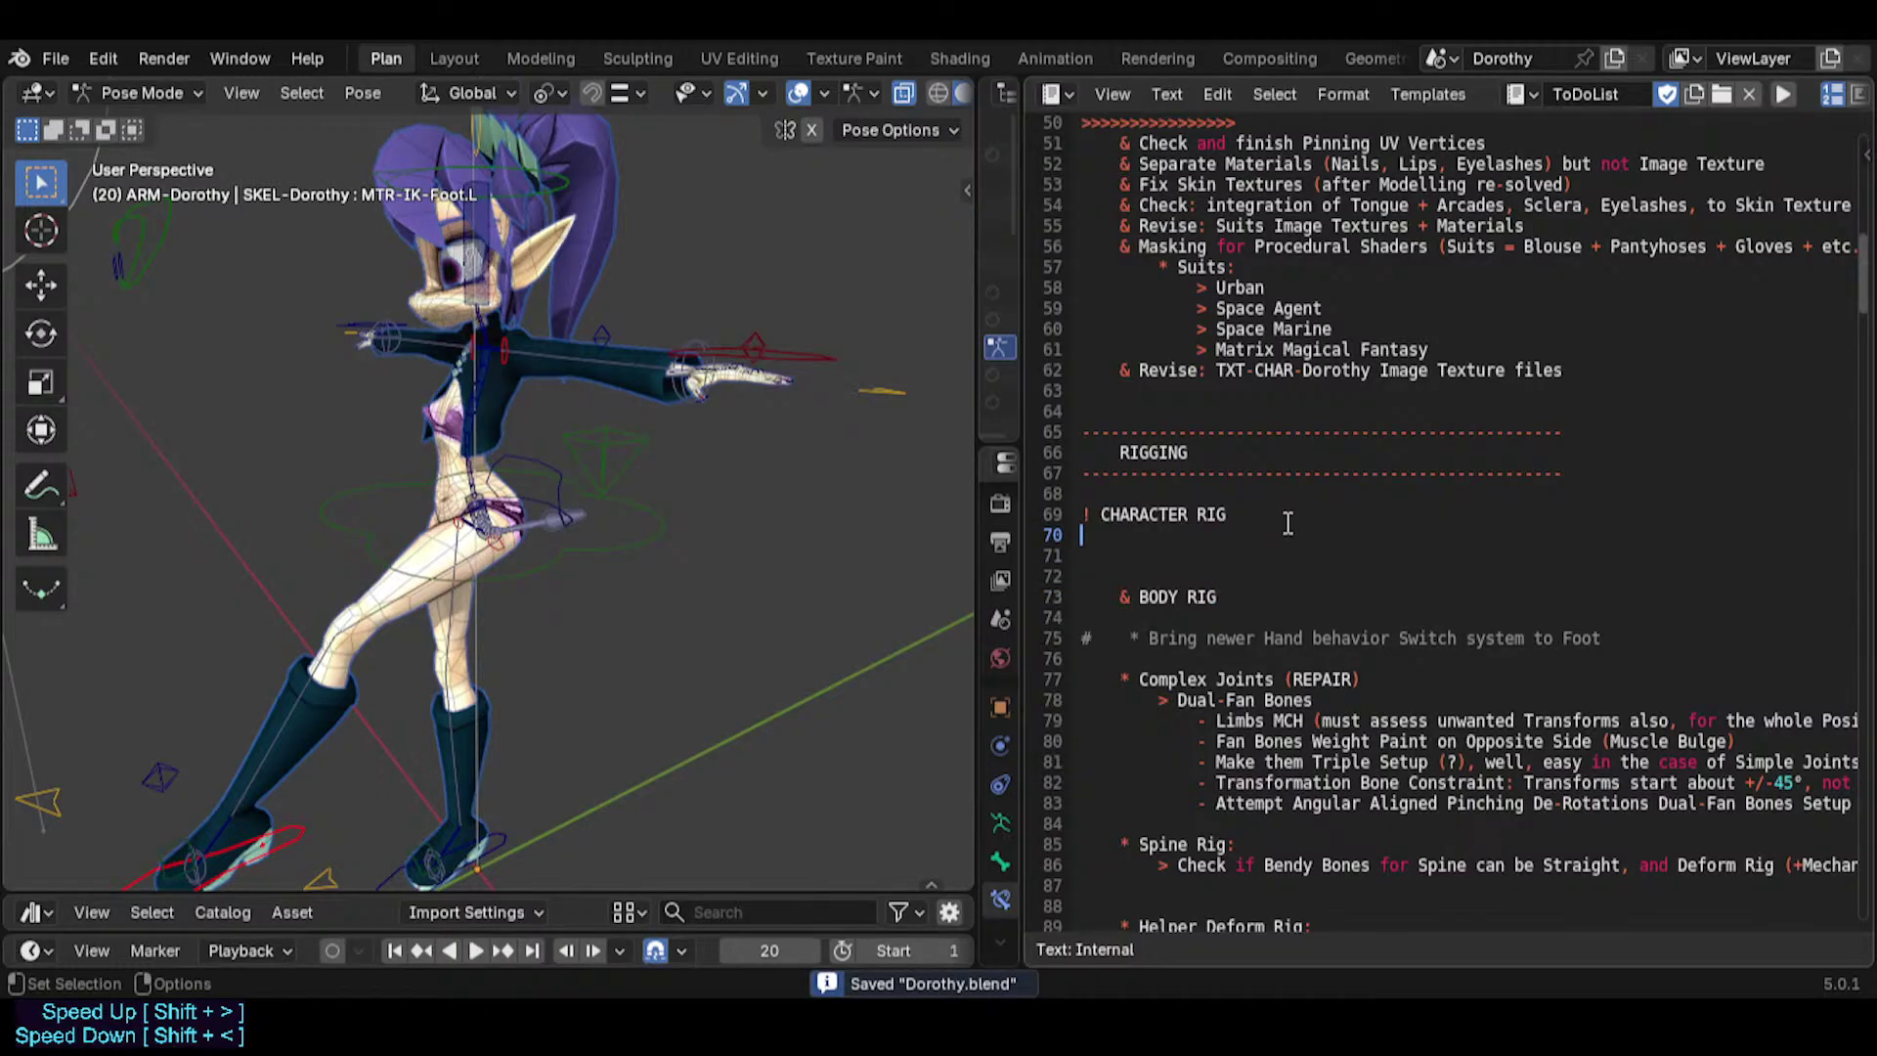
pyautogui.press('Delete')
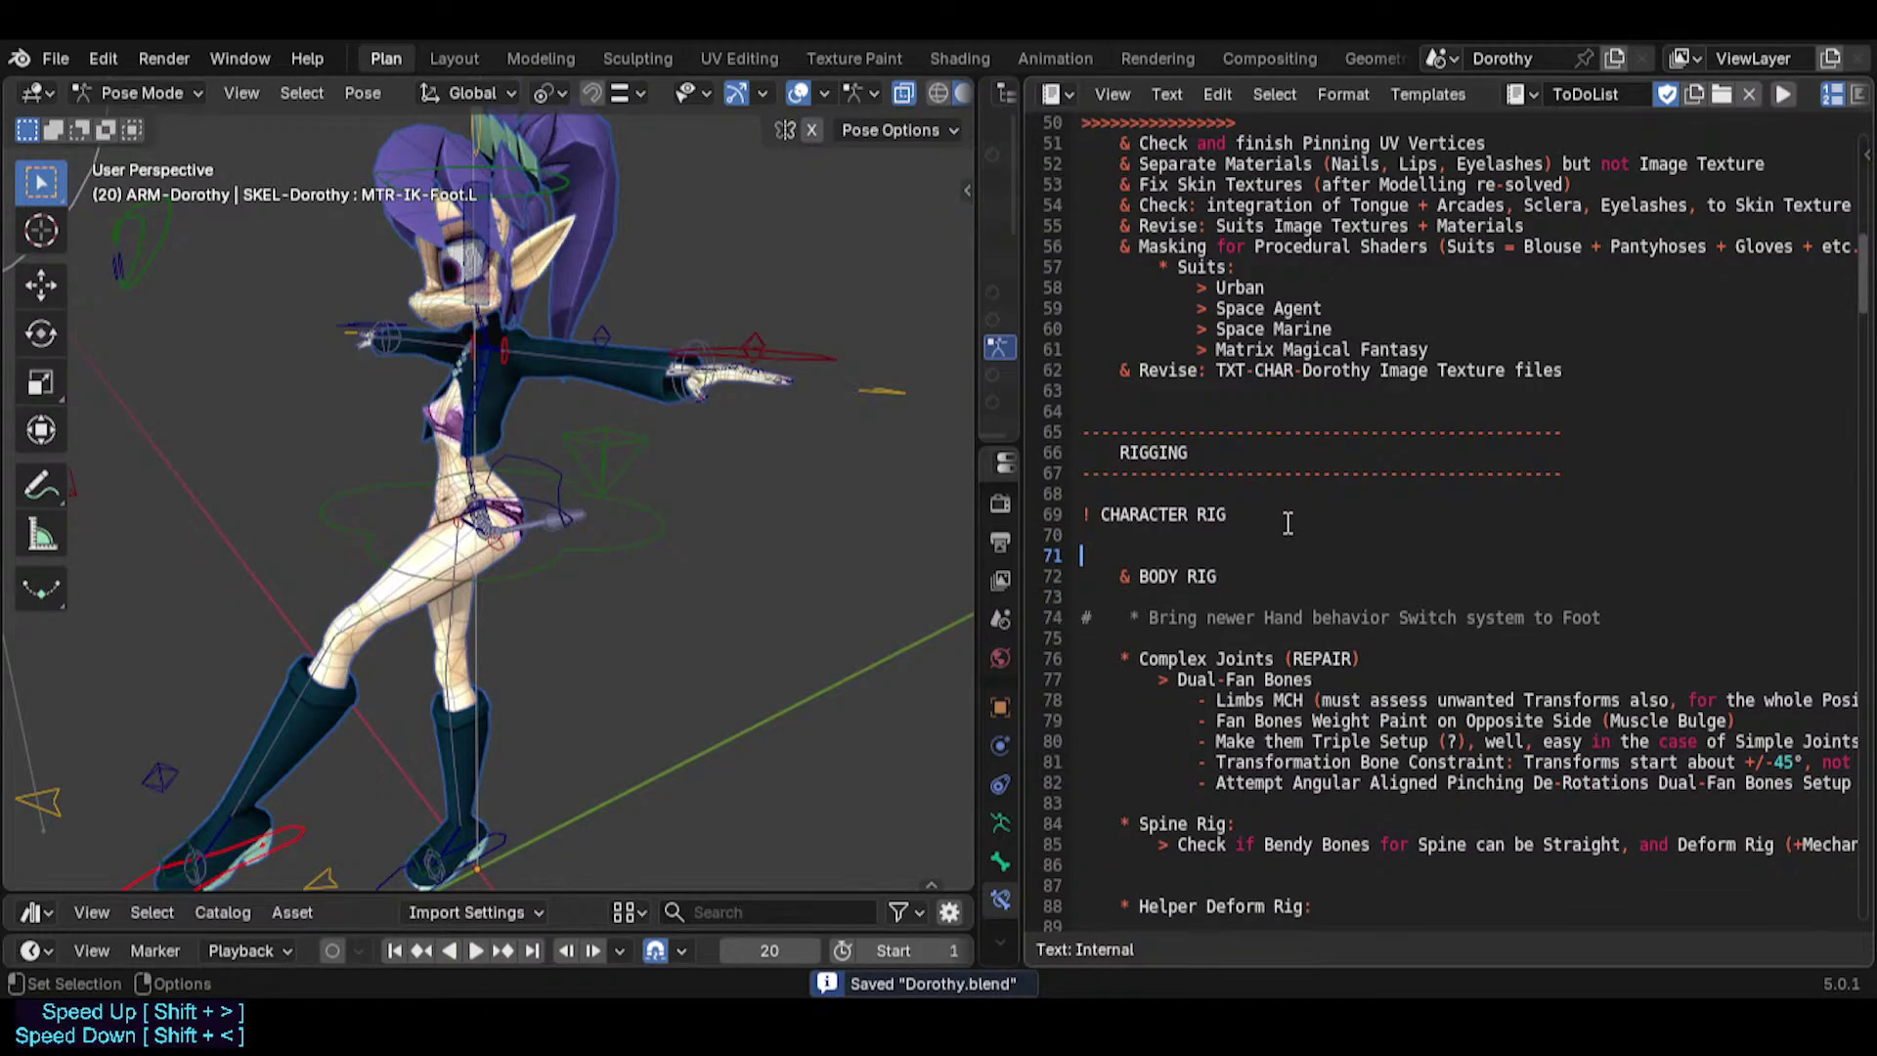
pyautogui.press('Delete')
pyautogui.press('Return')
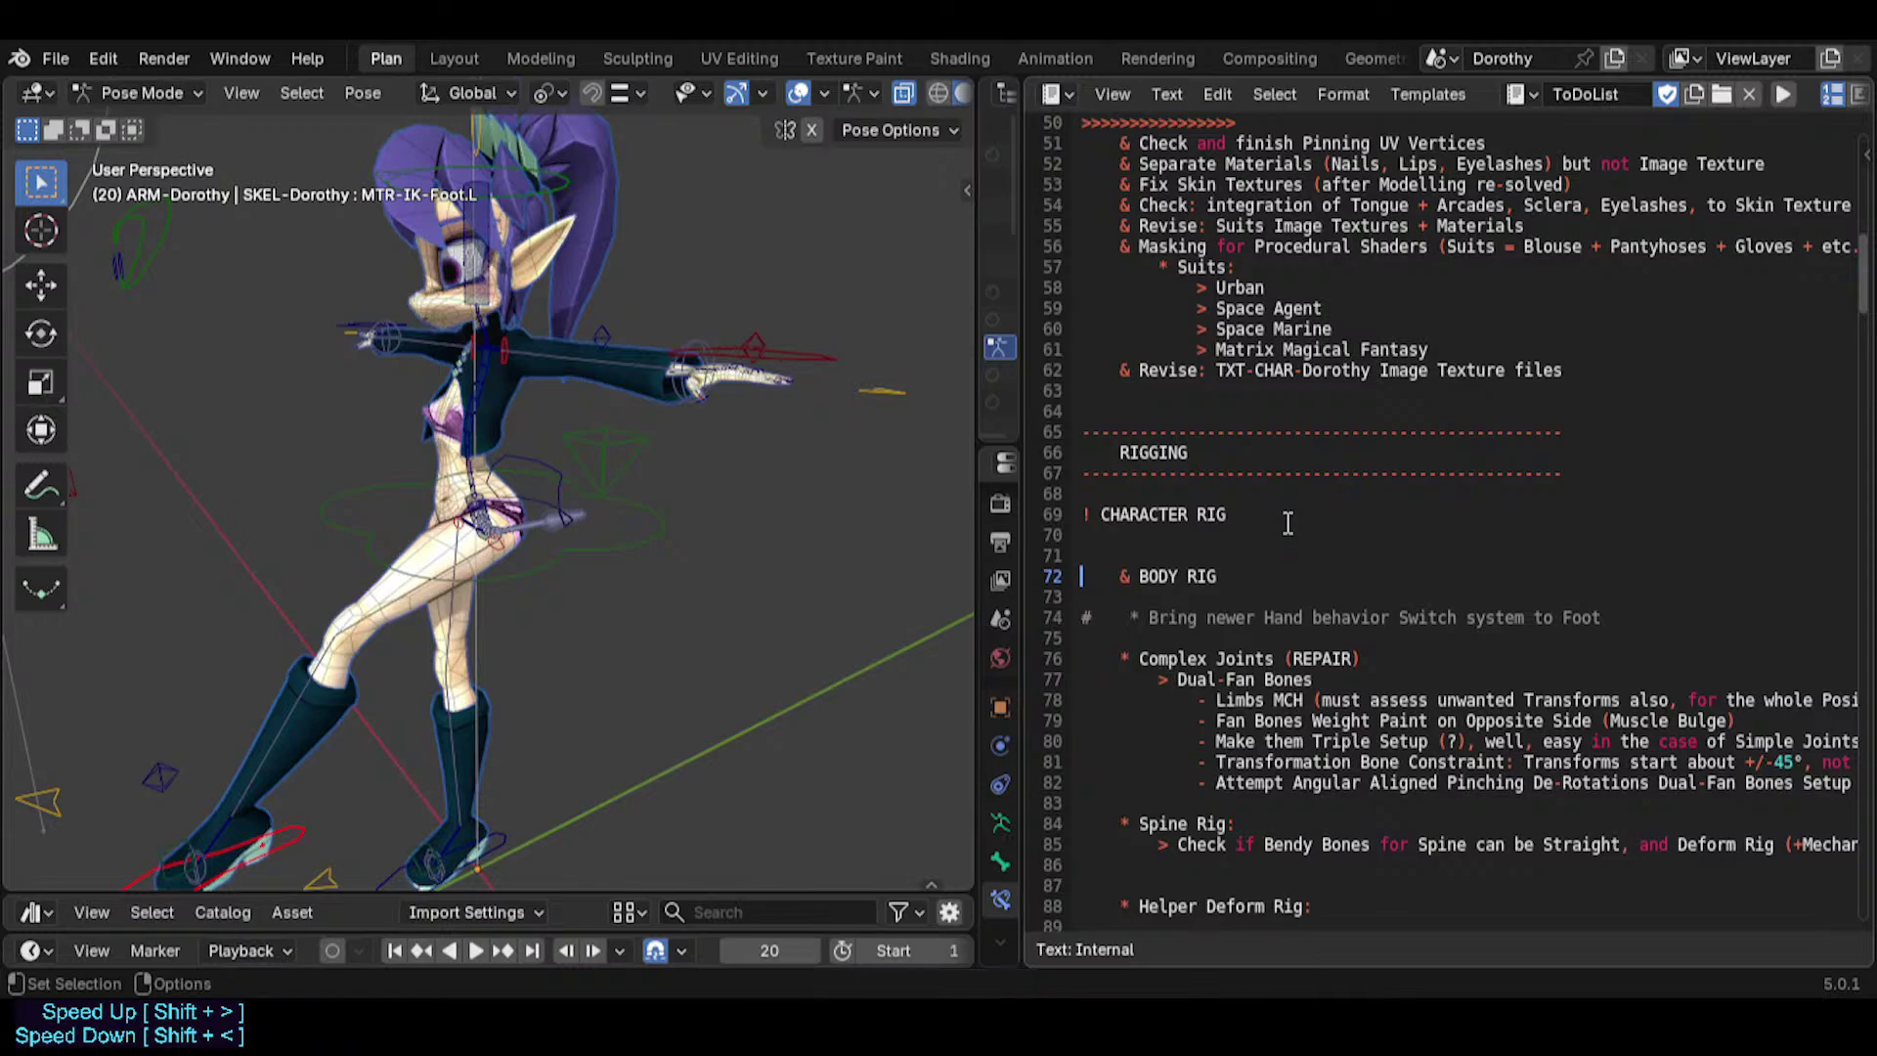
# Delete the commented entry about bringing the newer Hand behavior Switch system to Foot, along with its leftover blank lines.
pyautogui.scroll(-4, 1346, 518)
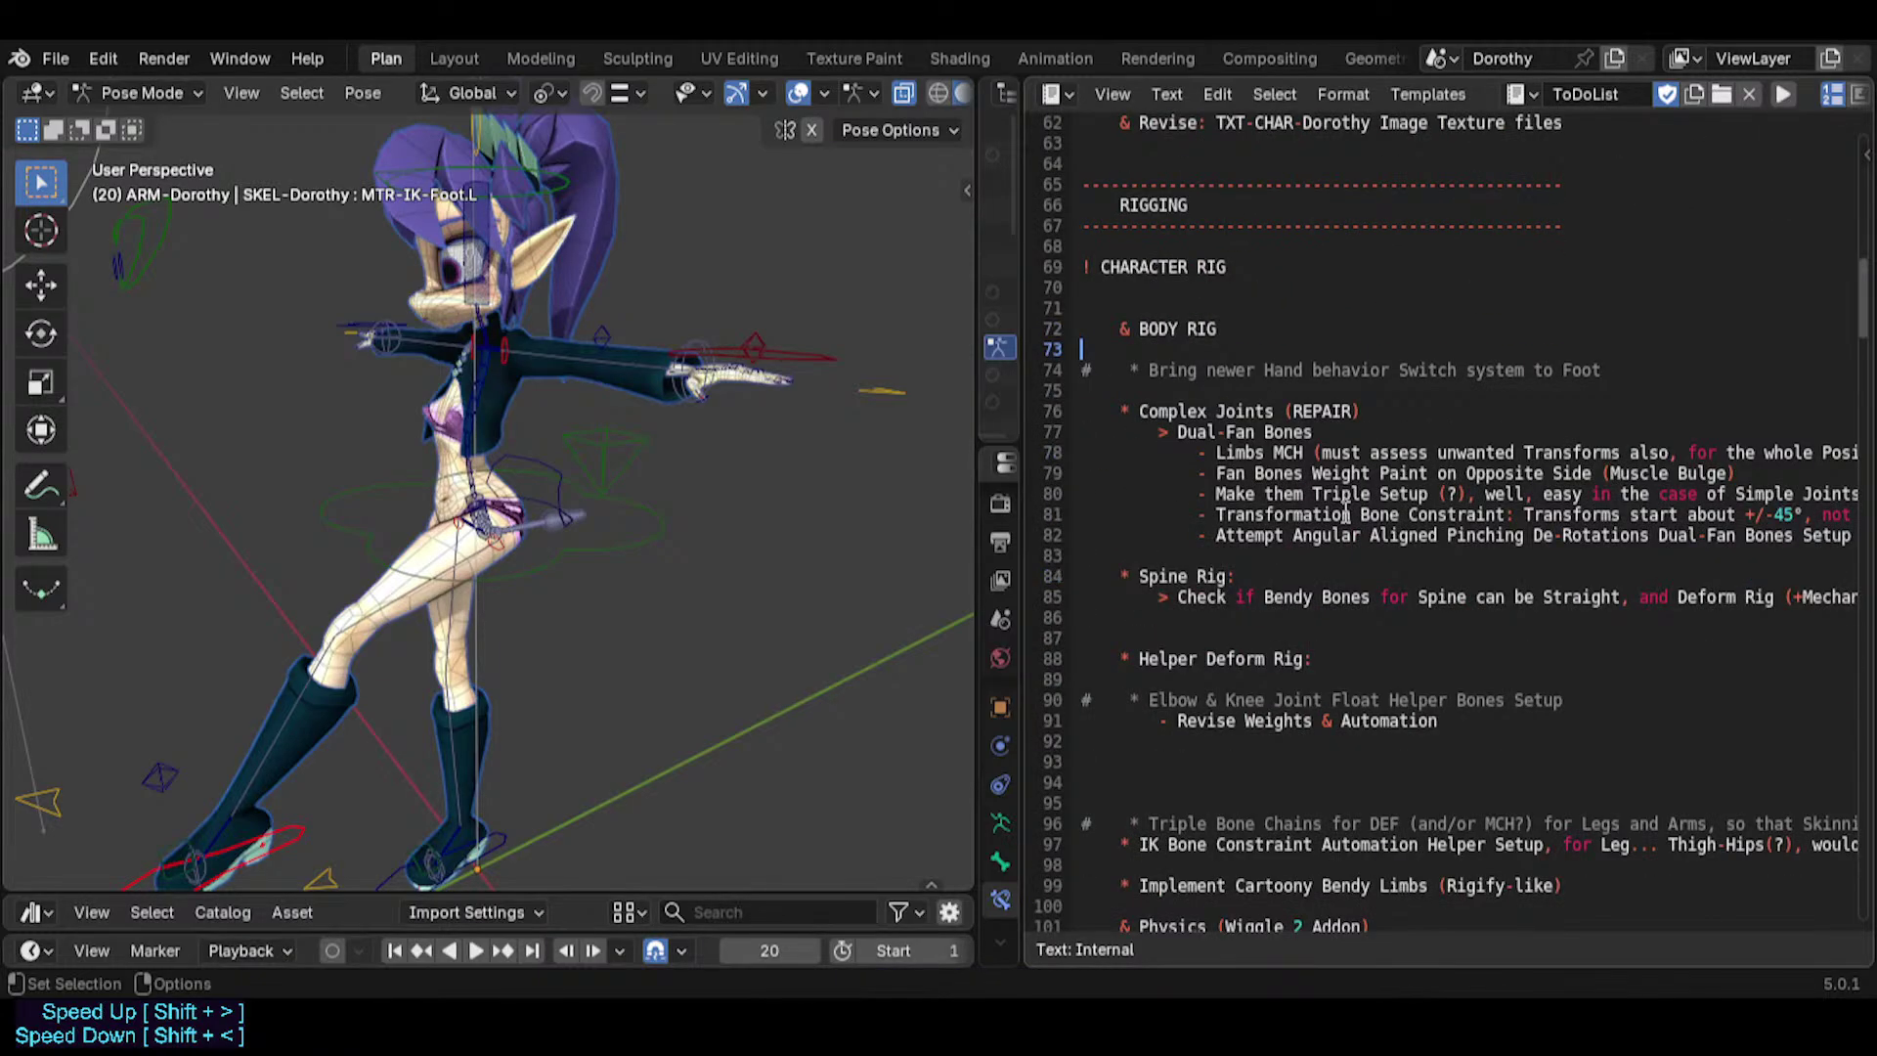
pyautogui.hotkey('shift', 'End')
pyautogui.press('Delete')
pyautogui.press('Delete')
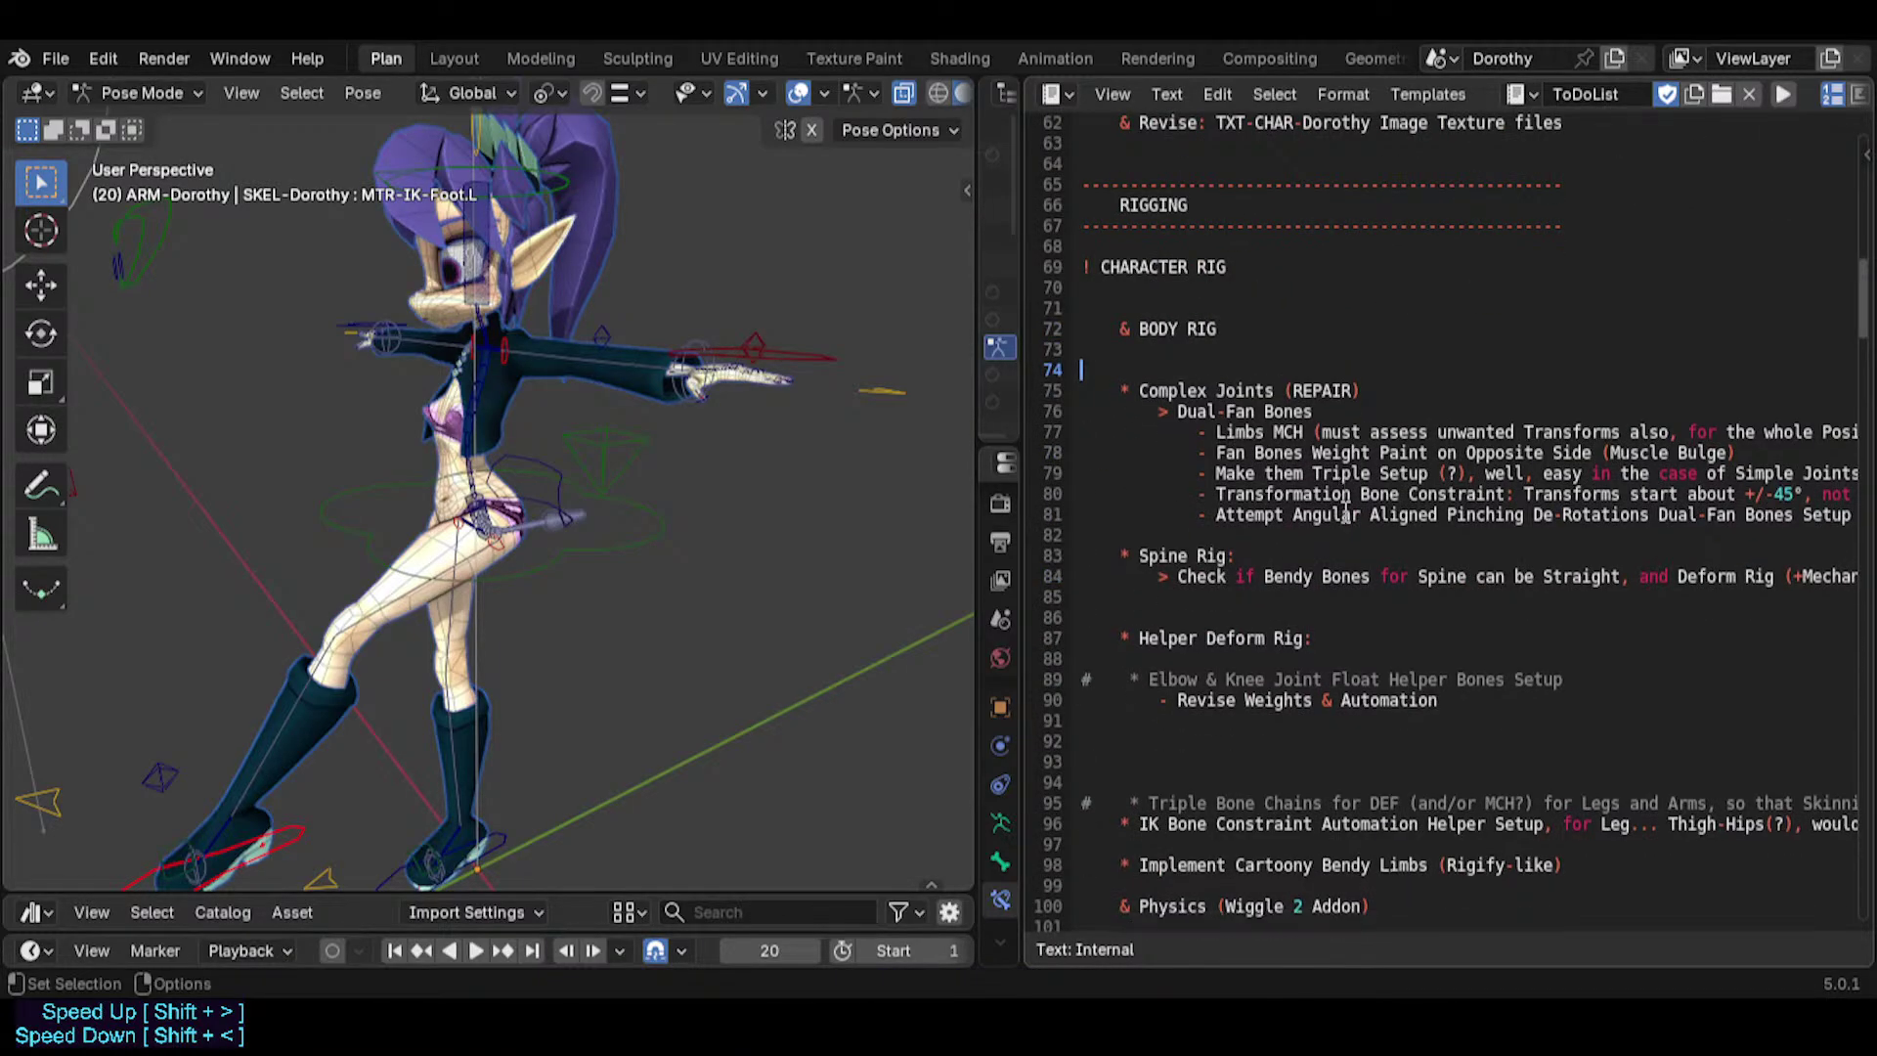
pyautogui.press('Delete')
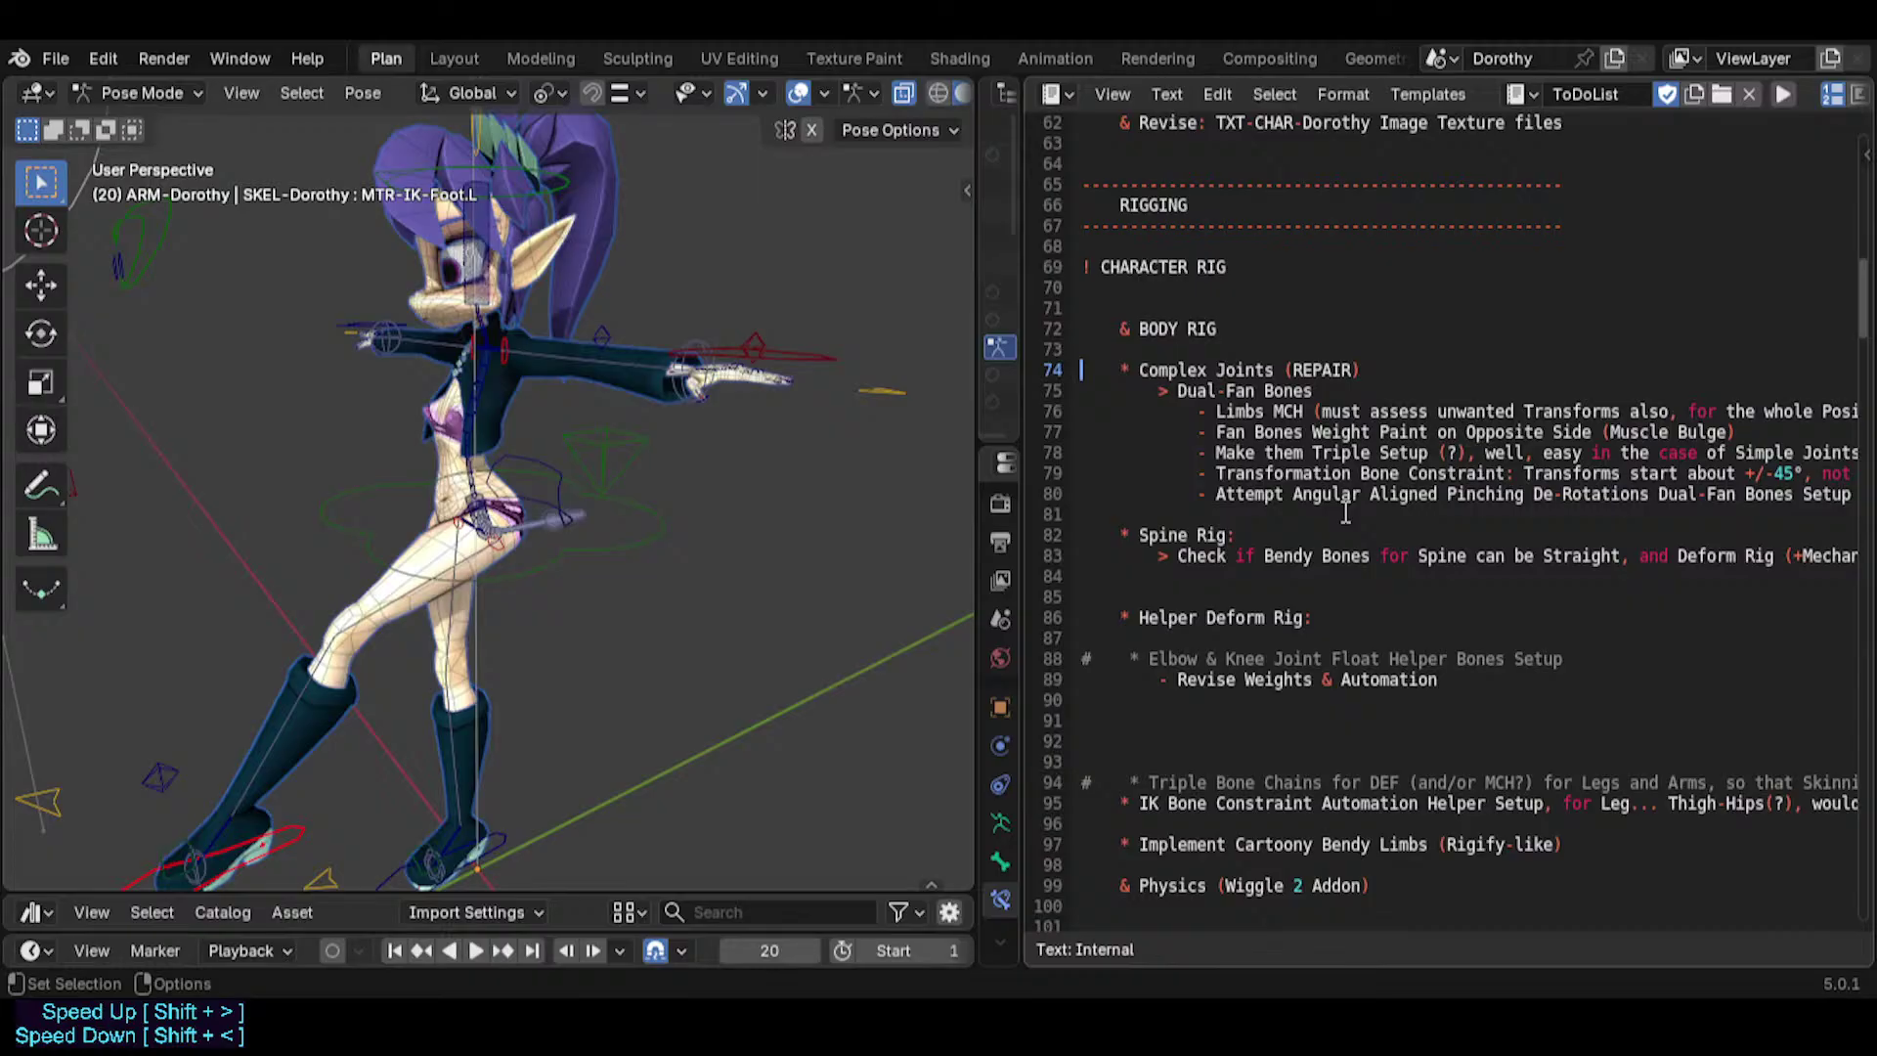
# Indent the BODY RIG lines from Complex Joints (REPAIR) through Helper Deform Rig by one level.
pyautogui.scroll(6, 1346, 513)
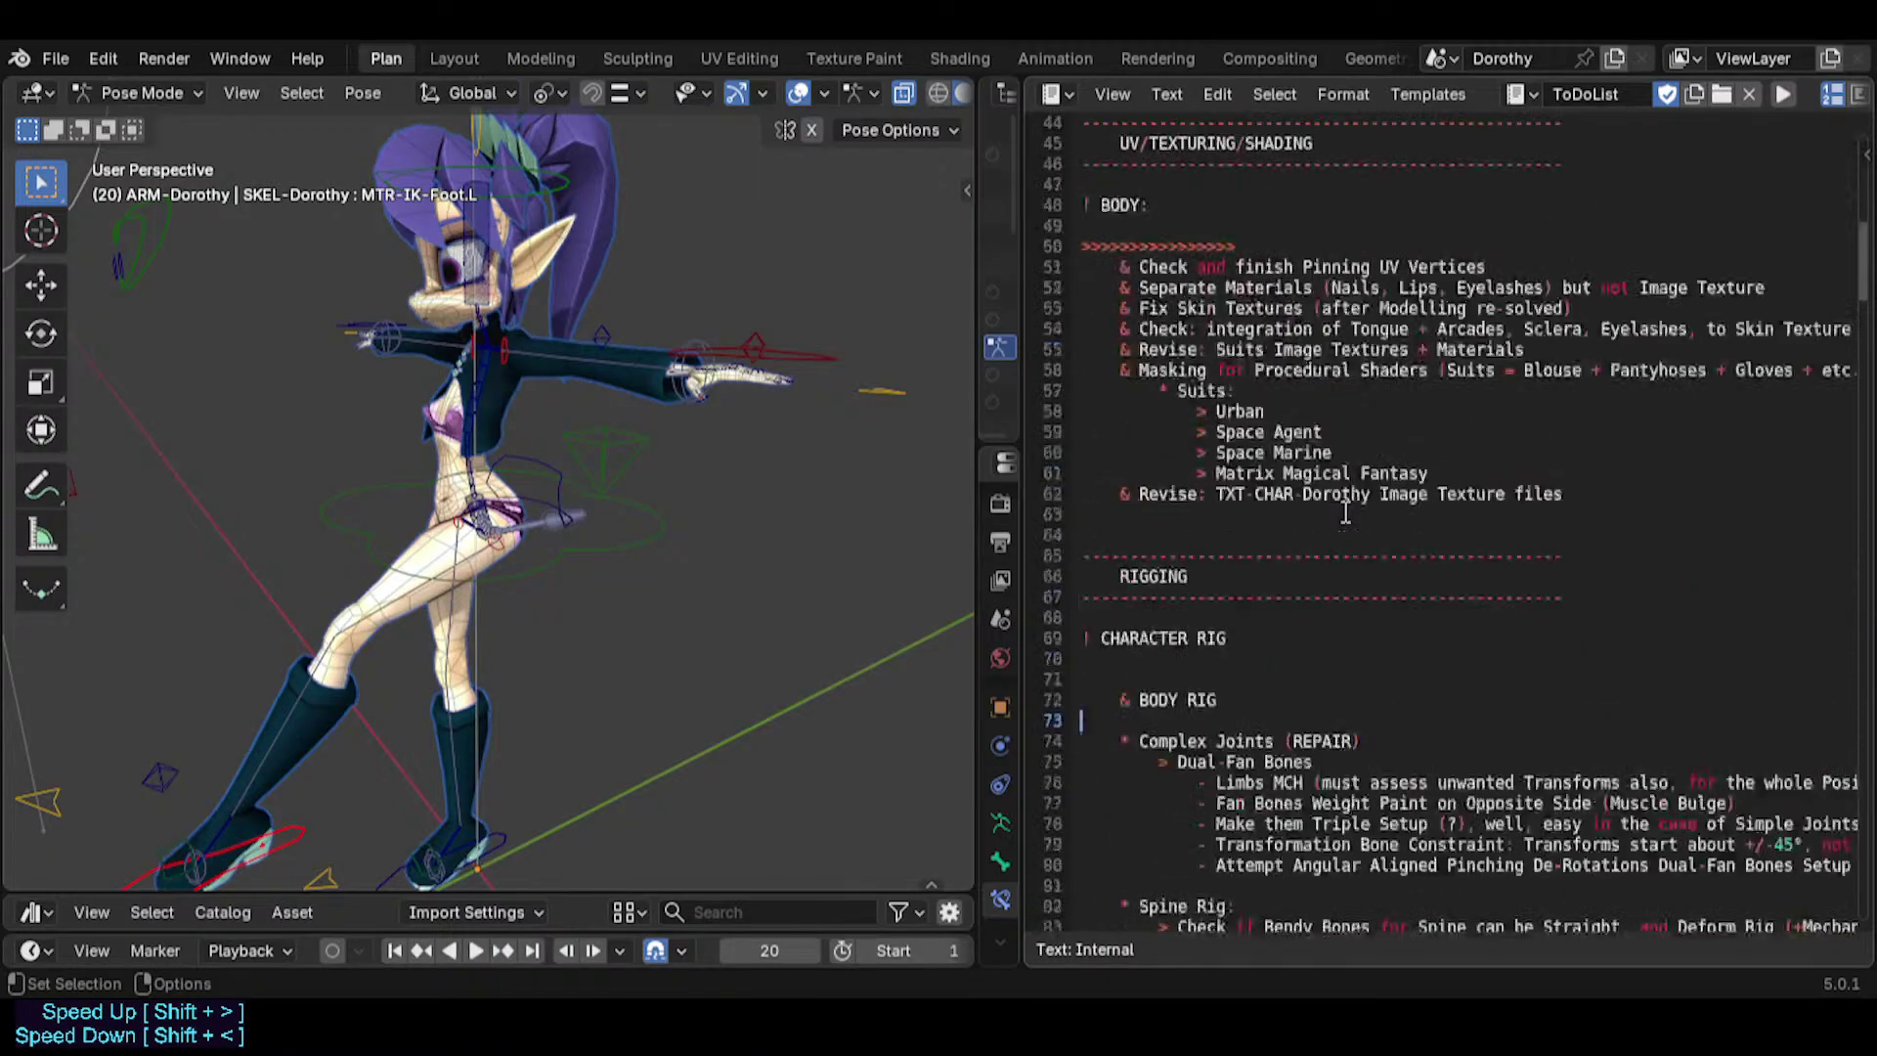
pyautogui.scroll(-3, 1271, 547)
pyautogui.scroll(-1, 1236, 567)
pyautogui.scroll(-2, 1236, 569)
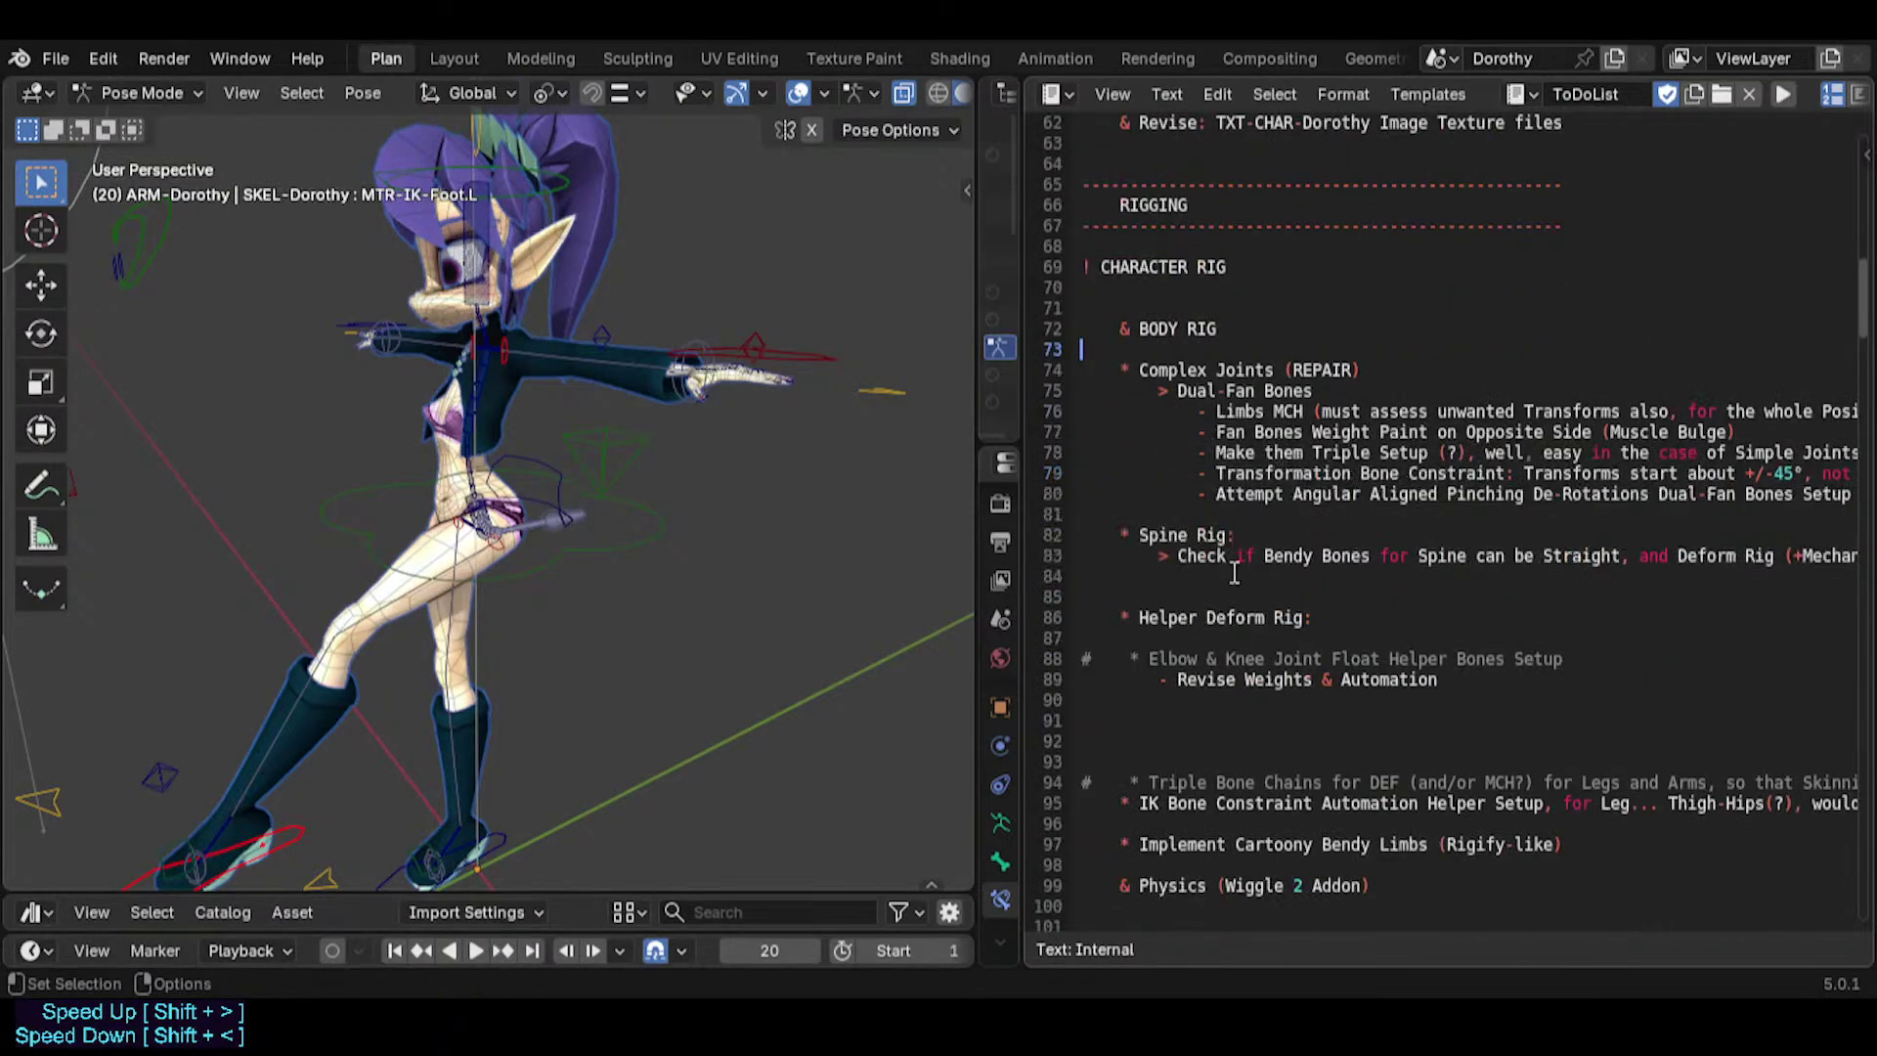
pyautogui.press('Down')
pyautogui.hotkey('shift', 'Down')
pyautogui.hotkey('shift', 'Down')
pyautogui.hotkey('shift', 'Down')
pyautogui.hotkey('shift', 'Down')
pyautogui.hotkey('shift', 'Down')
pyautogui.hotkey('shift', 'Down')
pyautogui.hotkey('shift', 'Down')
pyautogui.hotkey('shift', 'Down')
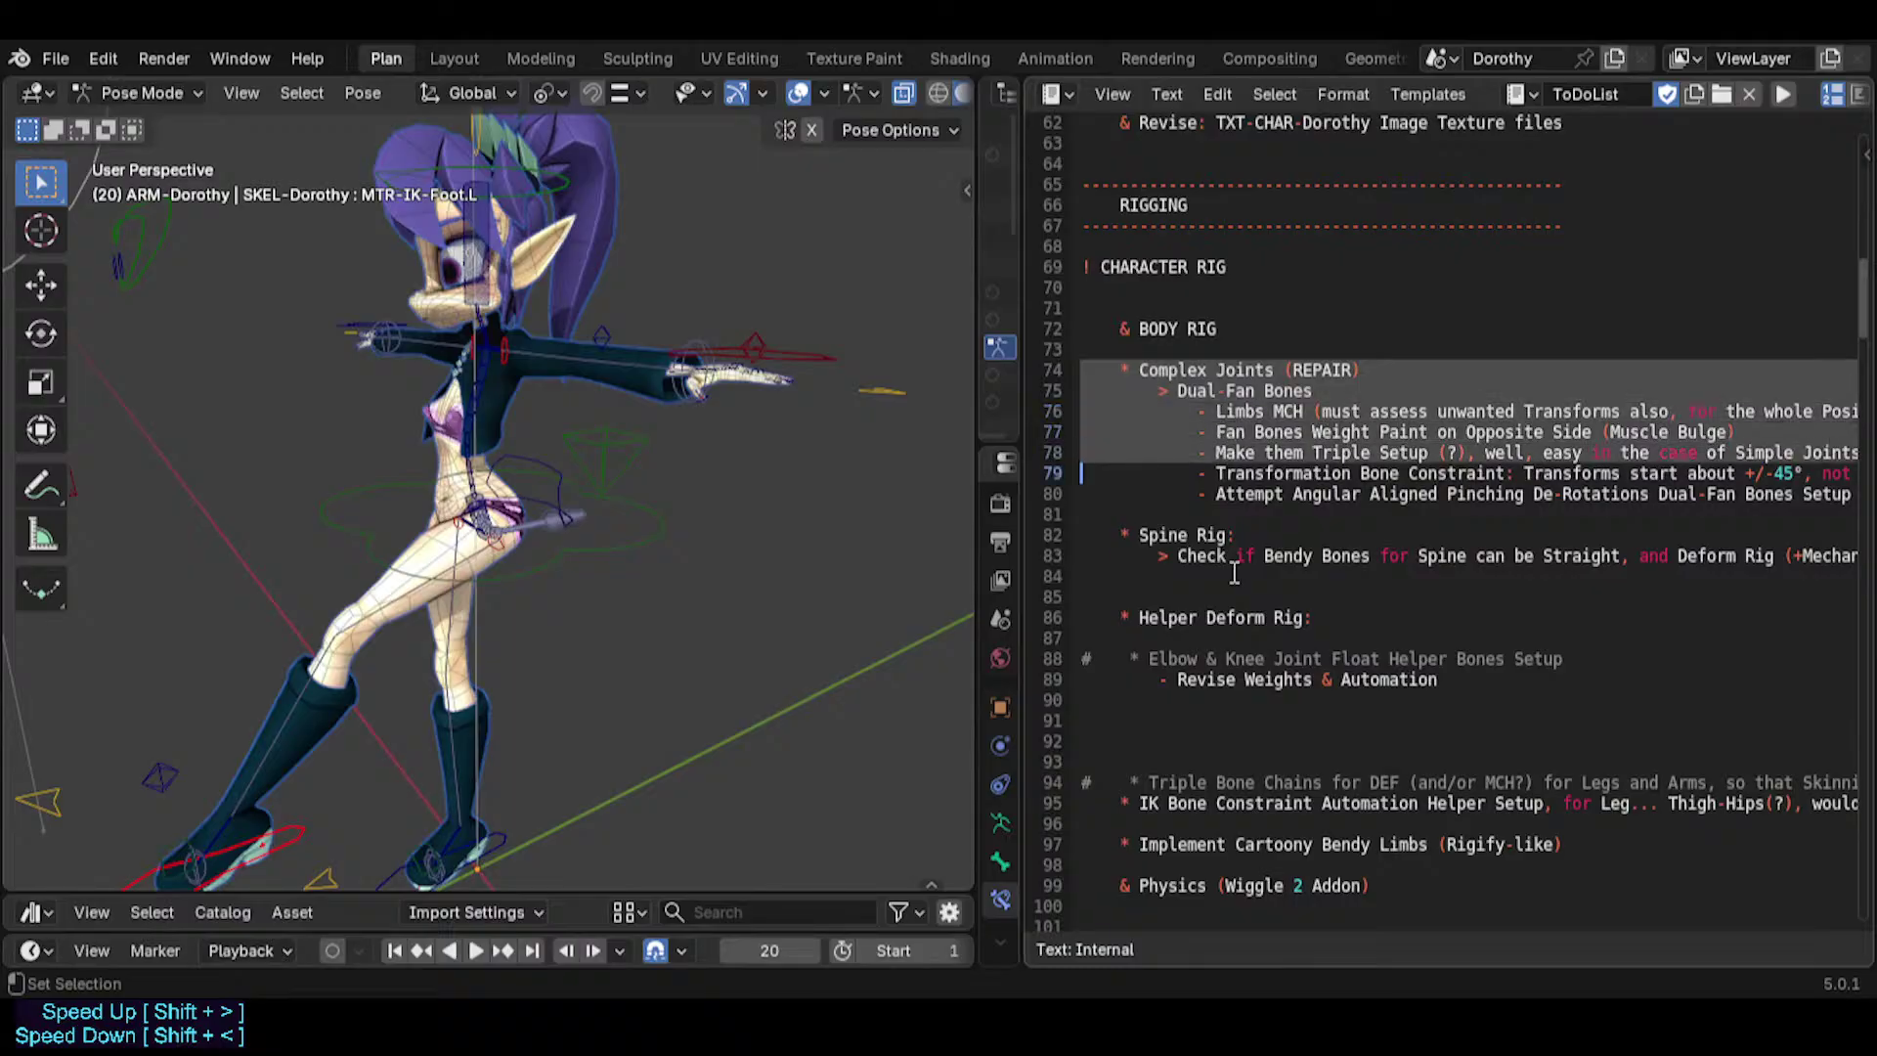
pyautogui.hotkey('shift', 'Down')
pyautogui.hotkey('shift', 'Down')
pyautogui.hotkey('shift', 'Down')
pyautogui.hotkey('shift', 'Down')
pyautogui.hotkey('shift', 'Down')
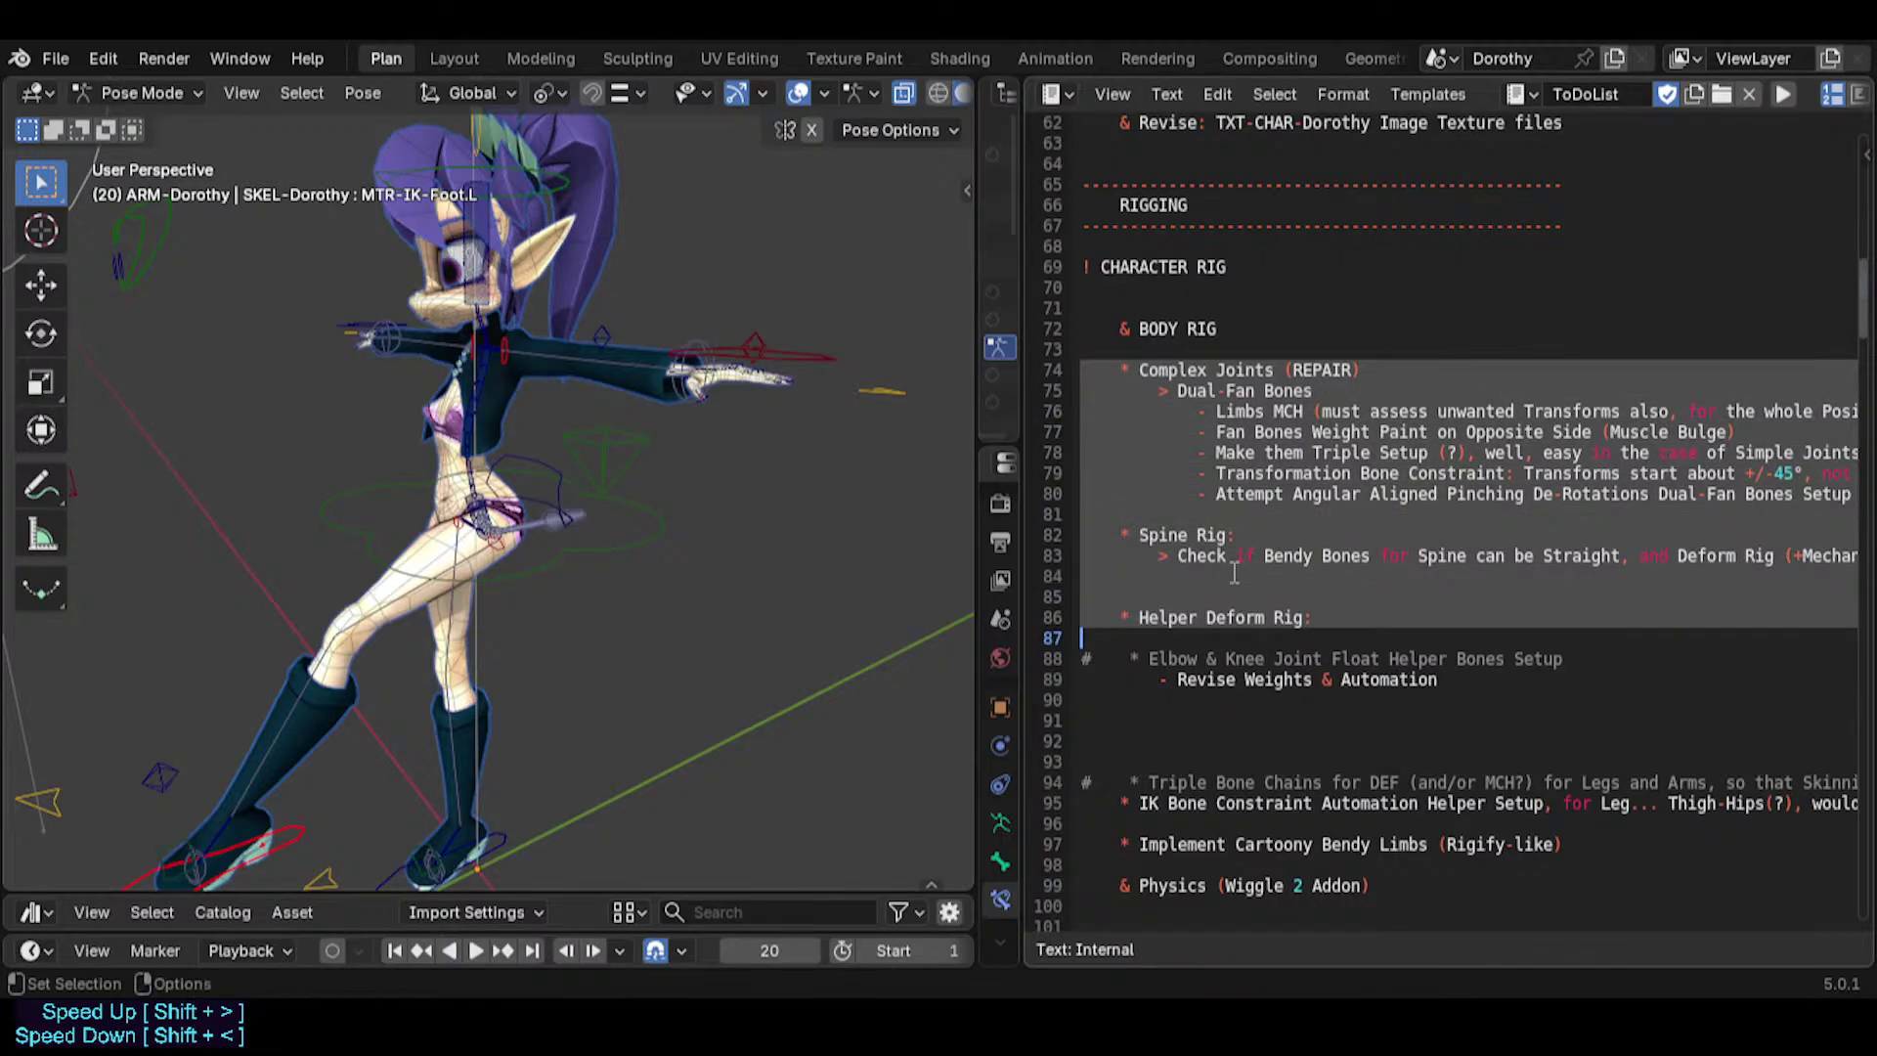
pyautogui.press('Tab')
pyautogui.click(1258, 515)
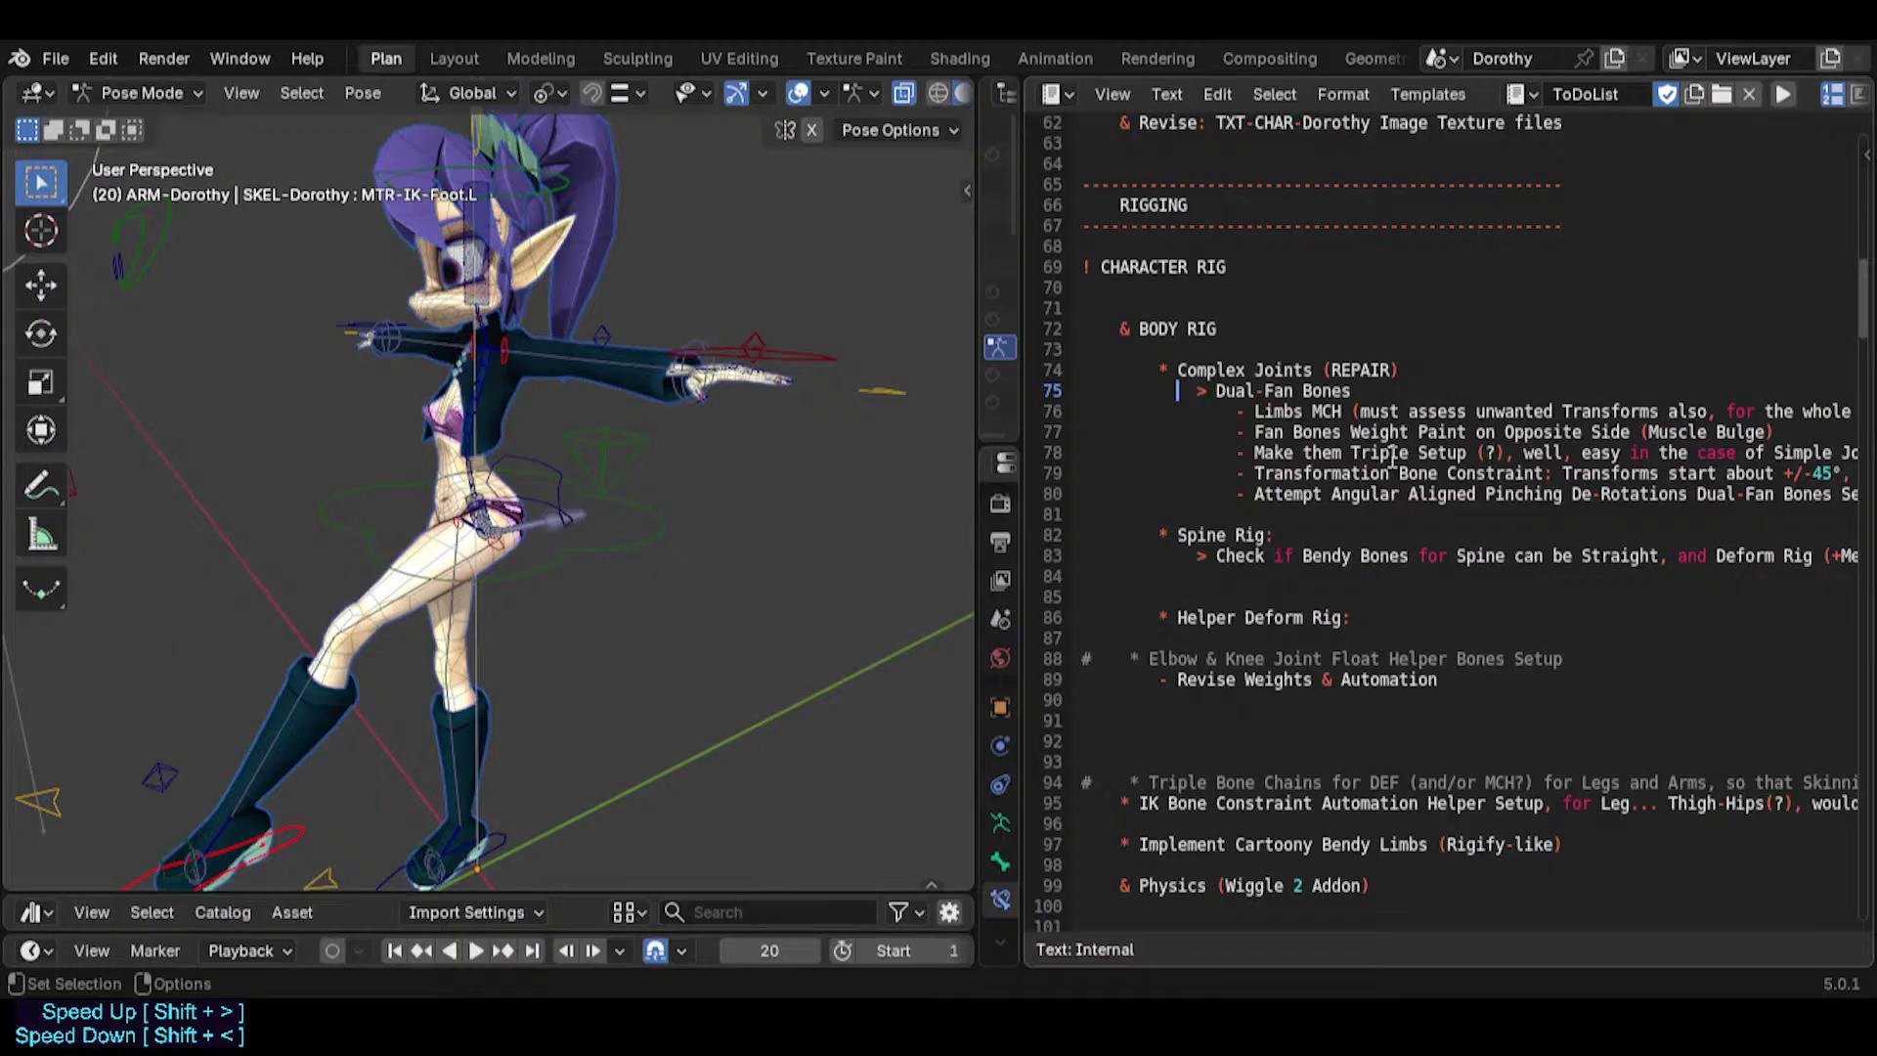
# Insert a blank line above Dual-Fan Bones and another above the Spine Rig's Bendy Bones entry.
pyautogui.press('Return')
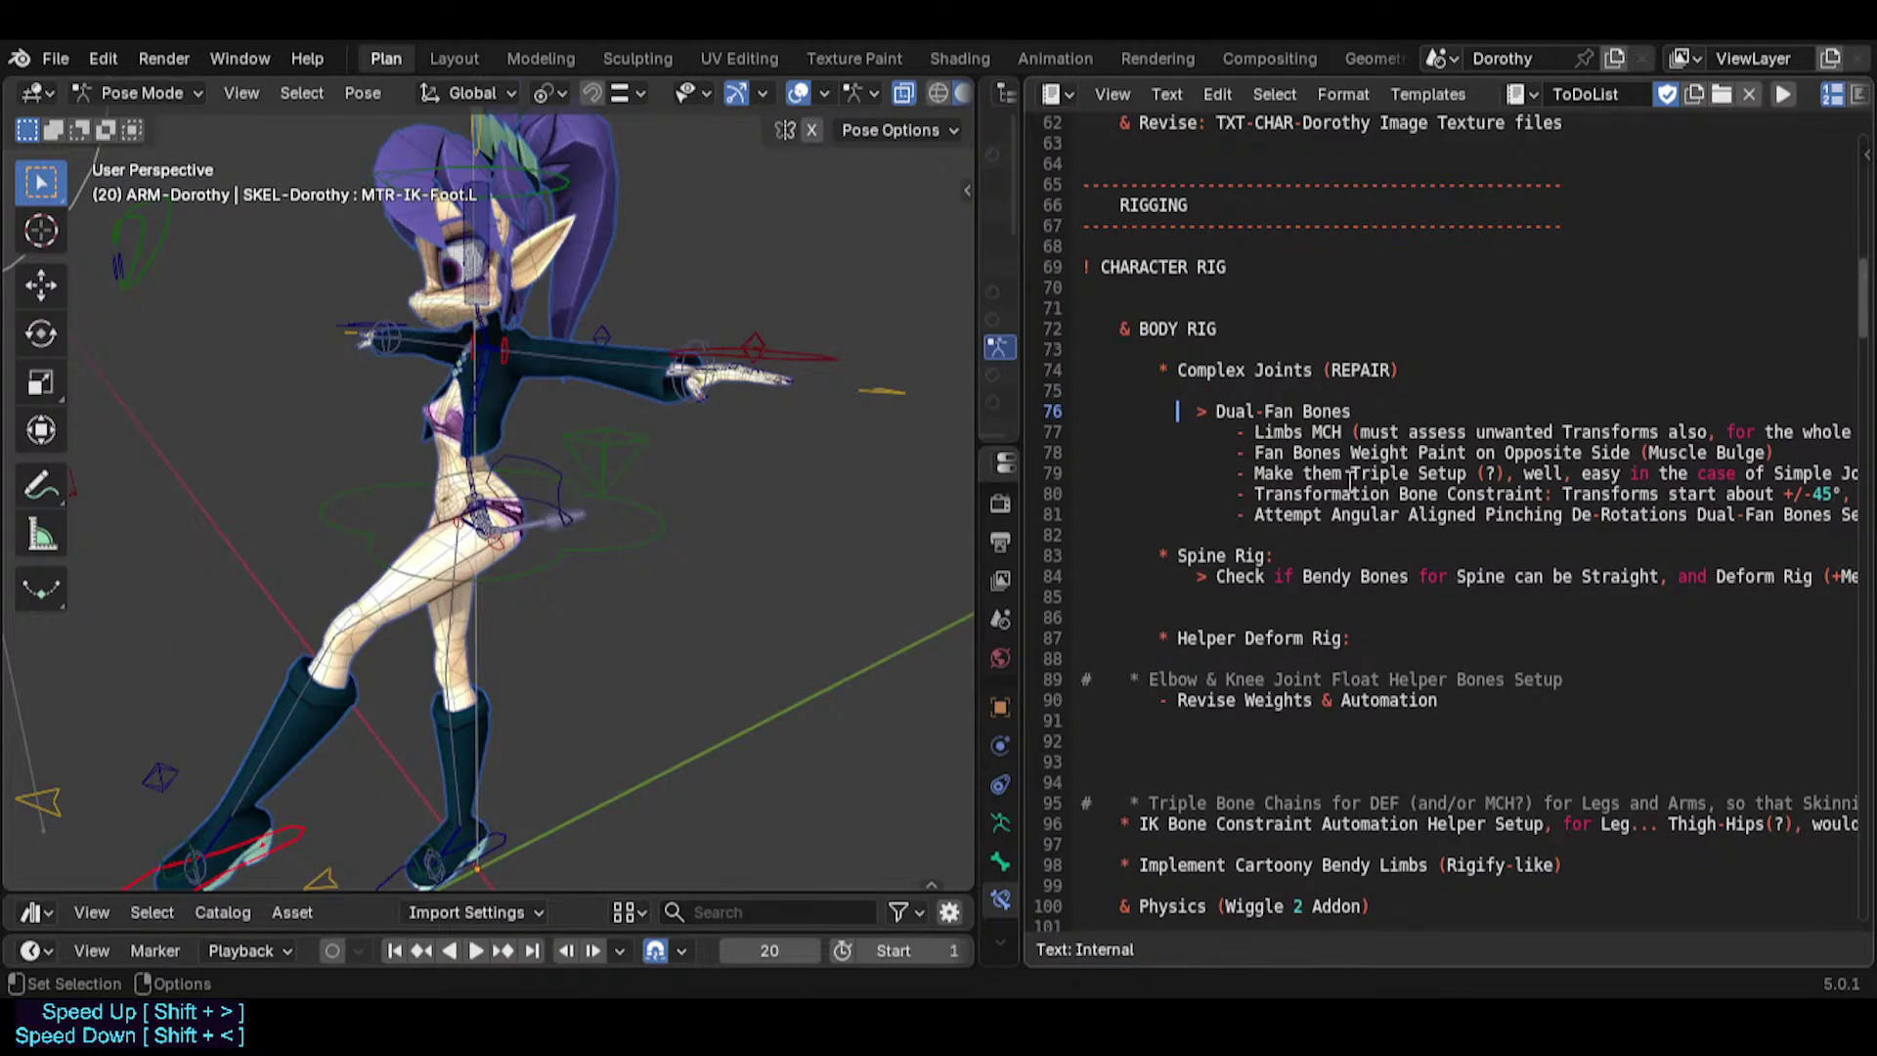
pyautogui.hotkey('ctrl', 's')
pyautogui.click(1129, 577)
pyautogui.press('Return')
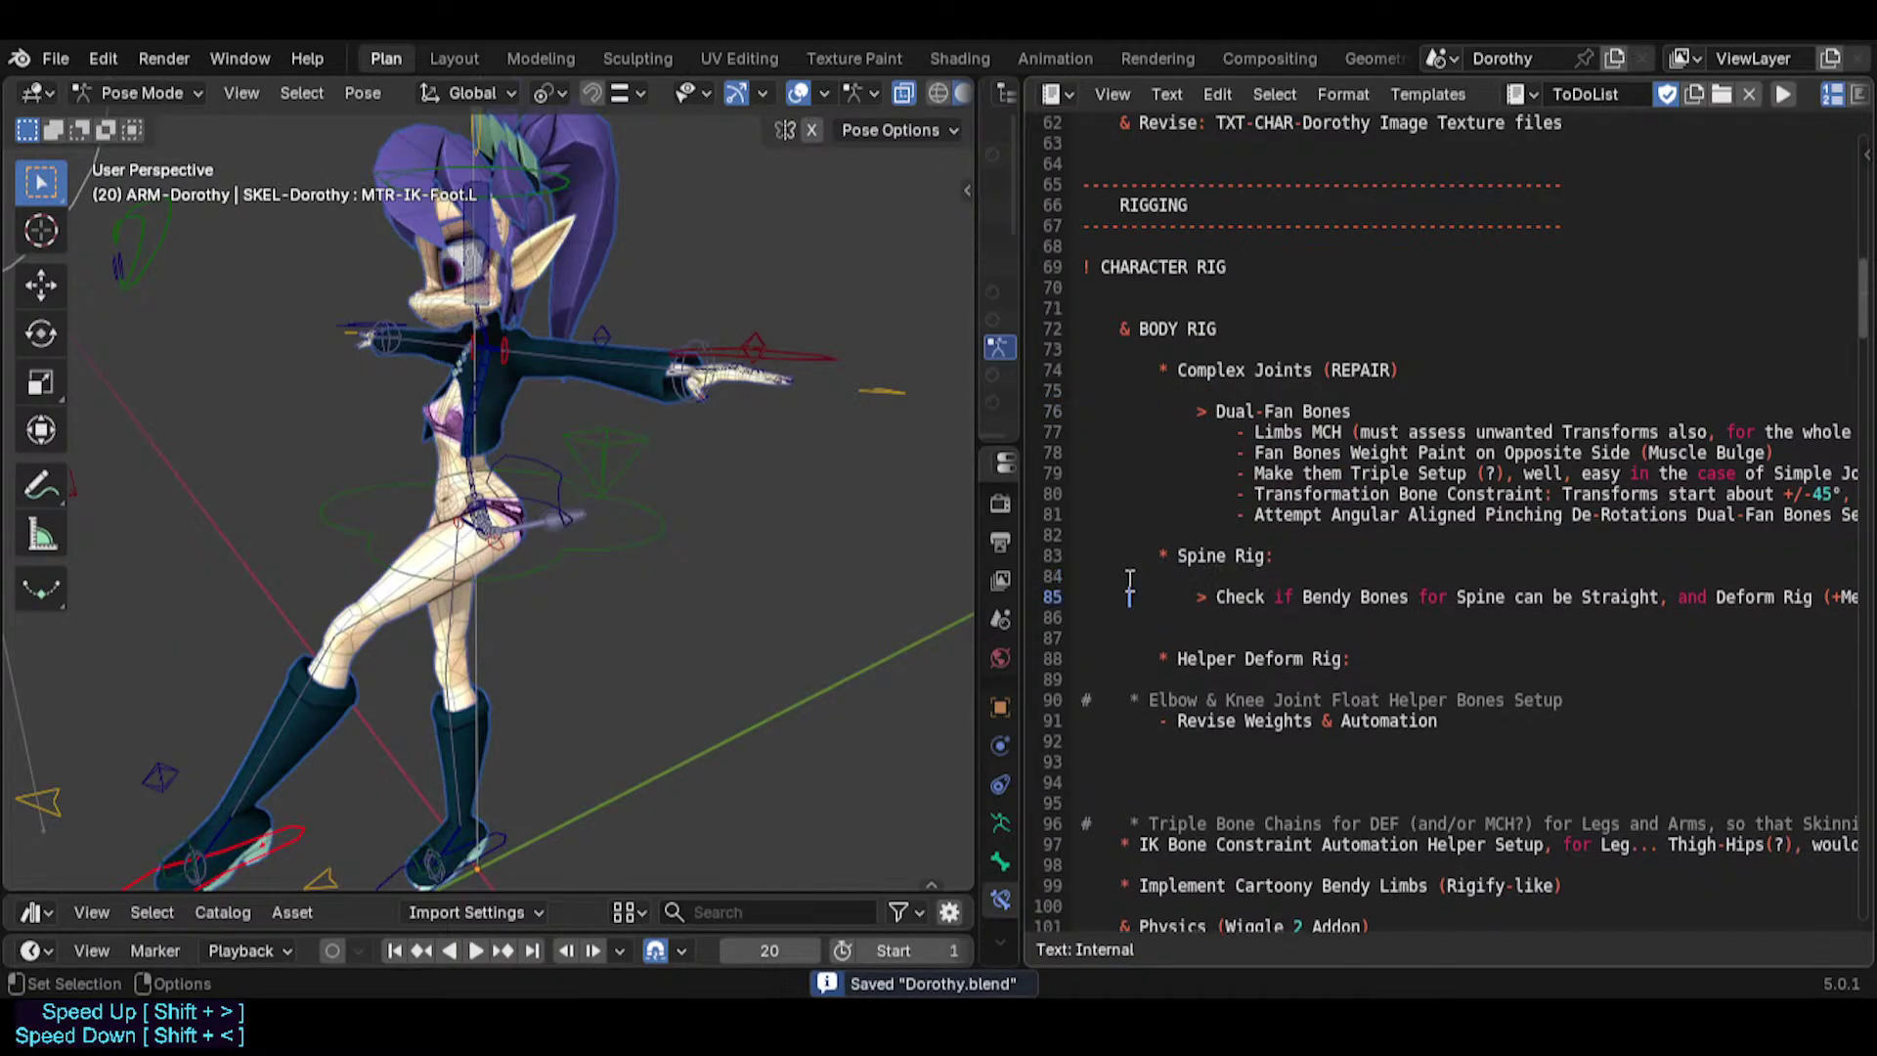
# Remove the extra blank line above Helper Deform Rig and save the file.
pyautogui.click(1134, 643)
pyautogui.press('BackSpace')
pyautogui.hotkey('ctrl', 's')
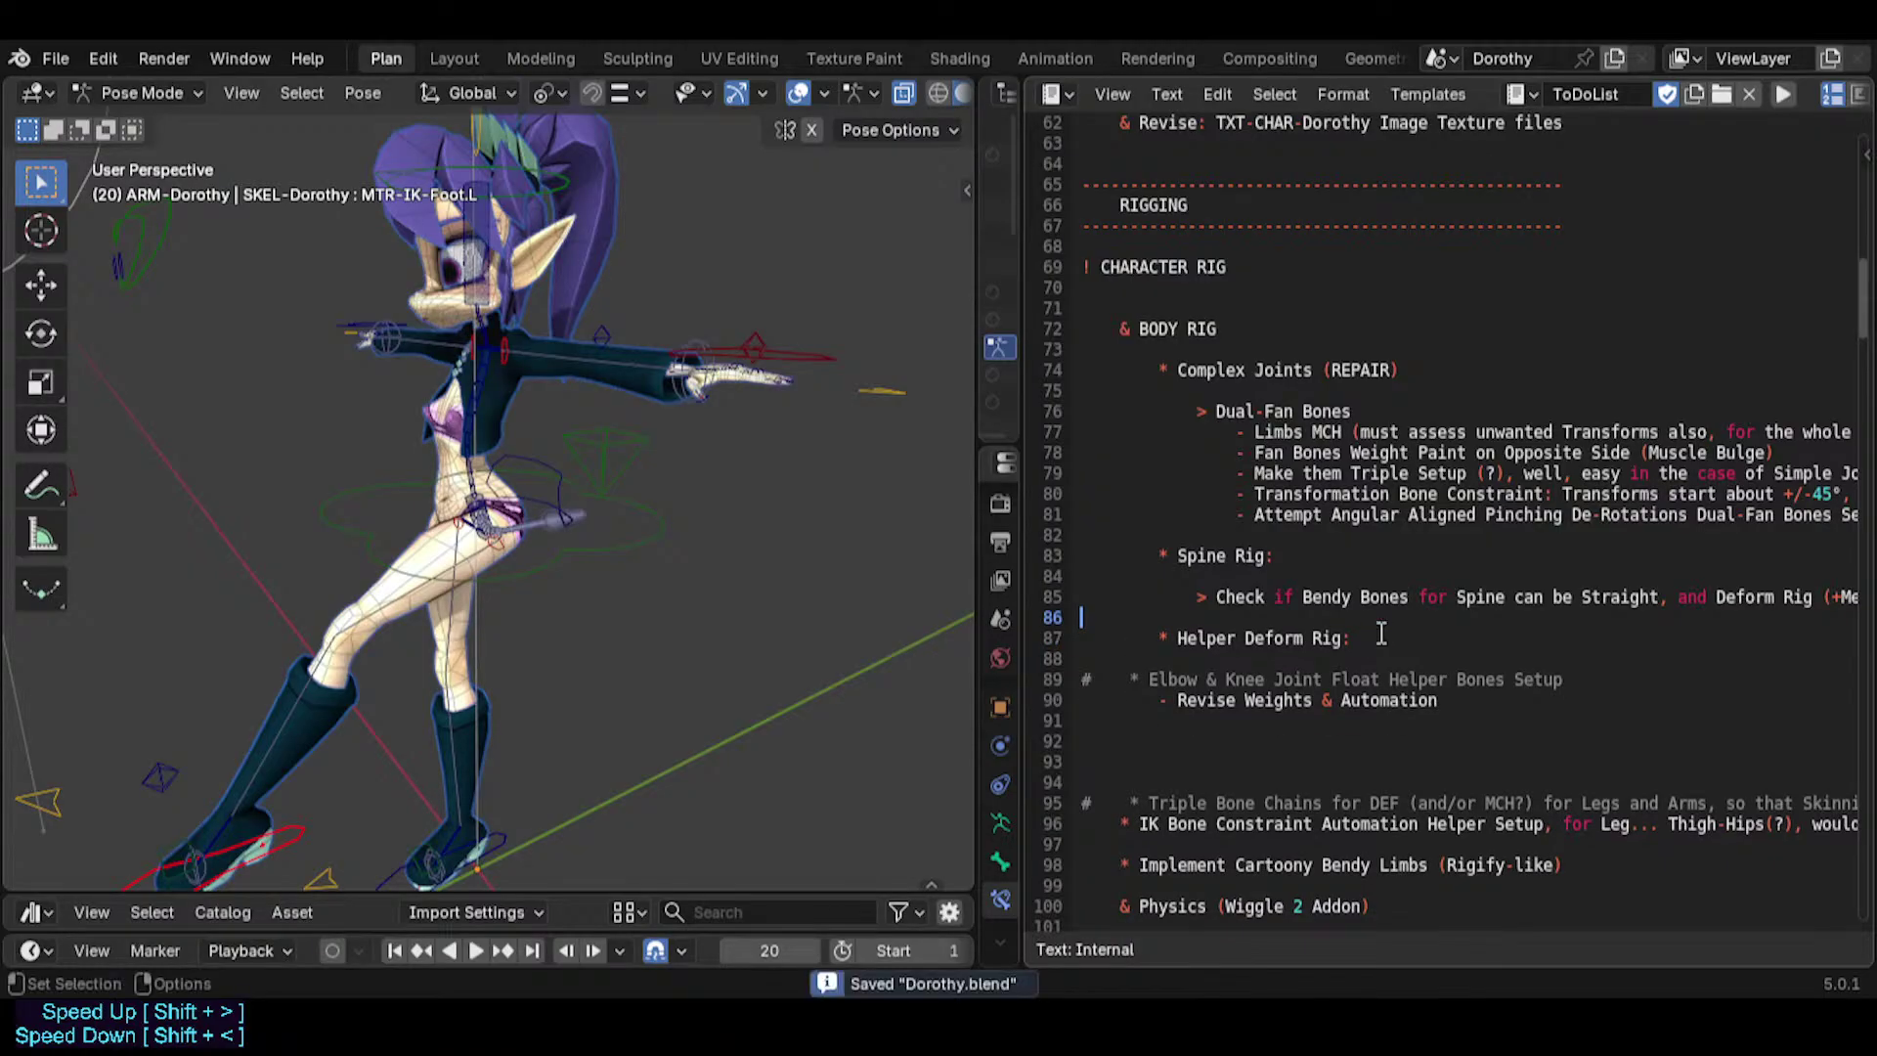
pyautogui.click(1180, 372)
pyautogui.hscroll(1, 1393, 437)
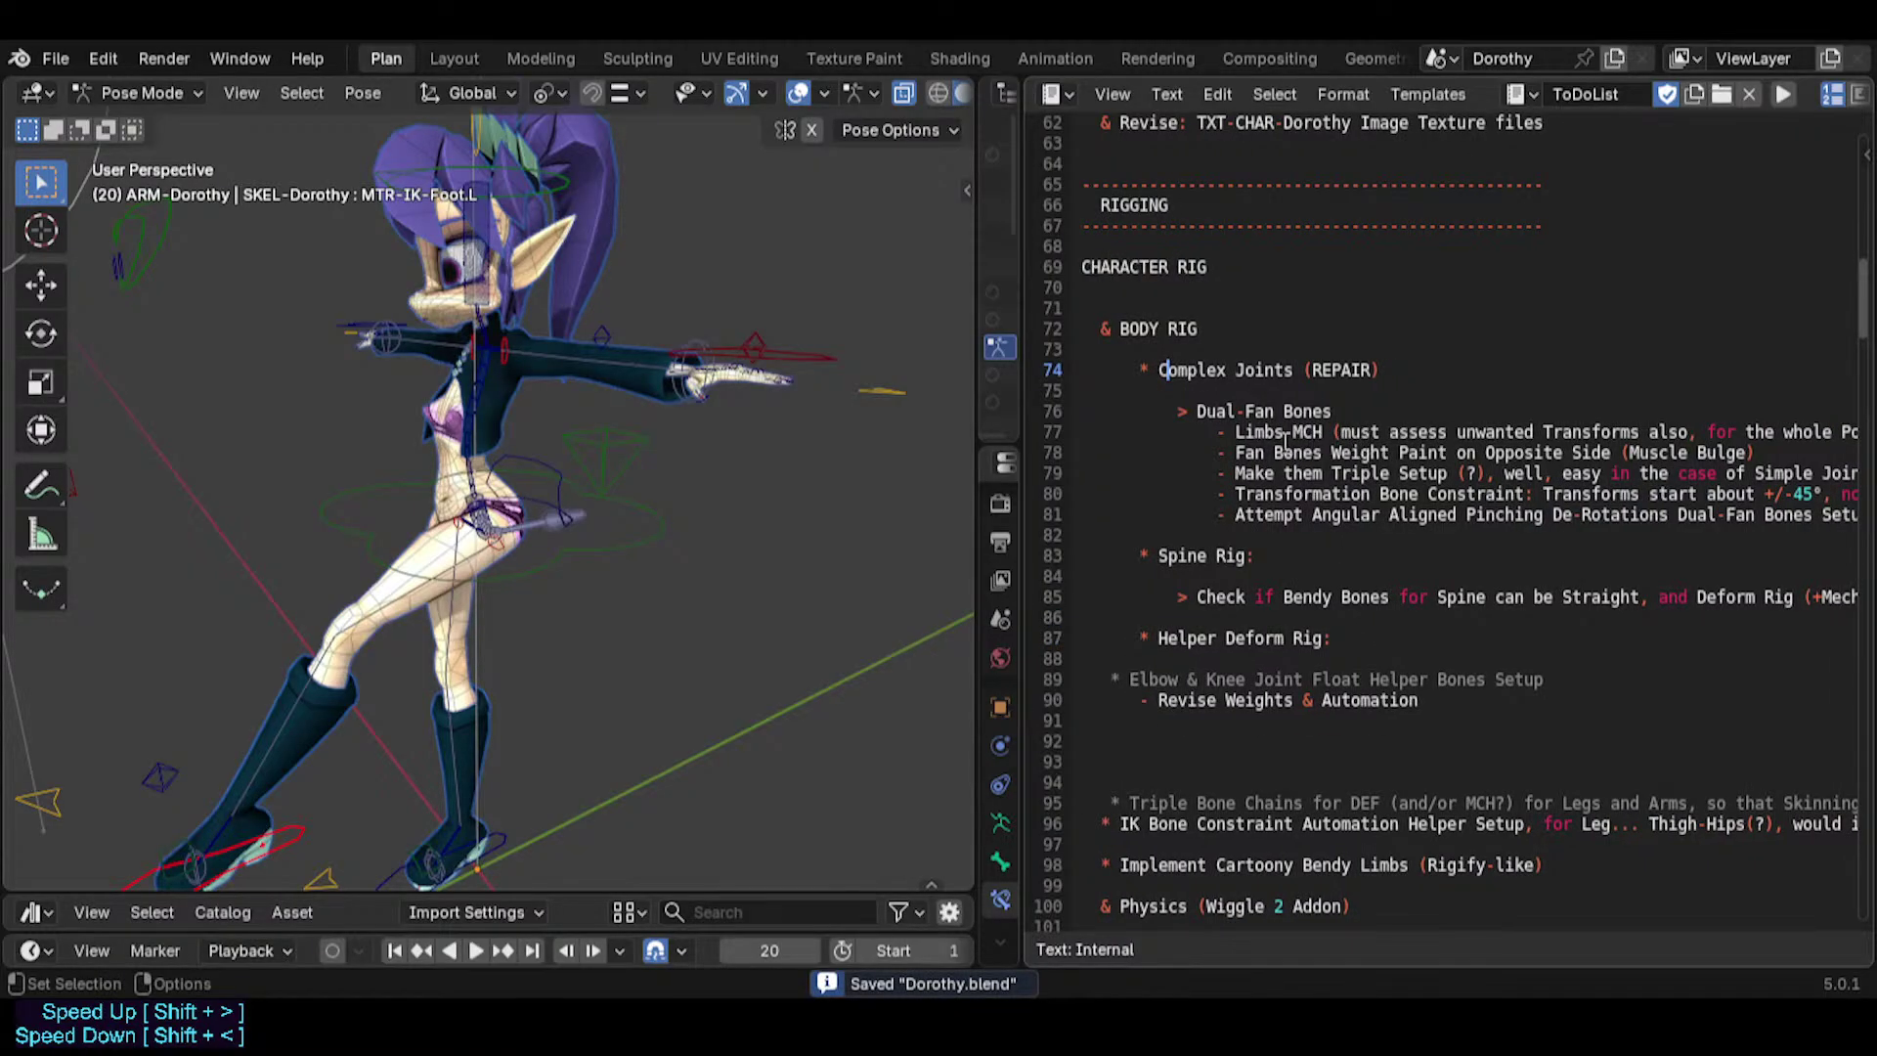
pyautogui.click(1367, 623)
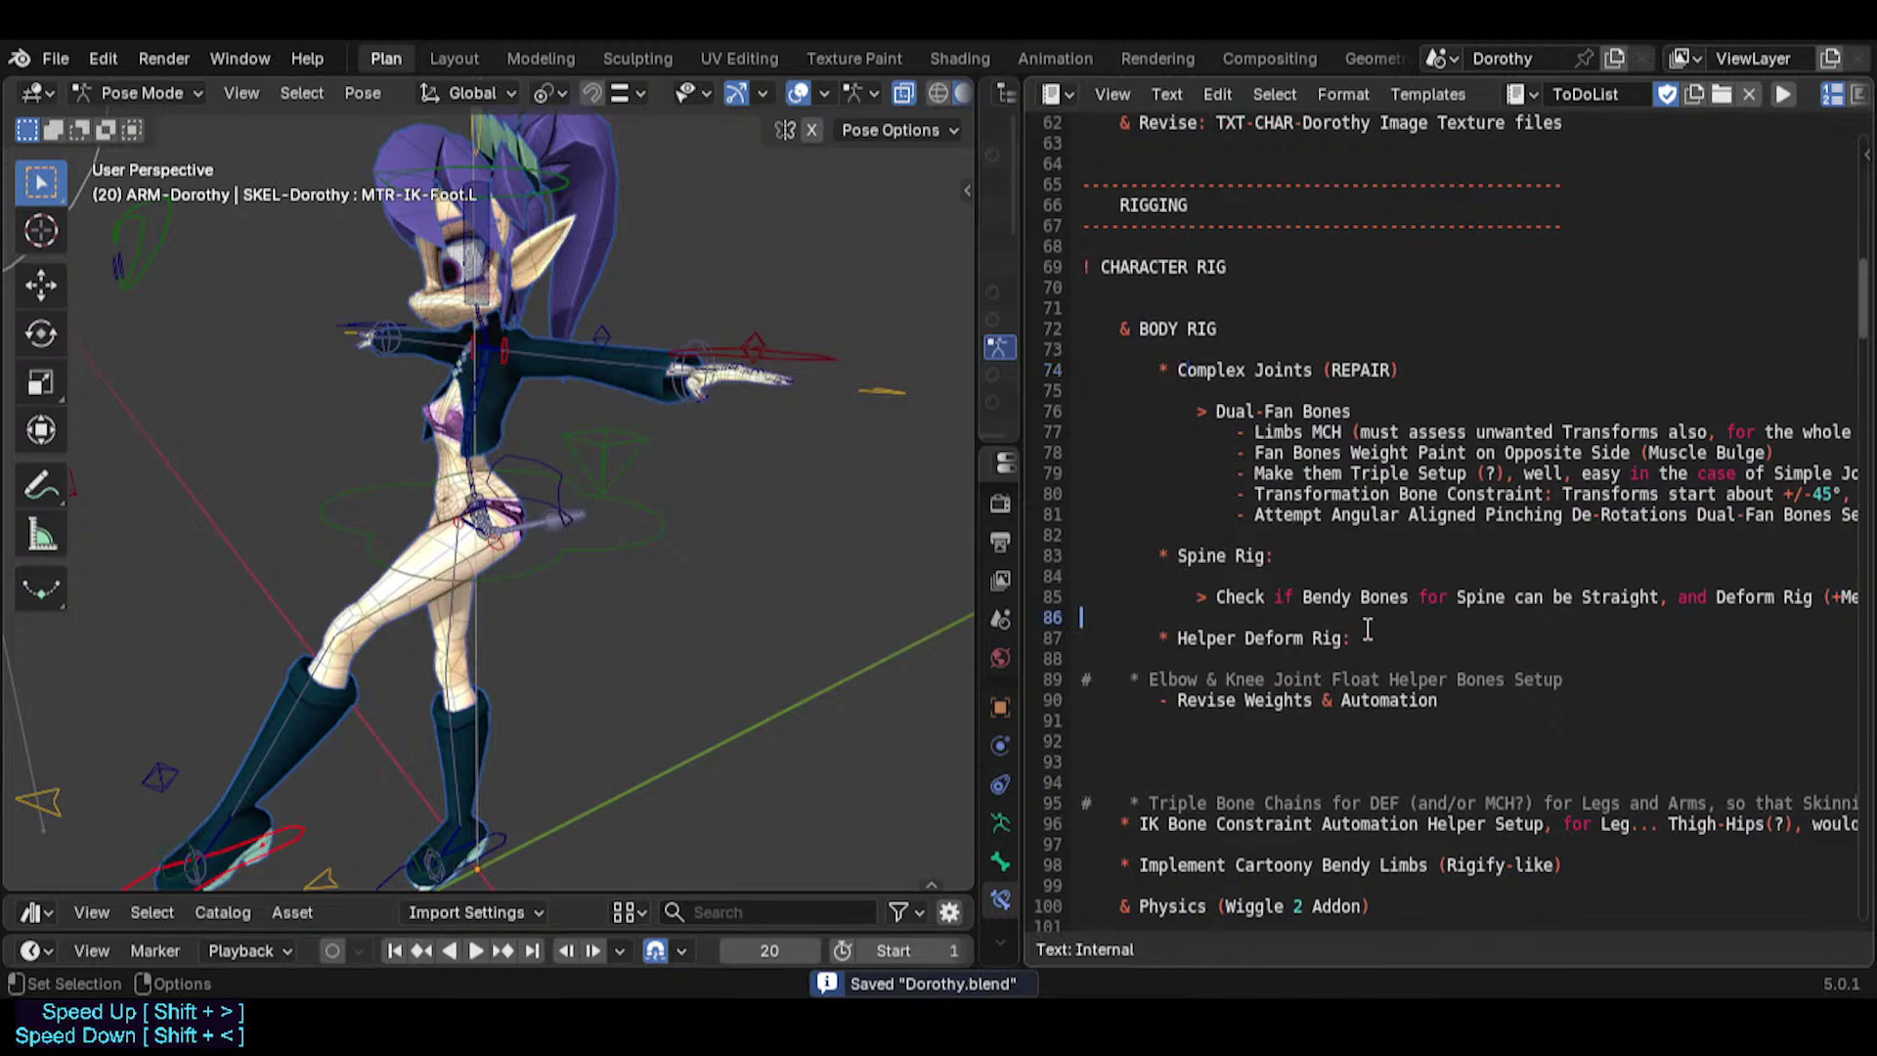
pyautogui.press('Down')
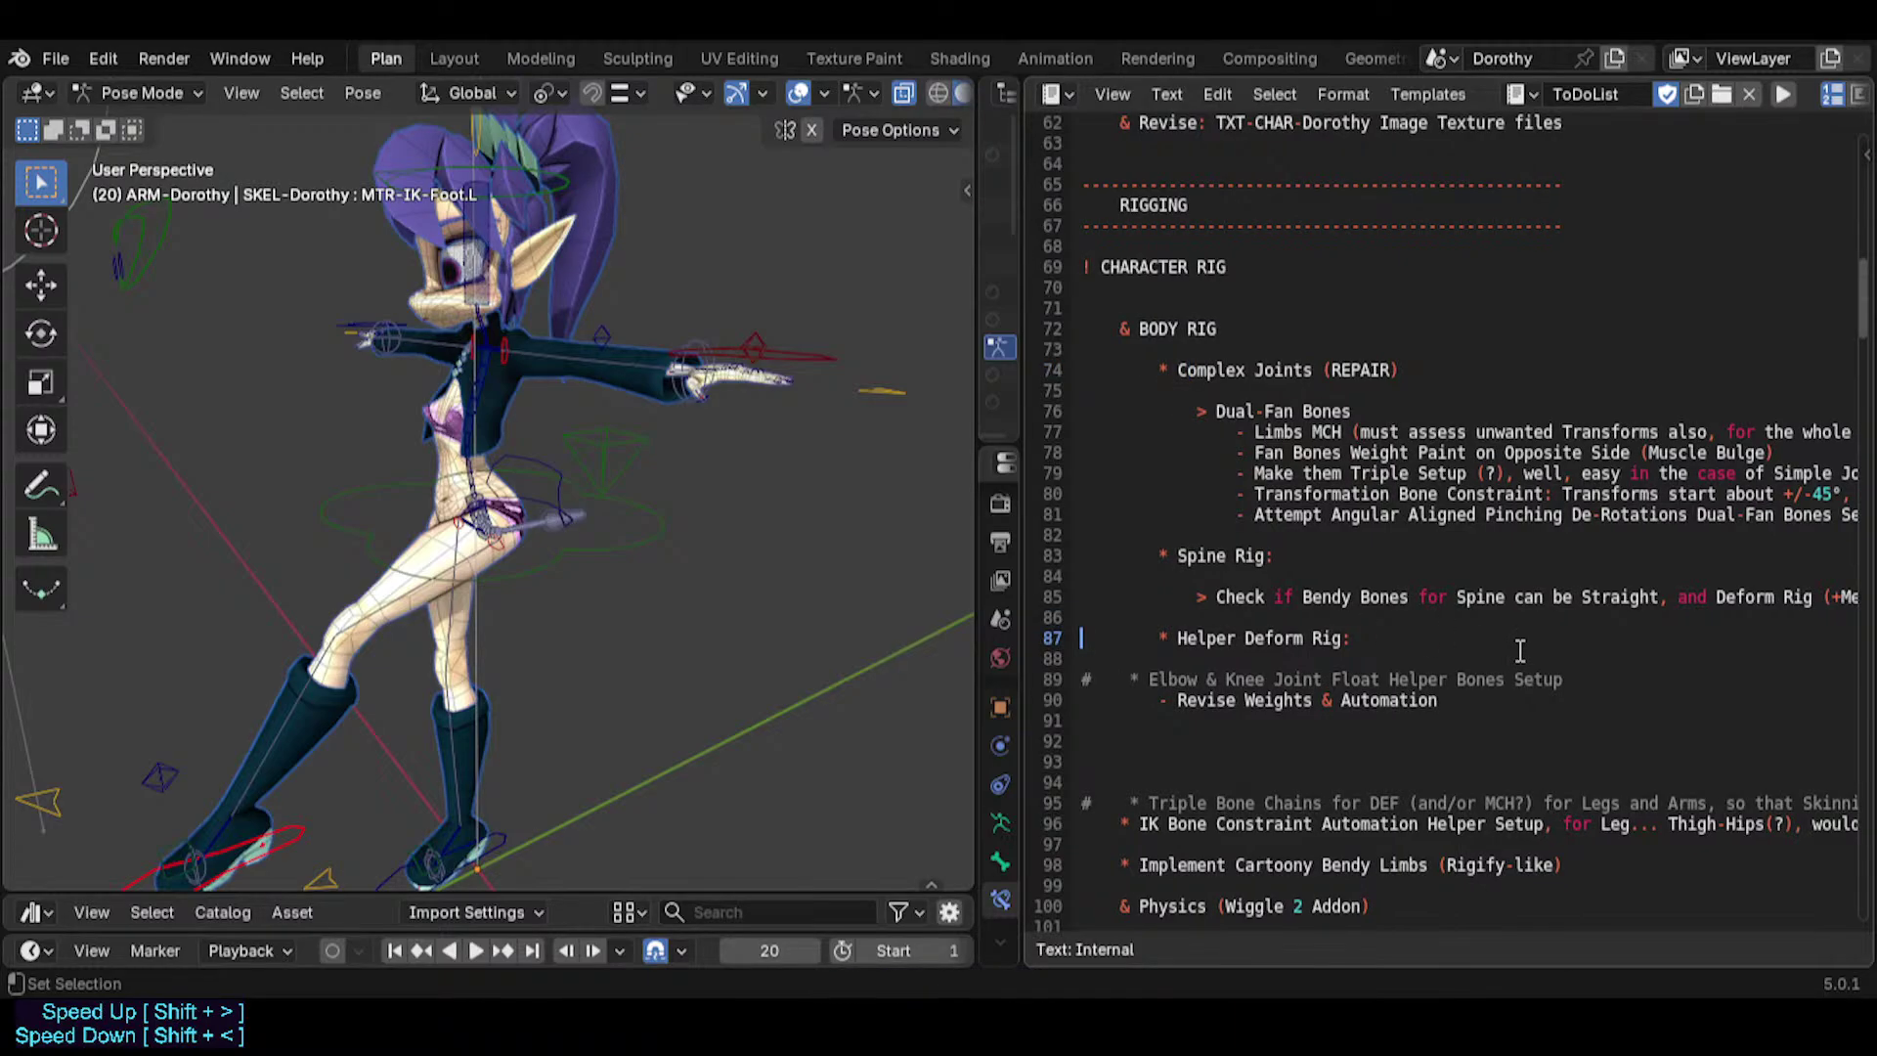
pyautogui.hotkey('shift', 'End')
pyautogui.hotkey('ctrl', 'x')
pyautogui.press('Up')
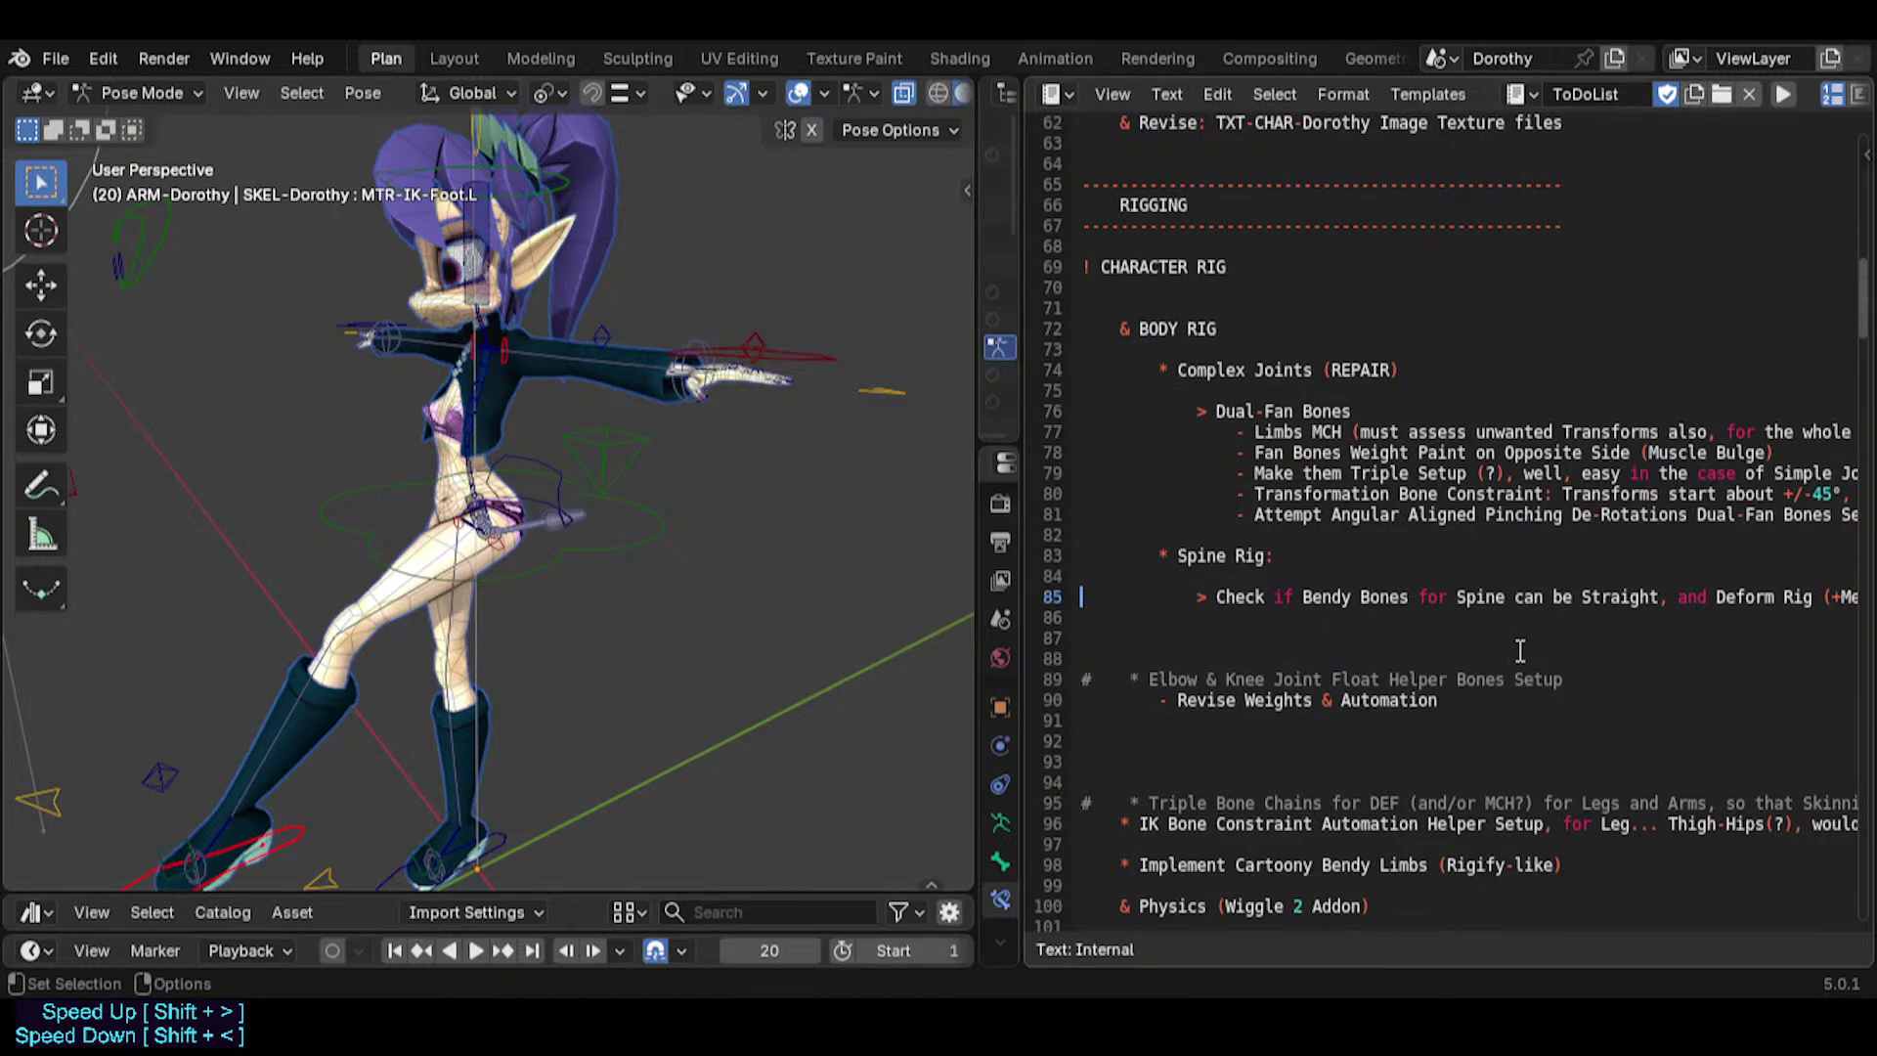
pyautogui.press('Down')
pyautogui.press('Down')
pyautogui.hotkey('ctrl', 'v')
# Move the Spine Rig heading with its Bendy Bones entry above Complex Joints, remove the spare blank line above BODY RIG, and save.
pyautogui.press('Up')
pyautogui.press('Up')
pyautogui.press('Up')
pyautogui.hotkey('shift', 'Down')
pyautogui.hotkey('shift', 'Down')
pyautogui.hotkey('shift', 'Down')
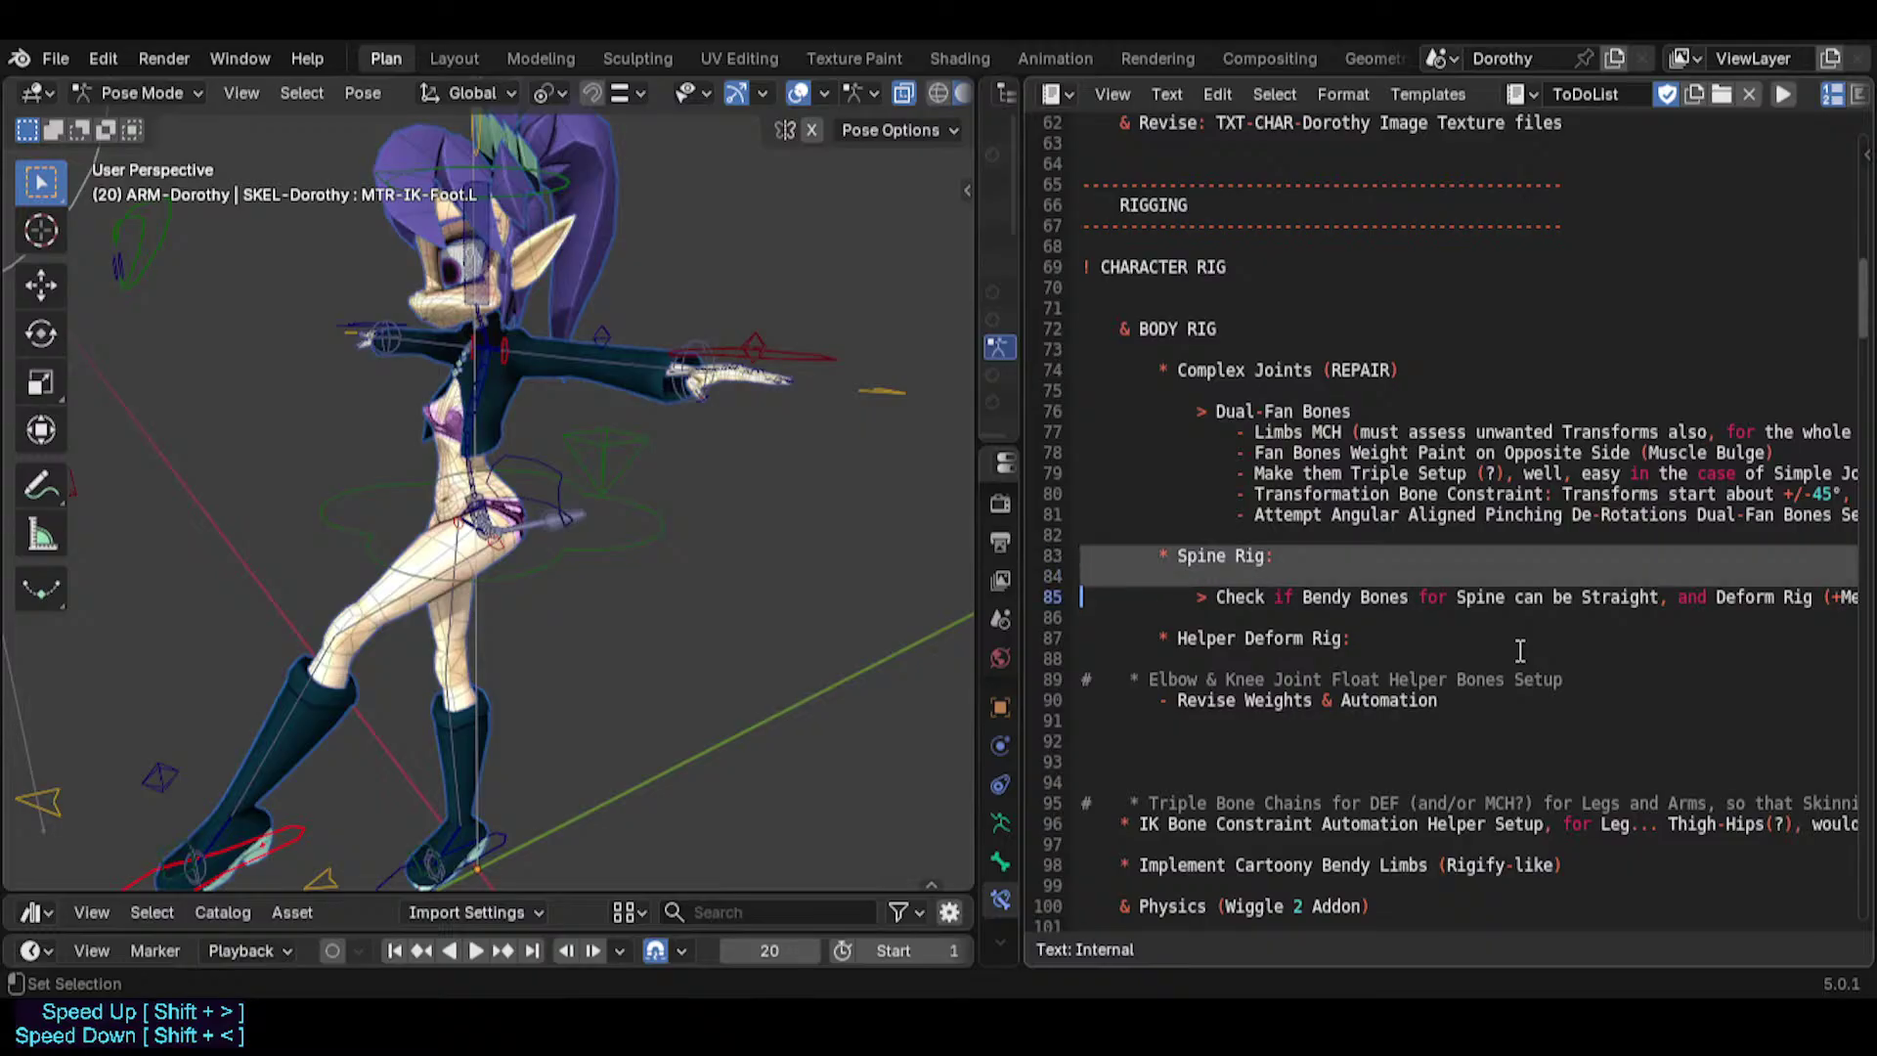
pyautogui.hotkey('ctrl', 'x')
pyautogui.press('Up')
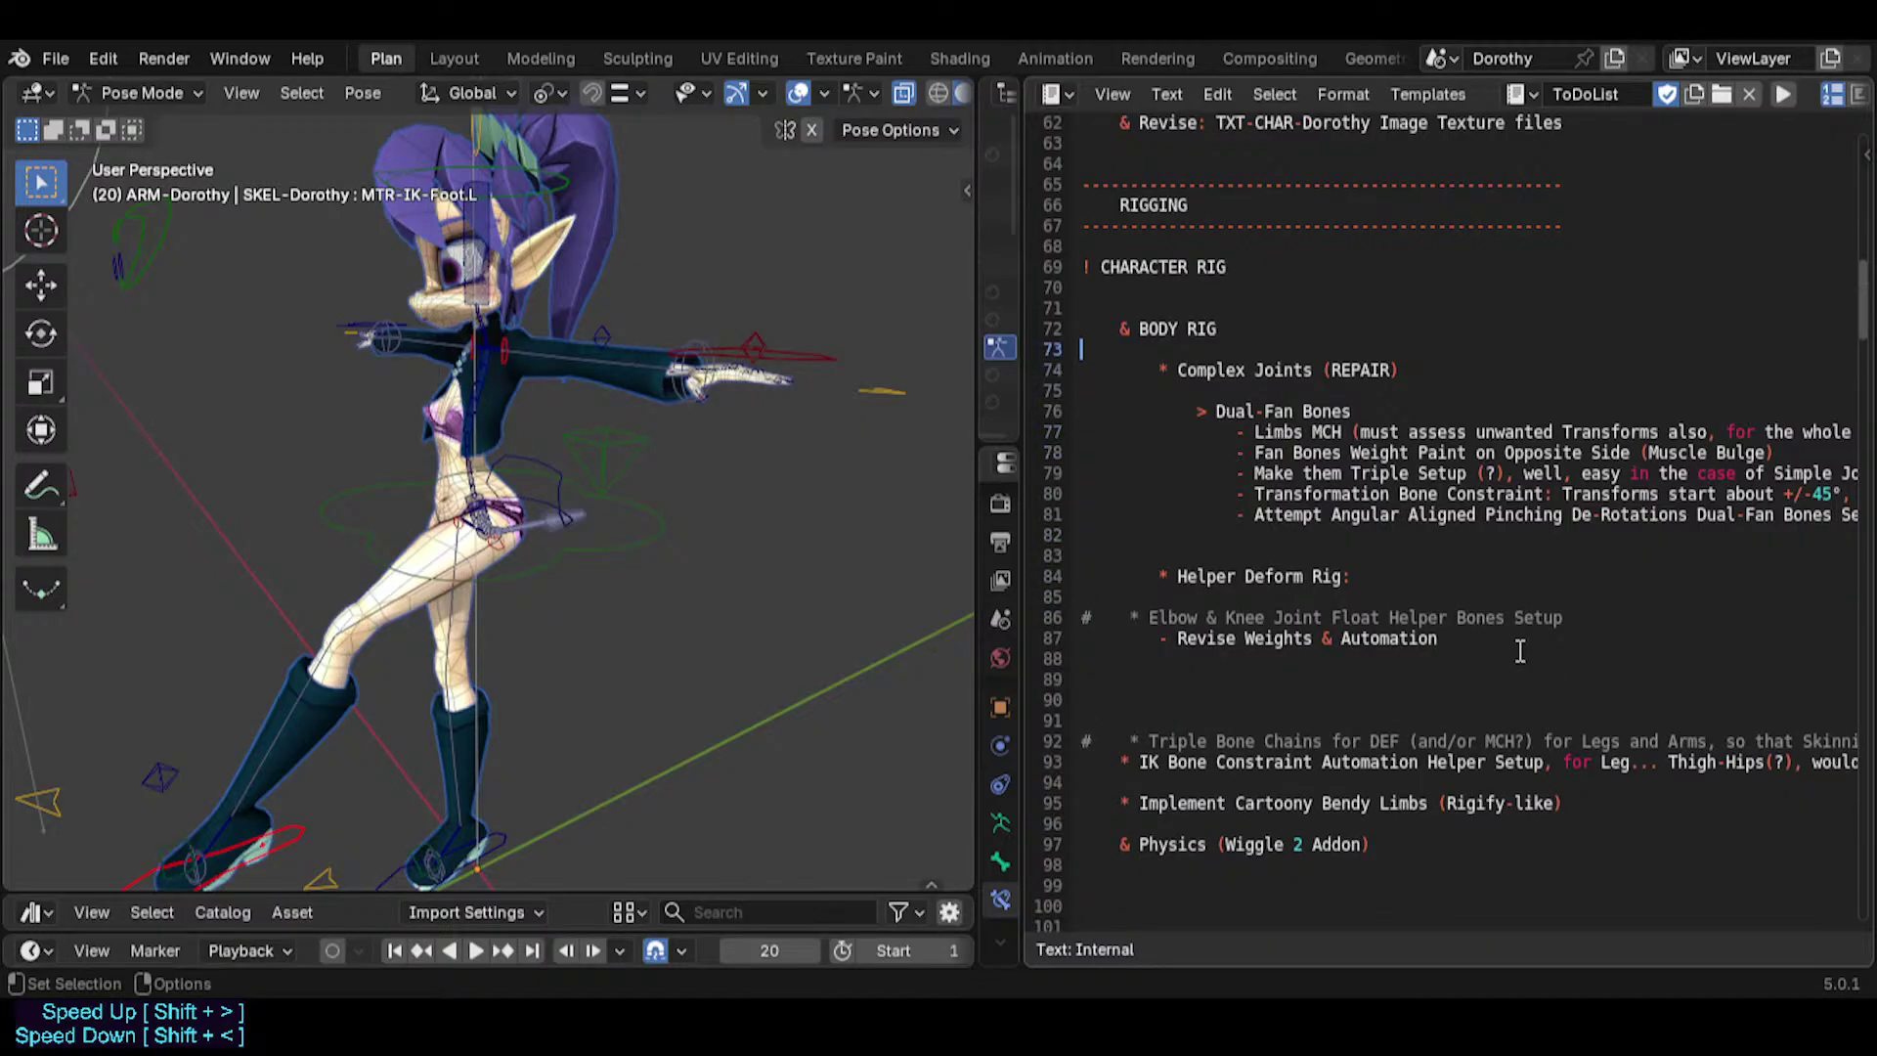
pyautogui.press('Return')
pyautogui.press('Return')
pyautogui.press('Up')
pyautogui.hotkey('ctrl', 'v')
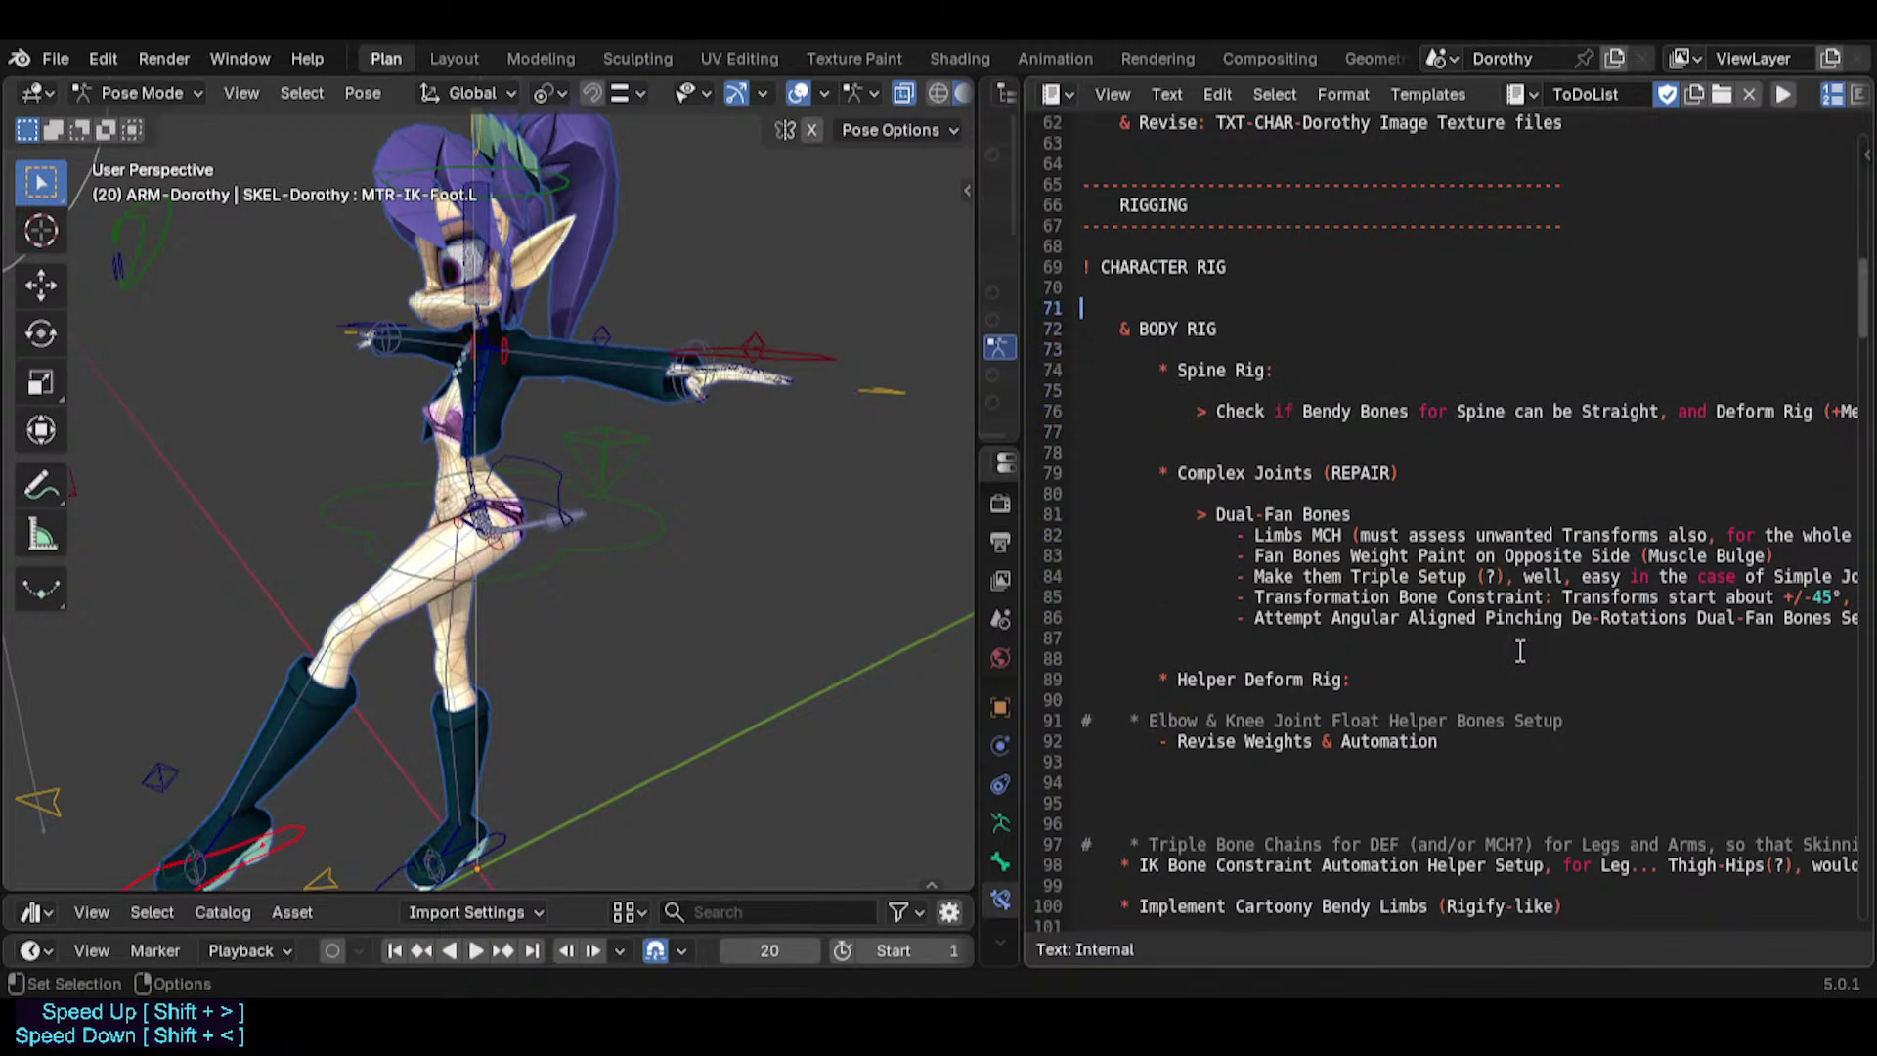
pyautogui.press('BackSpace')
pyautogui.hotkey('ctrl', 's')
# Add the label 'RESEARCH' before the text of the Spine Rig's Bendy Bones entry.
pyautogui.click(1305, 428)
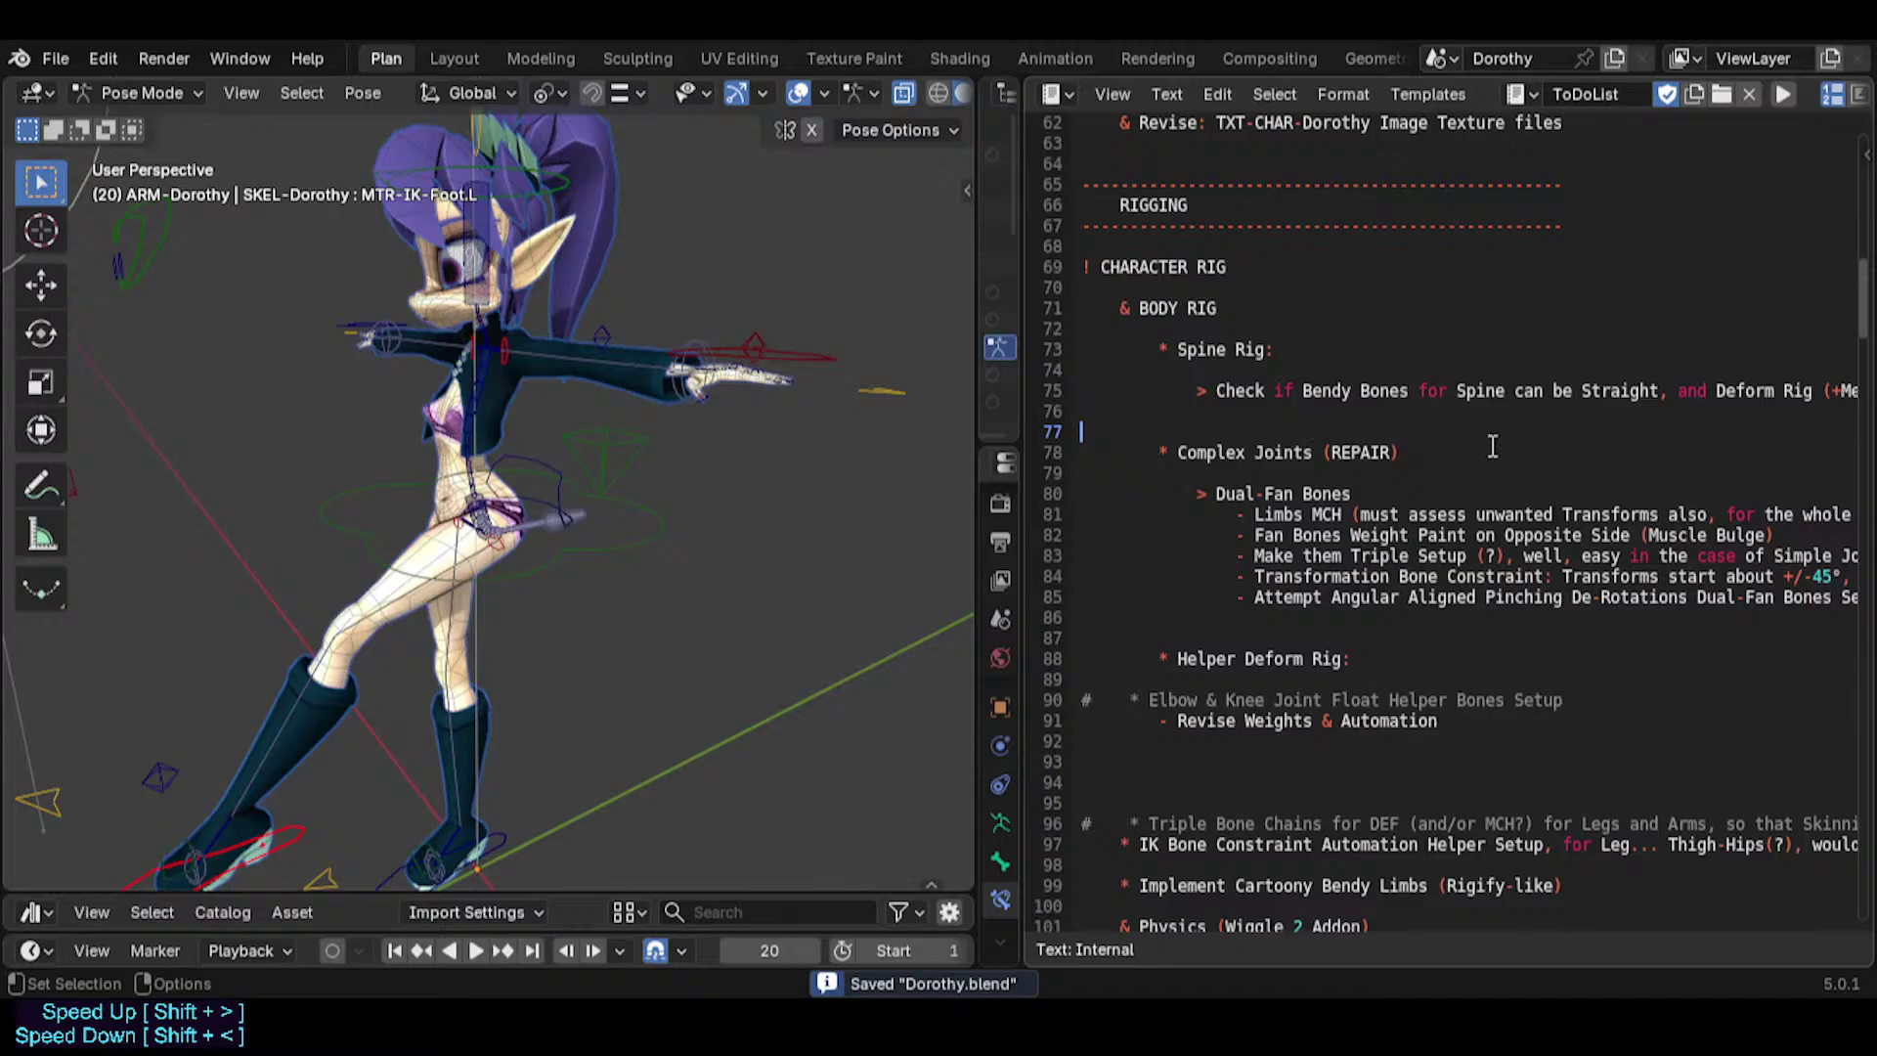
pyautogui.hscroll(5, 1493, 446)
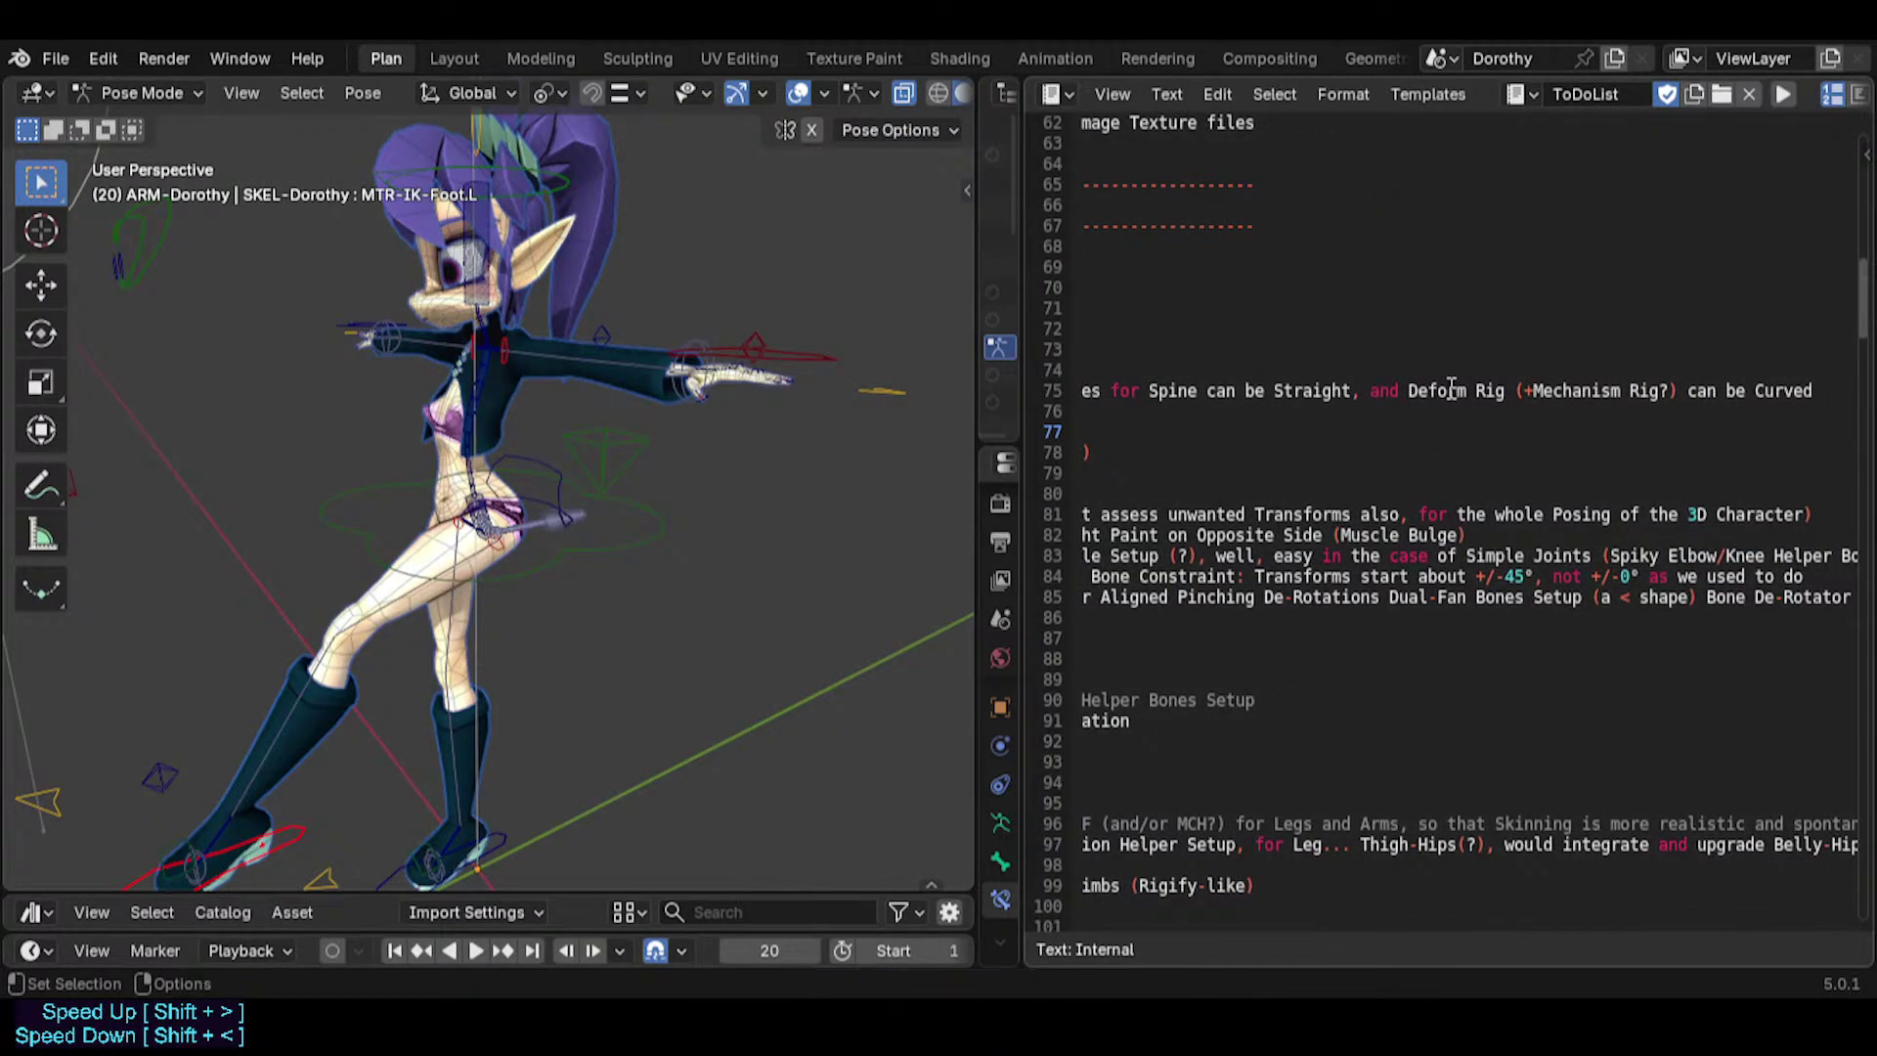
pyautogui.hscroll(-5, 1490, 407)
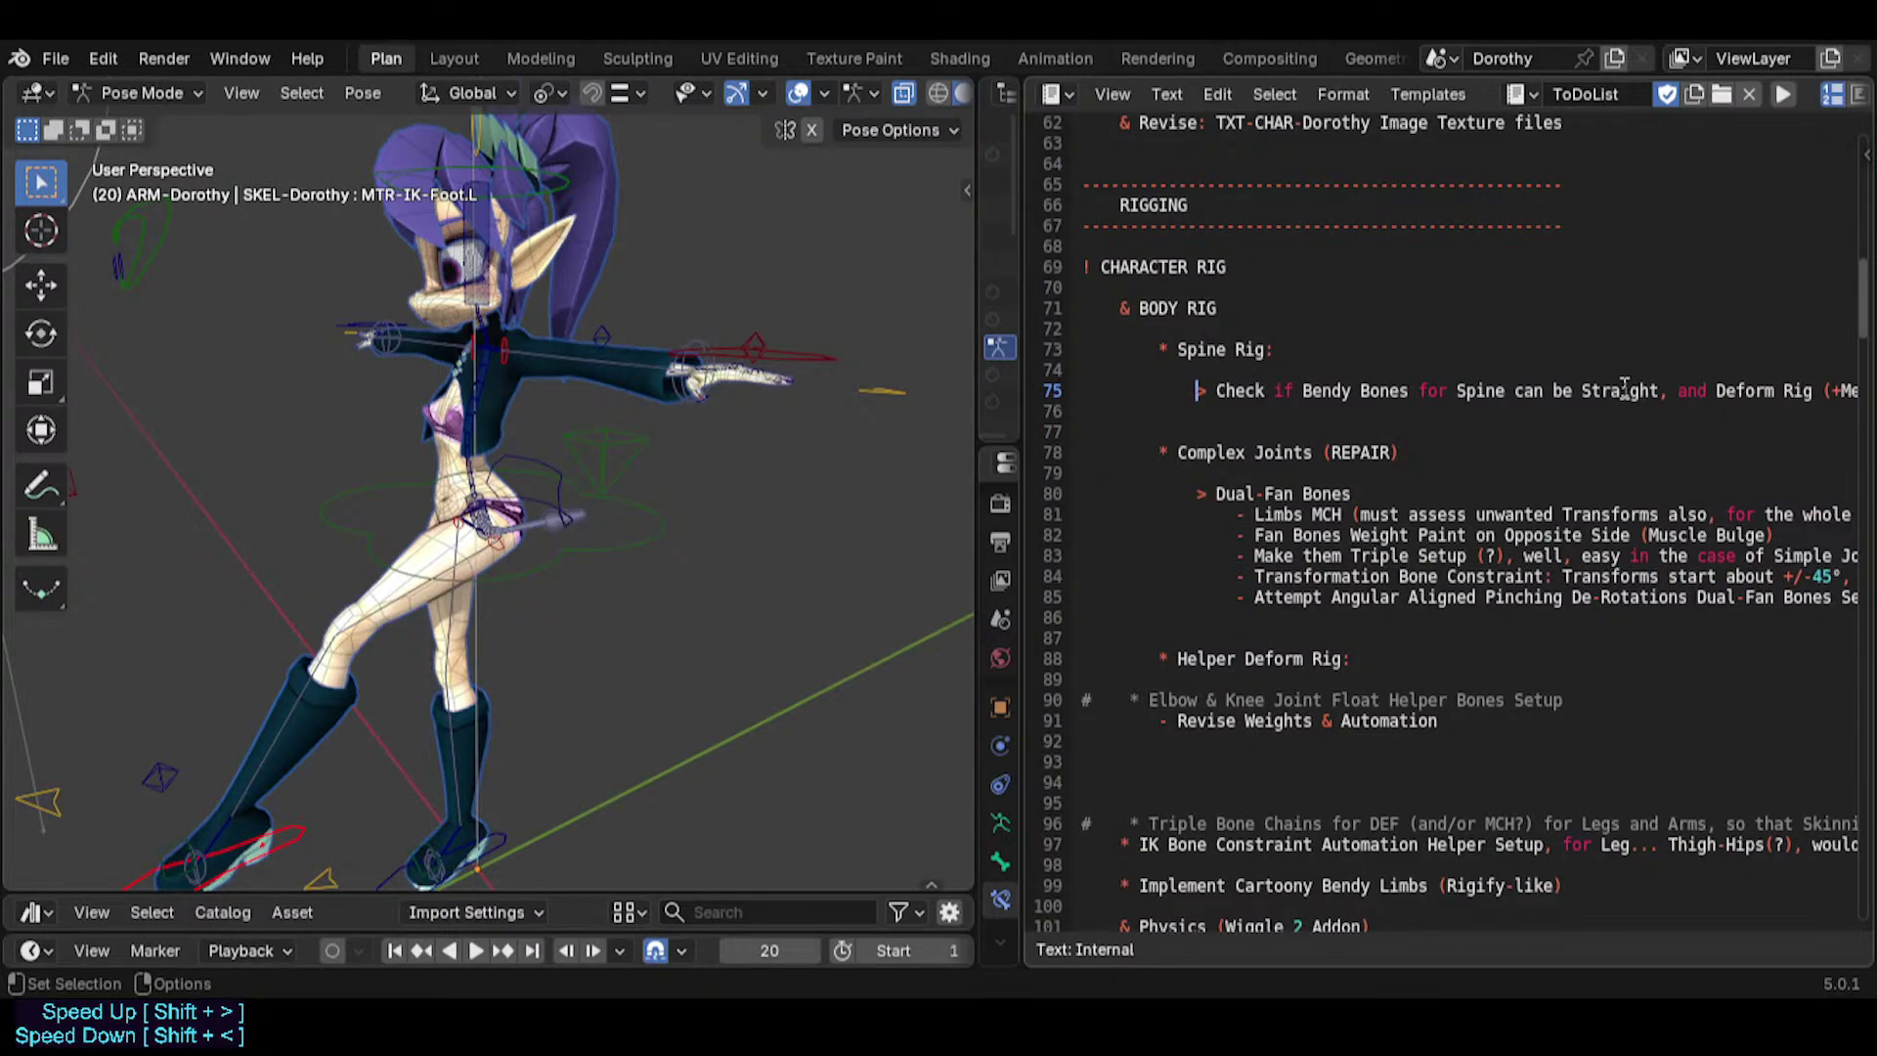
pyautogui.write("'REA")
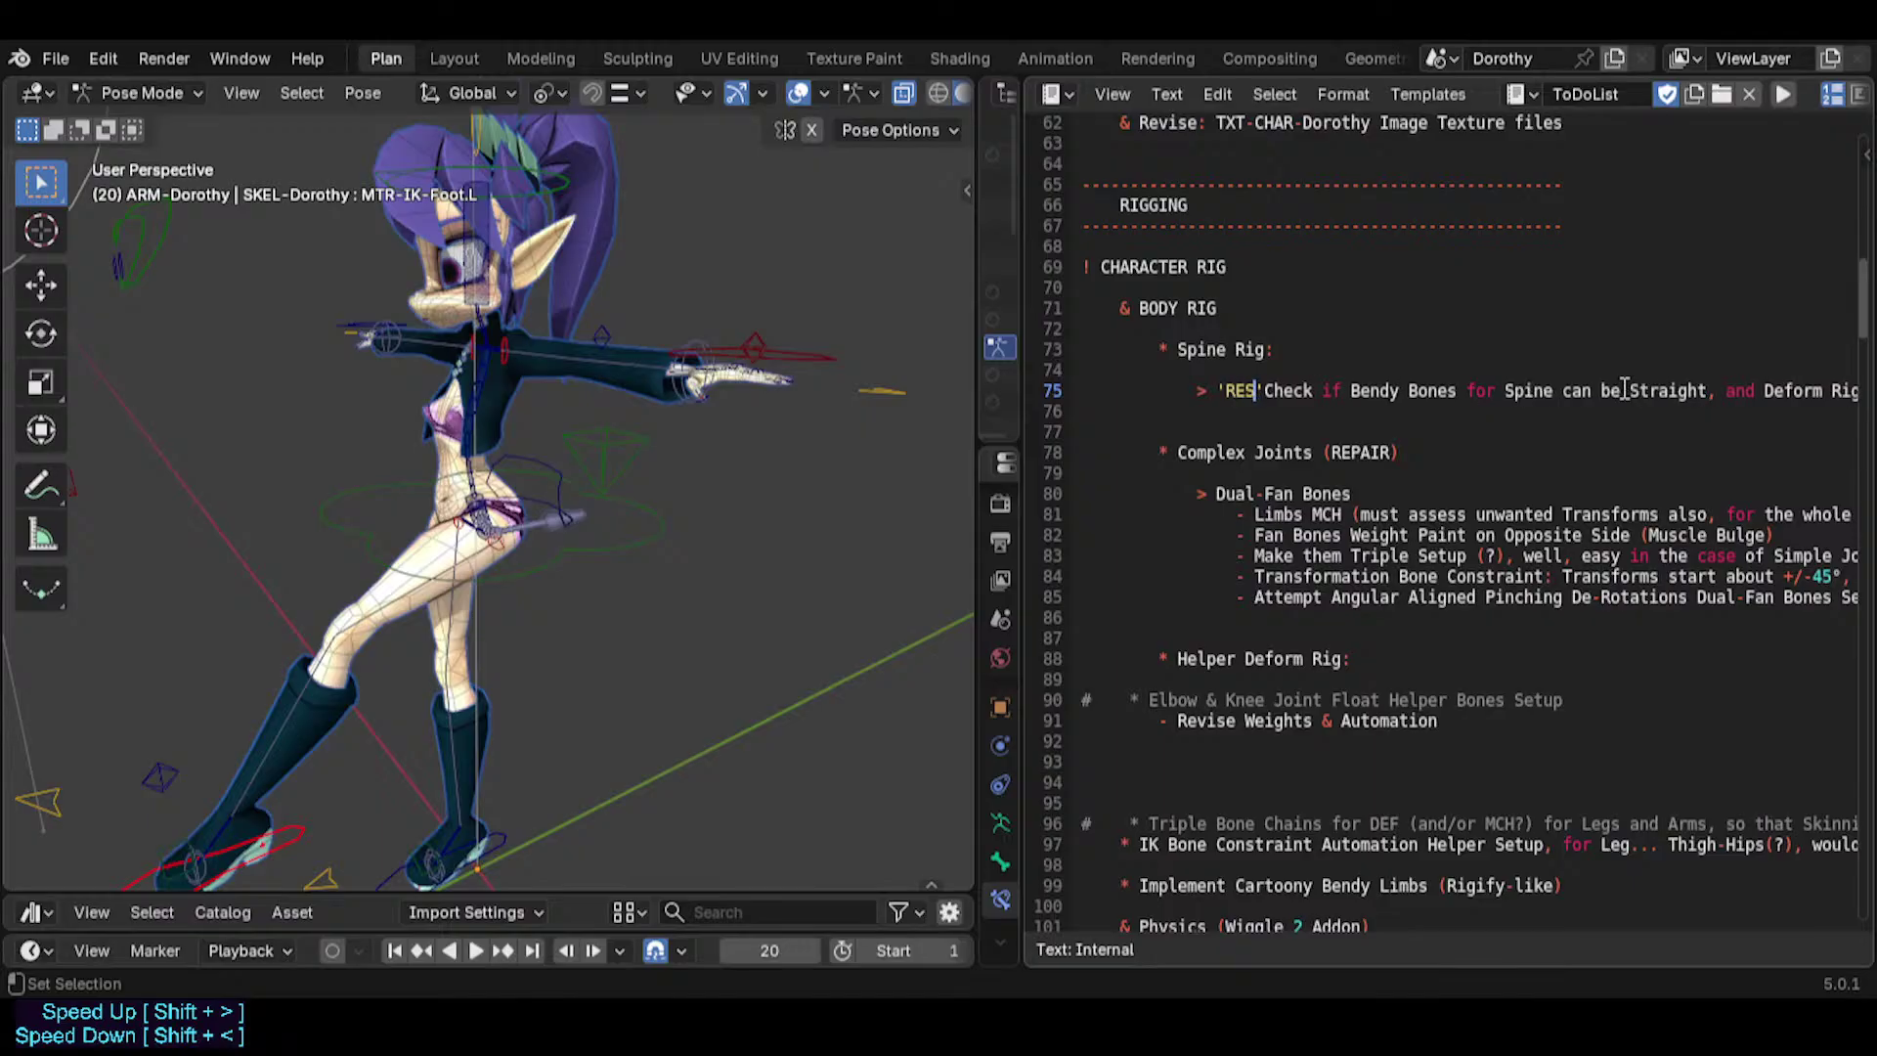
pyautogui.write('EARCH')
pyautogui.press('Home')
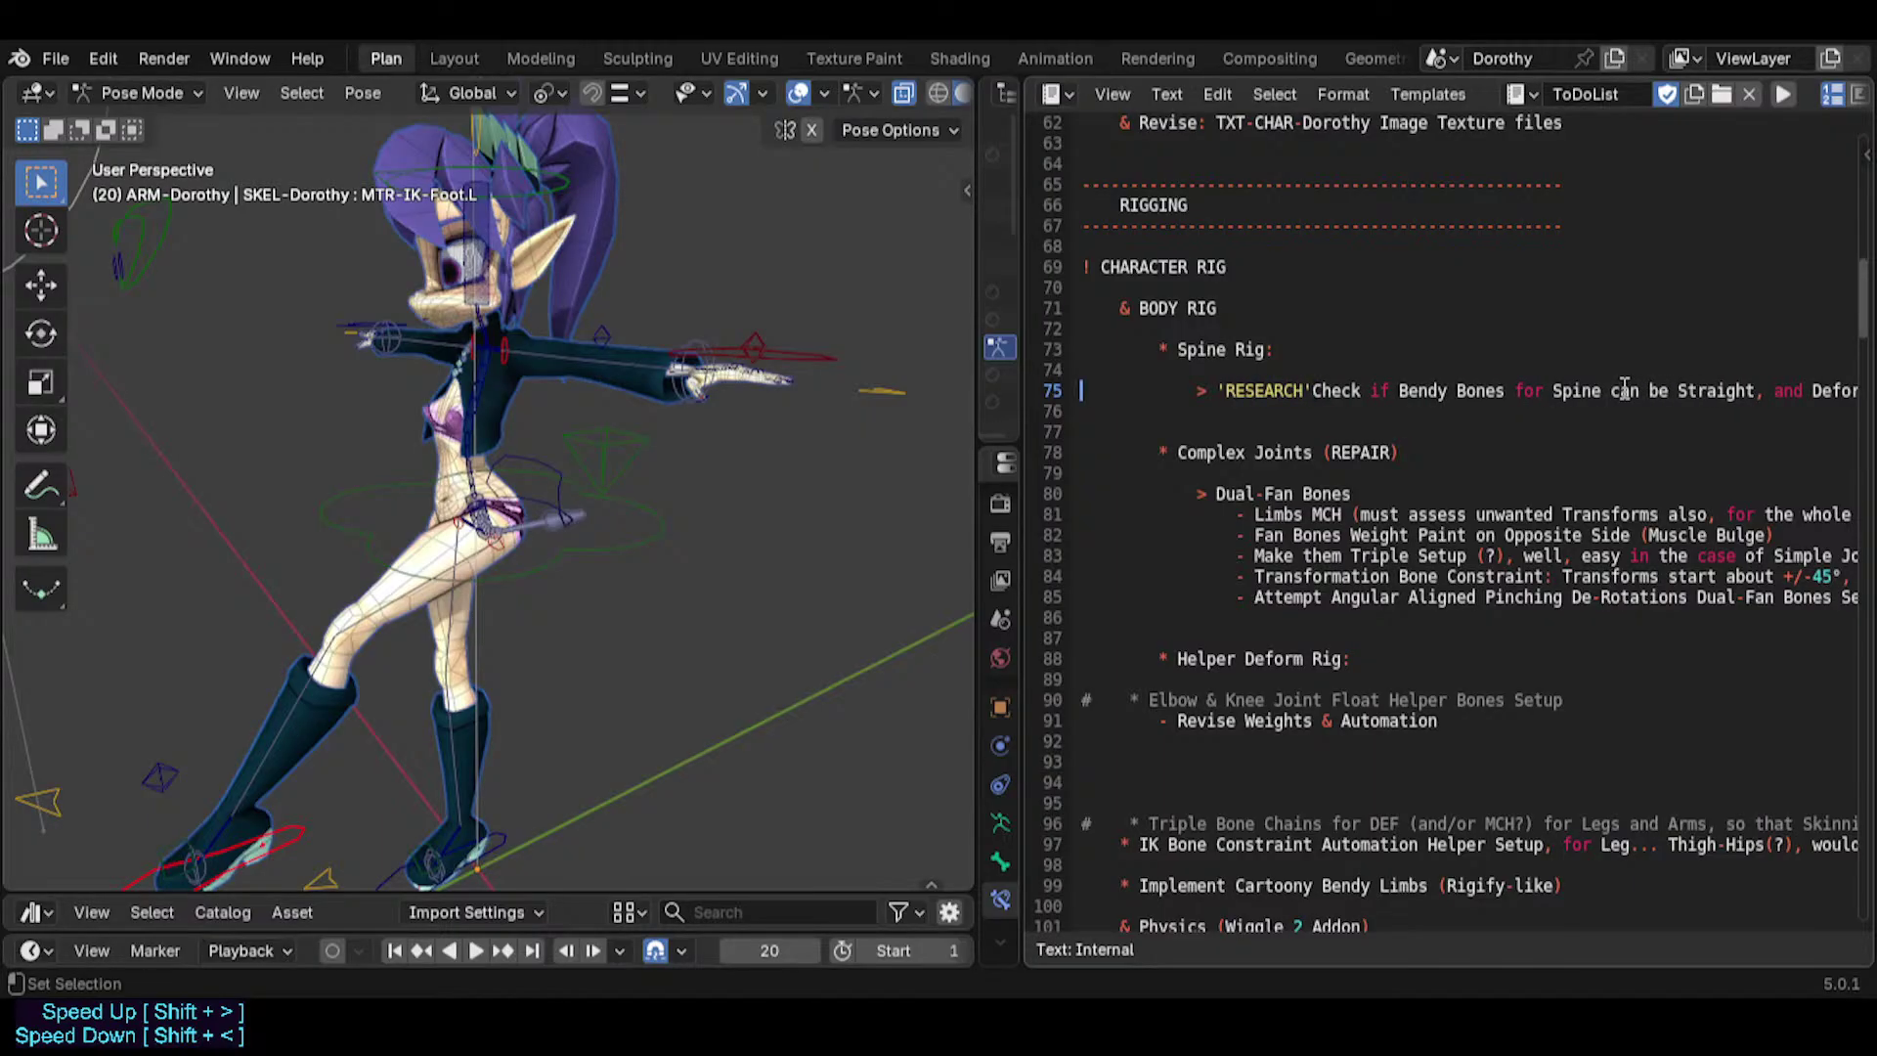
pyautogui.press('Right')
pyautogui.press('Right')
# Cut the labelled Bendy Bones entry from BODY RIG and delete the Spine Rig heading with its leftover blank lines.
pyautogui.hotkey('shift', 'End')
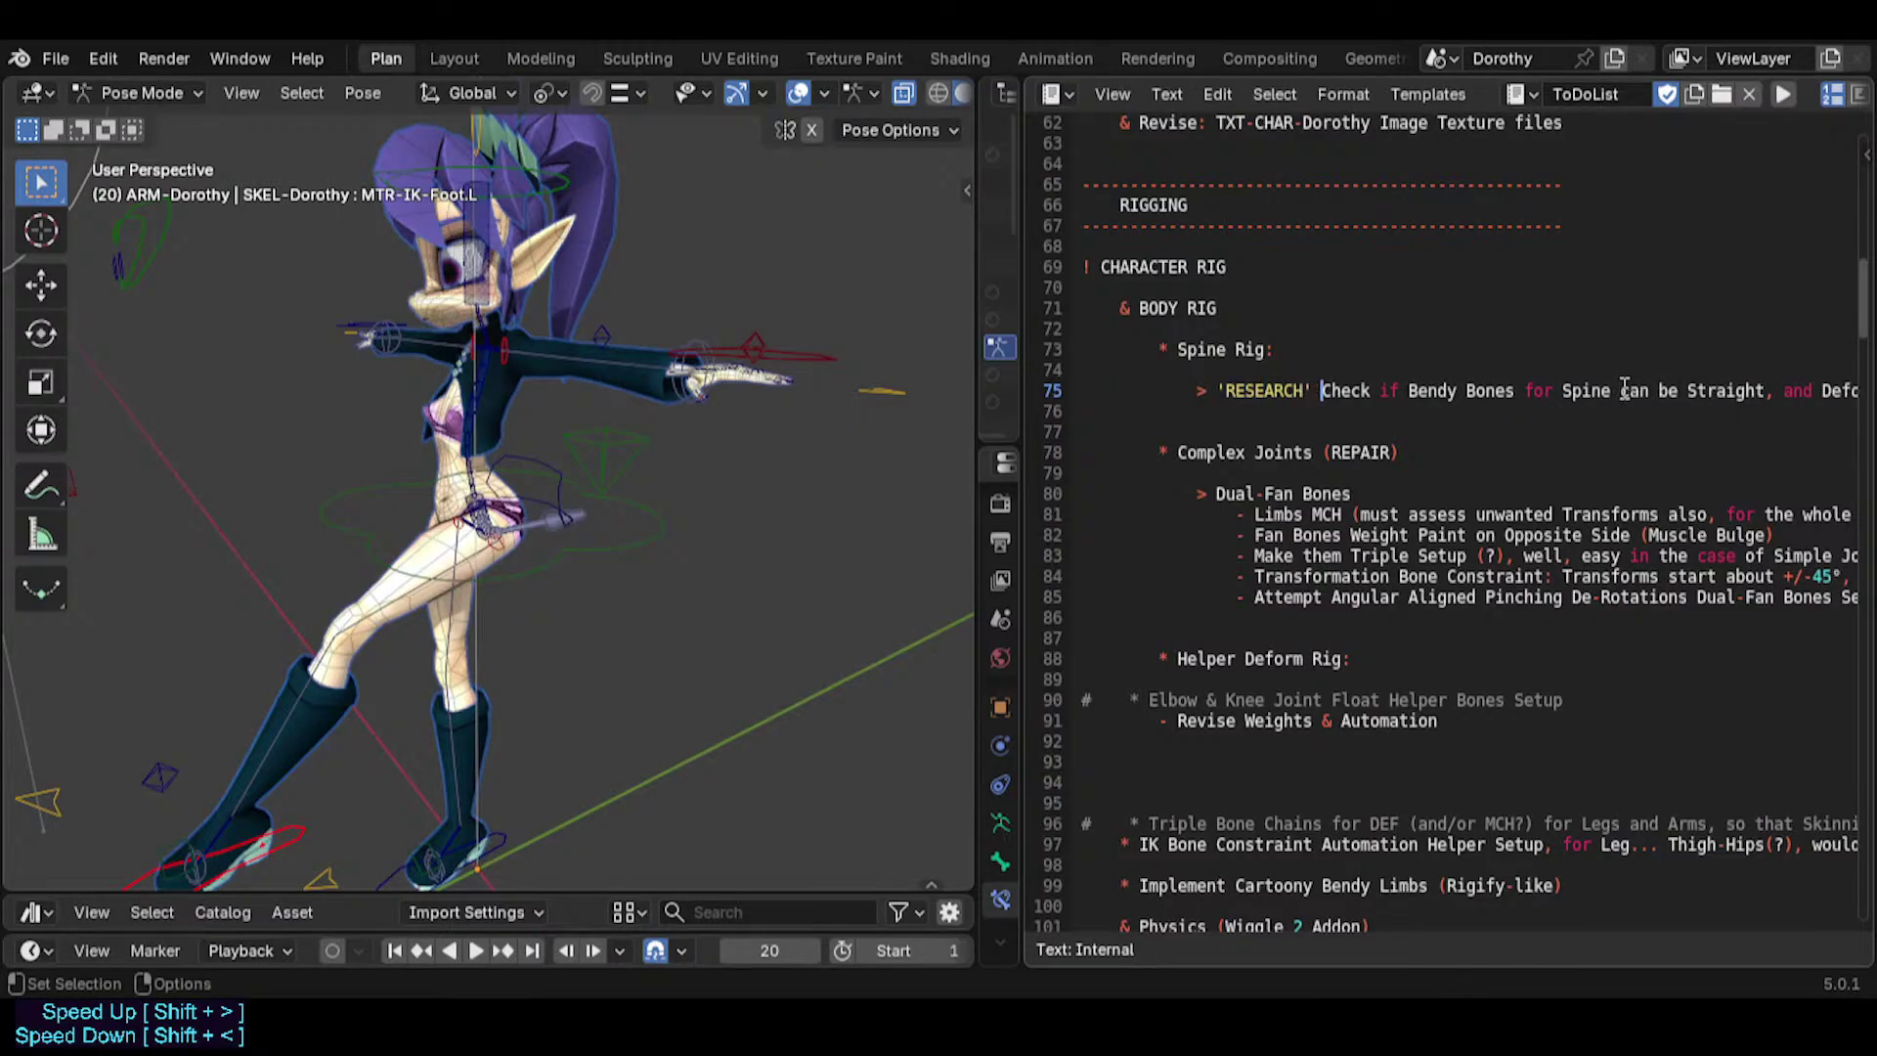
pyautogui.hotkey('ctrl', 'x')
pyautogui.press('Up')
pyautogui.press('Up')
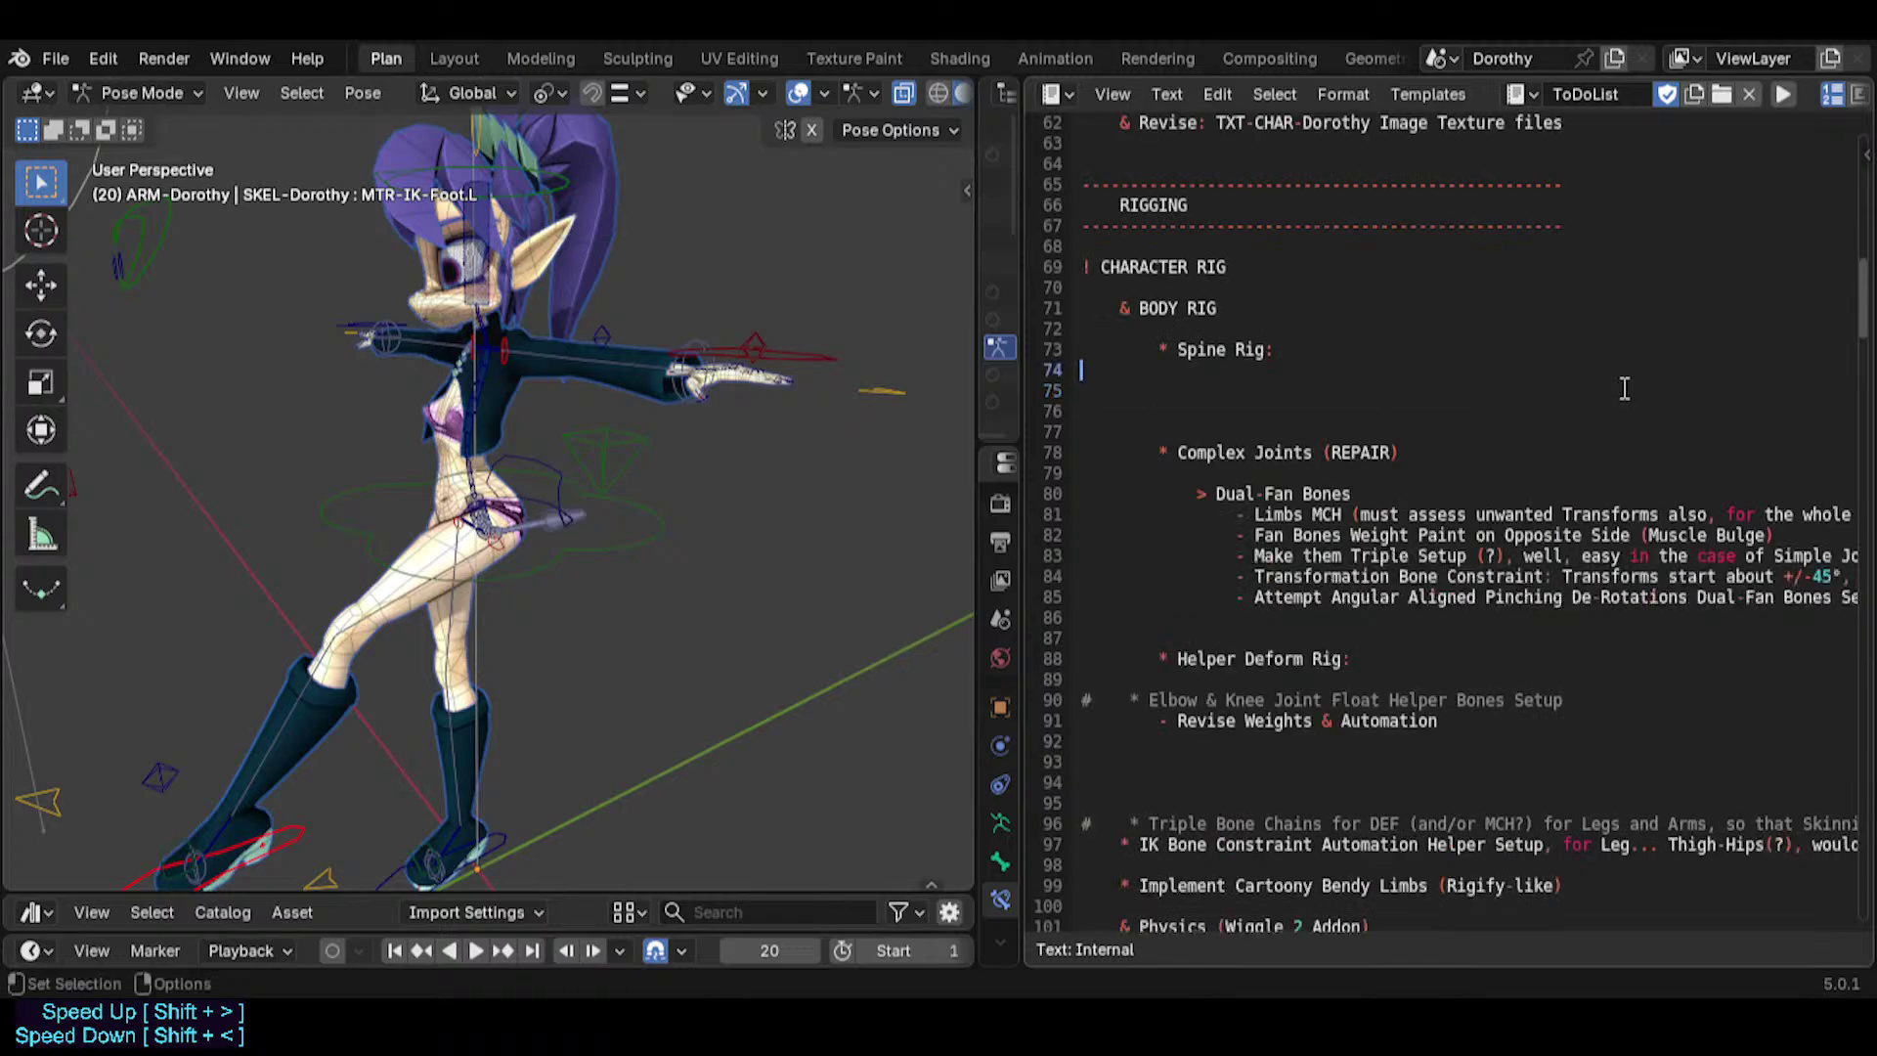
pyautogui.hotkey('shift', 'Down')
pyautogui.hotkey('shift', 'Down')
pyautogui.hotkey('shift', 'Down')
pyautogui.hotkey('shift', 'Down')
pyautogui.press('Delete')
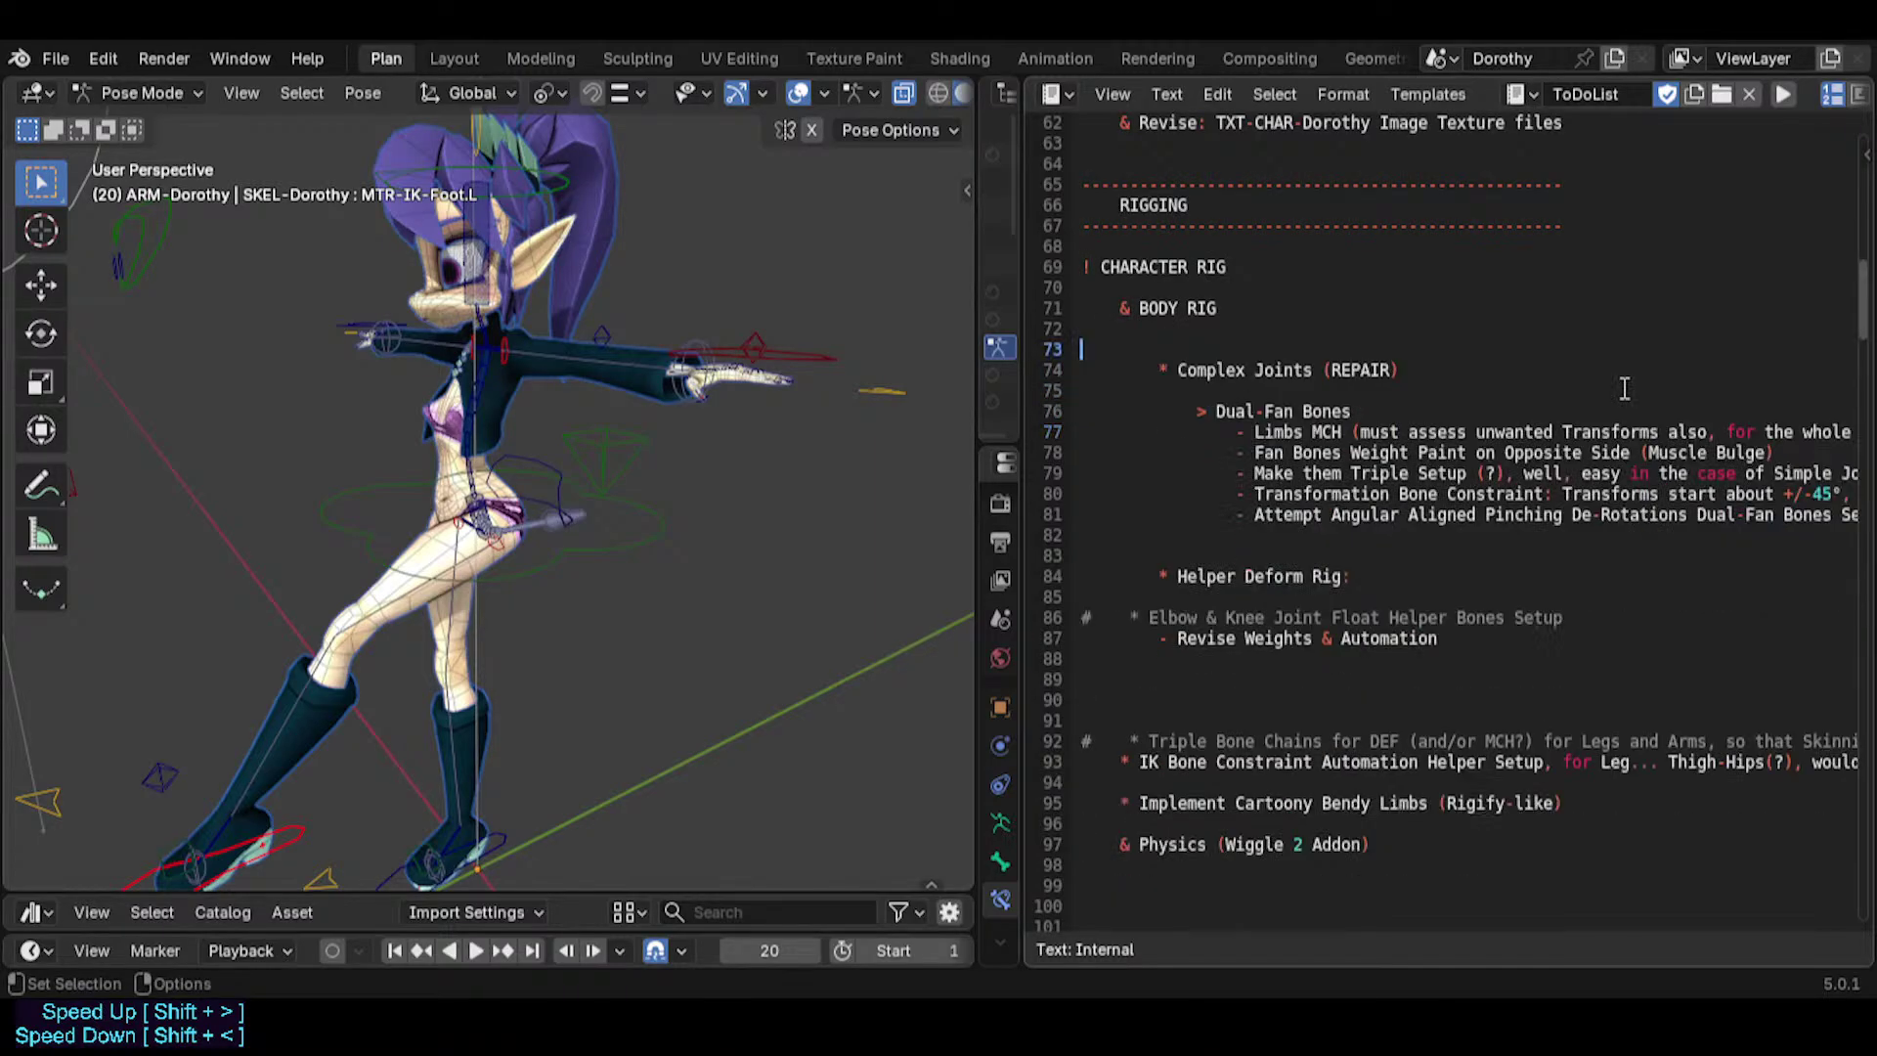
pyautogui.press('Delete')
# Paste the cut Bendy Bones entry as the first item of the RESEARCH section, above the Forehead entry.
pyautogui.scroll(-2, 1625, 389)
pyautogui.scroll(-3, 1624, 389)
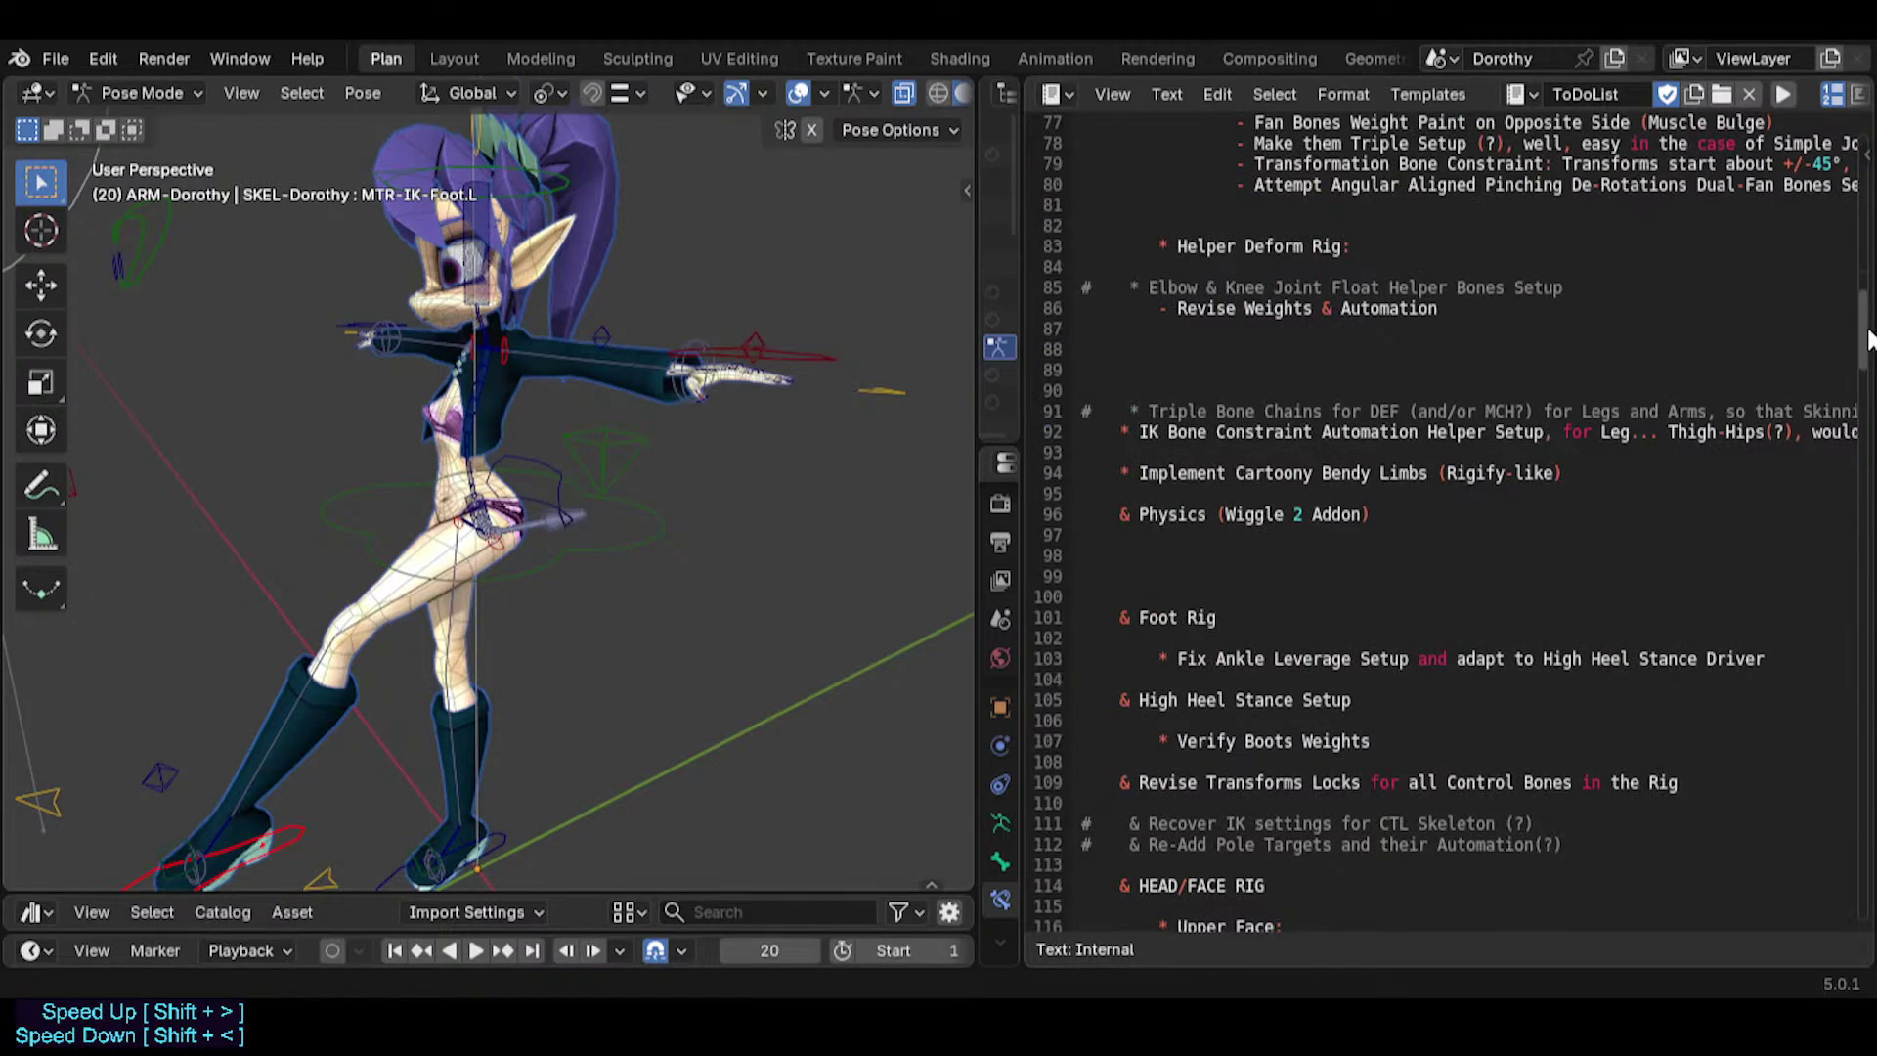
pyautogui.moveTo(1868, 329); pyautogui.dragTo(1824, 847)
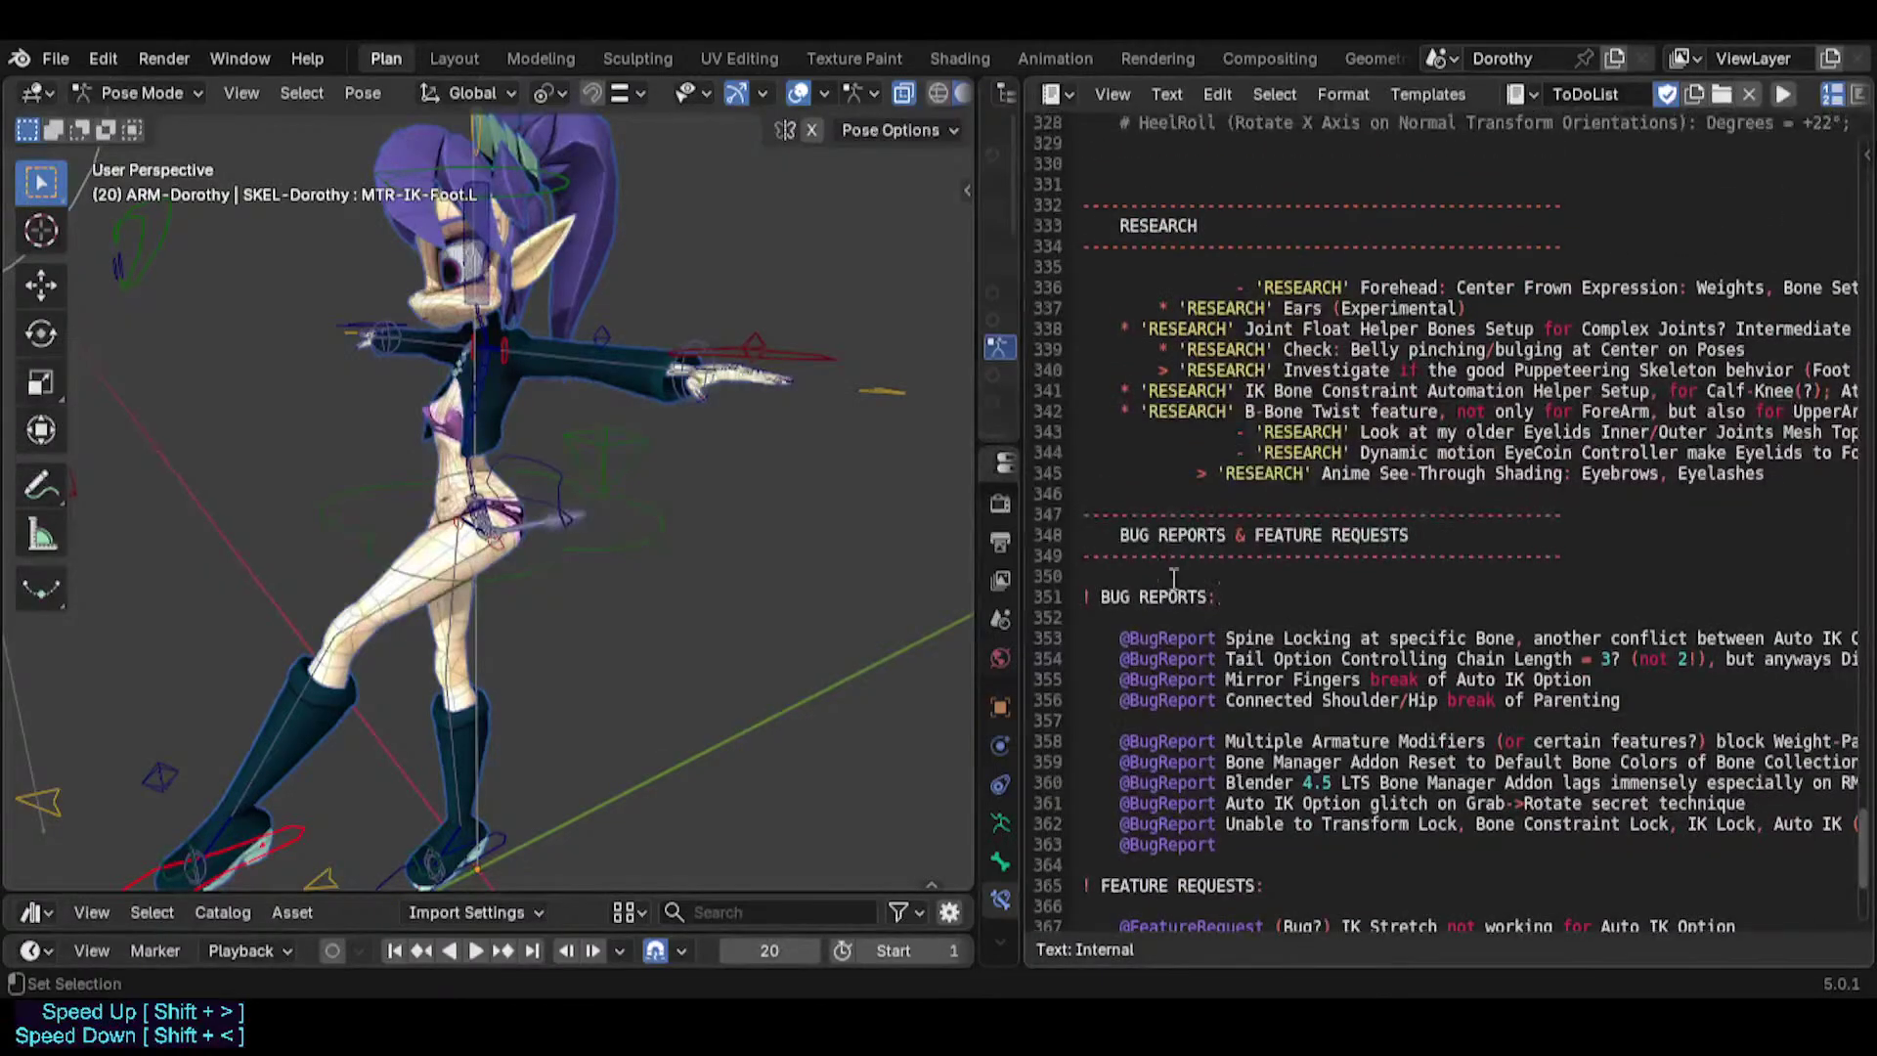
pyautogui.keyDown('shift'); pyautogui.click(1080, 492); pyautogui.keyUp('shift')
pyautogui.keyDown('shift'); pyautogui.click(1174, 354); pyautogui.keyUp('shift')
pyautogui.hotkey('shift', 'Up')
pyautogui.hotkey('shift', 'Up')
pyautogui.hotkey('shift', 'Up')
pyautogui.hotkey('shift', 'Up')
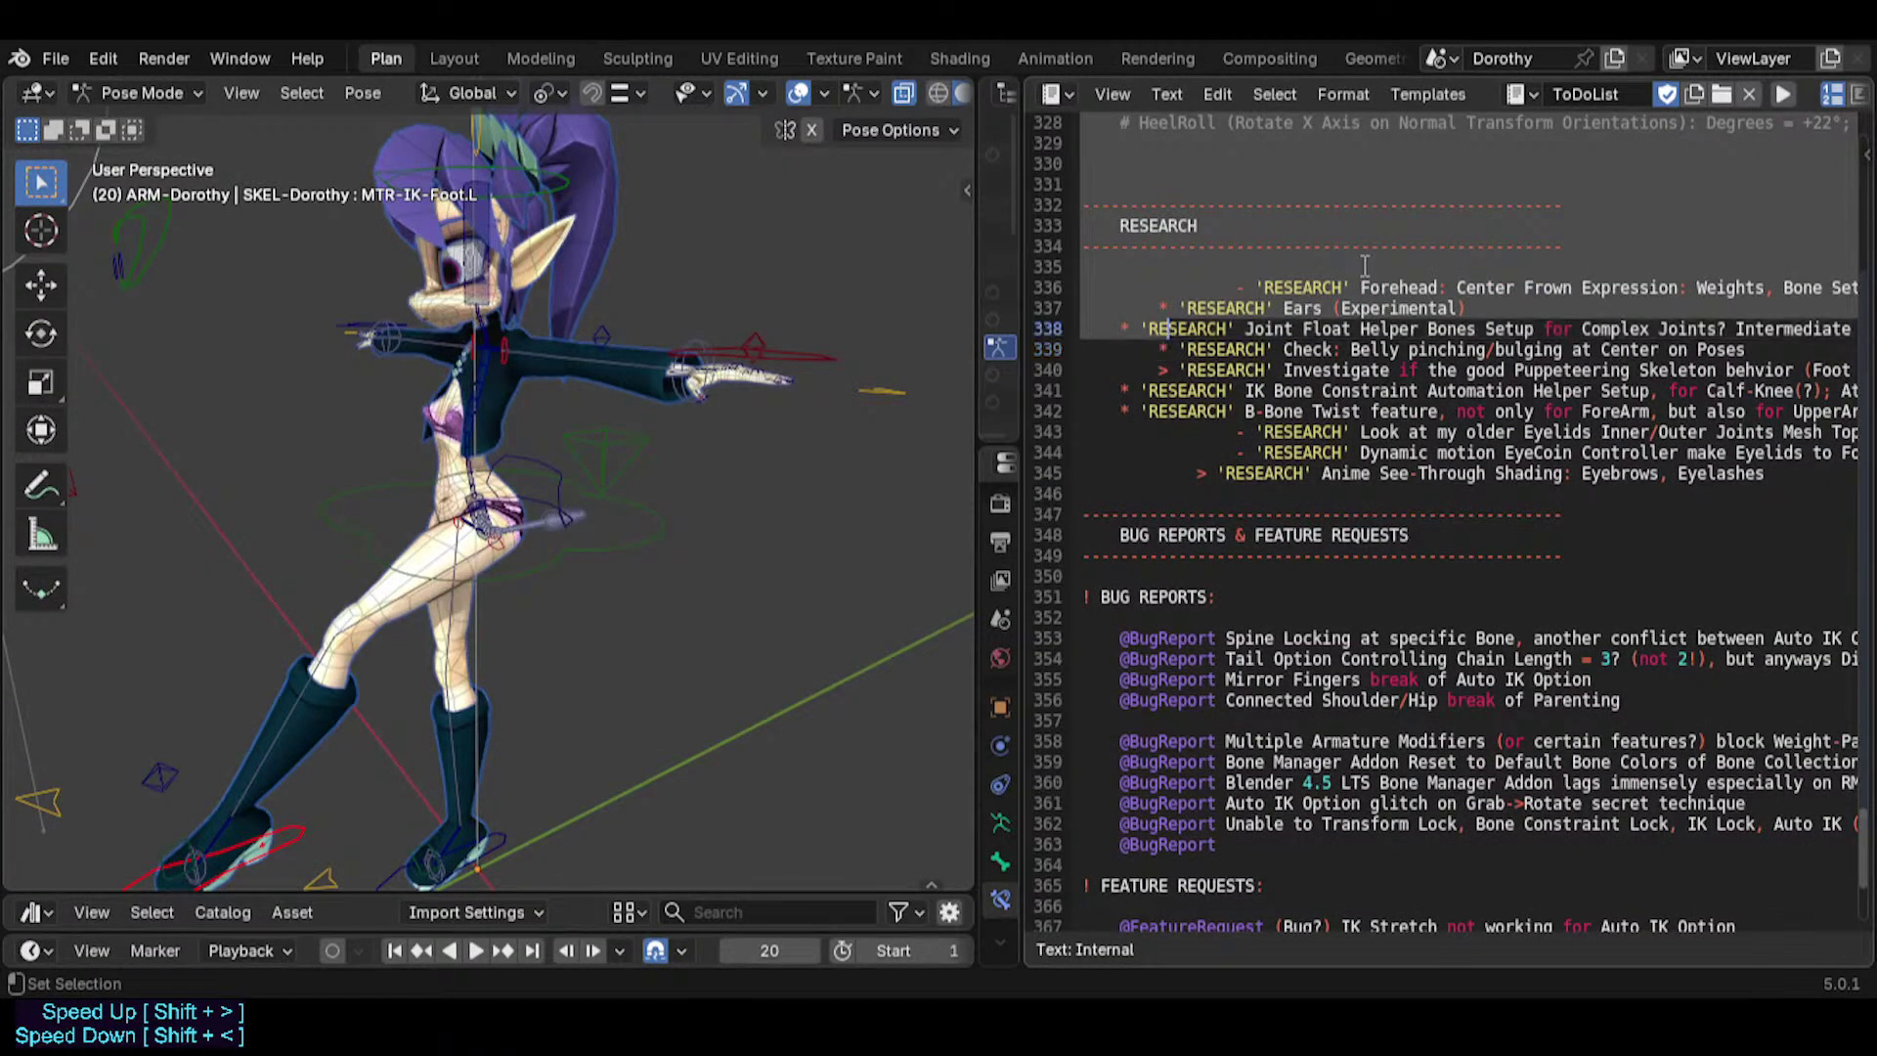
pyautogui.click(1365, 266)
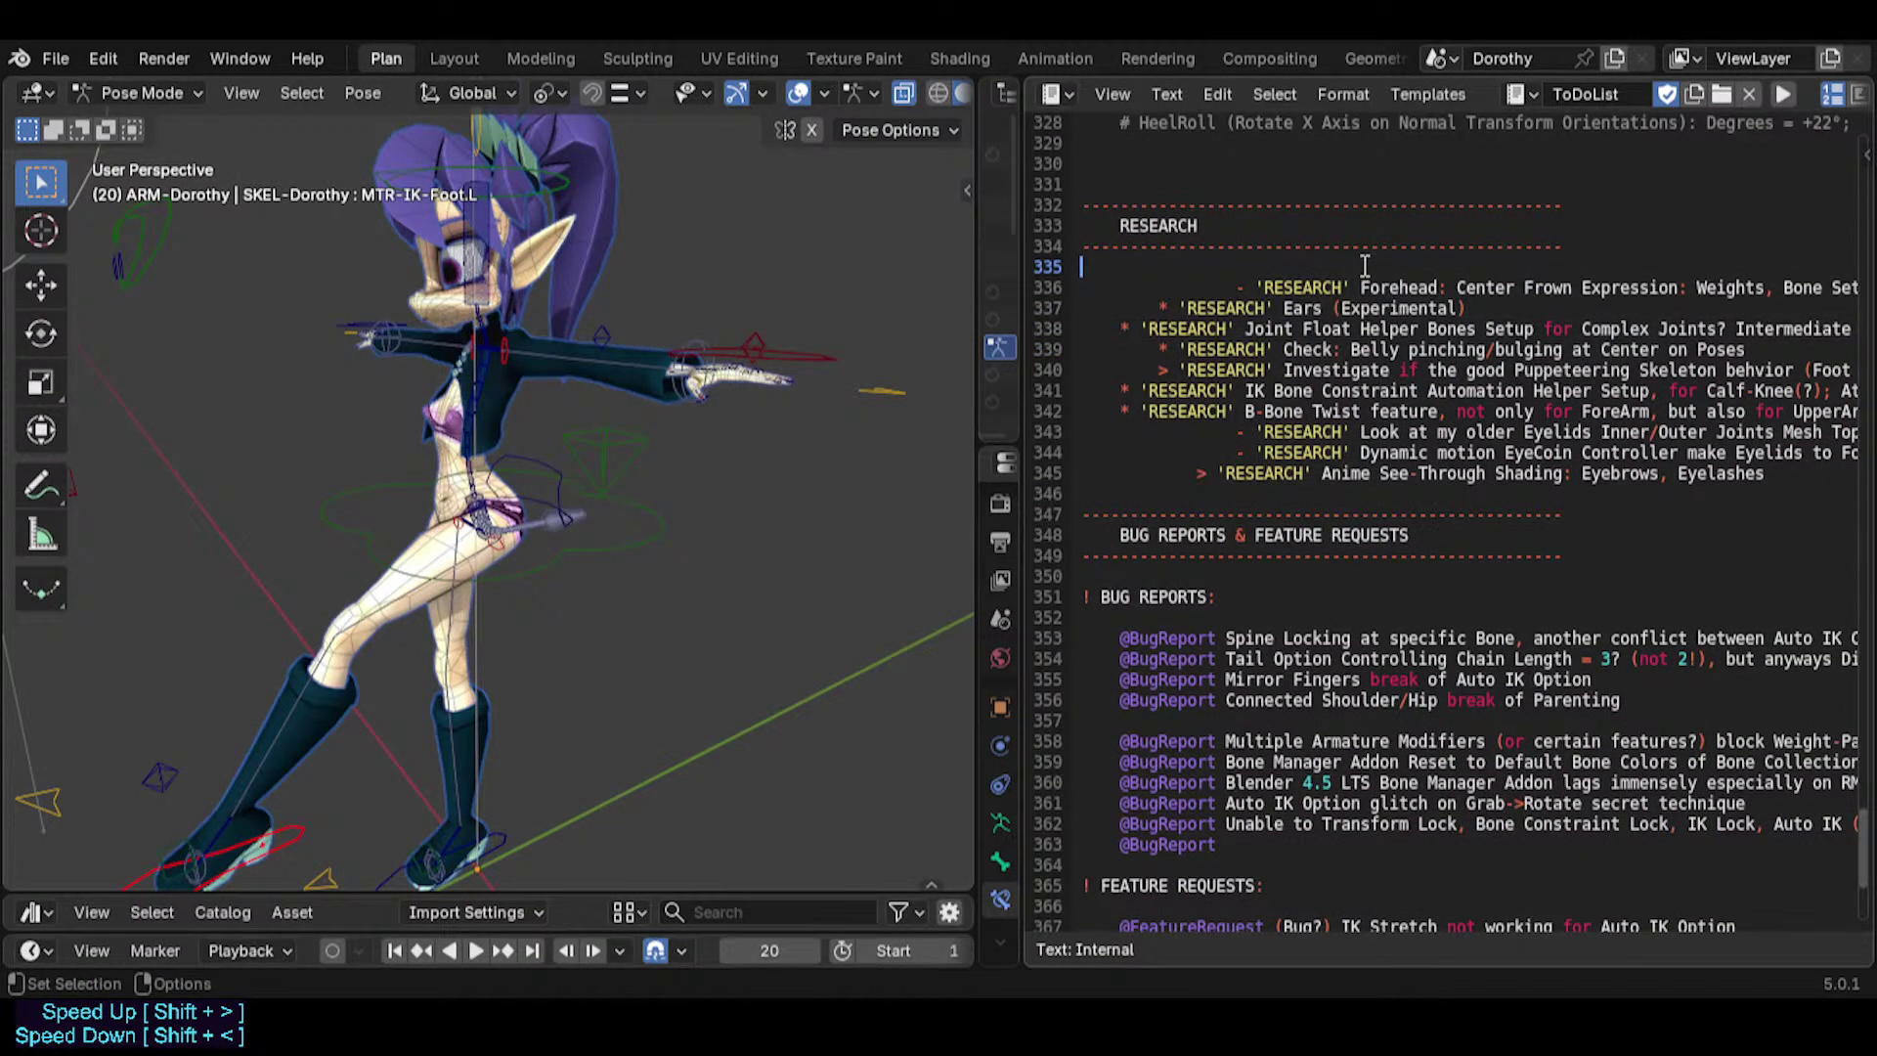
pyautogui.hotkey('ctrl', 'v')
# Return to the BODY RIG notes in the RIGGING section and save the file.
pyautogui.scroll(2, 1384, 489)
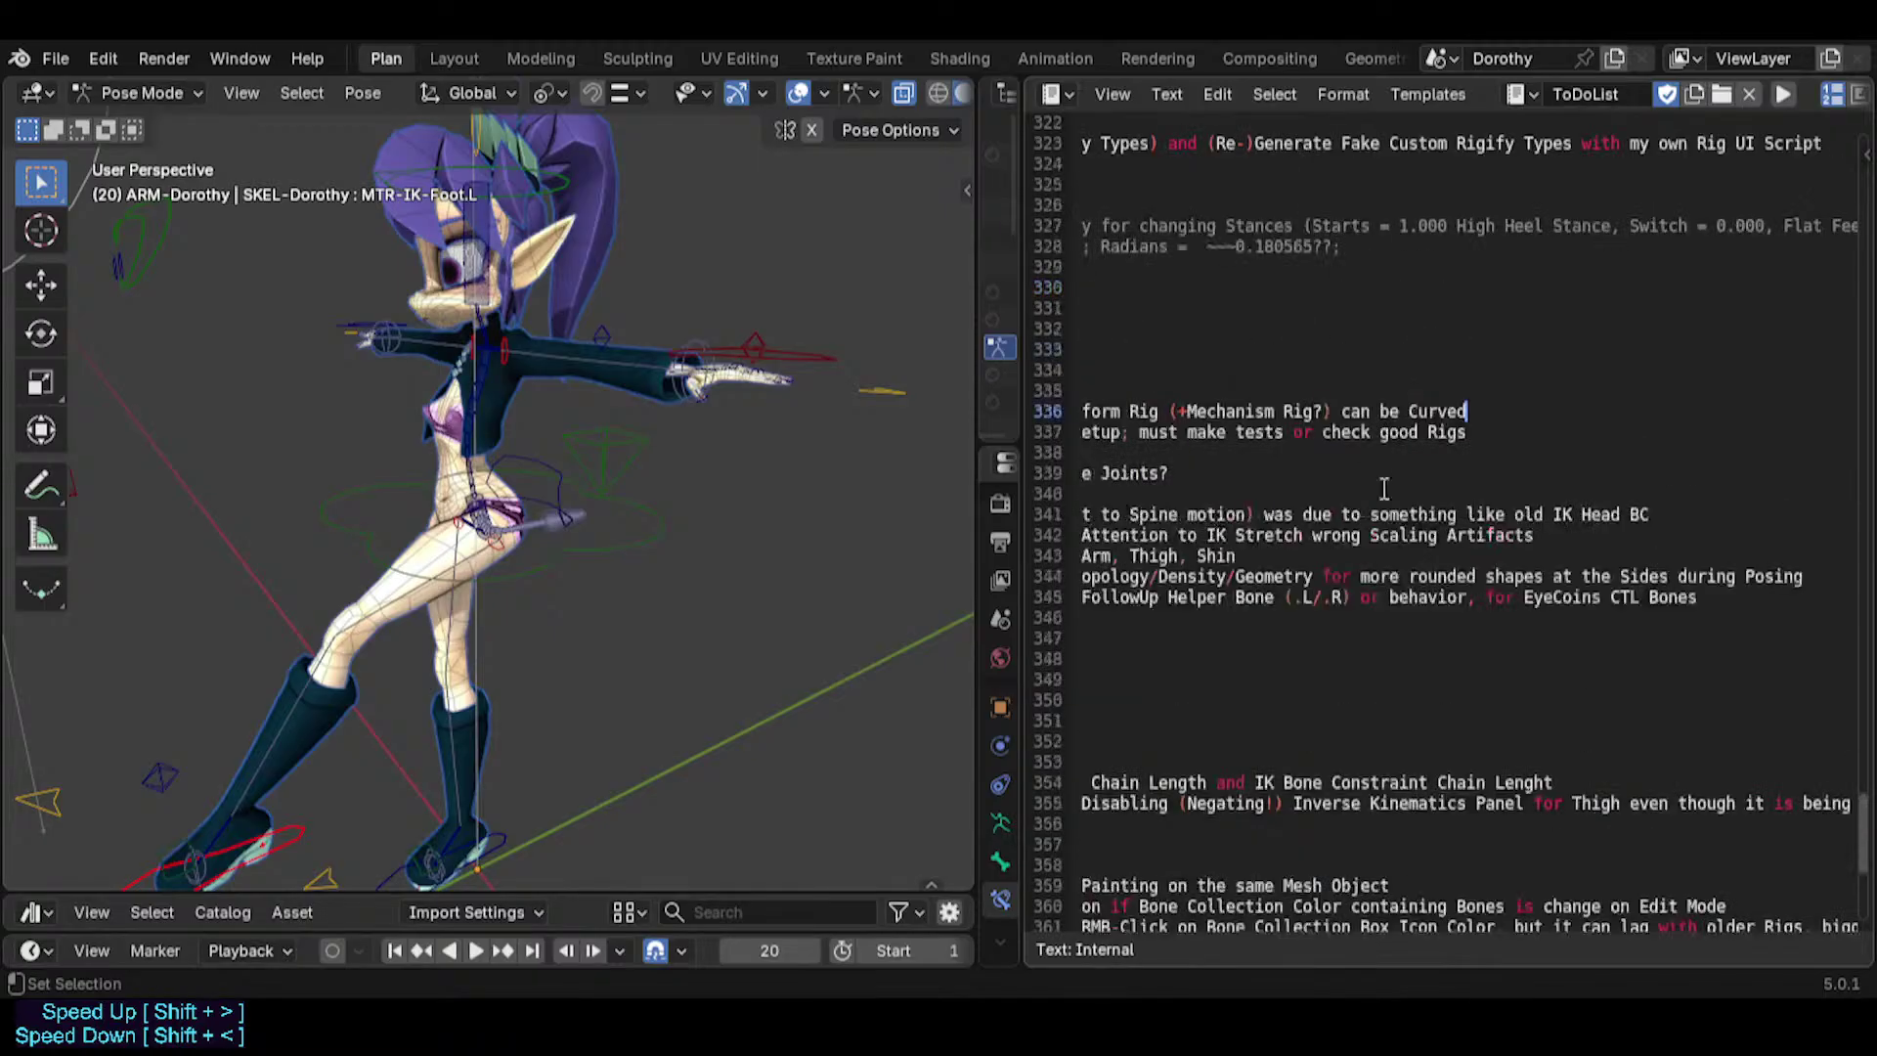
pyautogui.moveTo(1104, 600); pyautogui.dragTo(1852, 643, button='middle')
pyautogui.scroll(3, 1405, 520)
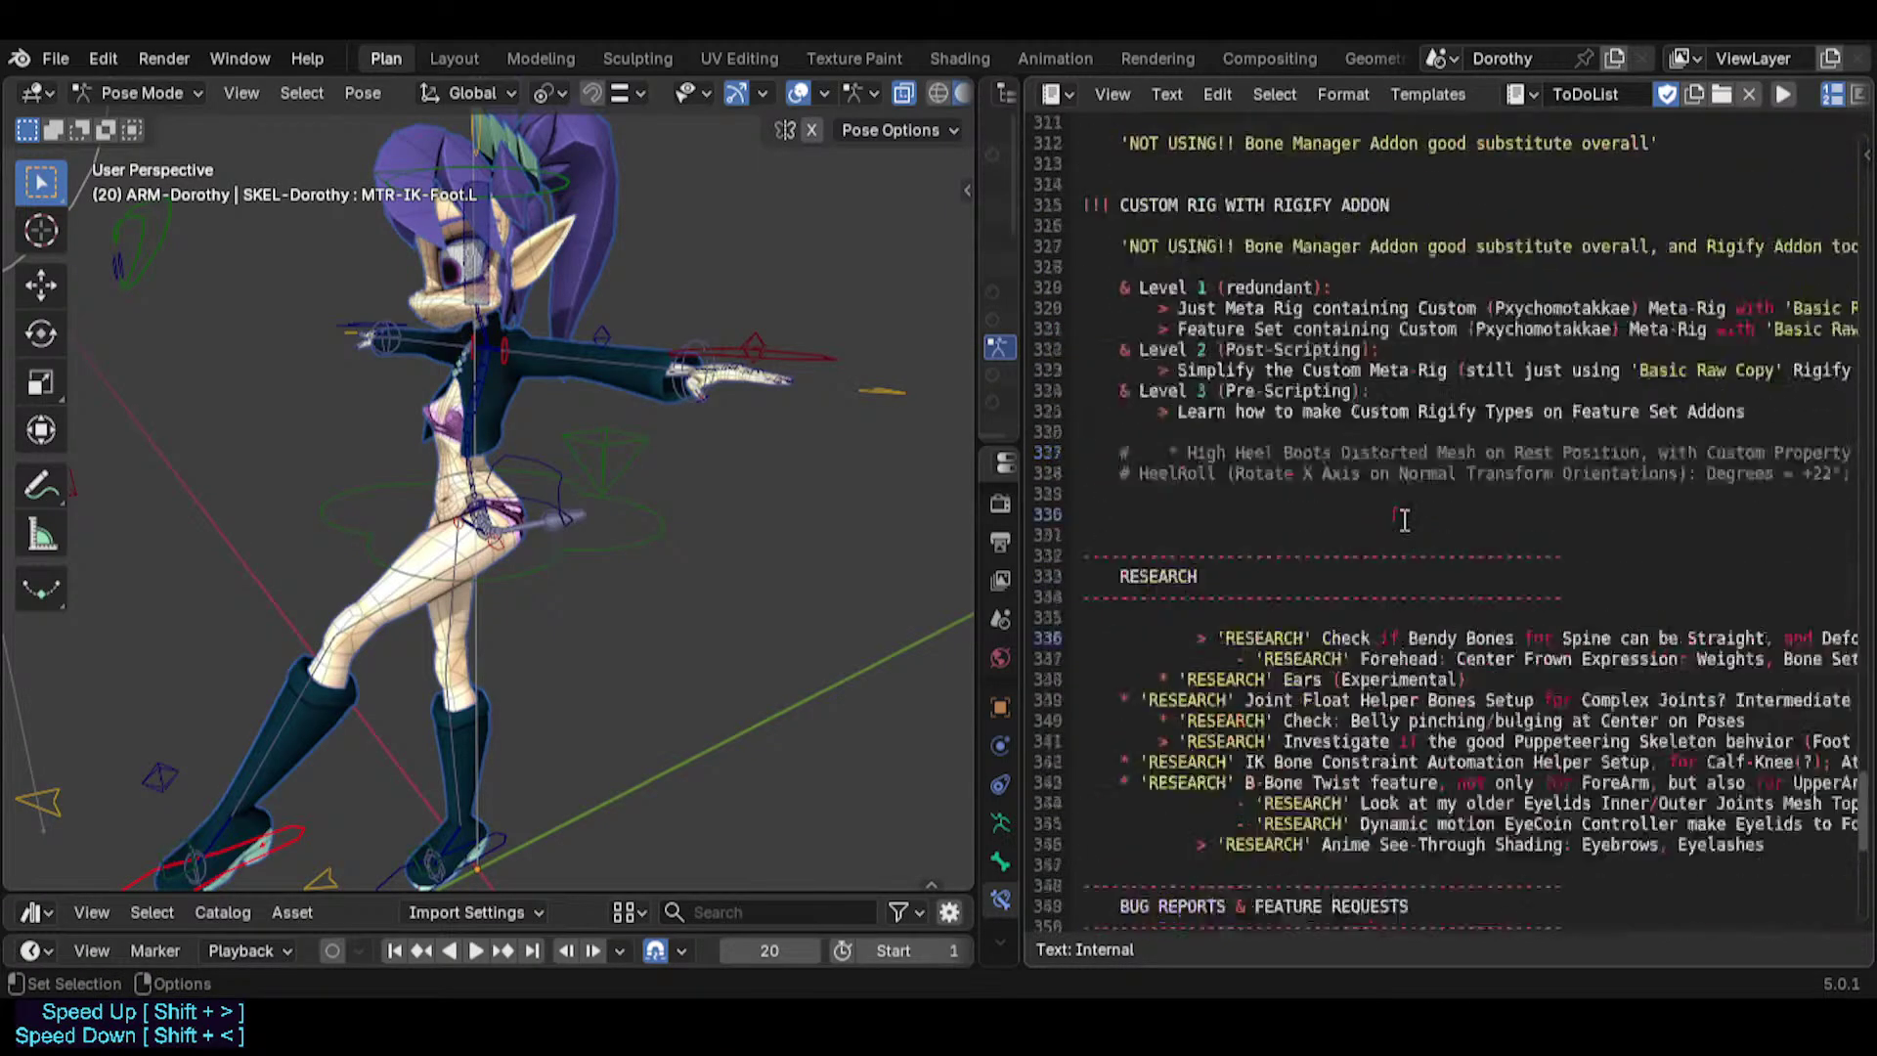
pyautogui.scroll(2, 1405, 520)
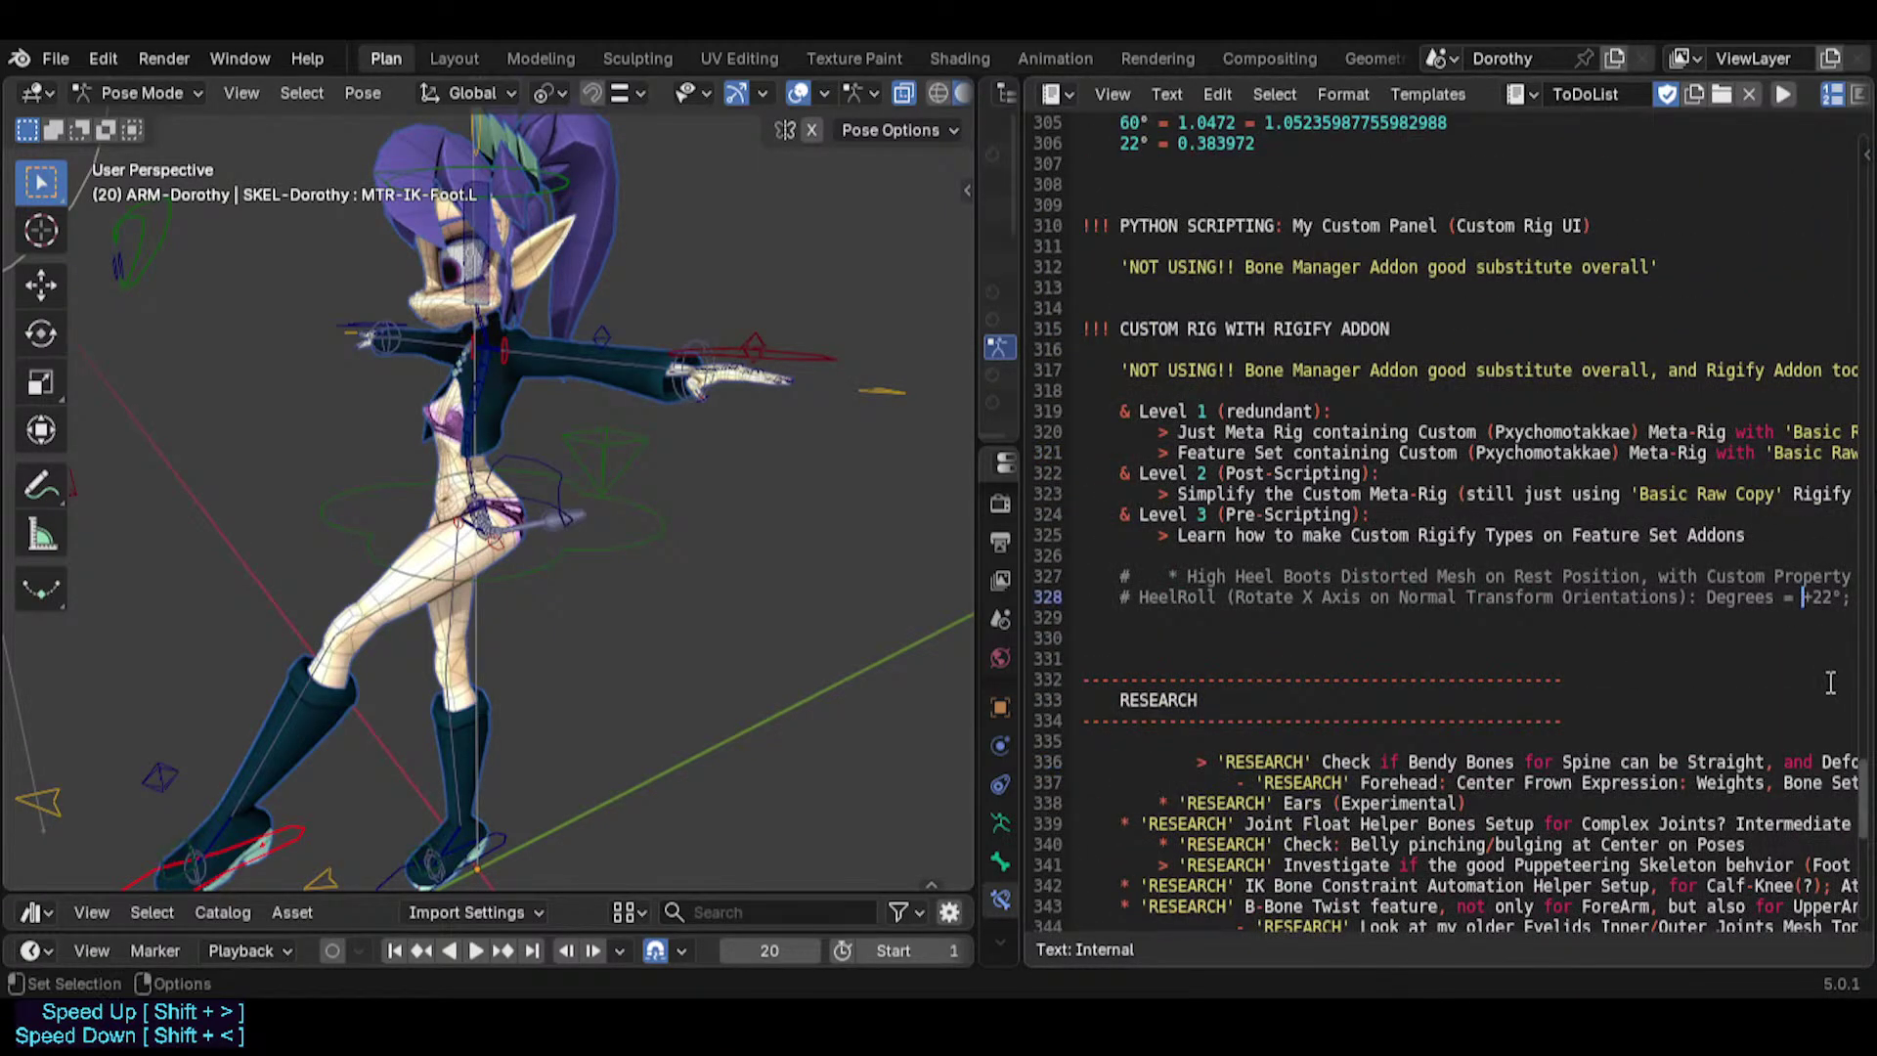
pyautogui.moveTo(1862, 797); pyautogui.dragTo(1869, 168)
pyautogui.scroll(-1, 1370, 353)
pyautogui.scroll(1, 1370, 353)
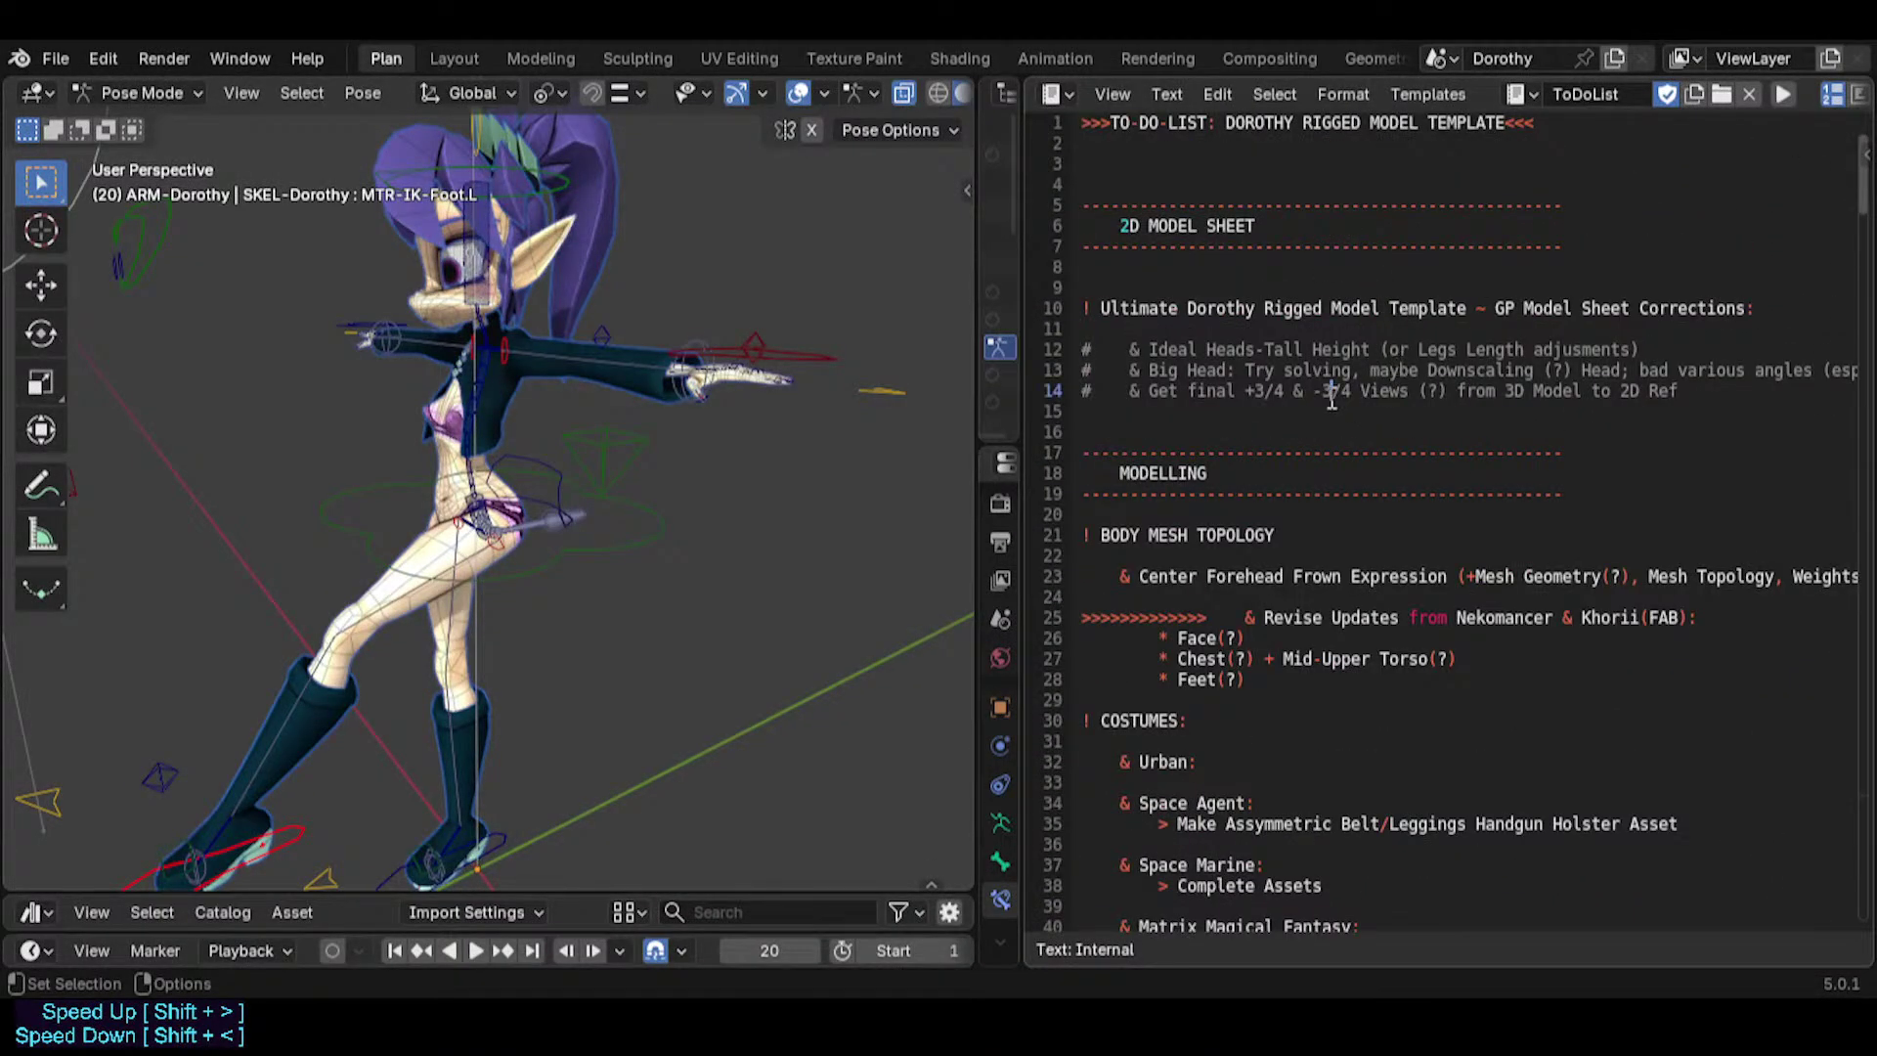
pyautogui.scroll(-15, 1332, 396)
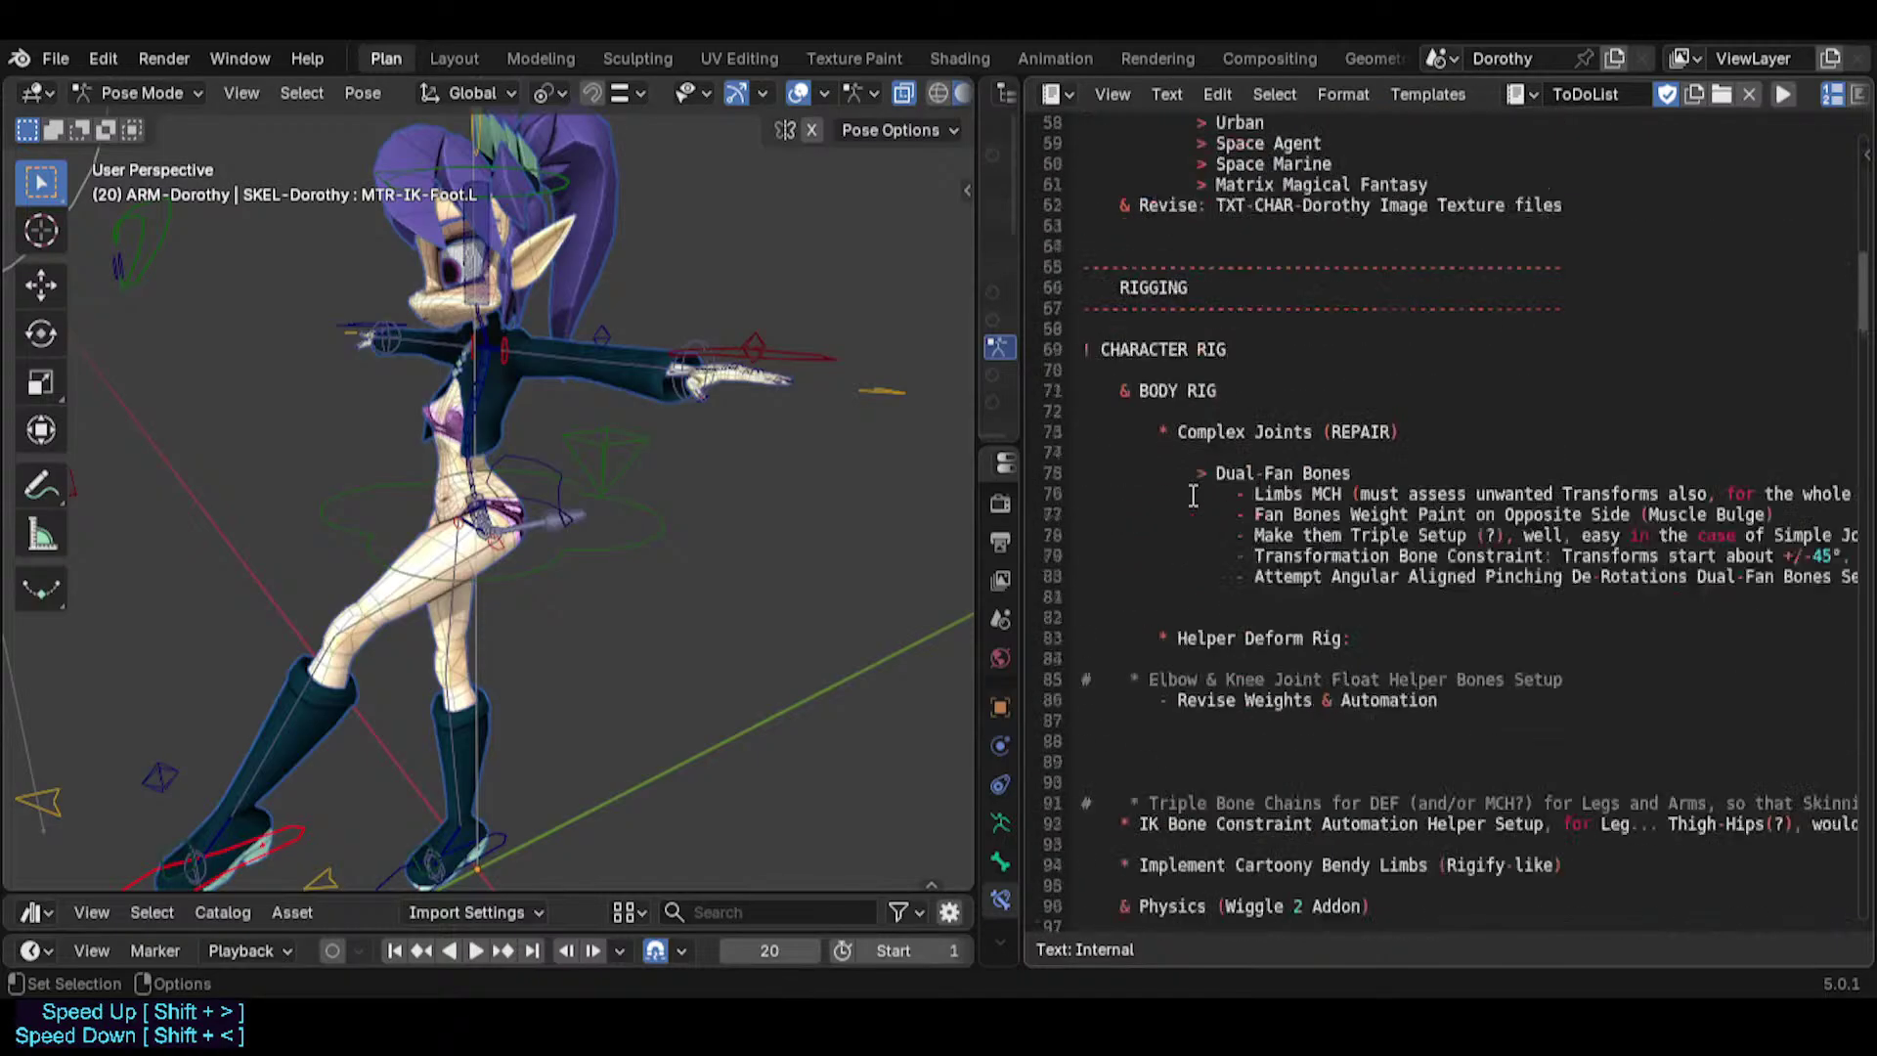
pyautogui.scroll(-3, 1192, 496)
pyautogui.scroll(3, 1264, 580)
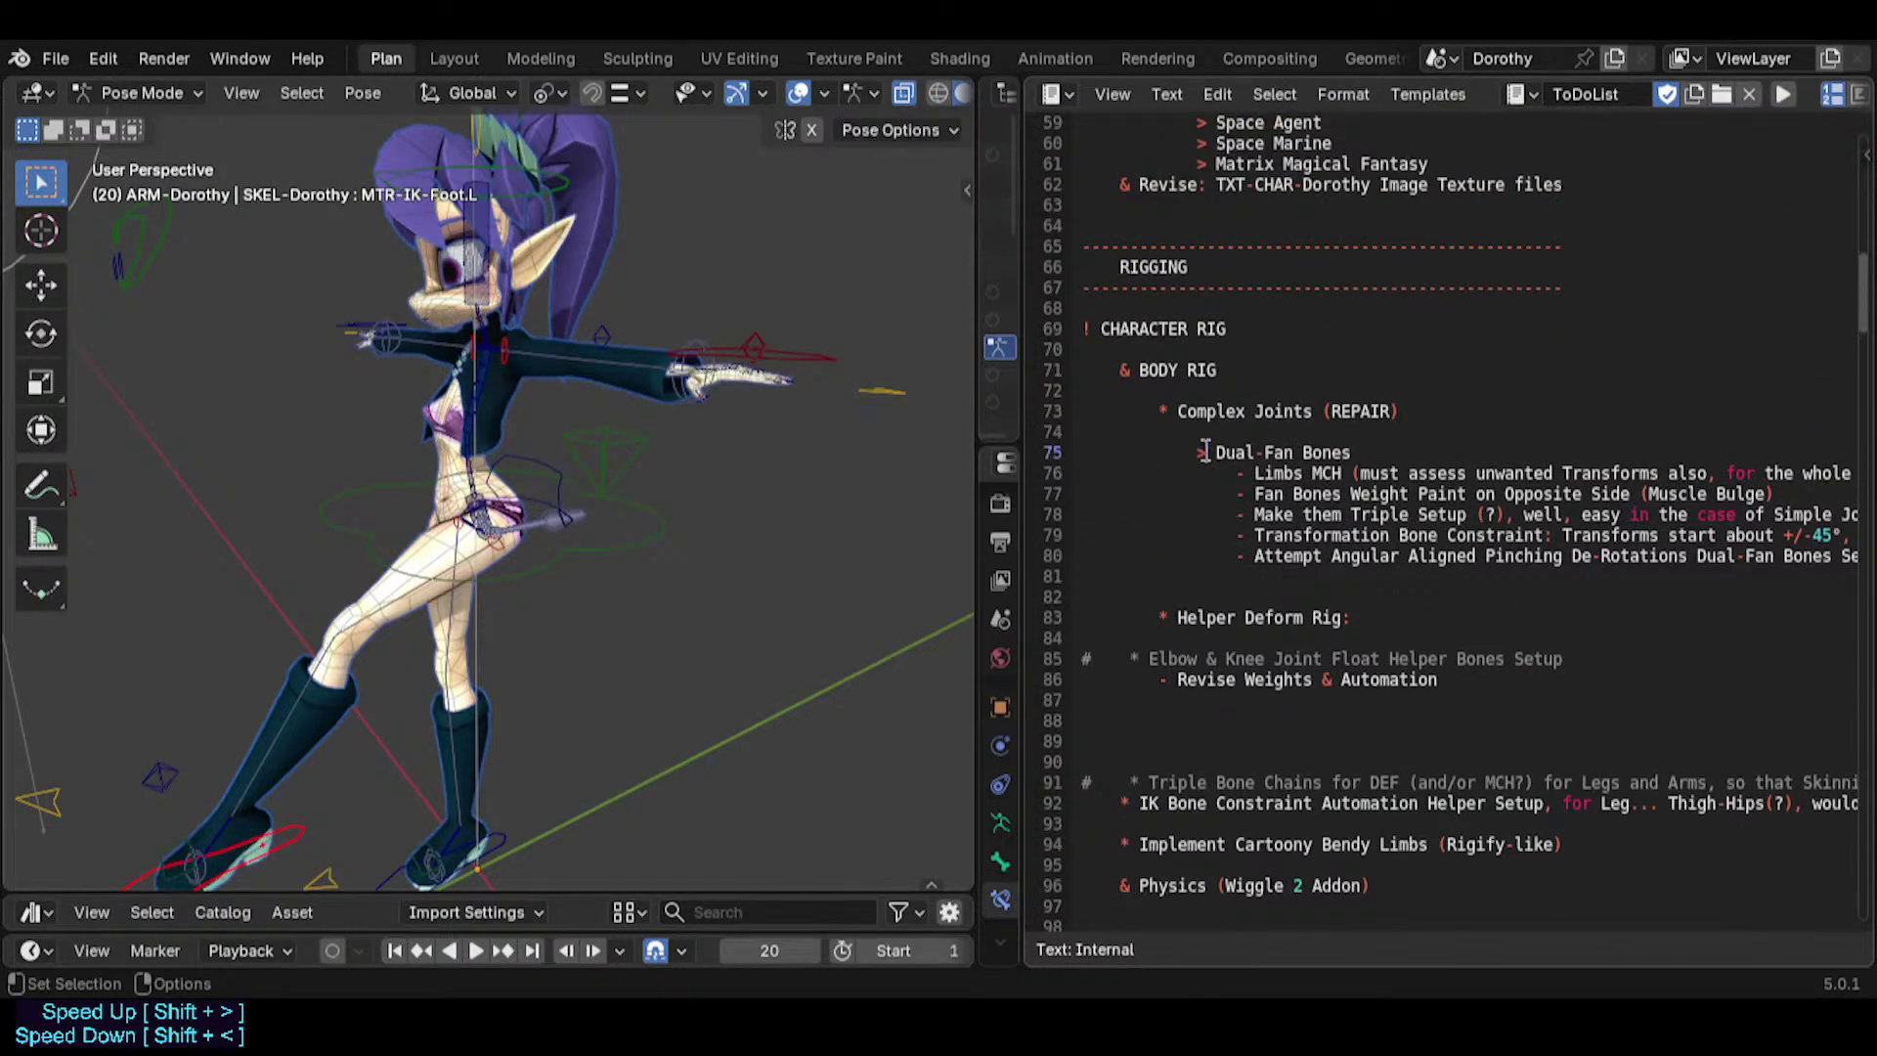
pyautogui.hotkey('ctrl', 's')
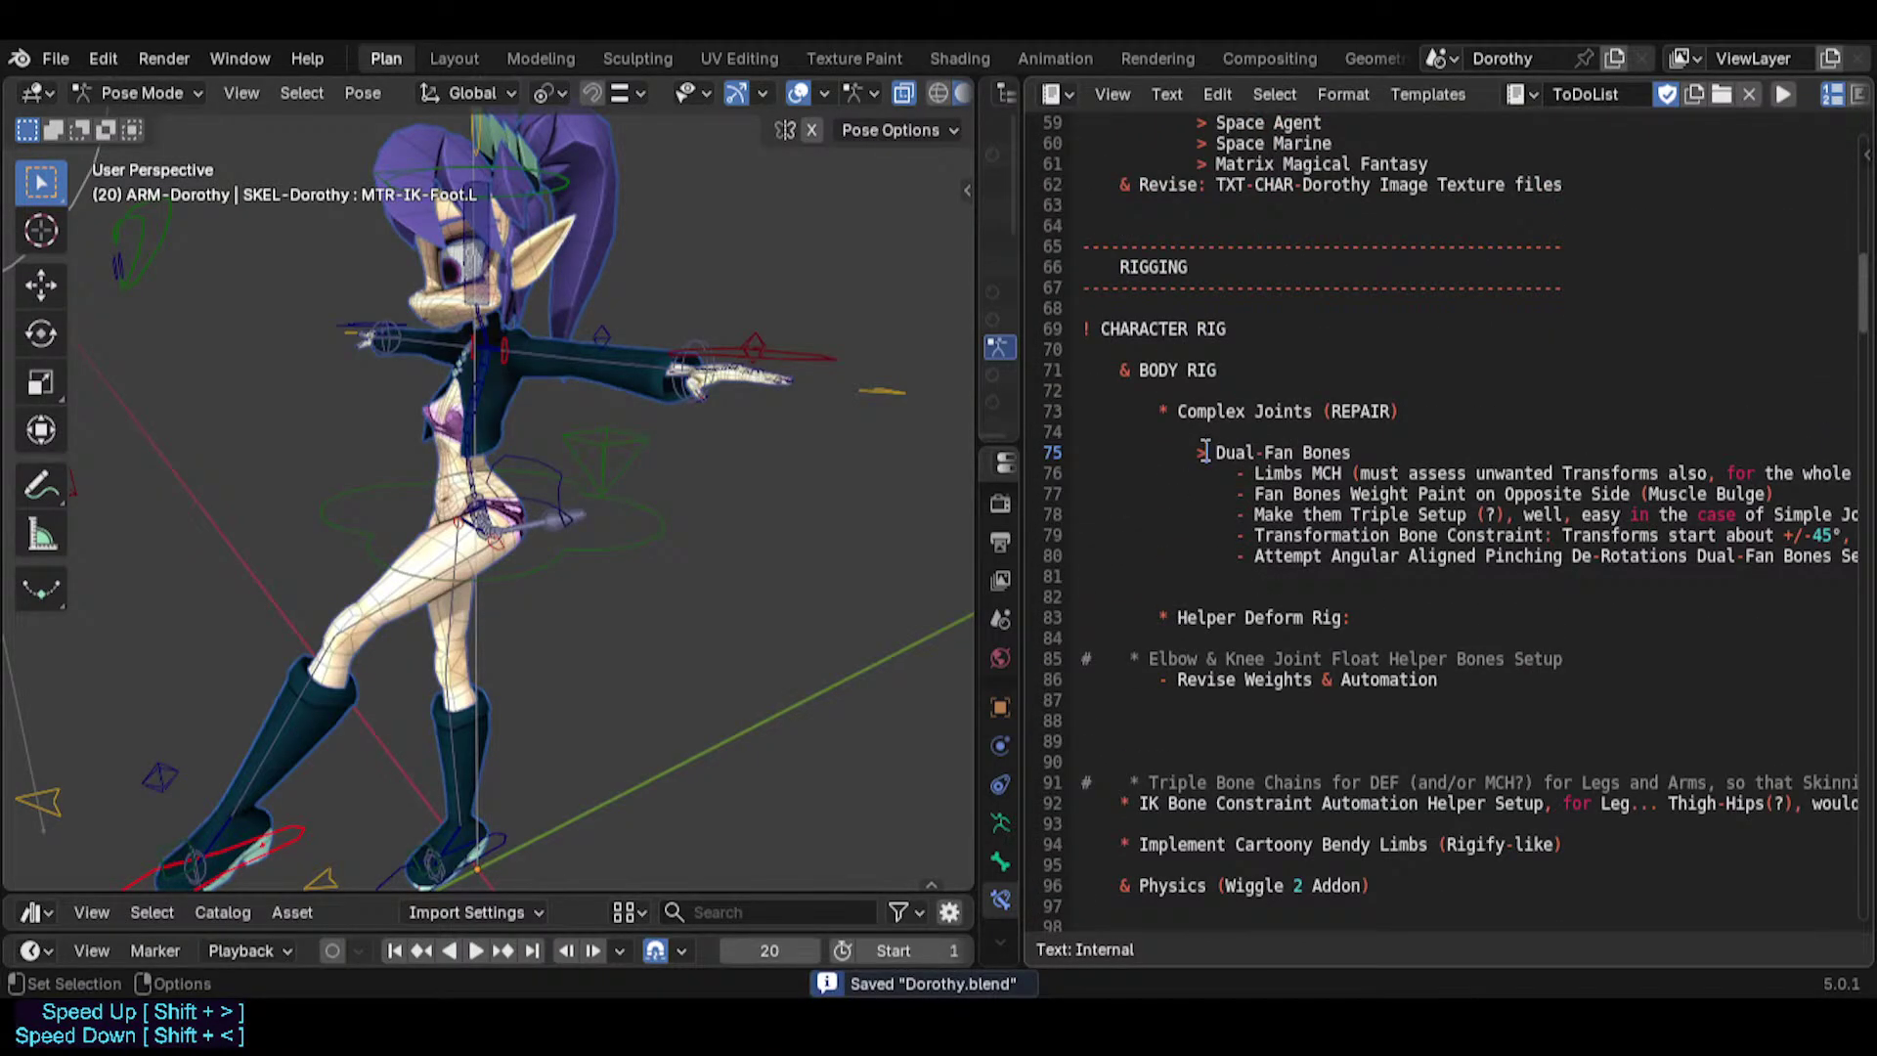
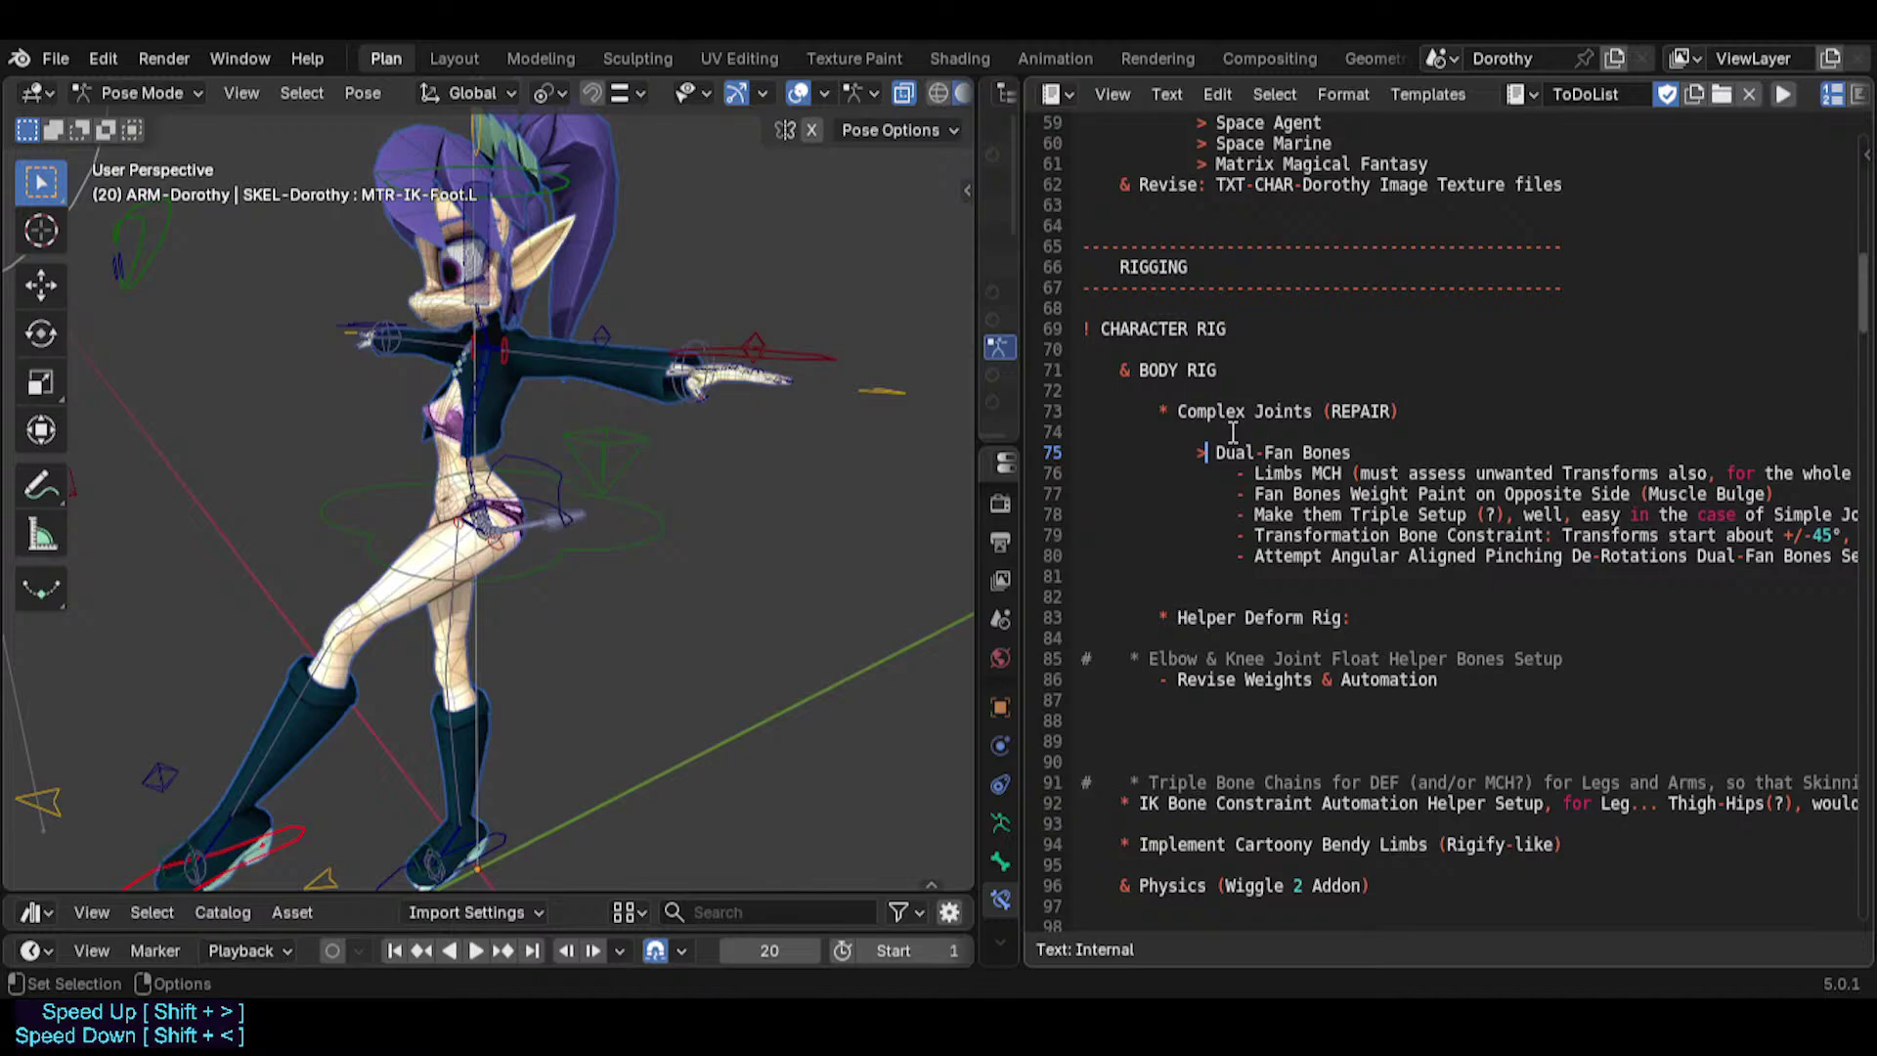
# Insert a blank line between the Dual-Fan Bones heading and its Limbs MCH note.
pyautogui.click(1181, 452)
pyautogui.moveTo(1195, 452); pyautogui.dragTo(1107, 452)
pyautogui.click(1148, 473)
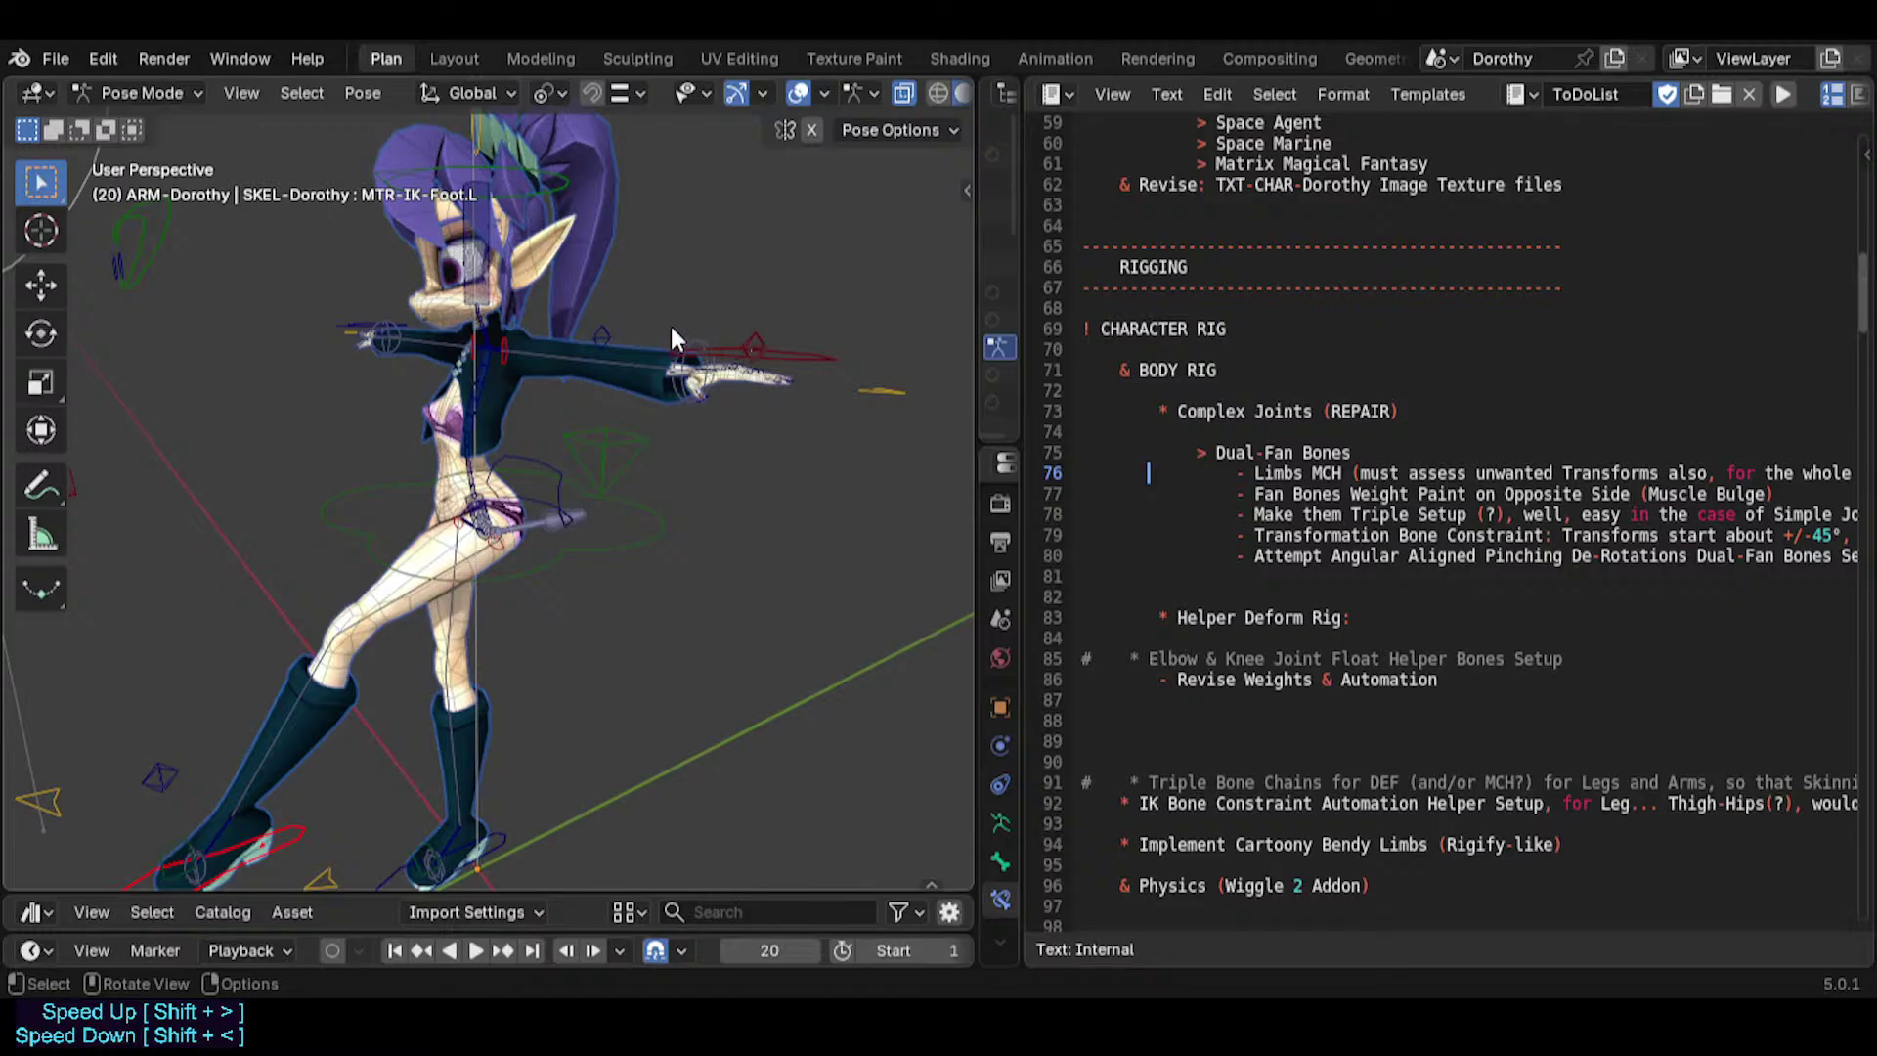
pyautogui.click(1176, 411)
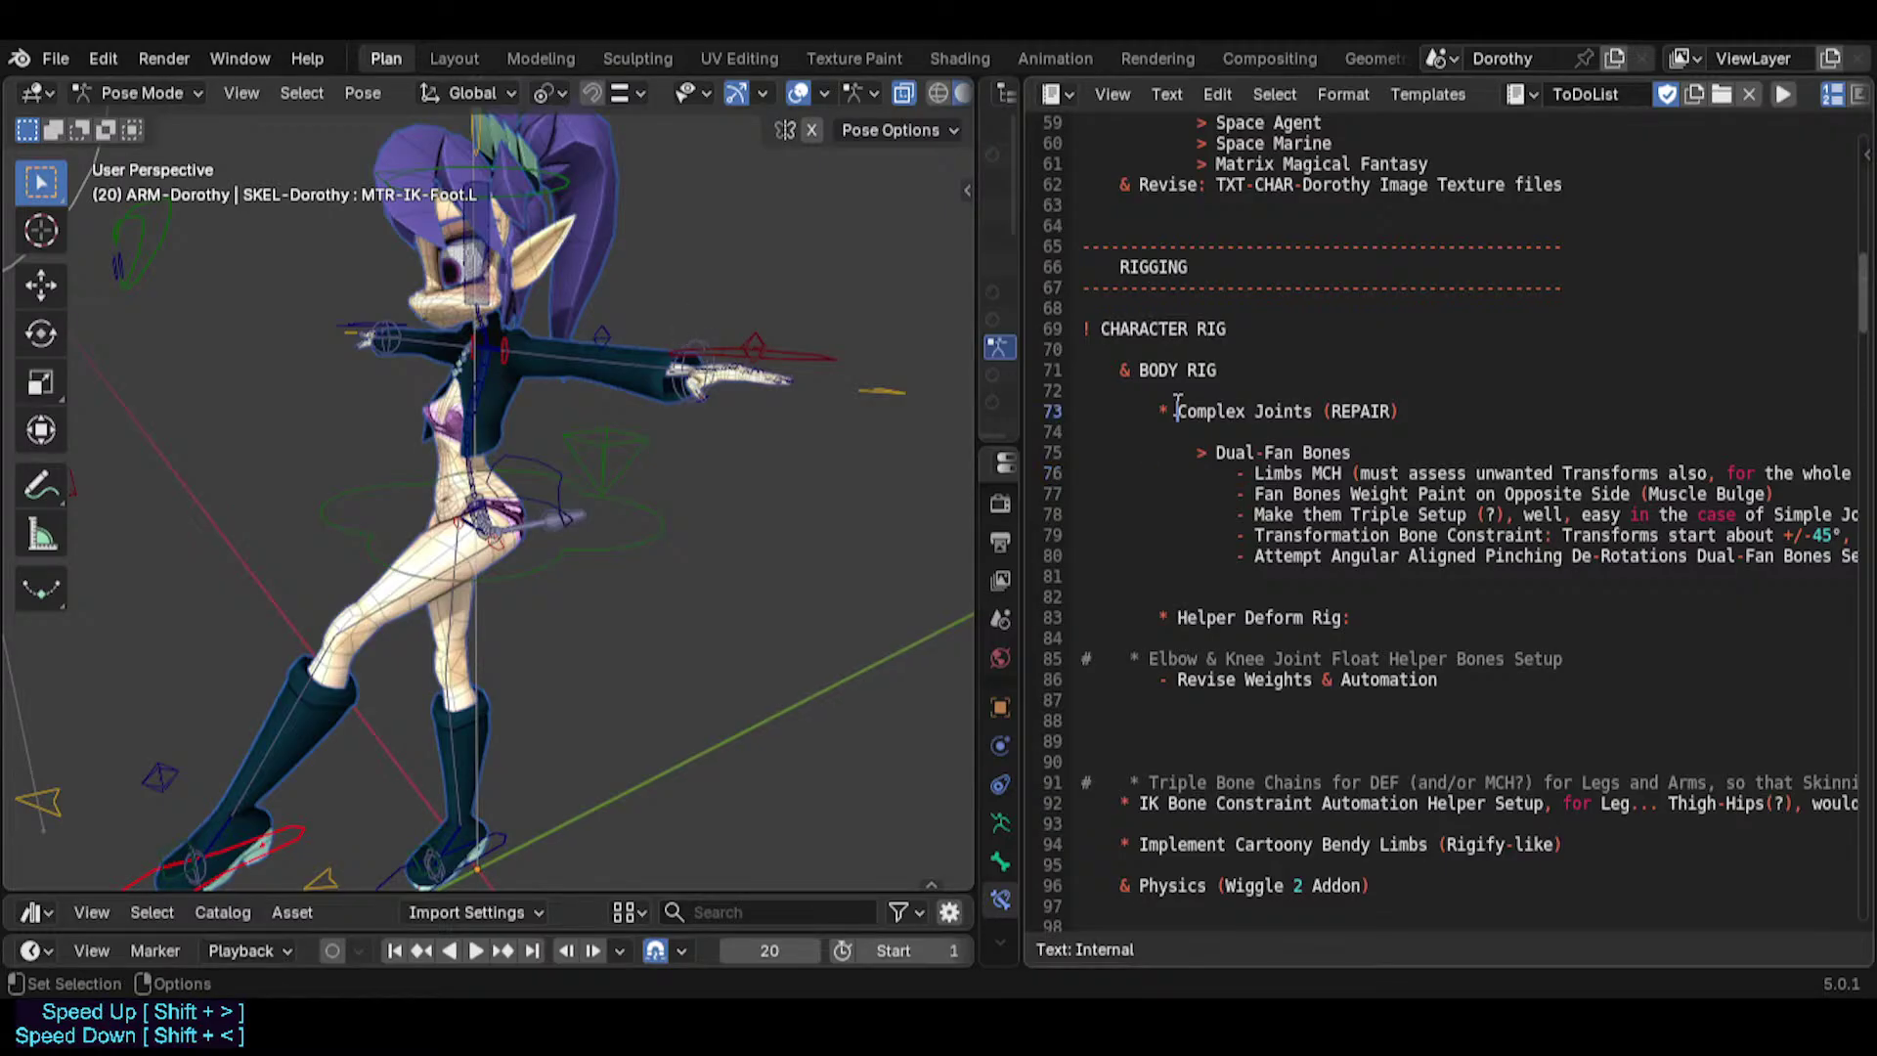
pyautogui.click(1254, 473)
pyautogui.press('Up')
pyautogui.press('End')
pyautogui.press('Return')
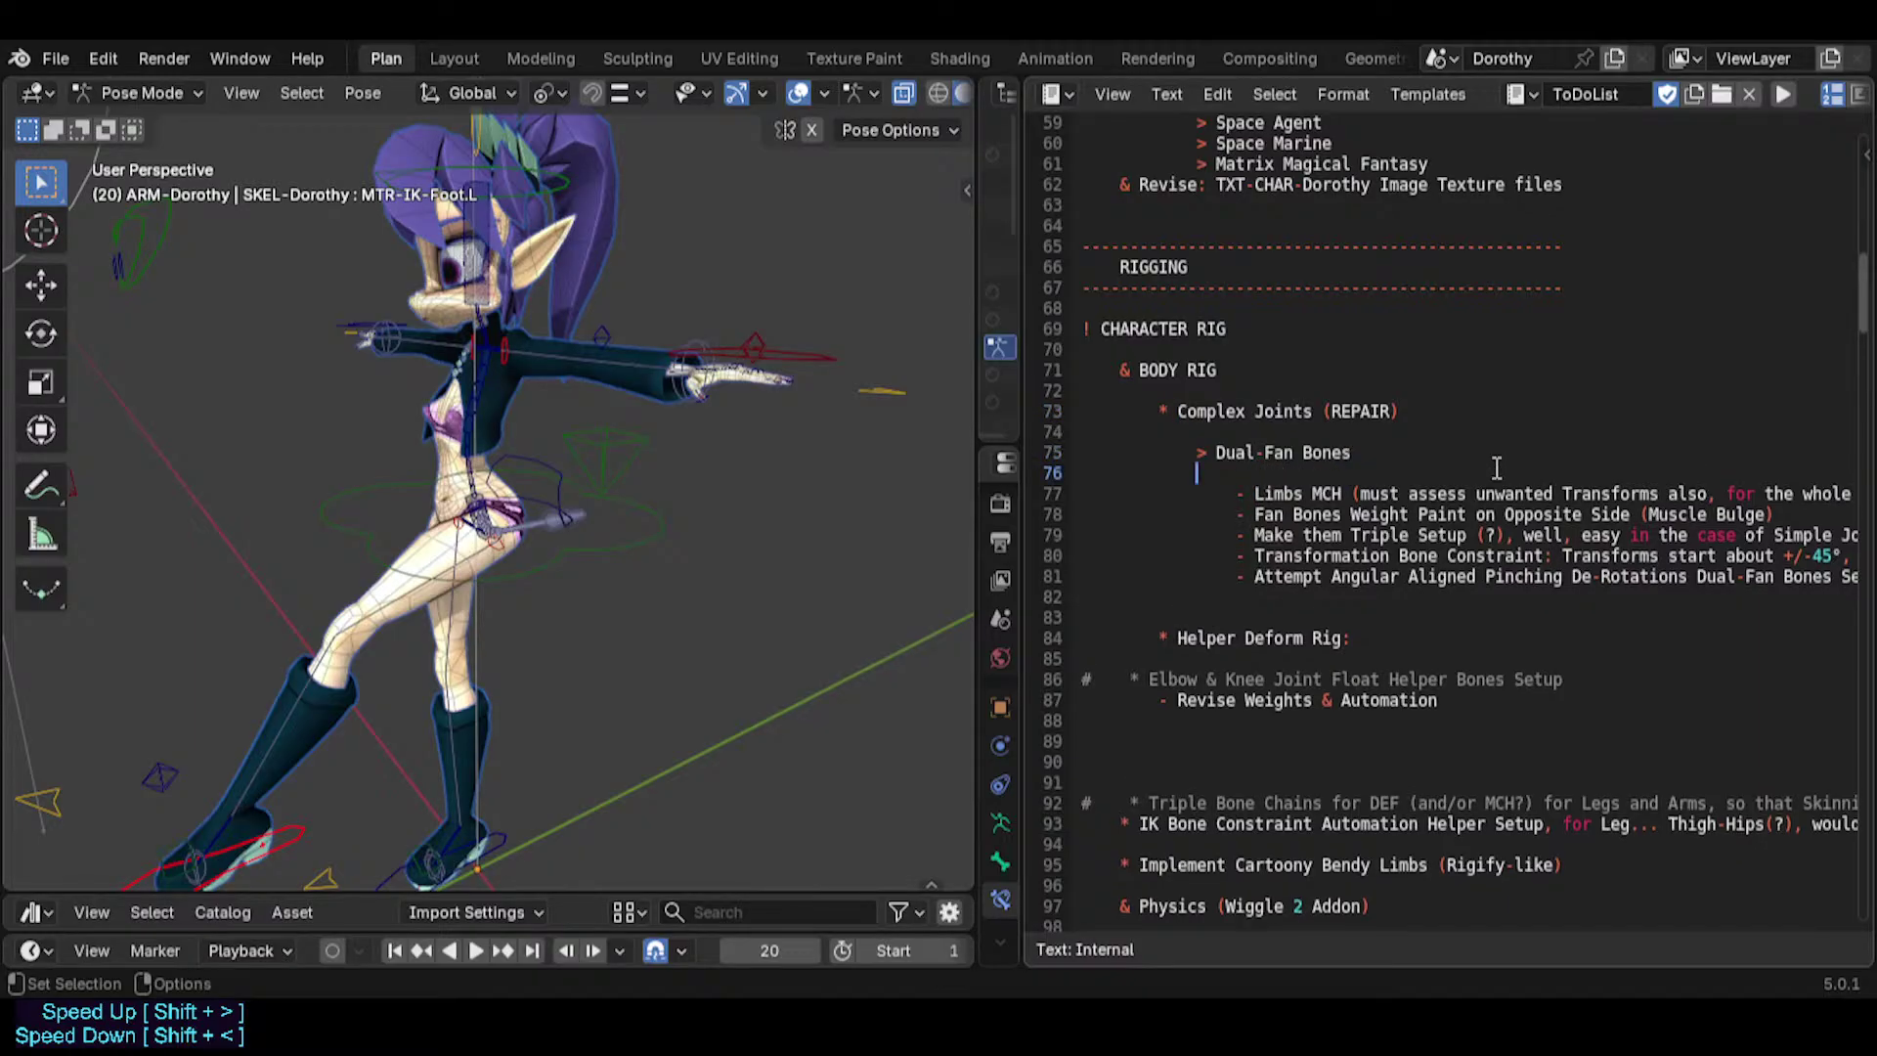
# Remove "(REPAIR)" from the Complex Joints heading and save the file.
pyautogui.click(1361, 410)
pyautogui.click(1328, 410)
pyautogui.press('Left')
pyautogui.press('Left')
pyautogui.hotkey('shift', 'End')
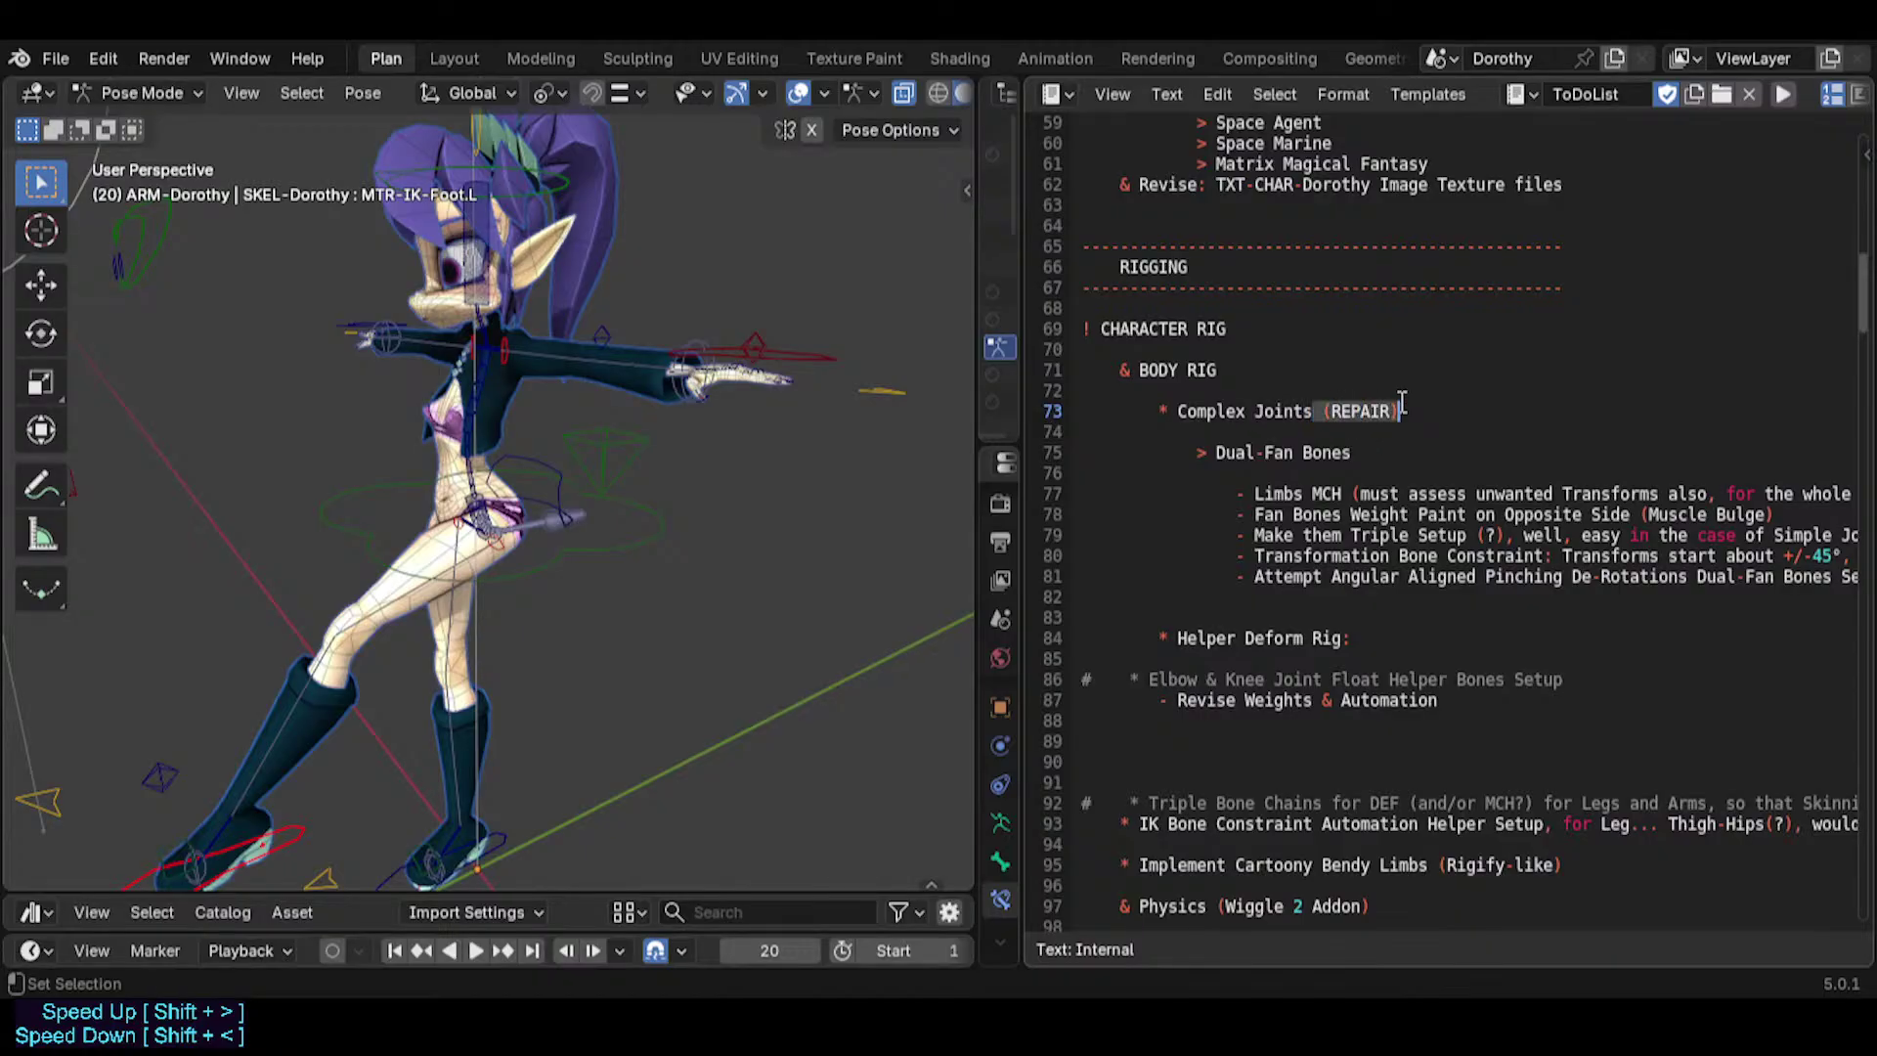
pyautogui.press('BackSpace')
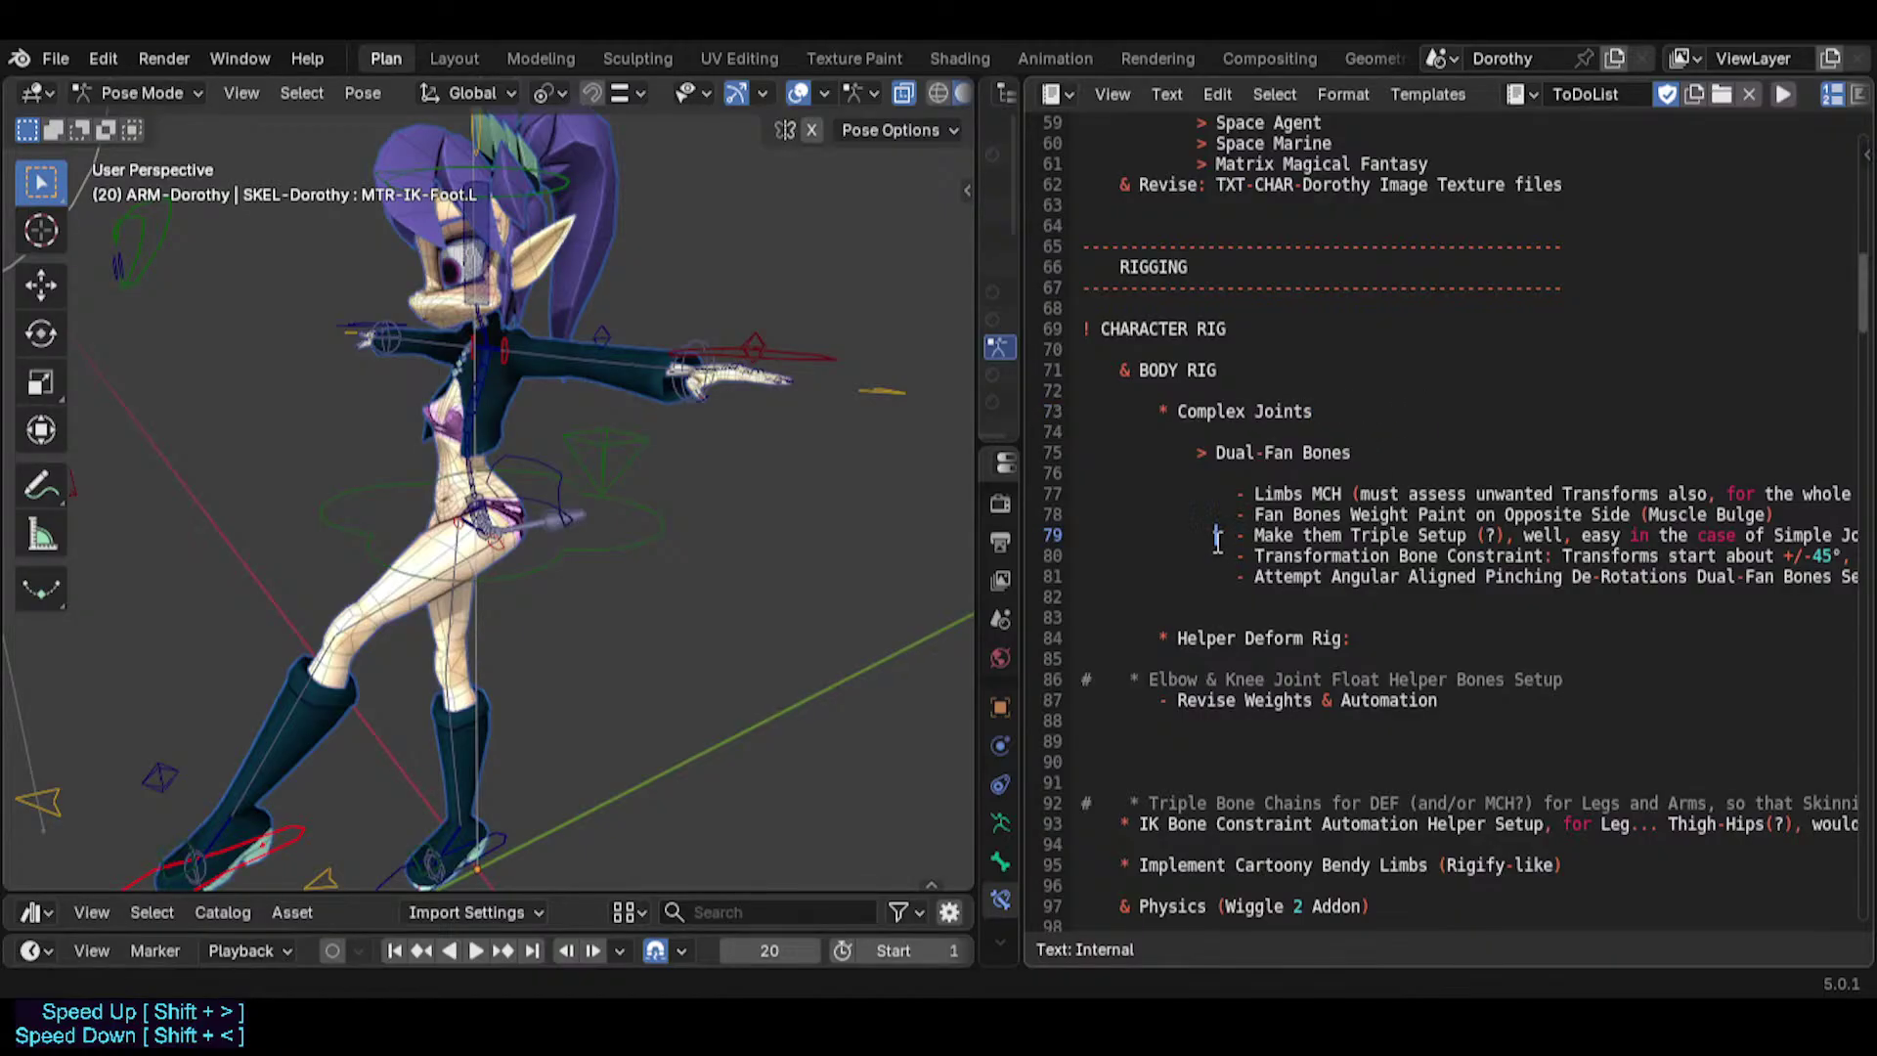
pyautogui.hotkey('ctrl', 's')
# Read through the full Limbs MCH note under Dual-Fan Bones about assessing unwanted transforms.
pyautogui.click(1334, 479)
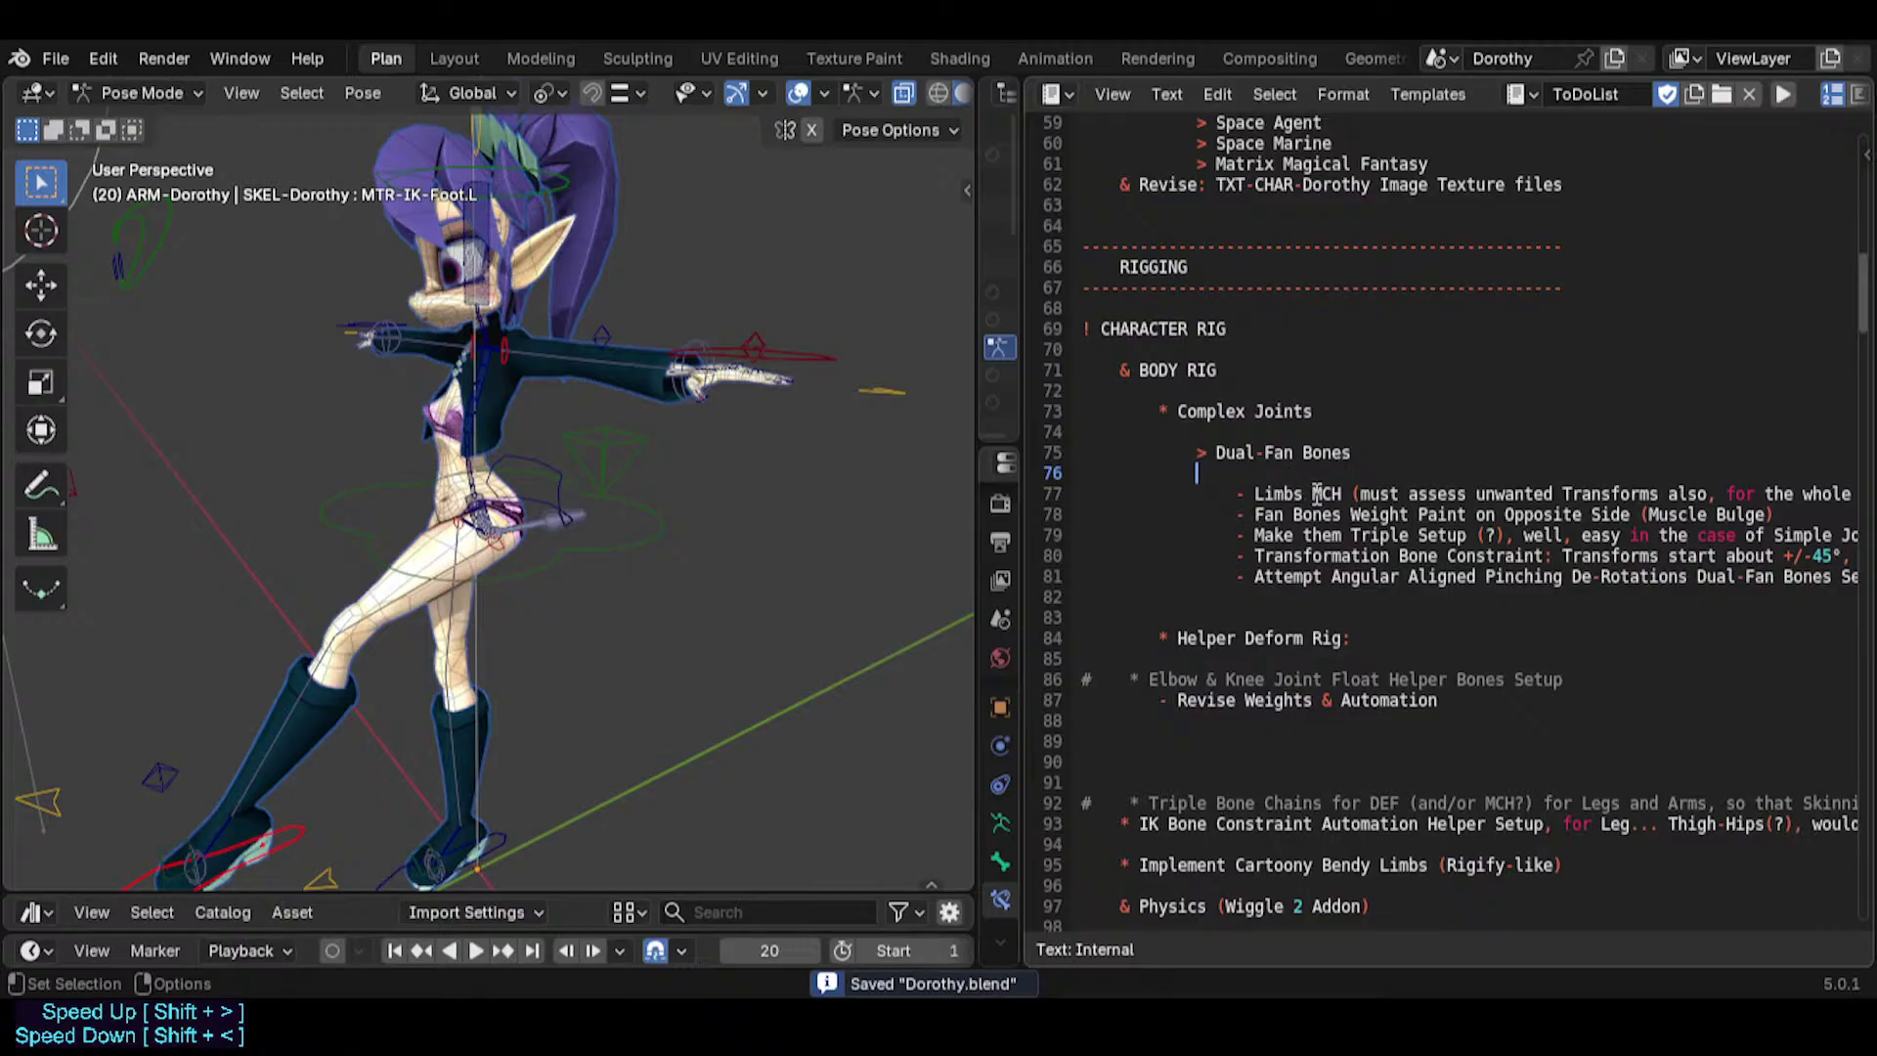
pyautogui.scroll(4, 1324, 508)
pyautogui.scroll(-3, 1322, 601)
pyautogui.scroll(-1, 1324, 604)
pyautogui.hscroll(1, 1324, 605)
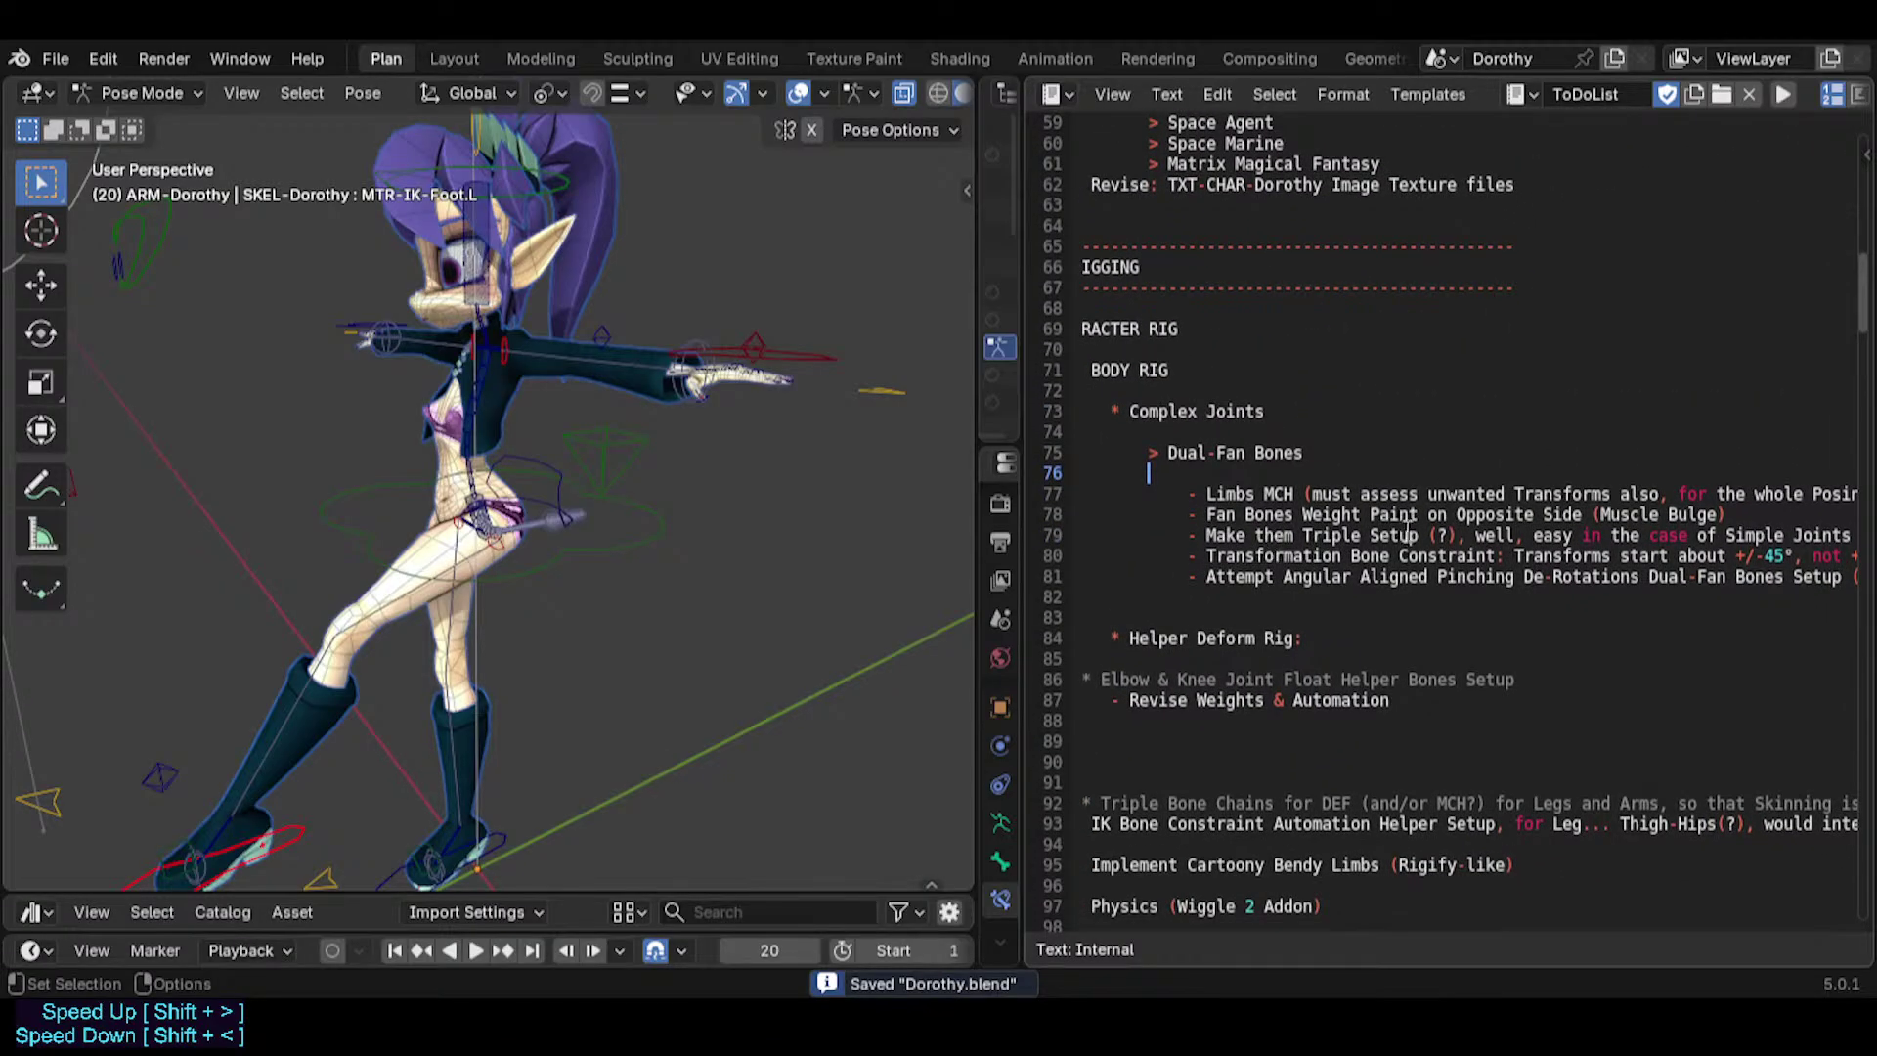
pyautogui.hscroll(1, 1368, 532)
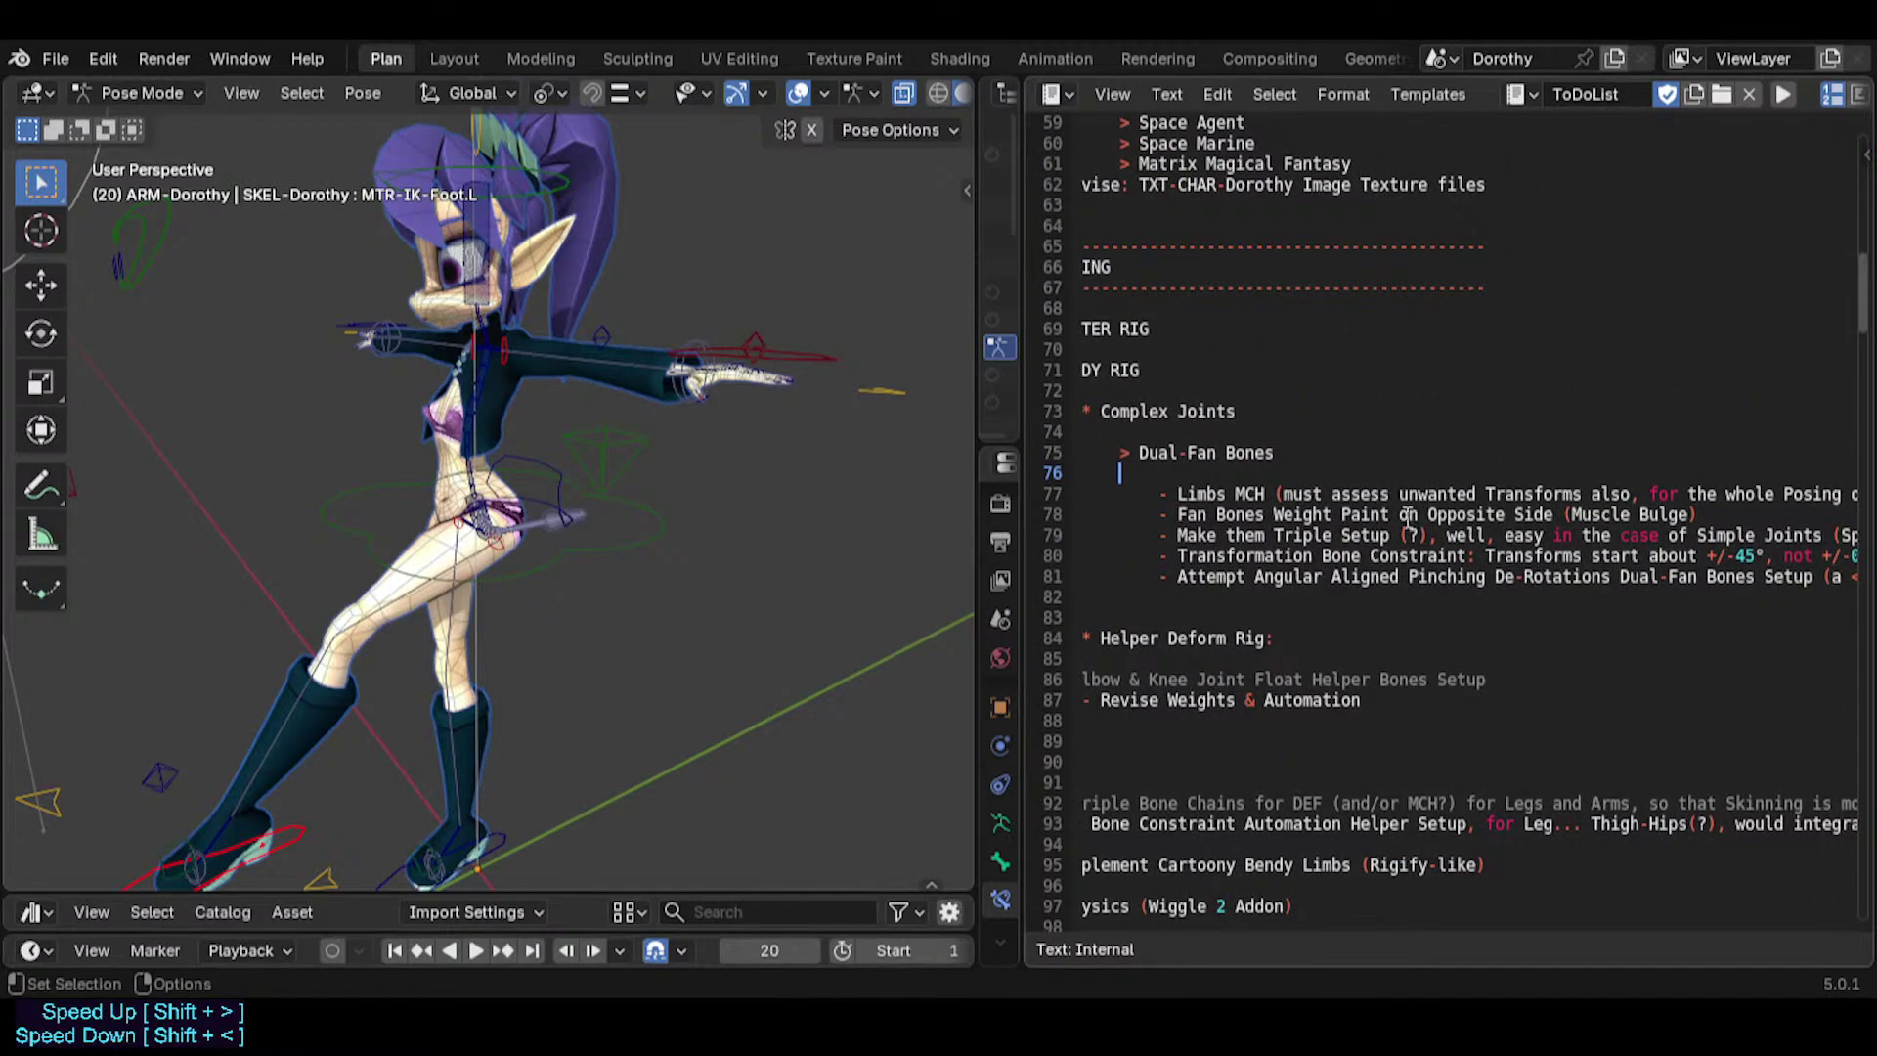
pyautogui.hscroll(3, 1320, 518)
pyautogui.hscroll(-2, 1295, 518)
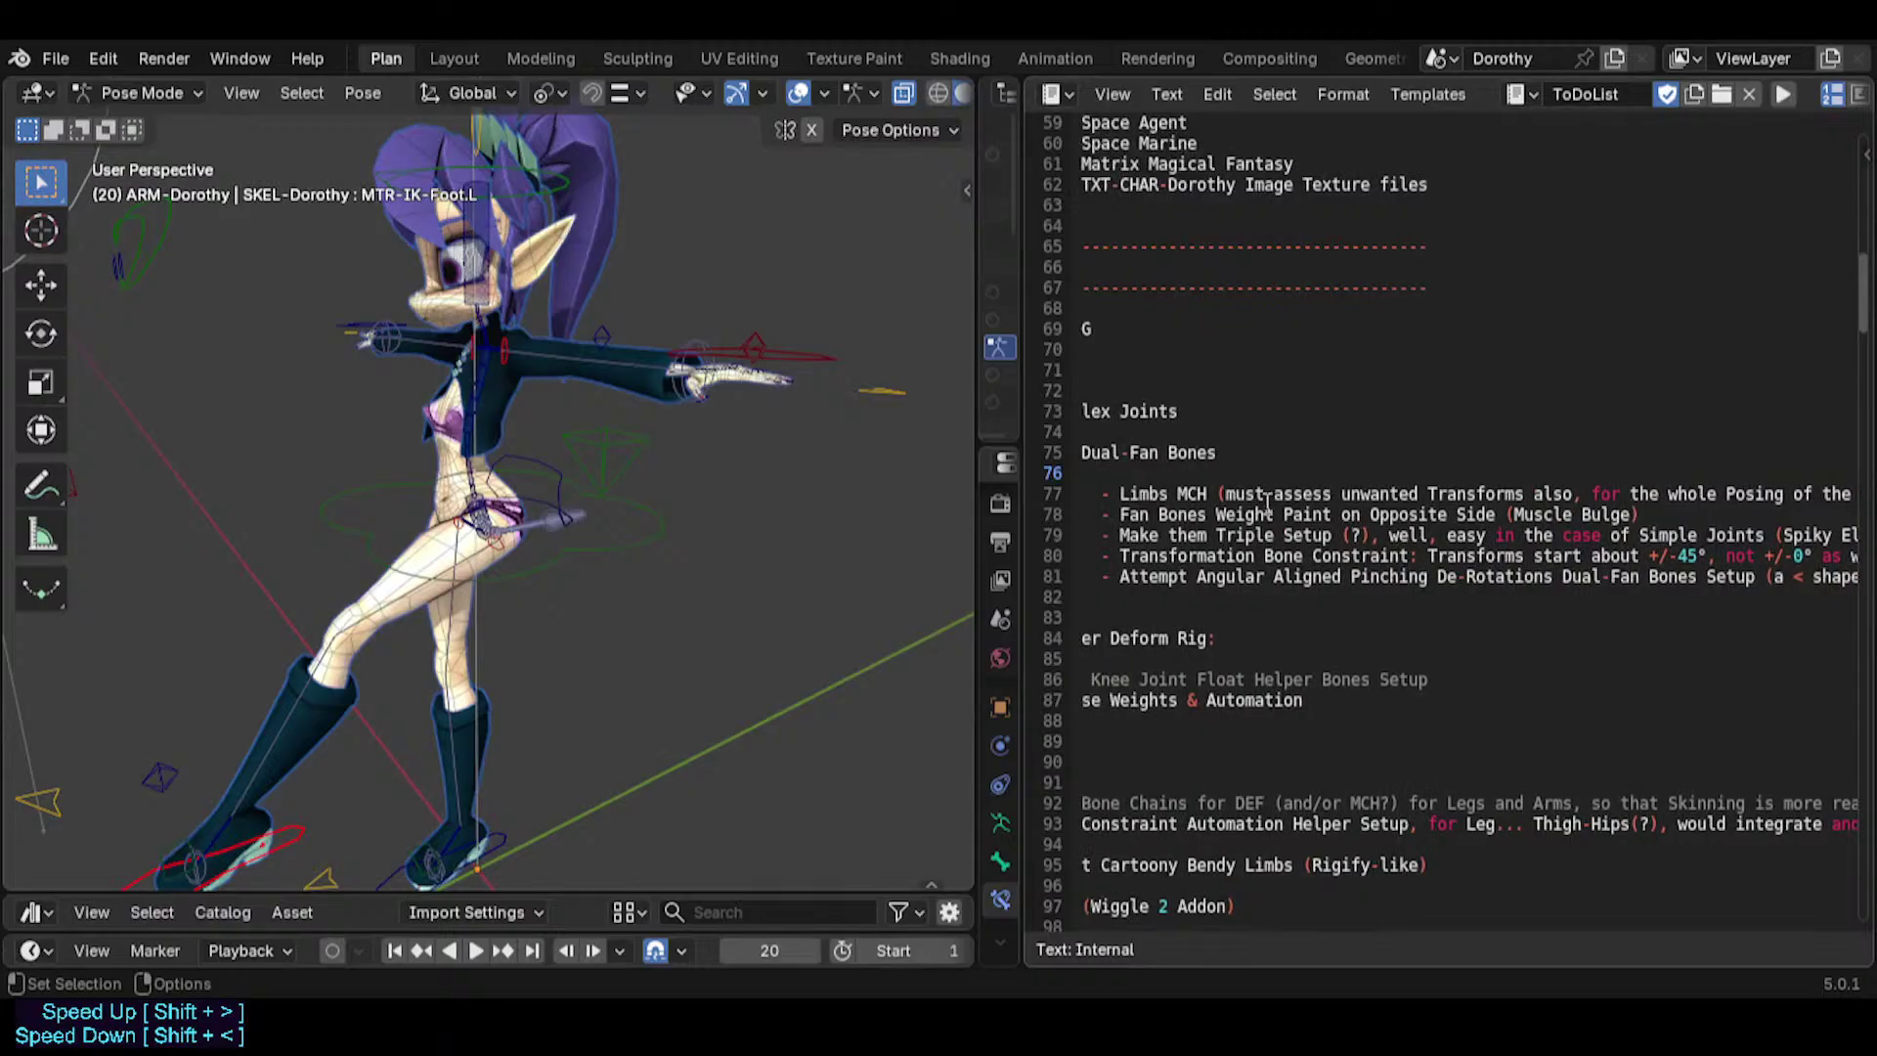
pyautogui.click(1124, 494)
pyautogui.moveTo(1137, 486); pyautogui.dragTo(1211, 491)
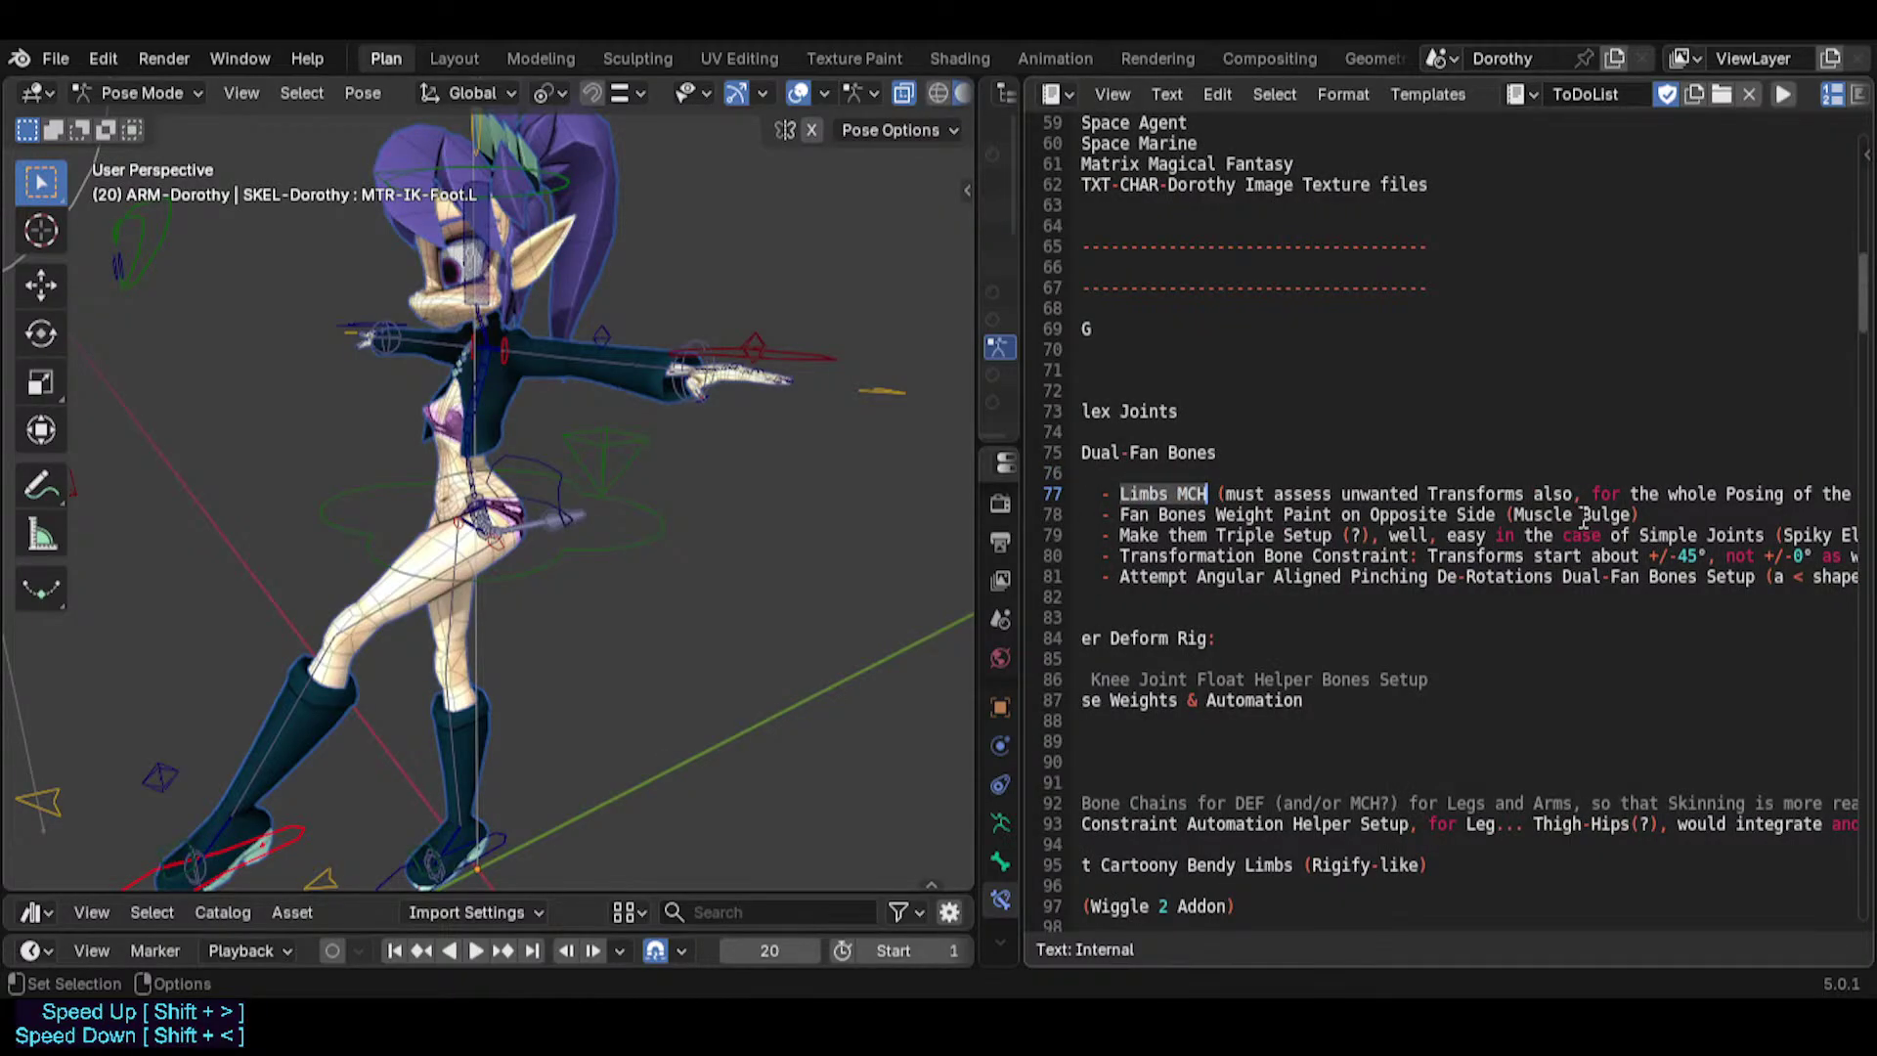
pyautogui.hscroll(5, 1584, 515)
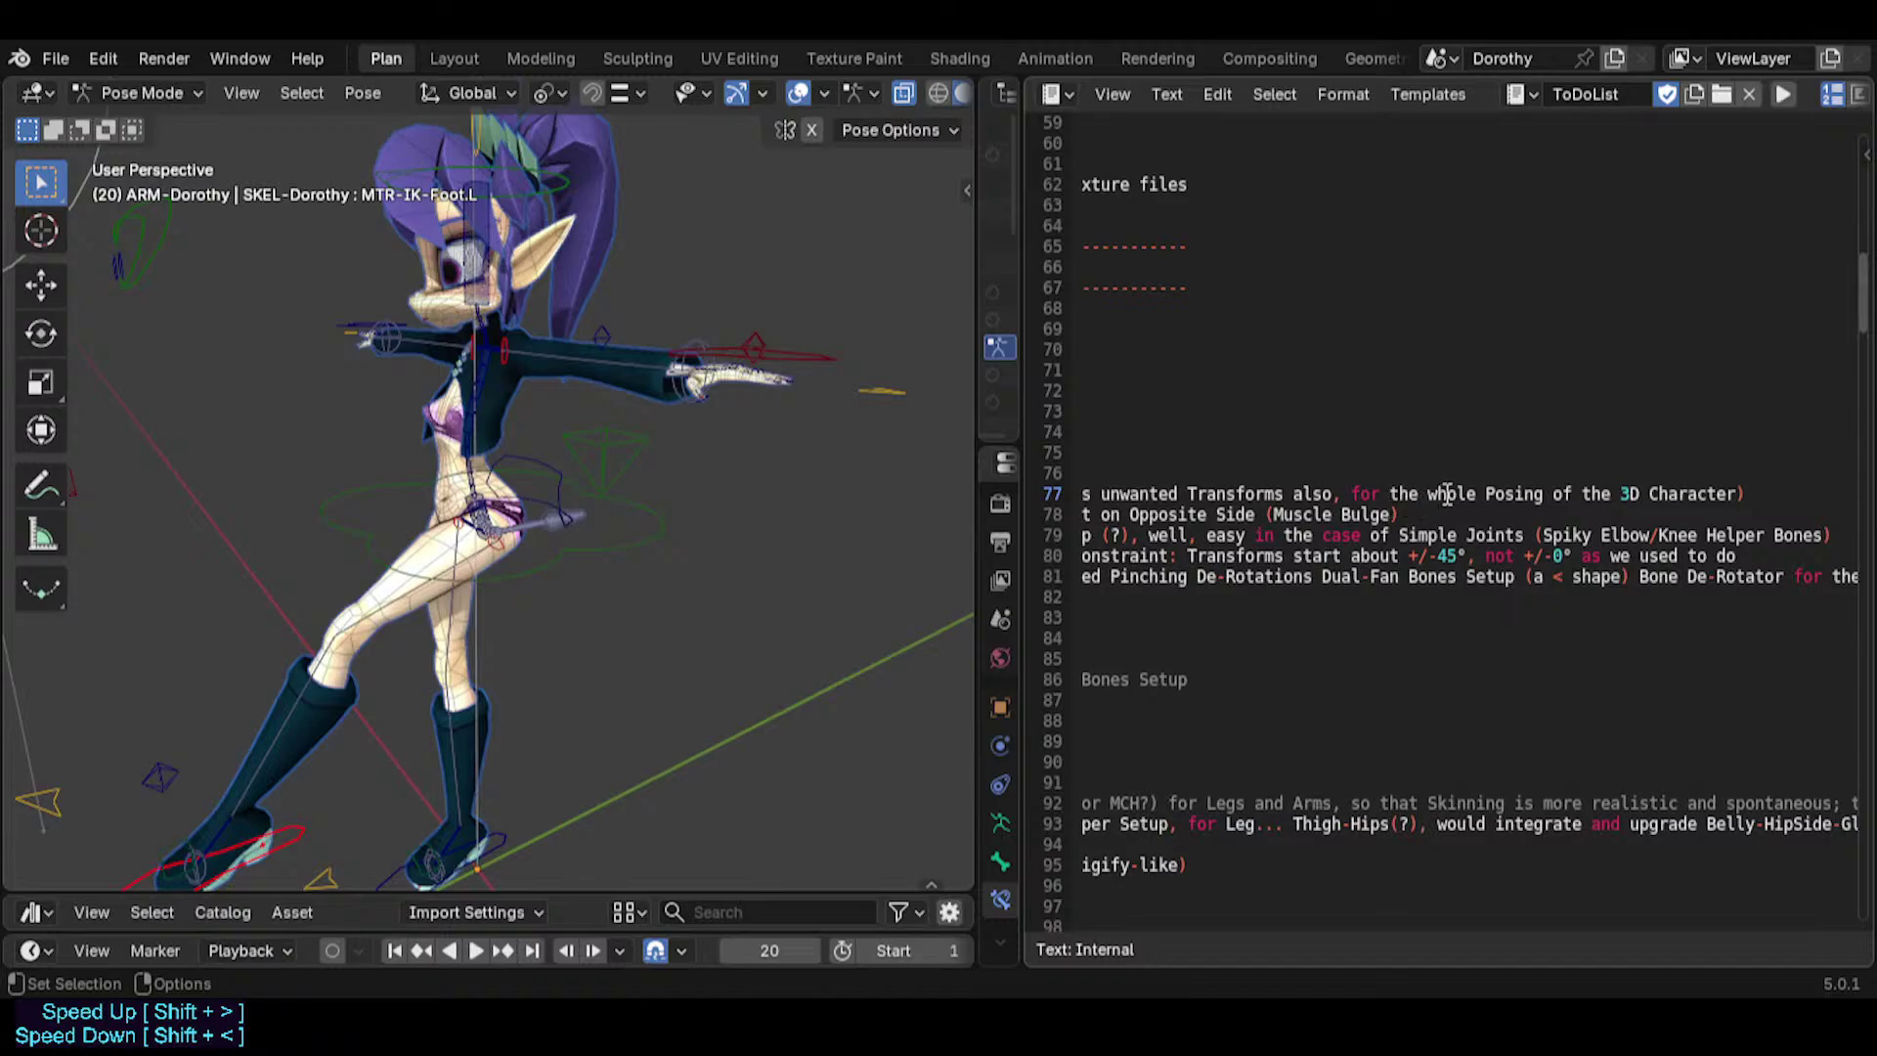
pyautogui.click(1447, 493)
pyautogui.hscroll(-5, 1446, 493)
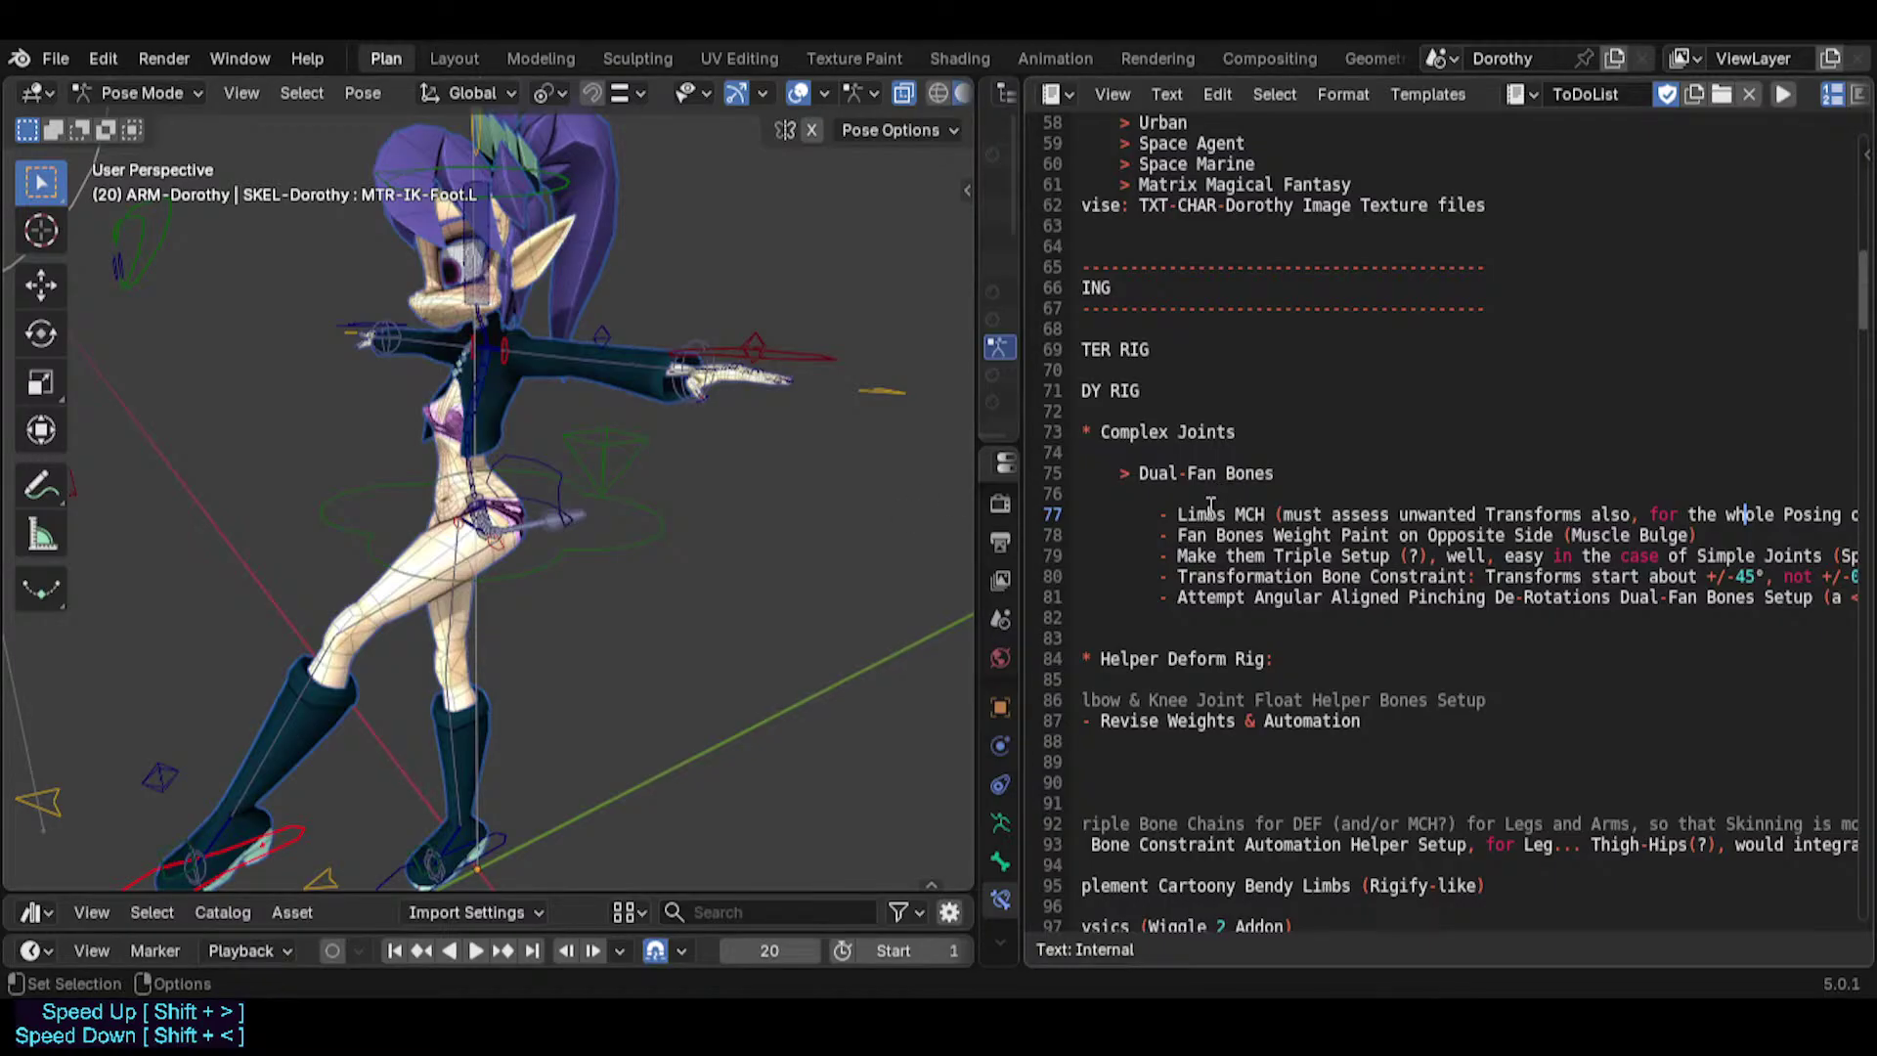
pyautogui.click(1383, 512)
pyautogui.moveTo(1605, 514); pyautogui.dragTo(1549, 516, button='middle')
pyautogui.moveTo(1383, 515); pyautogui.dragTo(1640, 494, button='middle')
pyautogui.click(1246, 494)
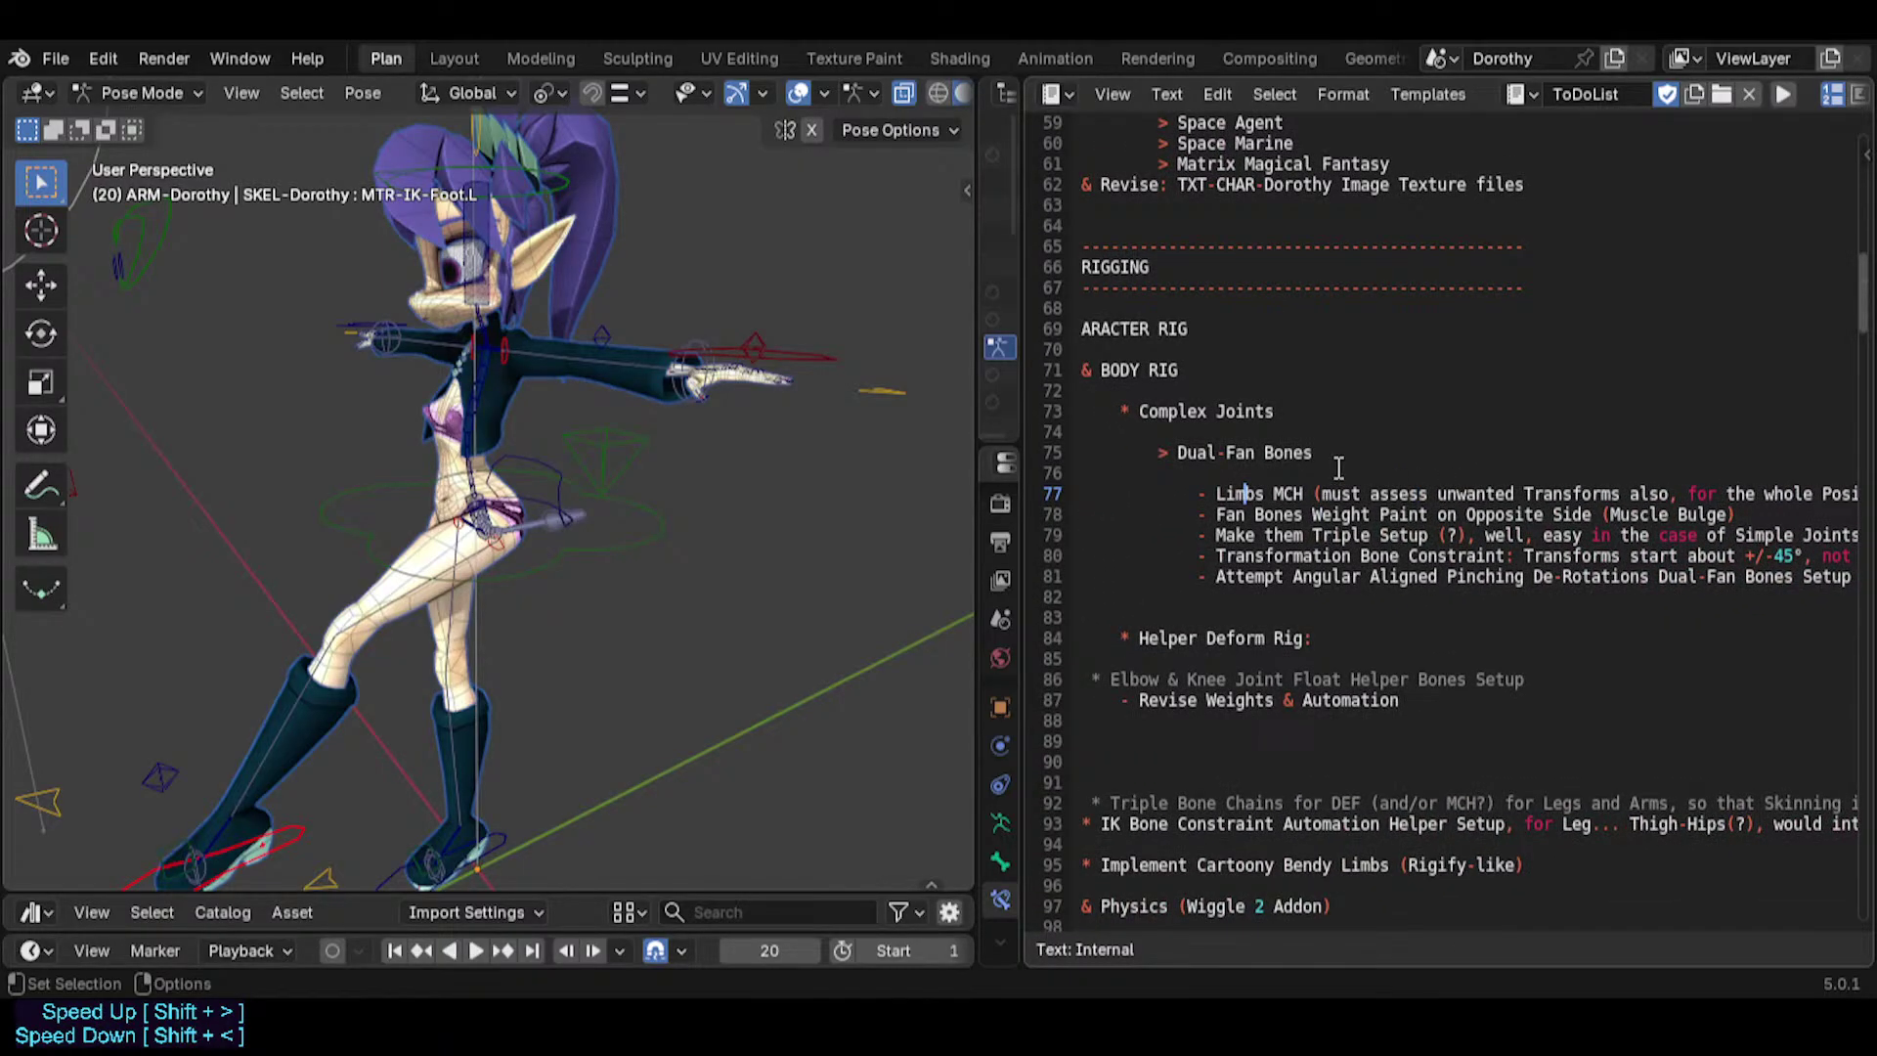
# Read the Fan Bones Weight Paint note under Dual-Fan Bones.
pyautogui.moveTo(1378, 532); pyautogui.dragTo(1358, 536, button='middle')
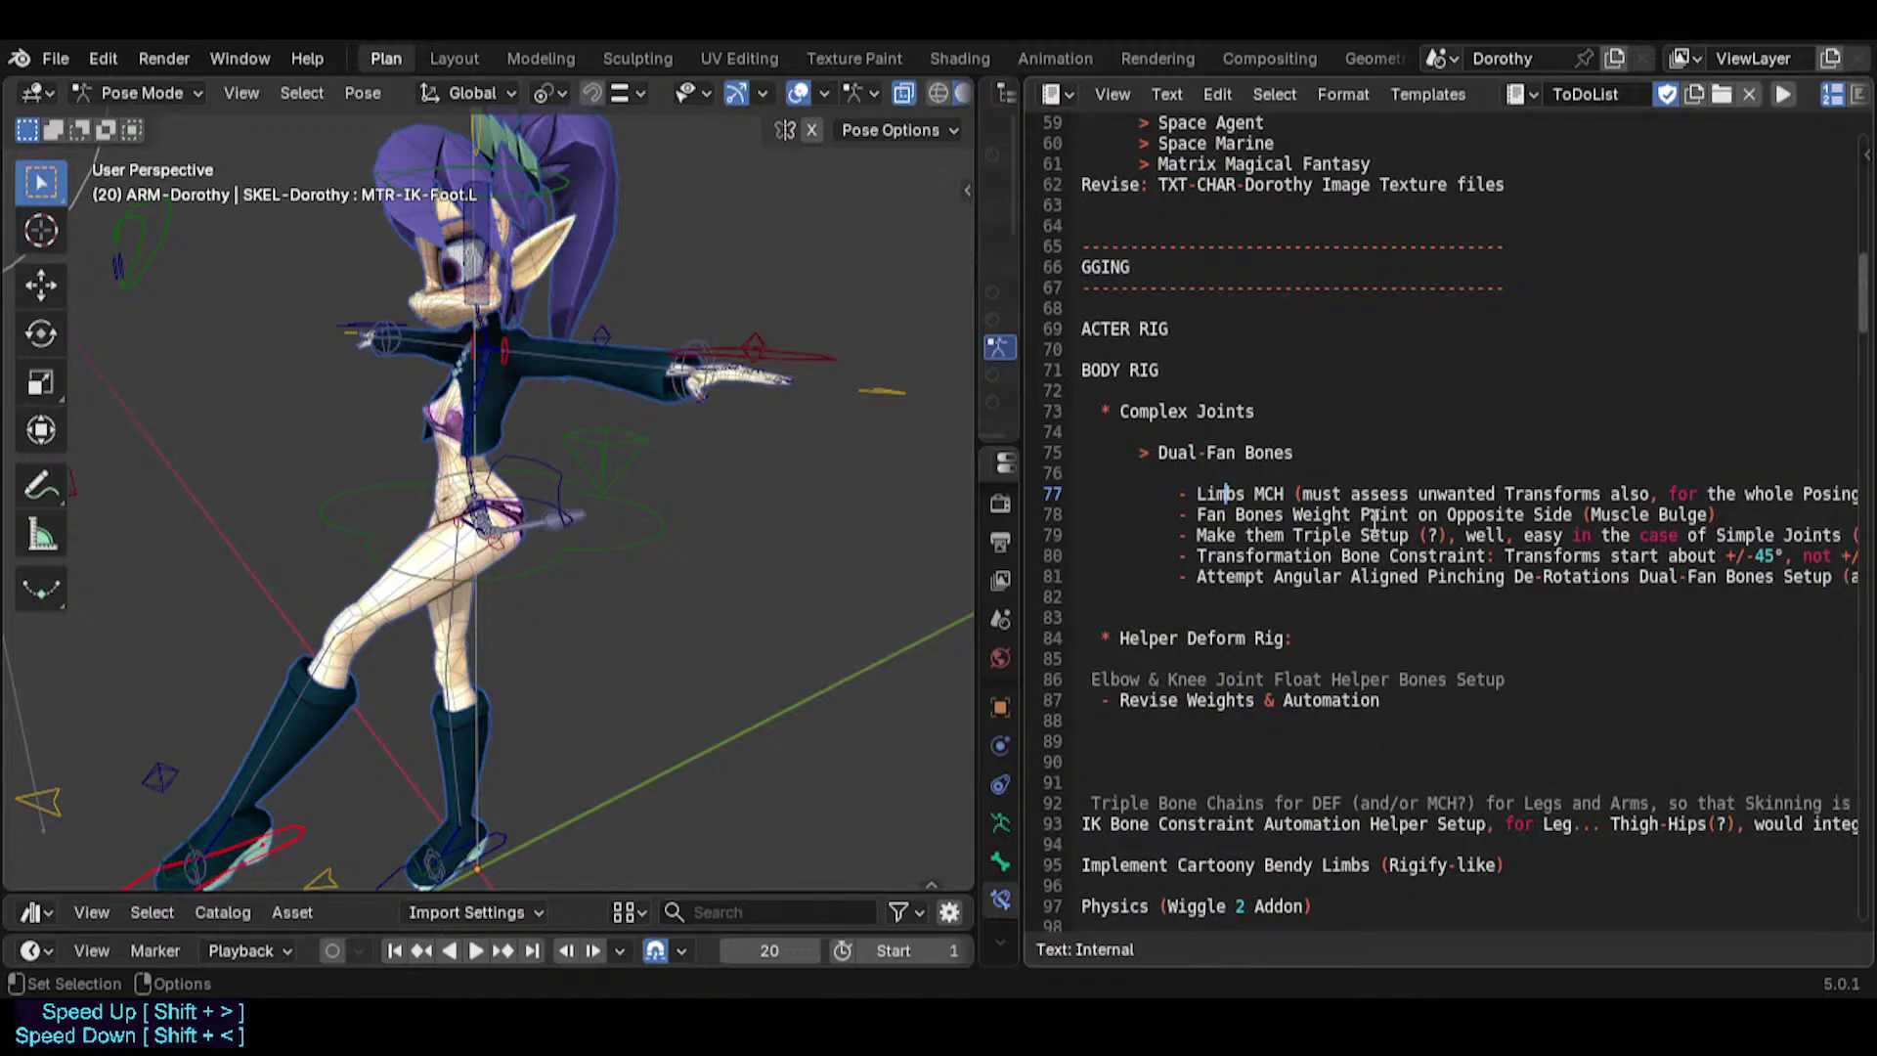
pyautogui.click(1368, 515)
pyautogui.moveTo(1506, 518); pyautogui.dragTo(1402, 519, button='middle')
pyautogui.click(1437, 514)
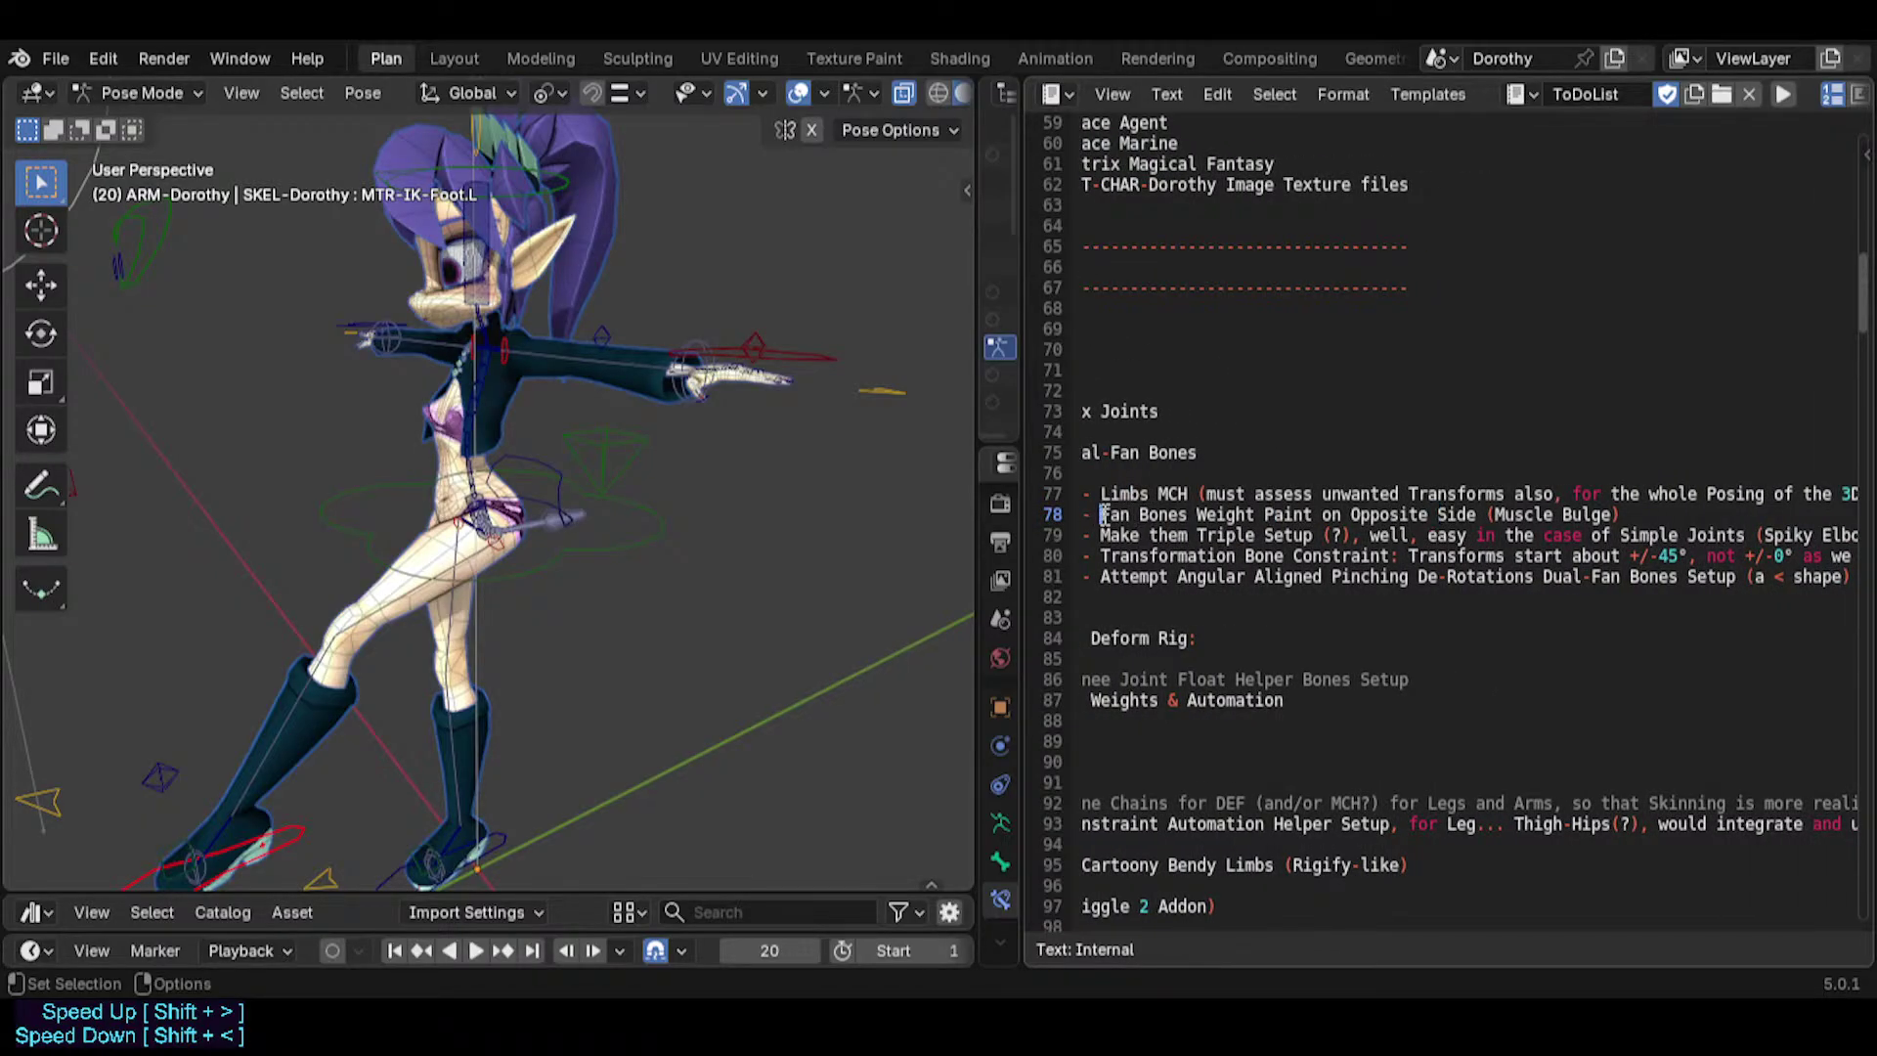
pyautogui.moveTo(1100, 515)
pyautogui.mouseDown()
pyautogui.moveTo(1618, 513)
pyautogui.moveTo(1603, 493)
pyautogui.moveTo(1622, 514)
pyautogui.mouseUp()
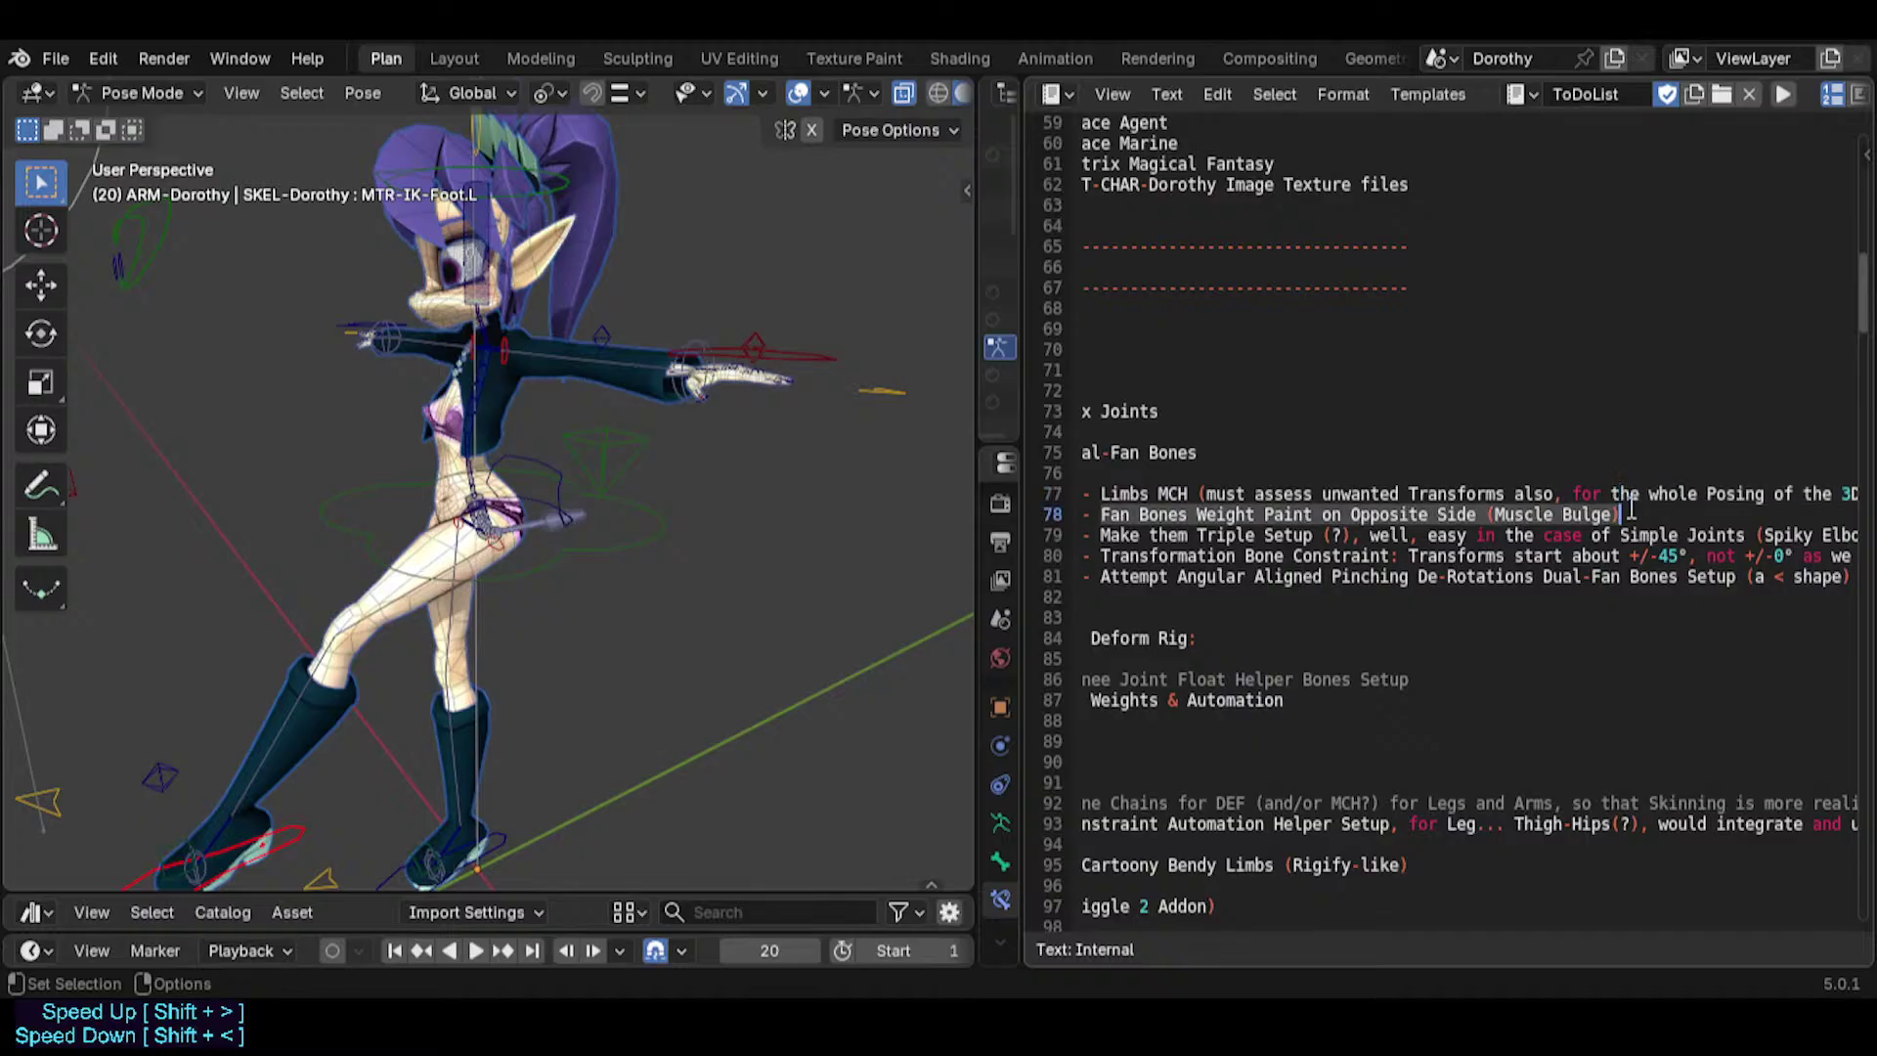
pyautogui.click(1571, 515)
pyautogui.write('w')
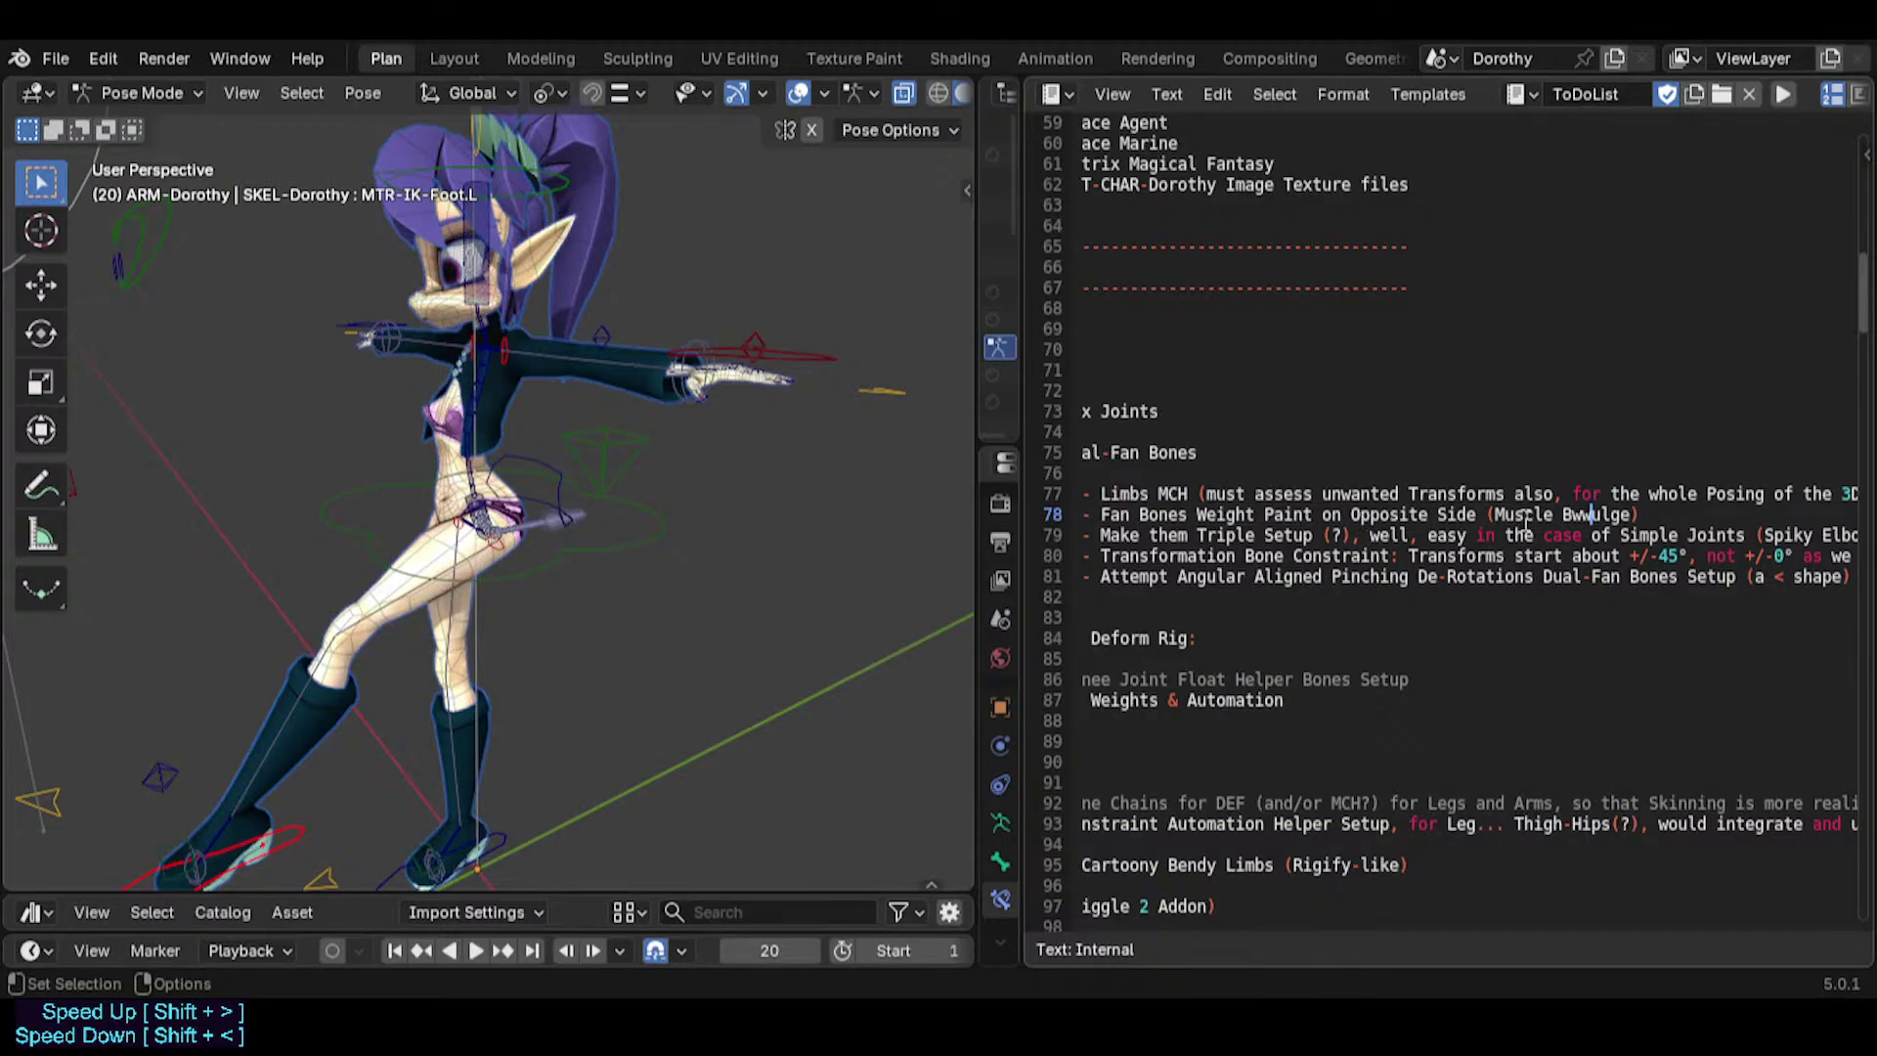
pyautogui.click(1237, 482)
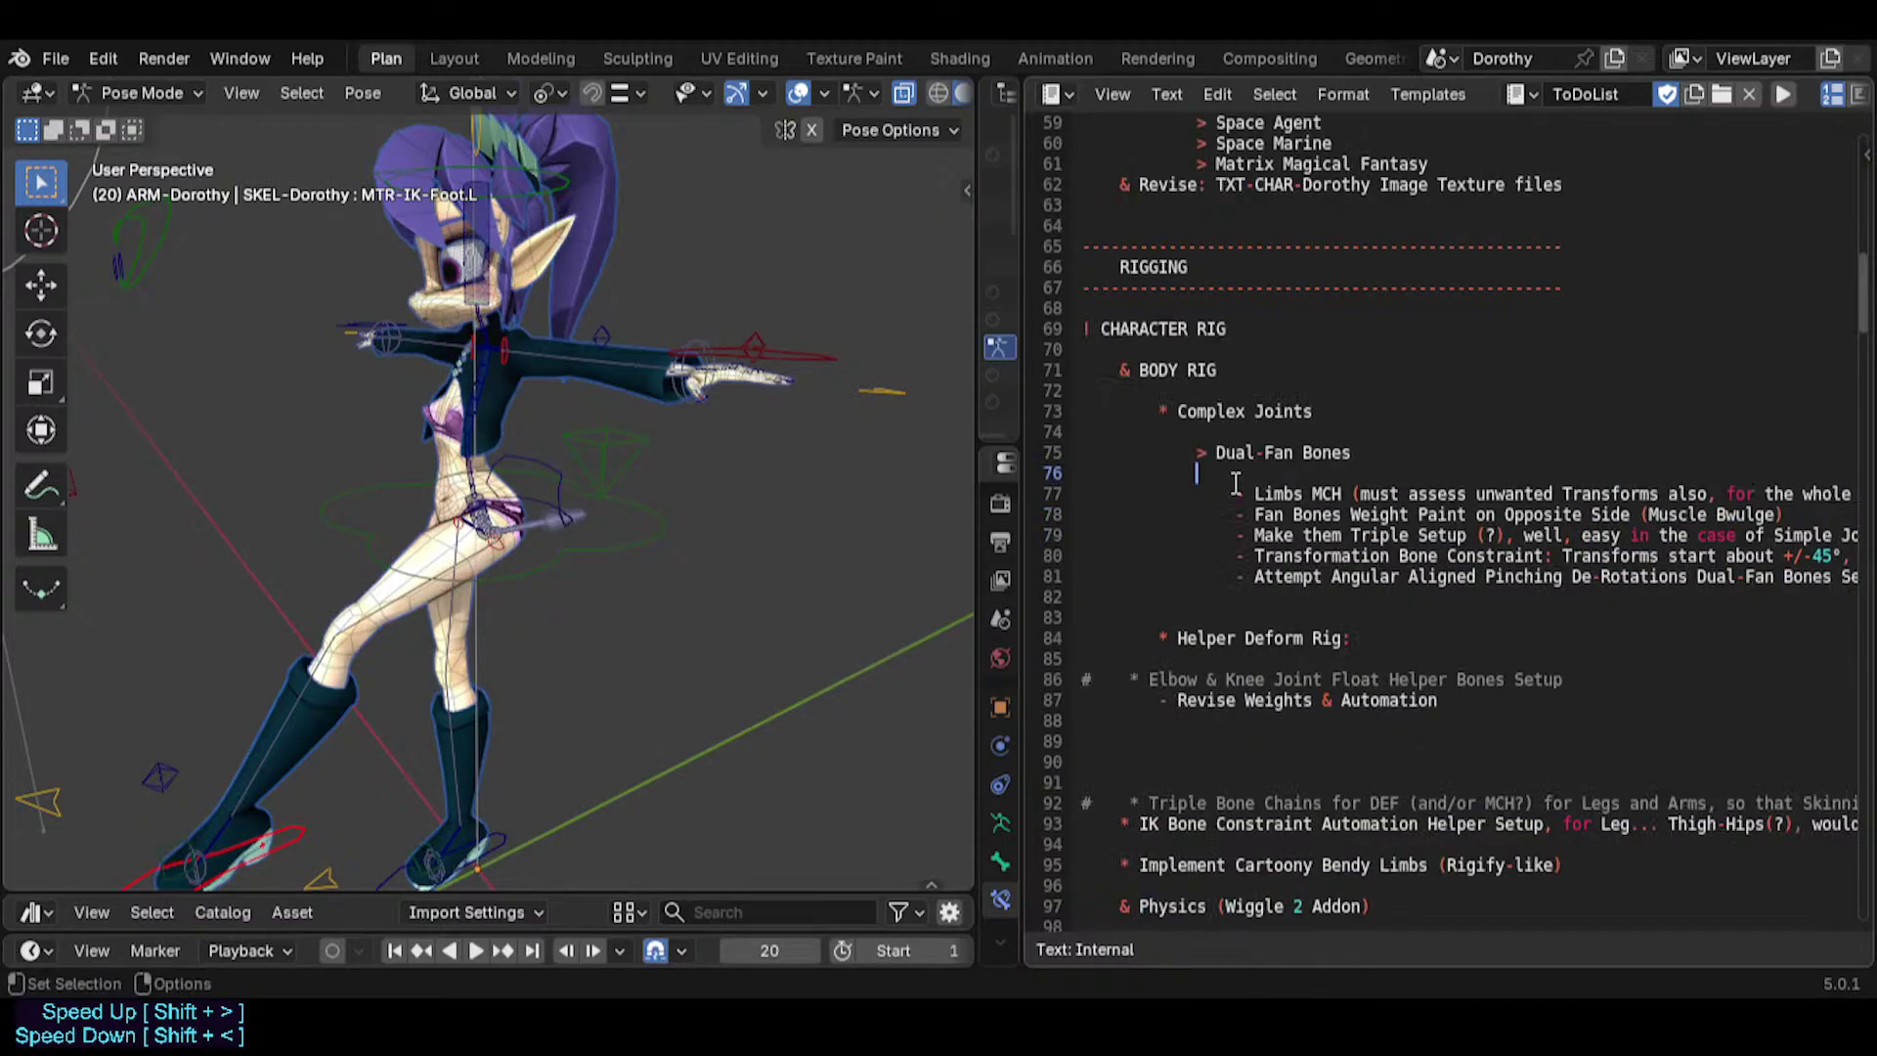
pyautogui.click(1729, 507)
pyautogui.press('Delete')
# Save the Dorothy file.
pyautogui.click(1467, 458)
pyautogui.hotkey('ctrl', 's')
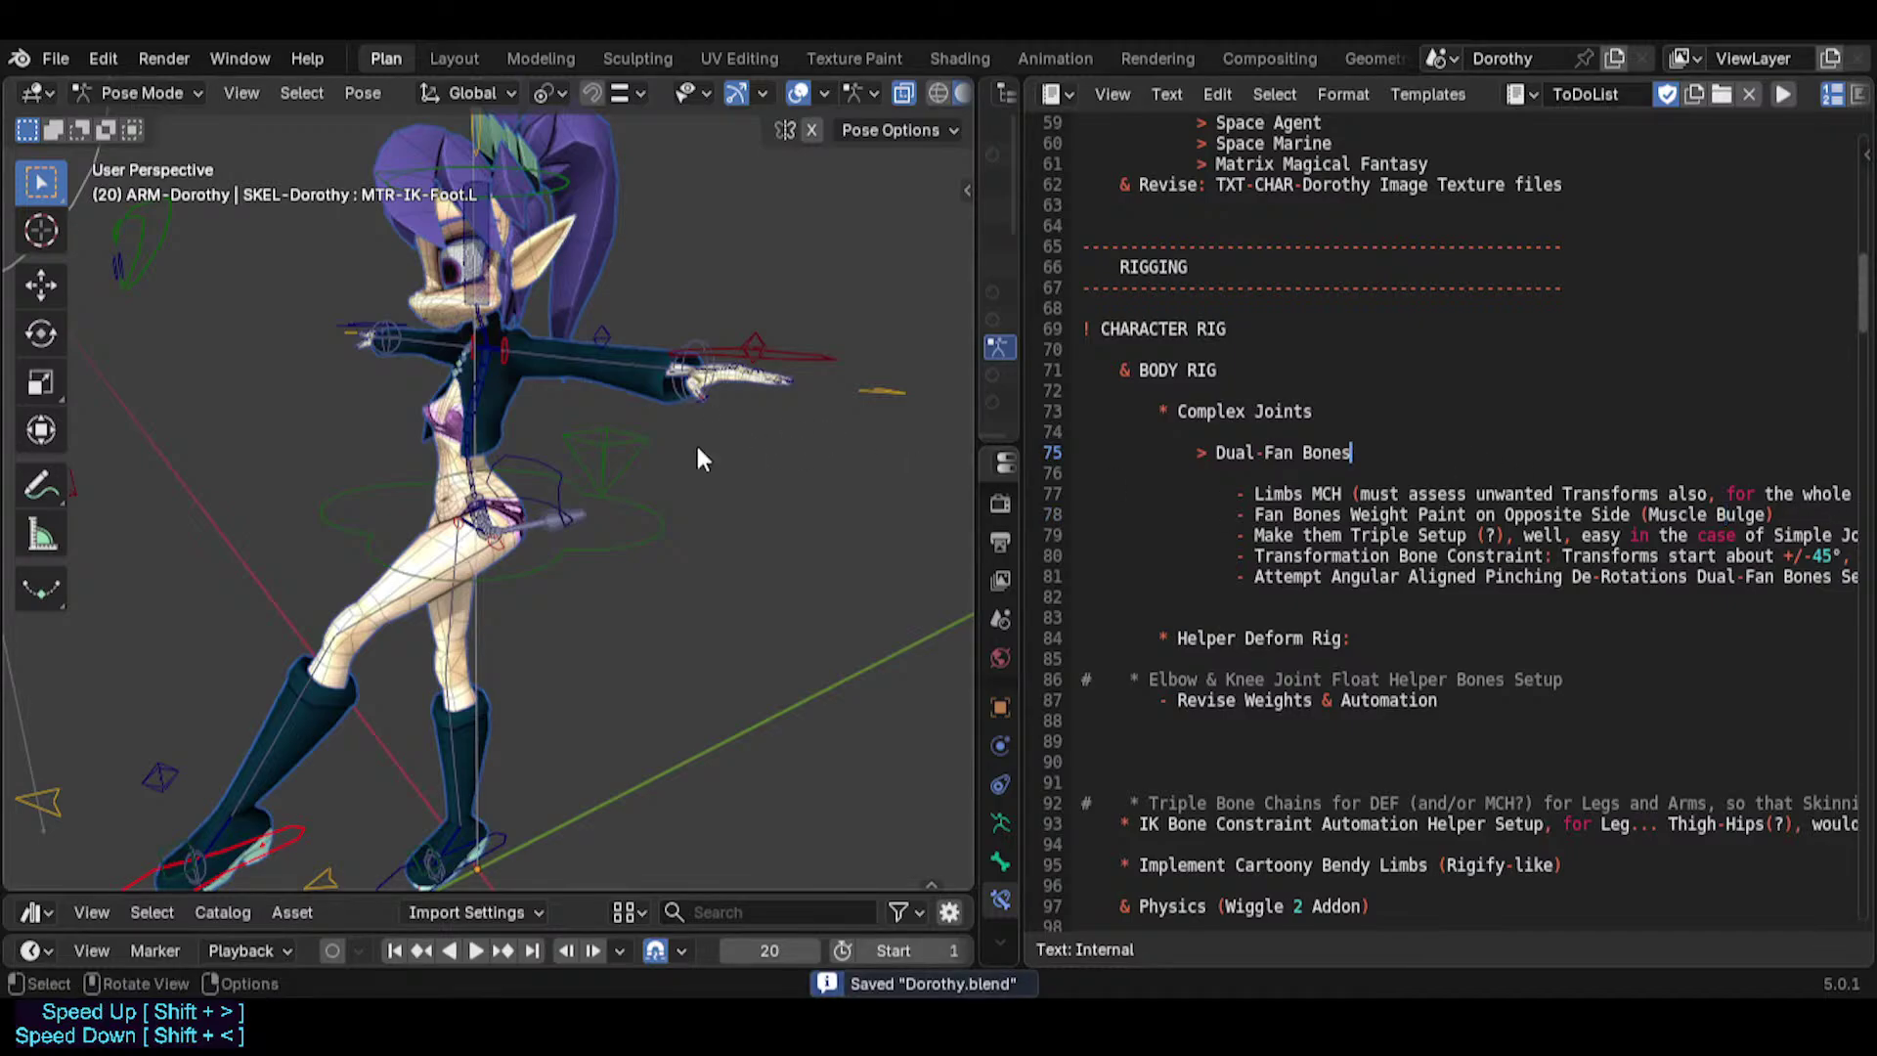
# Read through the full Triple Setup note about Simple Joints and Spiky Elbow/Knee Helper Bones under Dual-Fan Bones.
pyautogui.click(1306, 536)
pyautogui.hscroll(5, 1300, 543)
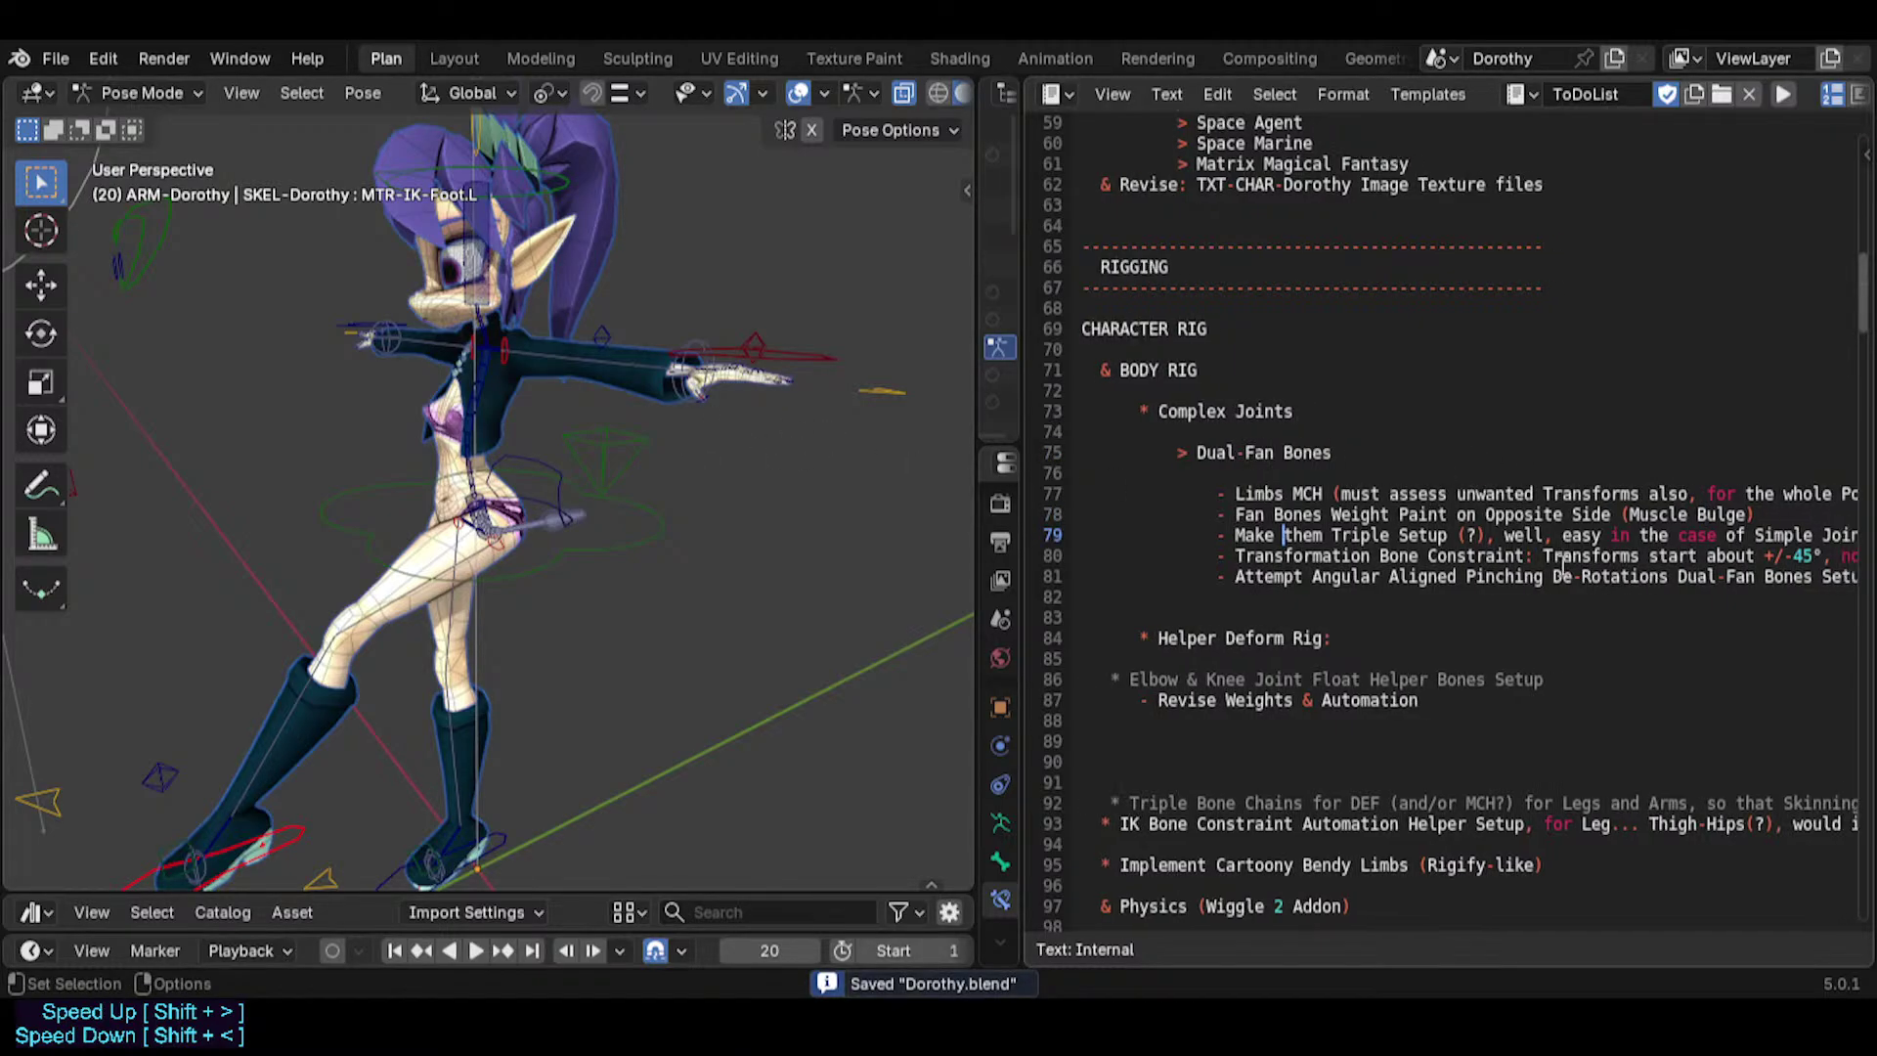
pyautogui.hscroll(6, 1299, 547)
pyautogui.scroll(1, 1290, 548)
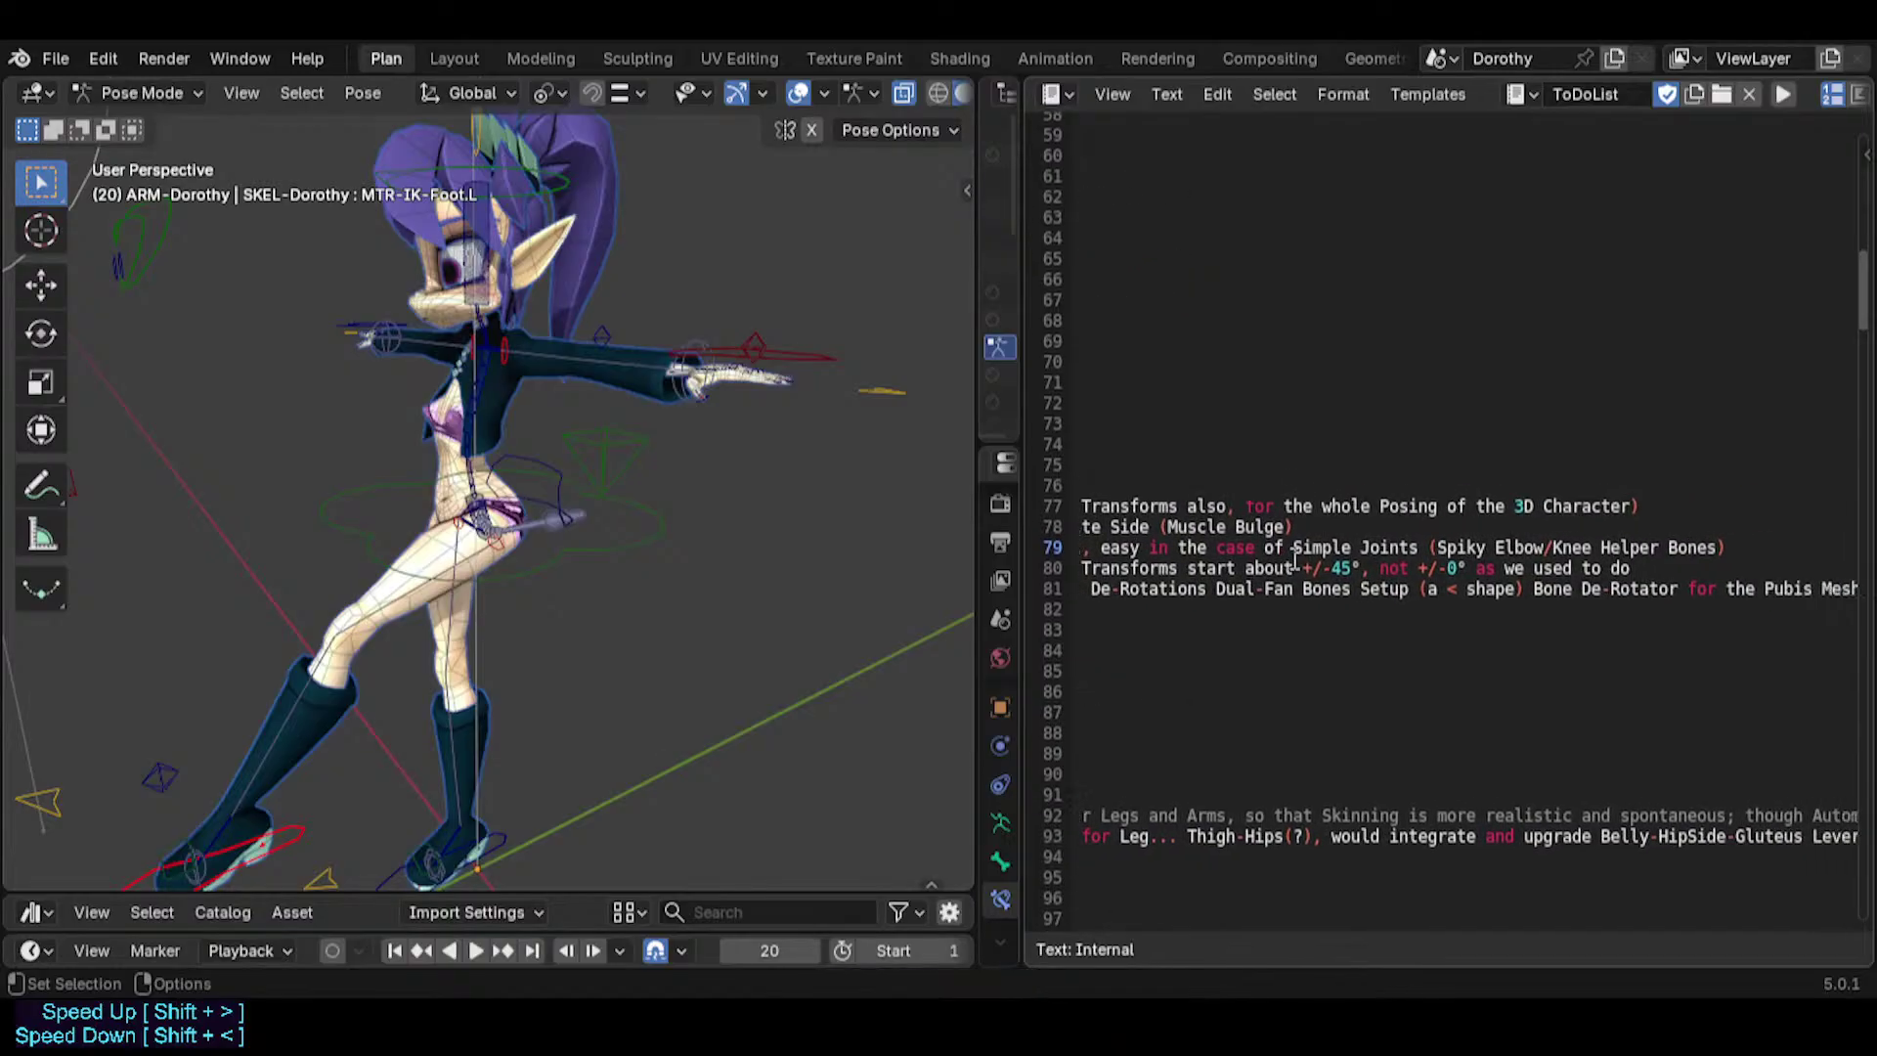
pyautogui.click(1422, 555)
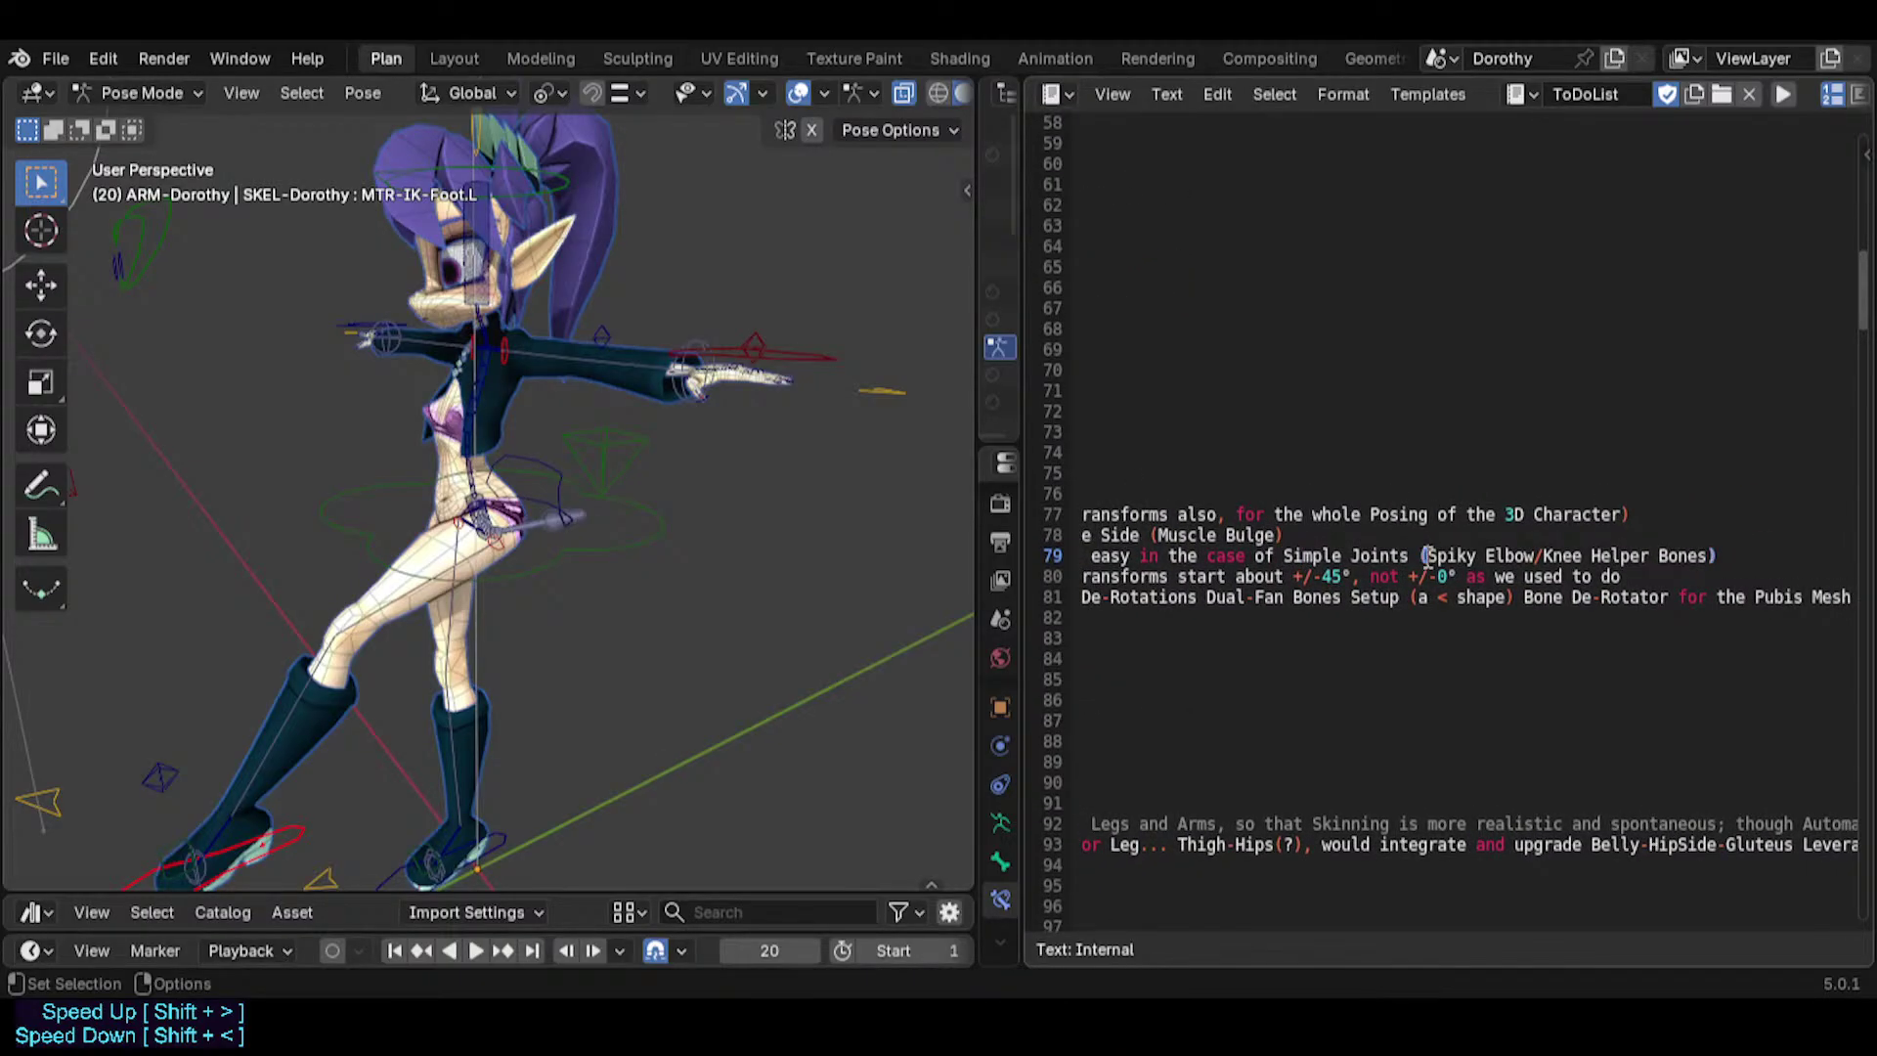
pyautogui.hscroll(-6, 1263, 555)
pyautogui.hscroll(4, 1439, 533)
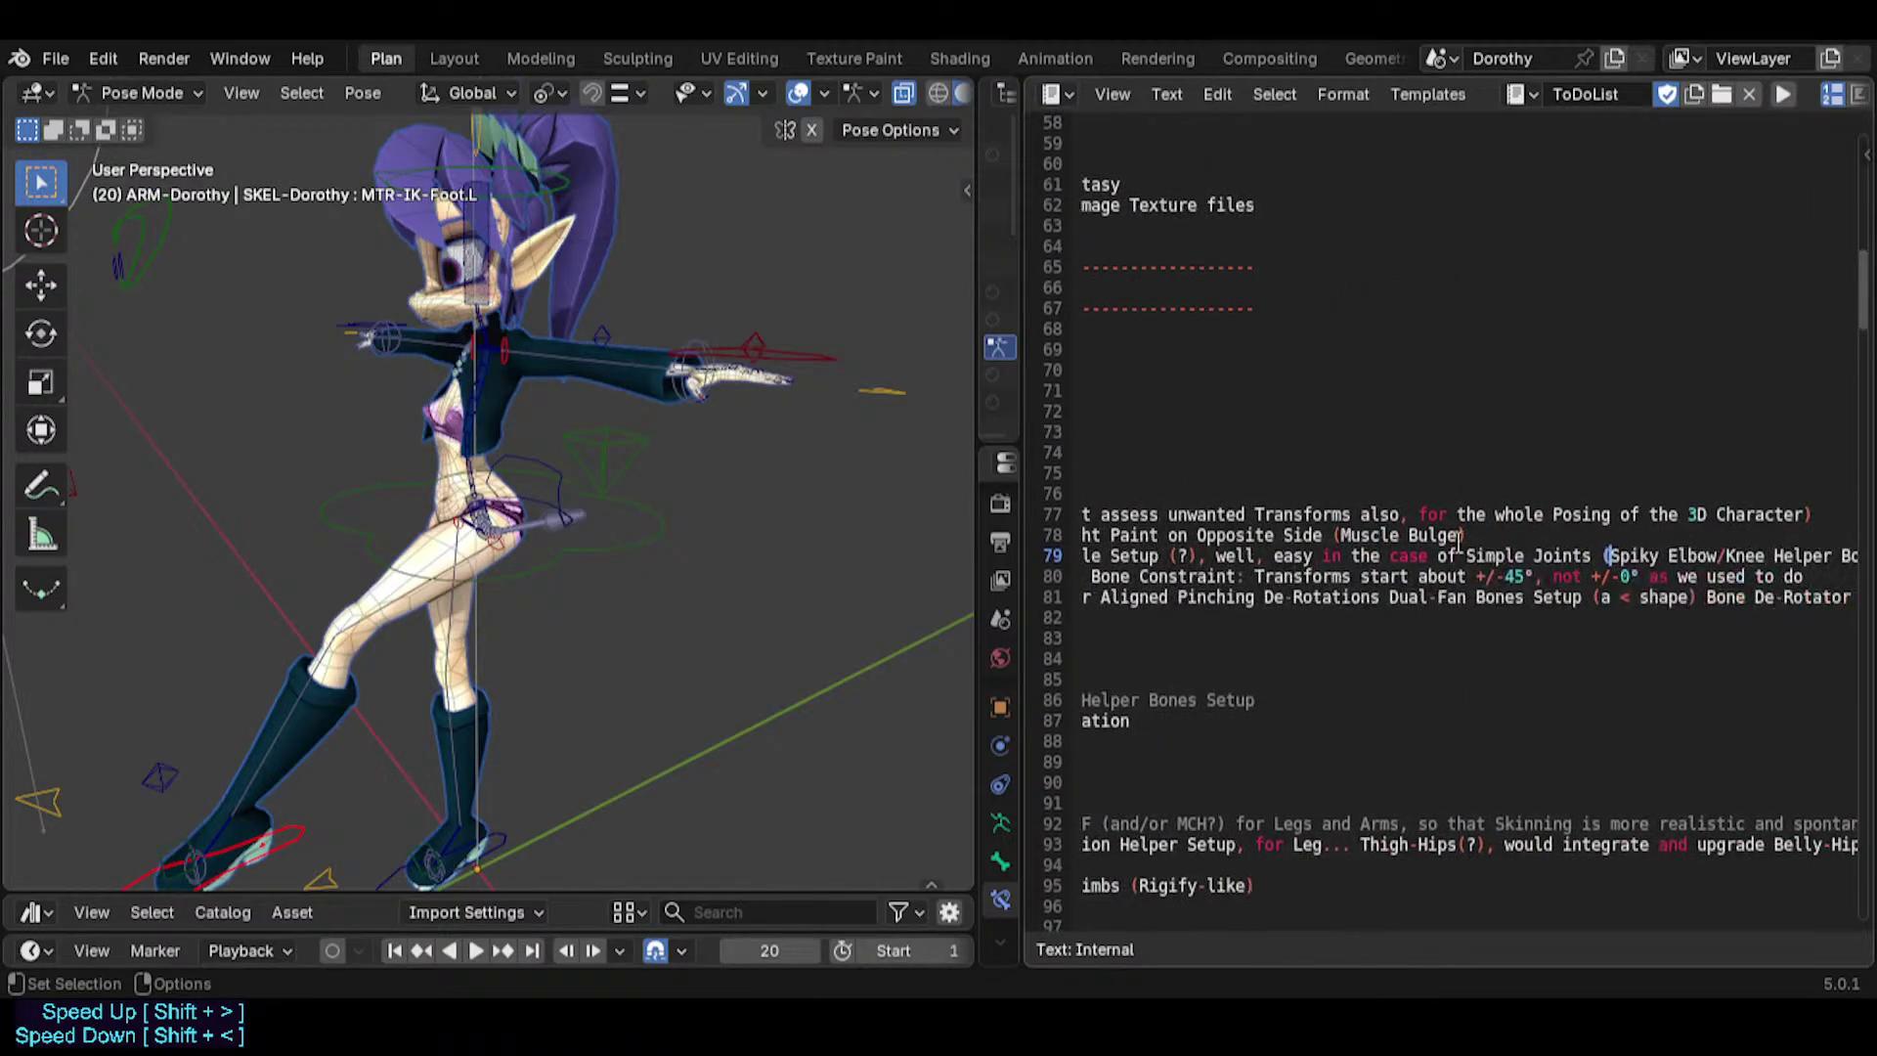
pyautogui.hscroll(3, 1546, 553)
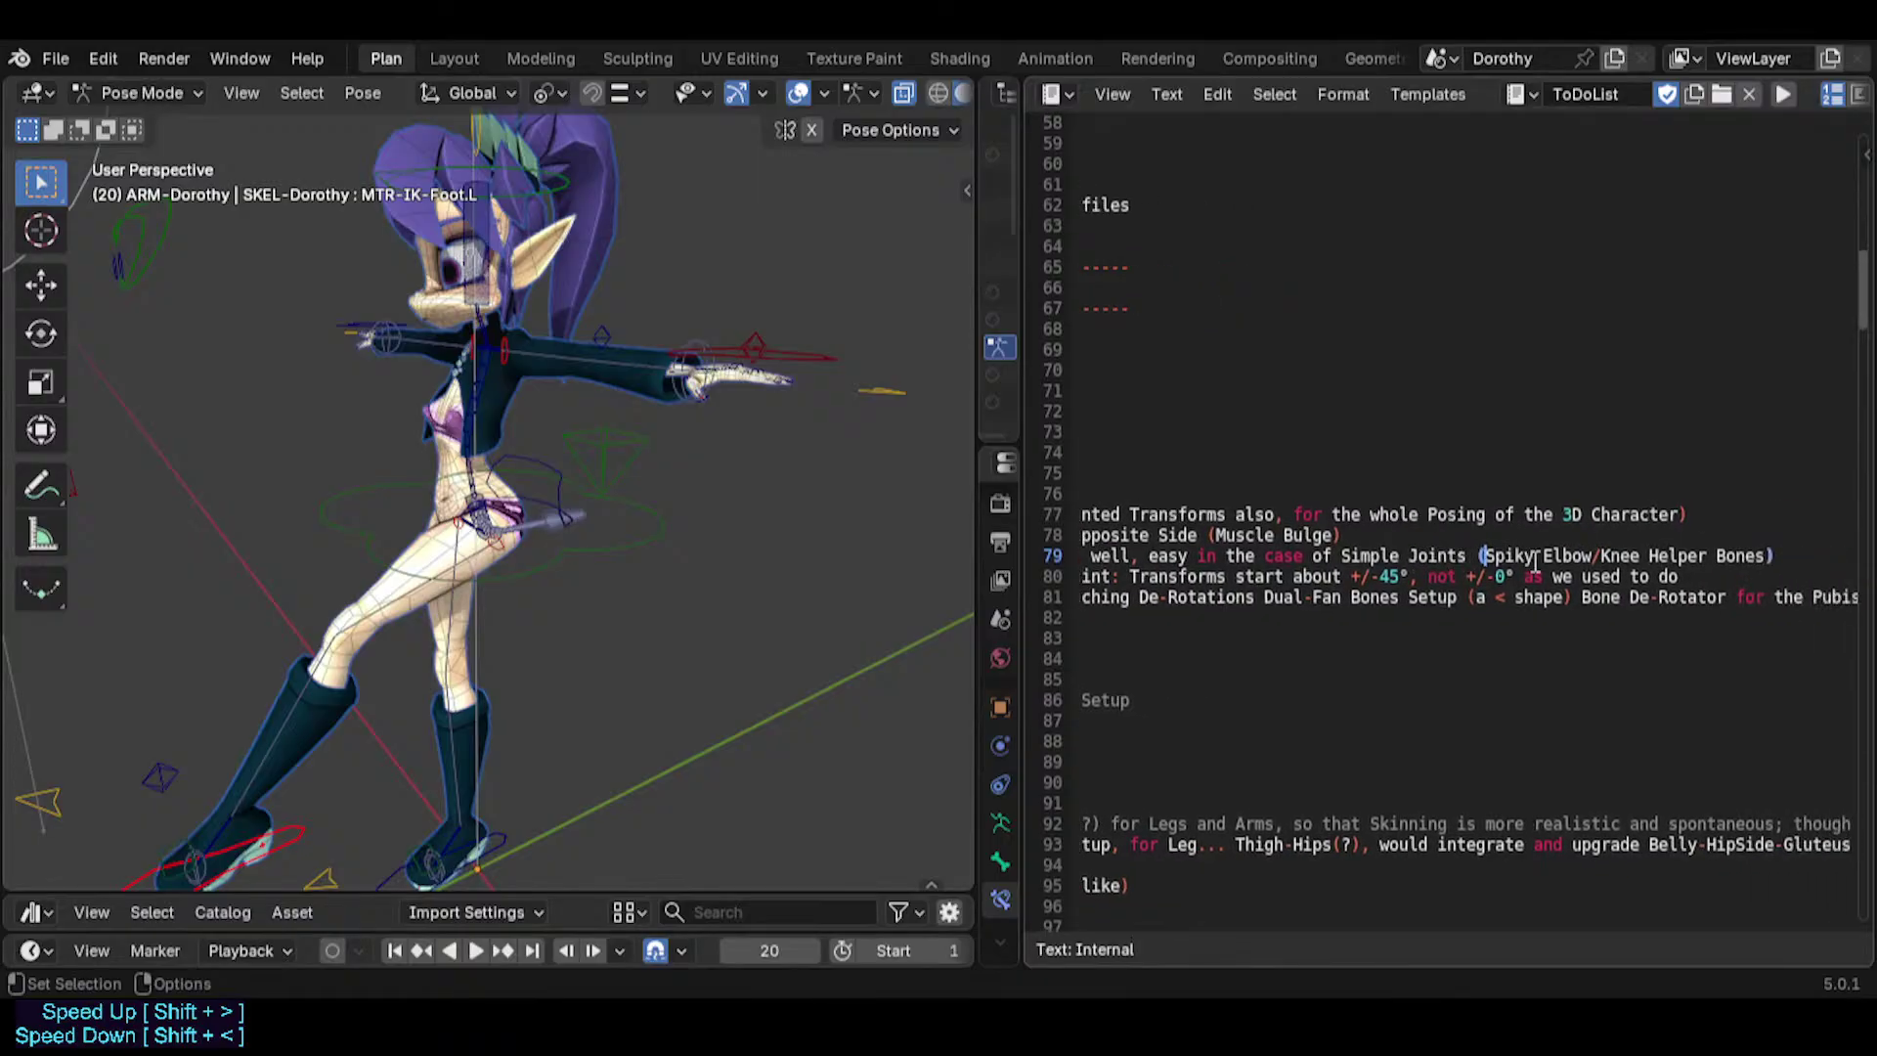
pyautogui.hscroll(-5, 1282, 552)
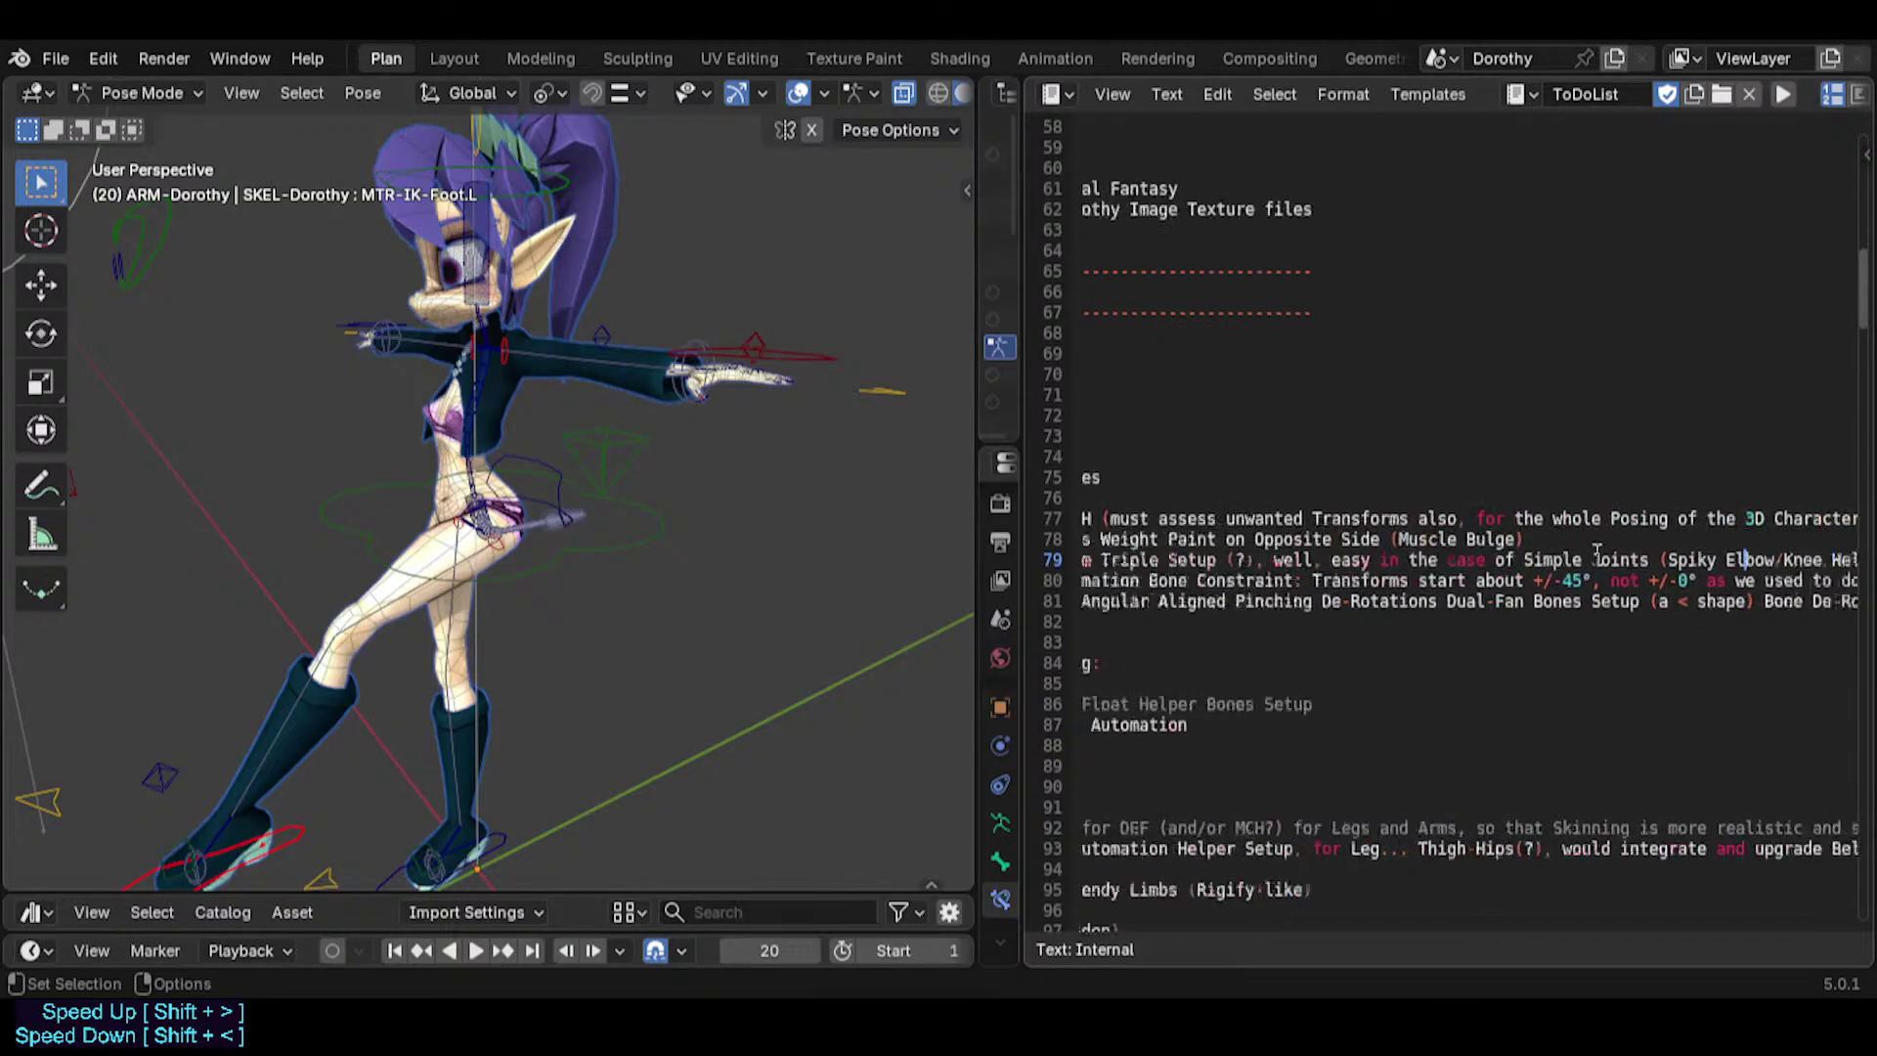
pyautogui.moveTo(1110, 555); pyautogui.dragTo(1547, 557)
pyautogui.hscroll(5, 1583, 562)
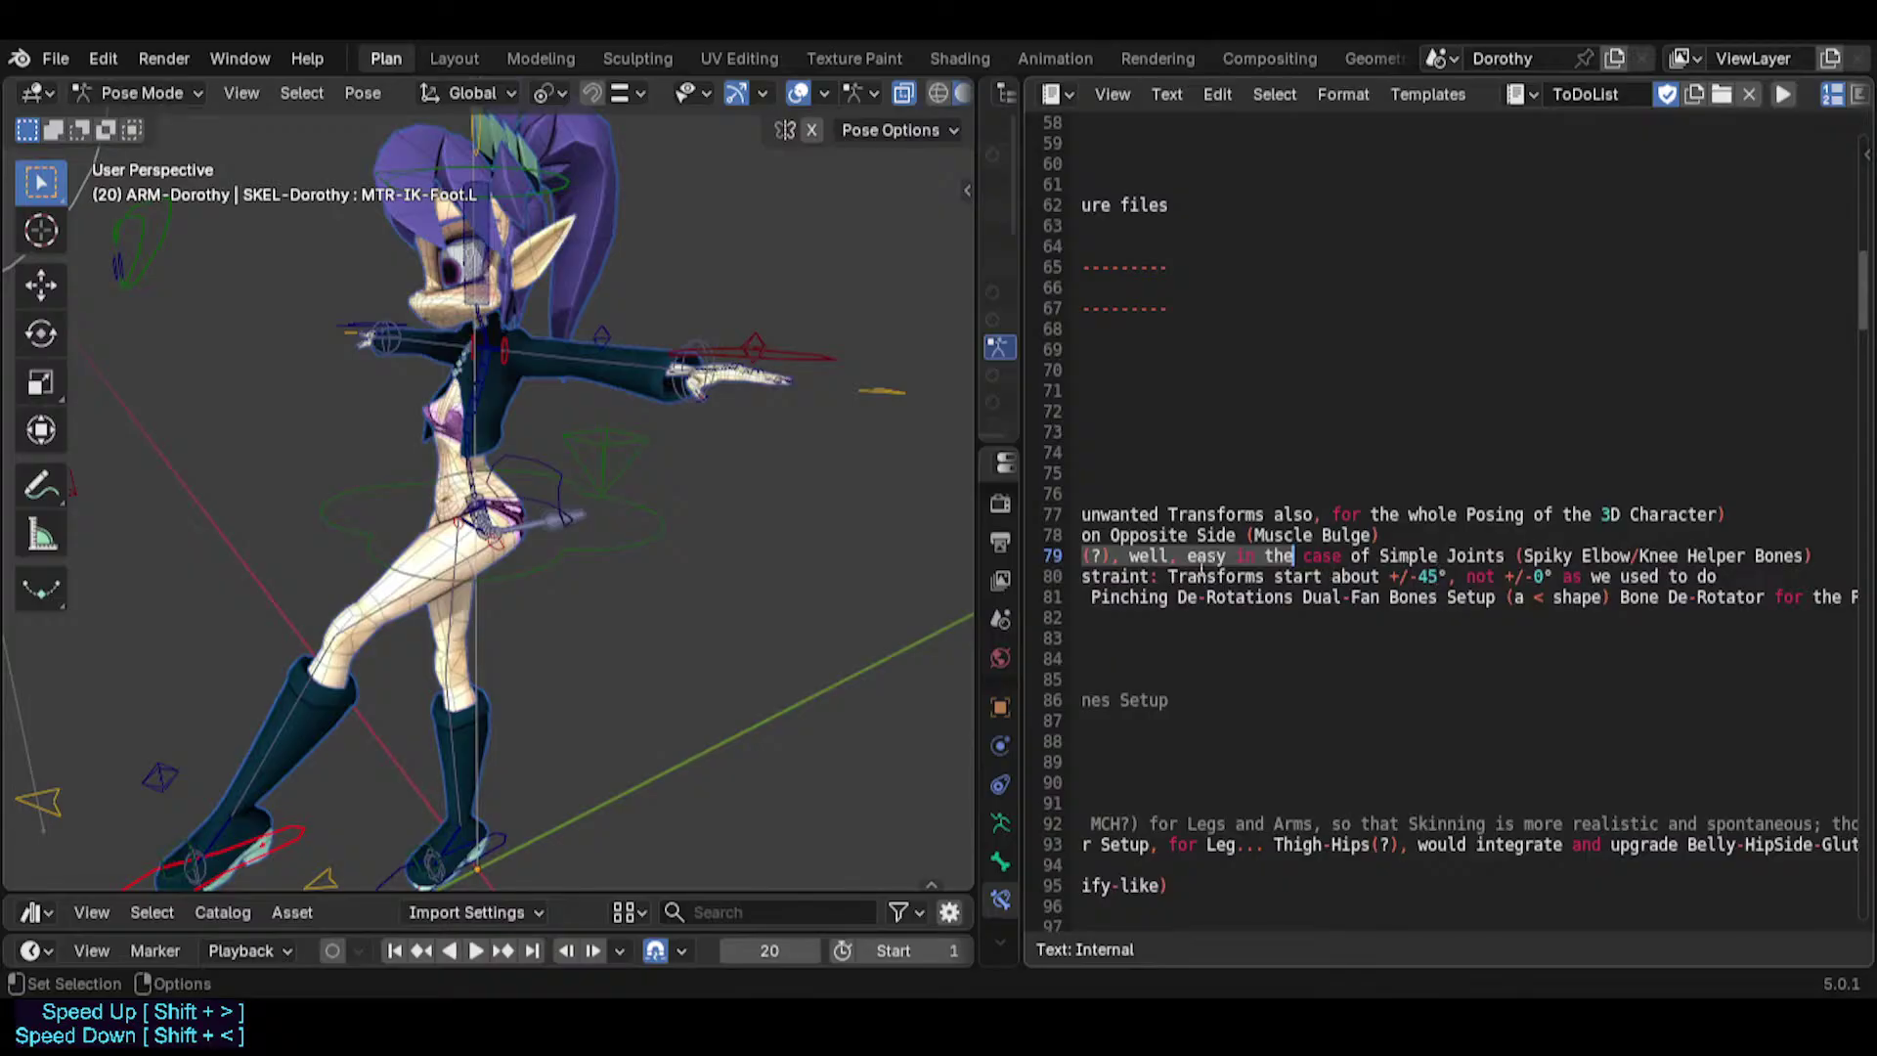
pyautogui.hscroll(-6, 1283, 570)
pyautogui.hscroll(3, 1407, 562)
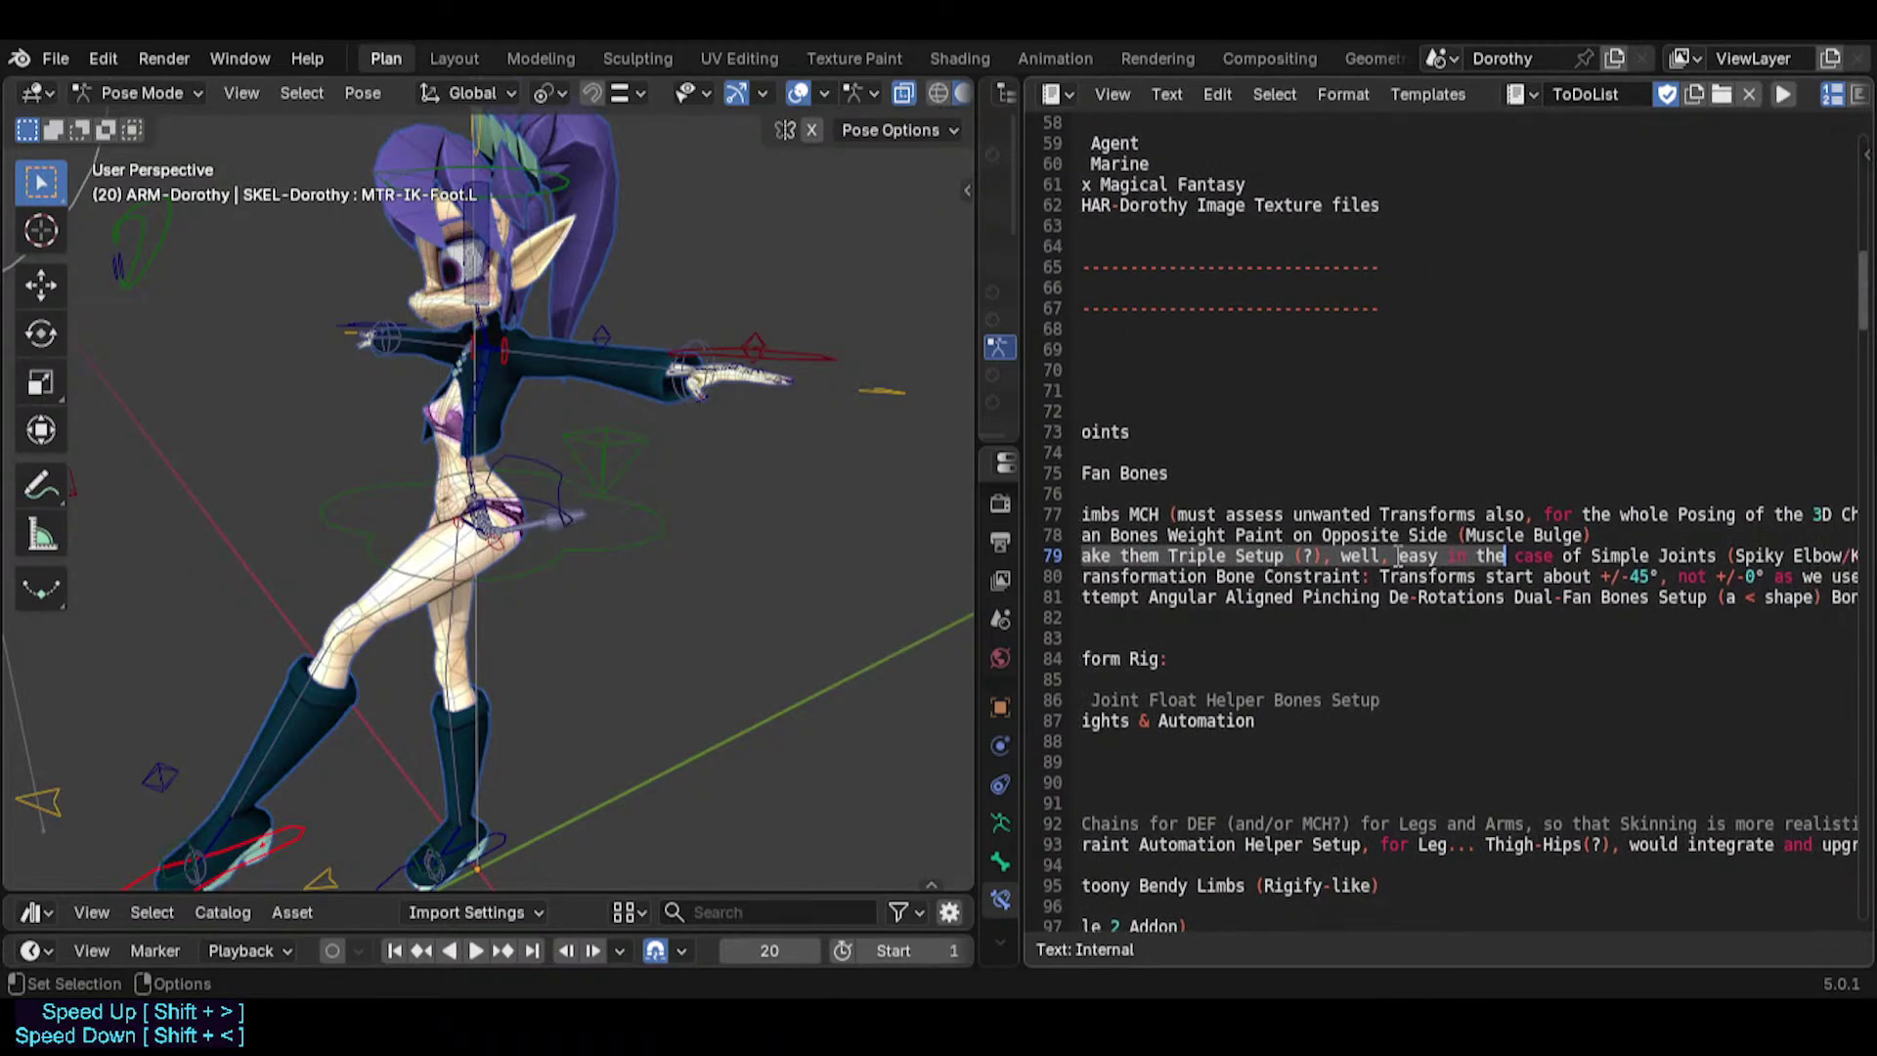
pyautogui.hscroll(-3, 1440, 565)
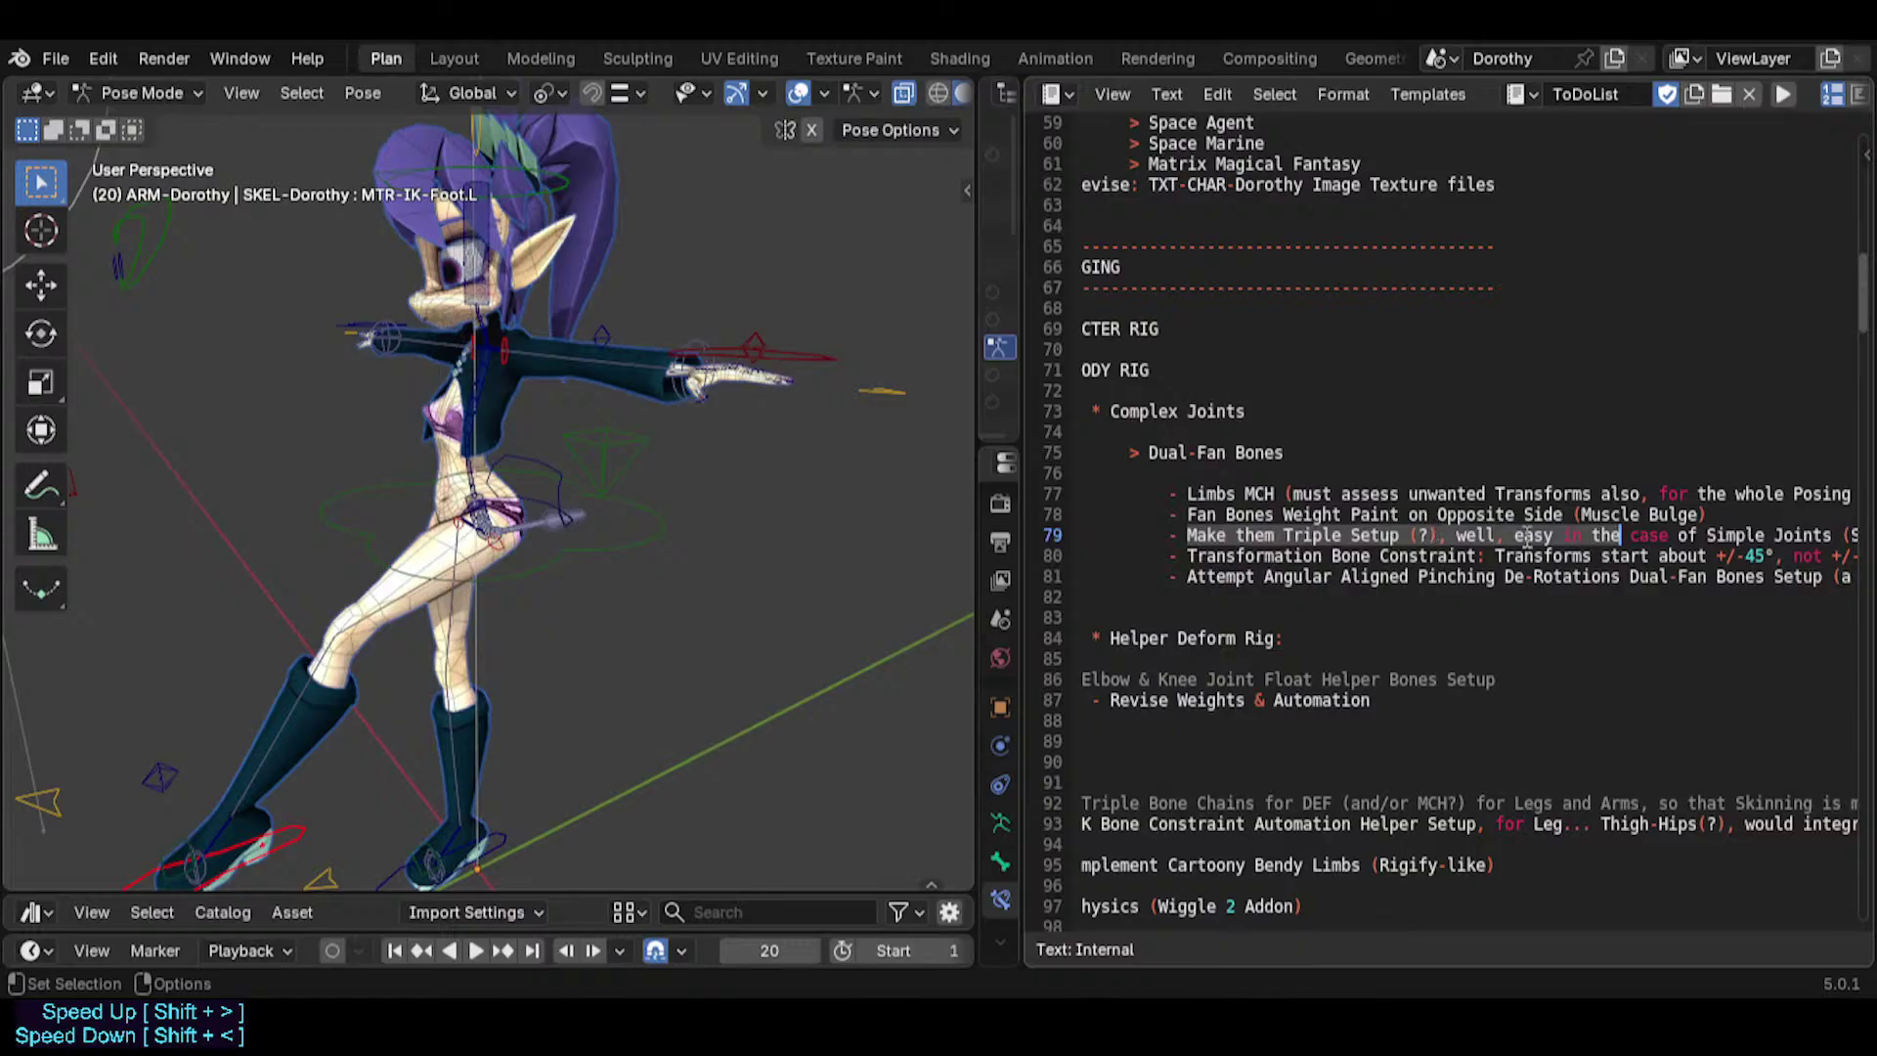
# Replace "(?), well, easy in the case of" with "for" in the Triple Setup note under Dual-Fan Bones and save the file.
pyautogui.click(1410, 538)
pyautogui.hotkey('shift', 'Right')
pyautogui.hotkey('shift', 'Right')
pyautogui.hotkey('shift', 'Right')
pyautogui.hotkey('shift', 'Right')
pyautogui.hotkey('shift', 'Right')
pyautogui.hotkey('shift', 'Right')
pyautogui.hotkey('shift', 'Right')
pyautogui.hotkey('shift', 'Right')
pyautogui.hotkey('shift', 'Right')
pyautogui.hotkey('shift', 'Right')
pyautogui.hotkey('shift', 'Right')
pyautogui.hotkey('shift', 'Right')
pyautogui.hotkey('shift', 'Right')
pyautogui.hotkey('shift', 'Right')
pyautogui.hotkey('shift', 'Right')
pyautogui.hotkey('shift', 'Right')
pyautogui.hotkey('shift', 'Right')
pyautogui.hotkey('shift', 'Right')
pyautogui.hotkey('shift', 'Right')
pyautogui.hotkey('shift', 'Right')
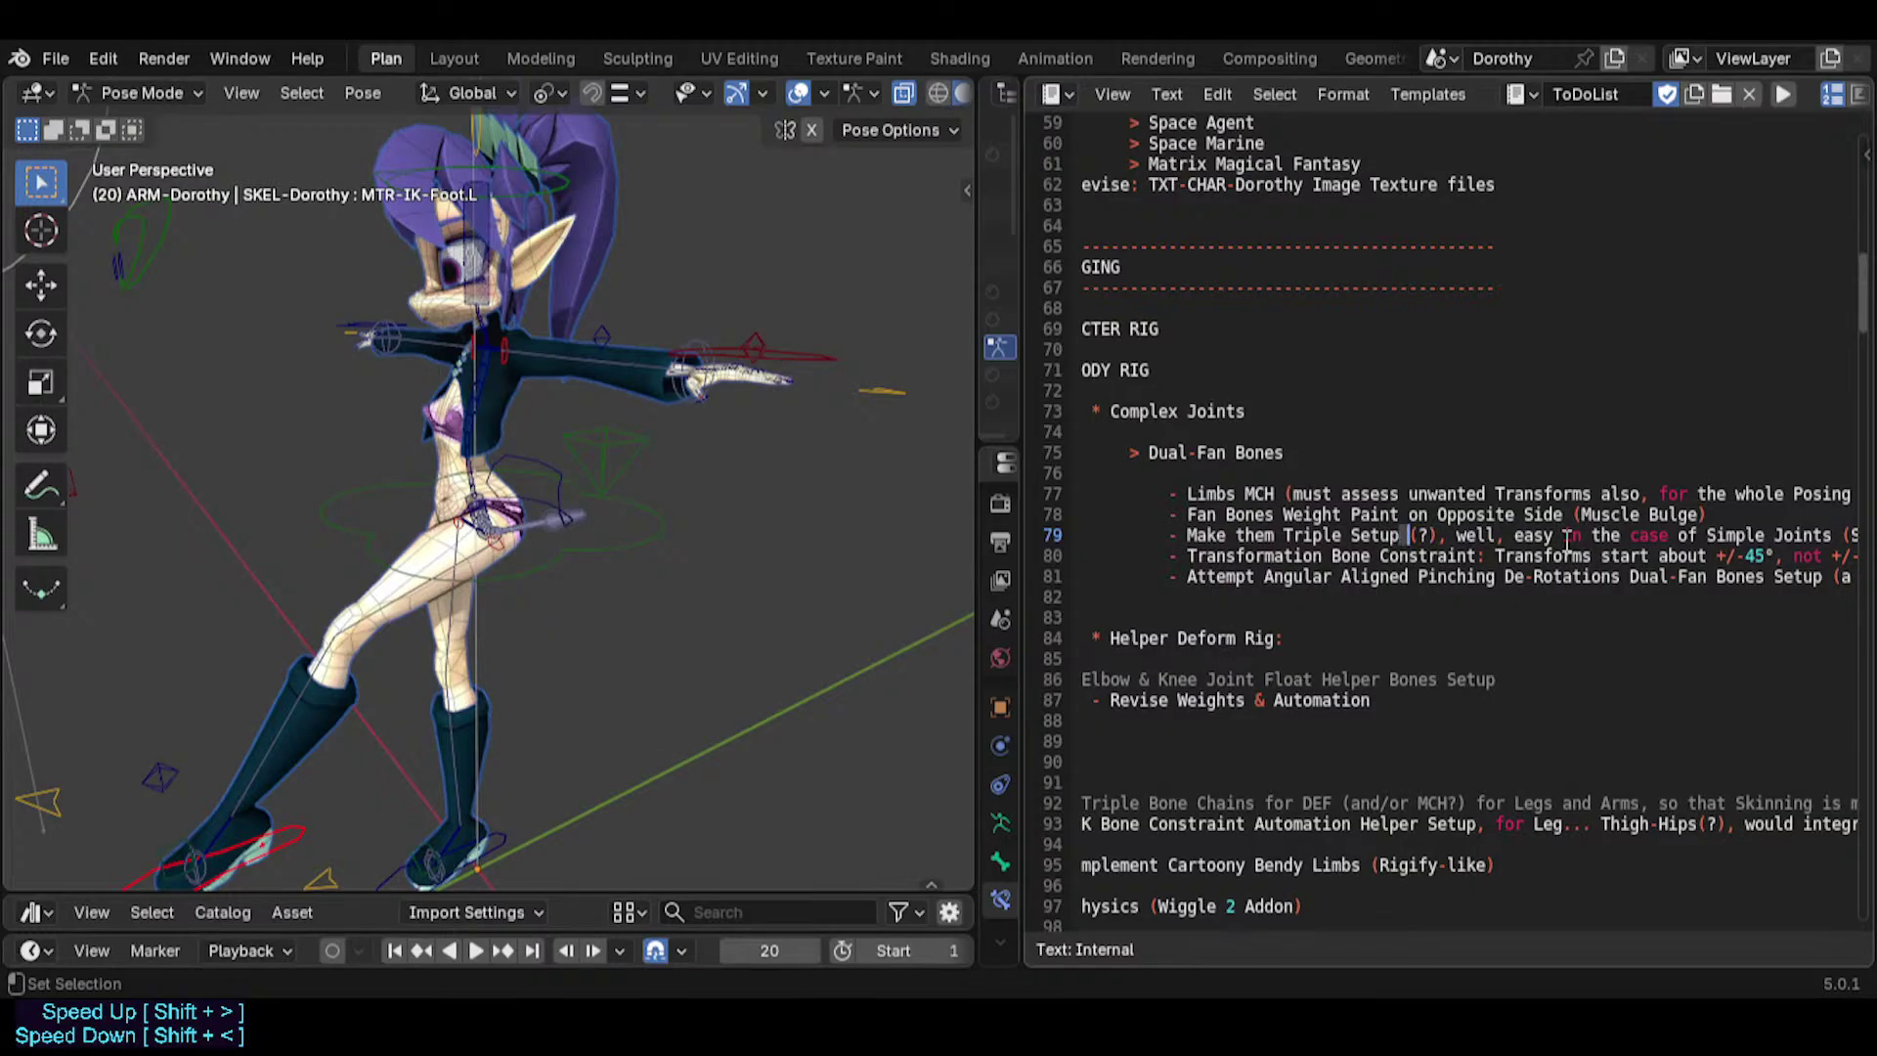
pyautogui.hotkey('shift', 'Right')
pyautogui.hotkey('shift', 'Right')
pyautogui.hotkey('shift', 'Right')
pyautogui.hotkey('shift', 'Right')
pyautogui.hotkey('shift', 'Right')
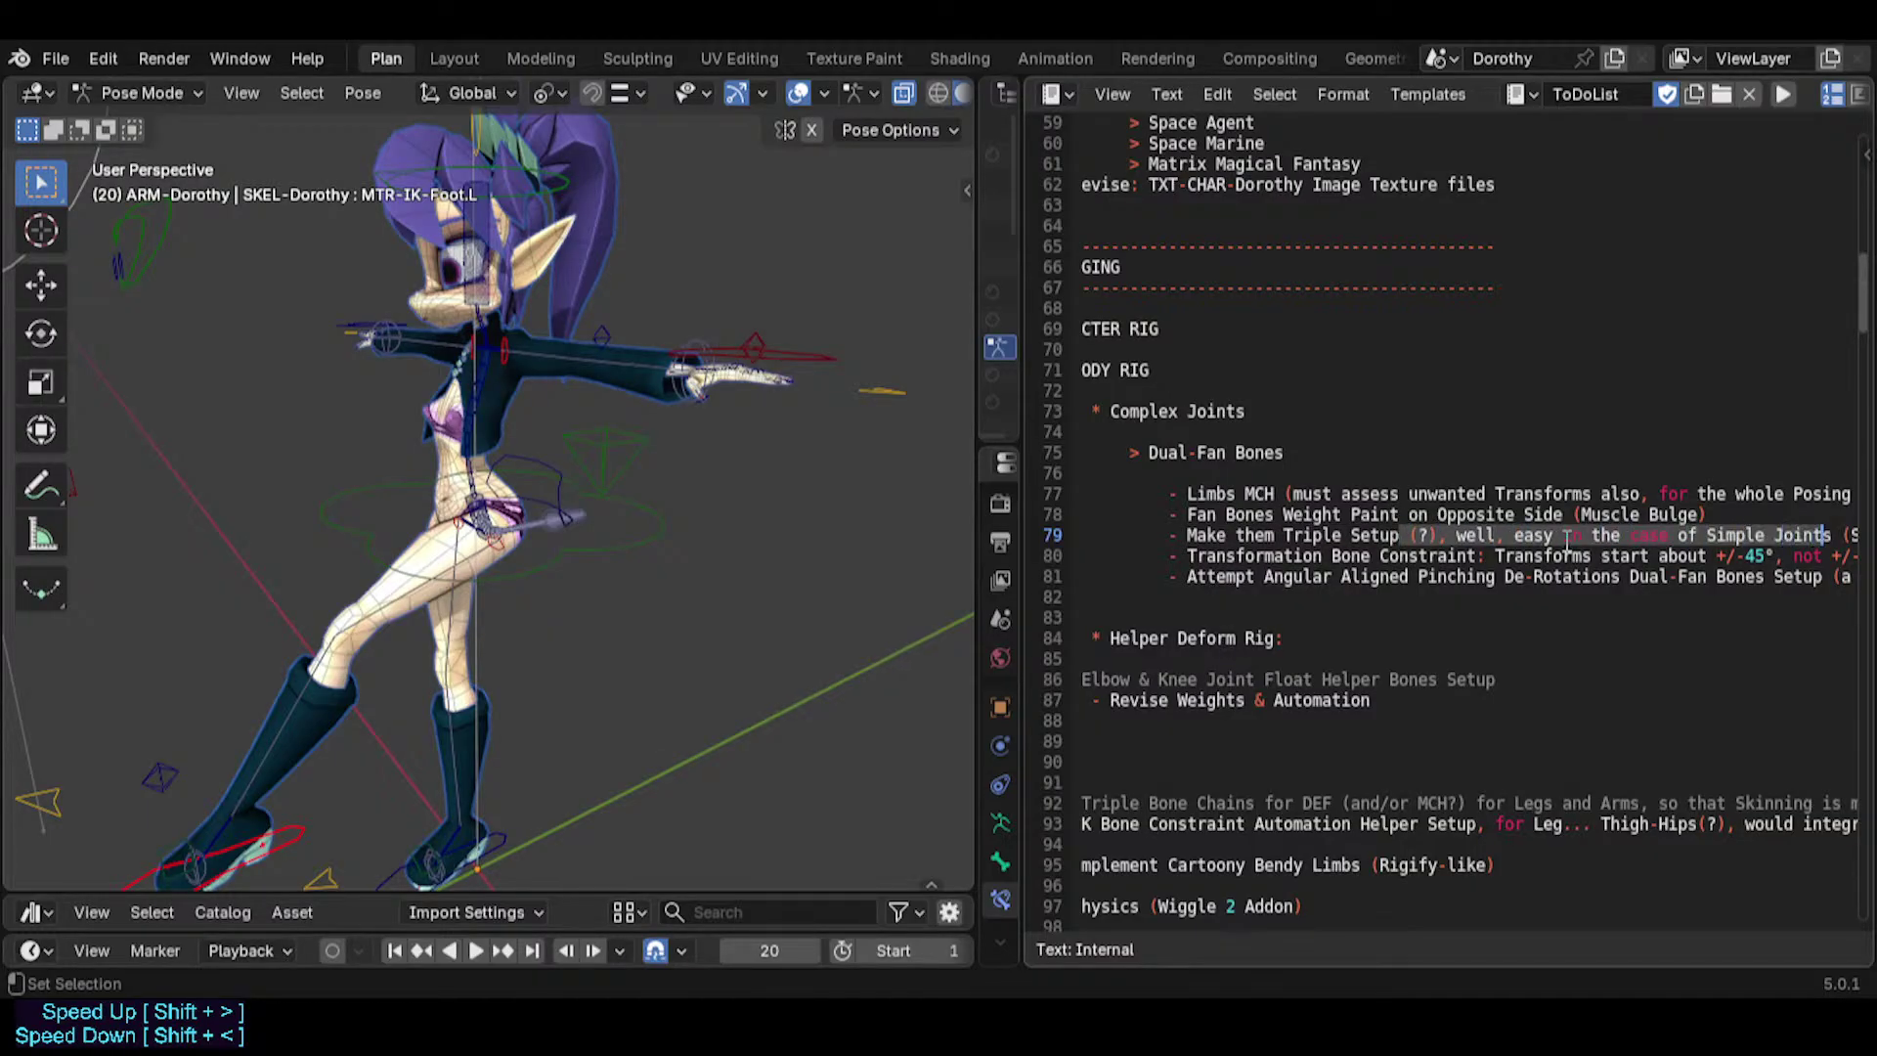
pyautogui.hotkey('shift', 'Left')
pyautogui.hotkey('shift', 'Left')
pyautogui.hotkey('shift', 'Left')
pyautogui.hotkey('shift', 'Left')
pyautogui.hotkey('shift', 'Left')
pyautogui.hotkey('shift', 'Left')
pyautogui.hotkey('shift', 'Left')
pyautogui.hotkey('shift', 'Left')
pyautogui.hotkey('shift', 'Left')
pyautogui.hotkey('shift', 'Left')
pyautogui.hotkey('shift', 'Left')
pyautogui.hotkey('shift', 'Left')
pyautogui.hotkey('shift', 'Left')
pyautogui.hotkey('shift', 'Right')
pyautogui.hotkey('shift', 'Right')
pyautogui.hotkey('shift', 'Right')
pyautogui.press('BackSpace')
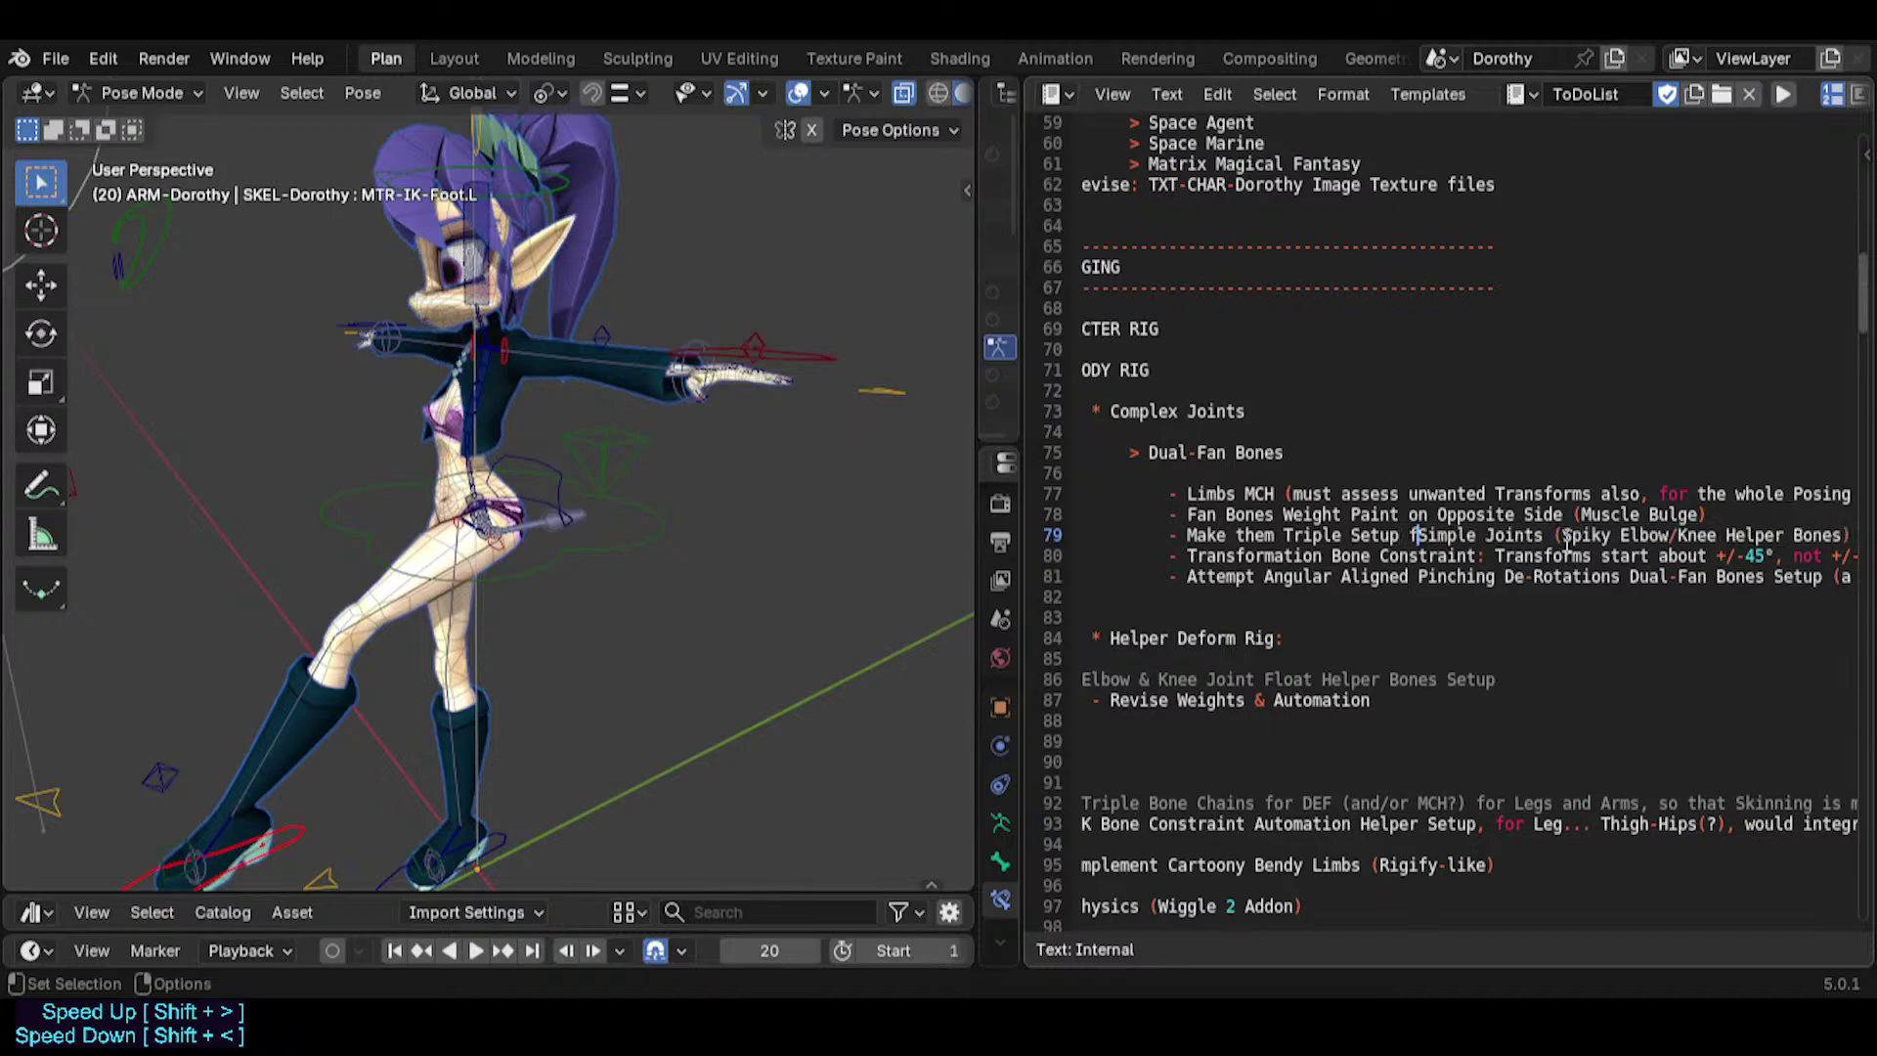
pyautogui.write('for')
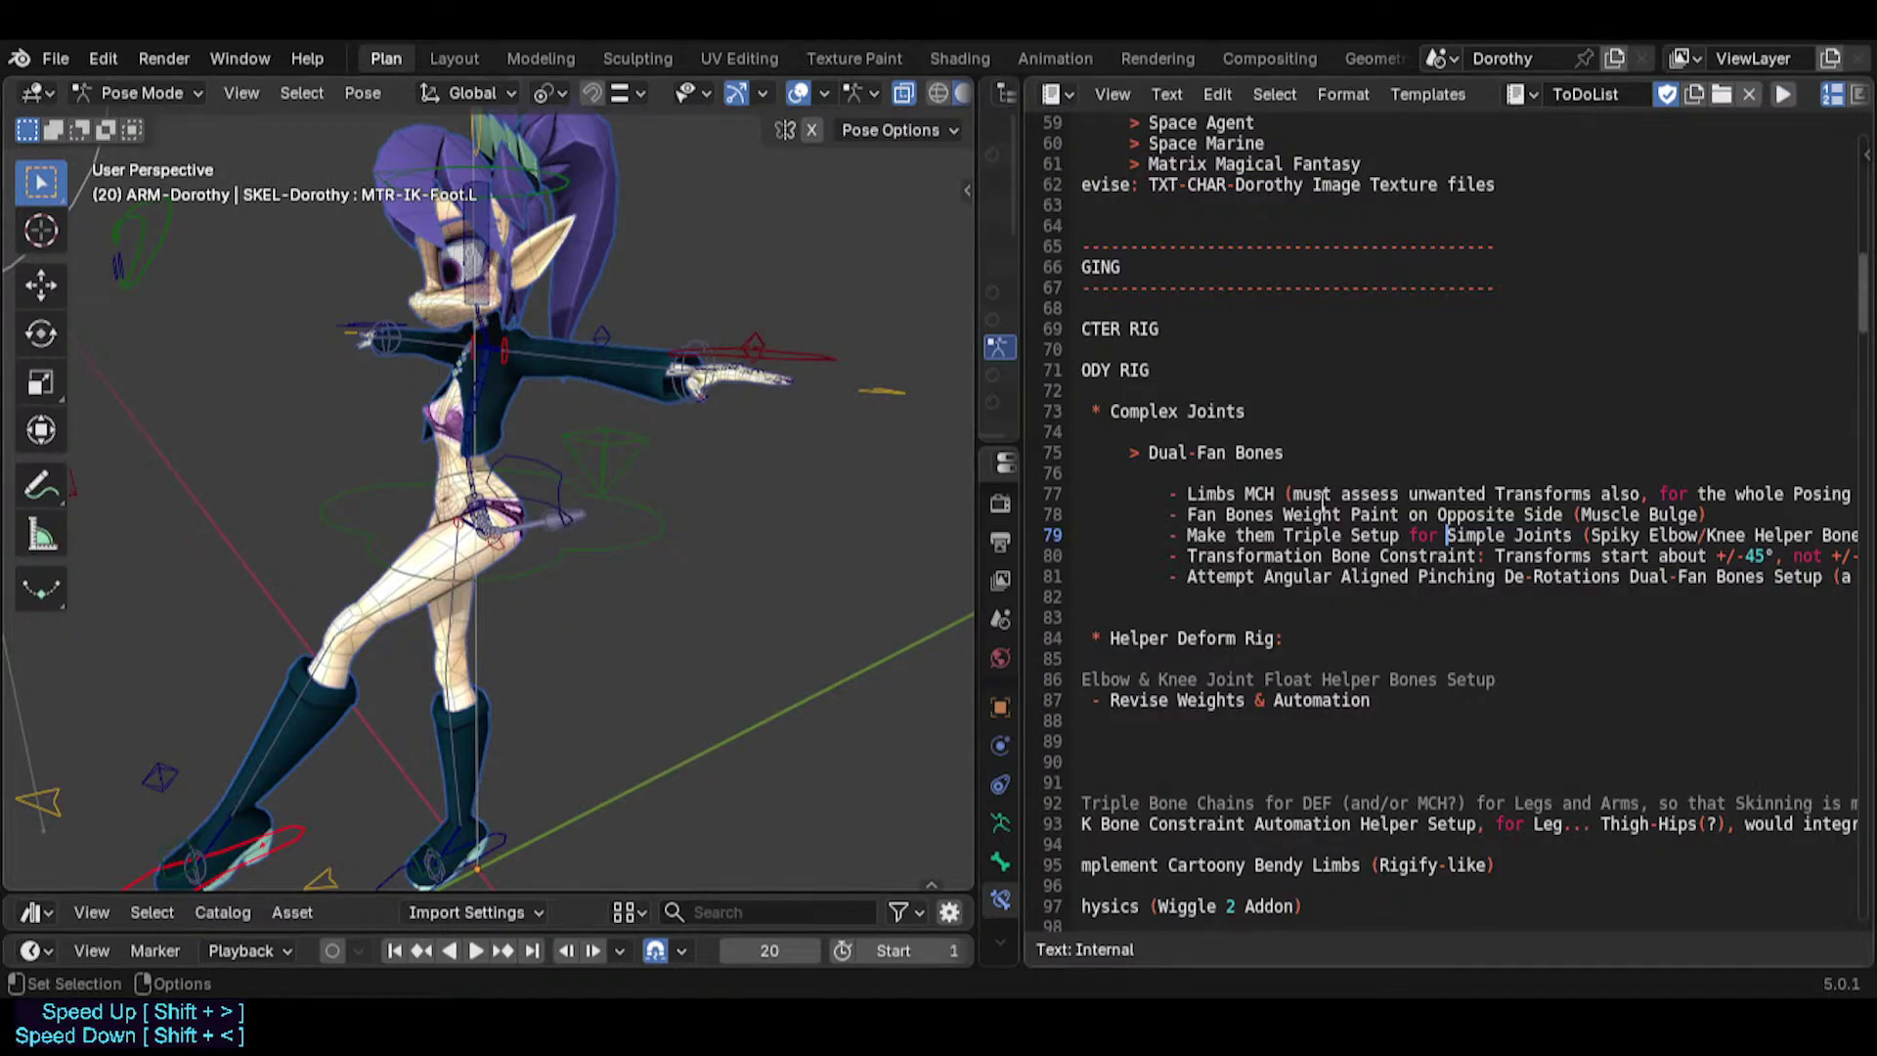
pyautogui.moveTo(1583, 536); pyautogui.dragTo(1359, 536, button='middle')
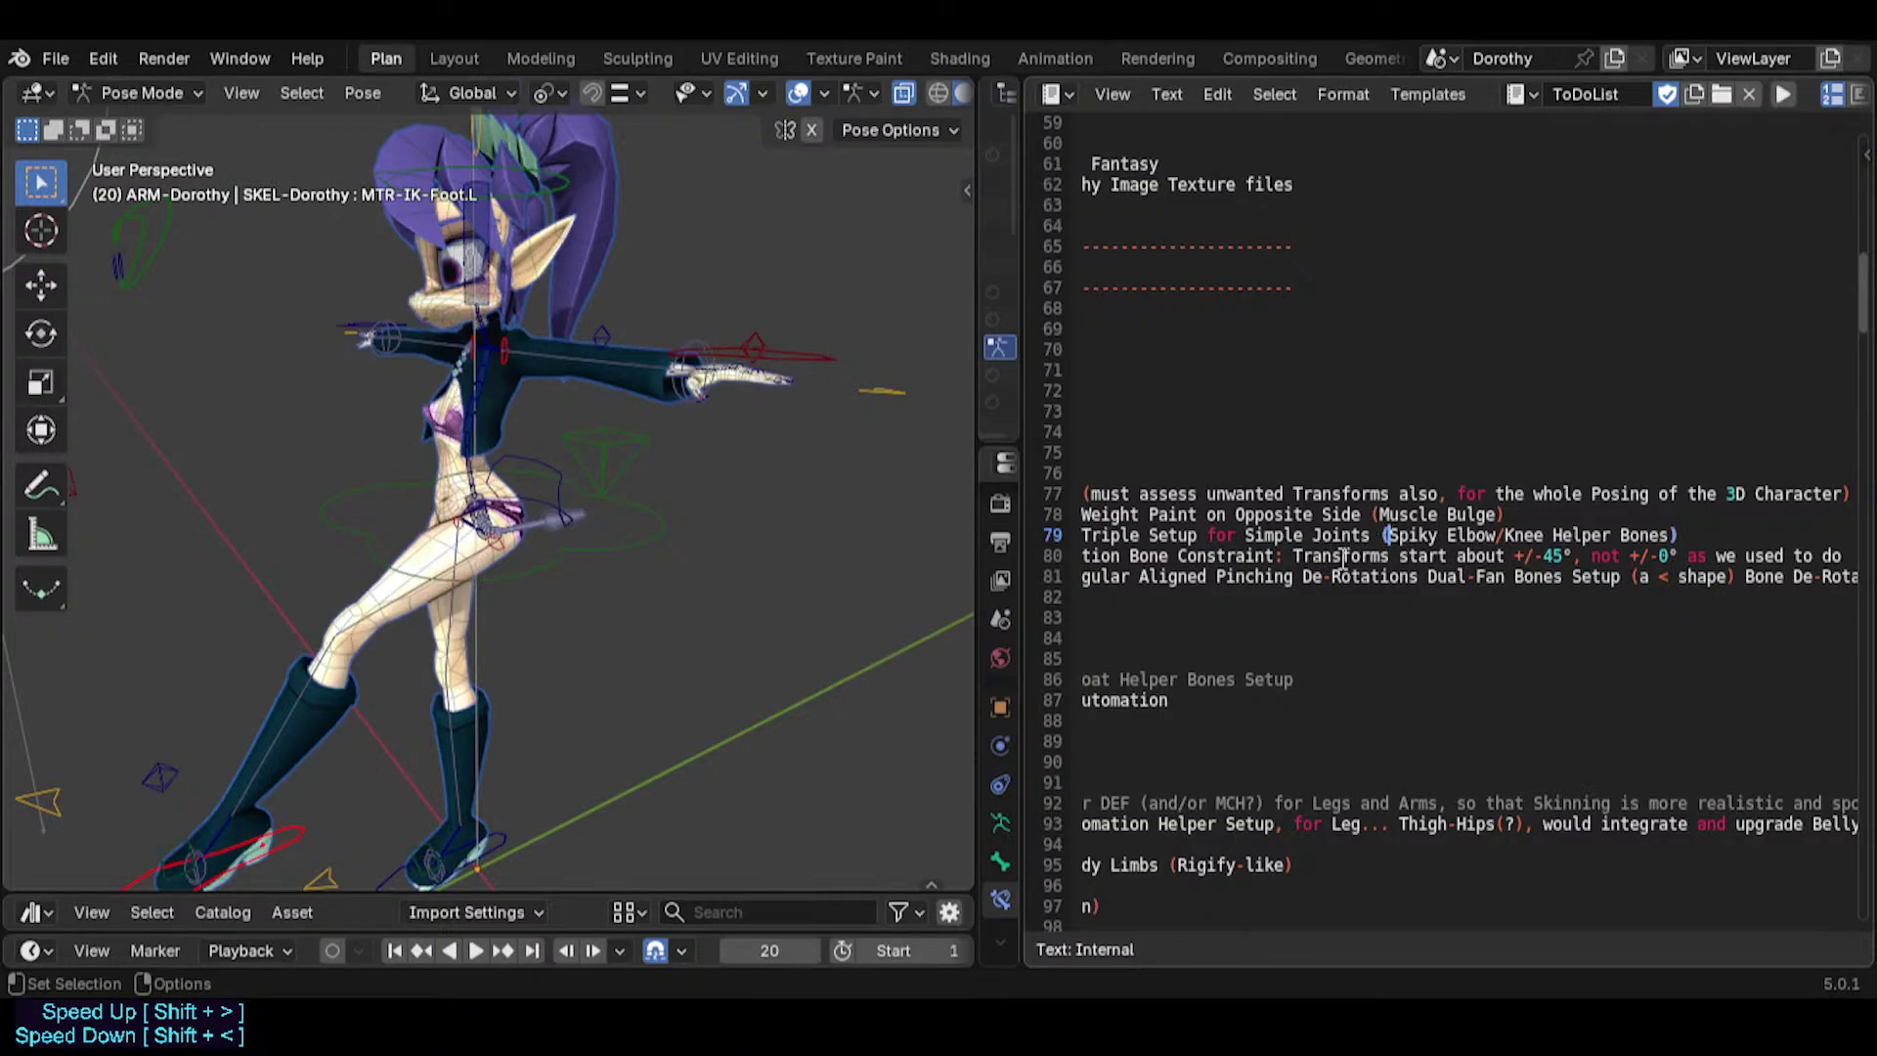
pyautogui.moveTo(1340, 544); pyautogui.dragTo(1625, 543, button='middle')
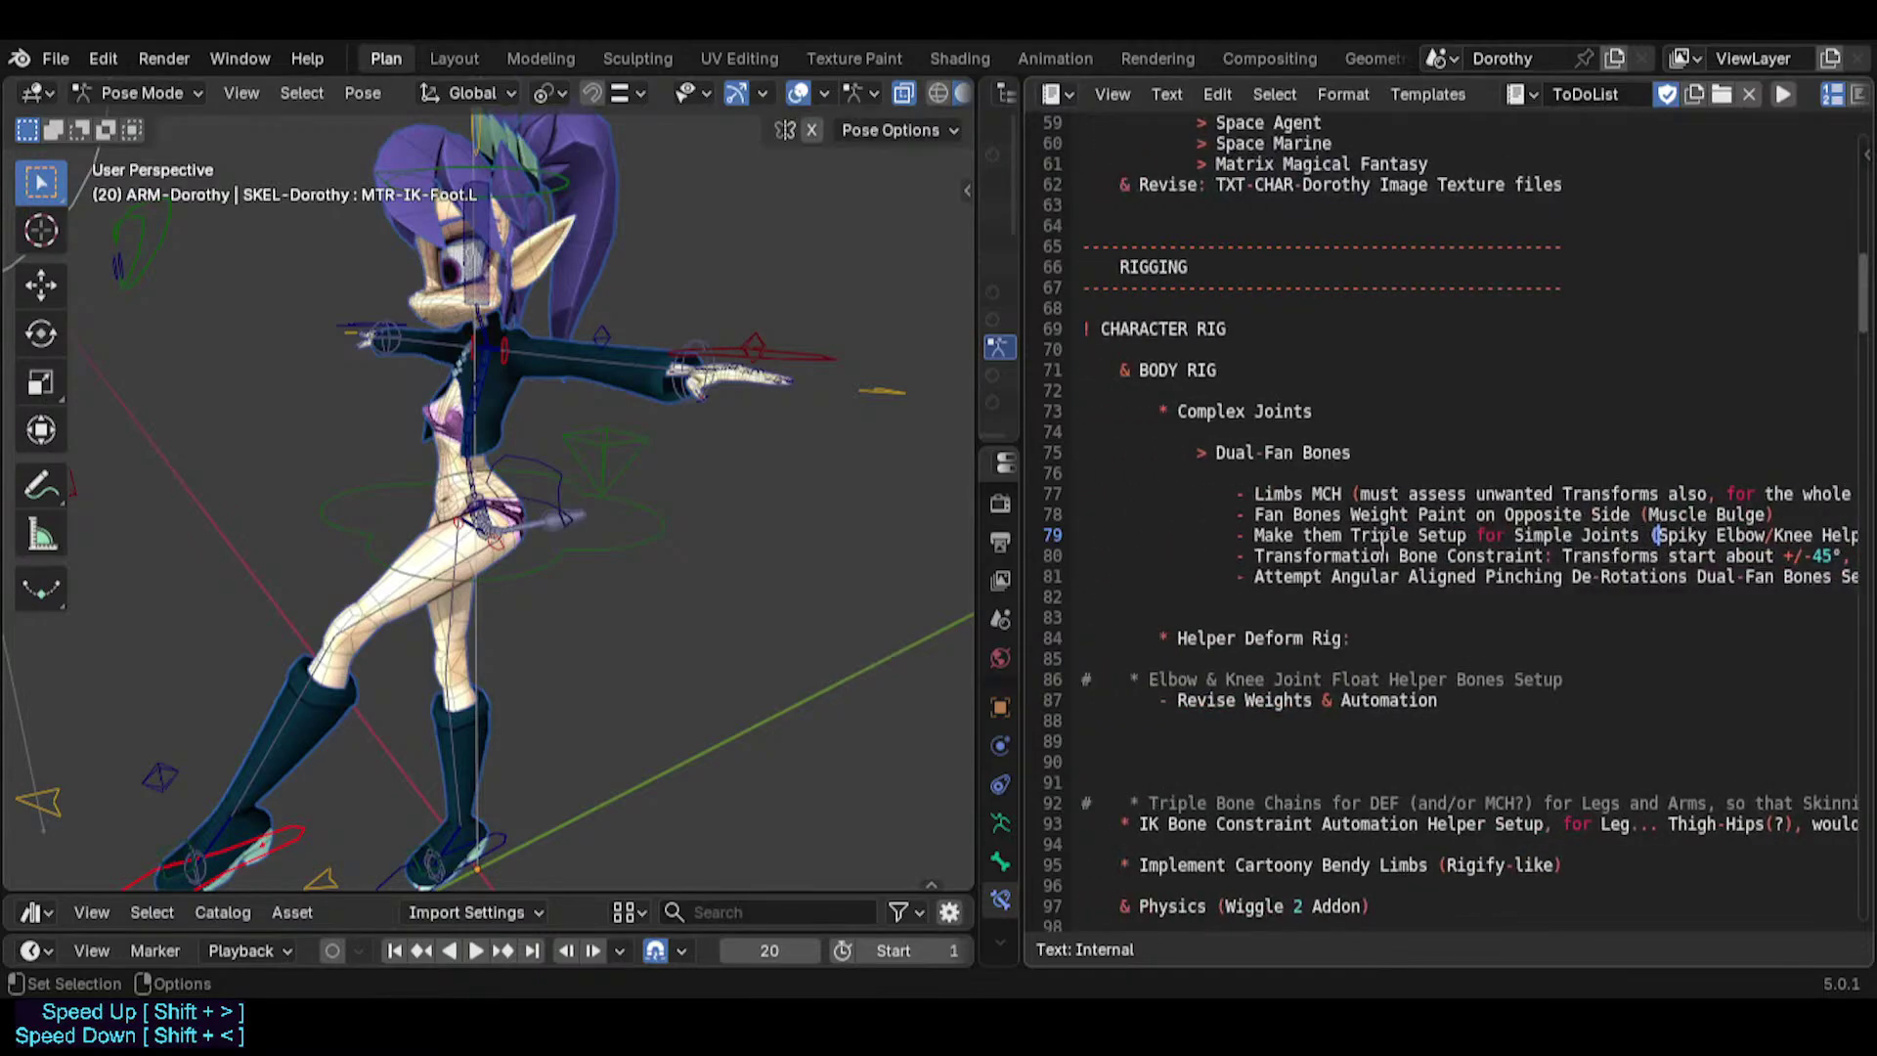
pyautogui.moveTo(1454, 536); pyautogui.dragTo(1426, 537, button='middle')
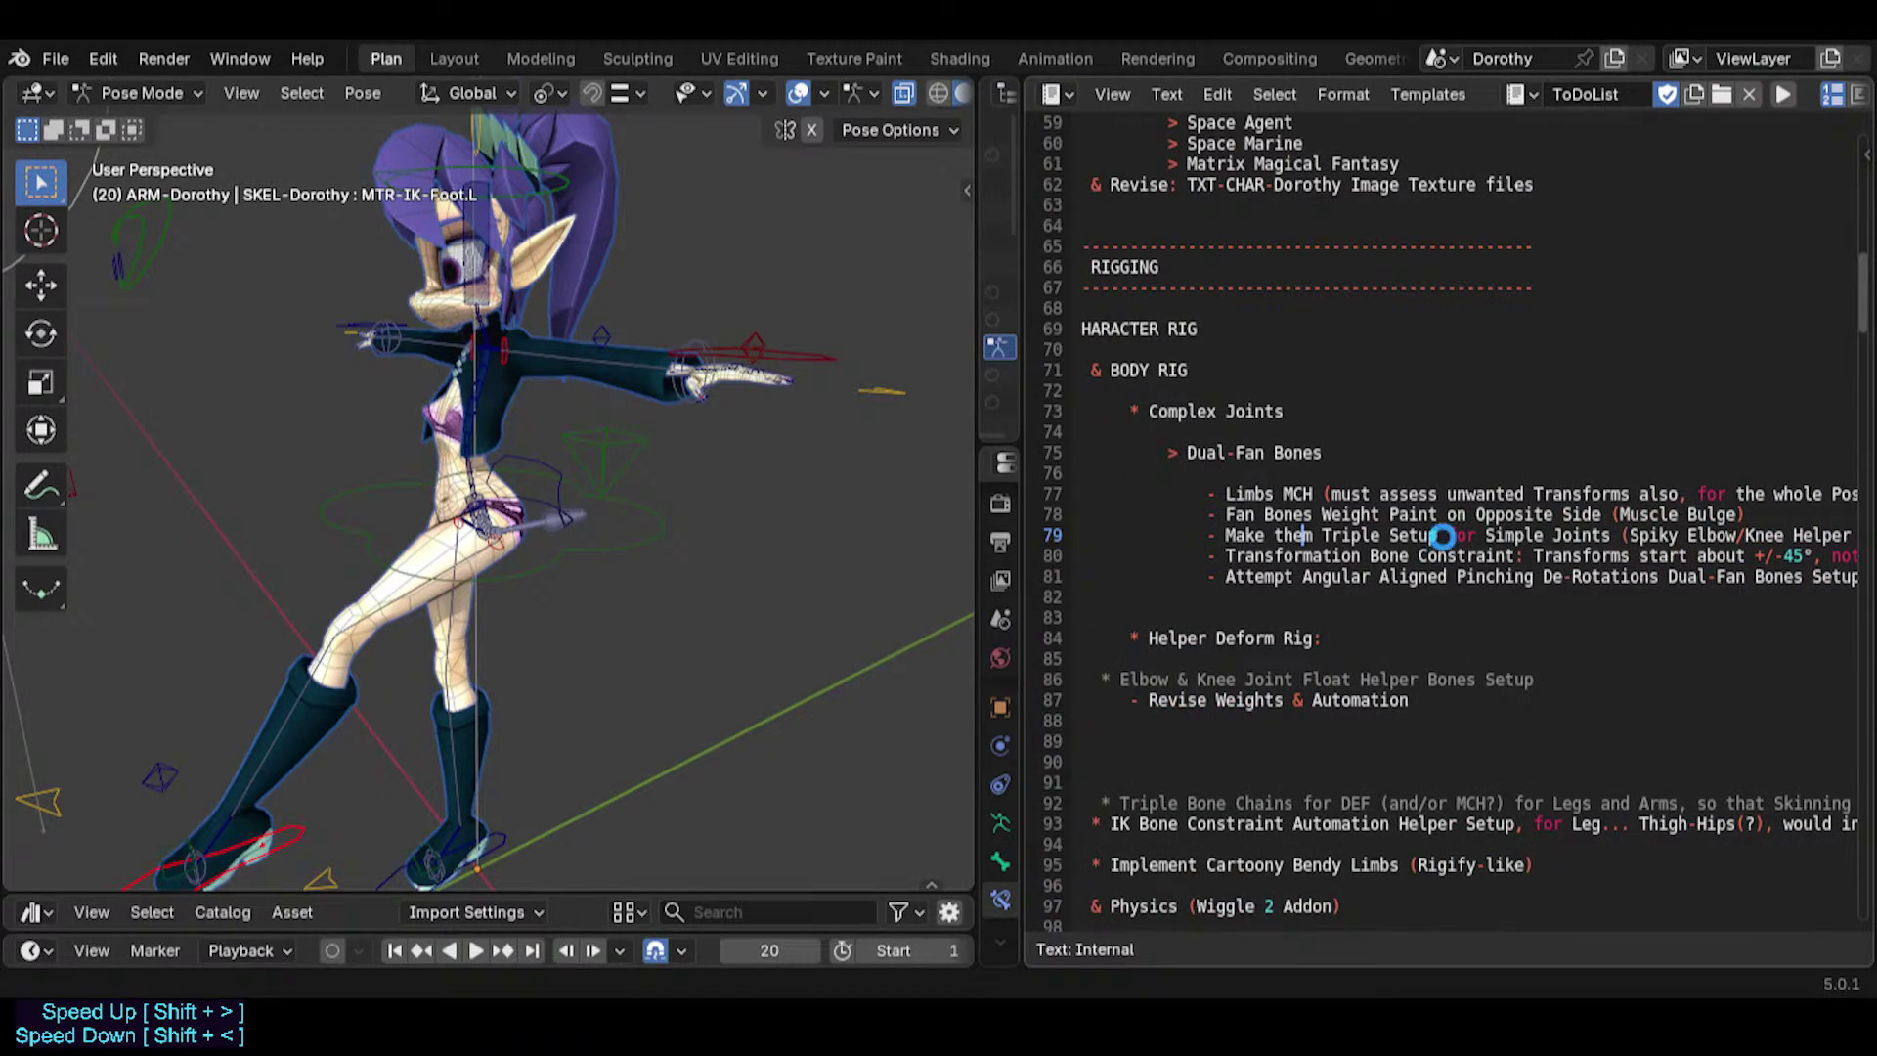
pyautogui.hotkey('ctrl', 's')
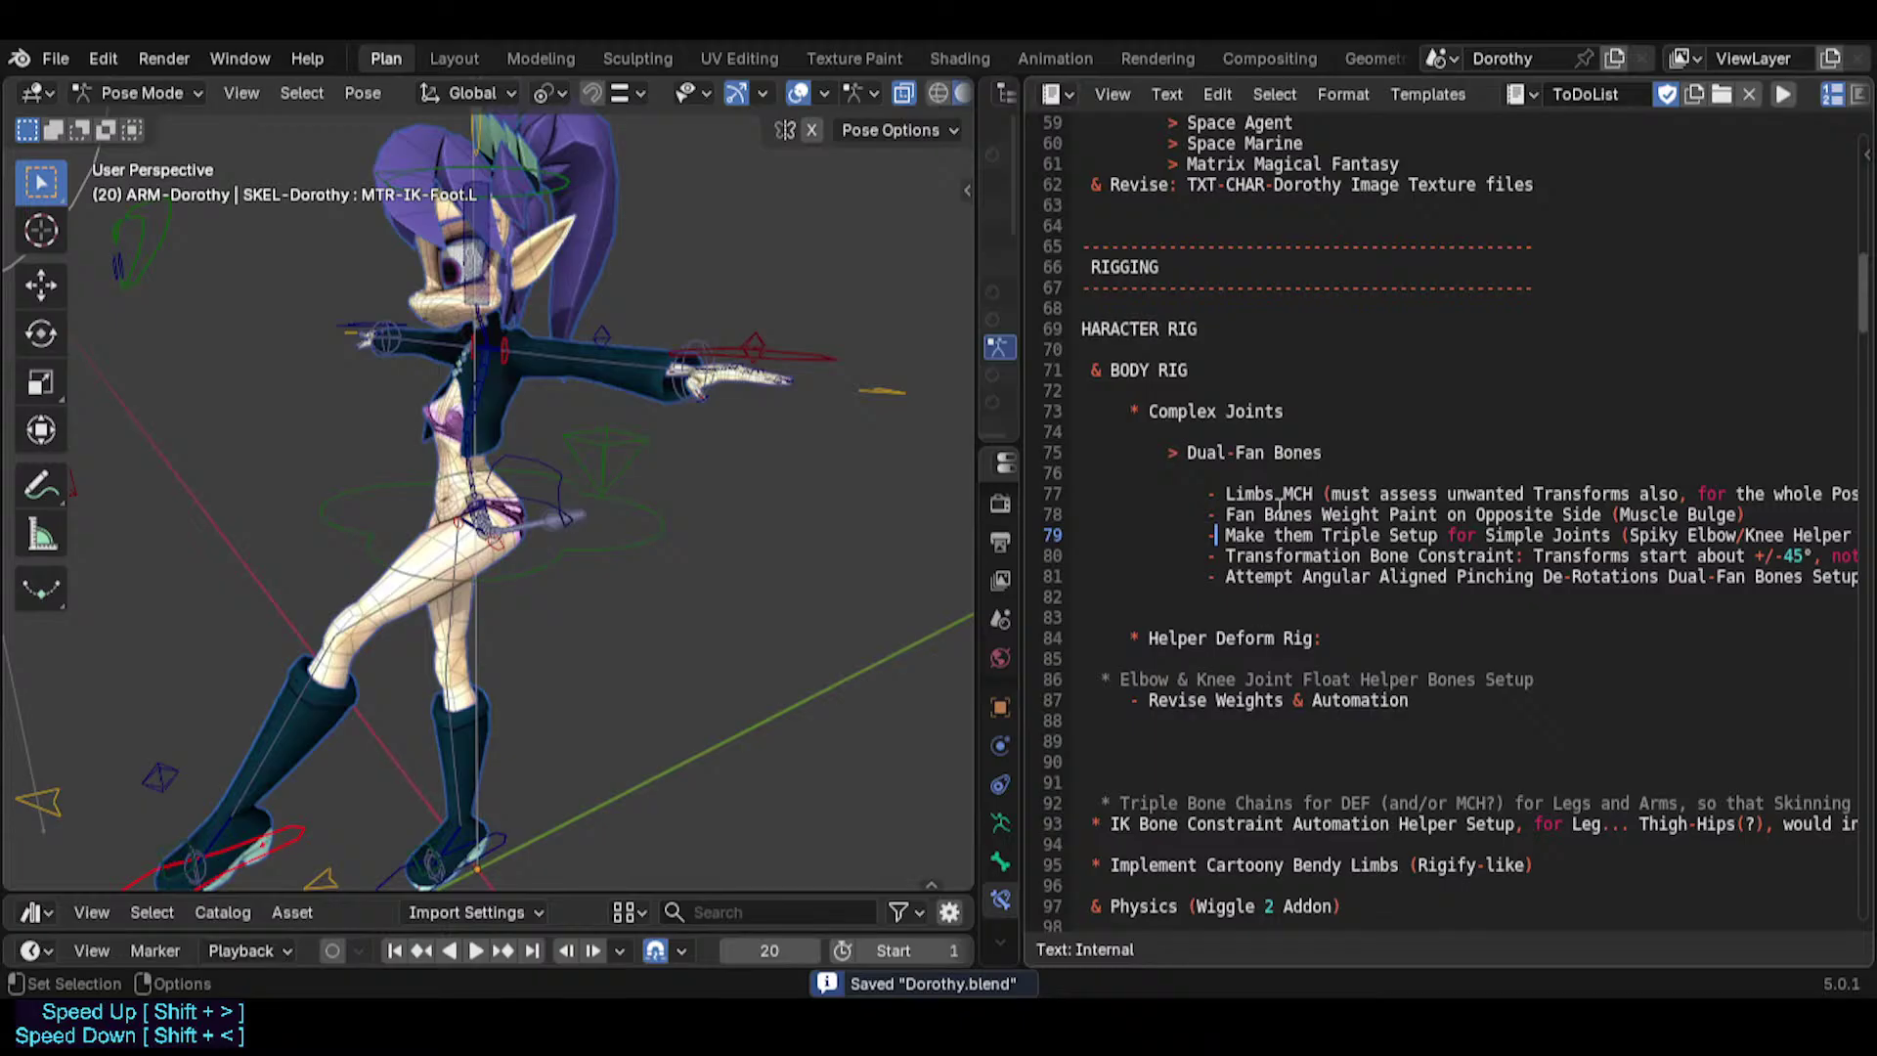
# Delete the Fan Bones Weight Paint on Opposite Side note, including its line, from the Dual-Fan Bones list.
pyautogui.moveTo(1279, 506); pyautogui.dragTo(1352, 524, button='middle')
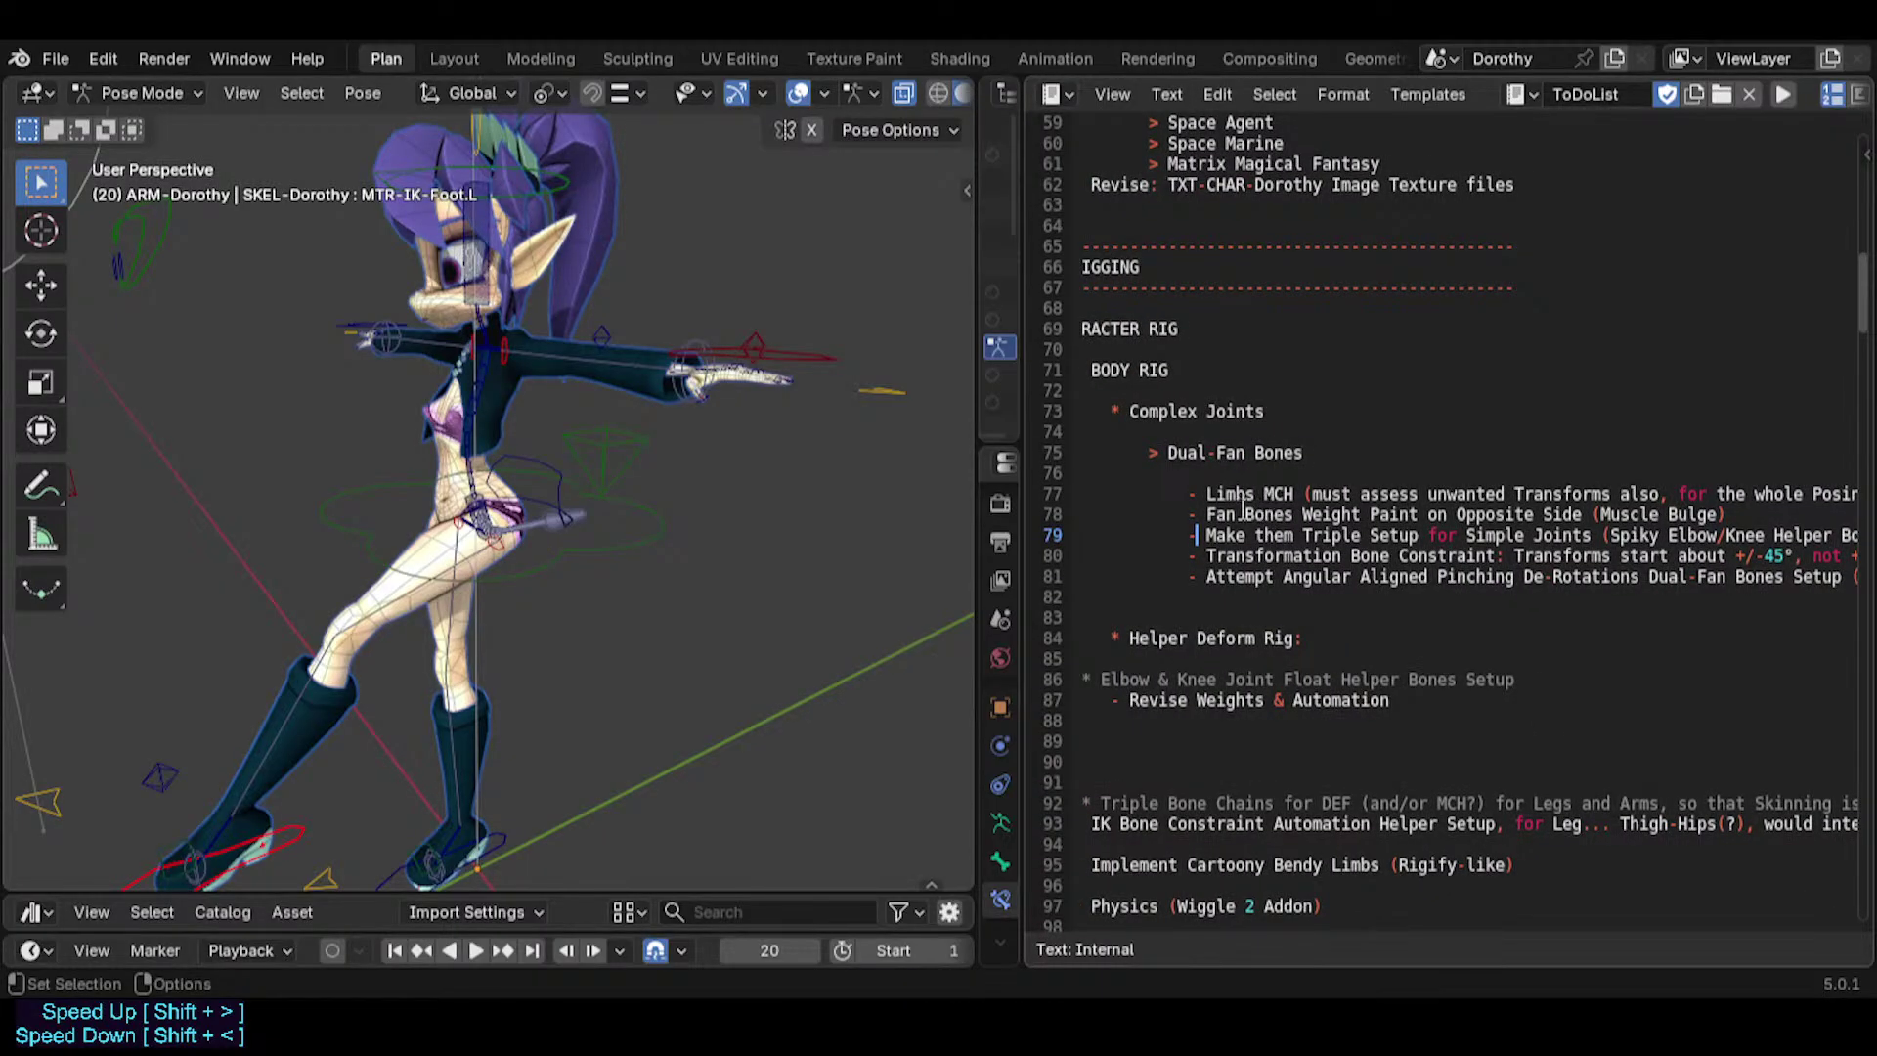
pyautogui.moveTo(1242, 508); pyautogui.dragTo(1740, 515)
pyautogui.moveTo(1216, 515); pyautogui.dragTo(1730, 515)
pyautogui.click(1215, 511)
pyautogui.press('End')
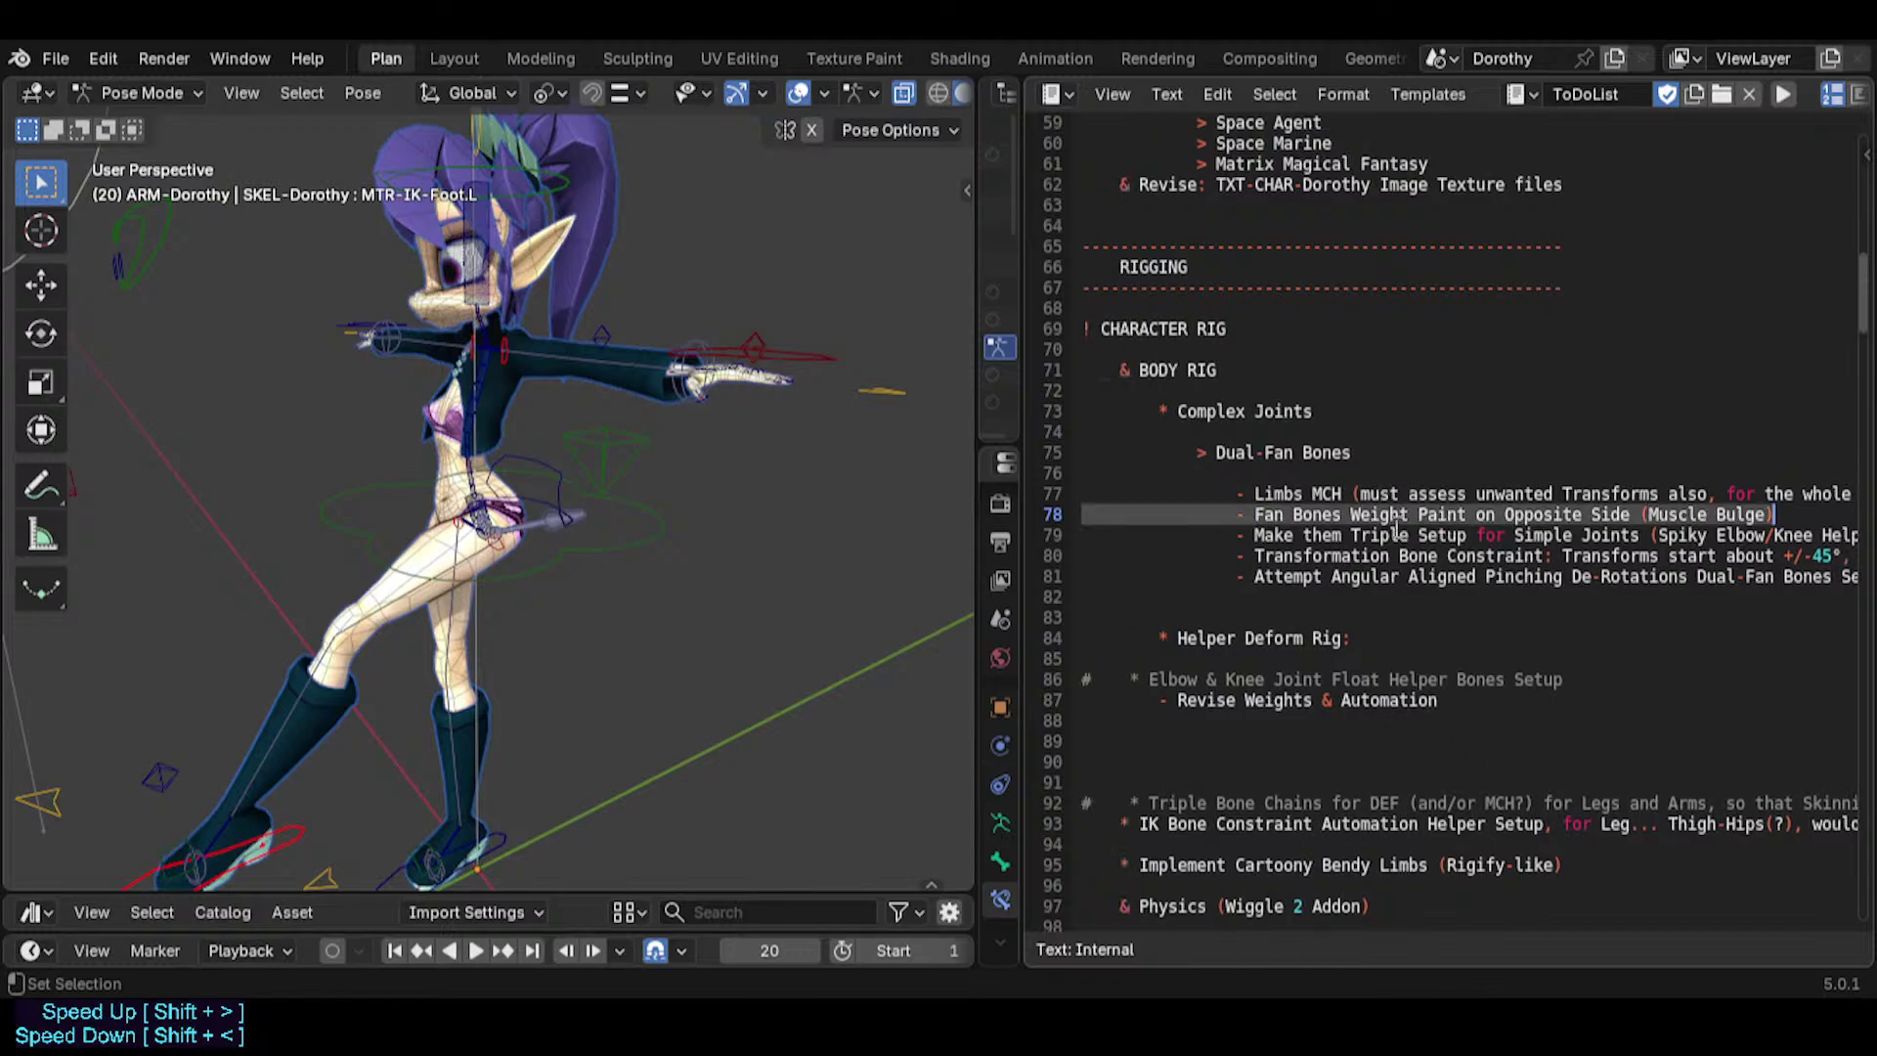
pyautogui.press('BackSpace')
pyautogui.press('Delete')
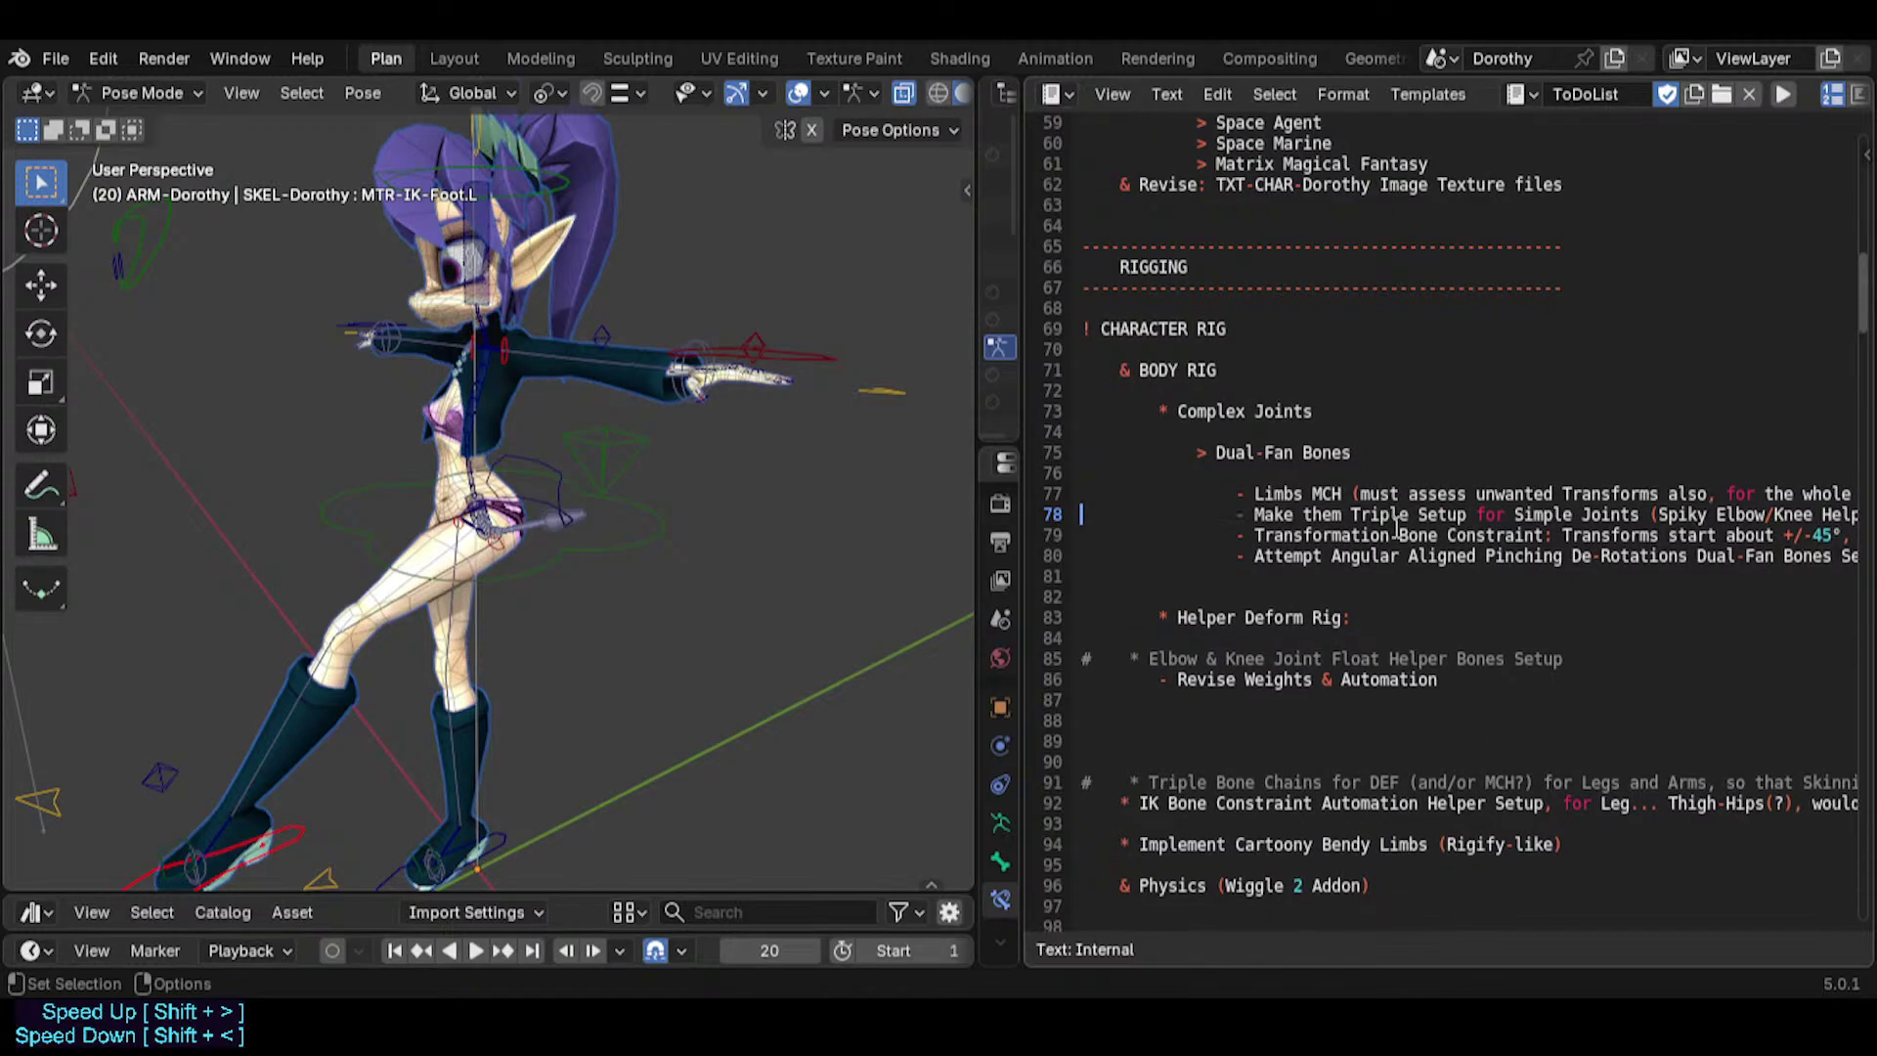
# Review the Transformation Bone Constraint note about where the Transforms start, and save the file.
pyautogui.hscroll(3, 1399, 528)
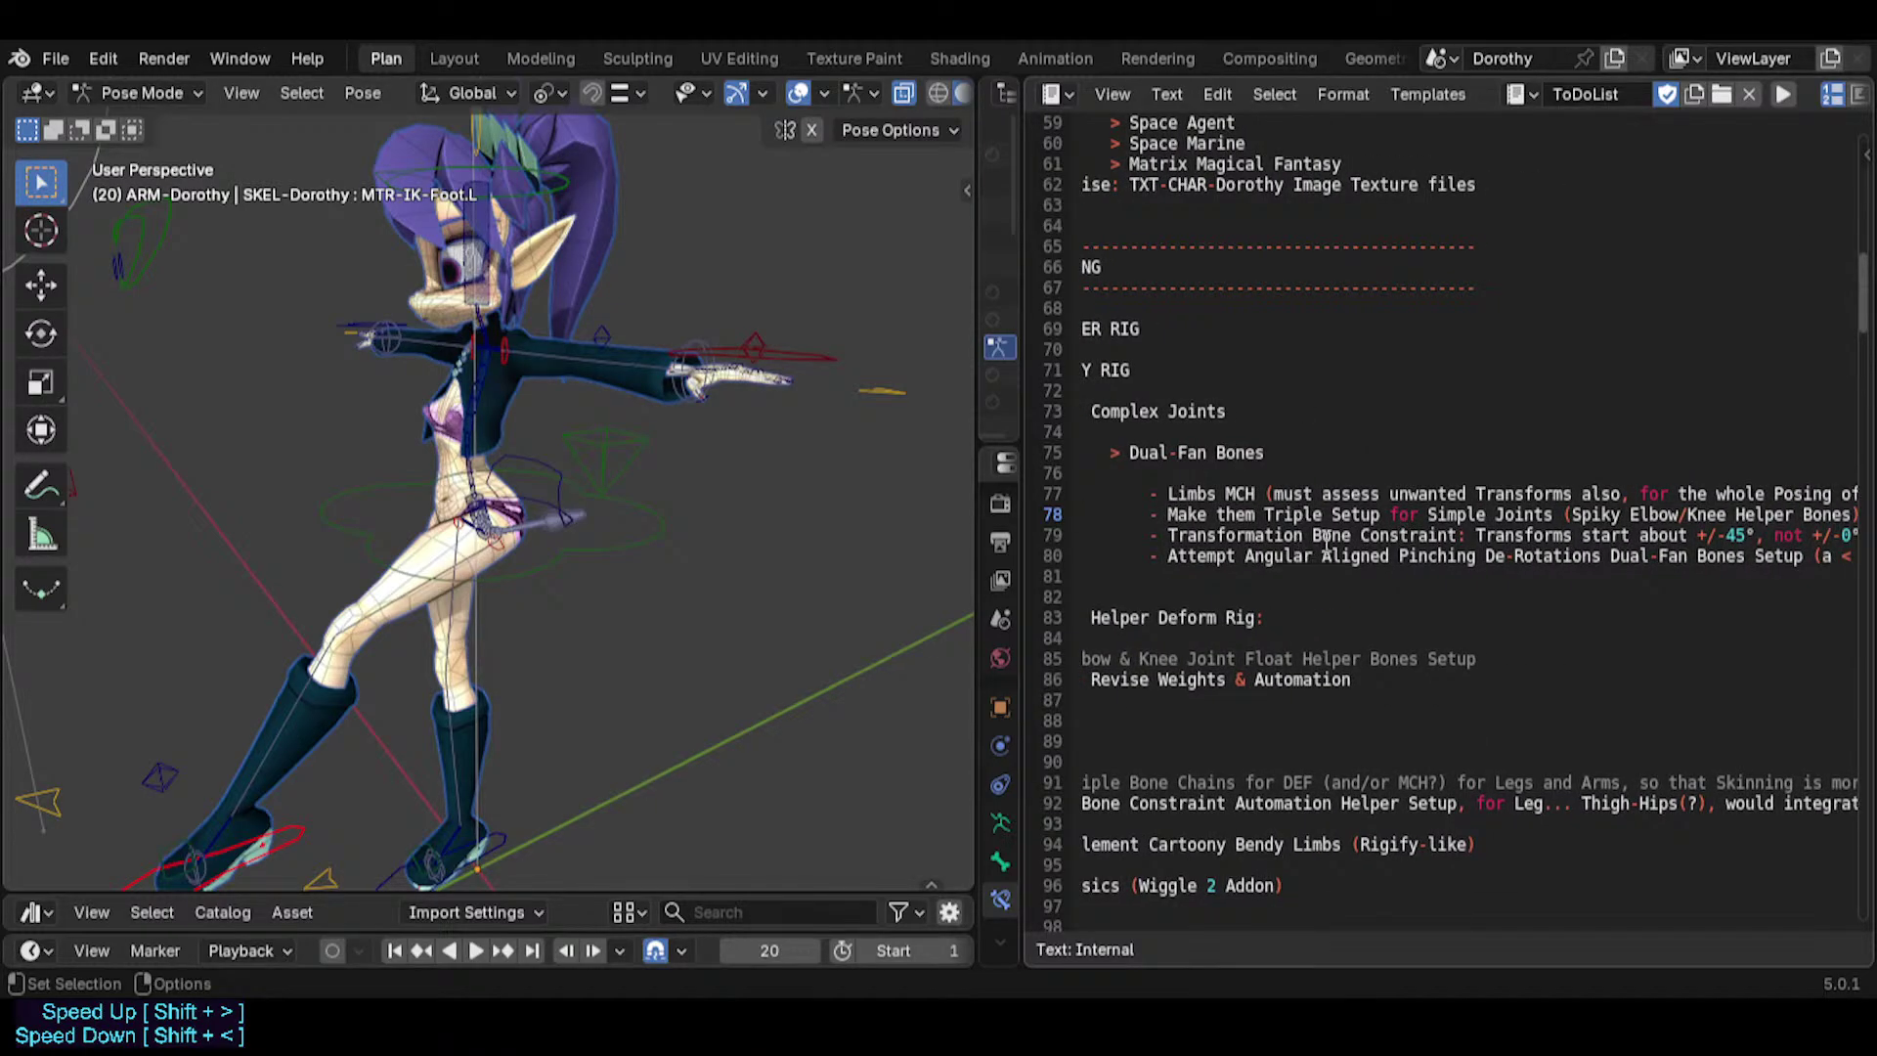
pyautogui.hscroll(10, 1430, 571)
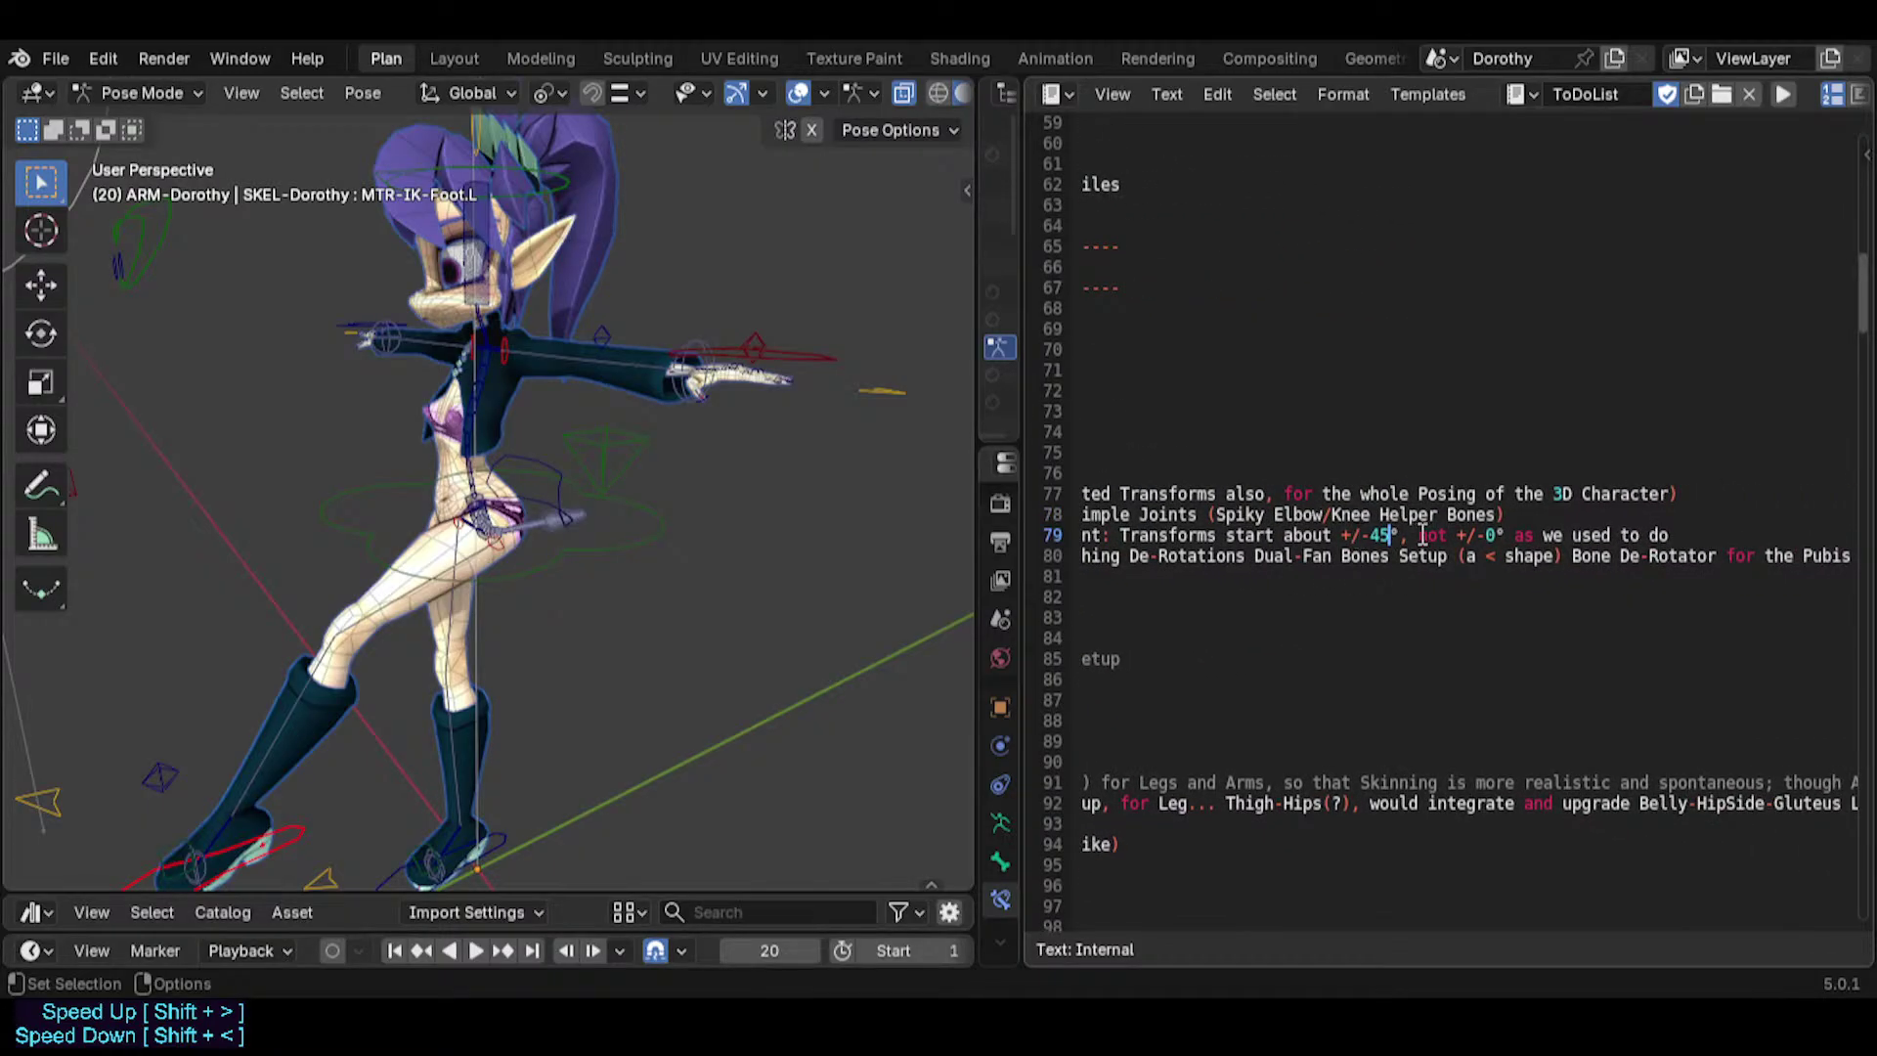
pyautogui.hscroll(-2, 1388, 534)
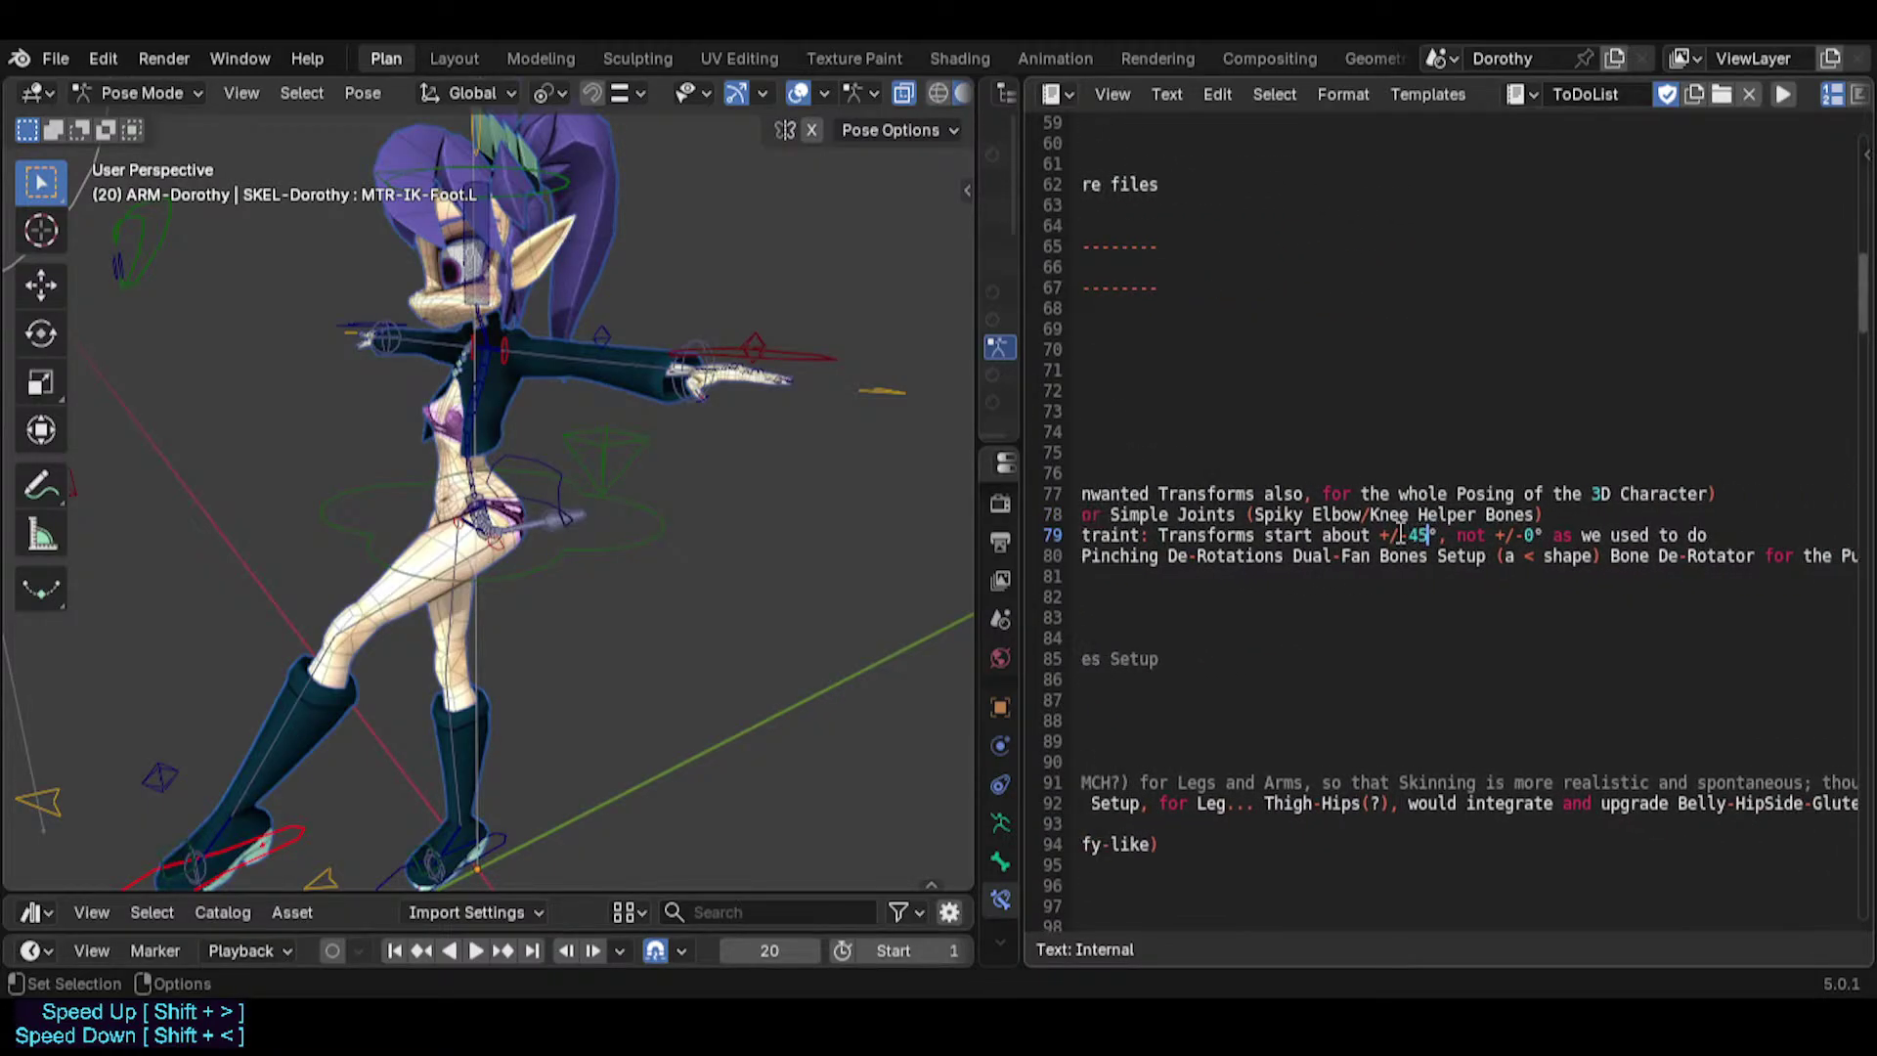
pyautogui.hscroll(-7, 1454, 534)
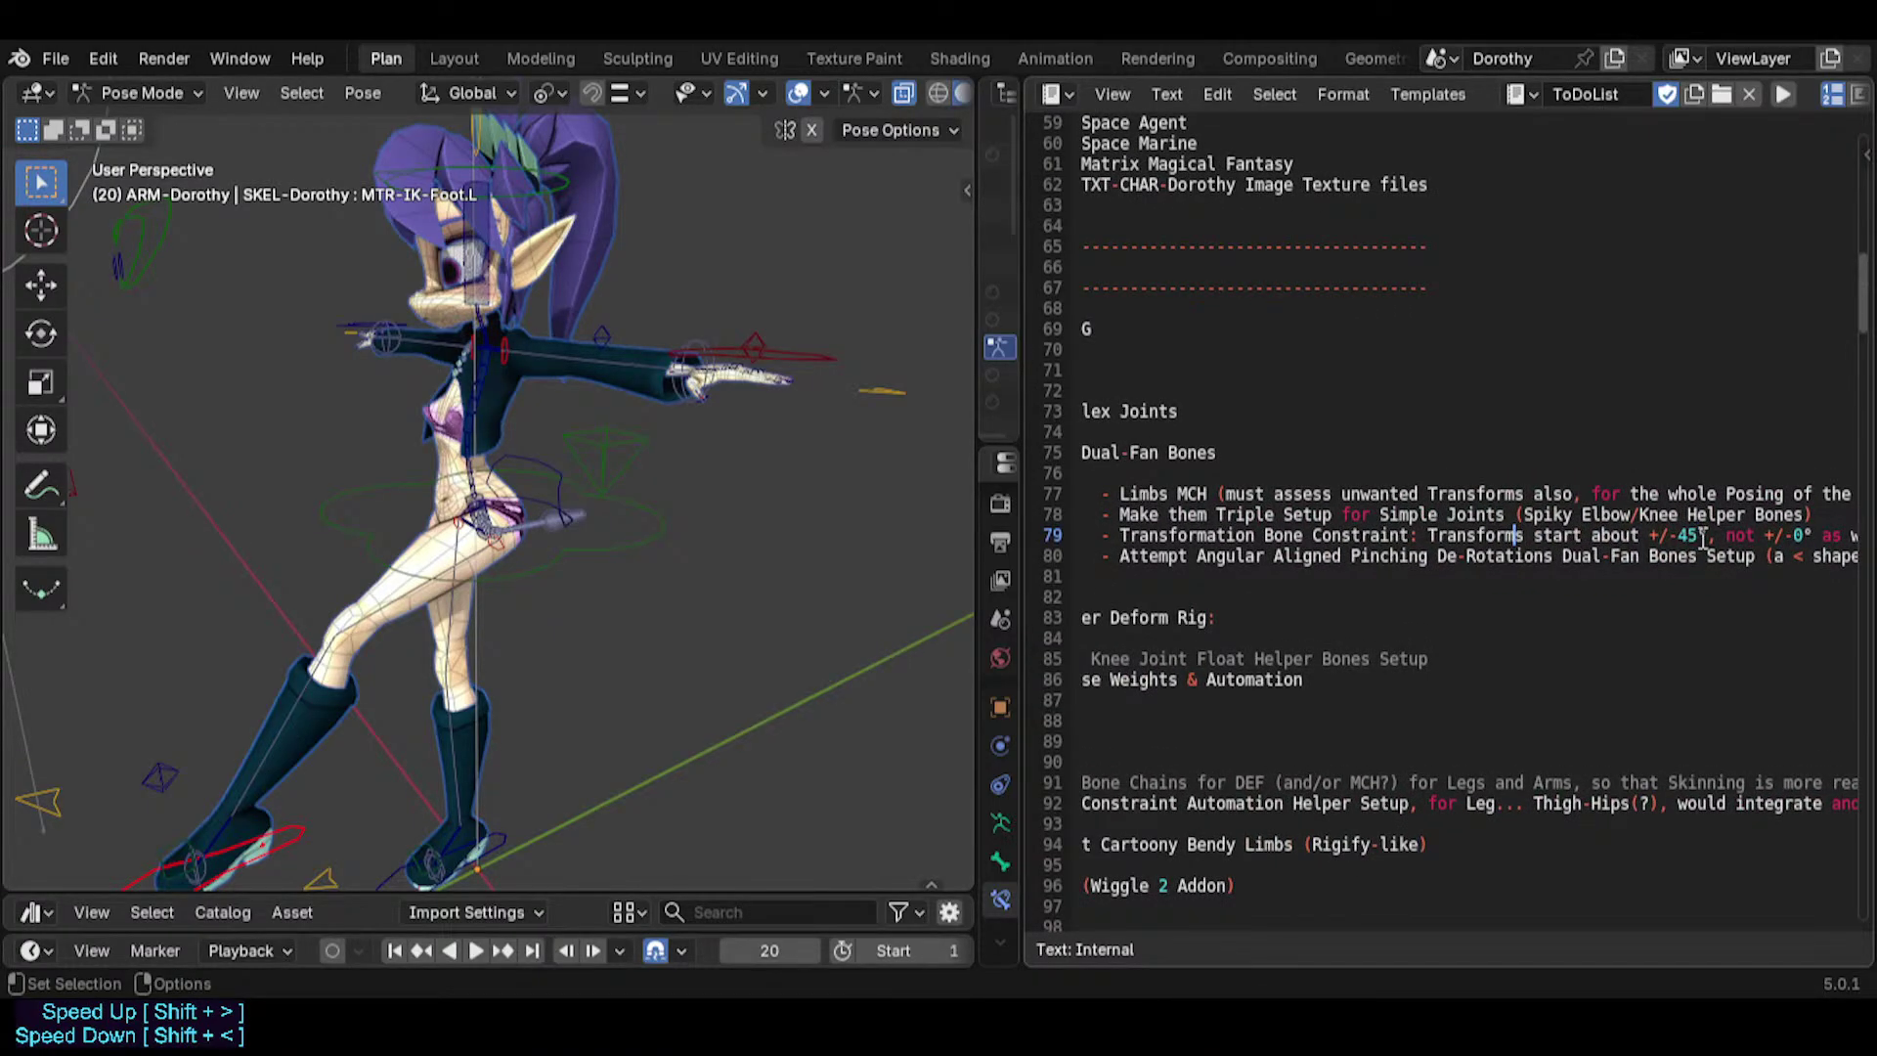
pyautogui.hscroll(3, 1742, 535)
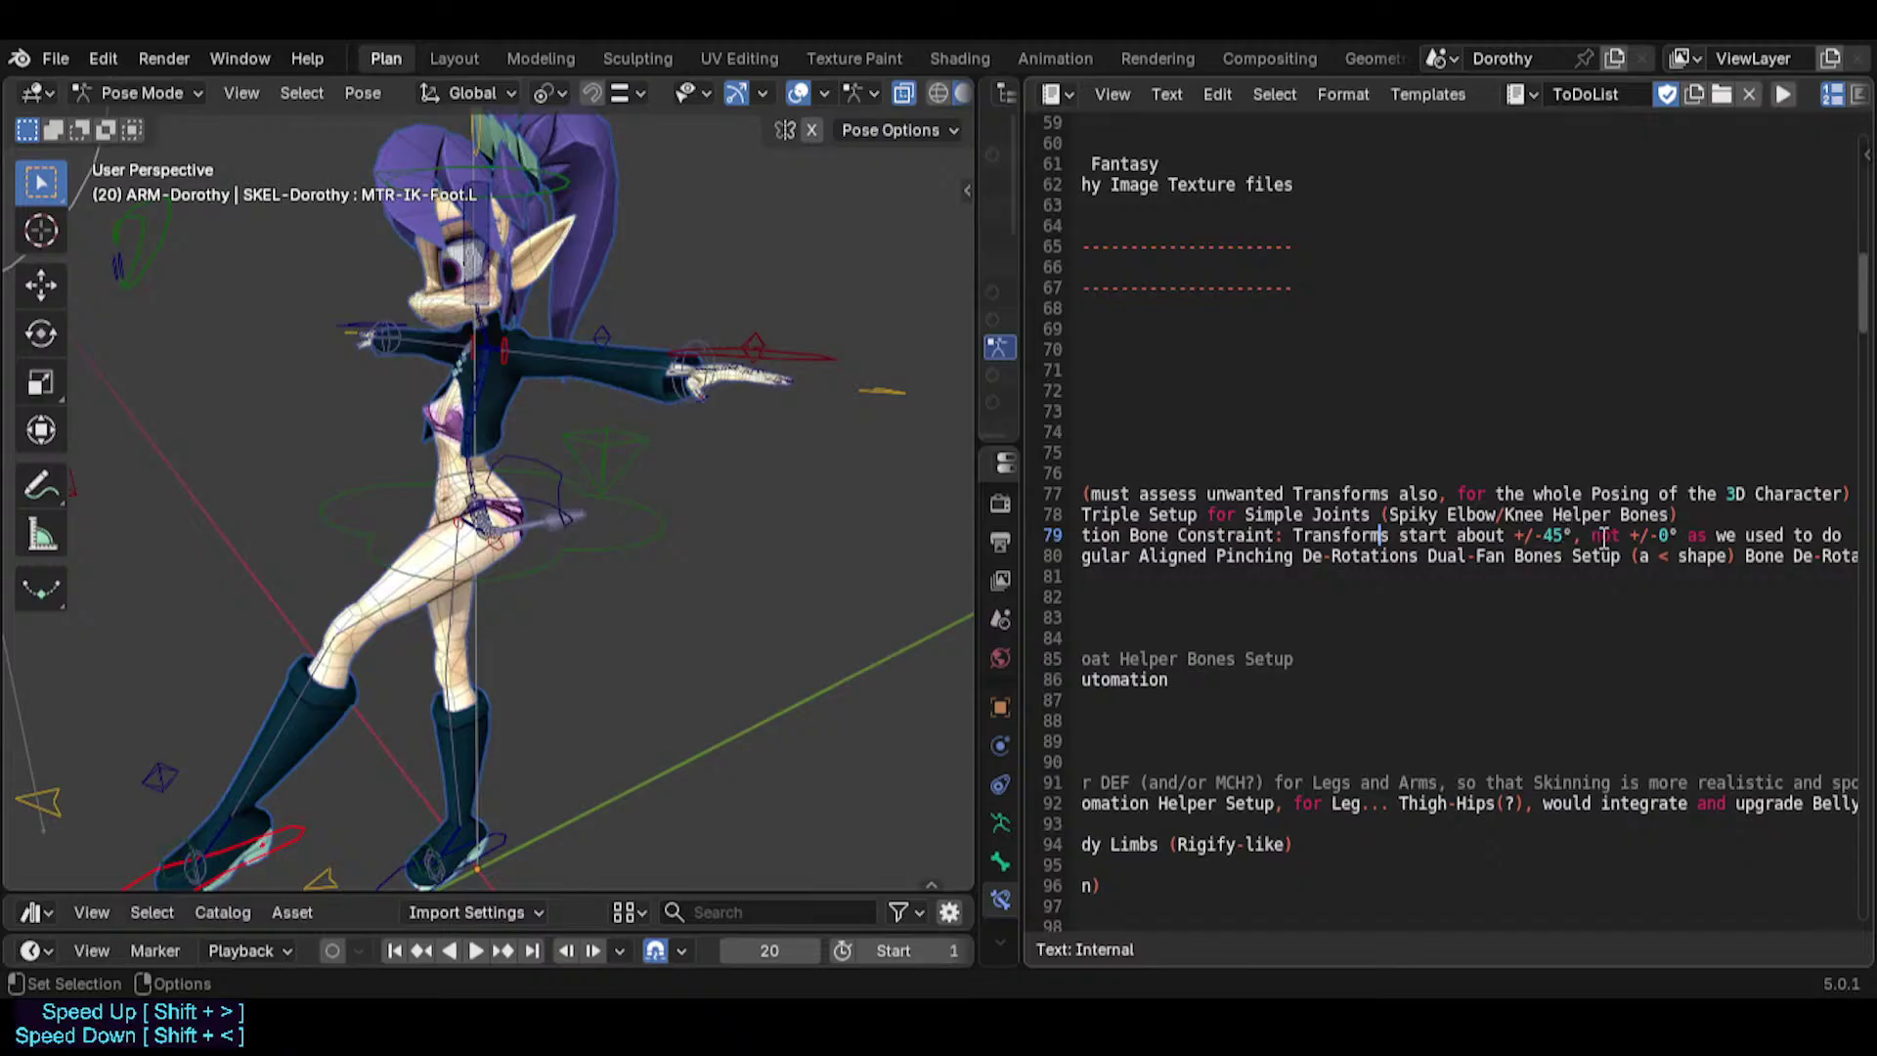
pyautogui.hscroll(3, 1574, 547)
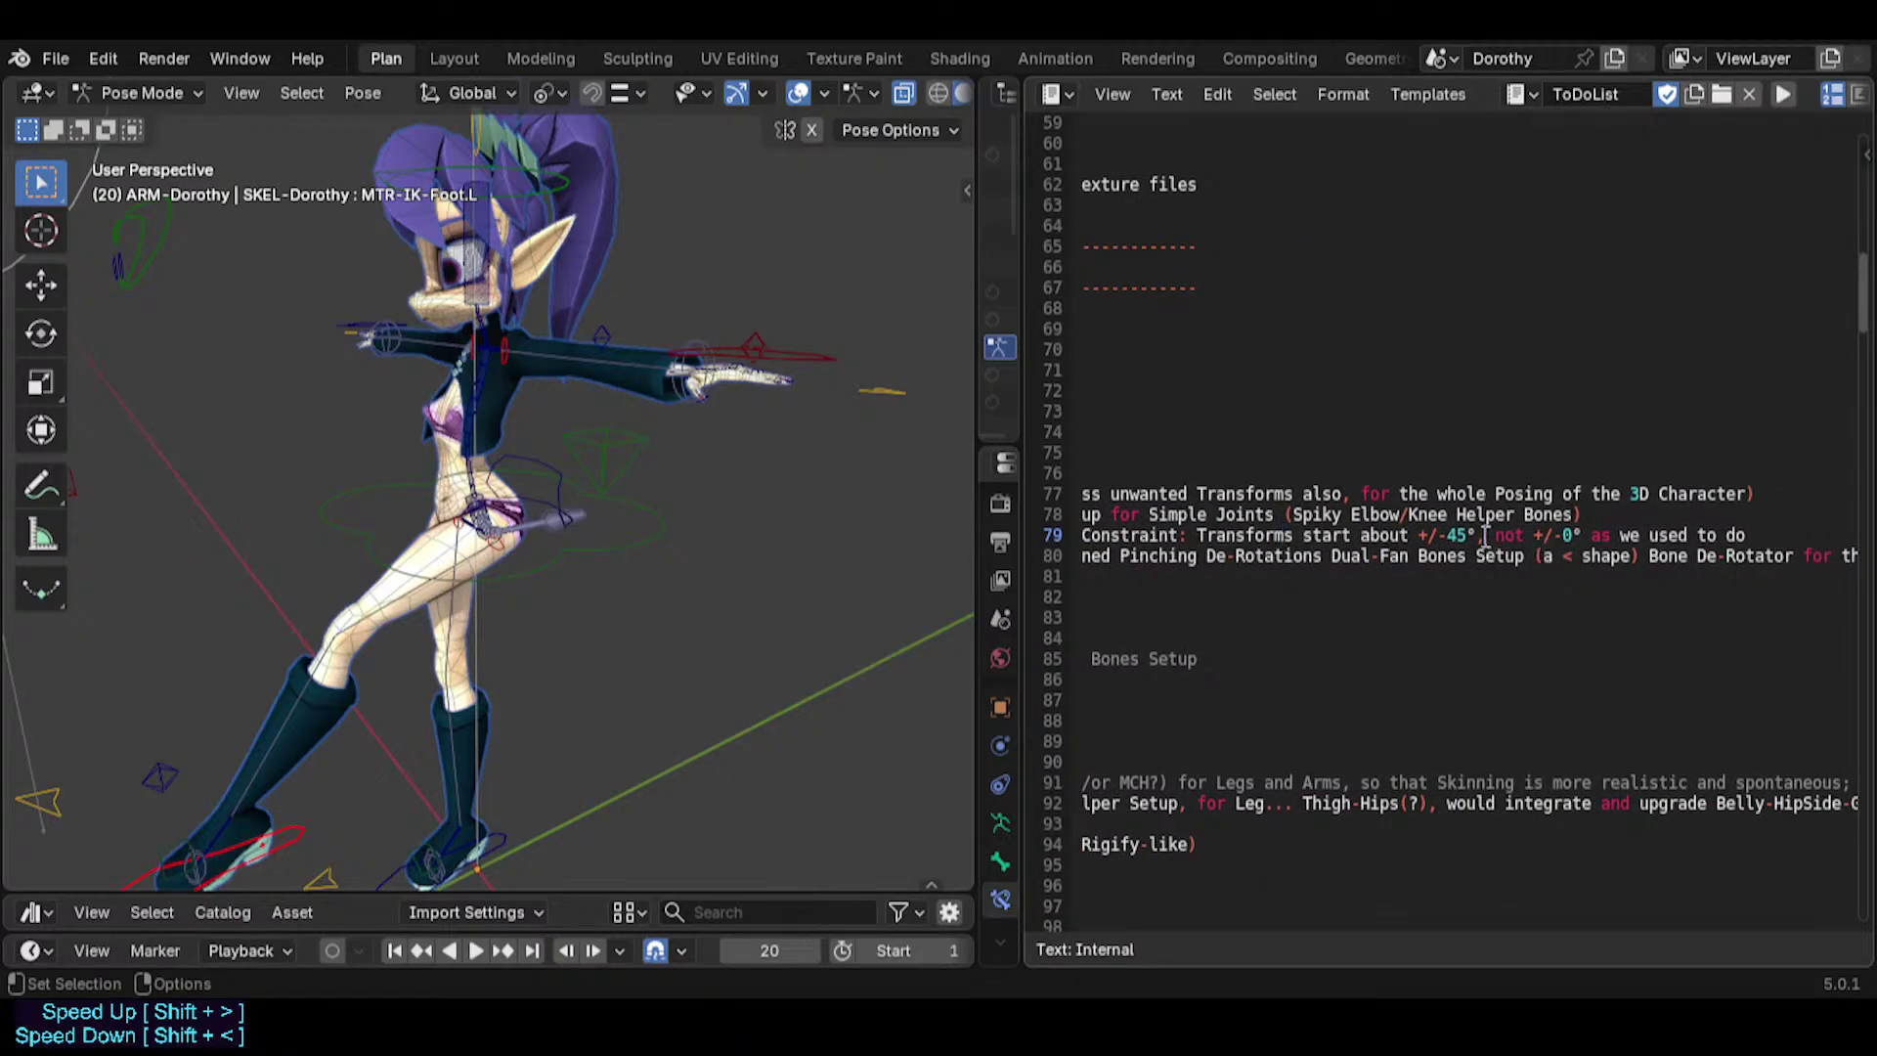
pyautogui.hotkey('ctrl', 's')
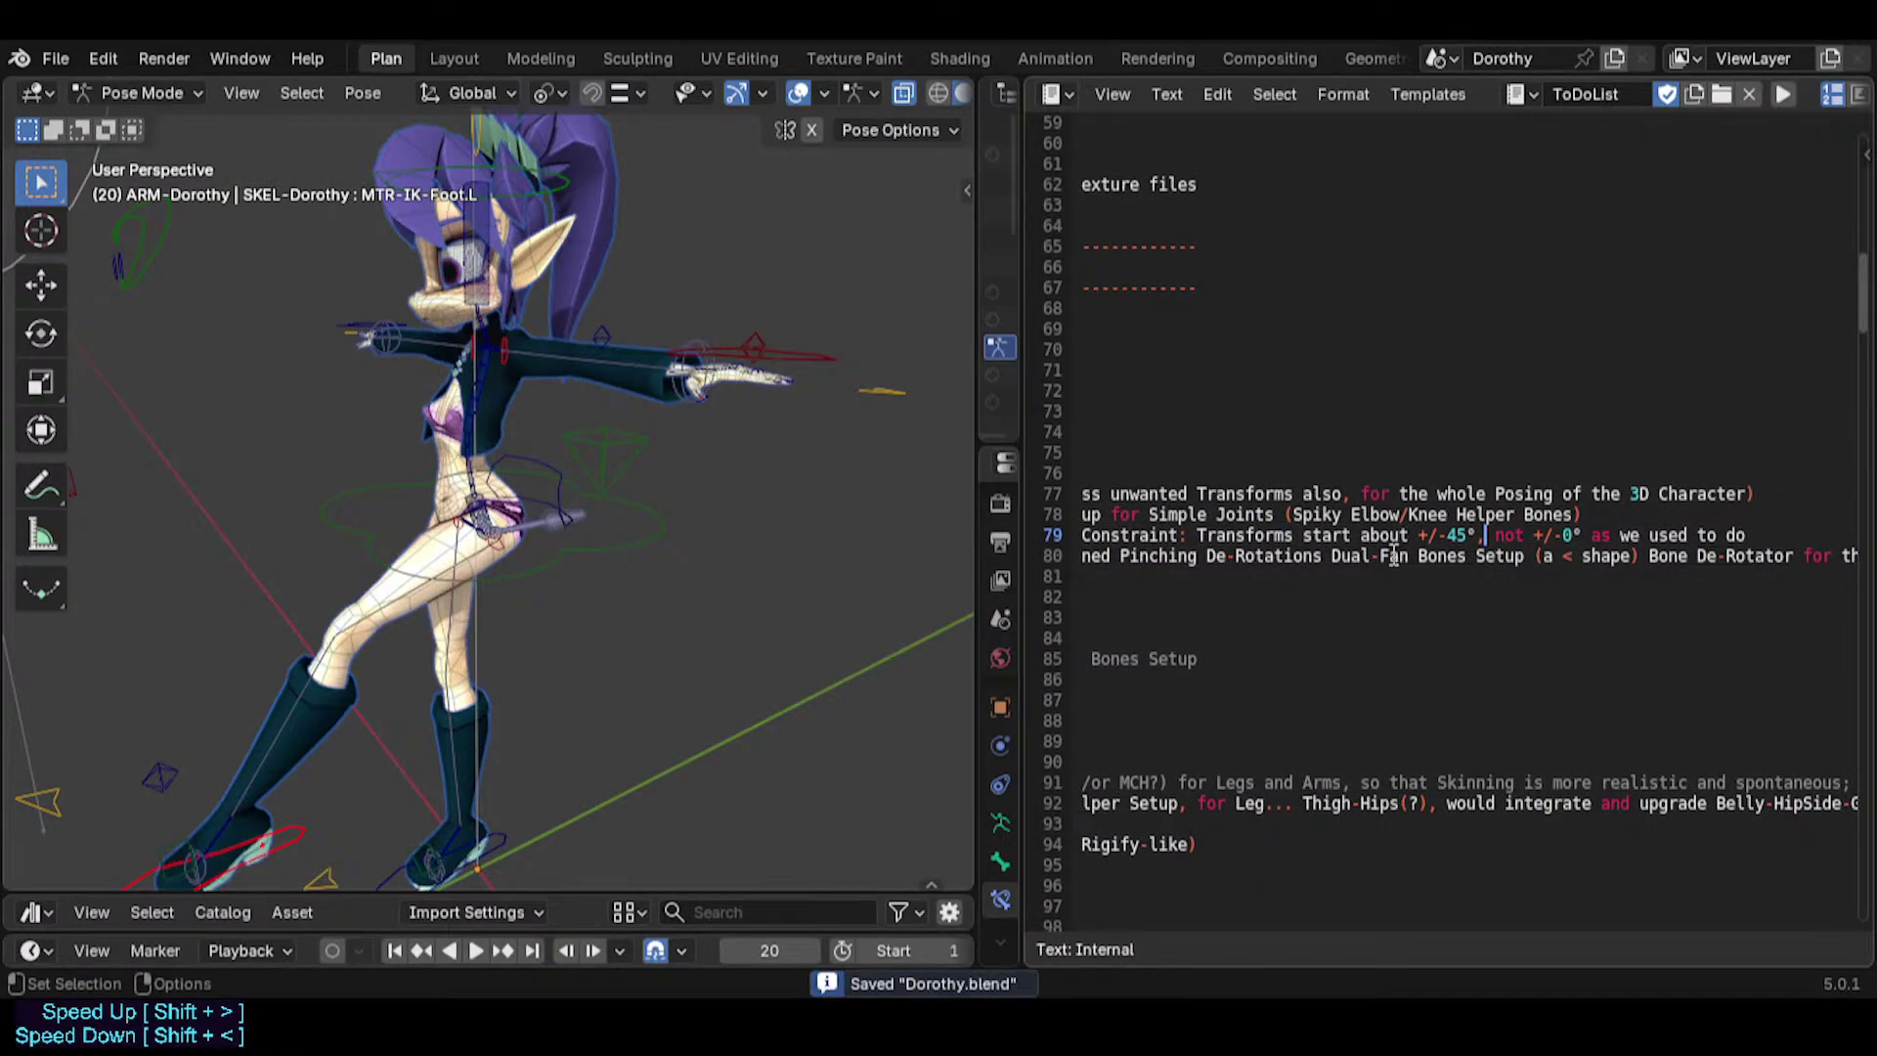
# Delete the Transformation Bone Constraint note, including its line, from the Dual-Fan Bones list.
pyautogui.hscroll(-10, 1528, 557)
pyautogui.hscroll(3, 1386, 544)
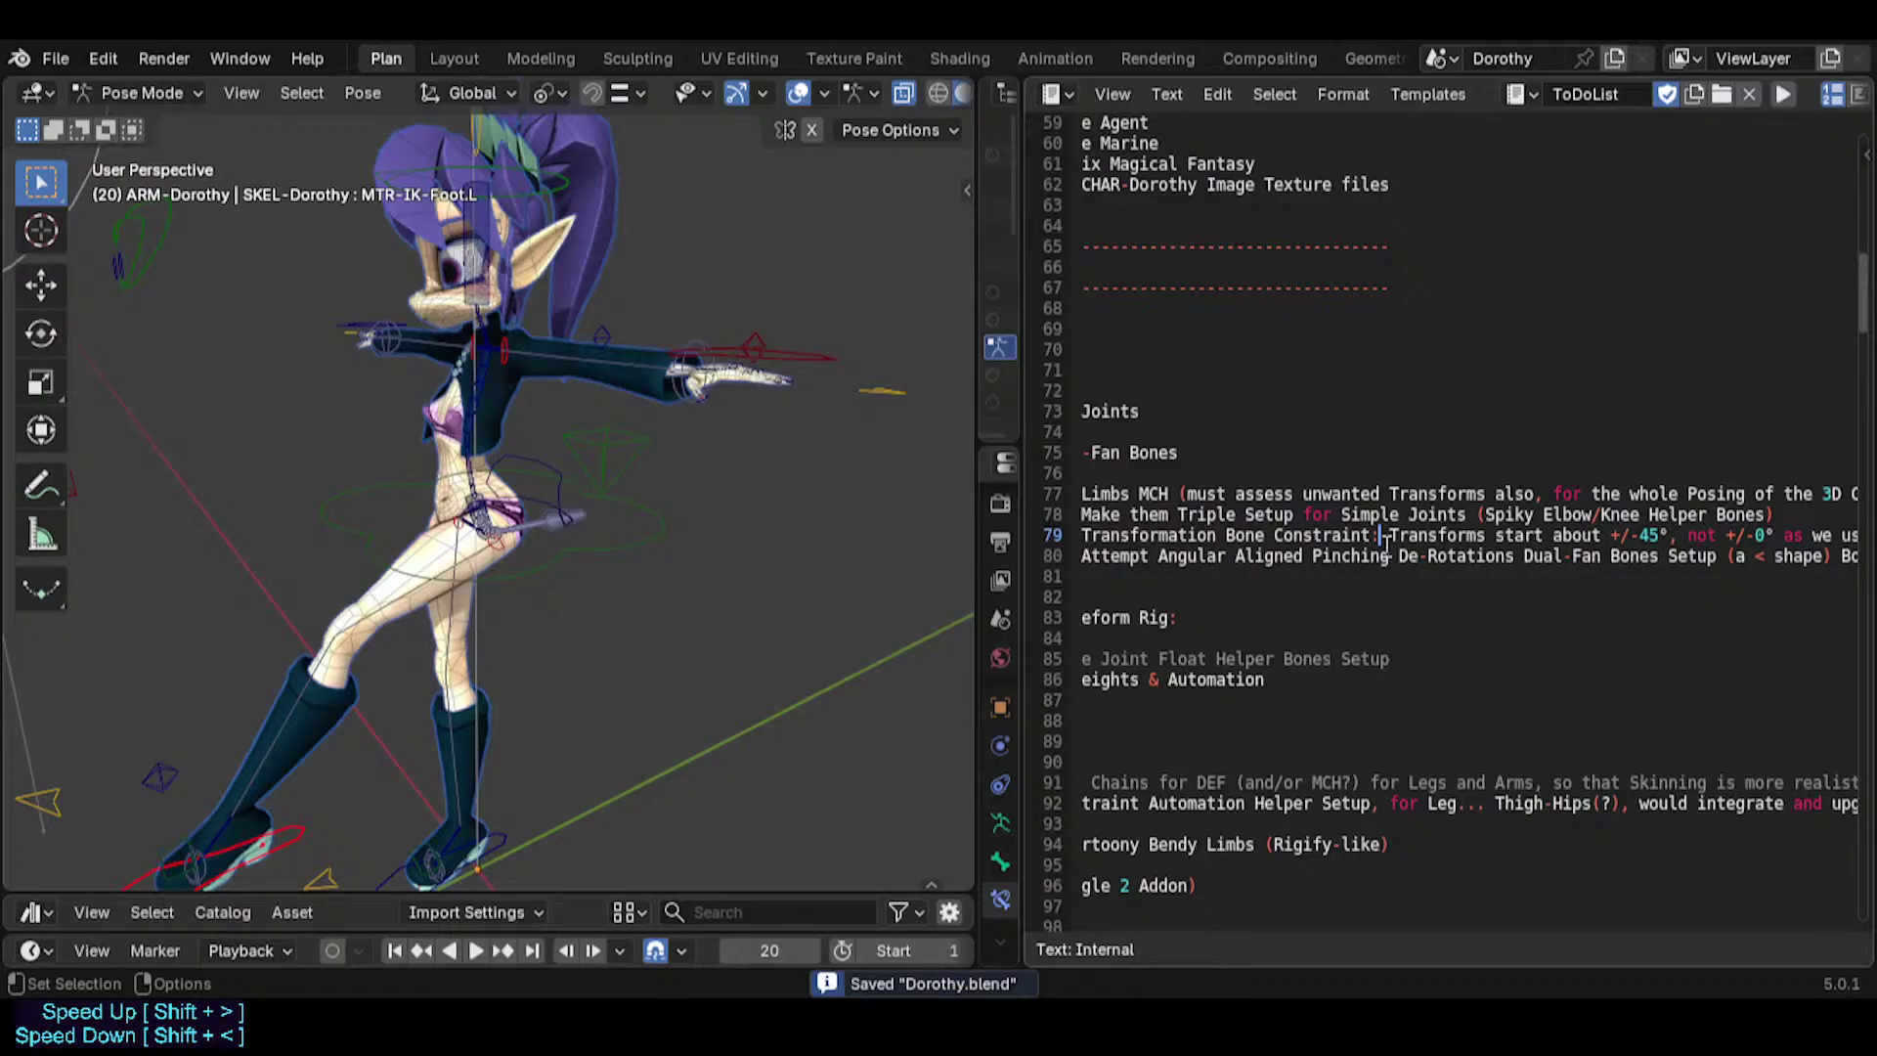
pyautogui.press('Home')
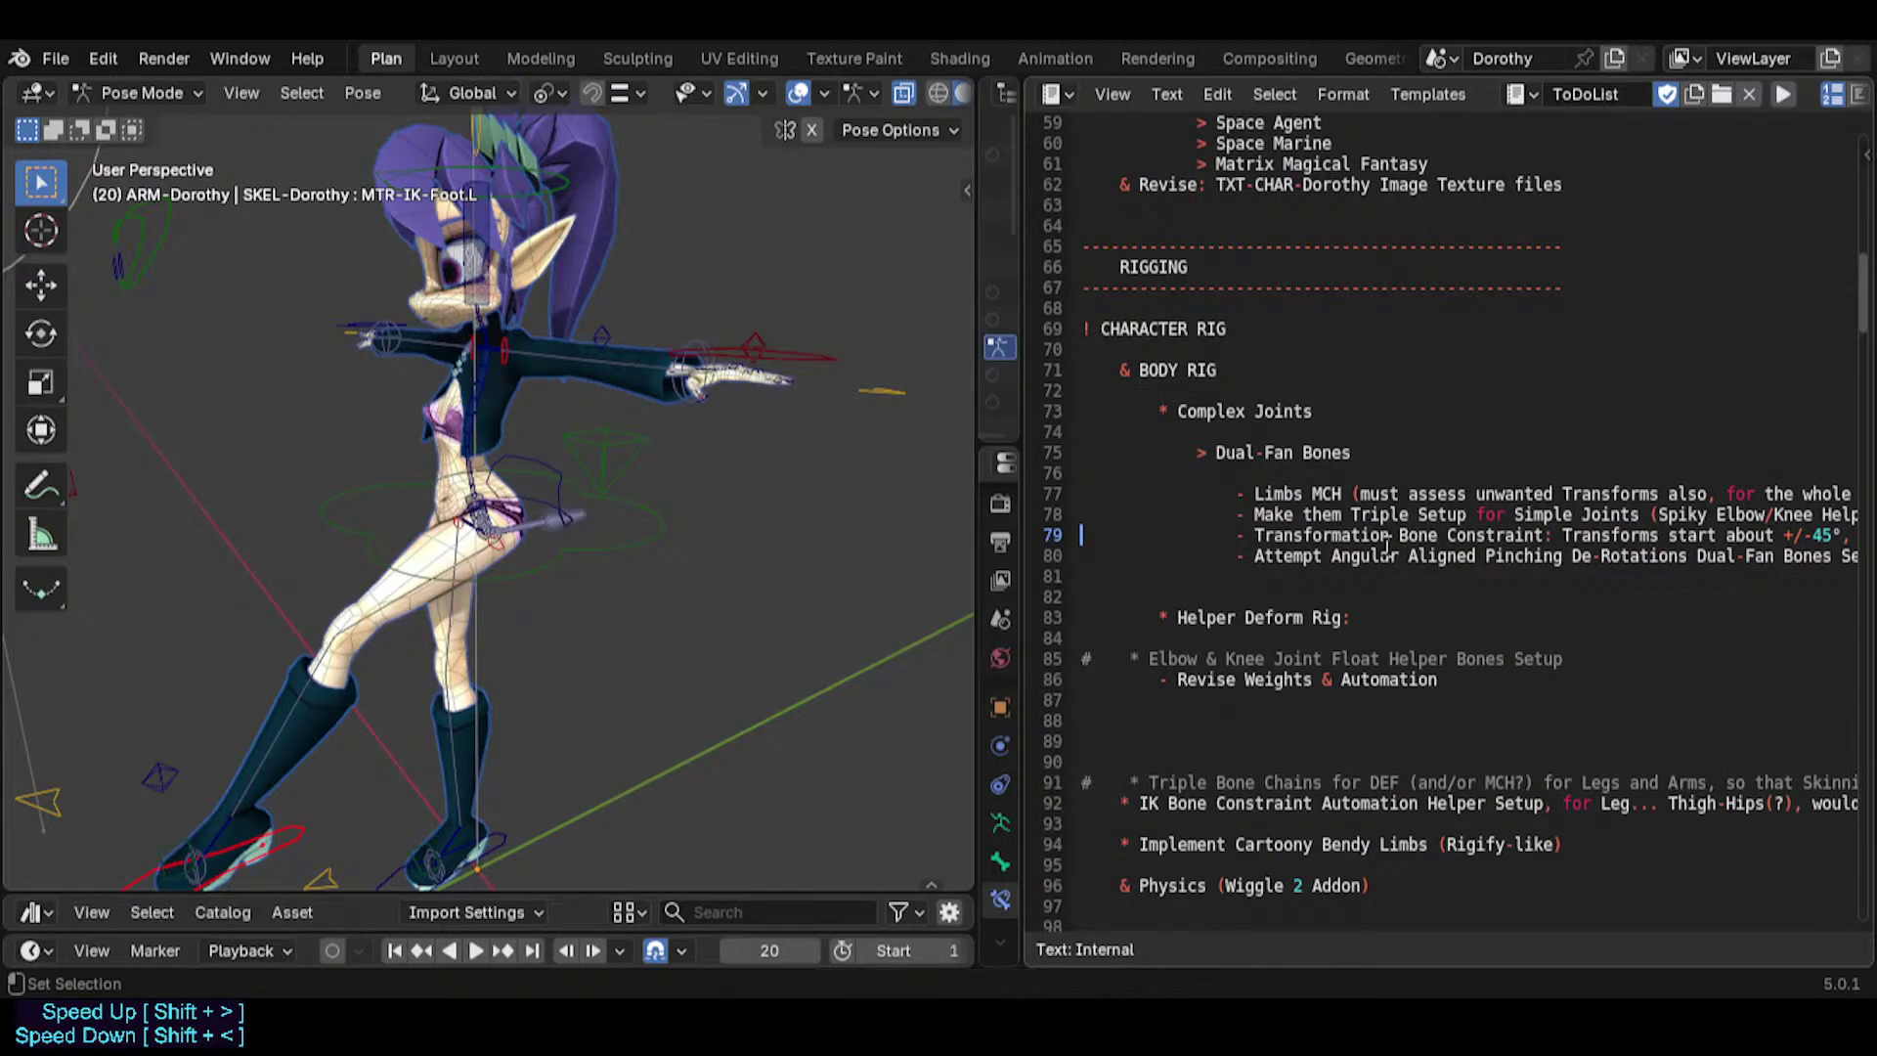
pyautogui.hotkey('shift', 'End')
pyautogui.press('BackSpace')
pyautogui.press('Delete')
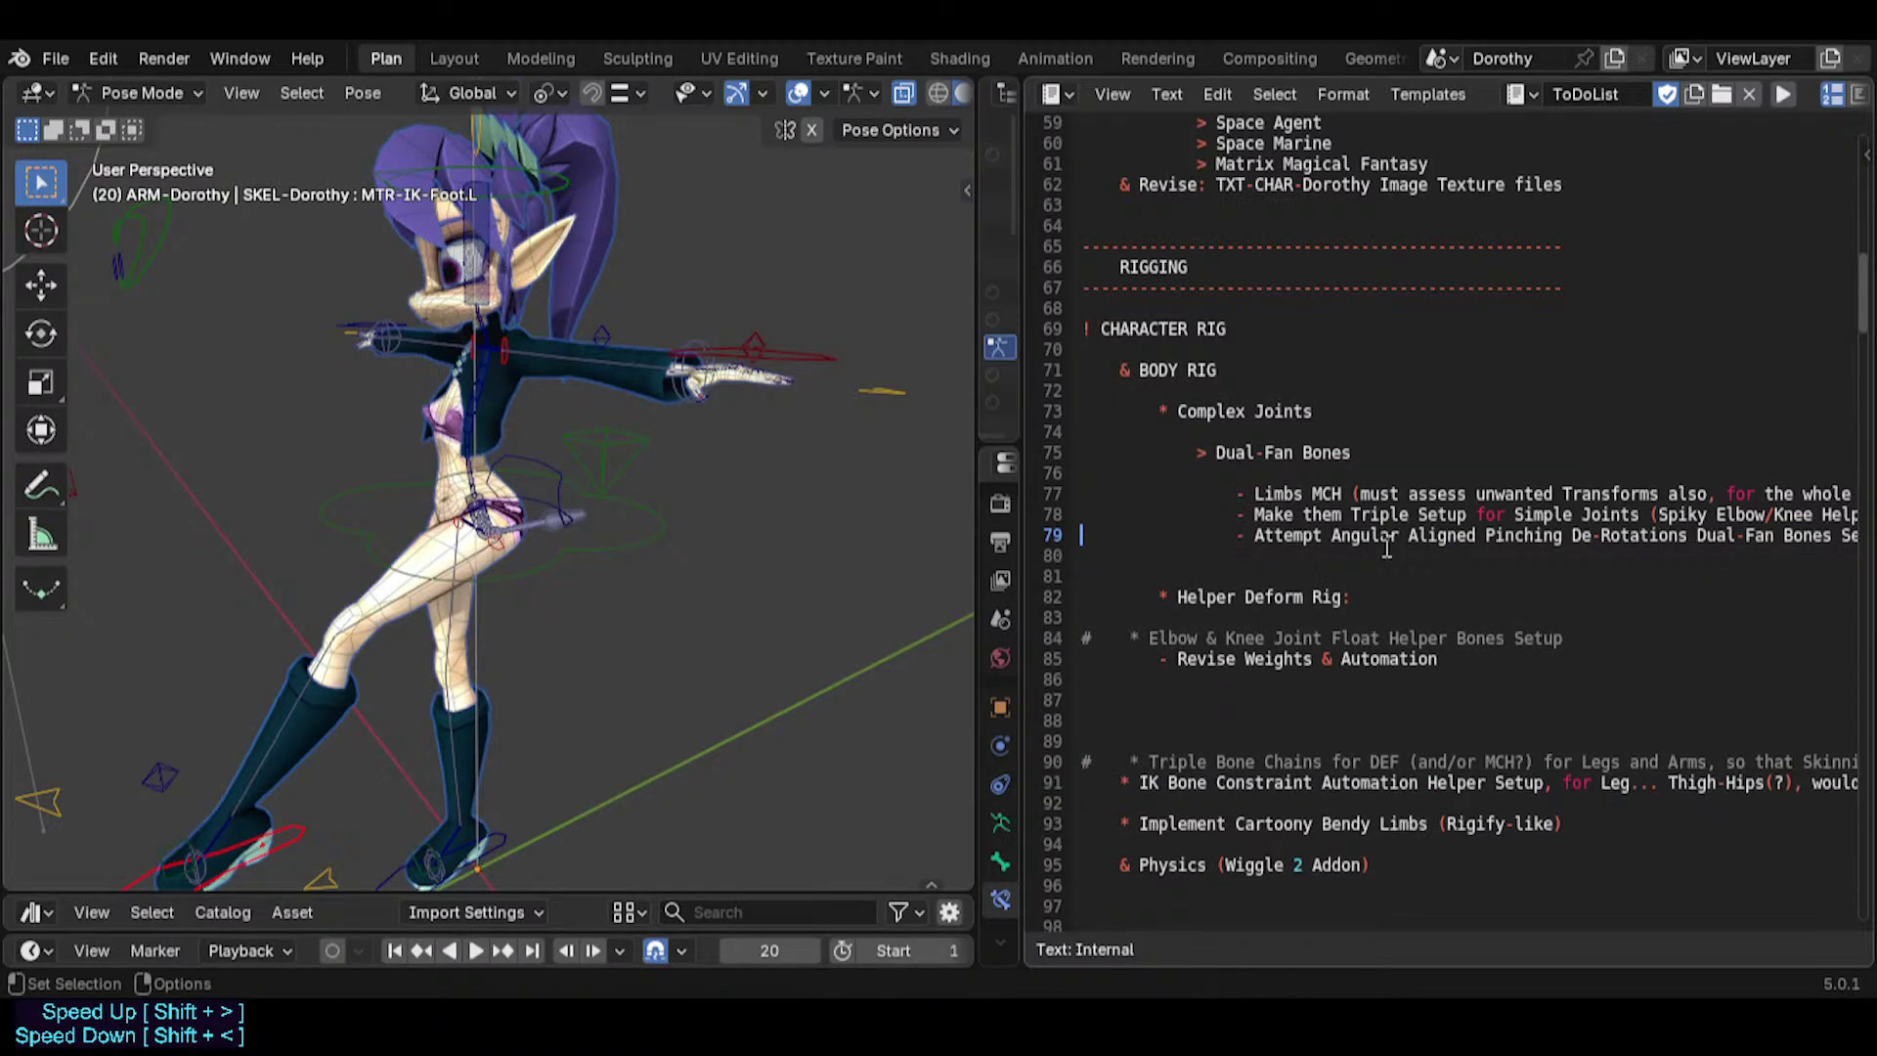
# Read the full Angular Aligned Pinching De-Rotations note under Dual-Fan Bones, through to its part about the upper leg bending.
pyautogui.hscroll(2, 1386, 548)
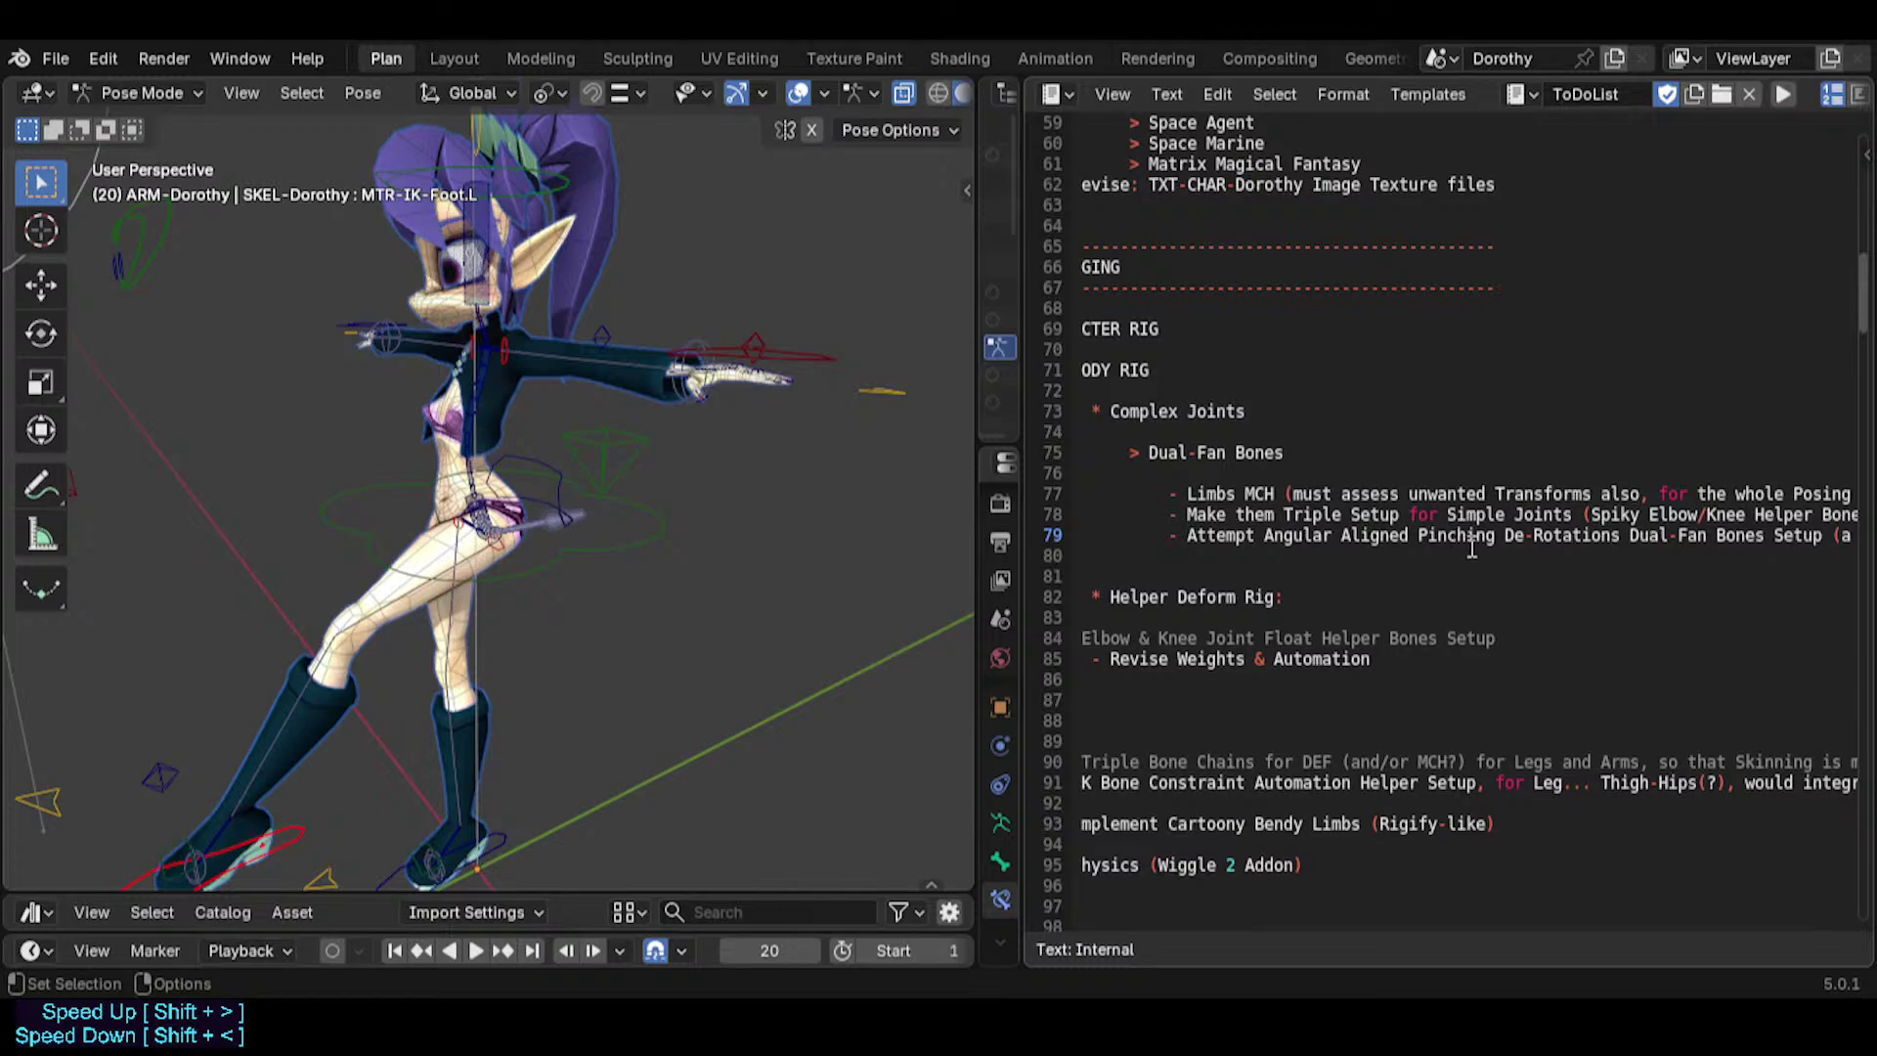
pyautogui.hscroll(1, 1300, 525)
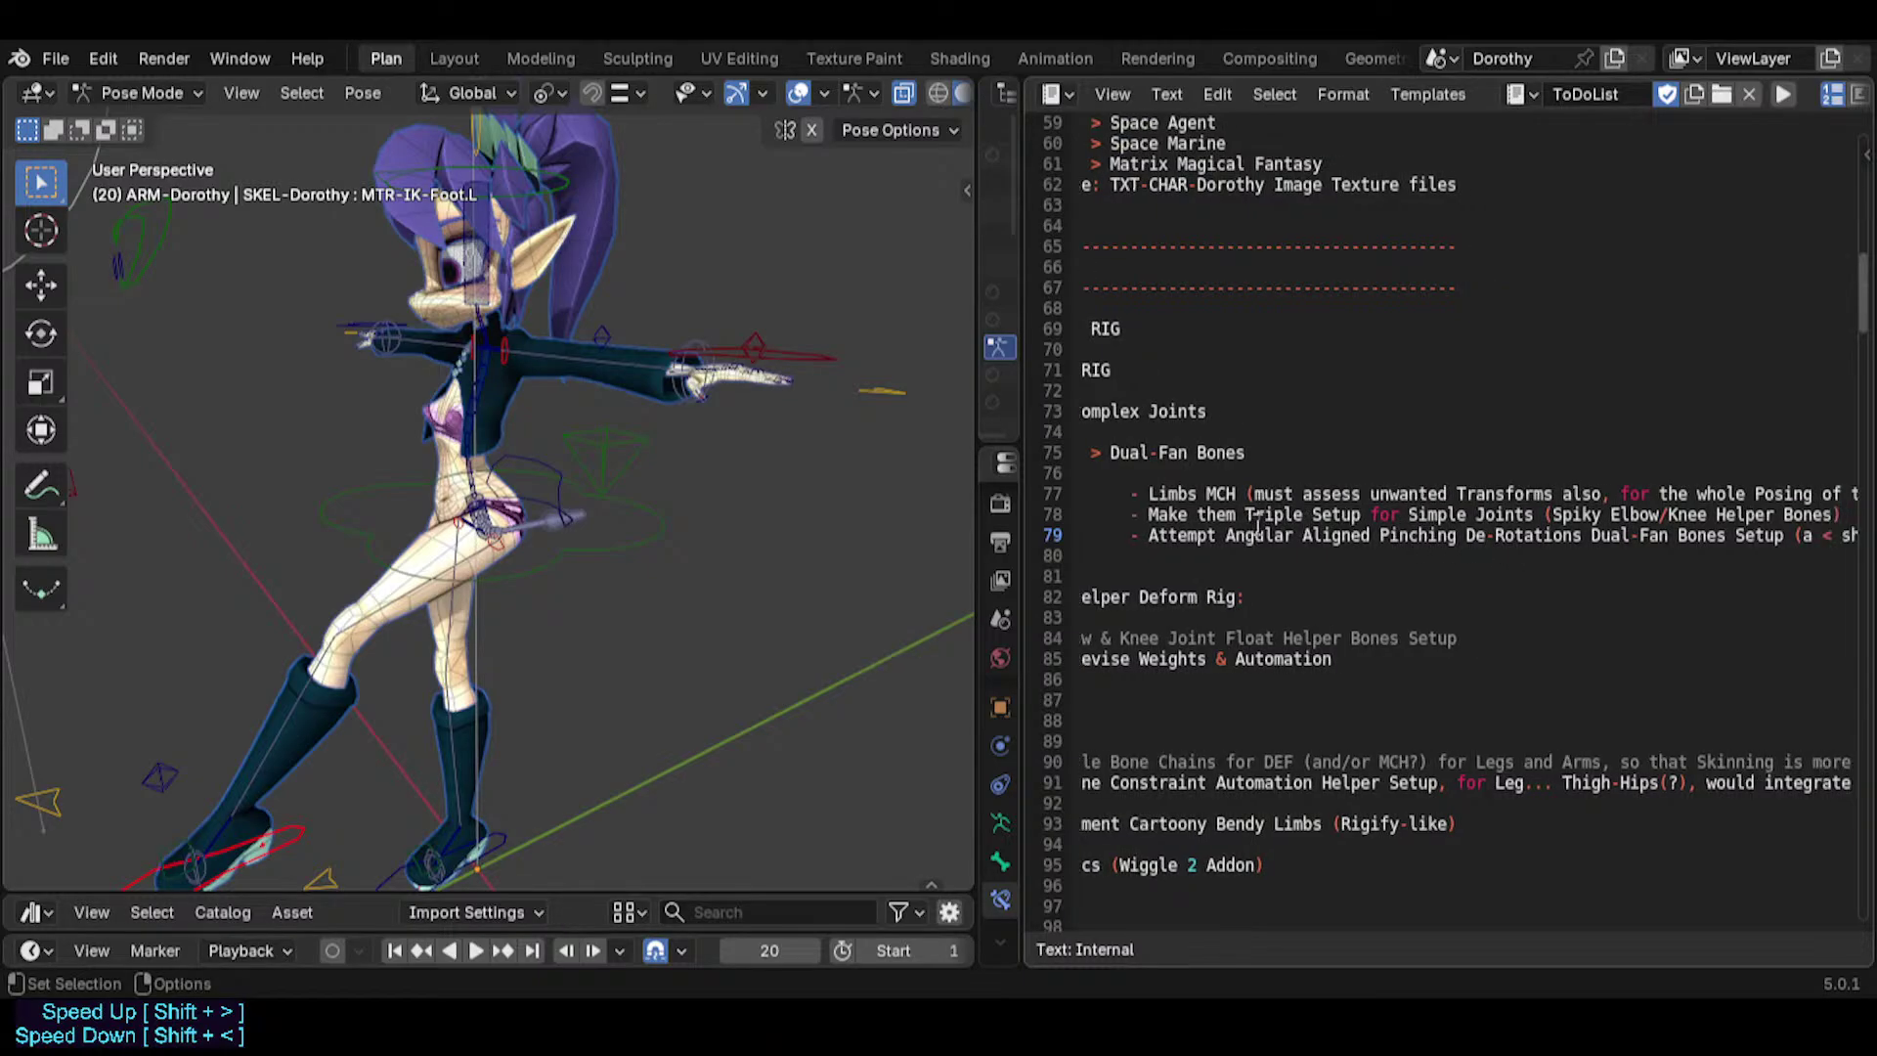
pyautogui.hscroll(2, 1427, 545)
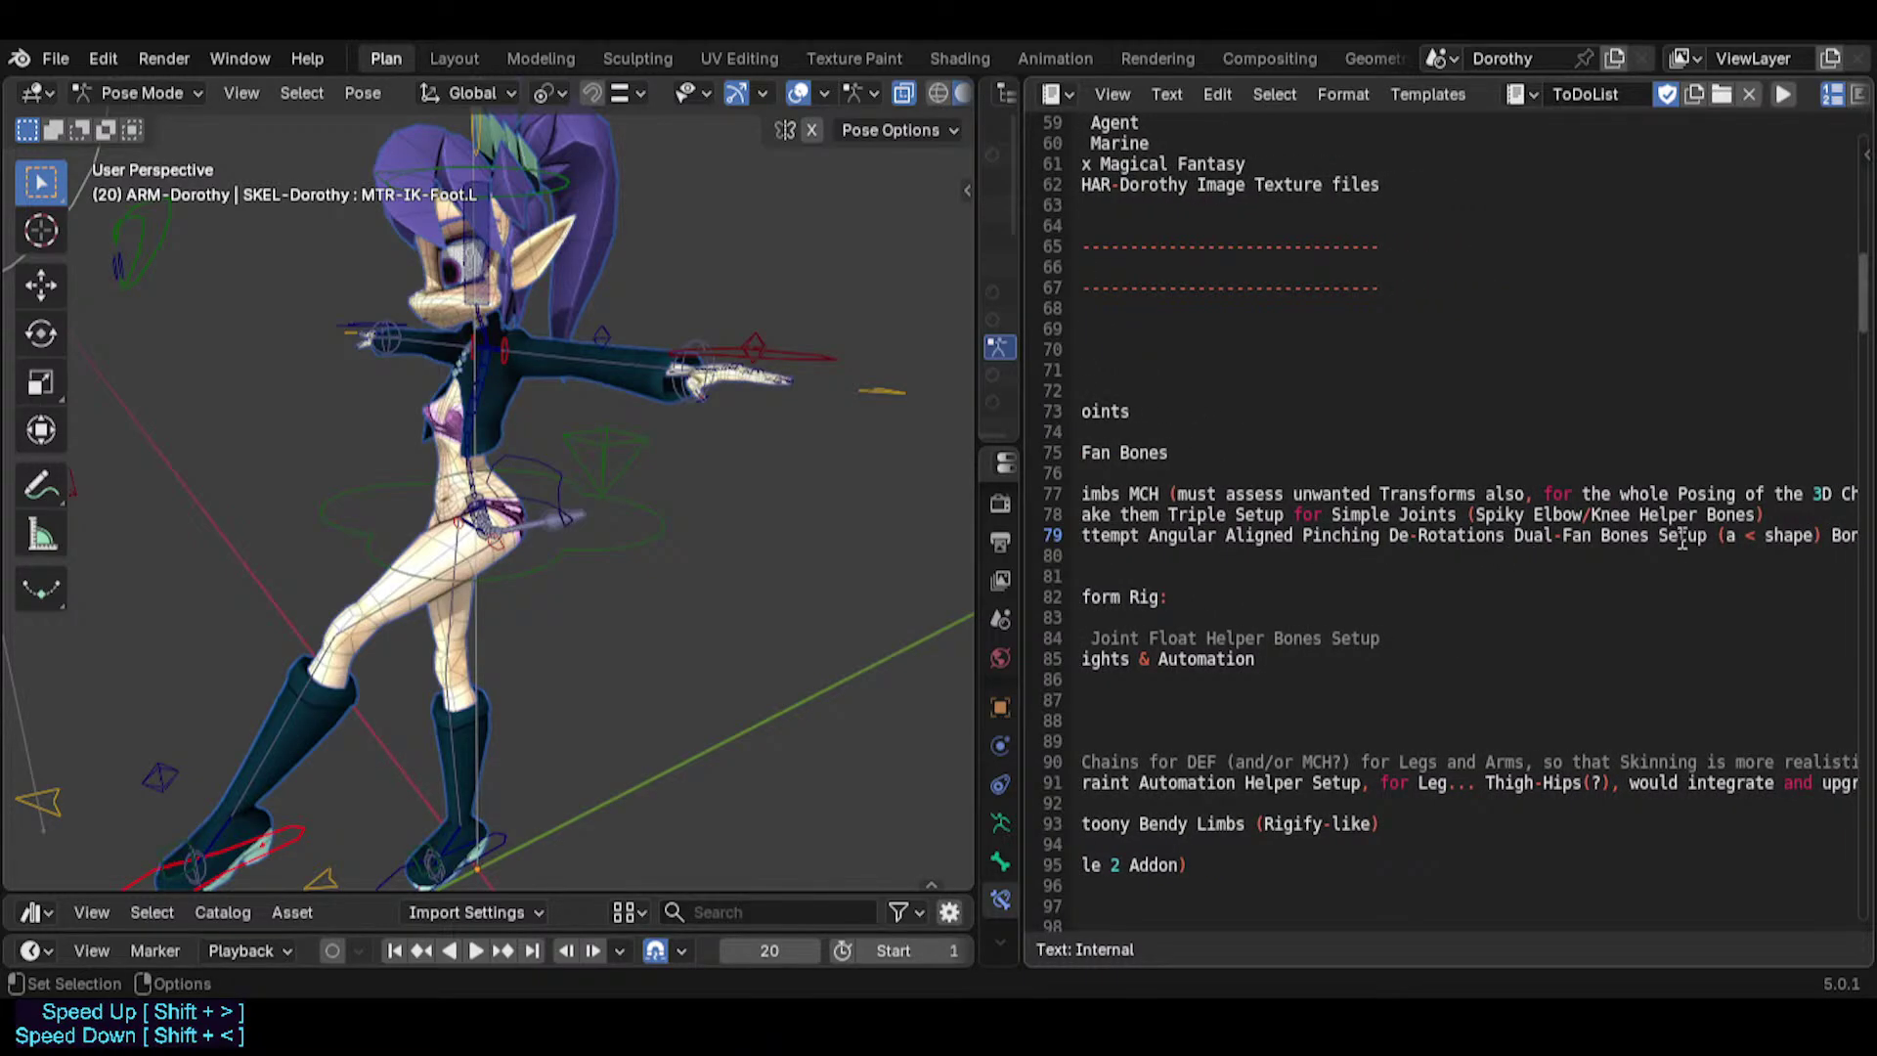
pyautogui.hscroll(1, 1681, 541)
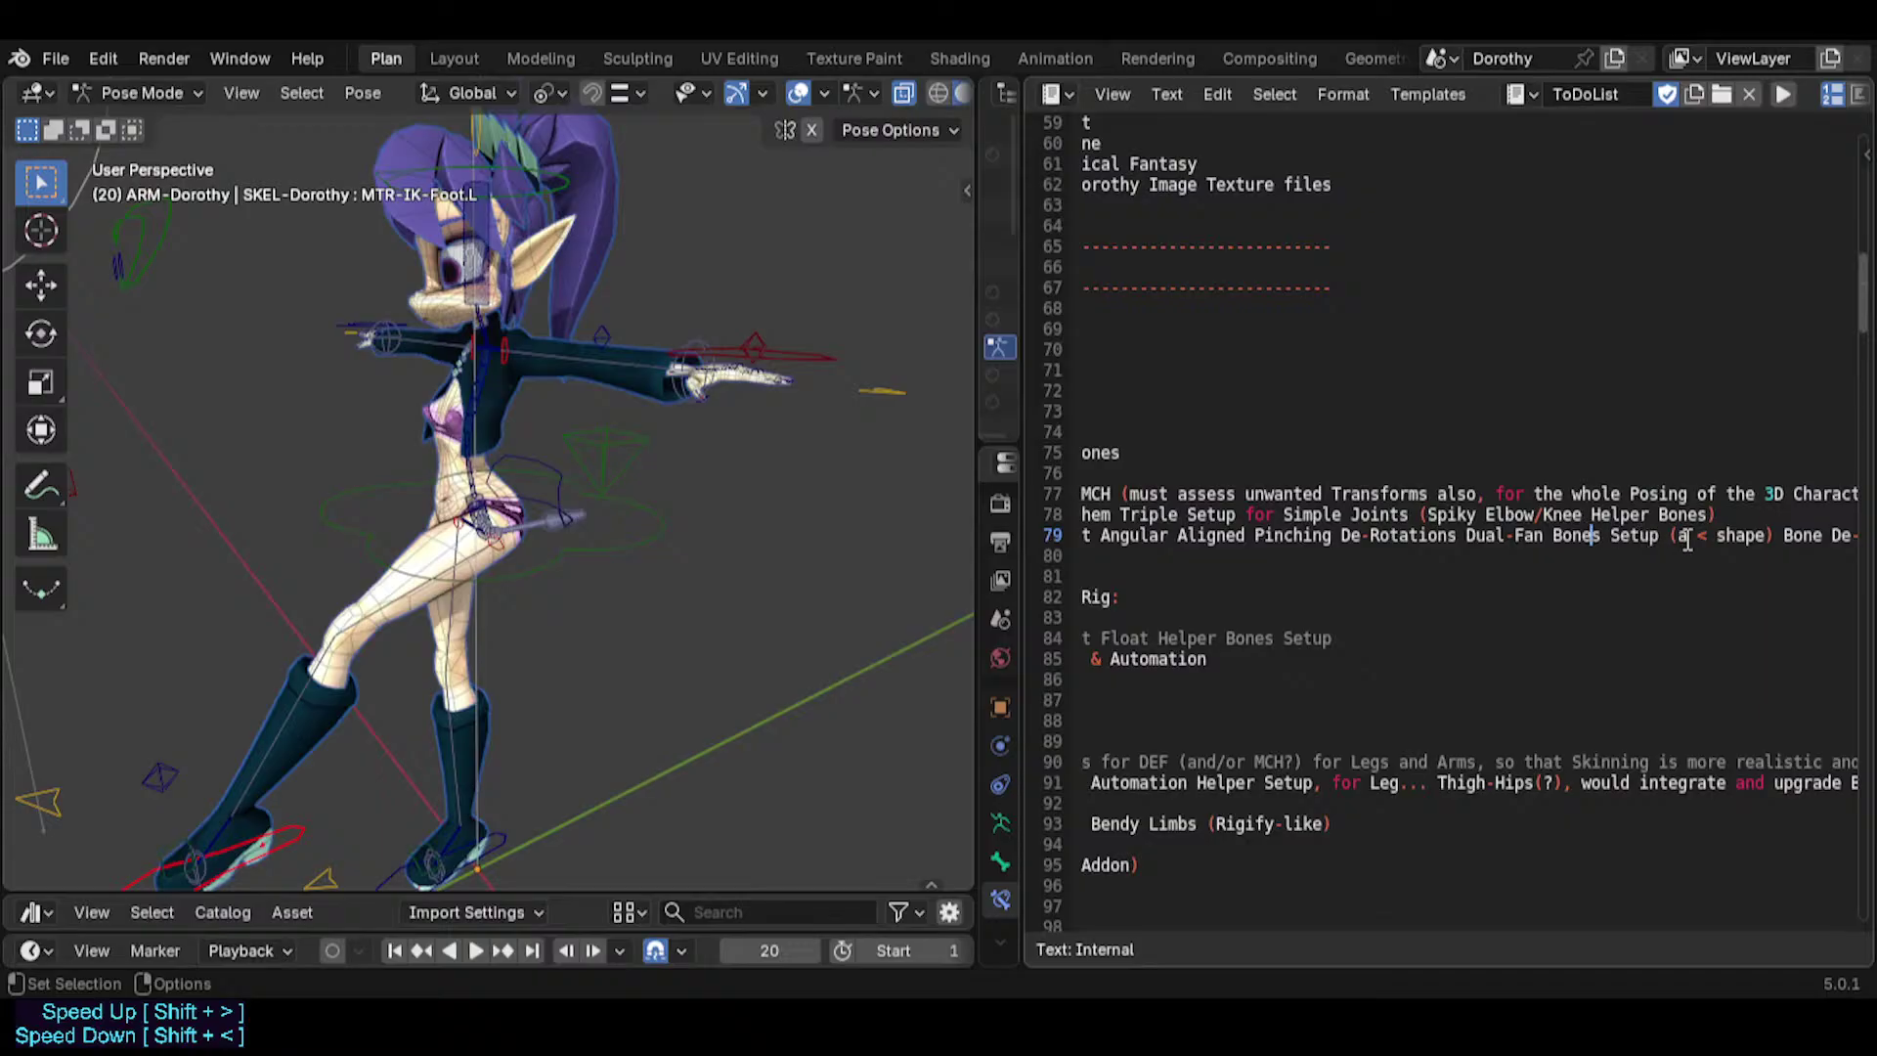
pyautogui.moveTo(1686, 540); pyautogui.dragTo(1515, 543, button='middle')
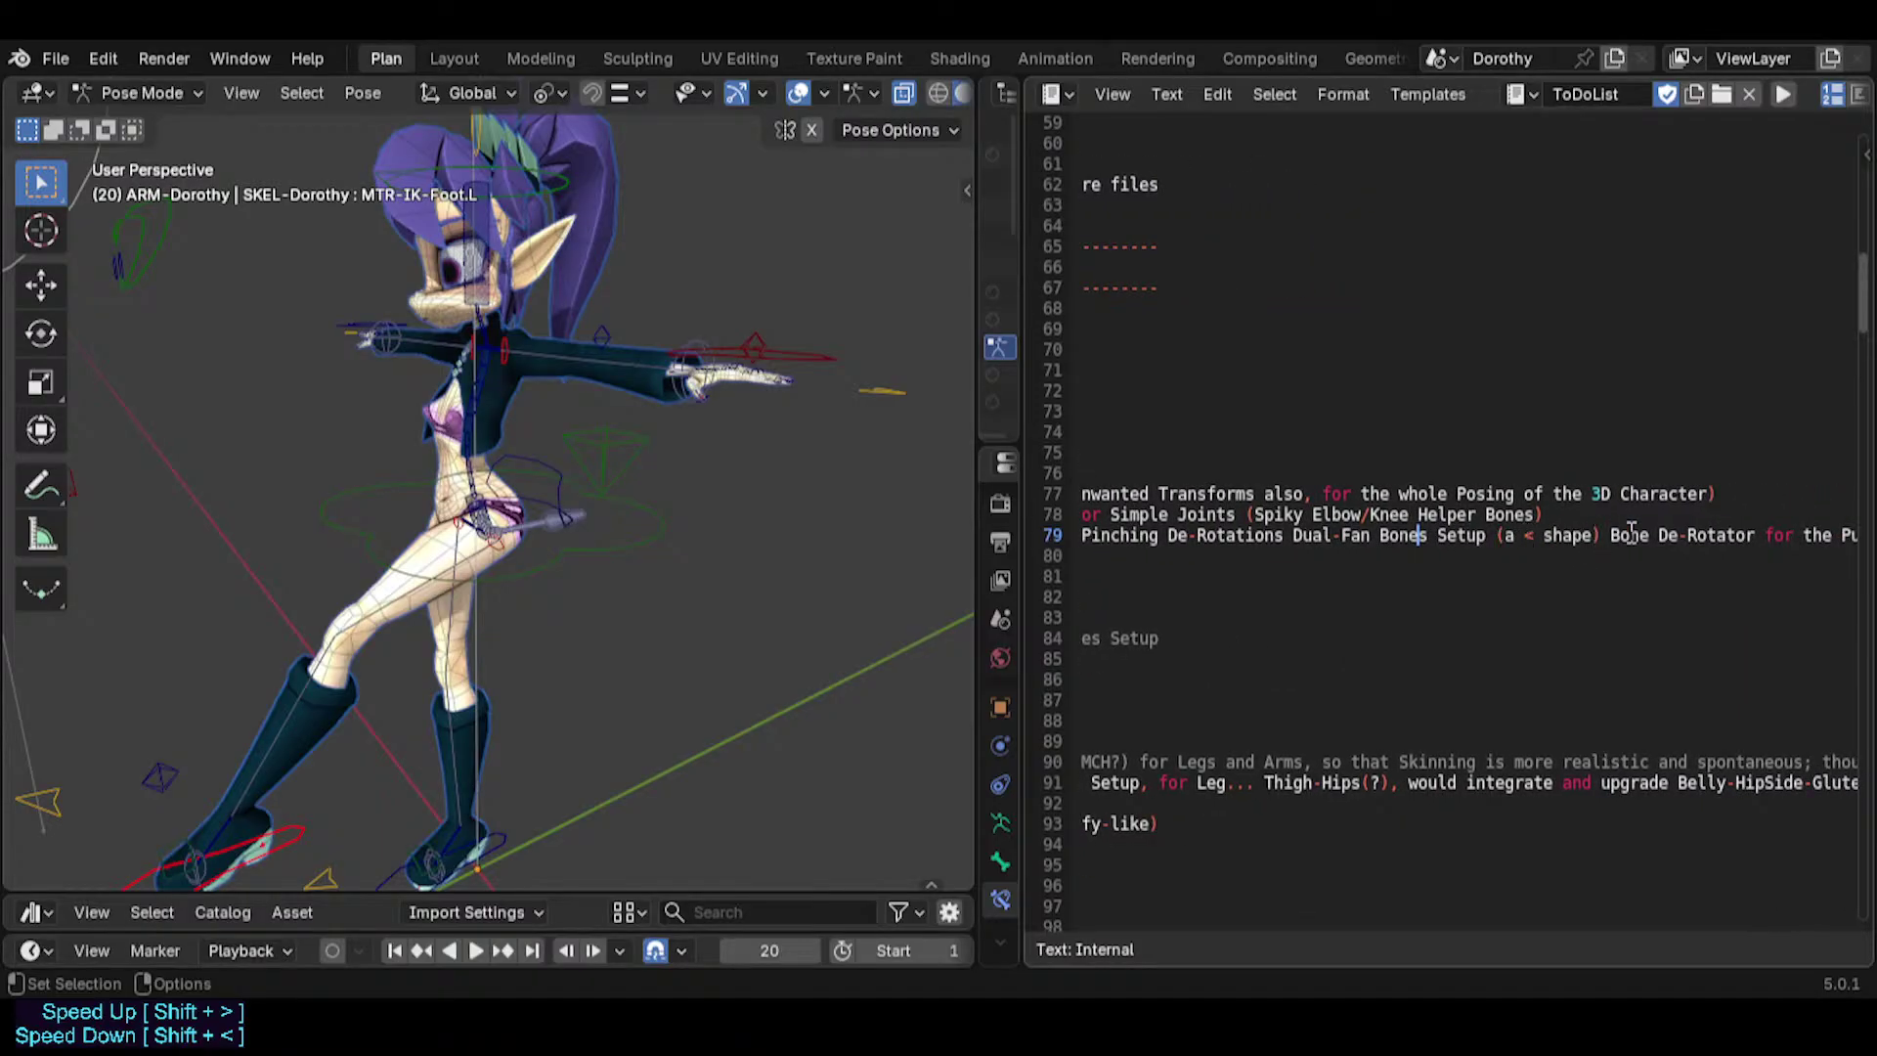
pyautogui.hscroll(5, 1630, 531)
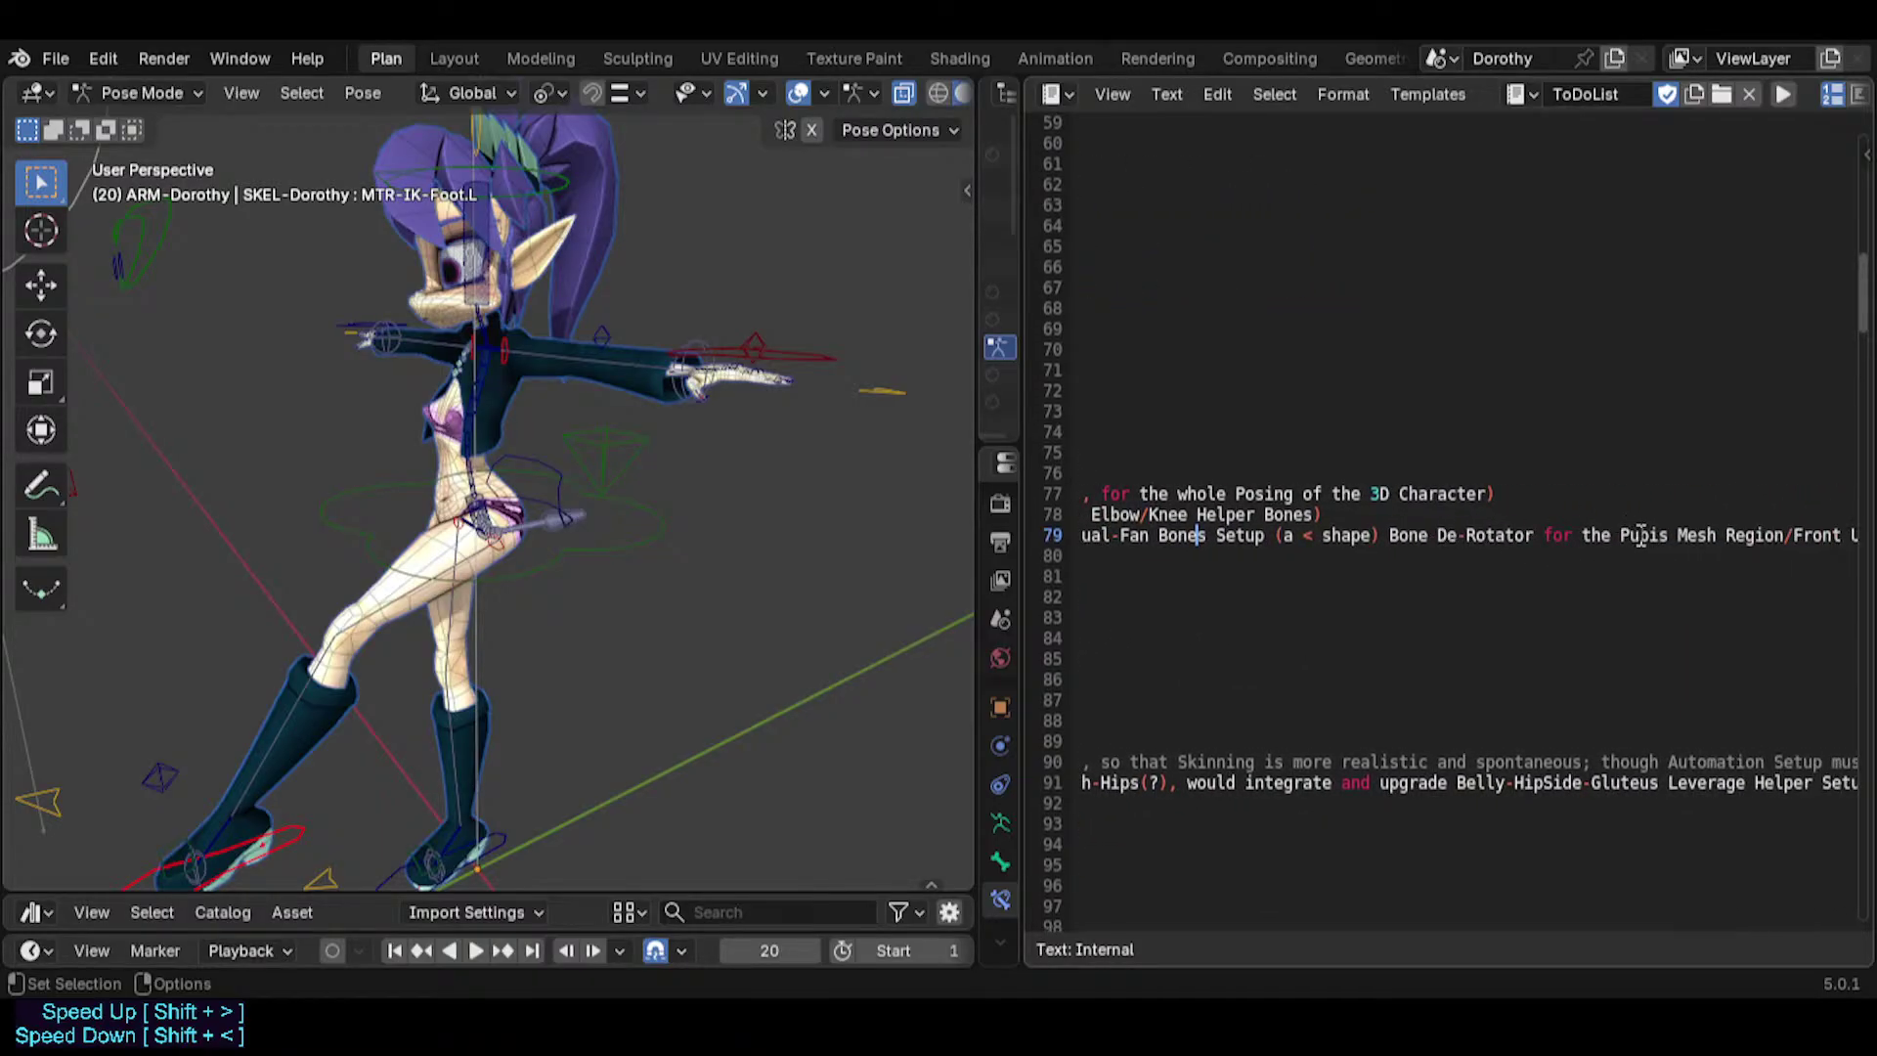
pyautogui.hscroll(6, 1642, 534)
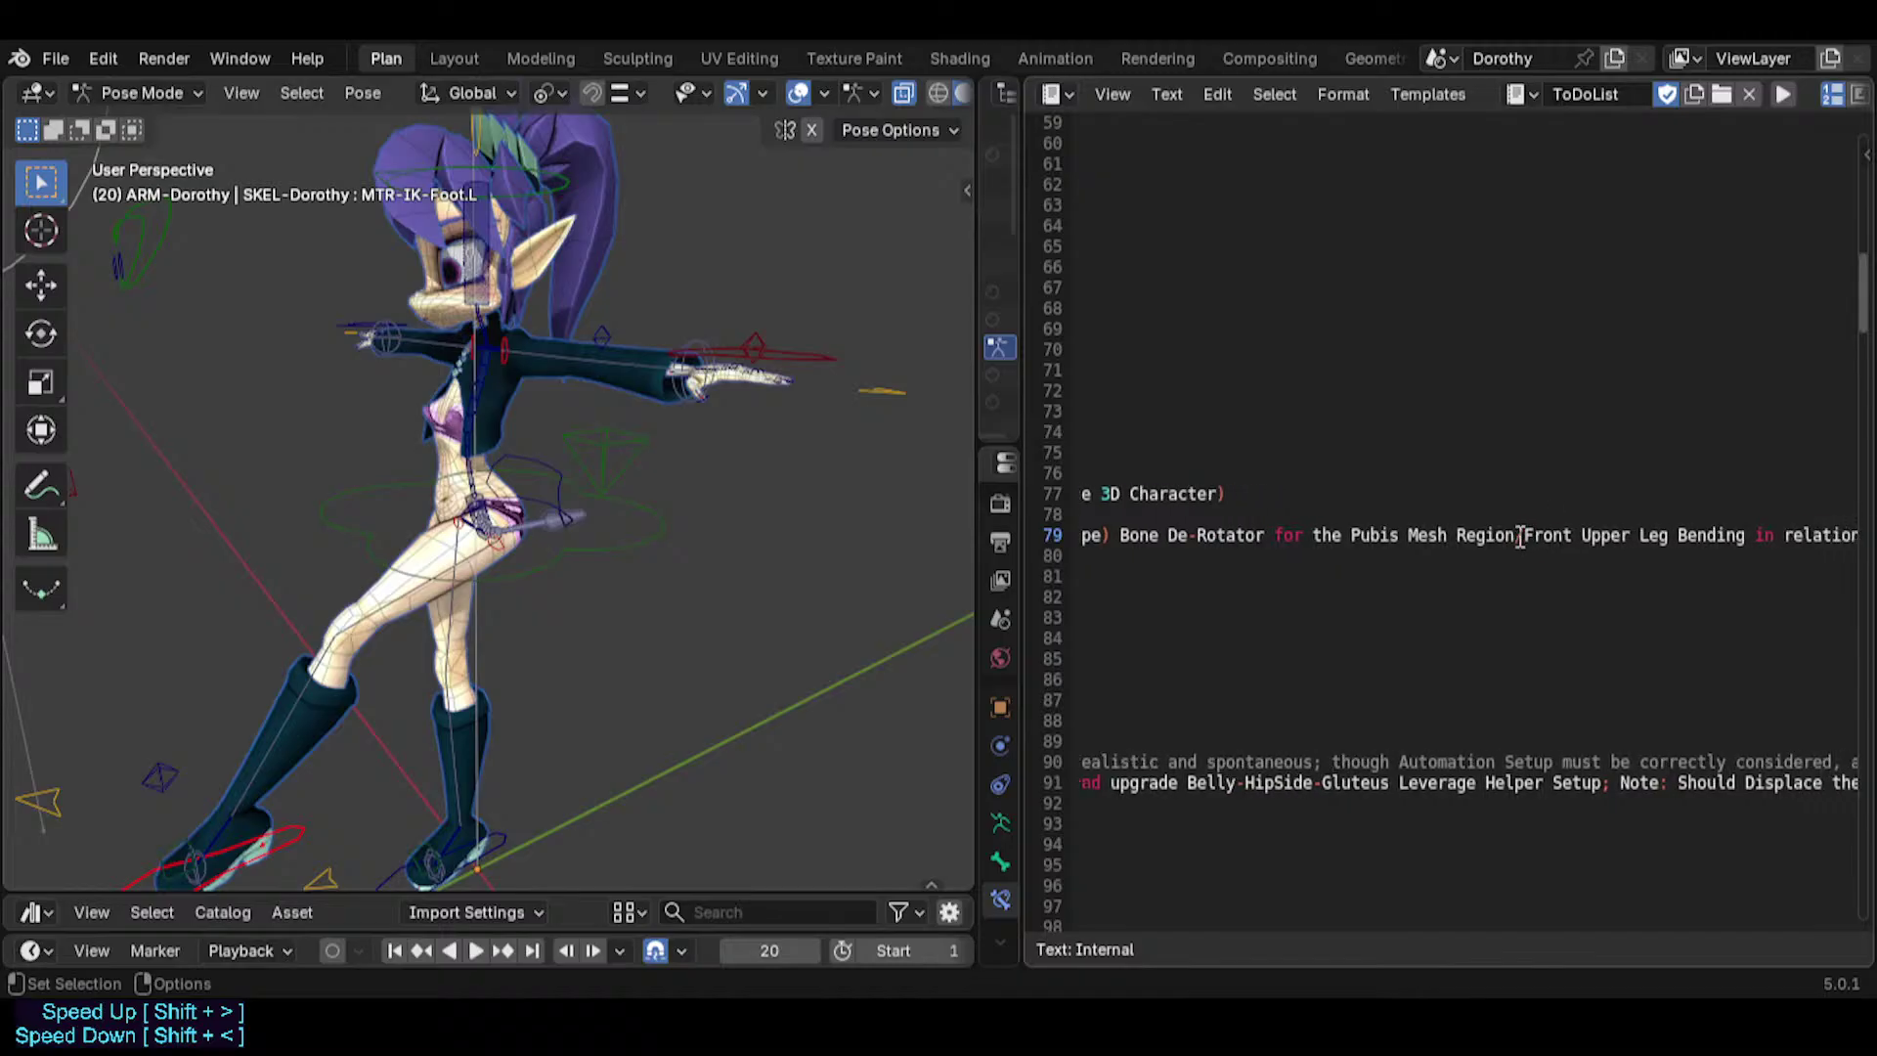
pyautogui.moveTo(1521, 538); pyautogui.dragTo(1320, 538, button='middle')
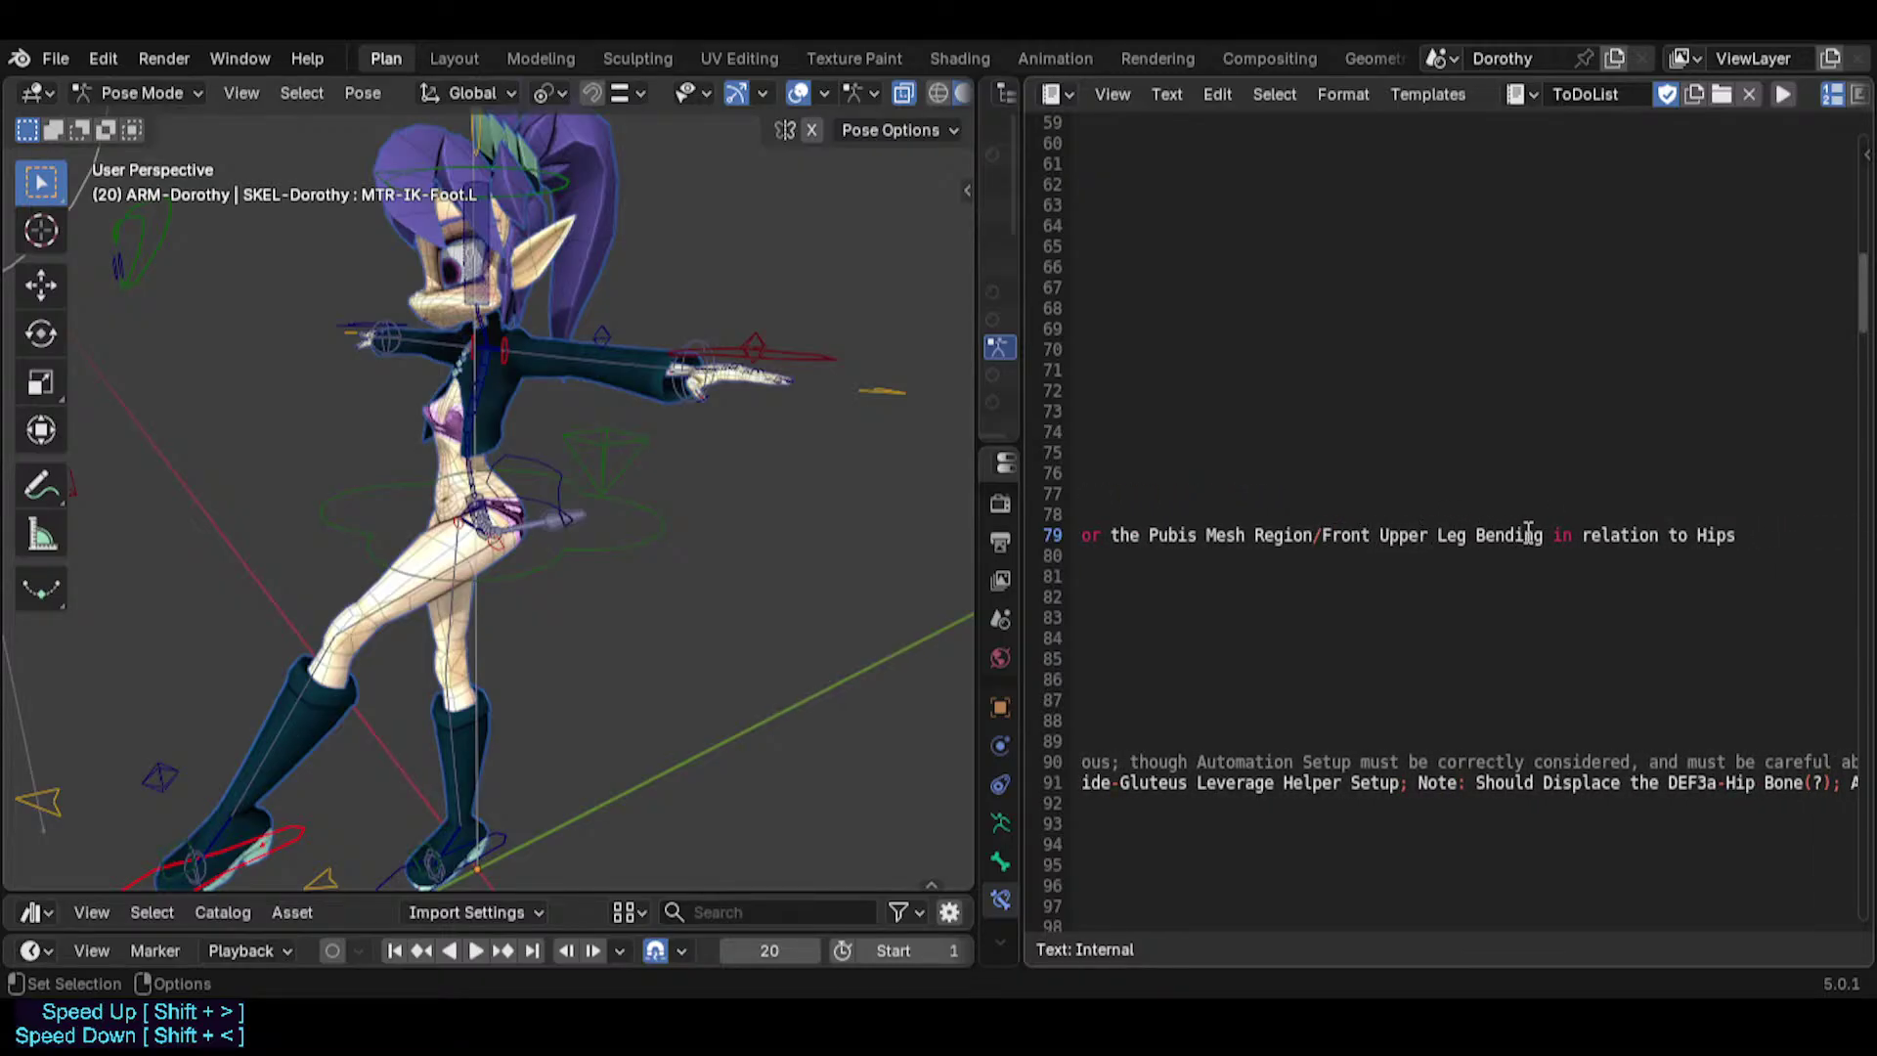
pyautogui.hscroll(-10, 1279, 529)
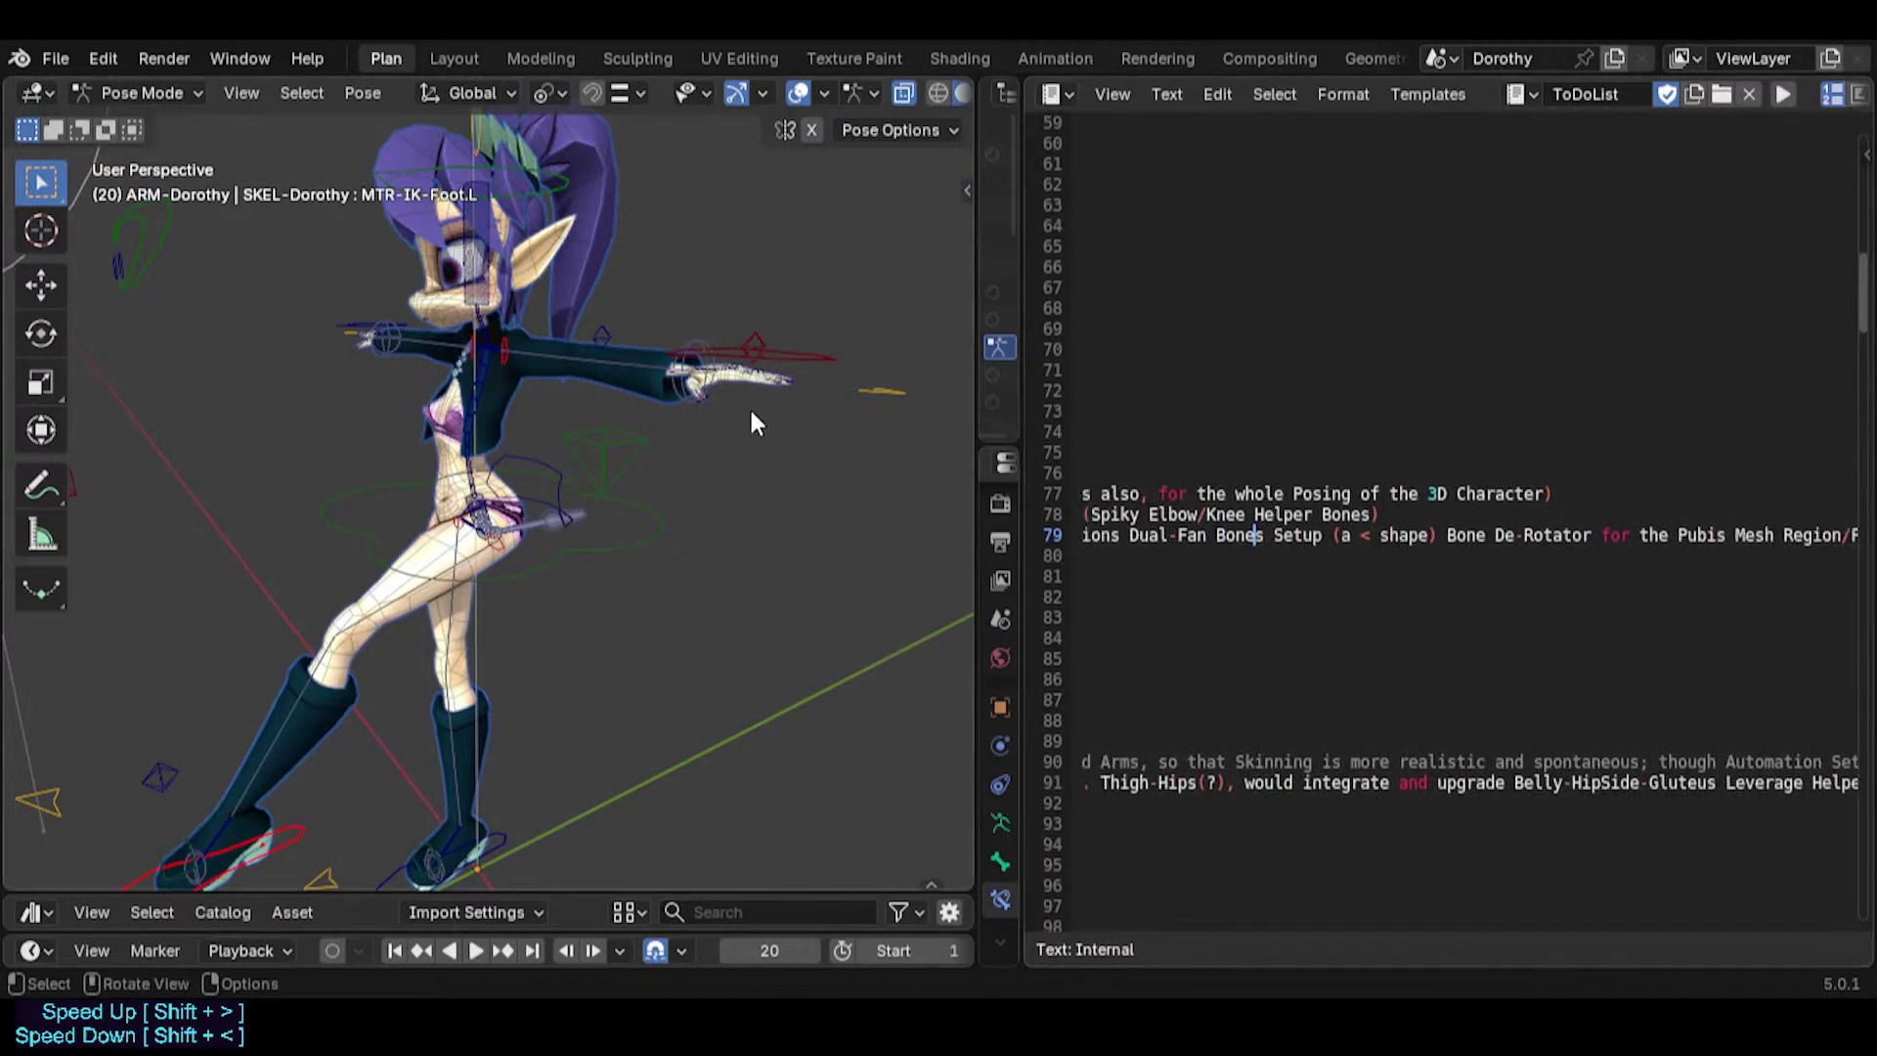
# Solo the HLP-Fan bone collection so the fan helper bones show around the hips.
pyautogui.scroll(6, 571, 518)
pyautogui.press('n')
pyautogui.scroll(-10, 741, 460)
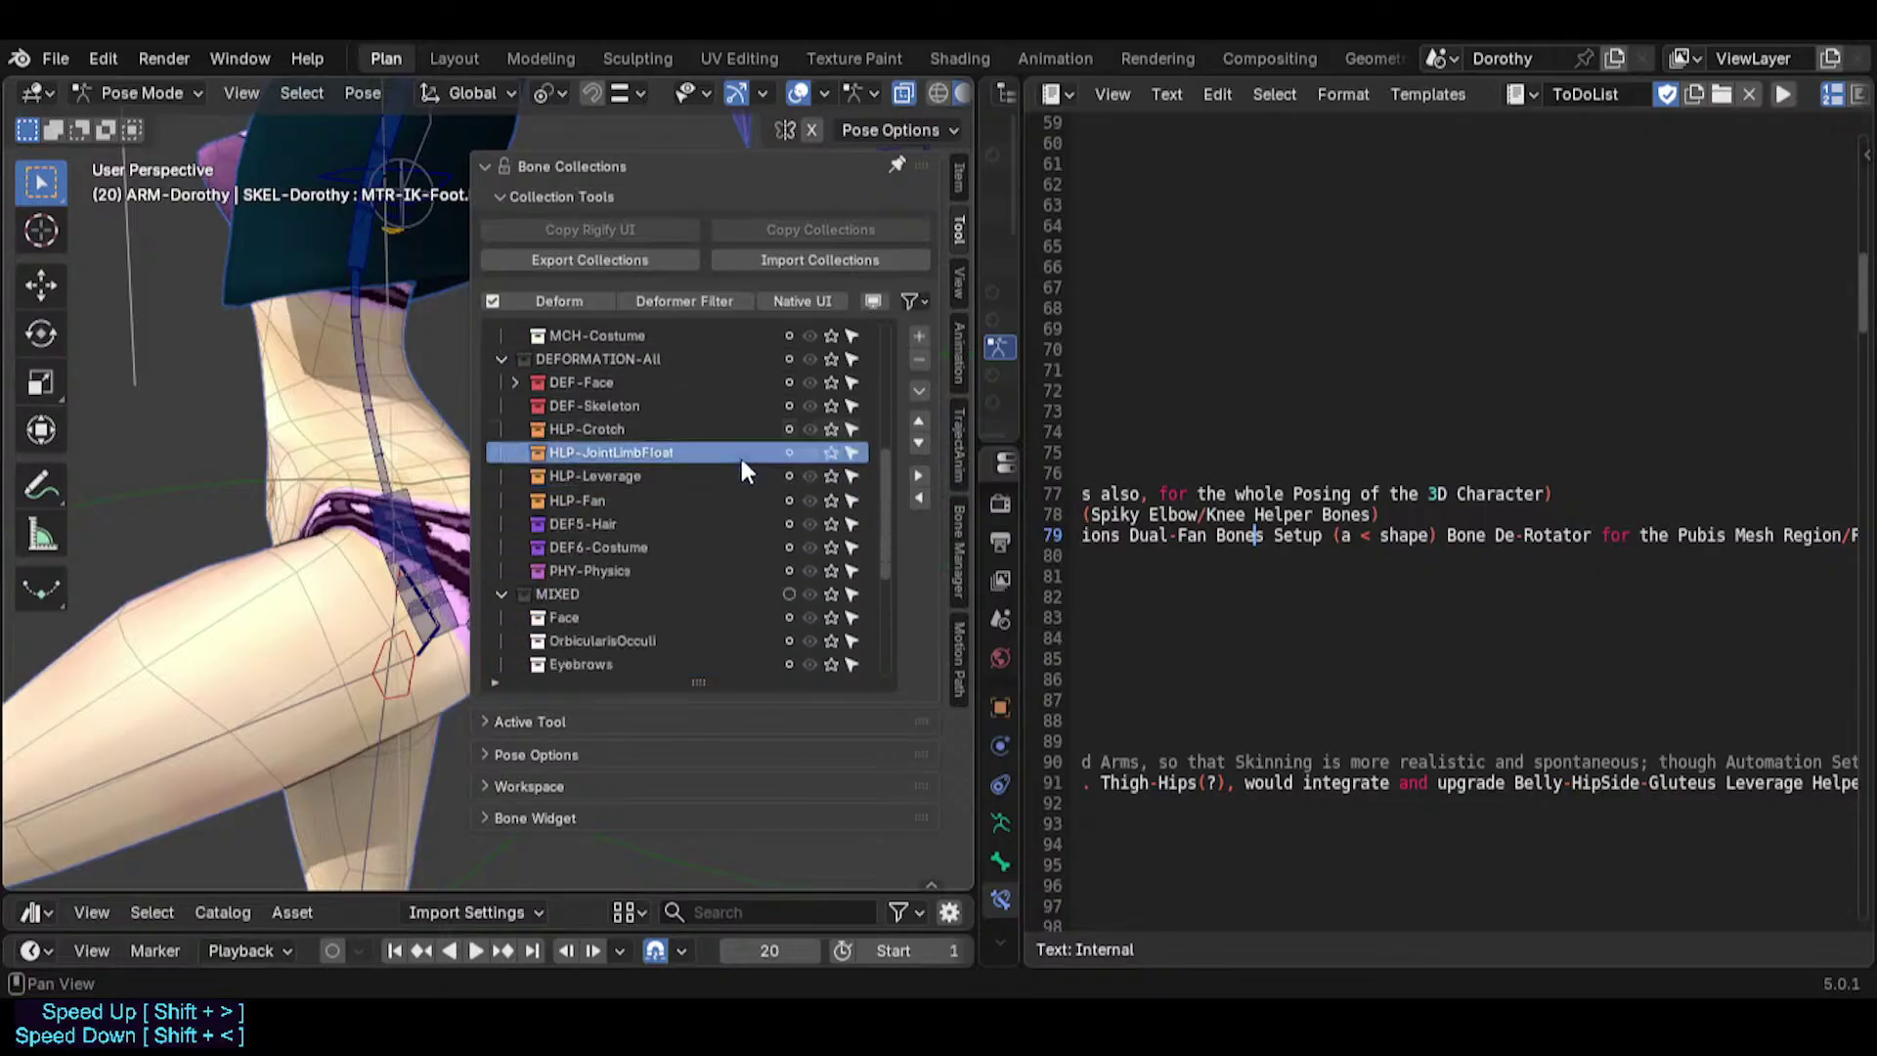
pyautogui.scroll(10, 772, 500)
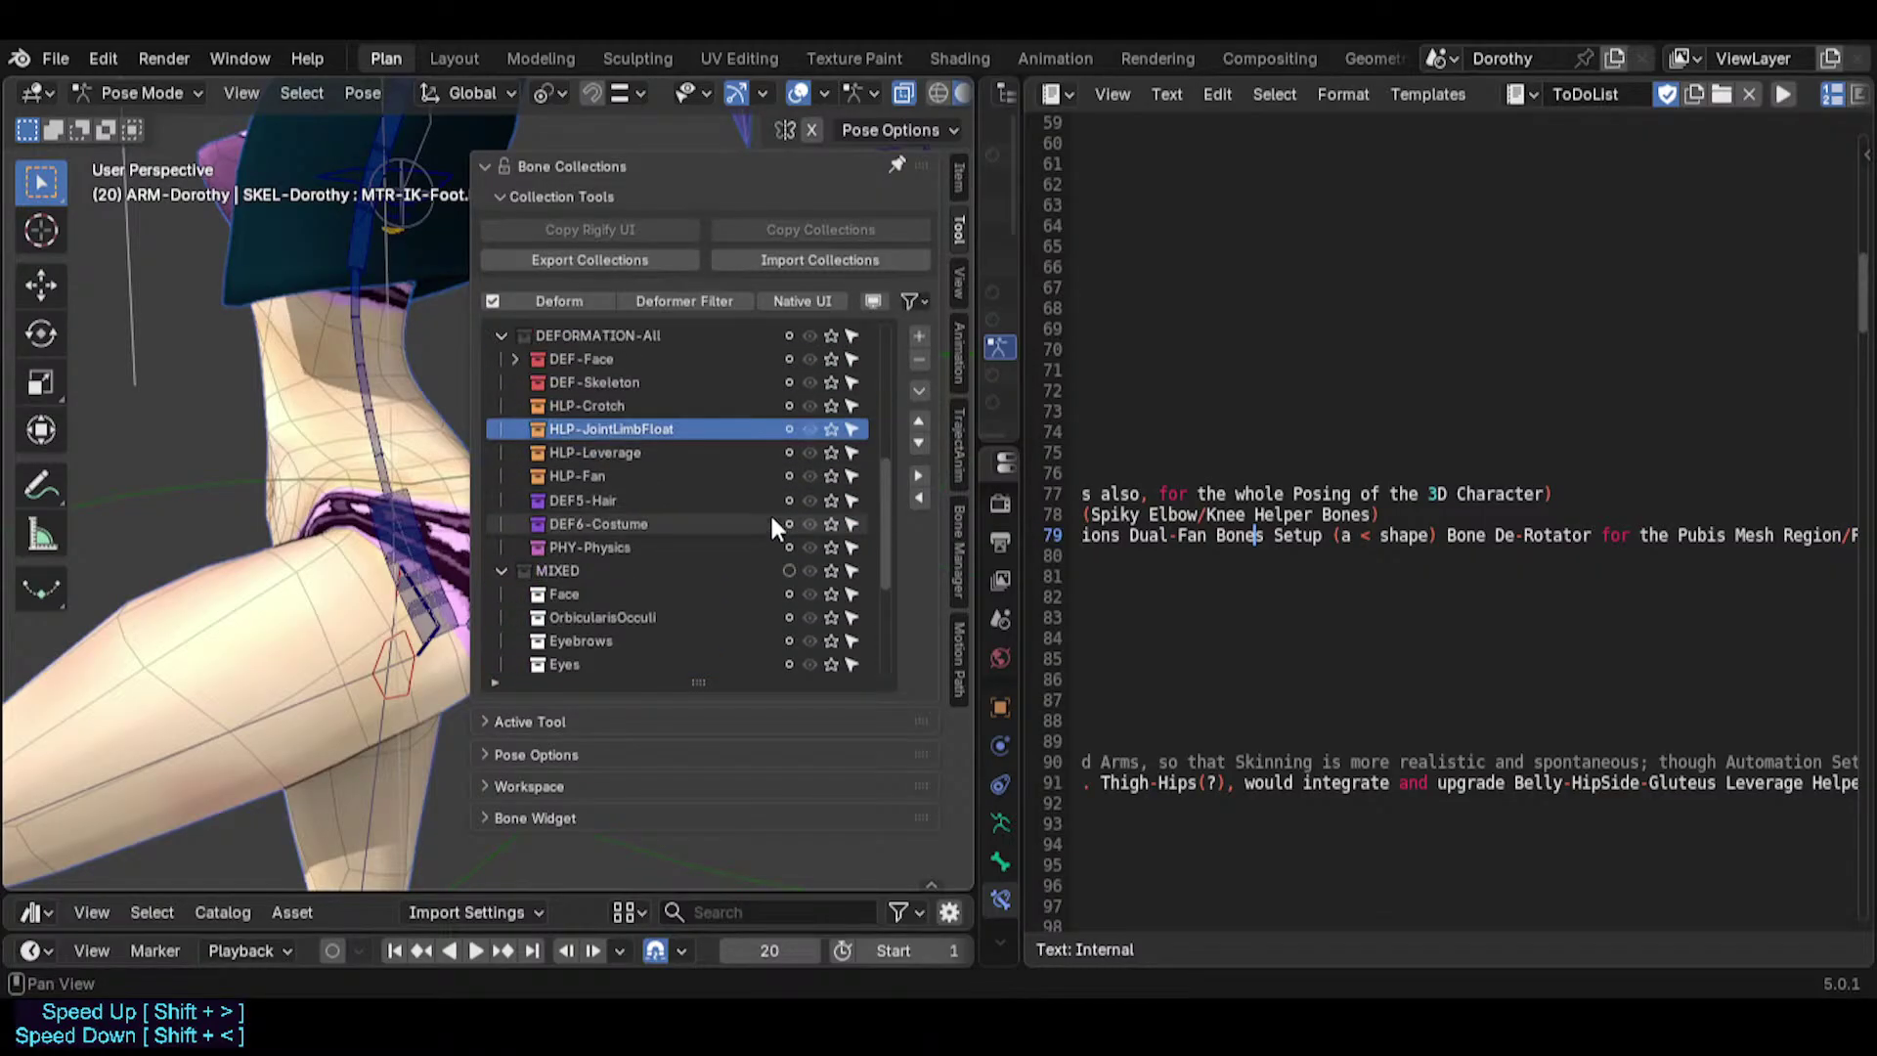
pyautogui.click(830, 477)
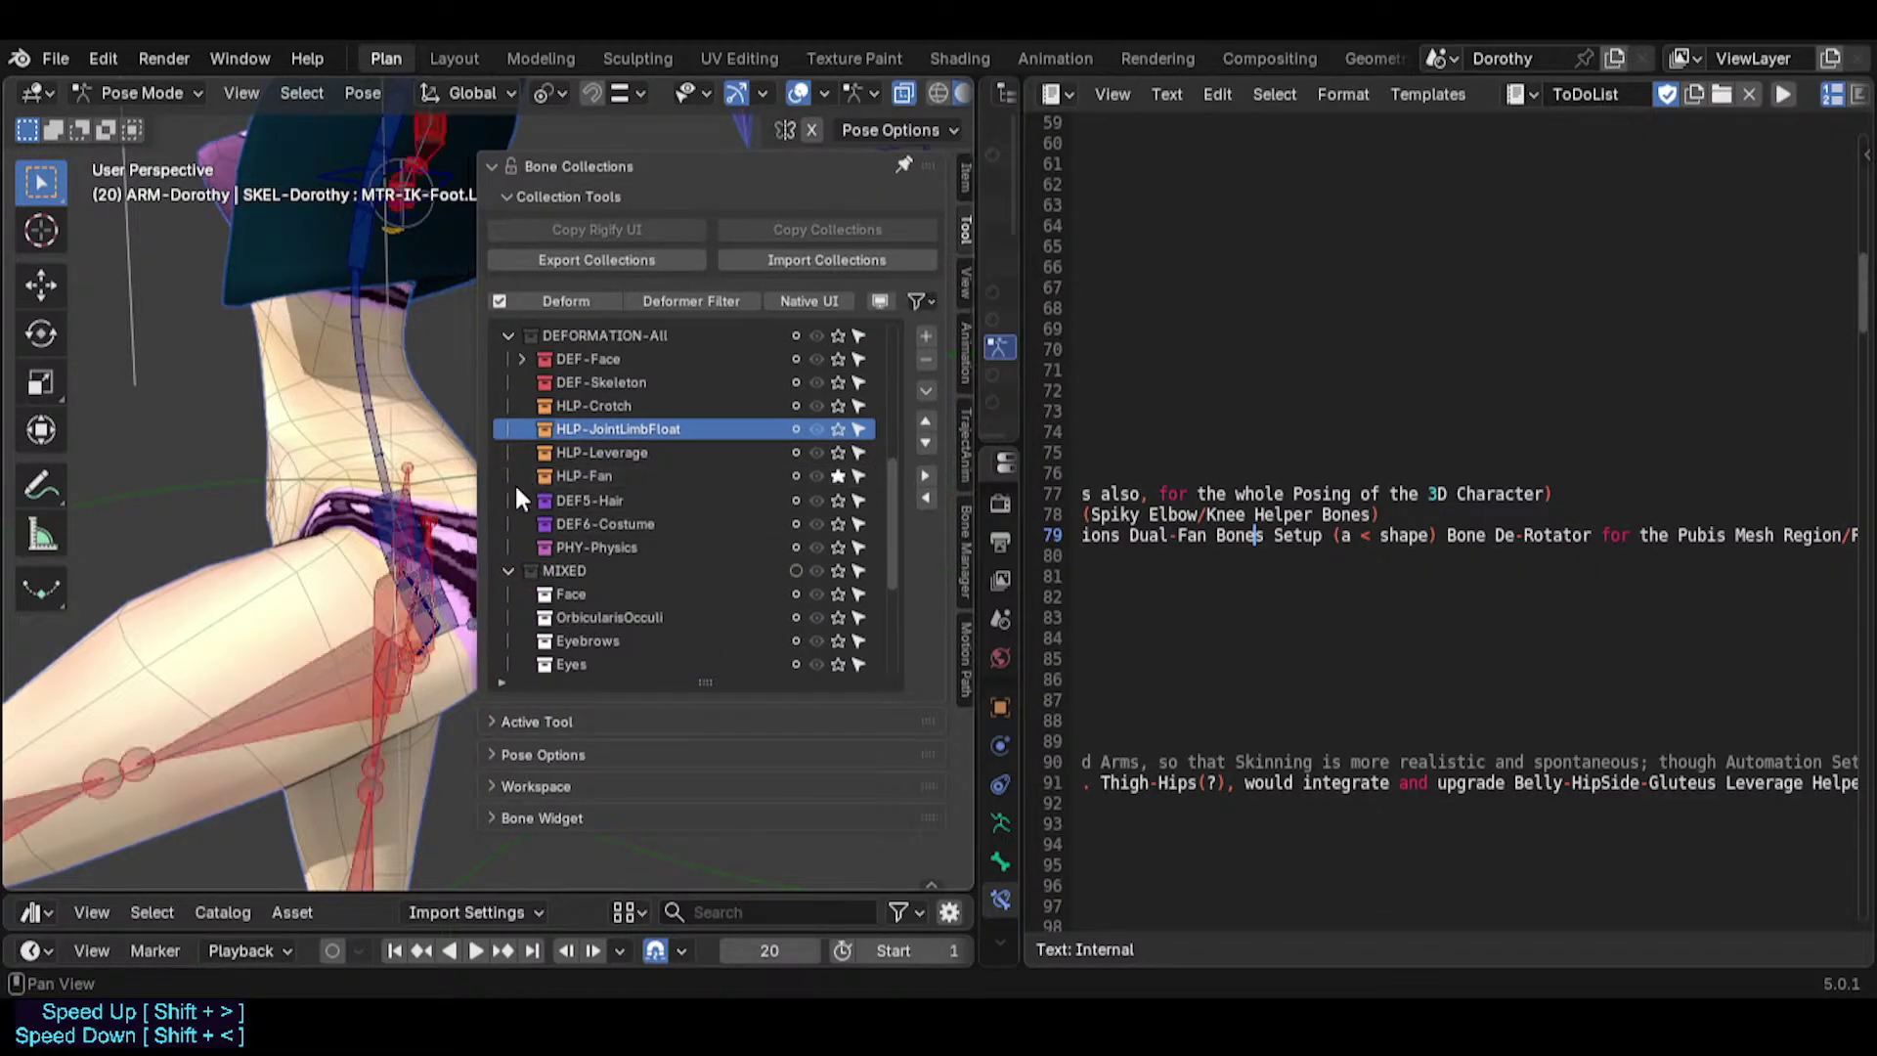
pyautogui.press('n')
# Select the left pelvis-hip fan bone and try rotating it freely and about the global X axis.
pyautogui.moveTo(508, 489); pyautogui.dragTo(543, 525, button='middle')
pyautogui.click(518, 542)
pyautogui.press('r')
pyautogui.rightClick(463, 490)
pyautogui.press('r')
pyautogui.press('x')
pyautogui.rightClick(608, 538)
pyautogui.press('r')
pyautogui.rightClick(629, 538)
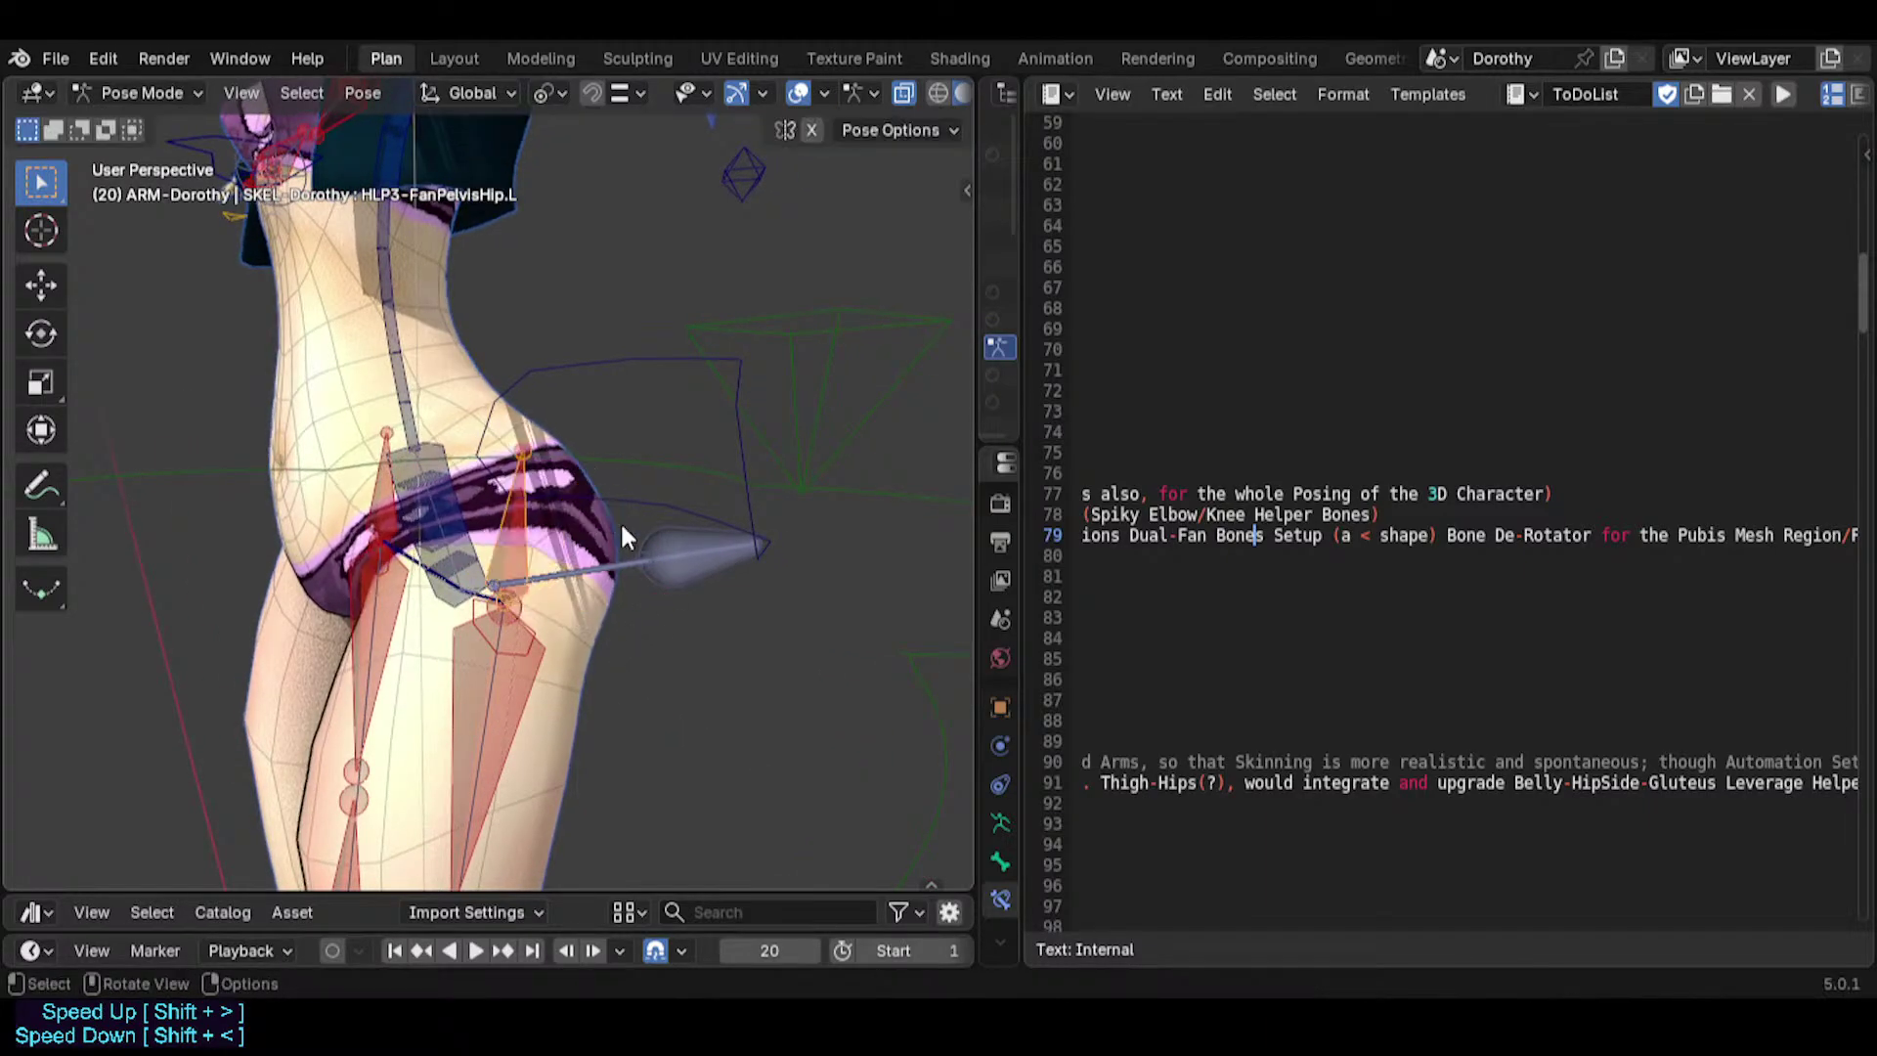
pyautogui.press('r')
pyautogui.press('x')
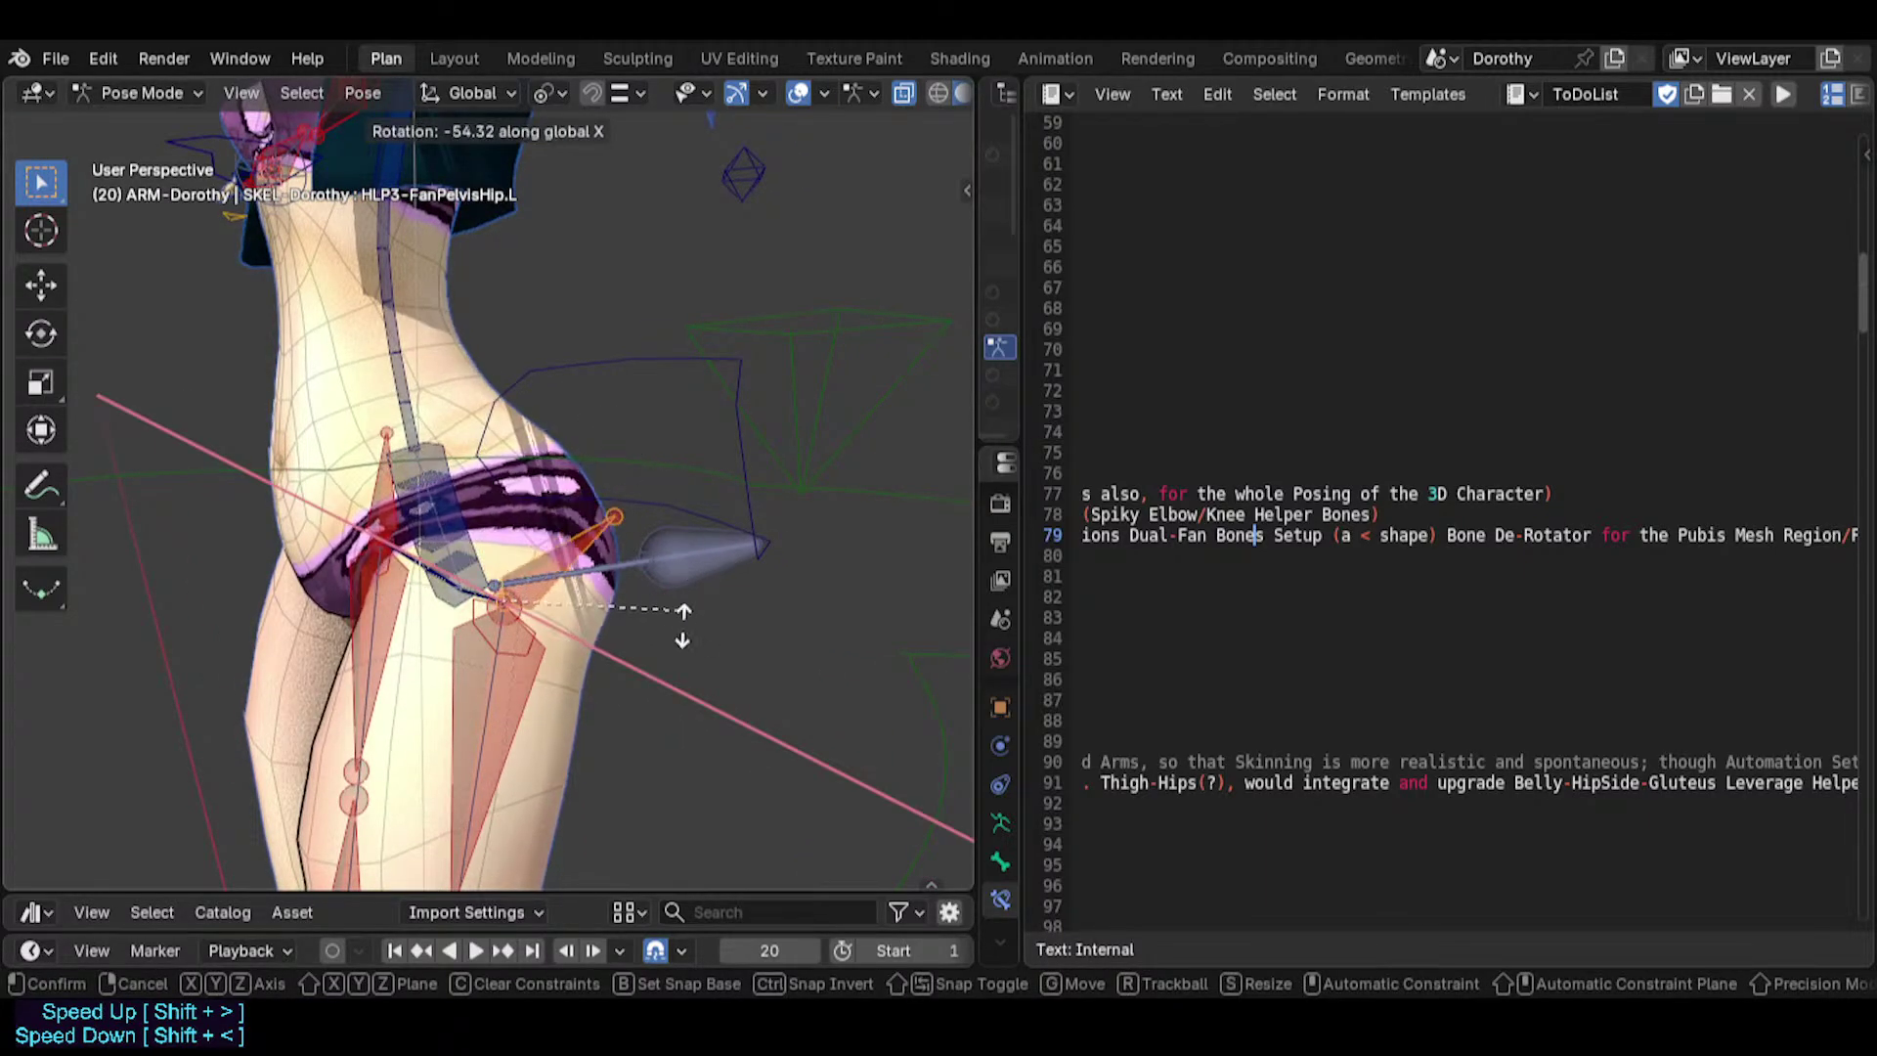
pyautogui.rightClick(713, 637)
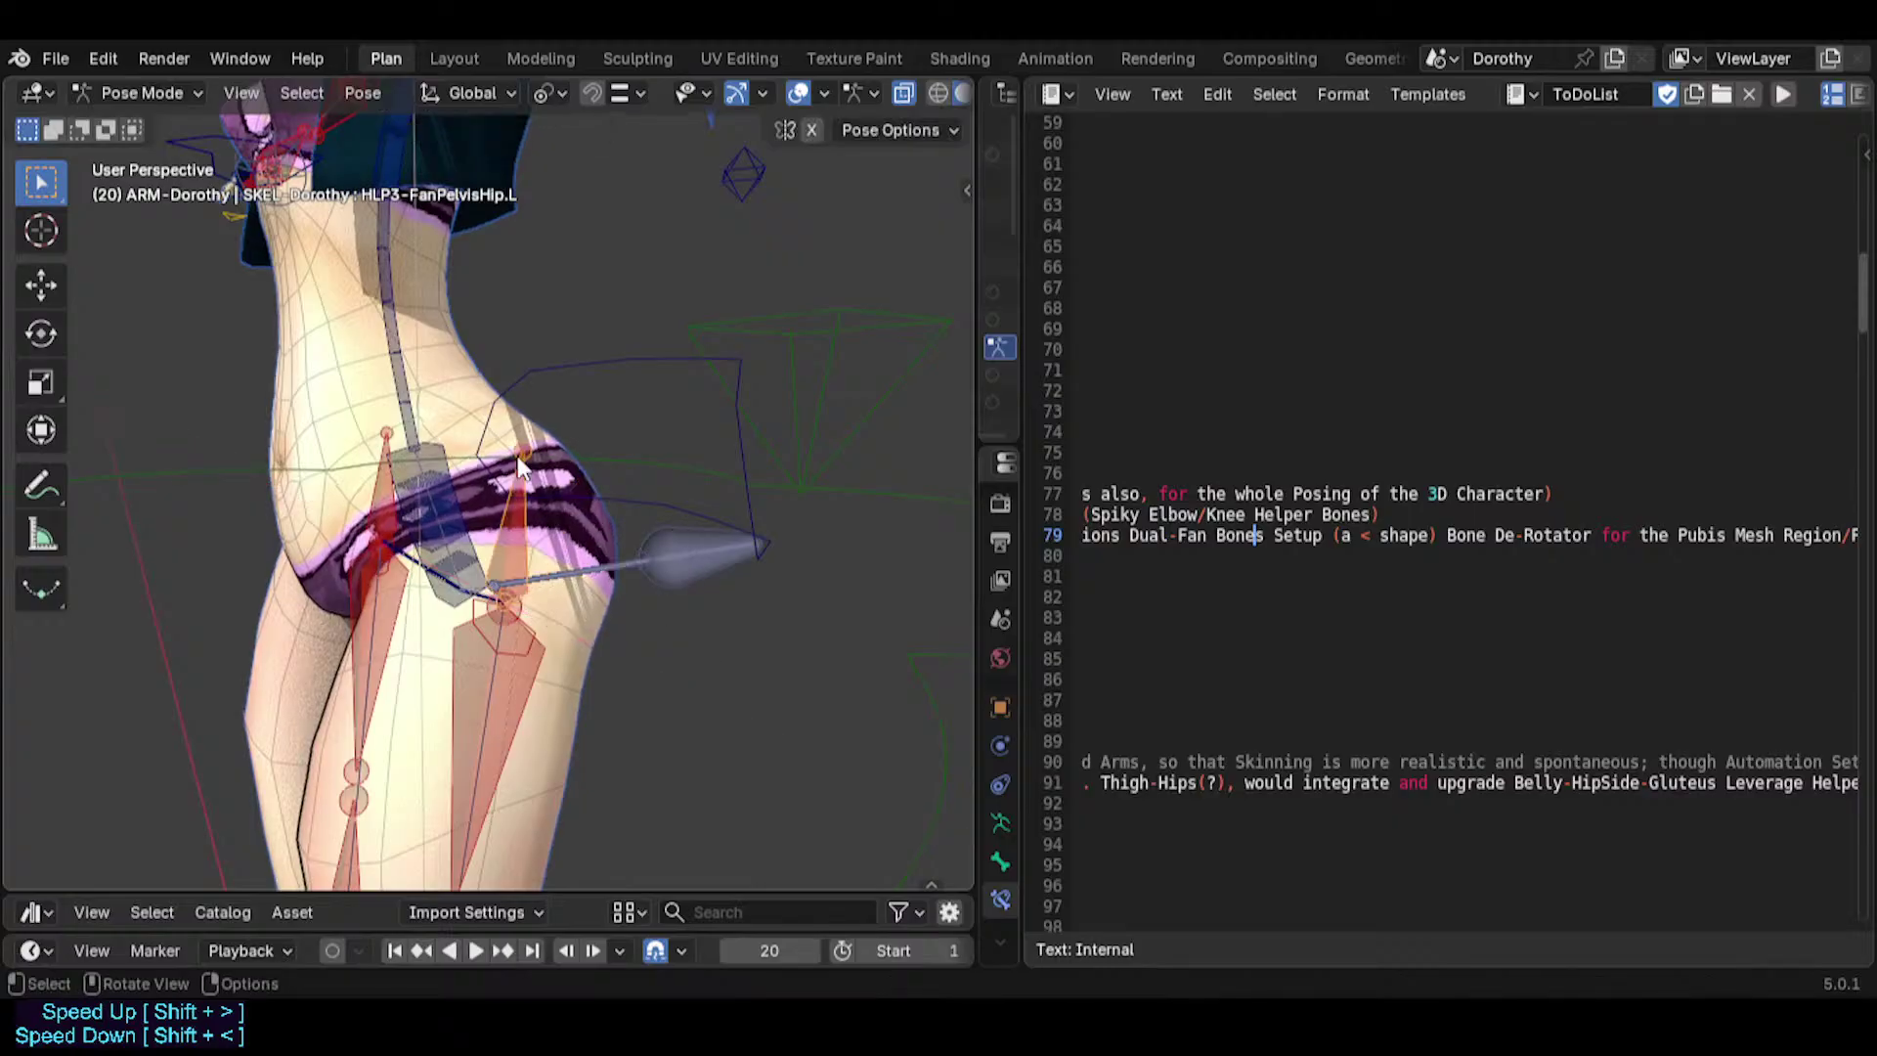
# Select the left pelvis-thigh fan bone and try rotating it about the global X axis.
pyautogui.moveTo(713, 636); pyautogui.dragTo(494, 712, button='middle')
pyautogui.click(494, 712)
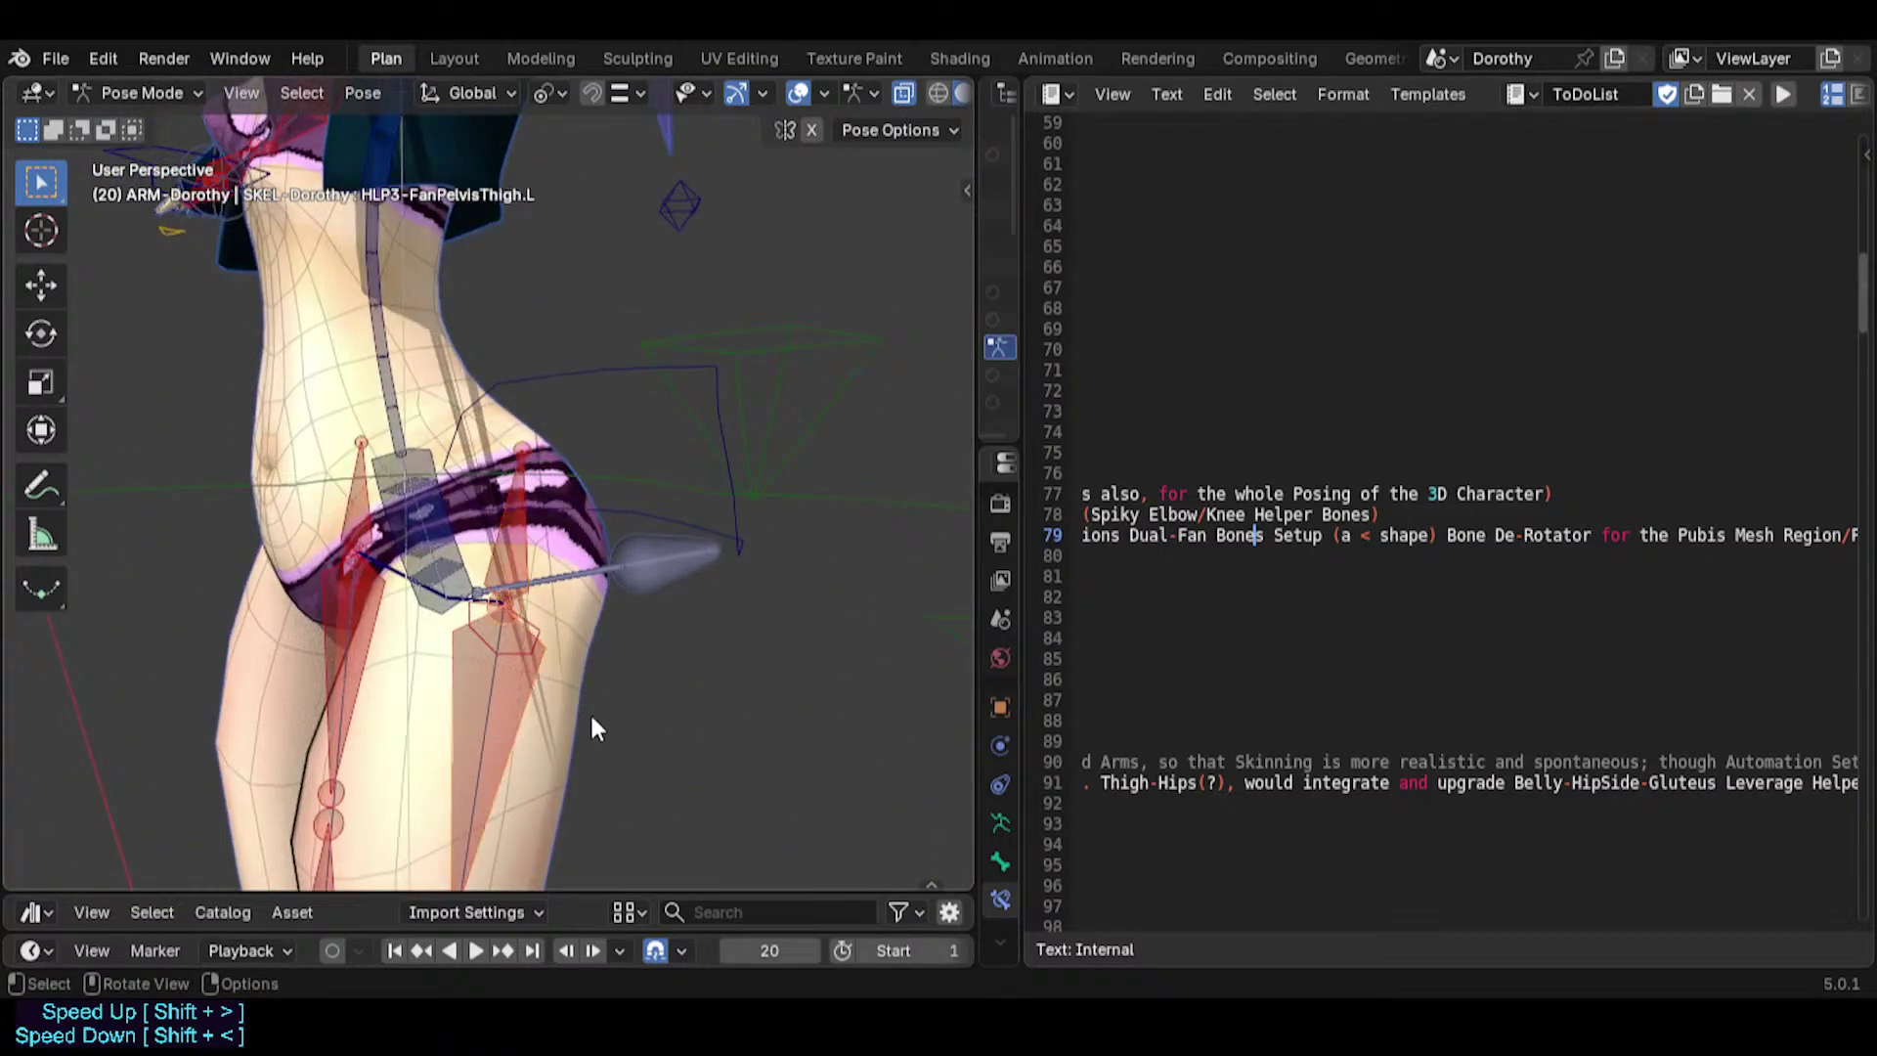
pyautogui.press('r')
pyautogui.press('x')
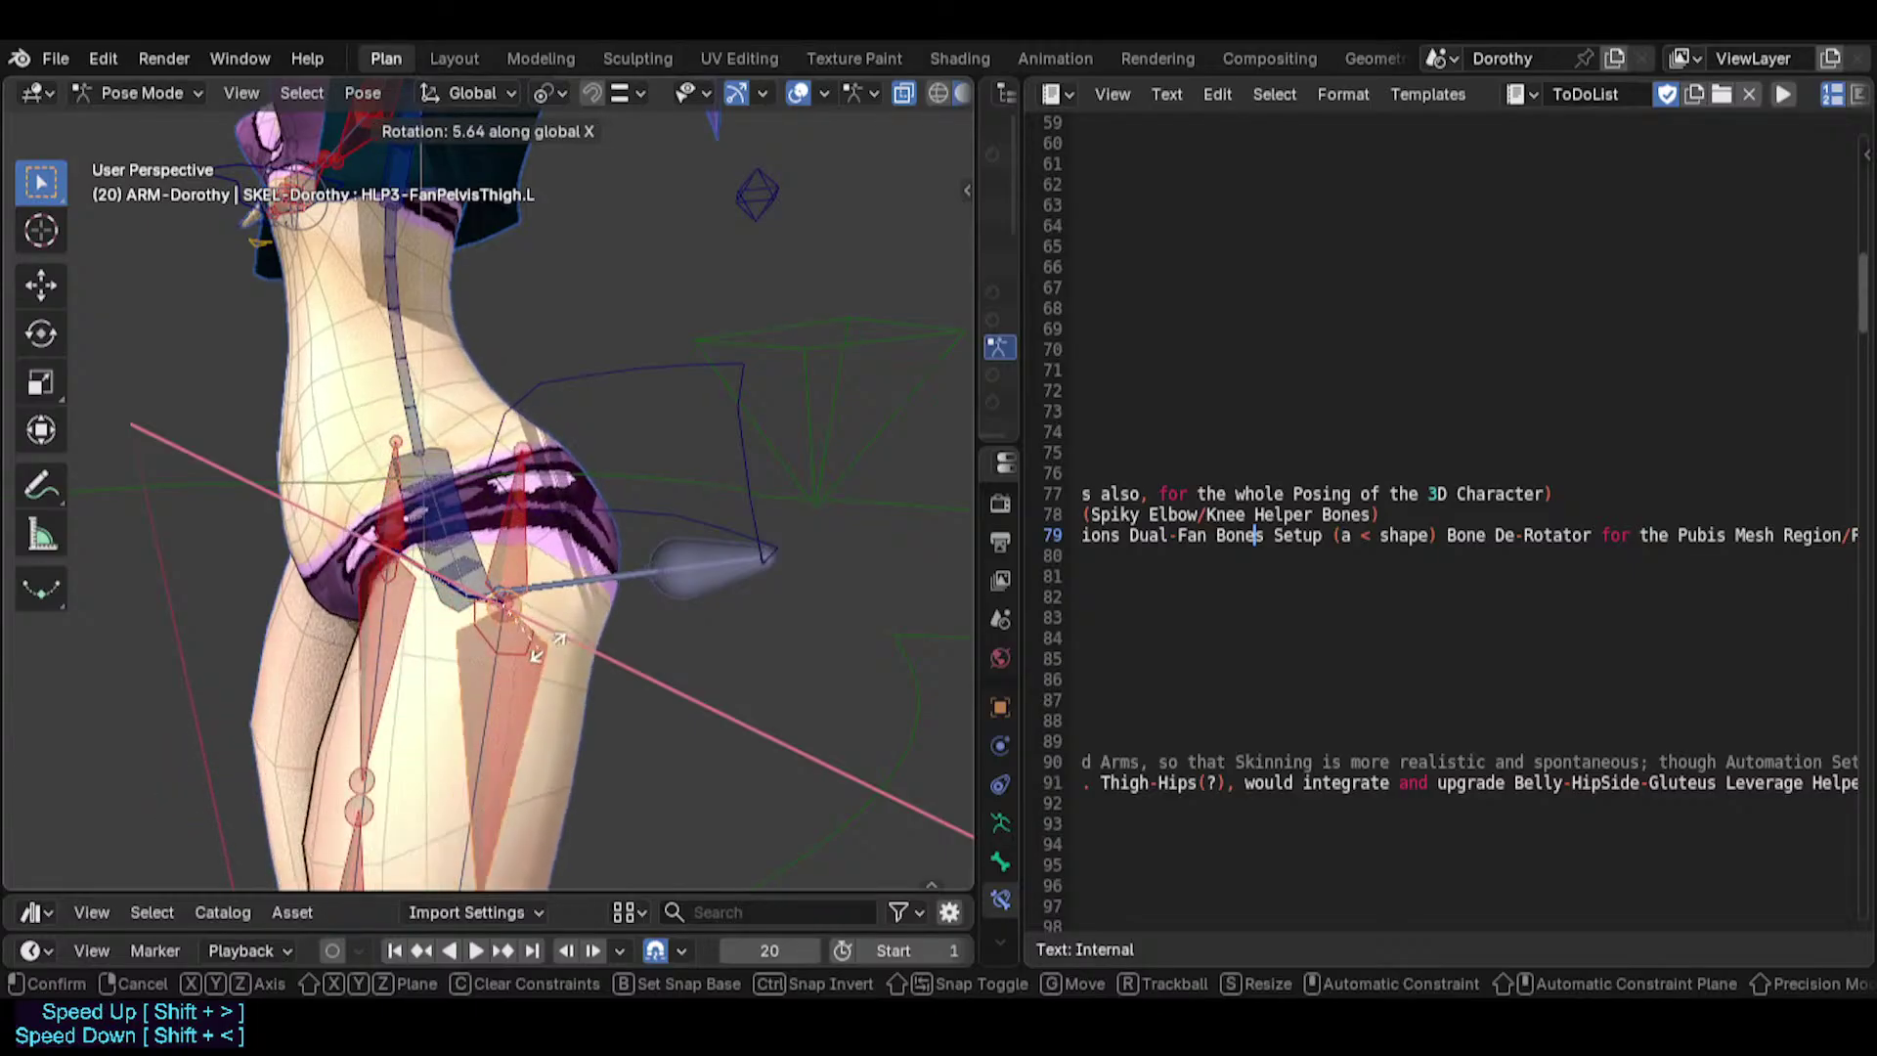
pyautogui.click(513, 655)
pyautogui.moveTo(500, 633); pyautogui.dragTo(550, 532, button='middle')
# Show the rest of the rig's bones around the pelvis and thighs.
pyautogui.press('q')
pyautogui.click(494, 469)
pyautogui.scroll(2, 497, 506)
# Try rotating the left pelvis-thigh fan bone forward and backward about global X with the surrounding helper bones shown.
pyautogui.press('r')
pyautogui.press('x')
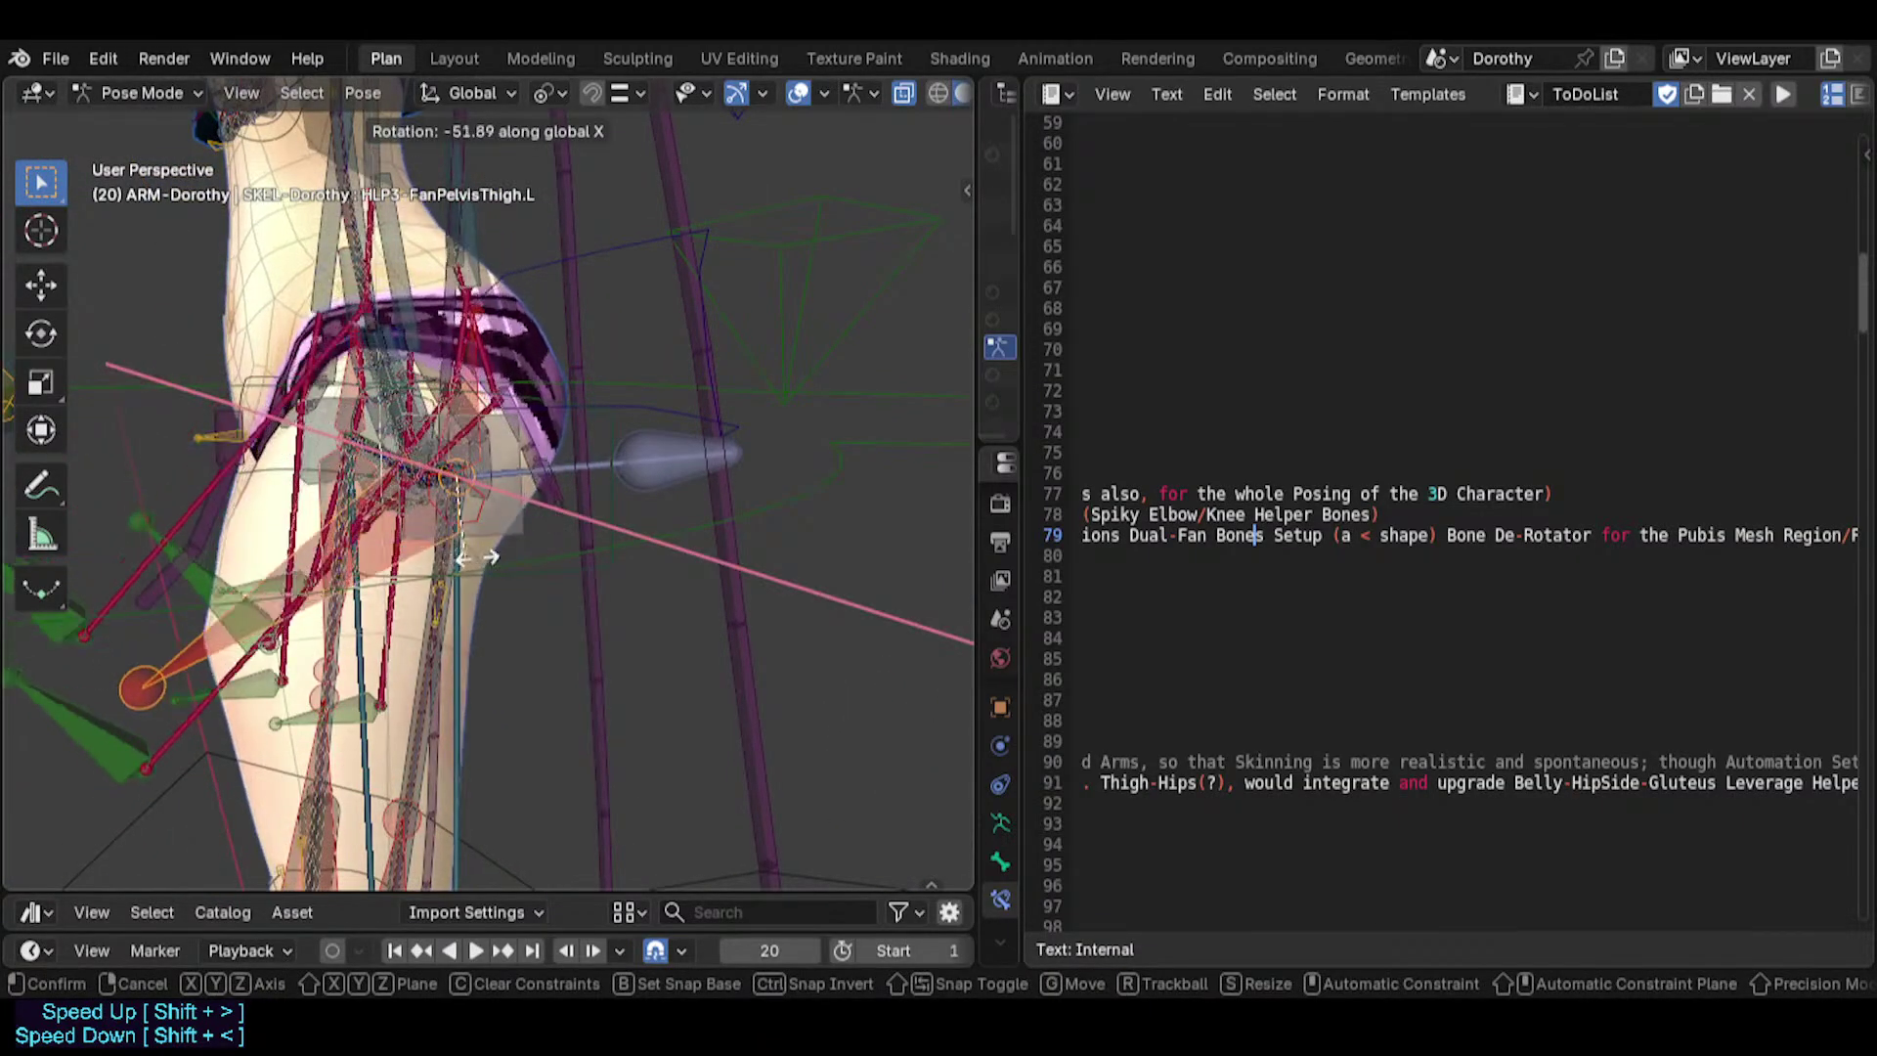
pyautogui.rightClick(504, 539)
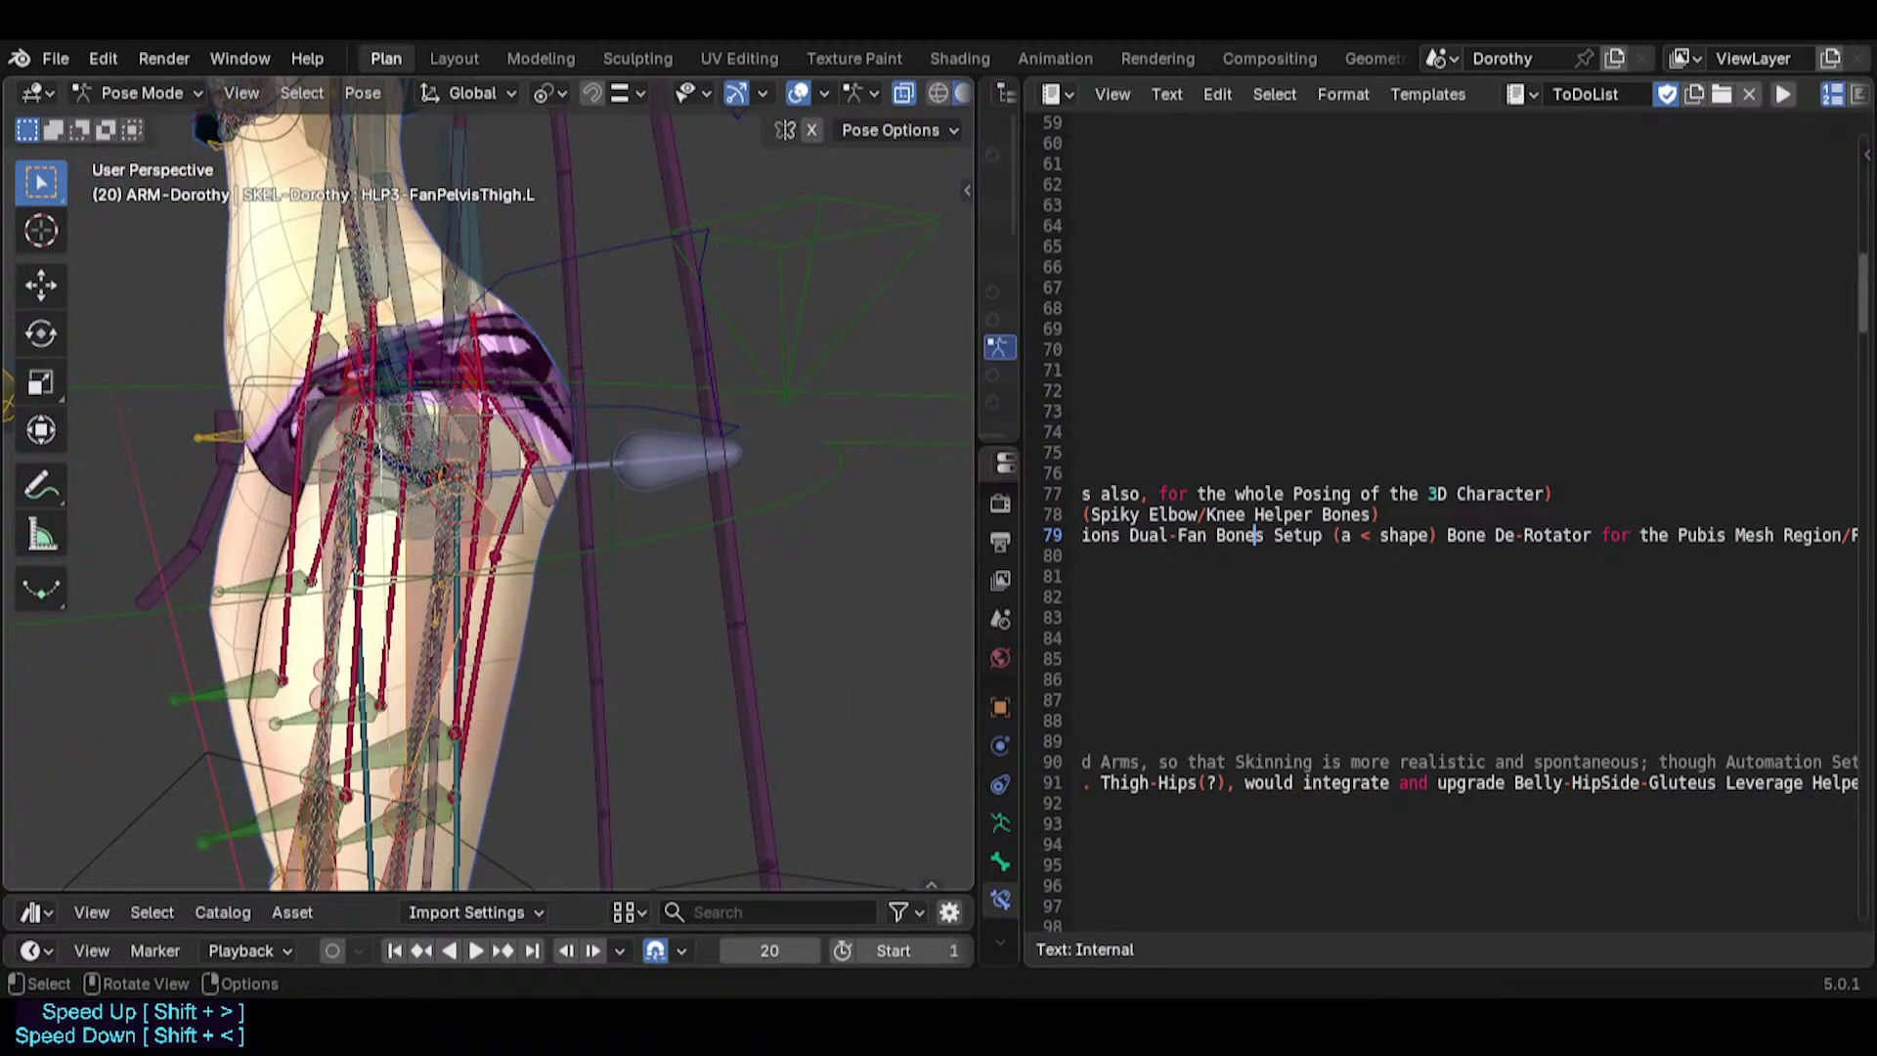
pyautogui.press('r')
pyautogui.press('x')
pyautogui.rightClick(422, 591)
pyautogui.moveTo(430, 590); pyautogui.dragTo(393, 587, button='middle')
pyautogui.press('r')
pyautogui.press('x')
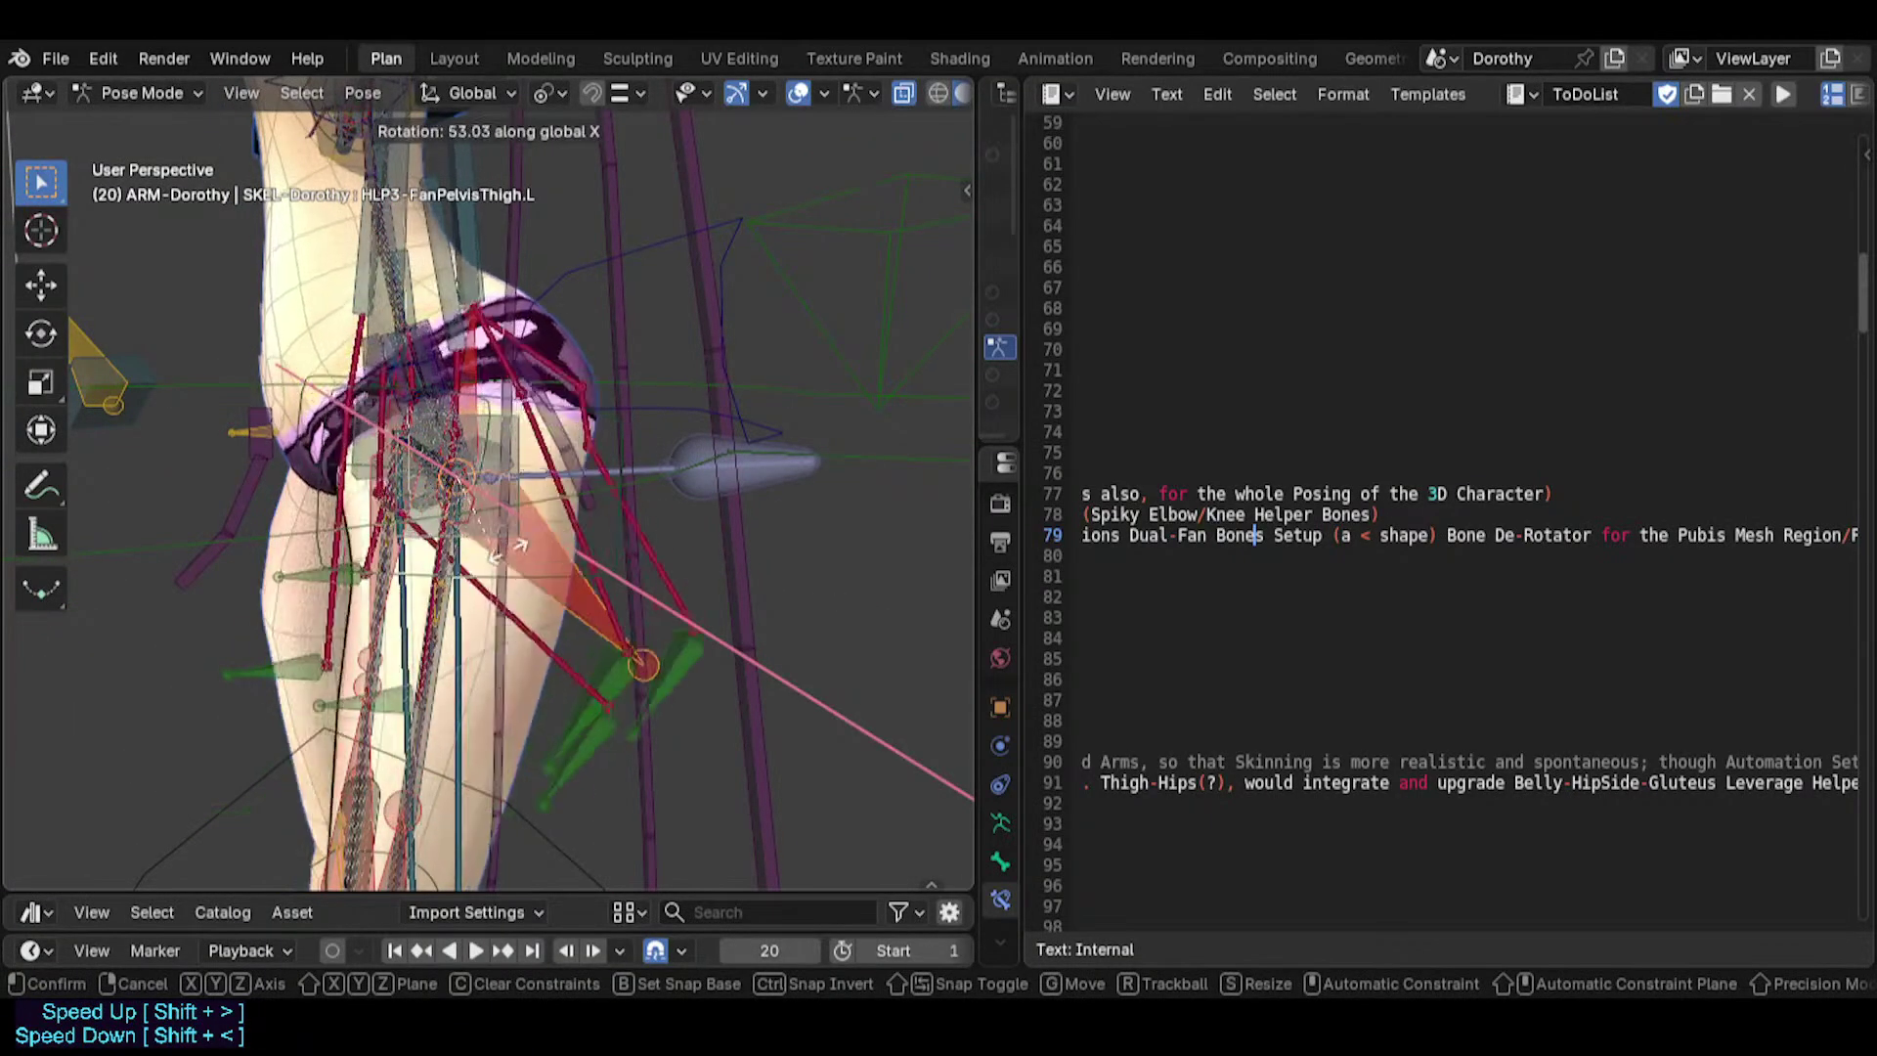
pyautogui.rightClick(381, 592)
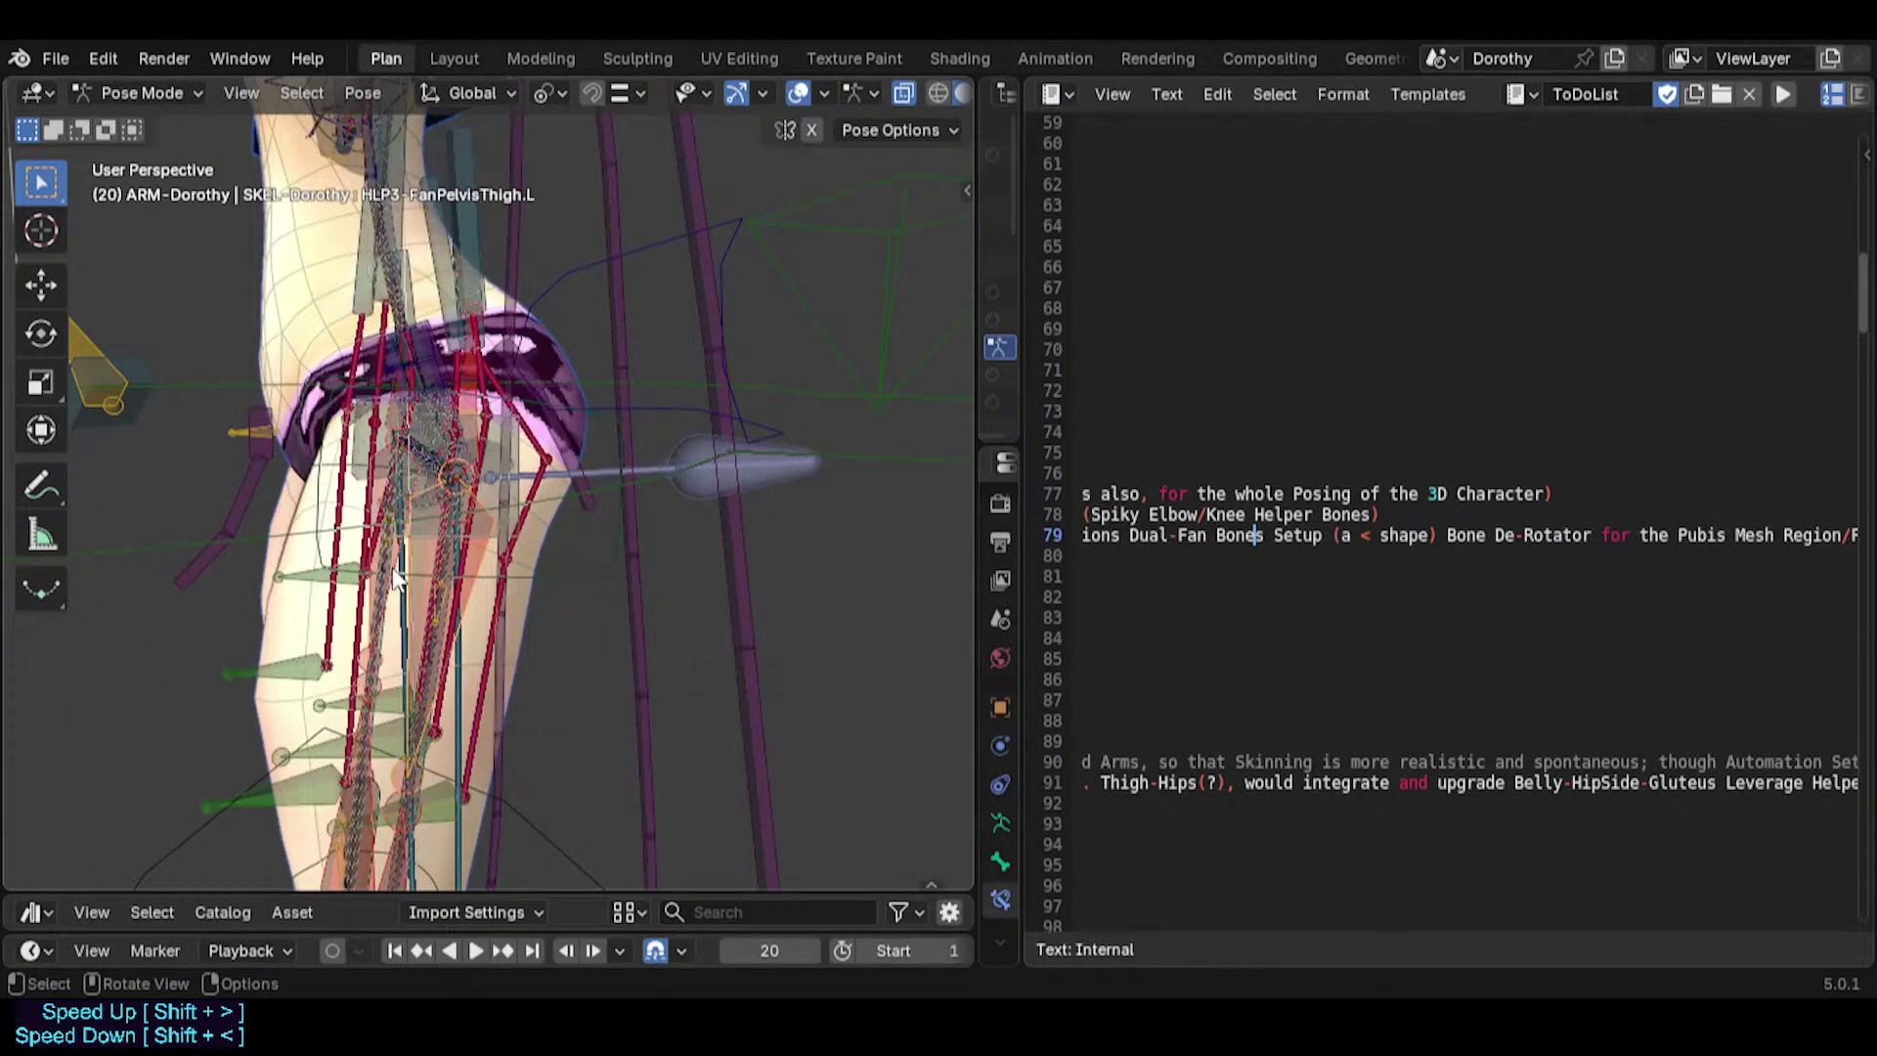
# Select the left pelvis-hip fan bone and try repeated rotations about global X from several viewing angles.
pyautogui.click(461, 368)
pyautogui.moveTo(469, 378); pyautogui.dragTo(593, 483, button='middle')
pyautogui.press('r')
pyautogui.press('x')
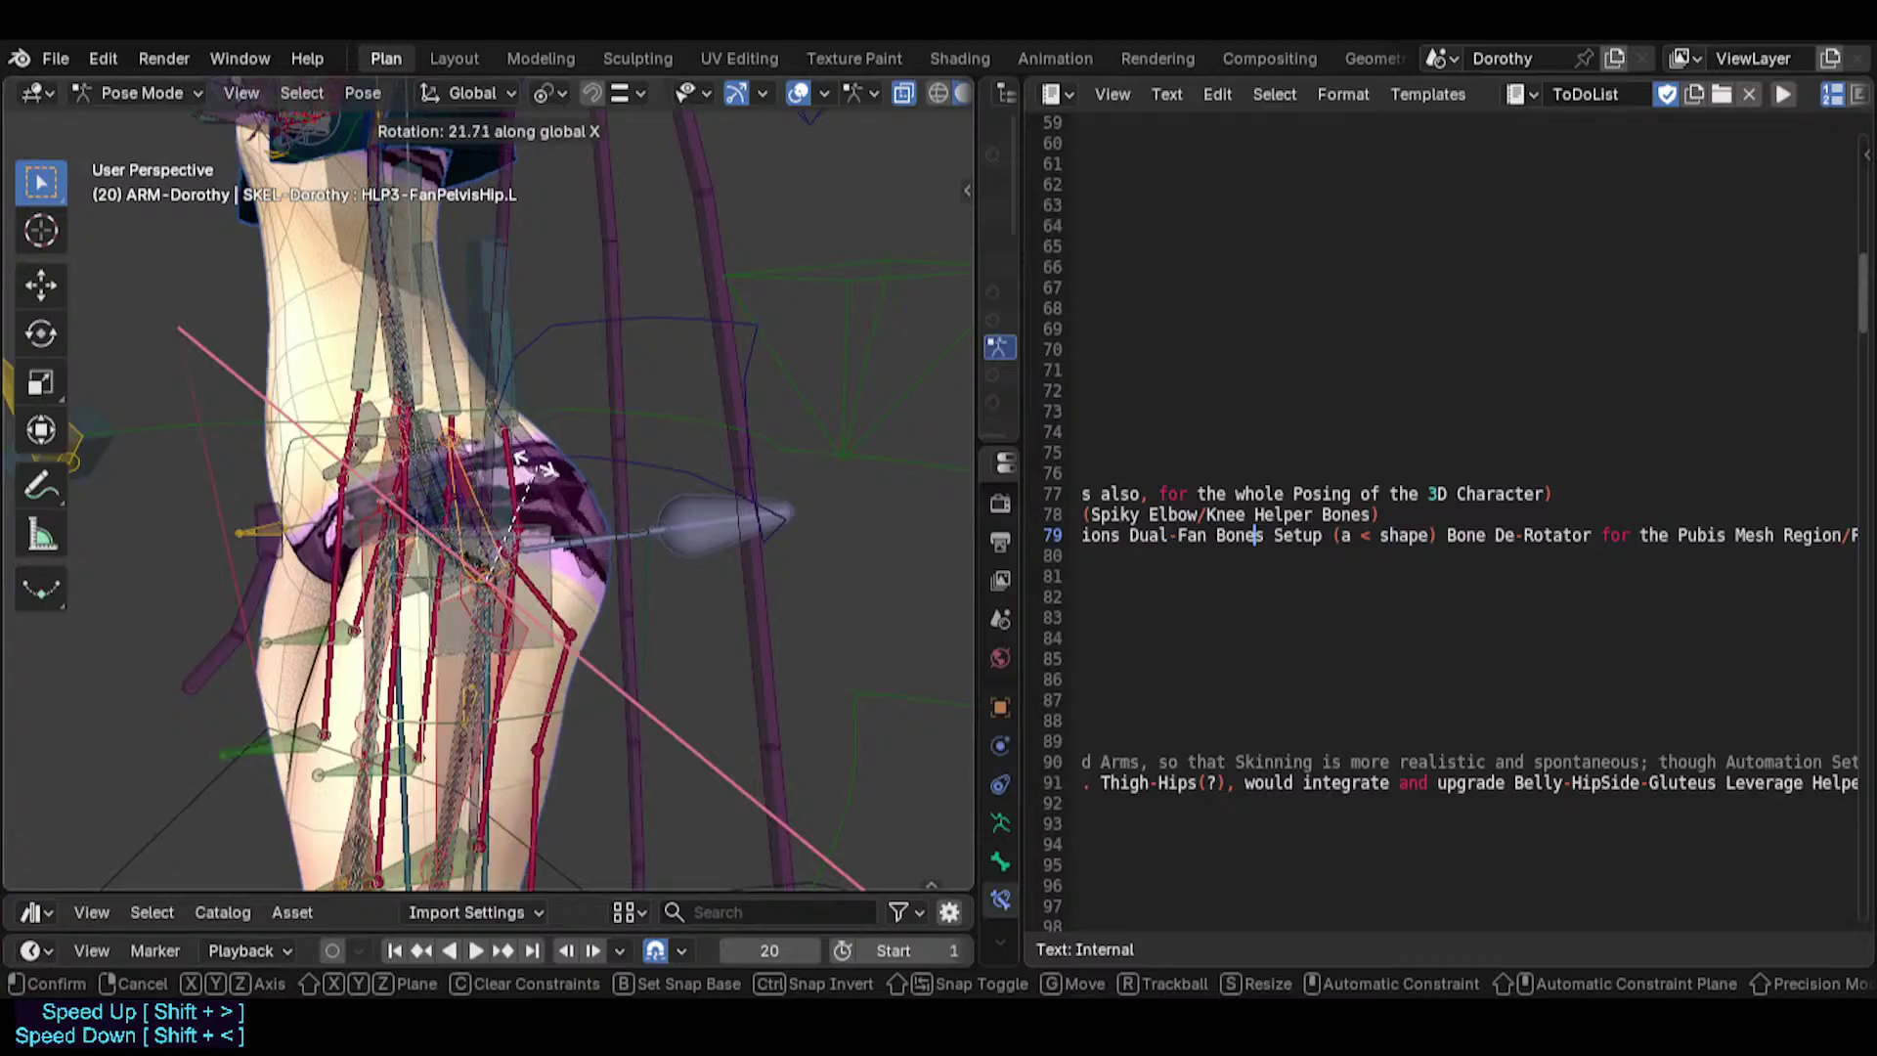
pyautogui.rightClick(564, 483)
pyautogui.moveTo(559, 481); pyautogui.dragTo(589, 476, button='middle')
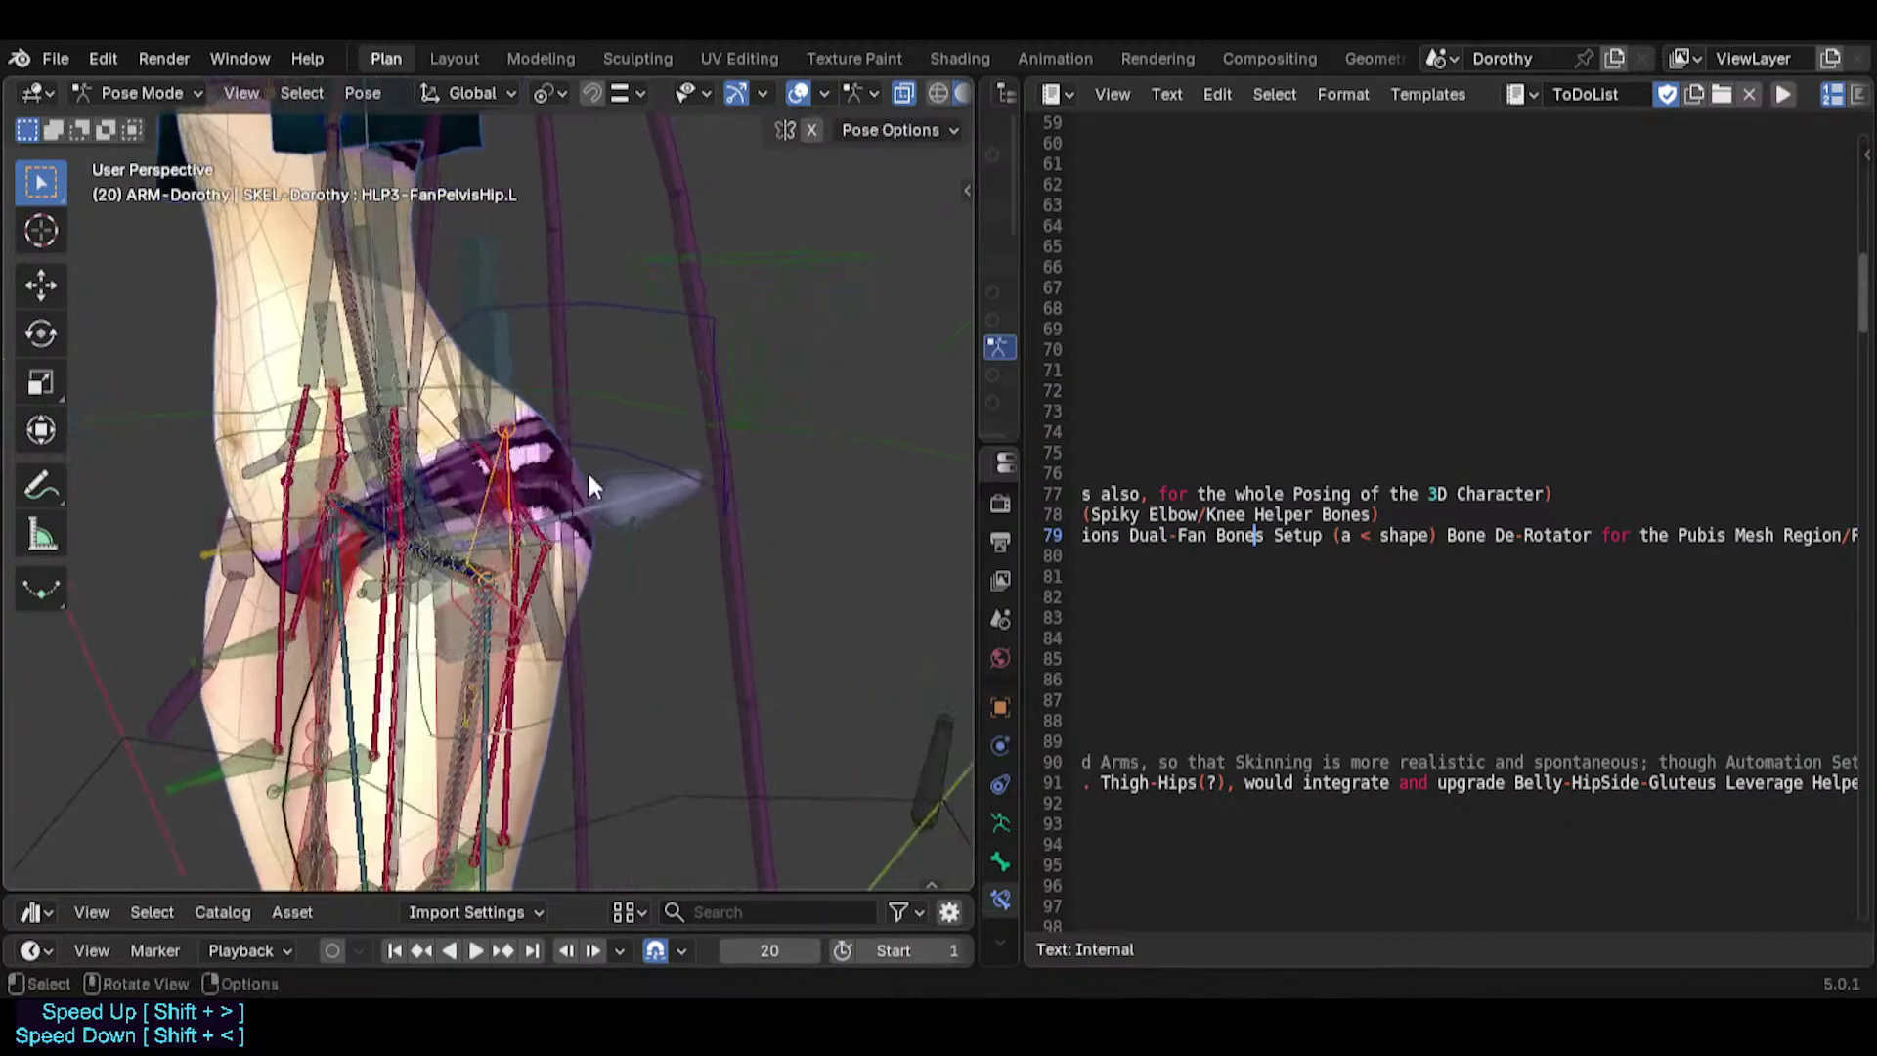
pyautogui.press('r')
pyautogui.press('x')
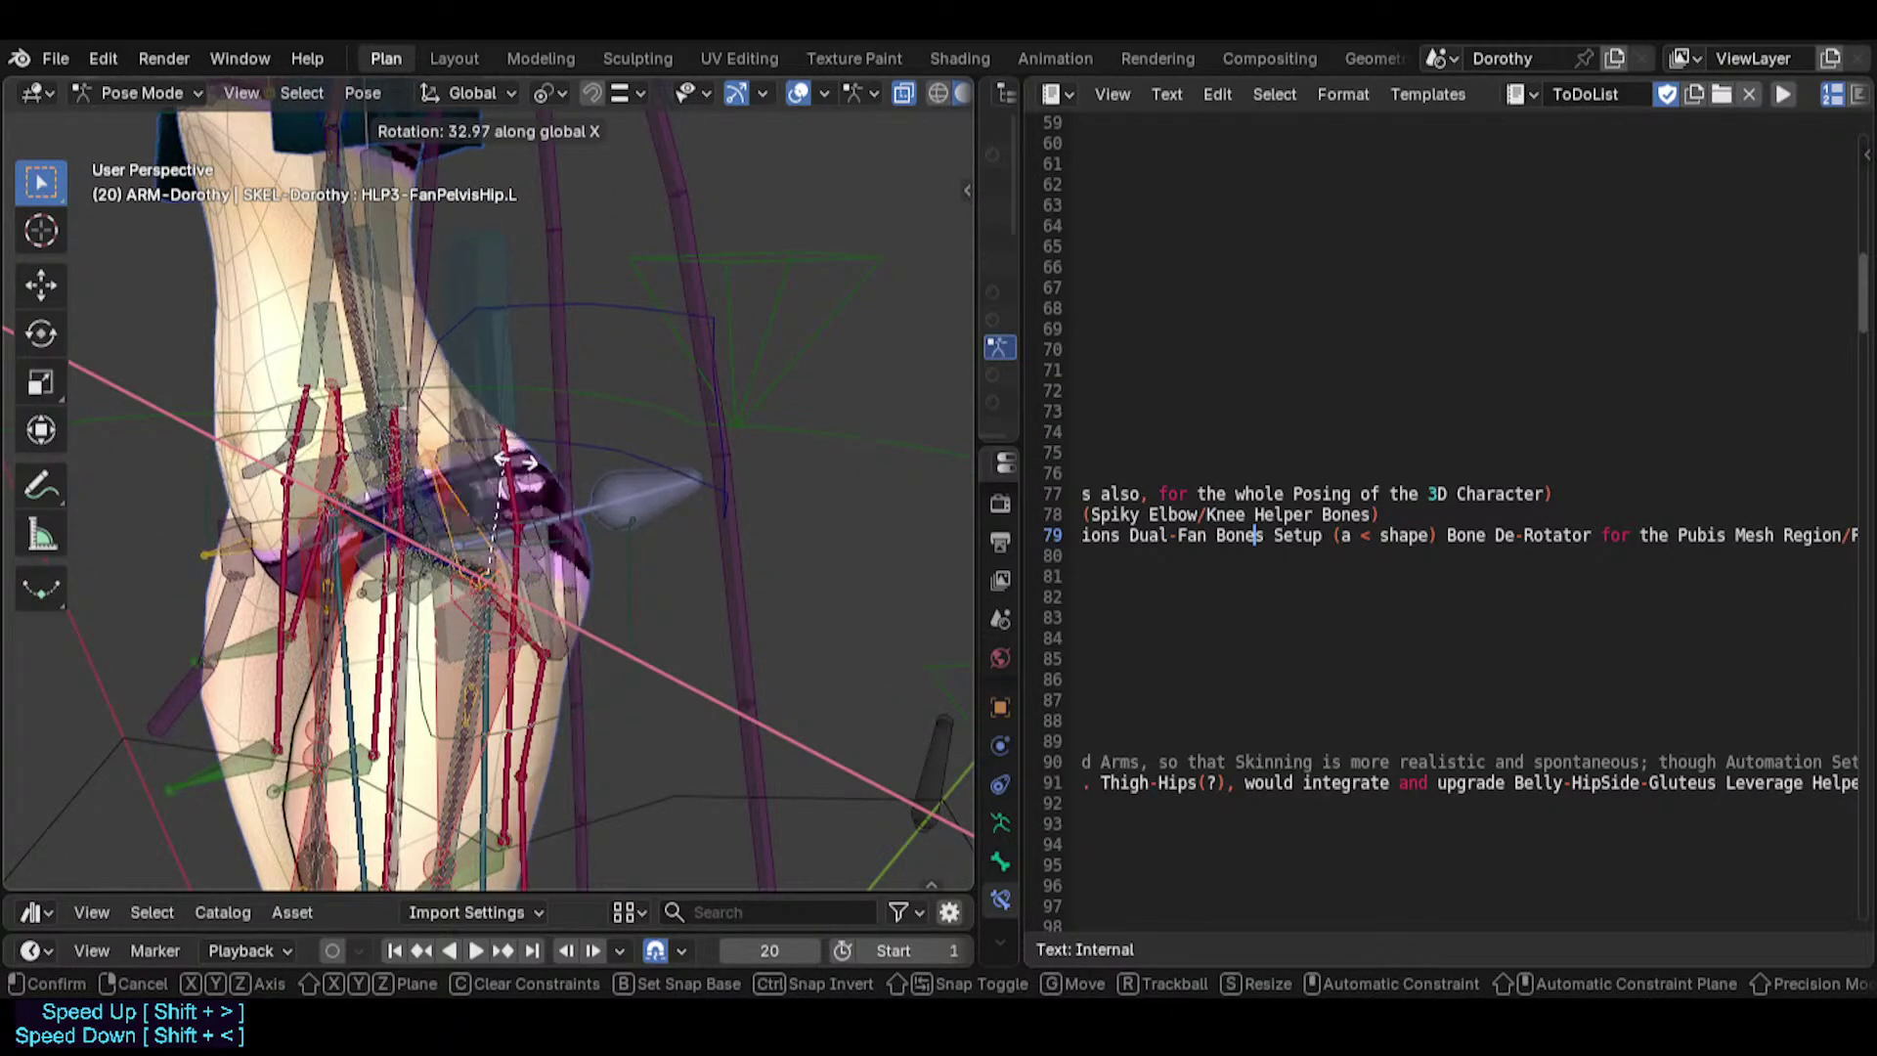
pyautogui.rightClick(568, 486)
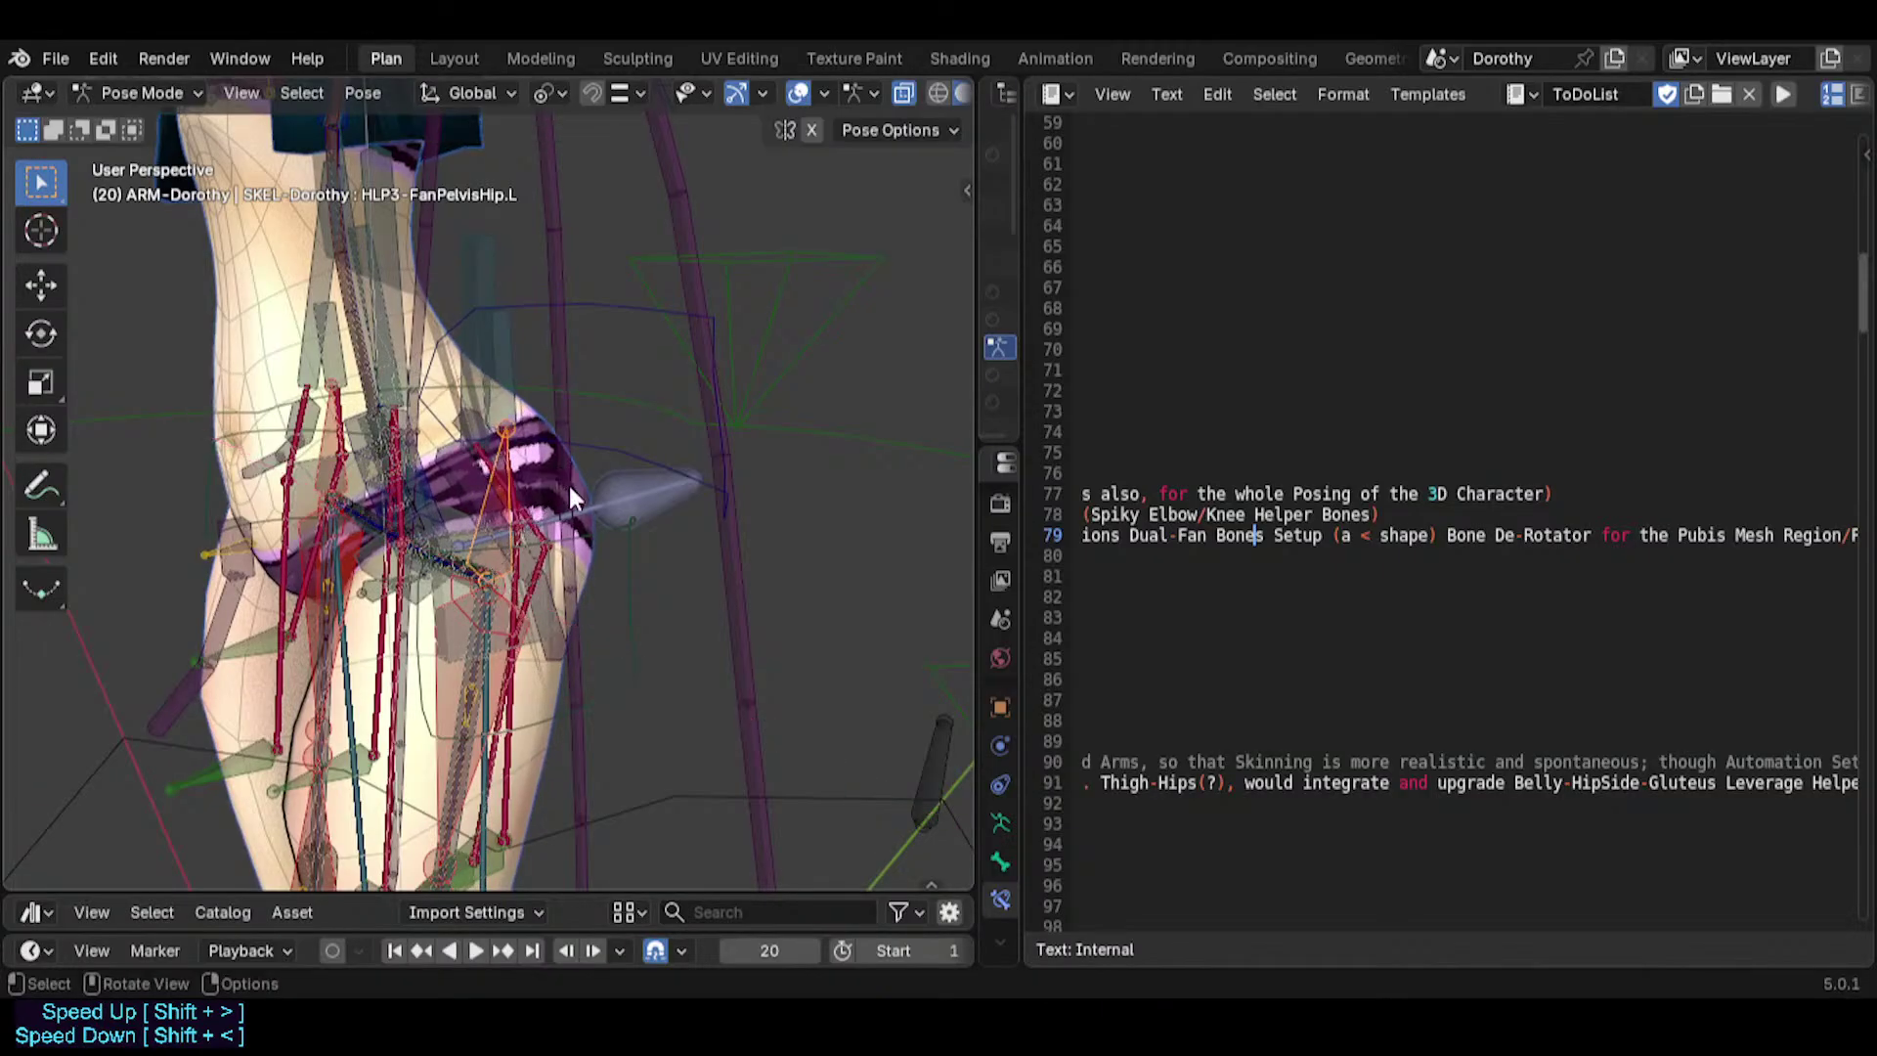
pyautogui.moveTo(569, 498); pyautogui.dragTo(528, 484, button='middle')
pyautogui.press('r')
pyautogui.press('x')
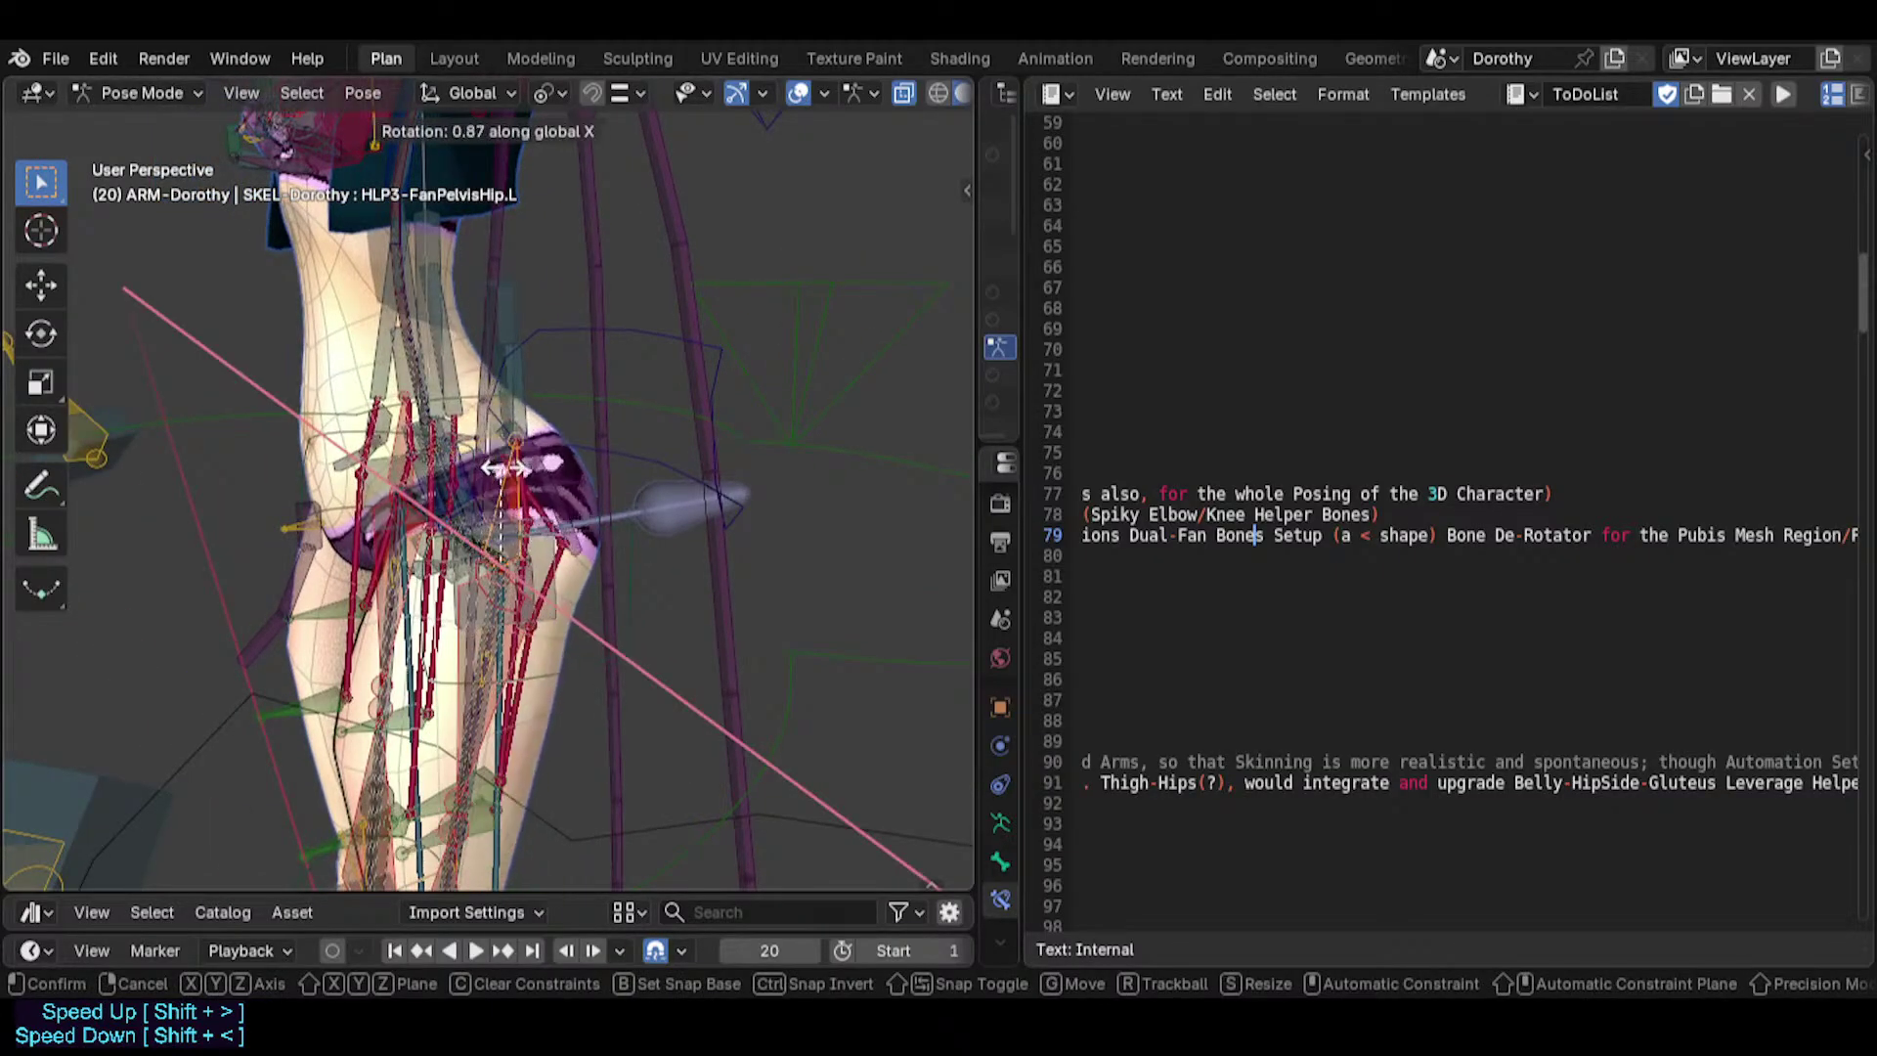
pyautogui.rightClick(505, 470)
# Move the left foot's IK controller to bend the left leg at the hip and knee.
pyautogui.keyDown('shift'); pyautogui.moveTo(495, 619); pyautogui.dragTo(512, 462, button='middle'); pyautogui.keyUp('shift')
pyautogui.scroll(-2, 514, 461)
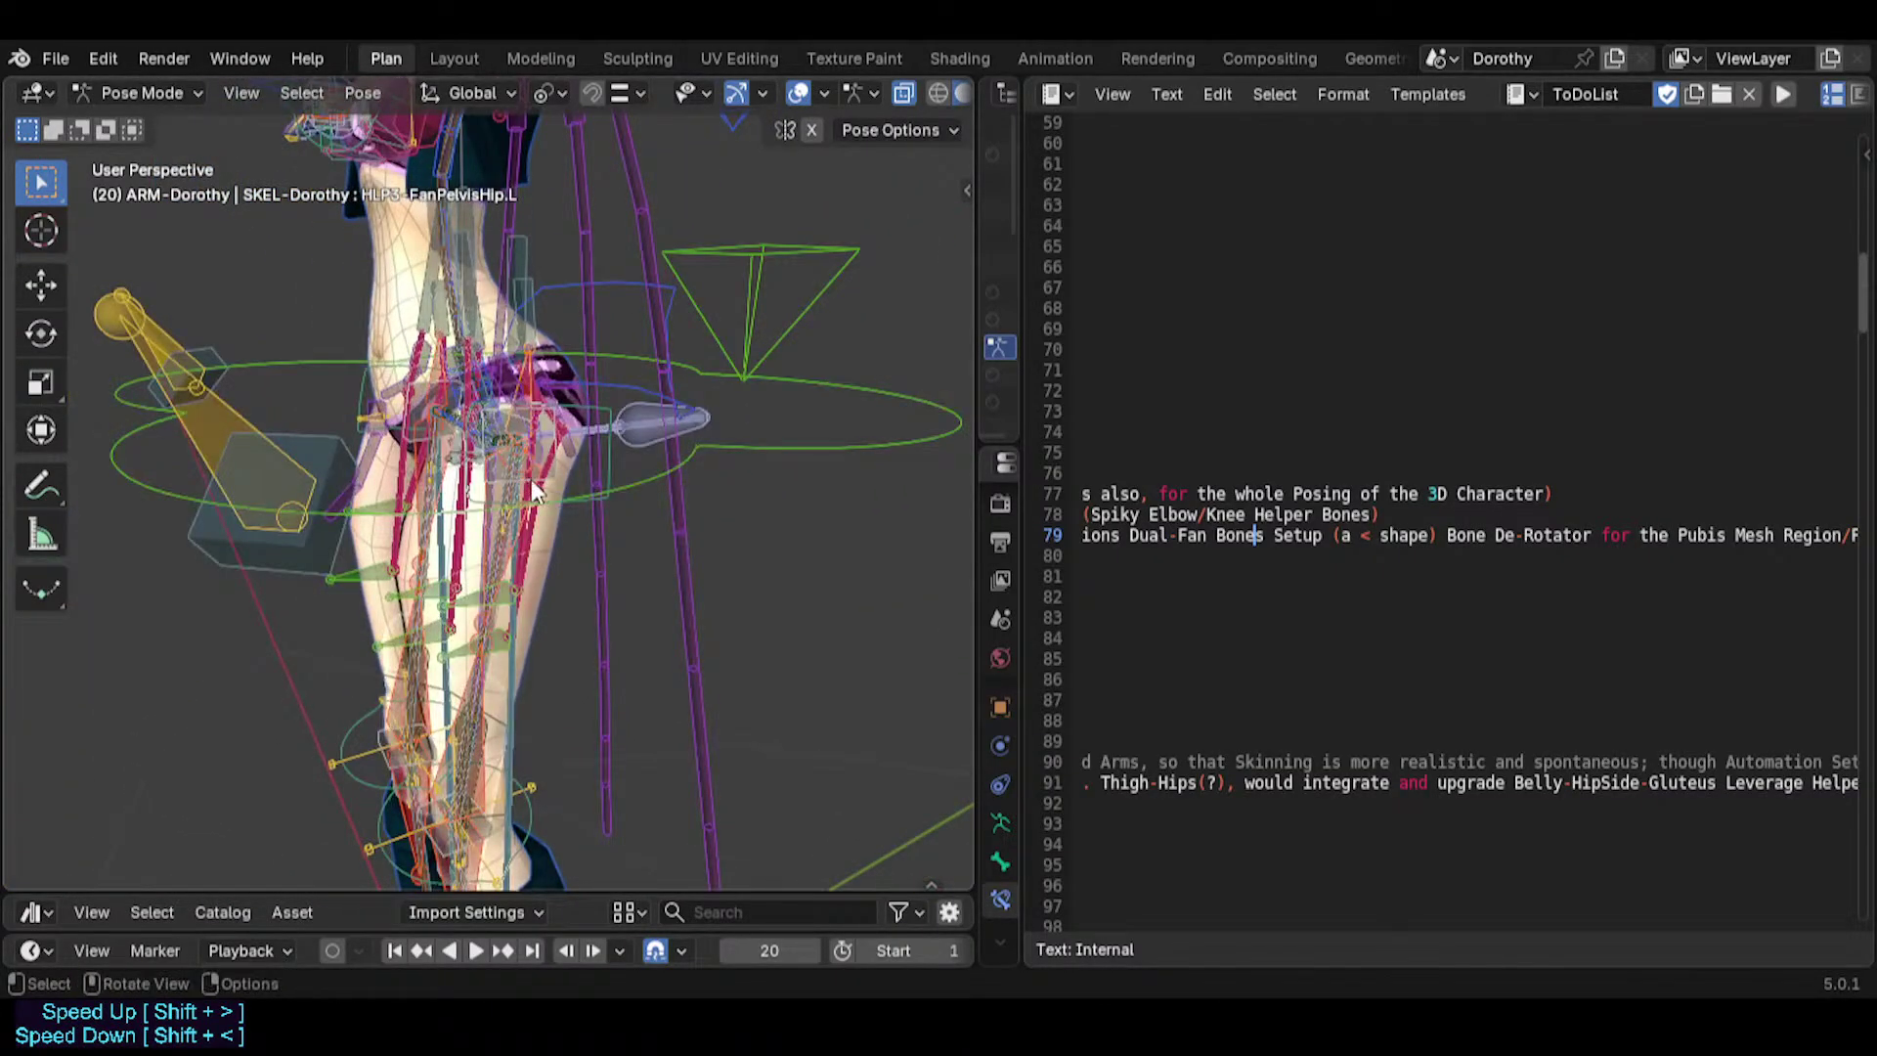
pyautogui.scroll(-4, 518, 518)
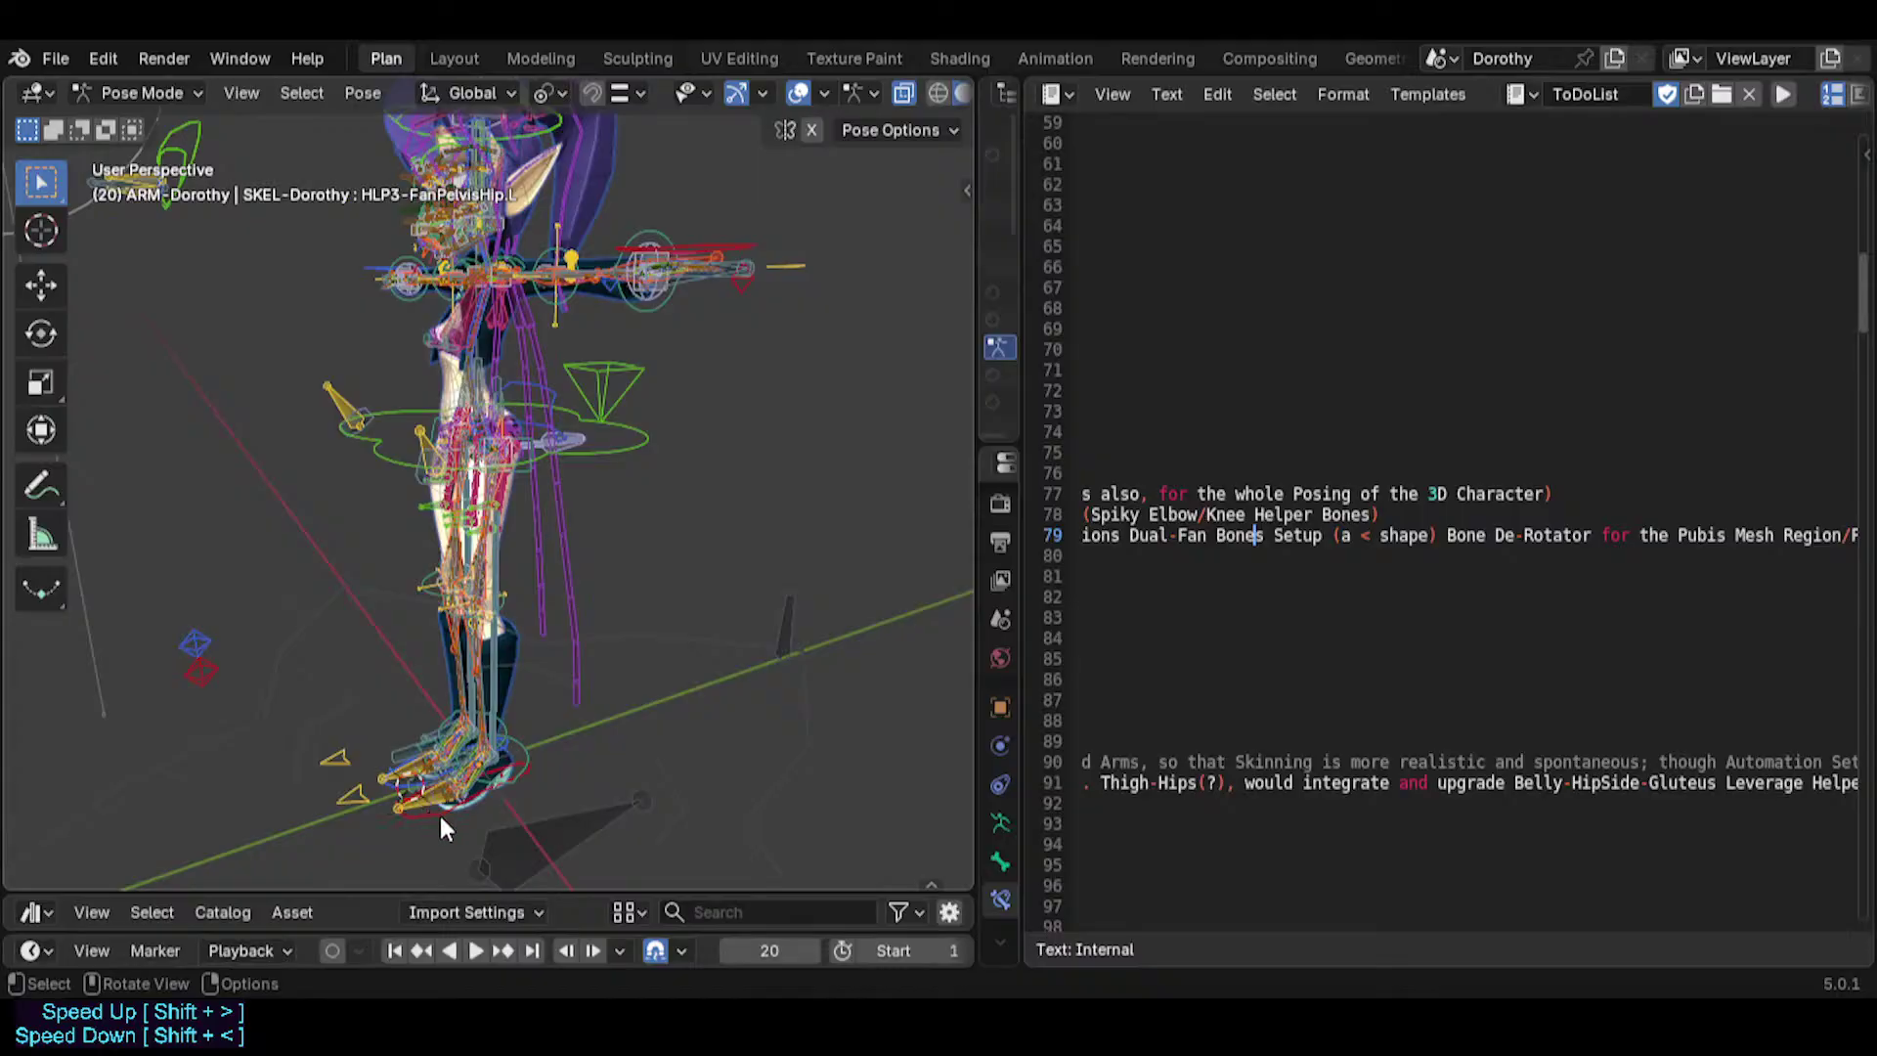
pyautogui.click(440, 816)
pyautogui.press('g')
pyautogui.click(504, 667)
pyautogui.scroll(5, 520, 622)
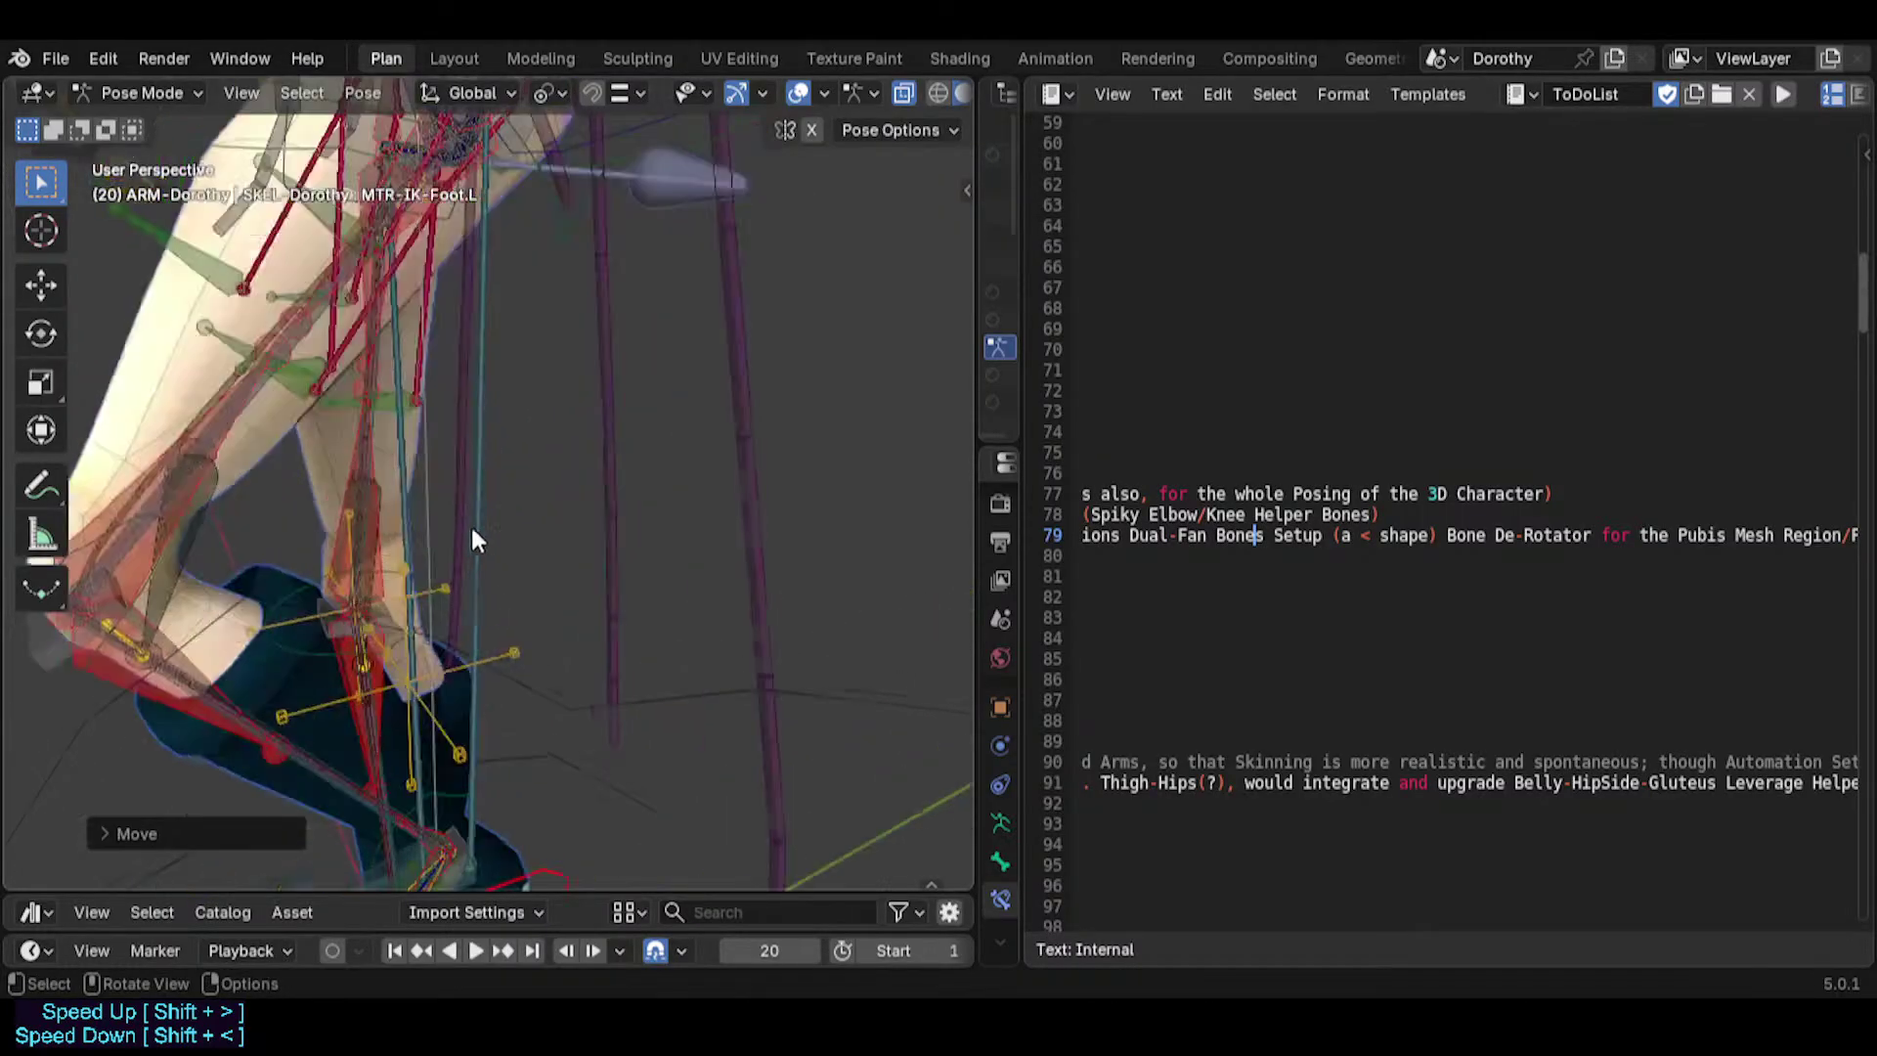
# Move the left foot's IK controller further to raise the thigh higher, and save the file.
pyautogui.keyDown('shift'); pyautogui.moveTo(471, 528); pyautogui.dragTo(538, 700); pyautogui.keyUp('shift')
pyautogui.scroll(-3, 430, 612)
pyautogui.press('g')
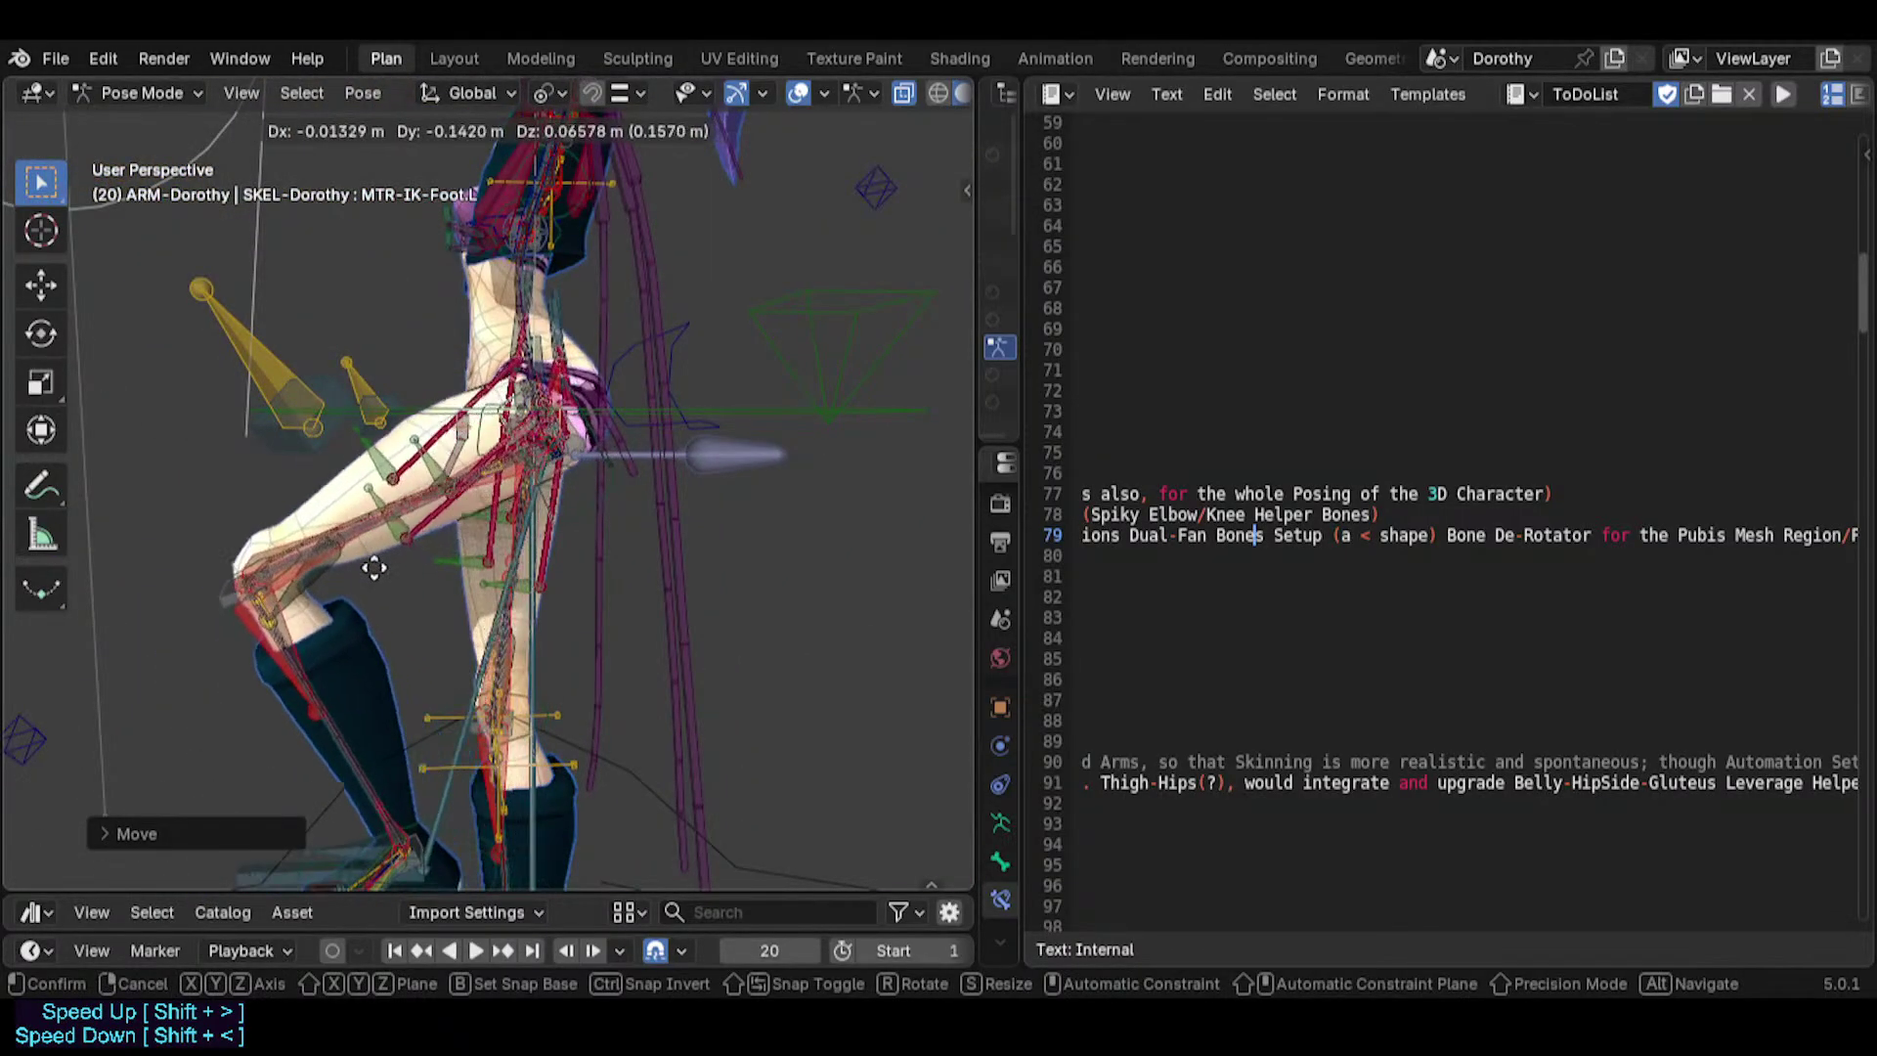
pyautogui.click(350, 584)
pyautogui.scroll(3, 469, 503)
pyautogui.press('g')
pyautogui.click(381, 491)
pyautogui.moveTo(381, 491); pyautogui.dragTo(305, 704, button='middle')
pyautogui.hotkey('ctrl', 's')
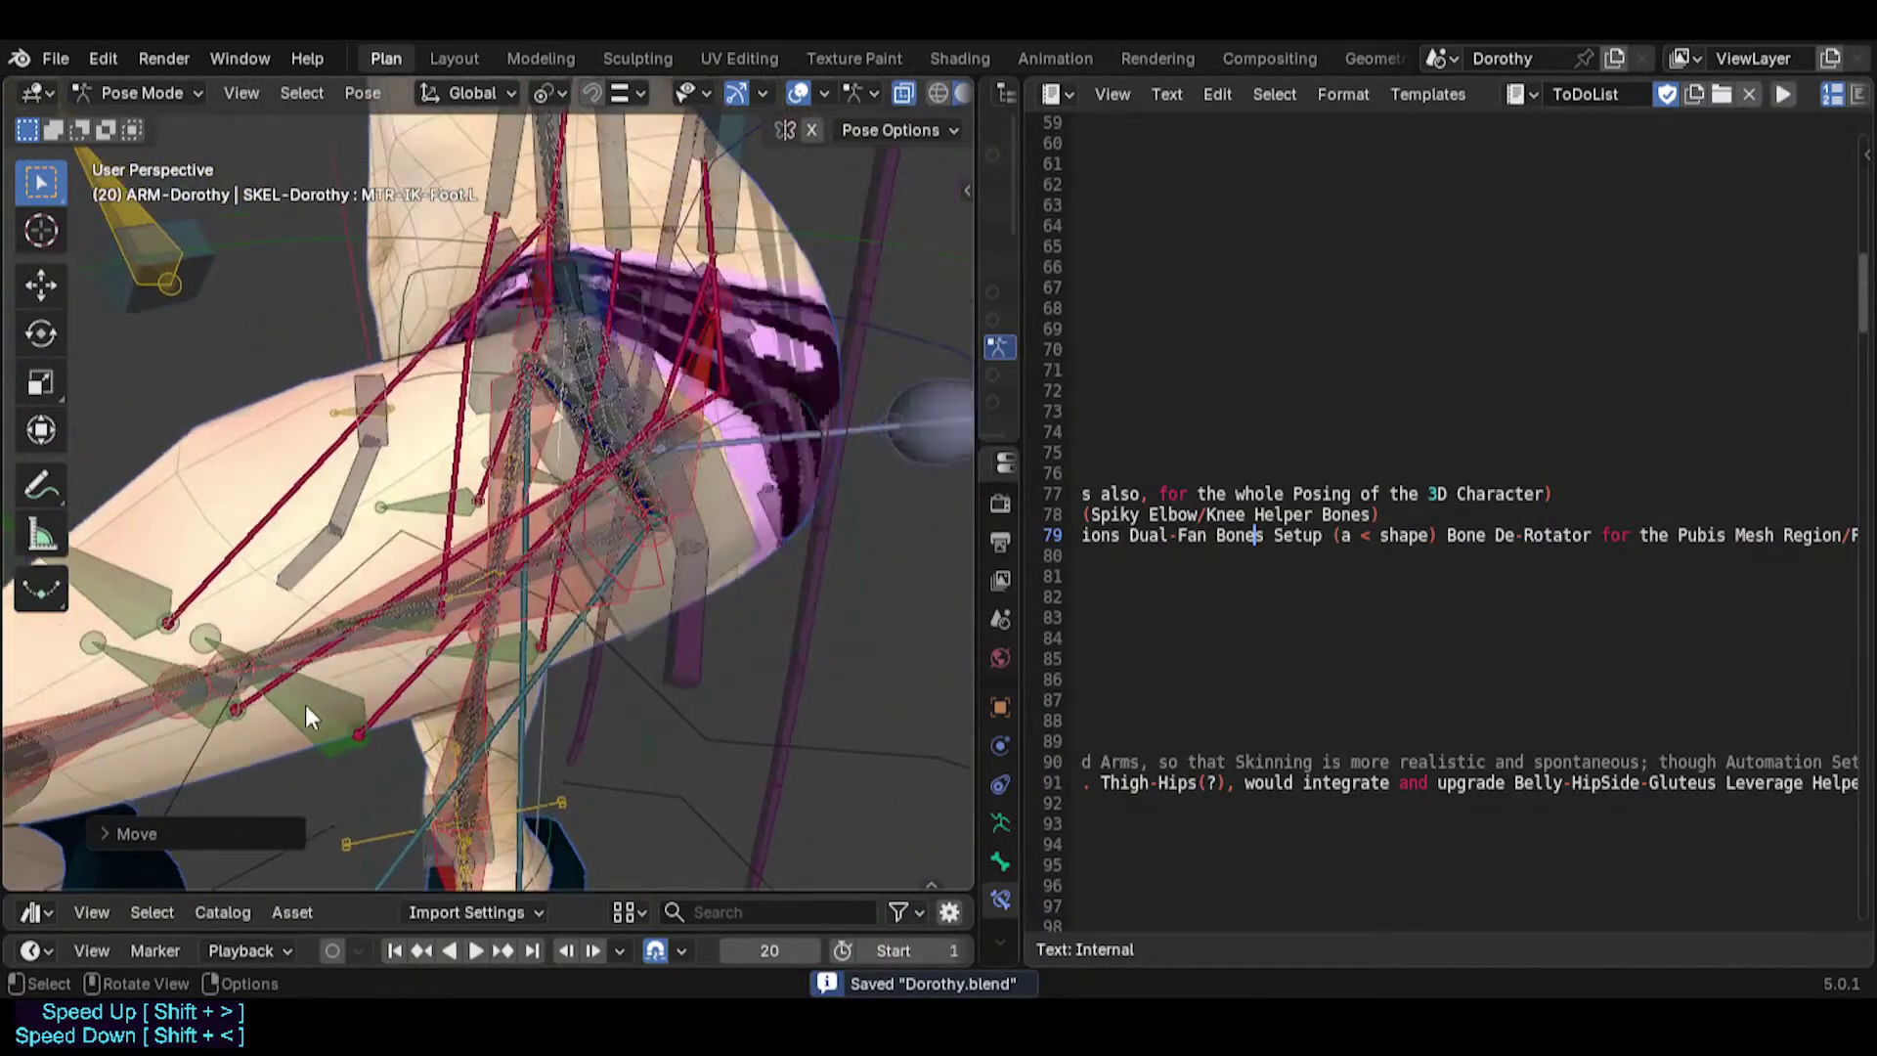
# Snap the 3D cursor to the left thigh's hip joint.
pyautogui.click(220, 657)
pyautogui.moveTo(220, 656); pyautogui.dragTo(399, 657, button='middle')
pyautogui.click(232, 649)
pyautogui.hotkey('shift', 's')
pyautogui.click(471, 704)
# Select the left MCH-Thigh bone among the overlapping thigh bones of the raised leg.
pyautogui.click(350, 645)
pyautogui.click(389, 645)
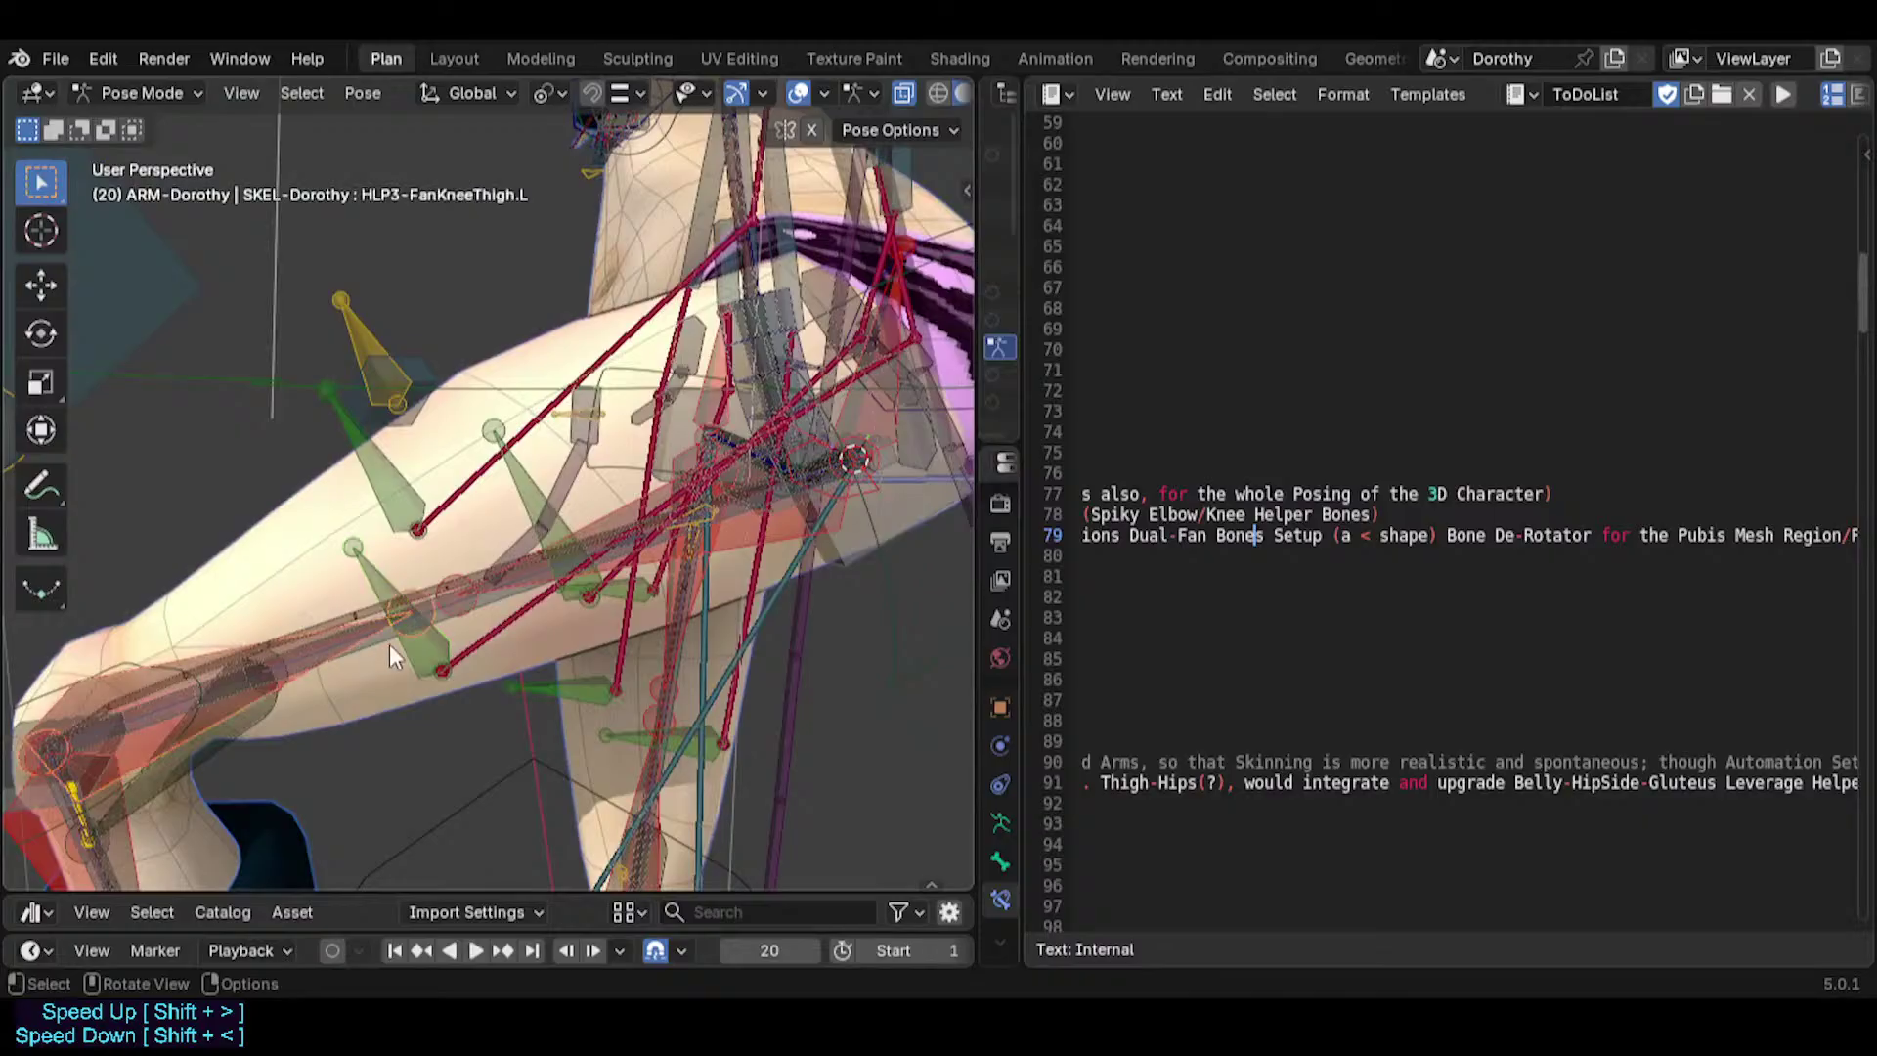
pyautogui.click(383, 644)
pyautogui.hotkey('shift', 's')
pyautogui.press('Escape')
pyautogui.hotkey('shift', 's')
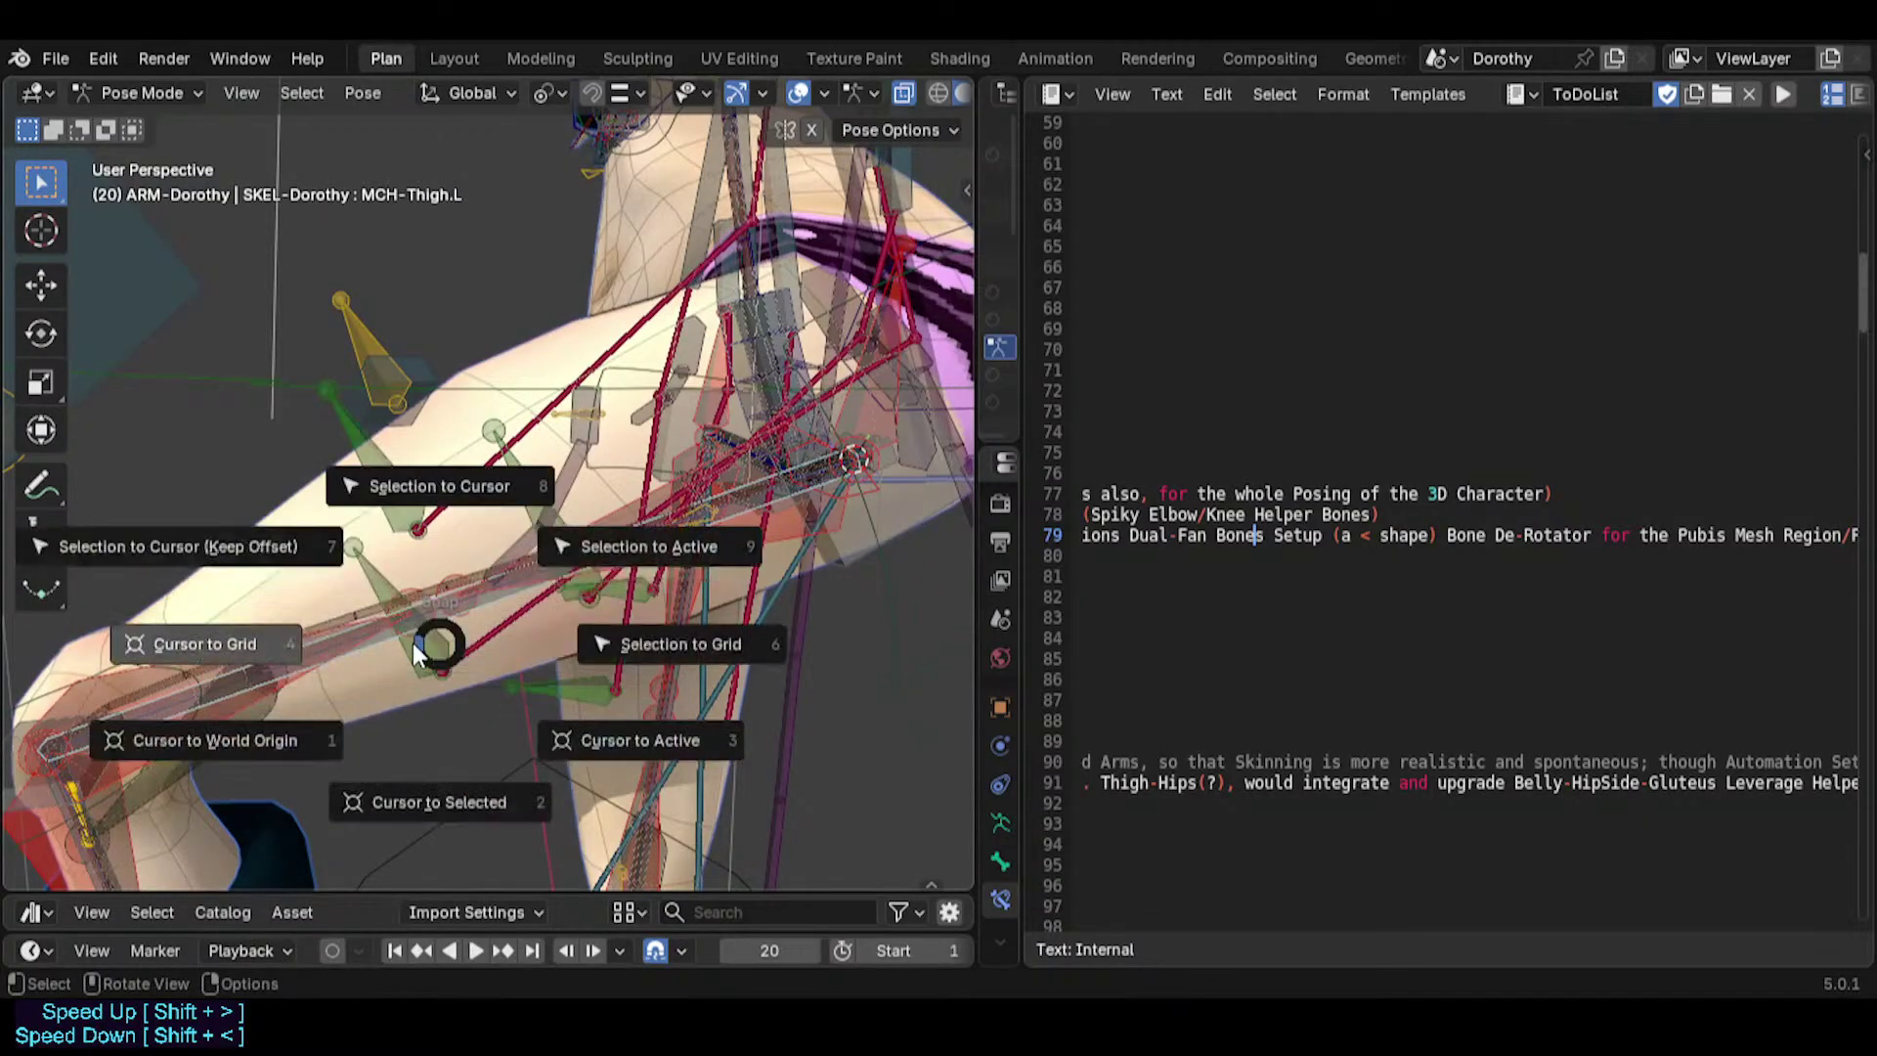
pyautogui.press('Escape')
# Clear the pose of the raised left leg so it returns to the standing rest position.
pyautogui.scroll(-3, 453, 624)
pyautogui.hotkey('alt', 'r')
pyautogui.moveTo(478, 623)
pyautogui.keyDown('shift'); pyautogui.mouseDown(button='middle')
pyautogui.moveTo(542, 607)
pyautogui.moveTo(477, 596)
pyautogui.mouseUp(button='middle'); pyautogui.keyUp('shift')
pyautogui.scroll(2, 485, 608)
pyautogui.scroll(2, 477, 596)
pyautogui.click(498, 606)
pyautogui.click(507, 607)
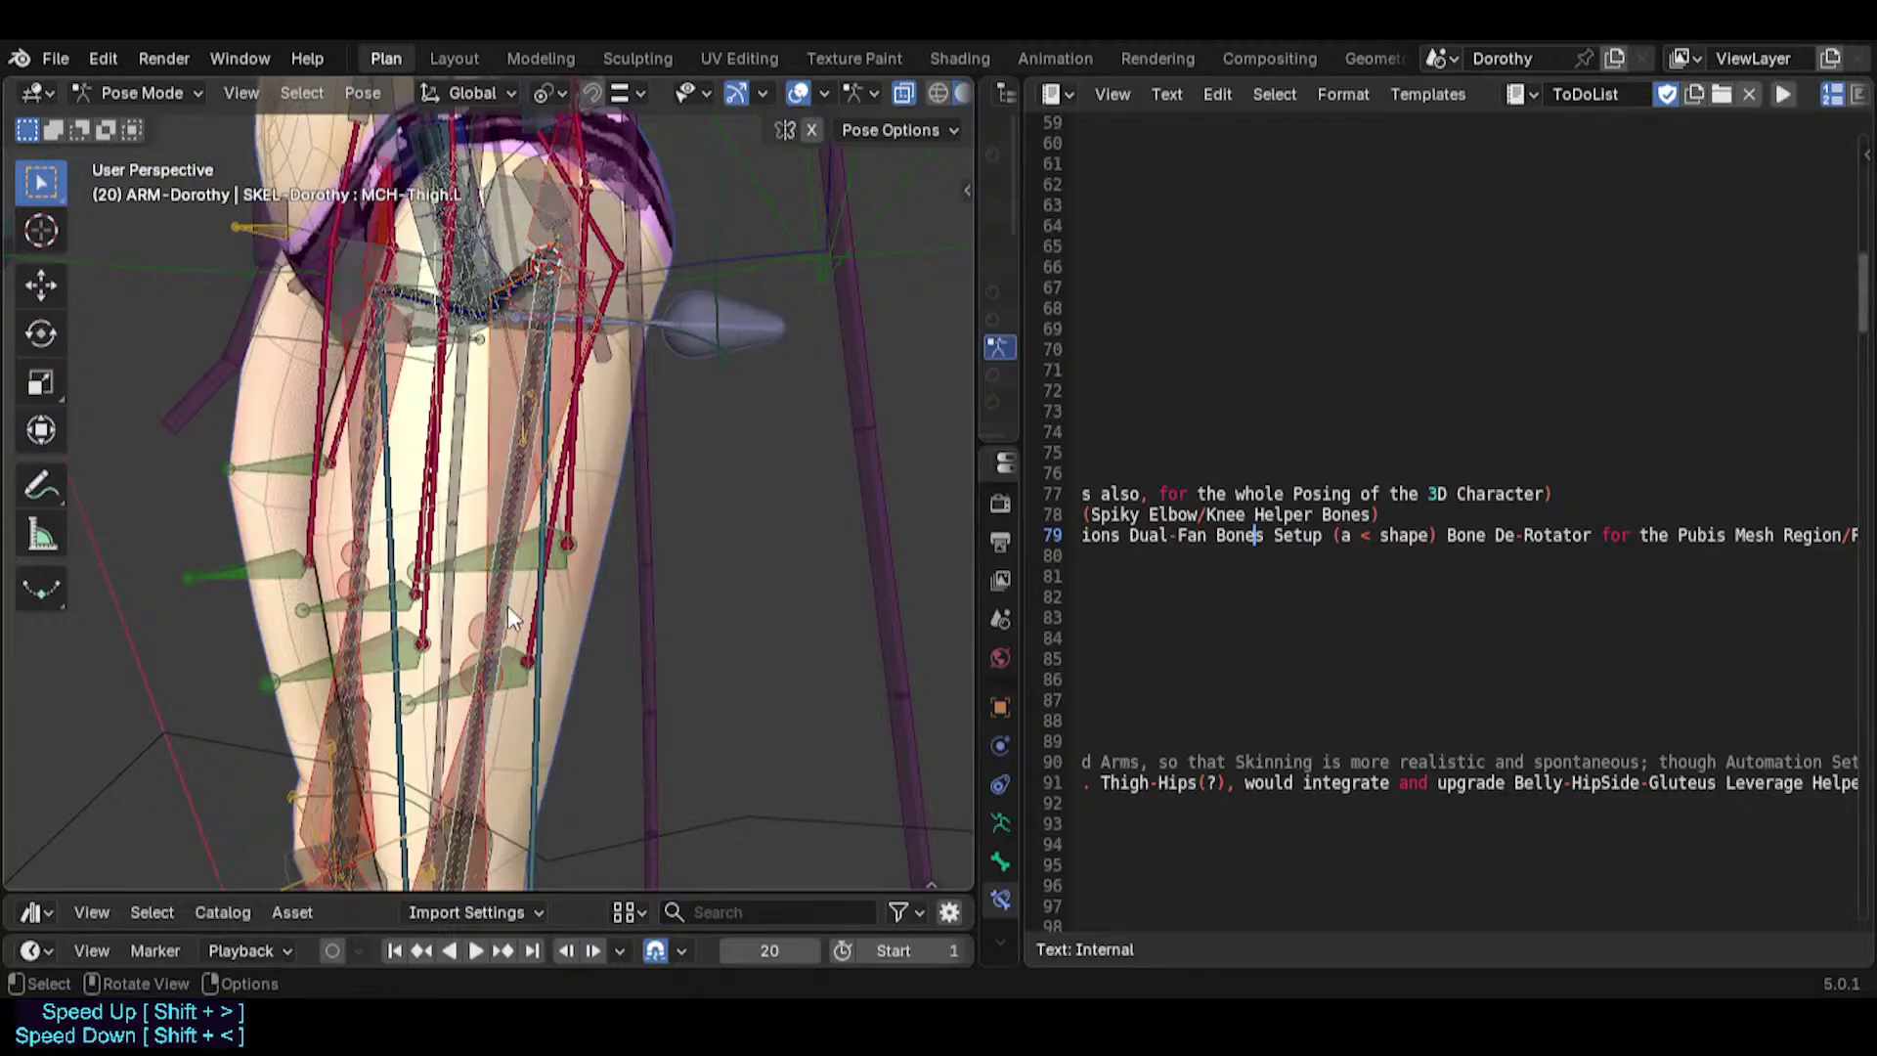
pyautogui.hotkey('shift', 's')
pyautogui.press('Escape')
pyautogui.moveTo(561, 624); pyautogui.dragTo(555, 600, button='middle')
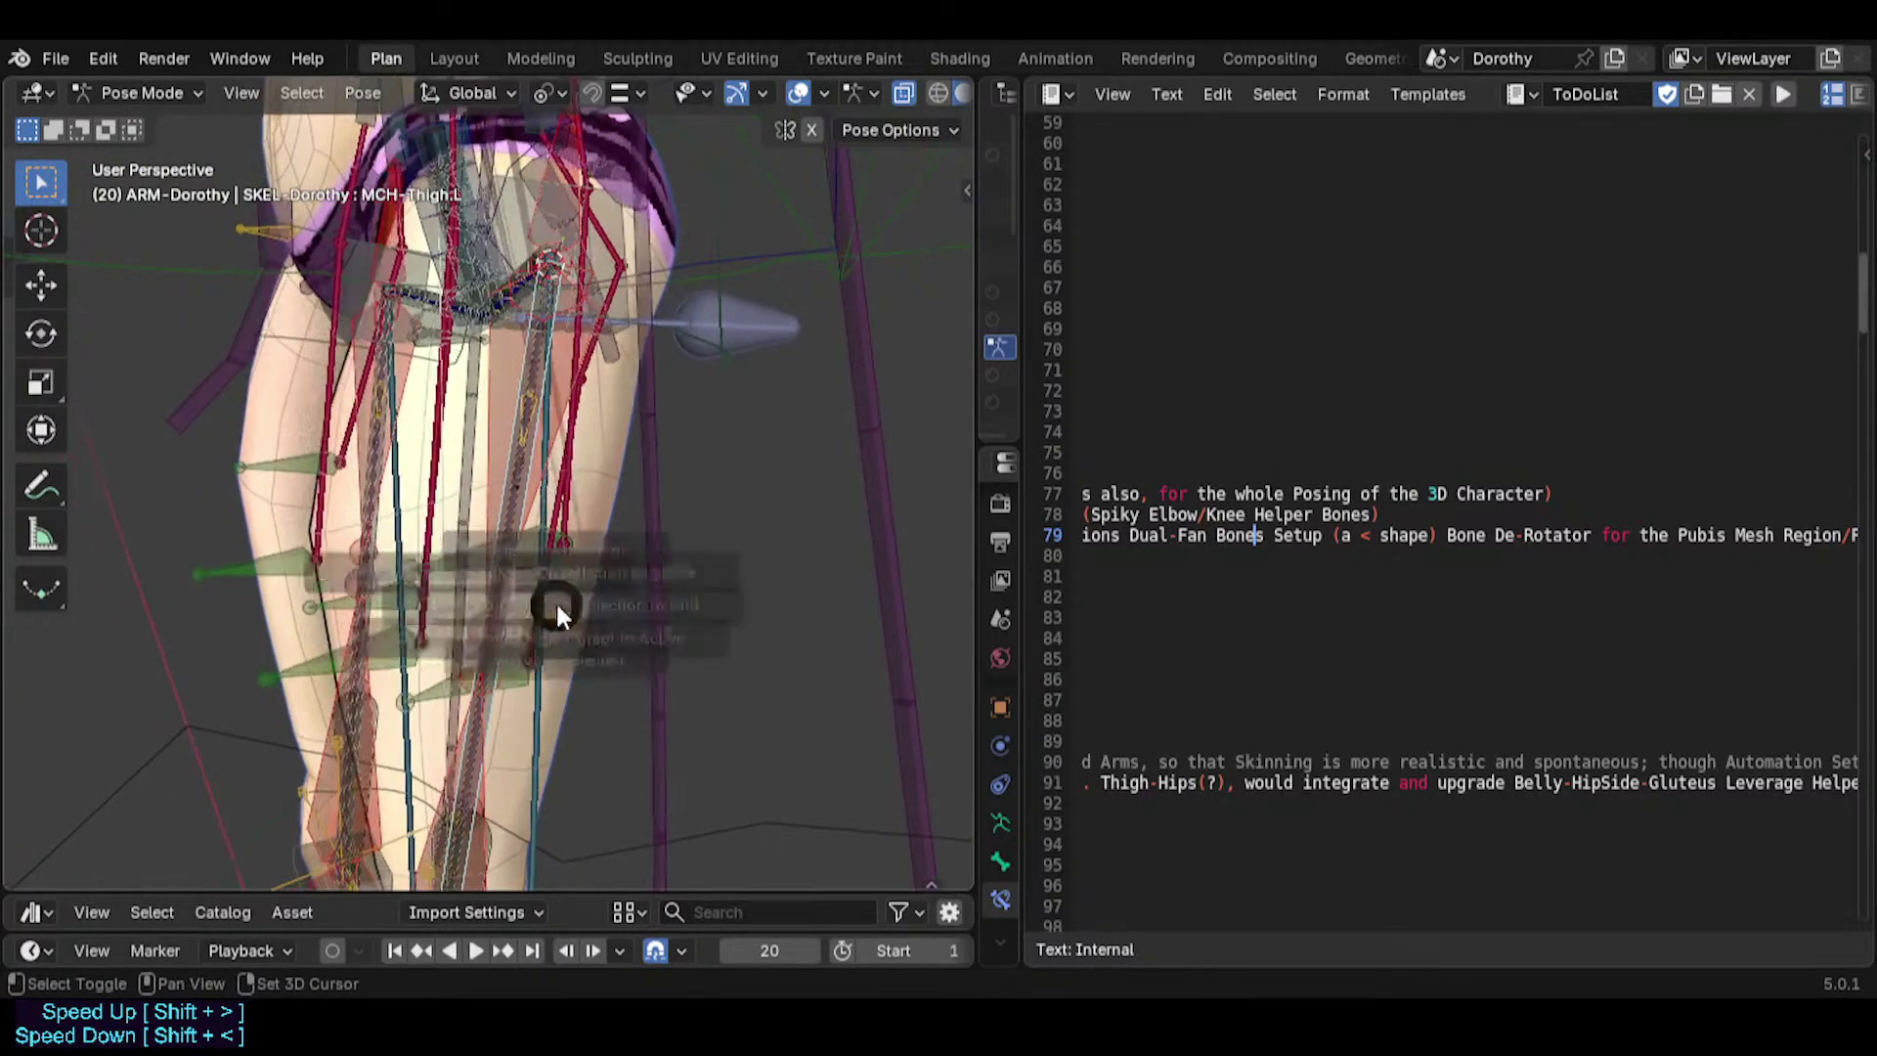
pyautogui.hotkey('shift', 's')
pyautogui.press('Escape')
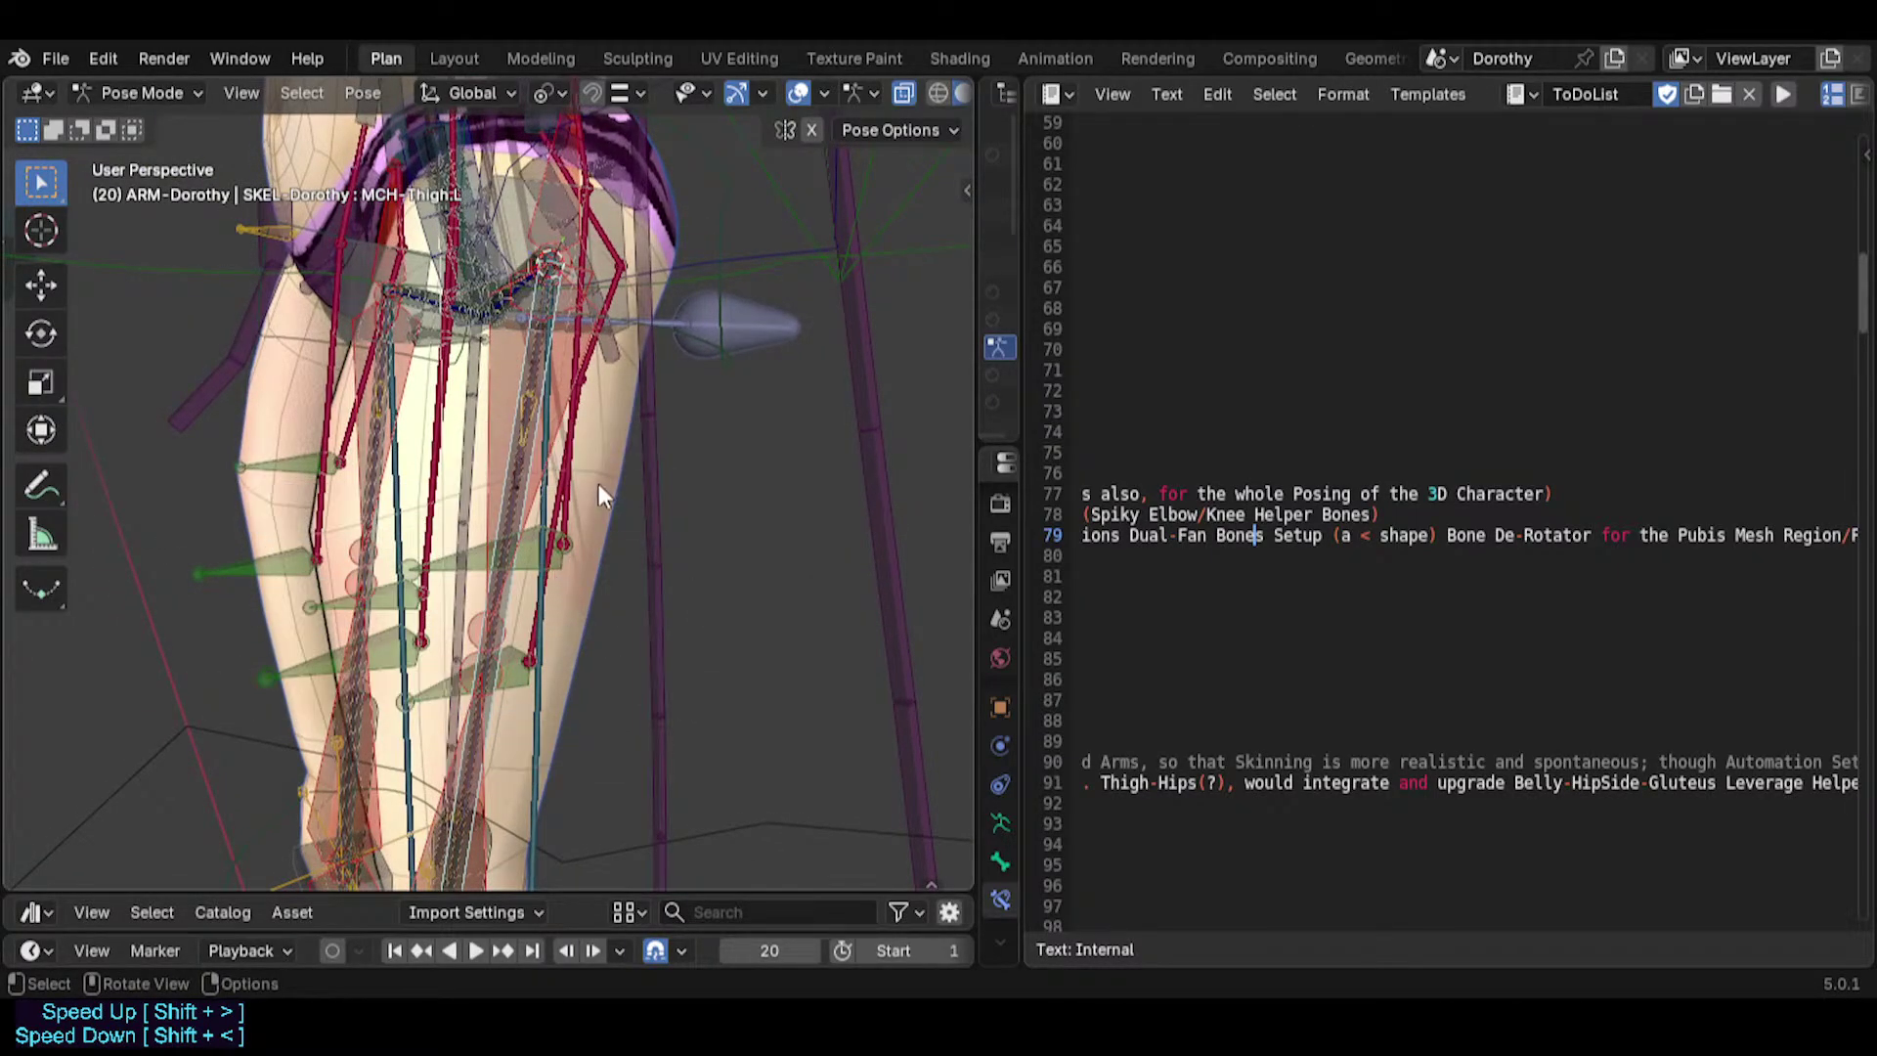
pyautogui.press('.')
pyautogui.press('Escape')
pyautogui.press(',')
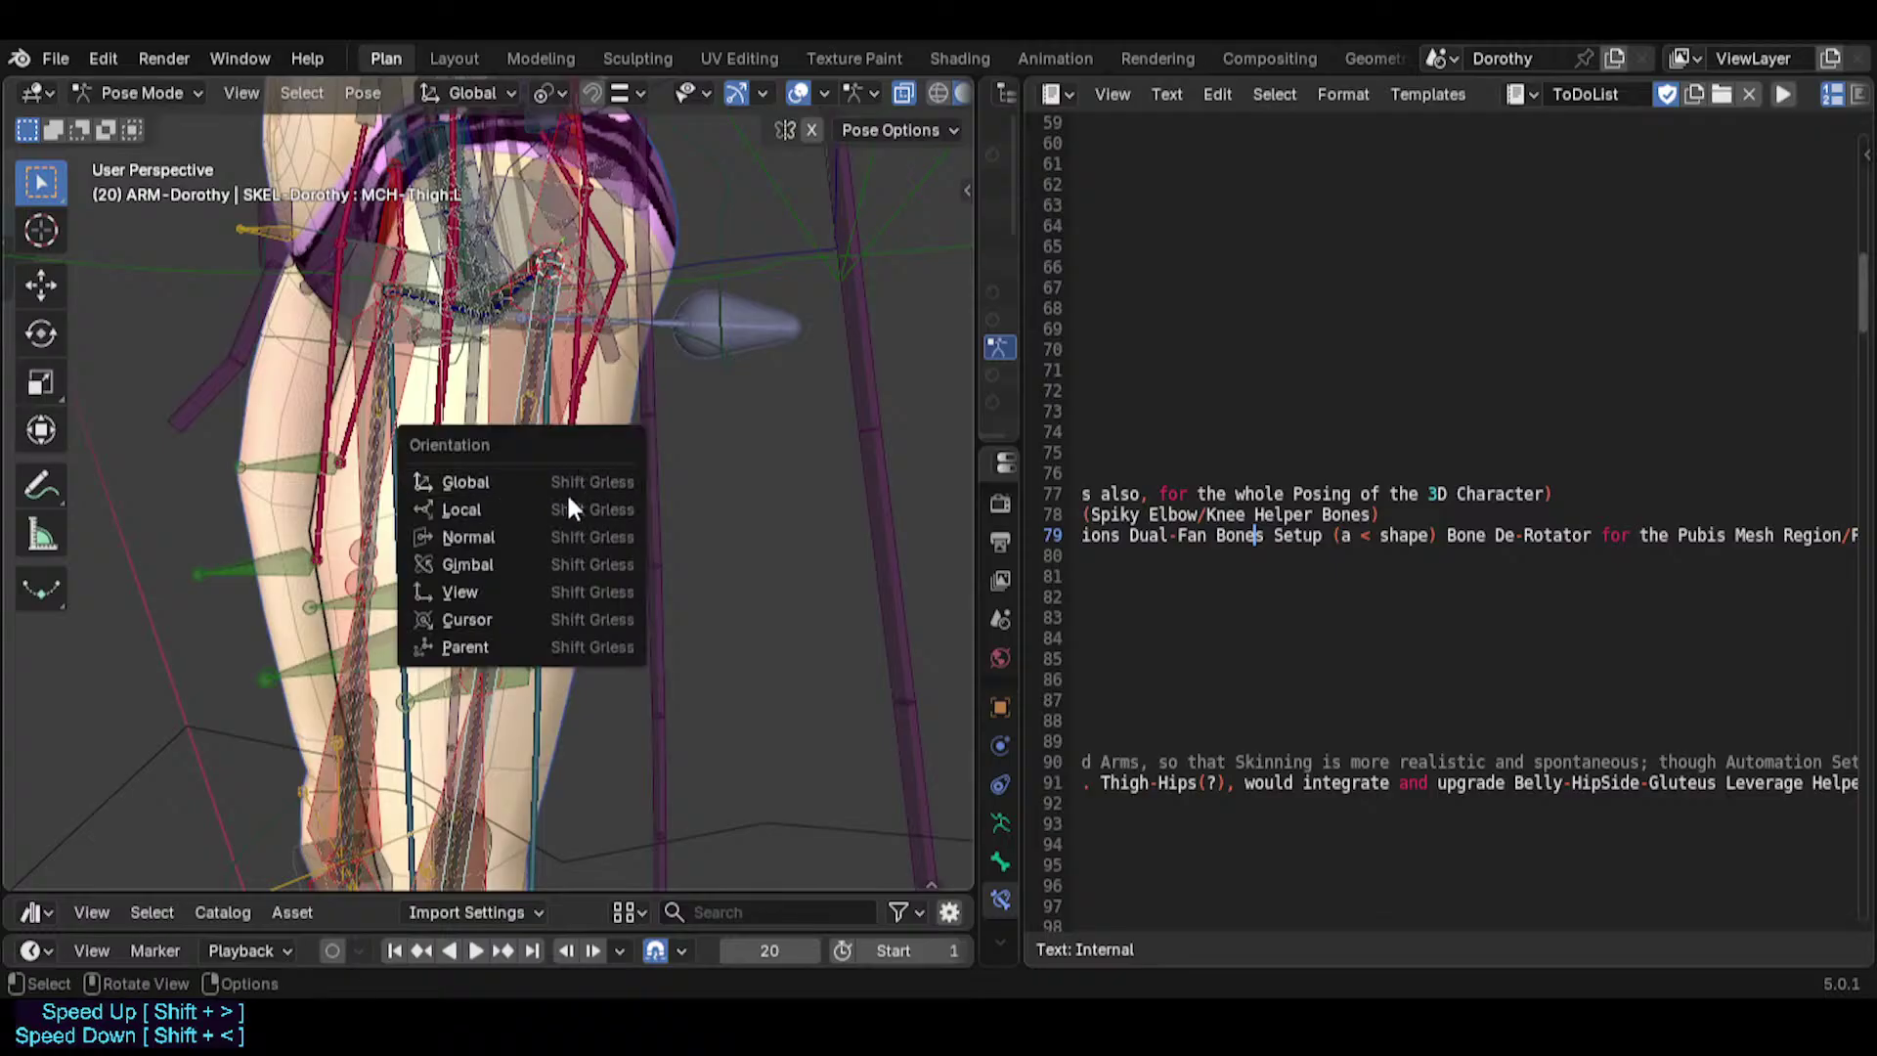
pyautogui.press('.')
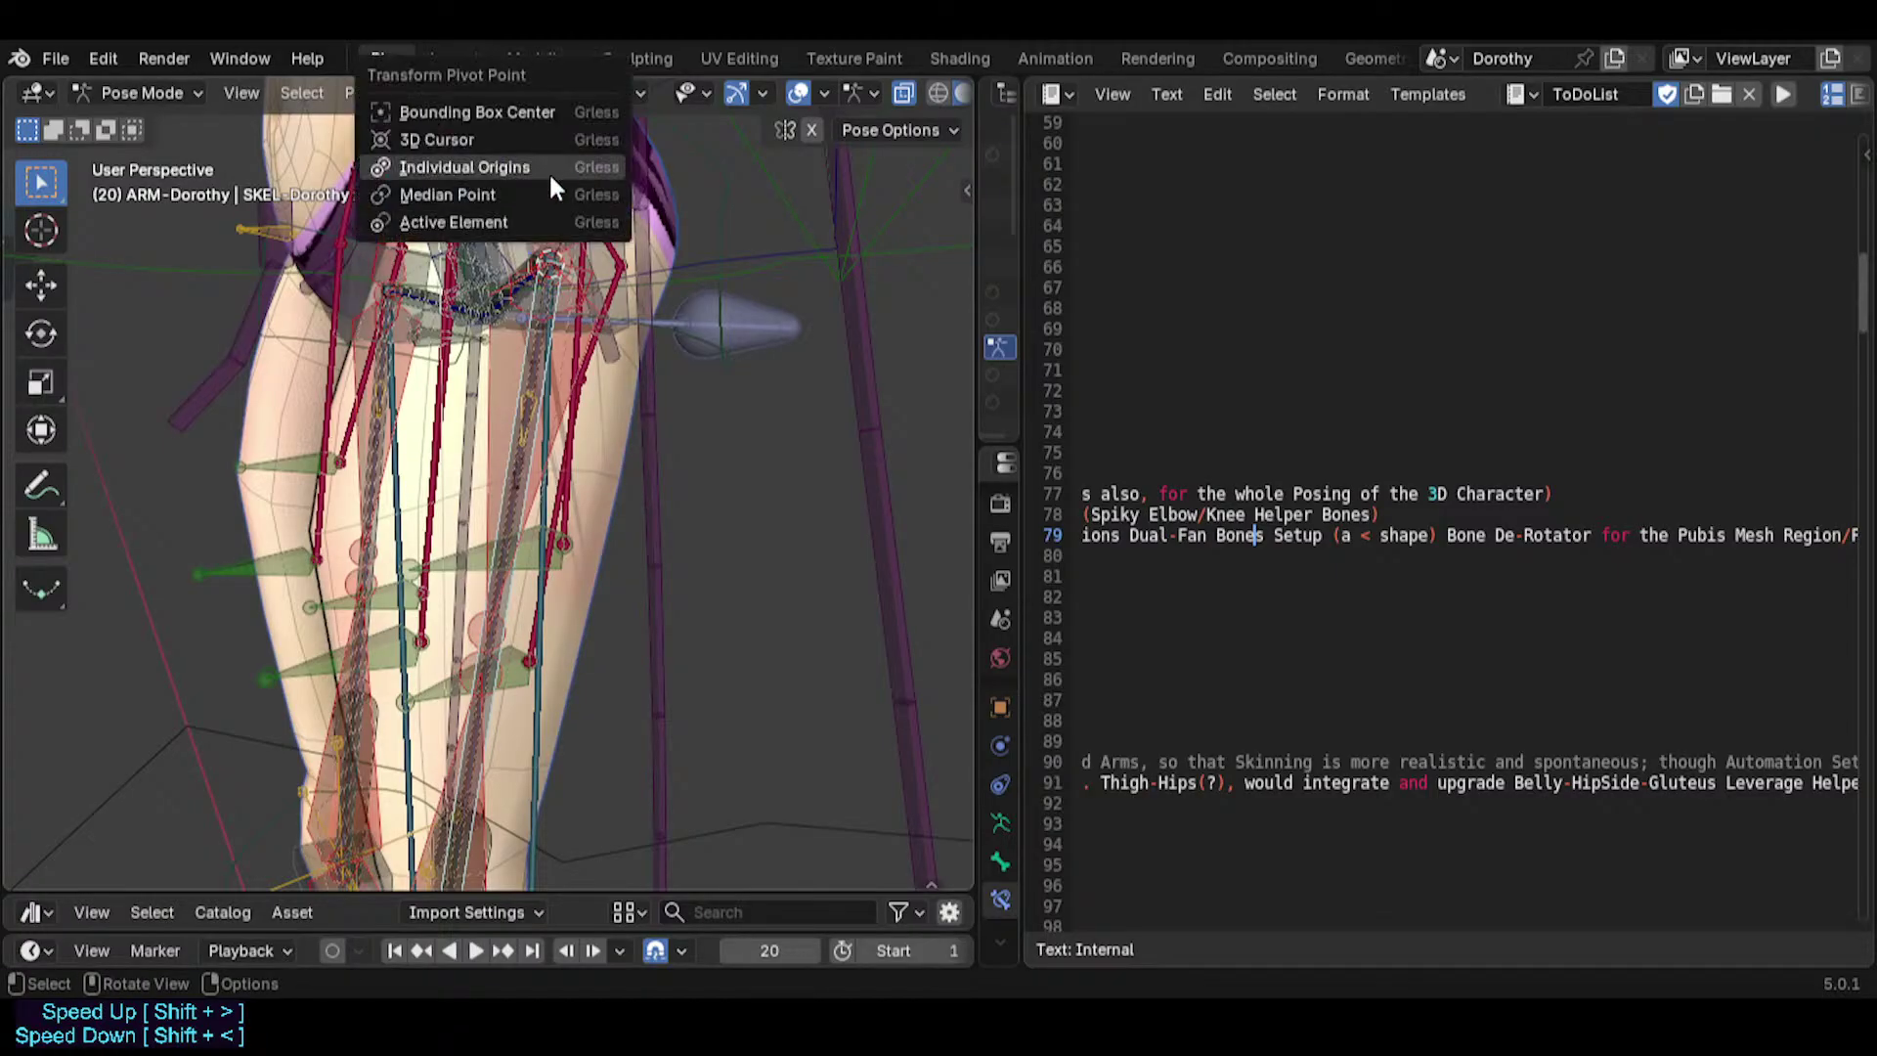
pyautogui.press('Escape')
pyautogui.hotkey('shift', 's')
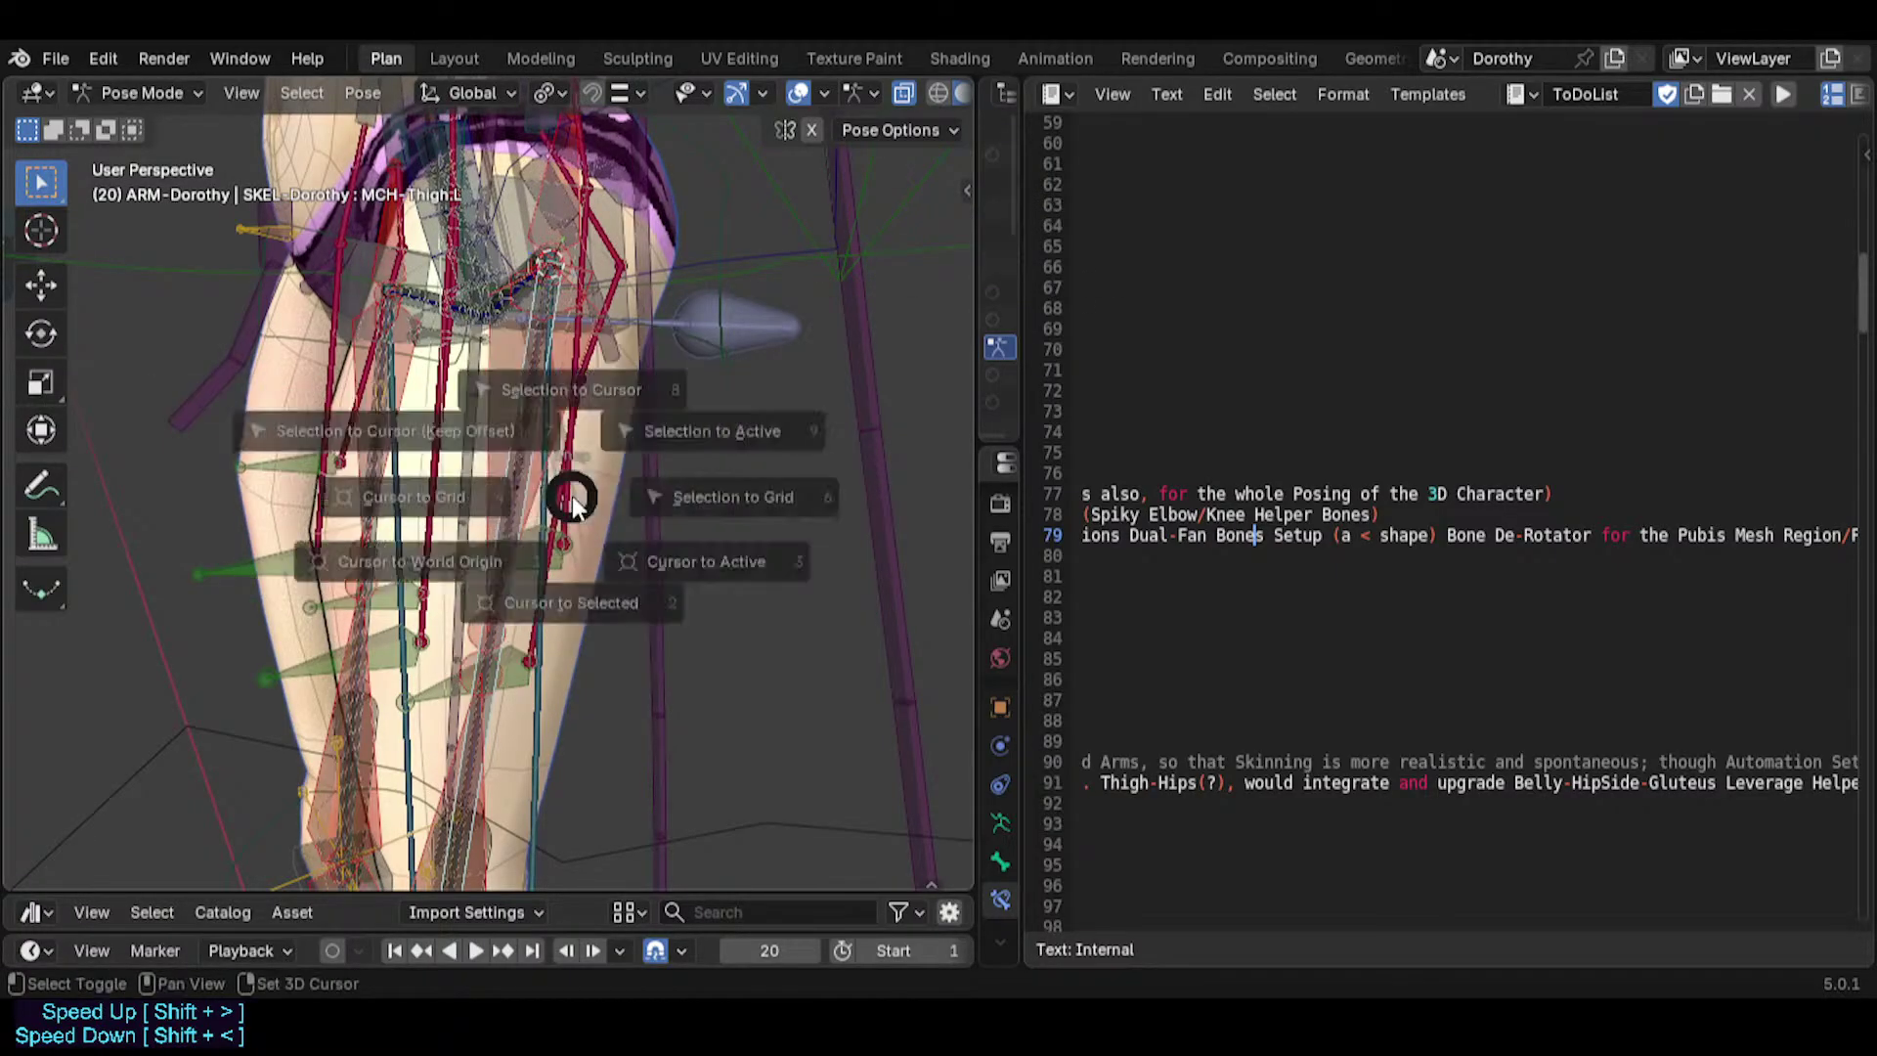
pyautogui.press('Escape')
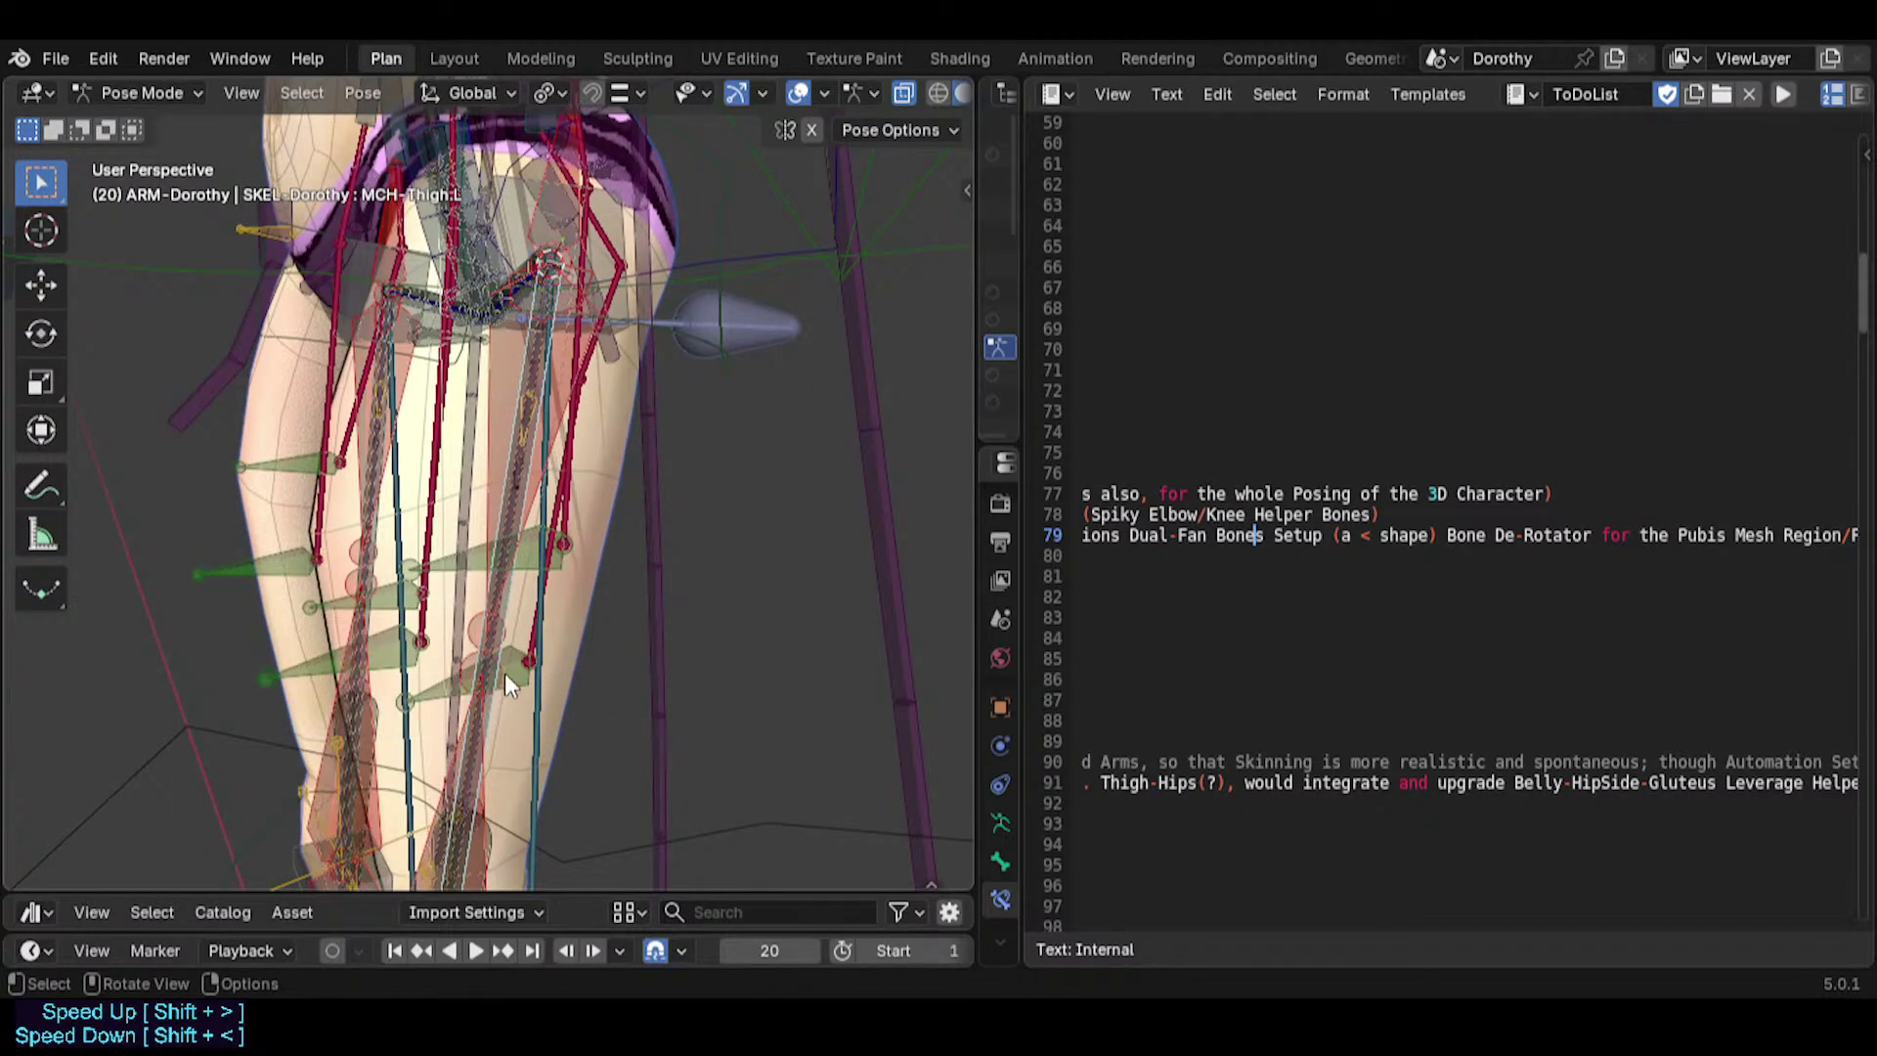
# Try to snap the 3D cursor to the middle of the left MCH-Thigh bone, using Median Point as the transform pivot.
pyautogui.hotkey('shift', 's')
pyautogui.hotkey('shift', 's')
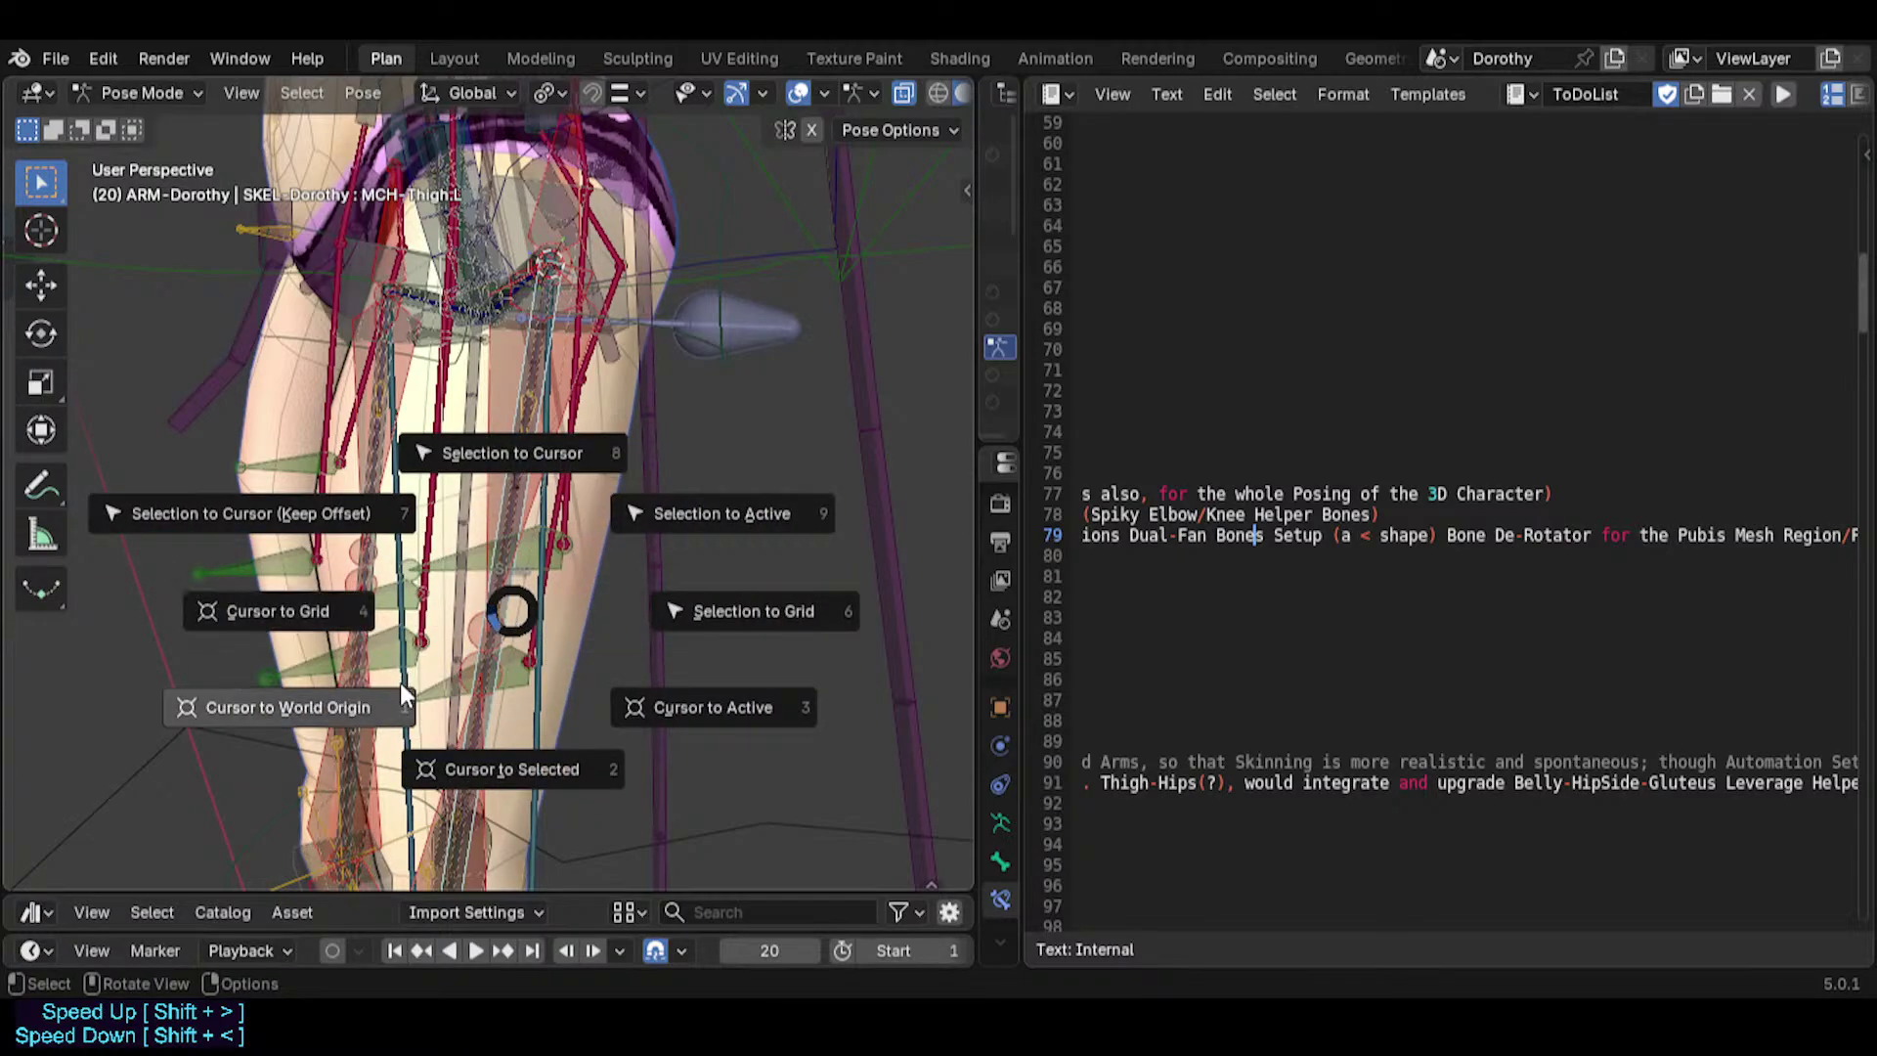
pyautogui.click(520, 753)
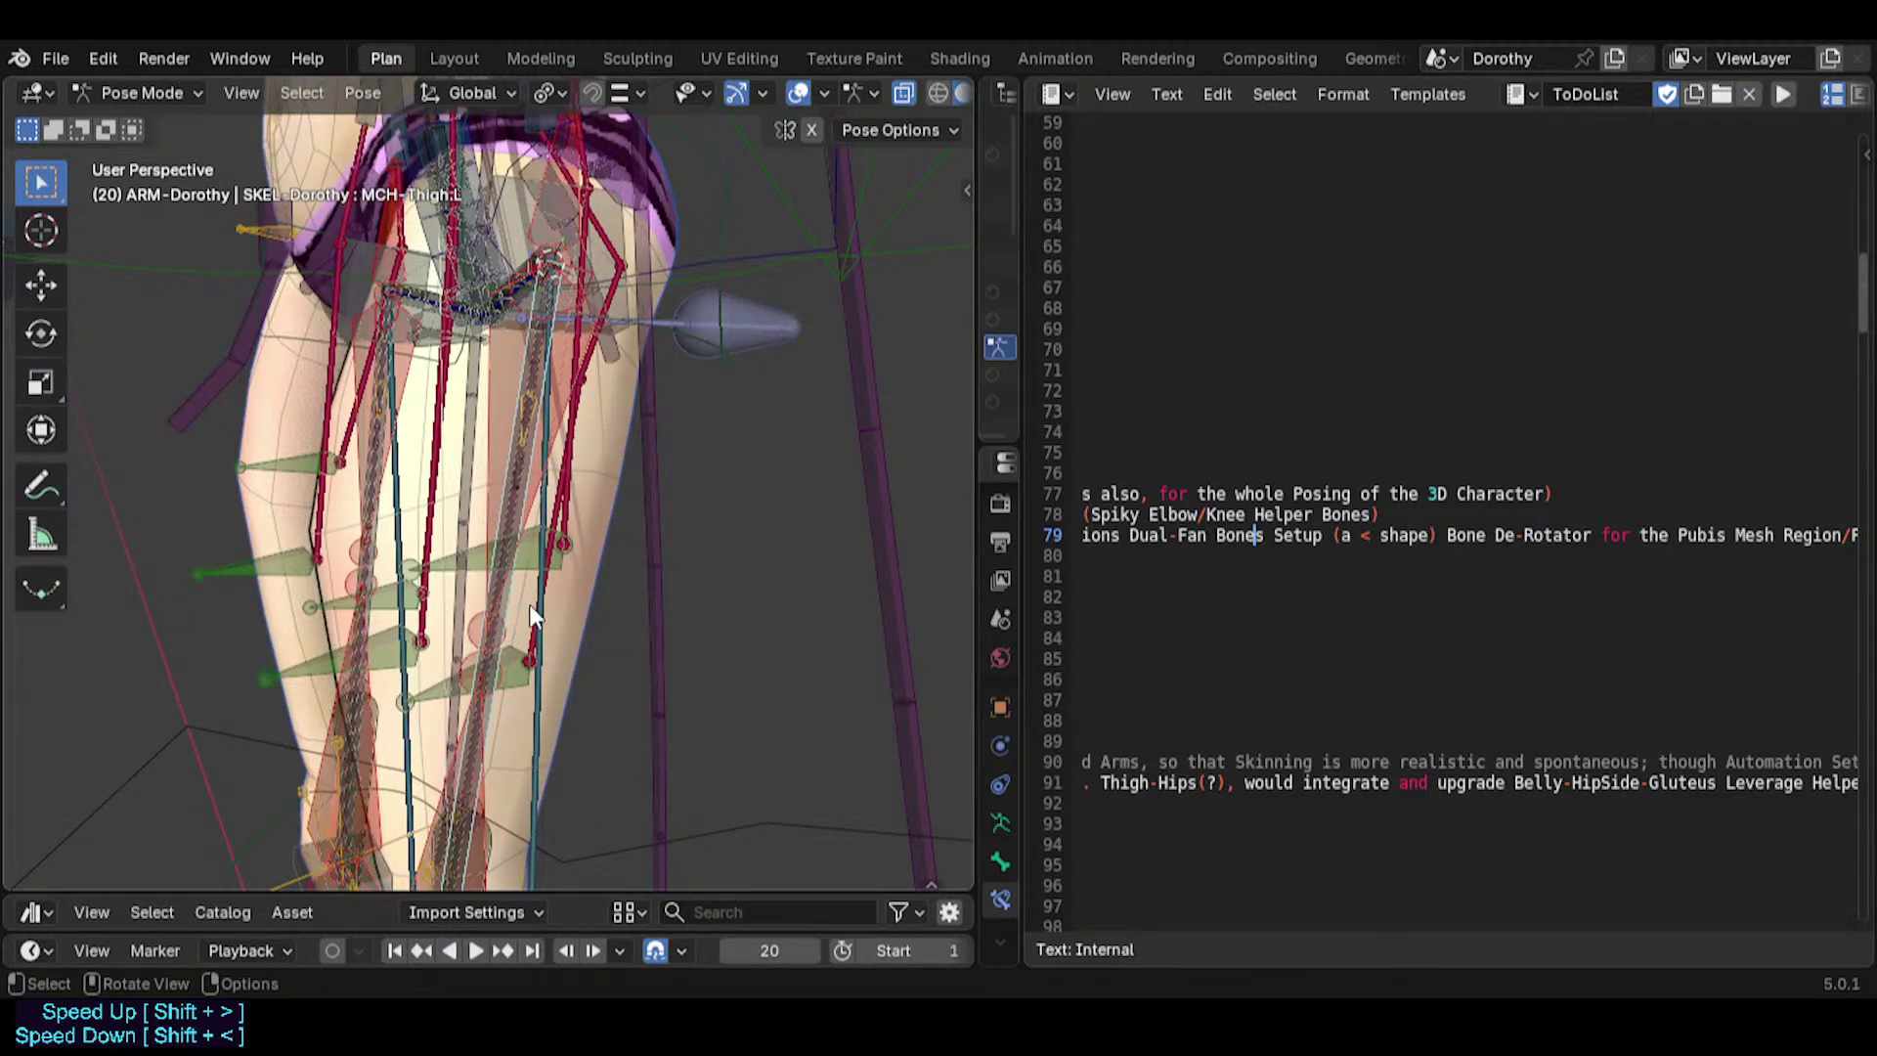
pyautogui.moveTo(529, 604); pyautogui.dragTo(503, 401, button='middle')
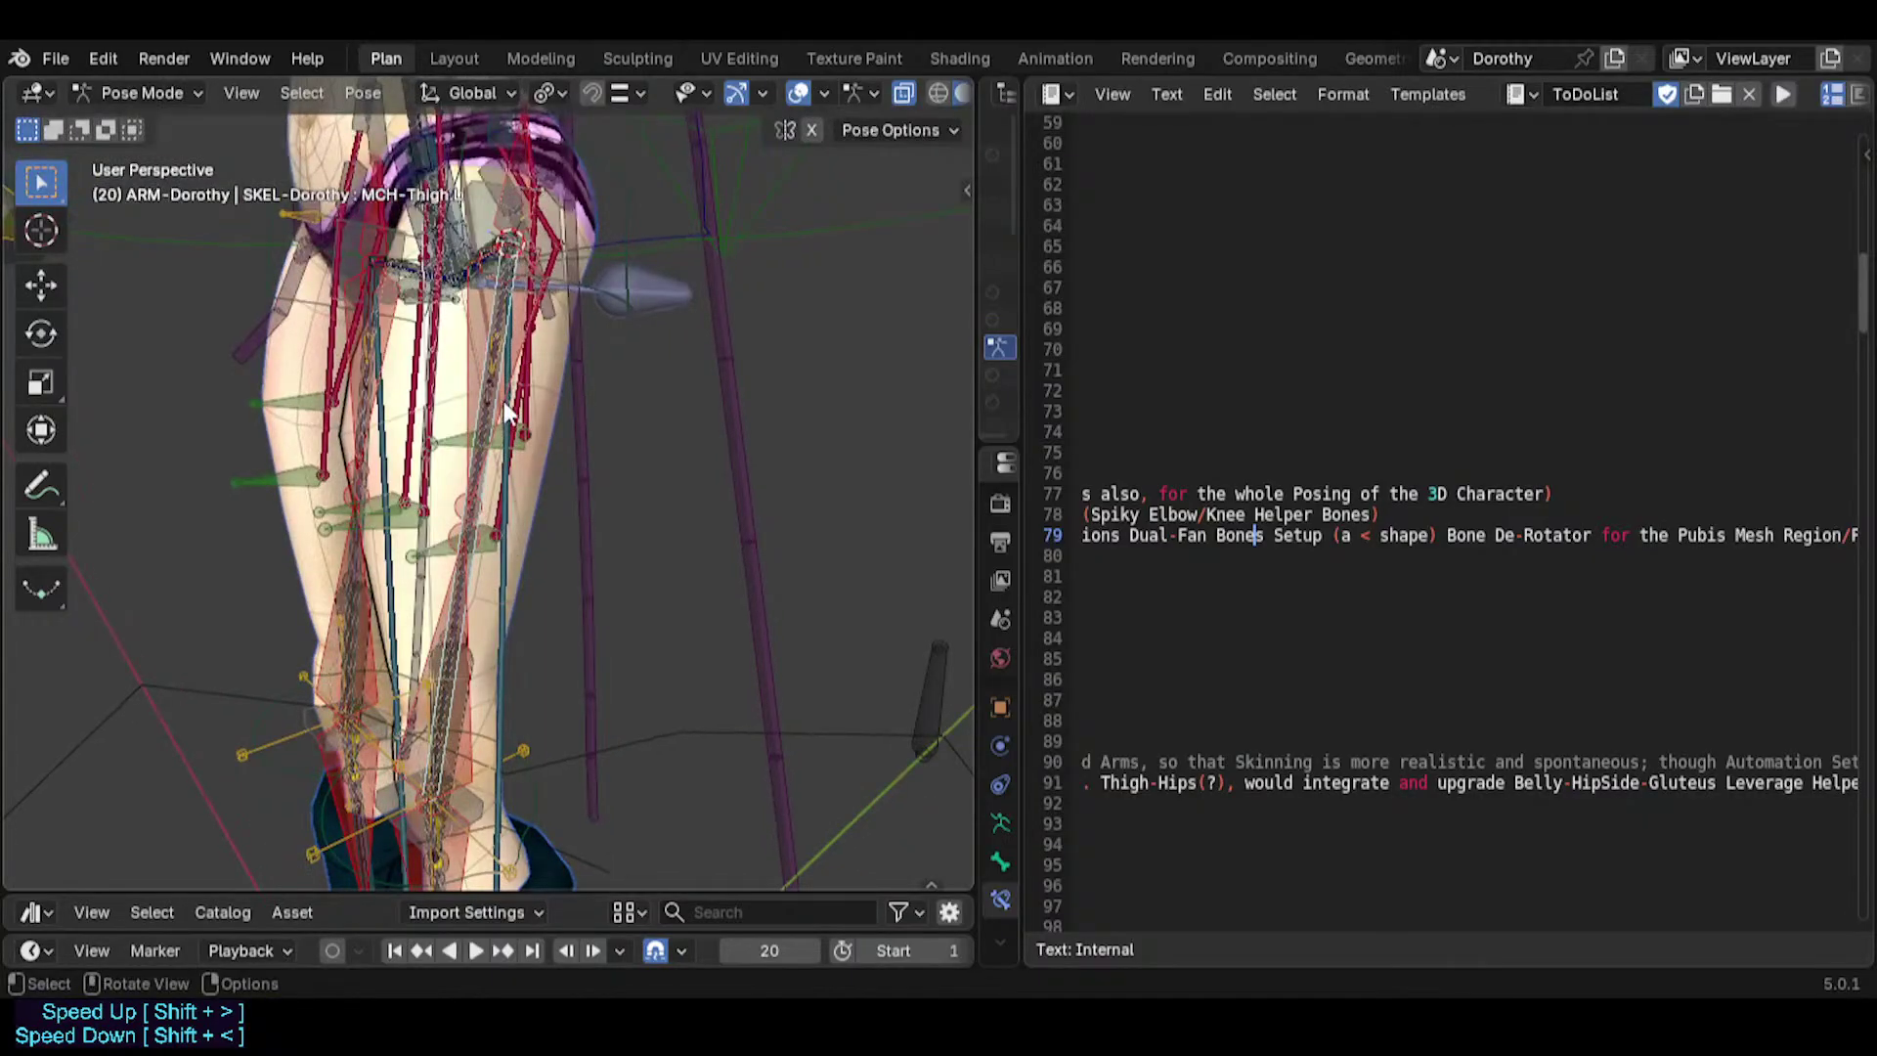
pyautogui.click(506, 92)
pyautogui.click(544, 93)
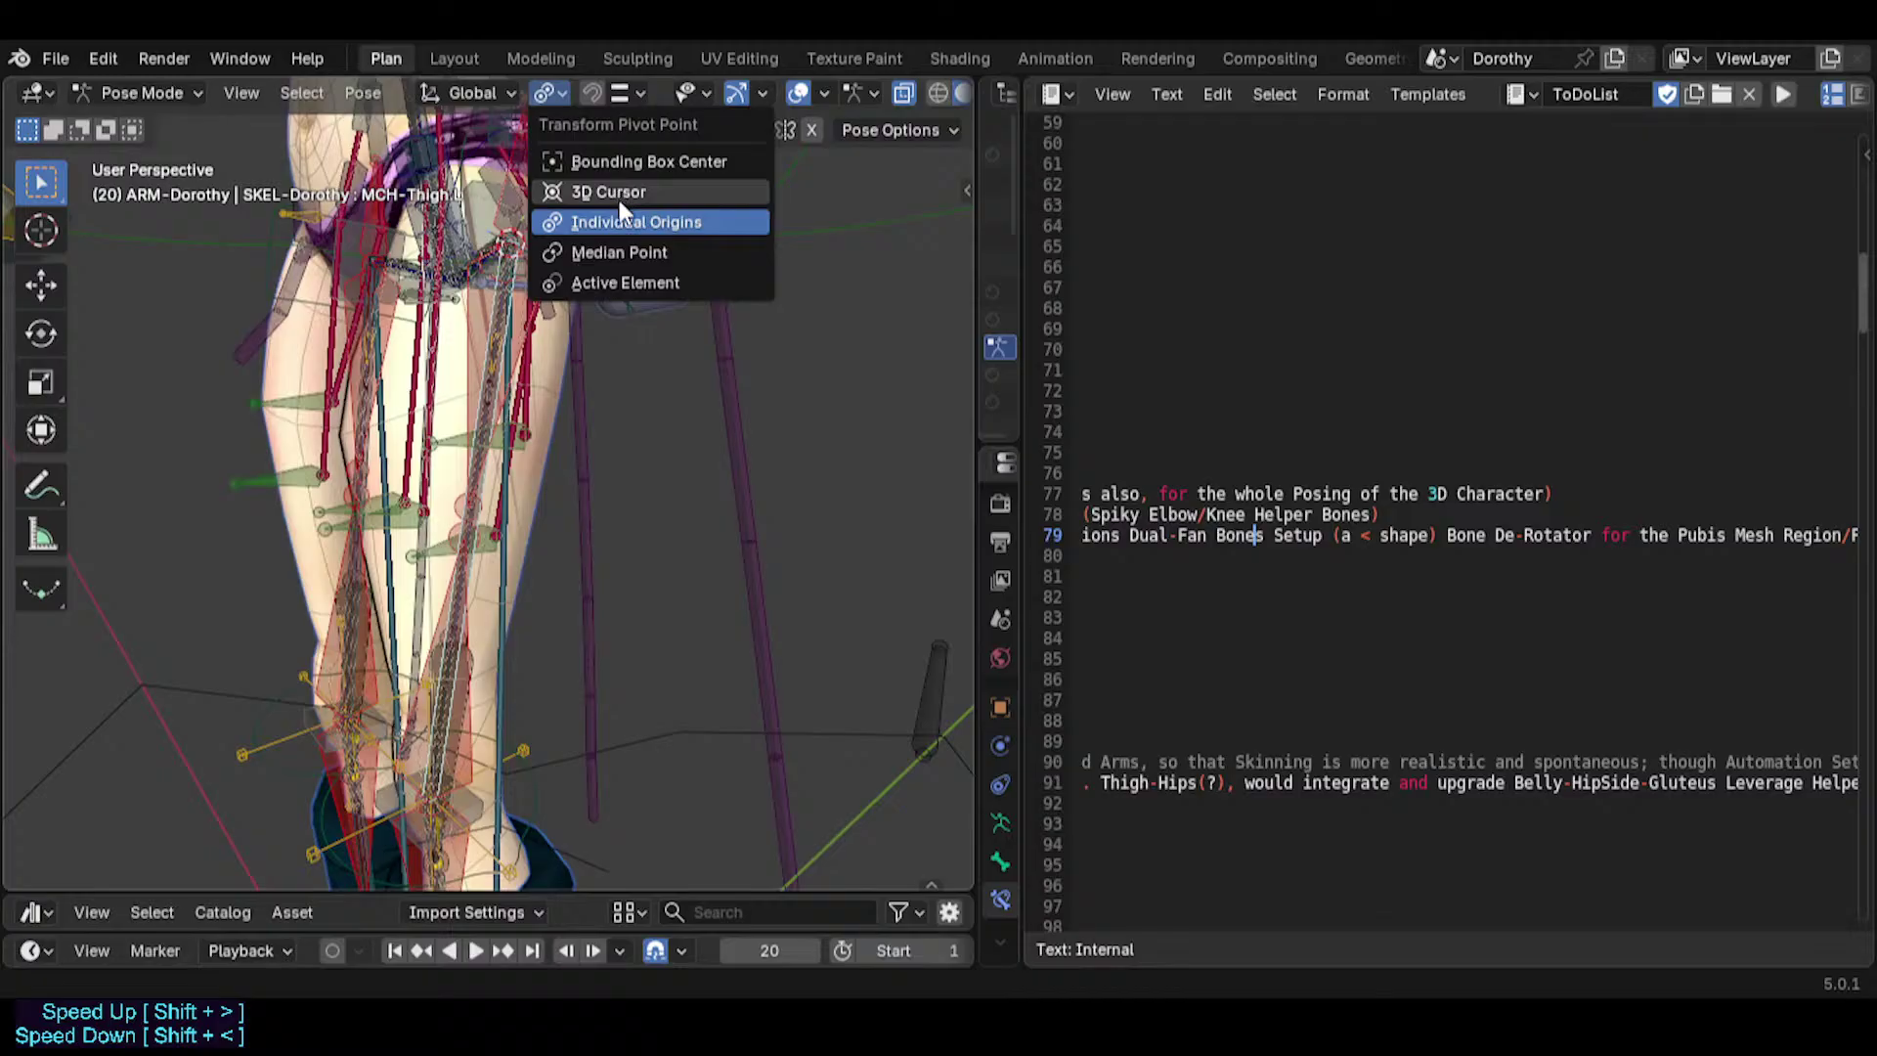
pyautogui.click(619, 254)
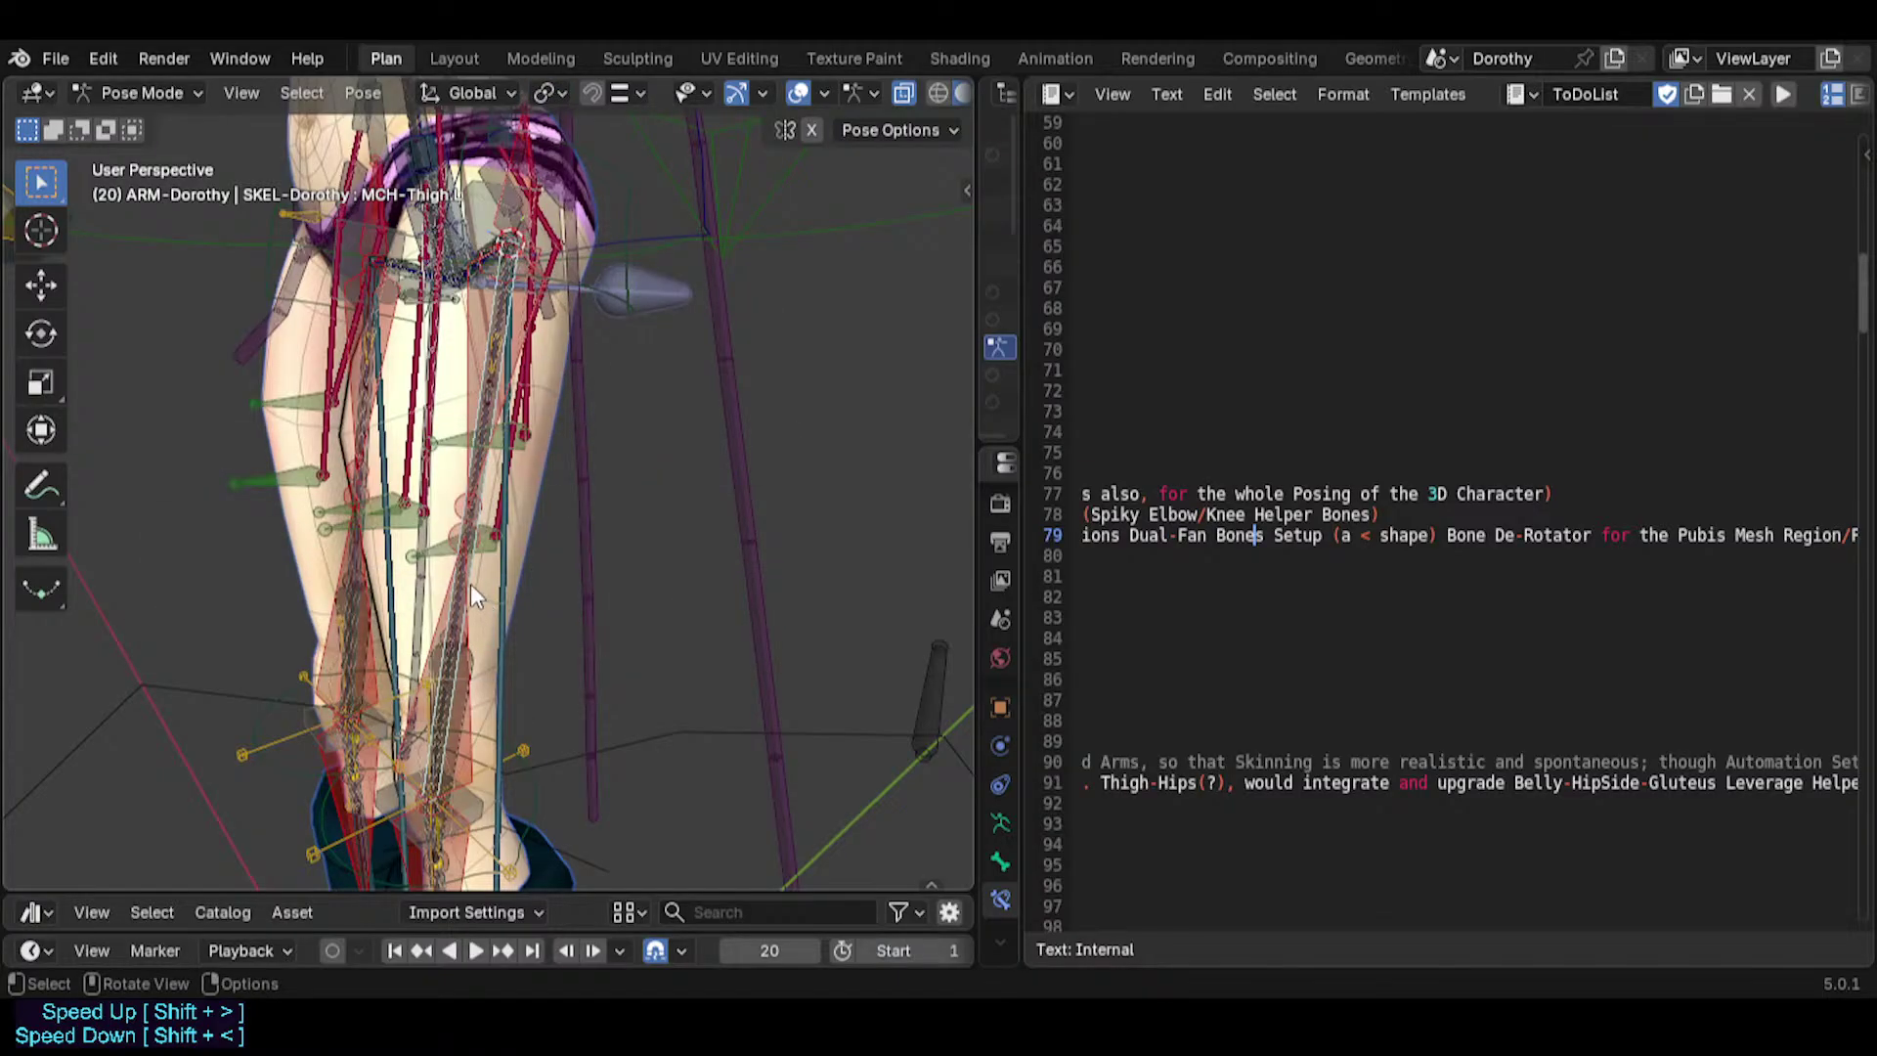
pyautogui.hotkey('shift', 's')
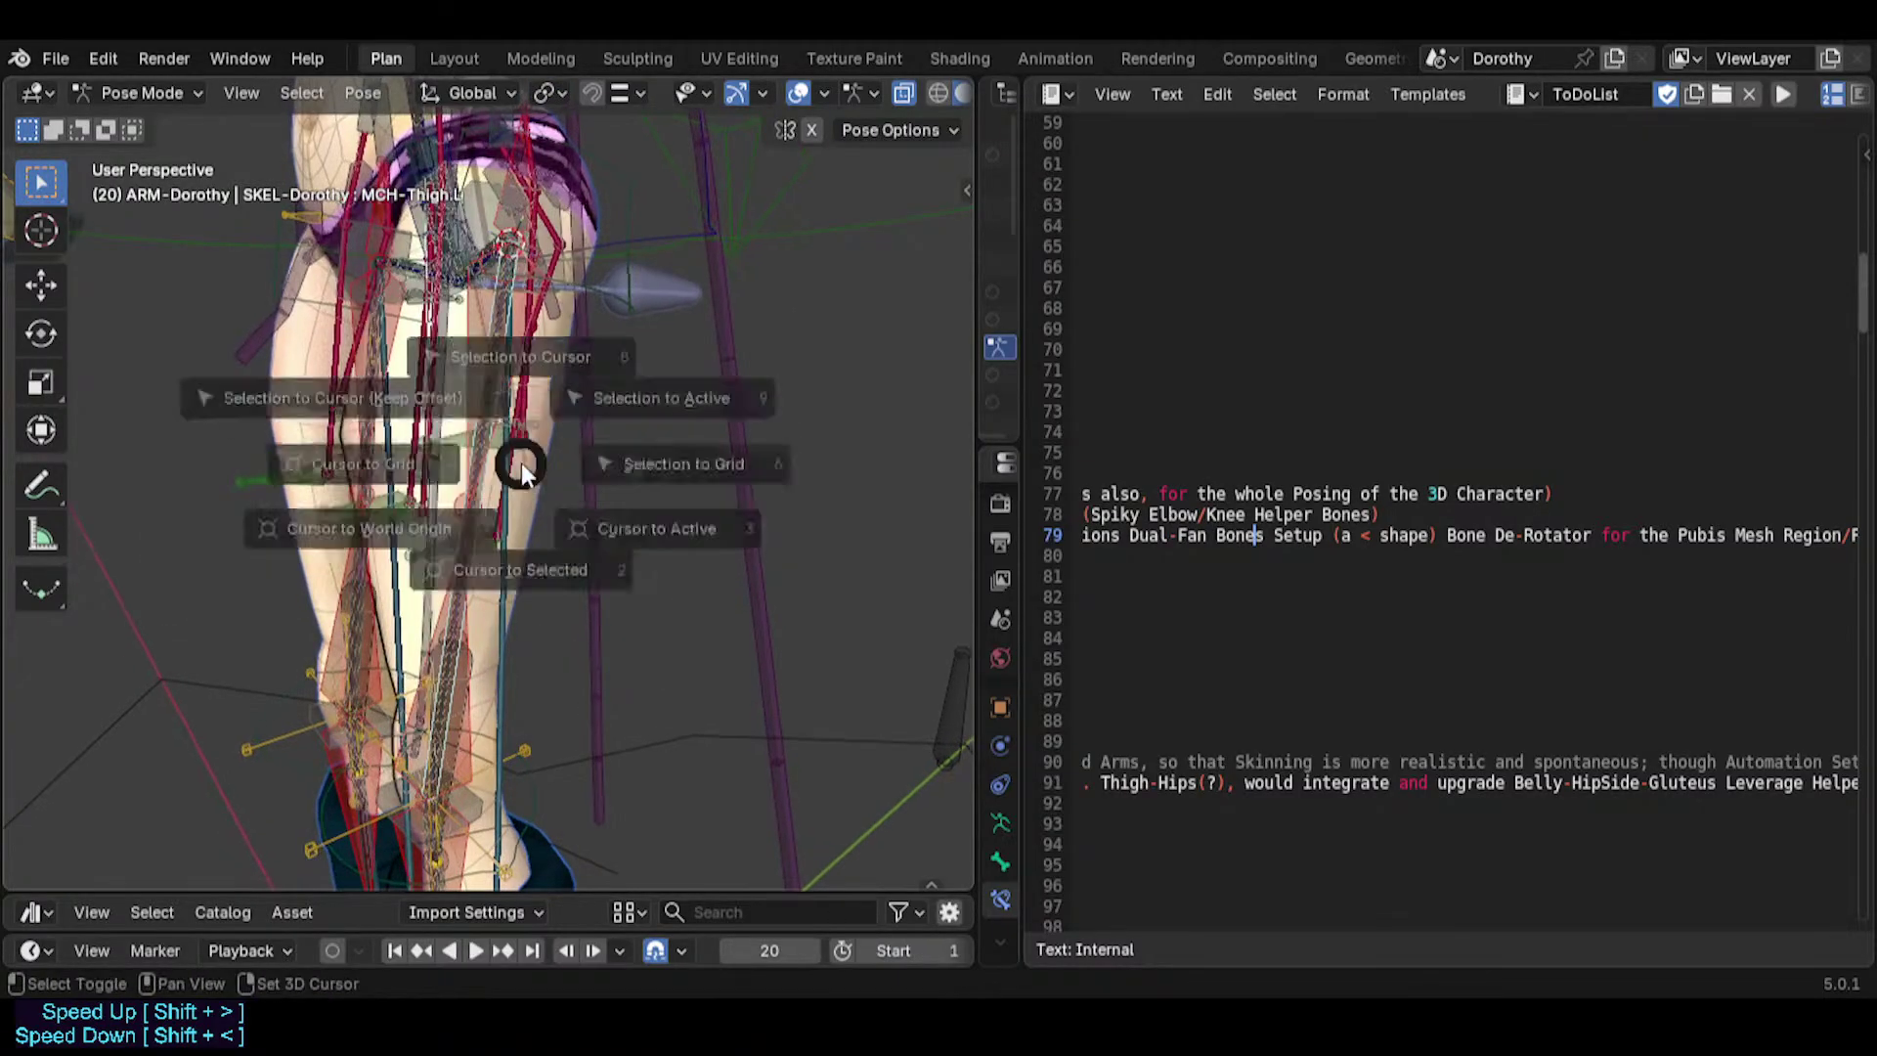
pyautogui.press('2')
pyautogui.moveTo(473, 422); pyautogui.dragTo(477, 437, button='middle')
# Return the transform pivot point to Individual Origins.
pyautogui.click(561, 86)
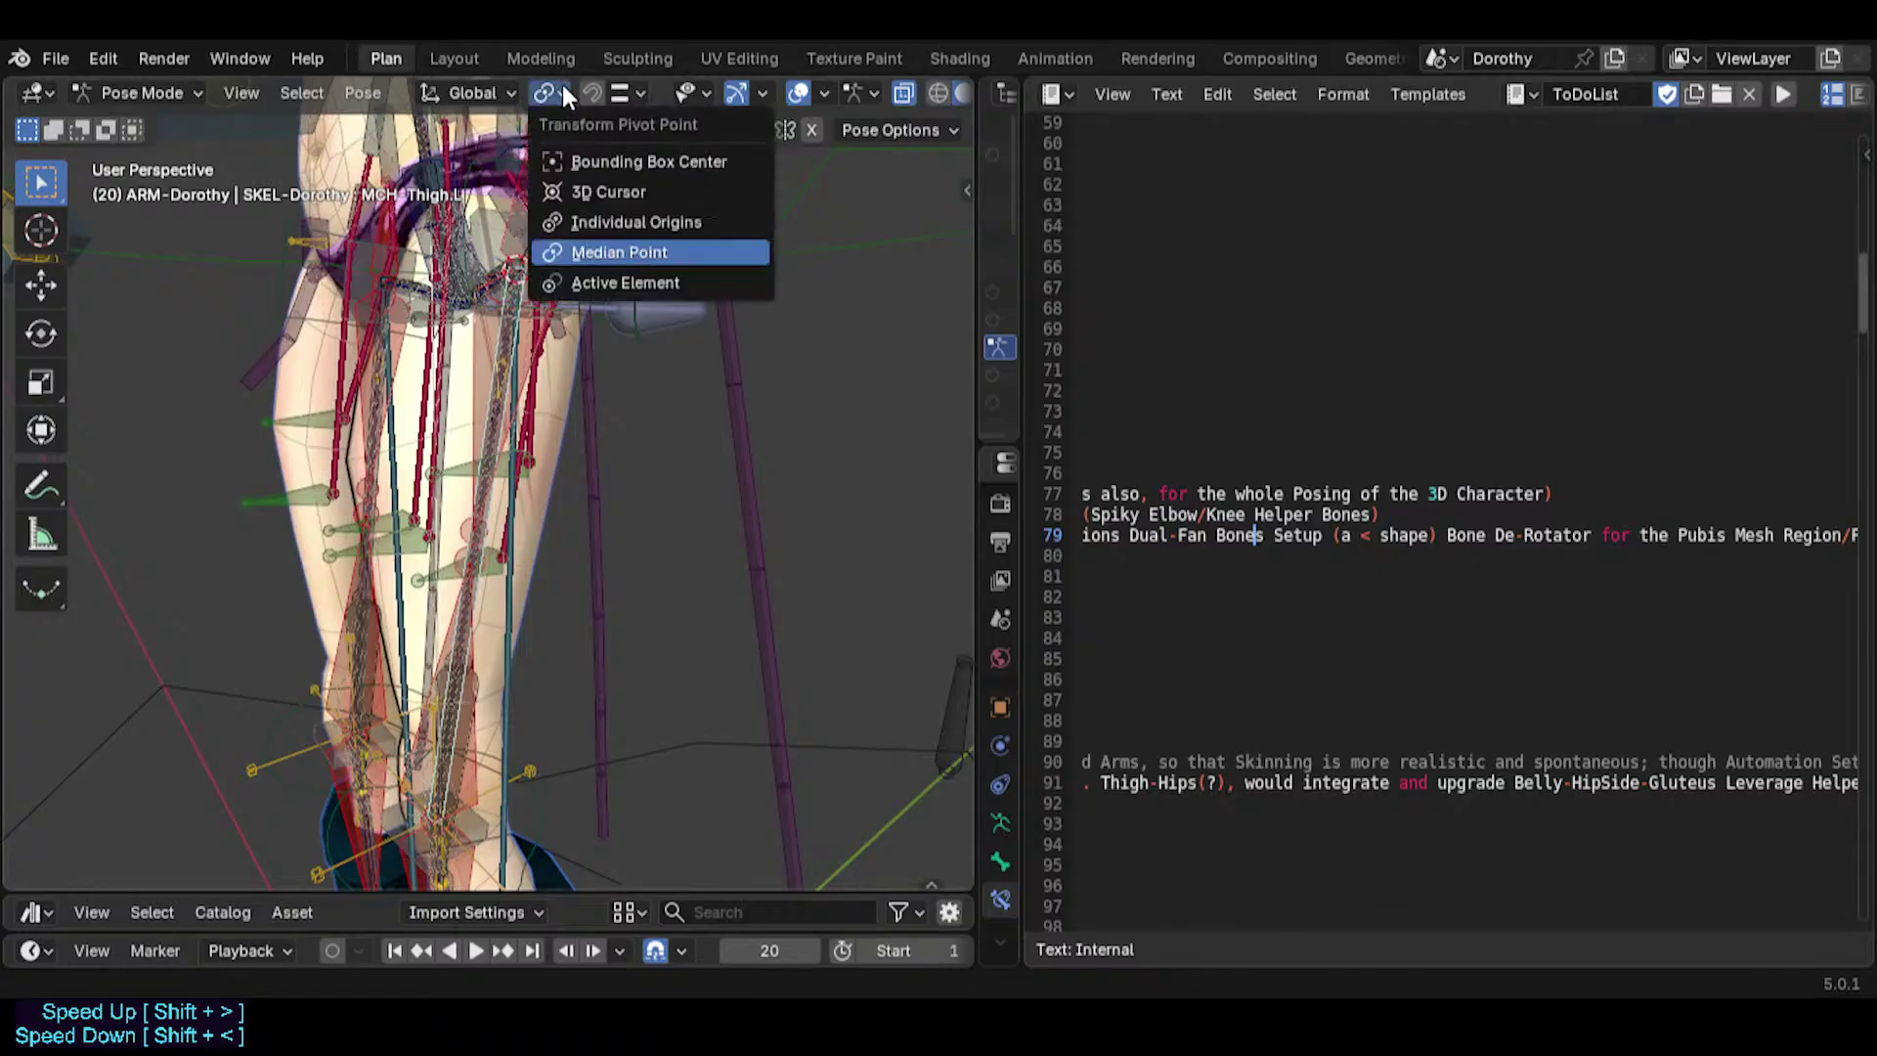
pyautogui.click(561, 82)
pyautogui.click(561, 82)
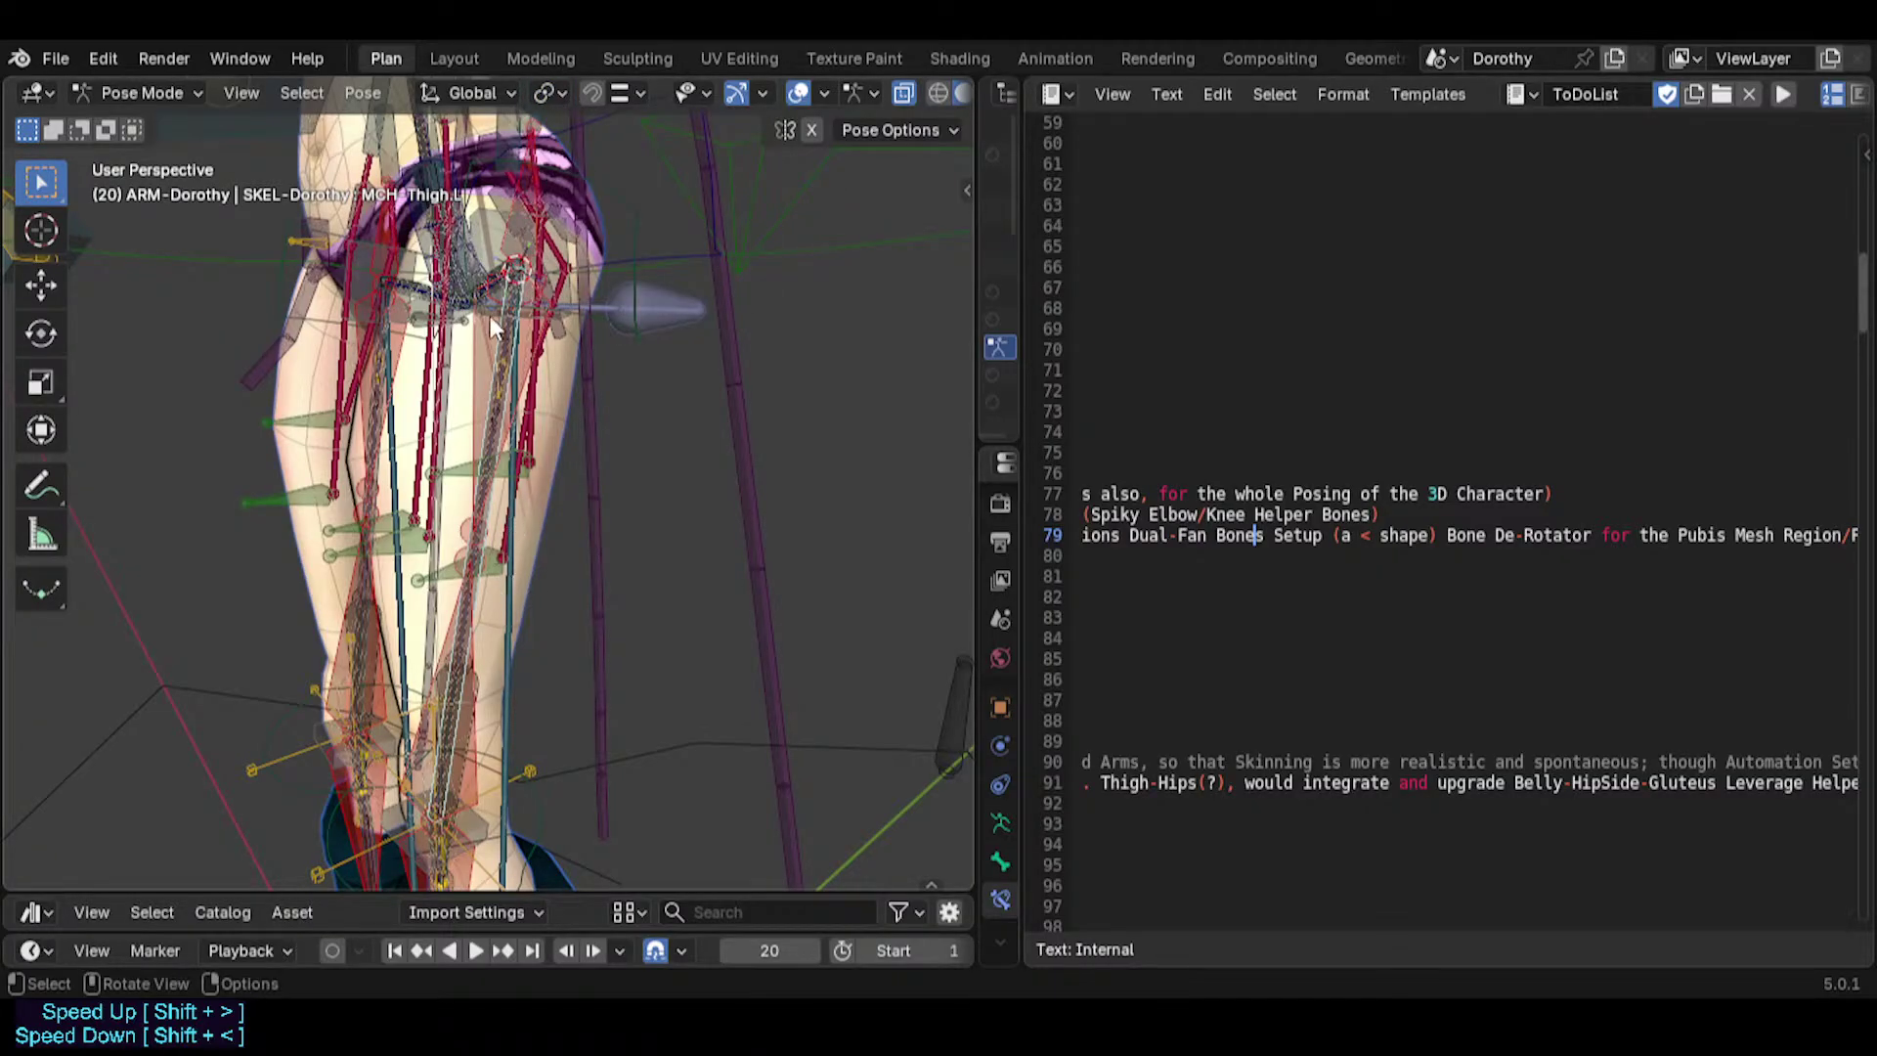
pyautogui.click(548, 86)
pyautogui.click(586, 206)
# Select the left MCH-Thigh bone among the overlapping leg bones and enter Edit Mode on the armature.
pyautogui.moveTo(491, 368); pyautogui.dragTo(530, 554, button='middle')
pyautogui.scroll(1, 501, 504)
pyautogui.scroll(1, 530, 554)
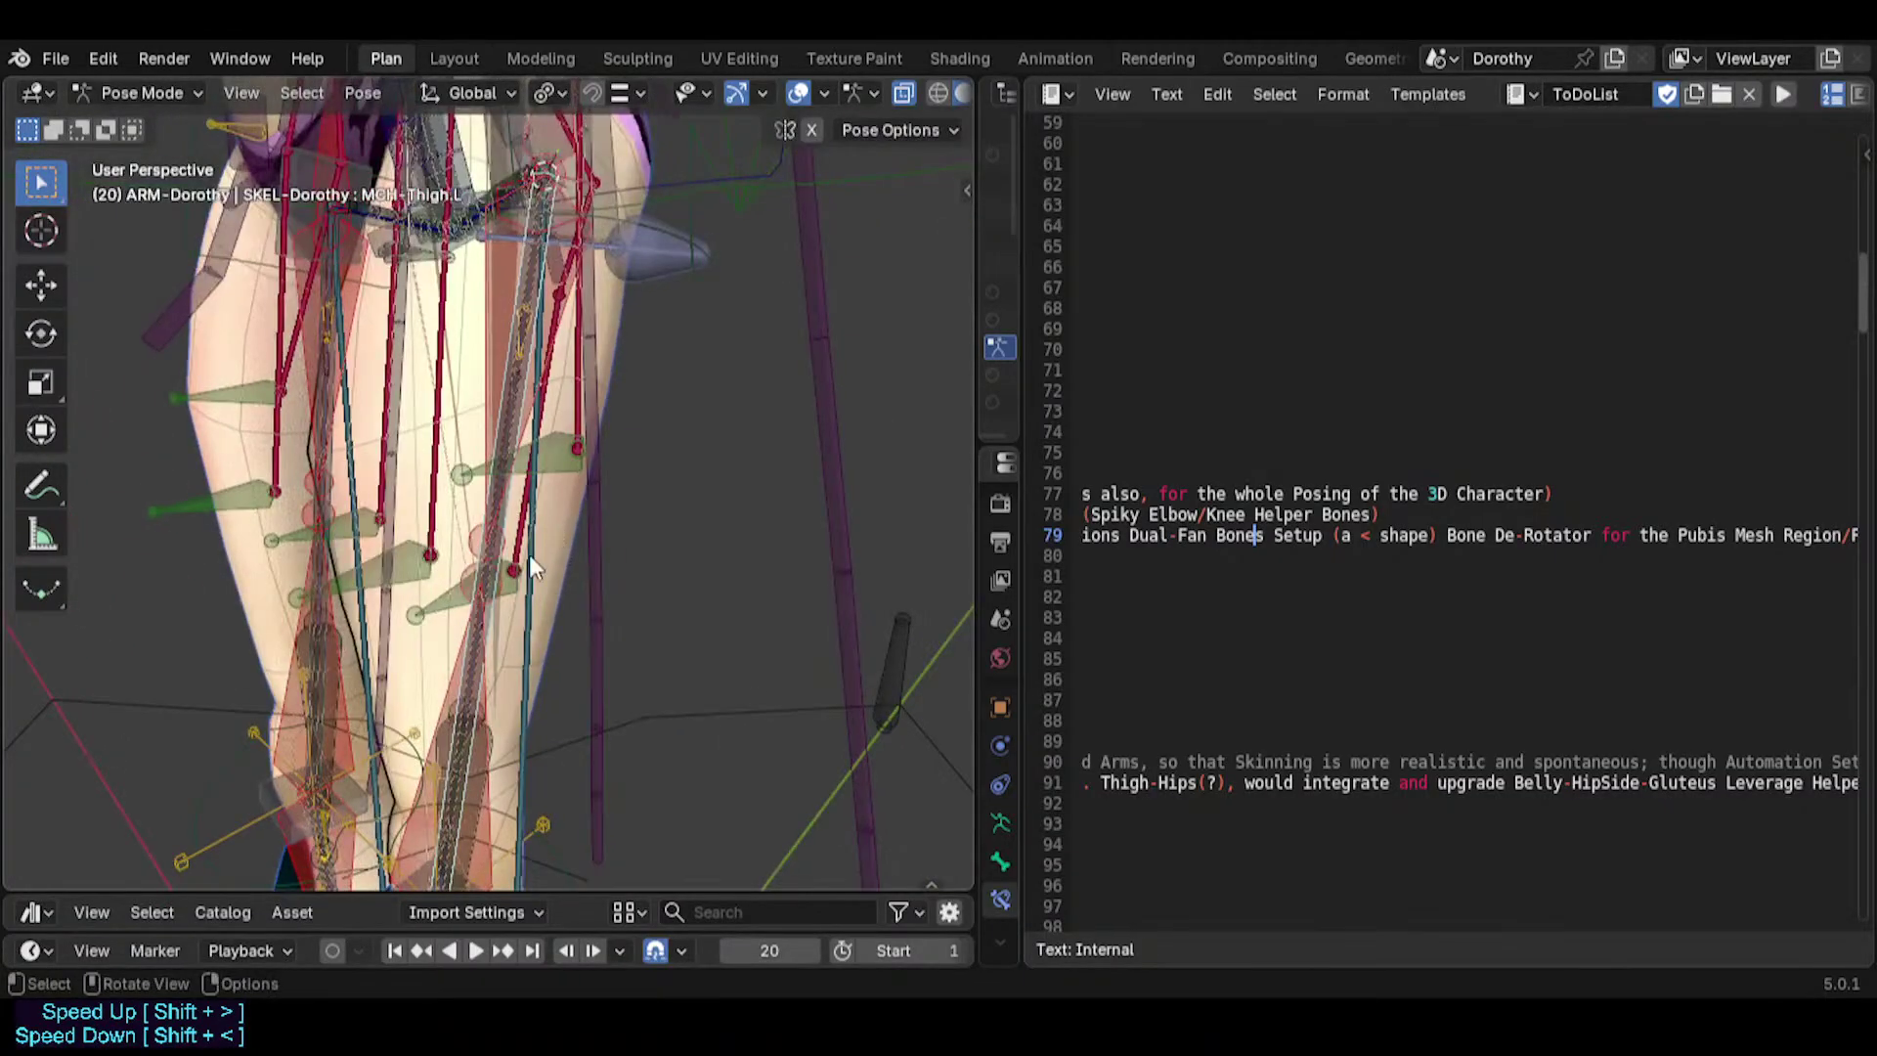
pyautogui.click(530, 554)
pyautogui.scroll(-2, 553, 573)
pyautogui.hotkey('shift', 's')
pyautogui.press('Escape')
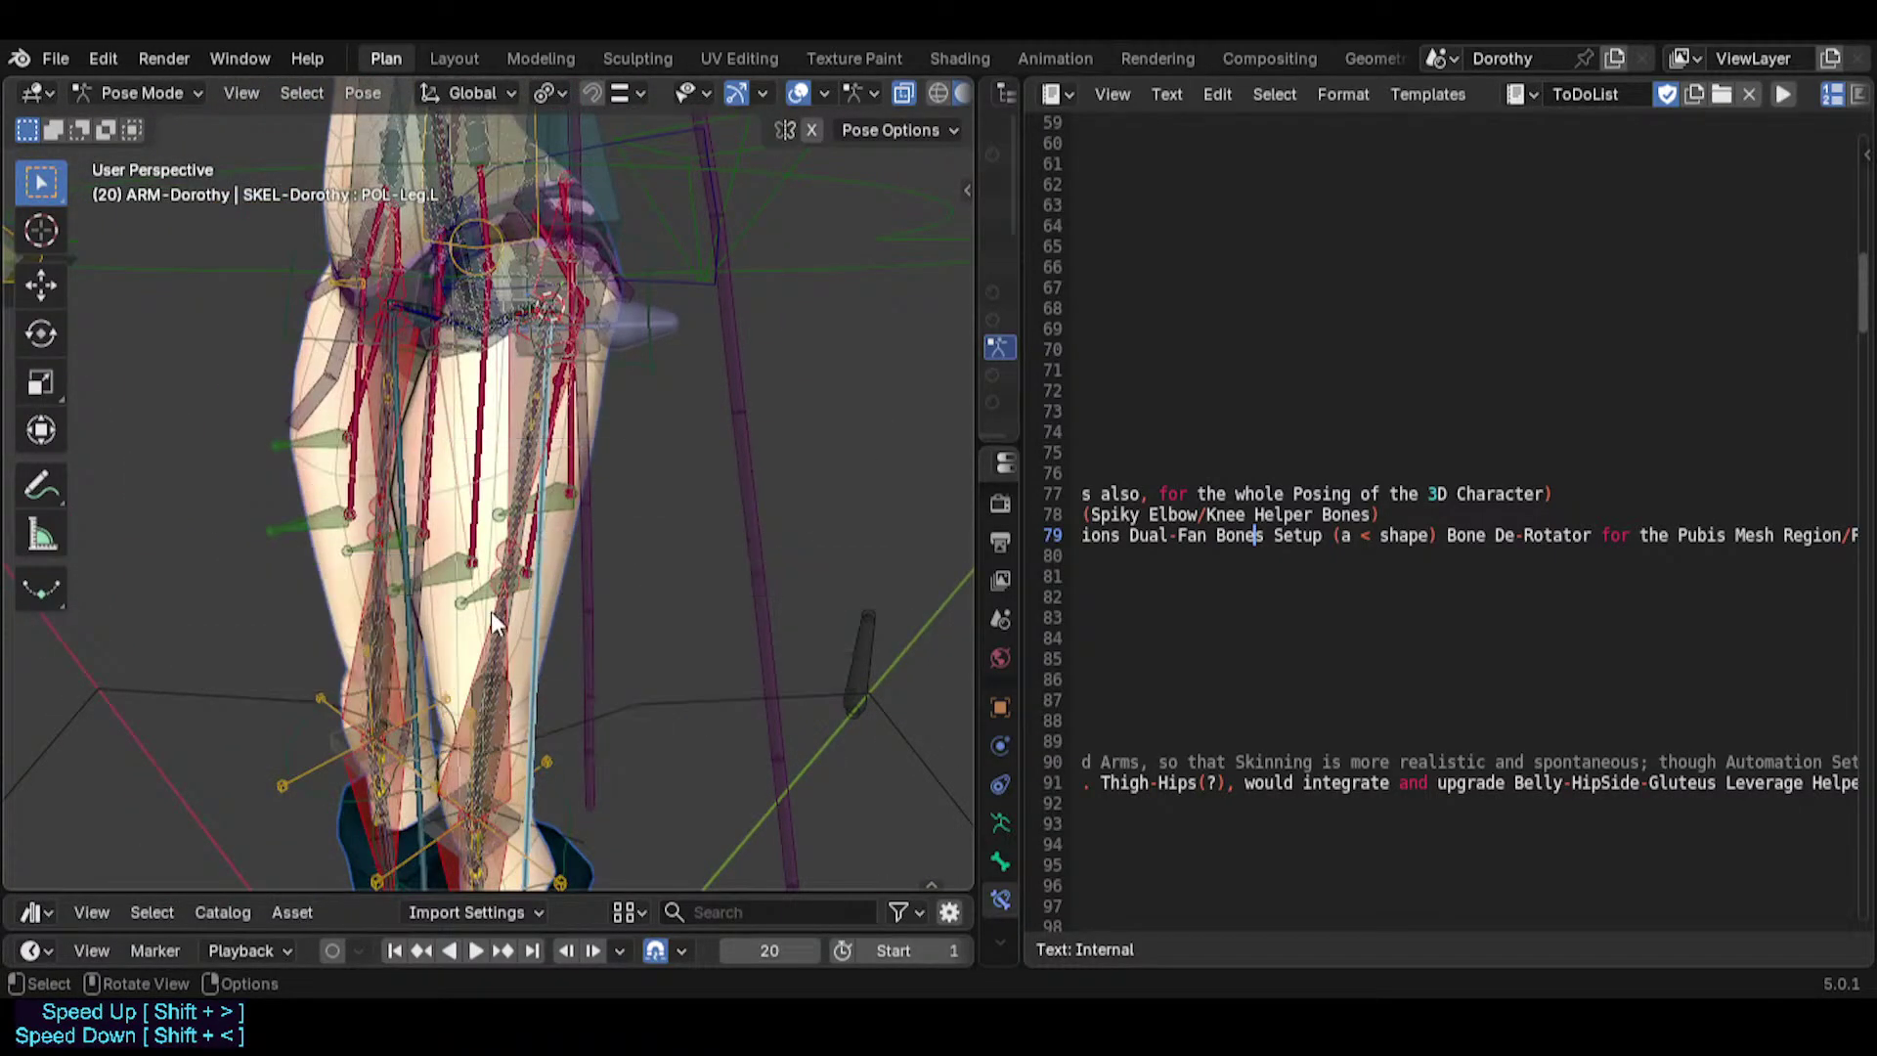
pyautogui.click(514, 609)
pyautogui.press('Tab')
# Snap the 3D cursor to the middle of the selected left MCH-Thigh bone in Edit Mode.
pyautogui.moveTo(557, 607); pyautogui.dragTo(533, 513, button='middle')
pyautogui.hotkey('shift', 's')
pyautogui.press('Escape')
pyautogui.hotkey('shift', 's')
pyautogui.press('2')
pyautogui.scroll(1, 533, 514)
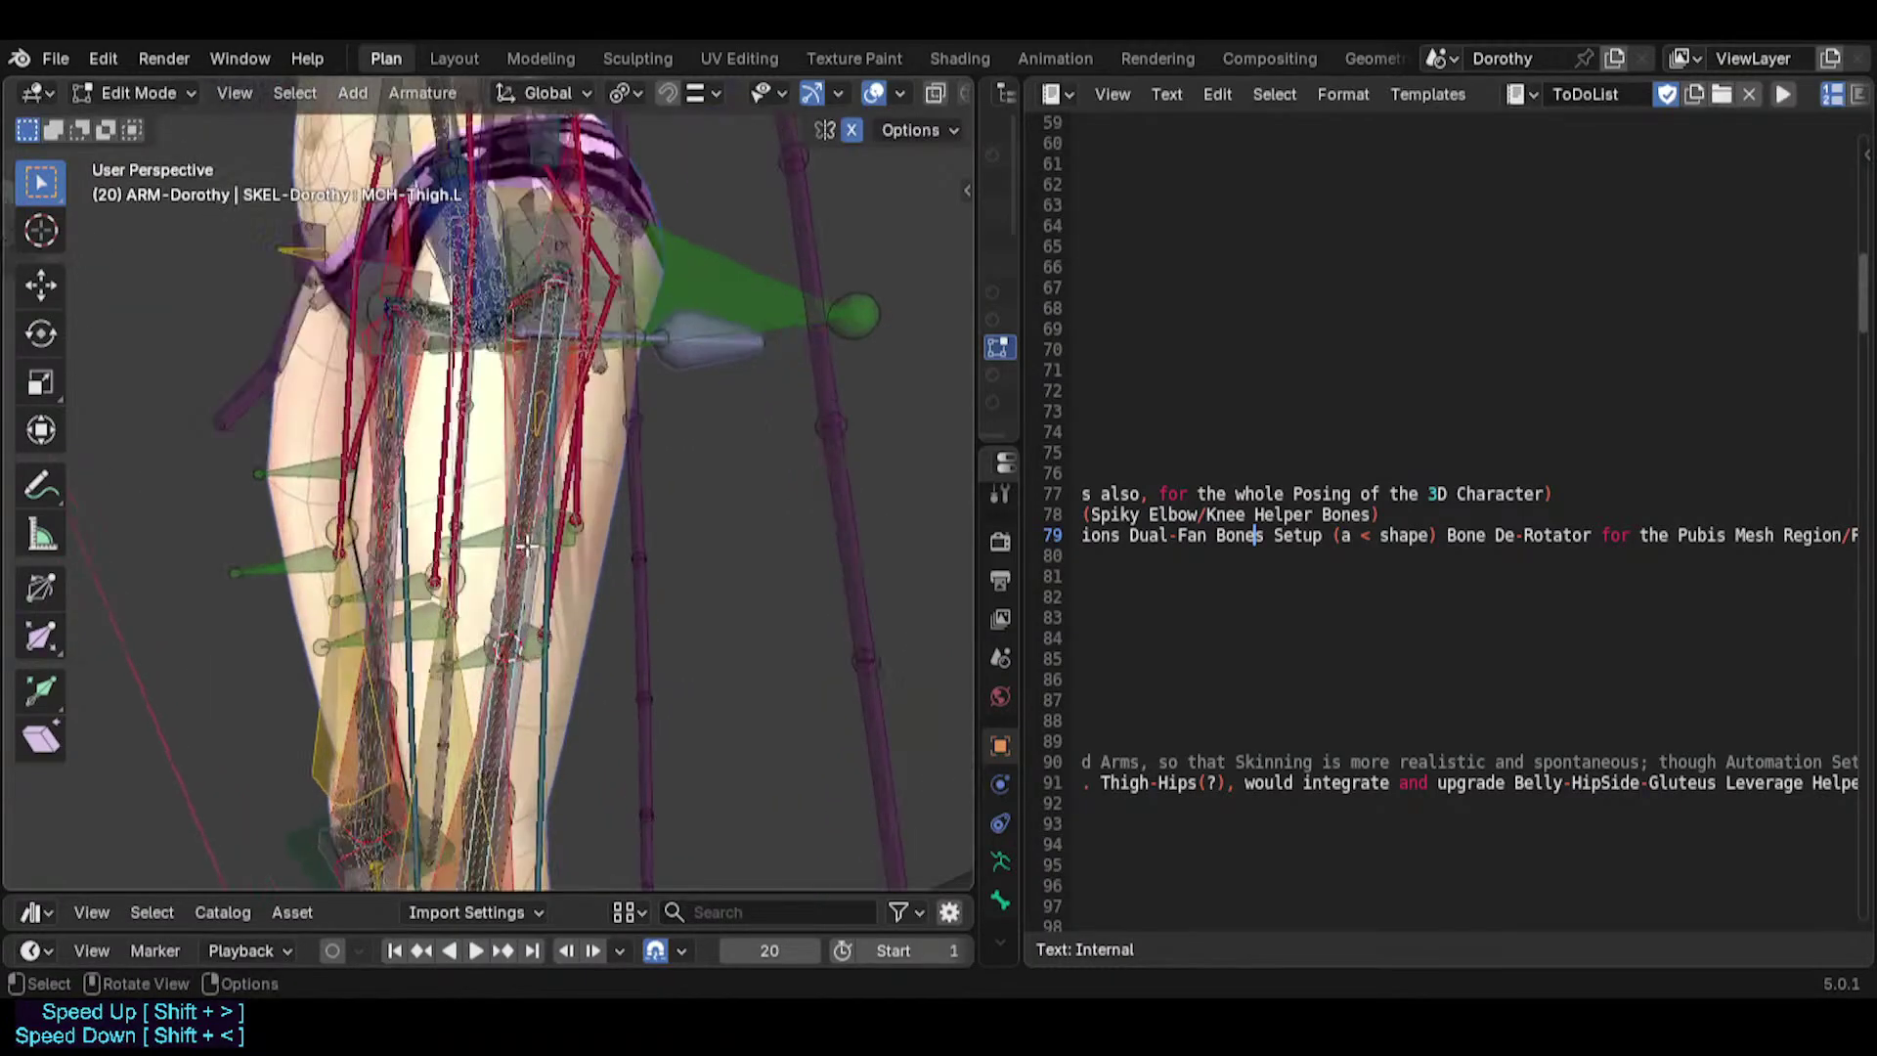
pyautogui.press('Tab')
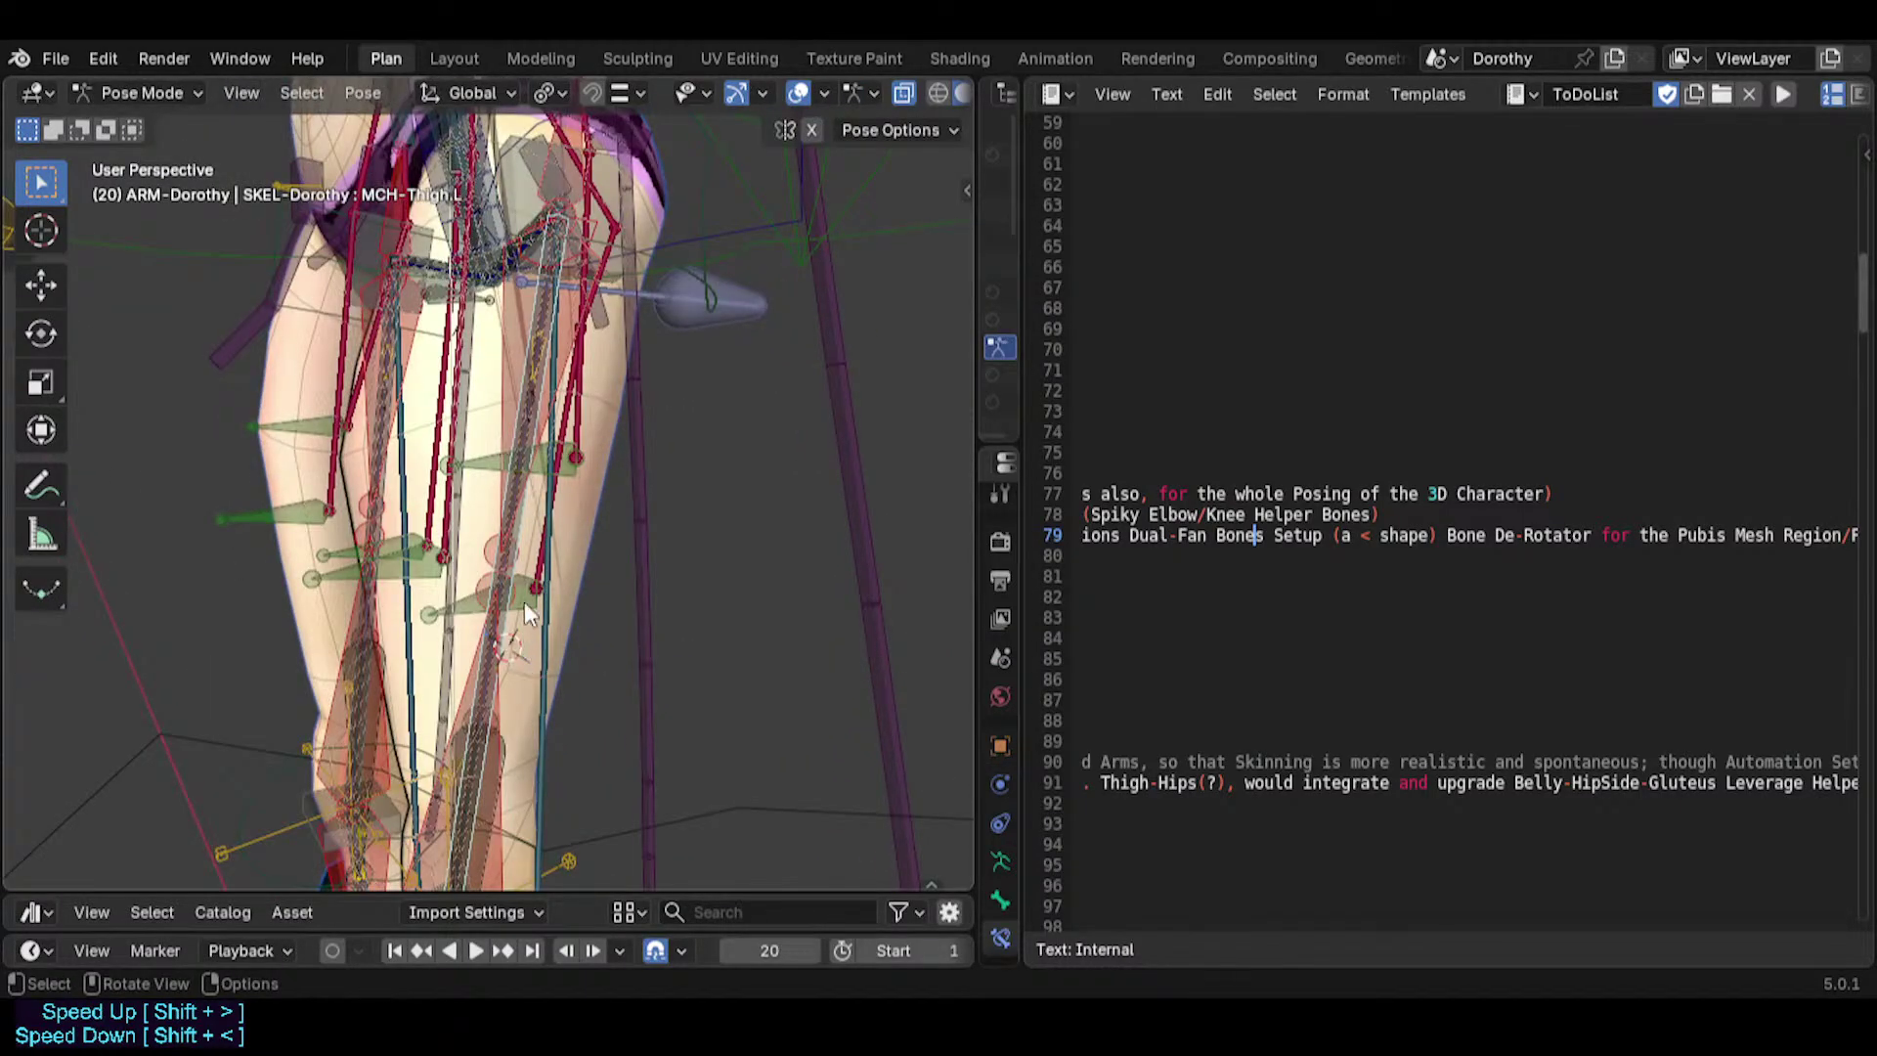
pyautogui.press('Tab')
pyautogui.moveTo(524, 604); pyautogui.dragTo(600, 497, button='middle')
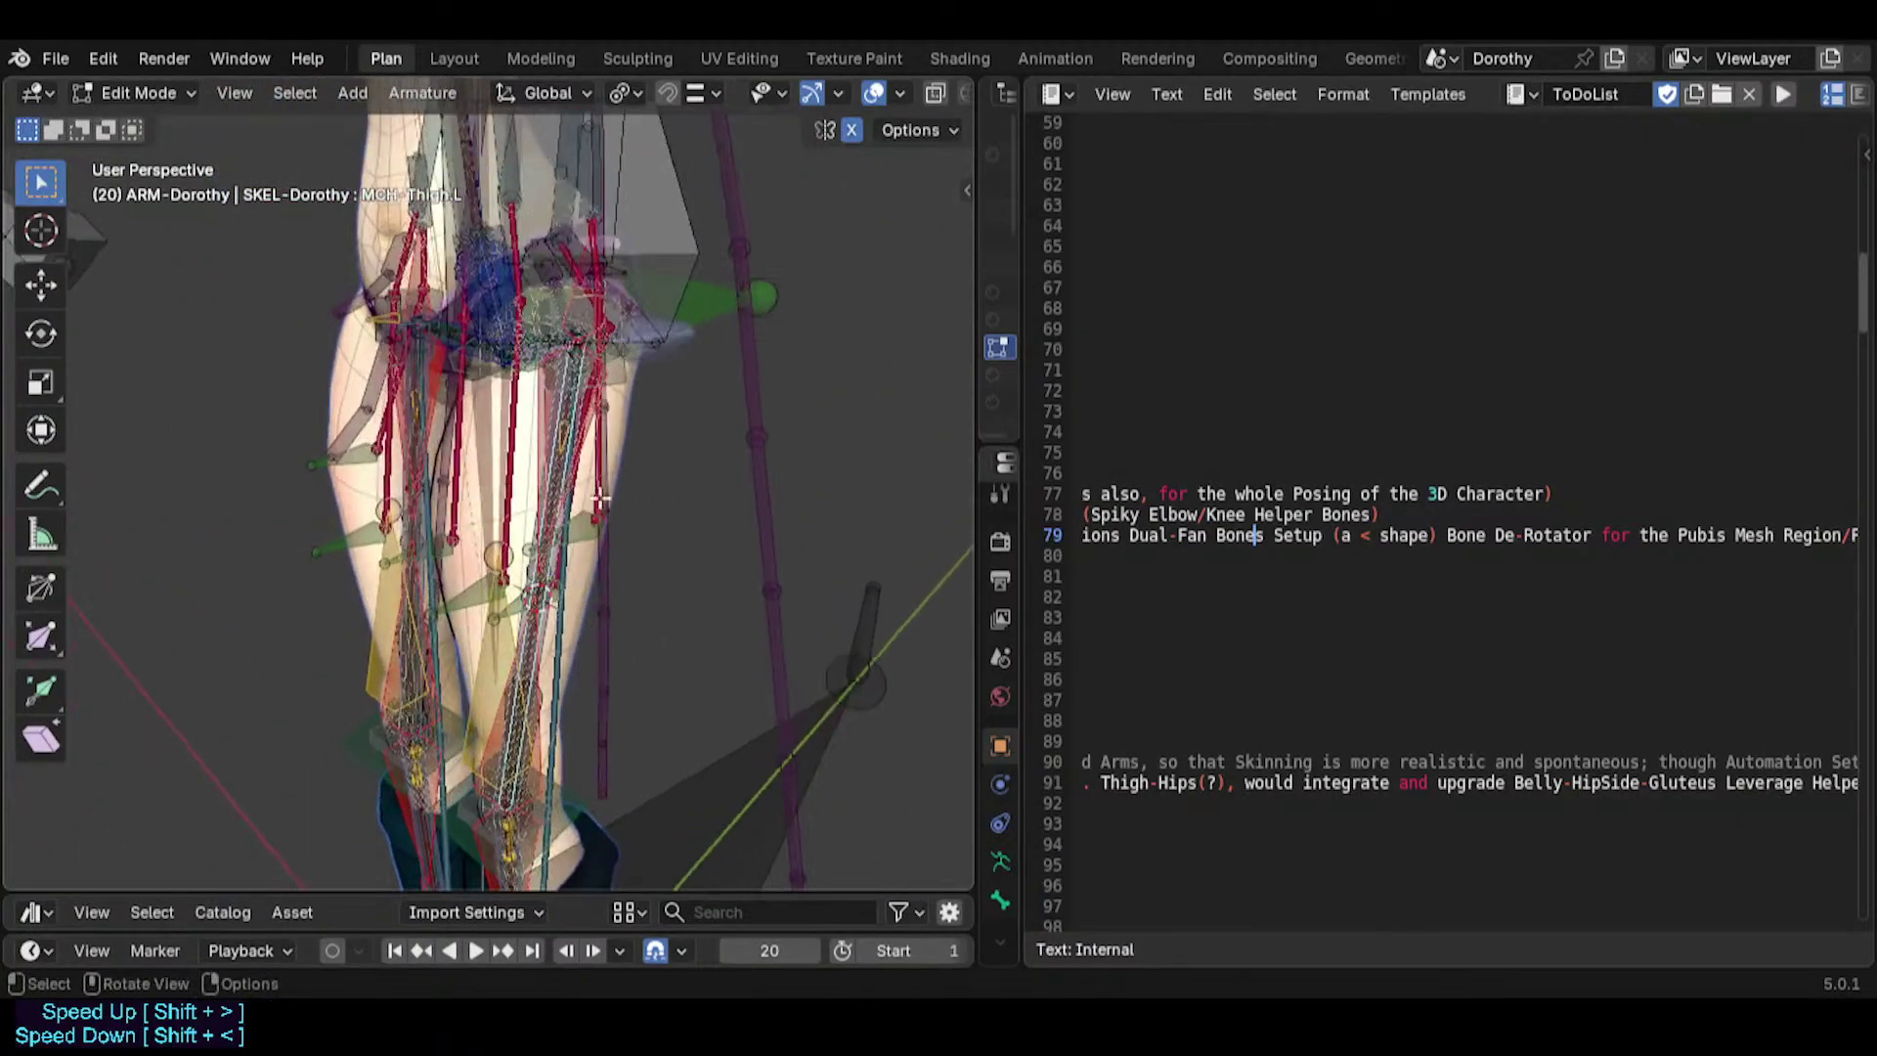
# Select the left front leverage target bone, TGT-IK-LeverageLeg-Ft.L, and snap it to the 3D cursor inside the thigh.
pyautogui.hscroll(-10, 1577, 533)
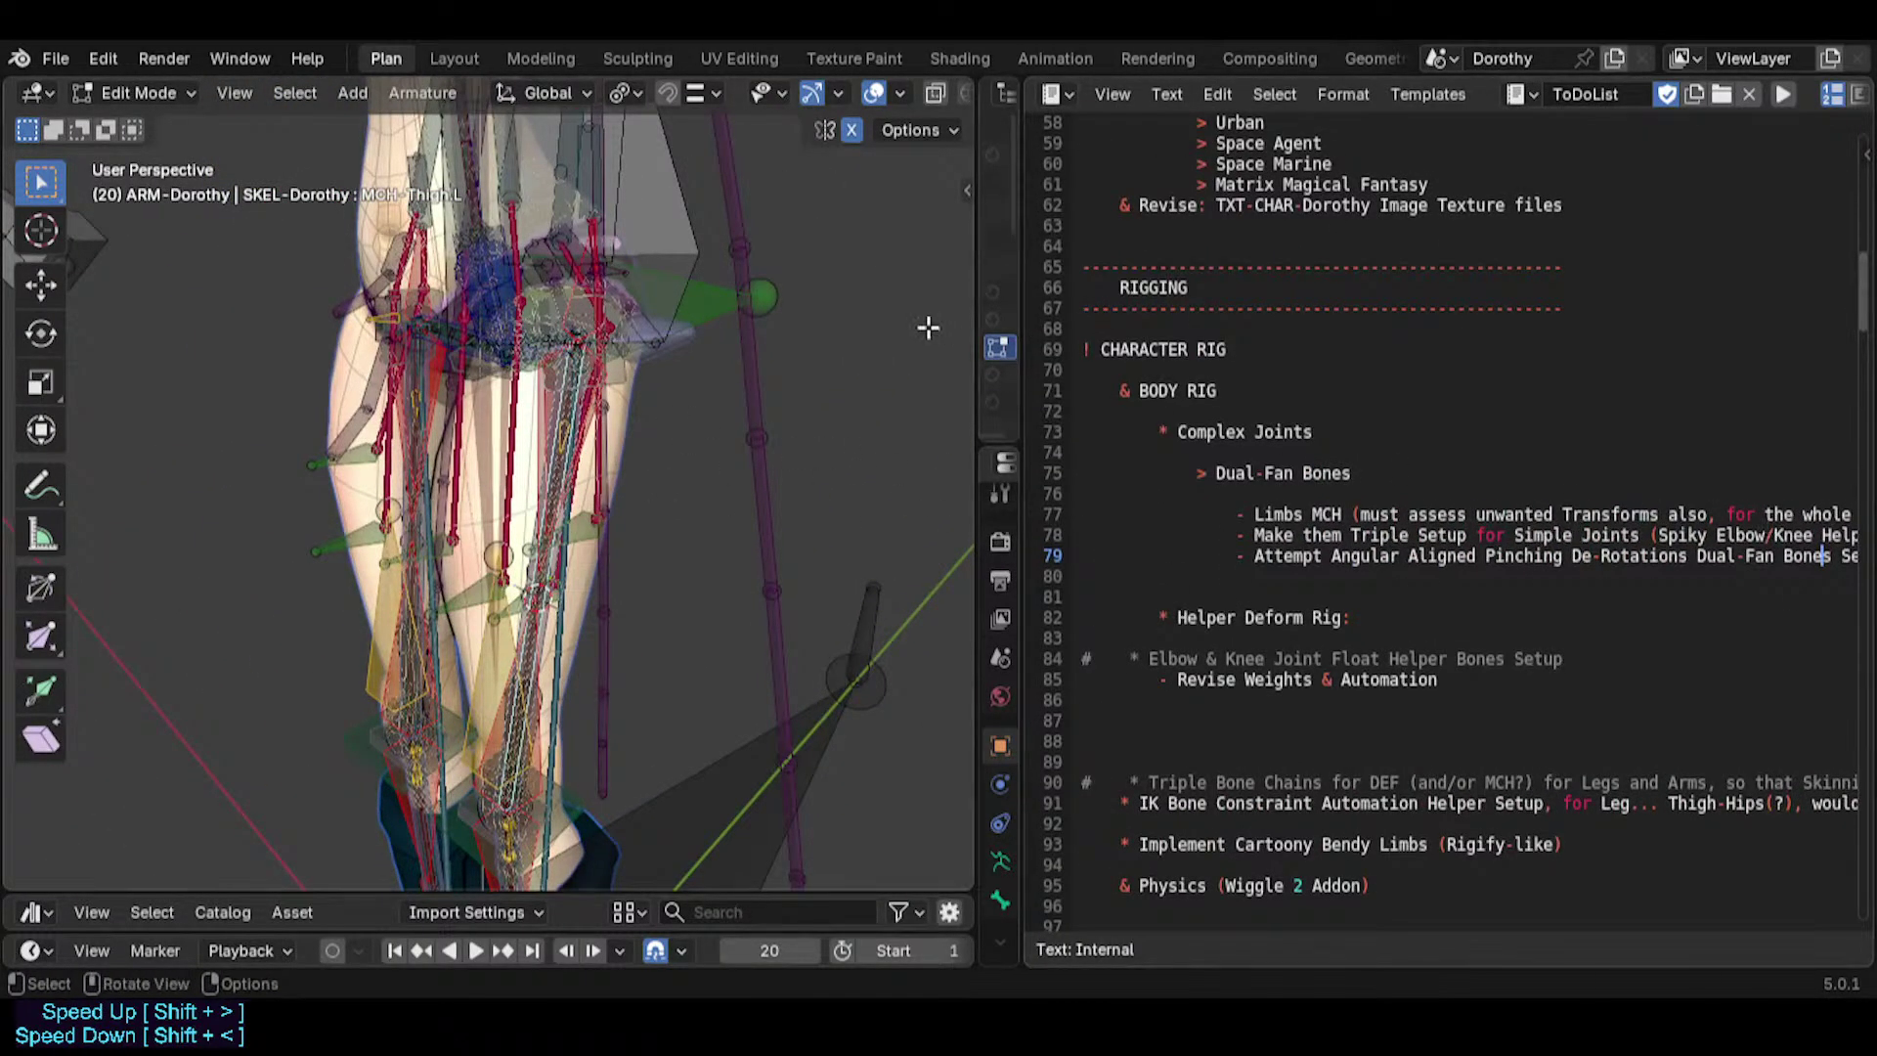
pyautogui.moveTo(587, 505)
pyautogui.mouseDown(button='middle')
pyautogui.moveTo(691, 503)
pyautogui.moveTo(620, 449)
pyautogui.moveTo(555, 436)
pyautogui.moveTo(578, 526)
pyautogui.mouseUp(button='middle')
pyautogui.scroll(2, 578, 531)
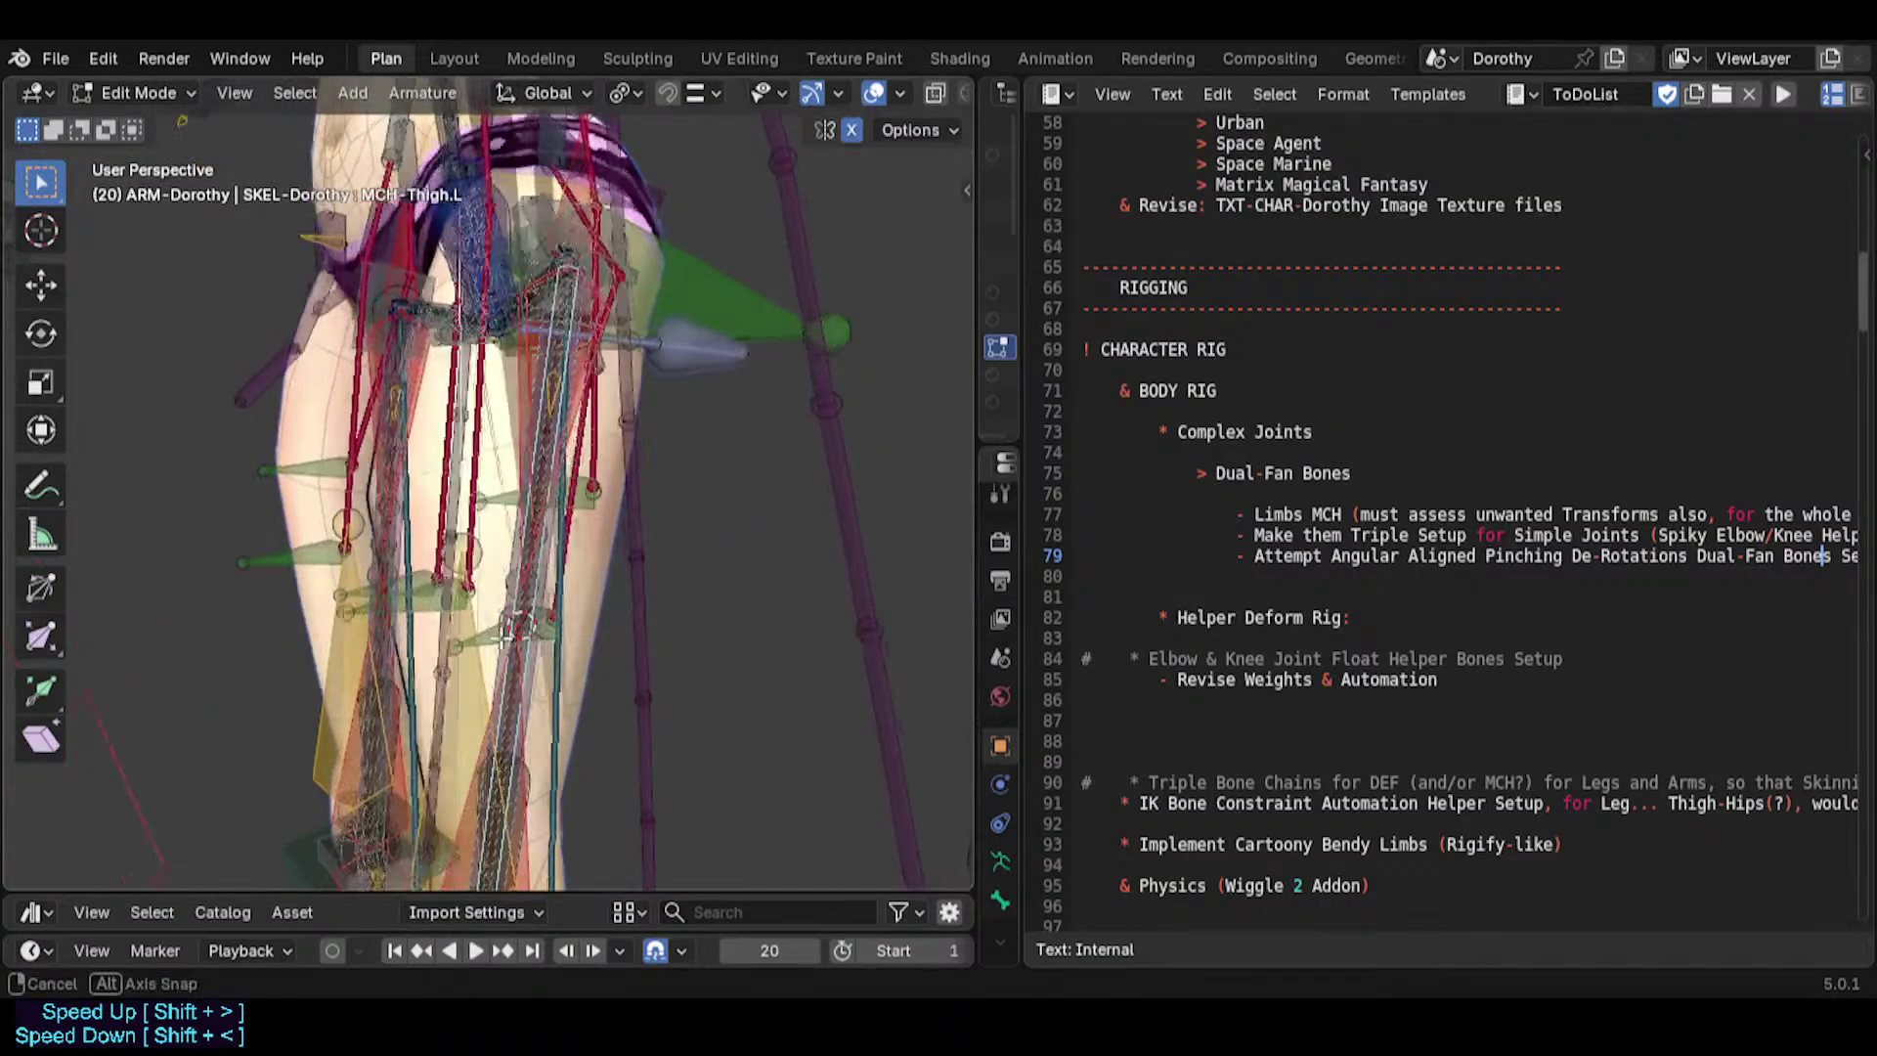
pyautogui.moveTo(558, 640); pyautogui.dragTo(407, 539, button='middle')
pyautogui.moveTo(562, 567)
pyautogui.mouseDown(button='middle')
pyautogui.moveTo(618, 603)
pyautogui.moveTo(419, 587)
pyautogui.moveTo(596, 567)
pyautogui.mouseUp(button='middle')
pyautogui.hotkey('shift', 's')
pyautogui.press('8')
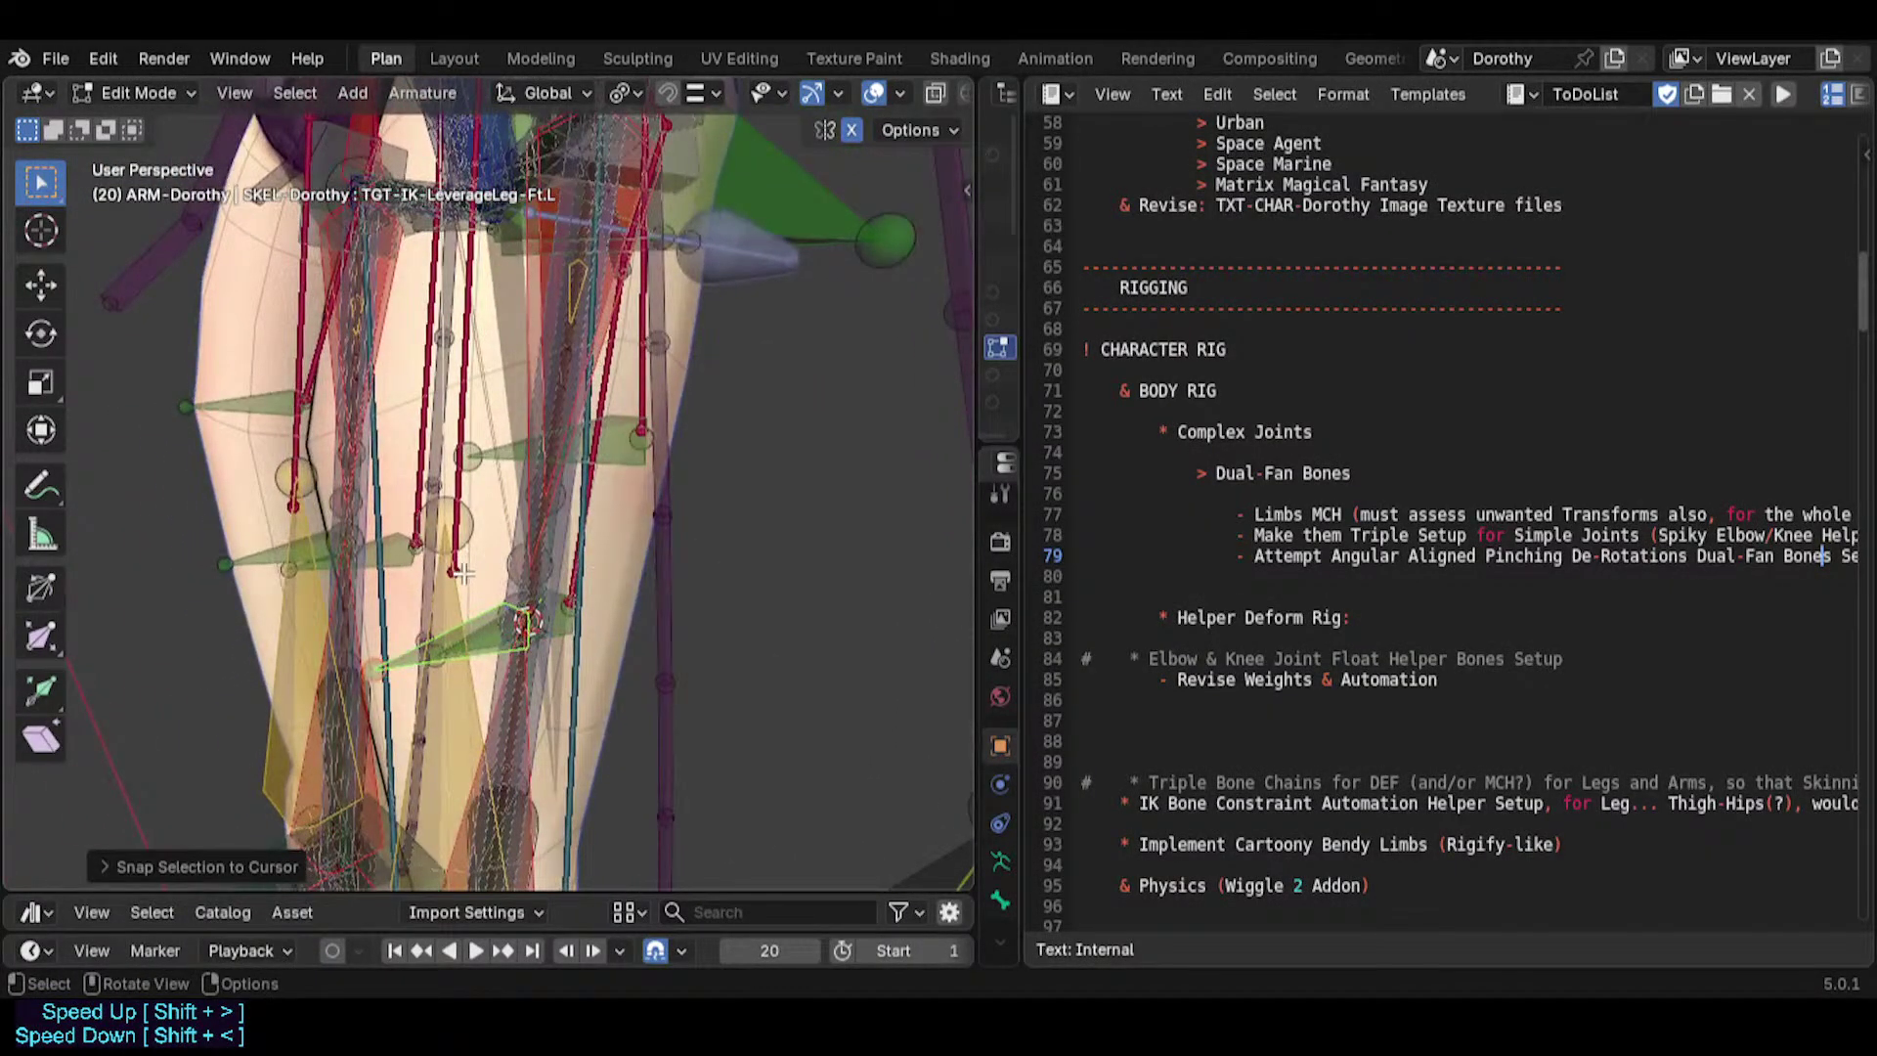
# Isolate the bone collection holding the leg leverage helpers and their IK targets, hiding the other rig bones.
pyautogui.click(464, 574)
pyautogui.moveTo(464, 573); pyautogui.dragTo(494, 606, button='middle')
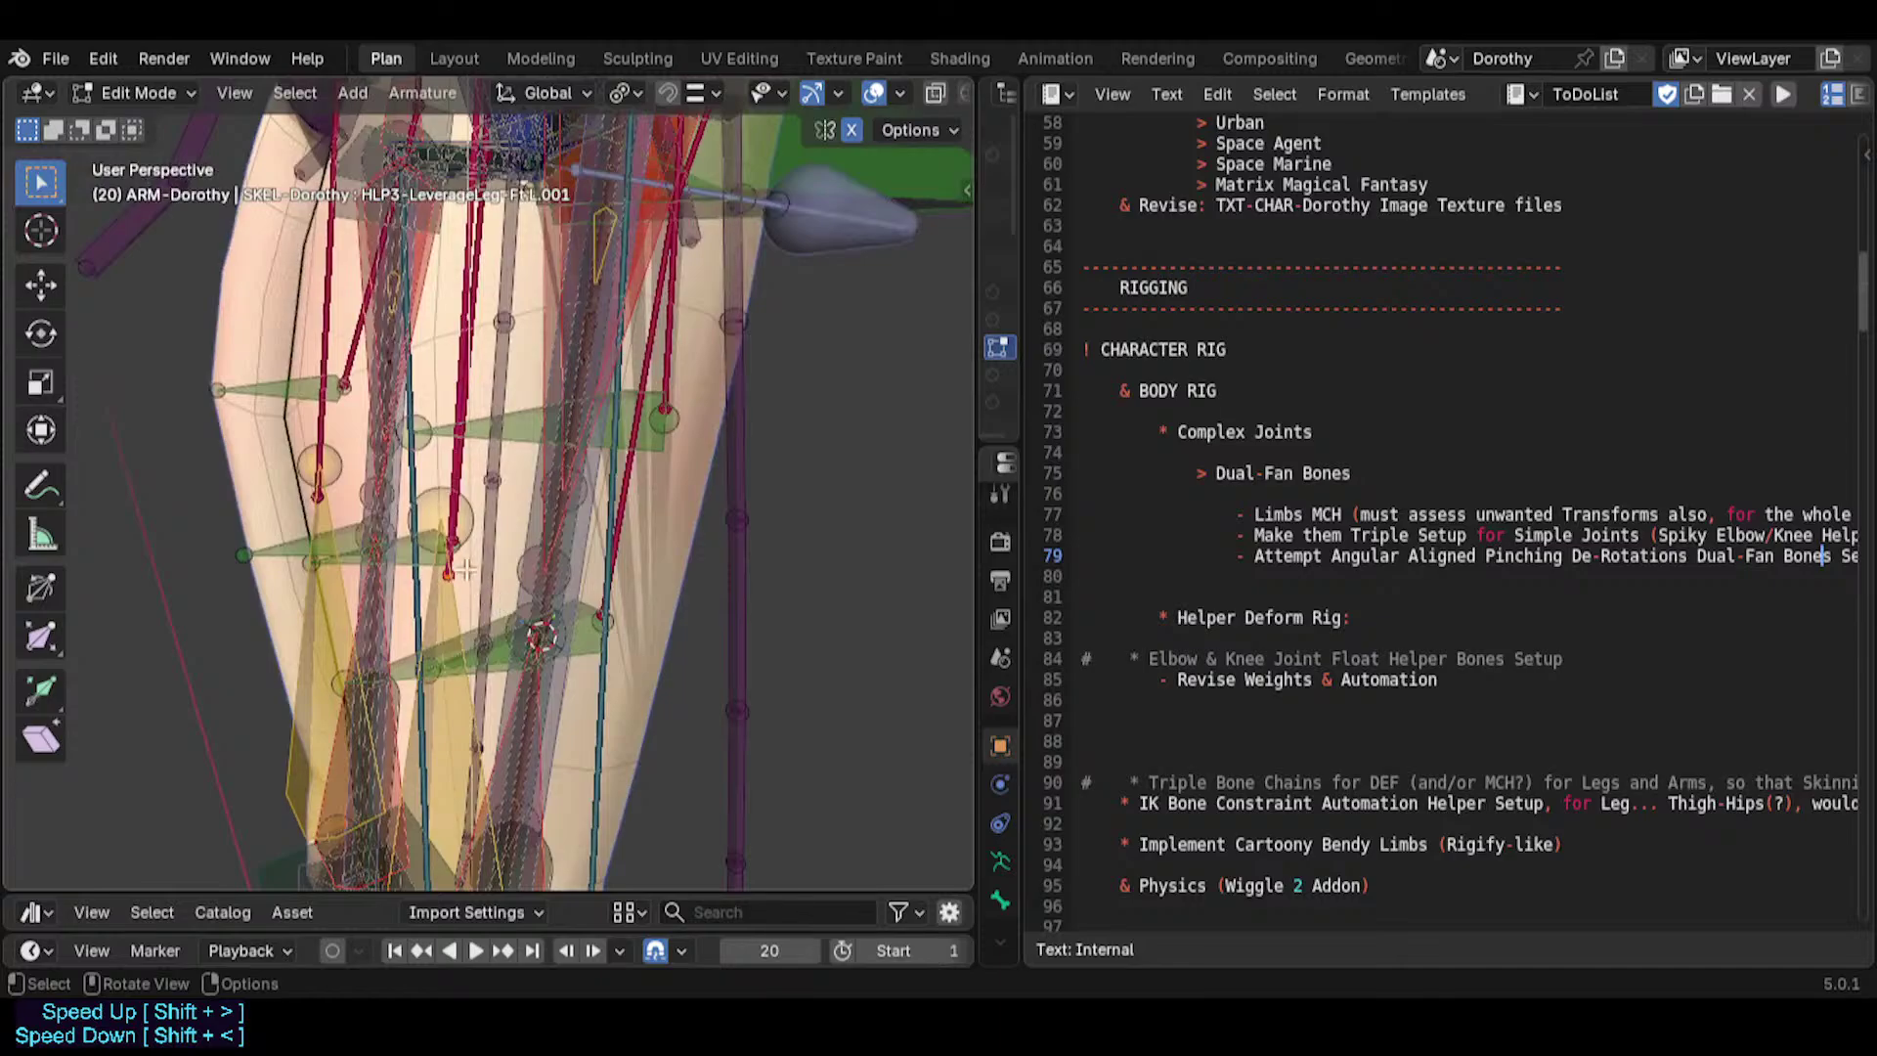
pyautogui.press('n')
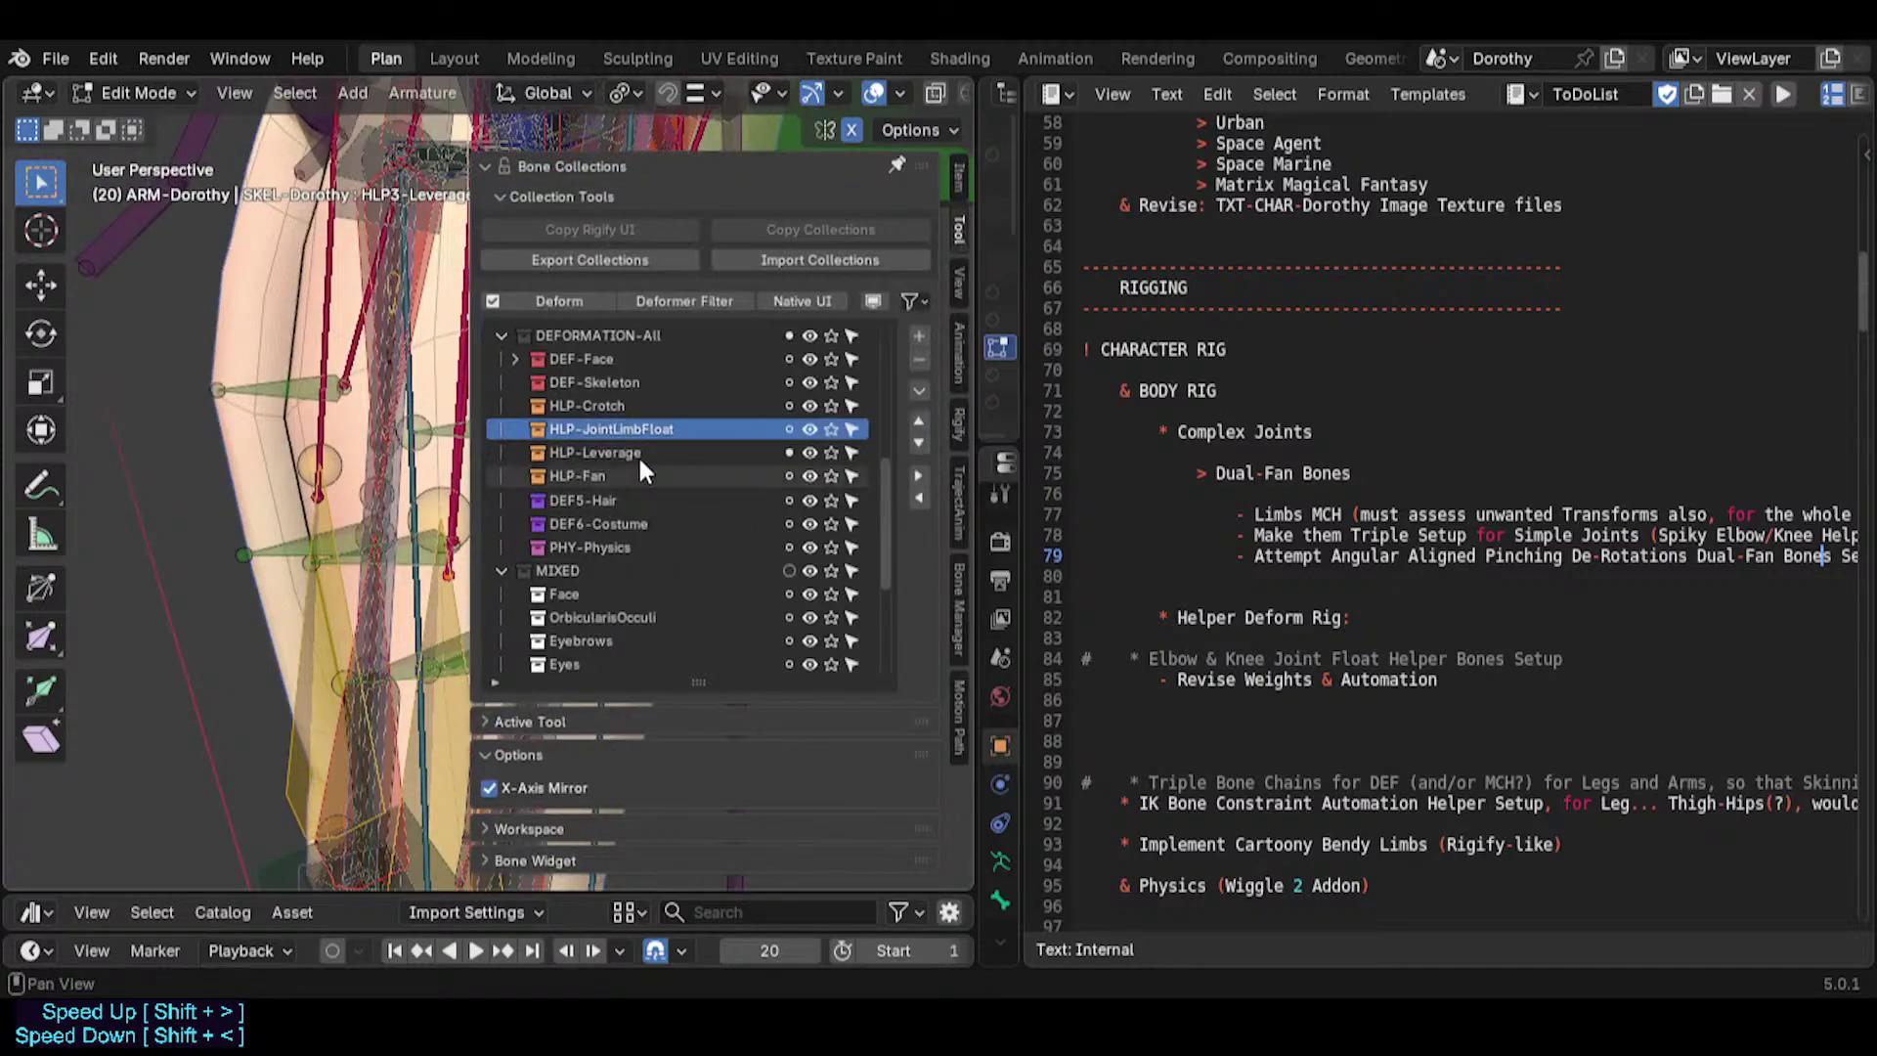
pyautogui.click(832, 431)
pyautogui.press('n')
pyautogui.moveTo(646, 483)
pyautogui.mouseDown(button='middle')
pyautogui.moveTo(716, 629)
pyautogui.moveTo(633, 455)
pyautogui.mouseUp(button='middle')
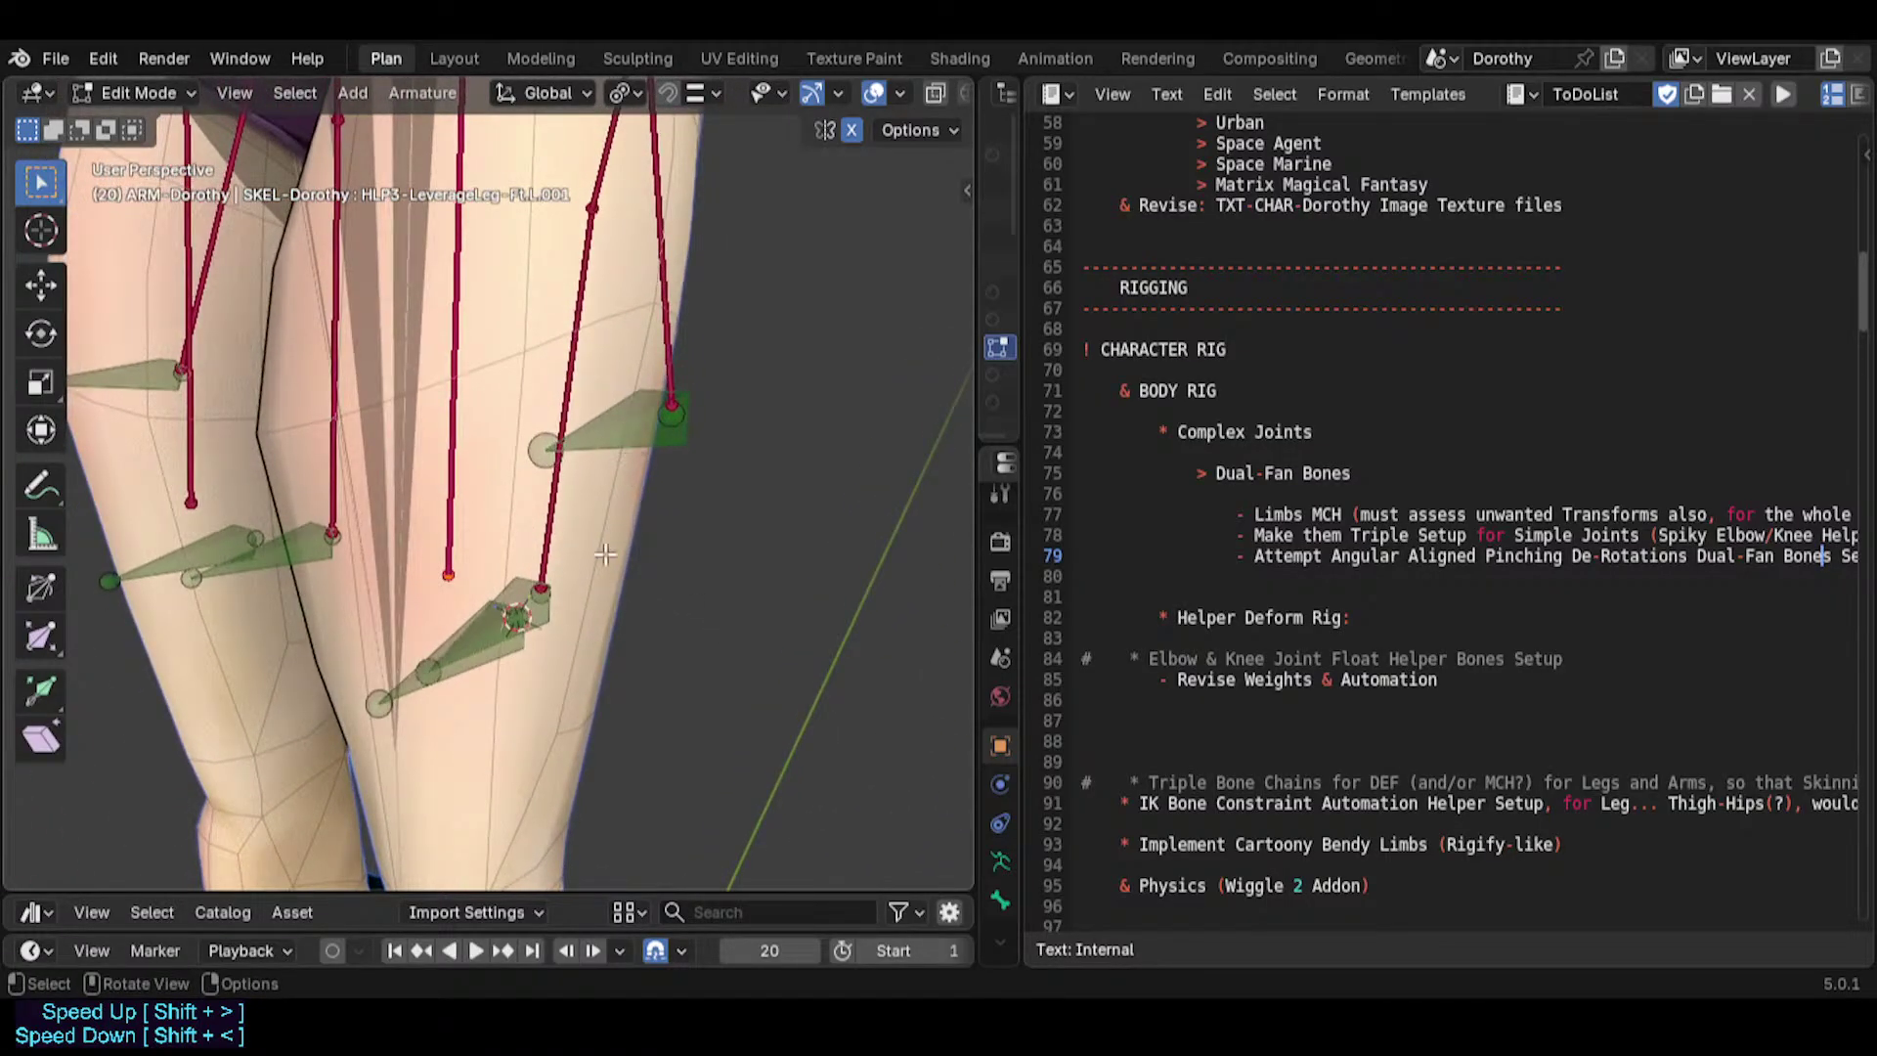
pyautogui.moveTo(605, 554); pyautogui.dragTo(480, 642, button='middle')
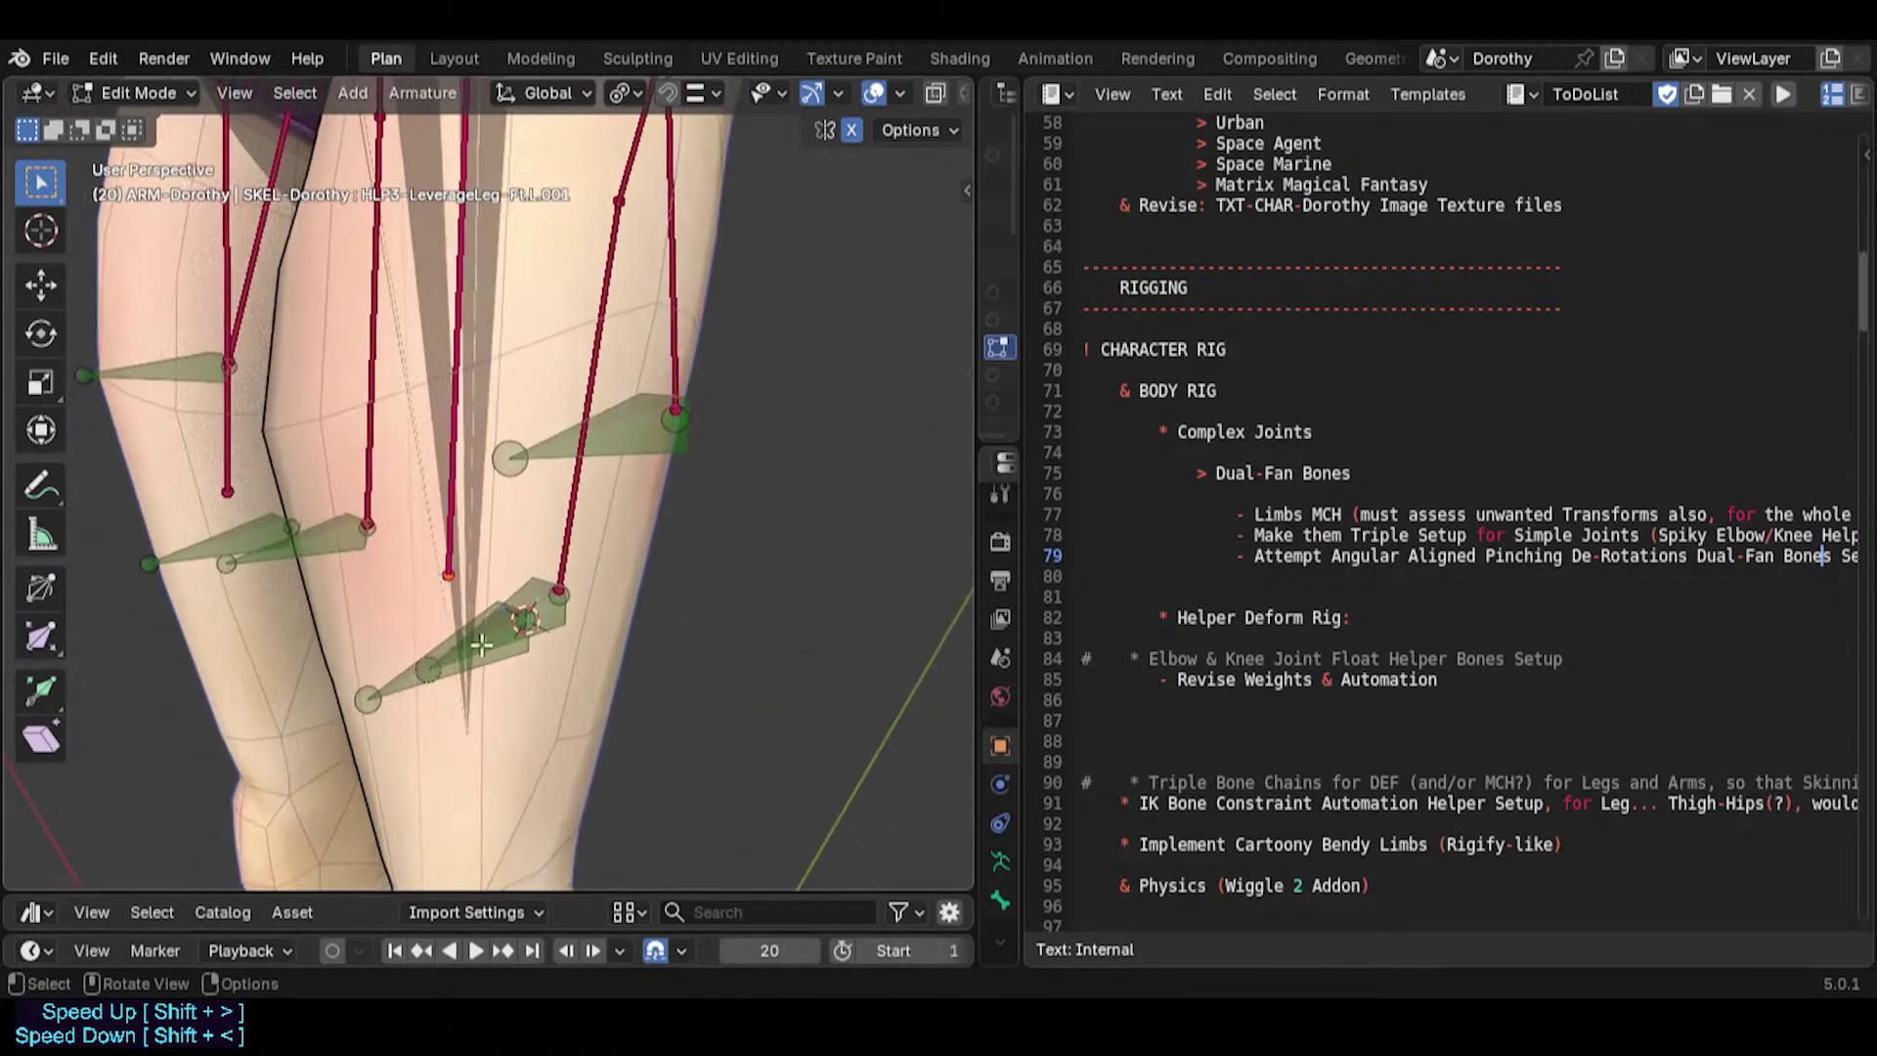
# Delete the left thigh's back and outer-side leverage target bones, keeping only the front target.
pyautogui.click(524, 576)
pyautogui.moveTo(525, 576); pyautogui.dragTo(520, 596, button='middle')
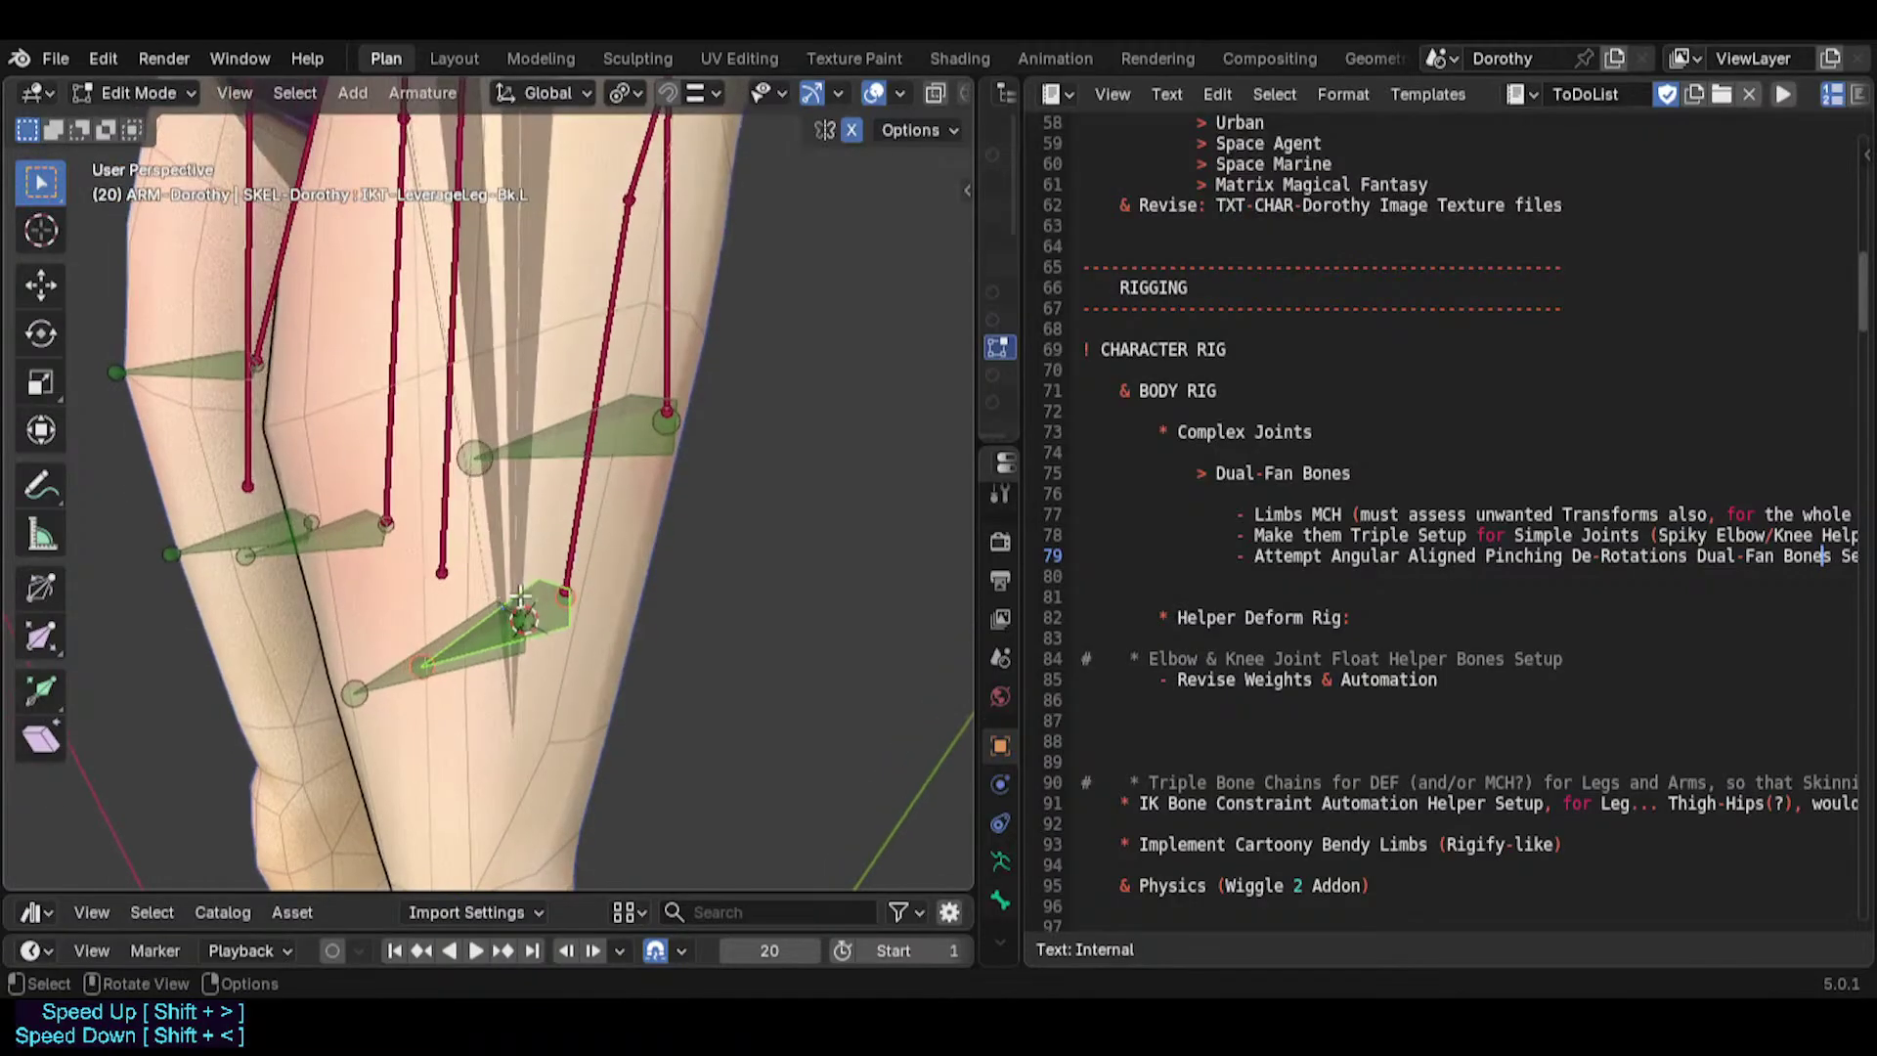
pyautogui.keyDown('shift'); pyautogui.click(630, 417); pyautogui.keyUp('shift')
pyautogui.scroll(-3, 630, 414)
pyautogui.keyDown('shift'); pyautogui.moveTo(631, 415); pyautogui.dragTo(595, 507, button='middle'); pyautogui.keyUp('shift')
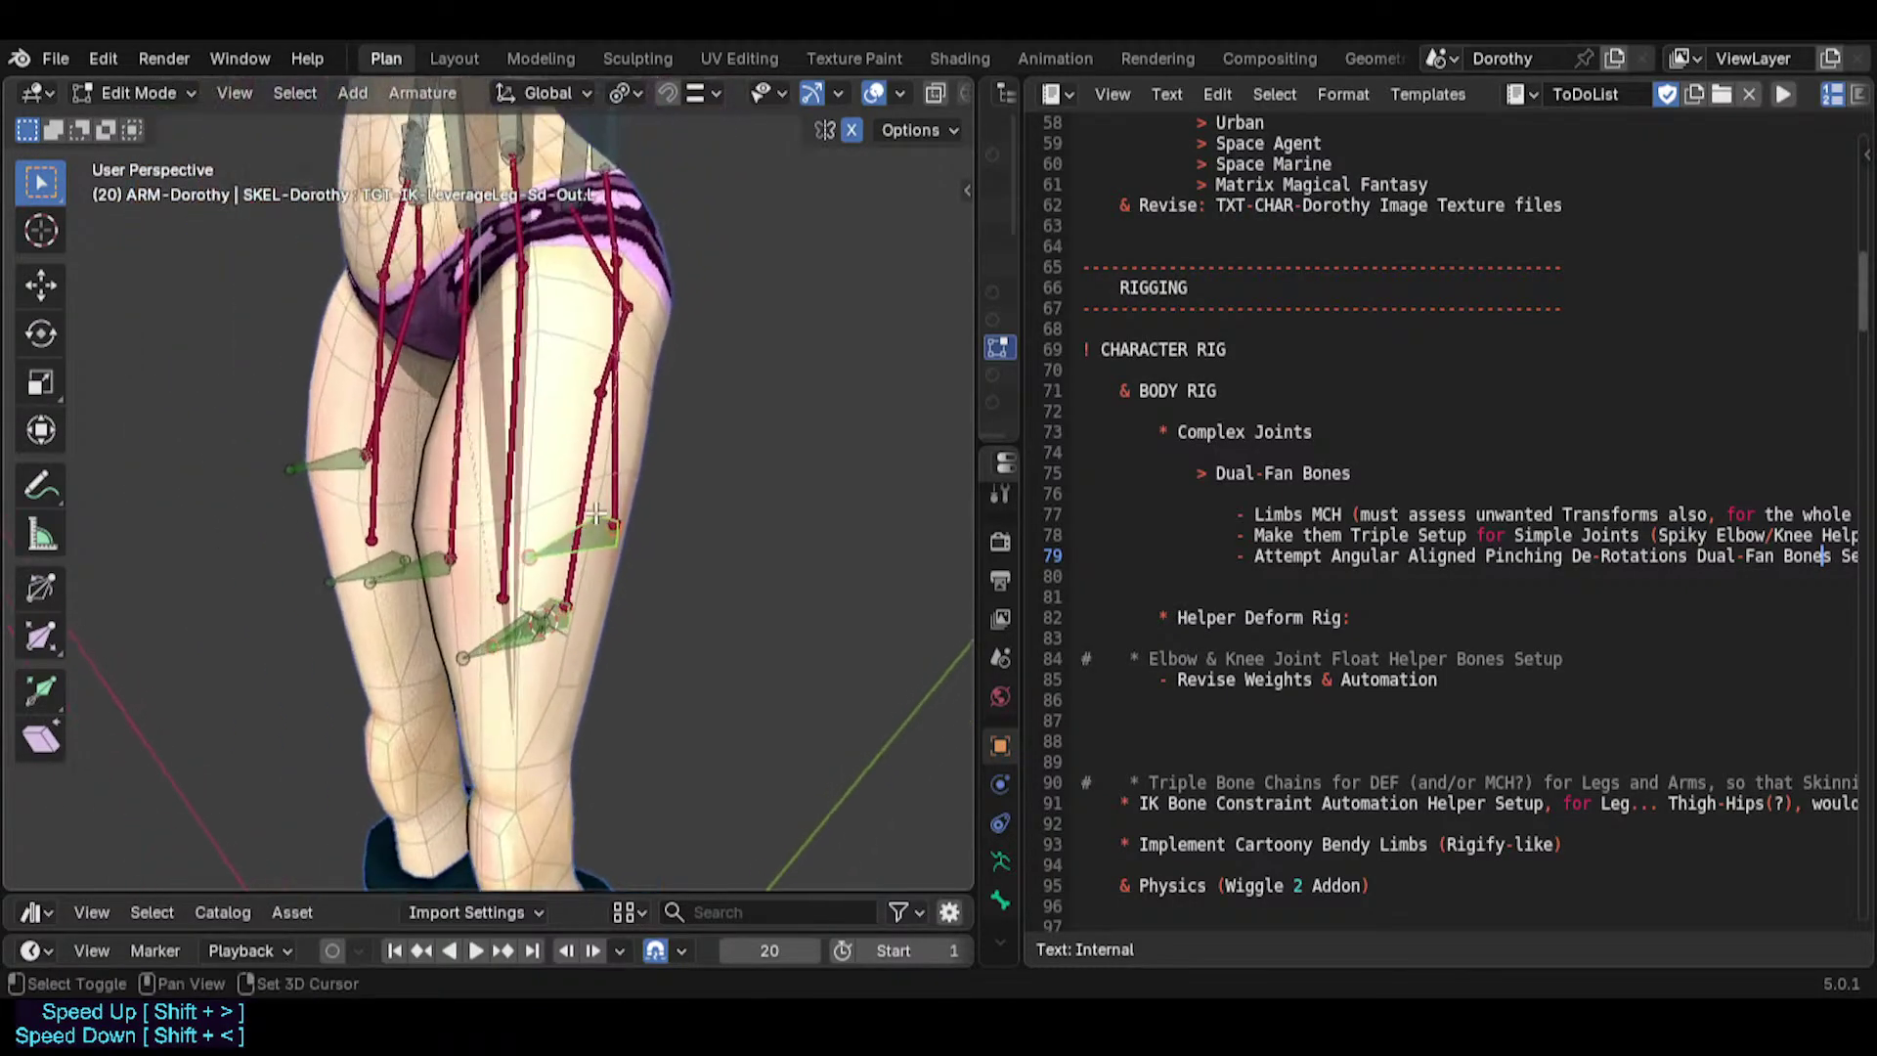
pyautogui.press('x')
pyautogui.click(594, 508)
pyautogui.moveTo(563, 580); pyautogui.dragTo(495, 648, button='middle')
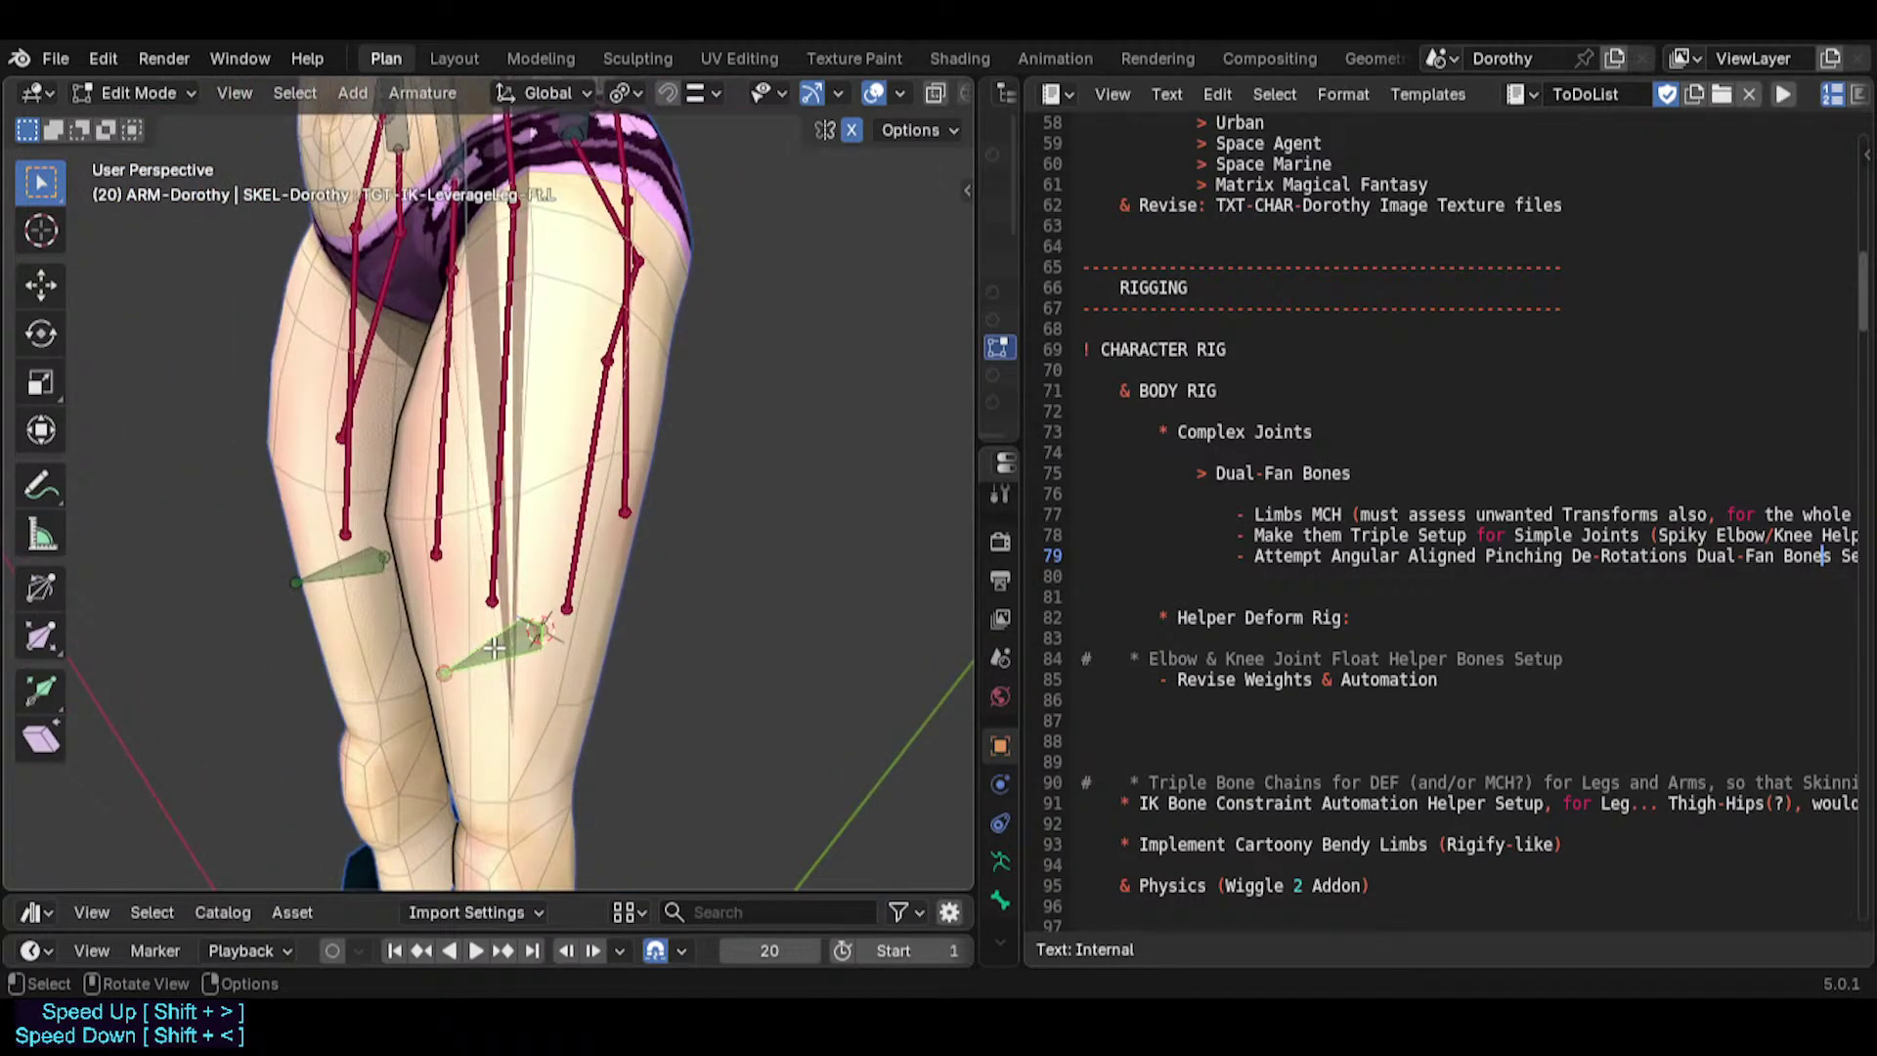
# Select the lower tips of the left thigh's leverage helper bones and snap them to the 3D cursor.
pyautogui.scroll(2, 496, 647)
pyautogui.click(607, 604)
pyautogui.moveTo(607, 604); pyautogui.dragTo(655, 591, button='middle')
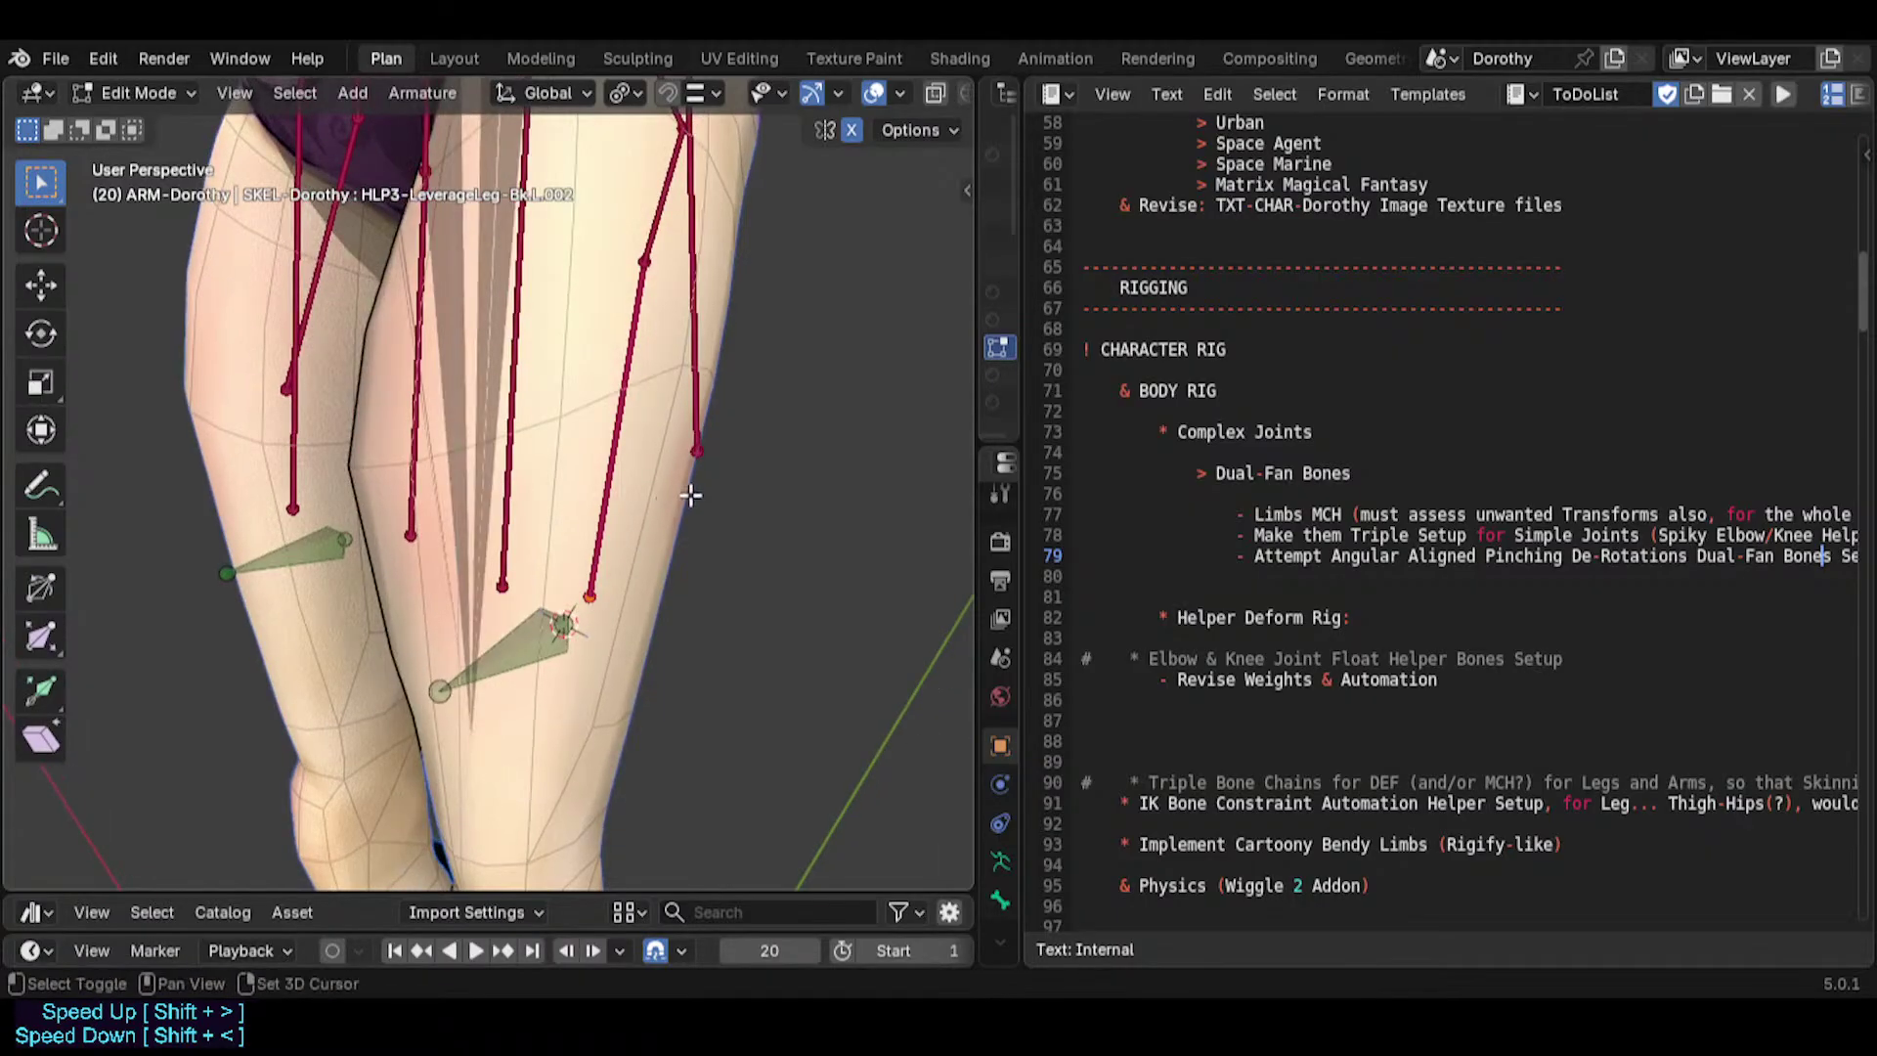
pyautogui.keyDown('shift'); pyautogui.click(500, 586); pyautogui.keyUp('shift')
pyautogui.moveTo(500, 586); pyautogui.dragTo(592, 470, button='middle')
pyautogui.hotkey('shift', 's')
pyautogui.press('KP_8')
# Switch the armature to Pose Mode and select the left front leverage helper bone, HLP3-LeverageLeg-Ft.L.001.
pyautogui.scroll(1, 546, 617)
pyautogui.click(540, 623)
pyautogui.hotkey('ctrl', 'Tab')
pyautogui.click(540, 774)
pyautogui.click(581, 457)
pyautogui.scroll(1, 594, 498)
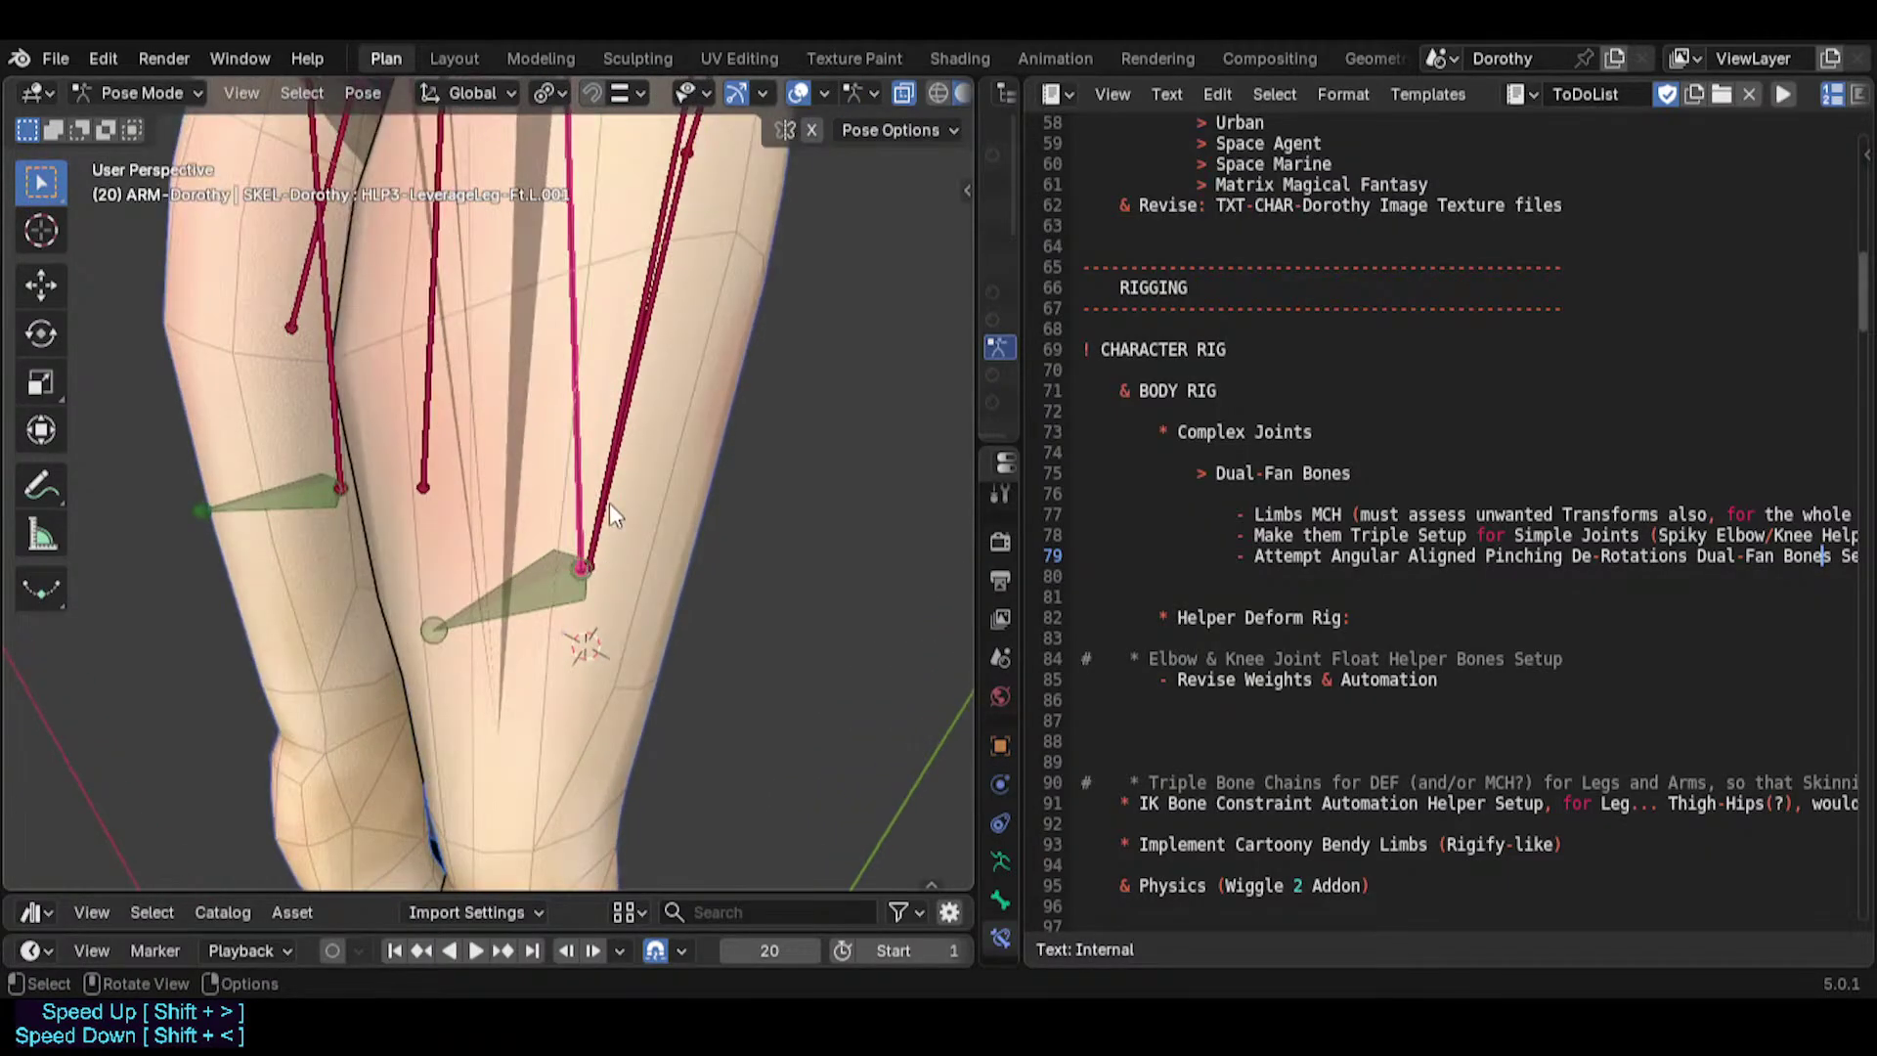
# Compare the outer-side and front leverage helper bones, and widen the properties area to show the front helper's IK constraint.
pyautogui.click(615, 518)
pyautogui.press('Tab')
pyautogui.press('Tab')
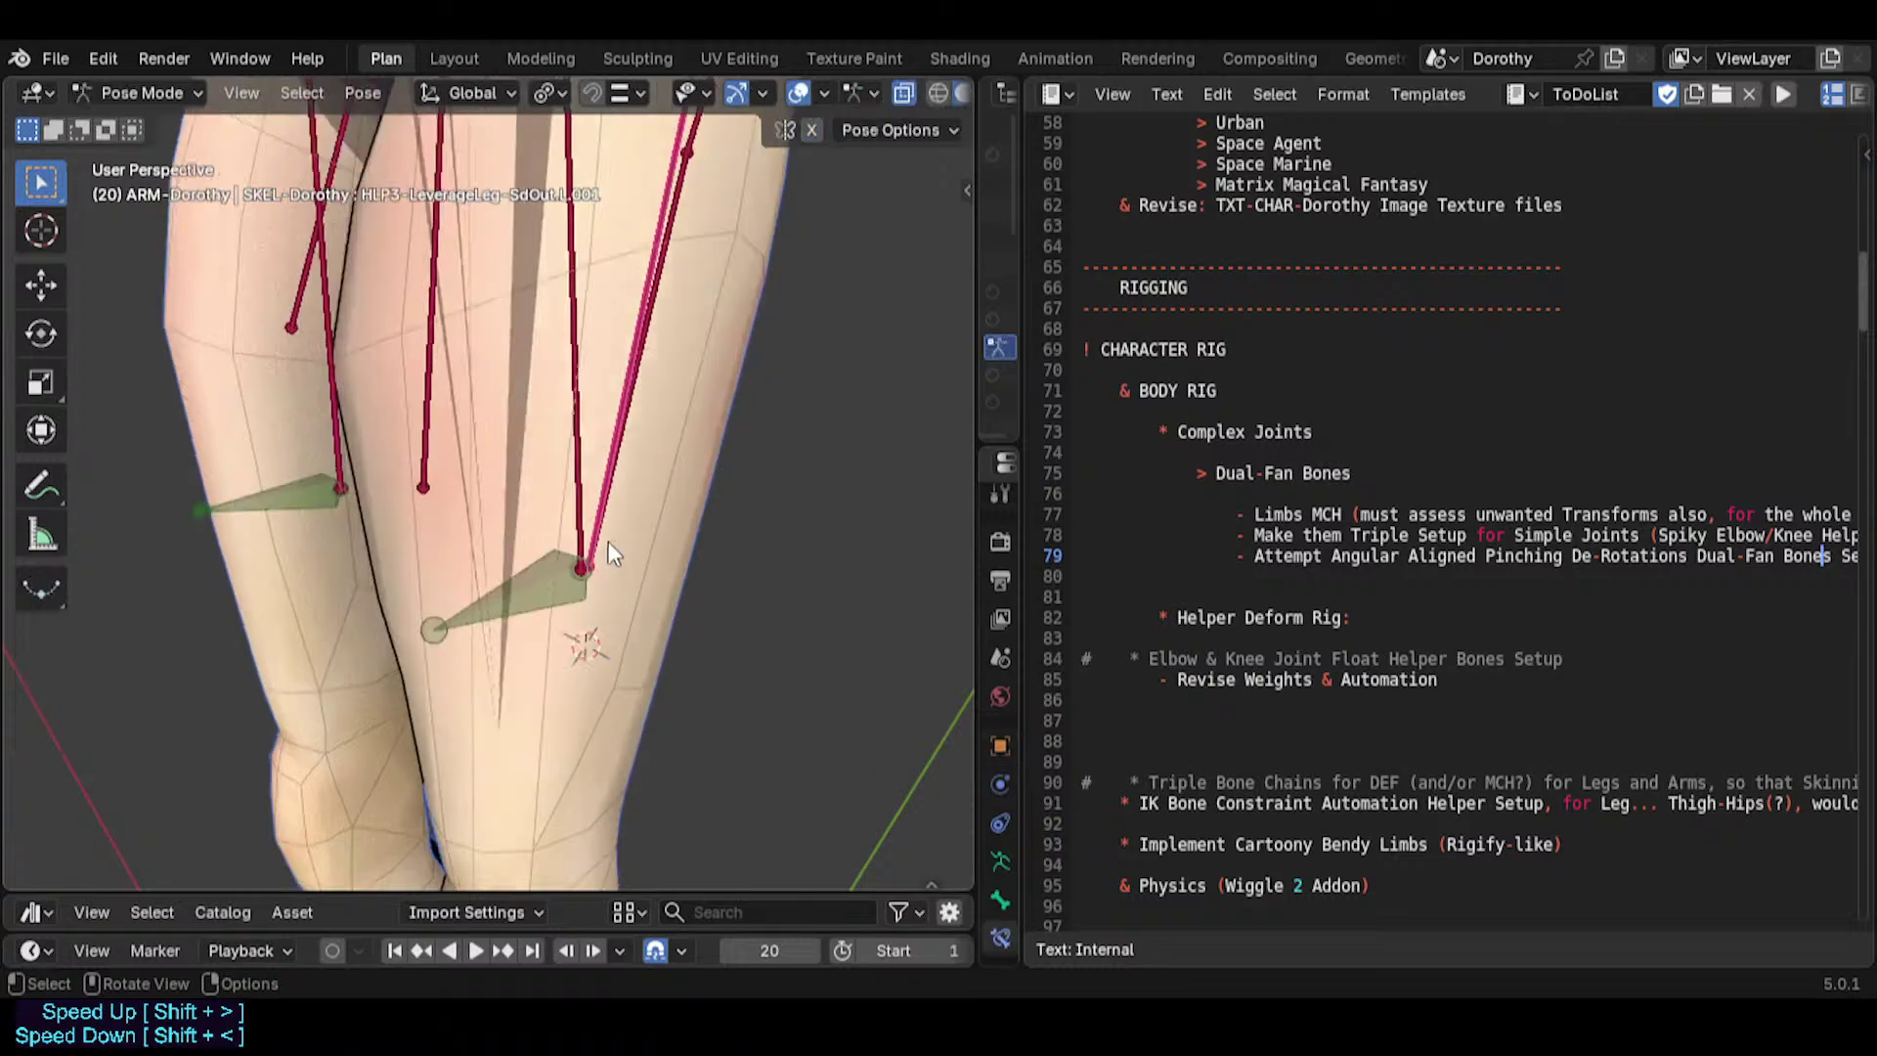
pyautogui.click(591, 506)
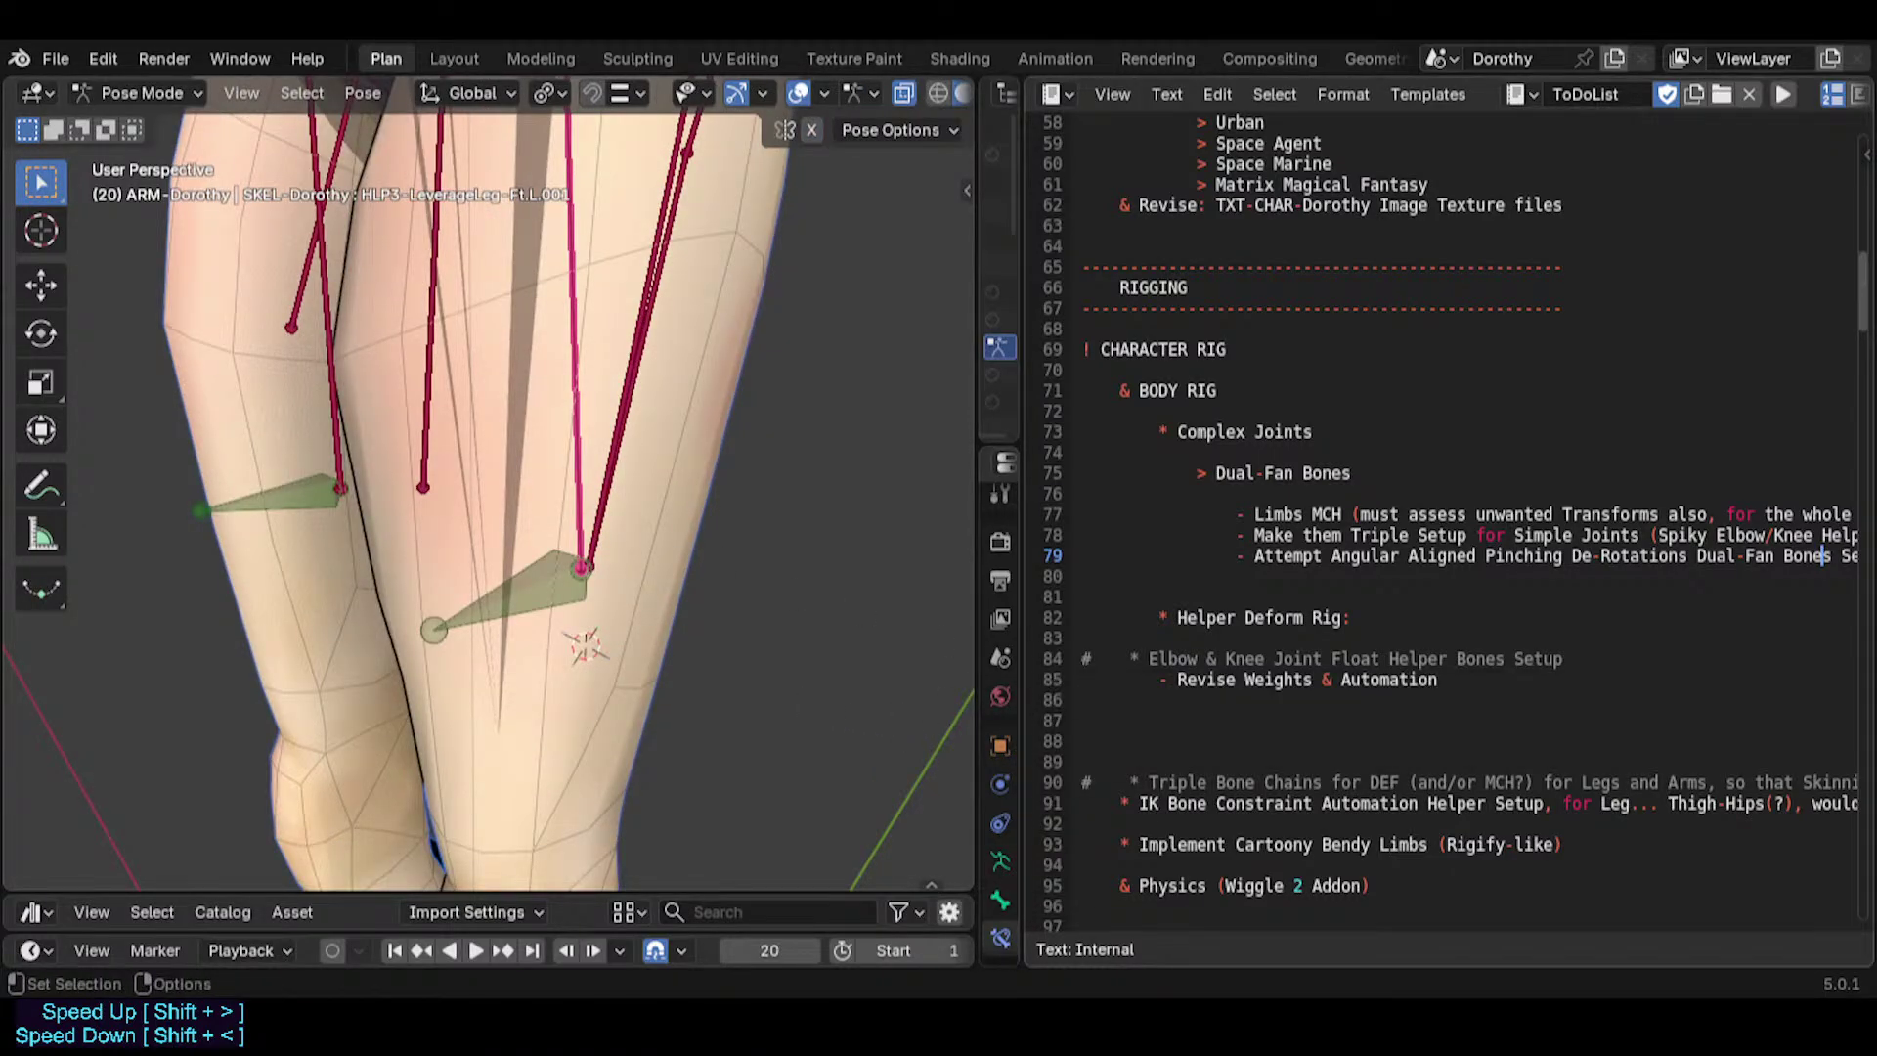
pyautogui.moveTo(1021, 430); pyautogui.dragTo(1192, 430)
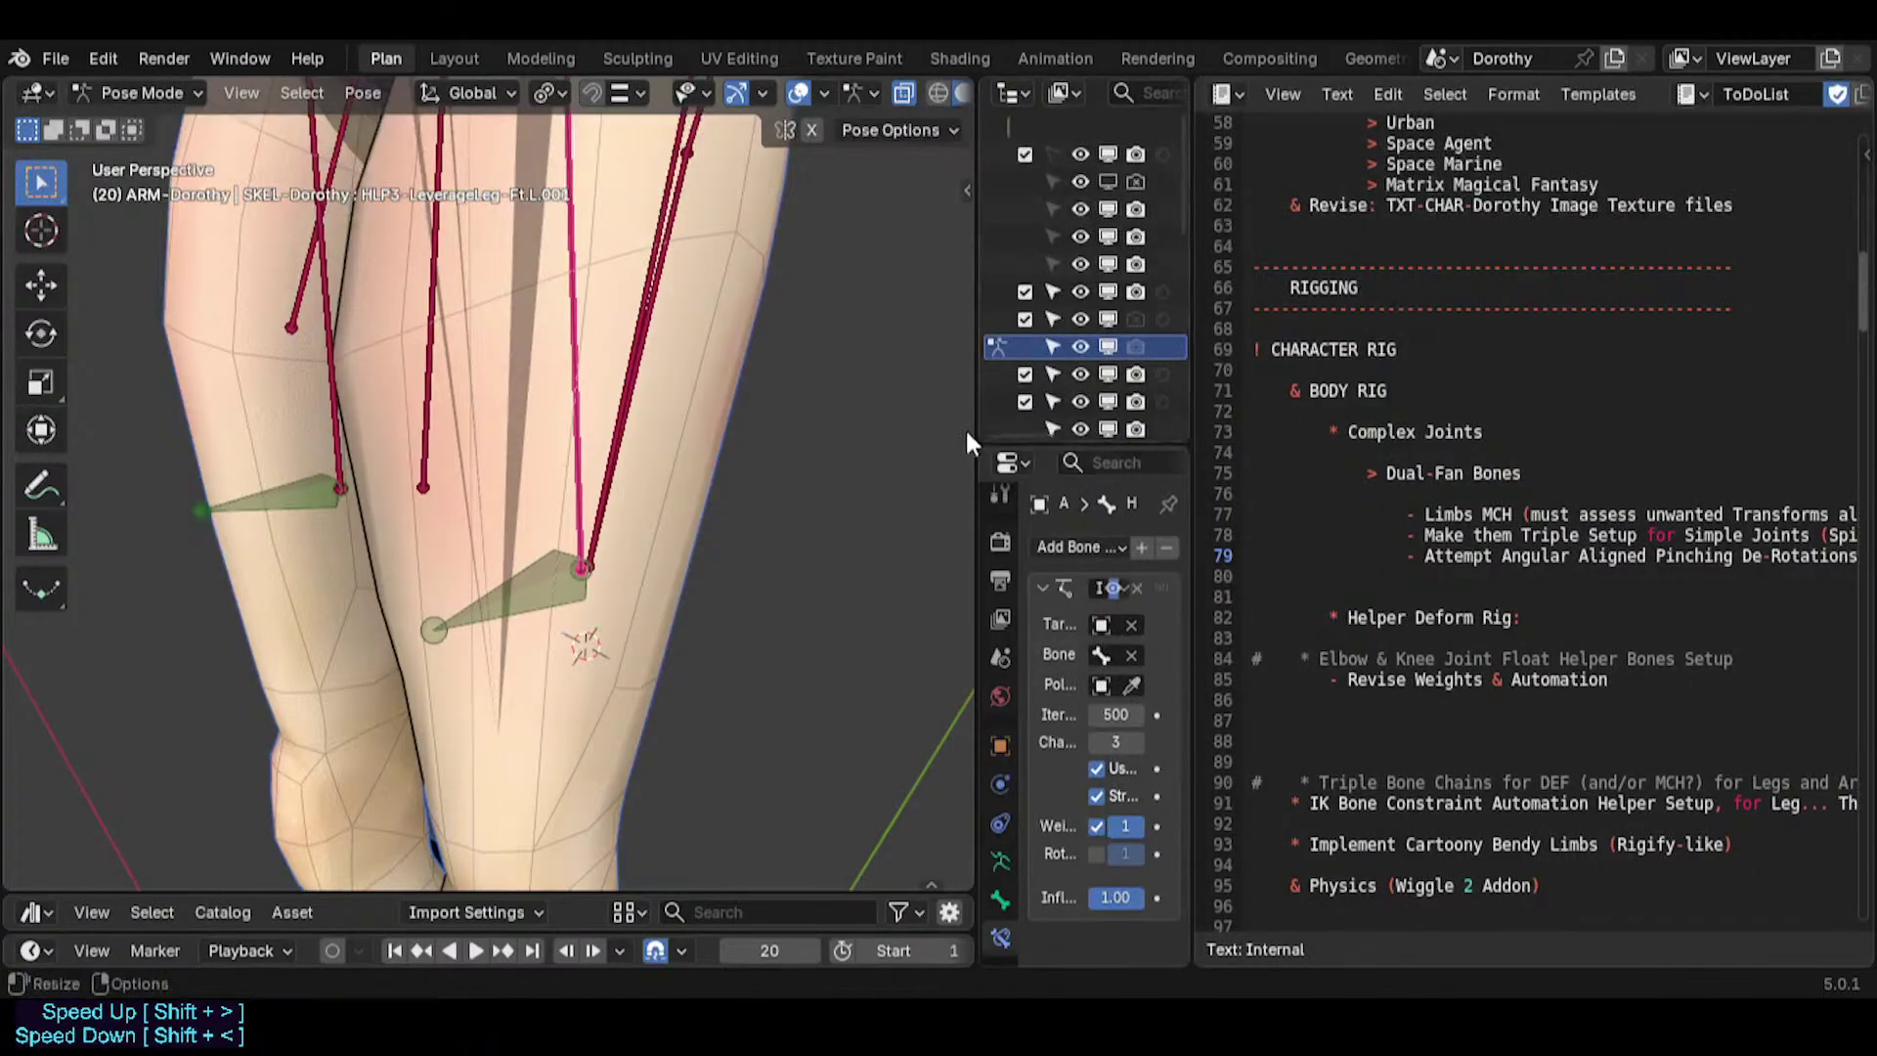
# Assign the shared front target TGT-IK-LeverageLeg-Ft.L as the IK bone for the left thigh's outer-side and back leverage helpers.
pyautogui.moveTo(974, 426); pyautogui.dragTo(831, 424)
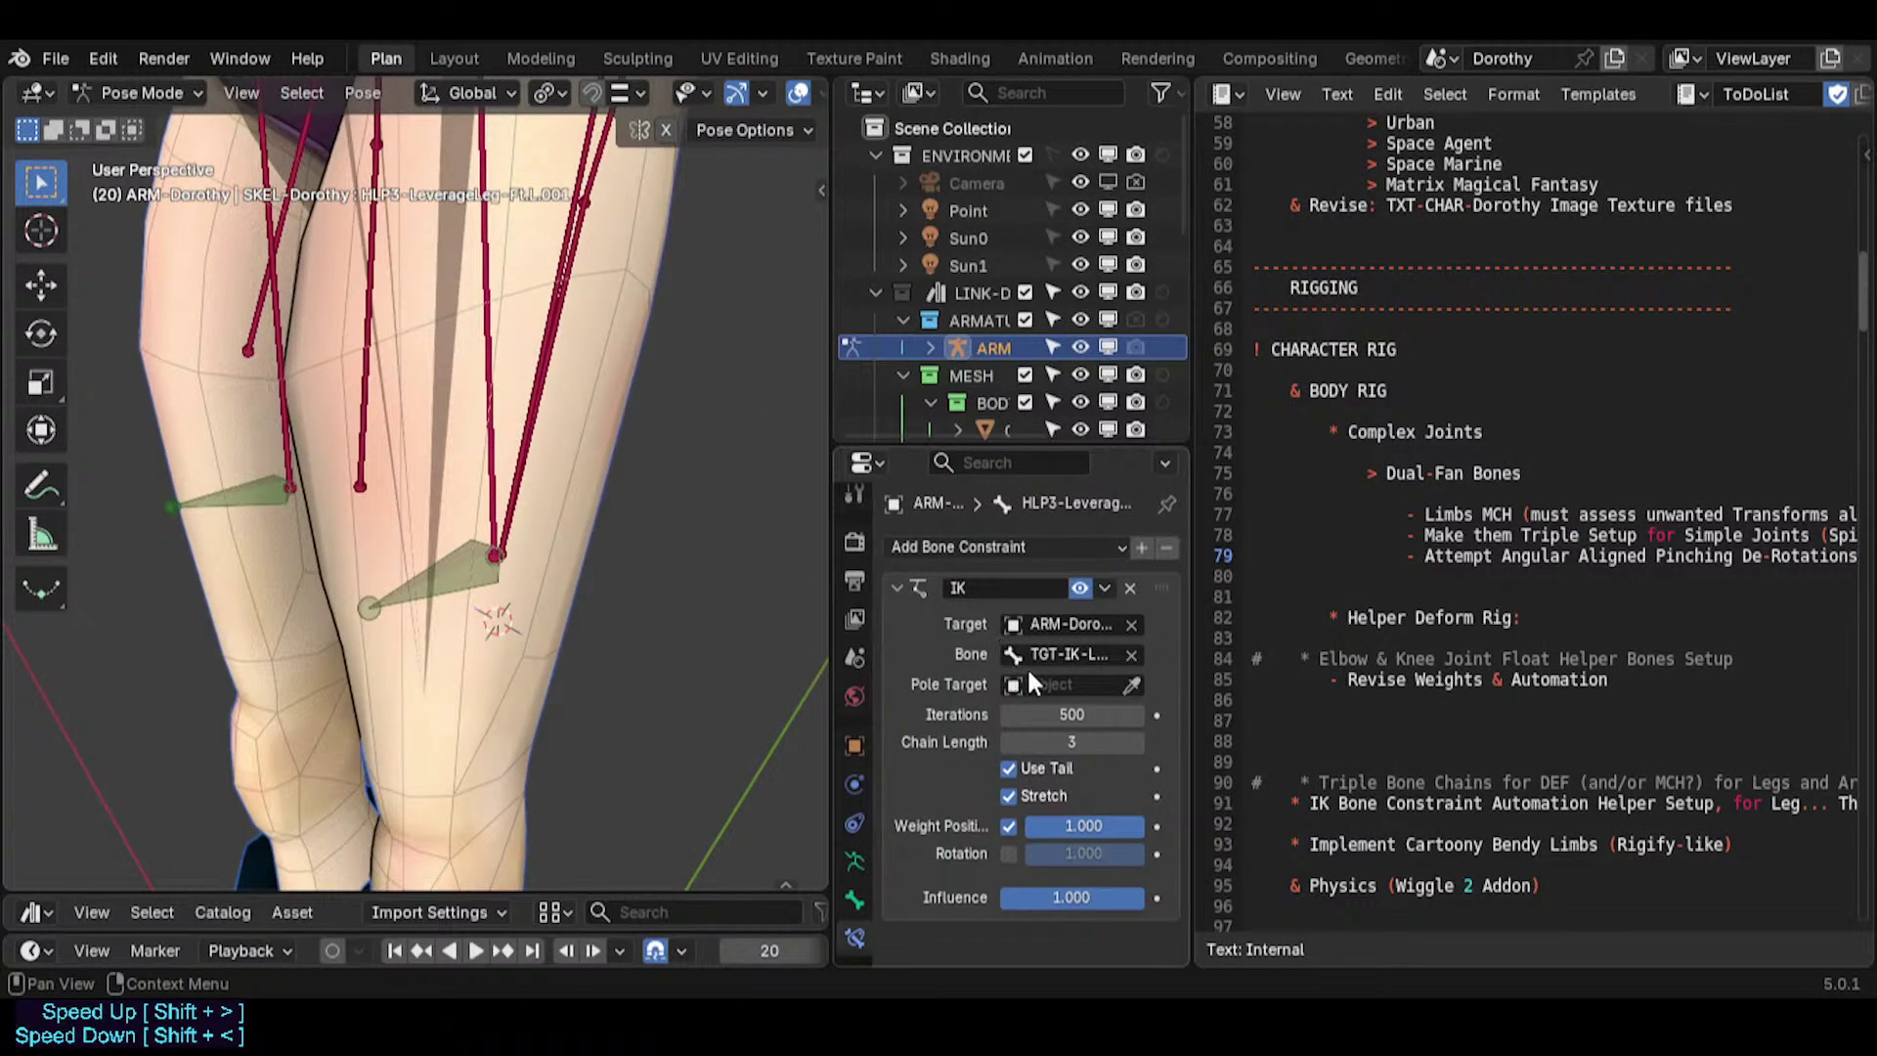
pyautogui.click(484, 567)
pyautogui.press('F2')
pyautogui.press('Escape')
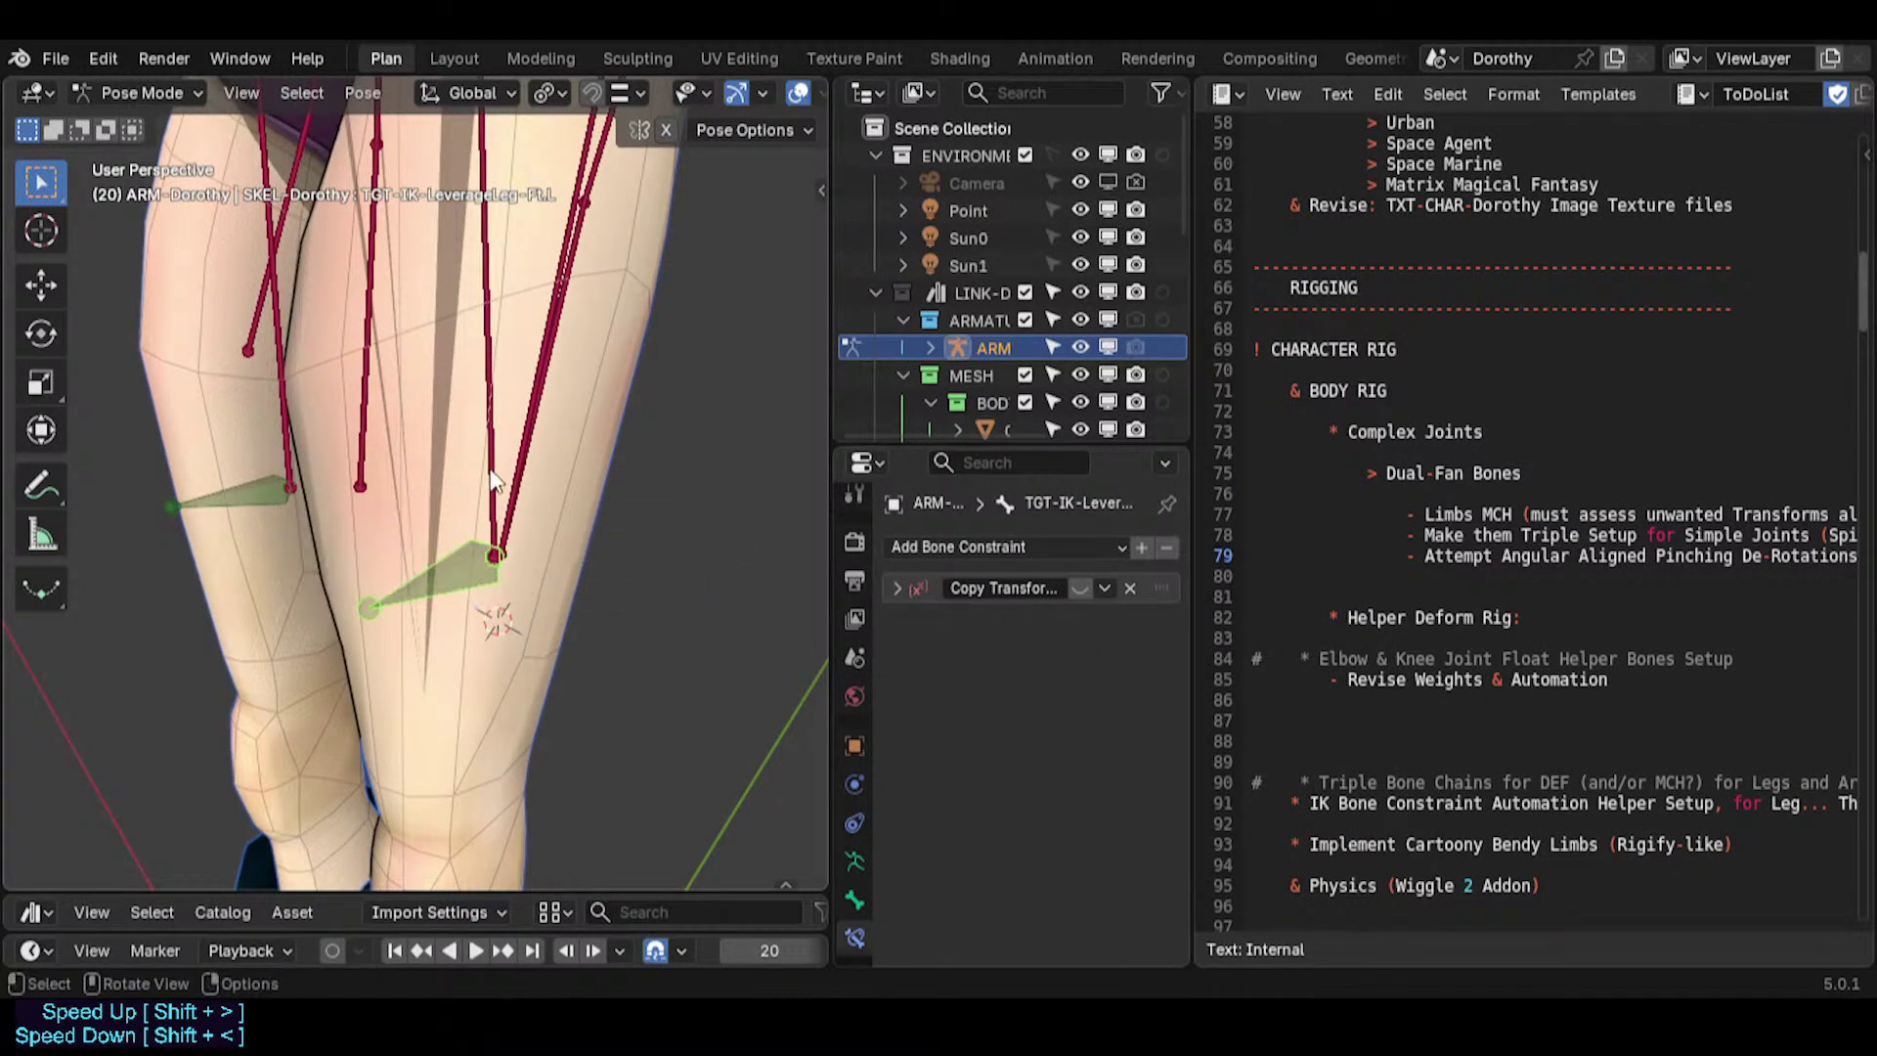
pyautogui.click(490, 453)
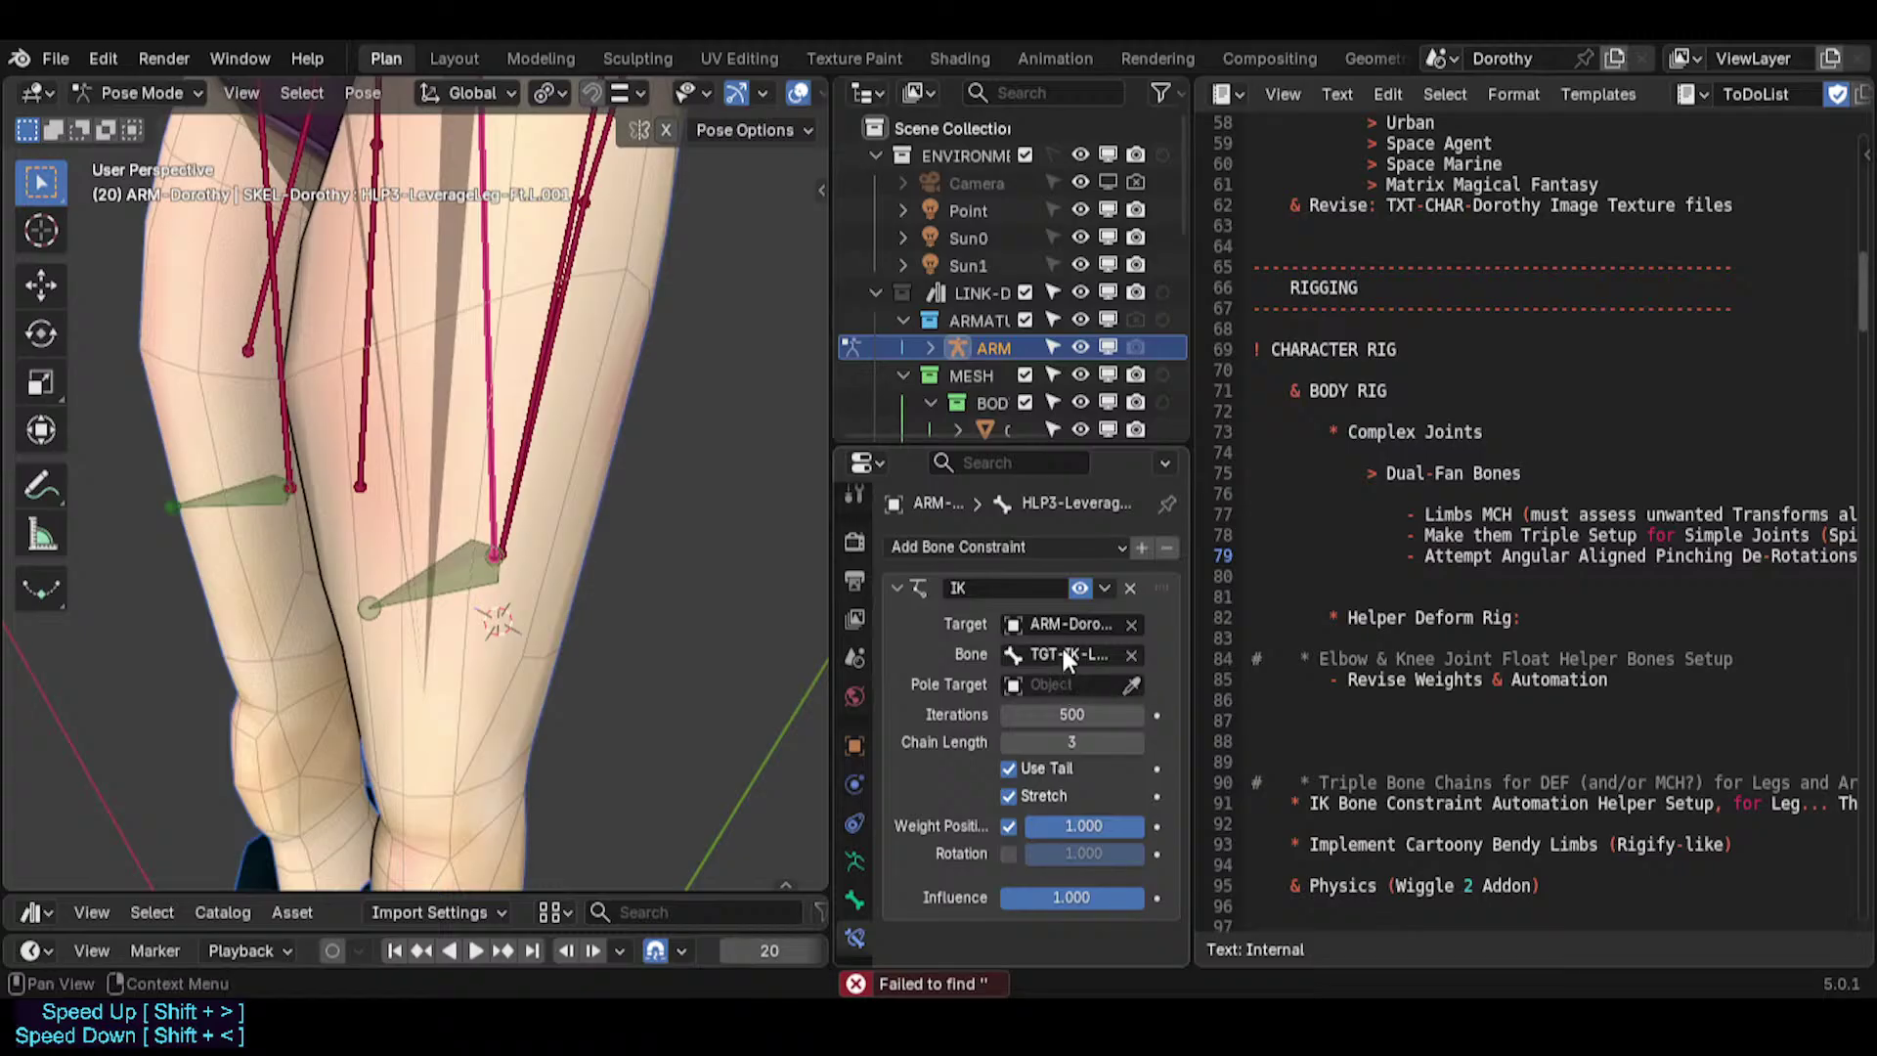
pyautogui.click(536, 344)
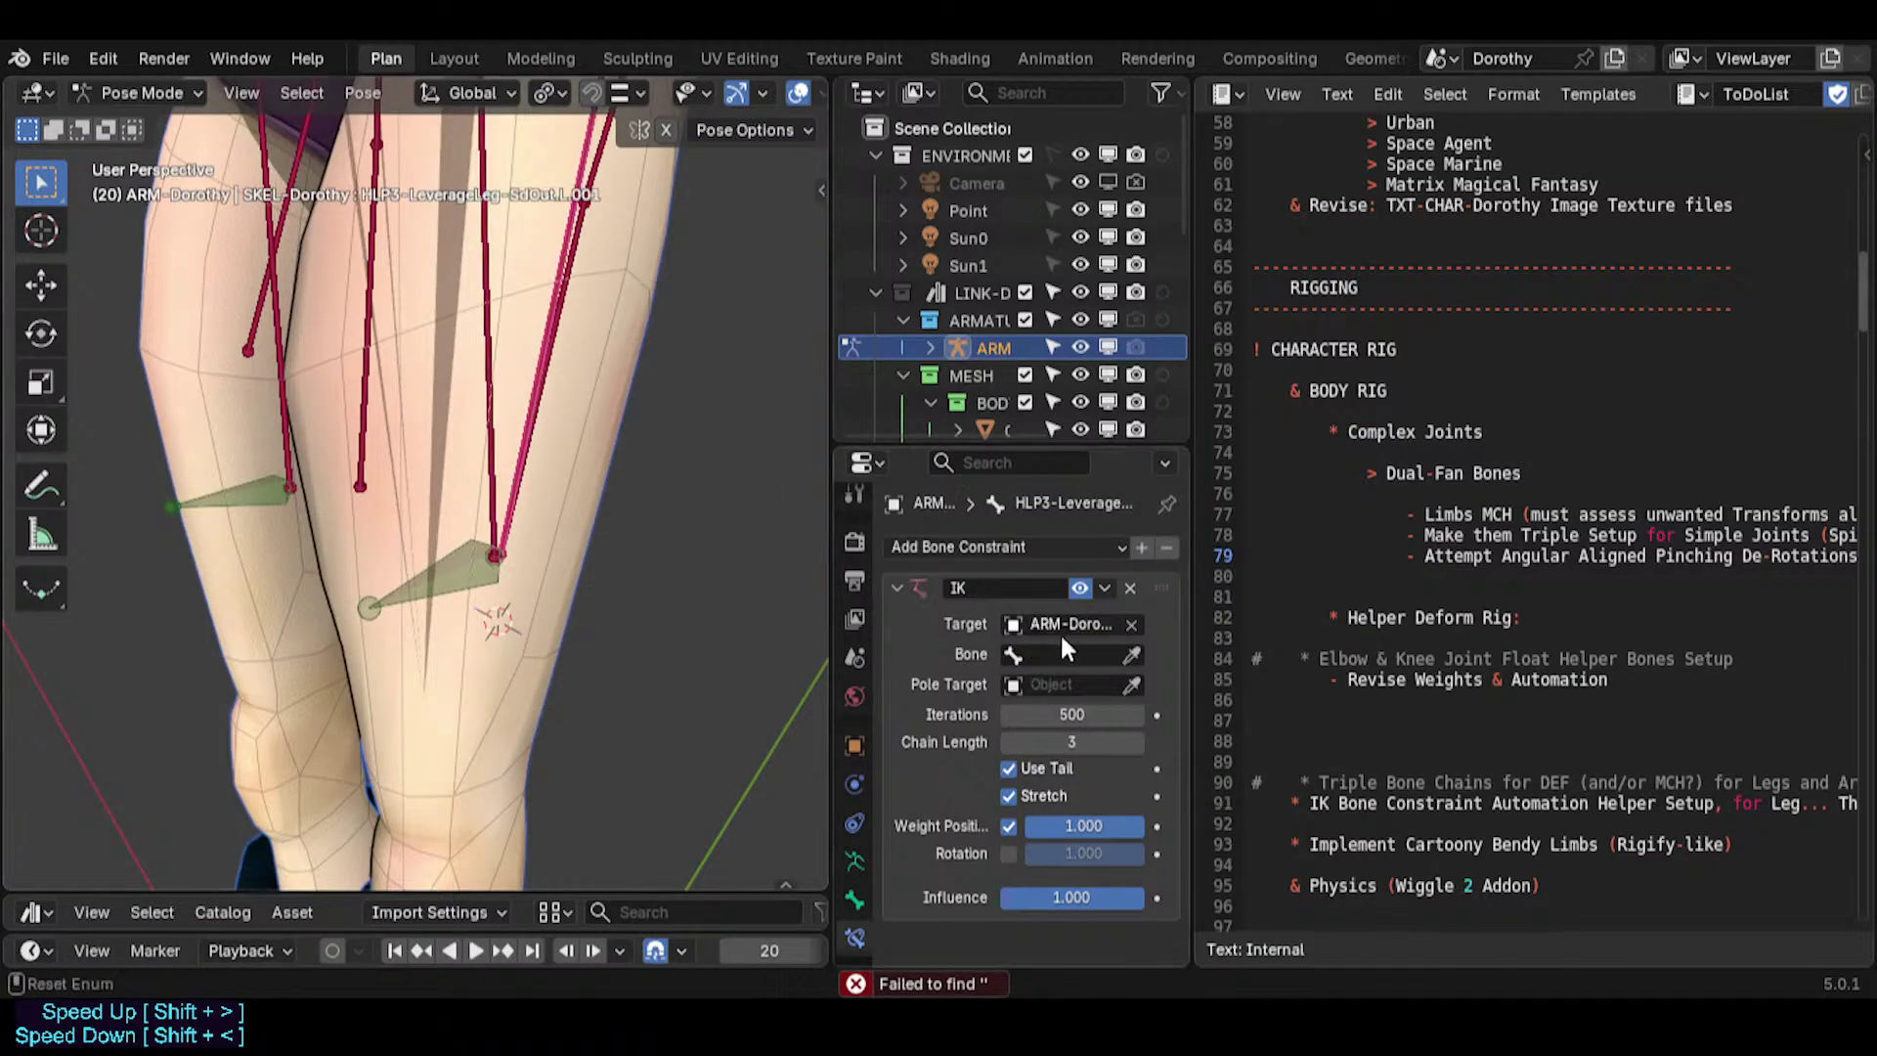
pyautogui.click(540, 376)
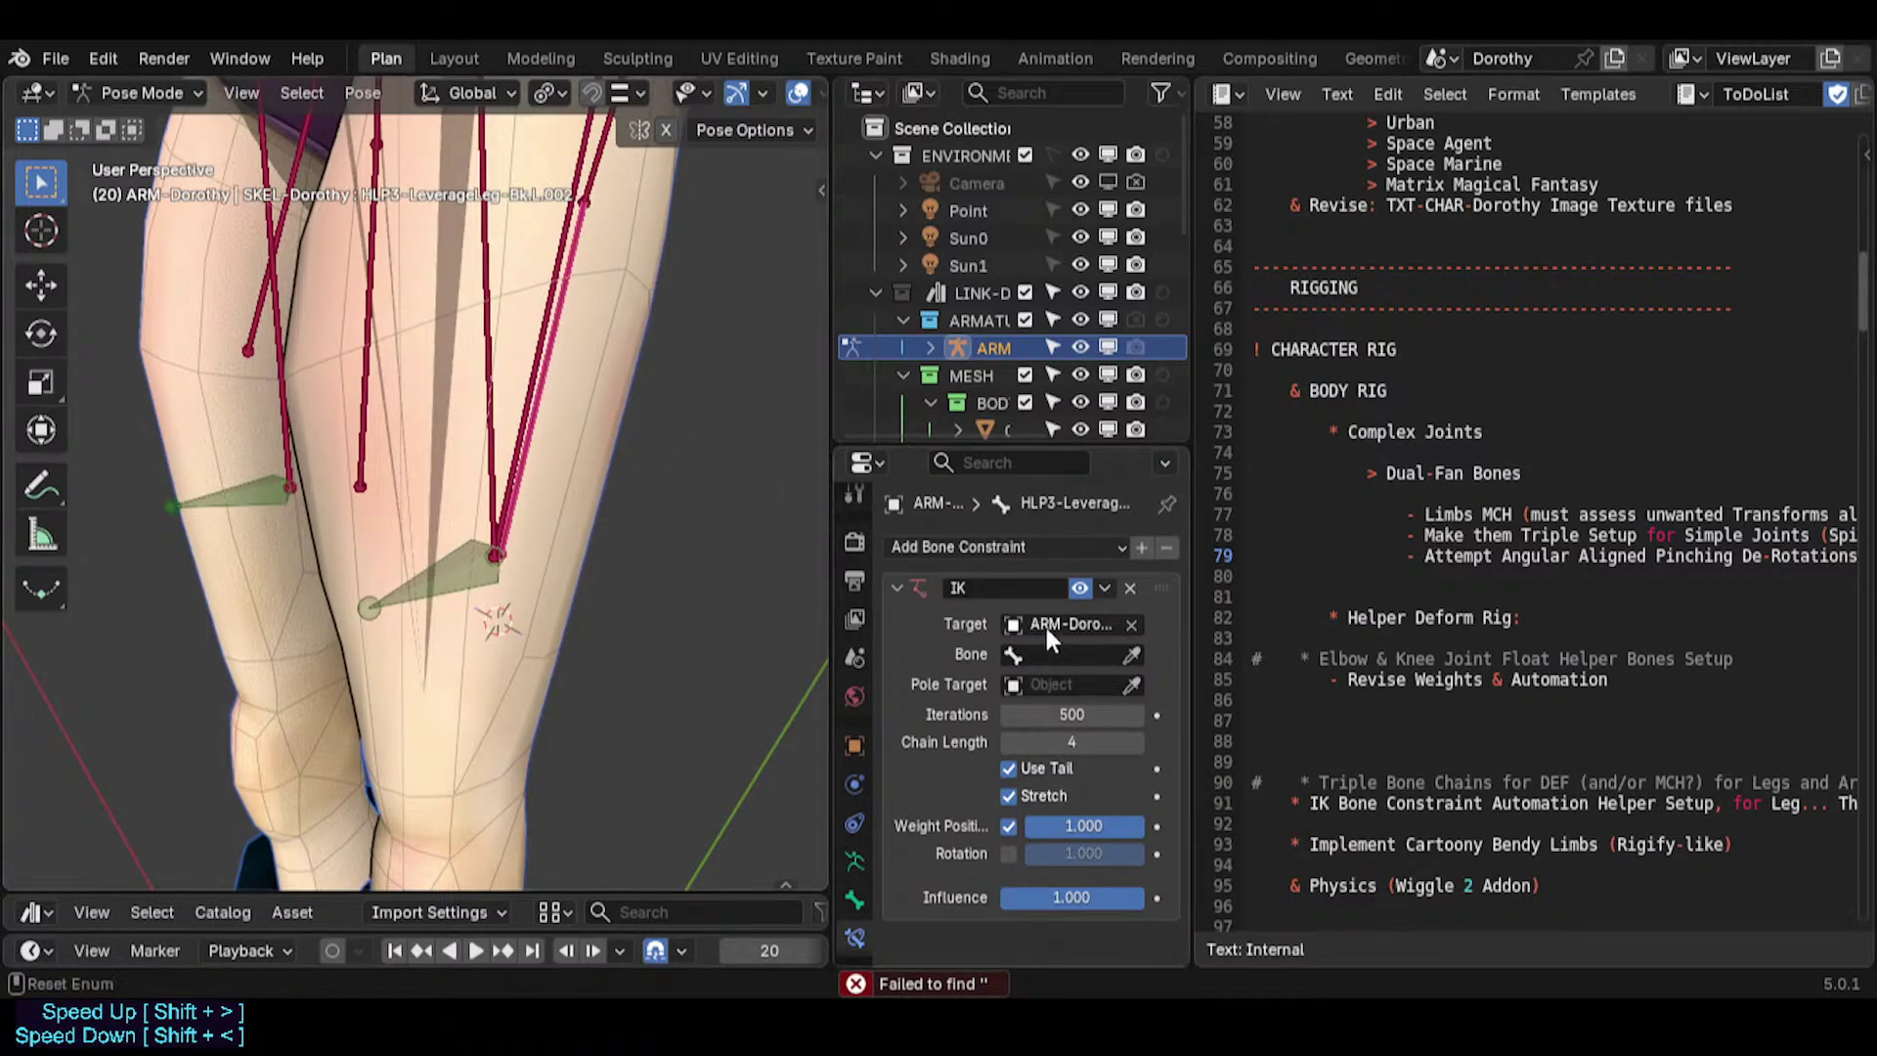
pyautogui.hotkey('ctrl', 'v')
# Select the left thigh's leverage helper and target bones in Edit Mode and symmetrize them to the right side.
pyautogui.scroll(-1, 628, 375)
pyautogui.scroll(-1, 516, 584)
pyautogui.keyDown('shift'); pyautogui.moveTo(579, 442); pyautogui.dragTo(737, 567, button='middle'); pyautogui.keyUp('shift')
pyautogui.scroll(-2, 515, 591)
pyautogui.scroll(-2, 547, 576)
pyautogui.moveTo(434, 523); pyautogui.dragTo(606, 521, button='middle')
pyautogui.scroll(4, 310, 417)
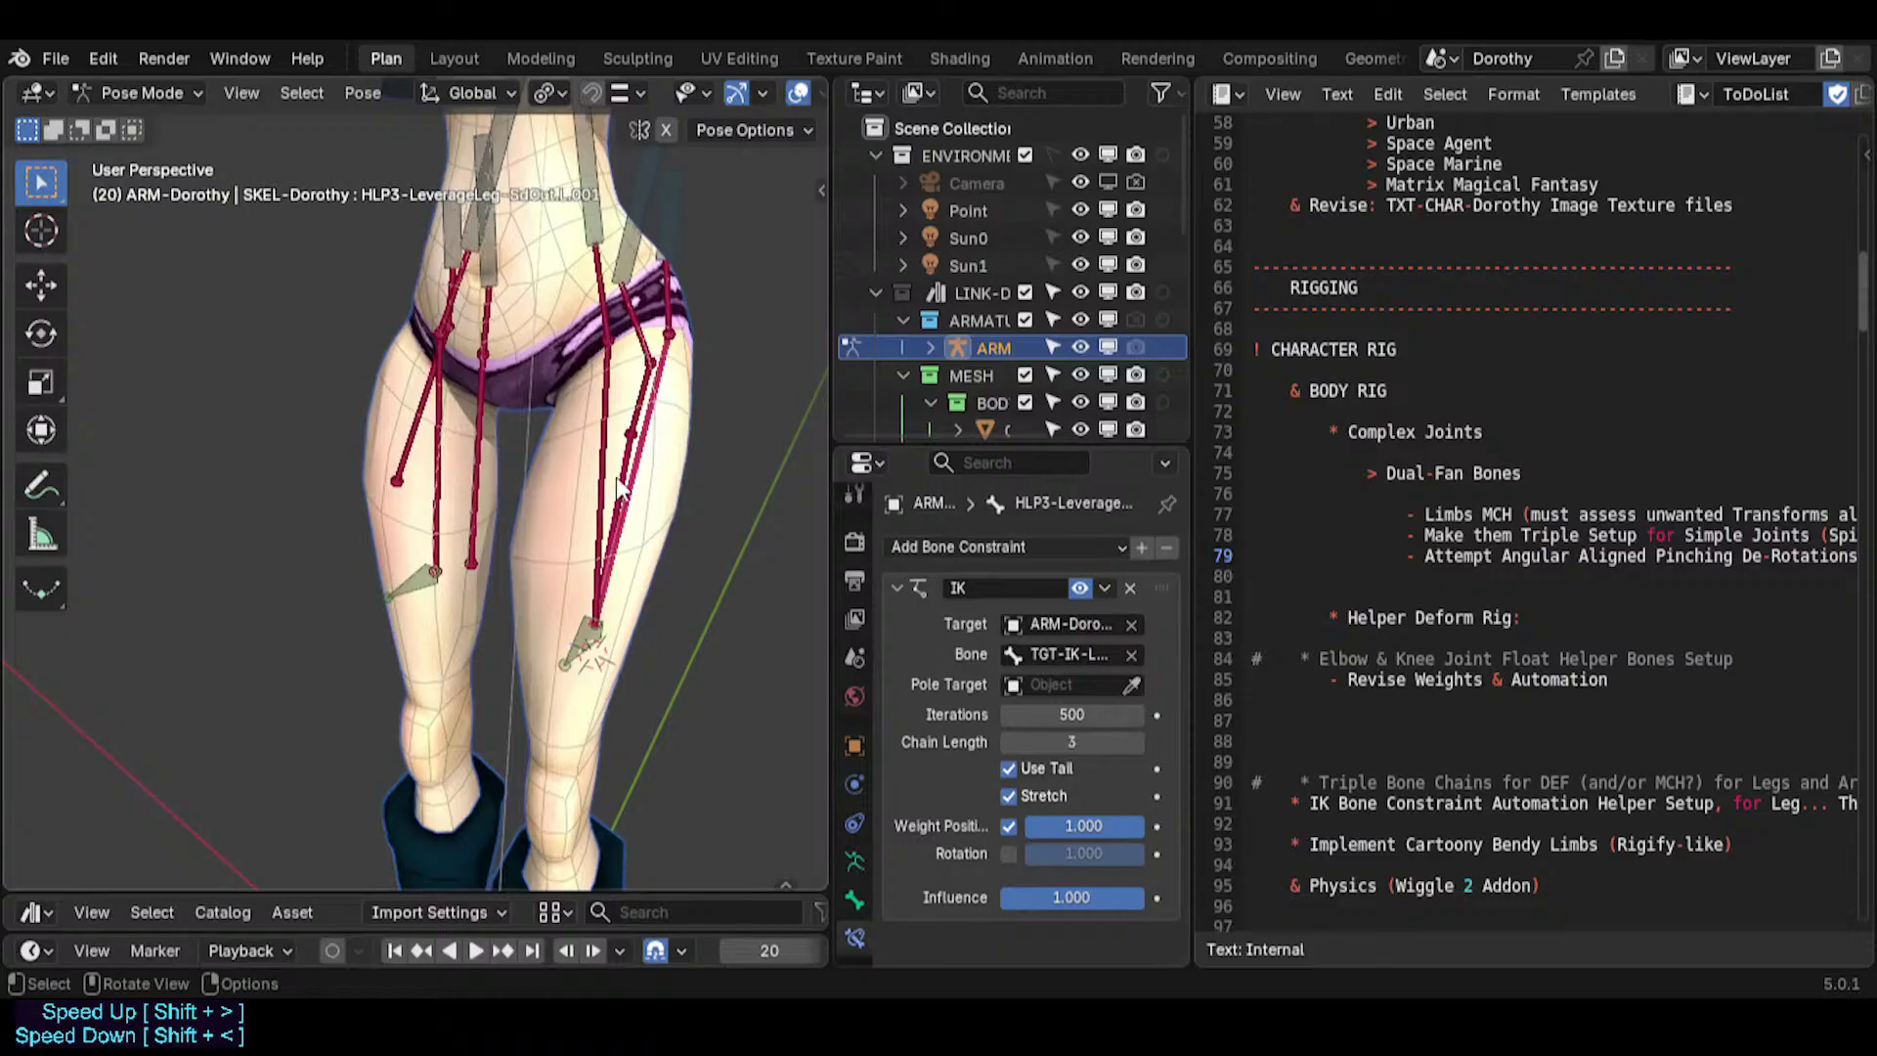
pyautogui.keyDown('shift'); pyautogui.click(603, 476); pyautogui.keyUp('shift')
pyautogui.keyDown('shift'); pyautogui.click(614, 485); pyautogui.keyUp('shift')
pyautogui.moveTo(588, 560)
pyautogui.mouseDown(button='middle')
pyautogui.moveTo(562, 574)
pyautogui.moveTo(576, 547)
pyautogui.mouseUp(button='middle')
pyautogui.press('Tab')
pyautogui.click(680, 254)
pyautogui.moveTo(695, 132); pyautogui.dragTo(578, 727)
pyautogui.rightClick(575, 313)
pyautogui.click(574, 305)
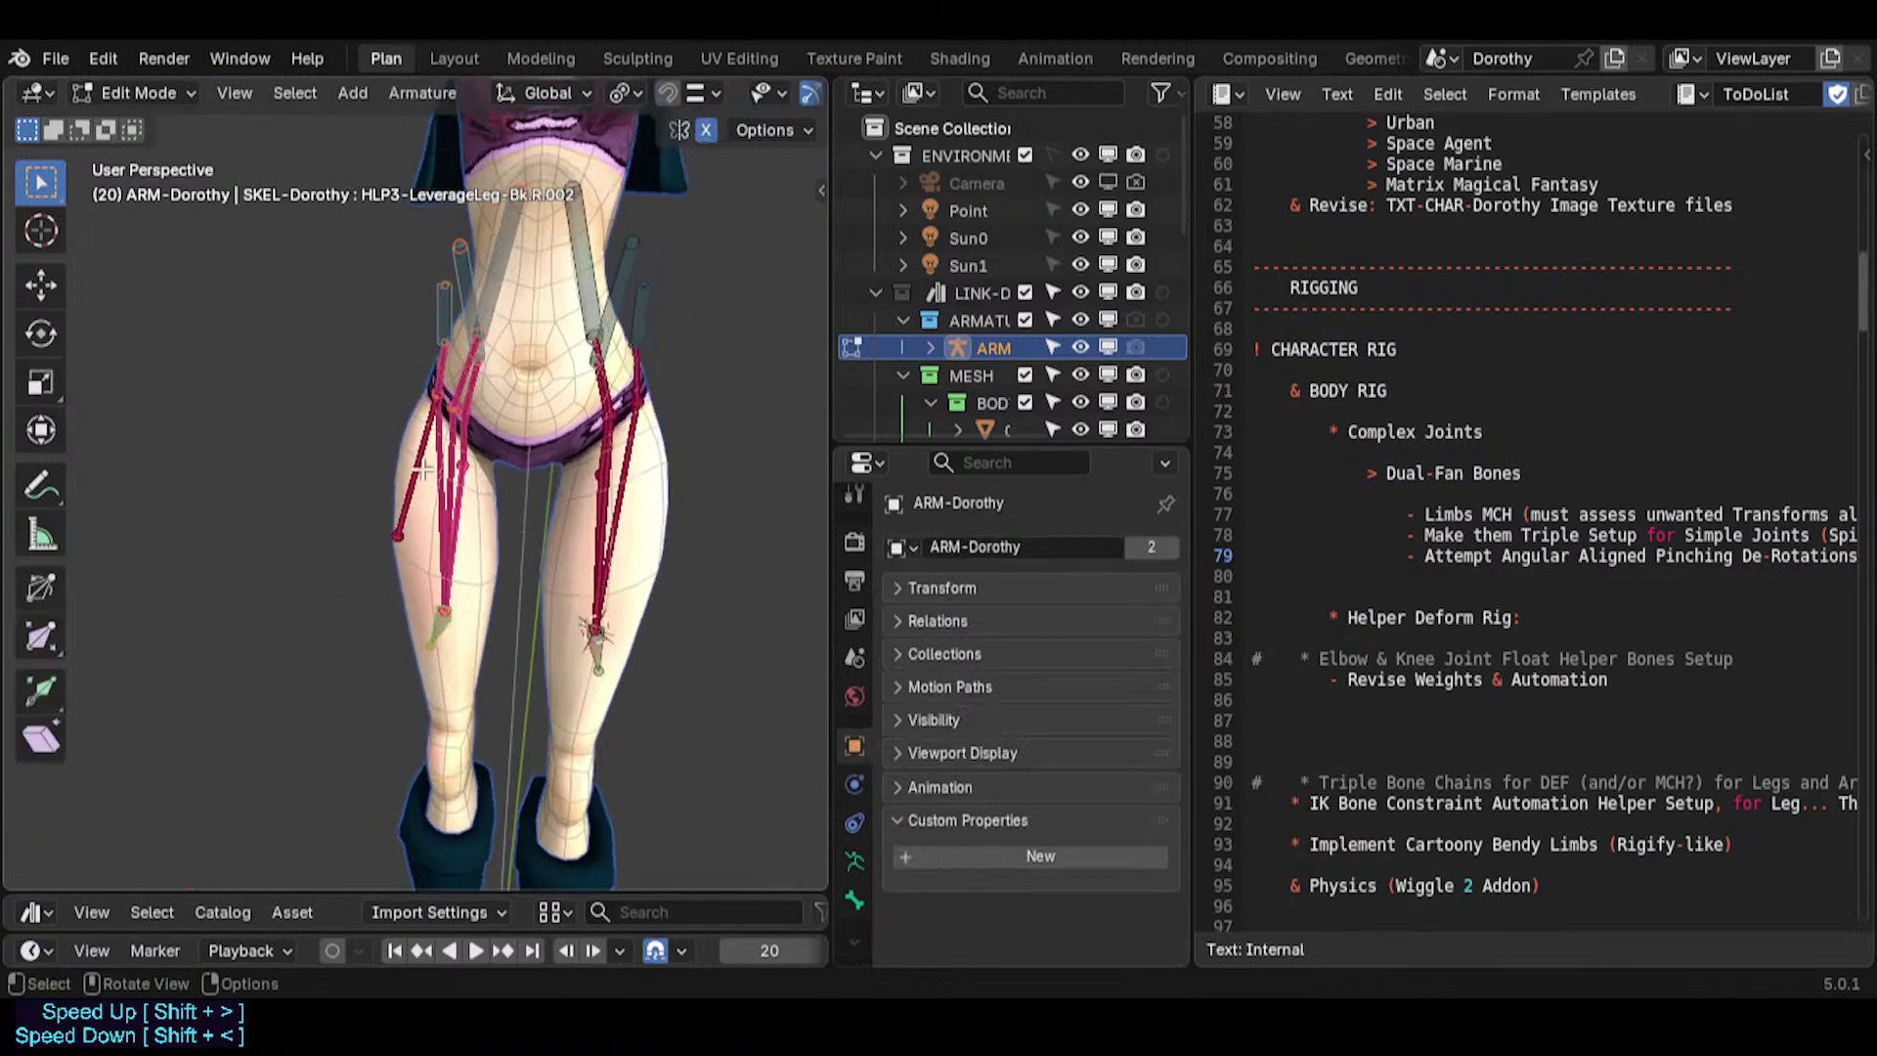
# Delete the leftover outer-side helper HLP3-LeverageLeg-Sd-Out.R.001 from the right thigh and return the armature to Pose Mode.
pyautogui.click(383, 503)
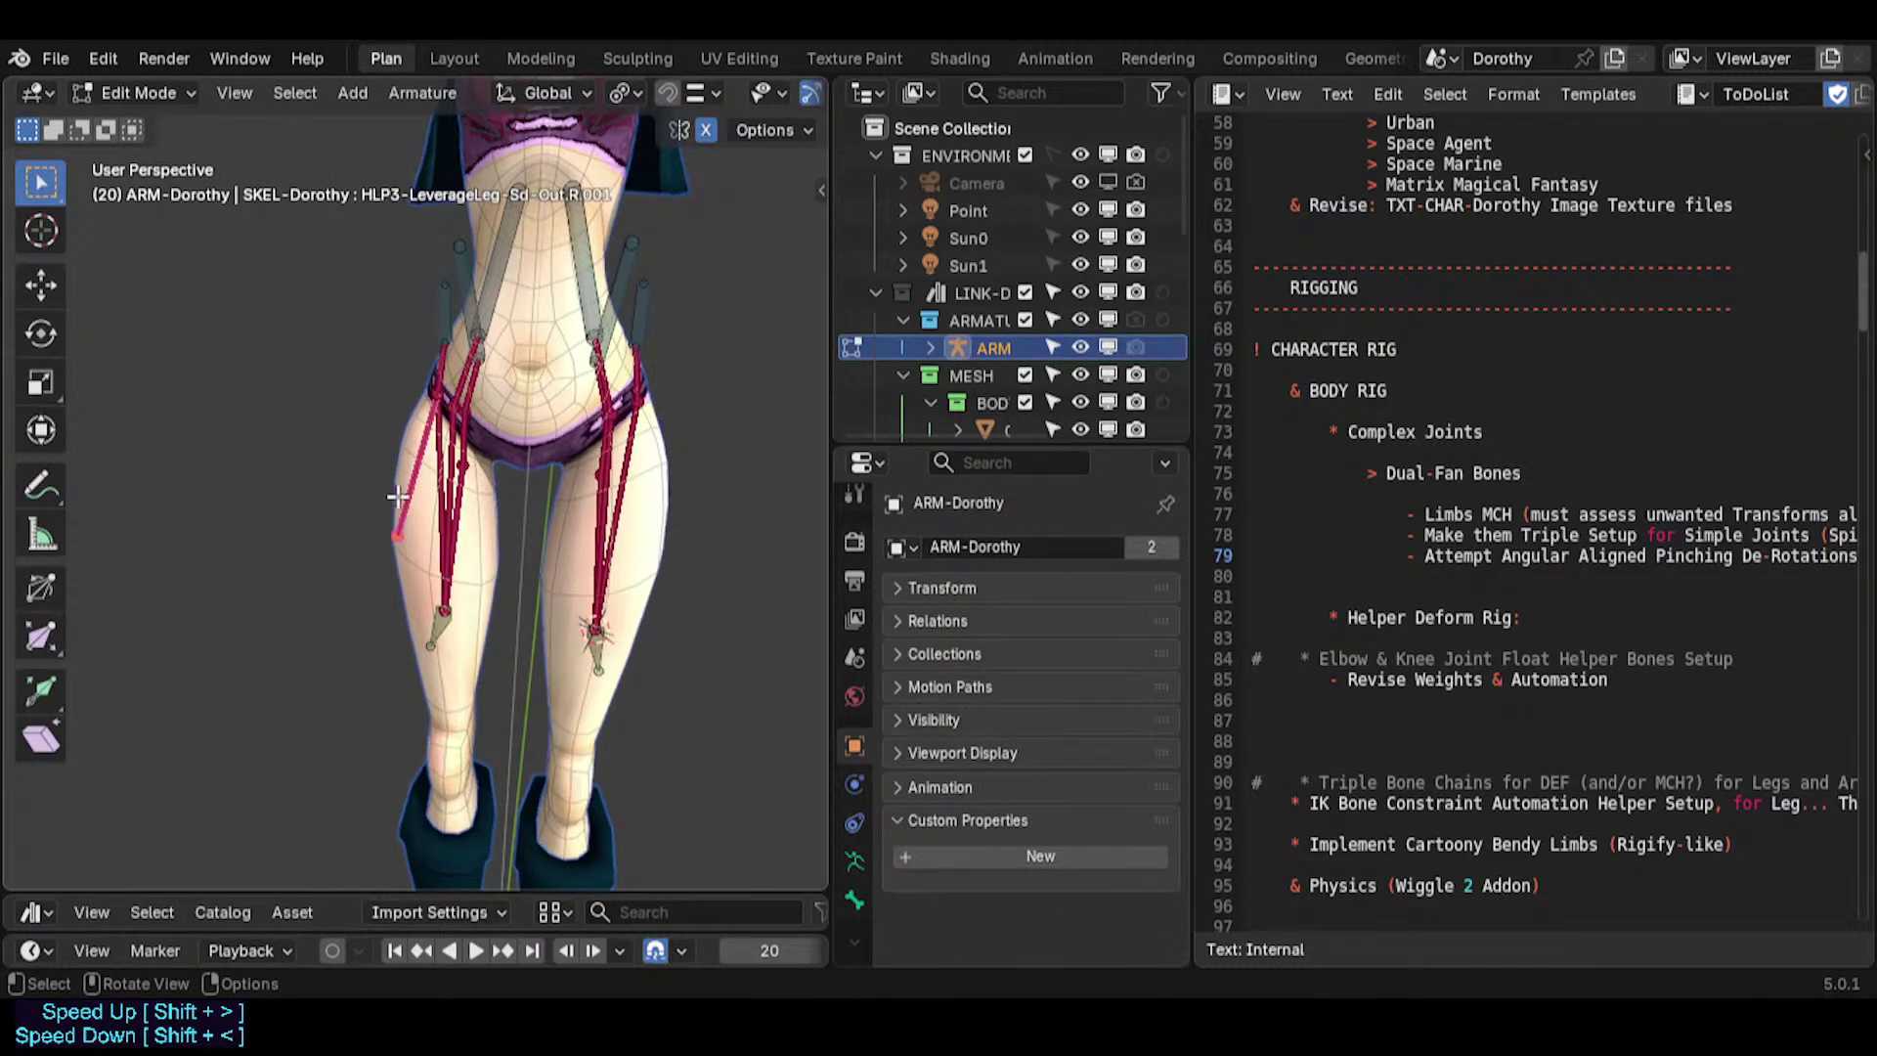
pyautogui.hotkey('shift', 'ctrl', 'm')
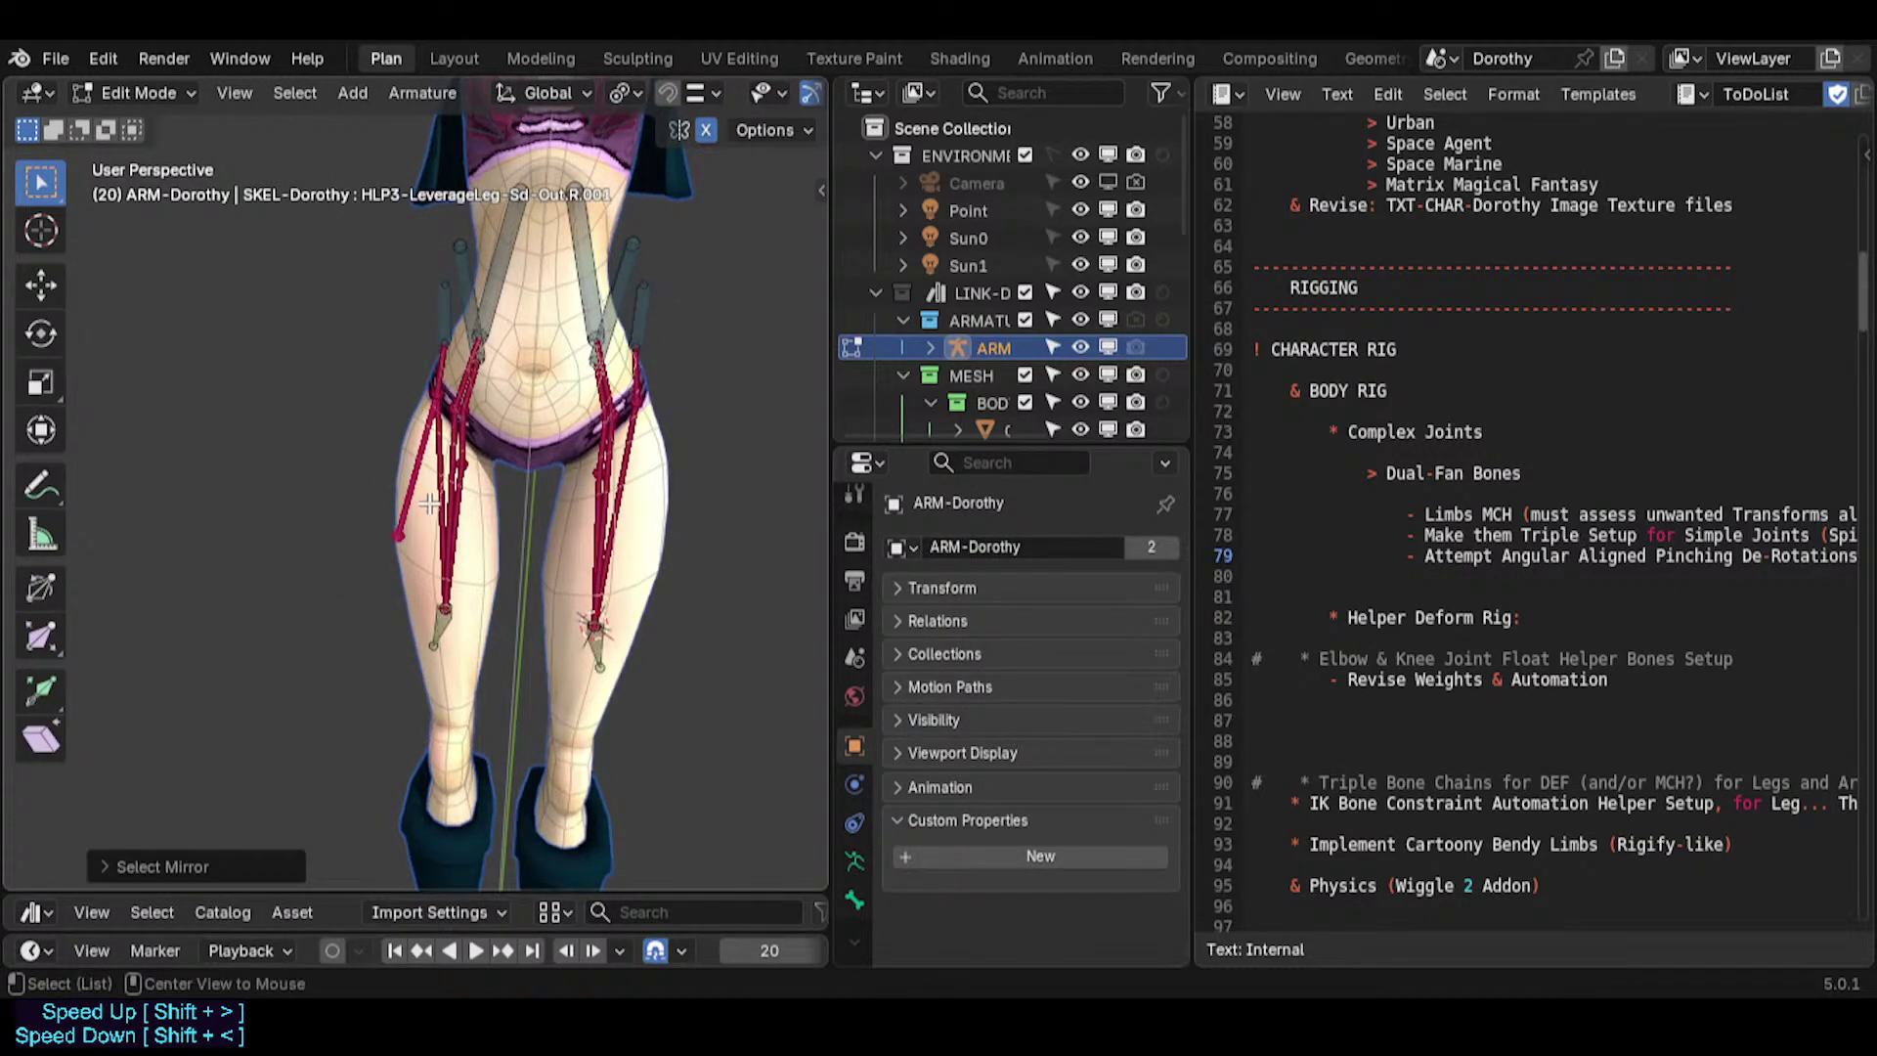
pyautogui.hotkey('ctrl', 'z')
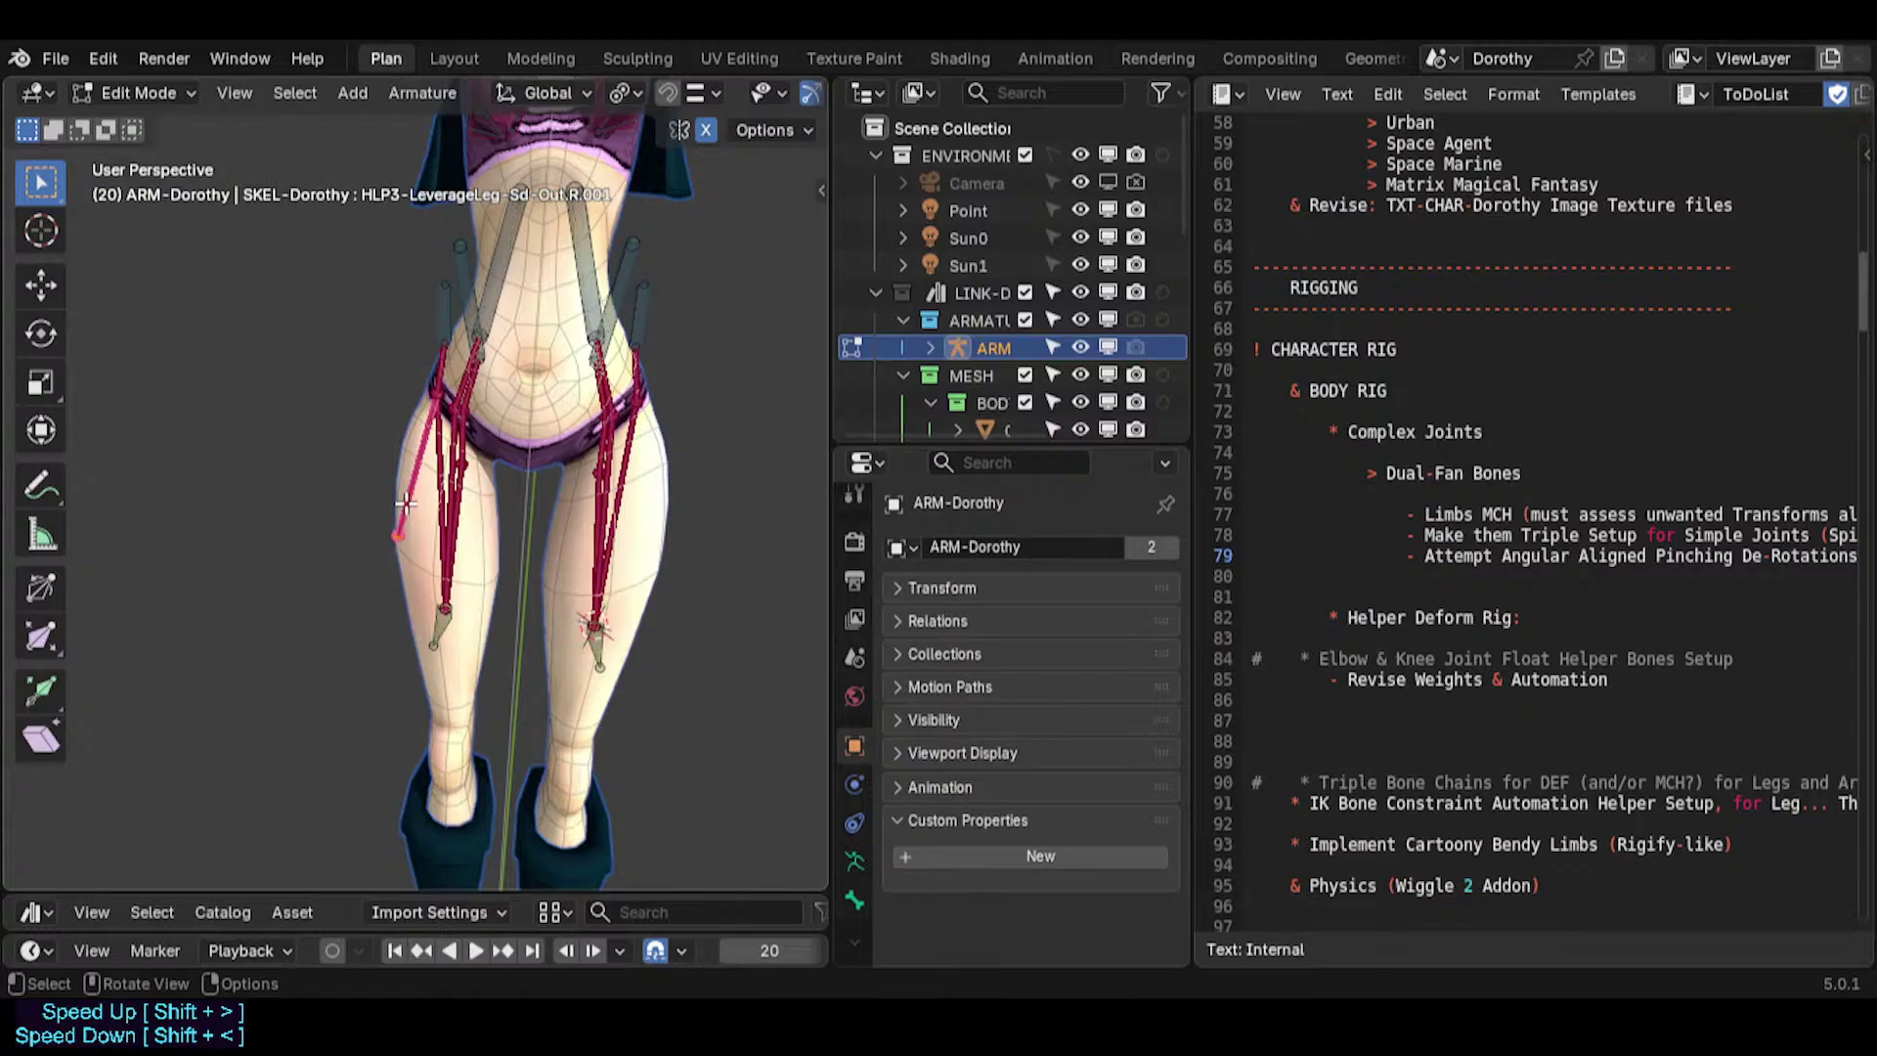
pyautogui.press('x')
pyautogui.click(403, 502)
pyautogui.moveTo(469, 528); pyautogui.dragTo(493, 582, button='middle')
pyautogui.press('Tab')
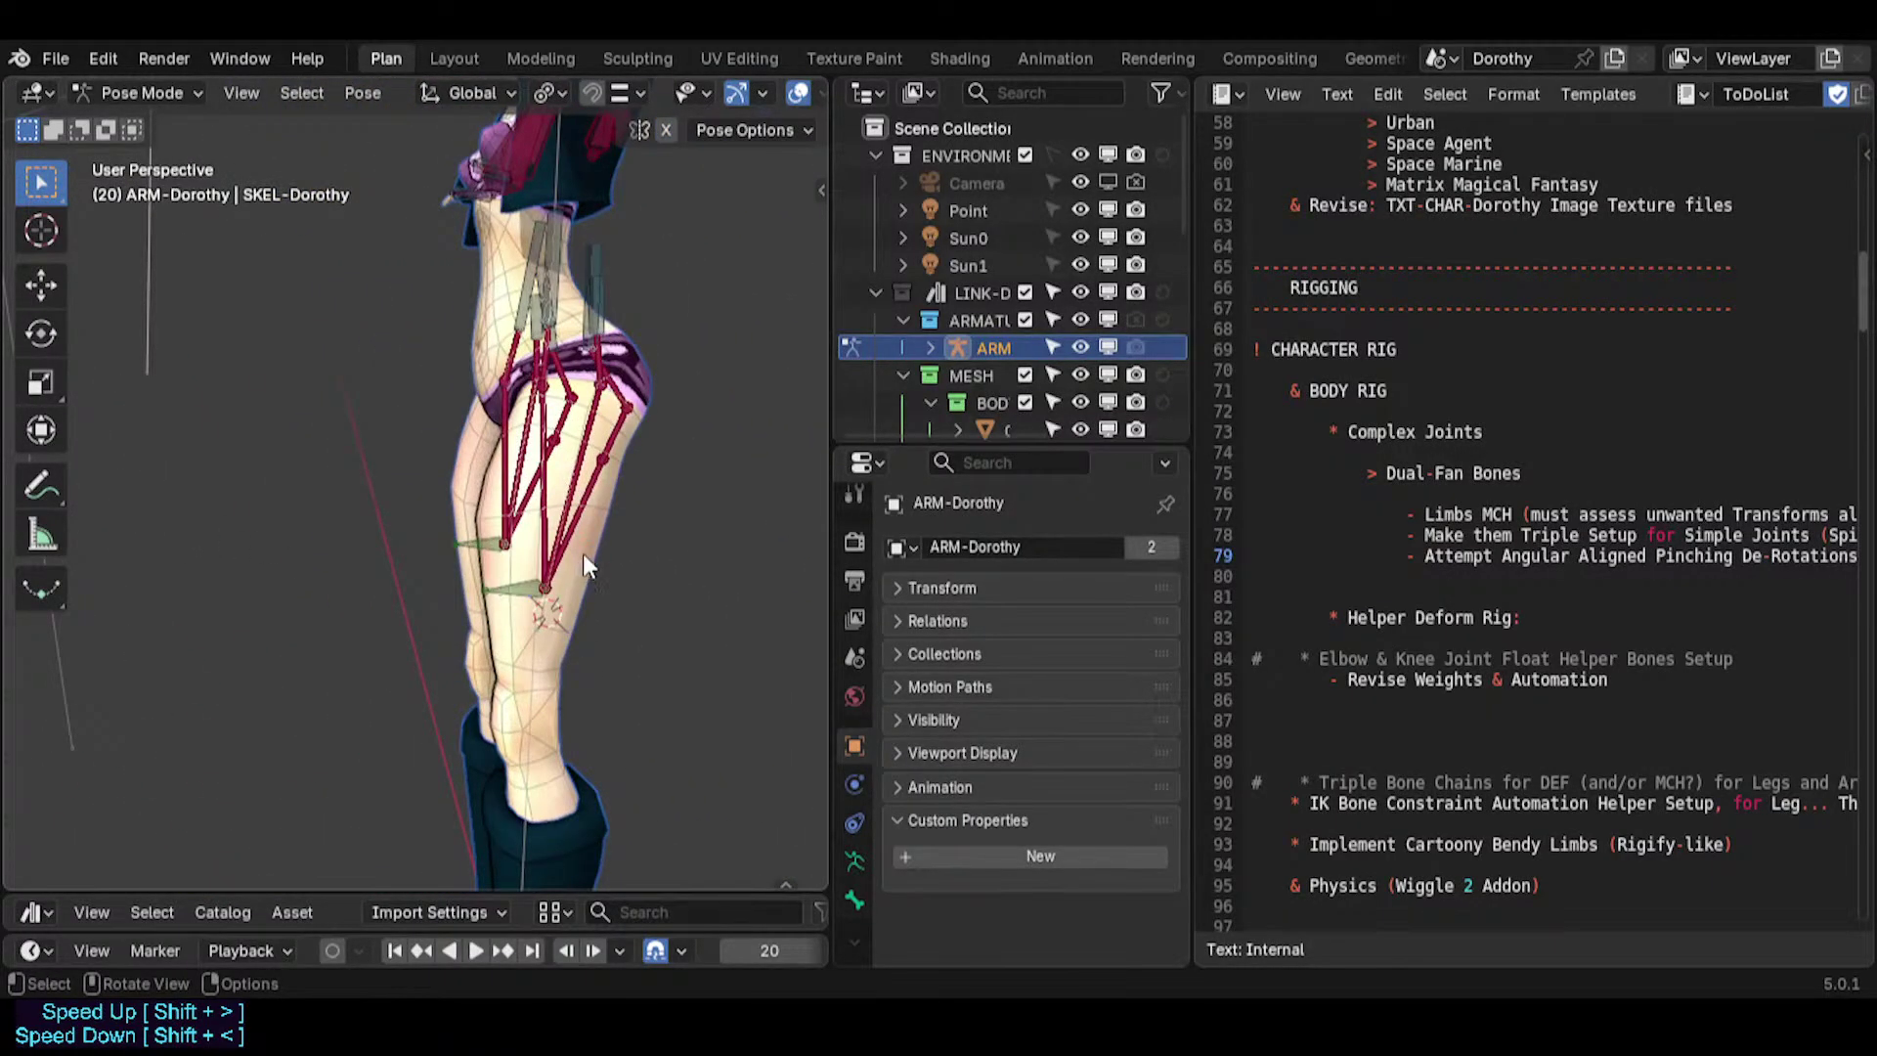
# Turn off solo for the HLP-Leverage bone collection and save the Dorothy.blend file.
pyautogui.press('n')
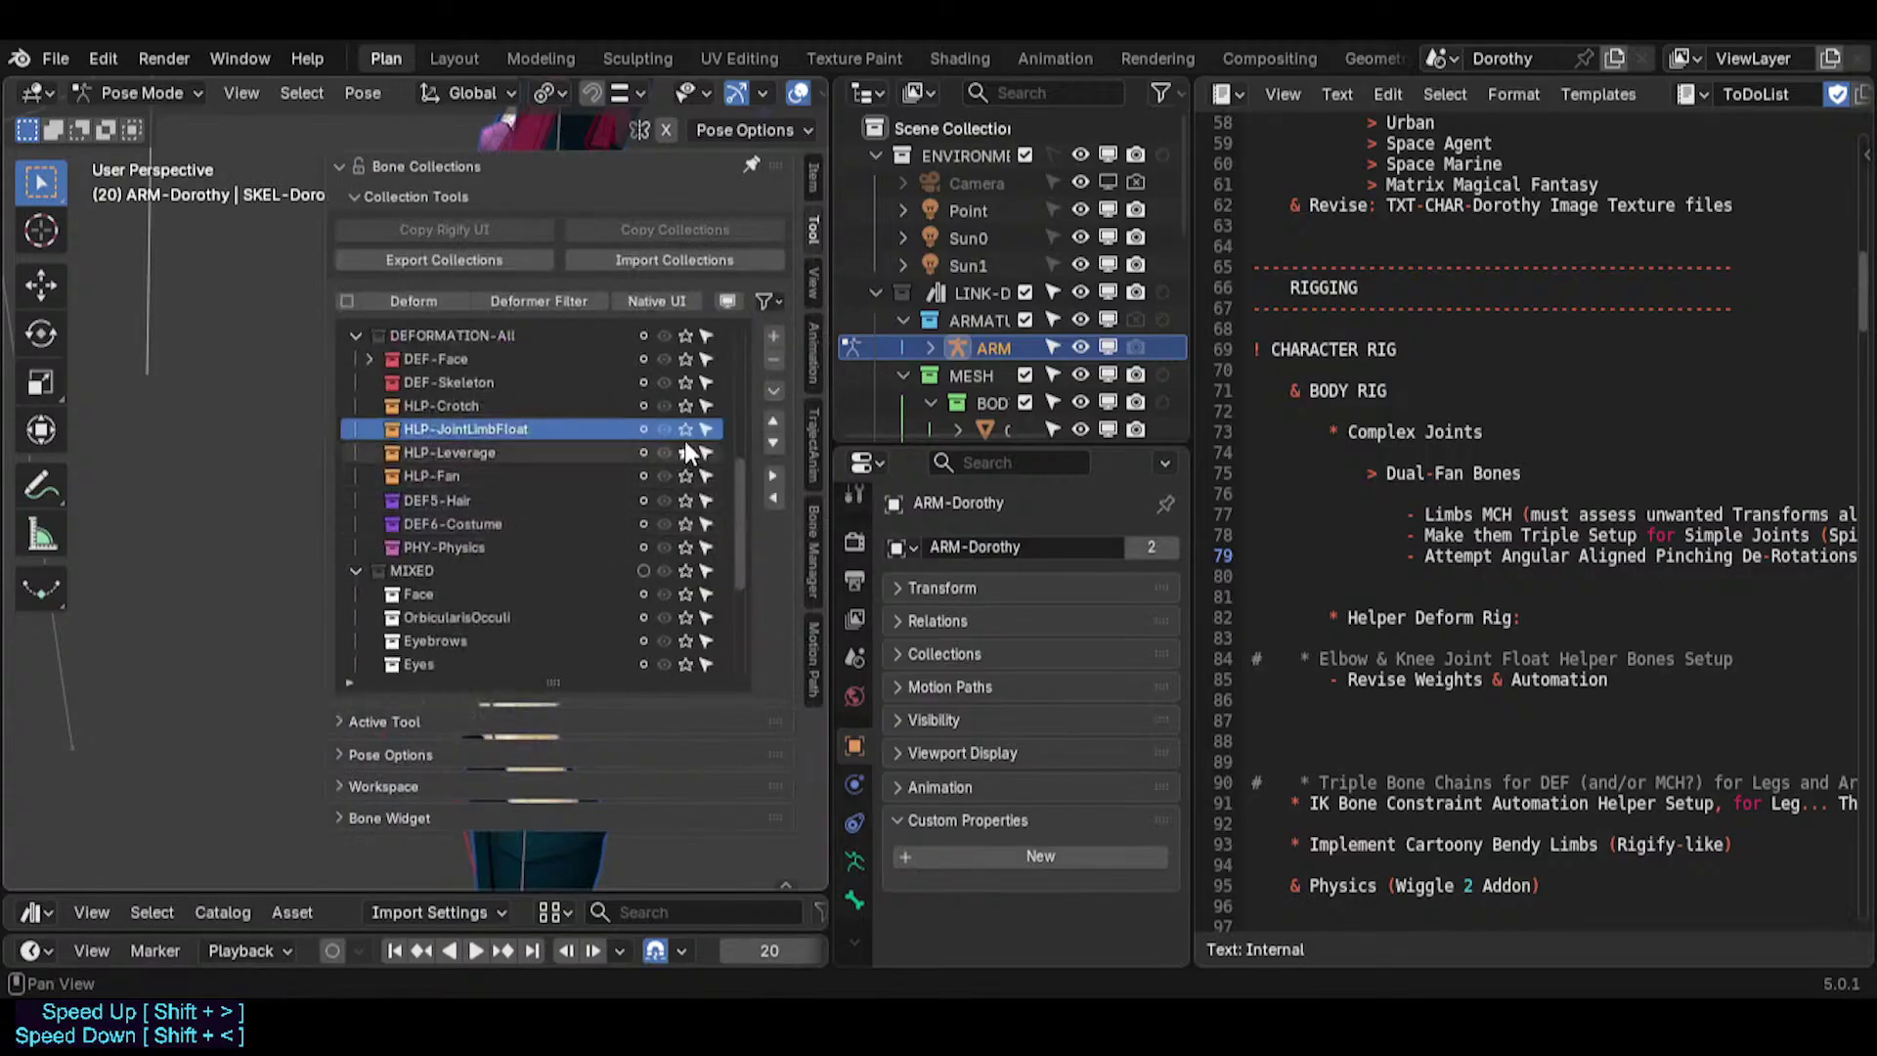
pyautogui.click(690, 448)
pyautogui.press('n')
pyautogui.hotkey('ctrl', 's')
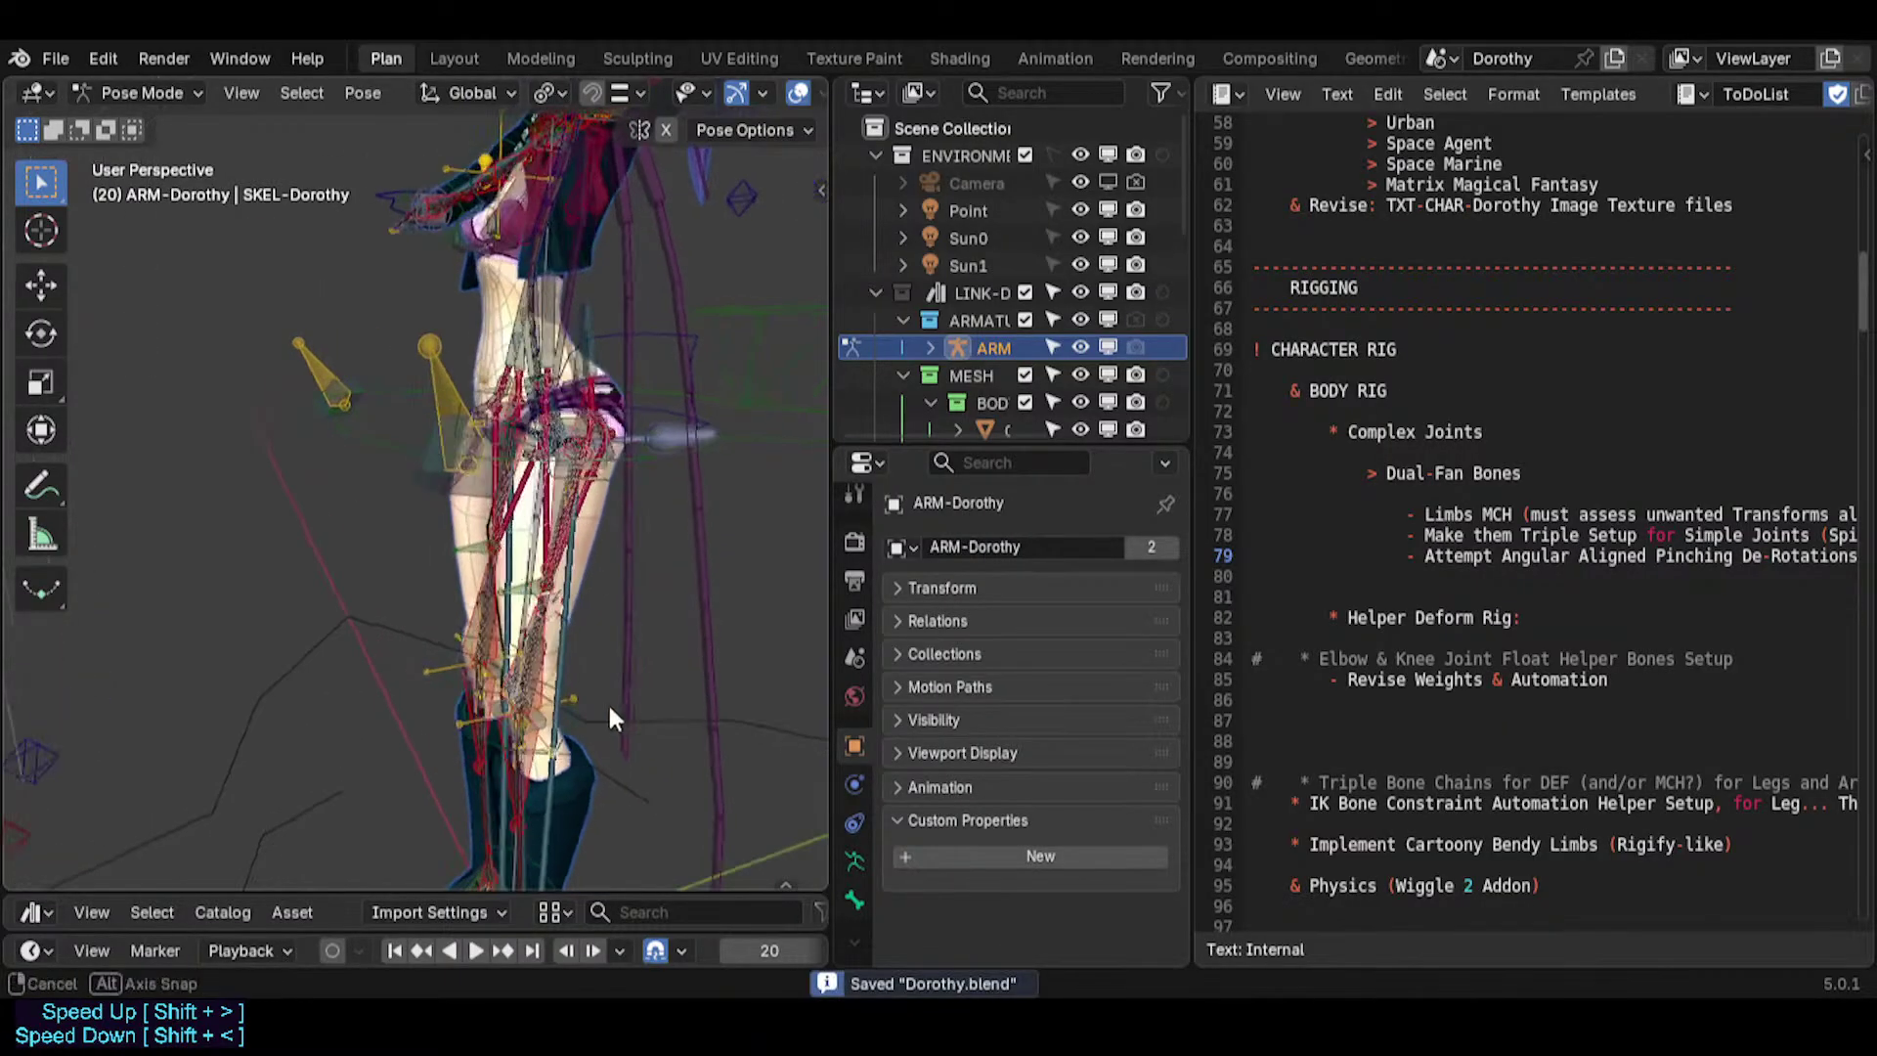
# Solo the HLP-Leverage and MAIN-Controllers bone collections so only leverage helpers and main controls are displayed.
pyautogui.moveTo(607, 702); pyautogui.dragTo(576, 616, button='middle')
pyautogui.press('n')
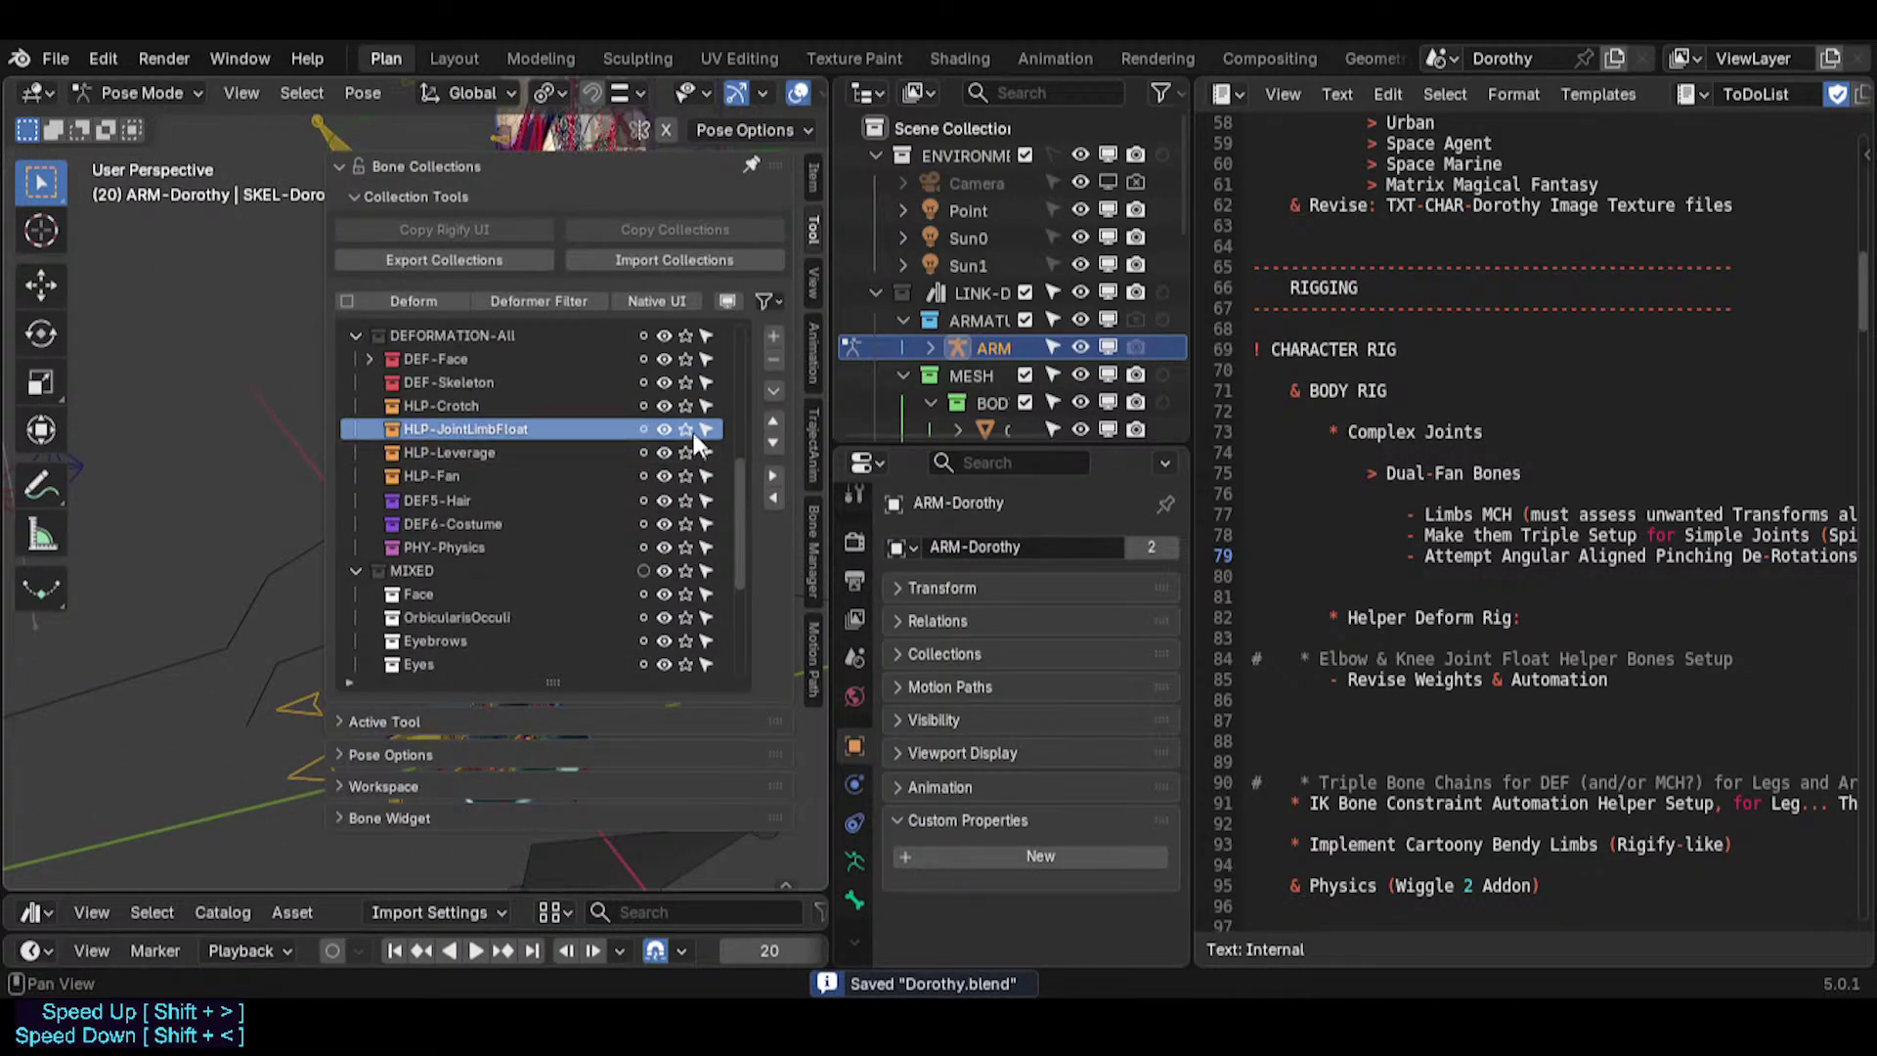
pyautogui.click(686, 448)
pyautogui.moveTo(737, 493); pyautogui.dragTo(748, 350)
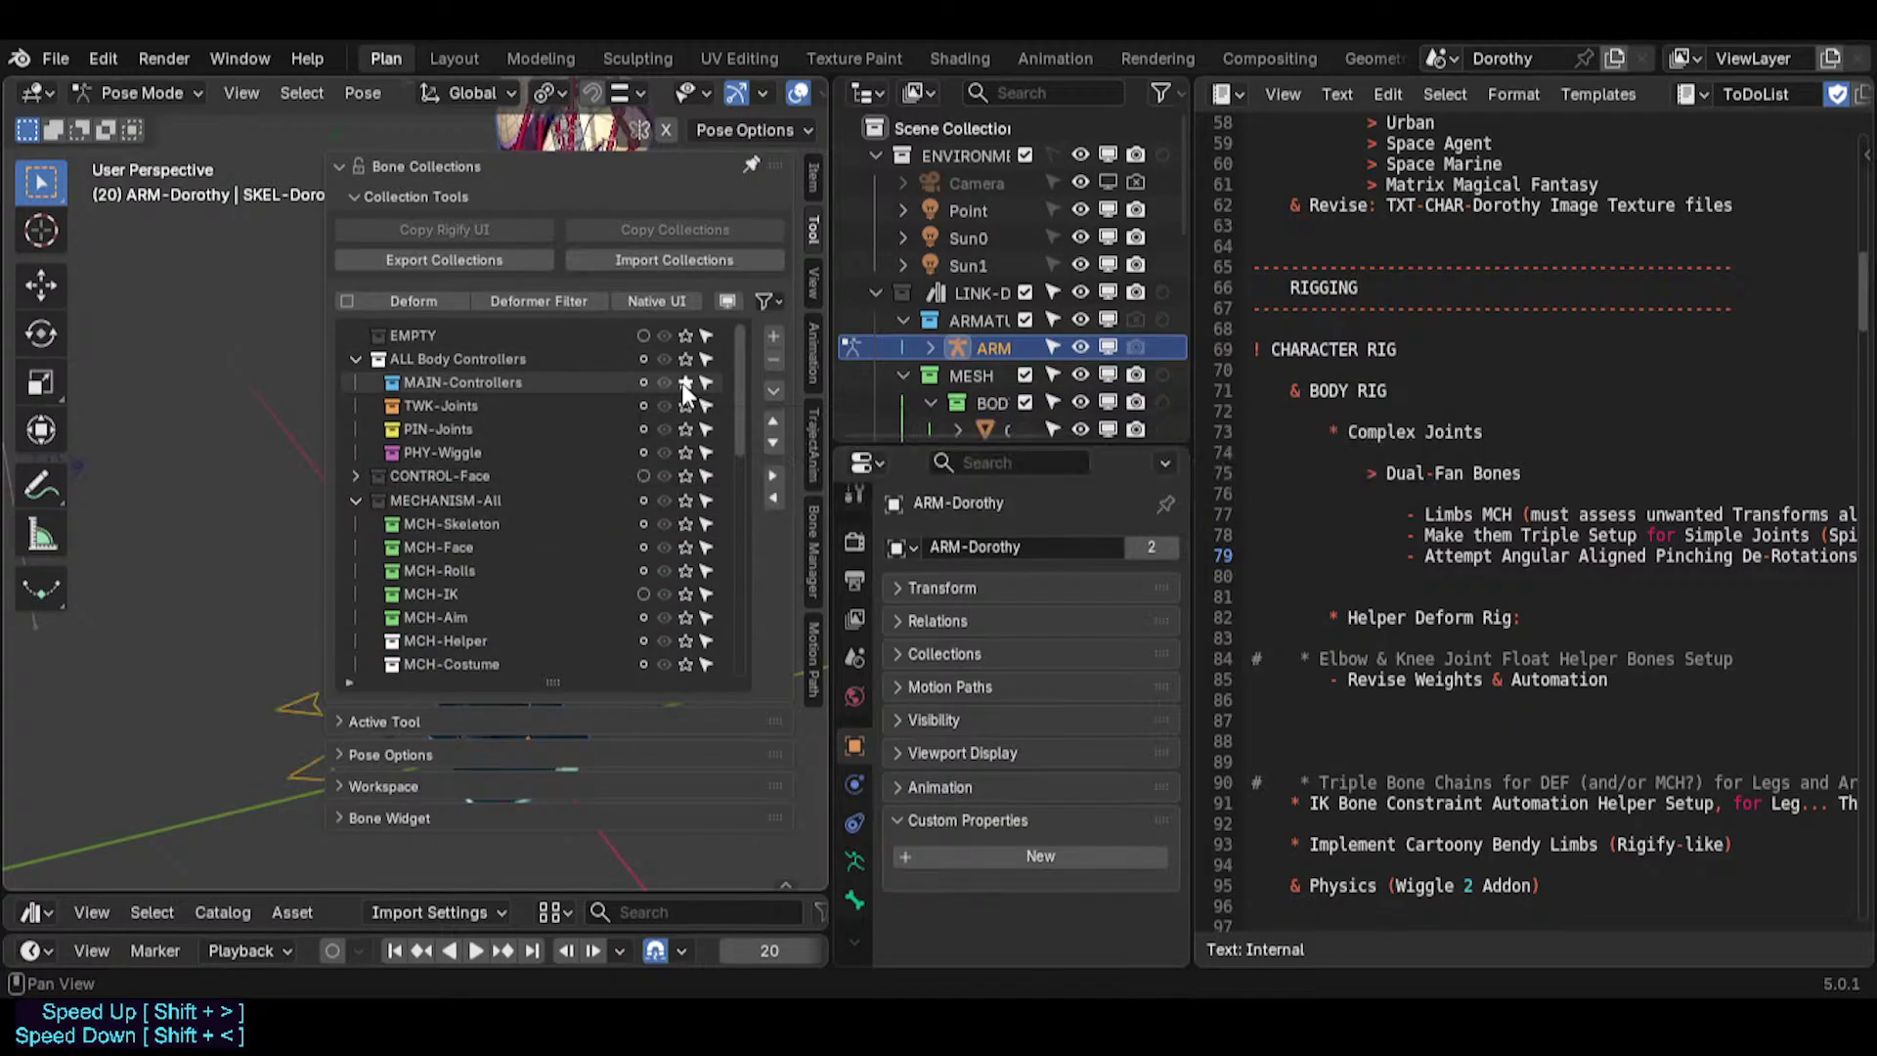
pyautogui.press('n')
# Raise the left foot controller MTR-IK-Foot.L to bend the knee and check the thigh's leverage helpers.
pyautogui.click(431, 794)
pyautogui.scroll(-4, 430, 794)
pyautogui.moveTo(430, 793); pyautogui.dragTo(524, 692, button='middle')
pyautogui.press('g')
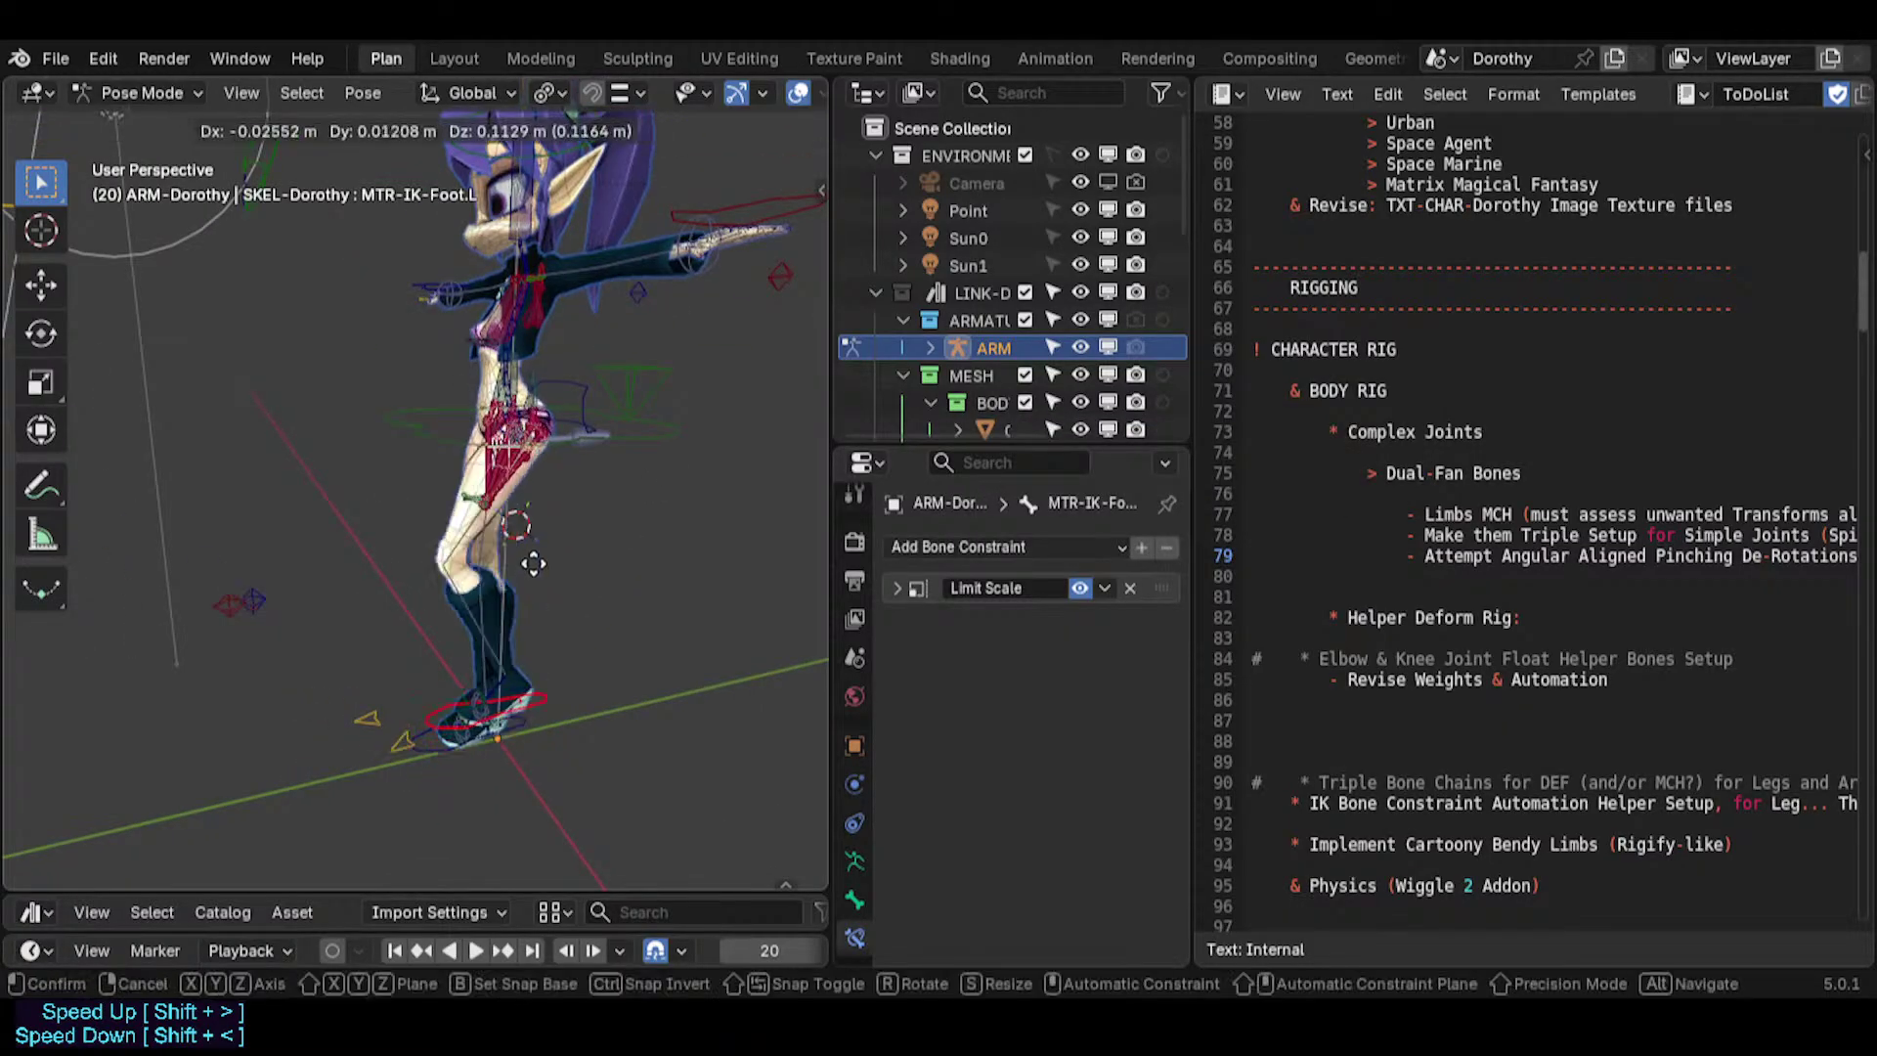
pyautogui.click(530, 576)
pyautogui.moveTo(530, 576); pyautogui.dragTo(462, 590, button='middle')
pyautogui.scroll(3, 491, 533)
pyautogui.moveTo(461, 590); pyautogui.dragTo(549, 614, button='middle')
pyautogui.scroll(3, 550, 613)
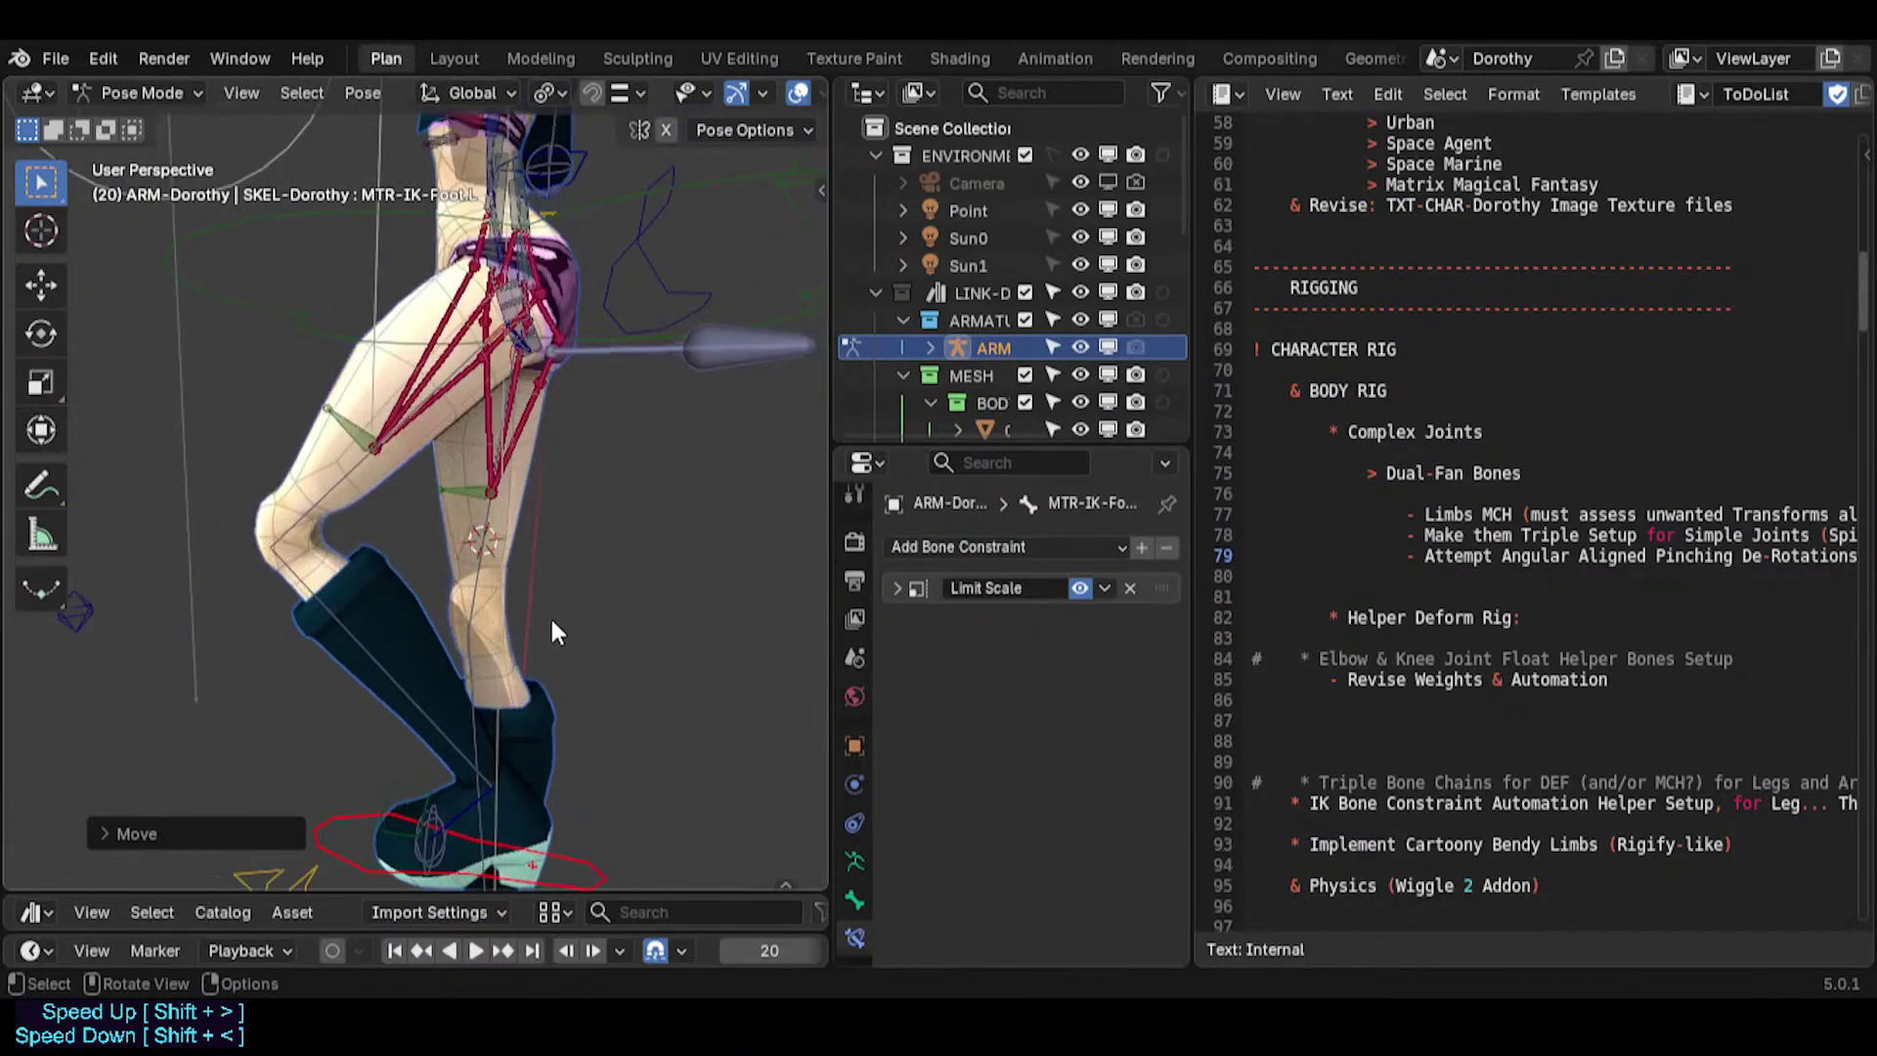
# Lift the left foot controller further until the thigh is about horizontal, testing how the leverage helpers follow.
pyautogui.press('g')
pyautogui.click(431, 522)
pyautogui.keyDown('shift'); pyautogui.moveTo(431, 522); pyautogui.dragTo(607, 678, button='middle'); pyautogui.keyUp('shift')
pyautogui.press('g')
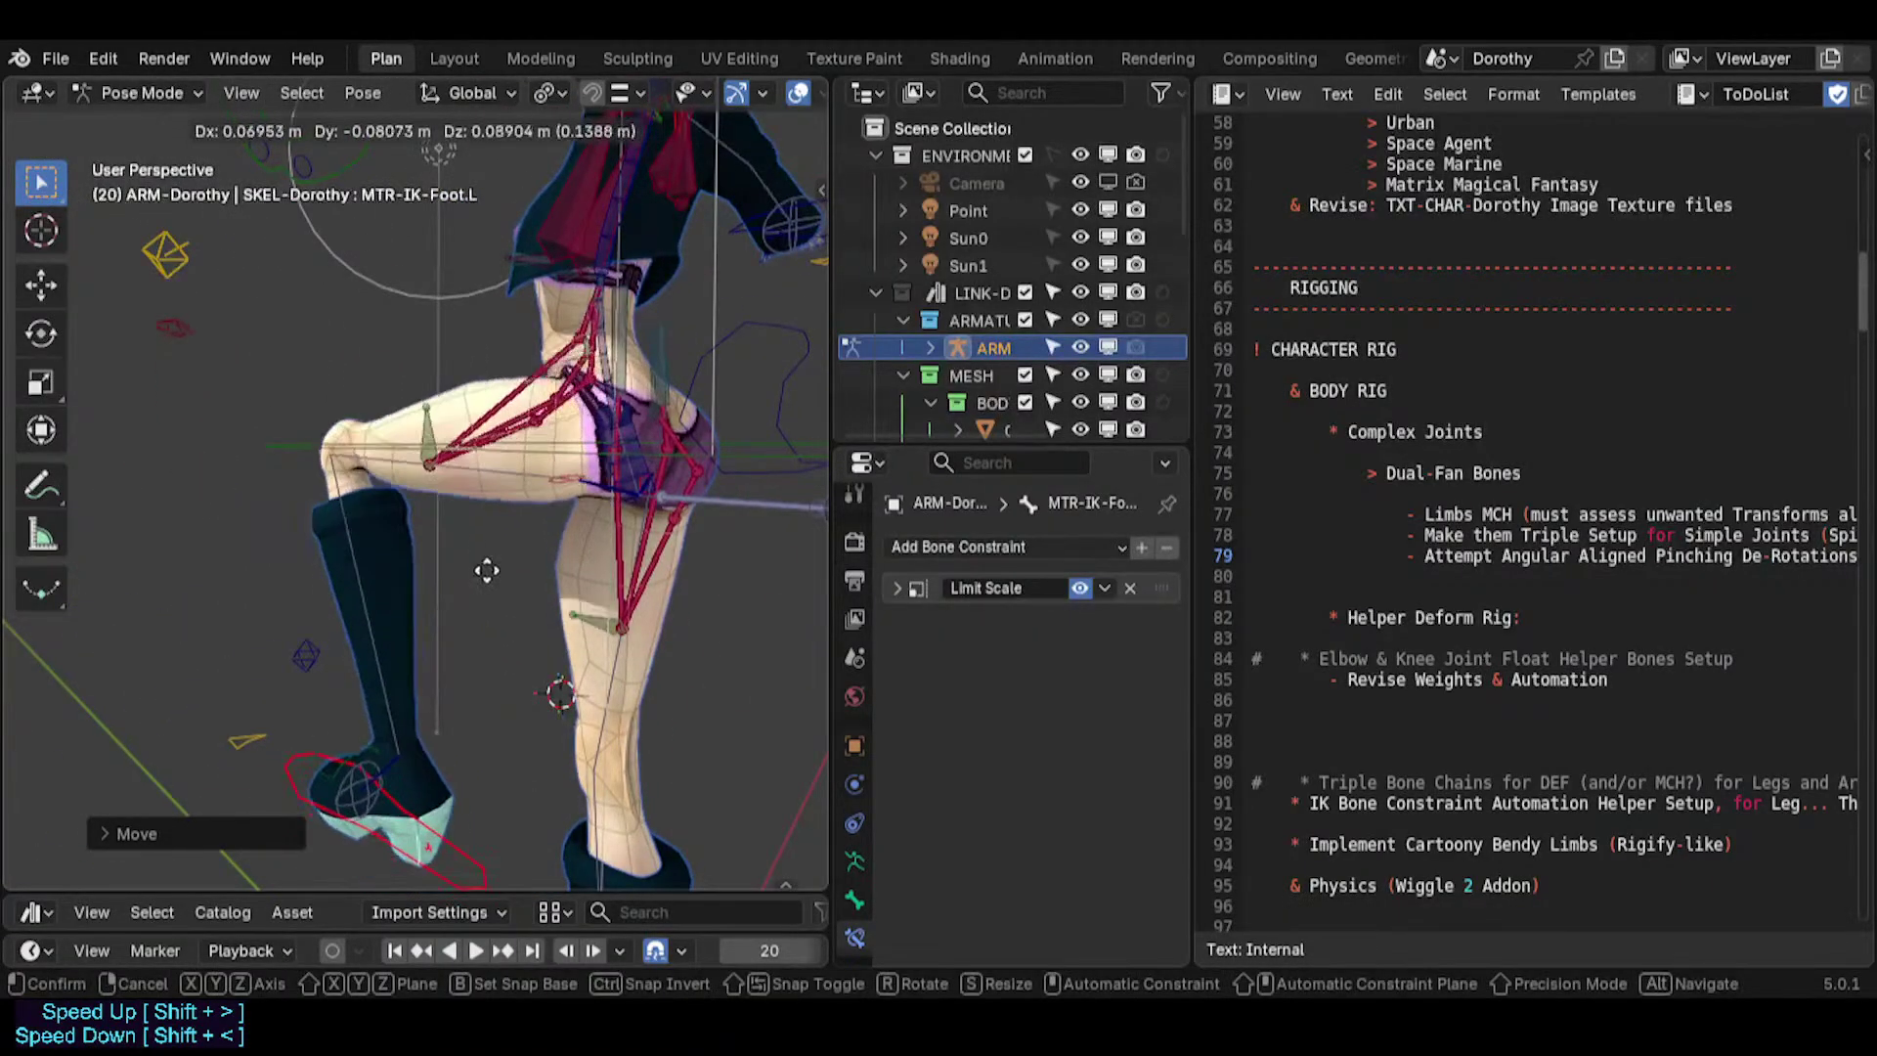
pyautogui.click(528, 608)
pyautogui.moveTo(528, 608); pyautogui.dragTo(554, 516, button='middle')
# Swing the left foot controller behind the body and bring it forward again with the knee raised above the hip.
pyautogui.press('g')
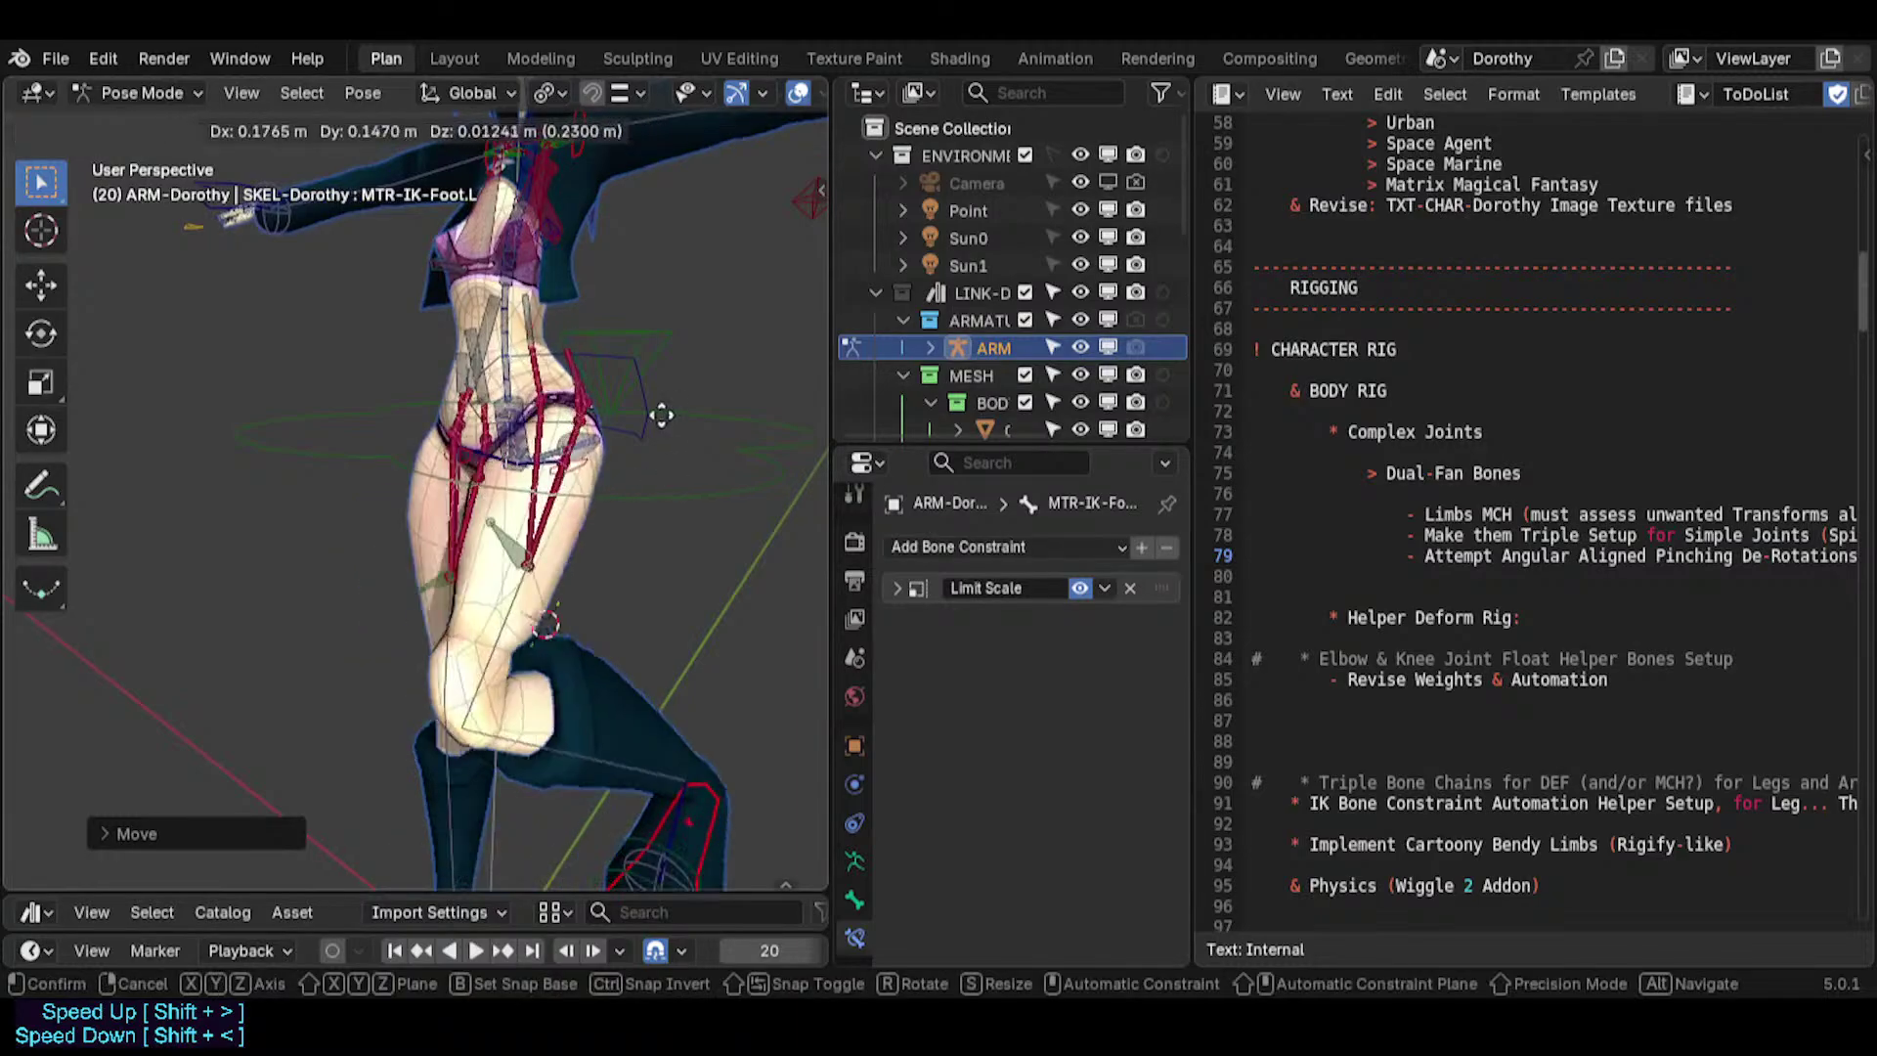
pyautogui.click(535, 430)
pyautogui.moveTo(535, 430); pyautogui.dragTo(274, 426, button='middle')
pyautogui.press('g')
pyautogui.click(406, 440)
pyautogui.press('g')
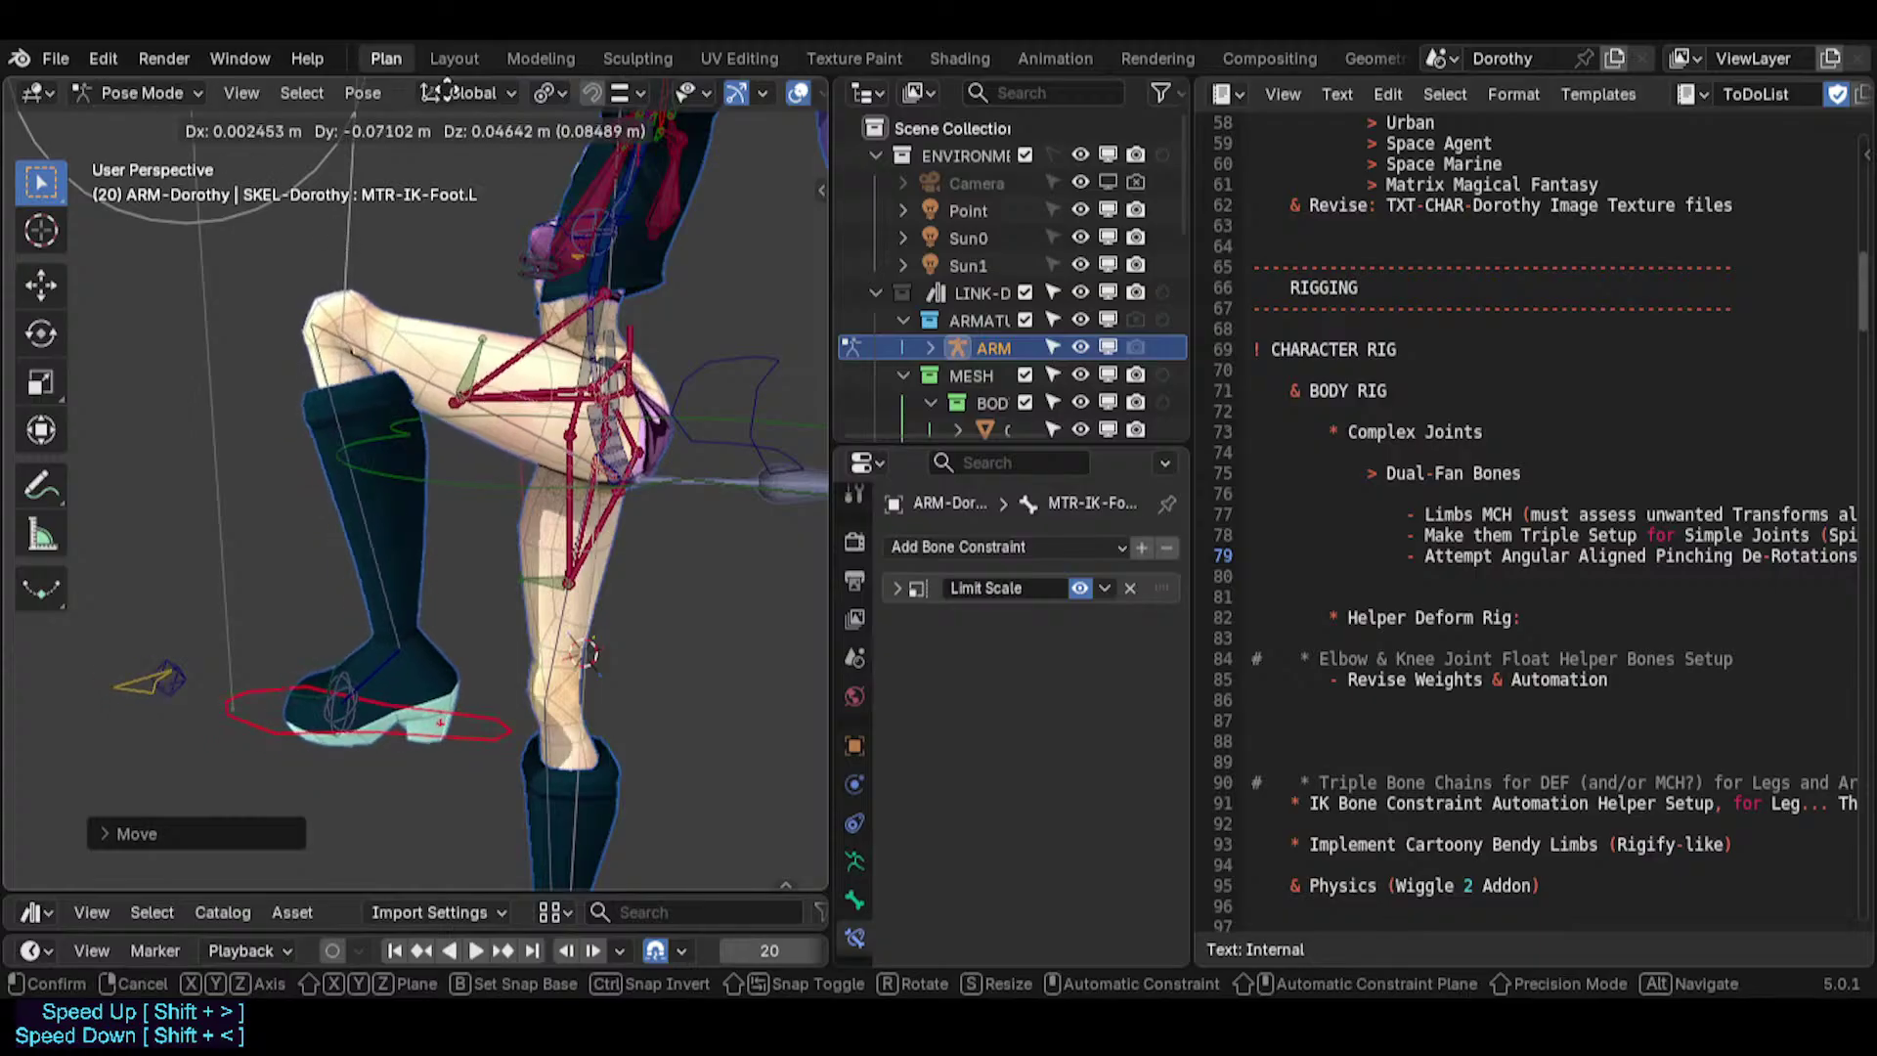
pyautogui.click(451, 455)
# Push the left foot higher and examine how the front helper HLP3-LeverageLeg-Ft.L.001 tracks its IK target.
pyautogui.scroll(6, 450, 461)
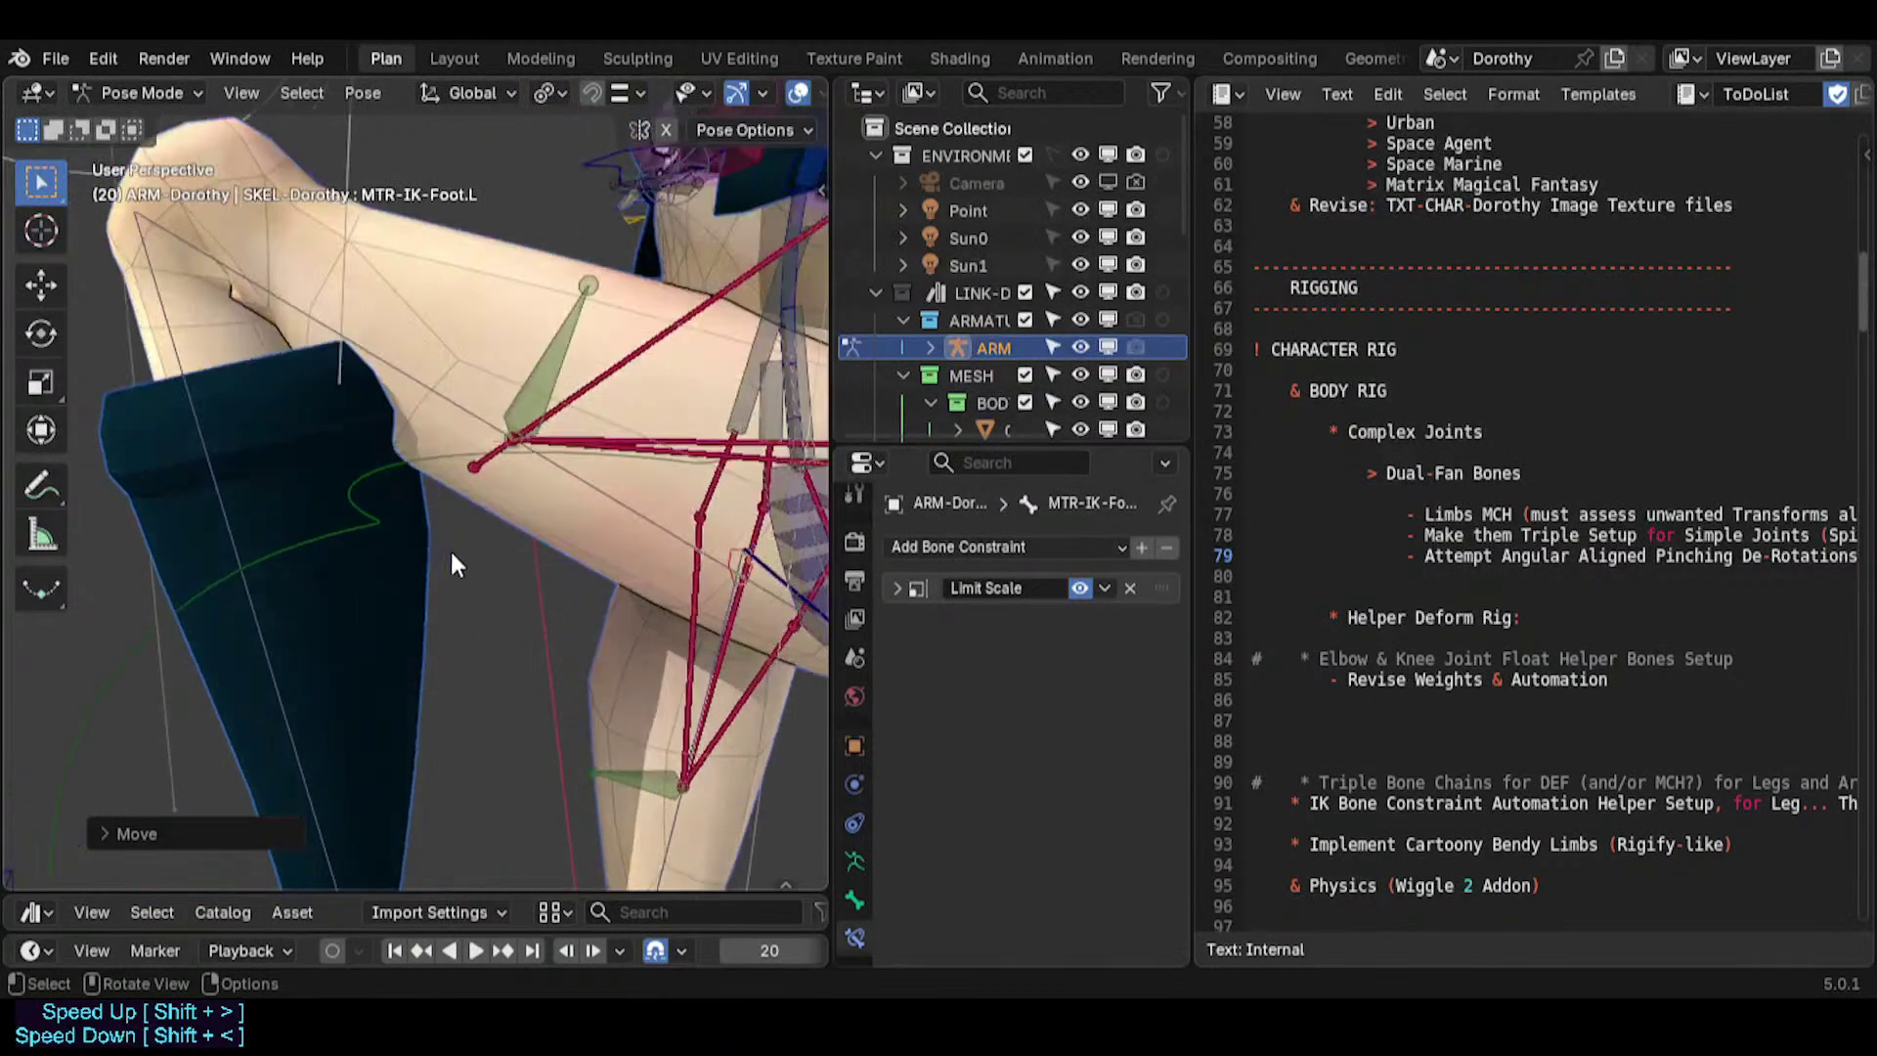
pyautogui.press('g')
pyautogui.click(493, 459)
pyautogui.click(523, 379)
pyautogui.moveTo(524, 380); pyautogui.dragTo(345, 532, button='middle')
pyautogui.scroll(-2, 345, 532)
pyautogui.scroll(-1, 345, 533)
pyautogui.click(423, 454)
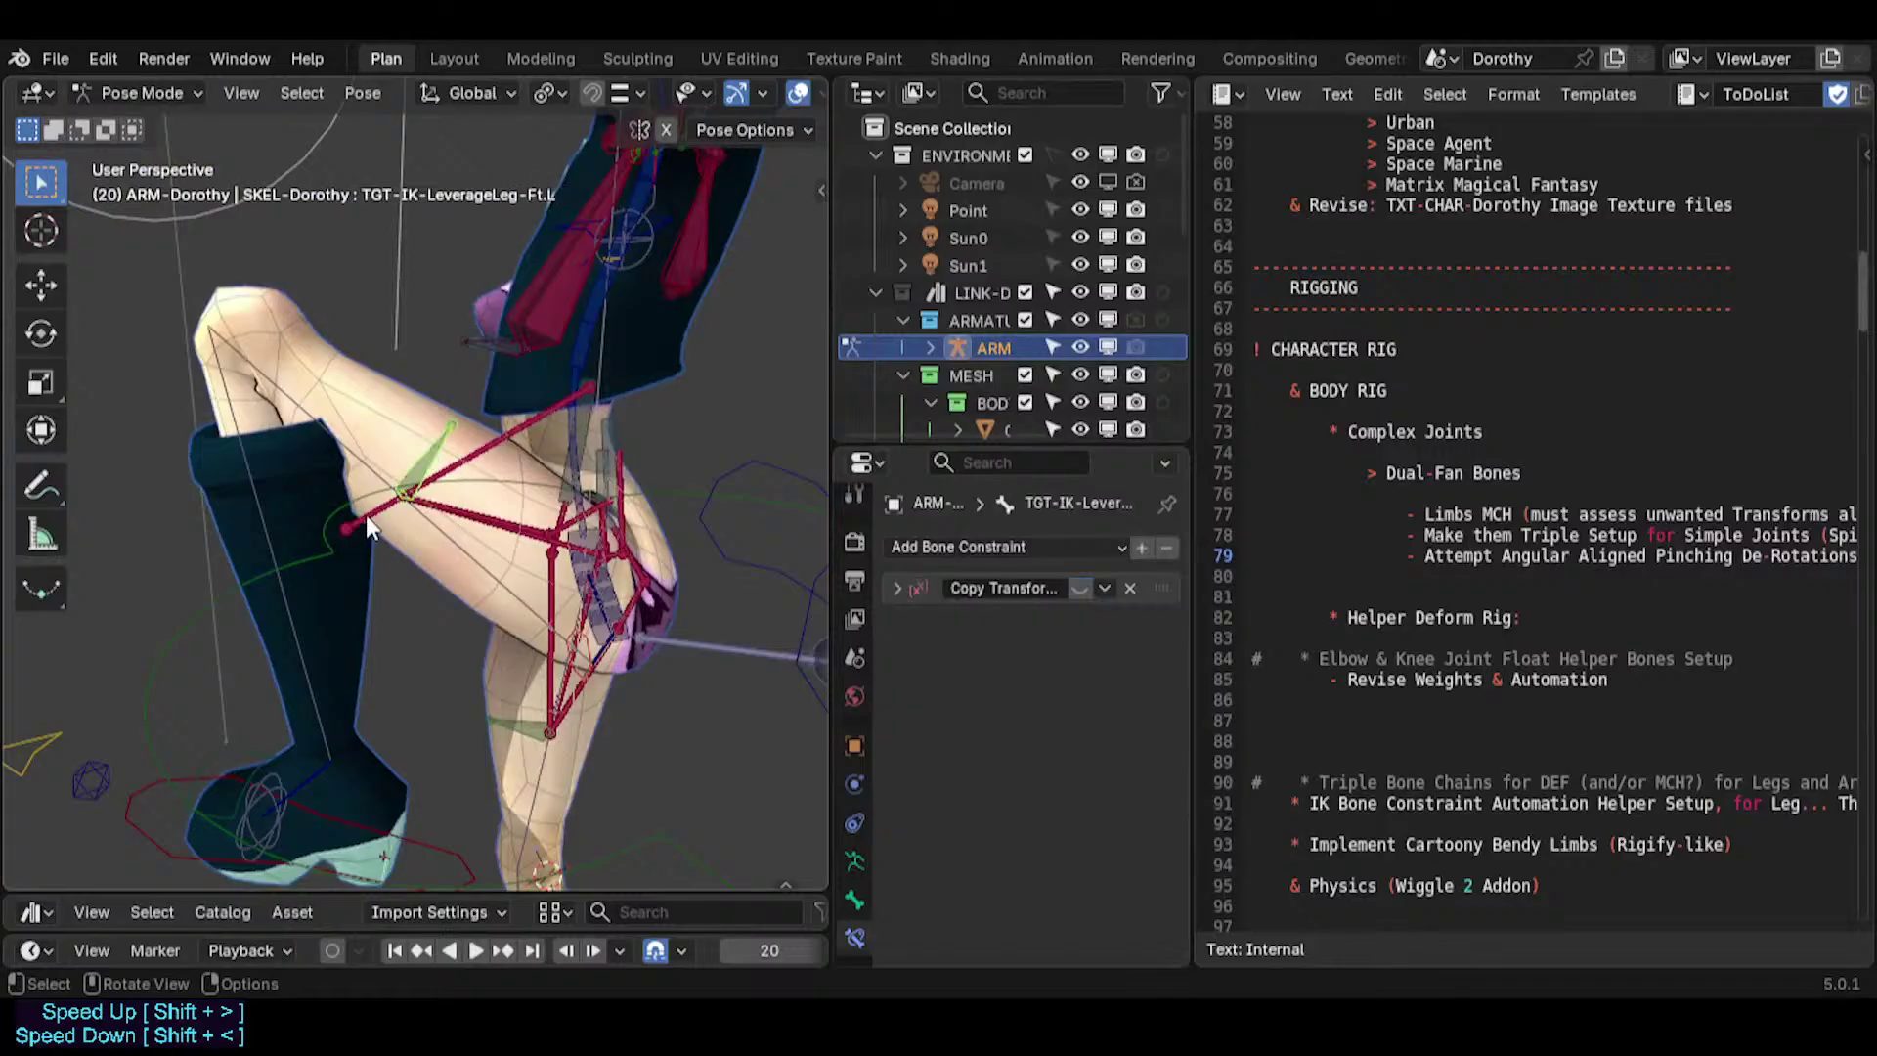
pyautogui.click(380, 508)
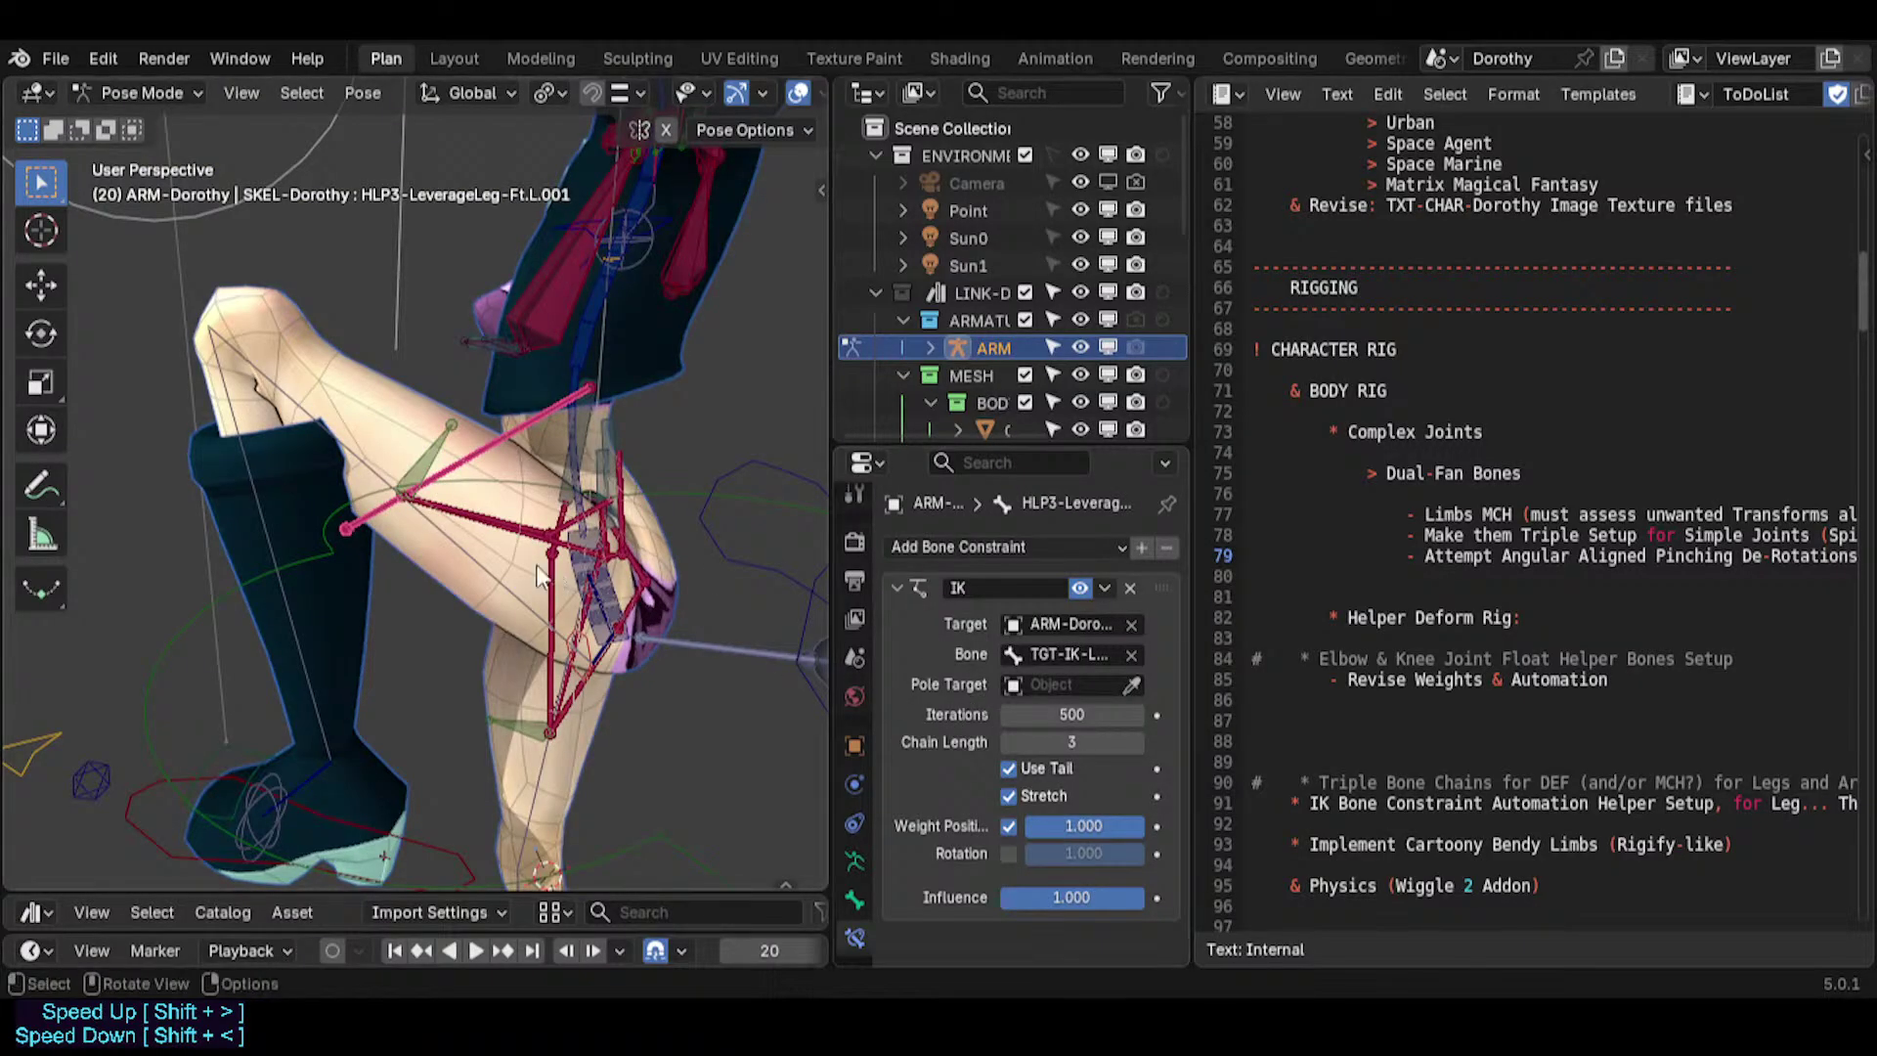
pyautogui.moveTo(539, 577); pyautogui.dragTo(355, 612, button='middle')
pyautogui.moveTo(436, 563); pyautogui.dragTo(496, 692, button='middle')
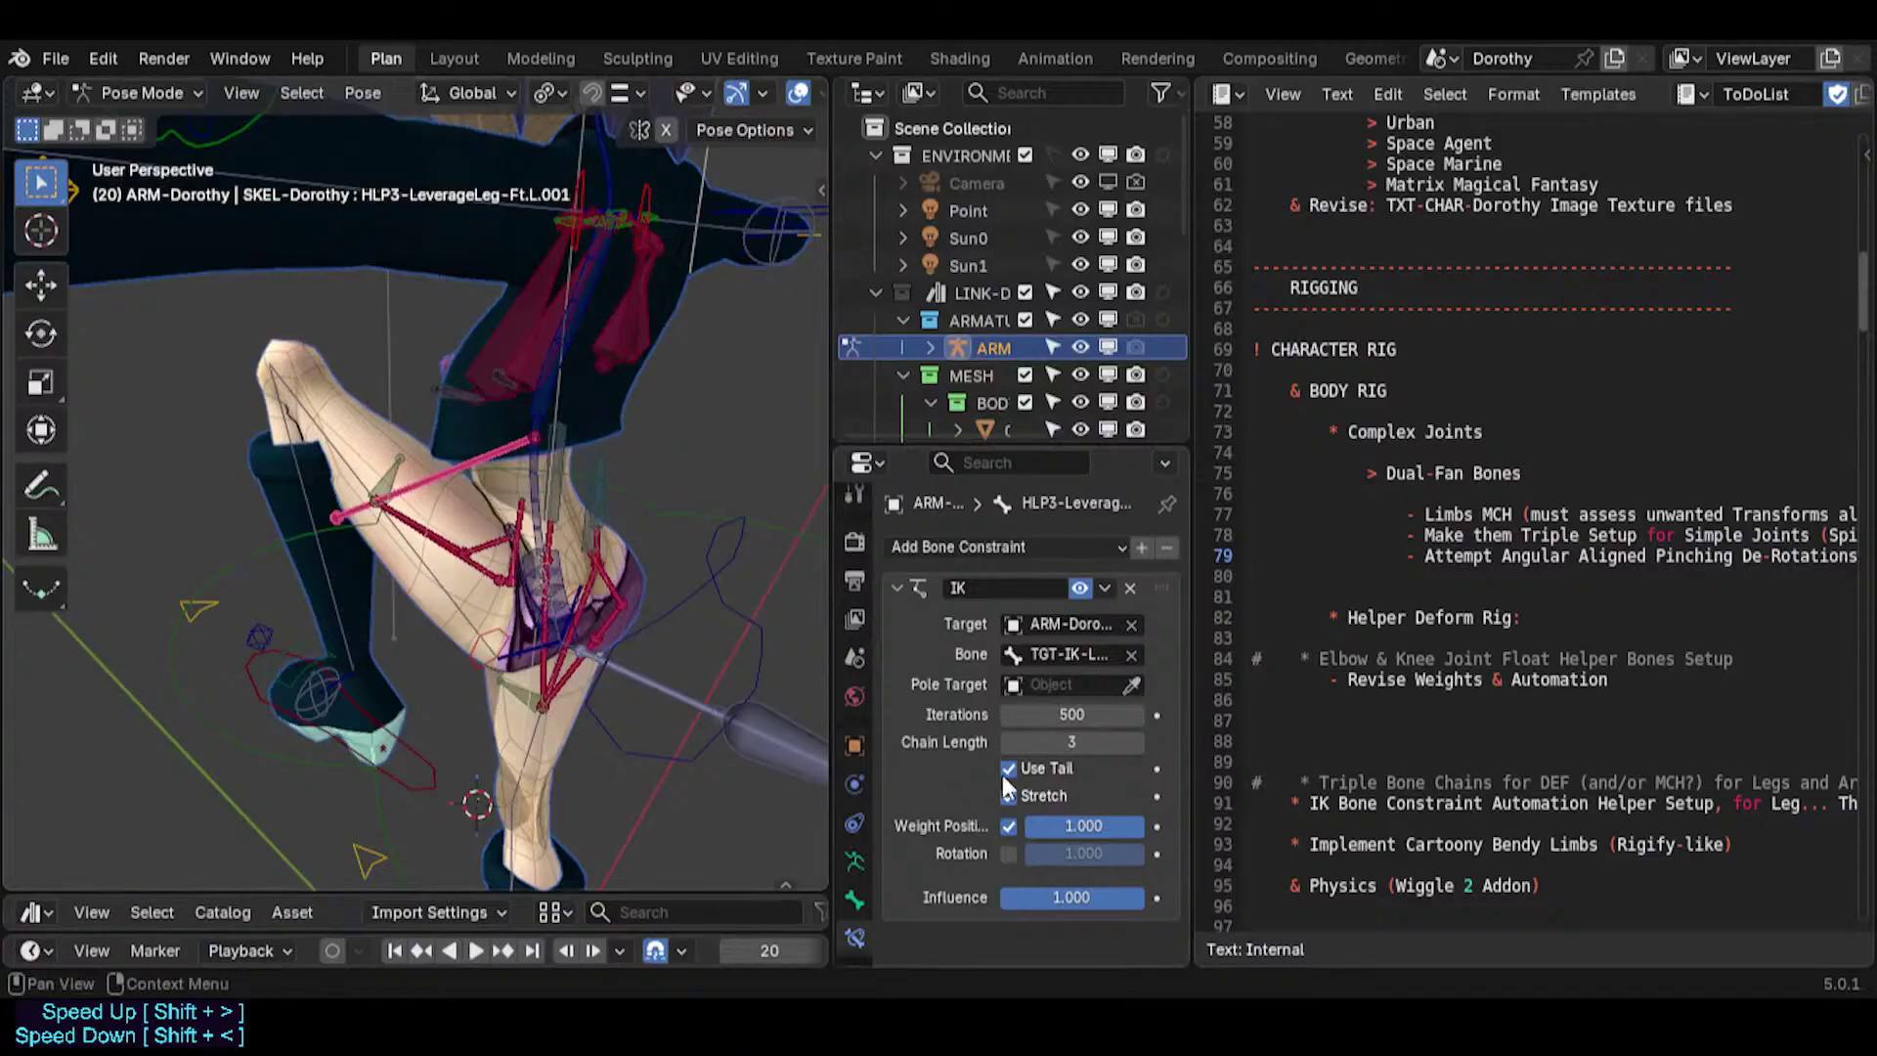
# Lower the raised left foot controller MTR-IK-Foot.L slightly, leaving the knee just above hip height.
pyautogui.moveTo(440, 586); pyautogui.dragTo(495, 600, button='middle')
pyautogui.click(498, 614)
pyautogui.press('g')
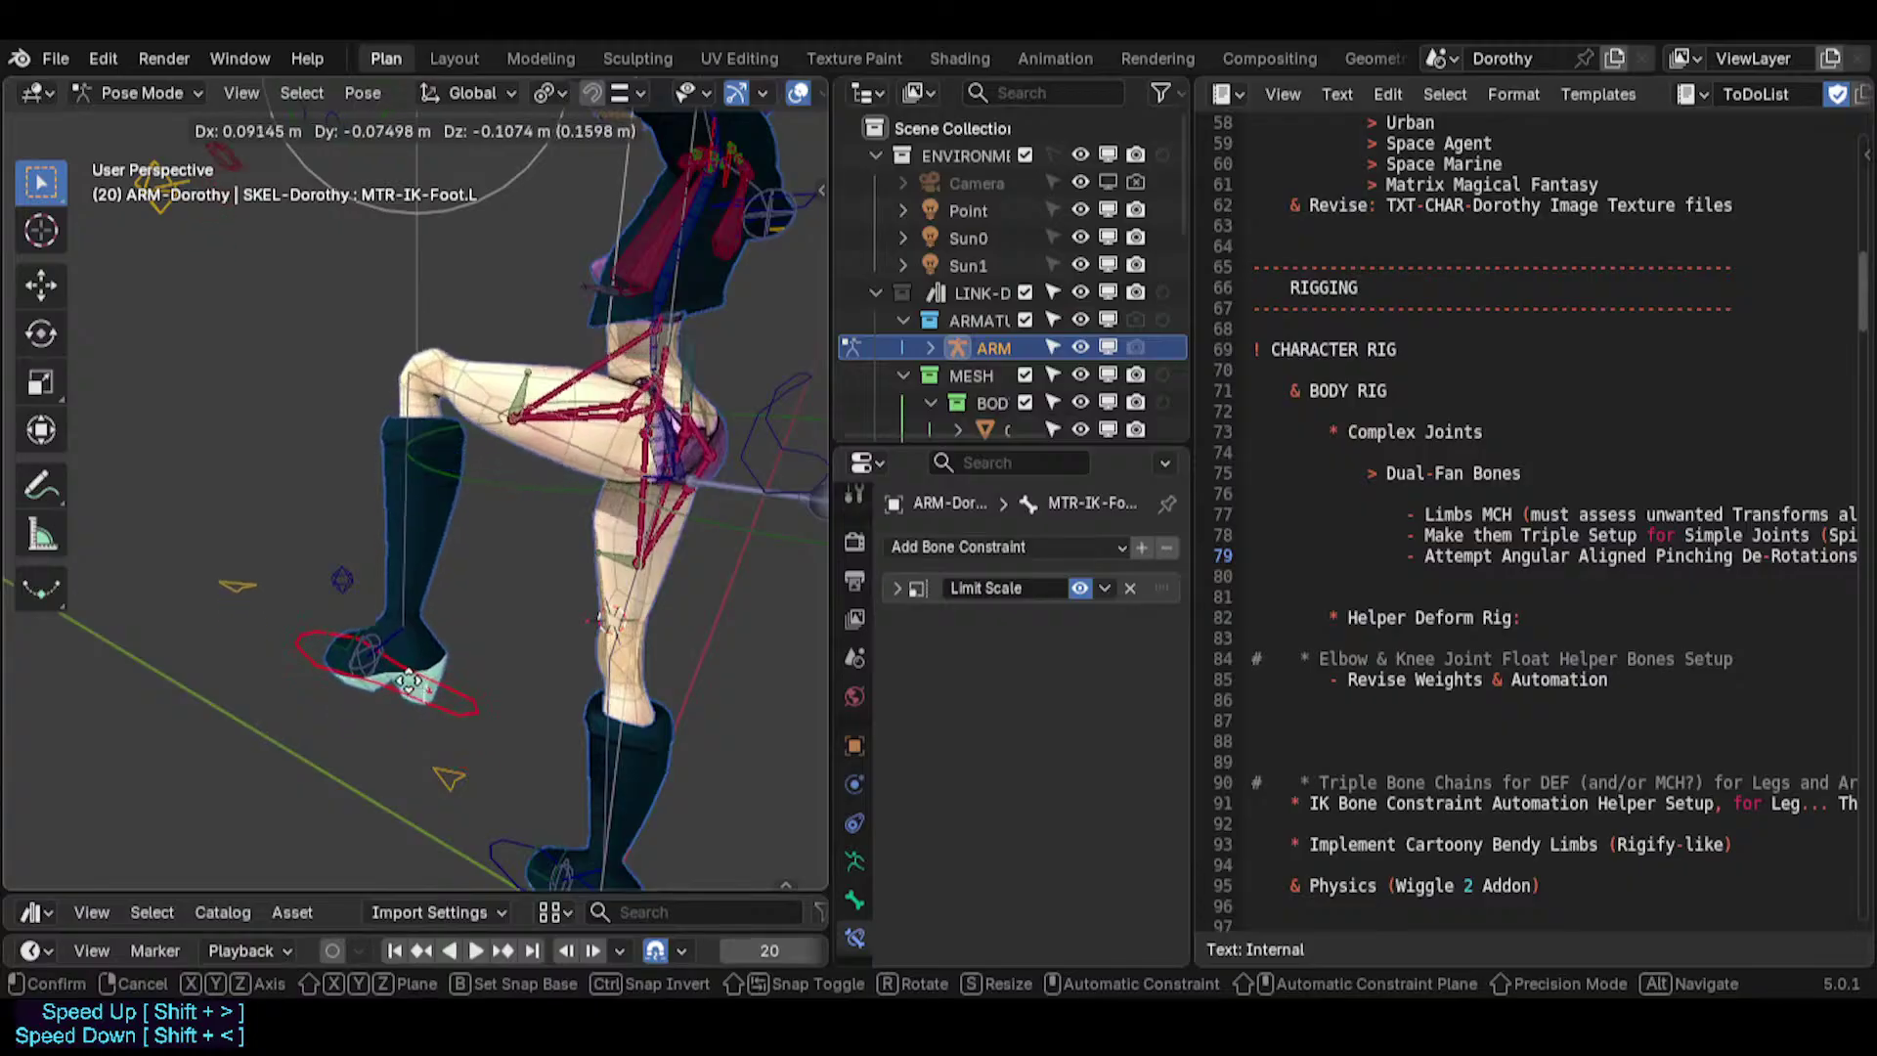
pyautogui.click(445, 665)
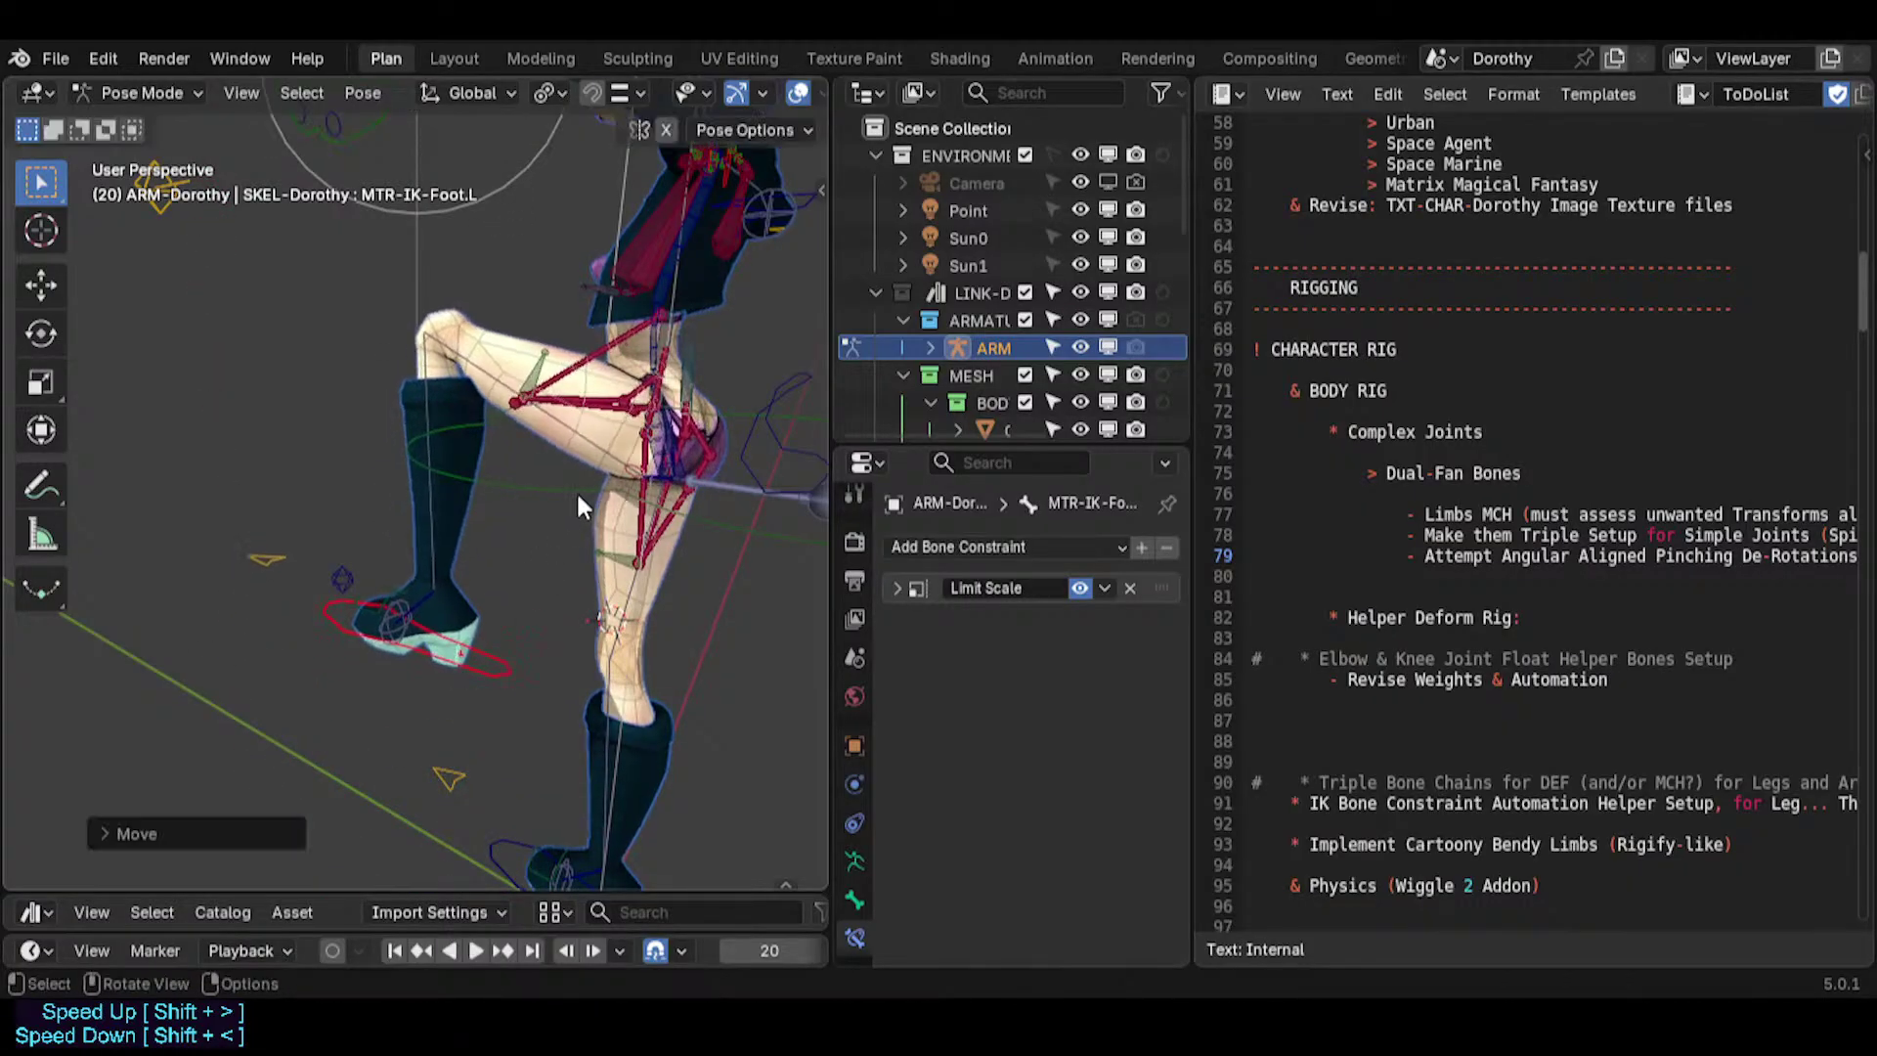
# Select the left front helper HLP3-LeverageLeg-Ft.L.001 and adjust its IK Stretch in the Inverse Kinematics bone settings.
pyautogui.scroll(2, 579, 487)
pyautogui.keyDown('shift'); pyautogui.moveTo(598, 469); pyautogui.dragTo(484, 445, button='middle'); pyautogui.keyUp('shift')
pyautogui.click(506, 391)
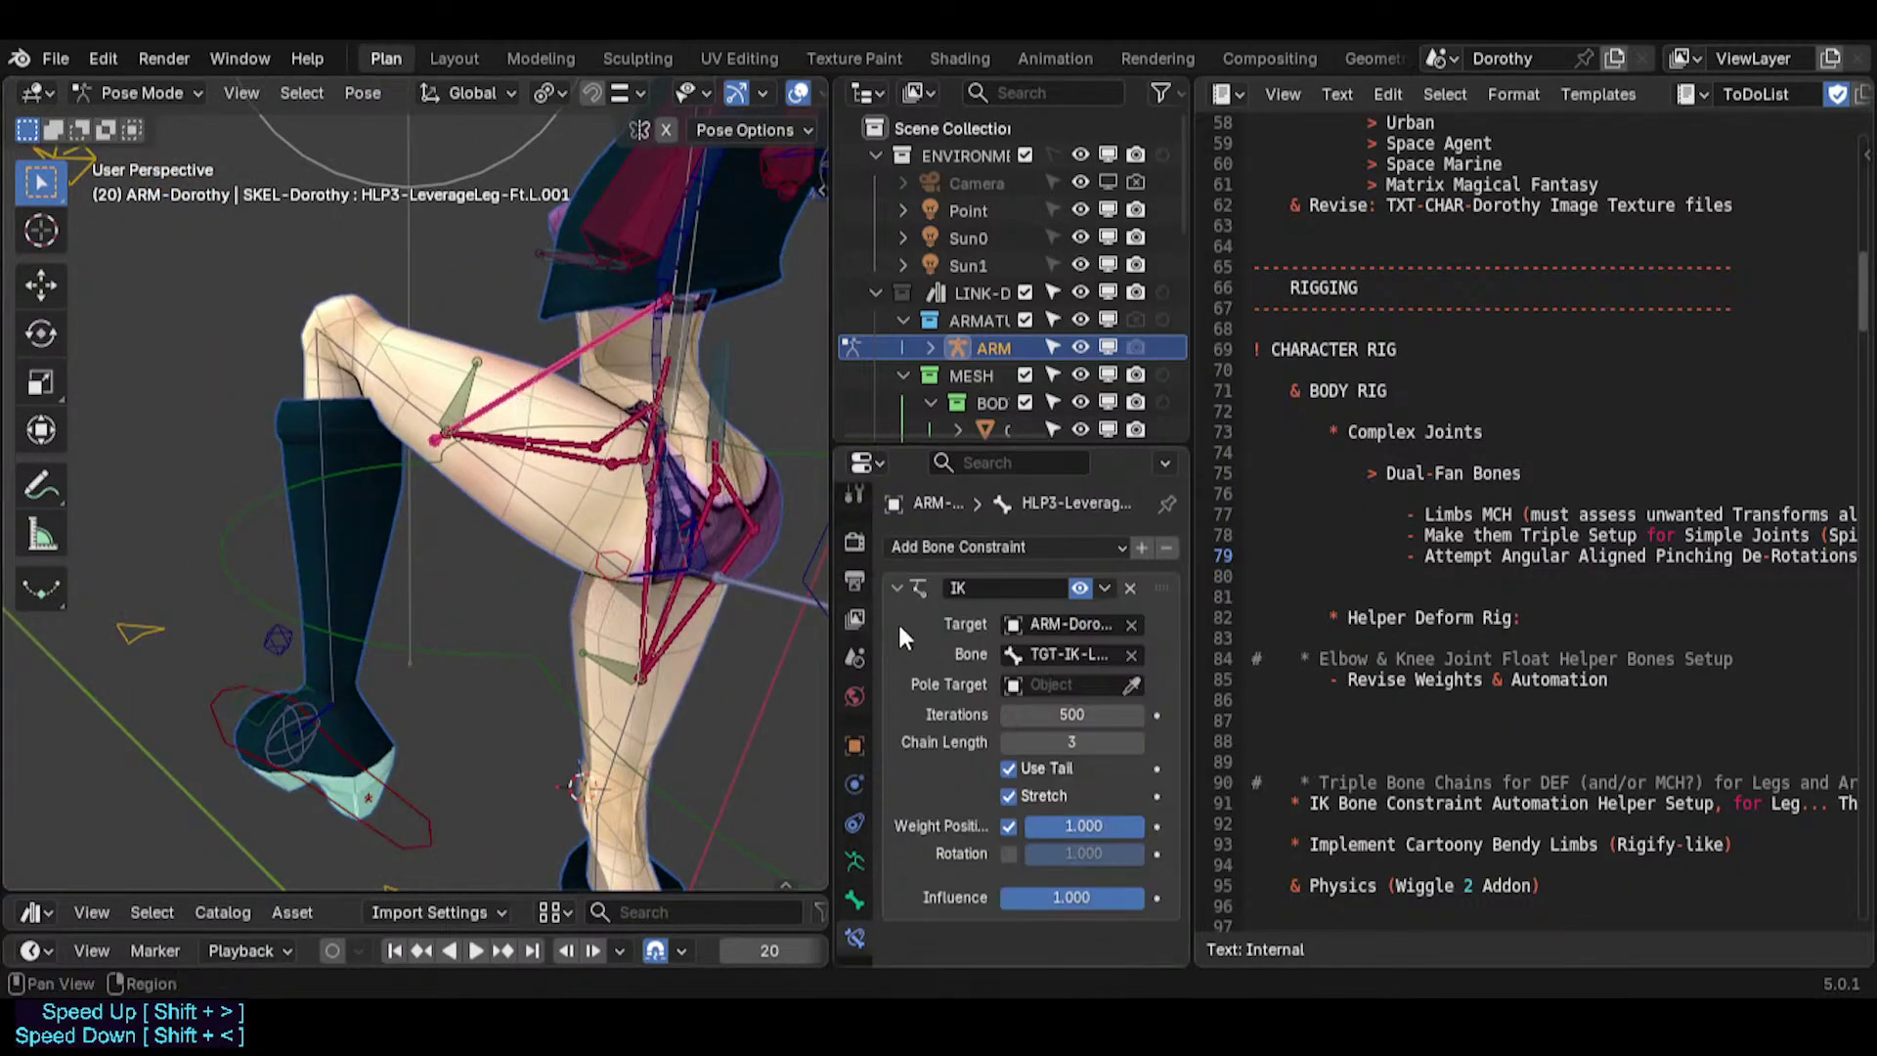
pyautogui.moveTo(953, 443); pyautogui.dragTo(948, 311)
pyautogui.click(857, 781)
pyautogui.scroll(-5, 1019, 706)
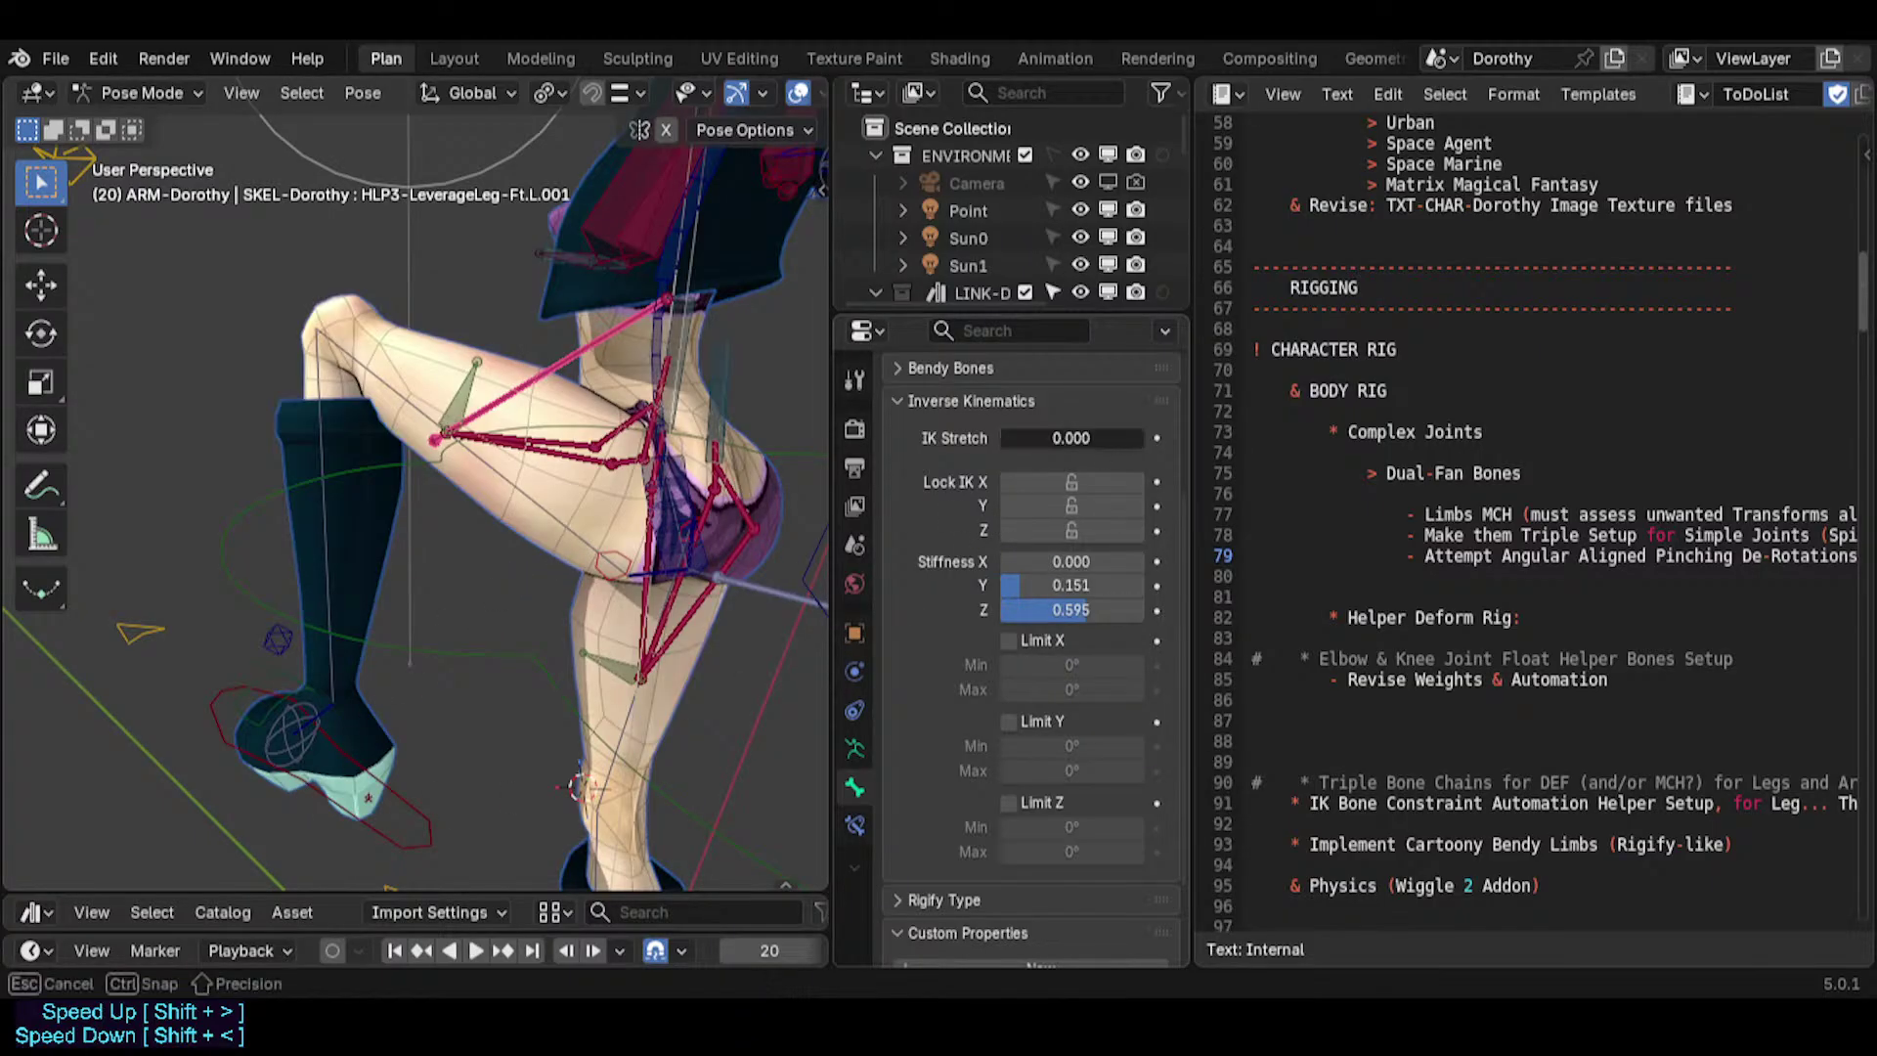
pyautogui.moveTo(1071, 438)
pyautogui.mouseDown()
pyautogui.moveTo(1105, 439)
pyautogui.moveTo(1045, 439)
pyautogui.moveTo(1071, 439)
pyautogui.mouseUp()
# Move the left foot controller up and then well down to test the front helper with the adjusted stretch.
pyautogui.click(424, 830)
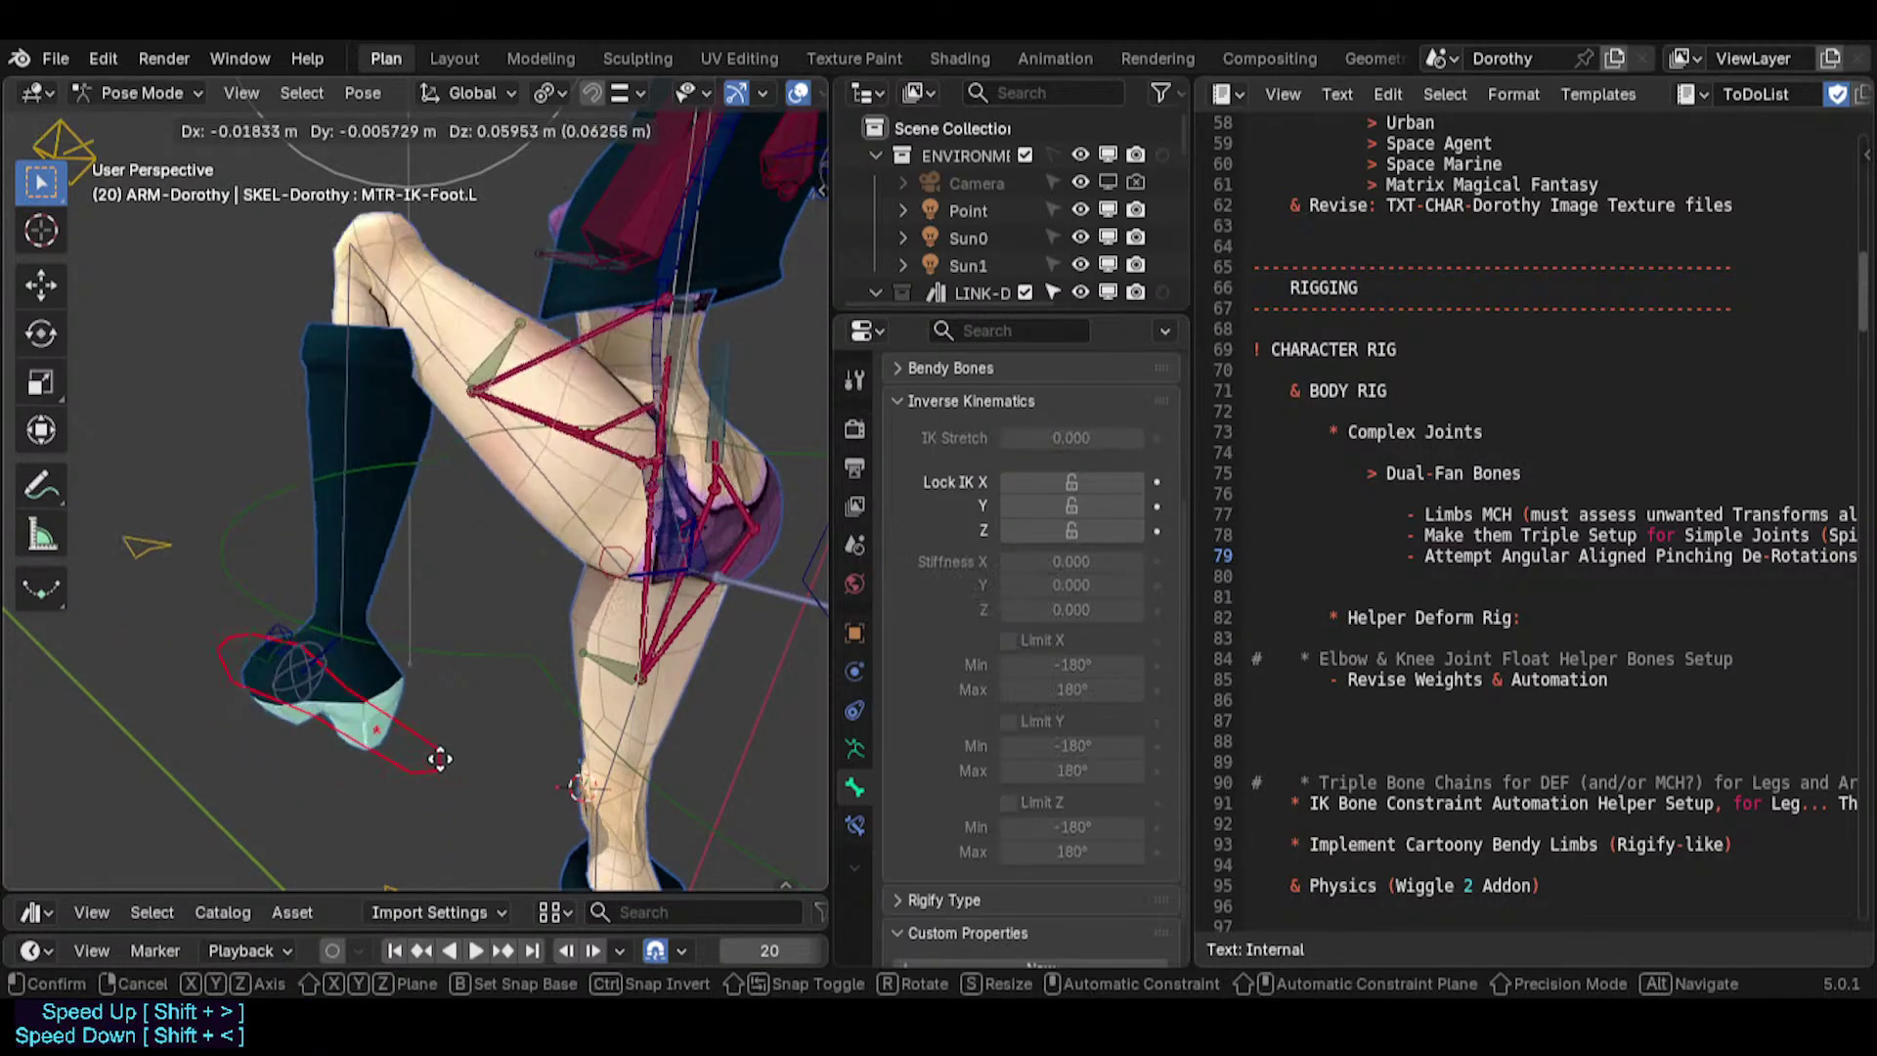
pyautogui.press('g')
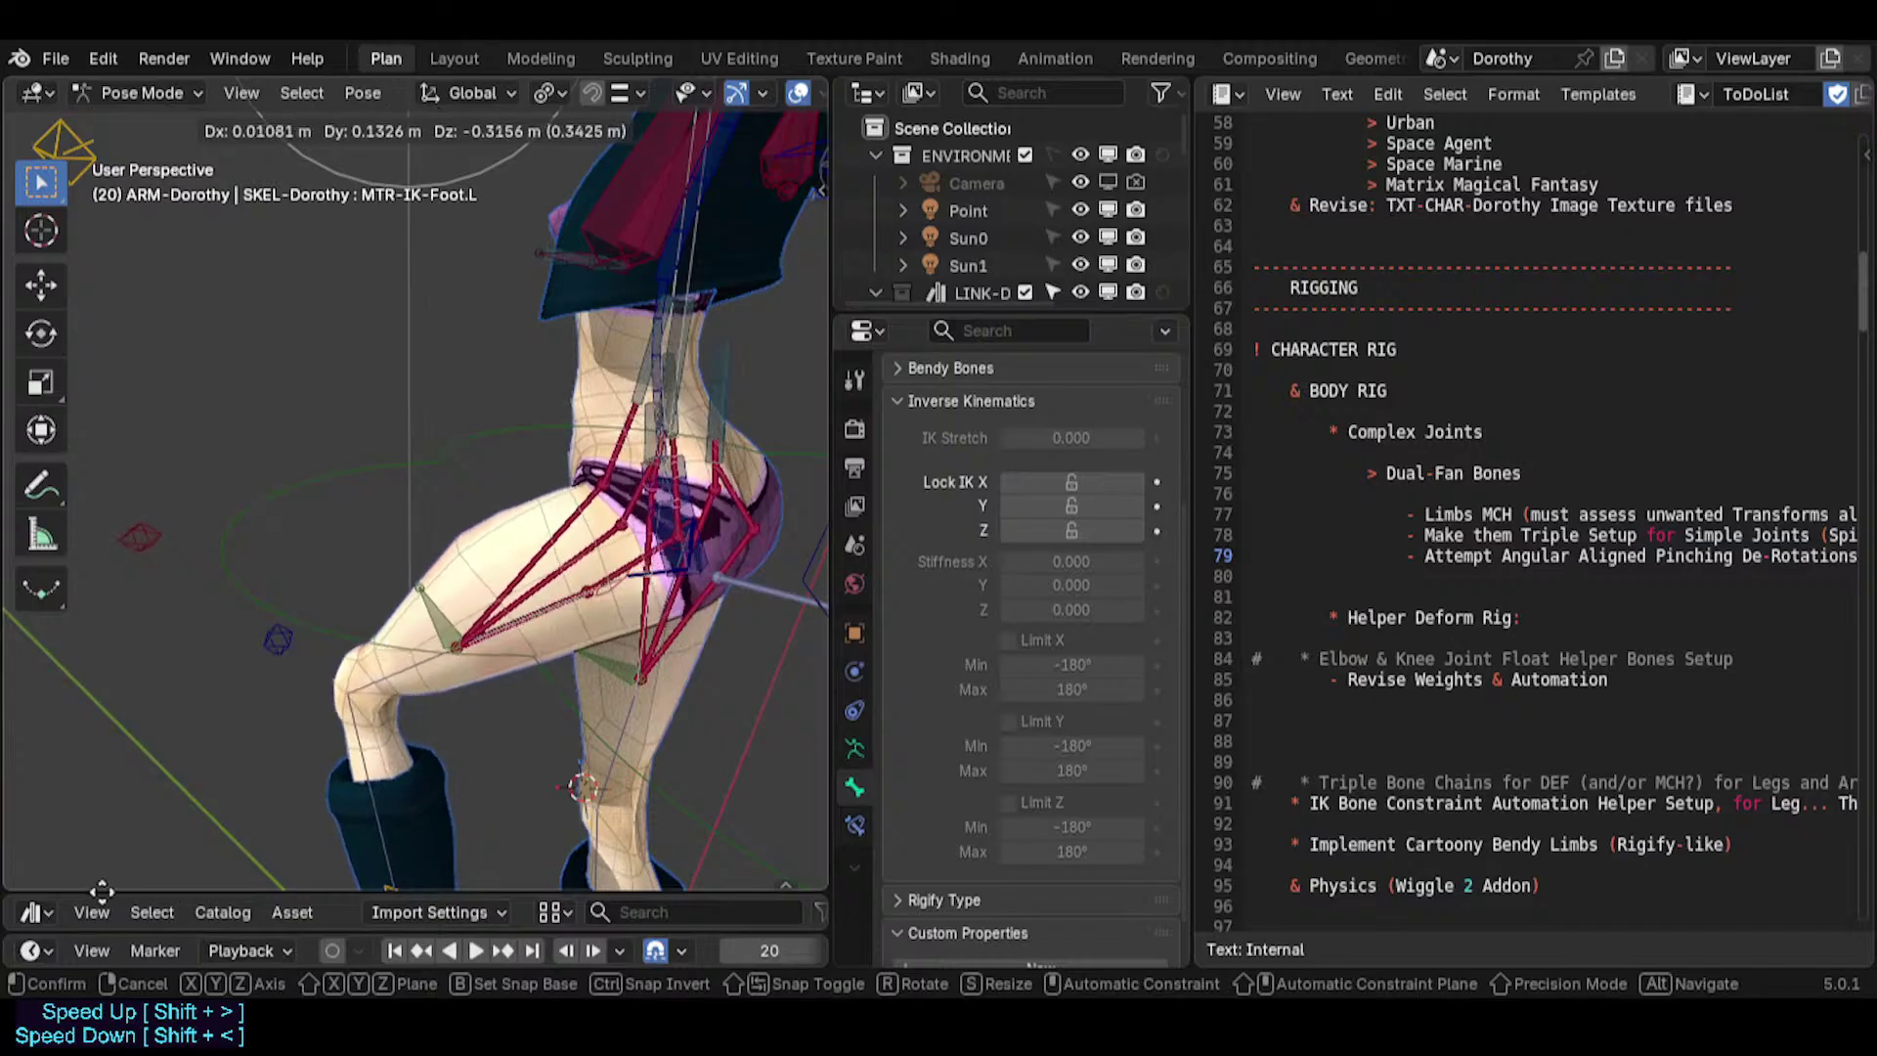
pyautogui.click(231, 790)
pyautogui.scroll(-3, 391, 760)
pyautogui.moveTo(515, 730); pyautogui.dragTo(468, 635, button='middle')
# Raise the left thigh to about horizontal using the foot controller, then lower the foot until the knee sits below the hip.
pyautogui.press('g')
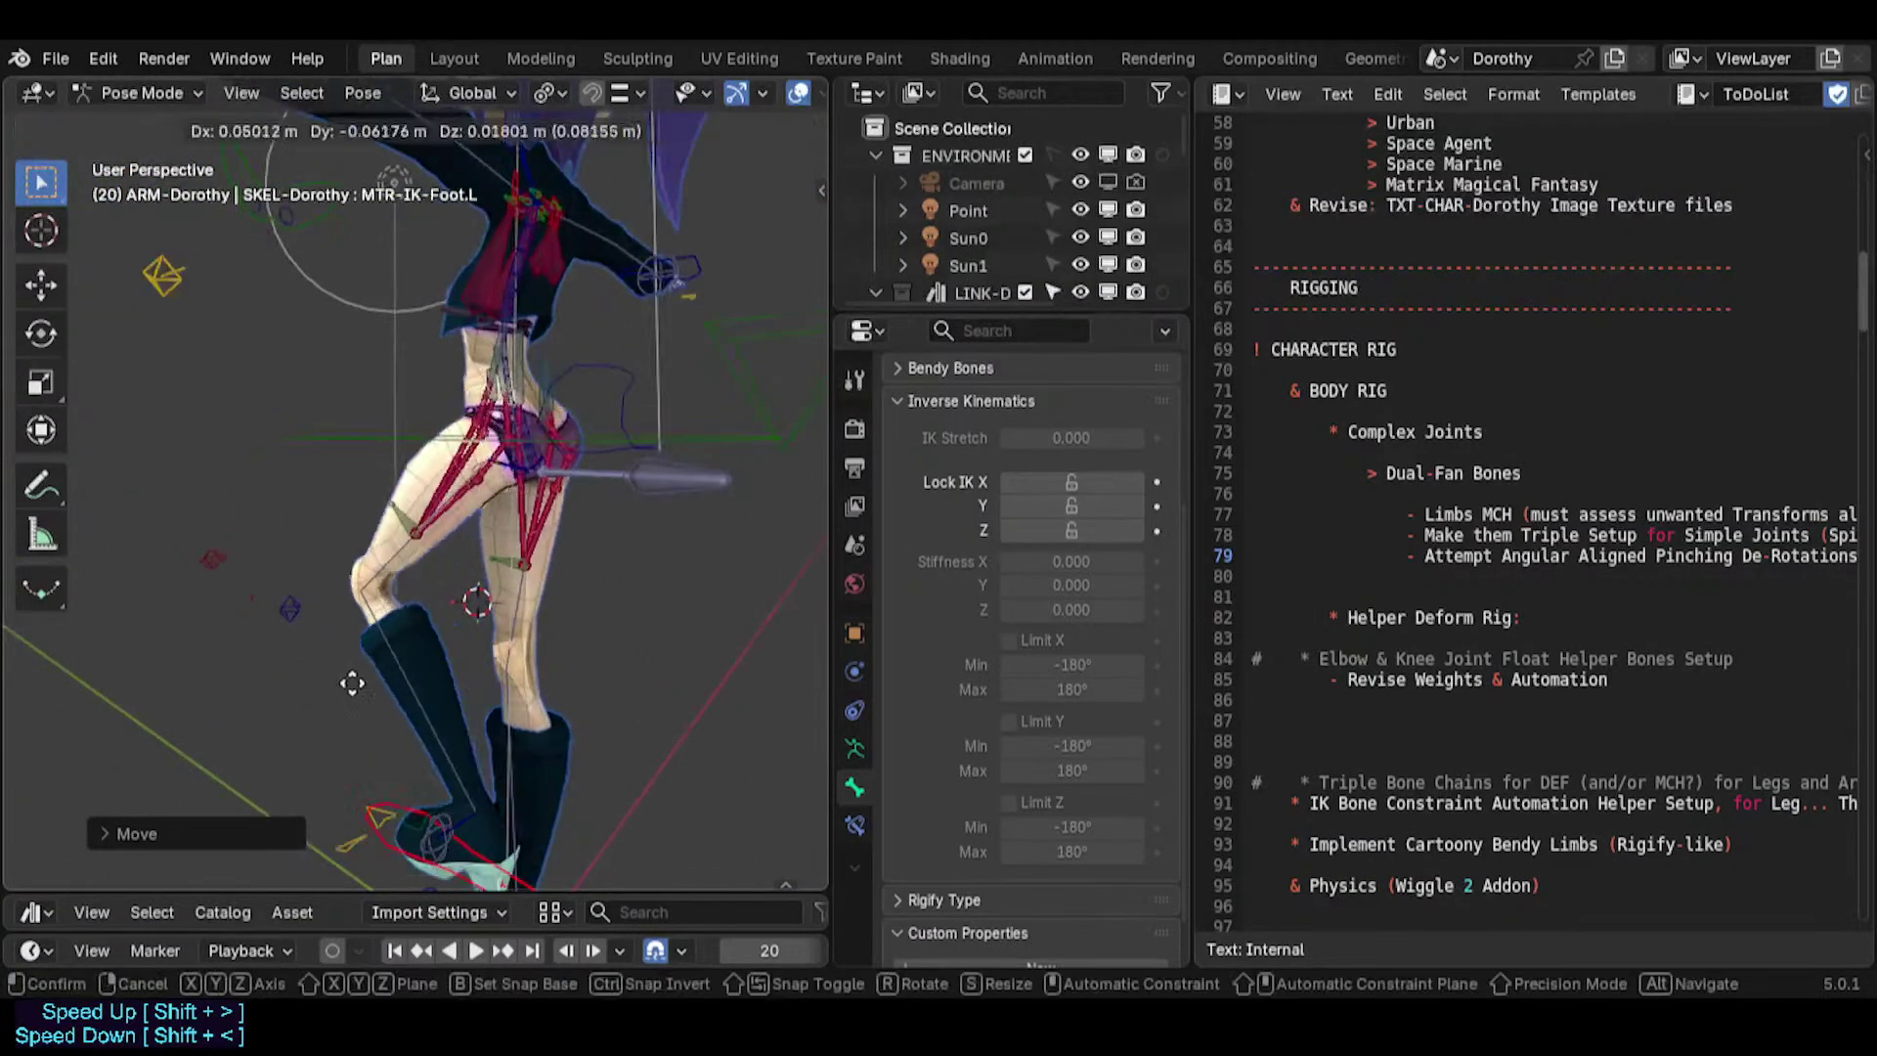
pyautogui.click(305, 538)
pyautogui.scroll(2, 322, 532)
pyautogui.press('g')
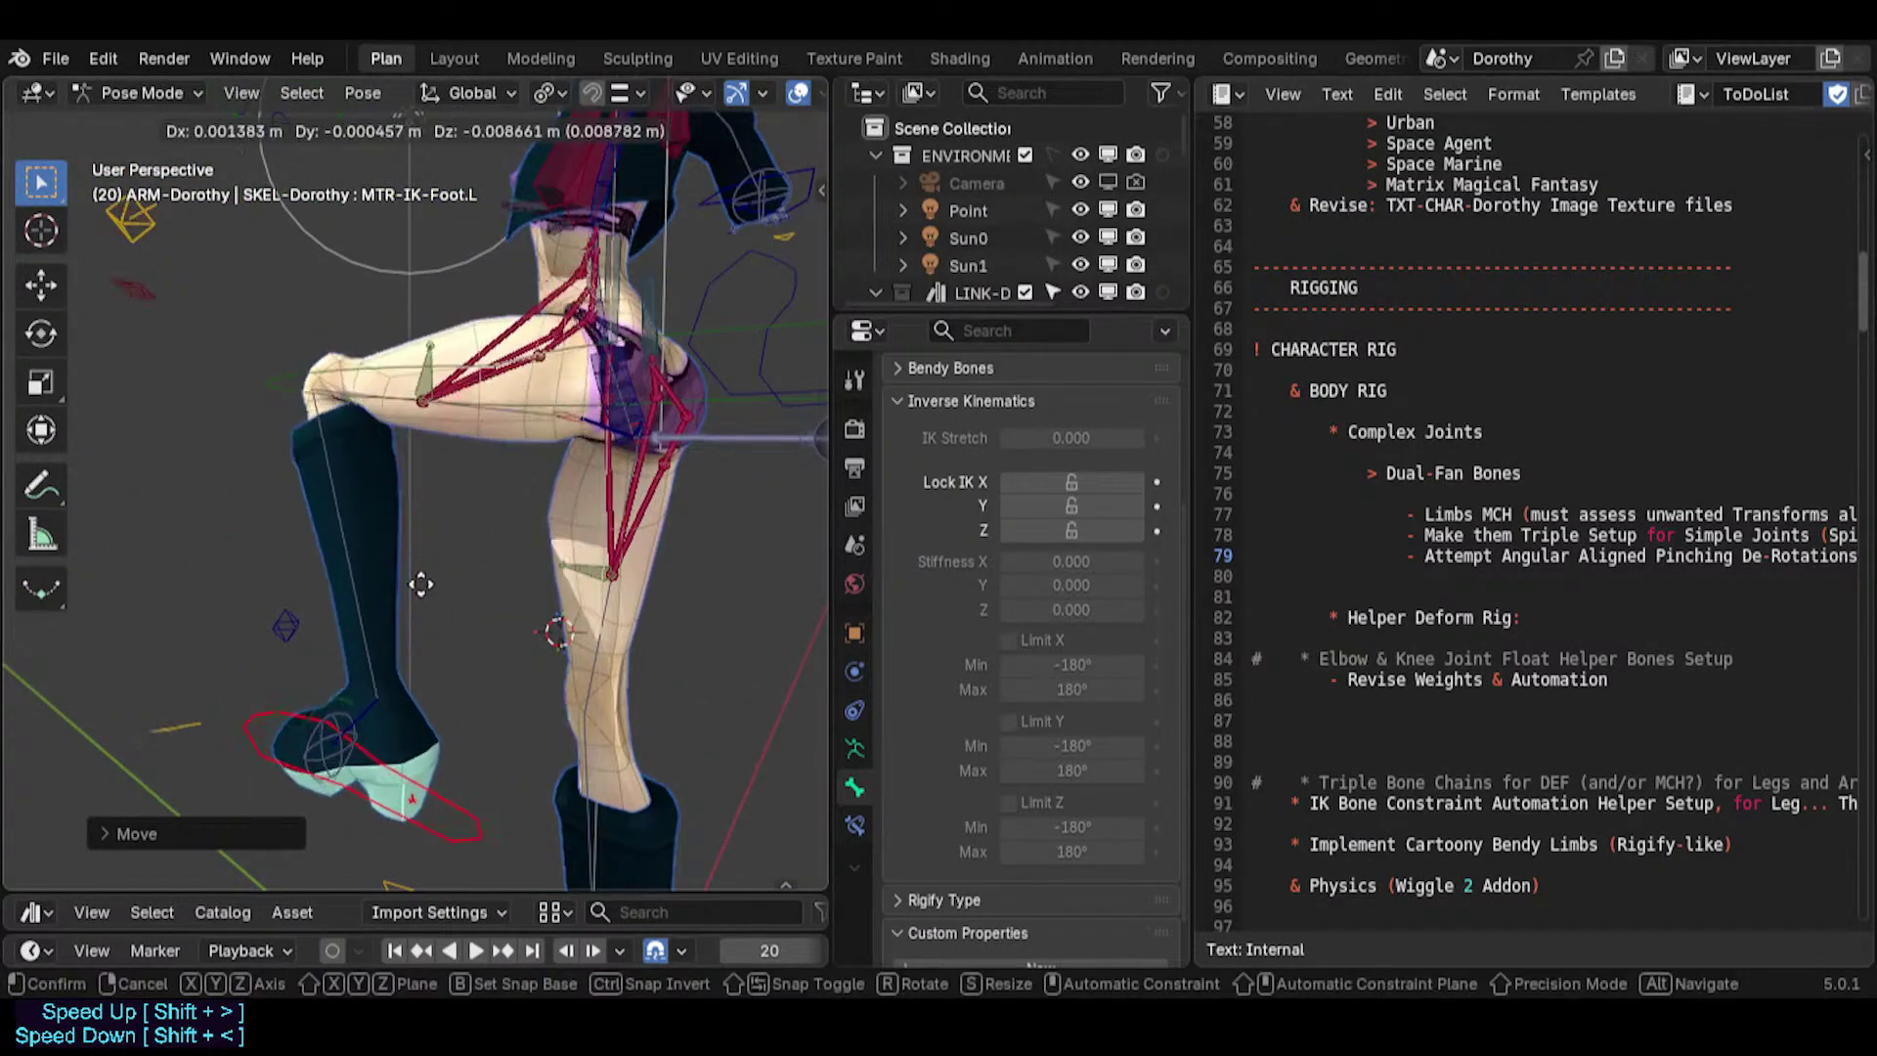
pyautogui.click(435, 613)
pyautogui.press('g')
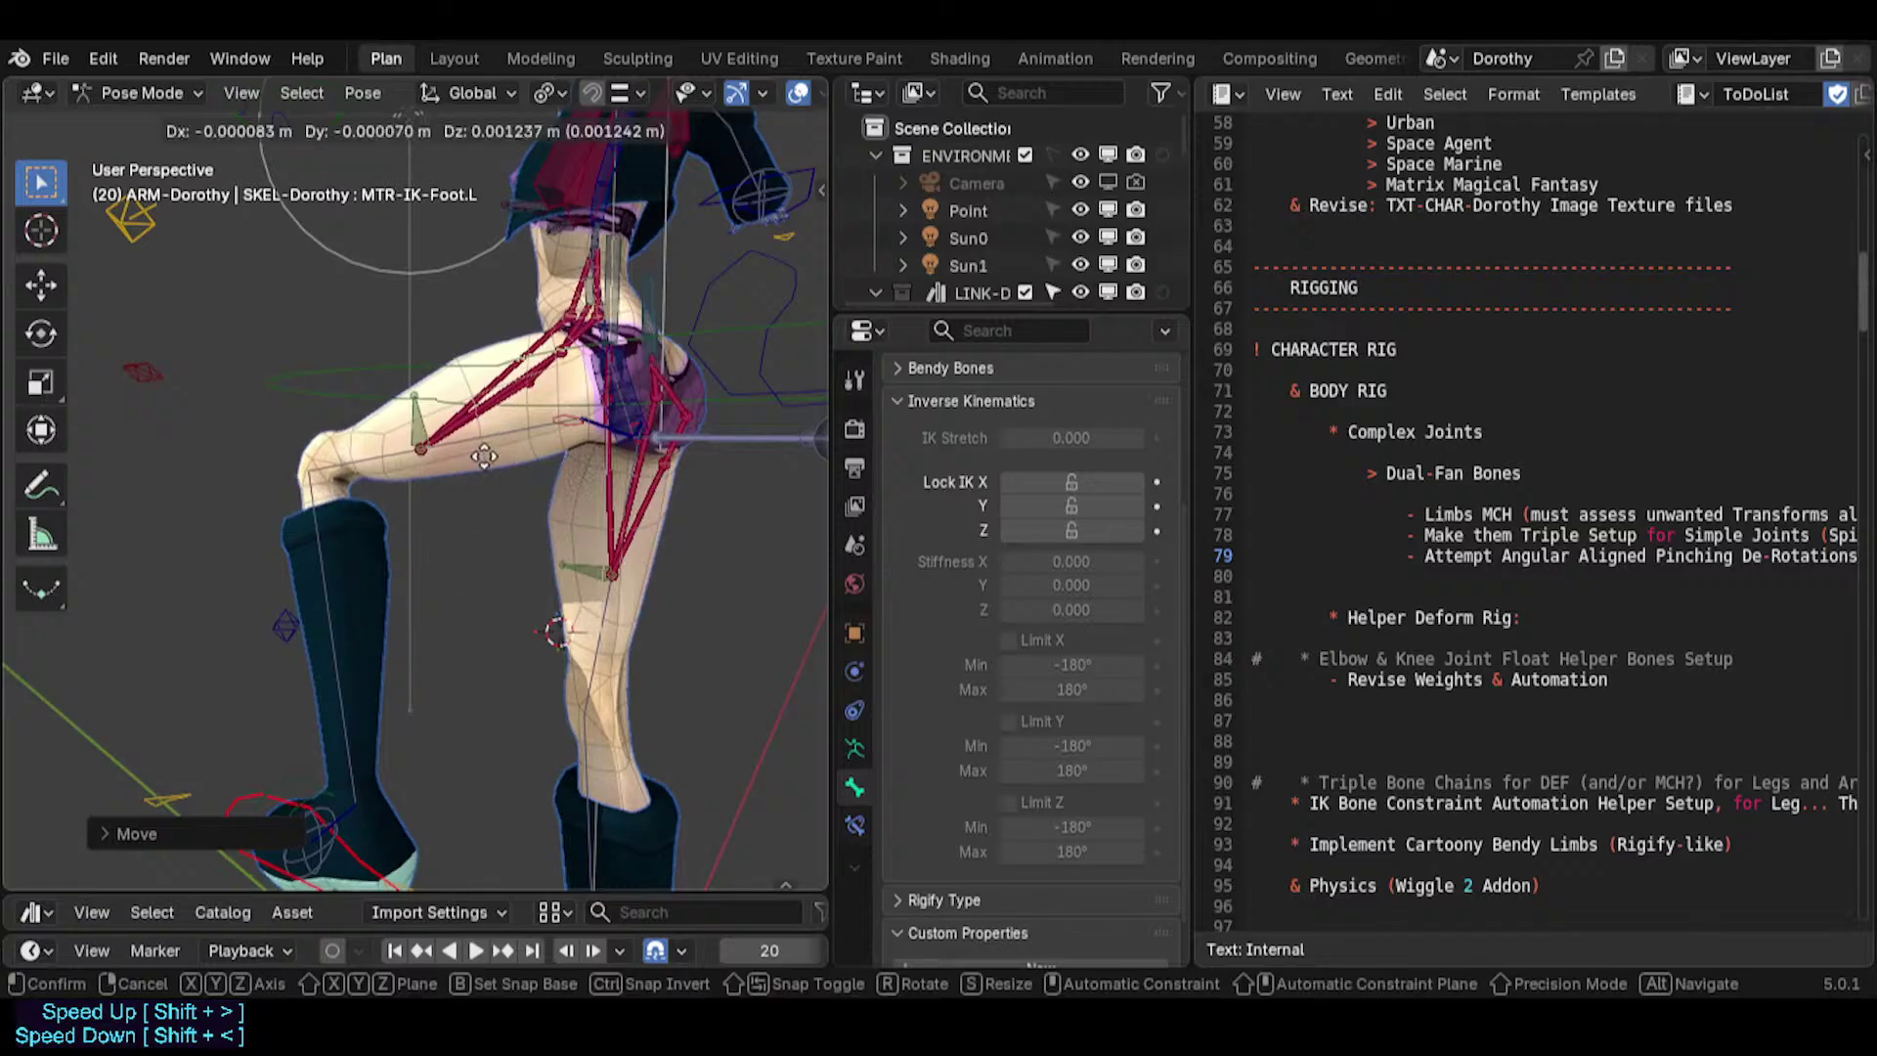
pyautogui.click(478, 459)
# Select the left front helper HLP3-LeverageLeg-Ft.L and reduce its IK Stretch to about 0.395.
pyautogui.click(581, 313)
pyautogui.click(584, 311)
pyautogui.moveTo(586, 313); pyautogui.dragTo(740, 436, button='middle')
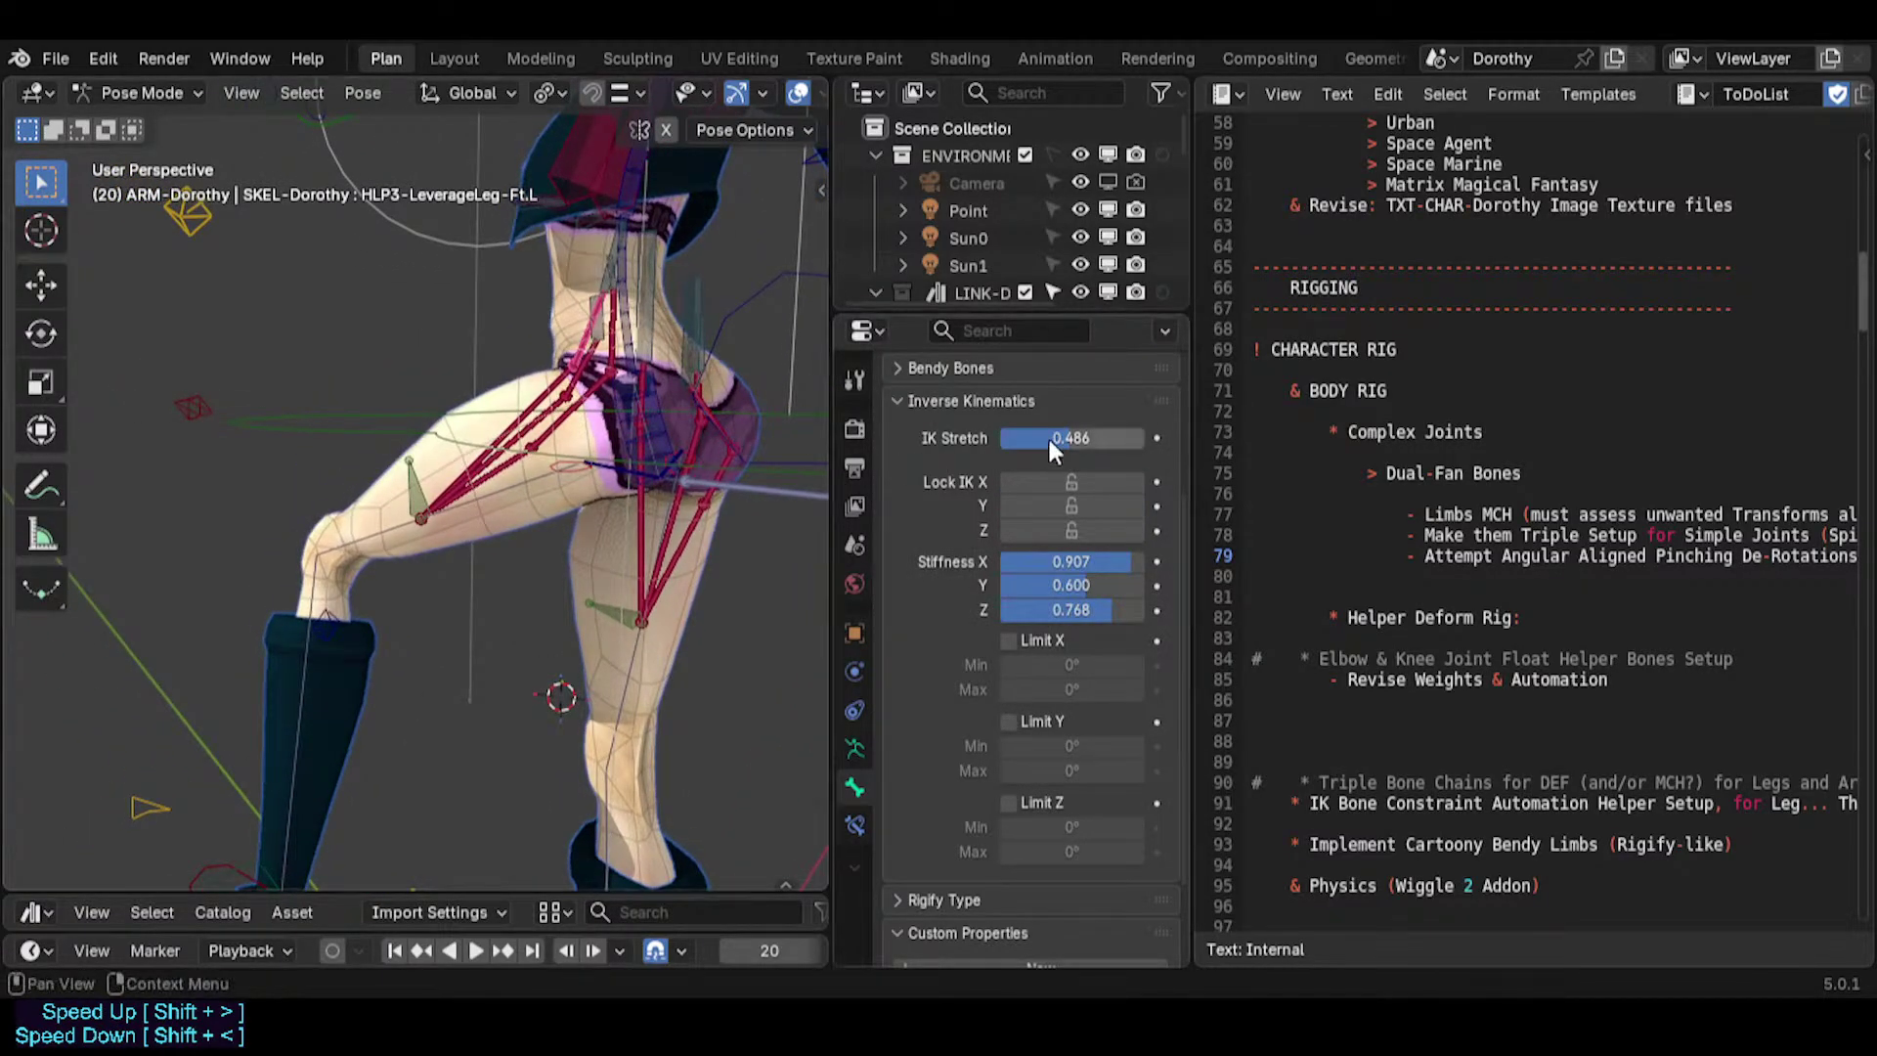
pyautogui.moveTo(1047, 436); pyautogui.dragTo(1024, 436)
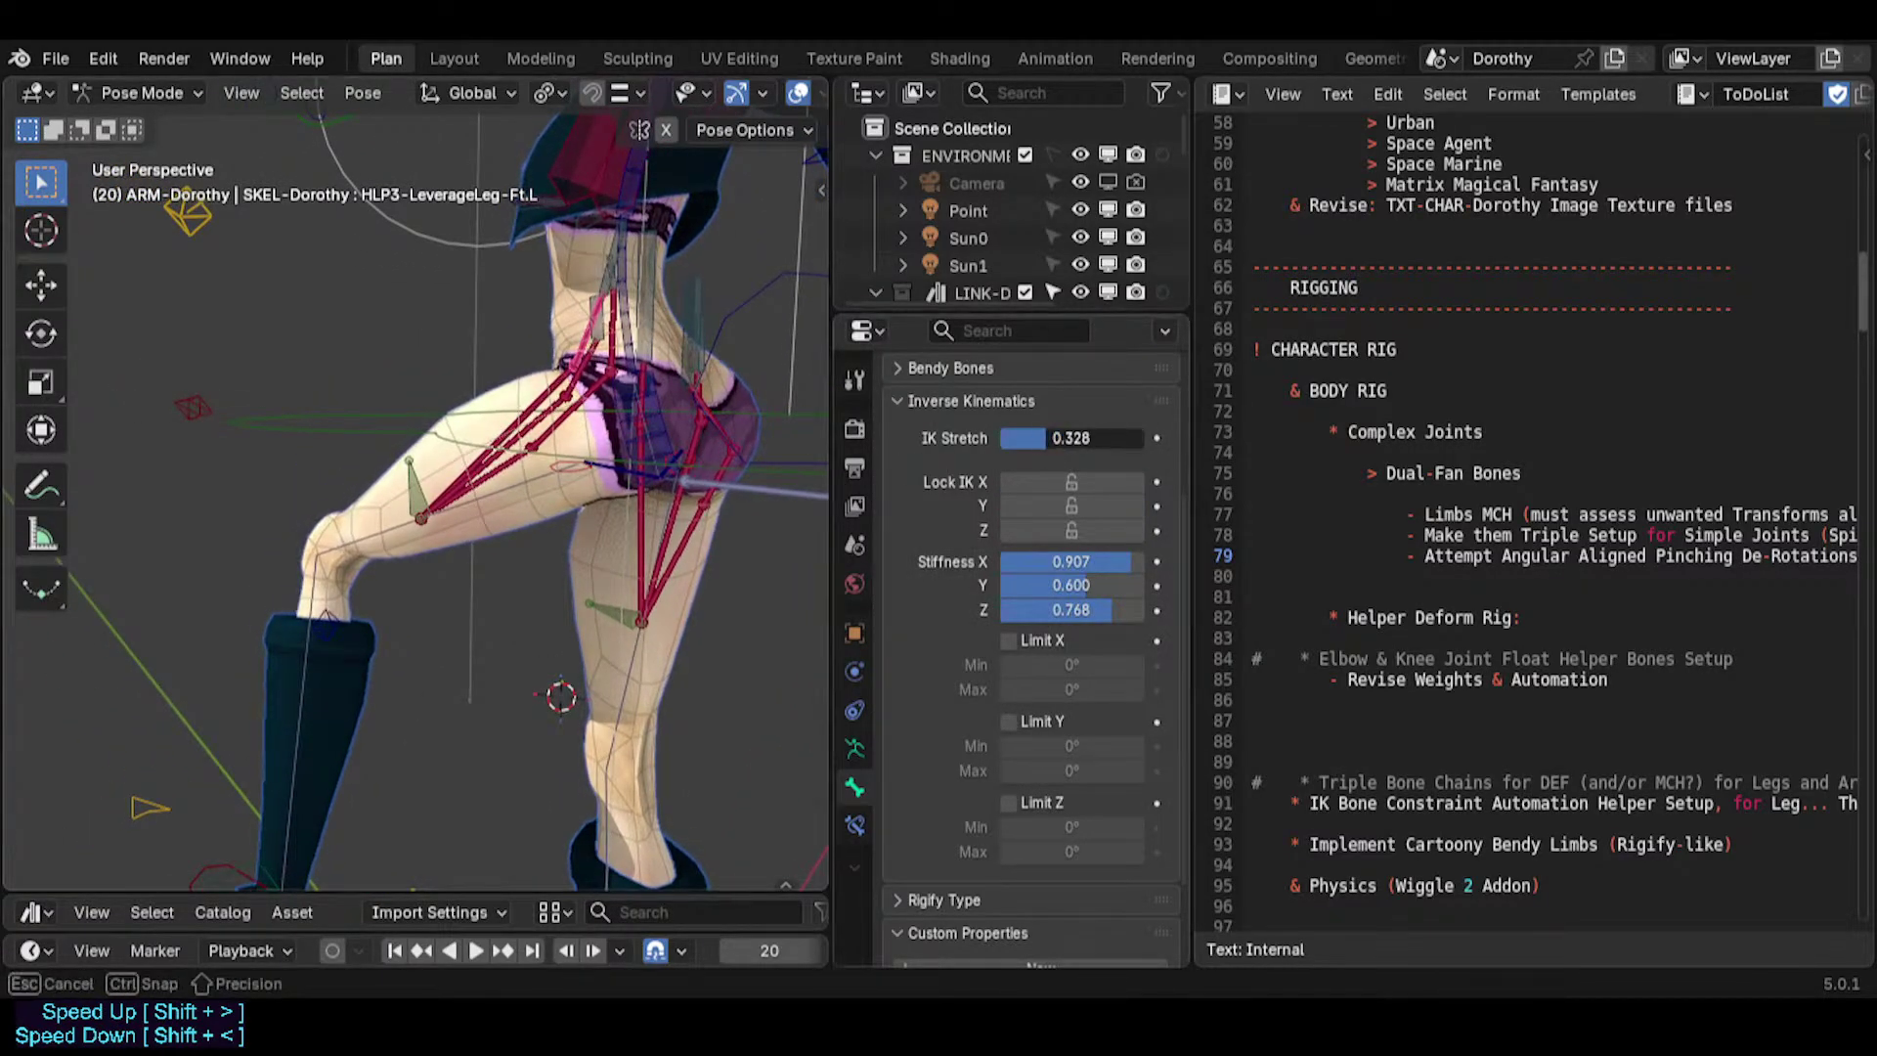
pyautogui.click(587, 403)
pyautogui.moveTo(1039, 442); pyautogui.dragTo(1043, 443)
# Raise the left foot controller MTR-IK-Foot.L until the knee is above hip height, then lower it to test the helper.
pyautogui.scroll(-1, 532, 654)
pyautogui.keyDown('shift'); pyautogui.moveTo(531, 654); pyautogui.dragTo(733, 526, button='middle'); pyautogui.keyUp('shift')
pyautogui.click(430, 876)
pyautogui.press('g')
pyautogui.click(585, 625)
pyautogui.press('g')
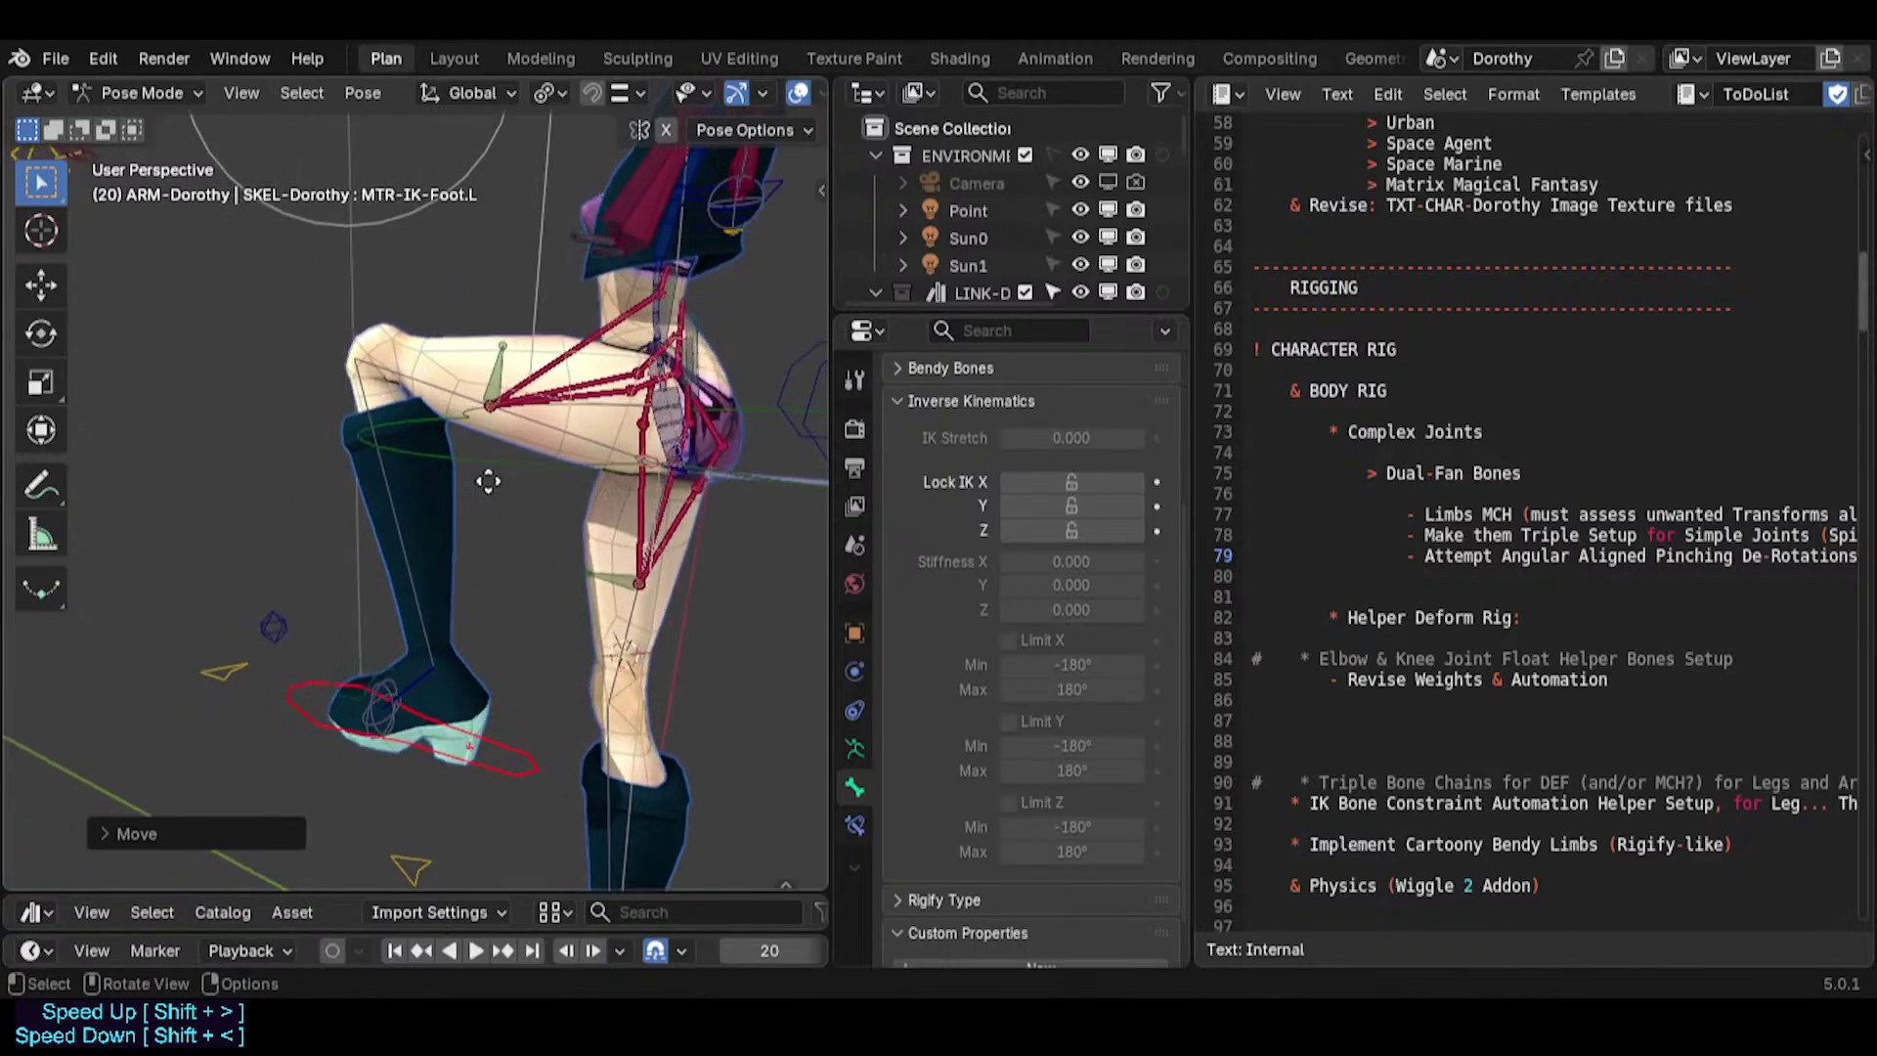
pyautogui.click(513, 698)
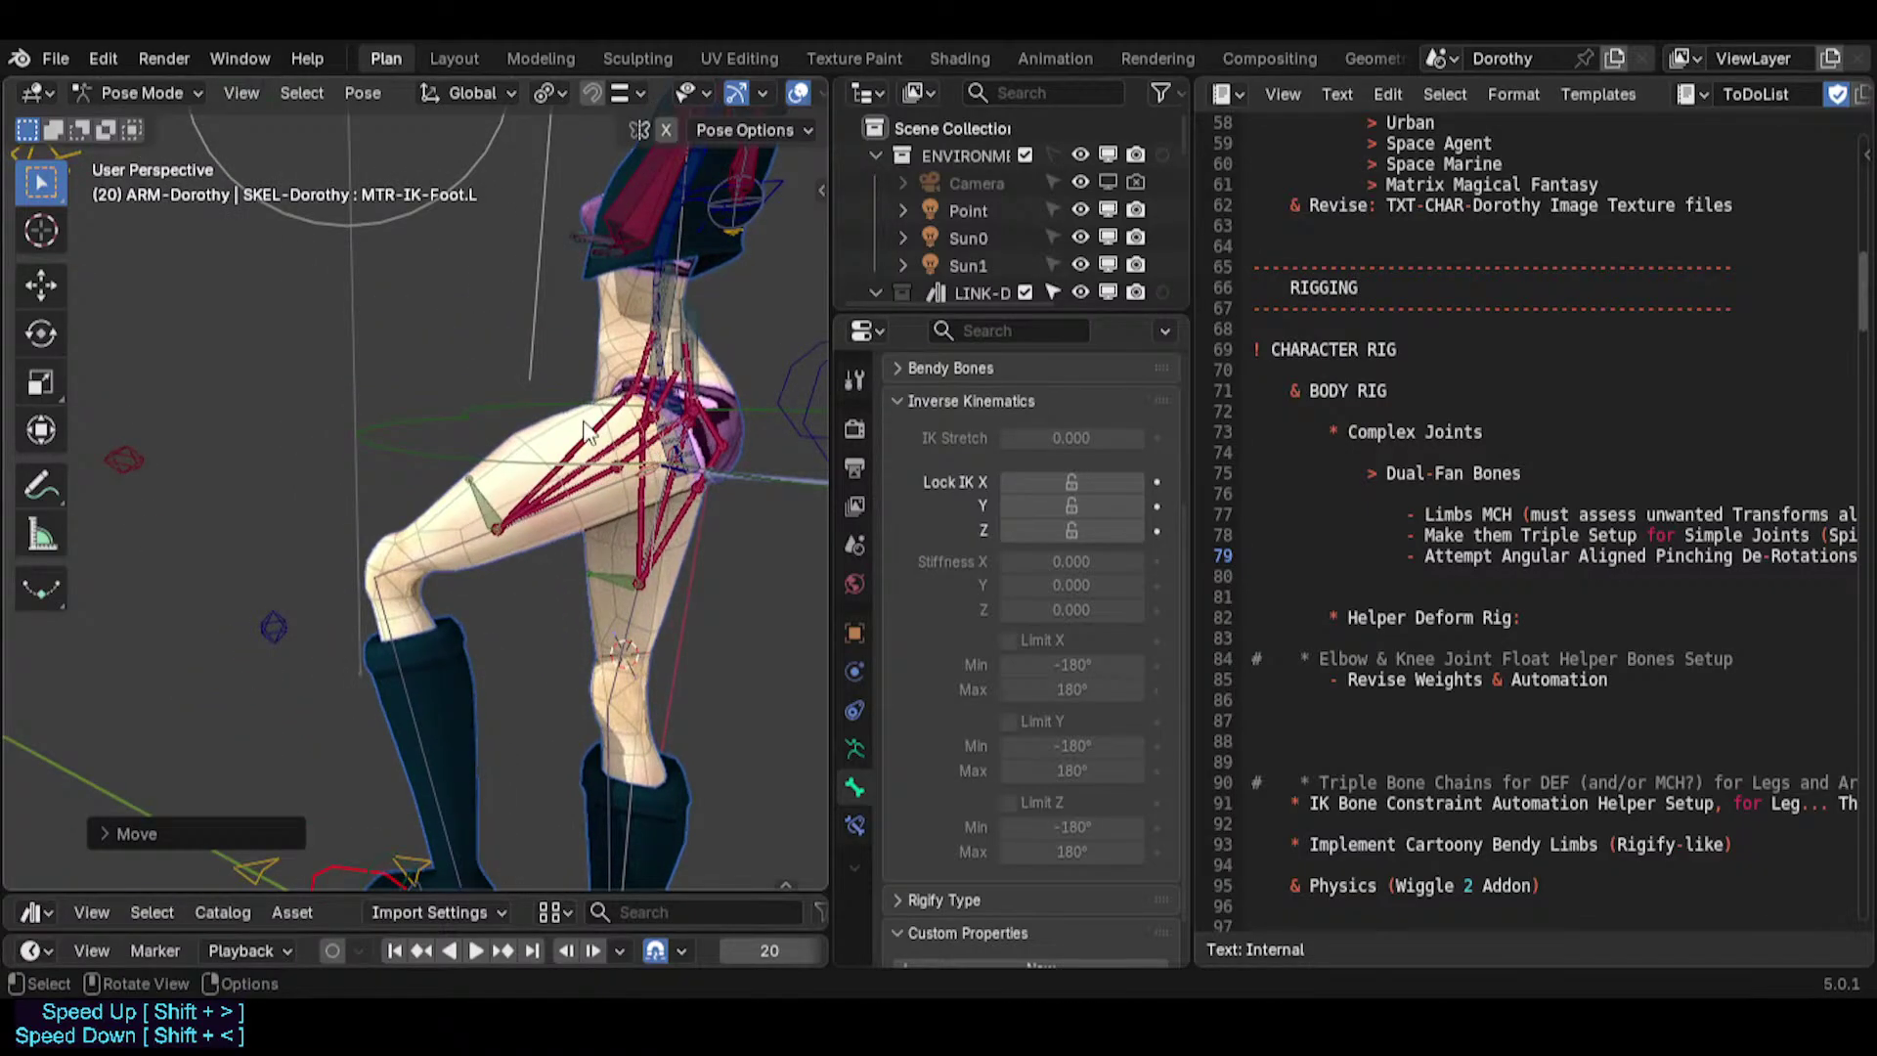
# Return to the adjusted left front helper, symmetrize it to the right side in Edit Mode, and save the file.
pyautogui.hotkey('ctrl', 'z')
pyautogui.press('Tab')
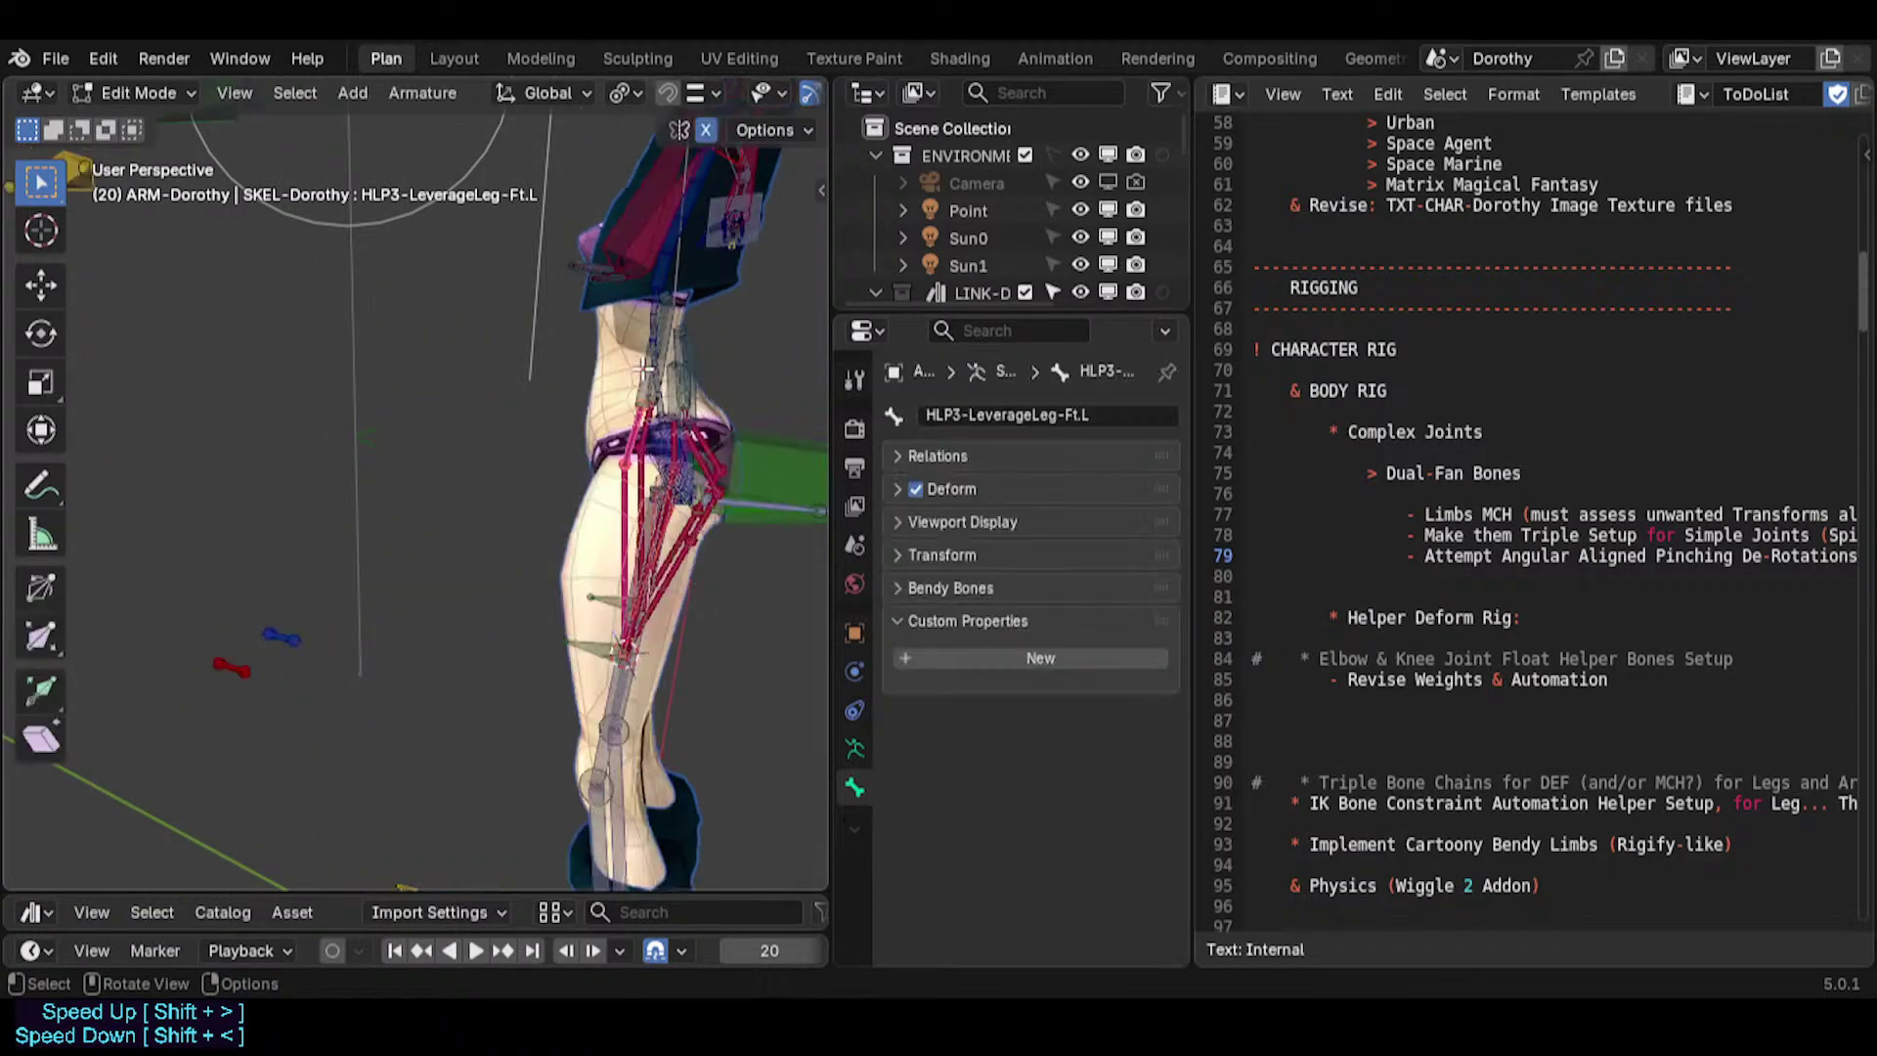
pyautogui.rightClick(636, 420)
pyautogui.click(636, 421)
pyautogui.press('Tab')
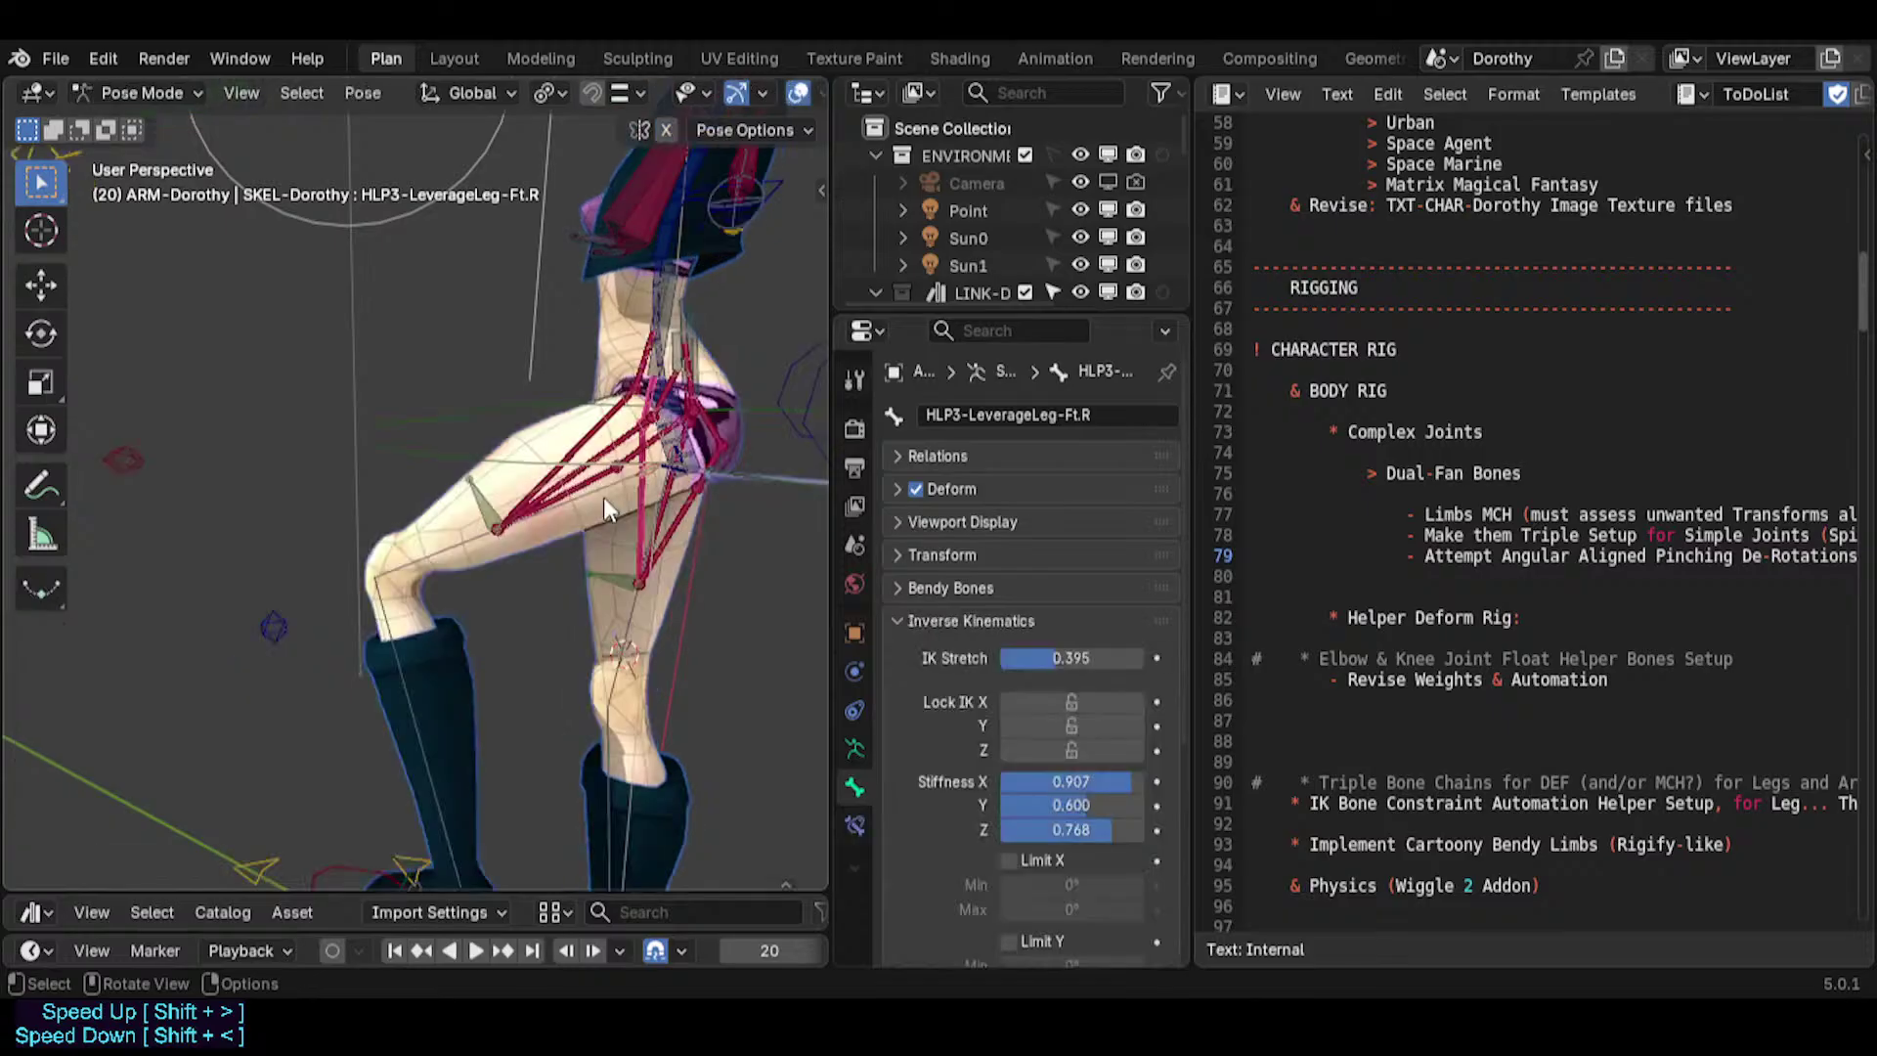
pyautogui.hotkey('ctrl', 's')
# From the front, raise the left foot controller MTR-IK-Foot.L across the body and move it outward to test the hip.
pyautogui.moveTo(272, 455); pyautogui.dragTo(453, 448, button='middle')
pyautogui.scroll(2, 701, 460)
pyautogui.scroll(-5, 470, 479)
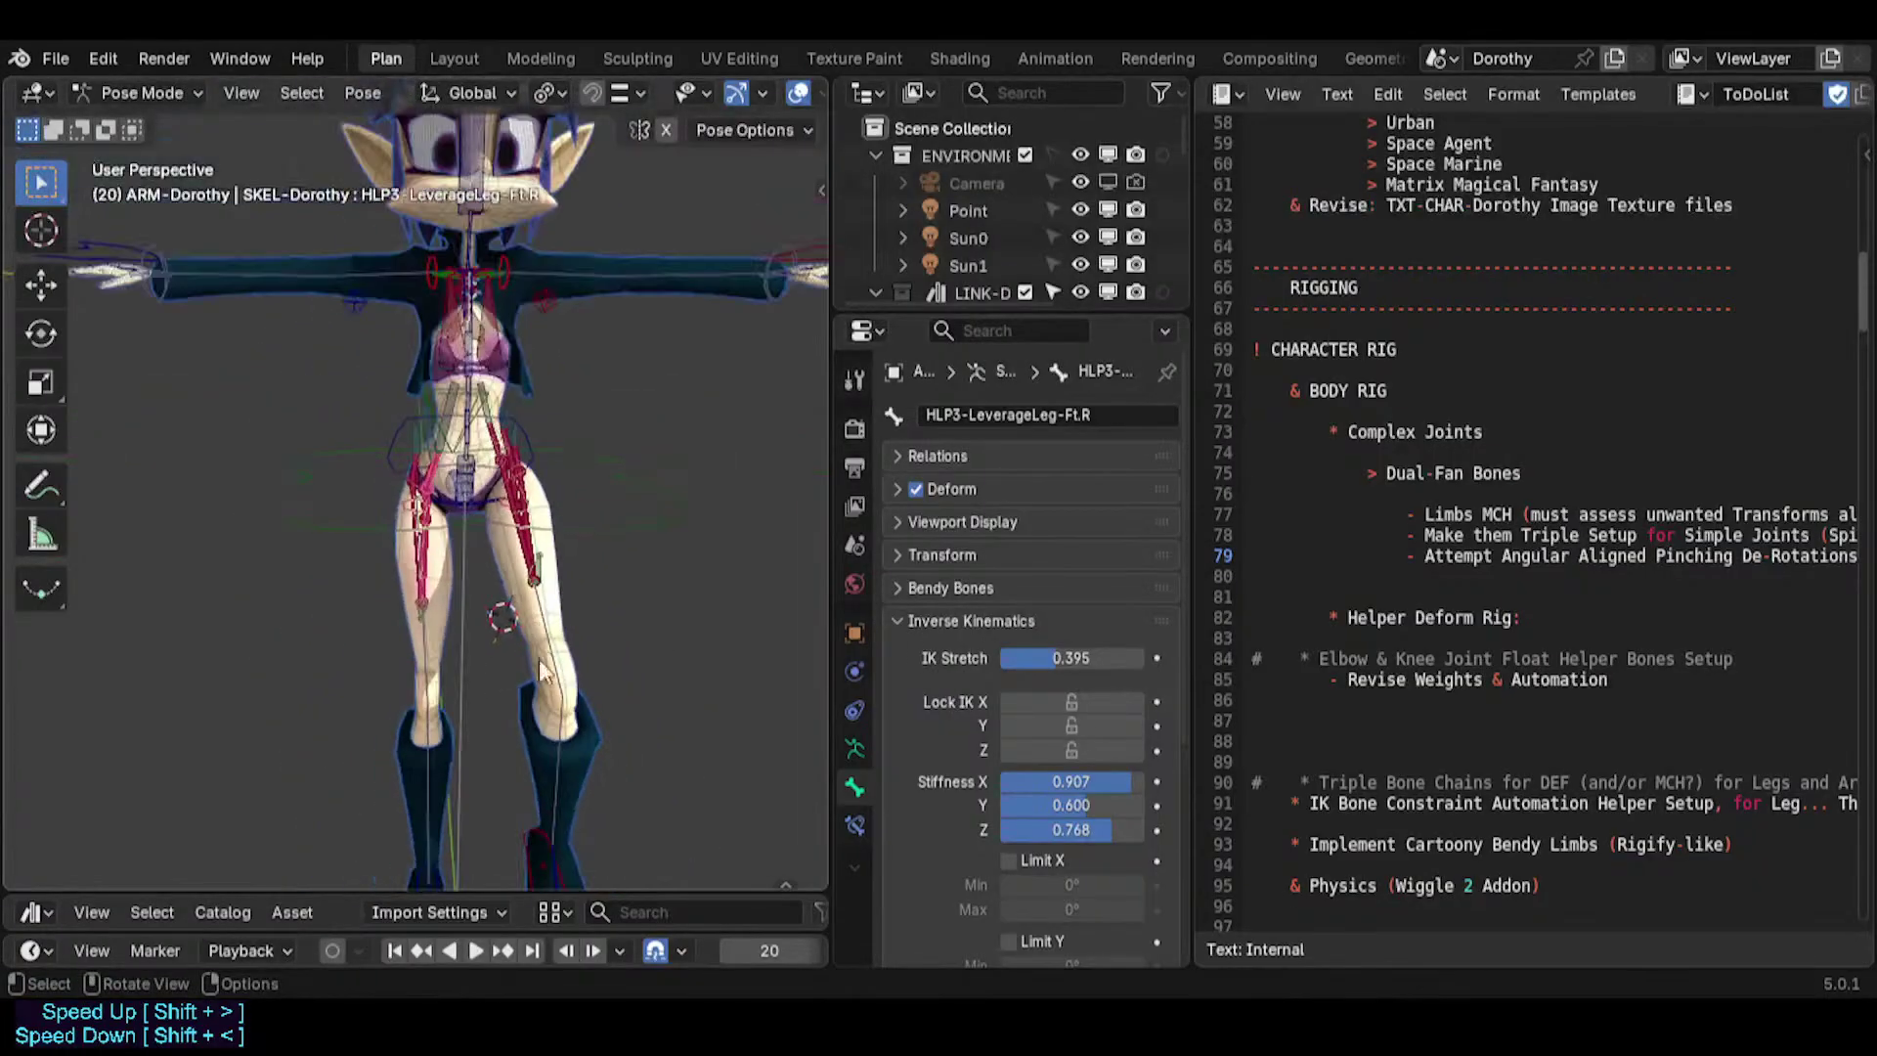
pyautogui.moveTo(543, 669); pyautogui.dragTo(565, 603, button='middle')
pyautogui.click(586, 799)
pyautogui.press('g')
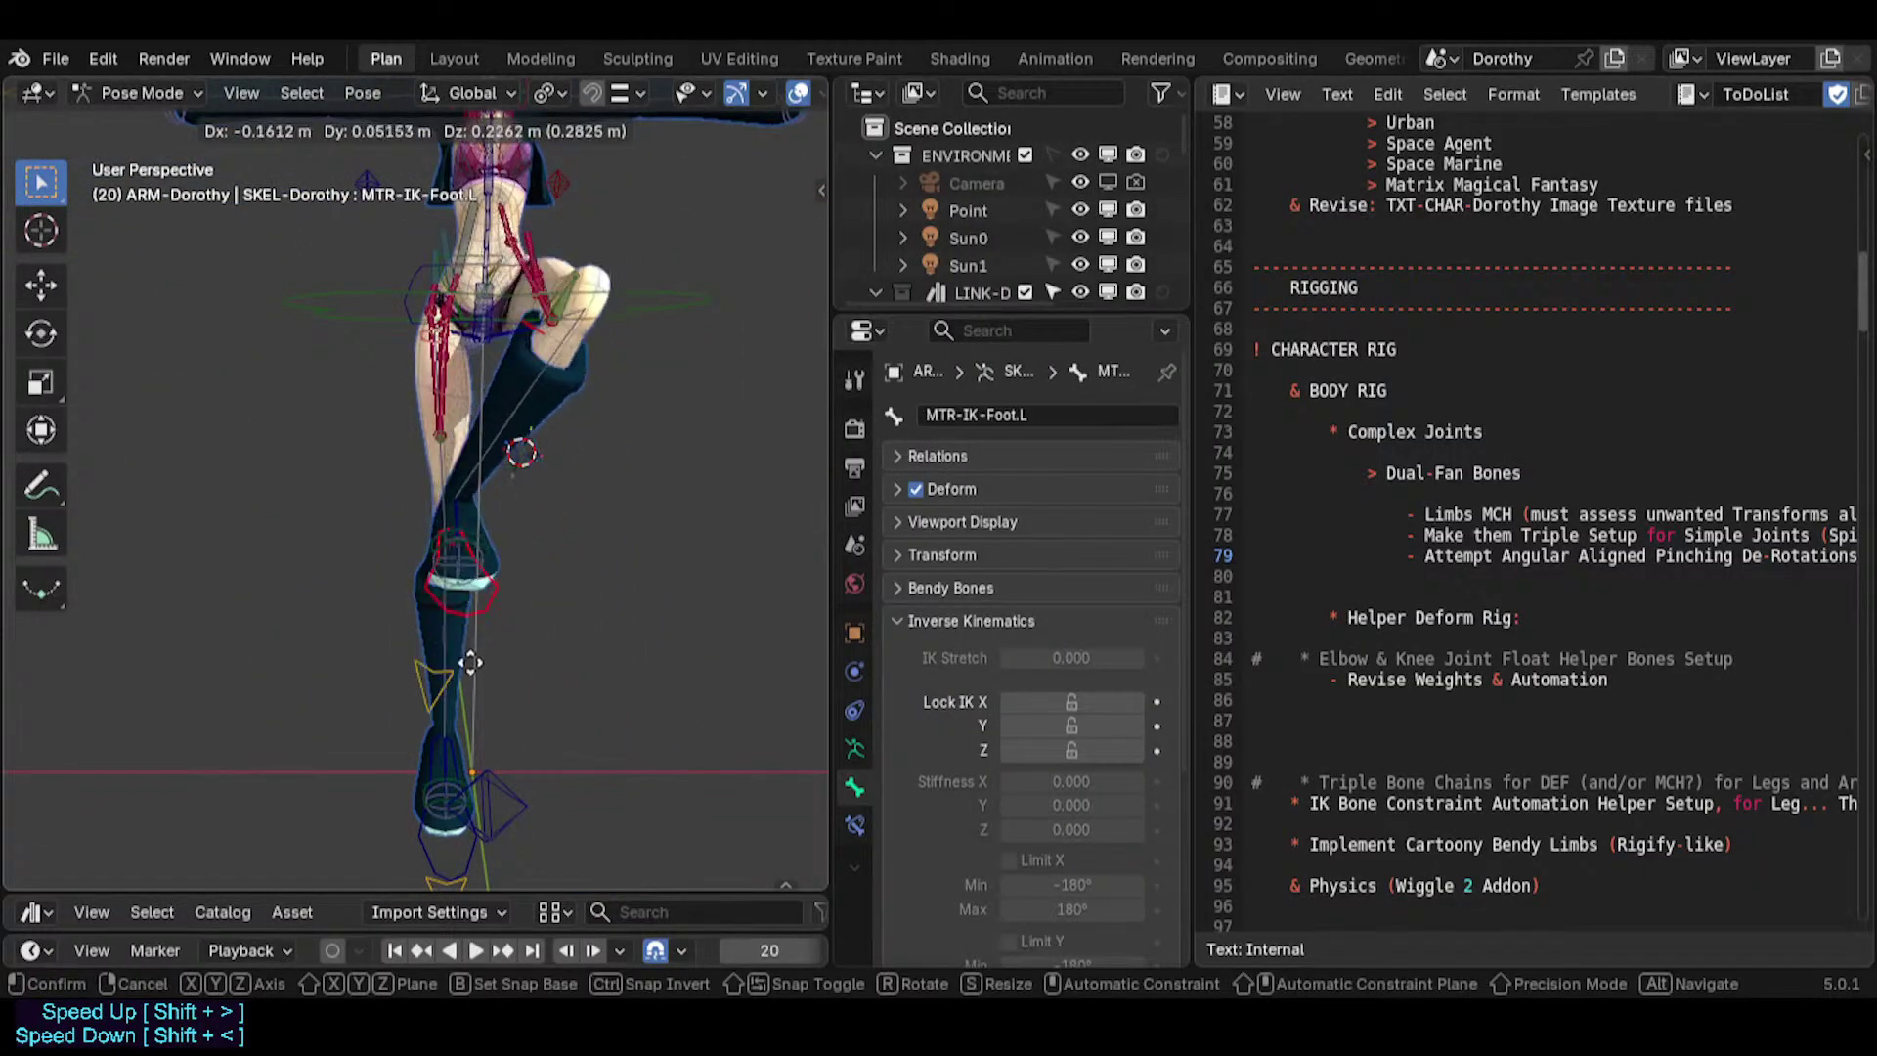
pyautogui.click(566, 602)
pyautogui.press('g')
pyautogui.click(733, 746)
# Swing the left foot controller sideways to check the crotch area, and look through the deformation bone collections.
pyautogui.moveTo(445, 460); pyautogui.dragTo(419, 524, button='middle')
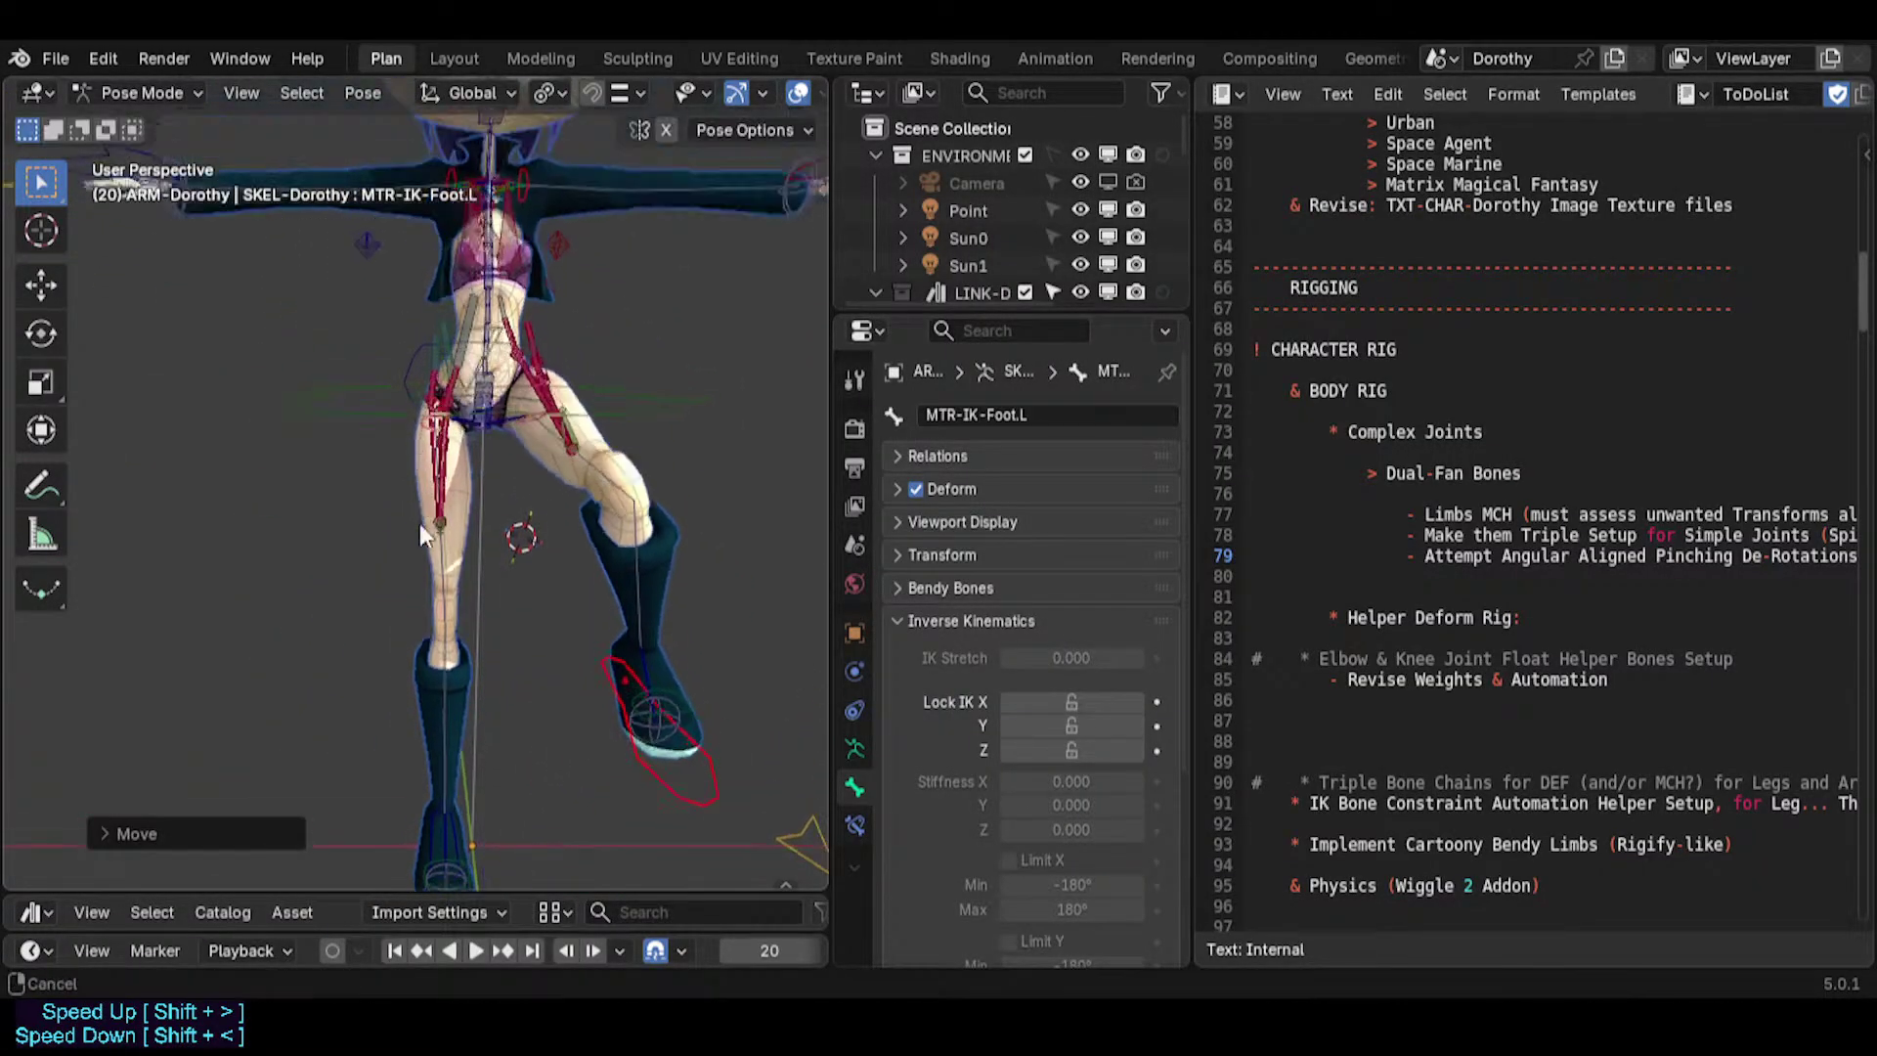
pyautogui.scroll(5, 549, 541)
pyautogui.press('g')
pyautogui.click(528, 323)
pyautogui.press('n')
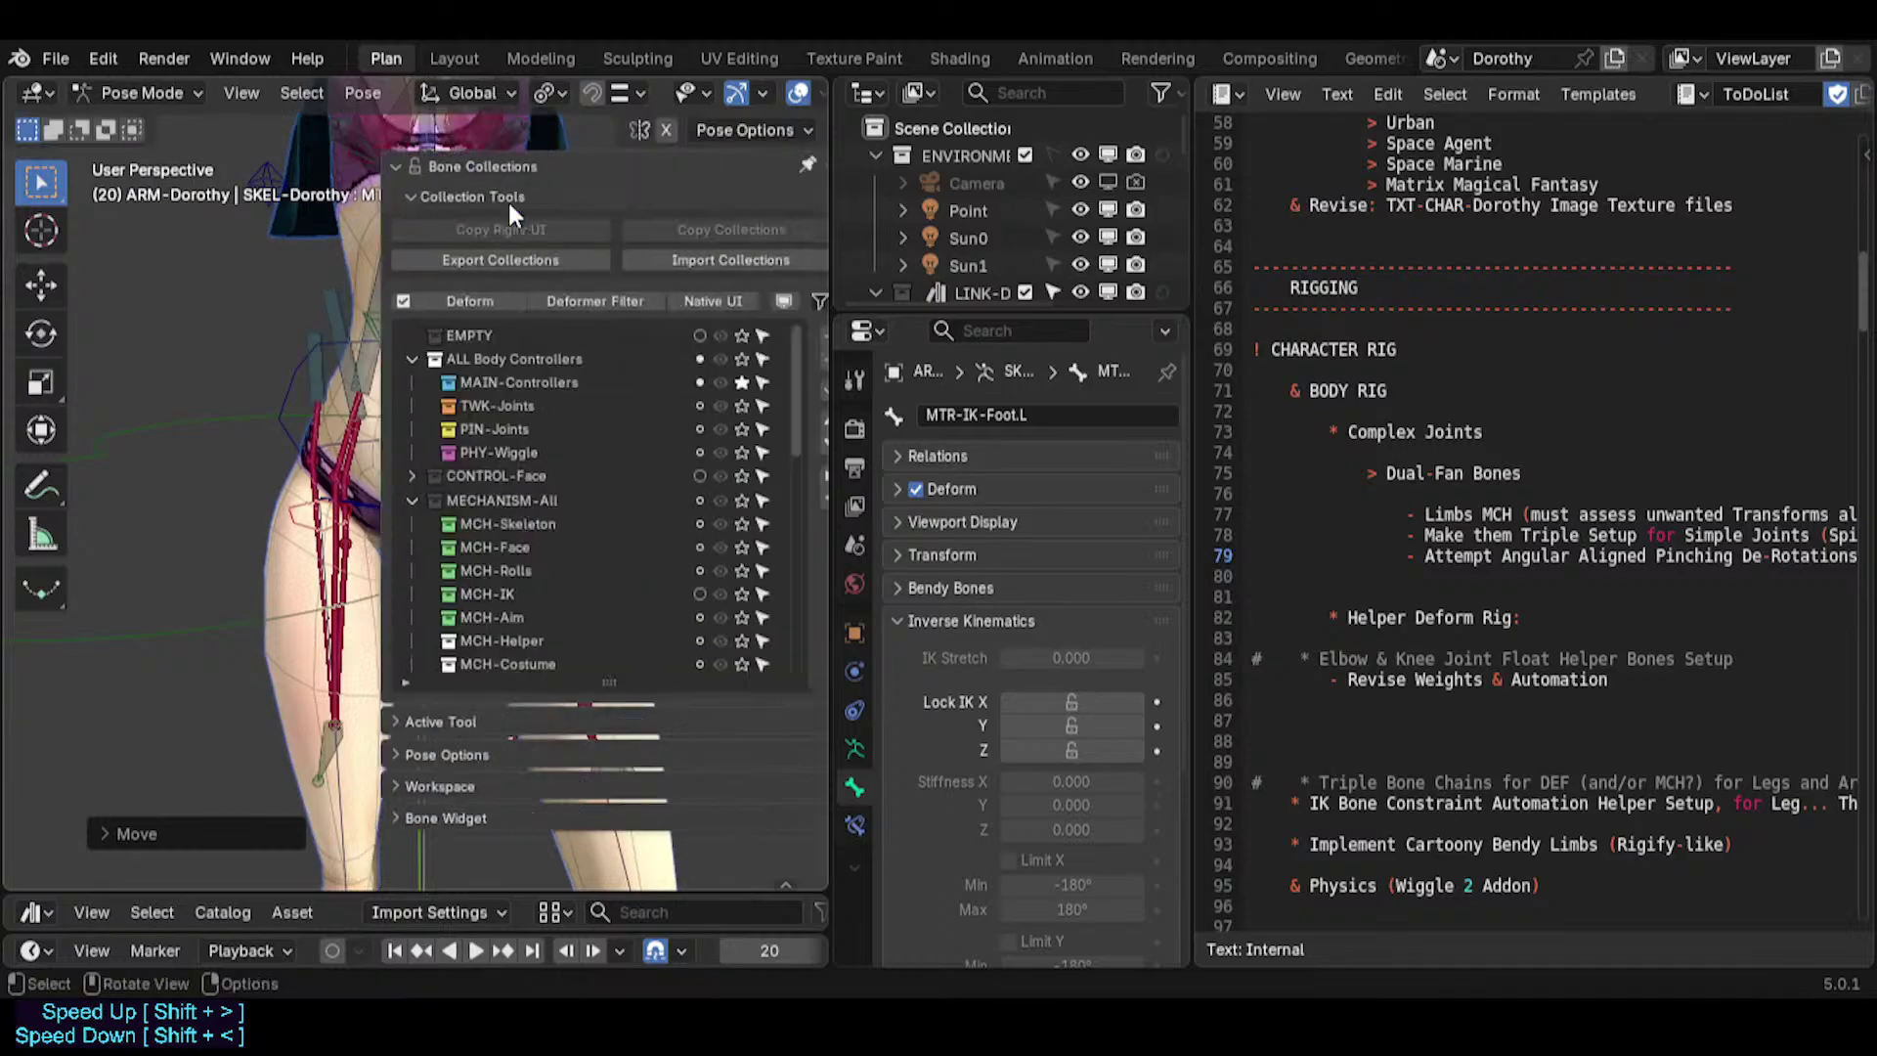
pyautogui.scroll(-10, 663, 544)
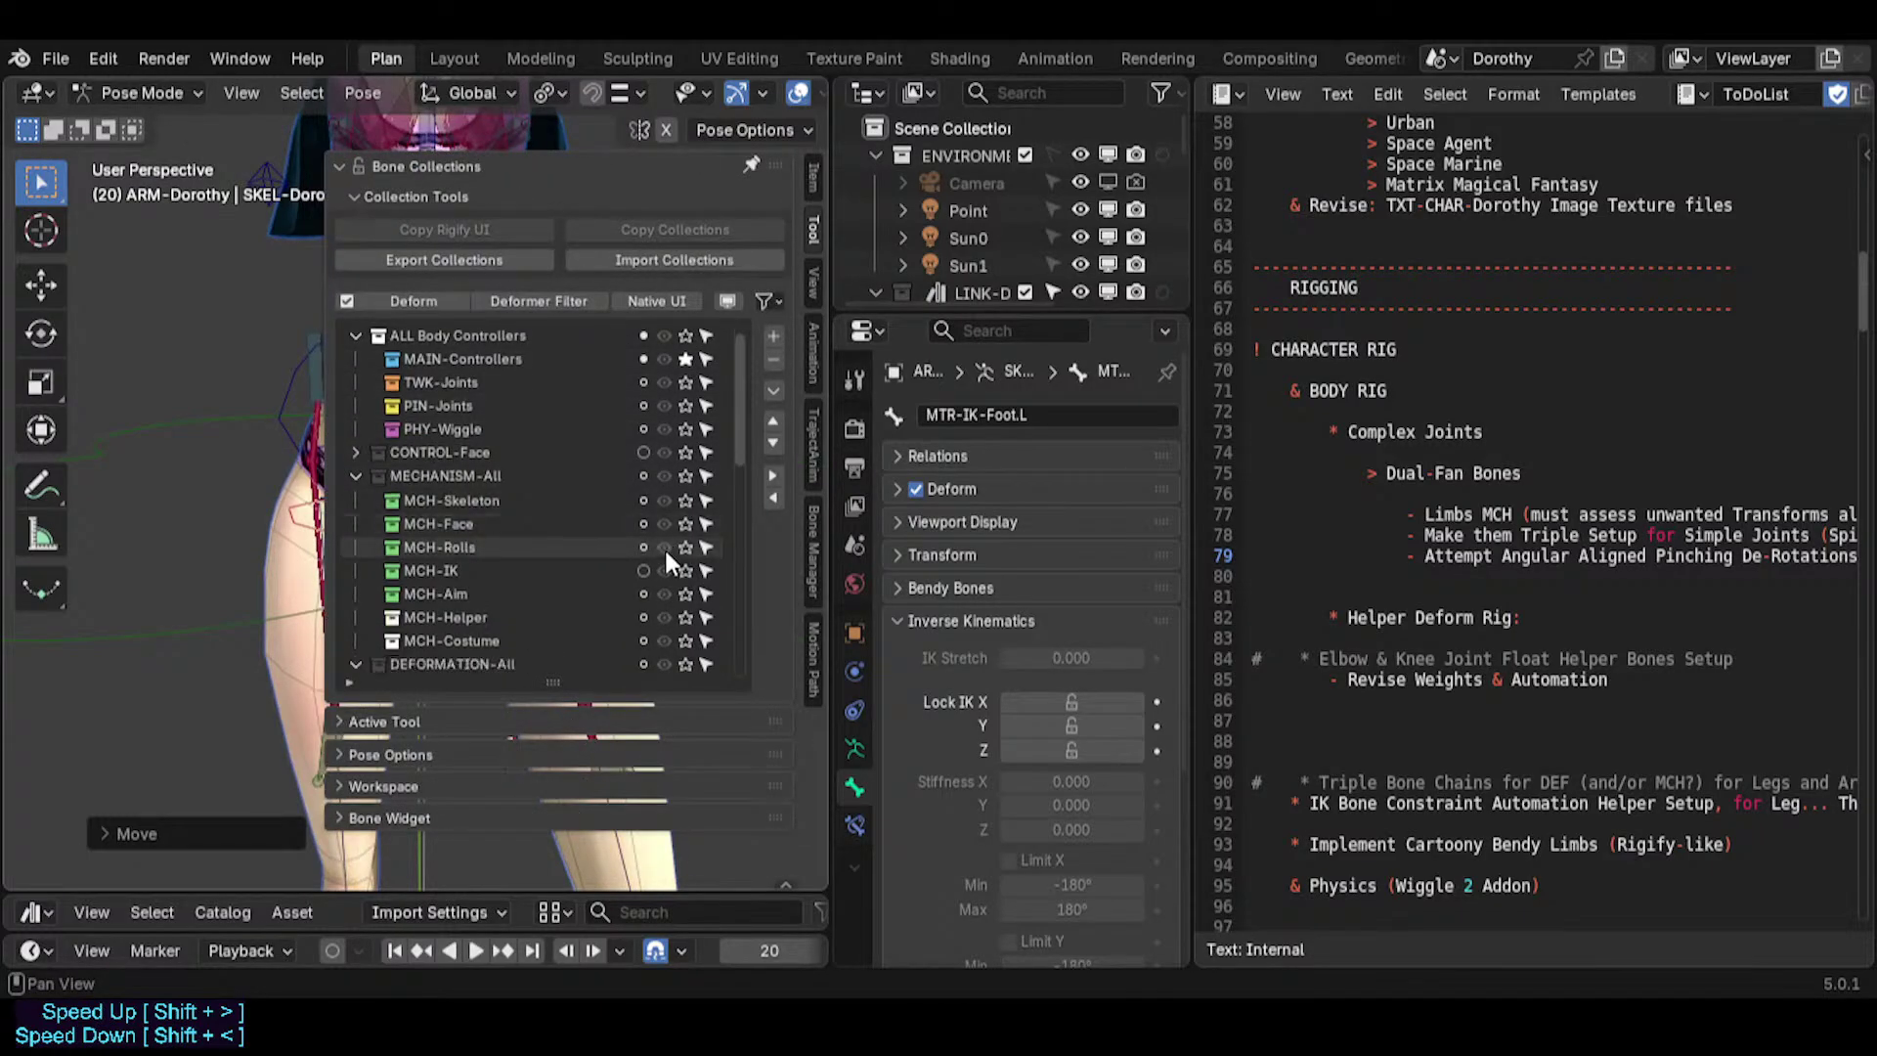
pyautogui.press('n')
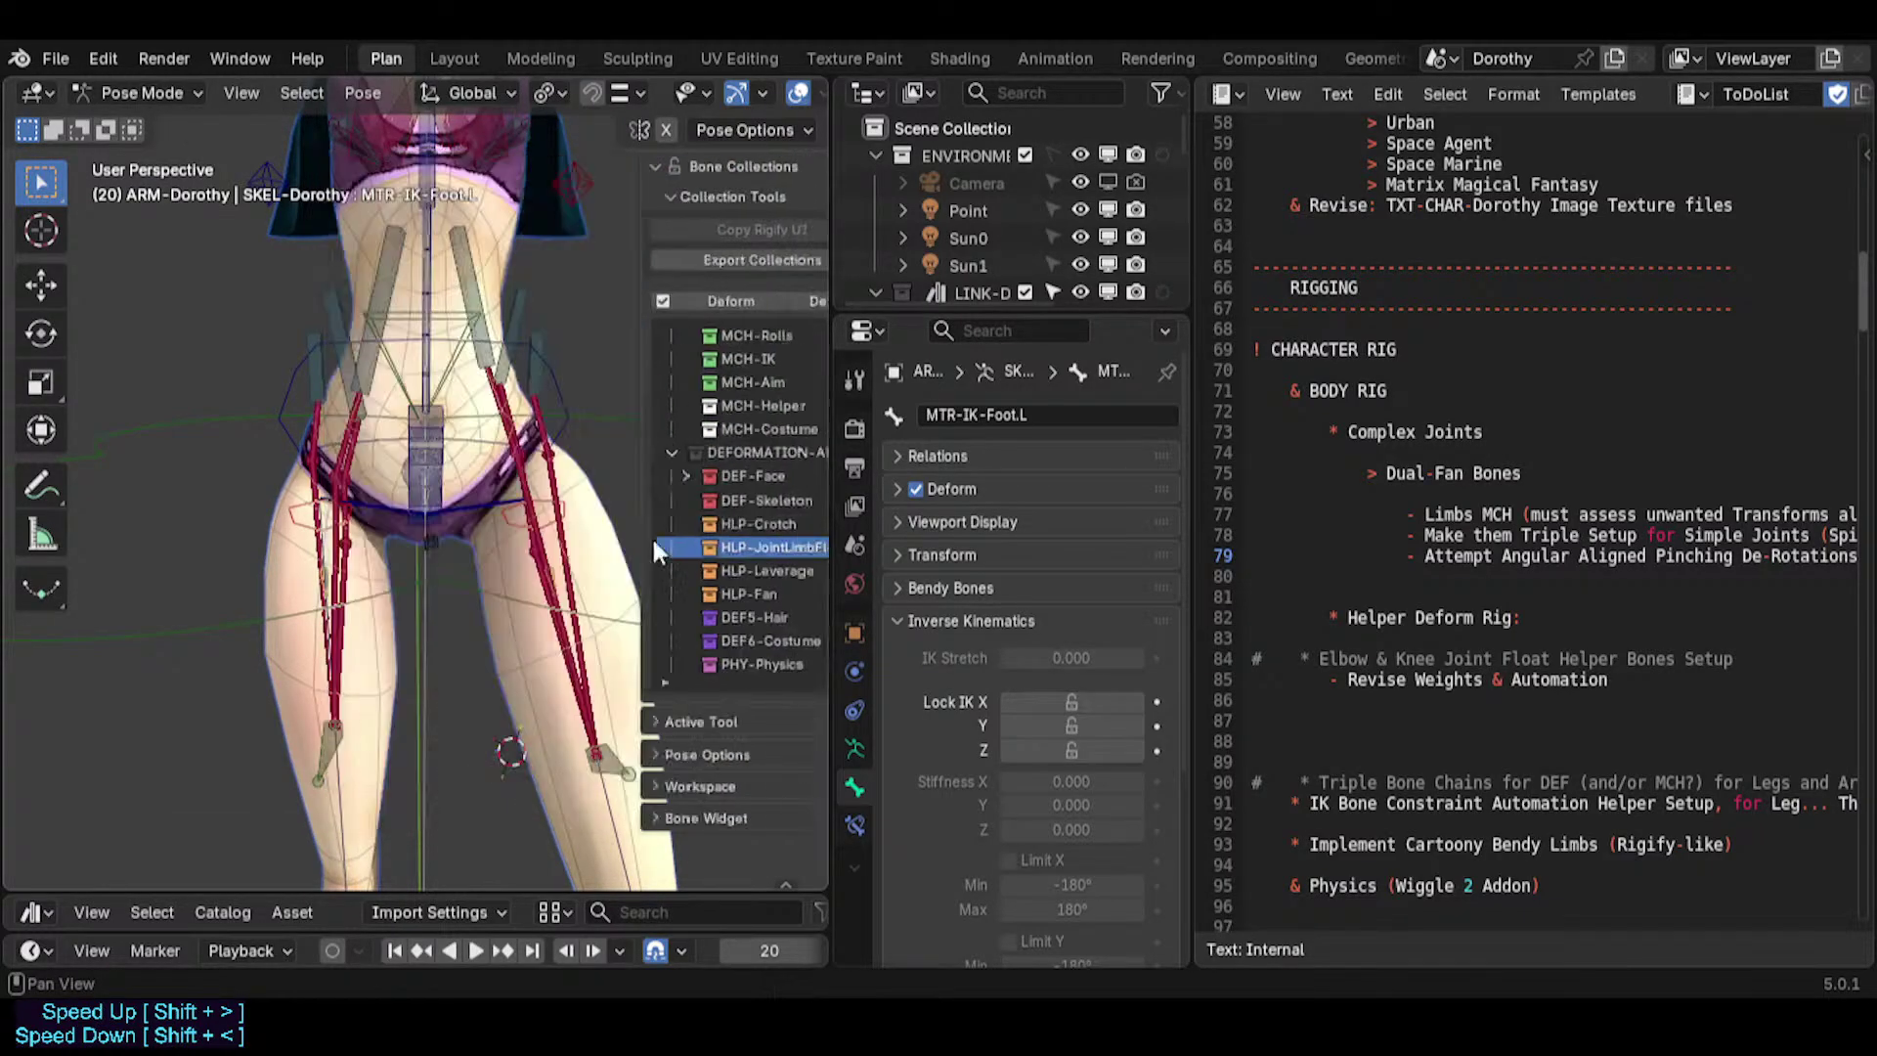
pyautogui.press('g')
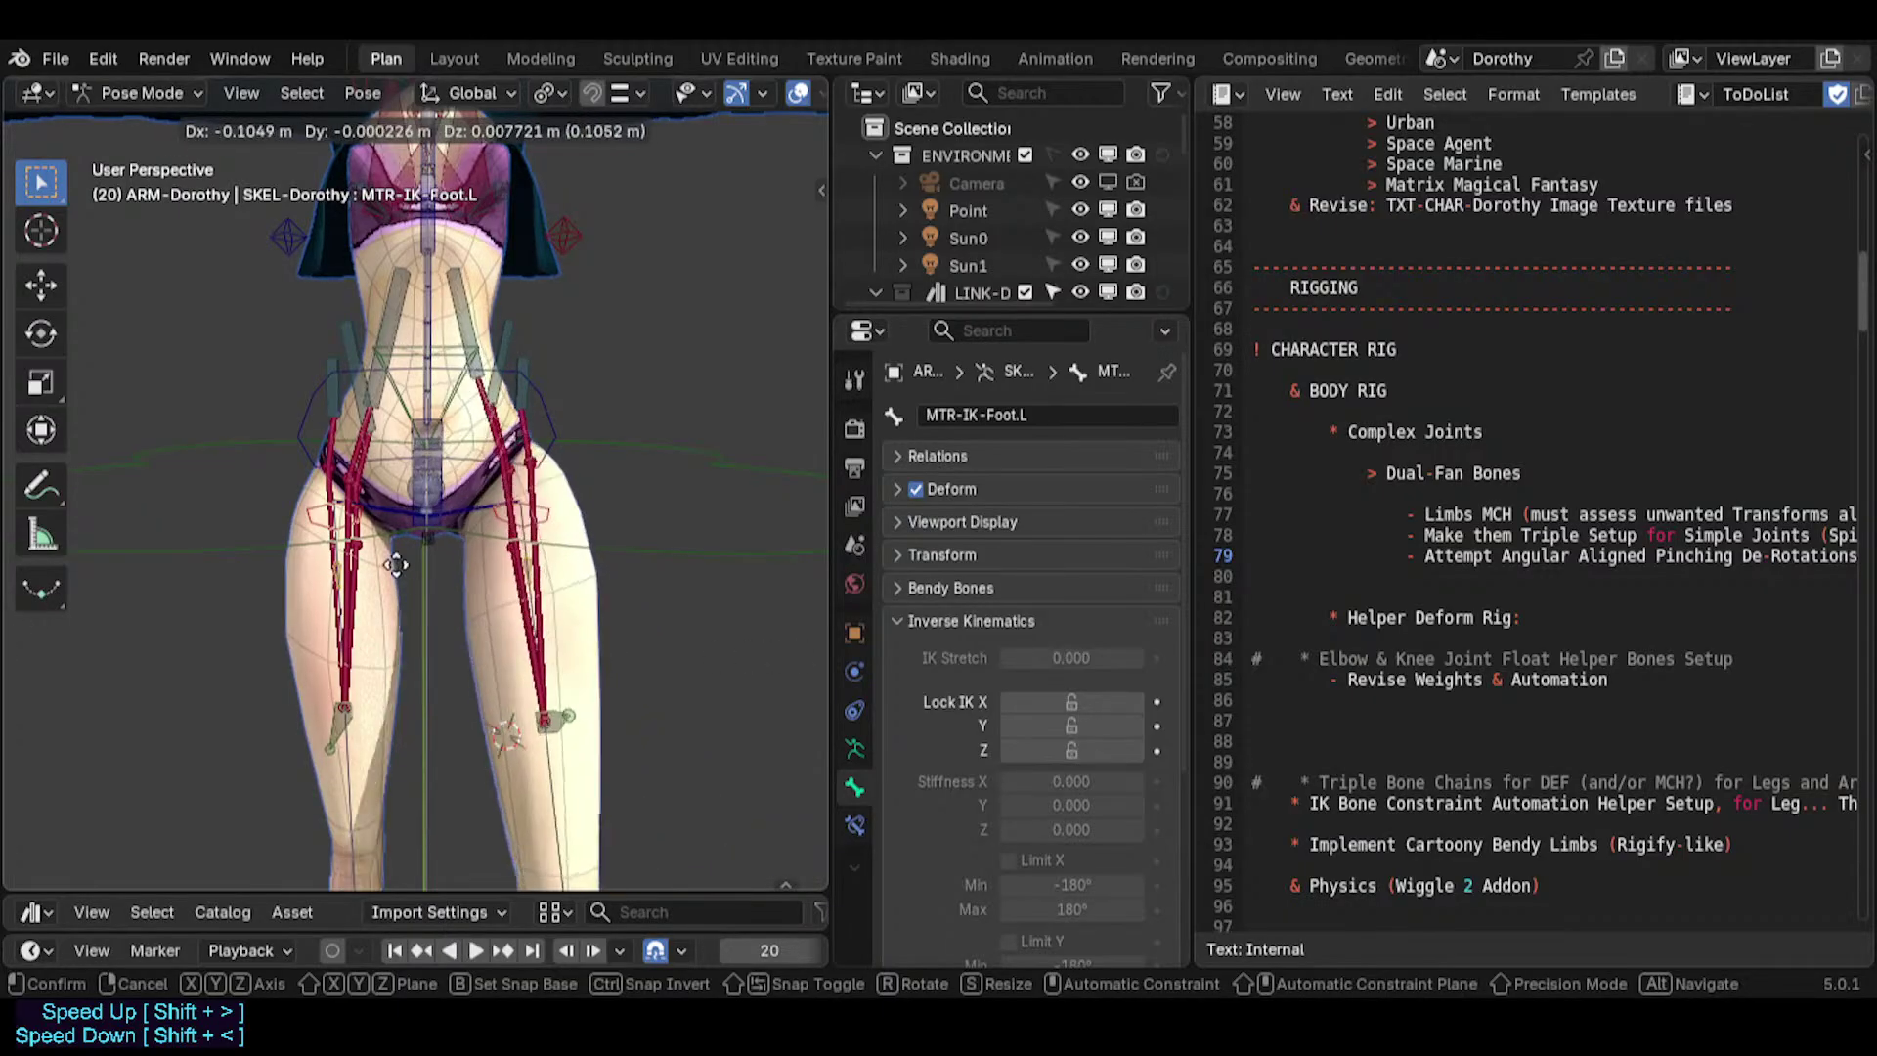
pyautogui.click(452, 537)
# Select the HLP2-Crotch bone and expand both of its Copy Transforms constraints to examine their settings.
pyautogui.click(437, 538)
pyautogui.click(437, 538)
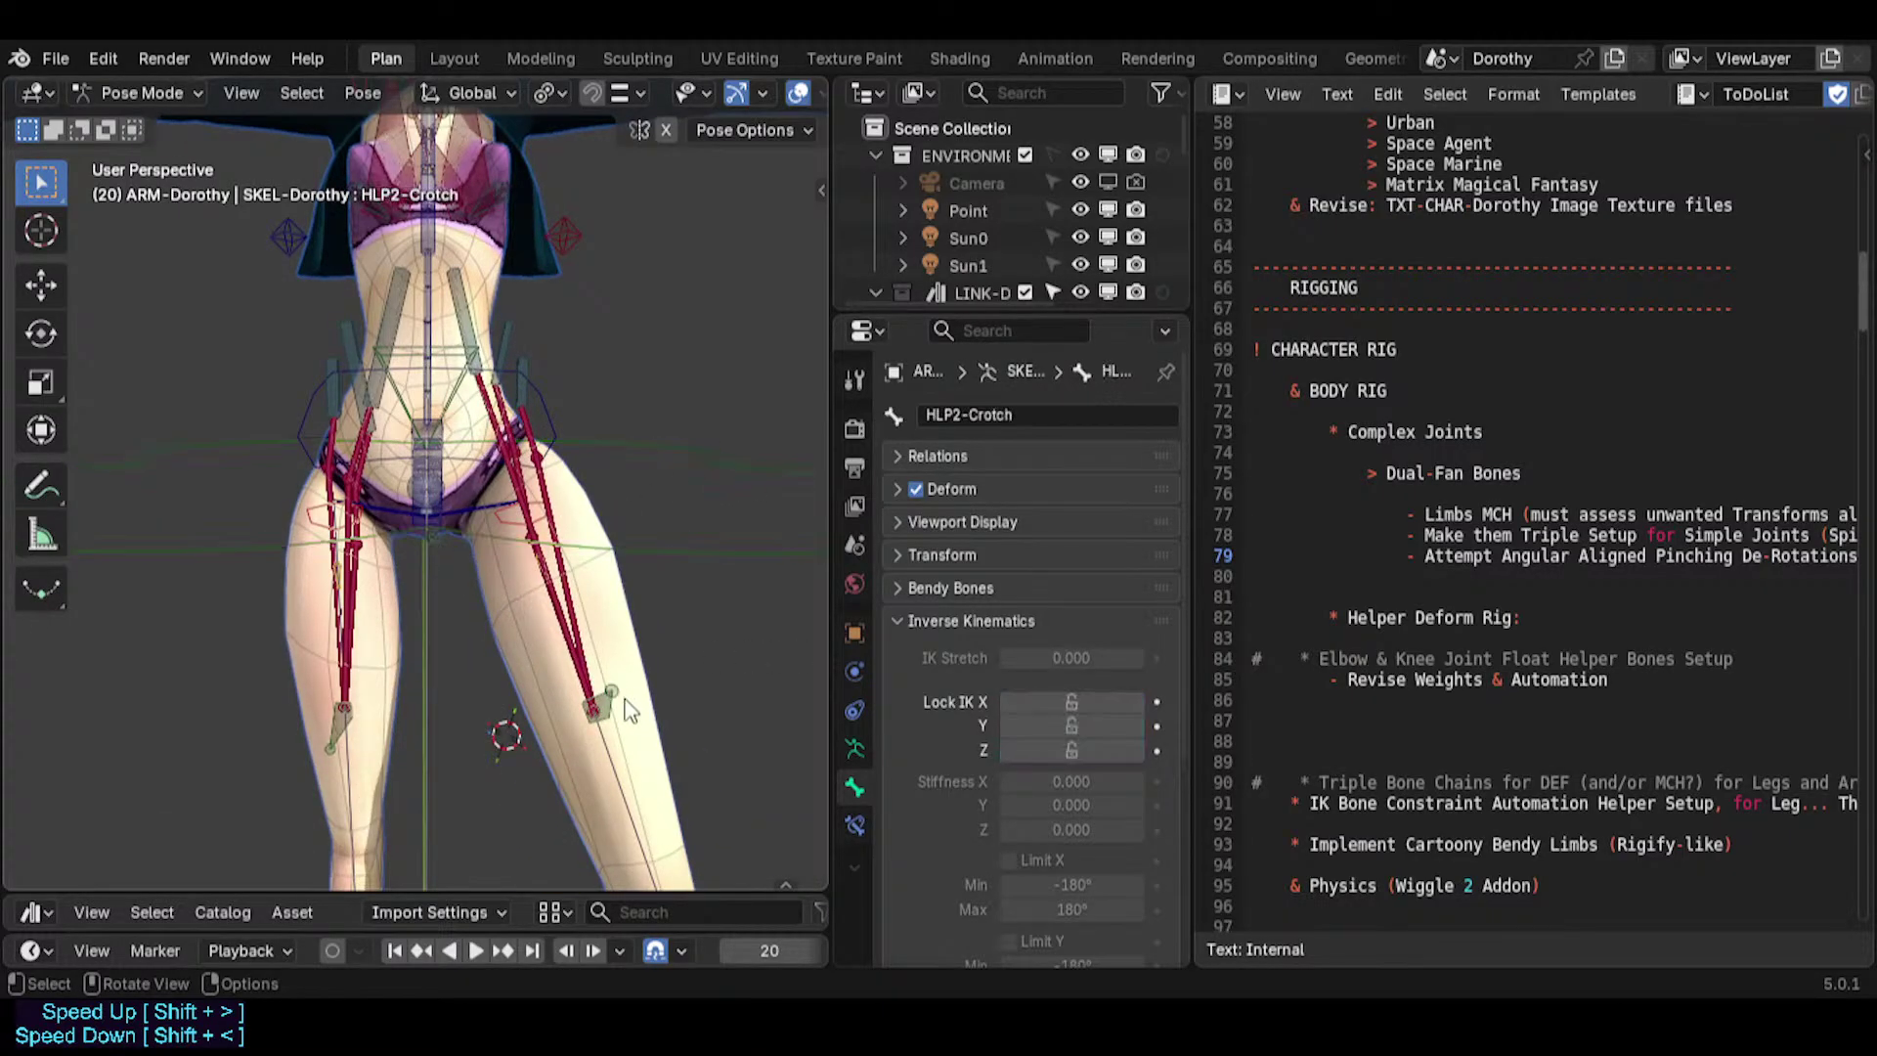
pyautogui.scroll(-6, 1161, 657)
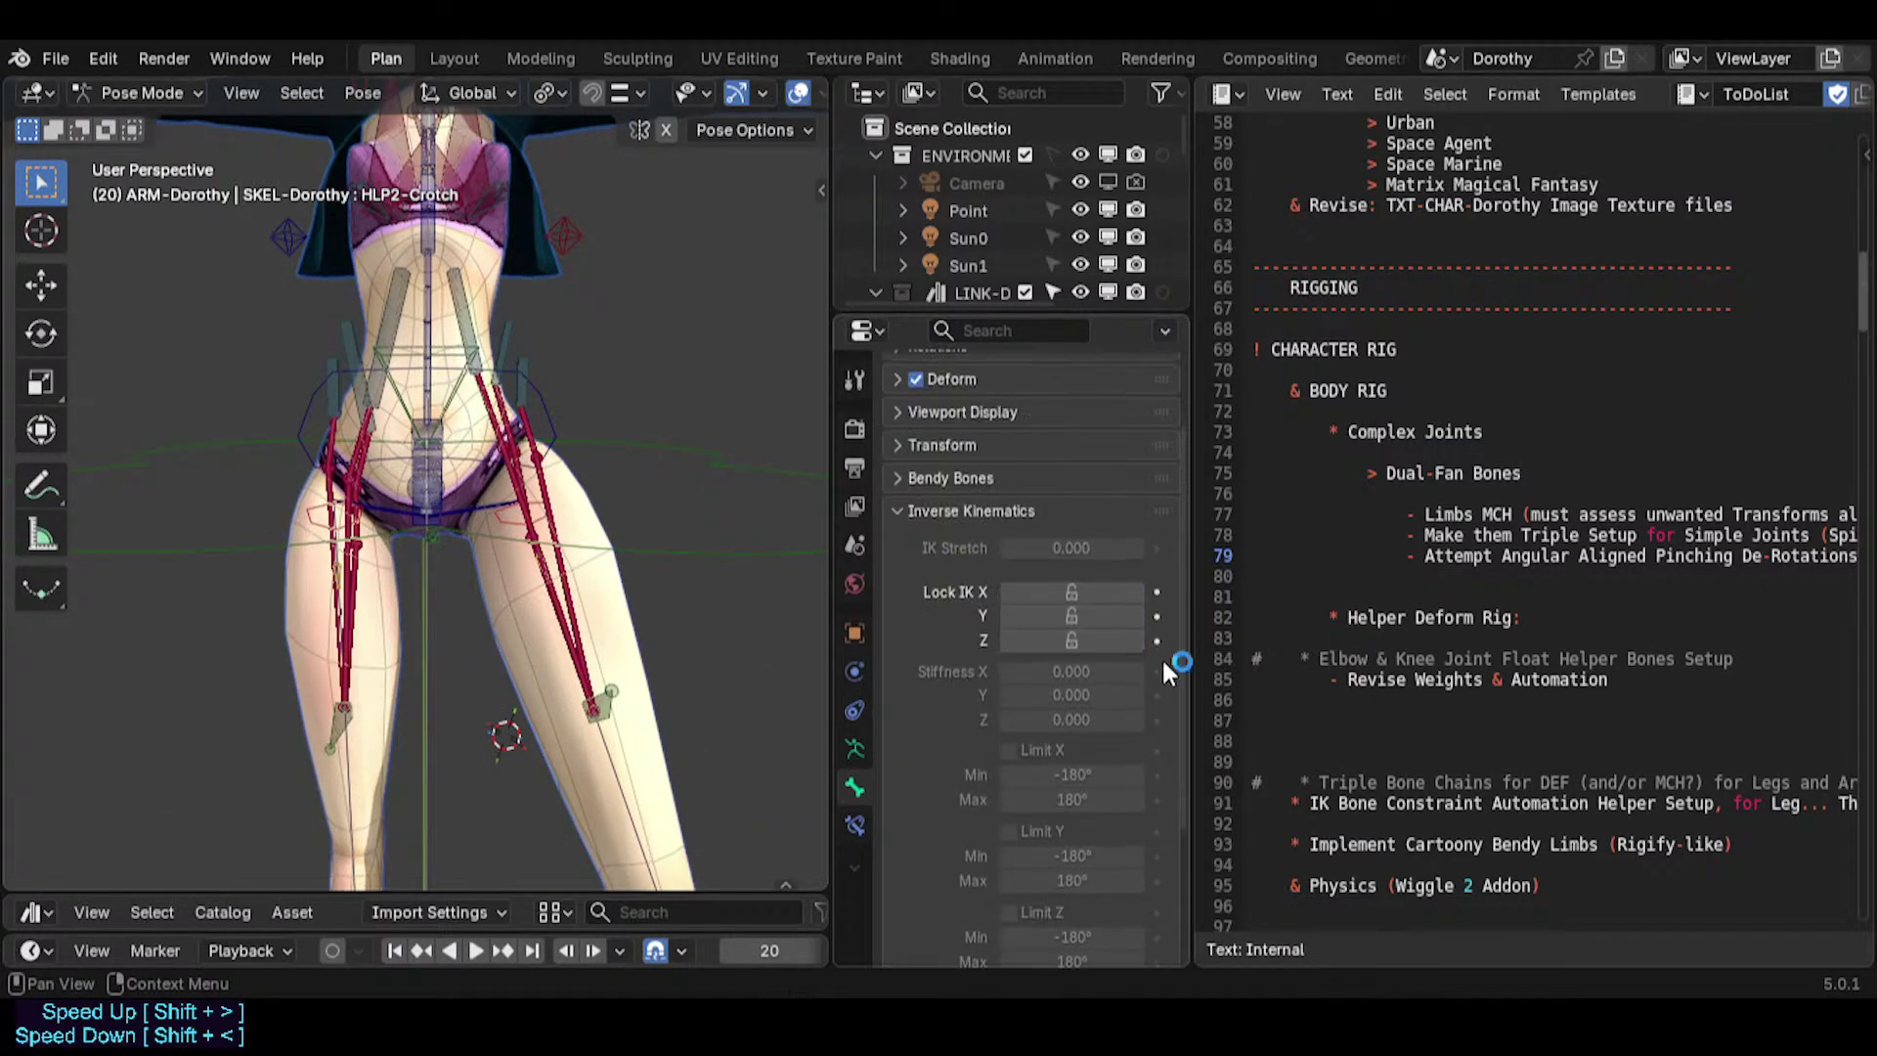
pyautogui.scroll(6, 914, 647)
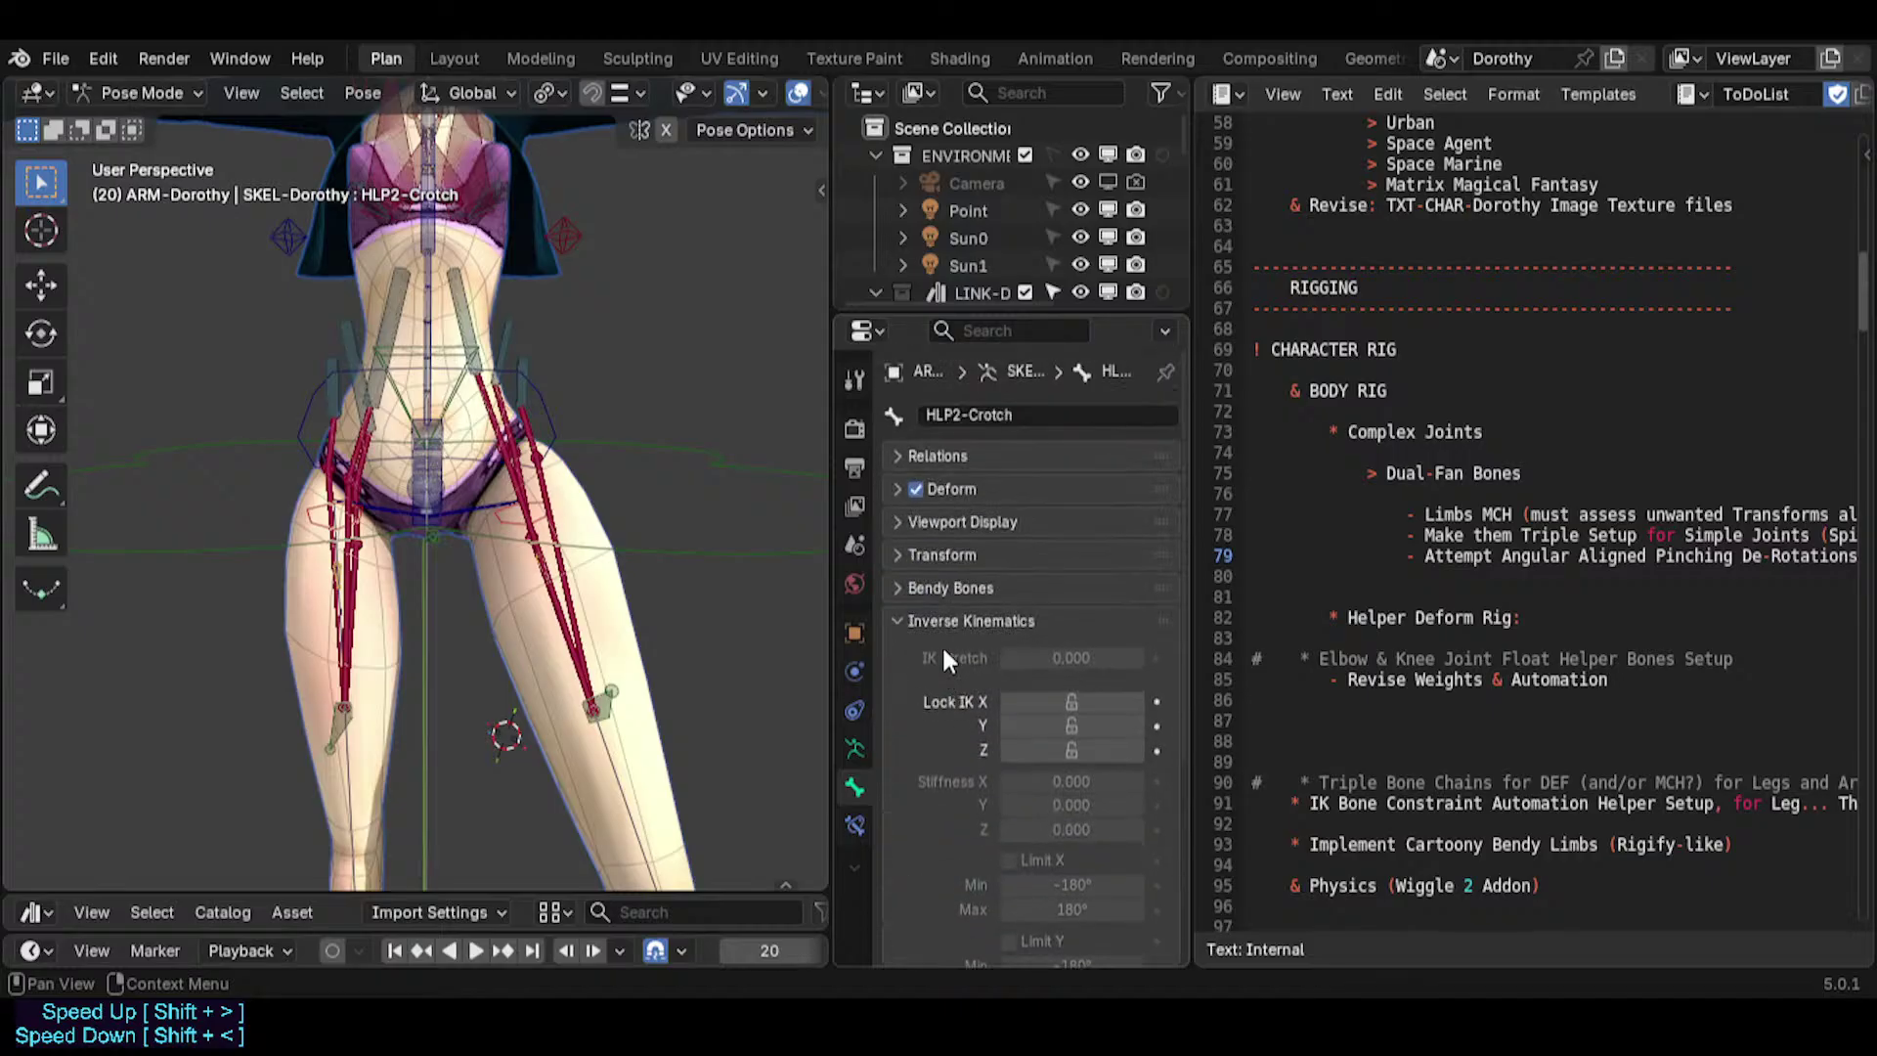
pyautogui.click(855, 824)
pyautogui.click(897, 490)
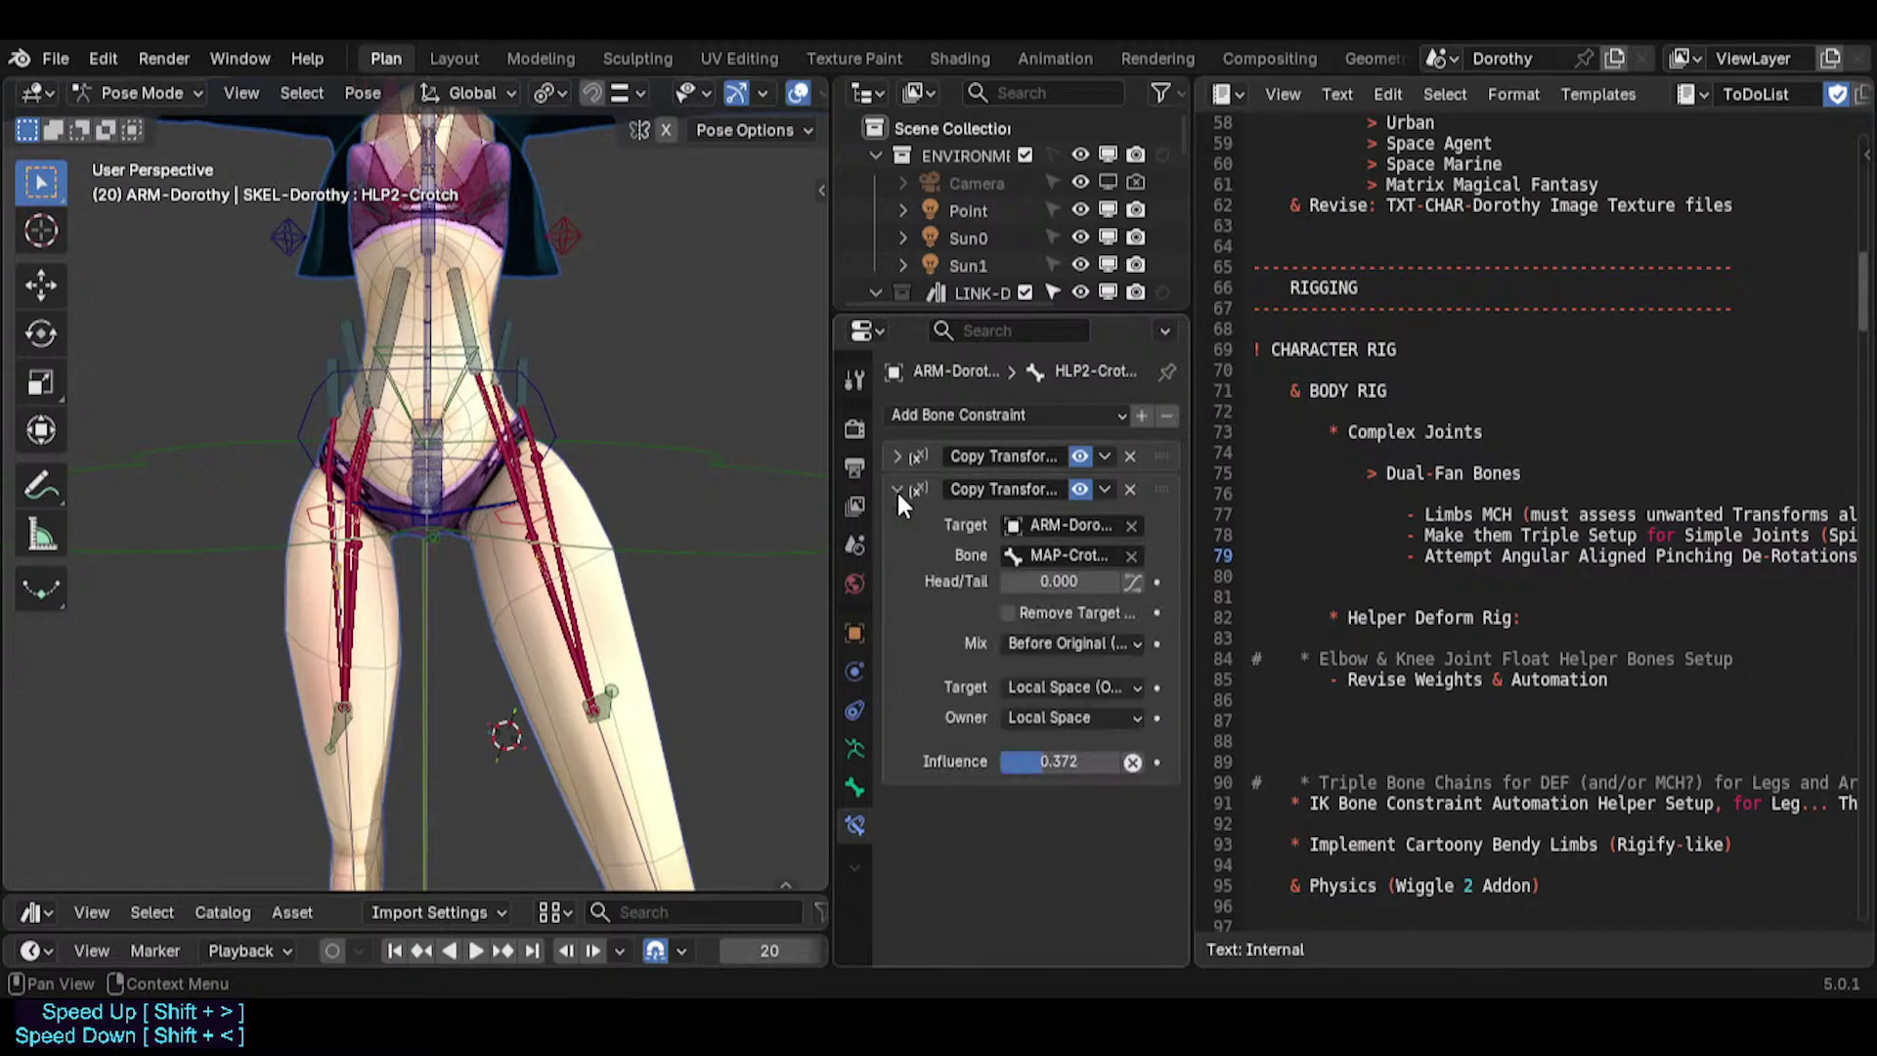
pyautogui.click(897, 453)
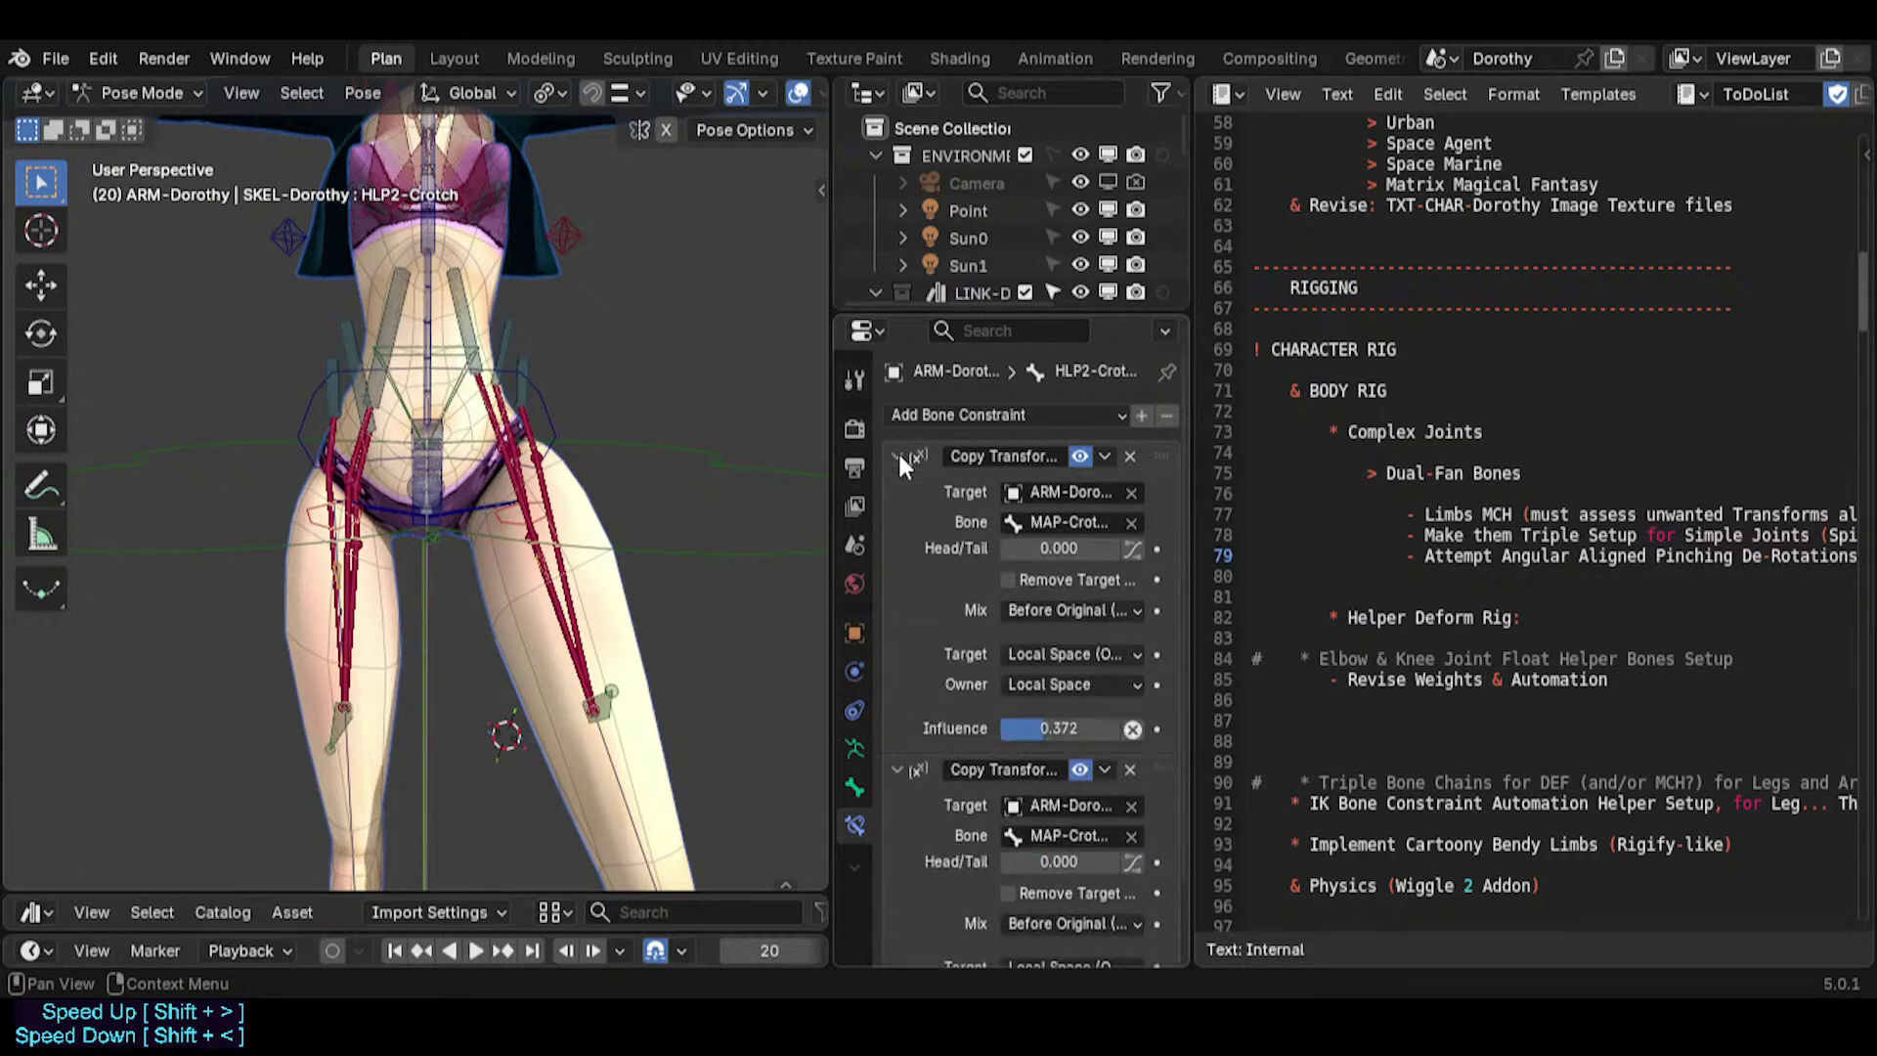
pyautogui.scroll(-3, 1078, 624)
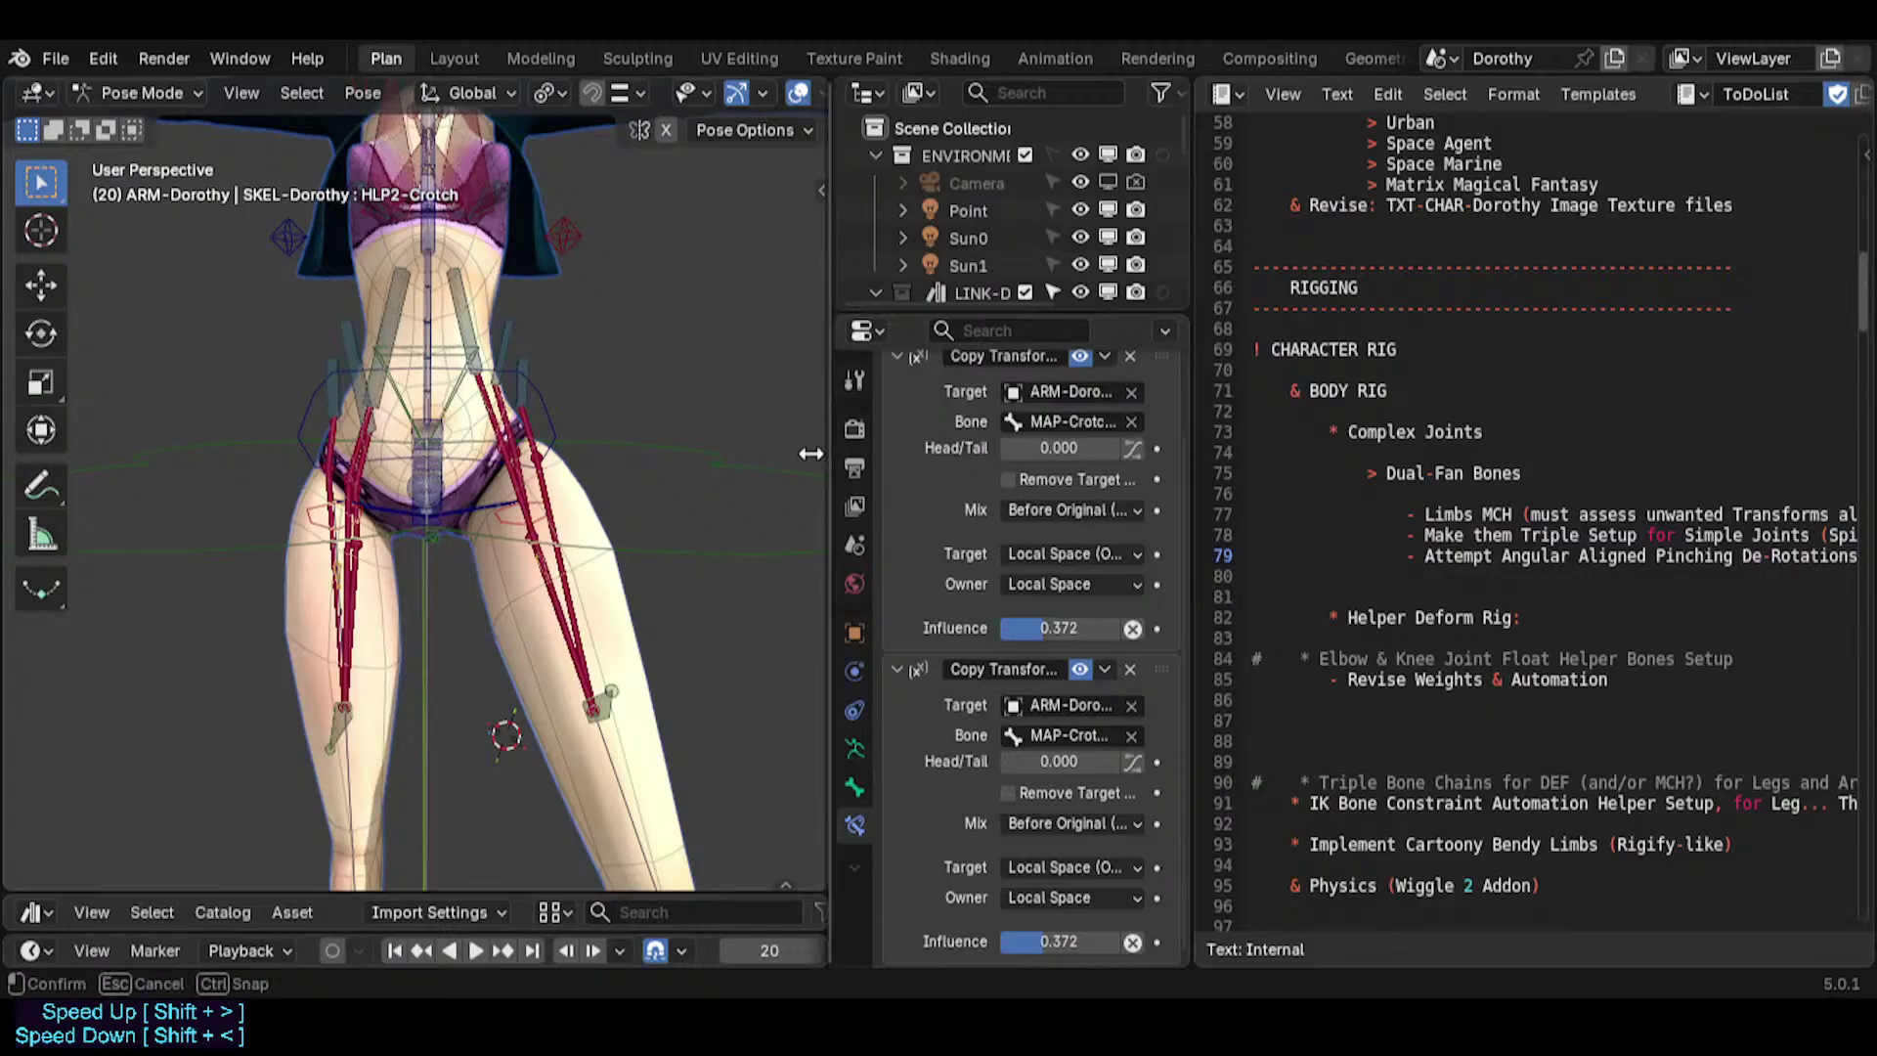
# Widen the 3D viewport and split the properties editor so bone properties show beneath the constraints.
pyautogui.moveTo(821, 449); pyautogui.dragTo(877, 444)
pyautogui.scroll(-5, 653, 533)
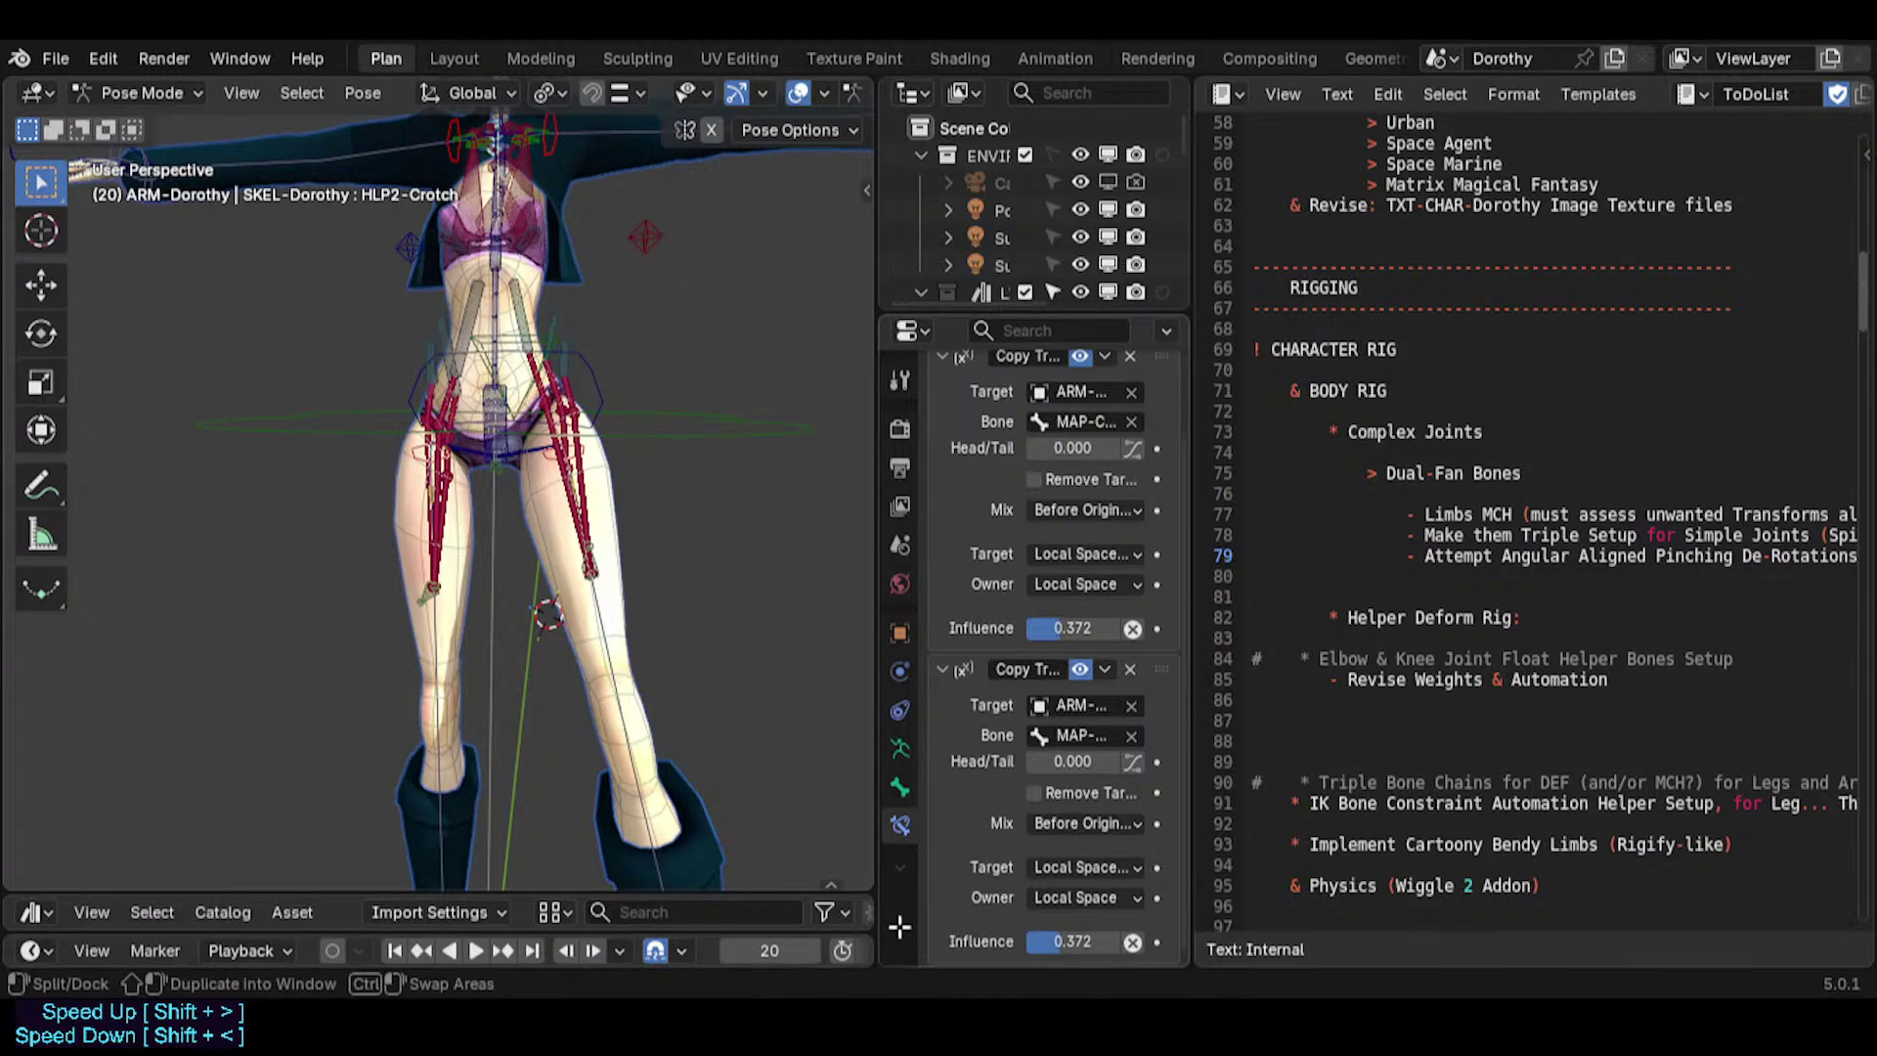
pyautogui.moveTo(899, 927); pyautogui.dragTo(1046, 614)
pyautogui.scroll(-5, 893, 804)
pyautogui.click(901, 856)
# Collapse the Inverse Kinematics settings of HLP2-Crotch and expand its Relations to check the parent bone.
pyautogui.scroll(-8, 1055, 846)
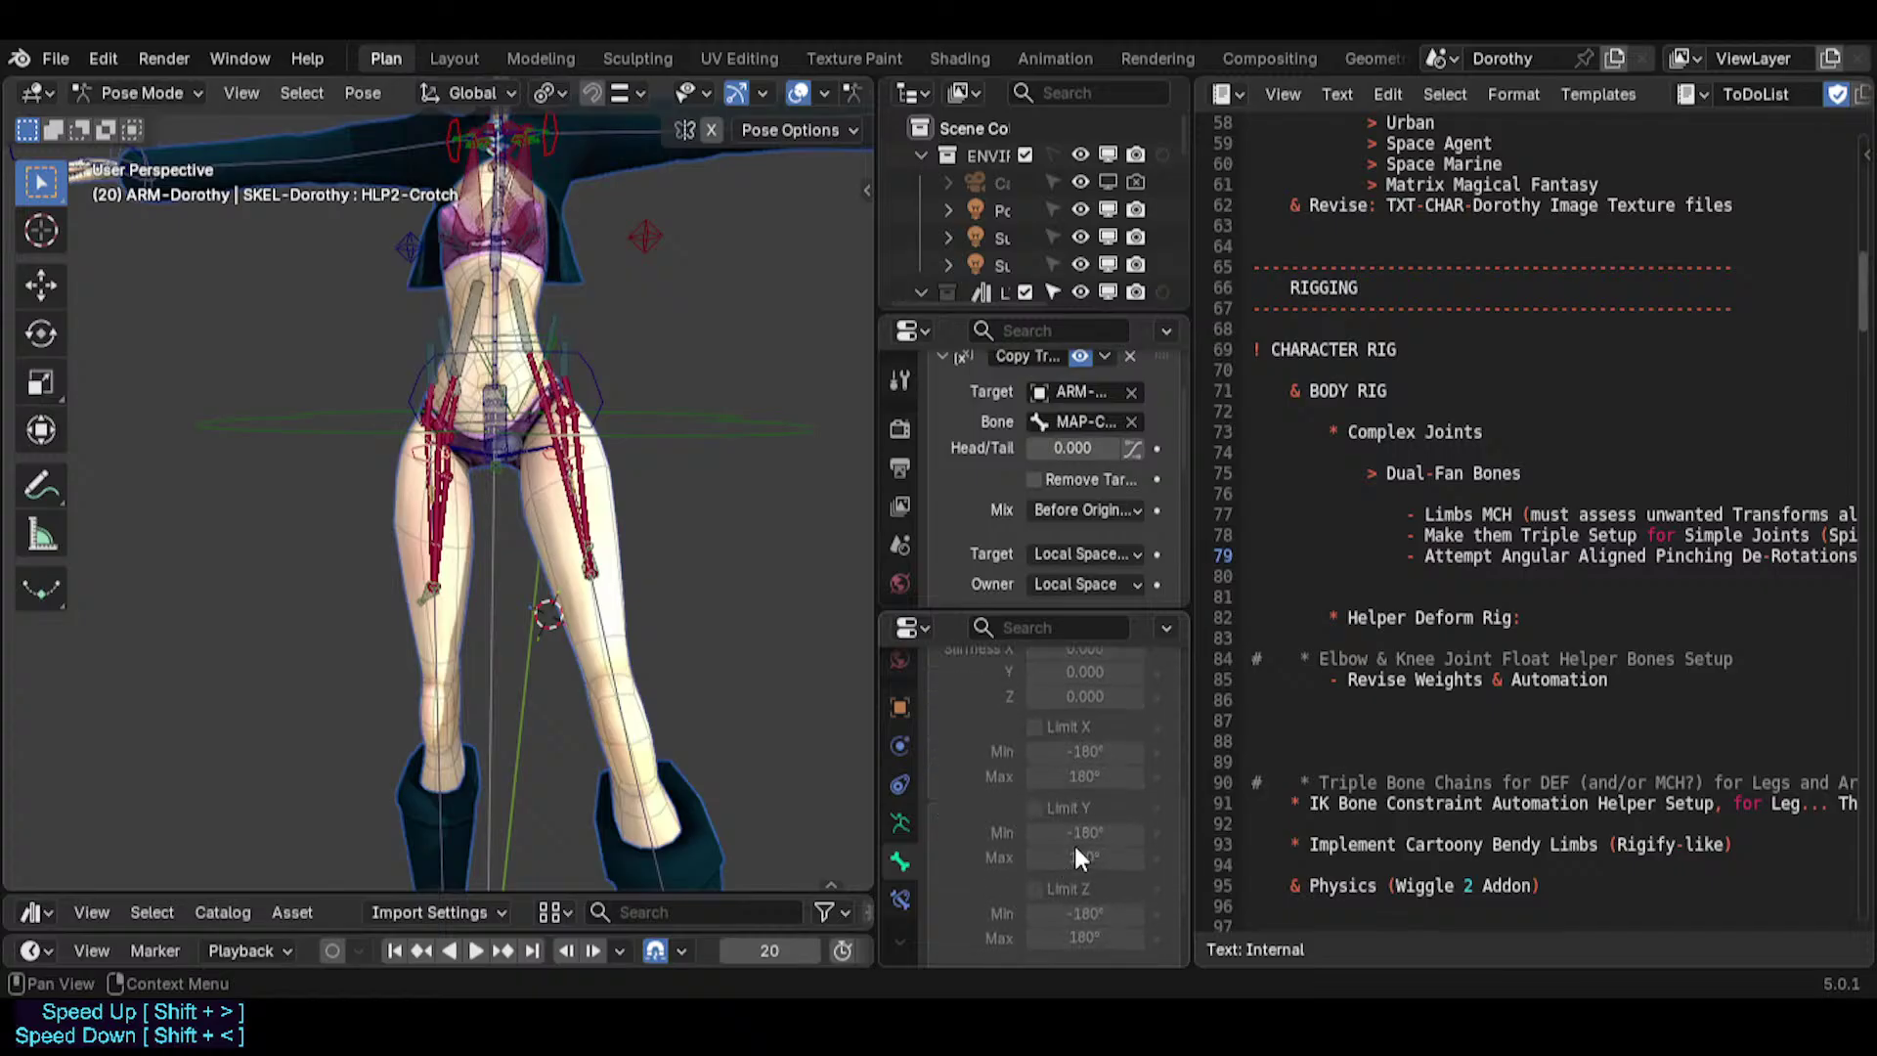
pyautogui.scroll(-3, 1071, 842)
pyautogui.scroll(8, 935, 881)
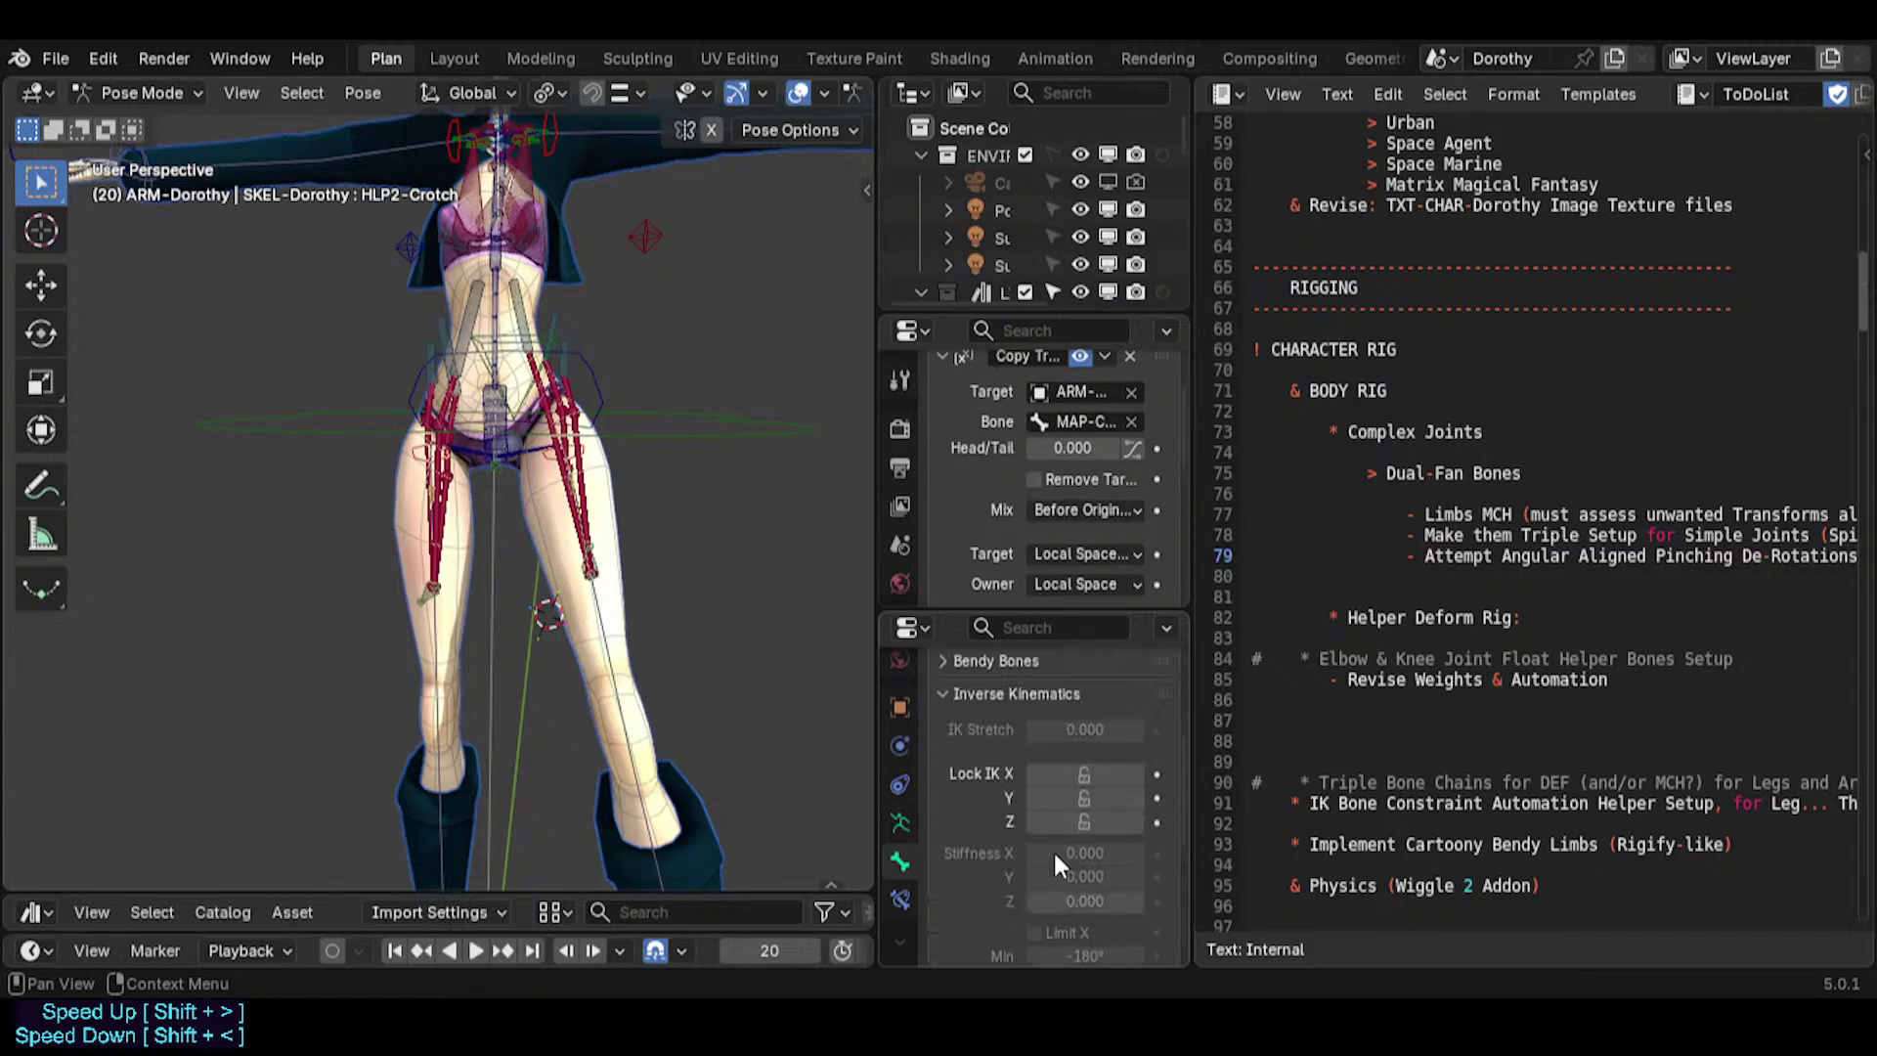
pyautogui.scroll(5, 1021, 821)
pyautogui.scroll(-4, 1013, 821)
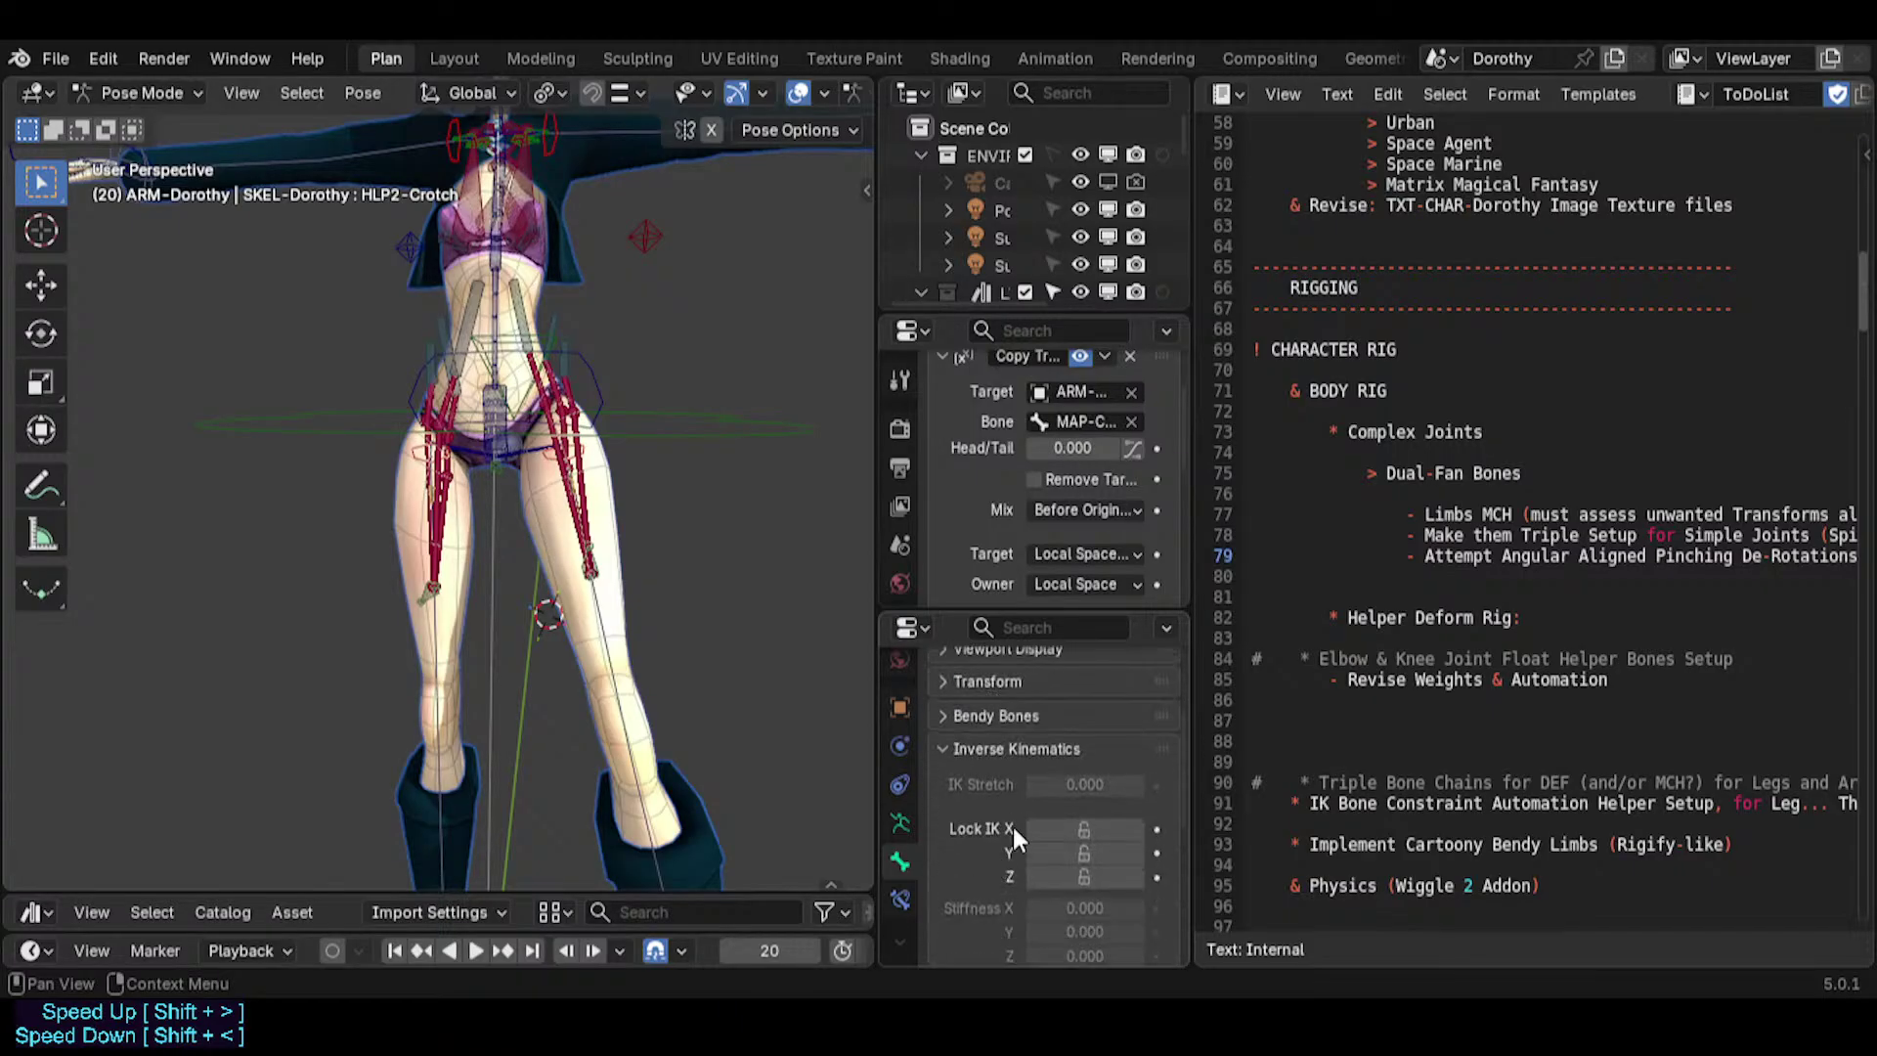
pyautogui.click(982, 748)
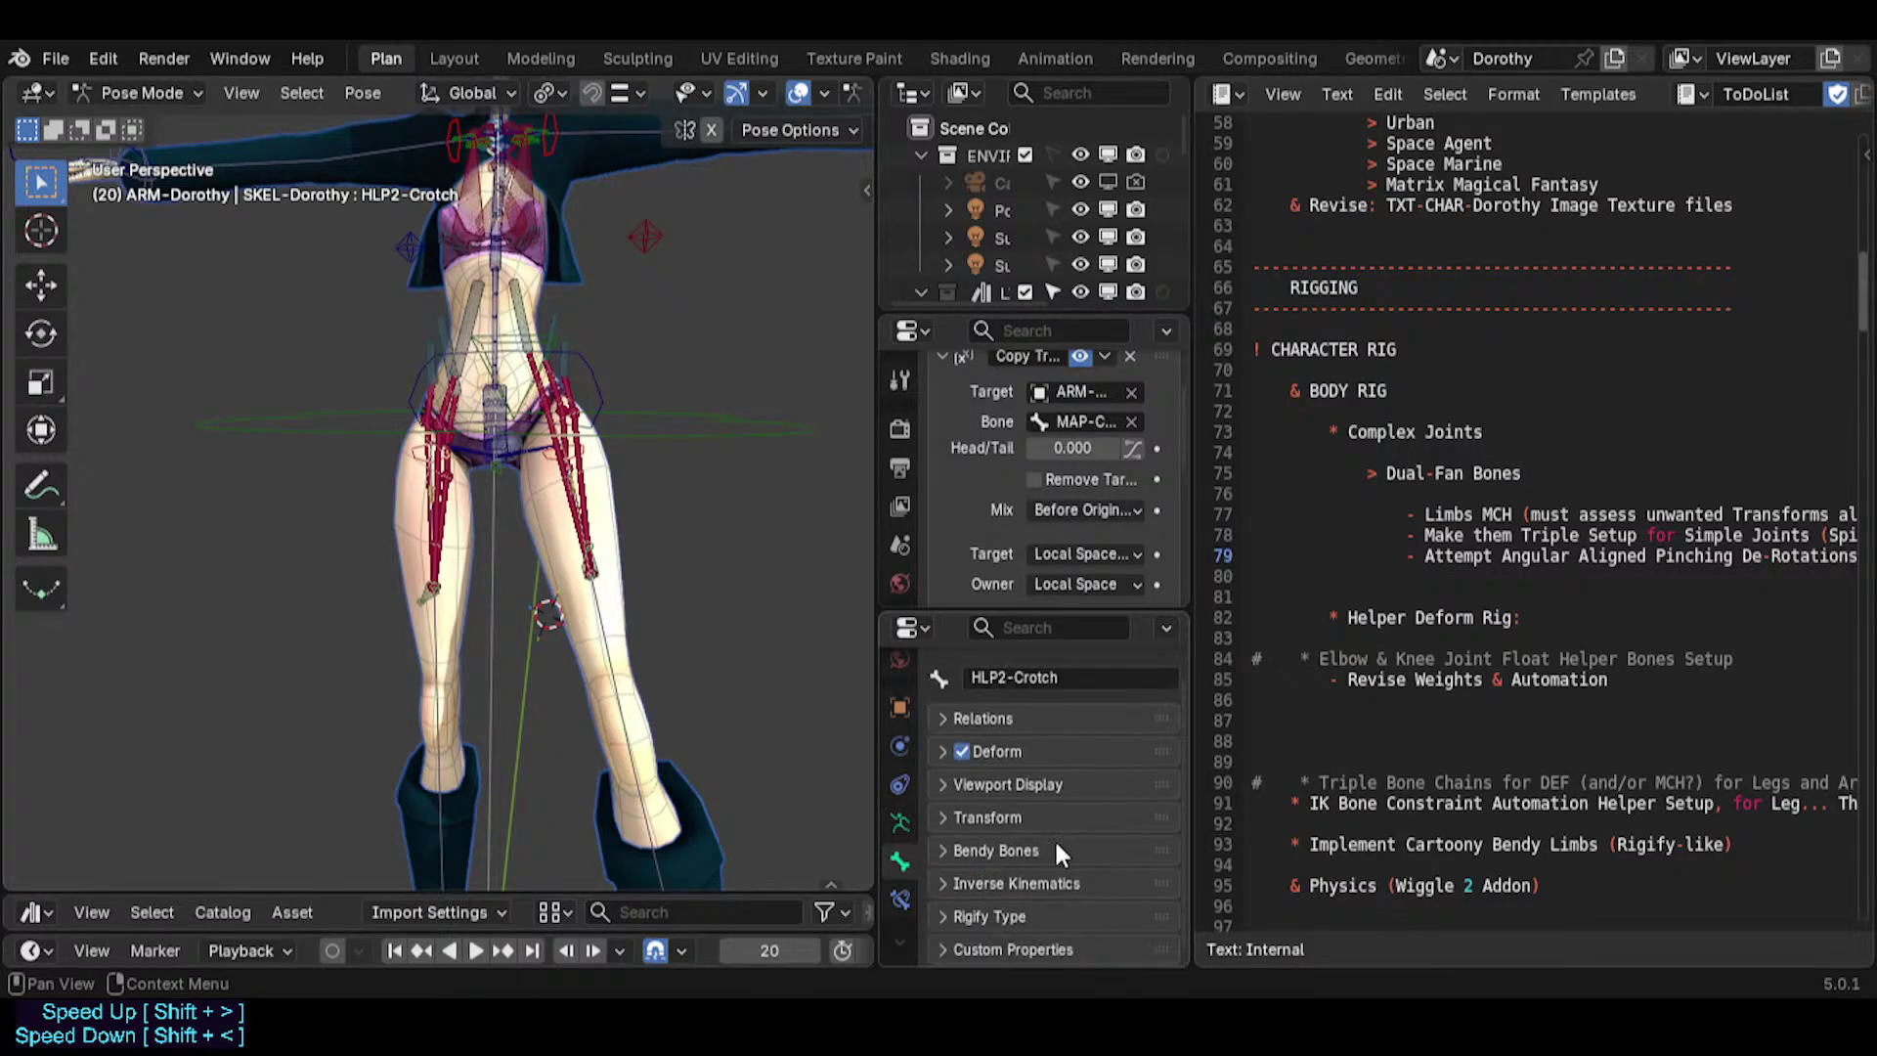
pyautogui.click(948, 721)
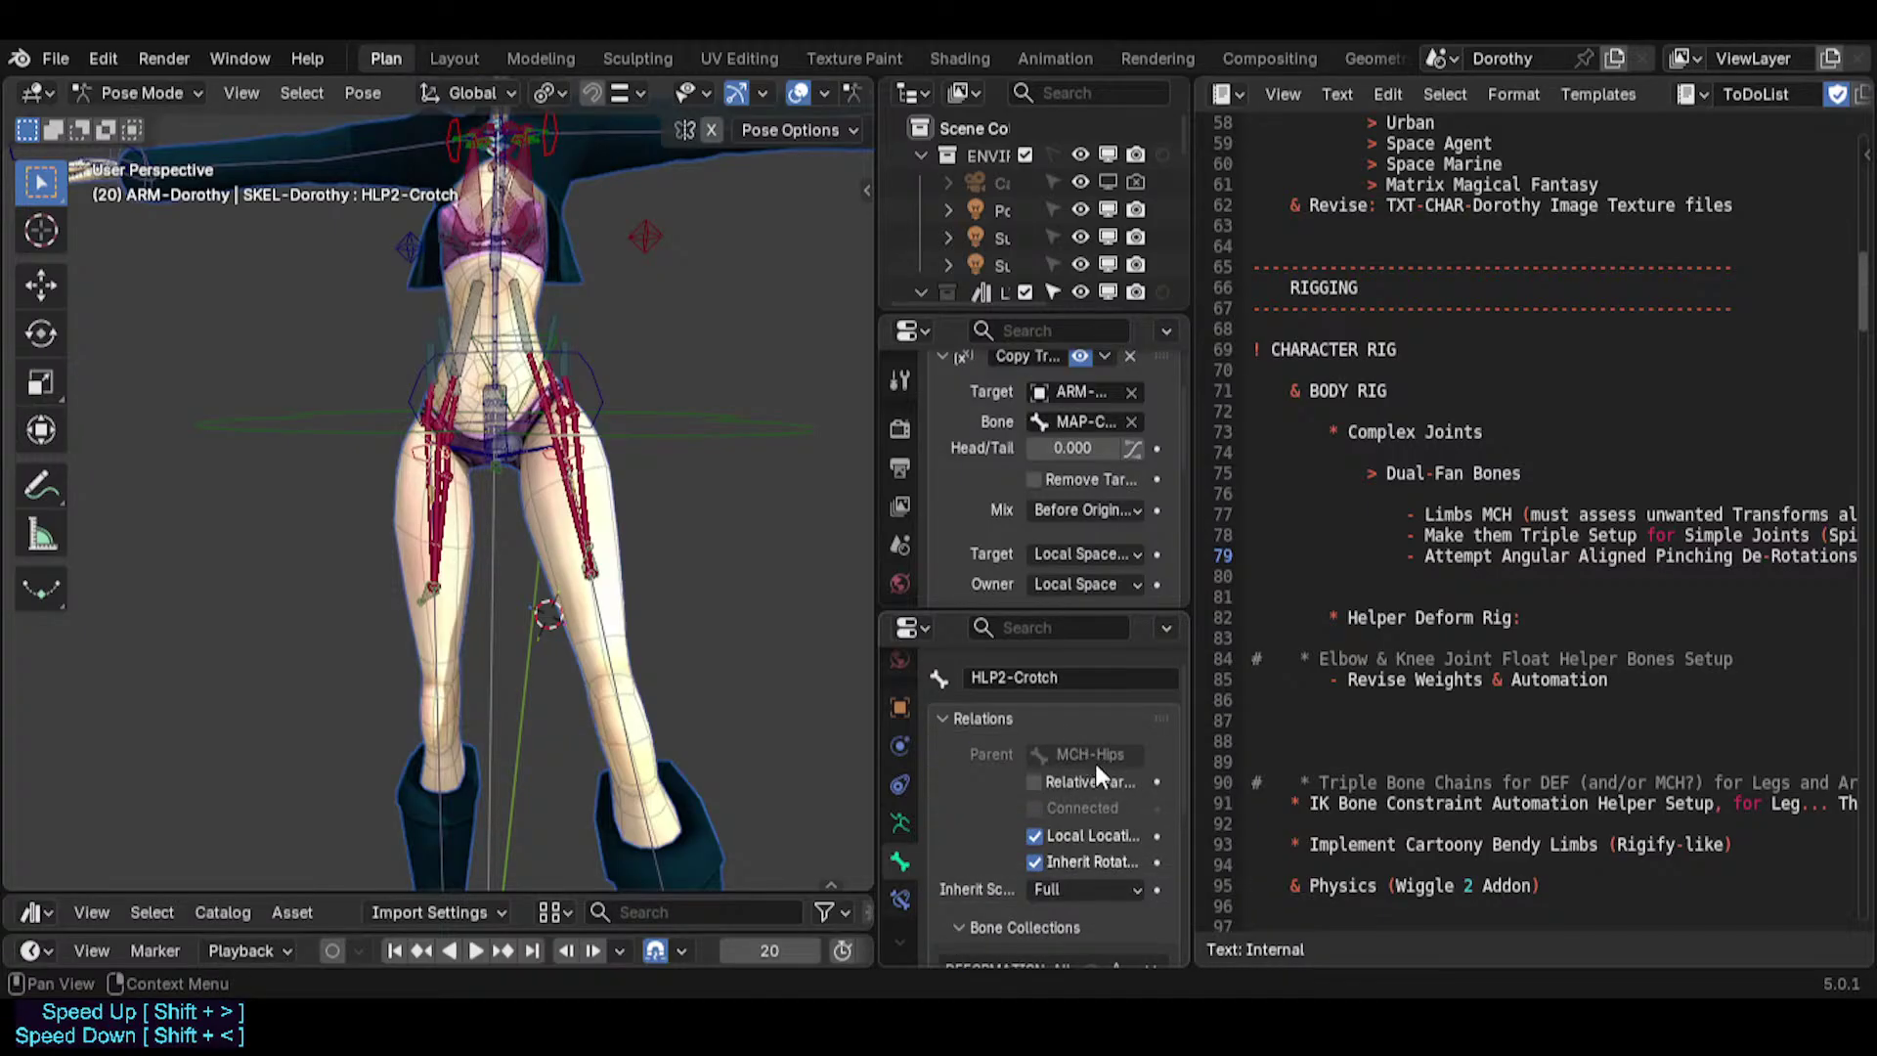
pyautogui.moveTo(1063, 612); pyautogui.dragTo(1077, 731)
# Reset the rig to its rest pose and undo the reveal of all hidden bones.
pyautogui.moveTo(470, 606); pyautogui.dragTo(288, 600, button='middle')
pyautogui.moveTo(420, 598); pyautogui.dragTo(283, 599, button='middle')
pyautogui.hotkey('alt', 'h')
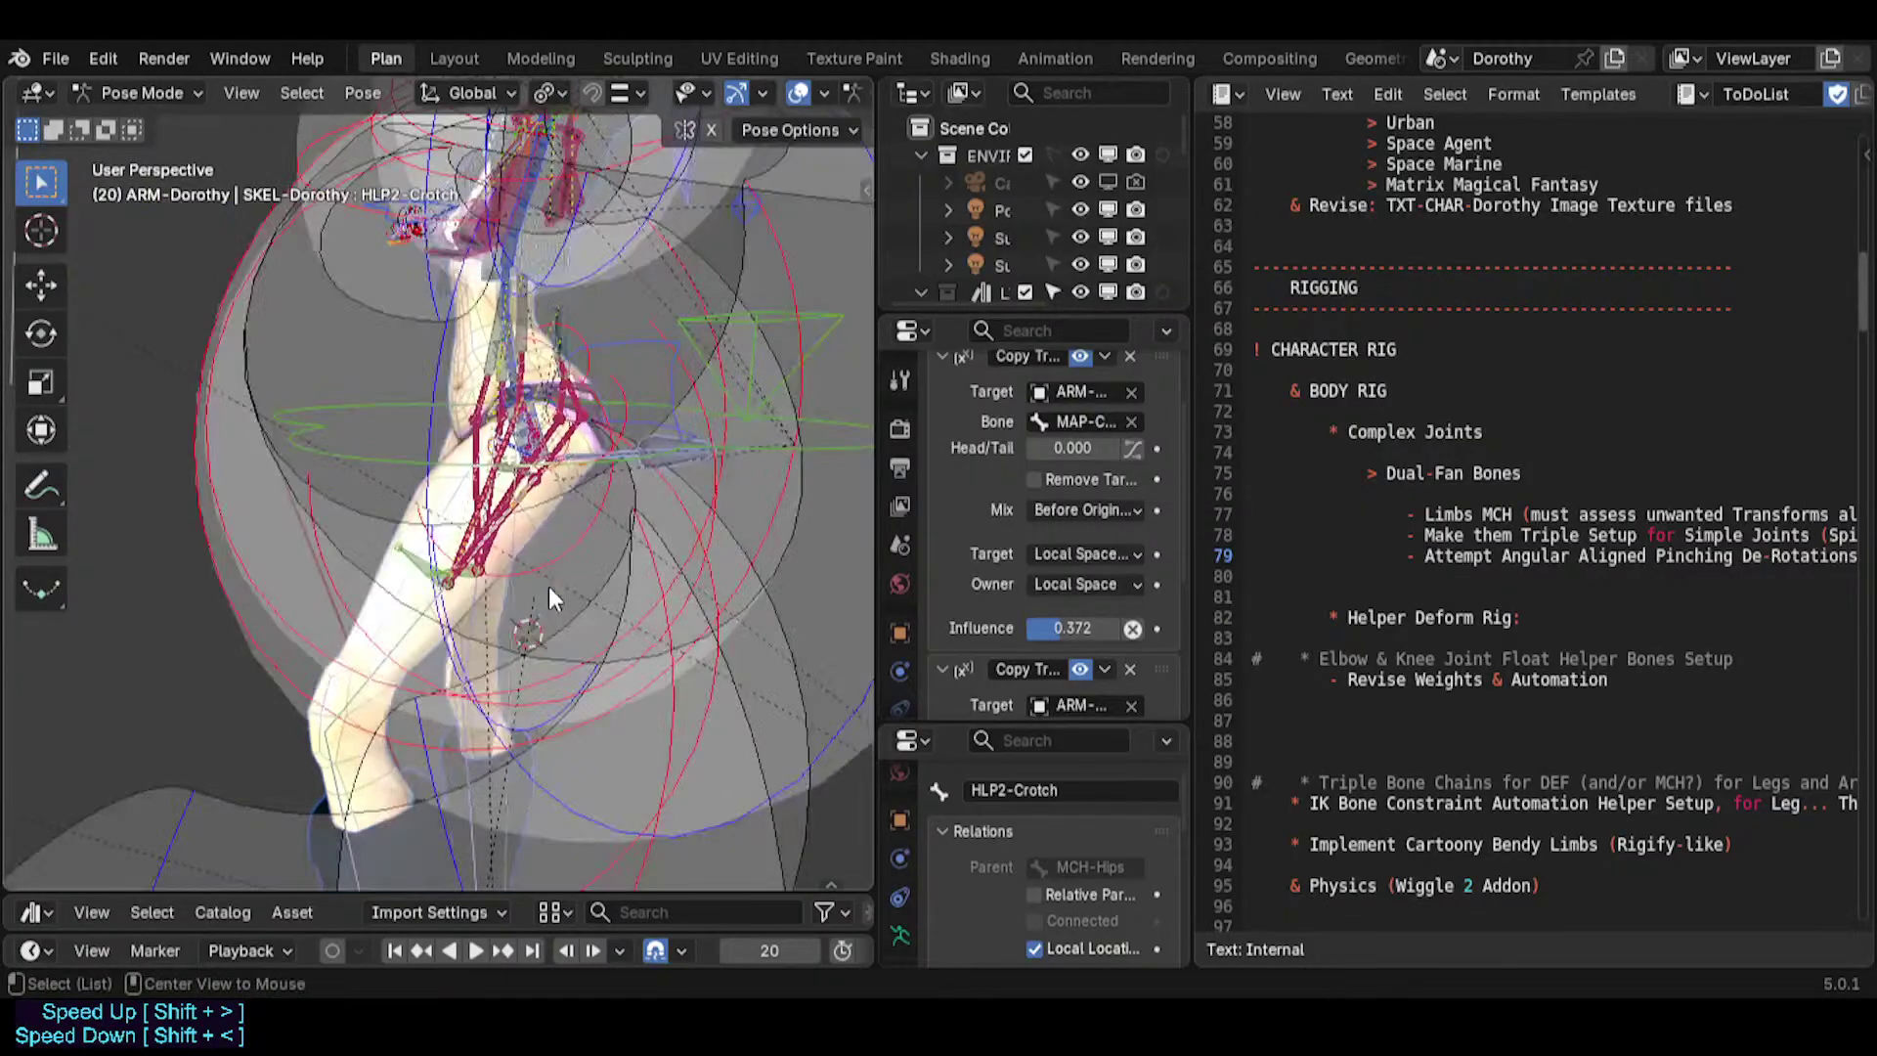
pyautogui.hotkey('alt', 'r')
pyautogui.moveTo(549, 586); pyautogui.dragTo(626, 664, button='middle')
pyautogui.hotkey('ctrl', 'z')
pyautogui.hotkey('ctrl', 'z')
pyautogui.moveTo(379, 574); pyautogui.dragTo(561, 790, button='middle')
pyautogui.hotkey('ctrl', 'z')
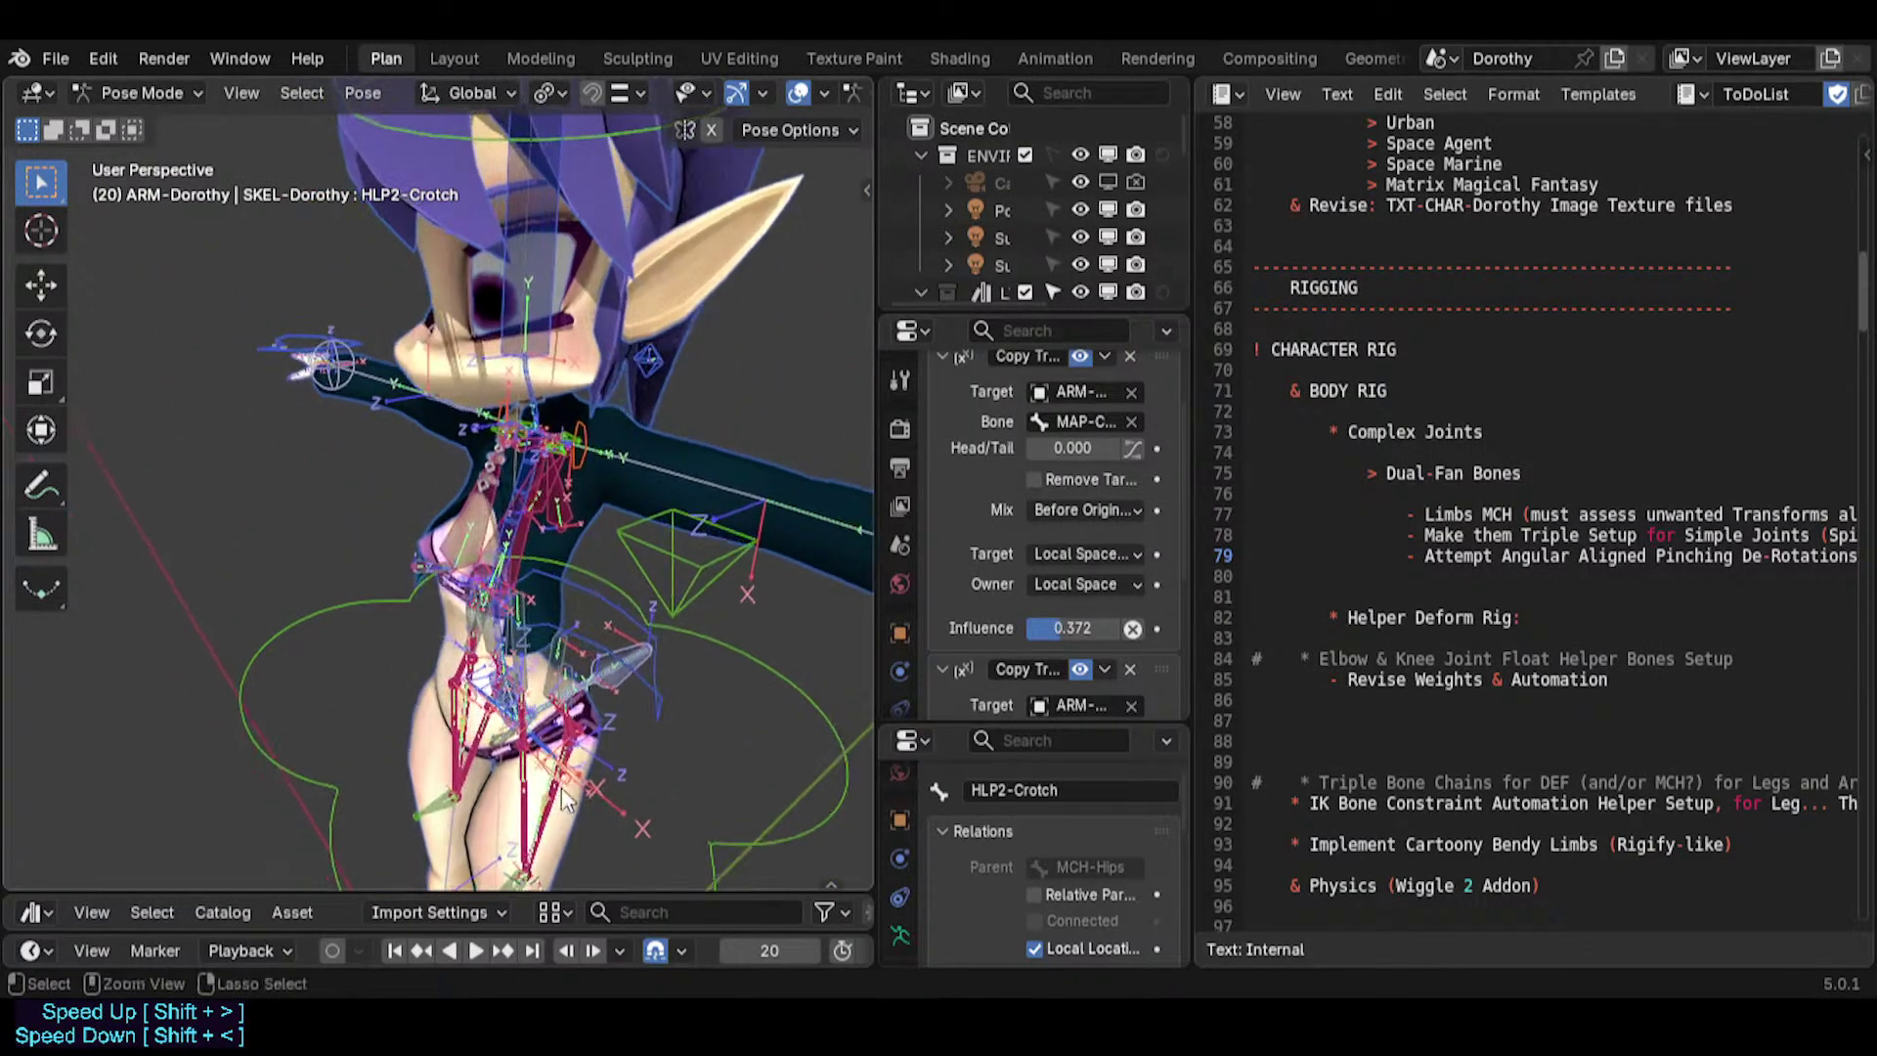
pyautogui.hotkey('ctrl', 'z')
# Reveal the hidden clothing objects in Object Mode, return the armature to Pose Mode, and save the file.
pyautogui.hotkey('ctrl', 'Tab')
pyautogui.hotkey('alt', 'h')
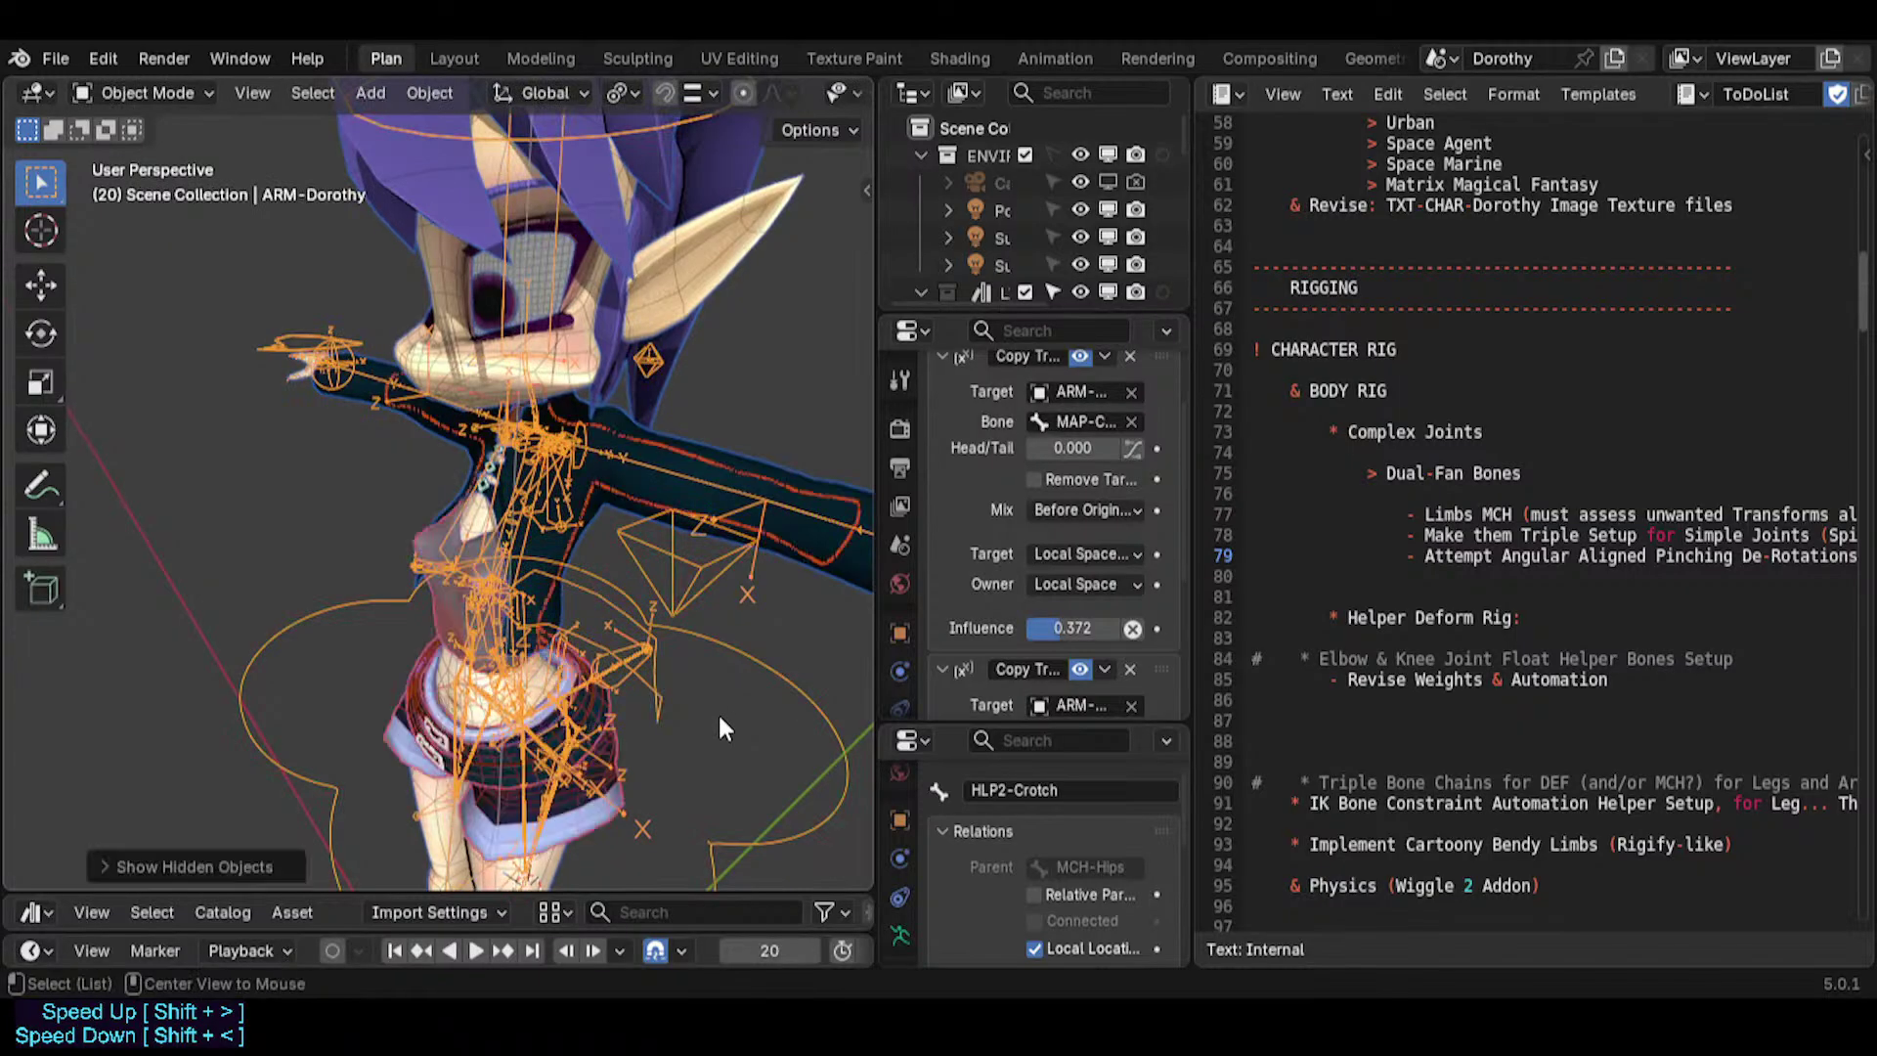
pyautogui.keyDown('shift'); pyautogui.moveTo(653, 772); pyautogui.dragTo(719, 639, button='middle'); pyautogui.keyUp('shift')
pyautogui.click(598, 631)
pyautogui.hotkey('ctrl', 'Tab')
pyautogui.hotkey('ctrl', 's')
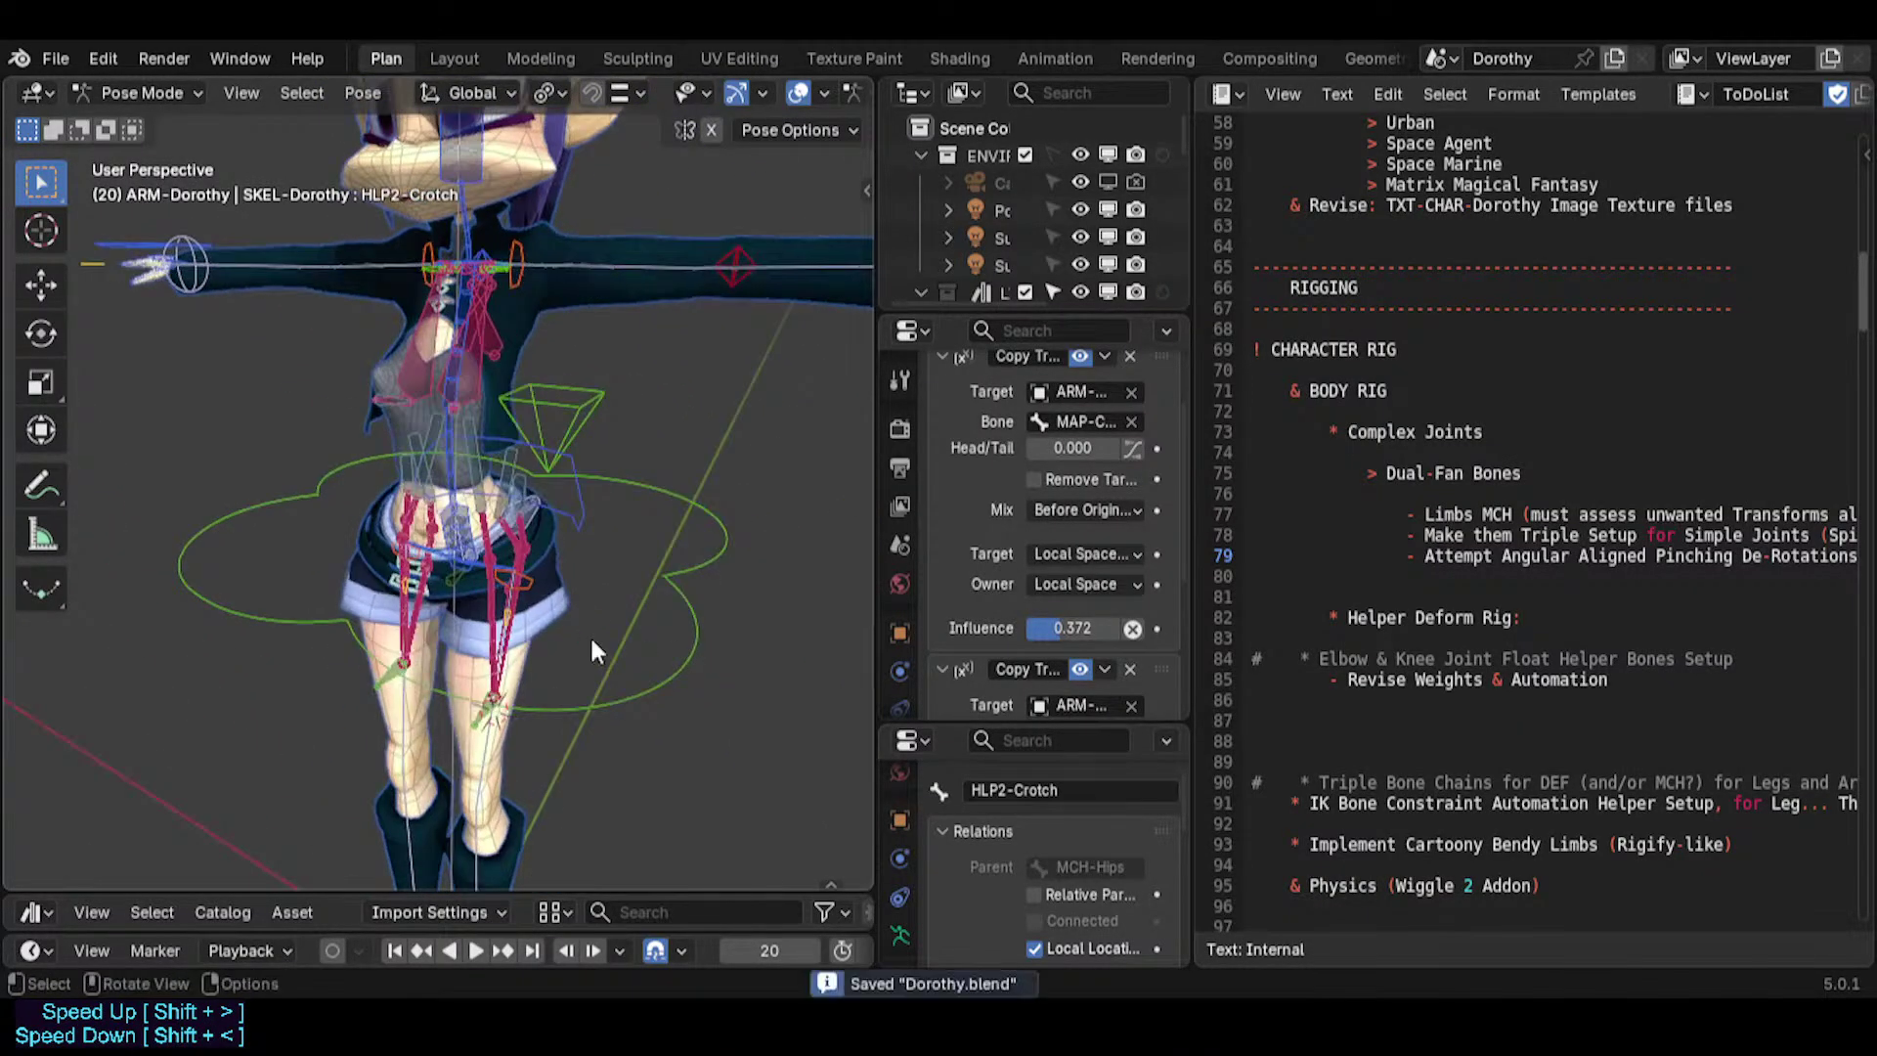
# Widen the text editor with the ToDoList so the long rigging lines are readable, and save the file.
pyautogui.moveTo(564, 578); pyautogui.dragTo(782, 645, button='middle')
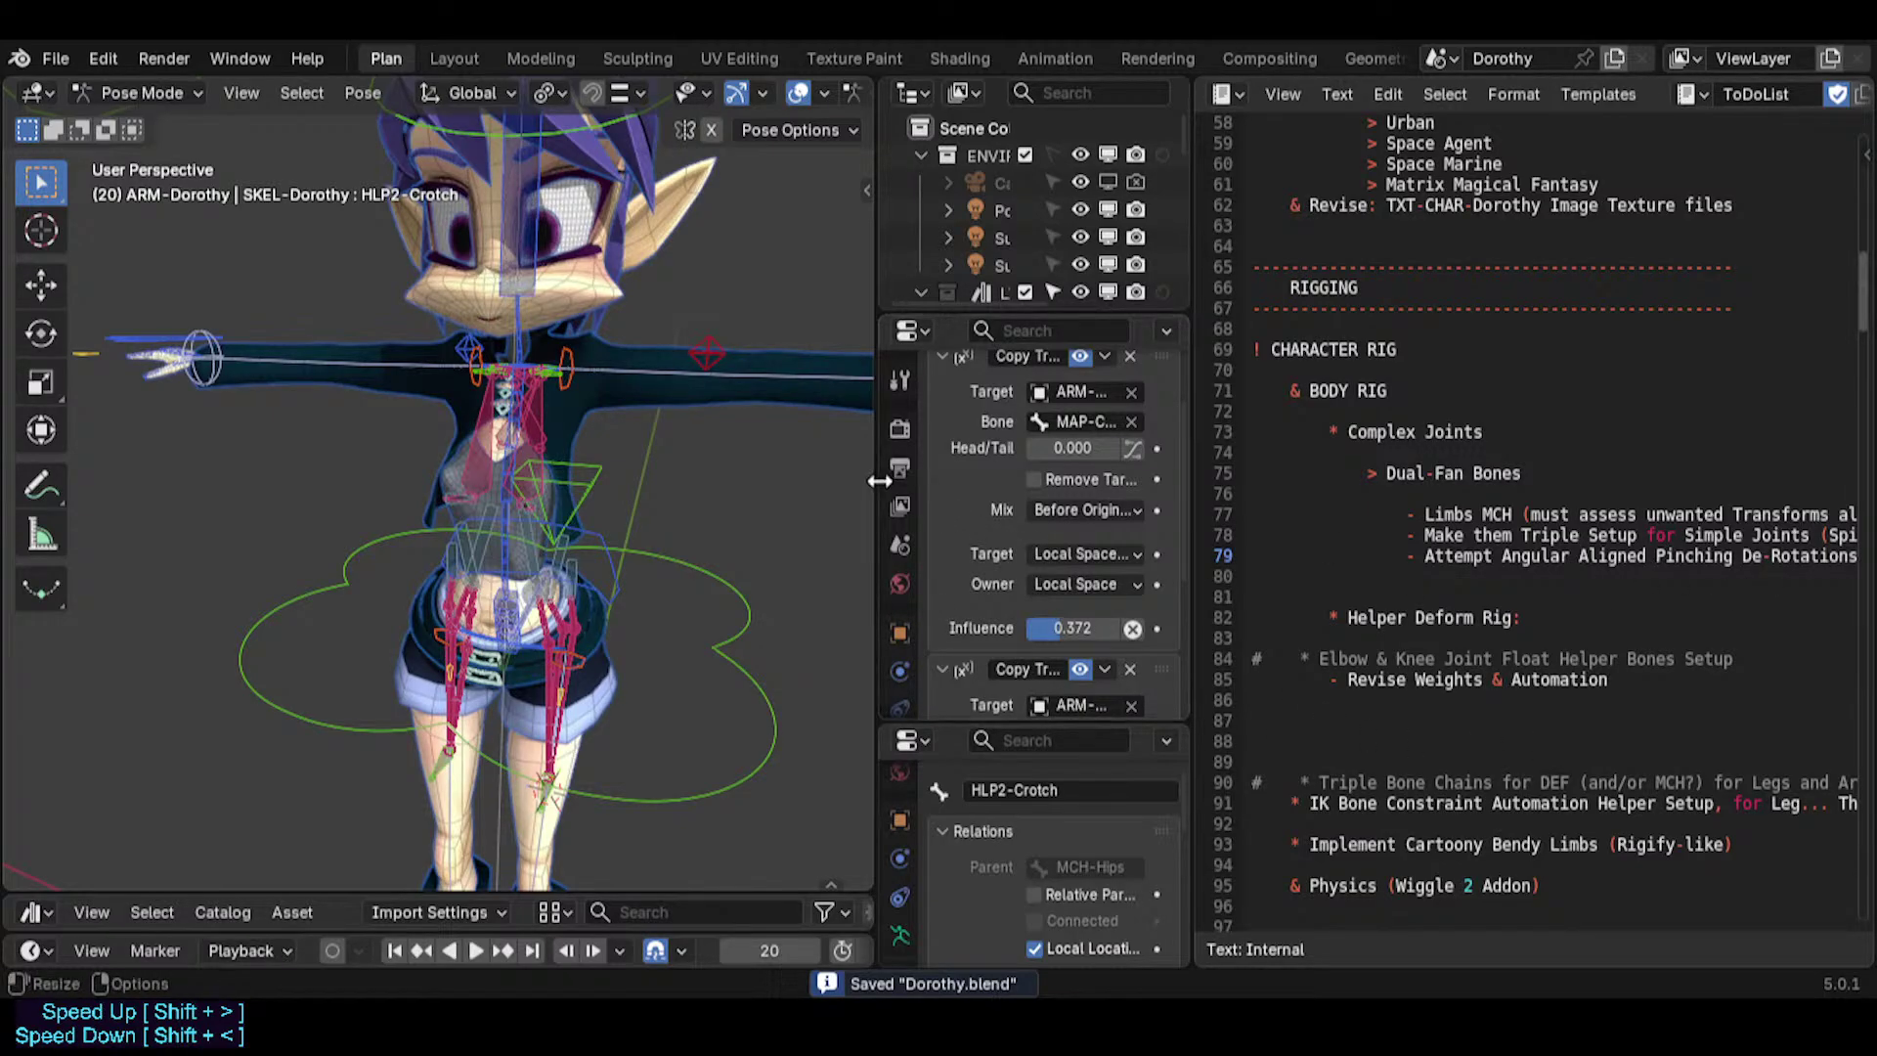
pyautogui.moveTo(879, 479); pyautogui.dragTo(863, 479)
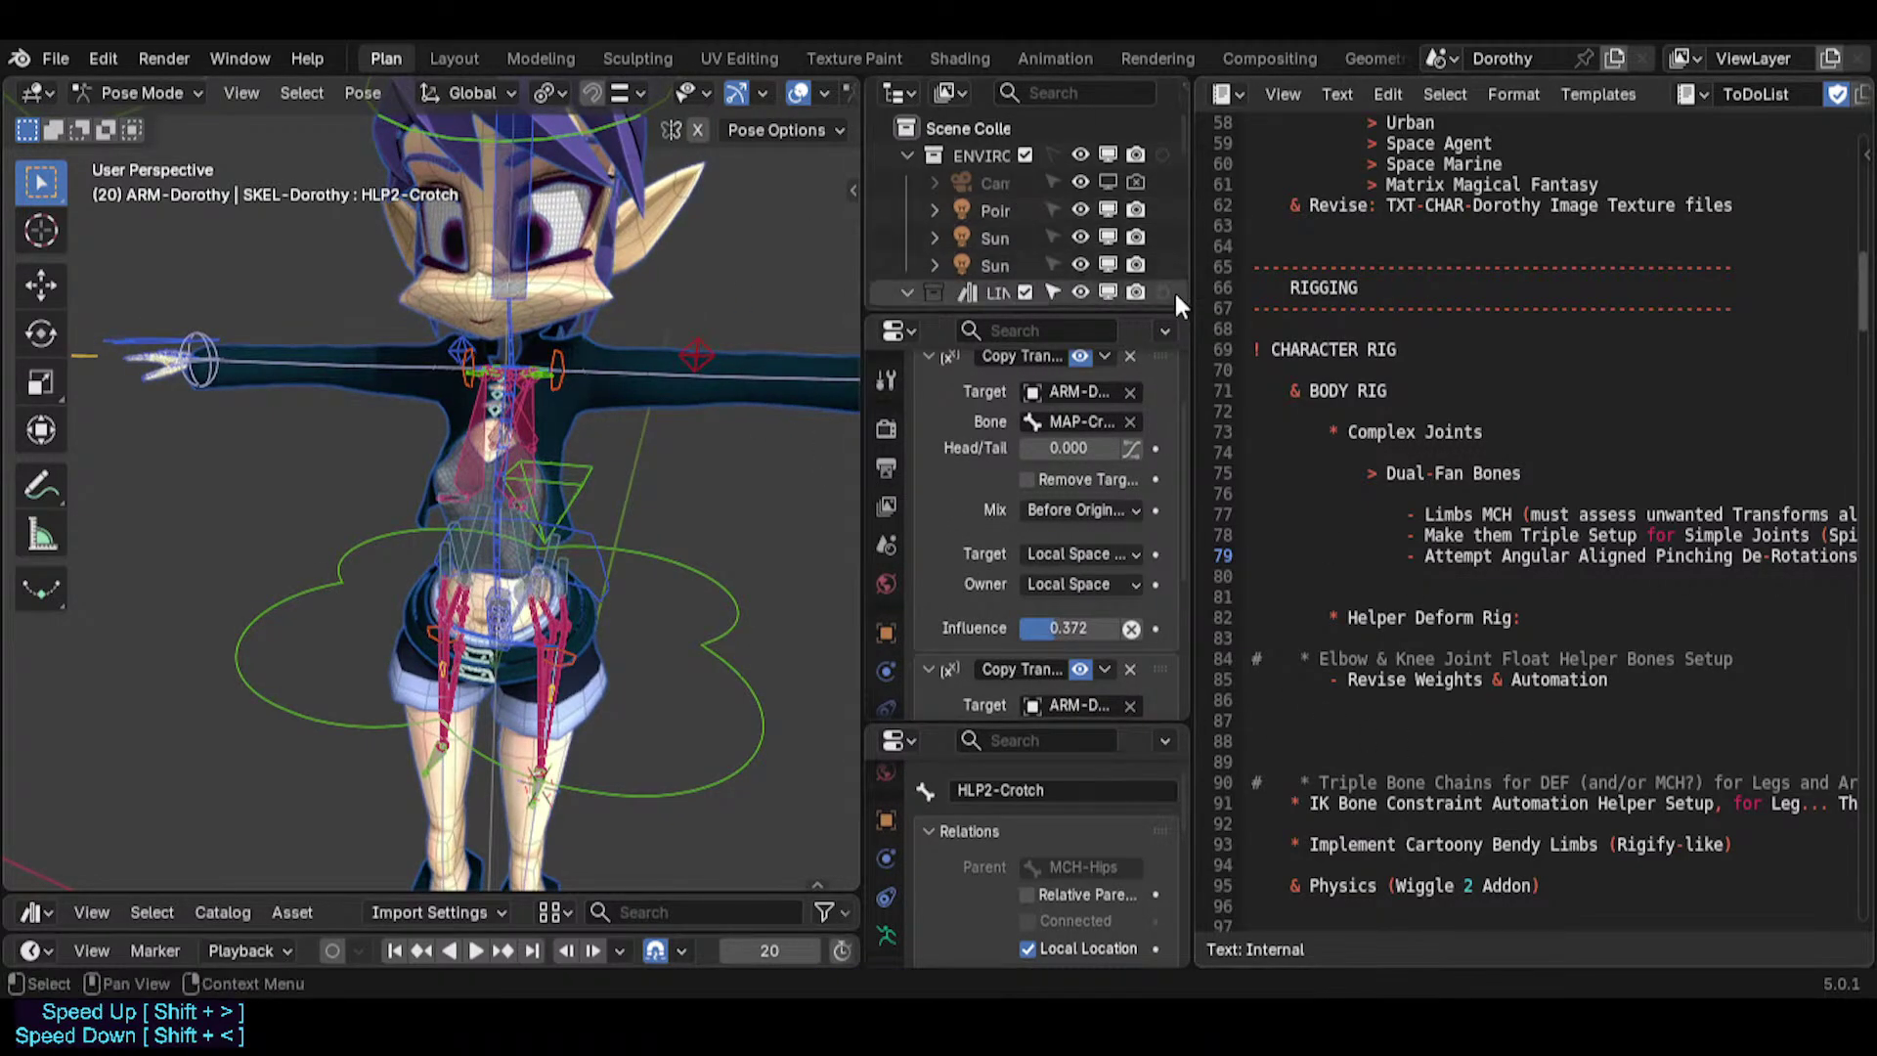
pyautogui.moveTo(1193, 294); pyautogui.dragTo(741, 286)
pyautogui.moveTo(903, 280); pyautogui.dragTo(790, 281)
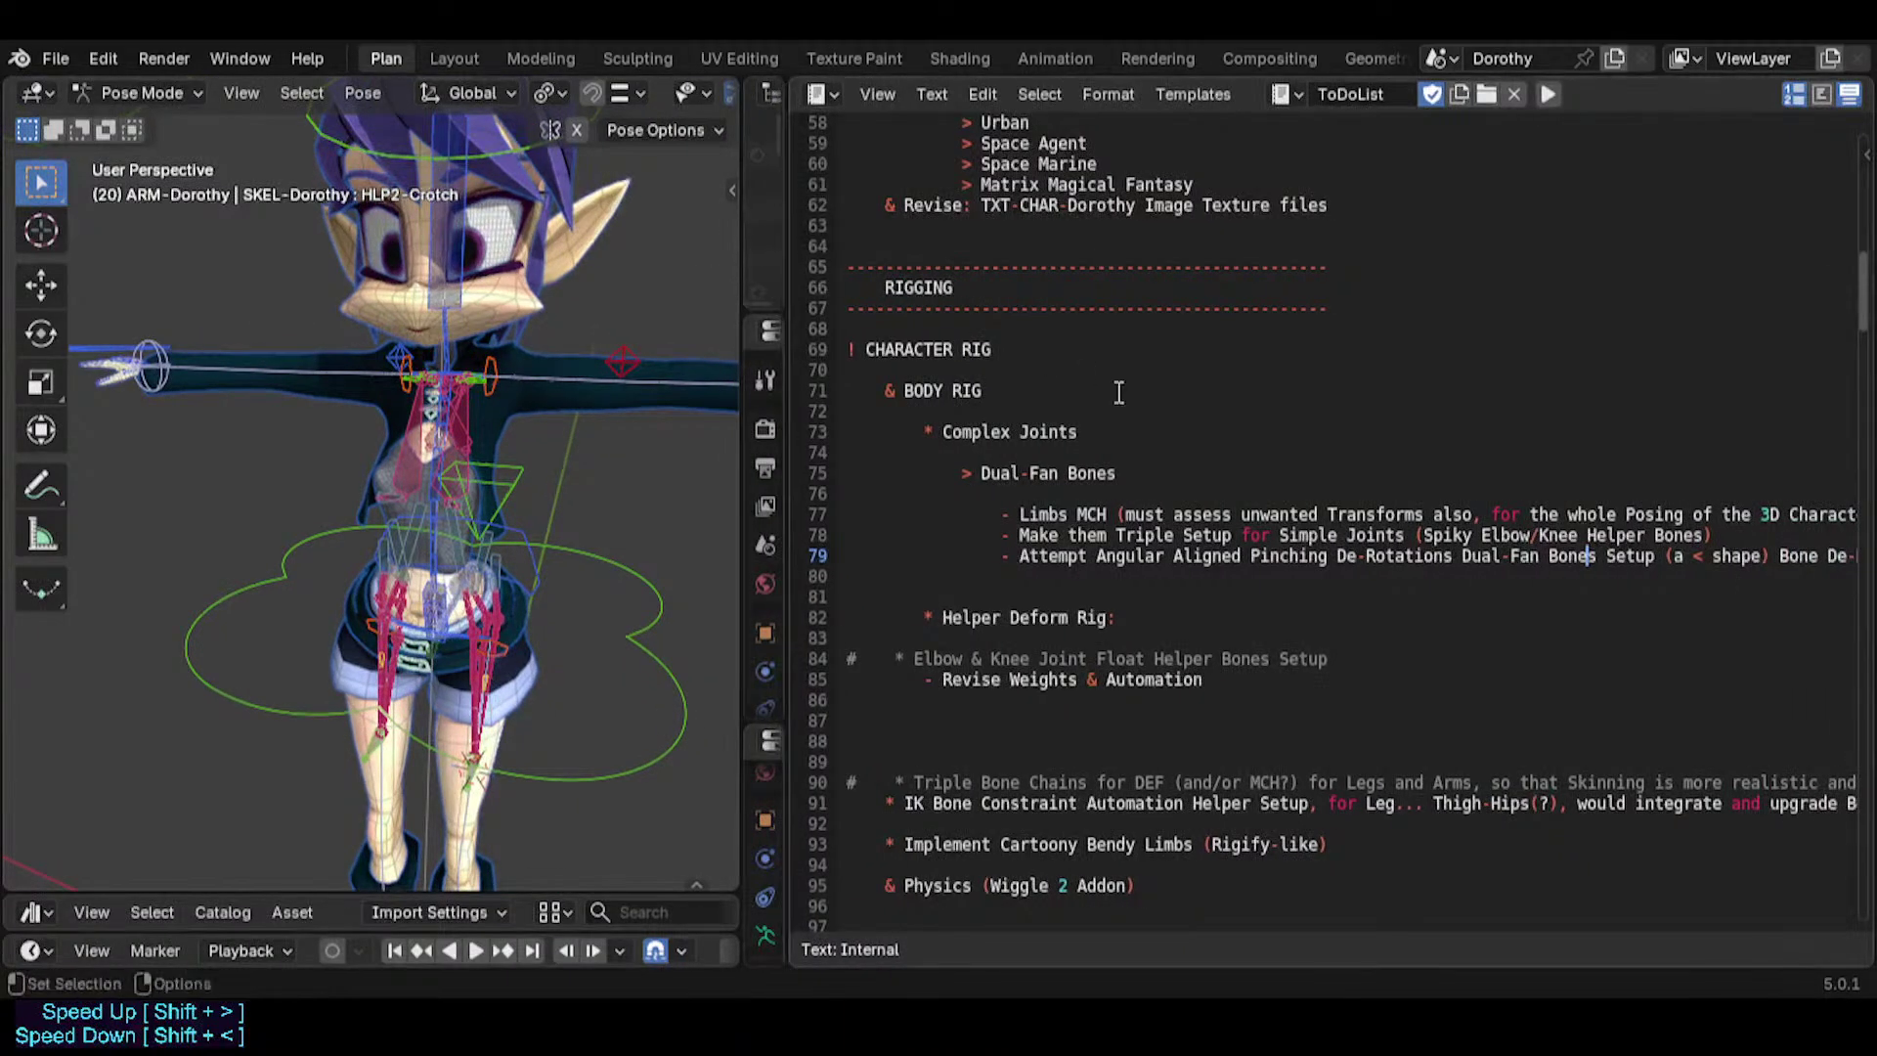
pyautogui.hotkey('ctrl', 's')
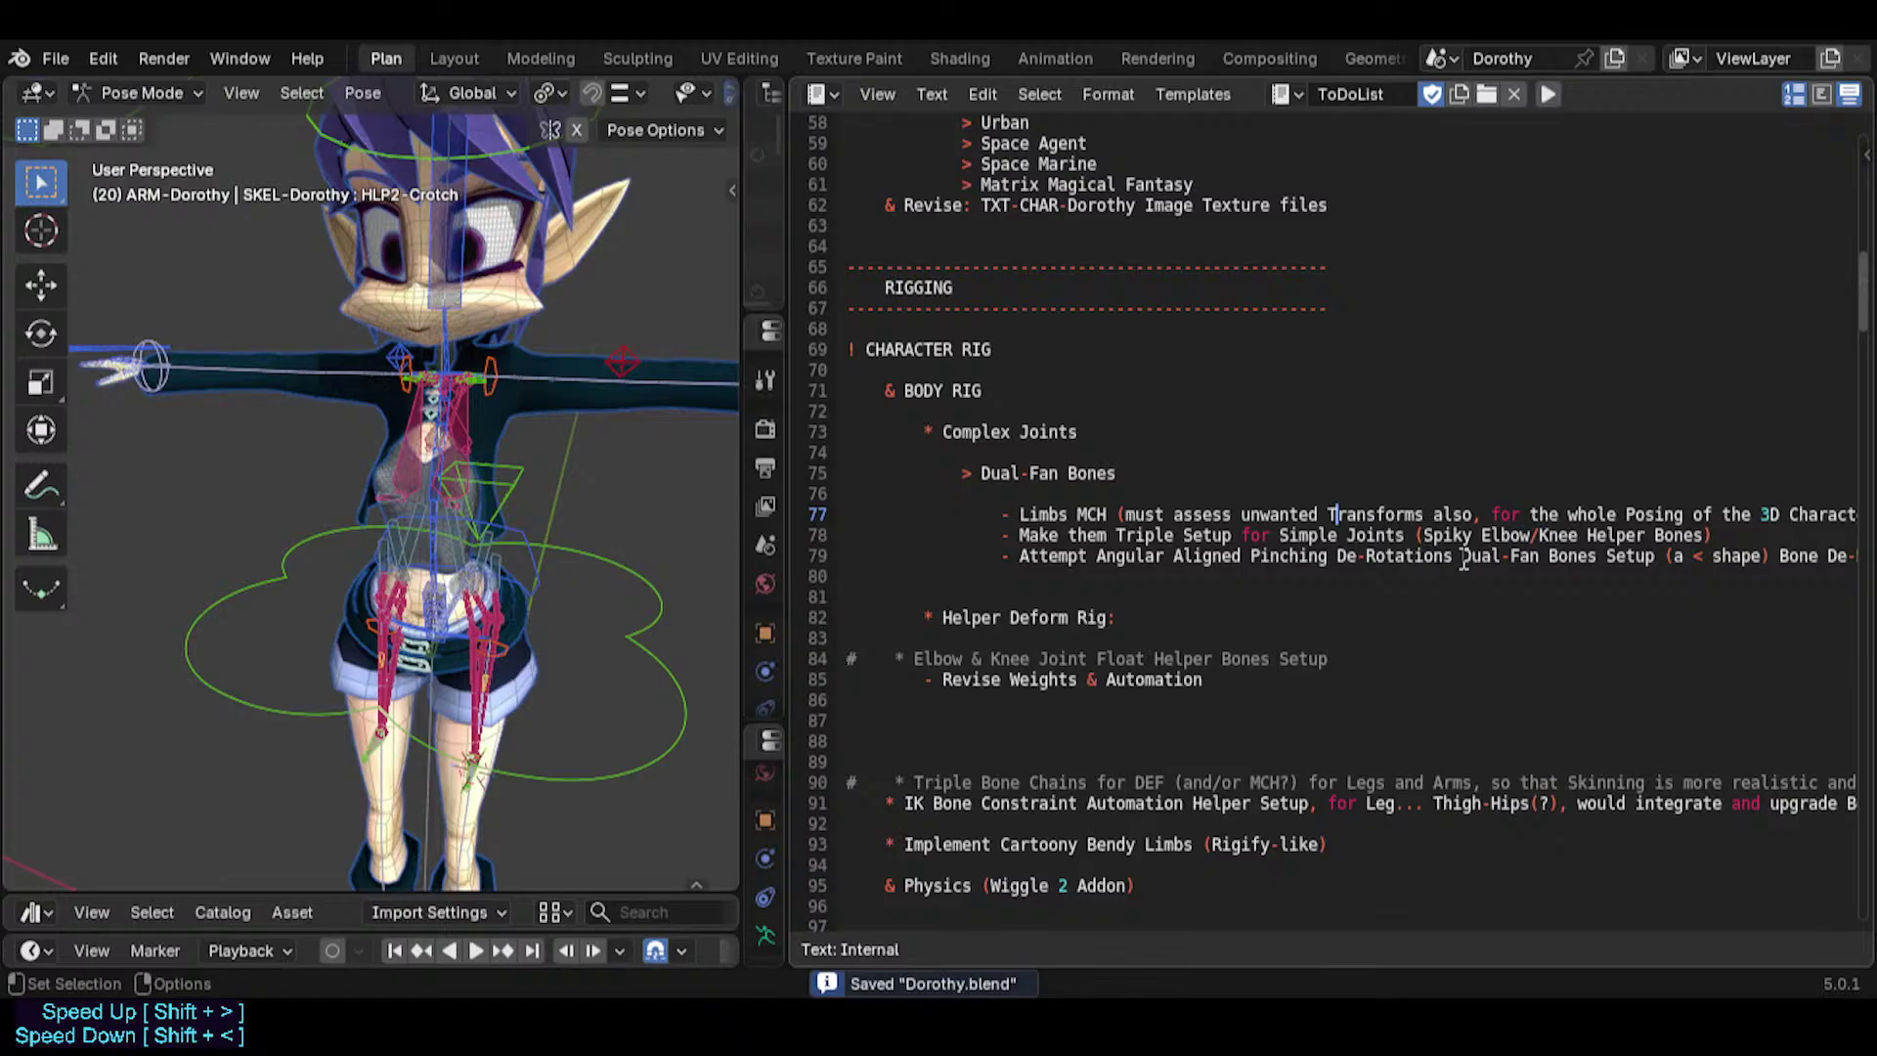
# Replace the Limbs MCH entry under Dual-Fan Bones with "Check if Automation are activating" and save the file.
pyautogui.moveTo(1471, 544); pyautogui.dragTo(1545, 508, button='middle')
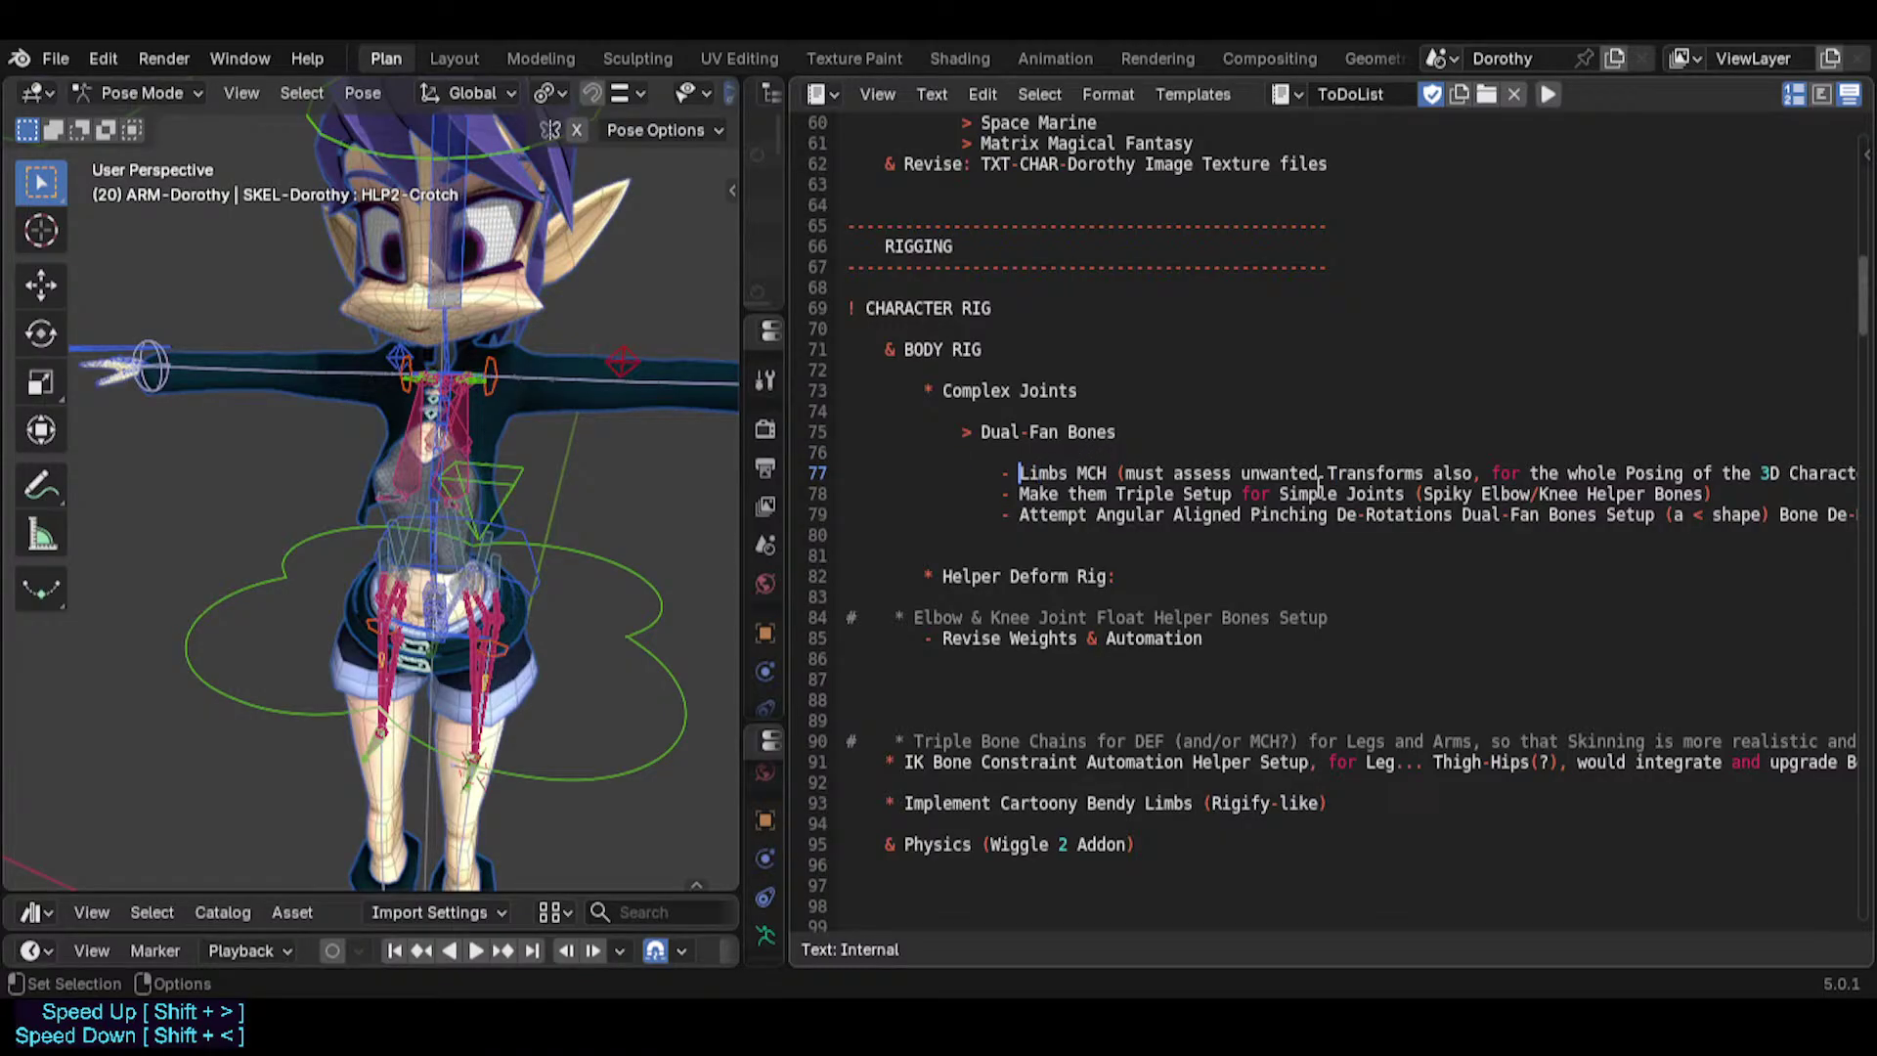
pyautogui.write('Check if Au')
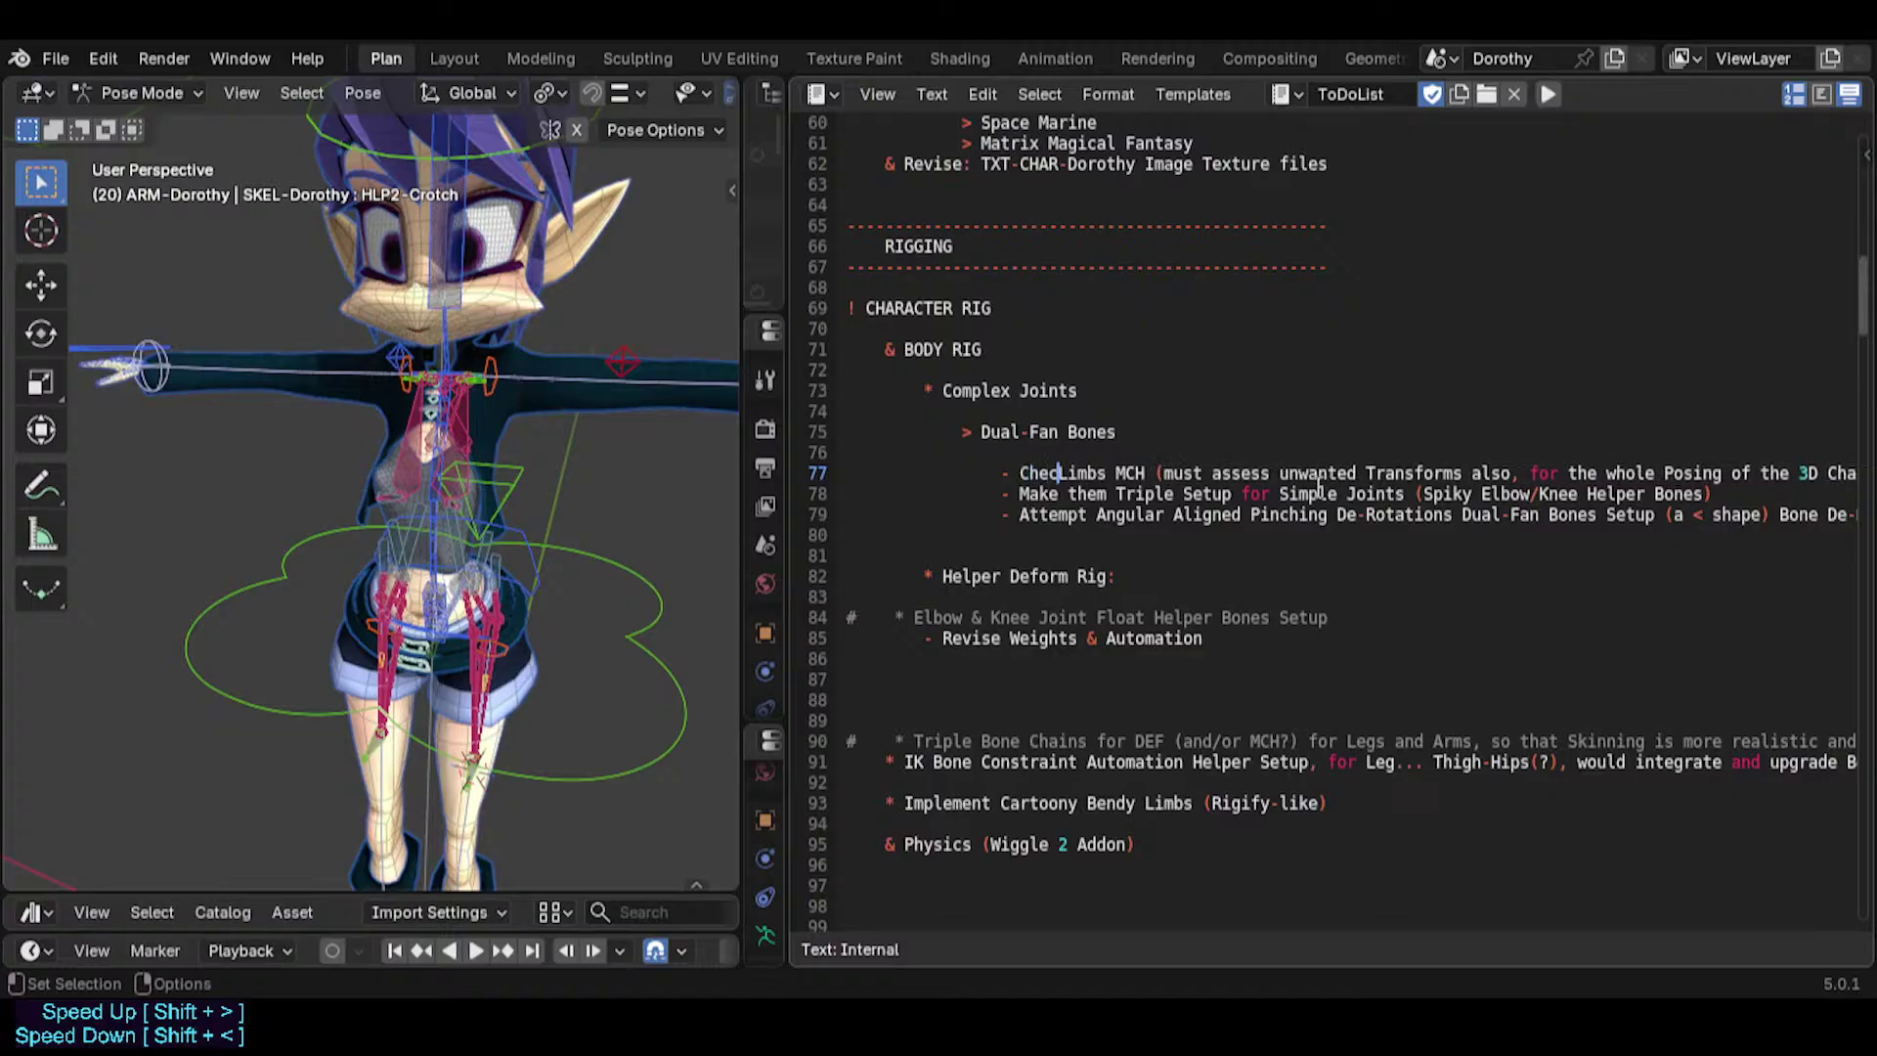
pyautogui.write('tomations')
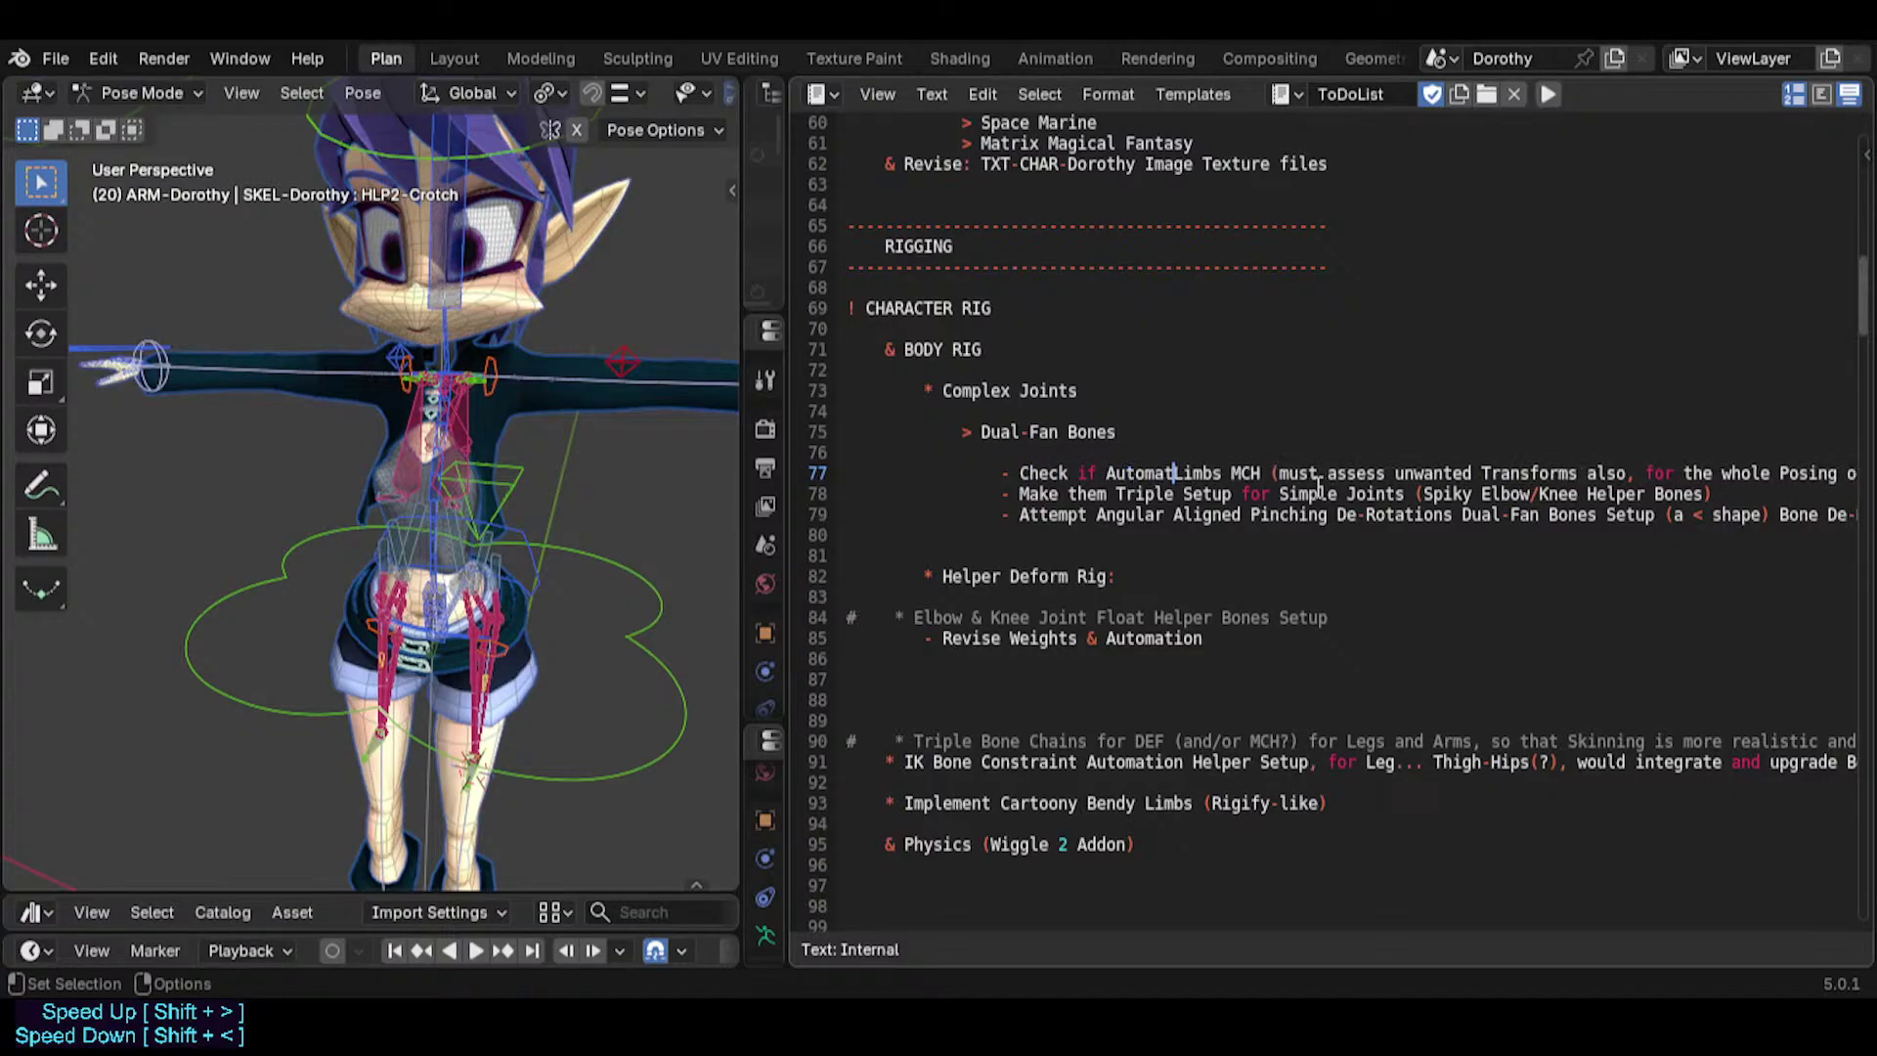
pyautogui.press('BackSpace')
pyautogui.press('BackSpace')
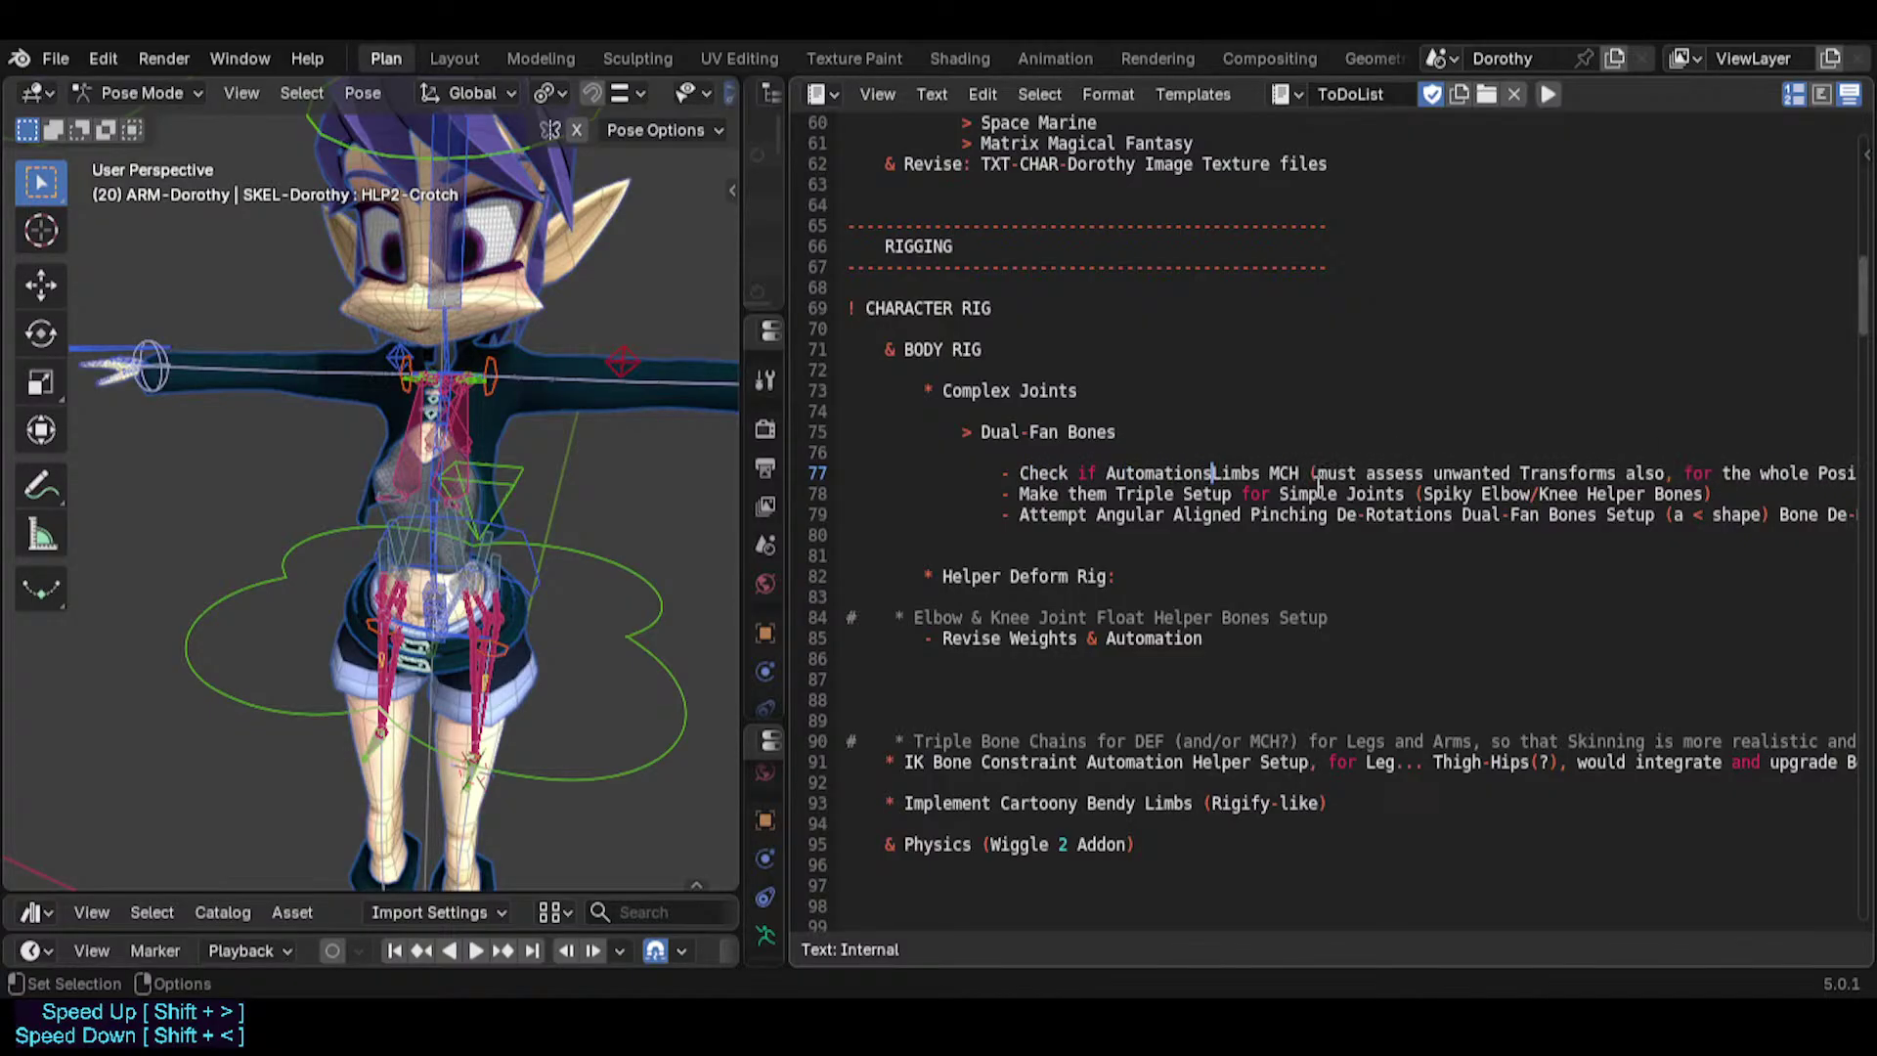
pyautogui.hotkey('shift', 'End')
pyautogui.press('Delete')
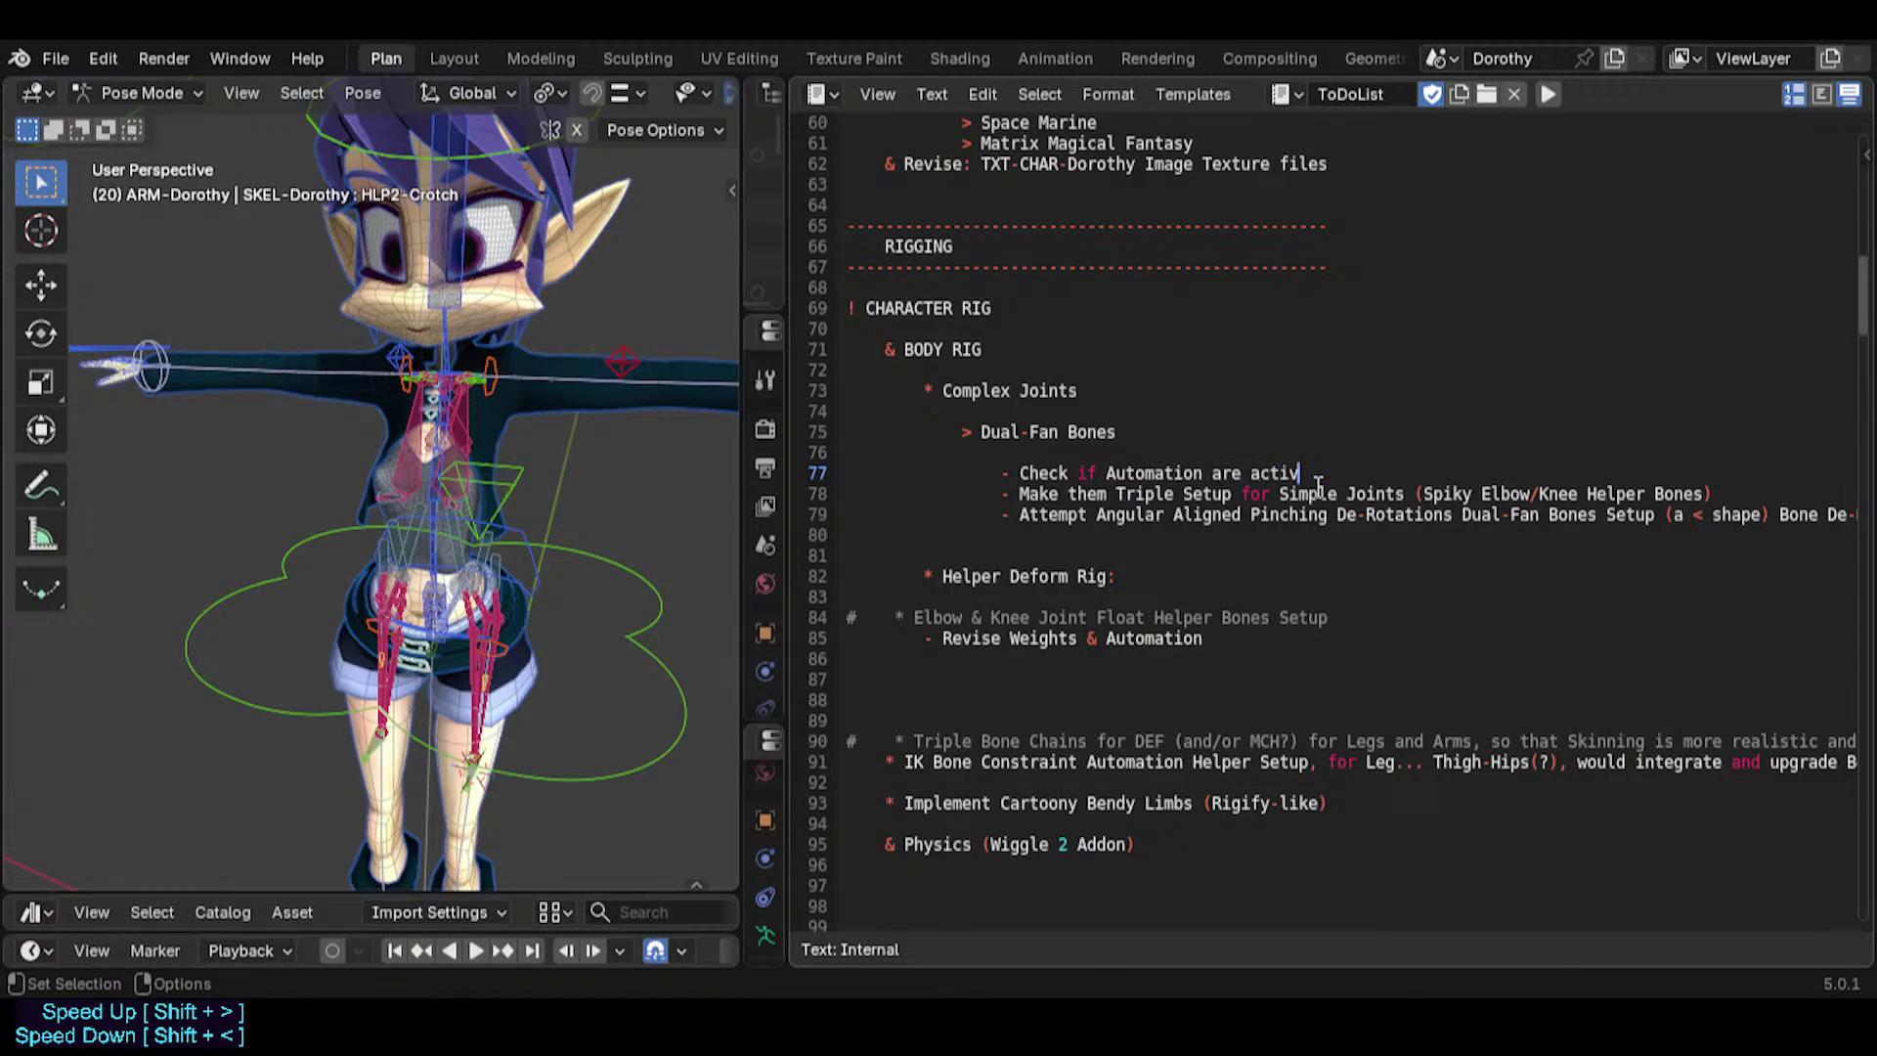
pyautogui.hotkey('ctrl', 's')
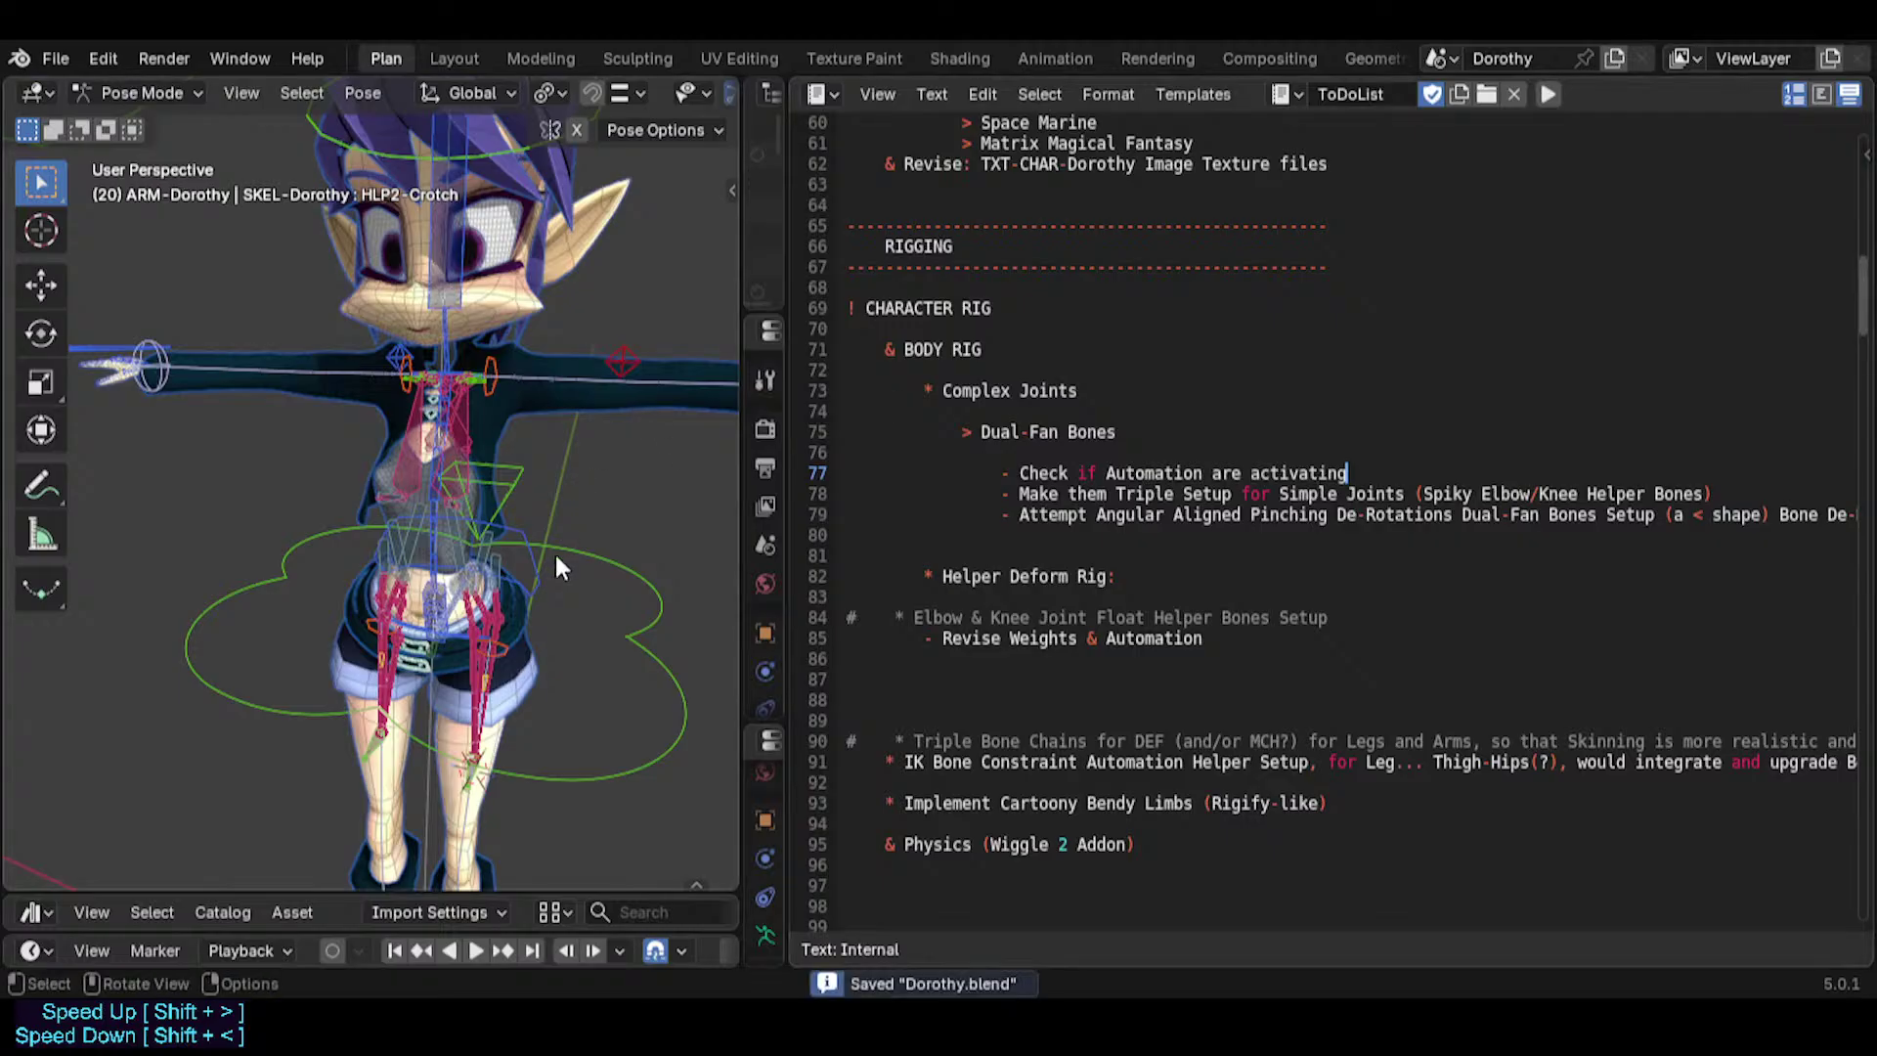
# Solo the HLP-Fan bone collection in place of HLP-Leverage and HLP-Crotch, toggle the solo of MECHANISM-All, and save the file.
pyautogui.moveTo(585, 586); pyautogui.dragTo(587, 432, button='middle')
pyautogui.press('n')
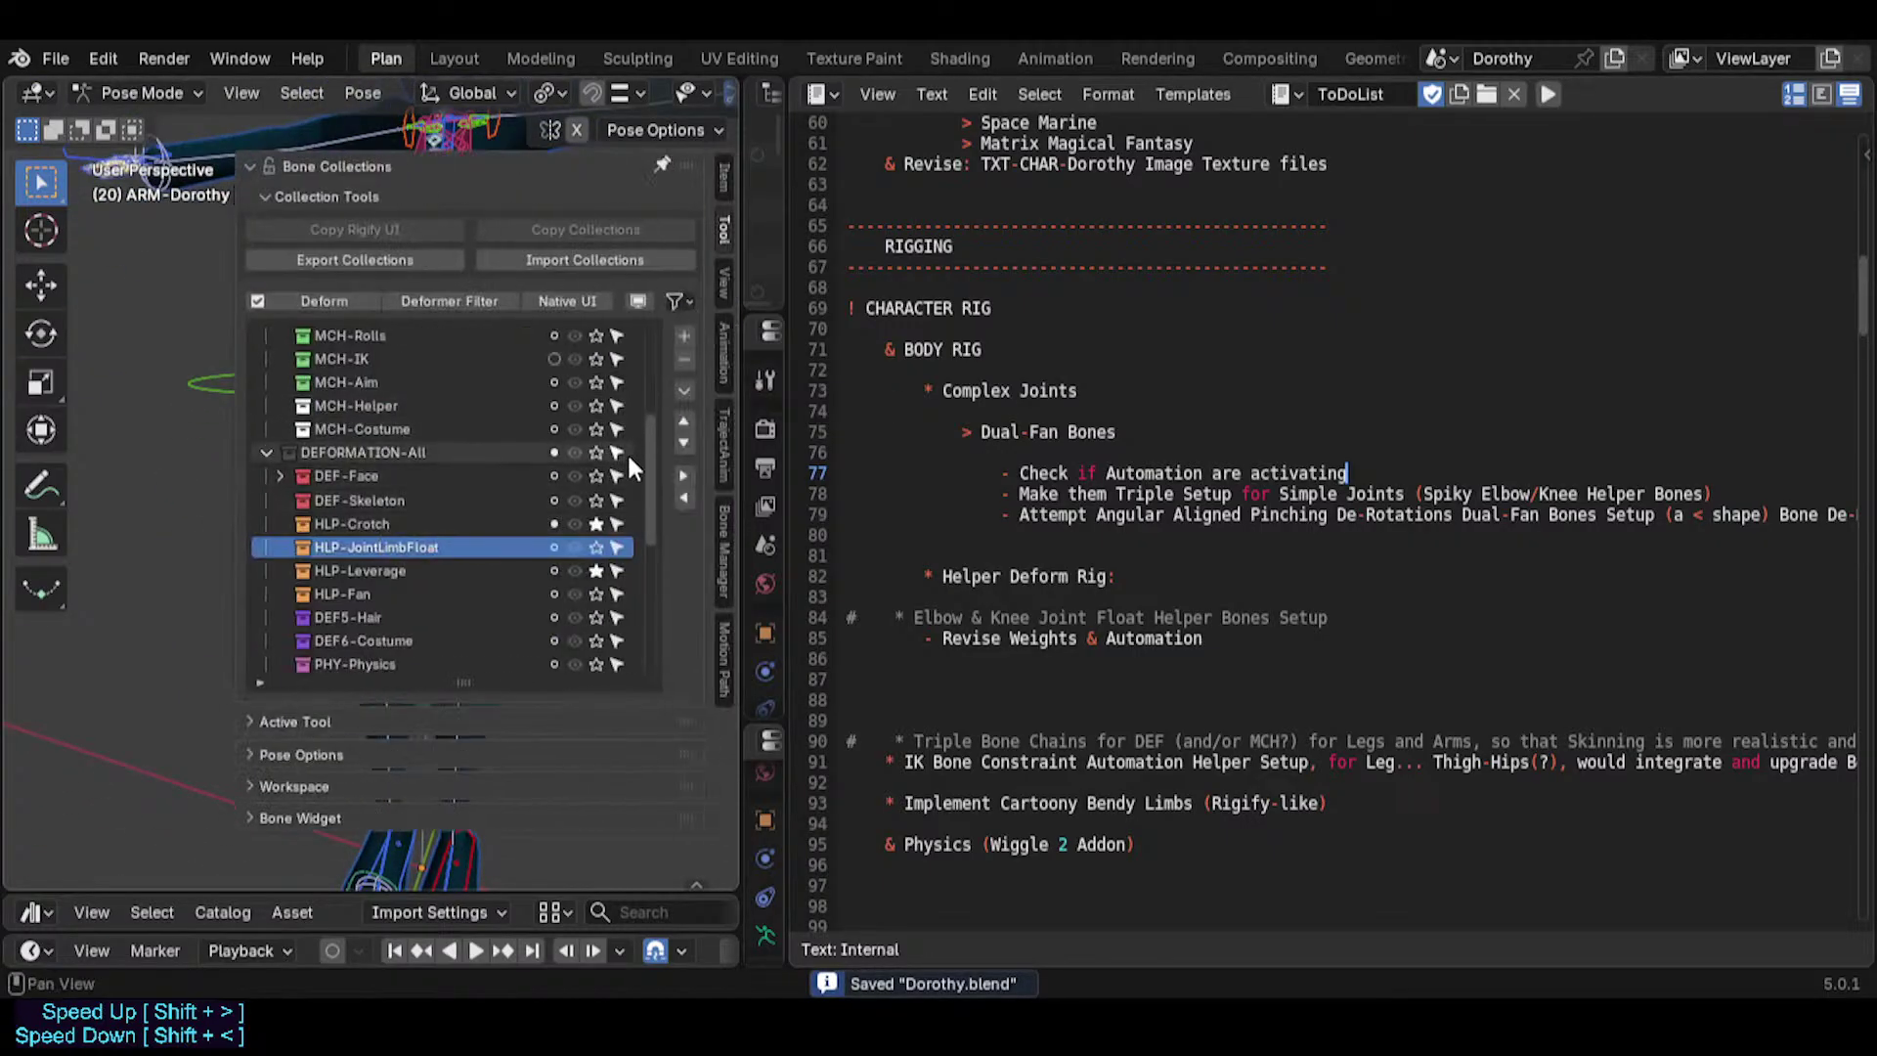
pyautogui.click(595, 591)
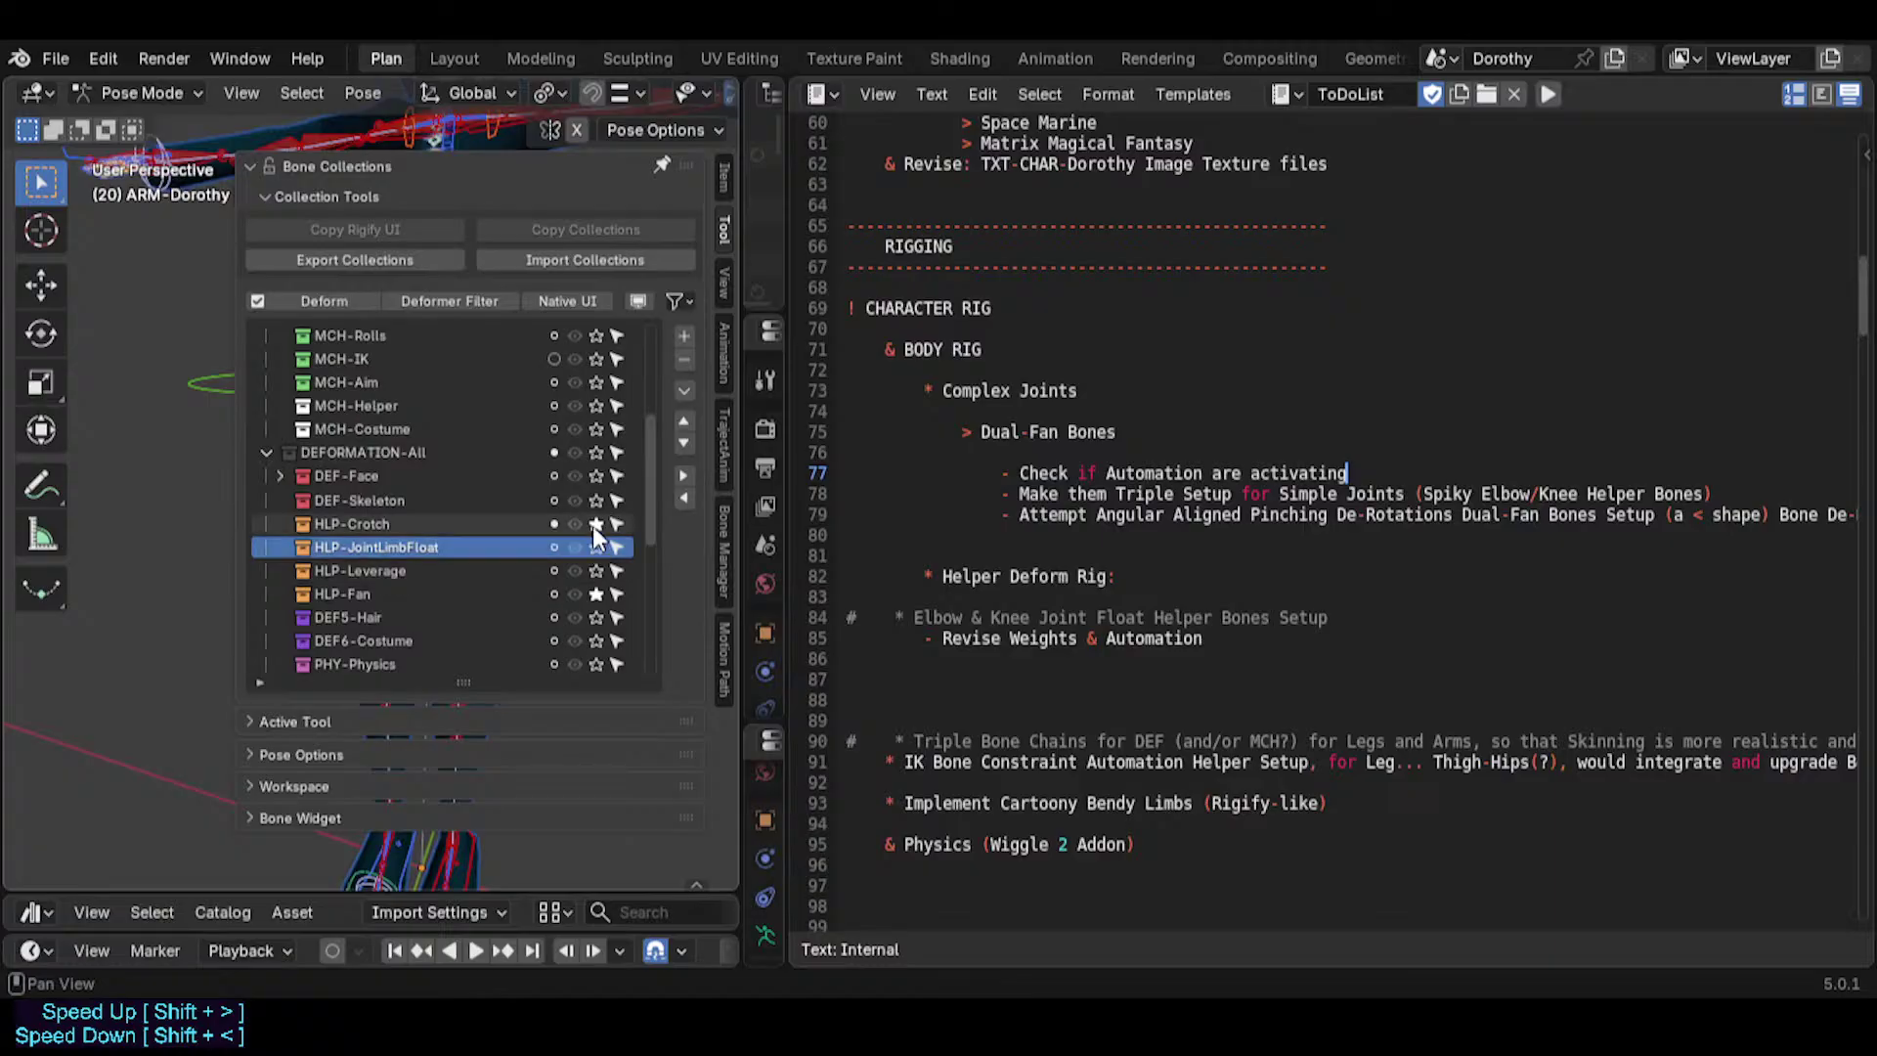
pyautogui.click(592, 524)
pyautogui.scroll(4, 582, 459)
pyautogui.scroll(2, 584, 457)
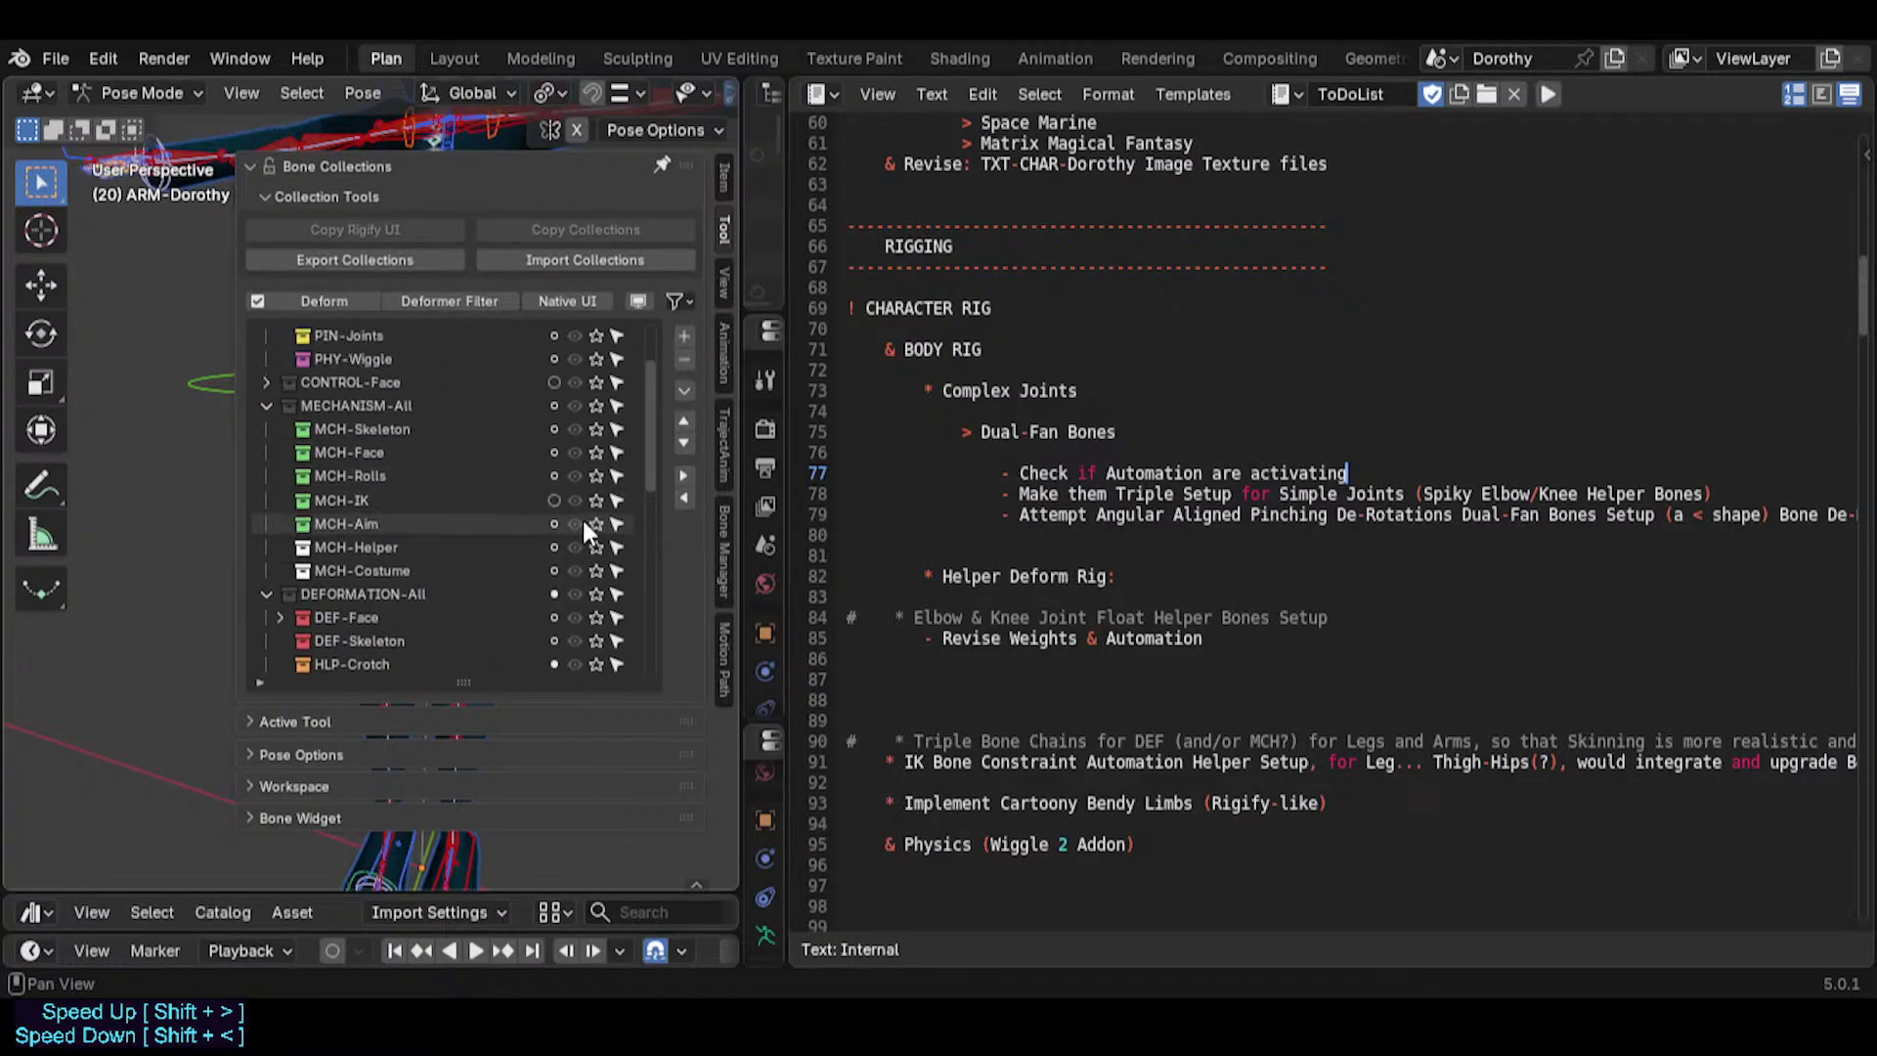
pyautogui.click(595, 406)
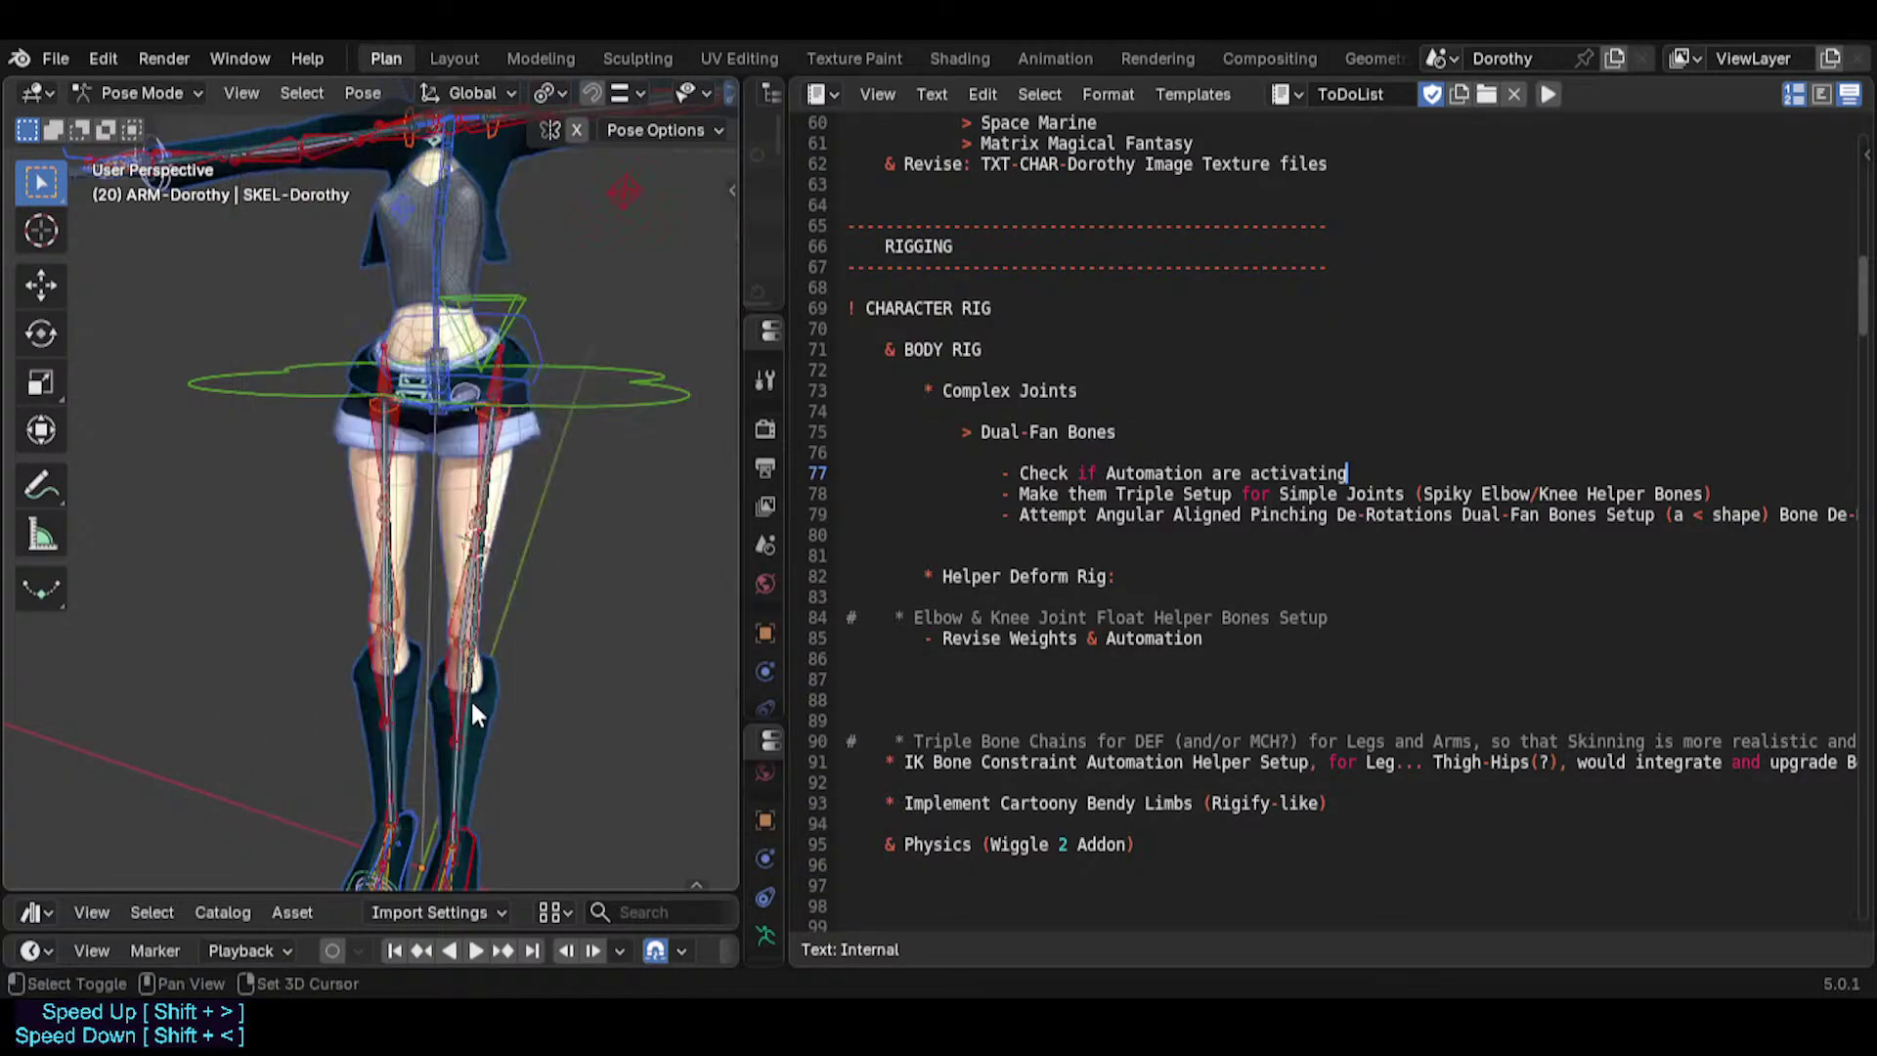
pyautogui.hotkey('ctrl', 's')
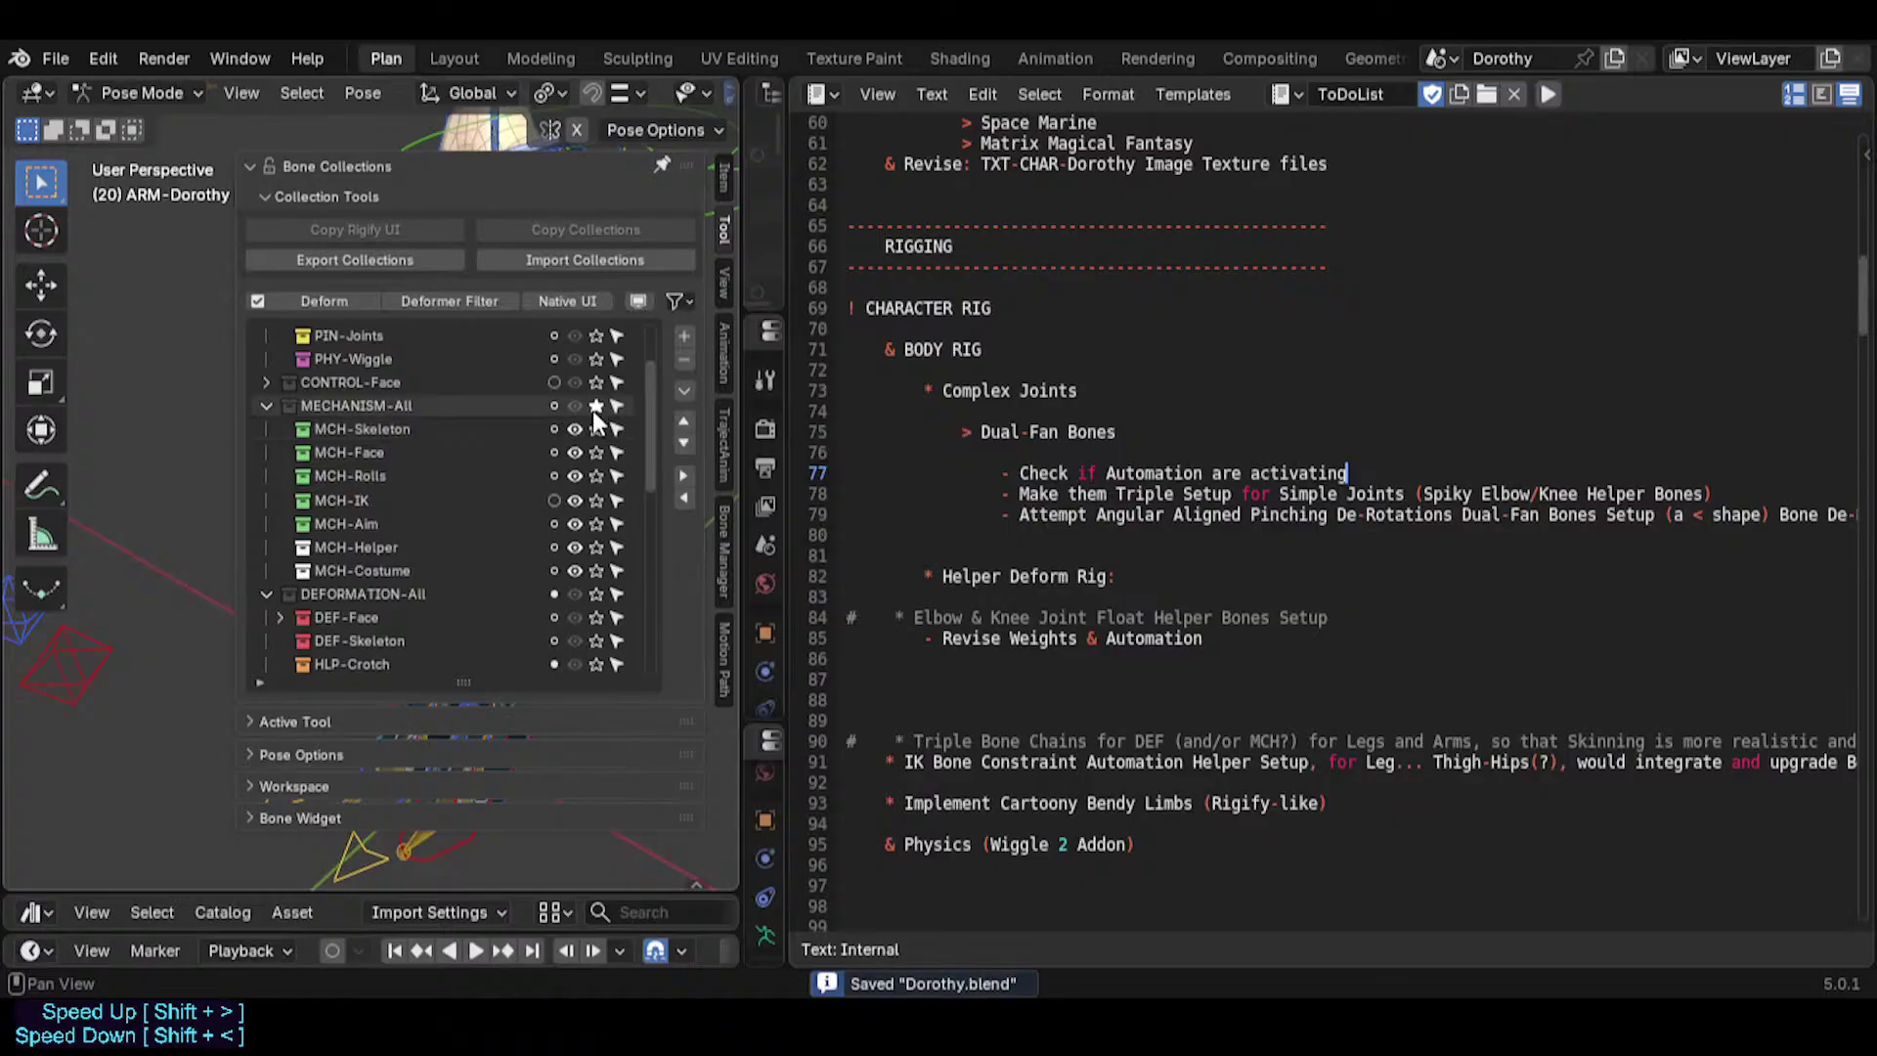
# In the right side view, raise the left foot with MTR-IK-Foot.L so the knee bends sharply.
pyautogui.moveTo(545, 692); pyautogui.dragTo(361, 713, button='middle')
pyautogui.click(520, 778)
pyautogui.scroll(3, 471, 789)
pyautogui.scroll(-4, 448, 559)
pyautogui.scroll(-2, 457, 742)
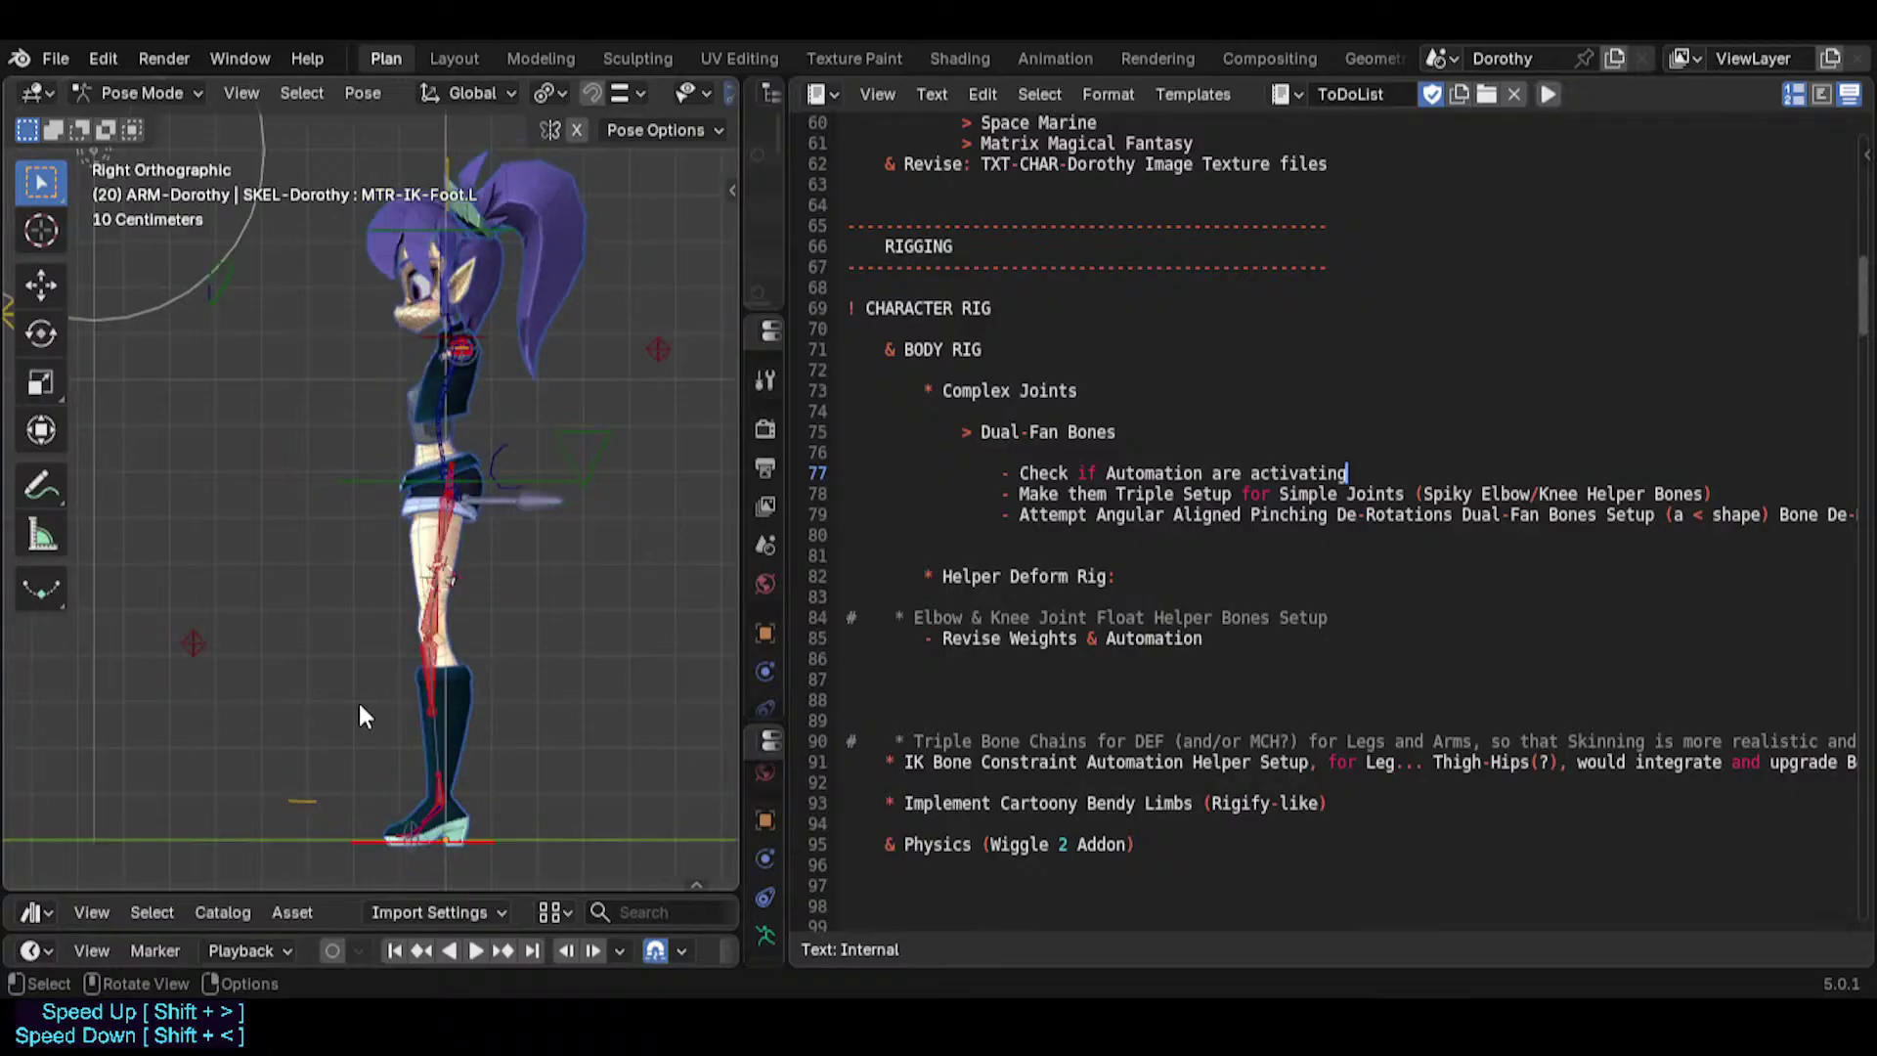
pyautogui.scroll(2, 467, 788)
pyautogui.press('g')
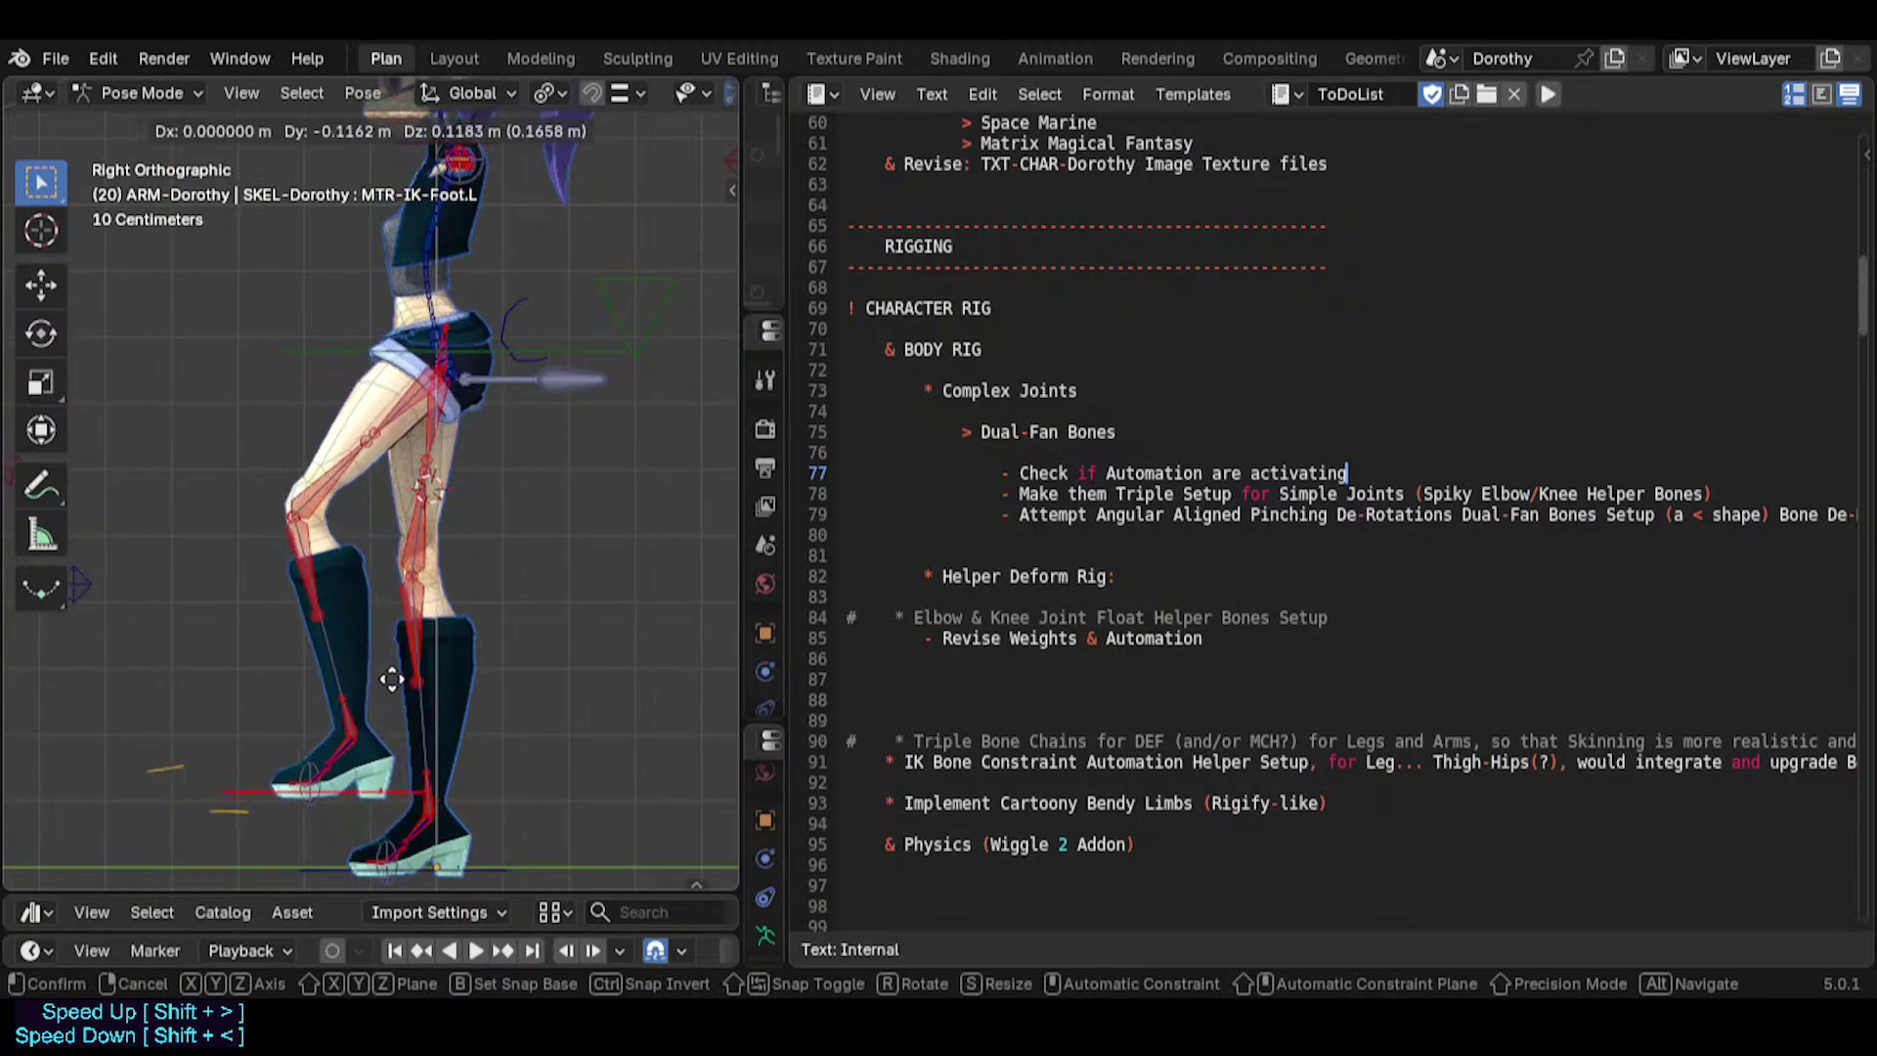
pyautogui.click(459, 514)
# Adjust the raised left foot's height beside the standing knee to test the knee fan bones, and save the file.
pyautogui.scroll(4, 395, 526)
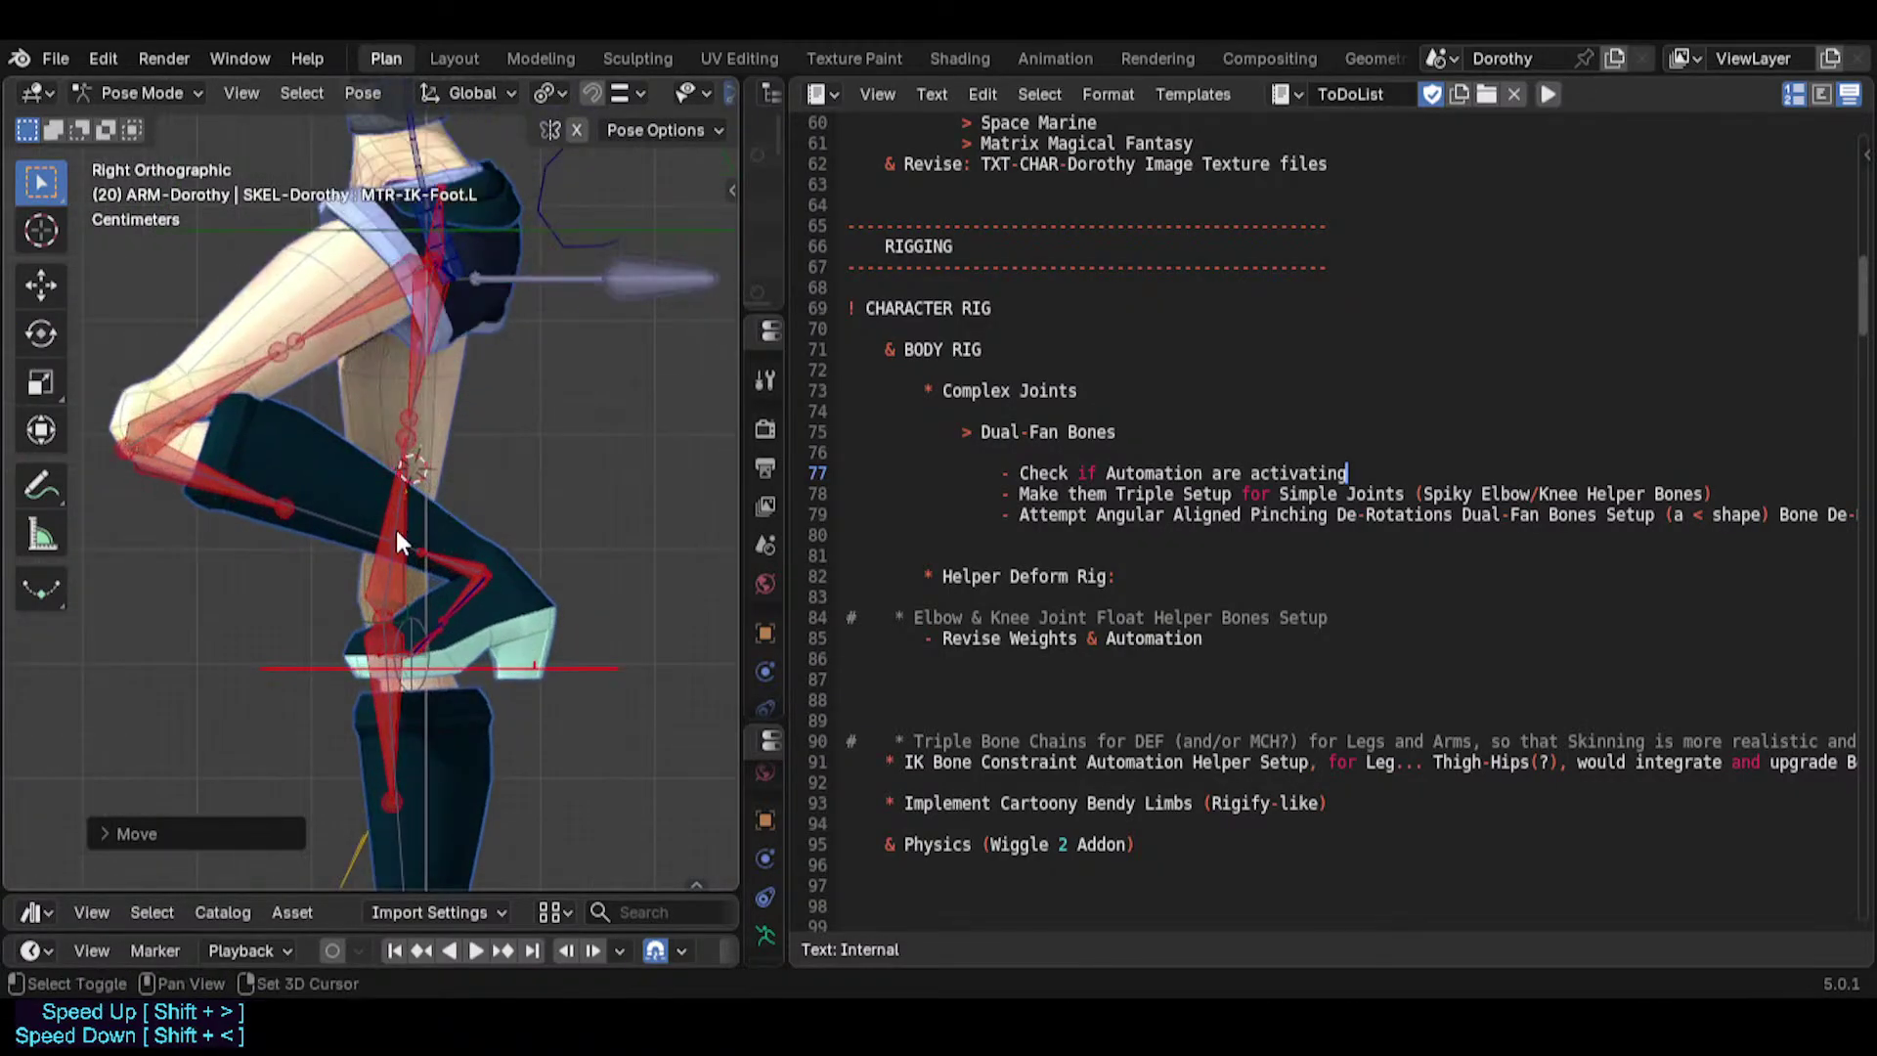
pyautogui.press('g')
pyautogui.click(496, 693)
pyautogui.hotkey('ctrl', 's')
pyautogui.press('g')
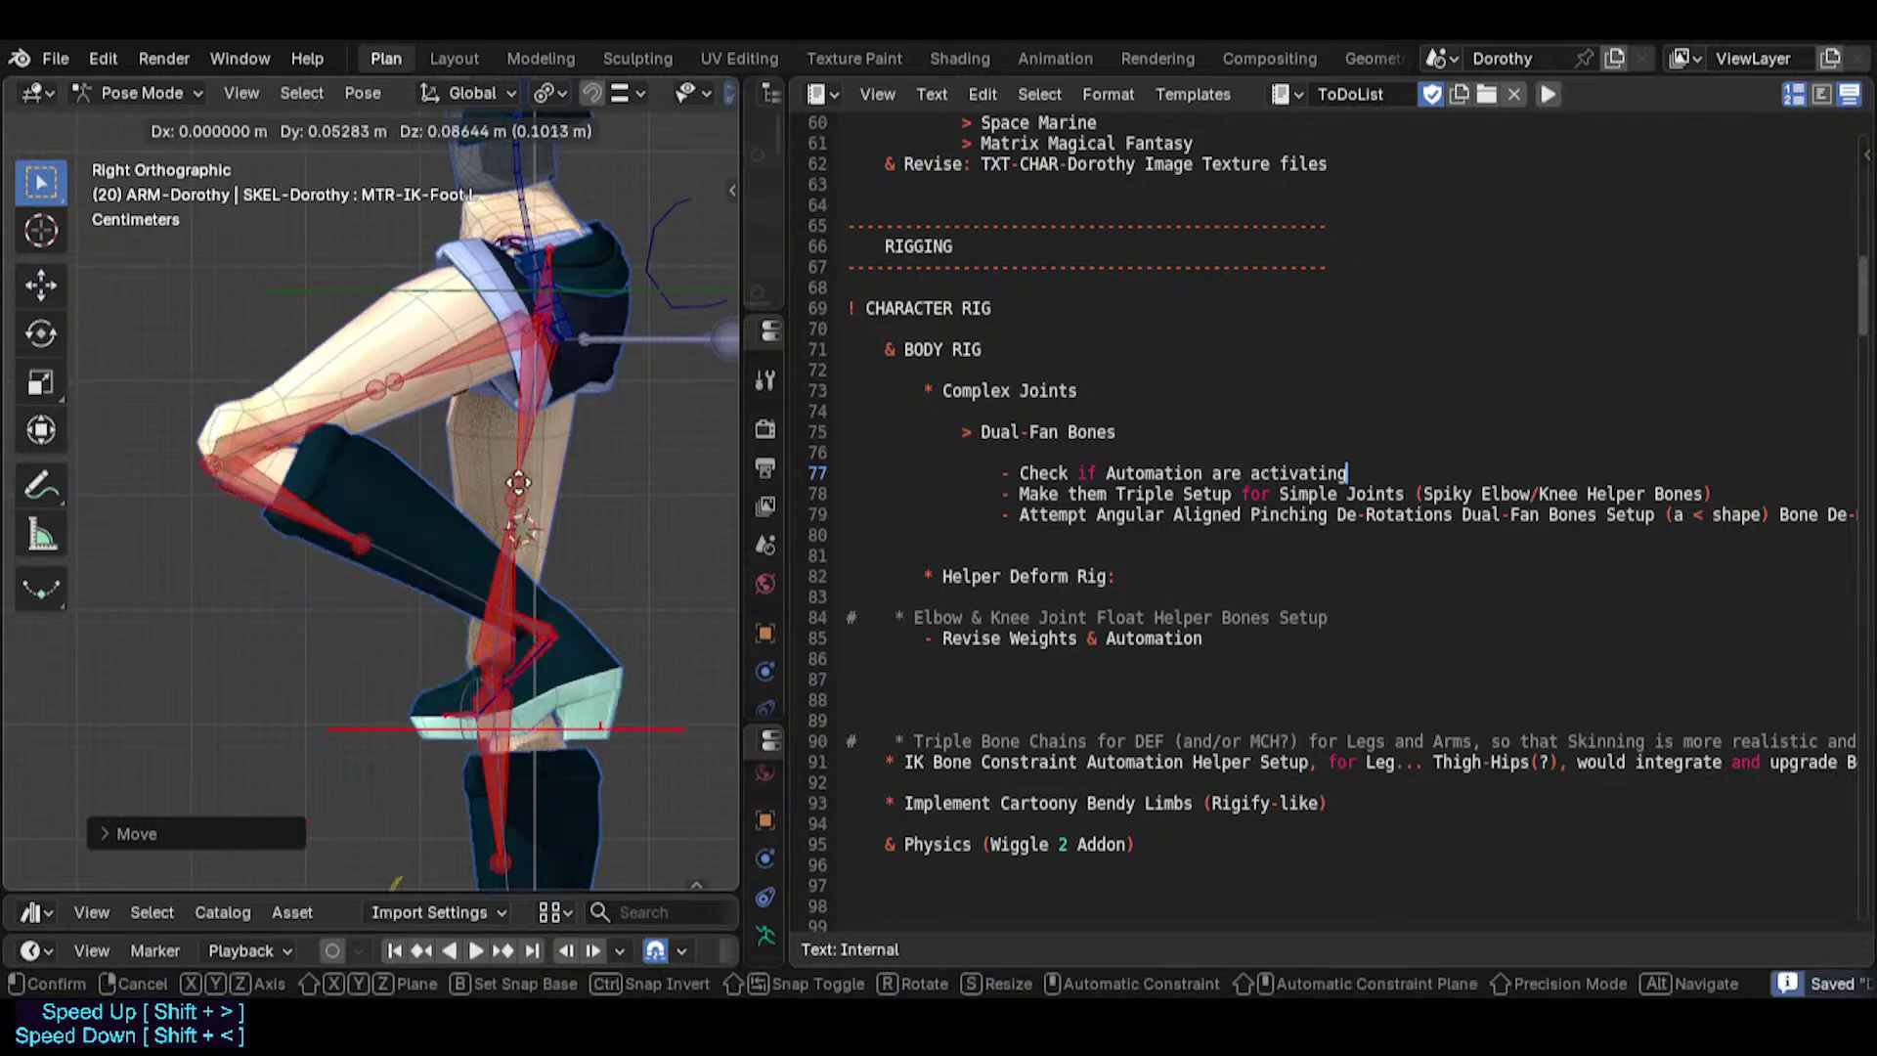
pyautogui.click(395, 395)
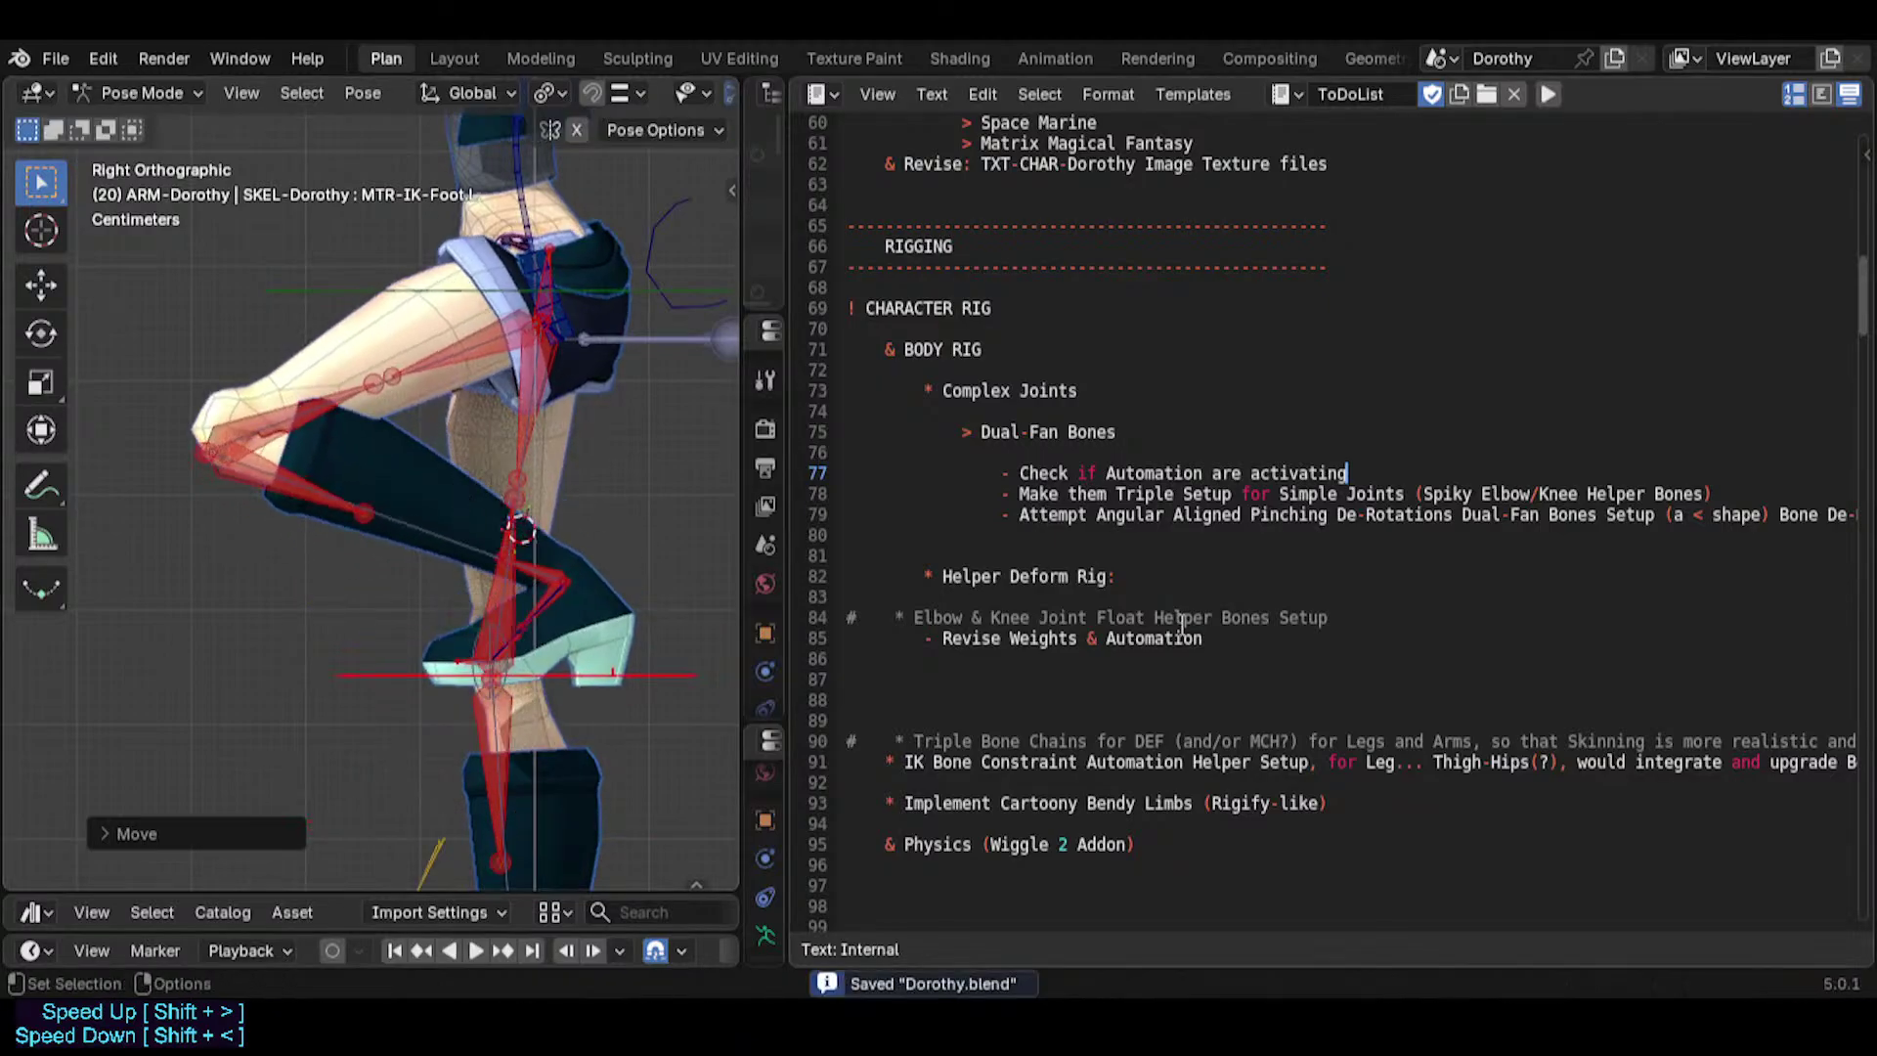
# Select HLP3-FanKneeShin.L and examine its Copy Rotation constraint and knee deformation in the Layout workspace.
pyautogui.click(260, 479)
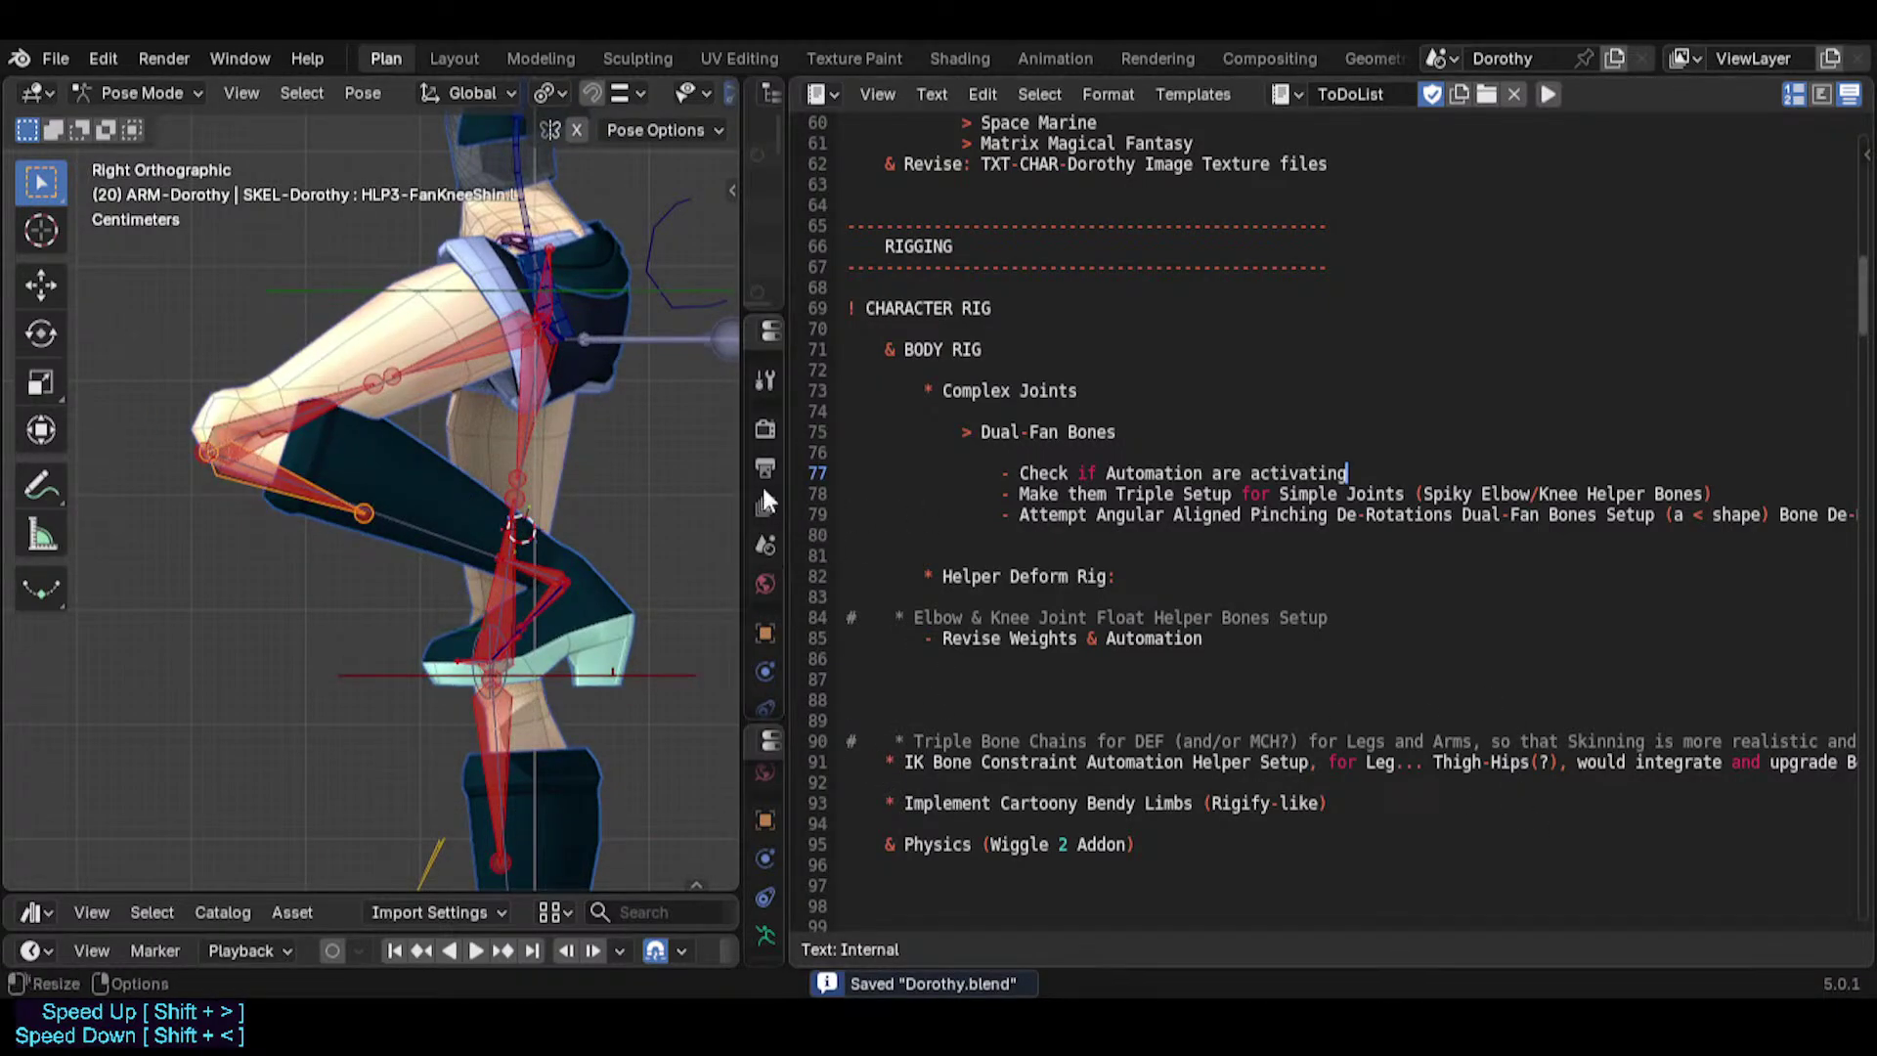
pyautogui.click(454, 59)
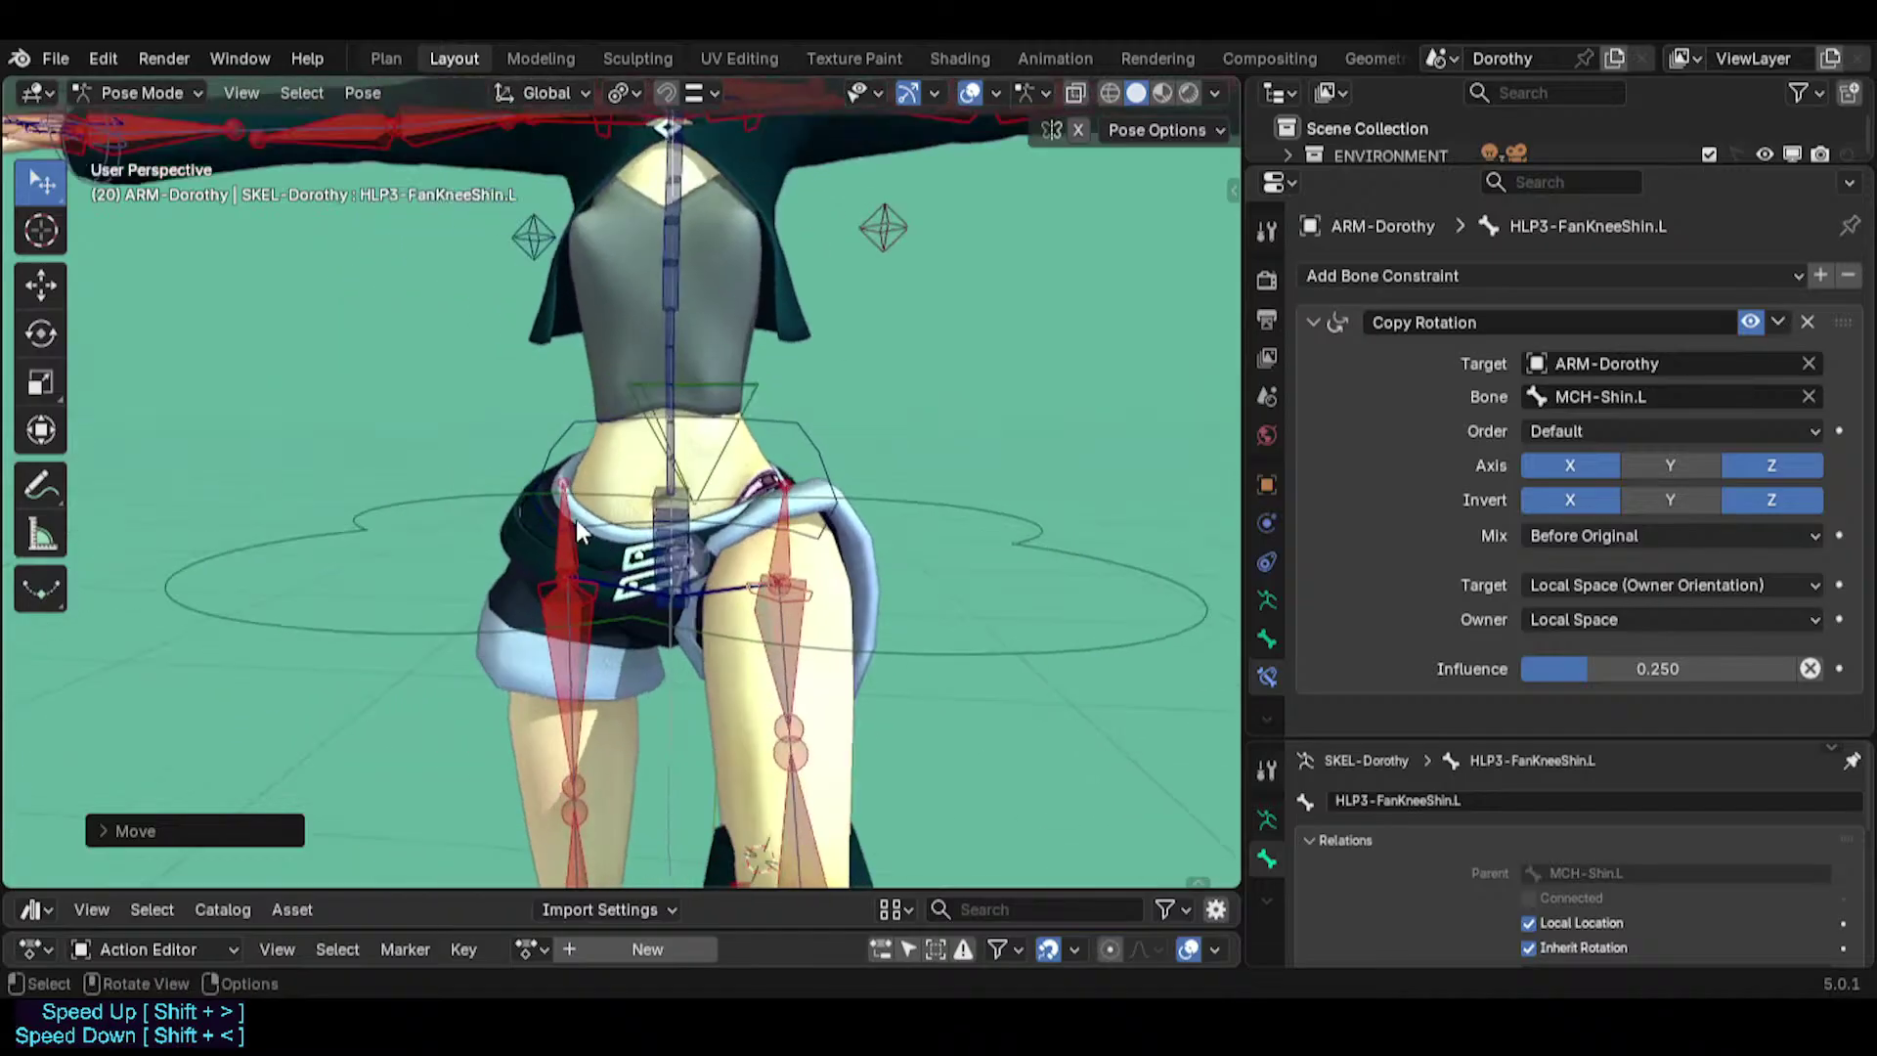
pyautogui.moveTo(577, 519); pyautogui.dragTo(1234, 510, button='middle')
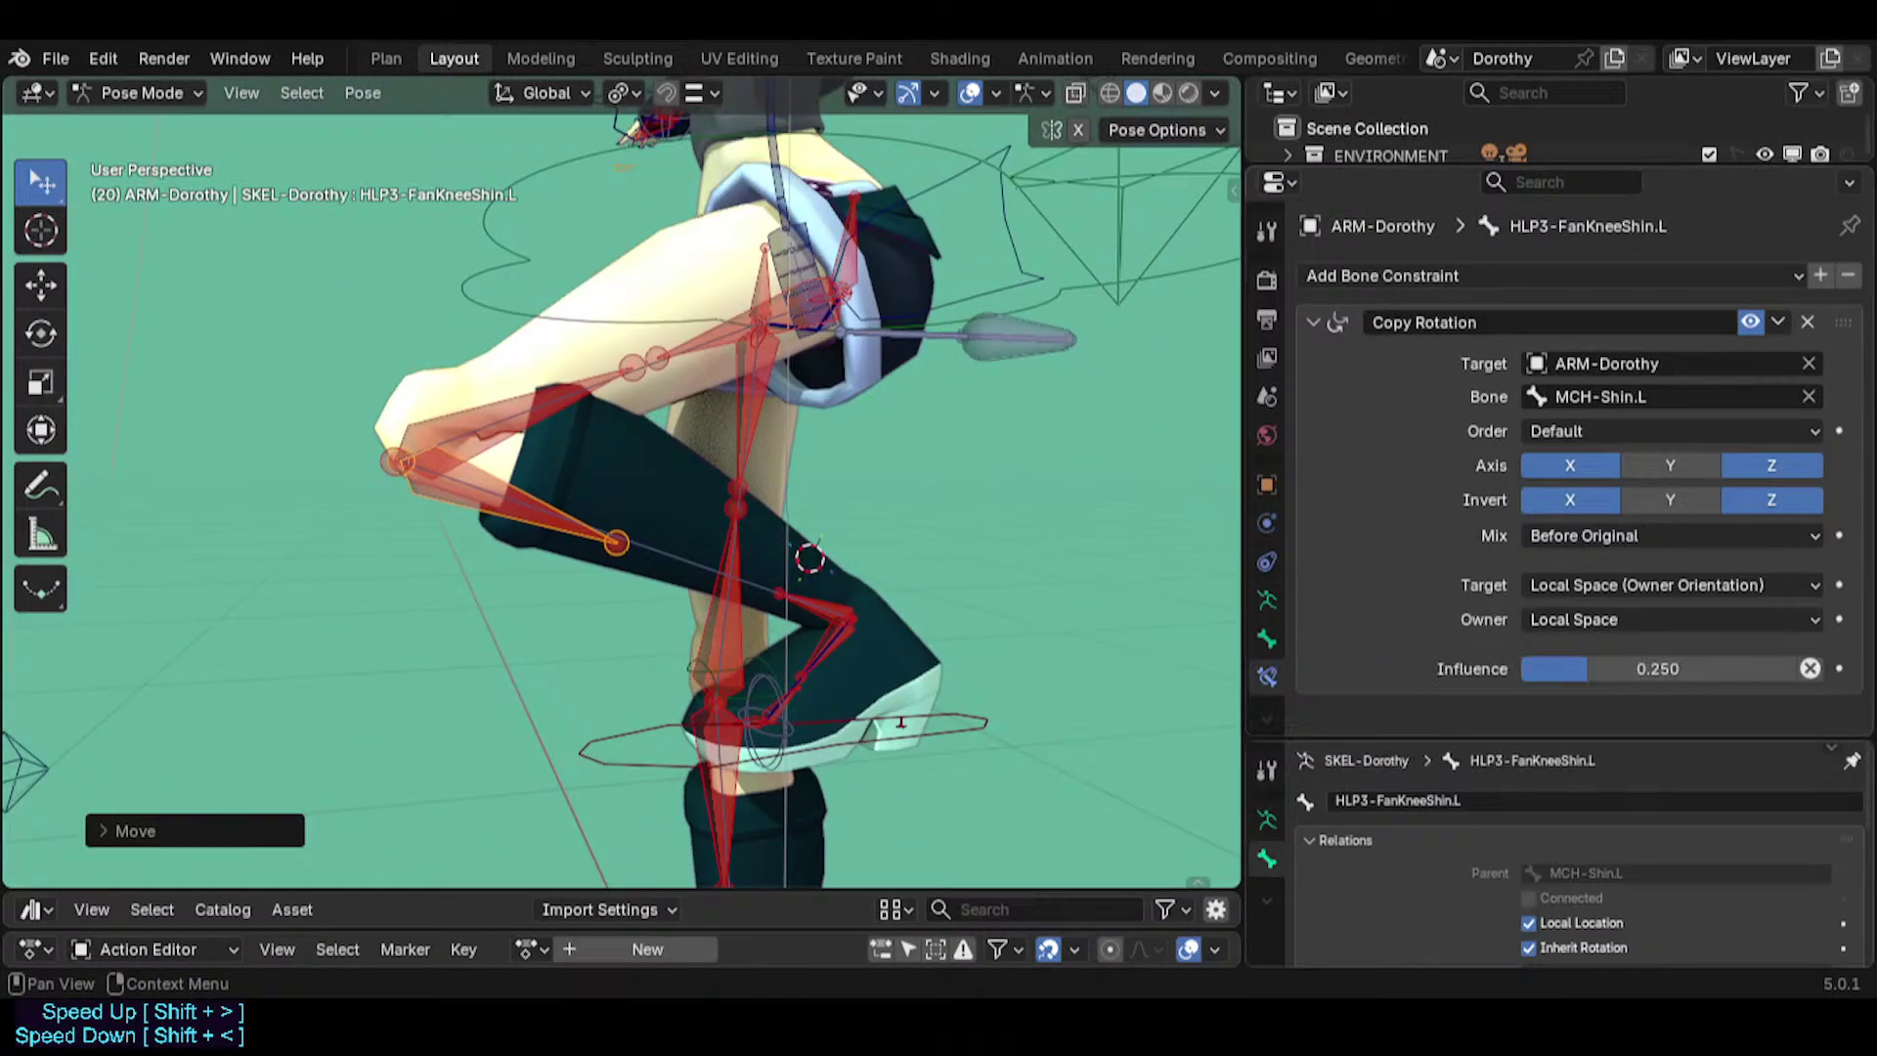
pyautogui.scroll(-1, 659, 376)
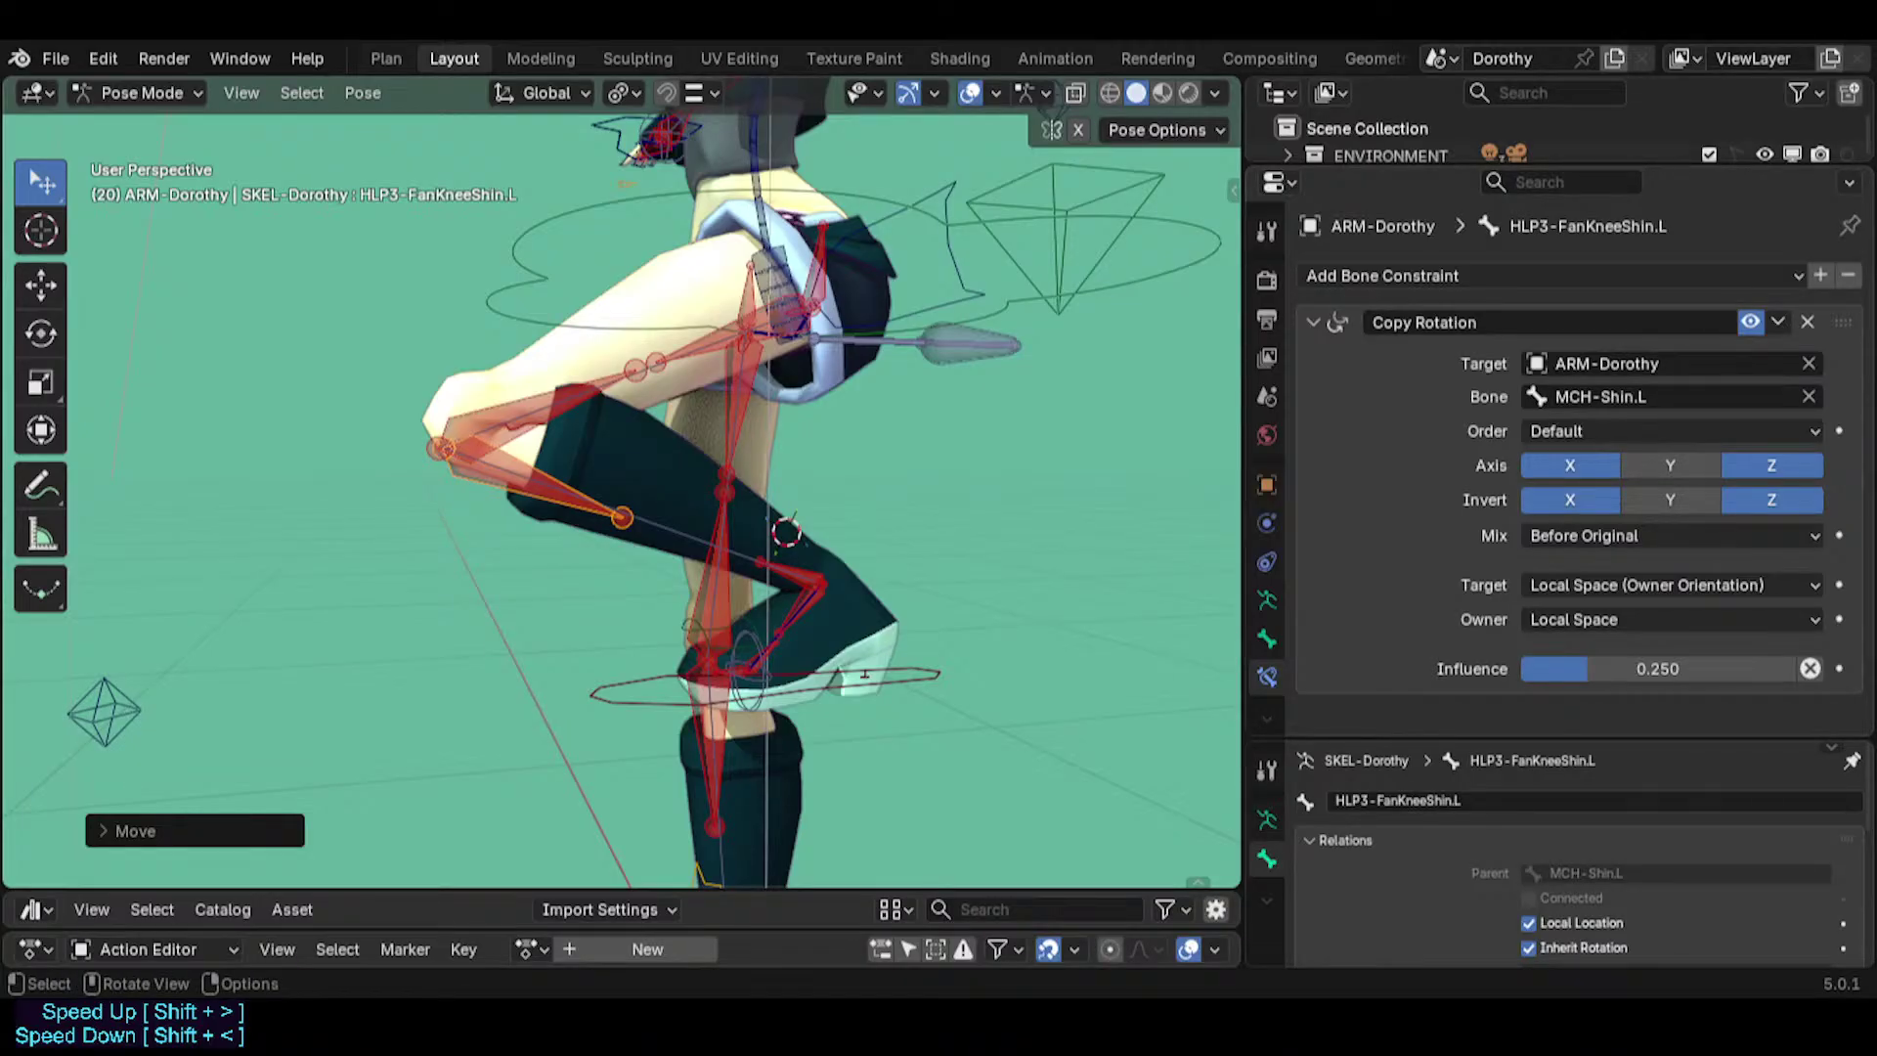
# Move MTR-IK-Foot.L repeatedly up and down to test the knee fan deformation at different bend angles.
pyautogui.click(636, 708)
pyautogui.press('g')
pyautogui.click(692, 628)
pyautogui.press('g')
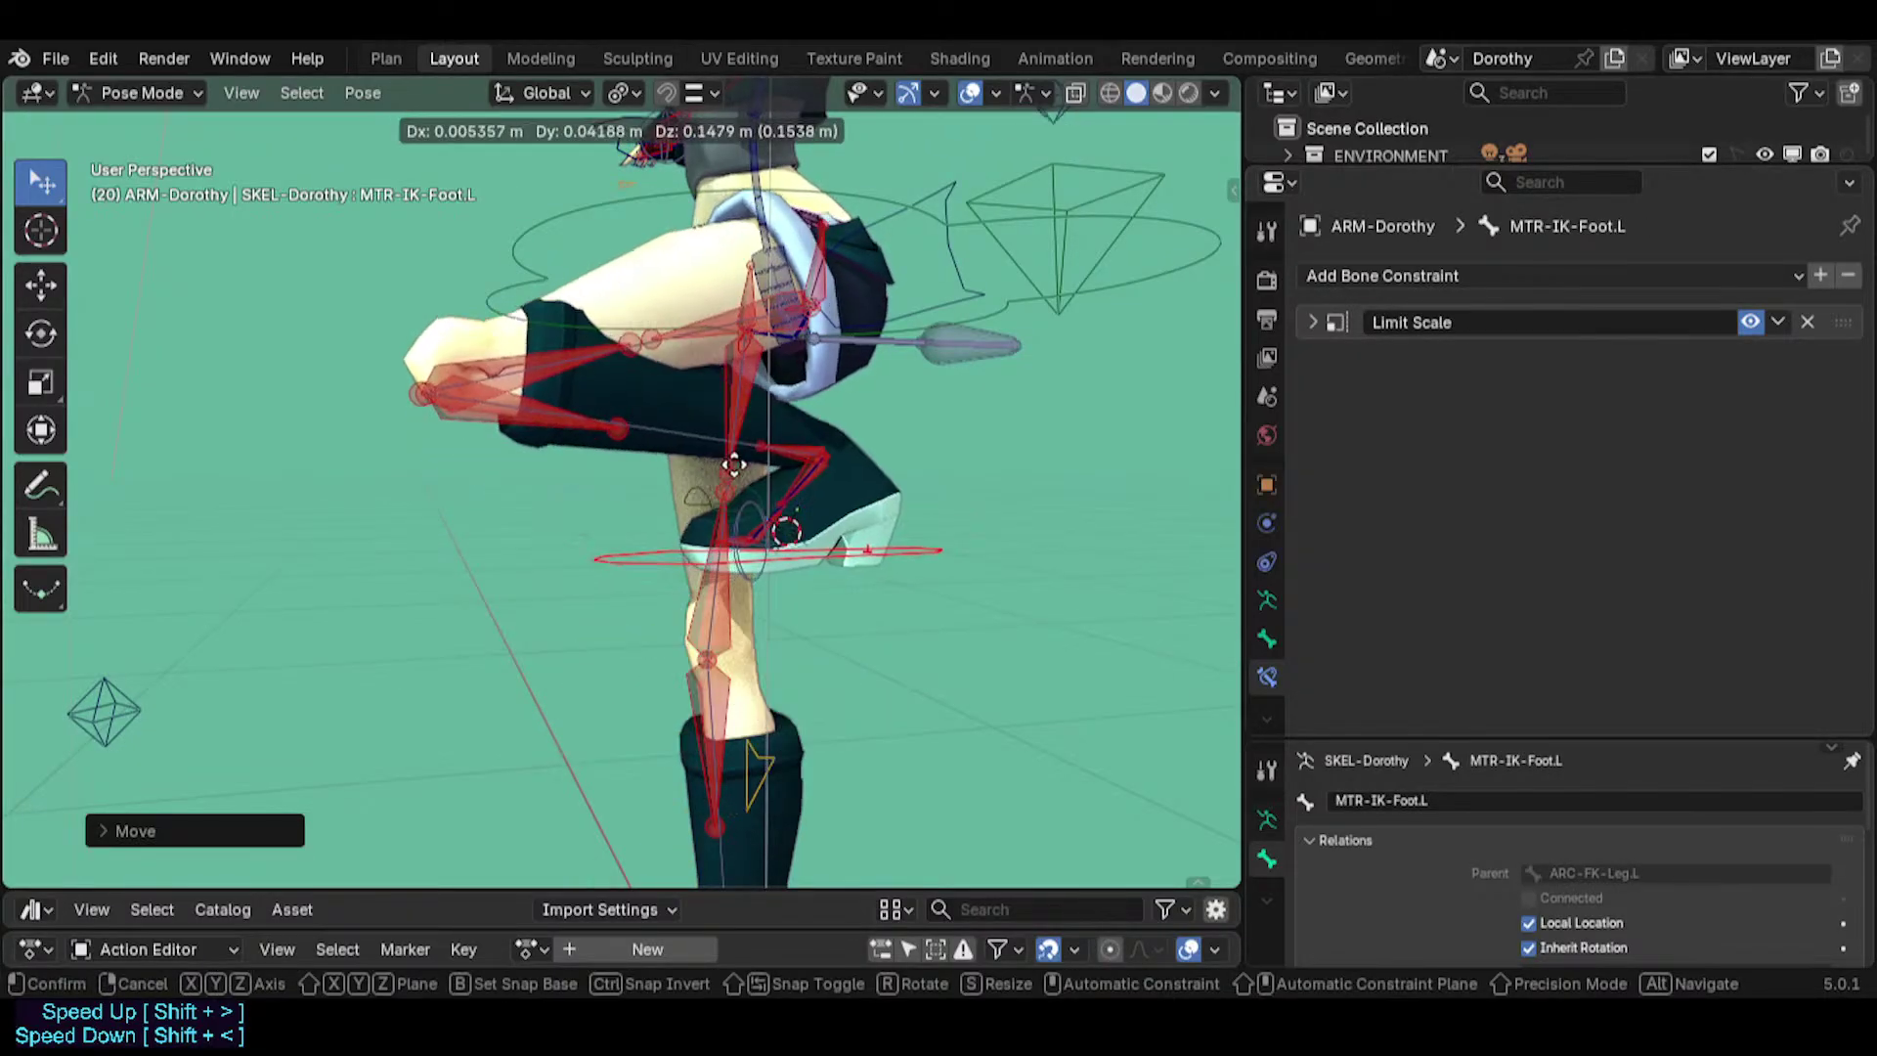
pyautogui.click(707, 530)
pyautogui.moveTo(707, 529); pyautogui.dragTo(514, 471, button='middle')
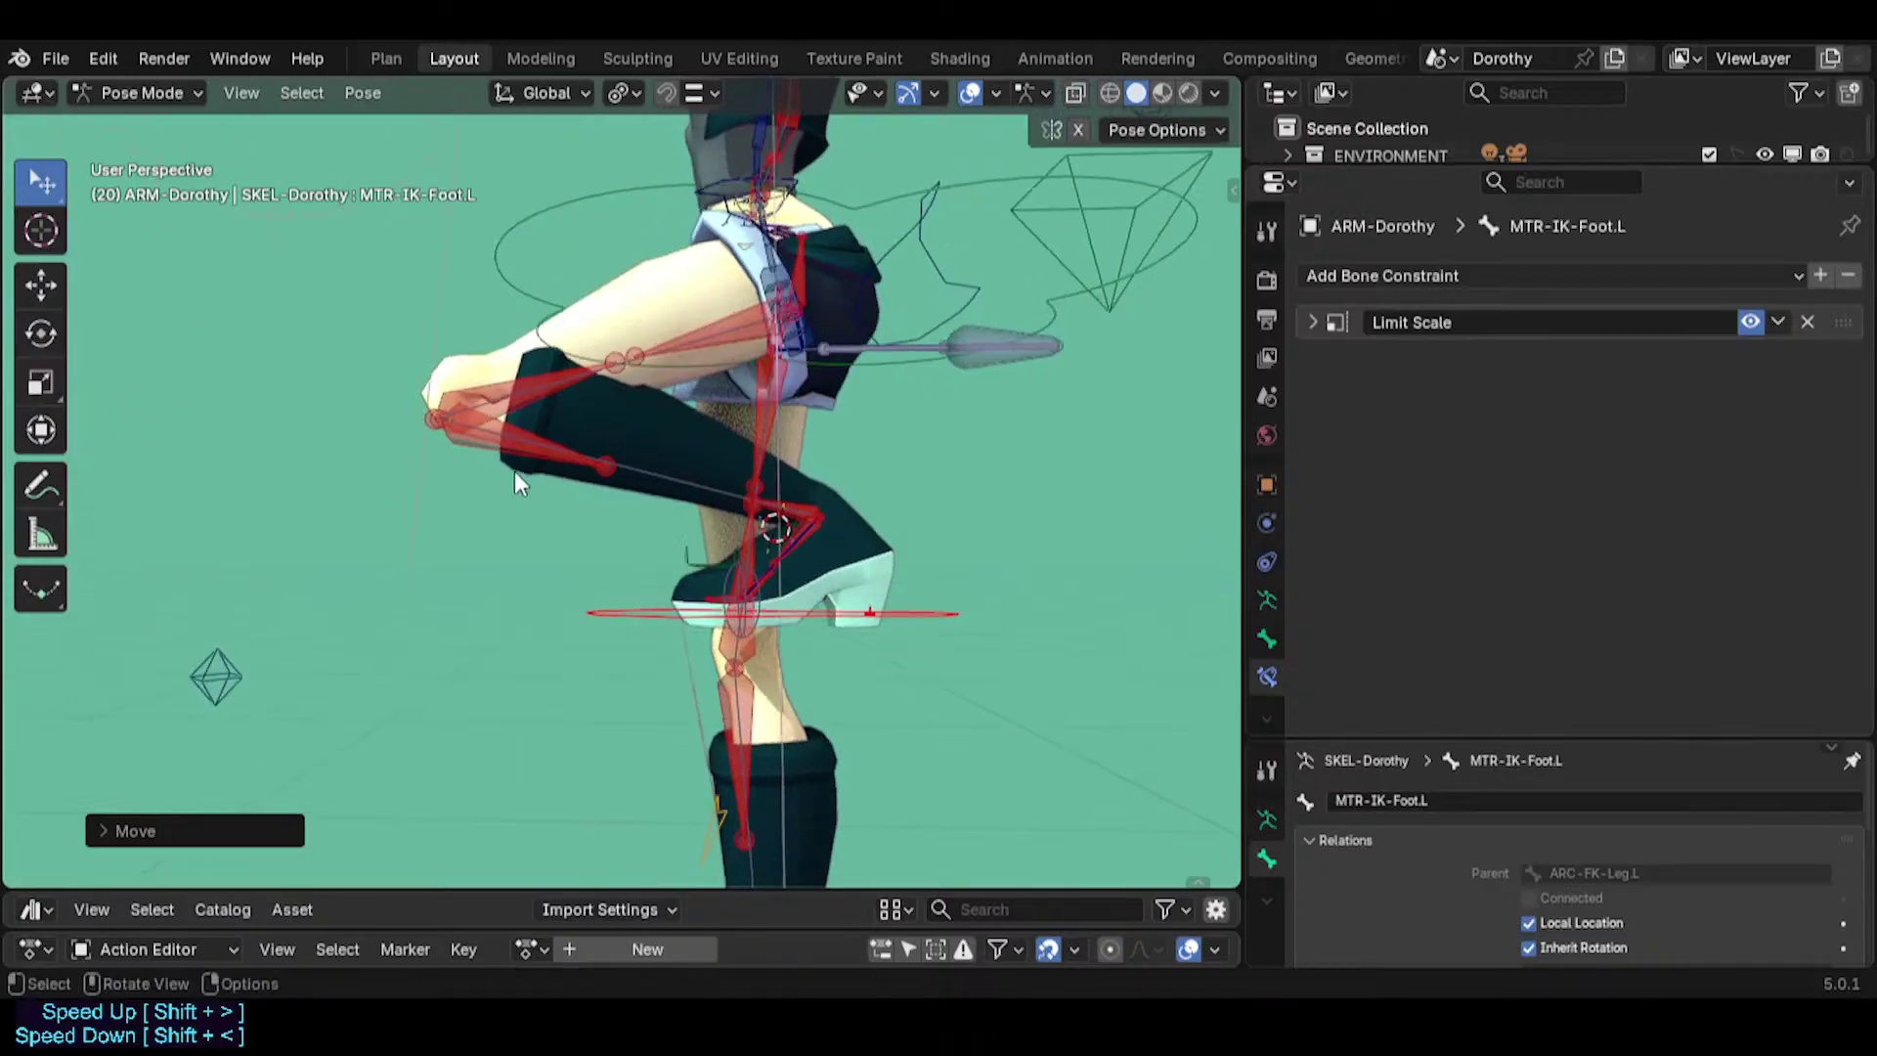
pyautogui.press('g')
pyautogui.click(606, 512)
pyautogui.press('g')
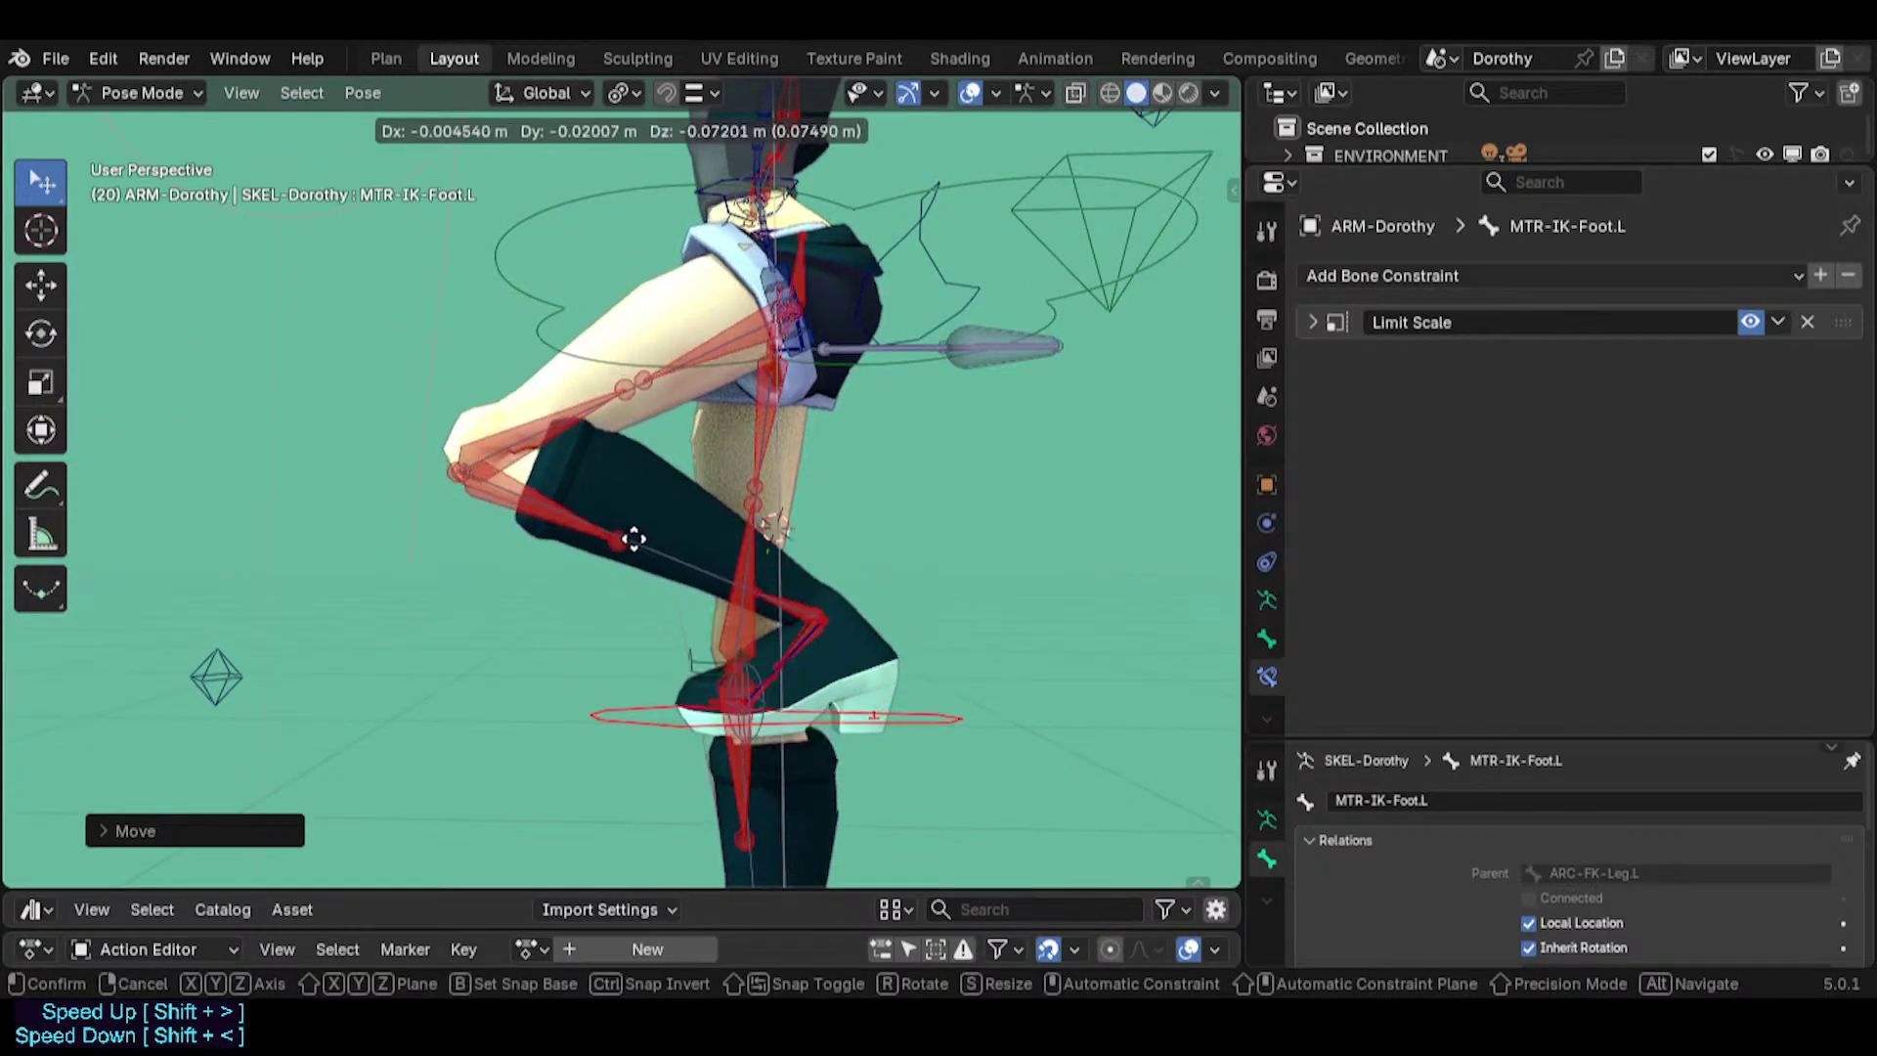
pyautogui.click(848, 494)
# Swing the left foot backward and forward with MTR-IK-Foot.L, leaving it beside the standing knee with the leg bent.
pyautogui.hotkey('shift', 'g')
pyautogui.scroll(-2, 618, 448)
pyautogui.keyDown('shift'); pyautogui.moveTo(618, 448); pyautogui.dragTo(510, 497, button='middle'); pyautogui.keyUp('shift')
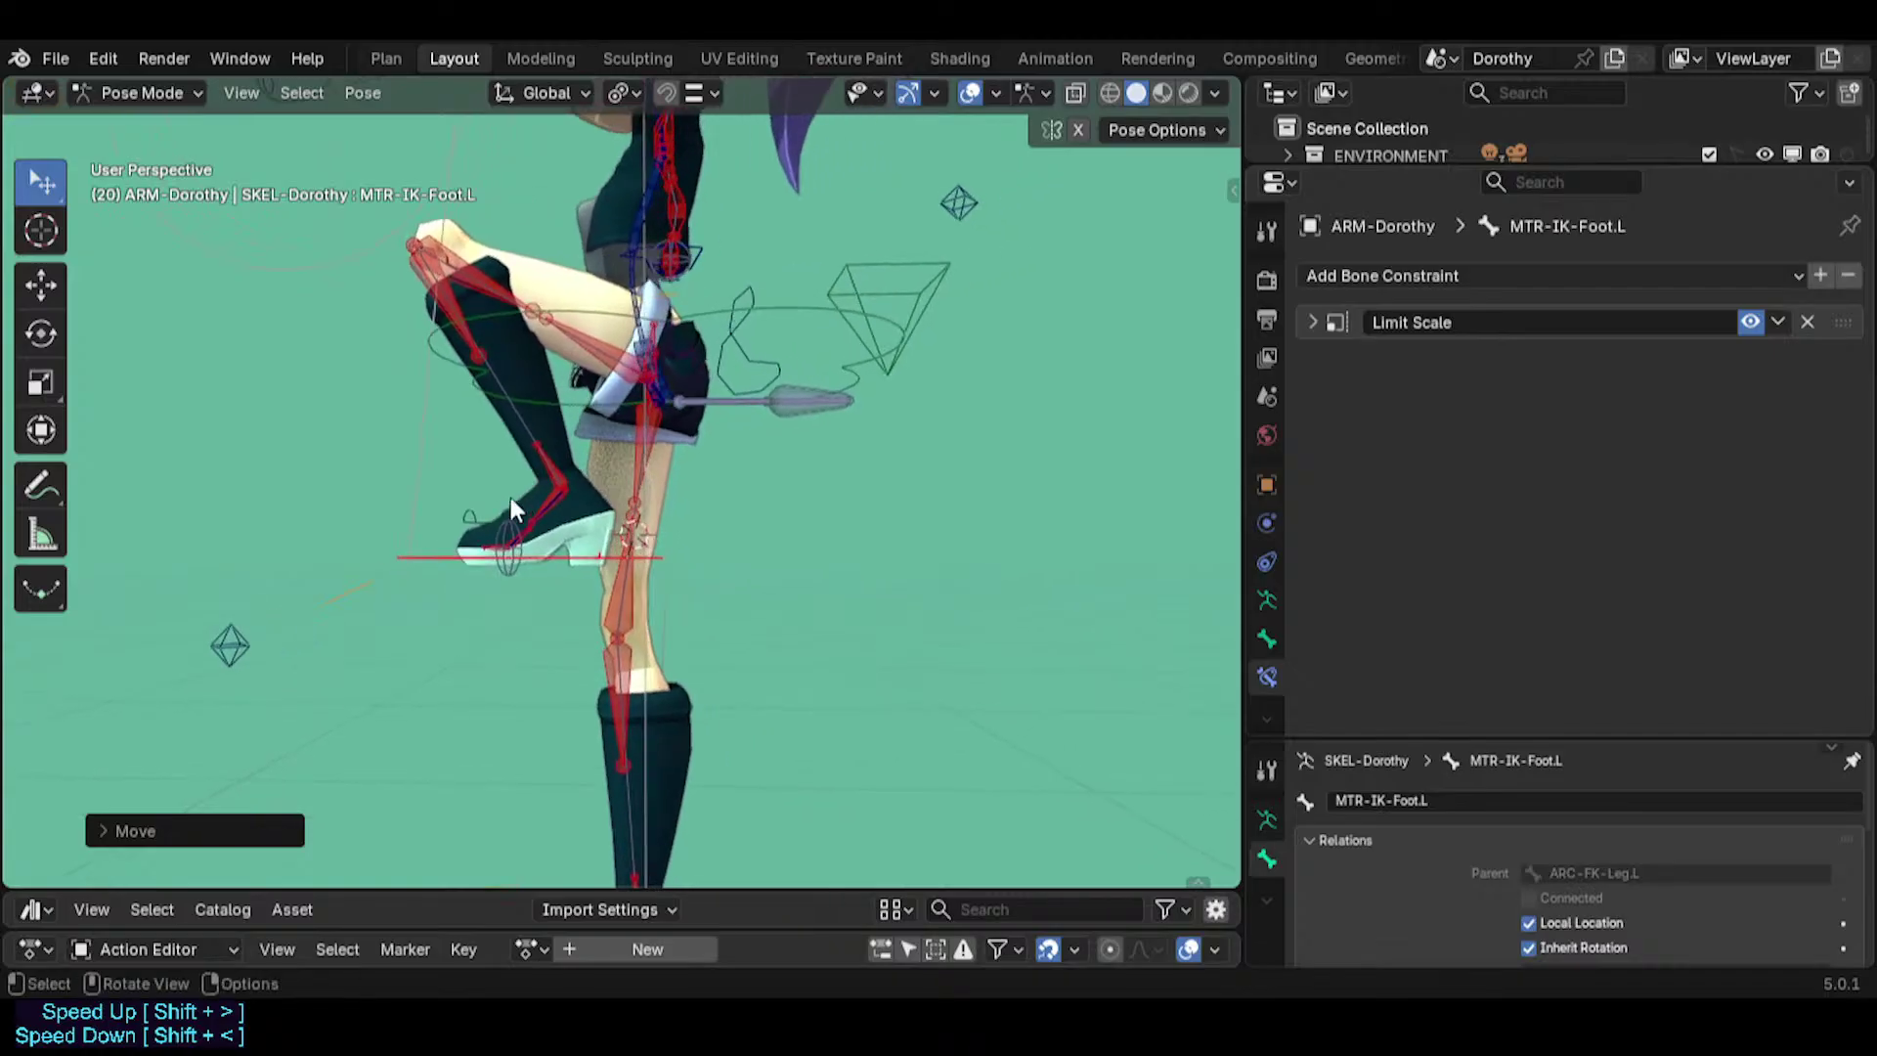
pyautogui.press('g')
pyautogui.click(606, 613)
pyautogui.press('g')
pyautogui.click(543, 549)
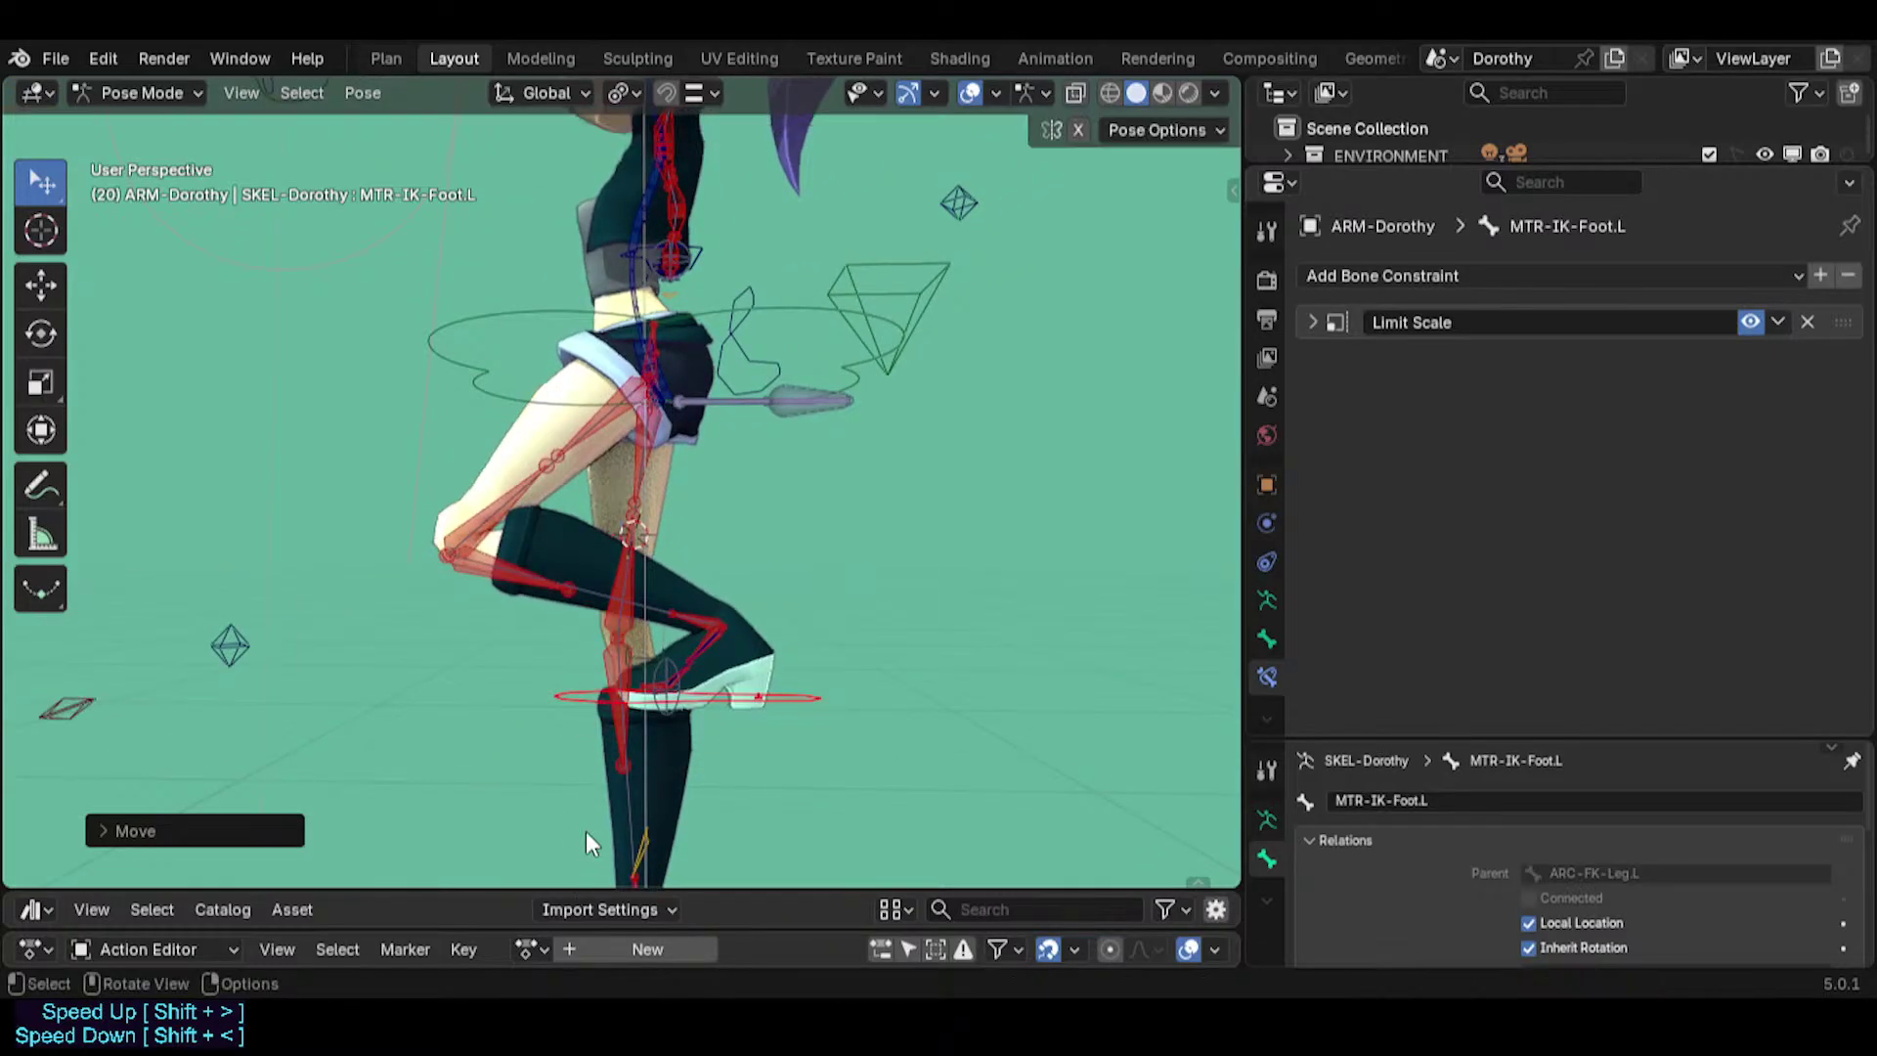
pyautogui.scroll(1, 578, 588)
pyautogui.press('g')
pyautogui.click(477, 565)
# Select HLP3-FanKneeShin.L again and review its bone relations and Copy Rotation settings.
pyautogui.click(438, 500)
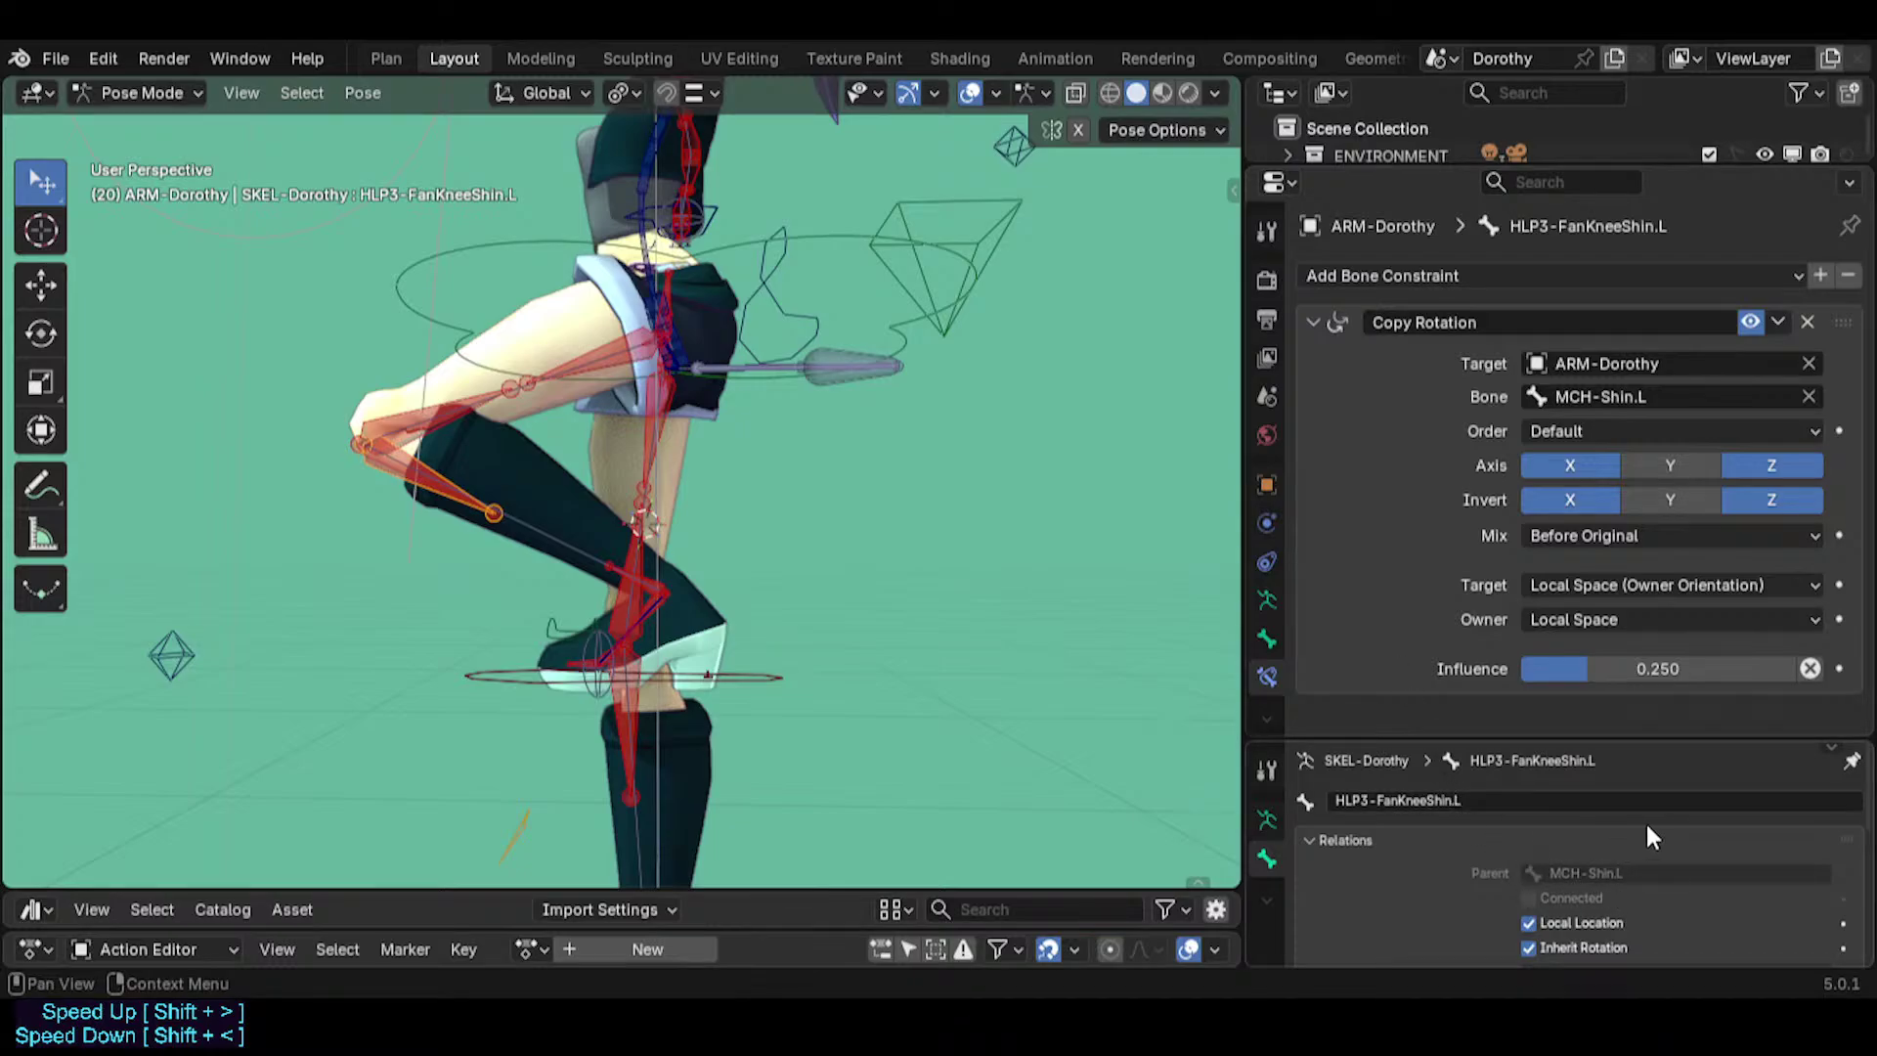
pyautogui.scroll(-3, 1672, 829)
pyautogui.scroll(3, 1693, 851)
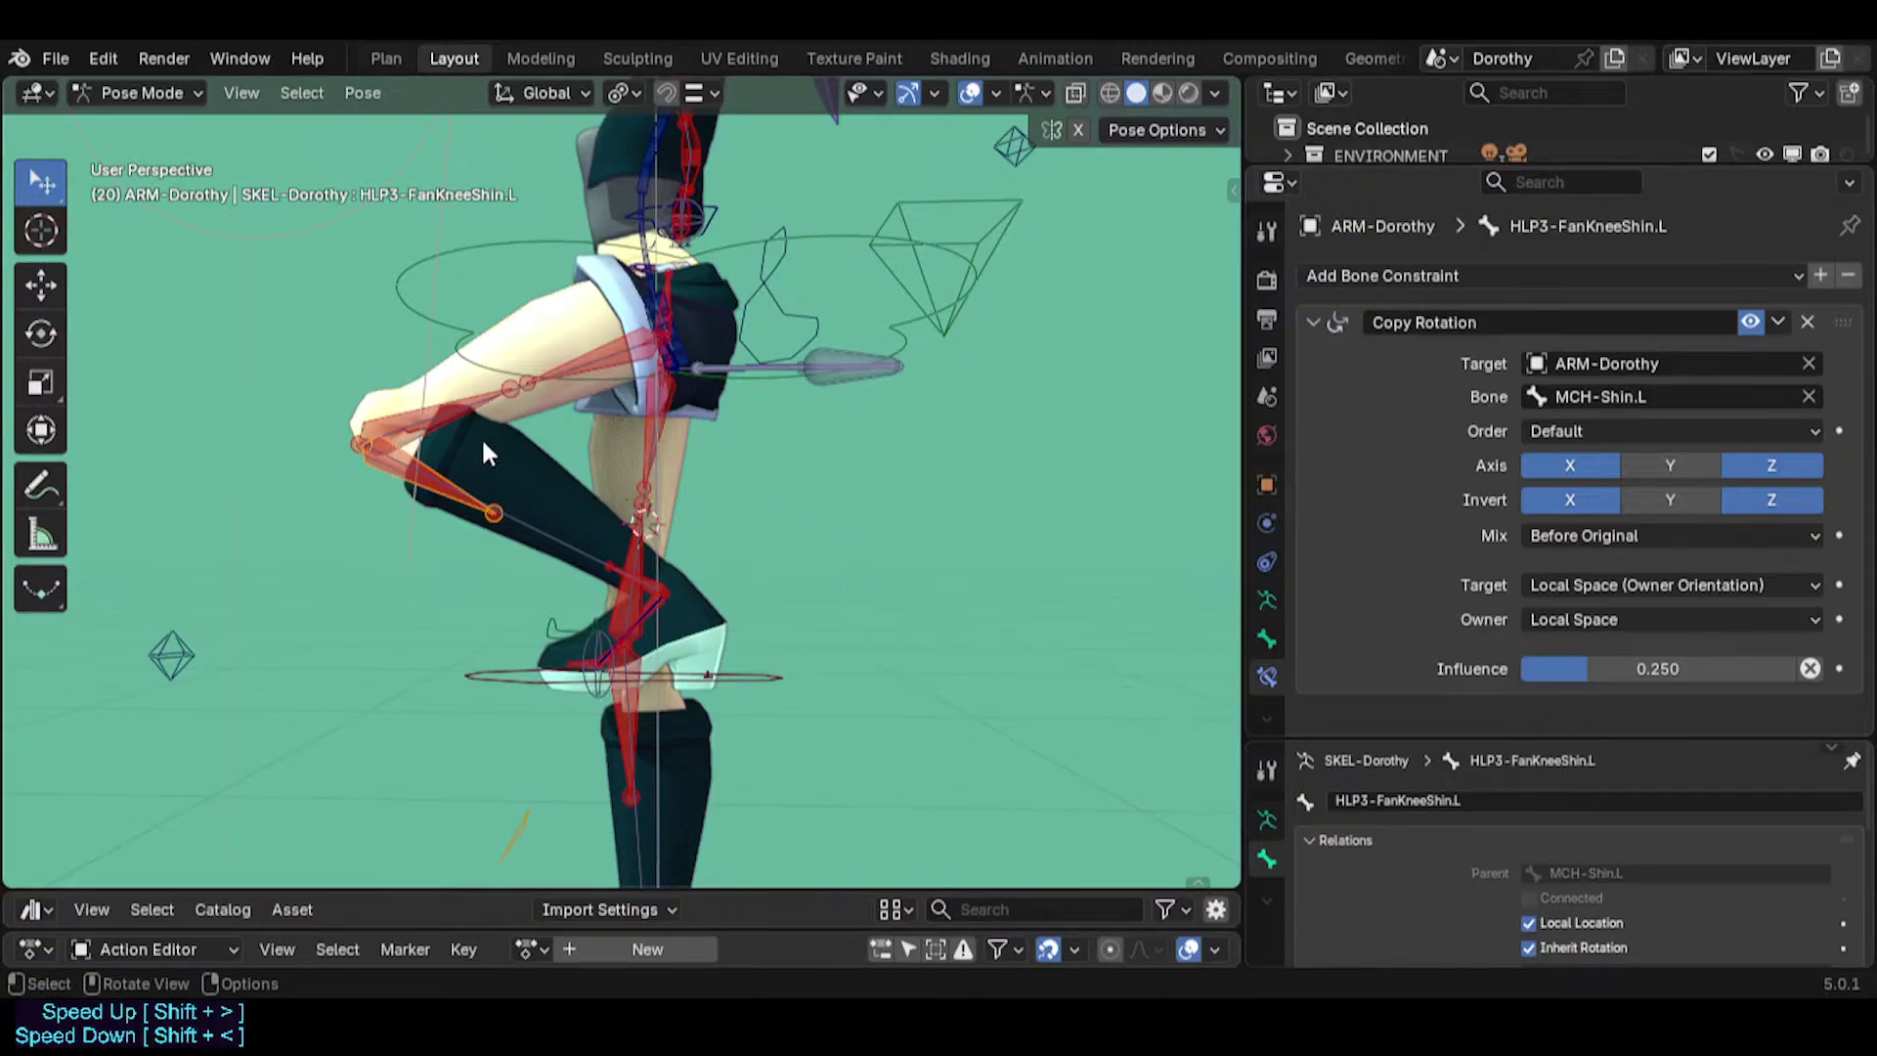
# Compare the Copy Rotation settings of the left knee helper bones HLP3-FanKneeThigh.L and HLP3-FanKneeShin.L.
pyautogui.moveTo(484, 445)
pyautogui.mouseDown(button='middle')
pyautogui.moveTo(620, 454)
pyautogui.moveTo(495, 456)
pyautogui.mouseUp(button='middle')
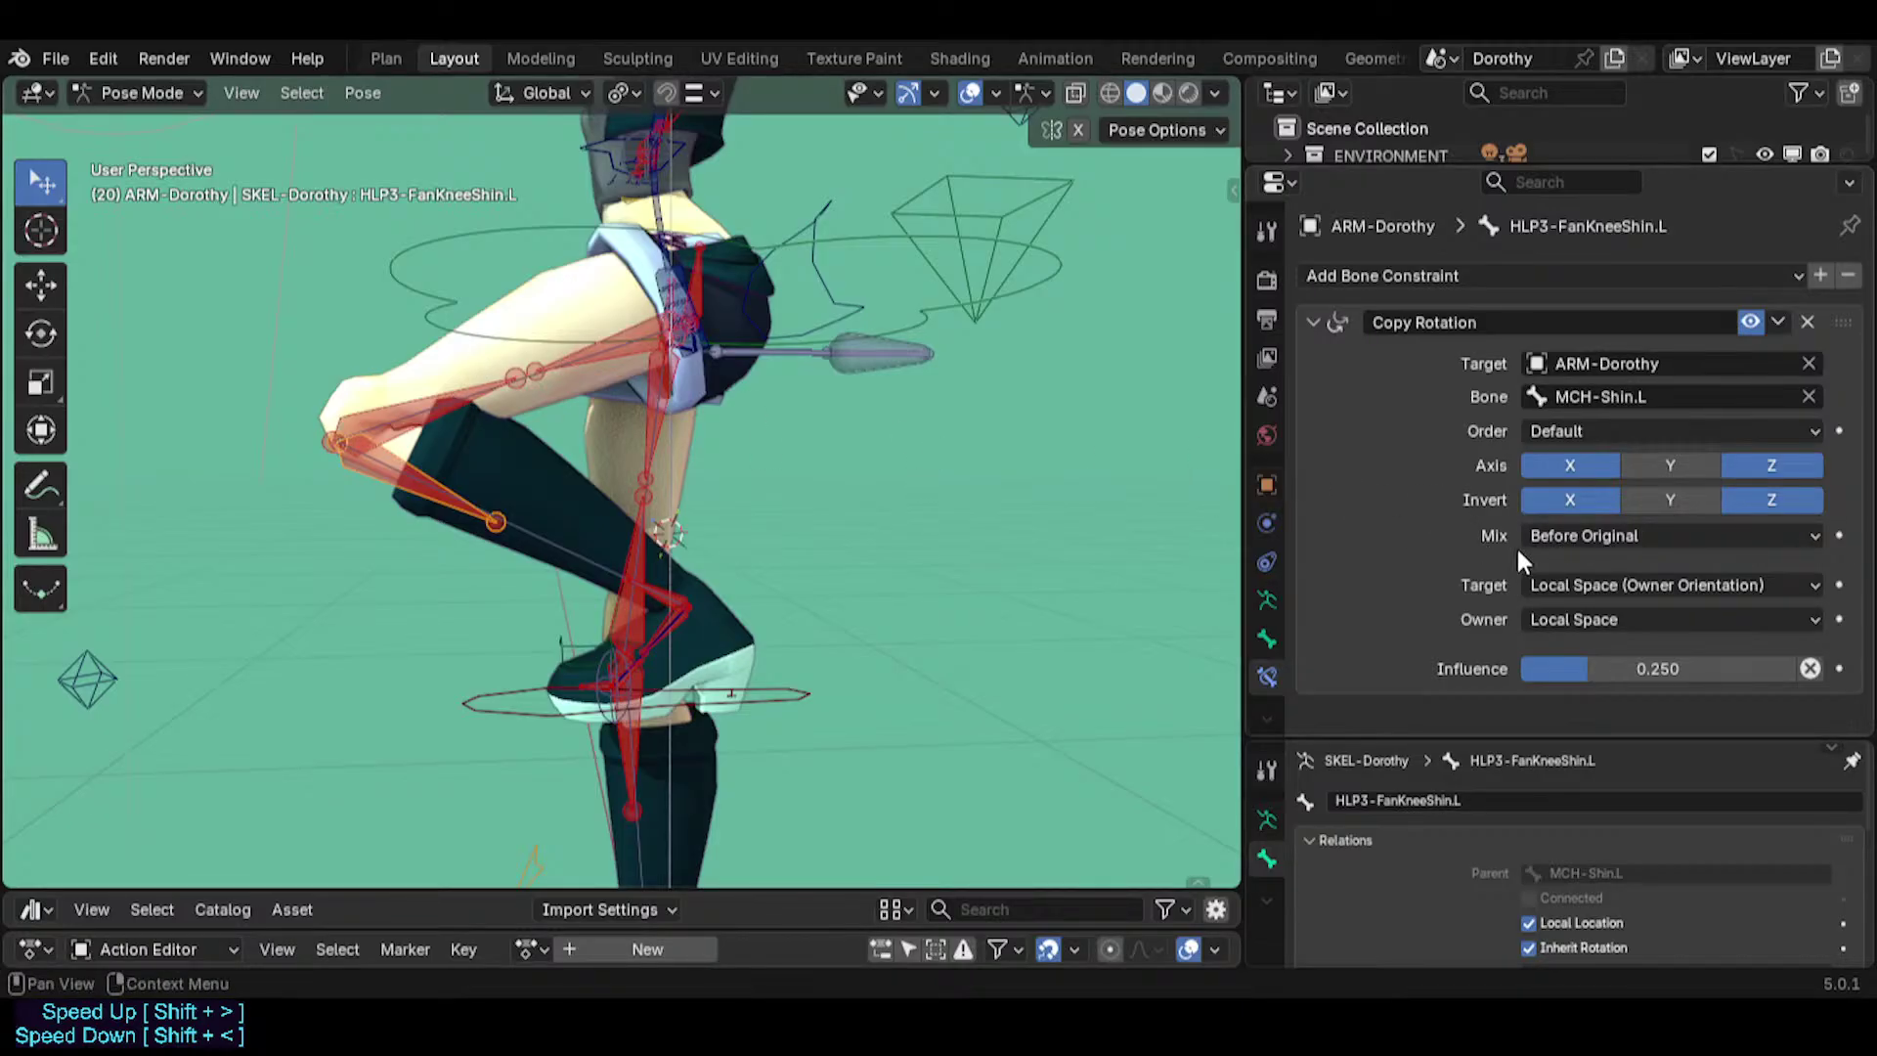
pyautogui.click(407, 396)
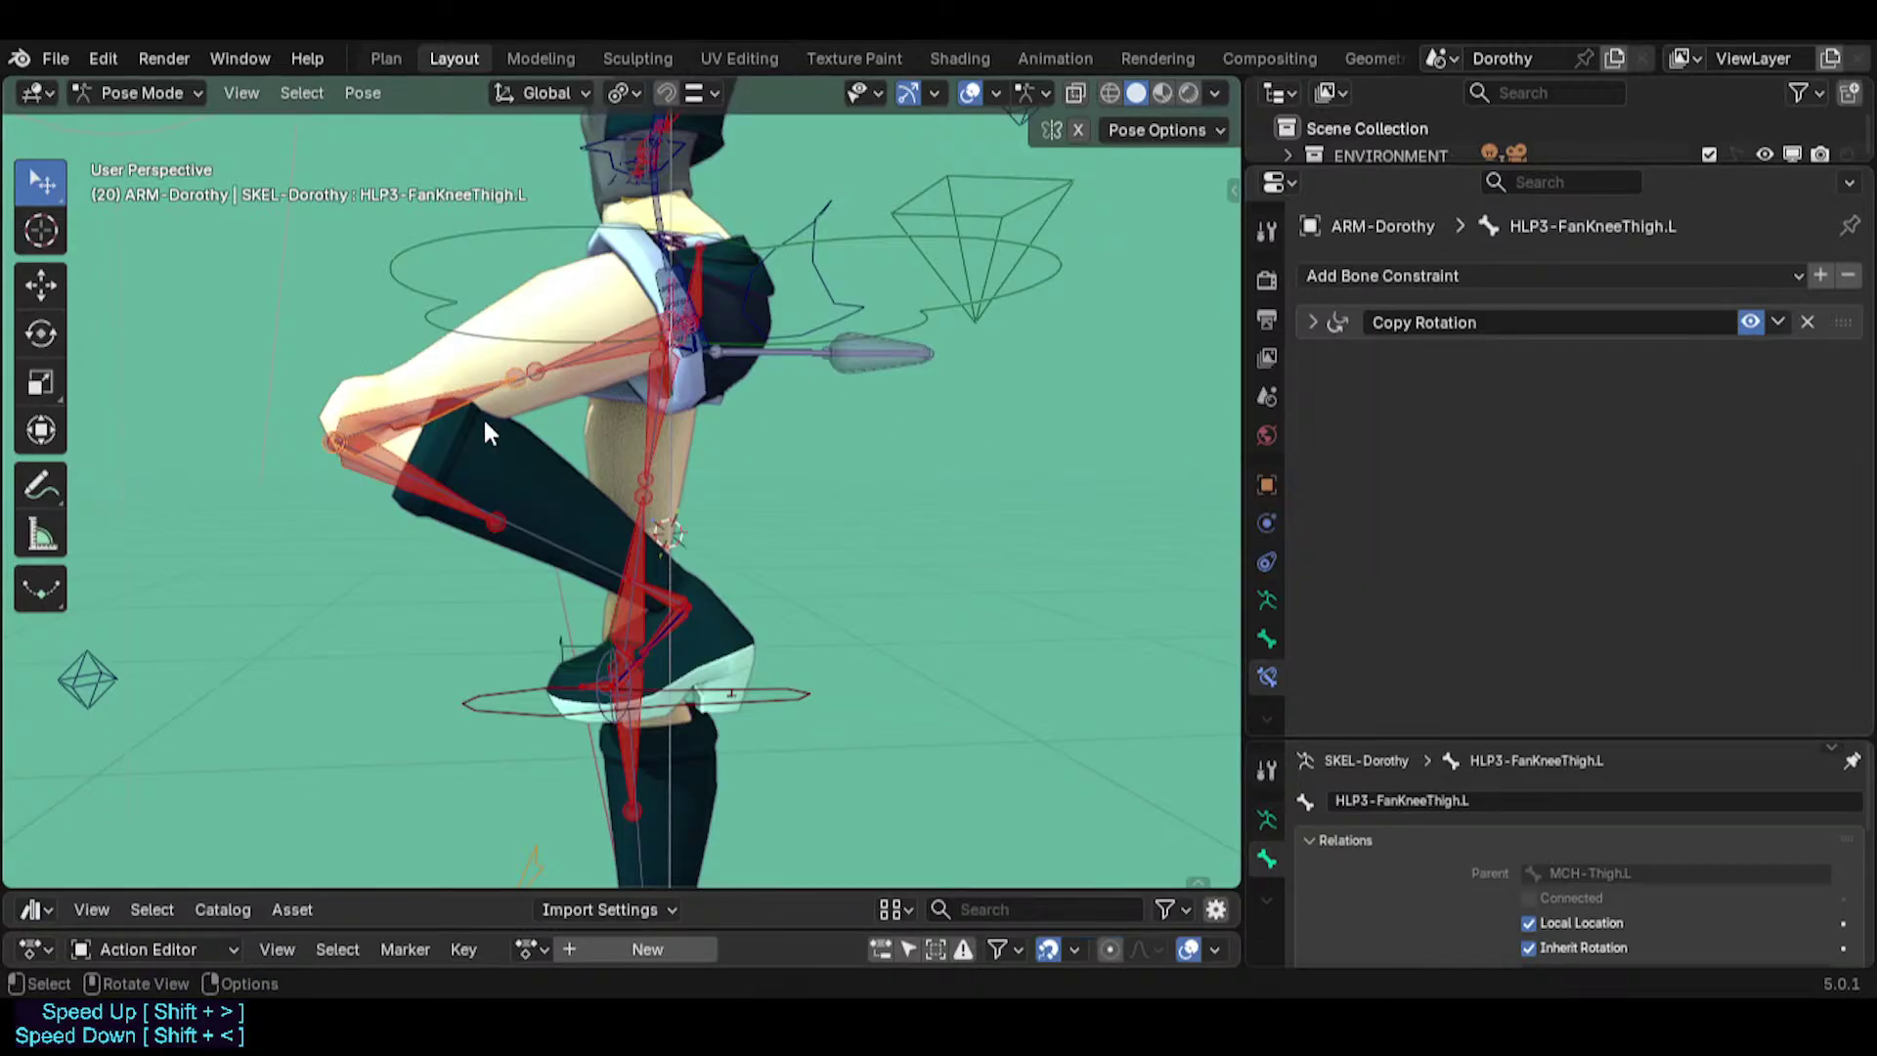
pyautogui.click(1310, 322)
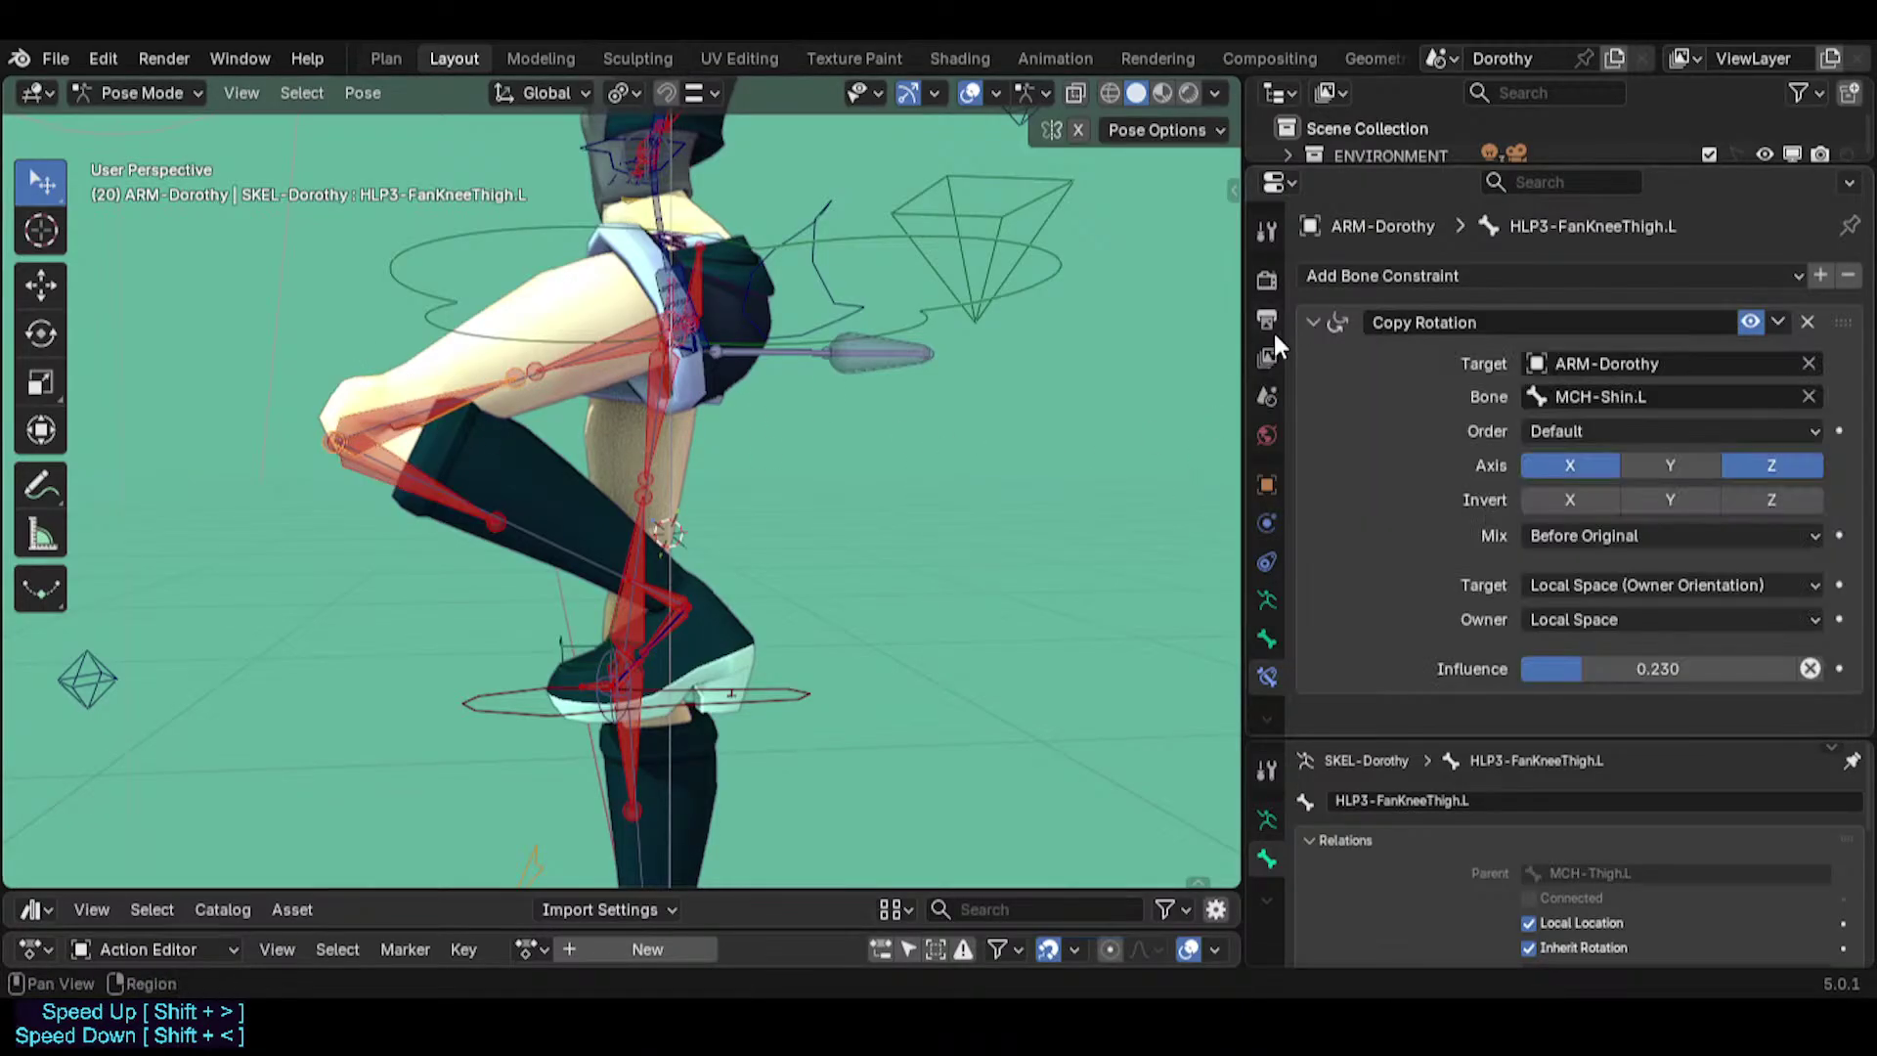
pyautogui.click(421, 476)
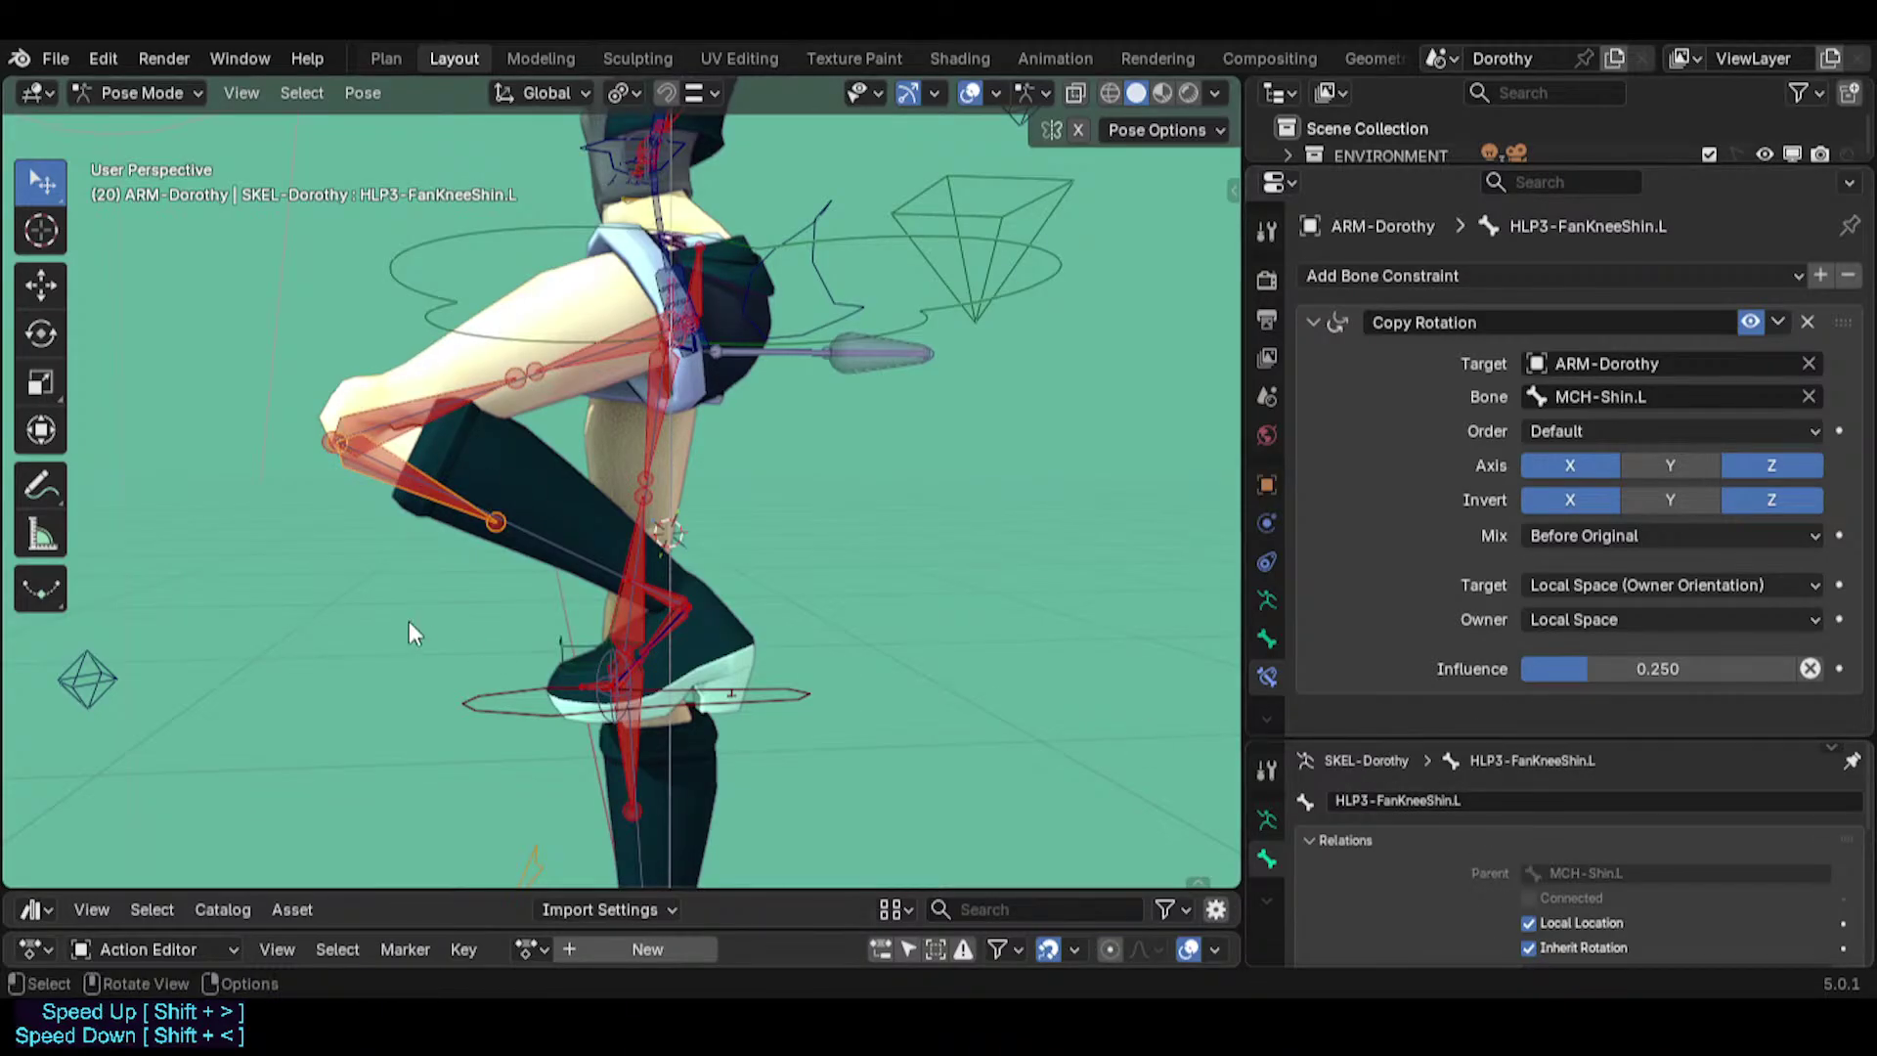
pyautogui.click(505, 690)
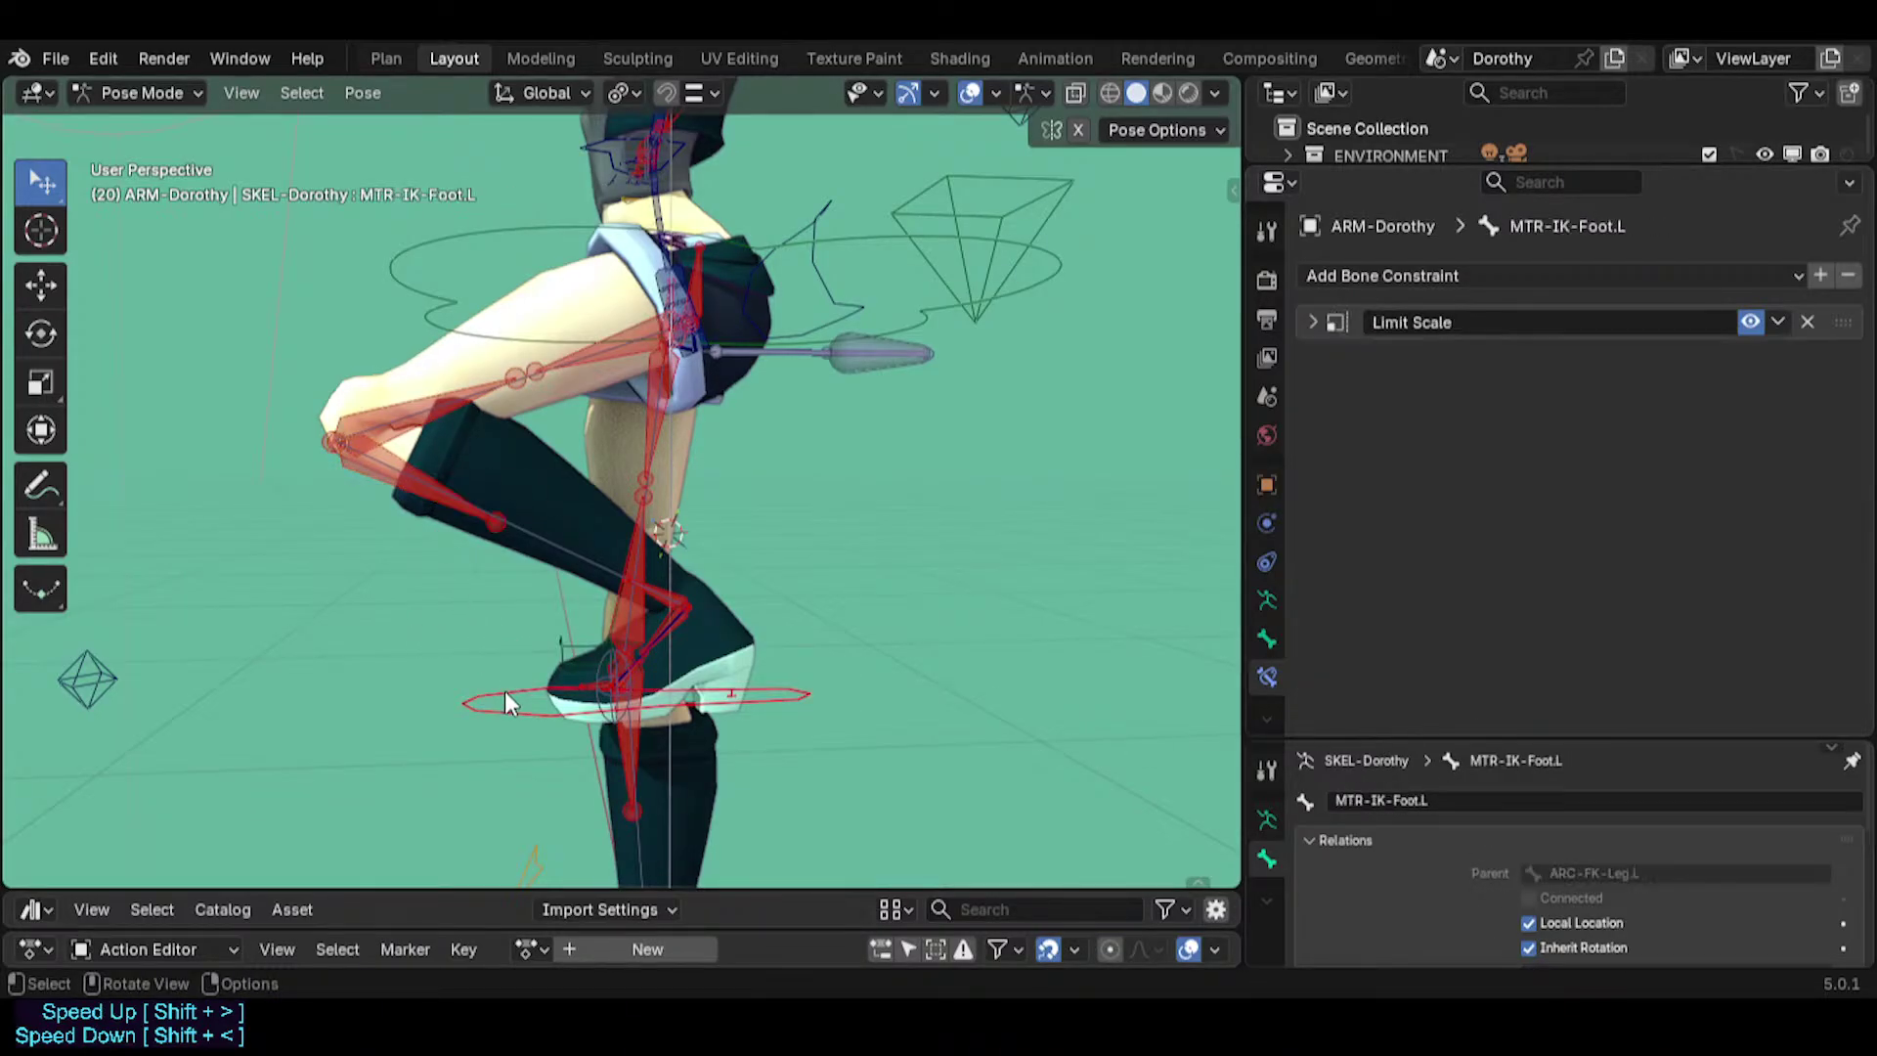
pyautogui.click(419, 488)
pyautogui.click(419, 432)
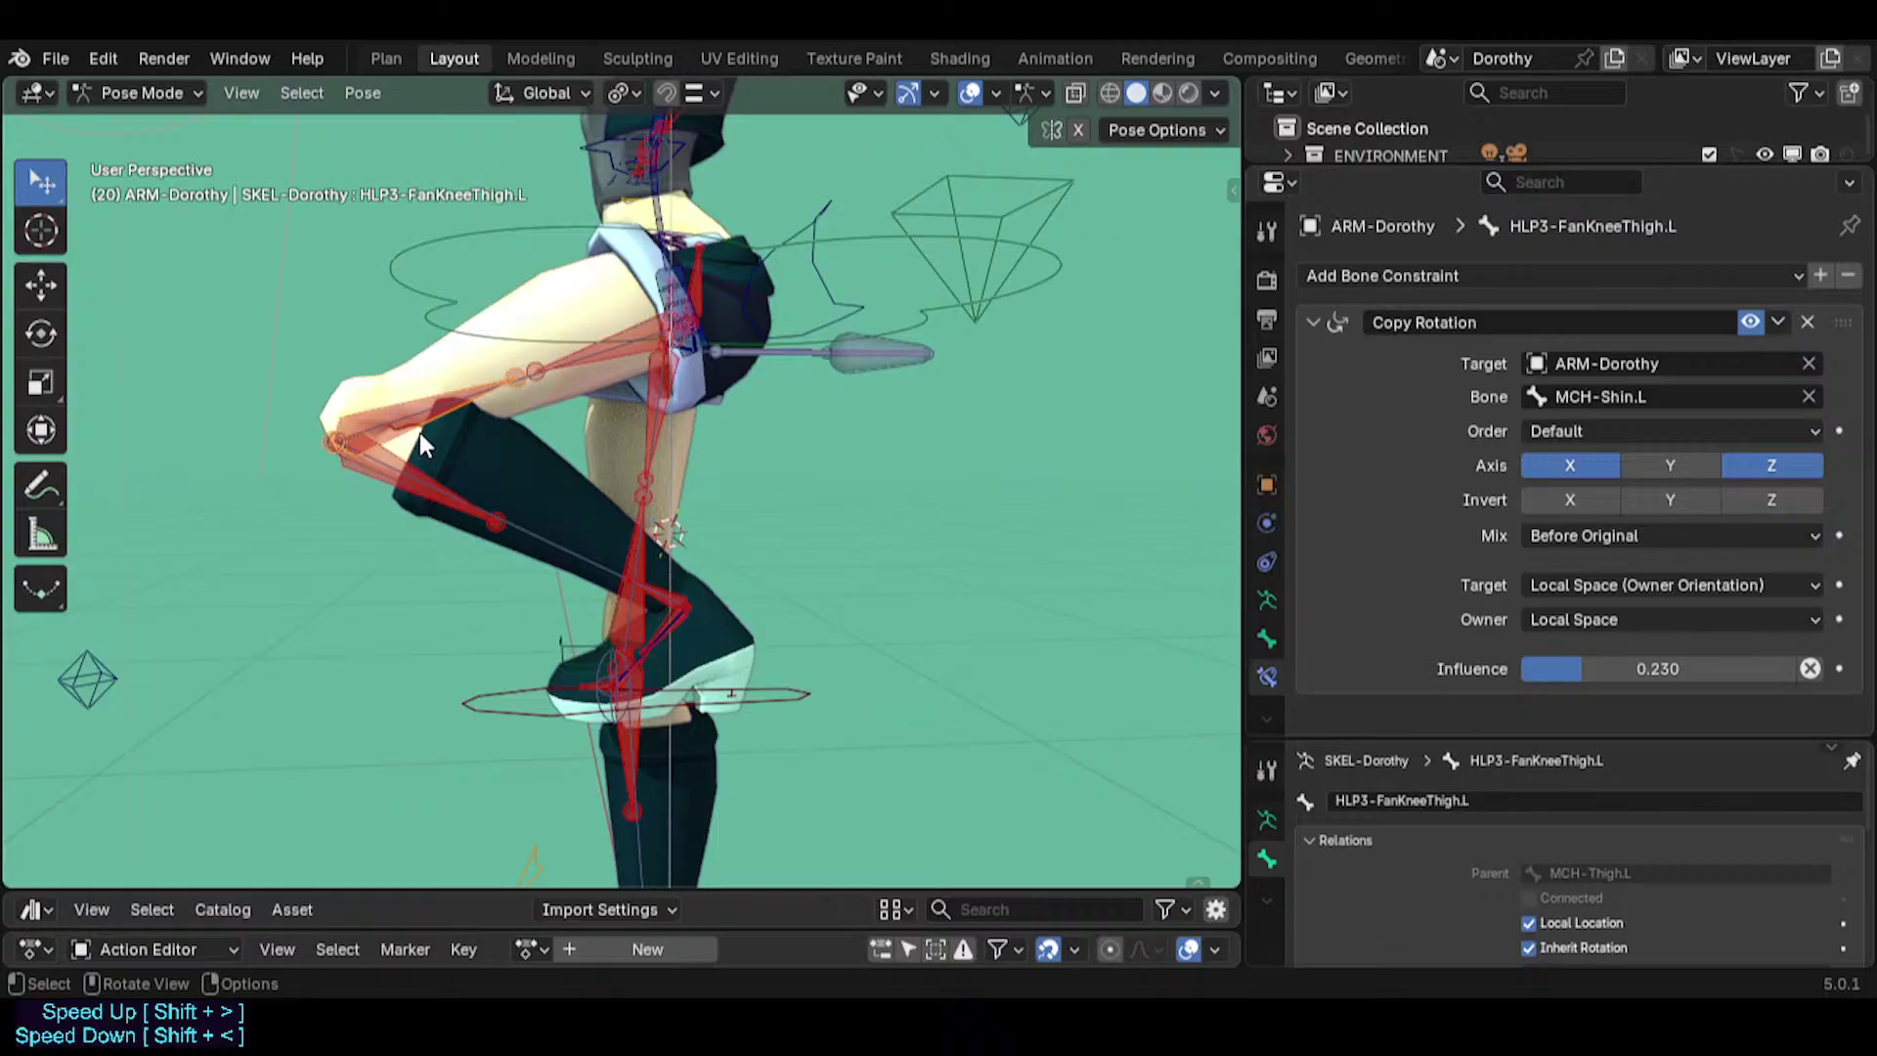
pyautogui.click(421, 488)
# Lower the left IK foot controller slightly, save the file, and reselect the left shin fan helper bone.
pyautogui.moveTo(499, 710); pyautogui.dragTo(477, 764)
pyautogui.hotkey('ctrl', 's')
pyautogui.click(385, 490)
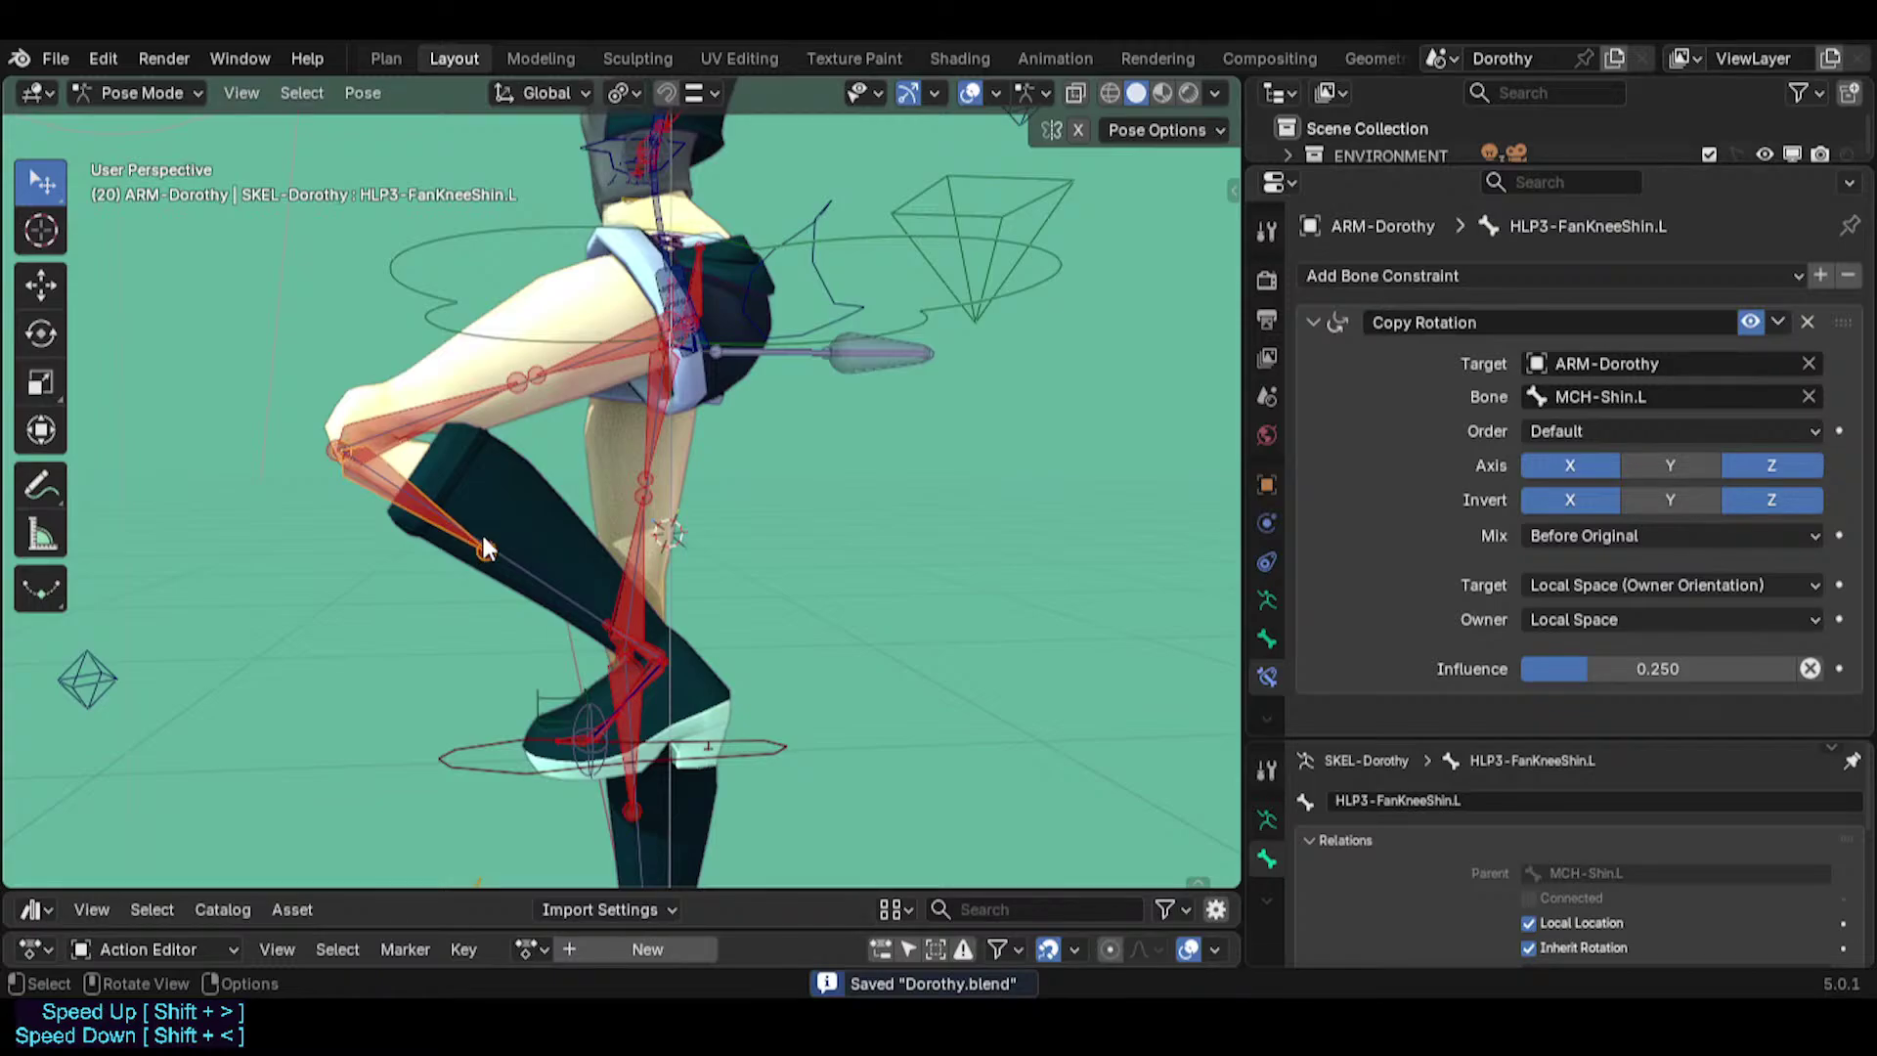
# Solo the MCH-Skeleton bone collection to show the mechanism bones over the leg, and save the file.
pyautogui.press('n')
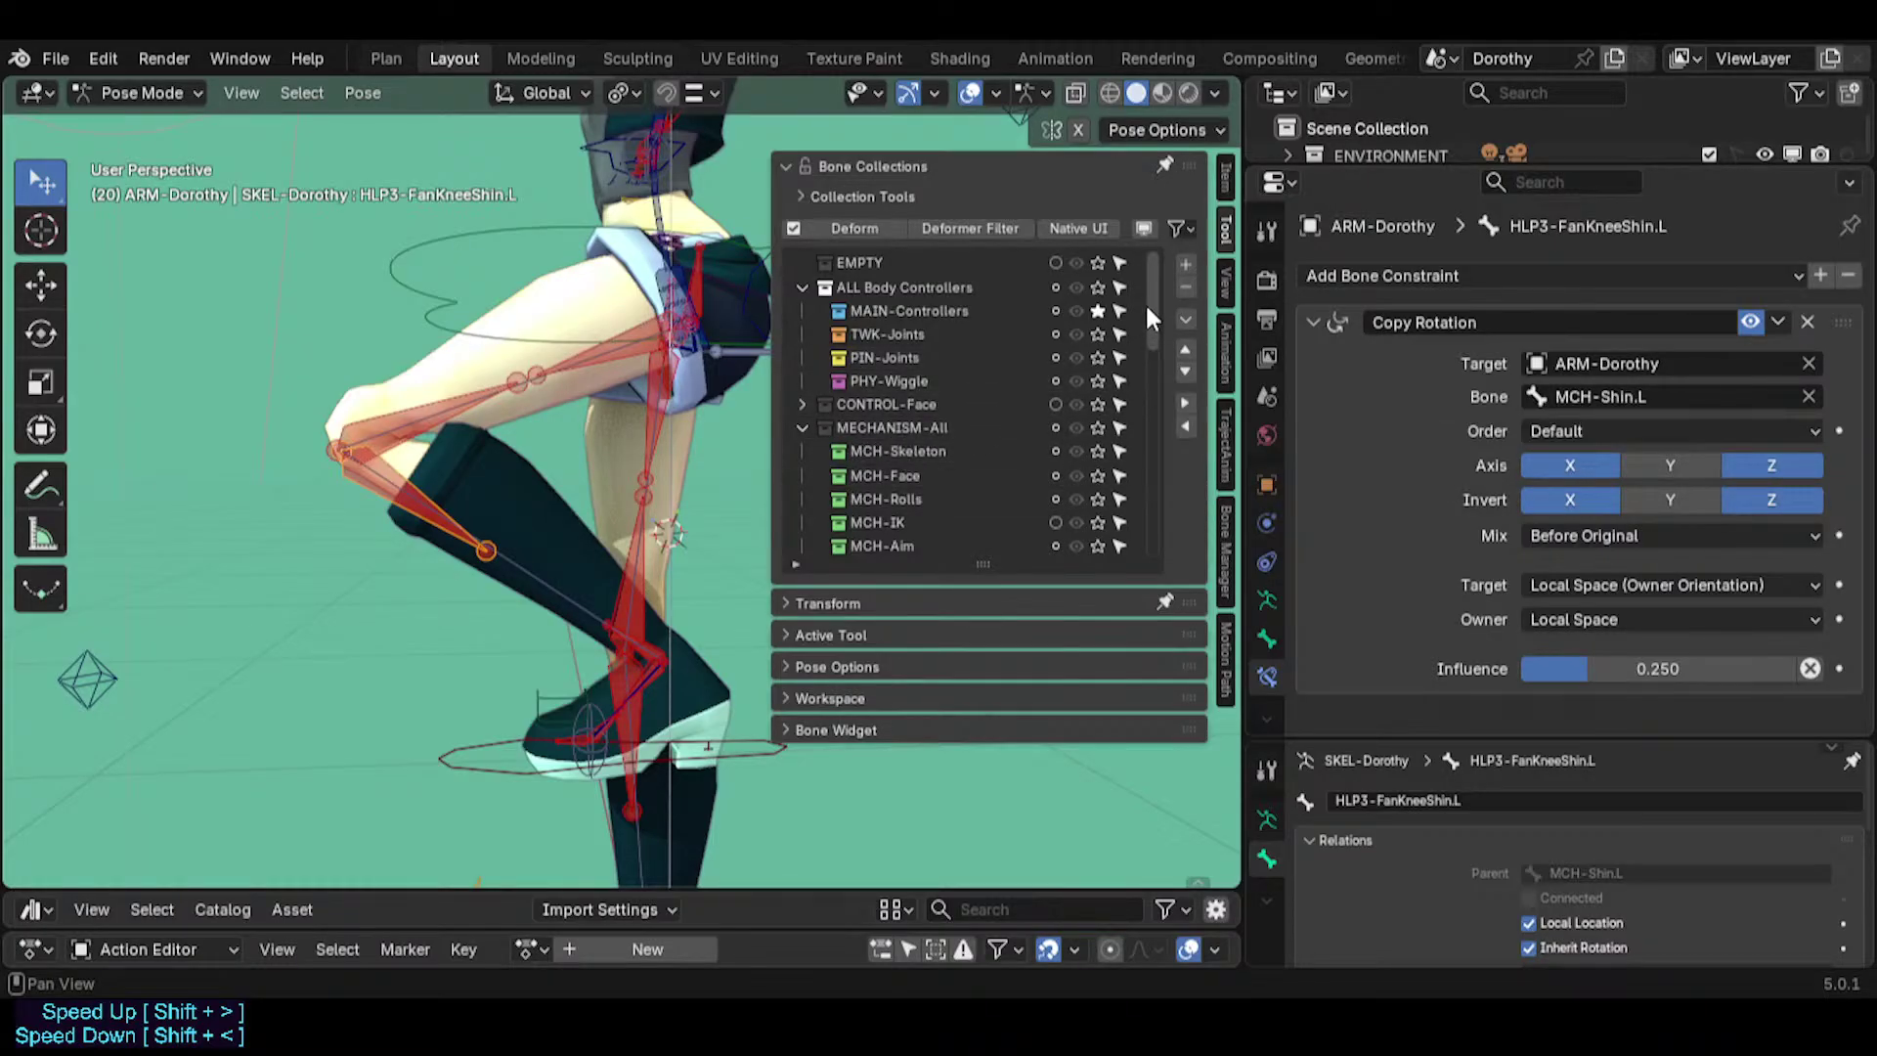
pyautogui.moveTo(1151, 311)
pyautogui.mouseDown()
pyautogui.moveTo(1146, 444)
pyautogui.moveTo(1163, 367)
pyautogui.moveTo(1136, 320)
pyautogui.mouseUp()
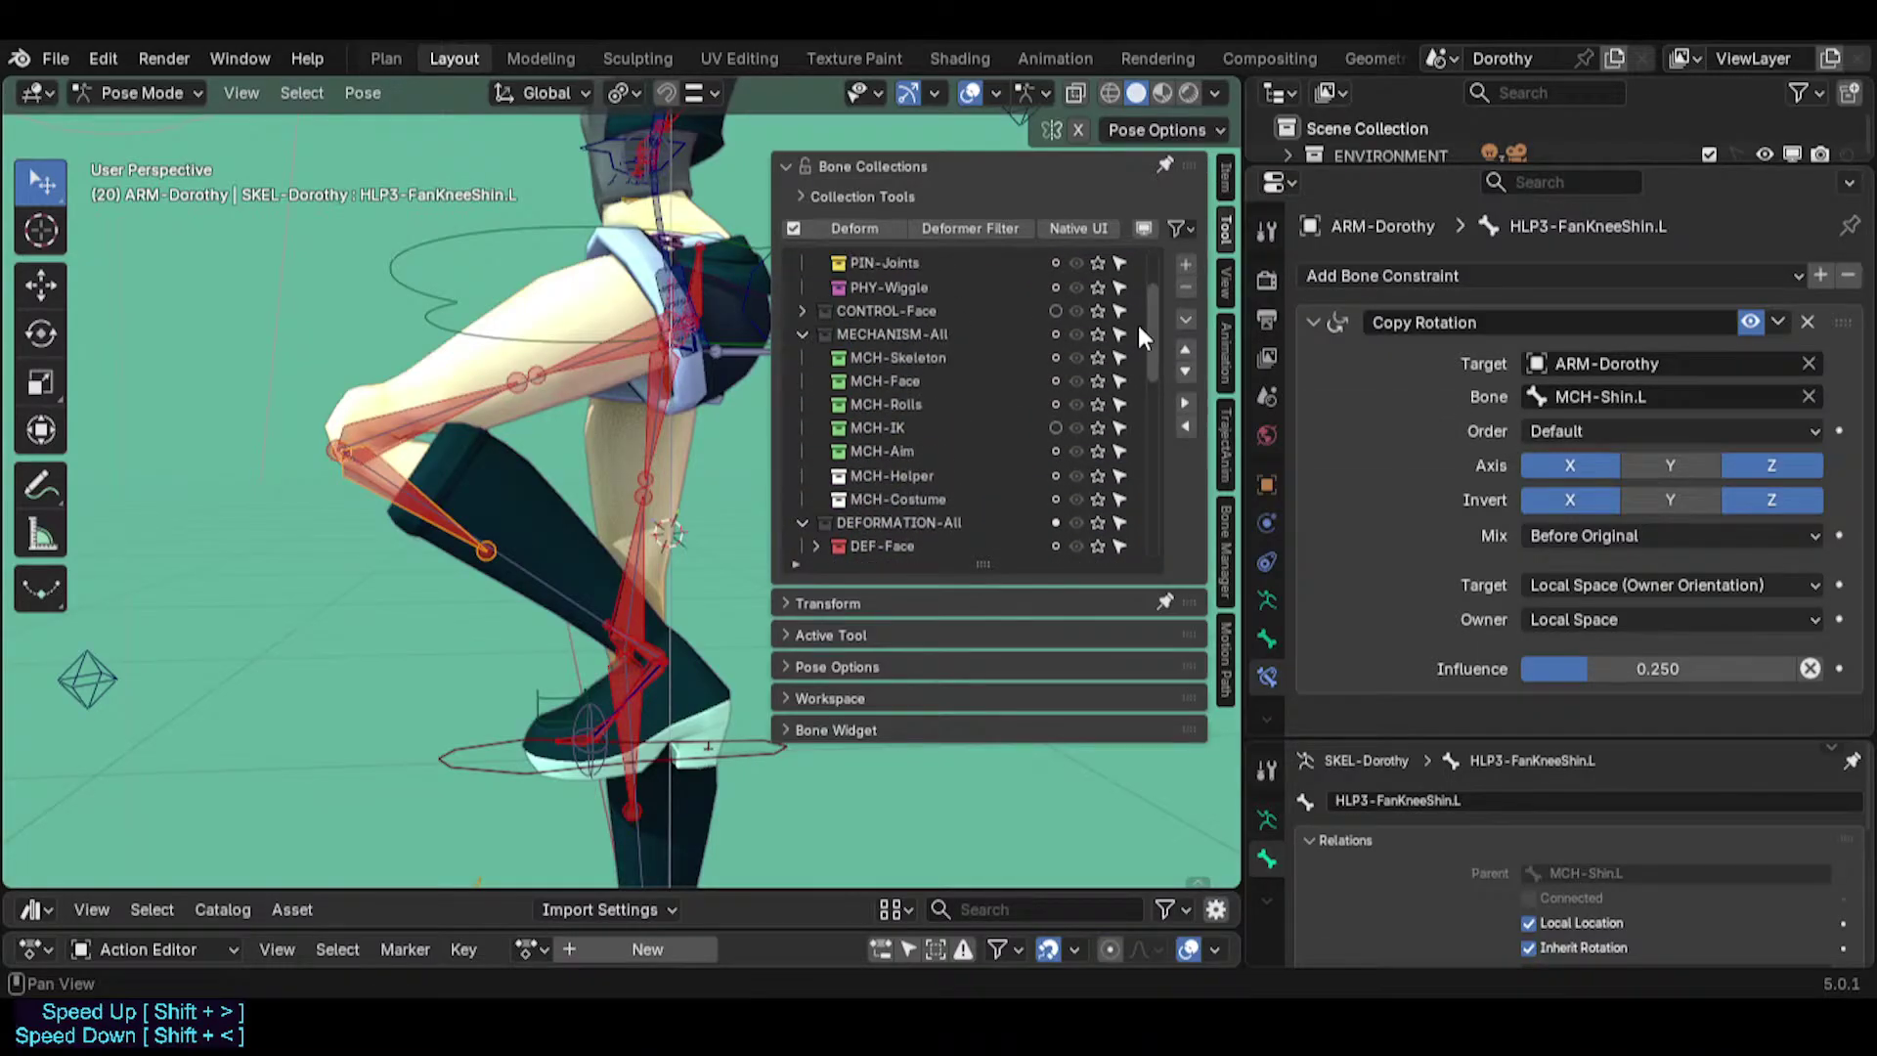
pyautogui.click(1097, 359)
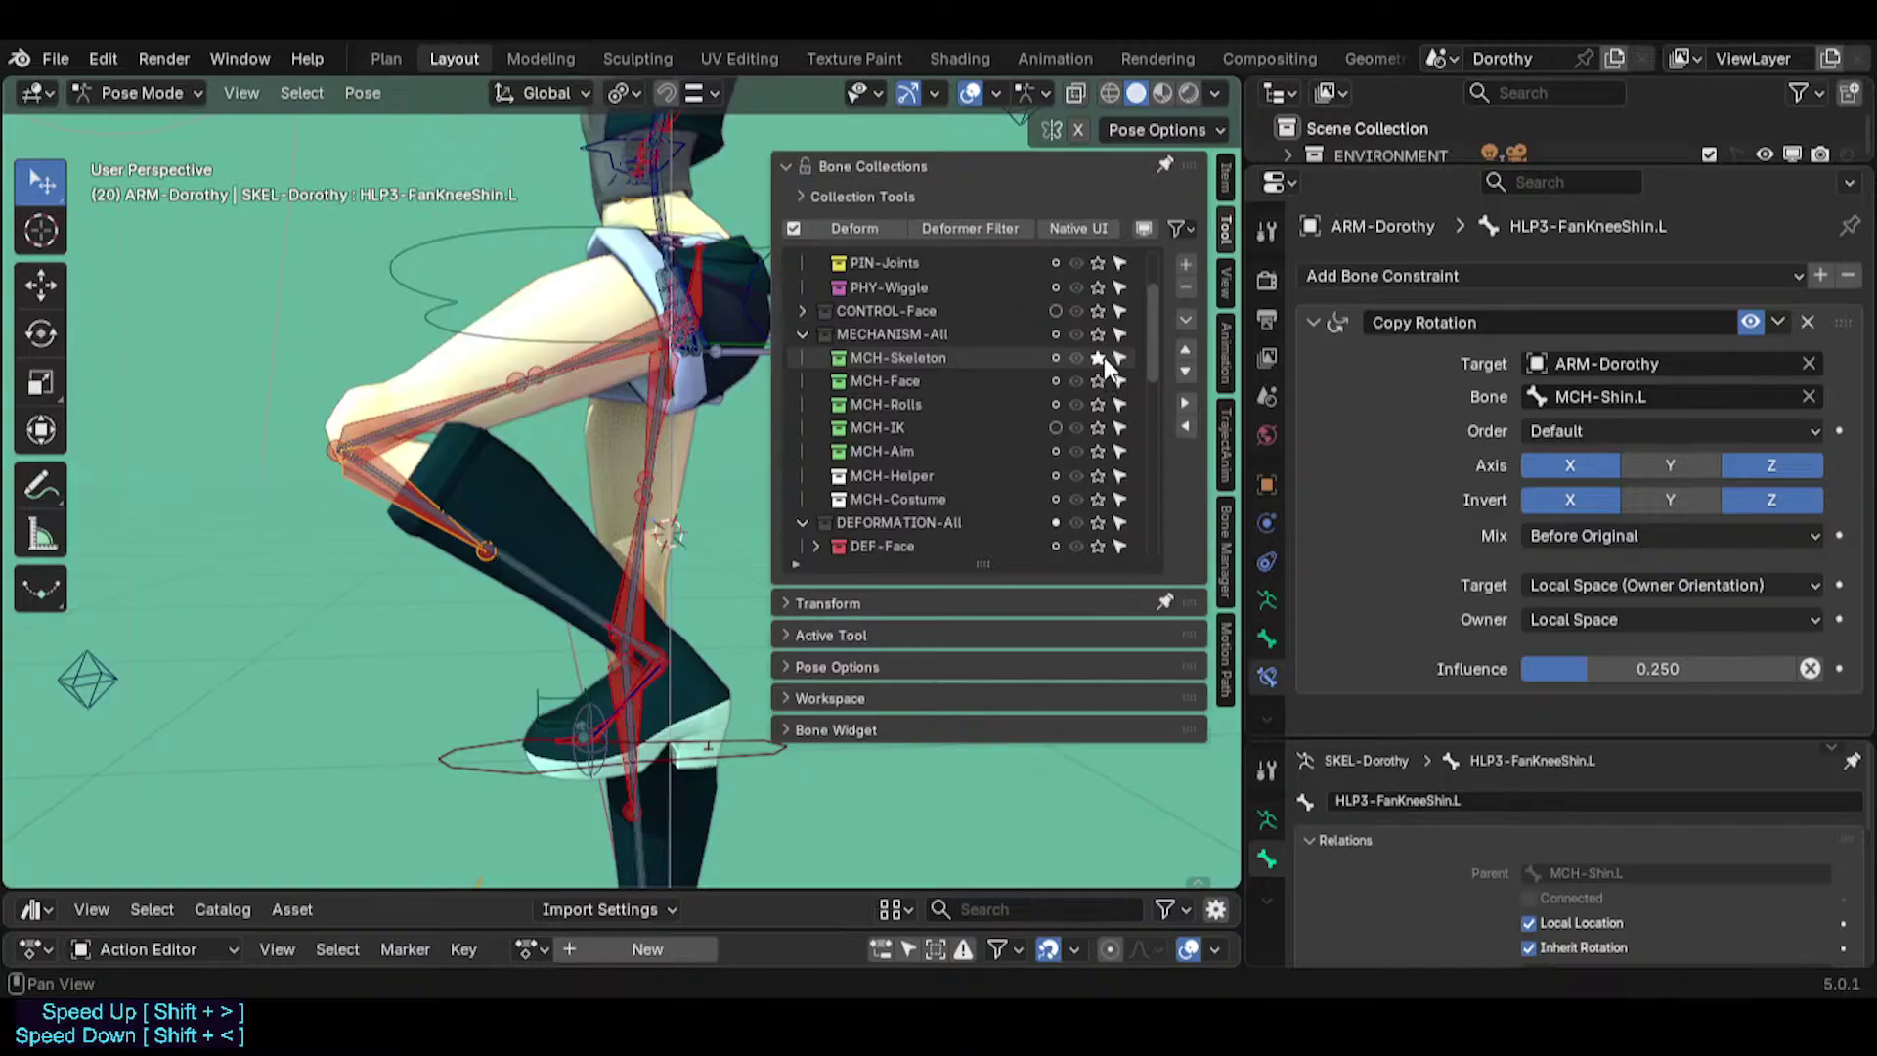
pyautogui.press('n')
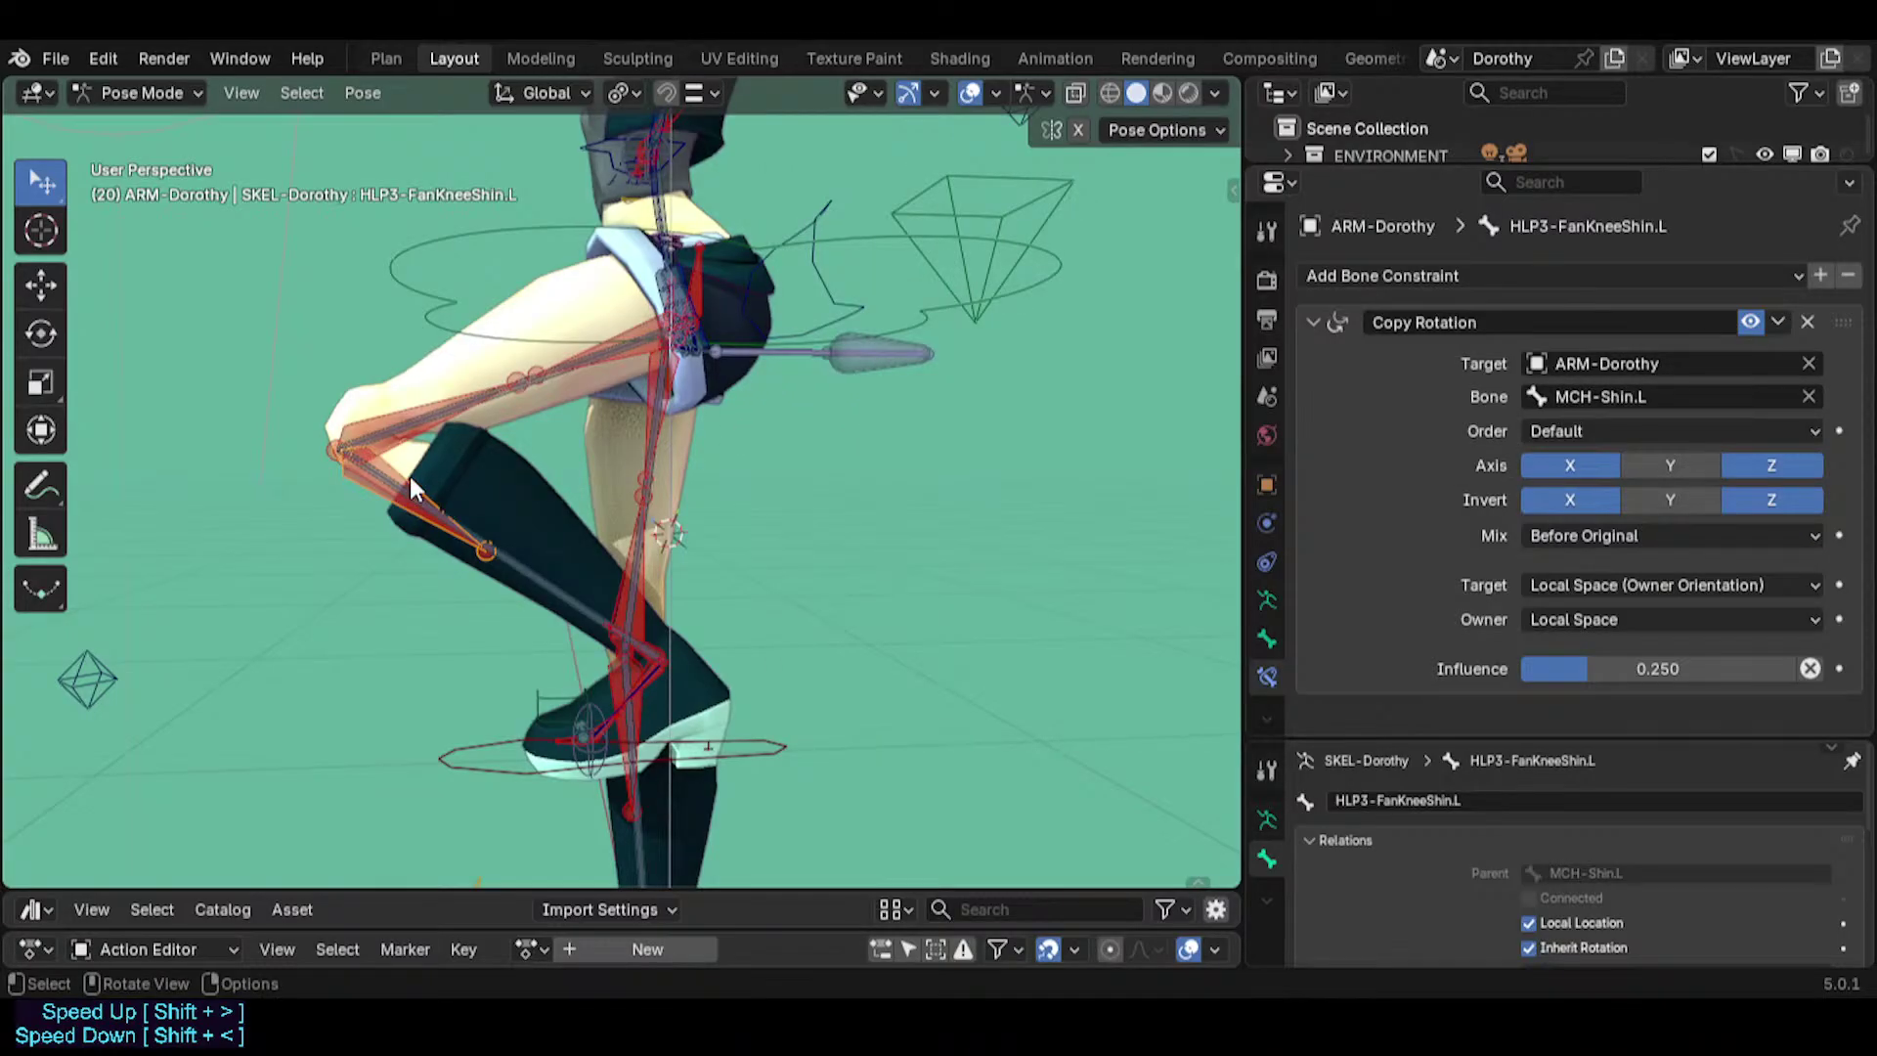
pyautogui.hotkey('ctrl', 's')
pyautogui.moveTo(465, 414); pyautogui.dragTo(442, 449, button='middle')
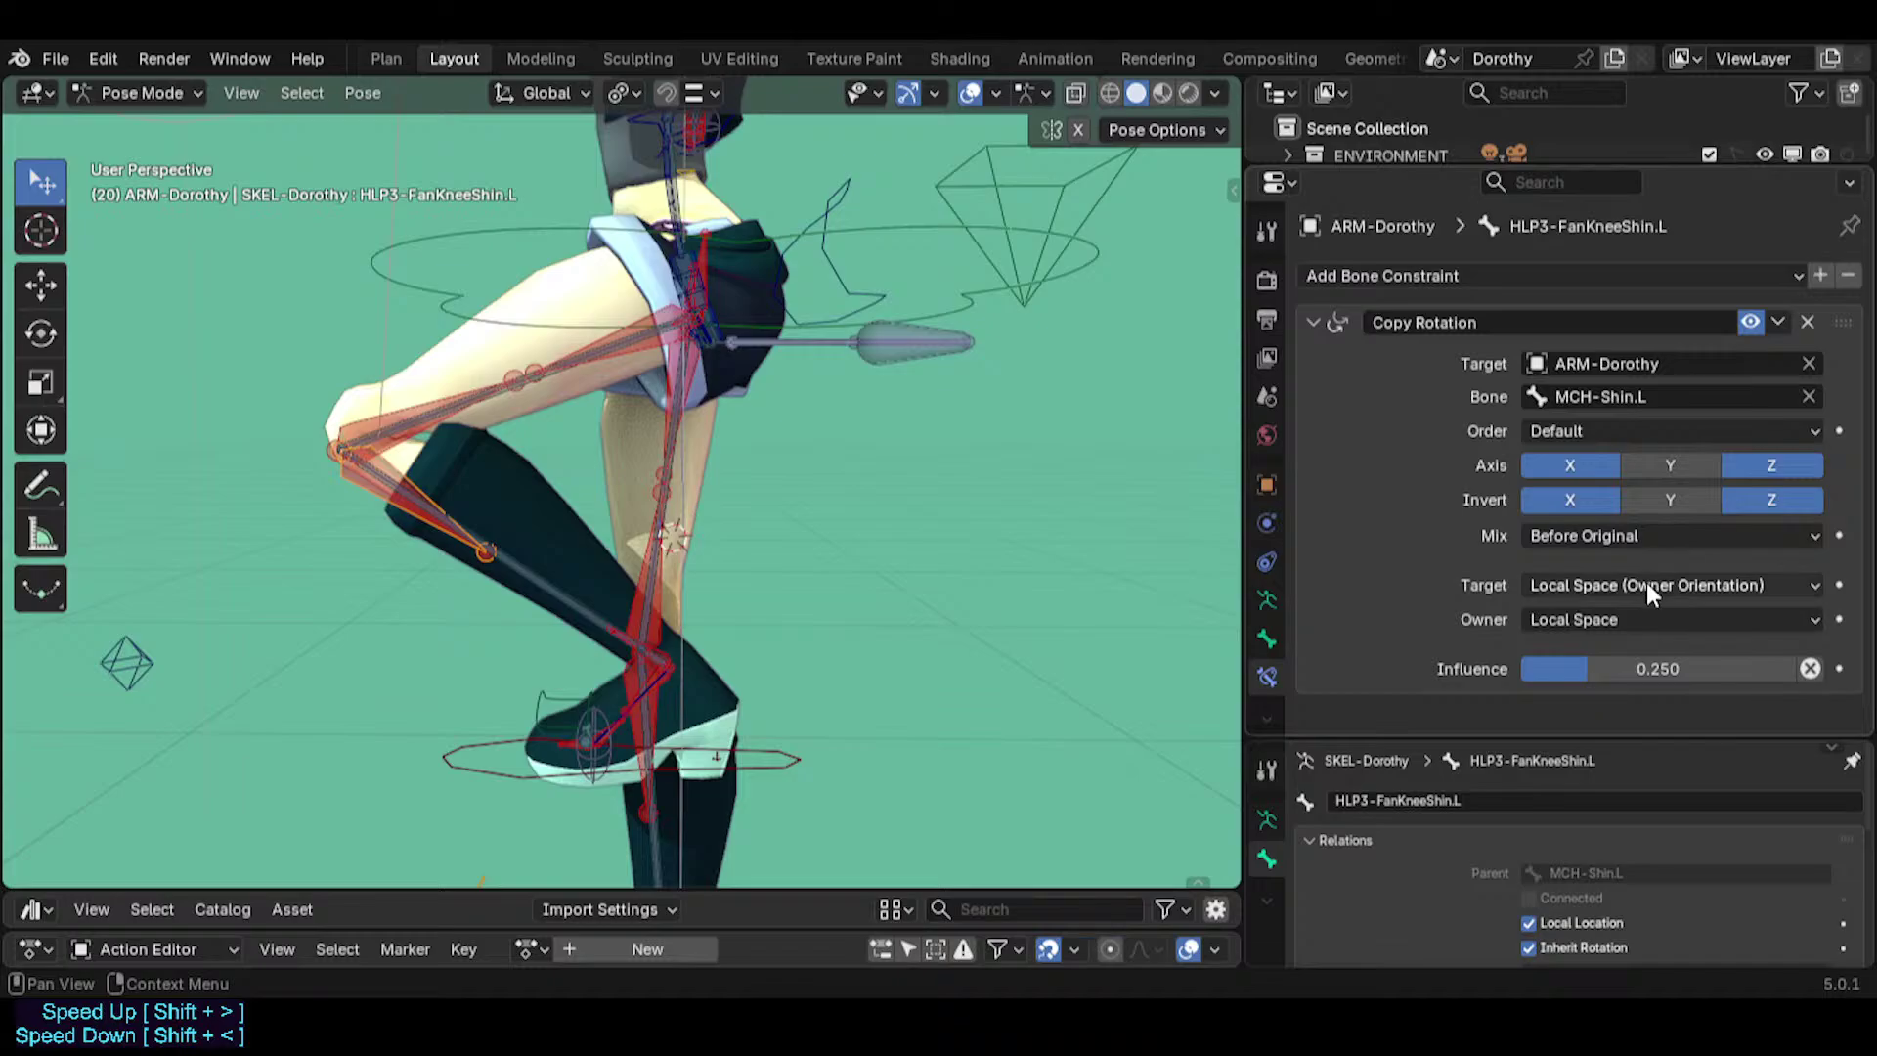
# Try the Replace mix mode on the shin helper's Copy Rotation constraint and undo the change.
pyautogui.click(1587, 532)
pyautogui.click(1568, 566)
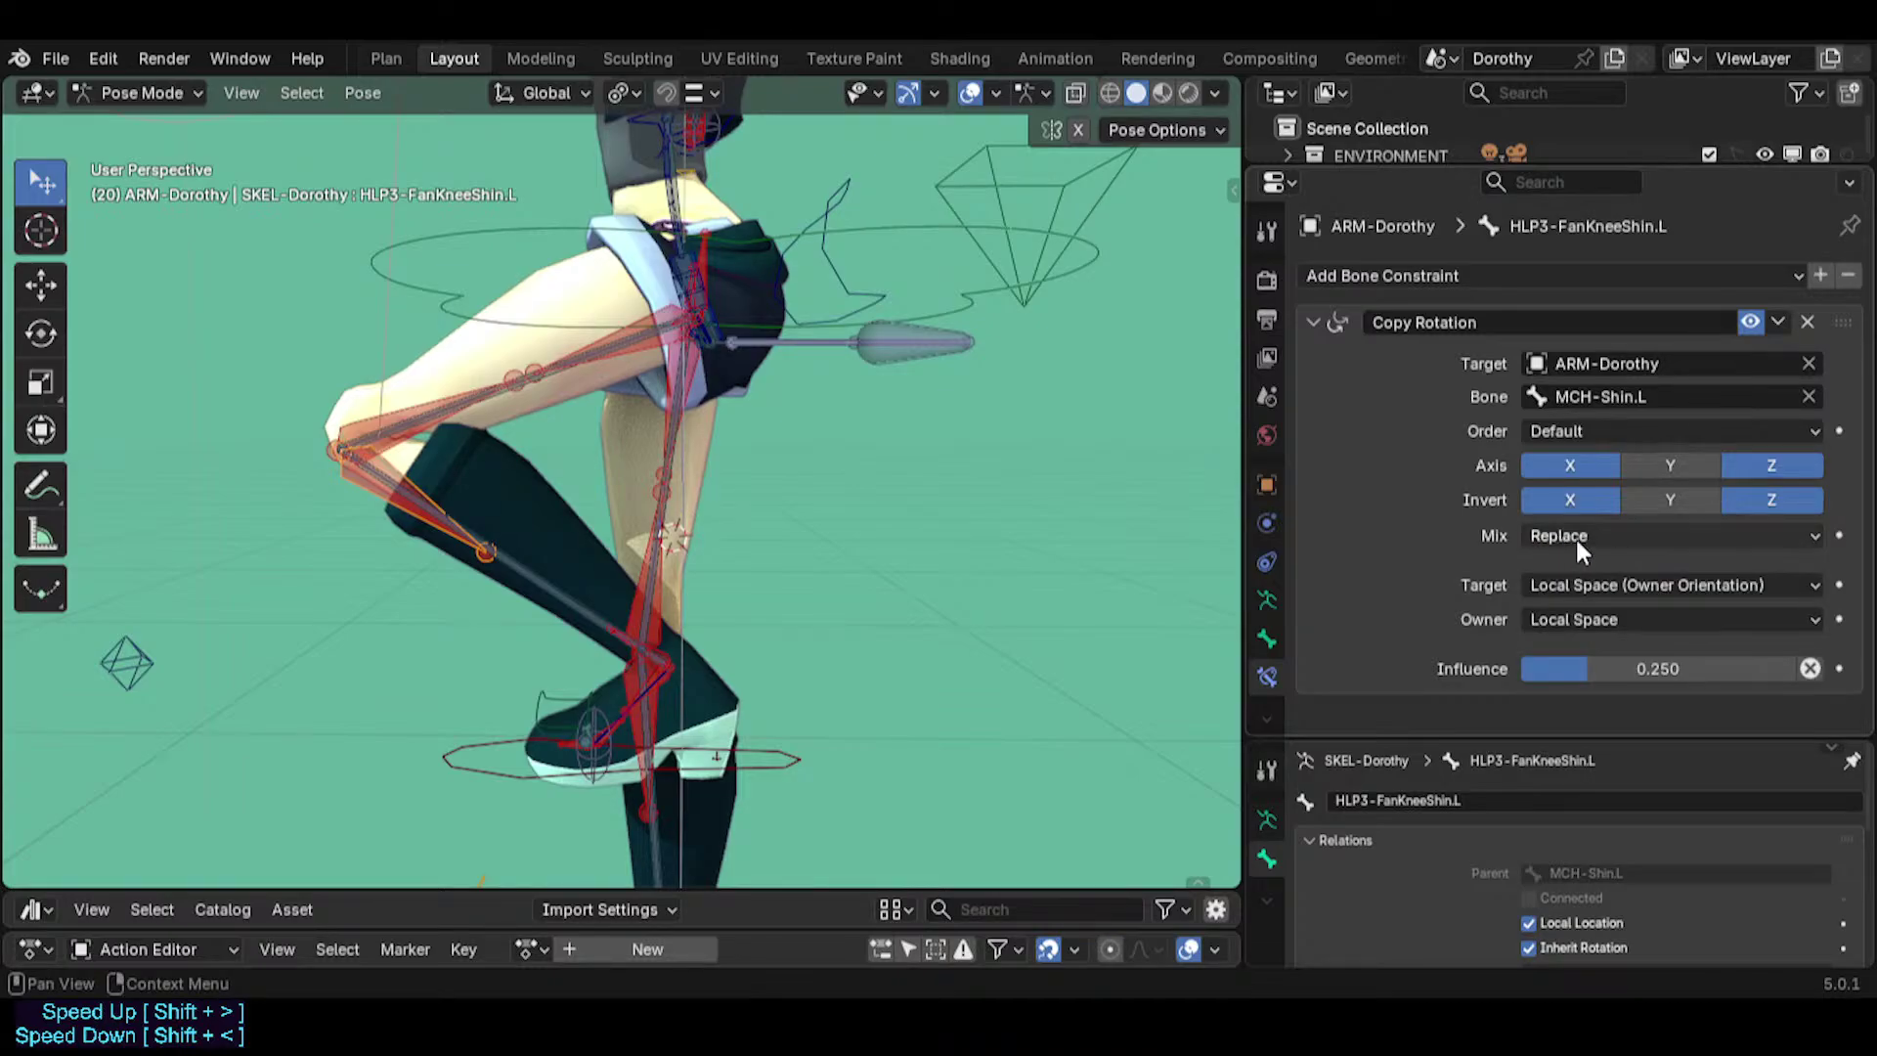
pyautogui.click(1575, 536)
pyautogui.hotkey('ctrl', 'z')
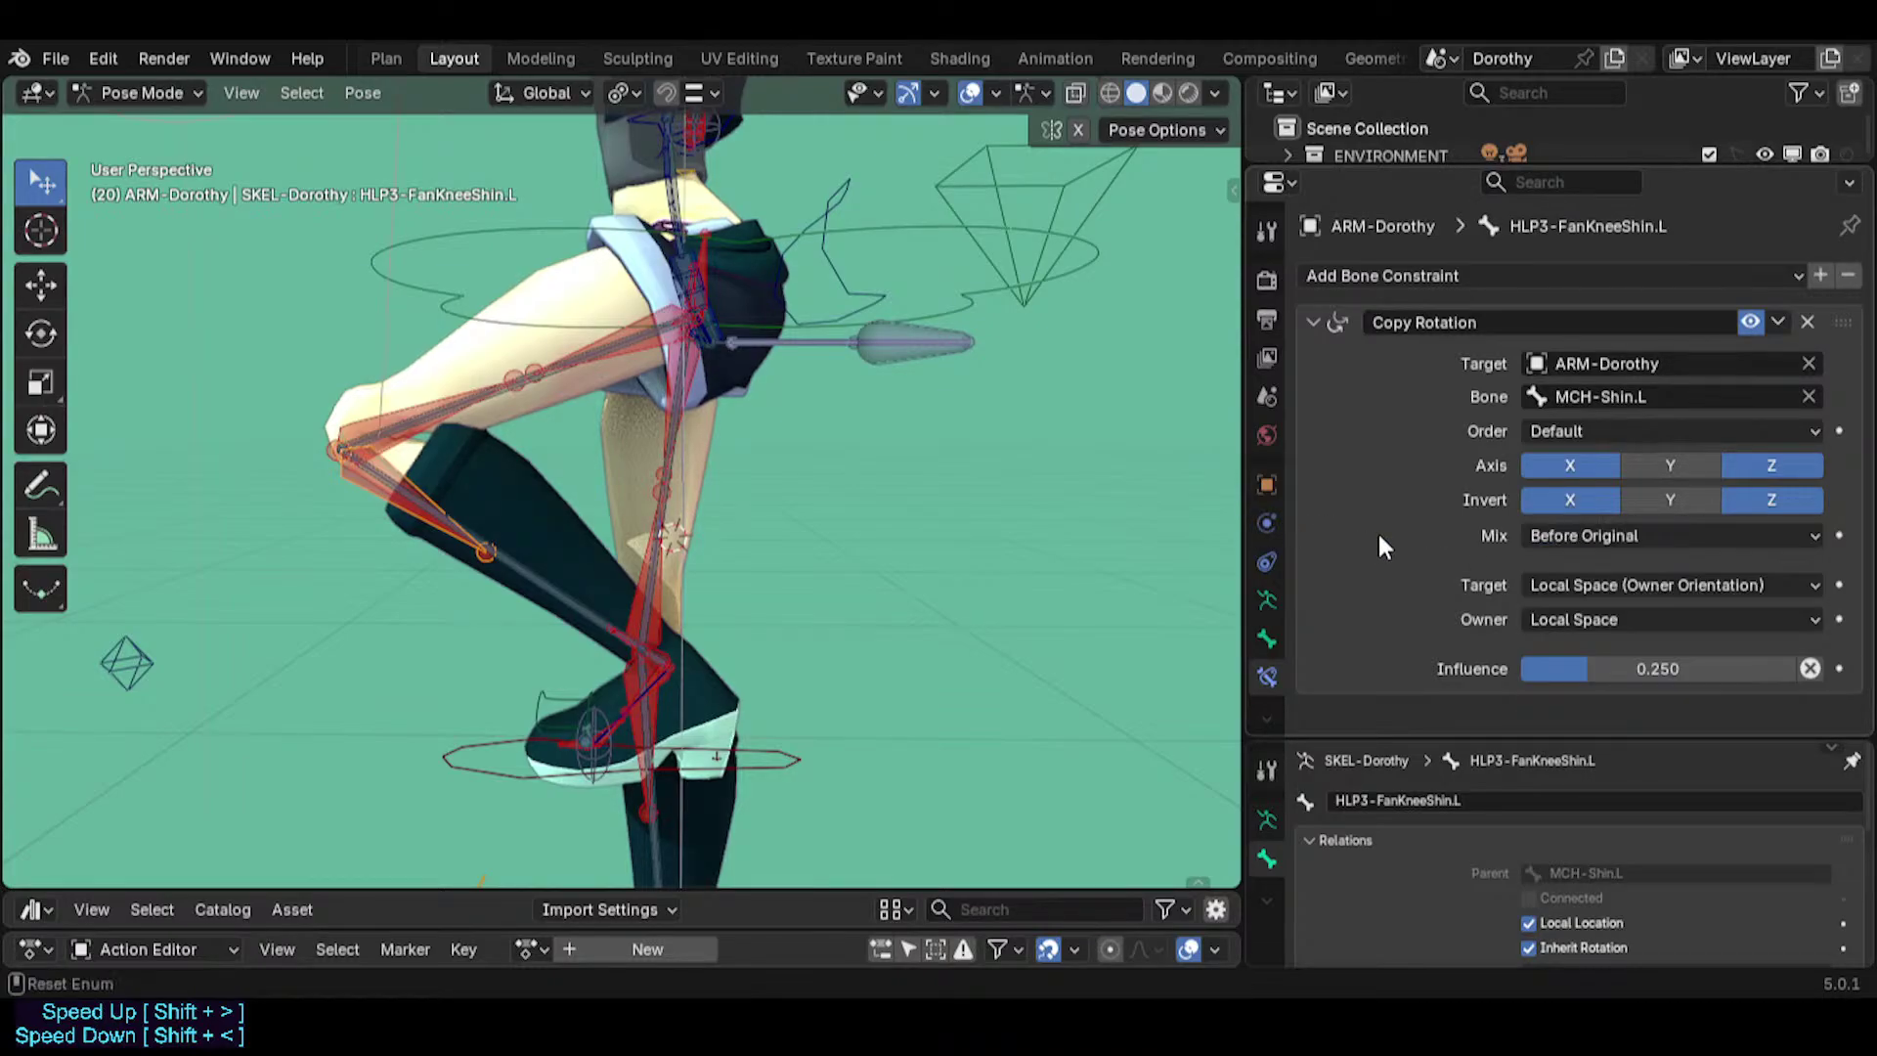
# Move the left IK foot controller upward and backward to bend the knee more tightly.
pyautogui.click(535, 758)
pyautogui.press('g')
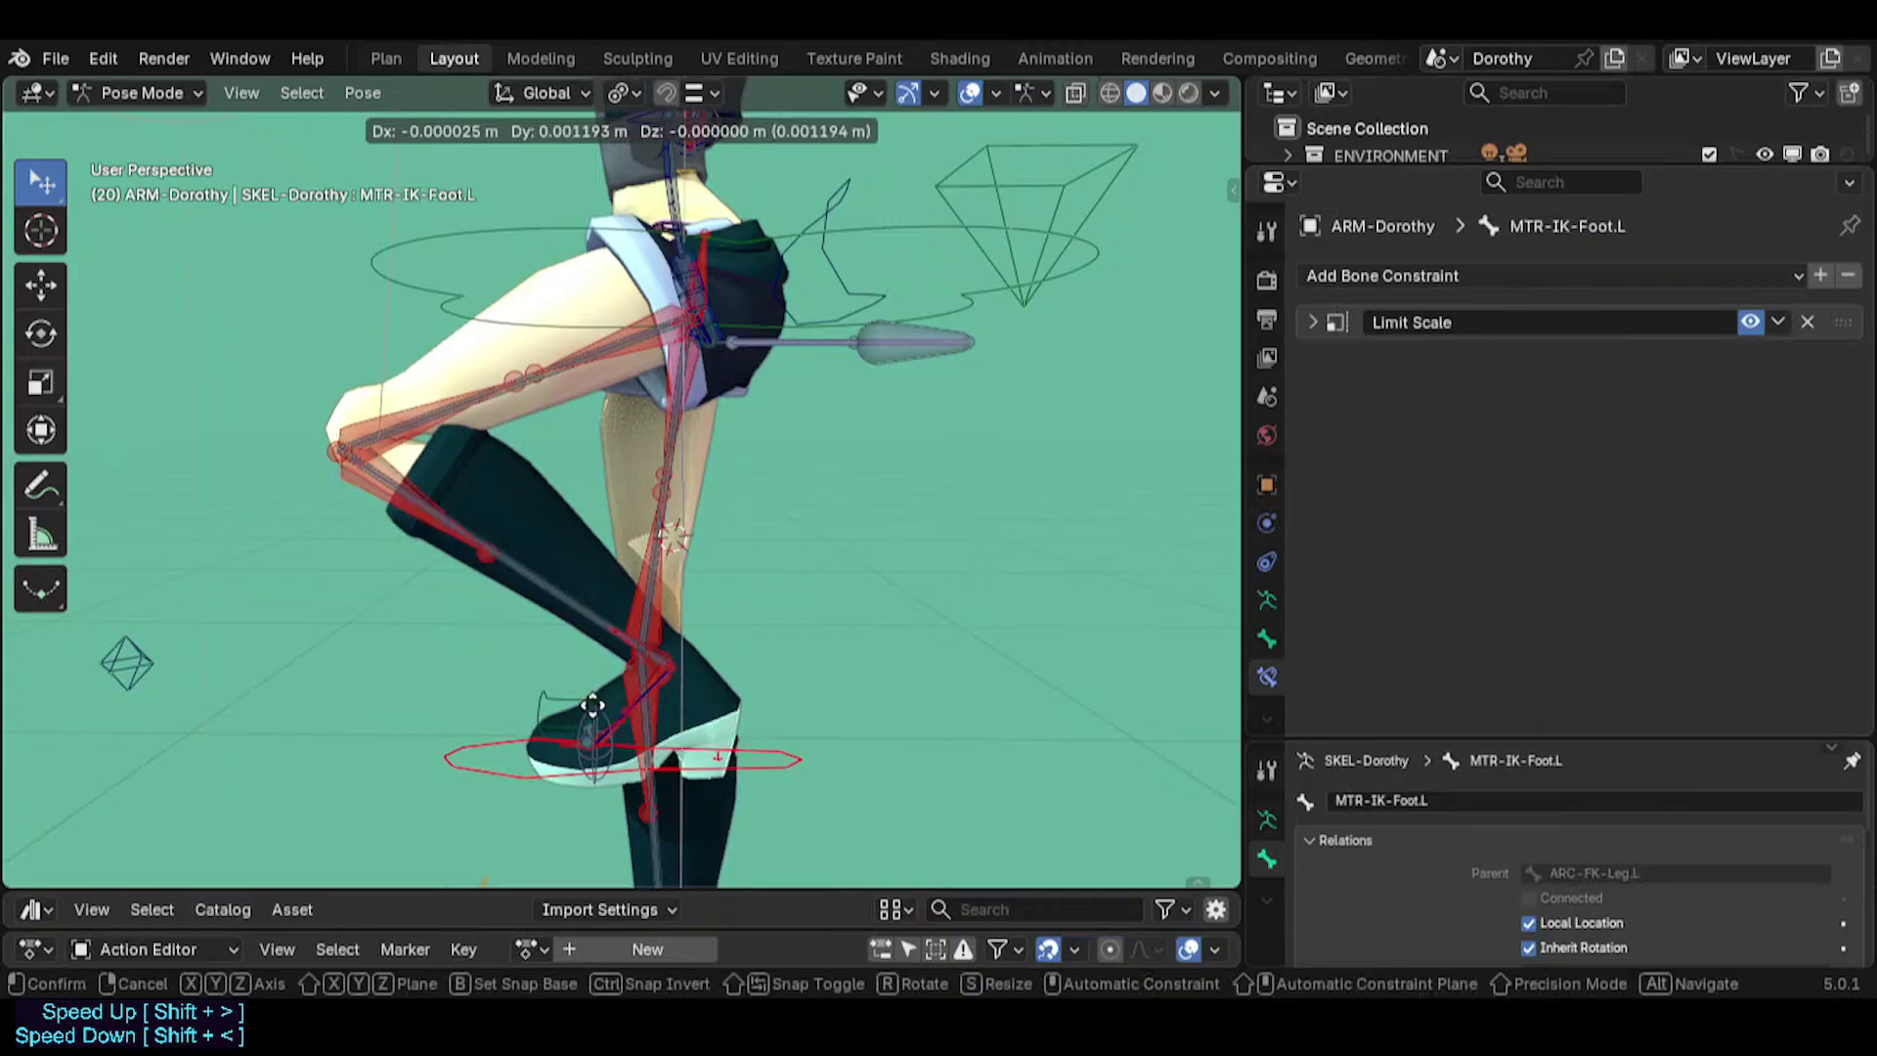
pyautogui.click(655, 630)
# Test Replace on HLP3-FanKneeShin.L's Copy Rotation in the tighter bend, and restore its mix mode to Before Original.
pyautogui.click(455, 506)
pyautogui.click(1573, 536)
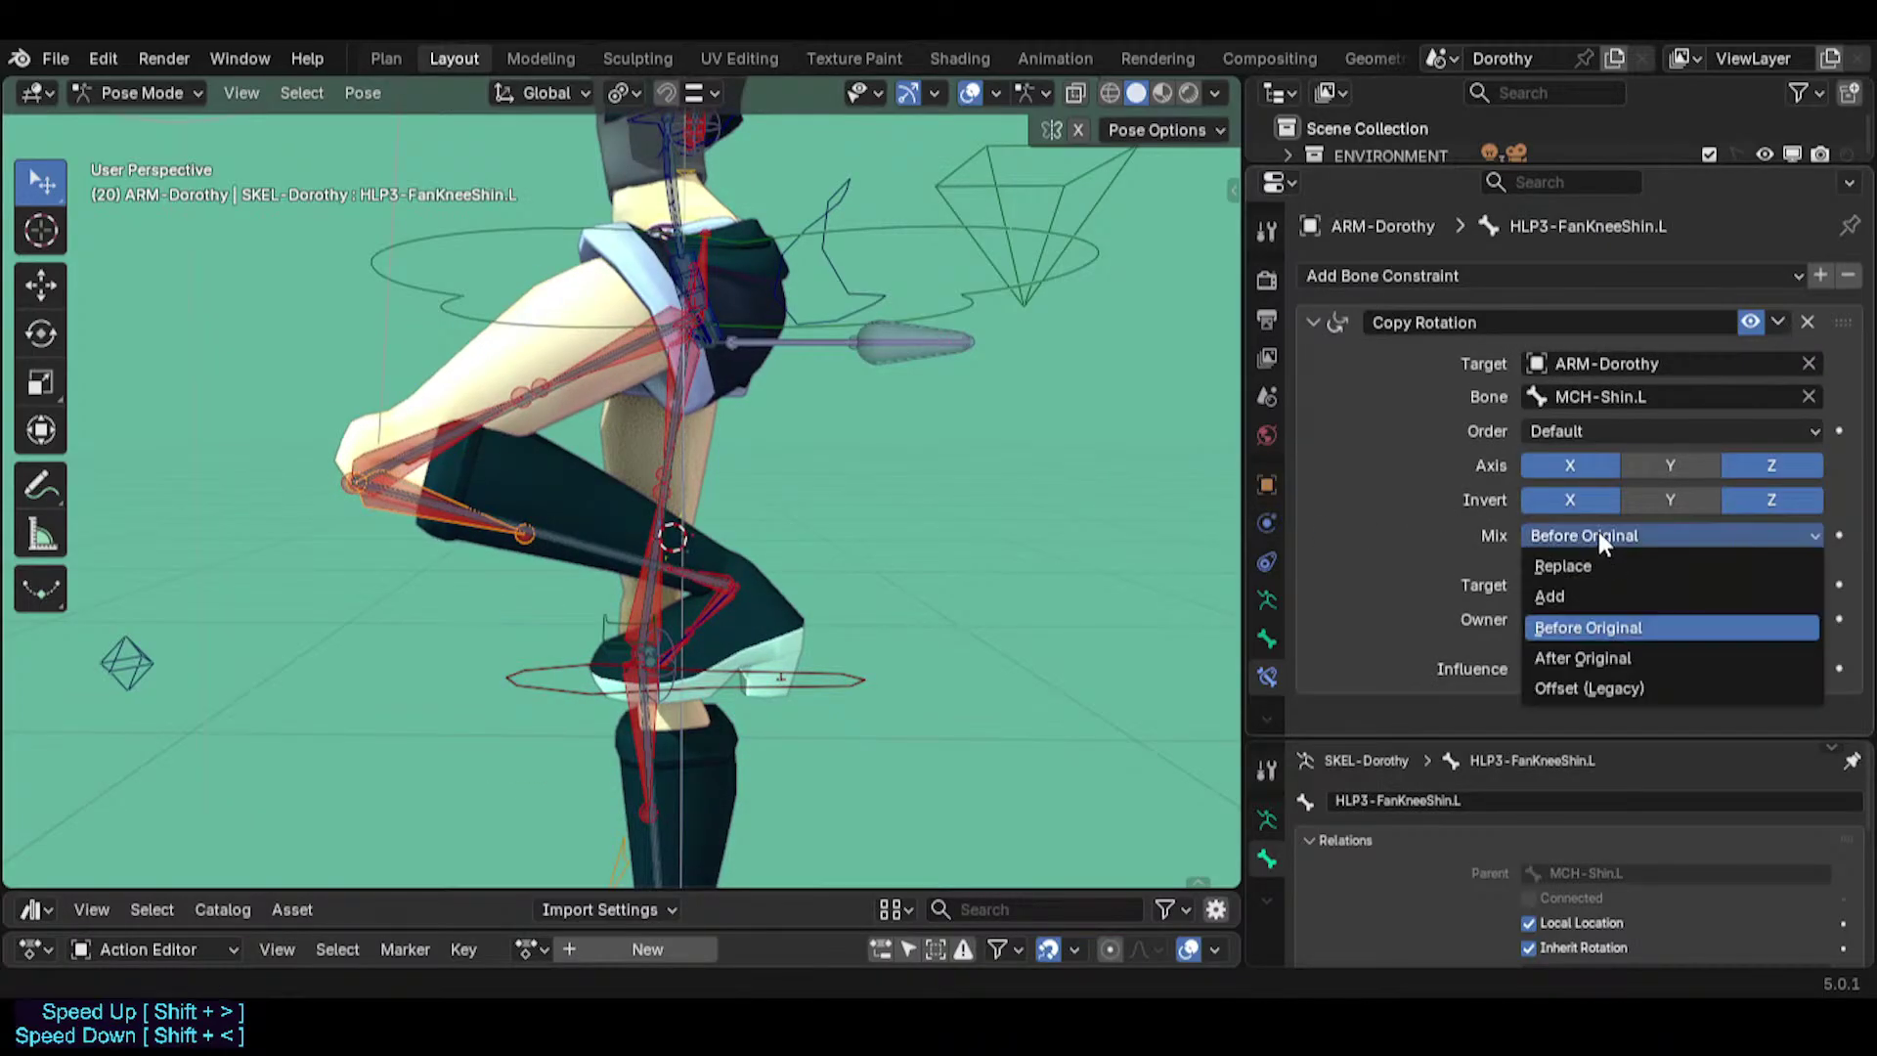
pyautogui.click(1570, 567)
pyautogui.click(1574, 536)
pyautogui.click(1573, 626)
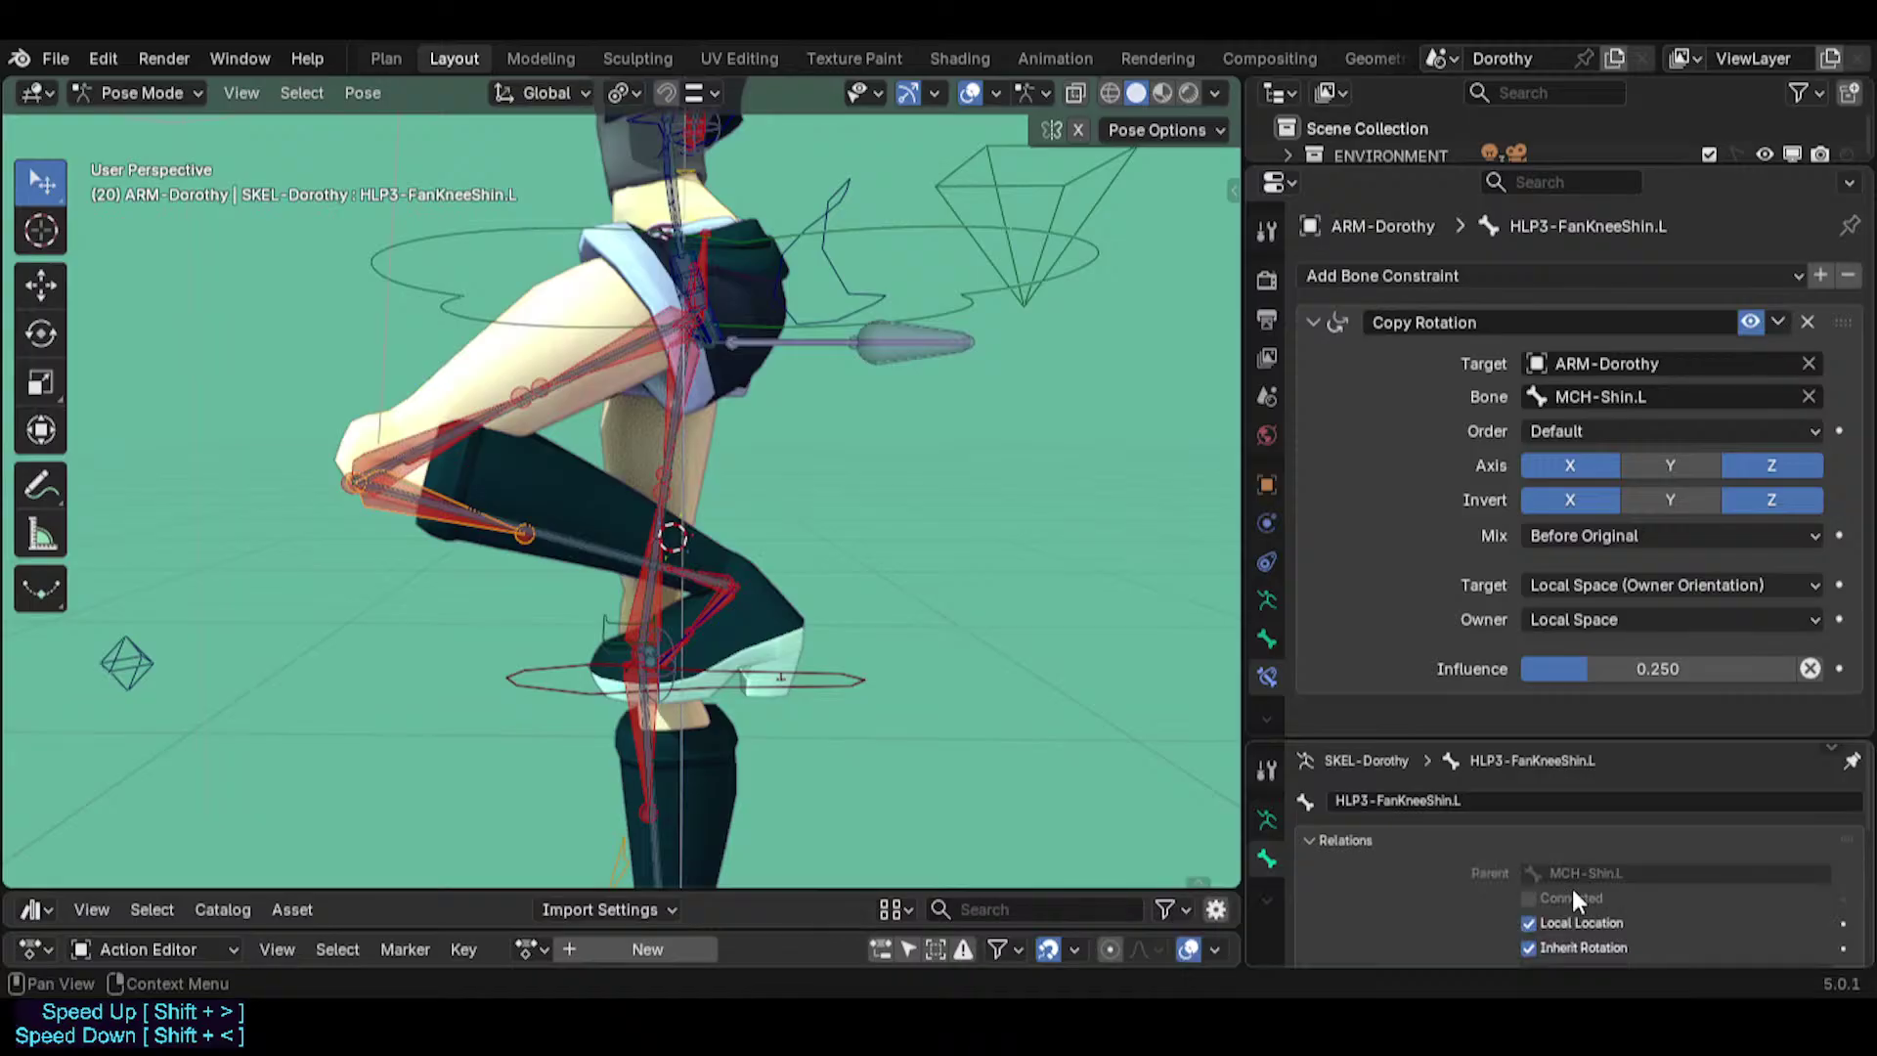
# Examine the shin helper's parent relation and compare its constraint with that of the MCH-Shin.L bone.
pyautogui.scroll(-2, 1599, 886)
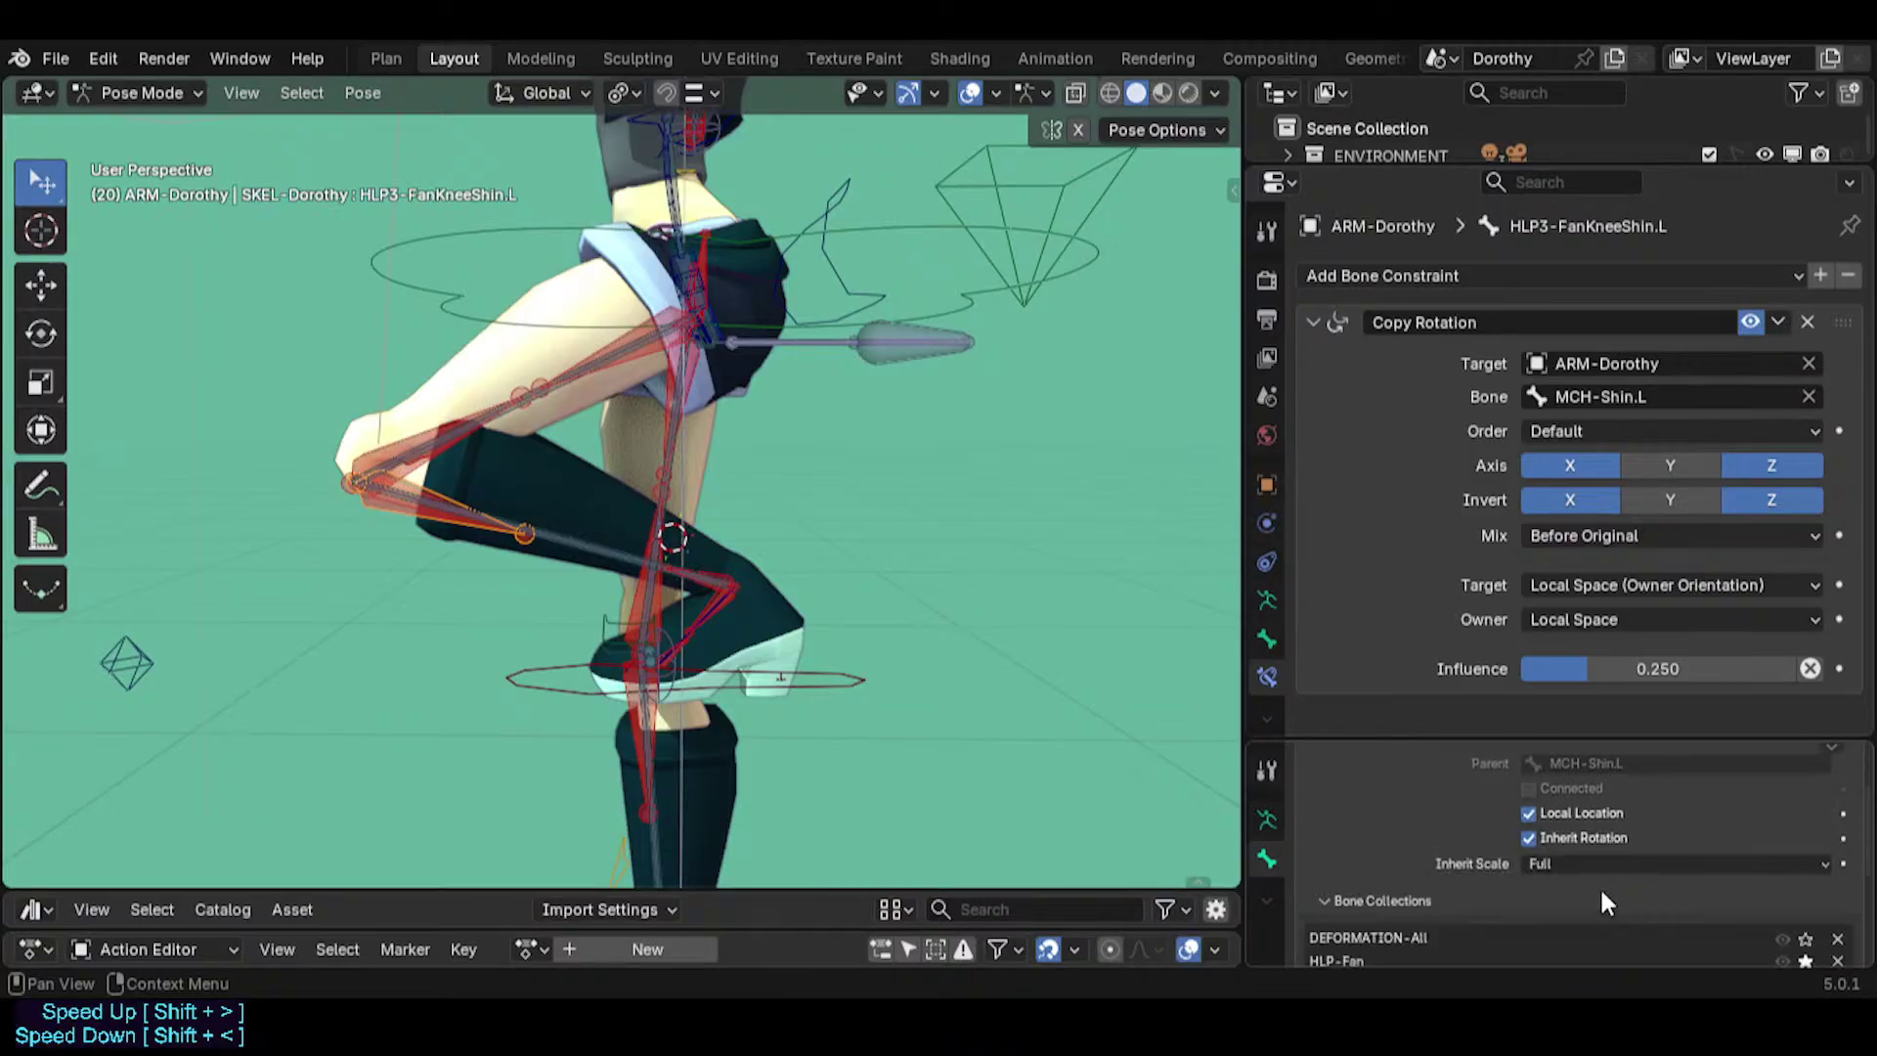
pyautogui.scroll(1, 1599, 868)
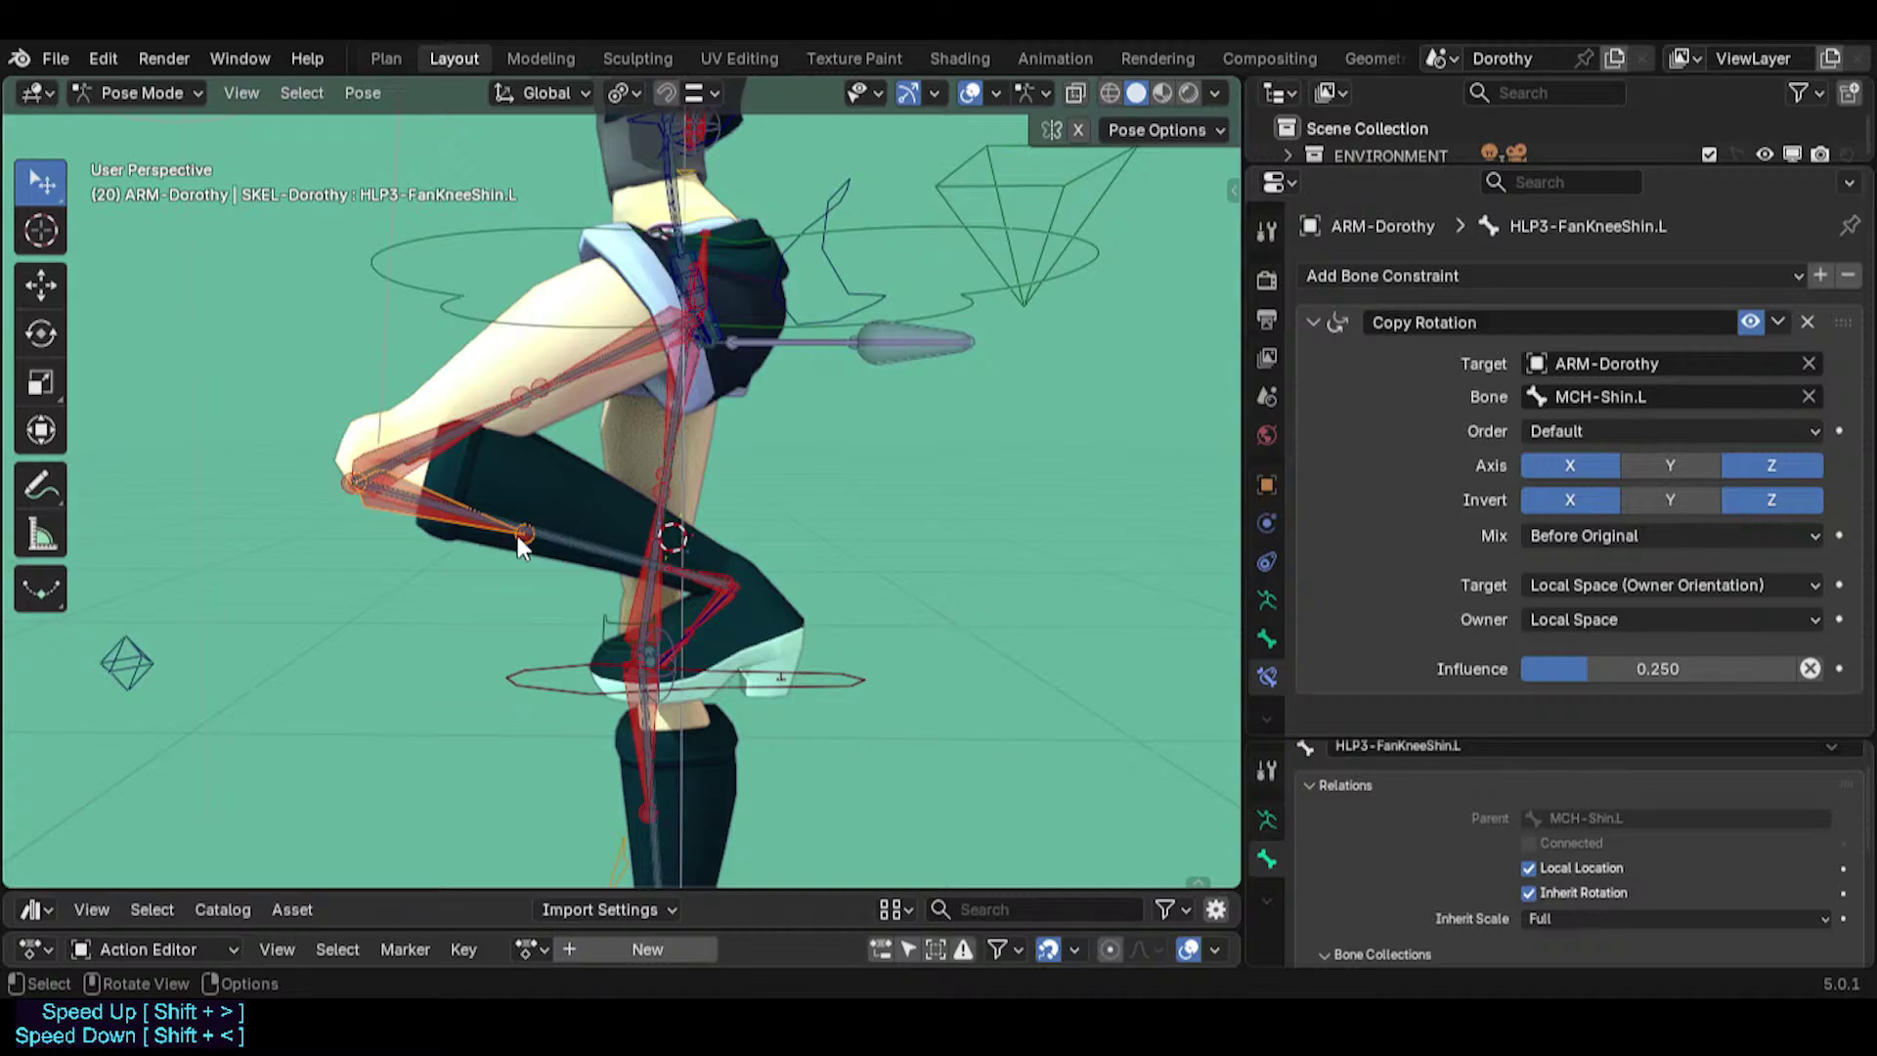
pyautogui.press('n')
pyautogui.click(559, 530)
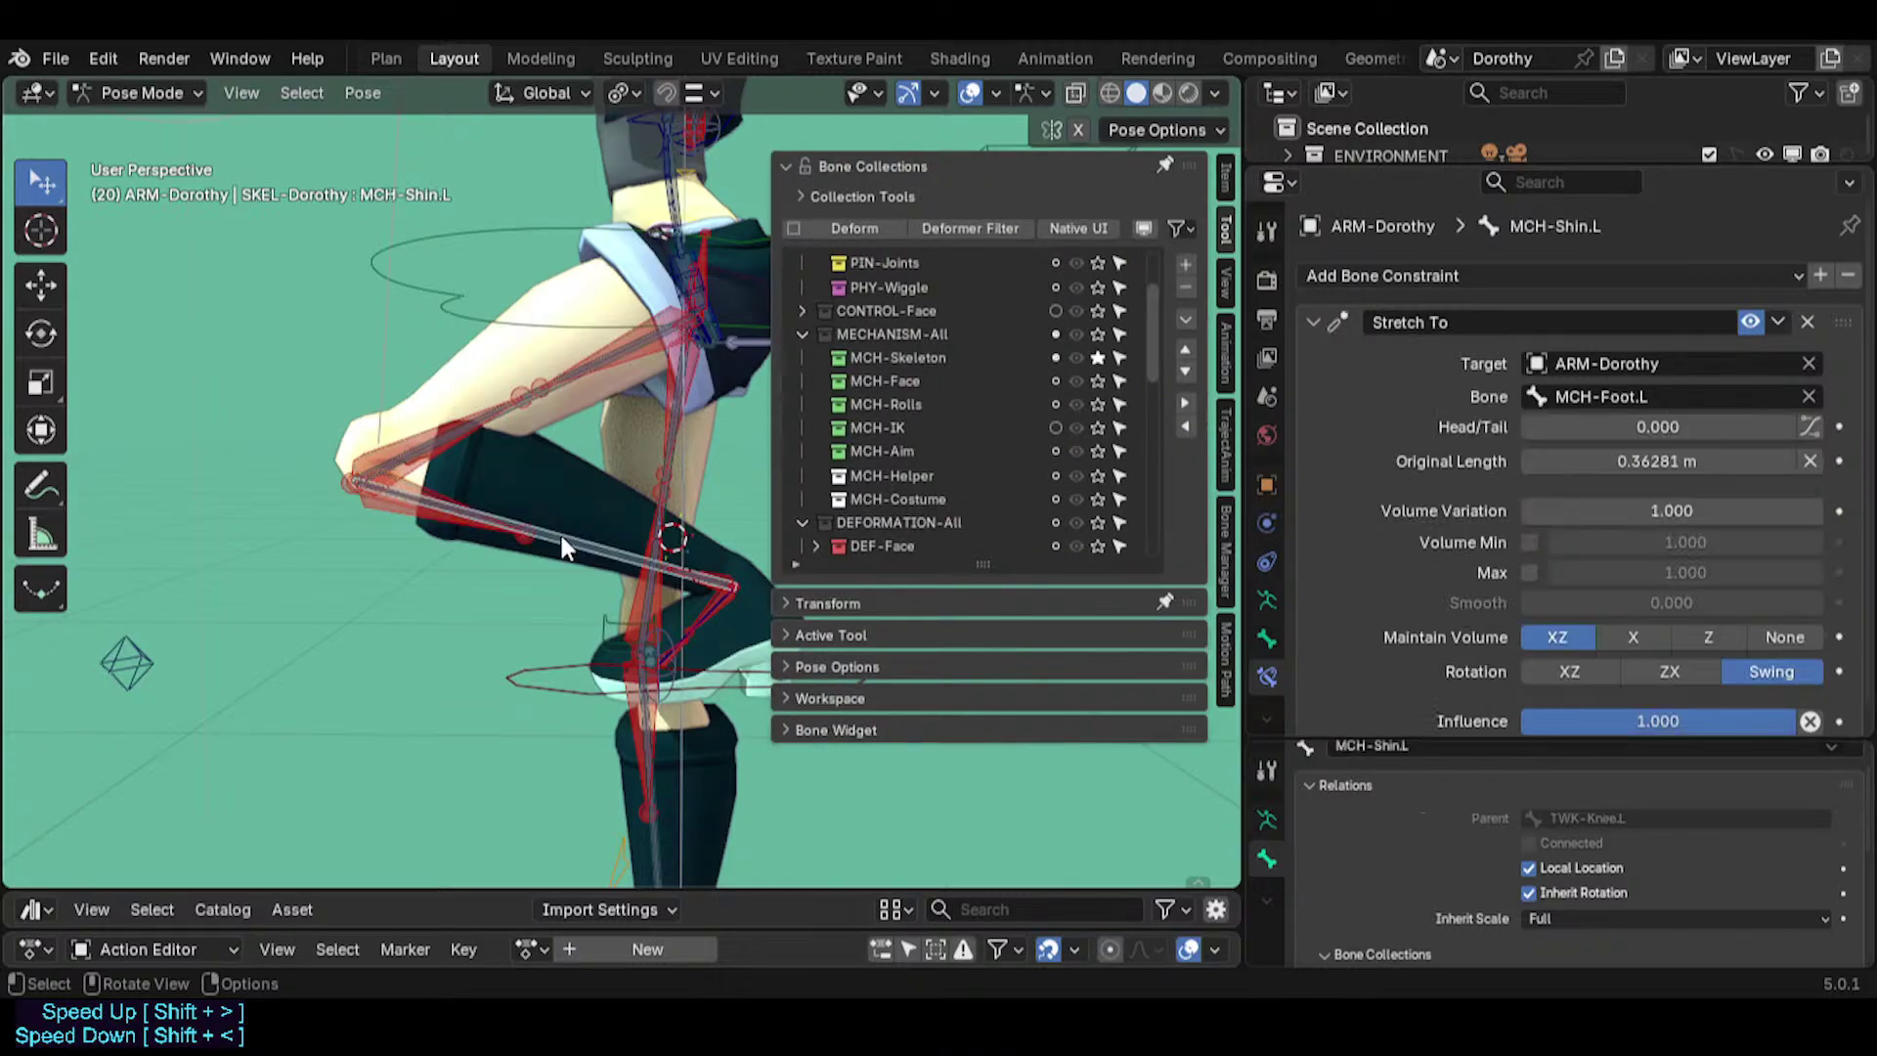
pyautogui.click(559, 531)
pyautogui.click(551, 541)
pyautogui.press('n')
pyautogui.scroll(-1, 1456, 502)
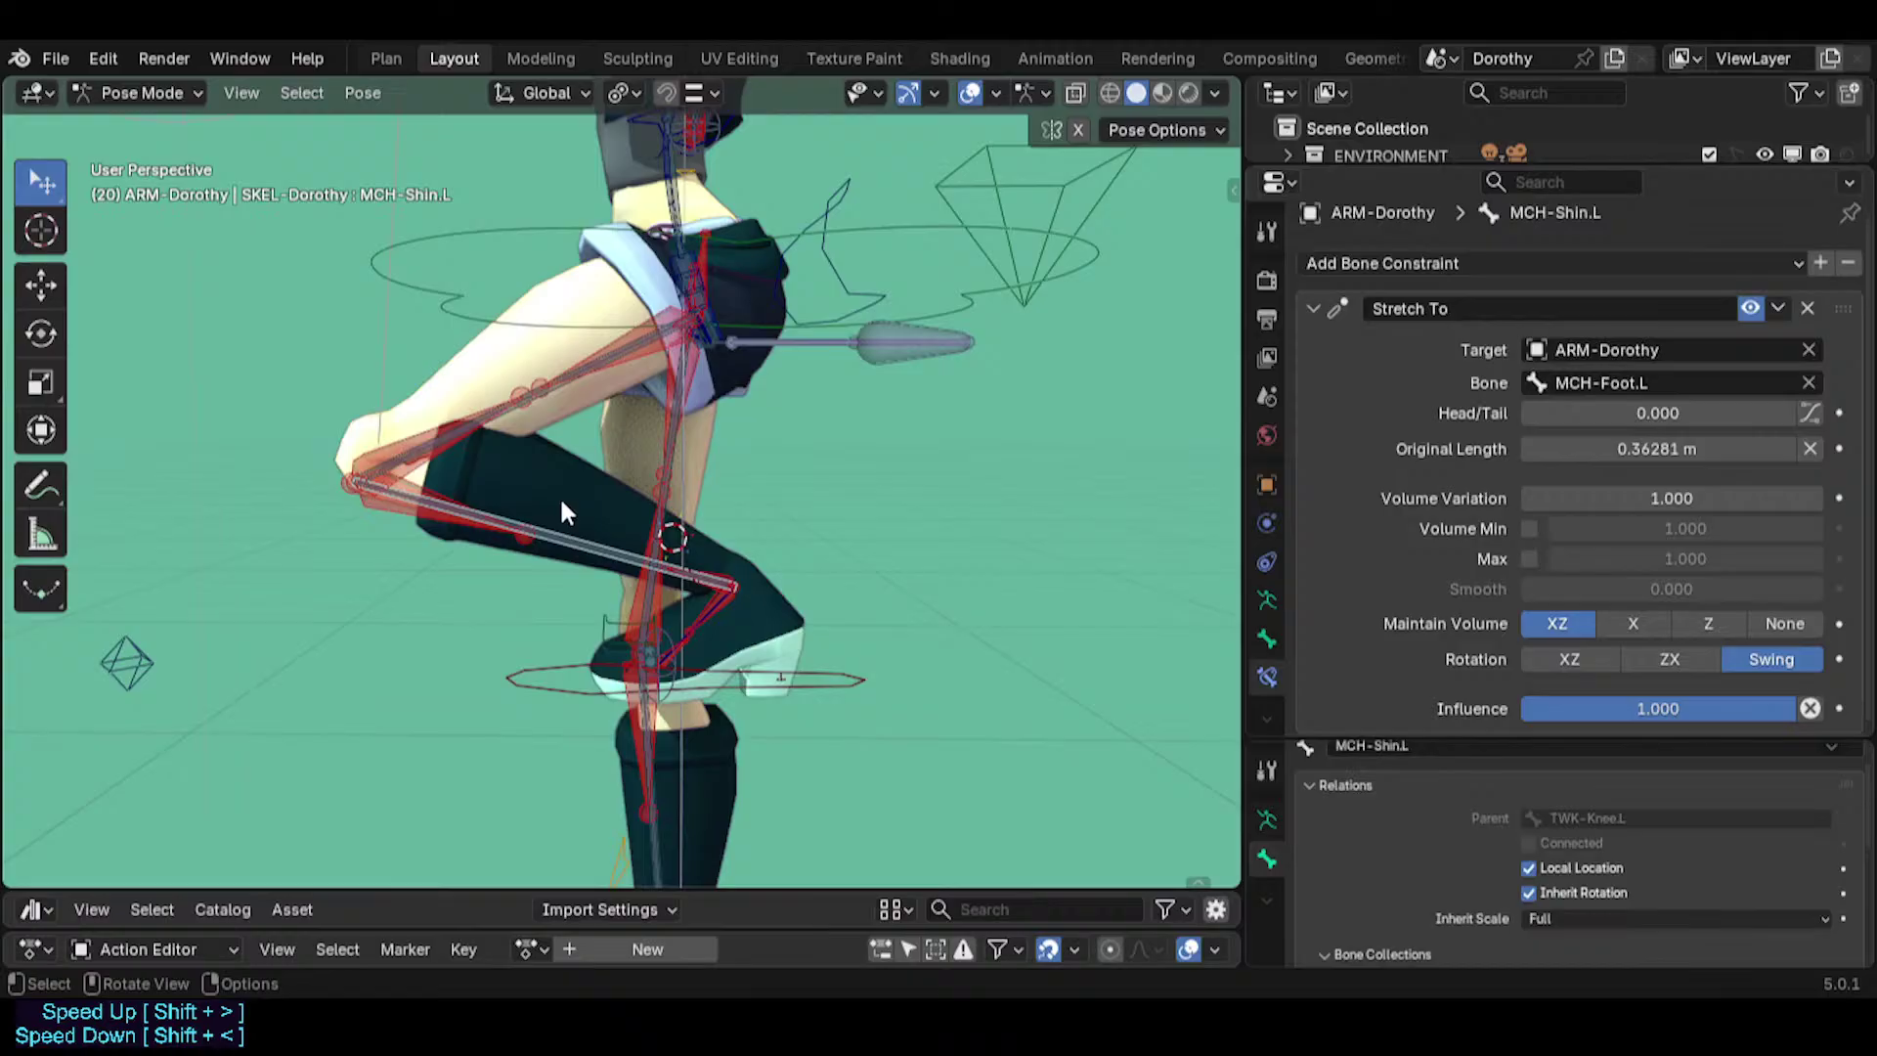
pyautogui.click(438, 524)
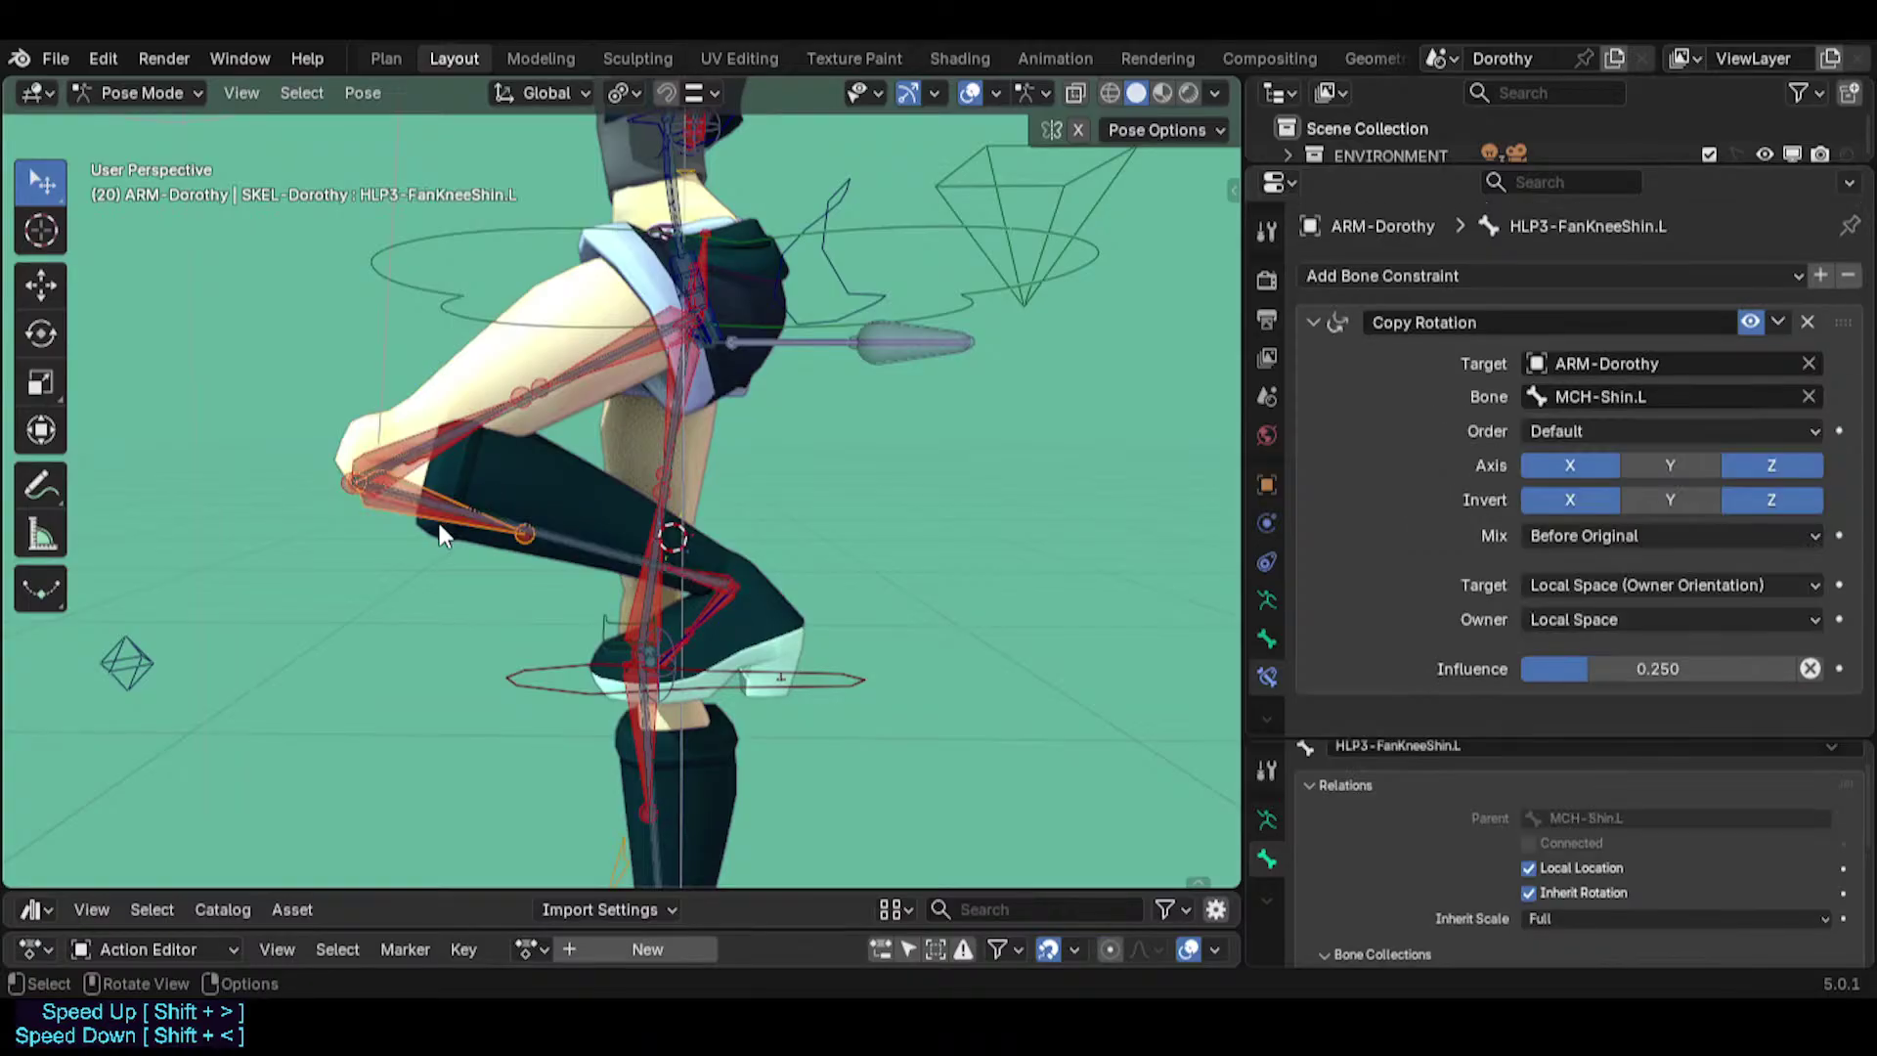
pyautogui.click(593, 553)
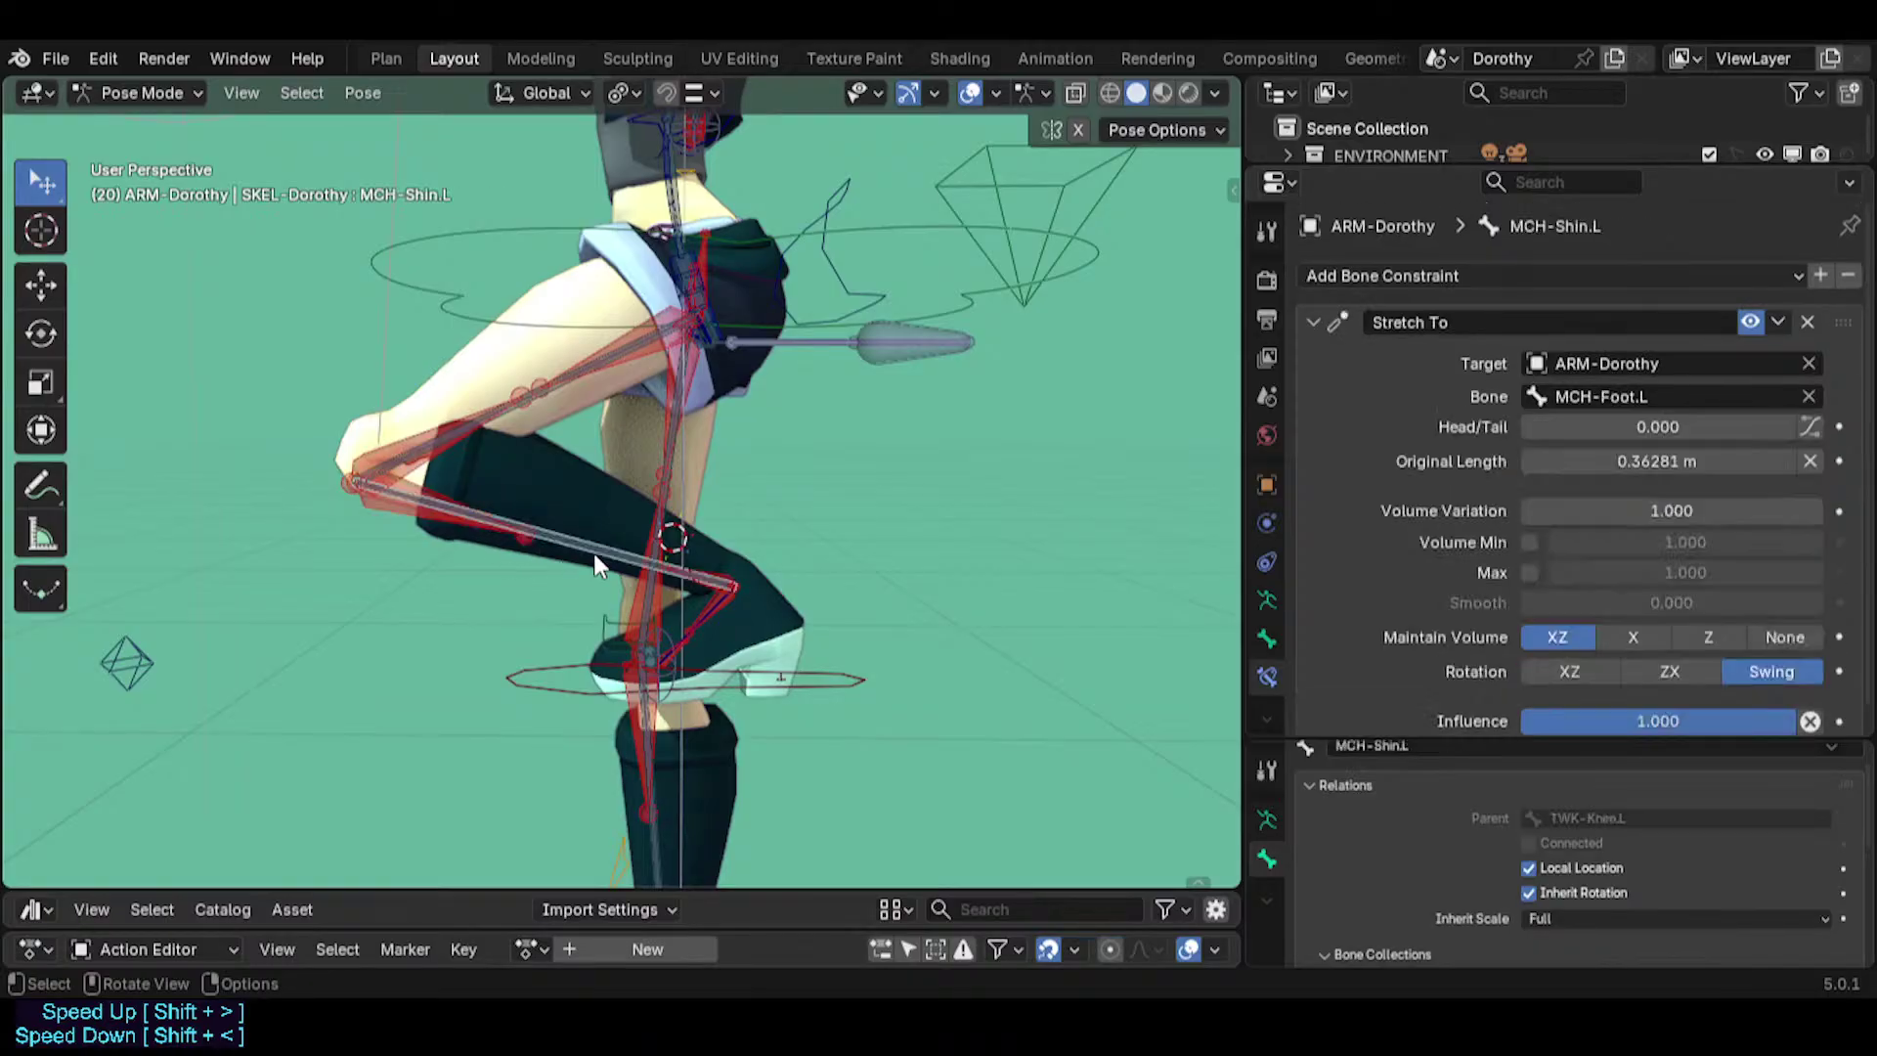
pyautogui.click(440, 528)
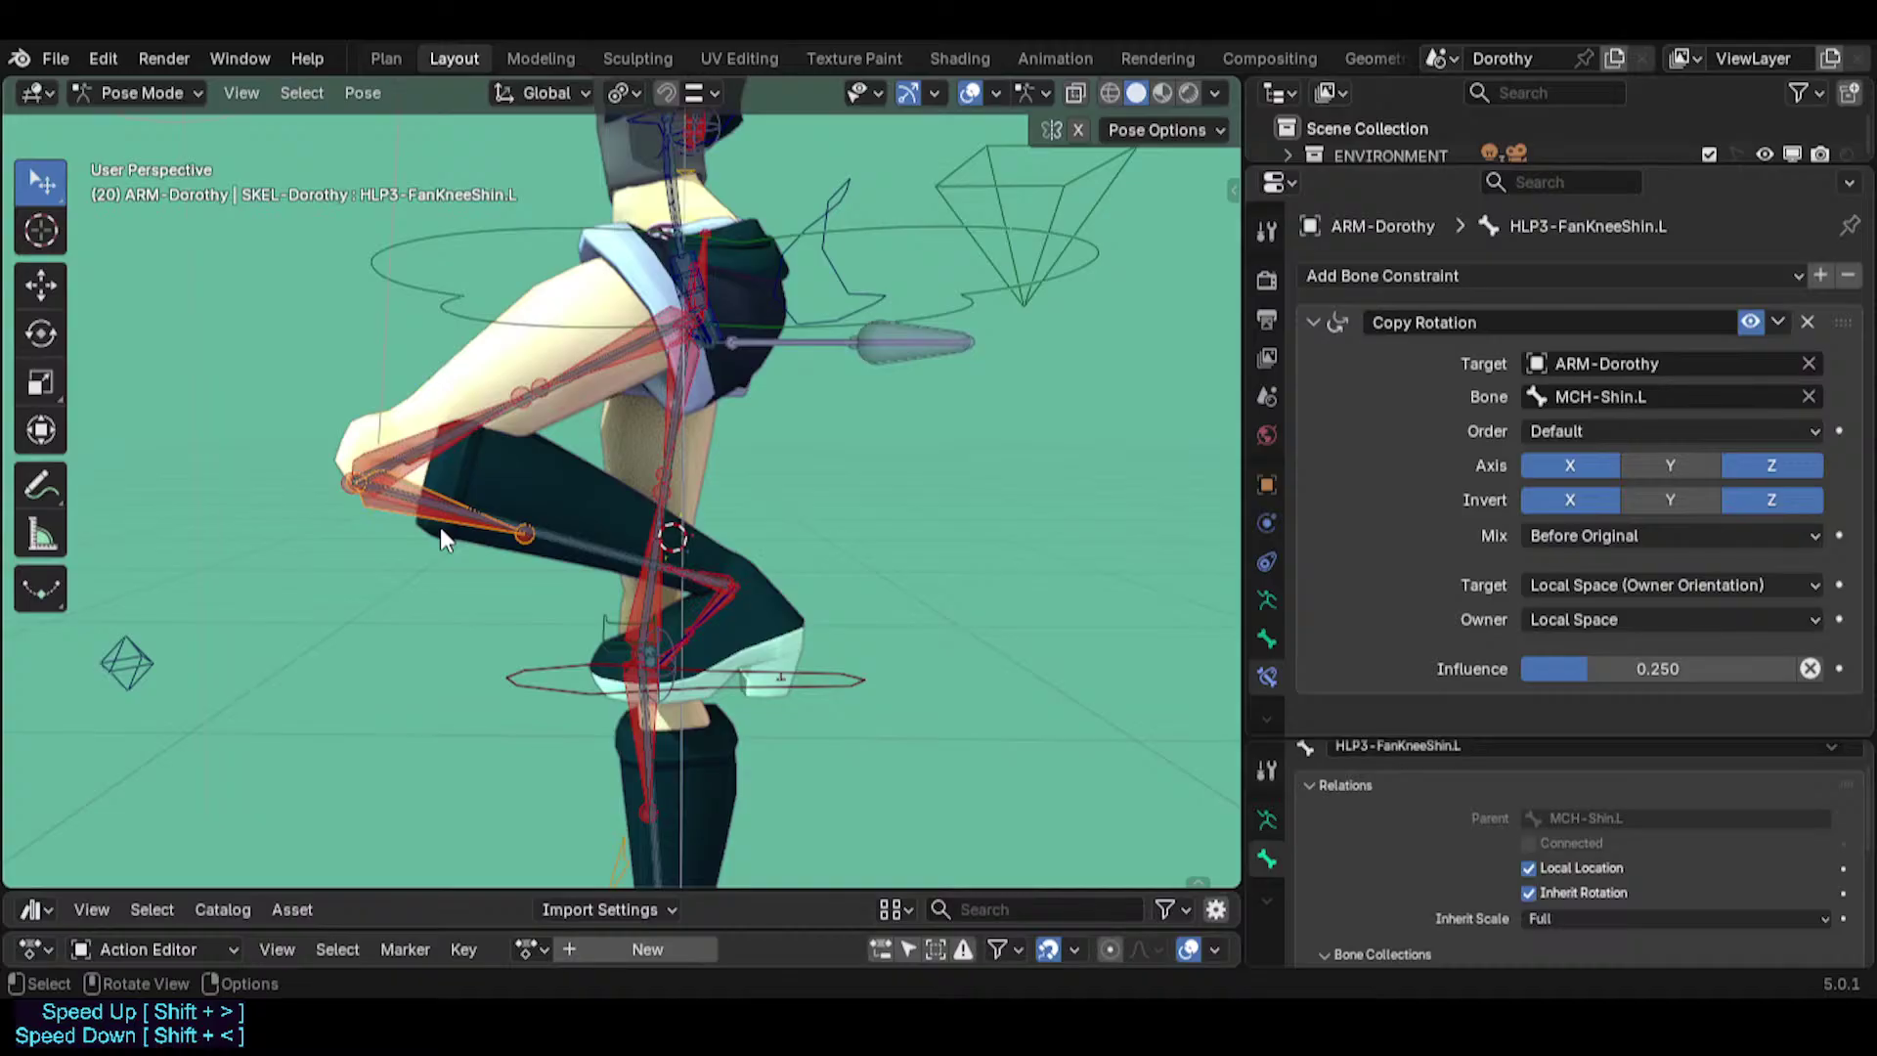
# Clear the parent of HLP3-FanKneeShin.L in Edit Mode and return to Pose Mode.
pyautogui.press('Tab')
pyautogui.hotkey('alt', 'p')
pyautogui.click(438, 523)
pyautogui.press('Tab')
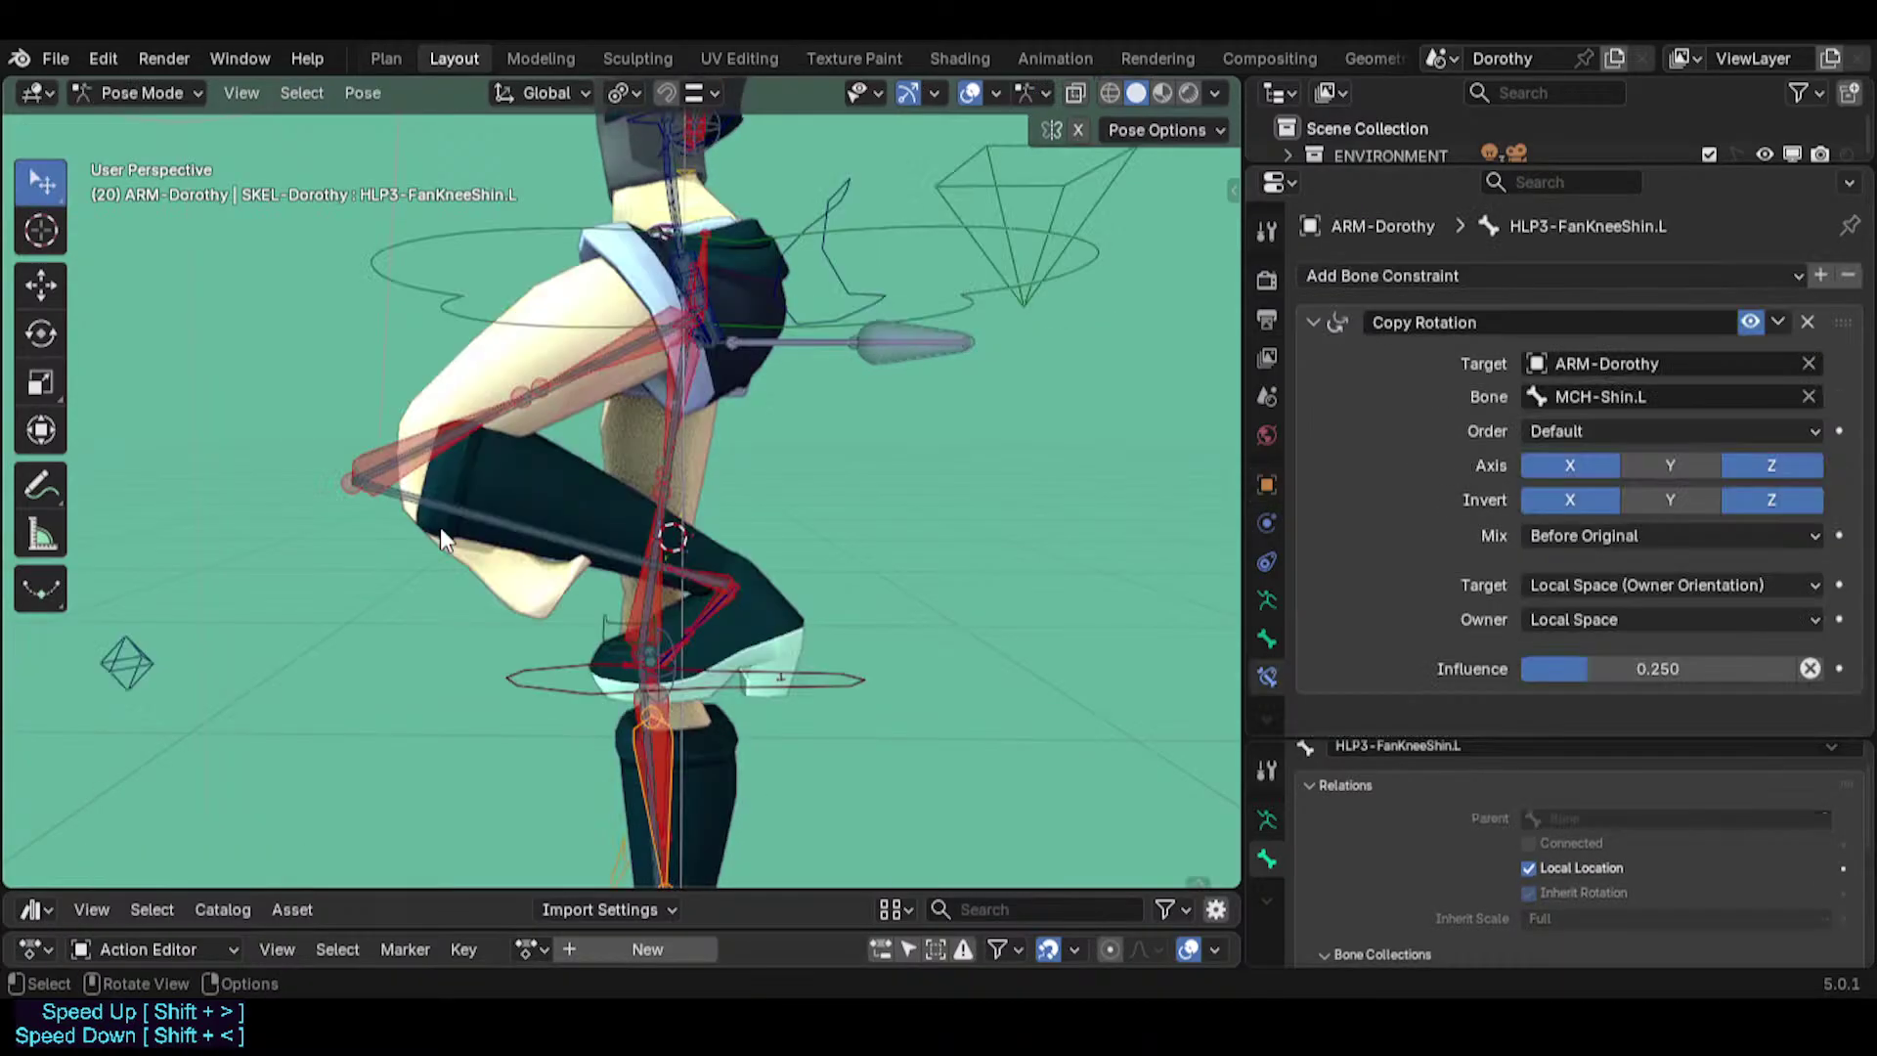
# Add a Copy Location constraint to HLP3-FanKneeShin.L targeting the MCH-Shin.L bone, with the Copy Rotation settings collapsed.
pyautogui.moveTo(595, 570); pyautogui.dragTo(701, 570, button='middle')
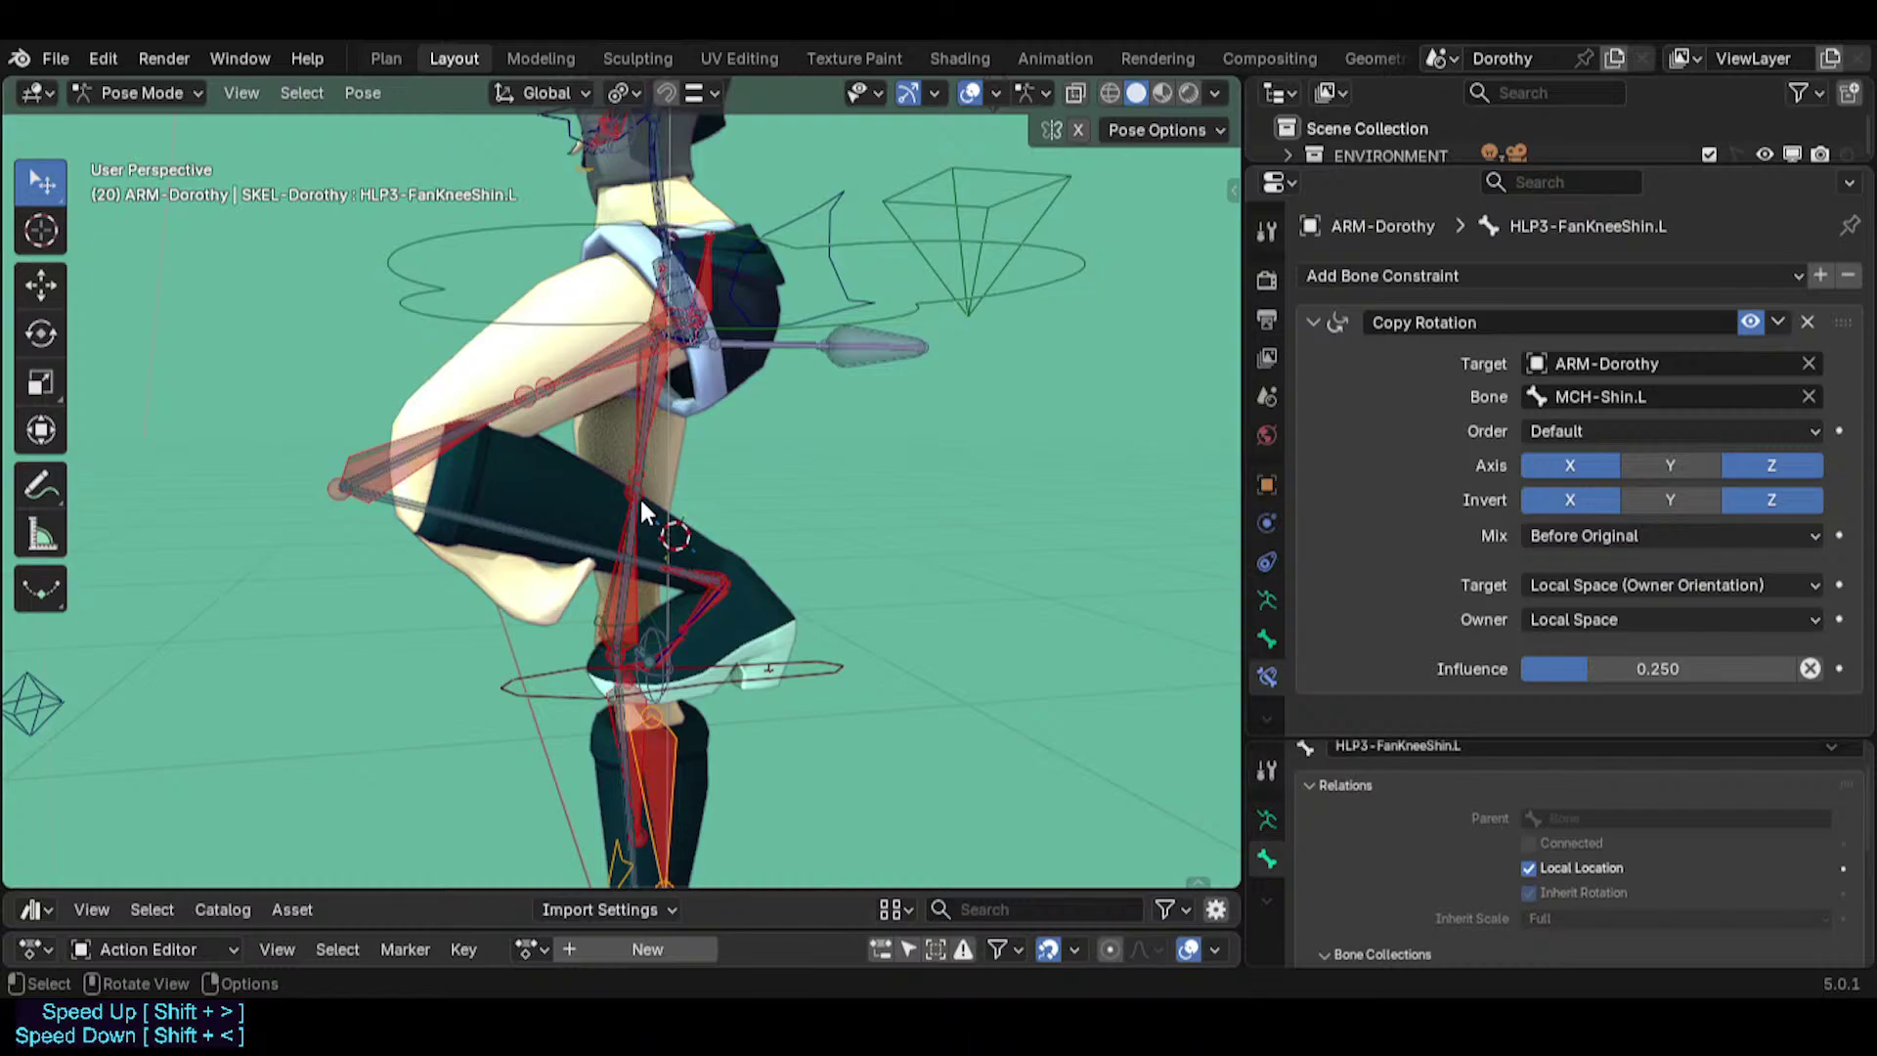
pyautogui.press('KP_Decimal')
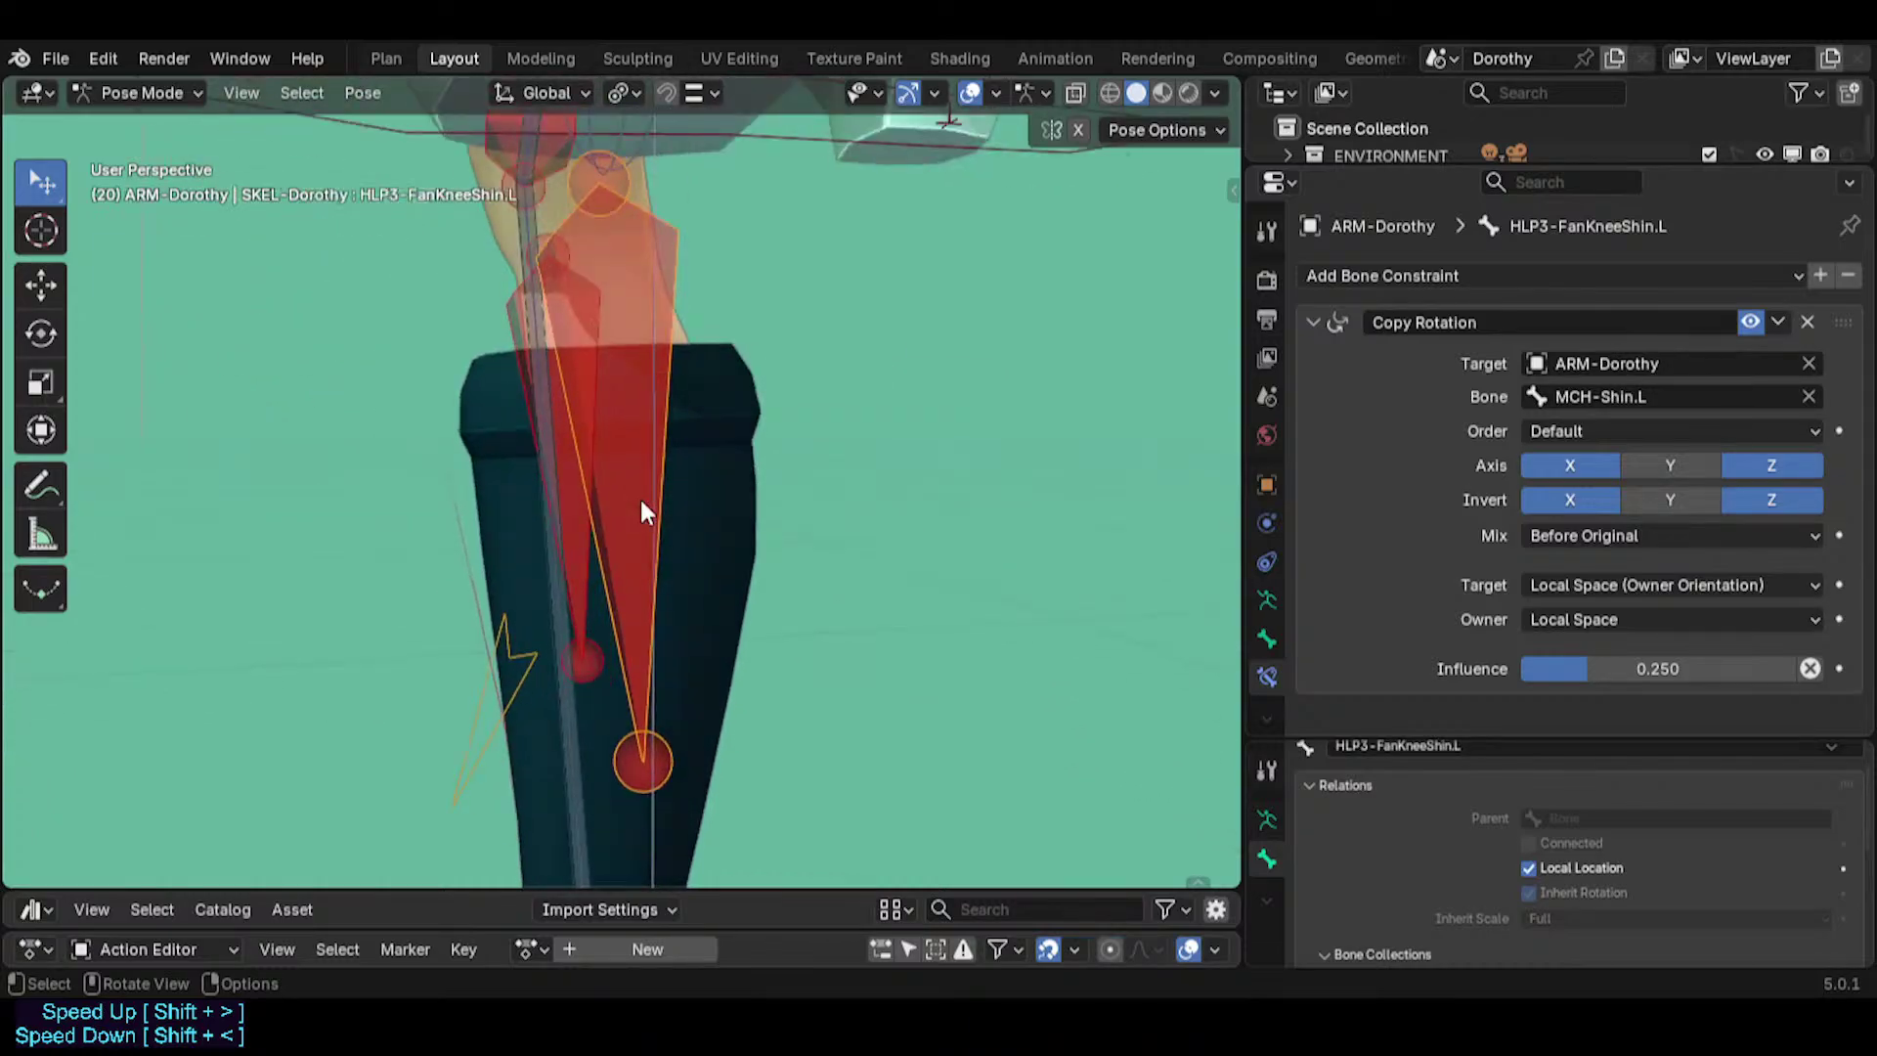
pyautogui.scroll(-8, 641, 501)
pyautogui.keyDown('shift'); pyautogui.moveTo(638, 501); pyautogui.dragTo(655, 549, button='middle'); pyautogui.keyUp('shift')
pyautogui.scroll(2, 654, 552)
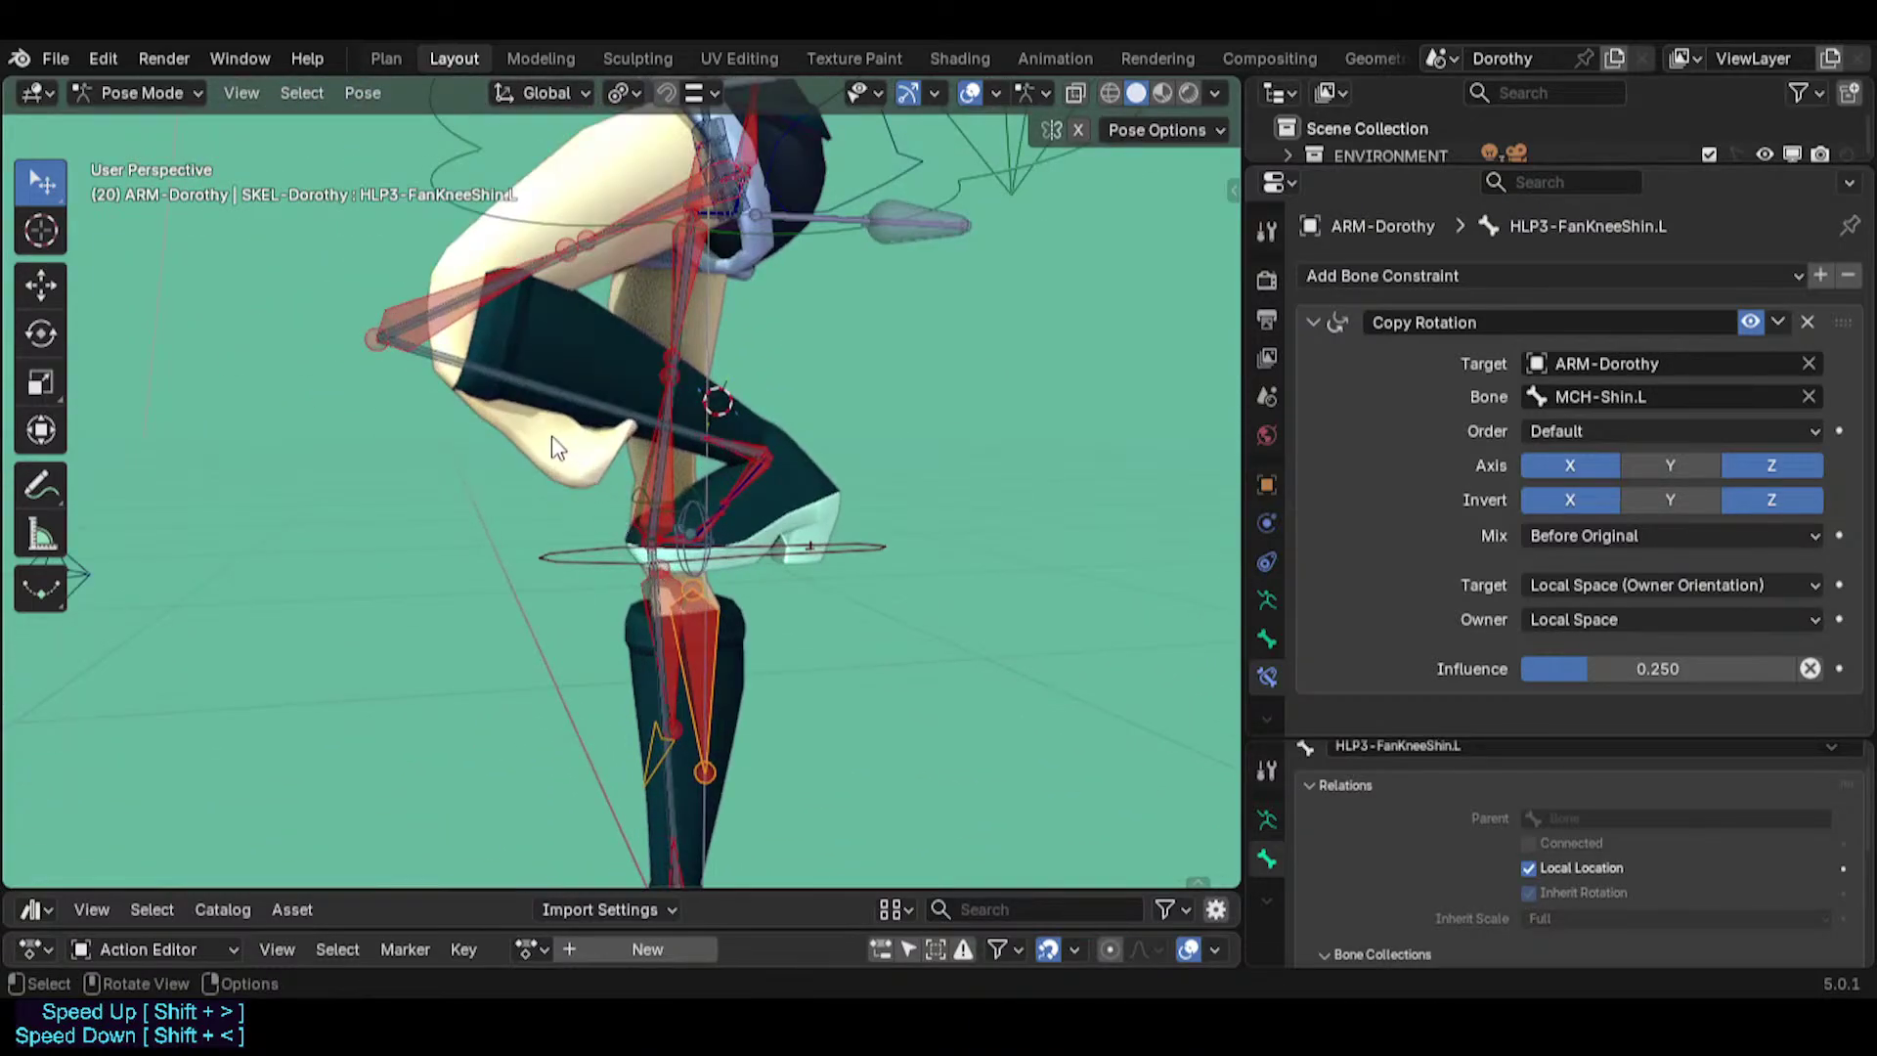
pyautogui.click(1314, 324)
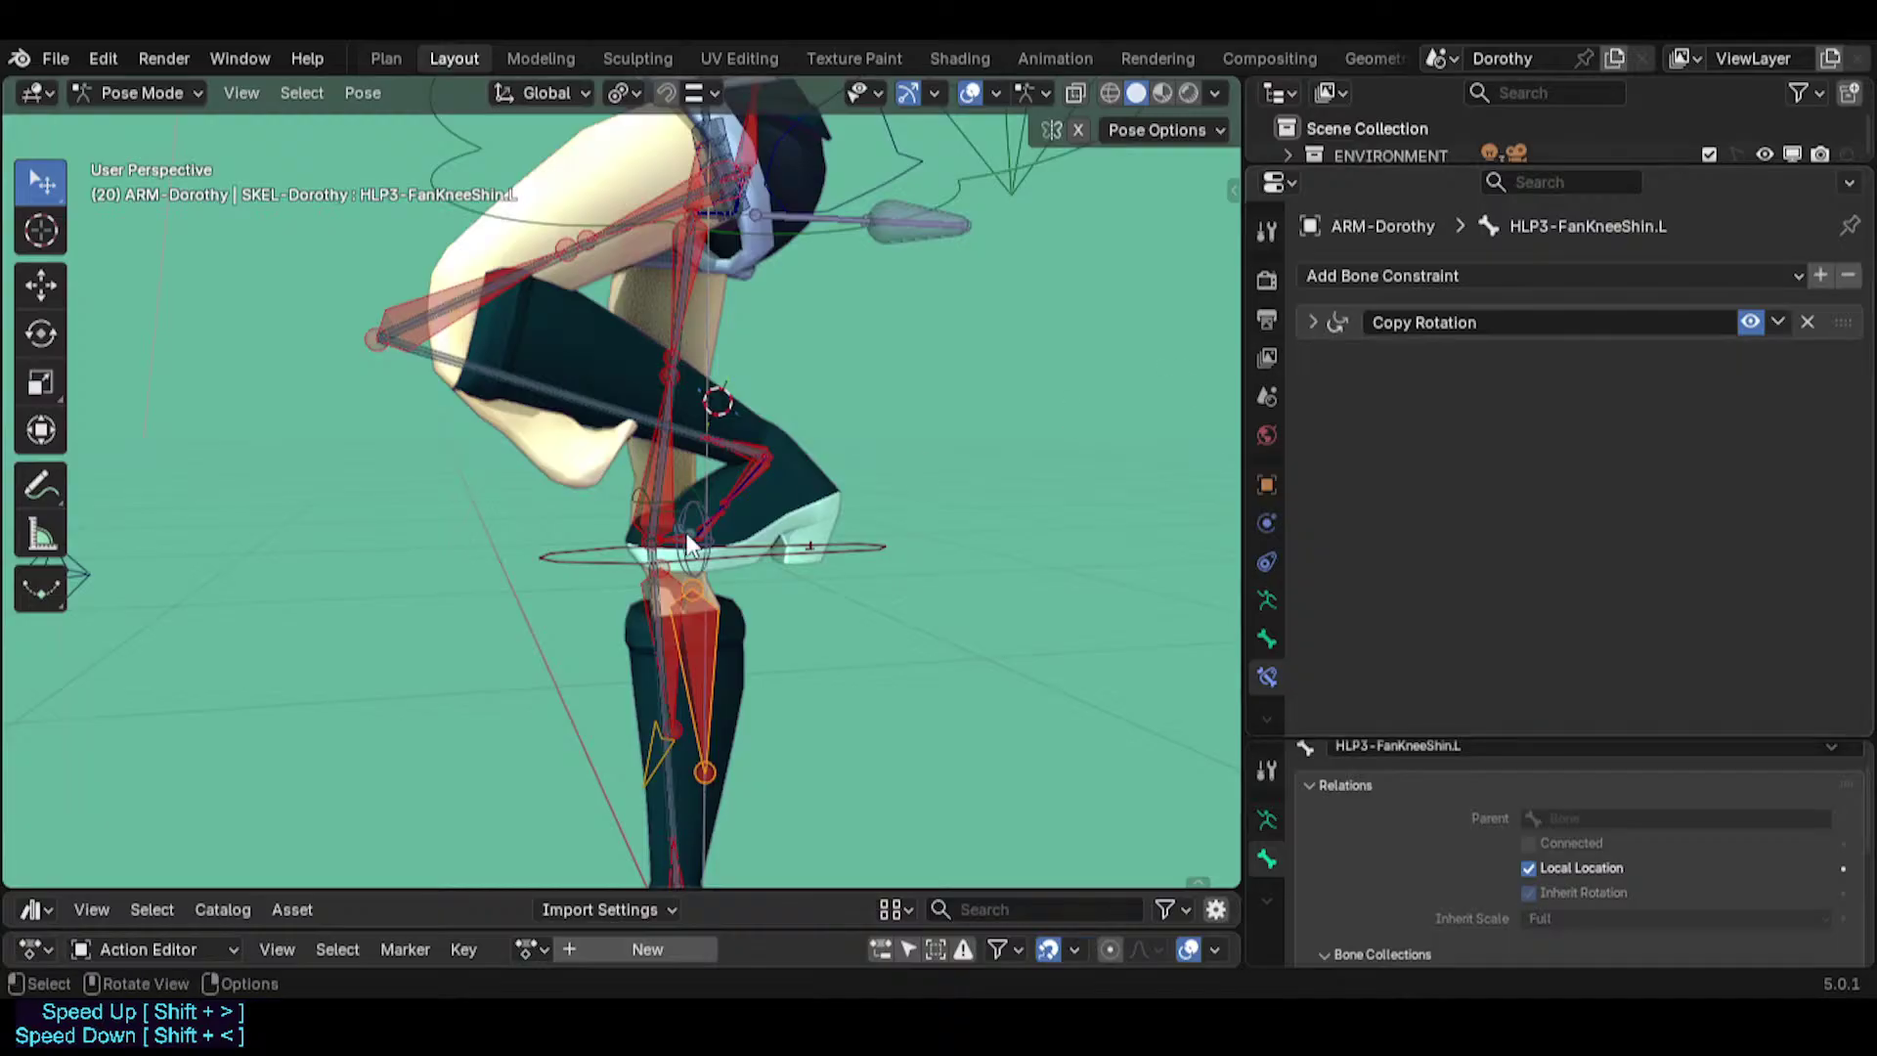
pyautogui.click(536, 357)
pyautogui.click(720, 549)
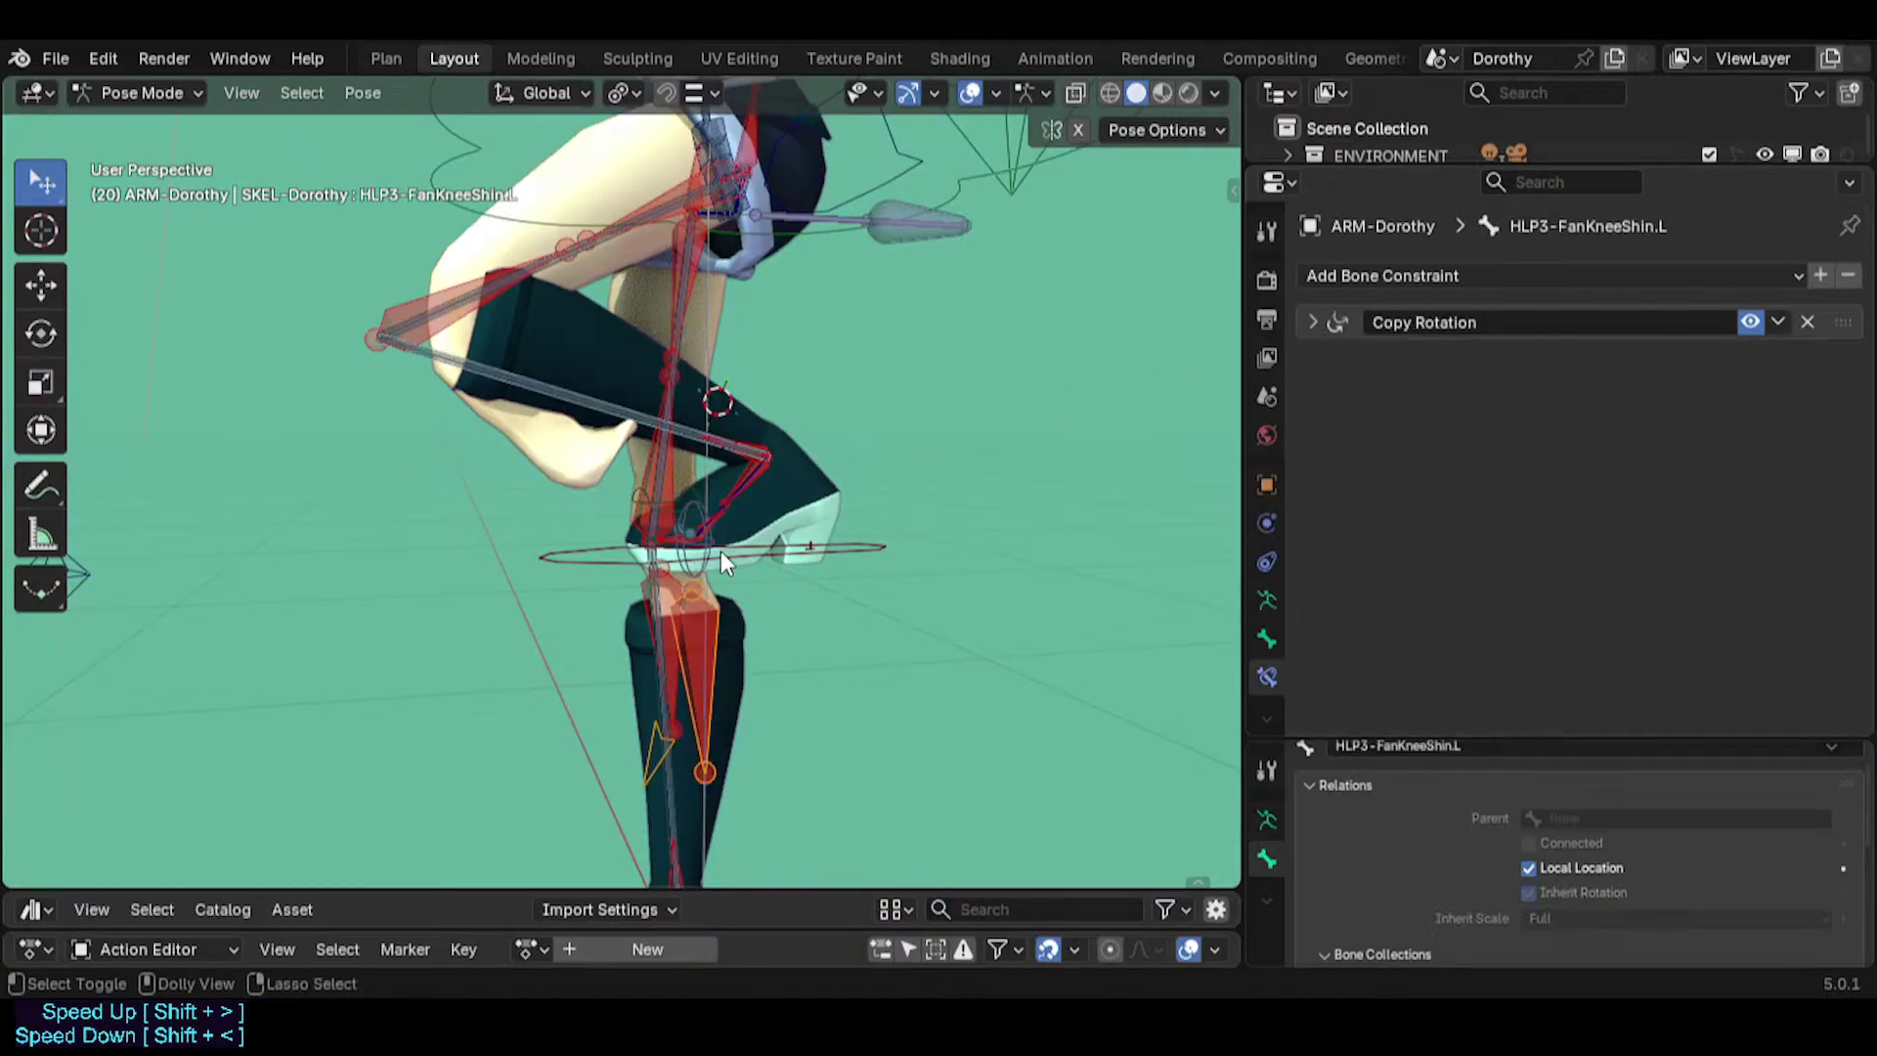
pyautogui.hotkey('shift', 'ctrl', 'c')
pyautogui.click(281, 555)
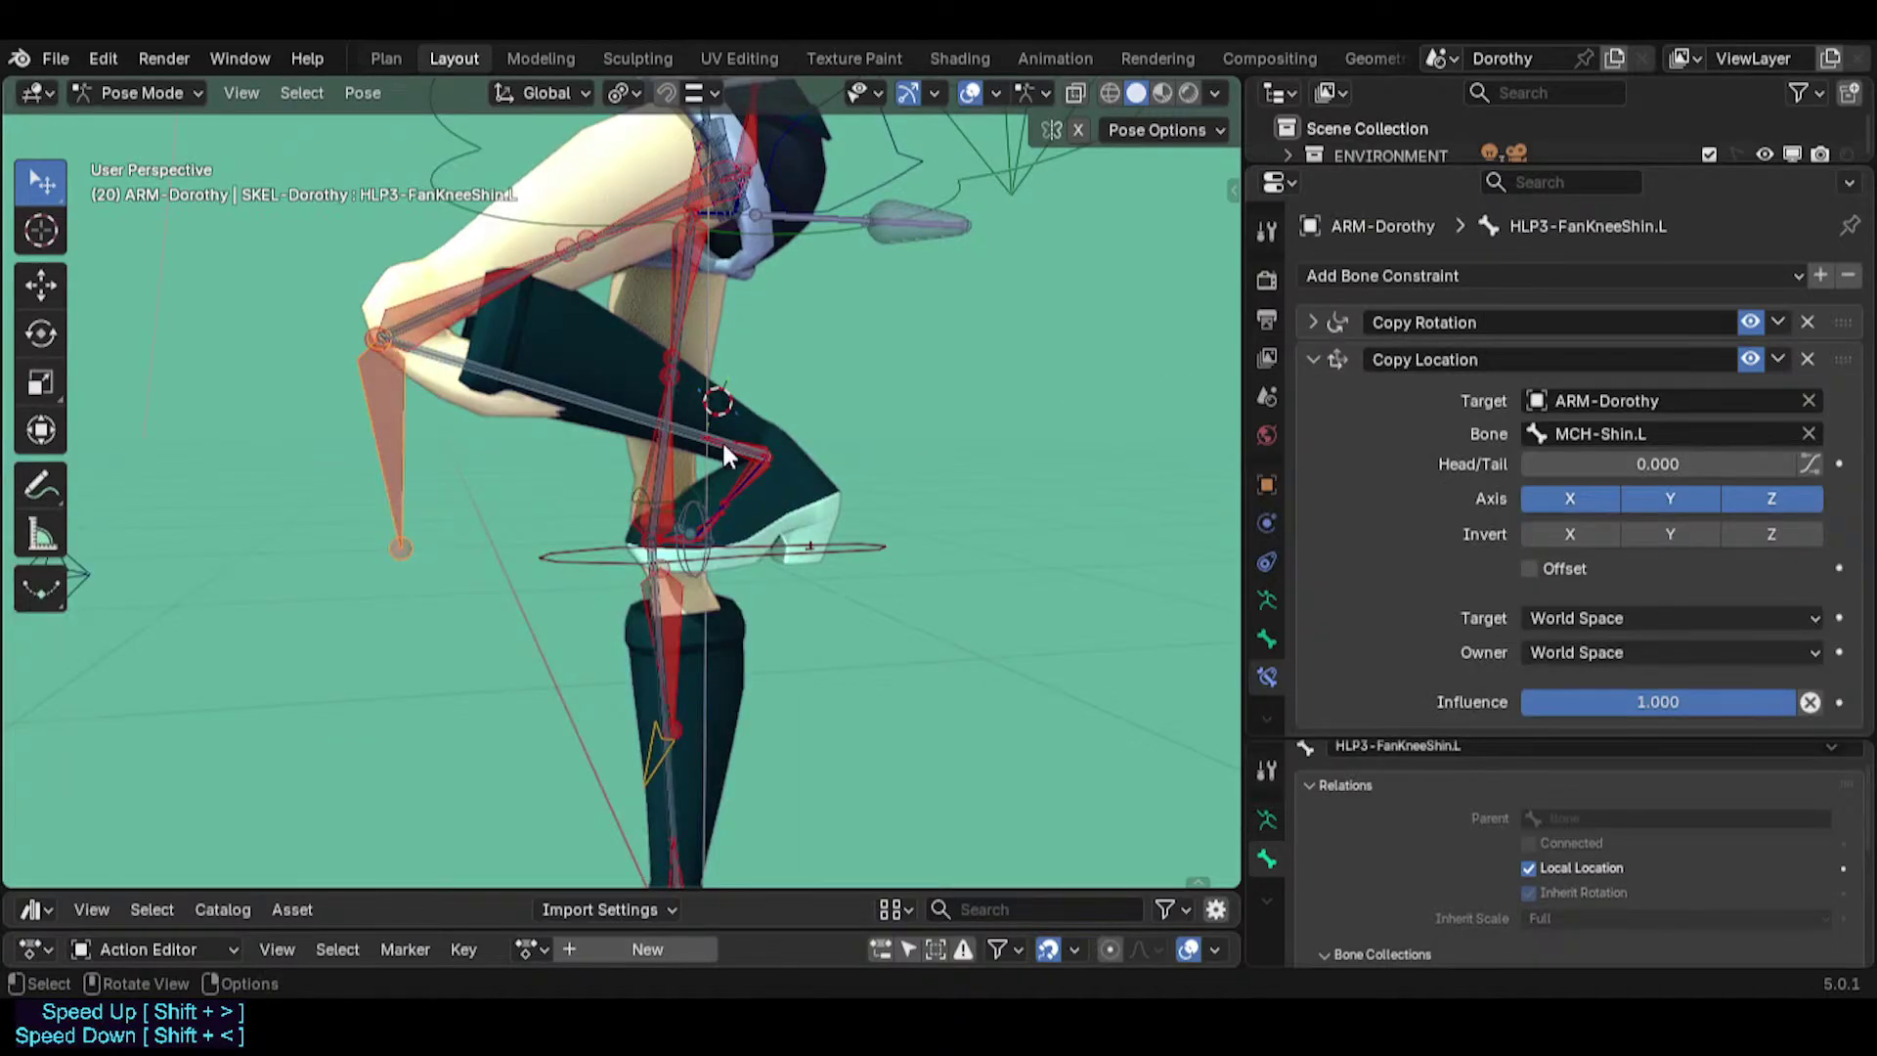
# Place Copy Location above Copy Rotation in the constraint stack, check its effect by disabling and re-enabling it, and collapse its settings.
pyautogui.moveTo(721, 438); pyautogui.dragTo(597, 484, button='middle')
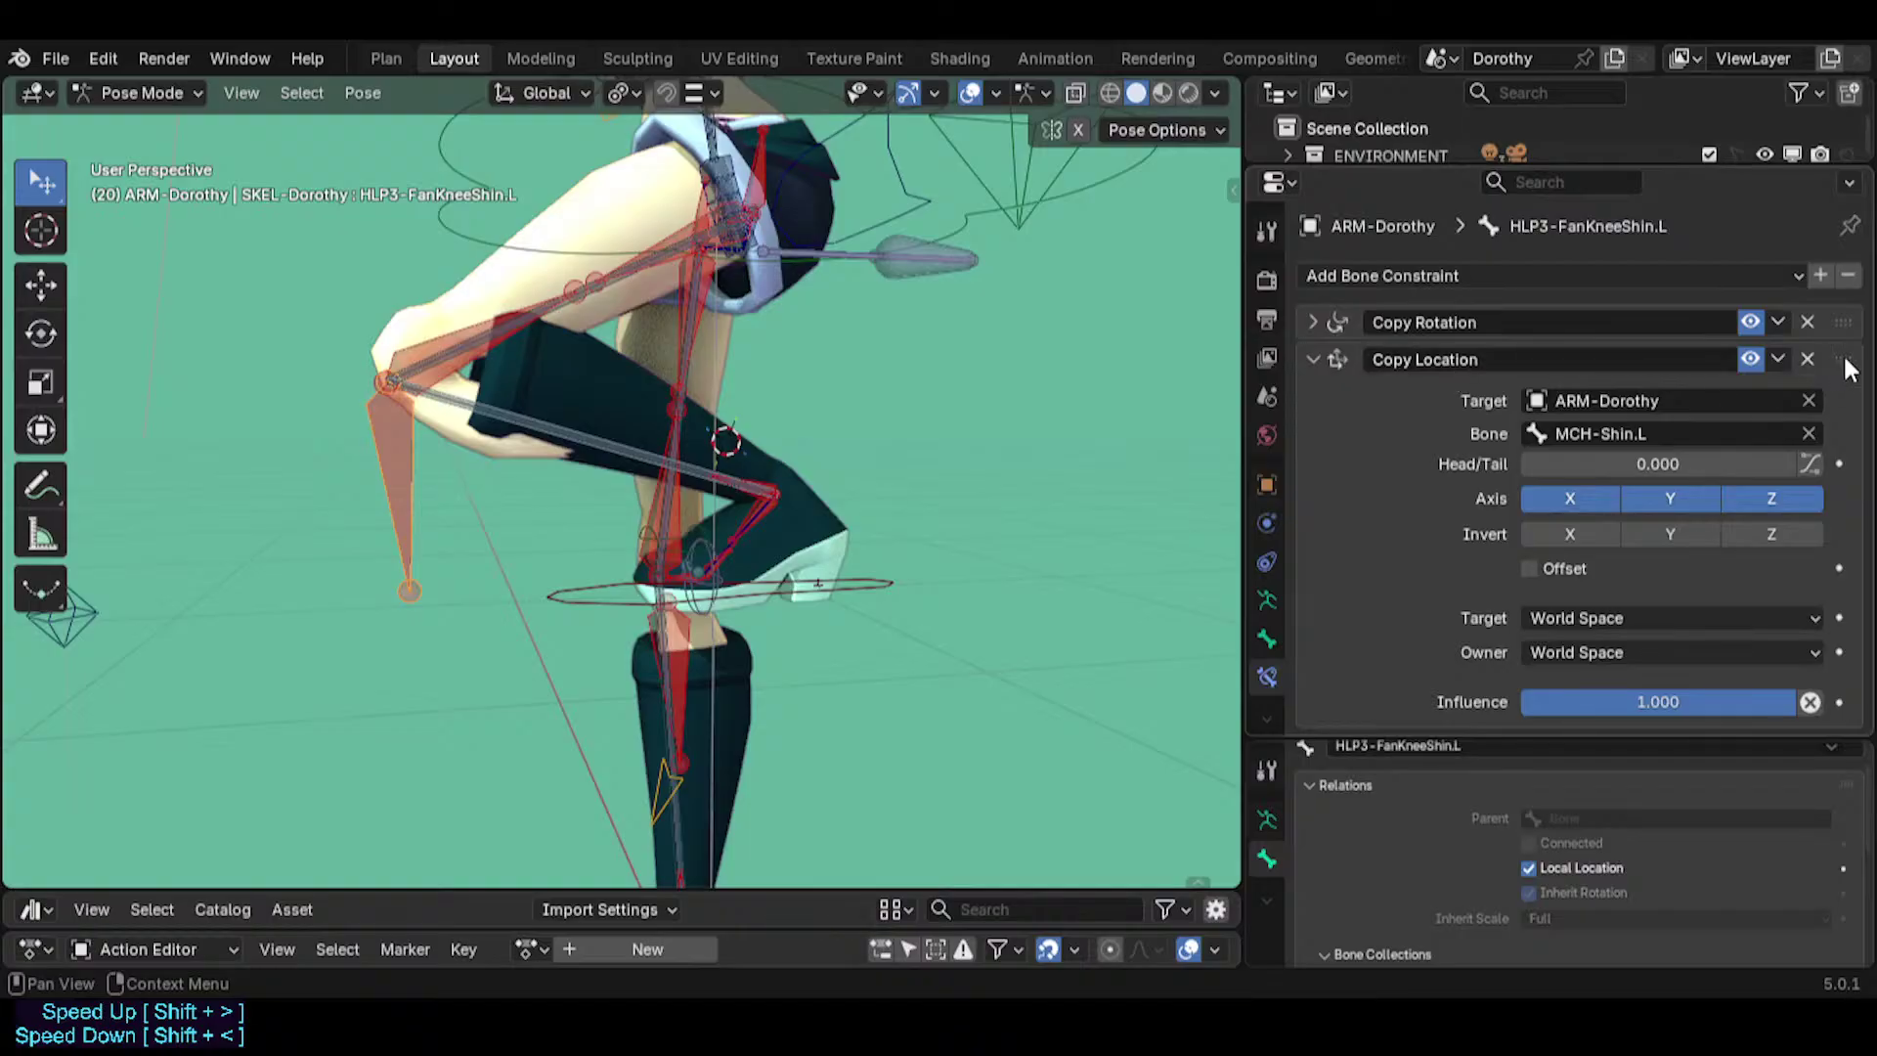
pyautogui.moveTo(1843, 361); pyautogui.dragTo(1843, 316)
pyautogui.click(1752, 321)
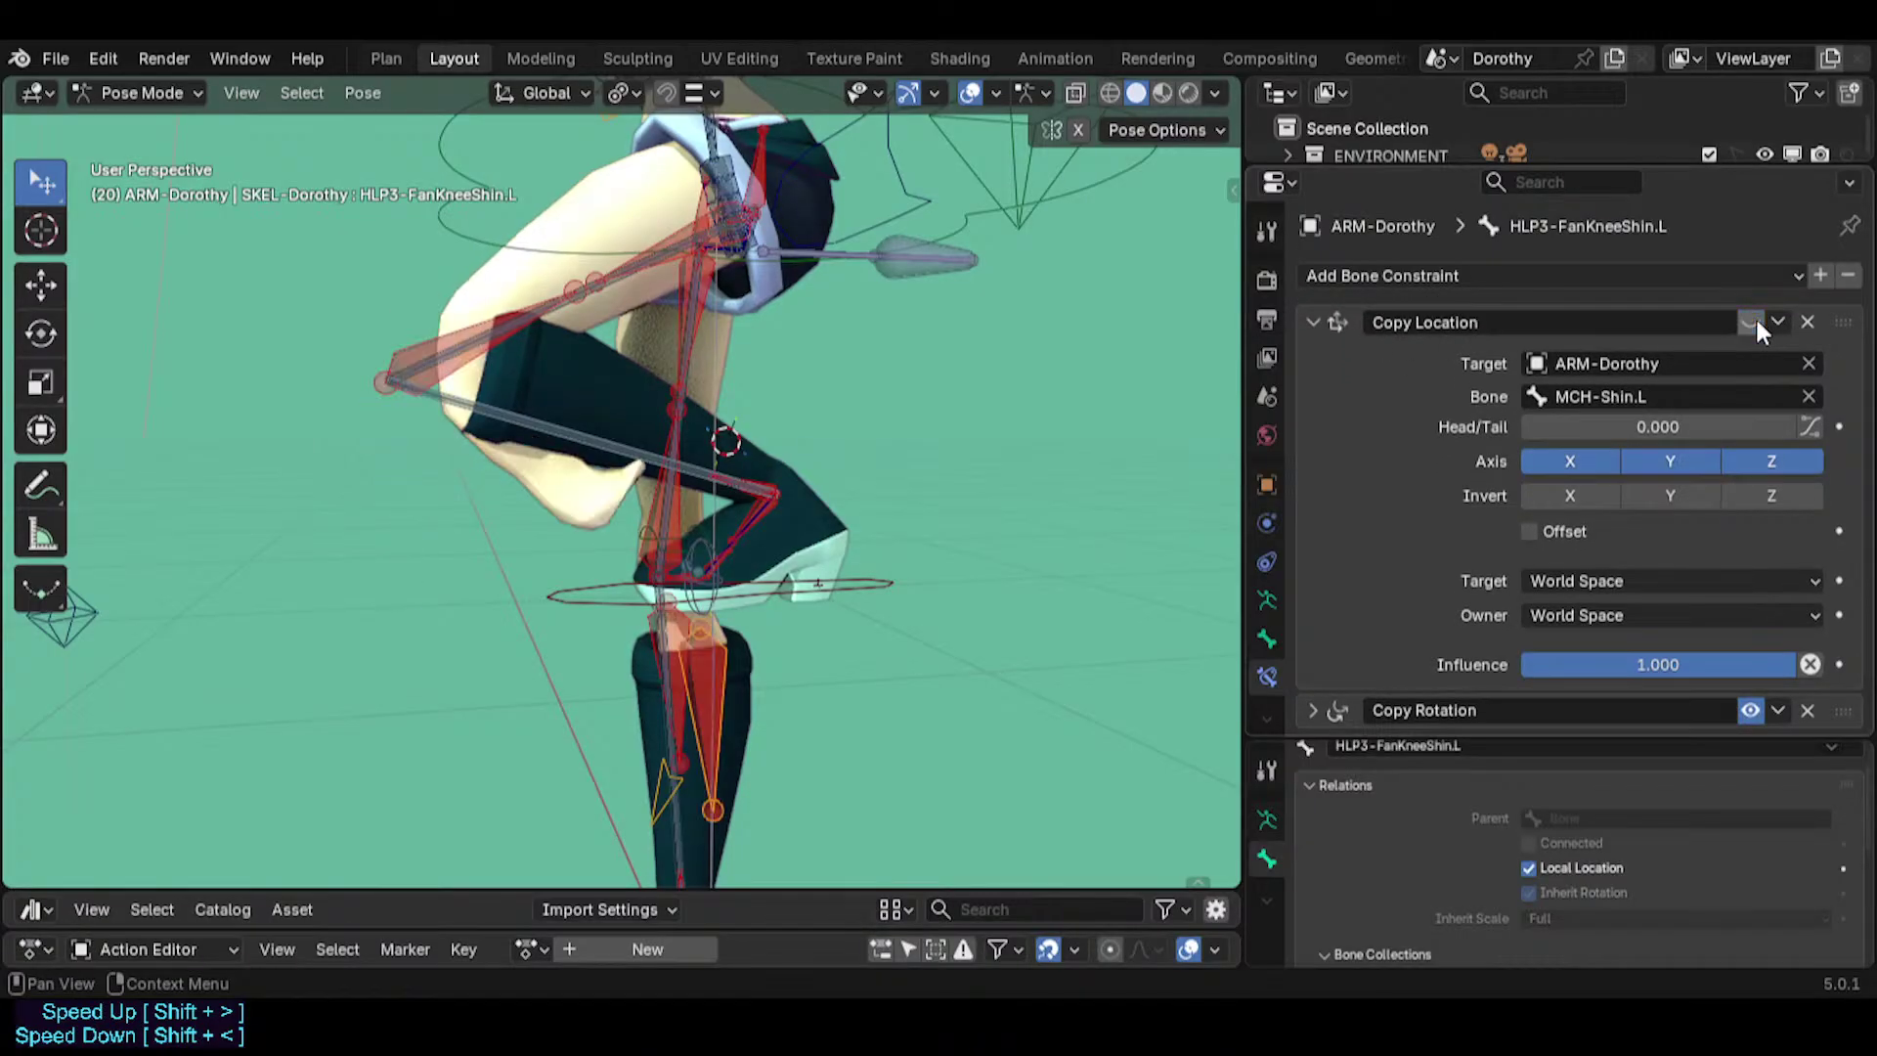
pyautogui.click(1752, 320)
pyautogui.click(1337, 322)
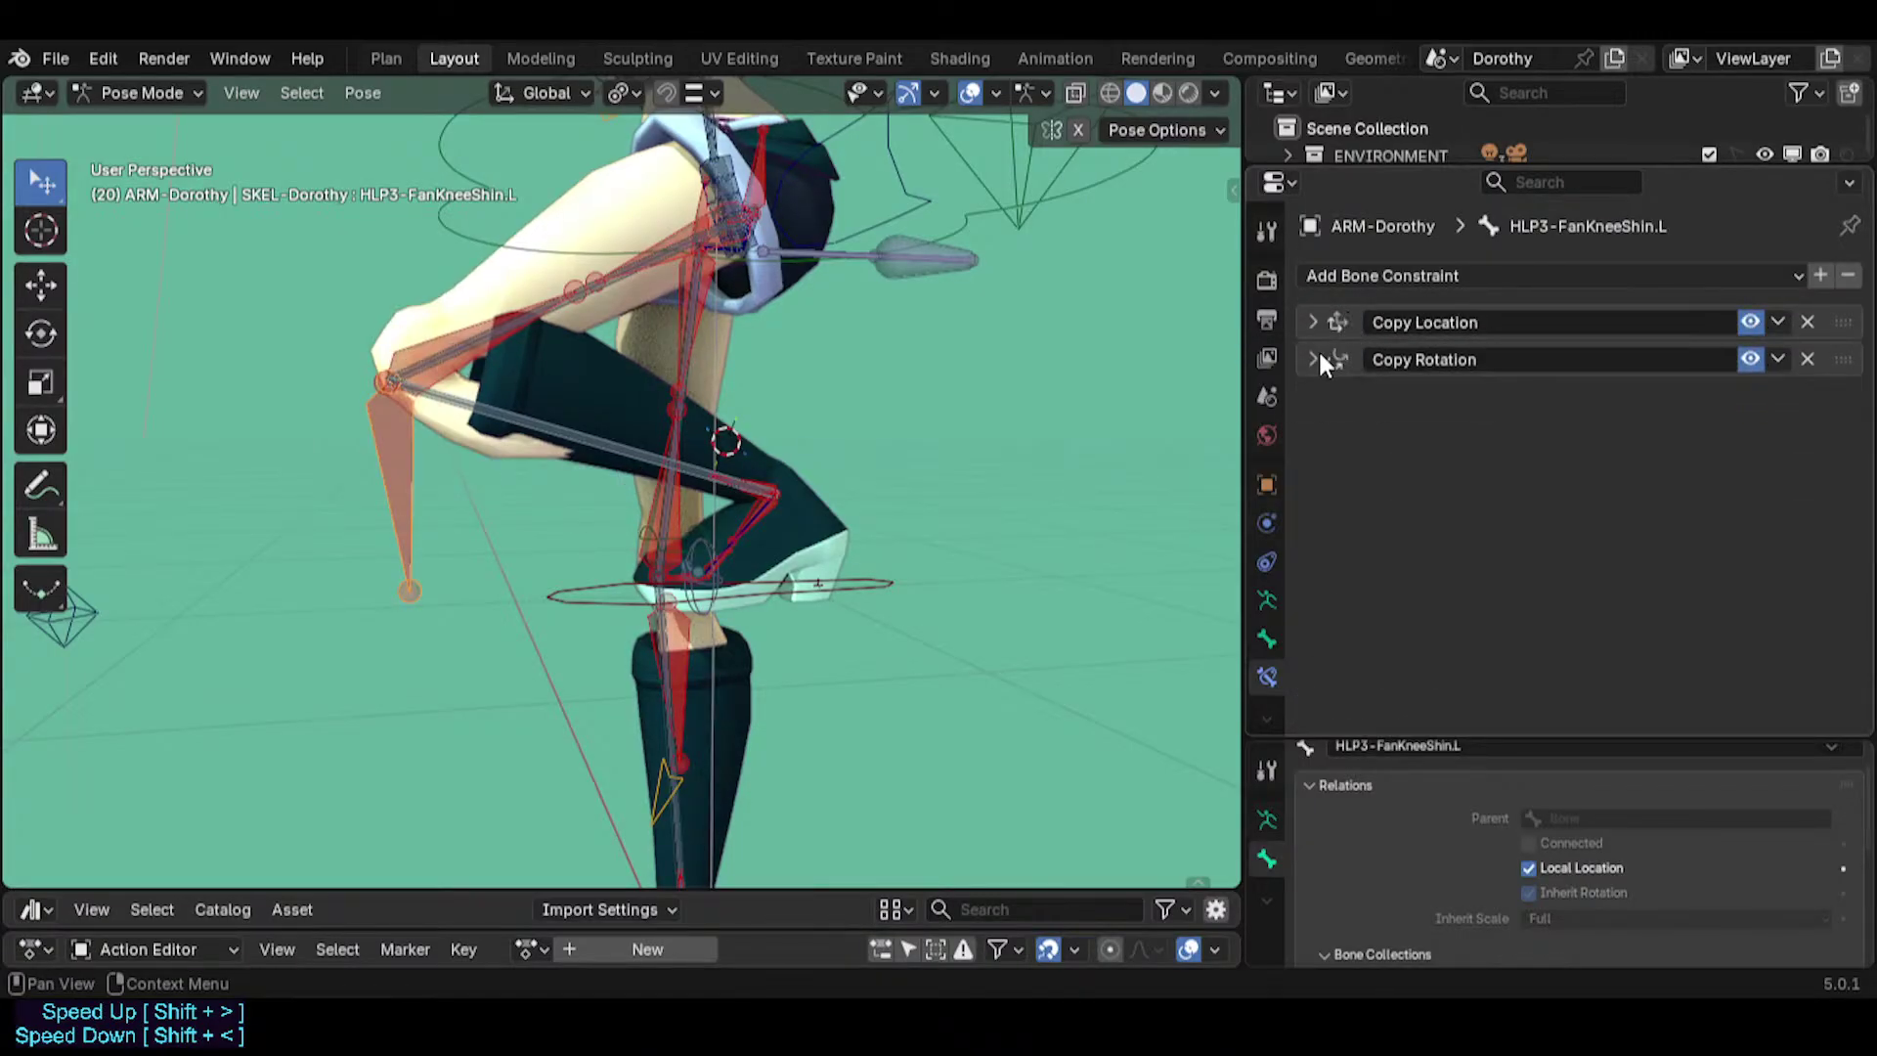
pyautogui.scroll(-1, 537, 380)
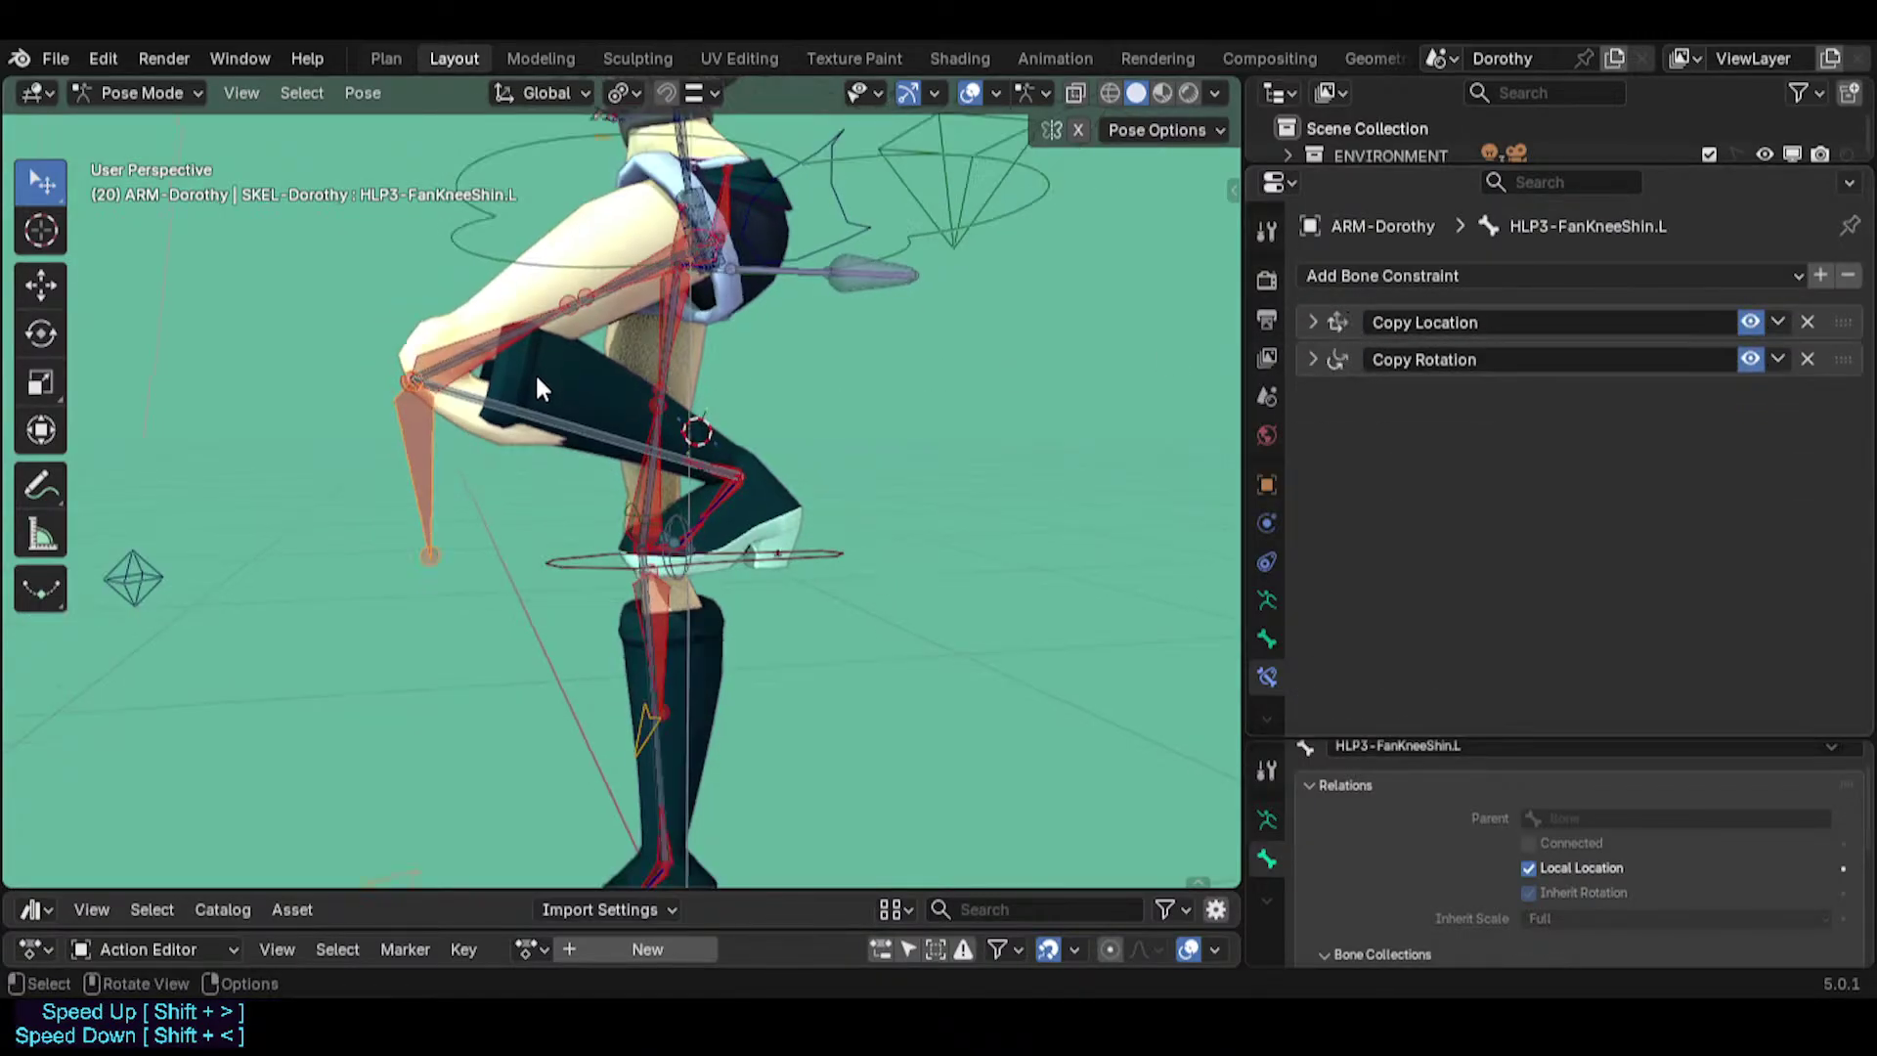
# Check the Copy Rotation constraint's effect by toggling it, expand its settings, and test the knee by moving the MTR-IK-Foot.L control.
pyautogui.click(1751, 360)
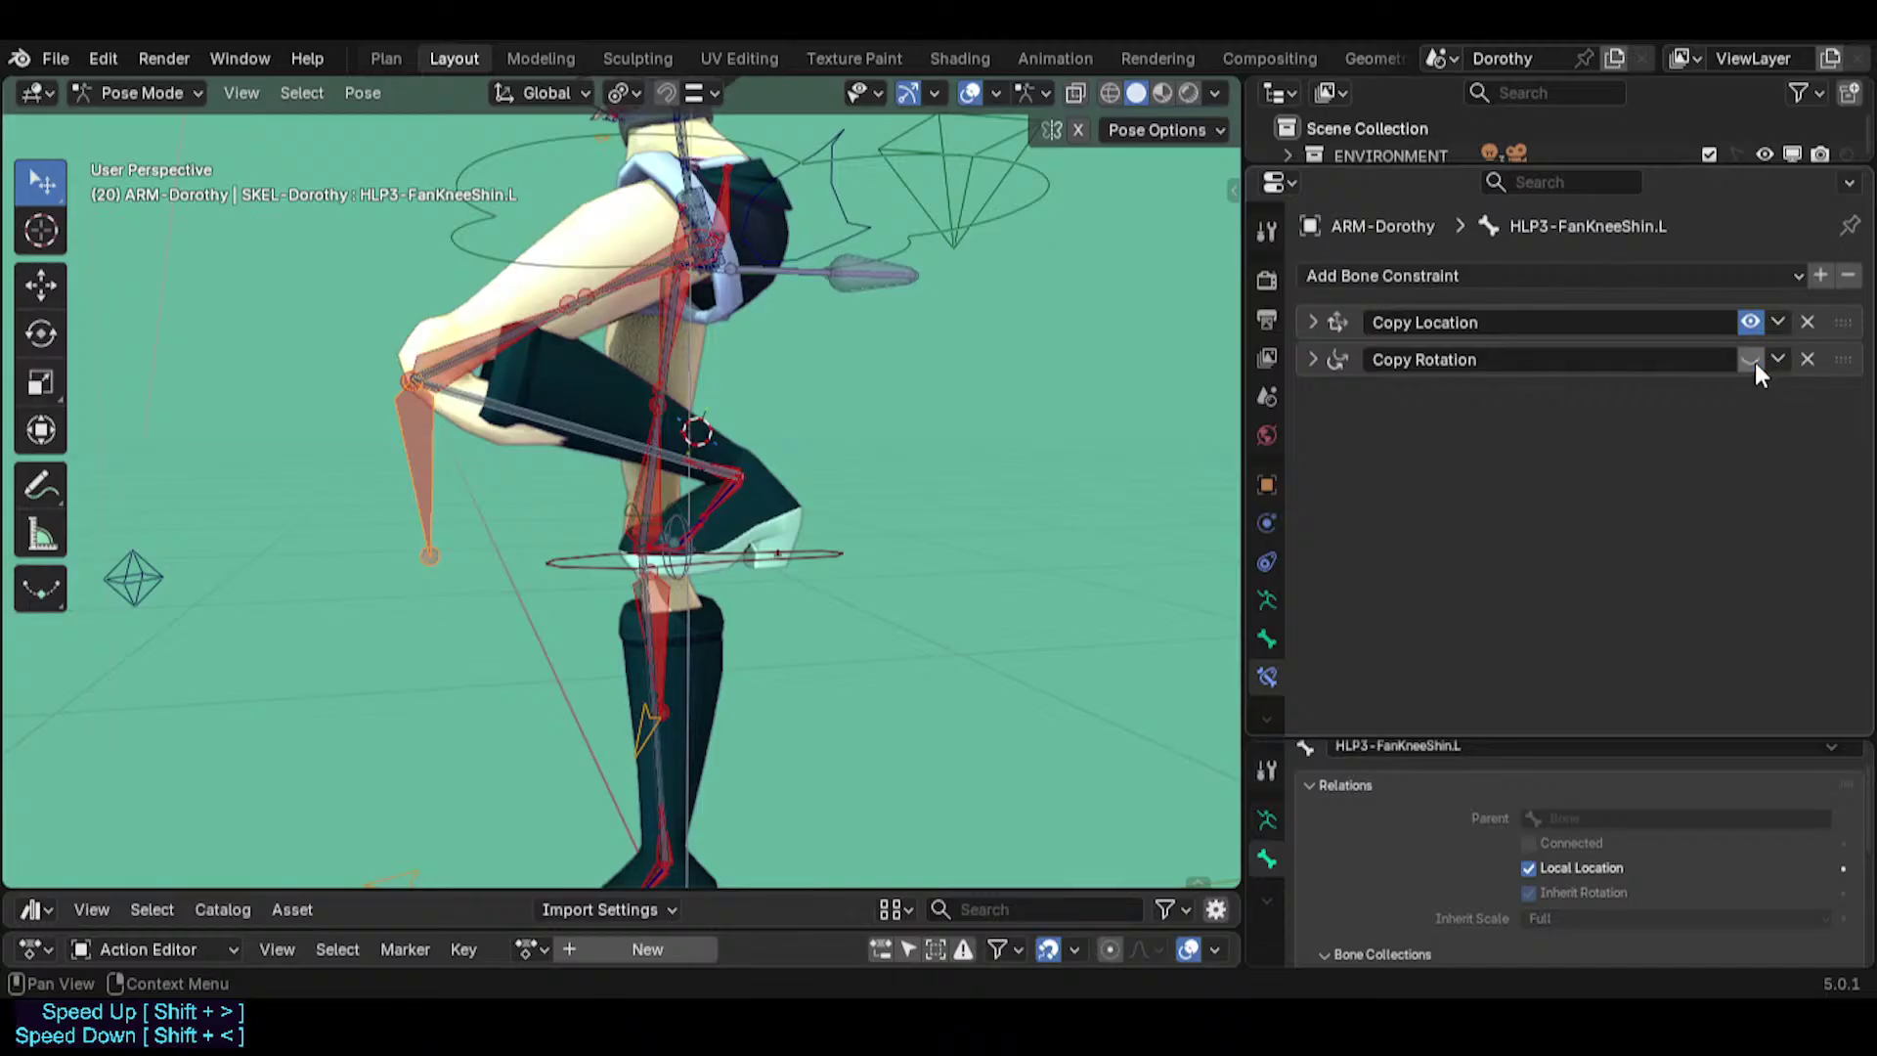
pyautogui.click(1315, 357)
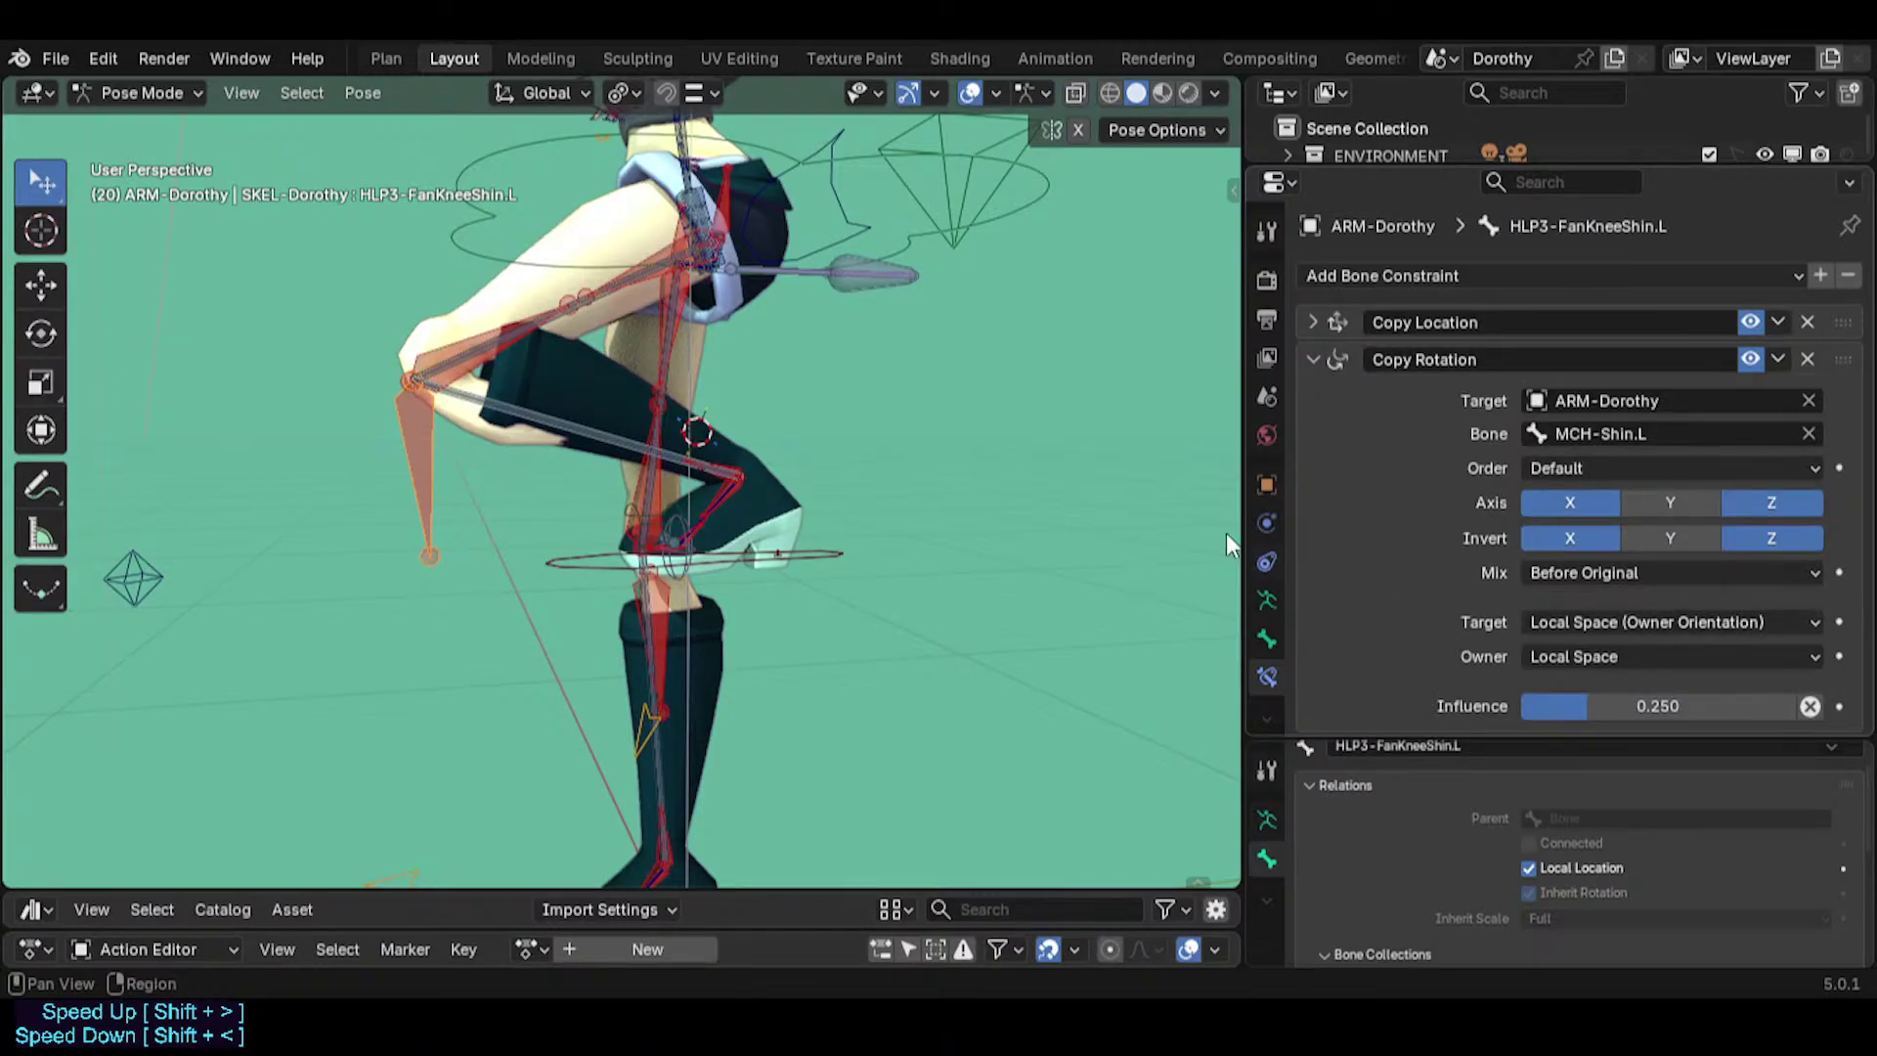
pyautogui.click(793, 549)
pyautogui.press('g')
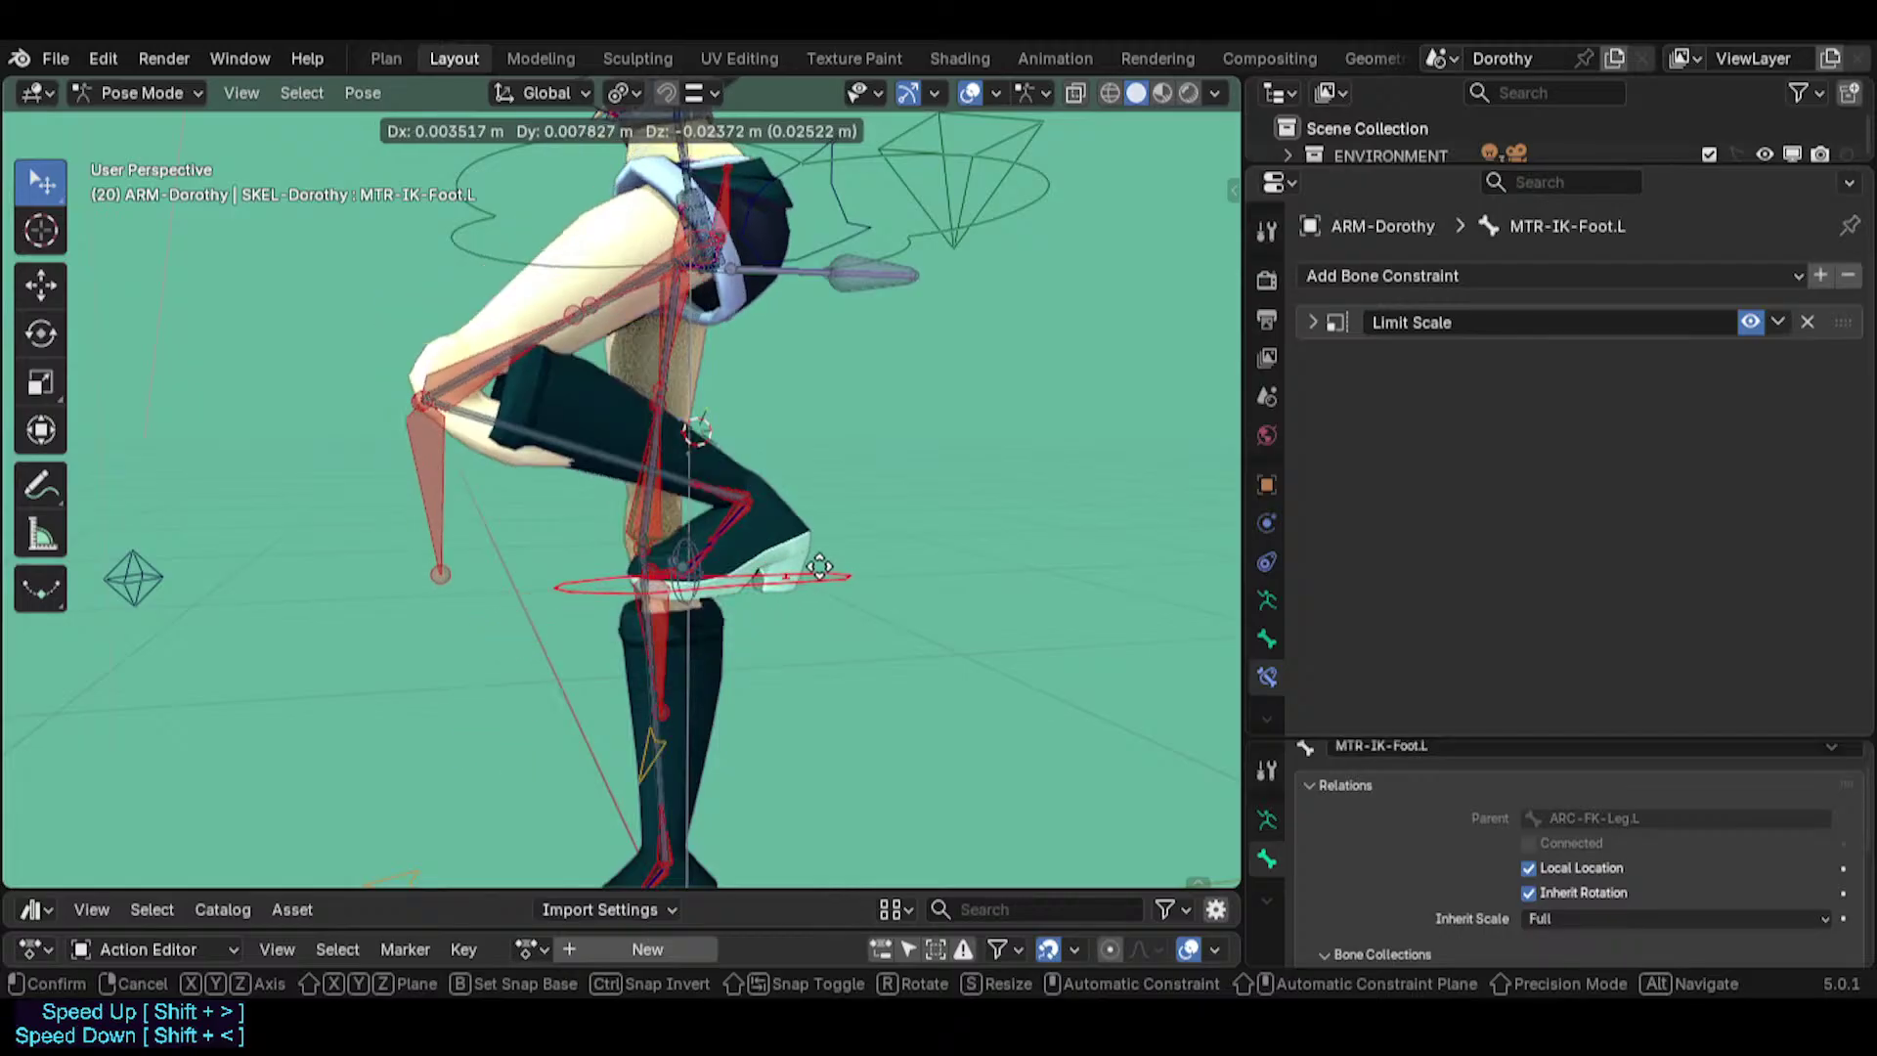
pyautogui.click(737, 546)
# Compare the constraints and parent relations of MCH-Shin.L and HLP3-FanKneeShin.L on the bent left leg.
pyautogui.click(533, 440)
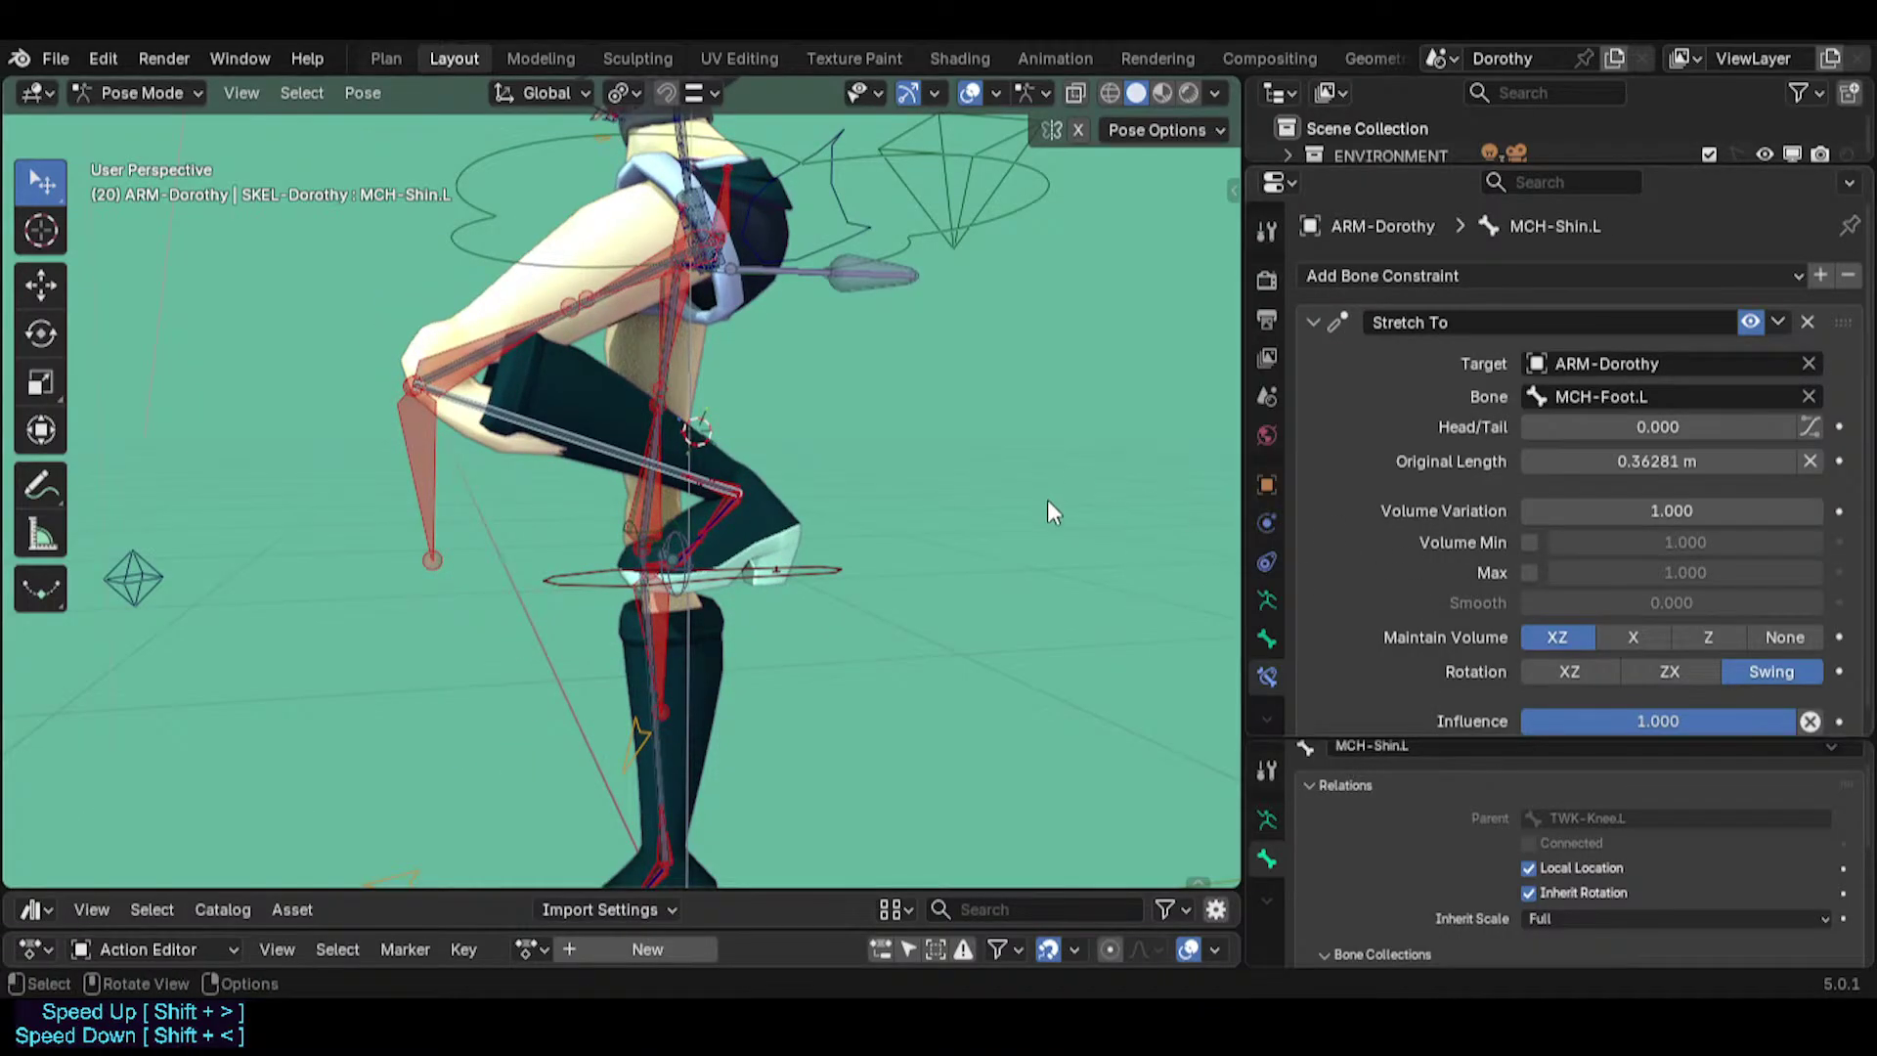
pyautogui.click(443, 488)
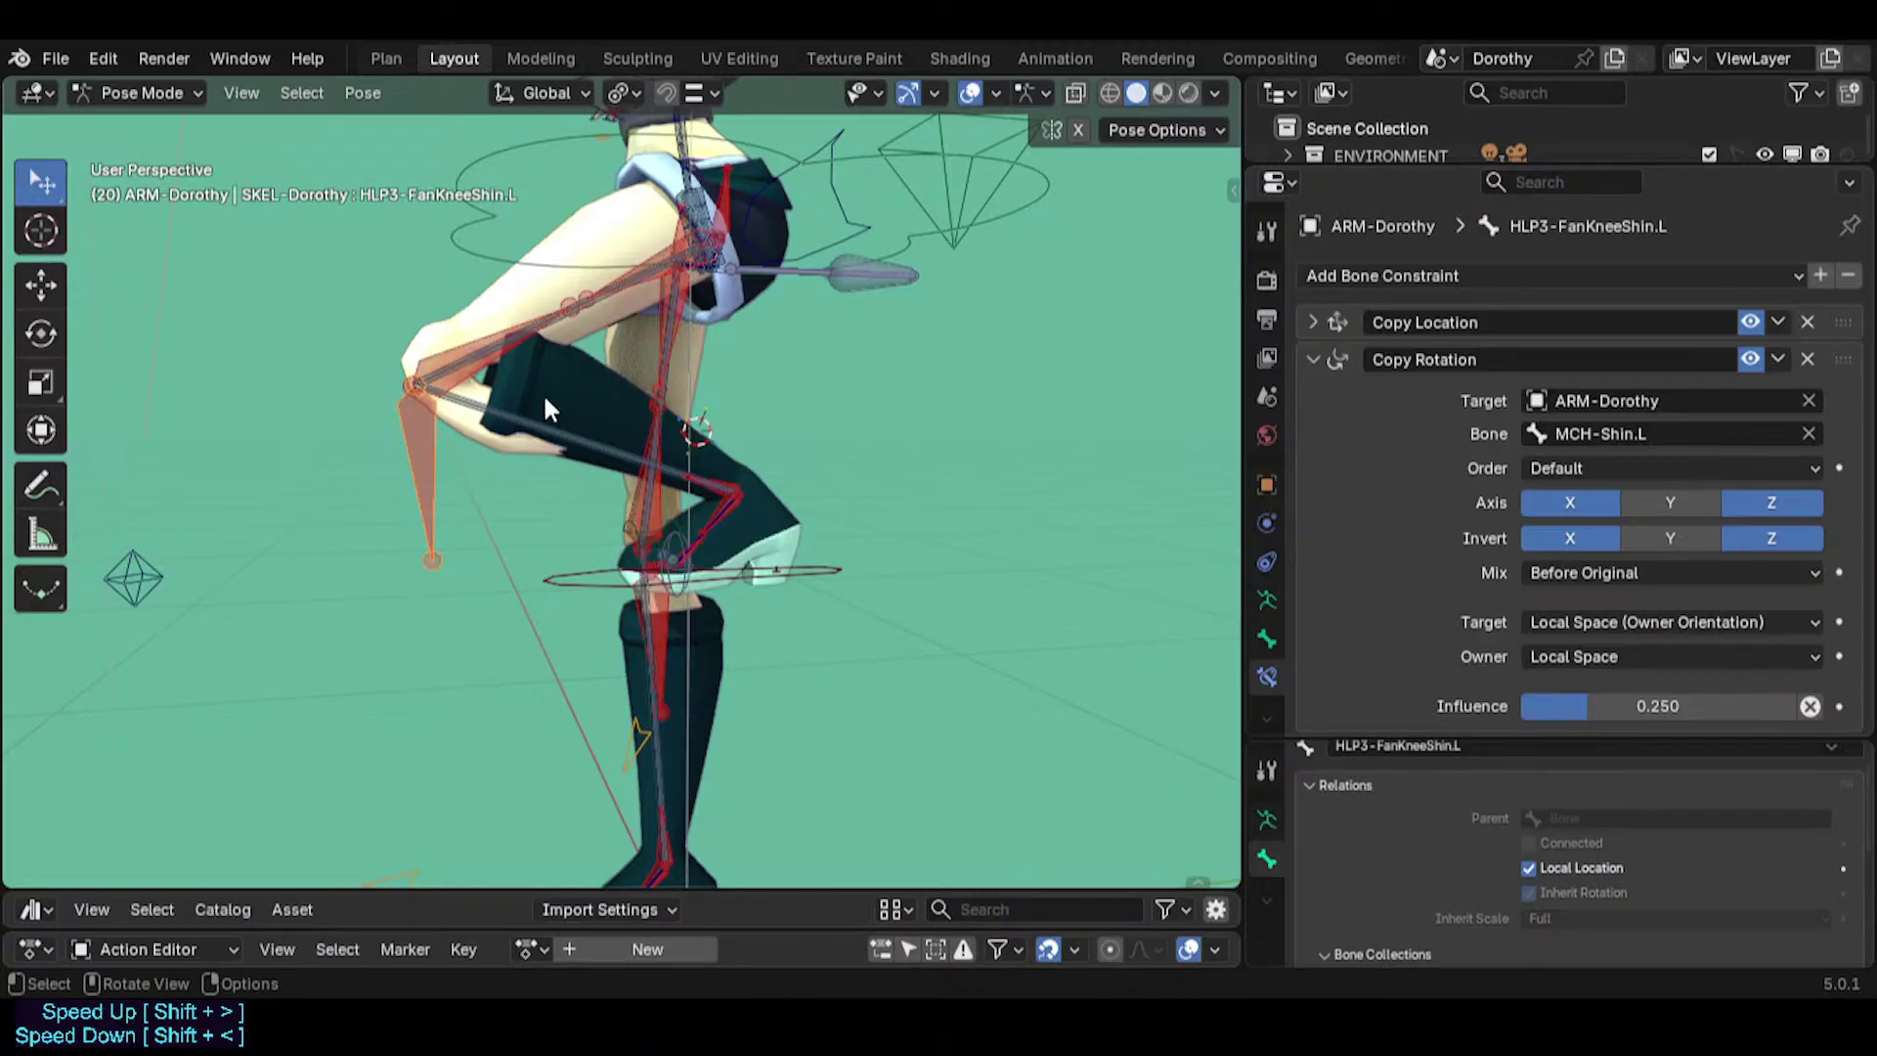
pyautogui.click(512, 399)
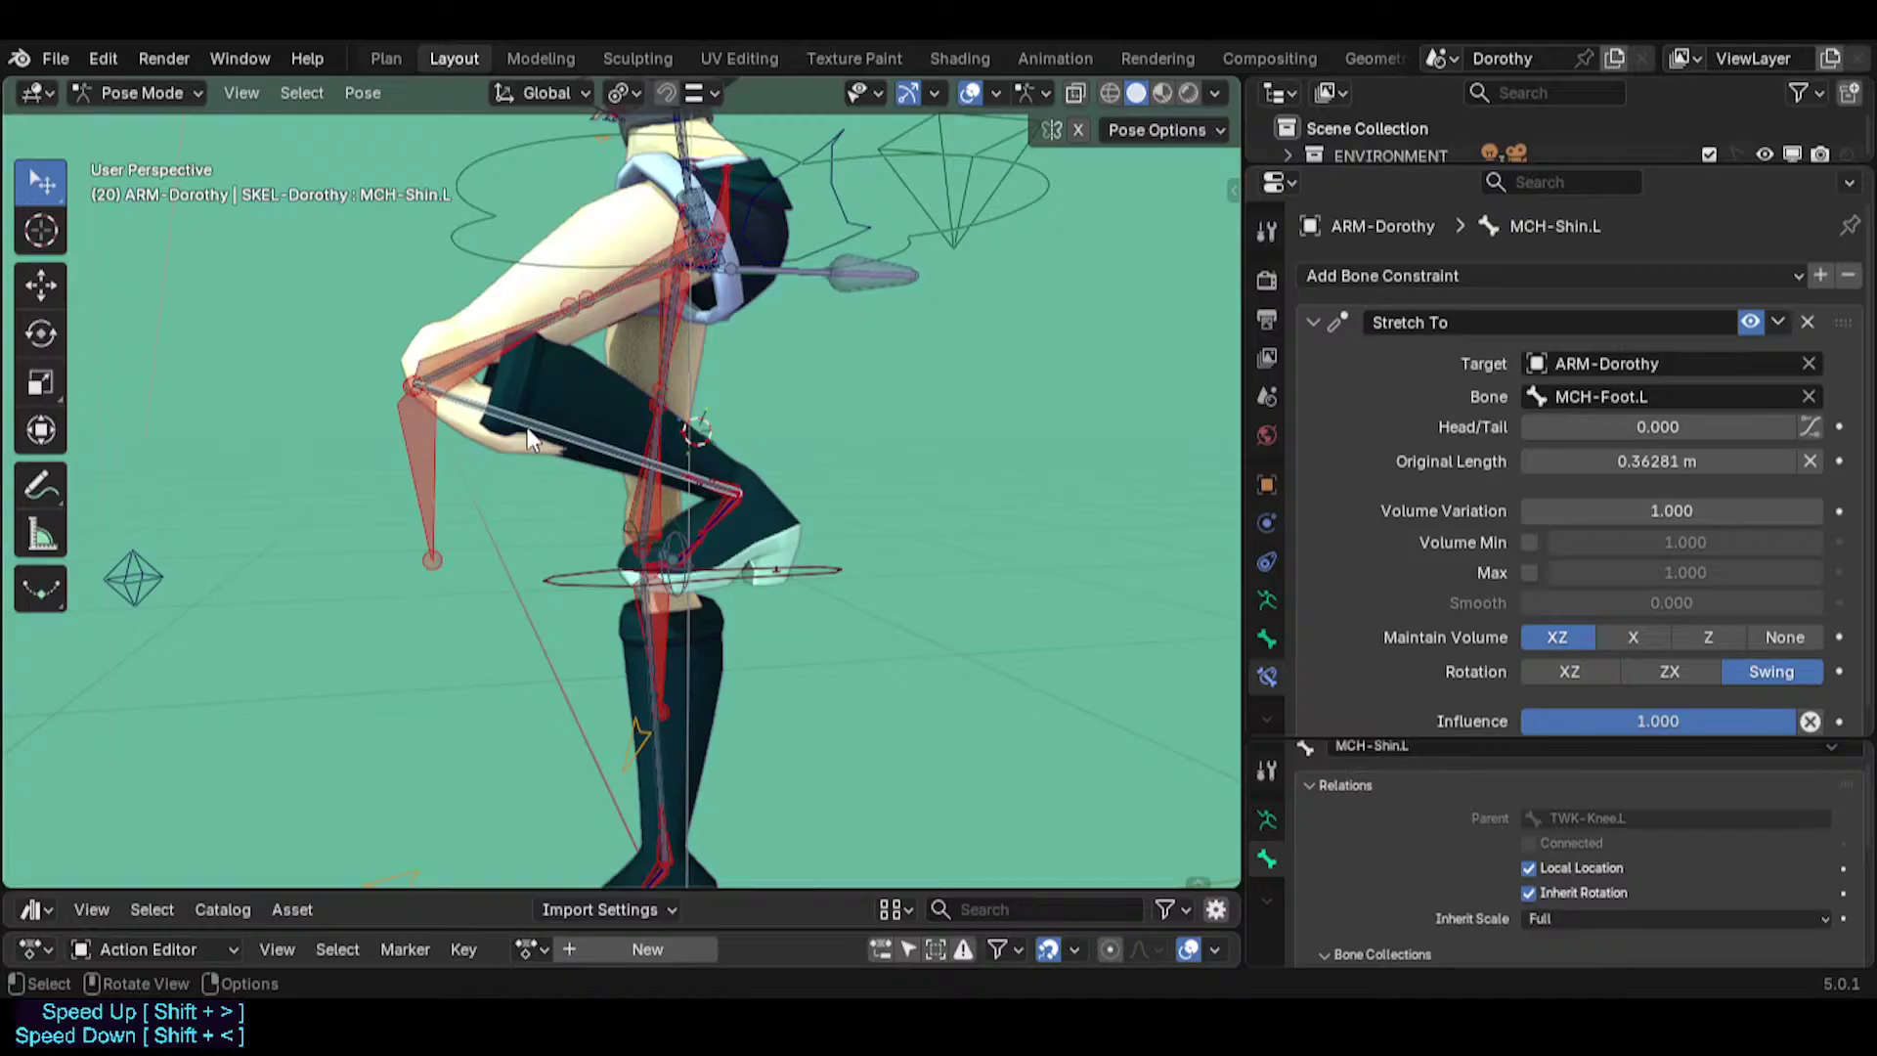
pyautogui.click(450, 426)
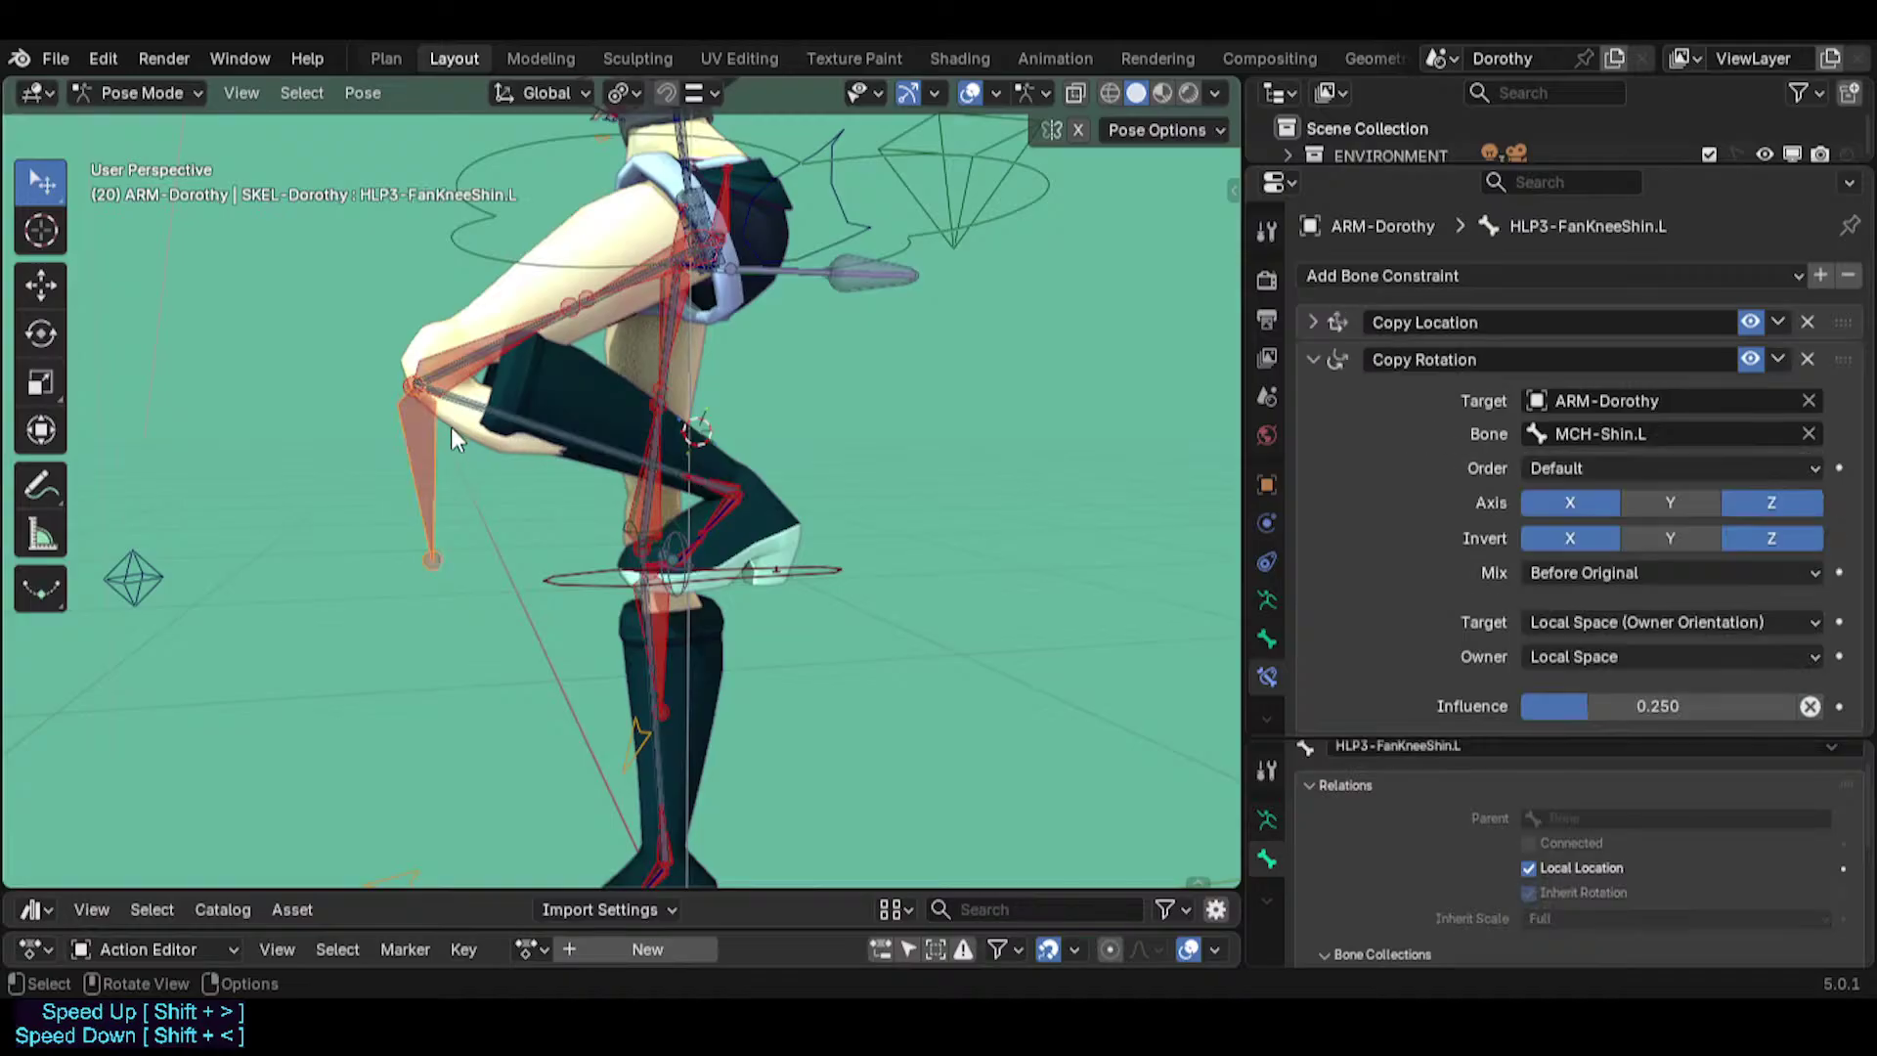
pyautogui.click(1311, 323)
pyautogui.click(1310, 322)
pyautogui.keyDown('shift'); pyautogui.moveTo(625, 748); pyautogui.dragTo(604, 665, button='middle'); pyautogui.keyUp('shift')
pyautogui.keyDown('shift'); pyautogui.moveTo(593, 518); pyautogui.dragTo(593, 541, button='middle'); pyautogui.keyUp('shift')
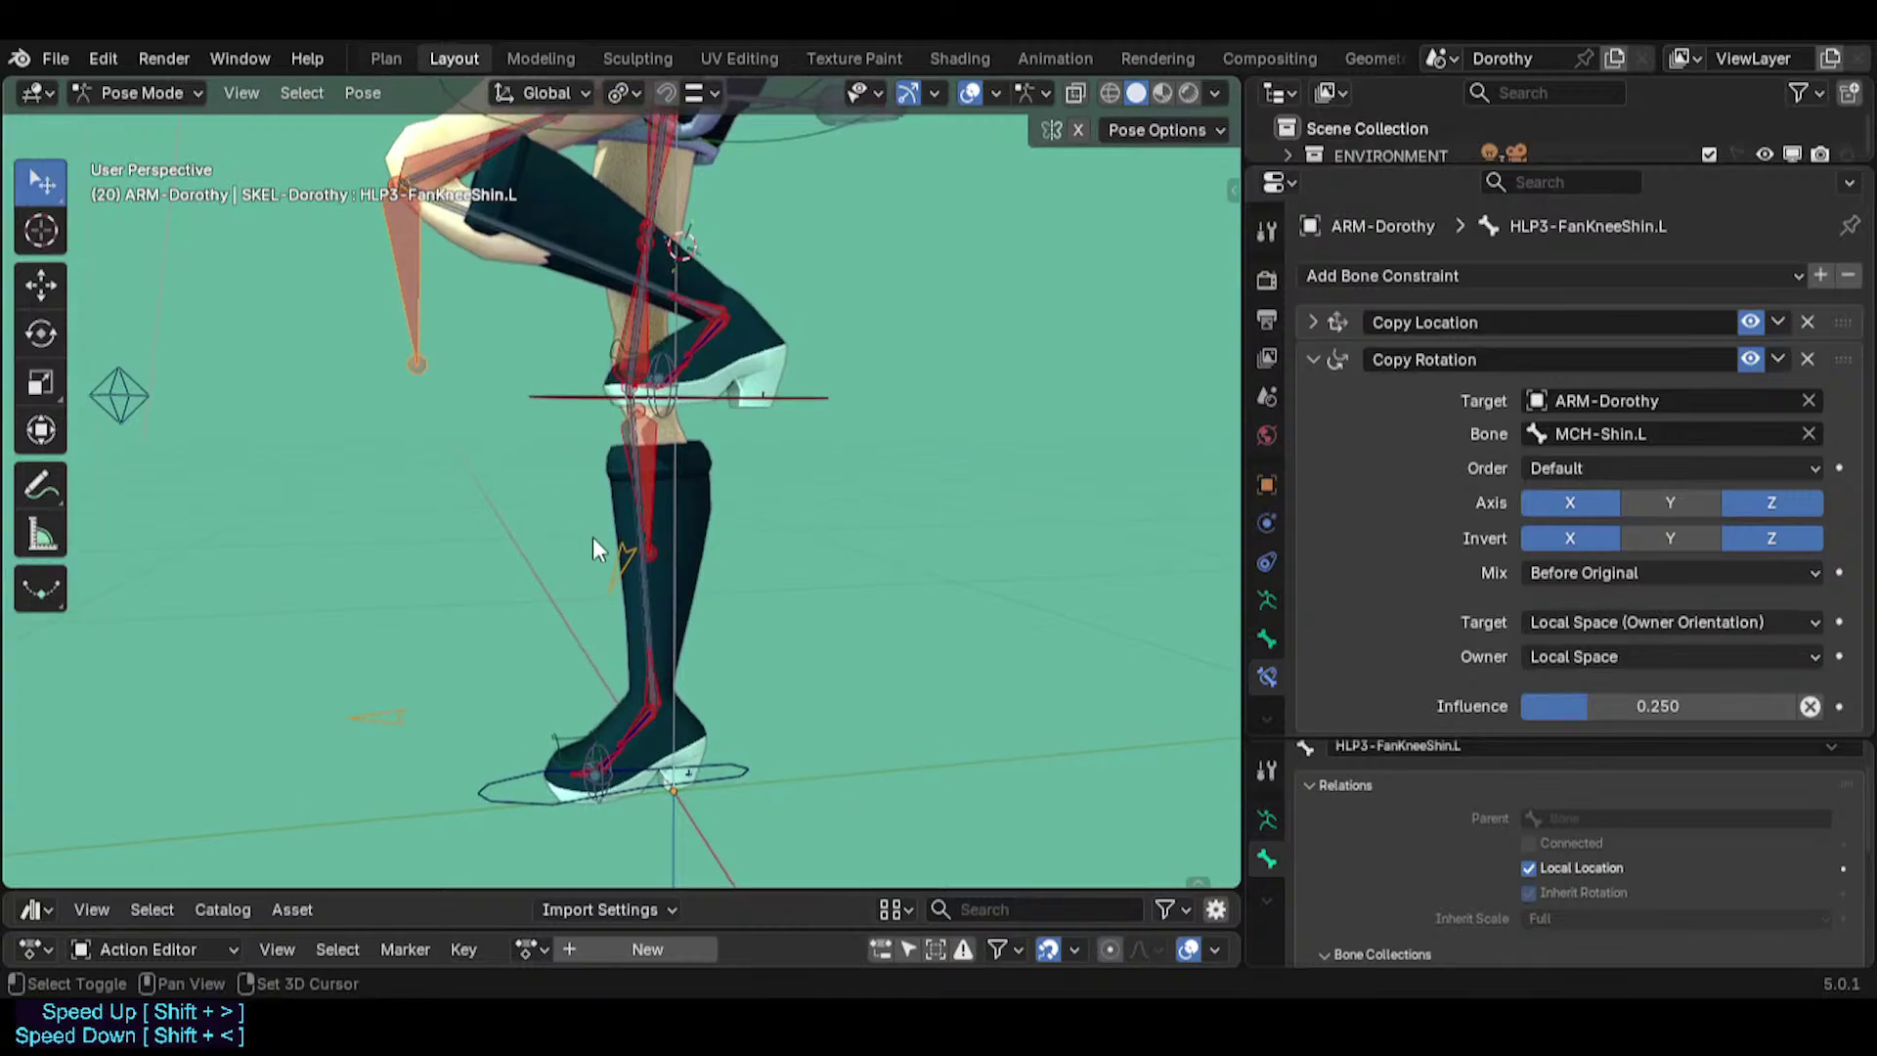
pyautogui.keyDown('shift'); pyautogui.moveTo(543, 367); pyautogui.dragTo(604, 596, button='middle'); pyautogui.keyUp('shift')
pyautogui.scroll(3, 478, 497)
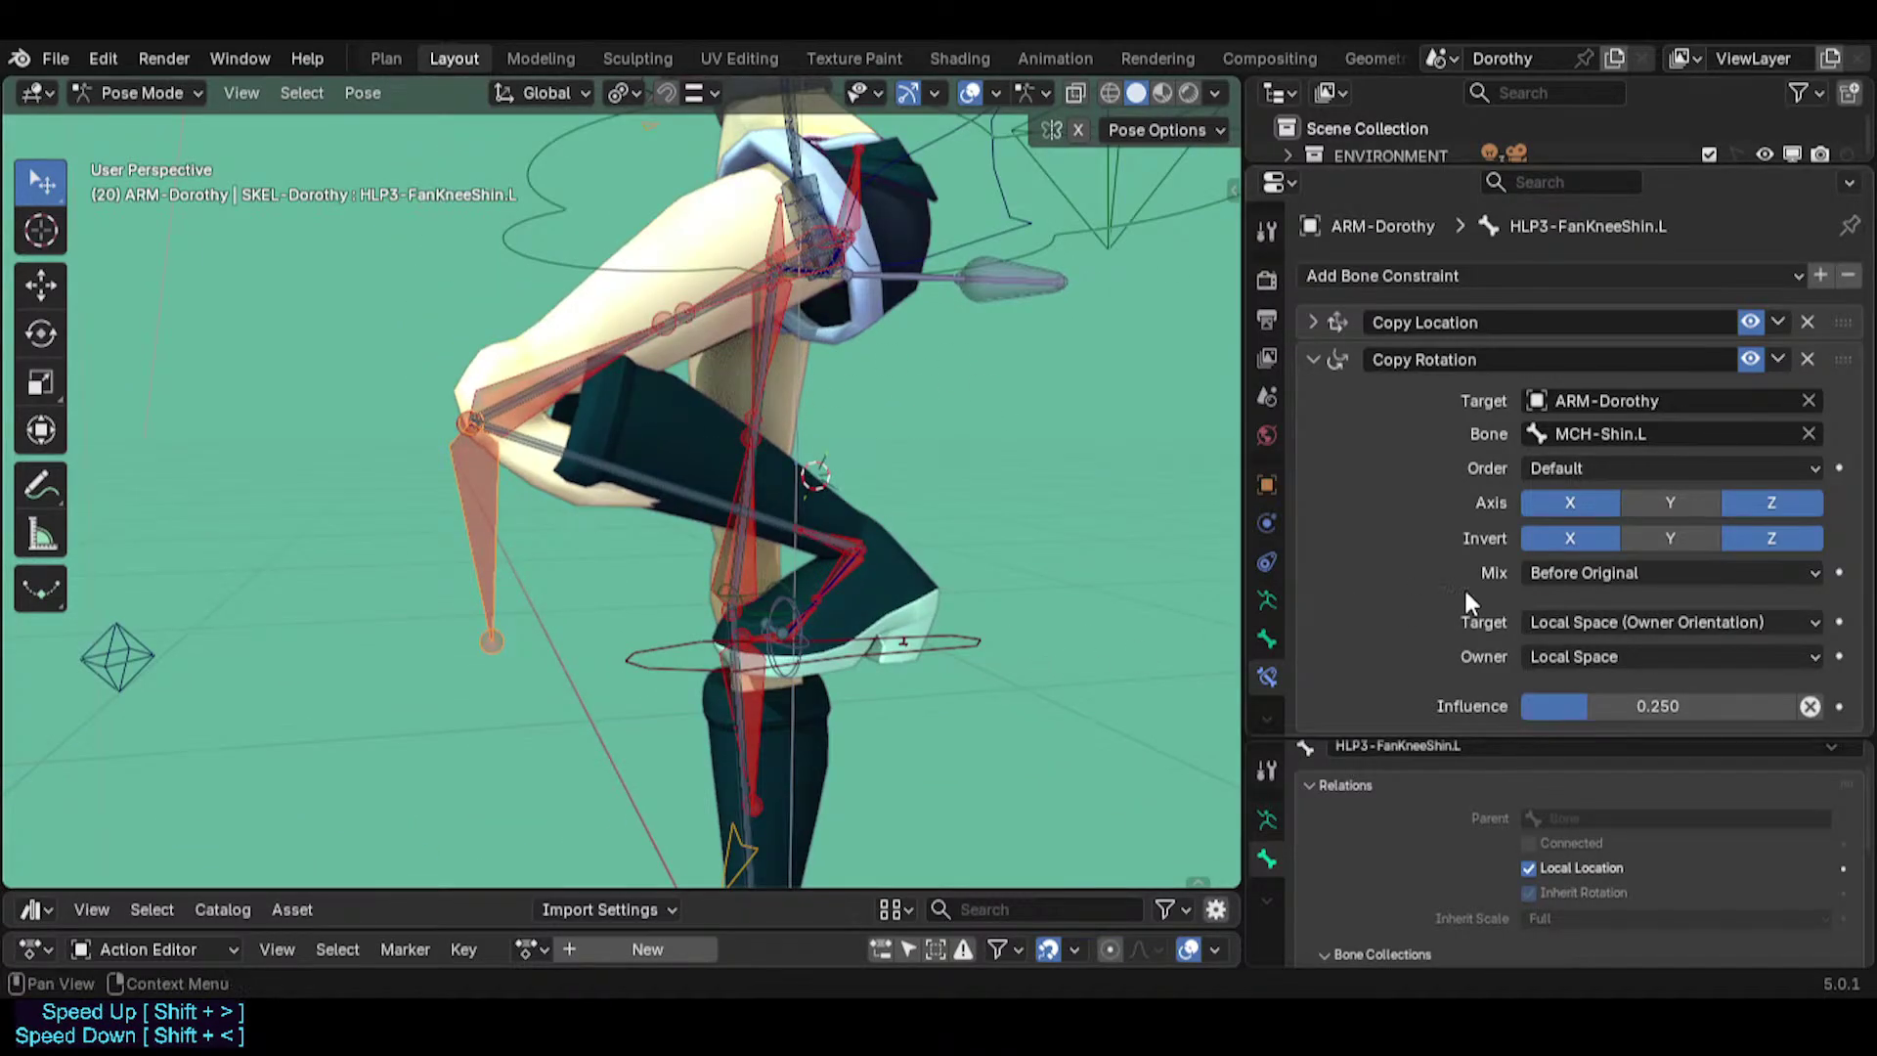
# Copy the MCH-Shin.L bone name and set it as the parent of HLP3-FanKneeShin.L in Edit Mode, returning to Pose Mode.
pyautogui.click(606, 470)
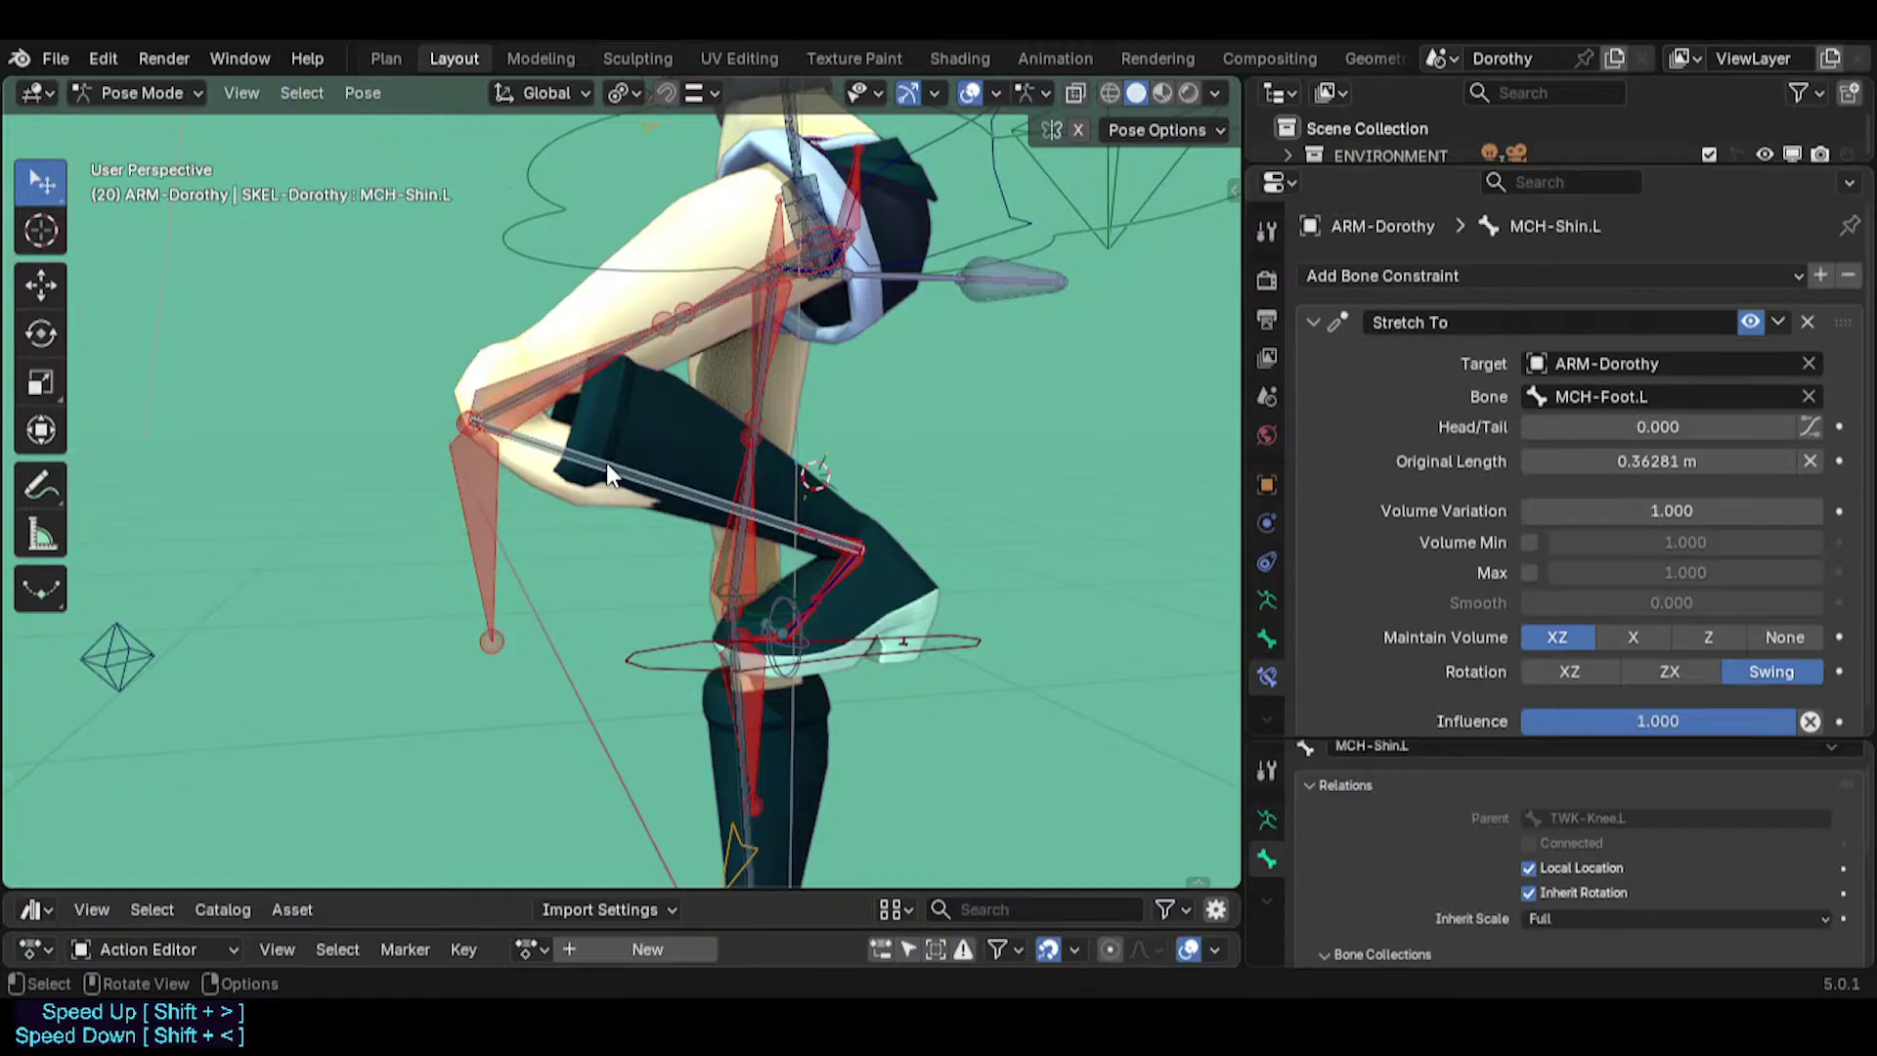
pyautogui.press('F2')
pyautogui.hotkey('ctrl', 'c')
pyautogui.press('Escape')
pyautogui.click(492, 501)
pyautogui.press('Tab')
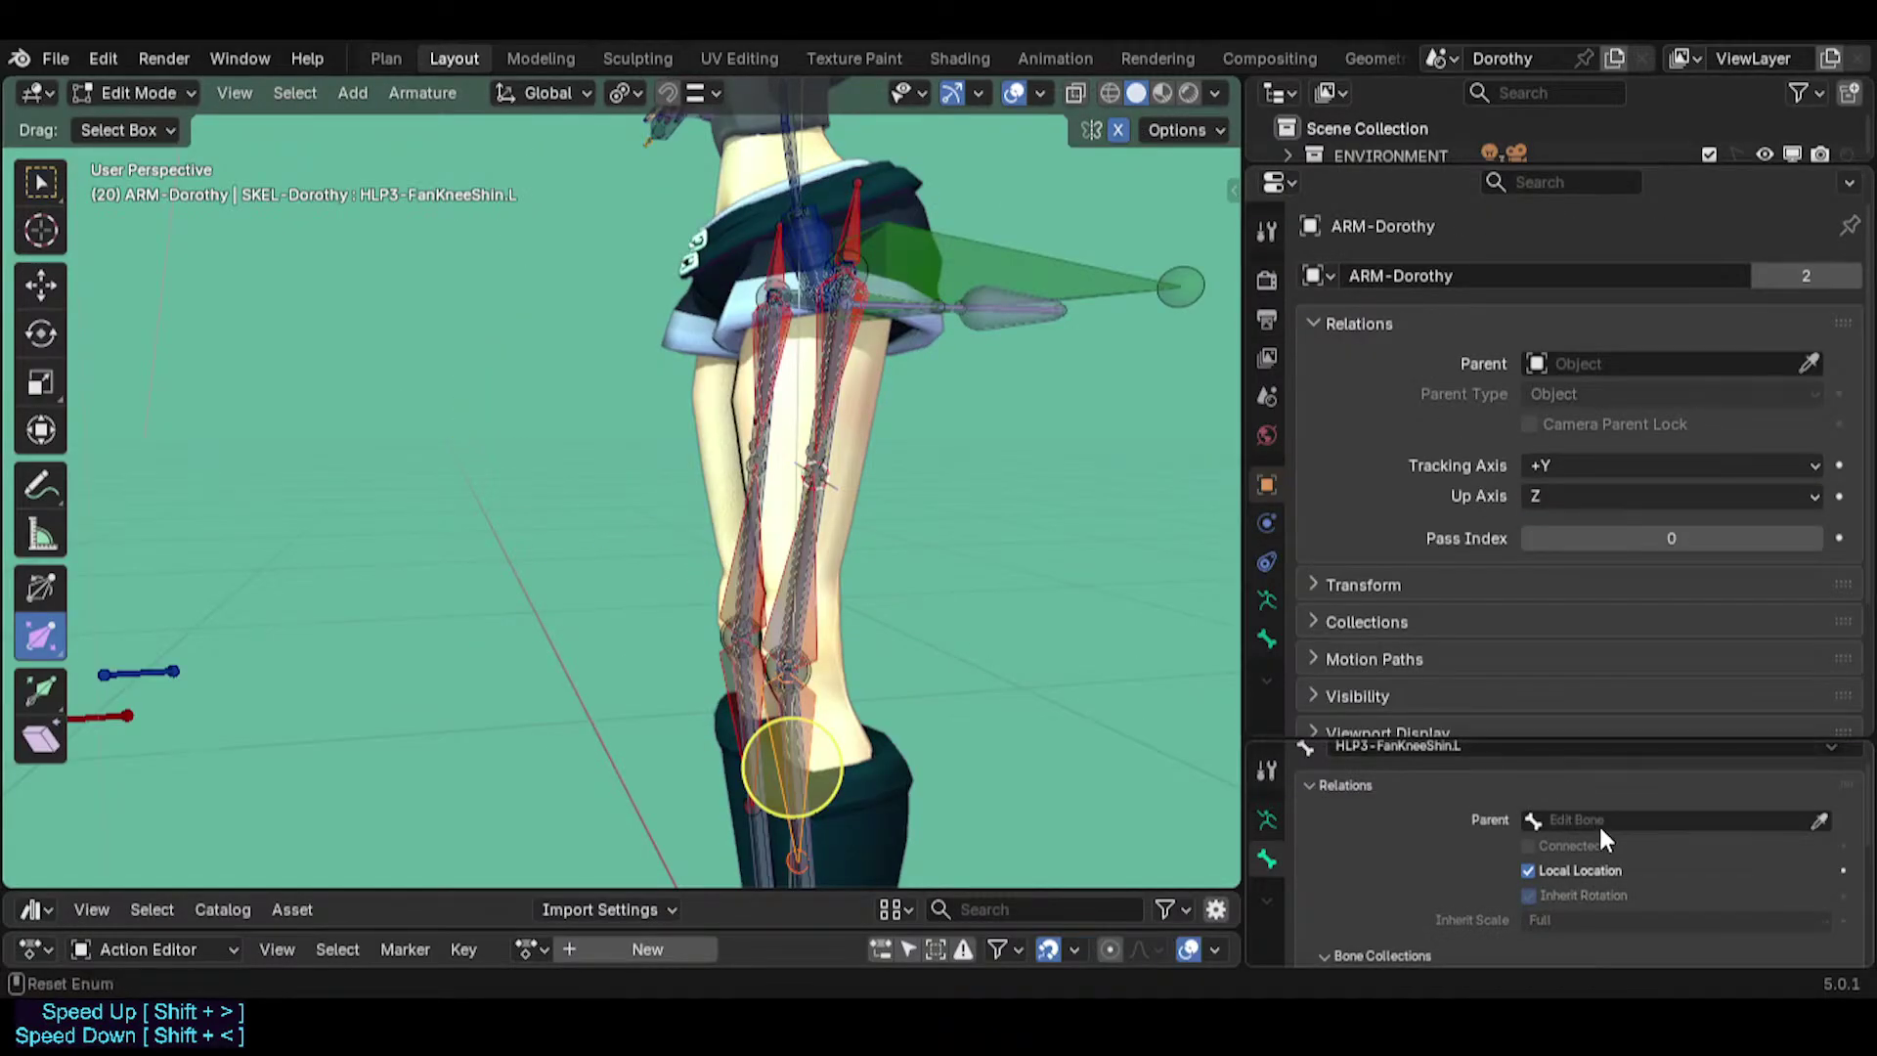
pyautogui.hotkey('ctrl', 'v')
pyautogui.press('Tab')
pyautogui.keyDown('shift'); pyautogui.moveTo(483, 528); pyautogui.dragTo(471, 577, button='middle'); pyautogui.keyUp('shift')
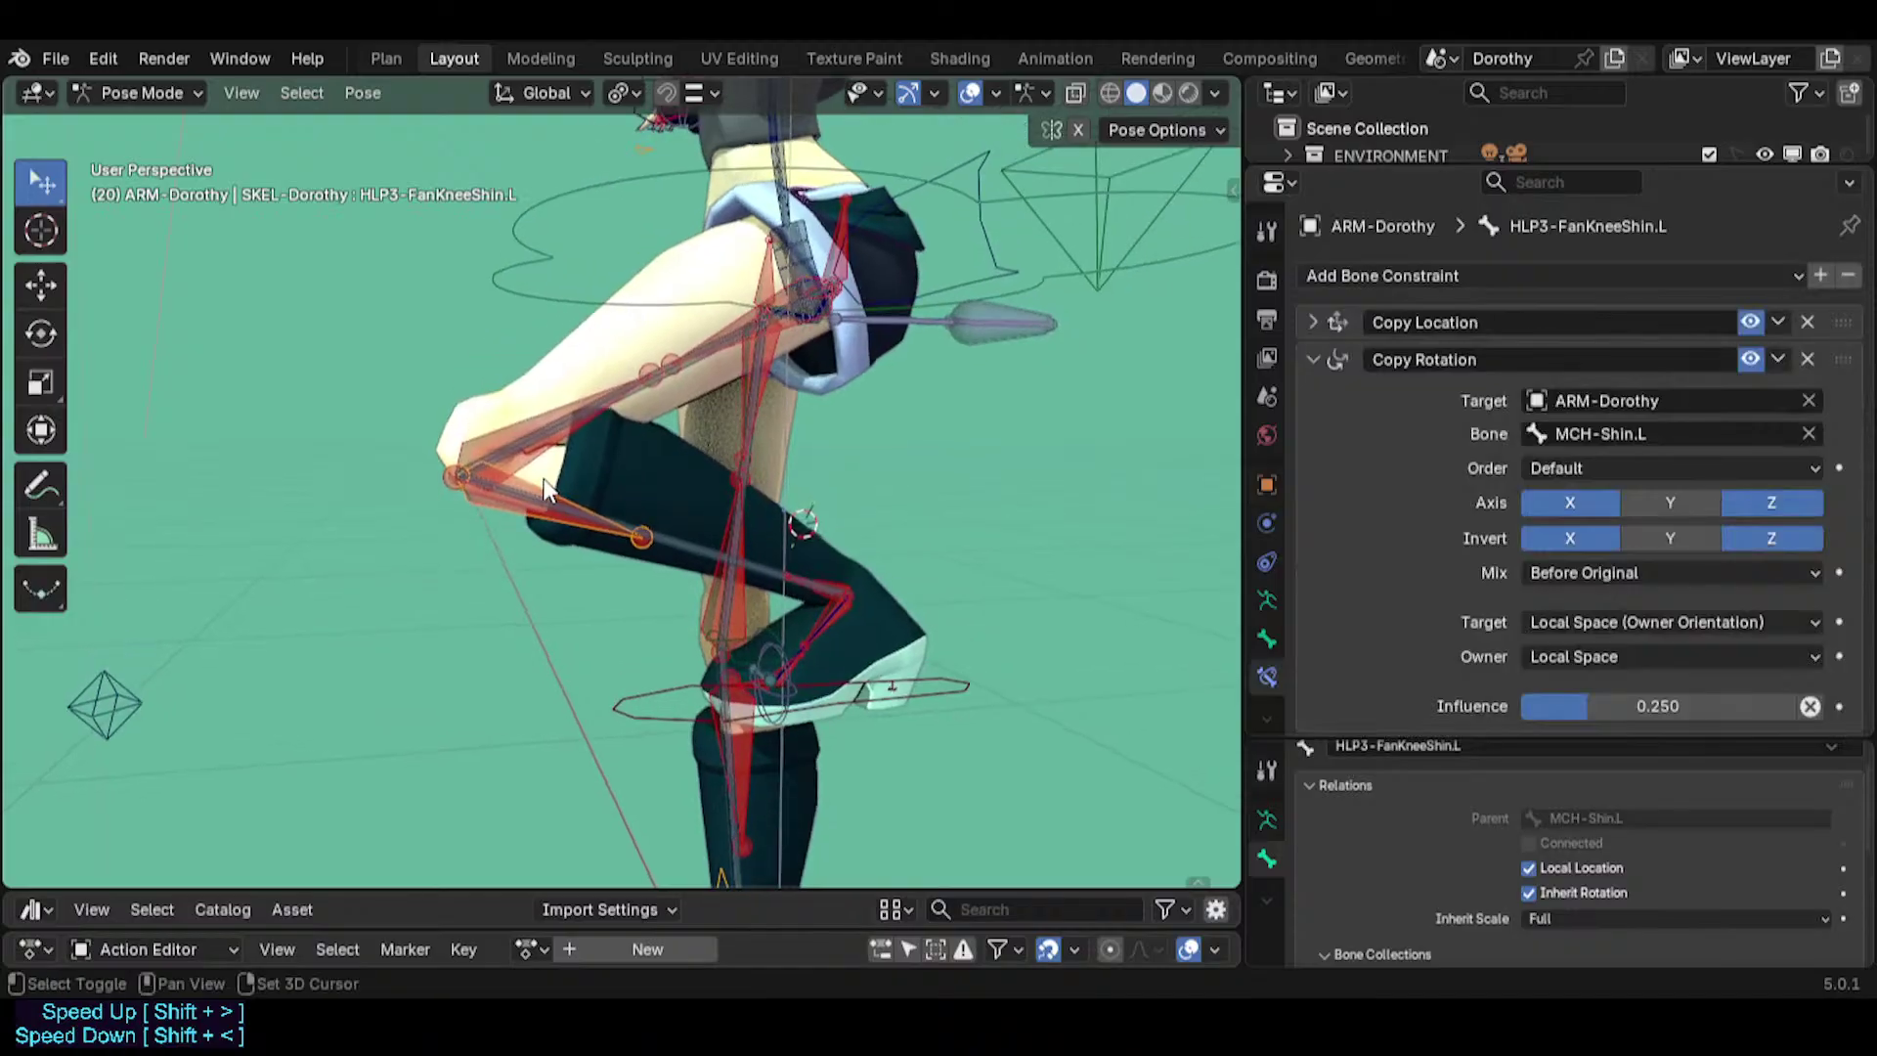
# Symmetrize HLP3-FanKneeShin.L in Edit Mode to update its right-side counterpart, and return to Pose Mode.
pyautogui.hotkey('ctrl', 'shift', 'm')
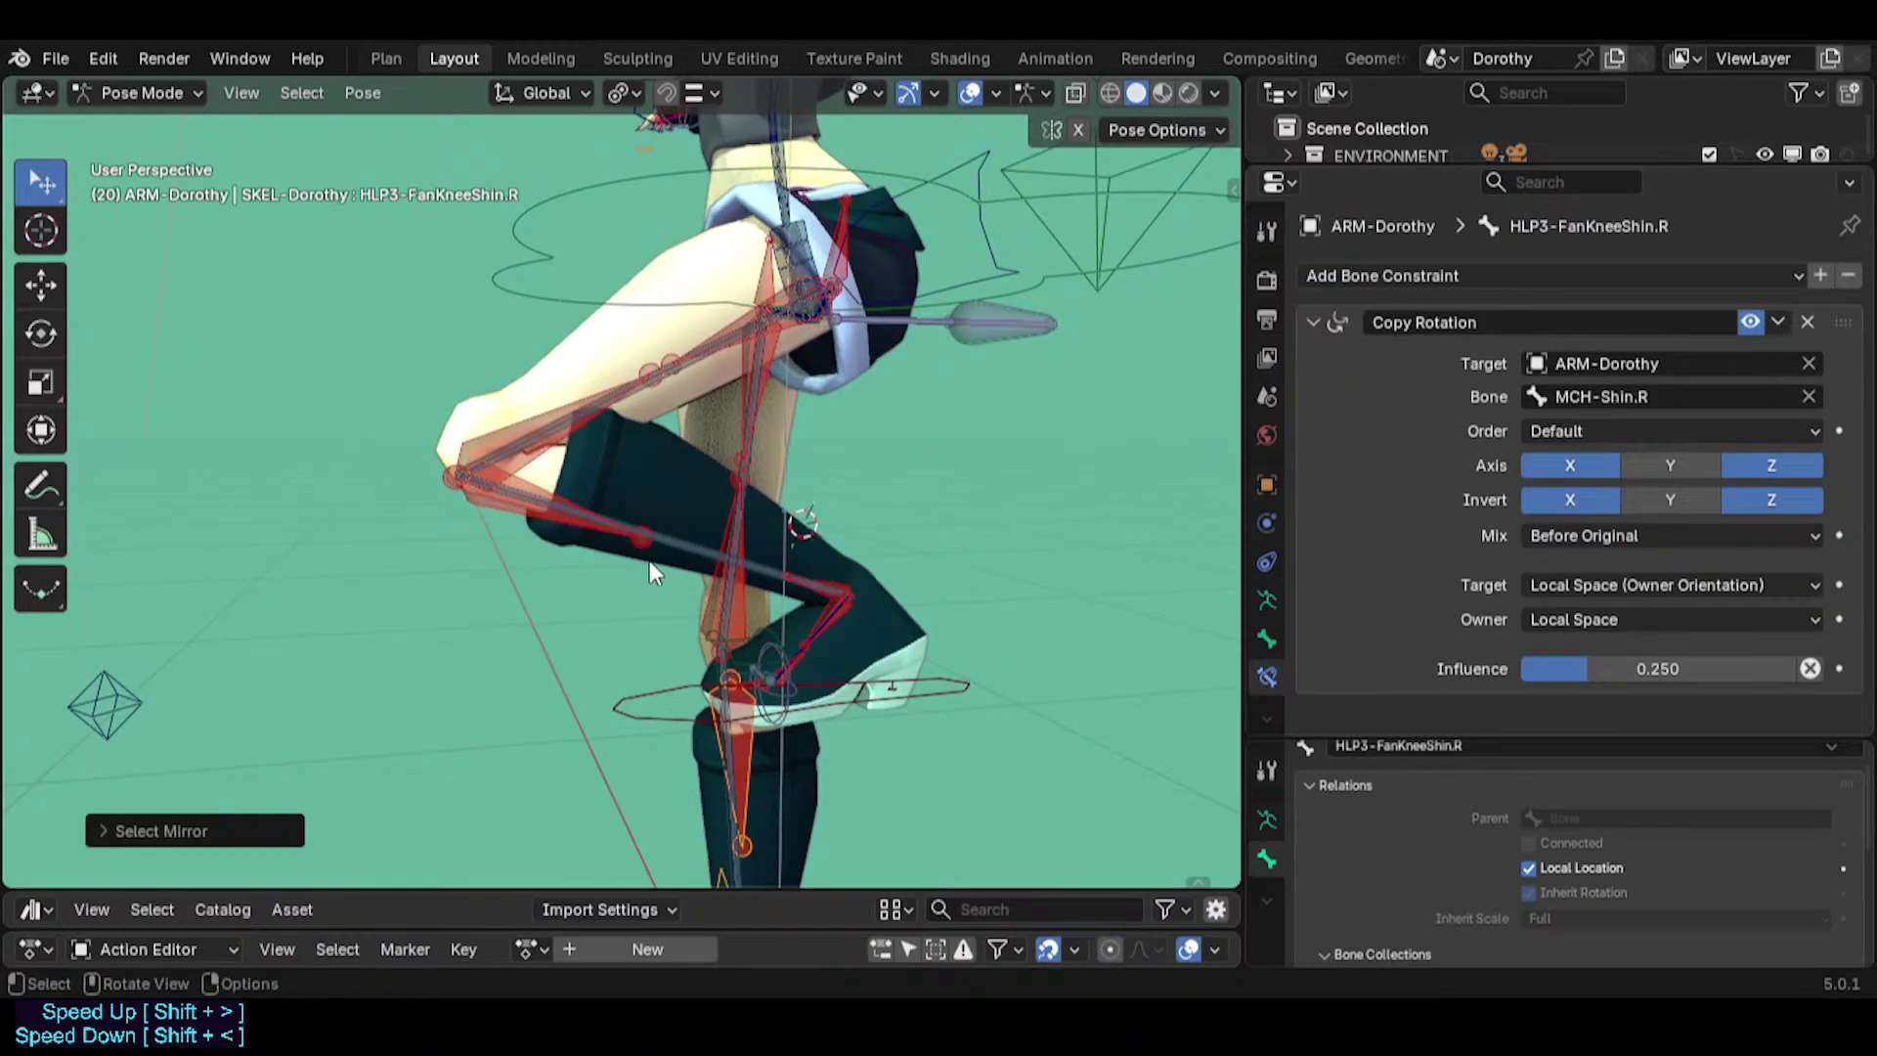
pyautogui.click(563, 522)
pyautogui.press('Tab')
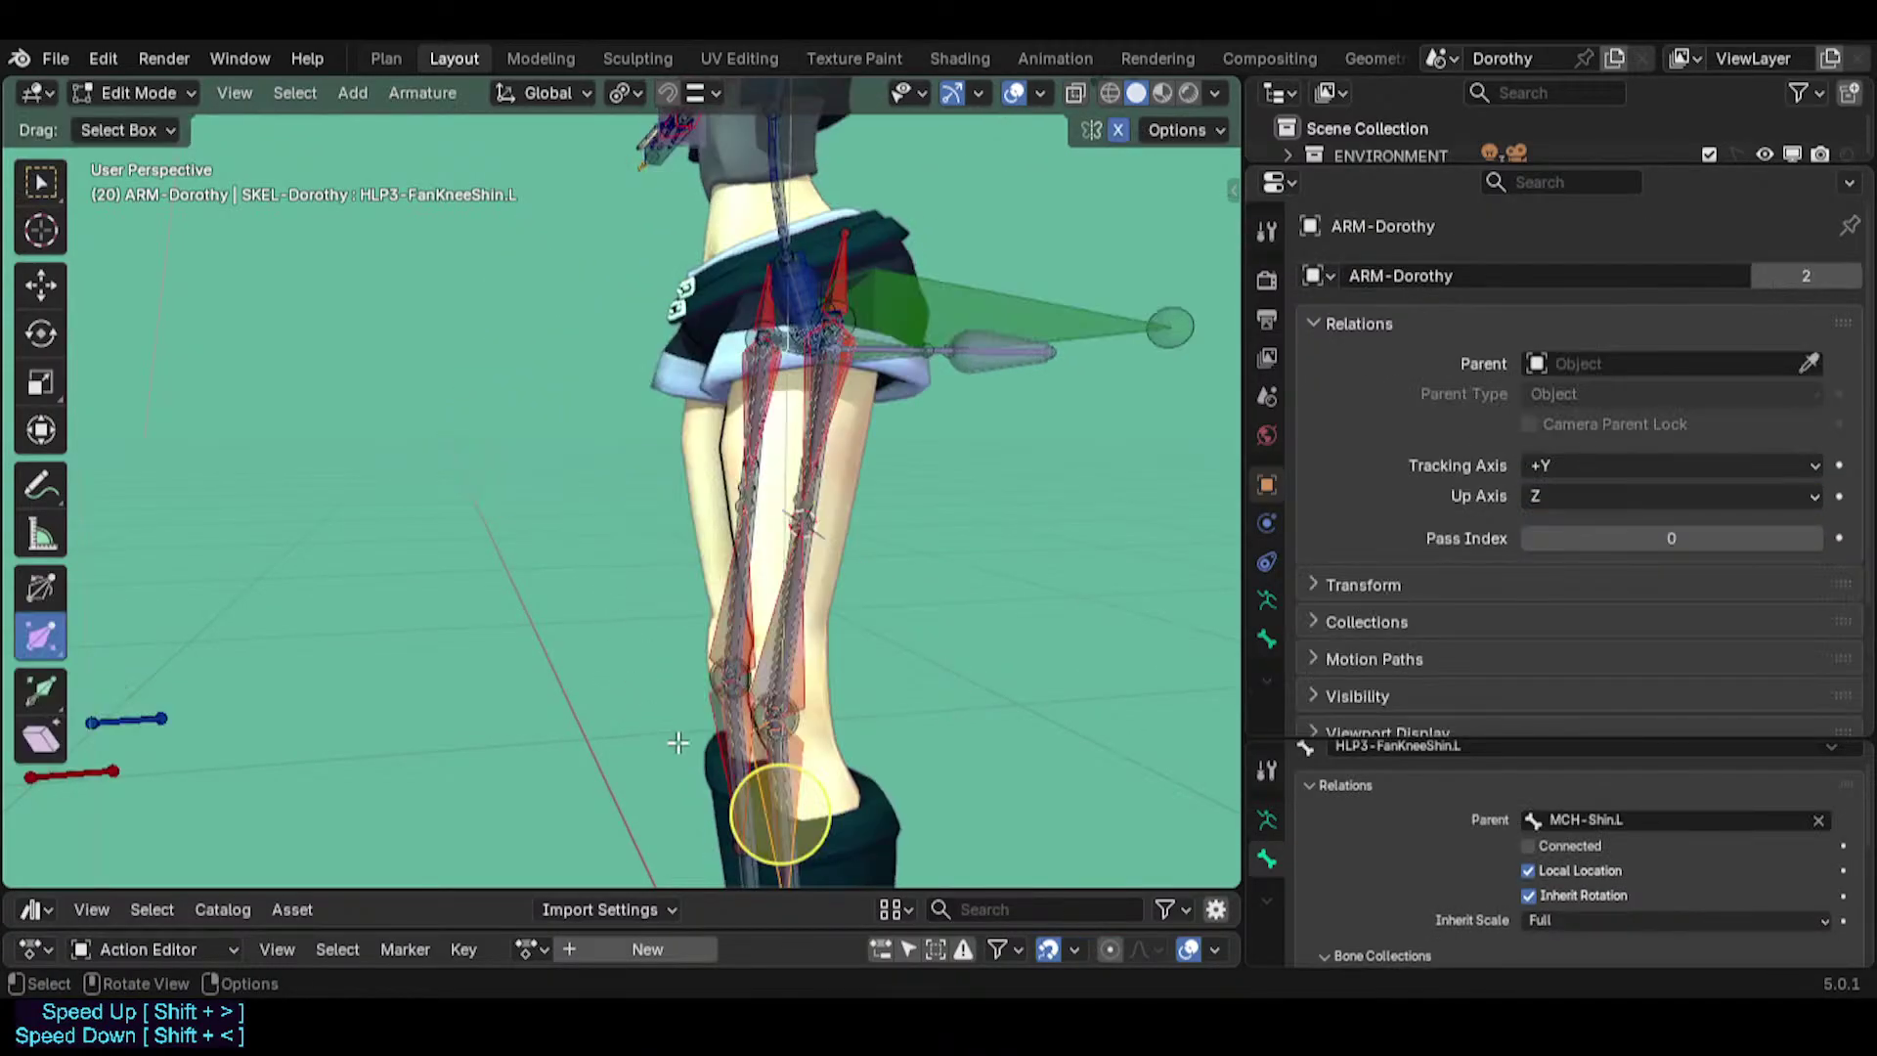
pyautogui.rightClick(770, 779)
pyautogui.click(750, 716)
pyautogui.press('Tab')
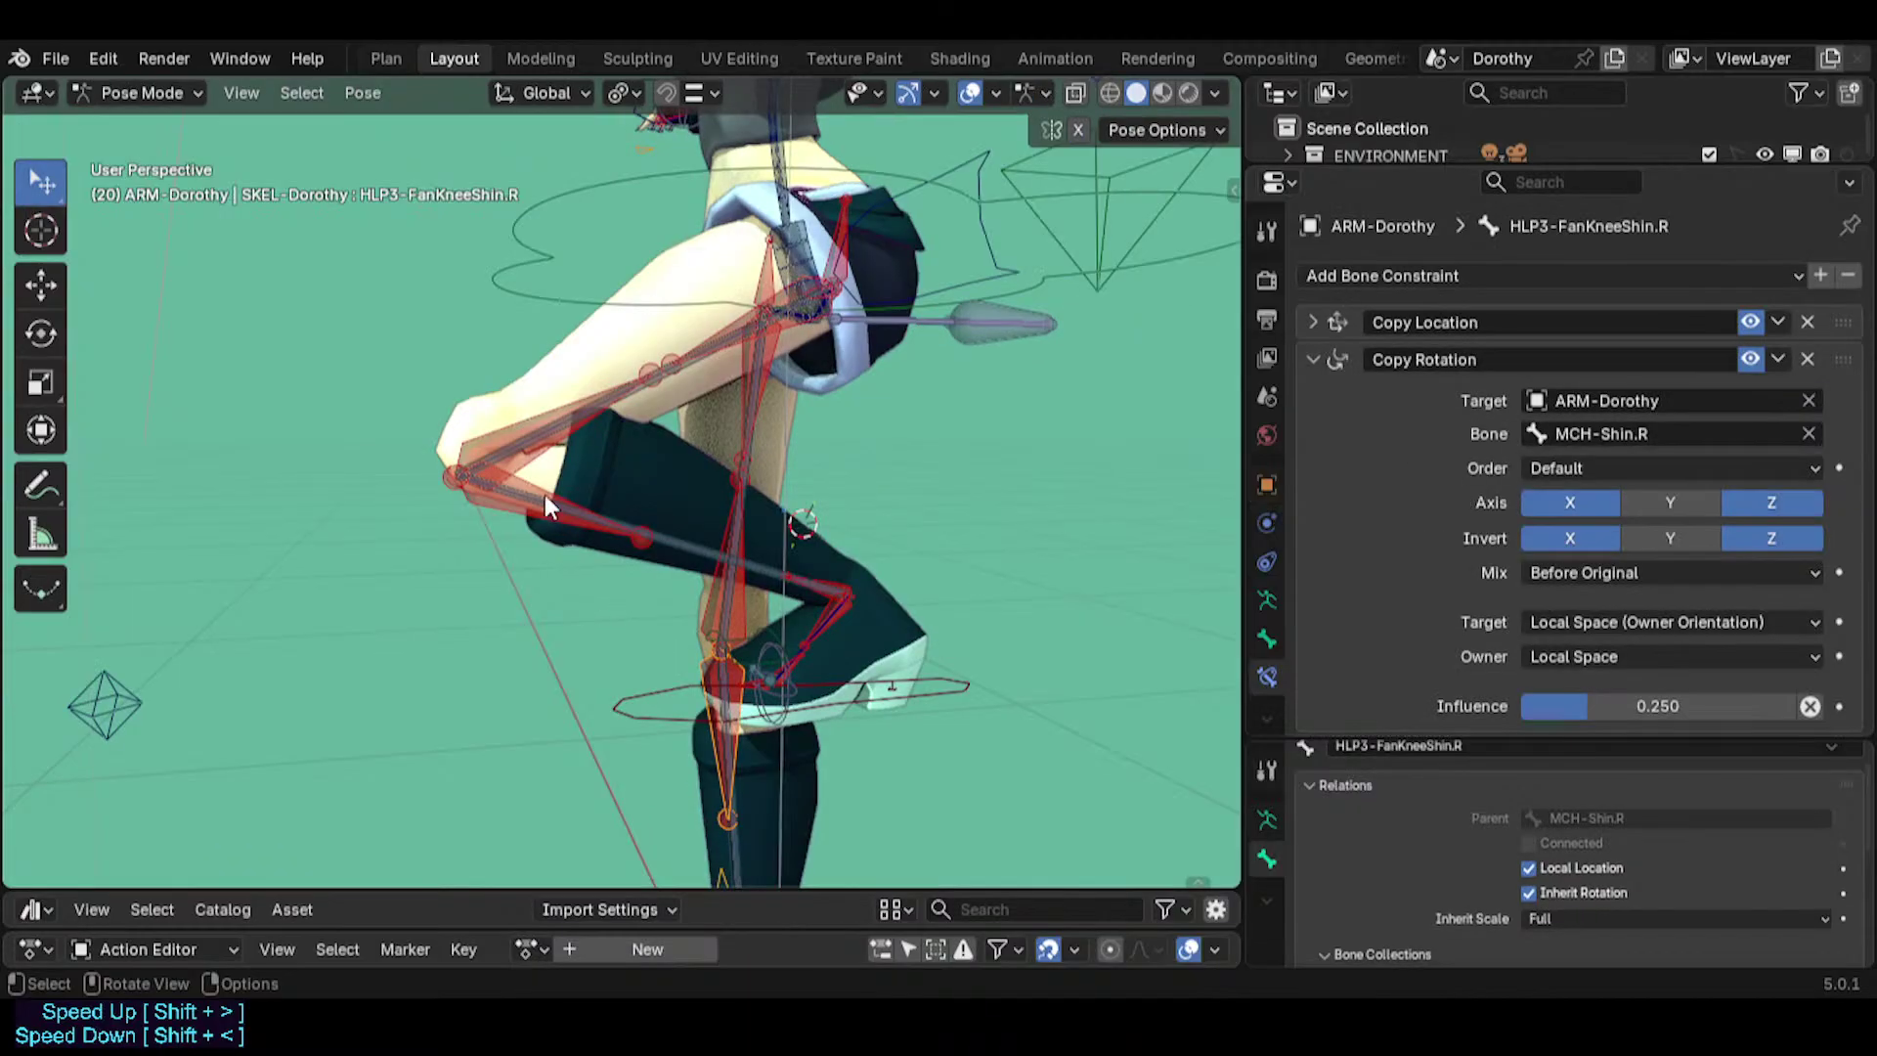
# Remove the Copy Location constraint from HLP3-FanKneeShin.L and save the file.
pyautogui.click(544, 500)
pyautogui.moveTo(543, 517); pyautogui.dragTo(587, 484, button='middle')
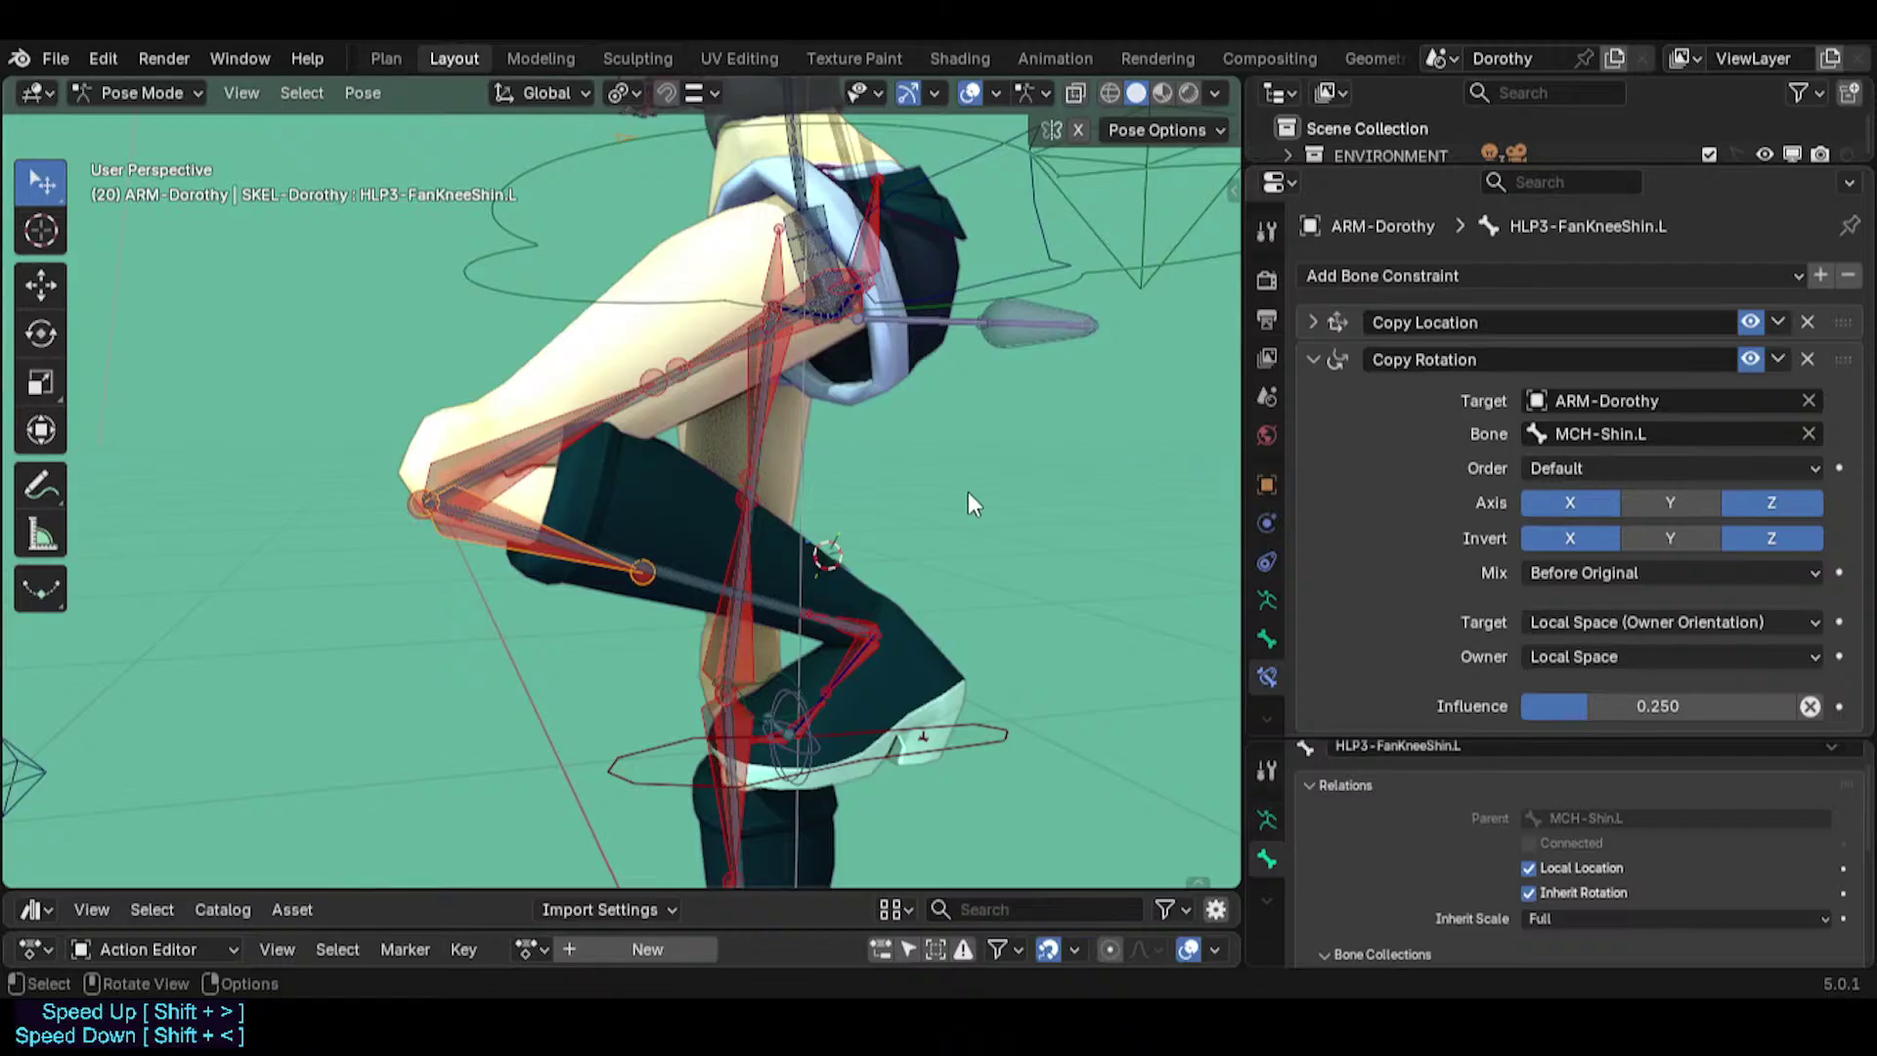
pyautogui.click(1807, 322)
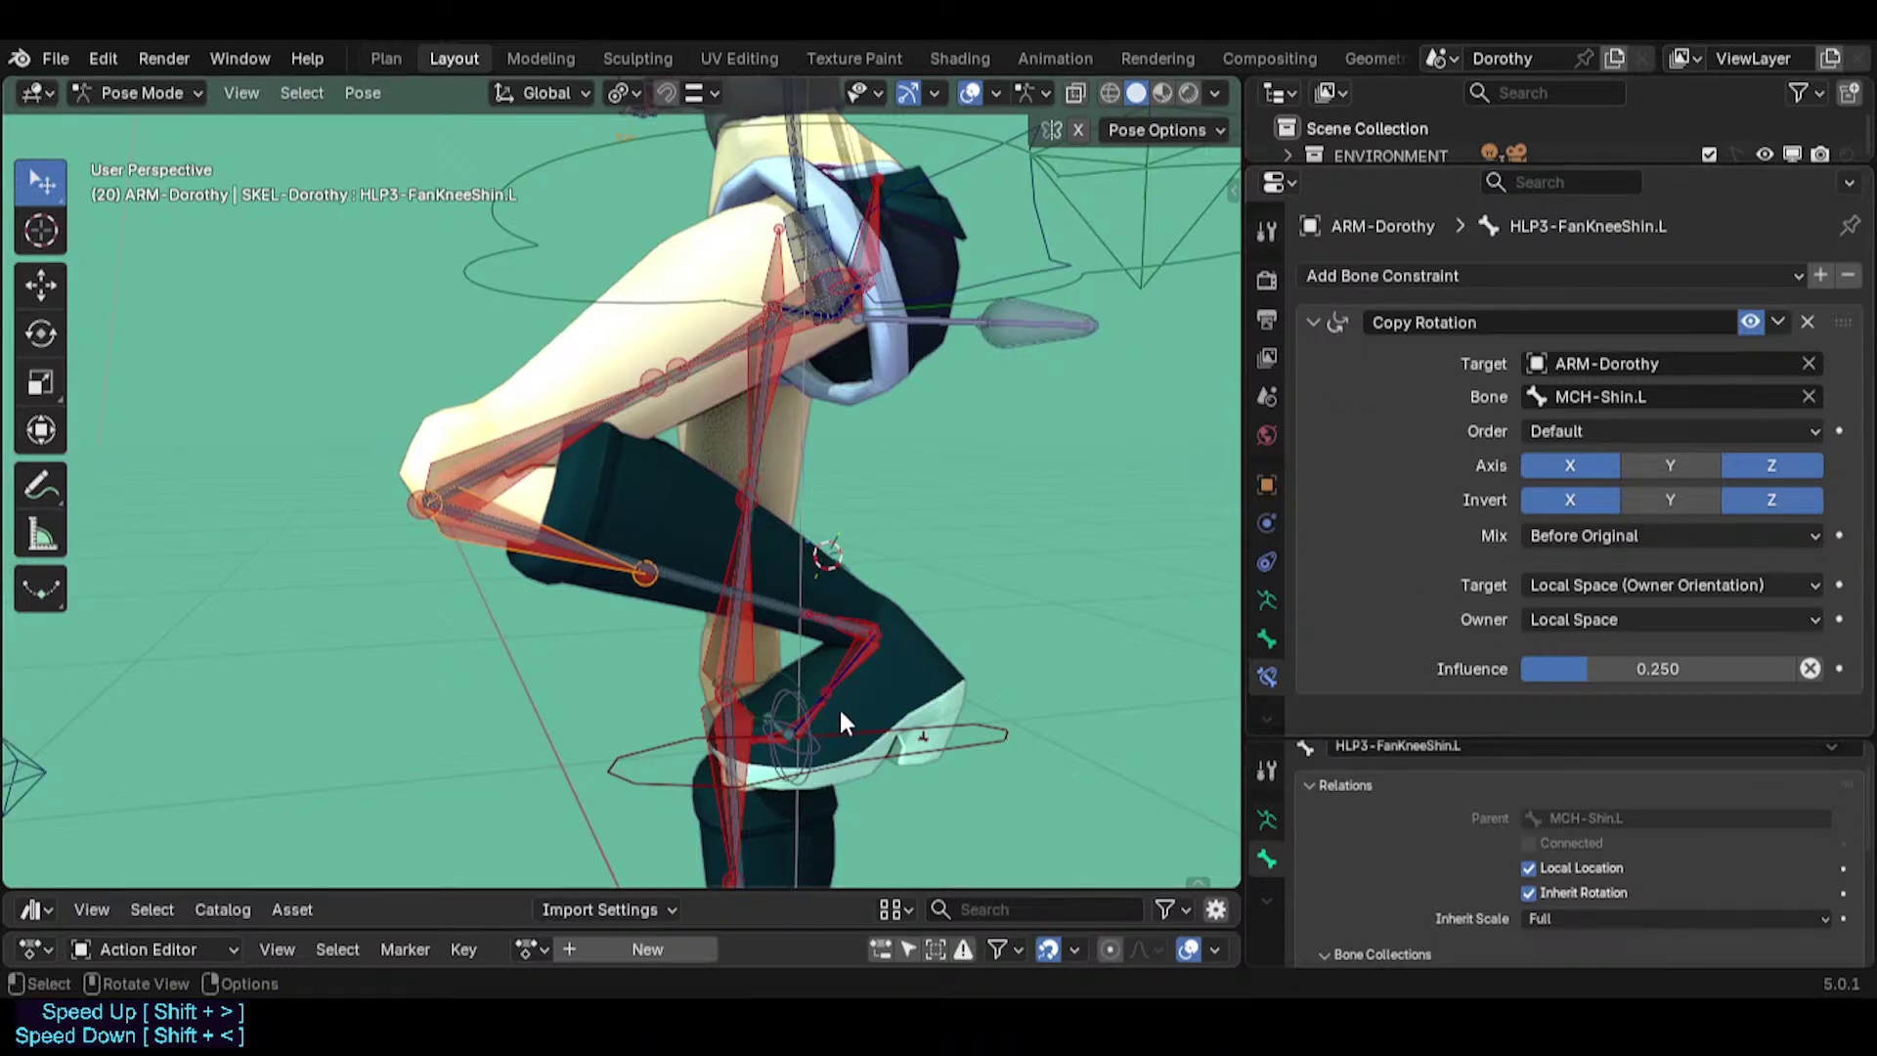
pyautogui.click(657, 569)
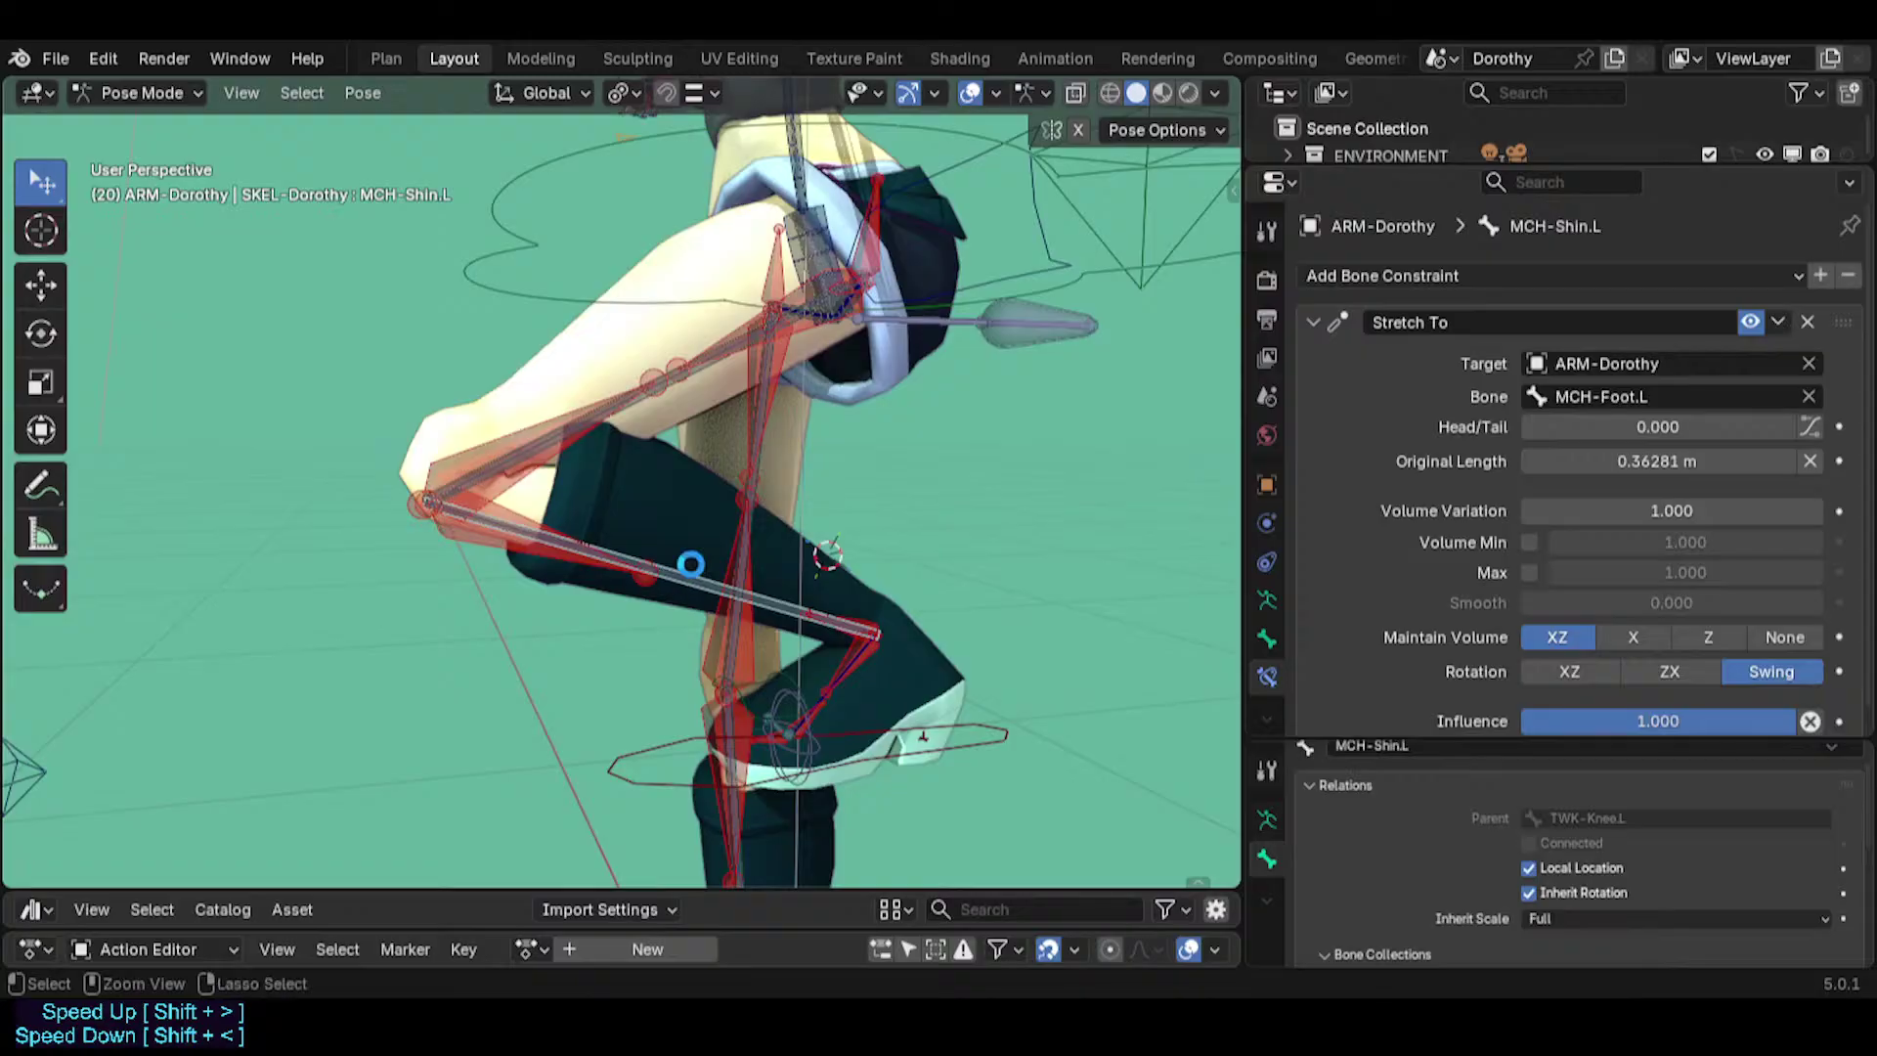
pyautogui.hotkey('ctrl', 's')
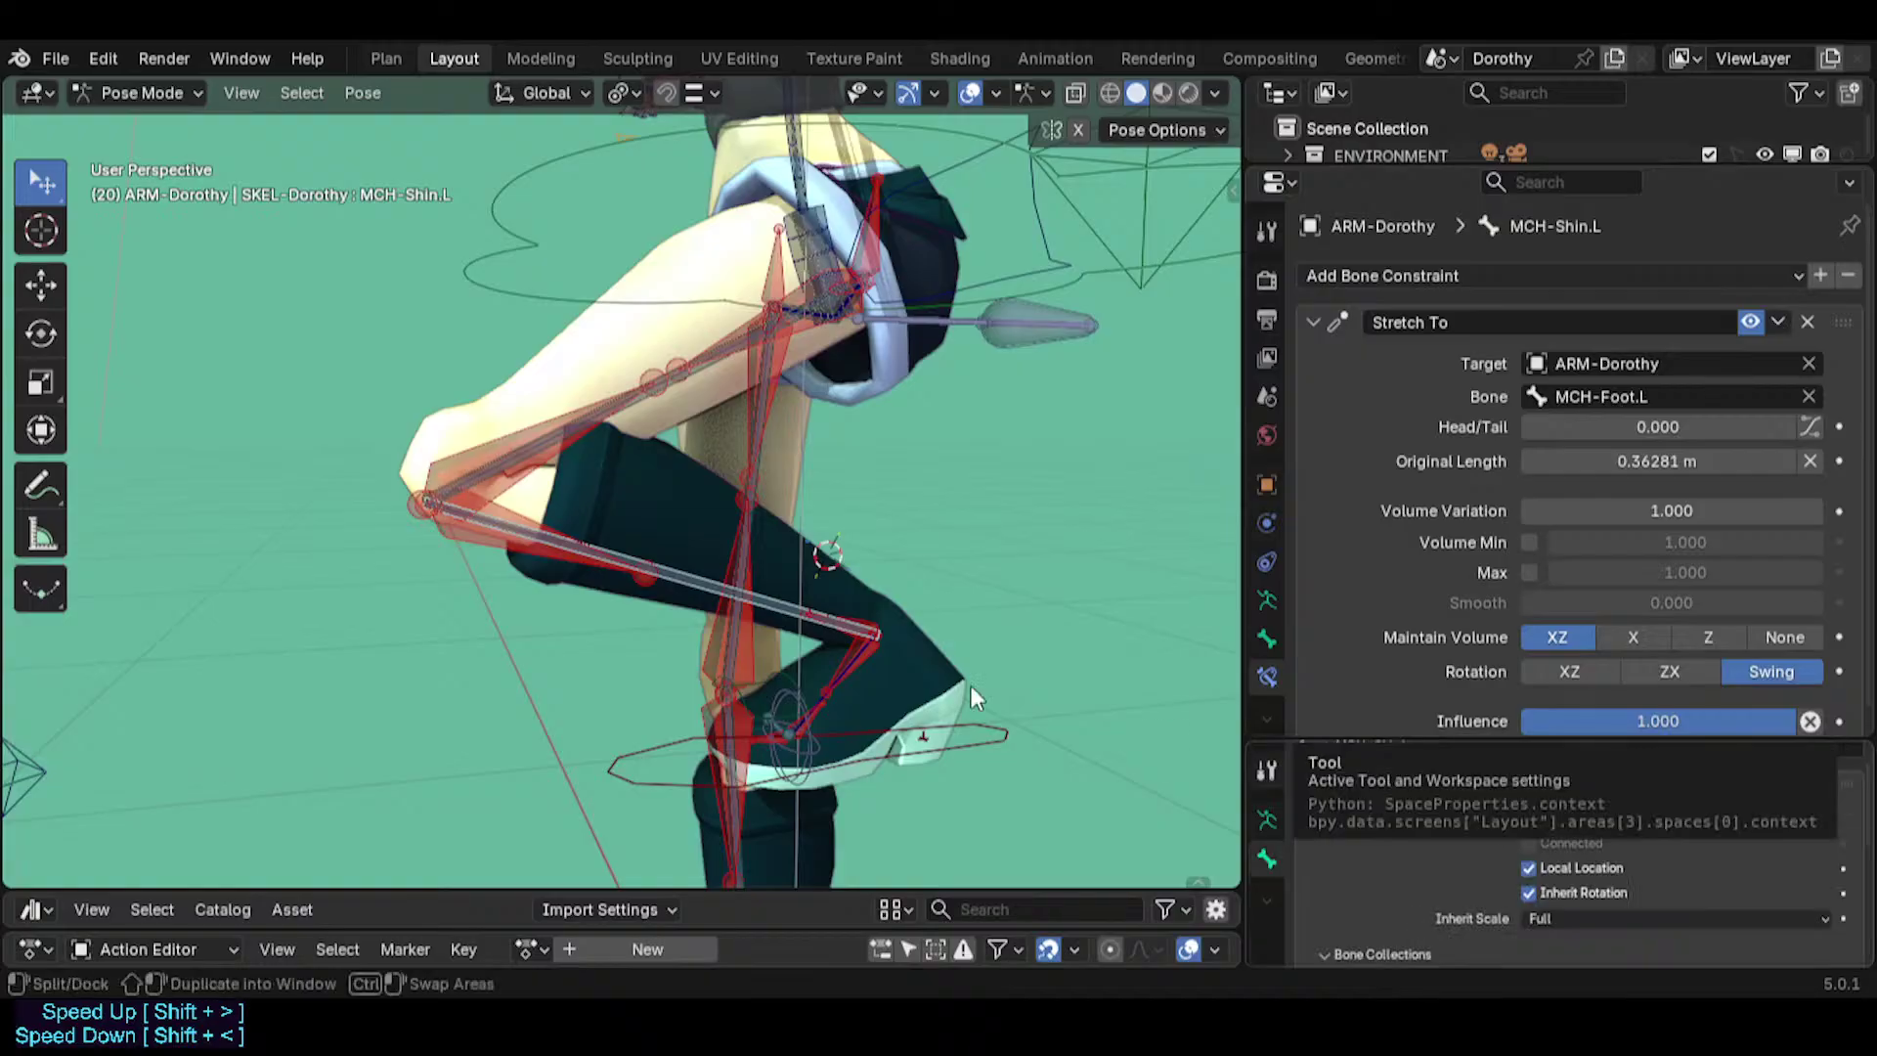
# Try parenting MCH-Shin.L to CTL-Shin.L in Edit Mode and return to Pose Mode.
pyautogui.scroll(3, 684, 562)
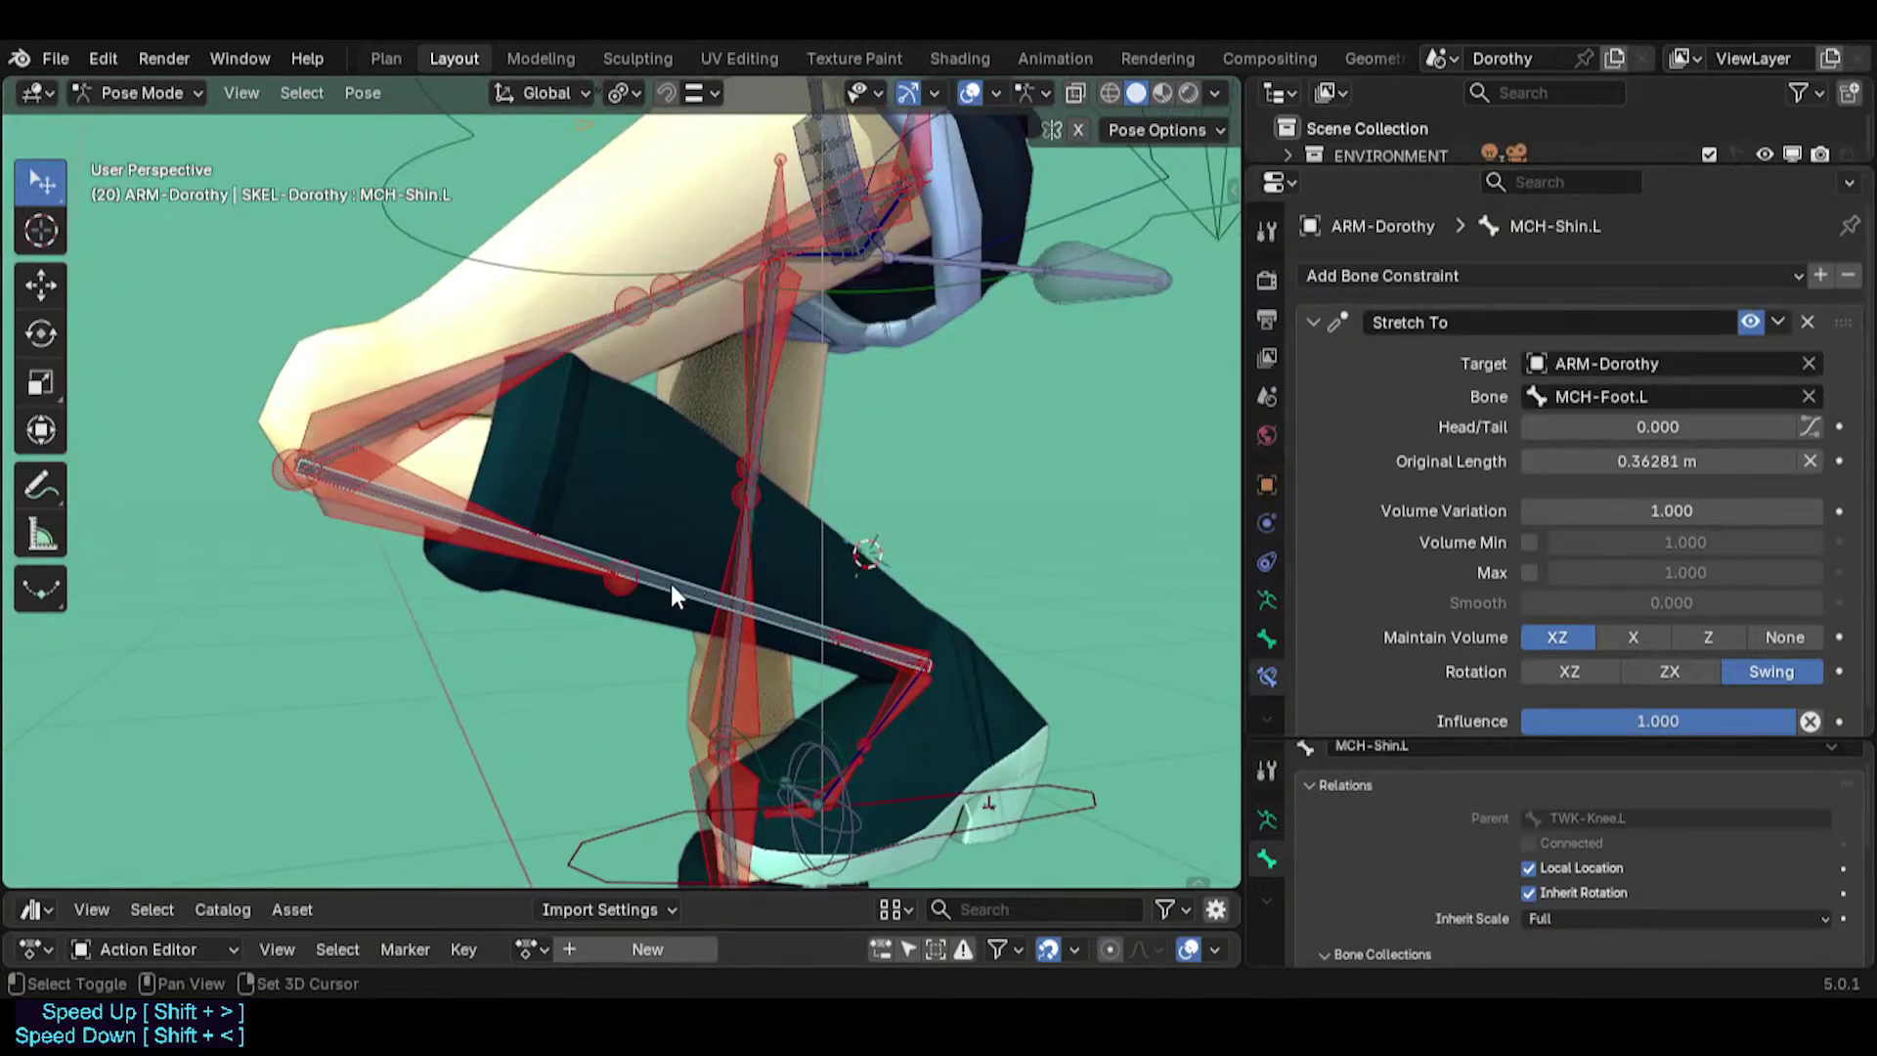
pyautogui.keyDown('shift'); pyautogui.click(673, 584); pyautogui.keyUp('shift')
pyautogui.press('Tab')
pyautogui.hotkey('ctrl', 'p')
pyautogui.click(671, 585)
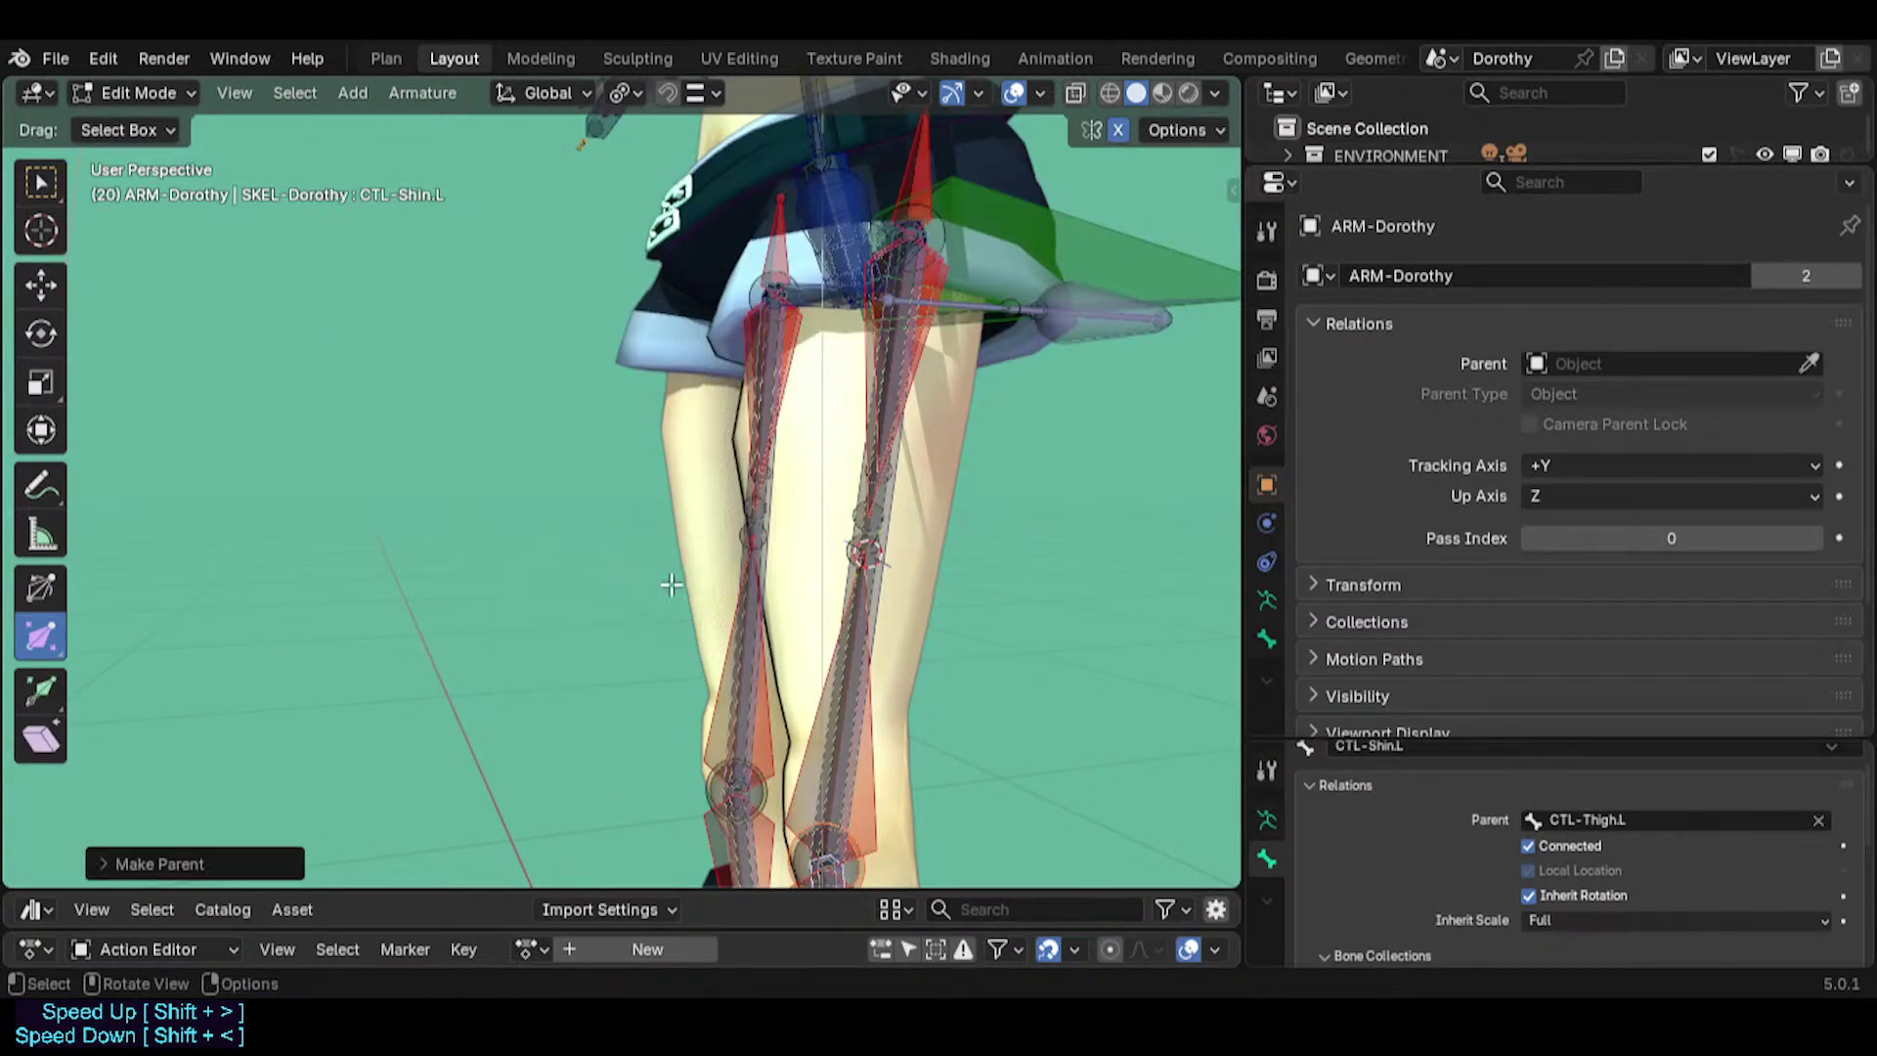
pyautogui.press('Tab')
# Move the MTR-IK-Foot.L control up and down to test how the knee helpers follow the bending leg.
pyautogui.click(640, 792)
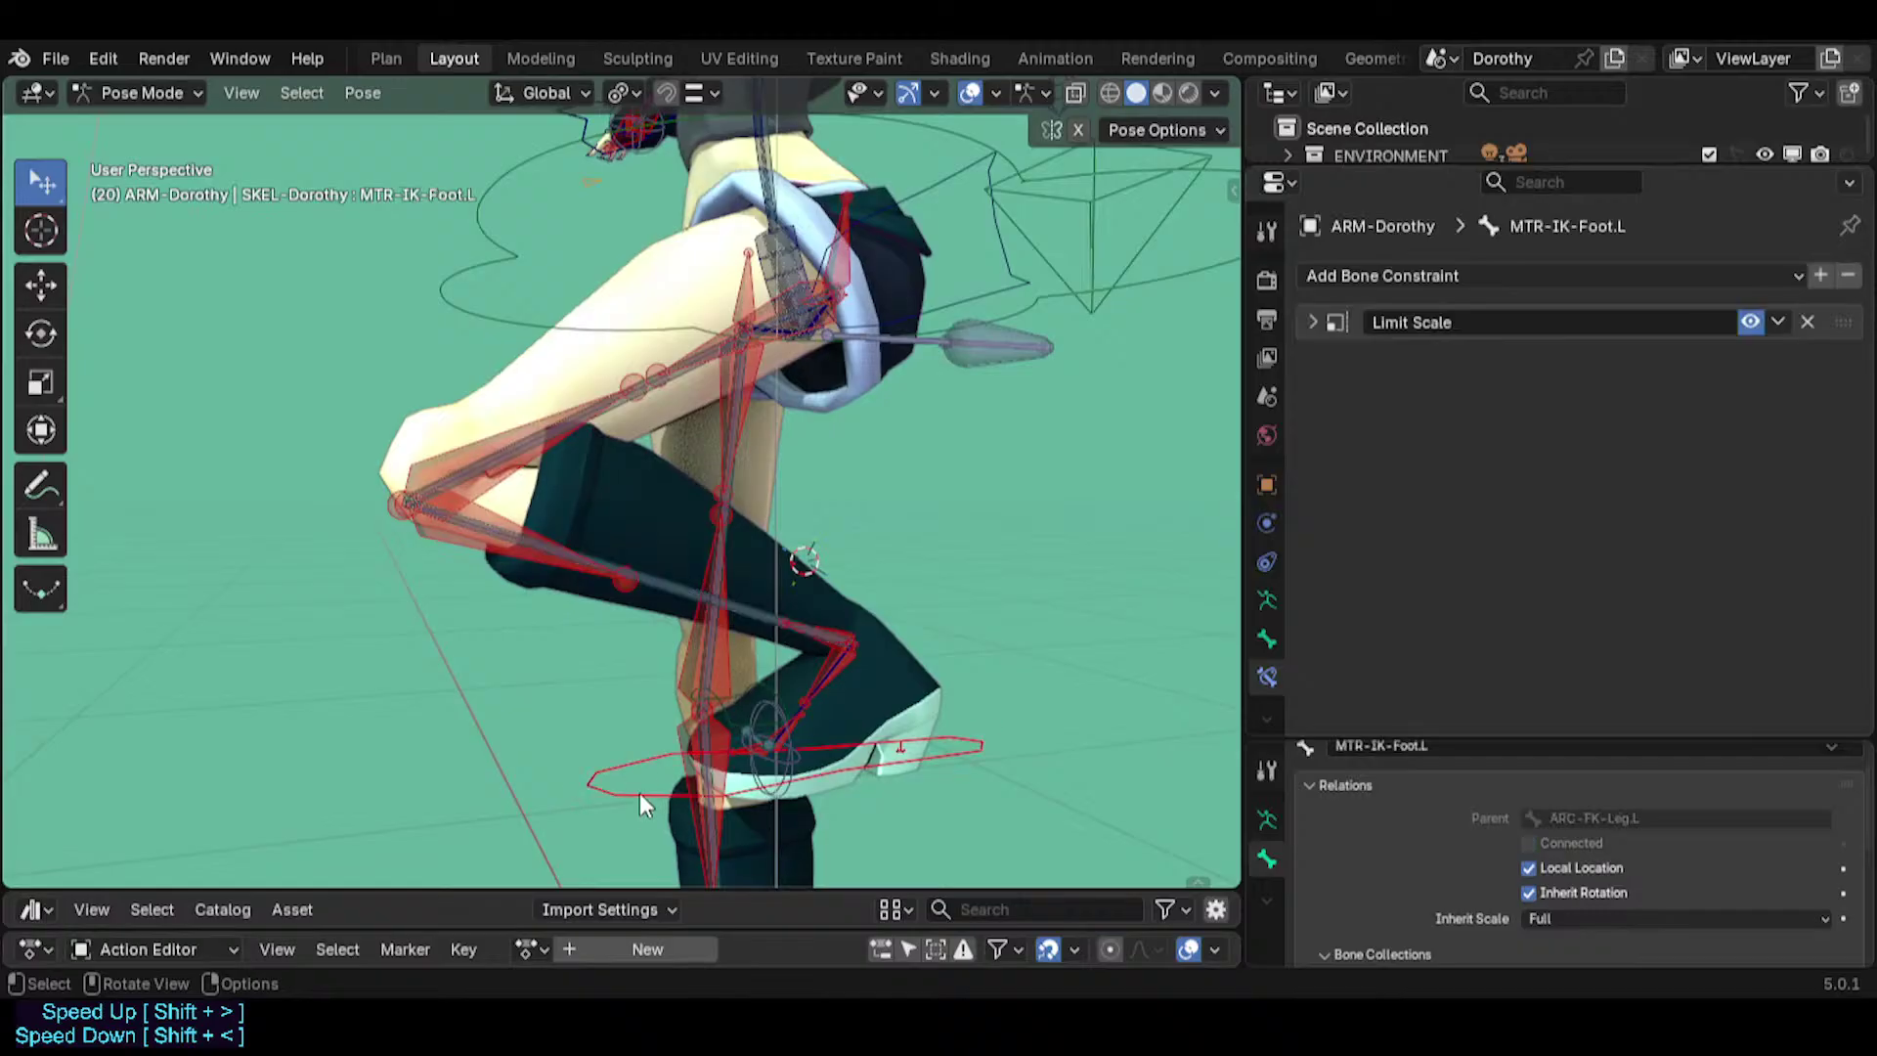
pyautogui.press('g')
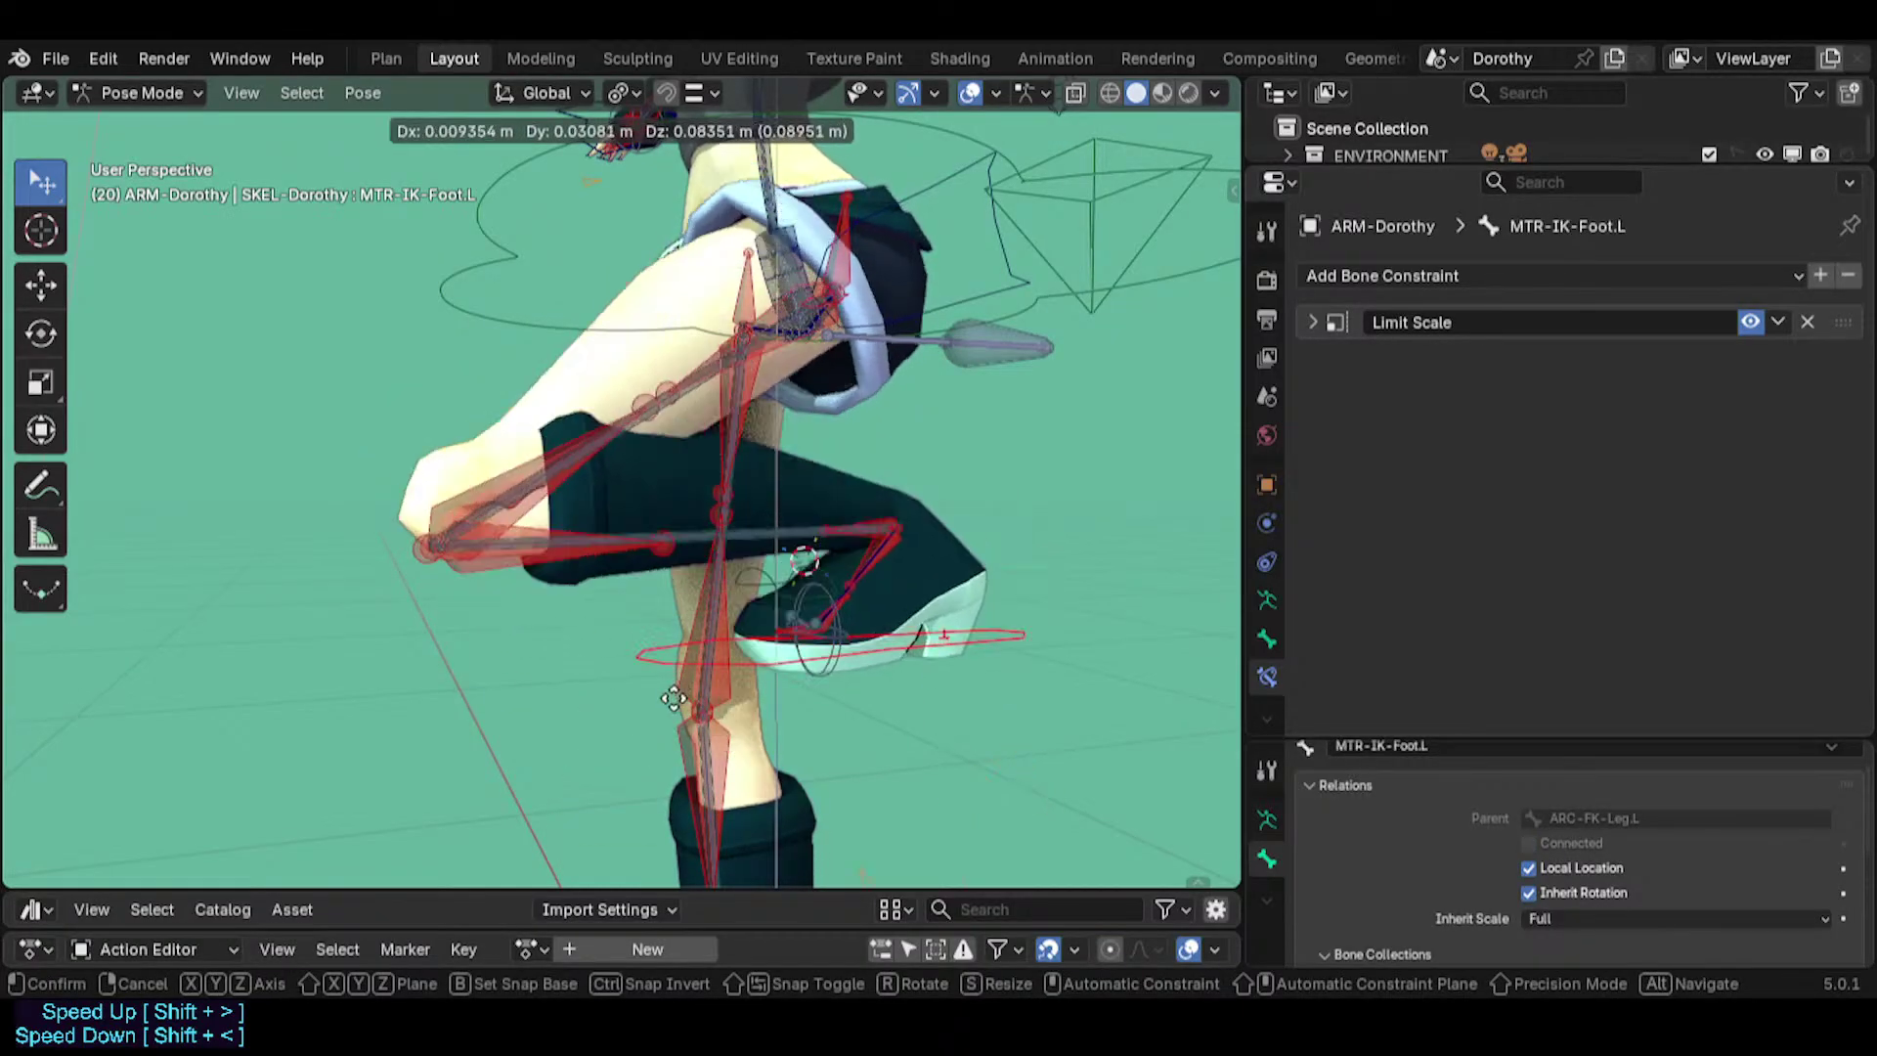
pyautogui.click(537, 629)
pyautogui.press('g')
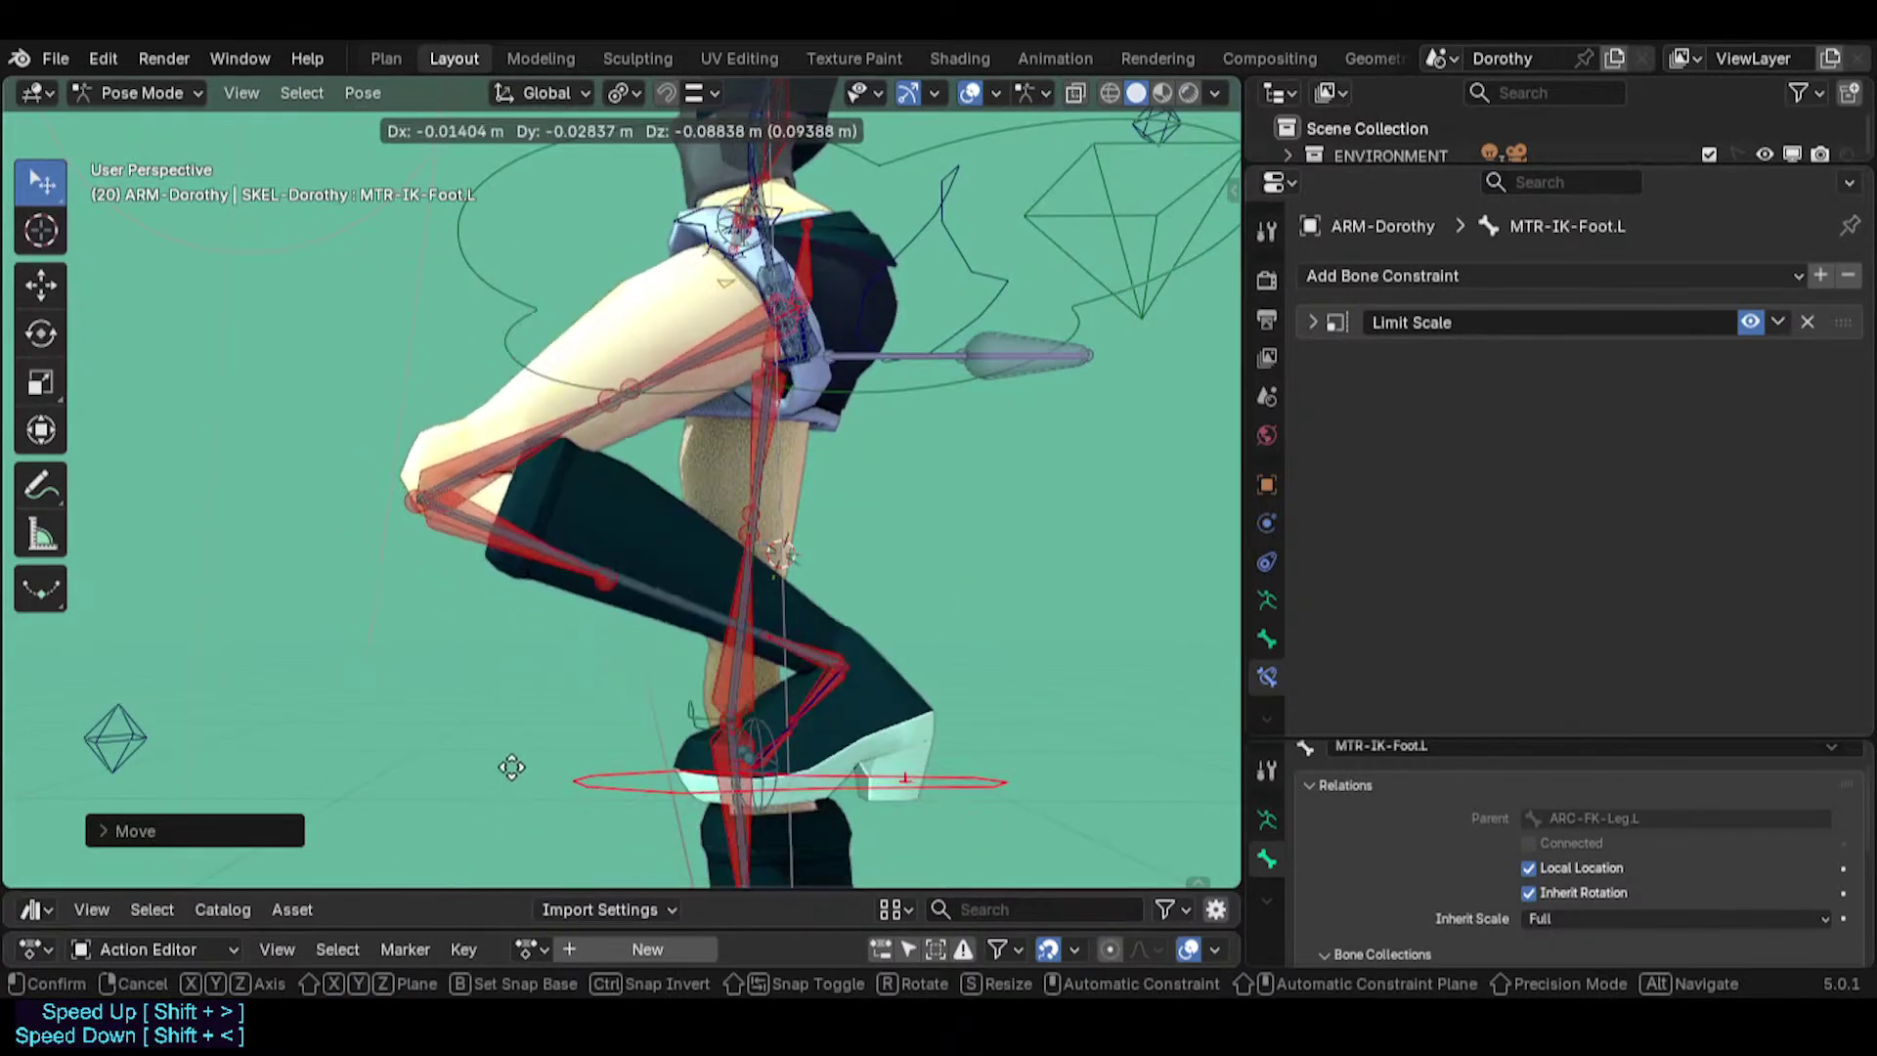
pyautogui.click(555, 533)
# Try the Copy Rotation constraint of HLP3-FanKneeShin.L with influence 0.705 and the Mix modes Replace and Add.
pyautogui.click(557, 540)
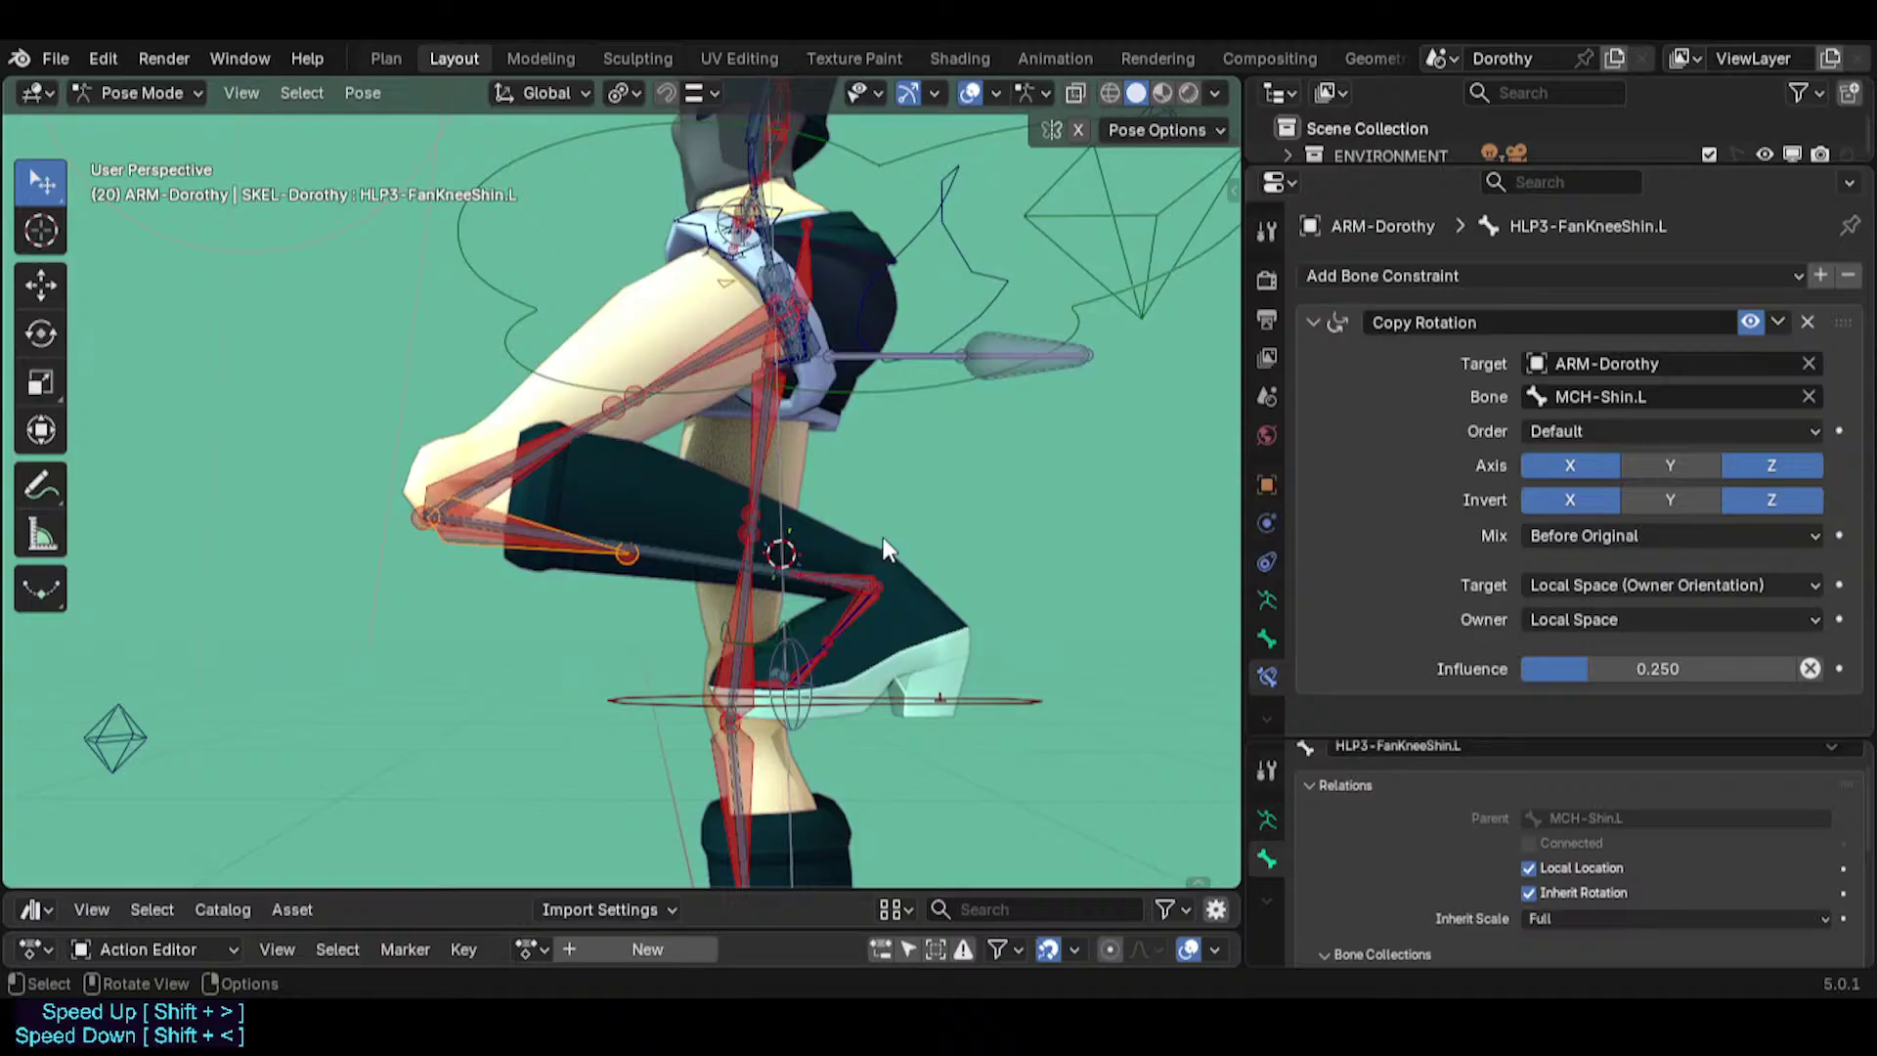
pyautogui.moveTo(1577, 669); pyautogui.dragTo(1715, 669)
pyautogui.click(1608, 536)
pyautogui.click(1588, 566)
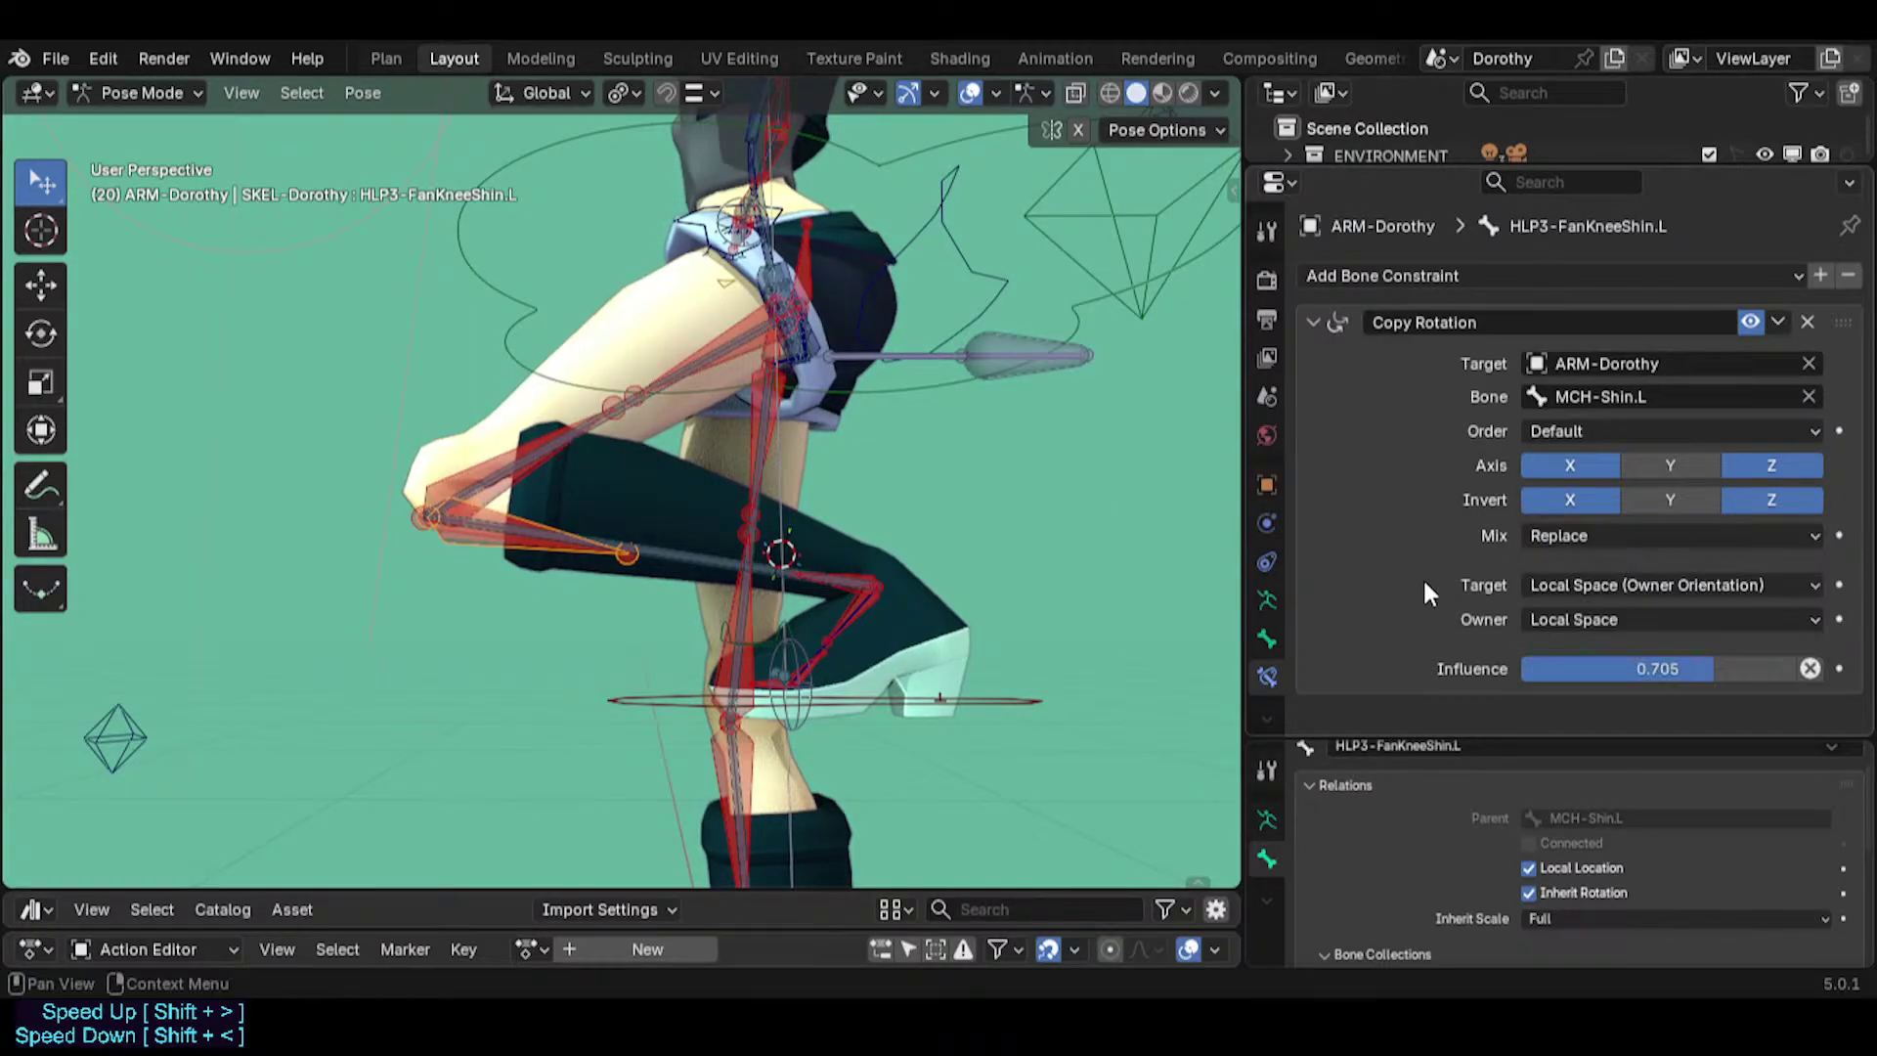
pyautogui.click(1591, 526)
pyautogui.click(1587, 528)
pyautogui.click(1594, 535)
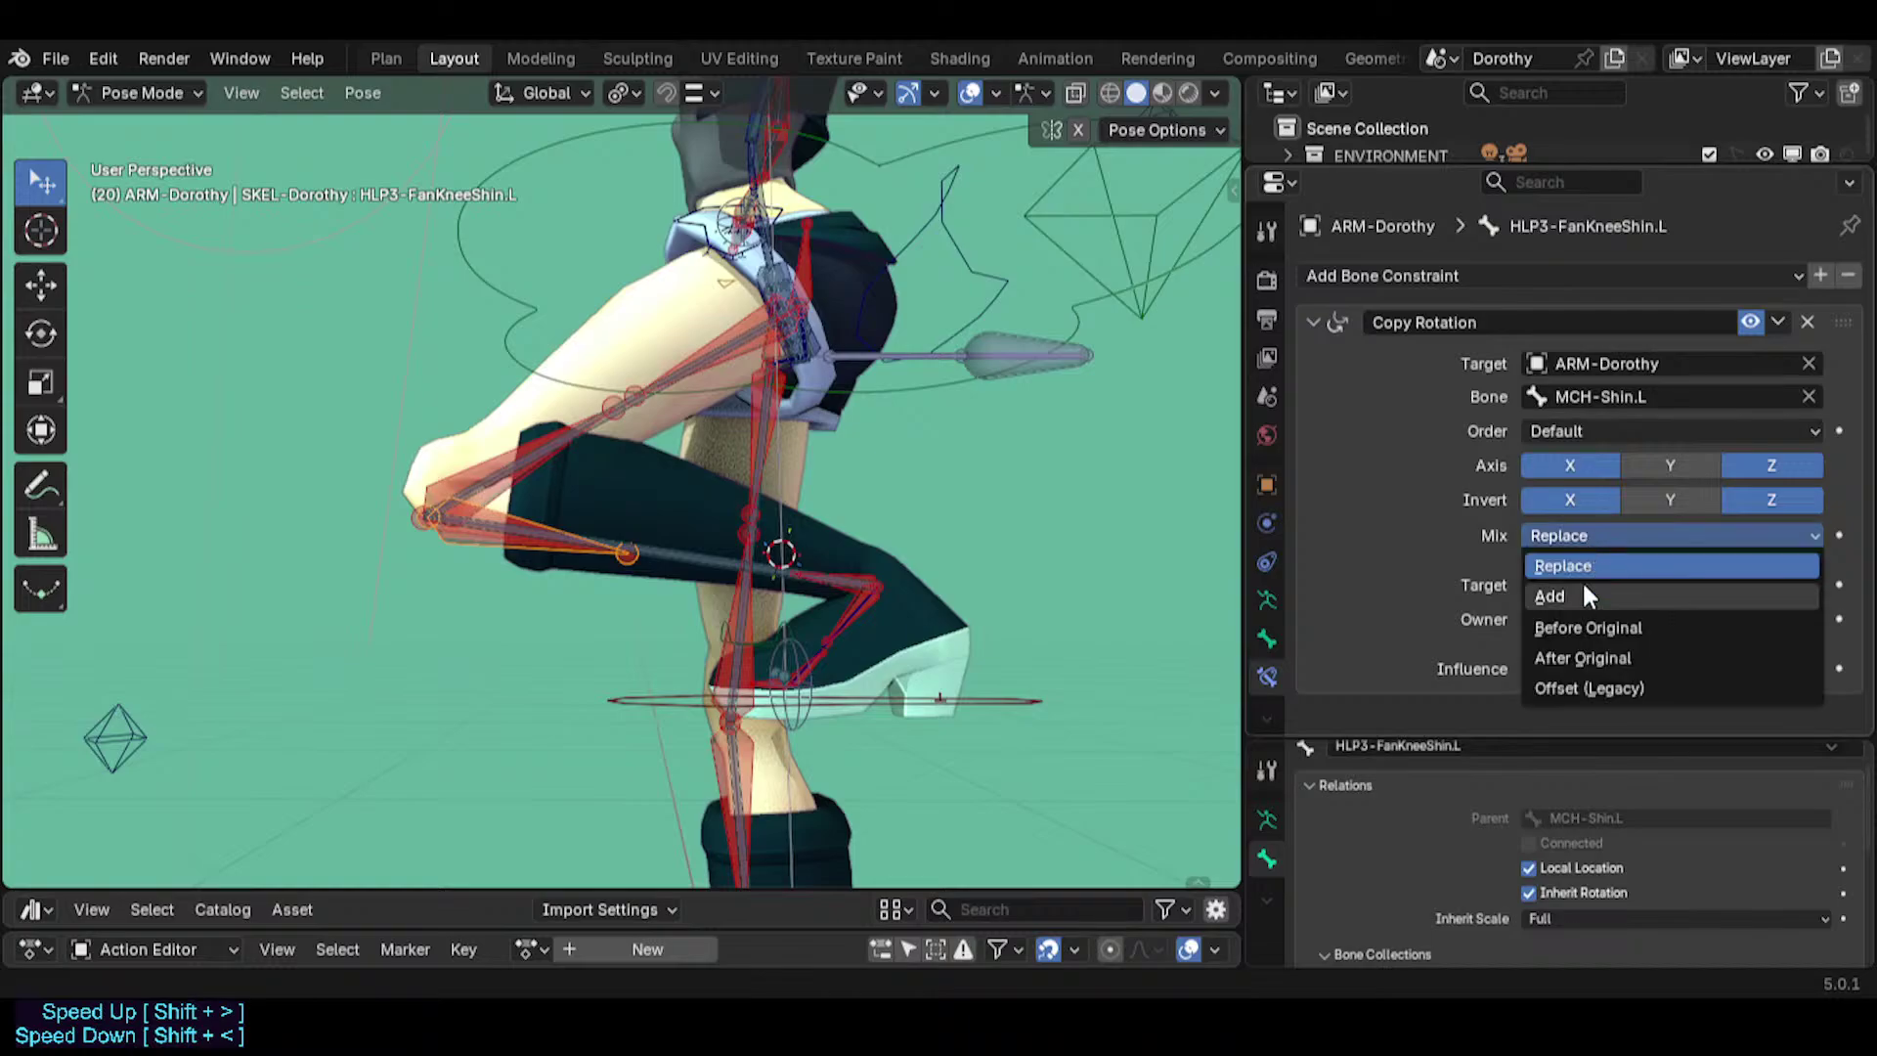
pyautogui.click(1581, 589)
# Test the leg bend by moving the MTR-IK-Foot.L control, and revert the file to its last saved version.
pyautogui.click(653, 700)
pyautogui.moveTo(653, 697)
pyautogui.mouseDown()
pyautogui.moveTo(361, 884)
pyautogui.moveTo(627, 716)
pyautogui.mouseUp()
pyautogui.click(54, 58)
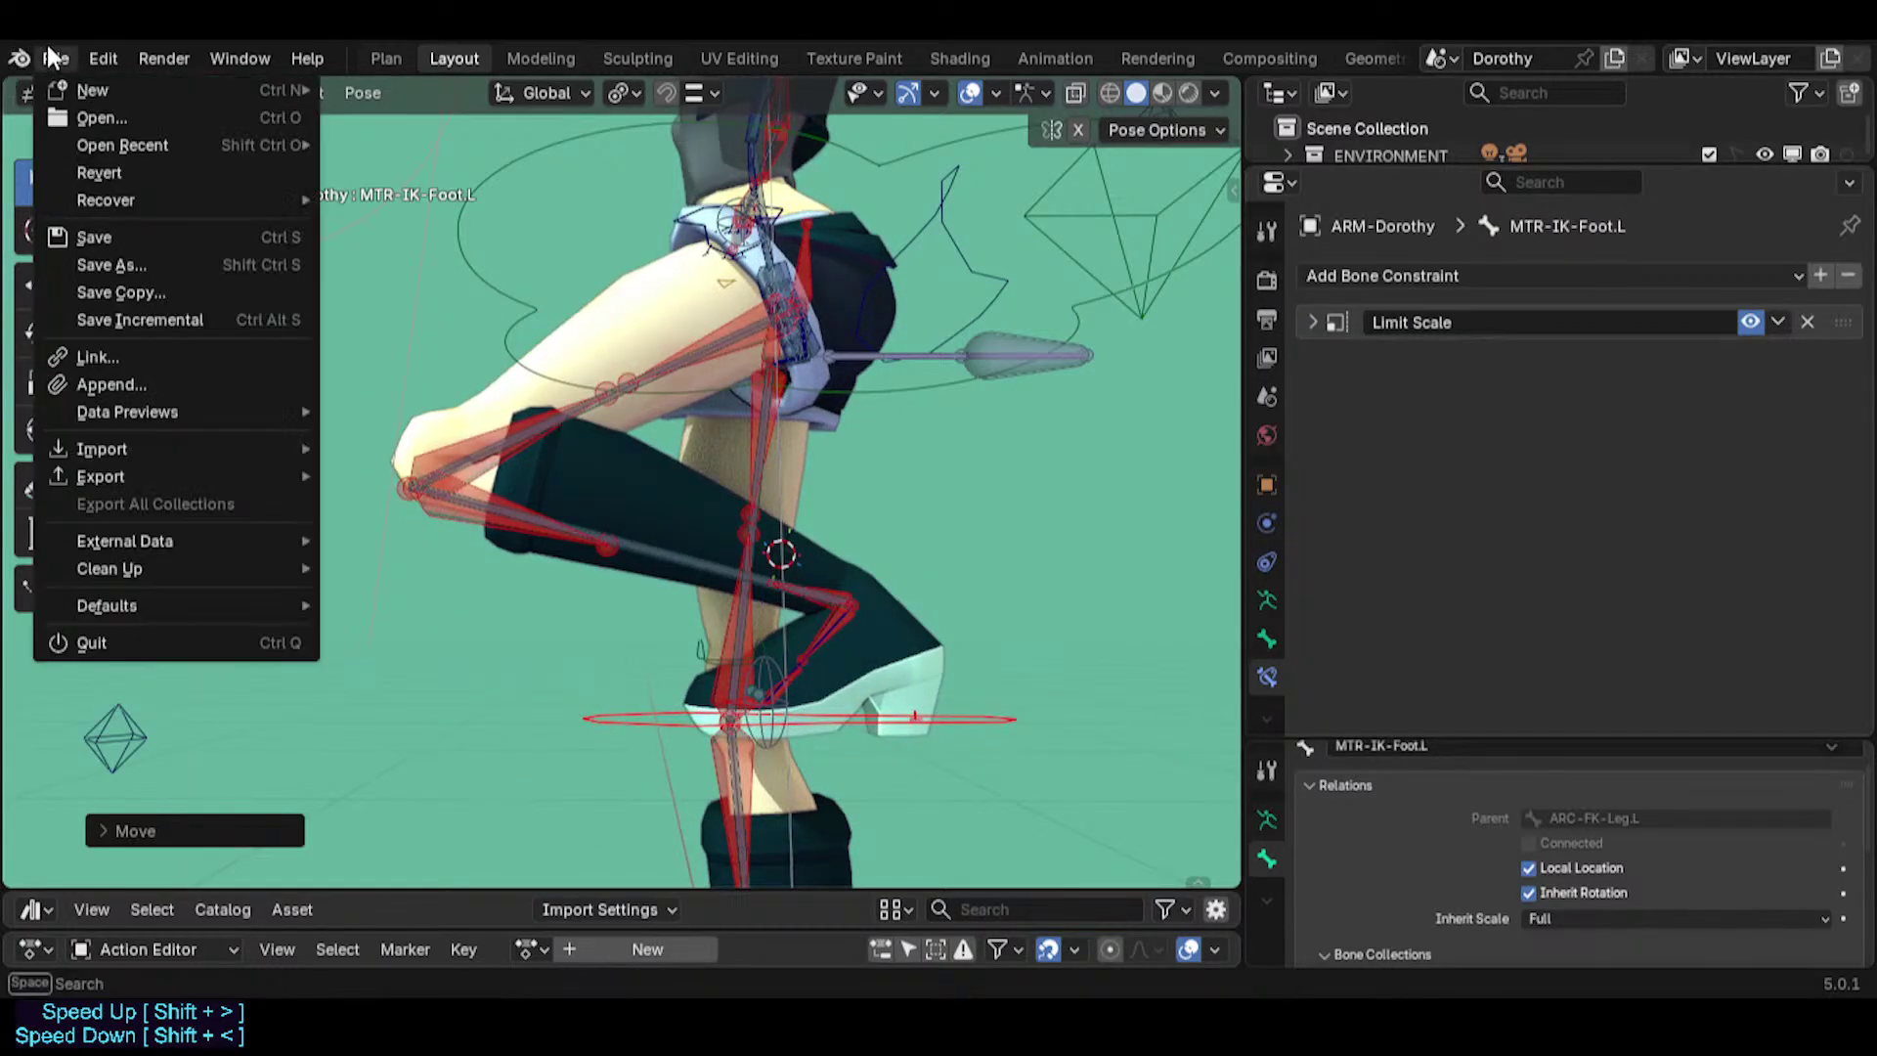
pyautogui.click(84, 114)
pyautogui.click(975, 560)
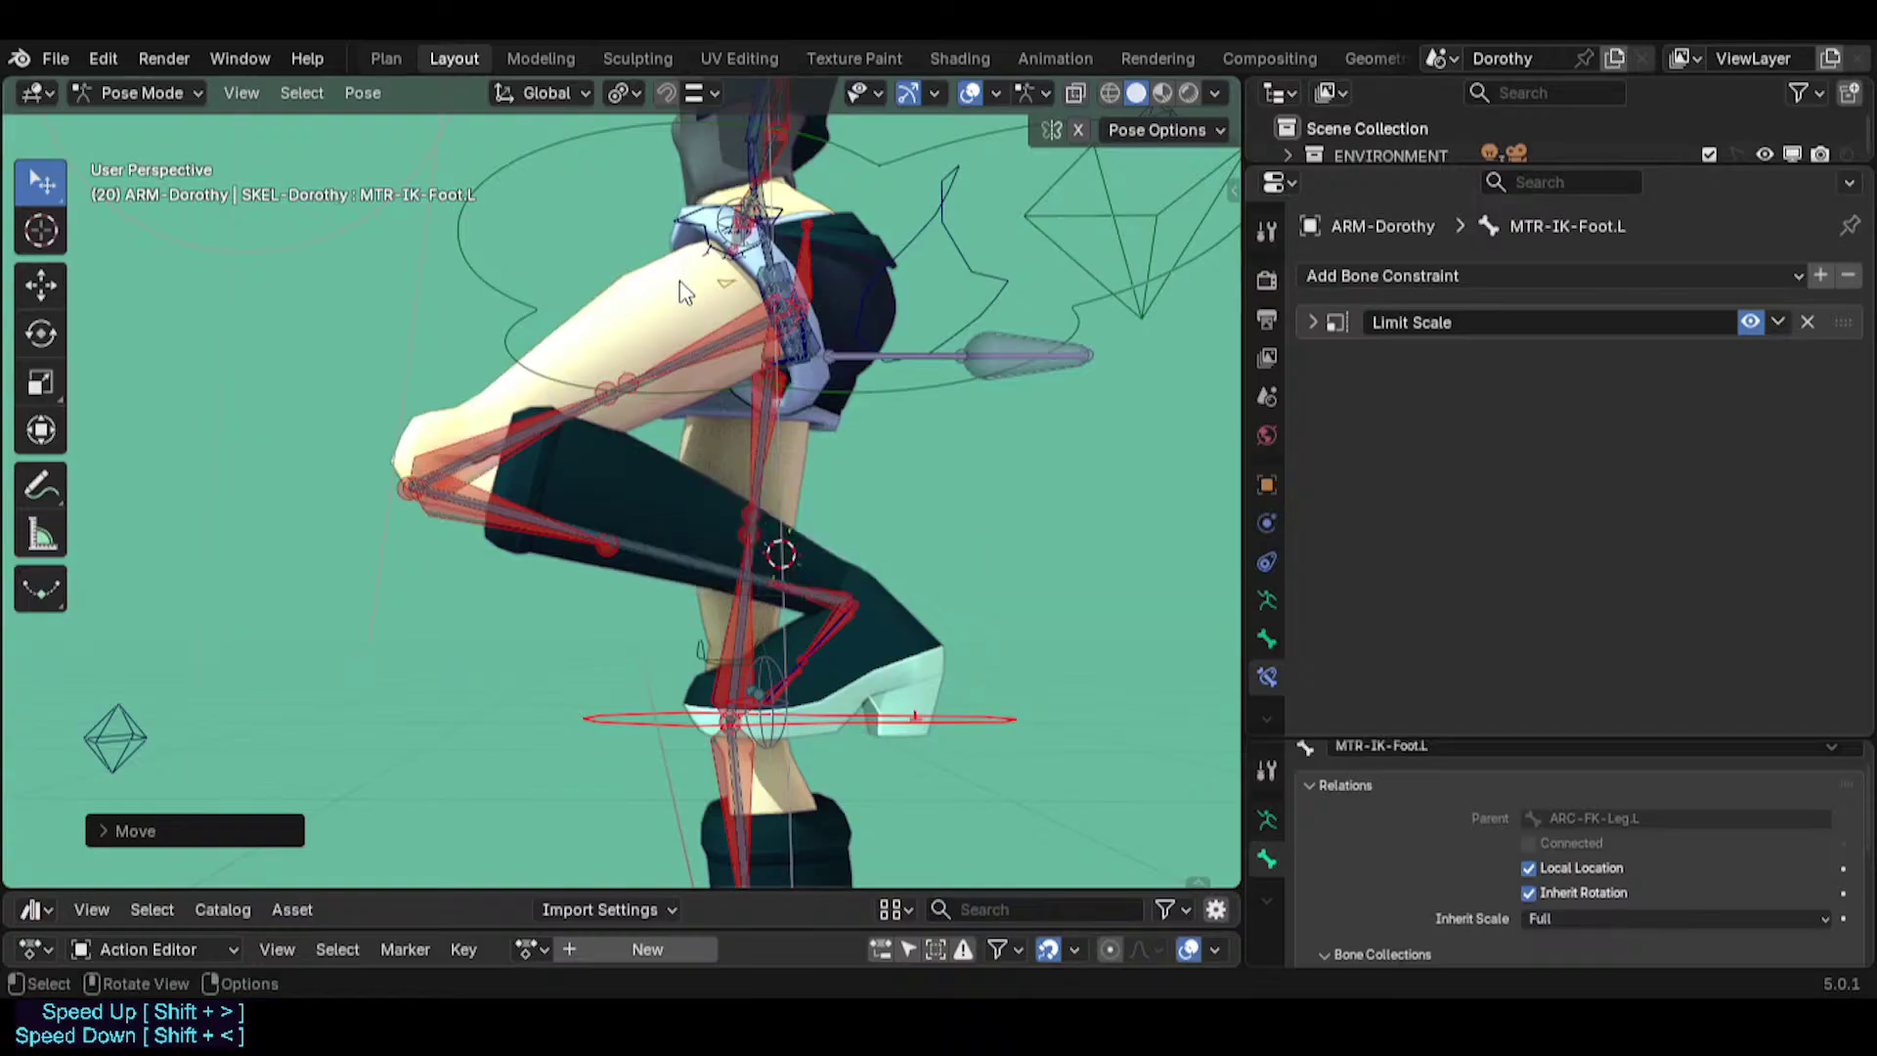
pyautogui.click(690, 431)
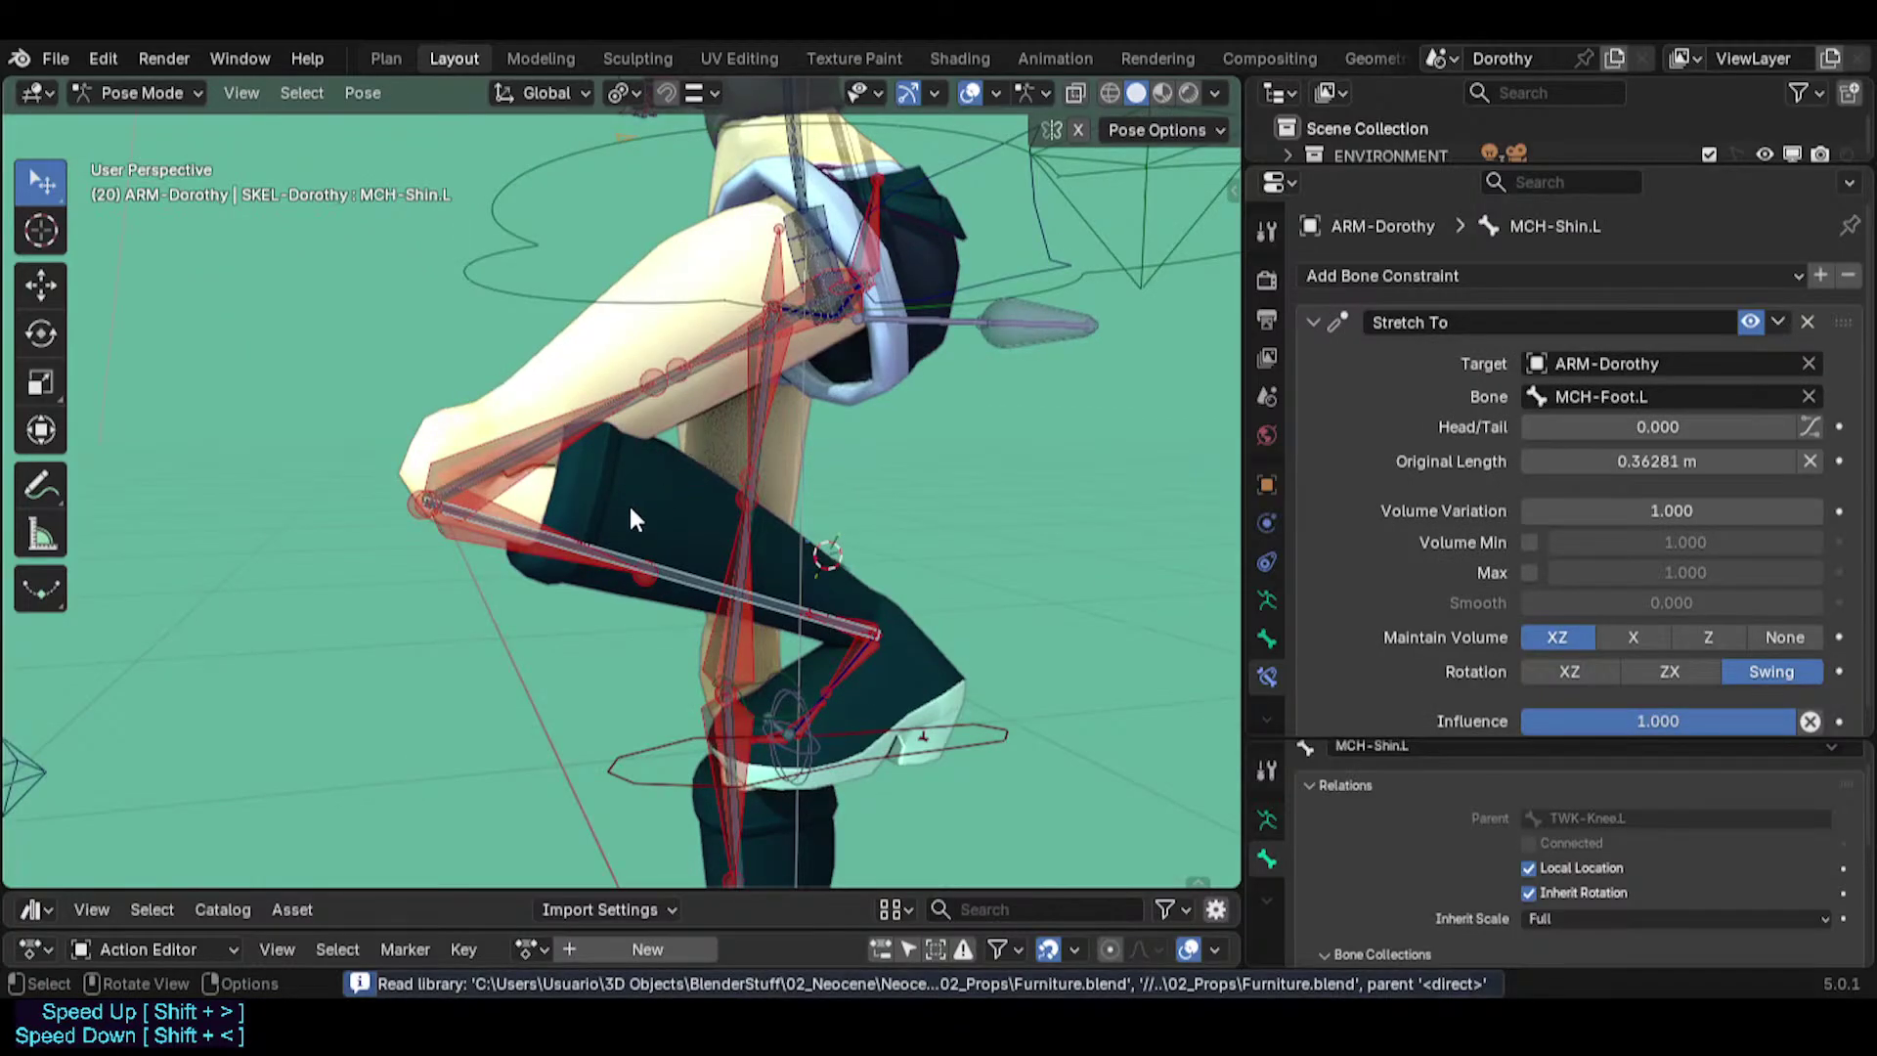
# Open the recent file FakeDorothy-BaseTemplate-01.blend and bring the character's legs into view.
pyautogui.click(44, 51)
pyautogui.moveTo(106, 140)
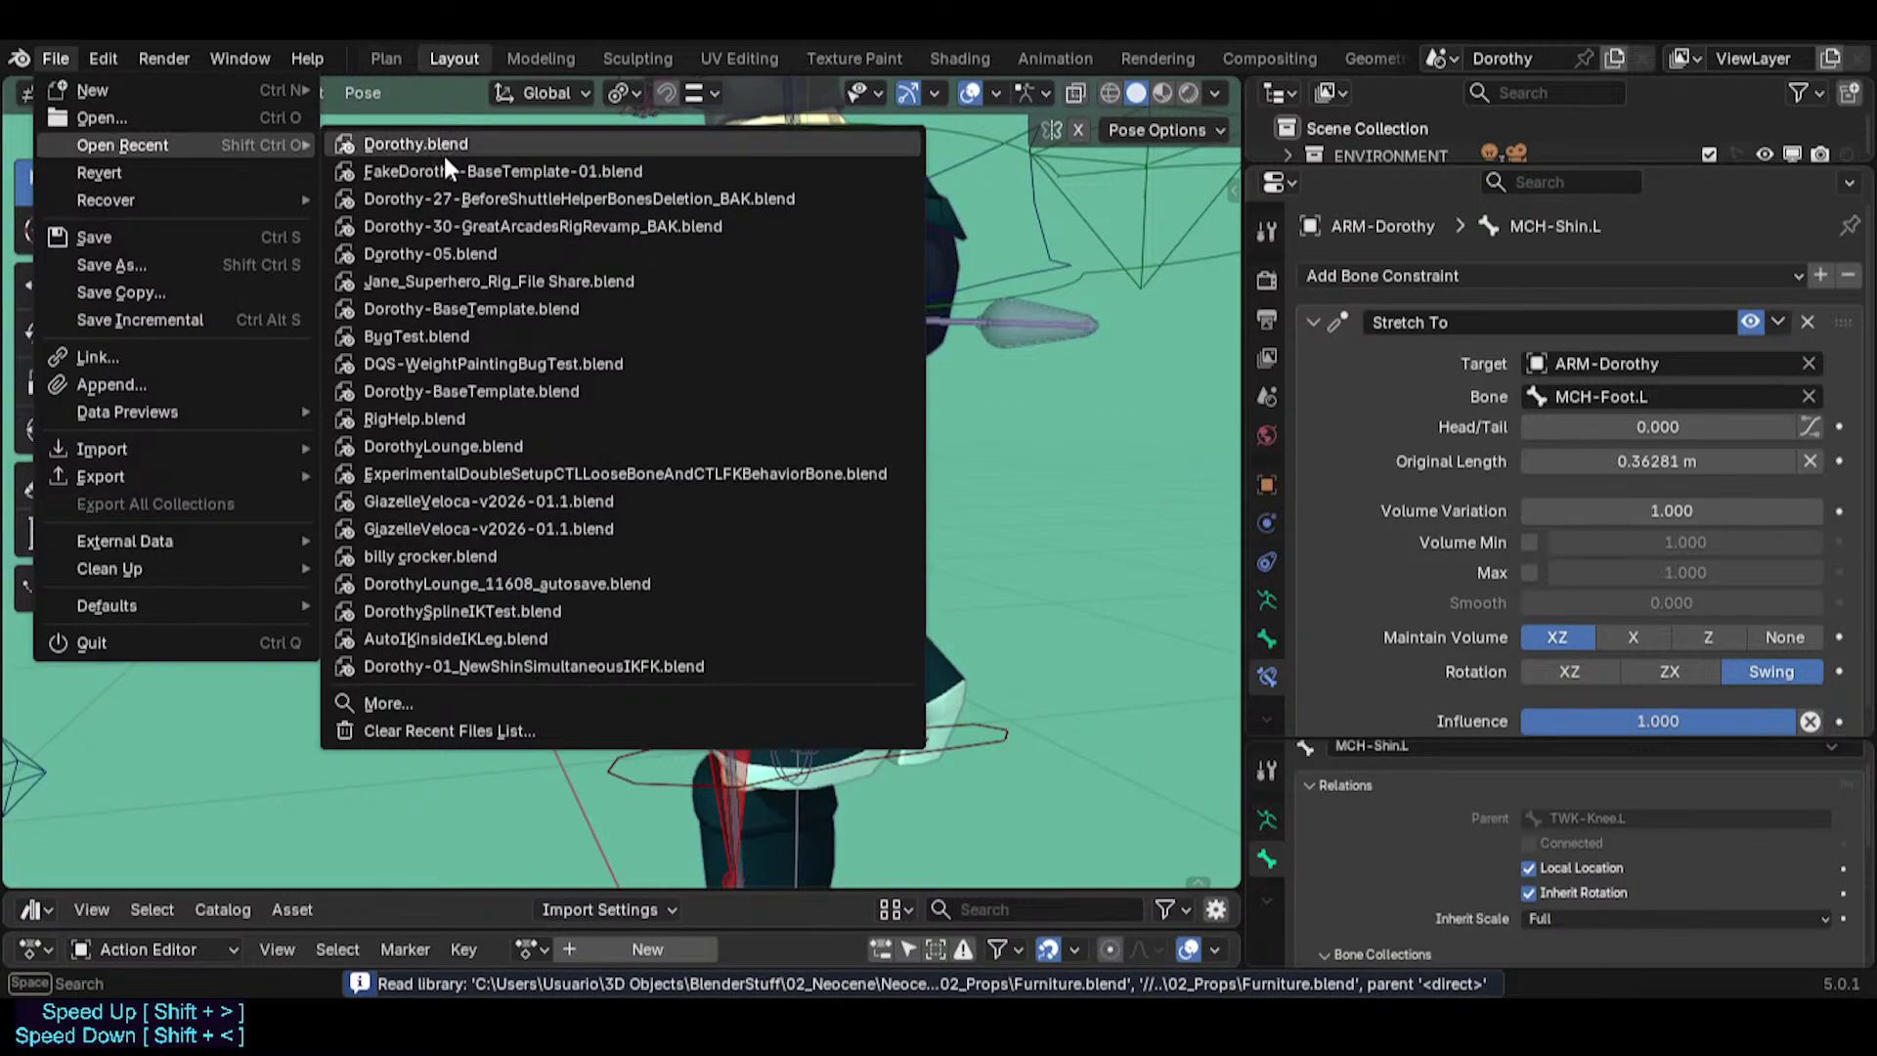
pyautogui.click(473, 172)
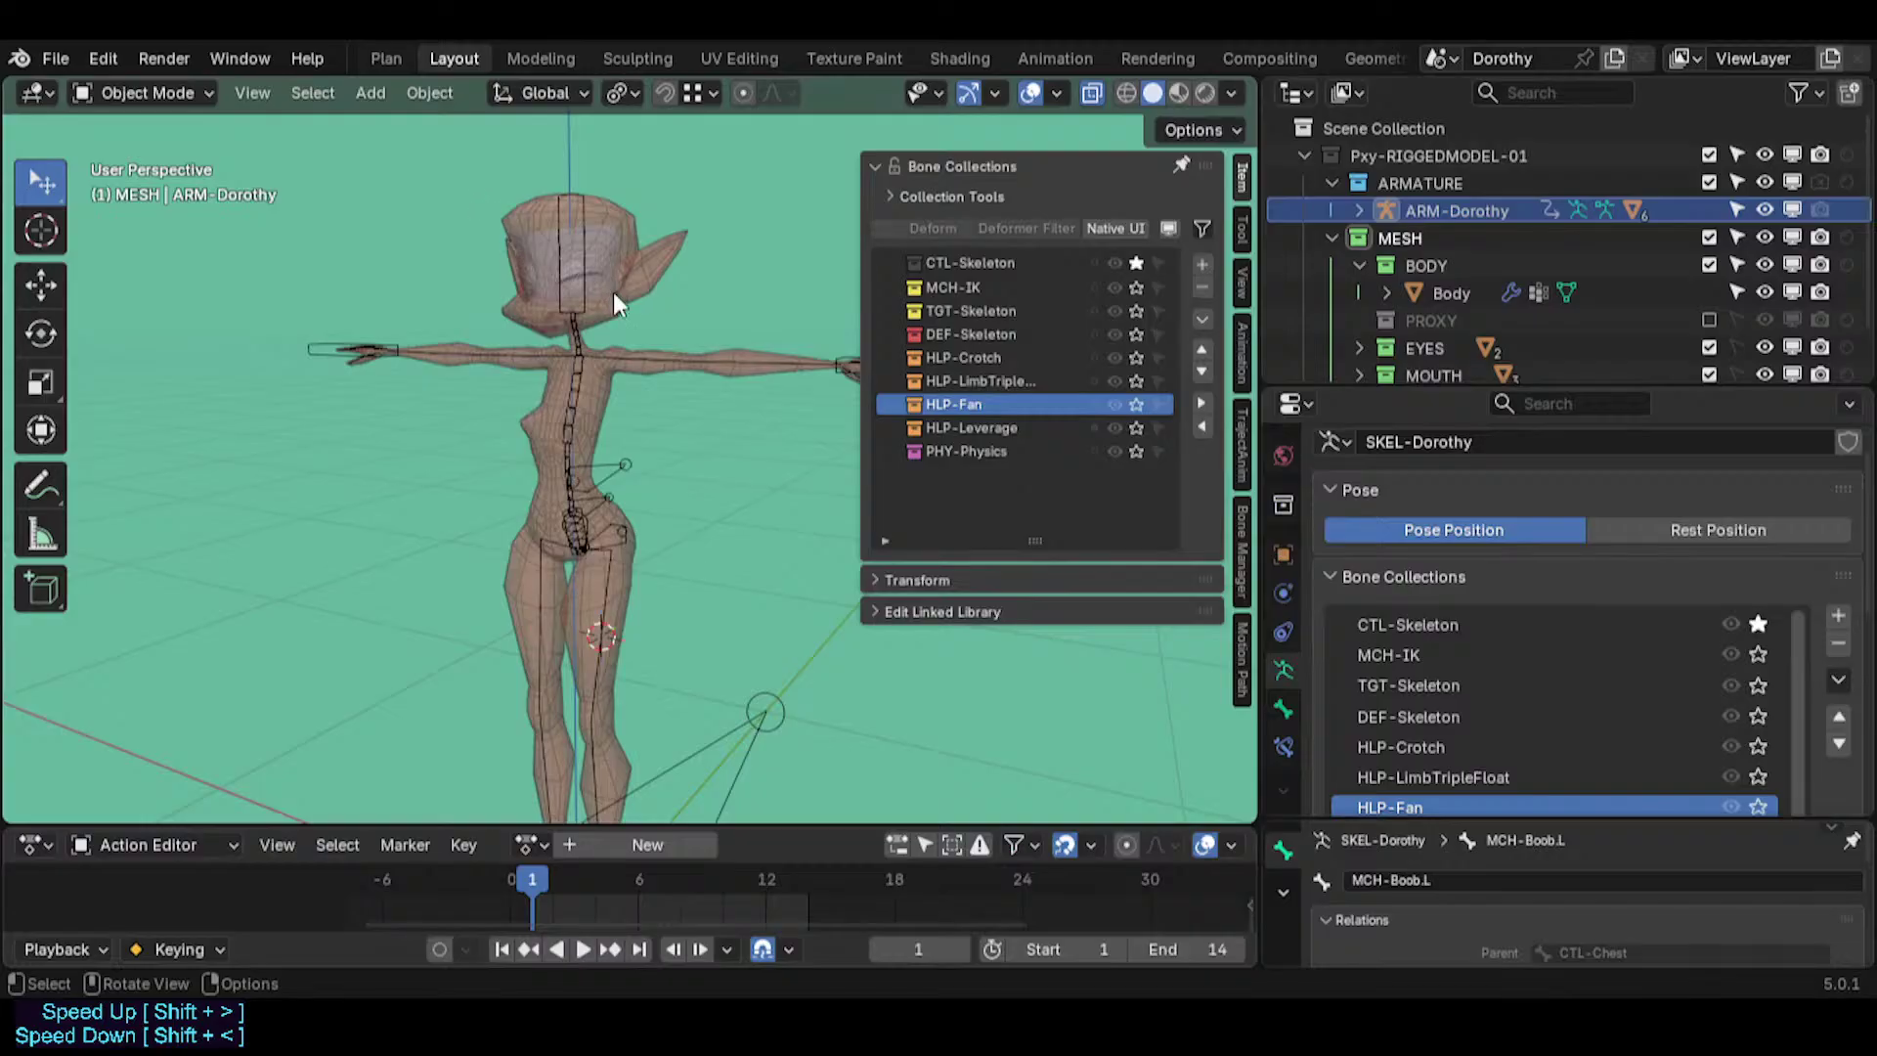
pyautogui.moveTo(620, 515); pyautogui.dragTo(610, 532, button='middle')
pyautogui.keyDown('shift'); pyautogui.moveTo(594, 620); pyautogui.dragTo(538, 469, button='middle'); pyautogui.keyUp('shift')
# Put the ARM-Dorothy armature into Pose Mode and select the left foot control MTR-IK-Foot.L.
pyautogui.click(554, 543)
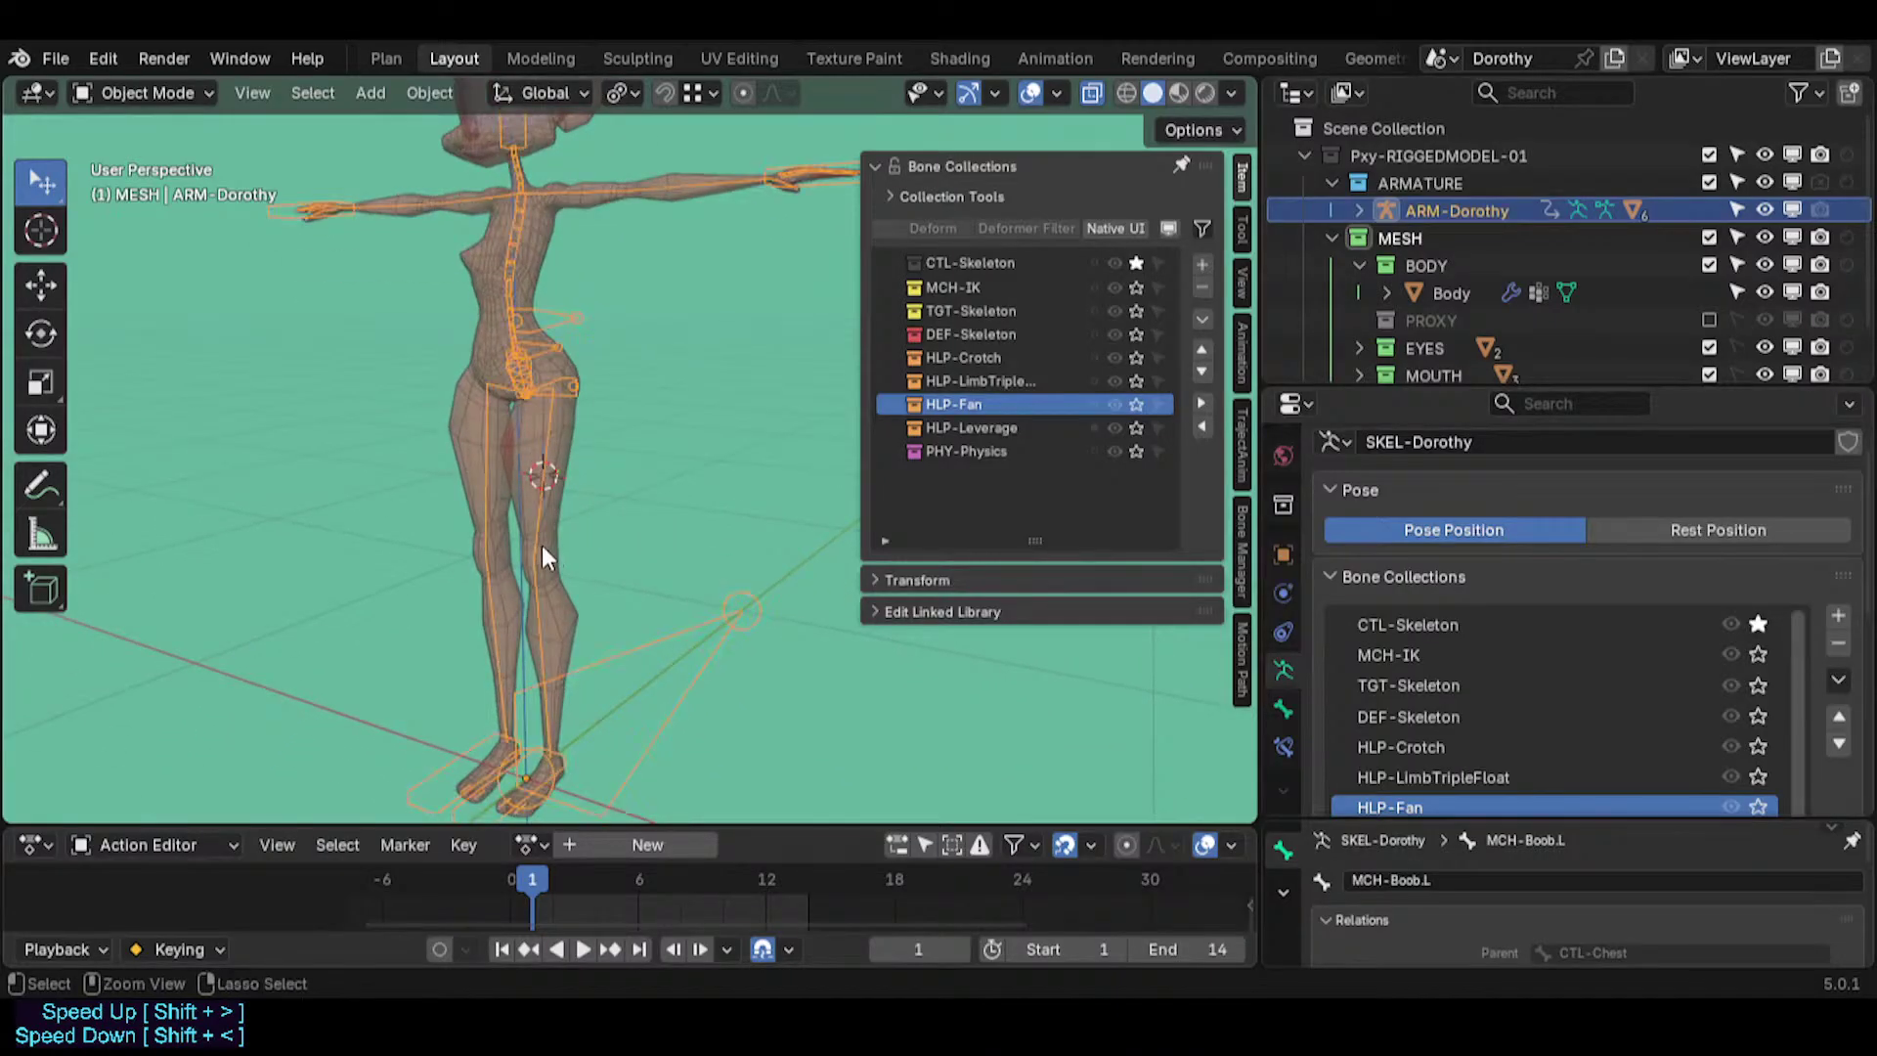
pyautogui.hotkey('ctrl', 'Tab')
pyautogui.scroll(2, 566, 630)
pyautogui.keyDown('shift'); pyautogui.moveTo(566, 694); pyautogui.dragTo(561, 506, button='middle'); pyautogui.keyUp('shift')
pyautogui.click(456, 678)
pyautogui.keyDown('shift'); pyautogui.moveTo(583, 627); pyautogui.dragTo(437, 671, button='middle'); pyautogui.keyUp('shift')
pyautogui.press('Tab')
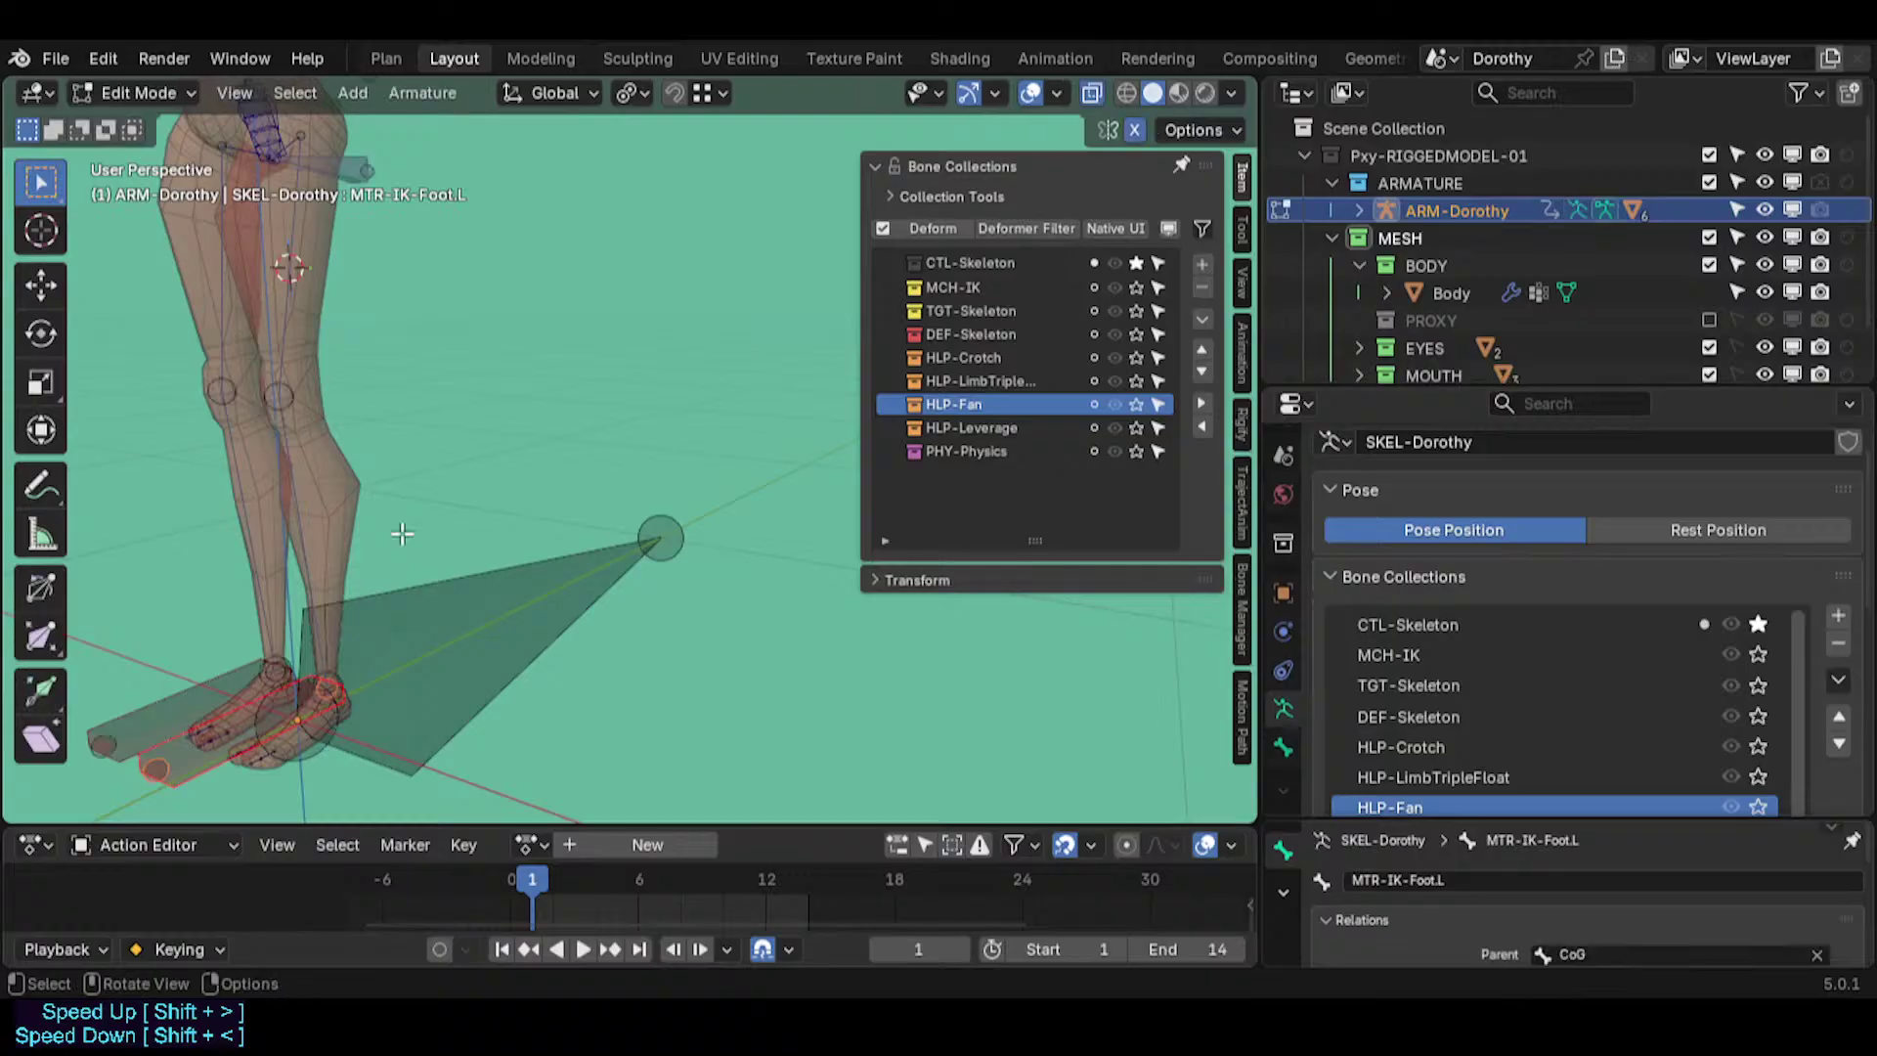
pyautogui.press('Tab')
# Raise the MTR-IK-Foot.L control to bend the left knee strongly.
pyautogui.moveTo(337, 543); pyautogui.dragTo(487, 608, button='middle')
pyautogui.press('g')
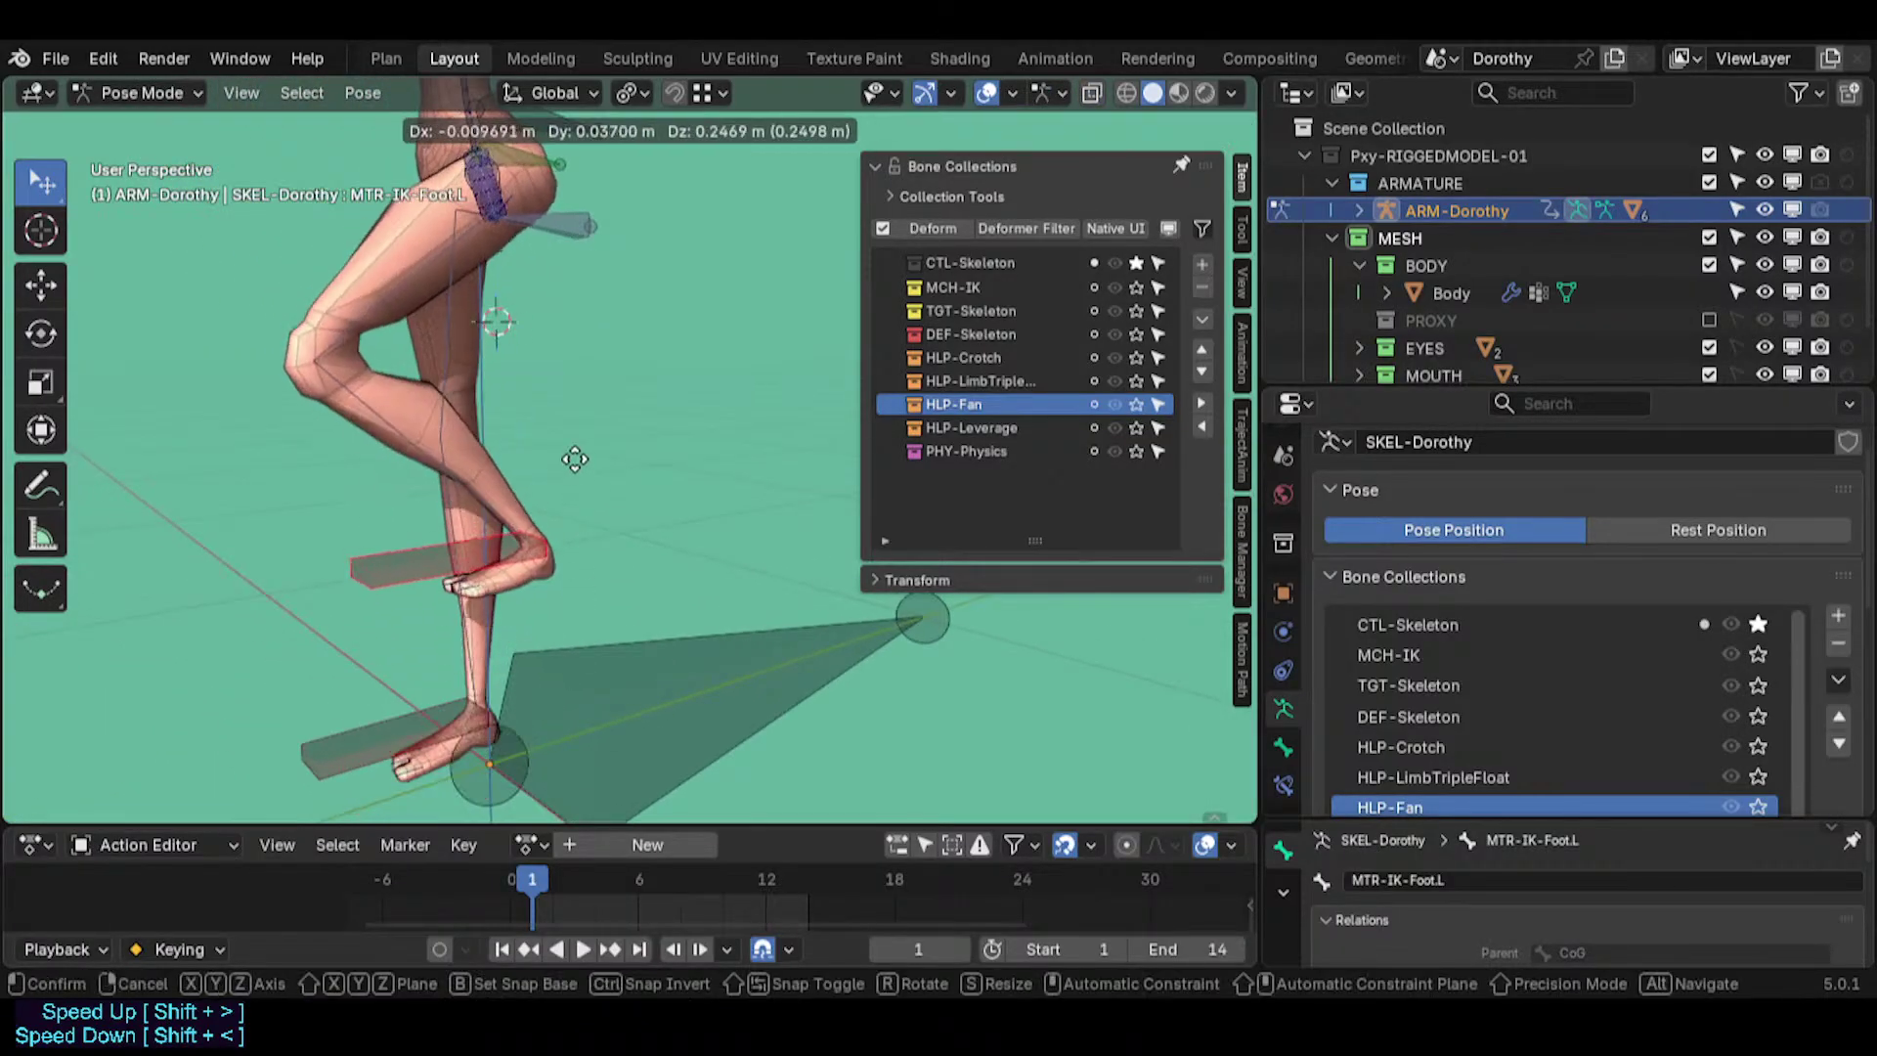
pyautogui.click(503, 359)
pyautogui.keyDown('shift'); pyautogui.moveTo(498, 430); pyautogui.dragTo(508, 523, button='middle'); pyautogui.keyUp('shift')
pyautogui.moveTo(479, 533)
pyautogui.mouseDown(button='middle')
pyautogui.moveTo(399, 517)
pyautogui.moveTo(416, 477)
pyautogui.moveTo(481, 533)
pyautogui.mouseUp(button='middle')
pyautogui.press('g')
pyautogui.click(449, 518)
pyautogui.keyDown('shift'); pyautogui.moveTo(454, 446); pyautogui.dragTo(460, 517, button='middle'); pyautogui.keyUp('shift')
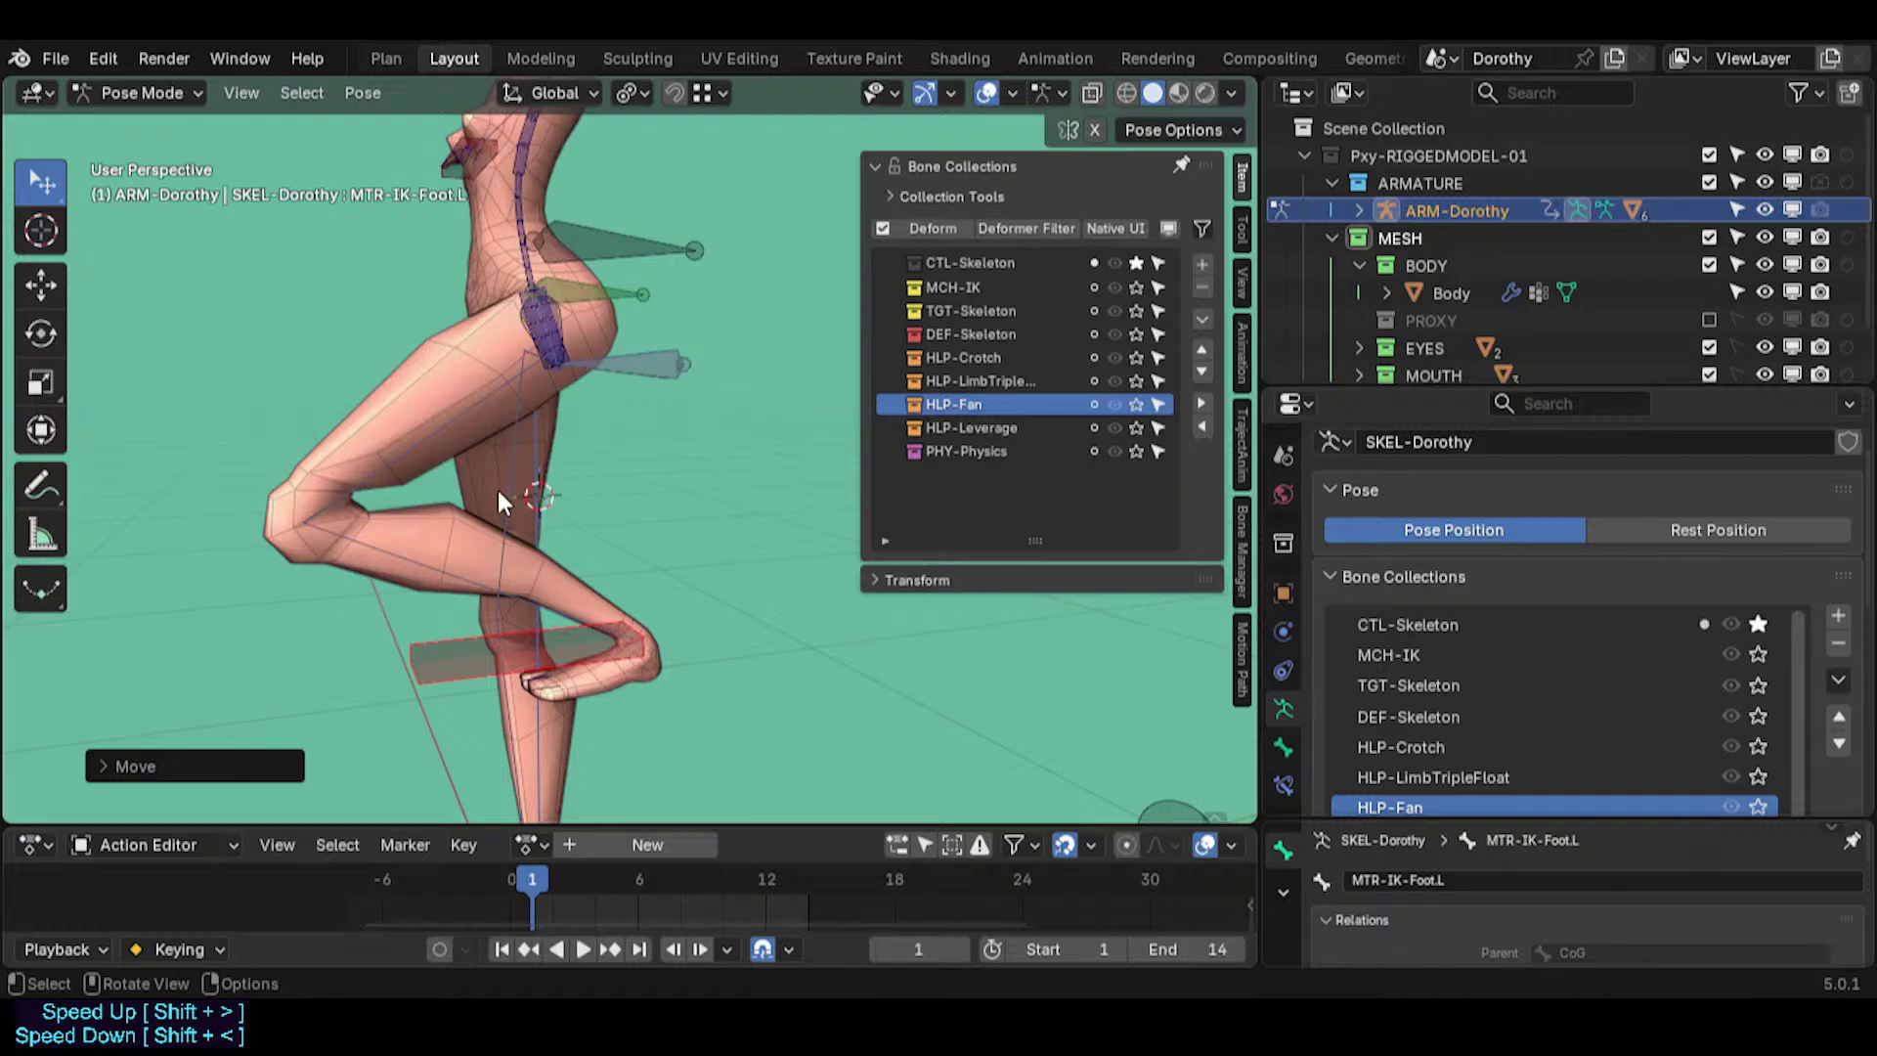
# Show the HLP-Fan and TGT-Skeleton bone collections alongside the control skeleton through their solo setting.
pyautogui.click(1145, 384)
pyautogui.click(1145, 383)
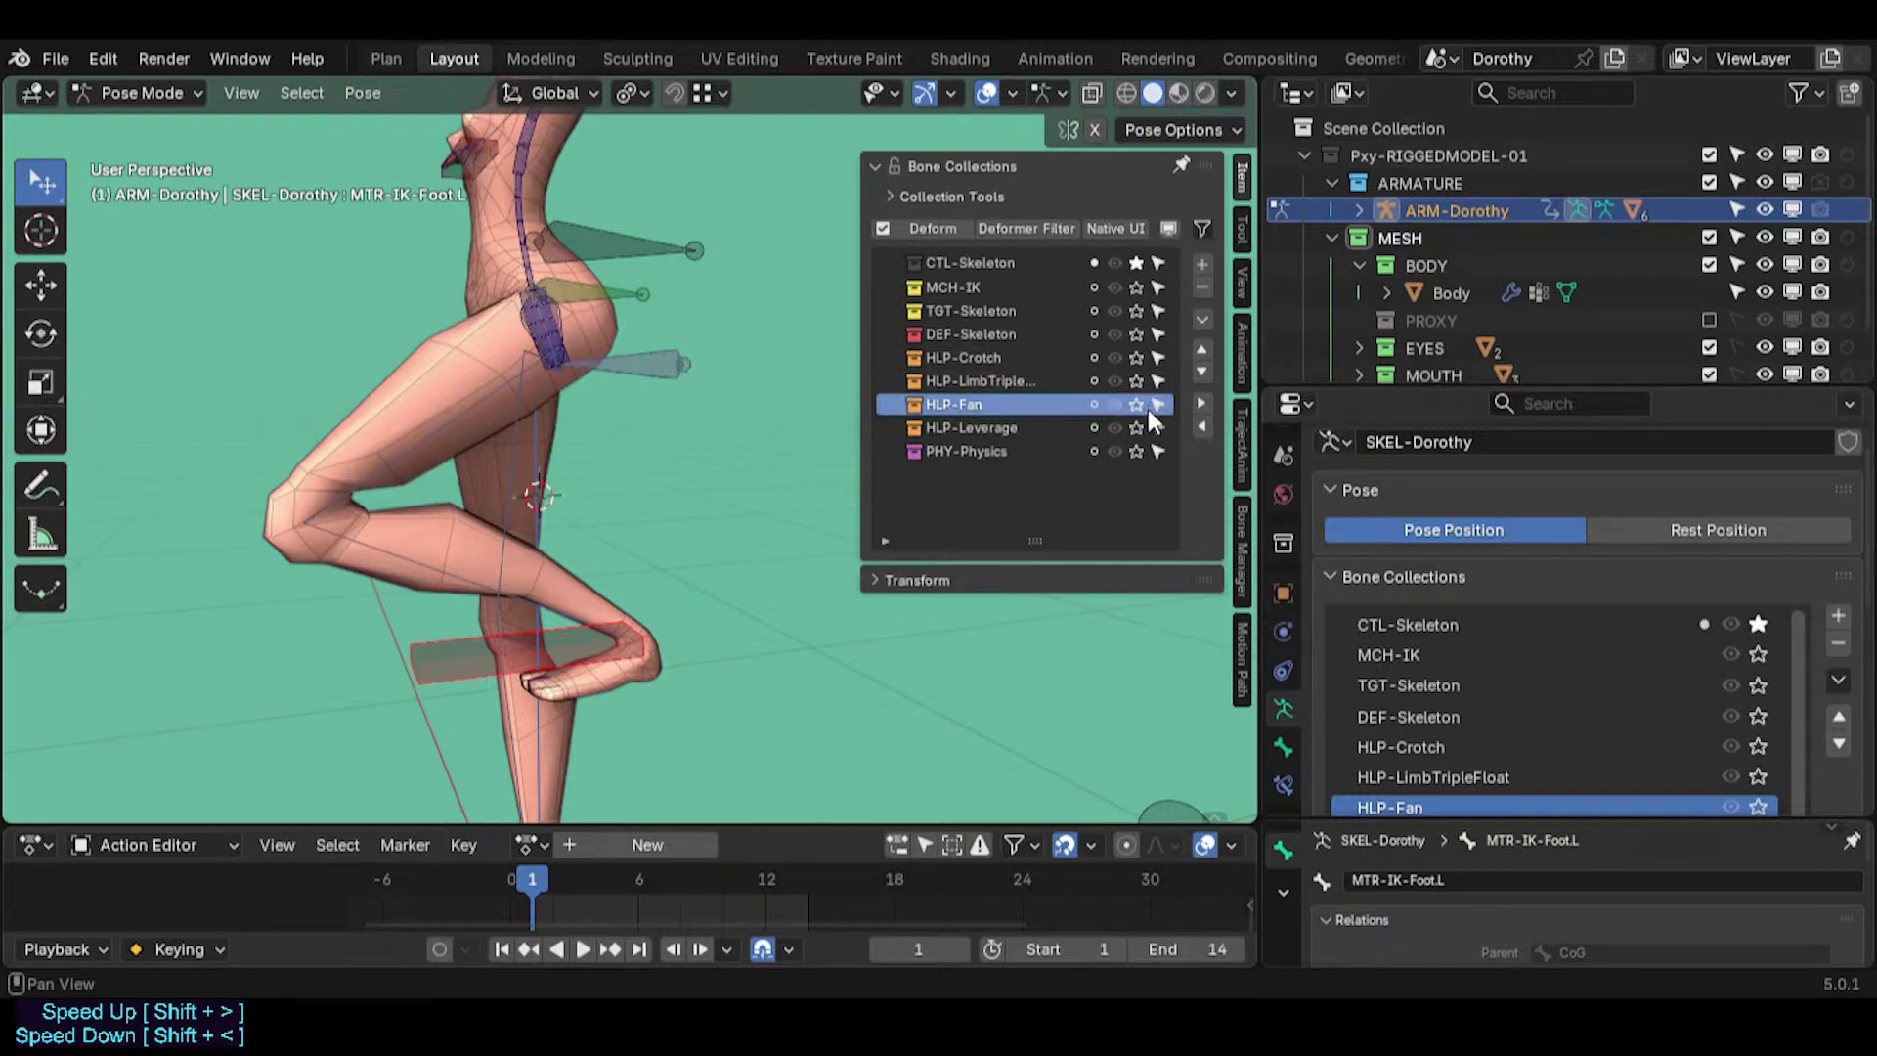
pyautogui.click(1136, 404)
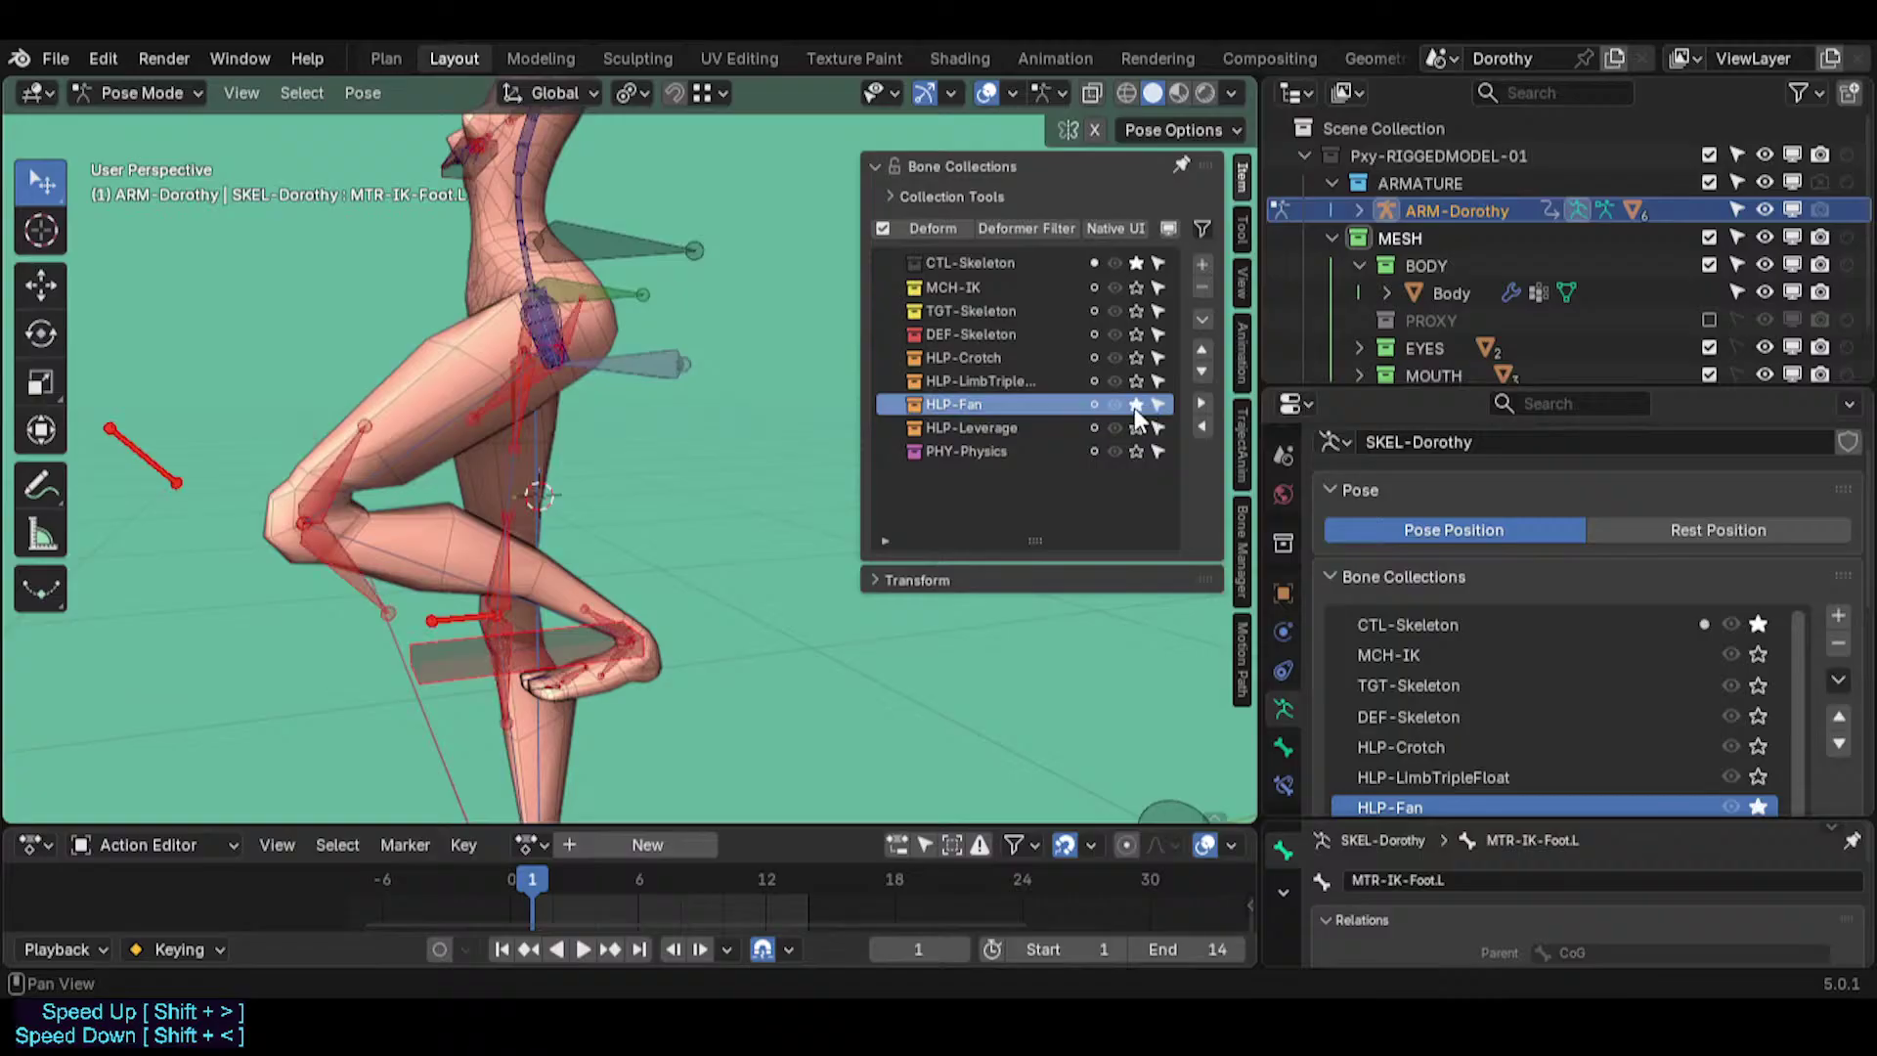
pyautogui.scroll(2, 518, 647)
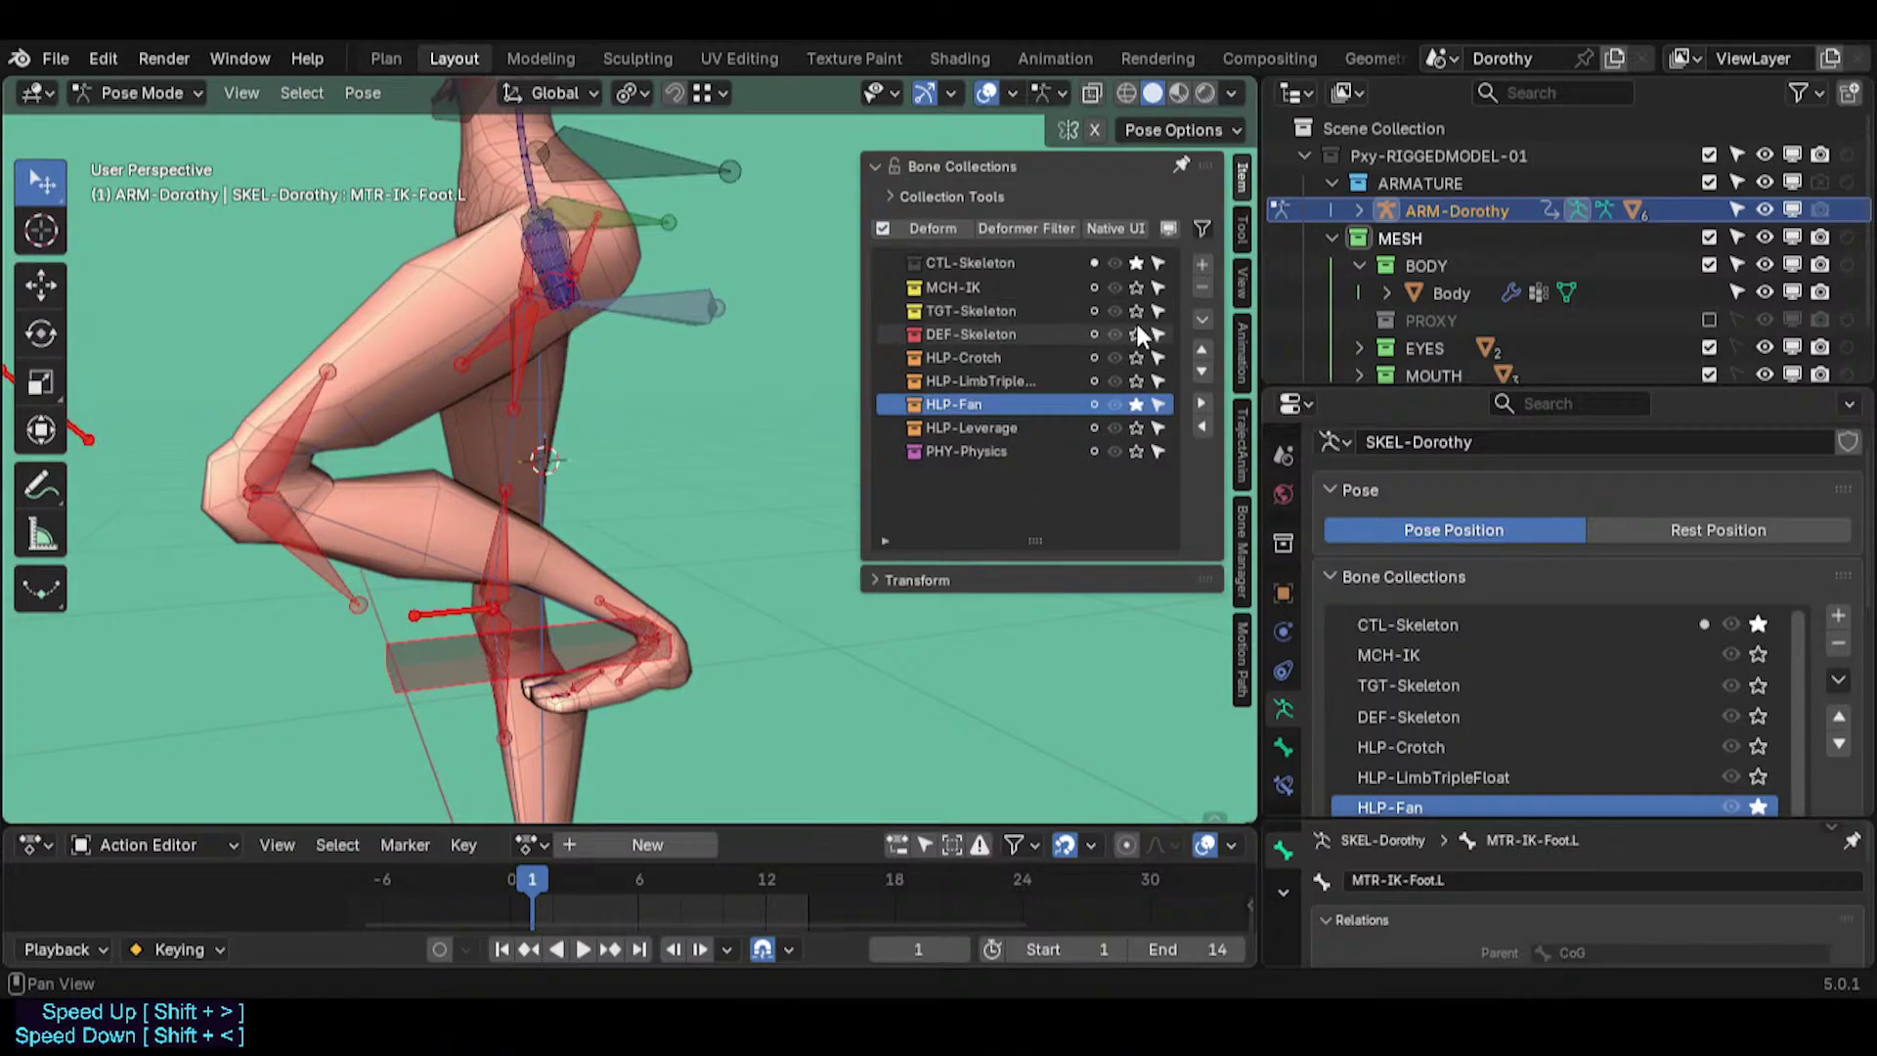
pyautogui.click(1136, 311)
pyautogui.click(595, 684)
pyautogui.press('g')
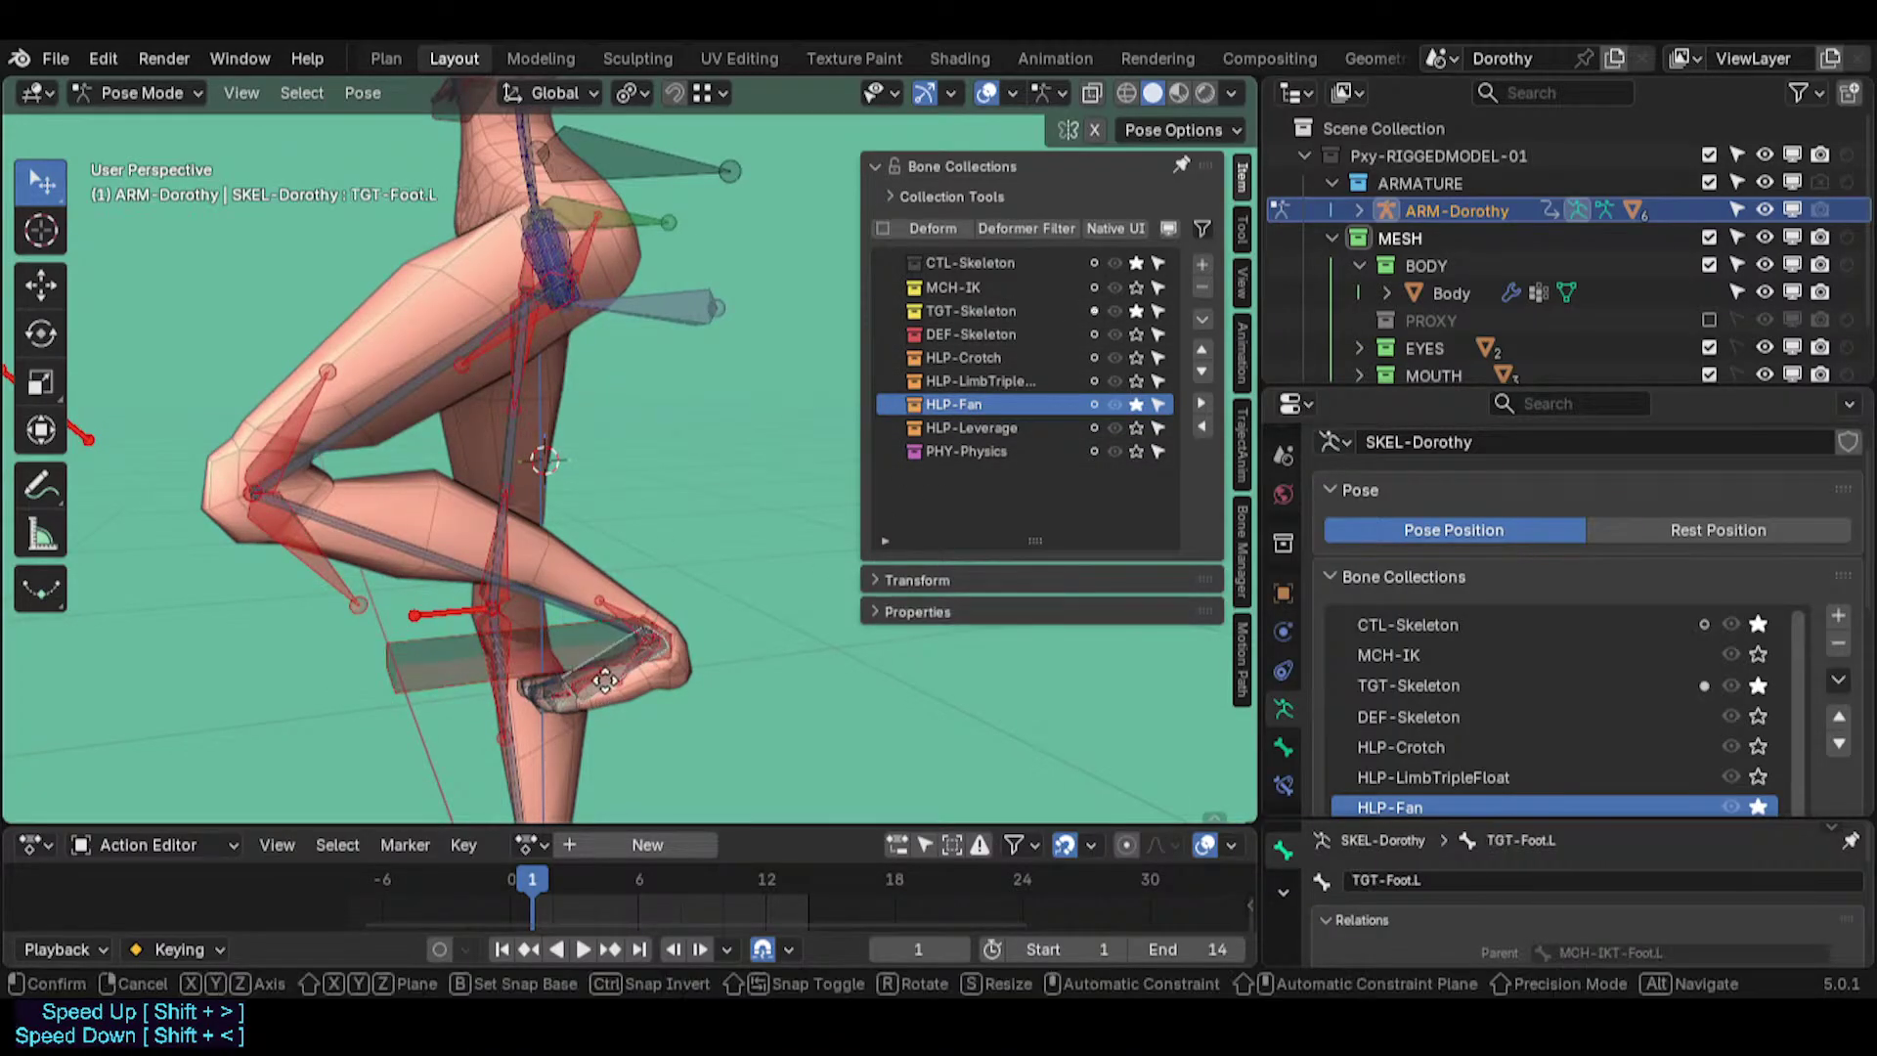
pyautogui.rightClick(584, 657)
# Raise the MTR-IK-Foot.L control further so the left shin folds up toward the thigh.
pyautogui.click(444, 686)
pyautogui.press('g')
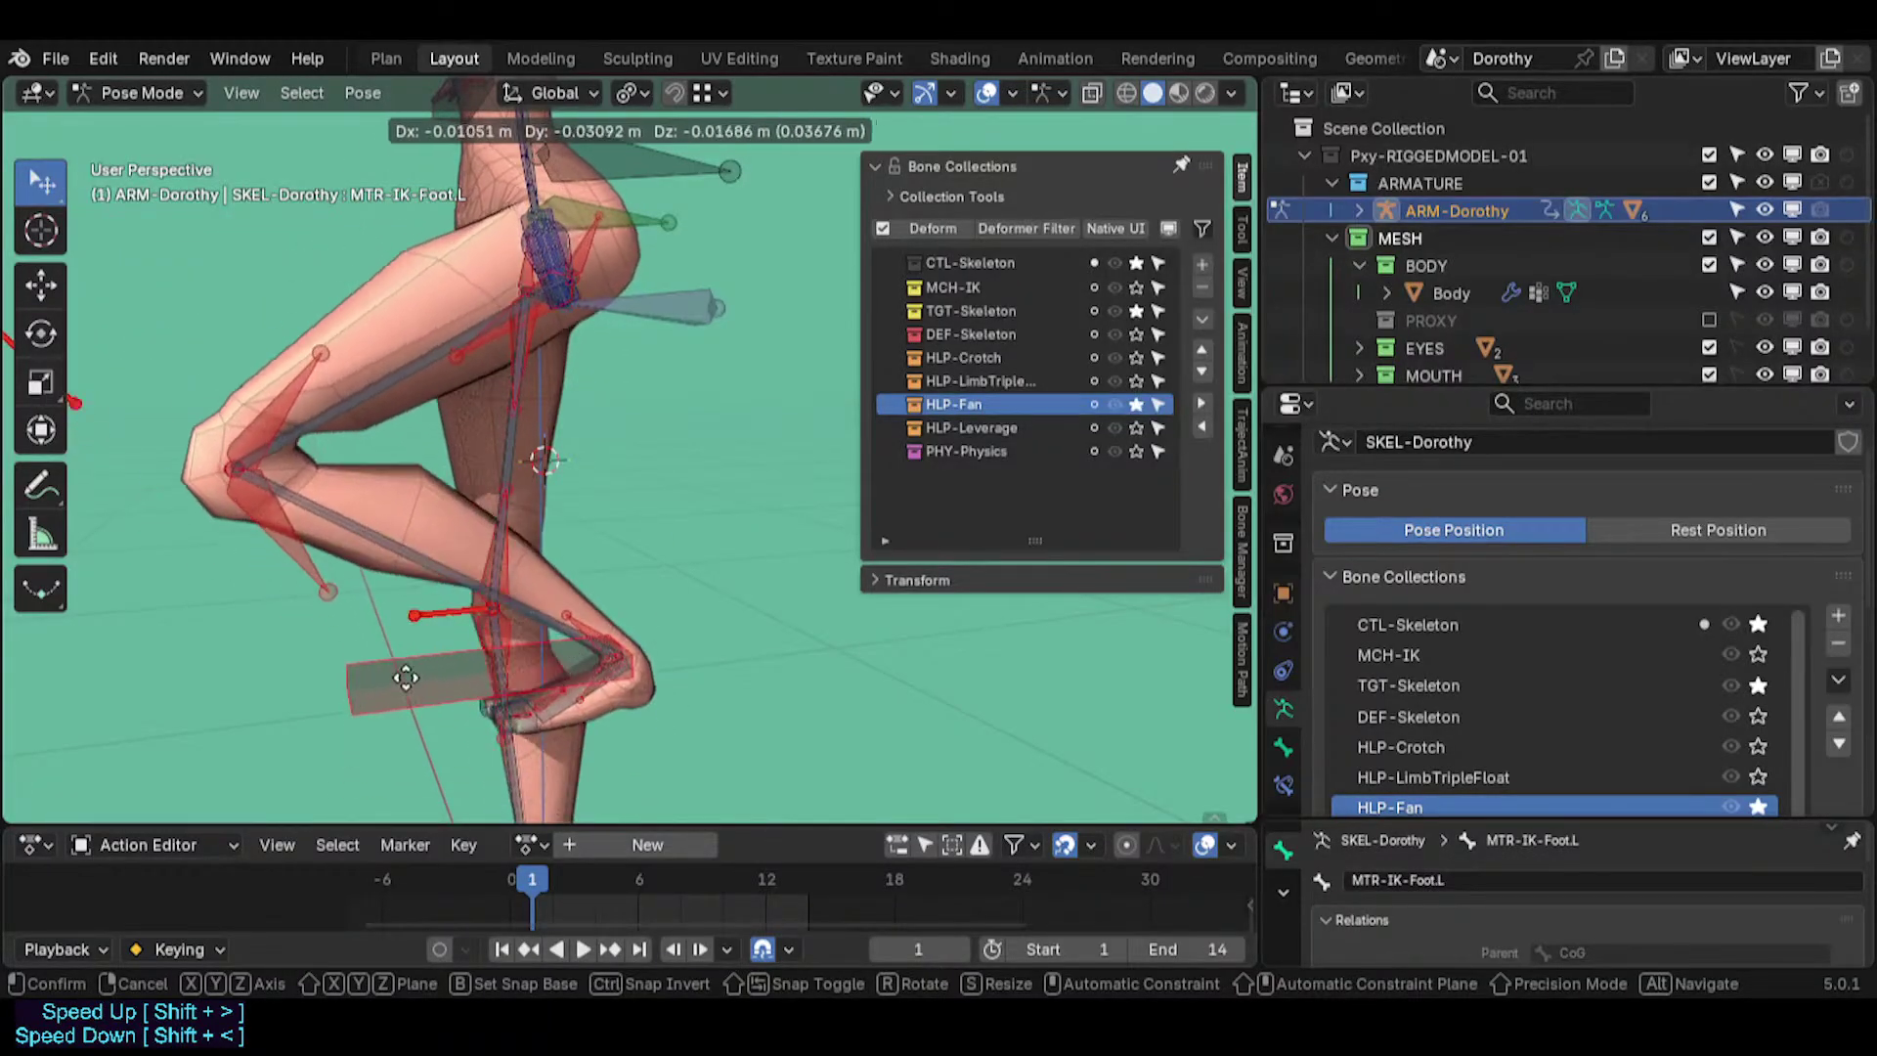
pyautogui.click(433, 539)
# Display the bone constraints and parent relation of the shin helper HLP3-FanKneeShin.L.
pyautogui.click(256, 467)
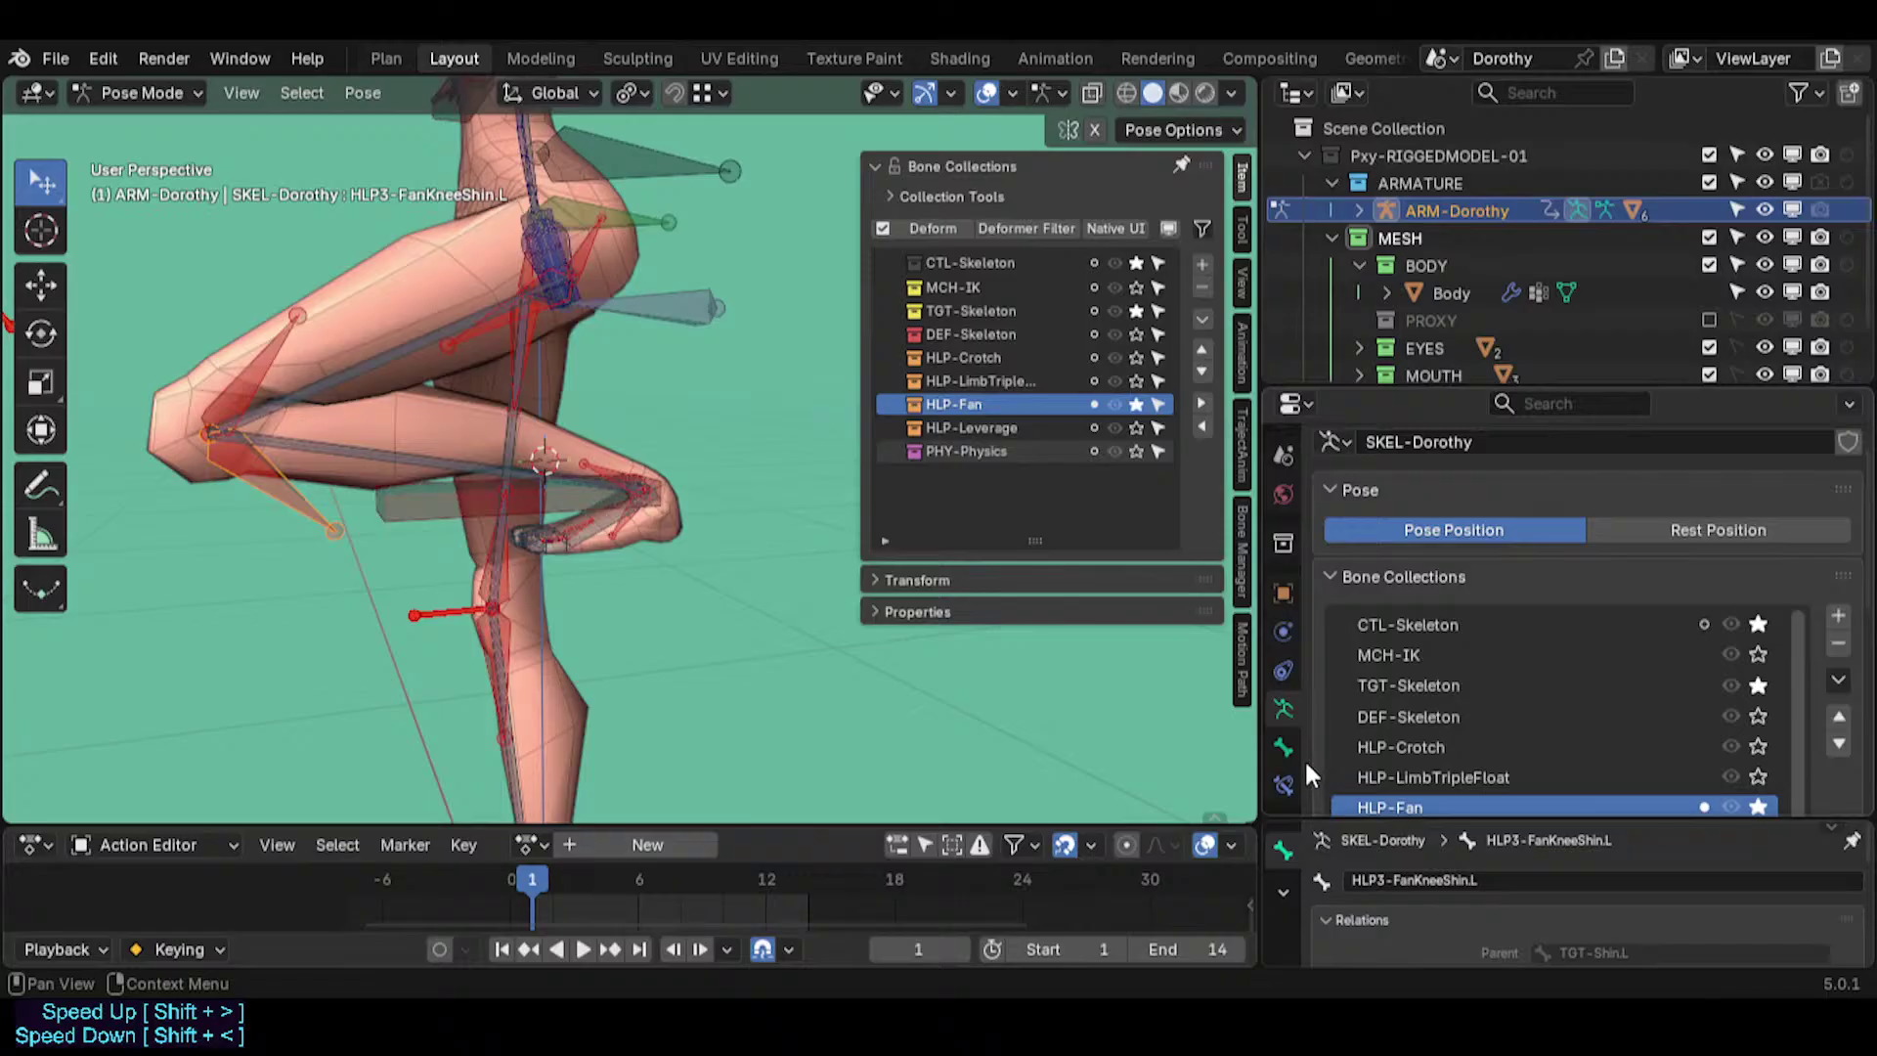
pyautogui.click(1284, 784)
pyautogui.moveTo(1458, 394); pyautogui.dragTo(1495, 262)
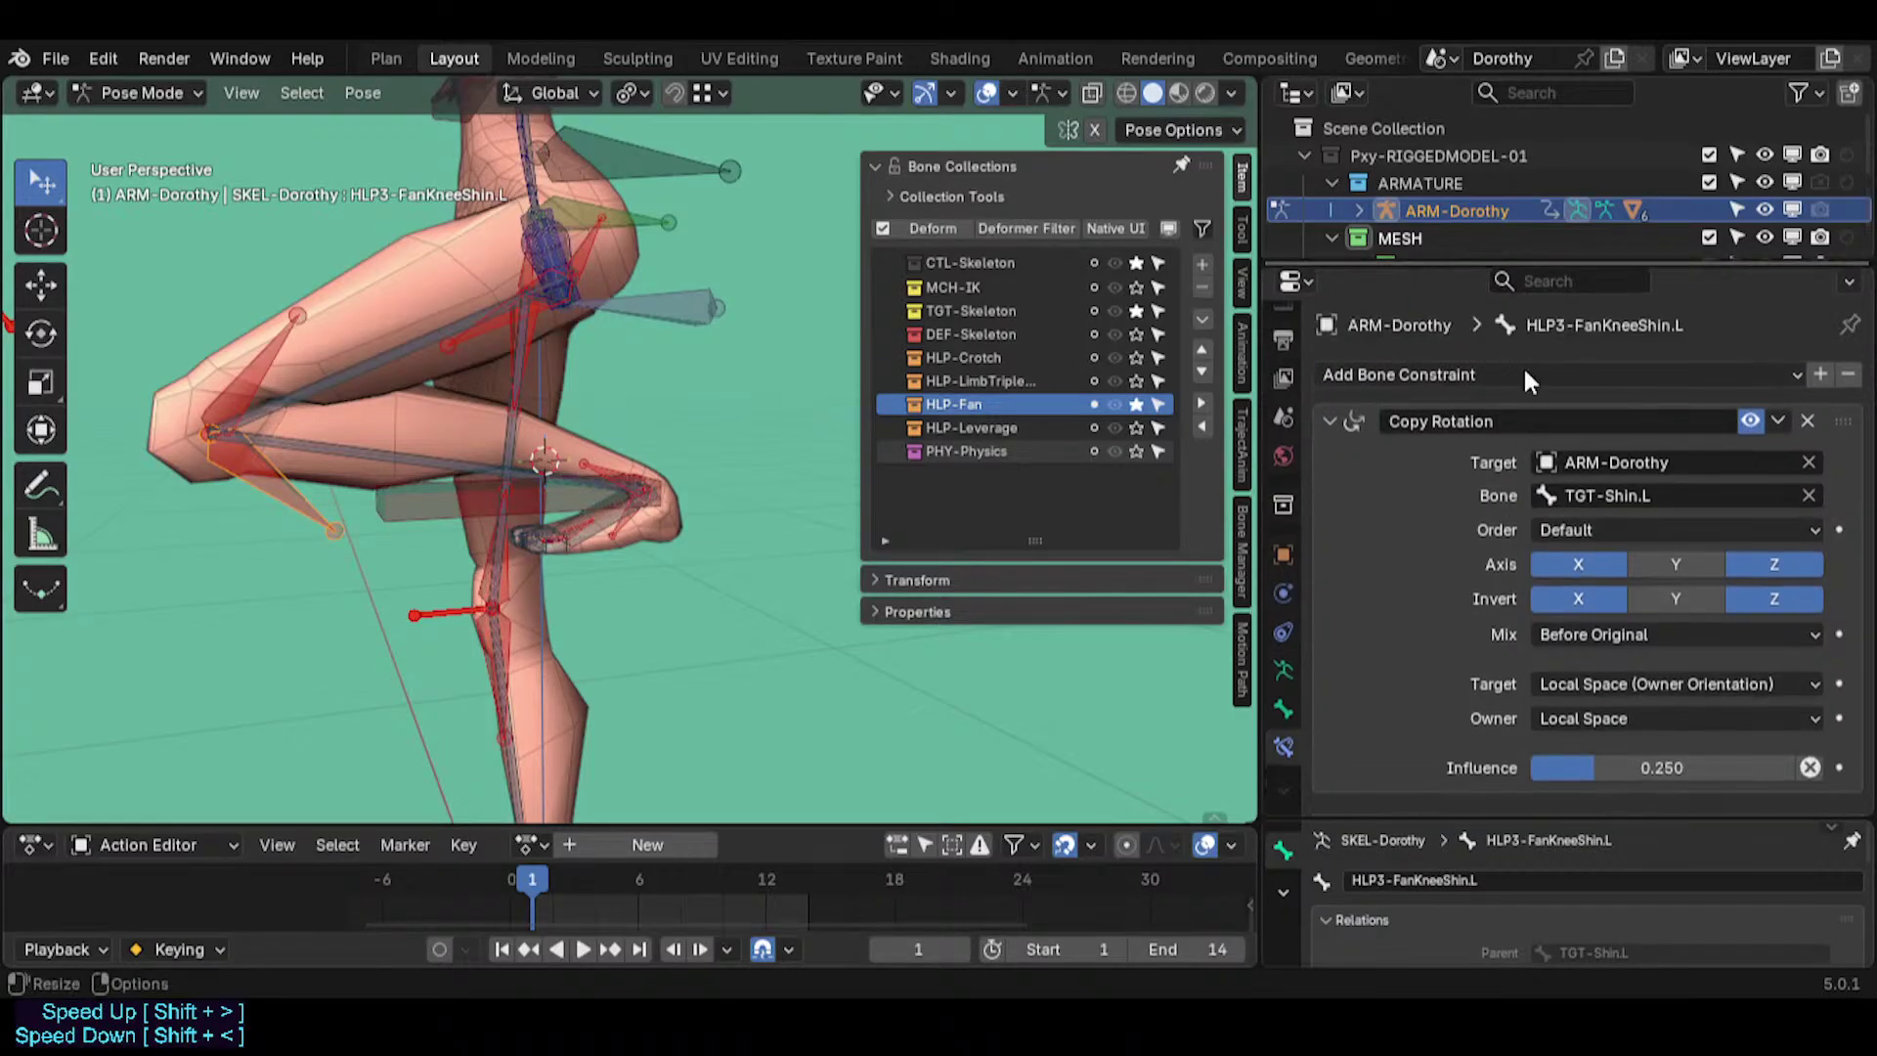
pyautogui.moveTo(1583, 818); pyautogui.dragTo(1596, 753)
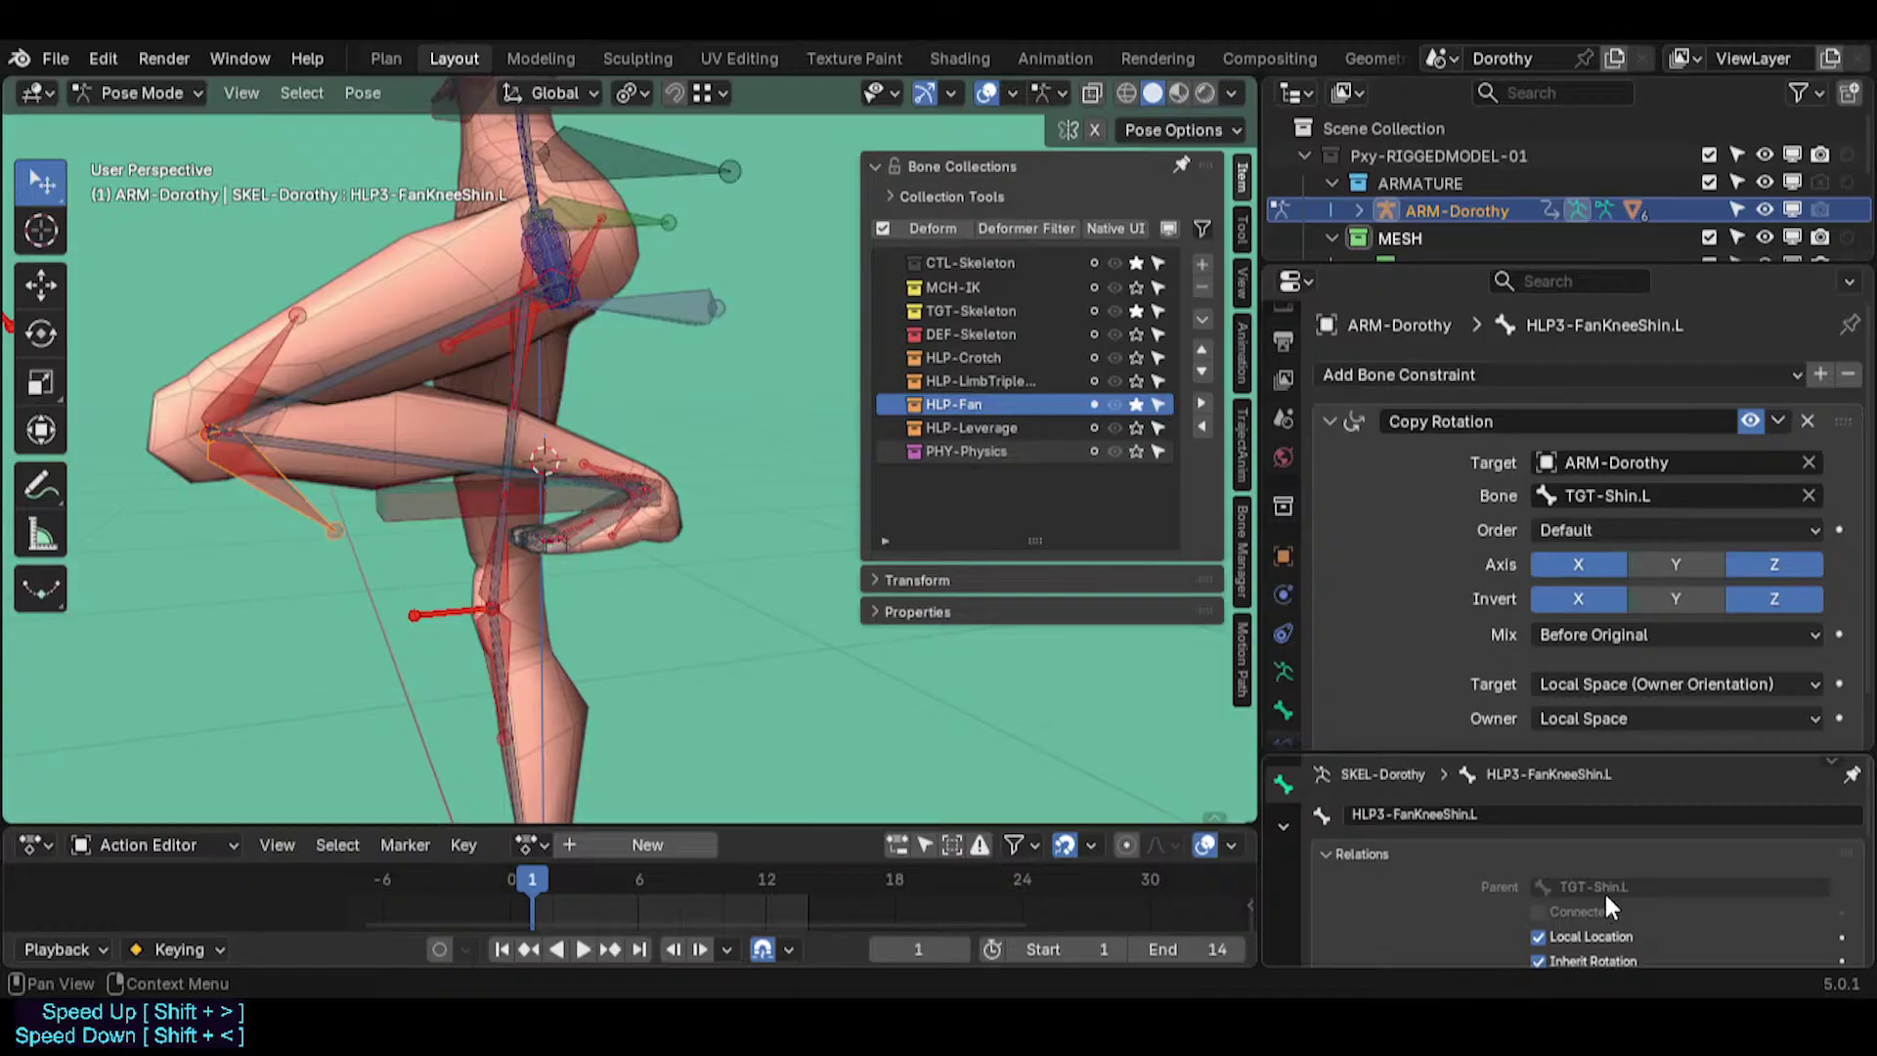
pyautogui.scroll(-2, 1640, 672)
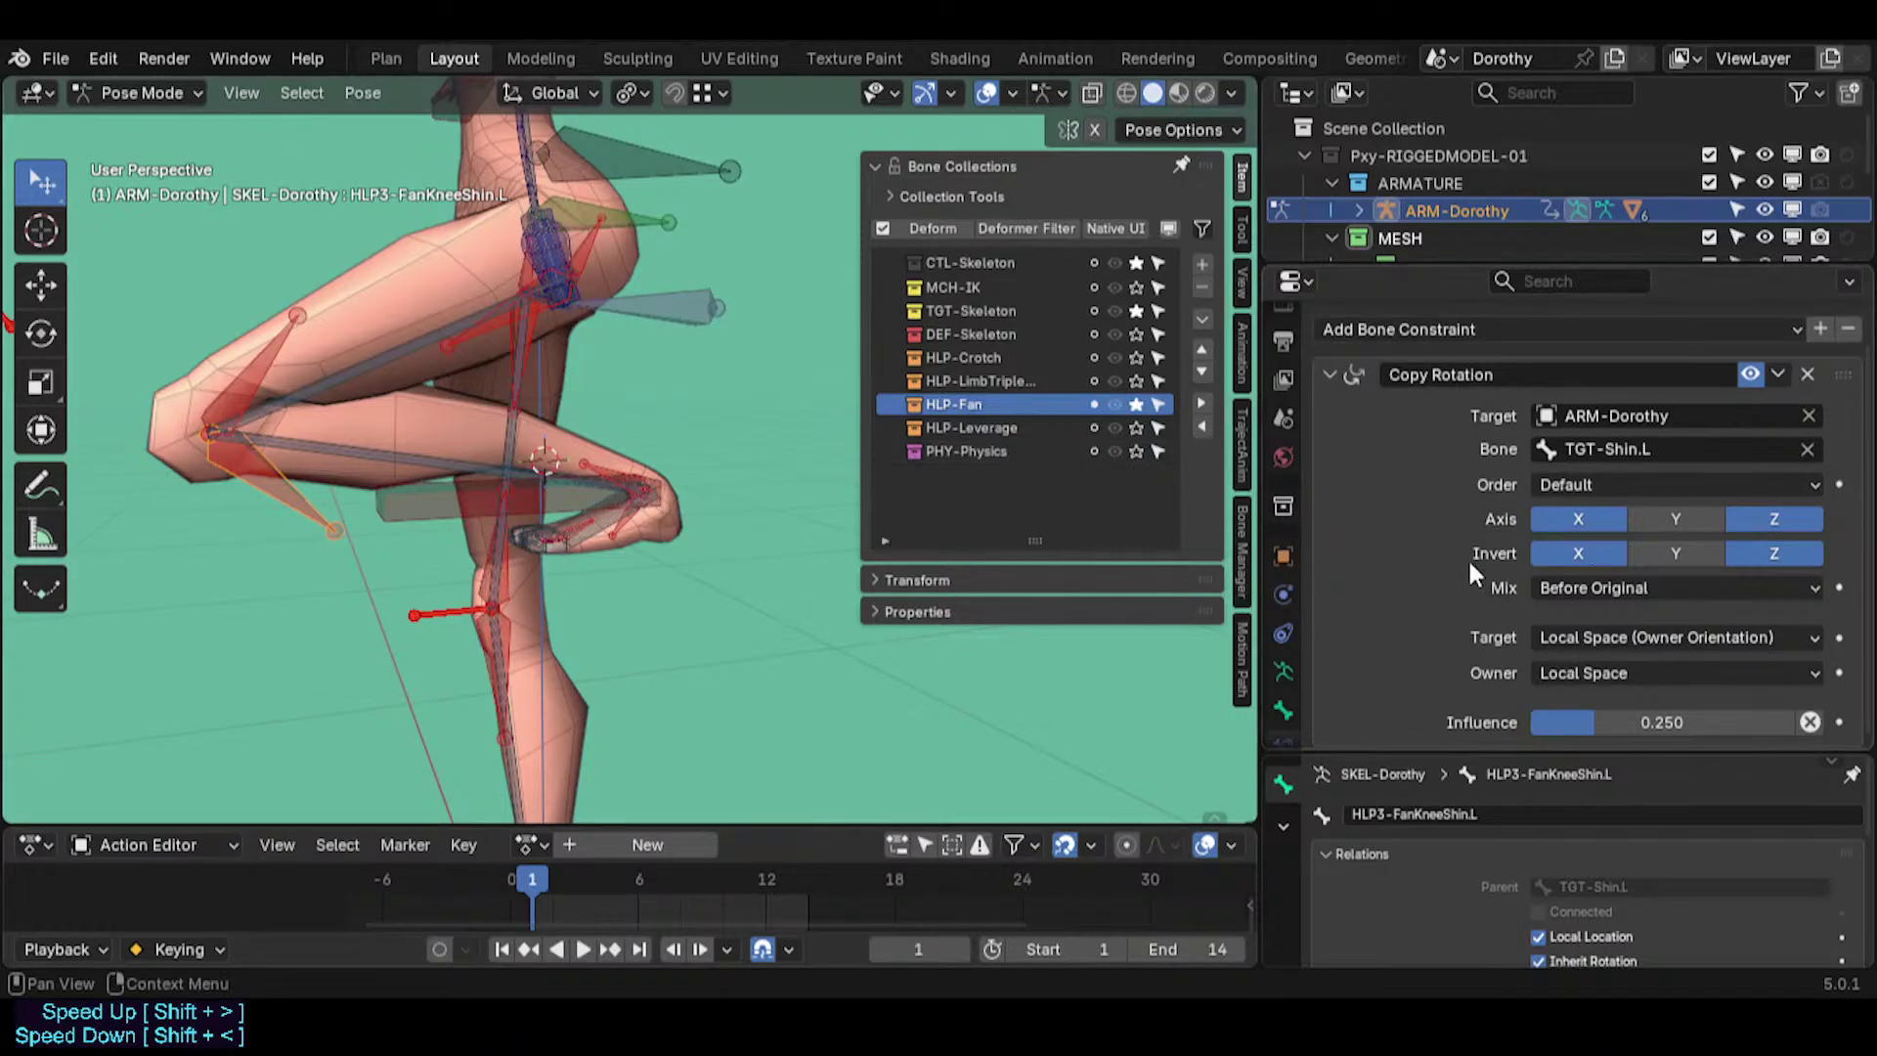
# Try disabling the Copy Rotation constraint of HLP3-FanKneeShin.L and raising its influence to 0.333, and undo the influence change.
pyautogui.click(1748, 379)
pyautogui.click(1748, 381)
pyautogui.moveTo(1626, 720)
pyautogui.mouseDown()
pyautogui.moveTo(1826, 719)
pyautogui.moveTo(1530, 721)
pyautogui.moveTo(1644, 721)
pyautogui.moveTo(1613, 721)
pyautogui.mouseUp()
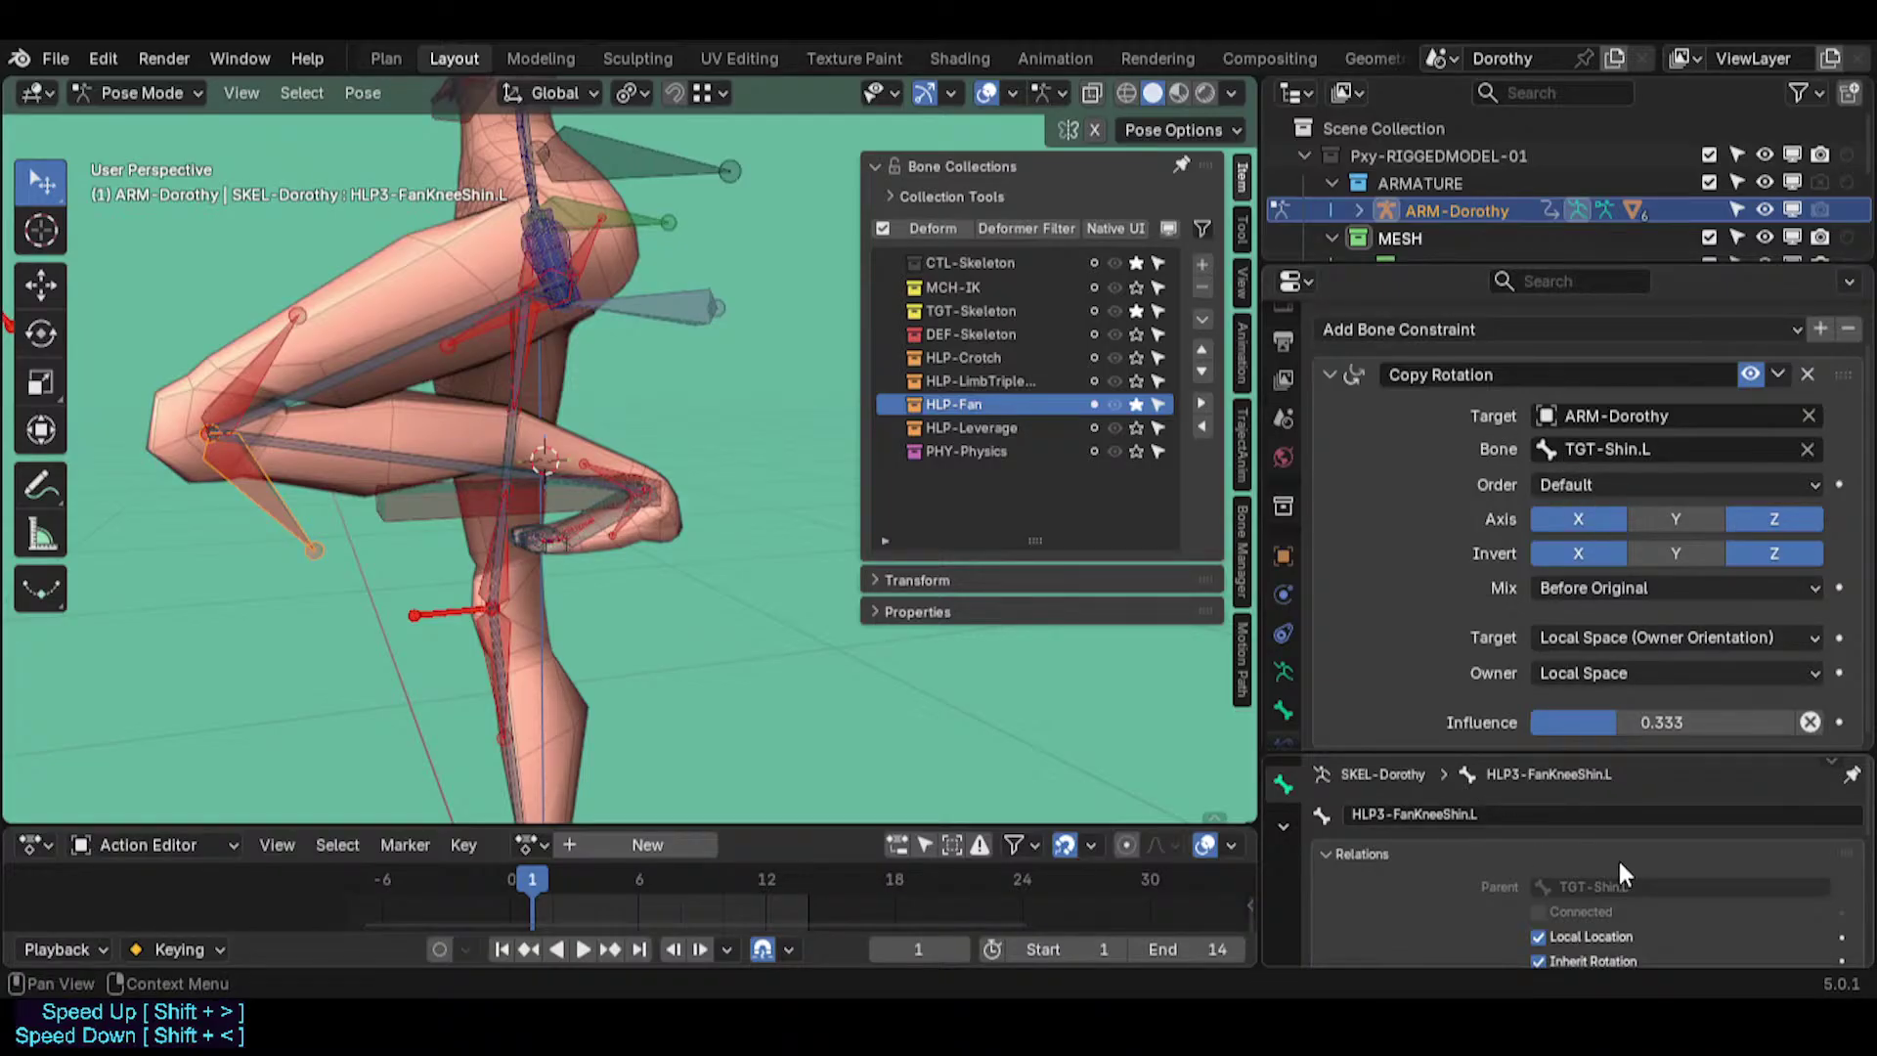
pyautogui.hotkey('ctrl', 'z')
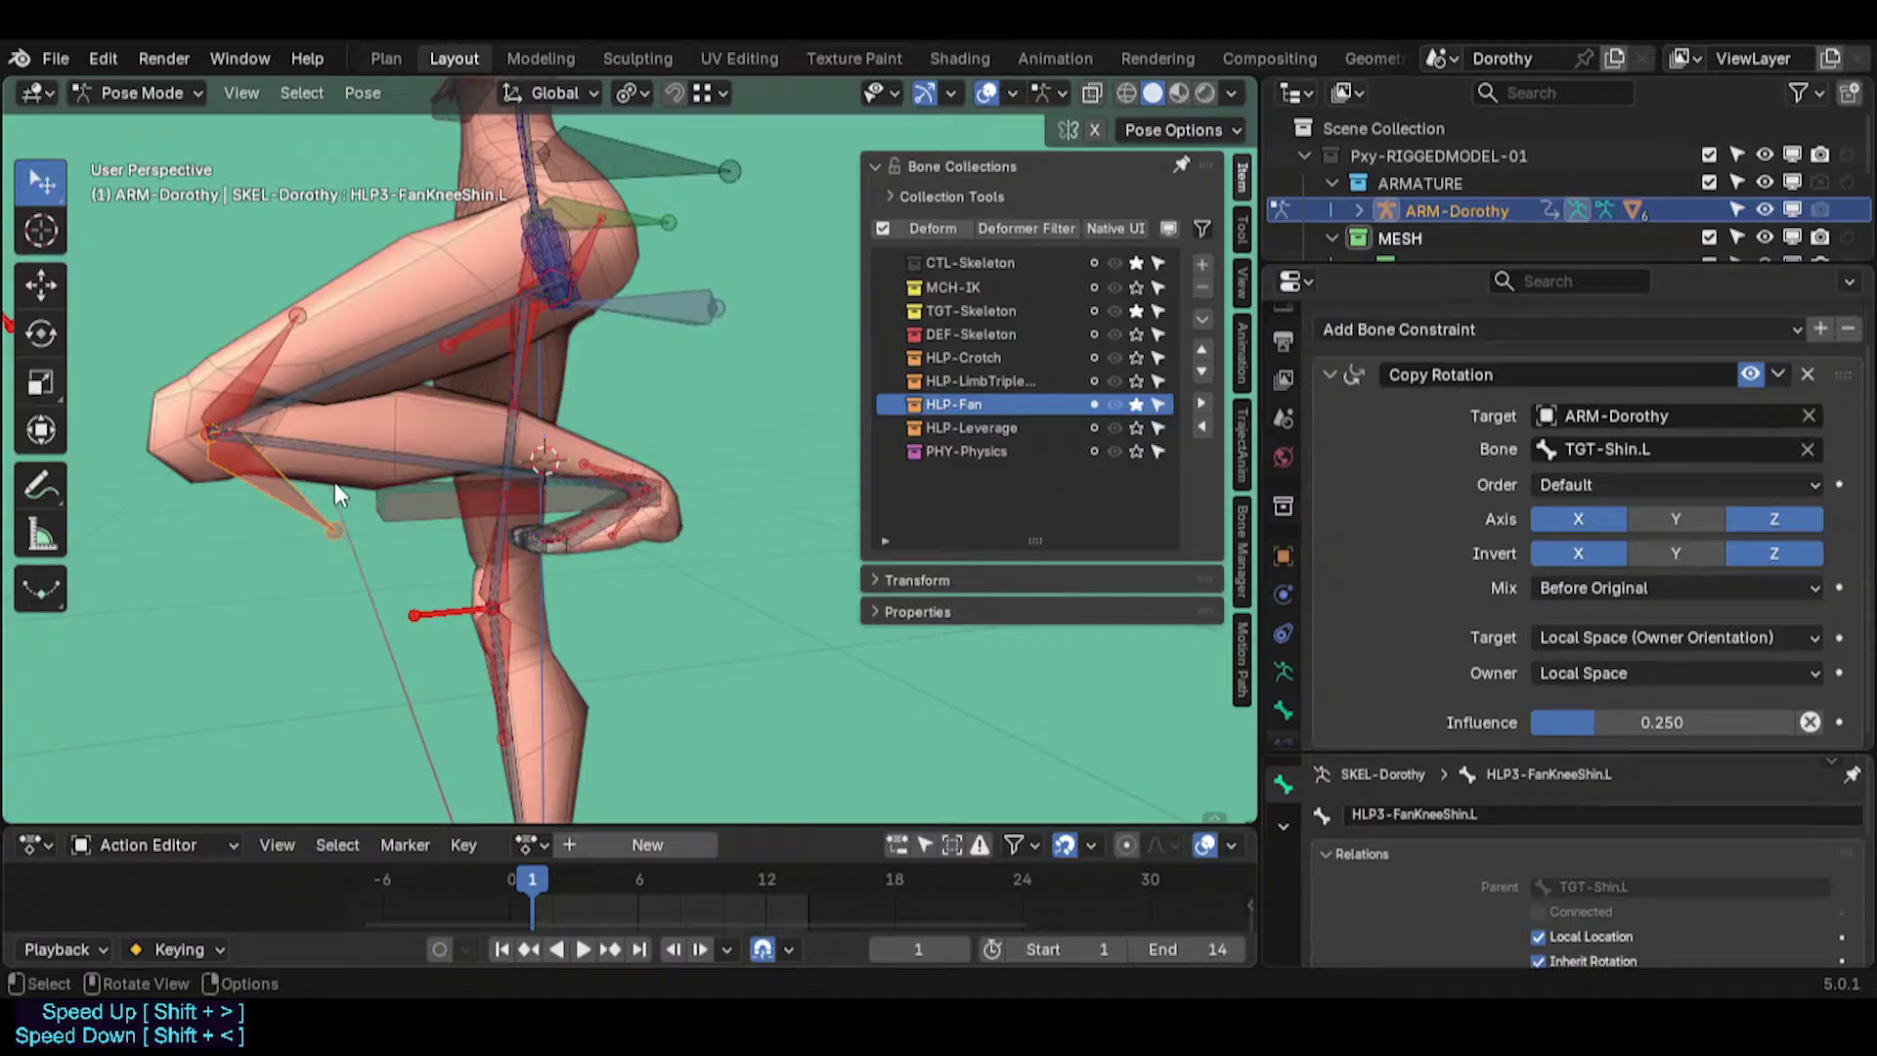
# Compare the thigh-side and shin-side knee fan helpers of the bent left leg.
pyautogui.click(230, 364)
pyautogui.click(295, 477)
pyautogui.click(257, 361)
pyautogui.click(266, 477)
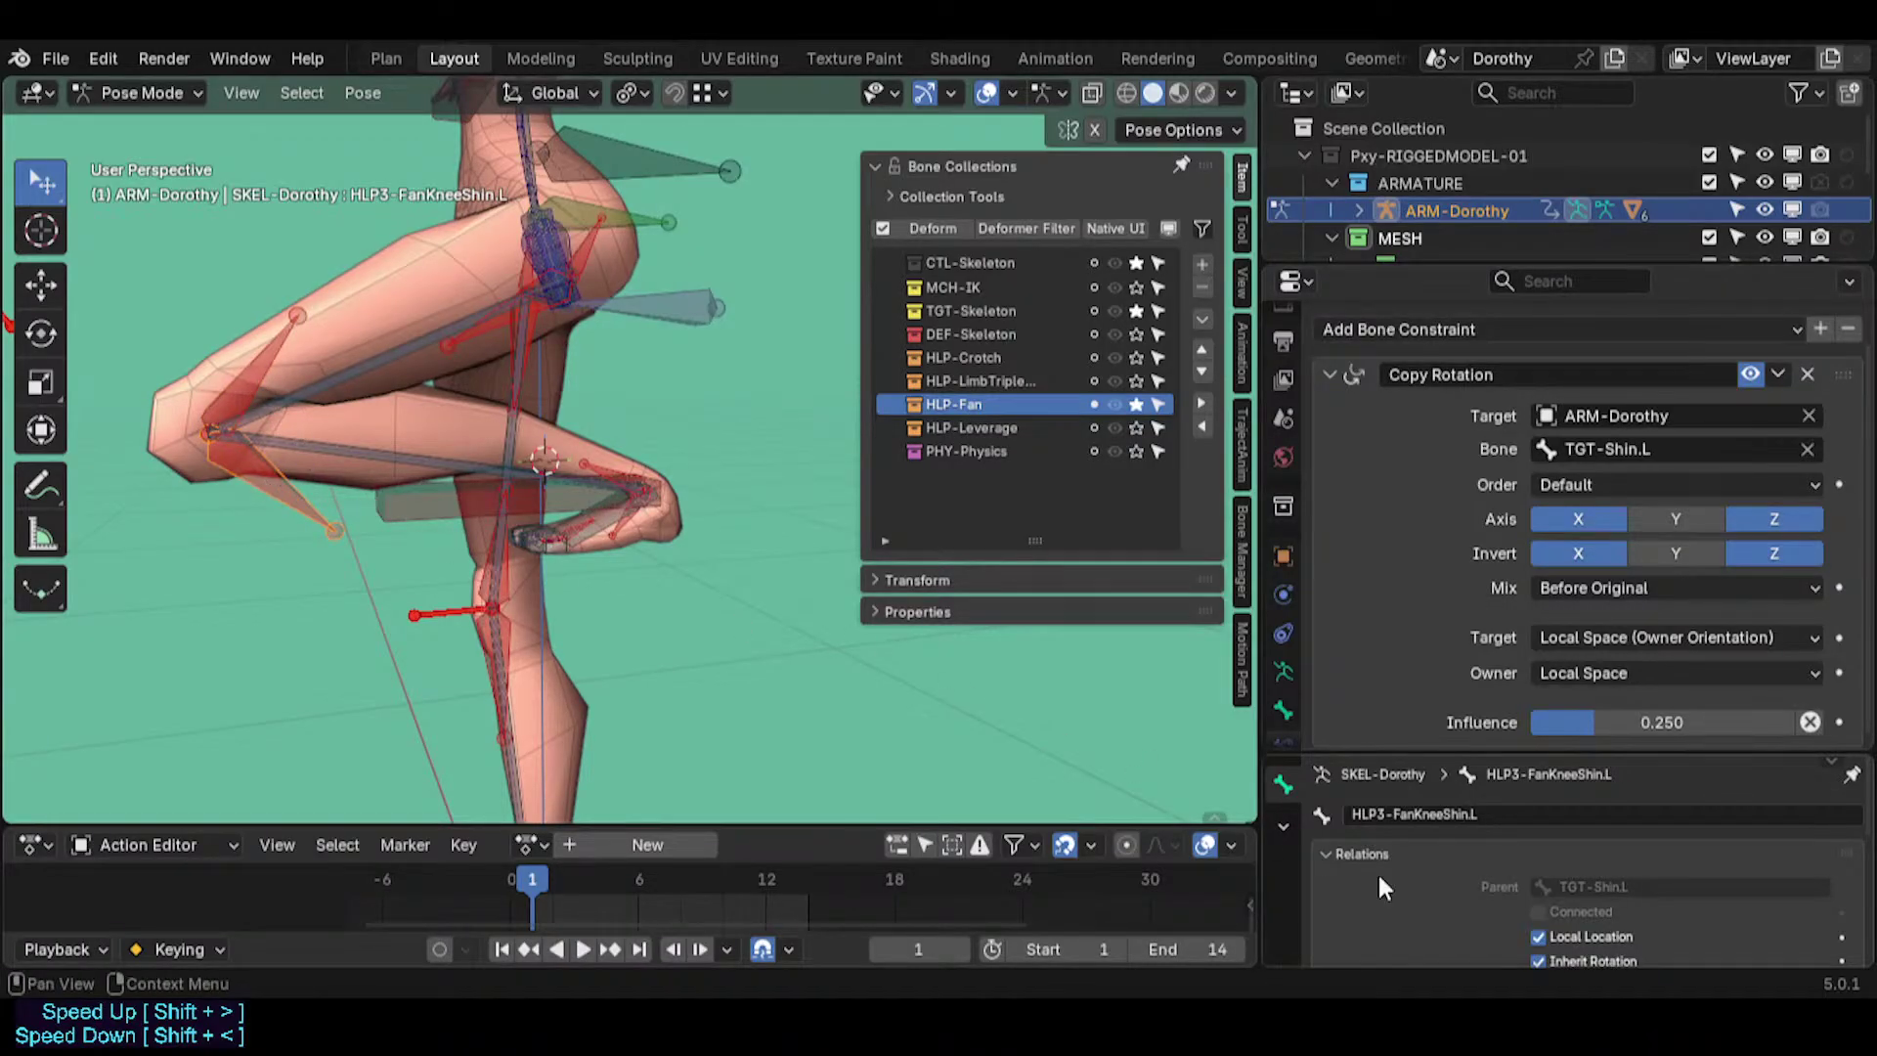
# Examine the constraints and parents of TGT-Shin.L, CTL-Shin.L, TGT-Thigh.L and TGT-Foot.L in the left leg.
pyautogui.click(393, 451)
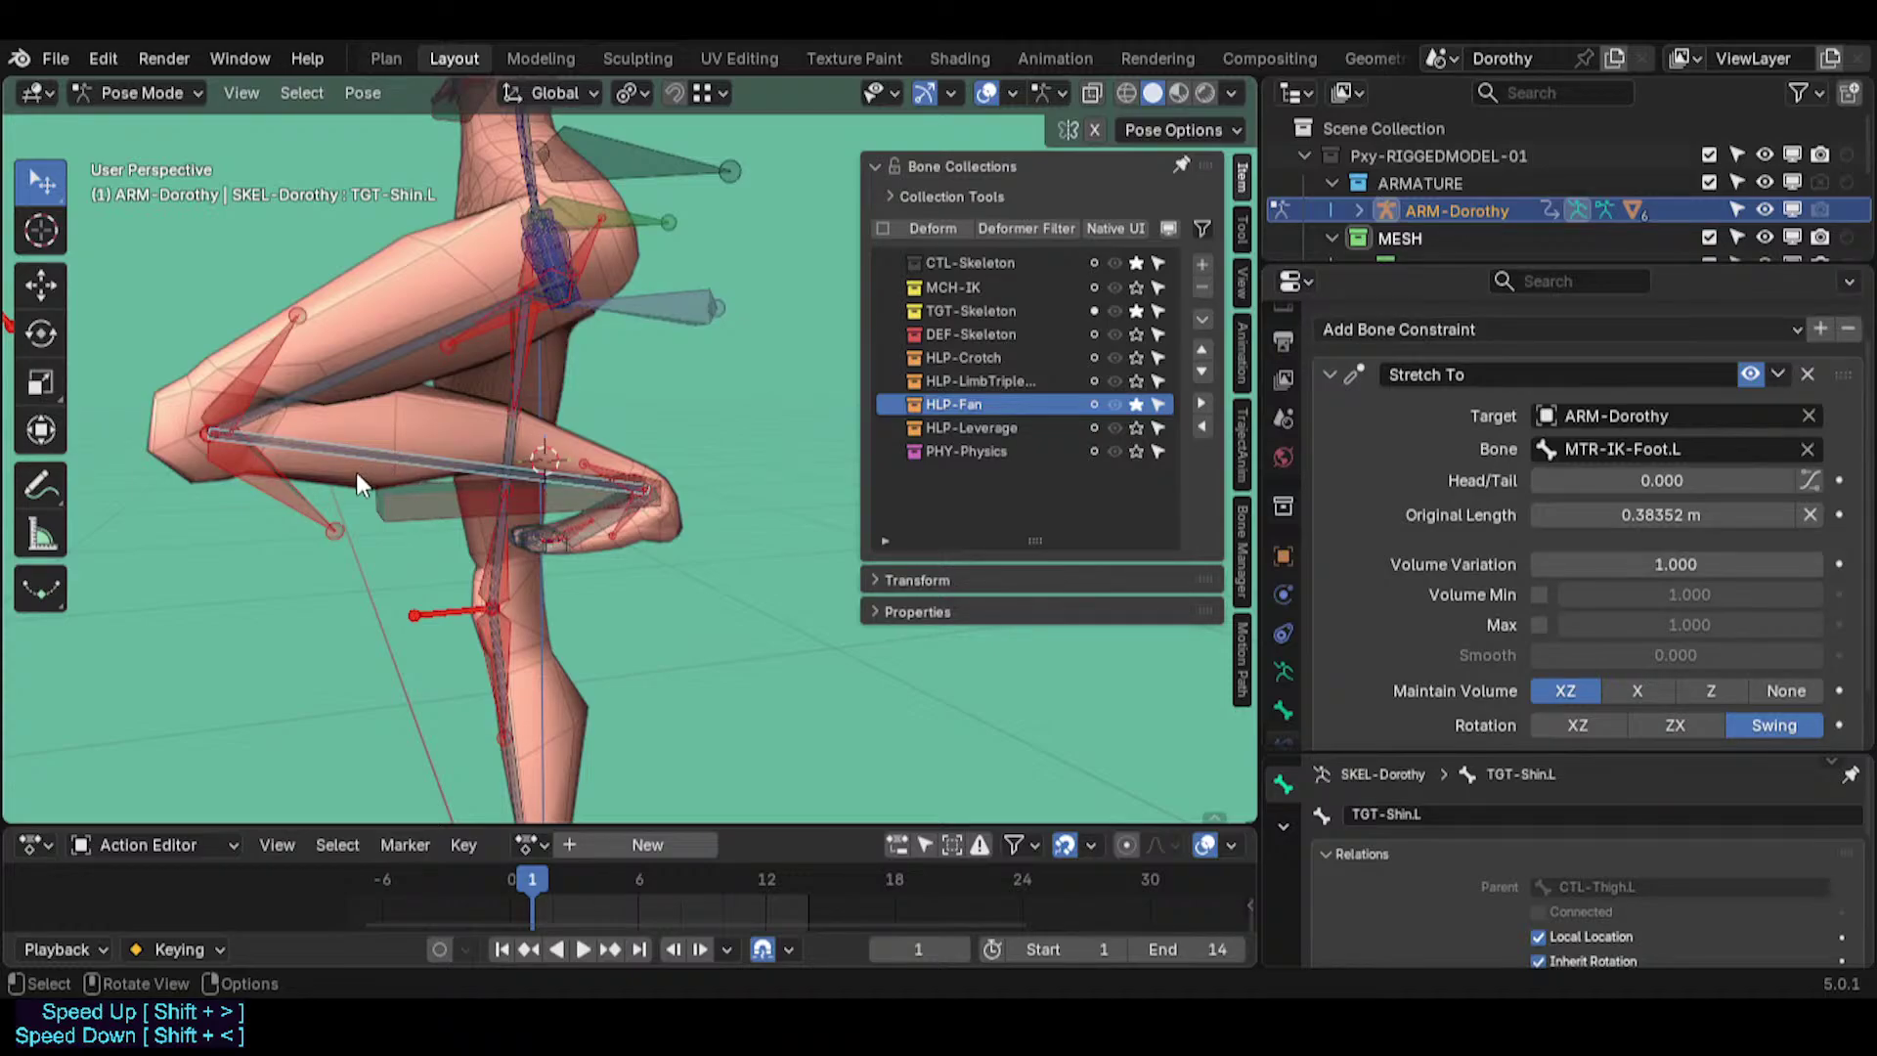
pyautogui.scroll(3, 352, 477)
pyautogui.click(262, 509)
pyautogui.click(321, 450)
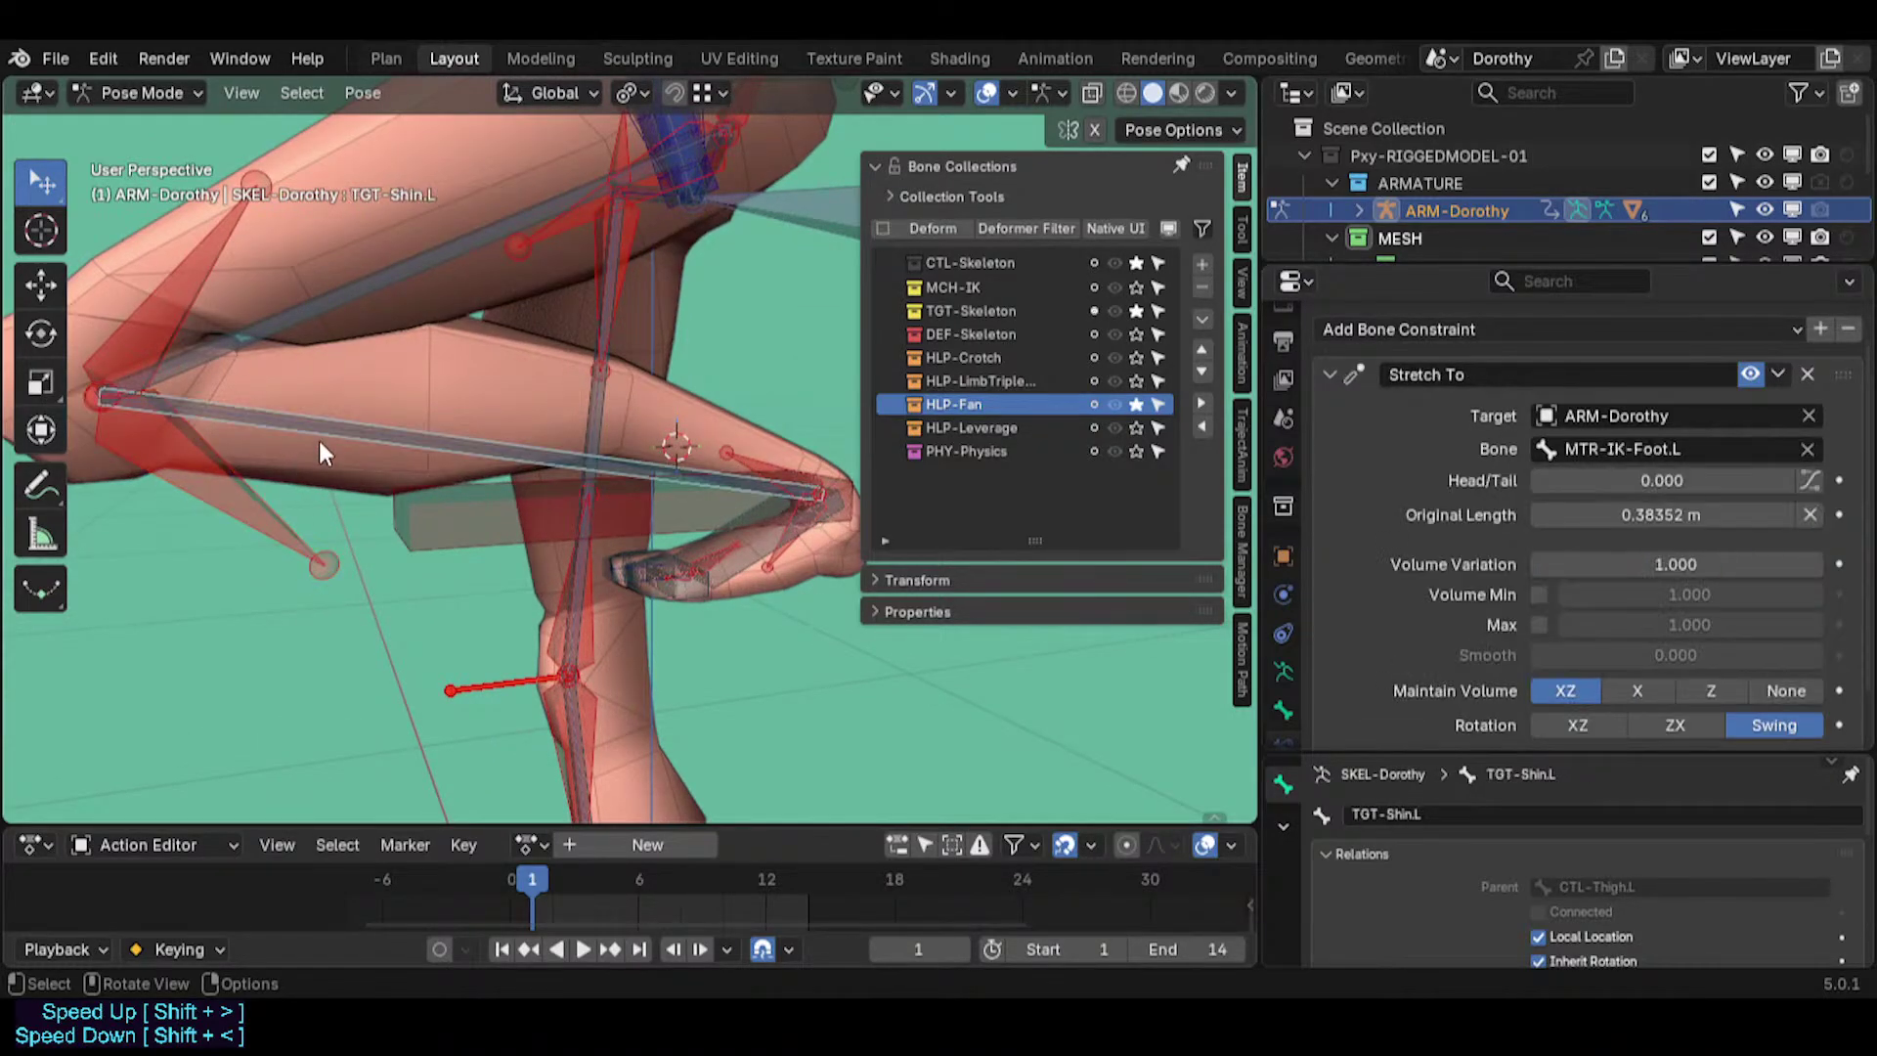
pyautogui.click(349, 428)
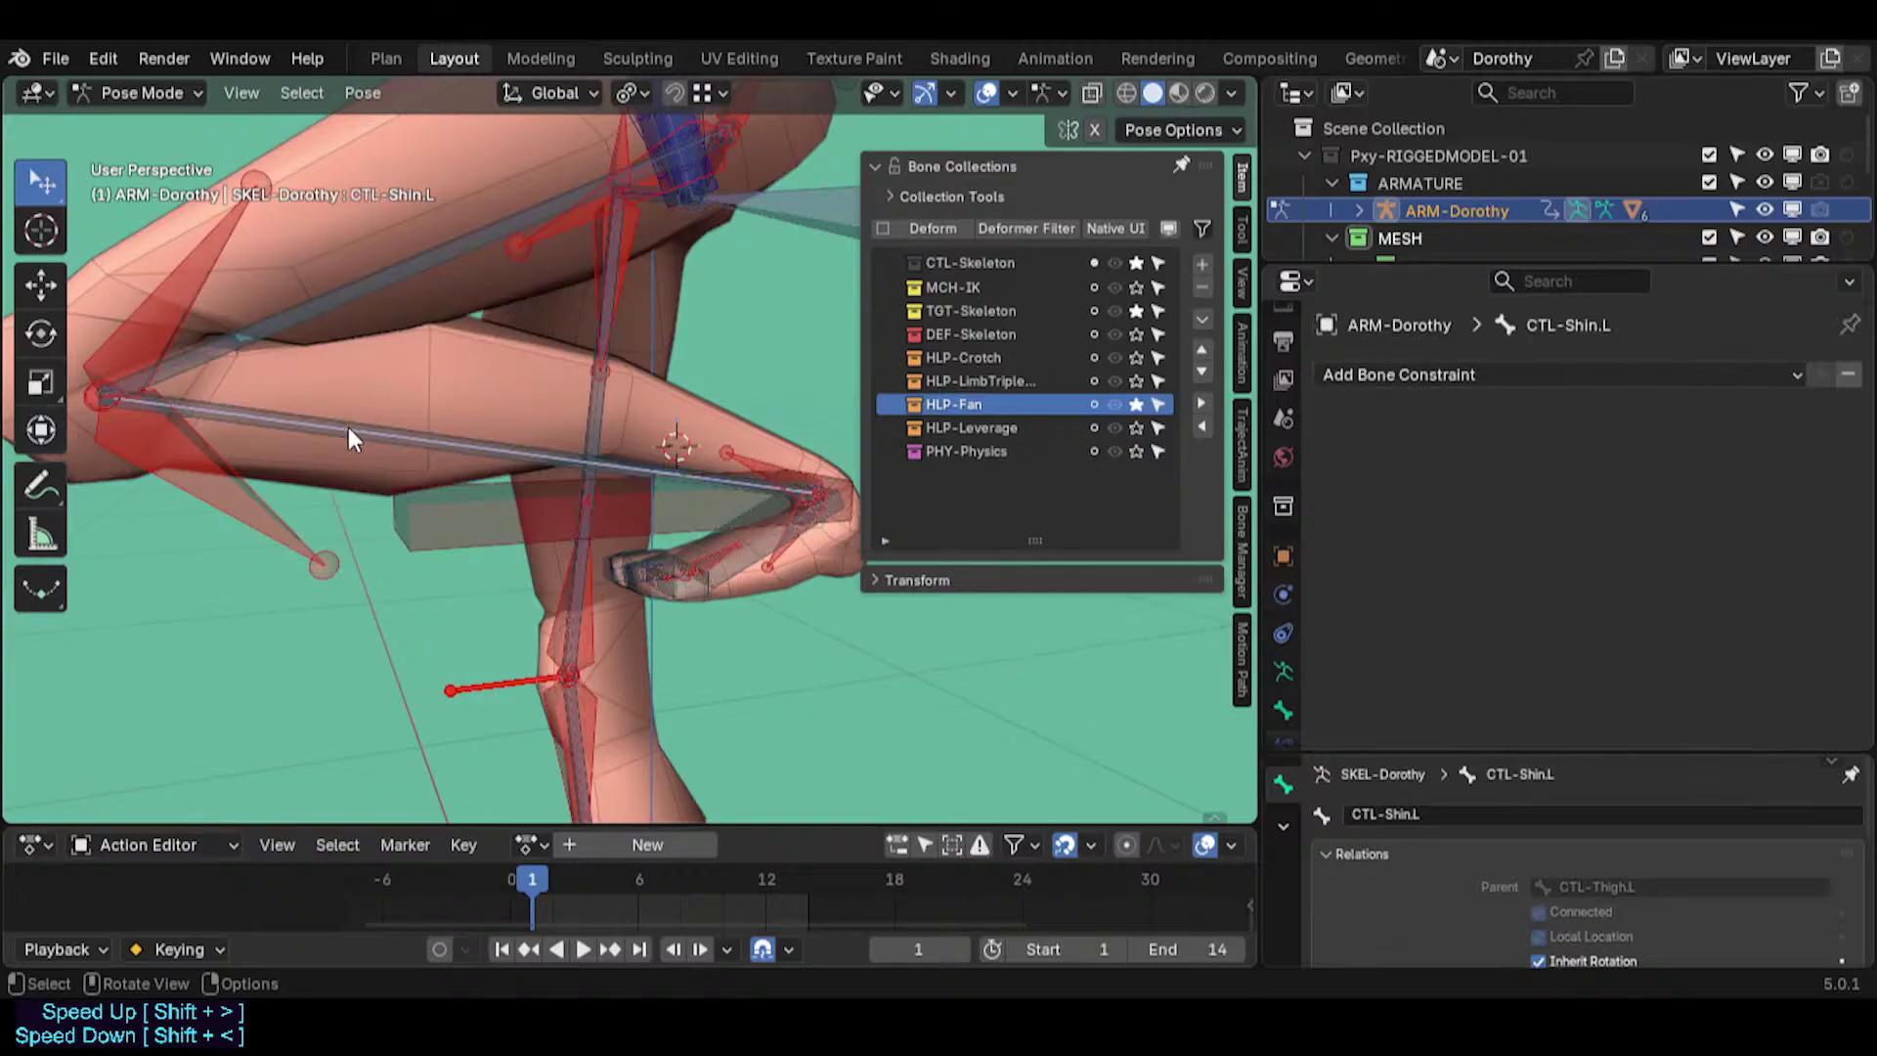
pyautogui.click(347, 442)
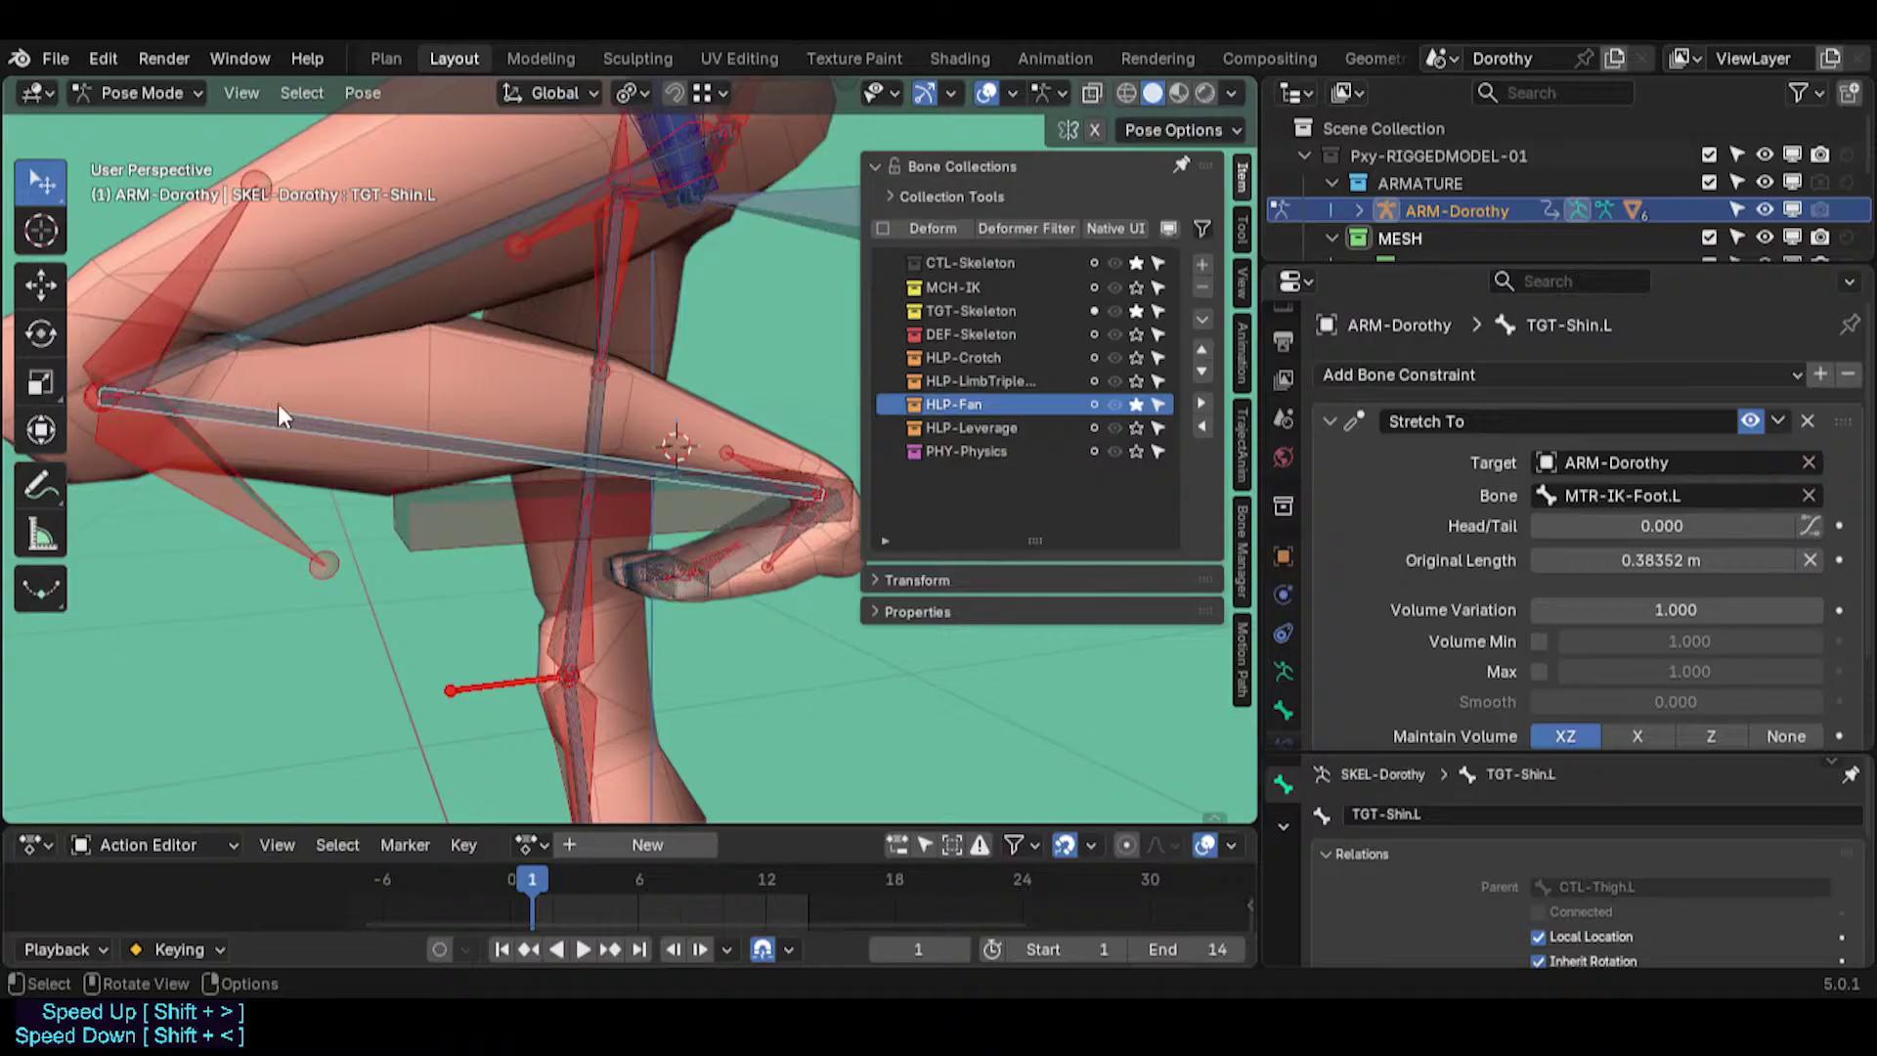
pyautogui.click(232, 368)
pyautogui.click(283, 438)
pyautogui.click(305, 333)
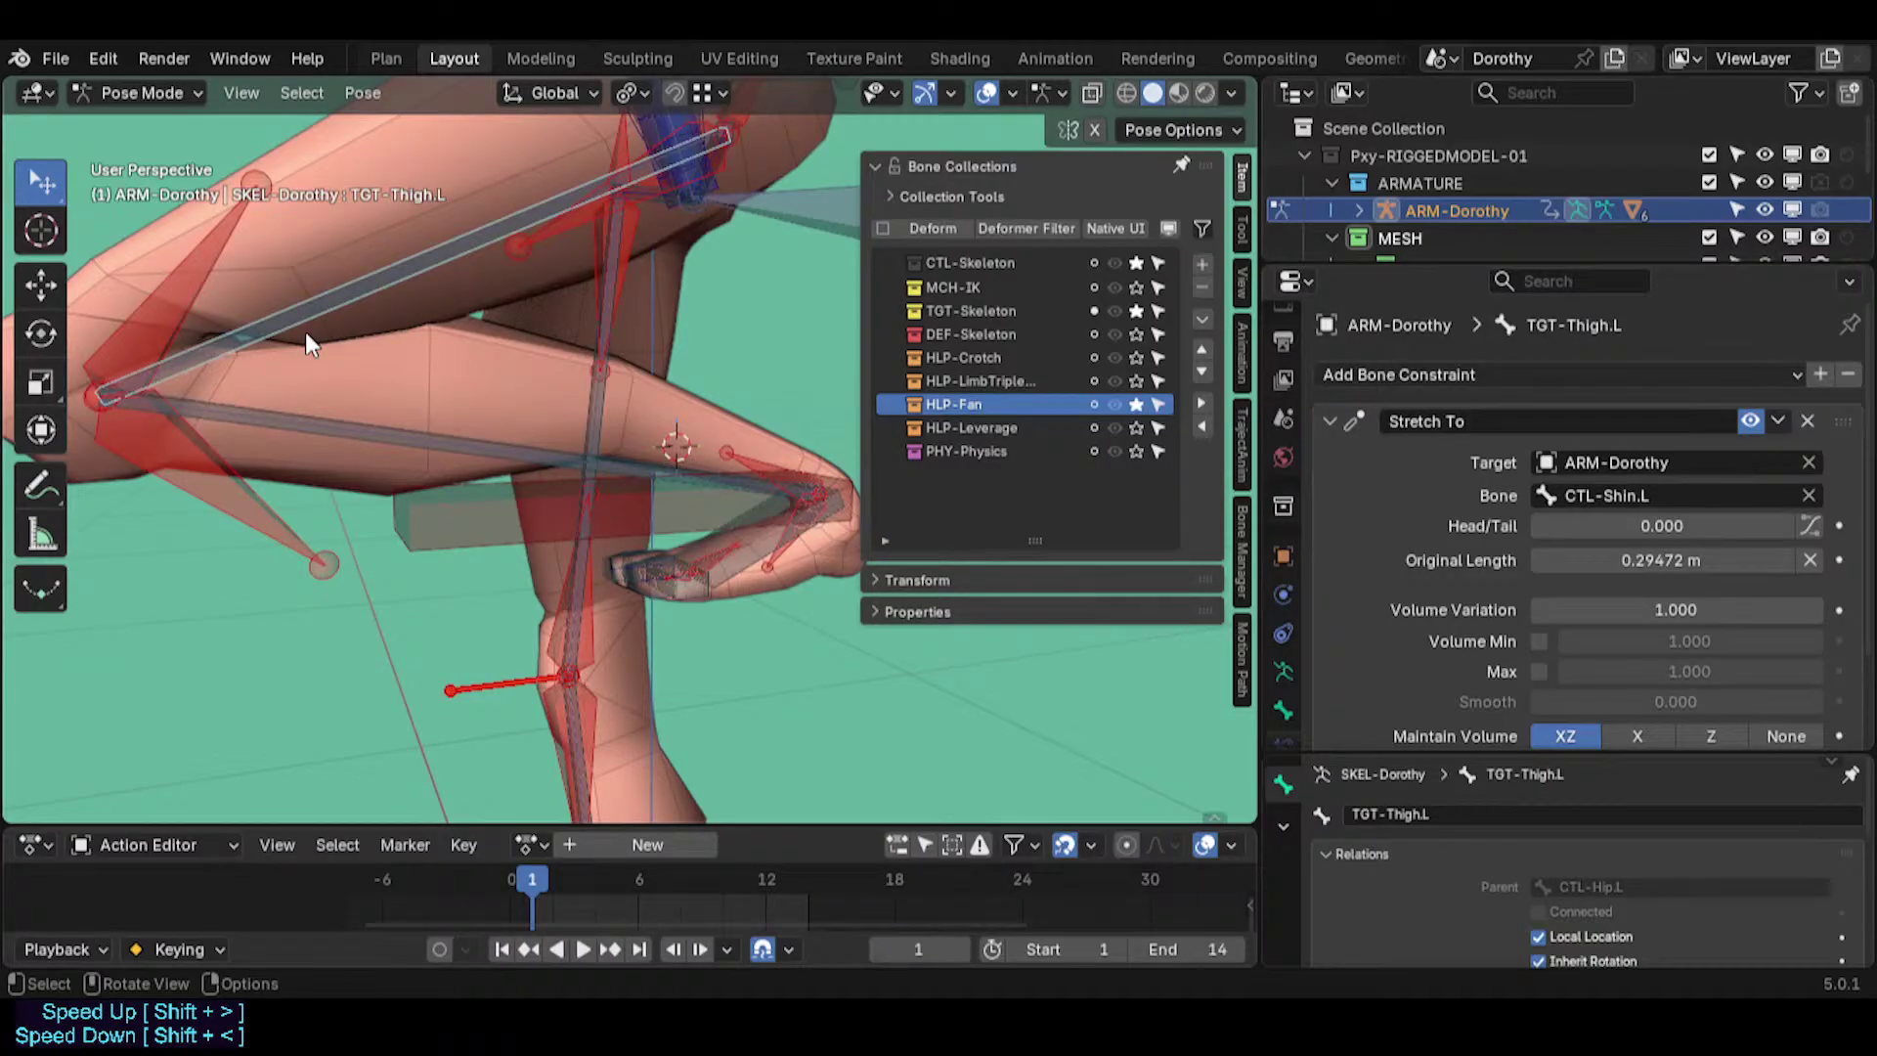
pyautogui.moveTo(305, 334); pyautogui.dragTo(346, 345, button='middle')
pyautogui.click(656, 472)
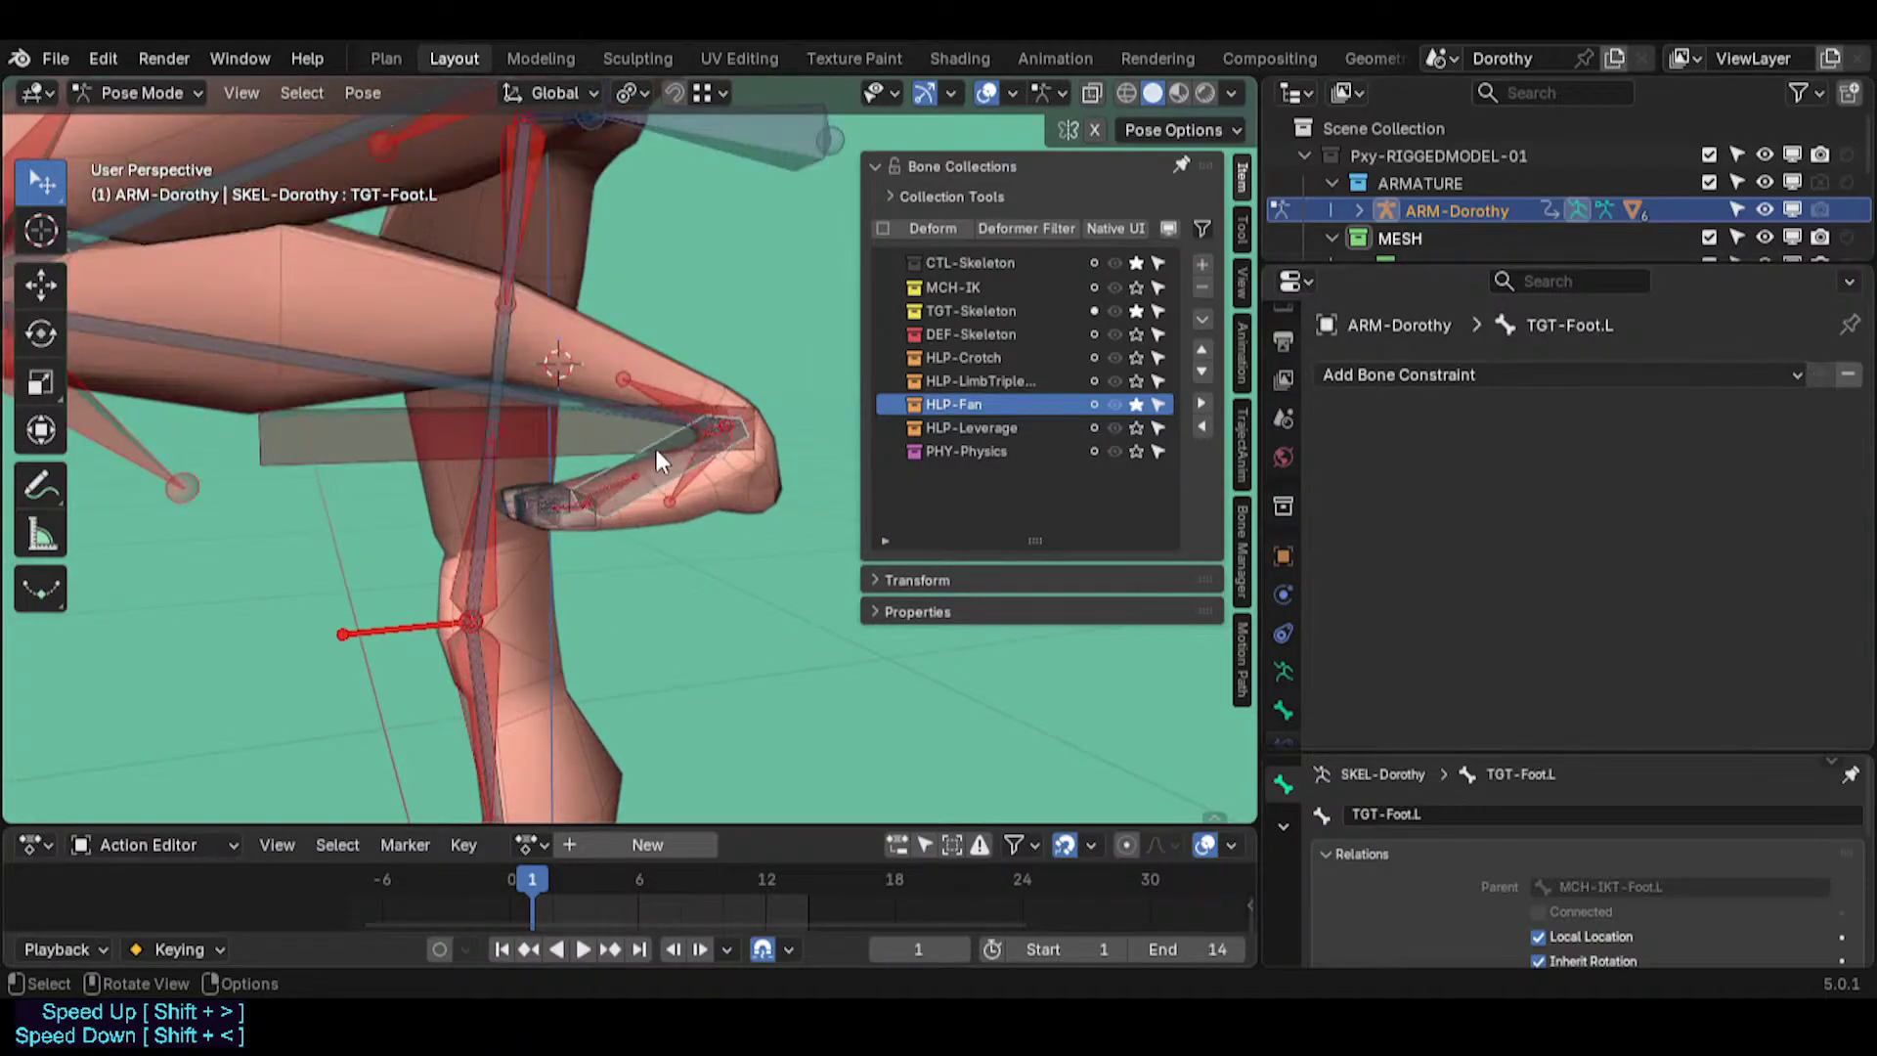
# Examine the Stretch To constraints and parents of TGT-ForeArm.L, TGT-UpperArm.L and TGT-Shoulder.L in the left arm.
pyautogui.moveTo(655, 449); pyautogui.dragTo(503, 645, button='middle')
pyautogui.moveTo(503, 645); pyautogui.dragTo(626, 648, button='middle')
pyautogui.scroll(3, 626, 648)
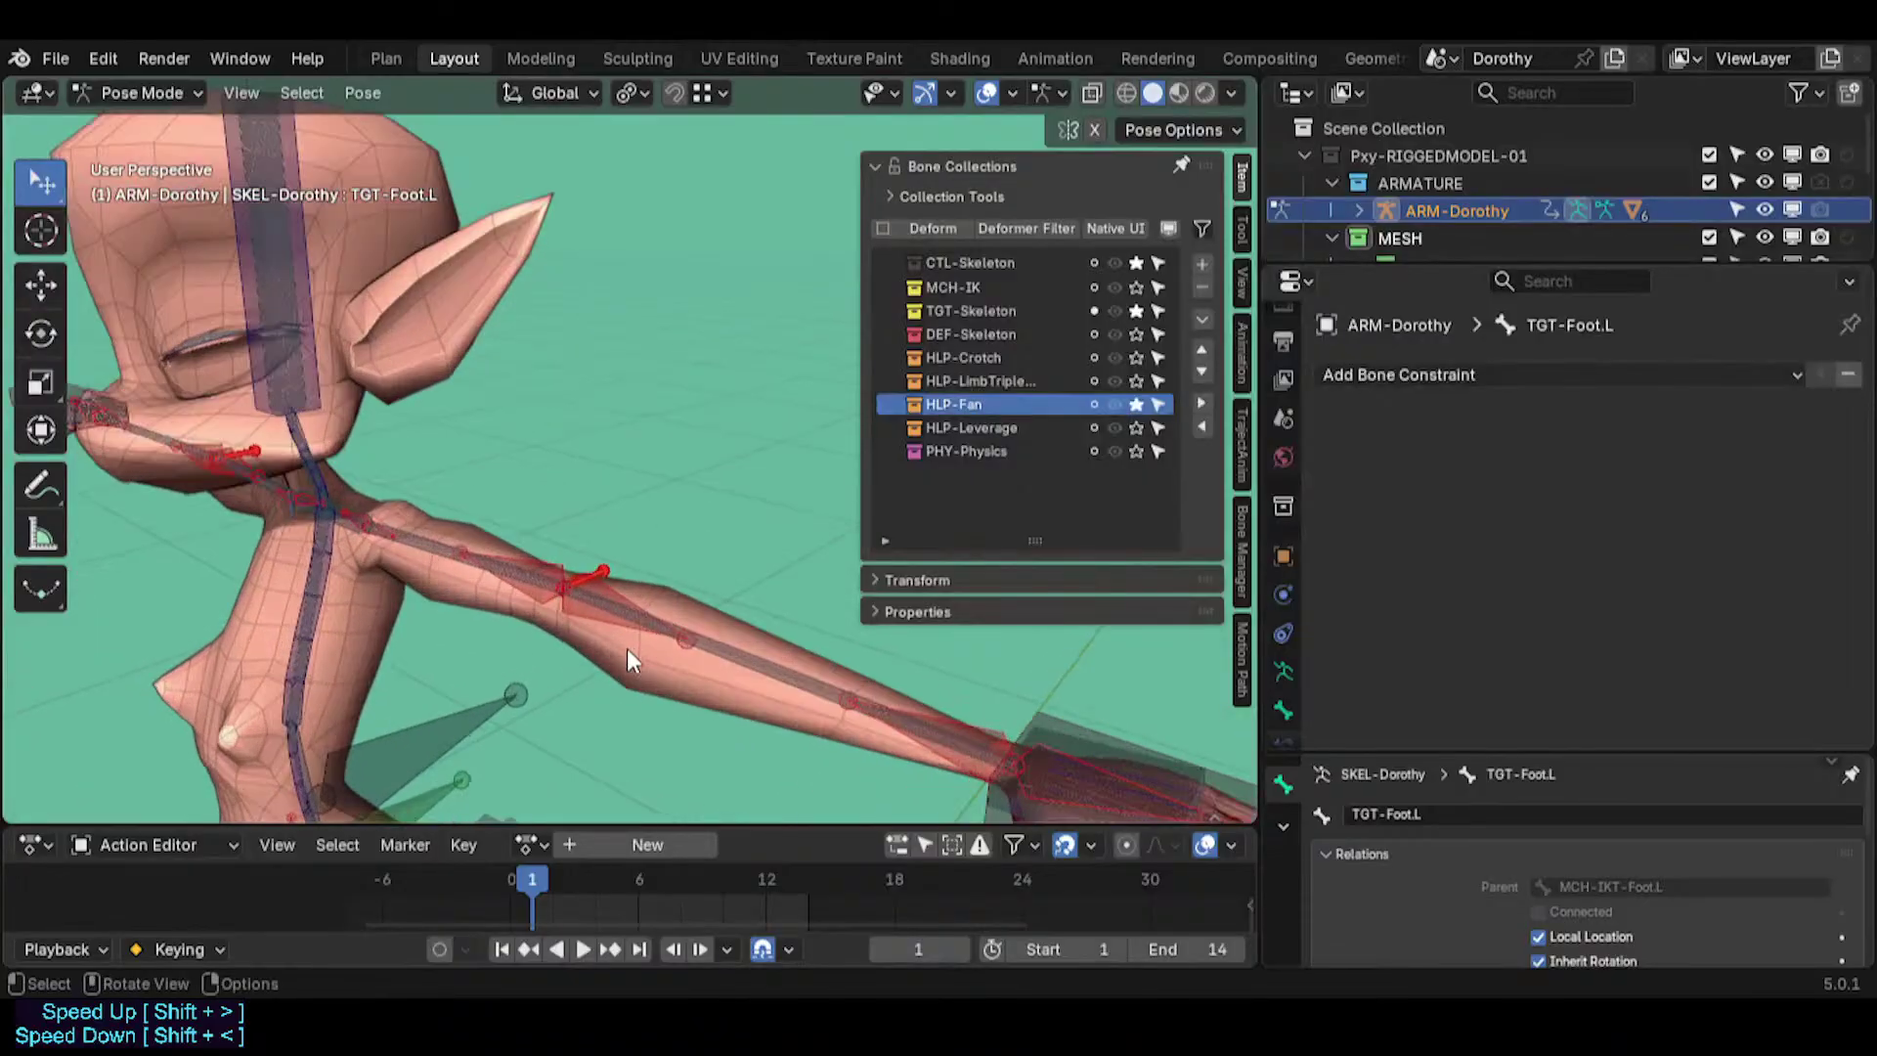
pyautogui.click(742, 628)
pyautogui.moveTo(743, 627); pyautogui.dragTo(696, 653, button='middle')
pyautogui.moveTo(361, 559); pyautogui.dragTo(450, 541, button='middle')
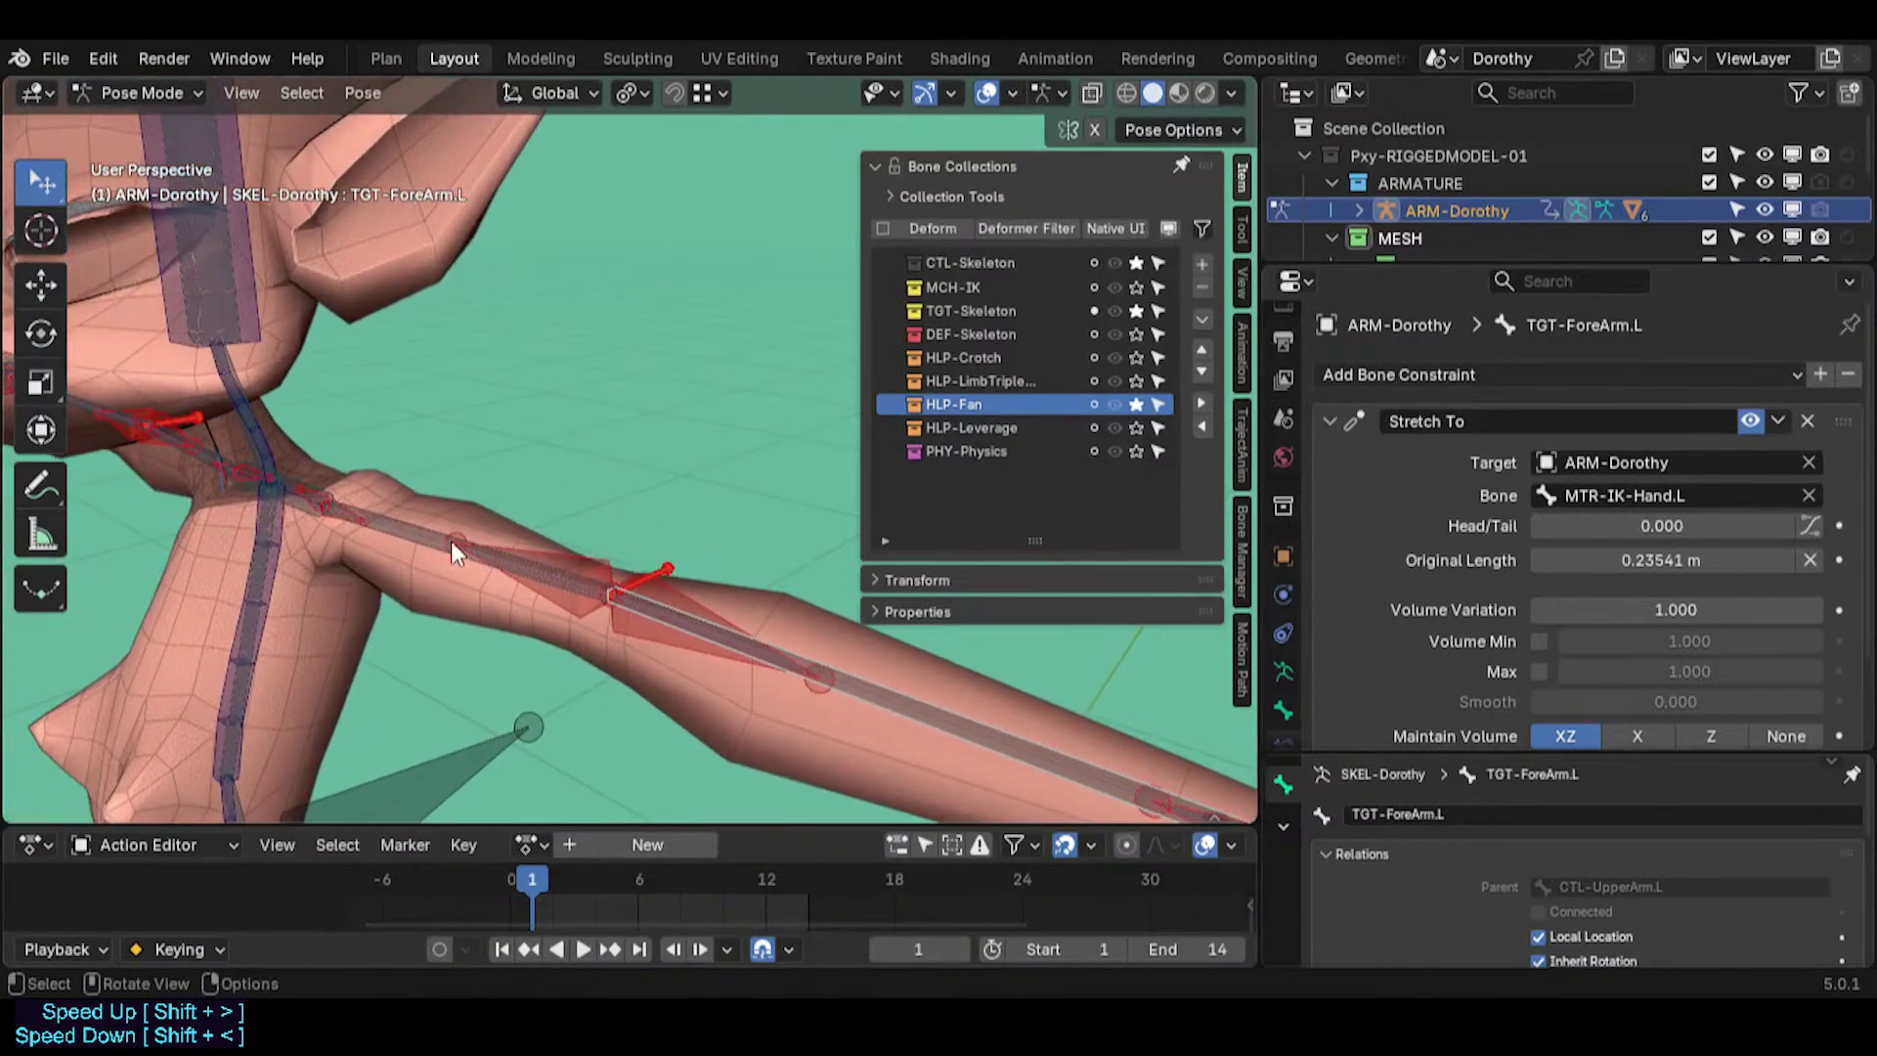
pyautogui.click(393, 516)
pyautogui.moveTo(333, 537); pyautogui.dragTo(559, 529, button='middle')
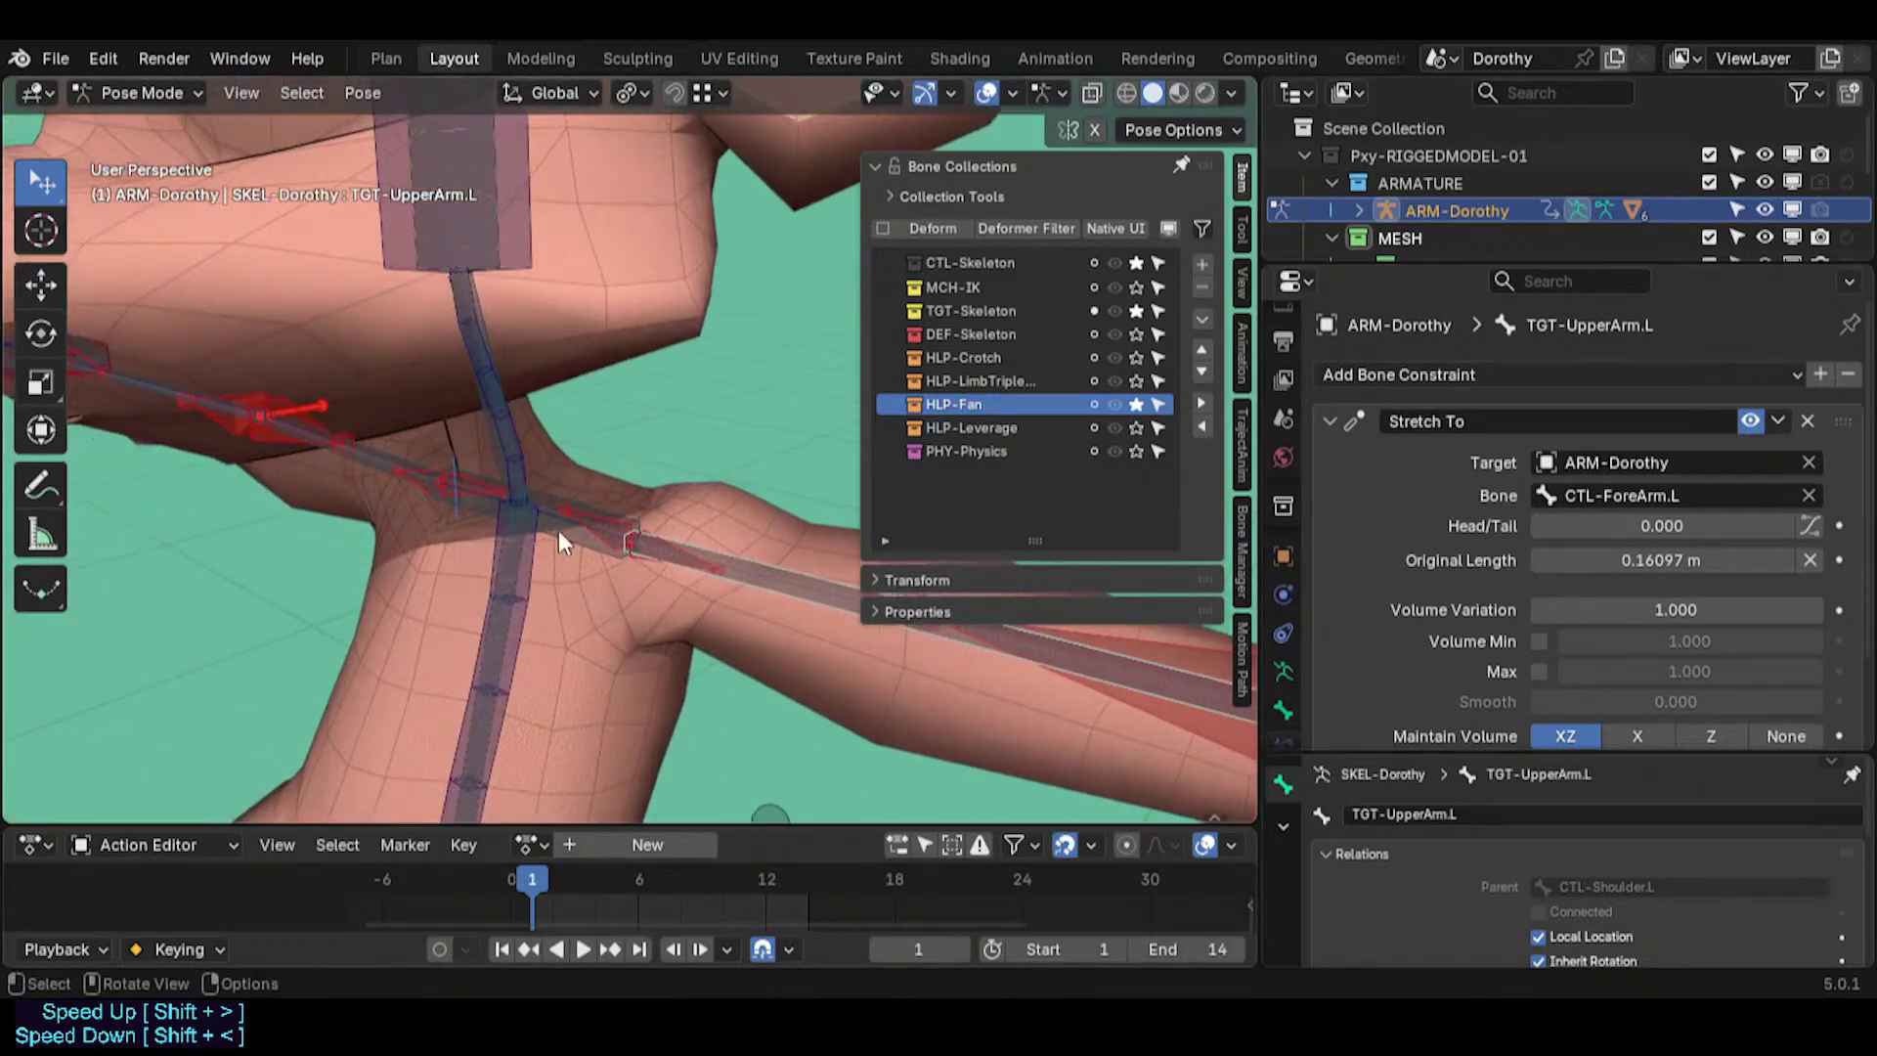
pyautogui.click(584, 559)
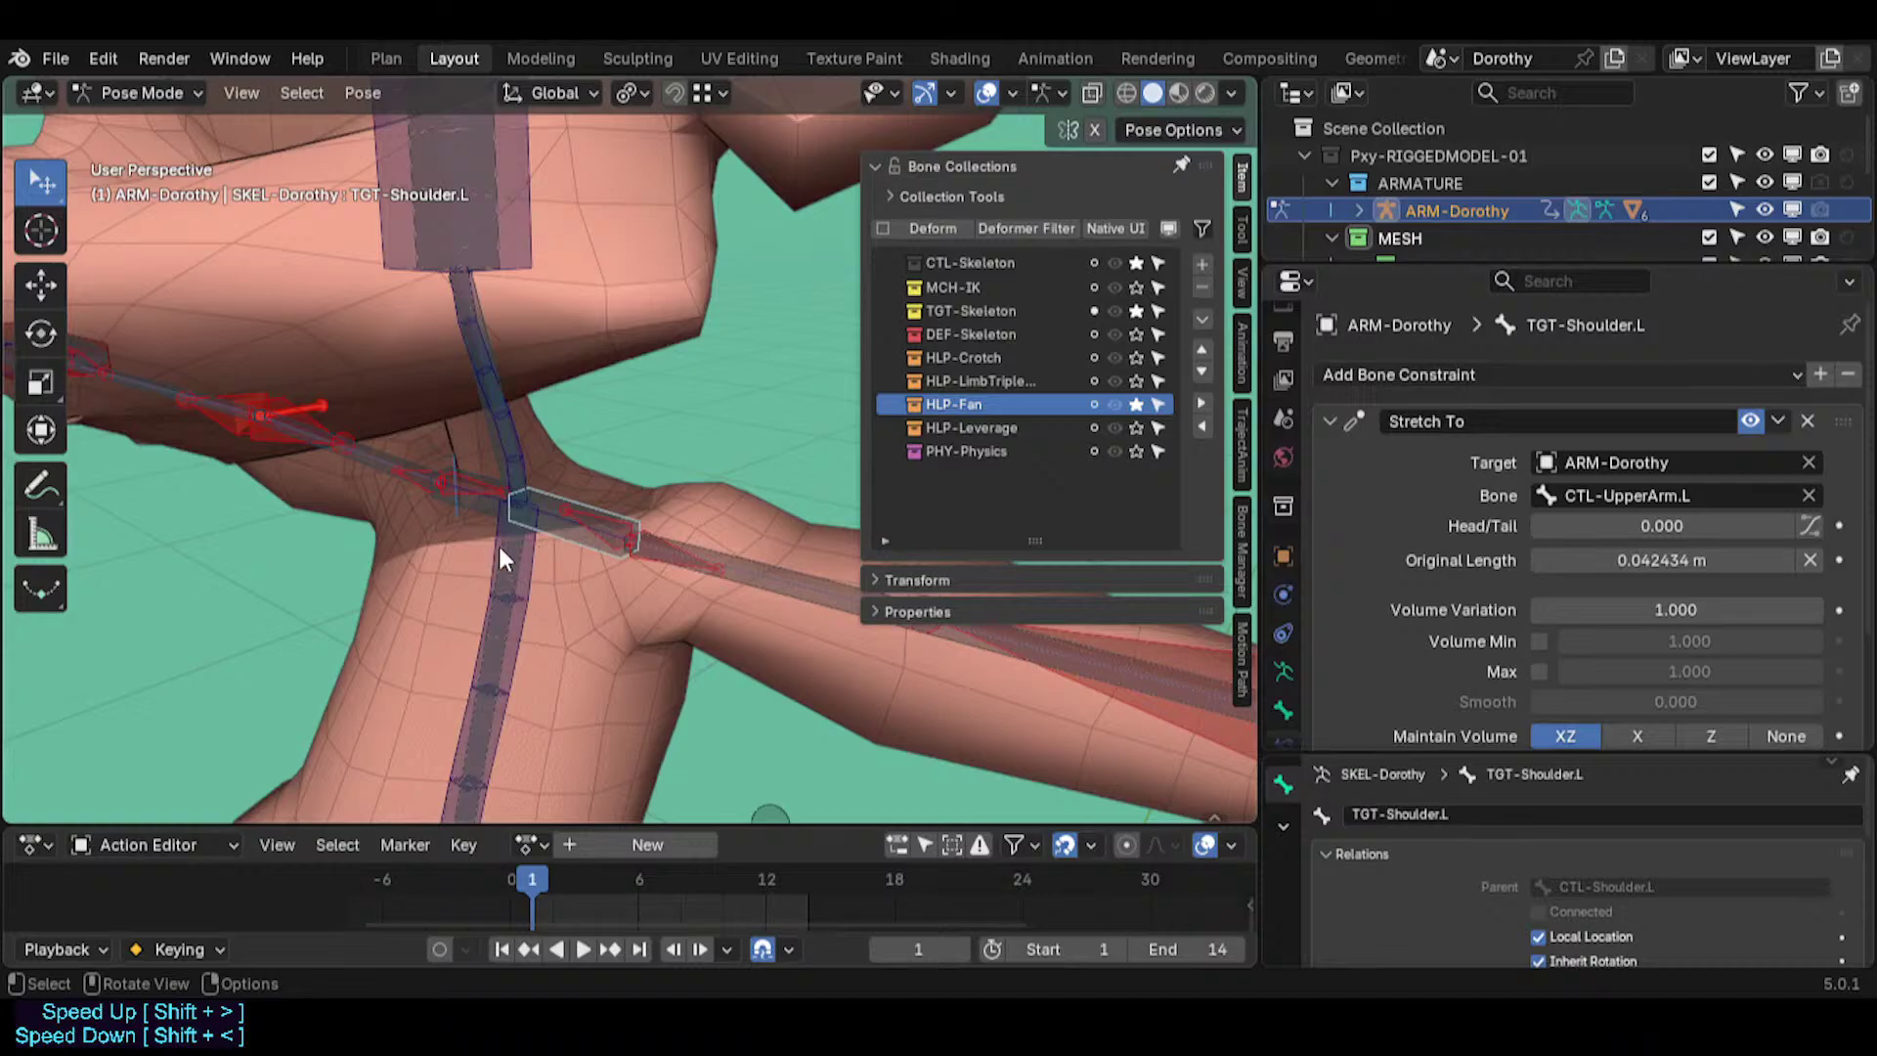
# Recheck the left arm's target bones from shoulder to forearm, and inspect CTL-ForeArm.L for constraints.
pyautogui.click(783, 566)
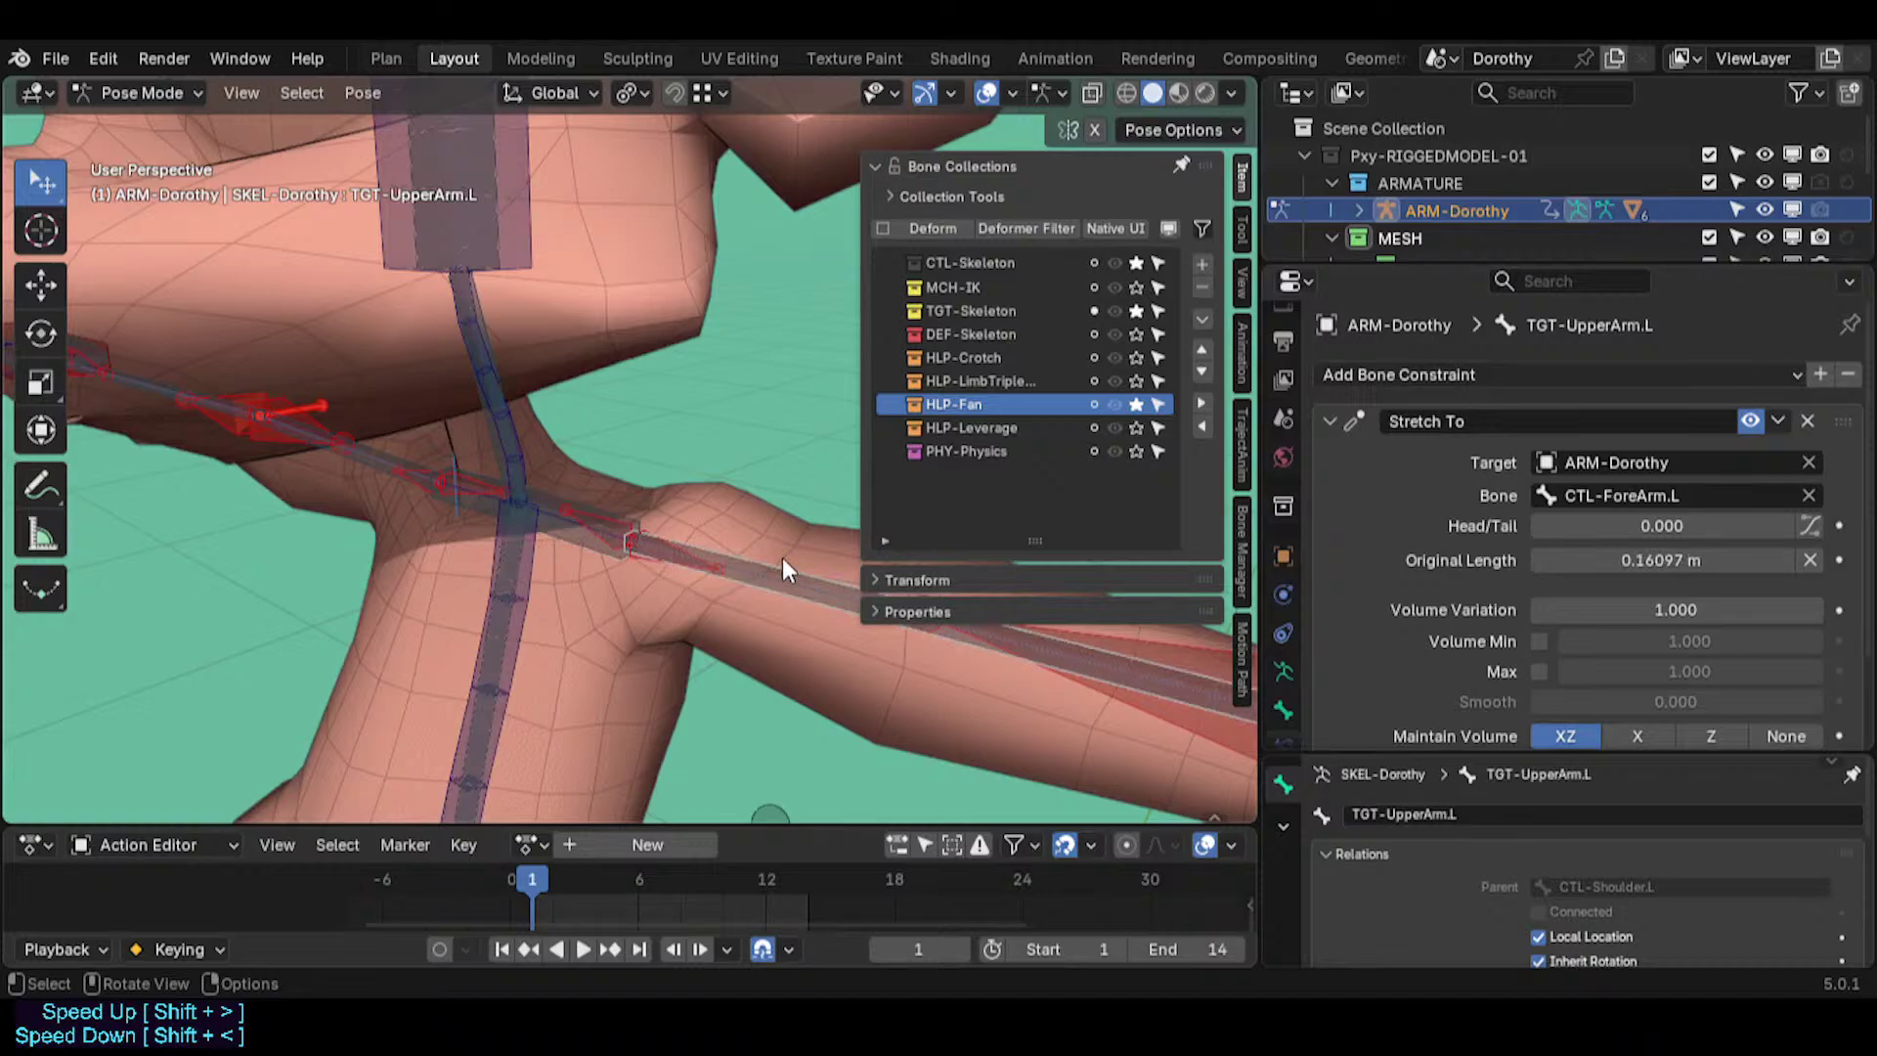
pyautogui.click(590, 546)
pyautogui.keyDown('shift'); pyautogui.moveTo(724, 590); pyautogui.dragTo(629, 555, button='middle'); pyautogui.keyUp('shift')
pyautogui.click(629, 555)
pyautogui.keyDown('shift'); pyautogui.moveTo(776, 638); pyautogui.dragTo(313, 499, button='middle'); pyautogui.keyUp('shift')
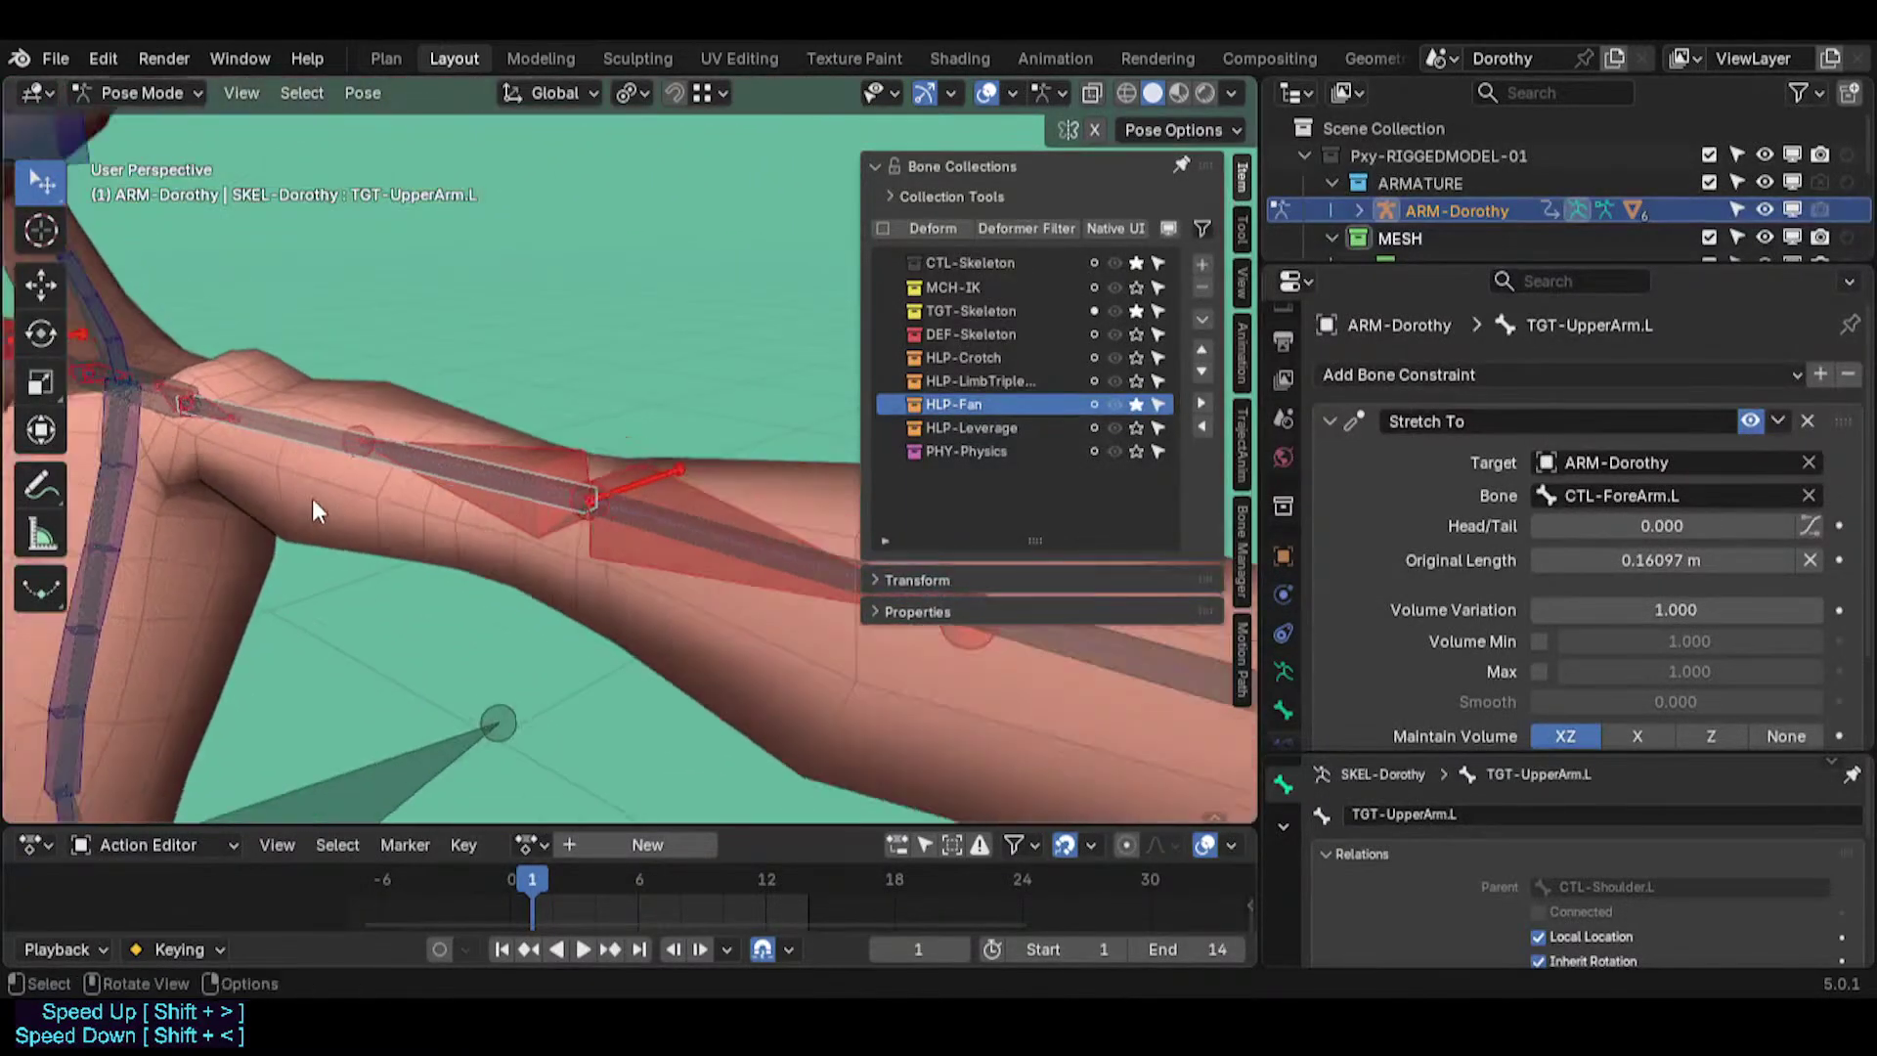
pyautogui.scroll(-1, 312, 499)
pyautogui.keyDown('shift'); pyautogui.moveTo(674, 576); pyautogui.dragTo(435, 508, button='middle'); pyautogui.keyUp('shift')
pyautogui.click(741, 545)
pyautogui.scroll(-2, 654, 578)
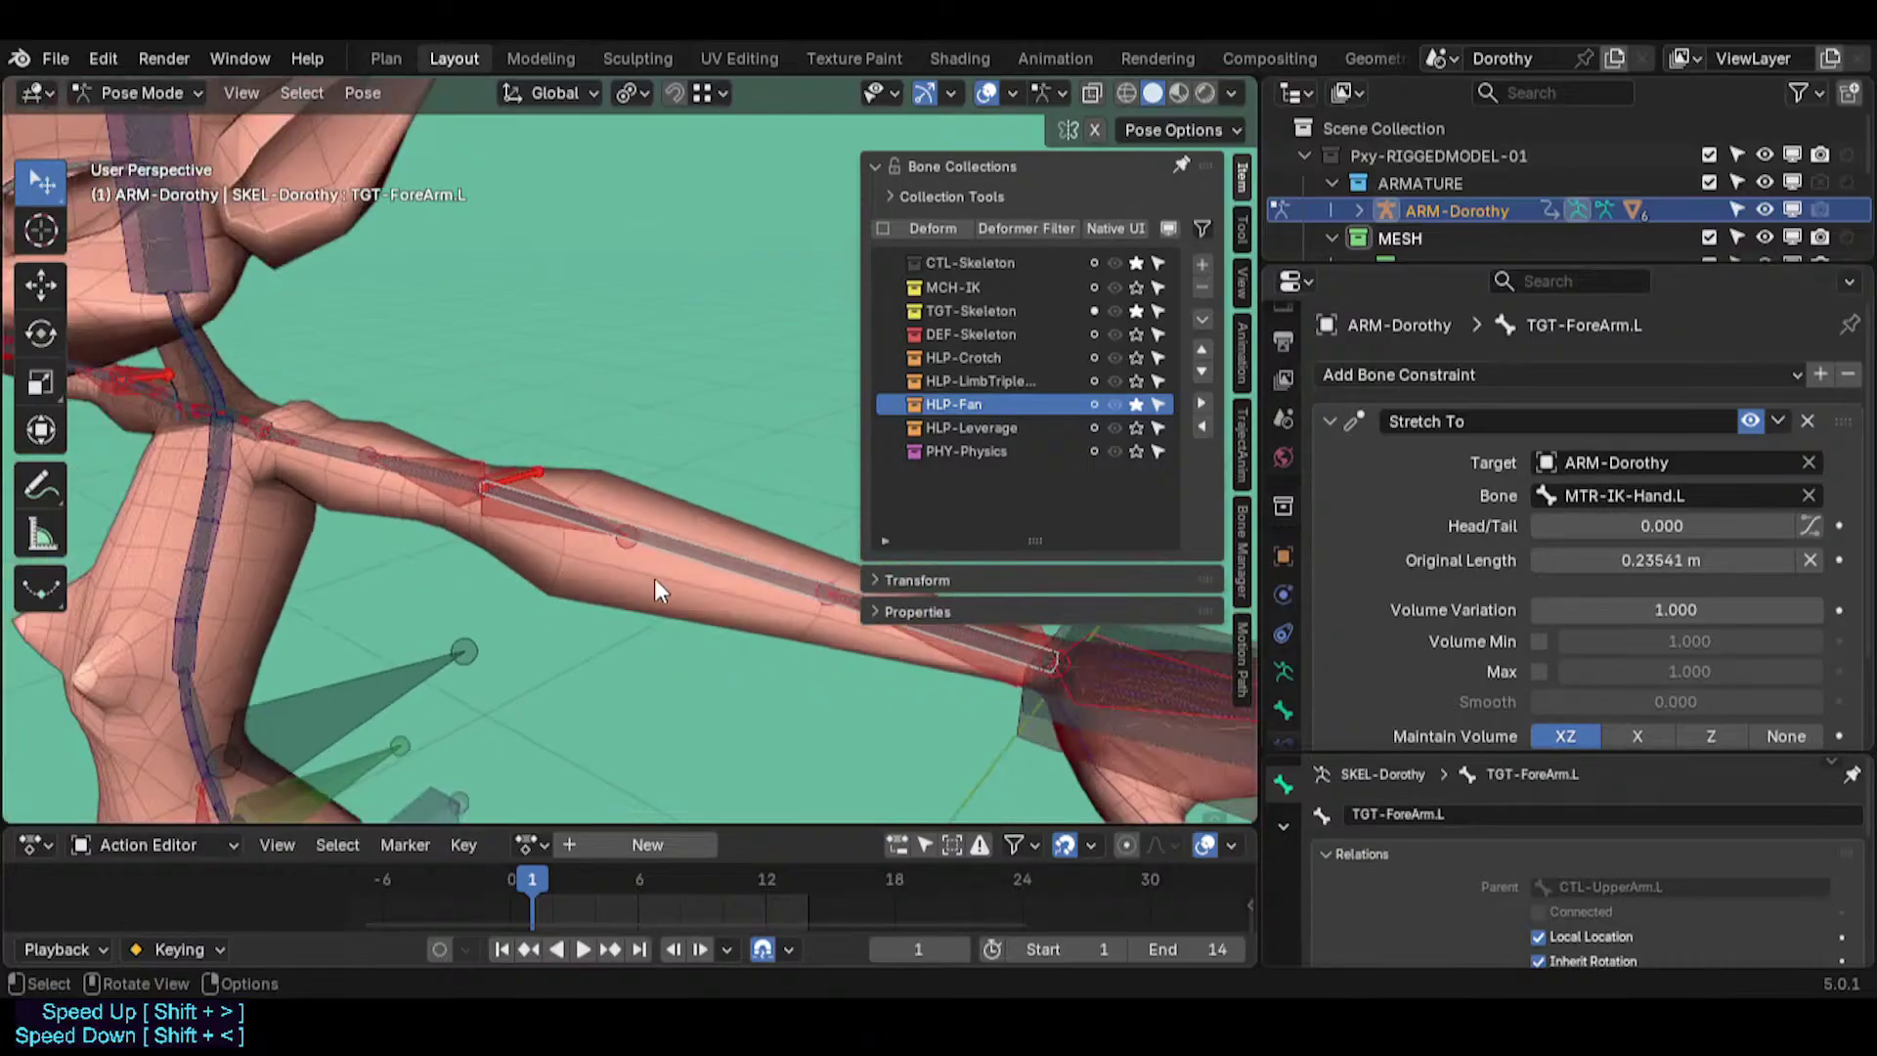
pyautogui.keyDown('shift'); pyautogui.moveTo(654, 578); pyautogui.dragTo(538, 494, button='middle'); pyautogui.keyUp('shift')
pyautogui.click(642, 424)
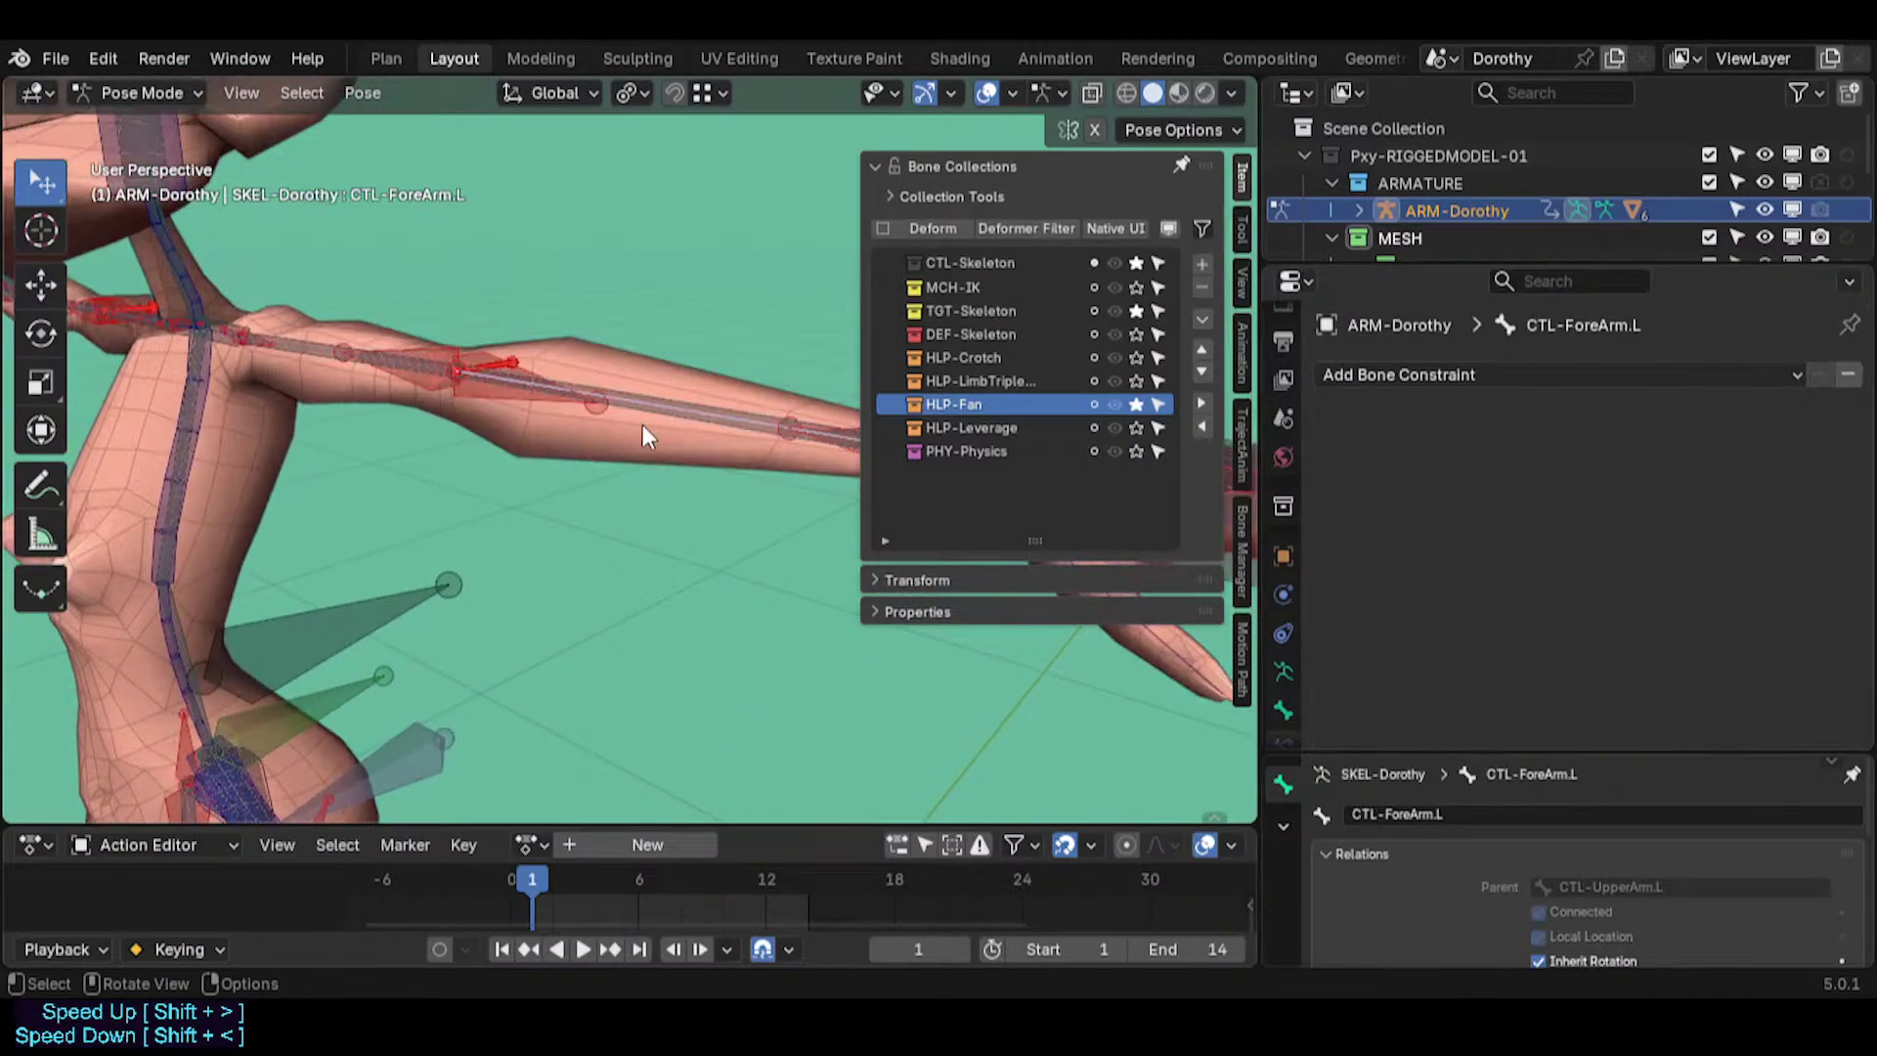
pyautogui.scroll(-1, 642, 424)
pyautogui.click(58, 58)
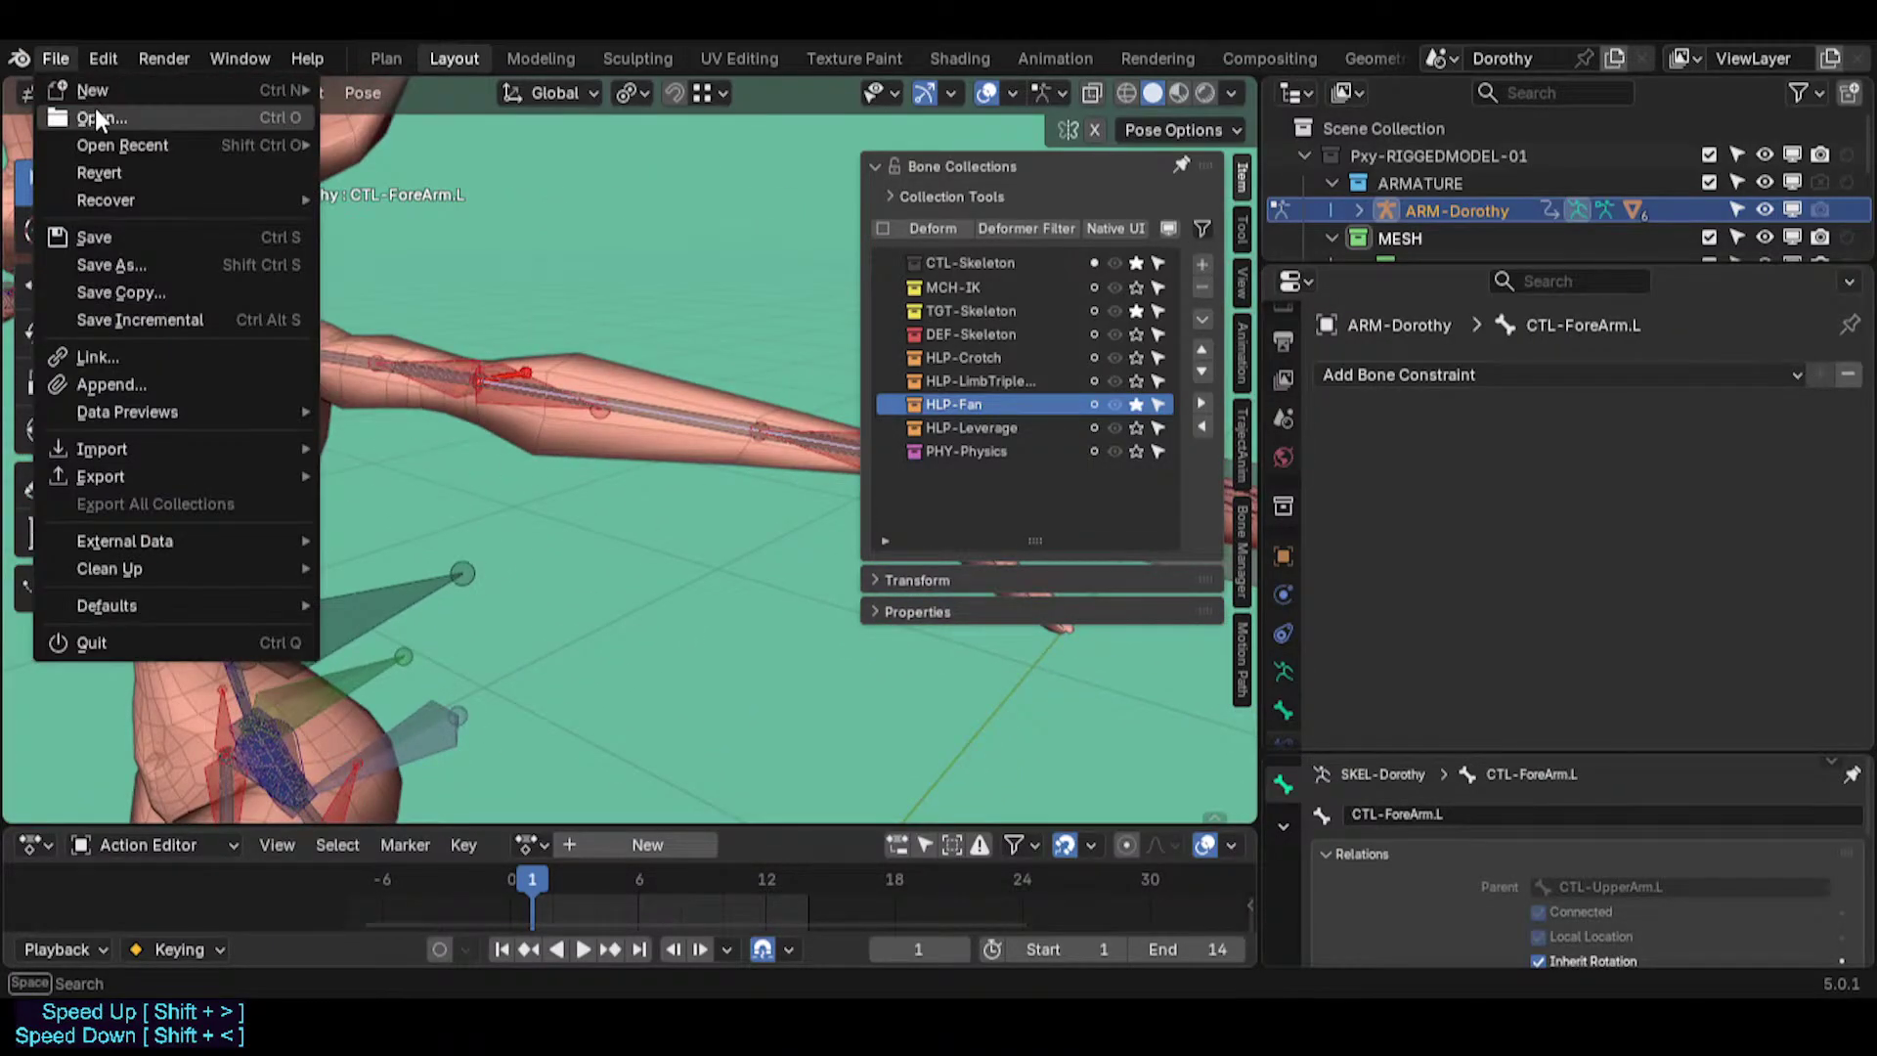
pyautogui.click(96, 118)
pyautogui.click(924, 549)
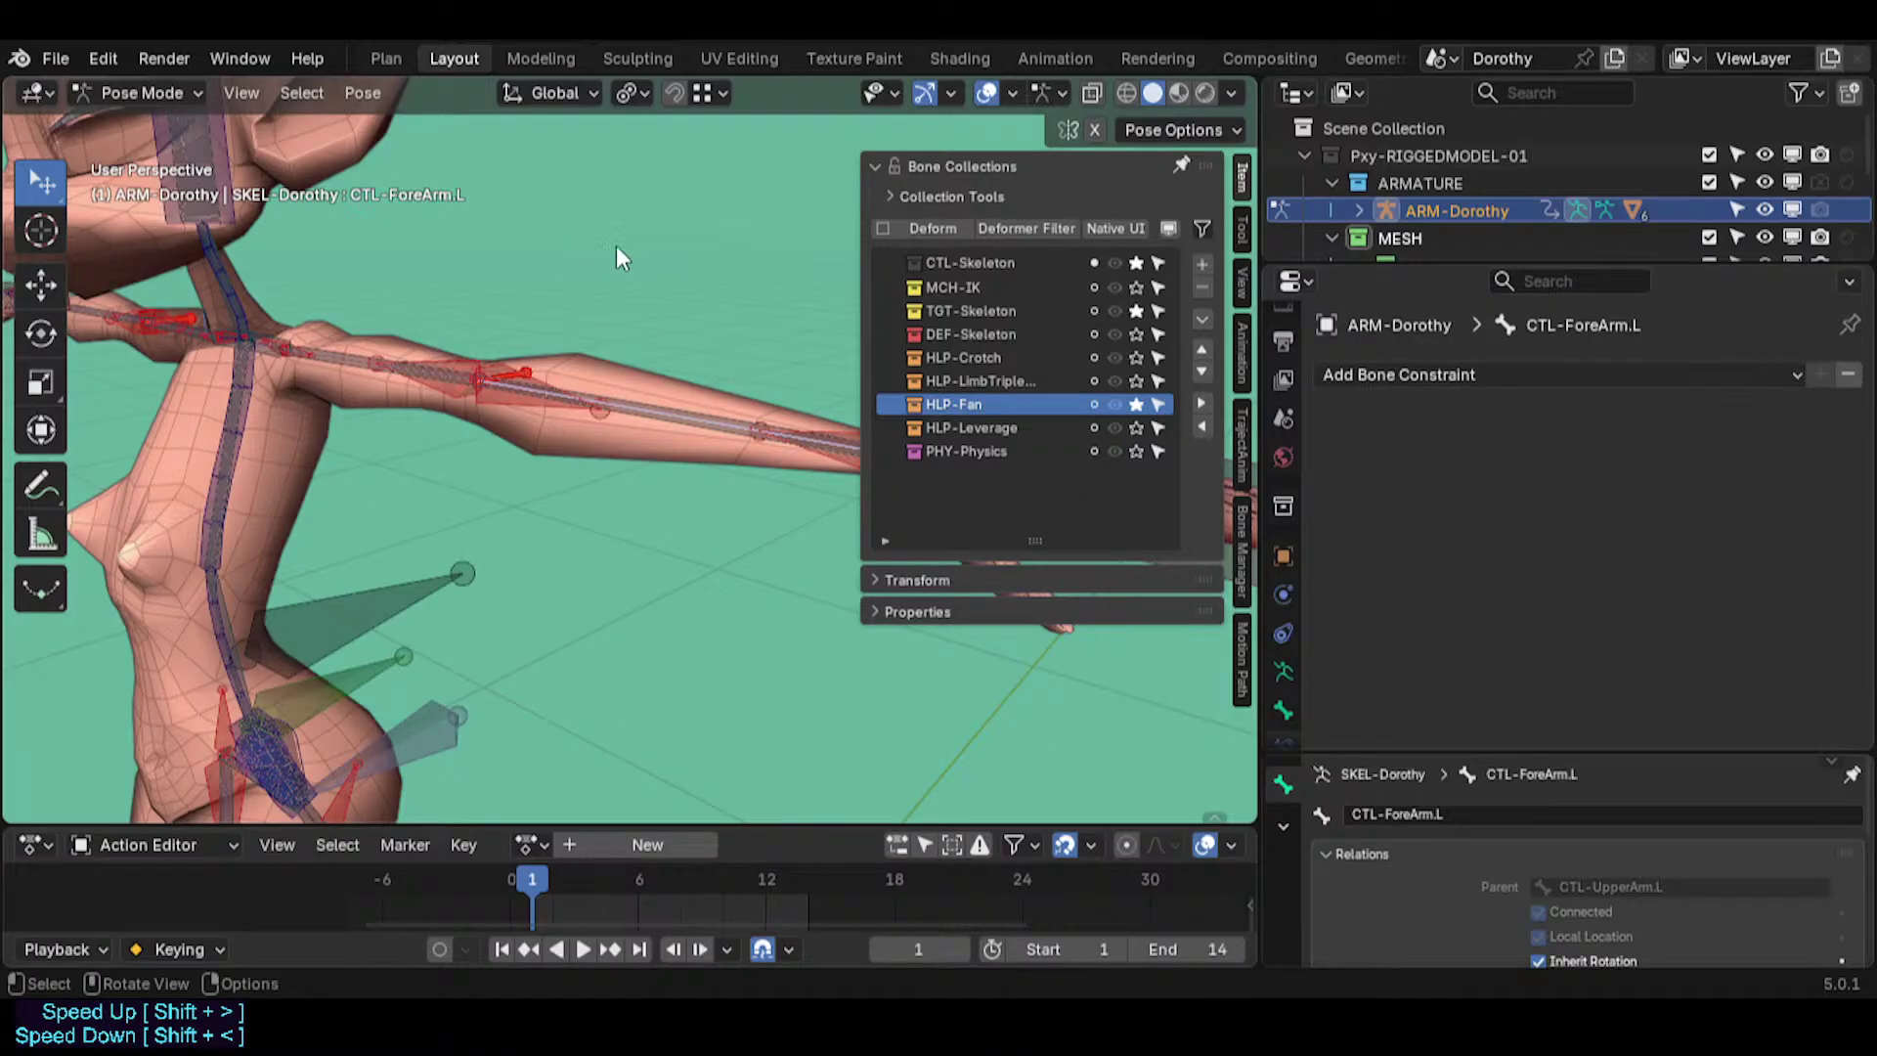
# Reopen the recent file Dorothy.blend without saving the changes to FakeDorothy-BaseTemplate-01.blend.
pyautogui.click(56, 59)
pyautogui.moveTo(114, 145)
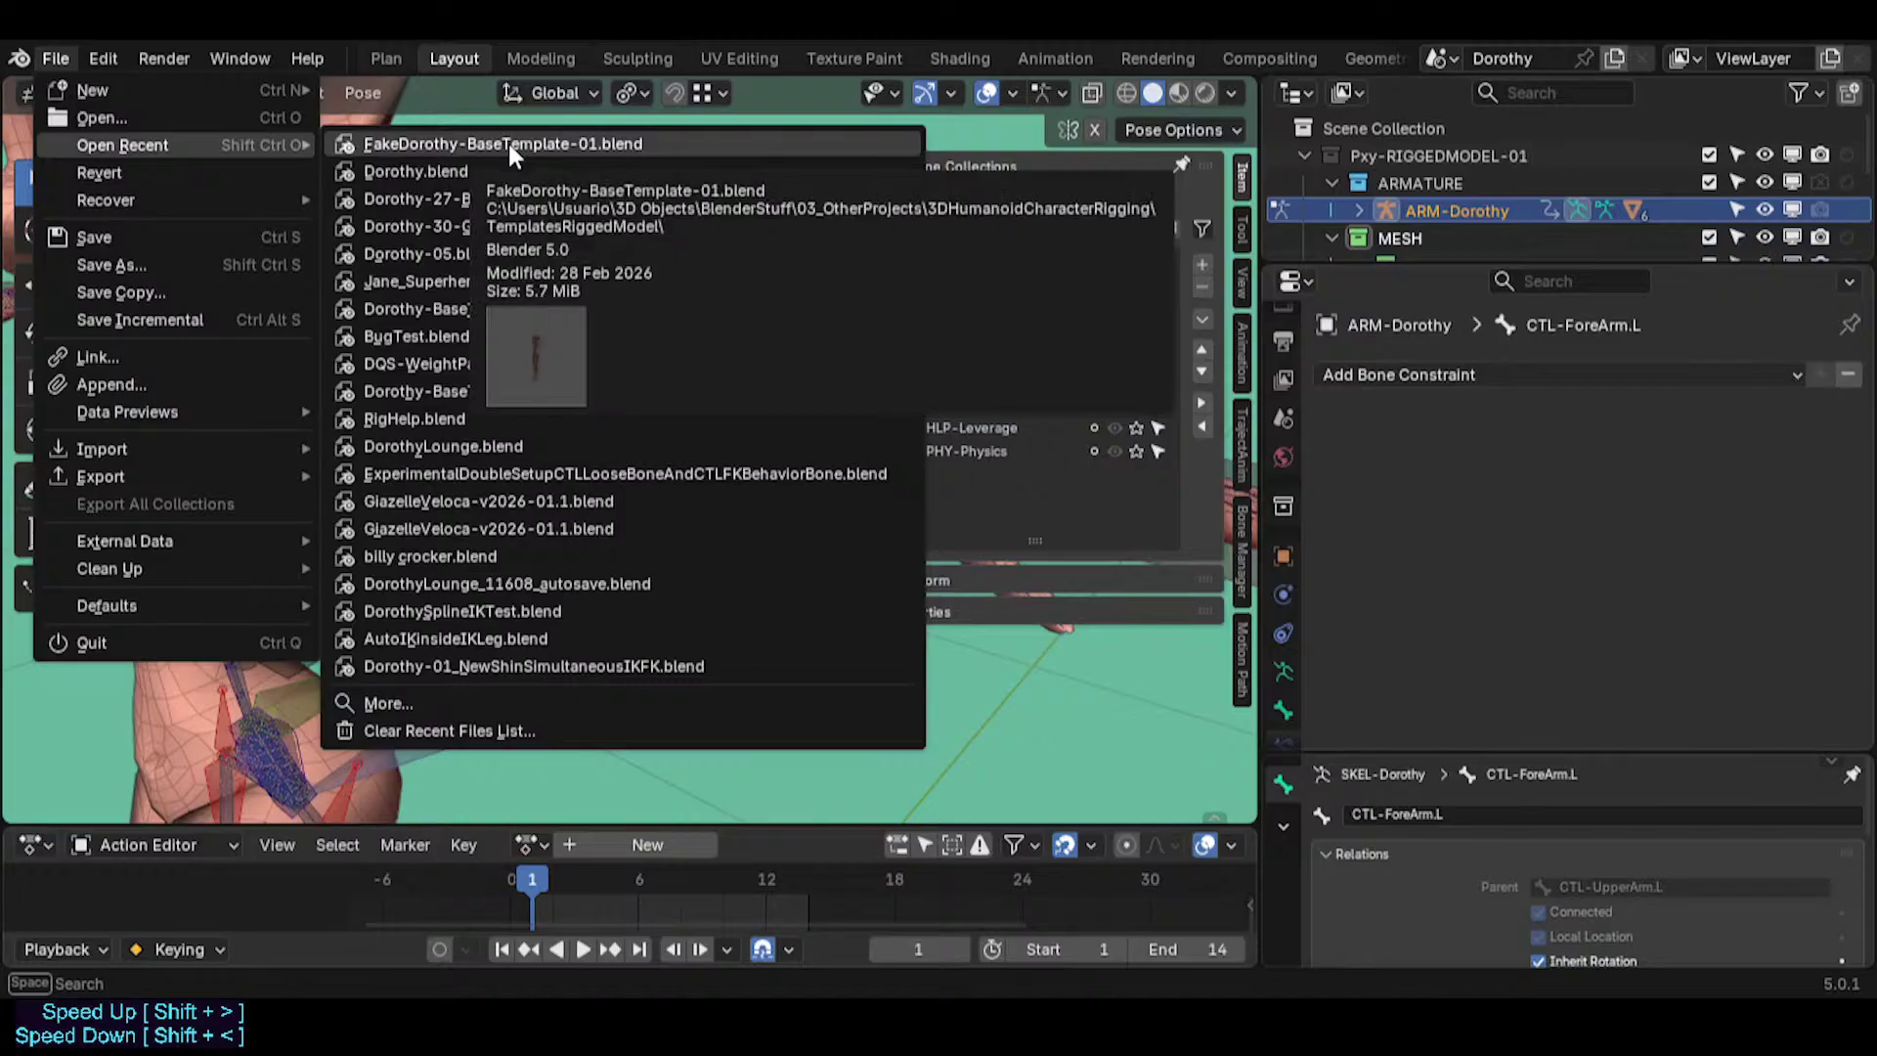
pyautogui.moveTo(502, 144)
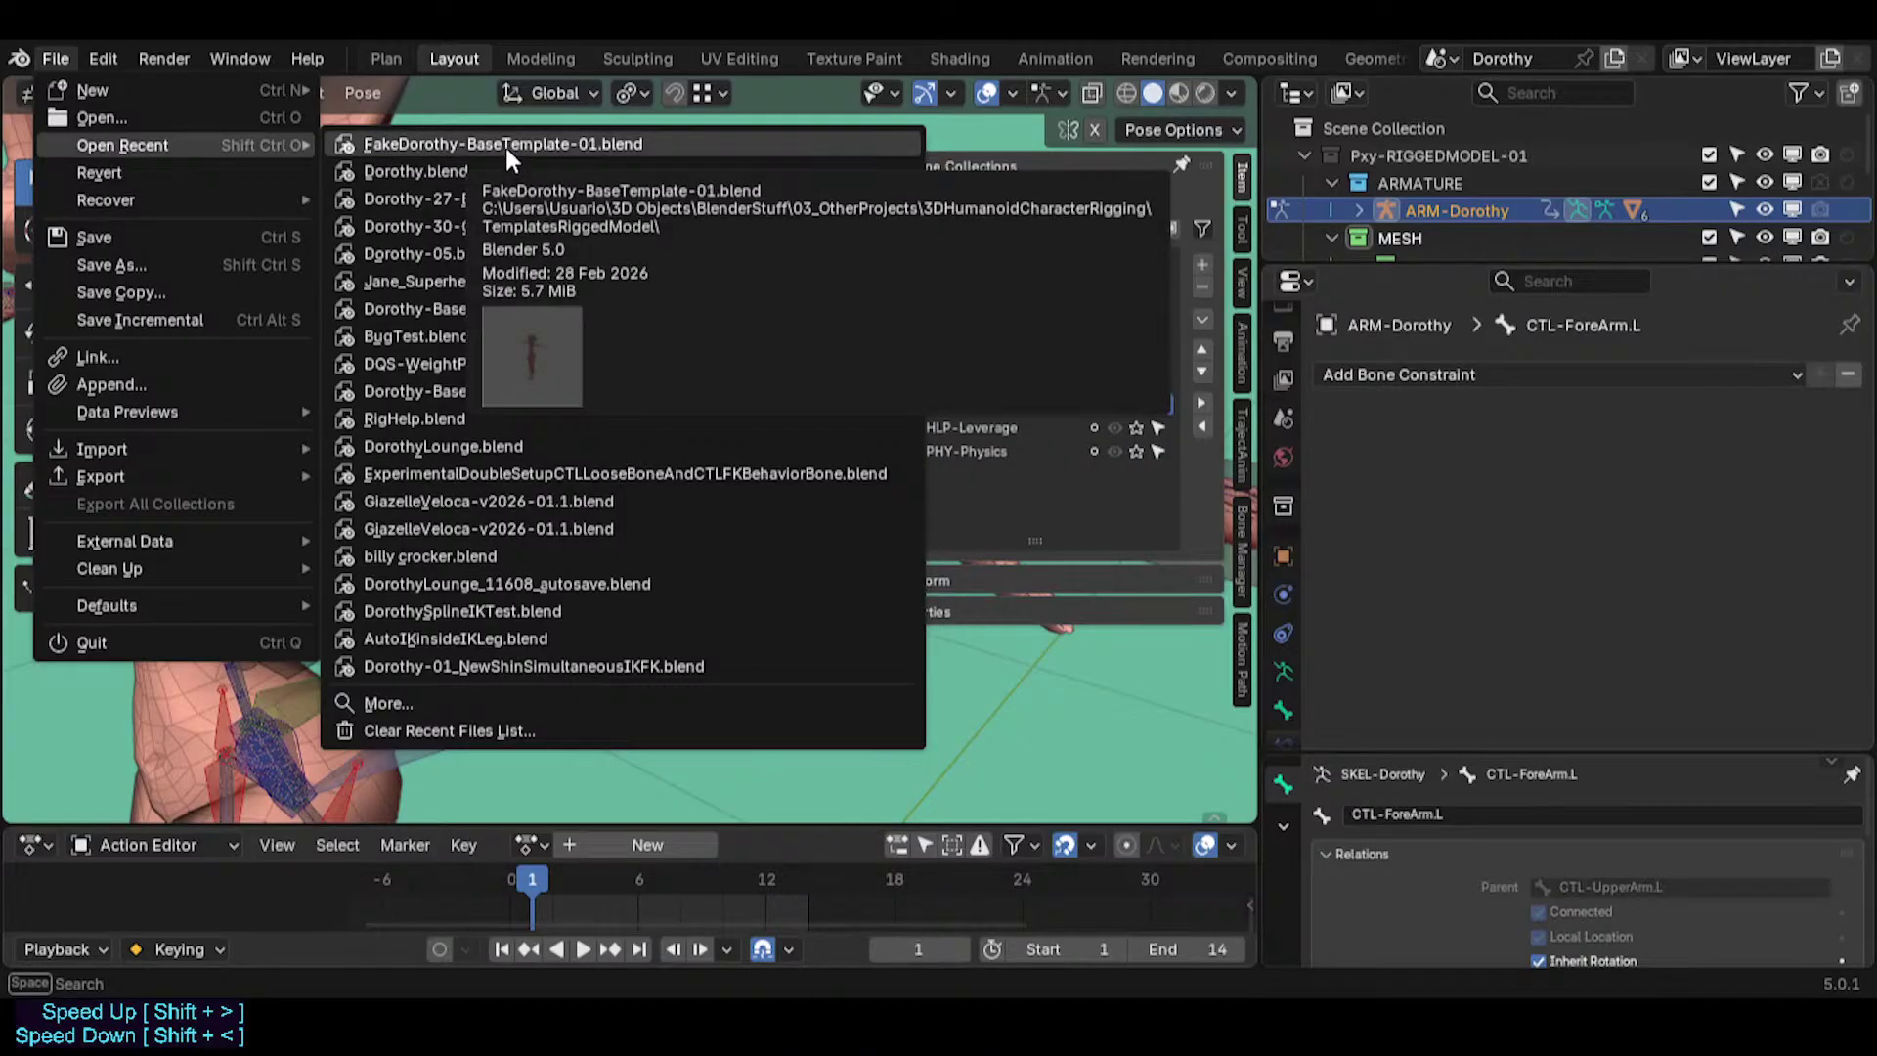
pyautogui.moveTo(464, 172)
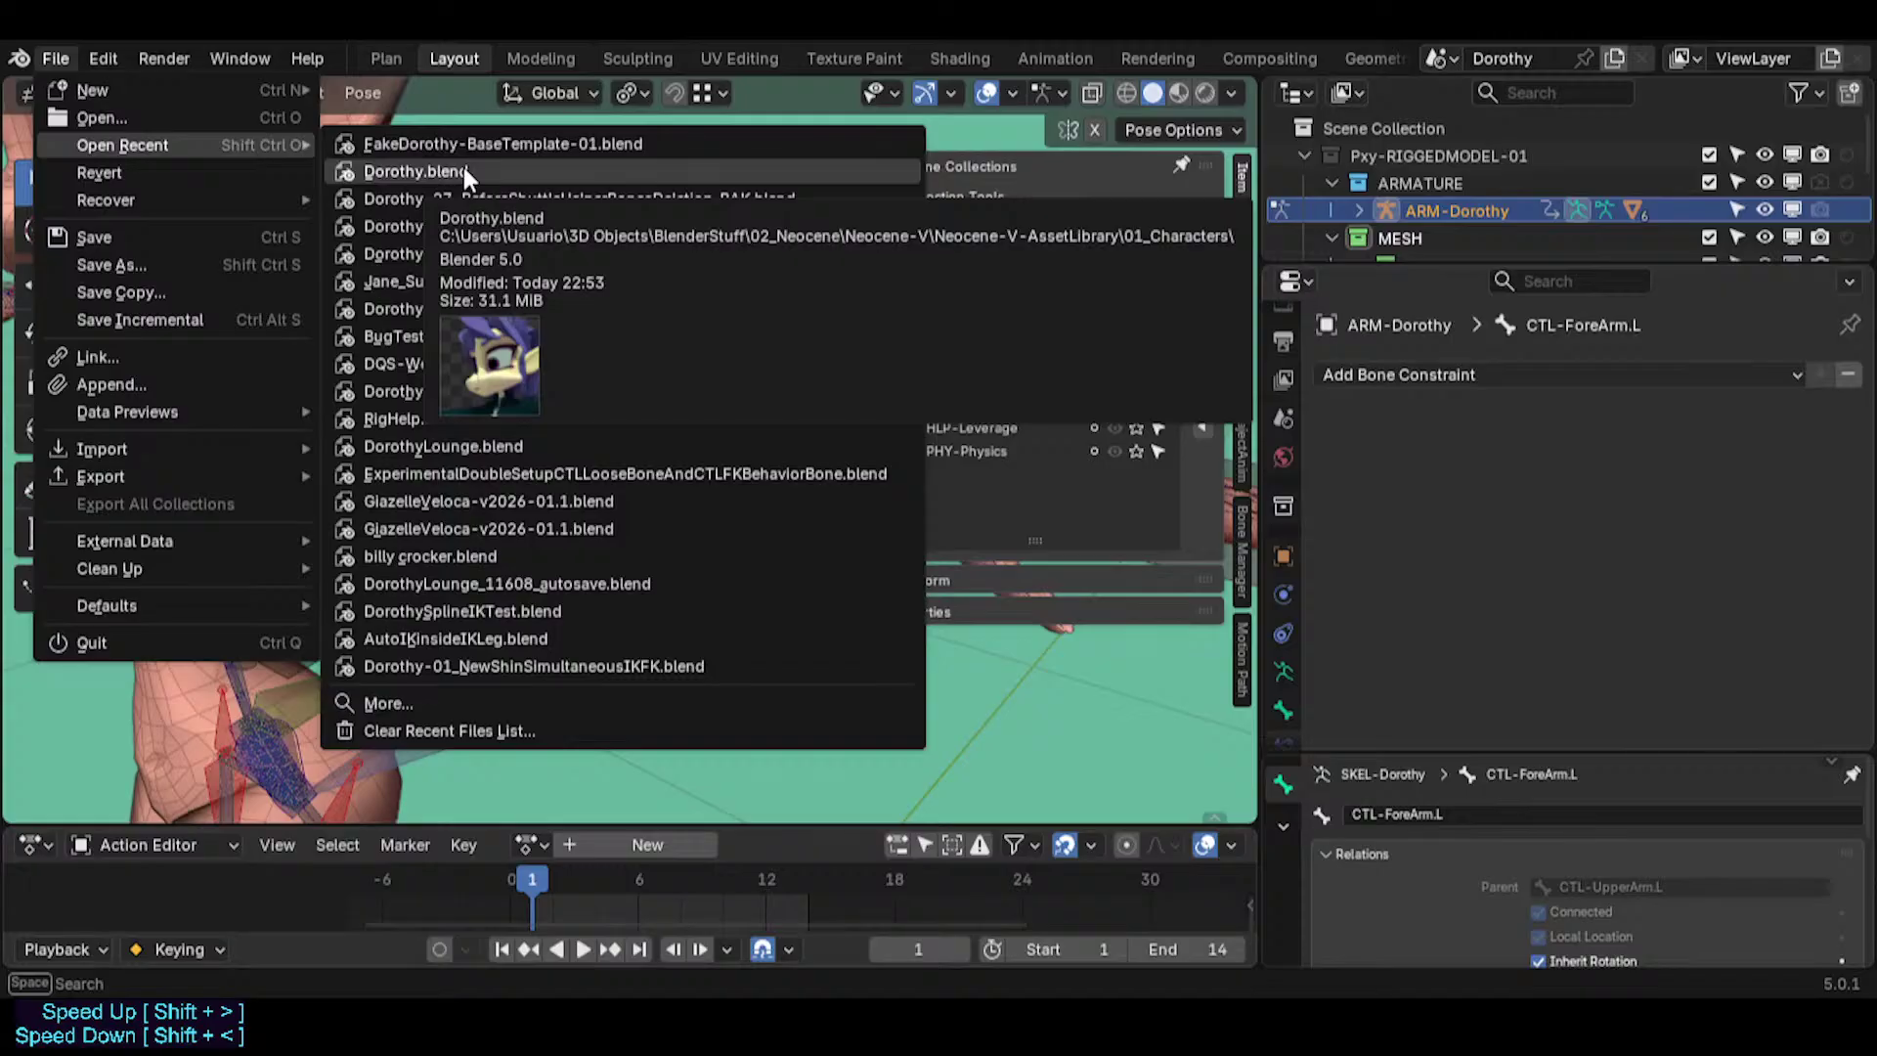
pyautogui.click(462, 170)
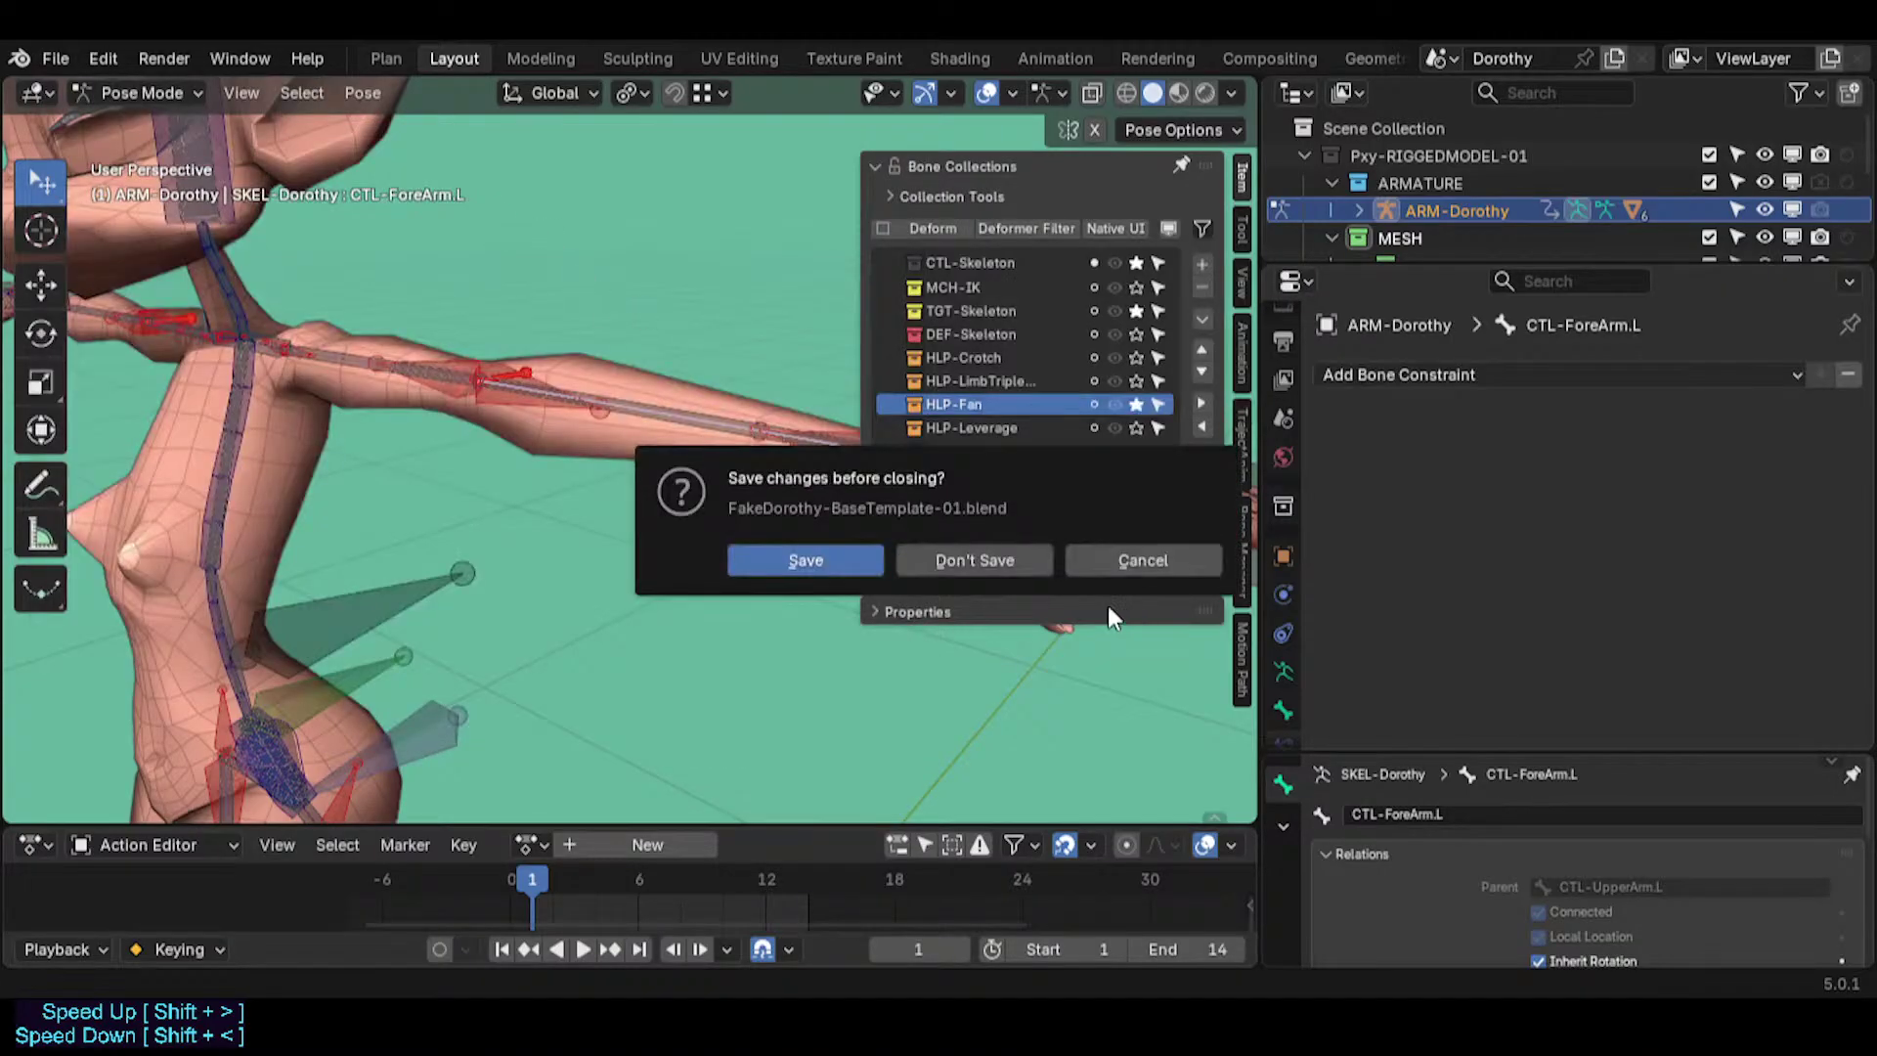
pyautogui.click(996, 561)
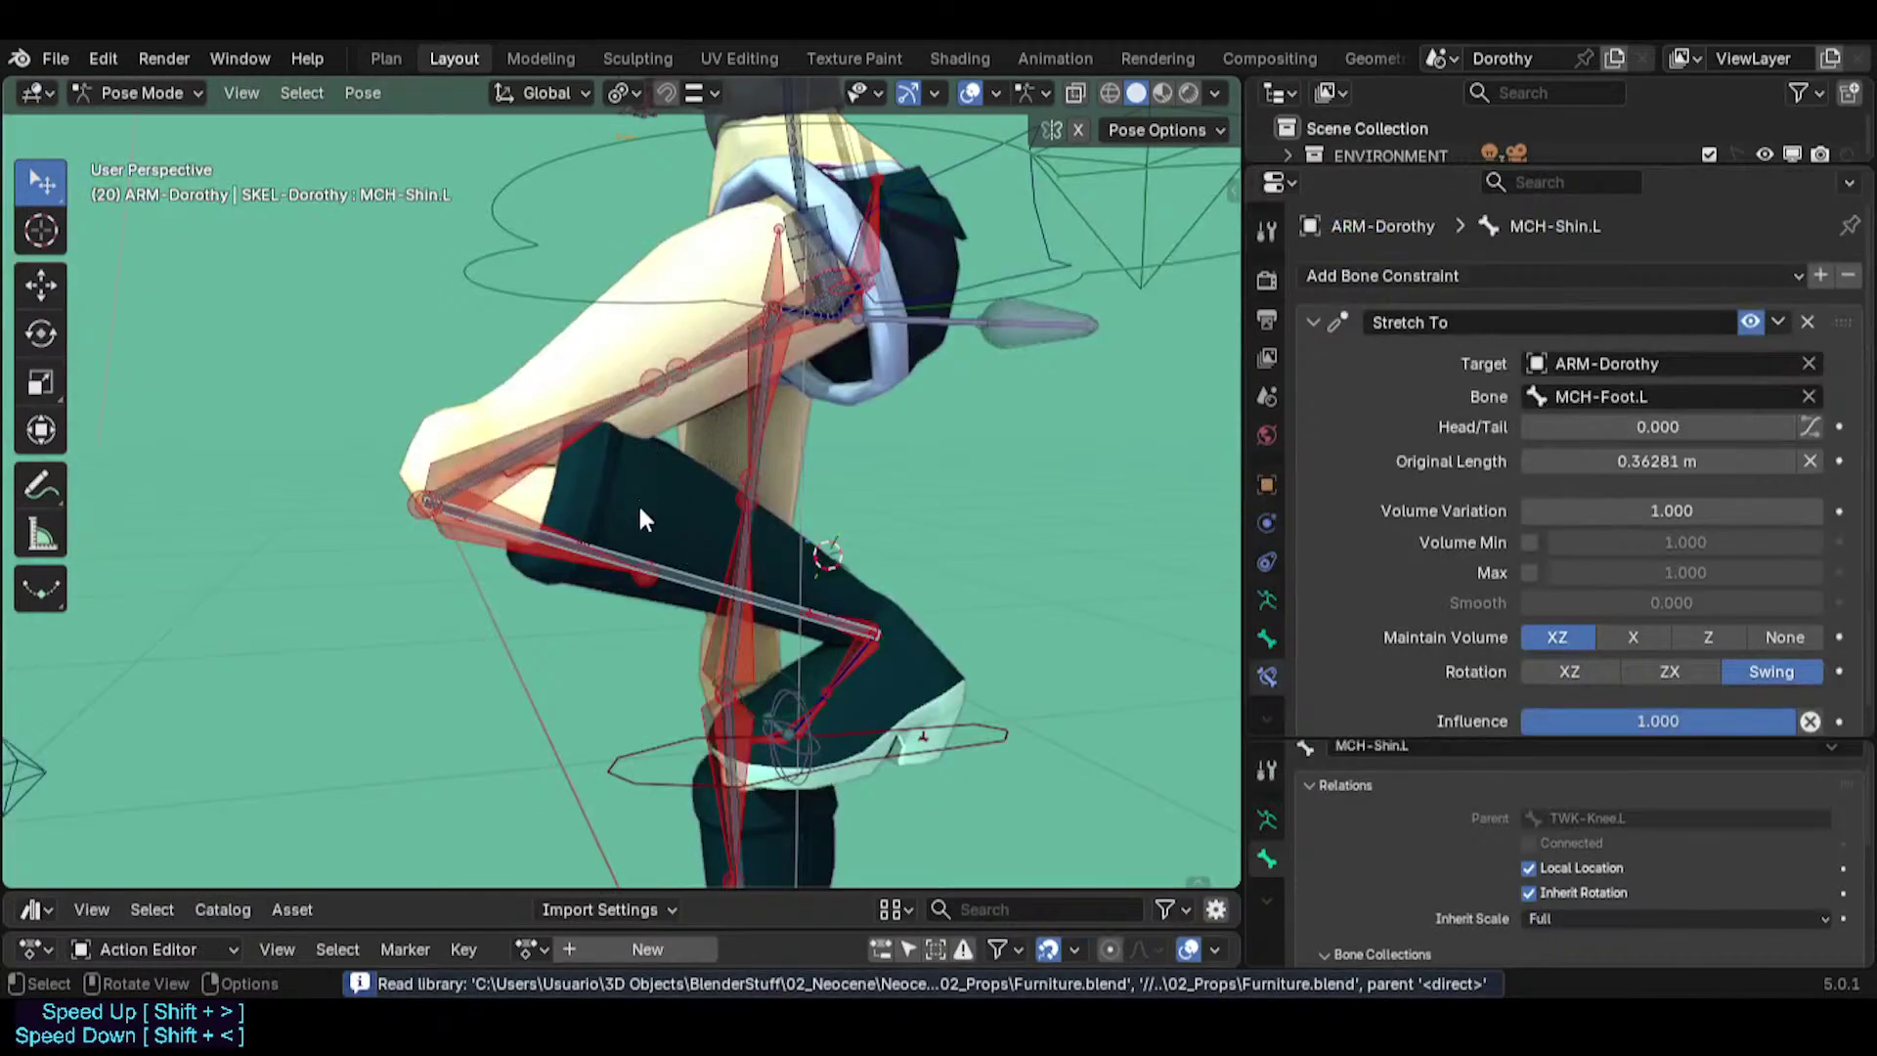
# Show the TWK-Joints bone collection so the tweak controls of the bent left leg are available.
pyautogui.scroll(1, 1583, 802)
pyautogui.scroll(2, 690, 620)
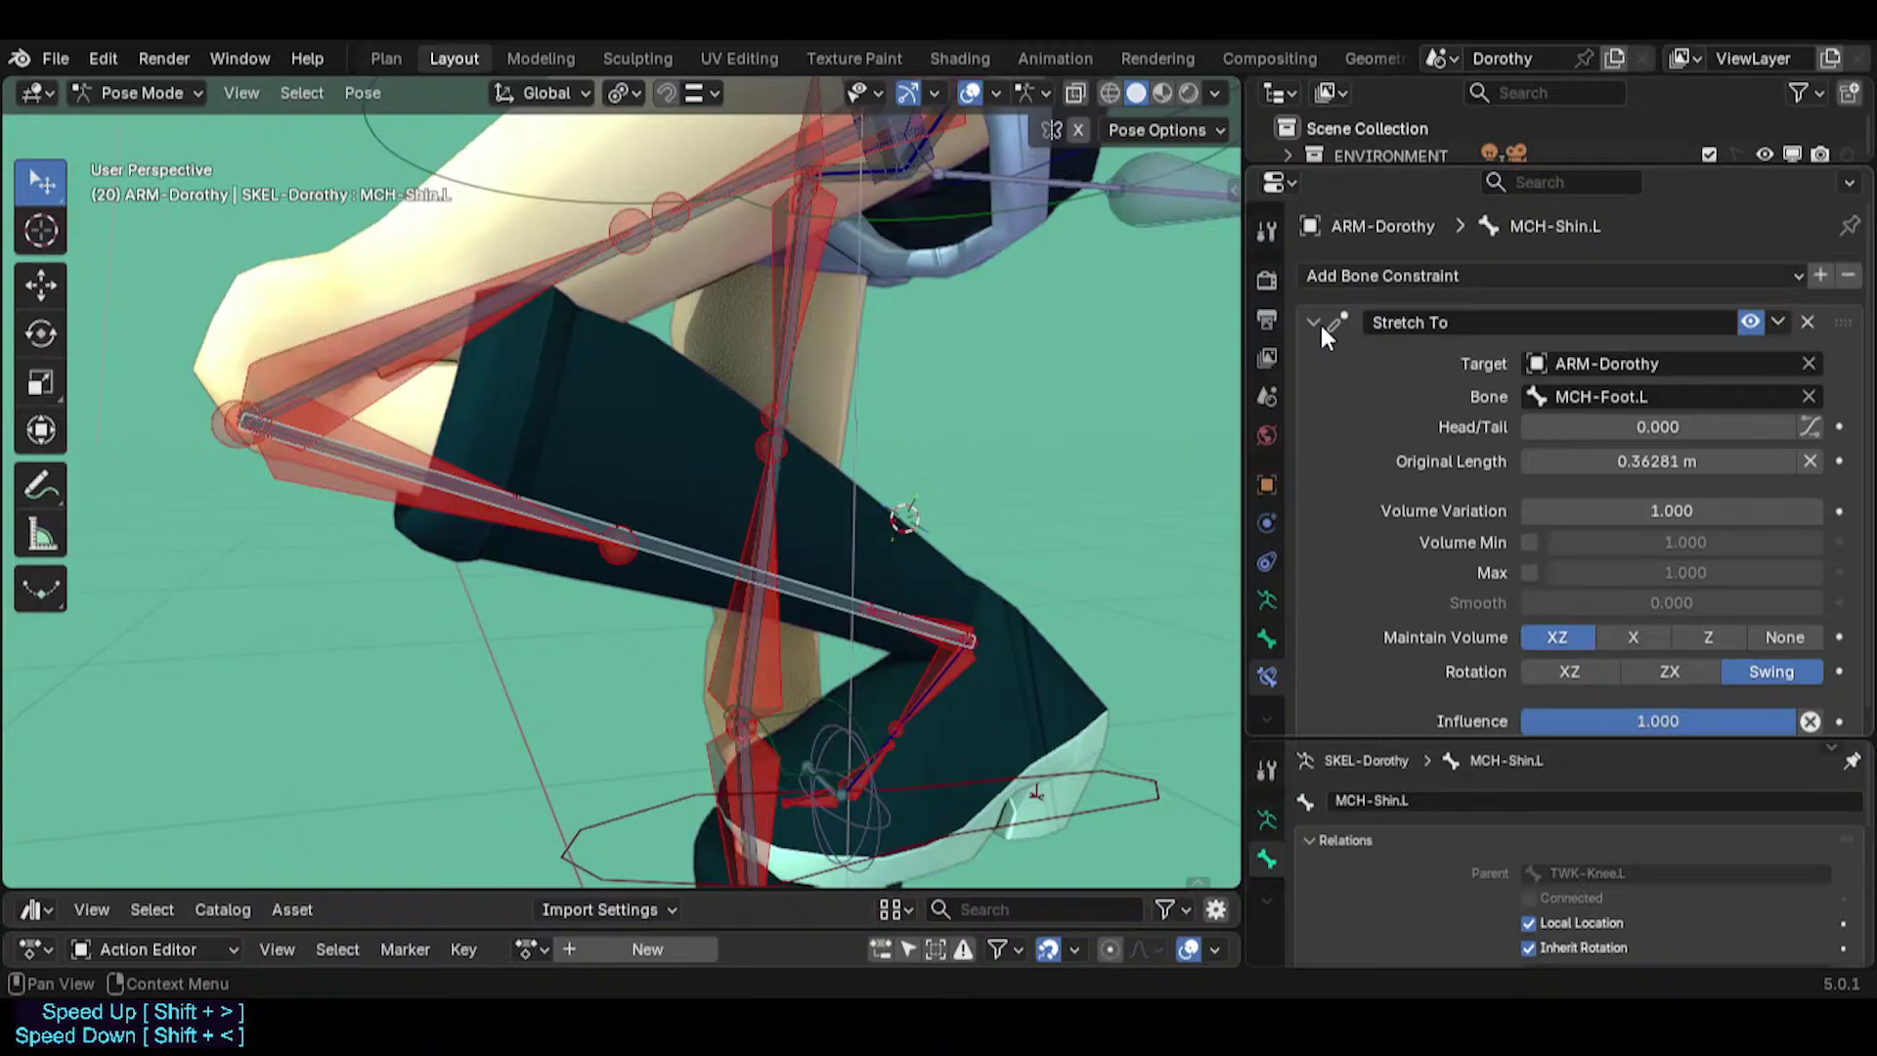
pyautogui.moveTo(977, 410); pyautogui.dragTo(854, 332, button='middle')
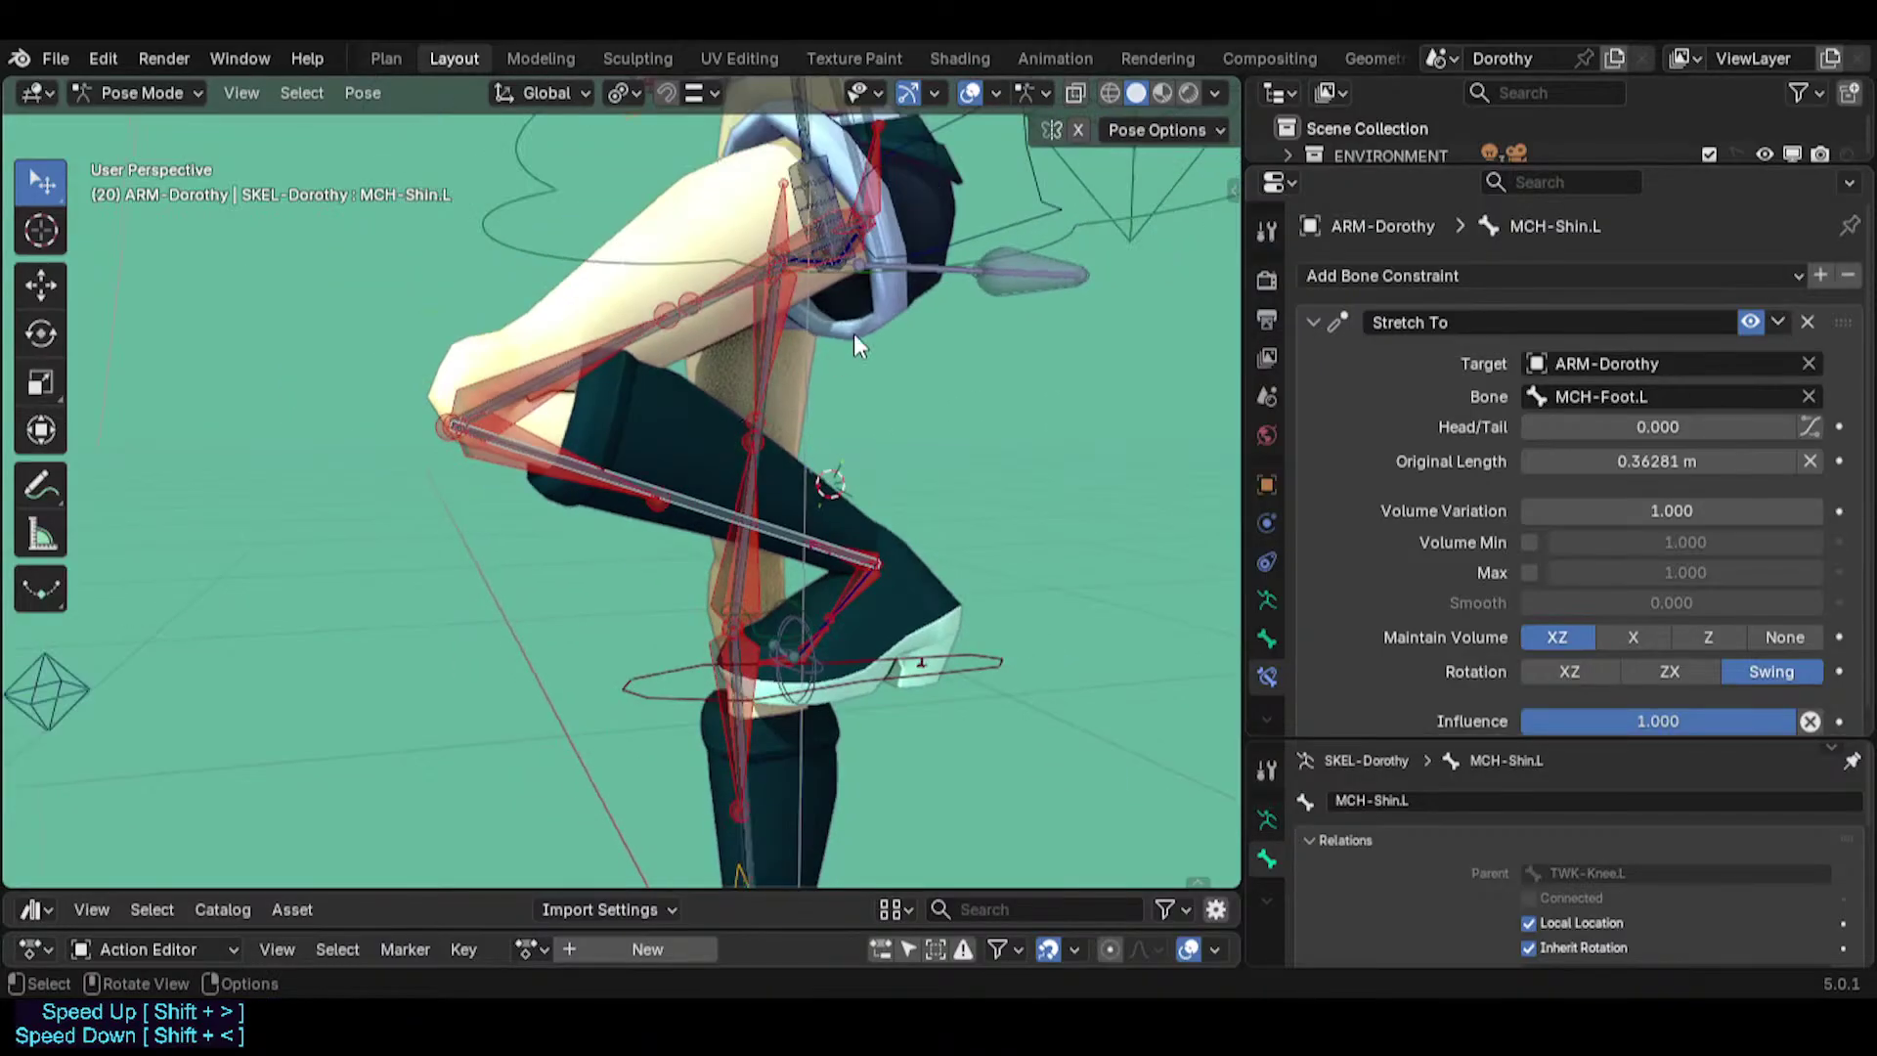
pyautogui.press('n')
pyautogui.scroll(3, 1143, 350)
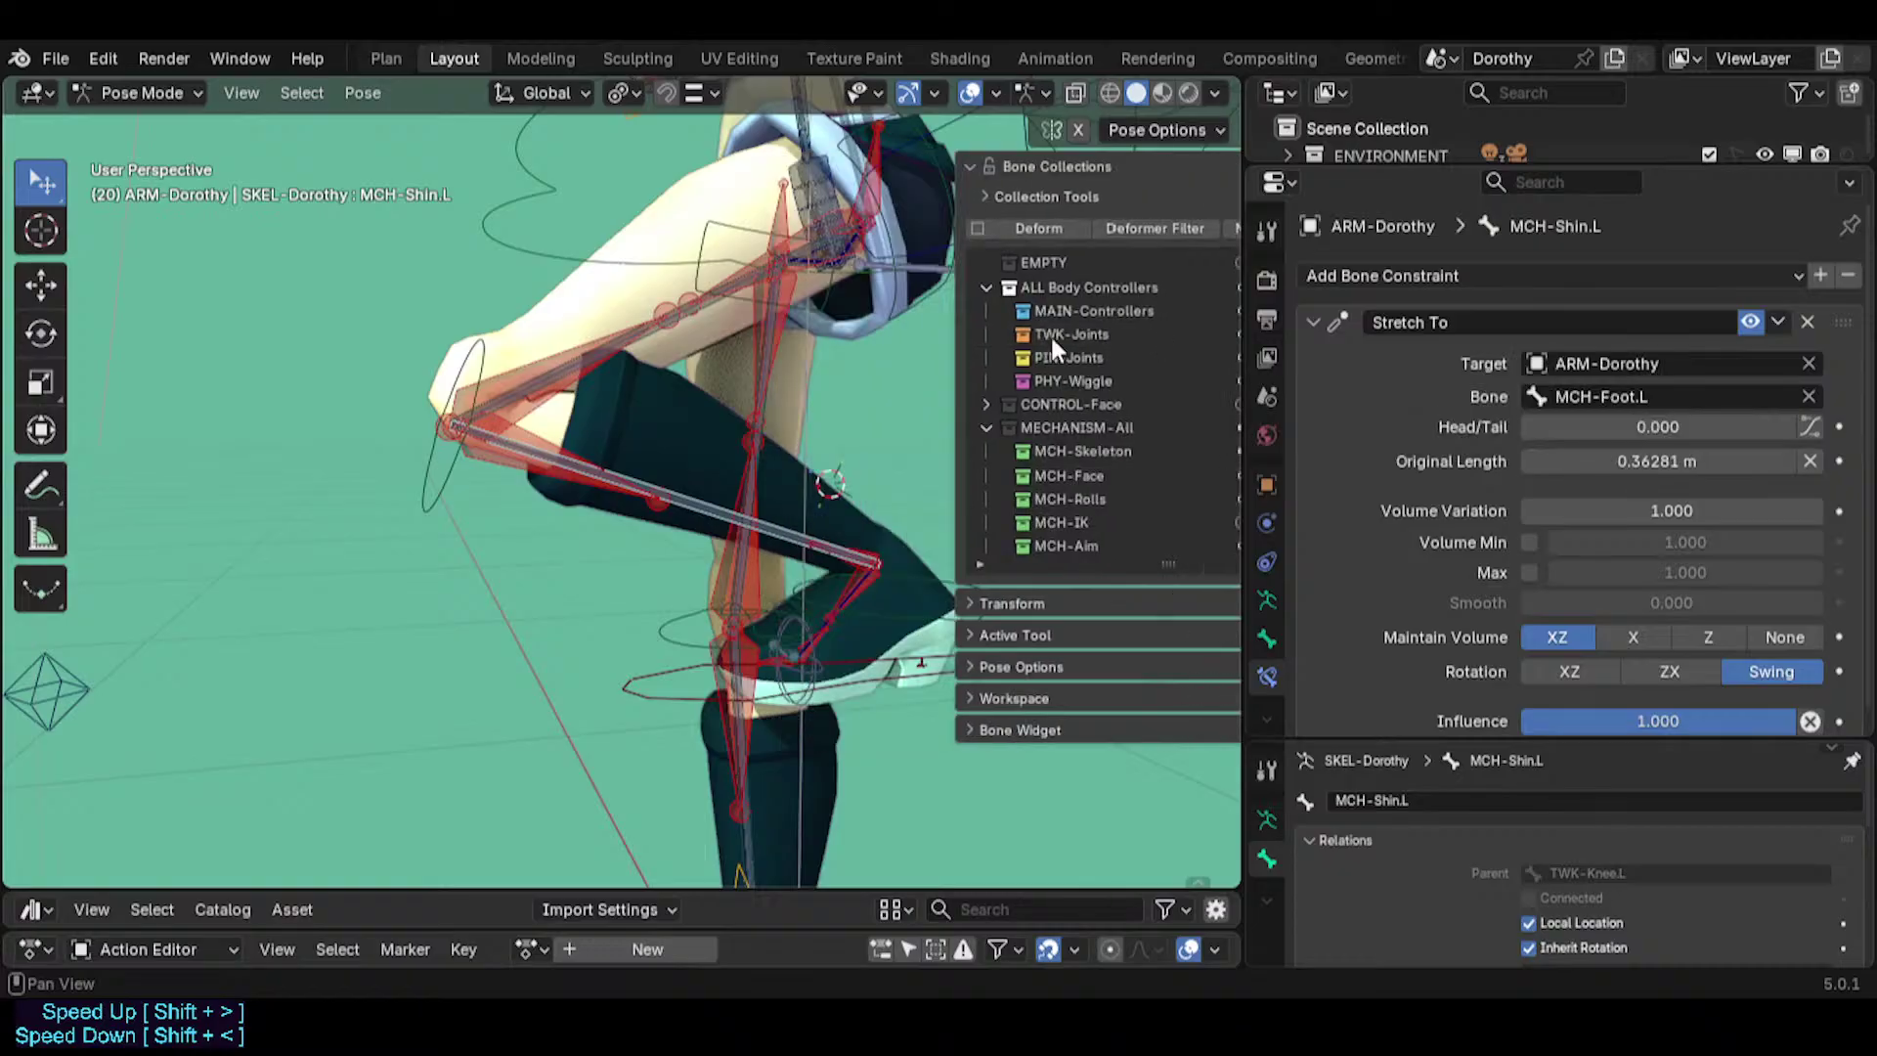
pyautogui.press('n')
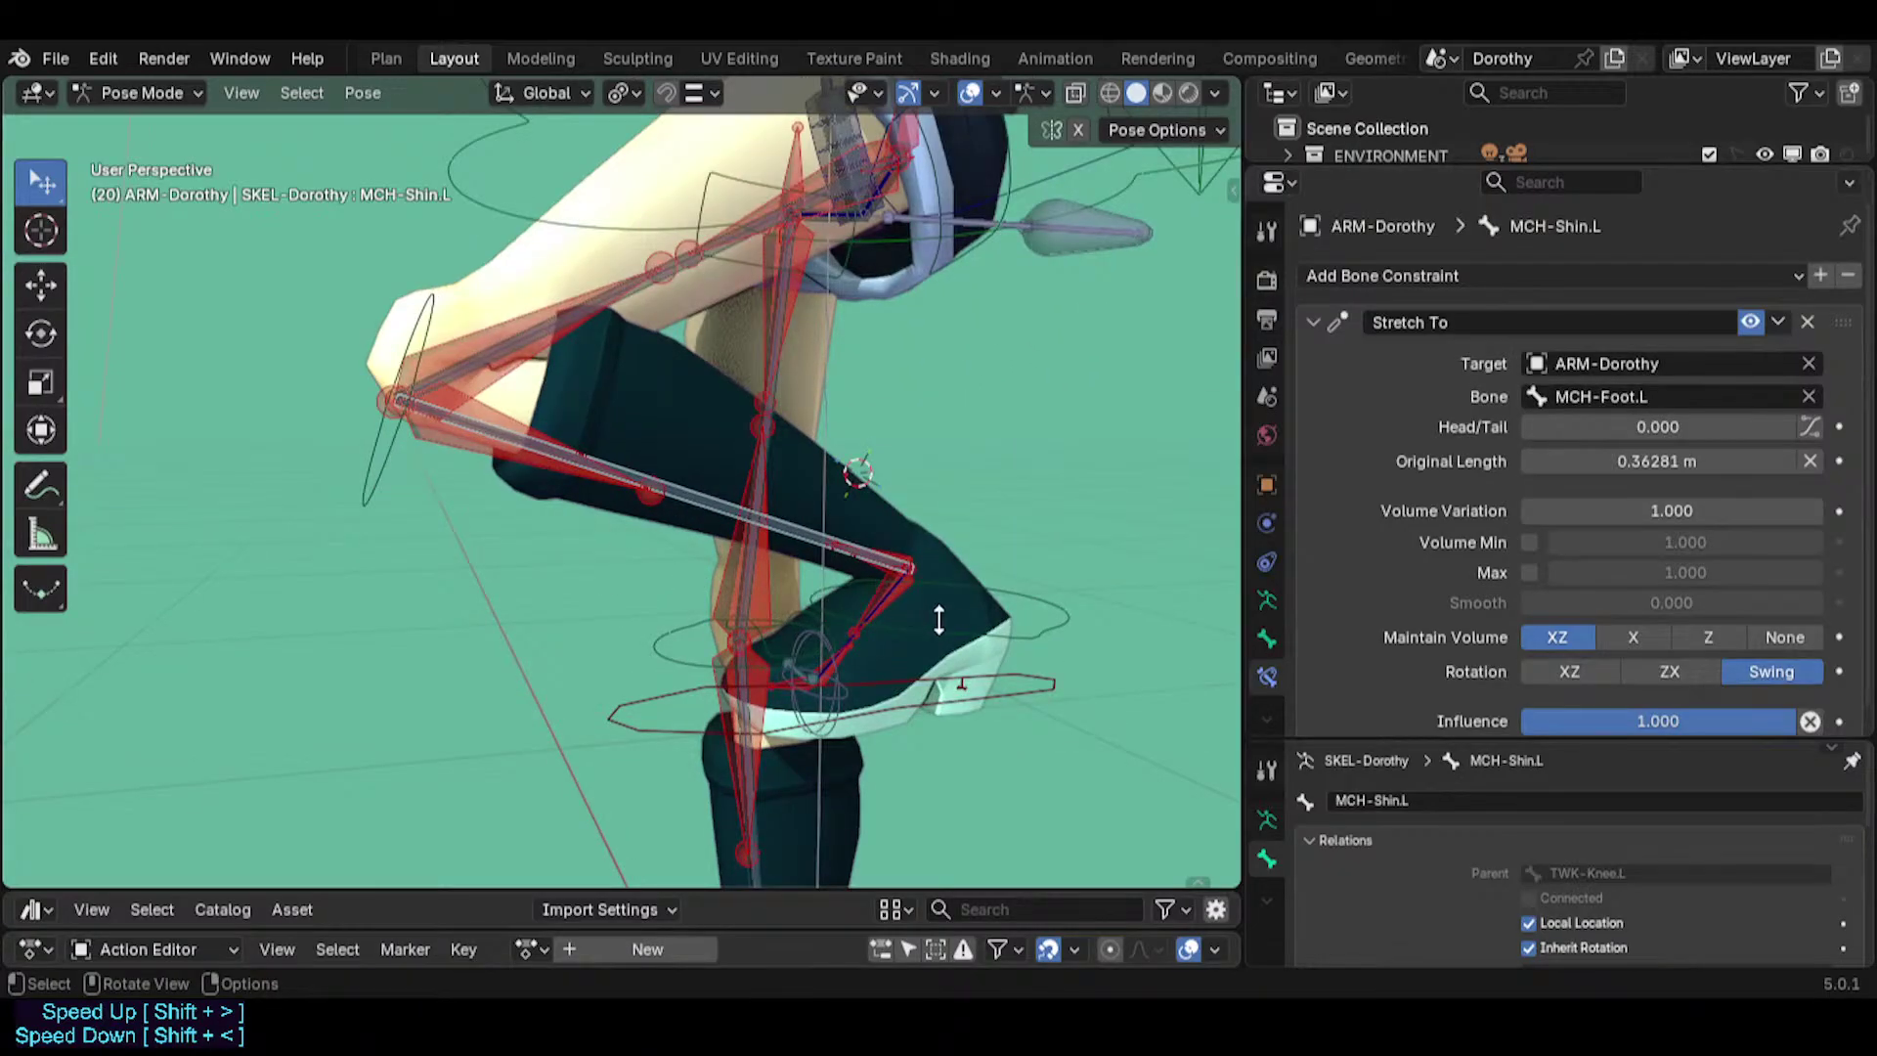
pyautogui.moveTo(504, 516); pyautogui.dragTo(522, 518, button='middle')
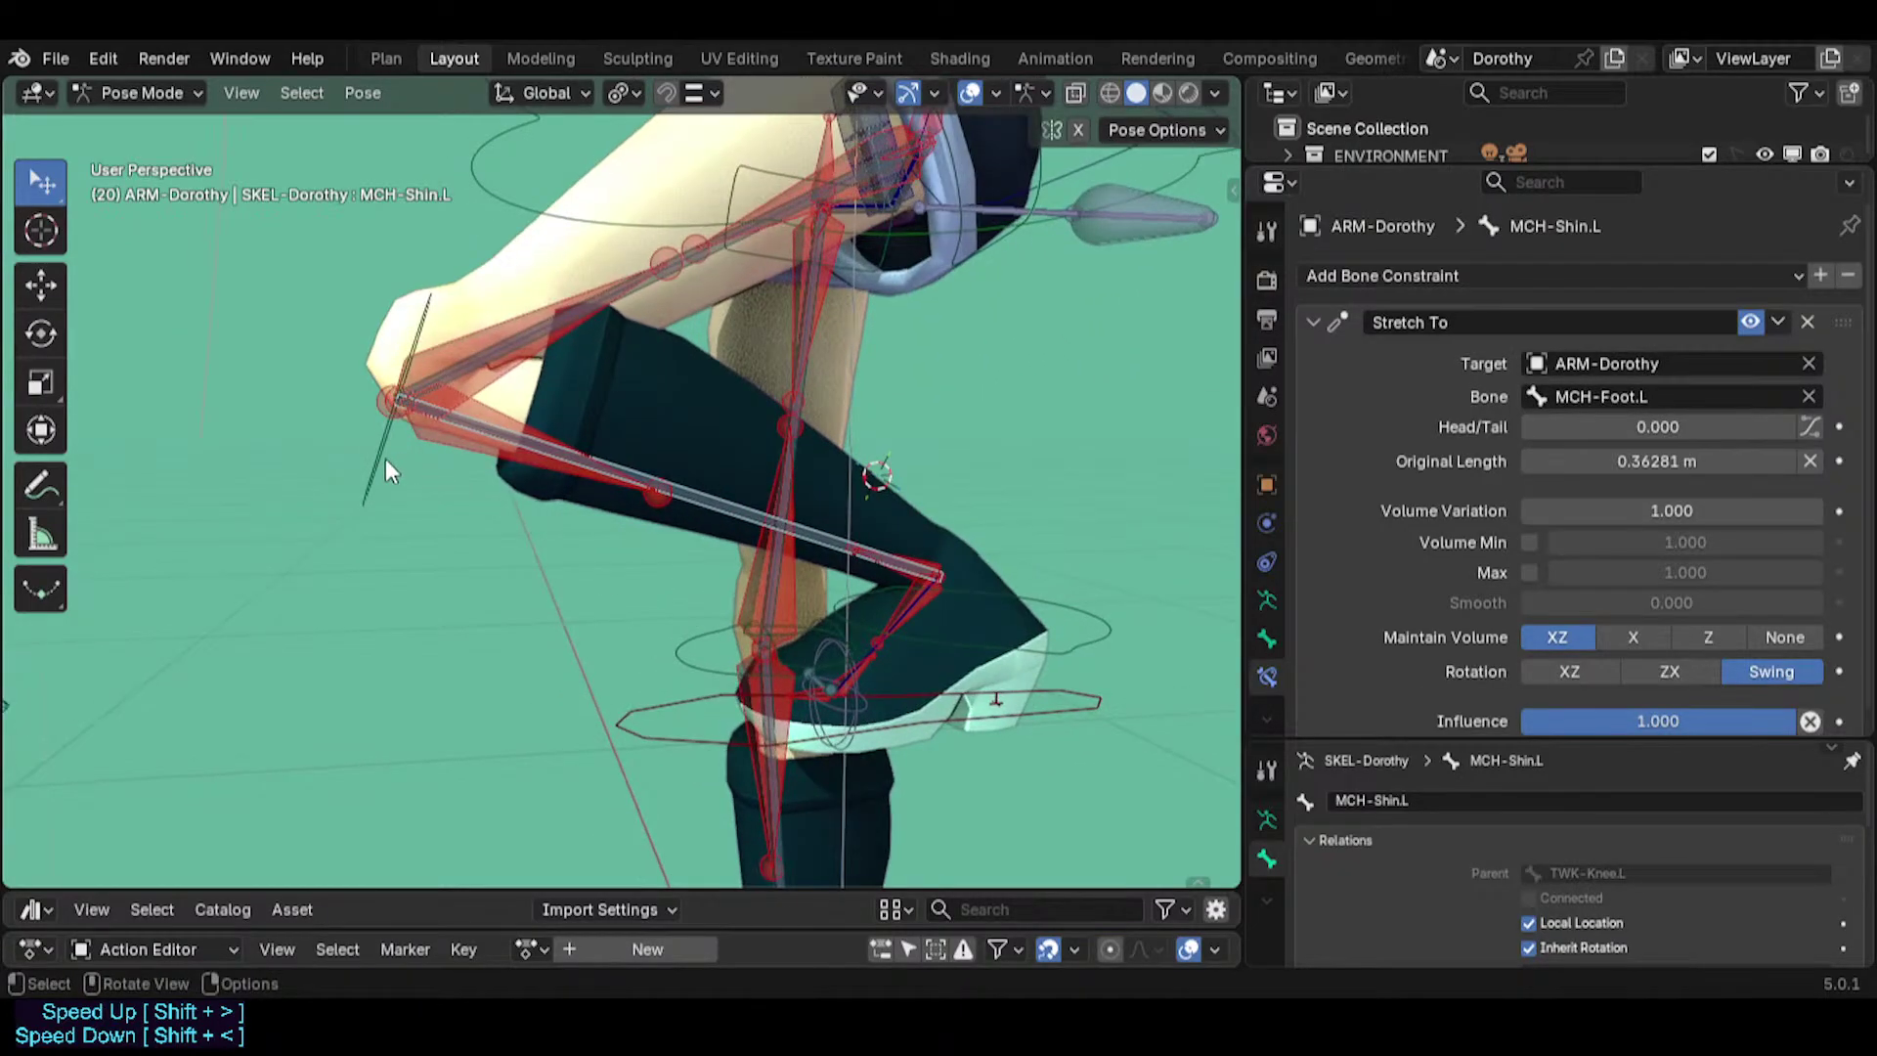
# Test moving and rotating TWK-Knee.L to see how the left knee's fan helpers follow it.
pyautogui.moveTo(388, 471); pyautogui.dragTo(618, 363)
pyautogui.press('r')
pyautogui.rightClick(611, 454)
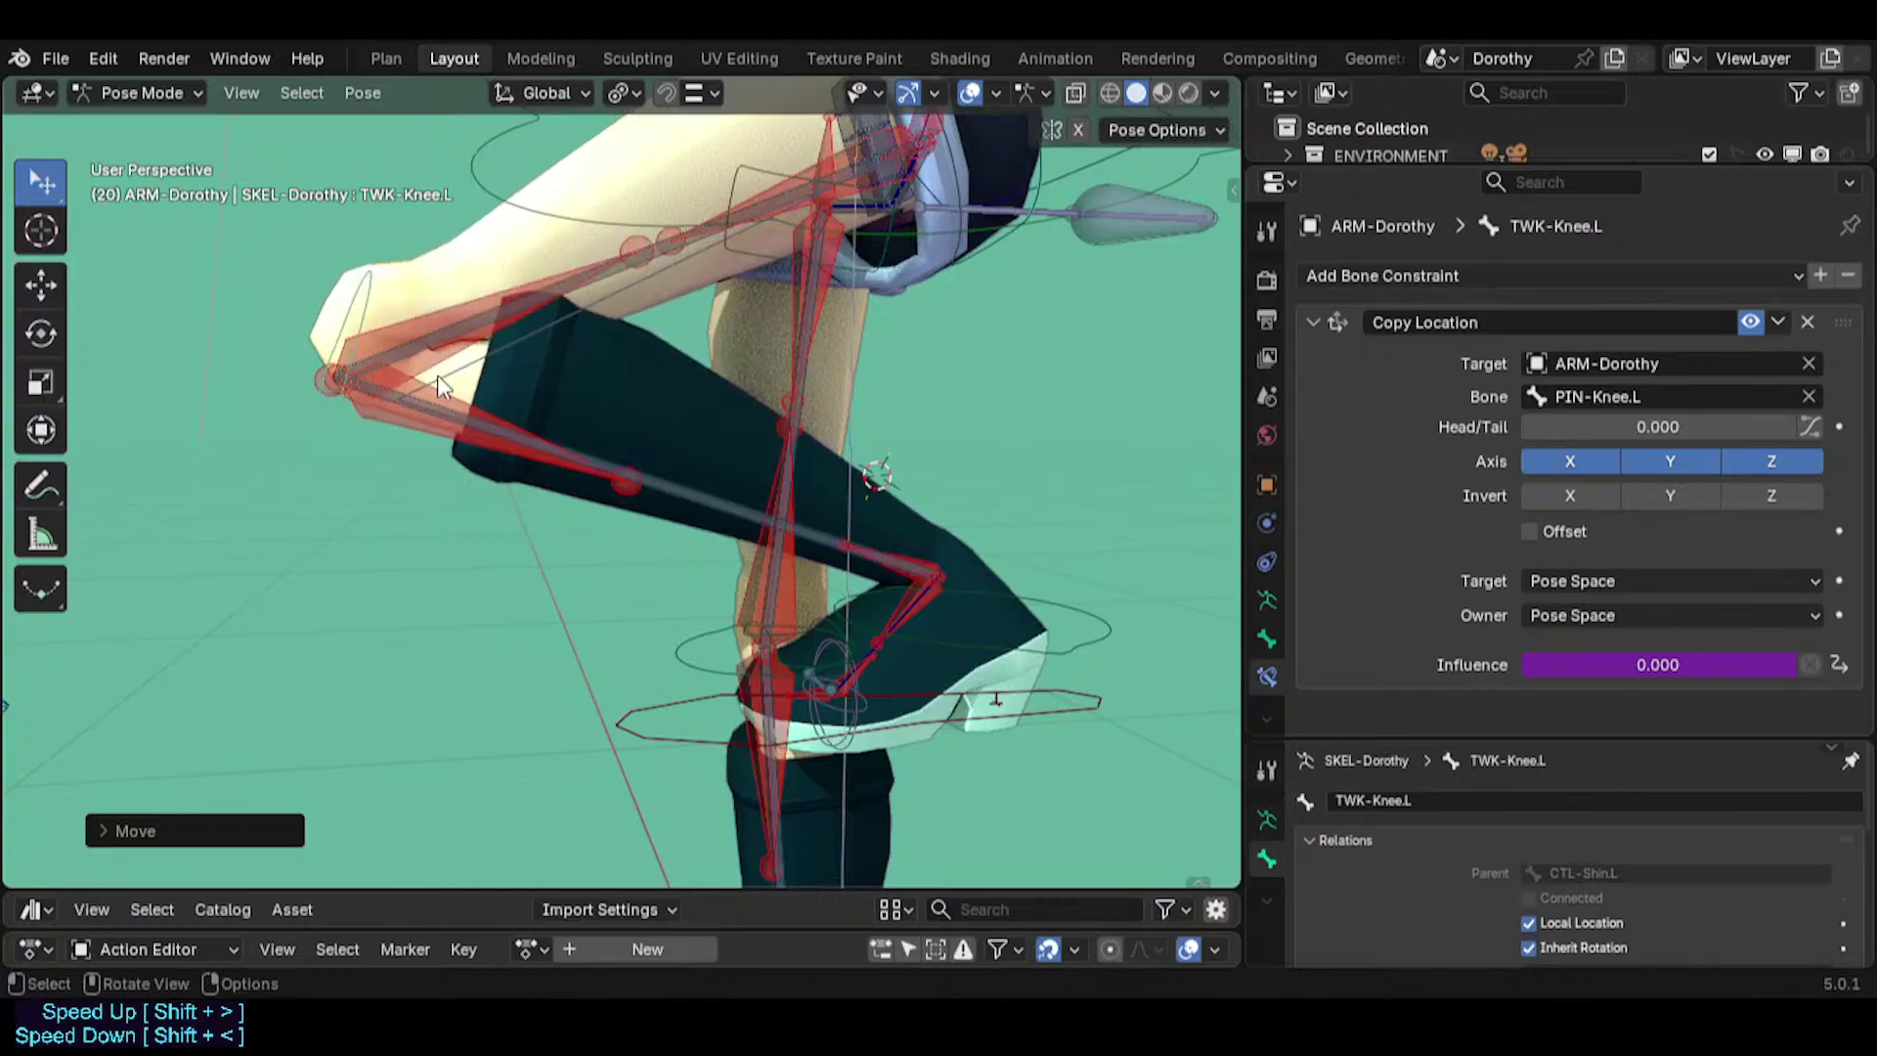
pyautogui.press('g')
pyautogui.click(501, 428)
pyautogui.press('r')
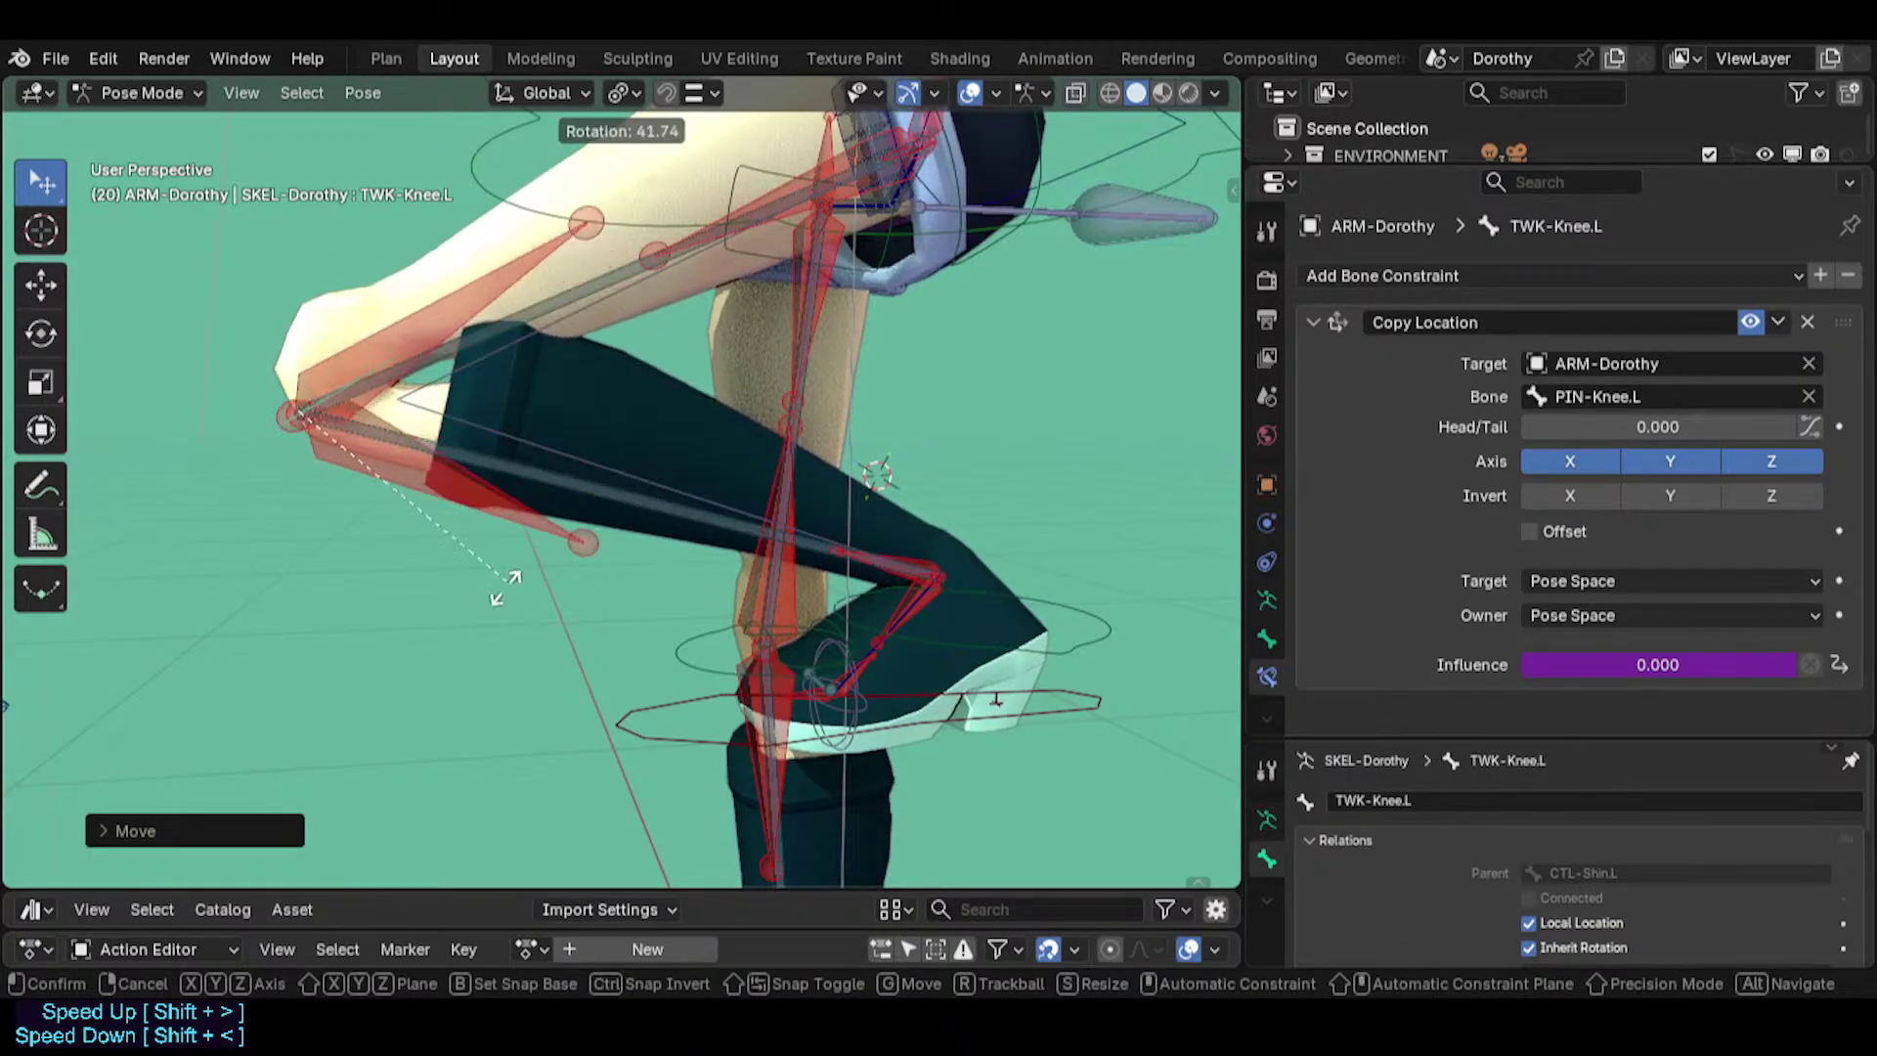
pyautogui.rightClick(467, 430)
pyautogui.press('g')
pyautogui.click(432, 416)
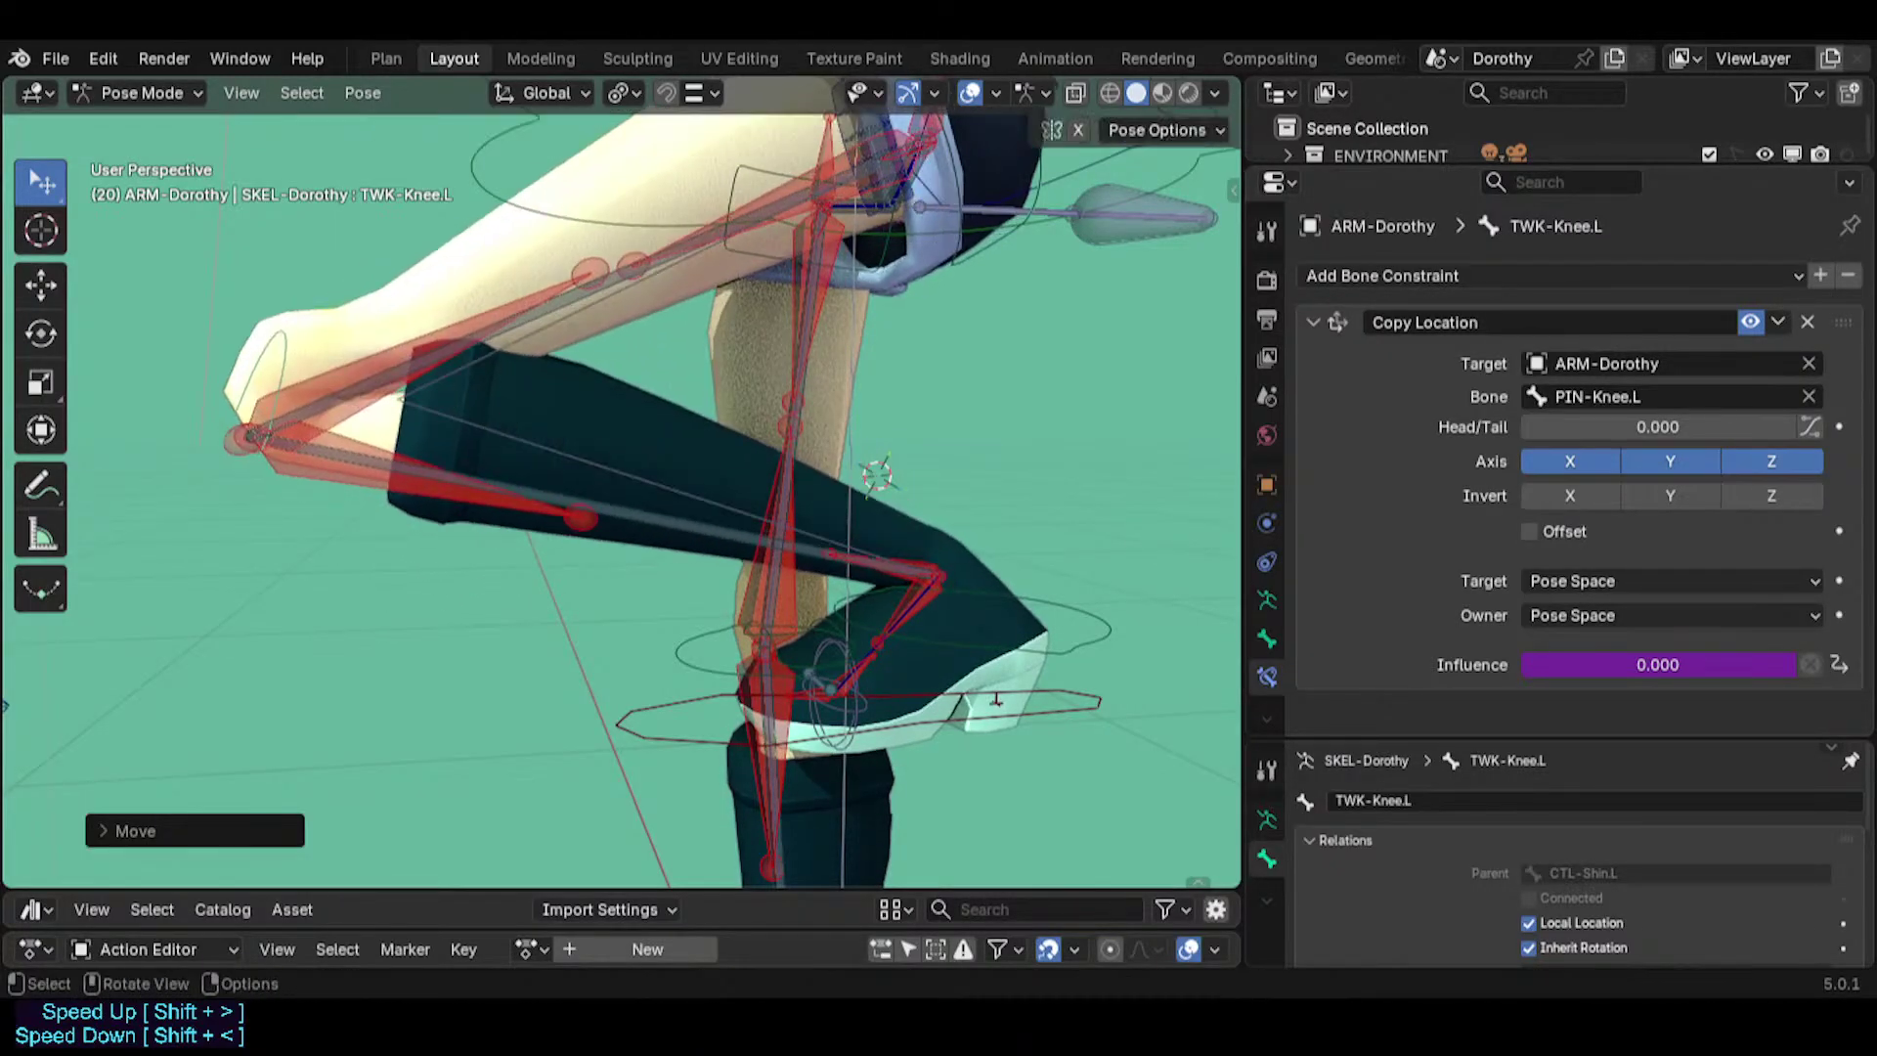
pyautogui.press('r')
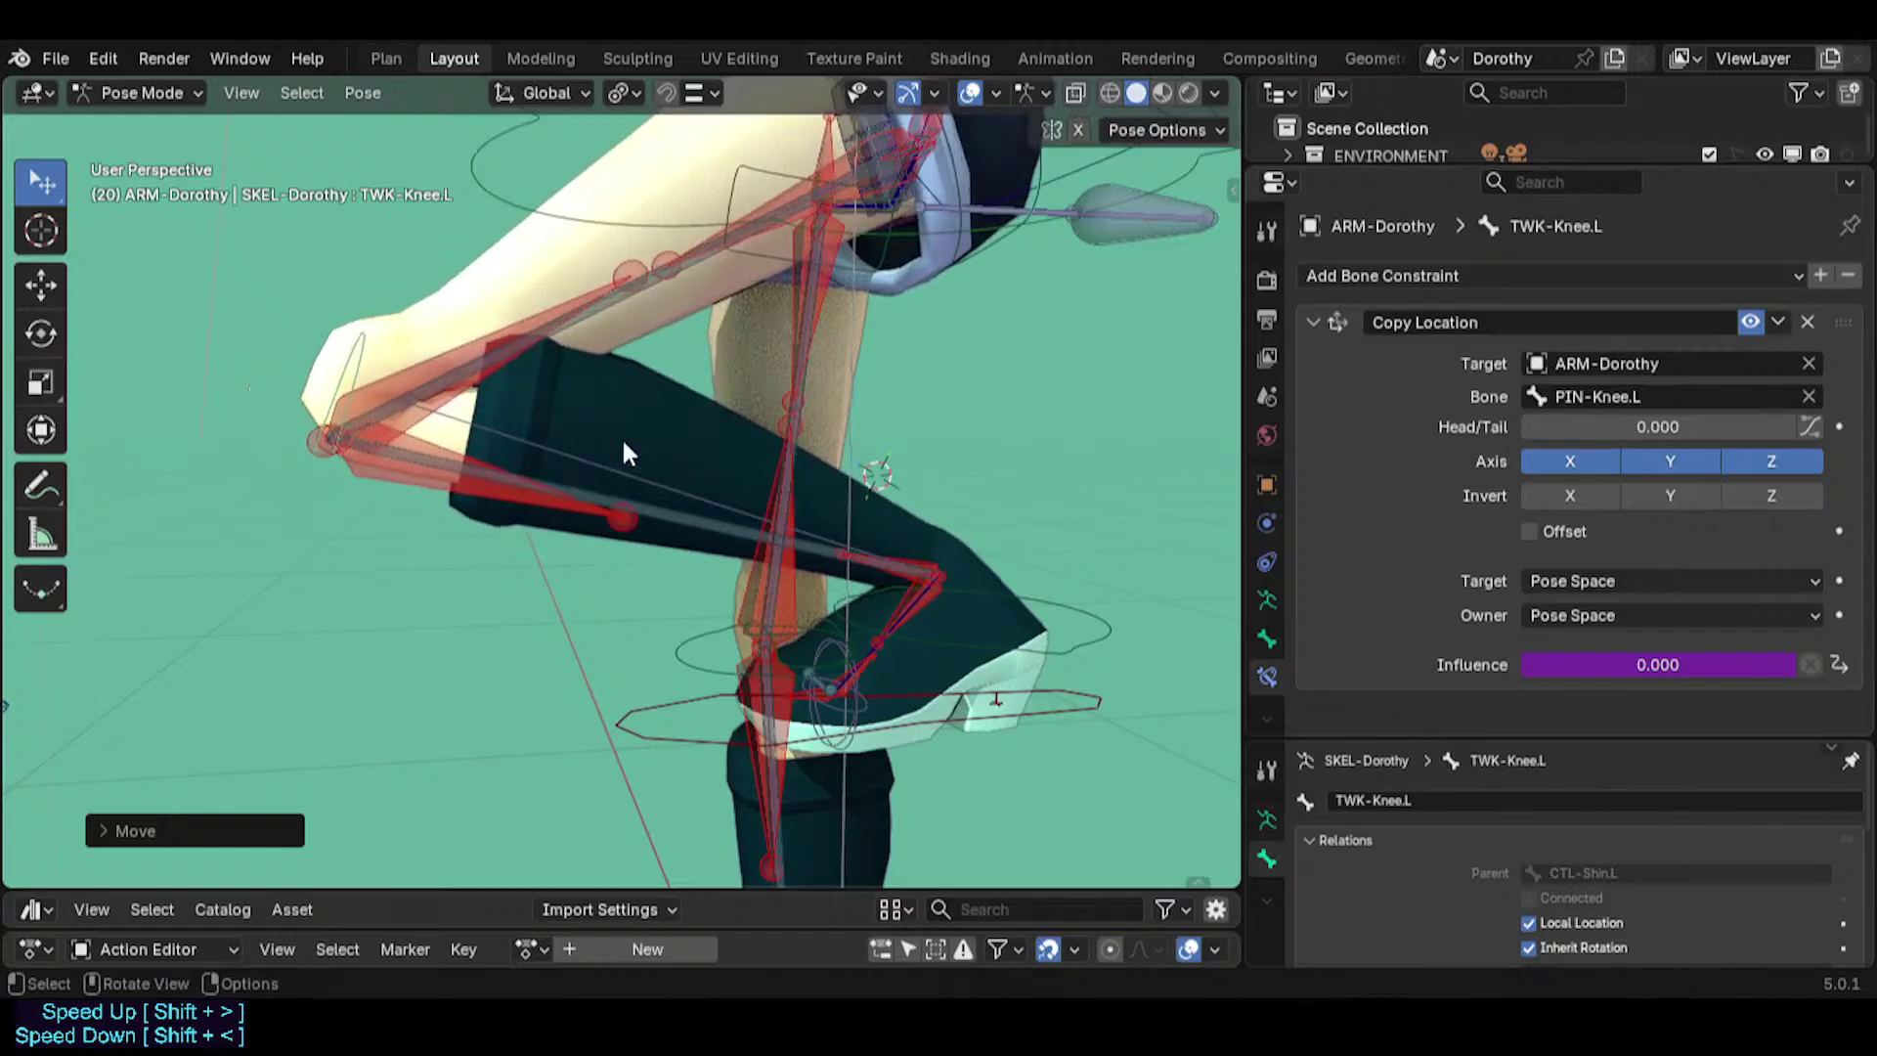
pyautogui.click(701, 408)
pyautogui.press('r')
pyautogui.rightClick(635, 596)
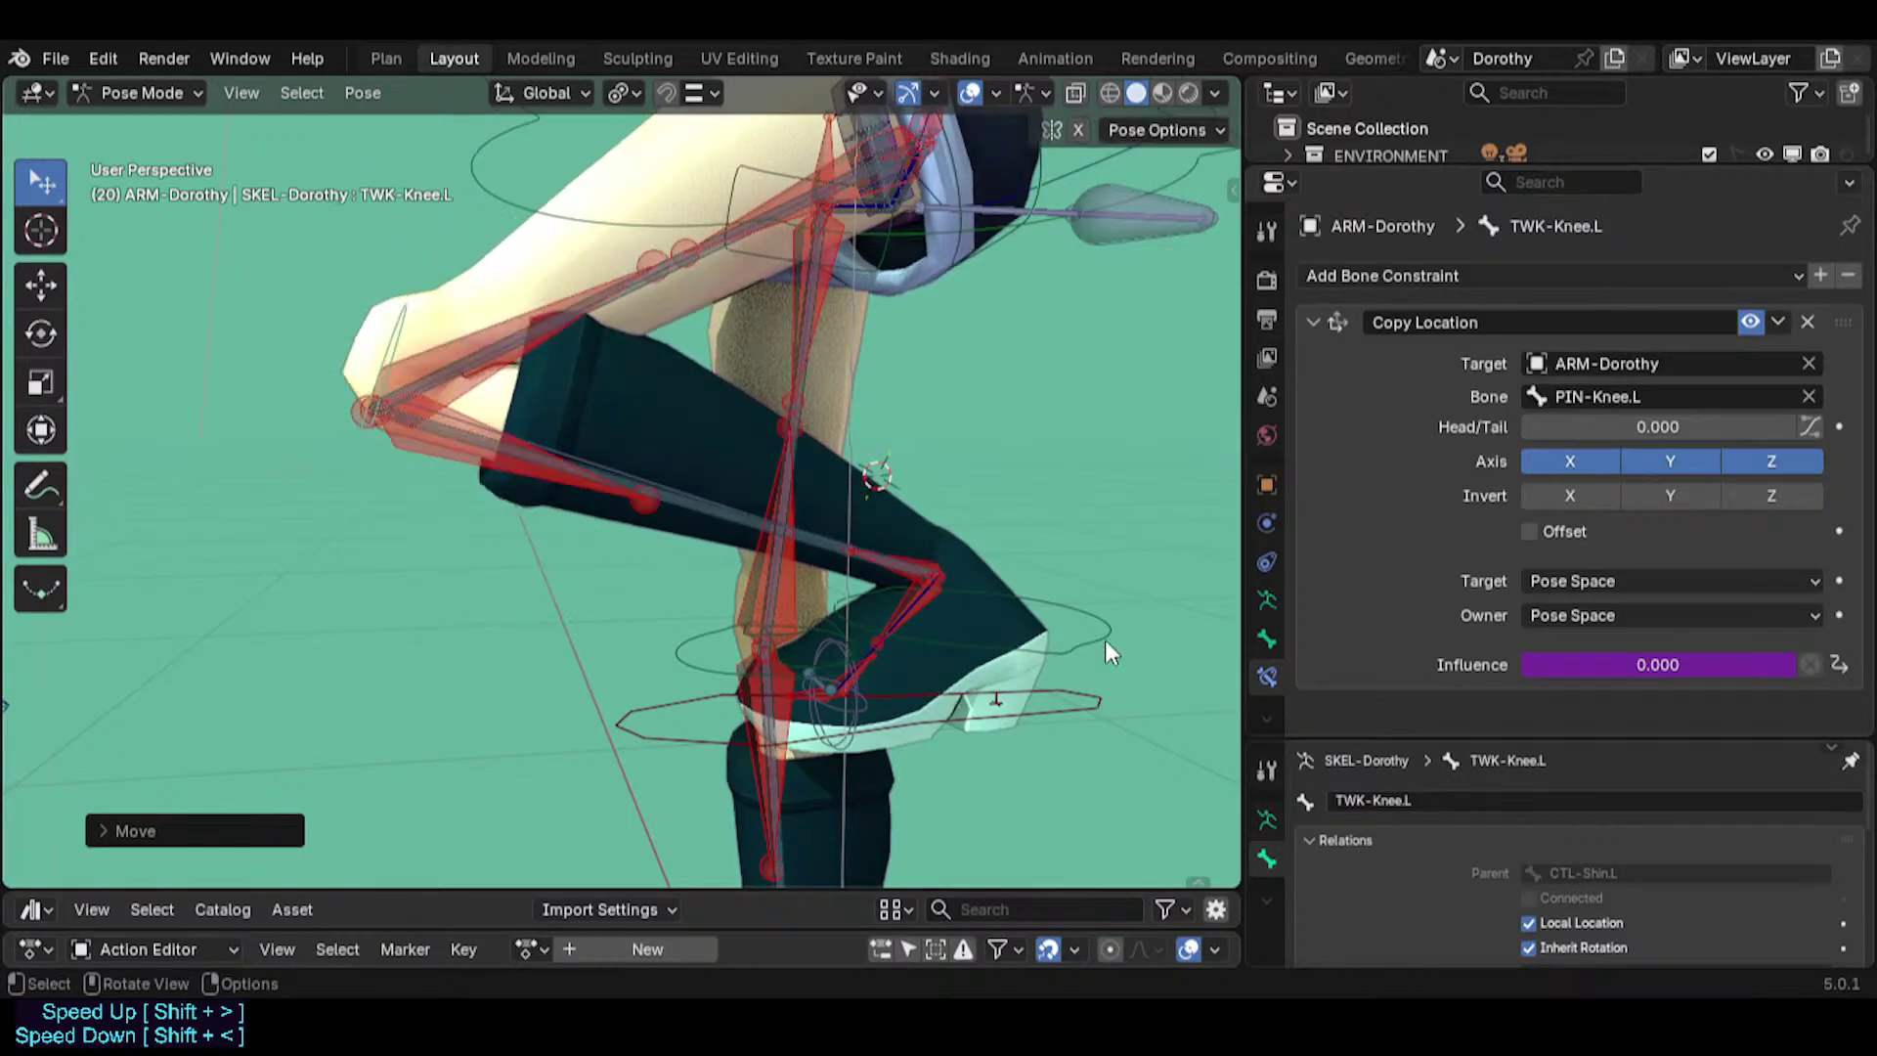
# Test moving TWK-Foot.L and rotating TWK-Knee.L to compare their effect on the shin helper.
pyautogui.click(1079, 628)
pyautogui.press('g')
pyautogui.rightClick(815, 543)
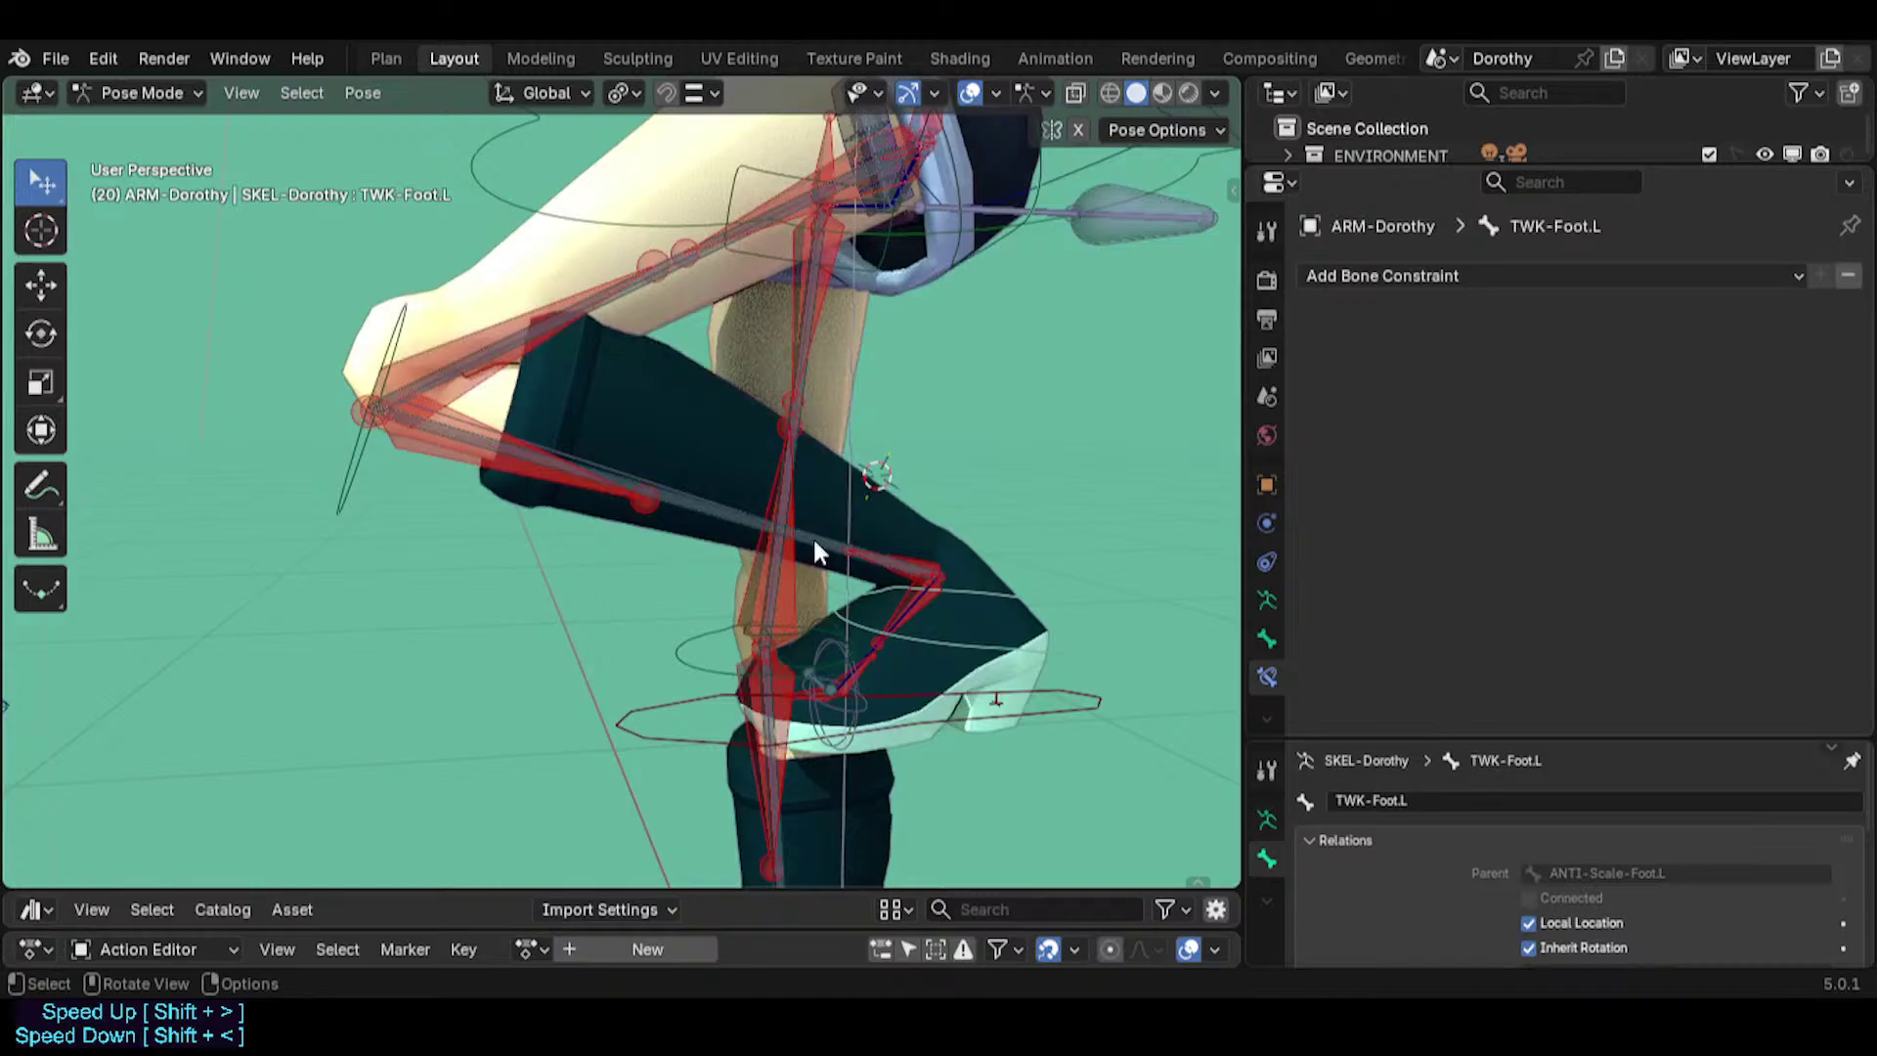
pyautogui.click(406, 393)
pyautogui.press('r')
pyautogui.rightClick(502, 349)
pyautogui.click(1058, 606)
pyautogui.press('g')
pyautogui.click(284, 371)
# Try several positions for TWK-Knee.L and TWK-Foot.L to observe how the shin's fan helper reacts.
pyautogui.click(402, 320)
pyautogui.press('g')
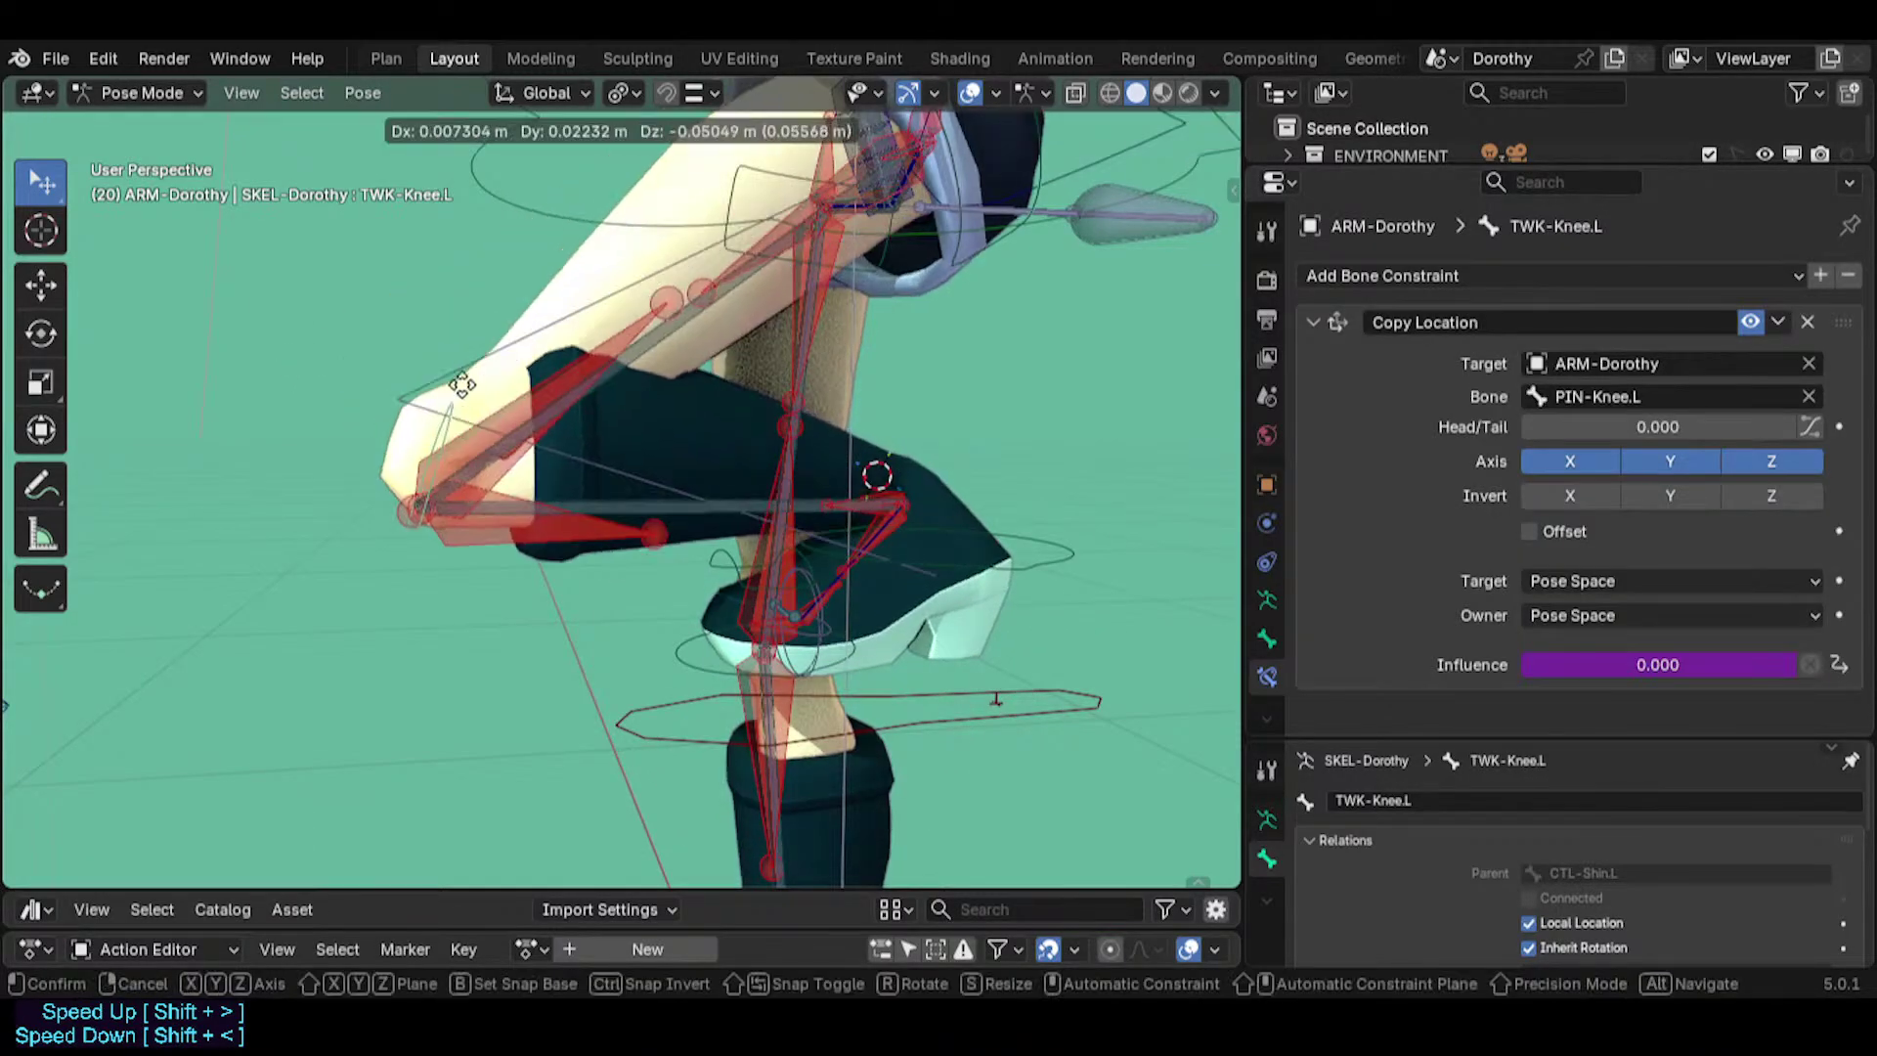
pyautogui.click(349, 291)
pyautogui.press('g')
pyautogui.click(500, 358)
pyautogui.click(959, 528)
pyautogui.press('g')
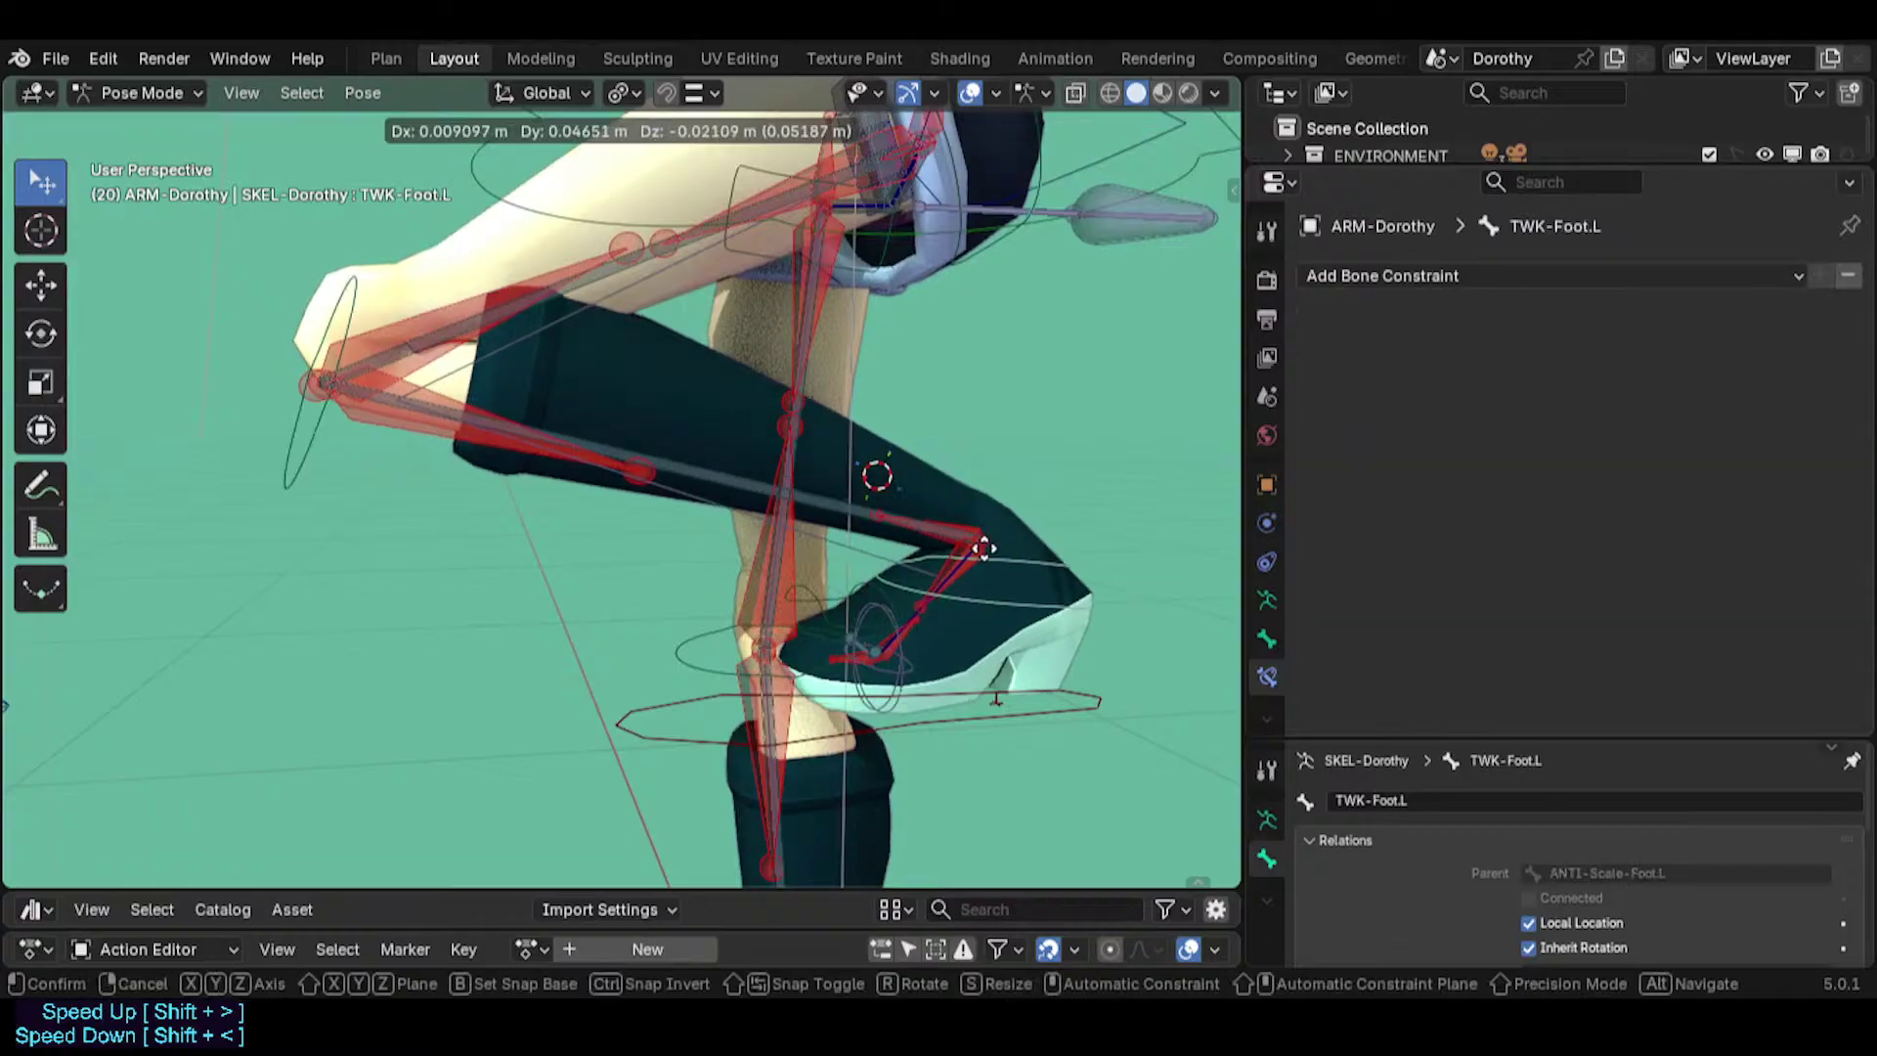
pyautogui.click(925, 545)
pyautogui.press('g')
pyautogui.click(877, 567)
# Try rotating TWK-Knee.L freely and clear its rotation again.
pyautogui.click(342, 289)
pyautogui.press('r')
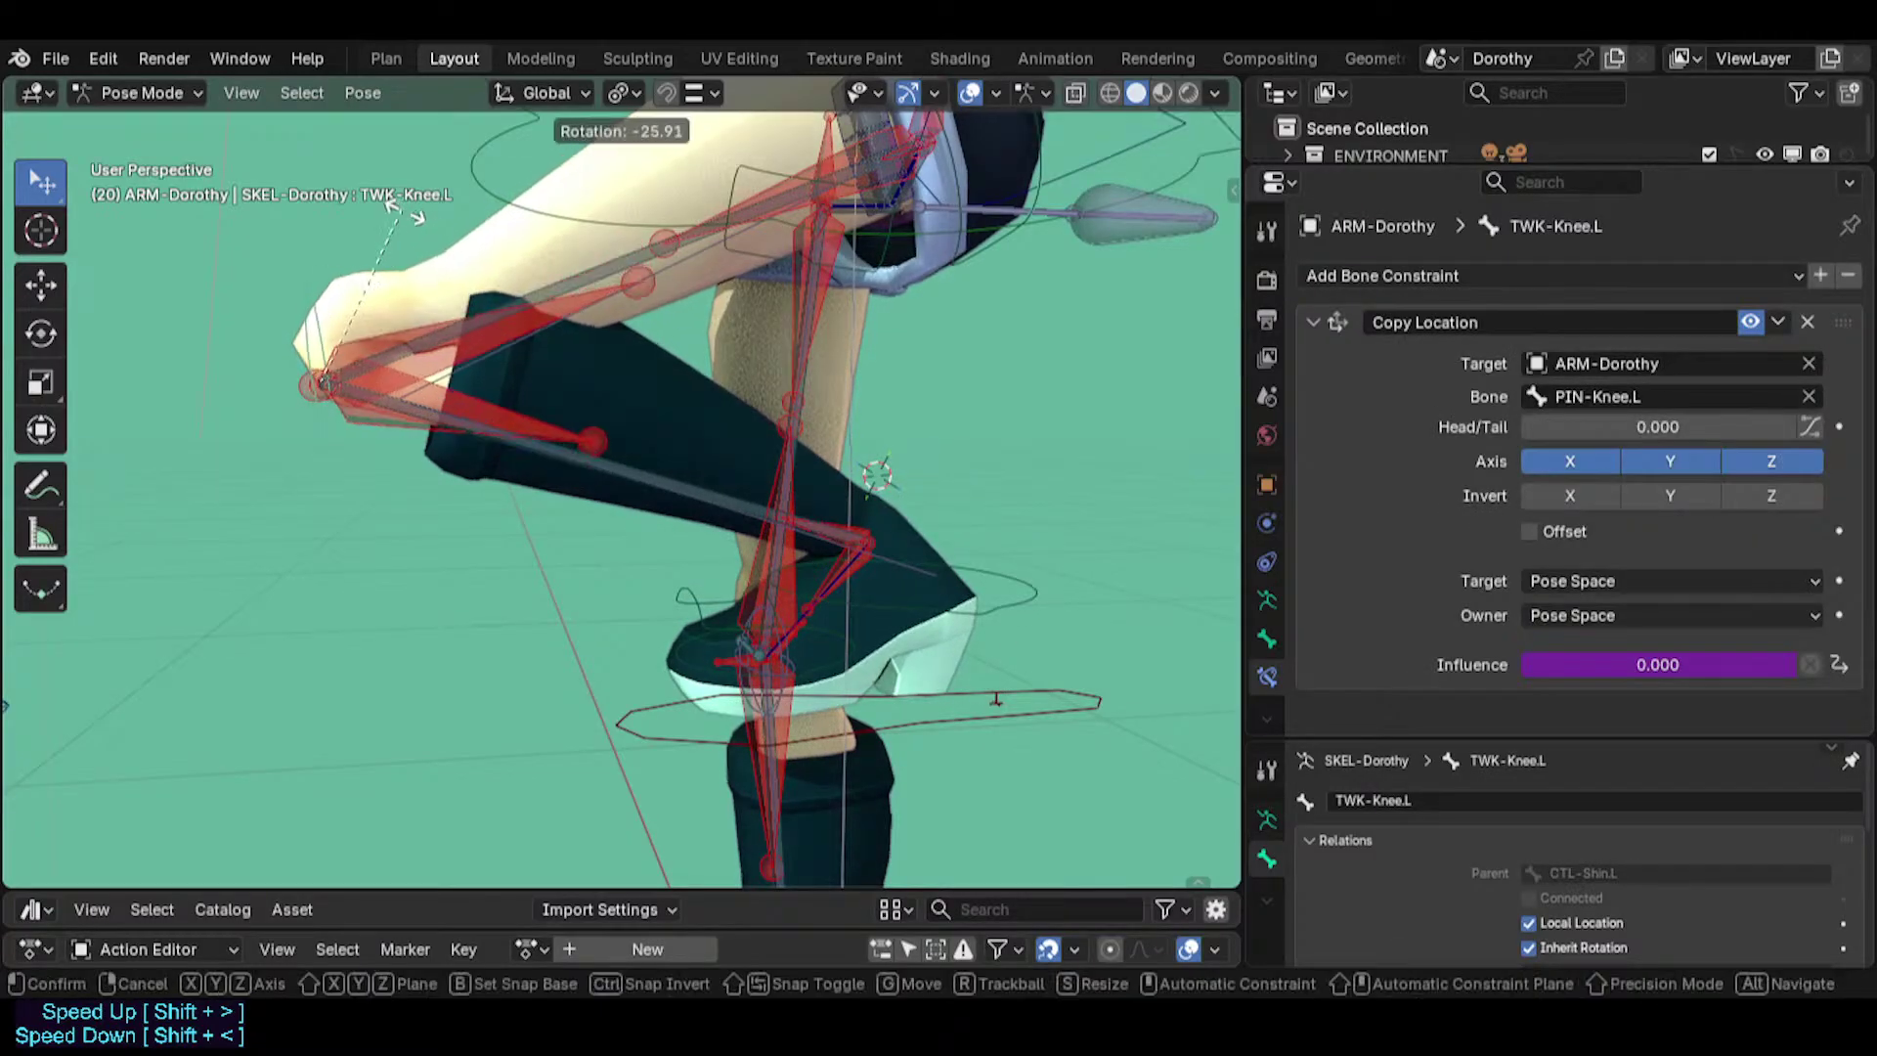
pyautogui.click(510, 337)
pyautogui.hotkey('alt', 'r')
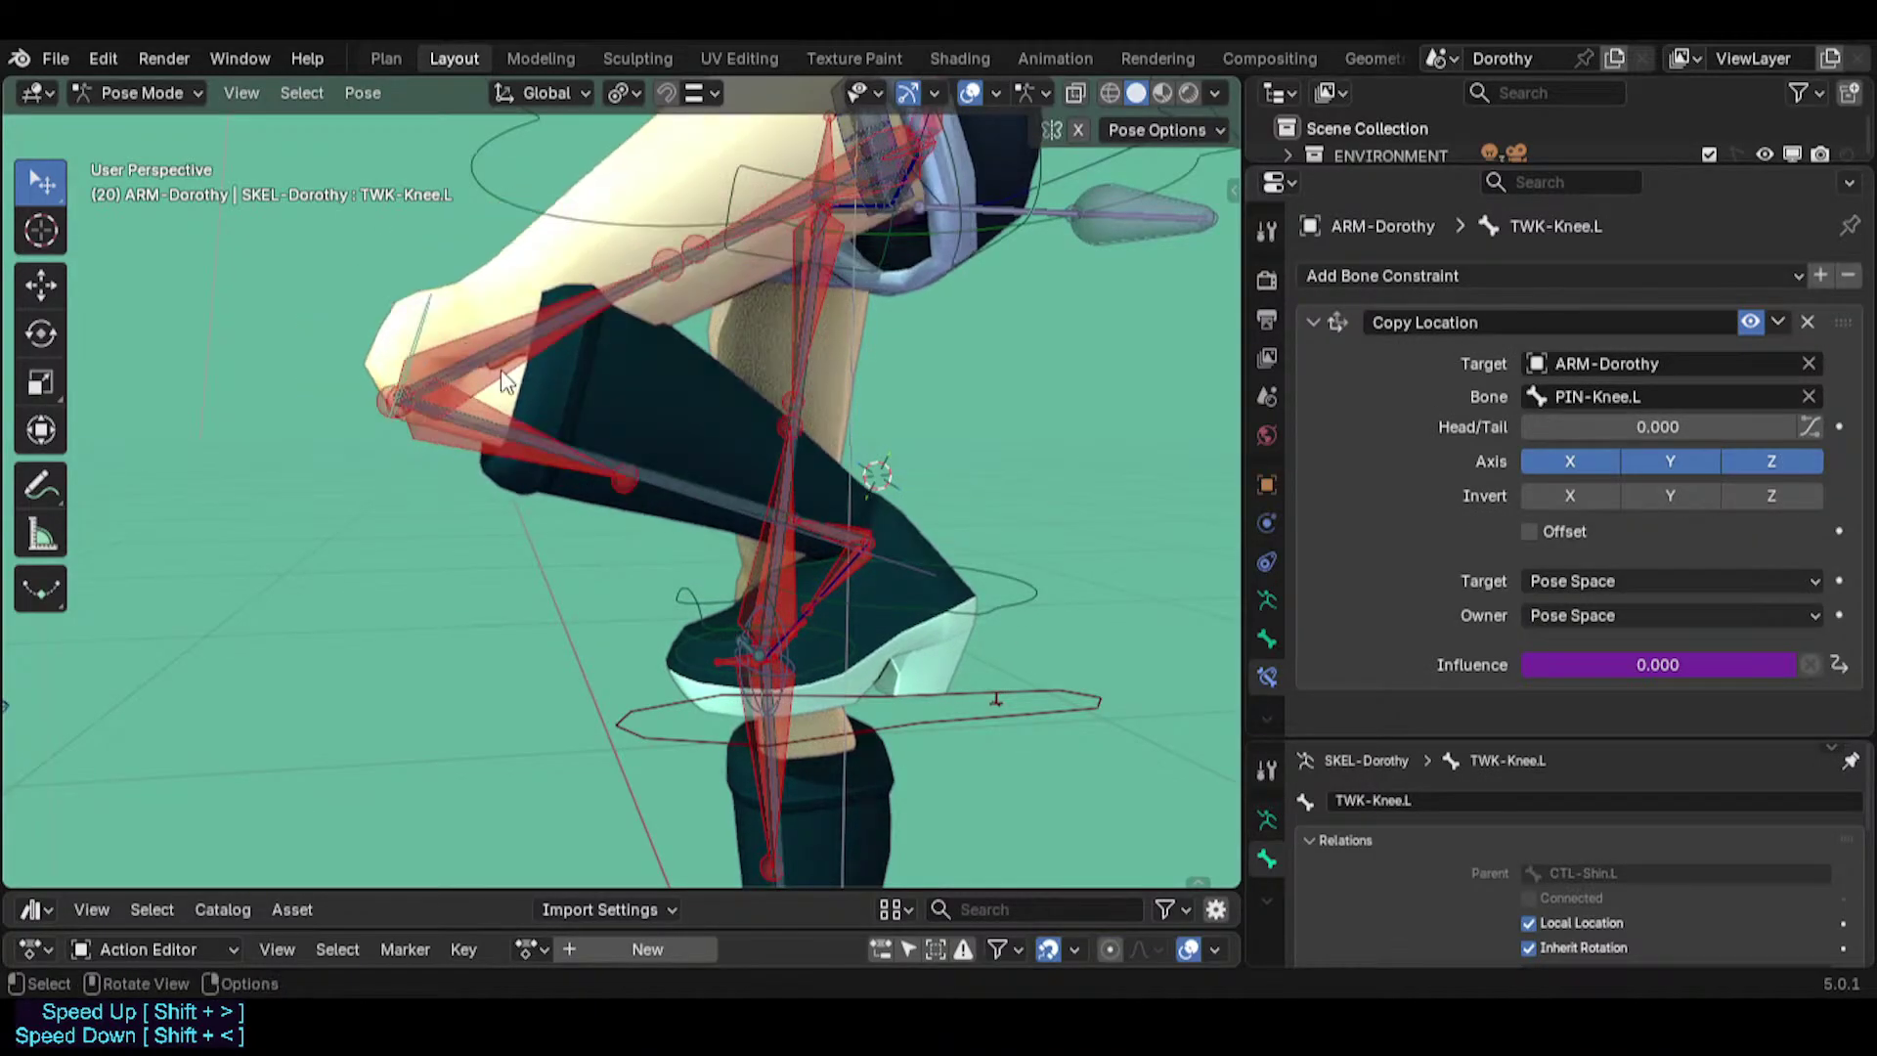
# Clear the location of all visible bones and raise MTR-IK-Foot.L to bend the left knee.
pyautogui.press('a')
pyautogui.hotkey('alt', 'g')
pyautogui.keyDown('shift'); pyautogui.moveTo(883, 583); pyautogui.dragTo(549, 294, button='middle'); pyautogui.keyUp('shift')
pyautogui.scroll(-3, 470, 390)
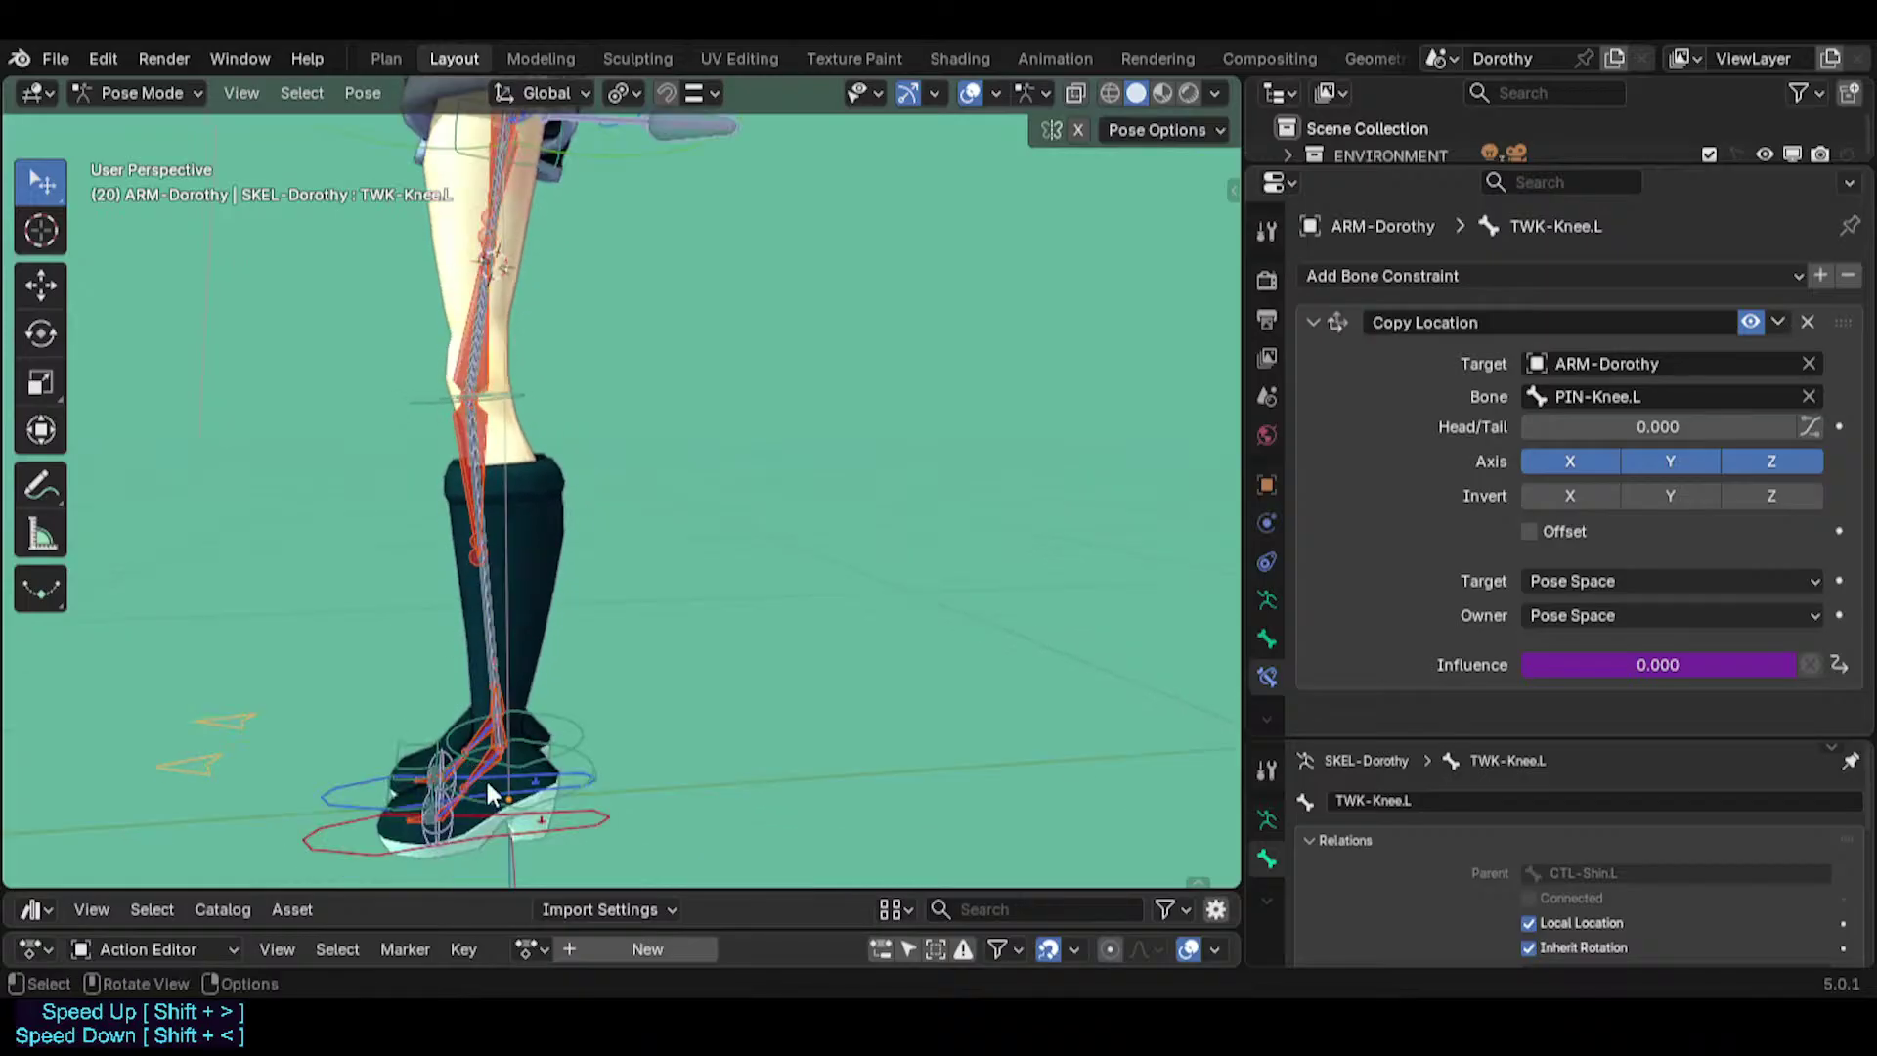
pyautogui.click(569, 821)
pyautogui.press('g')
pyautogui.click(489, 542)
pyautogui.scroll(4, 510, 441)
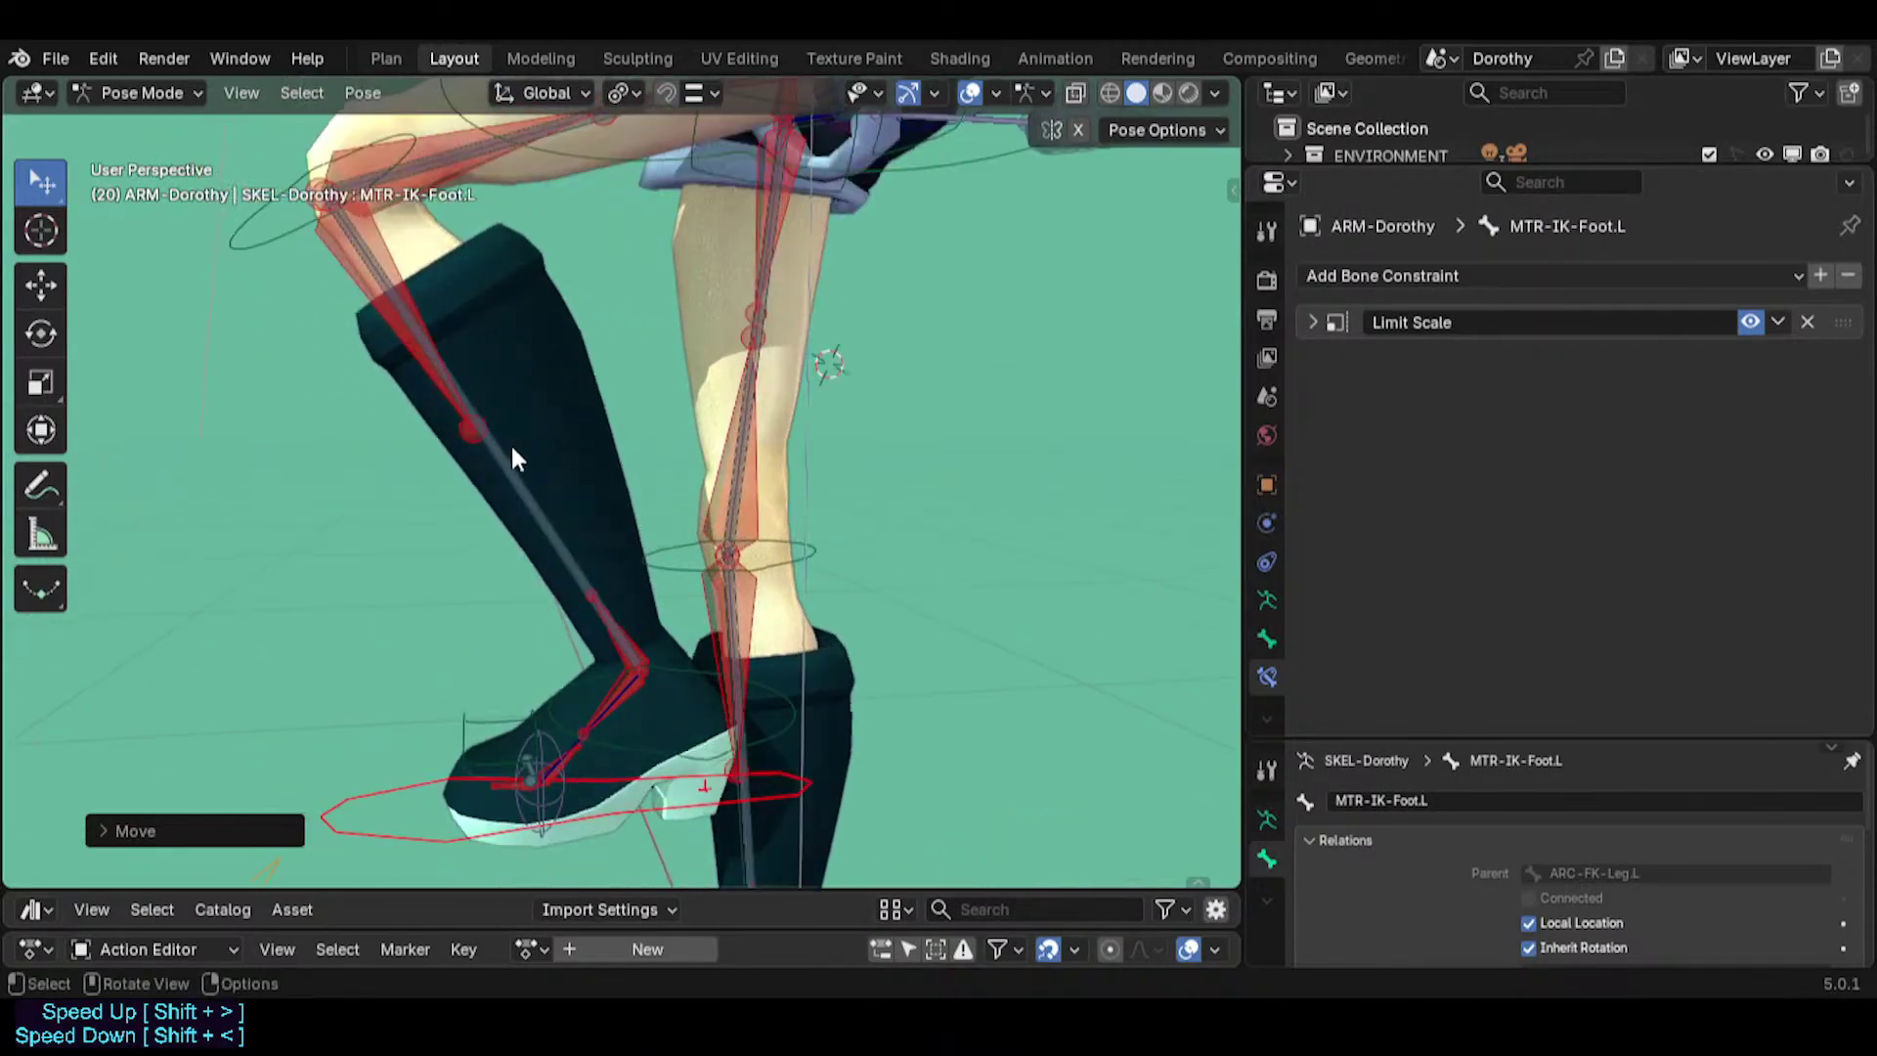
# Parent MCH-Shin.L to MCH-Thigh.L with Keep Offset.
pyautogui.click(606, 583)
pyautogui.scroll(3, 606, 583)
pyautogui.keyDown('shift'); pyautogui.moveTo(489, 428); pyautogui.dragTo(665, 592, button='middle'); pyautogui.keyUp('shift')
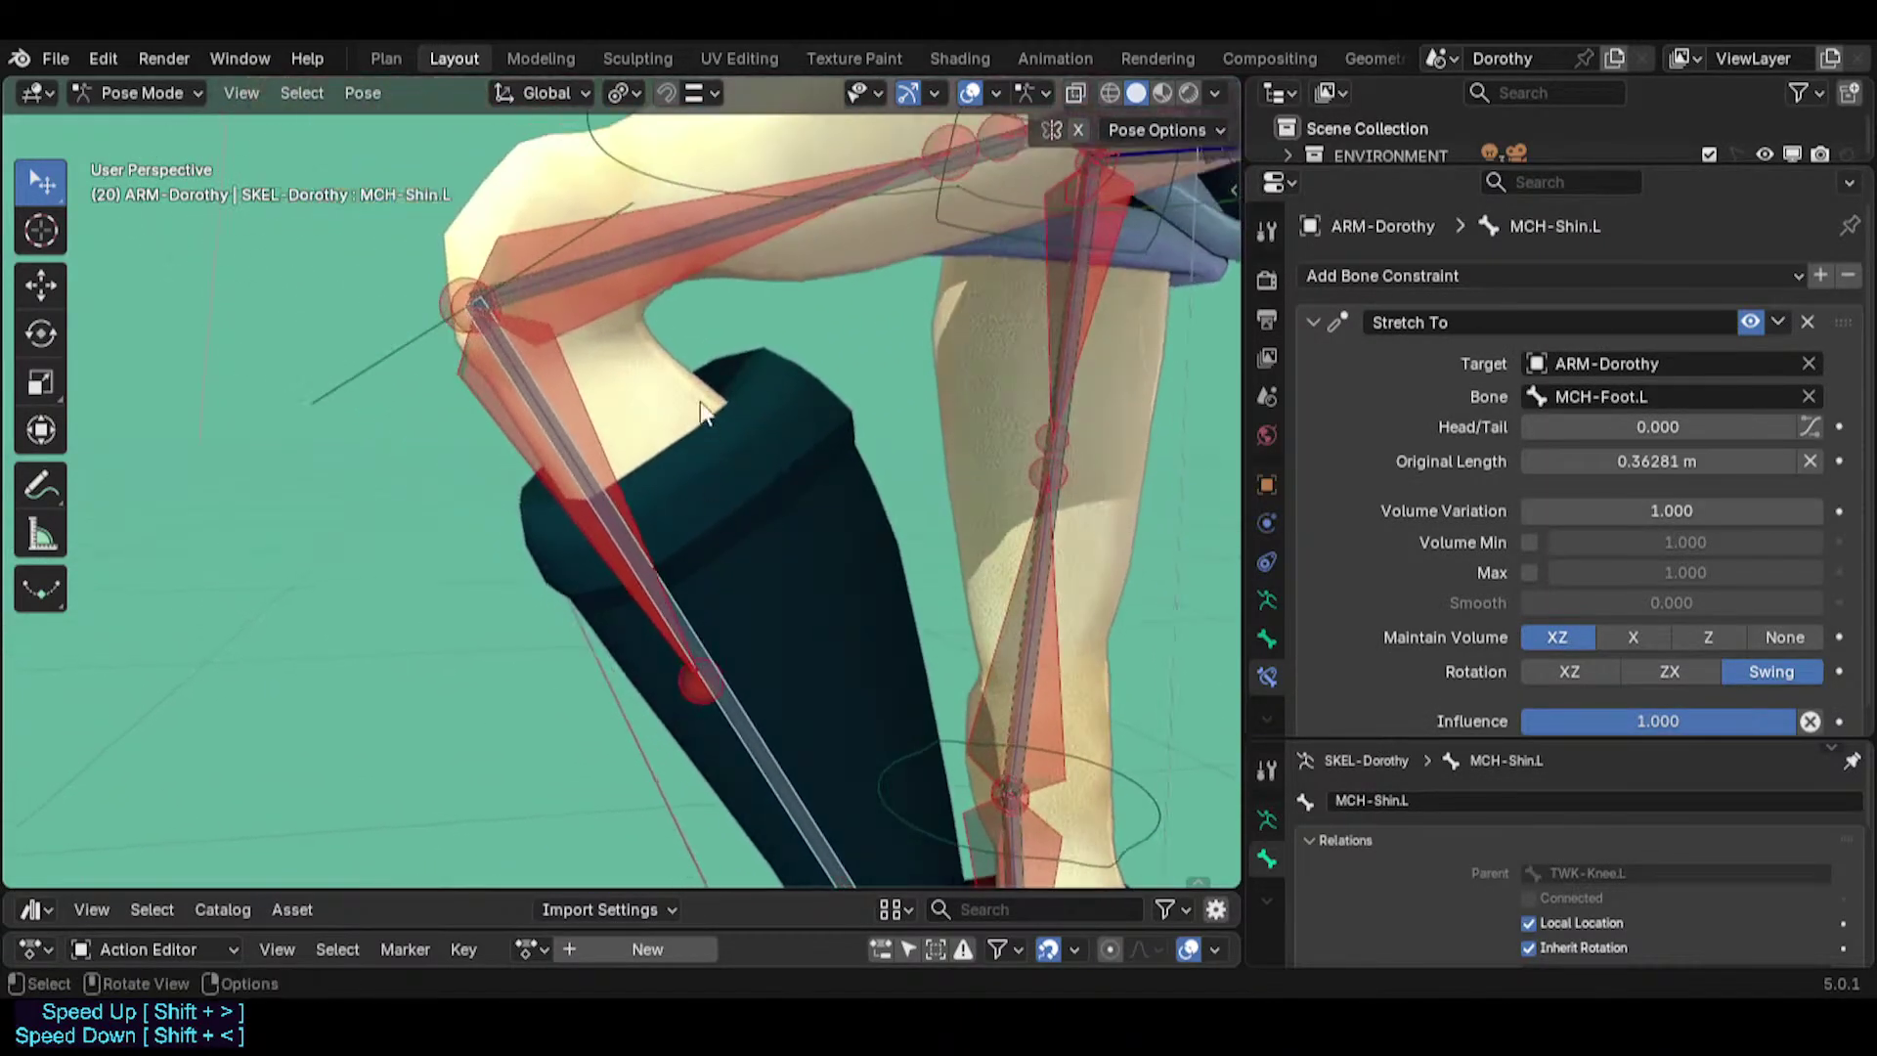
pyautogui.click(1316, 318)
pyautogui.moveTo(721, 322); pyautogui.dragTo(629, 372, button='middle')
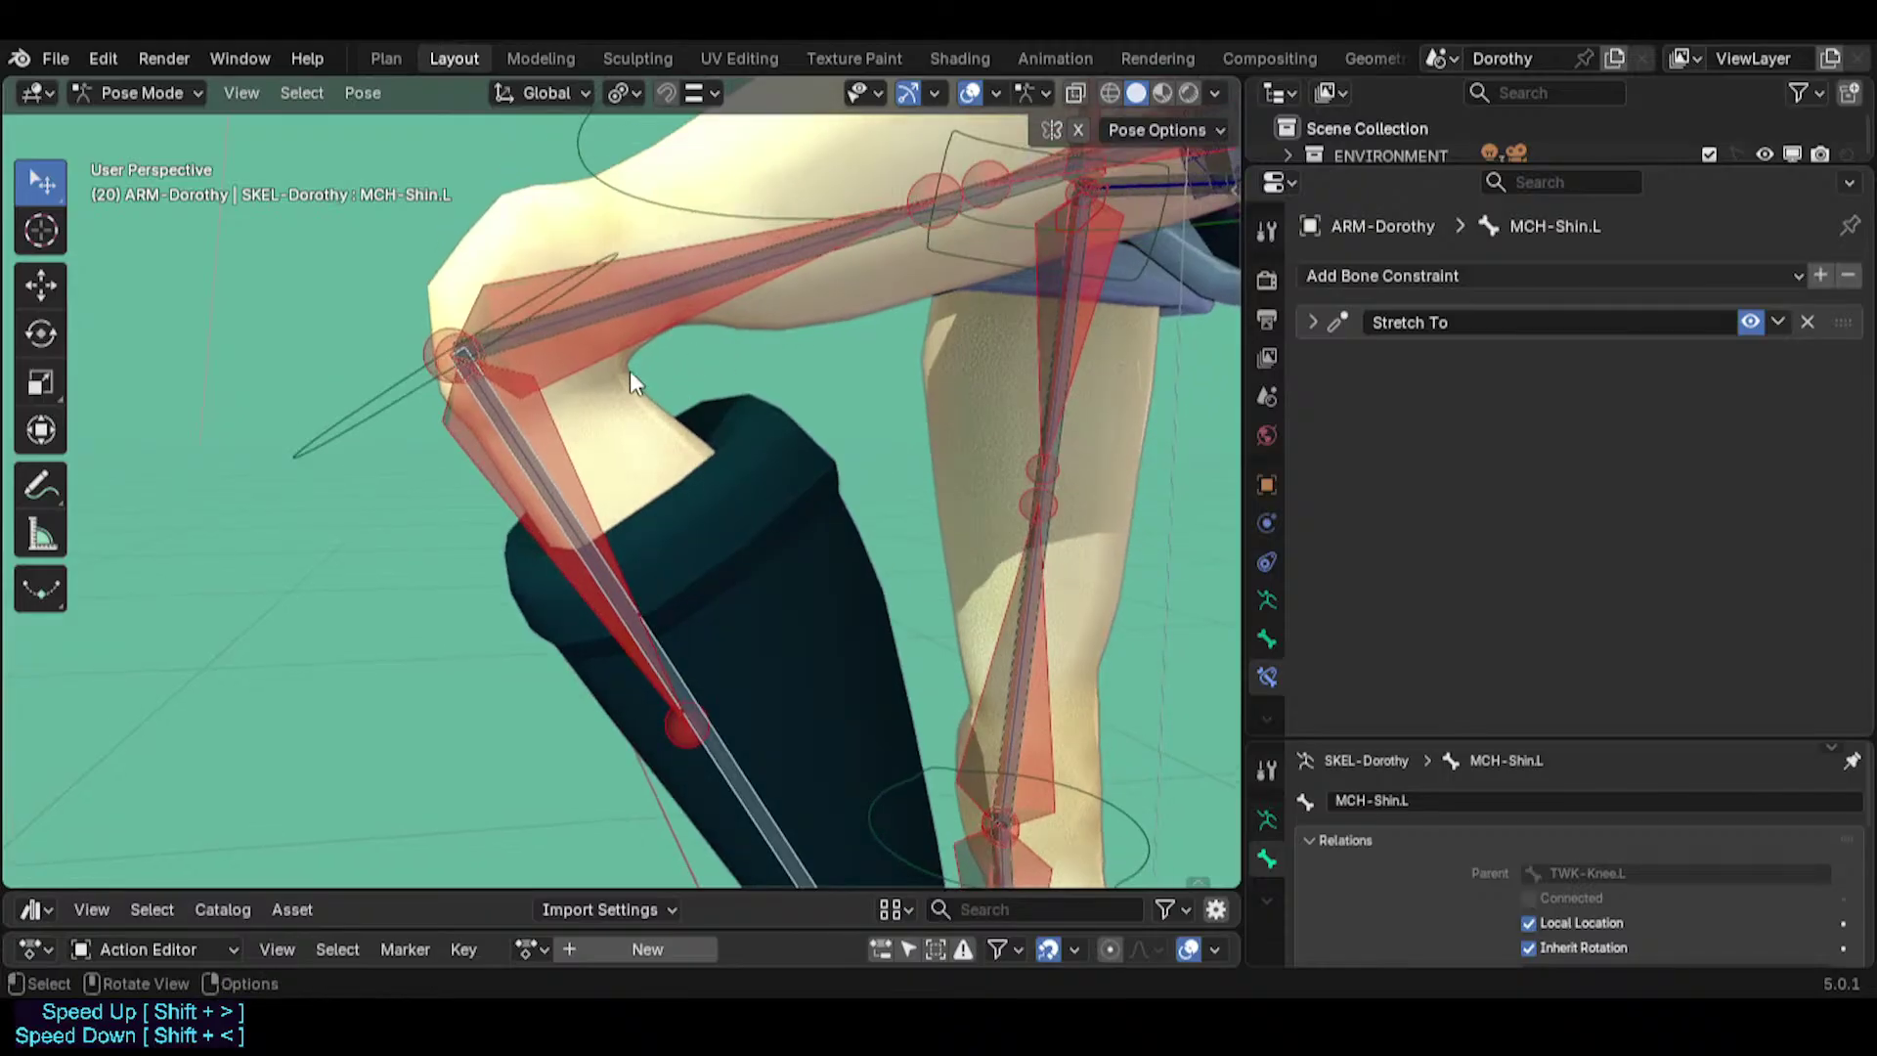
pyautogui.click(883, 237)
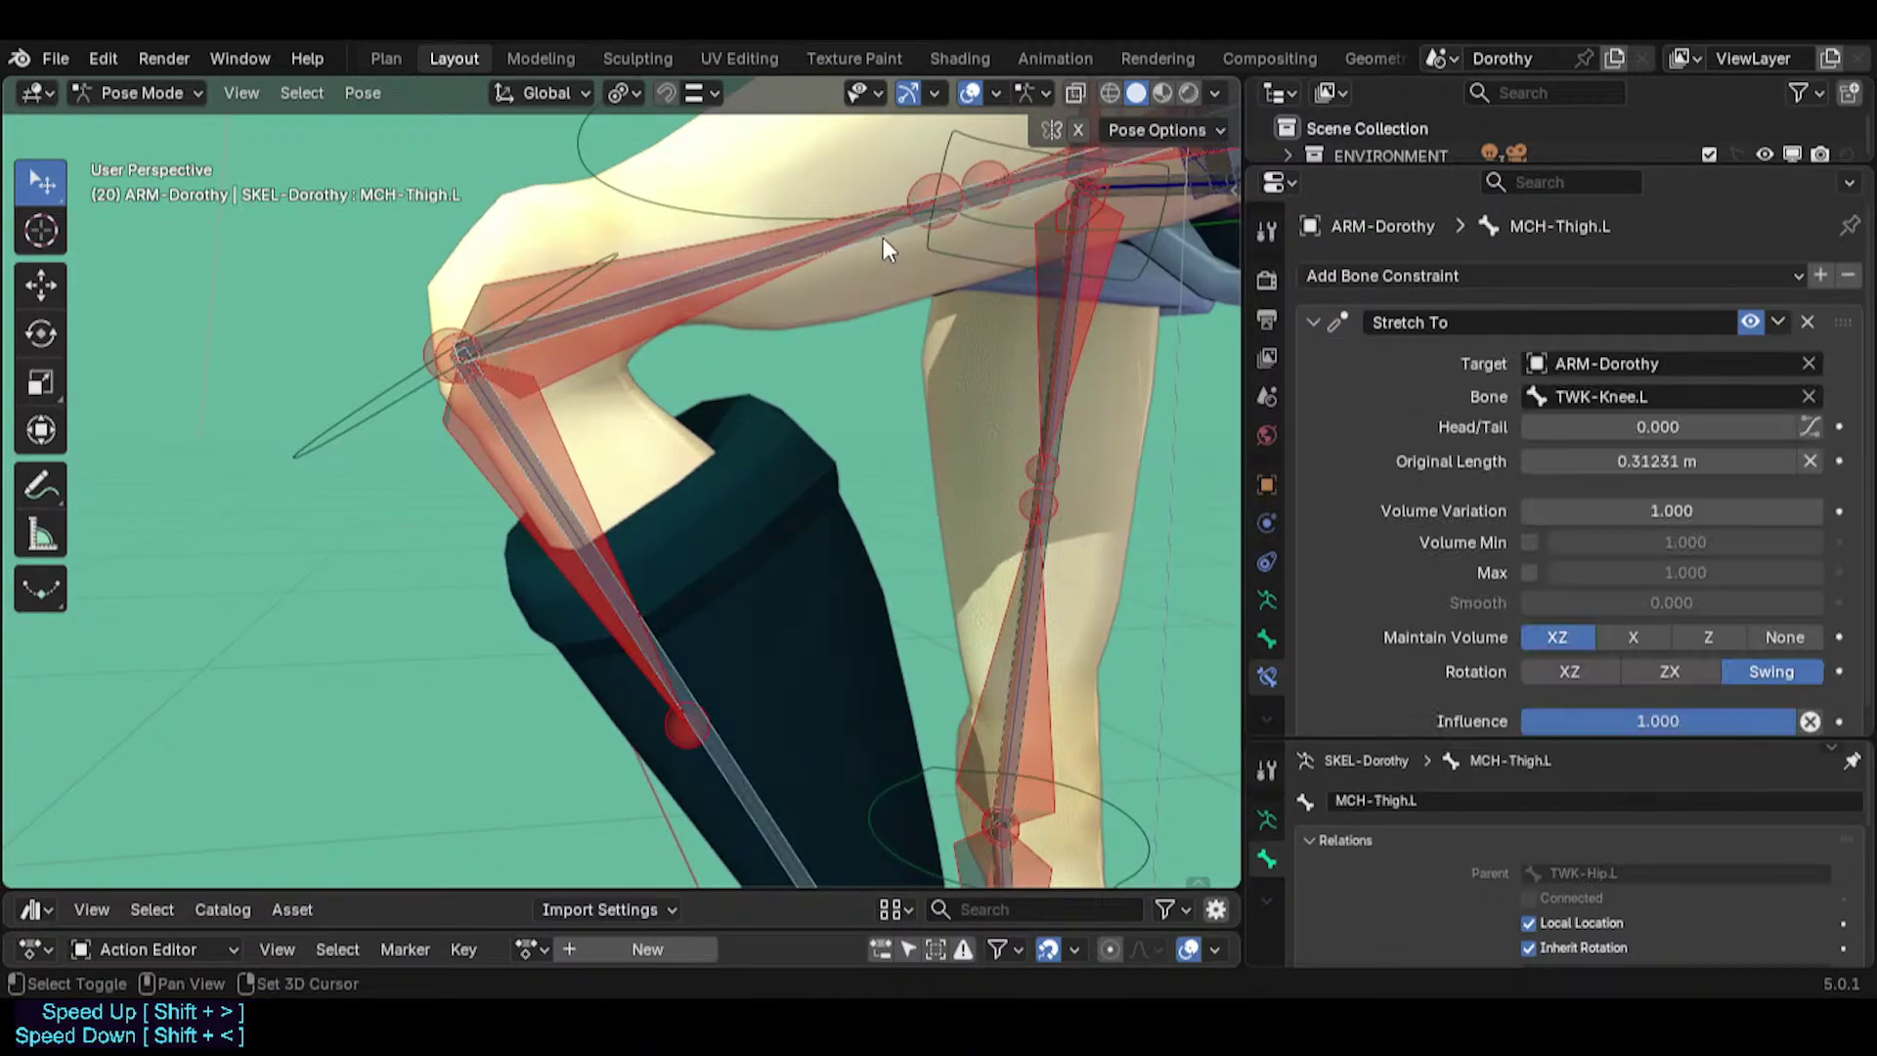
pyautogui.press('Tab')
pyautogui.hotkey('ctrl', 'p')
pyautogui.click(666, 575)
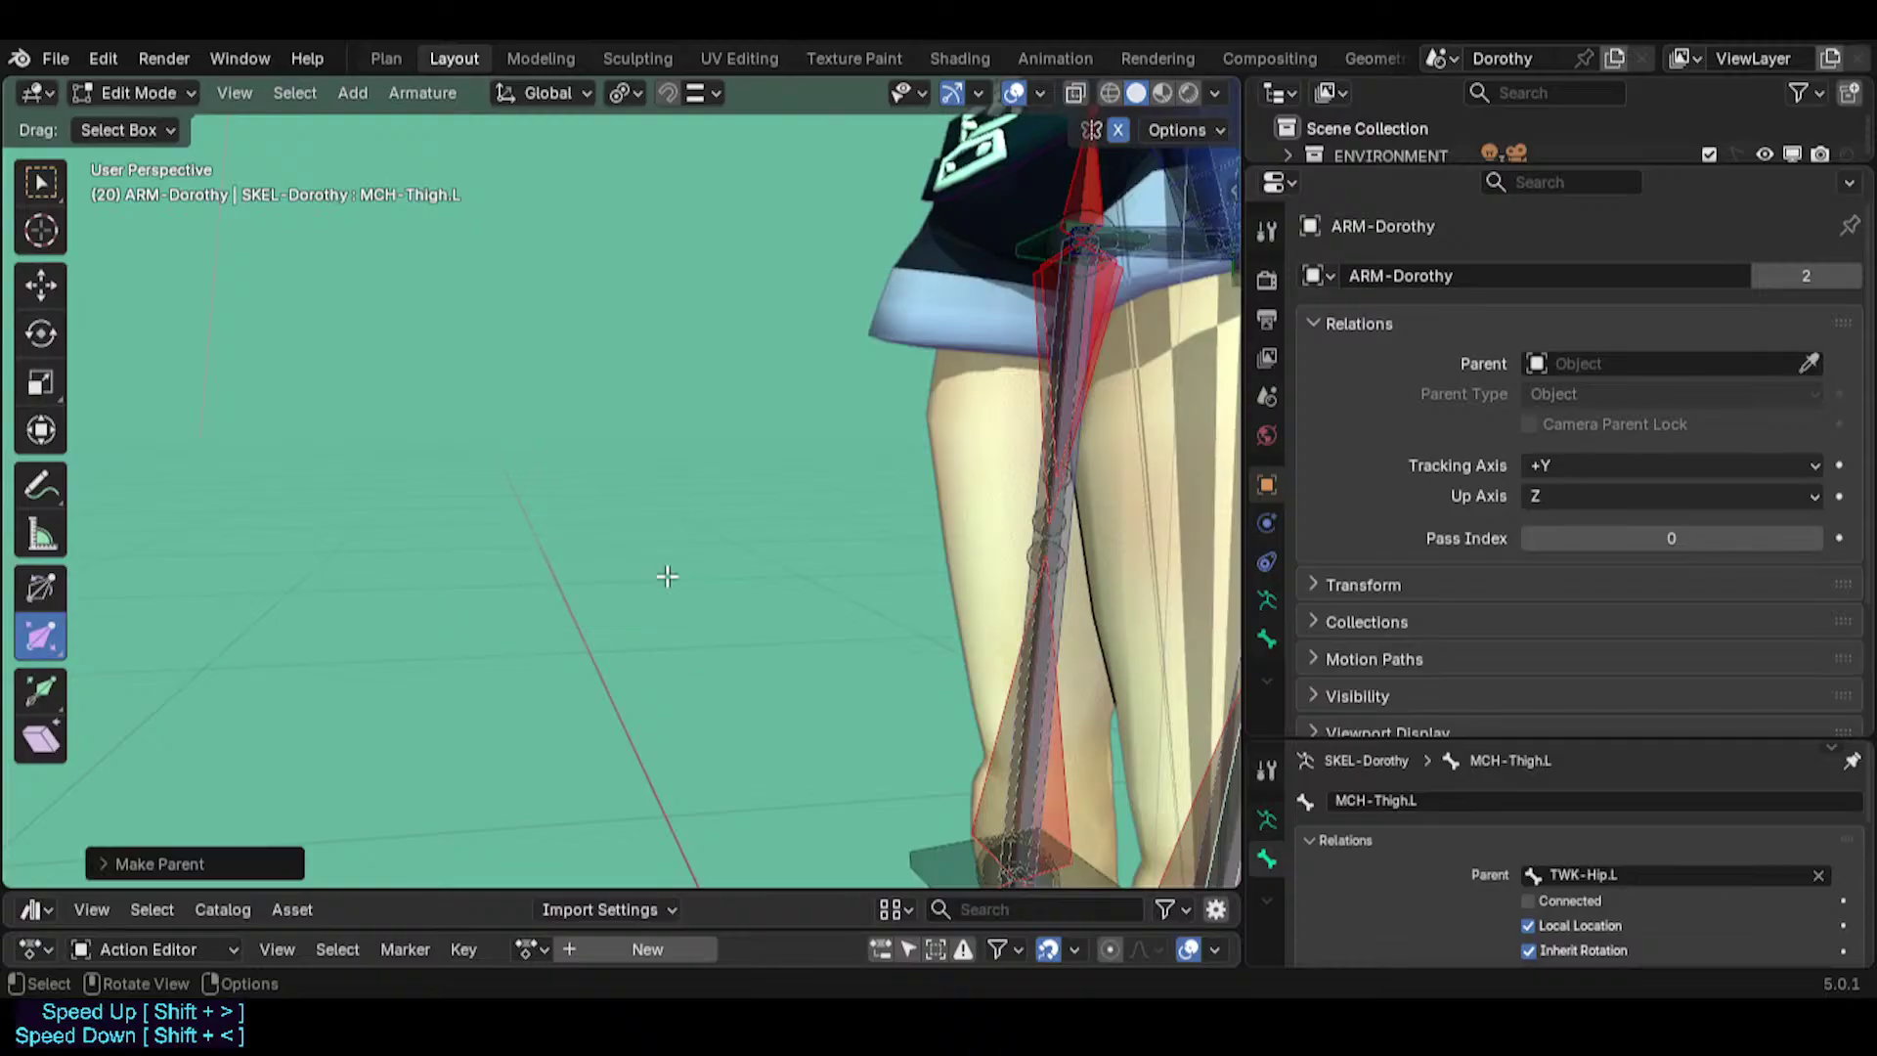
pyautogui.press('Tab')
# Parent MCH-Shin.L to CTL-Shin.L with Keep Offset.
pyautogui.click(650, 630)
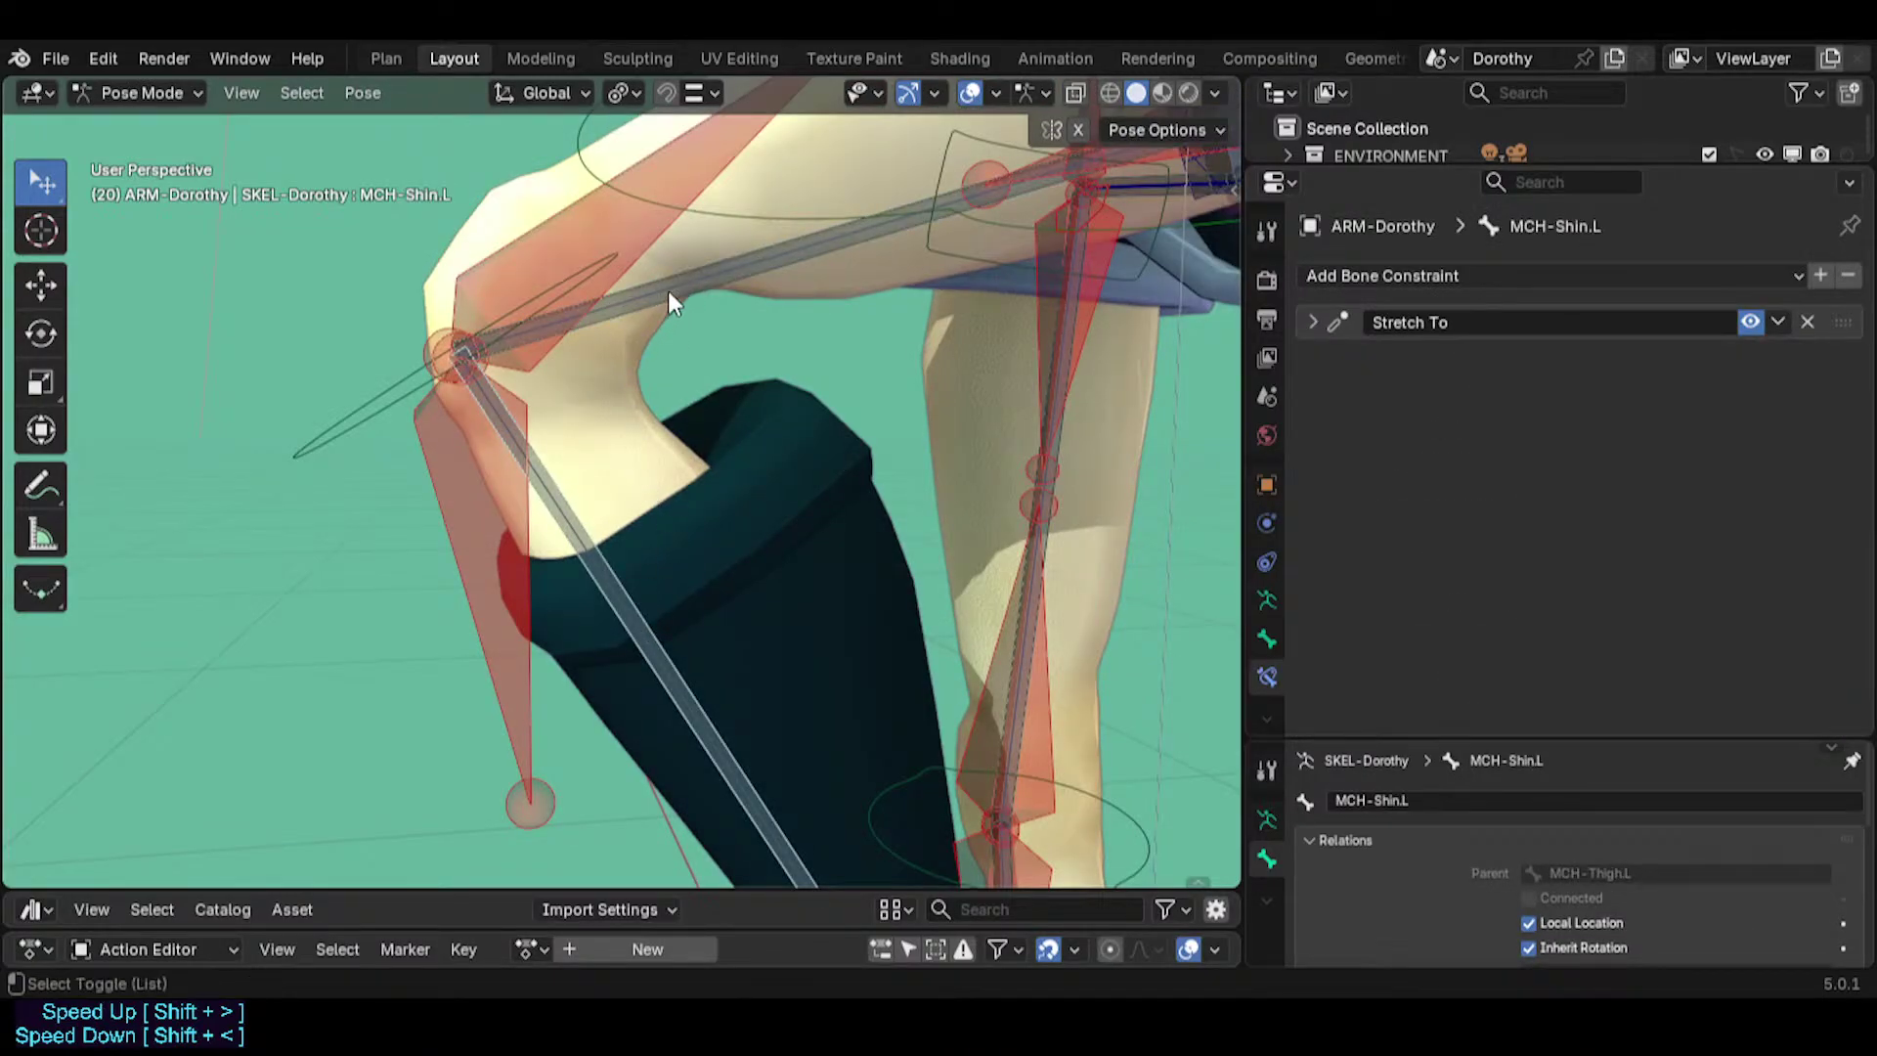
pyautogui.keyDown('alt'); pyautogui.keyDown('shift'); pyautogui.click(576, 535); pyautogui.keyUp('shift'); pyautogui.keyUp('alt')
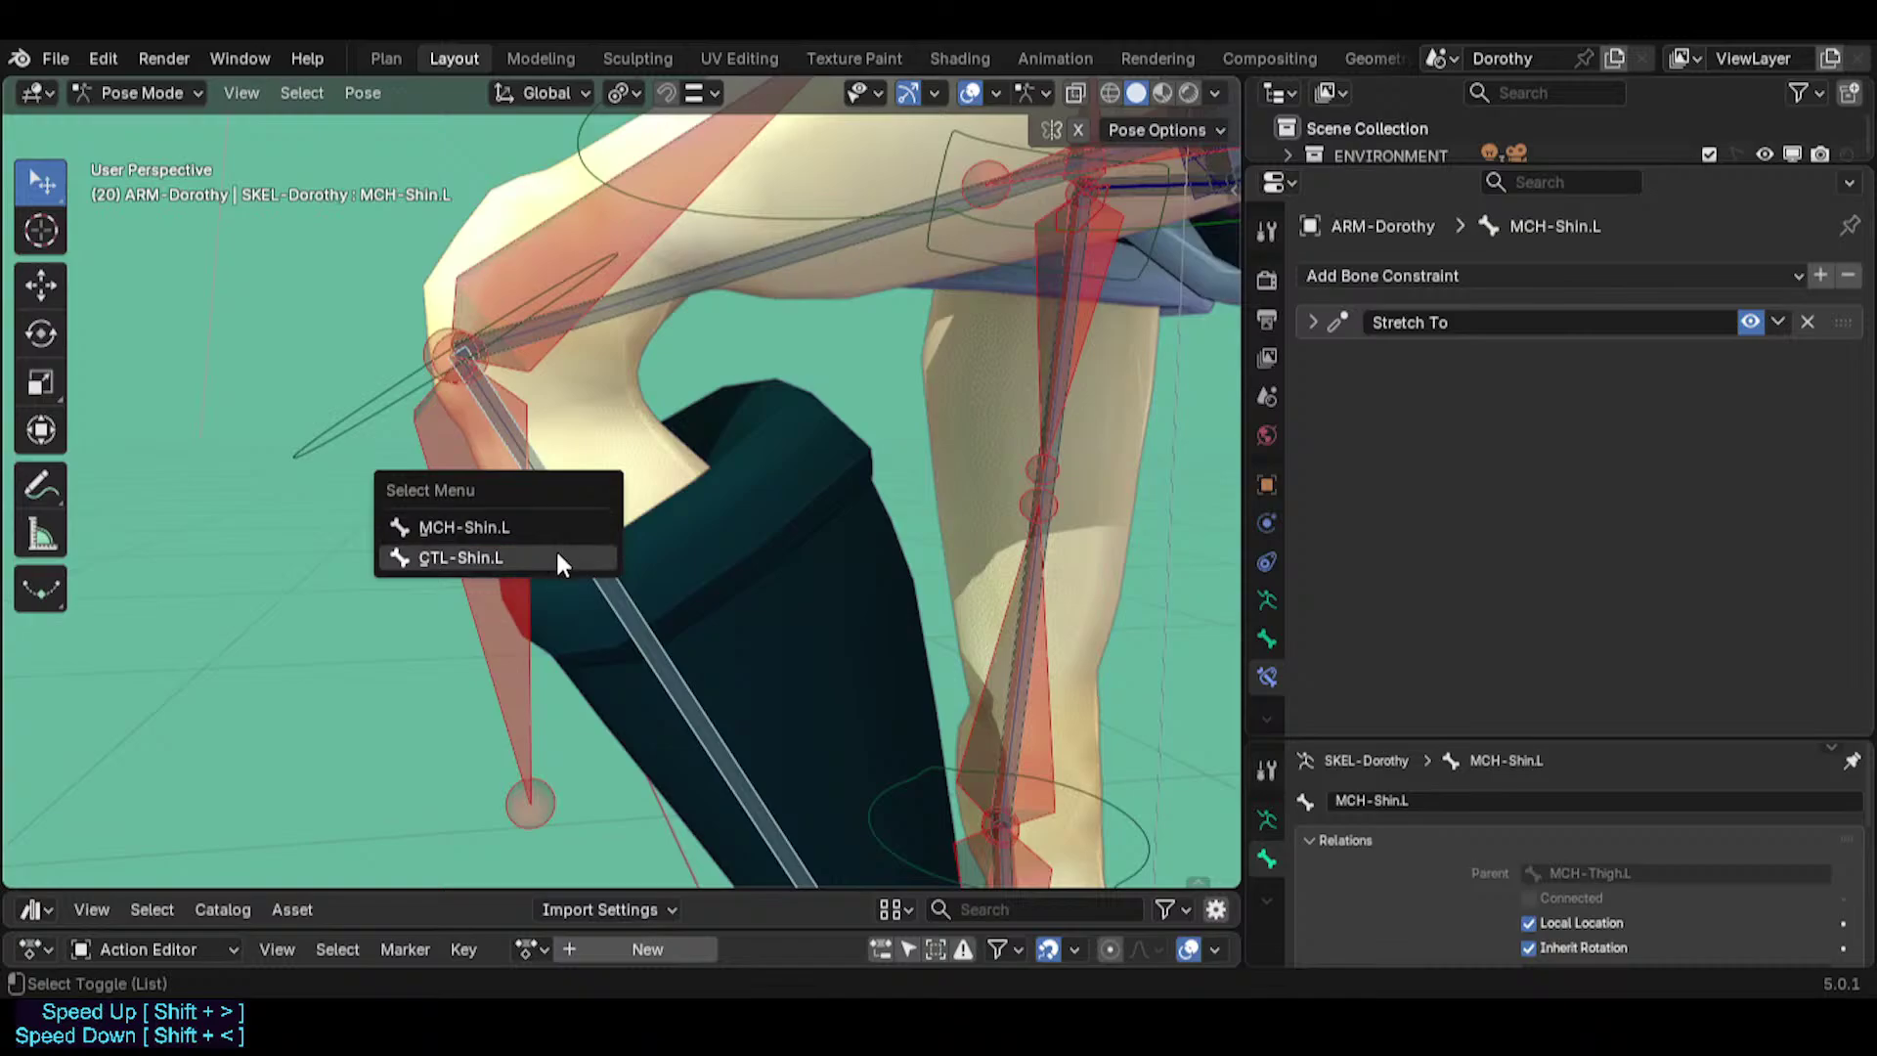
pyautogui.click(557, 557)
pyautogui.press('Tab')
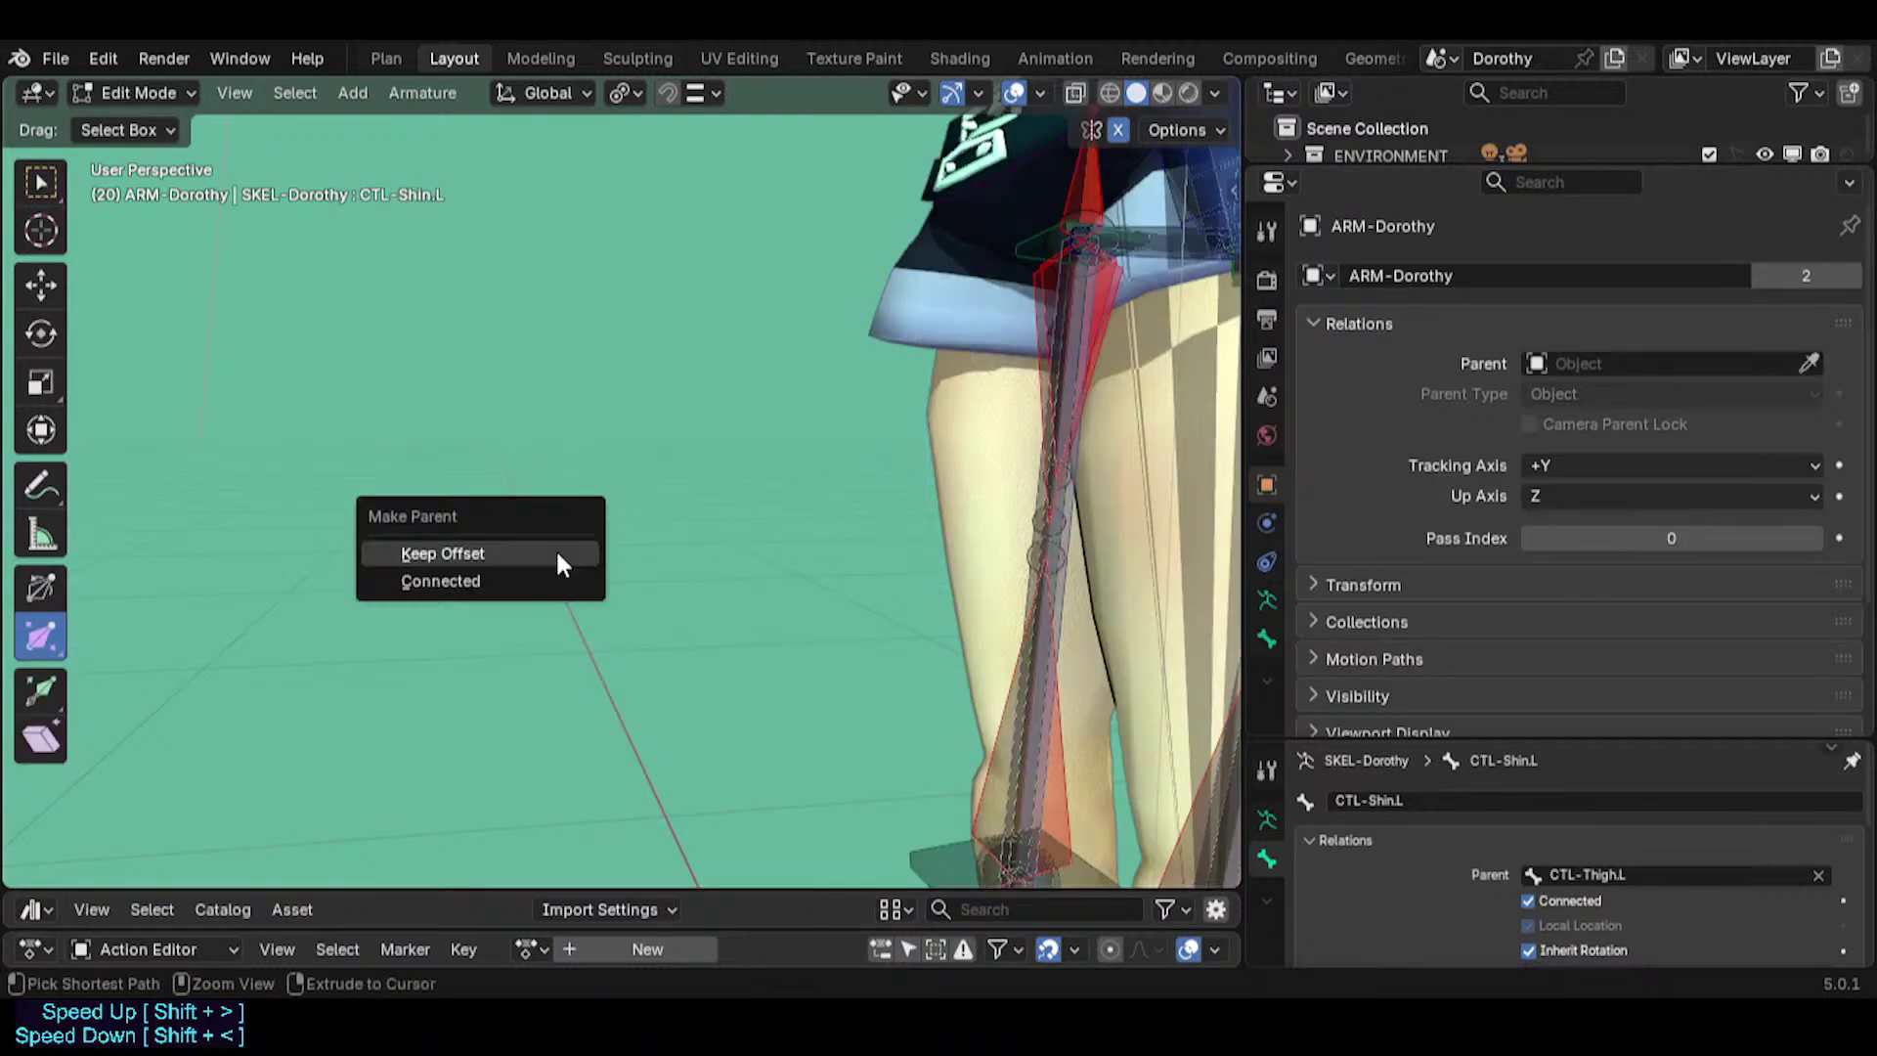
pyautogui.click(559, 563)
pyautogui.press('Tab')
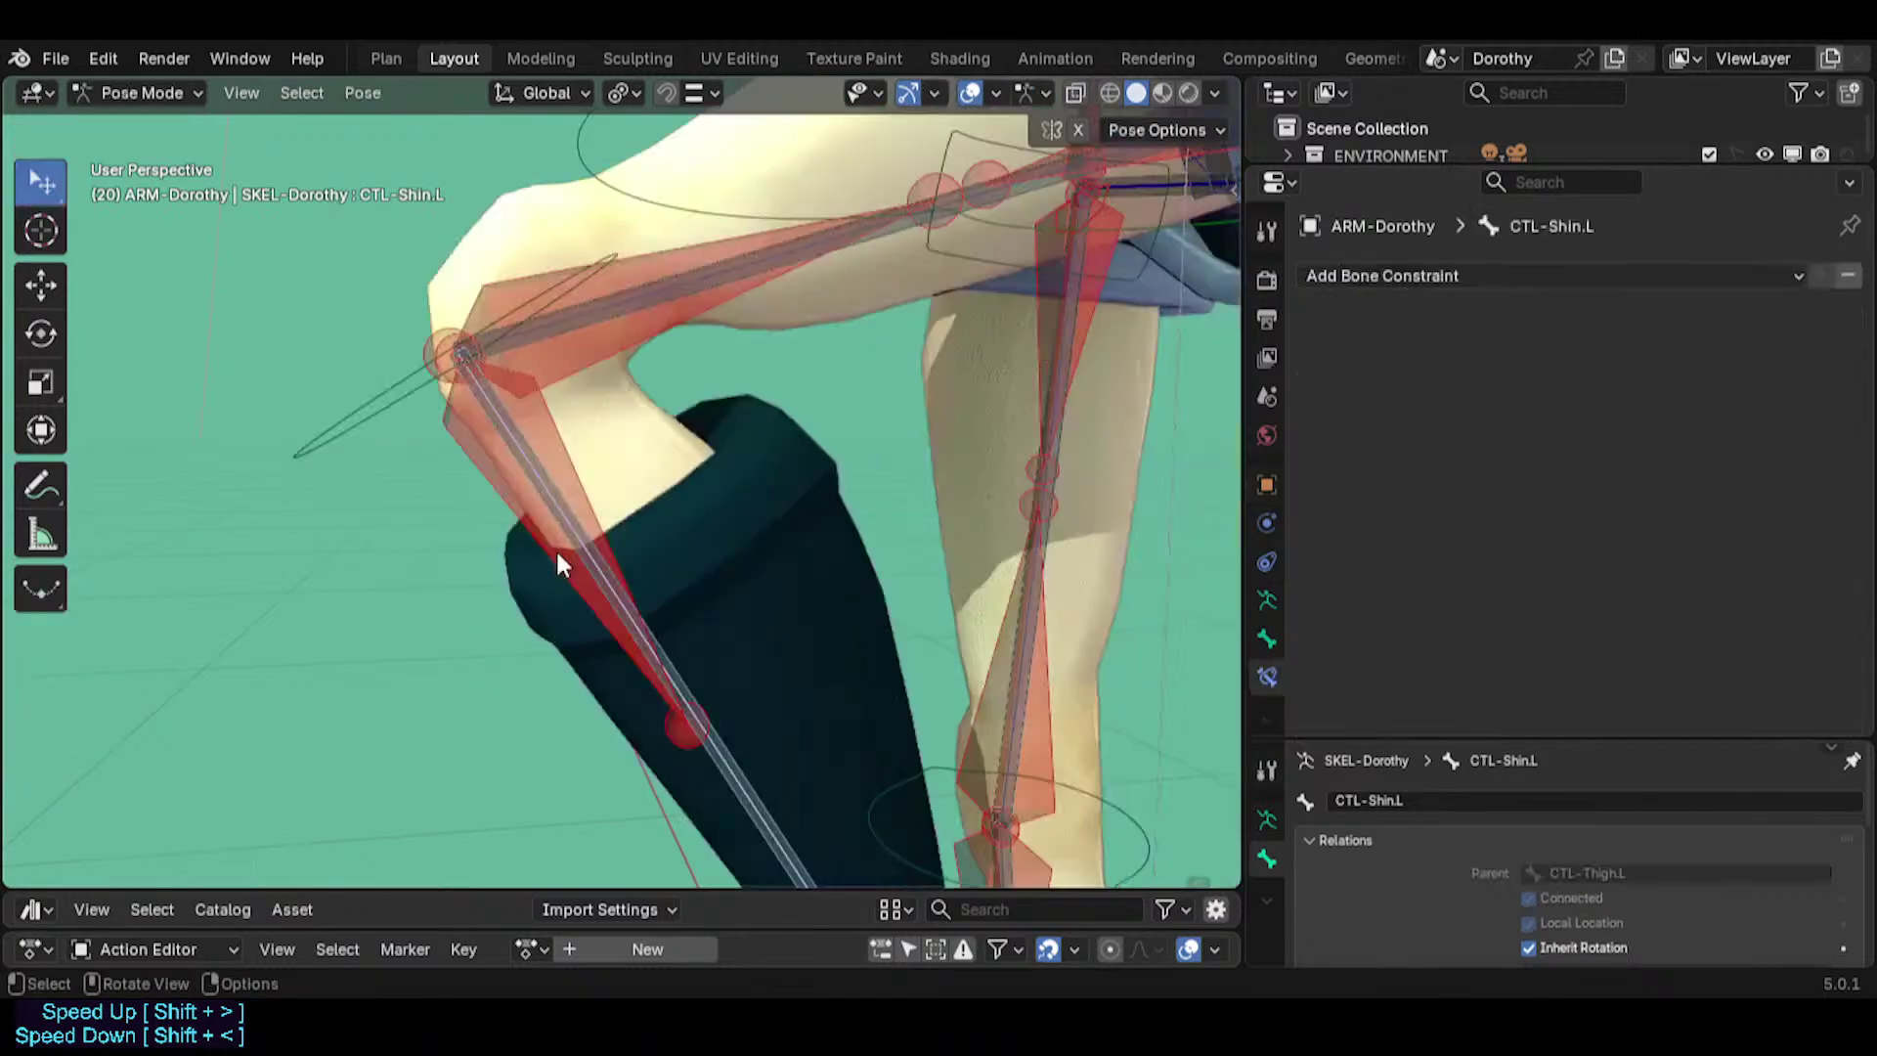
# Test moving and rotating TWK-Knee.L to check how the left shin responds with its new parent.
pyautogui.click(355, 382)
pyautogui.press('g')
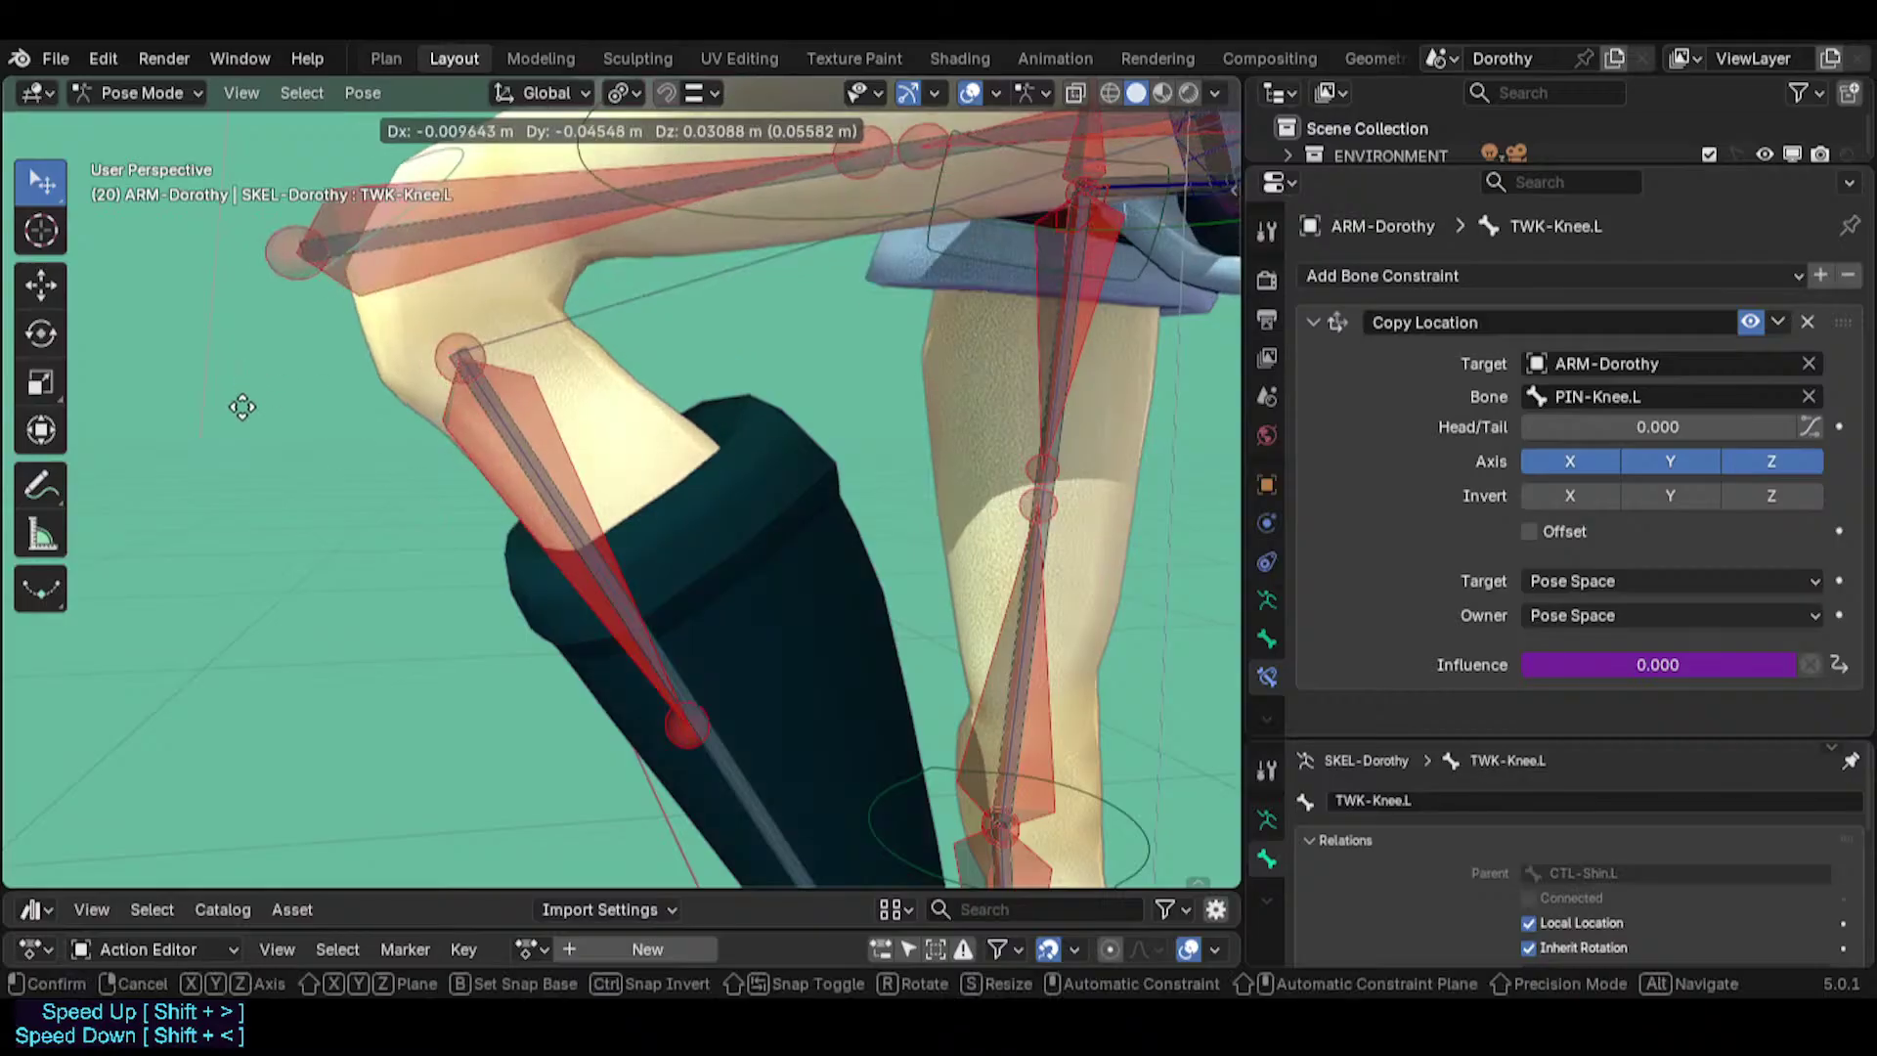
pyautogui.press('Escape')
pyautogui.click(532, 449)
pyautogui.click(532, 449)
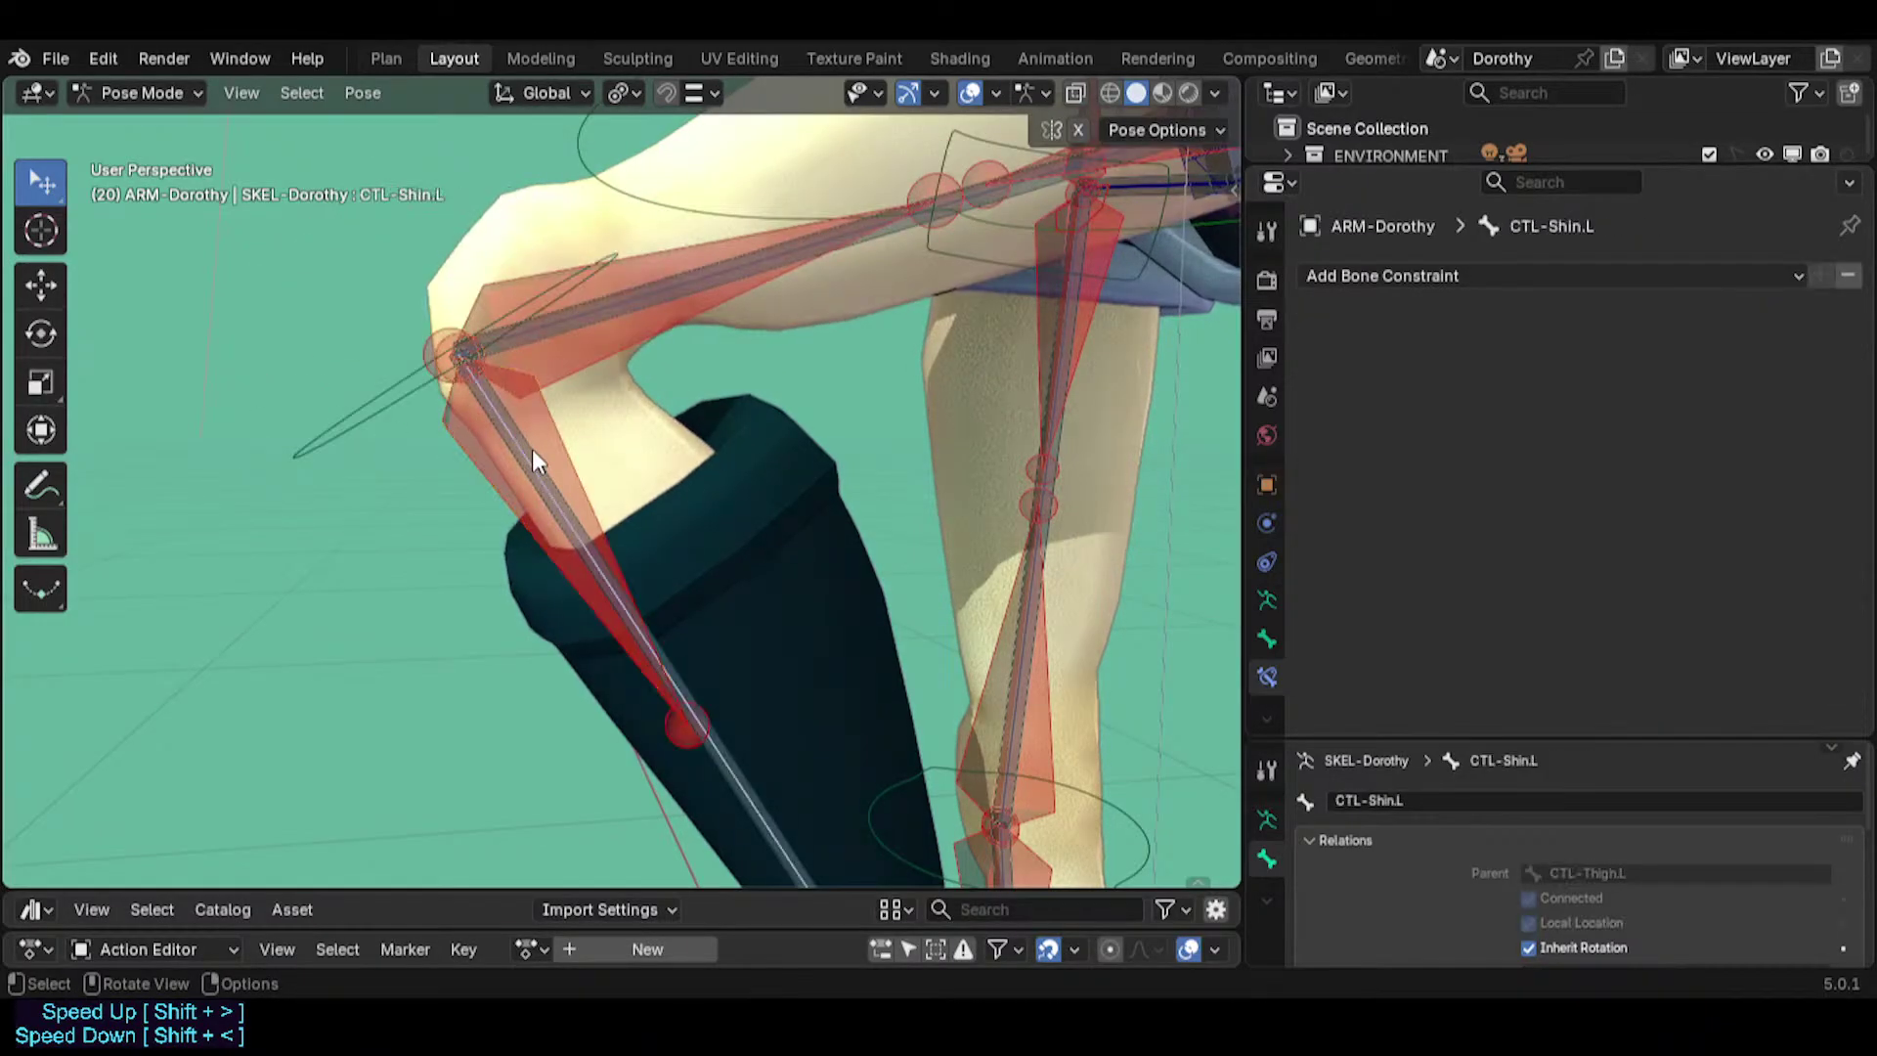
pyautogui.click(381, 372)
pyautogui.press('r')
pyautogui.rightClick(704, 558)
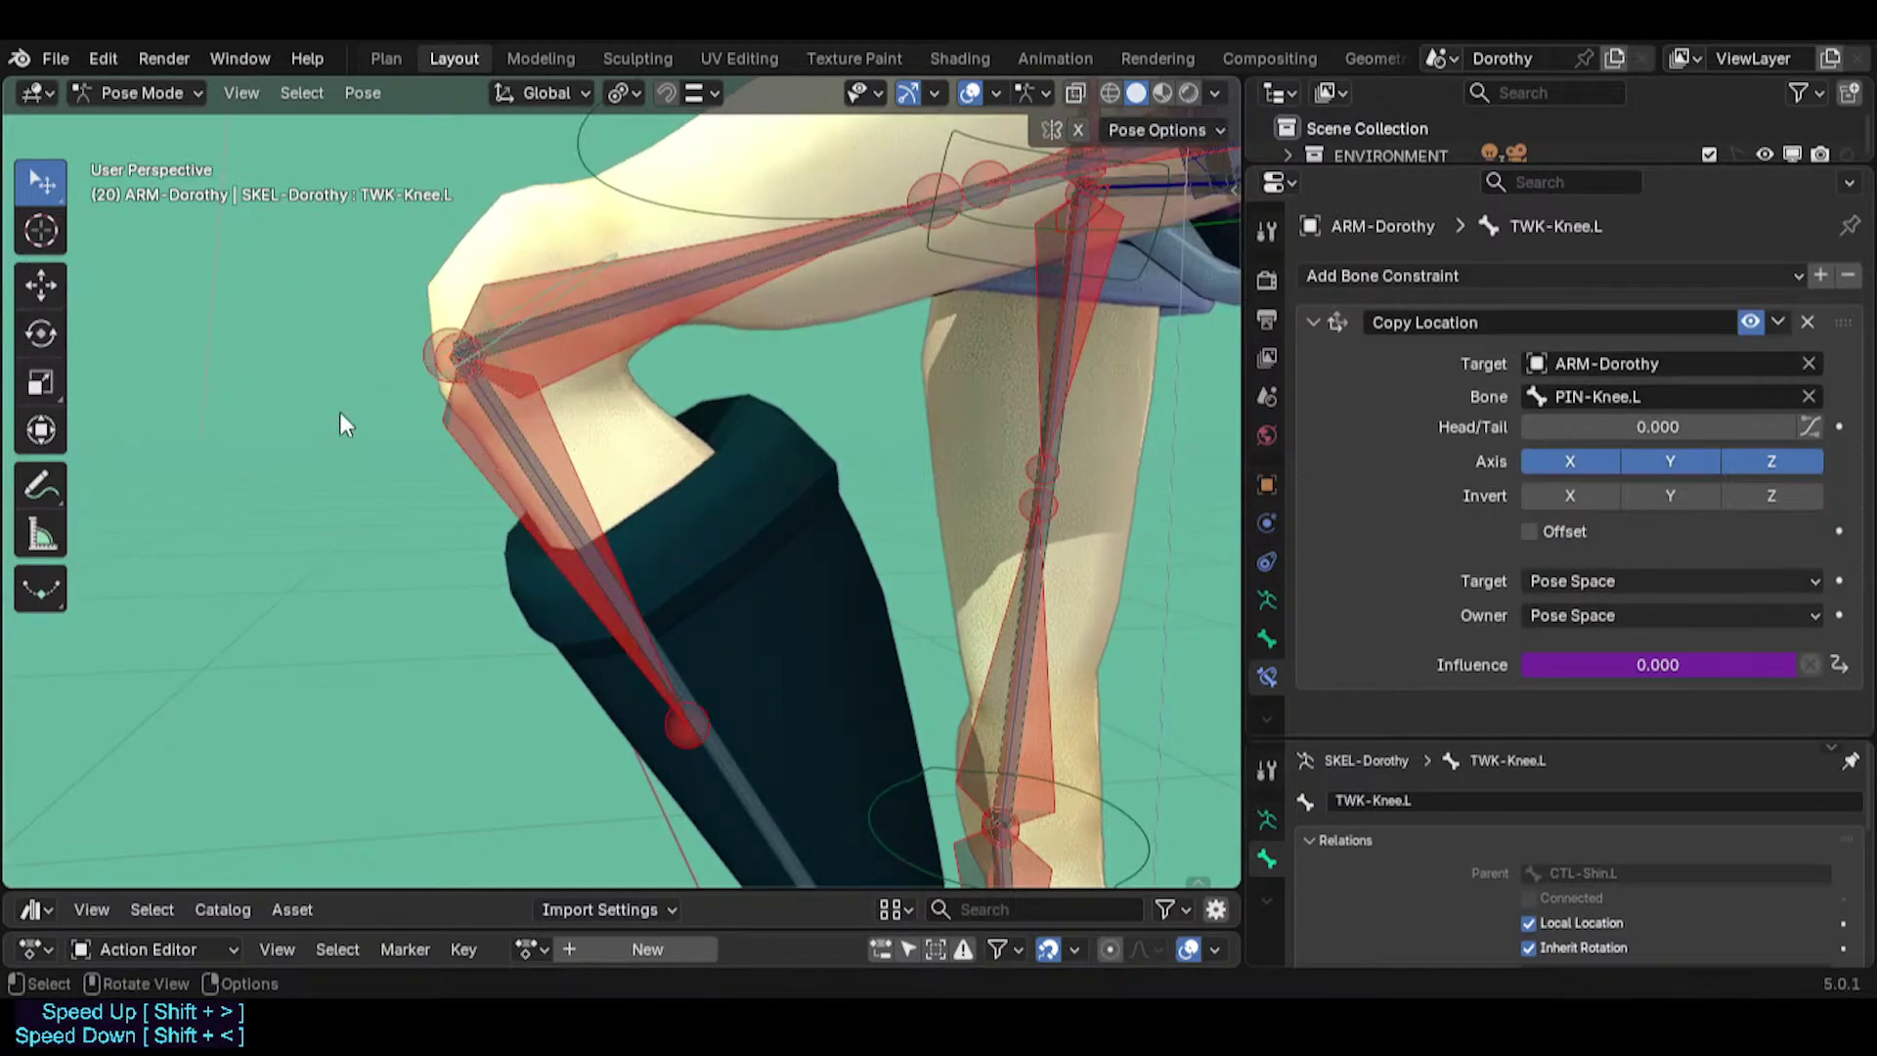
pyautogui.press('r')
pyautogui.rightClick(612, 537)
# Recheck the parent relations of MCH-Shin.L and TWK-Knee.L, leaving MCH-Shin.L selected.
pyautogui.click(593, 535)
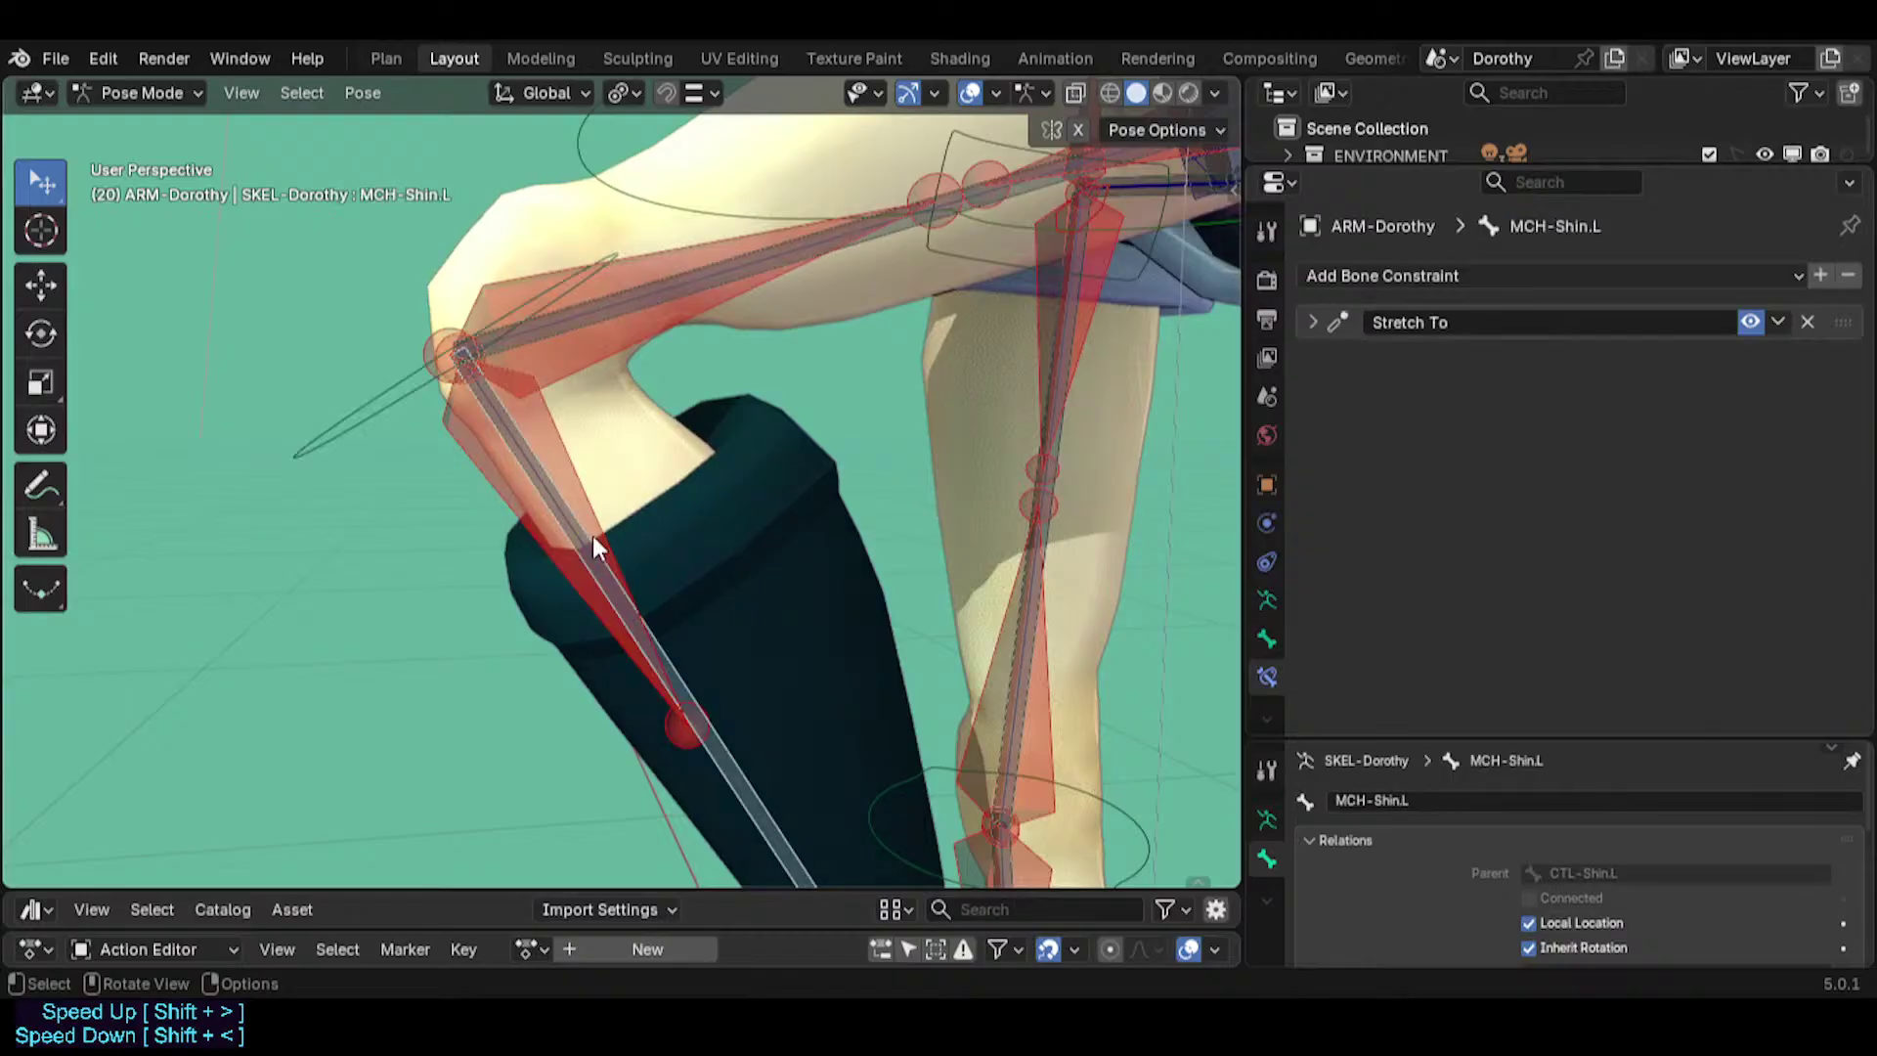
pyautogui.click(379, 406)
pyautogui.click(758, 779)
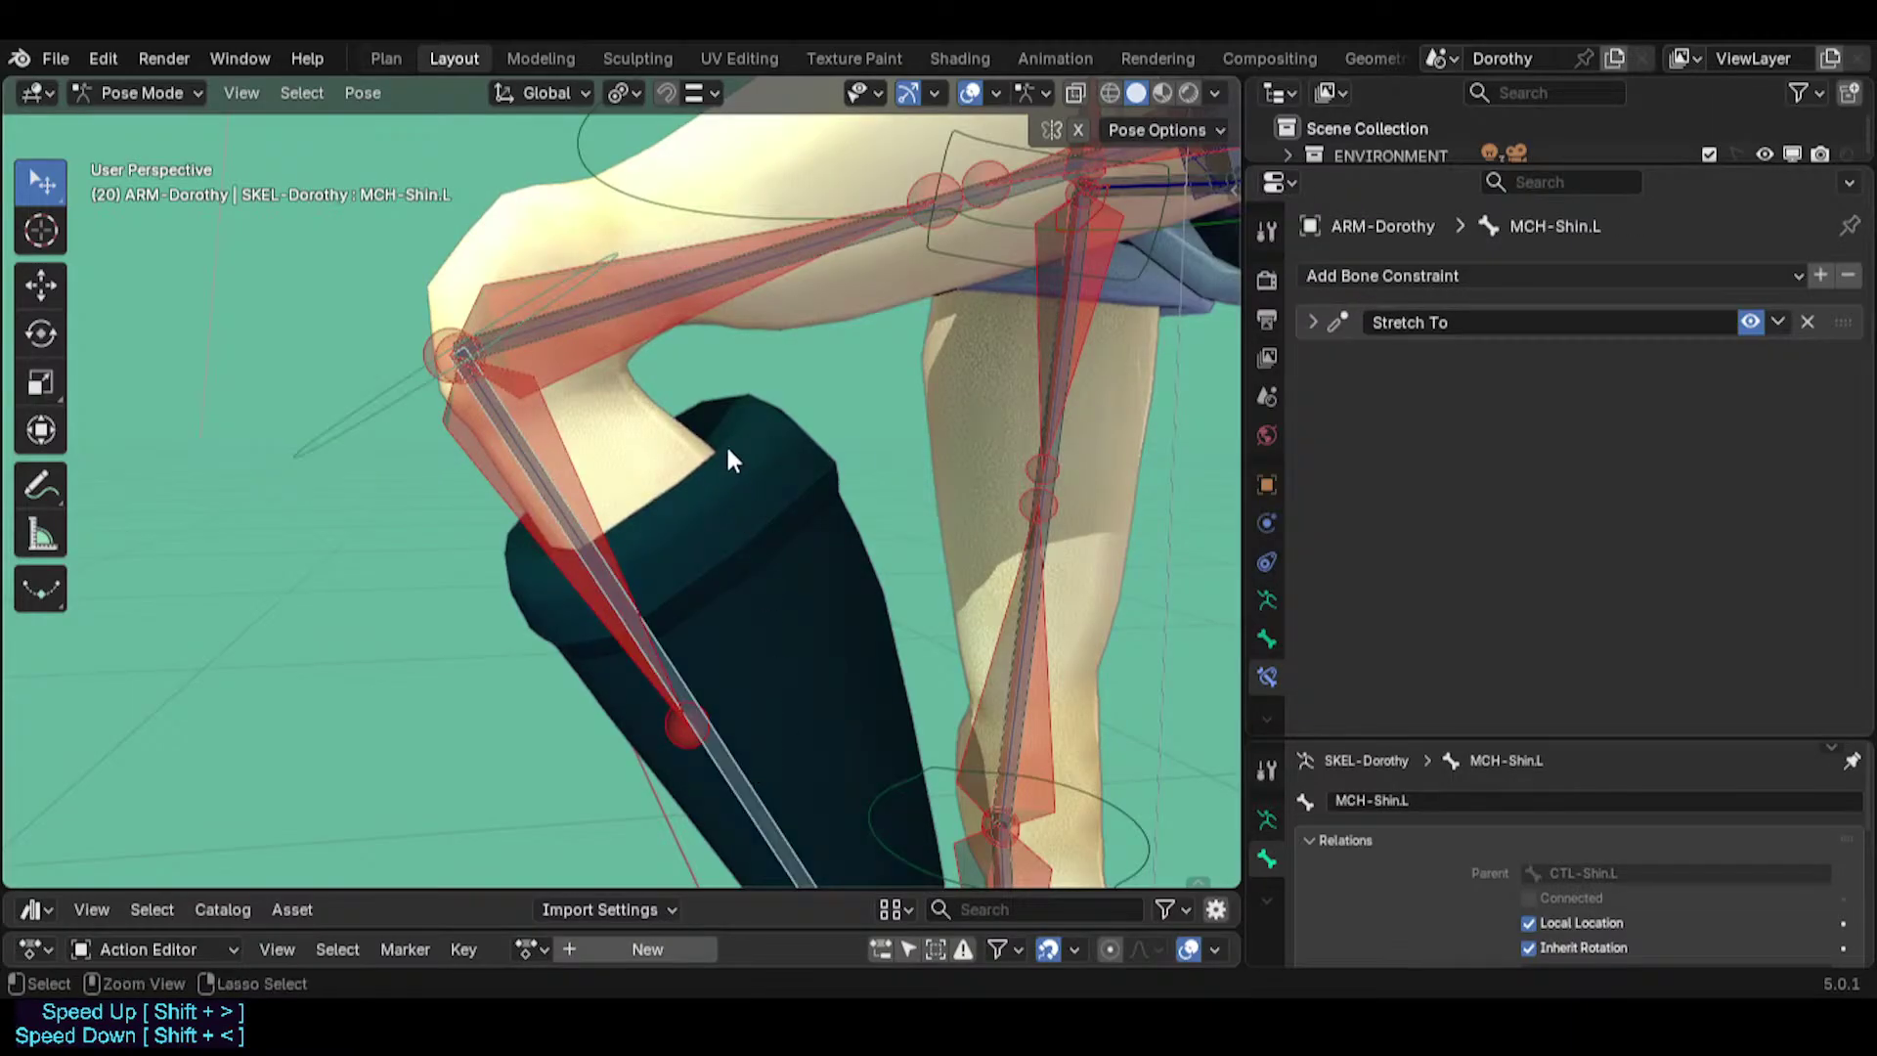
# Add a Copy Transforms constraint targeting TWK-Knee.L to MCH-Shin.L and place it above Stretch To.
pyautogui.hotkey('shift', 'ctrl', 'c')
pyautogui.click(348, 553)
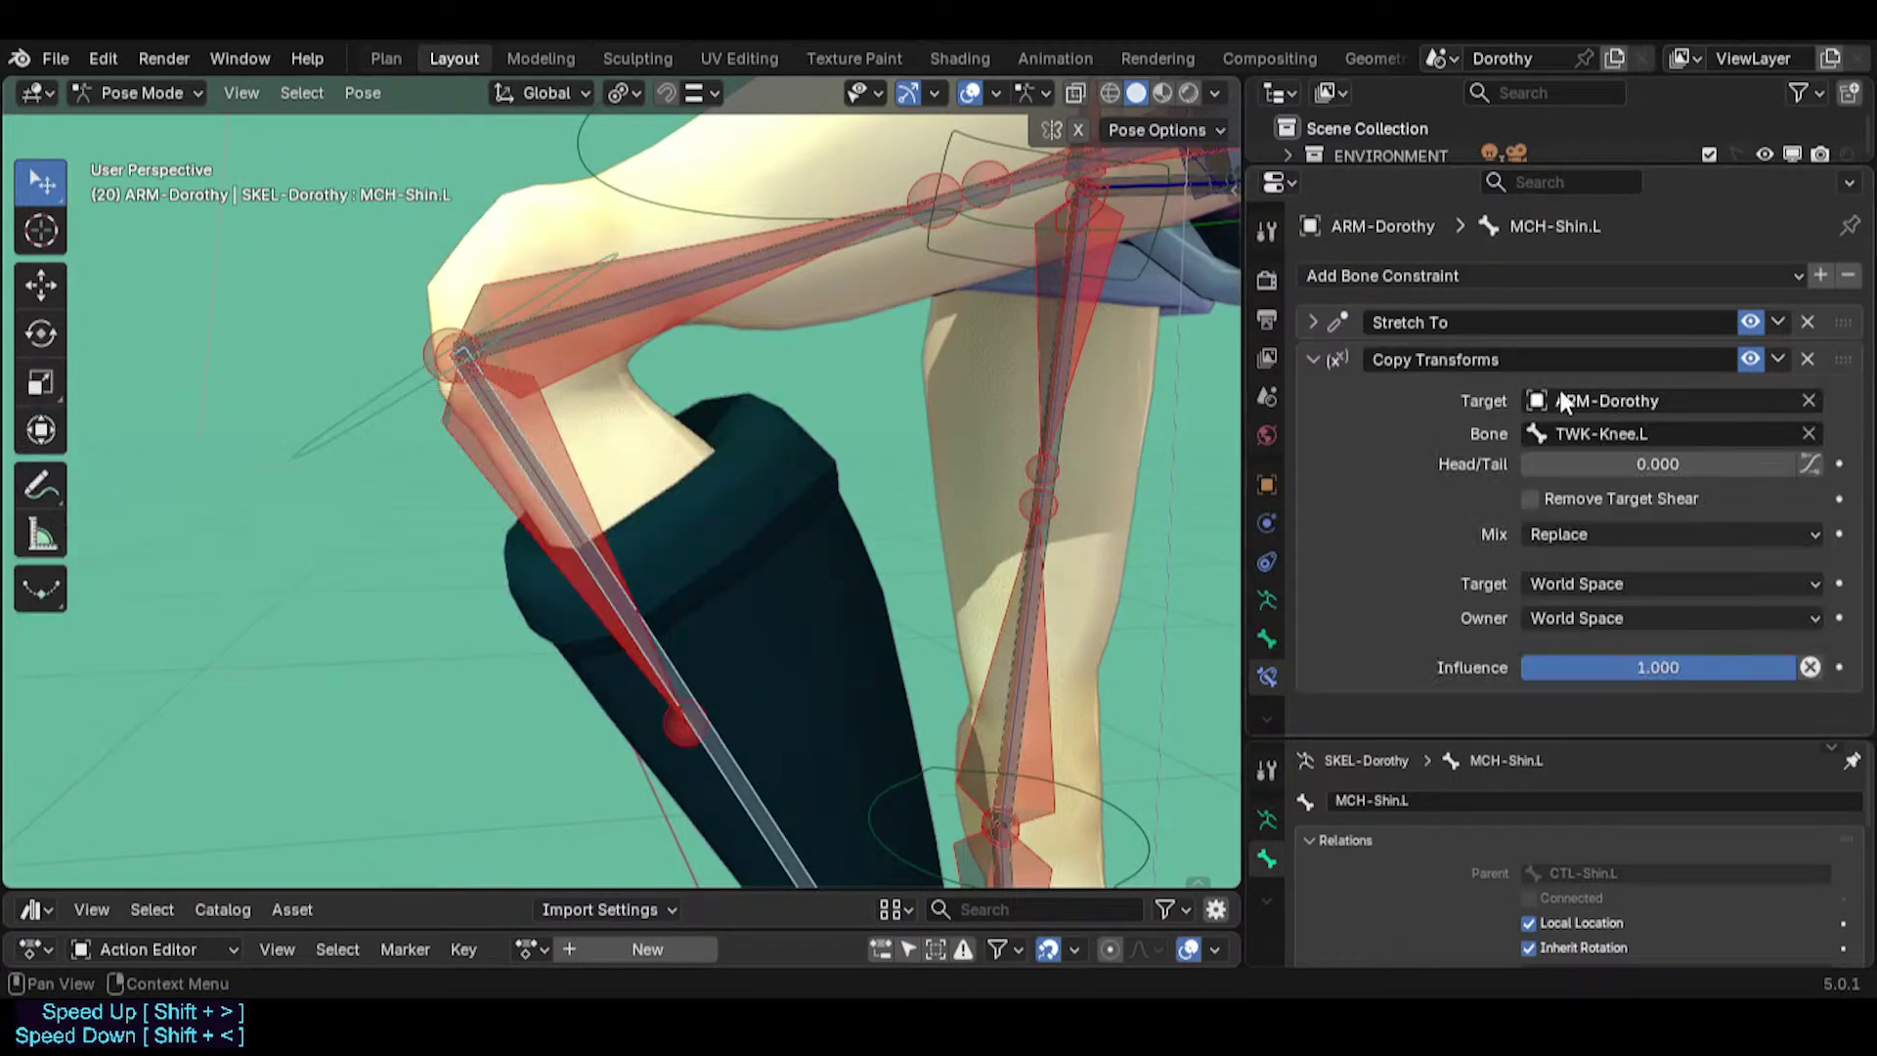
pyautogui.moveTo(1846, 362); pyautogui.dragTo(1839, 291)
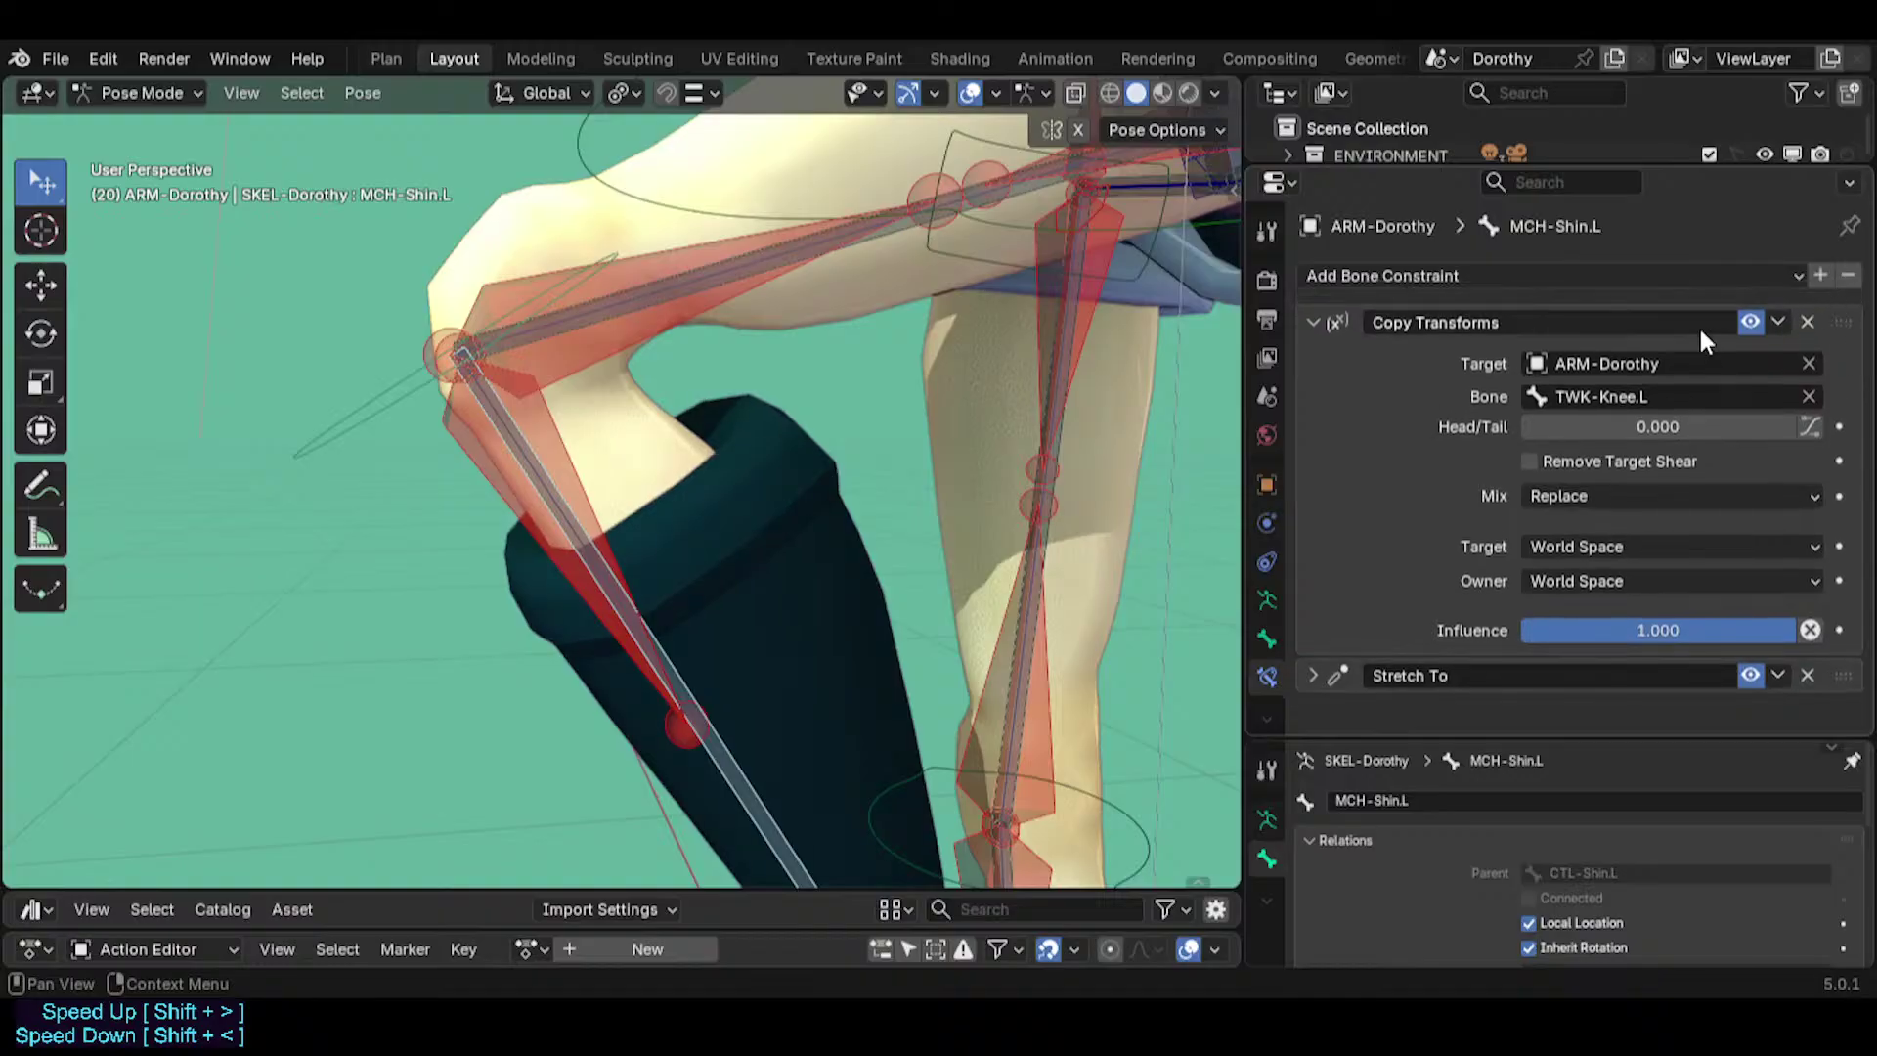
# Try Pose Space for both target and owner of MCH-Shin.L's Copy Transforms constraint, and check it against TWK-Knee.L.
pyautogui.moveTo(907, 431); pyautogui.dragTo(932, 410, button='middle')
pyautogui.click(1586, 547)
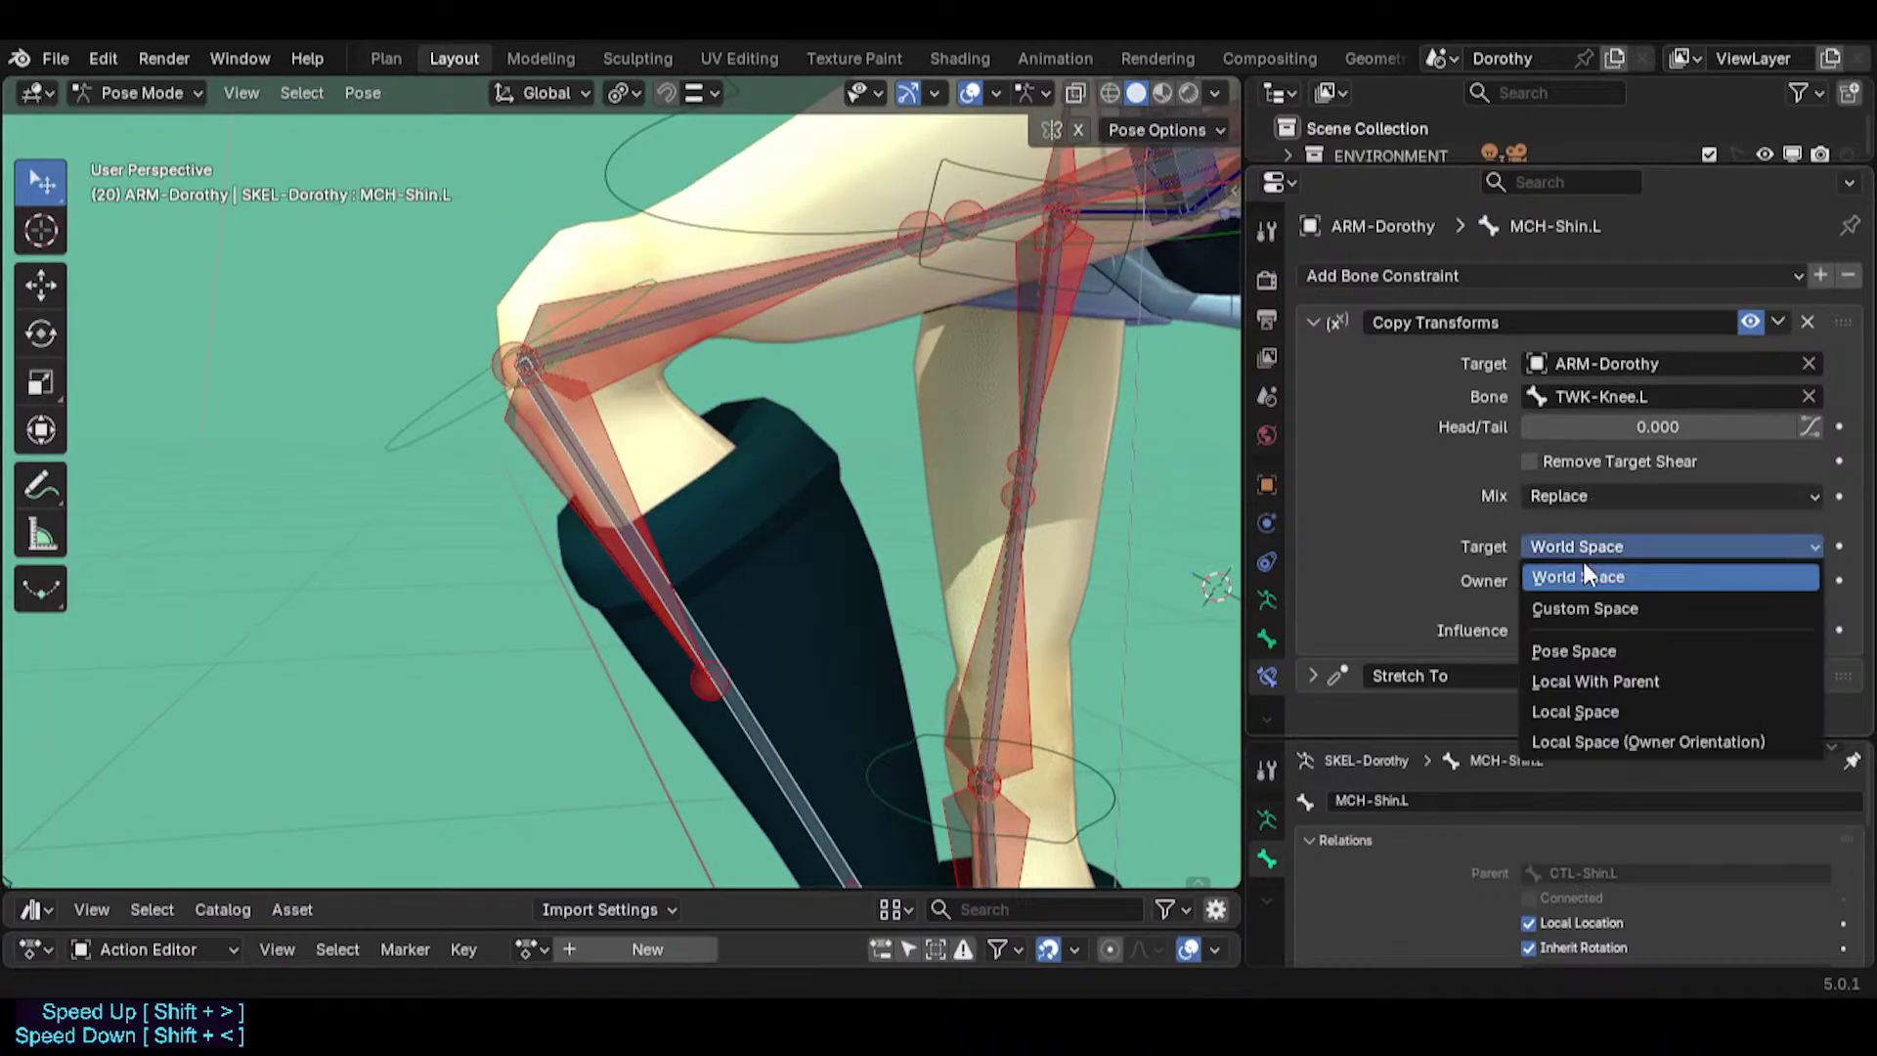
pyautogui.click(1571, 649)
pyautogui.click(1576, 581)
pyautogui.click(1574, 677)
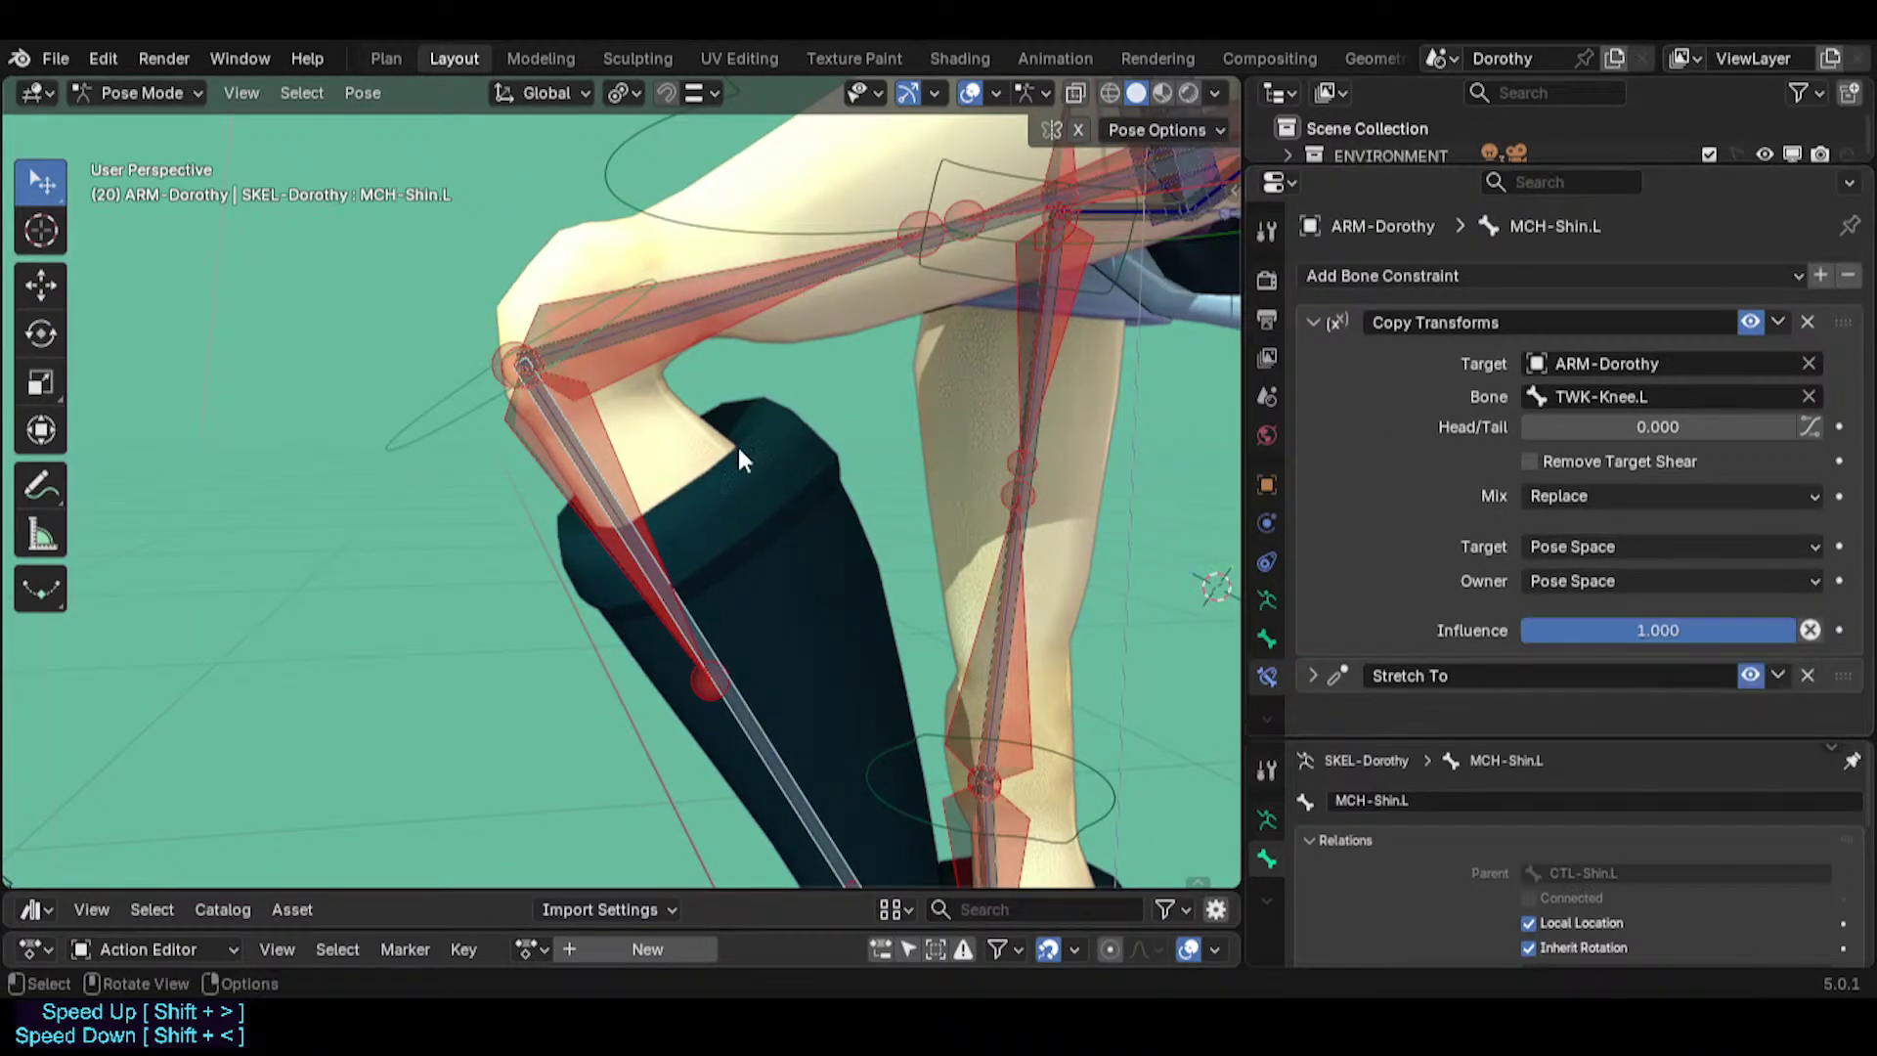
pyautogui.click(509, 368)
pyautogui.keyDown('shift'); pyautogui.moveTo(592, 420); pyautogui.dragTo(647, 394, button='middle'); pyautogui.keyUp('shift')
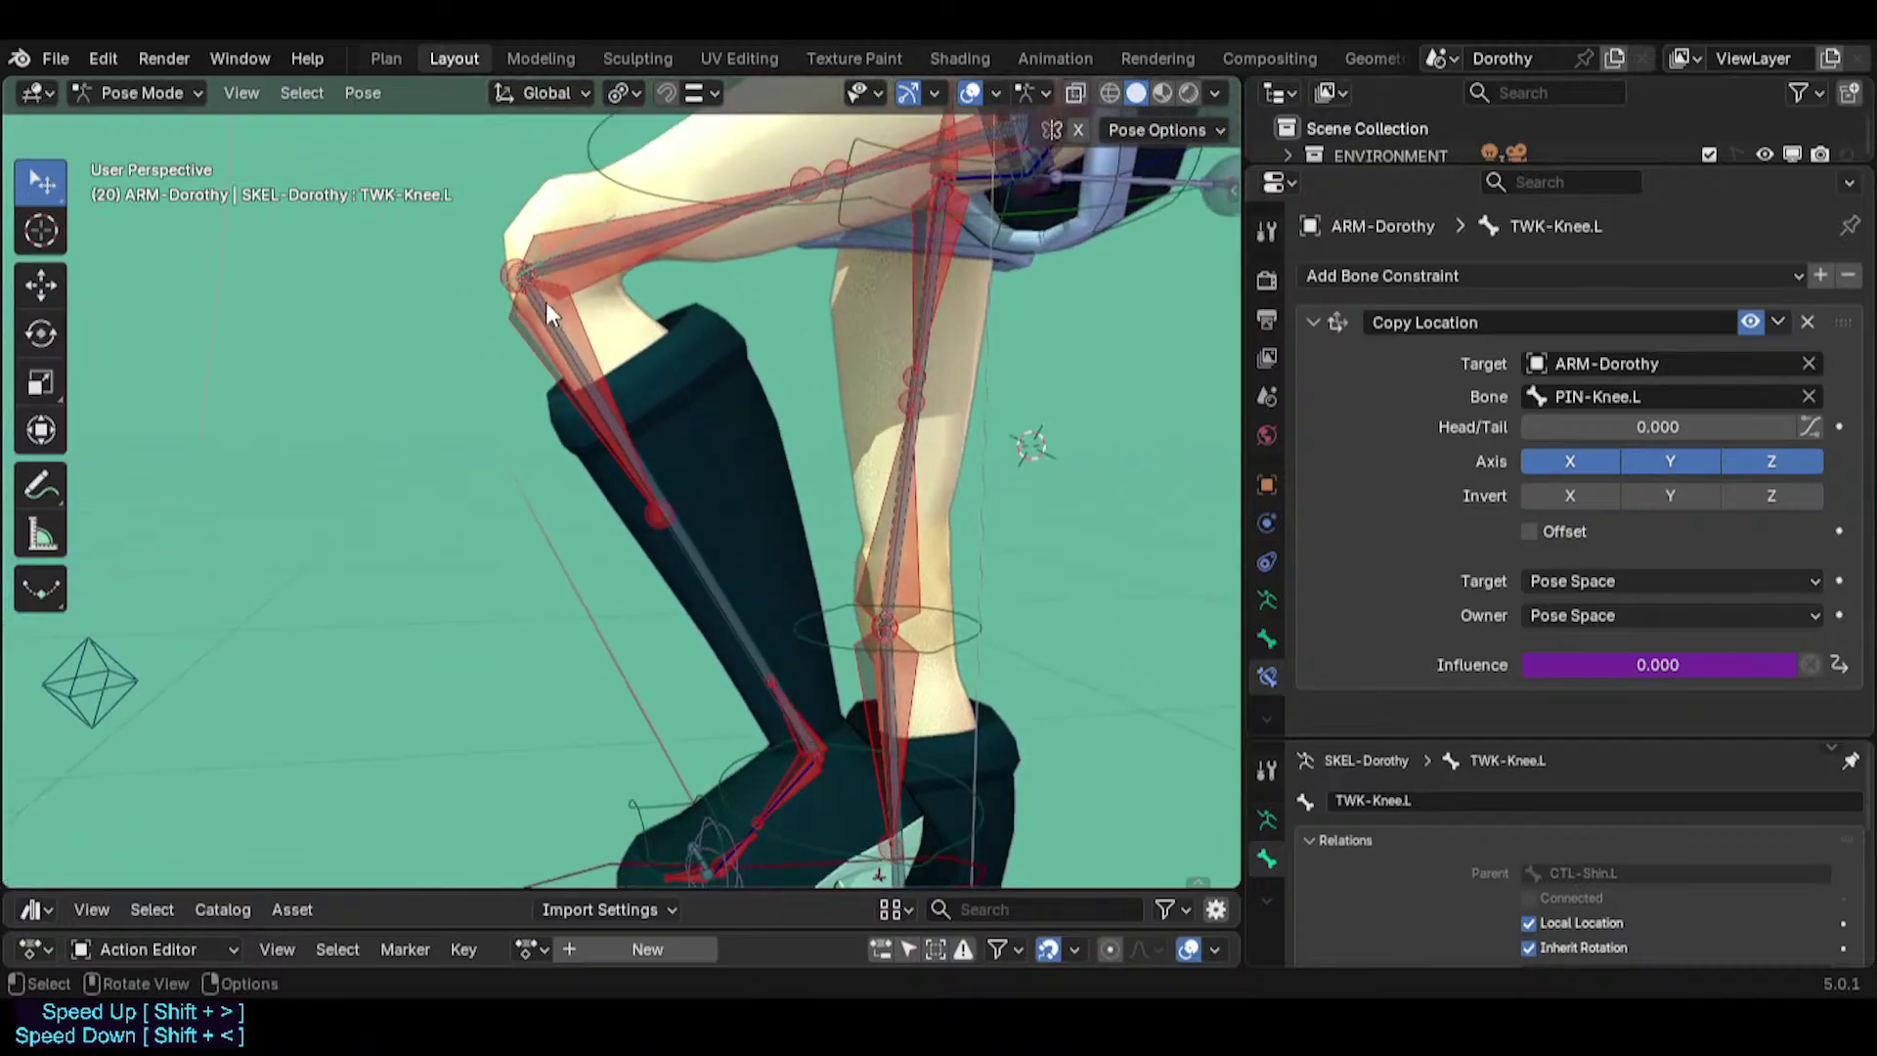
# Set MCH-Shin.L's Copy Transforms target to Local Space (Owner Orientation) and its owner to Local Space.
pyautogui.click(598, 225)
pyautogui.click(672, 503)
pyautogui.click(1575, 548)
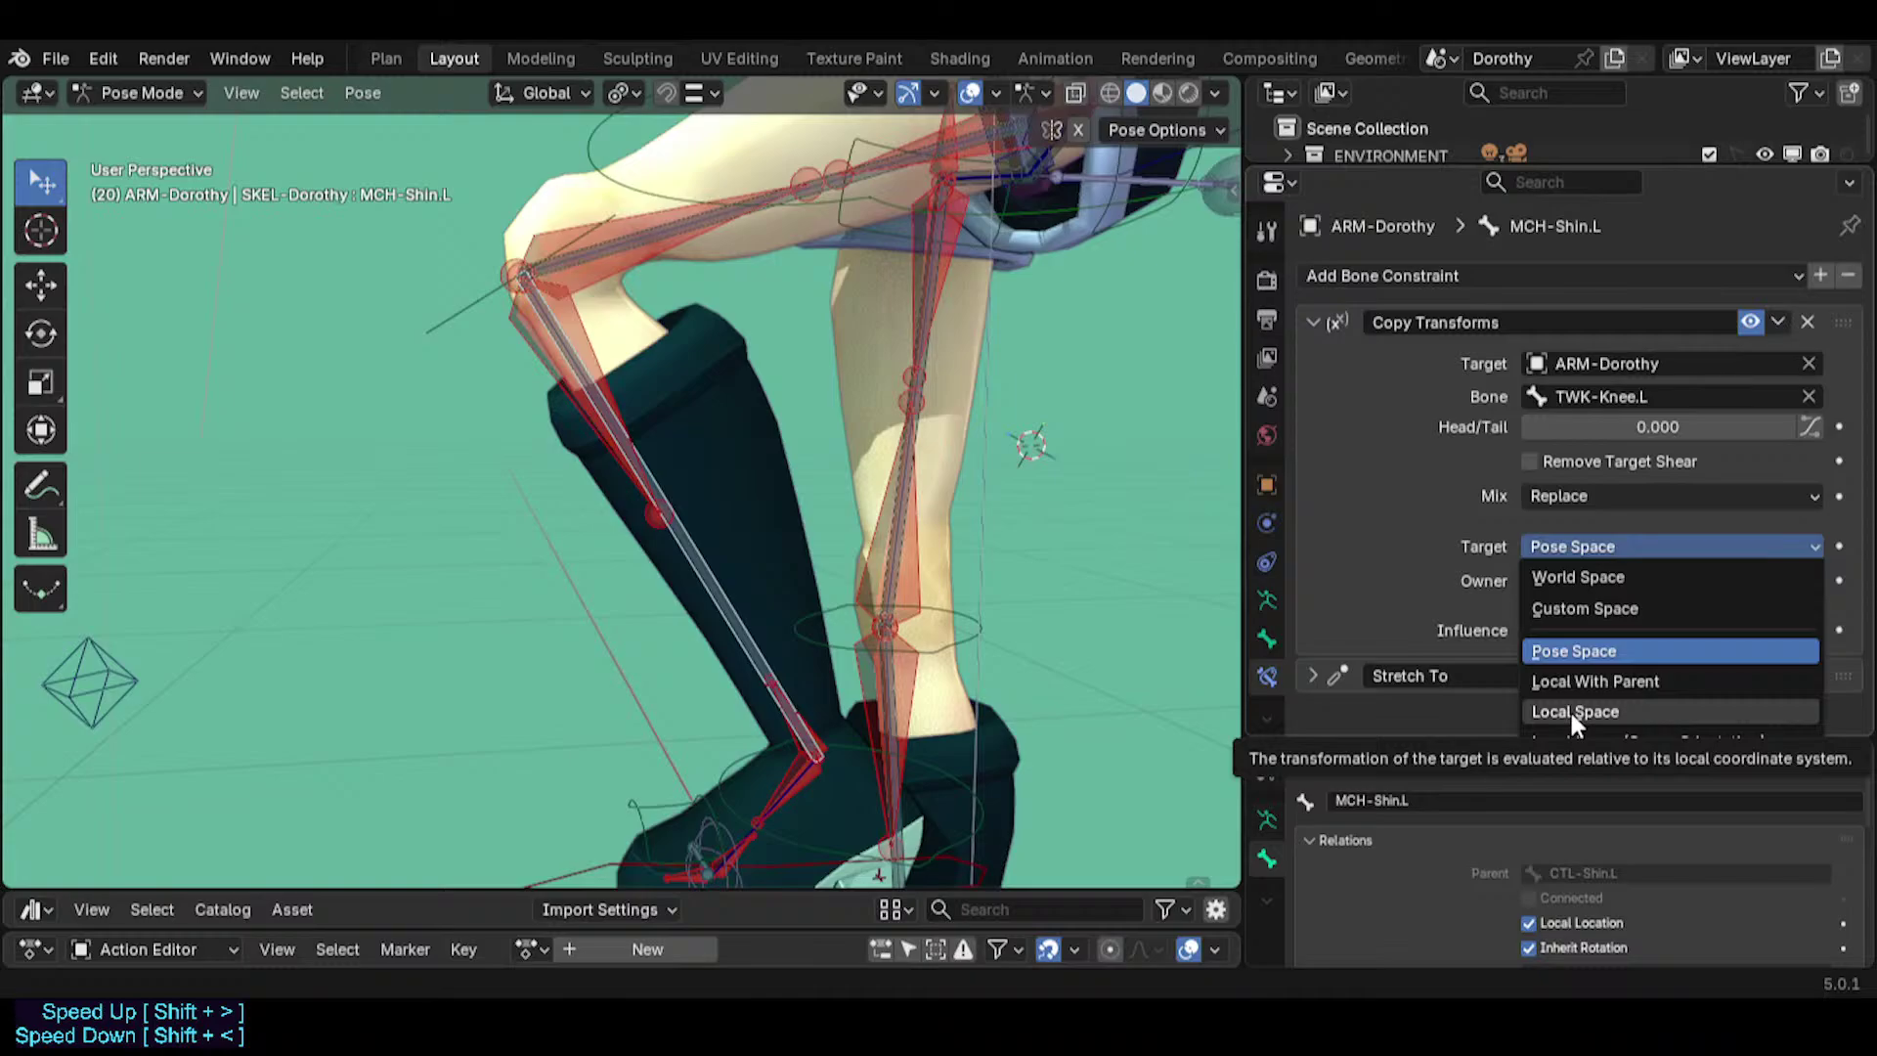
pyautogui.click(1570, 713)
pyautogui.click(1605, 580)
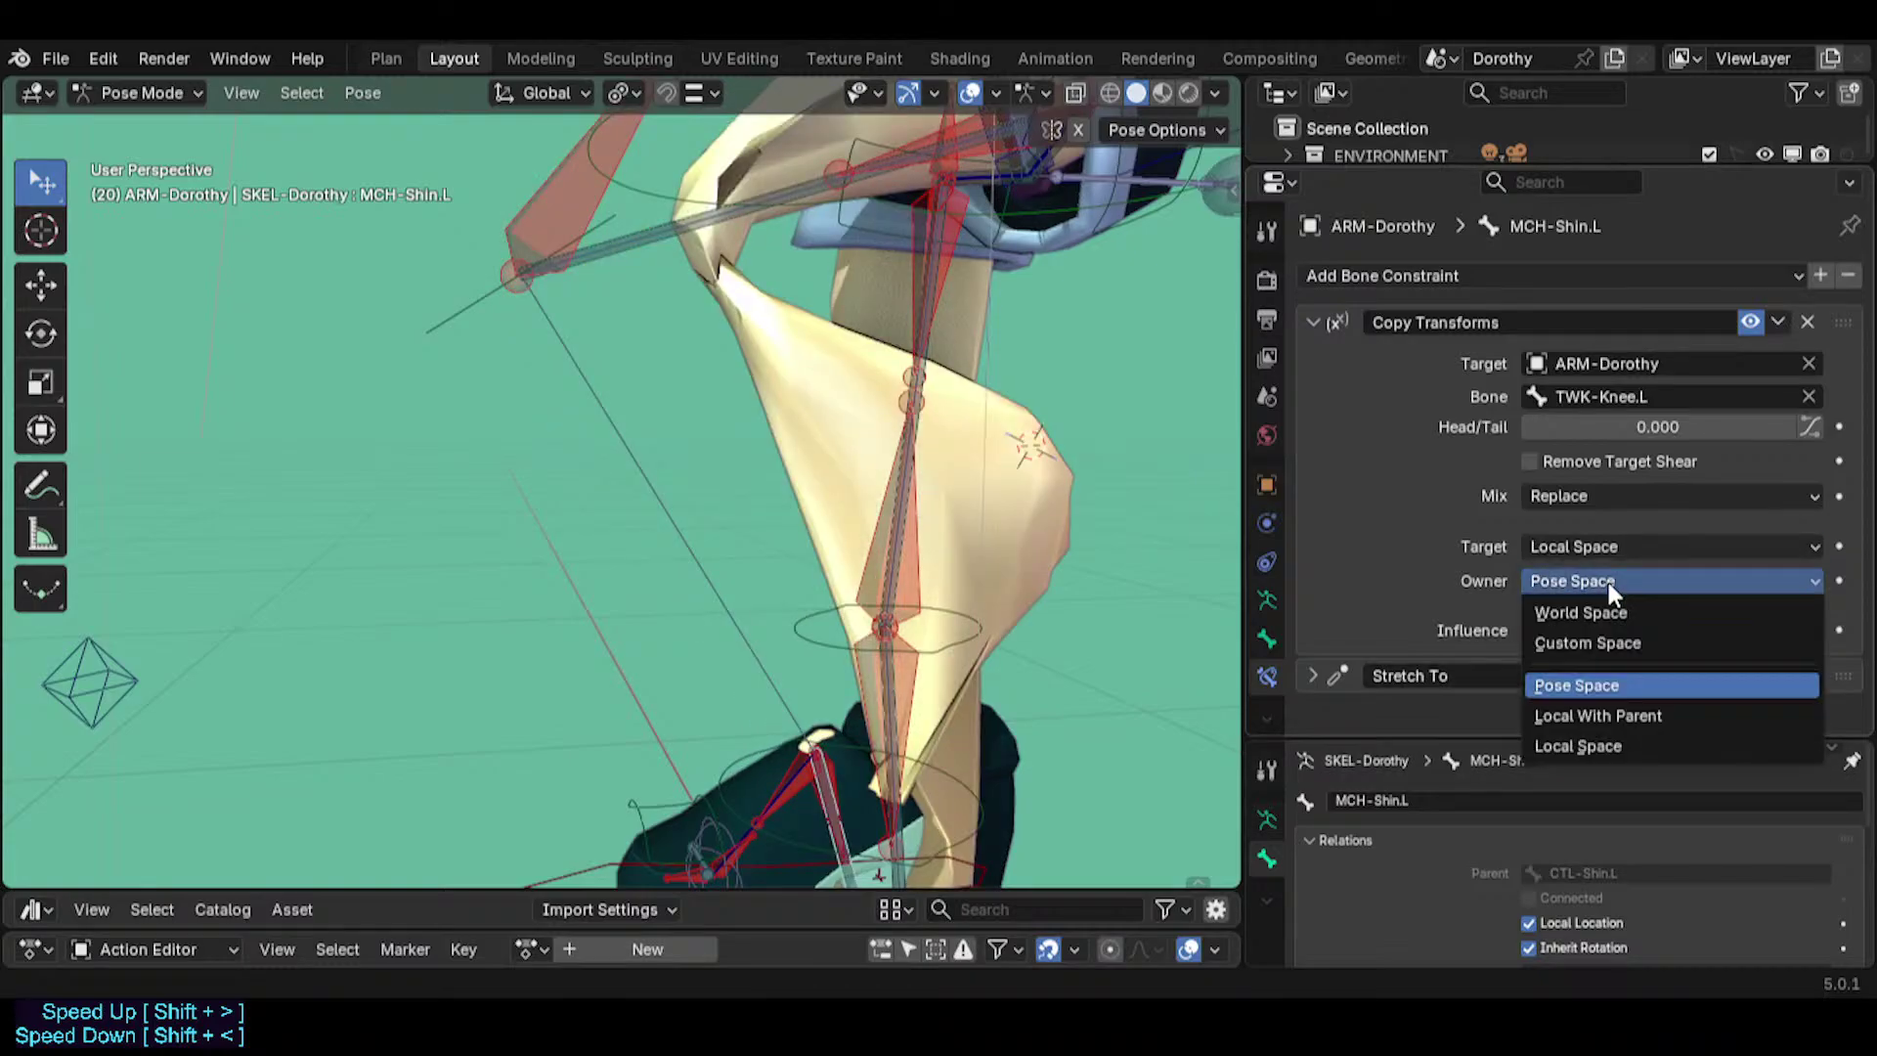
pyautogui.click(1571, 745)
pyautogui.click(1562, 548)
pyautogui.click(1576, 741)
# Test rotating and moving TWK-Knee.L from different angles to check how the left shin and its fan helper follow.
pyautogui.click(501, 290)
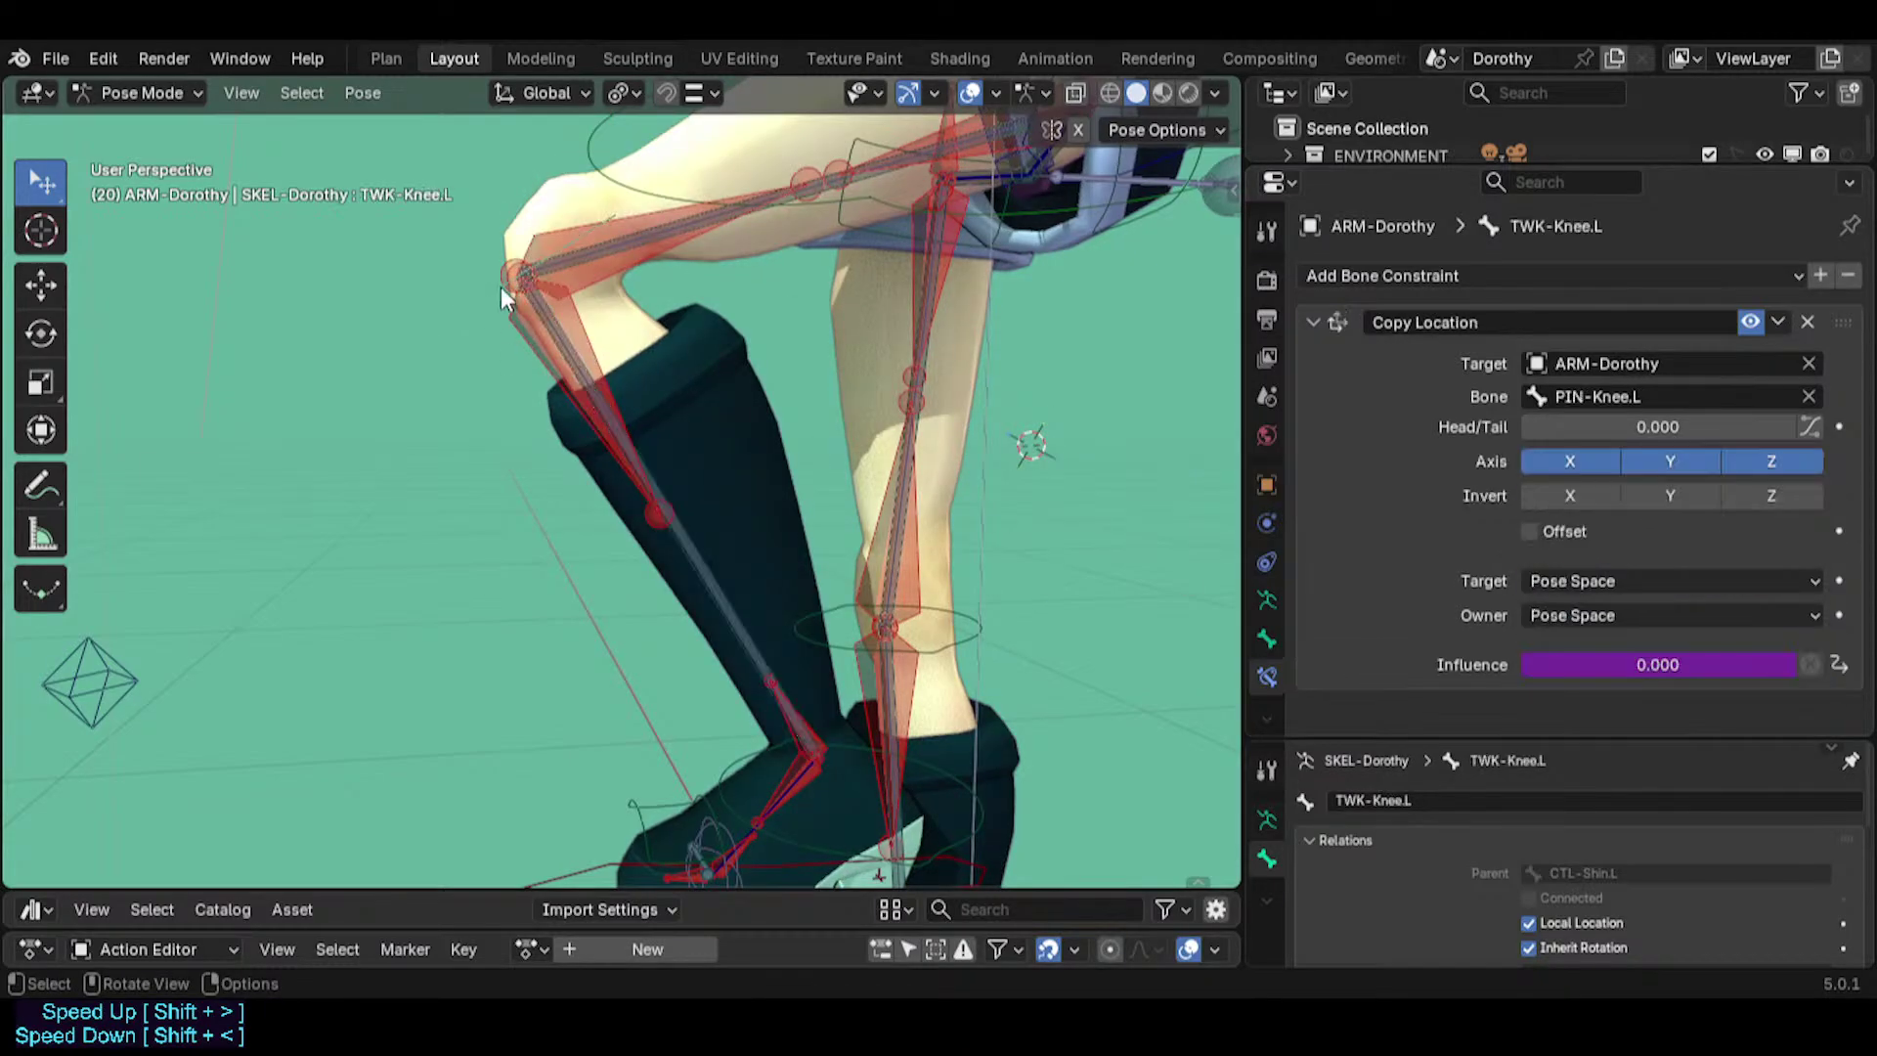
pyautogui.press('r')
pyautogui.rightClick(623, 242)
pyautogui.moveTo(630, 249); pyautogui.dragTo(887, 340, button='middle')
pyautogui.press('r')
pyautogui.rightClick(716, 330)
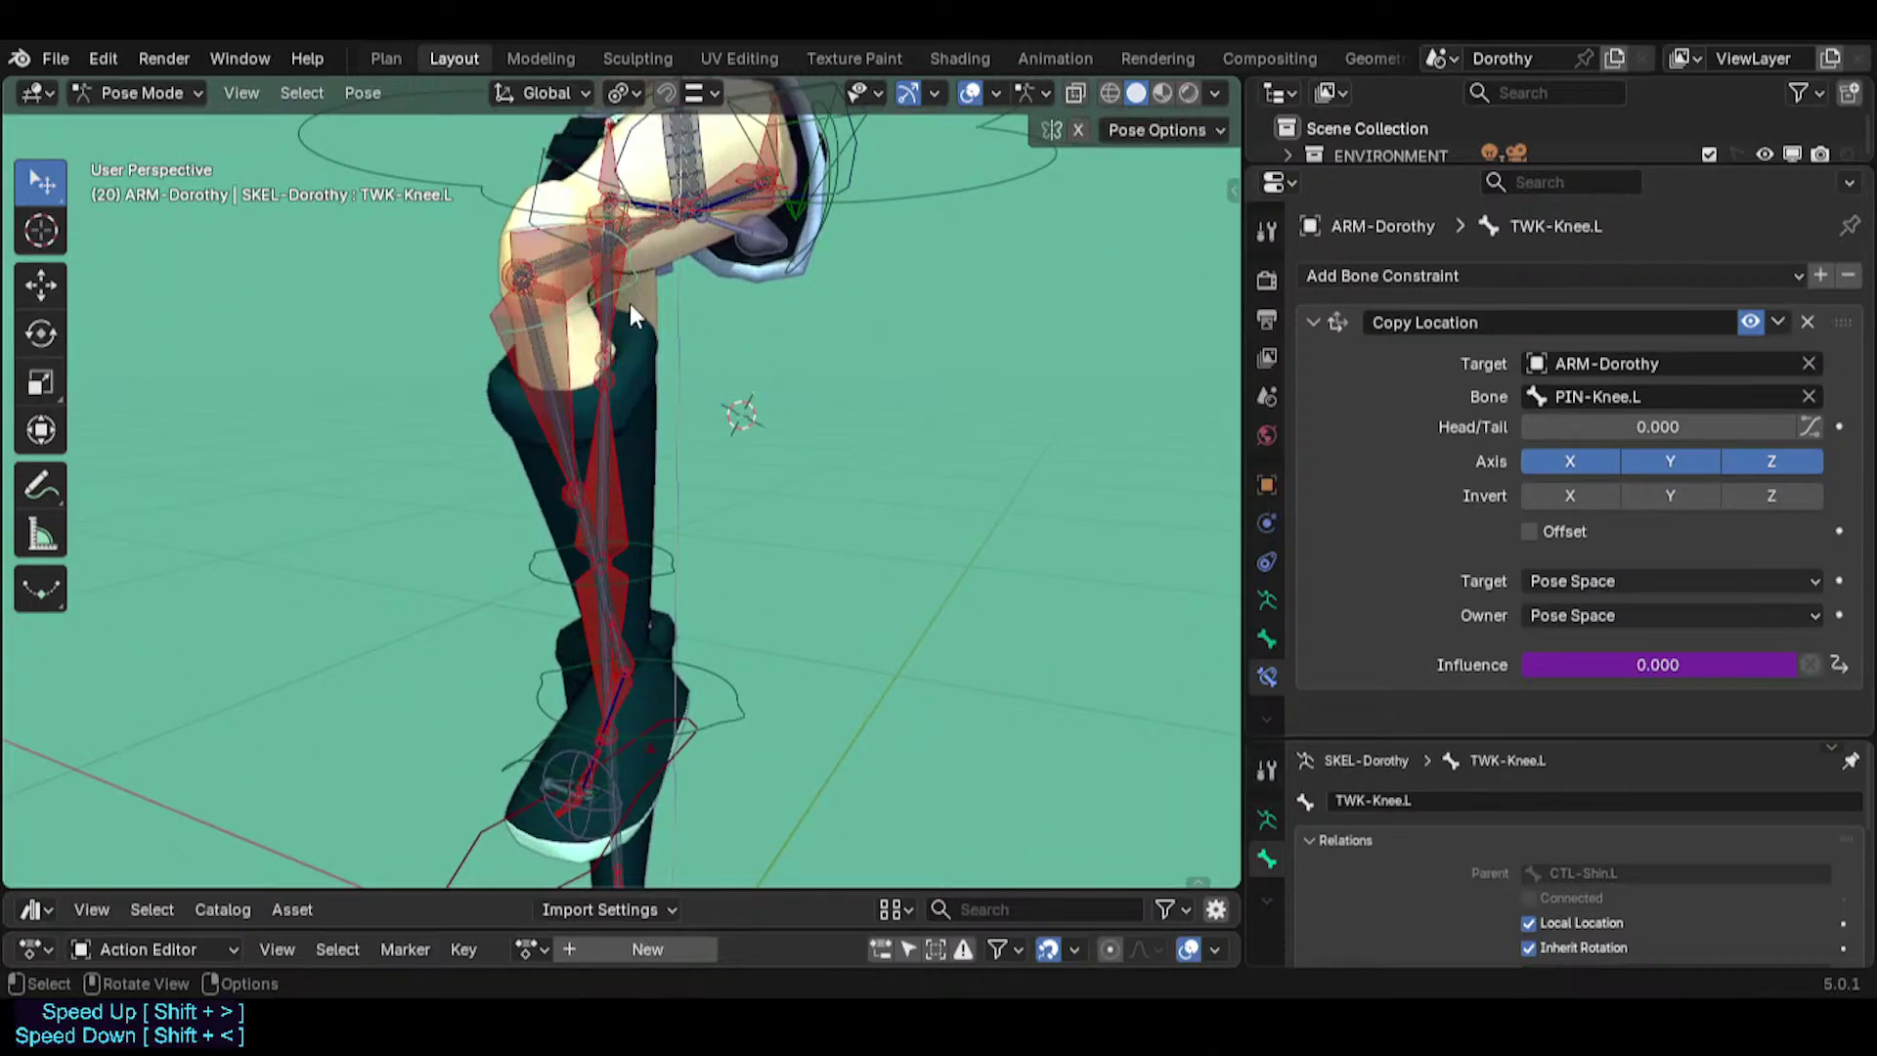
pyautogui.press('g')
pyautogui.click(561, 301)
pyautogui.moveTo(562, 301); pyautogui.dragTo(588, 305, button='middle')
pyautogui.press('g')
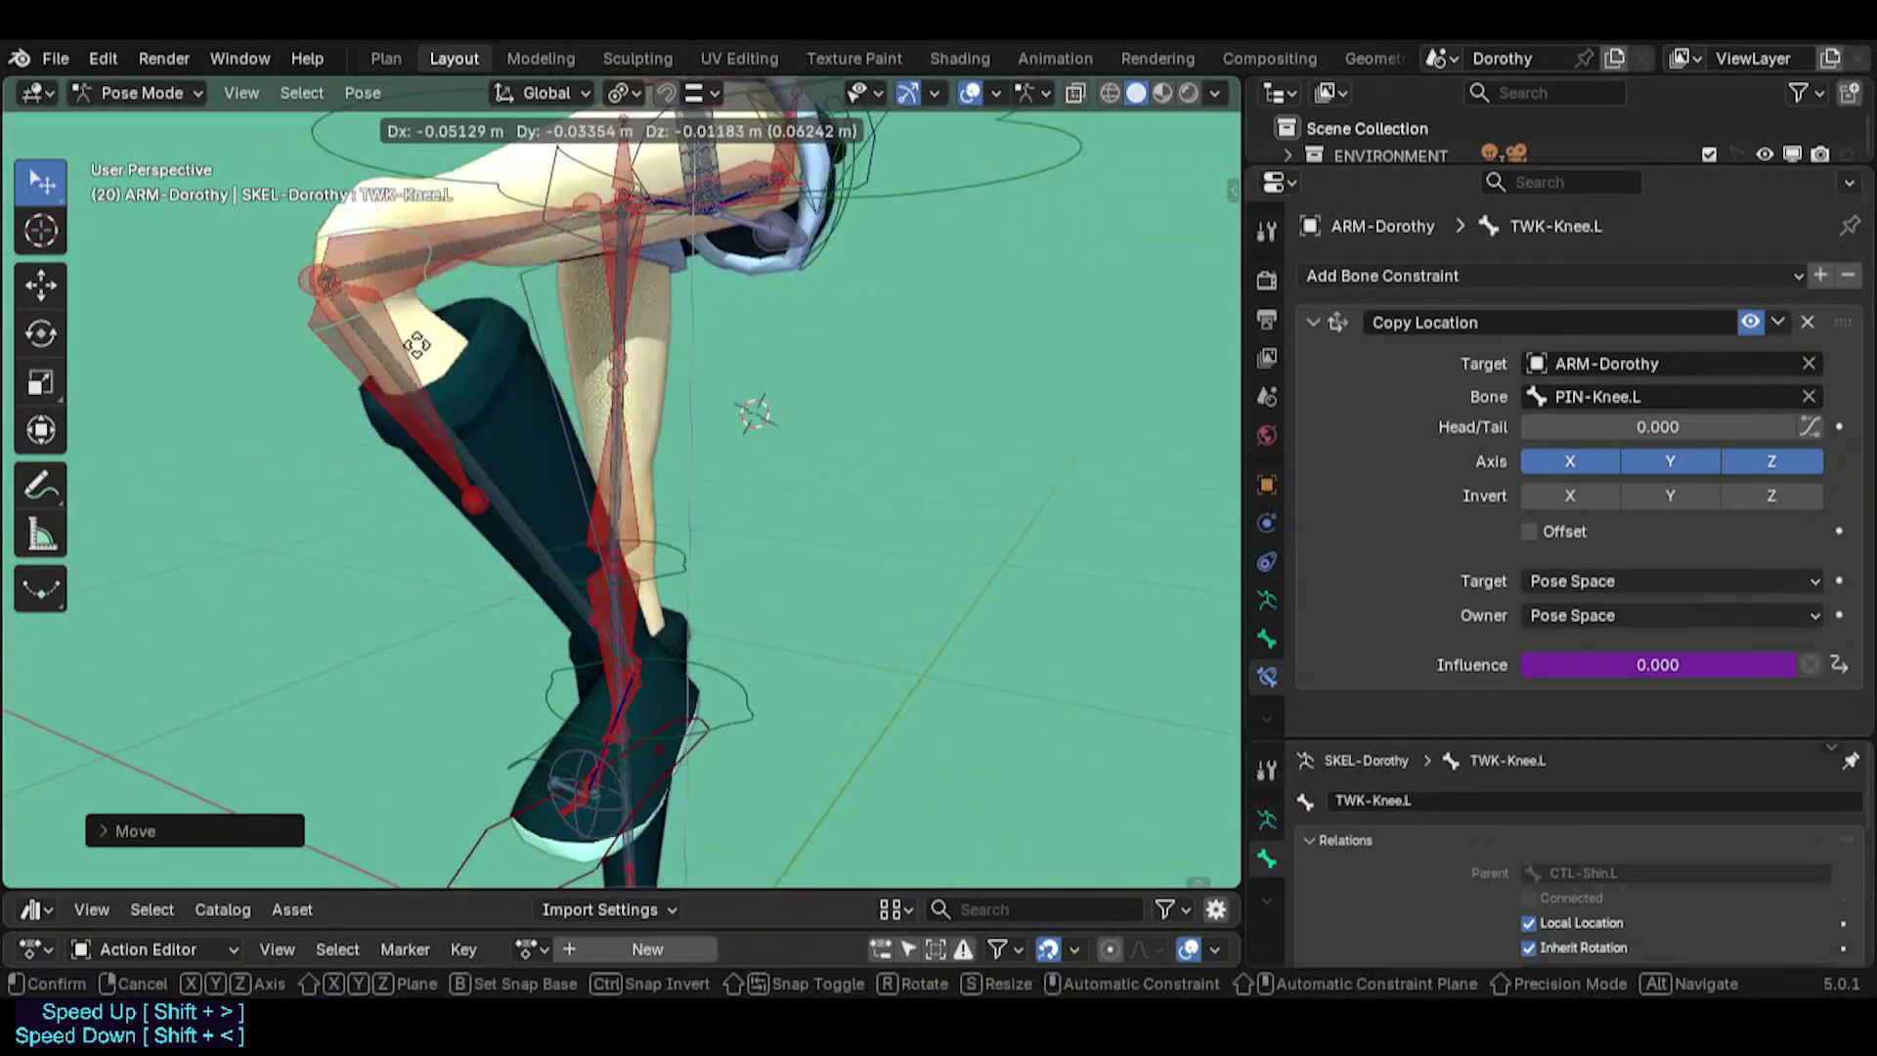
pyautogui.click(528, 319)
pyautogui.press('g')
pyautogui.click(725, 329)
# Clear the location and rotation of all pose bones.
pyautogui.press('a')
pyautogui.moveTo(725, 328); pyautogui.dragTo(479, 182, button='middle')
pyautogui.hotkey('alt', 'g')
pyautogui.hotkey('alt', 'r')
# Raise MTR-IK-Foot.L to bend the left knee and check the fan helpers.
pyautogui.click(587, 768)
pyautogui.press('g')
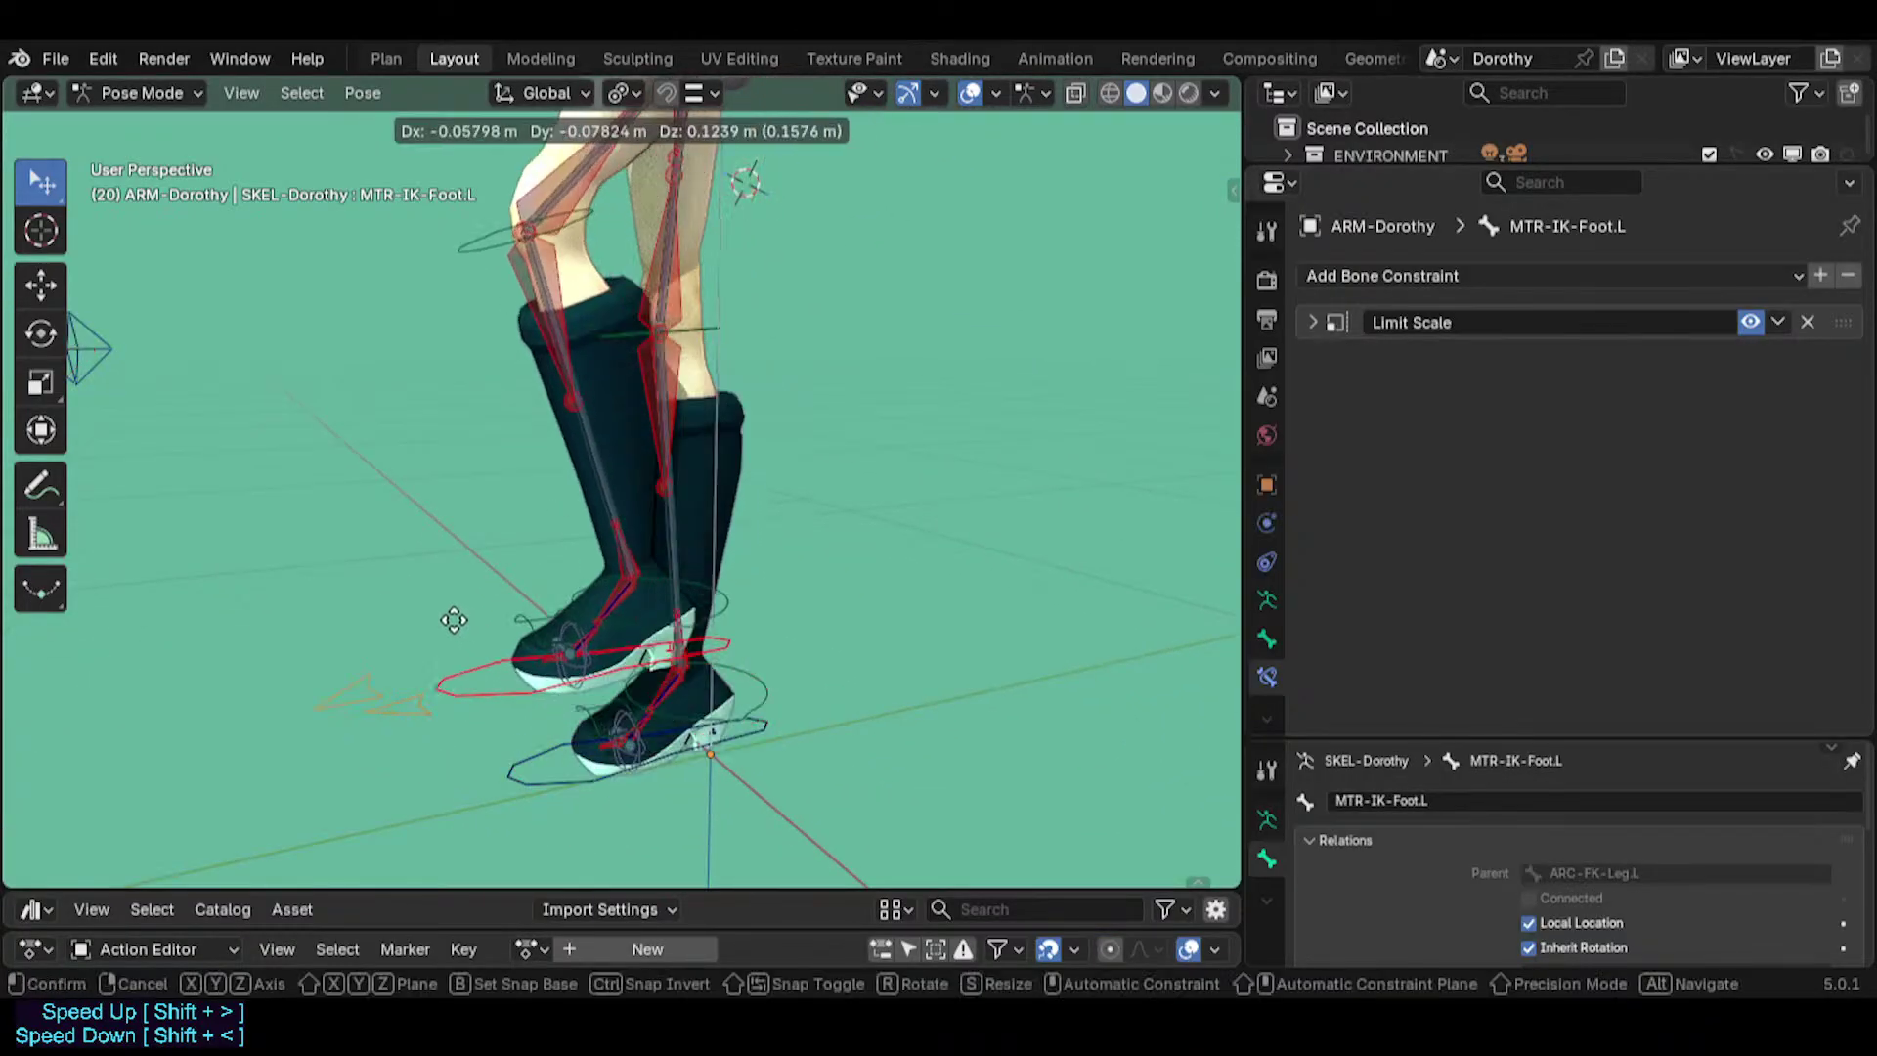
pyautogui.click(434, 343)
pyautogui.moveTo(434, 343); pyautogui.dragTo(297, 430, button='middle')
pyautogui.press('g')
pyautogui.click(512, 391)
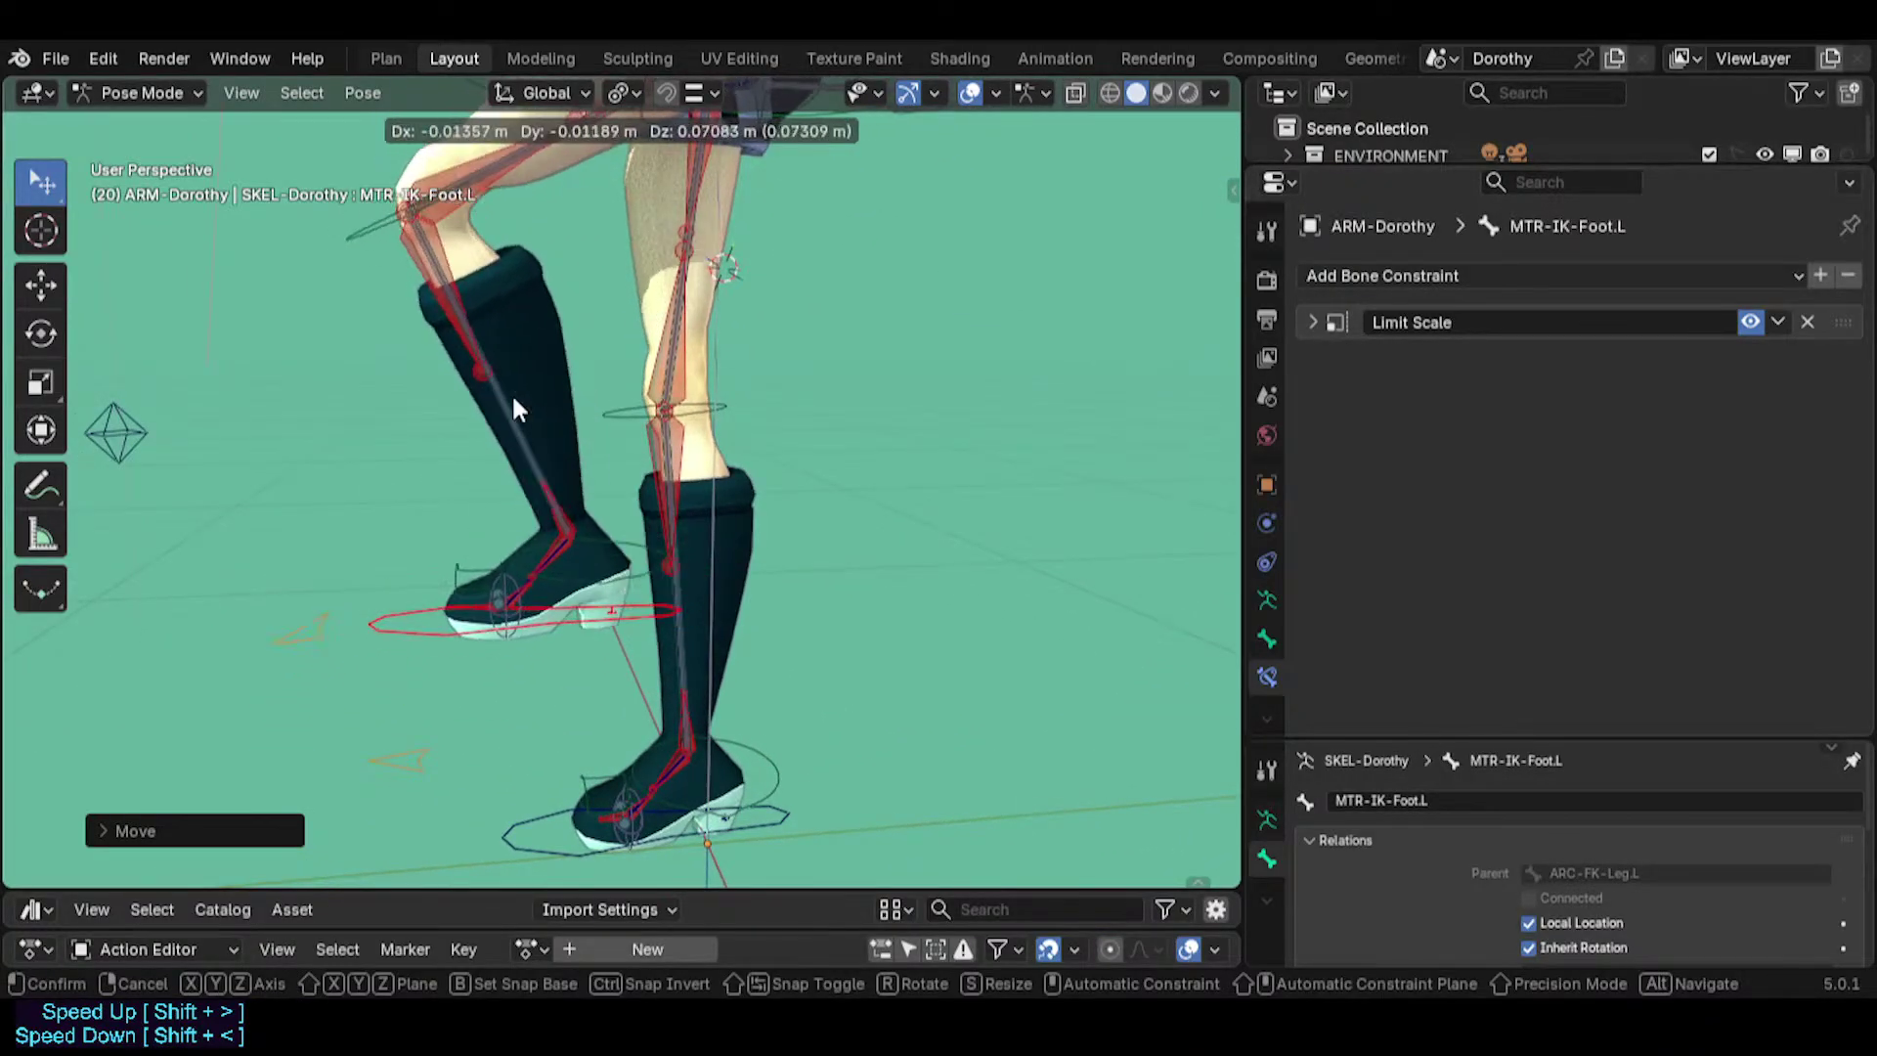
# Test moving and rotating TWK-Knee.L on the bent left leg to check the shin's response.
pyautogui.keyDown('shift'); pyautogui.moveTo(359, 284); pyautogui.dragTo(446, 384, button='middle'); pyautogui.keyUp('shift')
pyautogui.click(359, 292)
pyautogui.press('g')
pyautogui.click(320, 300)
pyautogui.press('g')
pyautogui.press('r')
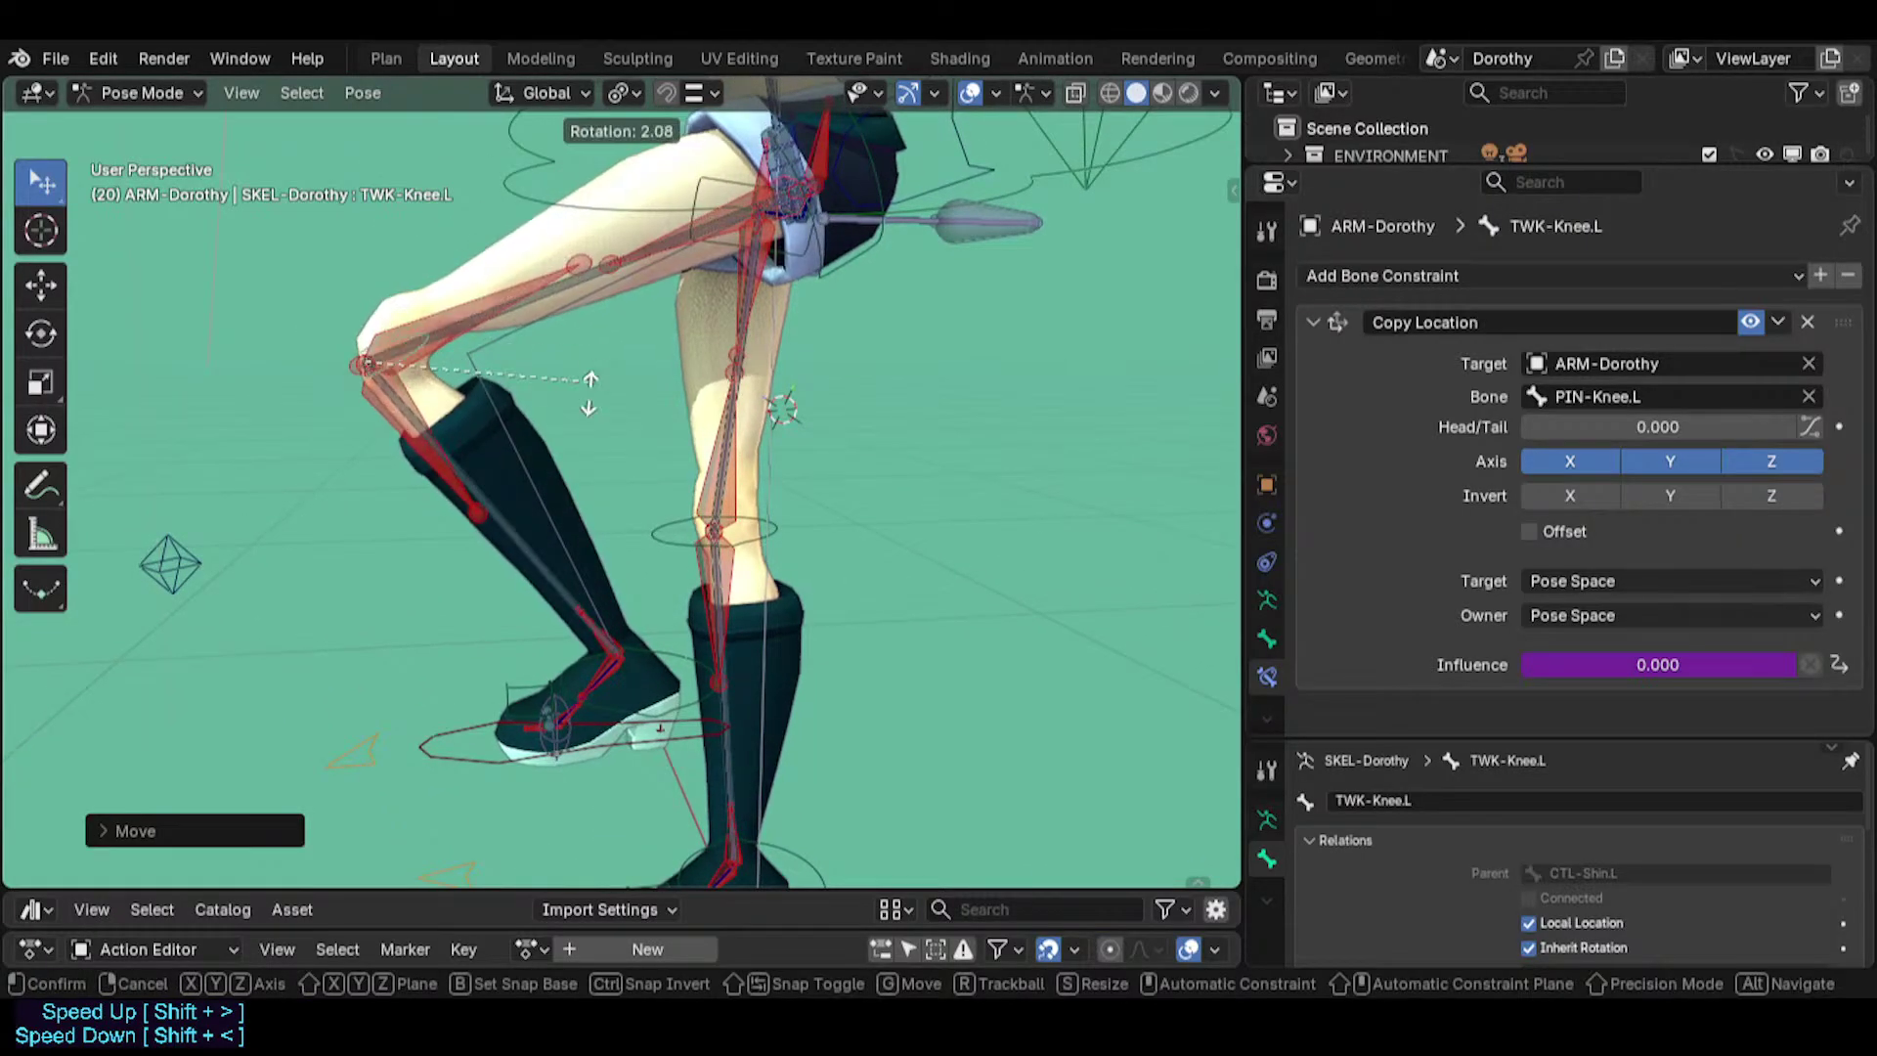
pyautogui.click(560, 379)
pyautogui.press('g')
pyautogui.click(581, 409)
# Shift MTR-IK-Foot.L around and check the parent and Copy Rotation settings of HLP3-FanKneeShin.L.
pyautogui.click(481, 746)
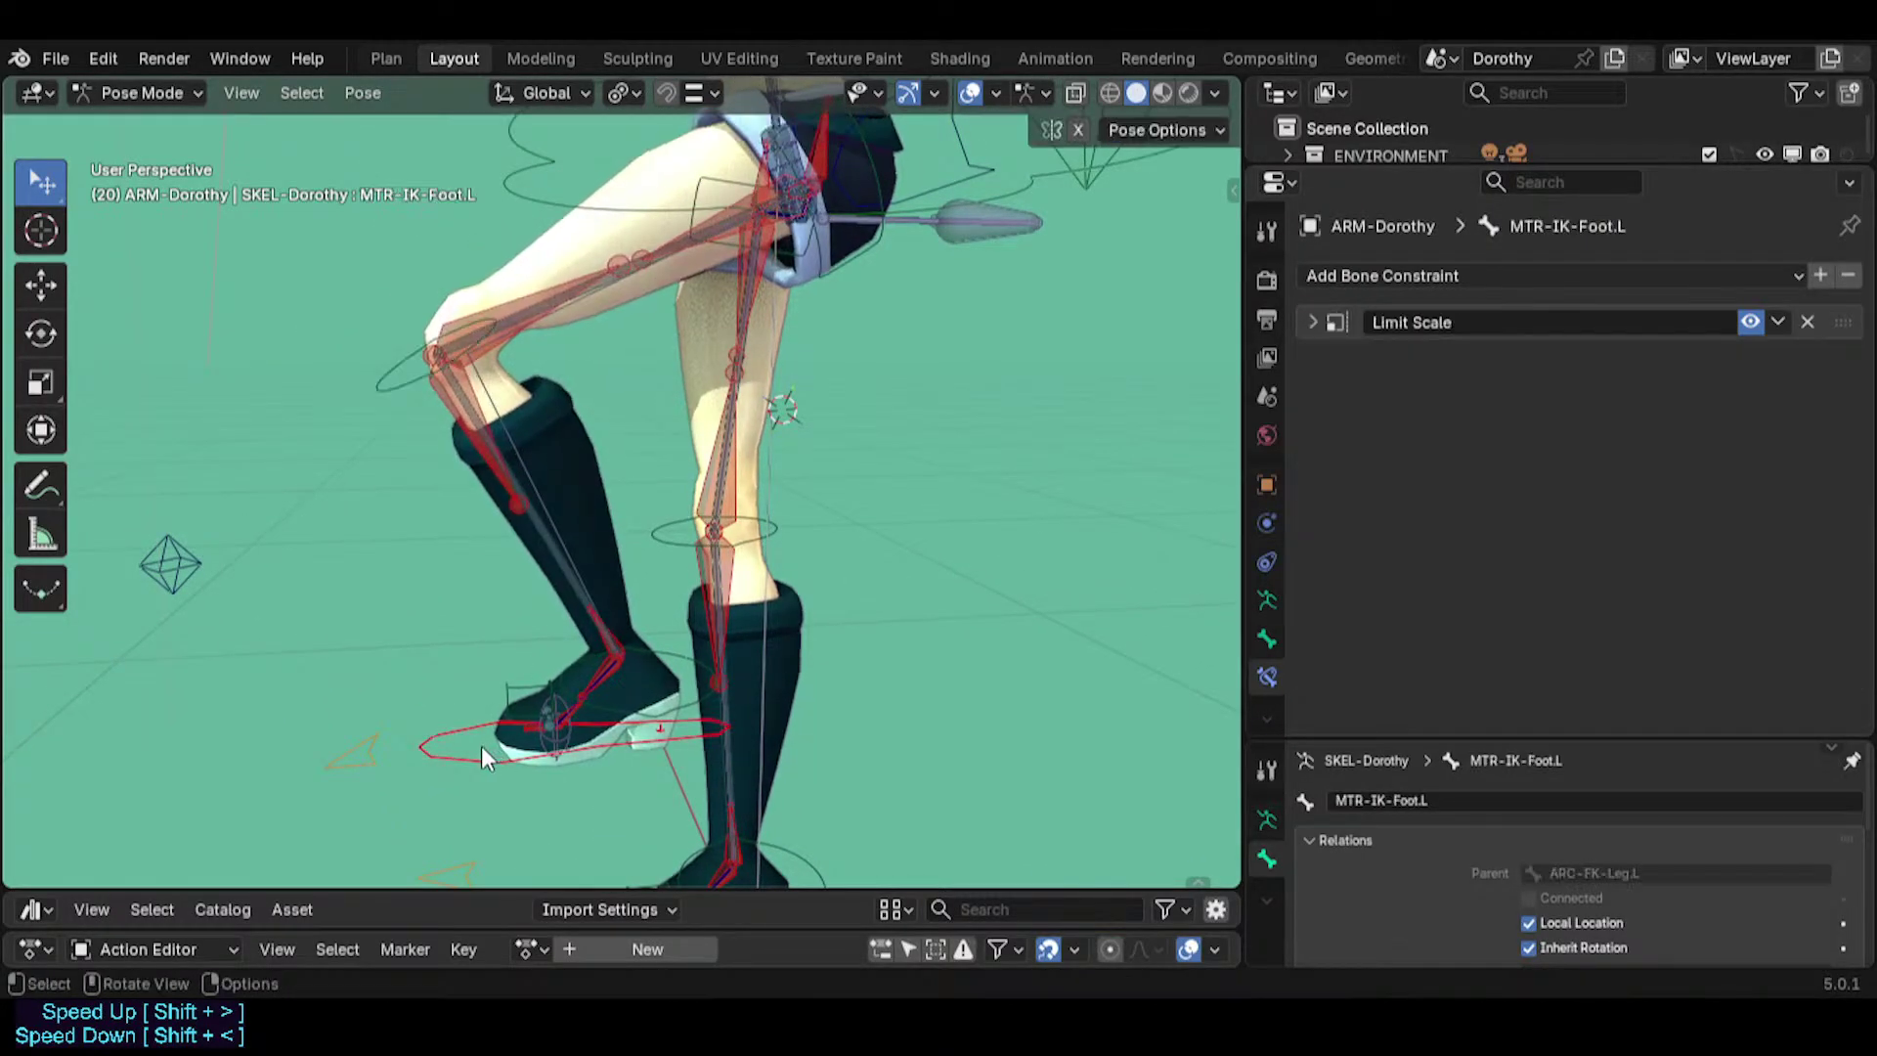
pyautogui.press('g')
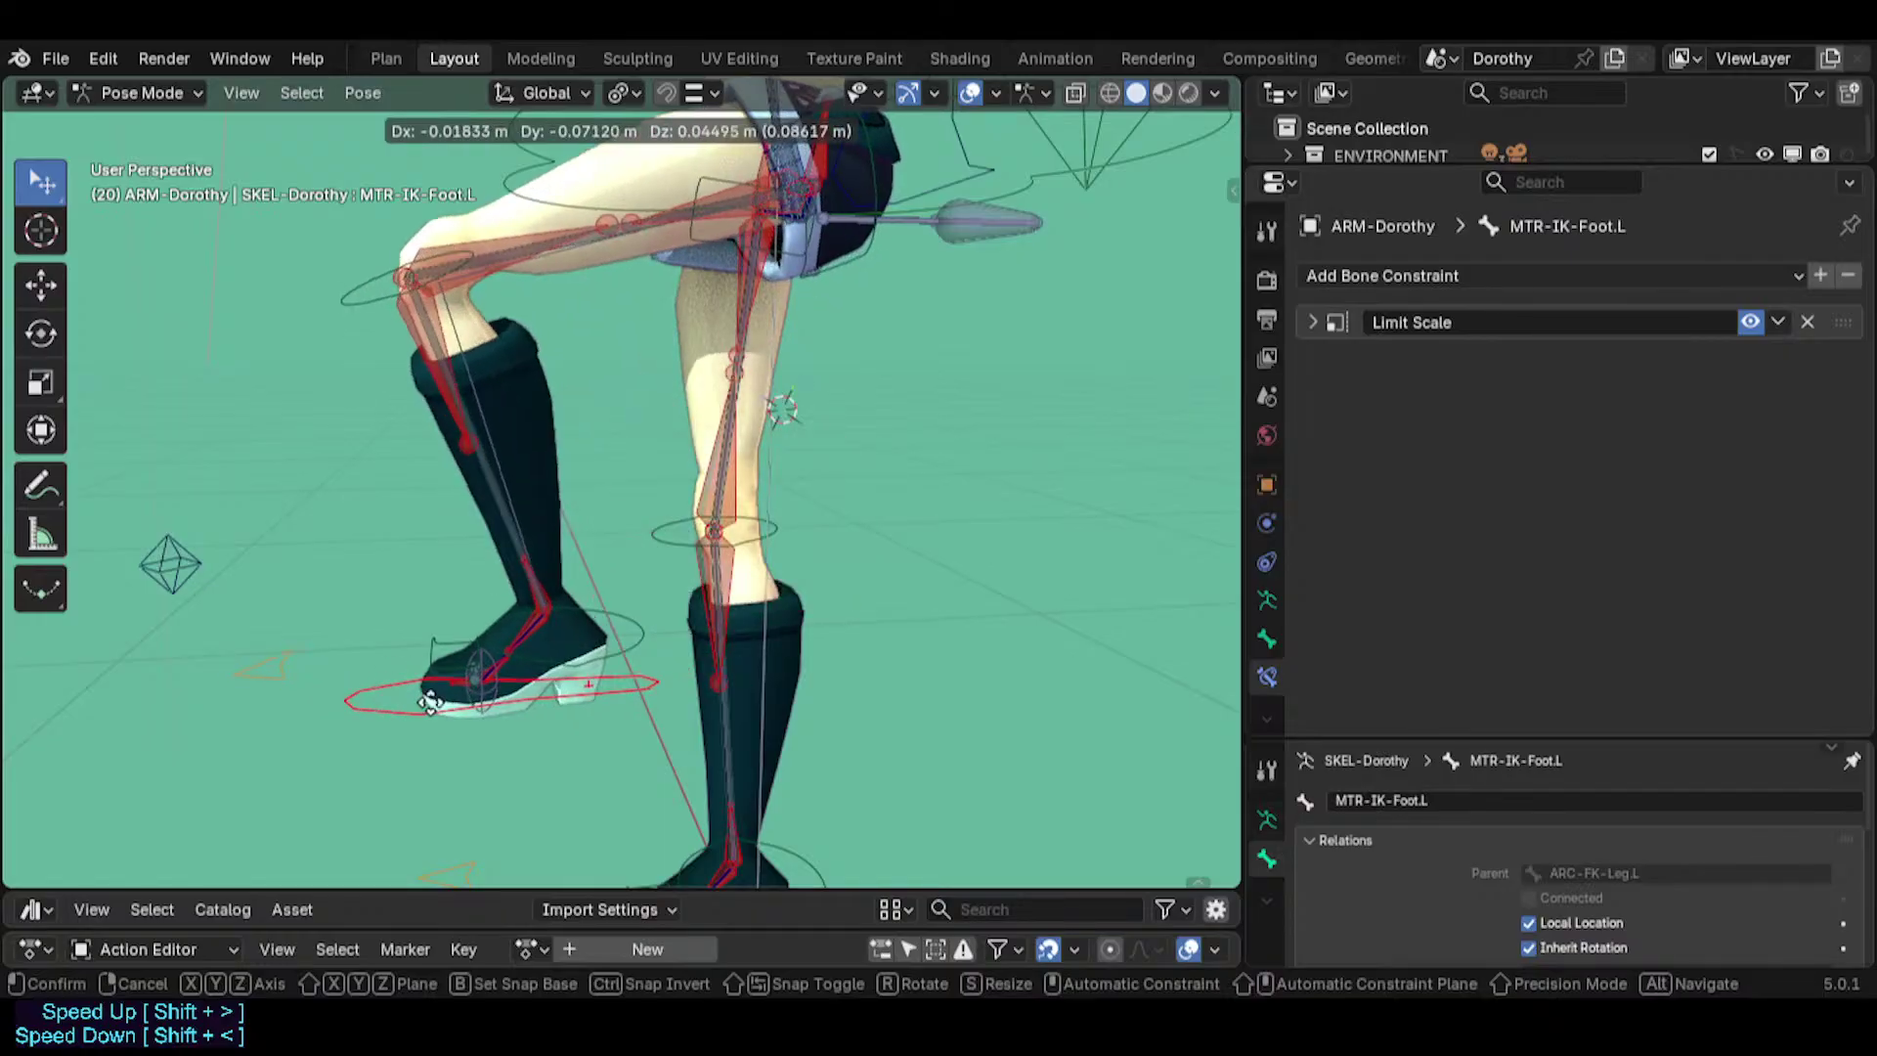
pyautogui.click(484, 677)
pyautogui.click(403, 369)
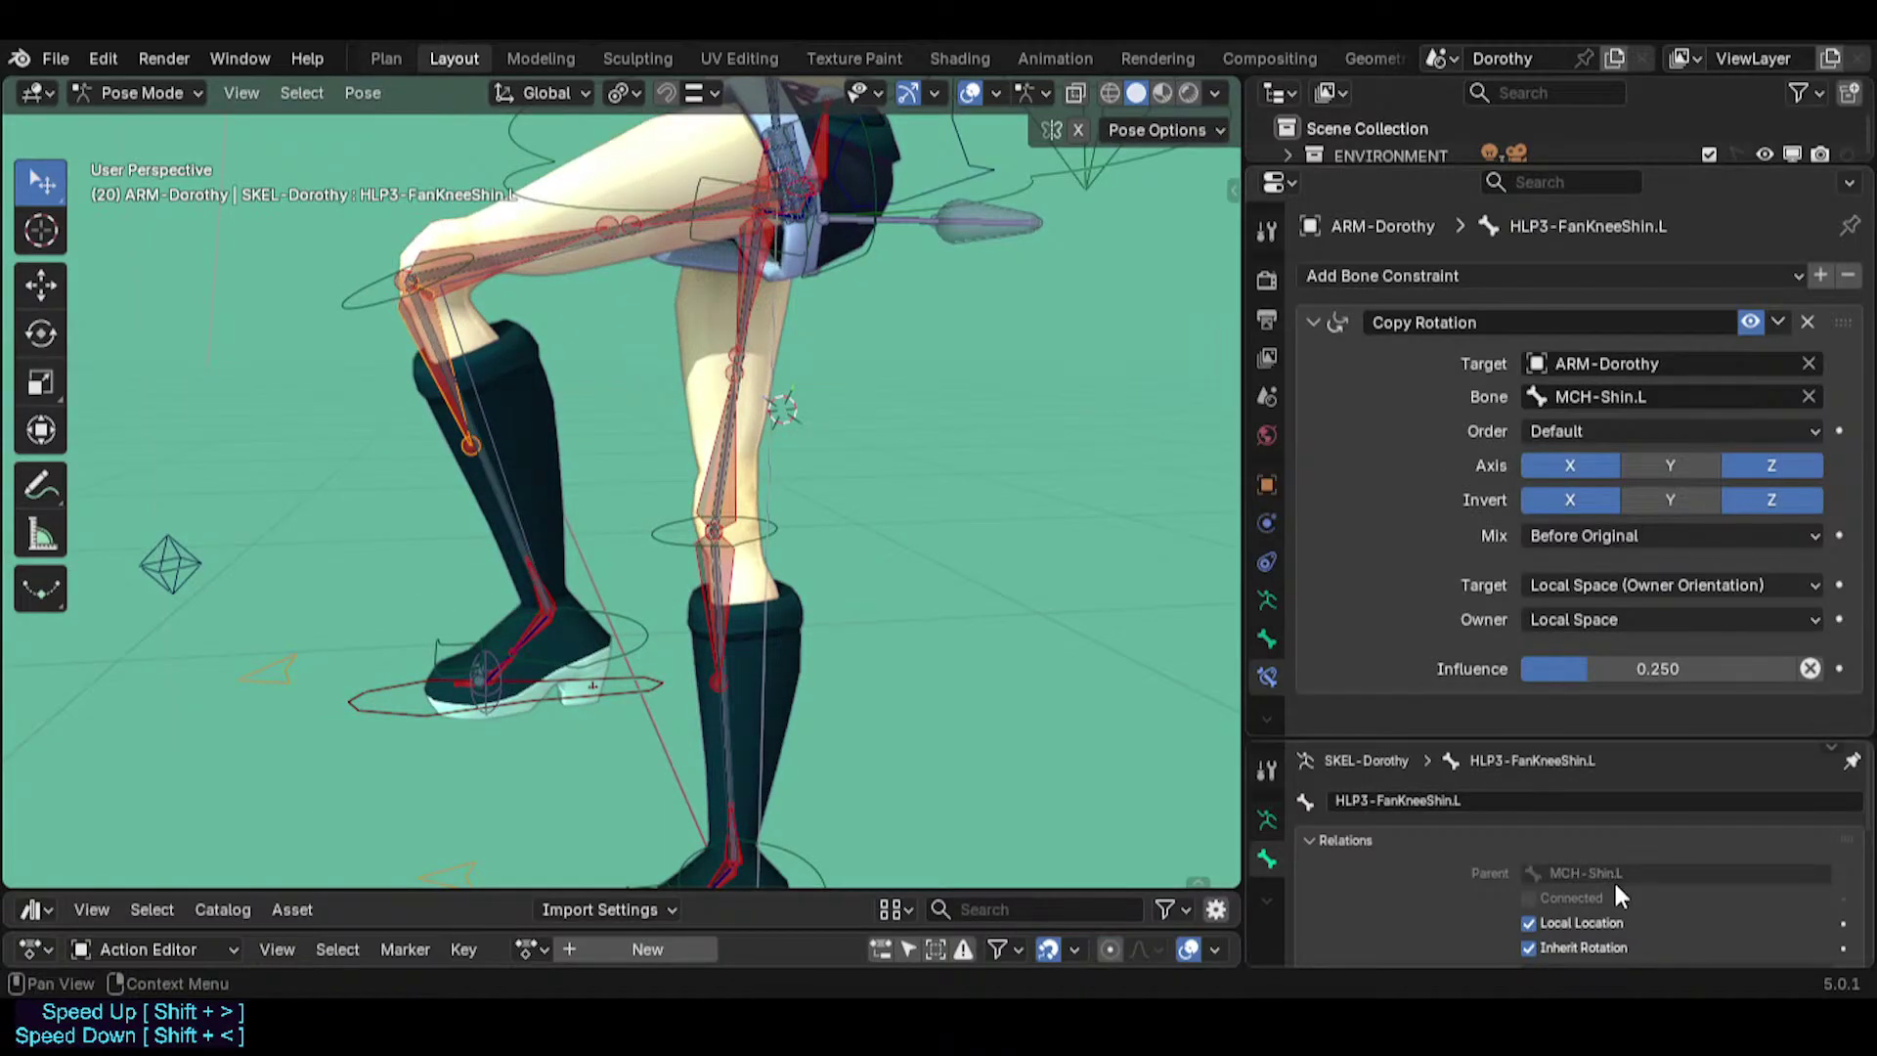
pyautogui.click(407, 700)
pyautogui.press('g')
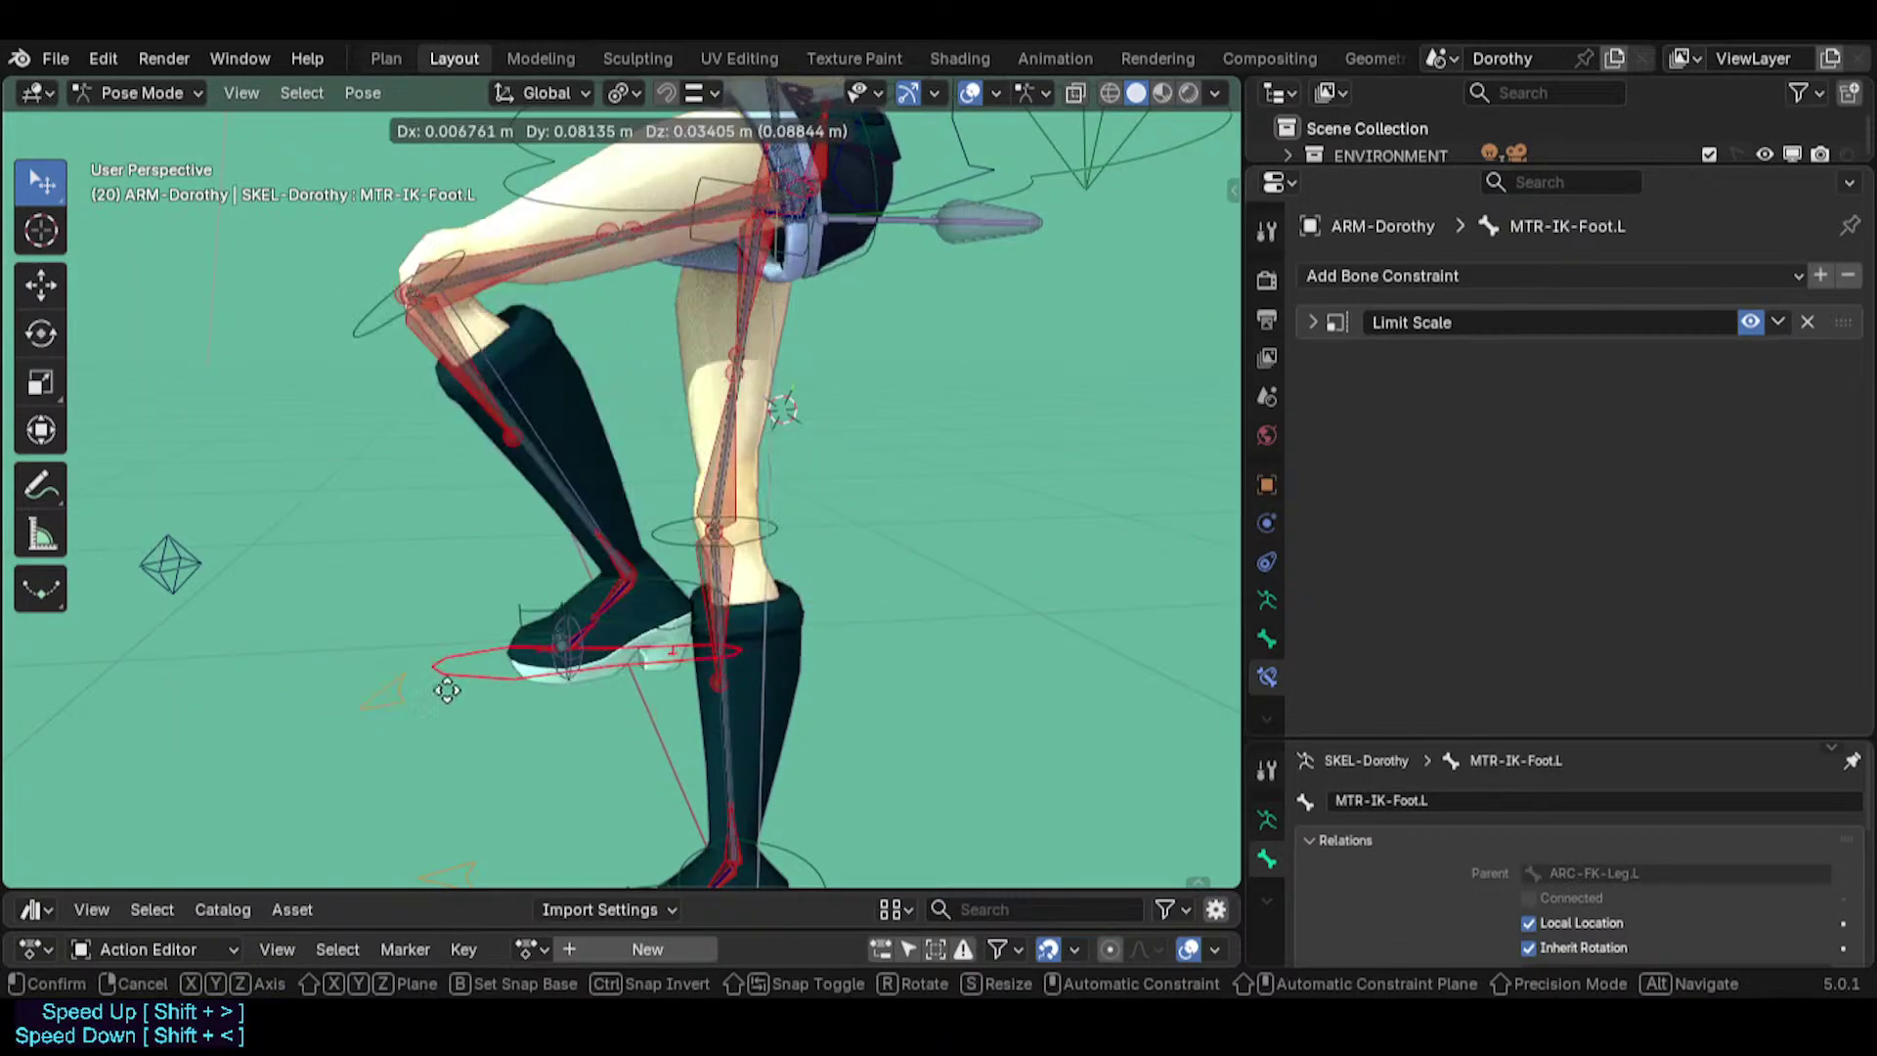
pyautogui.click(436, 696)
pyautogui.press('g')
pyautogui.click(497, 537)
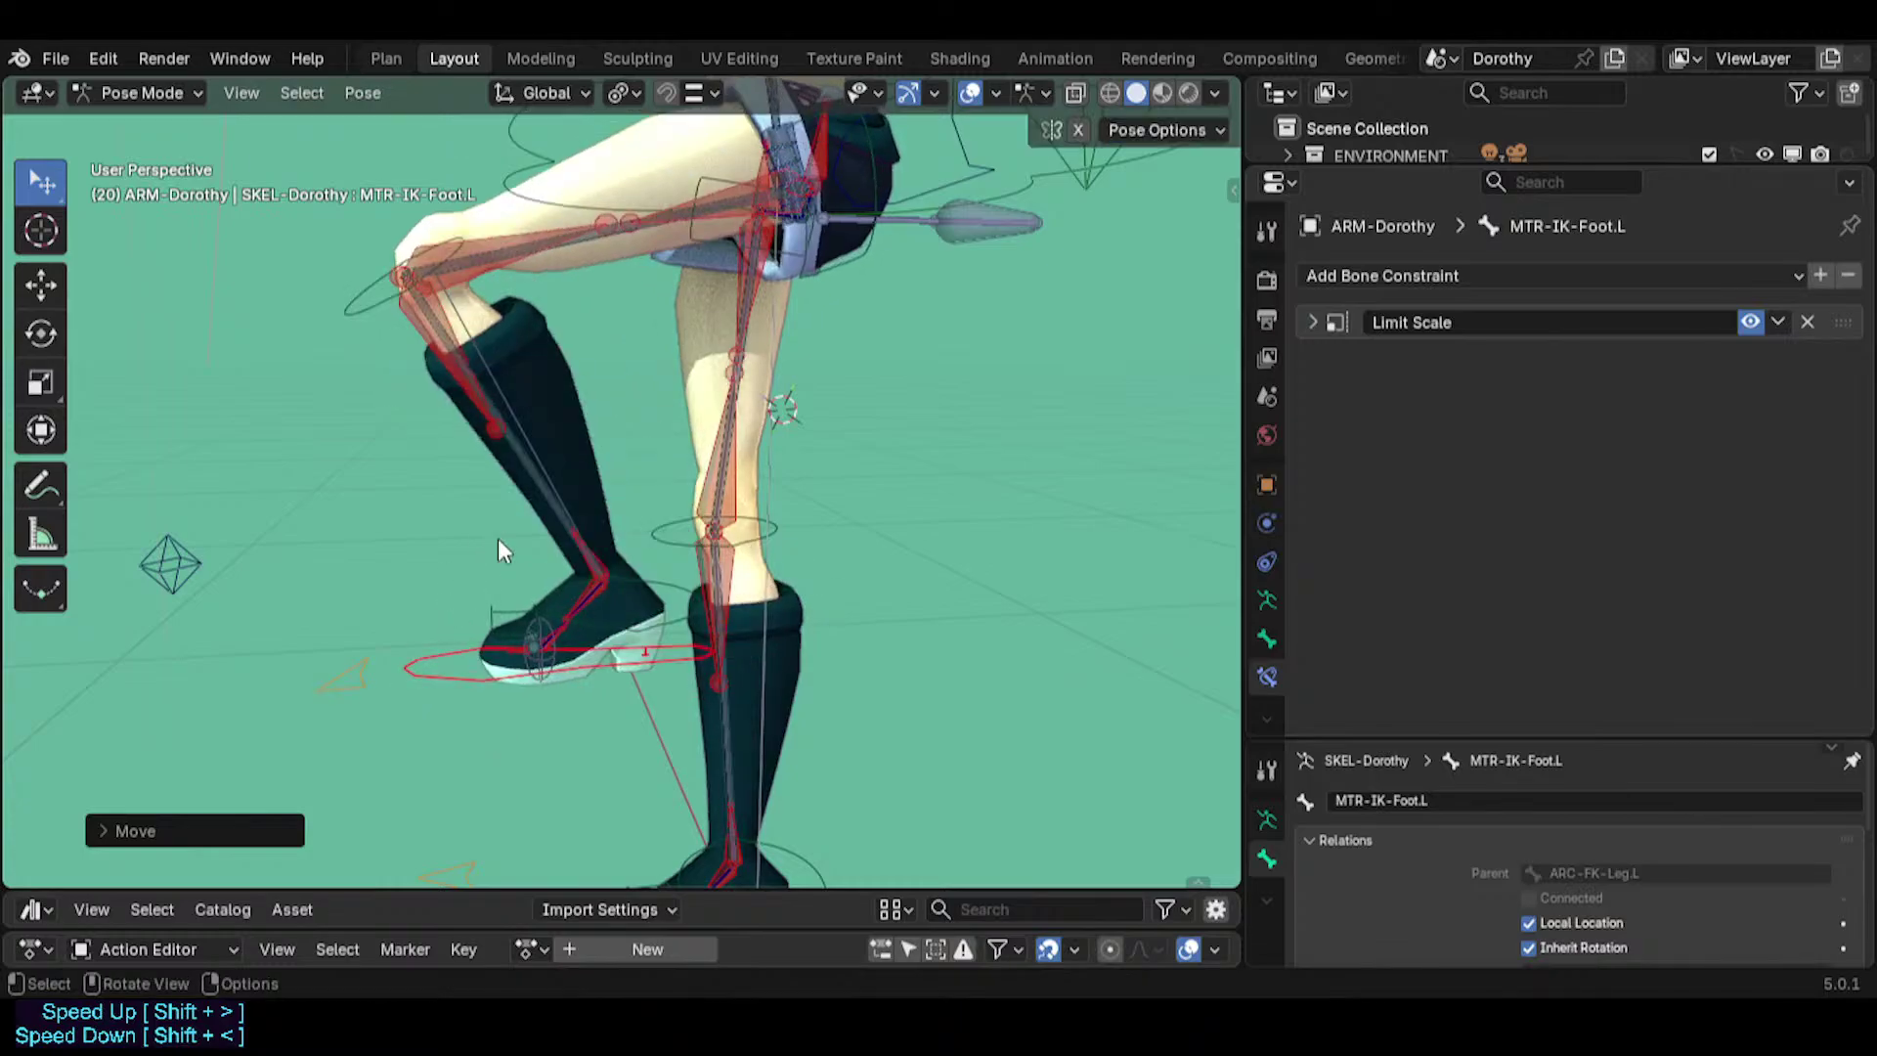
# Clear the location of all pose bones and raise MTR-IK-Foot.L again to bend the left leg.
pyautogui.press('a')
pyautogui.hotkey('alt', 'g')
pyautogui.keyDown('shift'); pyautogui.moveTo(610, 652); pyautogui.dragTo(586, 469, button='middle'); pyautogui.keyUp('shift')
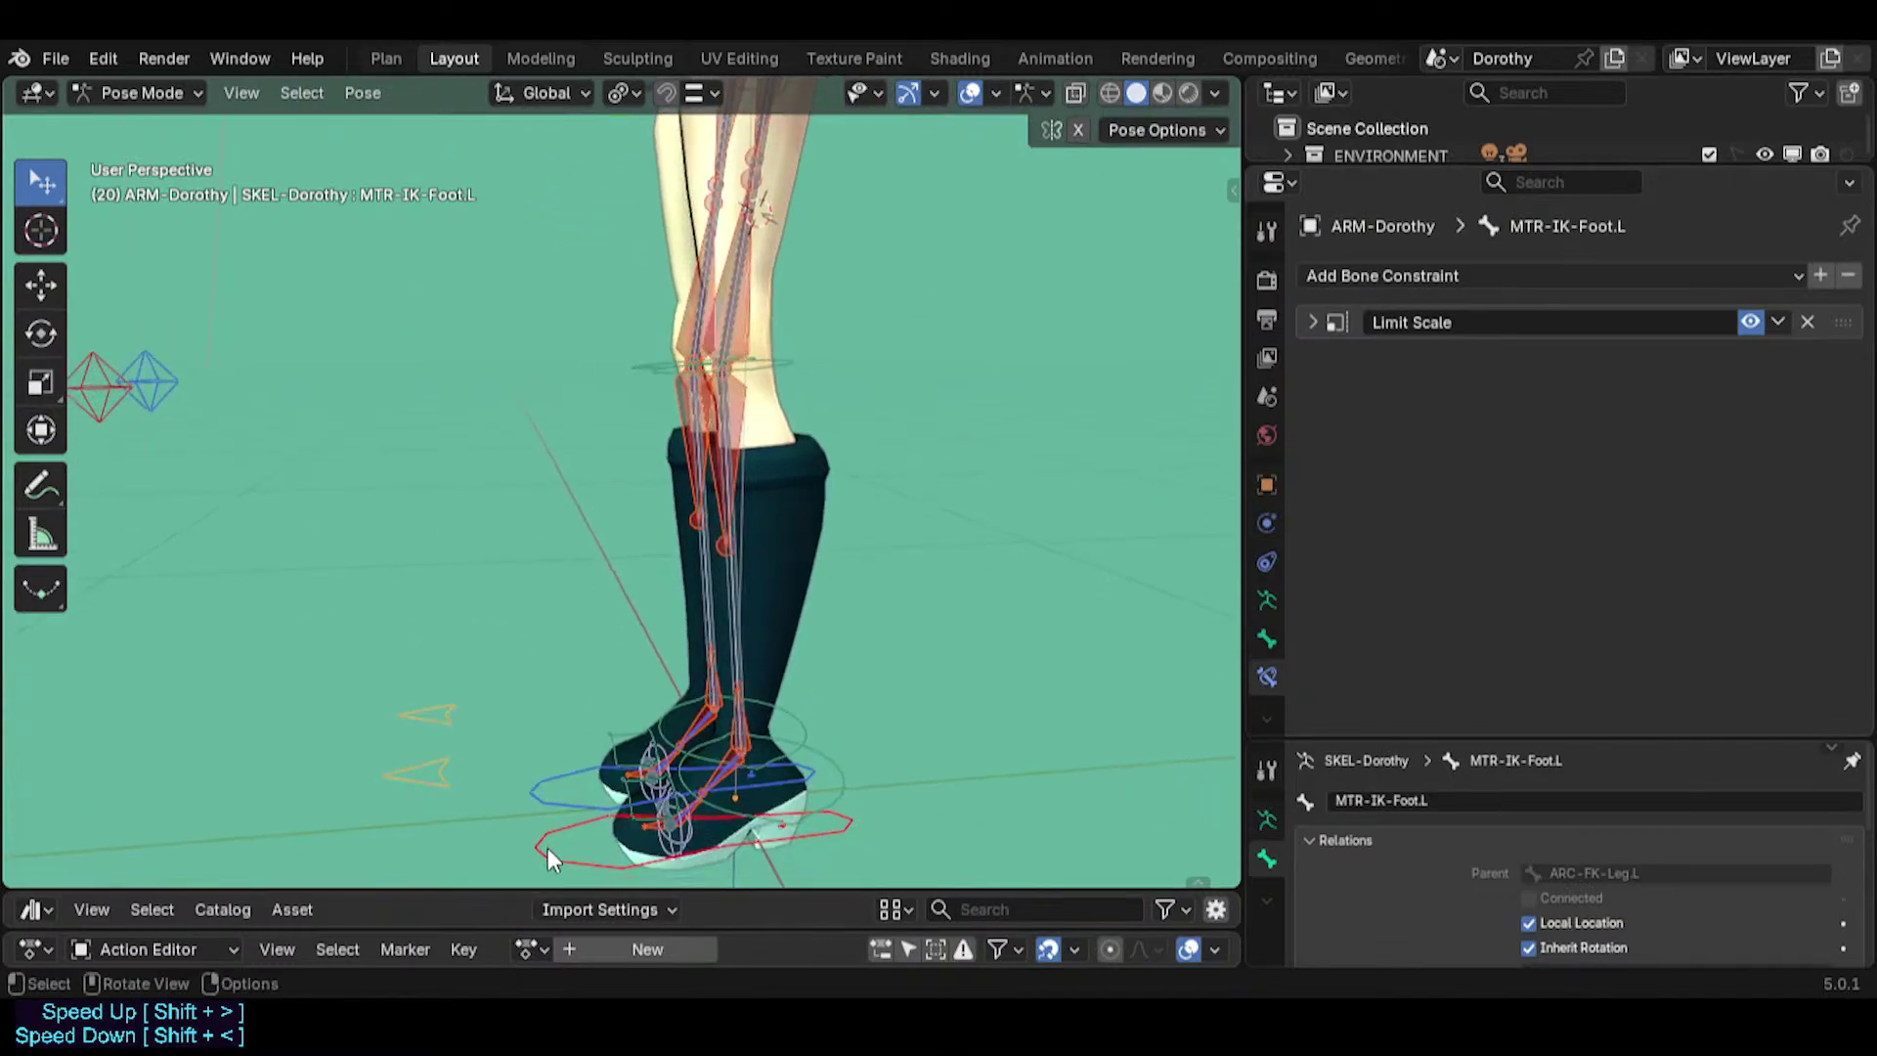
pyautogui.click(548, 847)
pyautogui.press('g')
pyautogui.click(272, 497)
pyautogui.keyDown('shift'); pyautogui.moveTo(402, 414); pyautogui.dragTo(471, 660, button='middle'); pyautogui.keyUp('shift')
pyautogui.press('g')
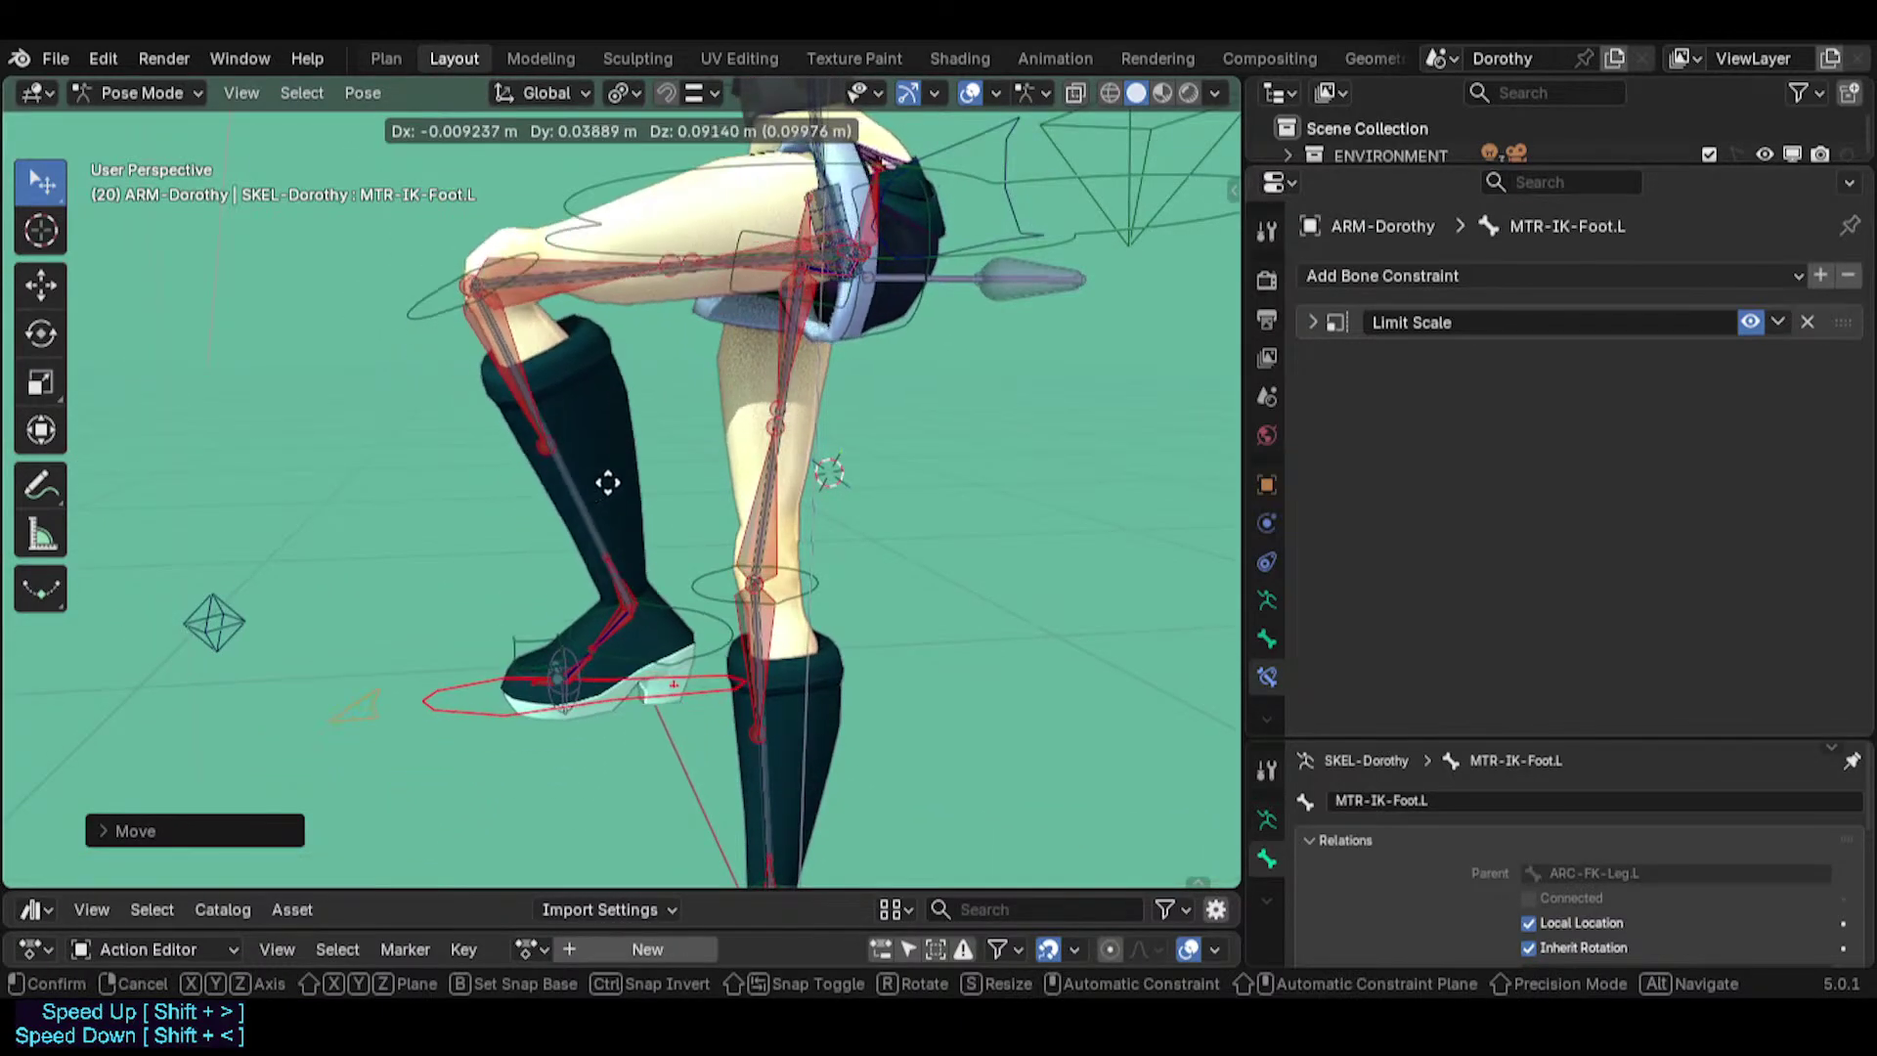
pyautogui.click(637, 452)
# Test moving TWK-Knee.L on the raised leg and clear its location.
pyautogui.click(421, 311)
pyautogui.press('g')
pyautogui.click(385, 284)
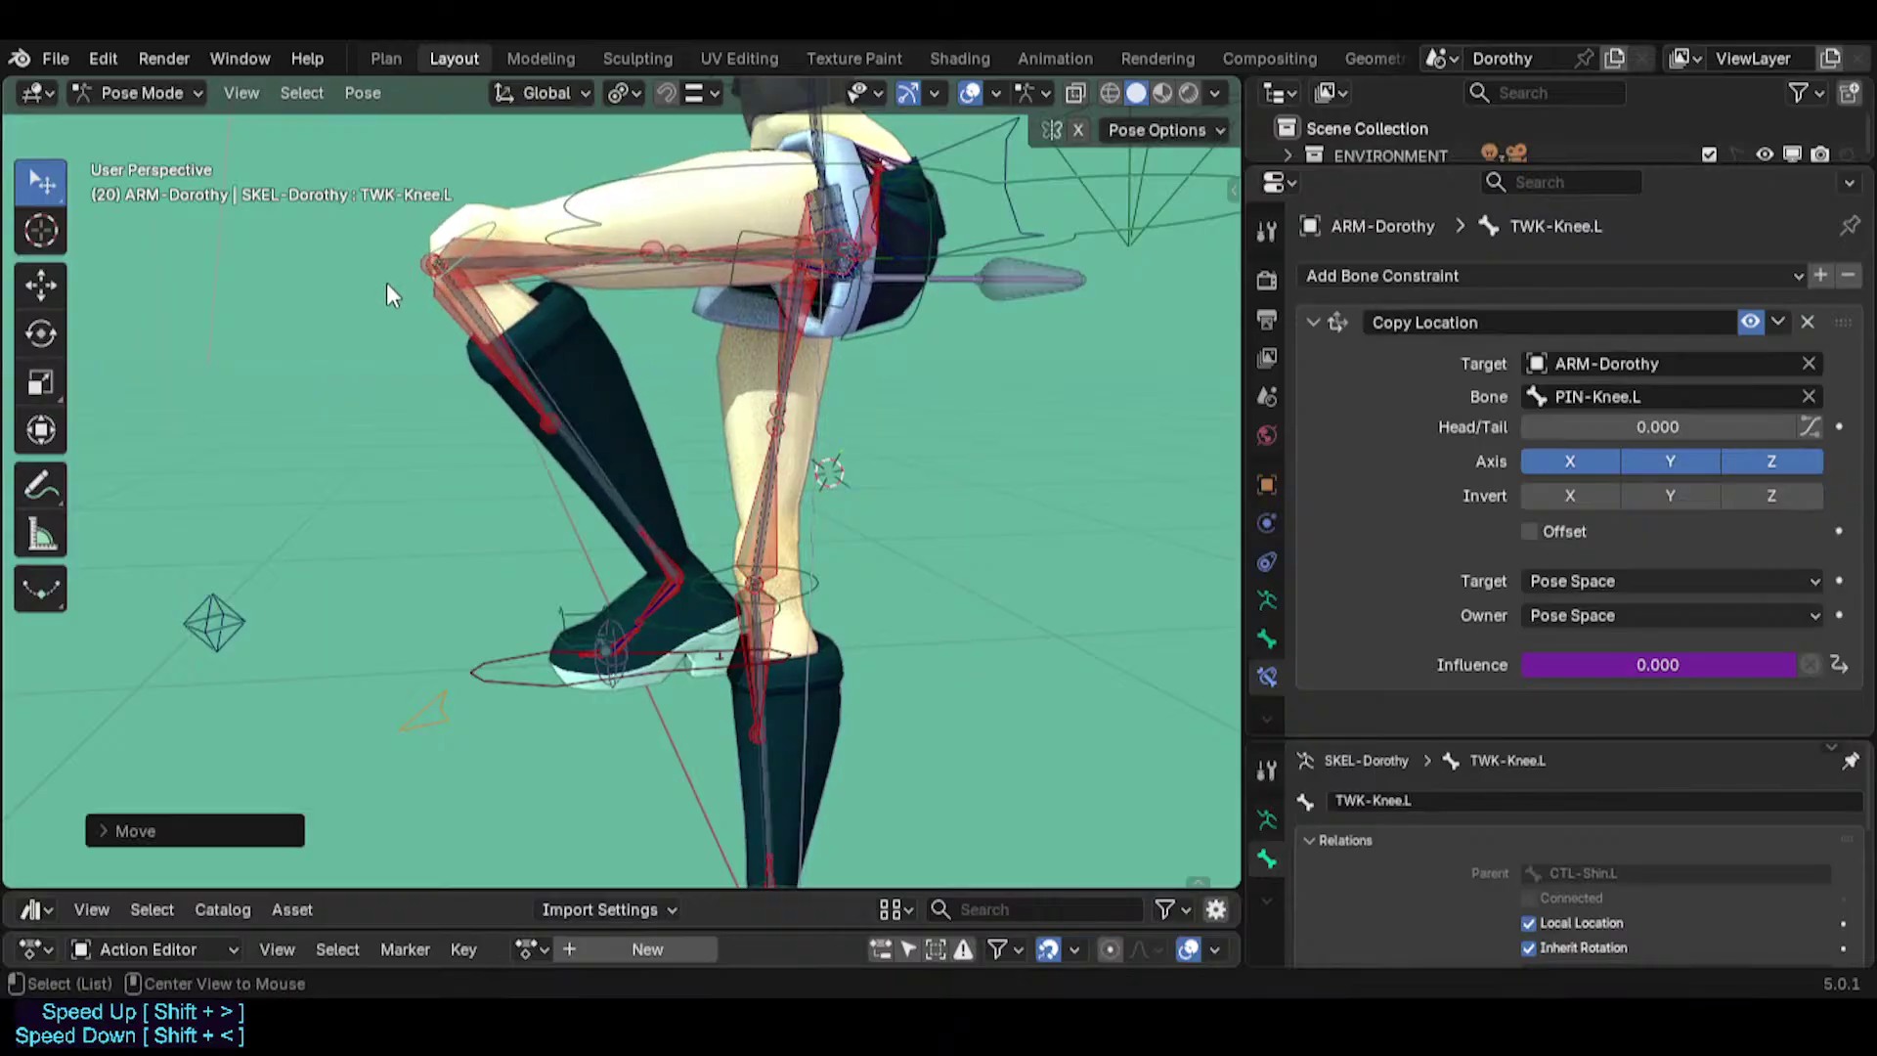
pyautogui.hotkey('alt', 'g')
# Inspect HLP3-FanKneeShin.L at the bent knee and reposition MTR-IK-Foot.L to check how the helper follows.
pyautogui.moveTo(548, 390); pyautogui.dragTo(569, 337, button='middle')
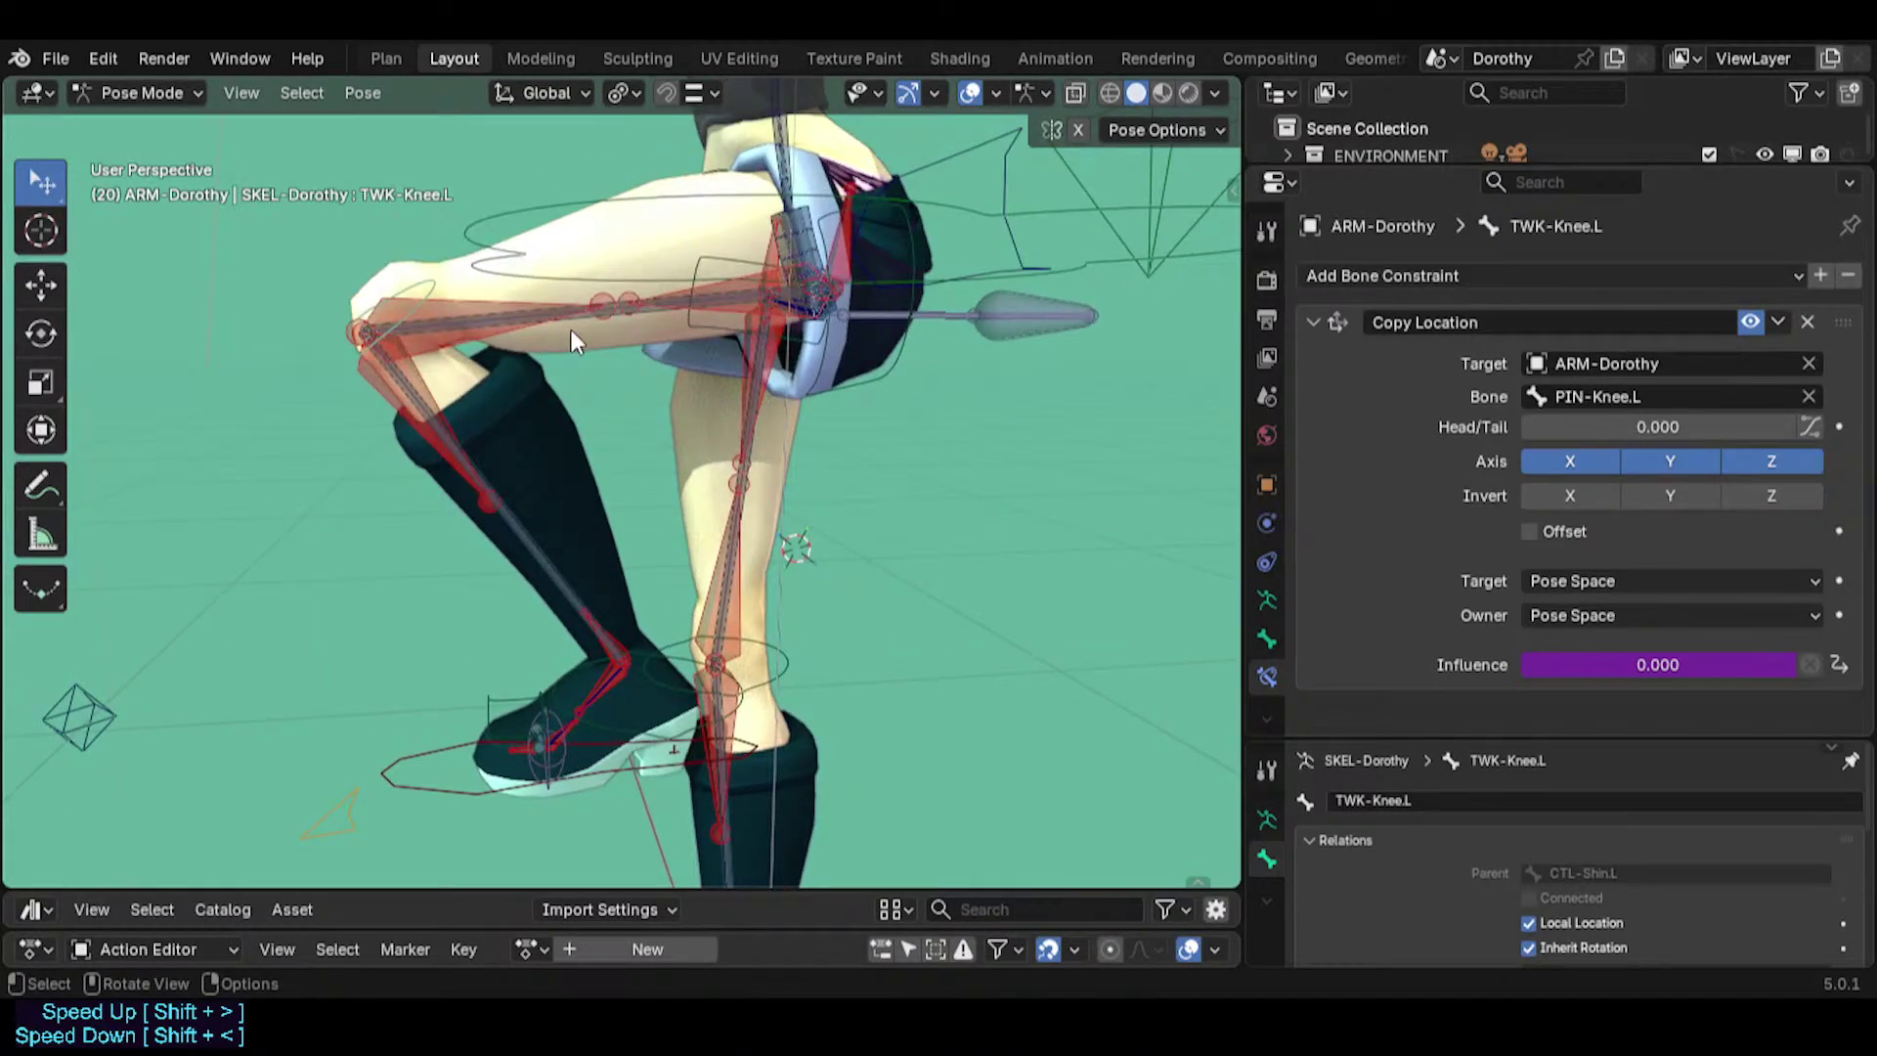
pyautogui.scroll(3, 479, 373)
pyautogui.click(419, 381)
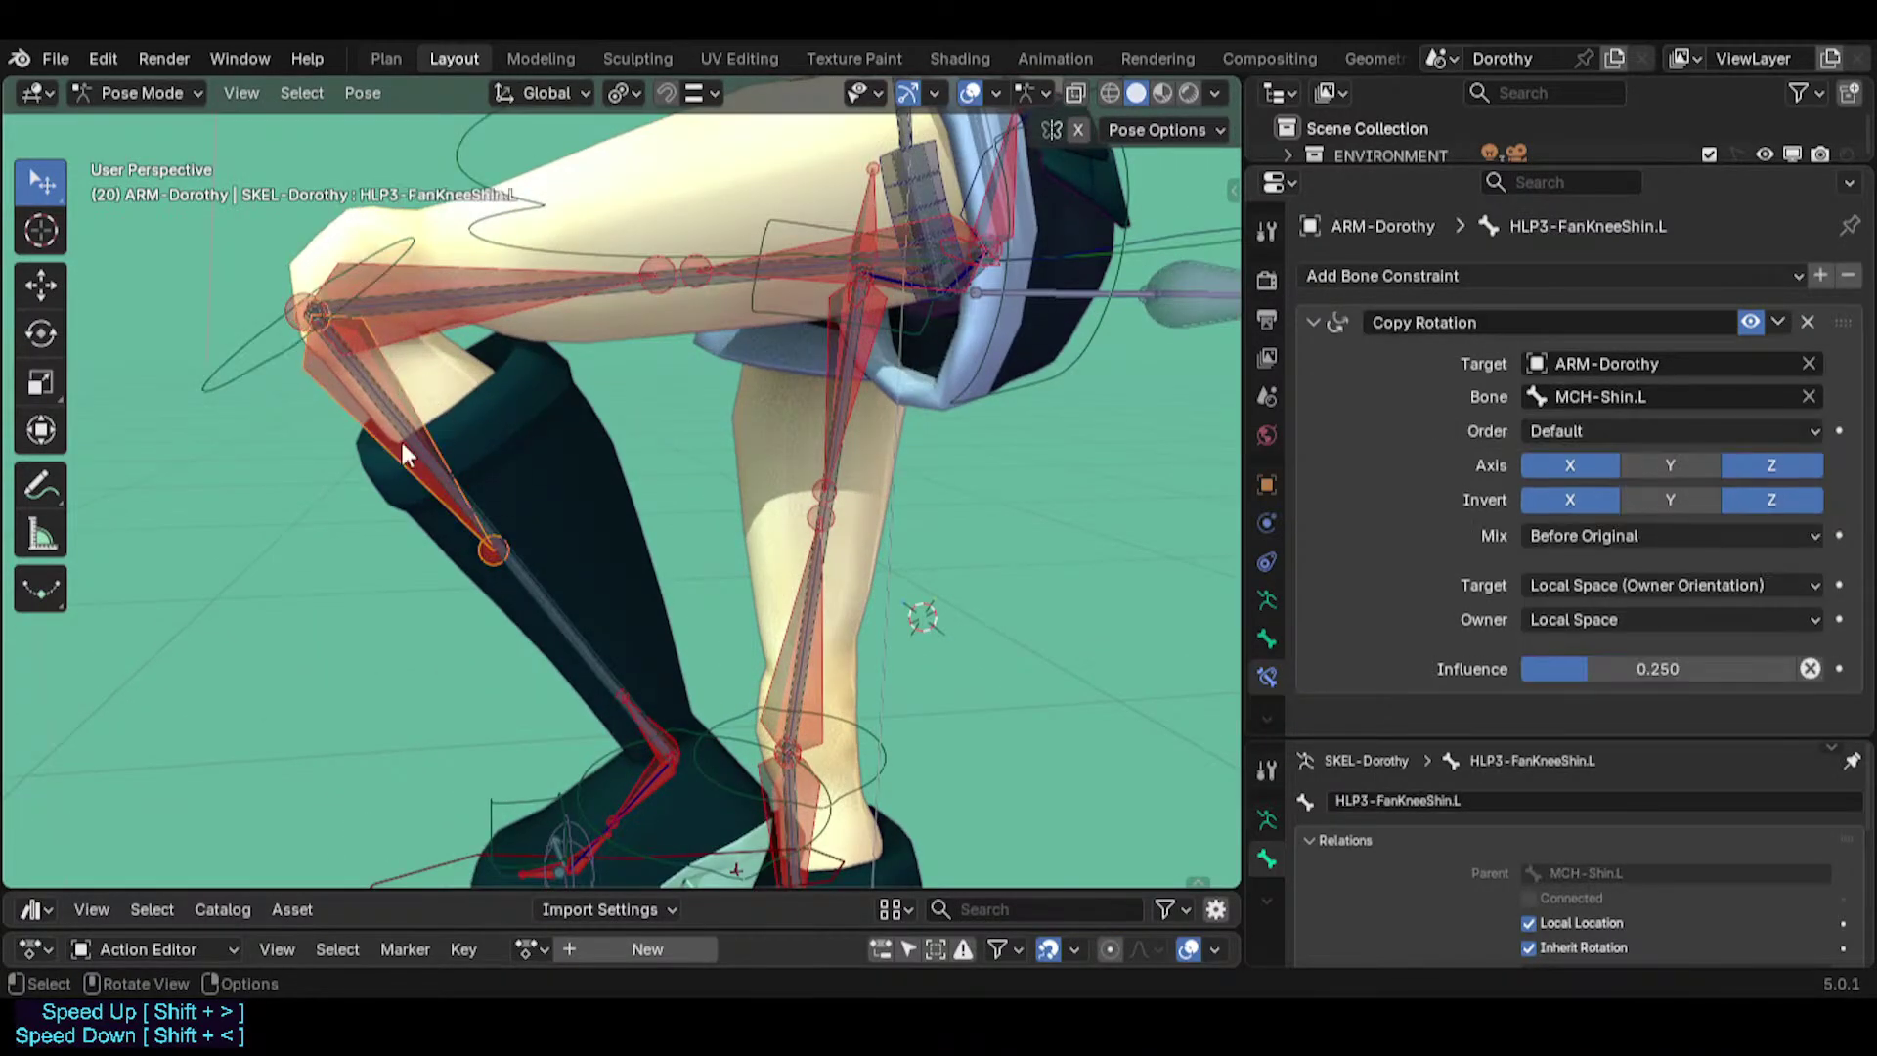
pyautogui.moveTo(401, 437); pyautogui.dragTo(468, 496, button='middle')
pyautogui.scroll(-1, 469, 430)
pyautogui.click(386, 744)
pyautogui.scroll(1, 543, 612)
pyautogui.press('g')
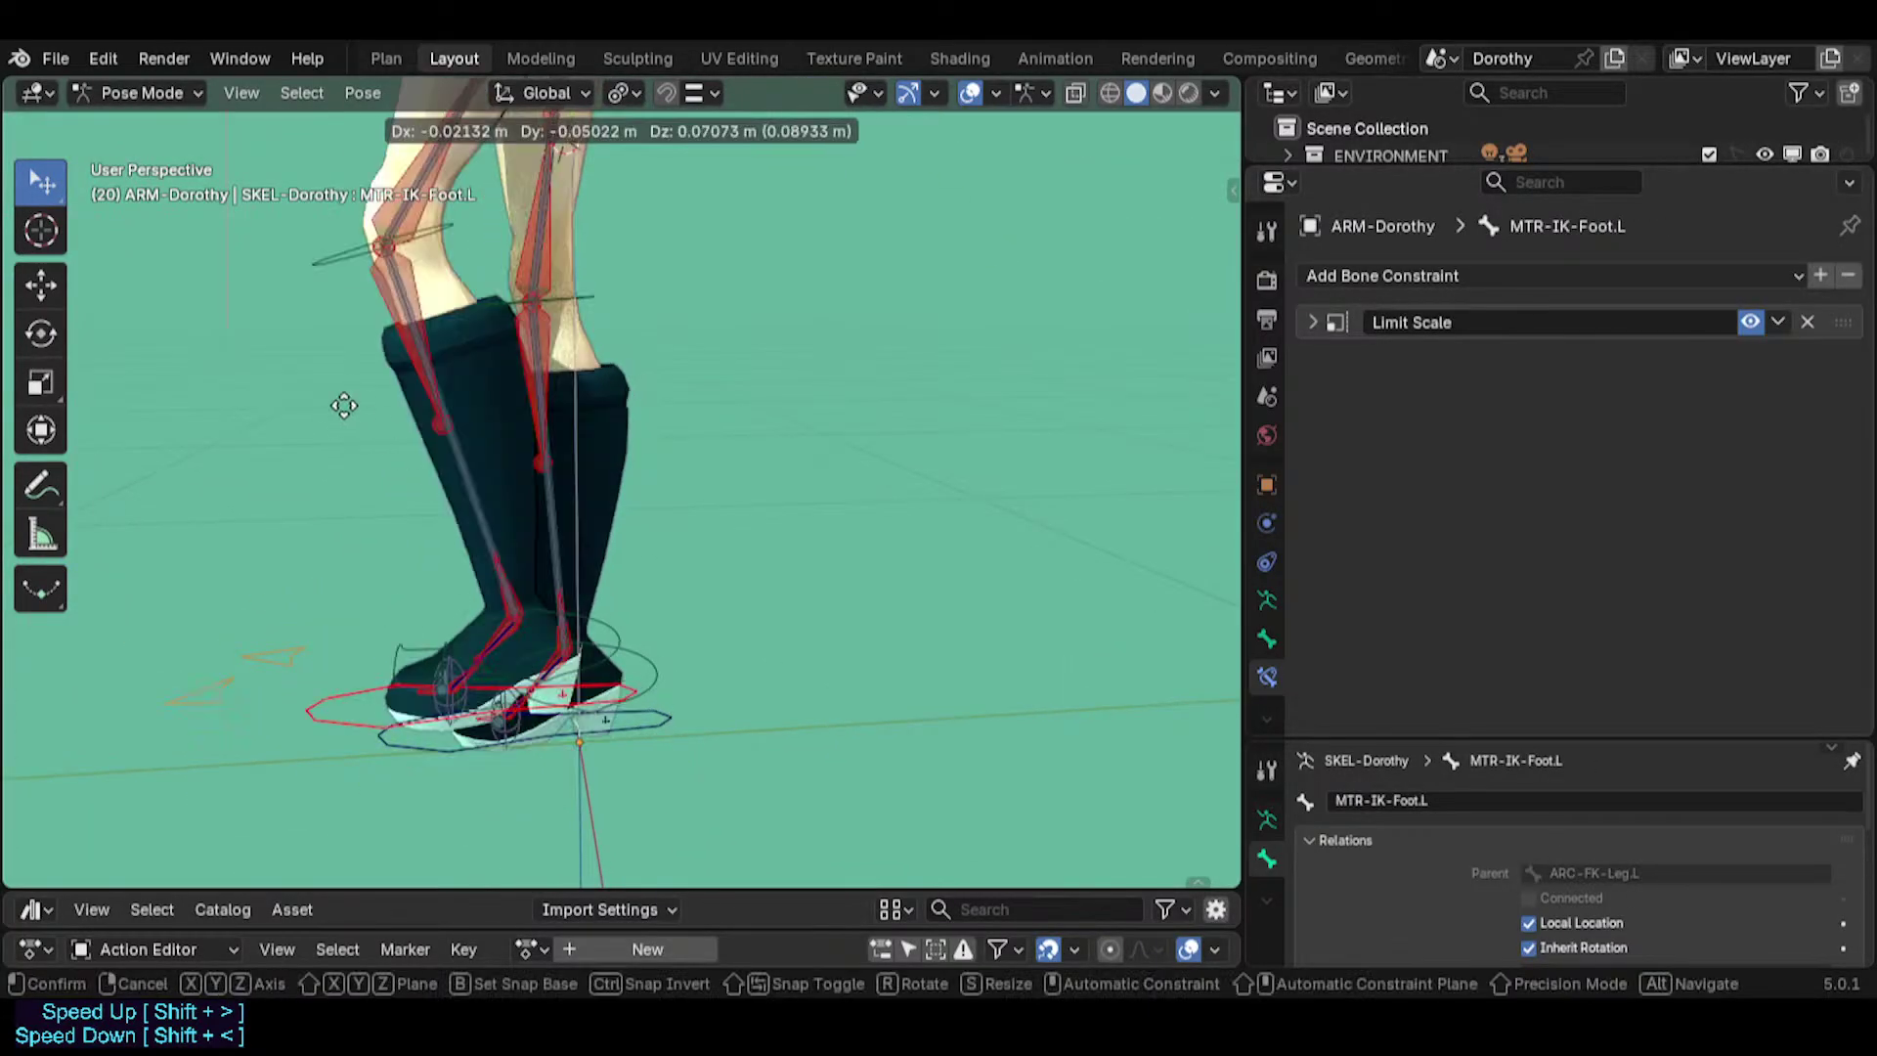
pyautogui.click(358, 297)
pyautogui.keyDown('shift'); pyautogui.moveTo(389, 318); pyautogui.dragTo(539, 534, button='middle'); pyautogui.keyUp('shift')
pyautogui.press('g')
pyautogui.click(516, 459)
# Parent MCH-Shin.L to CTL-Thigh.L.
pyautogui.scroll(2, 504, 445)
pyautogui.keyDown('shift'); pyautogui.moveTo(469, 450); pyautogui.dragTo(510, 669, button='middle'); pyautogui.keyUp('shift')
pyautogui.click(510, 669)
pyautogui.scroll(3, 514, 616)
pyautogui.keyDown('shift'); pyautogui.moveTo(477, 250); pyautogui.dragTo(489, 425, button='middle'); pyautogui.keyUp('shift')
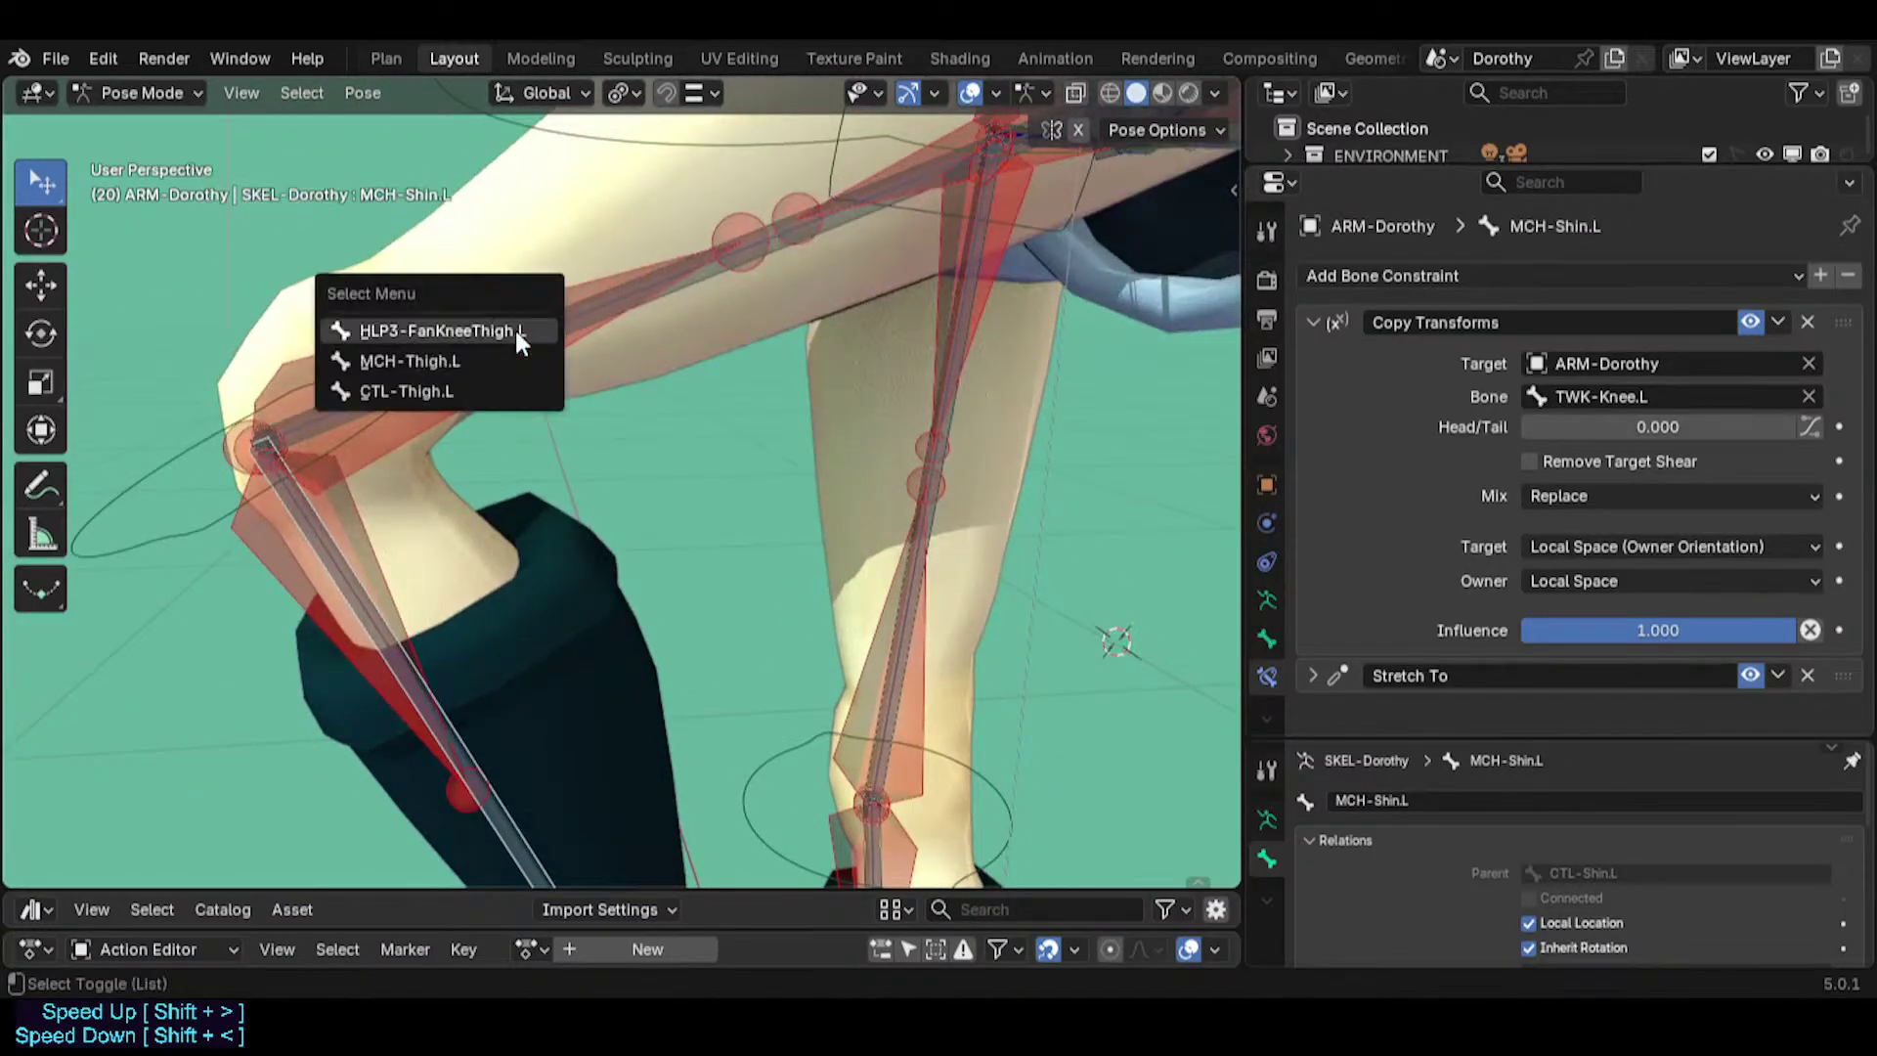
pyautogui.click(486, 360)
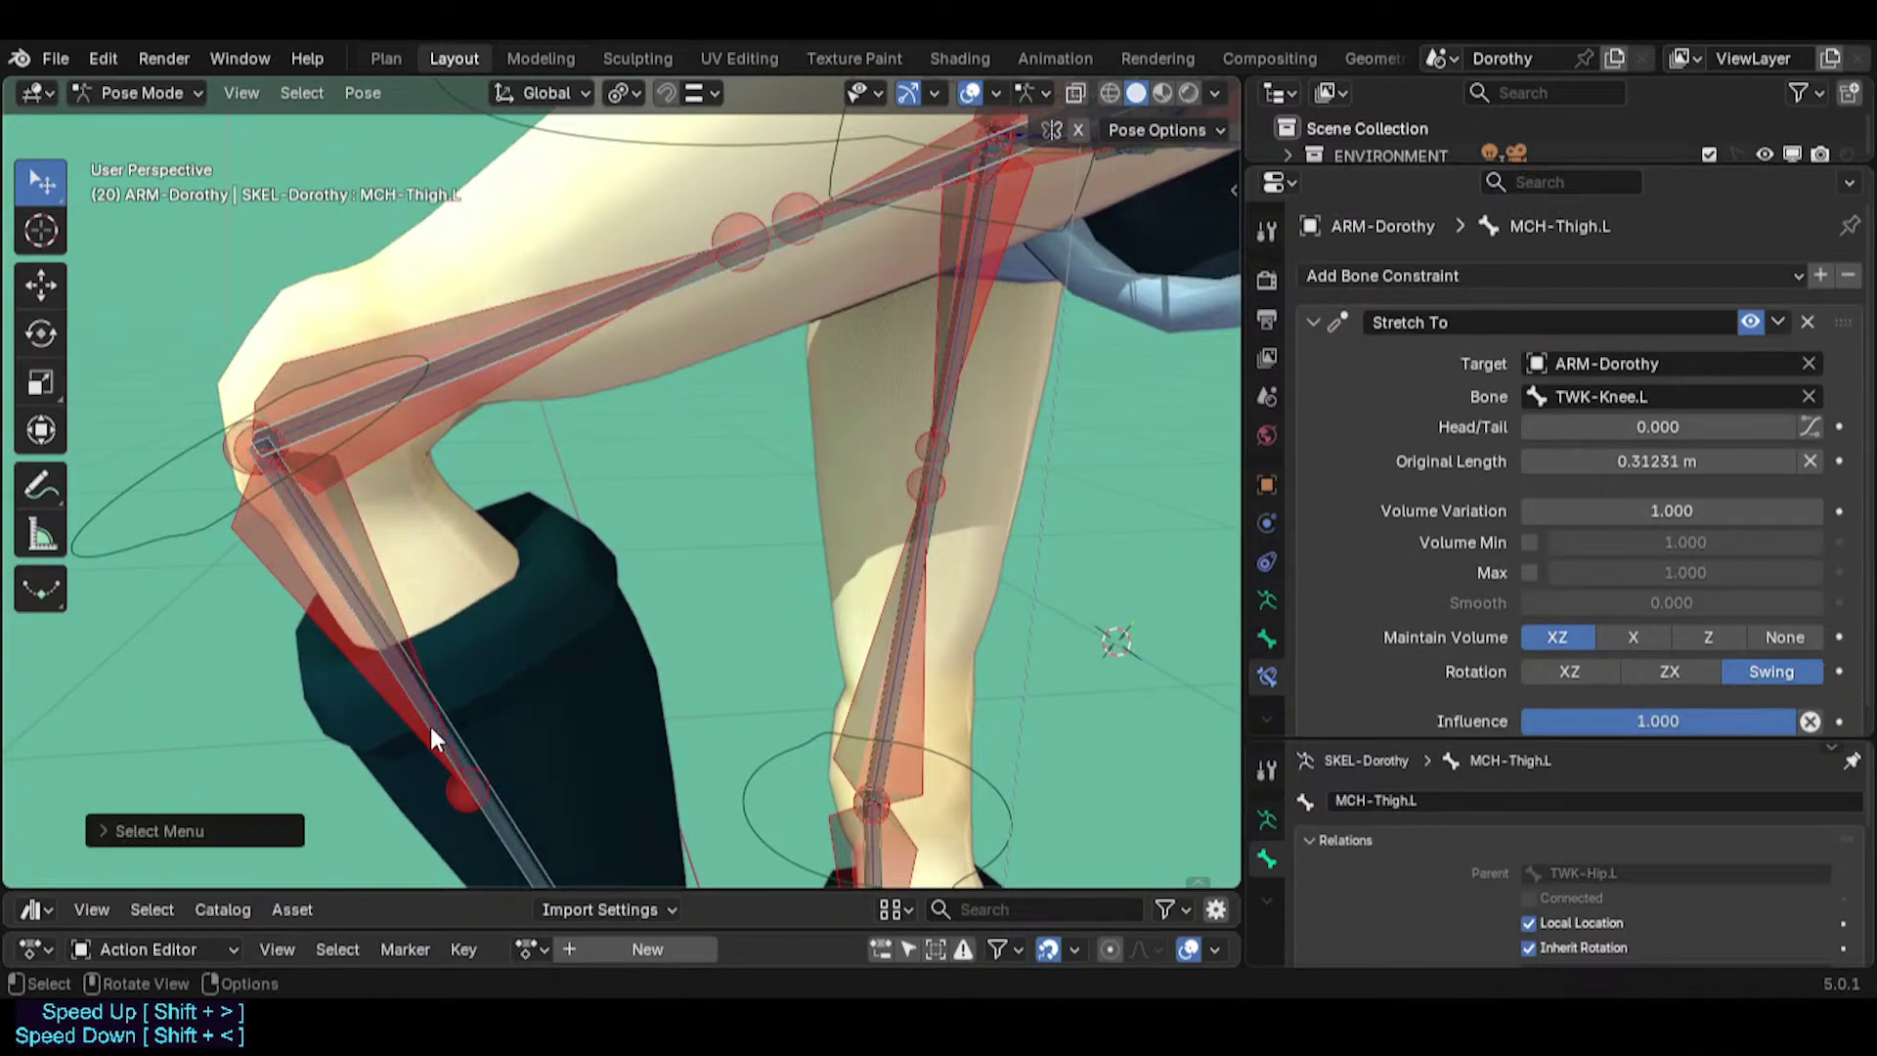
pyautogui.click(496, 805)
pyautogui.click(504, 807)
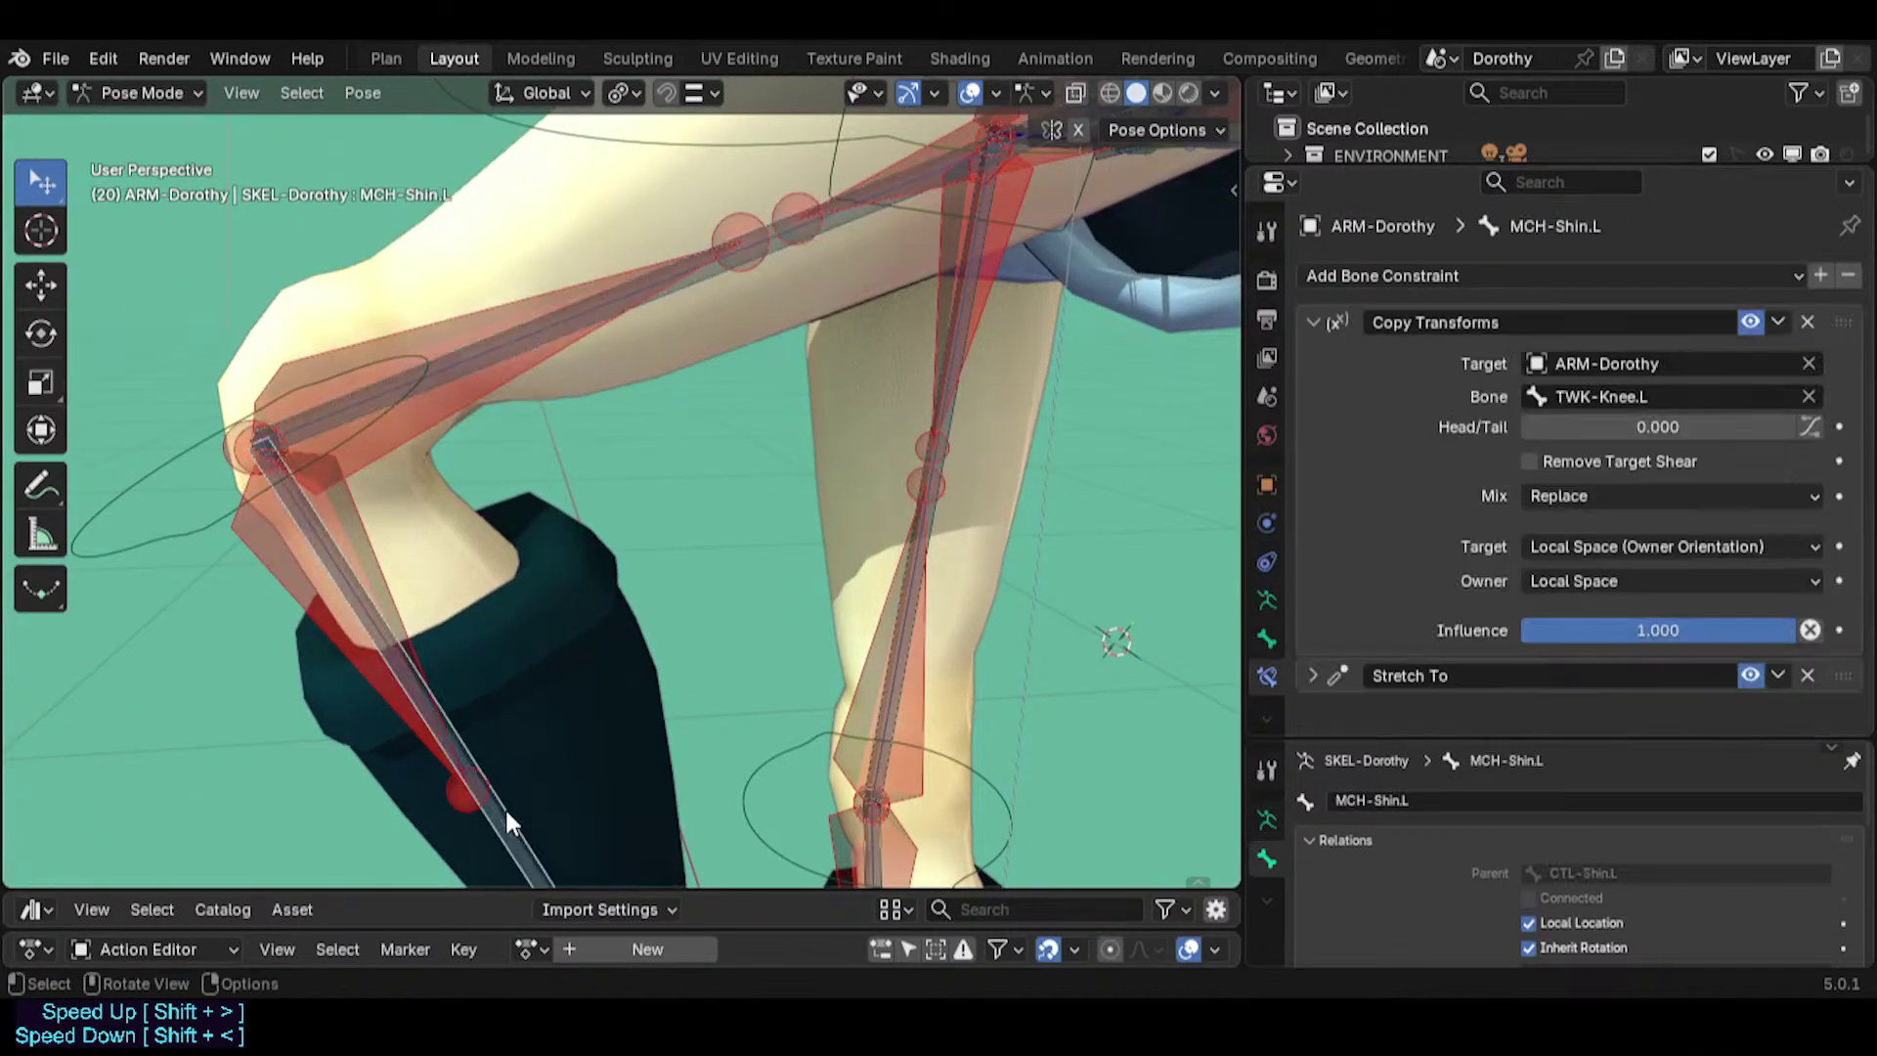
pyautogui.keyDown('alt'); pyautogui.click(478, 361); pyautogui.keyUp('alt')
pyautogui.click(445, 380)
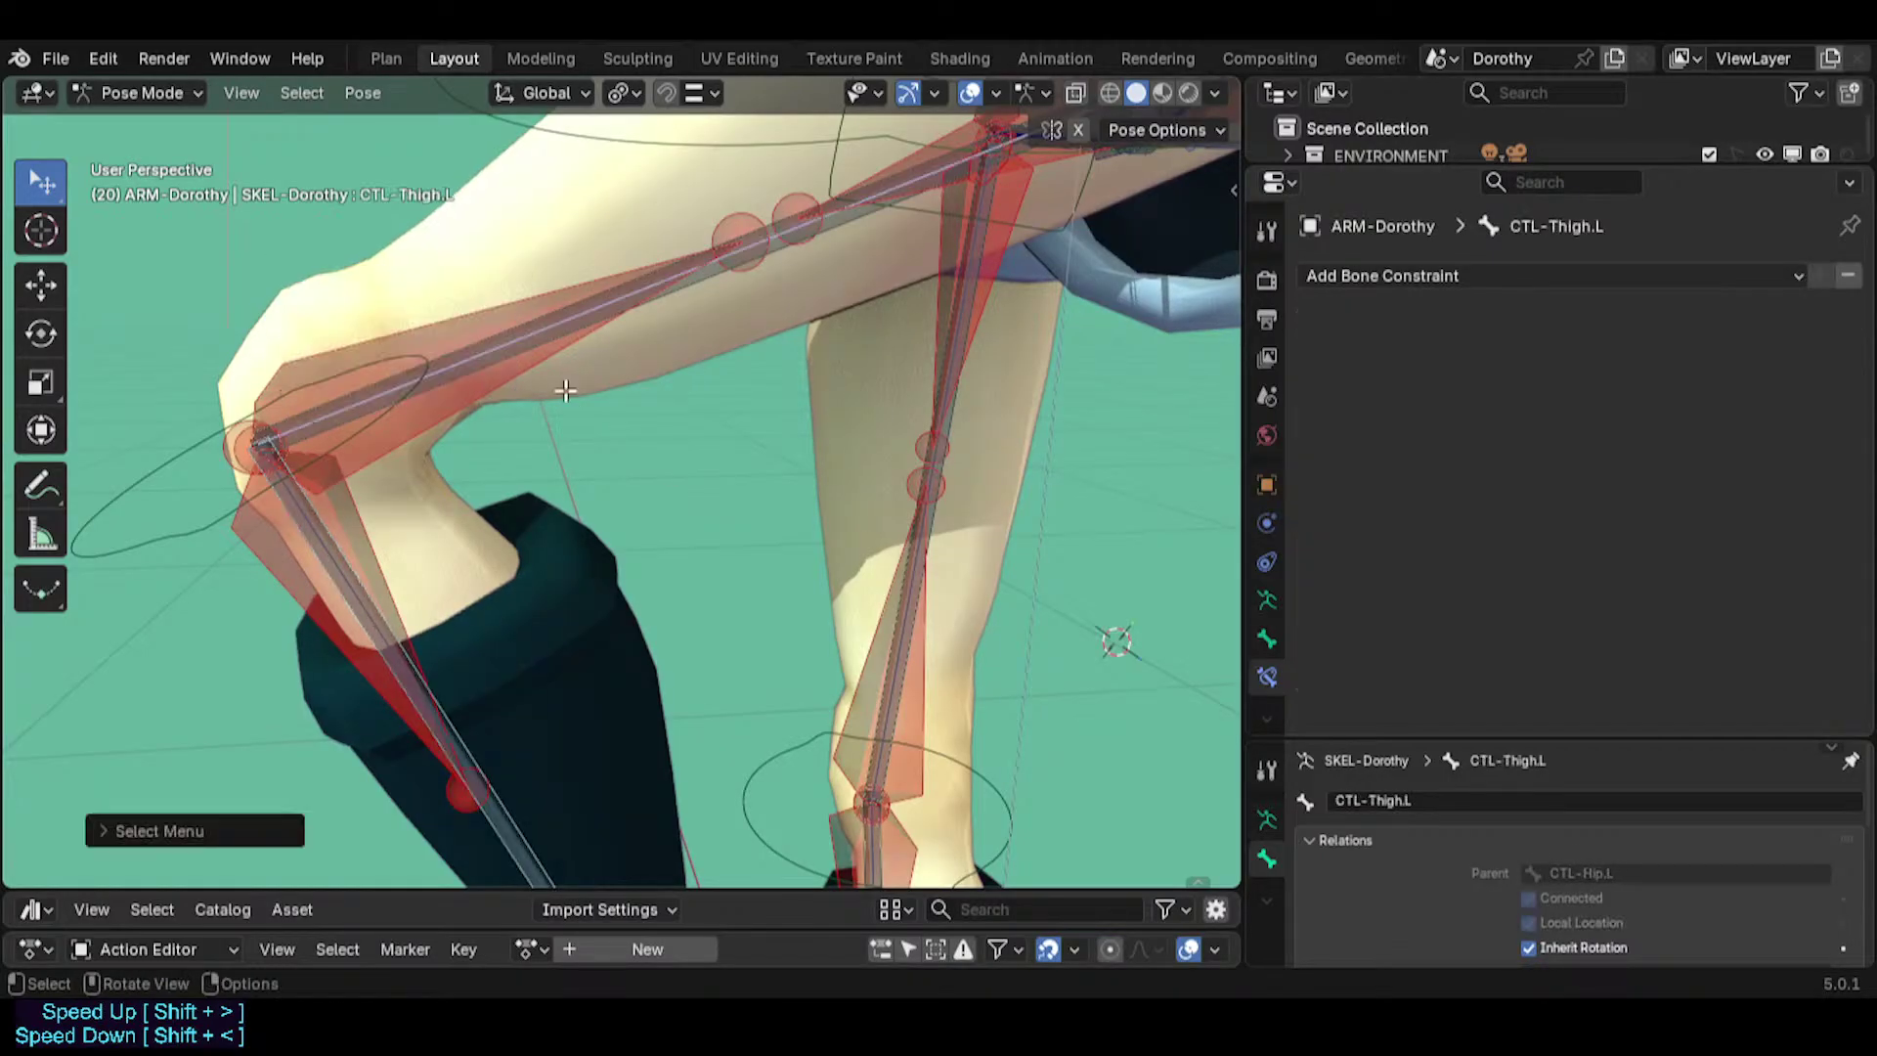
pyautogui.press('Tab')
pyautogui.click(563, 385)
pyautogui.press('Tab')
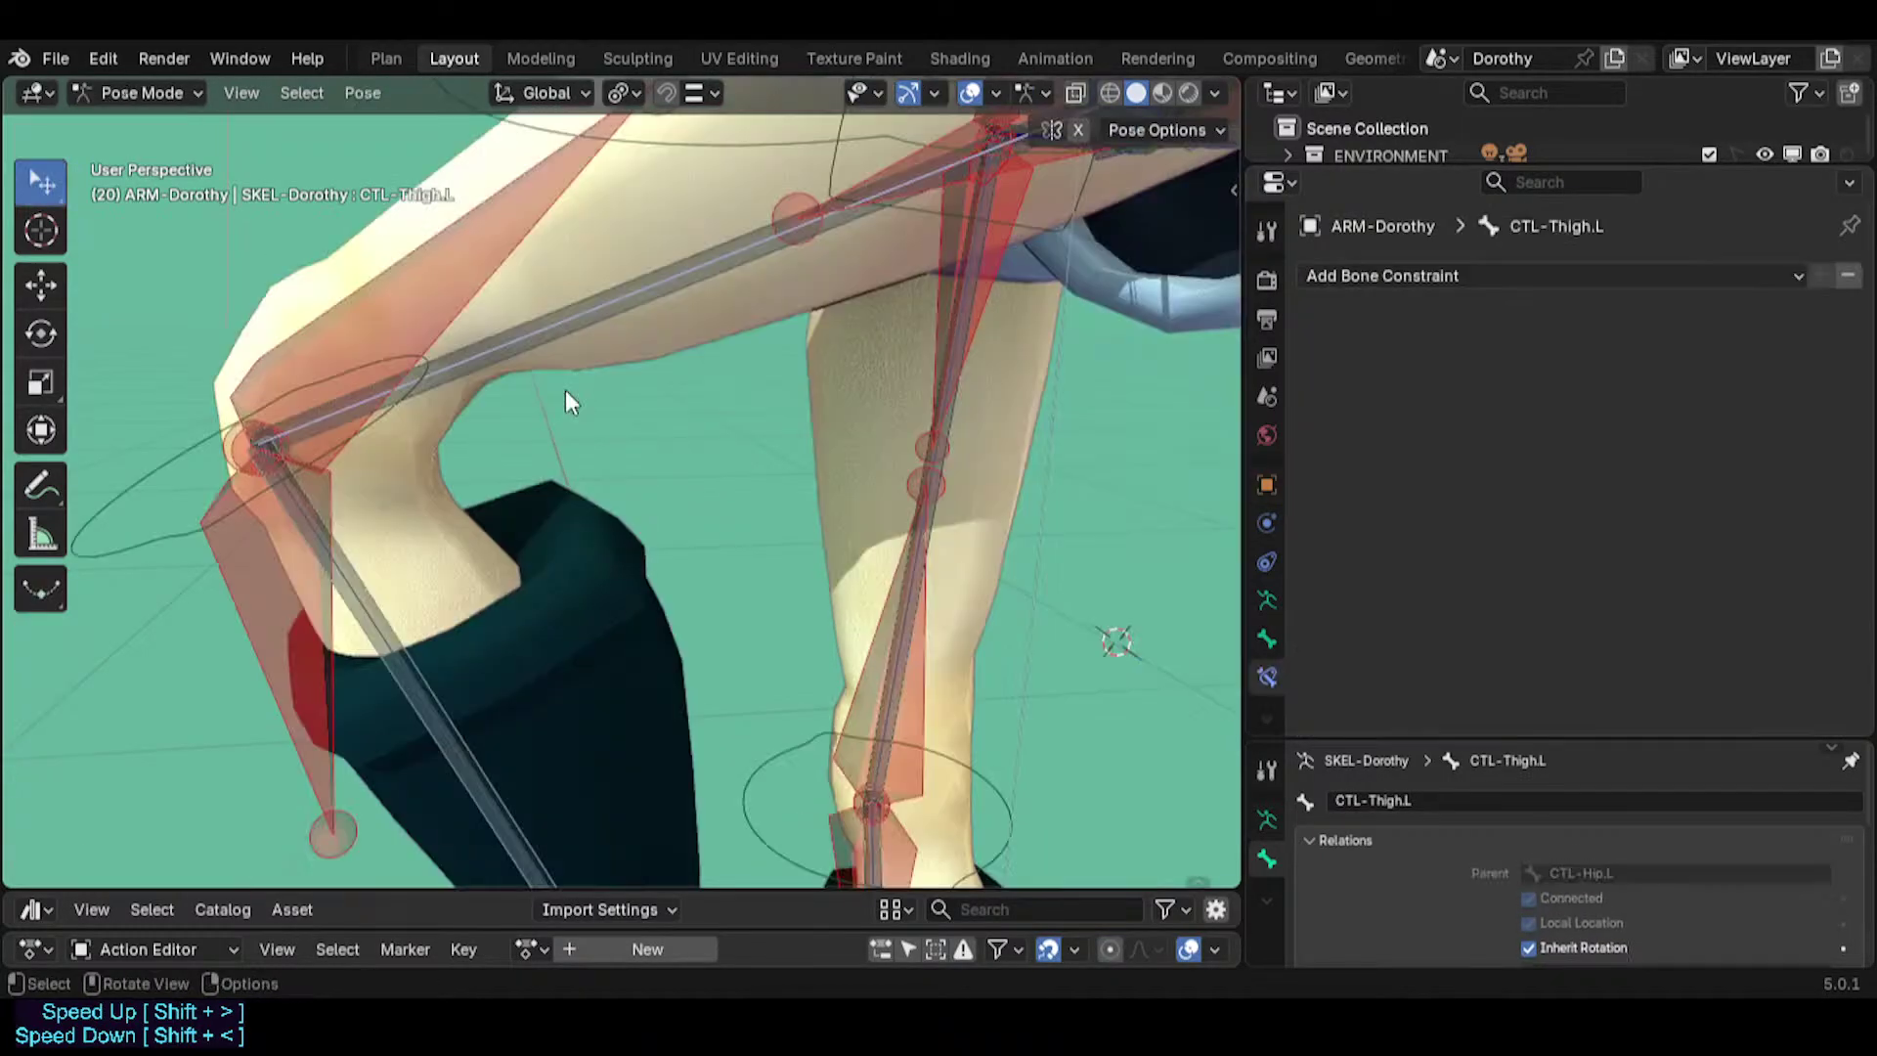
# Swing the left leg forward and up with MTR-IK-Foot.L and tilt the foot's toes upward.
pyautogui.moveTo(565, 390); pyautogui.dragTo(669, 778, button='middle')
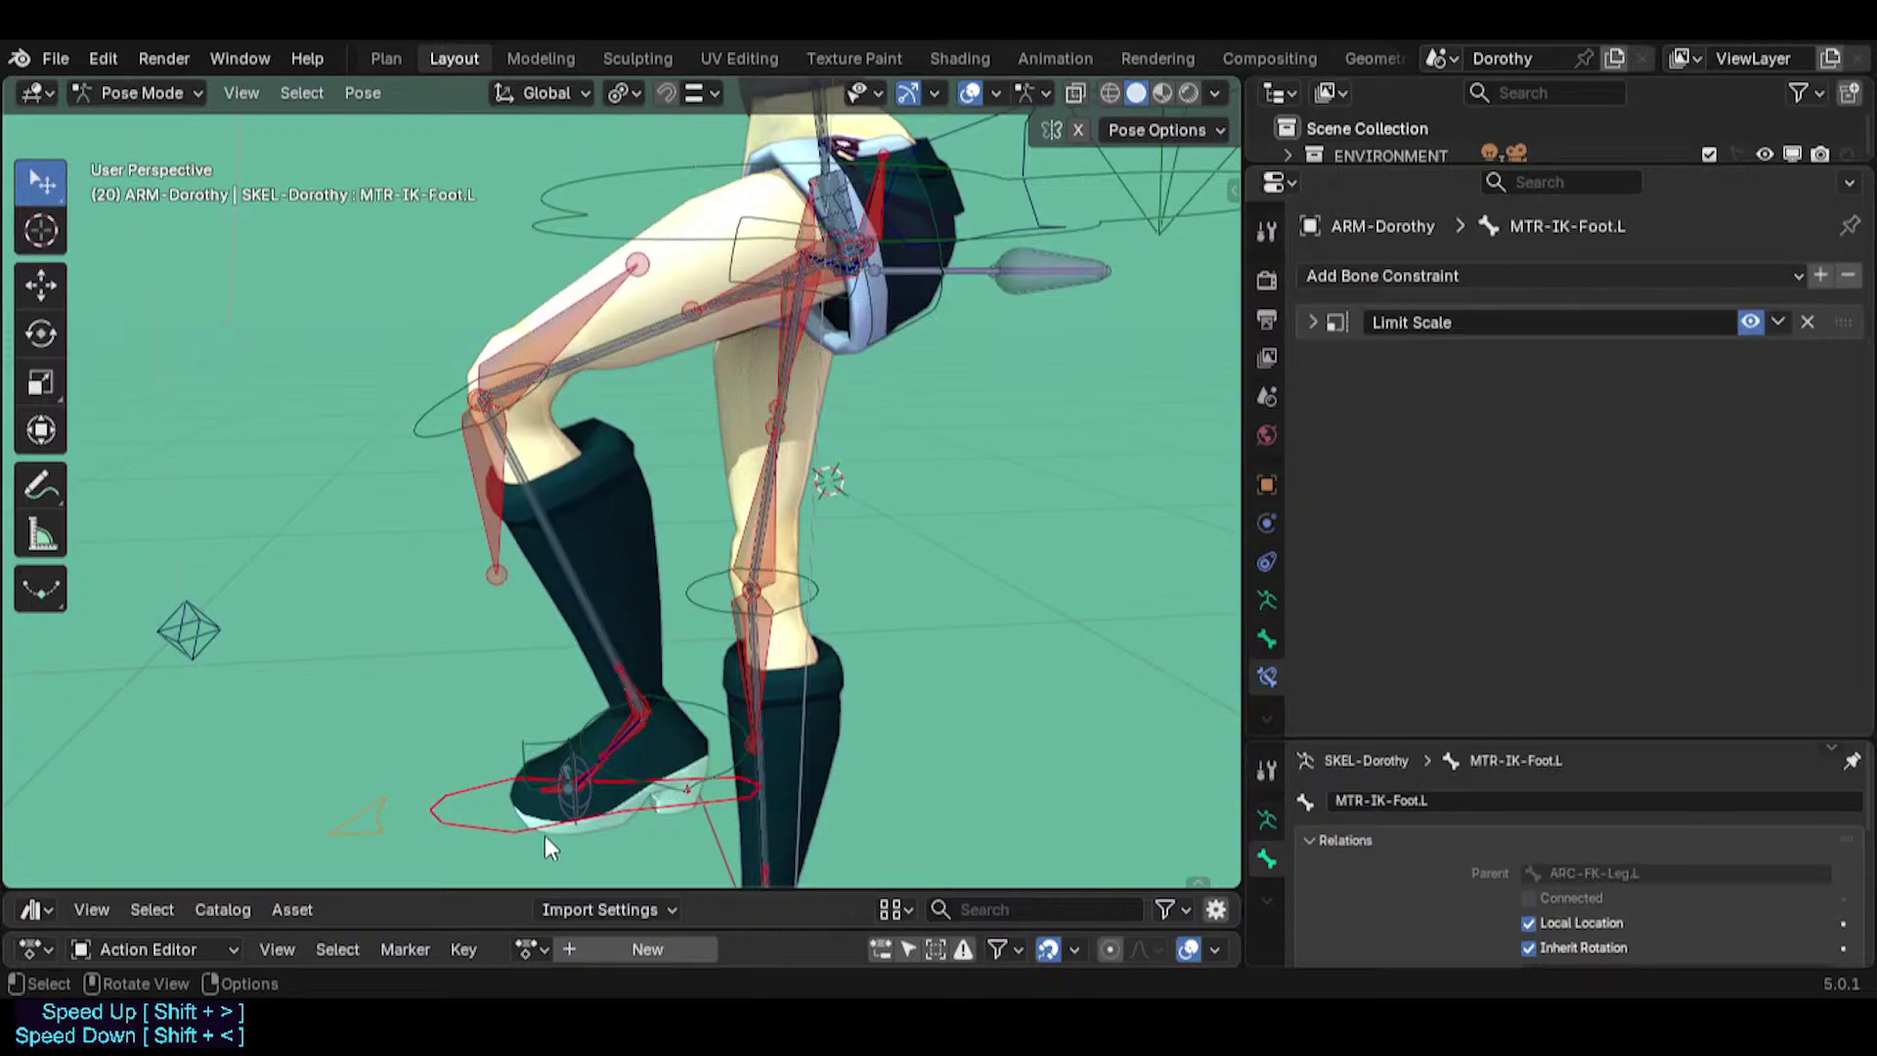
pyautogui.press('g')
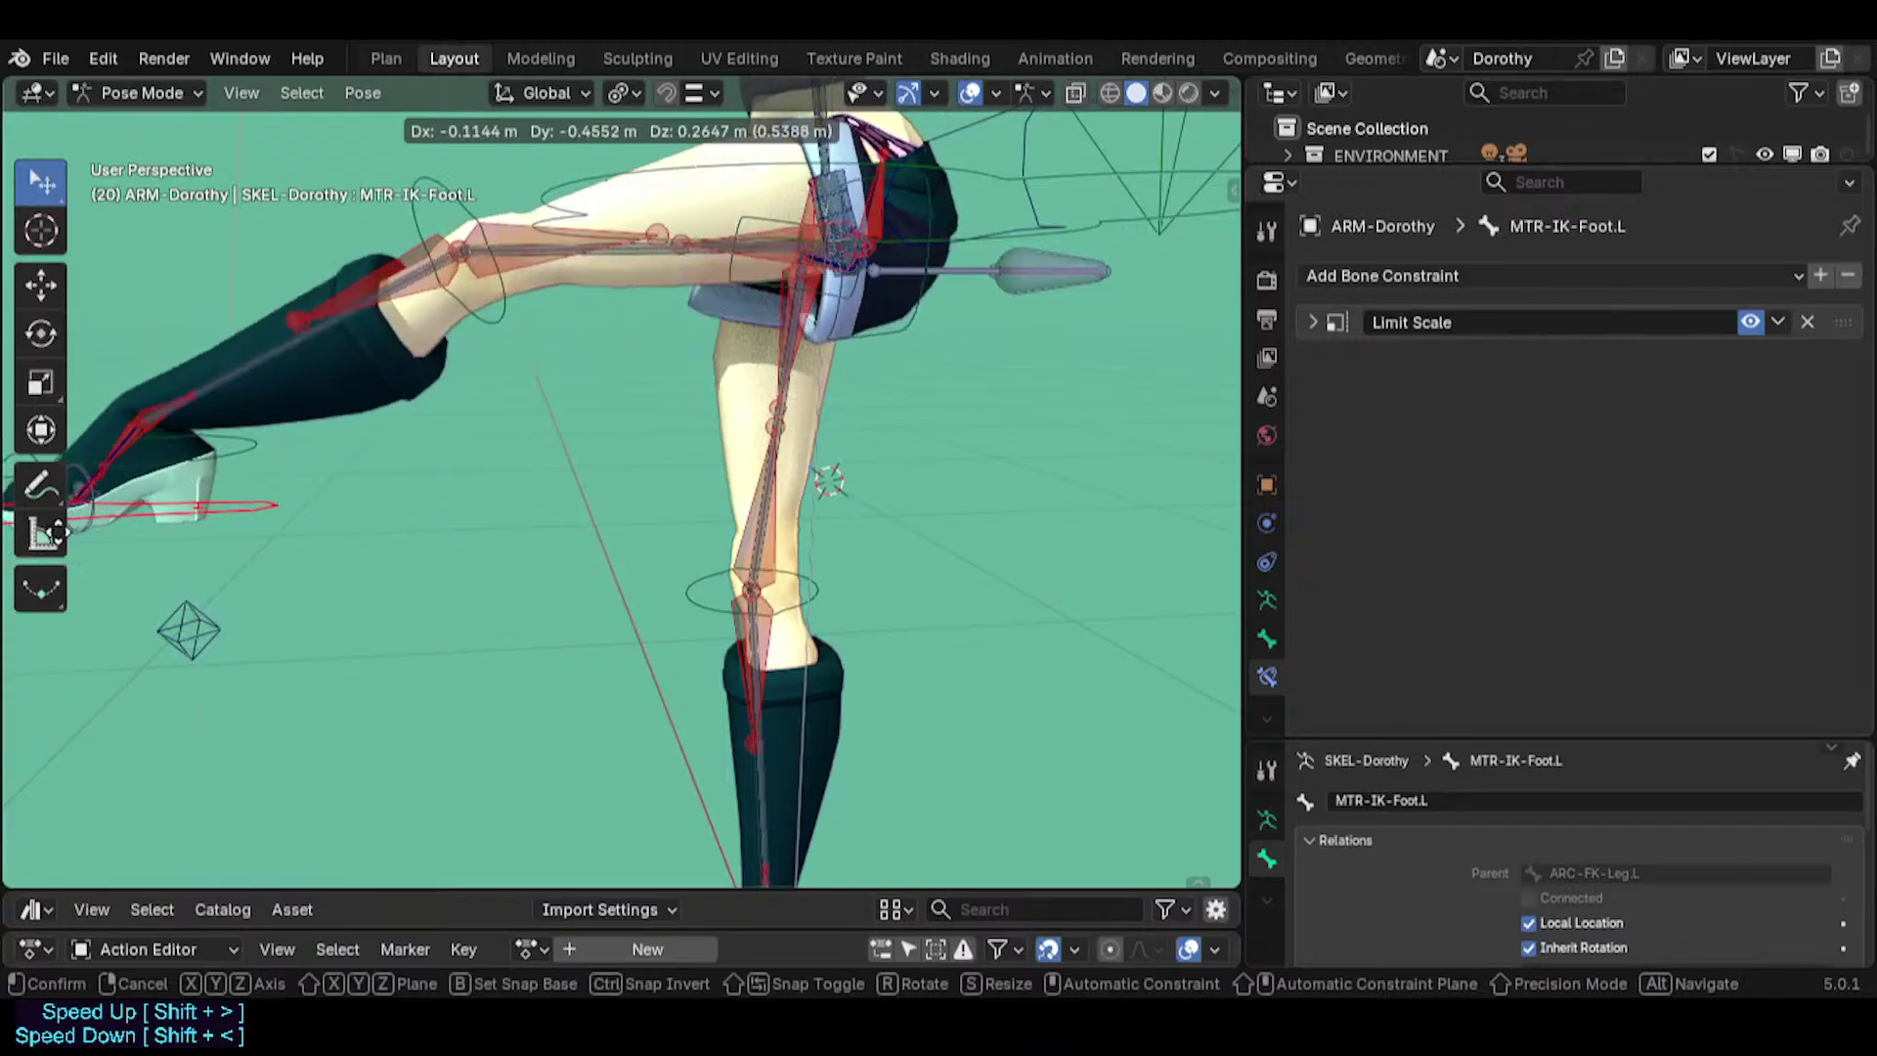
pyautogui.click(1228, 532)
pyautogui.keyDown('shift'); pyautogui.moveTo(400, 445); pyautogui.dragTo(501, 426, button='middle'); pyautogui.keyUp('shift')
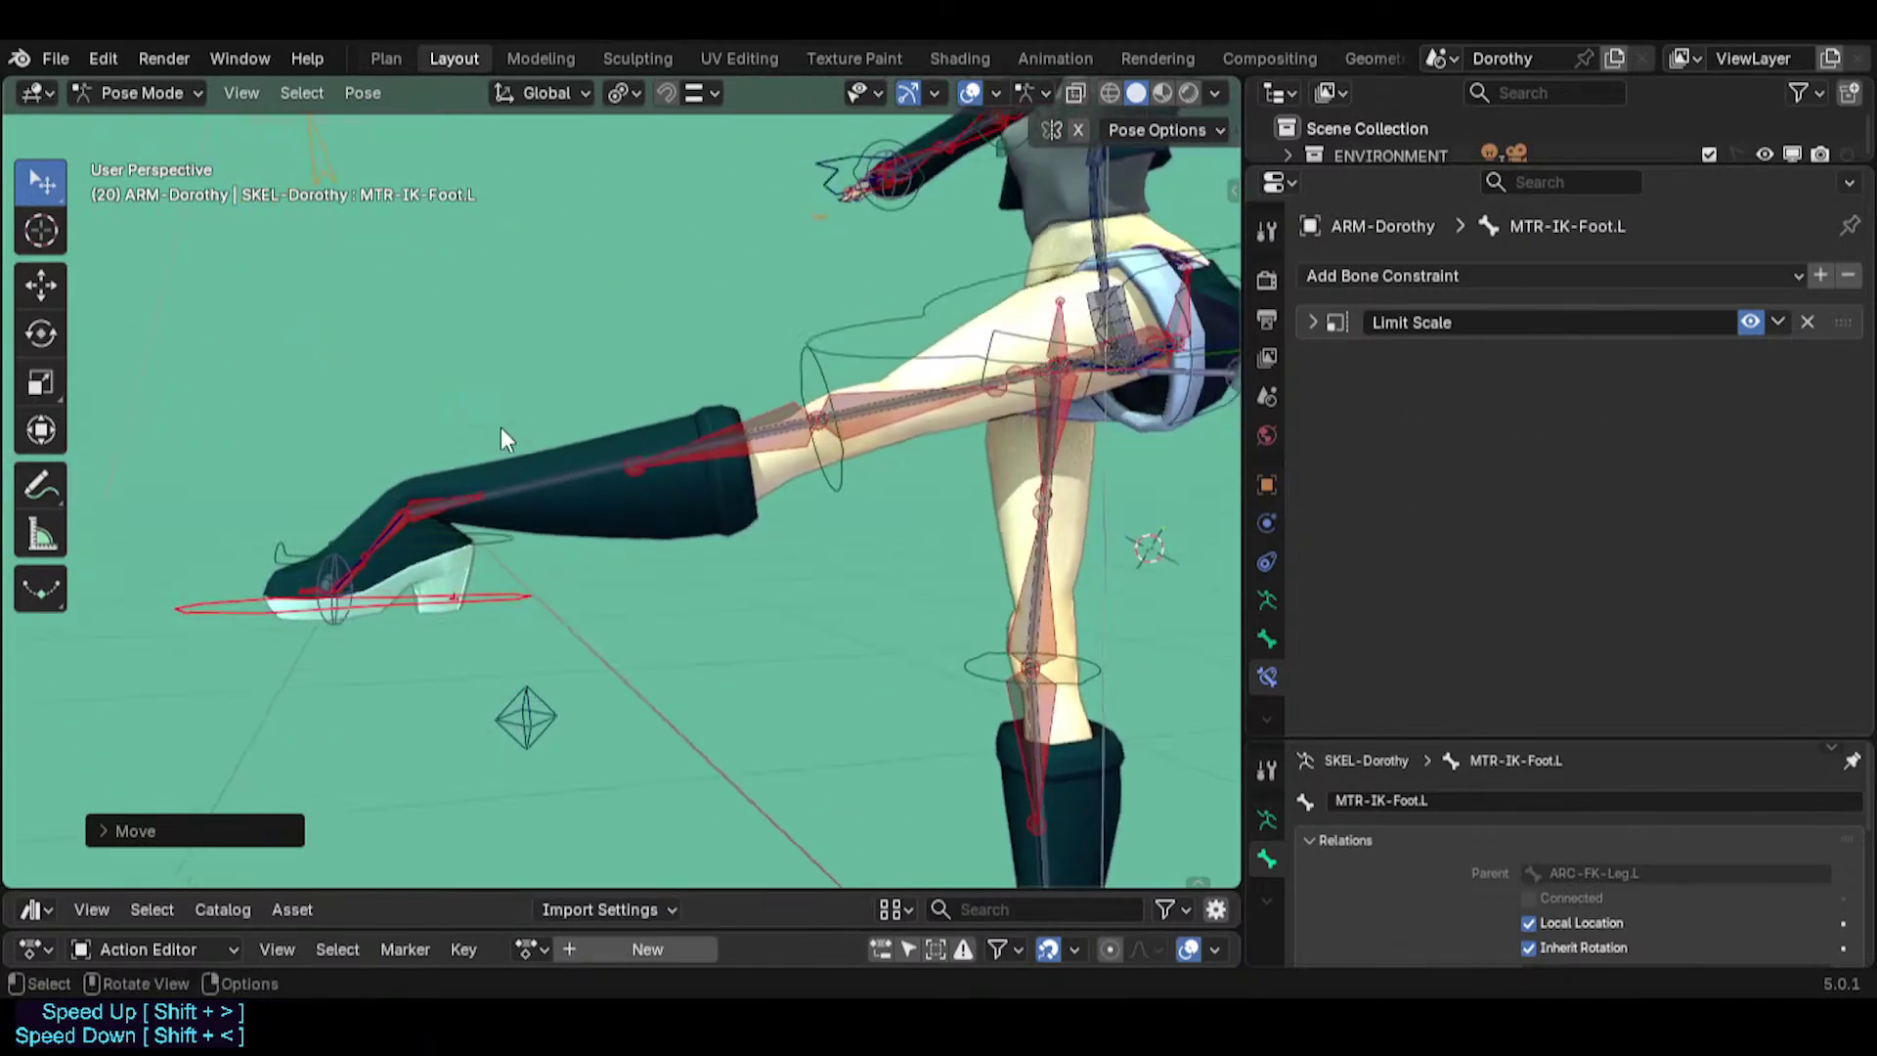
pyautogui.press('r')
pyautogui.press('g')
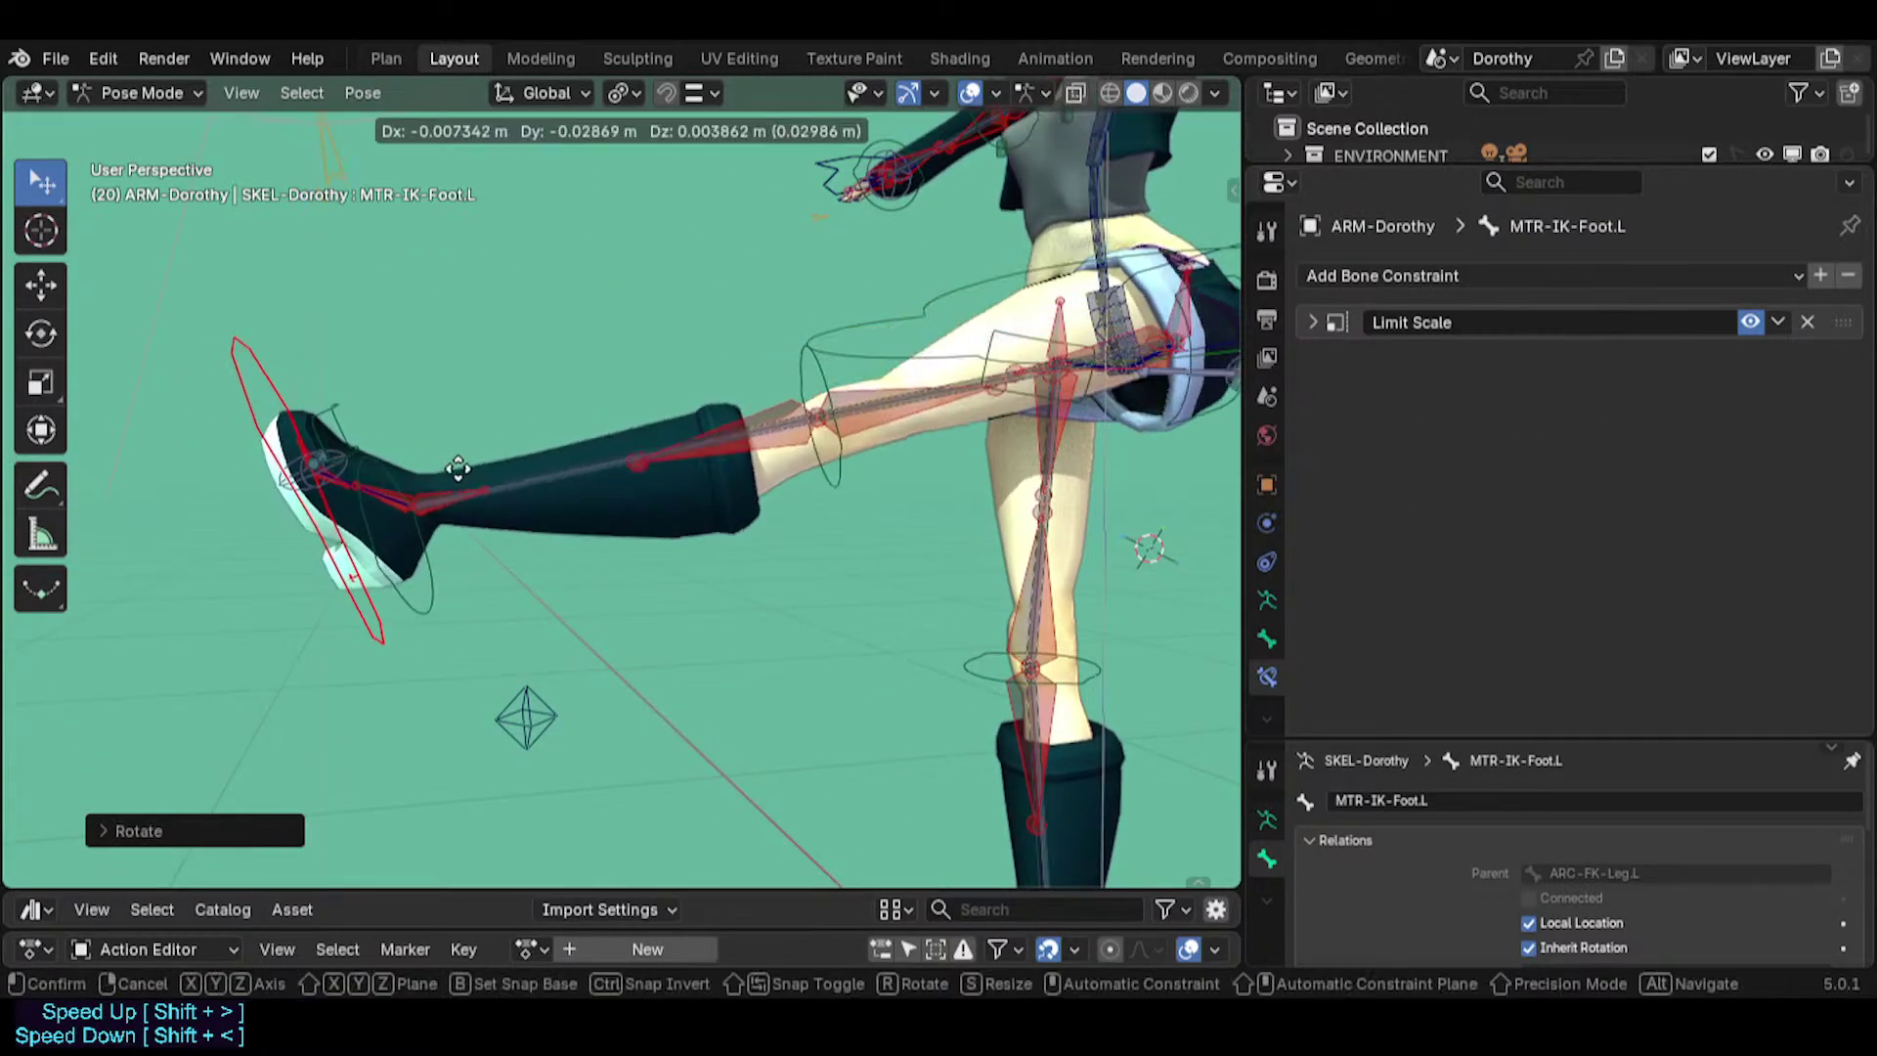
pyautogui.click(467, 476)
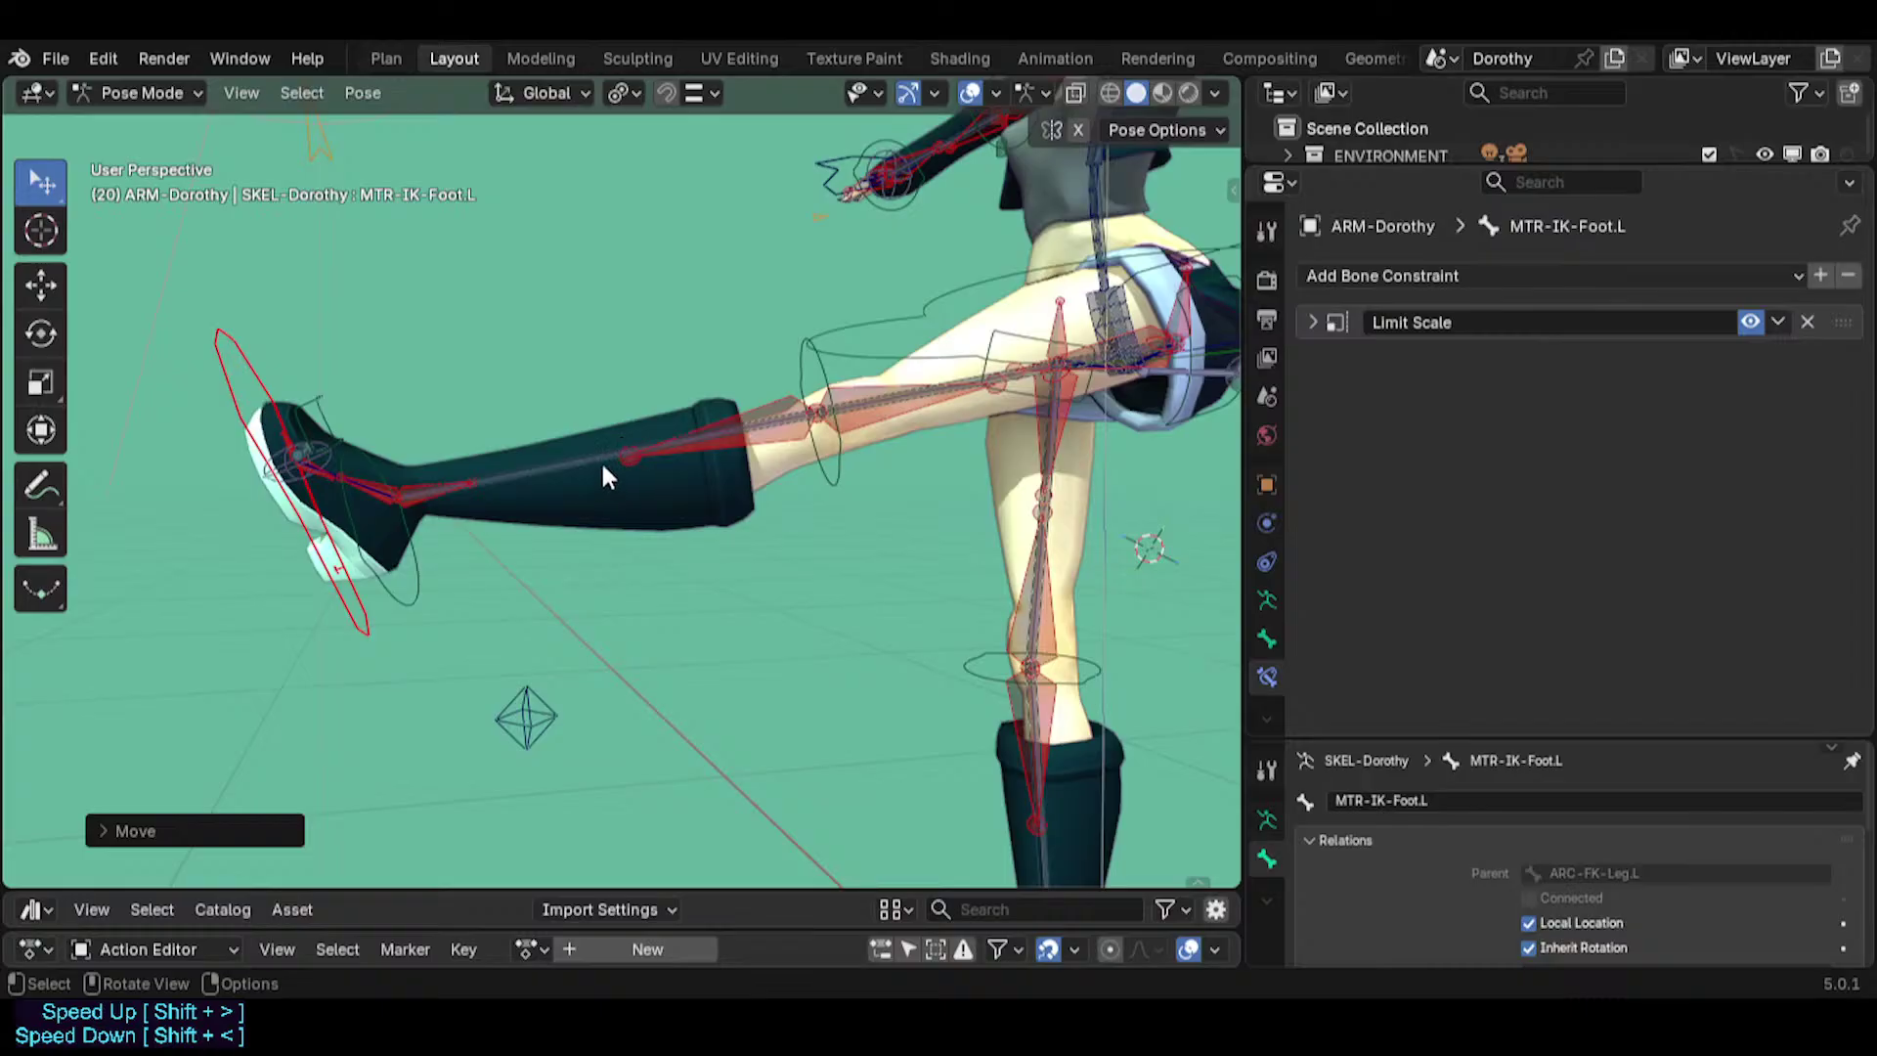
# Rotate and reposition MTR-IK-Foot.L around the outstretched leg to test how the knee fan helpers react.
pyautogui.press('r')
pyautogui.click(664, 499)
pyautogui.press('g')
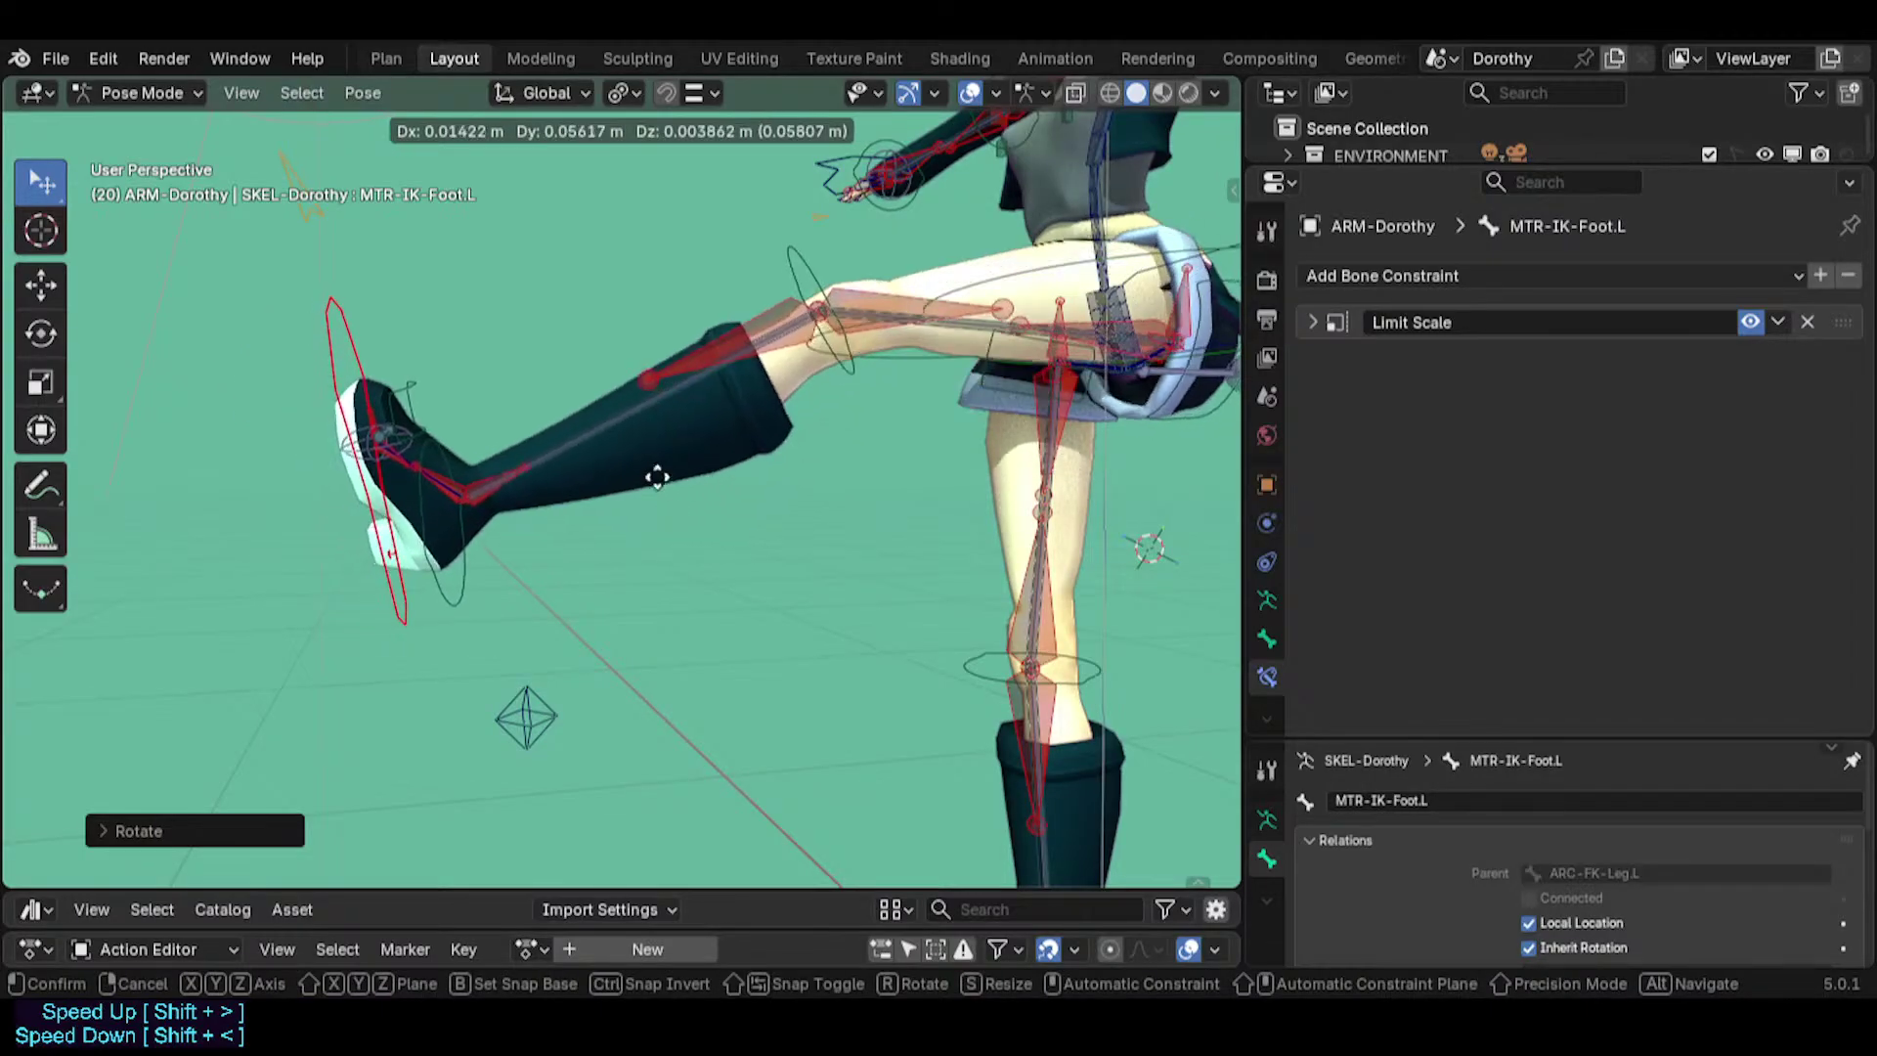
pyautogui.click(647, 387)
pyautogui.press('g')
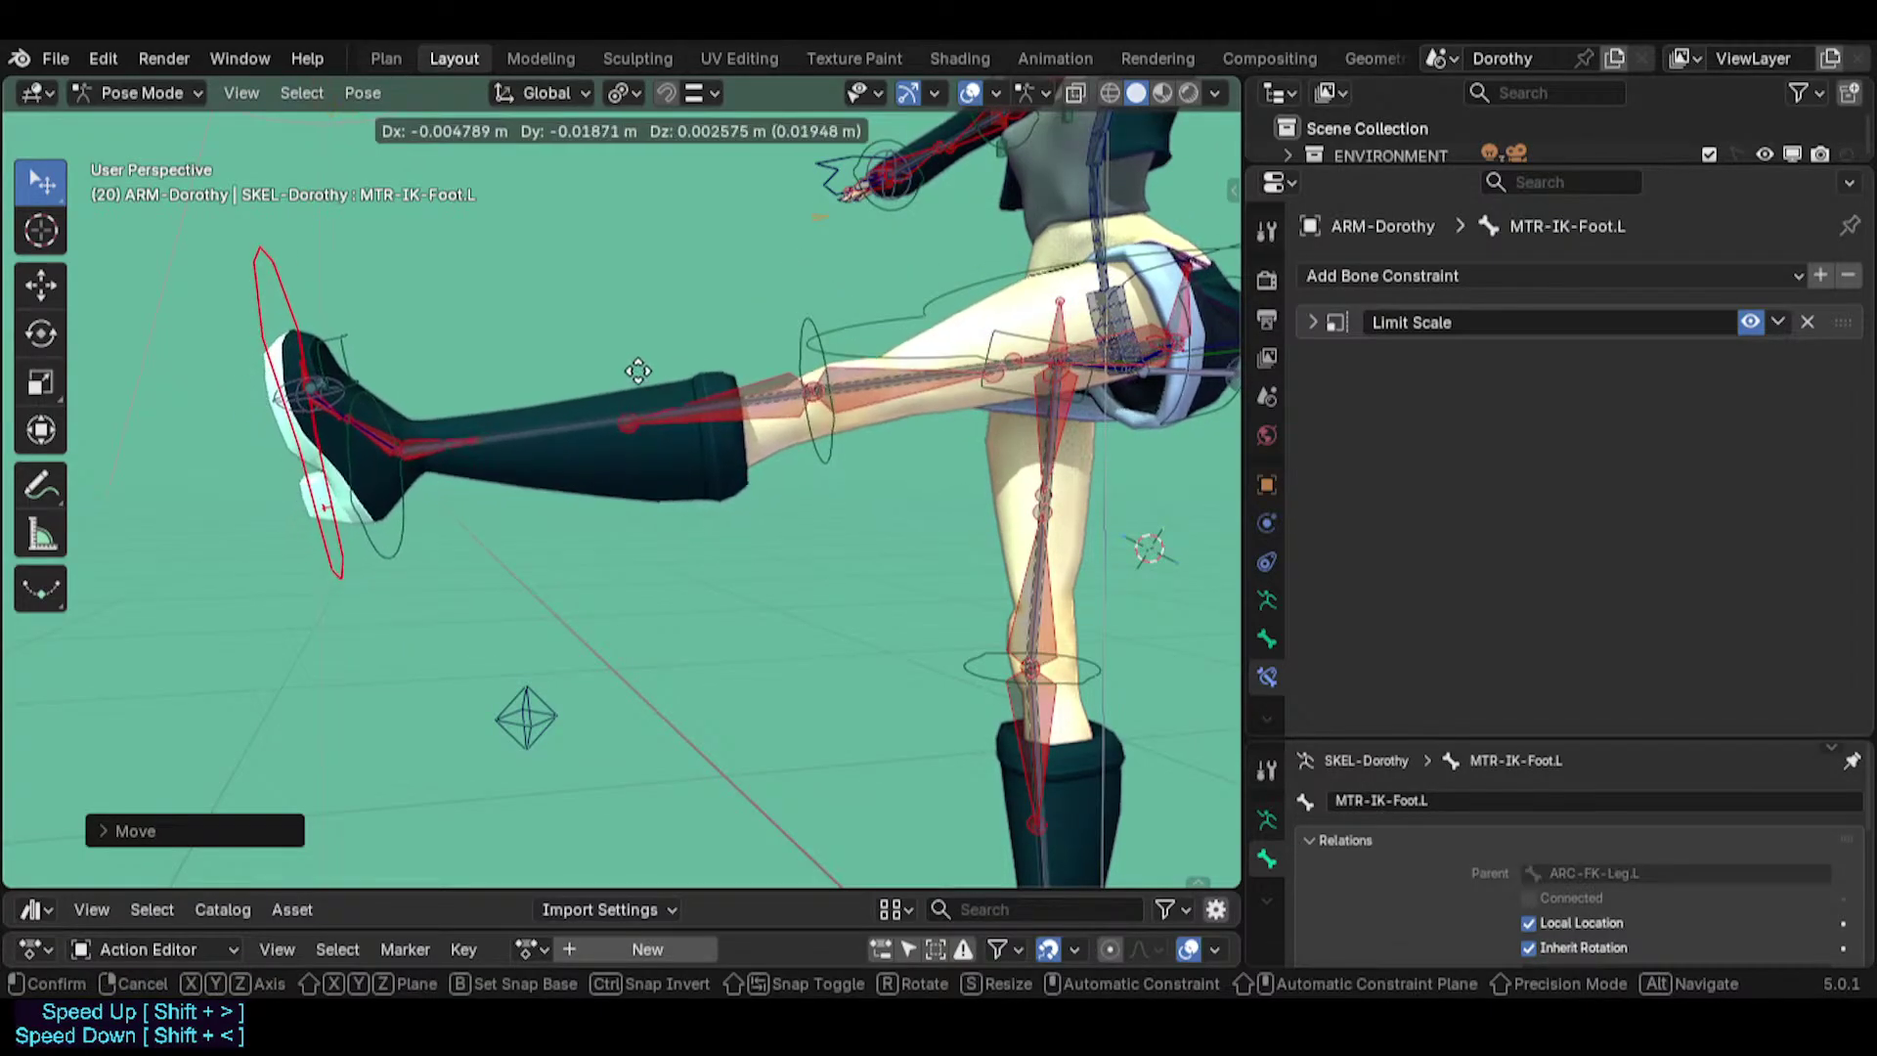
pyautogui.click(612, 349)
pyautogui.press('g')
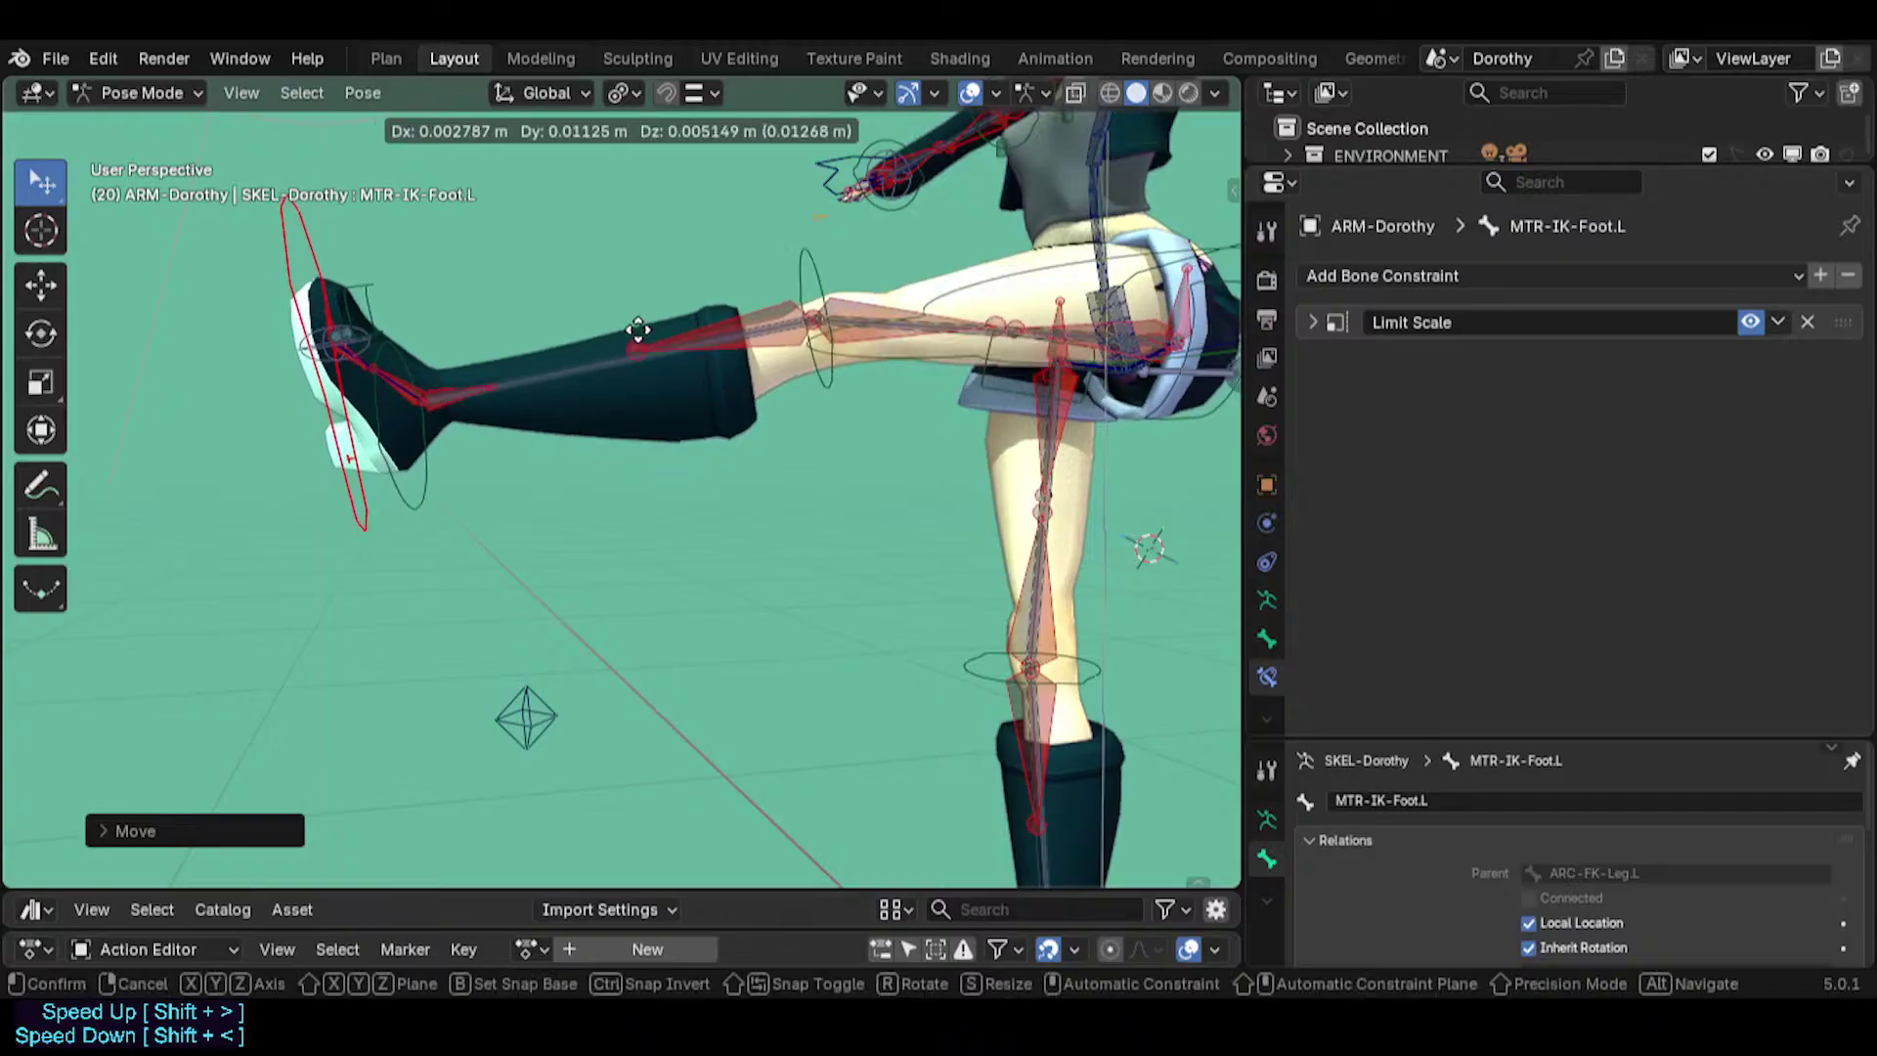
pyautogui.scroll(1, 559, 389)
# Select CTL-Shin.L and test rotating and moving it on the outstretched left leg, checking the knee from the side.
pyautogui.keyDown('alt'); pyautogui.click(559, 389); pyautogui.keyUp('alt')
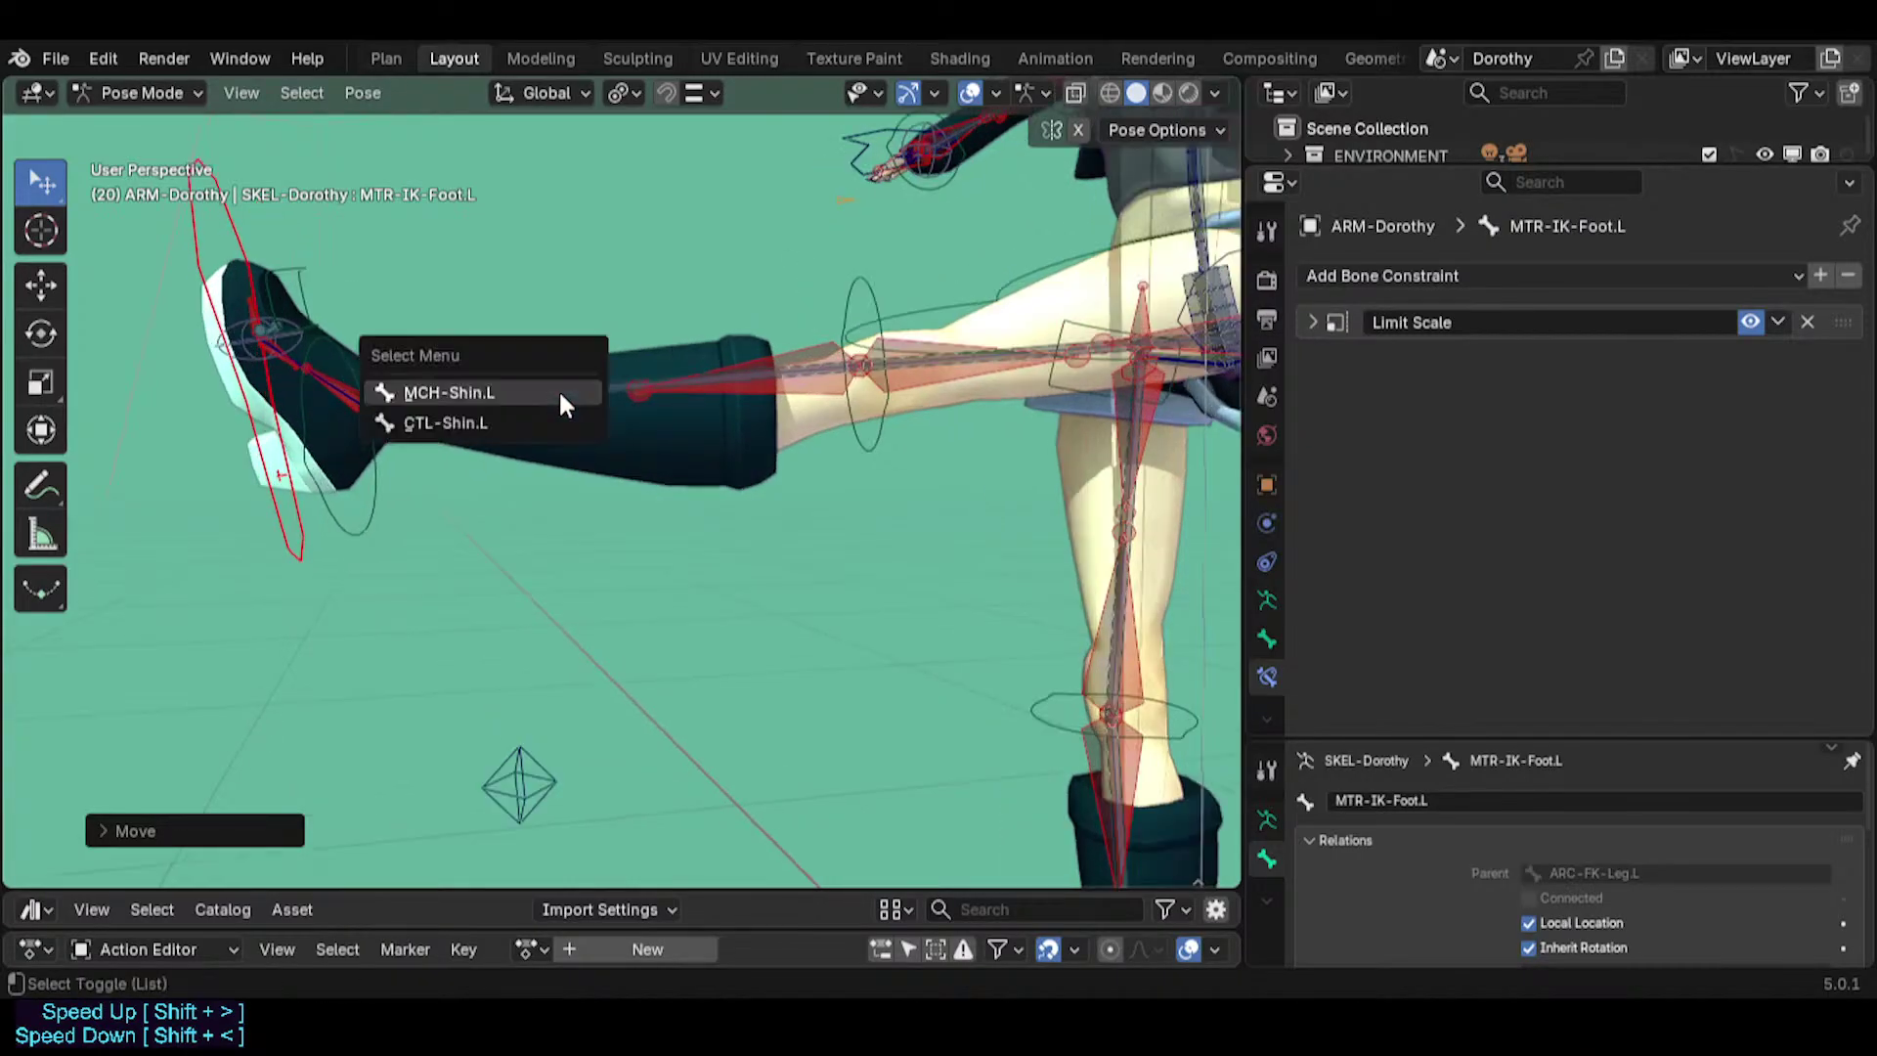
pyautogui.click(532, 421)
pyautogui.press('r')
pyautogui.click(626, 356)
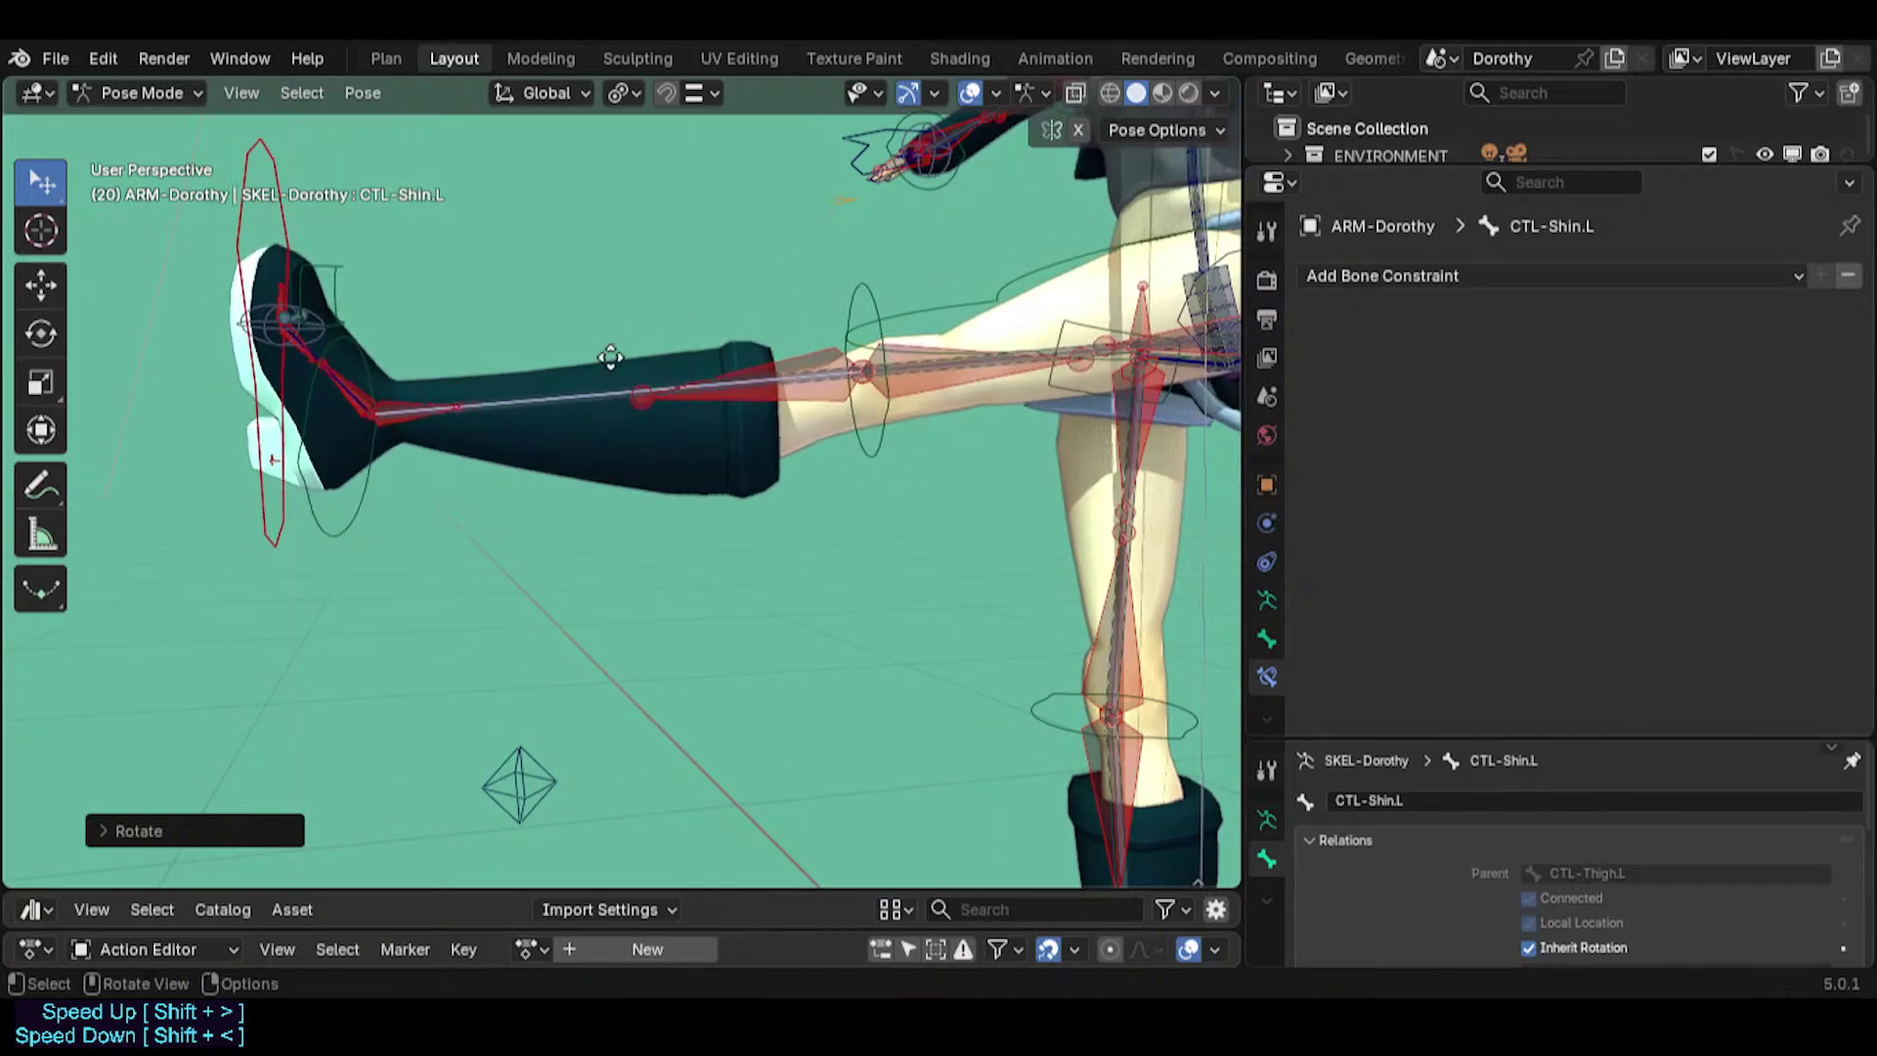
pyautogui.press('g')
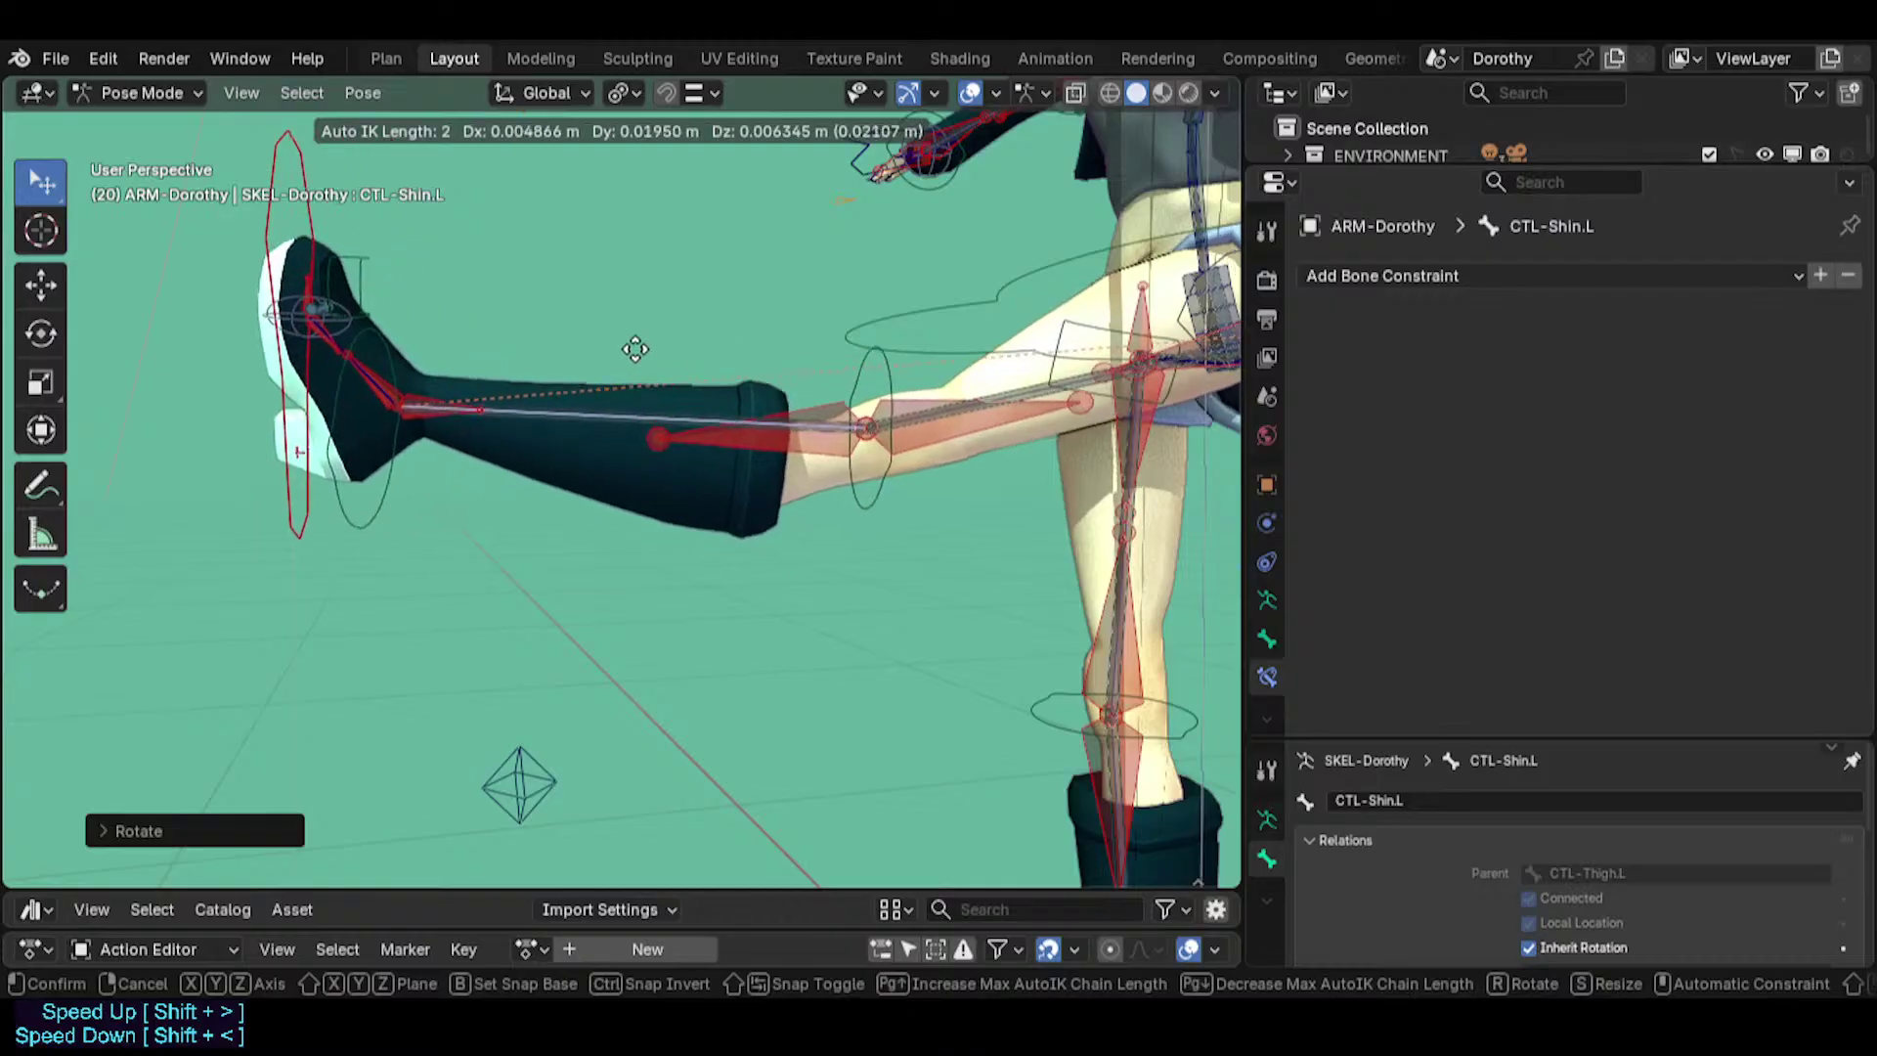
pyautogui.click(748, 393)
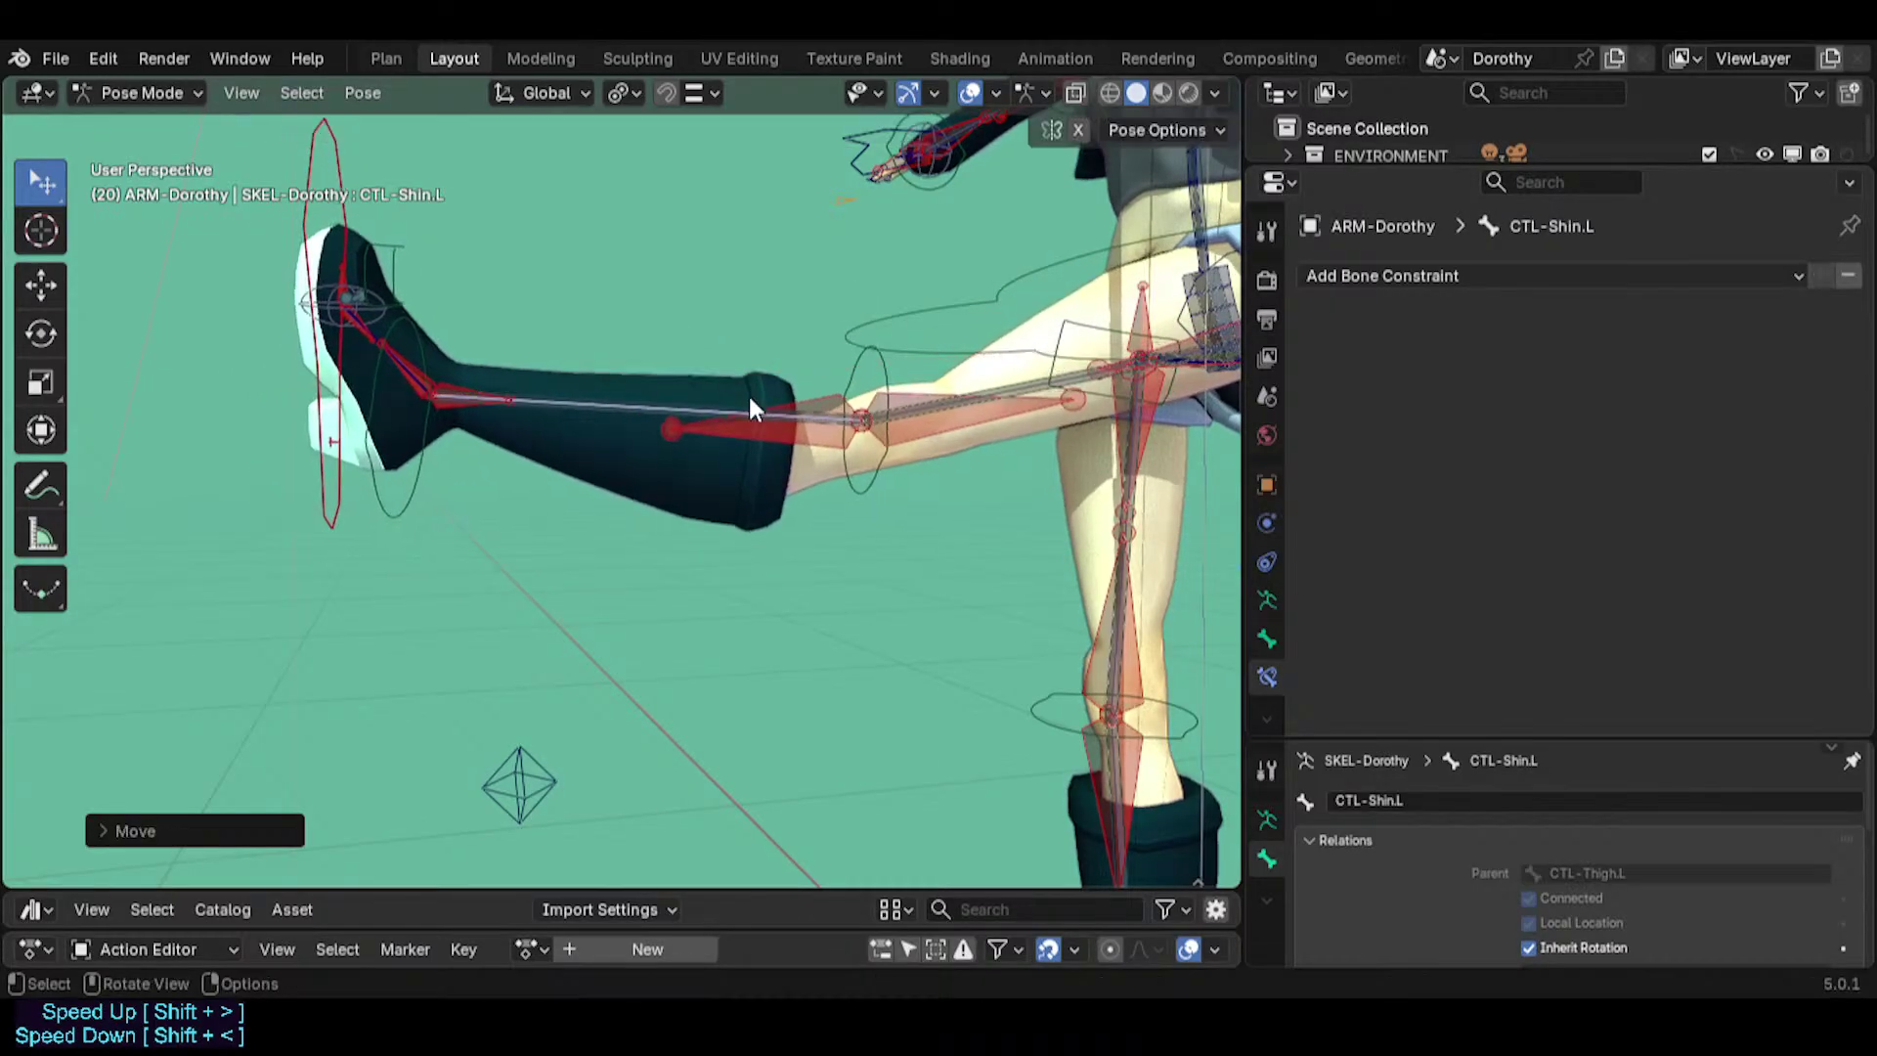
pyautogui.moveTo(748, 392); pyautogui.dragTo(631, 285, button='middle')
pyautogui.moveTo(696, 386); pyautogui.dragTo(690, 379, button='middle')
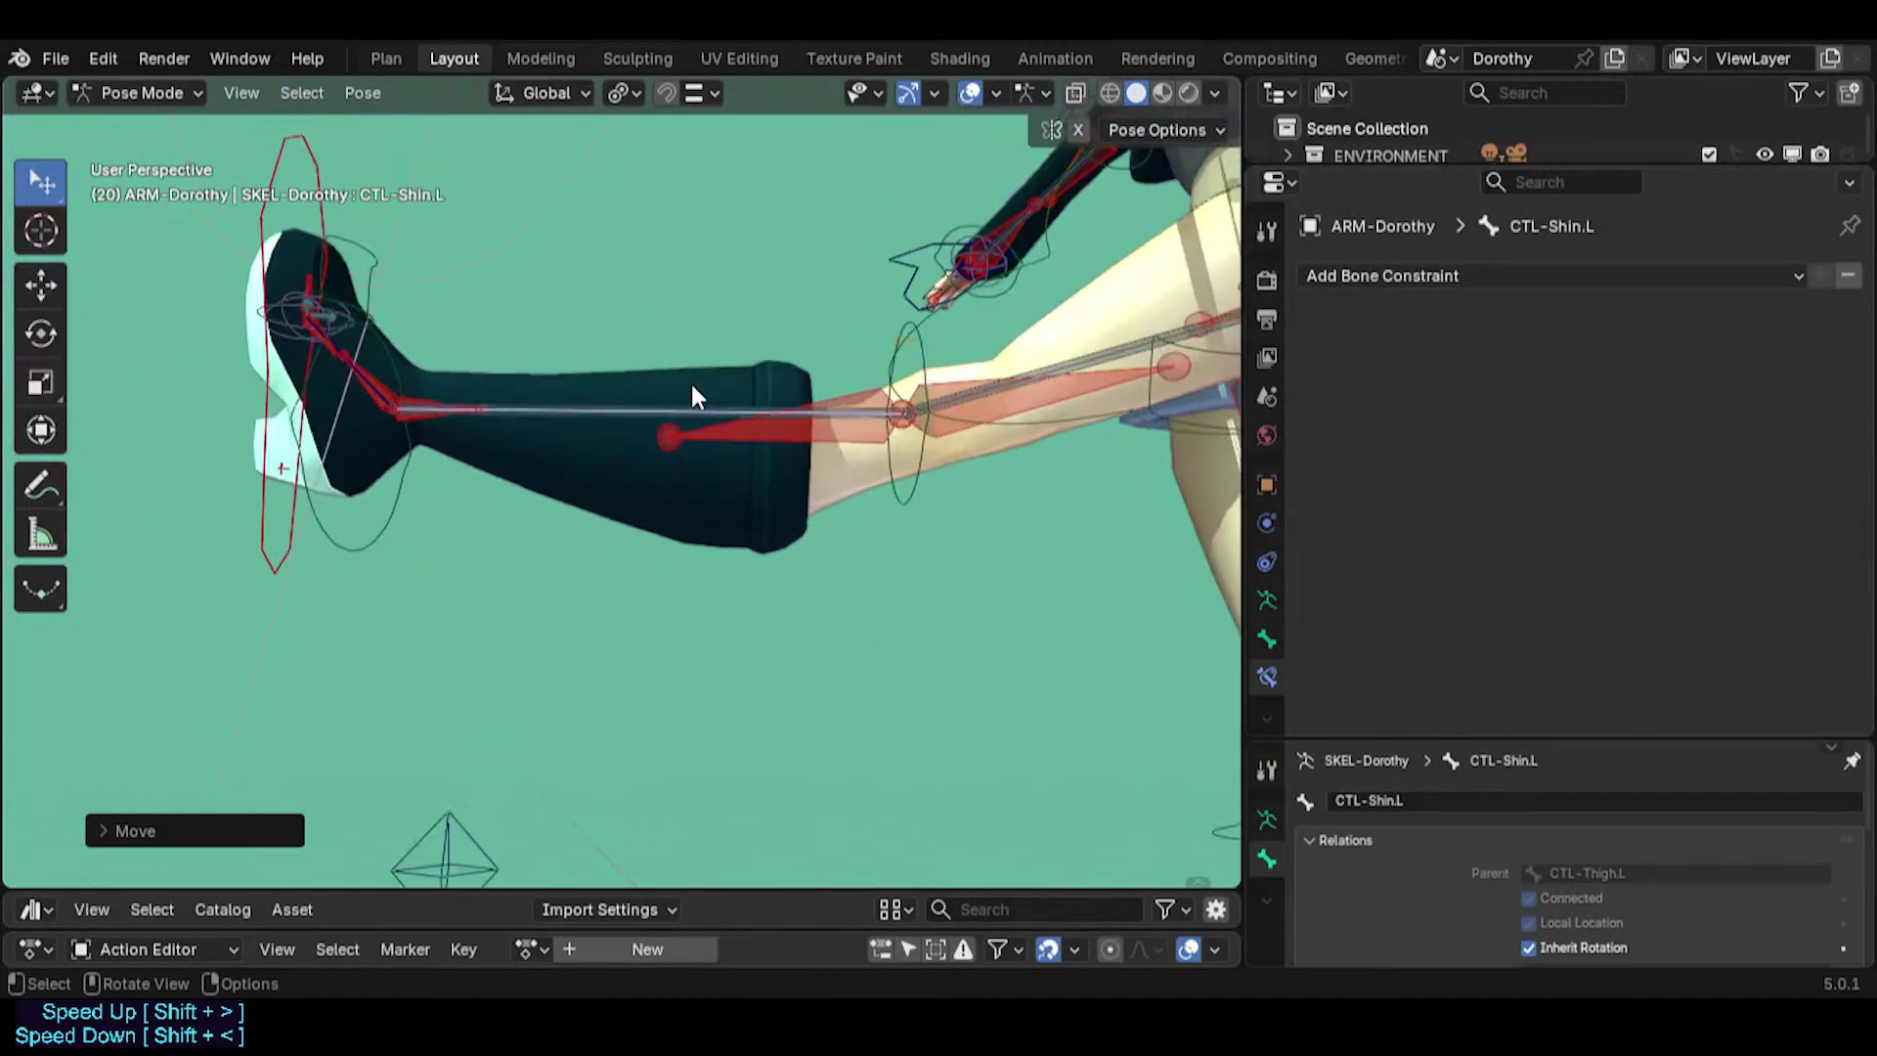
pyautogui.press('g')
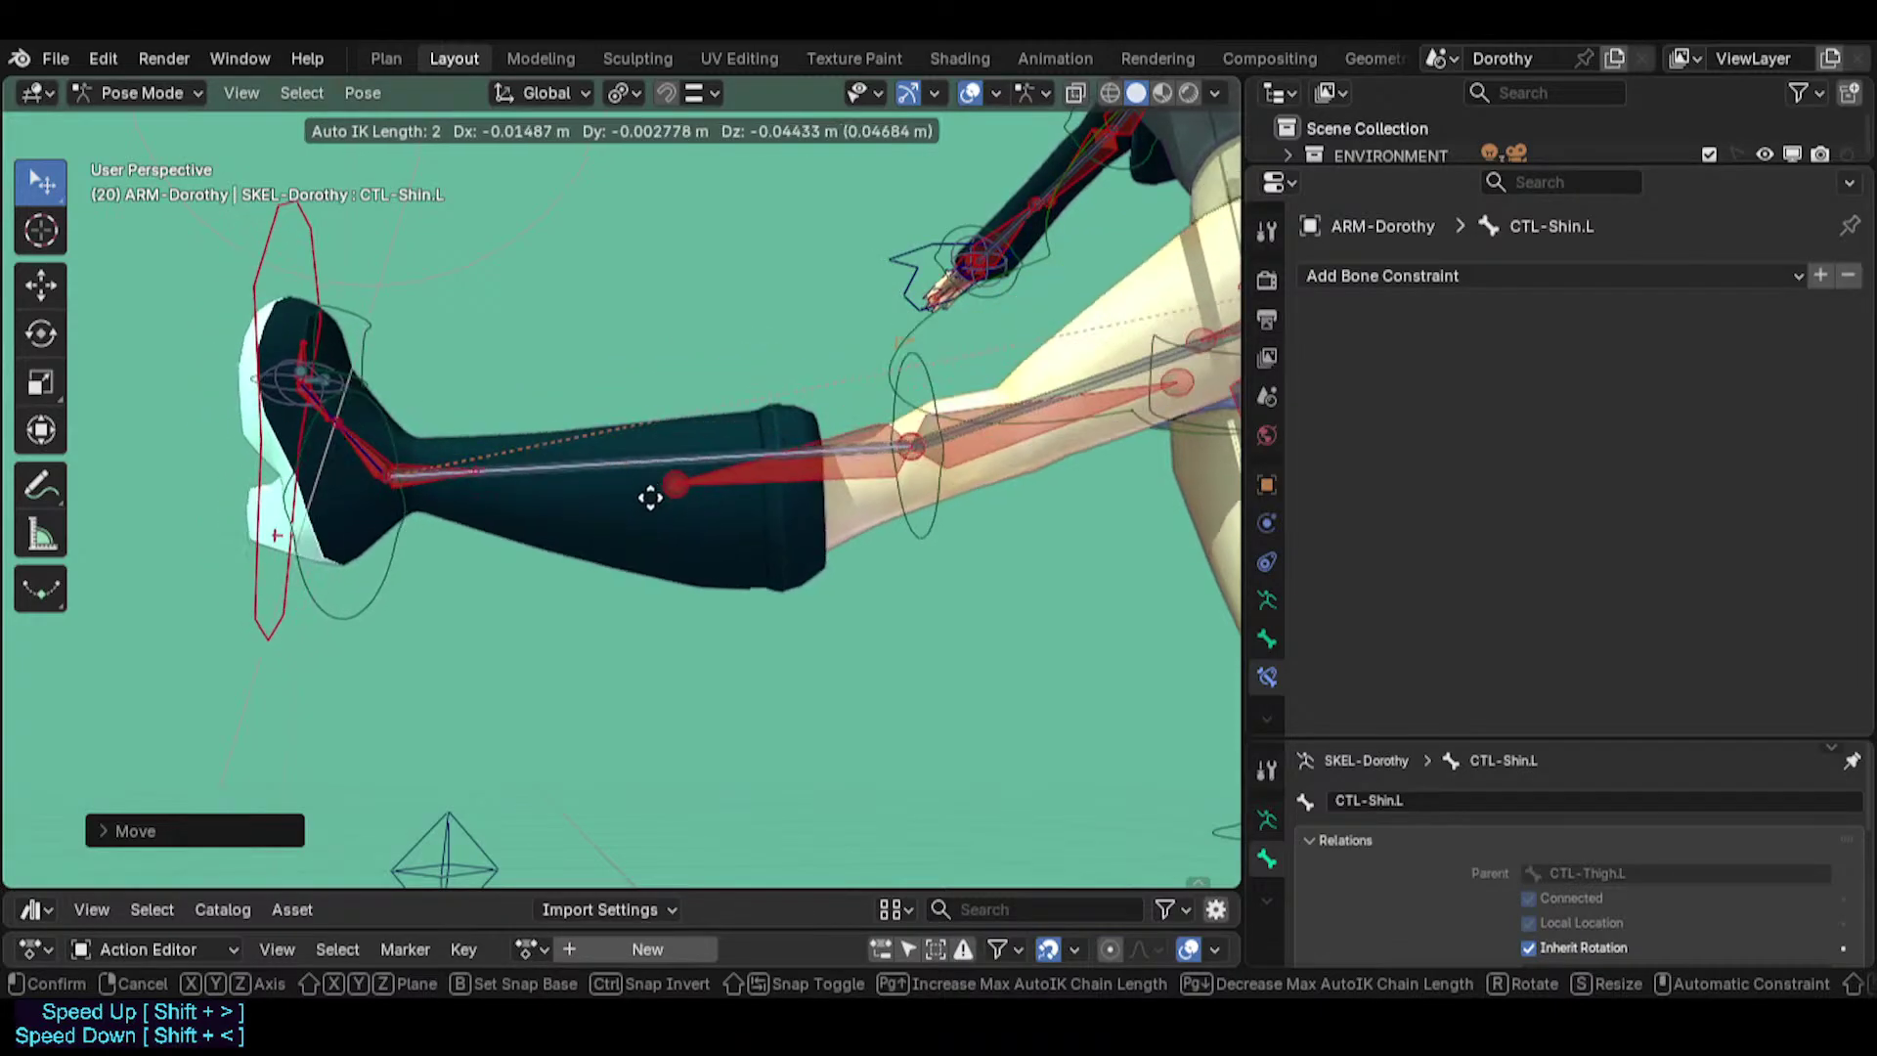
pyautogui.click(737, 489)
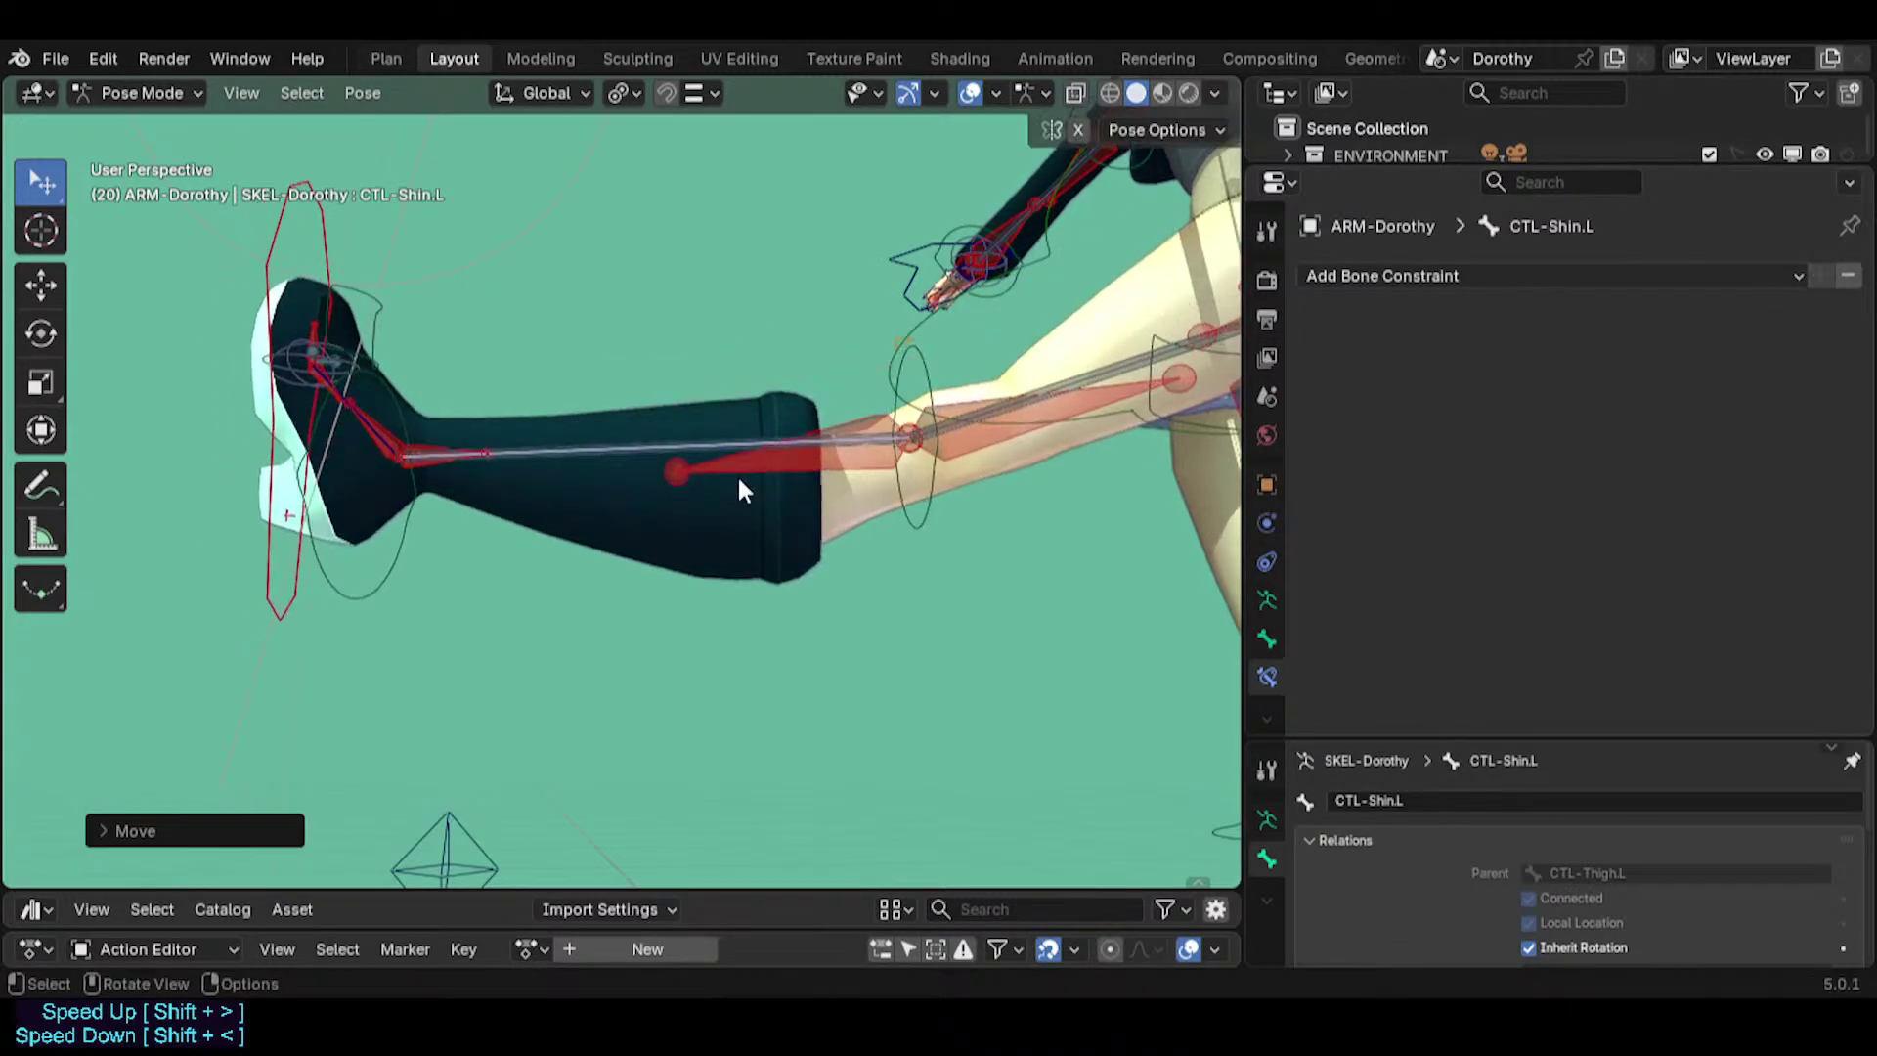
# Try rotating HLP3-FanKneeShin.L, and lower the outstretched leg with MTR-IK-Foot.L.
pyautogui.click(741, 472)
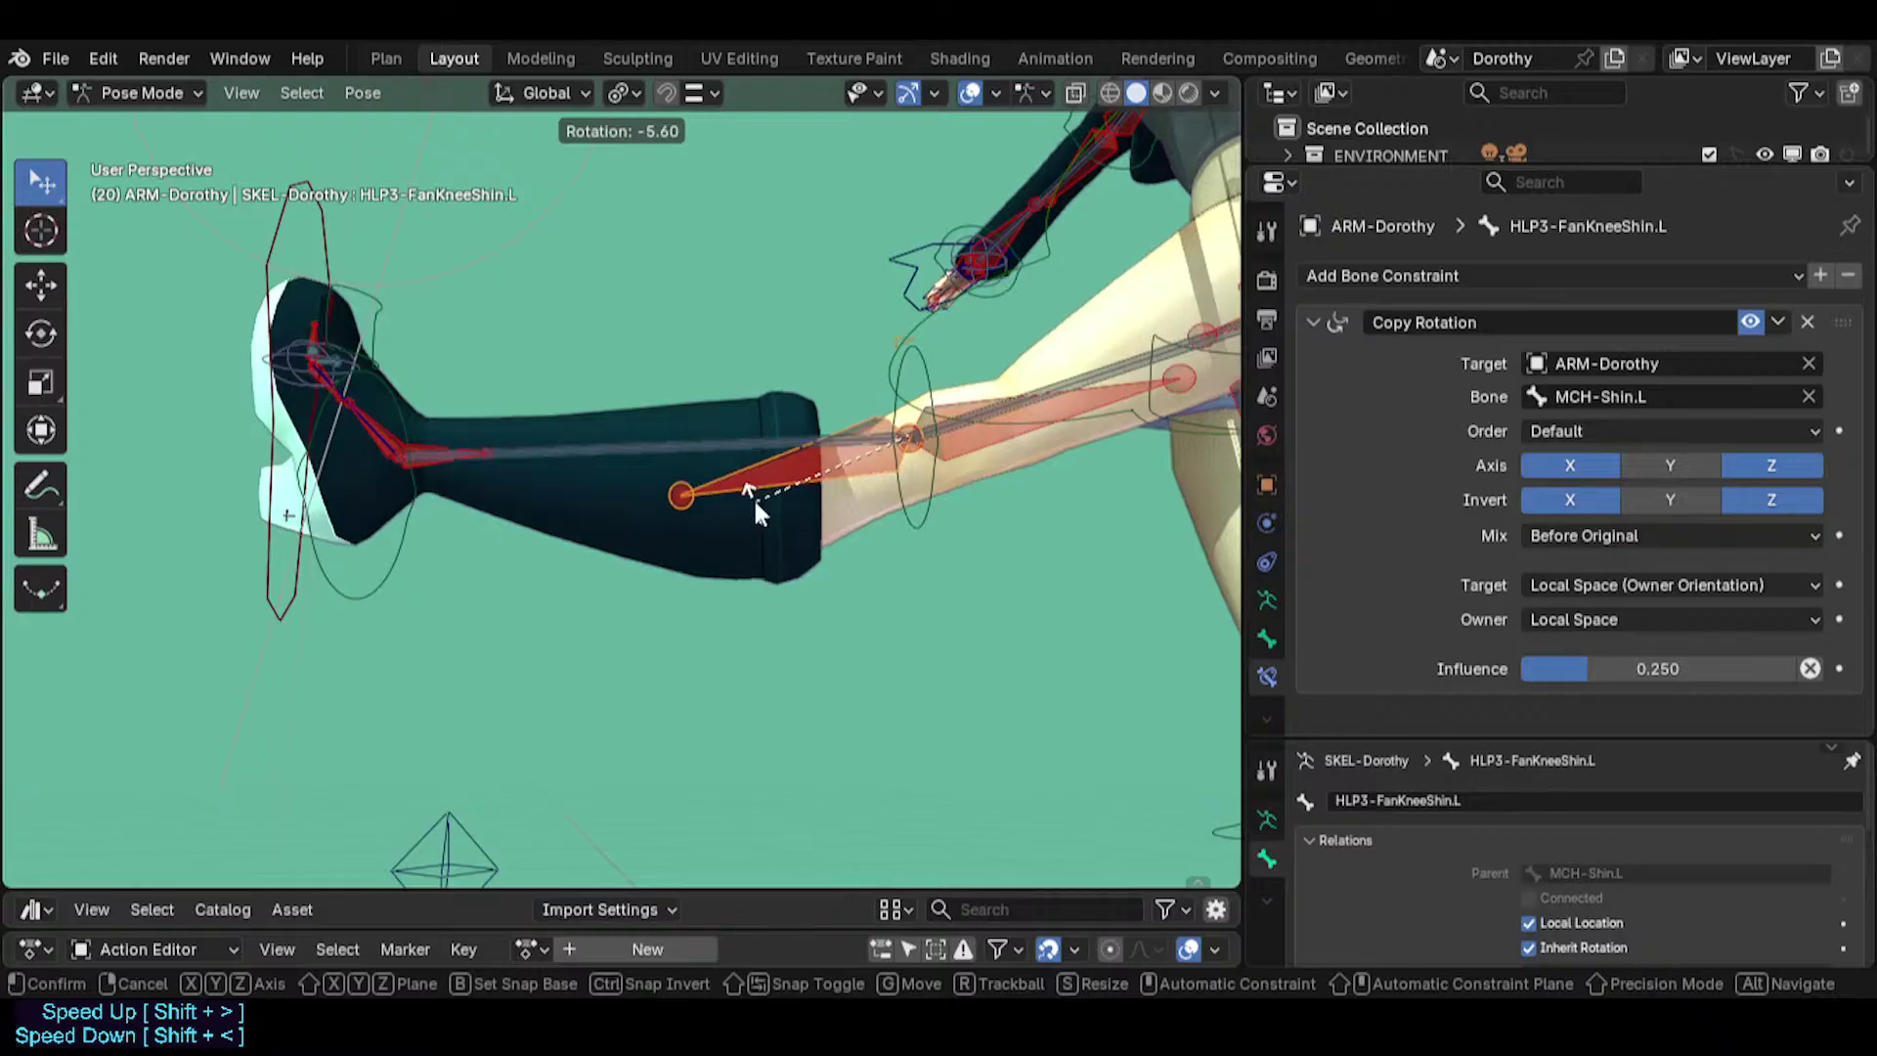
pyautogui.click(278, 237)
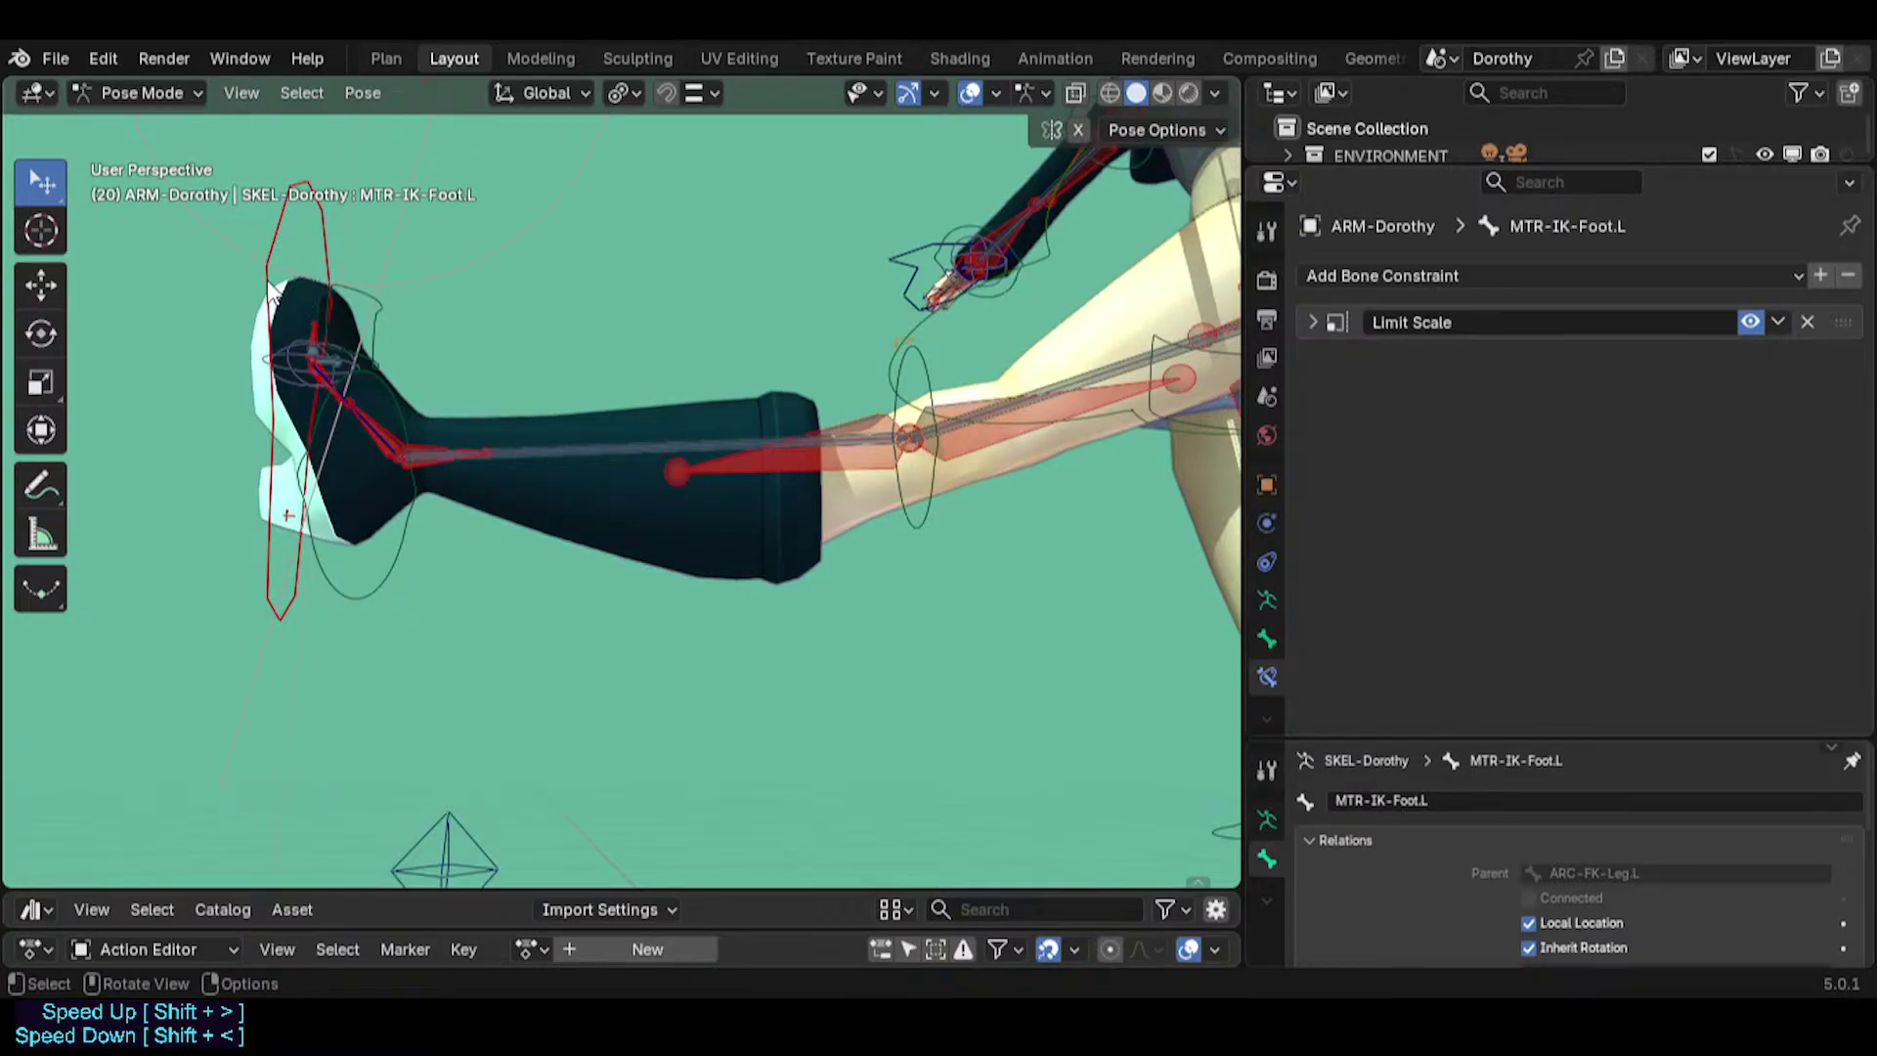
pyautogui.press('g')
pyautogui.click(310, 570)
pyautogui.press('g')
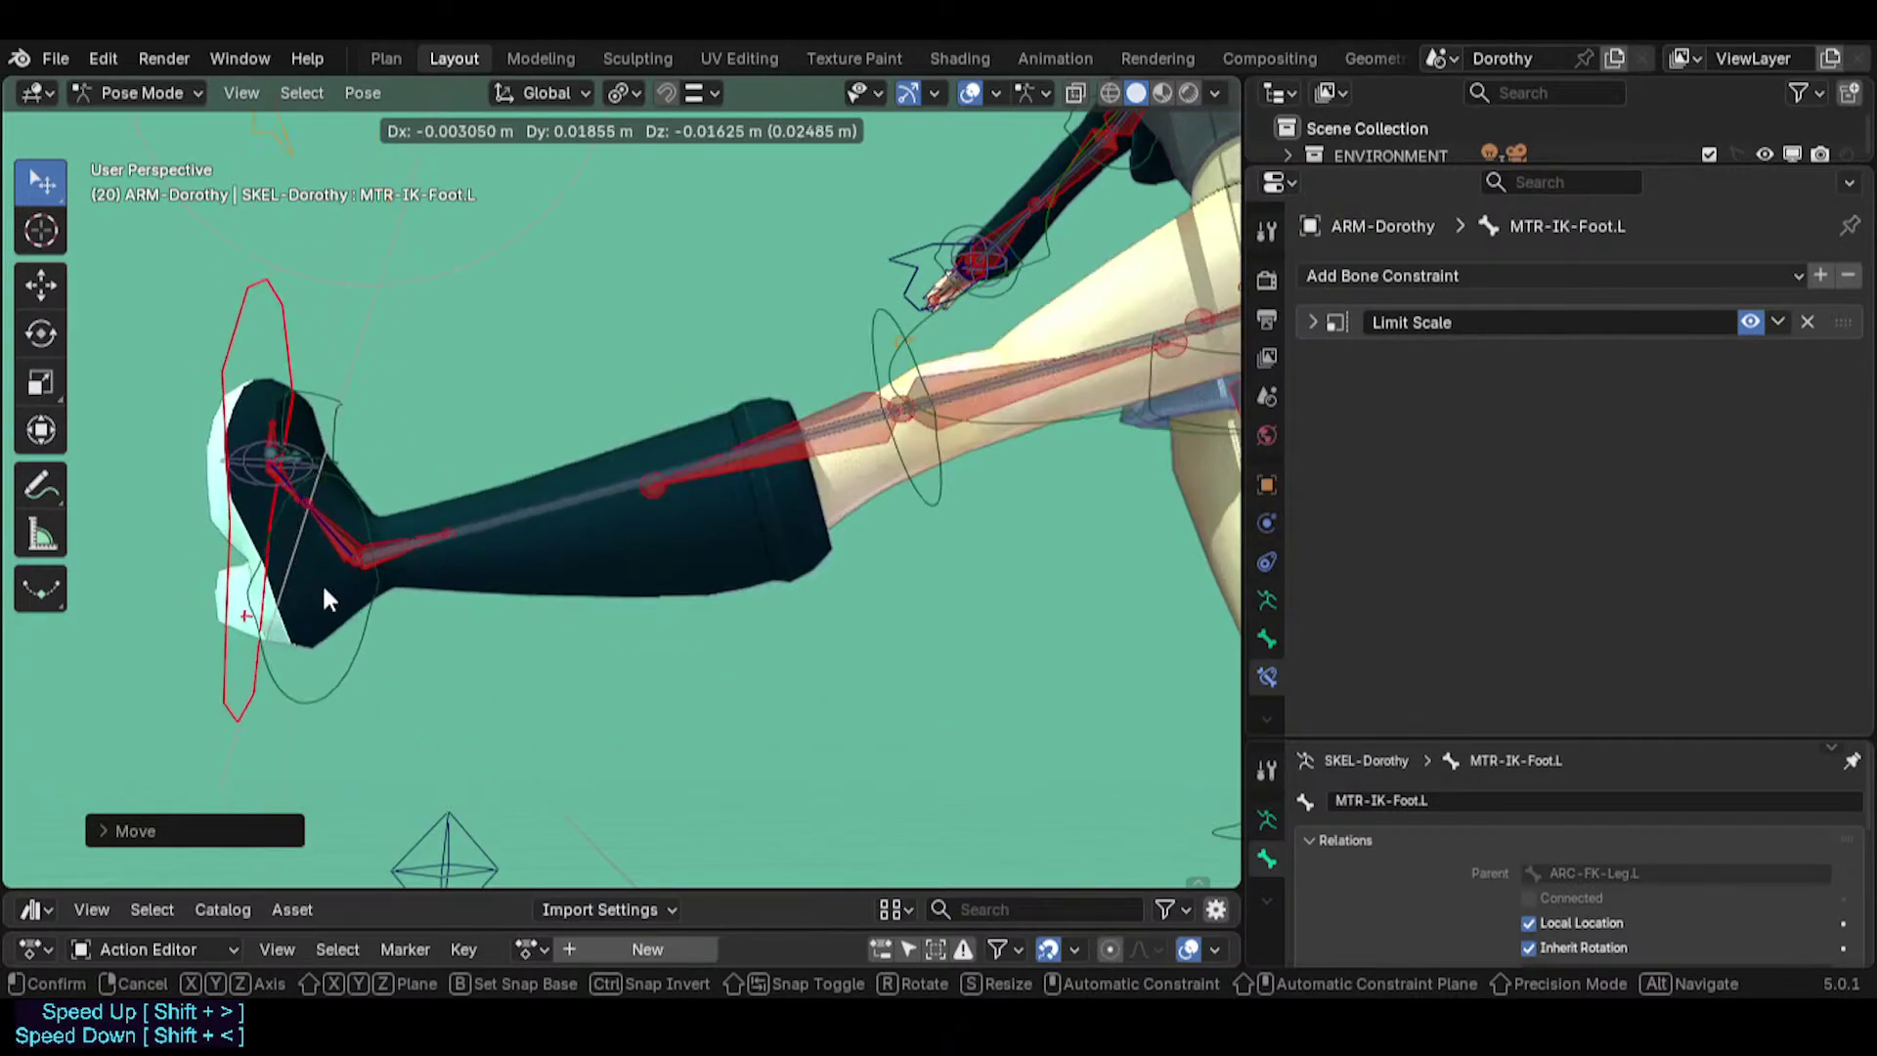
pyautogui.rightClick(327, 598)
# Test rotating CTL-Shin.L and shift MTR-IK-Foot.L slightly to straighten the left leg.
pyautogui.click(495, 512)
pyautogui.press('r')
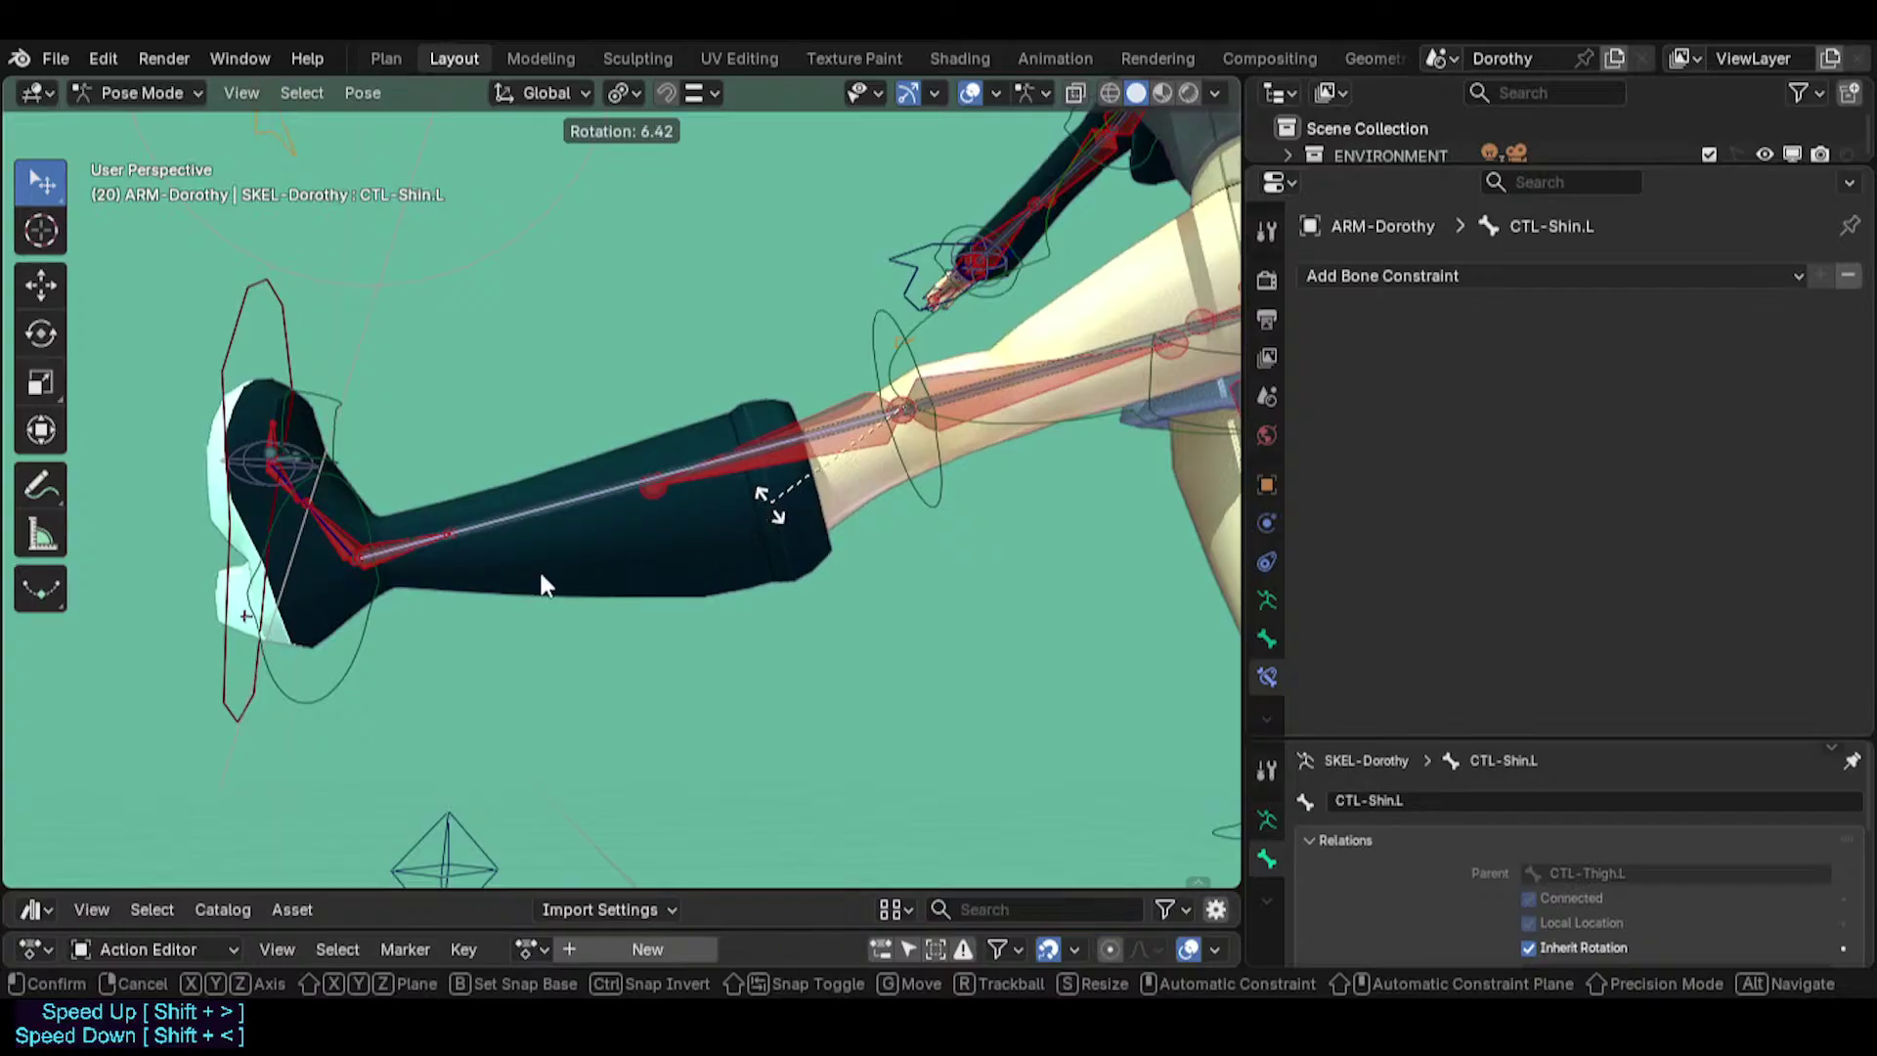
pyautogui.click(541, 574)
pyautogui.click(254, 688)
pyautogui.press('g')
pyautogui.click(235, 679)
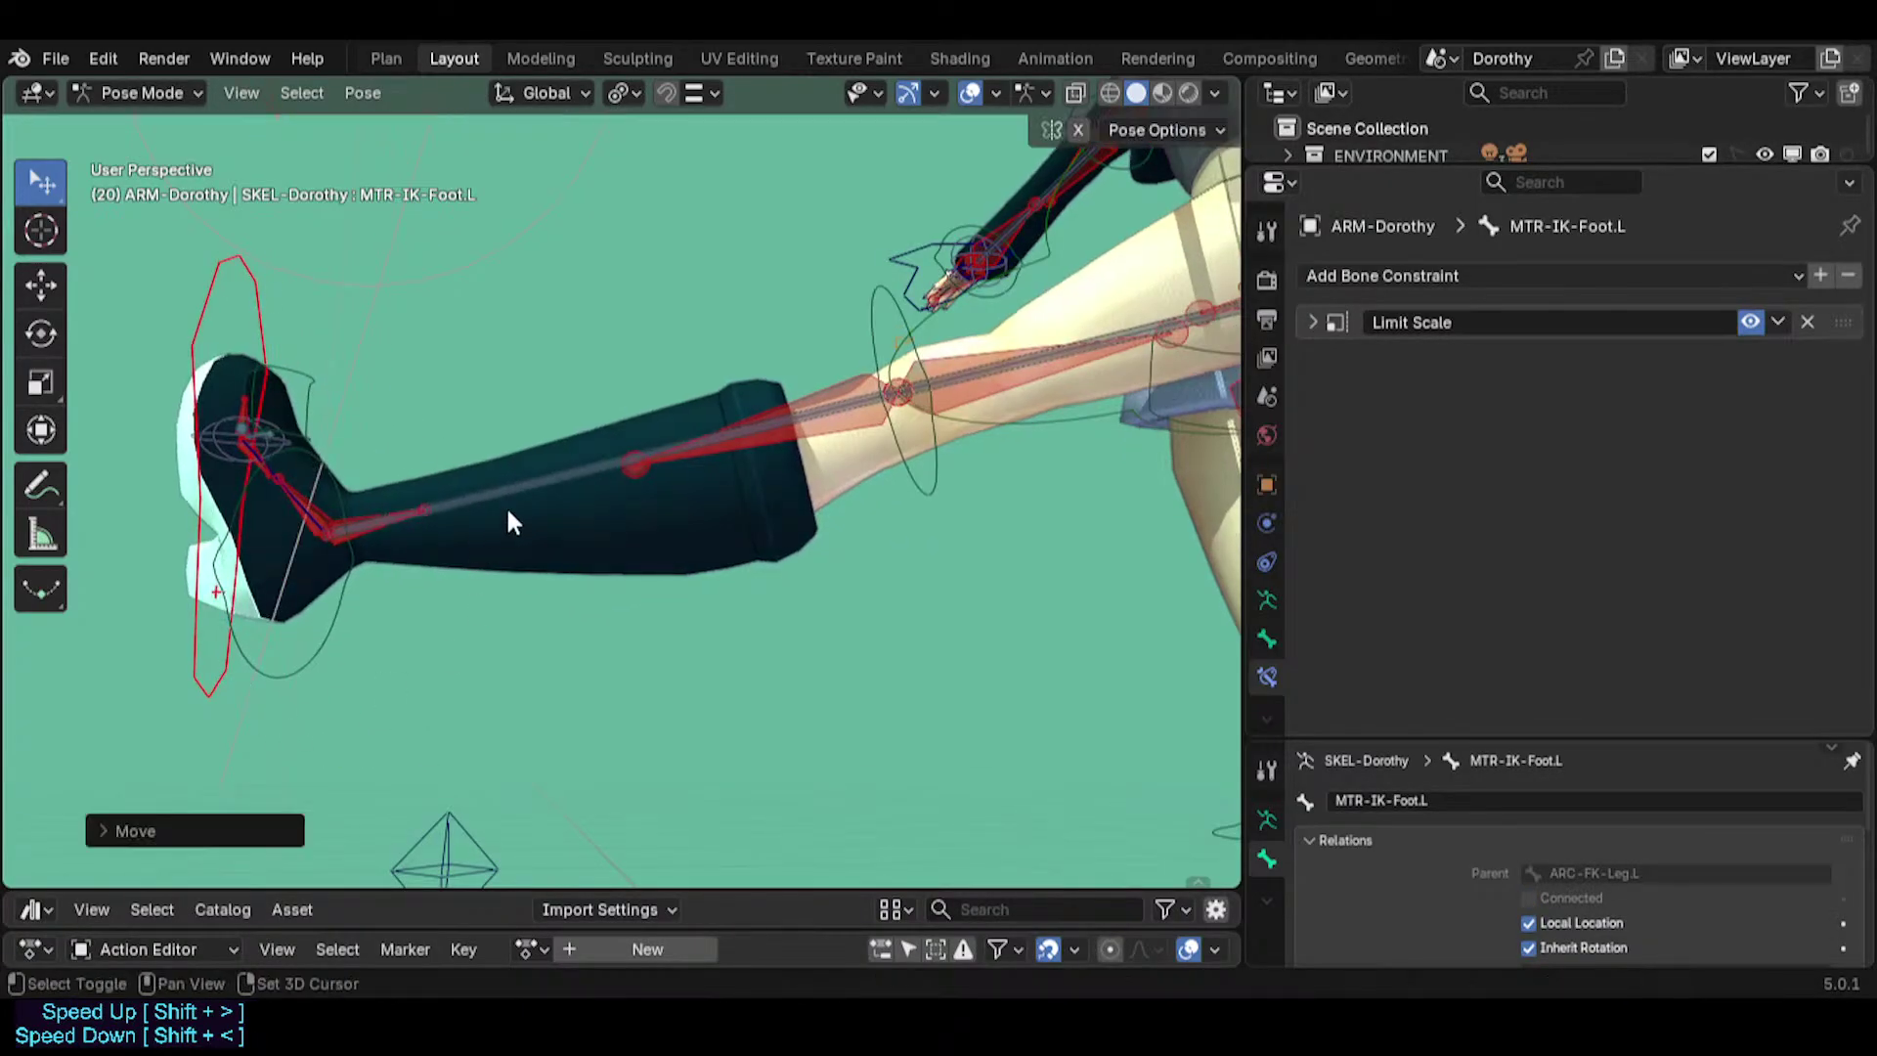
# Select CTL-Shin.L from the overlapping shin bones and adjust the straightened leg, pointing the foot downward.
pyautogui.keyDown('alt'); pyautogui.click(516, 489); pyautogui.keyUp('alt')
pyautogui.click(473, 486)
pyautogui.press('r')
pyautogui.click(567, 653)
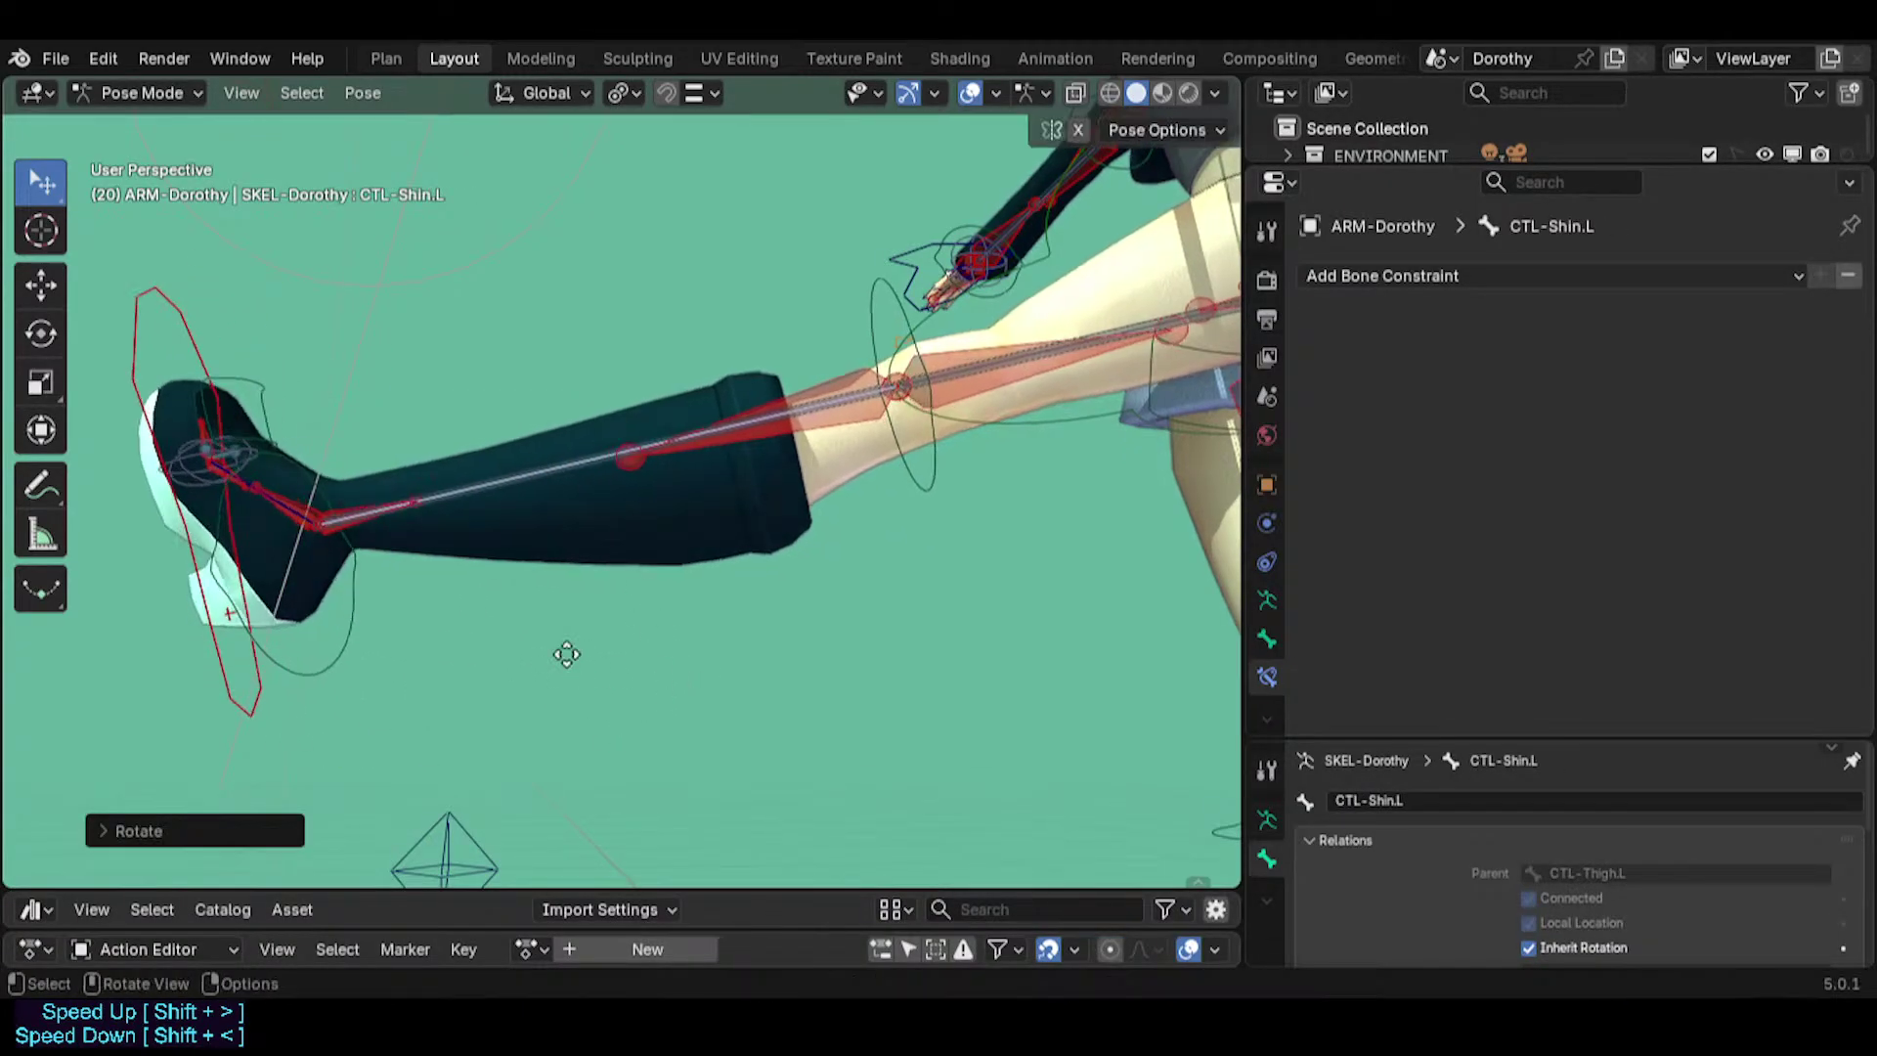
pyautogui.press('g')
pyautogui.click(587, 678)
pyautogui.press('r')
pyautogui.click(626, 618)
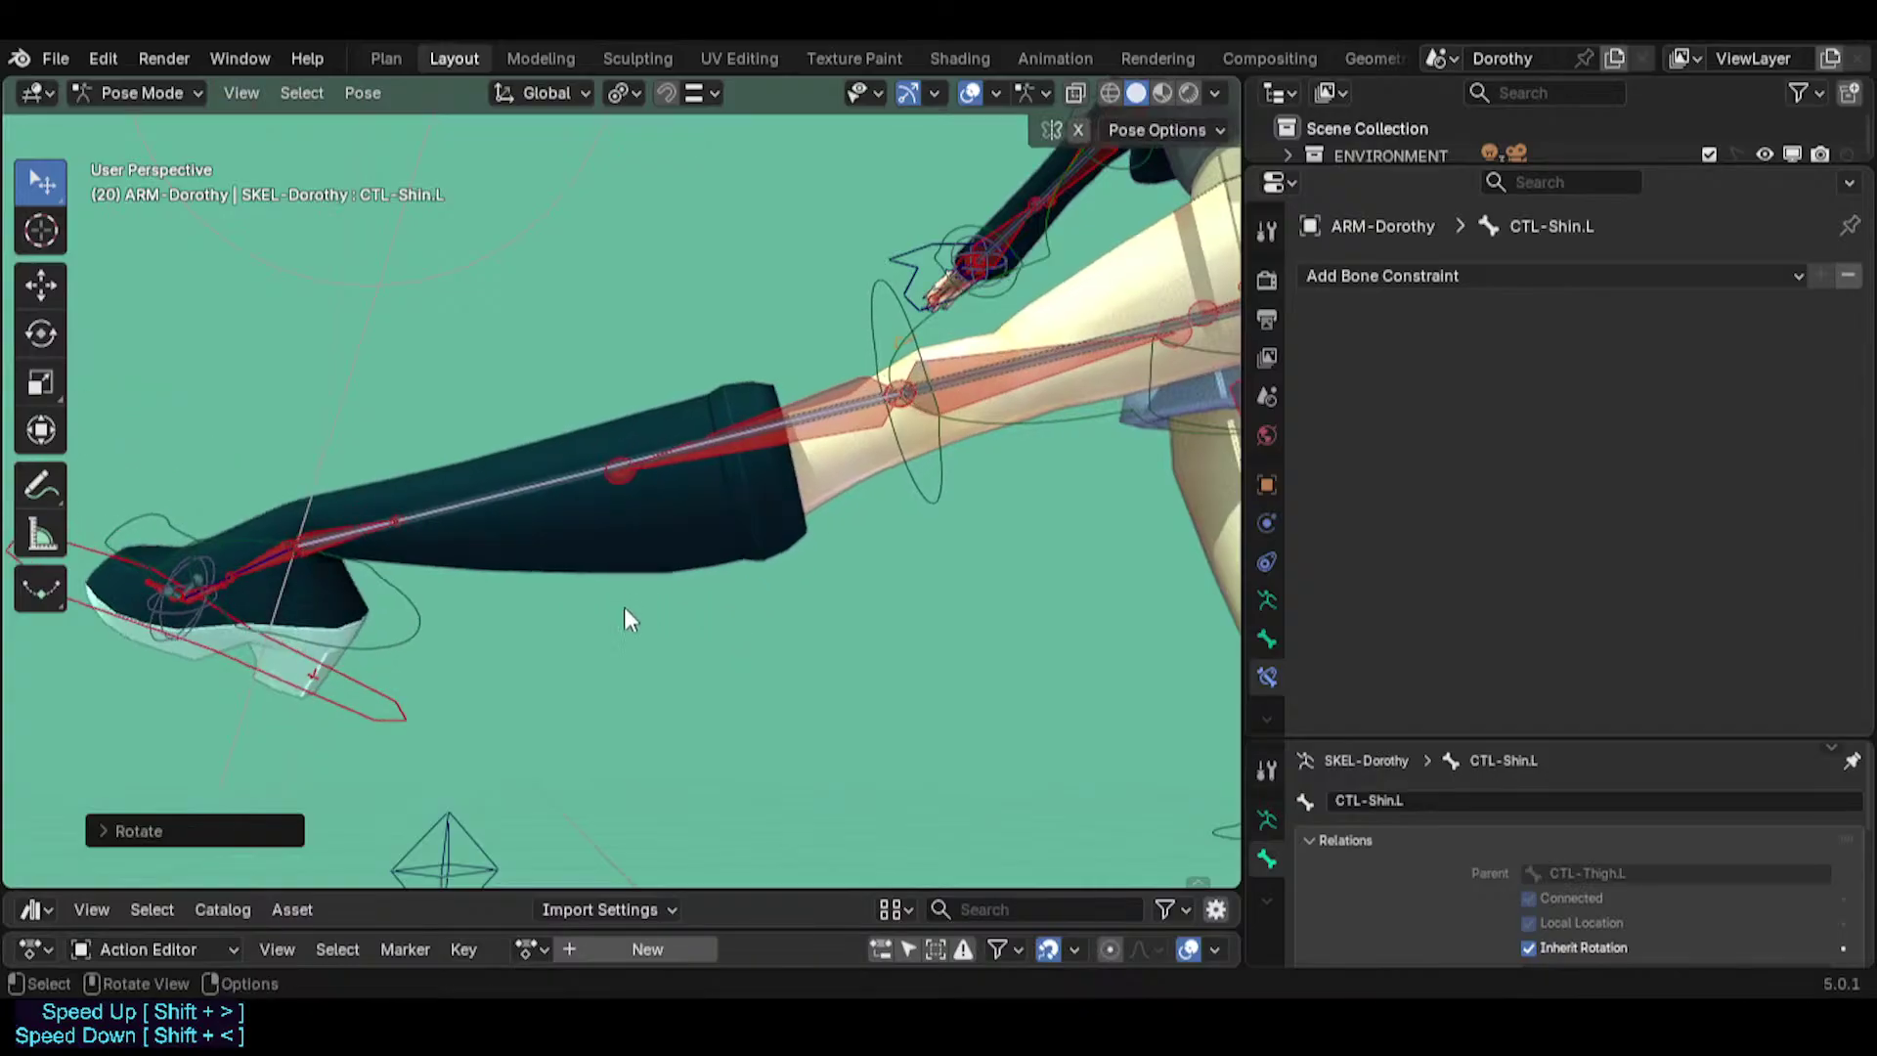
# Bend the left knee by moving CTL-Shin.L and pulling MTR-IK-Foot.L back toward the body.
pyautogui.press('g')
pyautogui.click(859, 729)
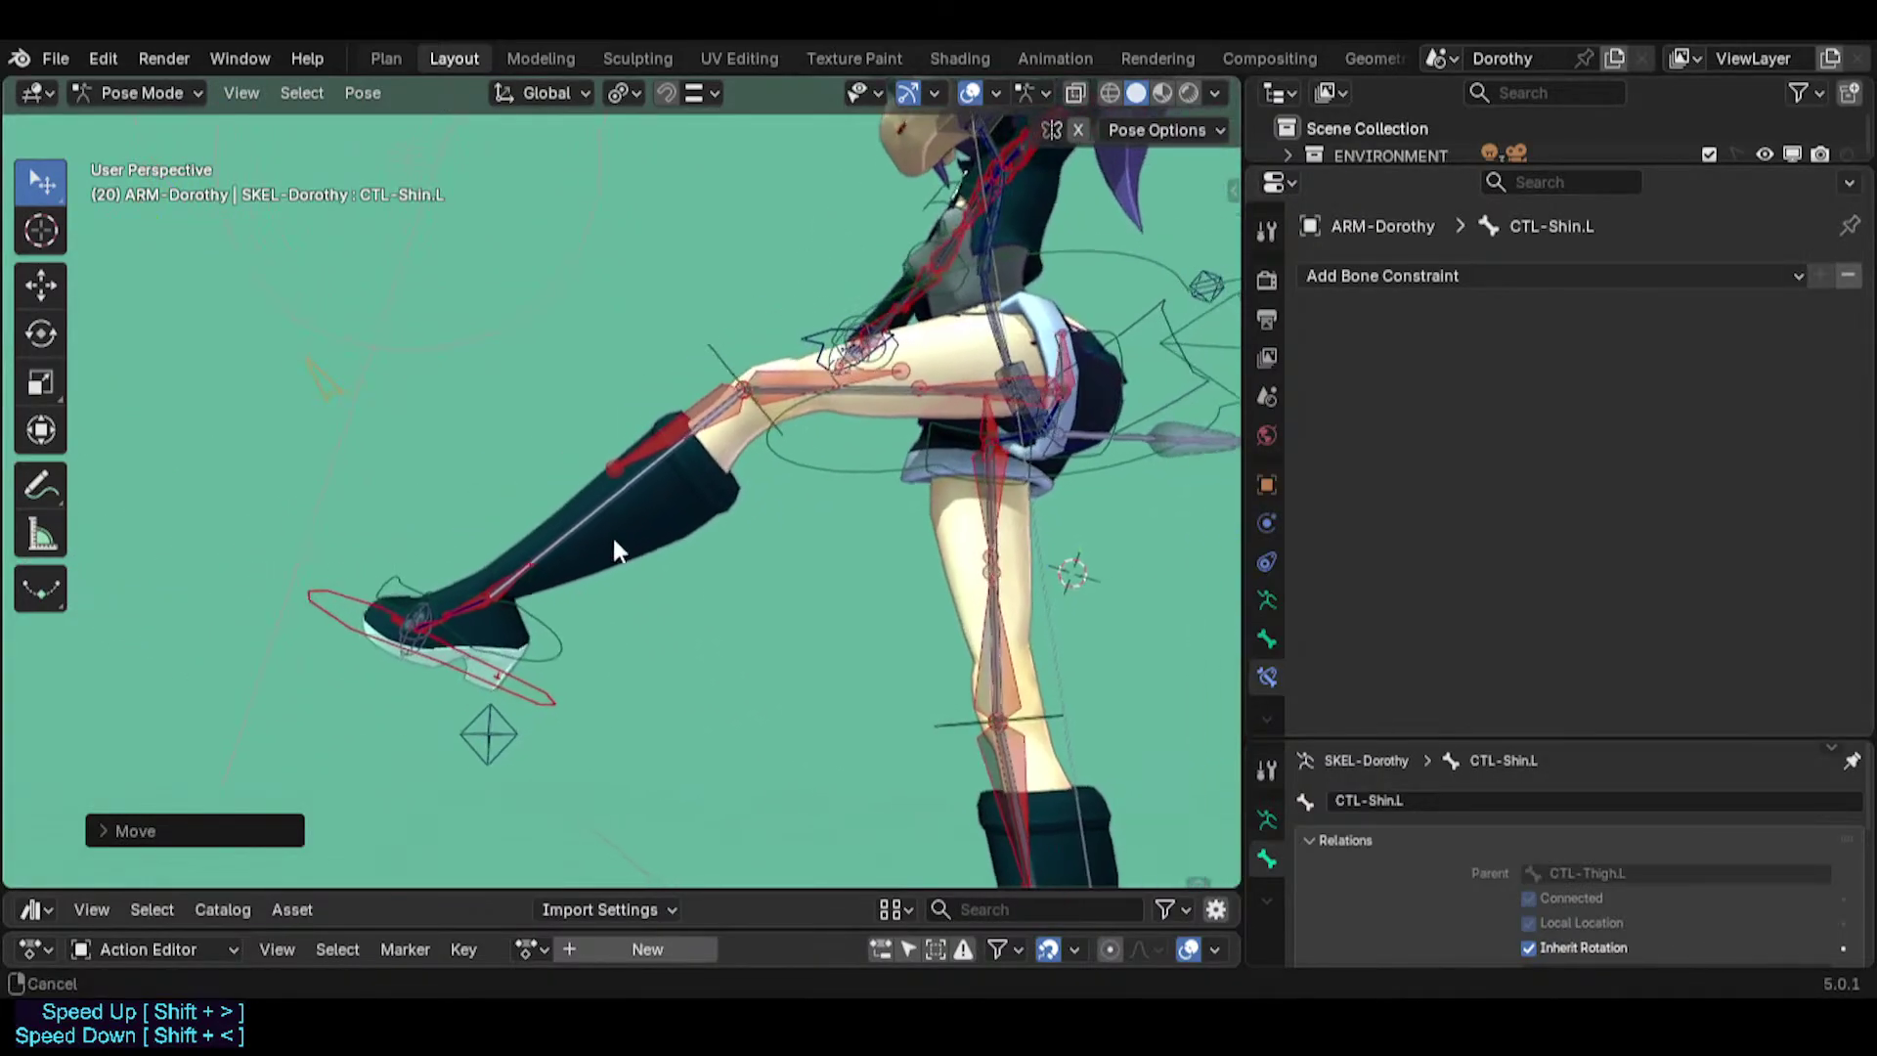
pyautogui.press('g')
pyautogui.click(751, 543)
pyautogui.click(690, 742)
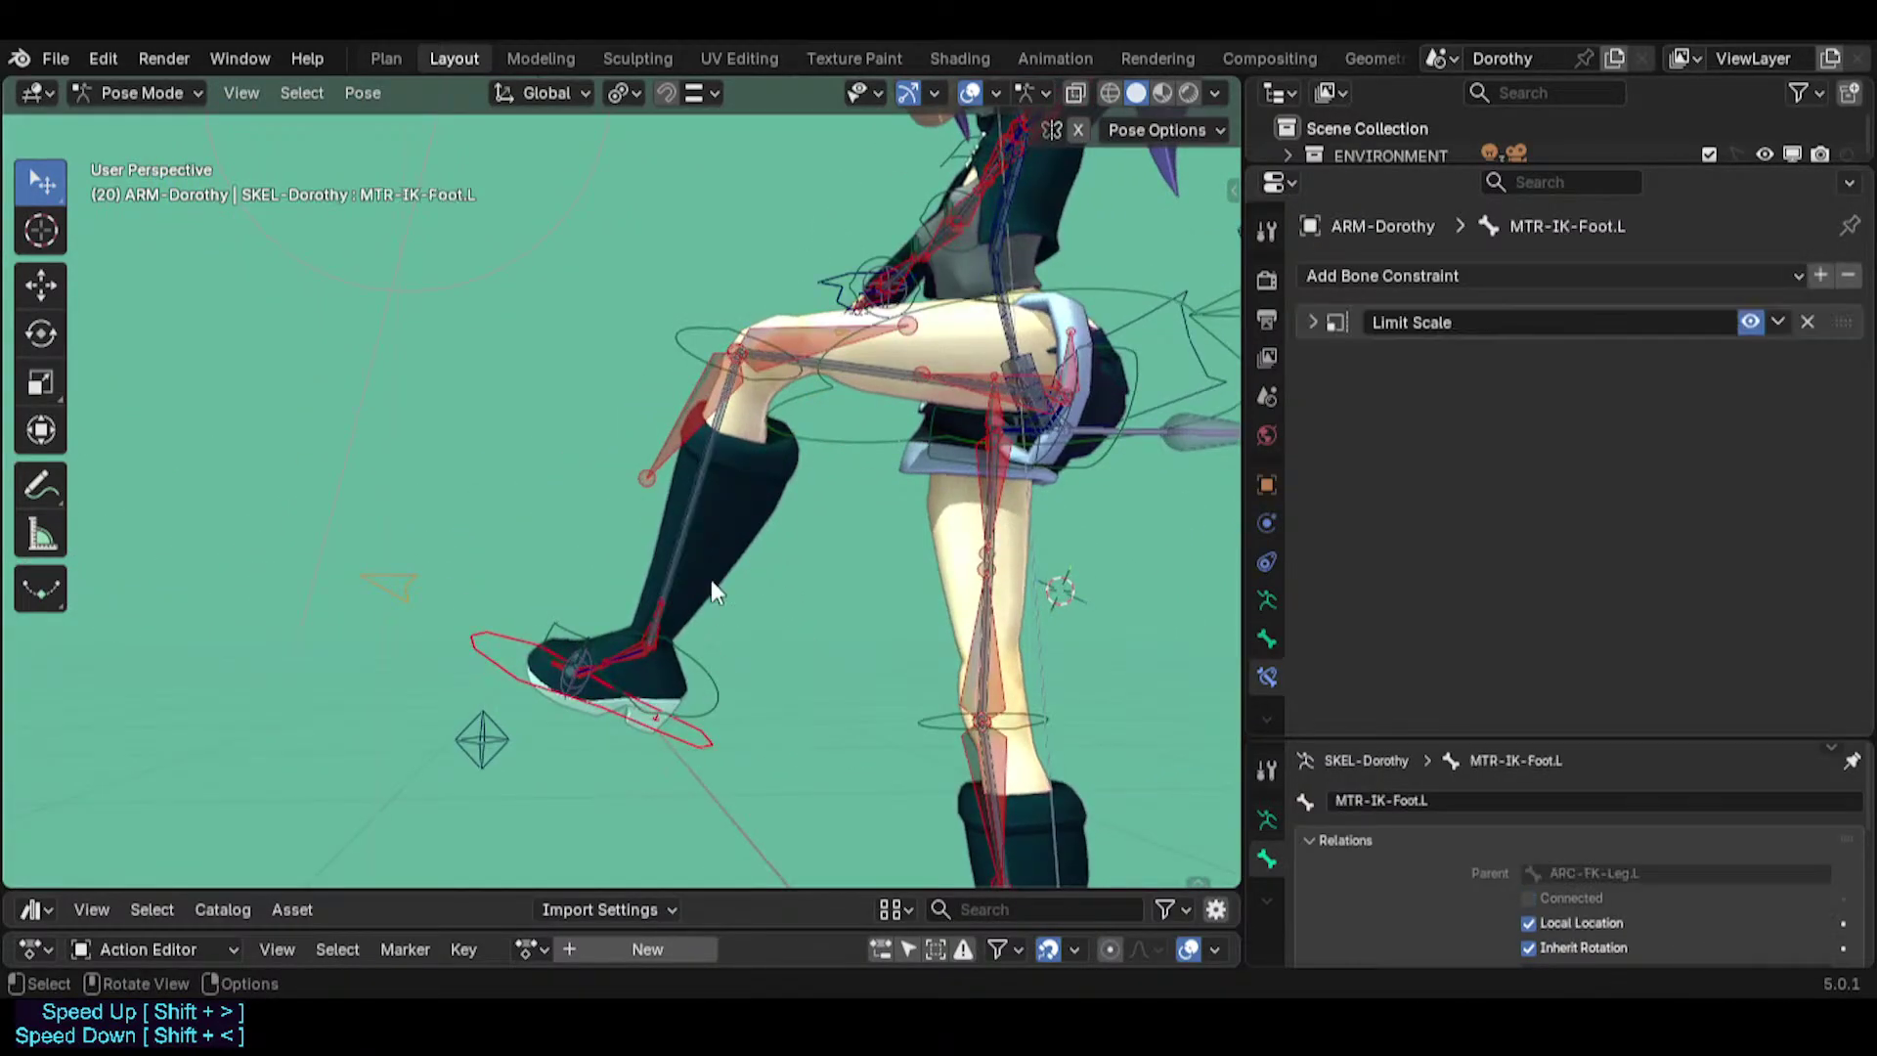
pyautogui.press('g')
pyautogui.click(819, 612)
# View the character from the front and test moving and rotating MTR-IK-Foot.L across the standing leg.
pyautogui.moveTo(819, 612); pyautogui.dragTo(567, 630, button='middle')
pyautogui.press('g')
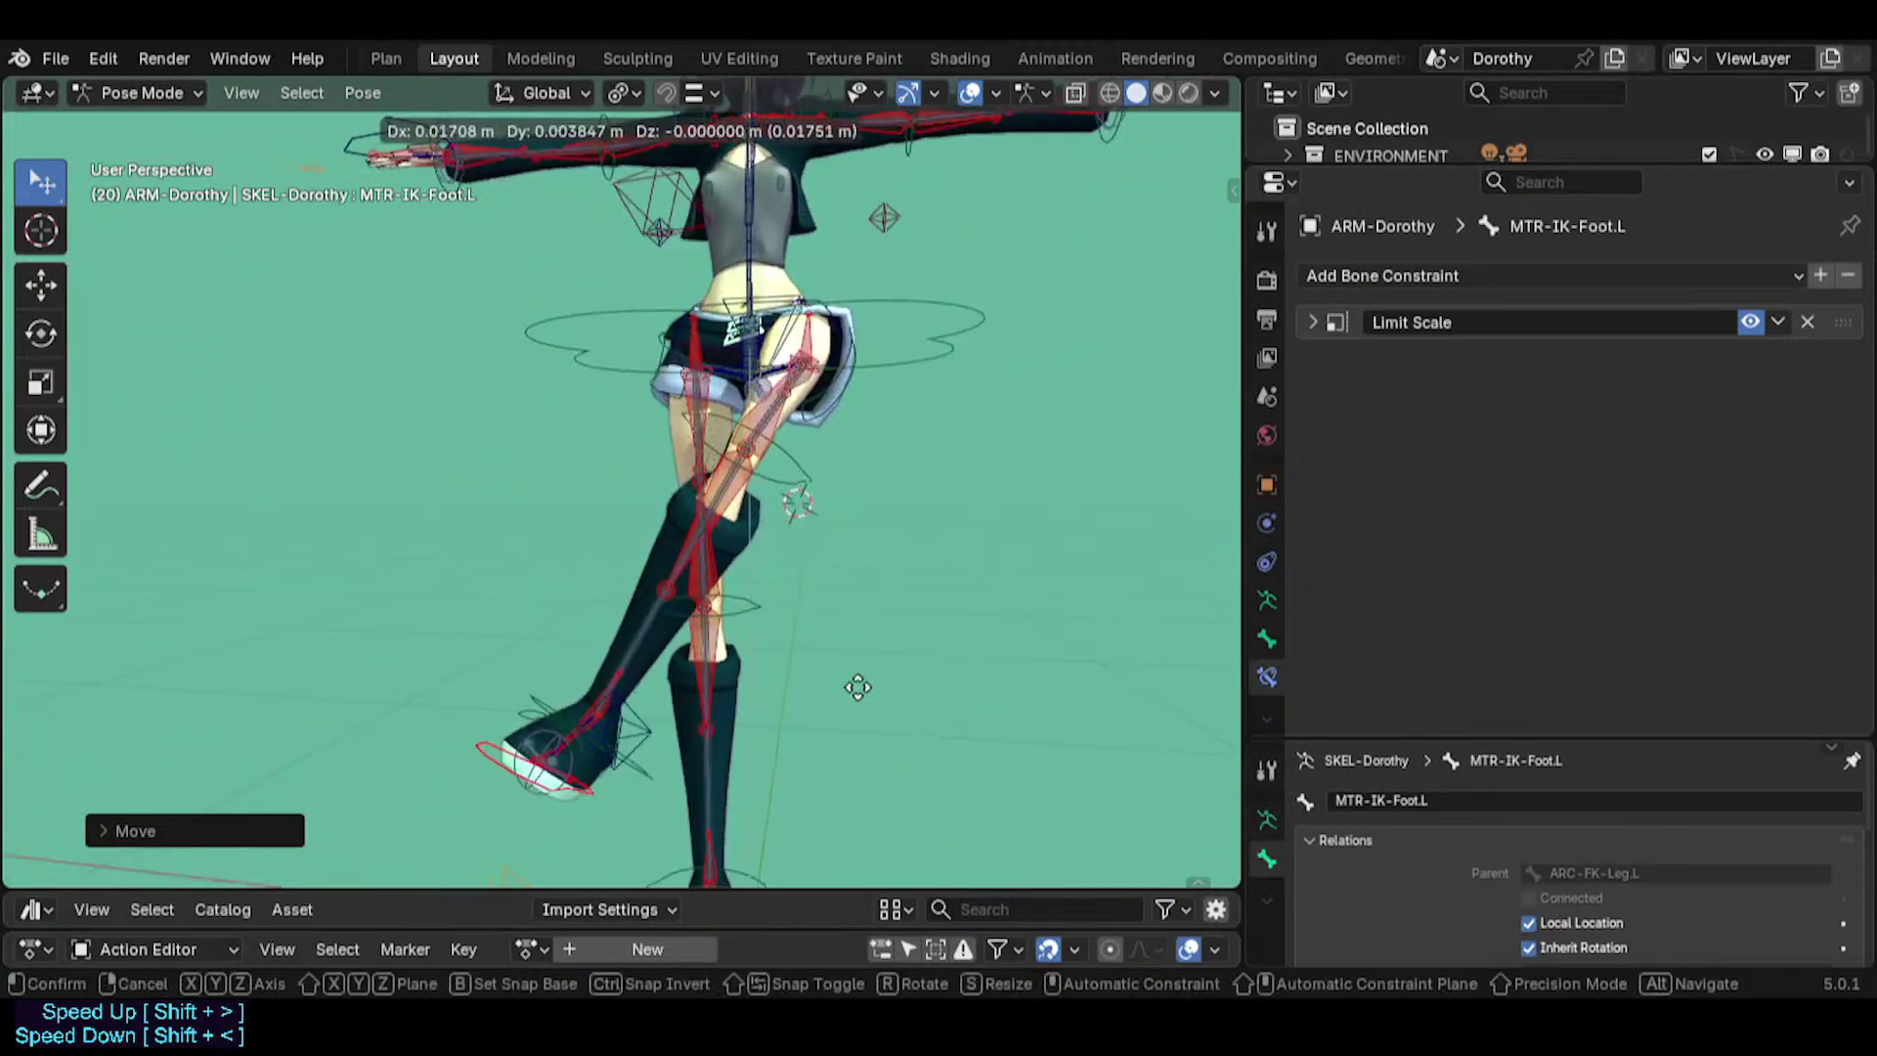
pyautogui.press('r')
pyautogui.click(955, 428)
pyautogui.moveTo(952, 428); pyautogui.dragTo(860, 440, button='middle')
pyautogui.press('g')
pyautogui.click(1007, 395)
# Move MTR-Torso to test how the bent left leg and its knee helpers respond.
pyautogui.moveTo(1006, 396); pyautogui.dragTo(830, 332, button='middle')
pyautogui.click(954, 331)
pyautogui.press('g')
pyautogui.click(914, 299)
pyautogui.press('g')
pyautogui.click(801, 303)
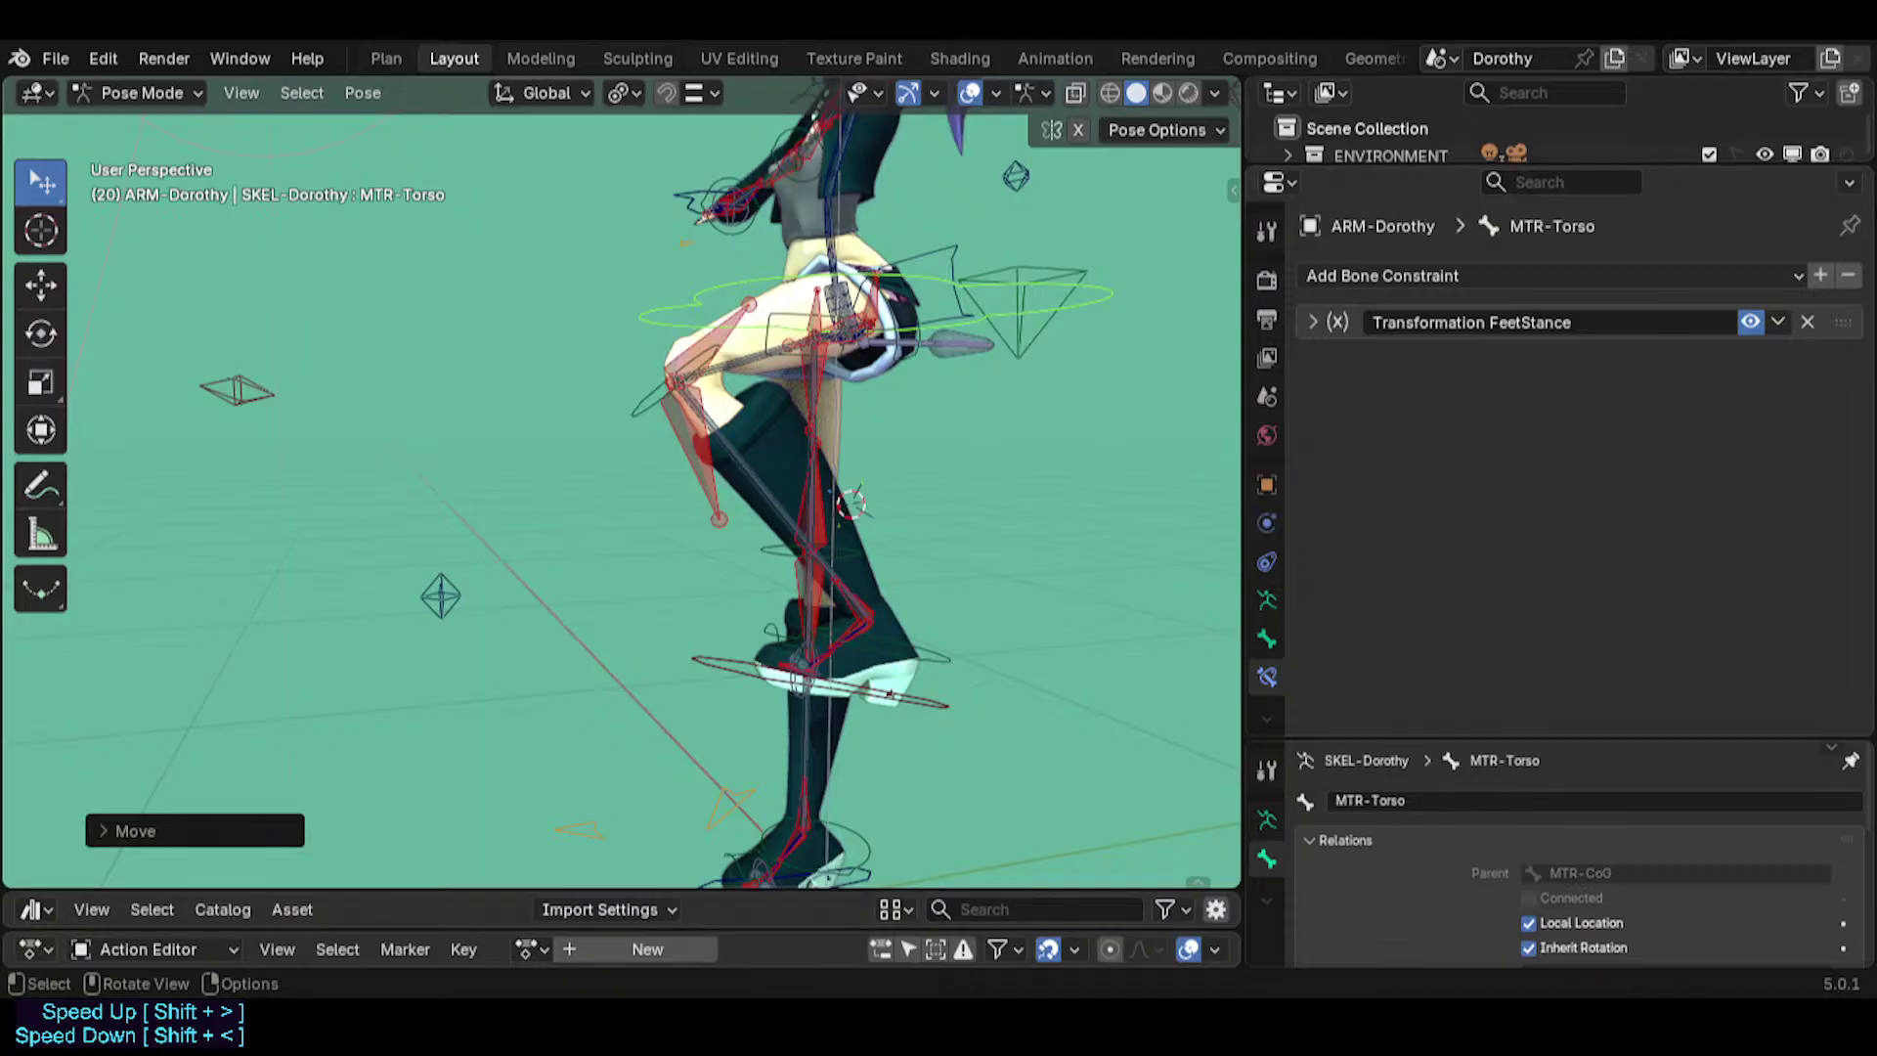
# Examine the constraints and parents of CTL-Shin.L and MCH-Thigh.L at the bent left knee.
pyautogui.moveTo(850, 421); pyautogui.dragTo(800, 462, button='middle')
pyautogui.scroll(3, 622, 442)
pyautogui.scroll(5, 619, 438)
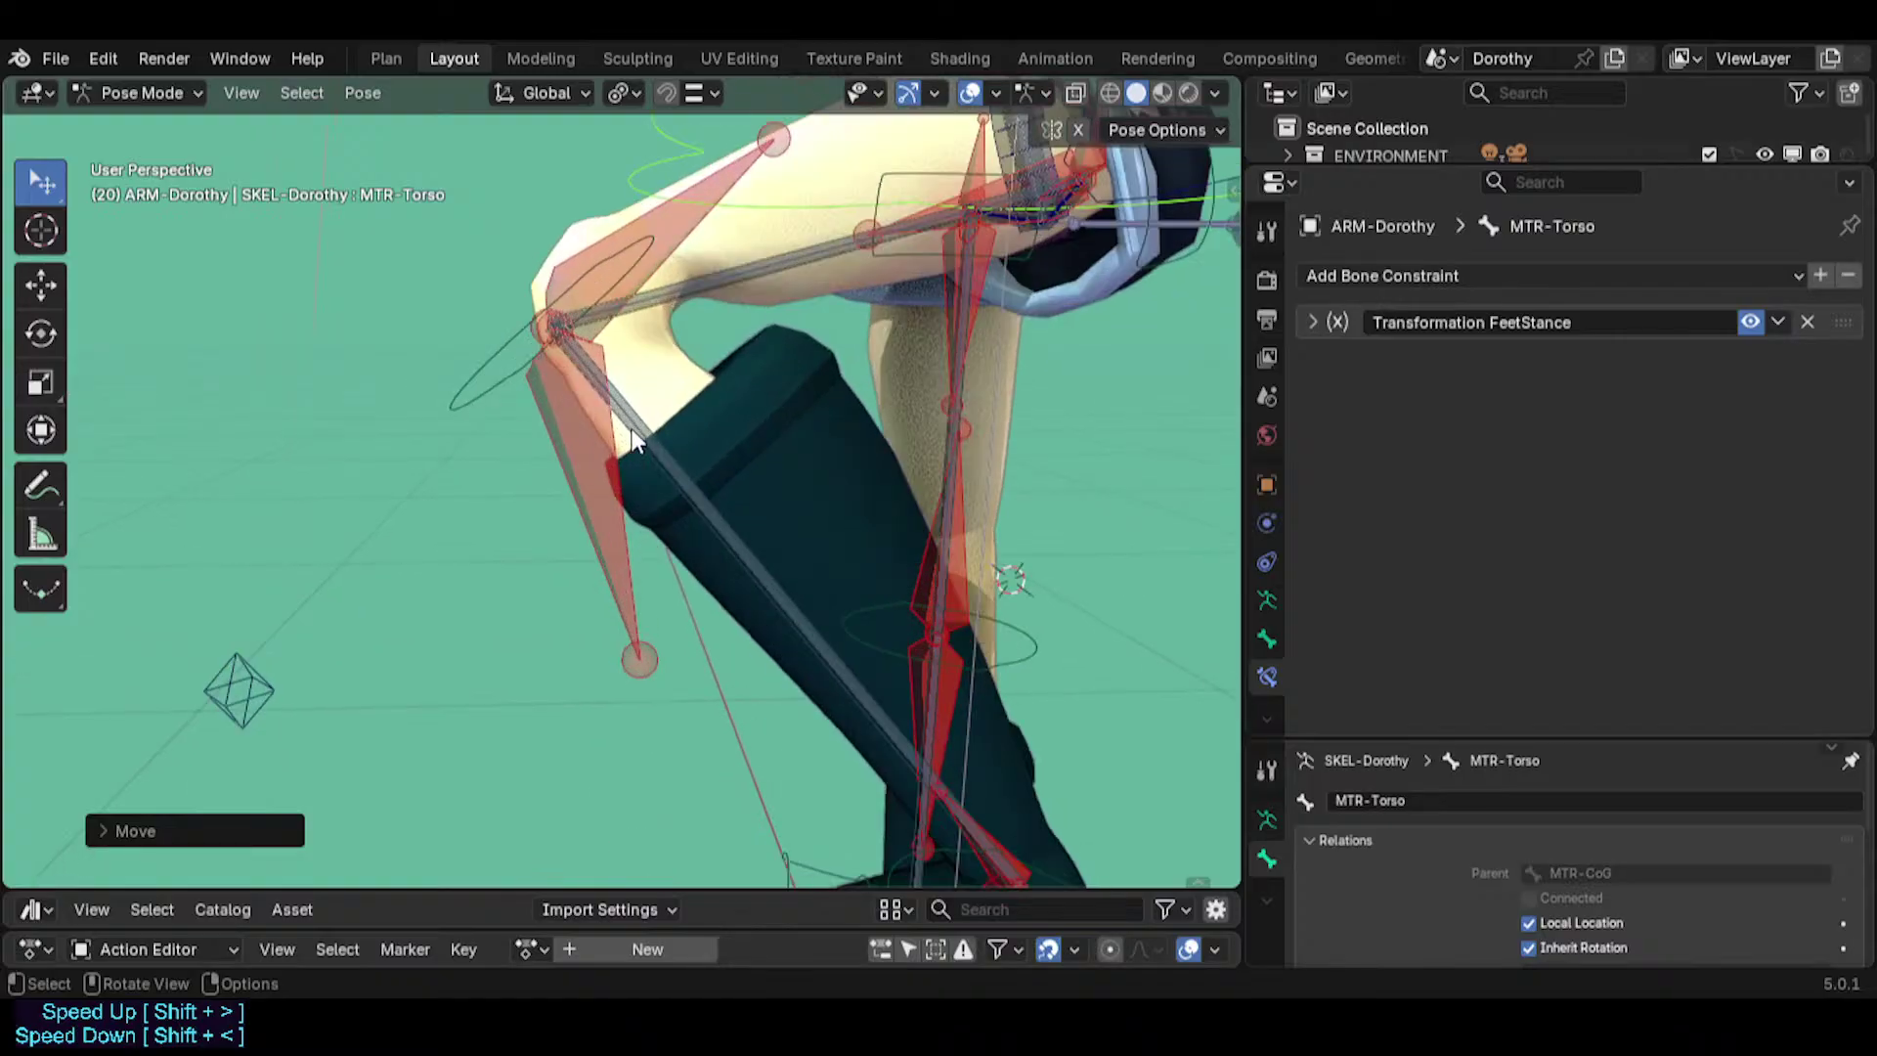
pyautogui.click(641, 421)
pyautogui.click(641, 419)
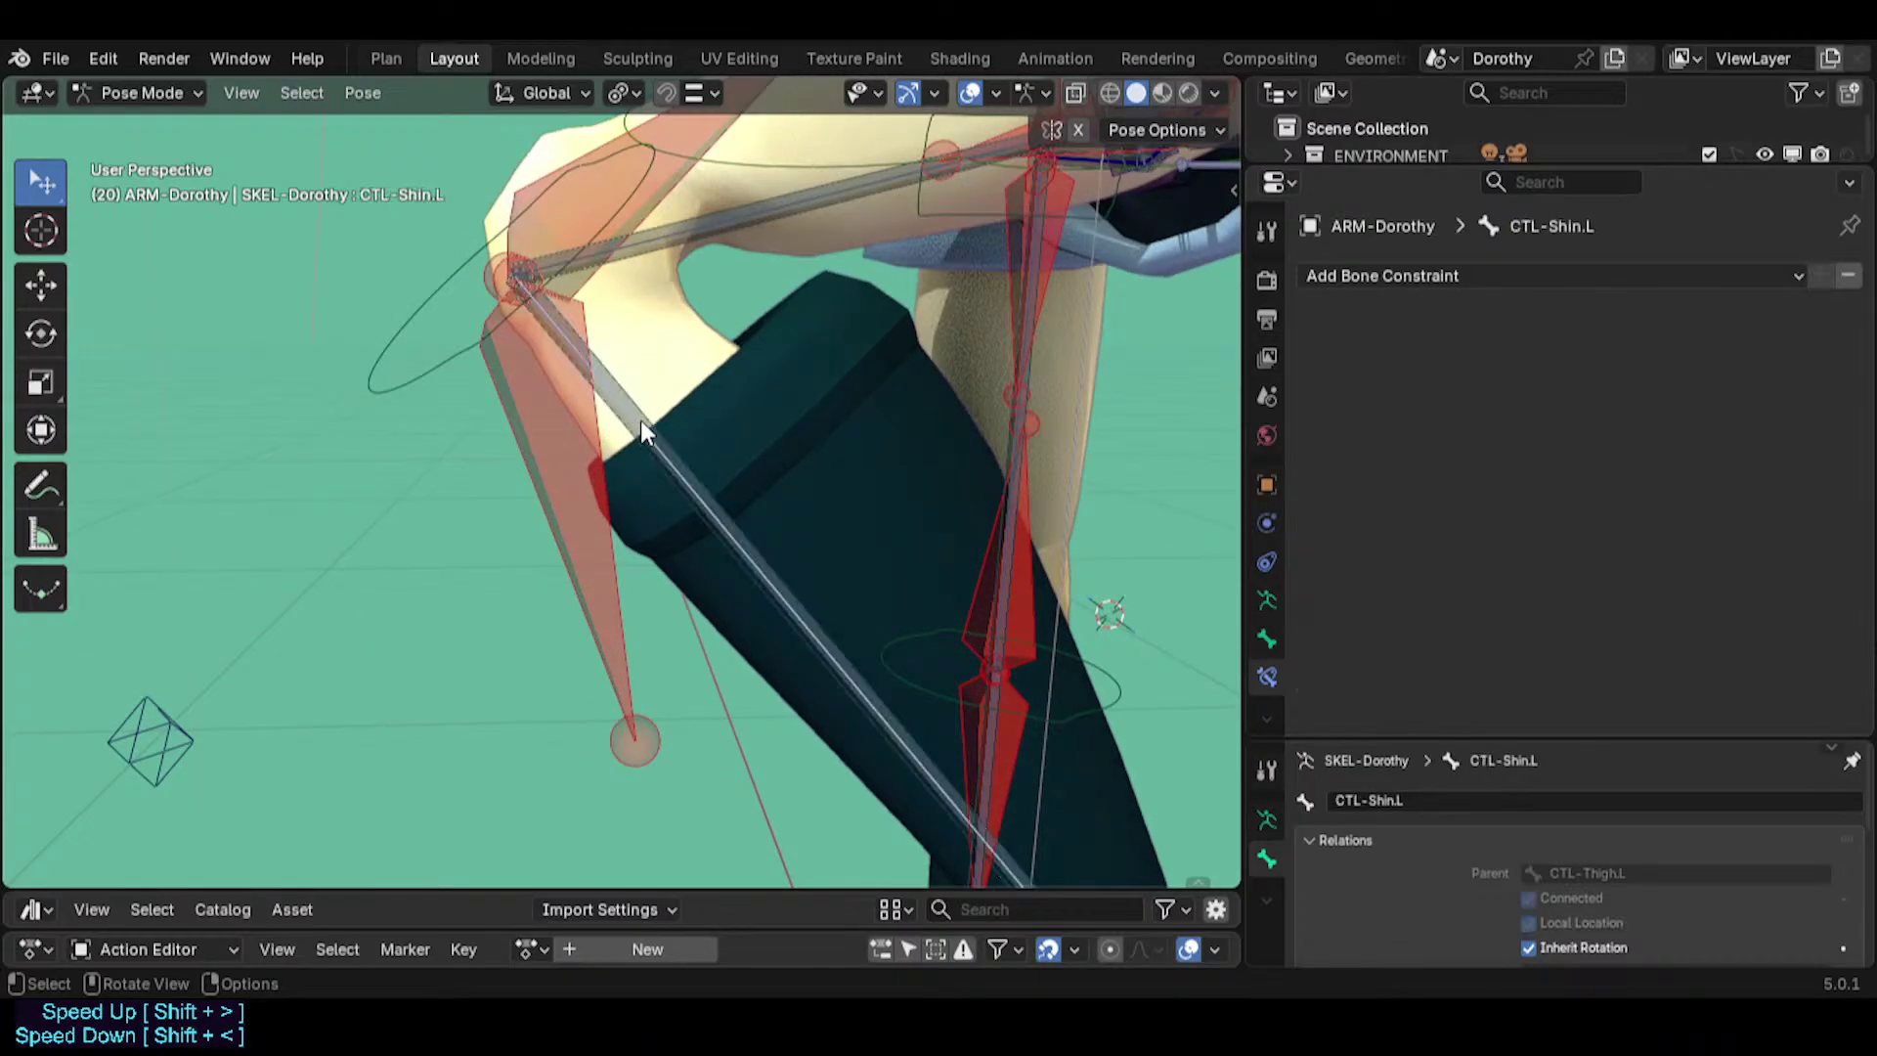
pyautogui.click(636, 251)
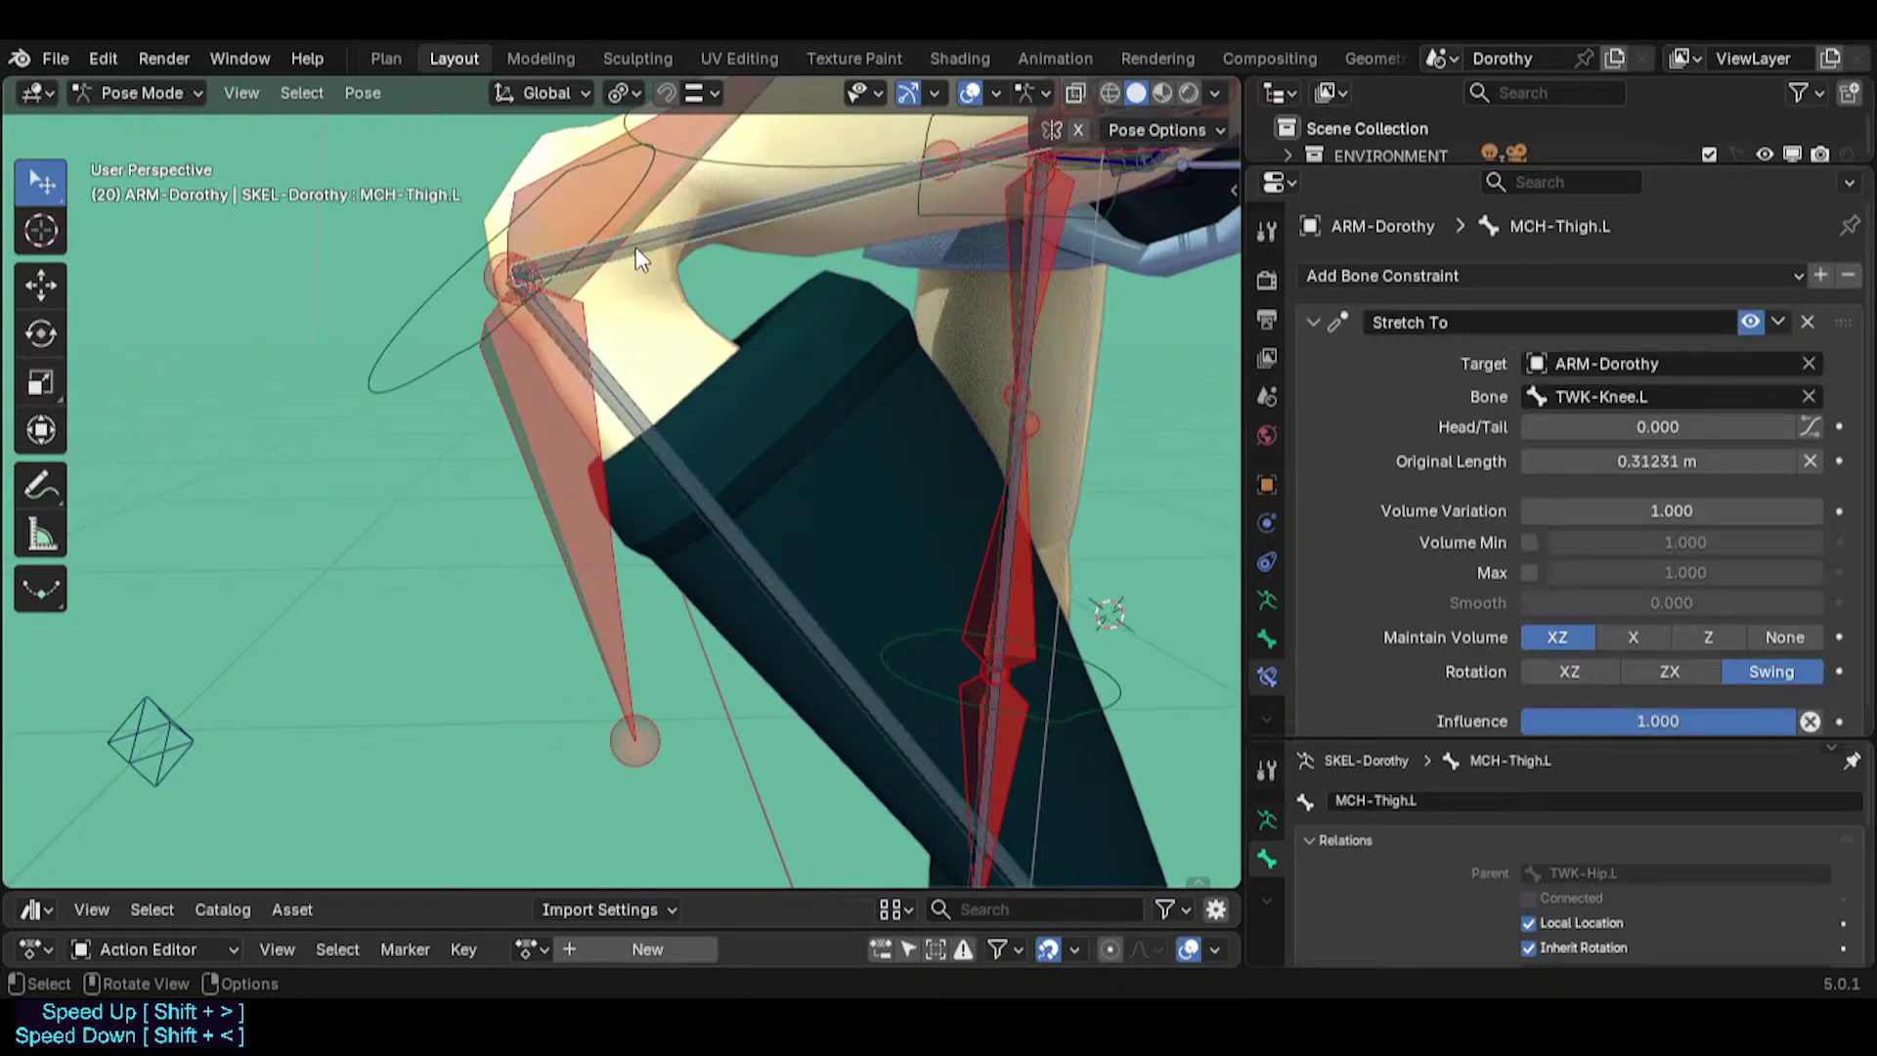
pyautogui.click(698, 235)
pyautogui.click(612, 407)
pyautogui.click(621, 396)
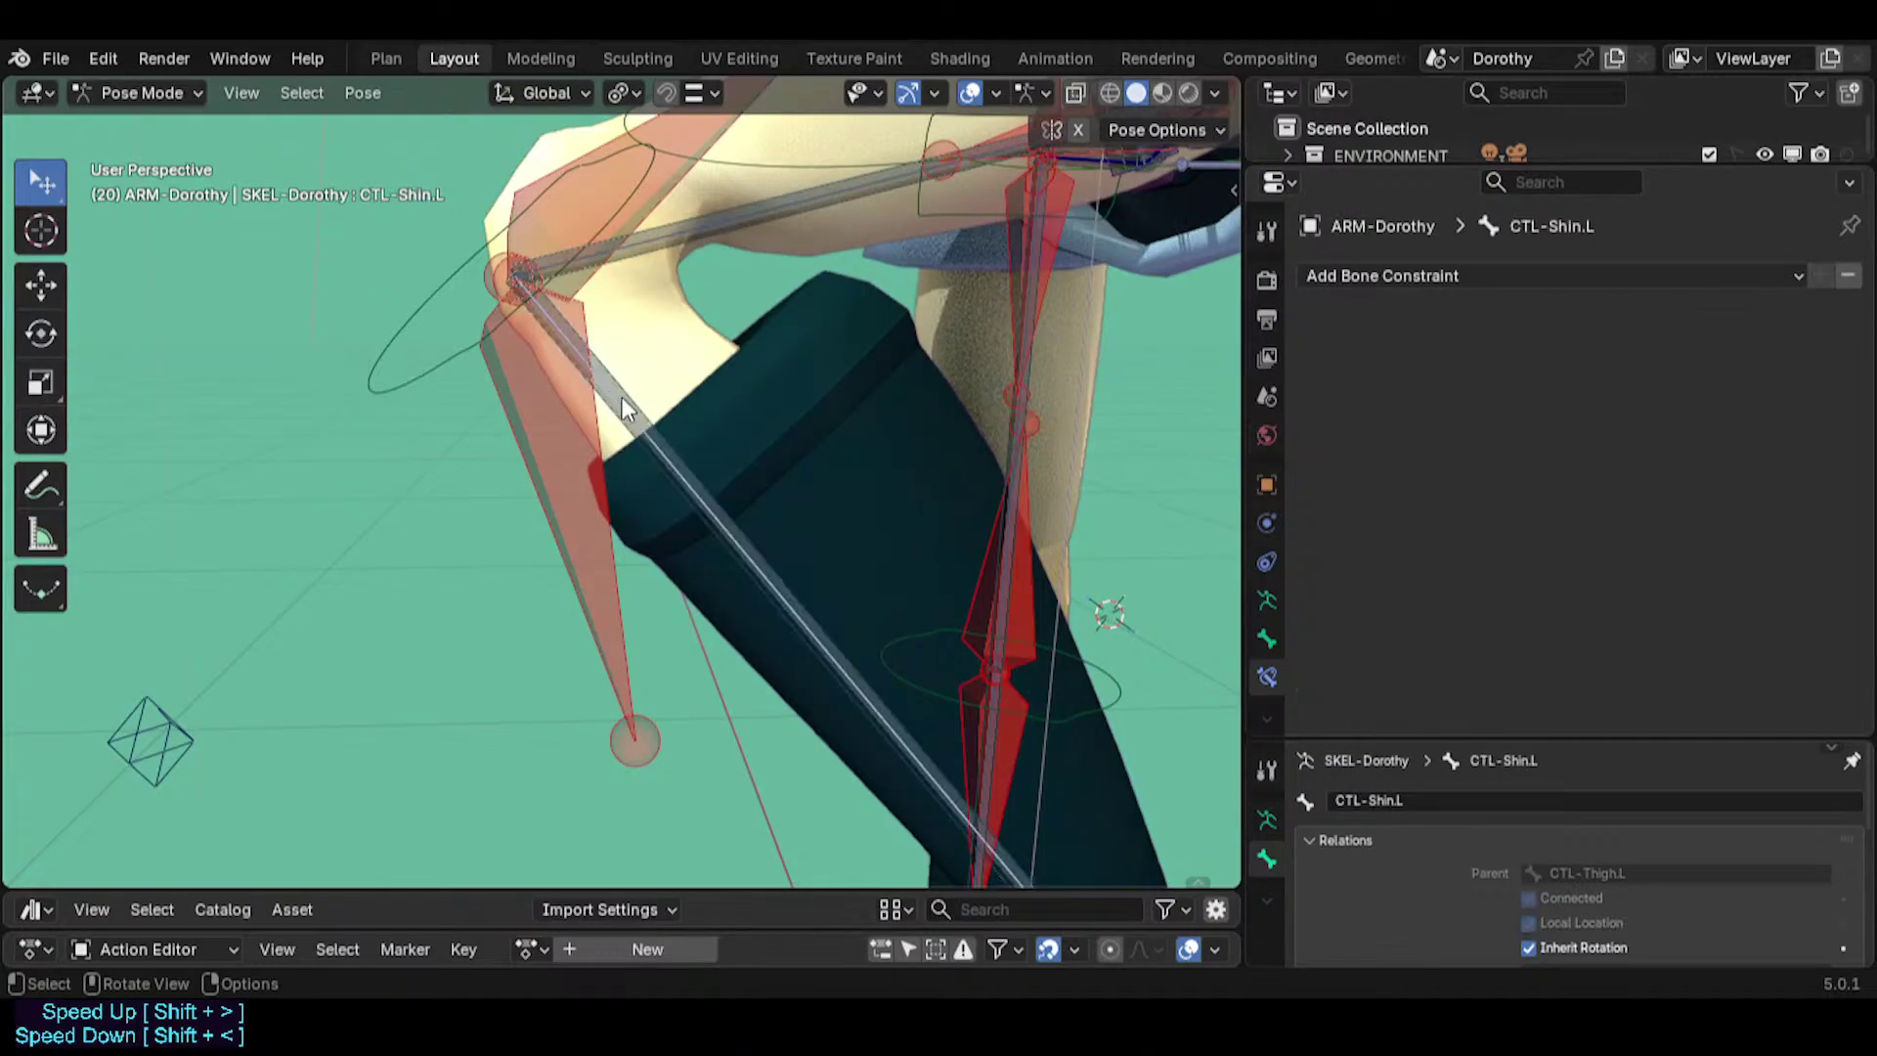
pyautogui.click(676, 240)
# Parent MCH-Shin.L to MCH-Thigh.L in Edit Mode, and return to the pose to check the left shin bones.
pyautogui.click(626, 418)
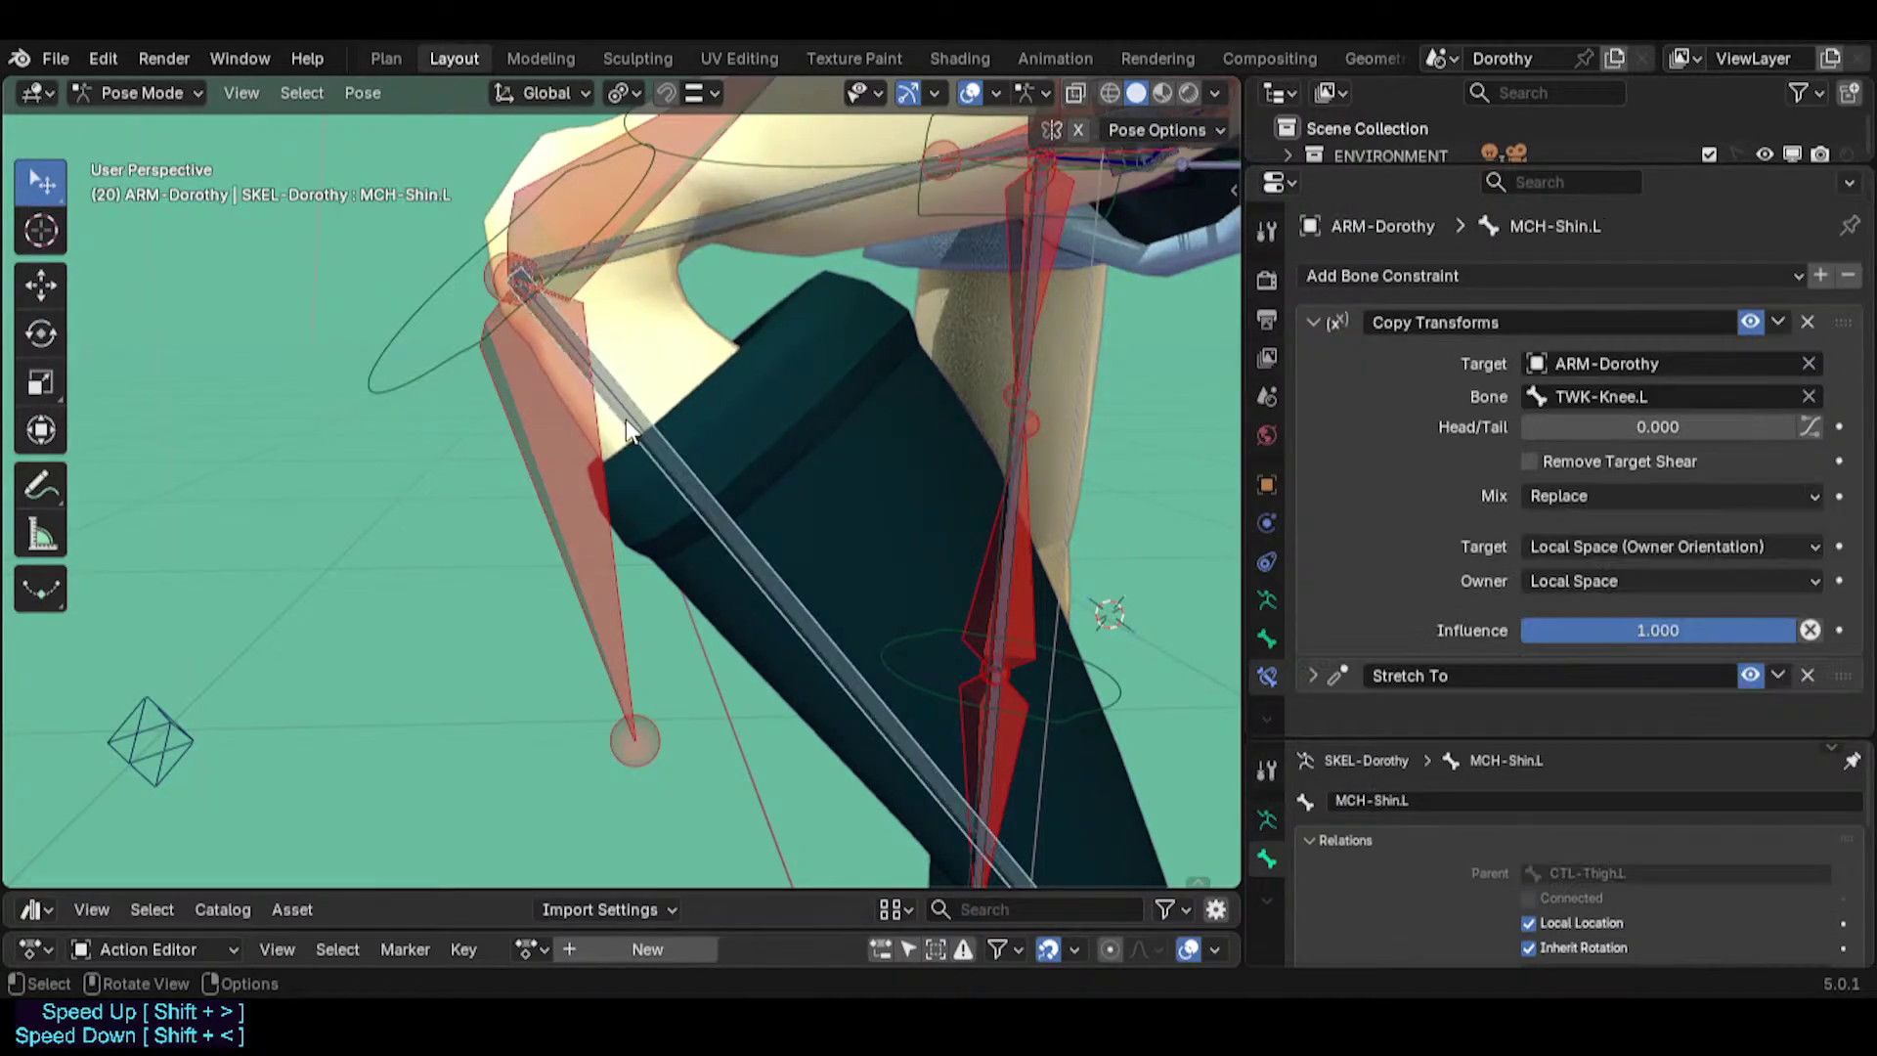
pyautogui.click(633, 421)
pyautogui.click(643, 424)
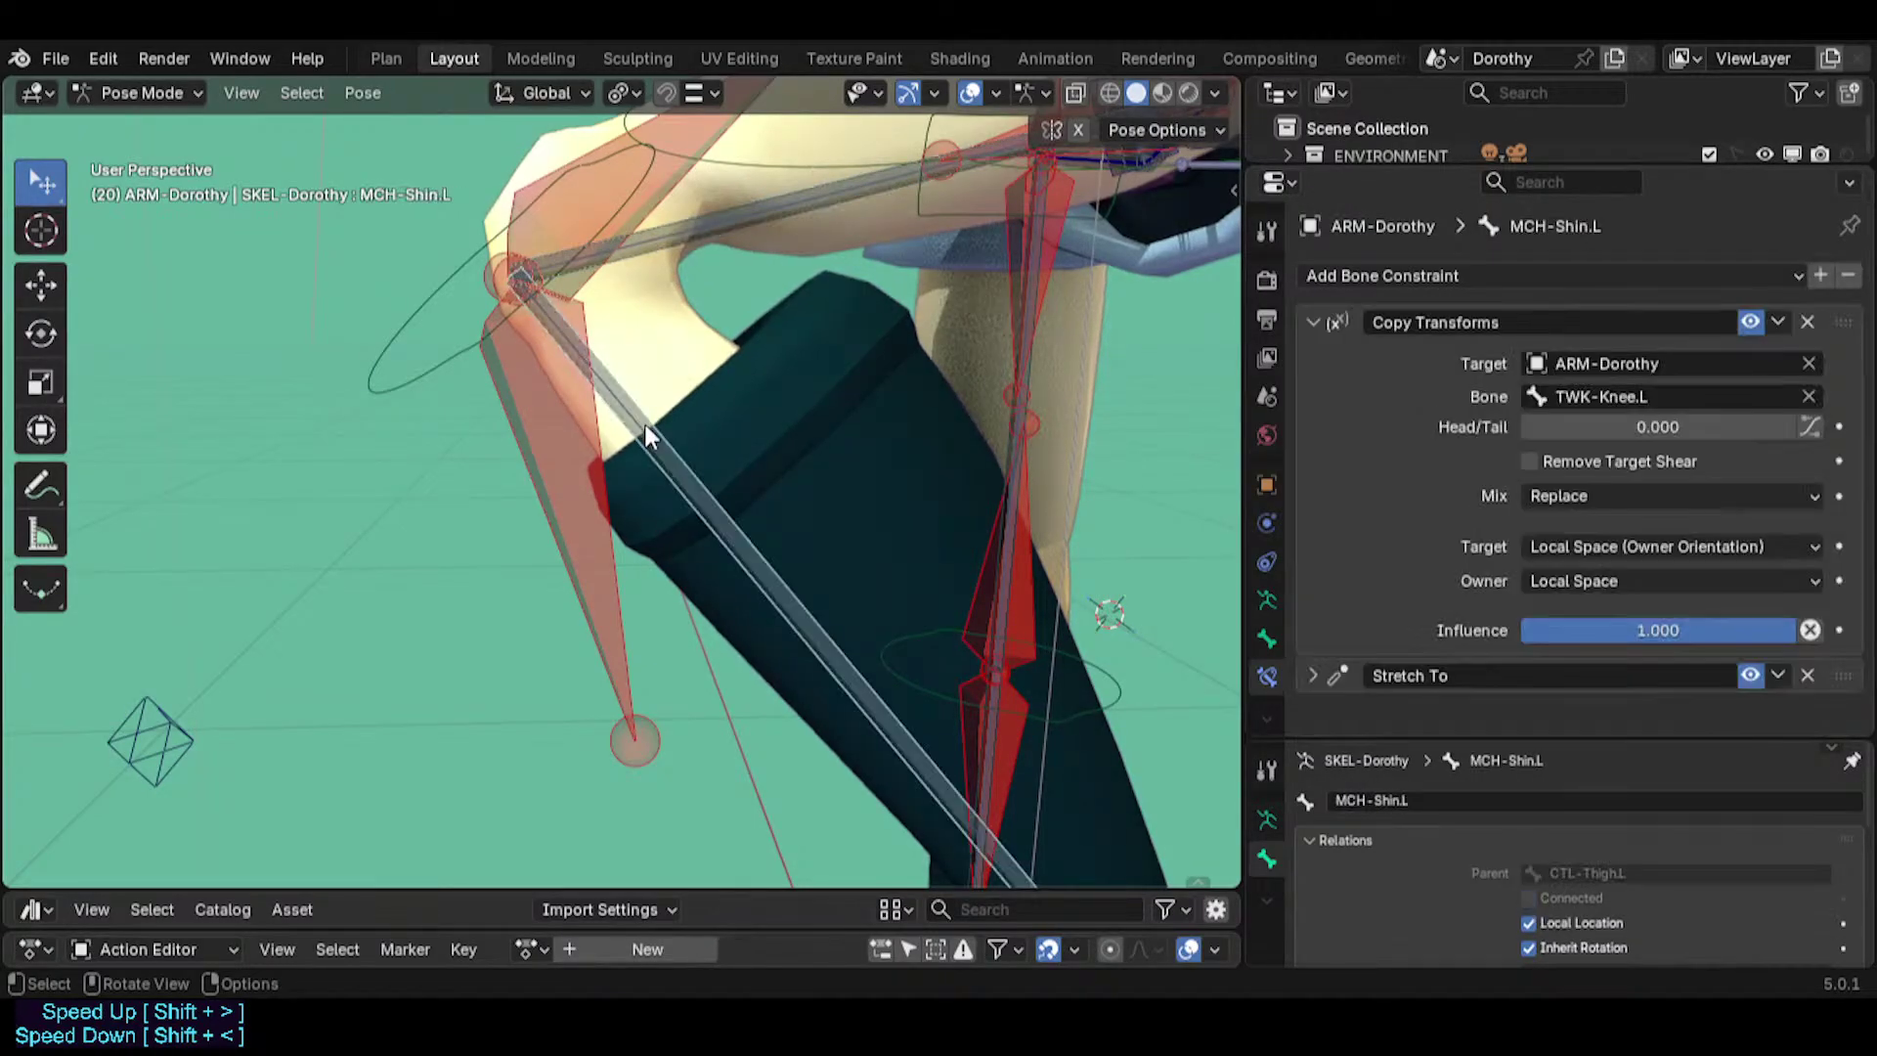
pyautogui.keyDown('shift'); pyautogui.click(694, 258); pyautogui.keyUp('shift')
pyautogui.press('Tab')
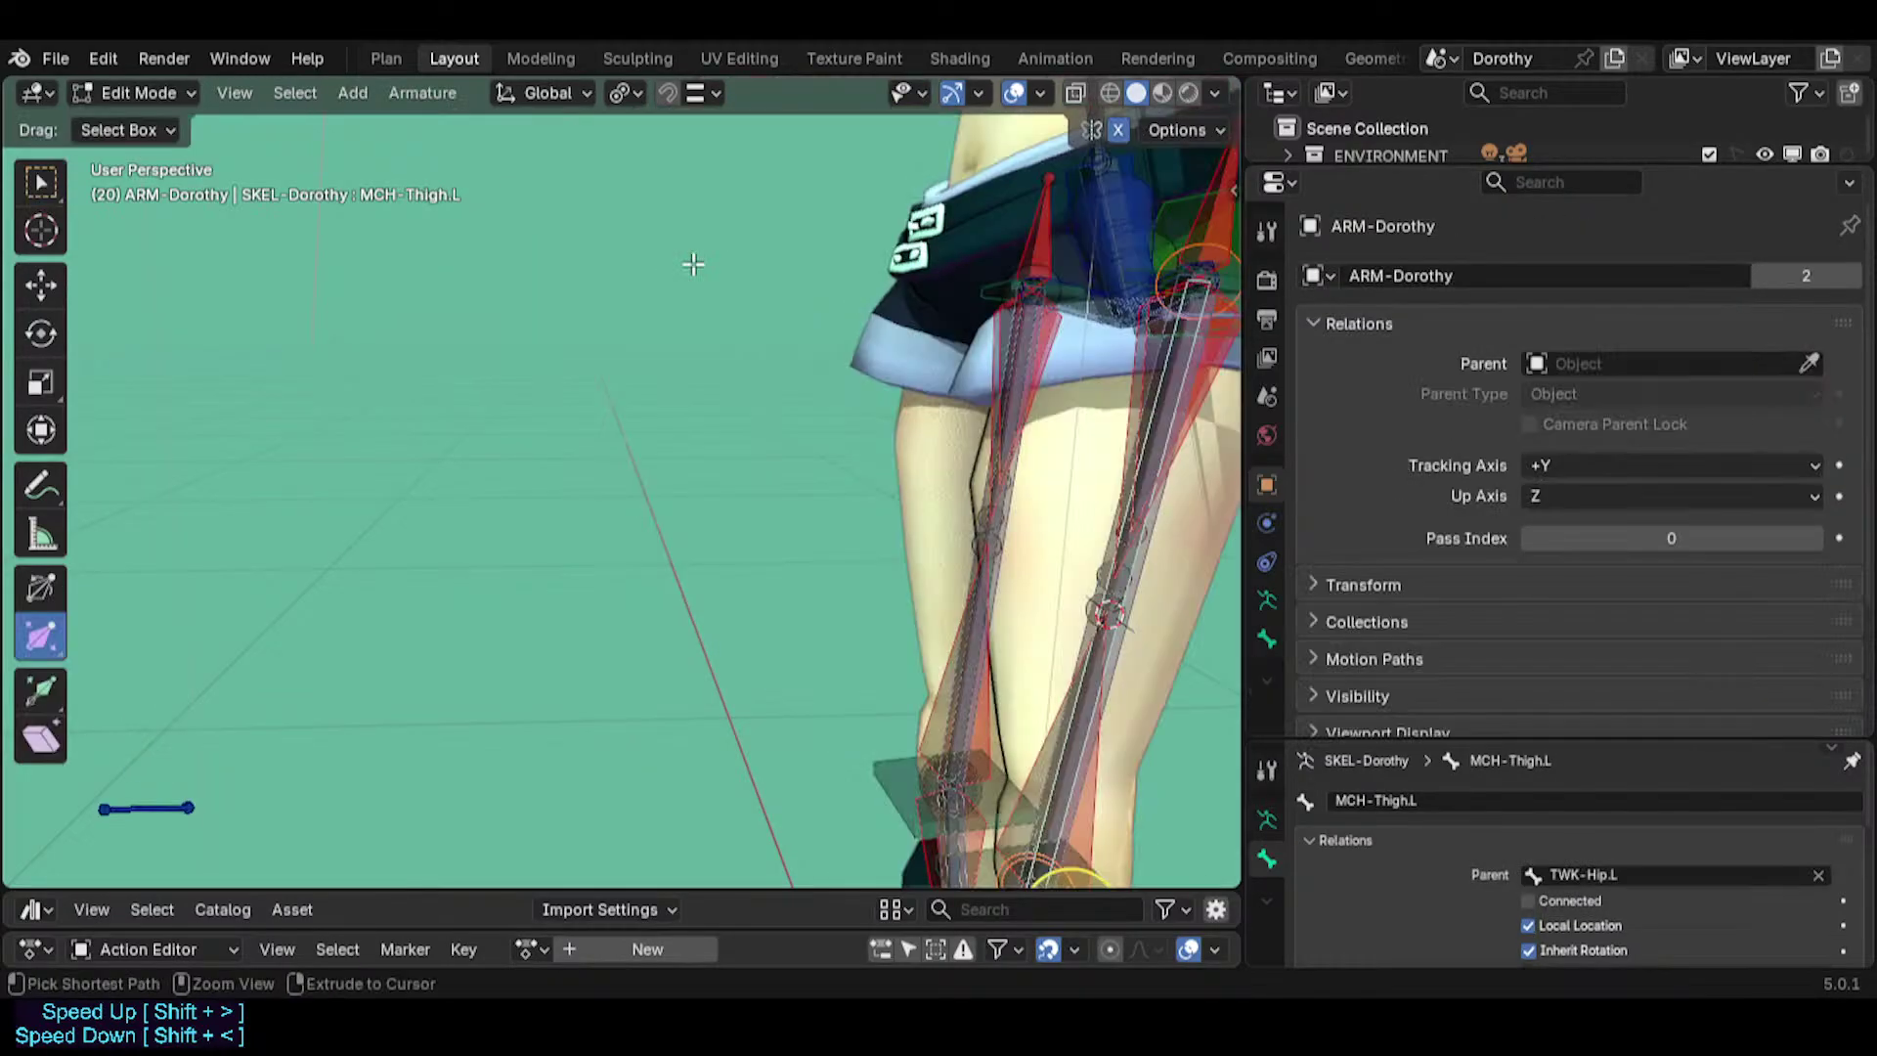
pyautogui.hotkey('ctrl', 'p')
pyautogui.click(587, 265)
pyautogui.press('Tab')
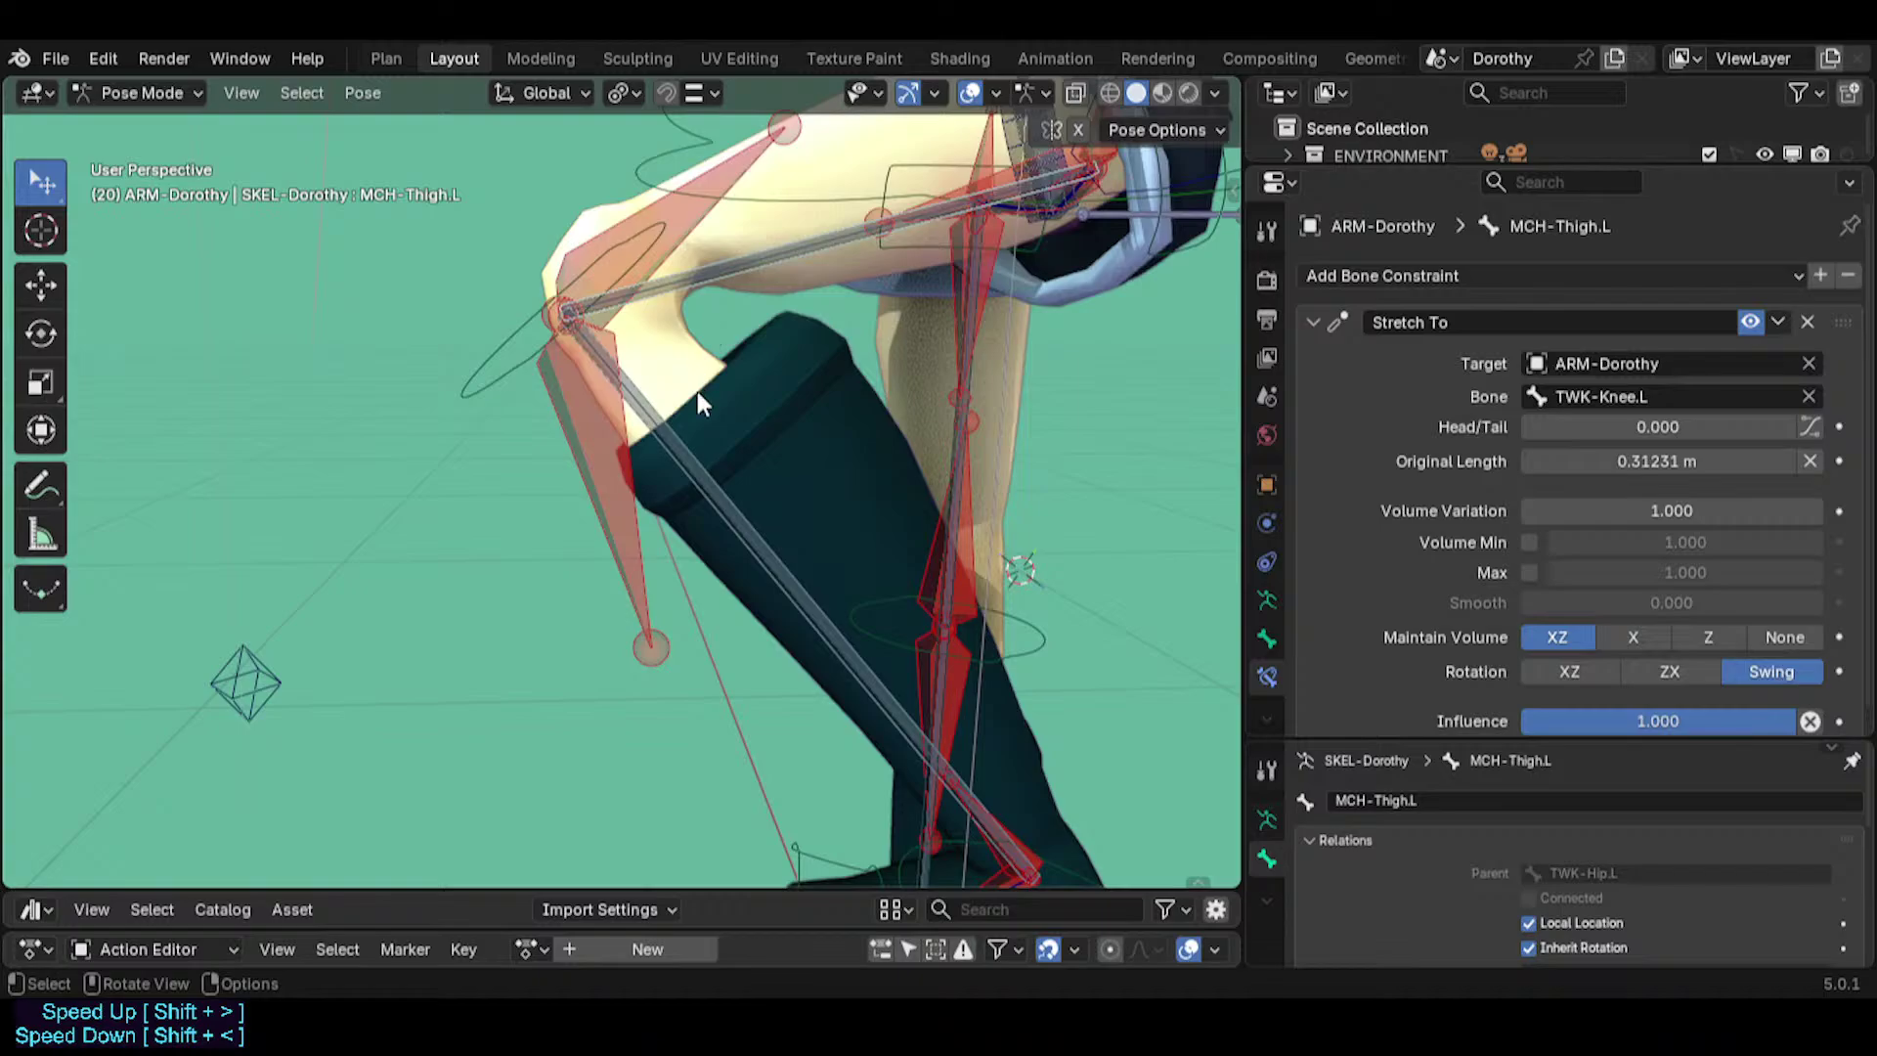
pyautogui.click(653, 426)
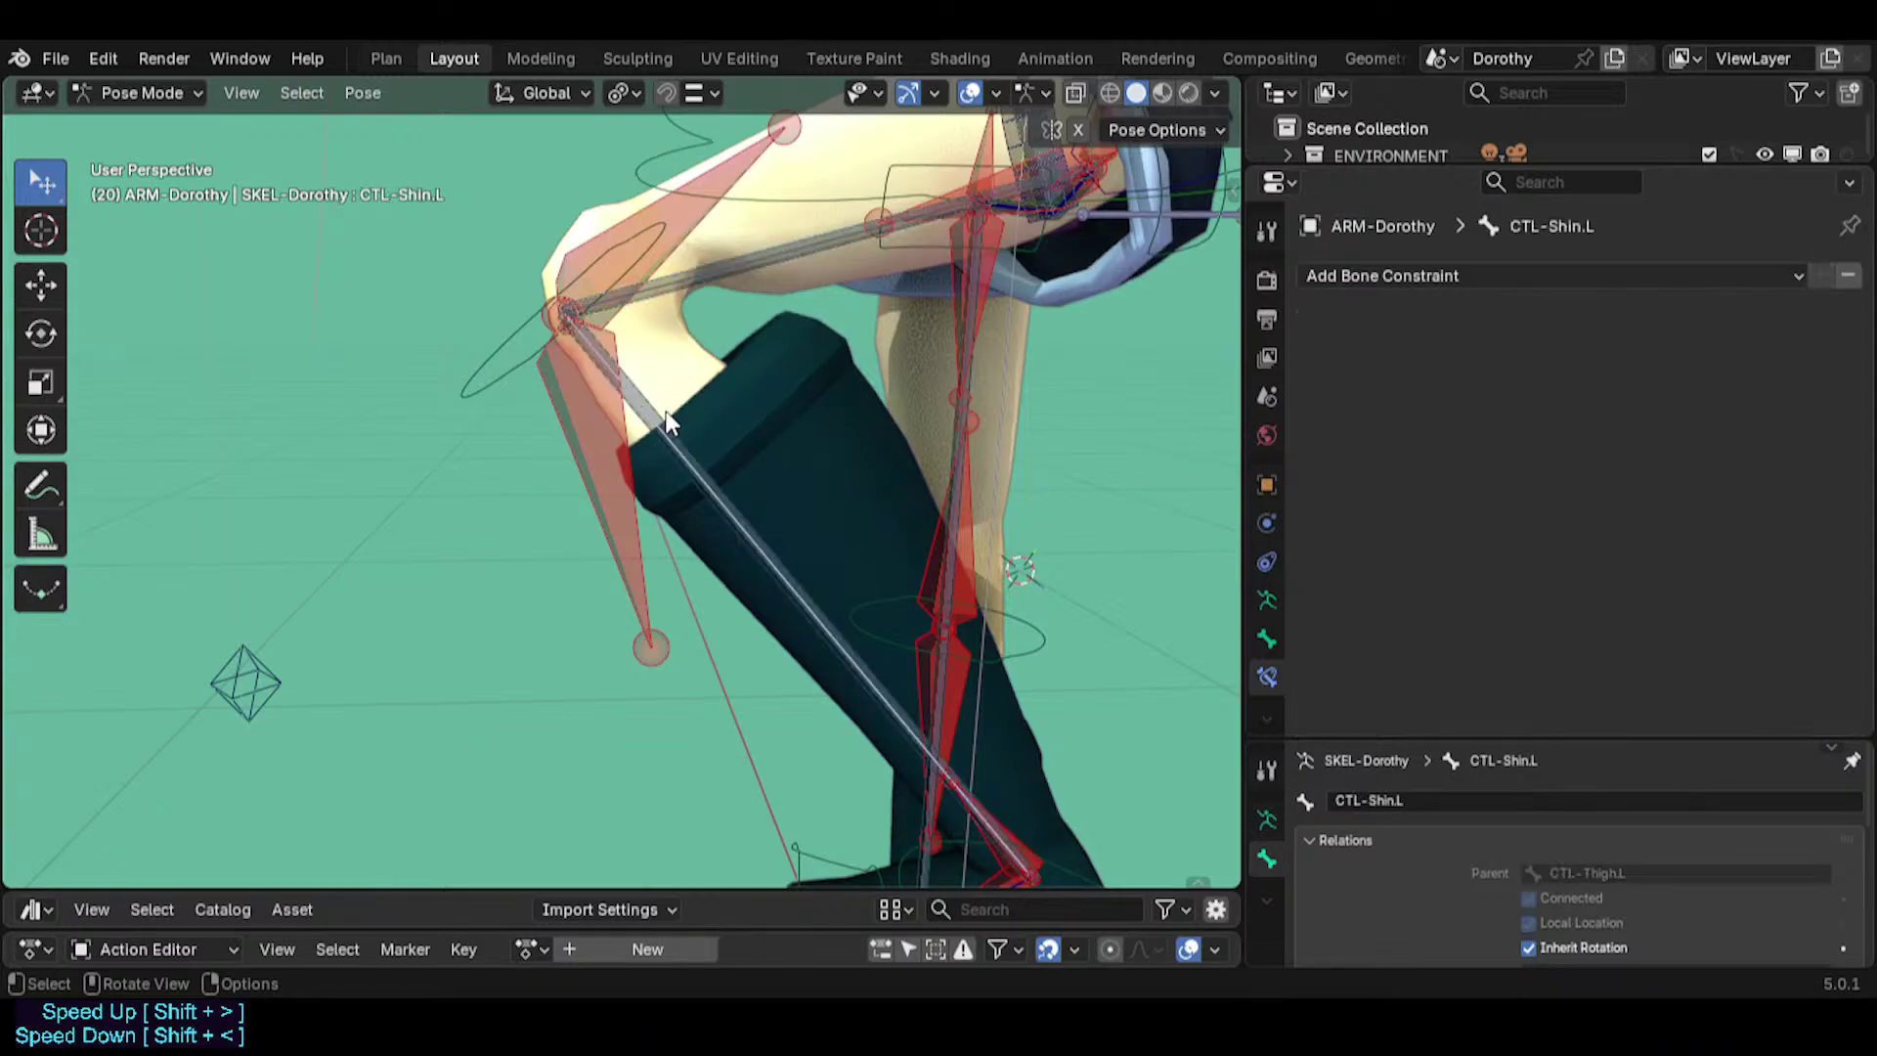
# Parent MCH-Shin.L to CTL-Shin.L in Edit Mode, and return to the pose to select the left mechanism shin bone.
pyautogui.click(652, 423)
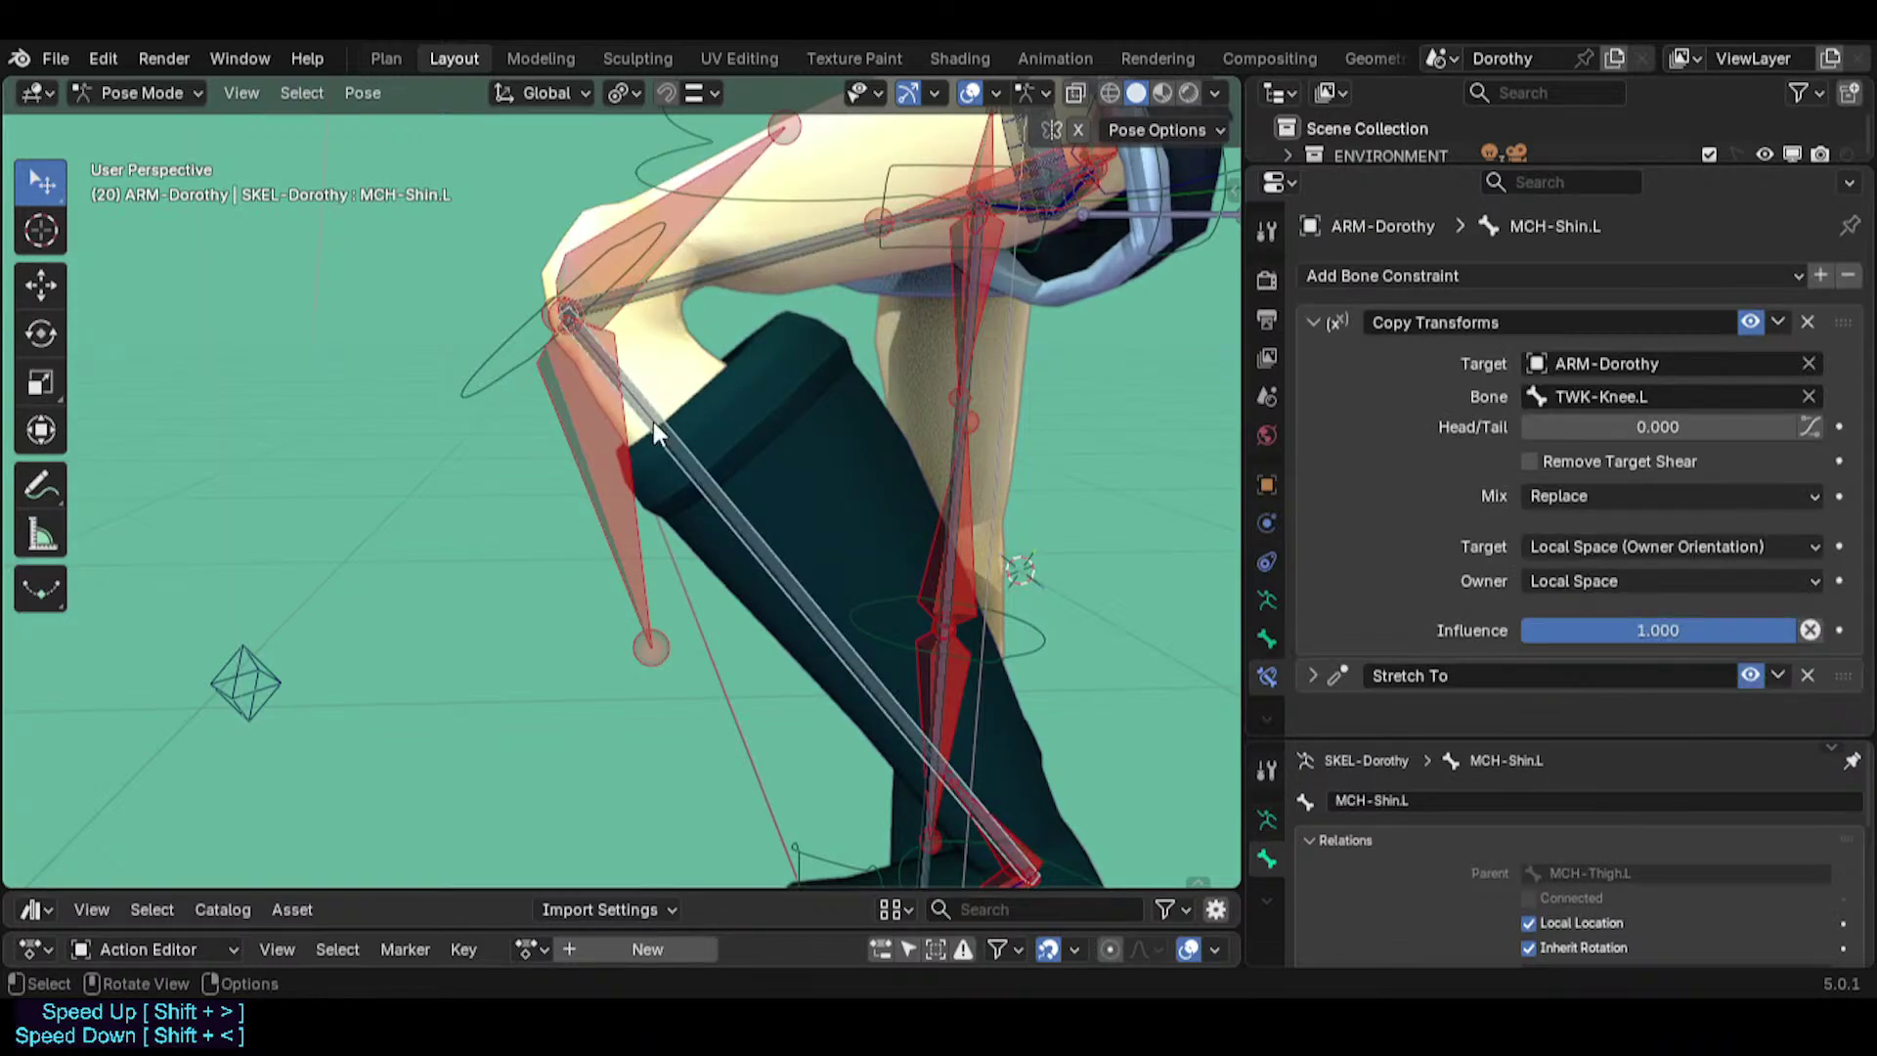
pyautogui.keyDown('alt'); pyautogui.click(674, 284); pyautogui.keyUp('alt')
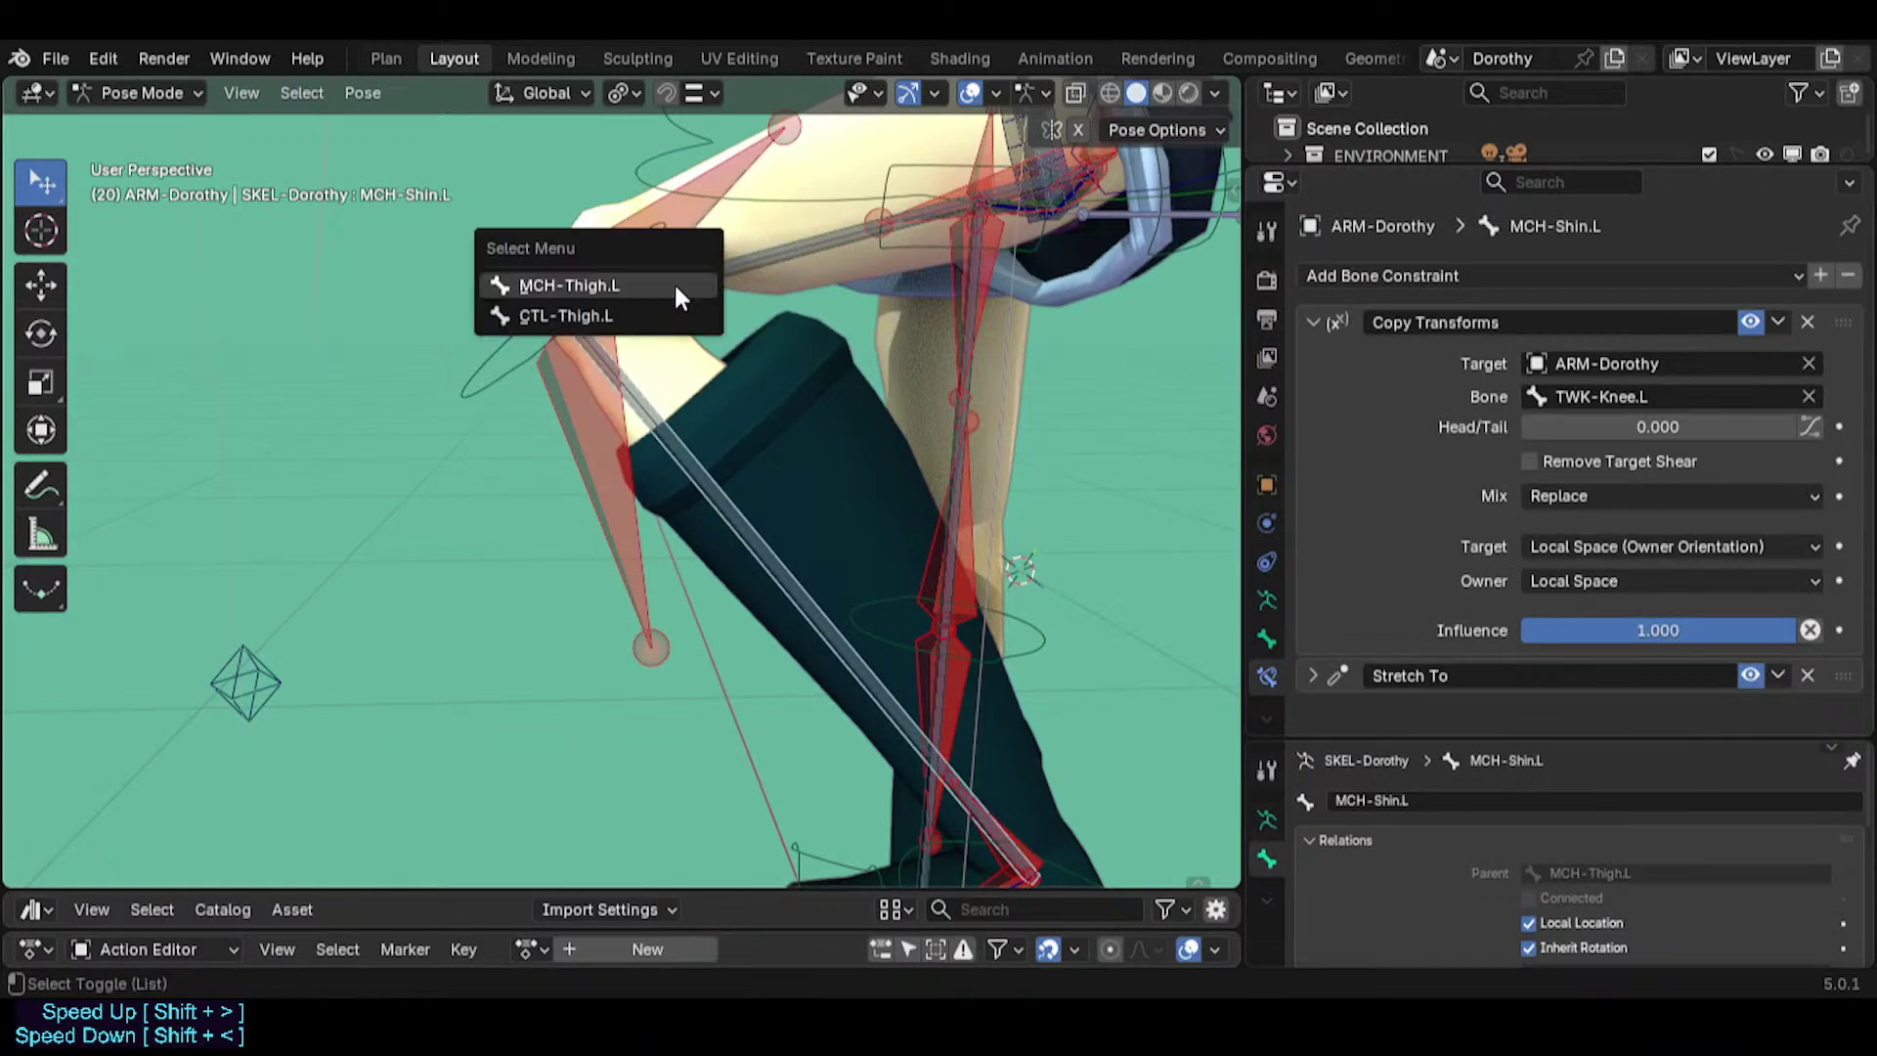
pyautogui.keyDown('alt'); pyautogui.click(668, 438); pyautogui.keyUp('alt')
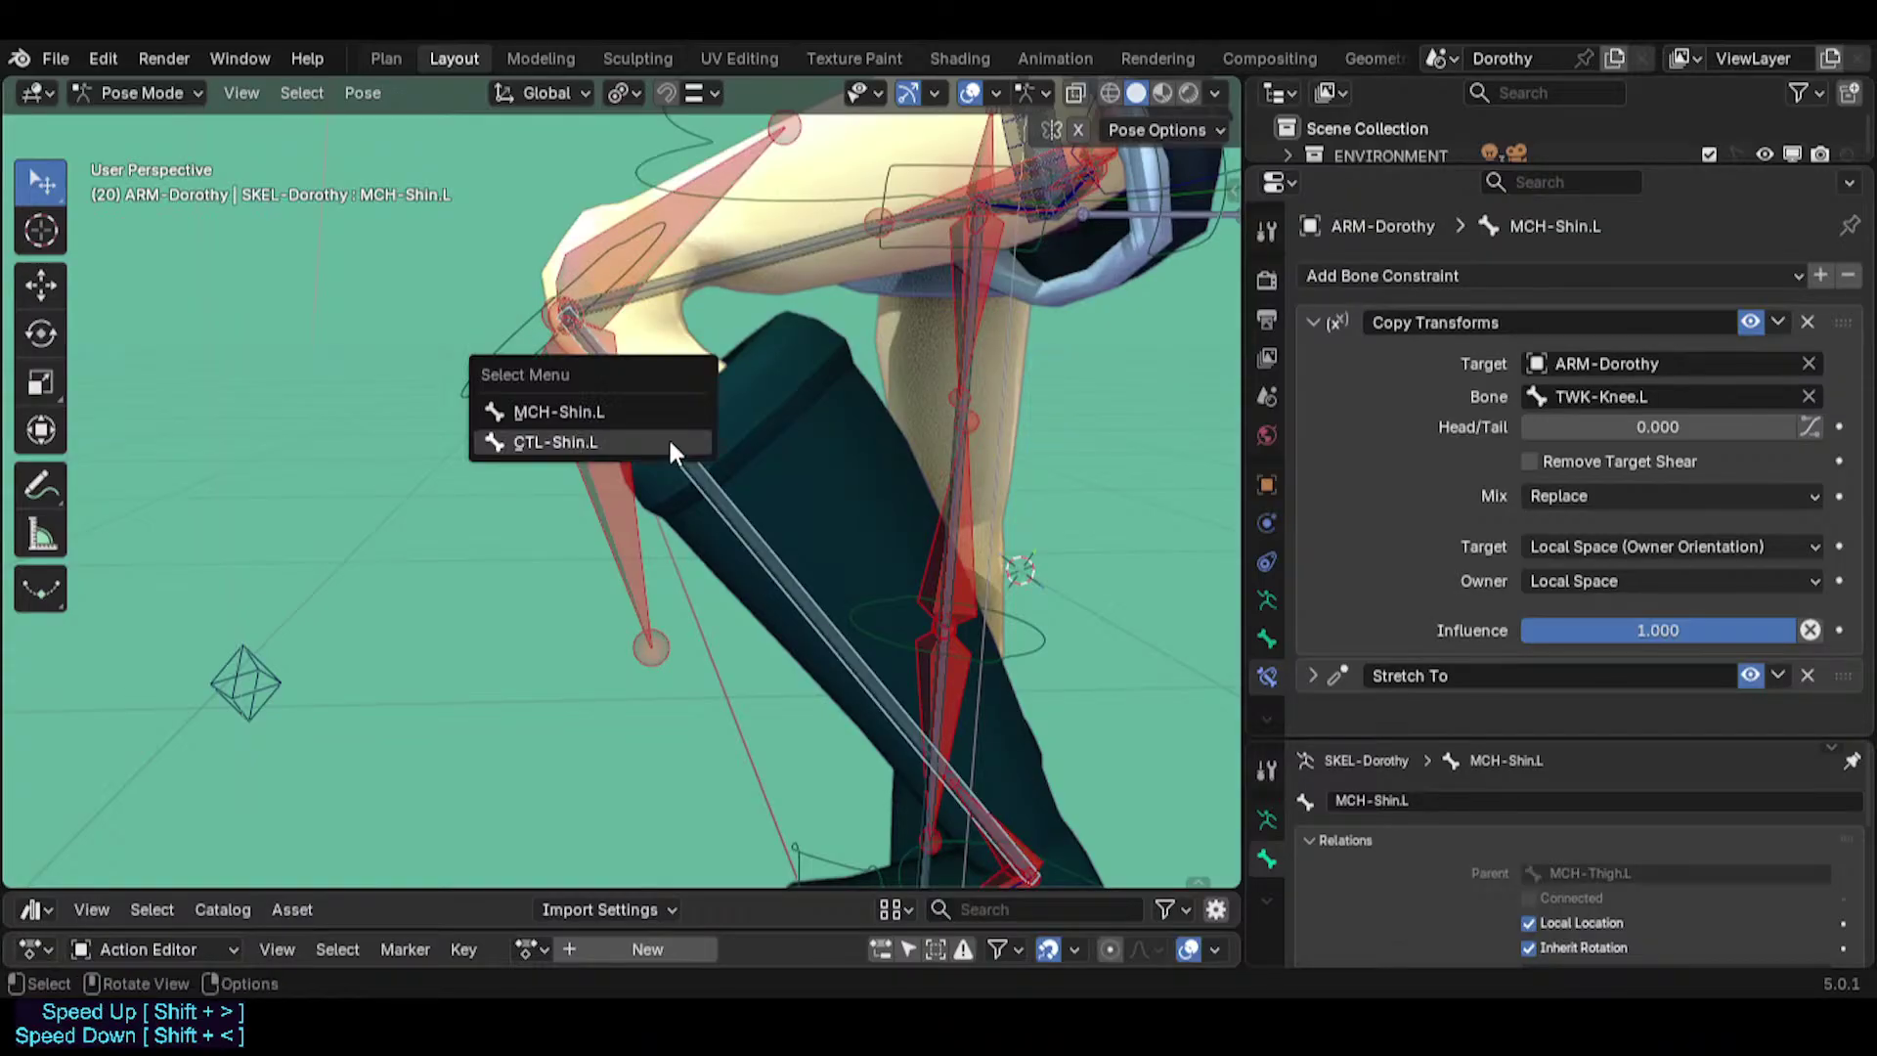
pyautogui.click(670, 443)
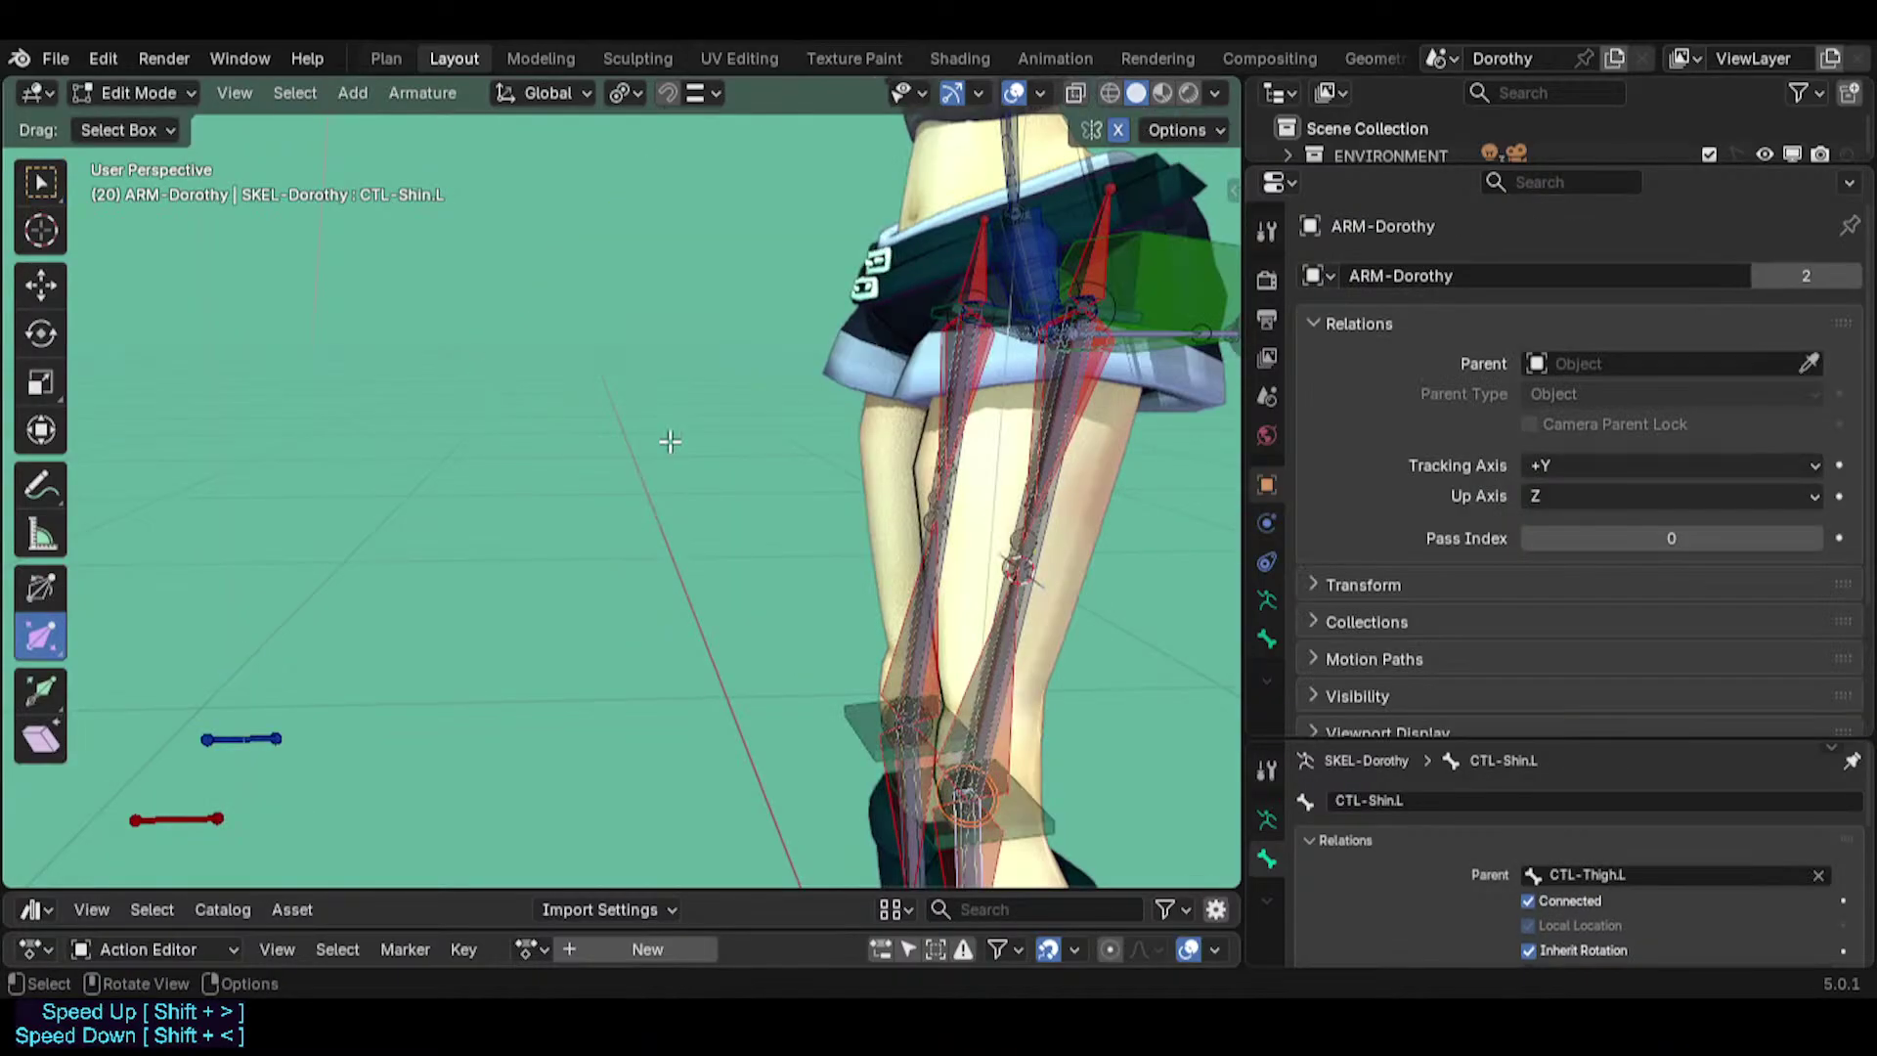
pyautogui.hotkey('ctrl', 'p')
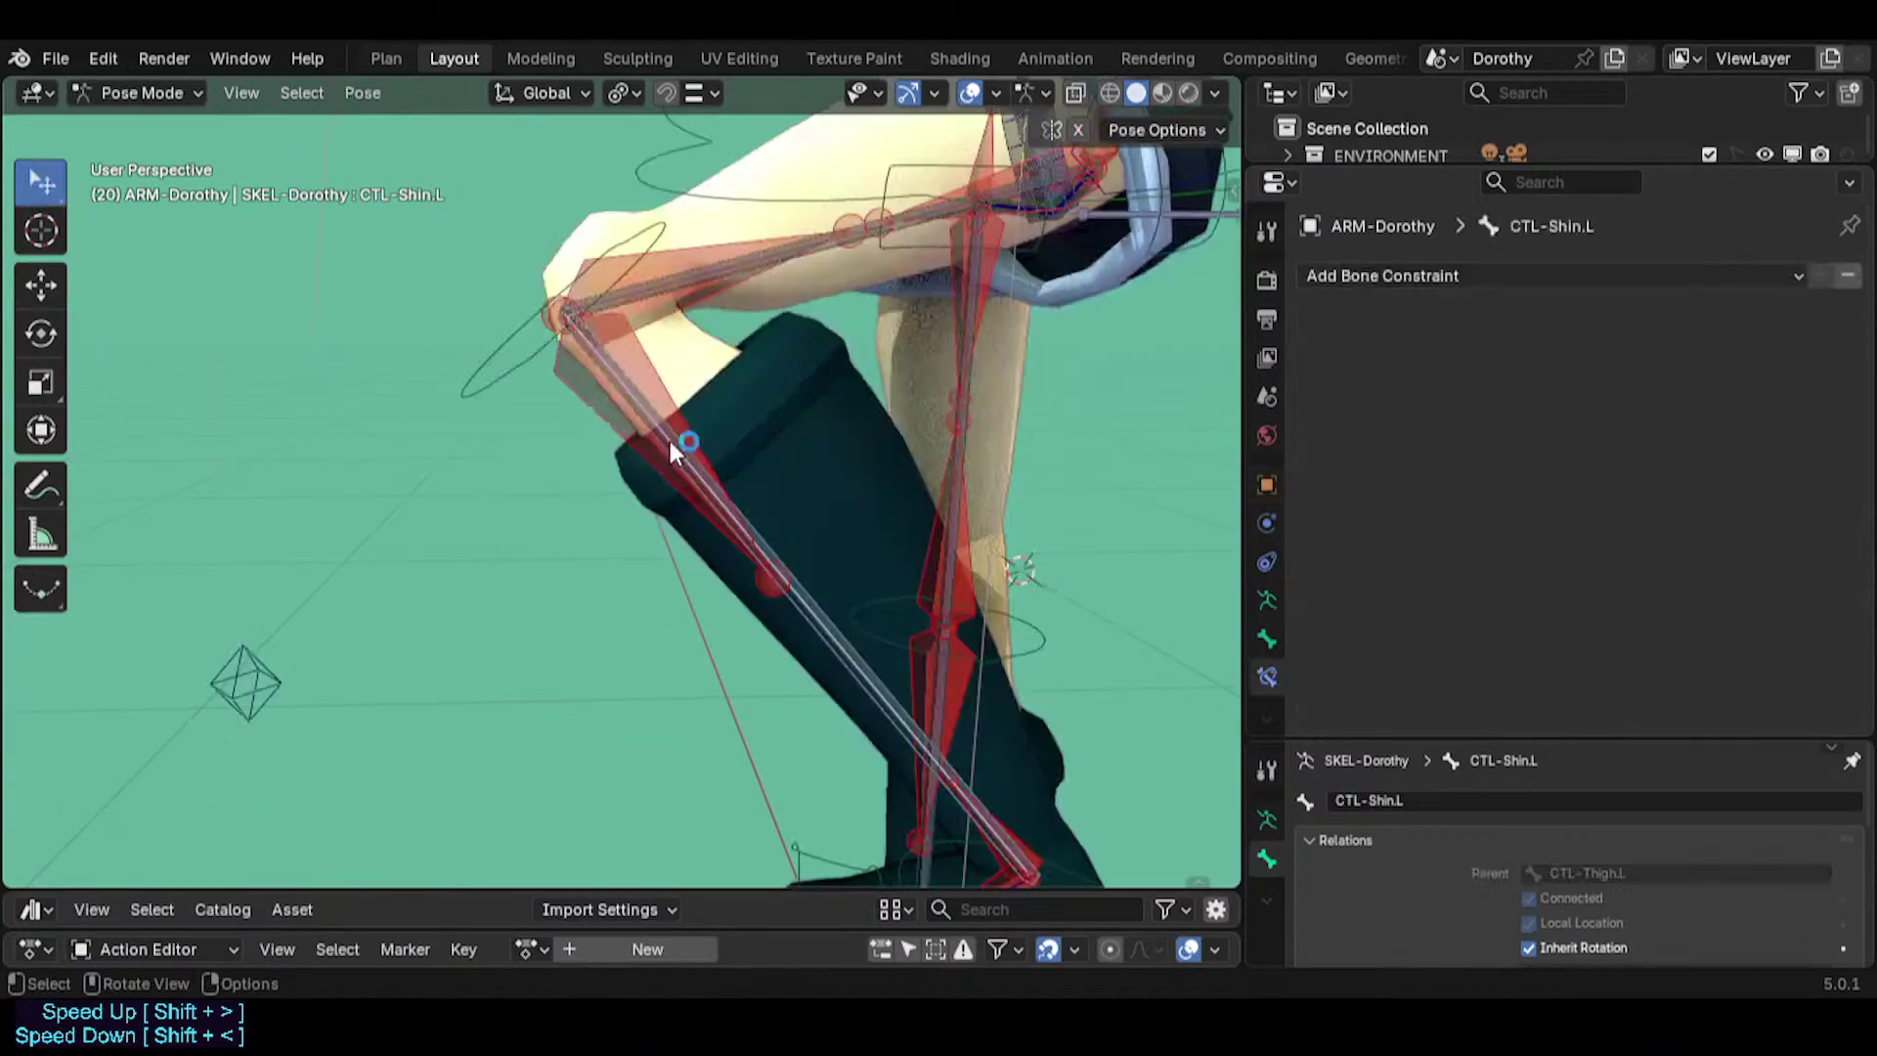
pyautogui.click(817, 591)
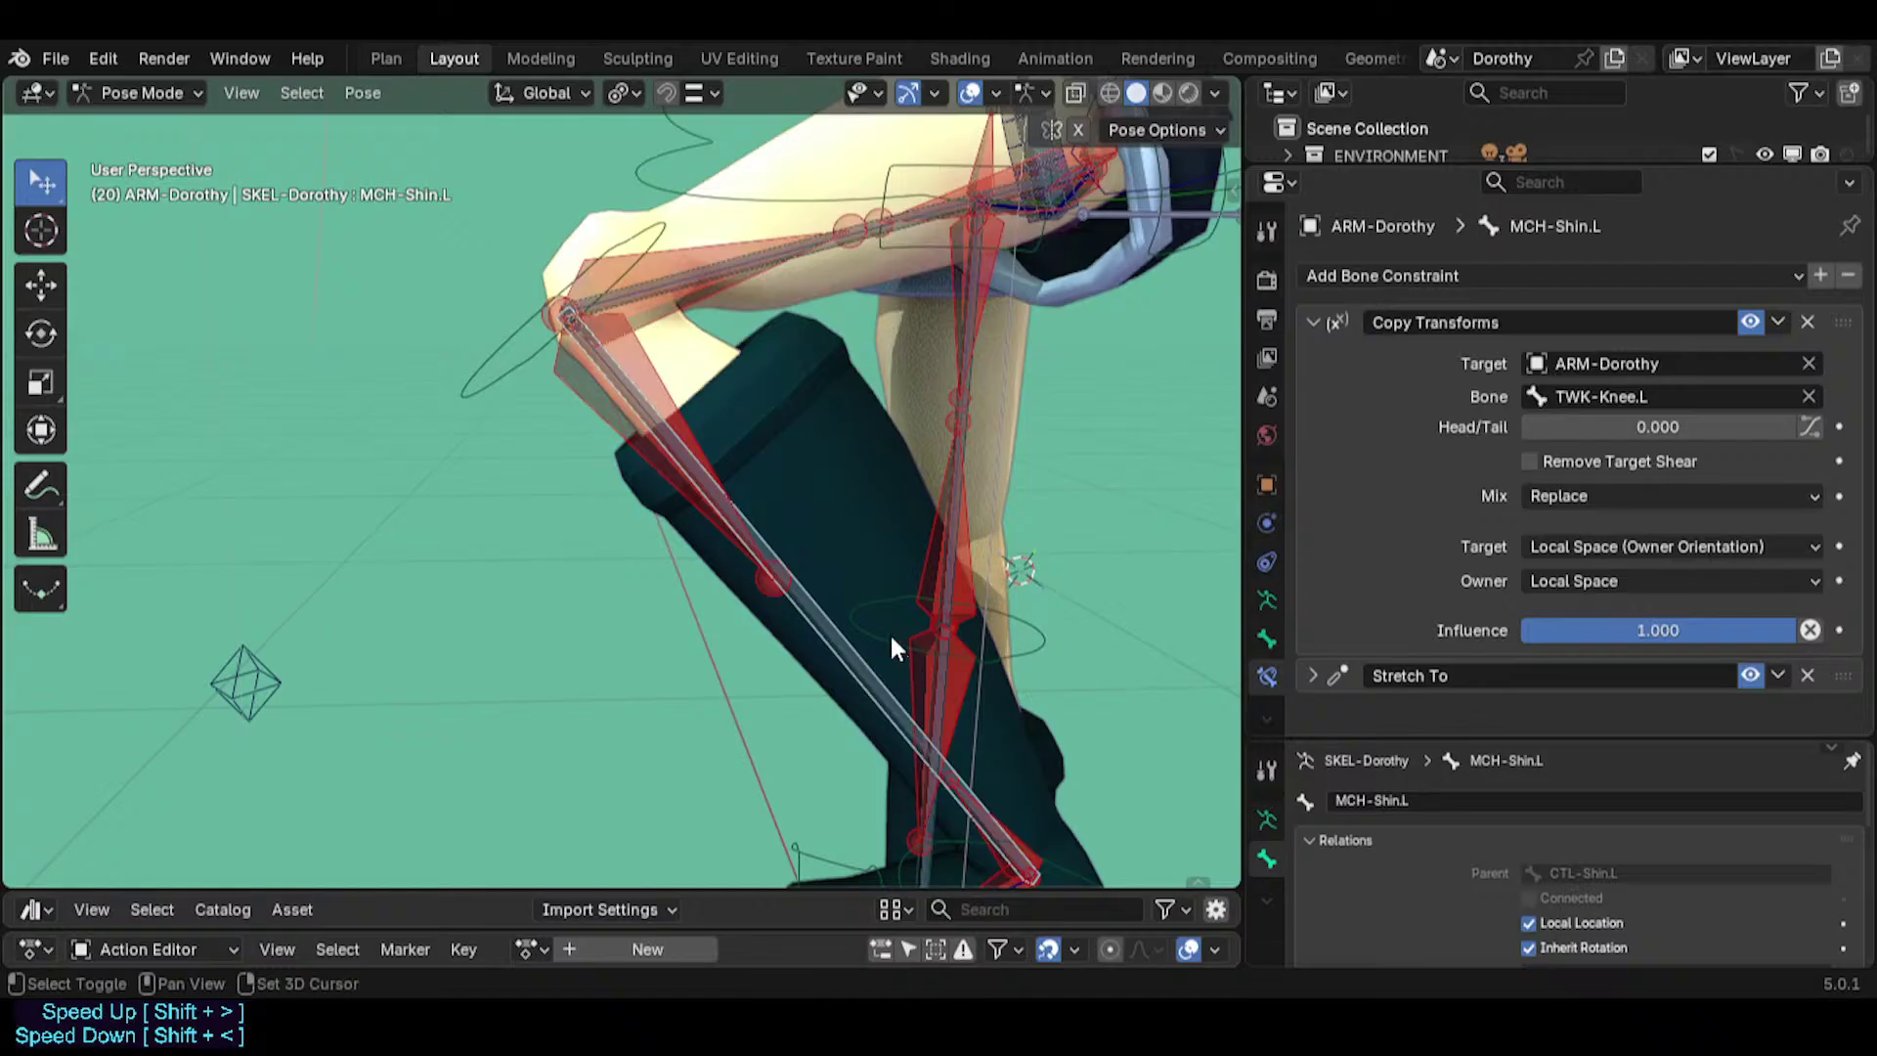
# Compare the constraints and parents of the overlapping MCH-Shin.L and CTL-Shin.L bones on the bent left leg.
pyautogui.moveTo(889, 633); pyautogui.dragTo(813, 512, button='middle')
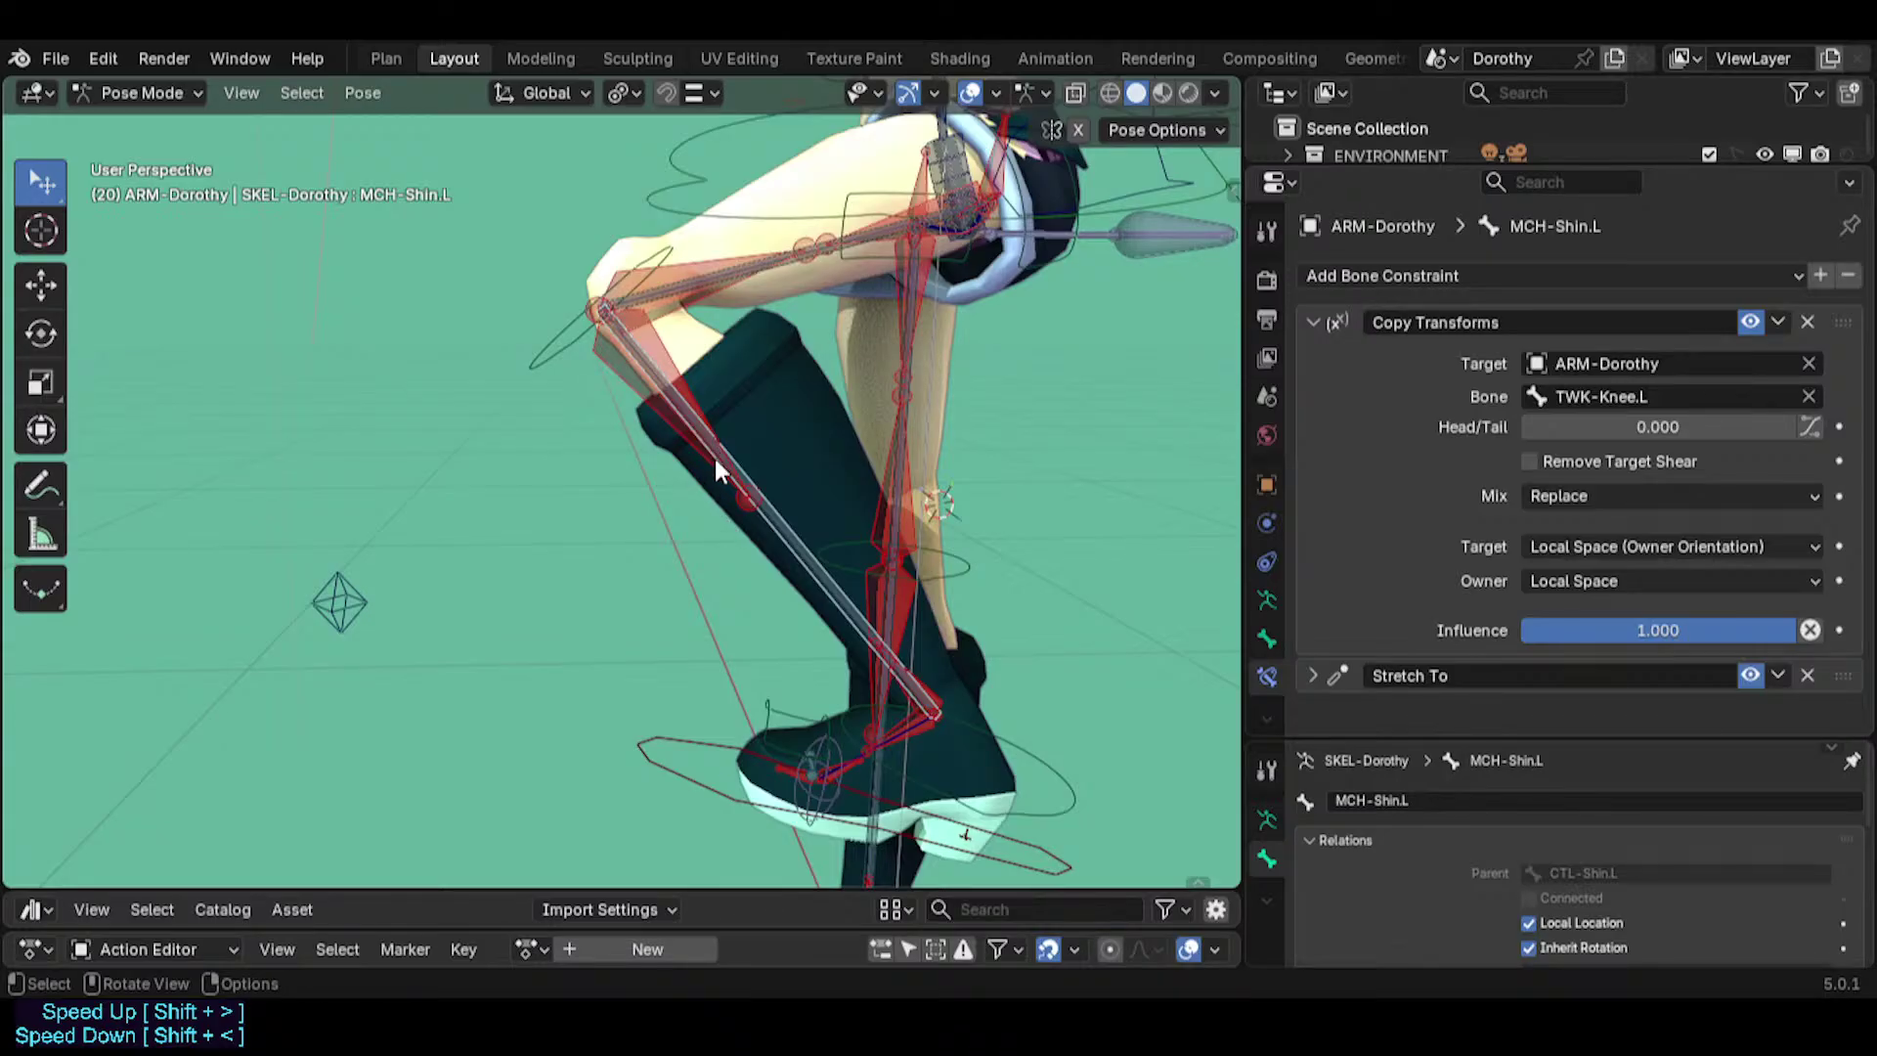
pyautogui.scroll(2, 757, 466)
pyautogui.keyDown('shift'); pyautogui.moveTo(735, 361); pyautogui.dragTo(637, 542, button='middle'); pyautogui.keyUp('shift')
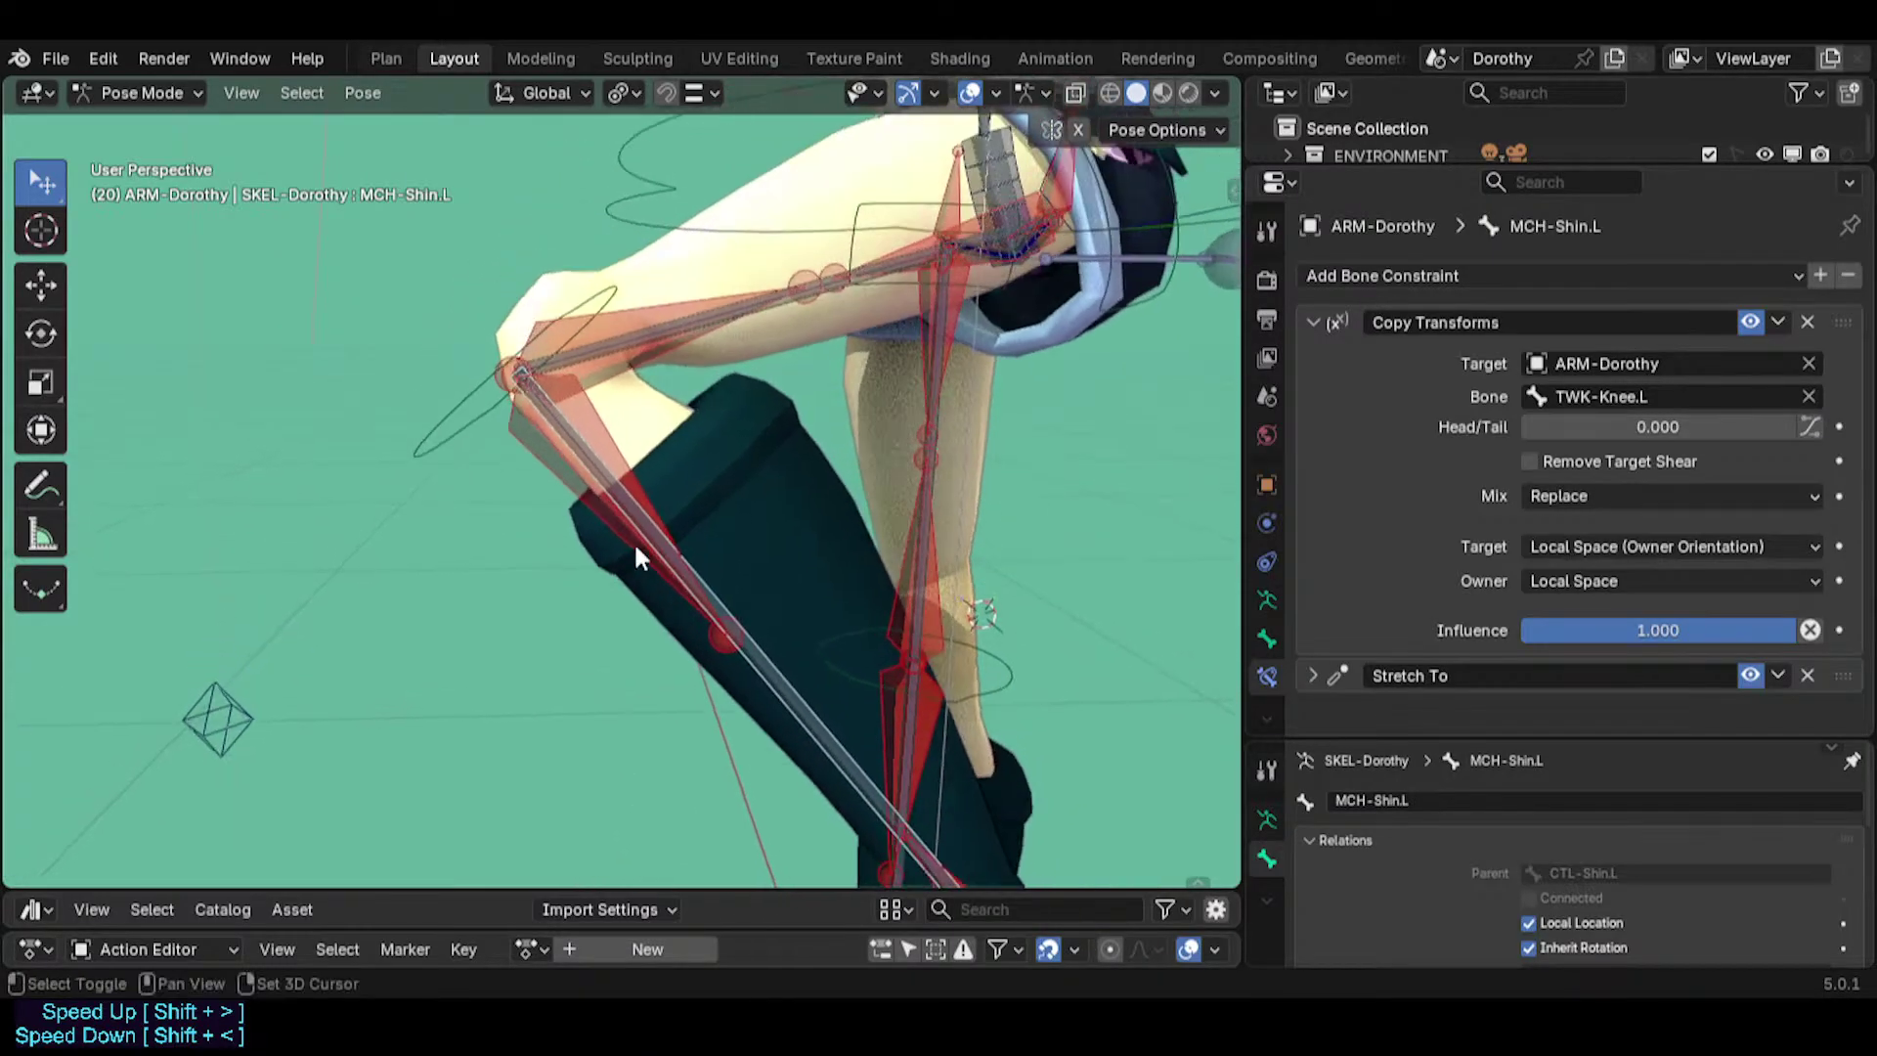
pyautogui.click(752, 637)
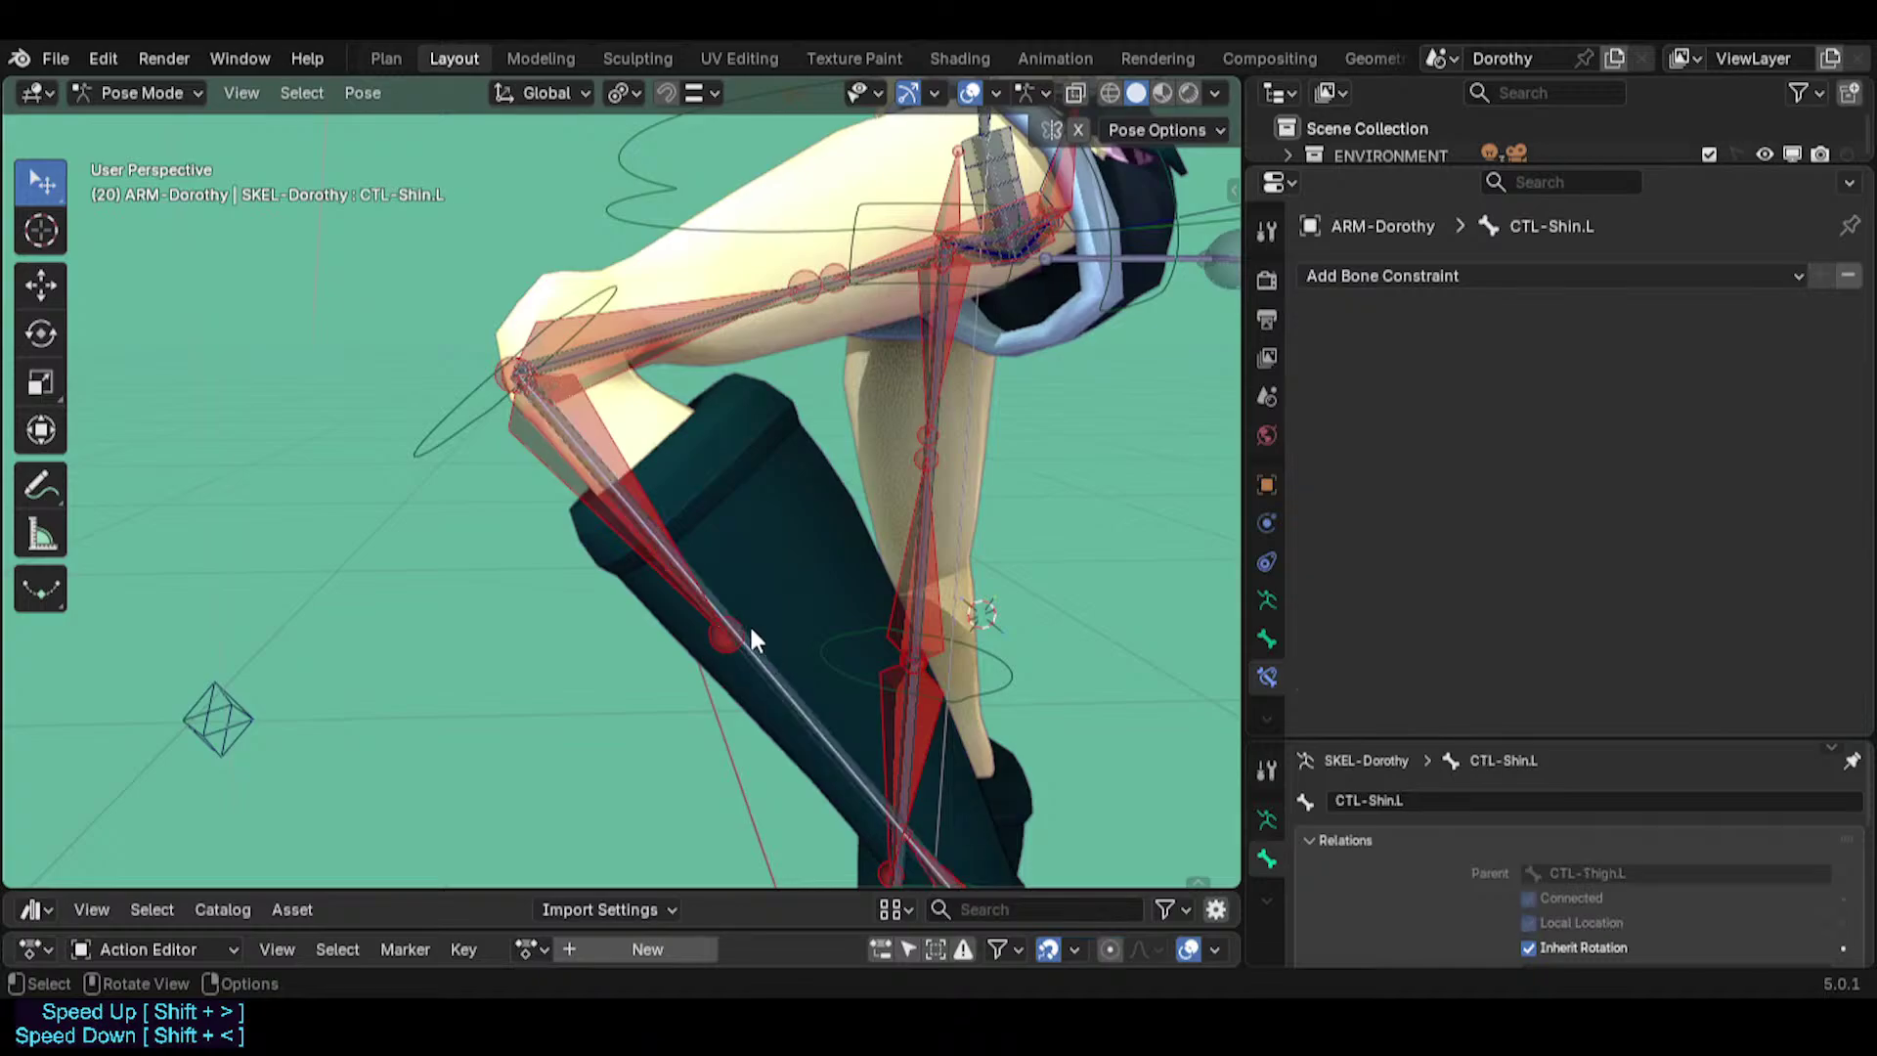
pyautogui.click(649, 526)
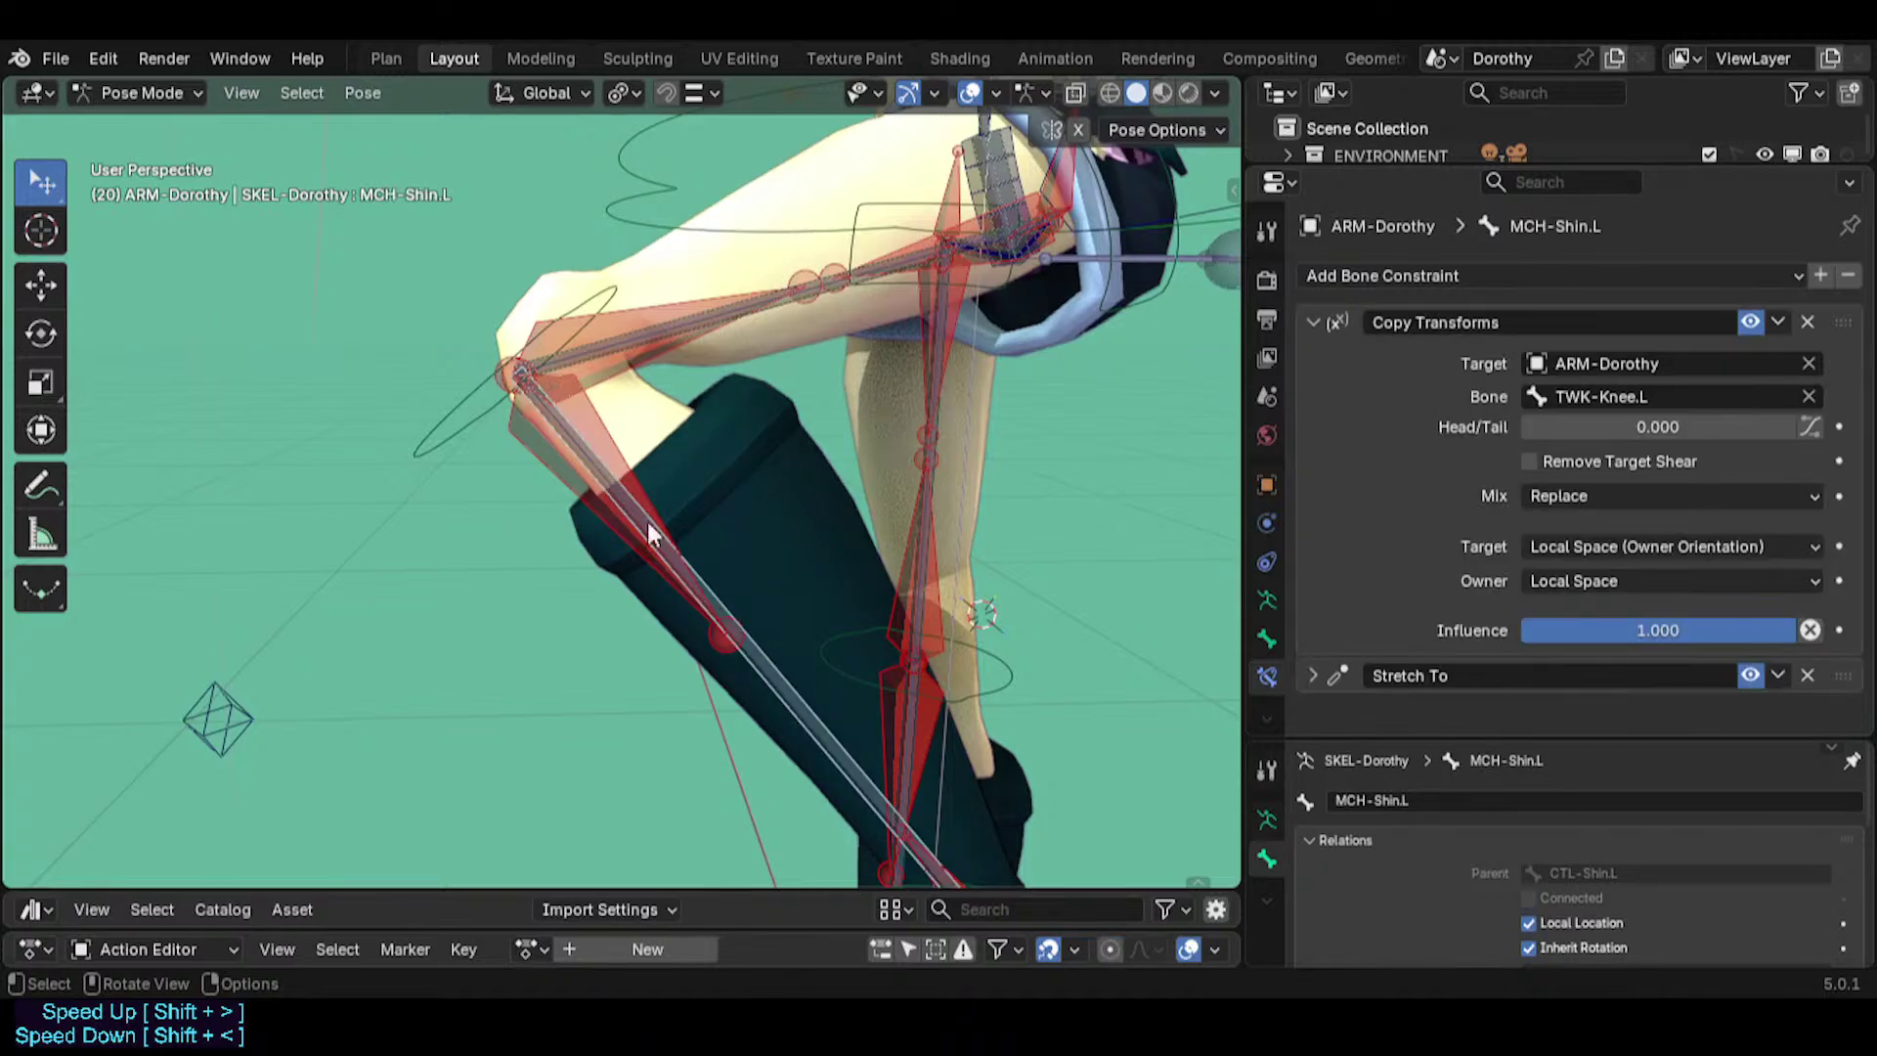
pyautogui.click(762, 296)
pyautogui.click(763, 296)
pyautogui.click(784, 637)
pyautogui.scroll(1, 776, 654)
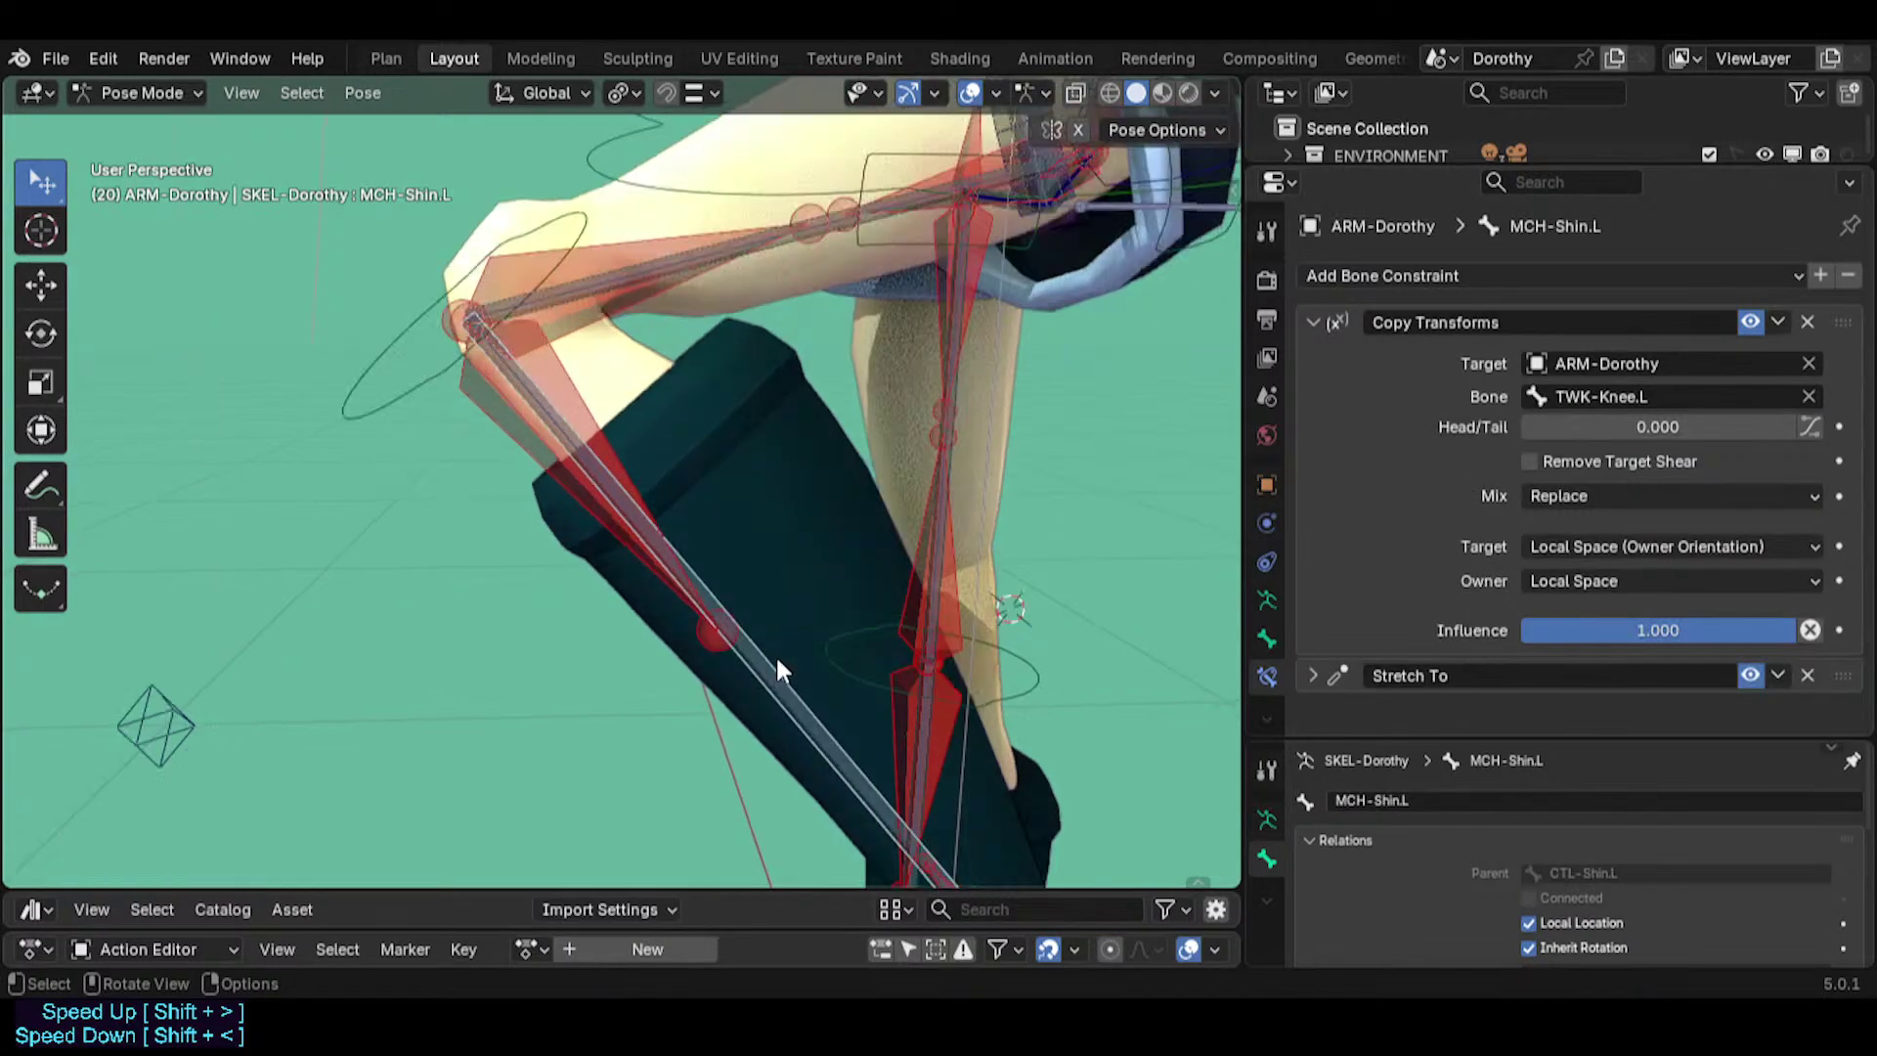
pyautogui.scroll(1, 776, 654)
pyautogui.click(761, 655)
pyautogui.keyDown('shift'); pyautogui.moveTo(727, 500); pyautogui.dragTo(742, 573, button='middle'); pyautogui.keyUp('shift')
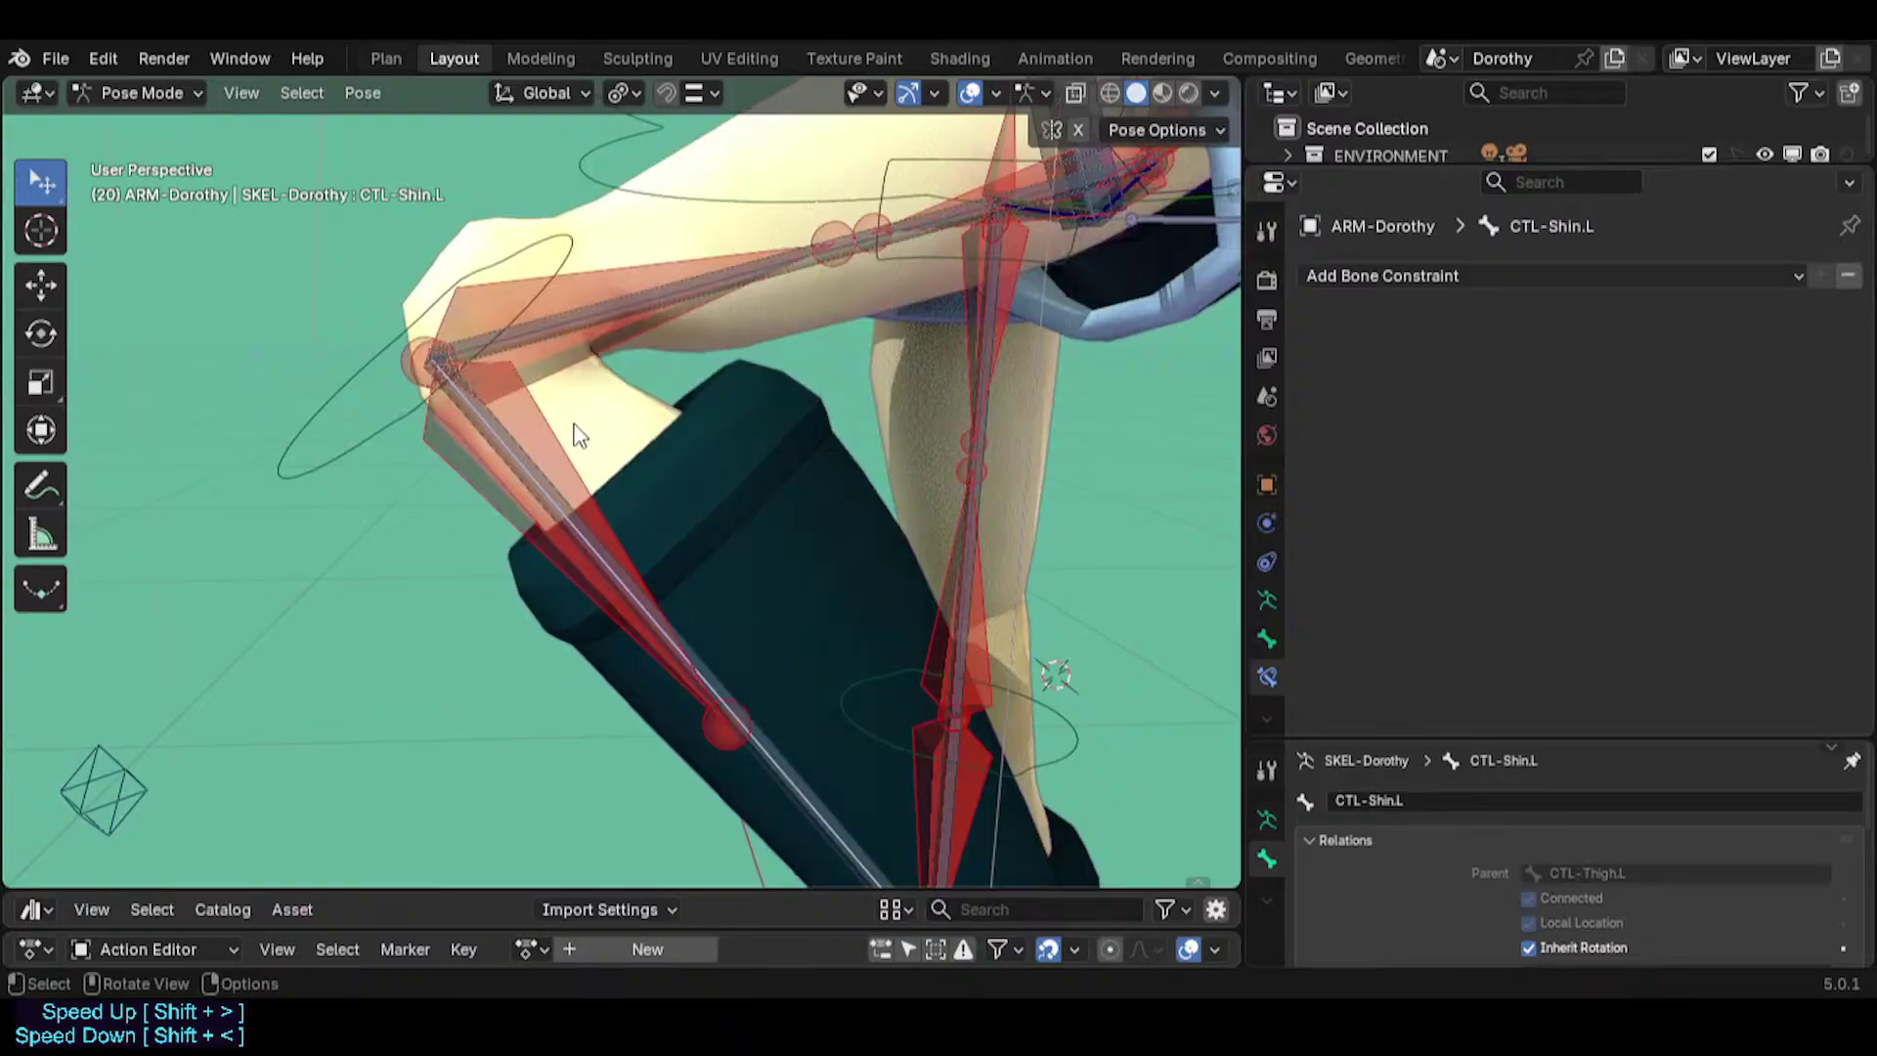
# Examine the constraints and parents of HLP3-FanKneeThigh.L, MCH-Thigh.L and HLP3-FanPelvisThigh.L along the left thigh.
pyautogui.scroll(-2, 579, 434)
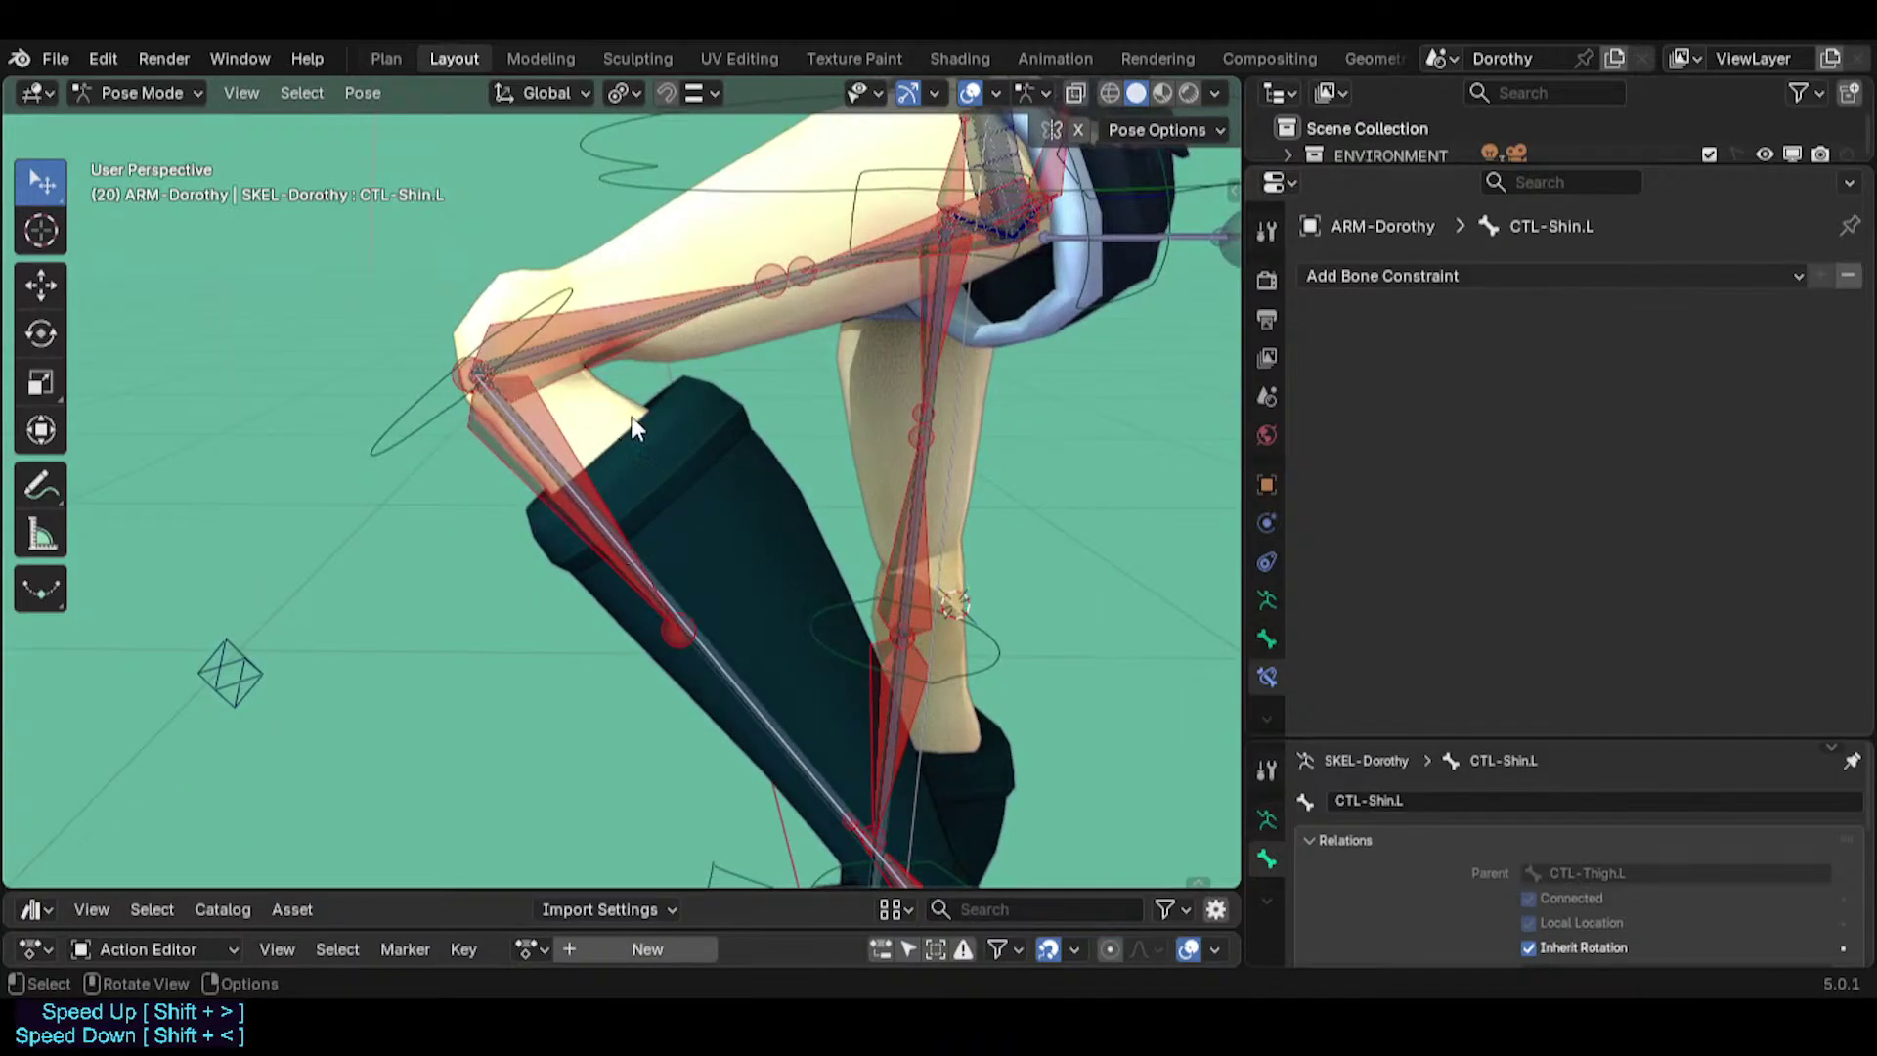
pyautogui.click(695, 315)
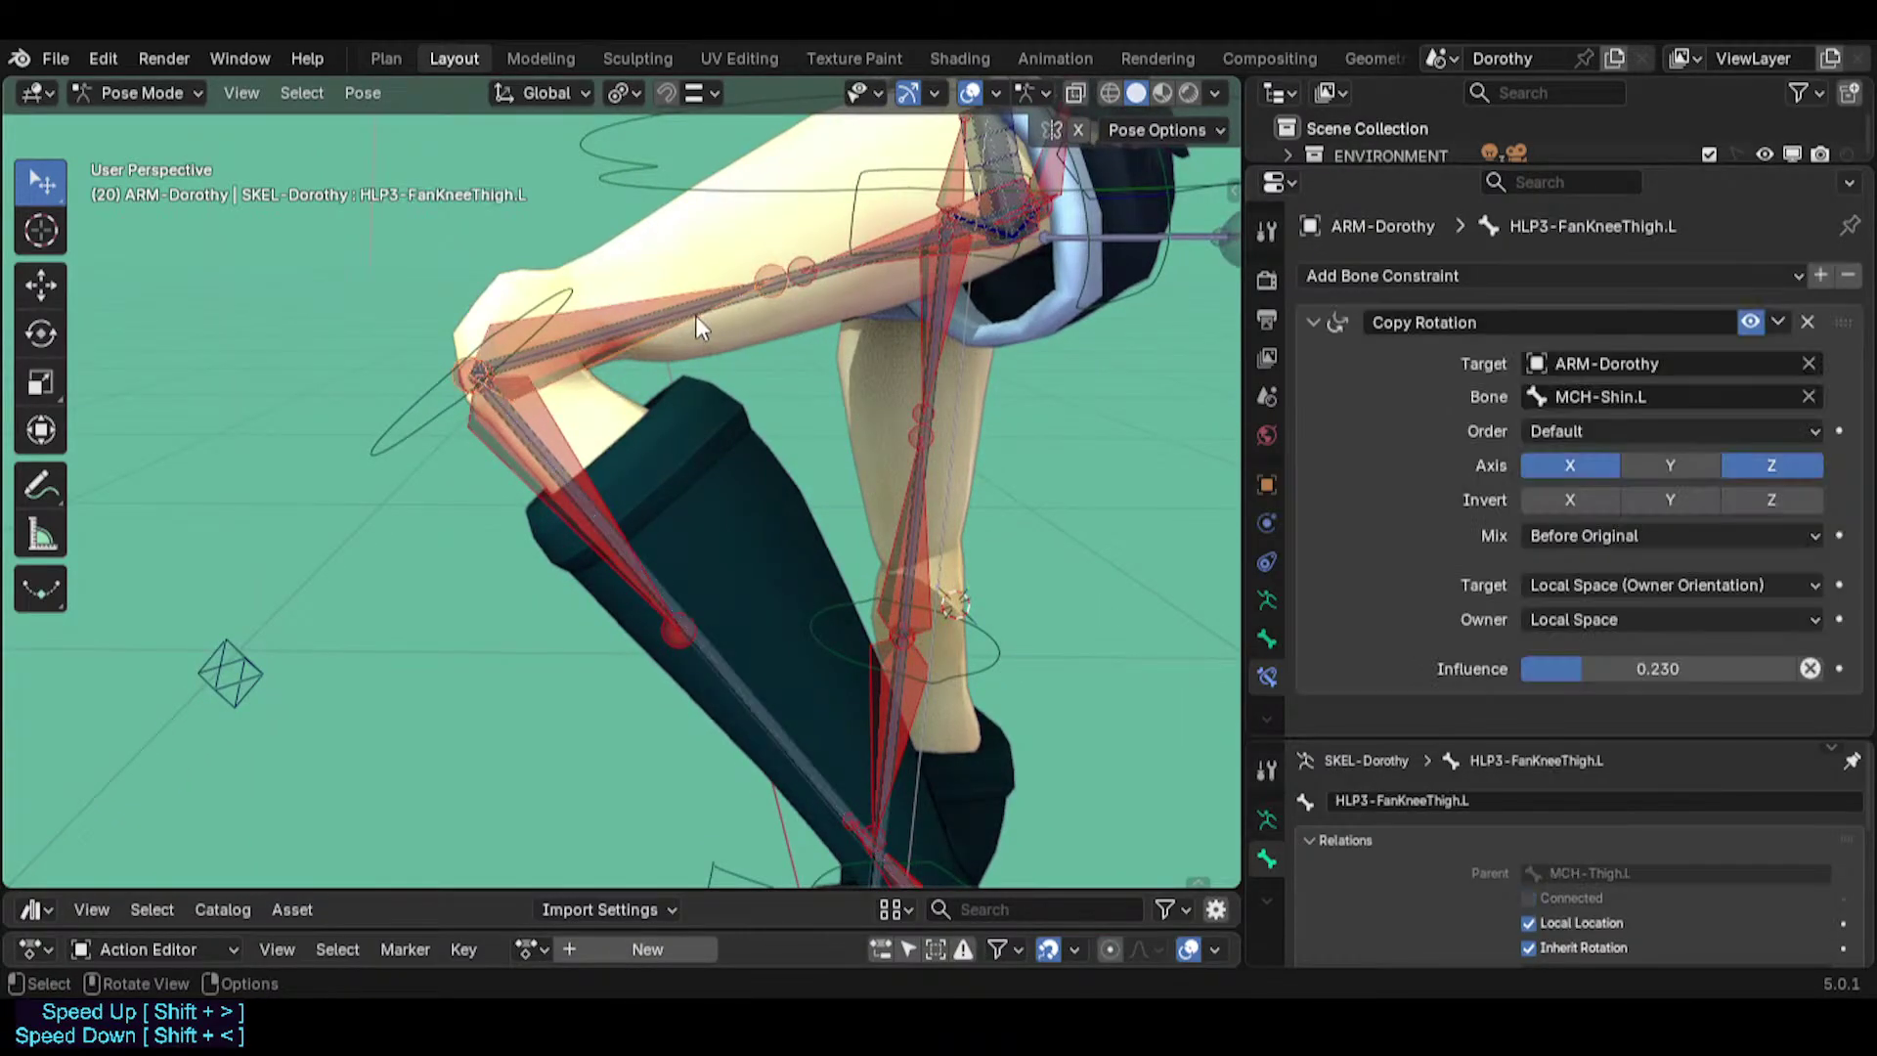
pyautogui.click(768, 278)
pyautogui.click(829, 248)
pyautogui.click(826, 269)
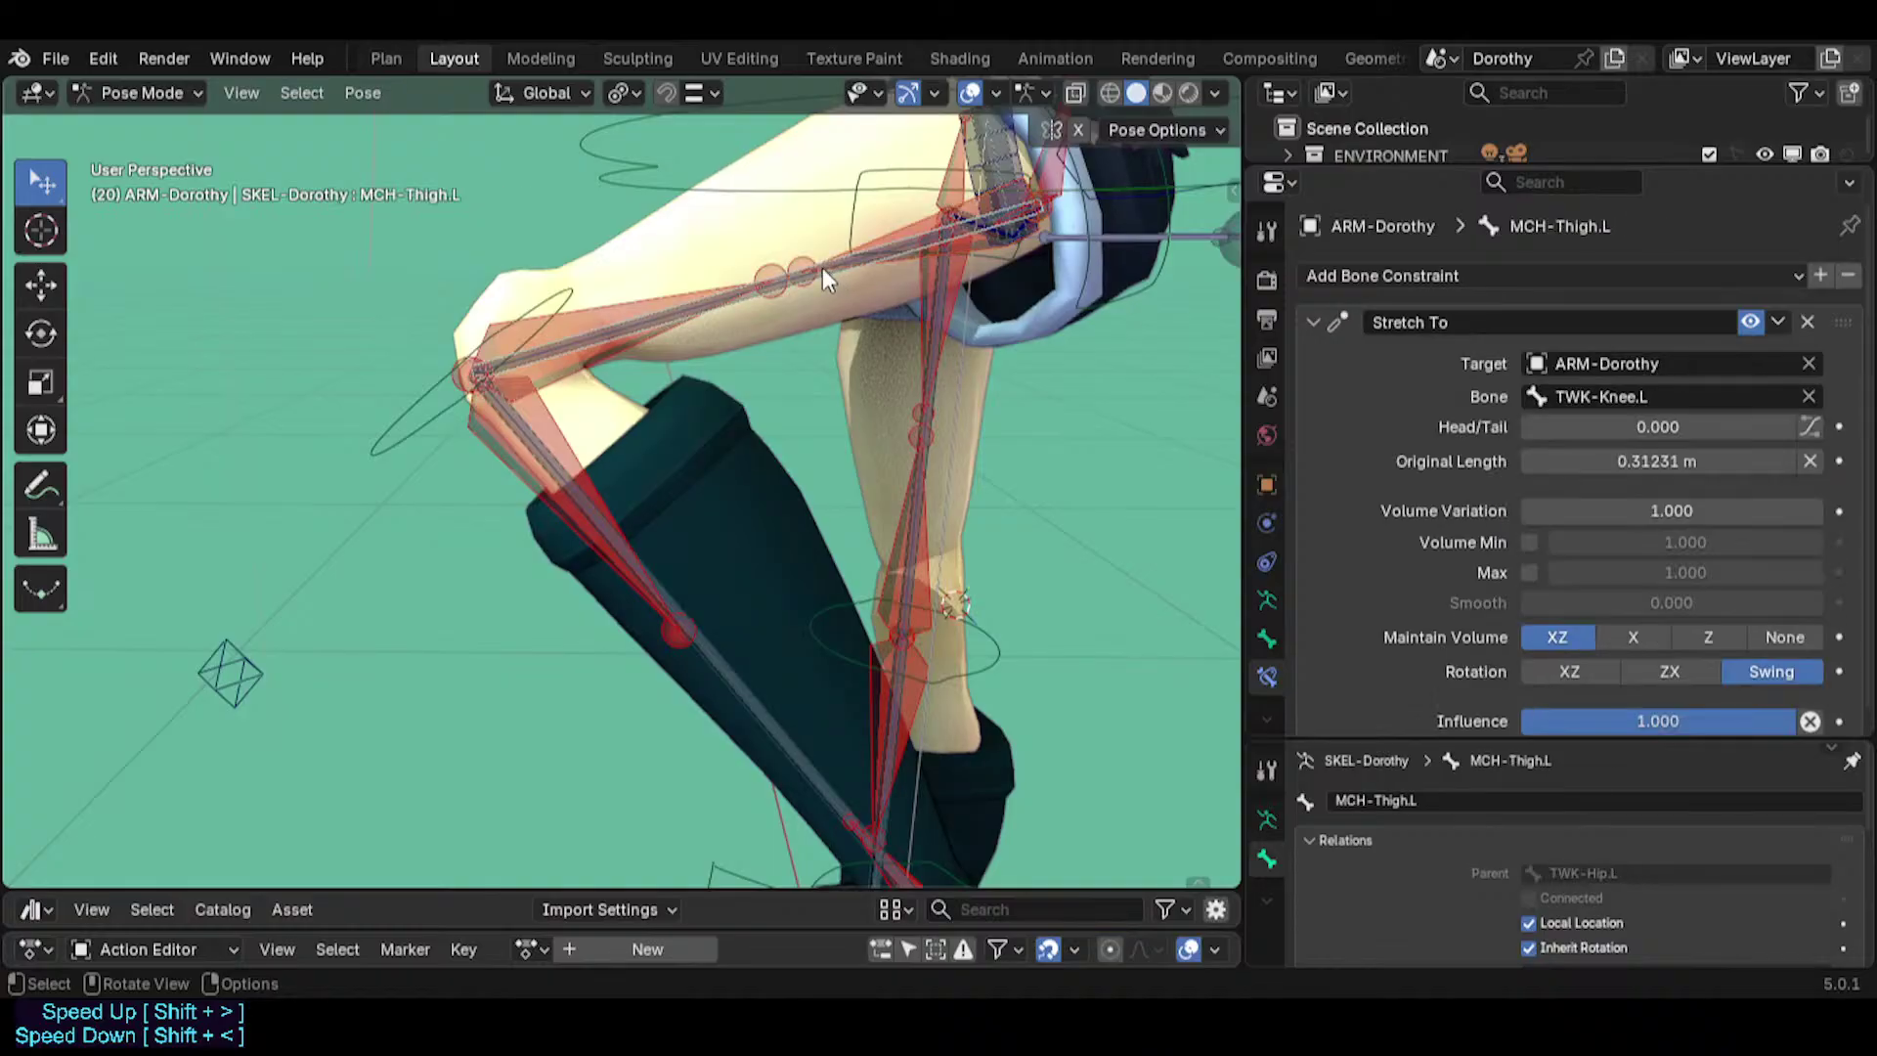
pyautogui.click(823, 268)
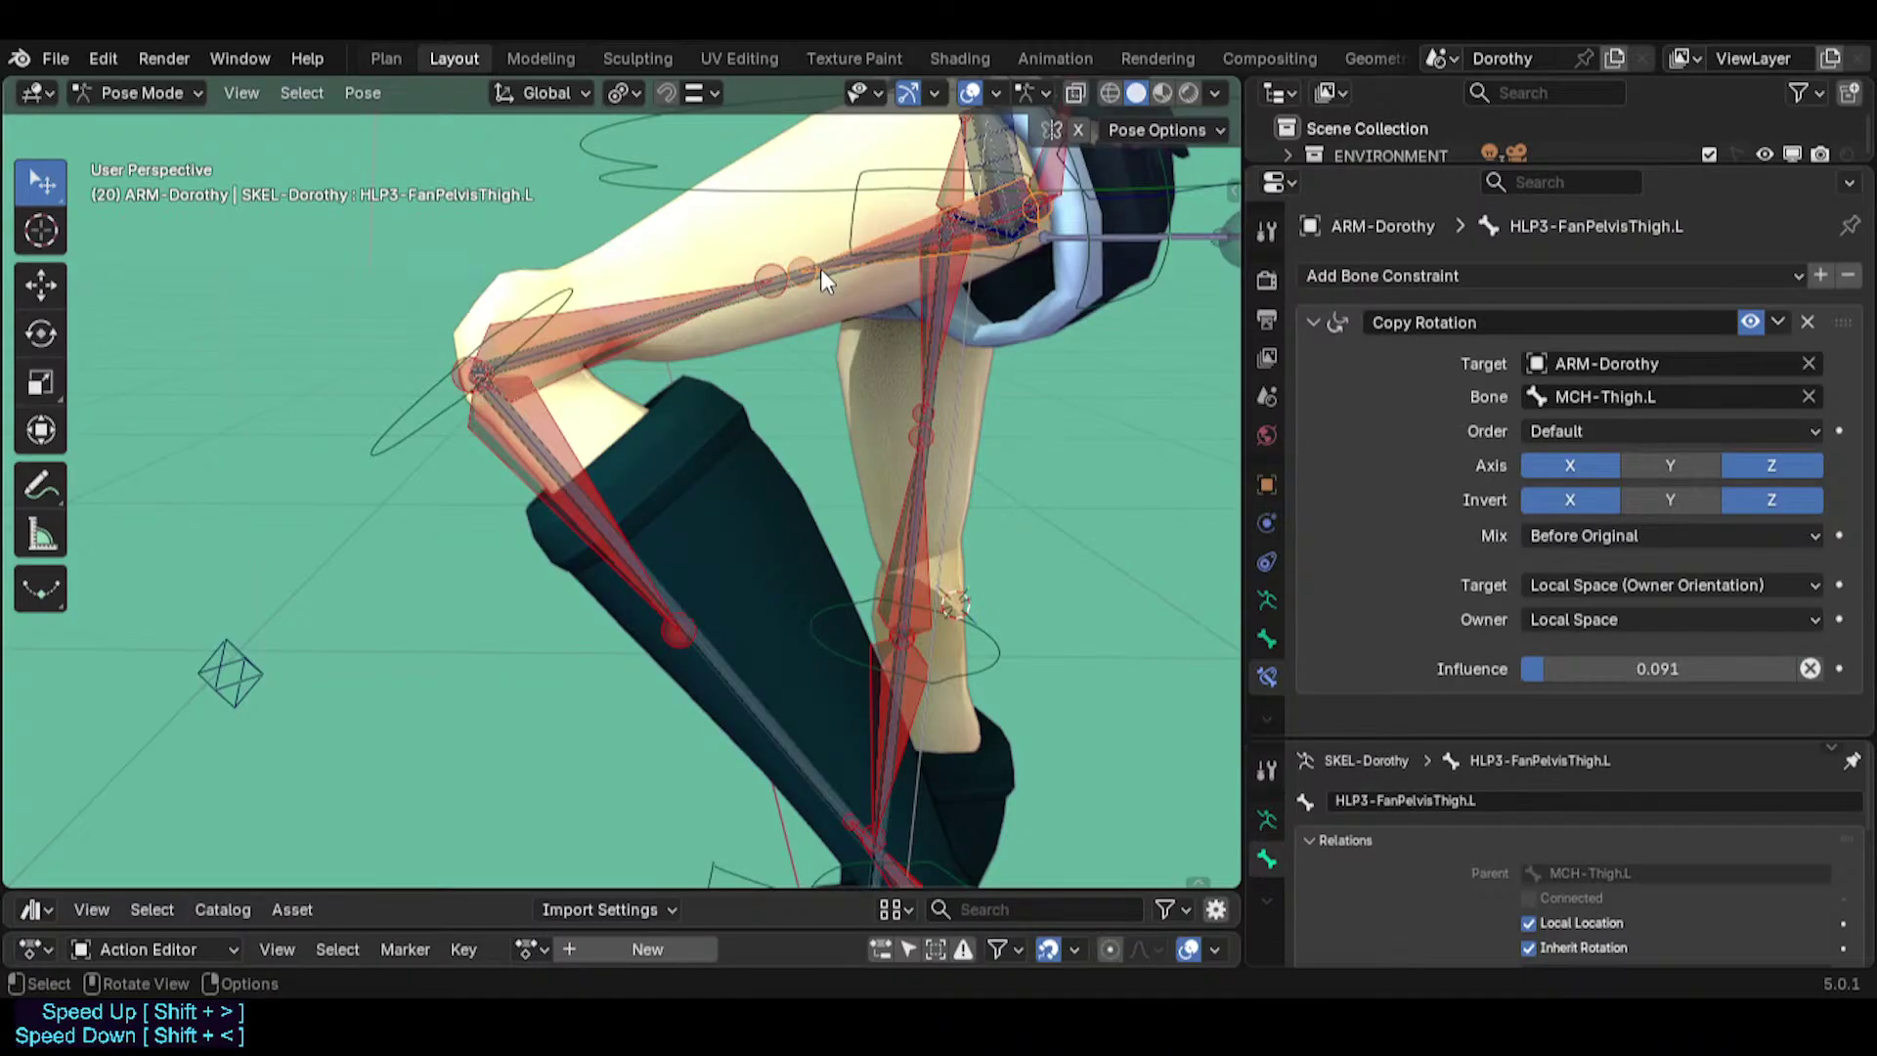
pyautogui.click(690, 309)
pyautogui.click(690, 309)
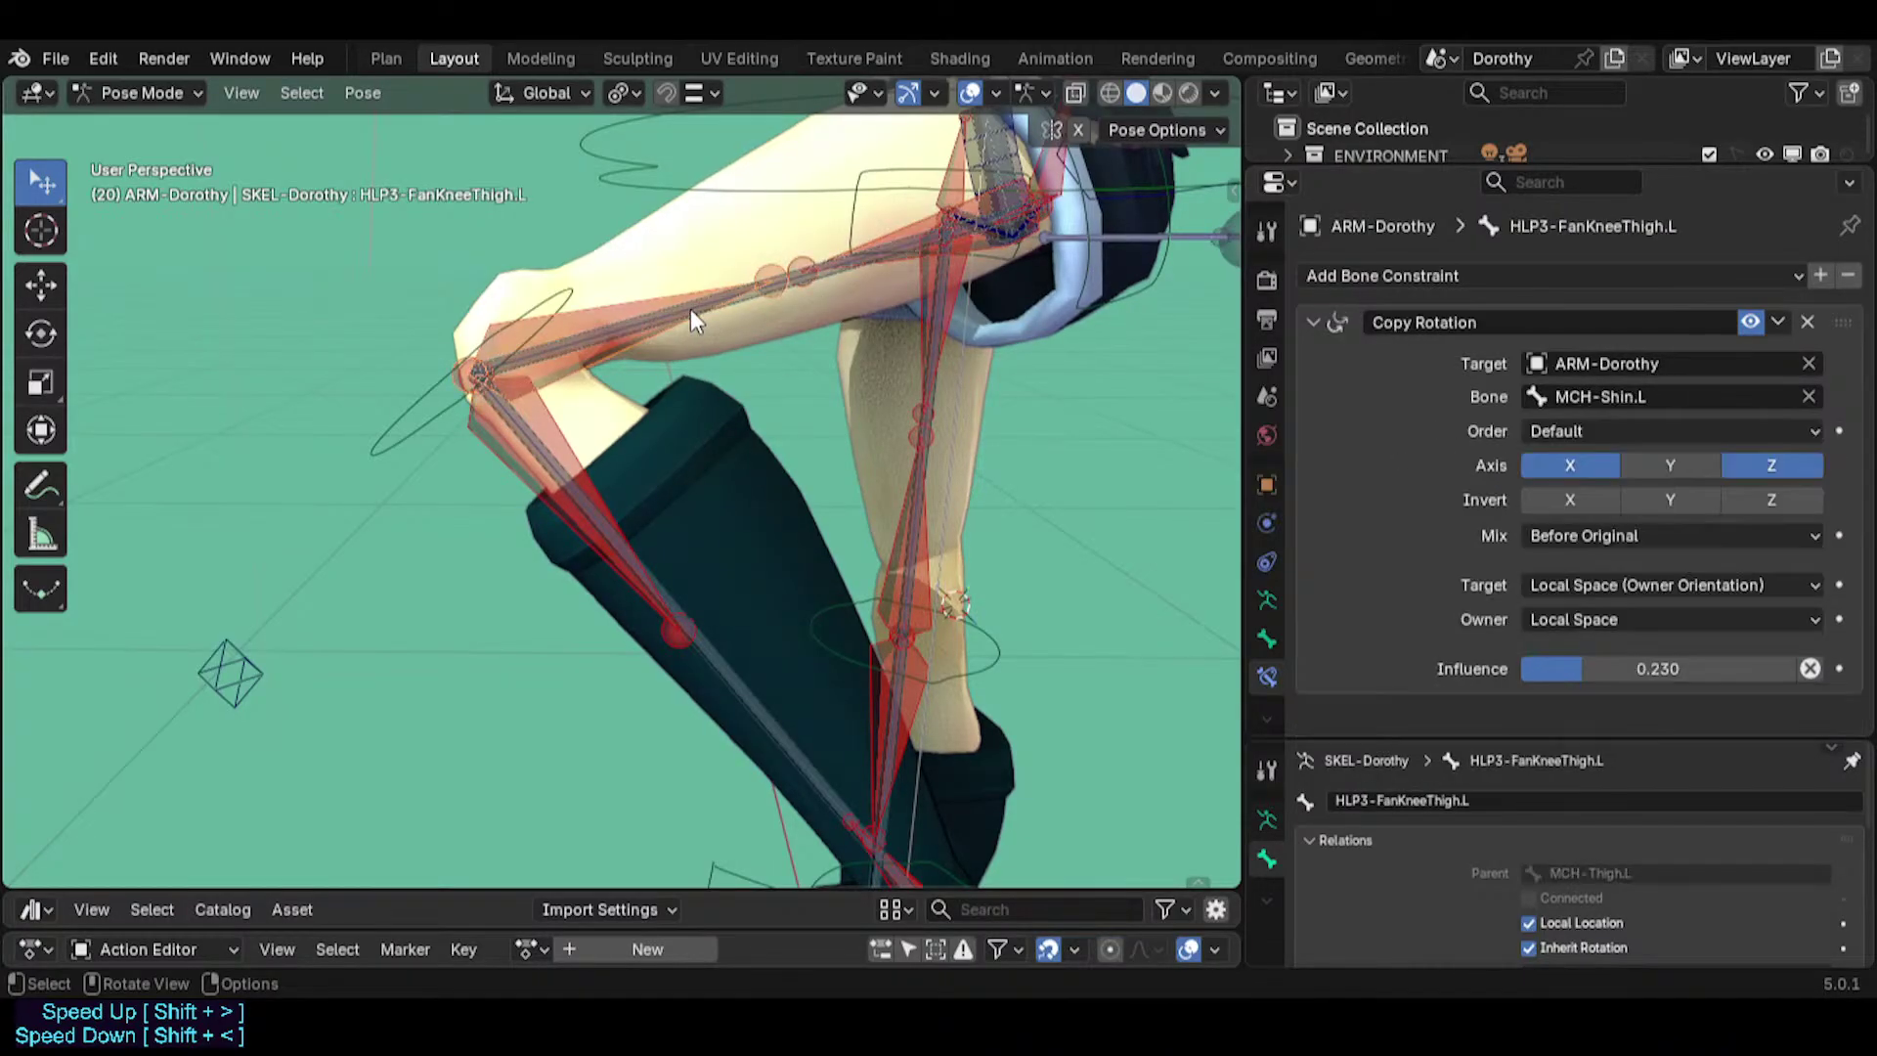
# Test the knee bend by moving MTR-IK-Foot.L up toward the hips and back down.
pyautogui.moveTo(690, 309); pyautogui.dragTo(758, 666, button='middle')
pyautogui.click(594, 719)
pyautogui.press('g')
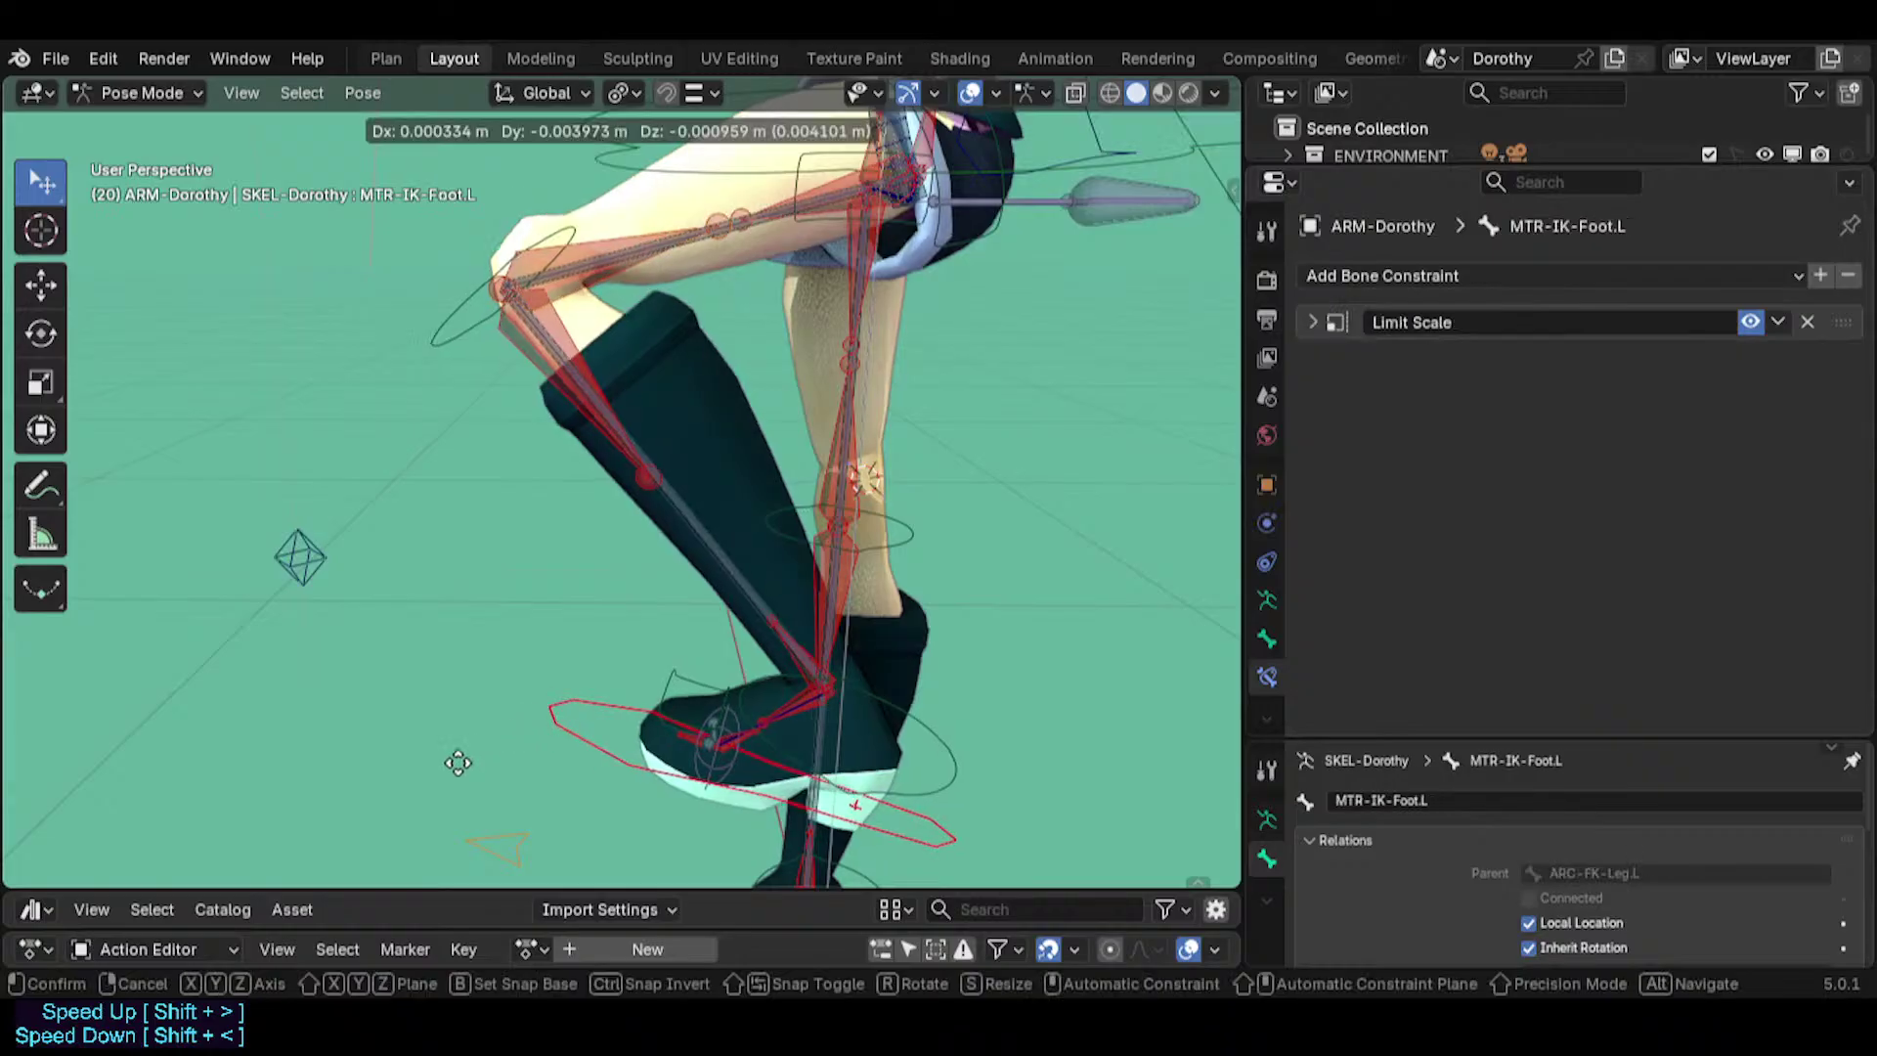
pyautogui.click(677, 491)
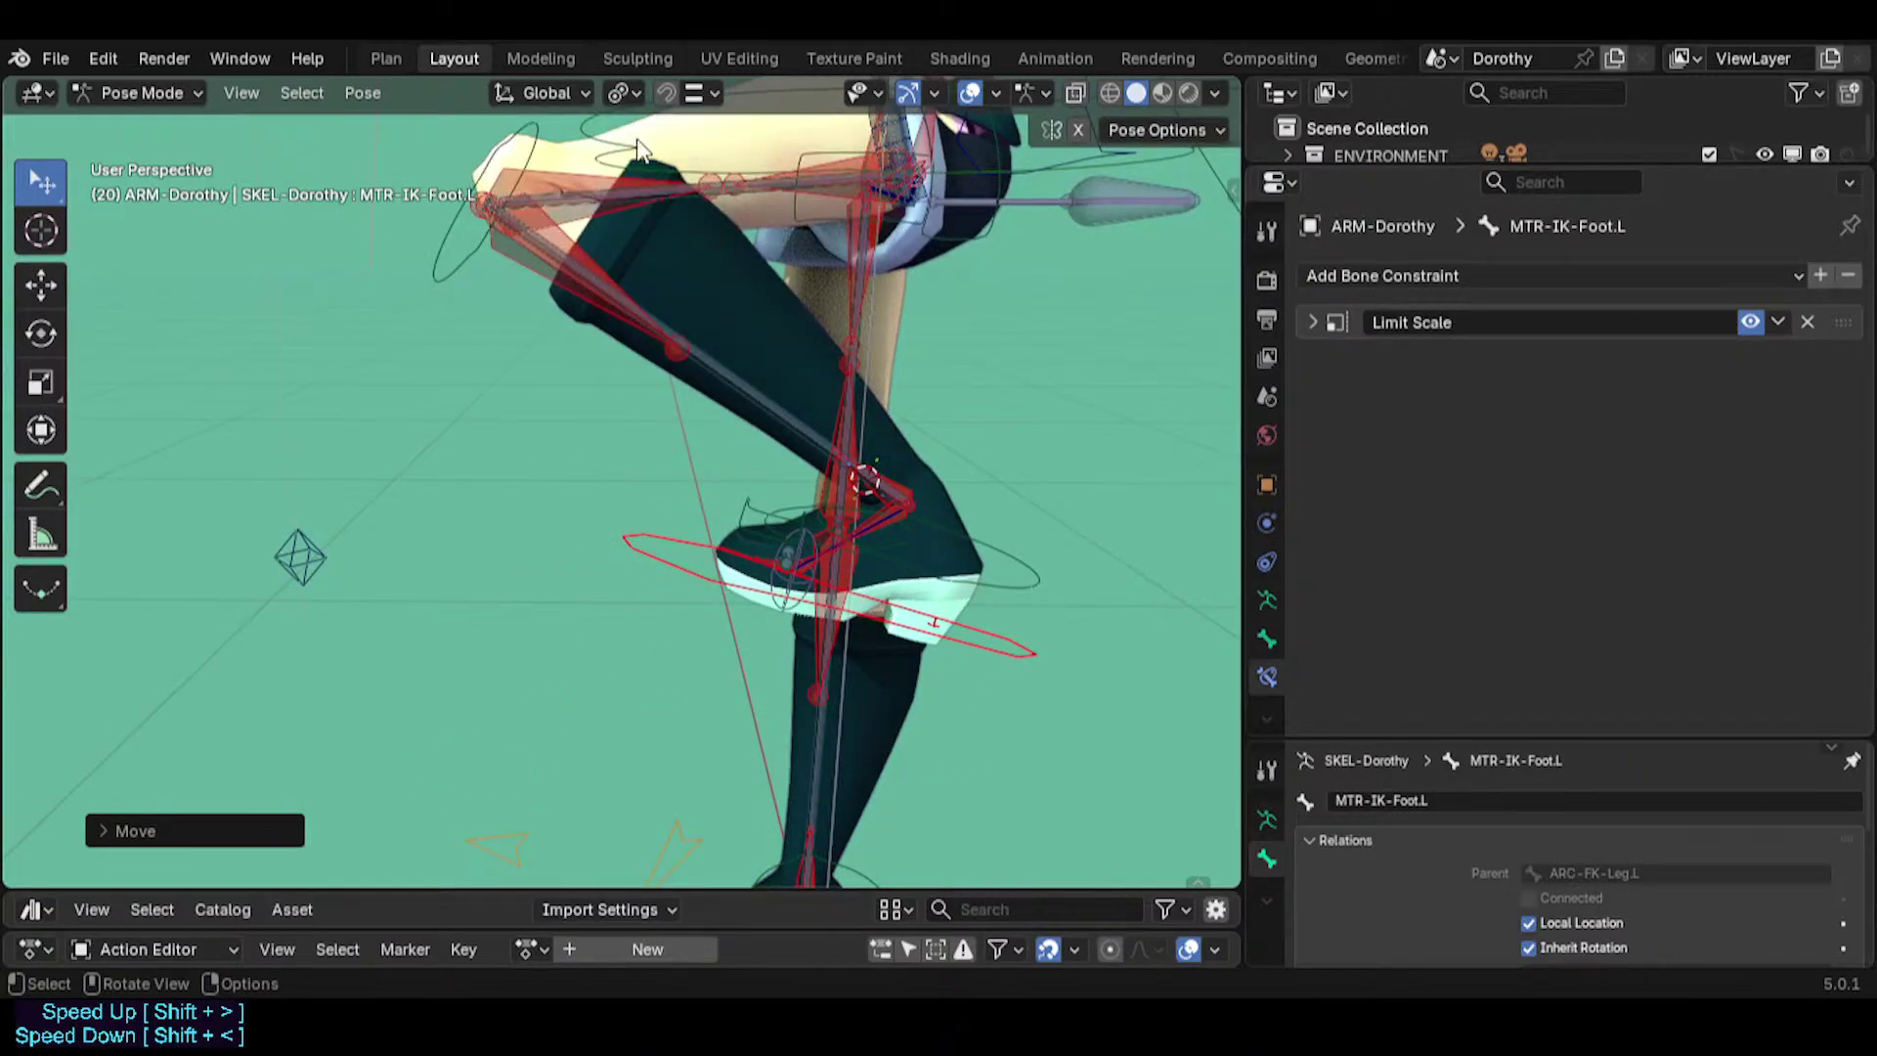
pyautogui.click(645, 574)
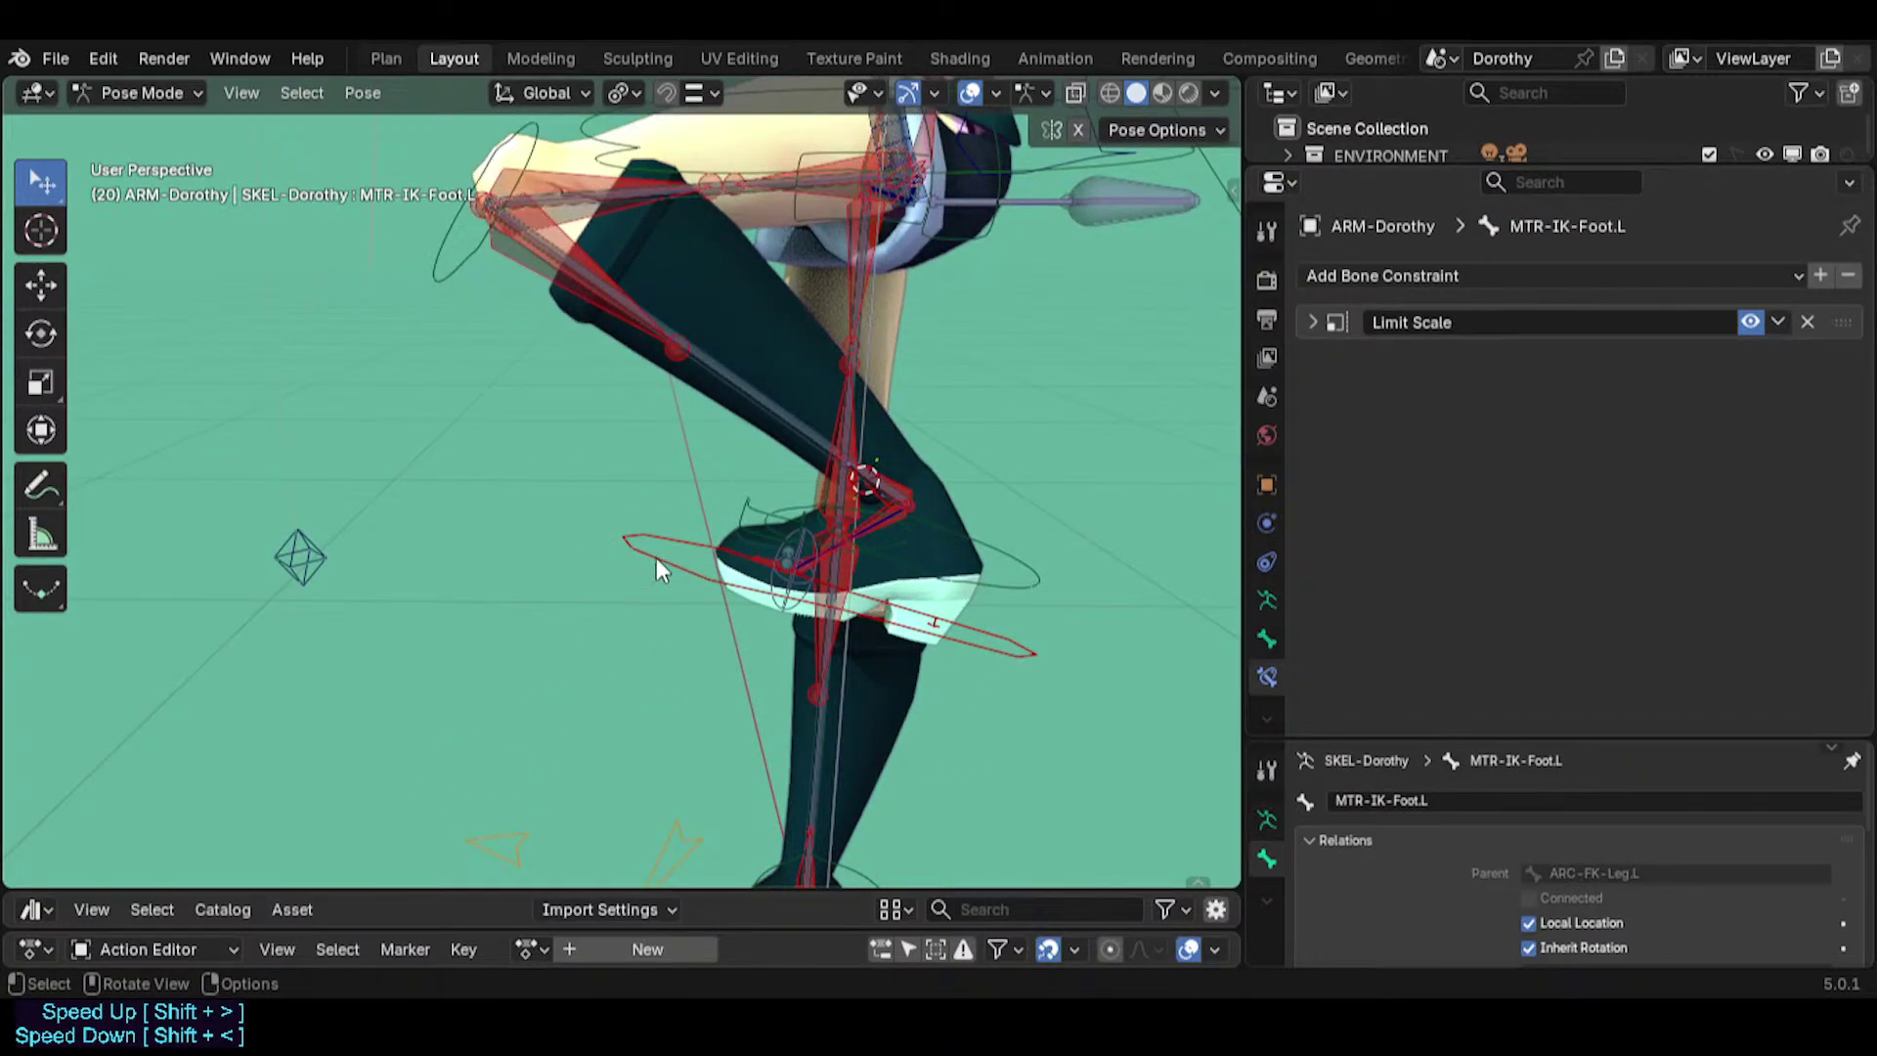
pyautogui.press('g')
pyautogui.click(567, 689)
# Parent MCH-Shin.L to CTL-Thigh.L in Edit Mode and return to Pose Mode.
pyautogui.click(653, 485)
pyautogui.press('KP_Decimal')
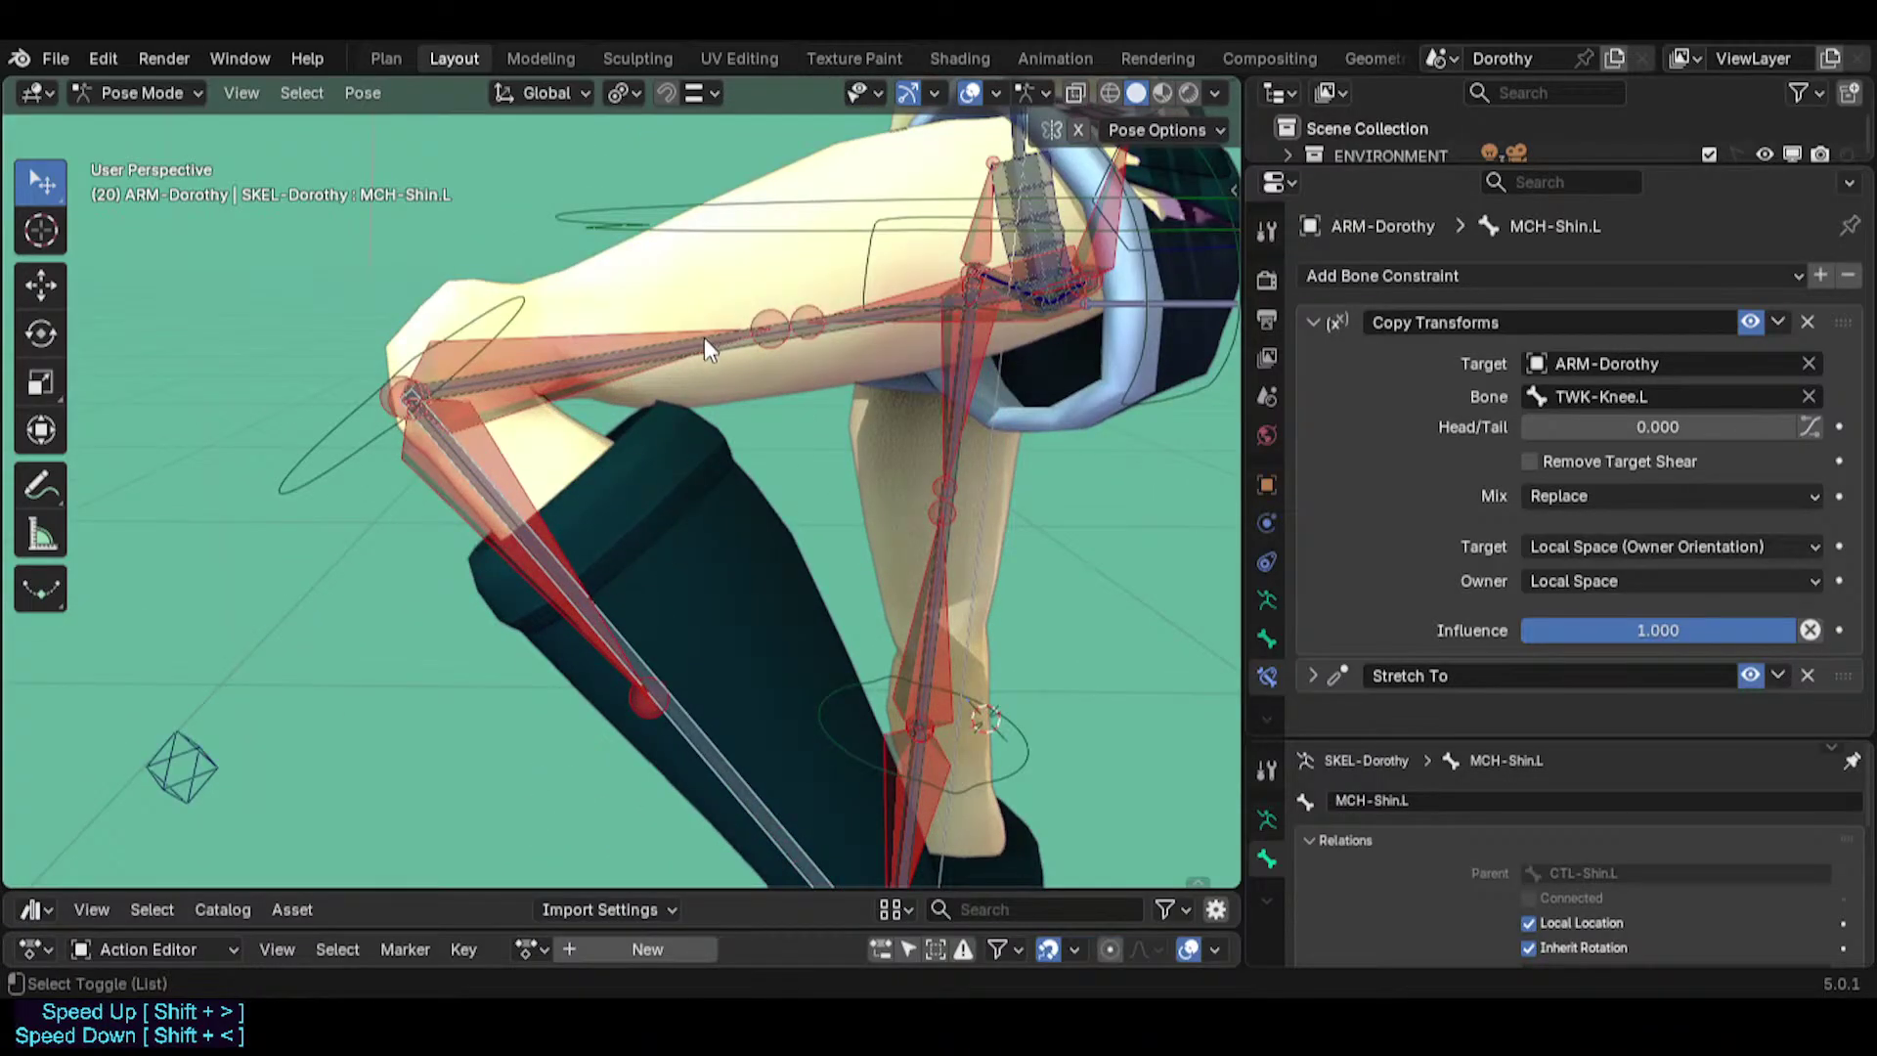
pyautogui.keyDown('alt'); pyautogui.keyDown('shift'); pyautogui.click(704, 340); pyautogui.keyUp('shift'); pyautogui.keyUp('alt')
pyautogui.click(670, 386)
pyautogui.press('Tab')
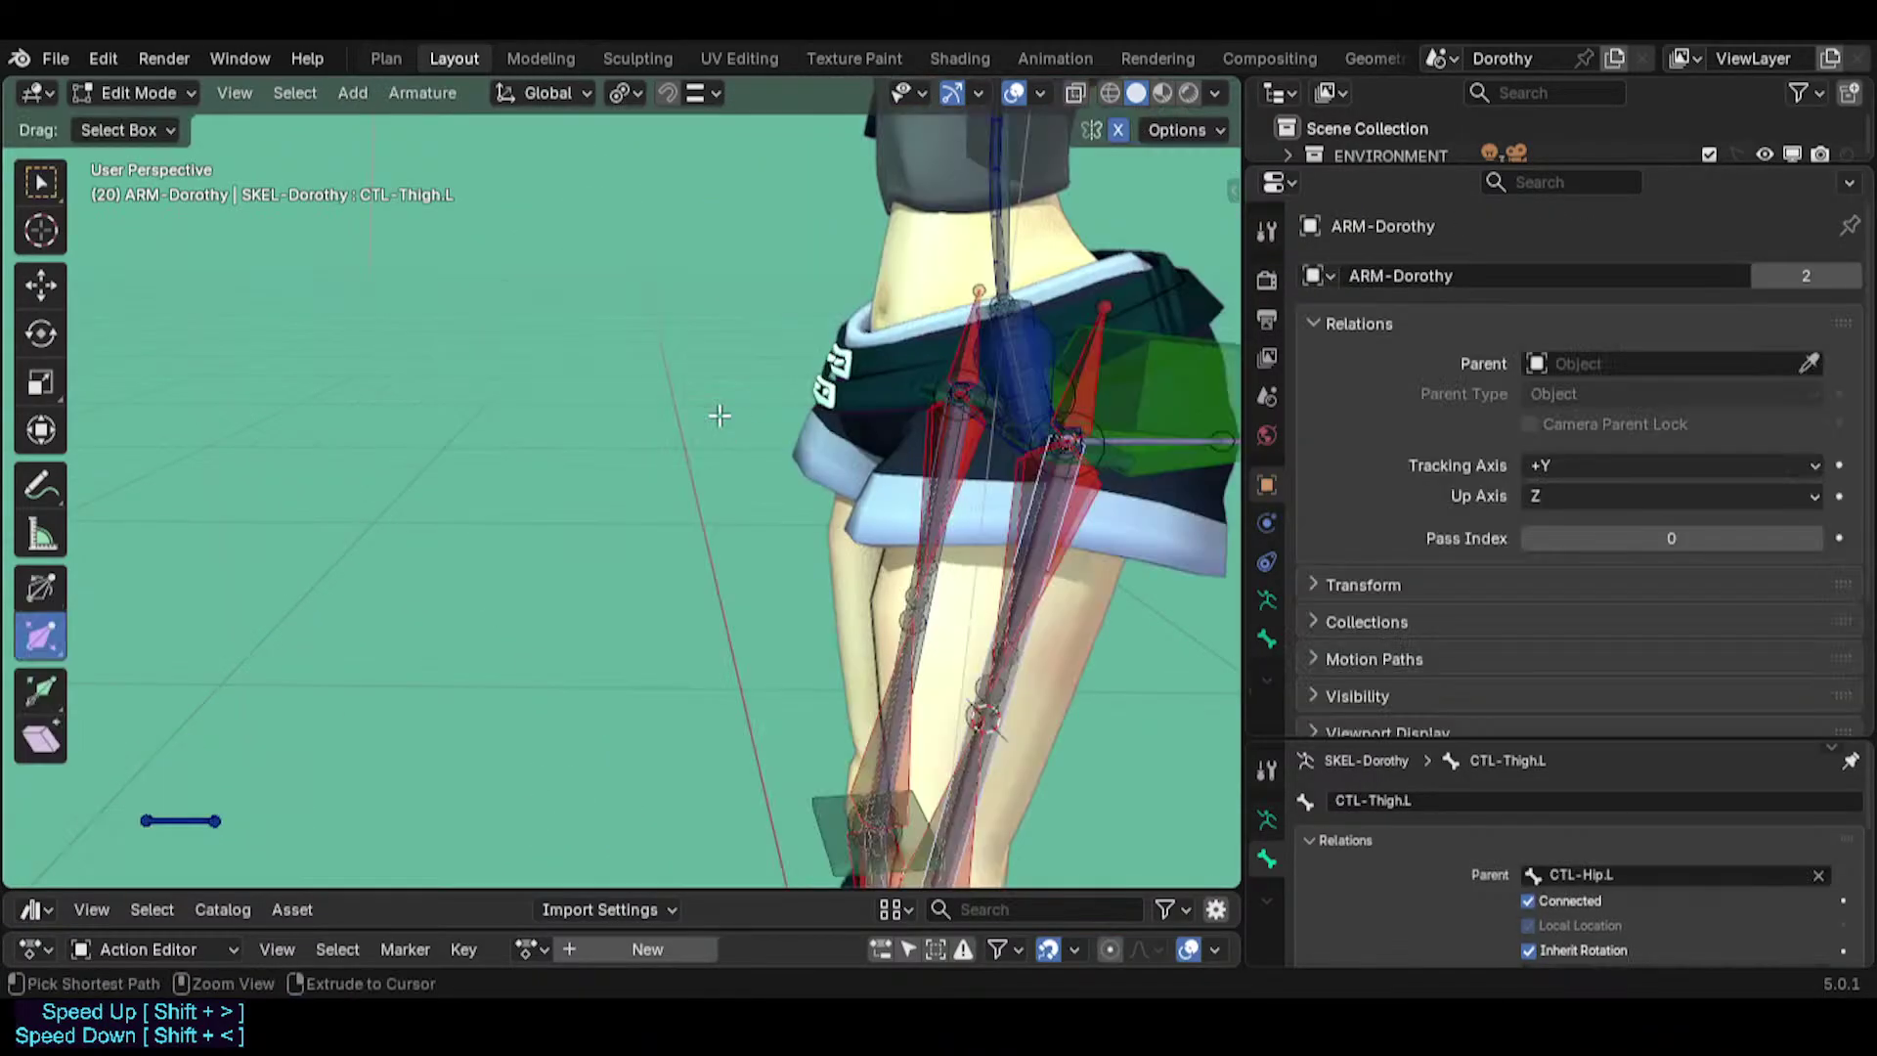
pyautogui.hotkey('ctrl', 'p')
pyautogui.click(720, 415)
pyautogui.hotkey('ctrl', 'Tab')
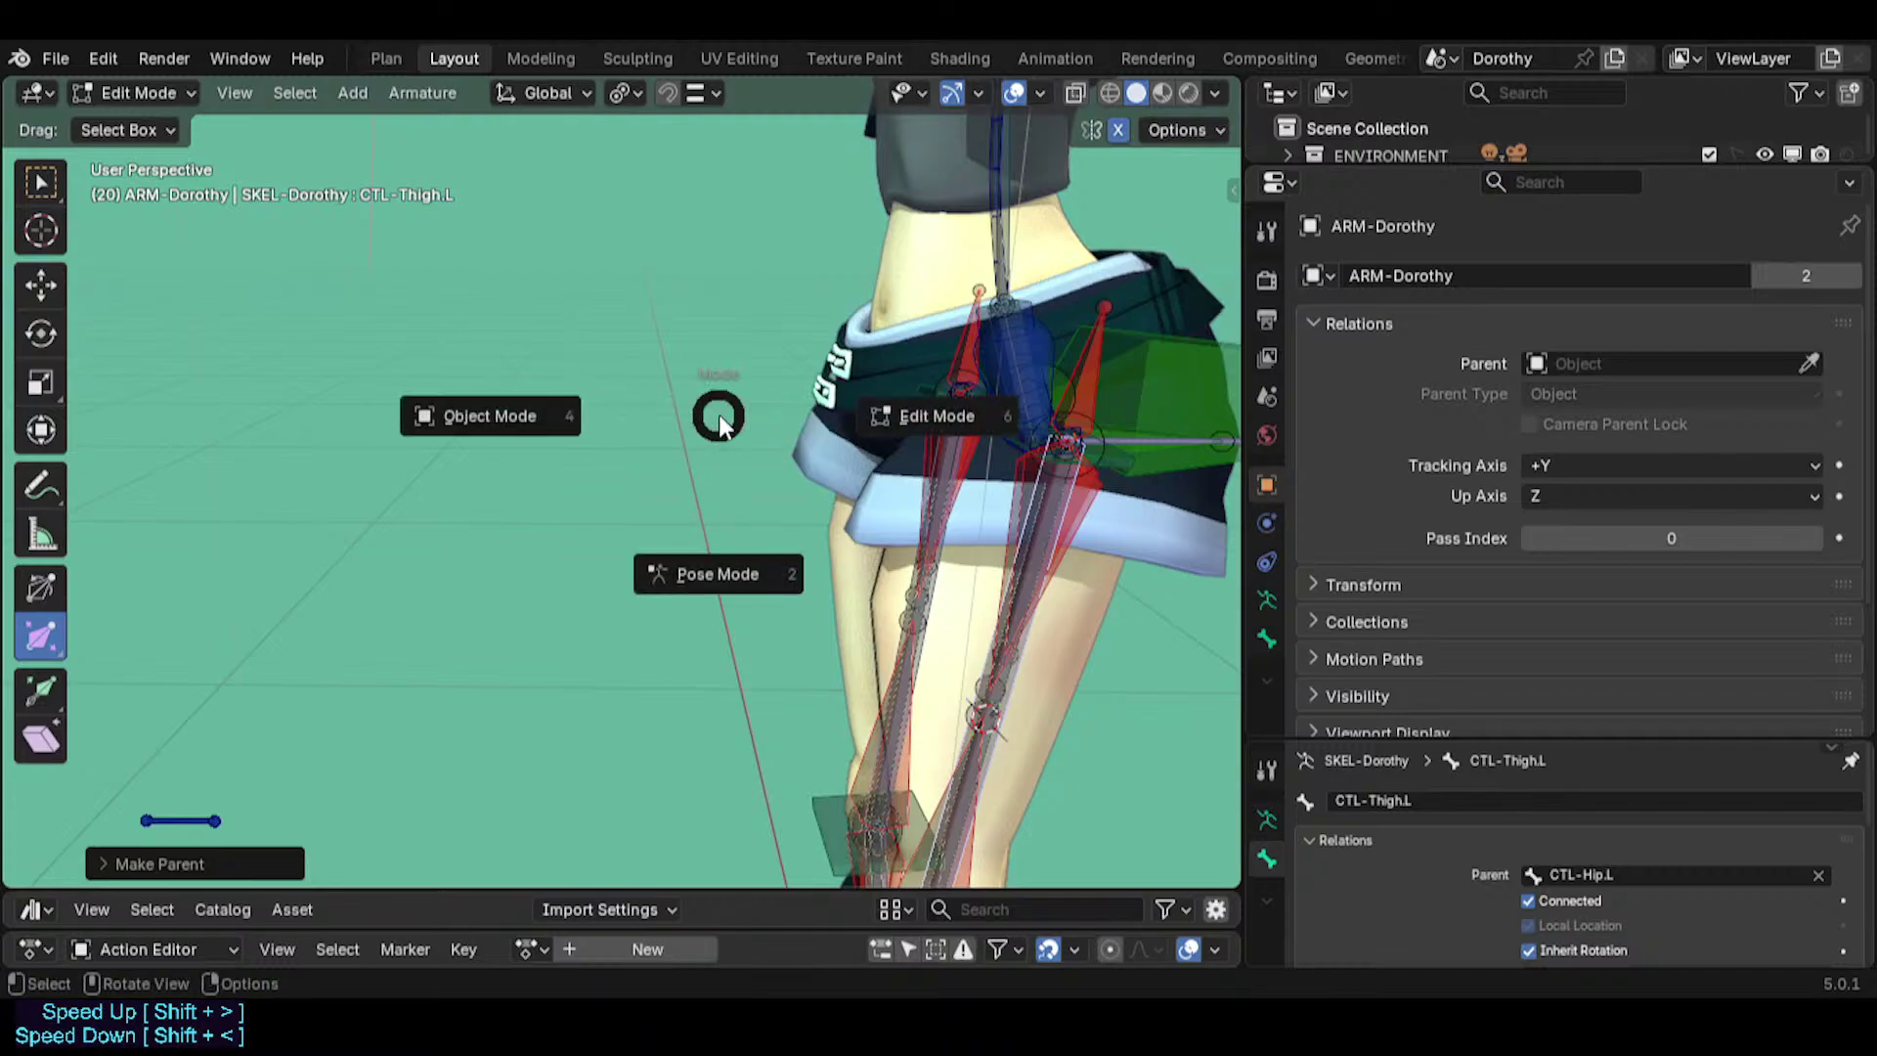
pyautogui.click(718, 572)
# Check the constraints and parents of MCH-Thigh.L and MCH-Shin.L around the bent left knee.
pyautogui.click(667, 353)
pyautogui.moveTo(667, 354); pyautogui.dragTo(708, 431, button='middle')
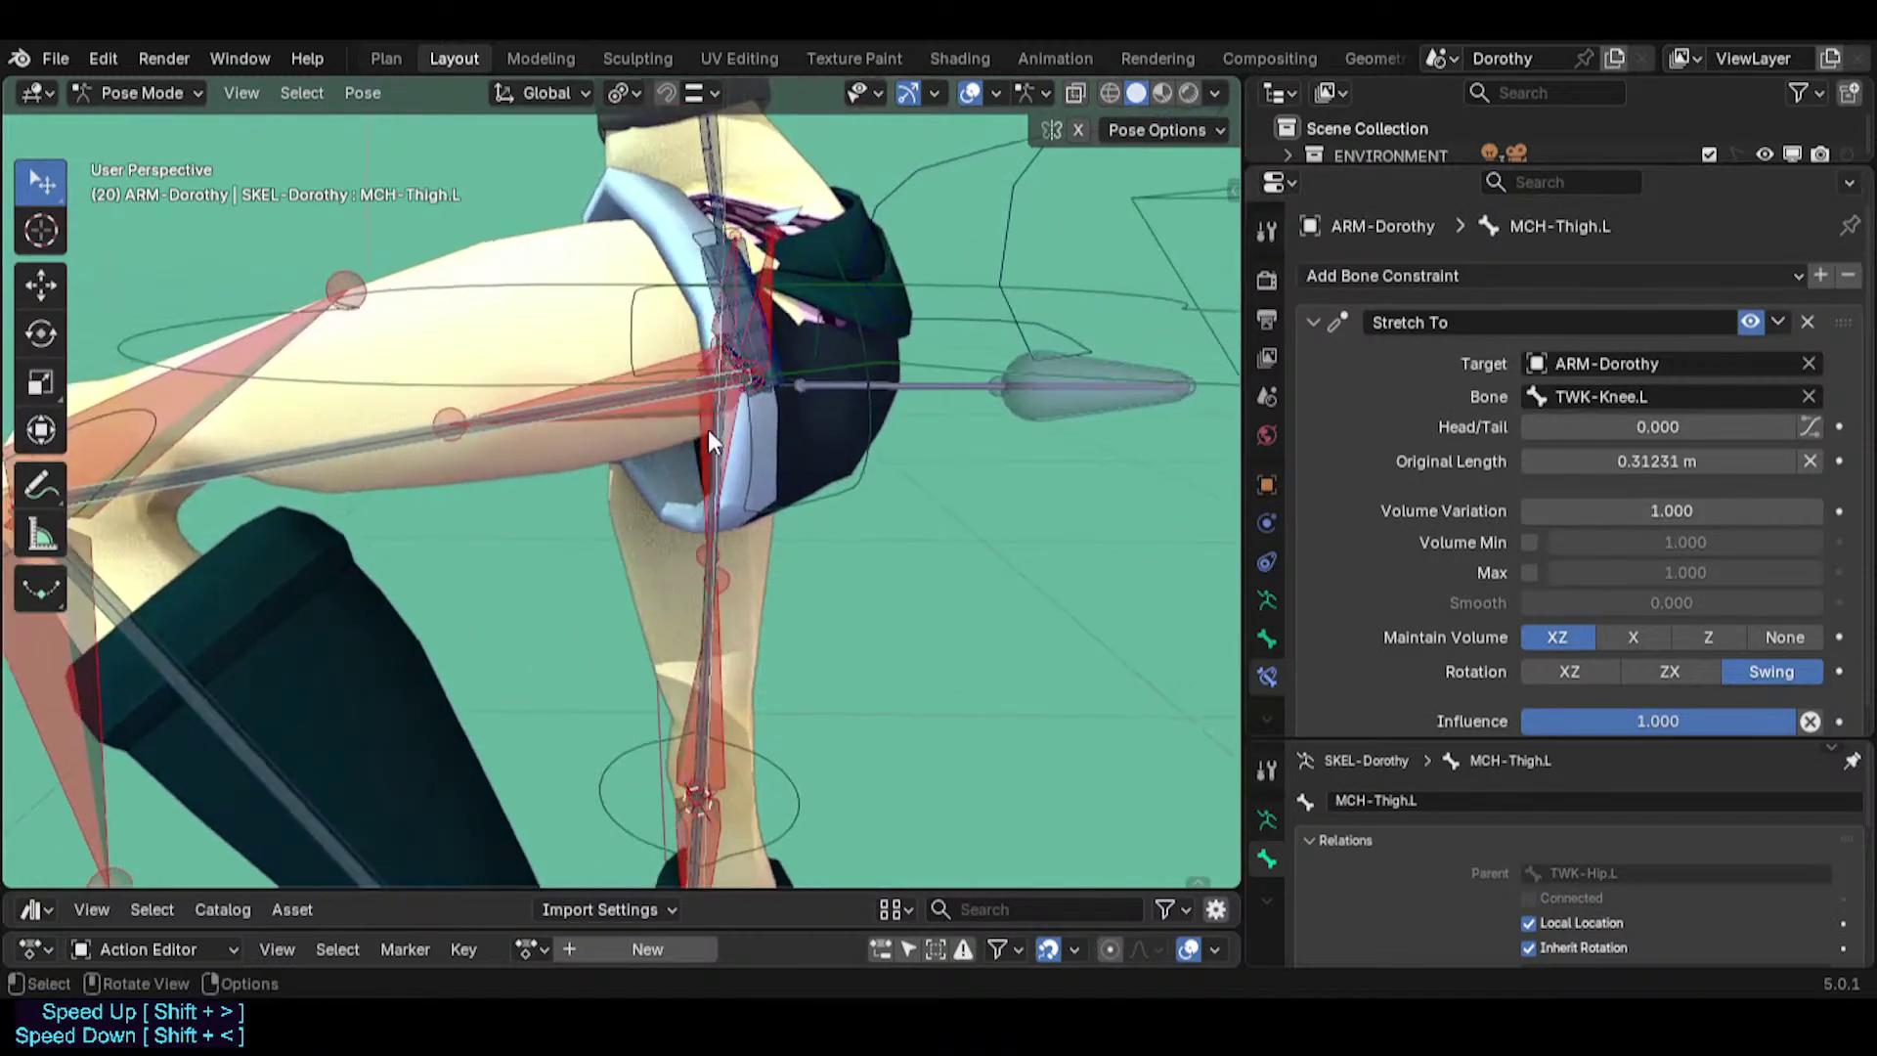
pyautogui.moveTo(262, 514); pyautogui.dragTo(626, 541, button='middle')
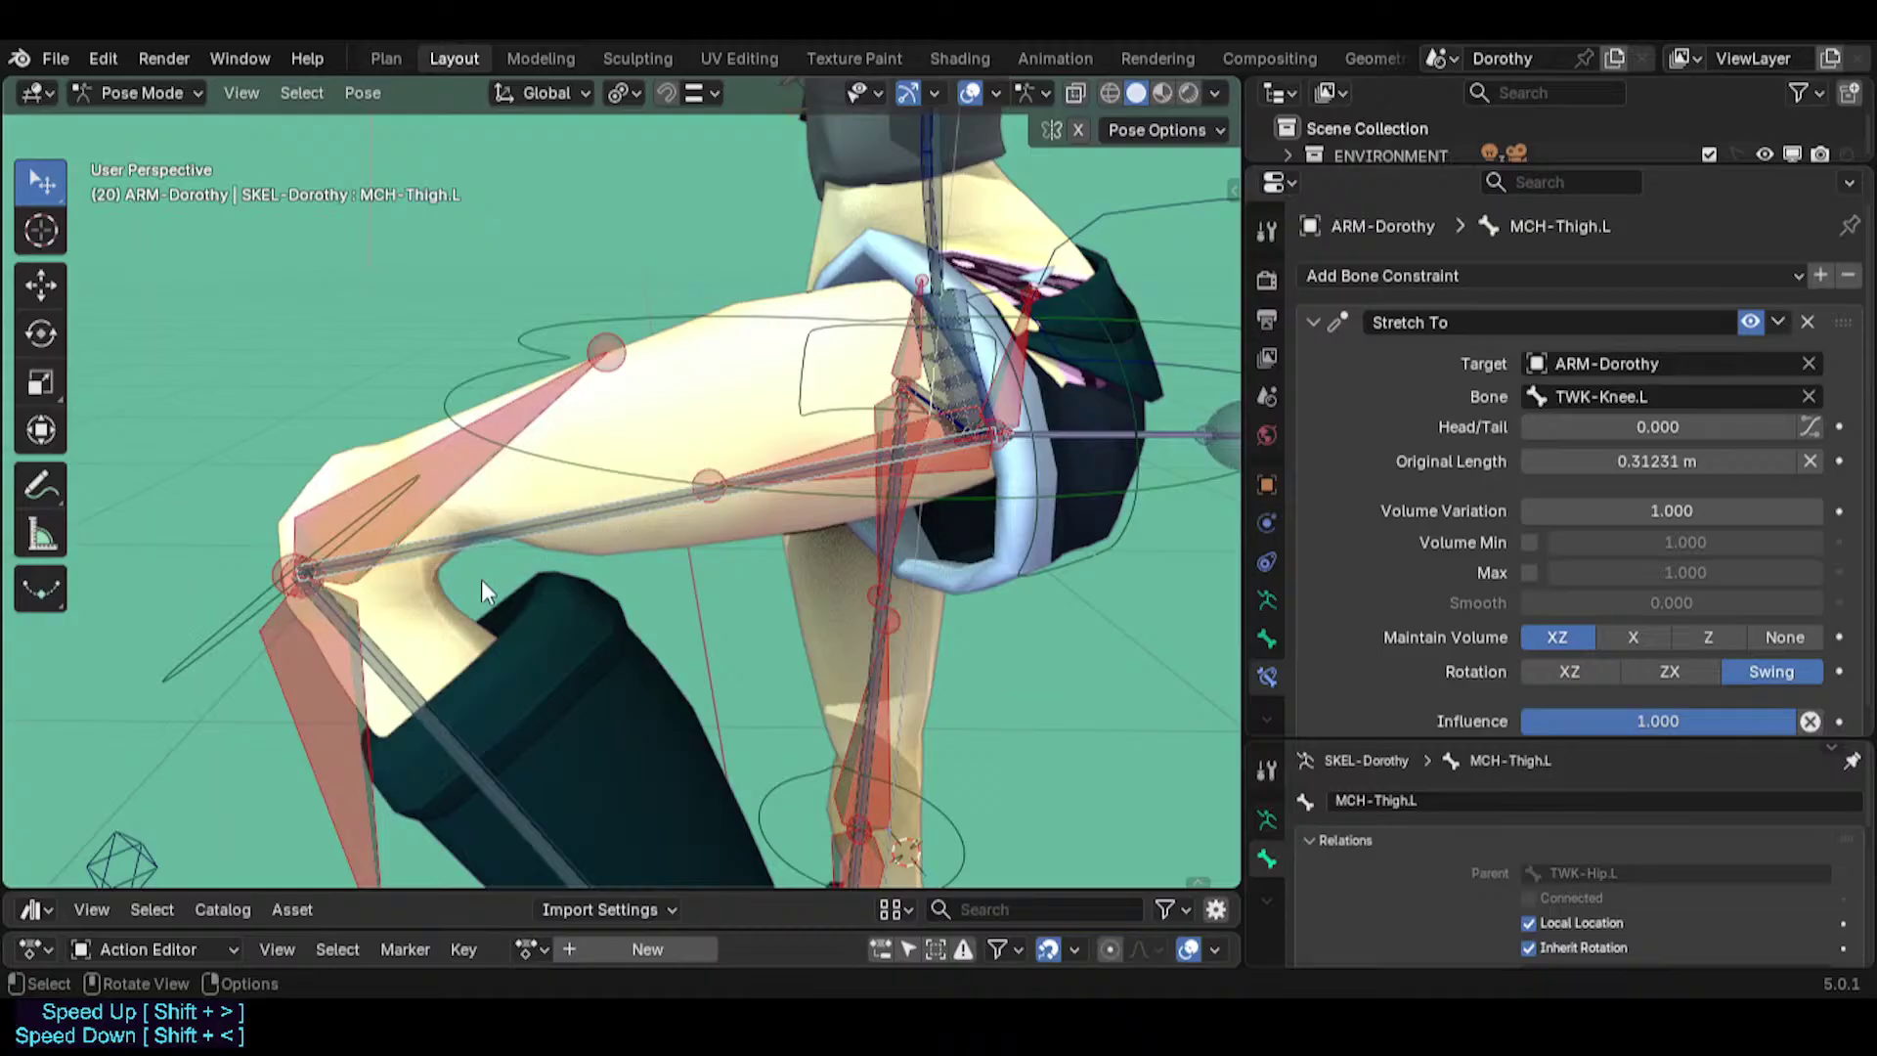
pyautogui.click(441, 719)
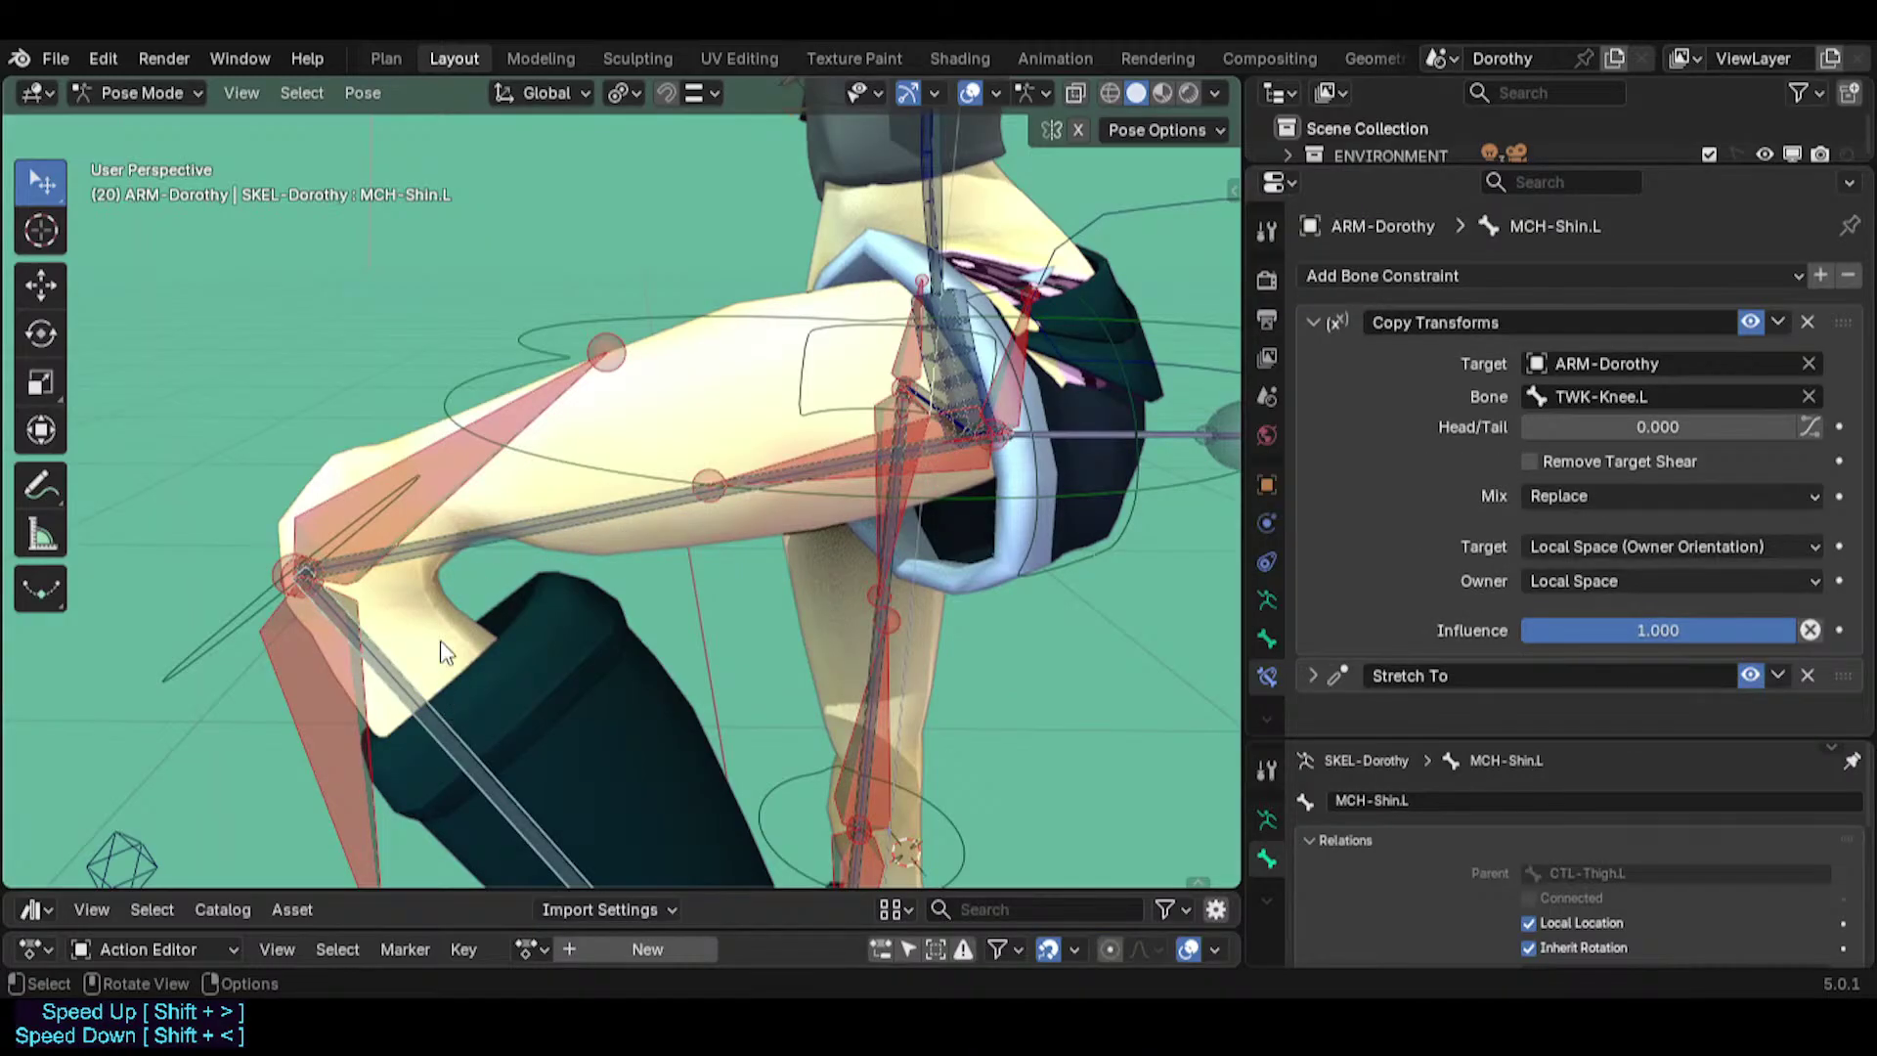
pyautogui.moveTo(508, 577); pyautogui.dragTo(316, 565, button='middle')
pyautogui.click(322, 572)
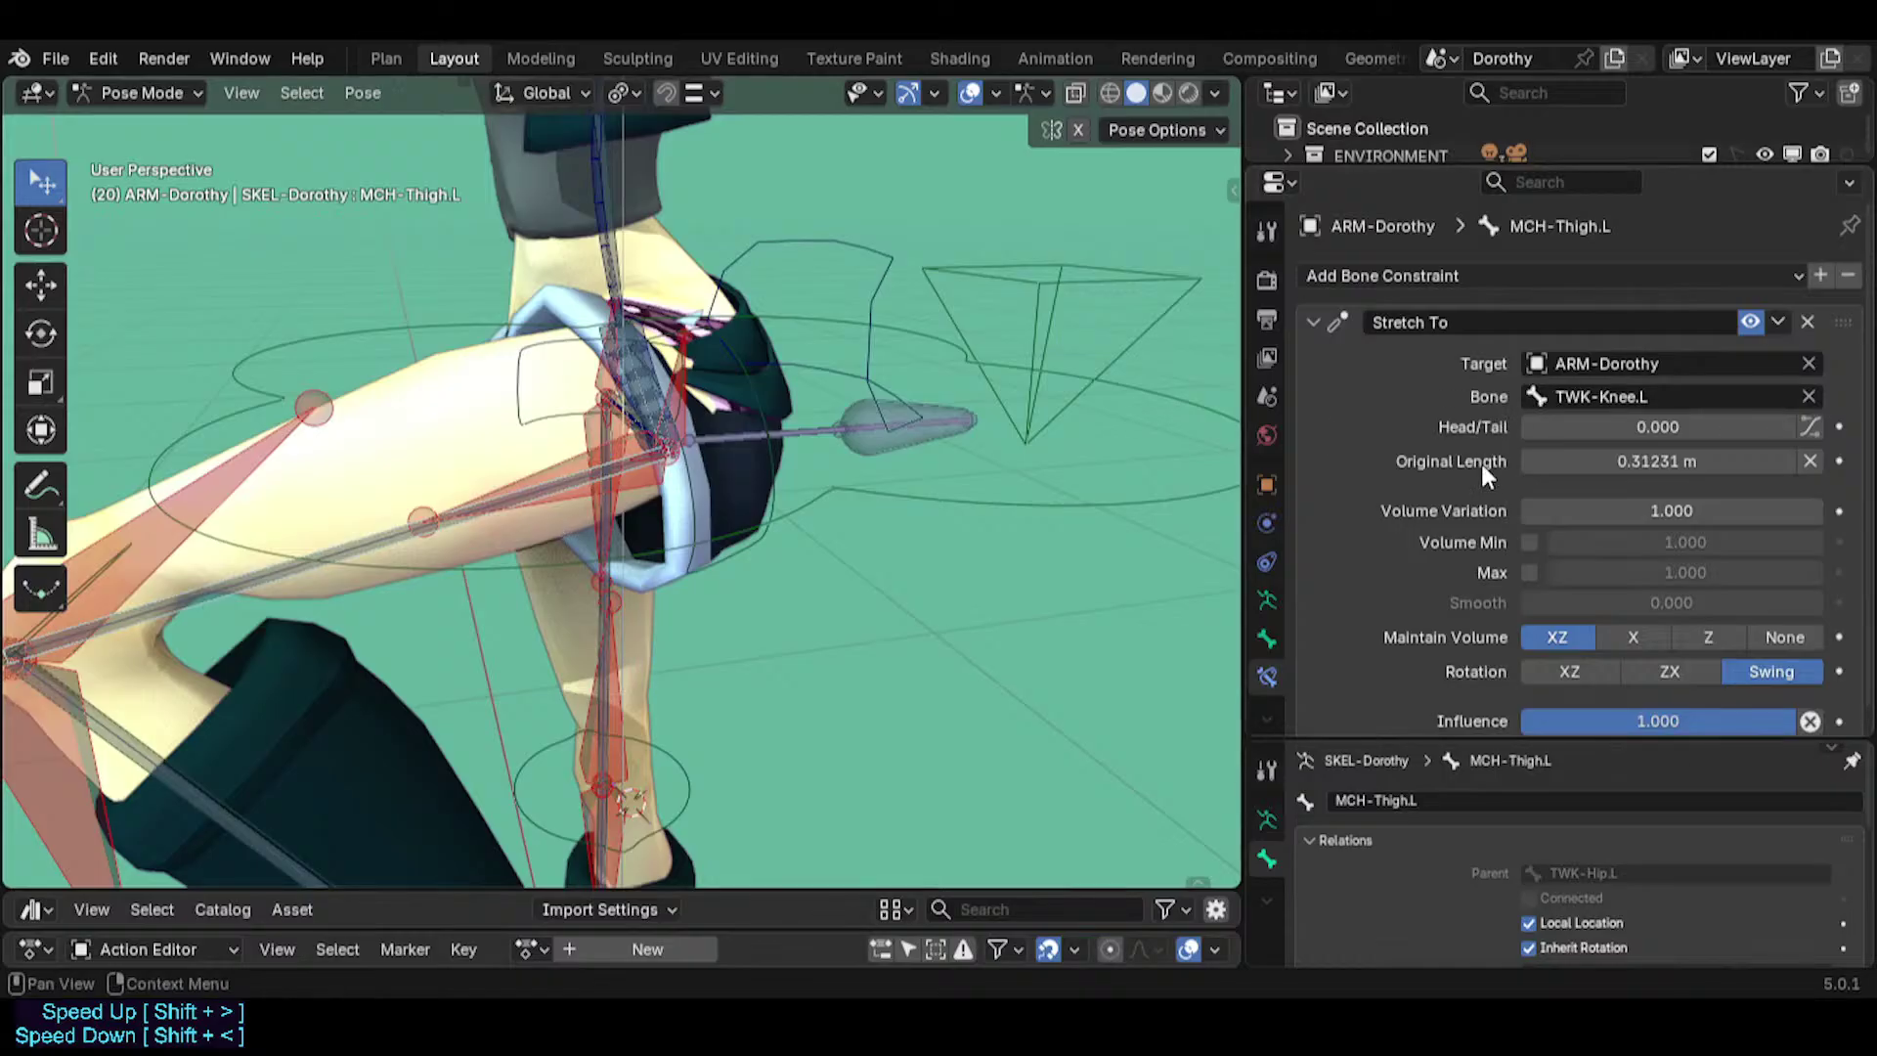
# View the left hip from the front and test moving TWK-Hip.L, cancelling the move.
pyautogui.moveTo(616, 493); pyautogui.dragTo(714, 487, button='middle')
pyautogui.press('g')
pyautogui.click(701, 419)
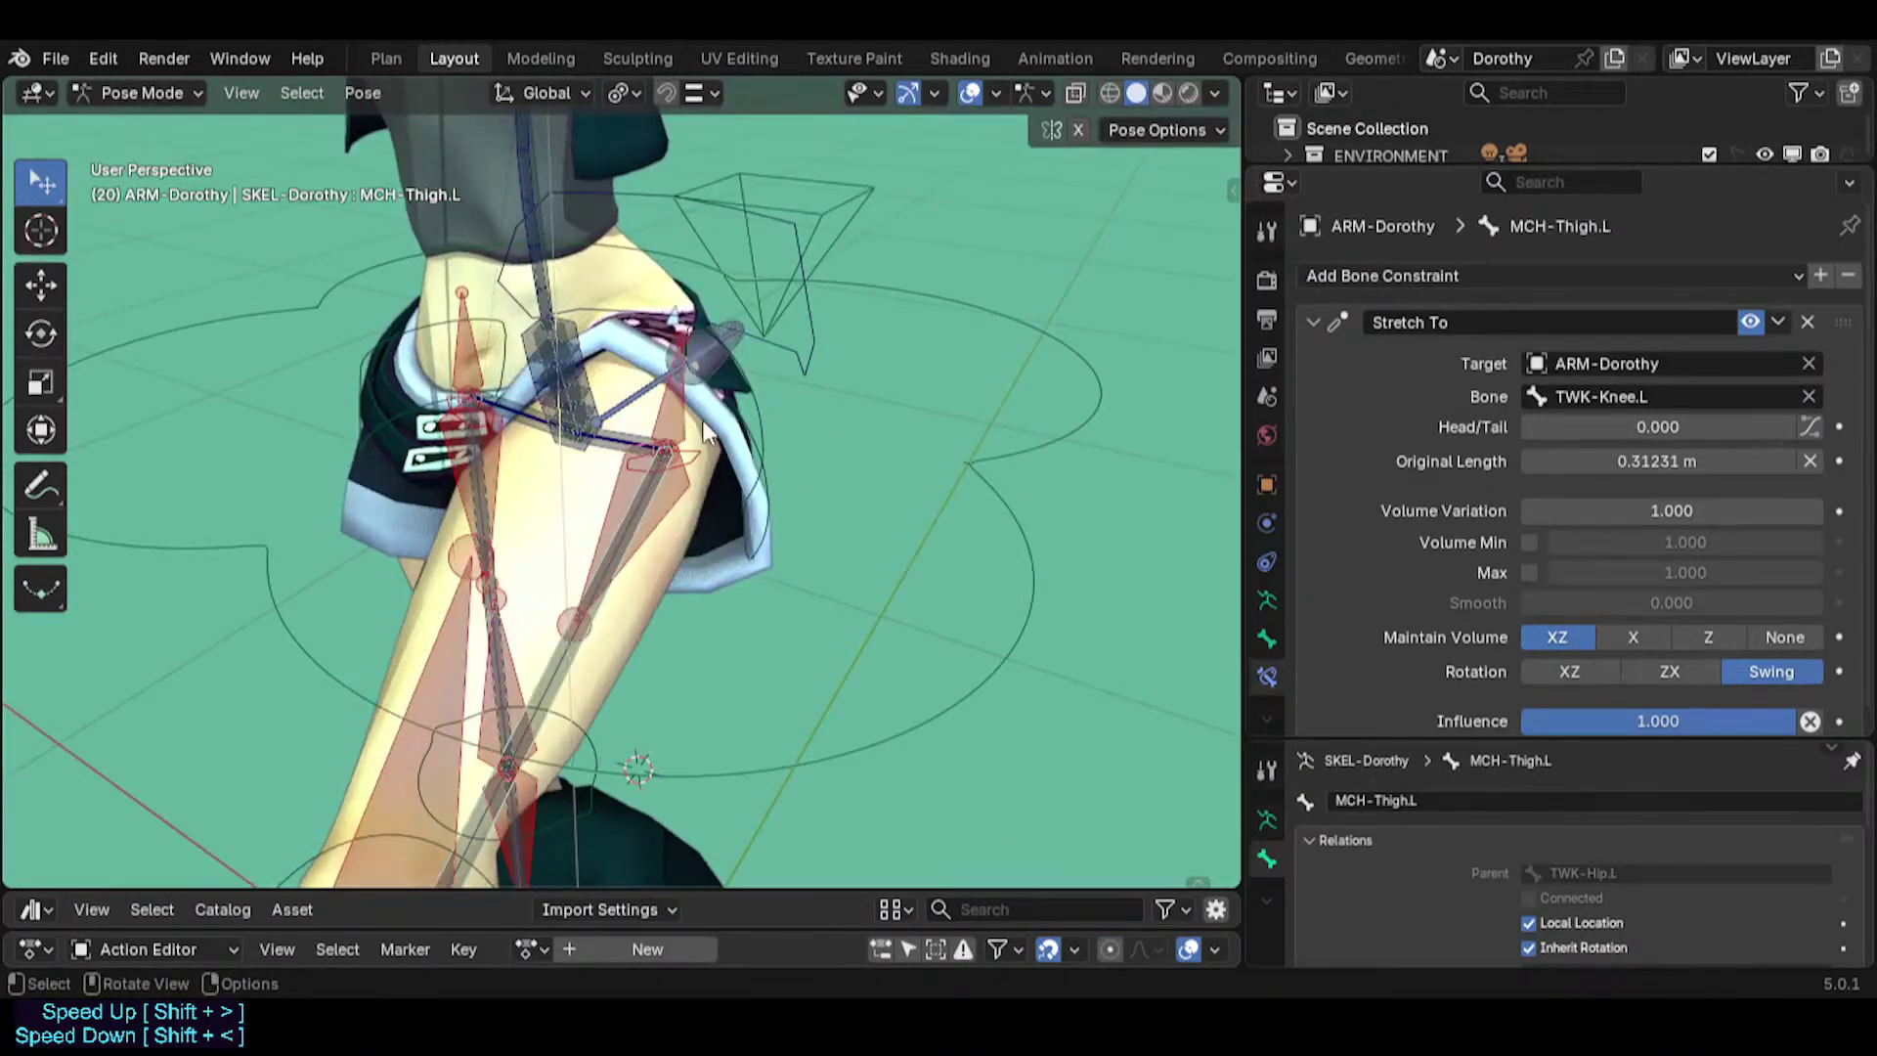
pyautogui.click(761, 428)
pyautogui.press('g')
pyautogui.press('Escape')
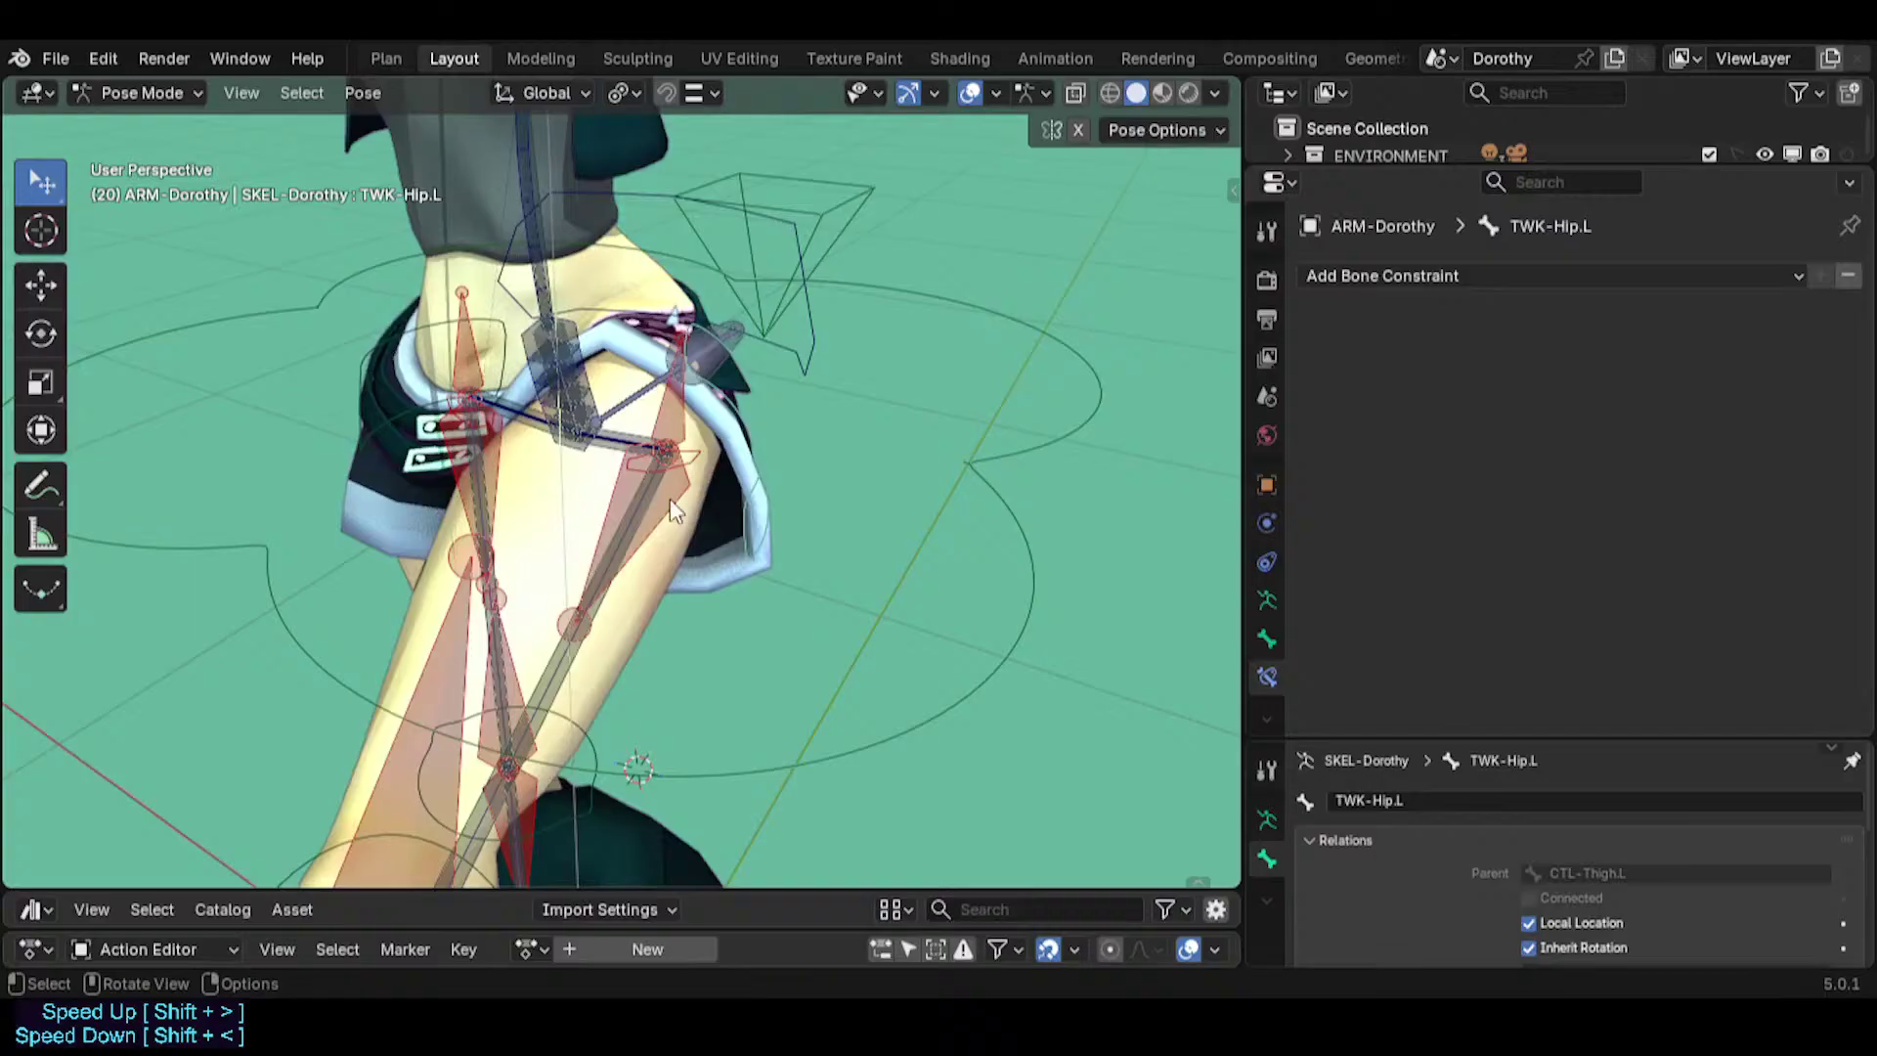
# Parent MCH-Thigh.L to CTL-Hip.L with Keep Offset in Edit Mode and return to Pose Mode.
pyautogui.click(577, 668)
pyautogui.moveTo(595, 625); pyautogui.dragTo(653, 458, button='middle')
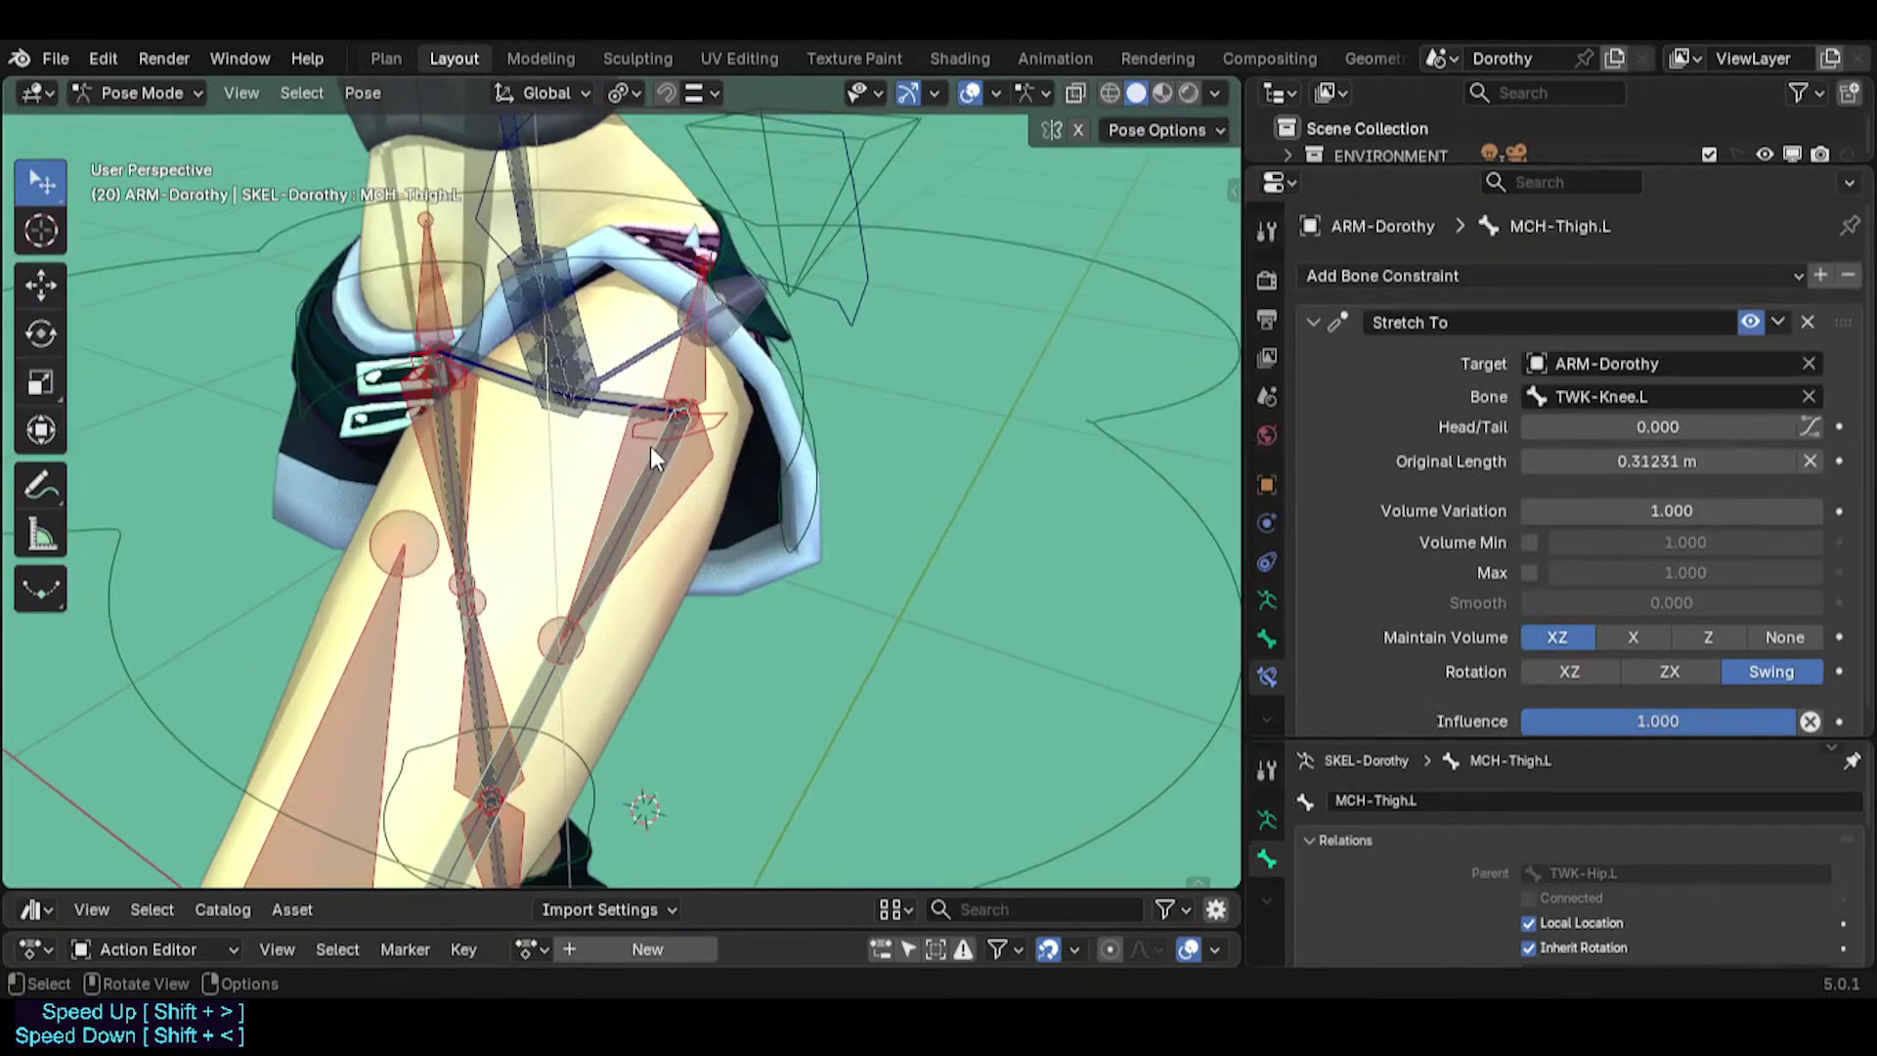
pyautogui.keyDown('alt'); pyautogui.click(588, 410); pyautogui.keyUp('alt')
pyautogui.click(587, 434)
pyautogui.press('Tab')
pyautogui.hotkey('ctrl', 'p')
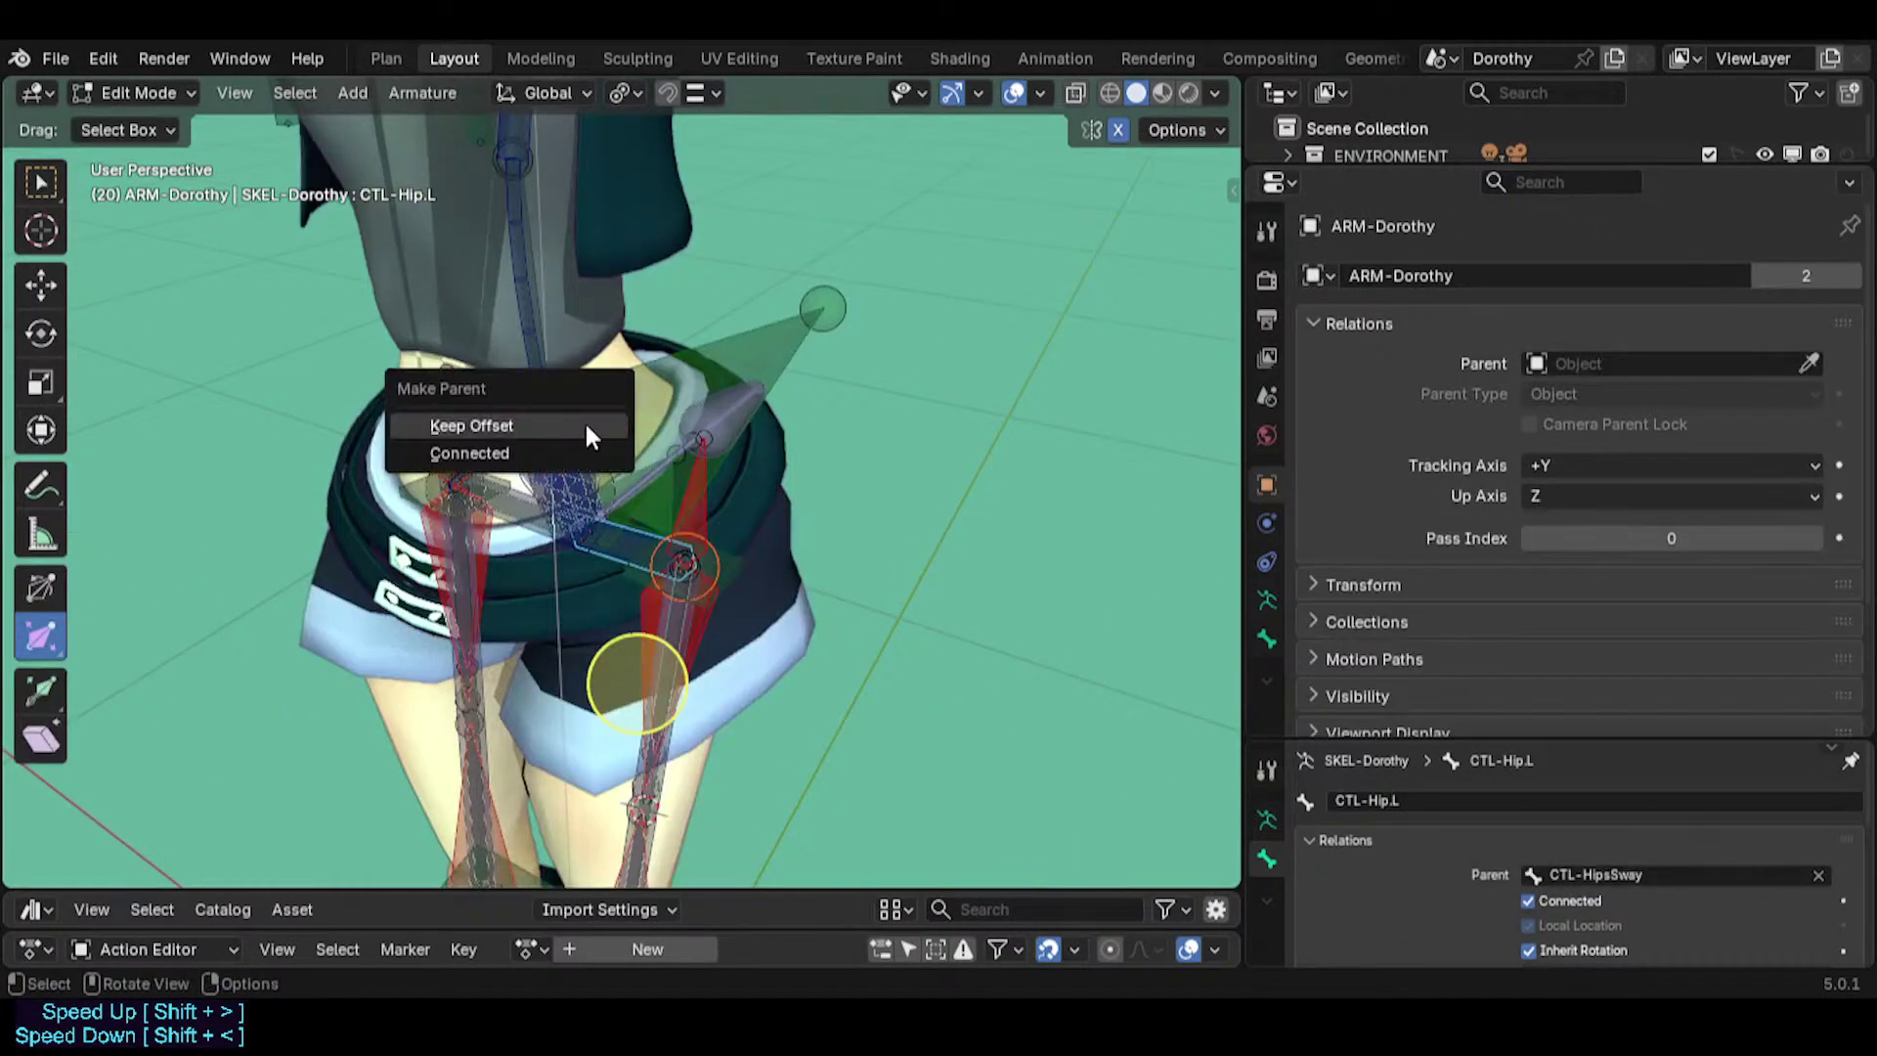
pyautogui.click(584, 422)
pyautogui.press('Tab')
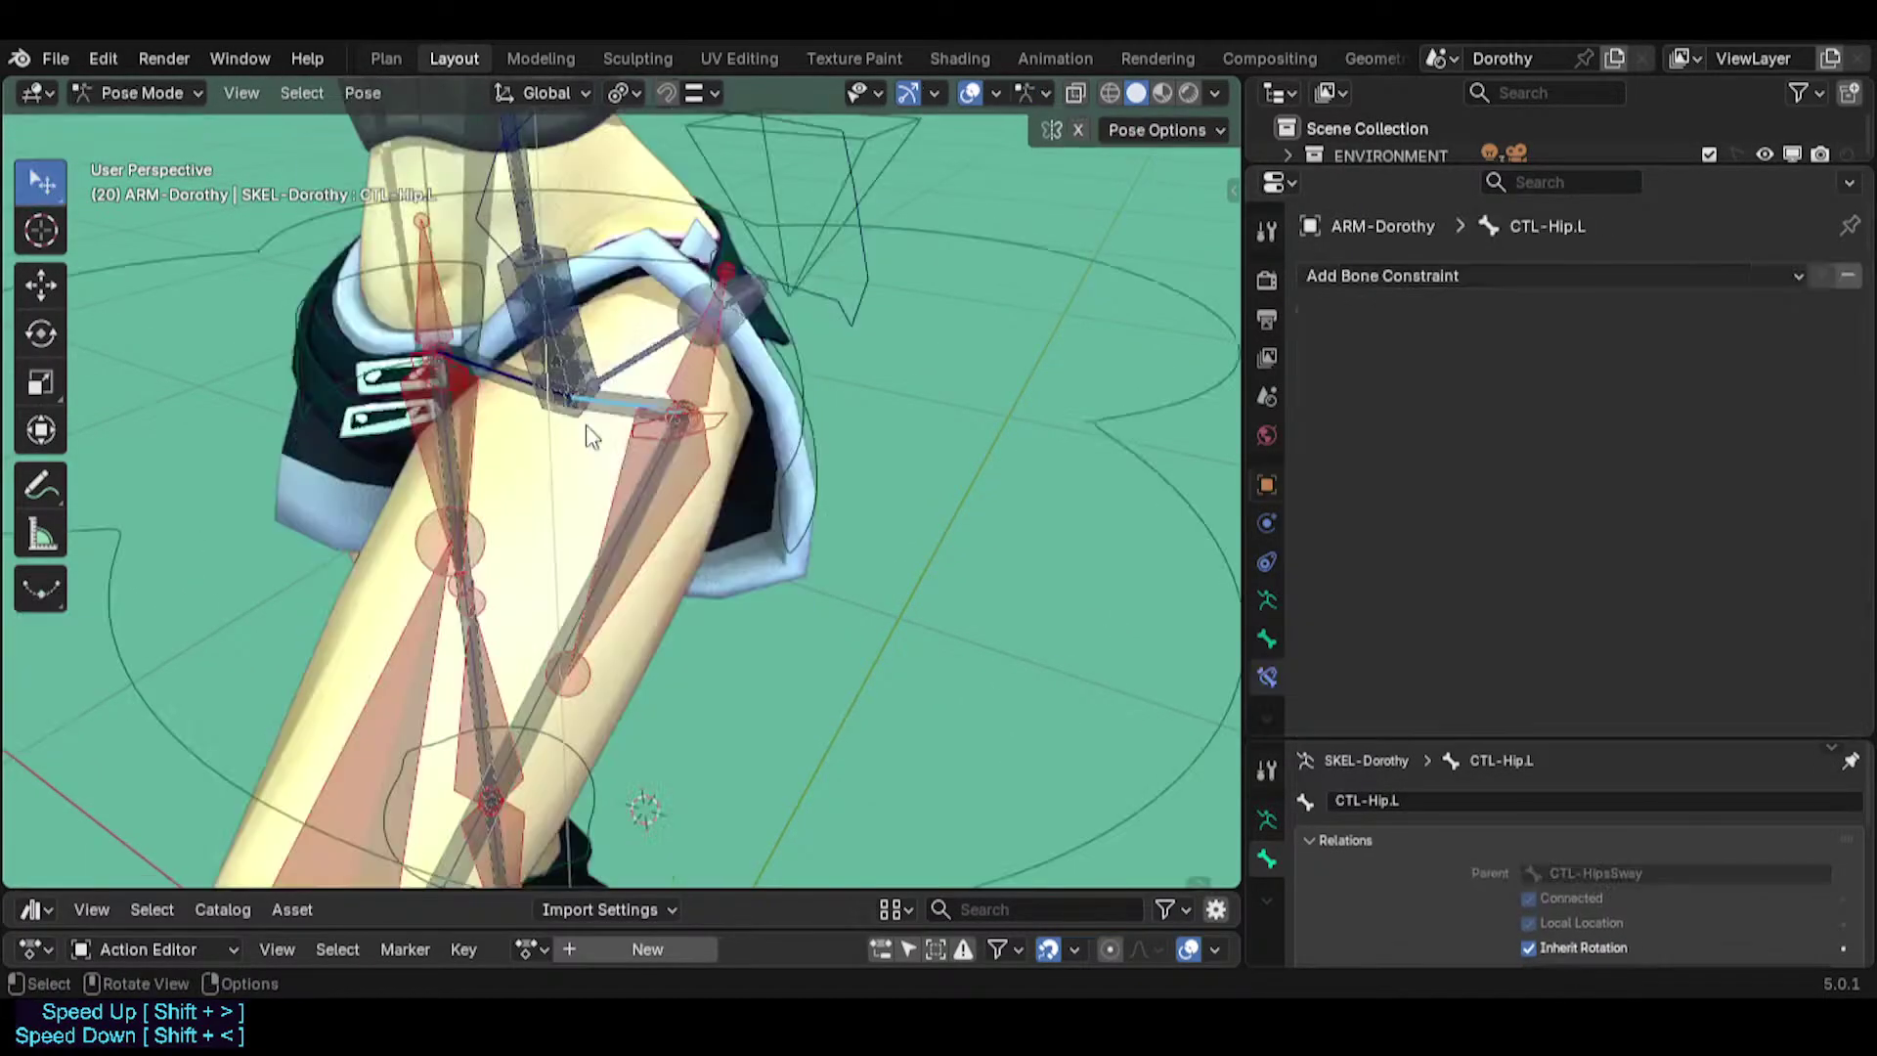
# Test how the left thigh bones respond by moving TWK-Hip.L sideways, and cancel the move.
pyautogui.click(753, 371)
pyautogui.press('g')
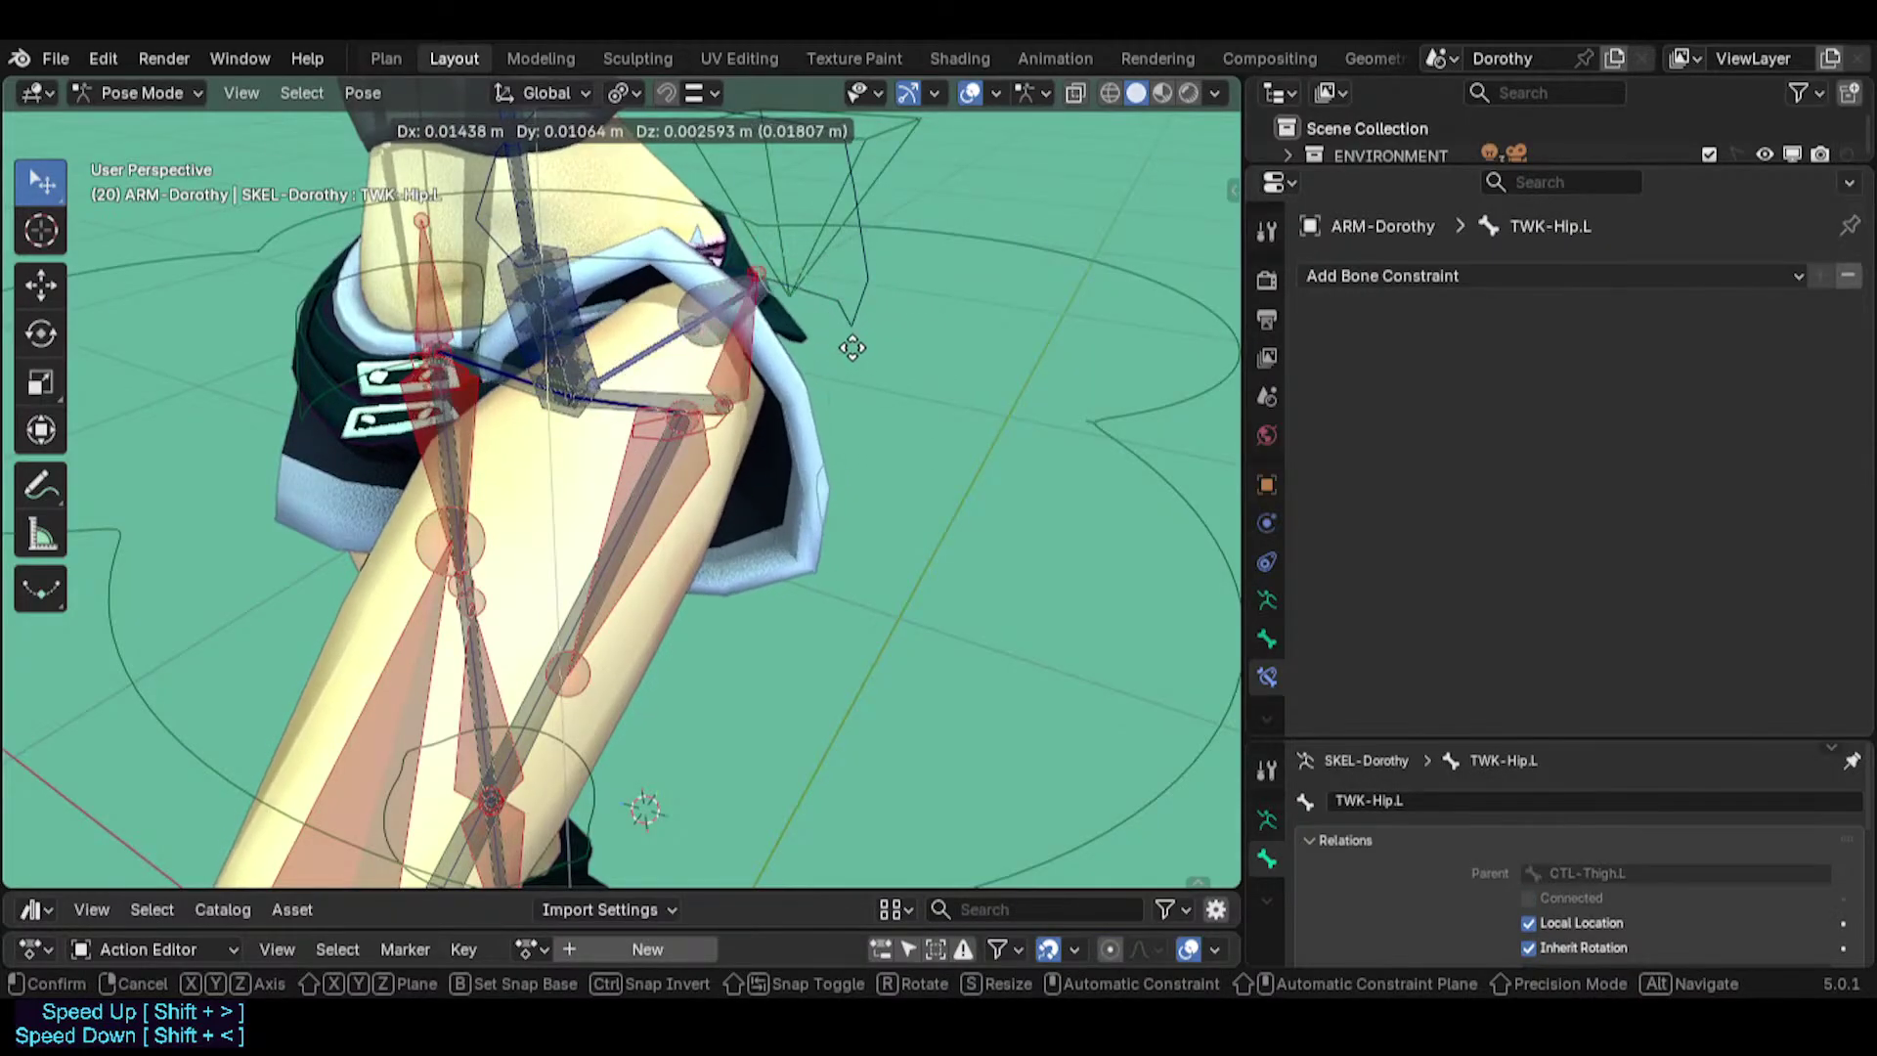
pyautogui.rightClick(852, 348)
# Add a Copy Transforms constraint to MCH-Thigh.L targeting TWK-Hip.L, and place it above the Stretch To constraint.
pyautogui.click(670, 477)
pyautogui.click(706, 375)
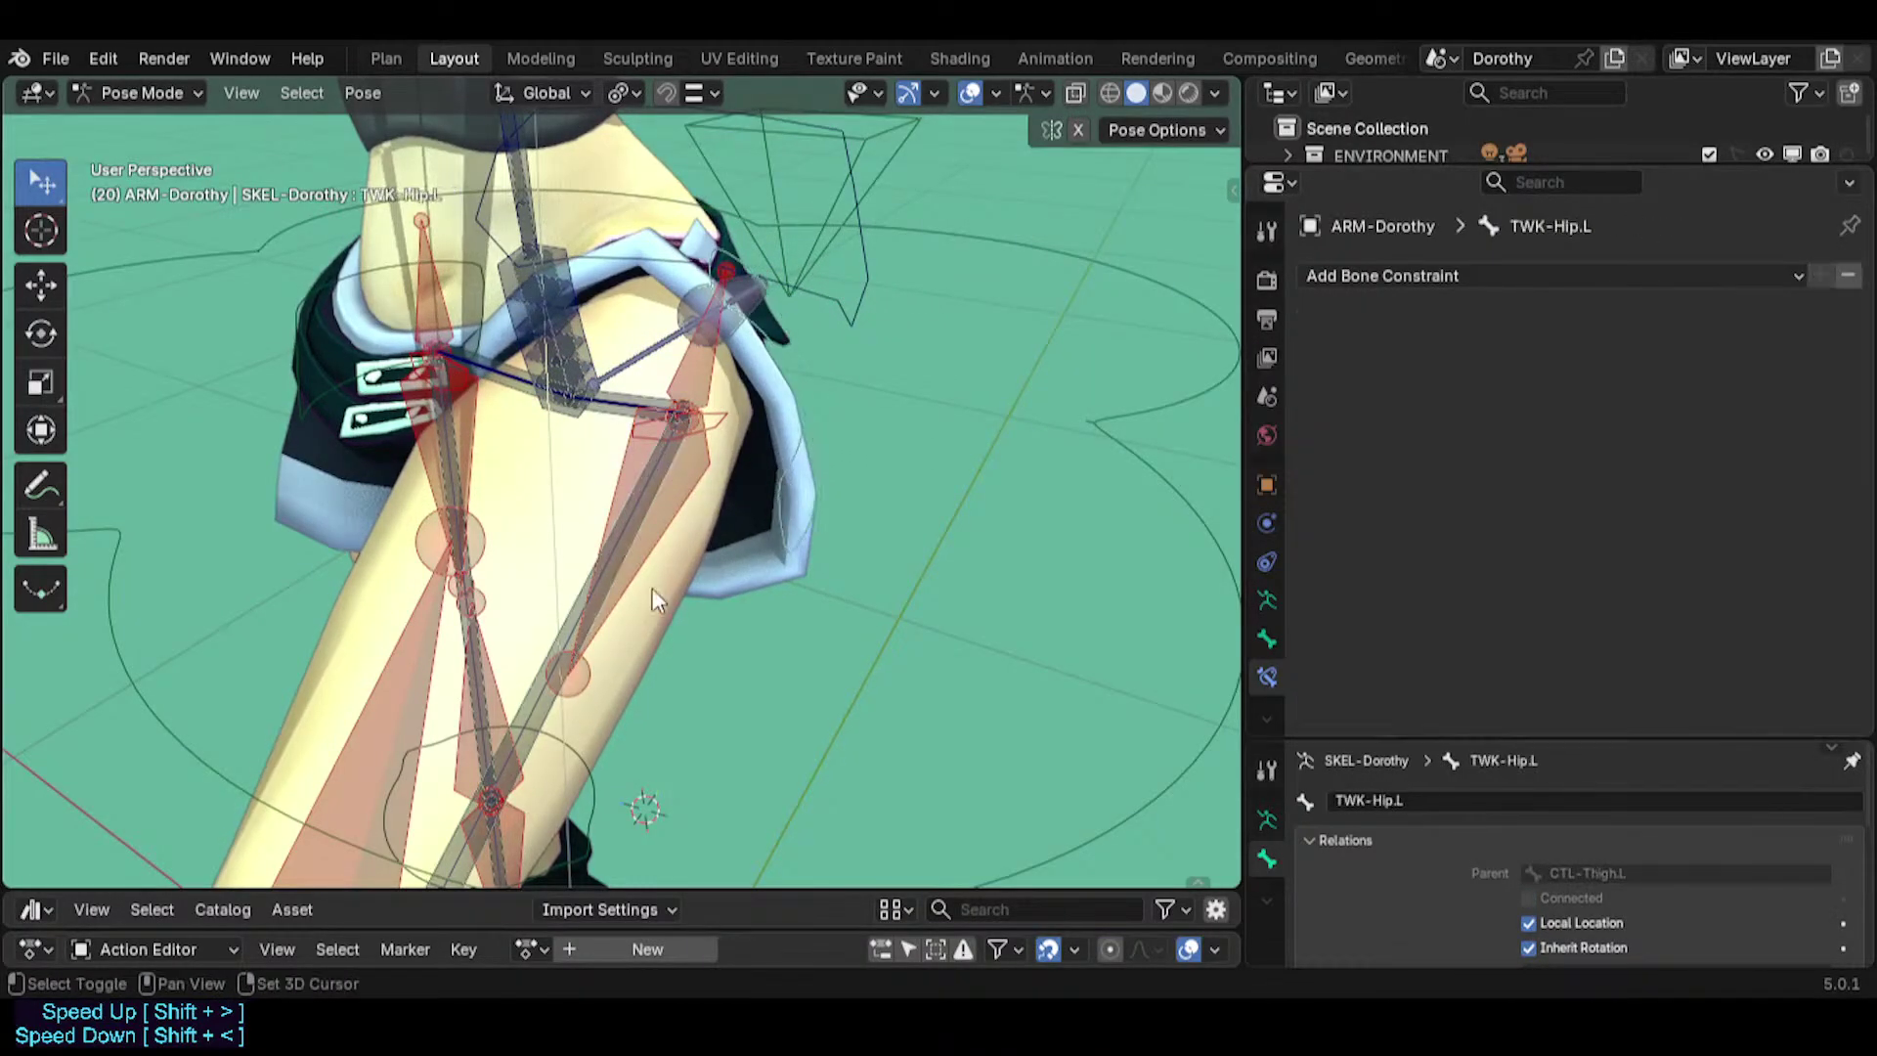
pyautogui.click(534, 713)
pyautogui.hotkey('ctrl', 'shift', 'c')
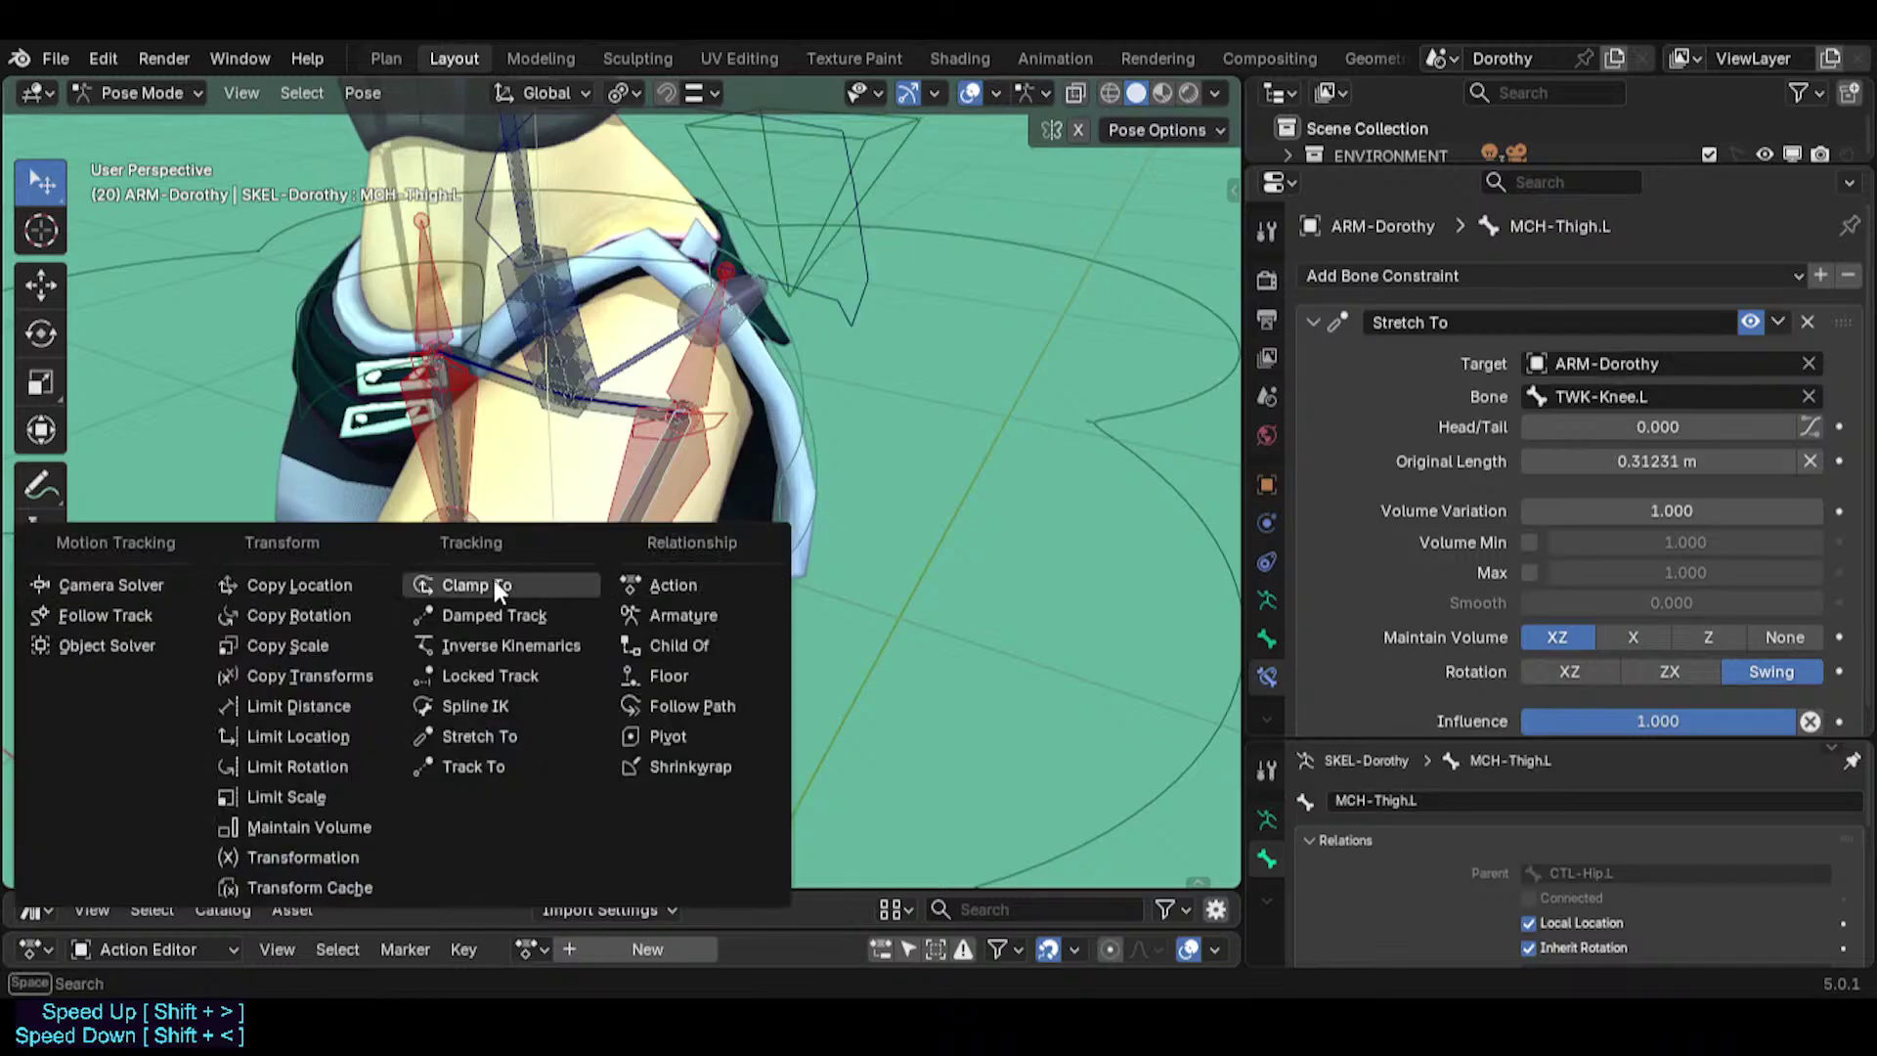
pyautogui.click(348, 682)
pyautogui.click(1308, 318)
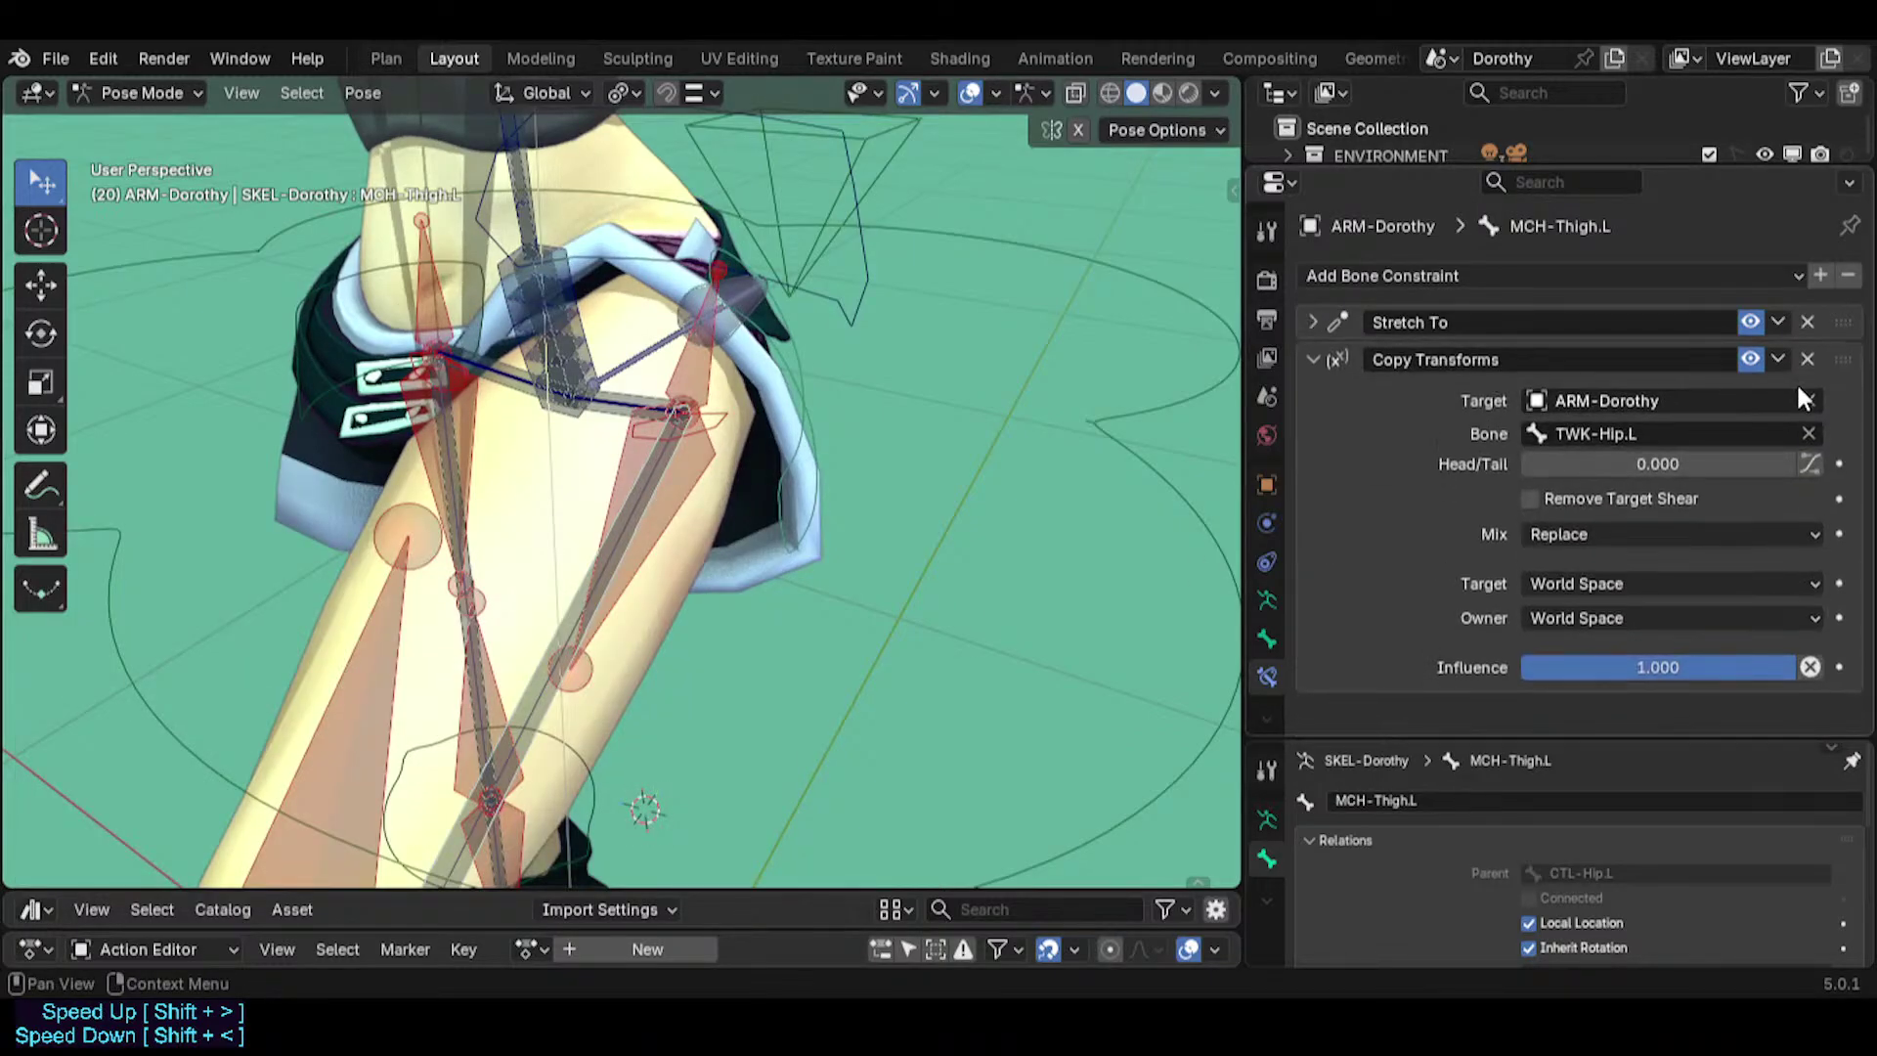
pyautogui.moveTo(1837, 359); pyautogui.dragTo(1804, 331)
# Set MCH-Thigh.L's Copy Transforms to Replace mix, with Local Space (Owner Orientation) as target space and Local Space as owner space.
pyautogui.click(1622, 492)
pyautogui.click(1603, 525)
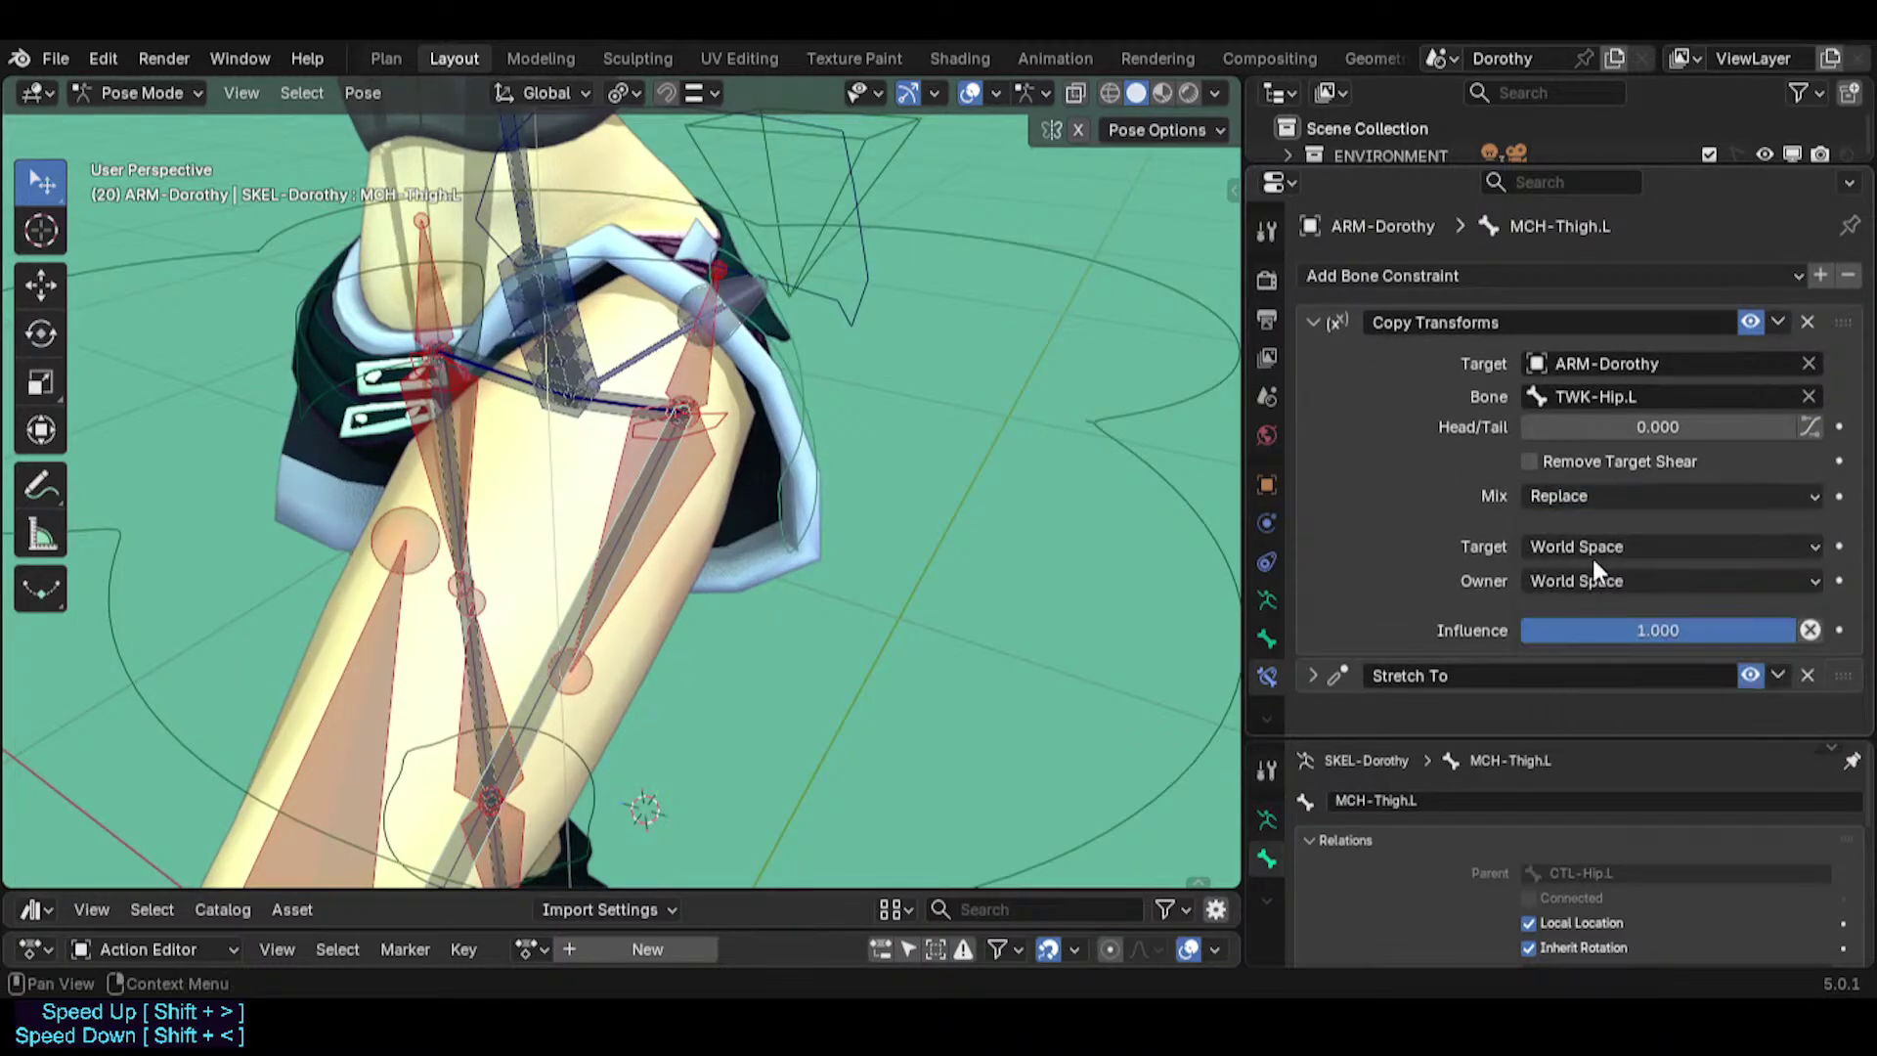
pyautogui.click(1592, 550)
pyautogui.click(1566, 739)
pyautogui.click(1580, 587)
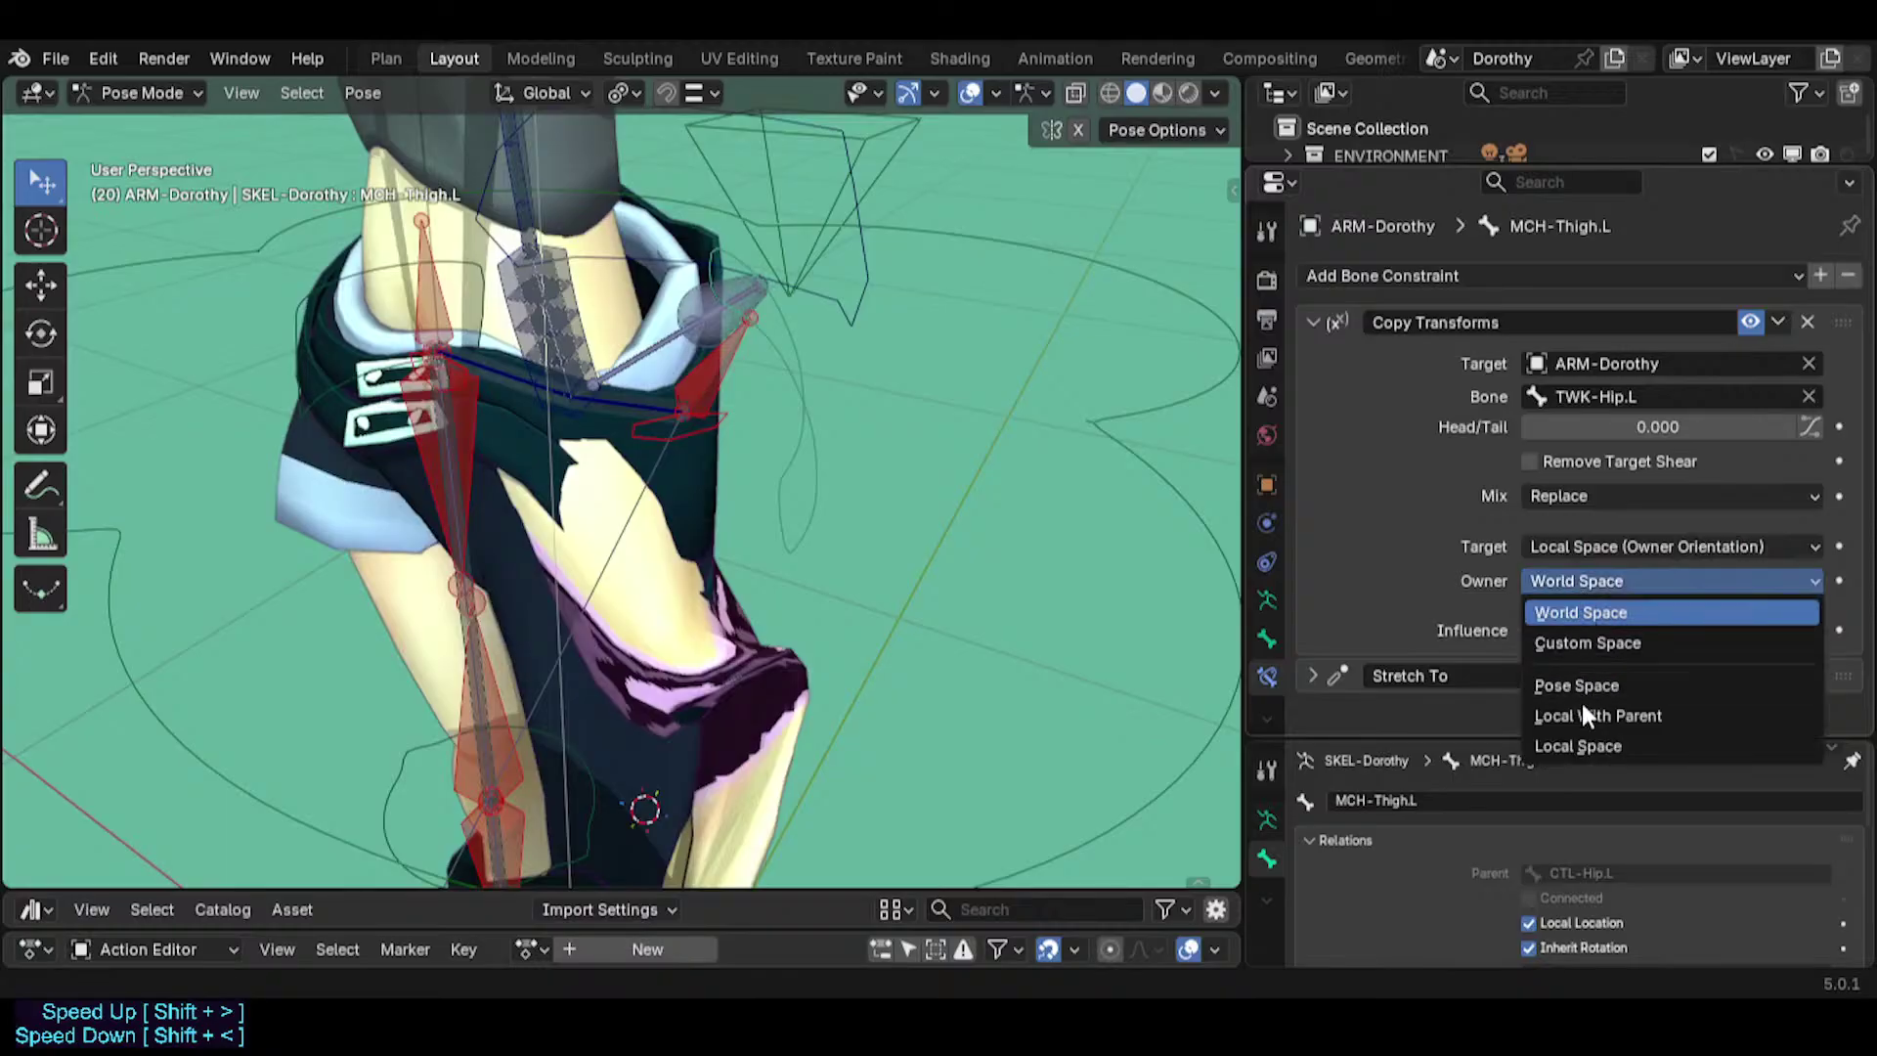
pyautogui.click(1581, 743)
# Test how the left leg responds to moving TWK-Hip.L and TWK-Knee.L, cancelling both moves.
pyautogui.moveTo(1026, 473); pyautogui.dragTo(791, 391, button='middle')
pyautogui.click(796, 391)
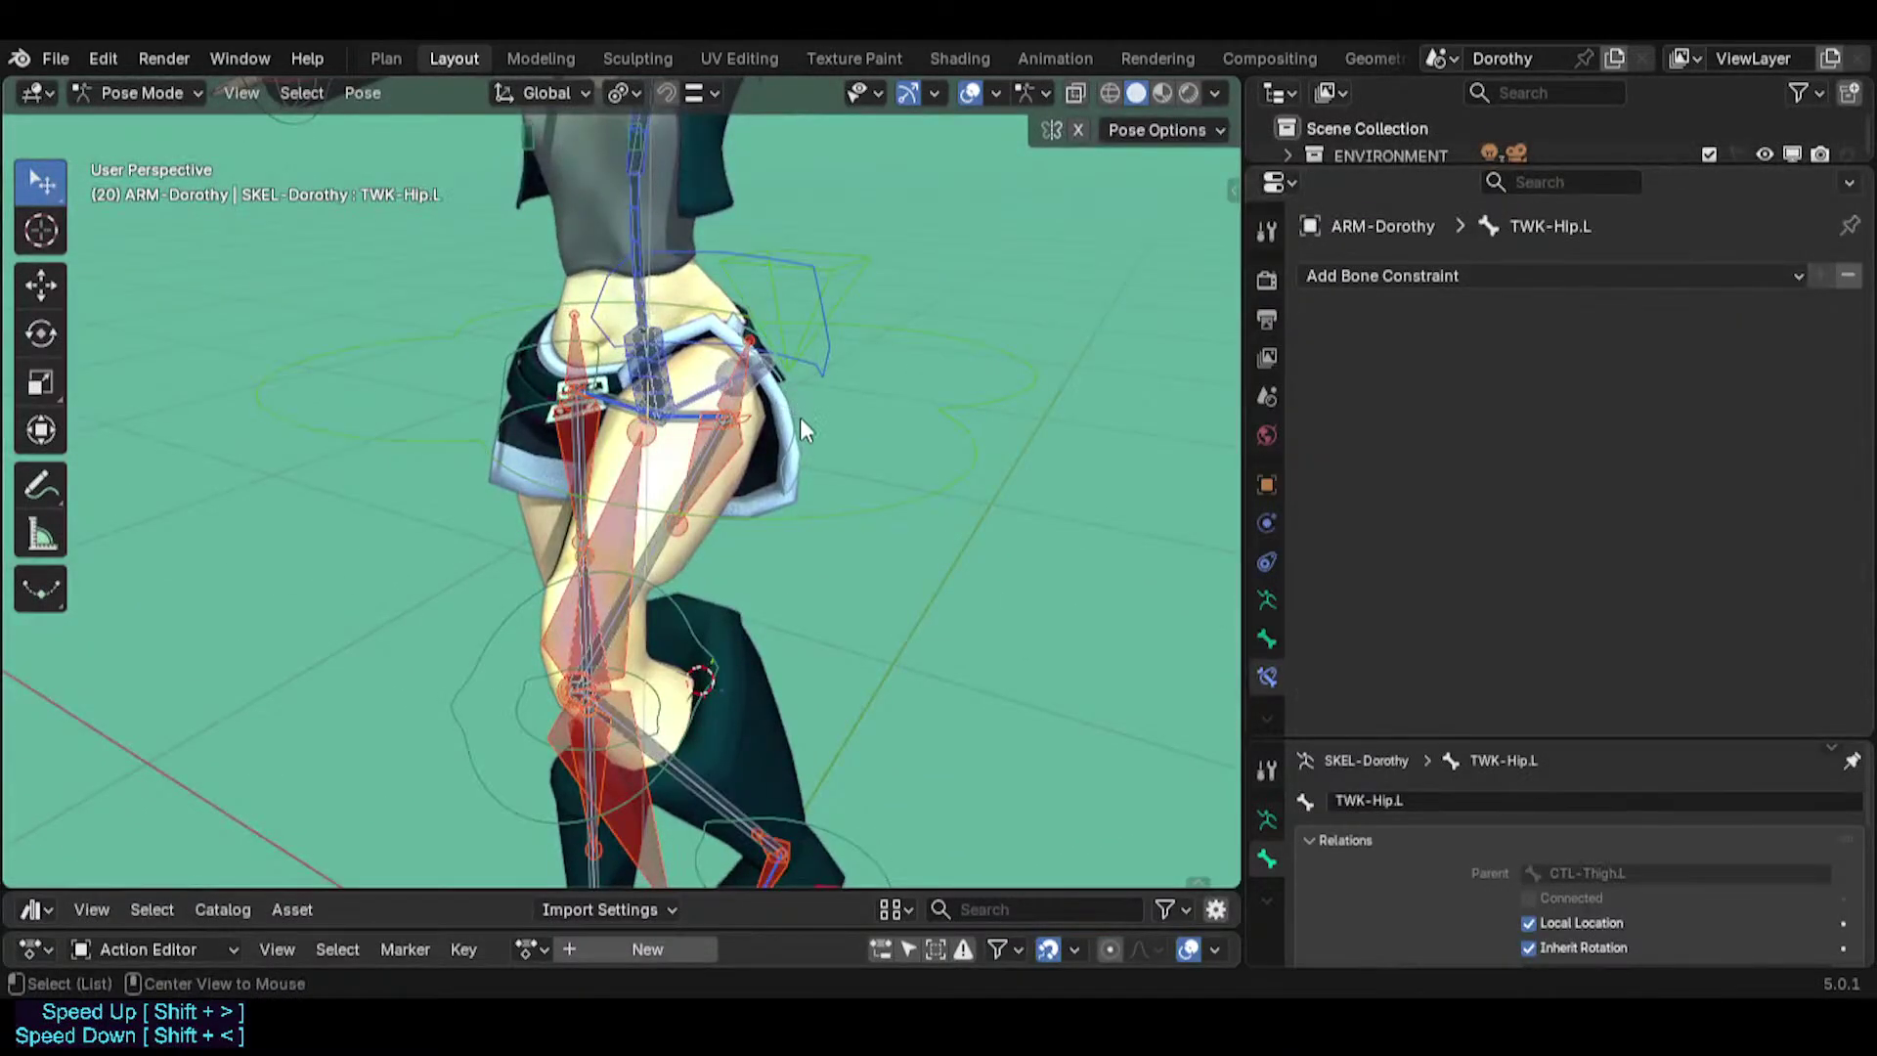
pyautogui.press('g')
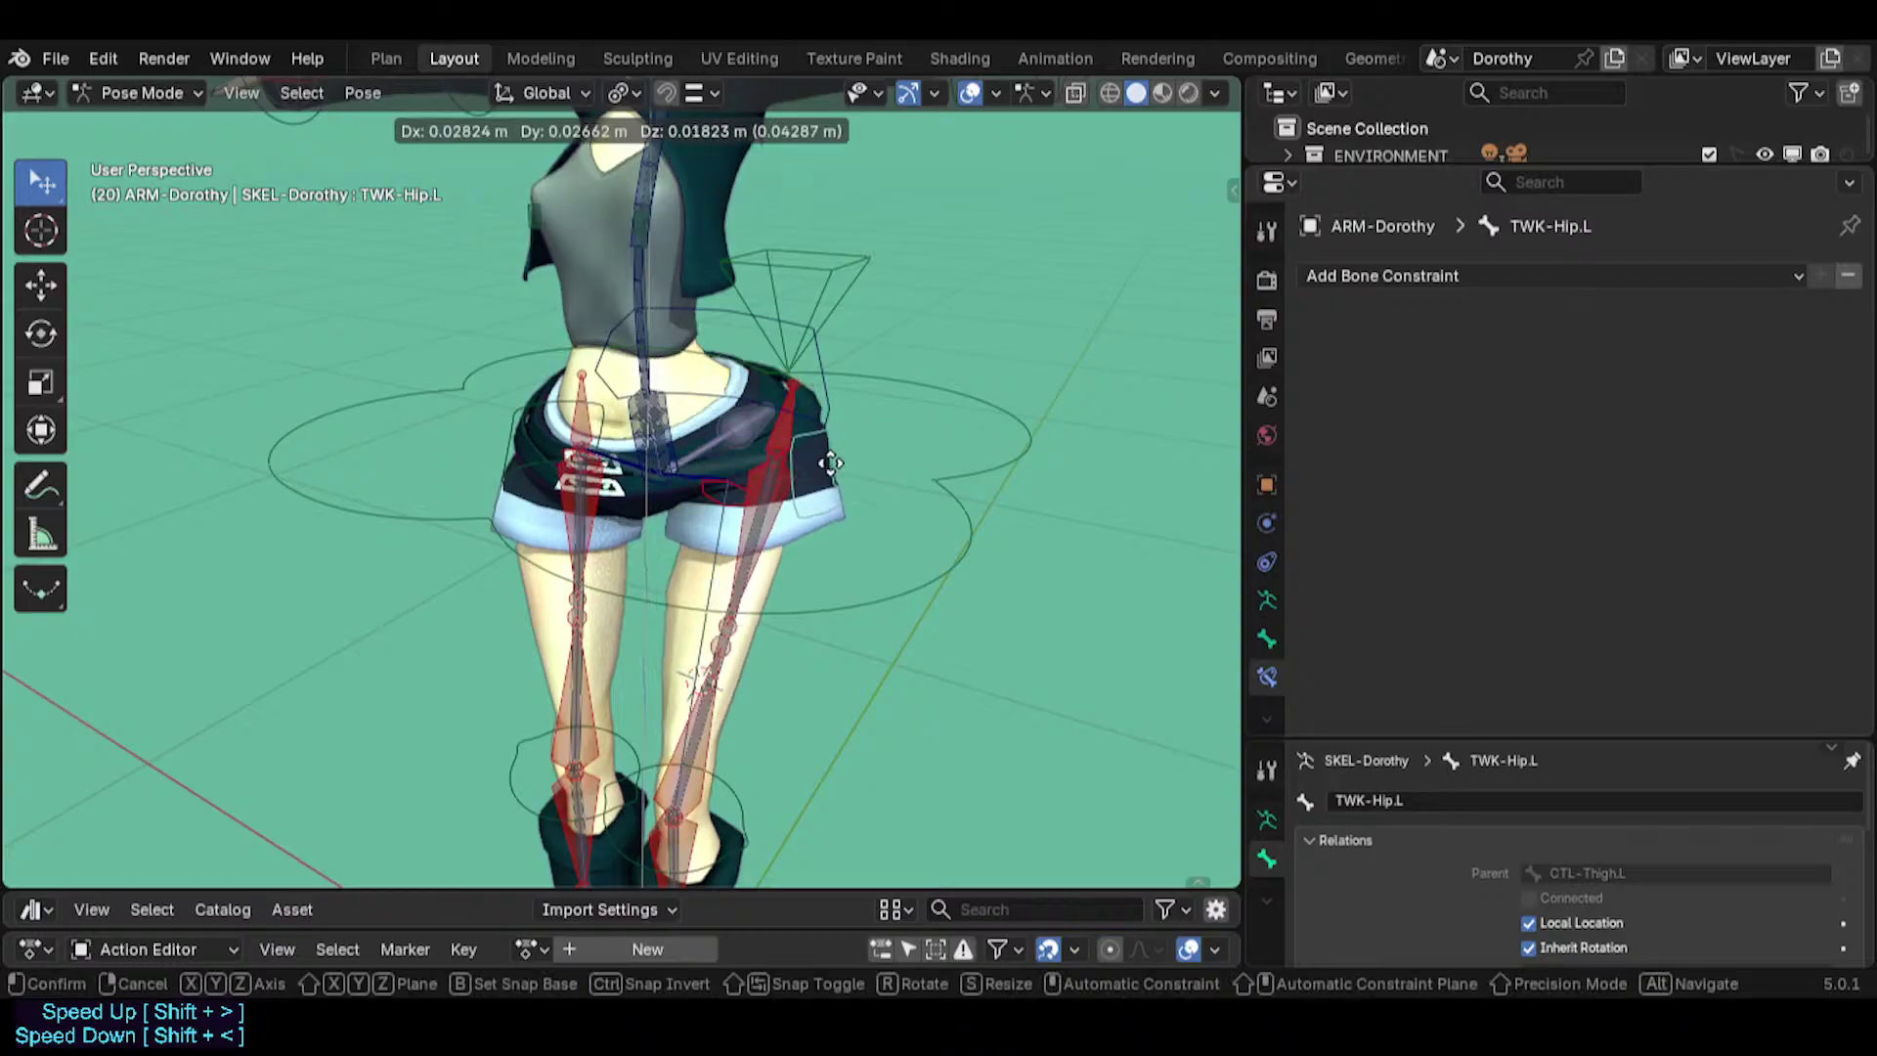
pyautogui.rightClick(775, 461)
pyautogui.keyDown('shift'); pyautogui.moveTo(762, 567); pyautogui.dragTo(787, 357, button='middle'); pyautogui.keyUp('shift')
pyautogui.scroll(-1, 763, 674)
pyautogui.scroll(-1, 763, 699)
pyautogui.click(758, 598)
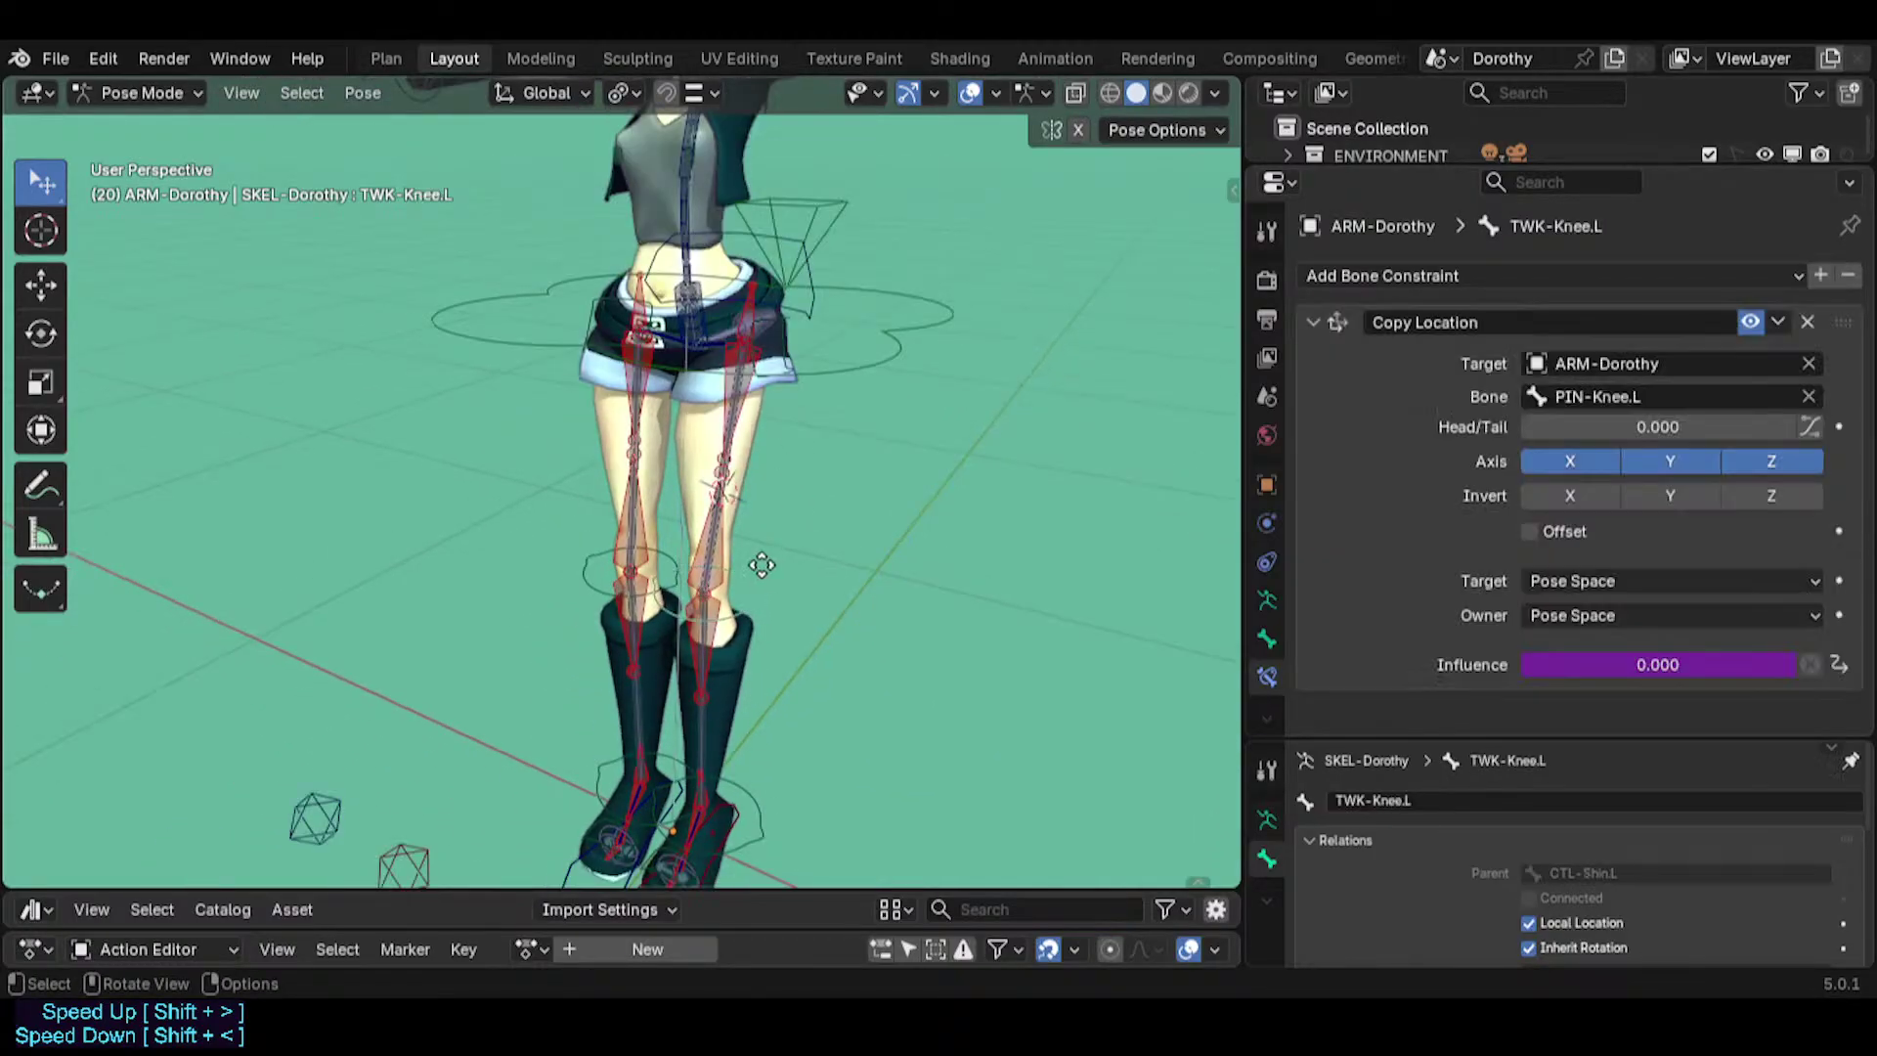
pyautogui.press('g')
pyautogui.rightClick(750, 576)
# Raise the left foot forward with MTR-IK-Foot.L so the left knee and hip bend for testing.
pyautogui.keyDown('shift'); pyautogui.moveTo(758, 814); pyautogui.dragTo(759, 735, button='middle'); pyautogui.keyUp('shift')
pyautogui.click(678, 861)
pyautogui.press('g')
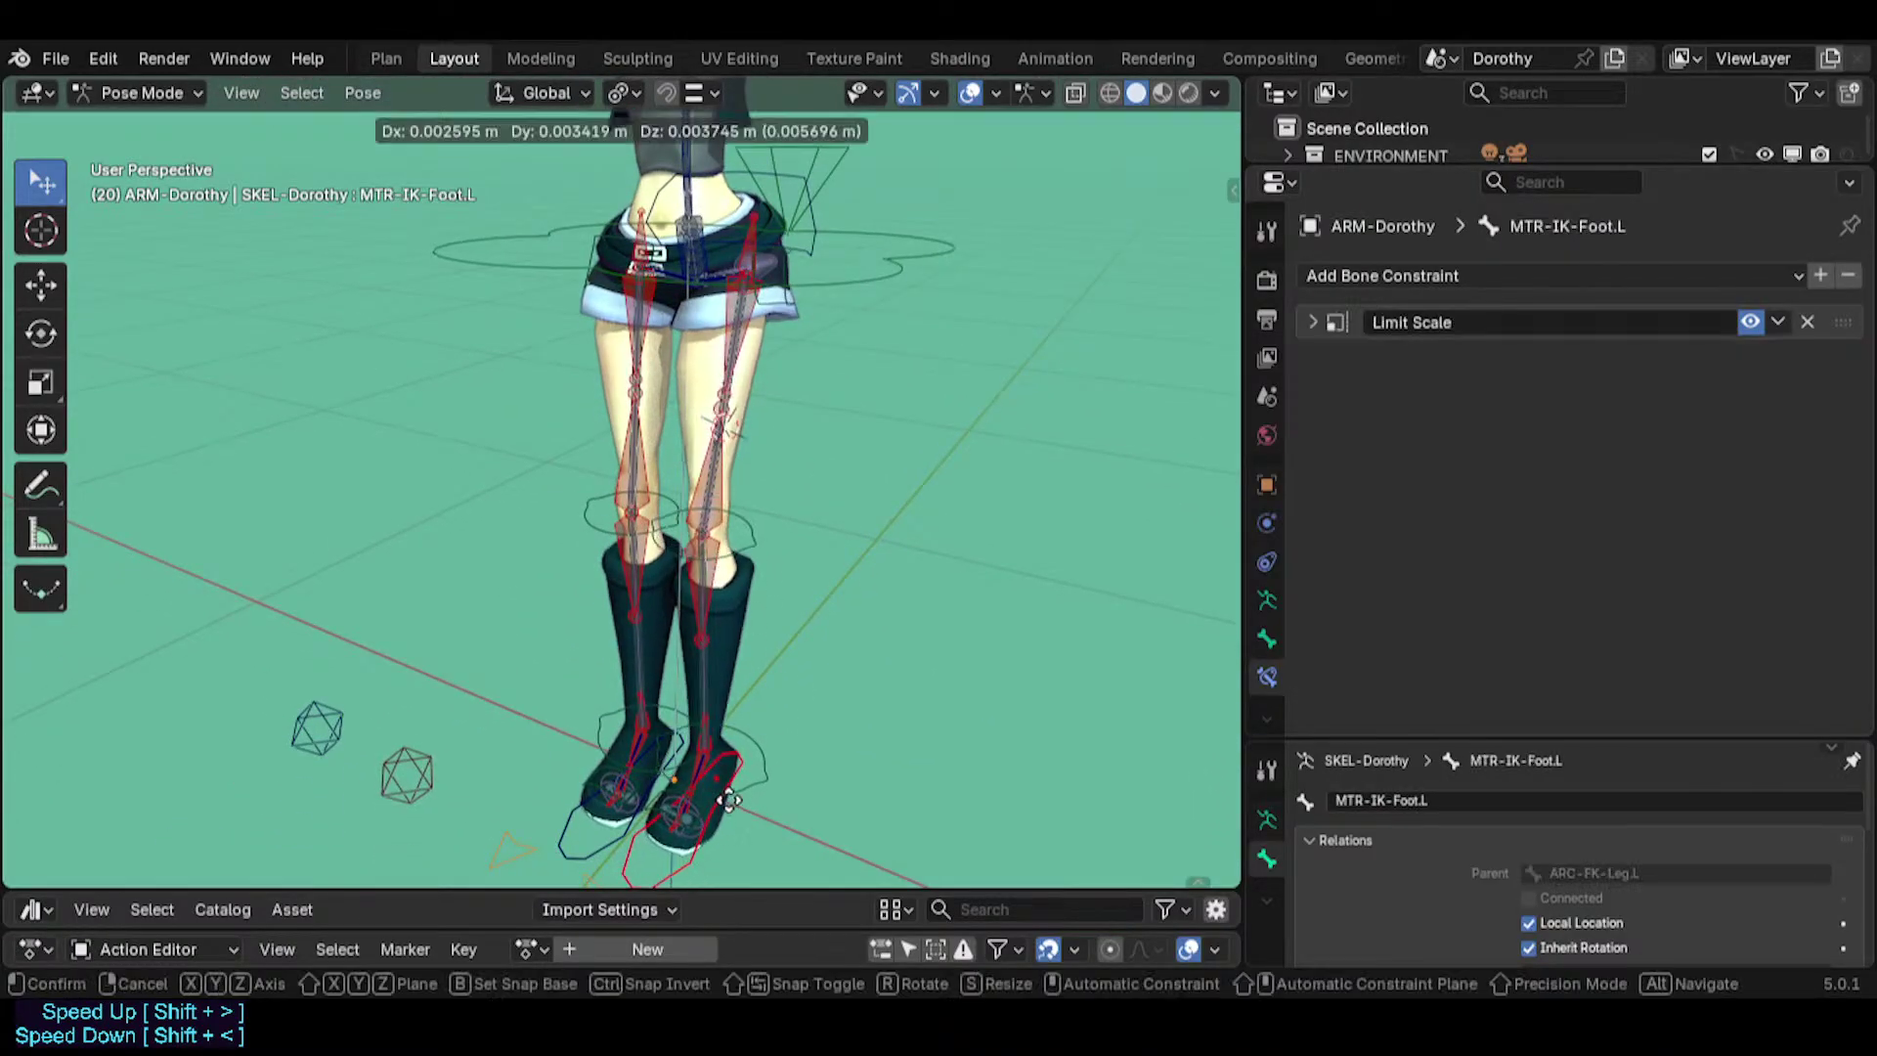
pyautogui.click(773, 635)
pyautogui.moveTo(772, 635); pyautogui.dragTo(567, 569, button='middle')
pyautogui.press('g')
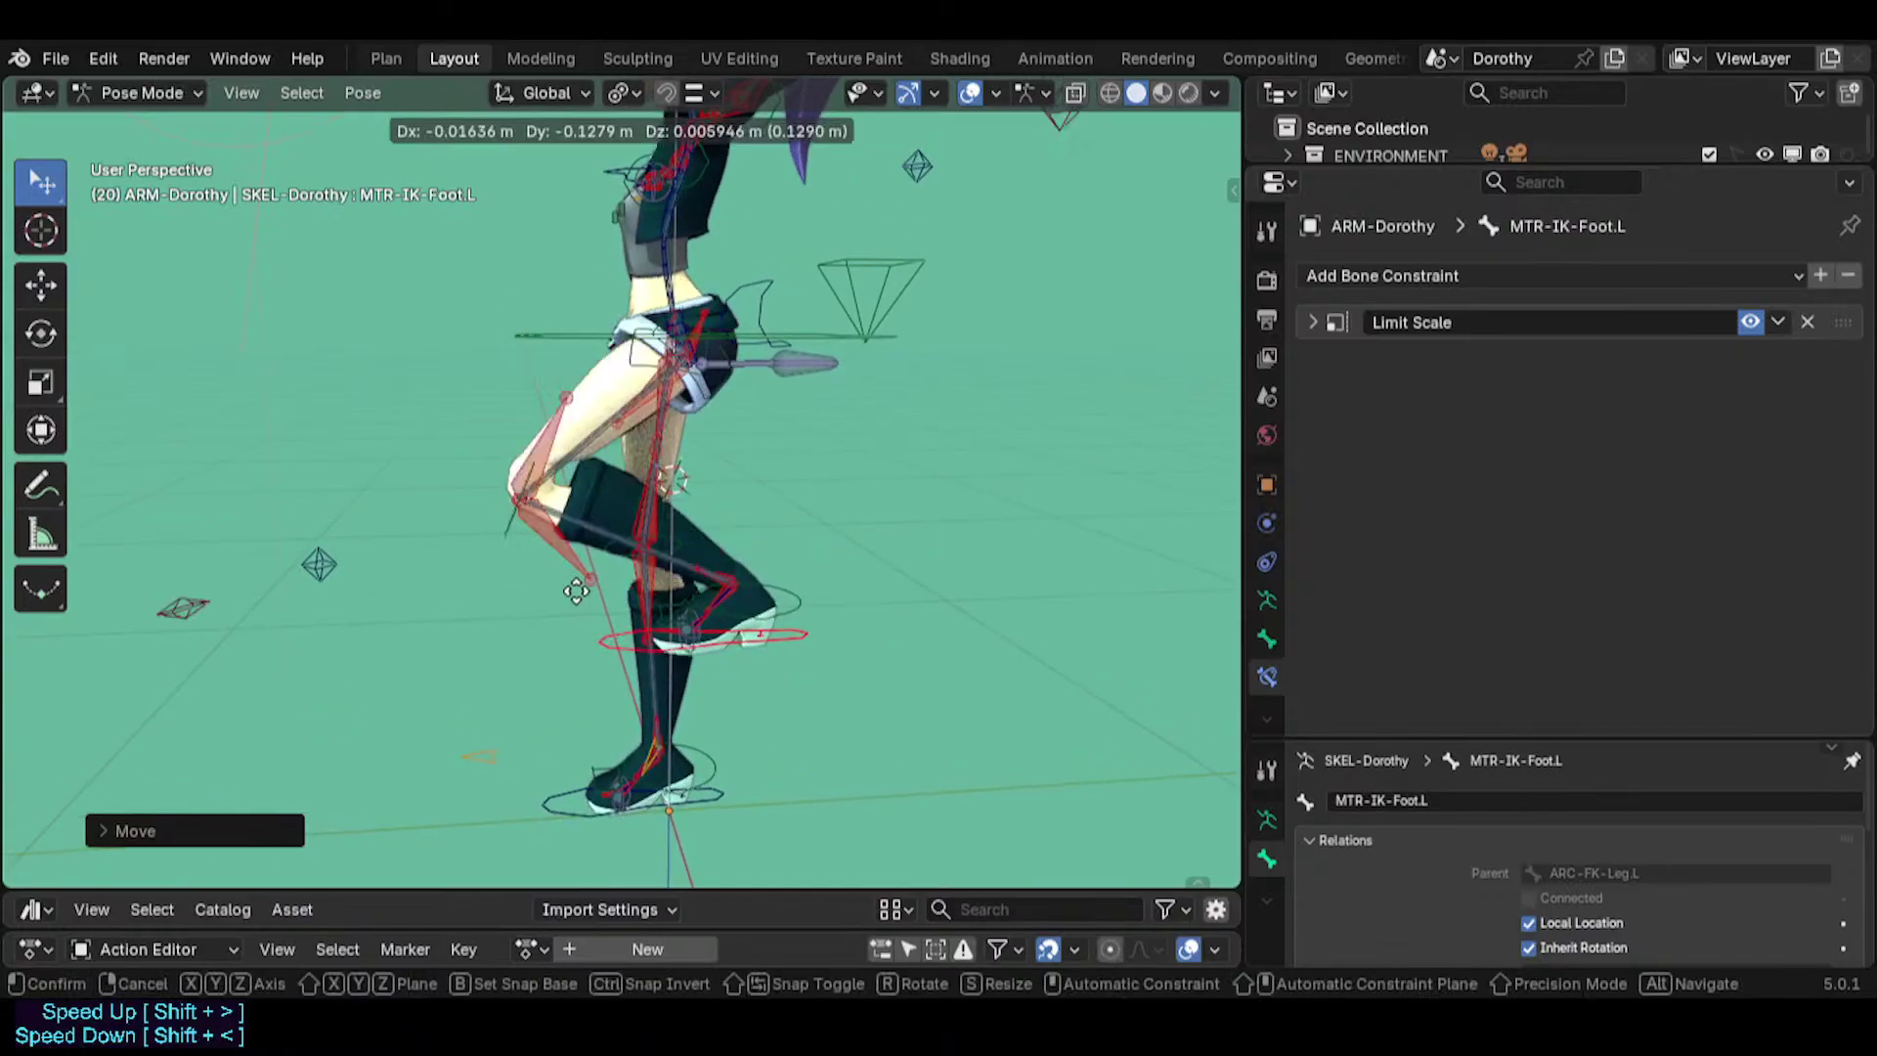
pyautogui.click(514, 528)
pyautogui.scroll(2, 621, 396)
pyautogui.keyDown('shift'); pyautogui.moveTo(626, 391); pyautogui.dragTo(611, 471, button='middle'); pyautogui.keyUp('shift')
pyautogui.moveTo(612, 471)
pyautogui.mouseDown(button='middle')
pyautogui.moveTo(616, 451)
pyautogui.moveTo(612, 469)
pyautogui.mouseUp(button='middle')
pyautogui.press('g')
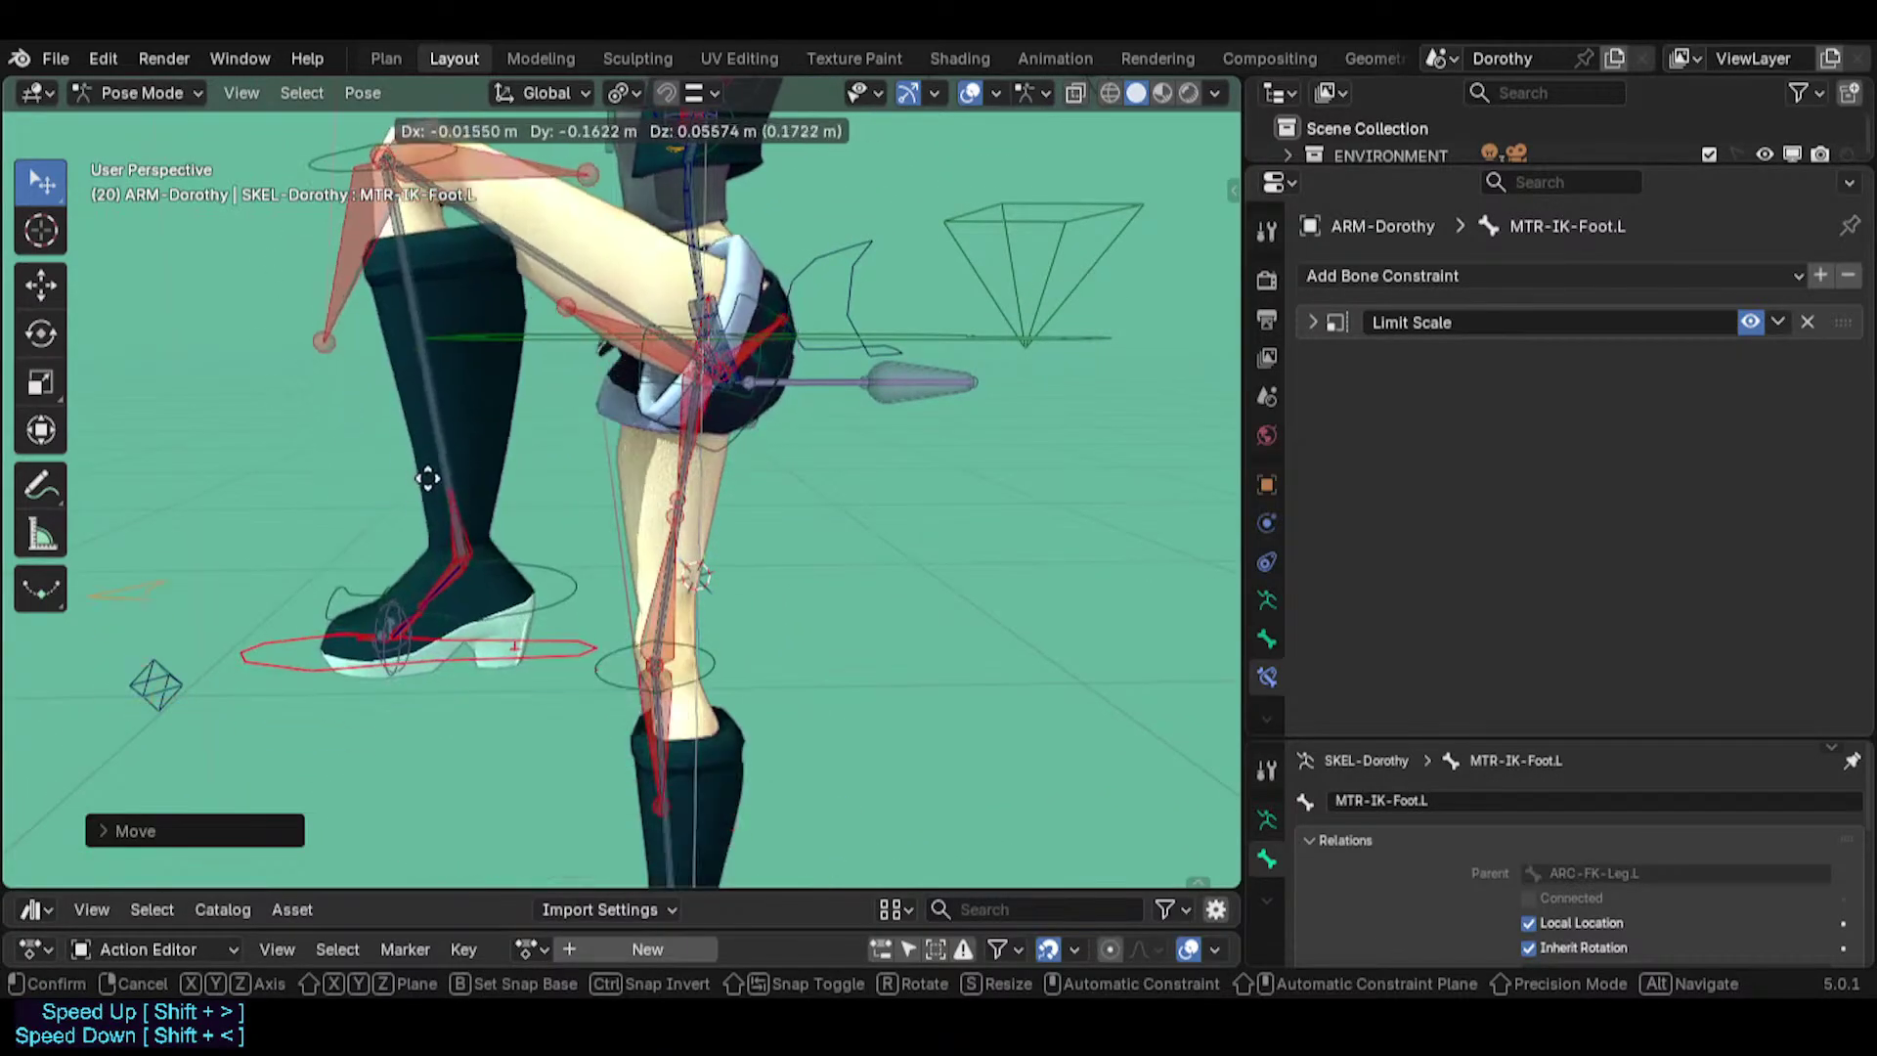
pyautogui.click(472, 519)
# Check the constraints of the left thigh's fan helpers, MCH-Shin.L and MCH-Hip.L around the bent leg.
pyautogui.click(718, 324)
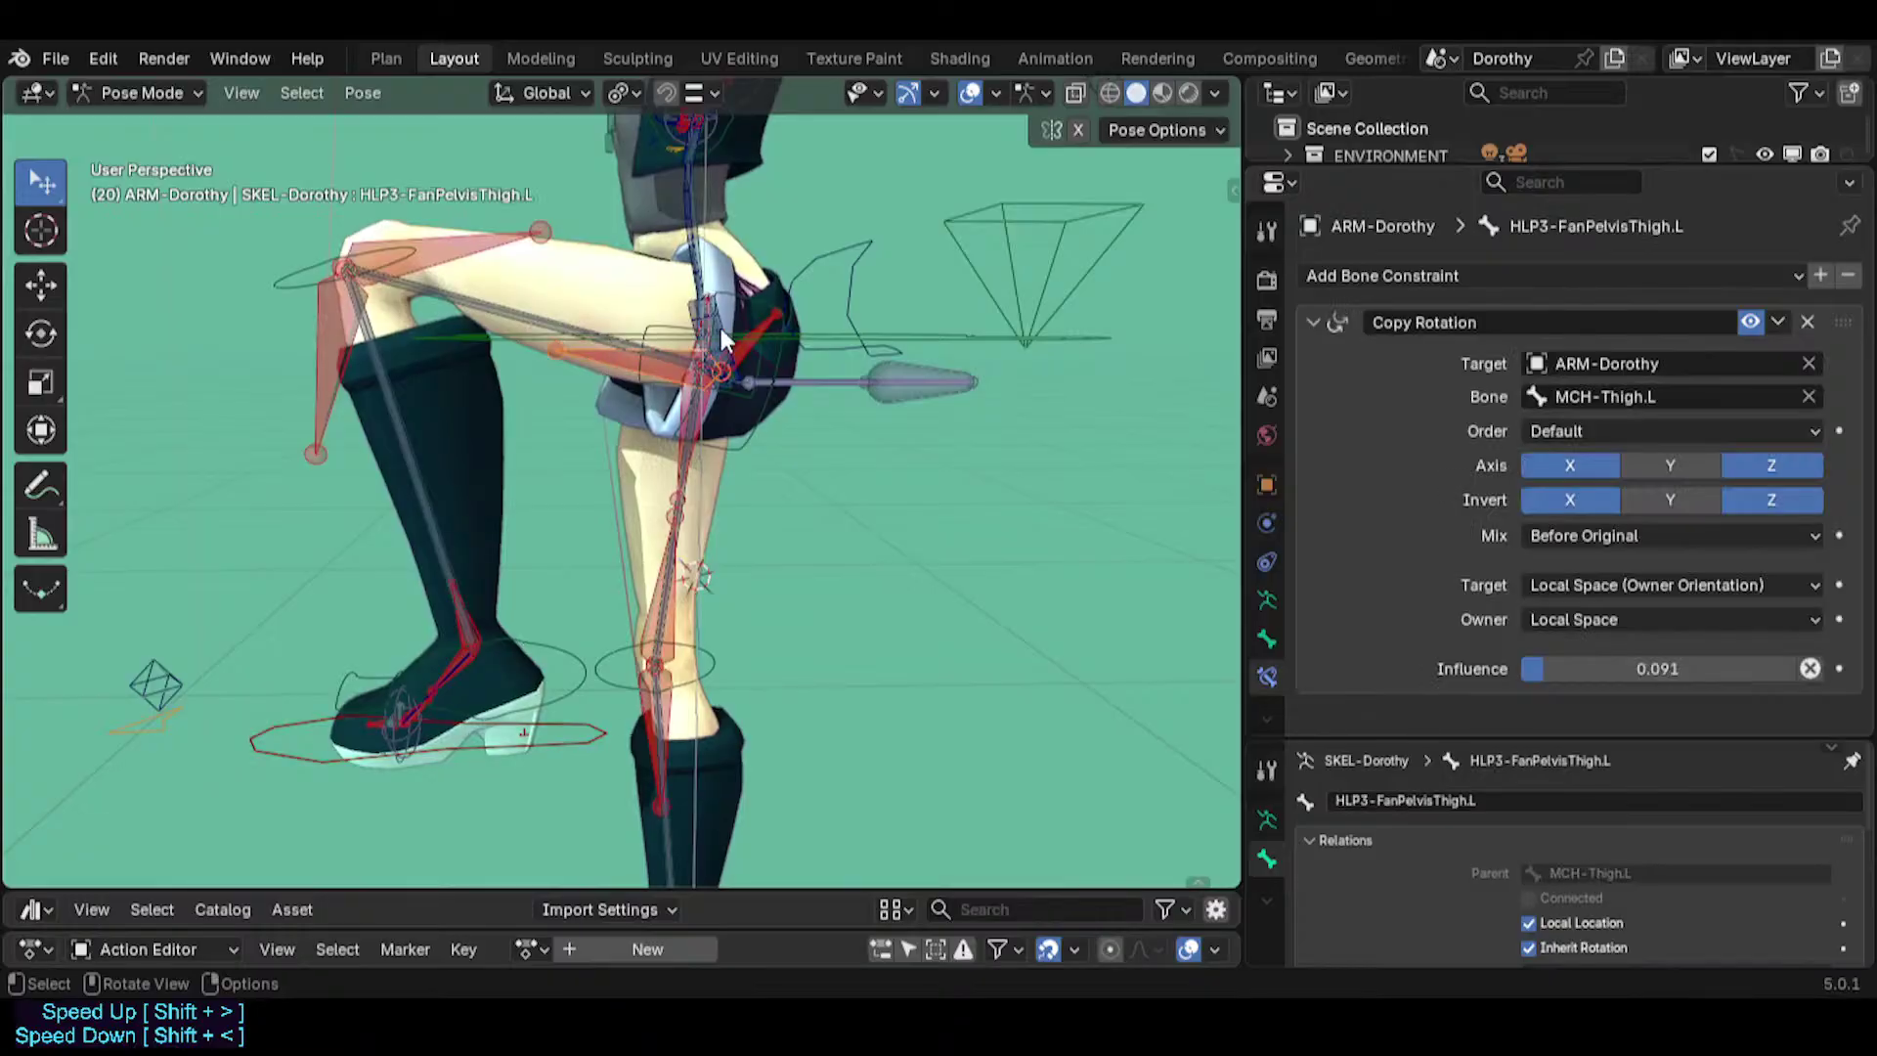
pyautogui.click(717, 335)
pyautogui.click(436, 280)
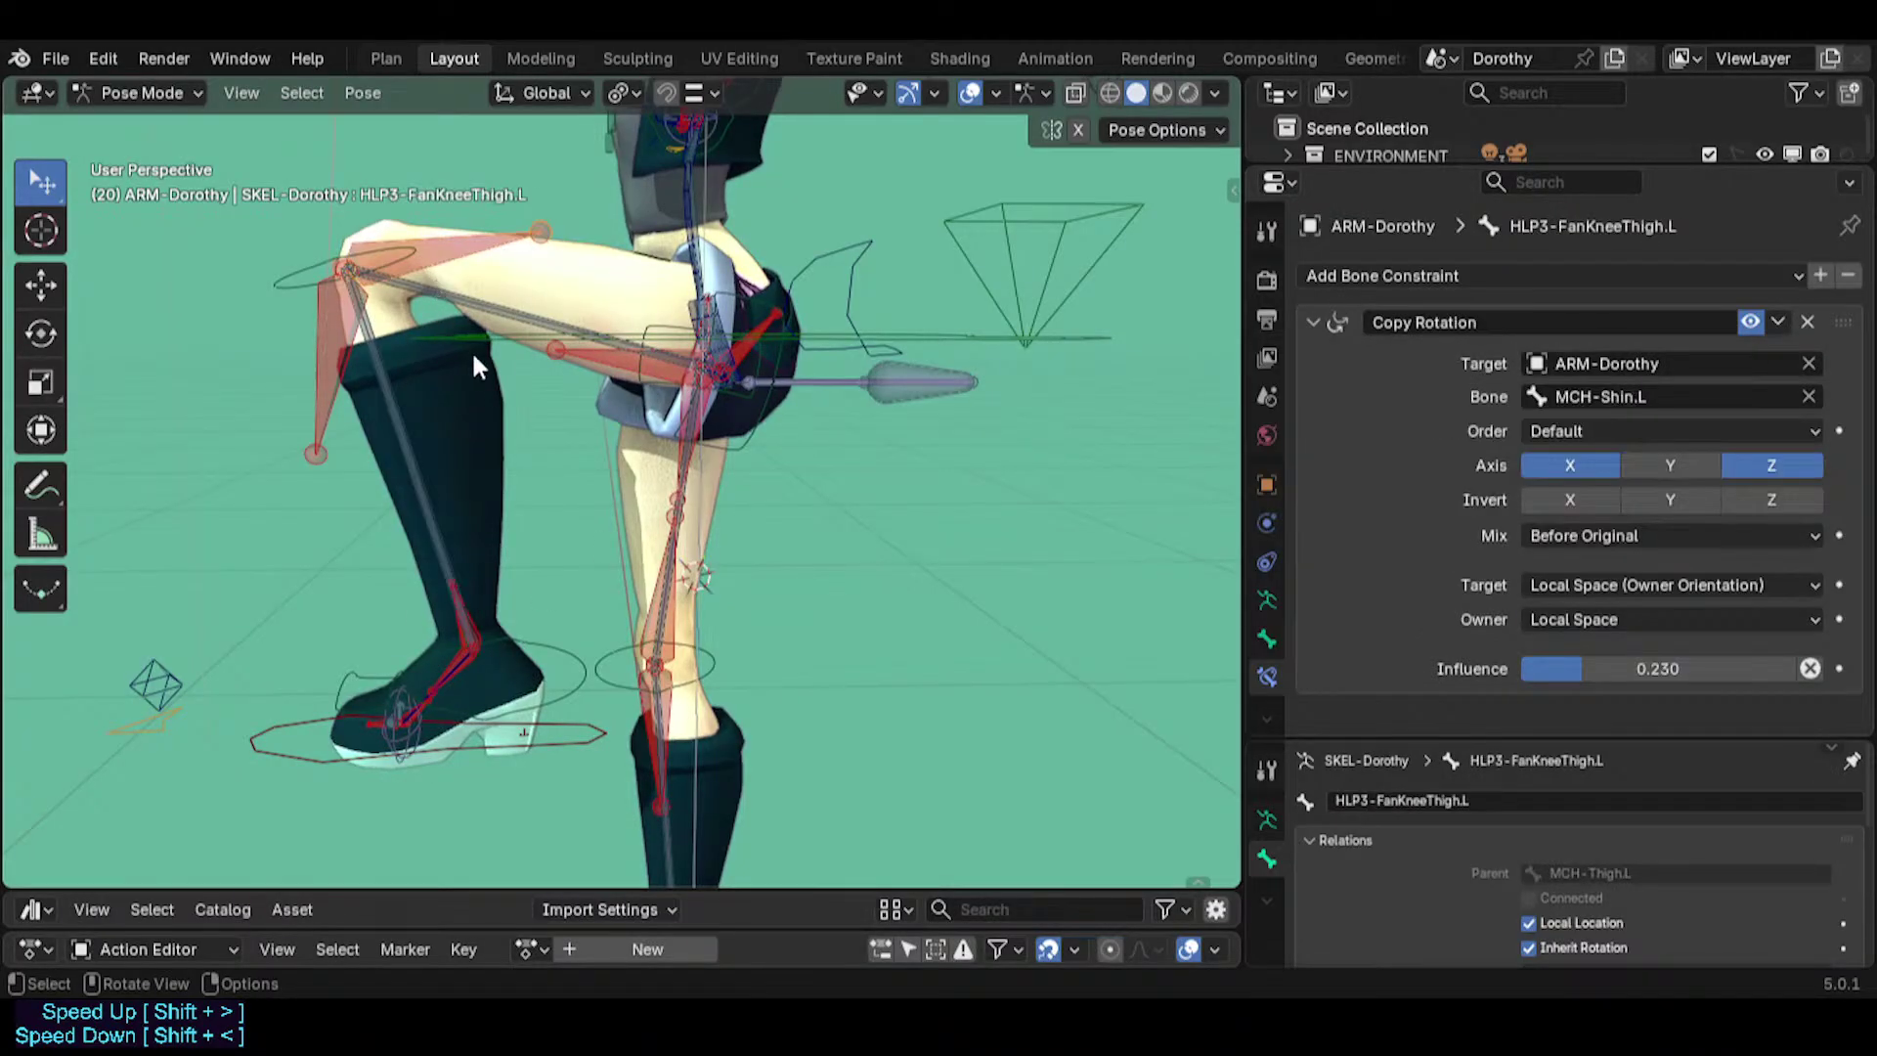
pyautogui.click(382, 357)
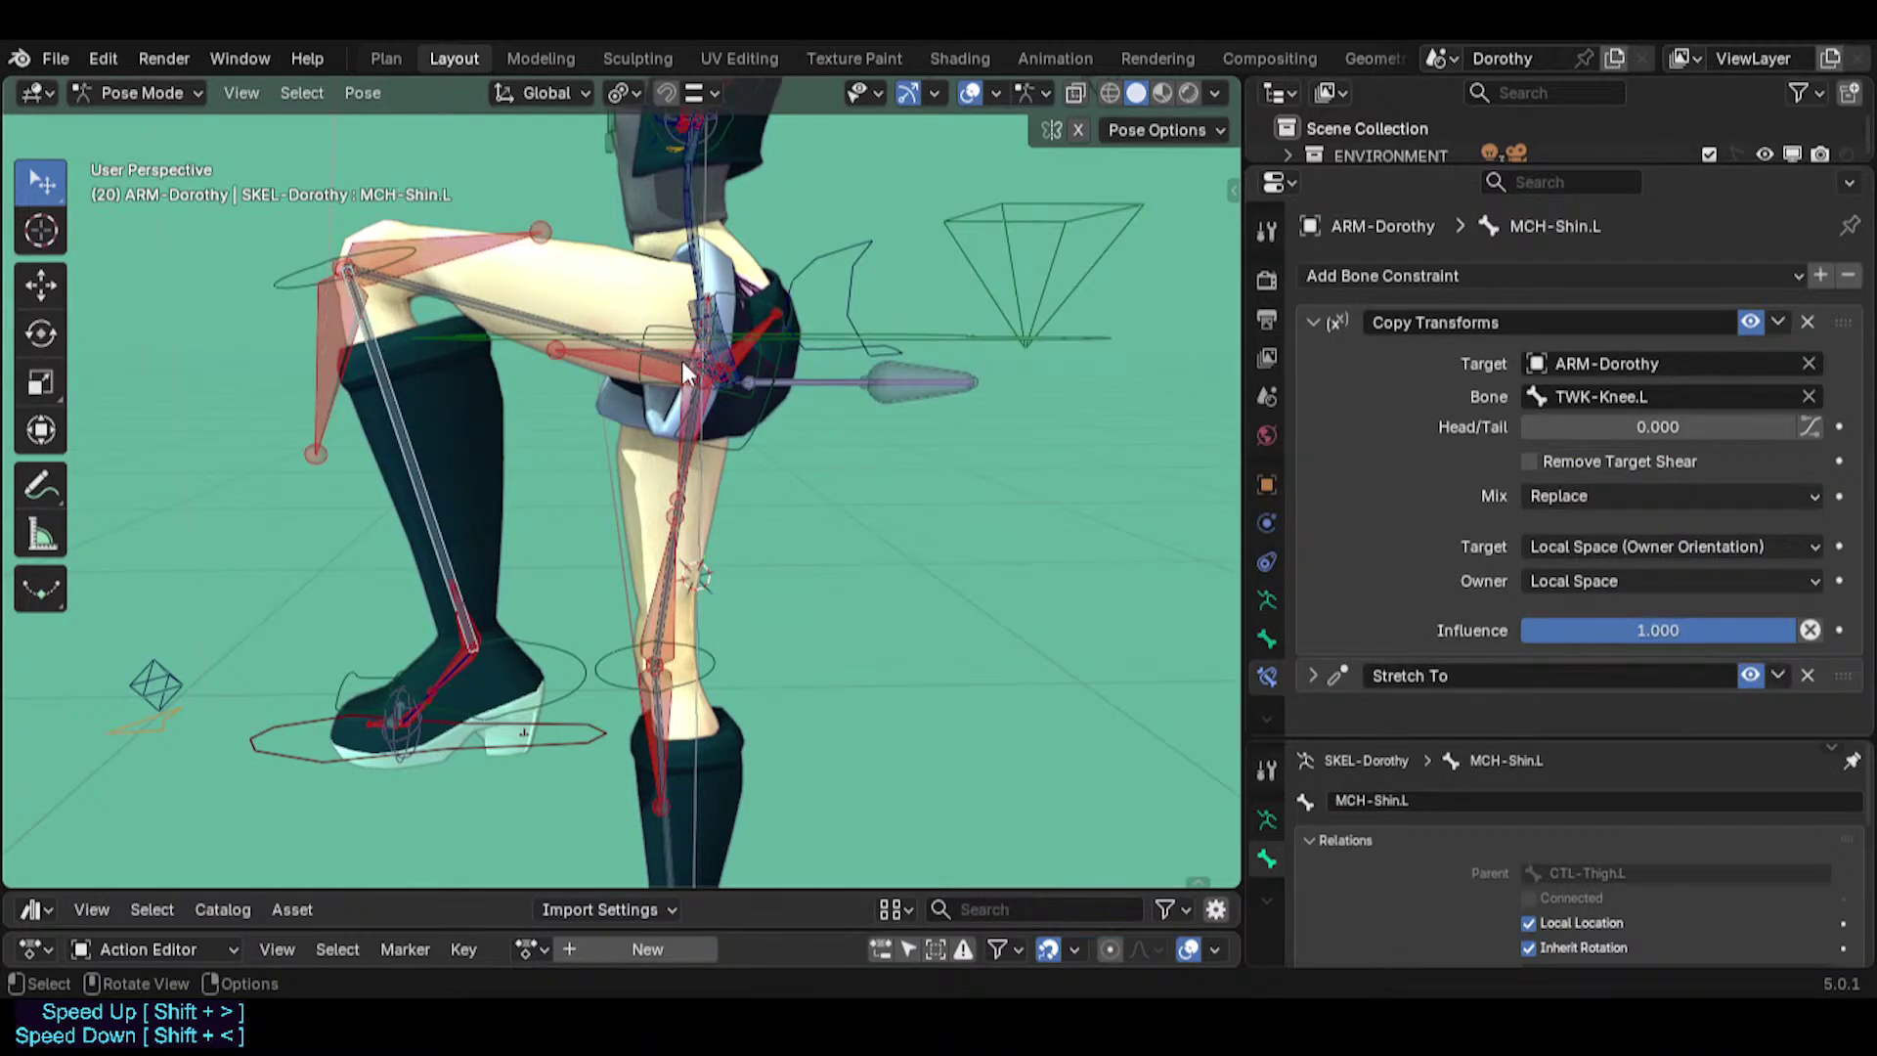
pyautogui.moveTo(741, 344); pyautogui.dragTo(684, 391, button='middle')
pyautogui.scroll(2, 471, 490)
pyautogui.keyDown('shift'); pyautogui.moveTo(630, 332); pyautogui.dragTo(723, 535, button='middle'); pyautogui.keyUp('shift')
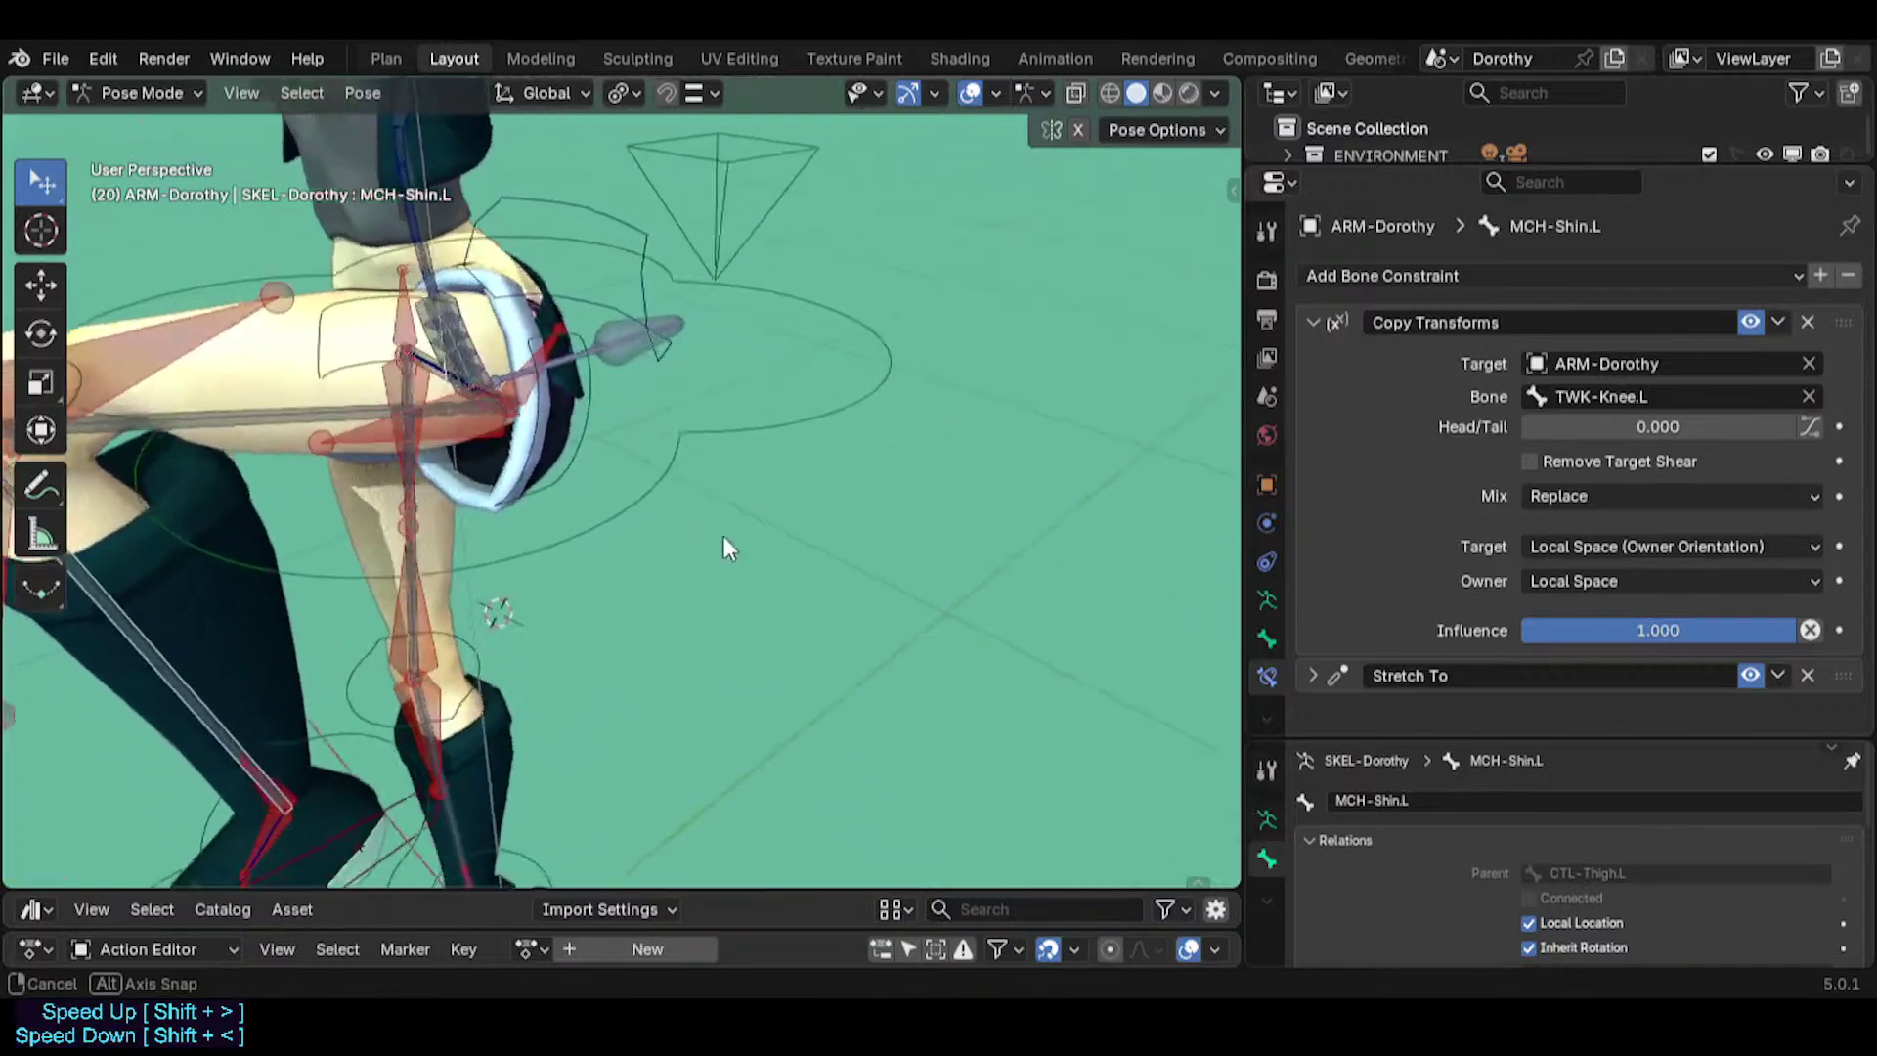
pyautogui.scroll(4, 446, 404)
pyautogui.moveTo(447, 420); pyautogui.dragTo(583, 528, button='middle')
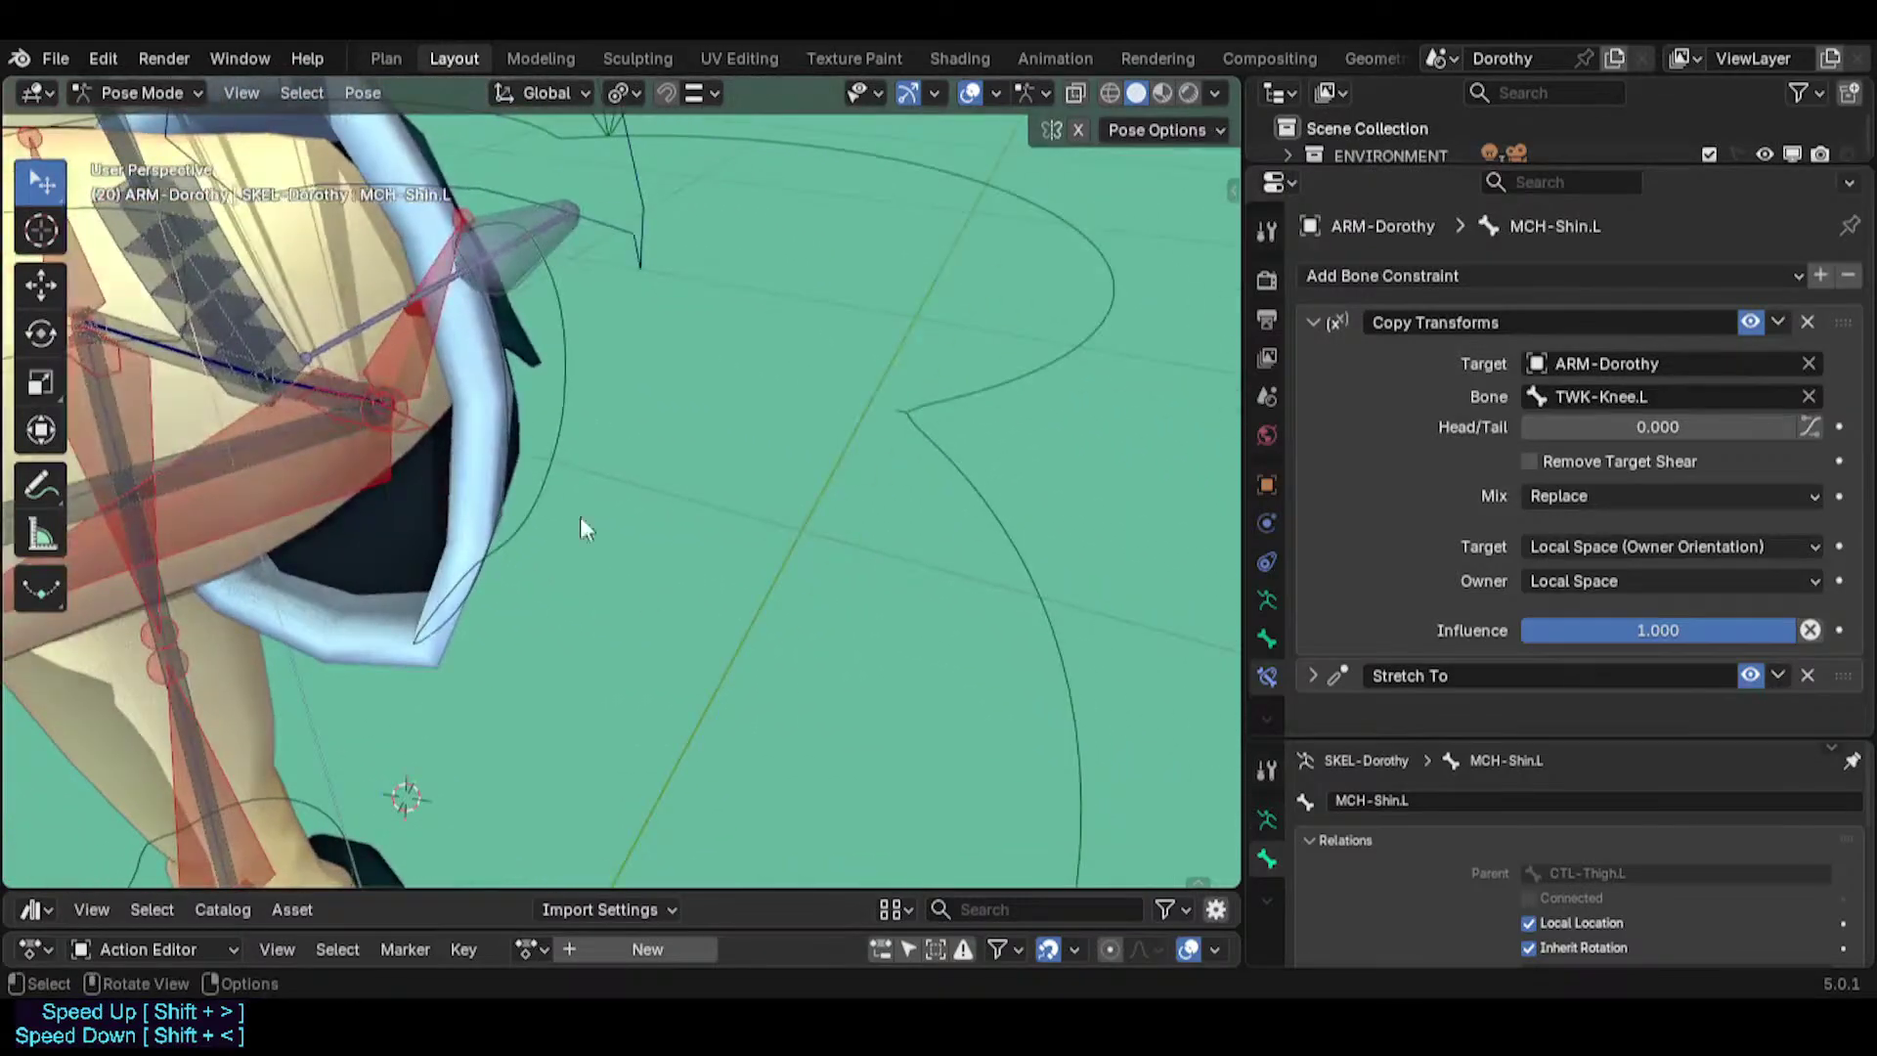
pyautogui.click(293, 376)
pyautogui.moveTo(303, 380); pyautogui.dragTo(490, 499, button='middle')
# Symmetrize MCH-Thigh.L and MCH-Shin.L to the other side in Edit Mode, return to Pose Mode and save the file.
pyautogui.click(434, 593)
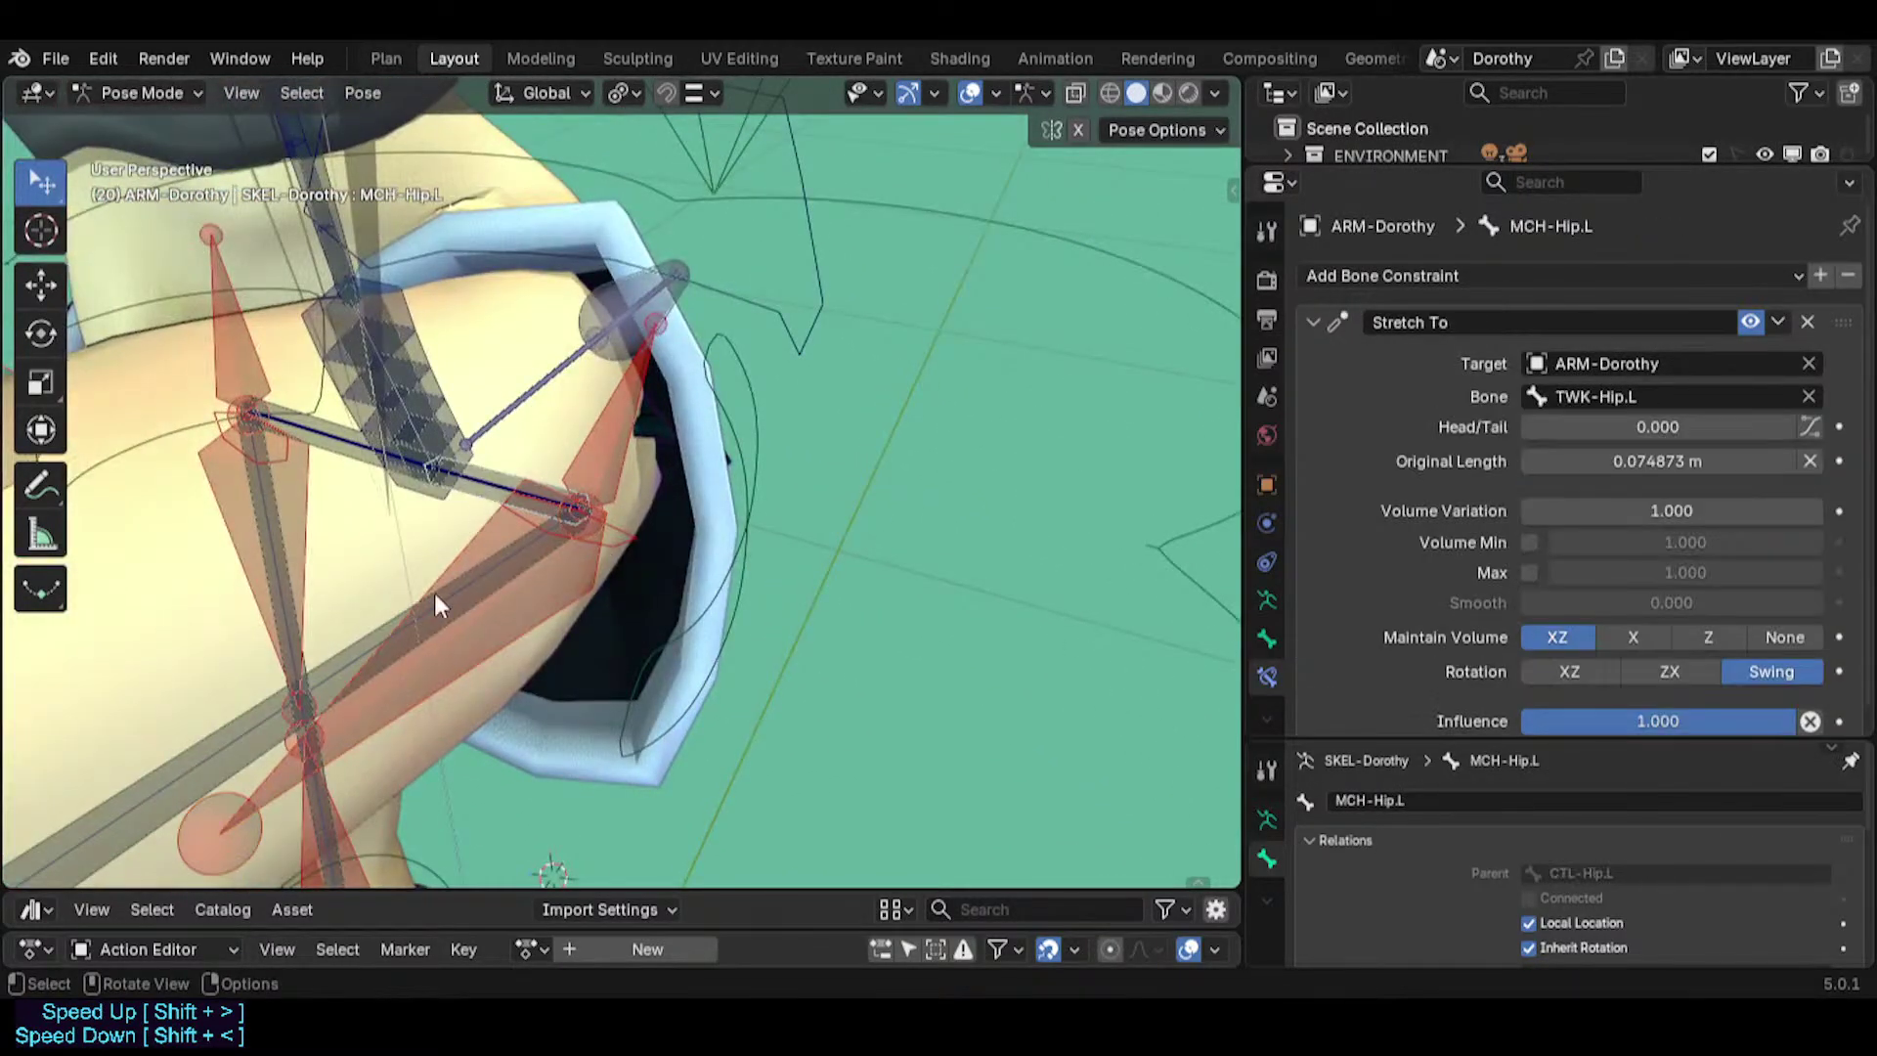
pyautogui.click(239, 724)
pyautogui.moveTo(280, 748); pyautogui.dragTo(566, 536, button='middle')
pyautogui.click(506, 632)
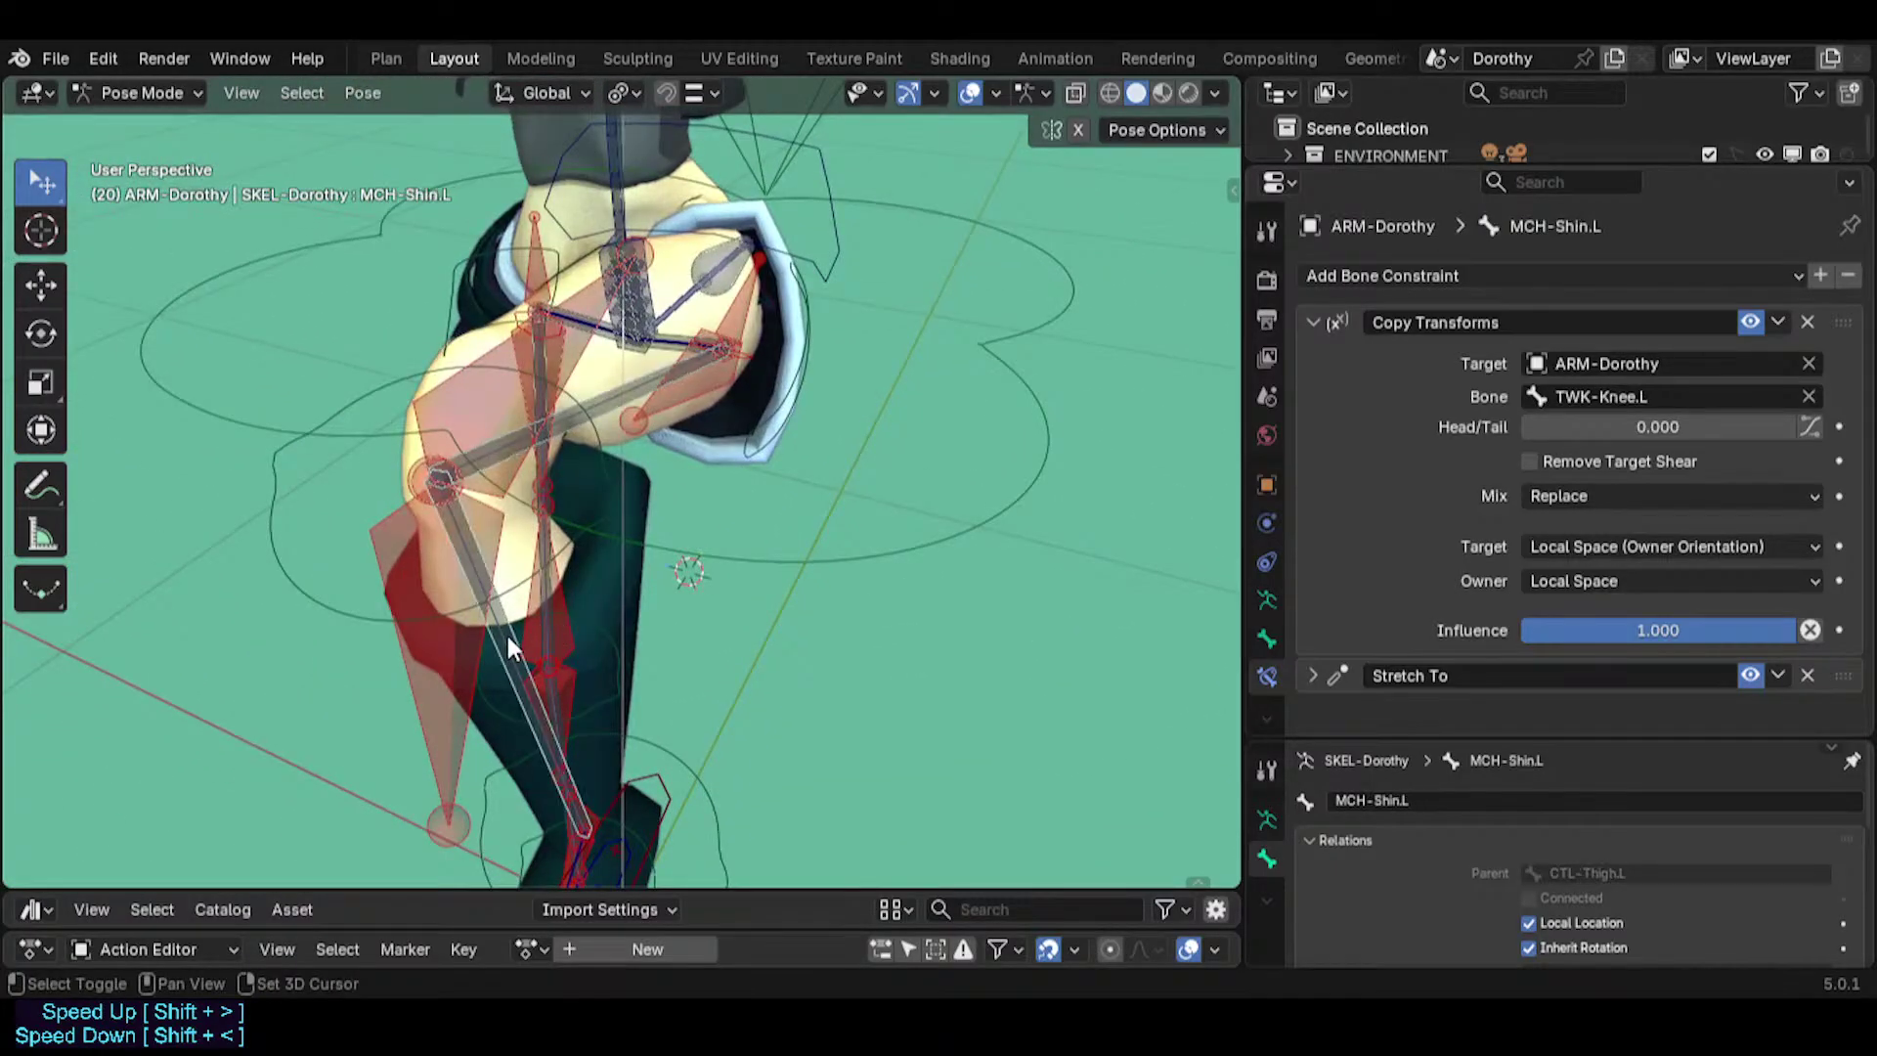
pyautogui.press('Tab')
pyautogui.rightClick(676, 655)
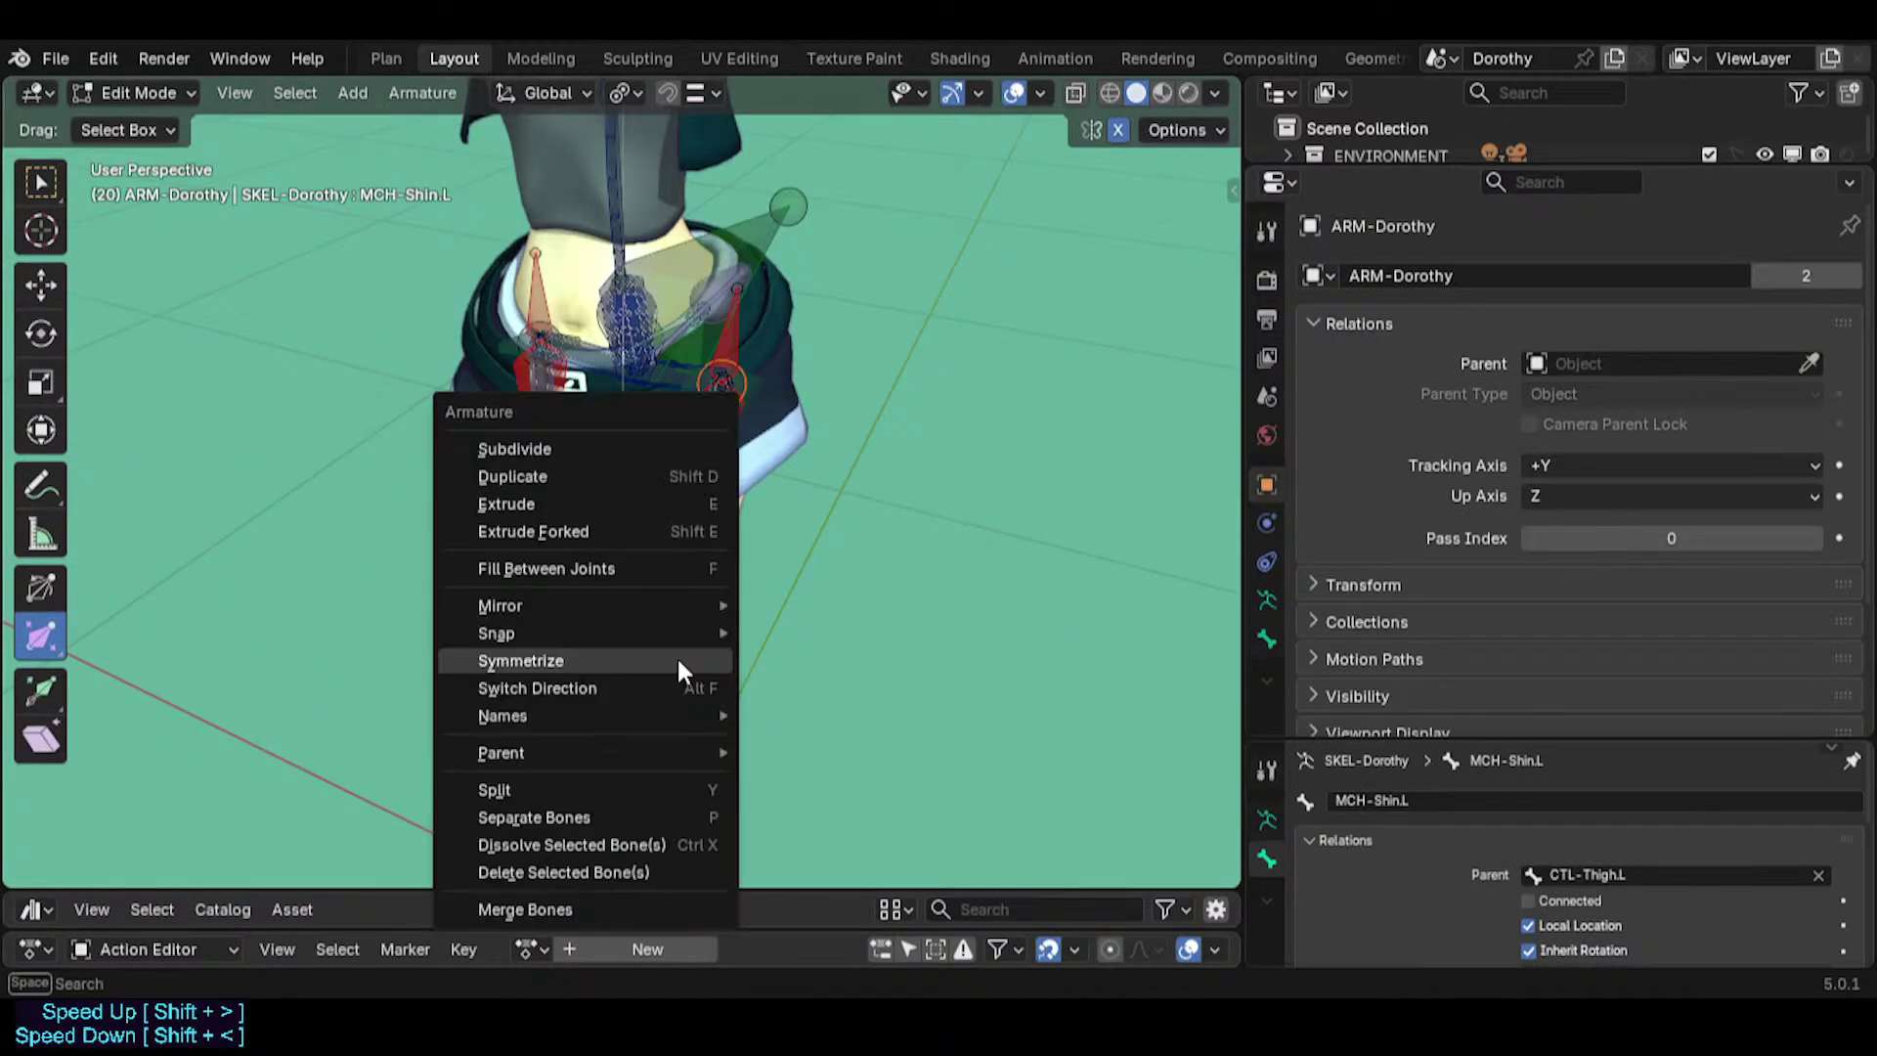
pyautogui.click(676, 655)
pyautogui.press('Tab')
pyautogui.hotkey('ctrl', 's')
# Examine MCH-Hip.L's parent and look through the overlapping hip bones for the hips sway control.
pyautogui.keyDown('shift'); pyautogui.moveTo(720, 371); pyautogui.dragTo(627, 535, button='middle'); pyautogui.keyUp('shift')
pyautogui.scroll(3, 627, 534)
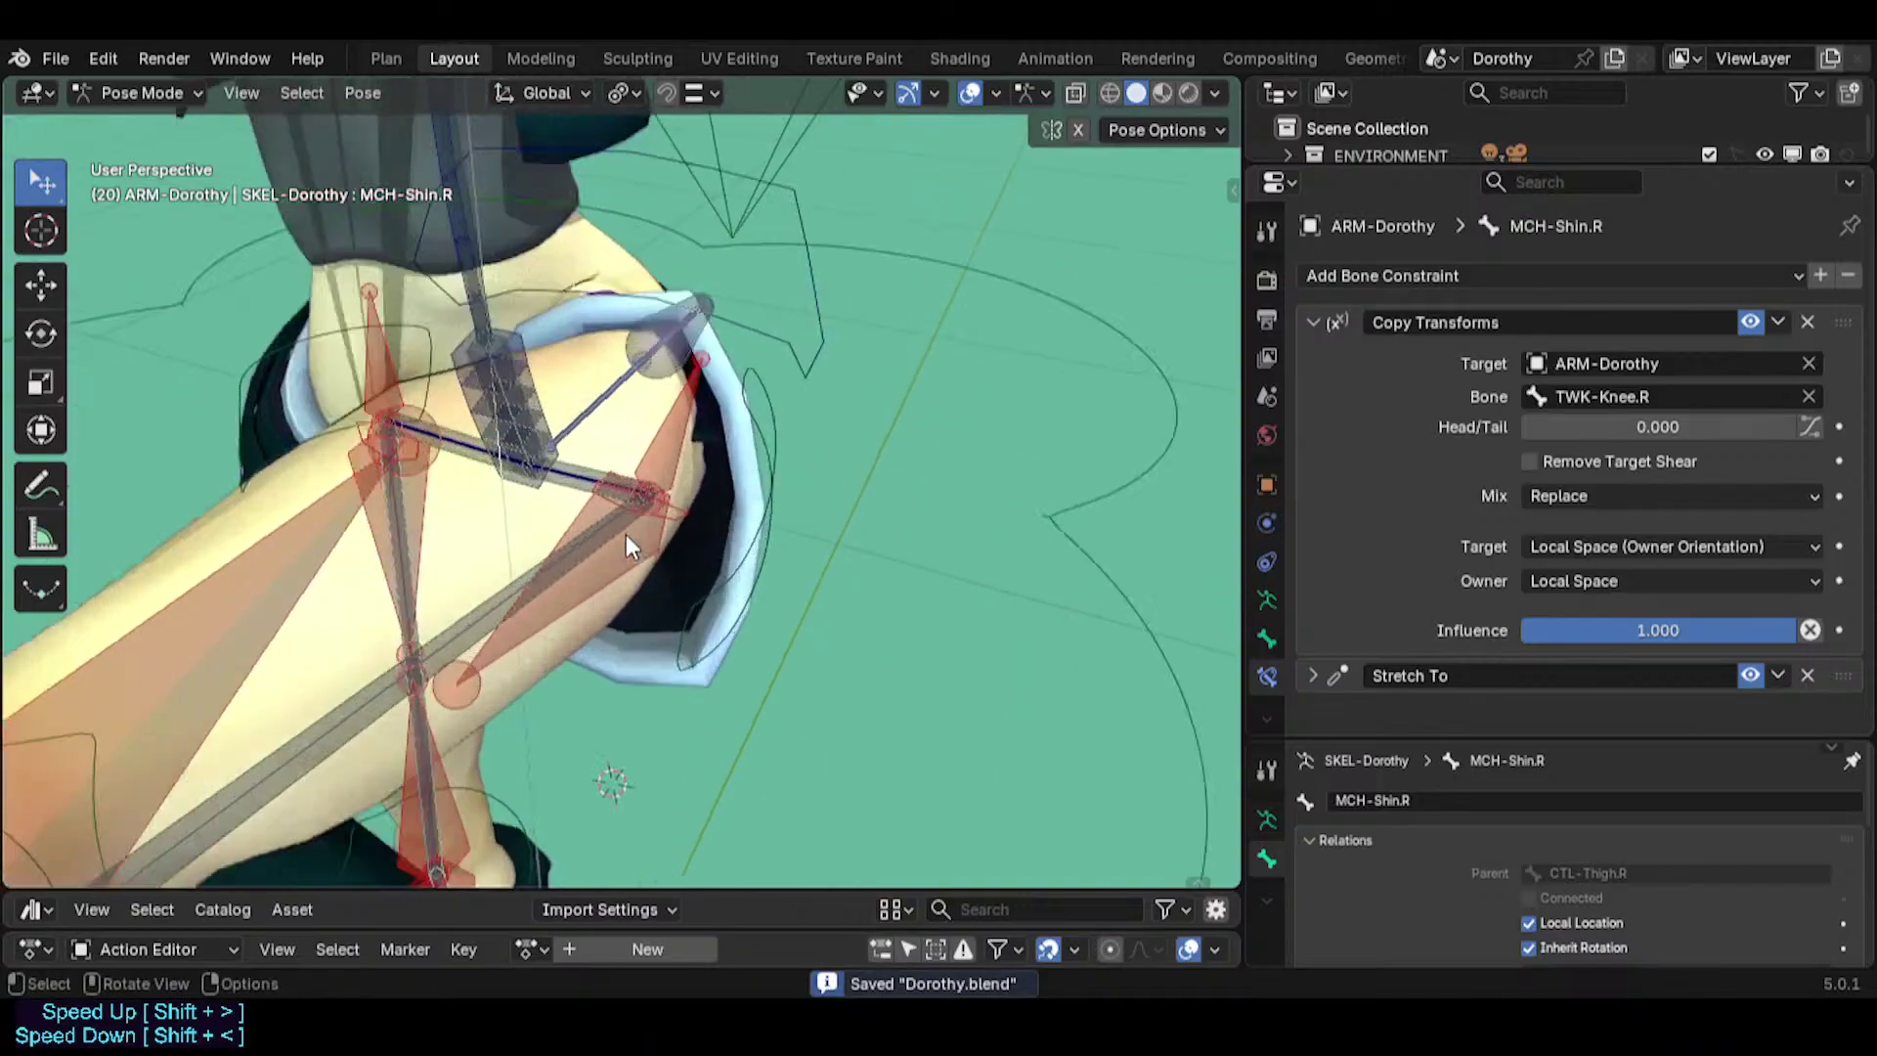
pyautogui.click(567, 442)
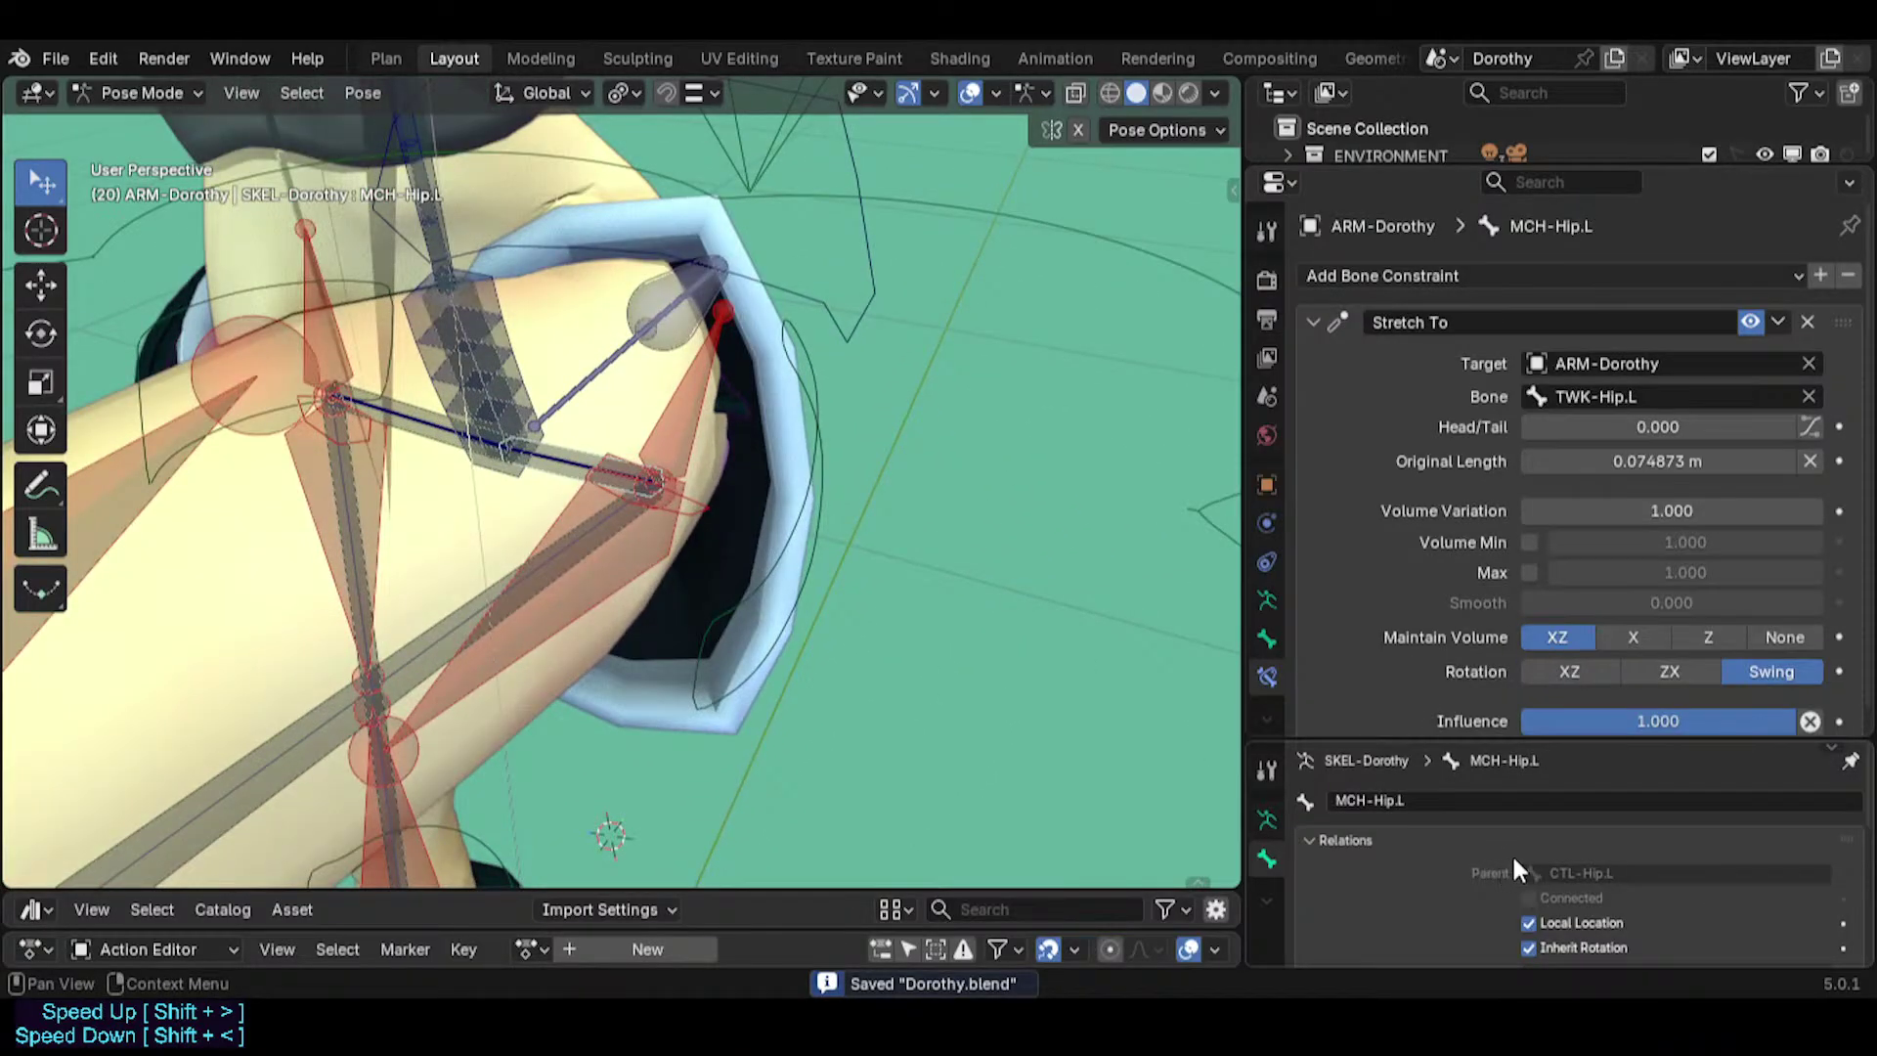
pyautogui.moveTo(477, 408); pyautogui.dragTo(536, 436, button='middle')
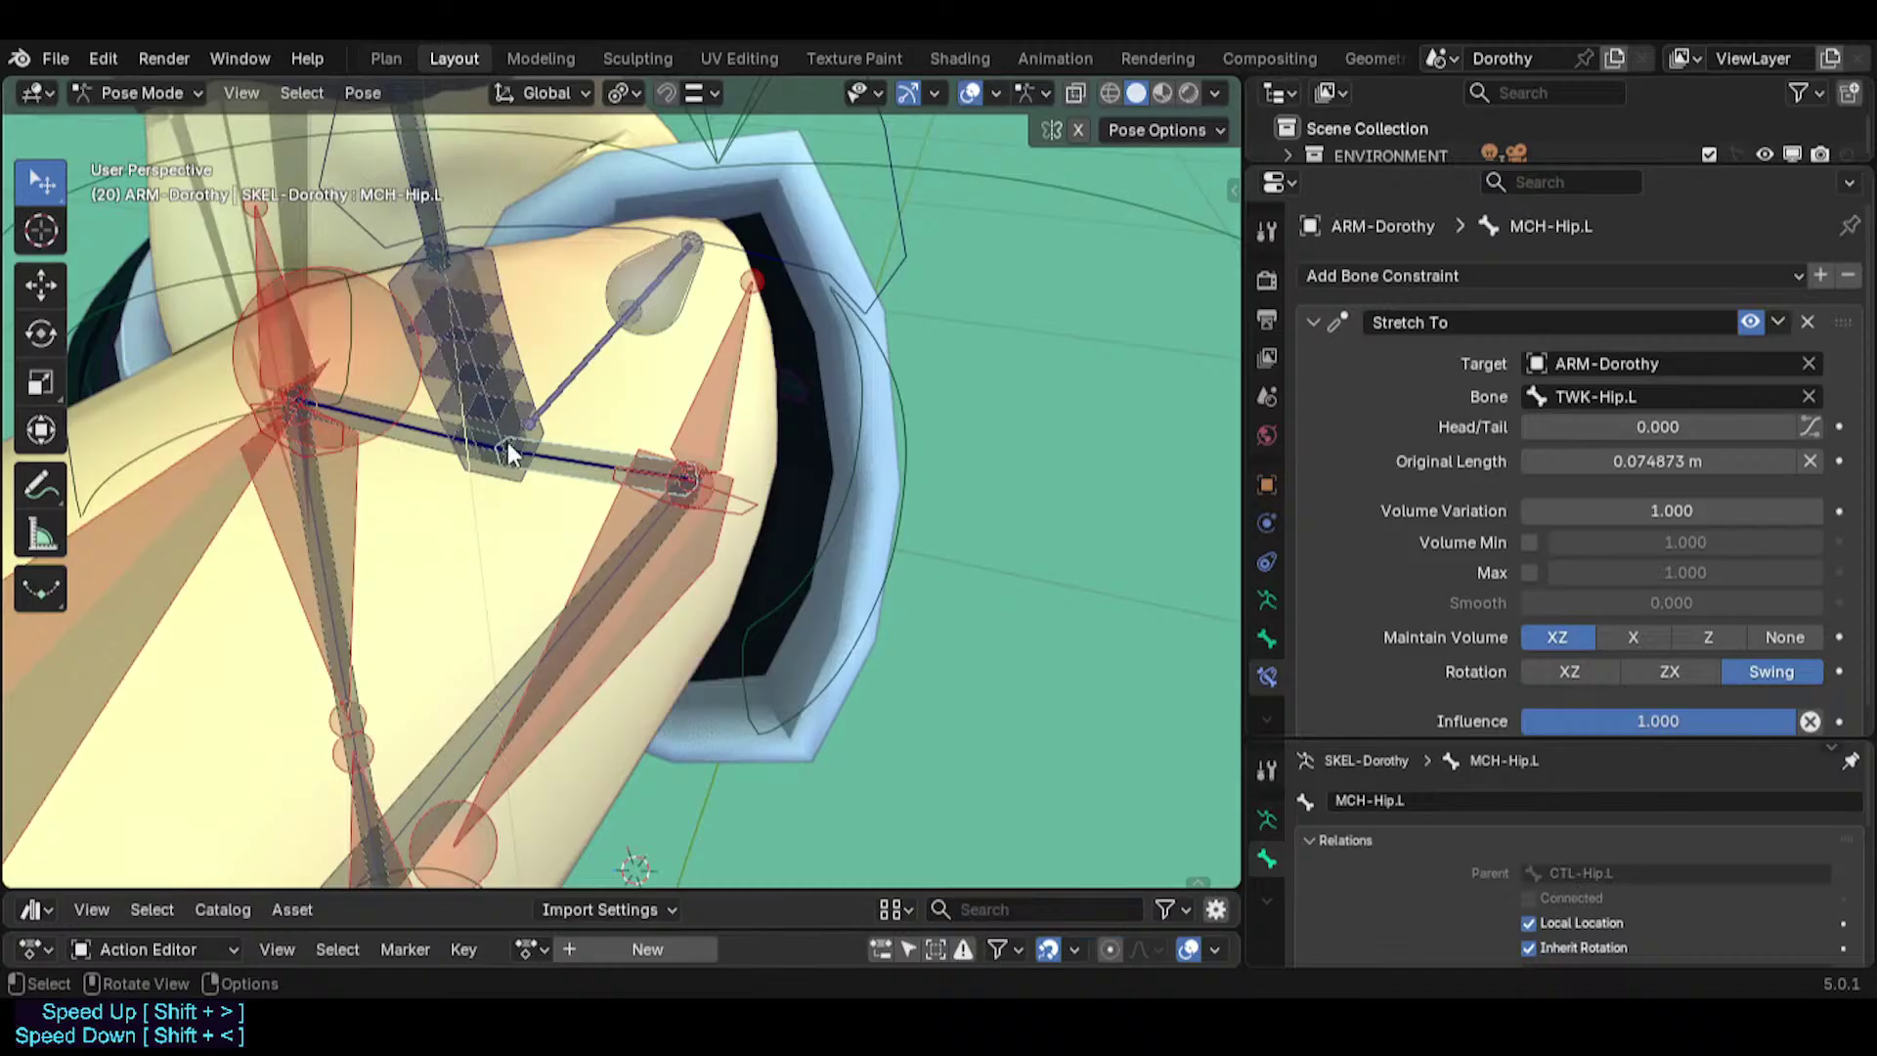
pyautogui.keyDown('alt'); pyautogui.keyDown('shift'); pyautogui.click(478, 373); pyautogui.keyUp('shift'); pyautogui.keyUp('alt')
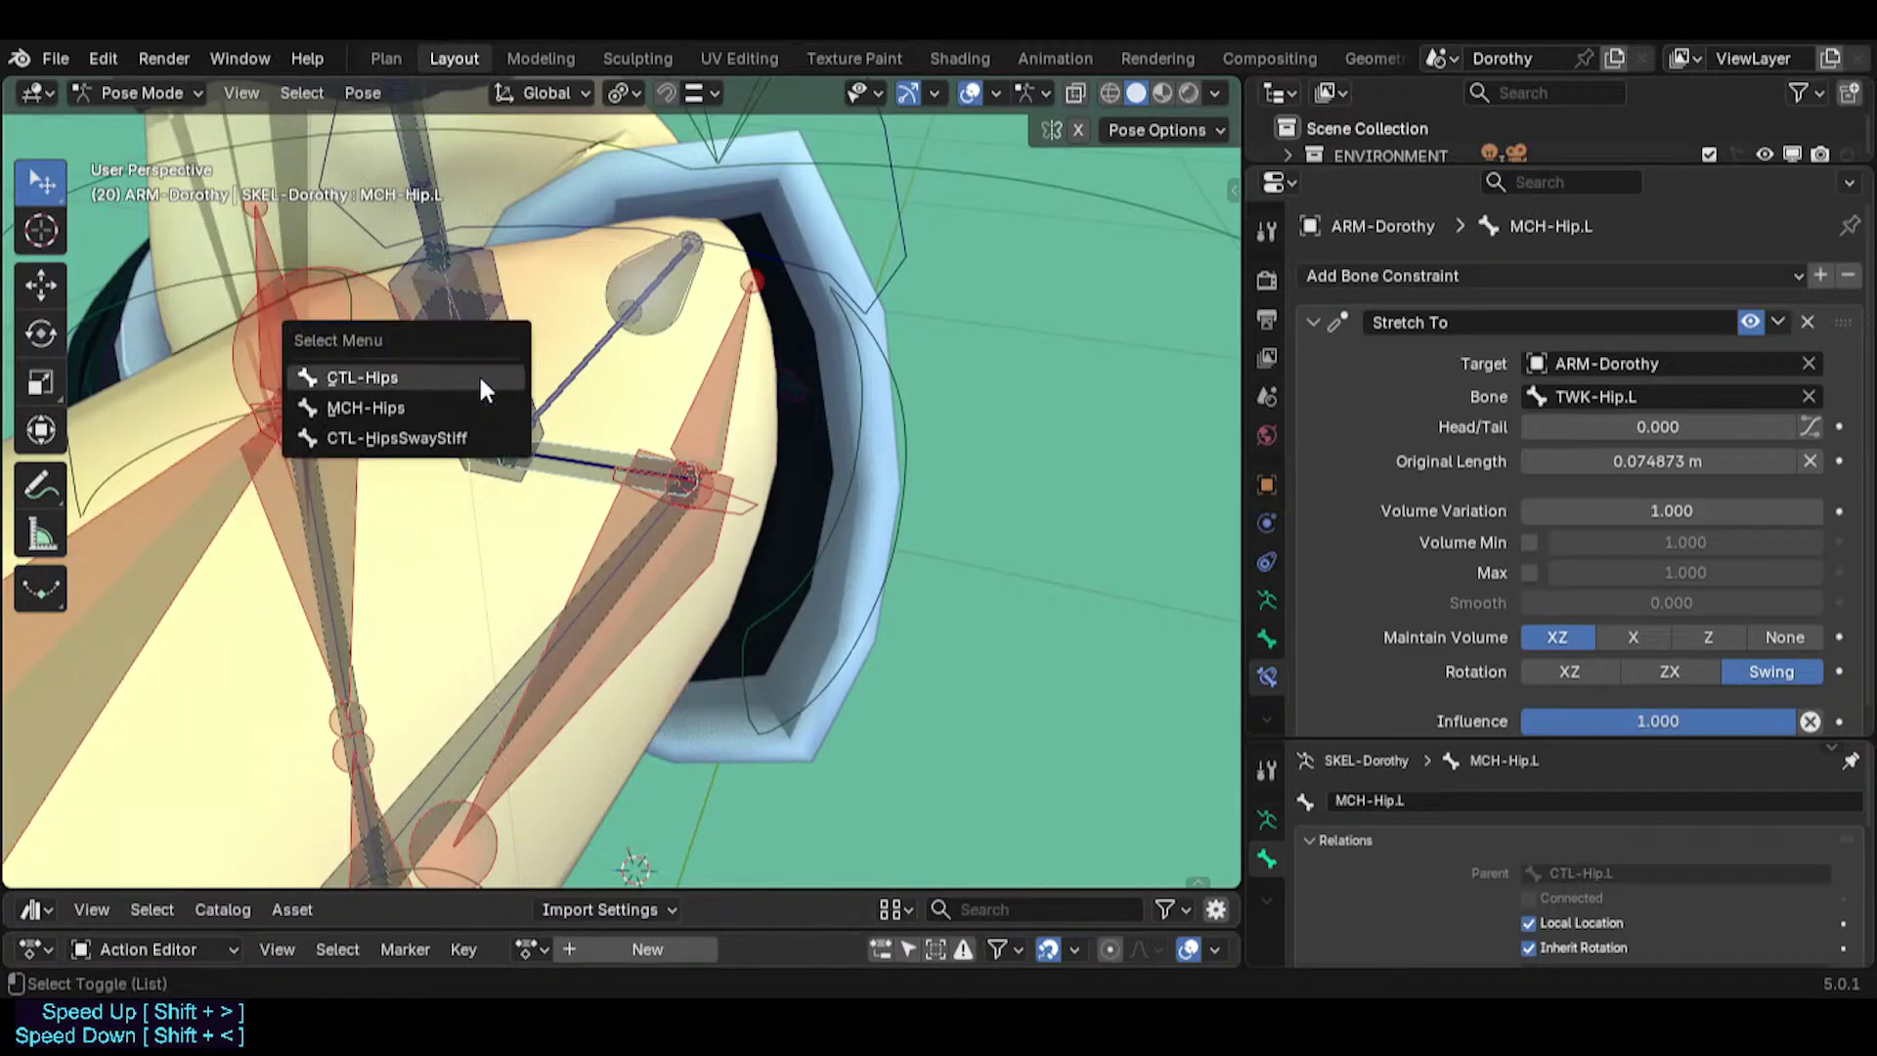
pyautogui.click(432, 407)
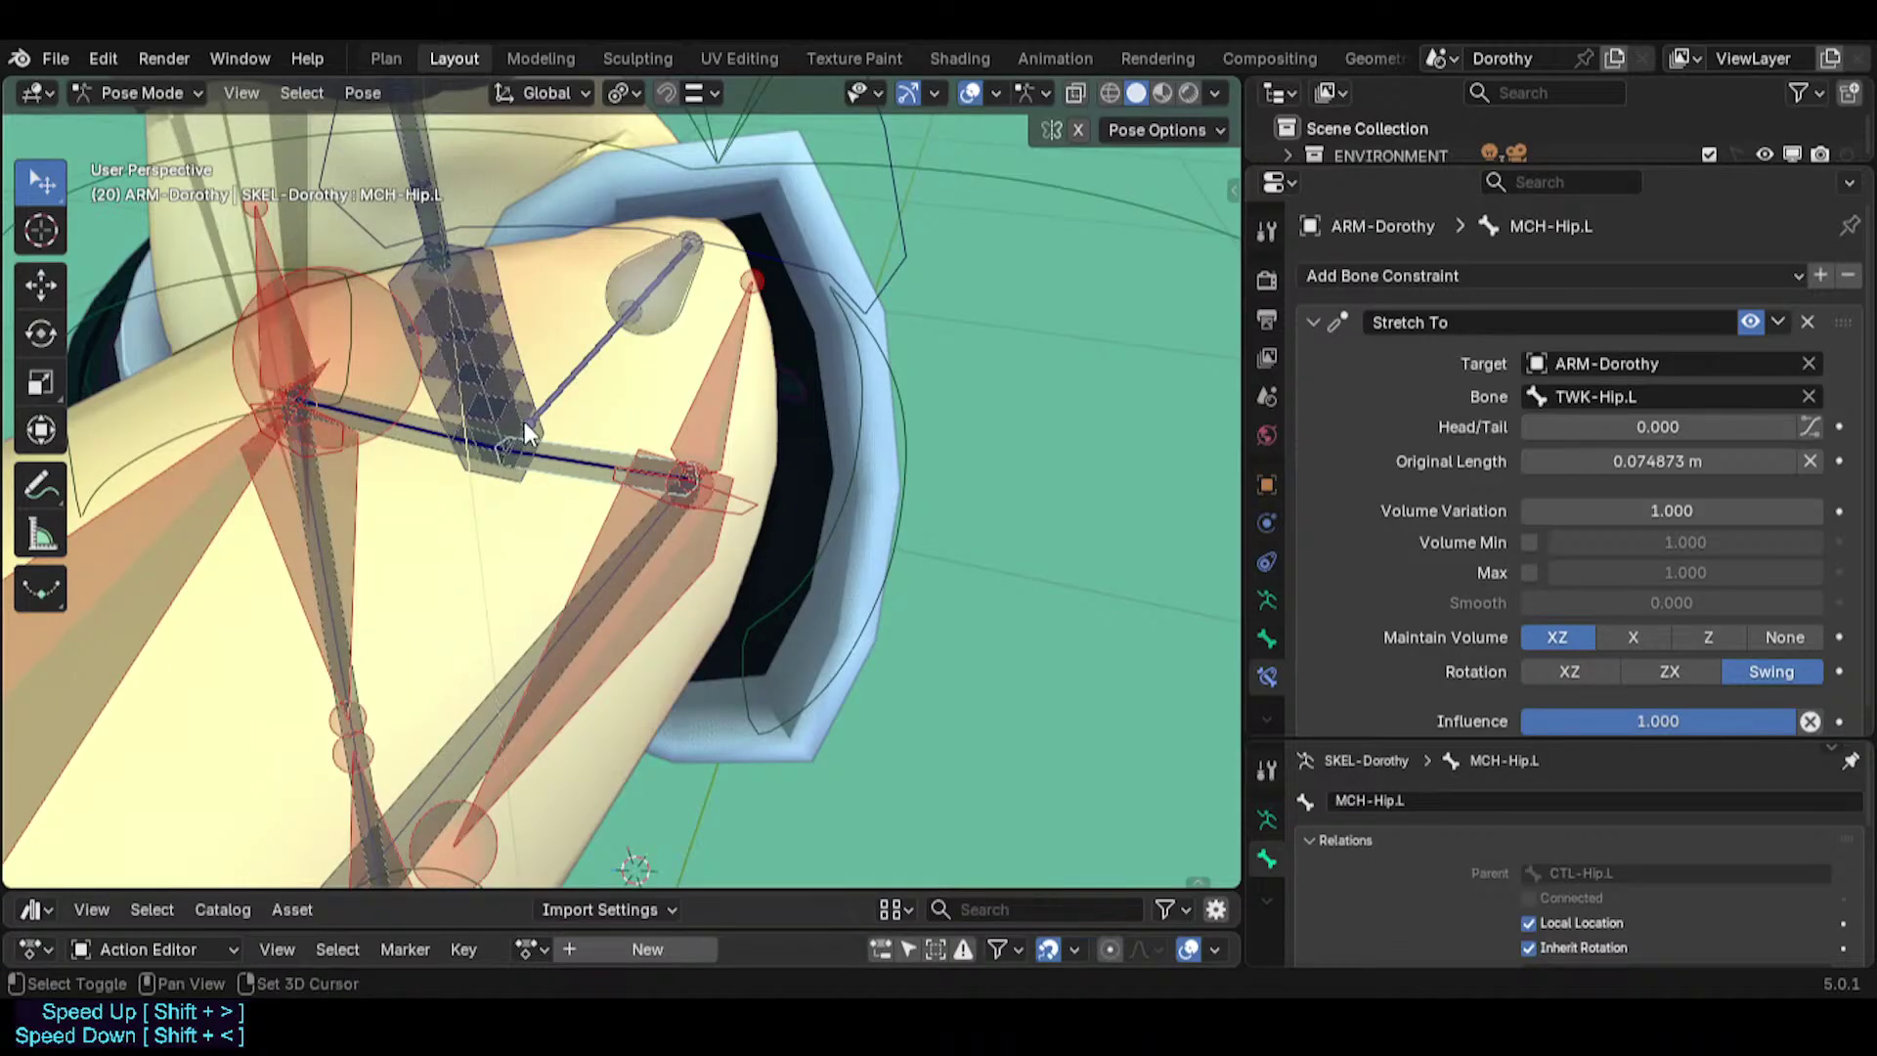
pyautogui.keyDown('alt'); pyautogui.keyDown('shift'); pyautogui.click(473, 406); pyautogui.keyUp('shift'); pyautogui.keyUp('alt')
pyautogui.press('Escape')
pyautogui.scroll(-2, 464, 389)
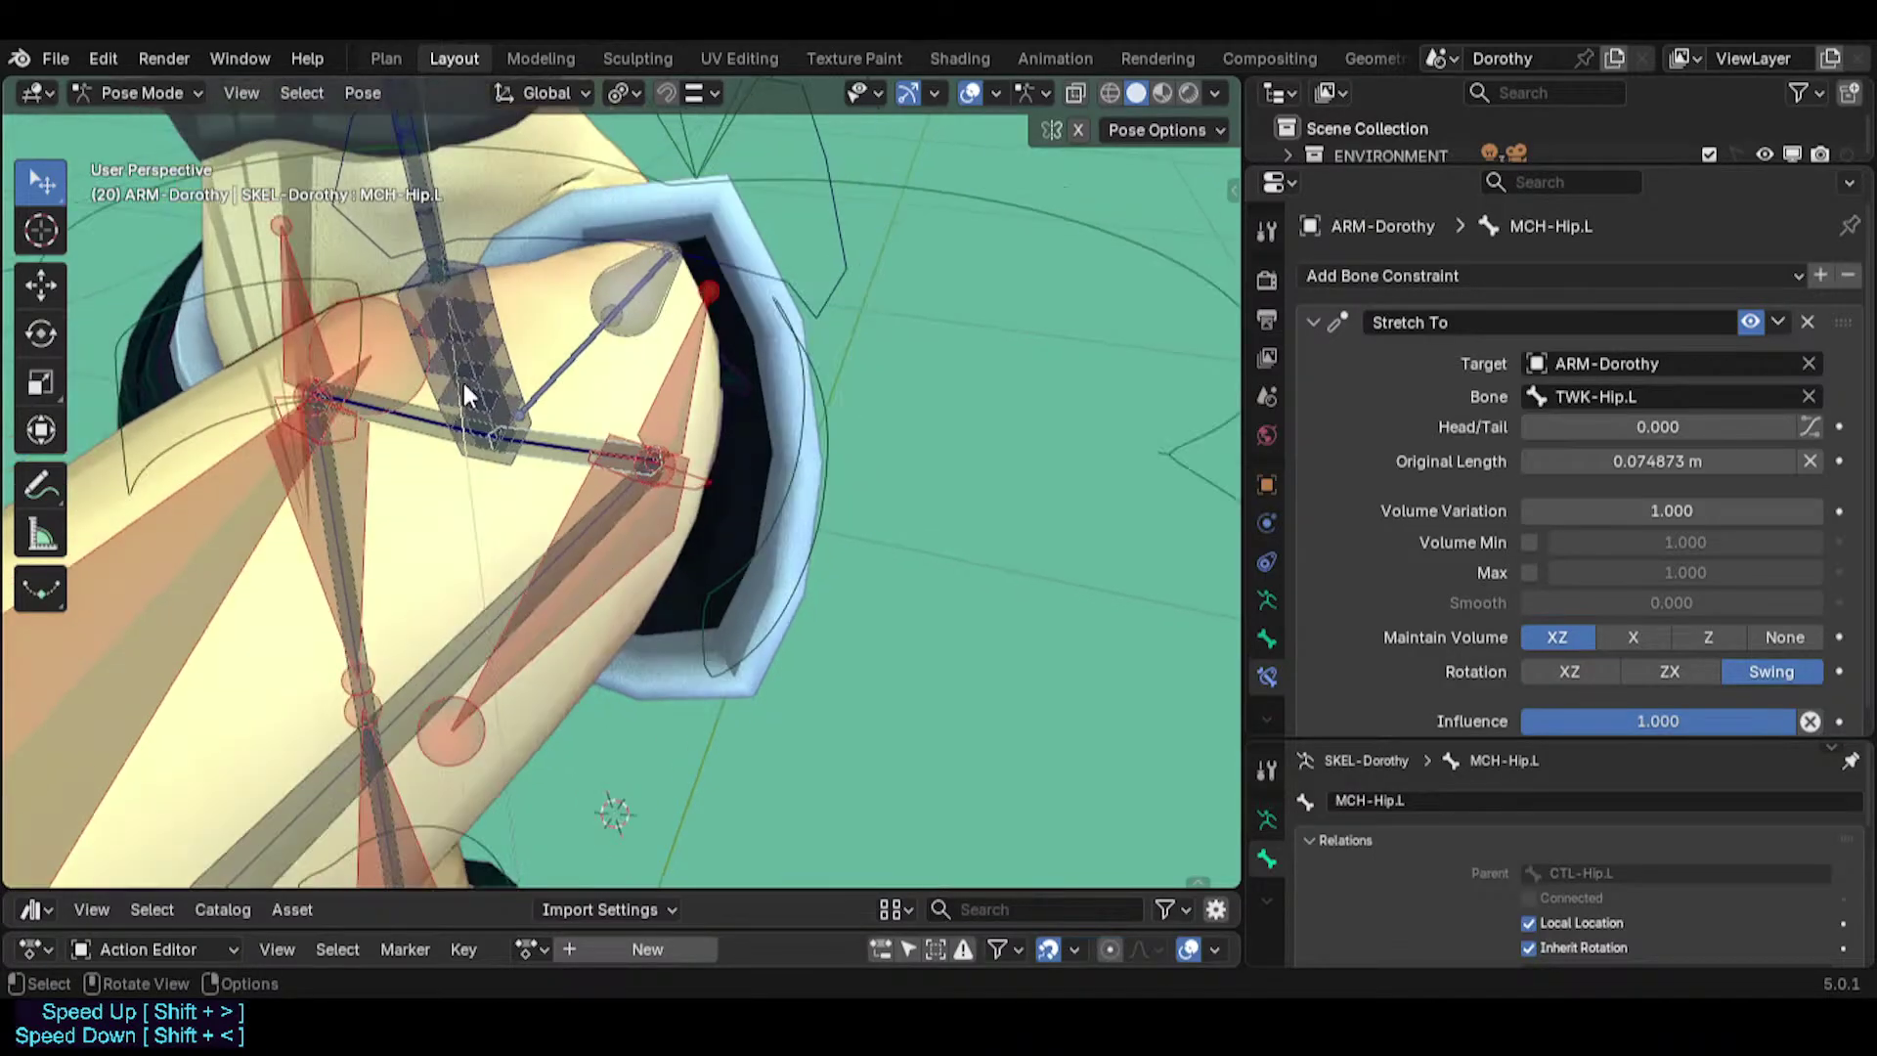
pyautogui.keyDown('alt'); pyautogui.keyDown('shift'); pyautogui.click(794, 300); pyautogui.keyUp('shift'); pyautogui.keyUp('alt')
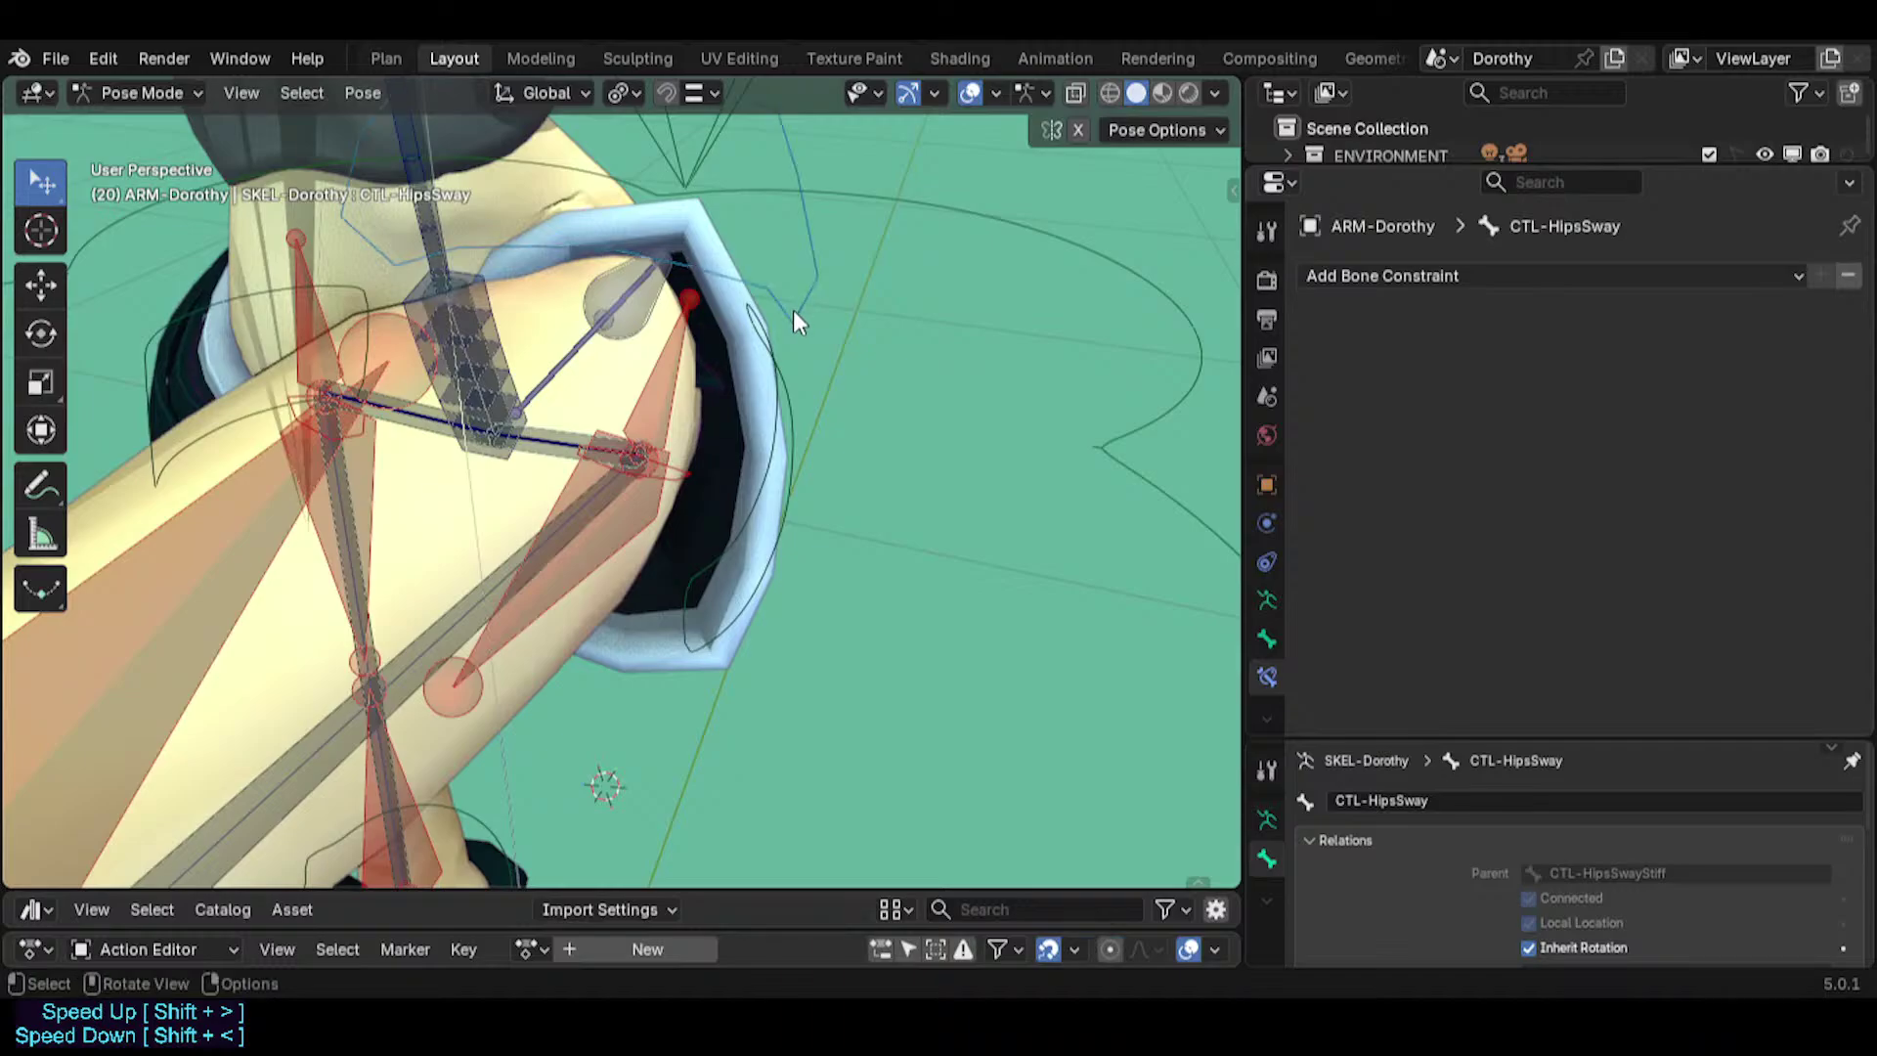
# Parent MCH-Hip.L to CTL-HipsSway in Edit Mode and return to Pose Mode.
pyautogui.click(557, 462)
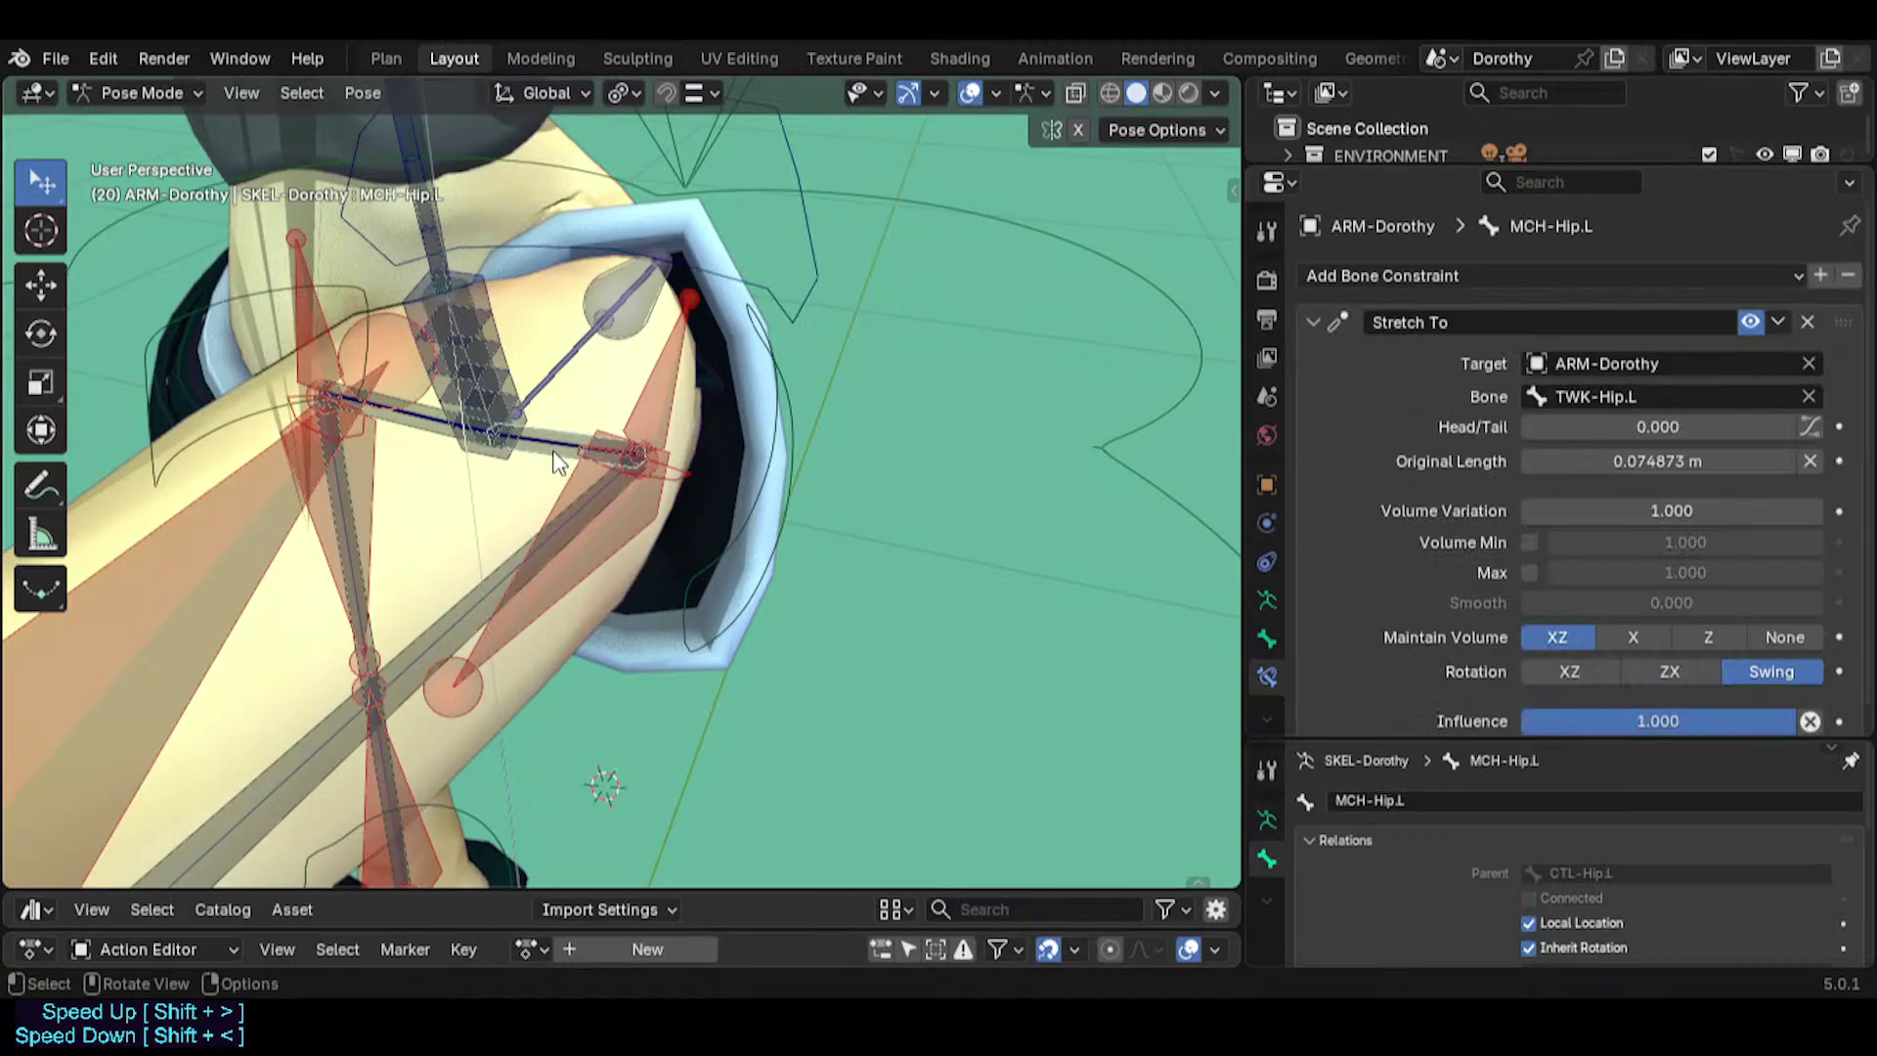
pyautogui.keyDown('shift'); pyautogui.click(802, 301); pyautogui.keyUp('shift')
pyautogui.press('Tab')
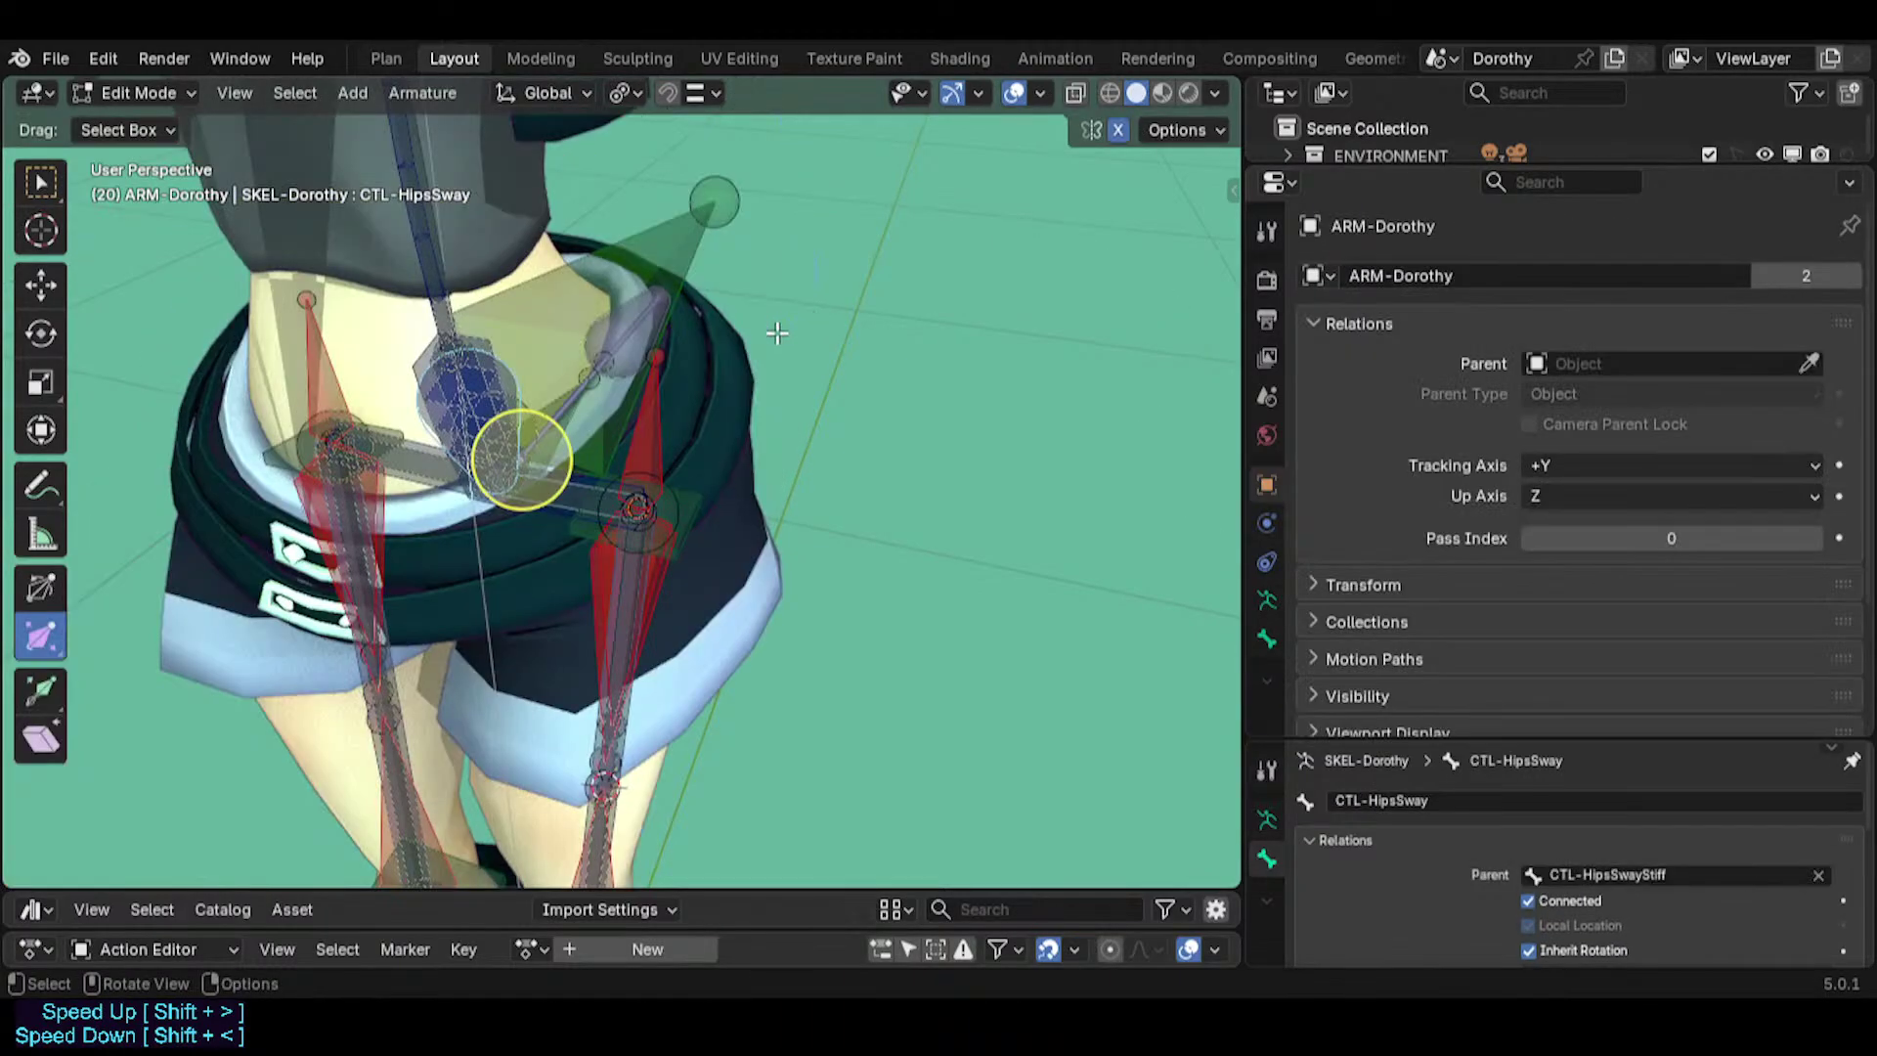
pyautogui.hotkey('ctrl', 'p')
pyautogui.click(777, 333)
pyautogui.press('Tab')
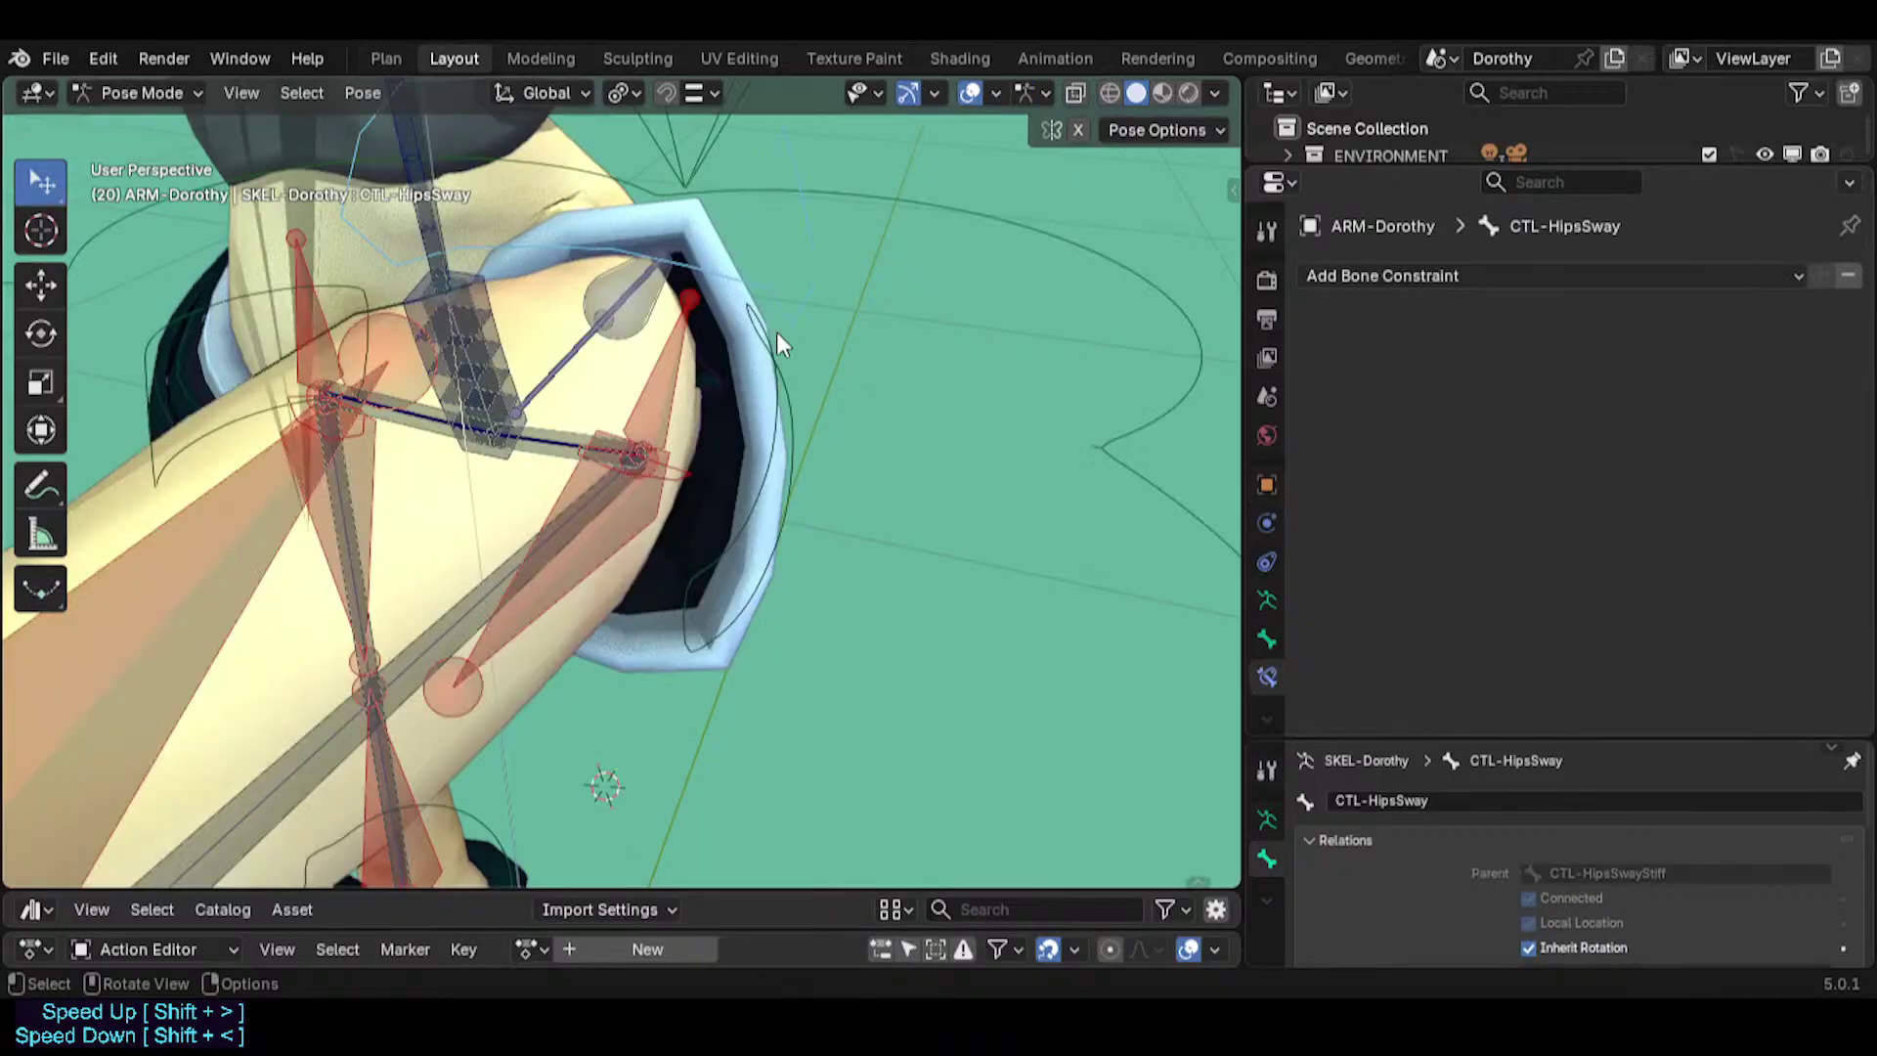
# Test the left hip by moving MTR-Torso and rotating CTL-Hip.L, cancelling the rotation.
pyautogui.scroll(-3, 776, 337)
pyautogui.click(731, 685)
pyautogui.press('g')
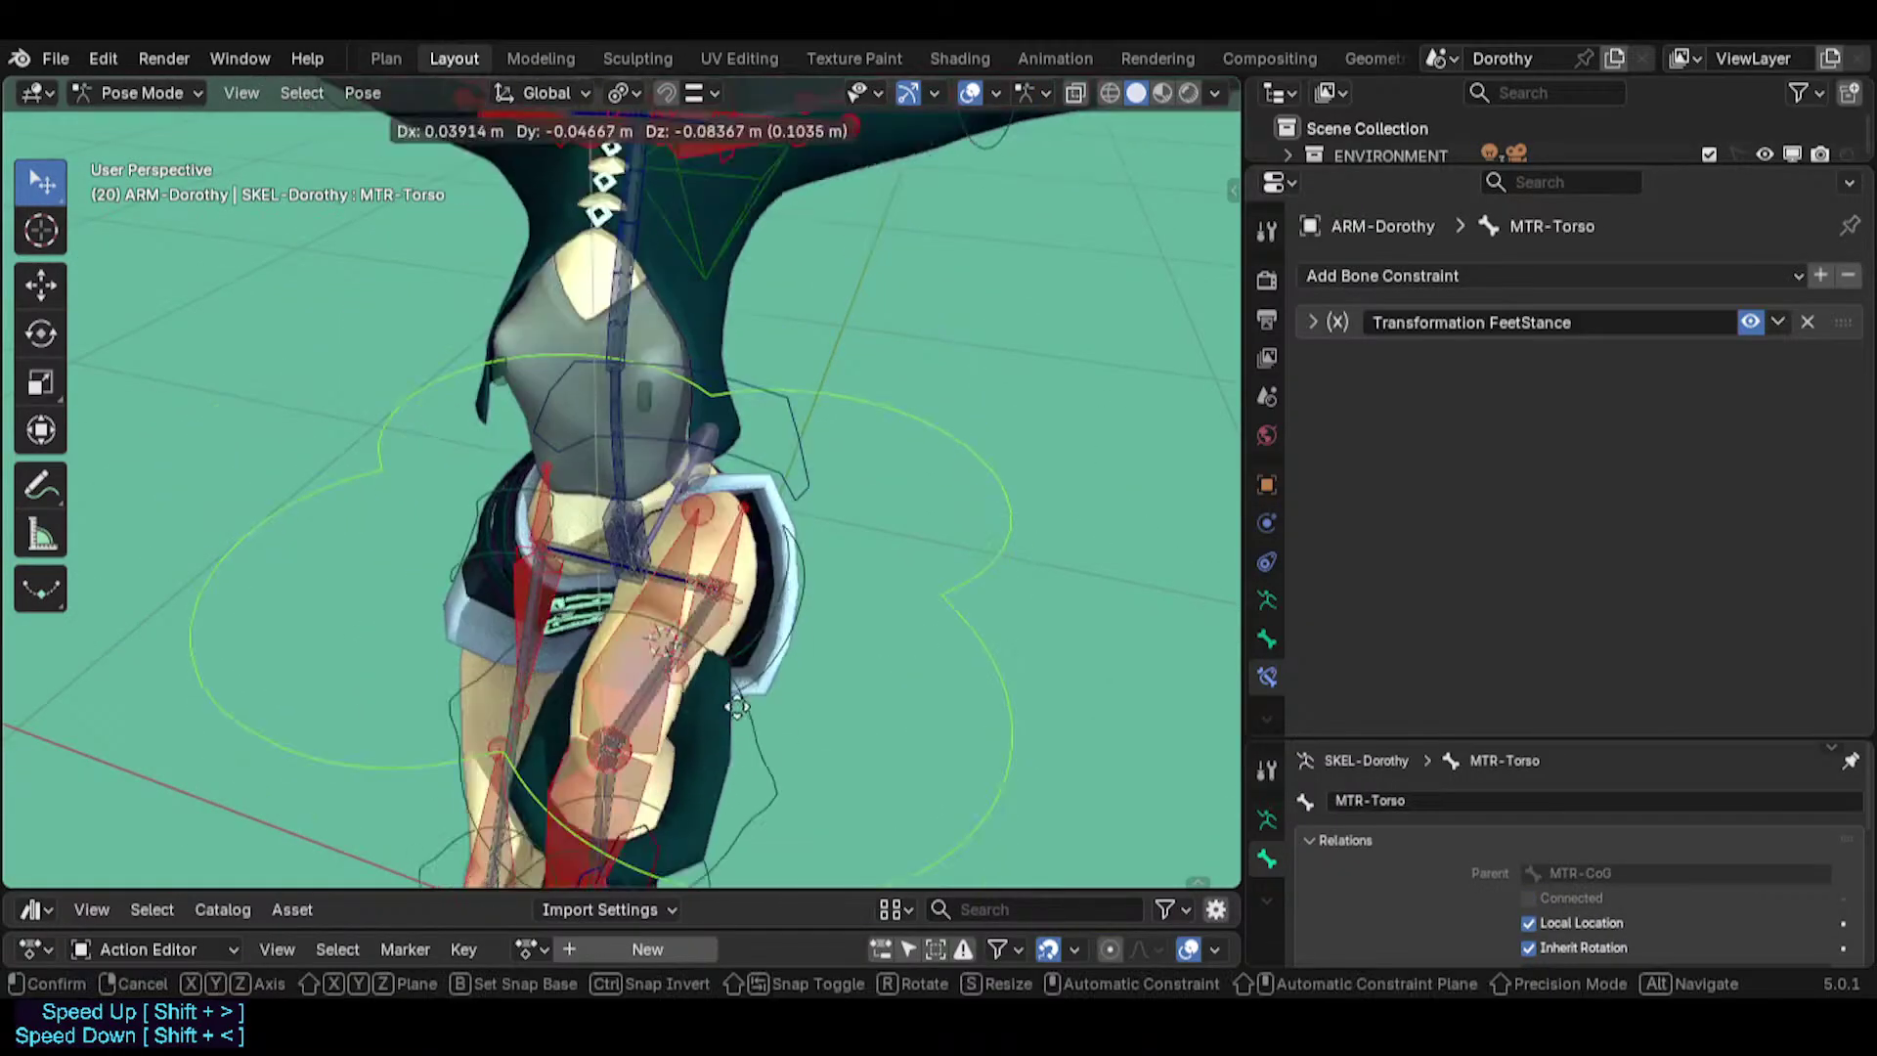
pyautogui.click(712, 585)
pyautogui.click(637, 428)
pyautogui.scroll(1, 636, 430)
pyautogui.click(645, 420)
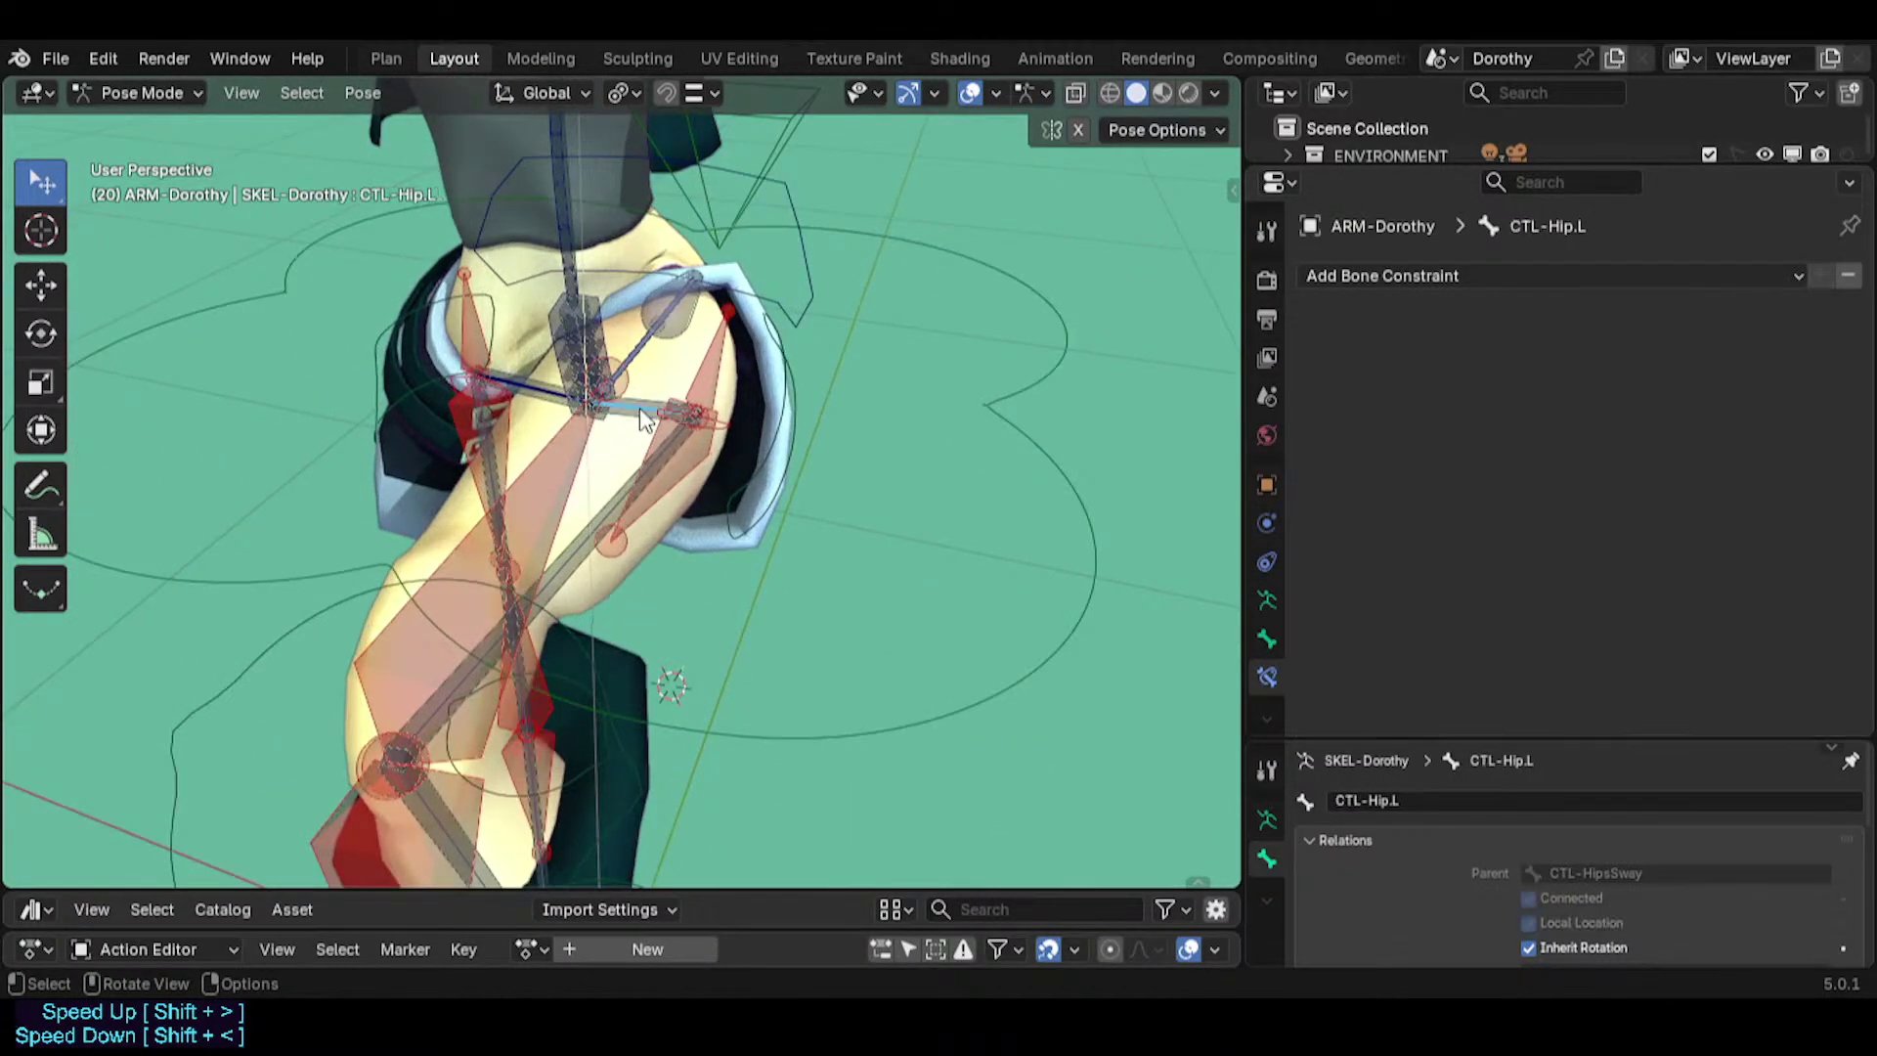
pyautogui.press('r')
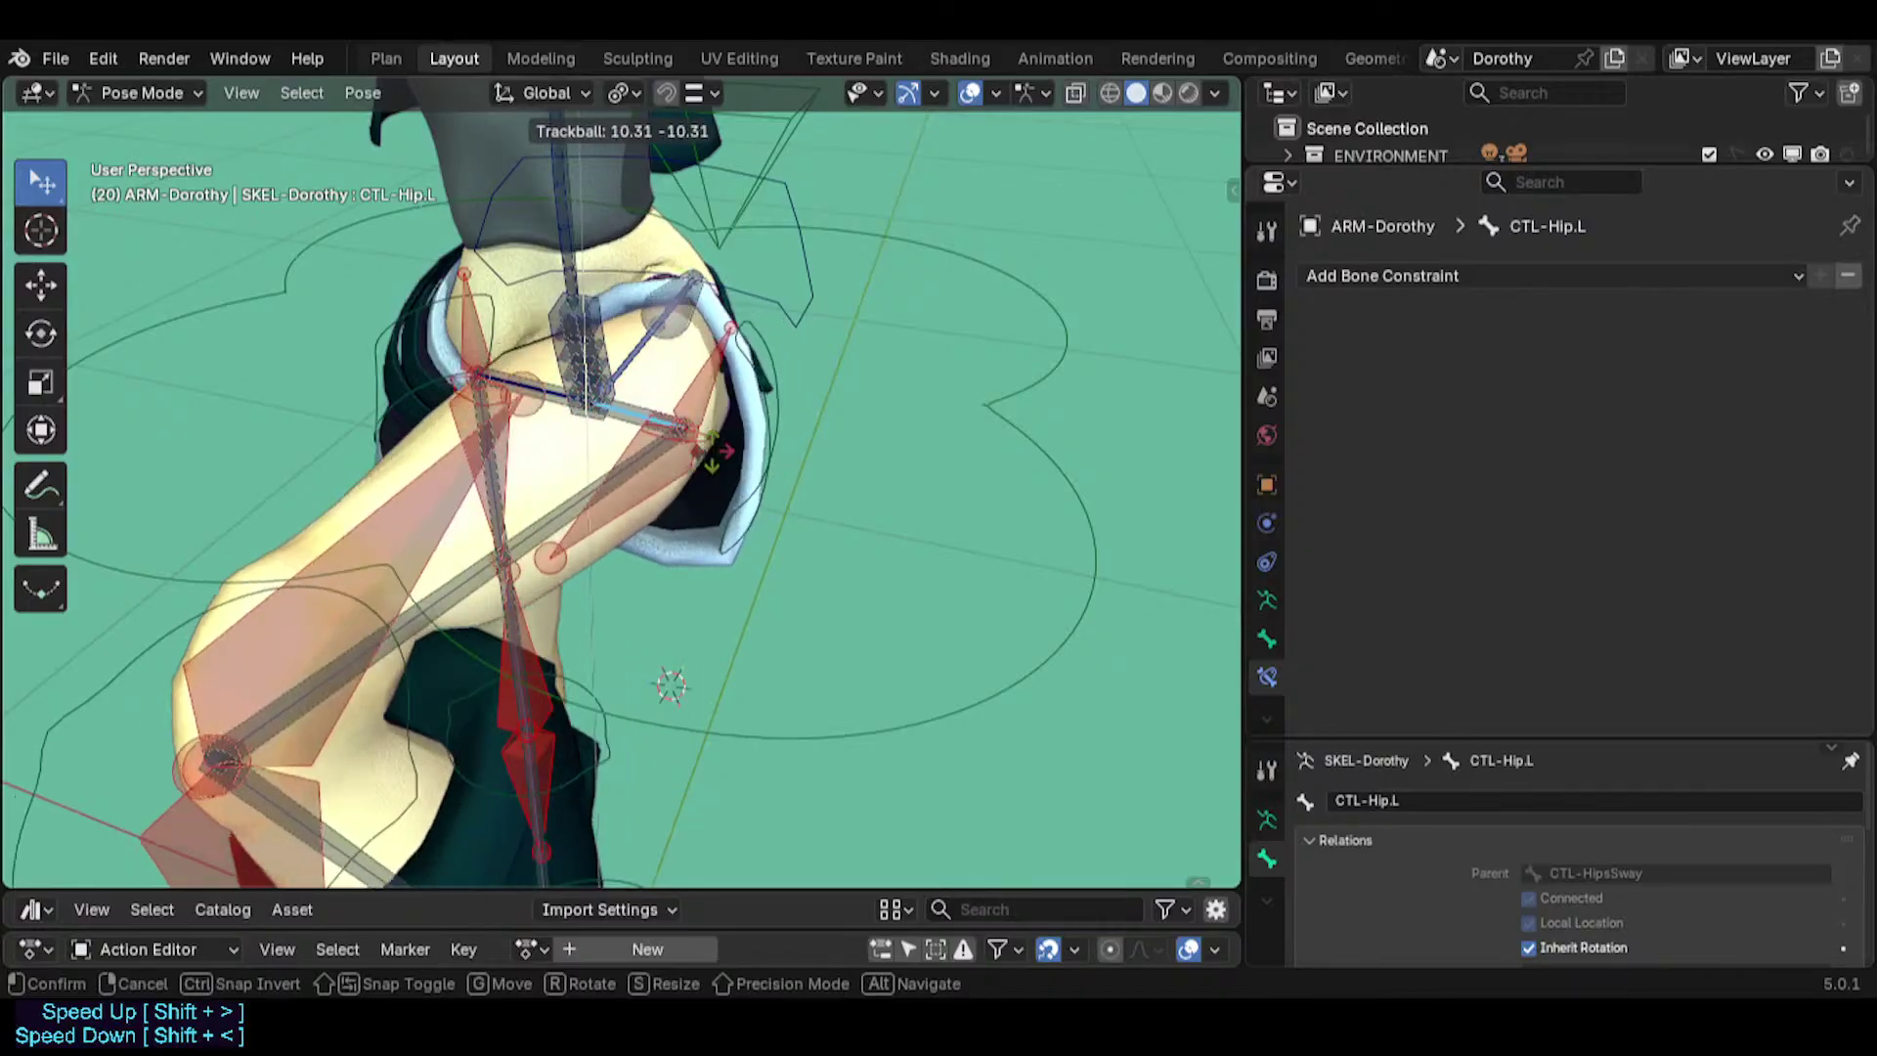
pyautogui.rightClick(790, 256)
# Test a move of CTL-HipsSway, clear the posed bones' locations and save the file.
pyautogui.click(803, 269)
pyautogui.press('g')
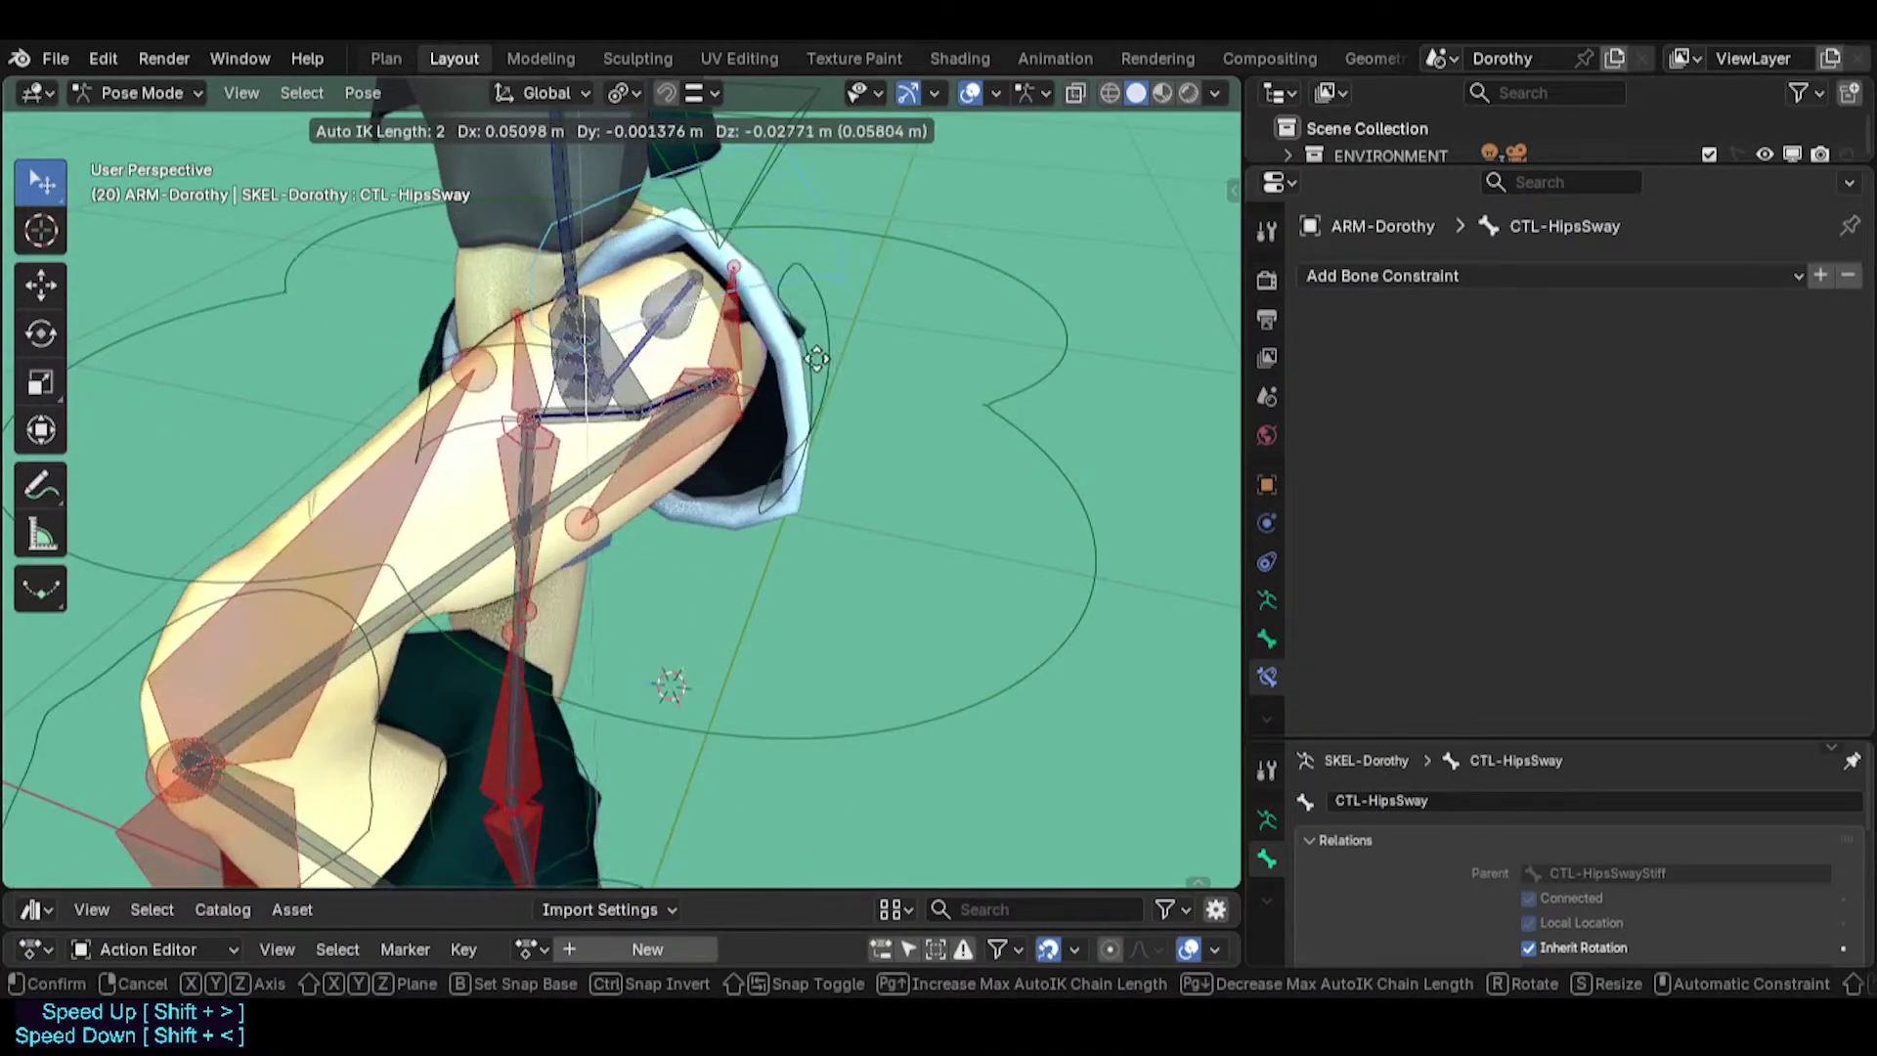
pyautogui.click(658, 394)
pyautogui.hotkey('alt', 'g')
pyautogui.hotkey('ctrl', 's')
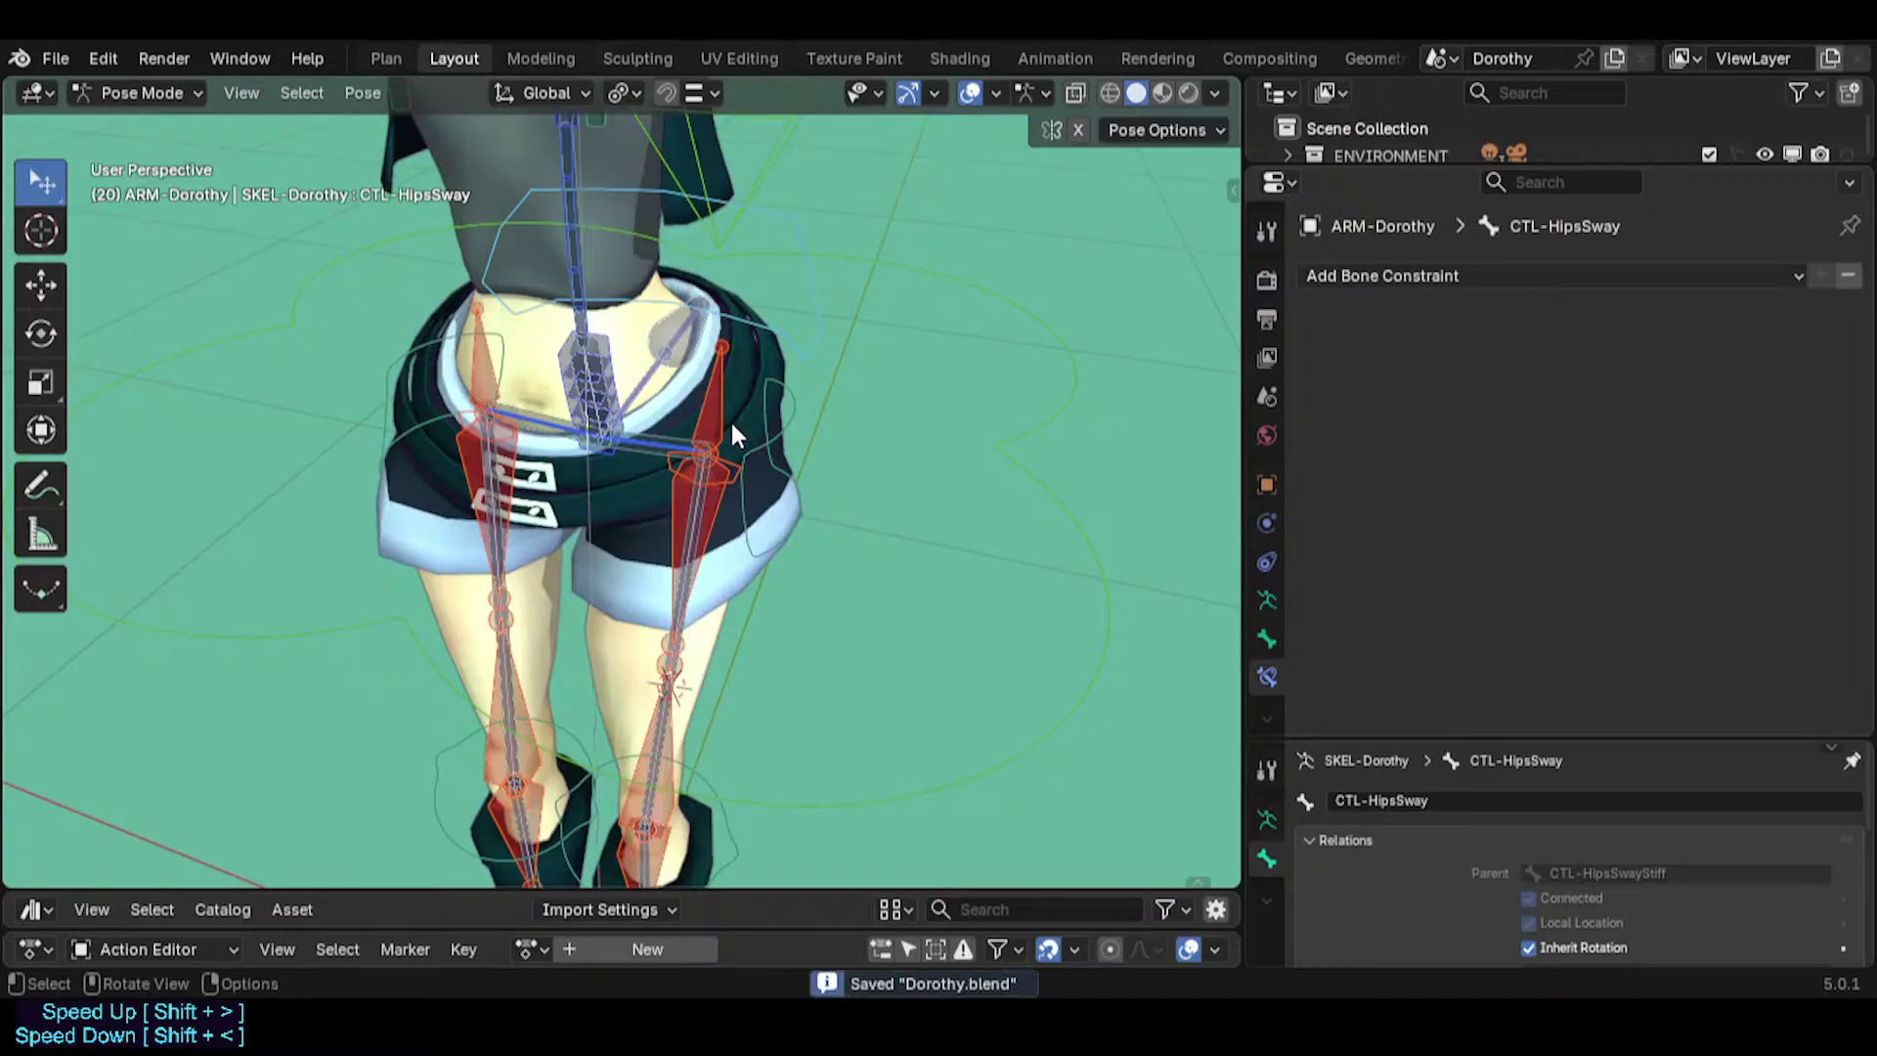
# Test a move of TWK-Hip.L and cancel it.
pyautogui.click(657, 451)
pyautogui.click(784, 526)
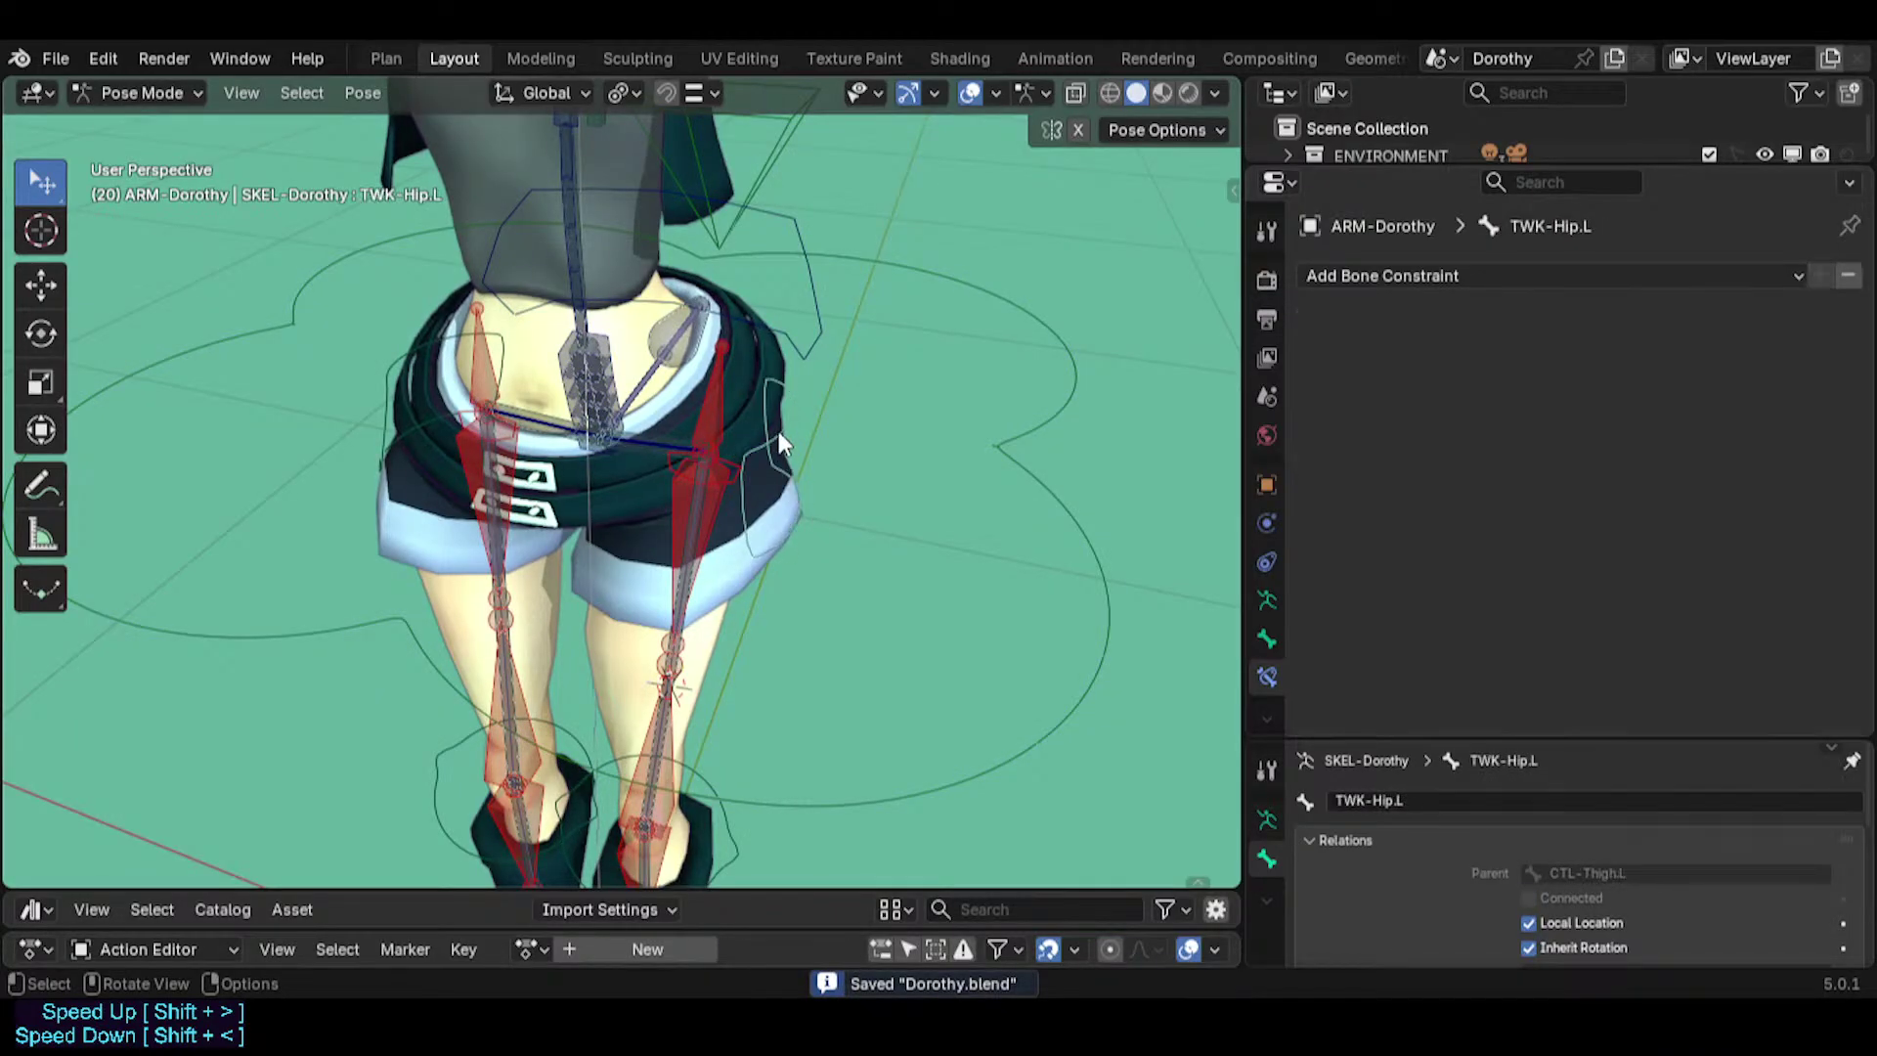
pyautogui.press('g')
pyautogui.rightClick(781, 442)
pyautogui.scroll(2, 587, 435)
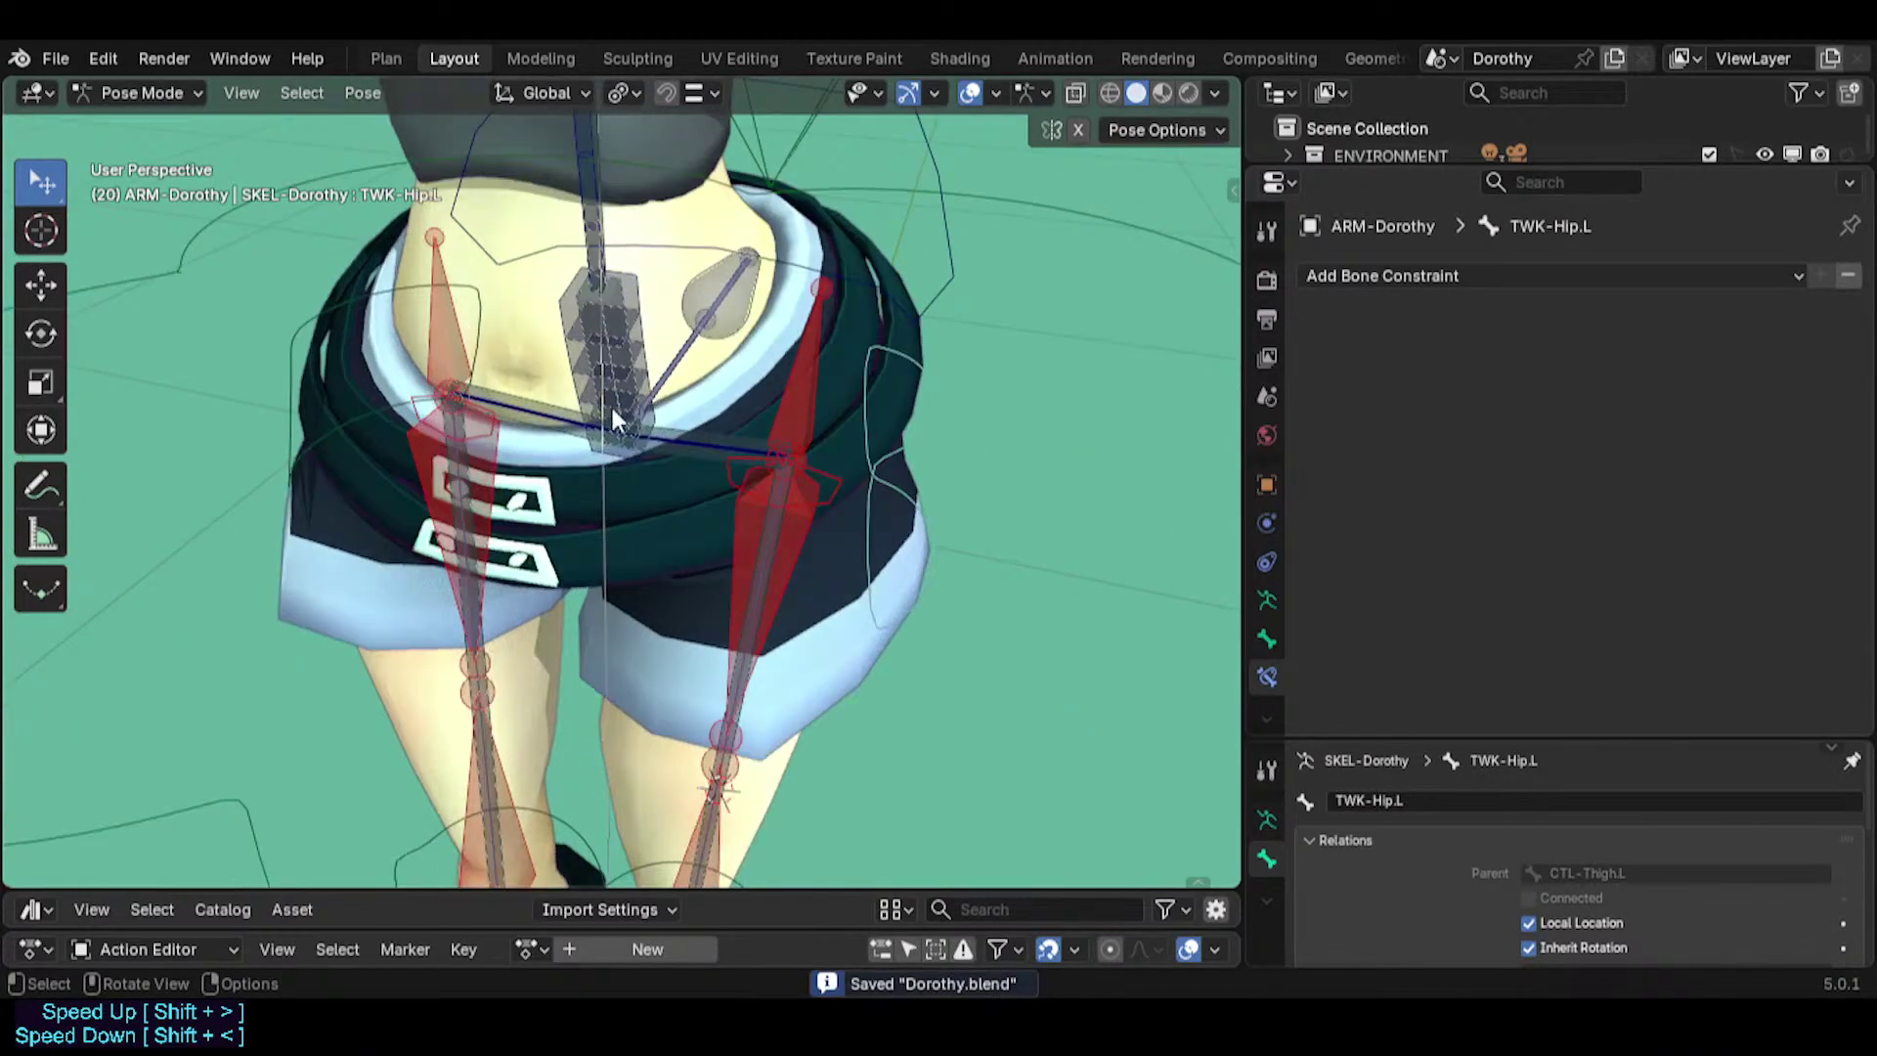
pyautogui.scroll(-3, 616, 420)
pyautogui.moveTo(649, 626); pyautogui.dragTo(559, 762, button='middle')
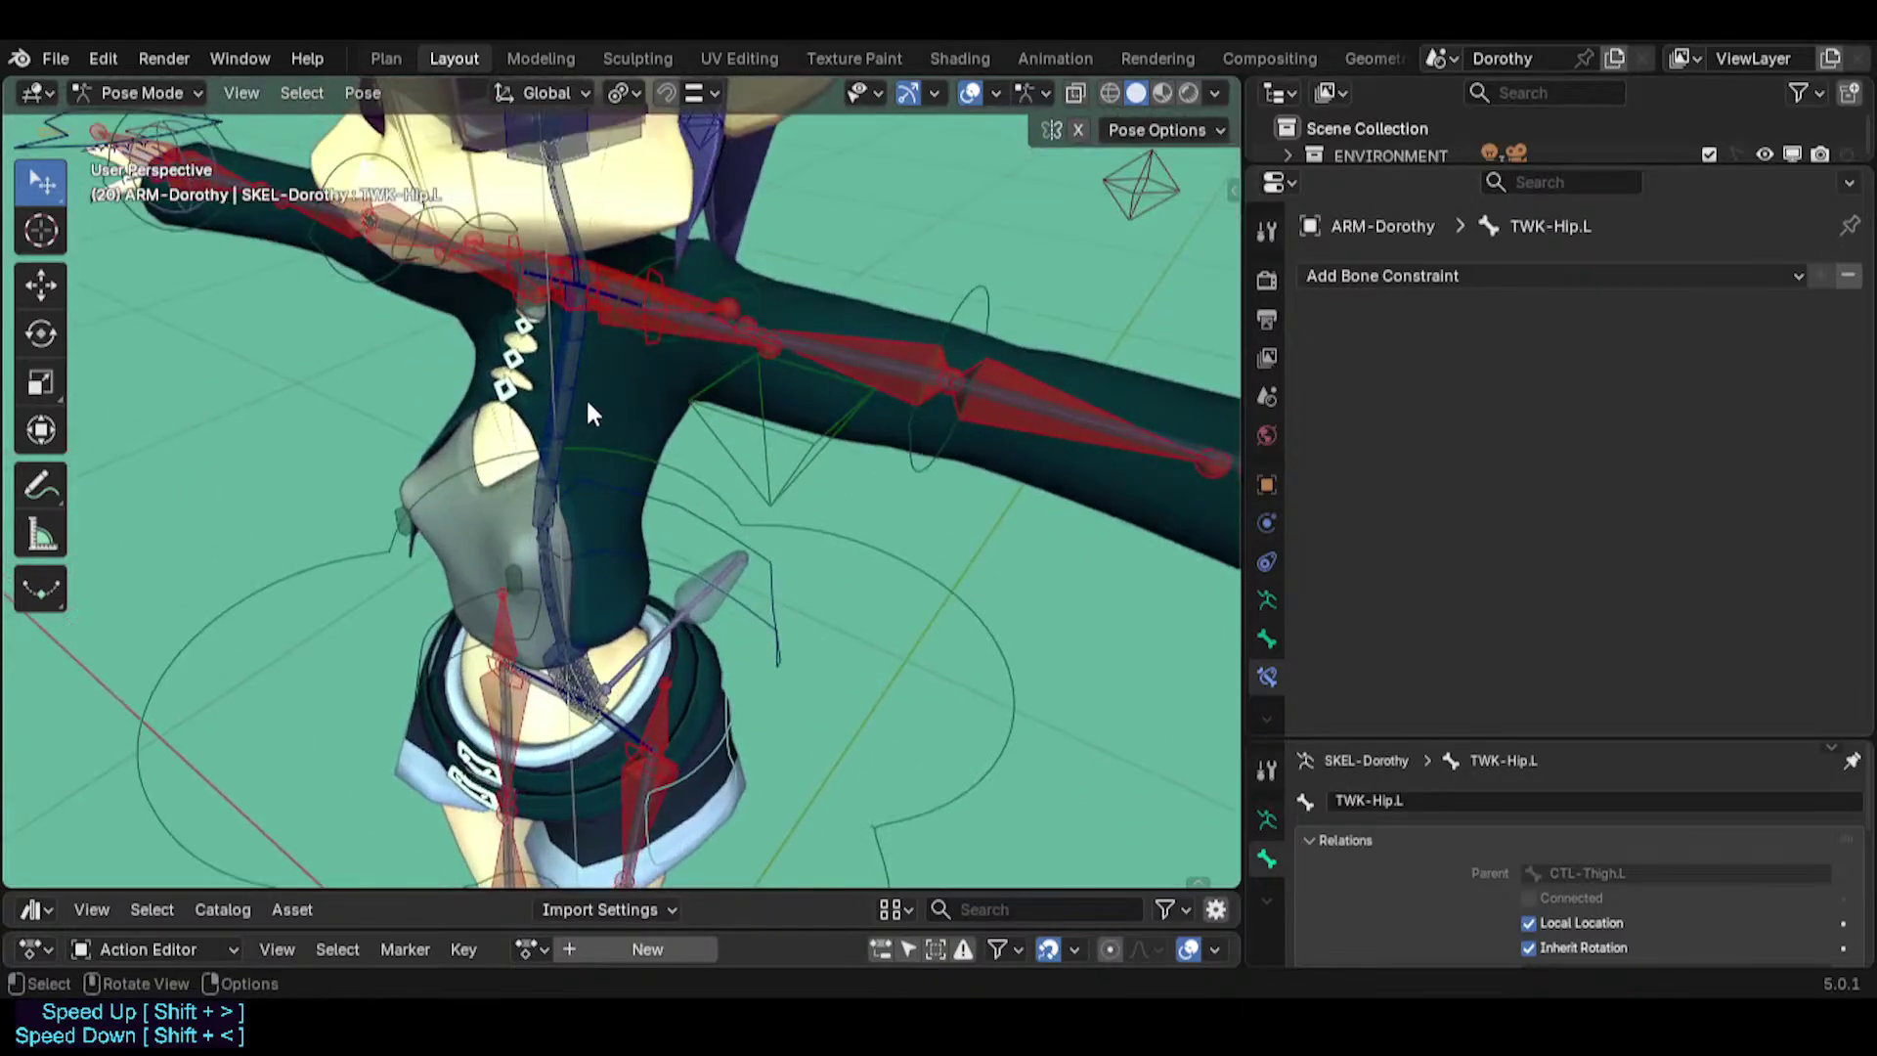
# Check the parent of MCH-Hips, select CTL-HipsSwayStiff from the overlapping hip bones as well, and make it the parent of MCH-Hips in Edit Mode.
pyautogui.click(582, 402)
pyautogui.moveTo(579, 489); pyautogui.dragTo(543, 420, button='middle')
pyautogui.scroll(3, 530, 588)
pyautogui.keyDown('shift'); pyautogui.moveTo(544, 650); pyautogui.dragTo(573, 545, button='middle'); pyautogui.keyUp('shift')
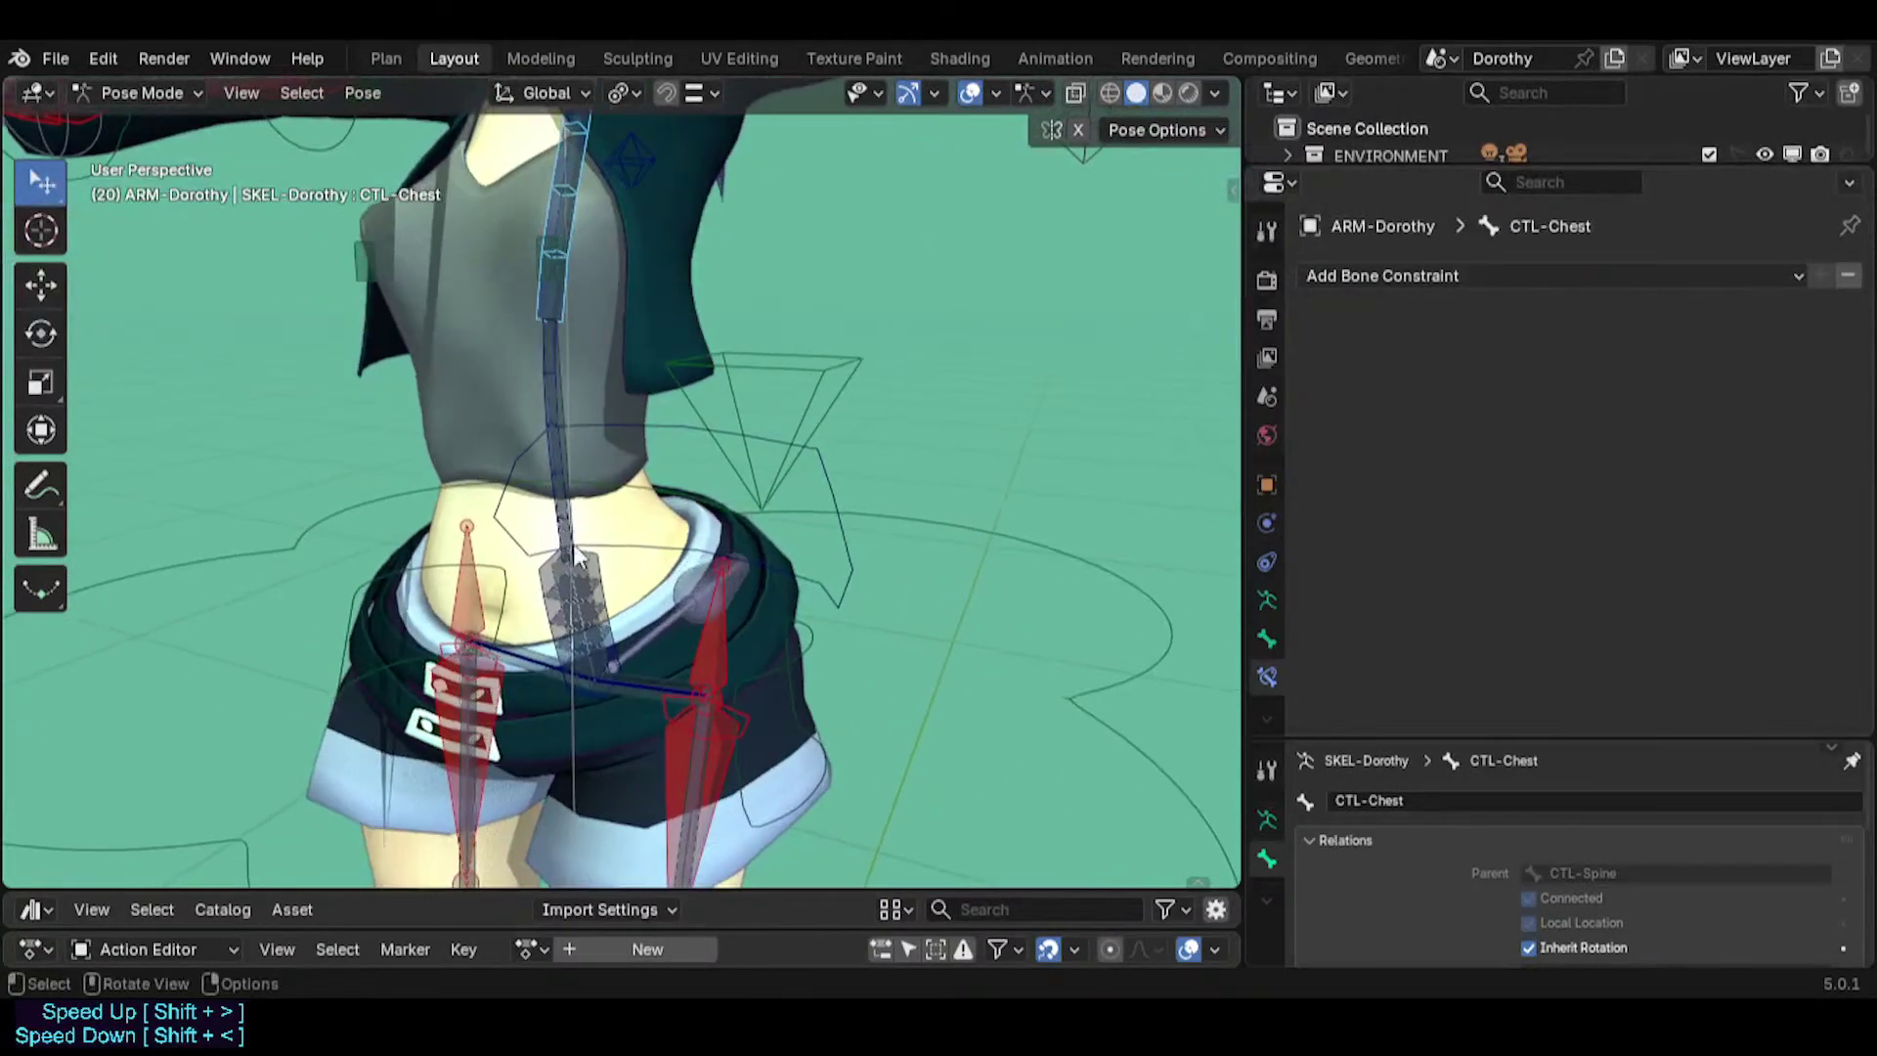
pyautogui.click(591, 610)
pyautogui.scroll(2, 589, 608)
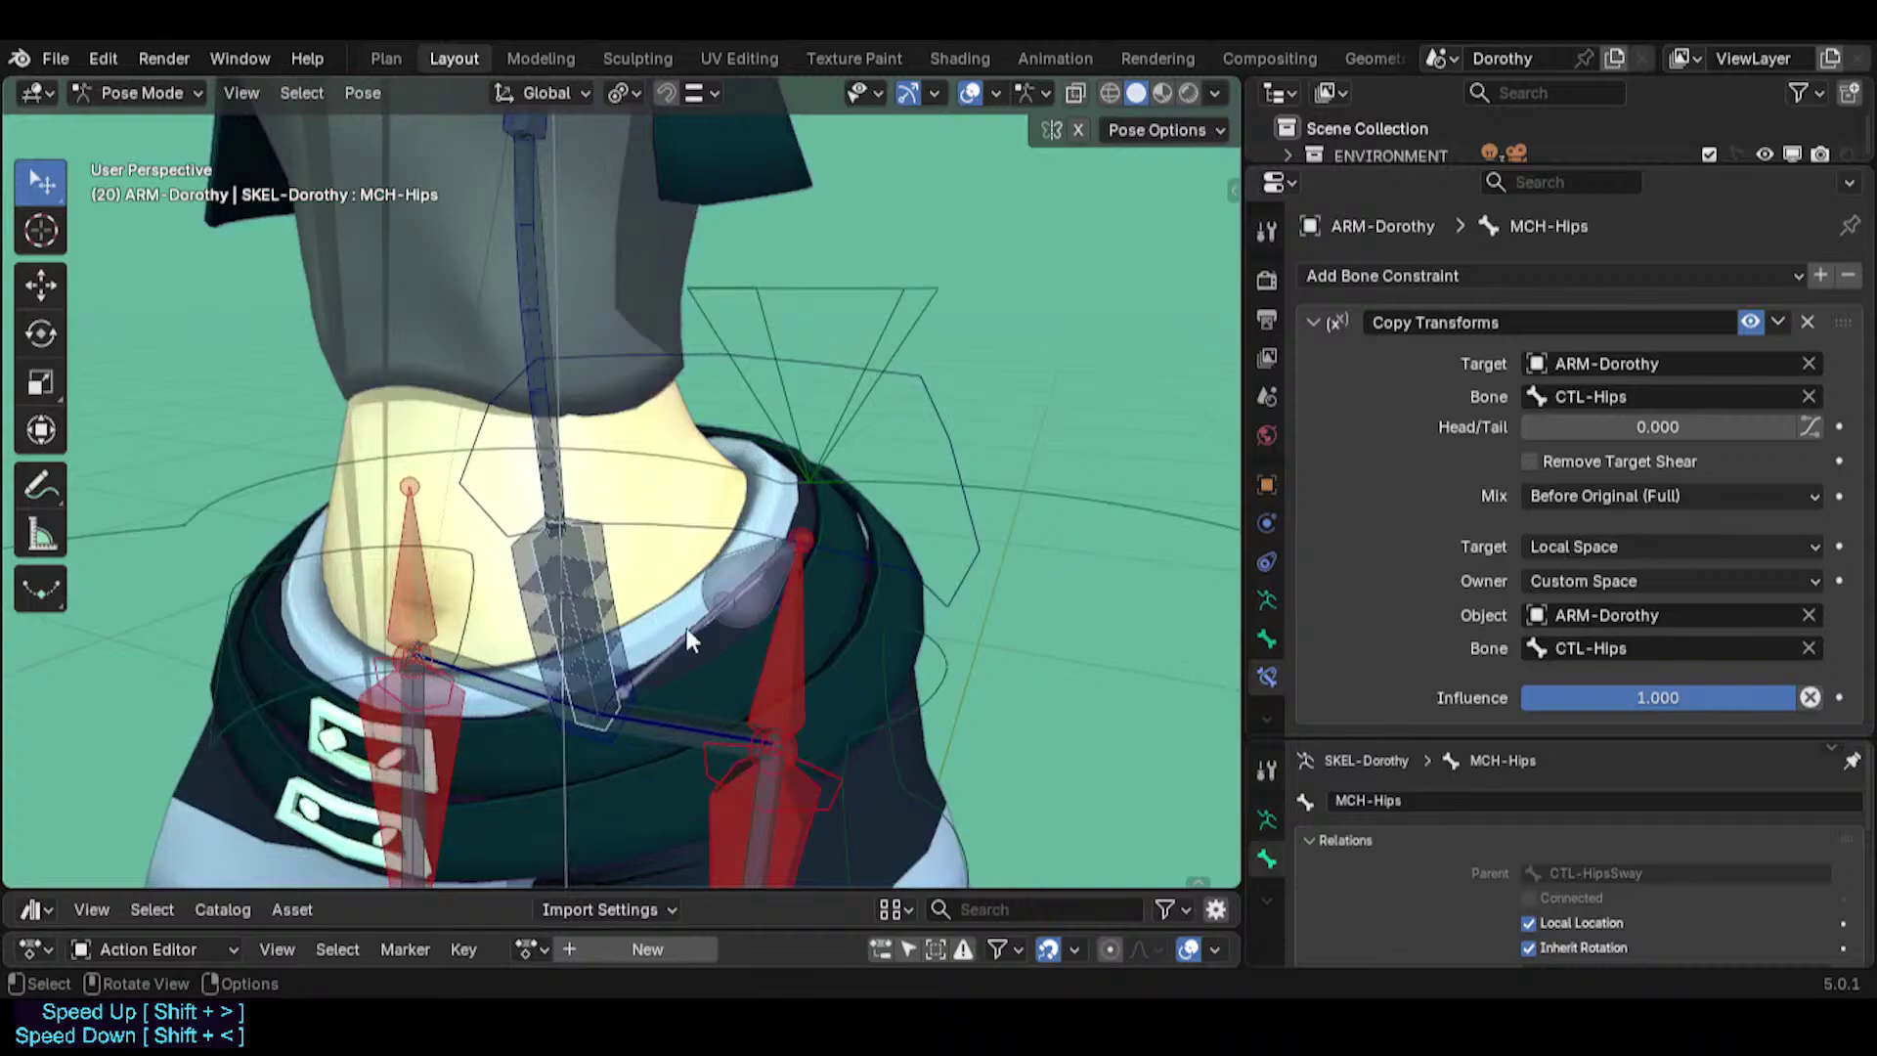
pyautogui.moveTo(688, 633); pyautogui.dragTo(586, 552, button='middle')
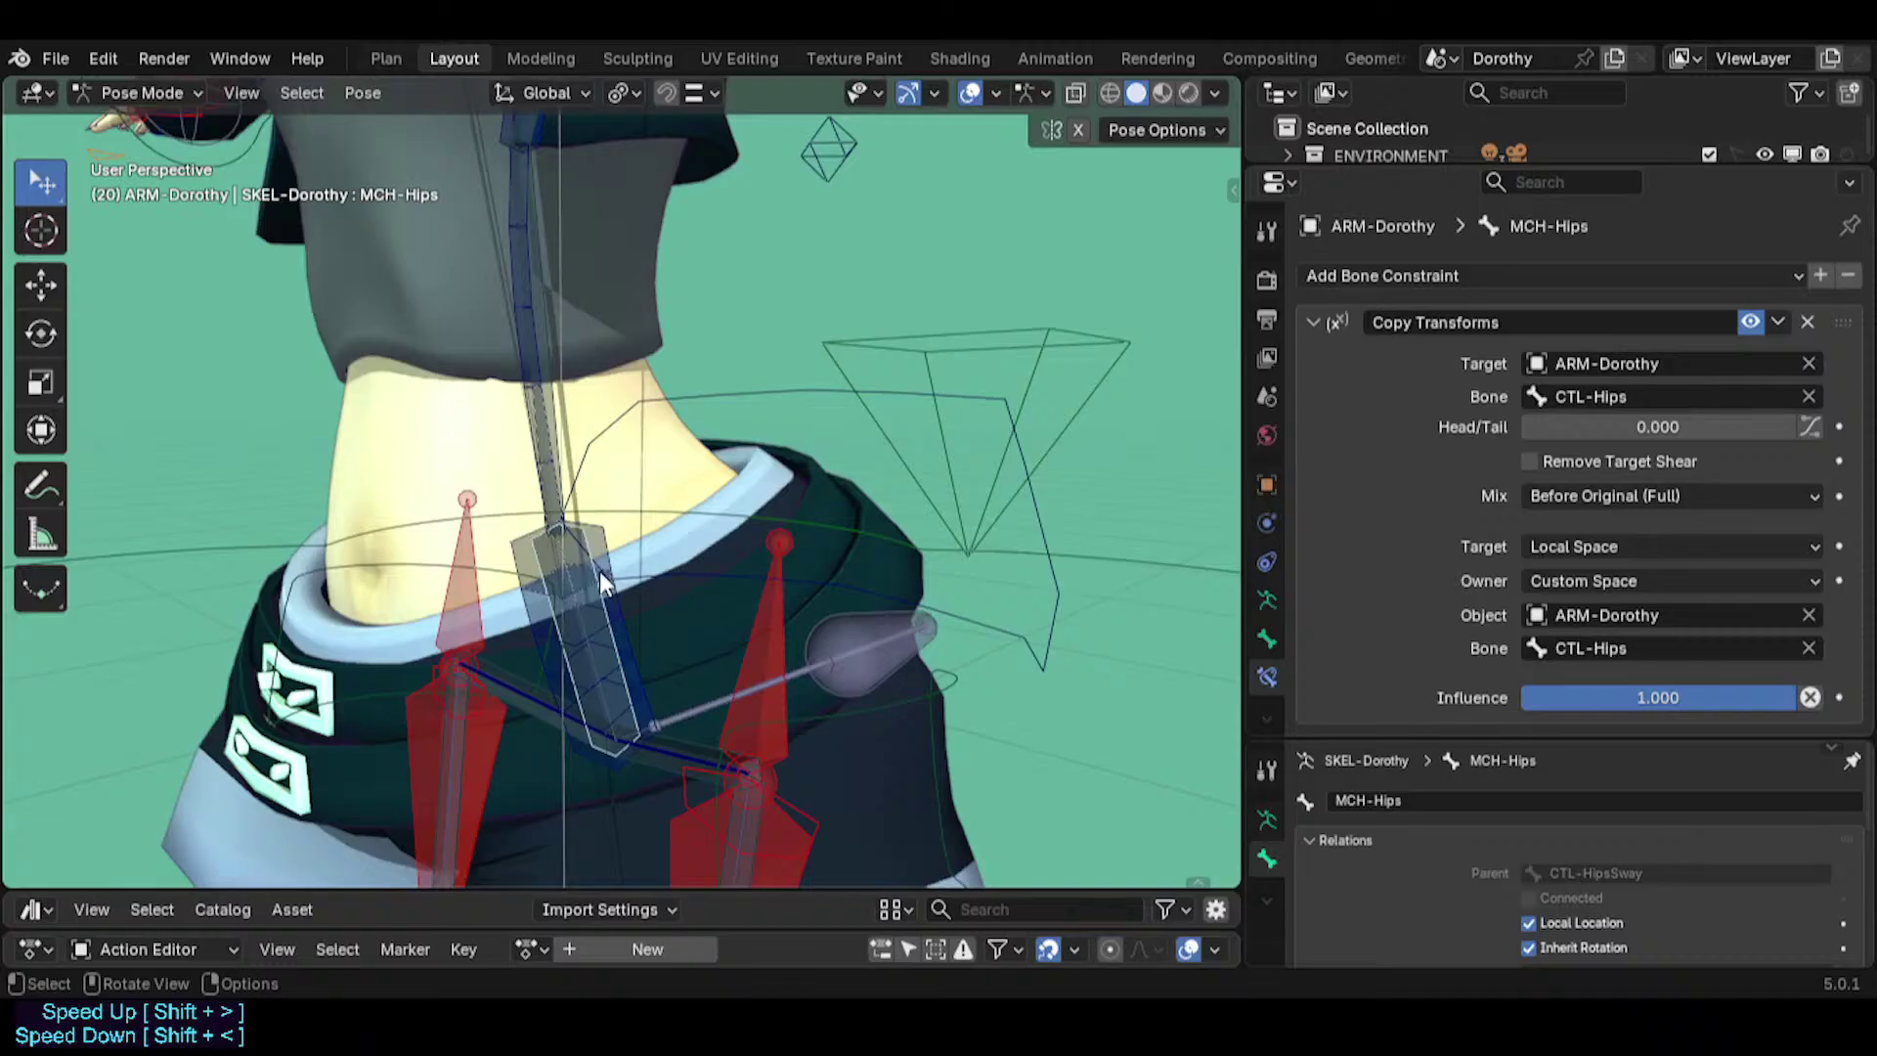
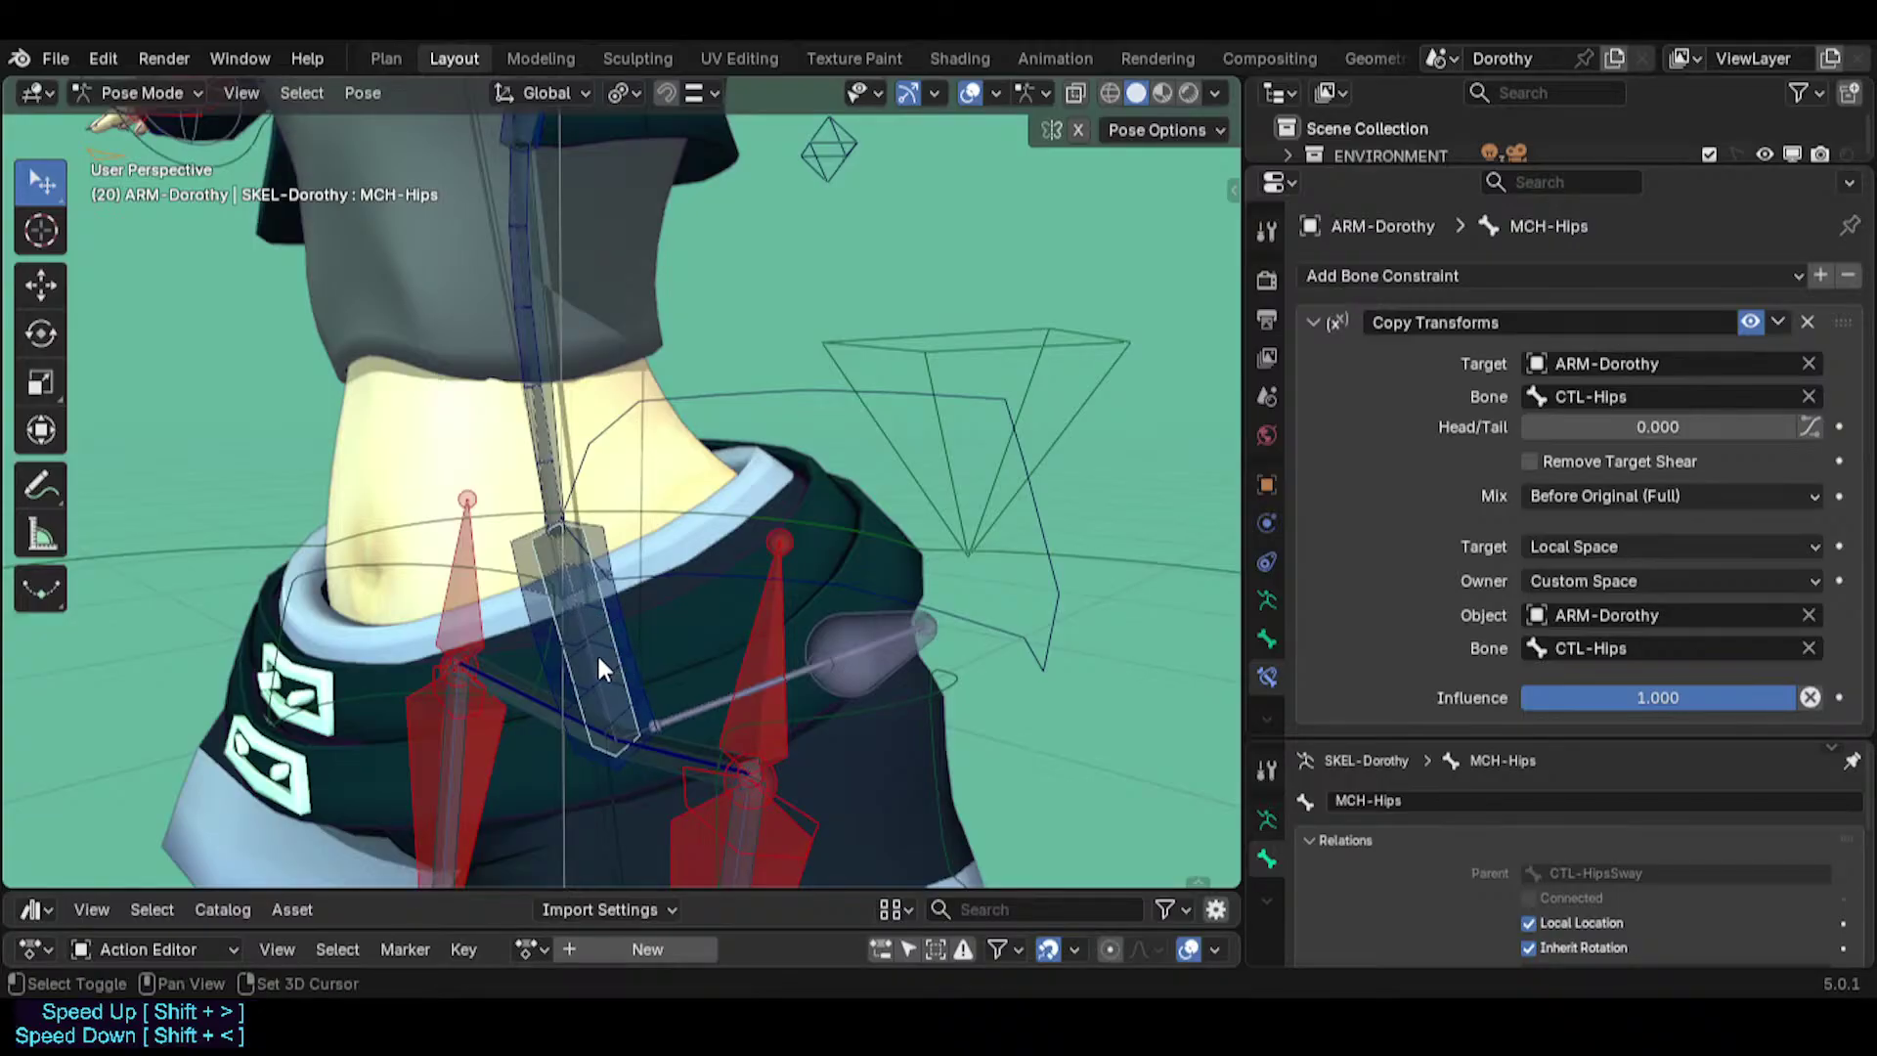
pyautogui.keyDown('alt'); pyautogui.click(594, 661); pyautogui.keyUp('alt')
pyautogui.click(567, 719)
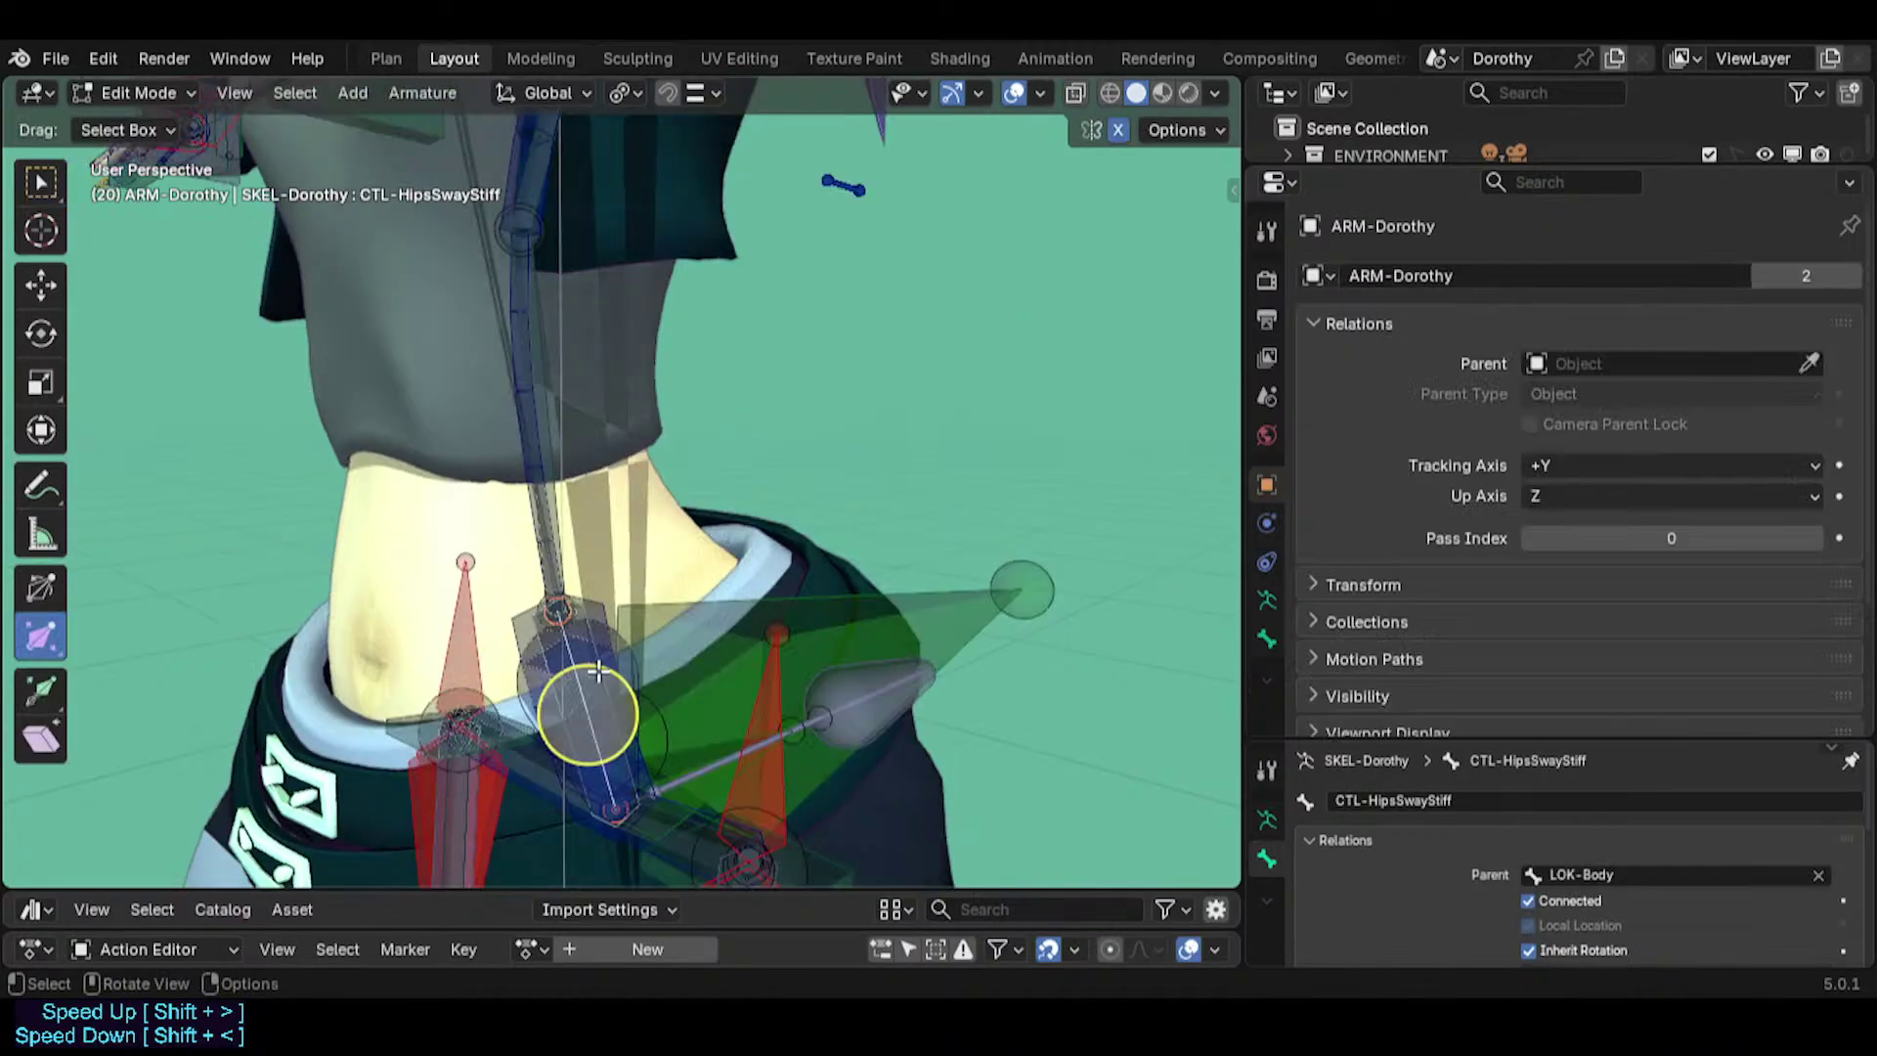
pyautogui.hotkey('ctrl', 'p')
pyautogui.click(599, 671)
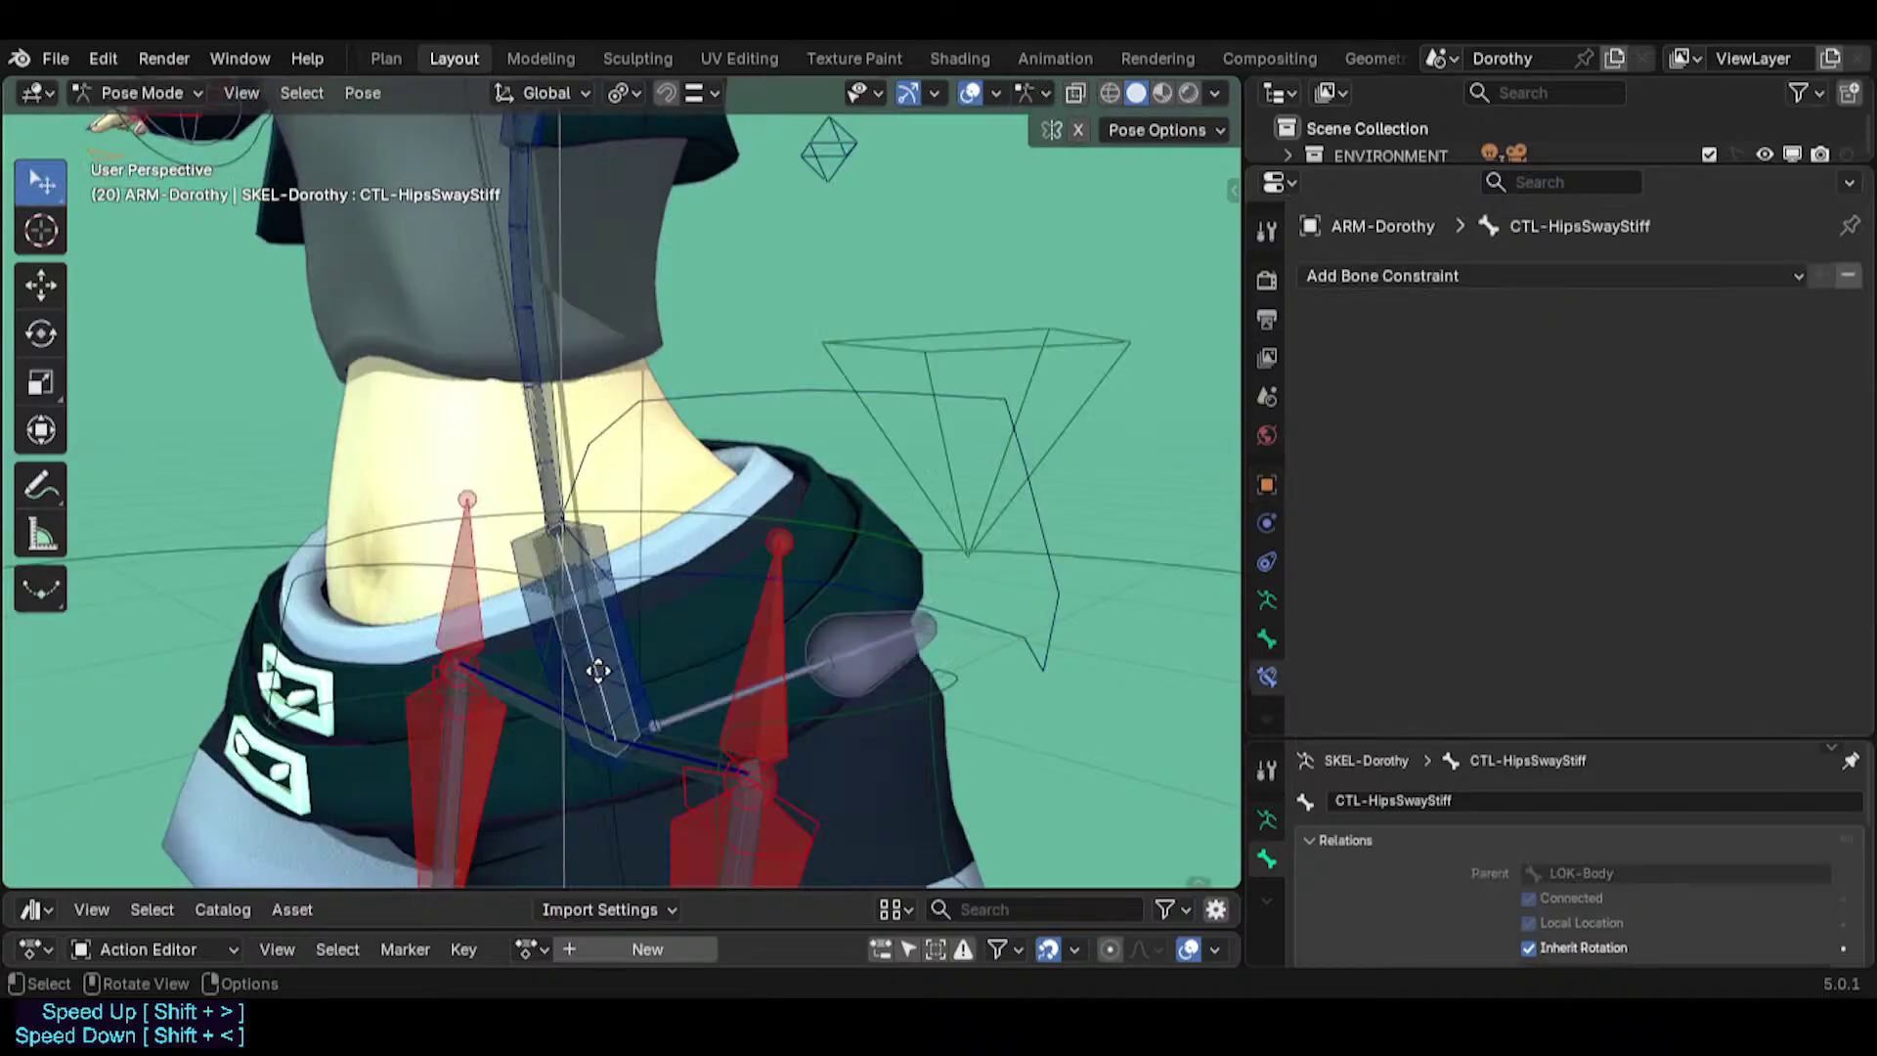
# Parent MCH-Spine to CTL-Hips with Keep Offset in Edit Mode, and check its new parent back in Pose Mode.
pyautogui.moveTo(563, 581); pyautogui.dragTo(574, 511, button='middle')
pyautogui.keyDown('shift'); pyautogui.moveTo(576, 391); pyautogui.dragTo(586, 480, button='middle'); pyautogui.keyUp('shift')
pyautogui.click(571, 478)
pyautogui.click(571, 478)
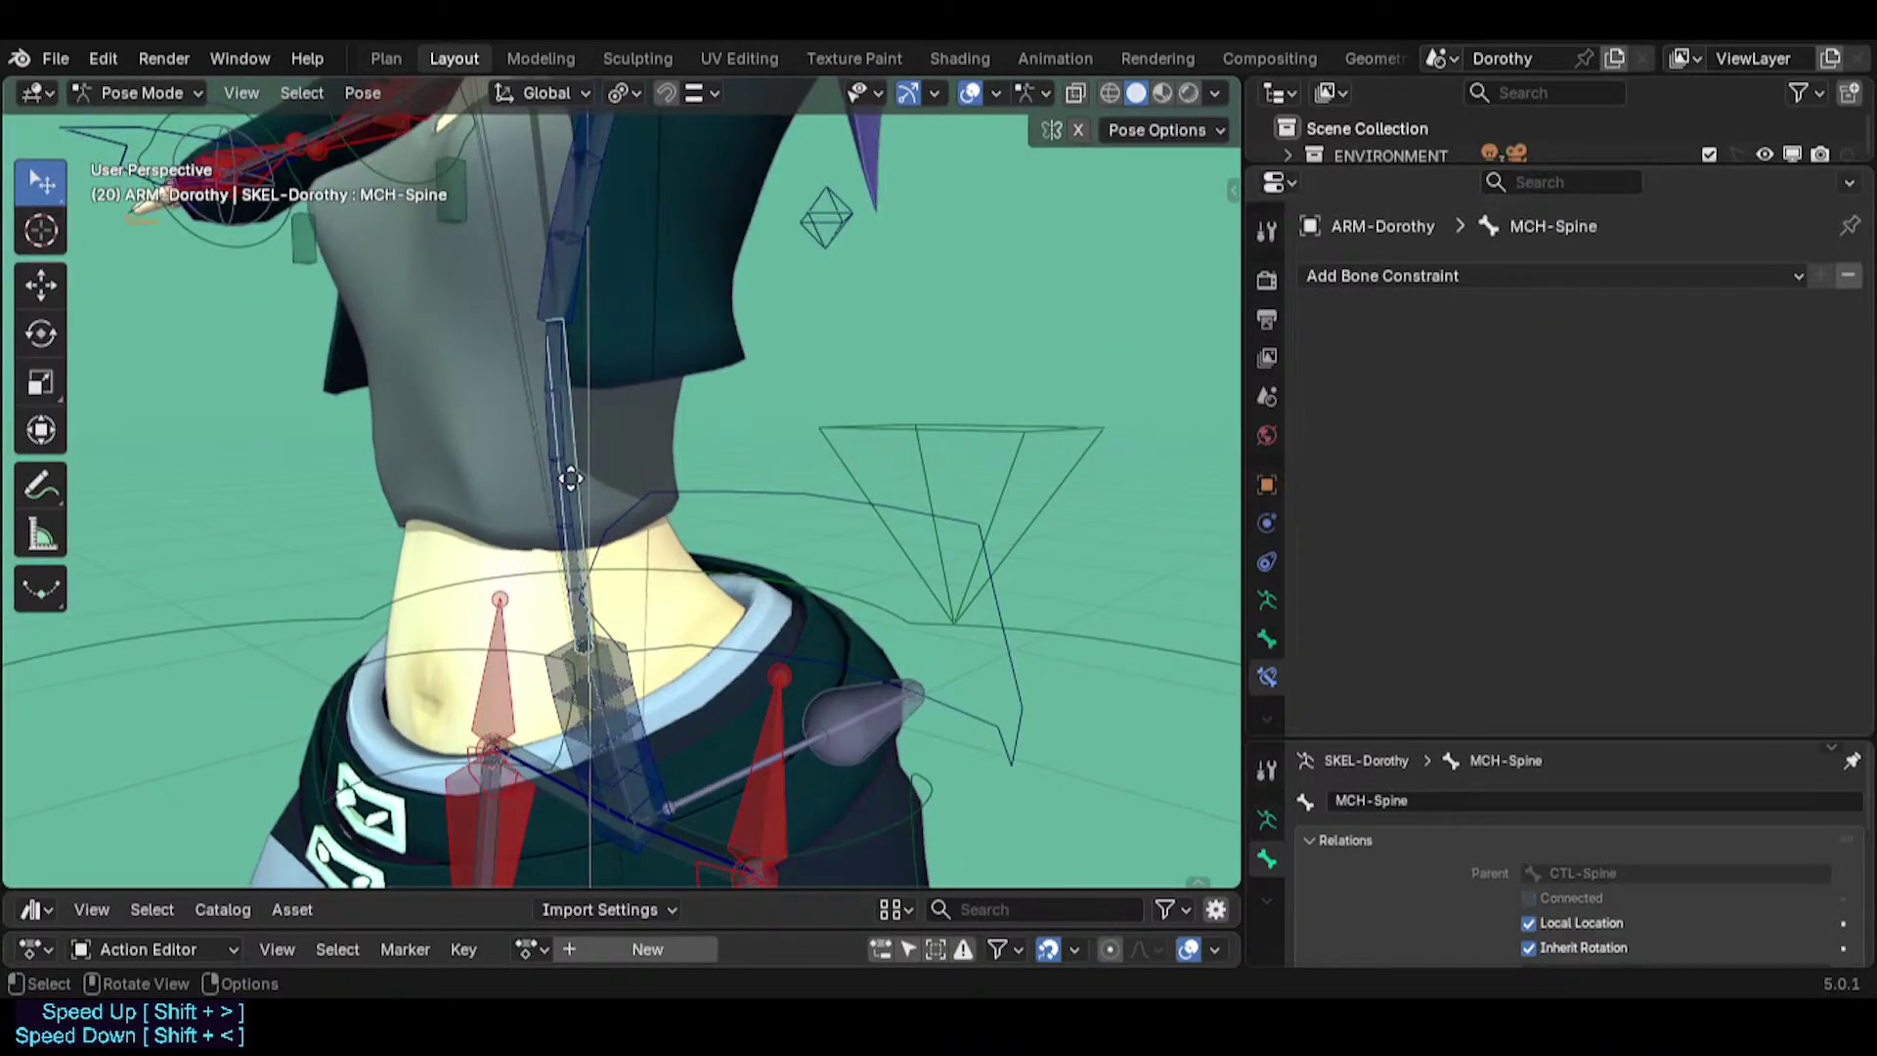
pyautogui.click(637, 681)
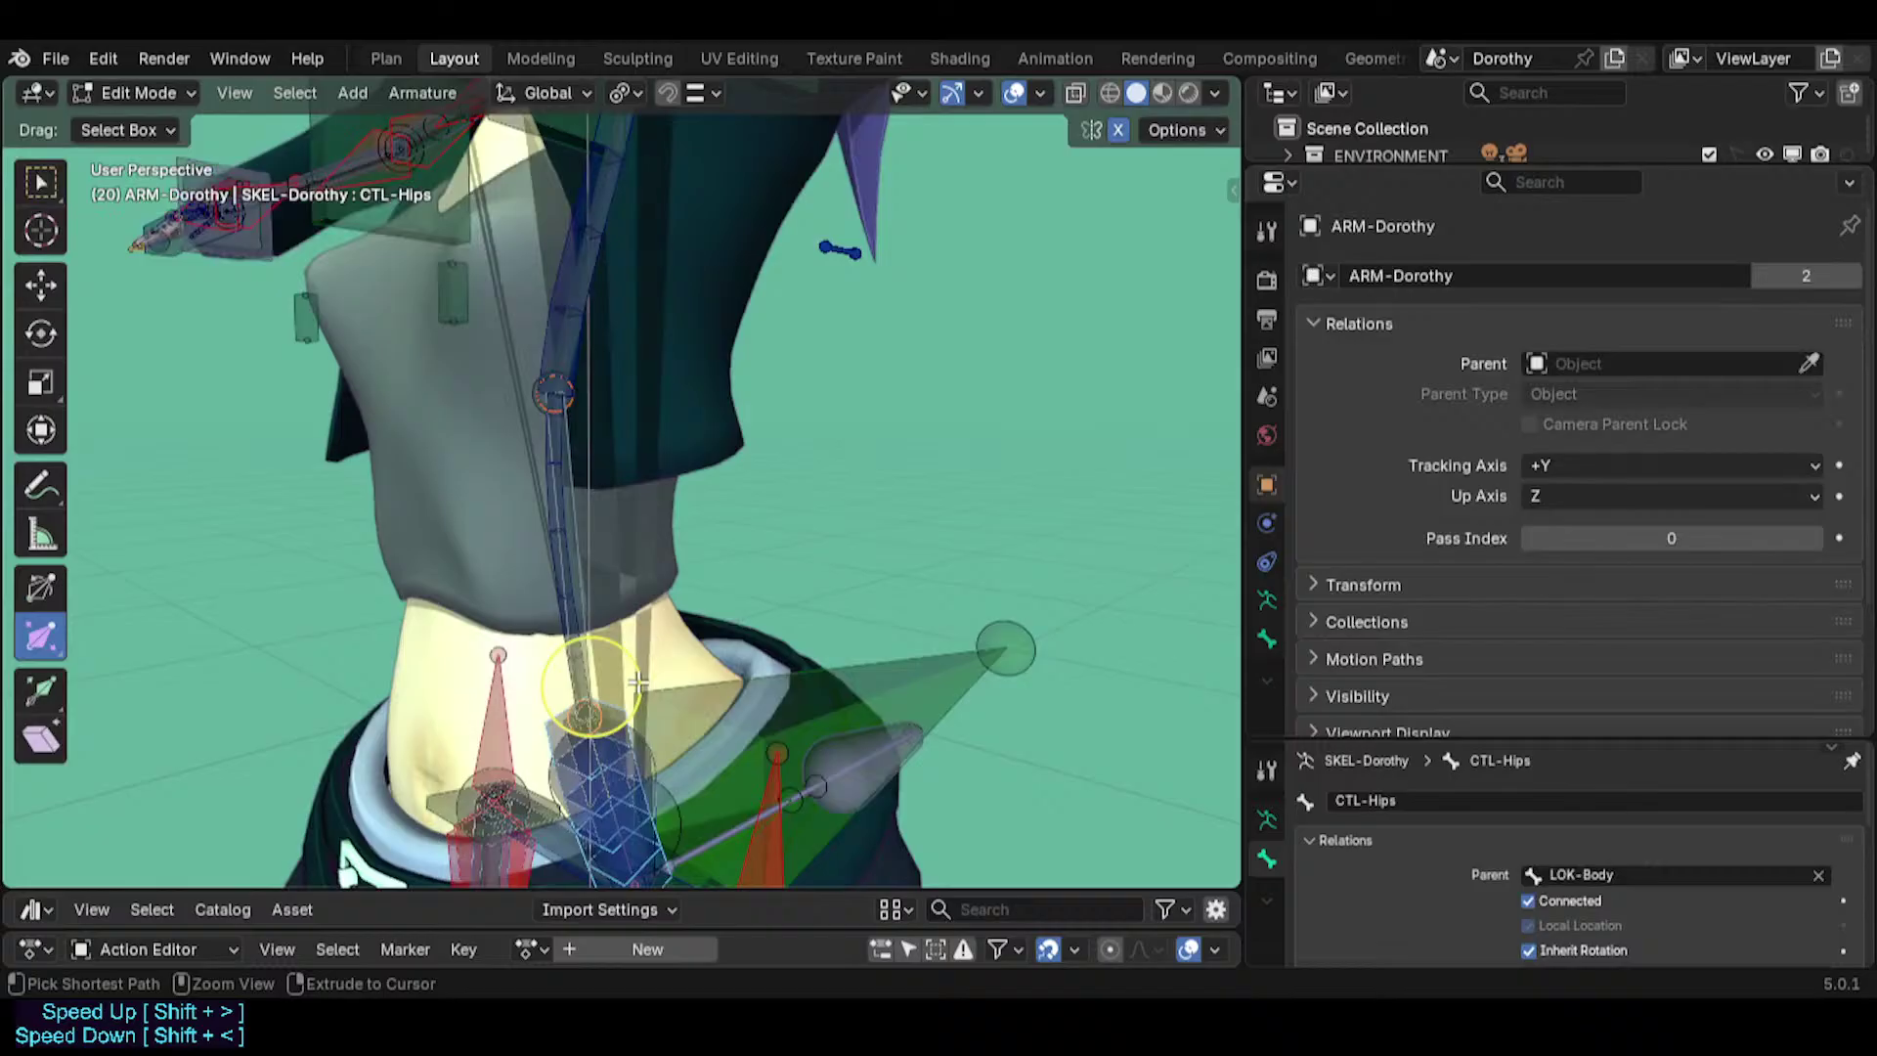
pyautogui.hotkey('ctrl', 'p')
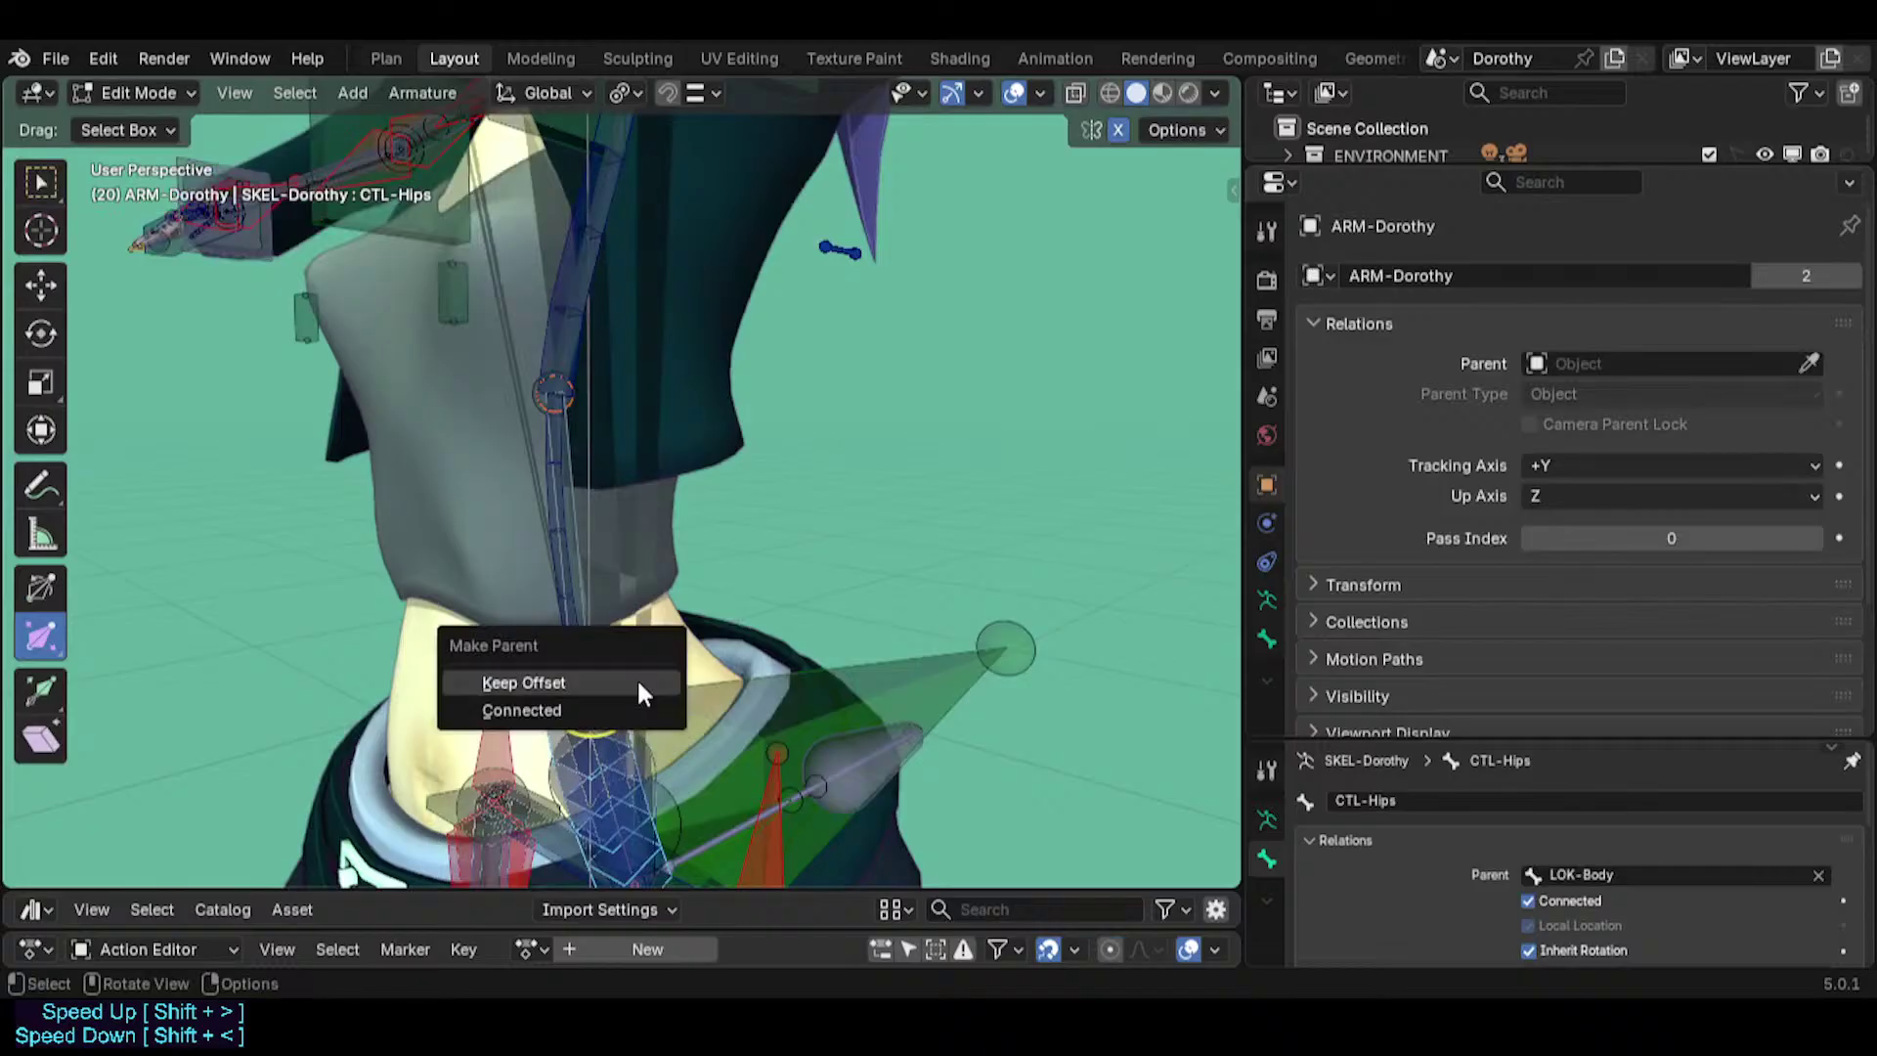
pyautogui.click(637, 677)
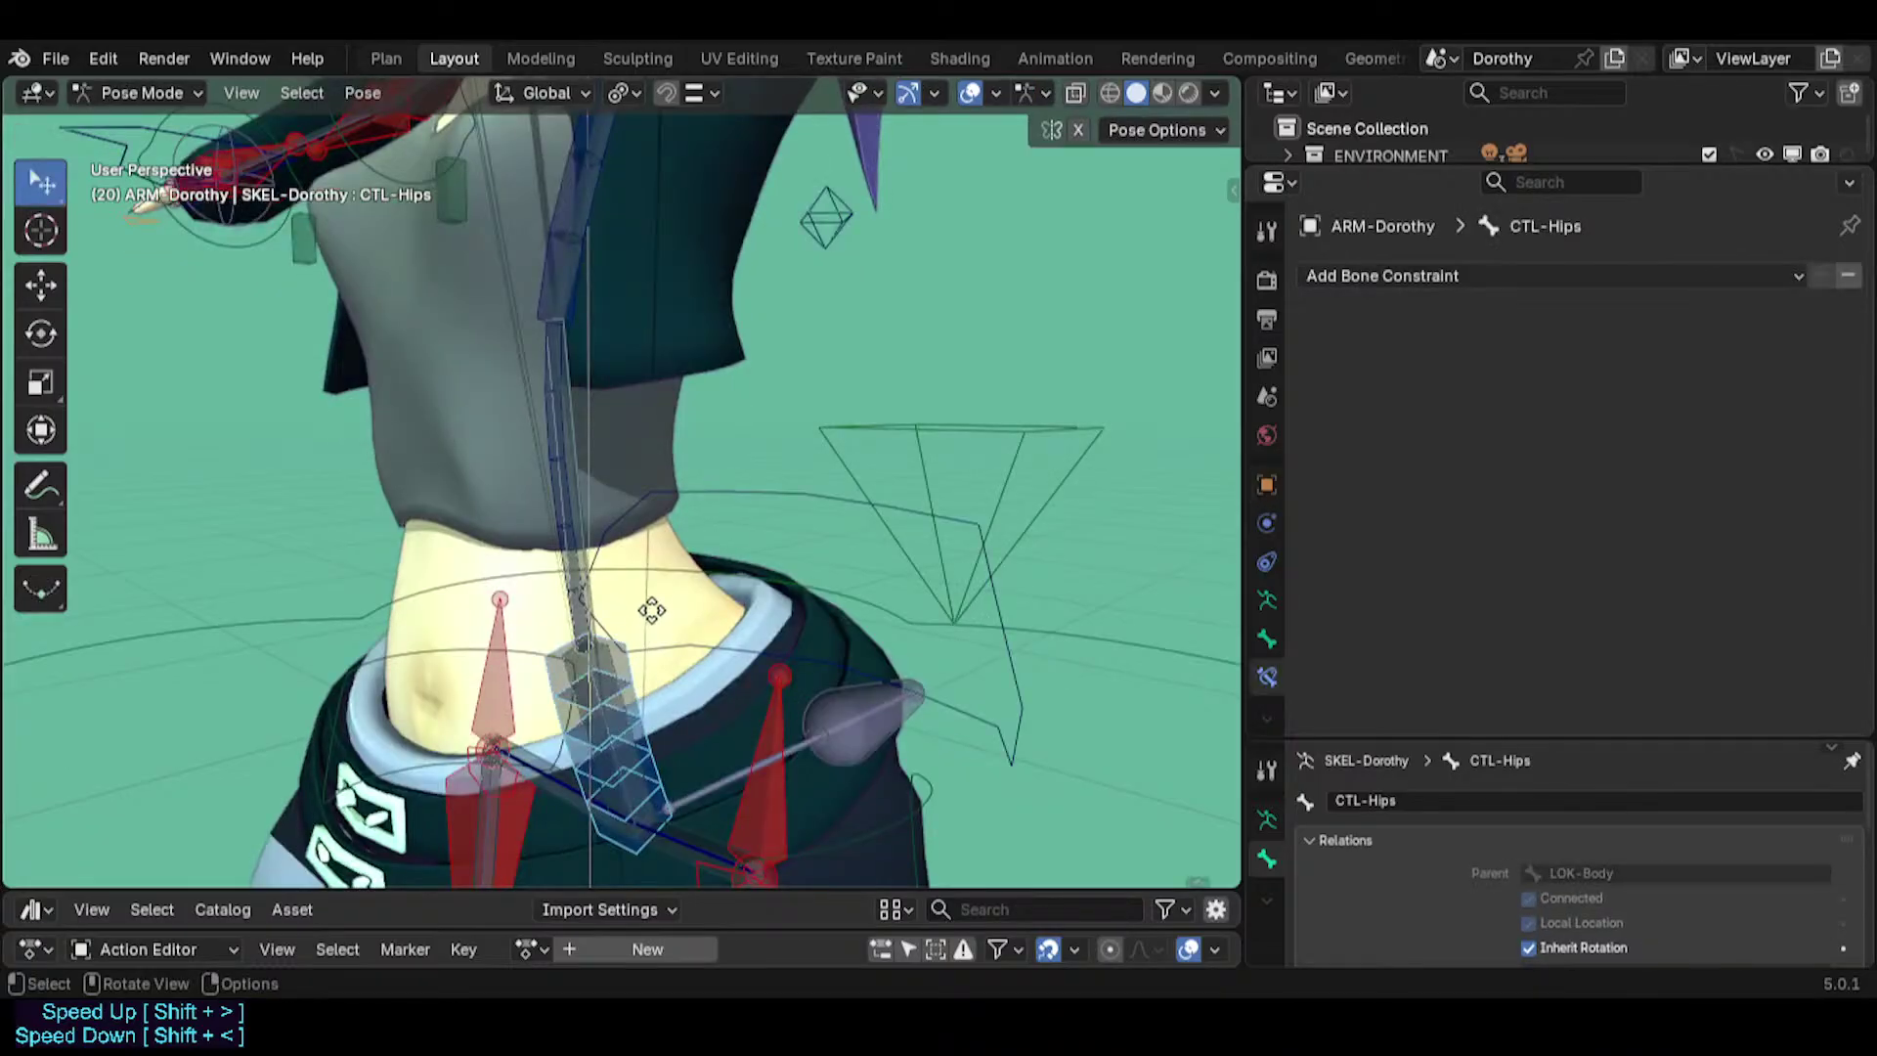
pyautogui.moveTo(628, 673); pyautogui.dragTo(620, 696, button='middle')
pyautogui.click(560, 570)
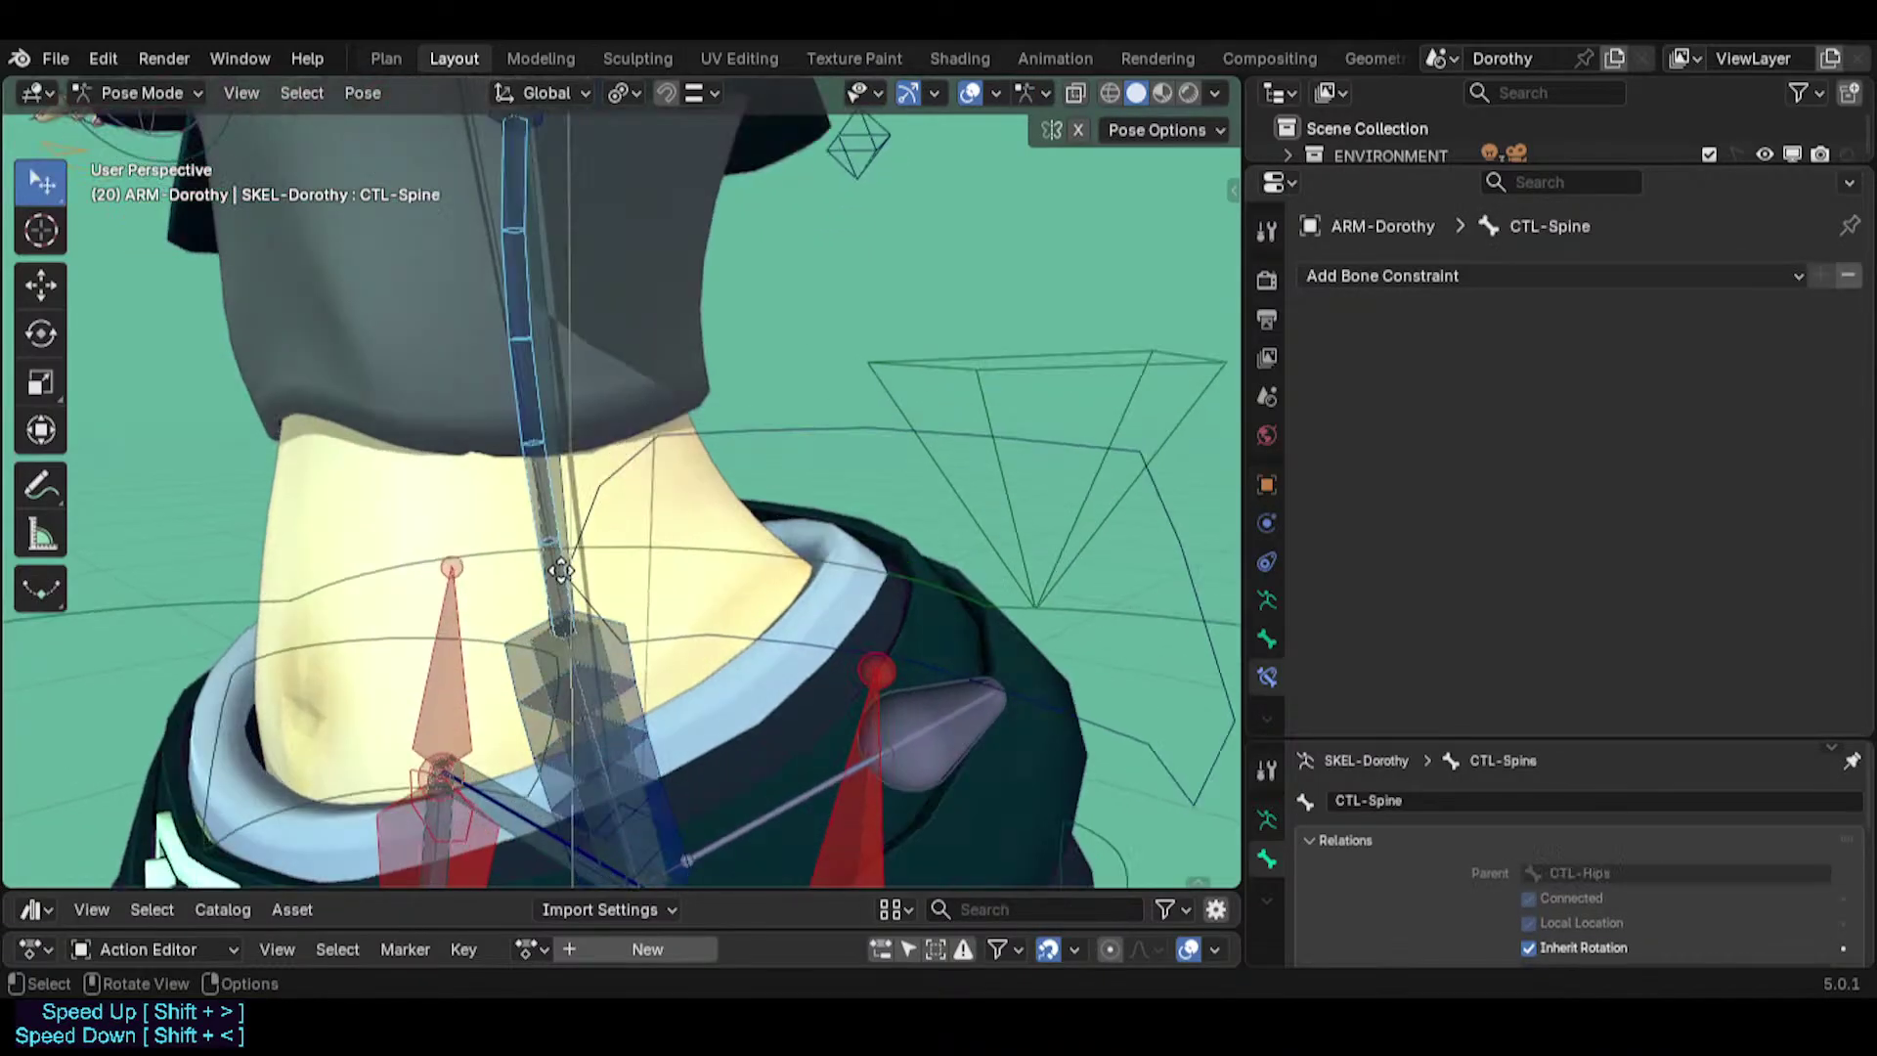
pyautogui.click(541, 492)
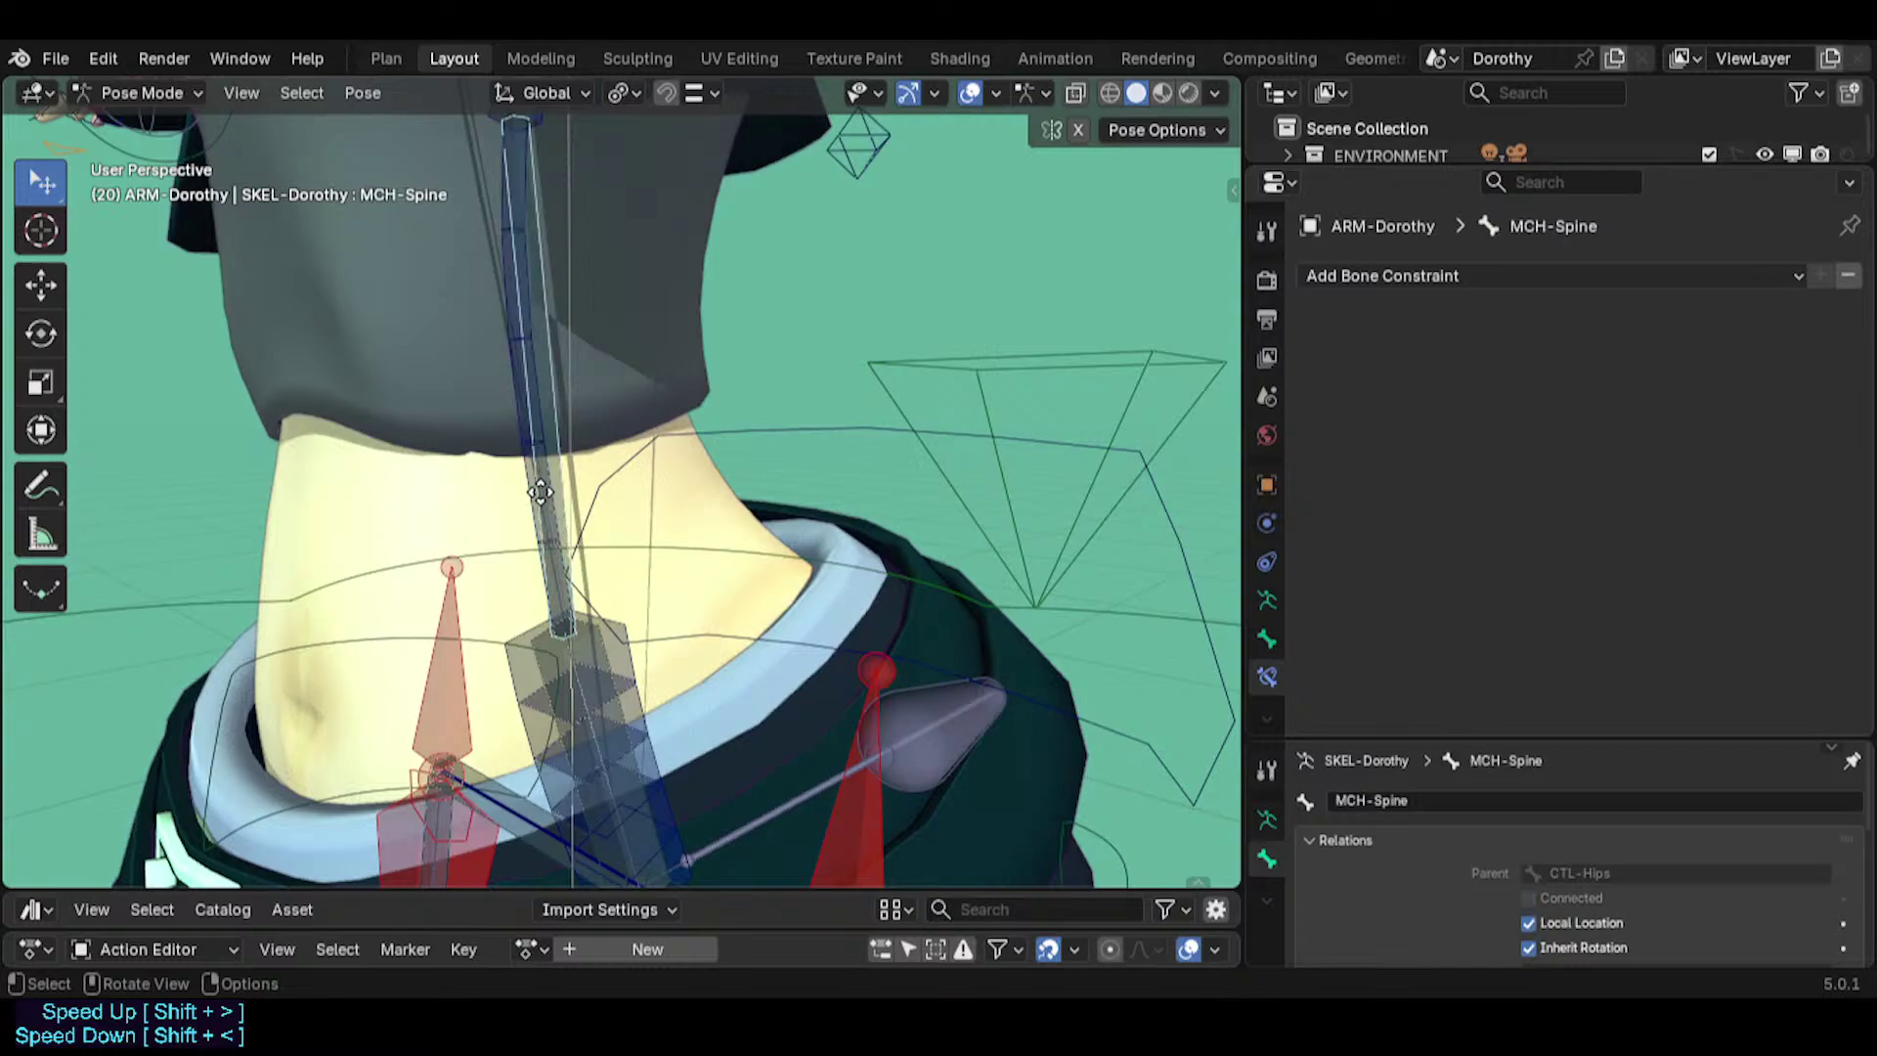
# Parent MCH-Chest to CTL-Spine with Keep Offset in Edit Mode and check its parent.
pyautogui.moveTo(578, 391); pyautogui.dragTo(548, 494, button='middle')
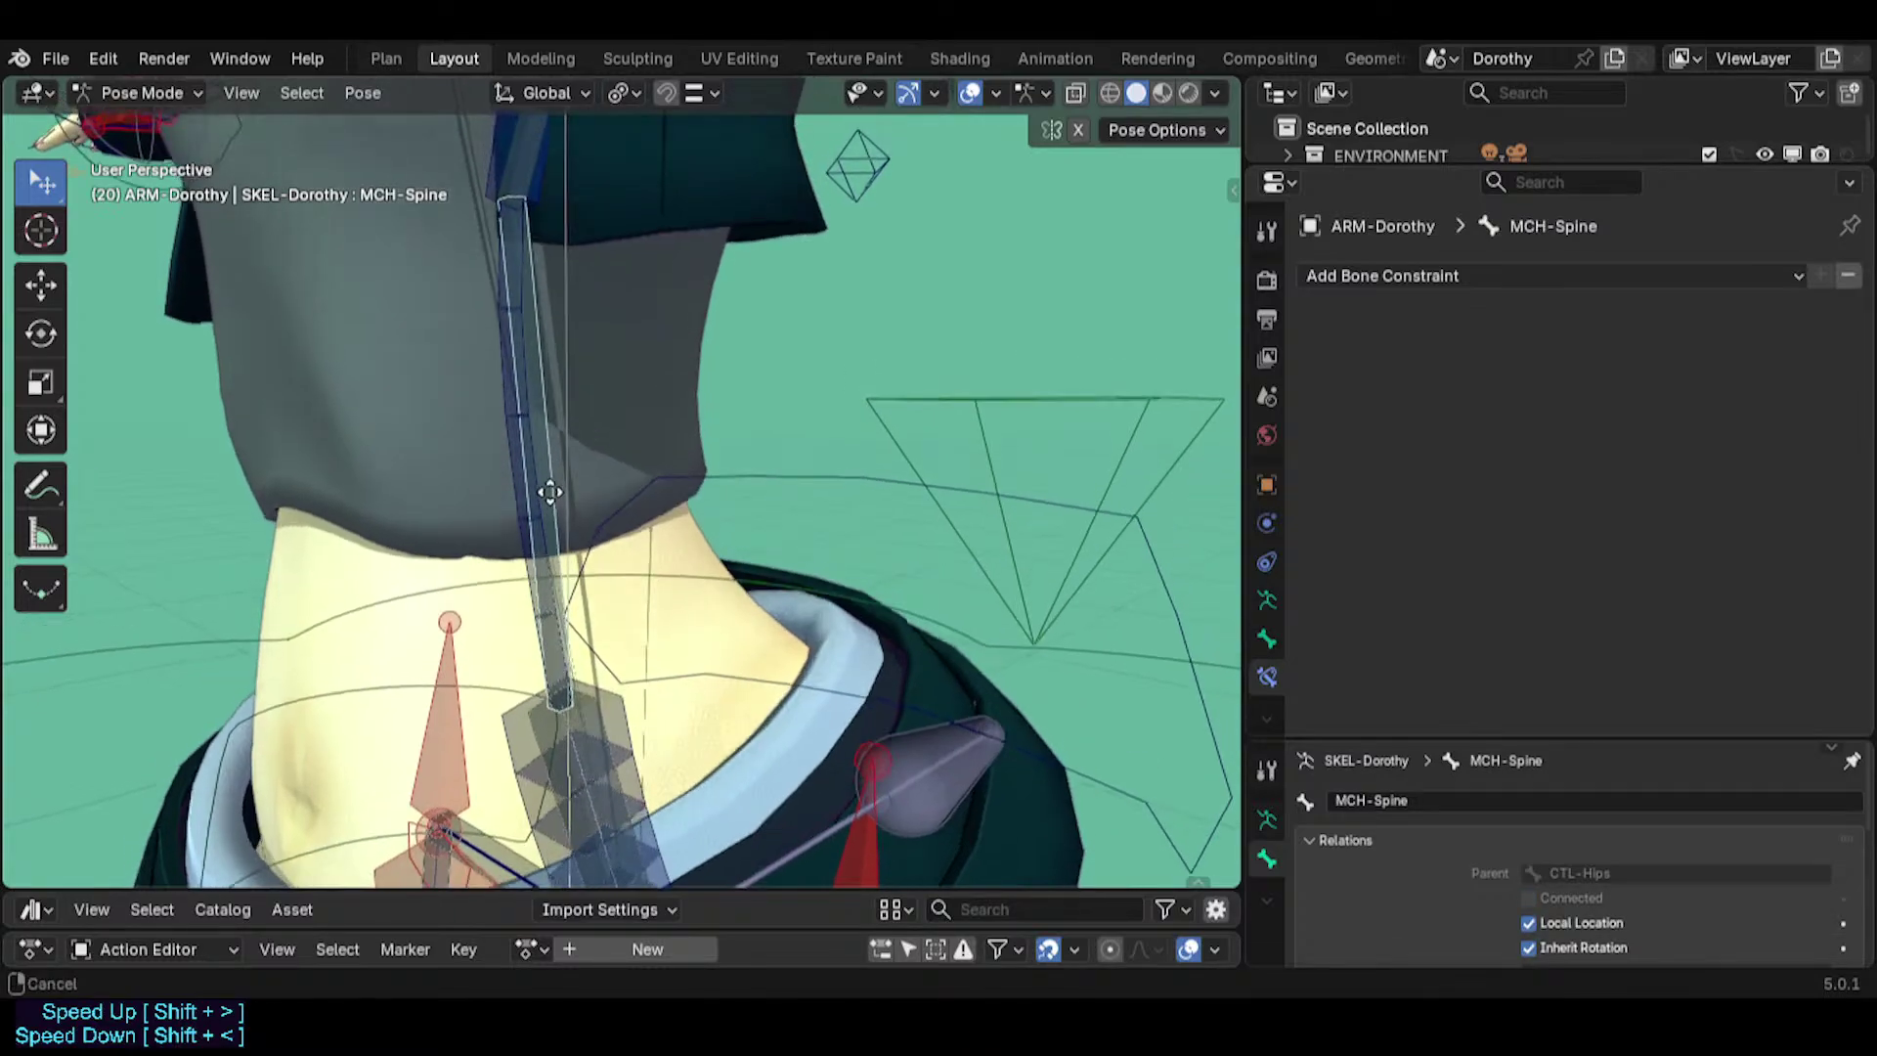
pyautogui.scroll(-2, 546, 489)
pyautogui.keyDown('shift'); pyautogui.moveTo(523, 343); pyautogui.dragTo(516, 488, button='middle'); pyautogui.keyUp('shift')
pyautogui.click(556, 380)
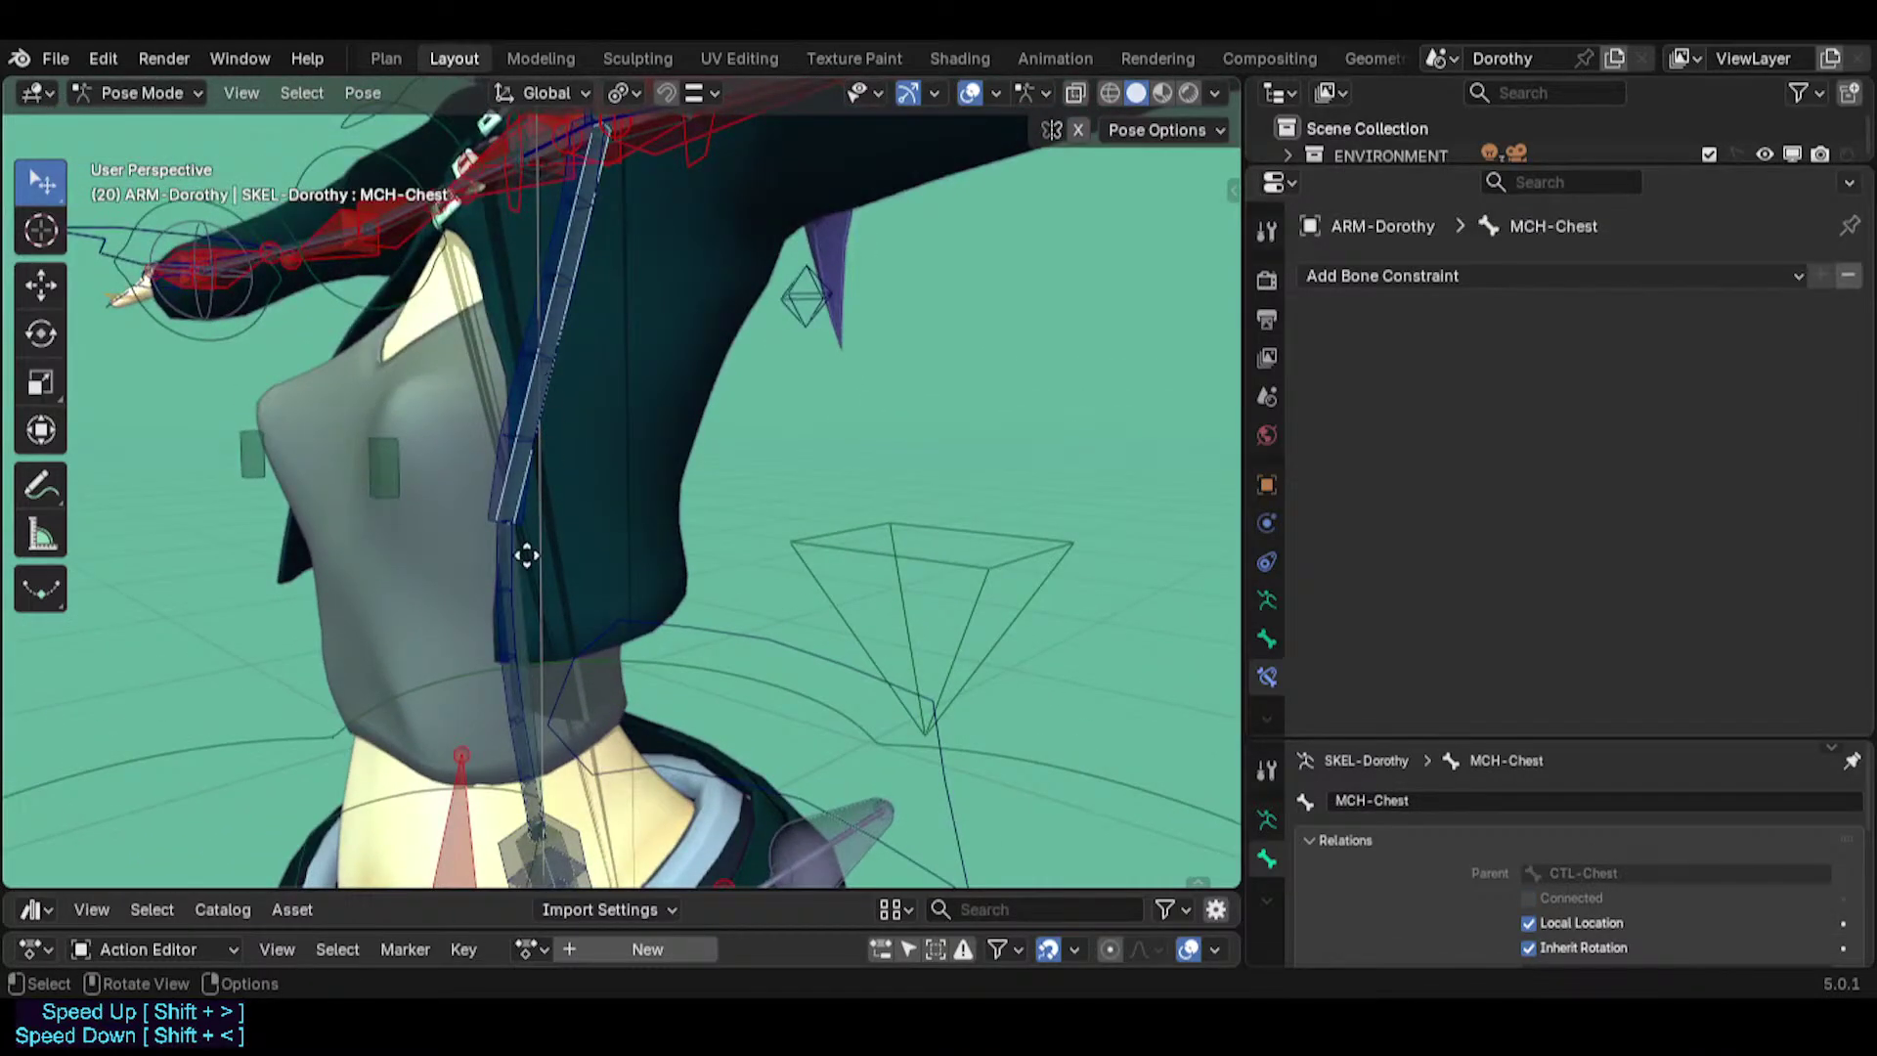
pyautogui.click(484, 633)
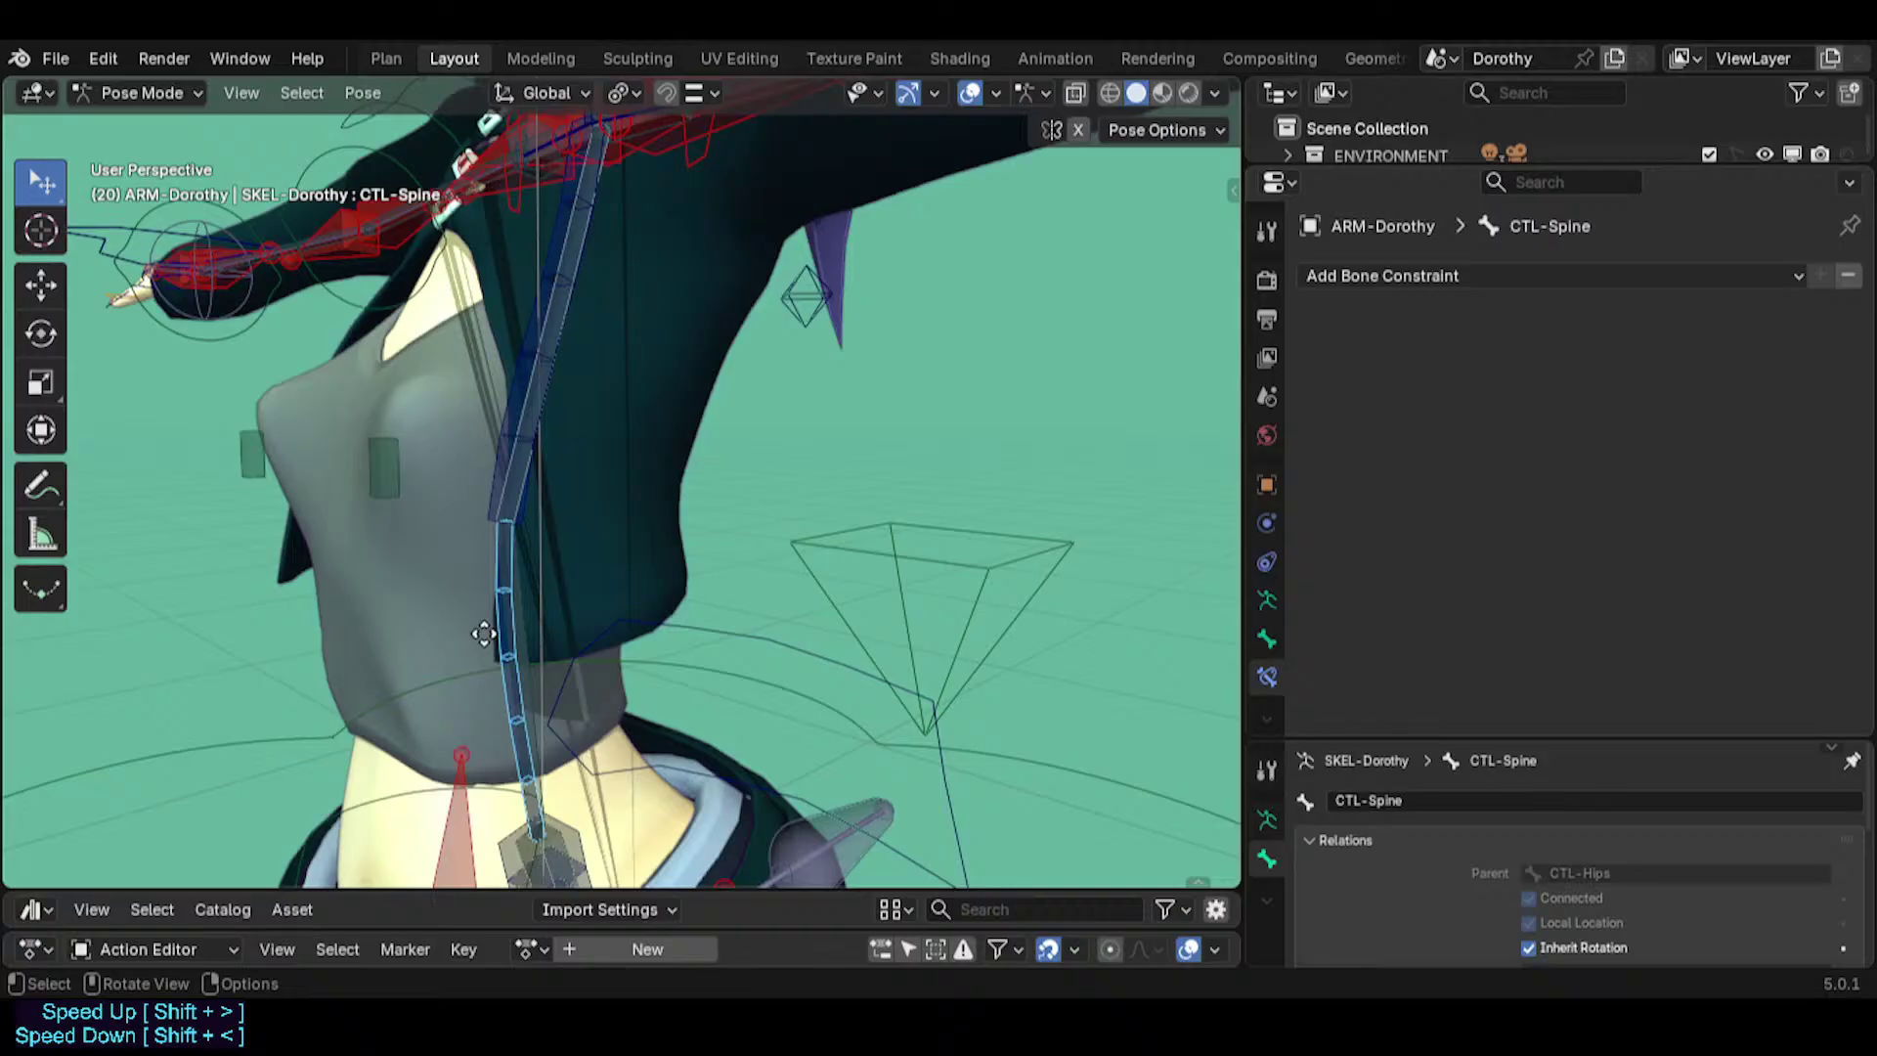
pyautogui.press('Tab')
pyautogui.hotkey('ctrl', 'p')
pyautogui.click(484, 633)
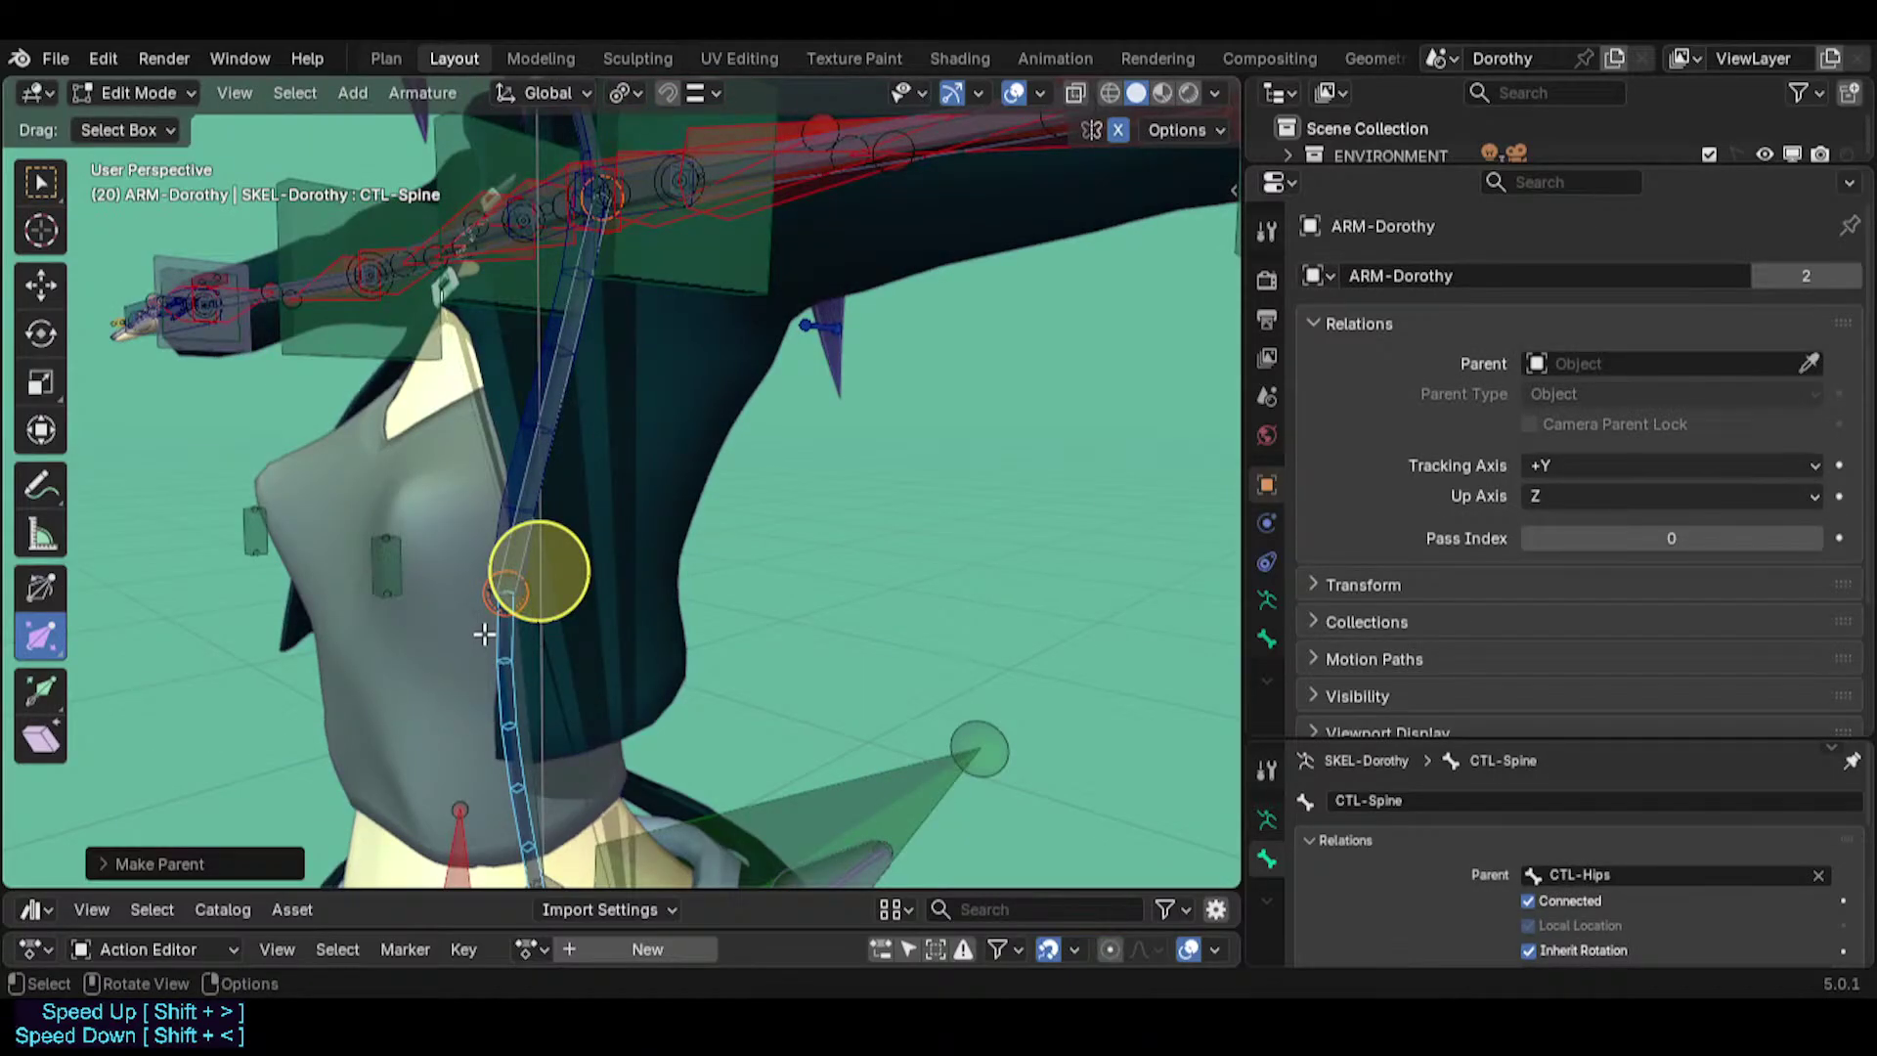
pyautogui.click(555, 440)
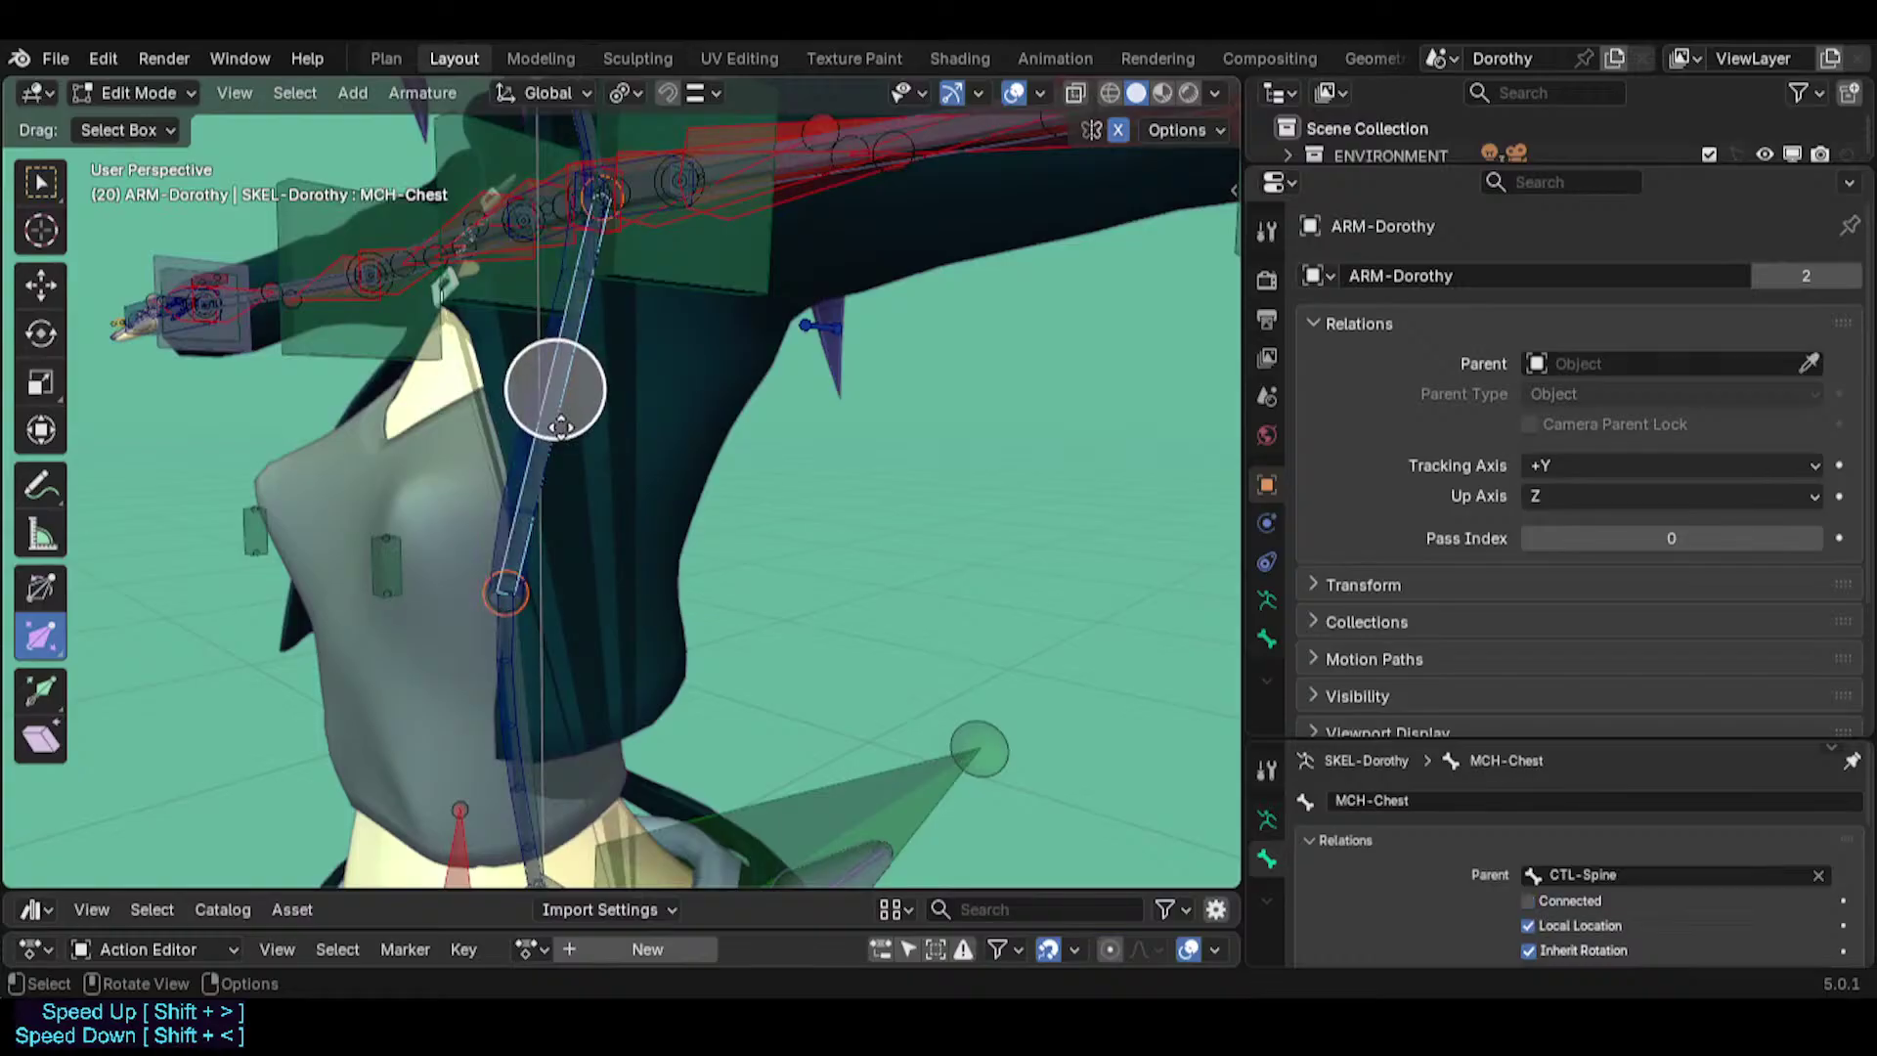
# Parent MCH-Neck to CTL-Chest and return to Pose Mode.
pyautogui.moveTo(555, 440); pyautogui.dragTo(544, 534, button='middle')
pyautogui.click(539, 311)
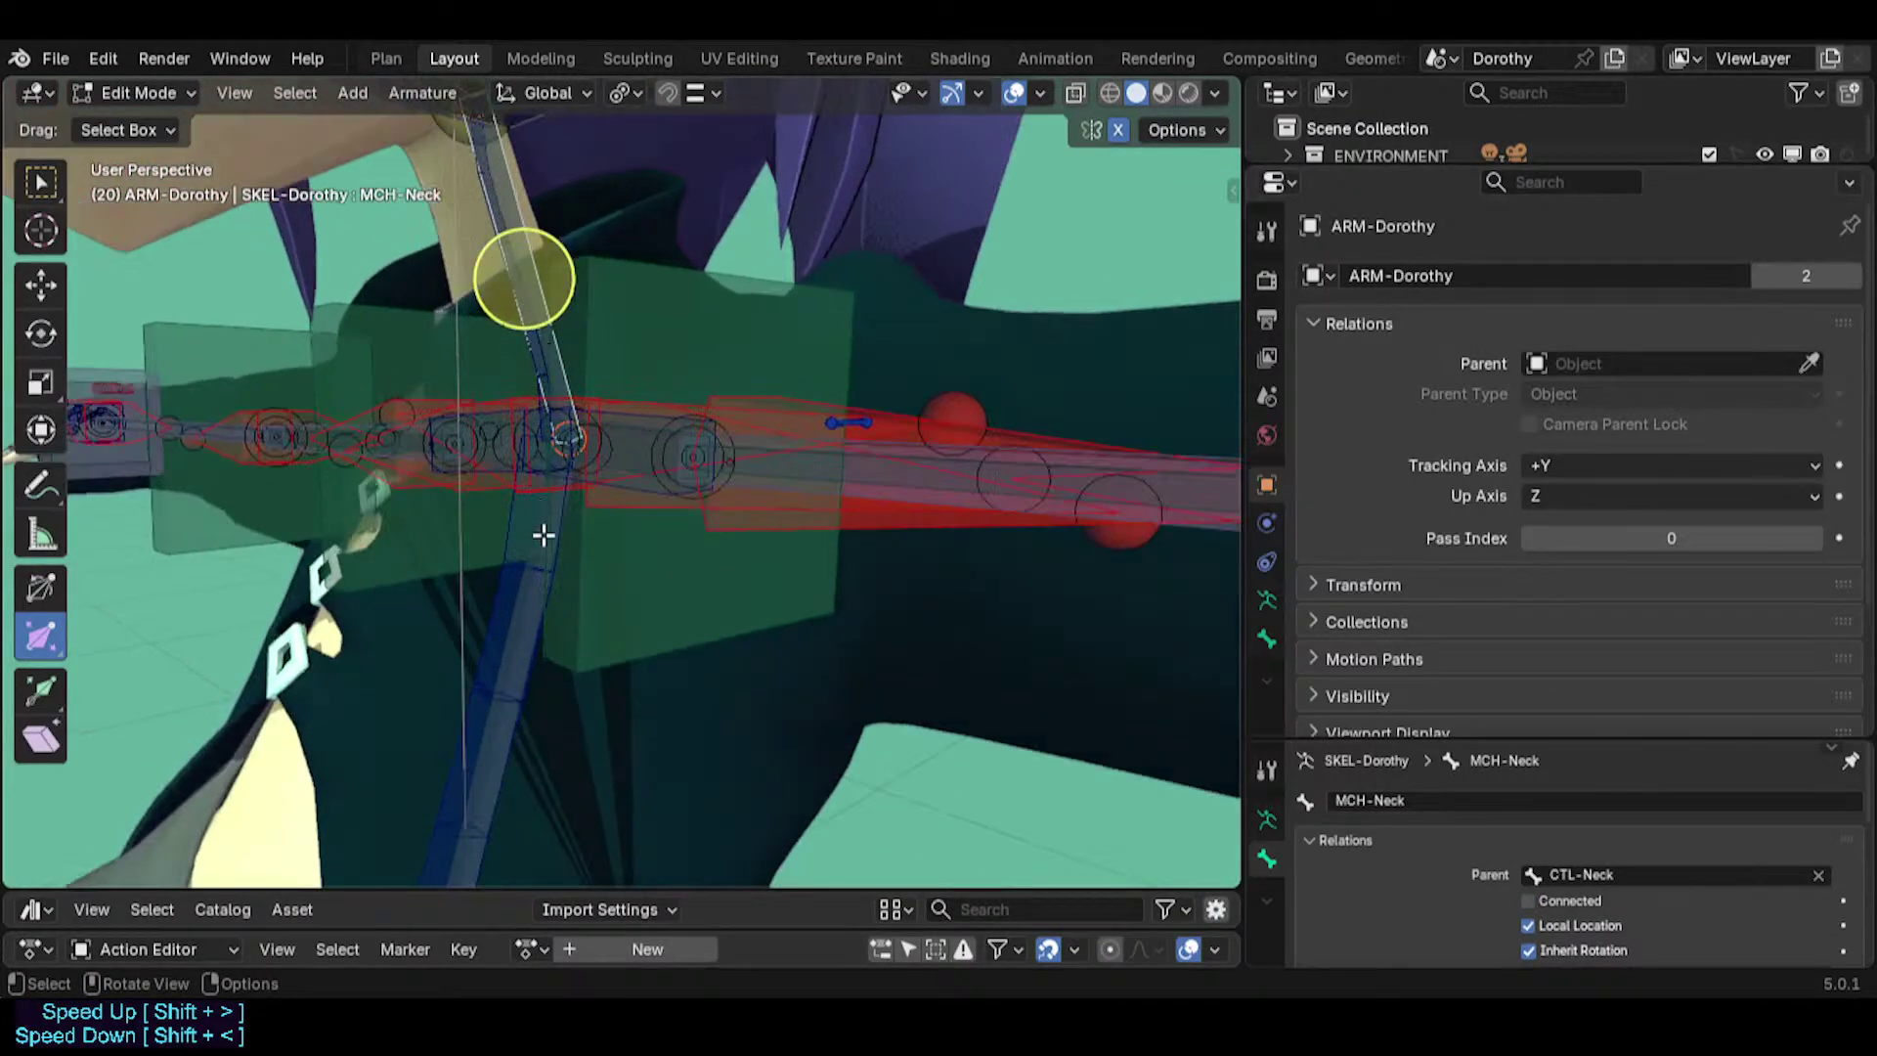
pyautogui.click(488, 613)
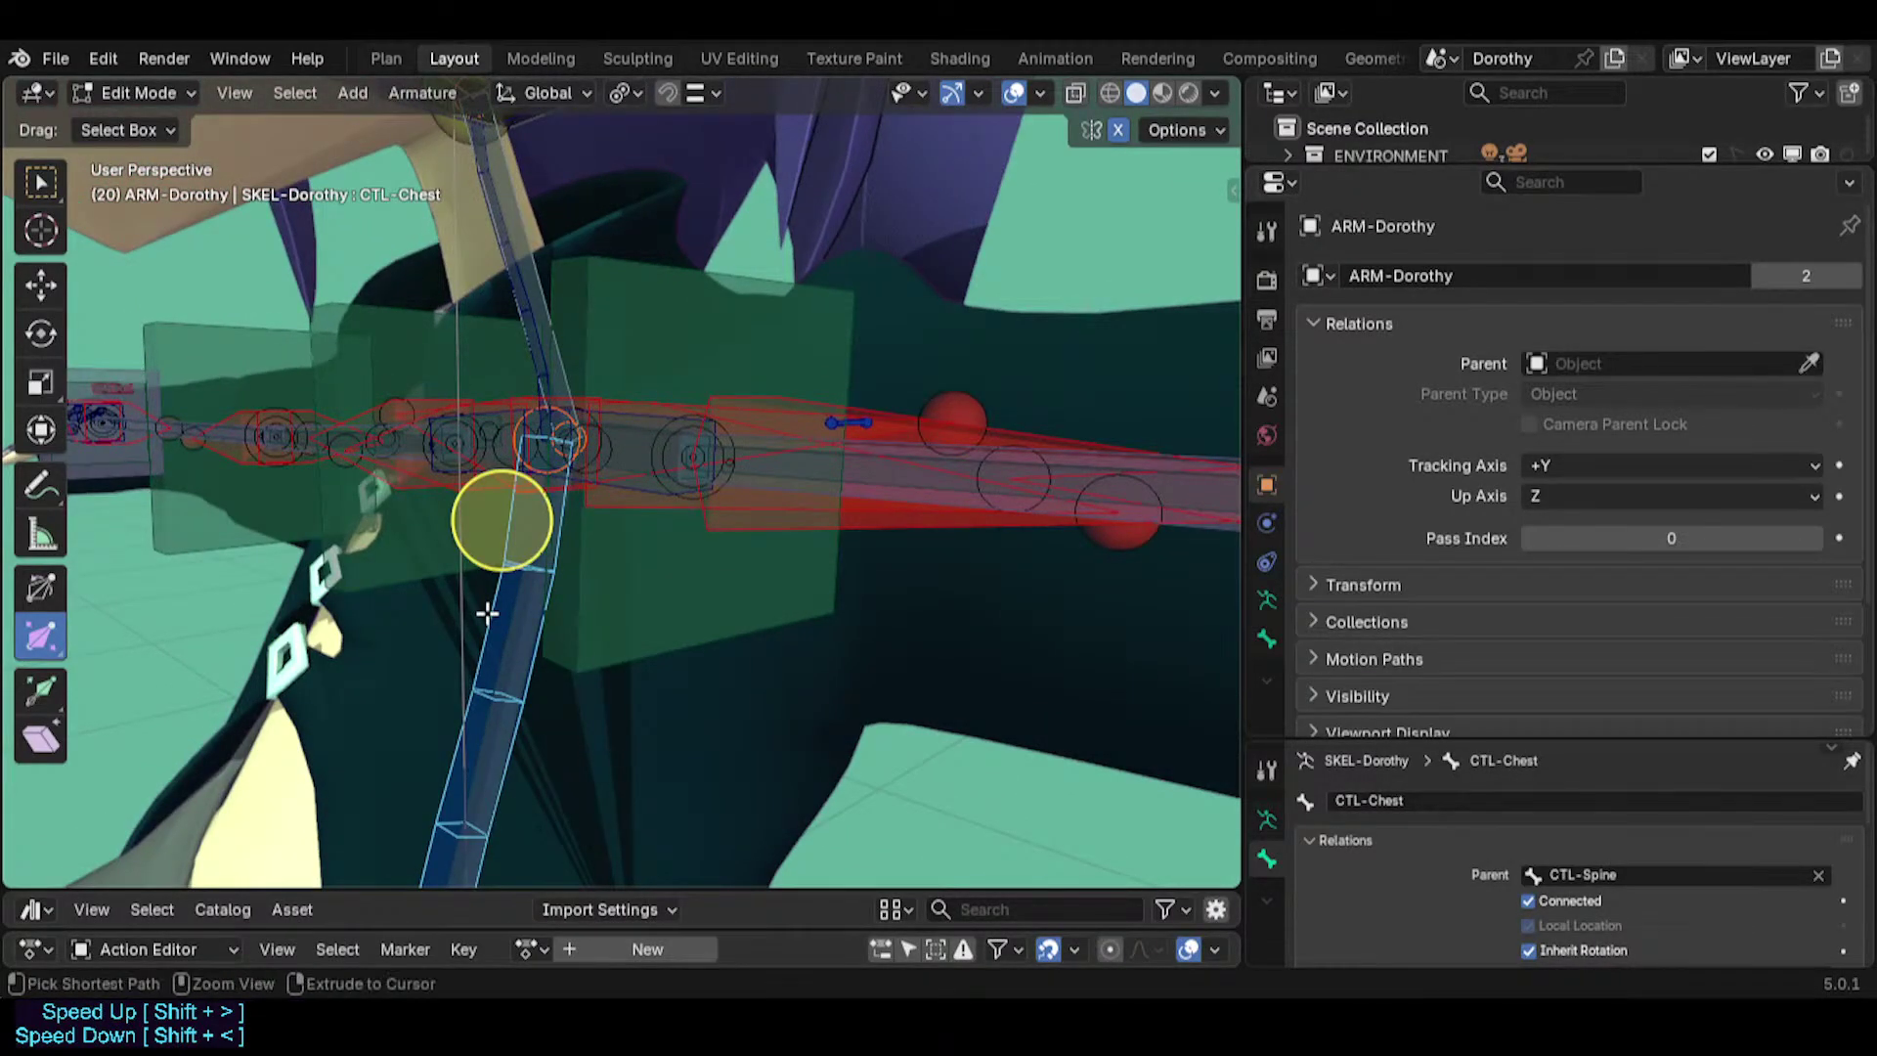
pyautogui.hotkey('ctrl', 'p')
pyautogui.click(486, 613)
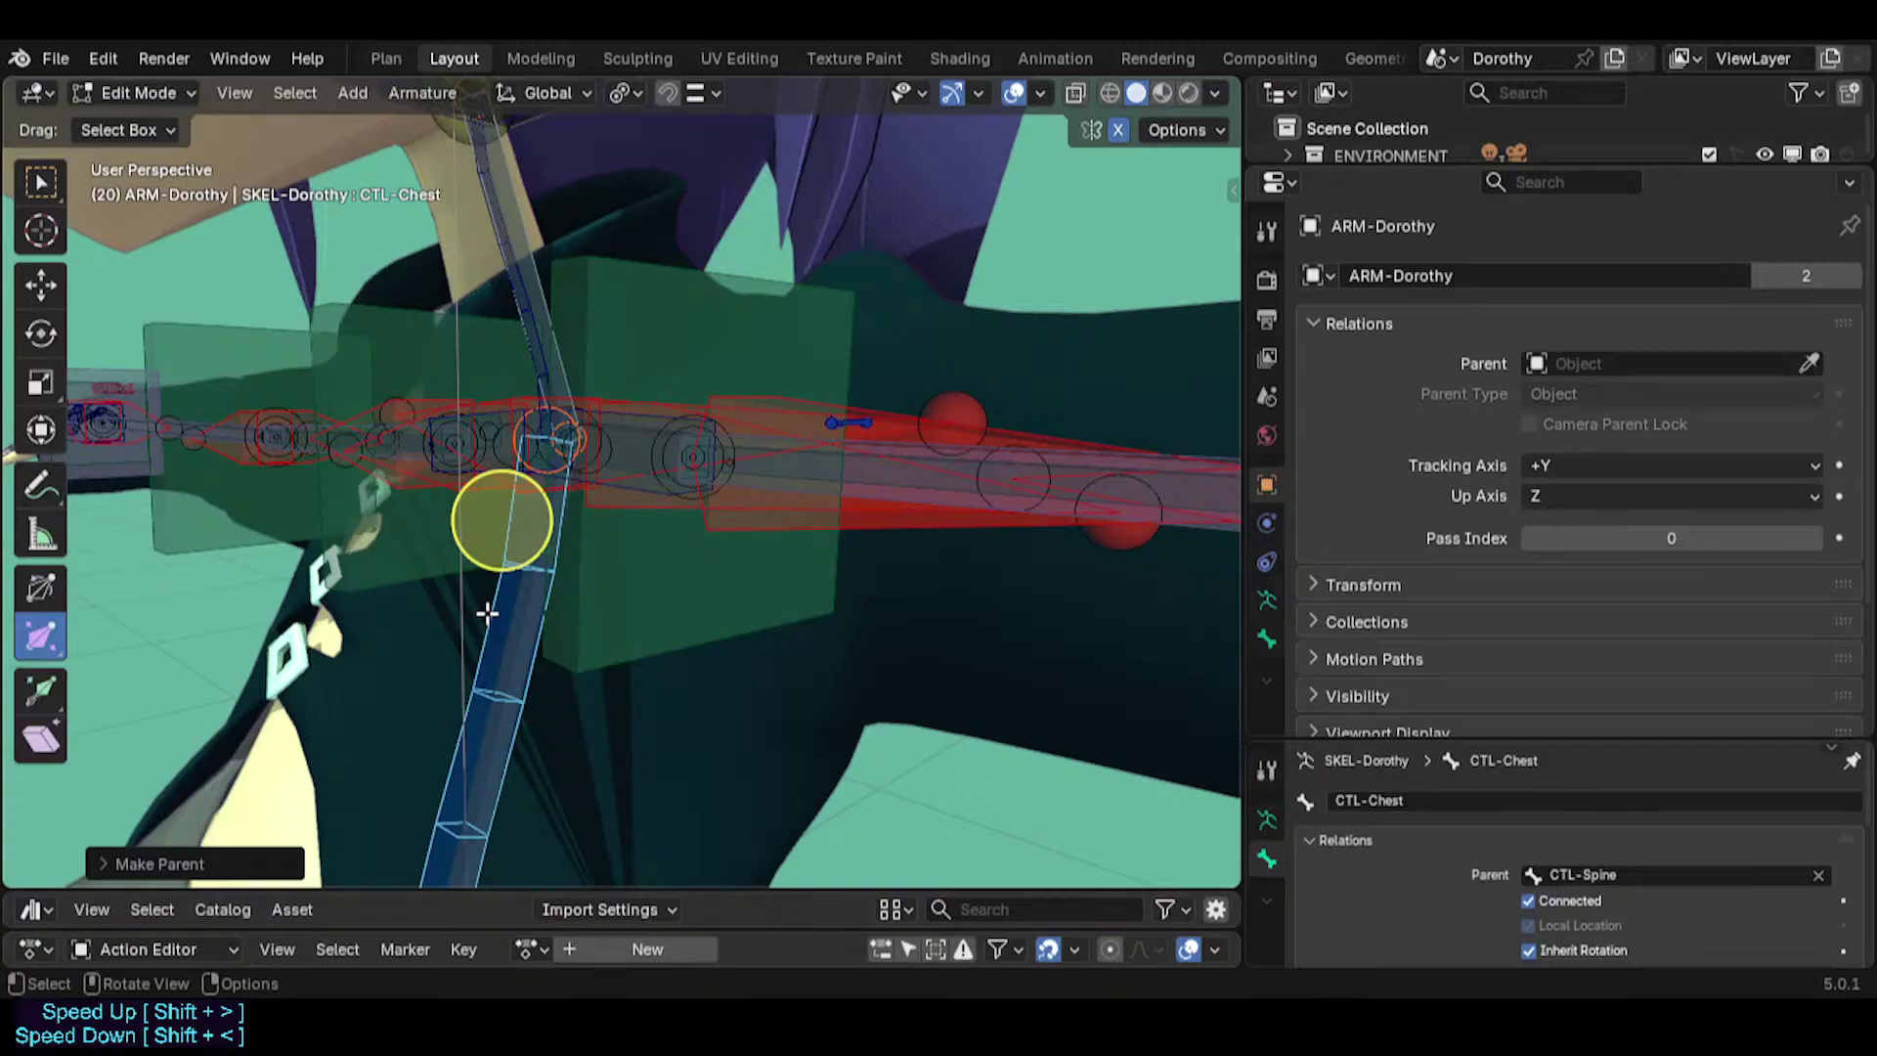
pyautogui.press('Tab')
# Examine the parents and constraints of the overlapping head bones MCH-ToonHead, CTL-Head and HDL-ToonHead.
pyautogui.scroll(-4, 527, 268)
pyautogui.moveTo(532, 281); pyautogui.dragTo(567, 259, button='middle')
pyautogui.keyDown('shift'); pyautogui.moveTo(566, 259); pyautogui.dragTo(580, 379, button='middle'); pyautogui.keyUp('shift')
pyautogui.click(536, 226)
pyautogui.click(555, 219)
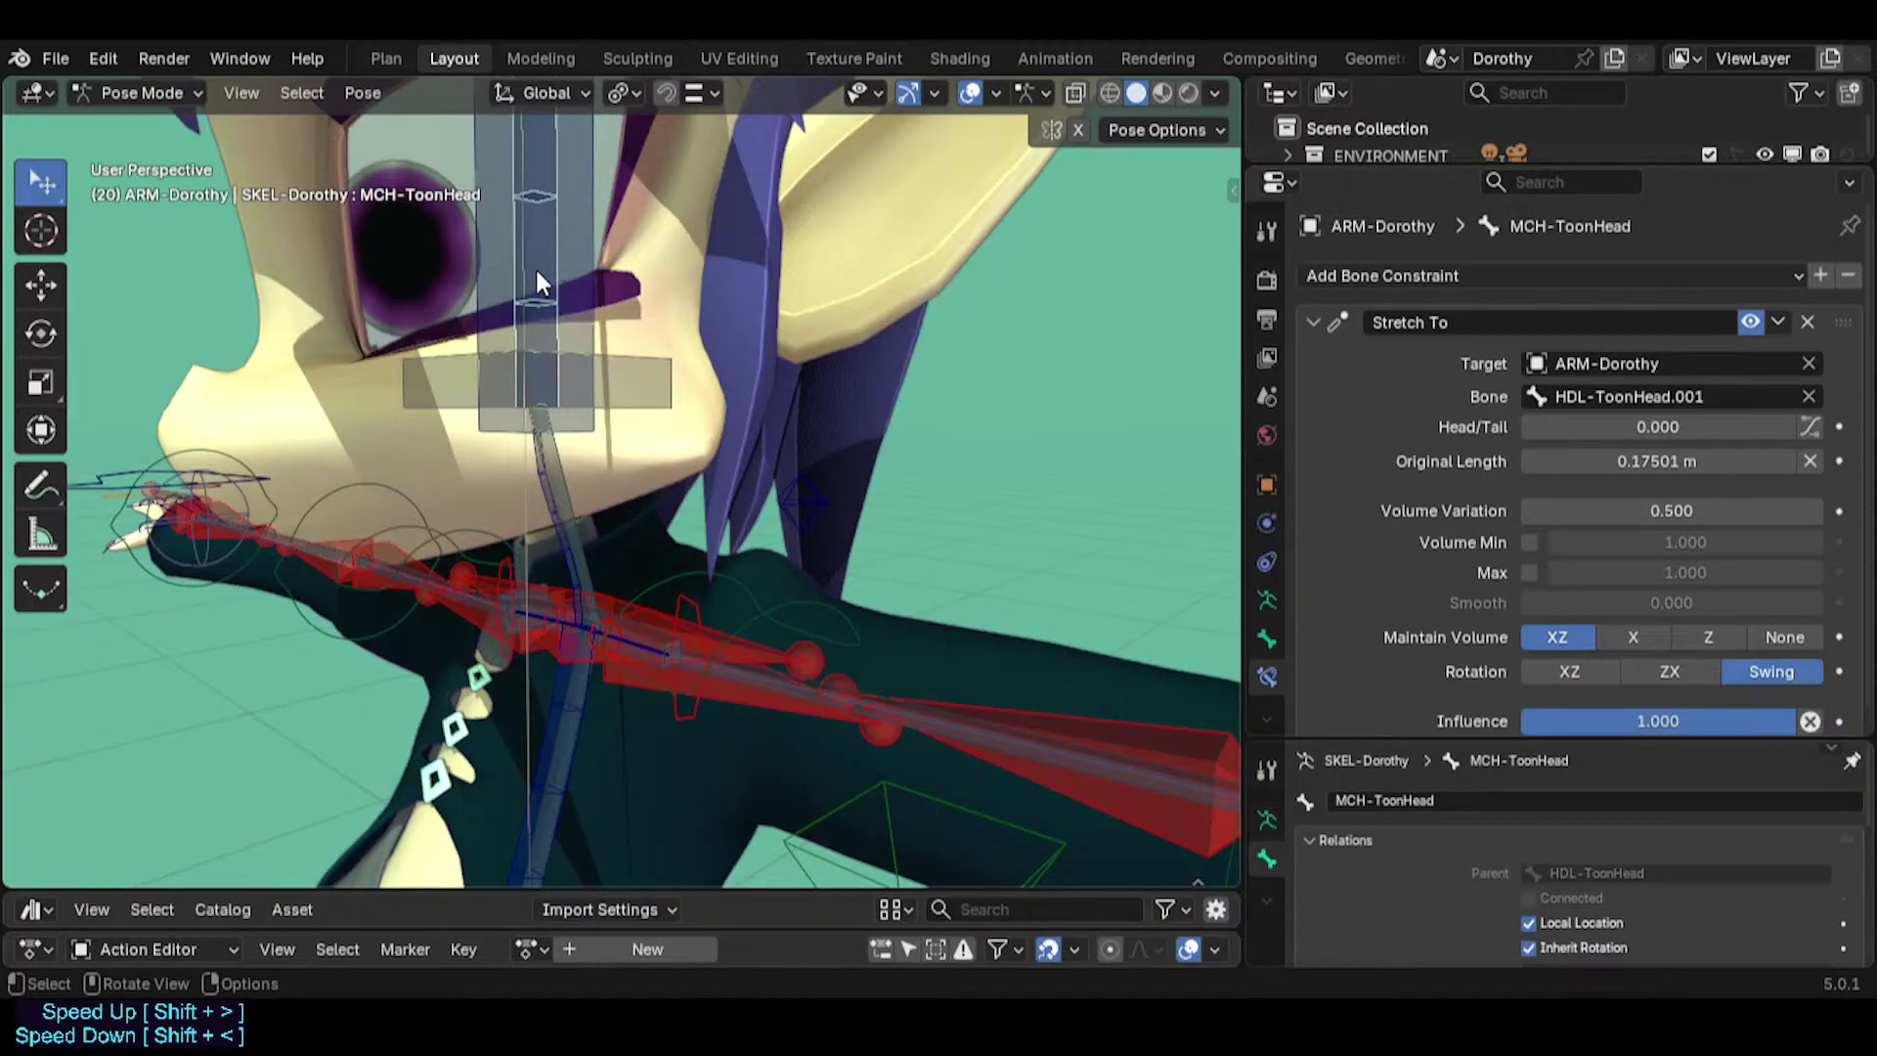
pyautogui.click(538, 208)
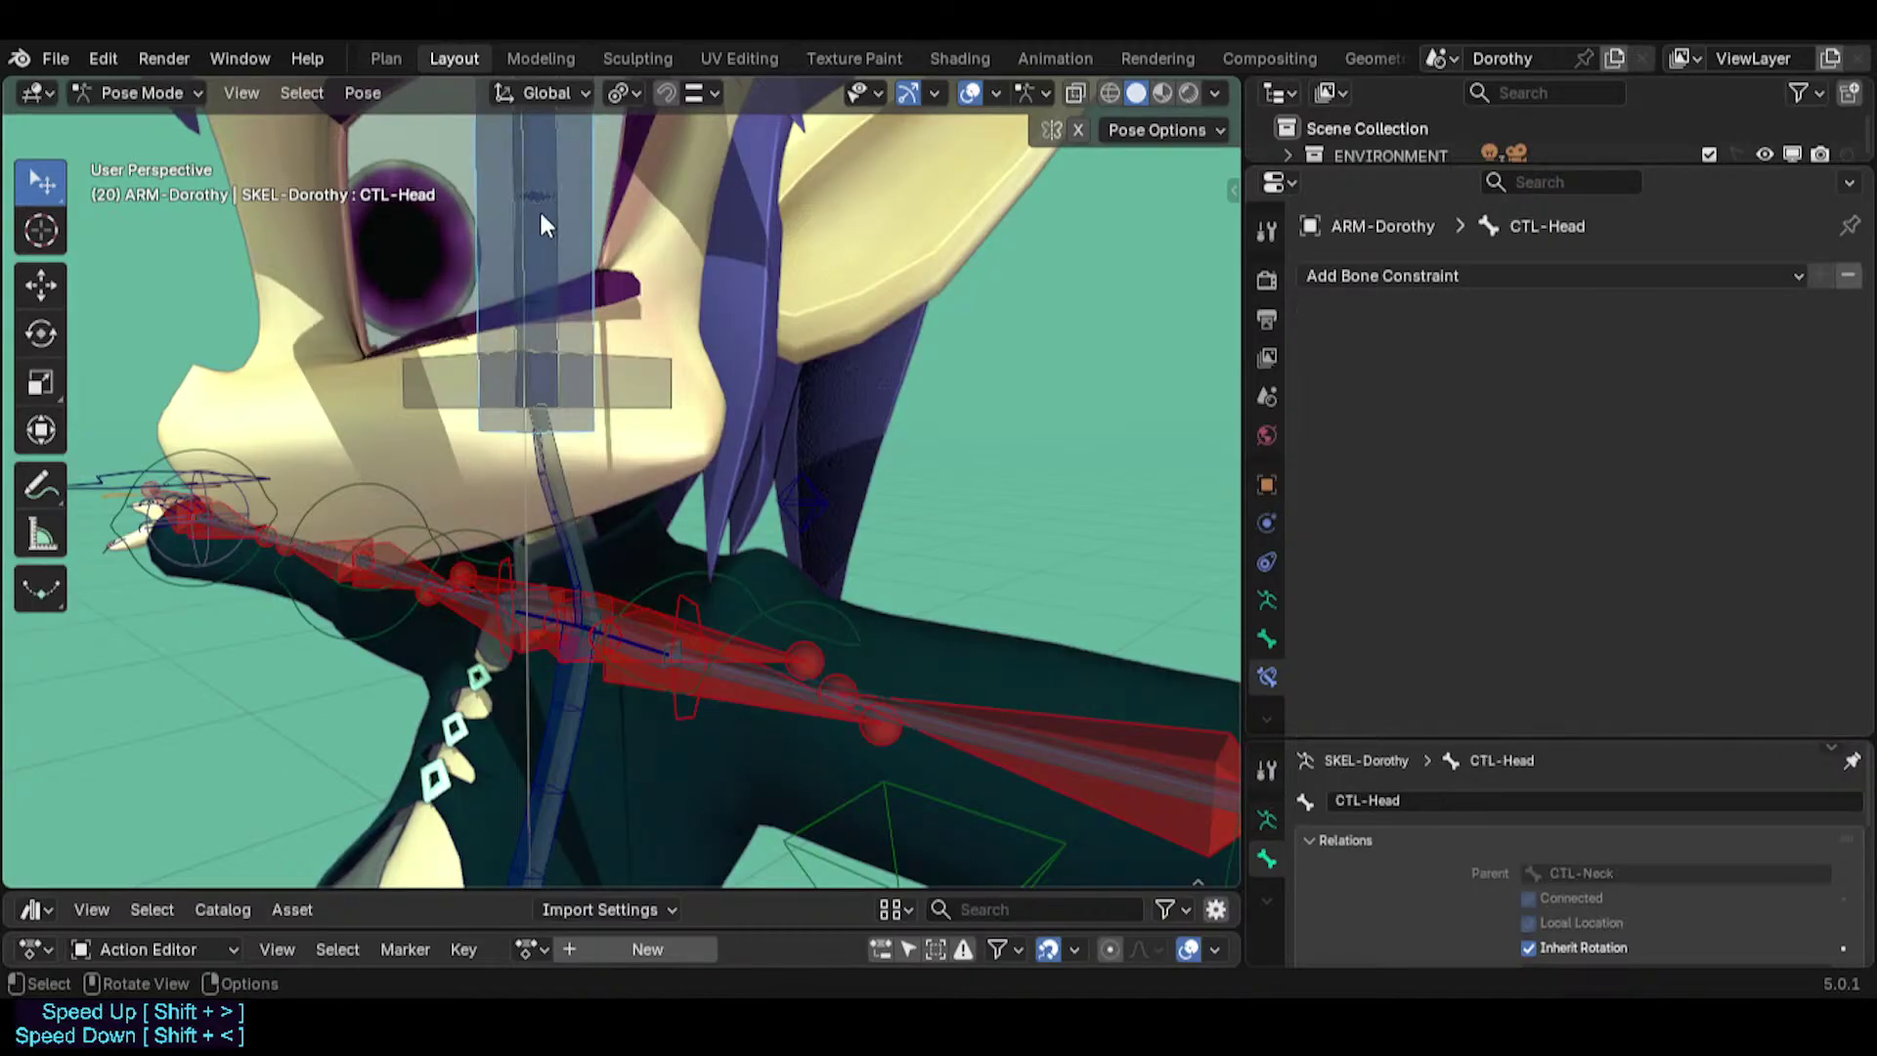
pyautogui.click(538, 208)
pyautogui.click(553, 214)
pyautogui.click(553, 213)
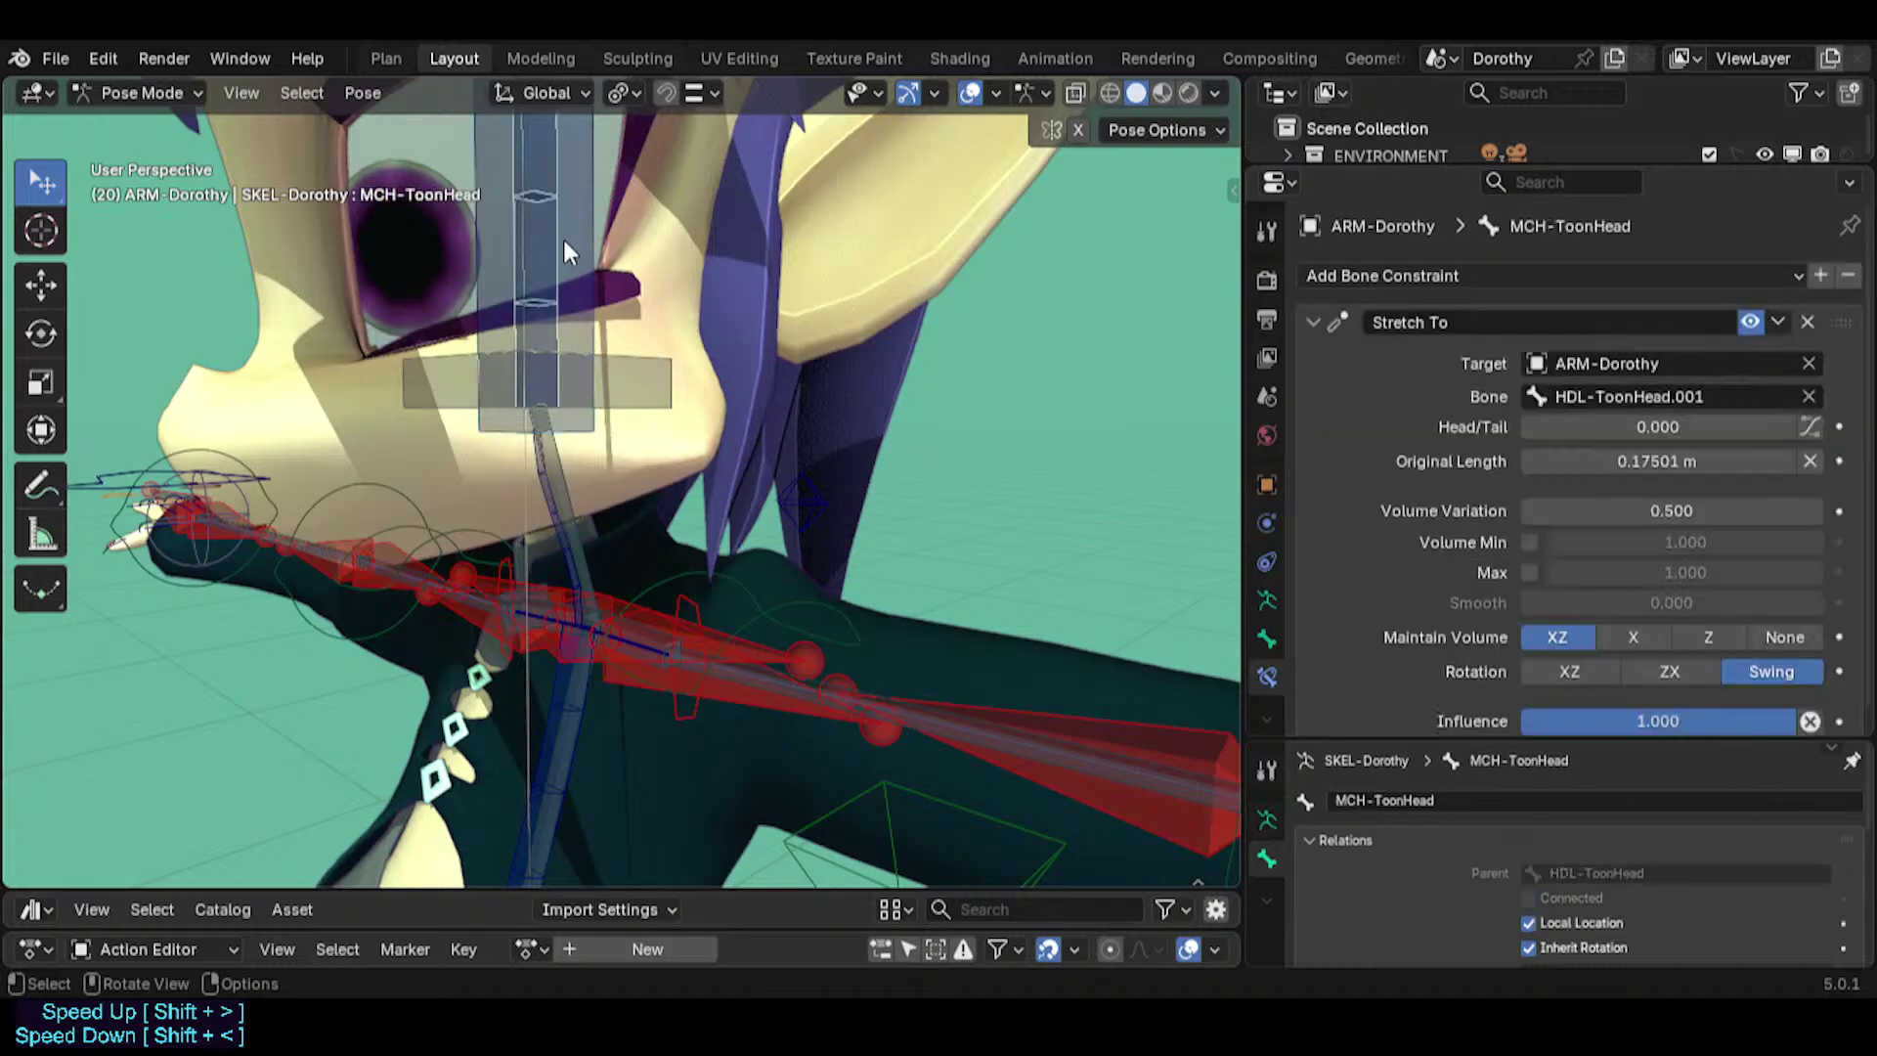
pyautogui.click(569, 229)
pyautogui.moveTo(569, 229); pyautogui.dragTo(584, 419, button='middle')
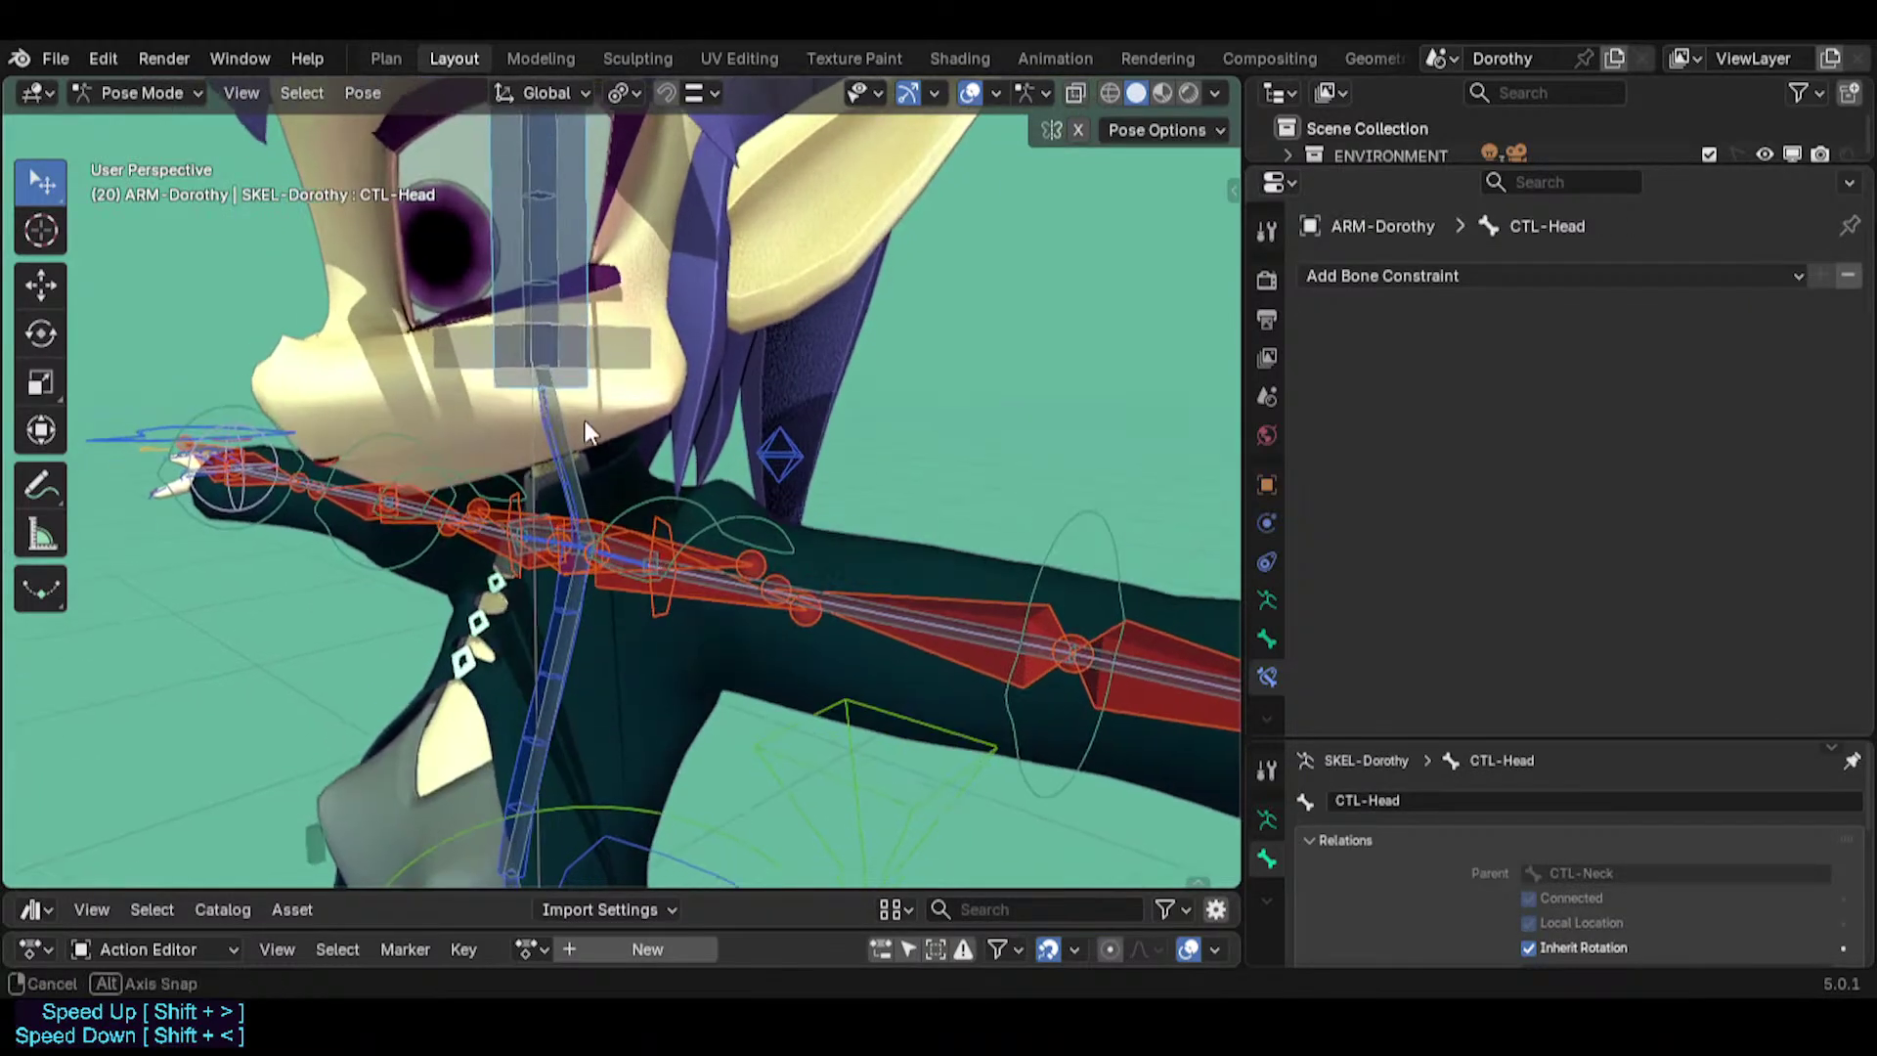
pyautogui.click(611, 326)
pyautogui.moveTo(612, 326); pyautogui.dragTo(512, 358, button='middle')
pyautogui.click(532, 389)
pyautogui.click(623, 325)
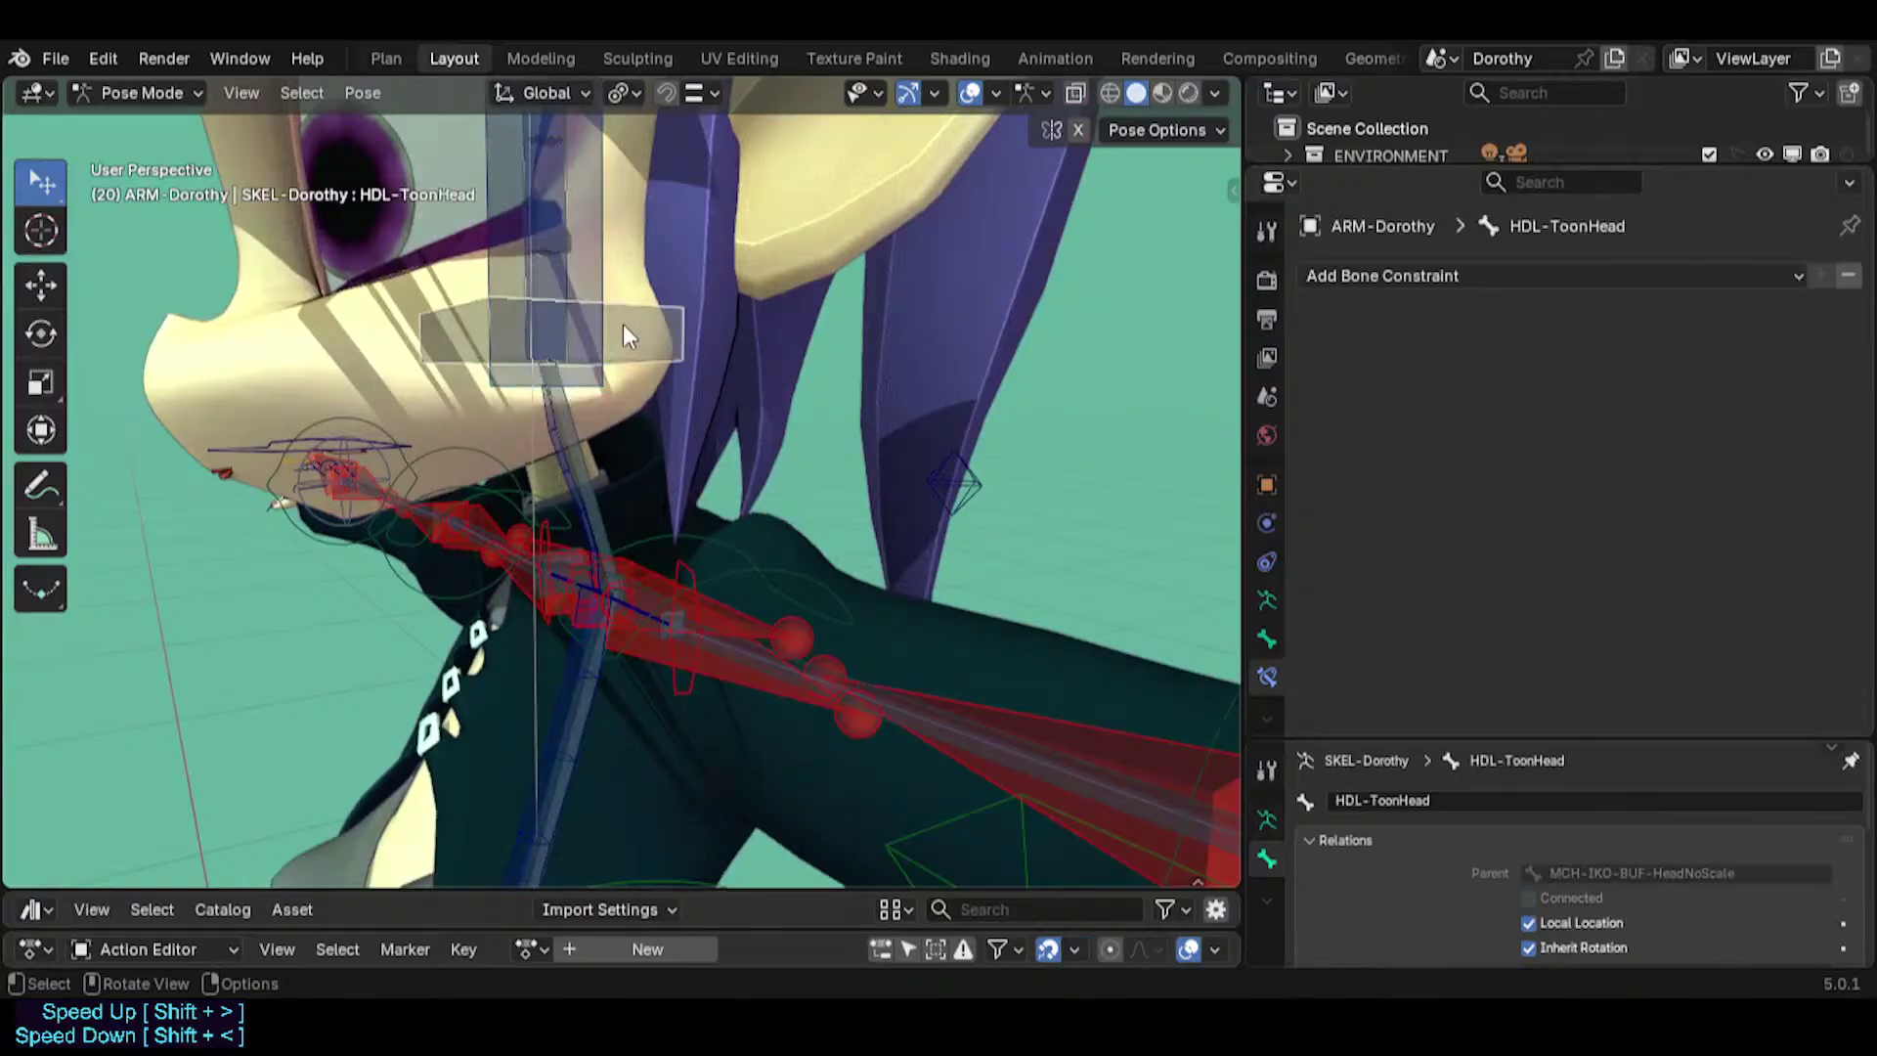
pyautogui.moveTo(624, 324); pyautogui.dragTo(473, 478, button='middle')
pyautogui.press('Tab')
pyautogui.press('Tab')
pyautogui.moveTo(469, 392); pyautogui.dragTo(627, 537, button='middle')
# In Edit Mode, snap HDL-ToonHead to the 3D cursor at the base of CTL-Head.
pyautogui.press('Tab')
pyautogui.press('g')
pyautogui.rightClick(620, 523)
pyautogui.click(598, 584)
pyautogui.click(591, 515)
pyautogui.click(627, 537)
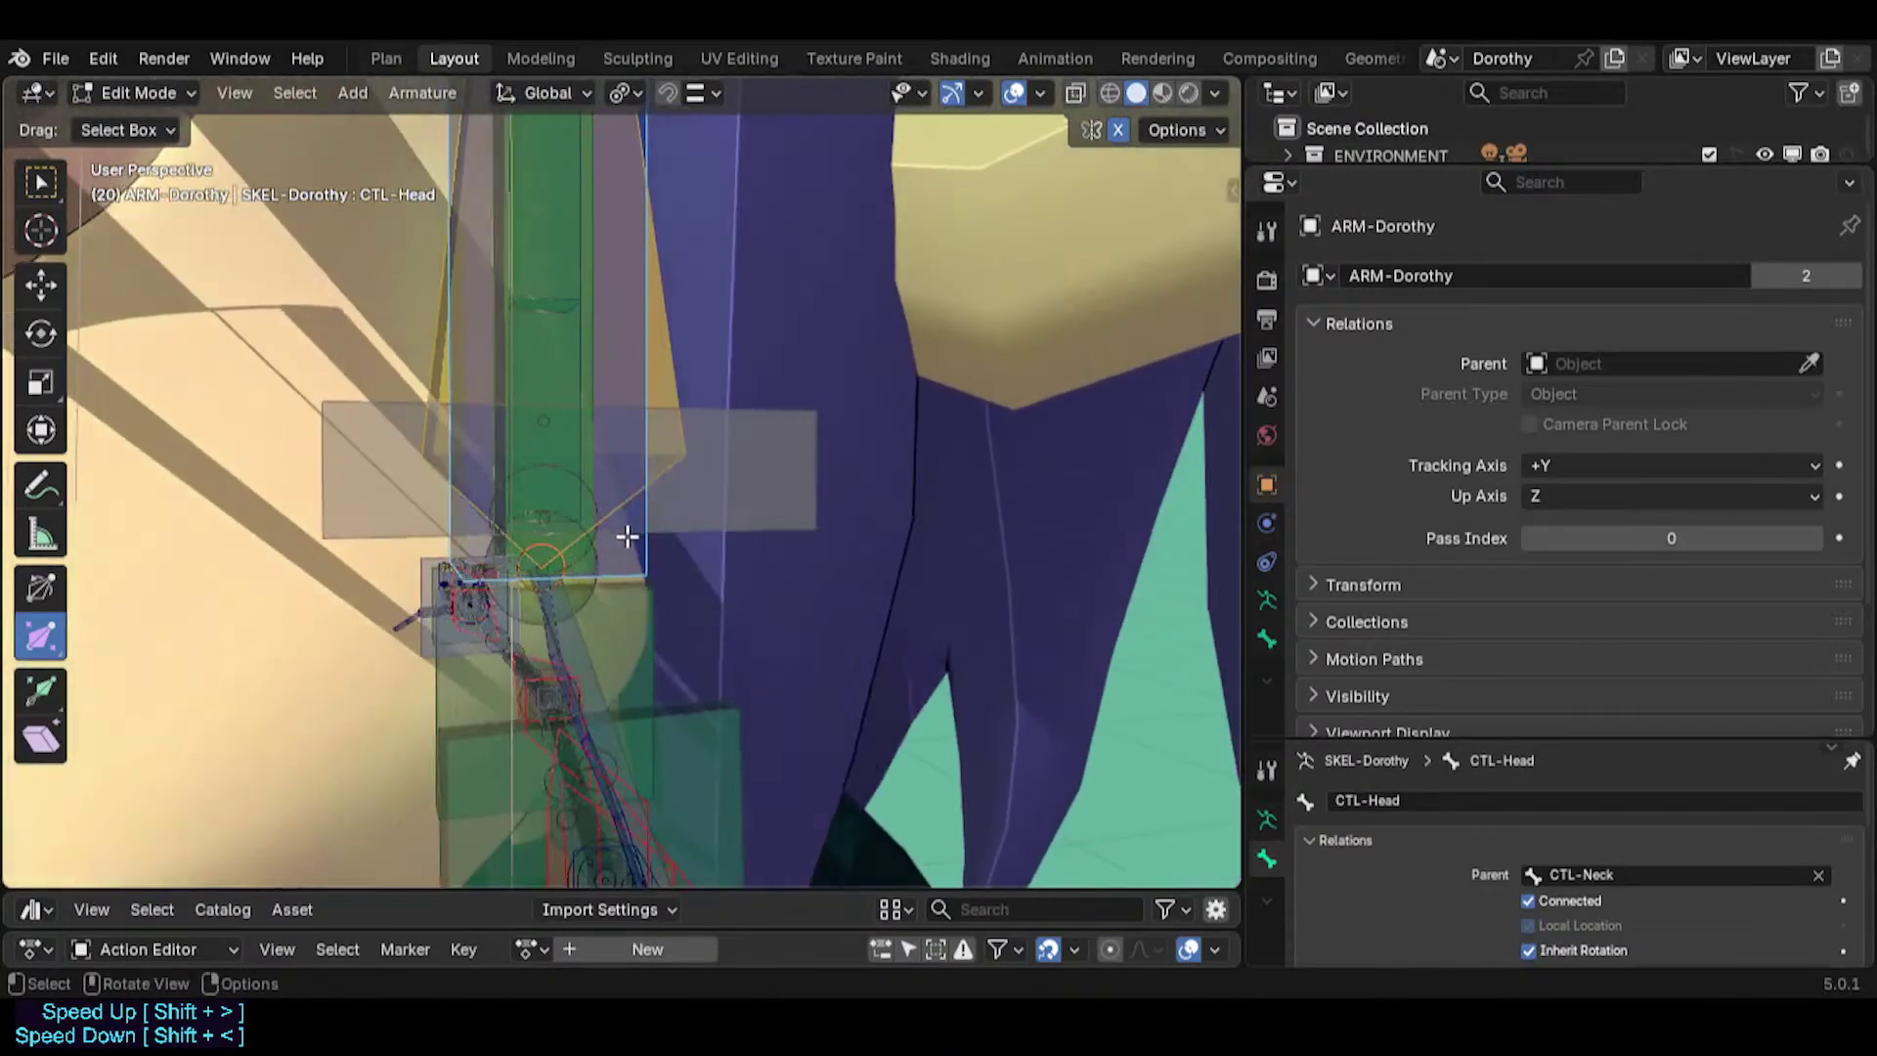
pyautogui.click(720, 478)
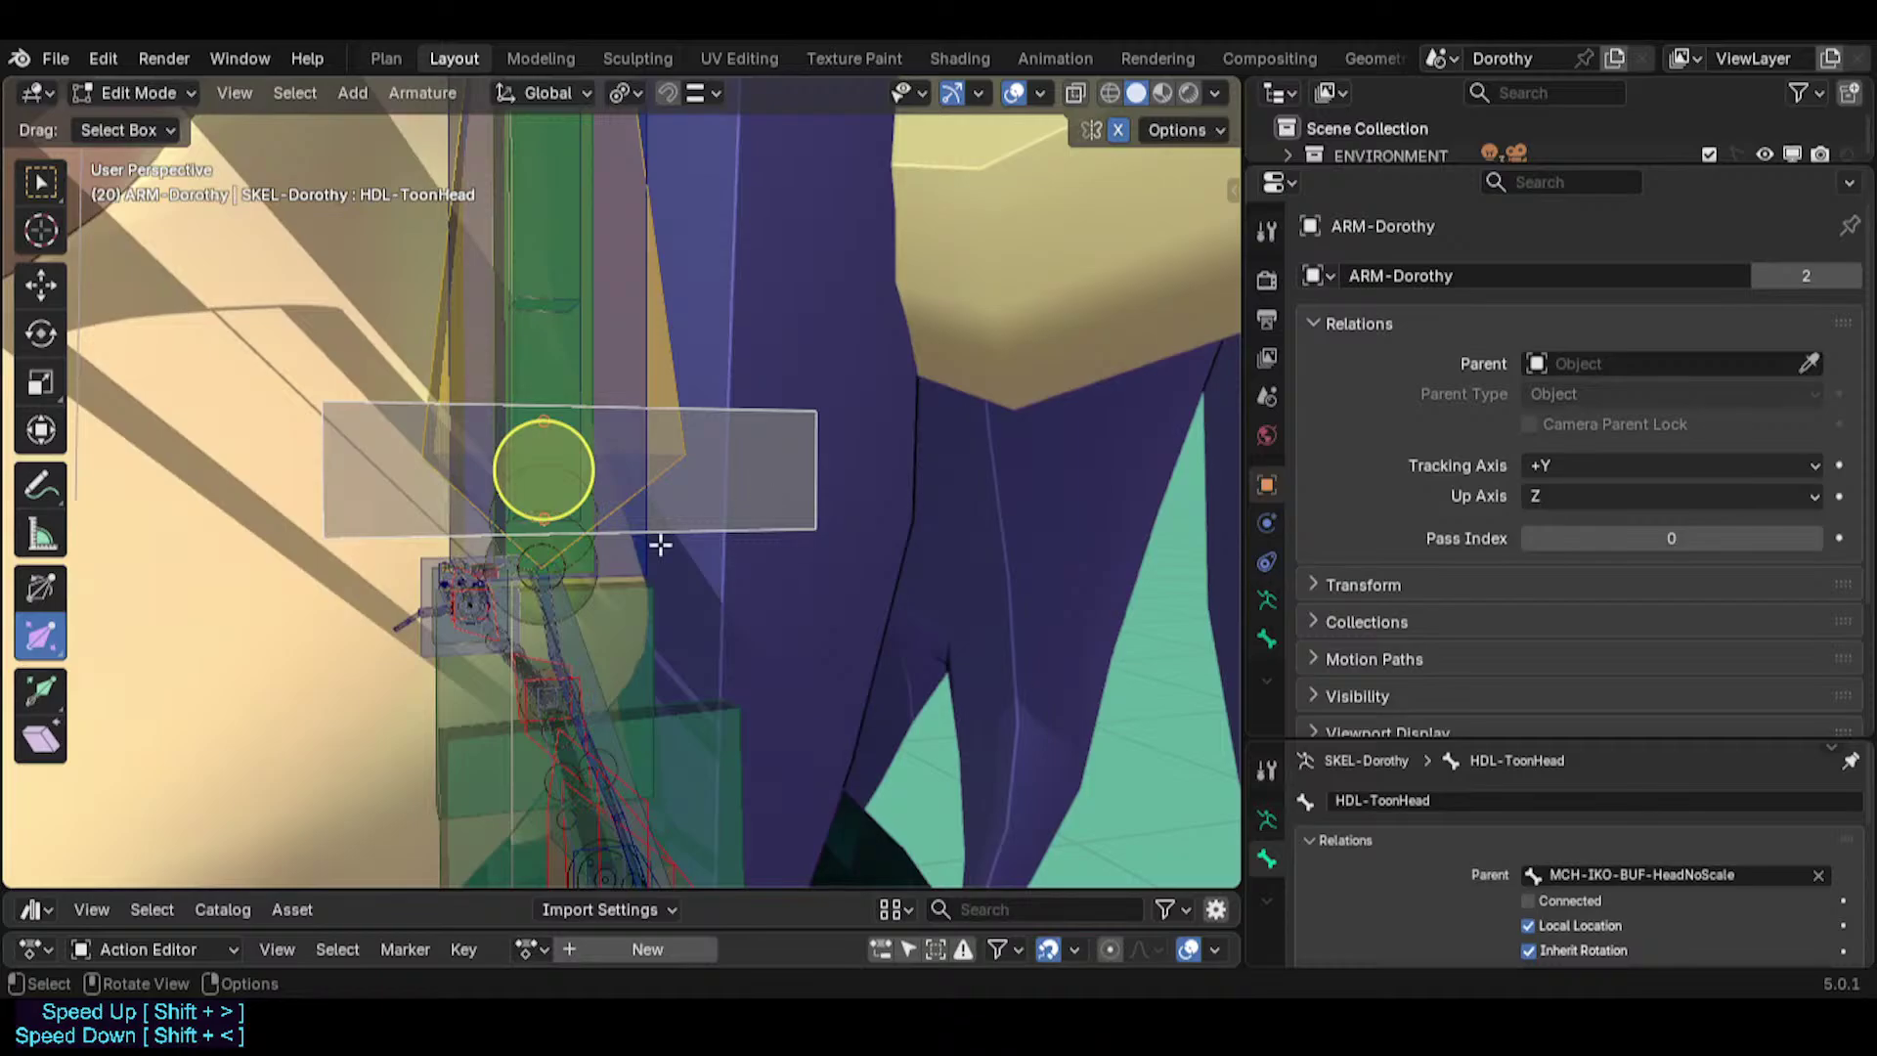
pyautogui.click(606, 575)
pyautogui.click(763, 494)
pyautogui.moveTo(762, 494); pyautogui.dragTo(622, 461, button='middle')
pyautogui.hotkey('shift', 's')
pyautogui.press('8')
# Snap REF-ROT-Head to the 3D cursor at the base of the head.
pyautogui.click(675, 431)
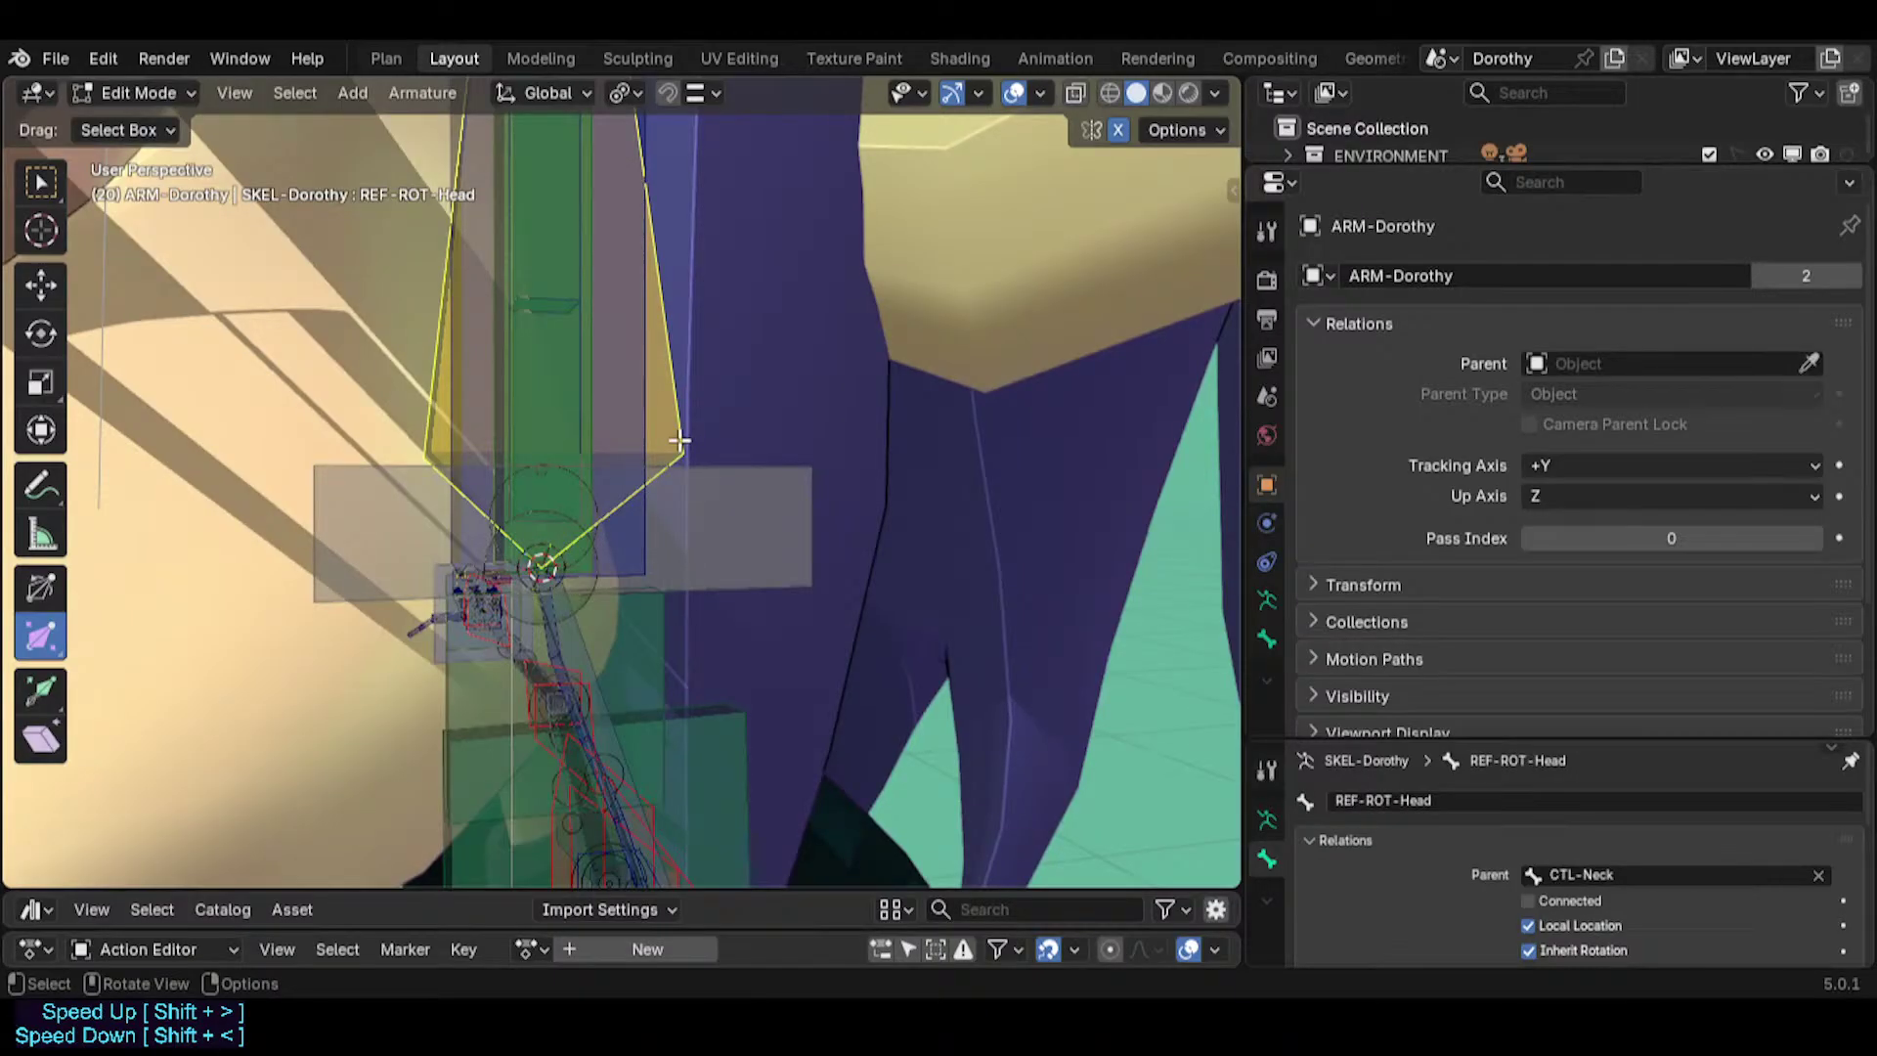
pyautogui.moveTo(677, 436); pyautogui.dragTo(598, 476, button='middle')
pyautogui.hotkey('shift', 's')
pyautogui.press('8')
# Select MCH-ToonHead among the overlapping head bones, snap it to the 3D cursor at the head's base, and inspect its upper end.
pyautogui.click(532, 524)
pyautogui.click(577, 486)
pyautogui.click(579, 486)
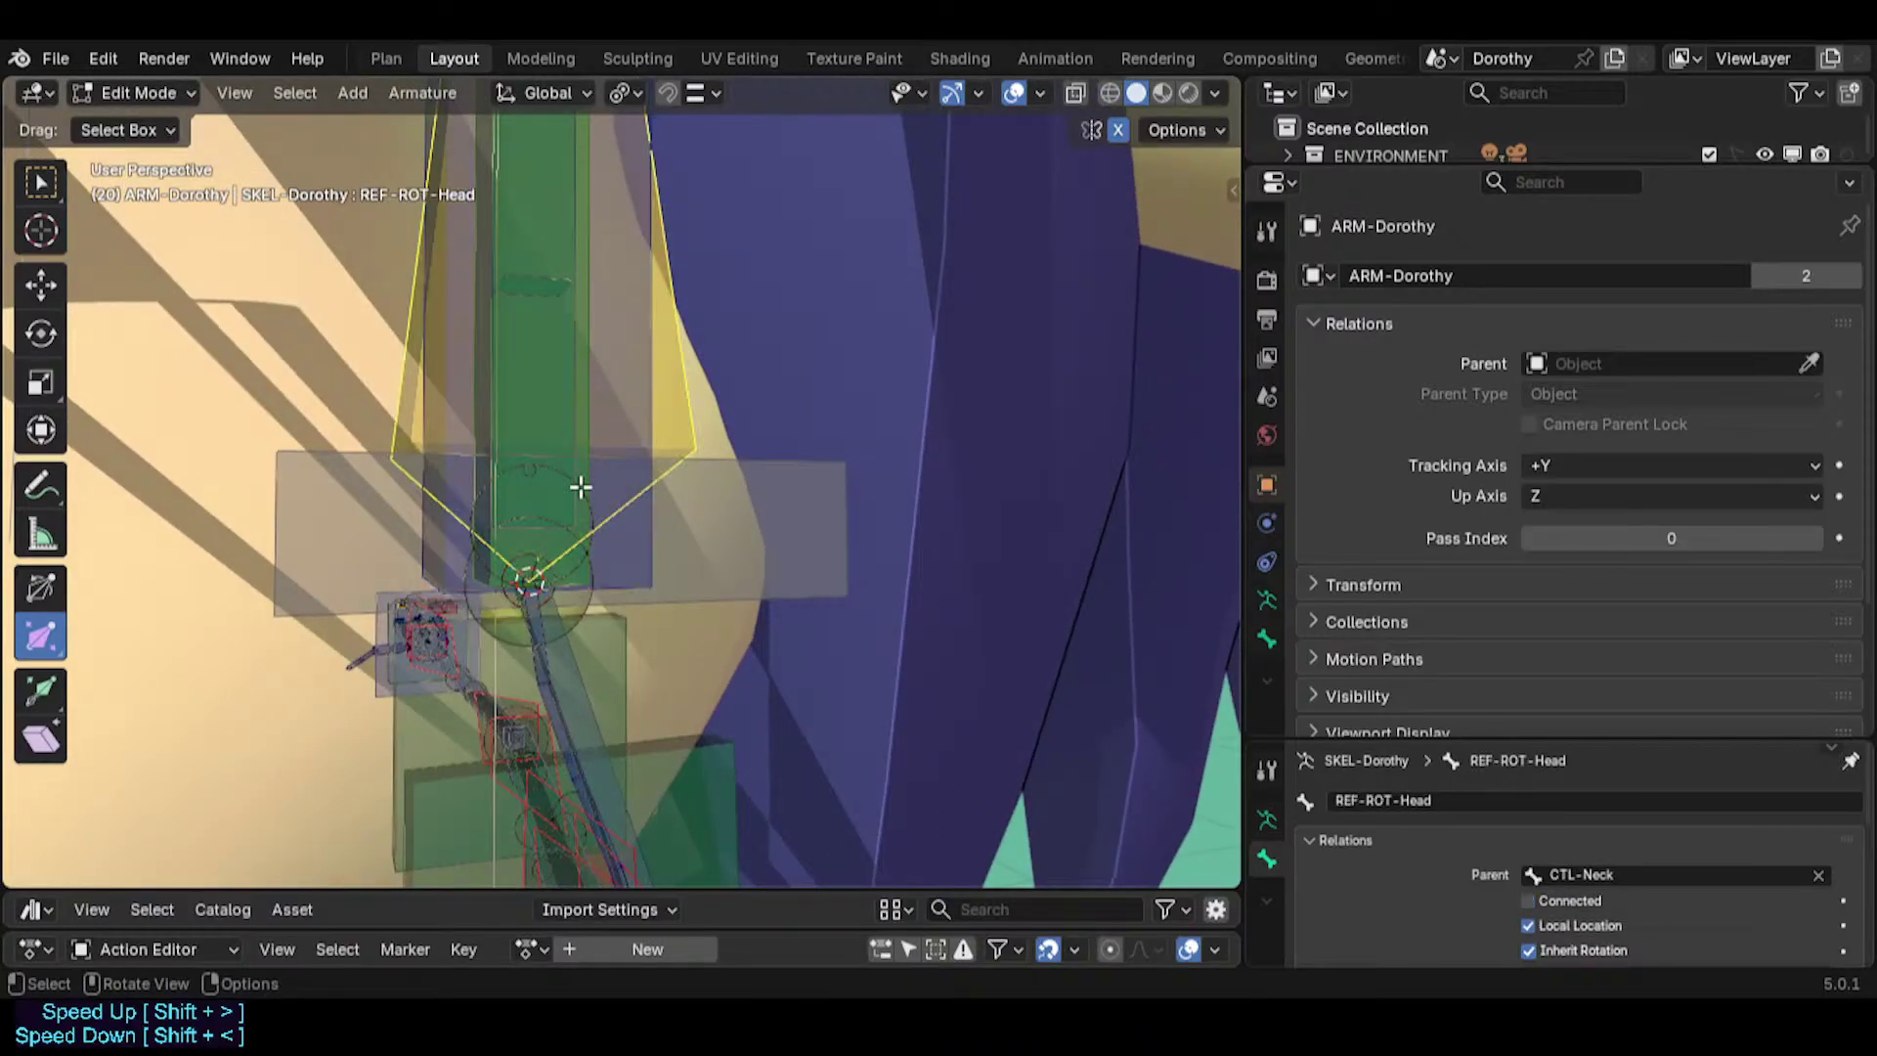
pyautogui.click(581, 487)
pyautogui.click(581, 487)
pyautogui.click(580, 486)
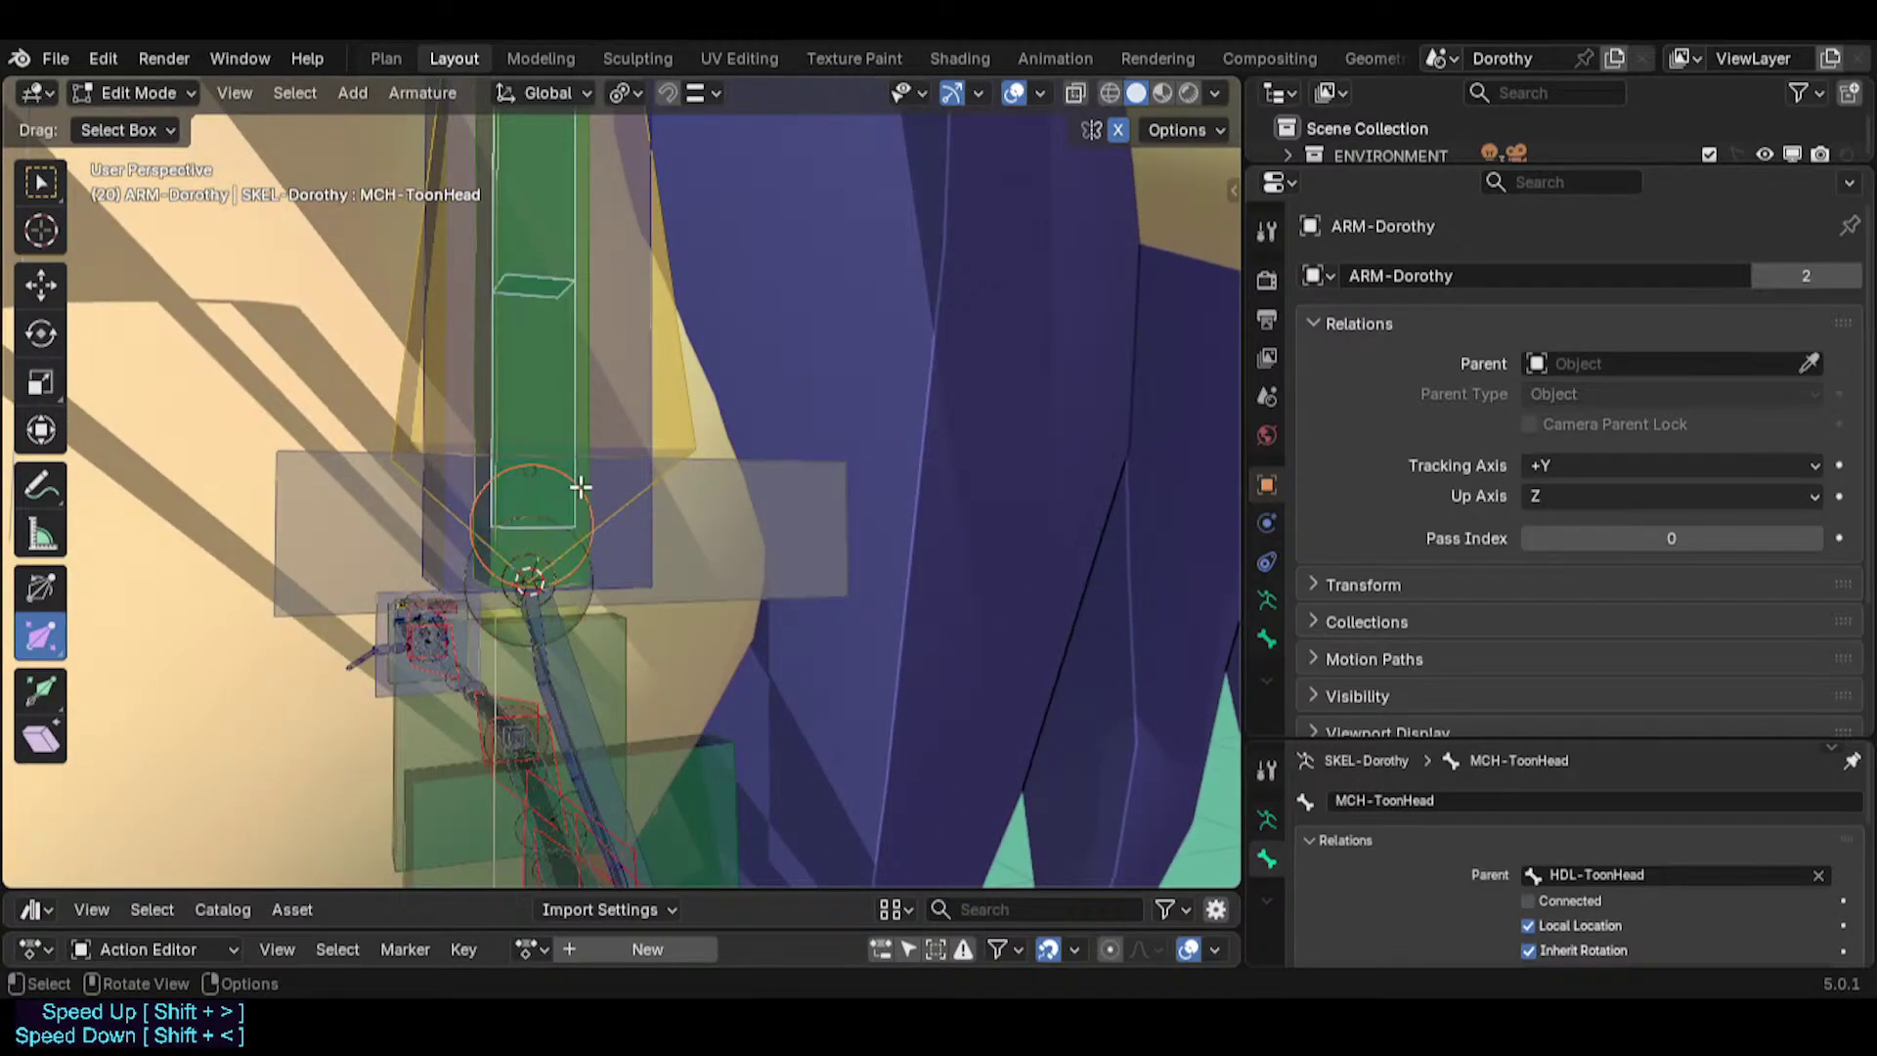
pyautogui.press('g')
pyautogui.rightClick(635, 411)
pyautogui.scroll(-2, 627, 410)
pyautogui.keyDown('shift'); pyautogui.moveTo(614, 415); pyautogui.dragTo(599, 498, button='middle'); pyautogui.keyUp('shift')
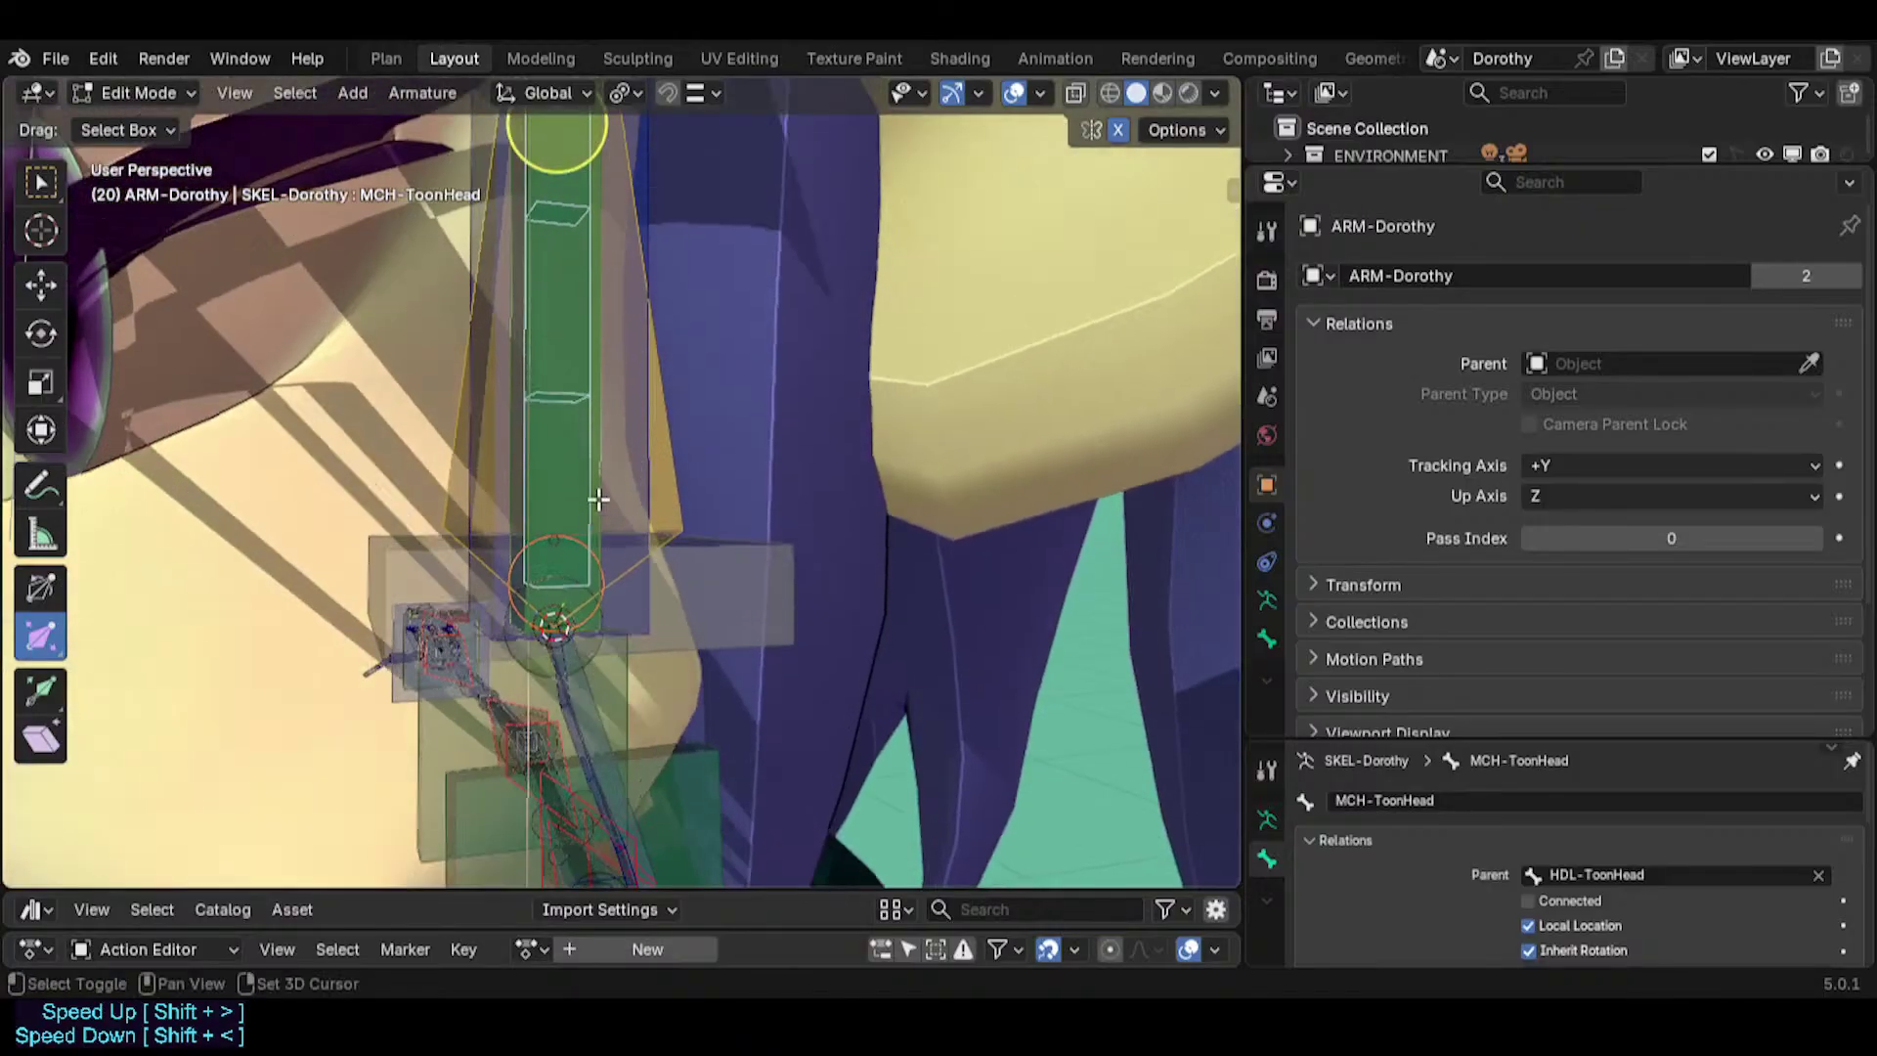
pyautogui.scroll(-1, 626, 479)
pyautogui.hotkey('shift', 's')
pyautogui.press('8')
pyautogui.keyDown('shift'); pyautogui.moveTo(597, 401); pyautogui.dragTo(589, 132, button='middle'); pyautogui.keyUp('shift')
pyautogui.scroll(-2, 602, 492)
pyautogui.keyDown('shift'); pyautogui.moveTo(588, 132); pyautogui.dragTo(577, 431, button='middle'); pyautogui.keyUp('shift')
pyautogui.scroll(2, 578, 428)
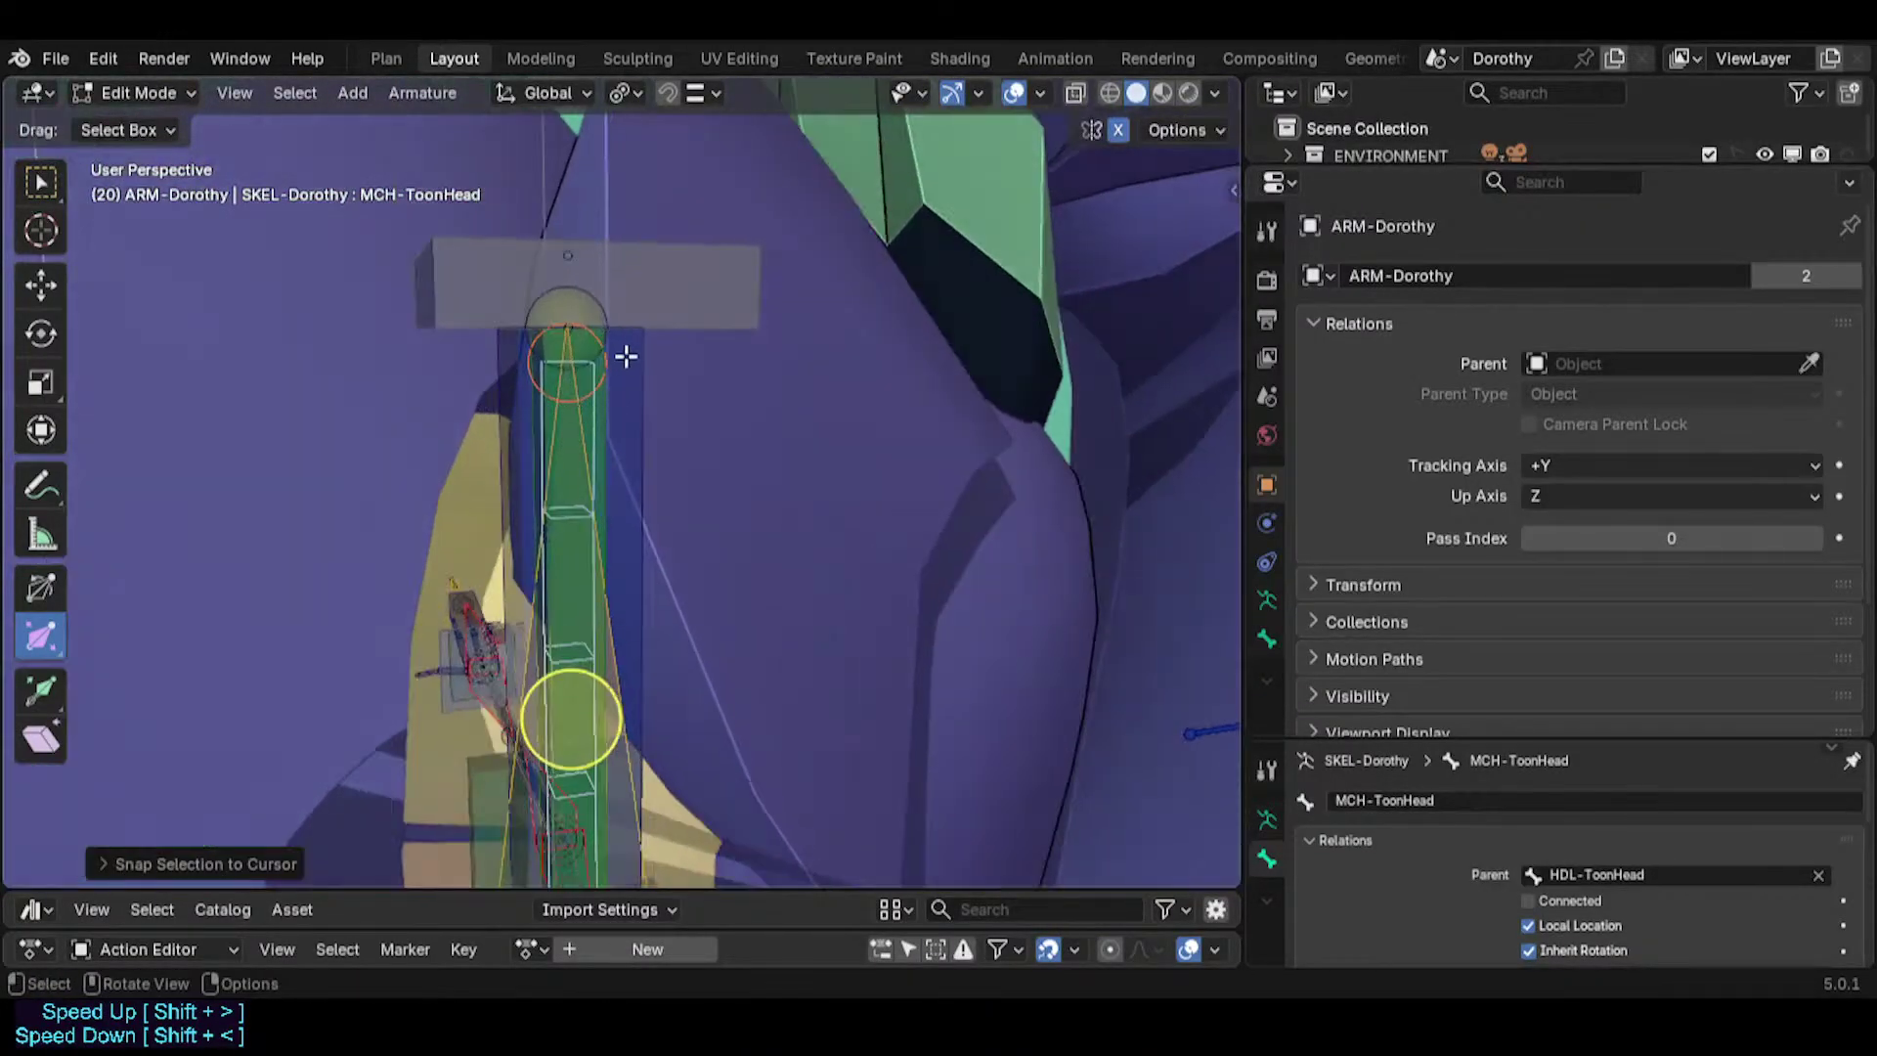
# Inspect MCH-ToonHead's upper end, and snap the 3D cursor to the upper end of CTL-Head.
pyautogui.click(604, 351)
pyautogui.click(603, 351)
pyautogui.click(608, 367)
pyautogui.scroll(1, 609, 373)
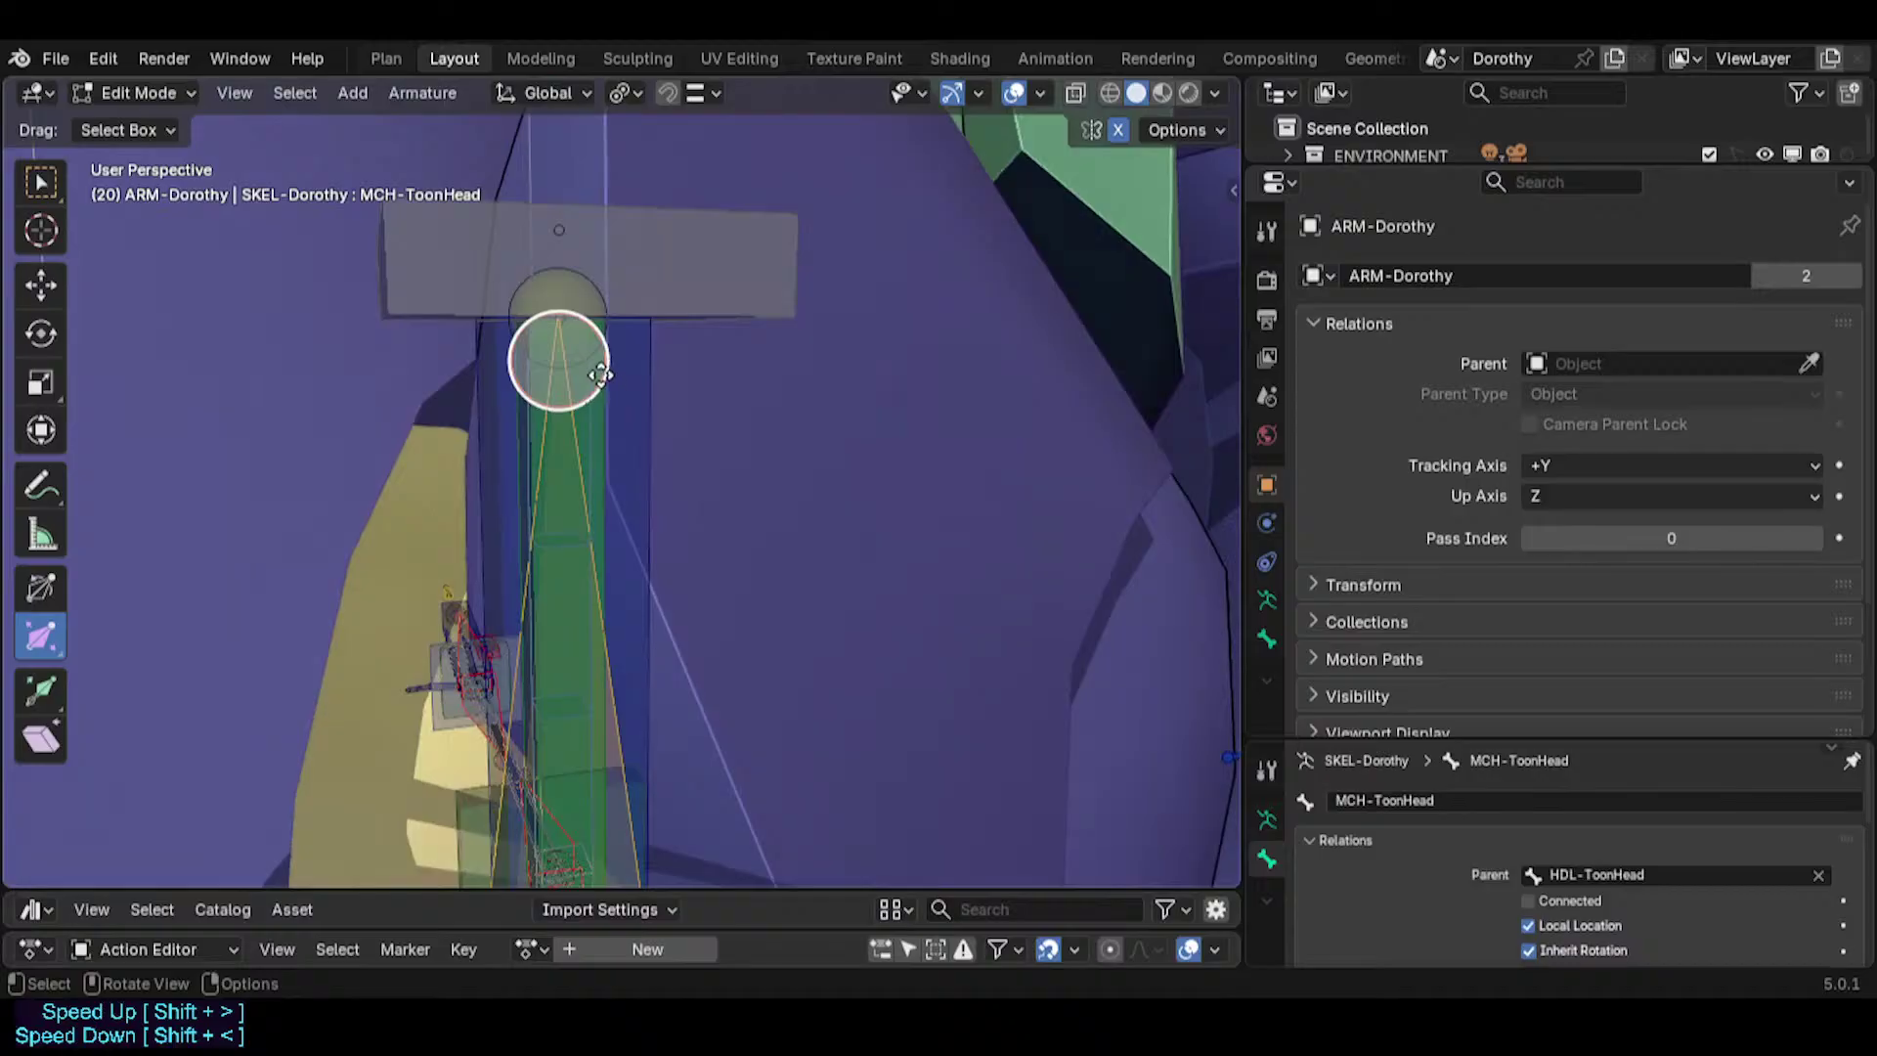
pyautogui.moveTo(606, 376); pyautogui.dragTo(620, 395, button='middle')
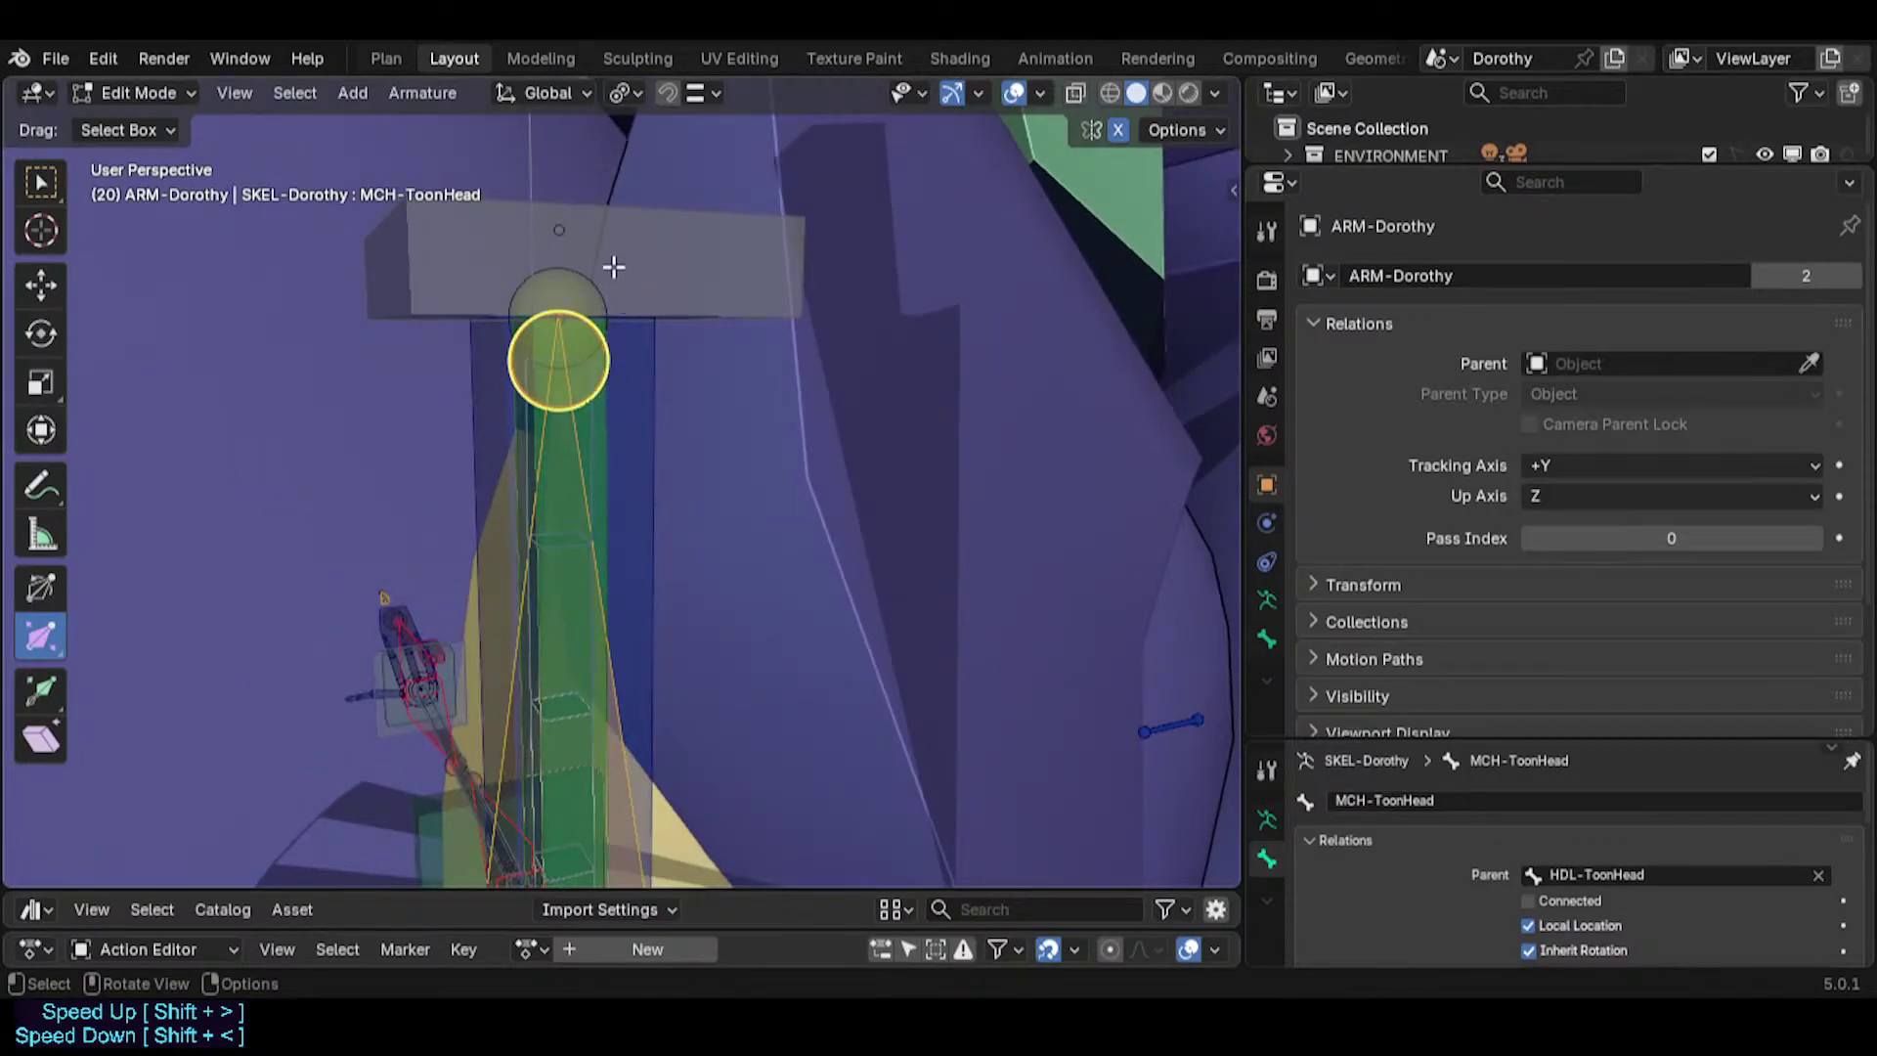
pyautogui.click(596, 296)
pyautogui.hotkey('shift', 's')
pyautogui.click(612, 362)
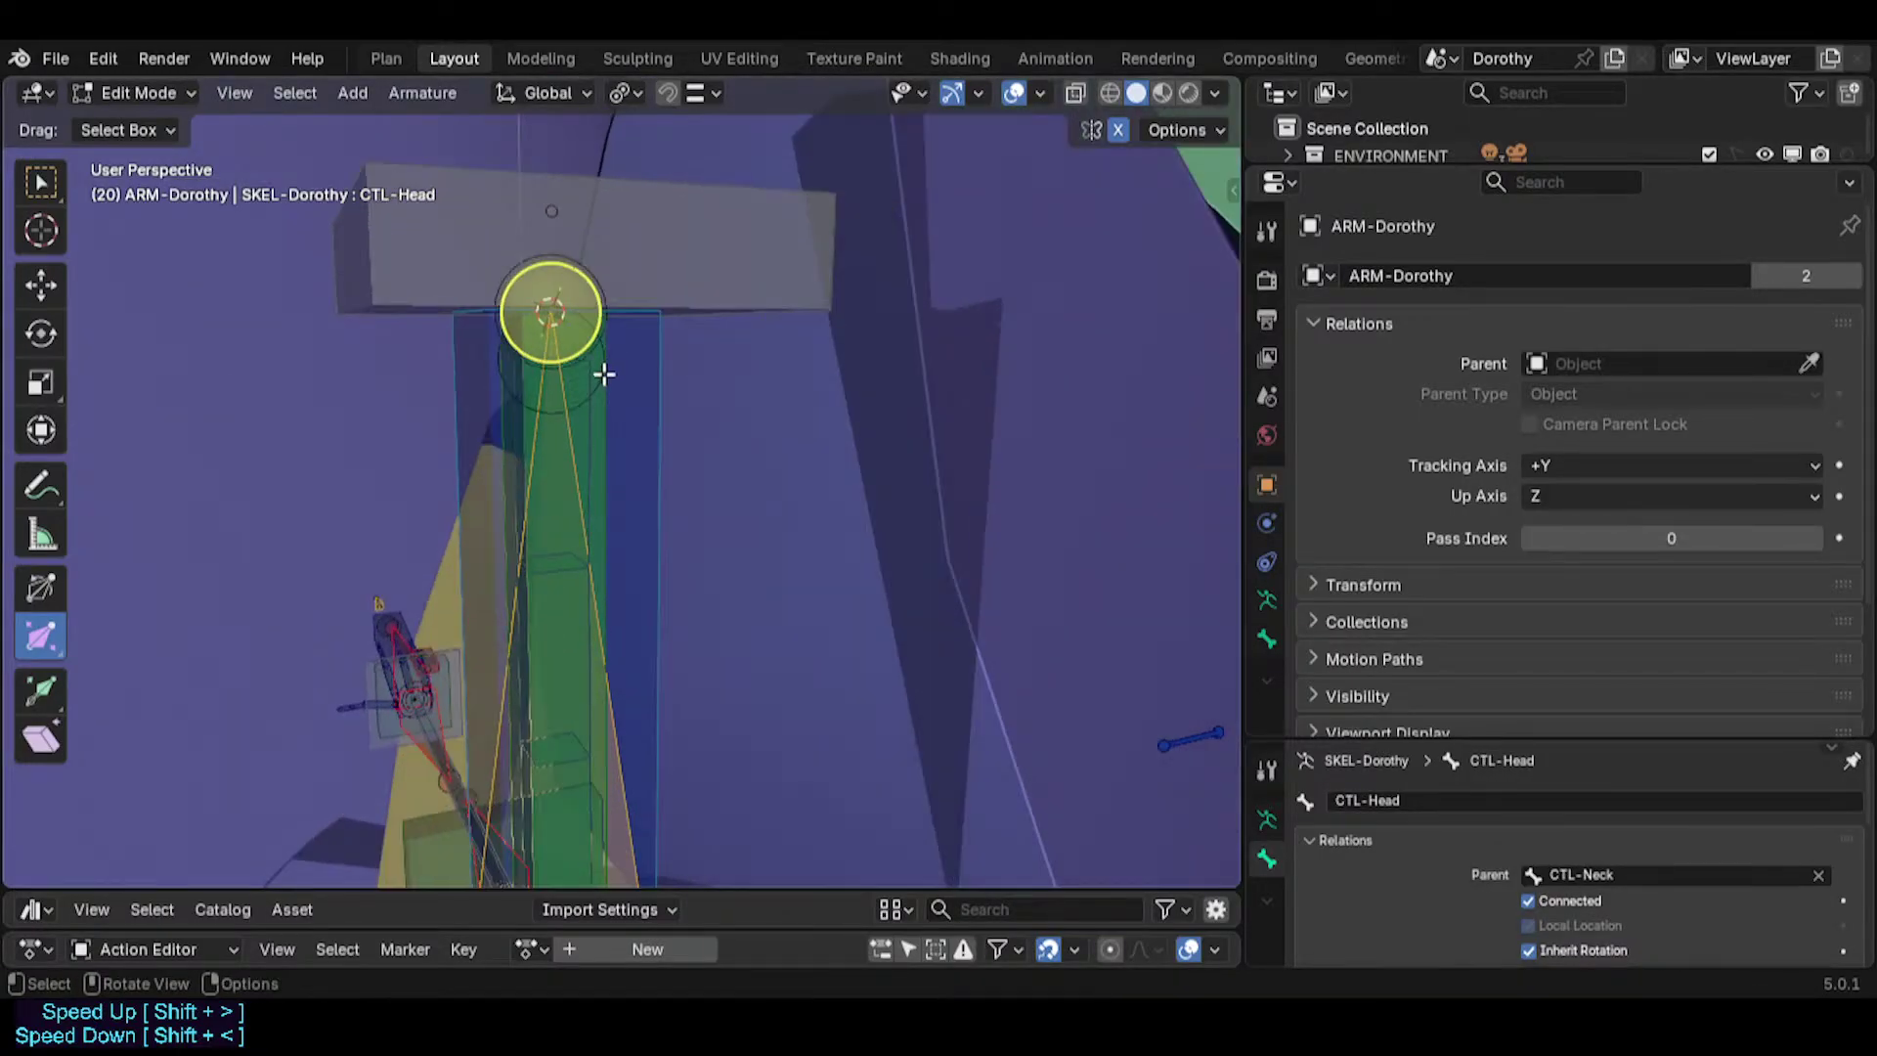
# Snap the upper end of MCH-ToonHead to the 3D cursor and return to Pose Mode.
pyautogui.click(604, 373)
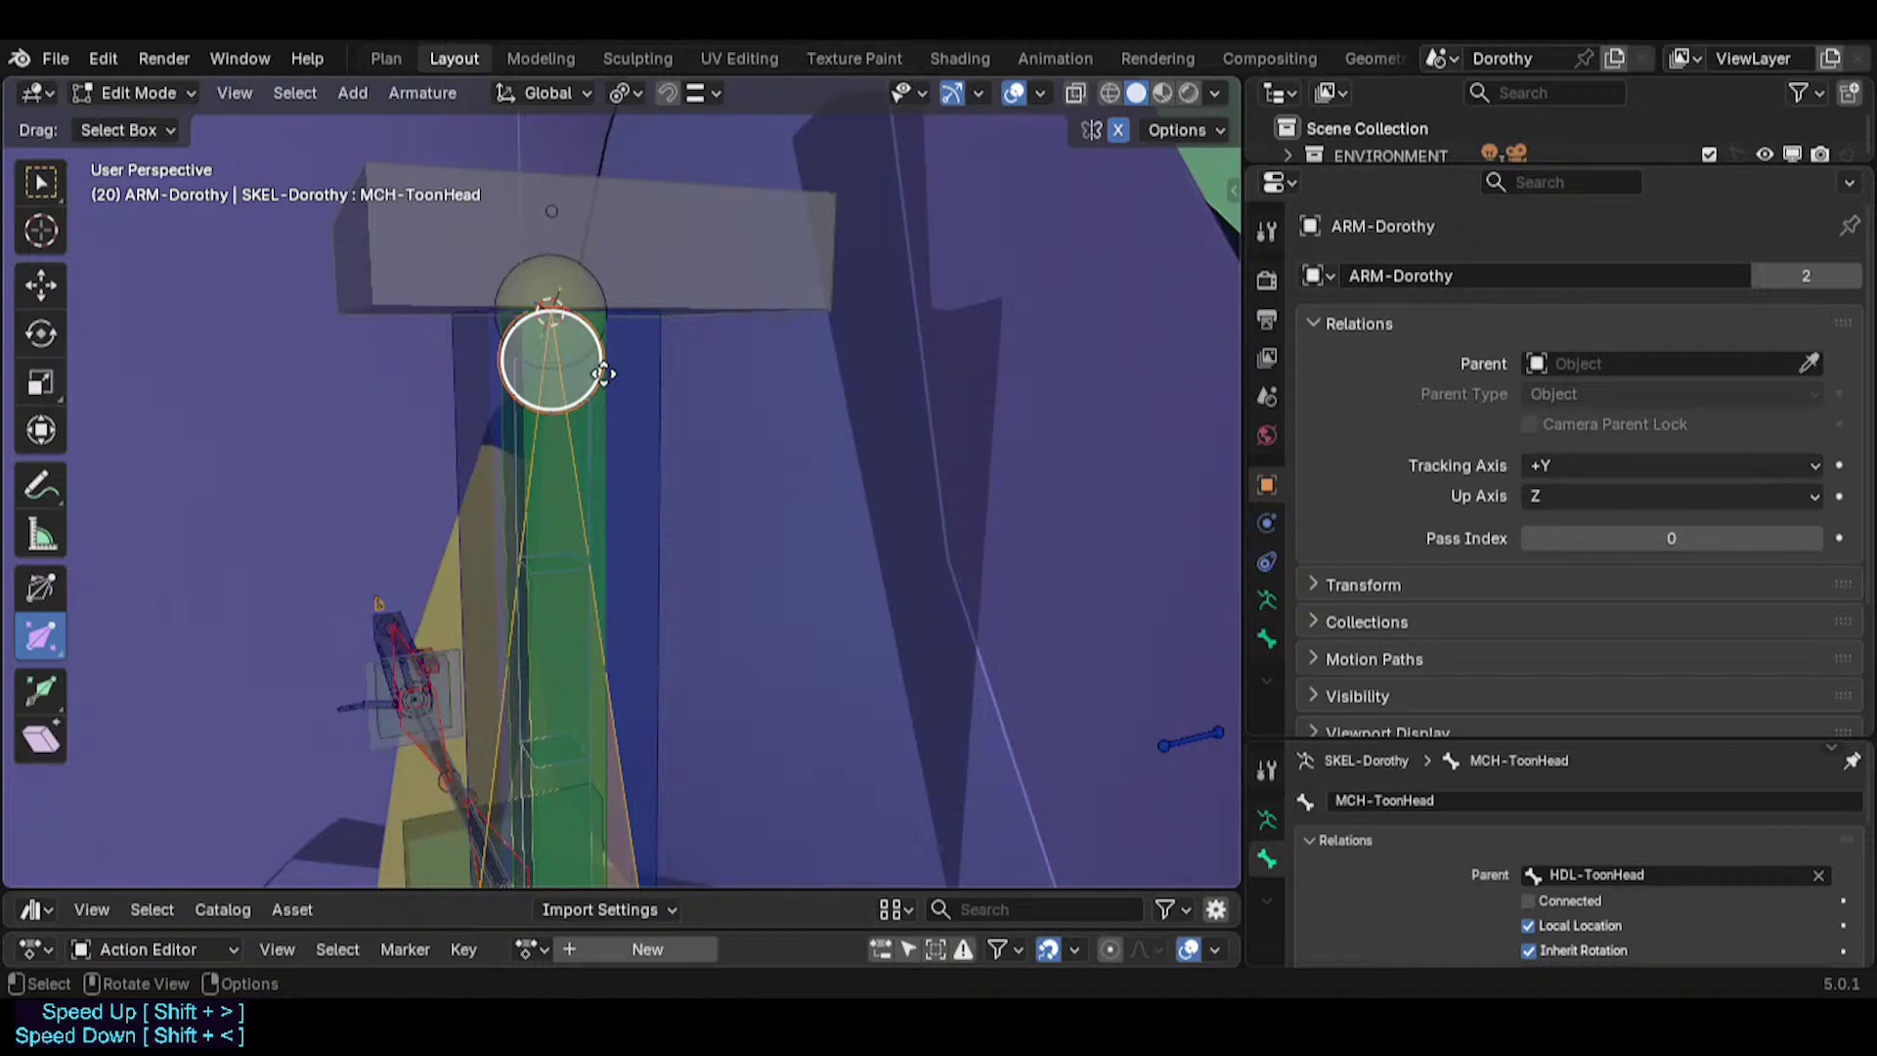
pyautogui.press('g')
pyautogui.rightClick(702, 369)
pyautogui.hotkey('shift', 's')
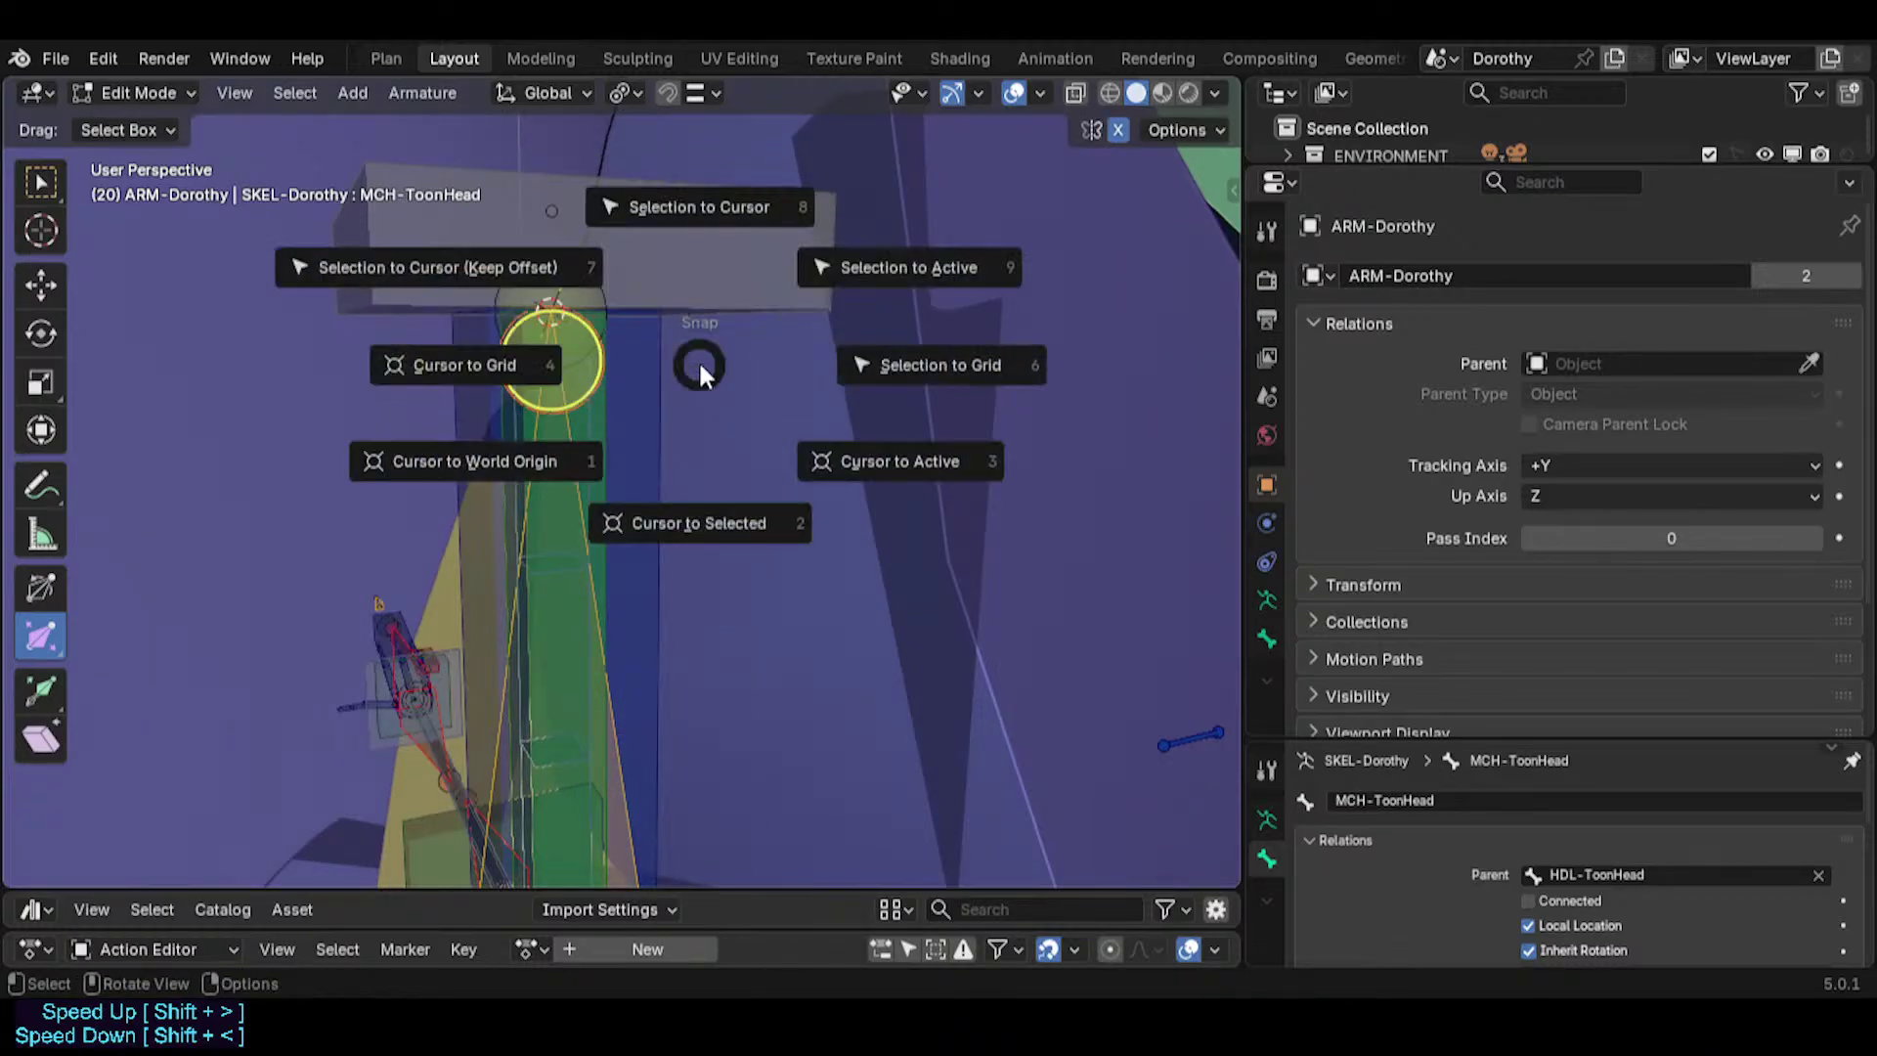
pyautogui.click(698, 293)
pyautogui.moveTo(672, 445); pyautogui.dragTo(632, 401, button='middle')
pyautogui.press('Tab')
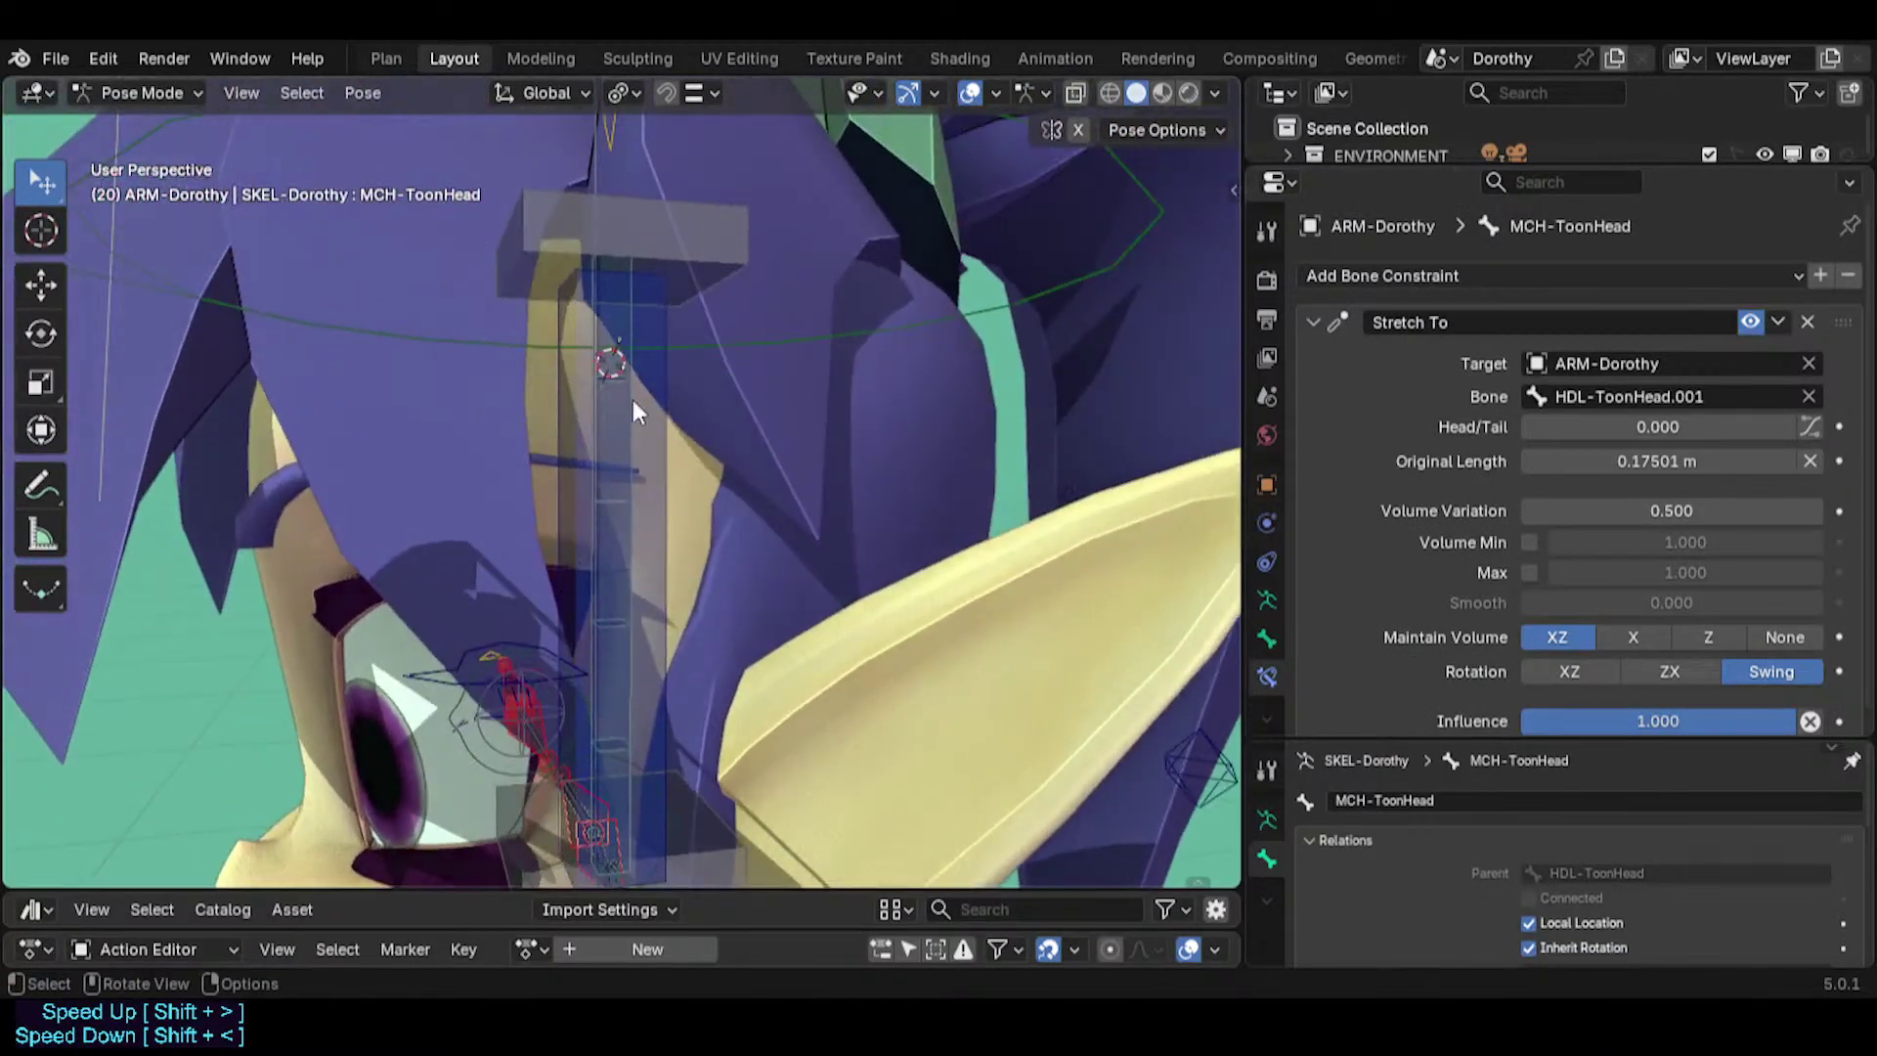
# Reset the original length in MCH-ToonHead's Stretch To constraint and save the Dorothy file.
pyautogui.click(628, 406)
pyautogui.click(627, 408)
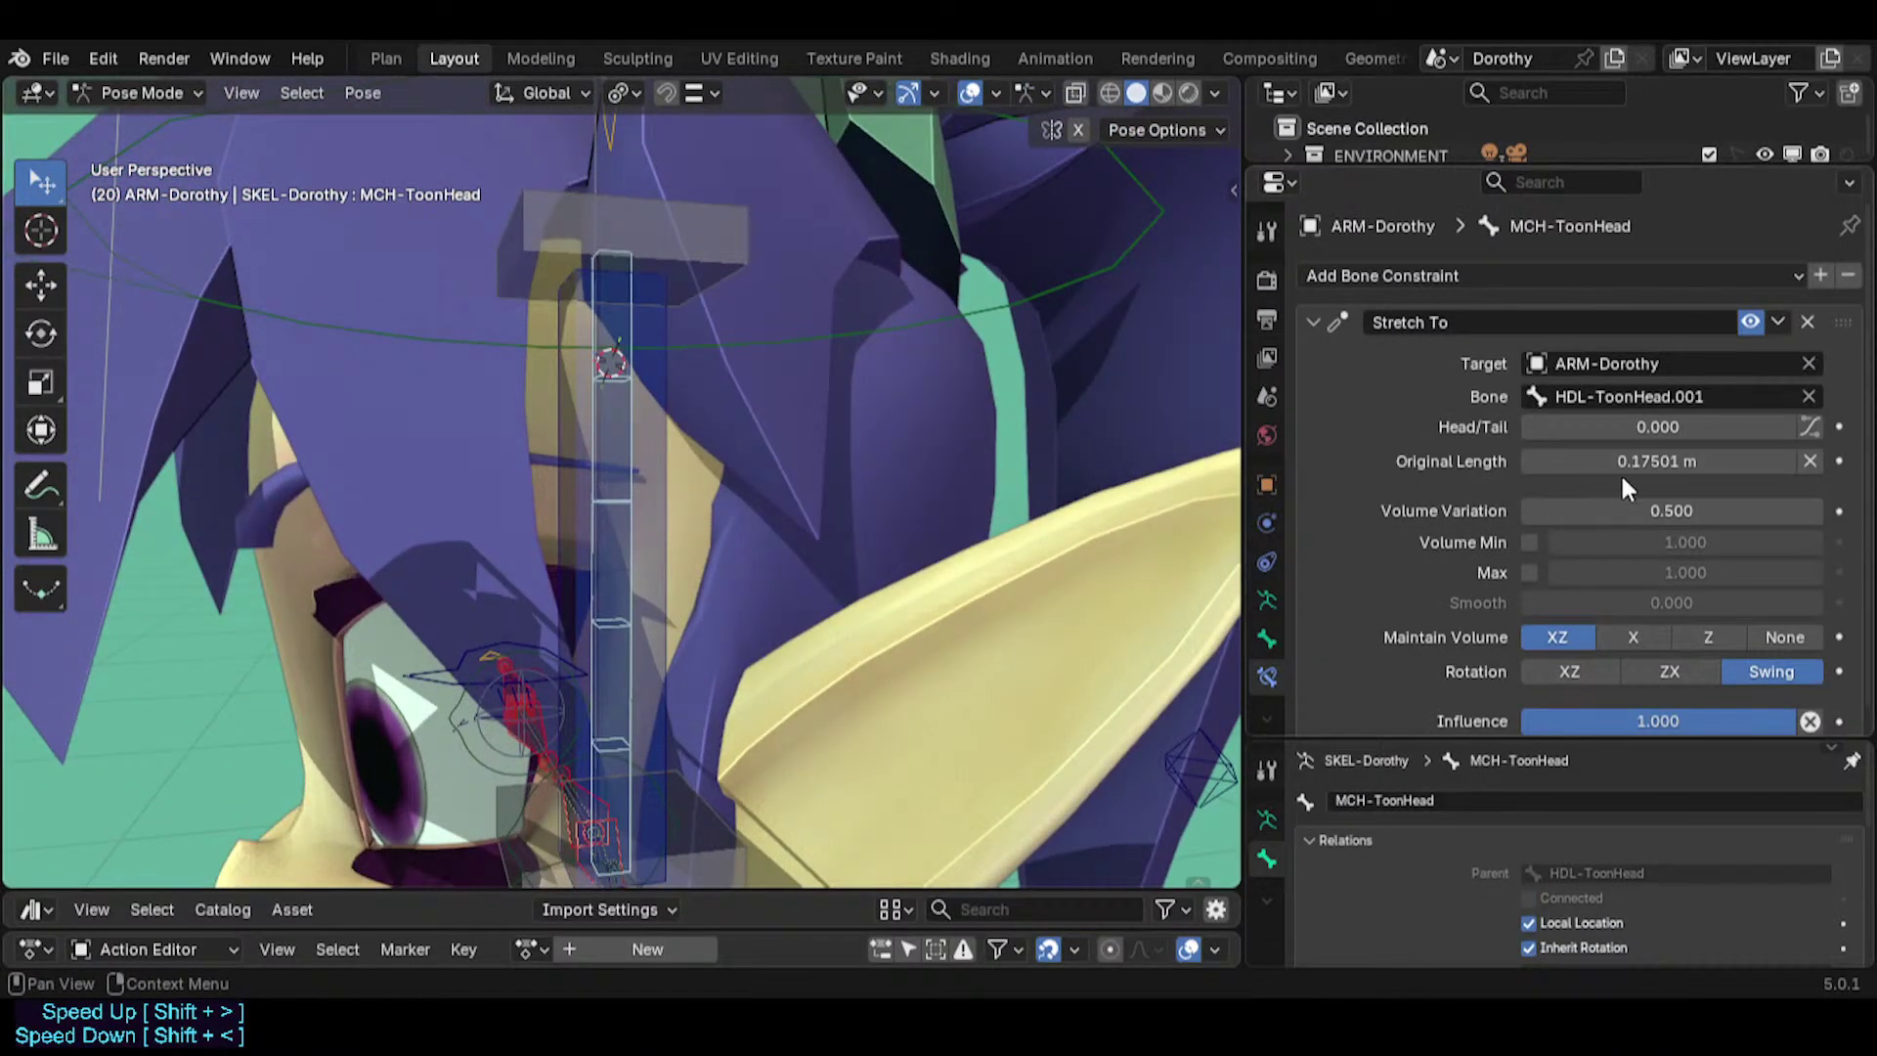
pyautogui.press('BackSpace')
pyautogui.scroll(-3, 600, 450)
pyautogui.moveTo(600, 450)
pyautogui.mouseDown(button='middle')
pyautogui.moveTo(613, 391)
pyautogui.moveTo(570, 484)
pyautogui.moveTo(677, 252)
pyautogui.moveTo(607, 231)
pyautogui.moveTo(735, 267)
pyautogui.moveTo(627, 428)
pyautogui.mouseUp(button='middle')
pyautogui.click(678, 262)
pyautogui.hotkey('ctrl', 's')
# Check the CTL-Head, CTL-Neck and MTR-IK-Head bones along the neck and head.
pyautogui.click(602, 361)
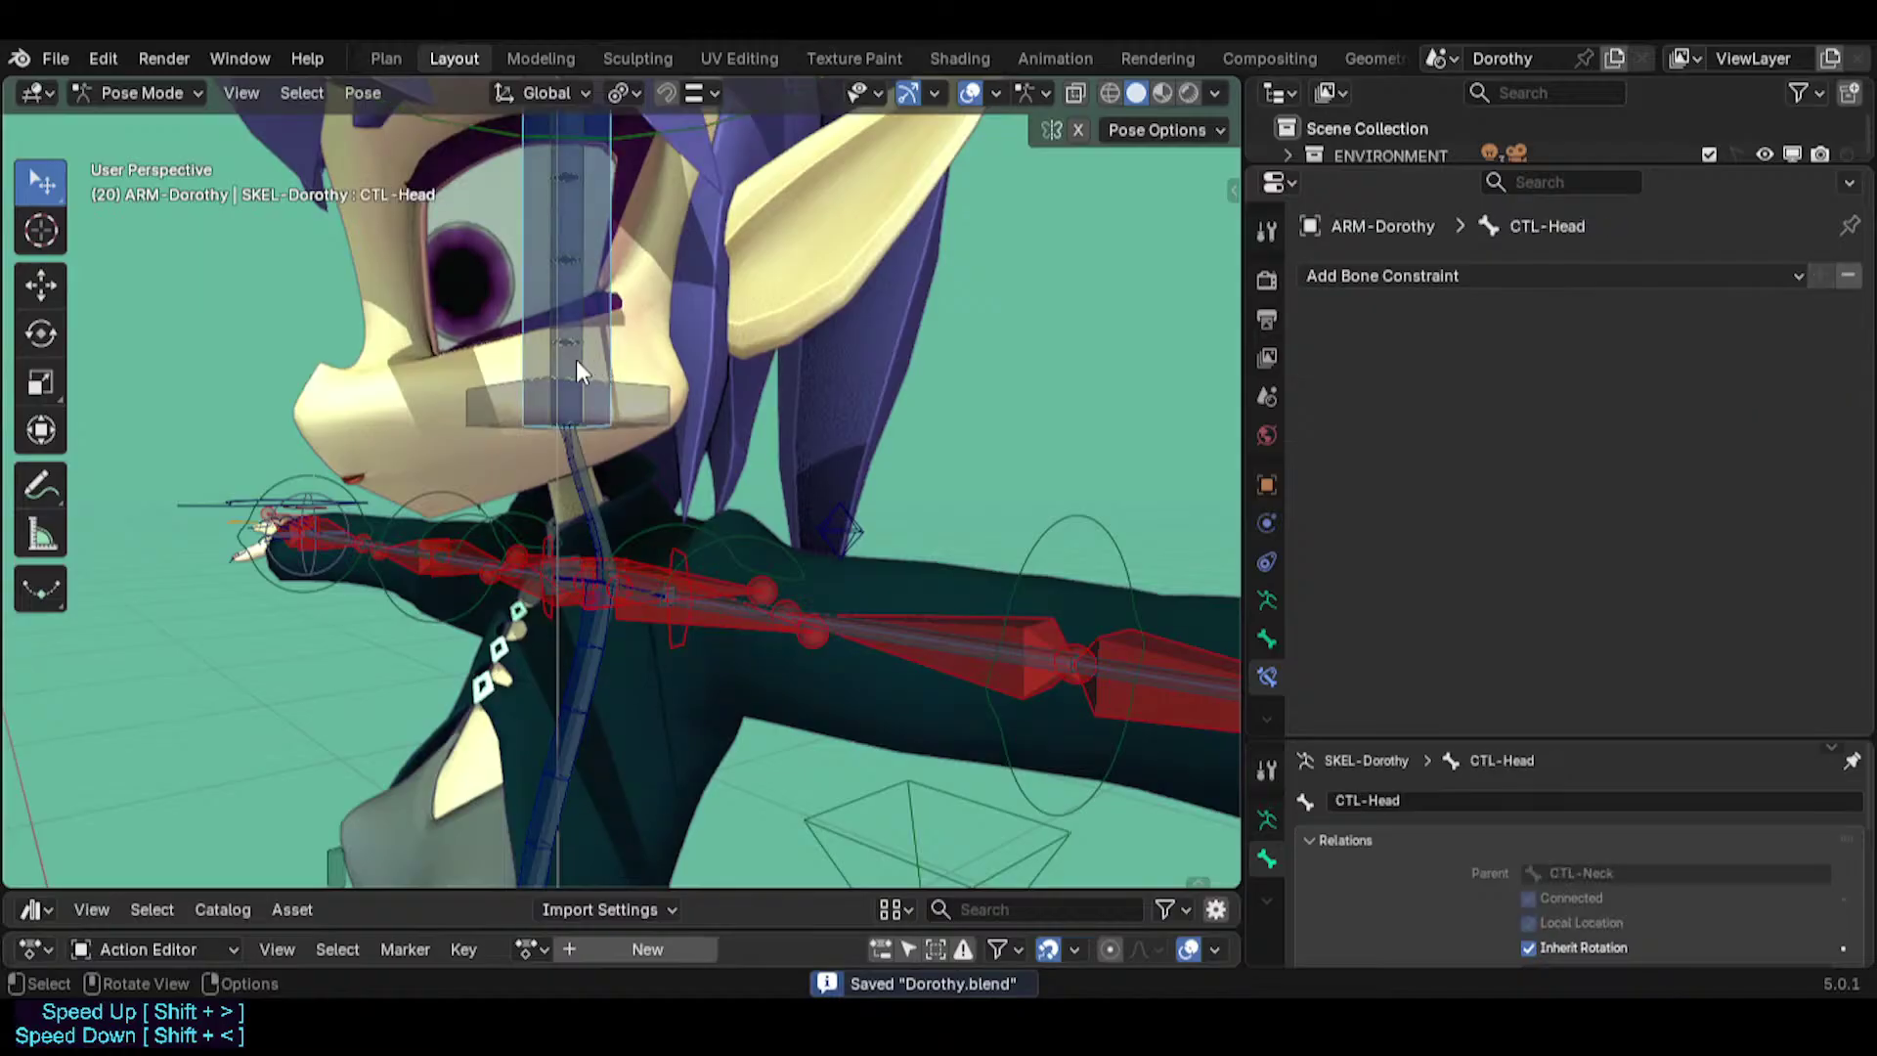
pyautogui.click(577, 360)
pyautogui.moveTo(577, 360); pyautogui.dragTo(561, 458, button='middle')
pyautogui.click(599, 535)
pyautogui.scroll(-6, 577, 278)
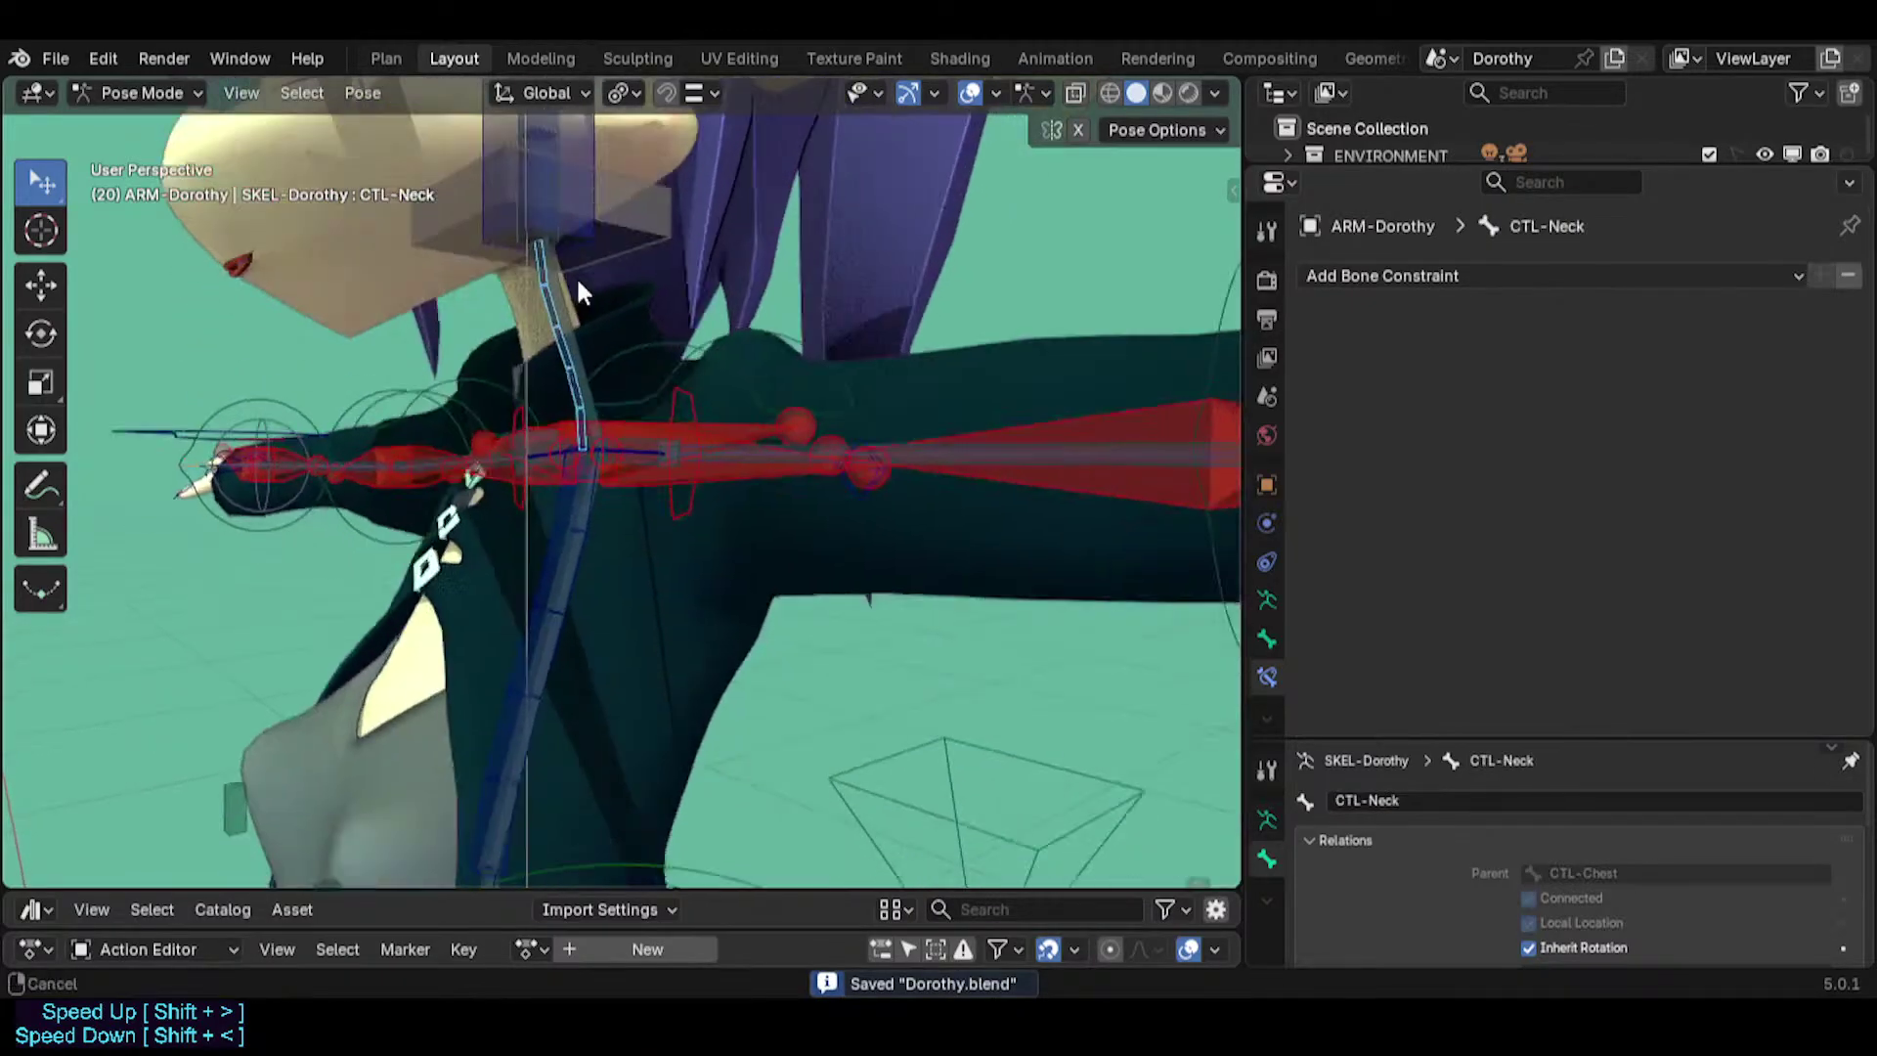
pyautogui.click(594, 185)
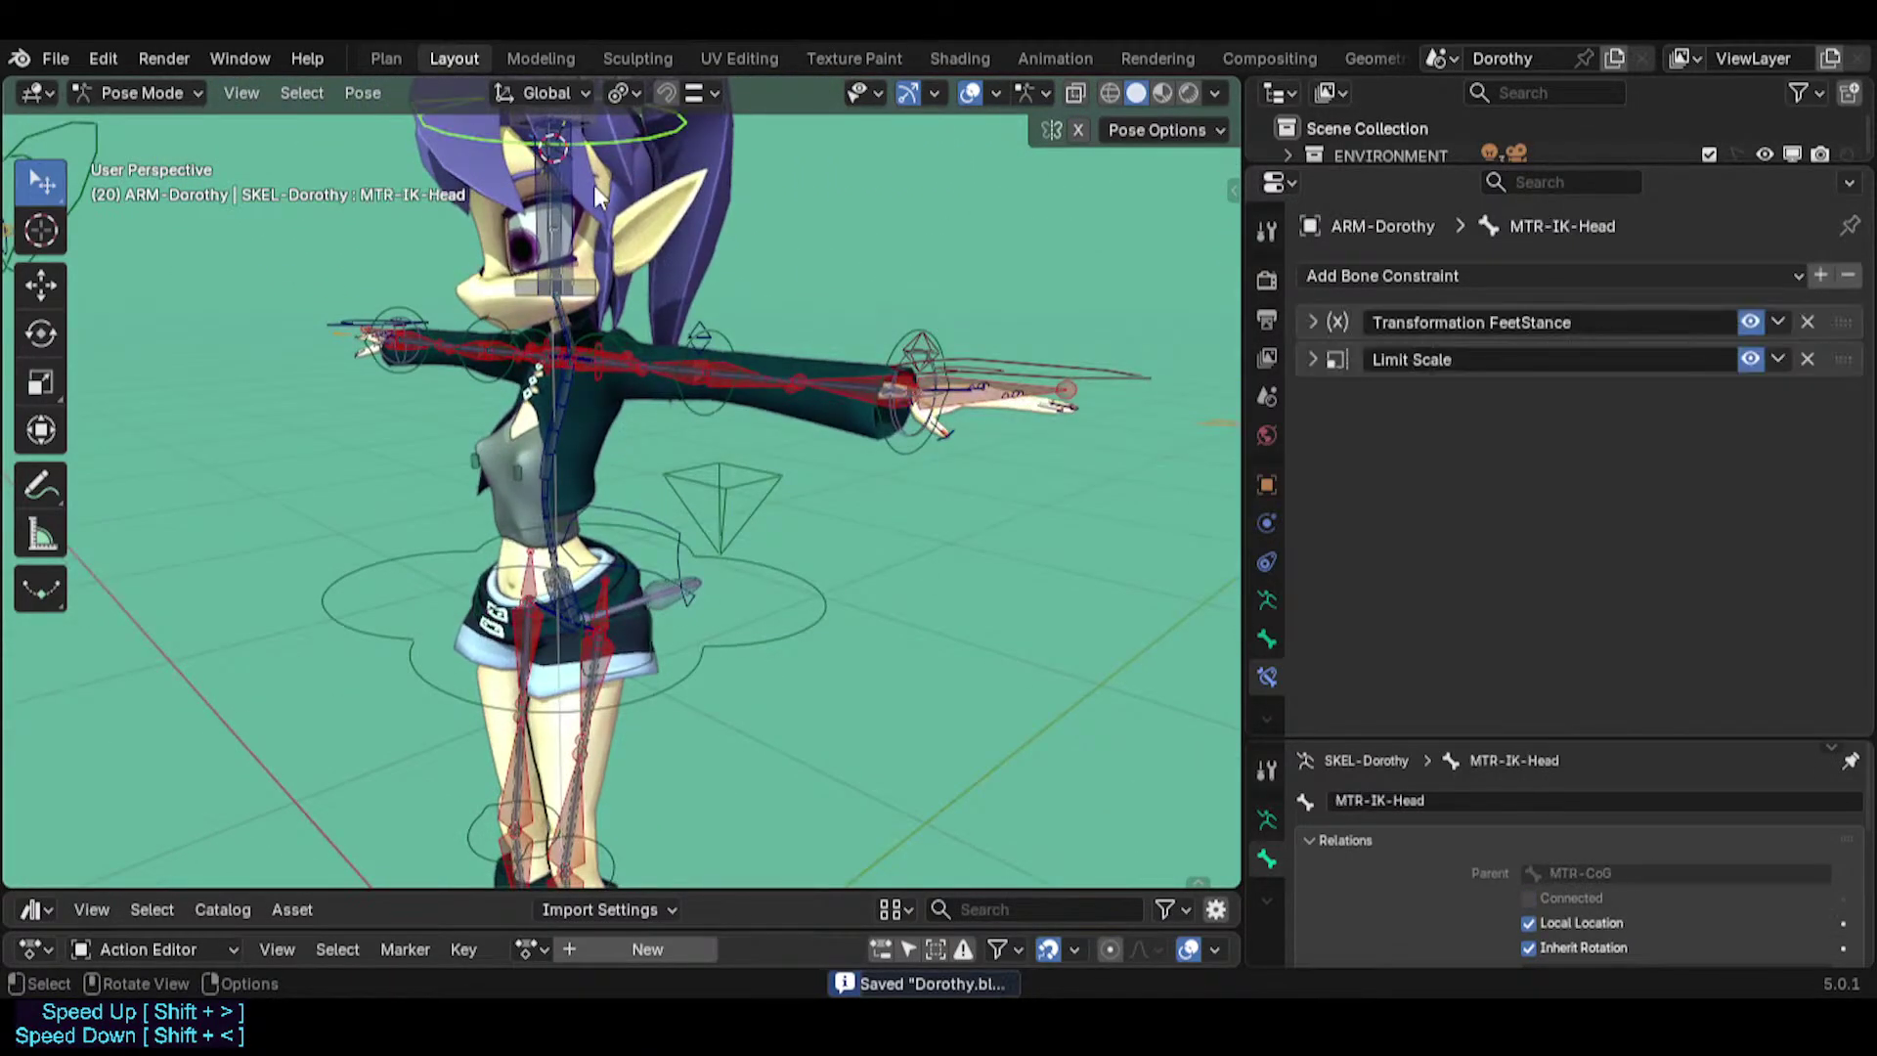
# Move CTL-Head with Auto IK in several directions to test how the spine, neck and head follow.
pyautogui.moveTo(584, 186); pyautogui.dragTo(264, 450)
pyautogui.scroll(-1, 498, 234)
pyautogui.scroll(-2, 321, 388)
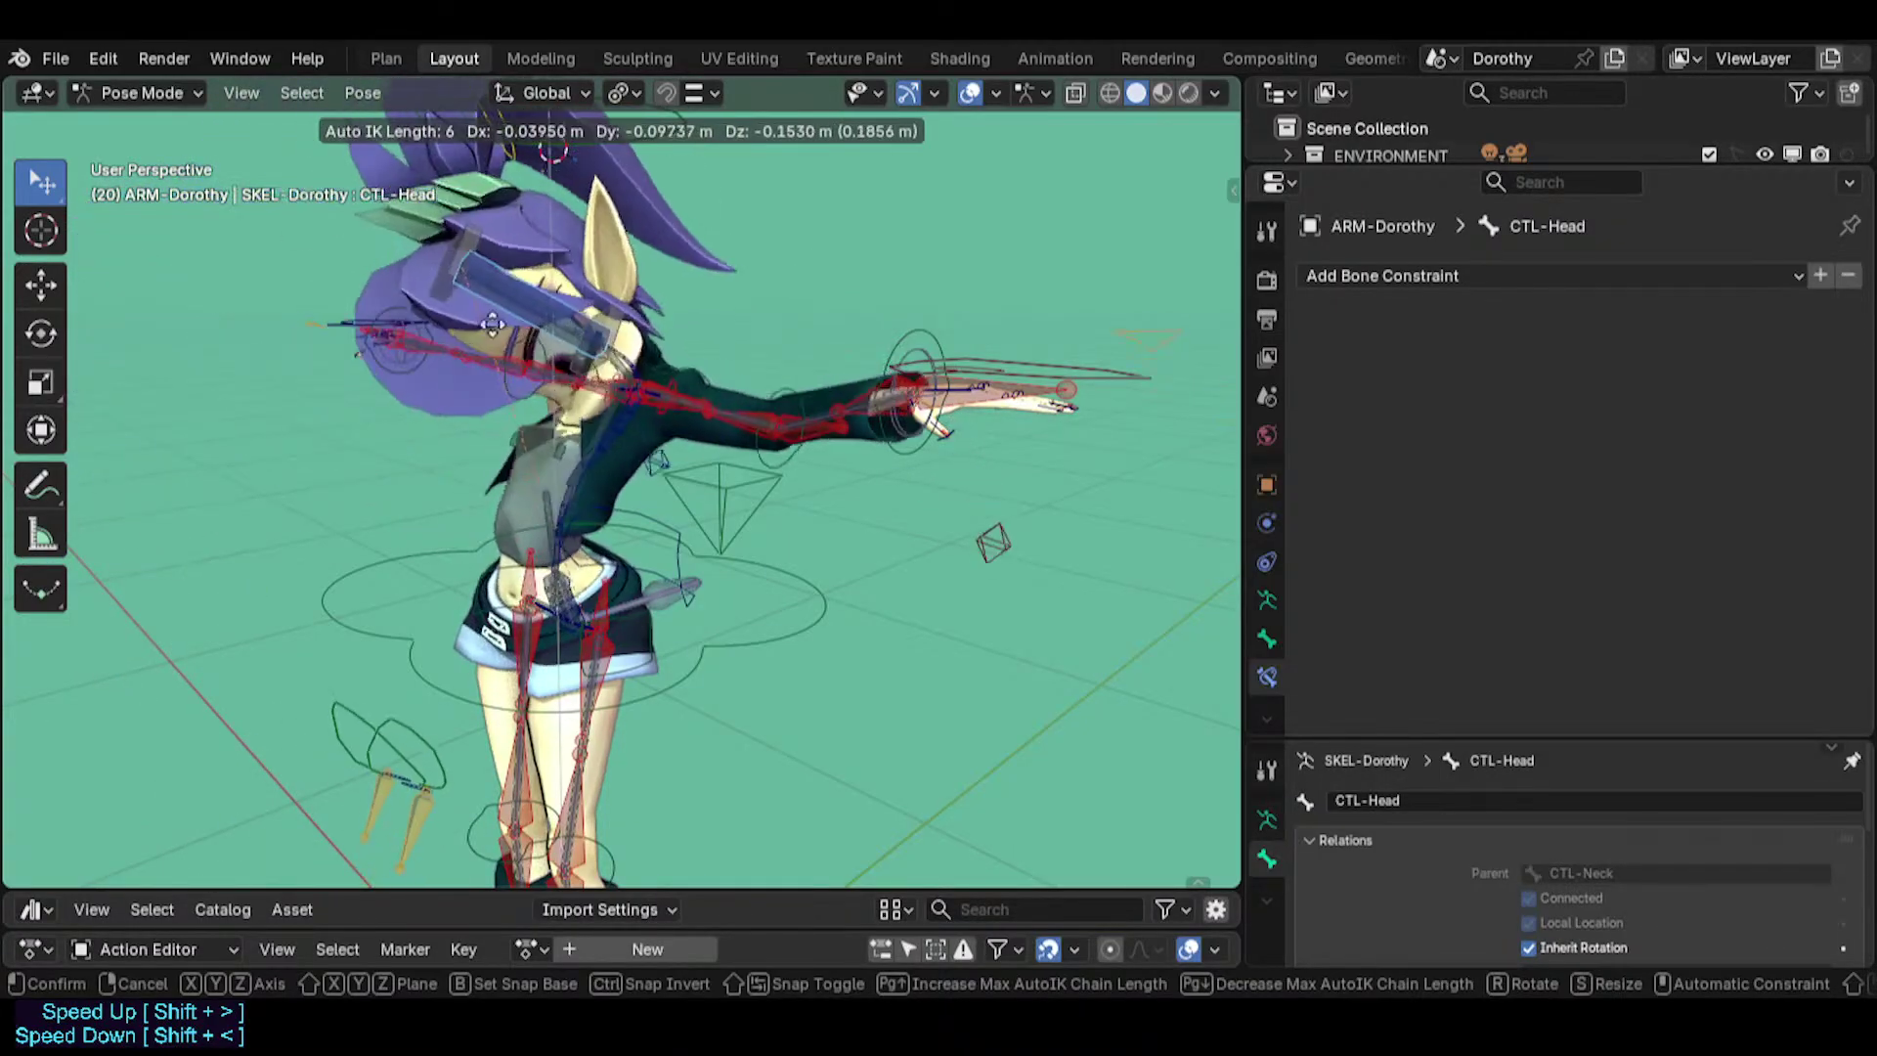
pyautogui.click(555, 179)
pyautogui.press('g')
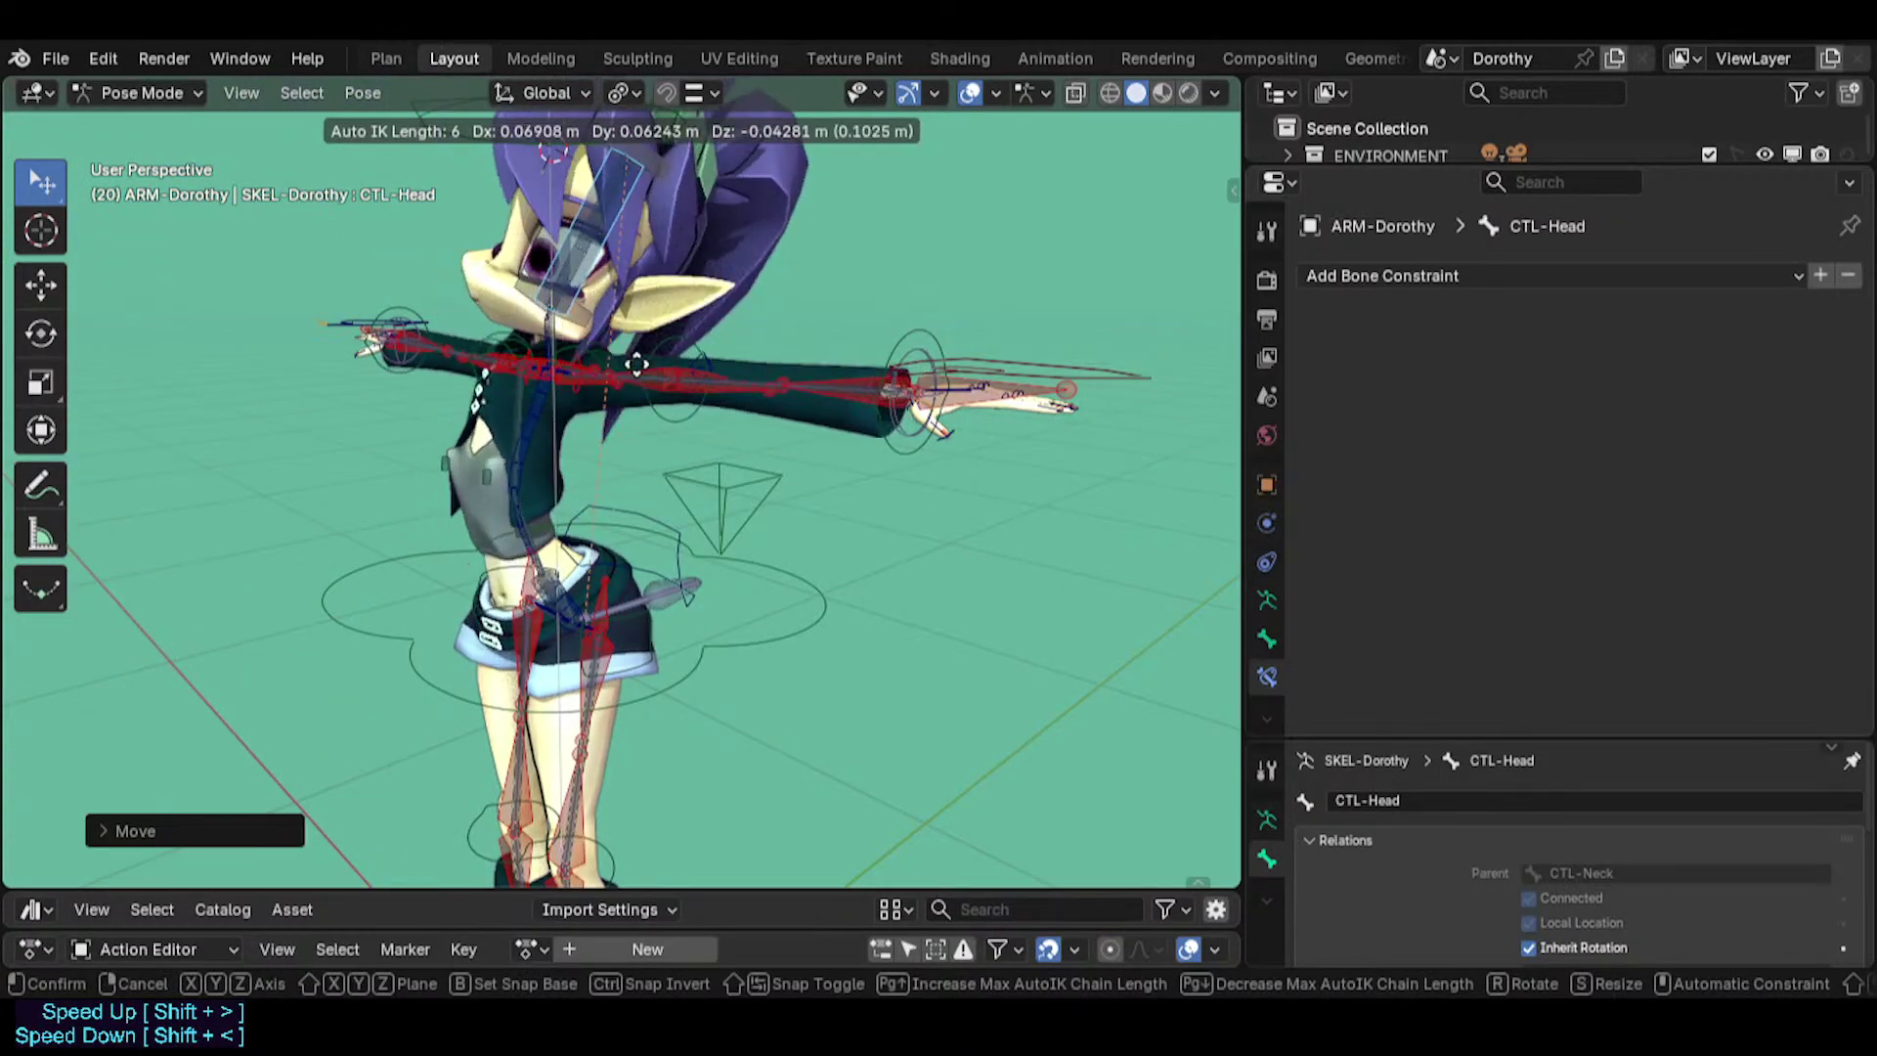
pyautogui.click(635, 364)
pyautogui.scroll(2, 567, 377)
pyautogui.press('g')
pyautogui.click(599, 363)
pyautogui.scroll(2, 603, 368)
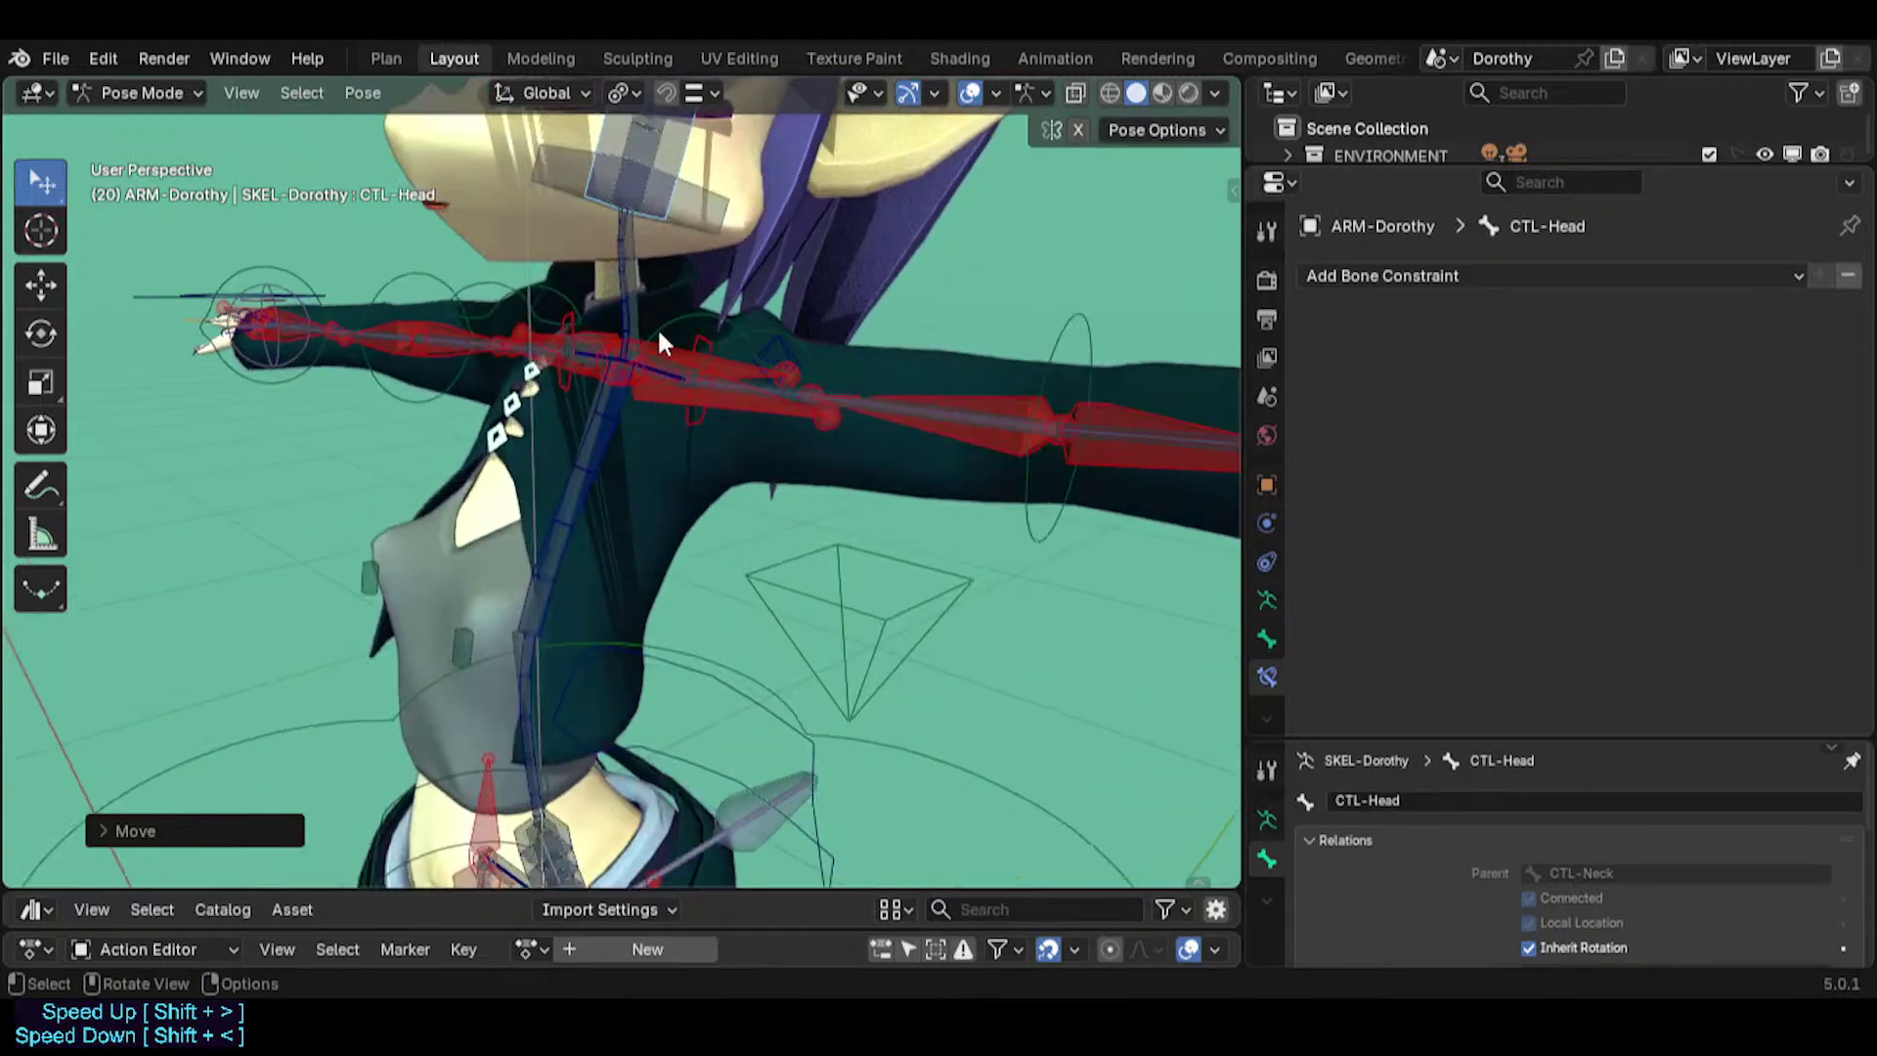
pyautogui.press('g')
pyautogui.click(647, 391)
pyautogui.press('g')
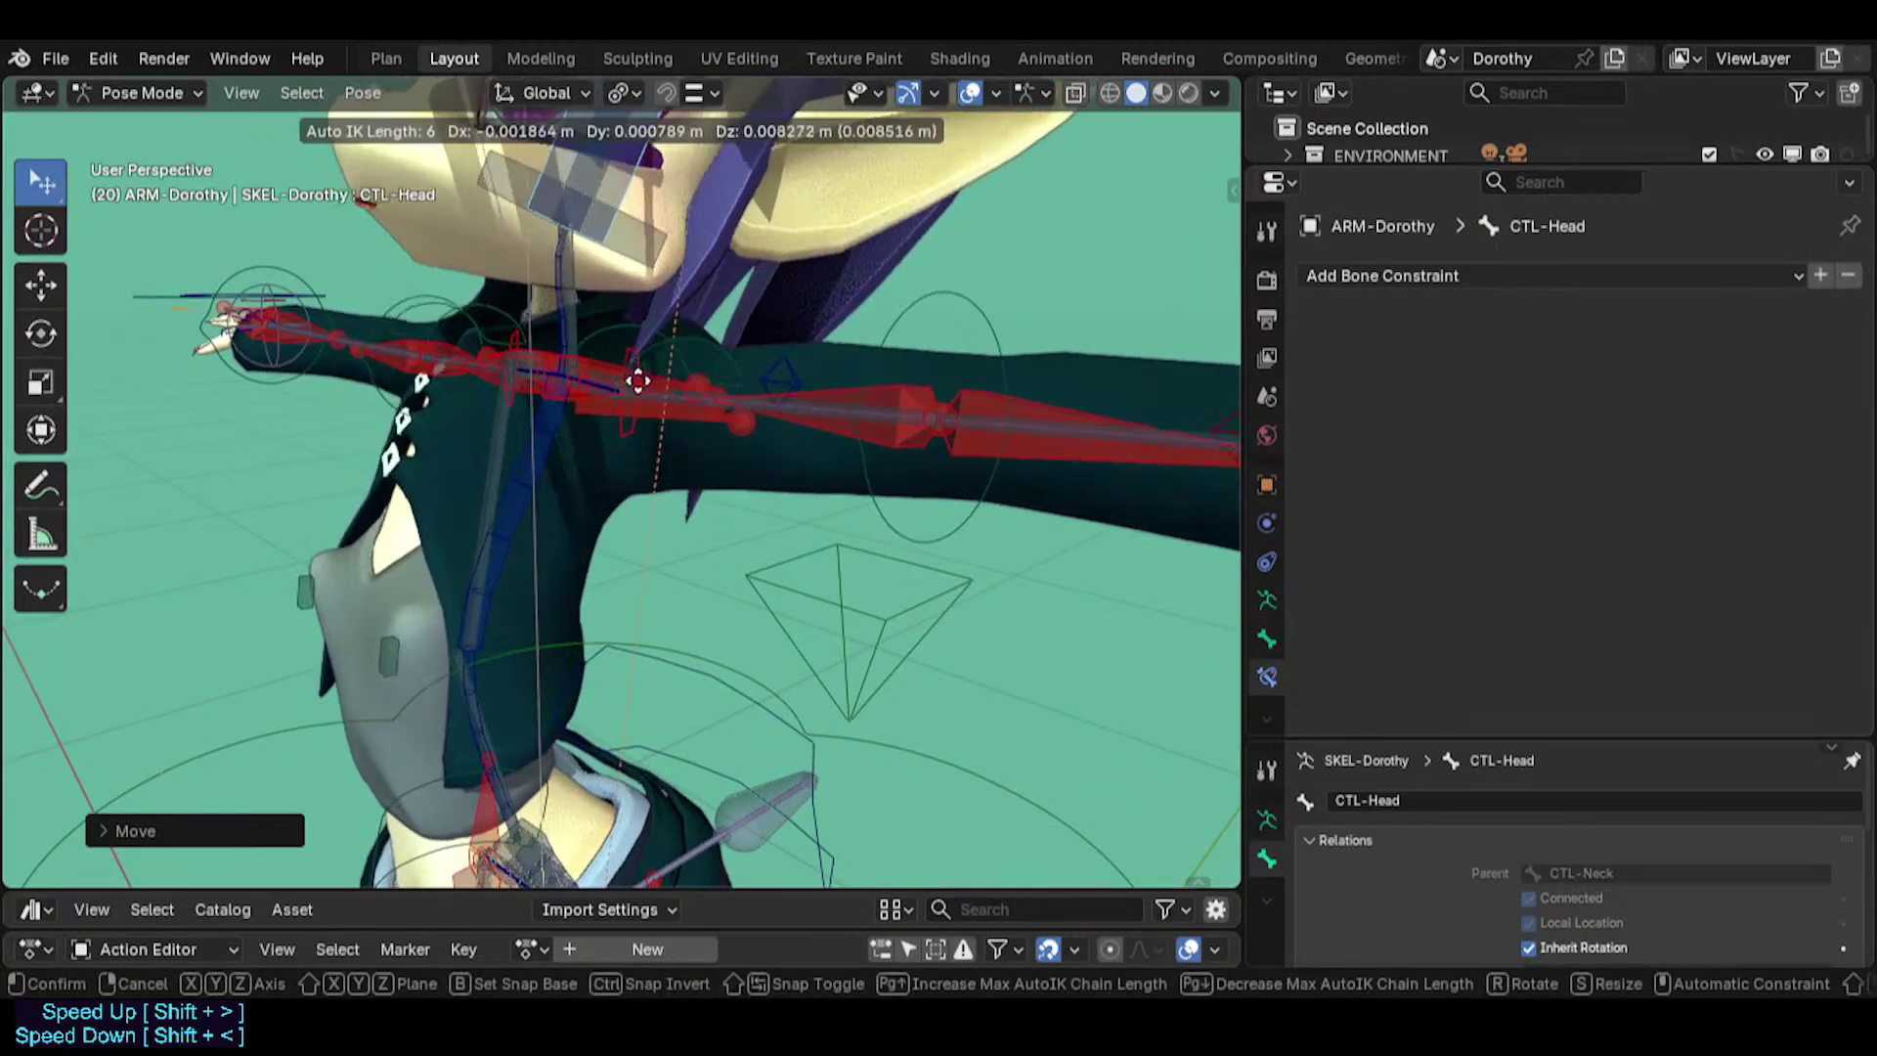
pyautogui.click(637, 391)
# Examine the parents and constraints of the posed MCH-Chest, CTL-Spine, MCH-Spine and MCH-Neck bones.
pyautogui.click(536, 310)
pyautogui.scroll(1, 470, 391)
pyautogui.scroll(-1, 462, 473)
pyautogui.click(461, 476)
pyautogui.scroll(1, 460, 475)
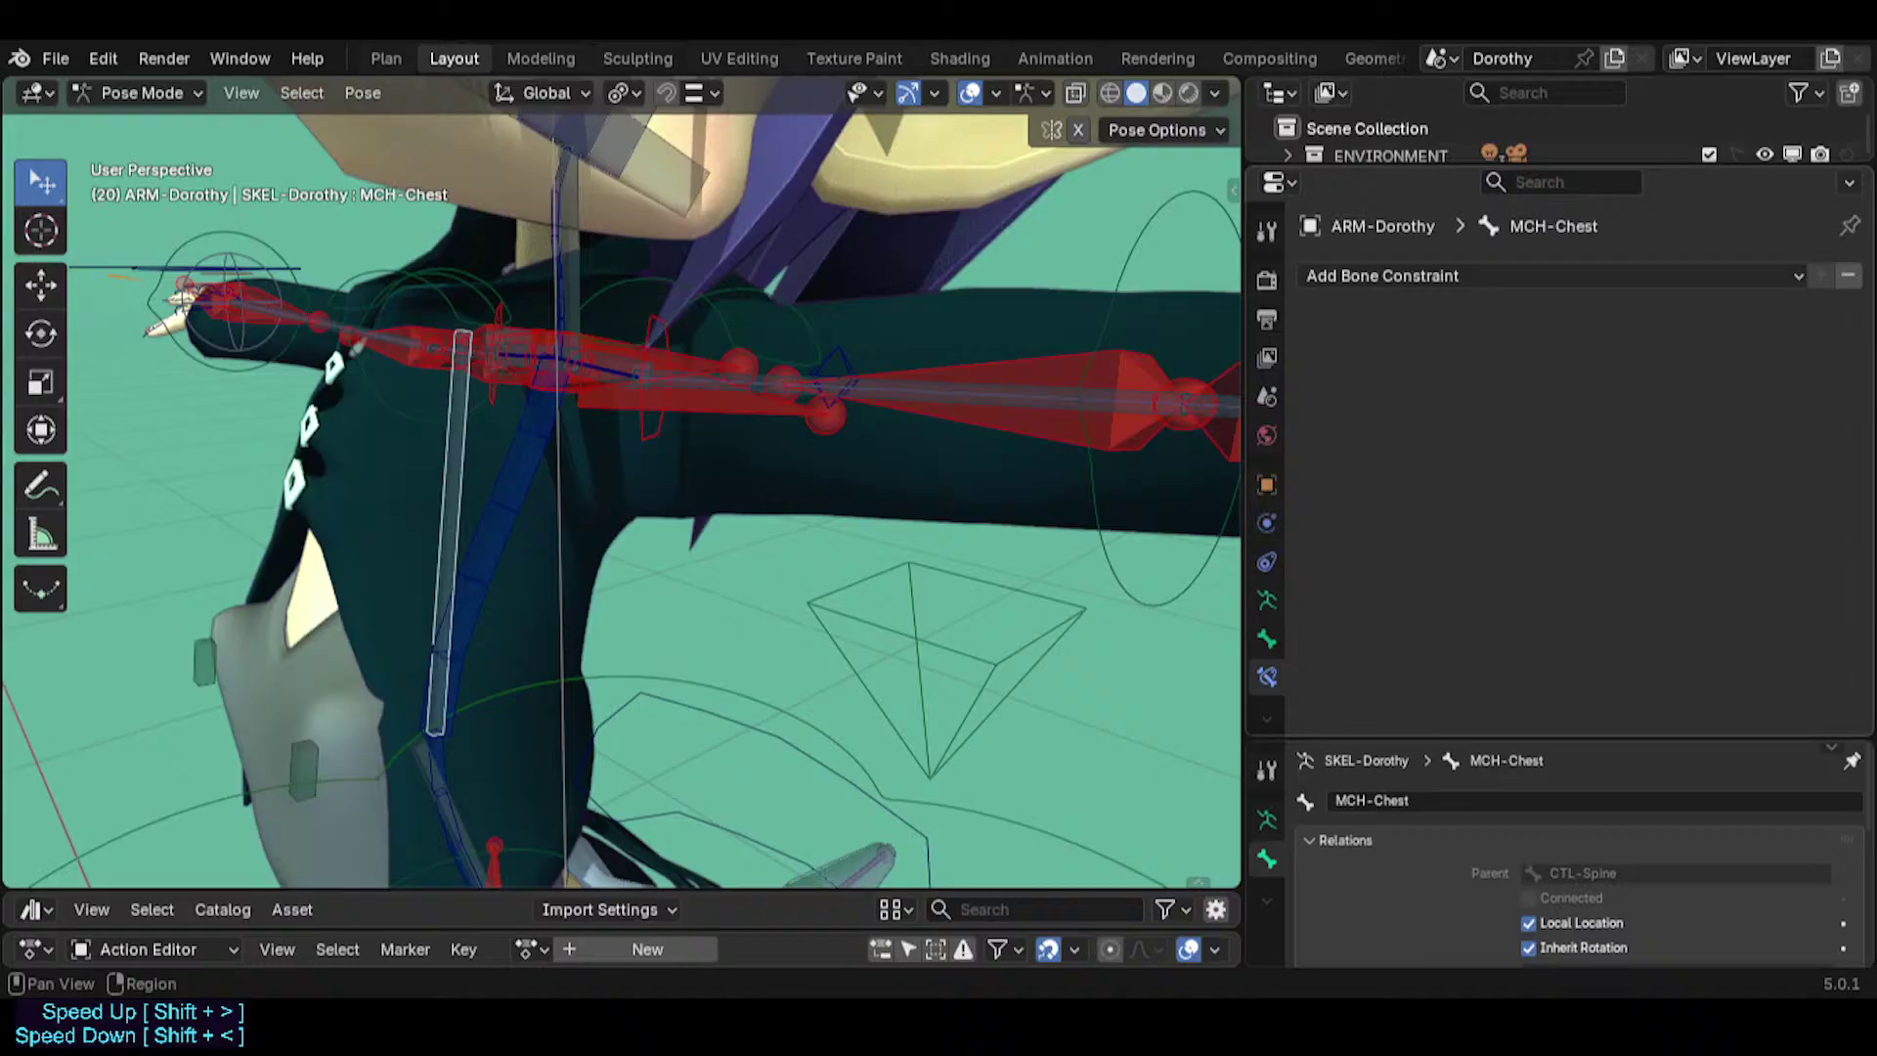
pyautogui.click(447, 755)
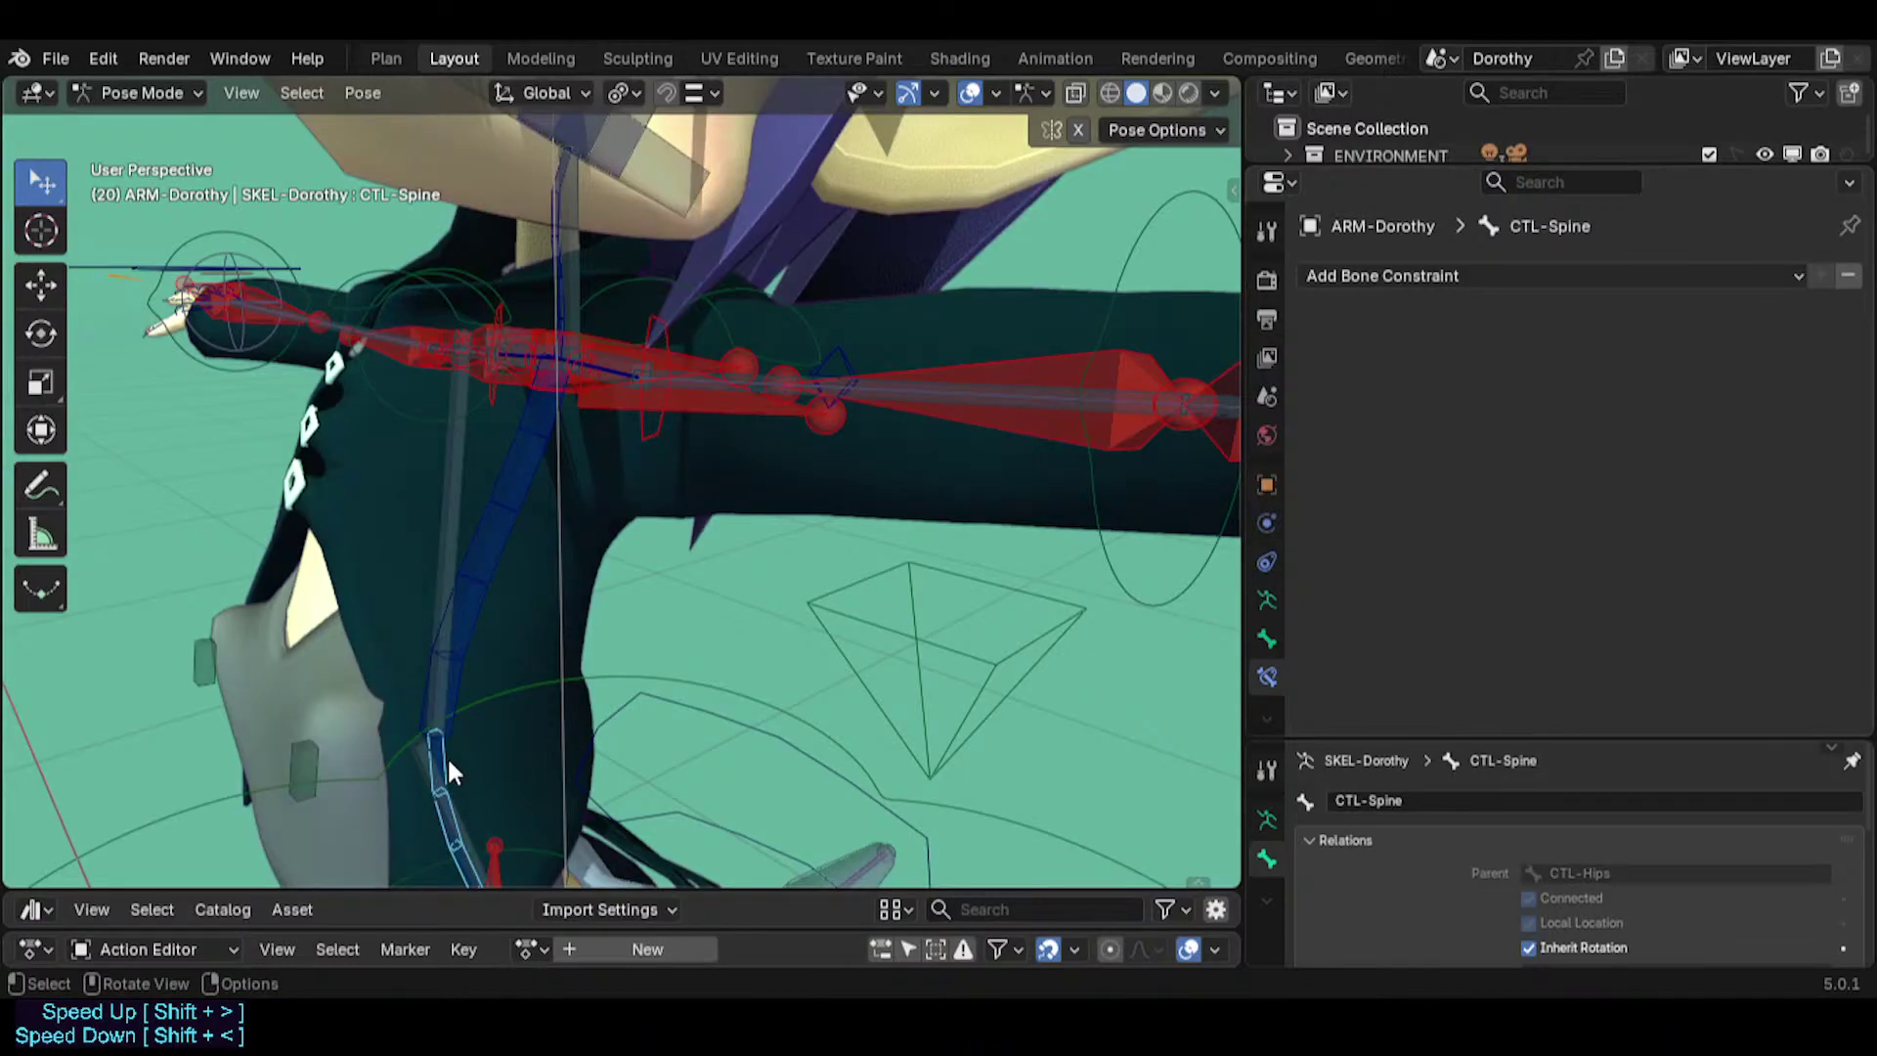
pyautogui.click(518, 490)
pyautogui.click(431, 770)
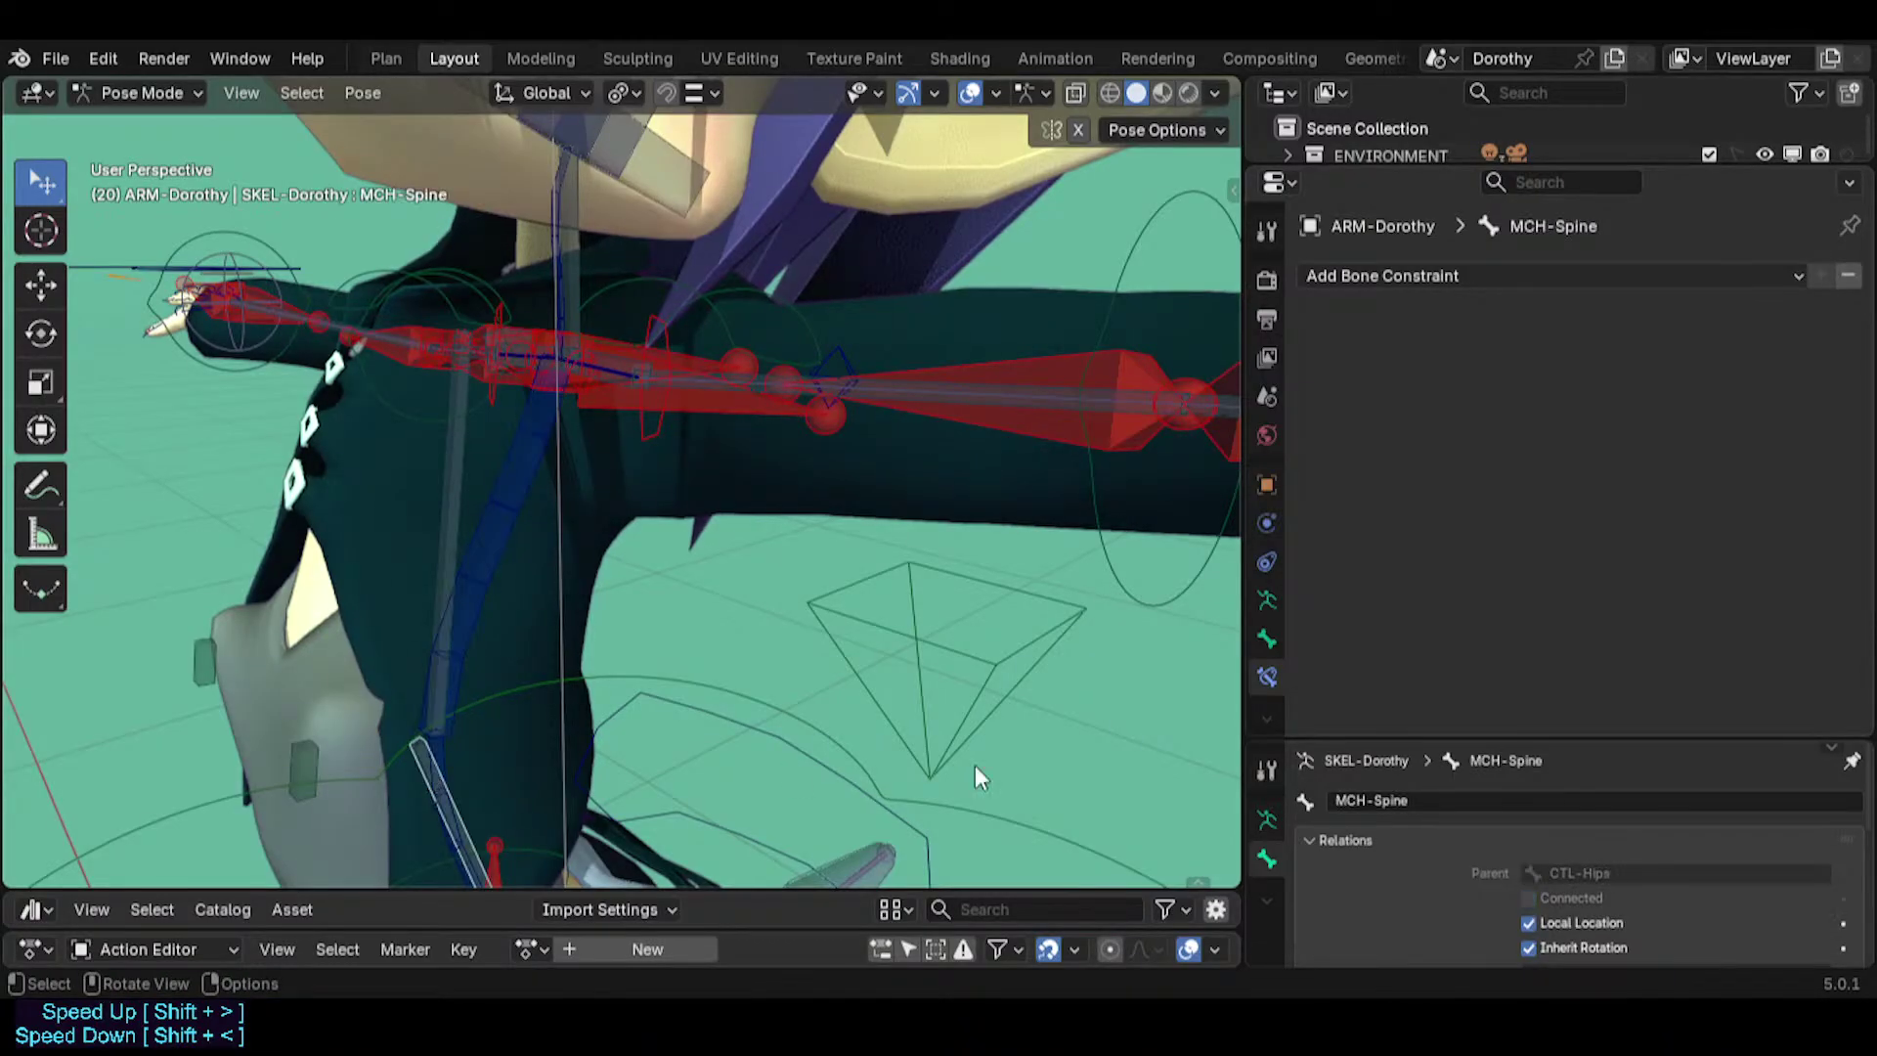
pyautogui.click(576, 277)
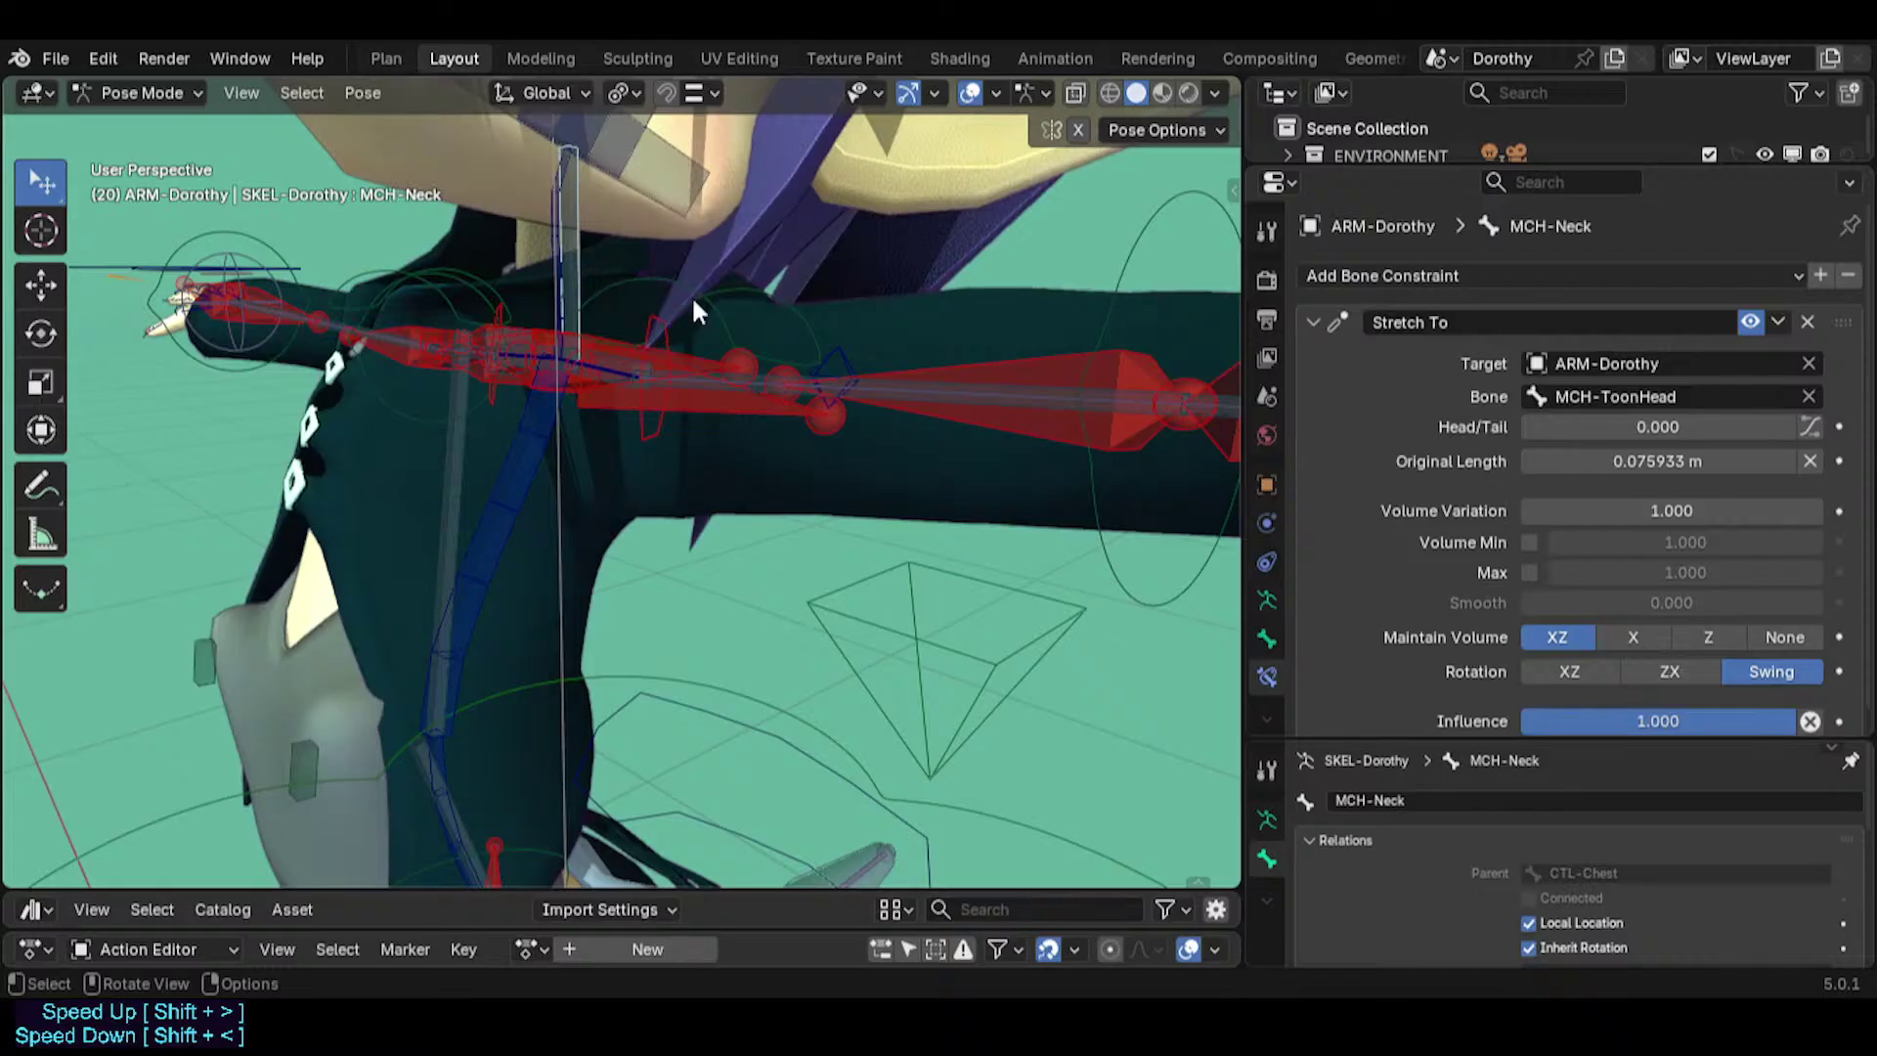
pyautogui.moveTo(731, 238); pyautogui.dragTo(589, 440, button='middle')
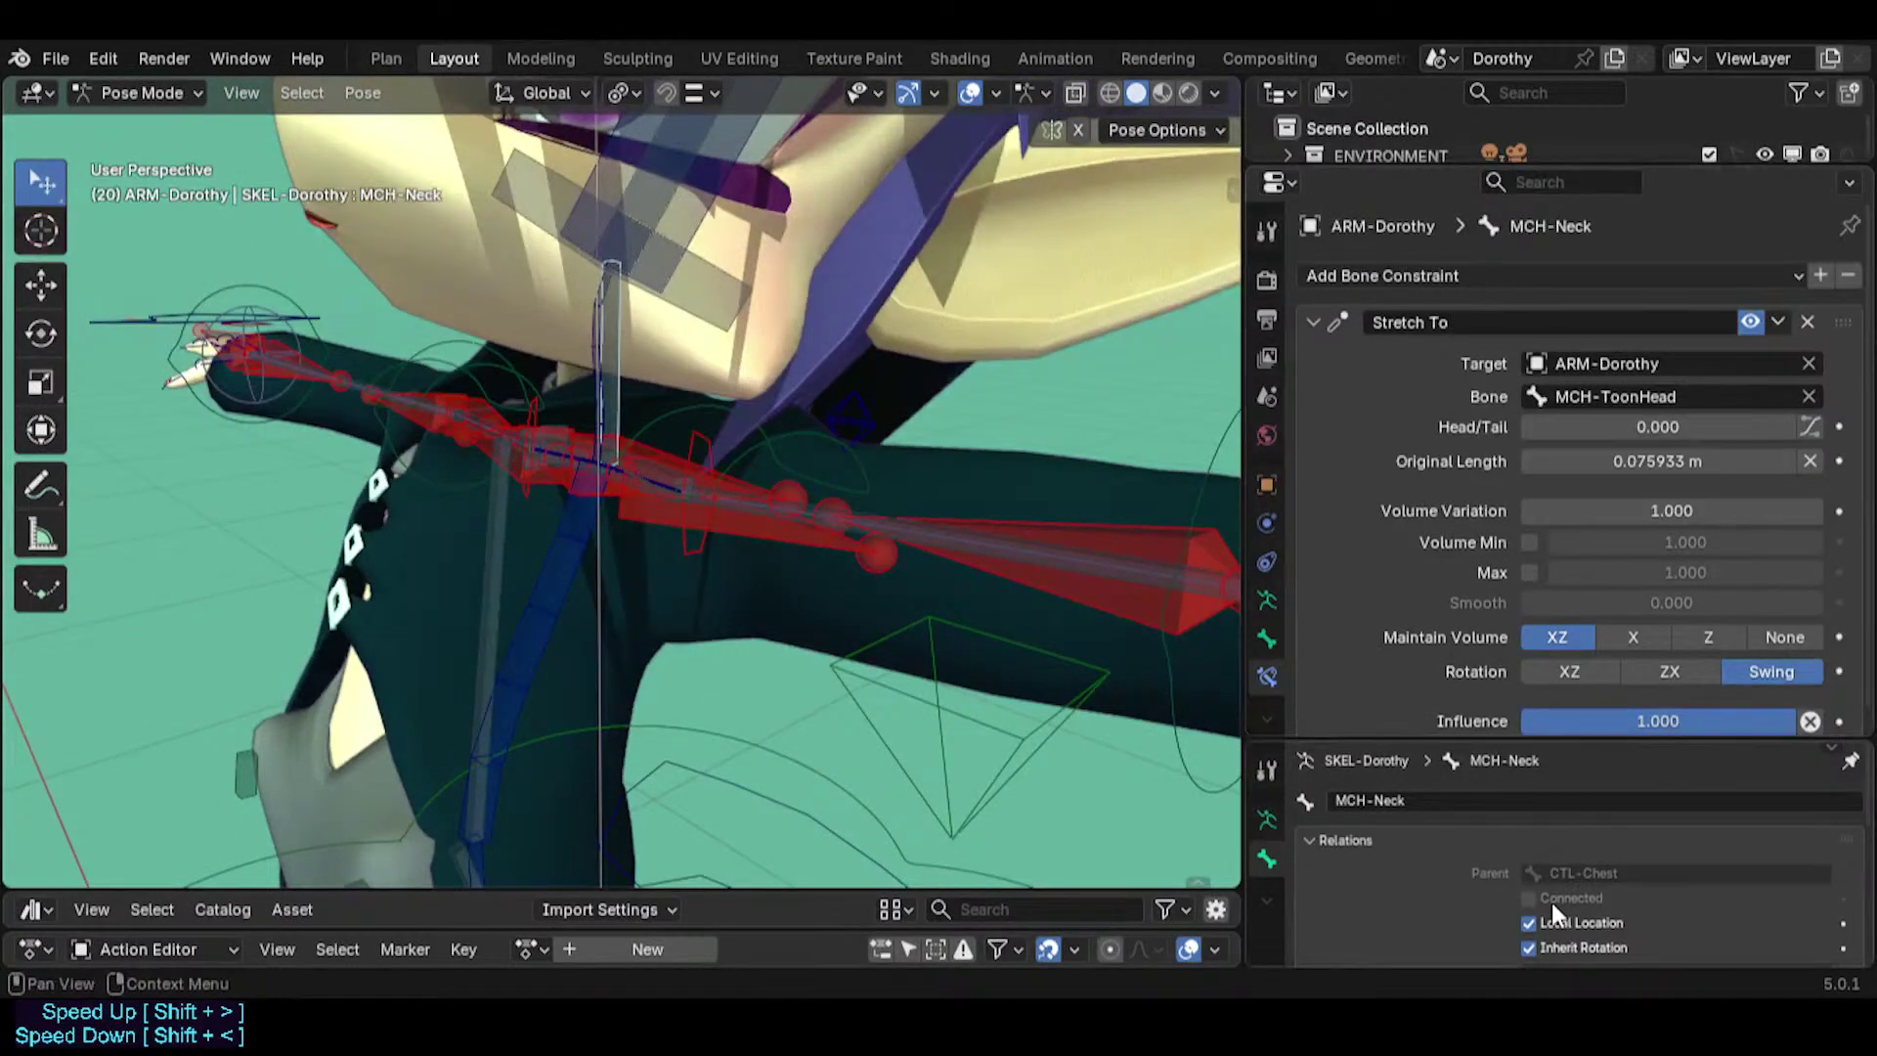
pyautogui.click(578, 536)
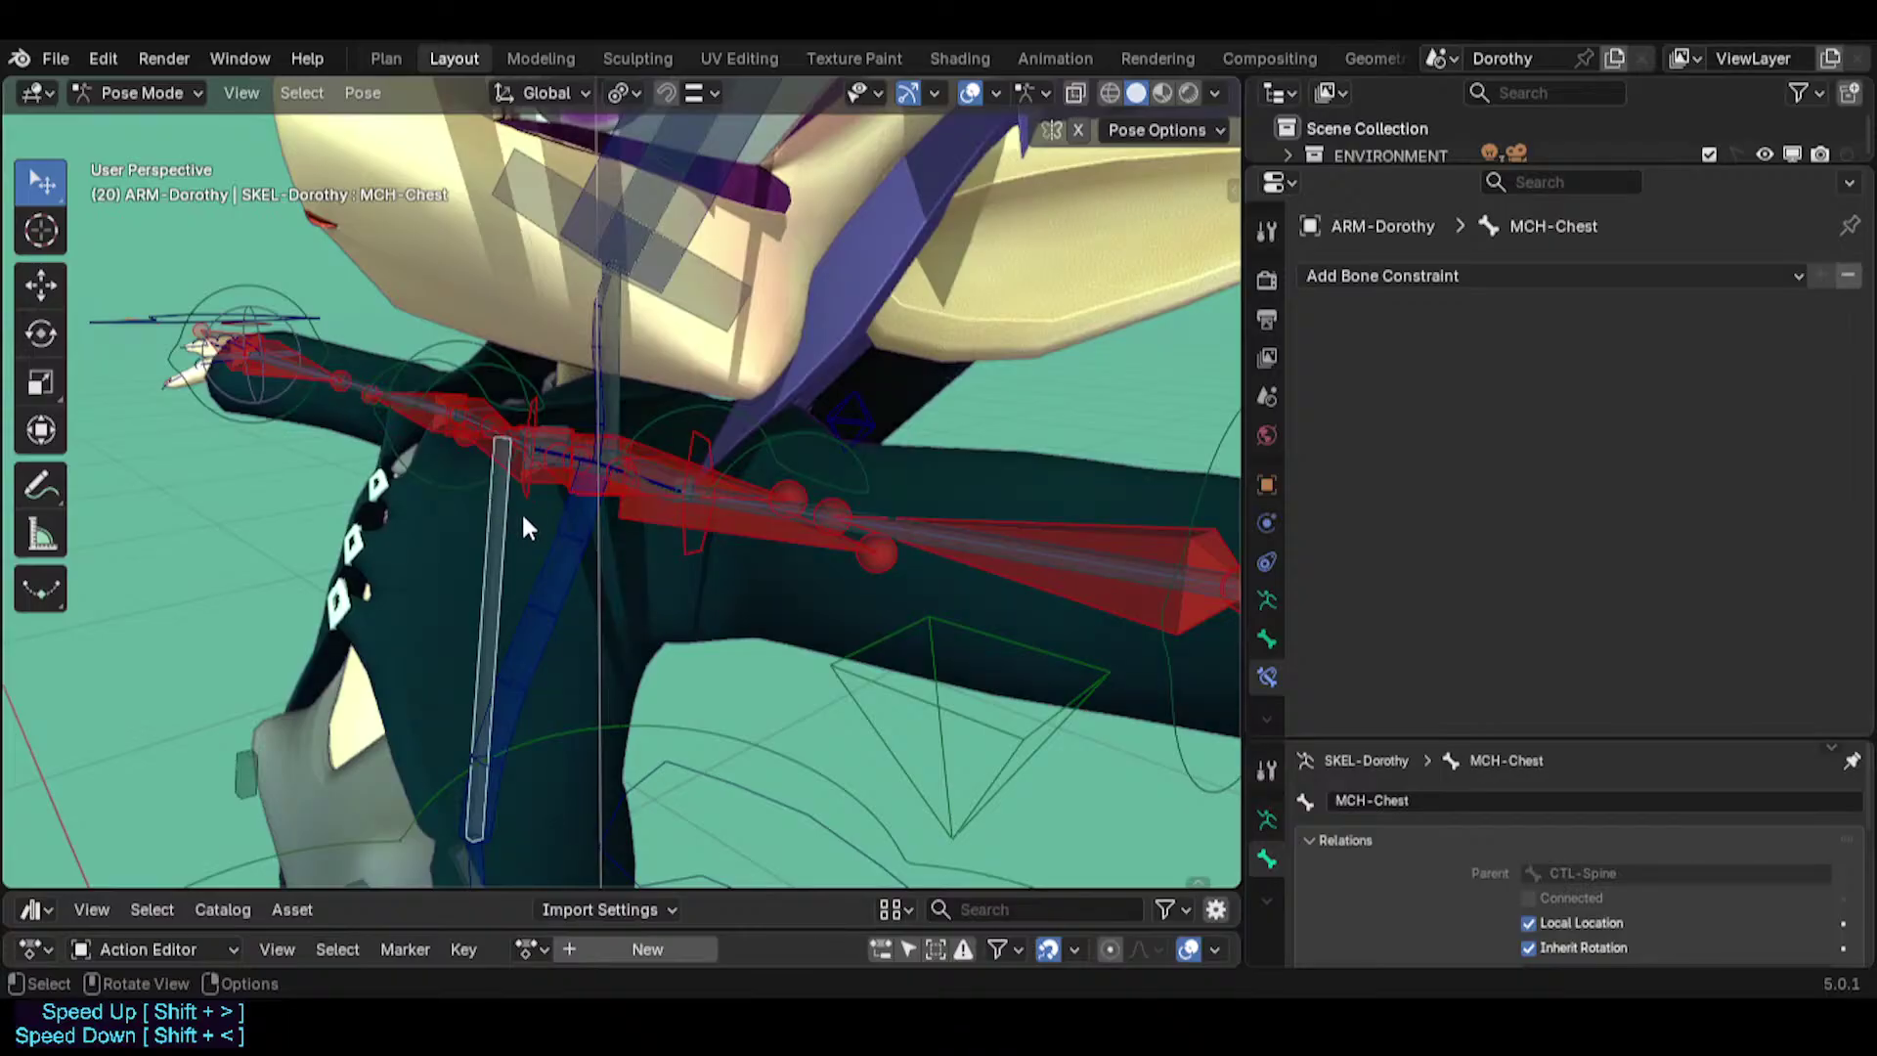
pyautogui.keyDown('shift'); pyautogui.moveTo(499, 670); pyautogui.dragTo(493, 497, button='middle'); pyautogui.keyUp('shift')
pyautogui.scroll(-3, 532, 496)
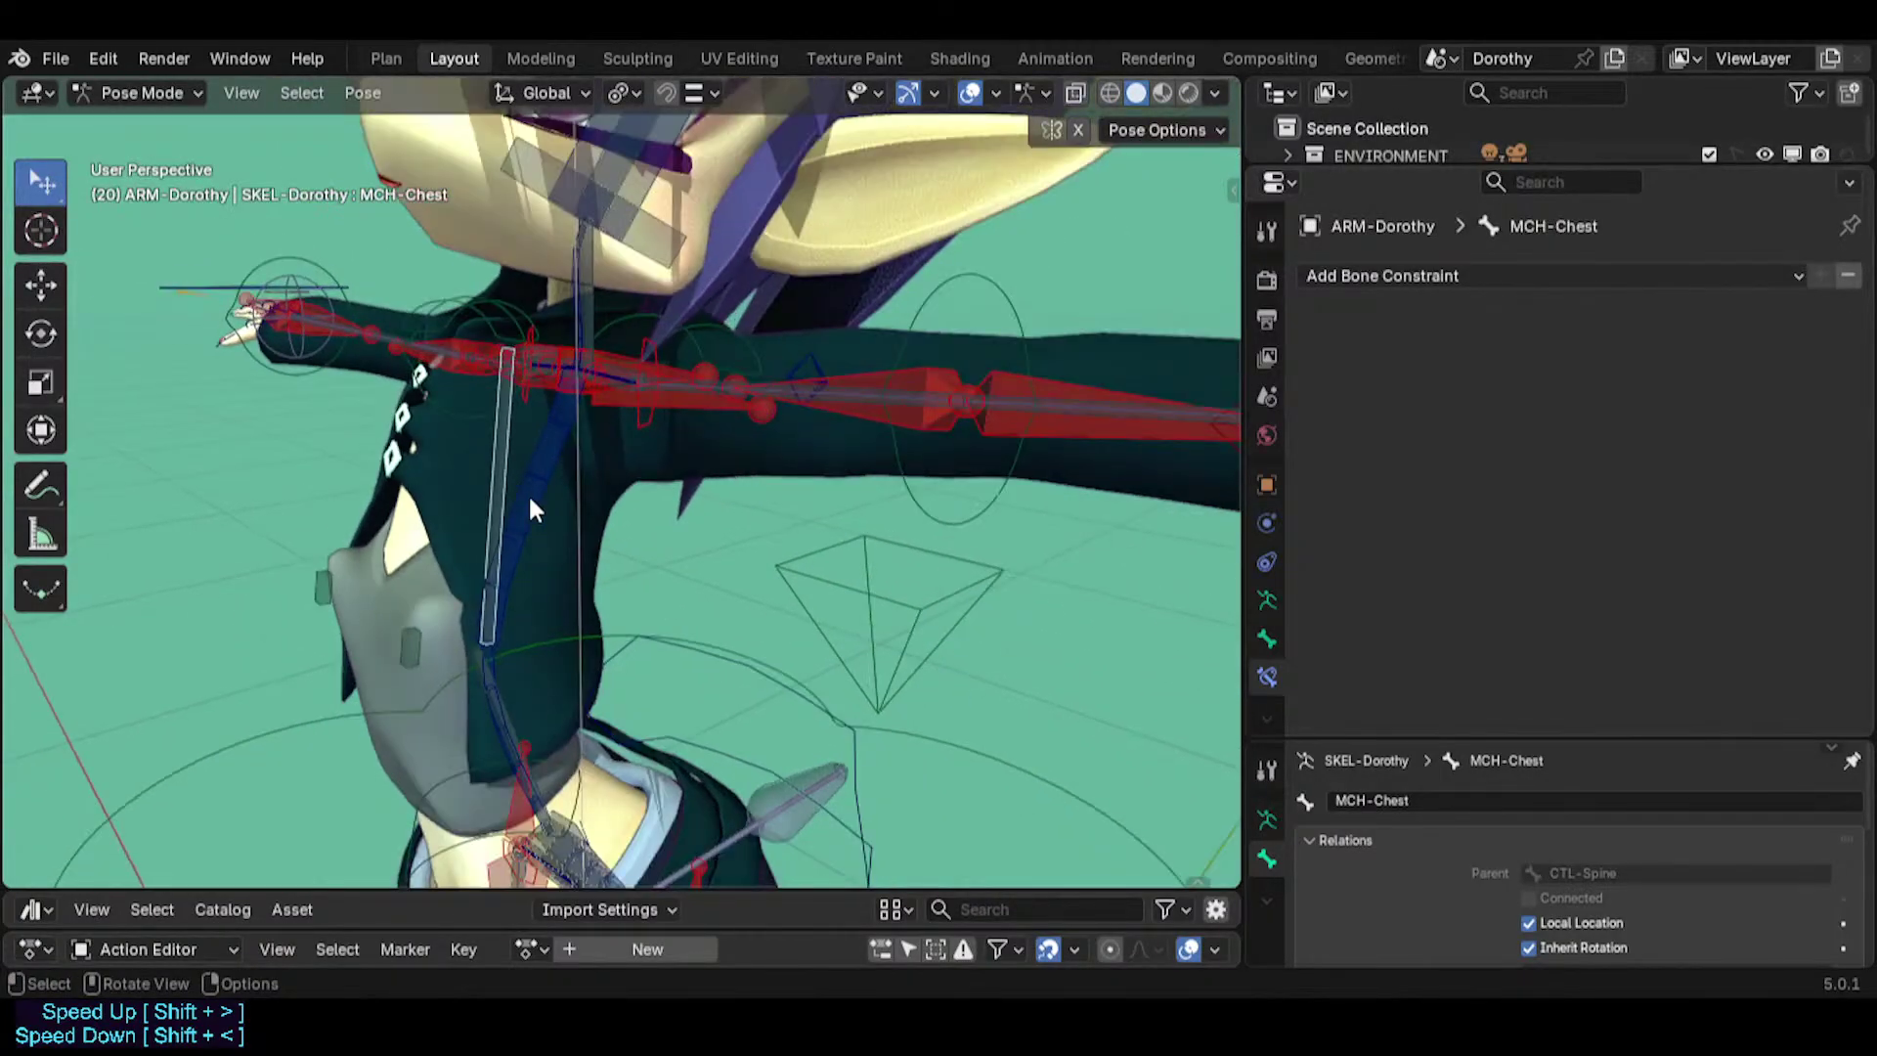
# Bend the upper body again by moving CTL-Head forward and then back toward the character's left.
pyautogui.moveTo(649, 221); pyautogui.dragTo(606, 107)
pyautogui.press('g')
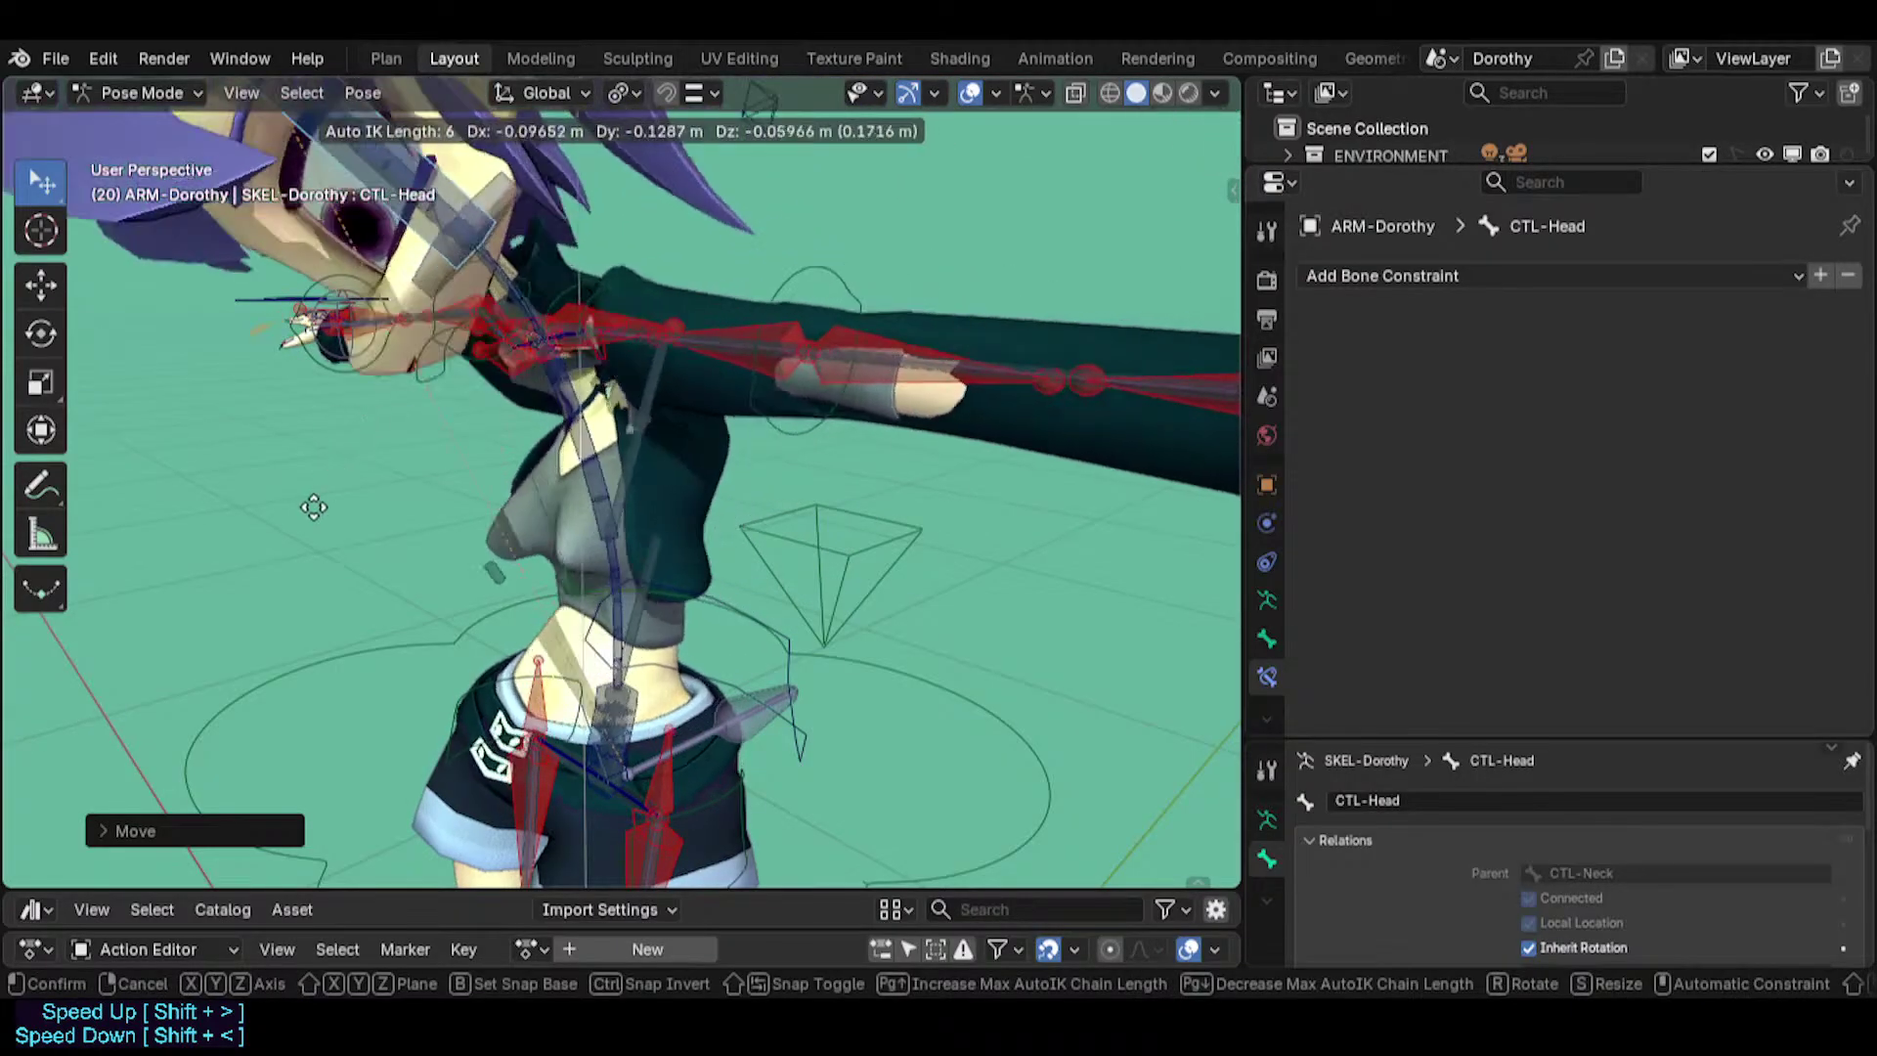
pyautogui.click(656, 253)
pyautogui.press('g')
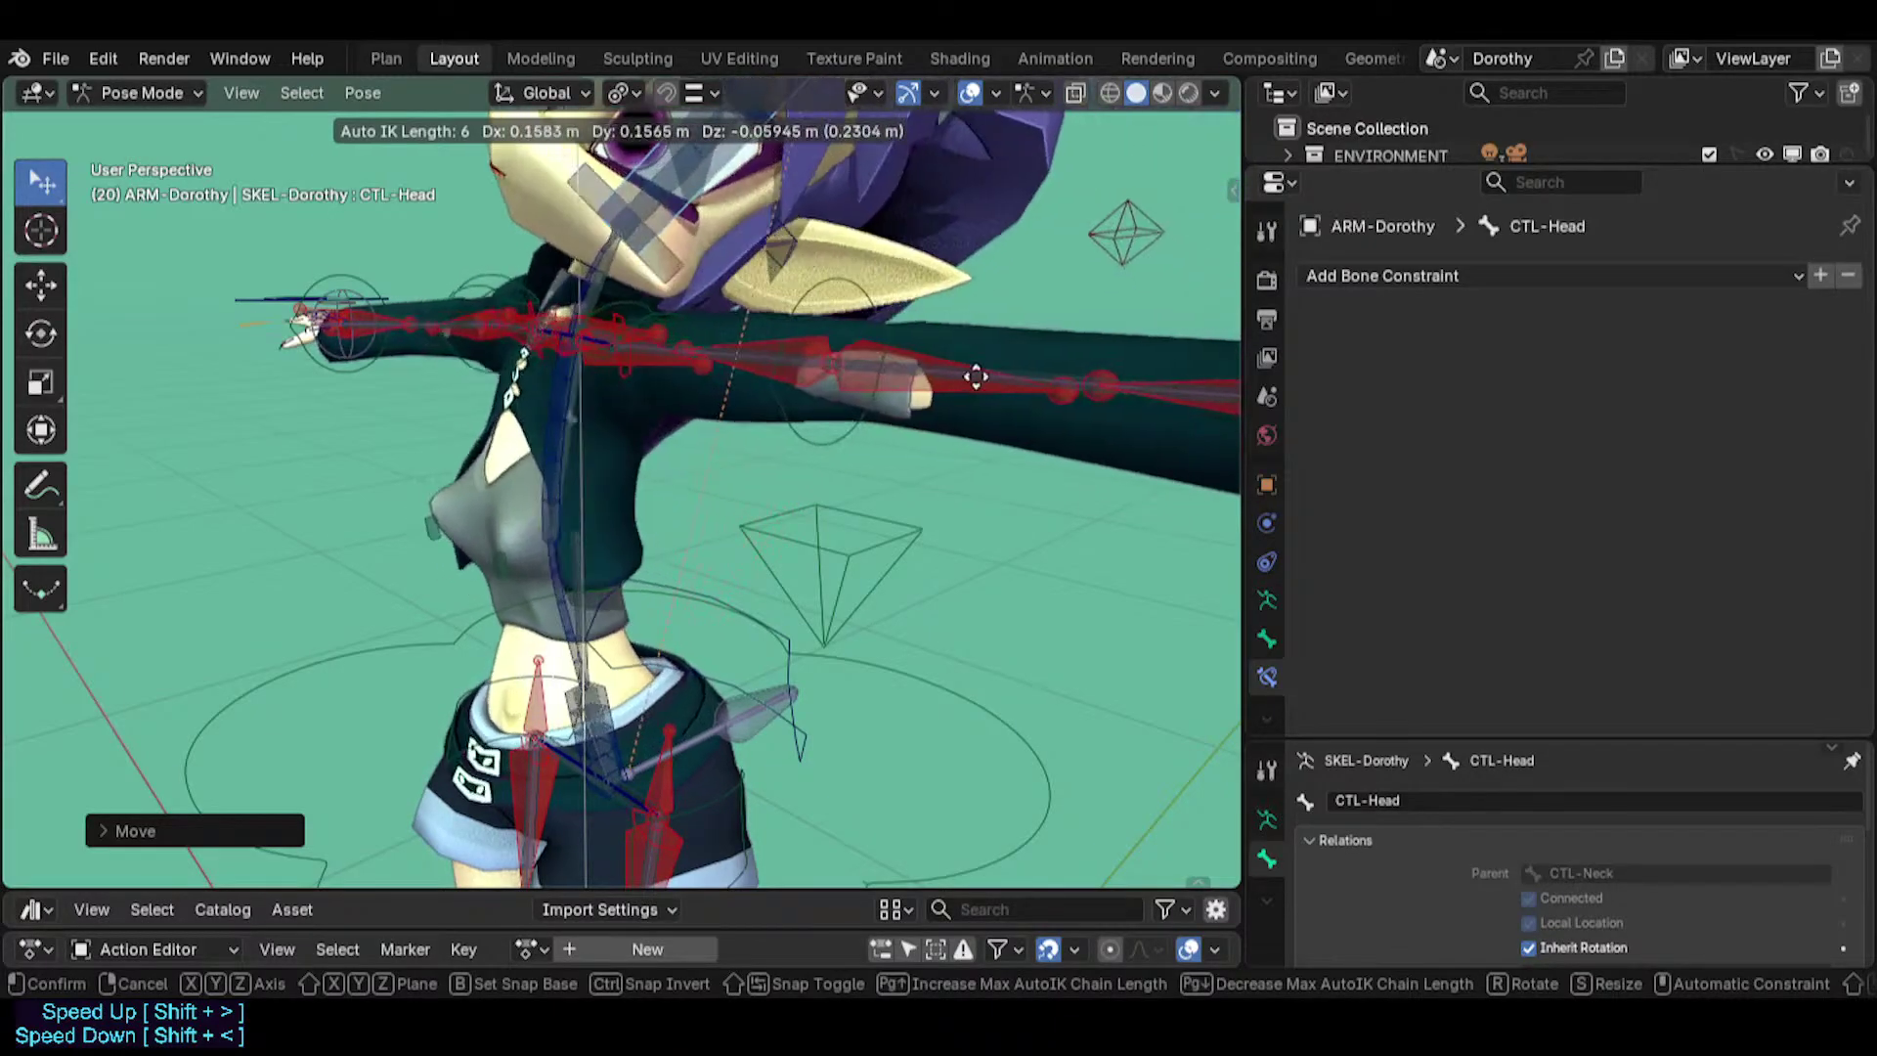
pyautogui.click(1081, 423)
# Examine the parent and Stretch To constraint of MCH-UpperArm.L and its alignment at the shoulder.
pyautogui.click(794, 369)
pyautogui.click(796, 366)
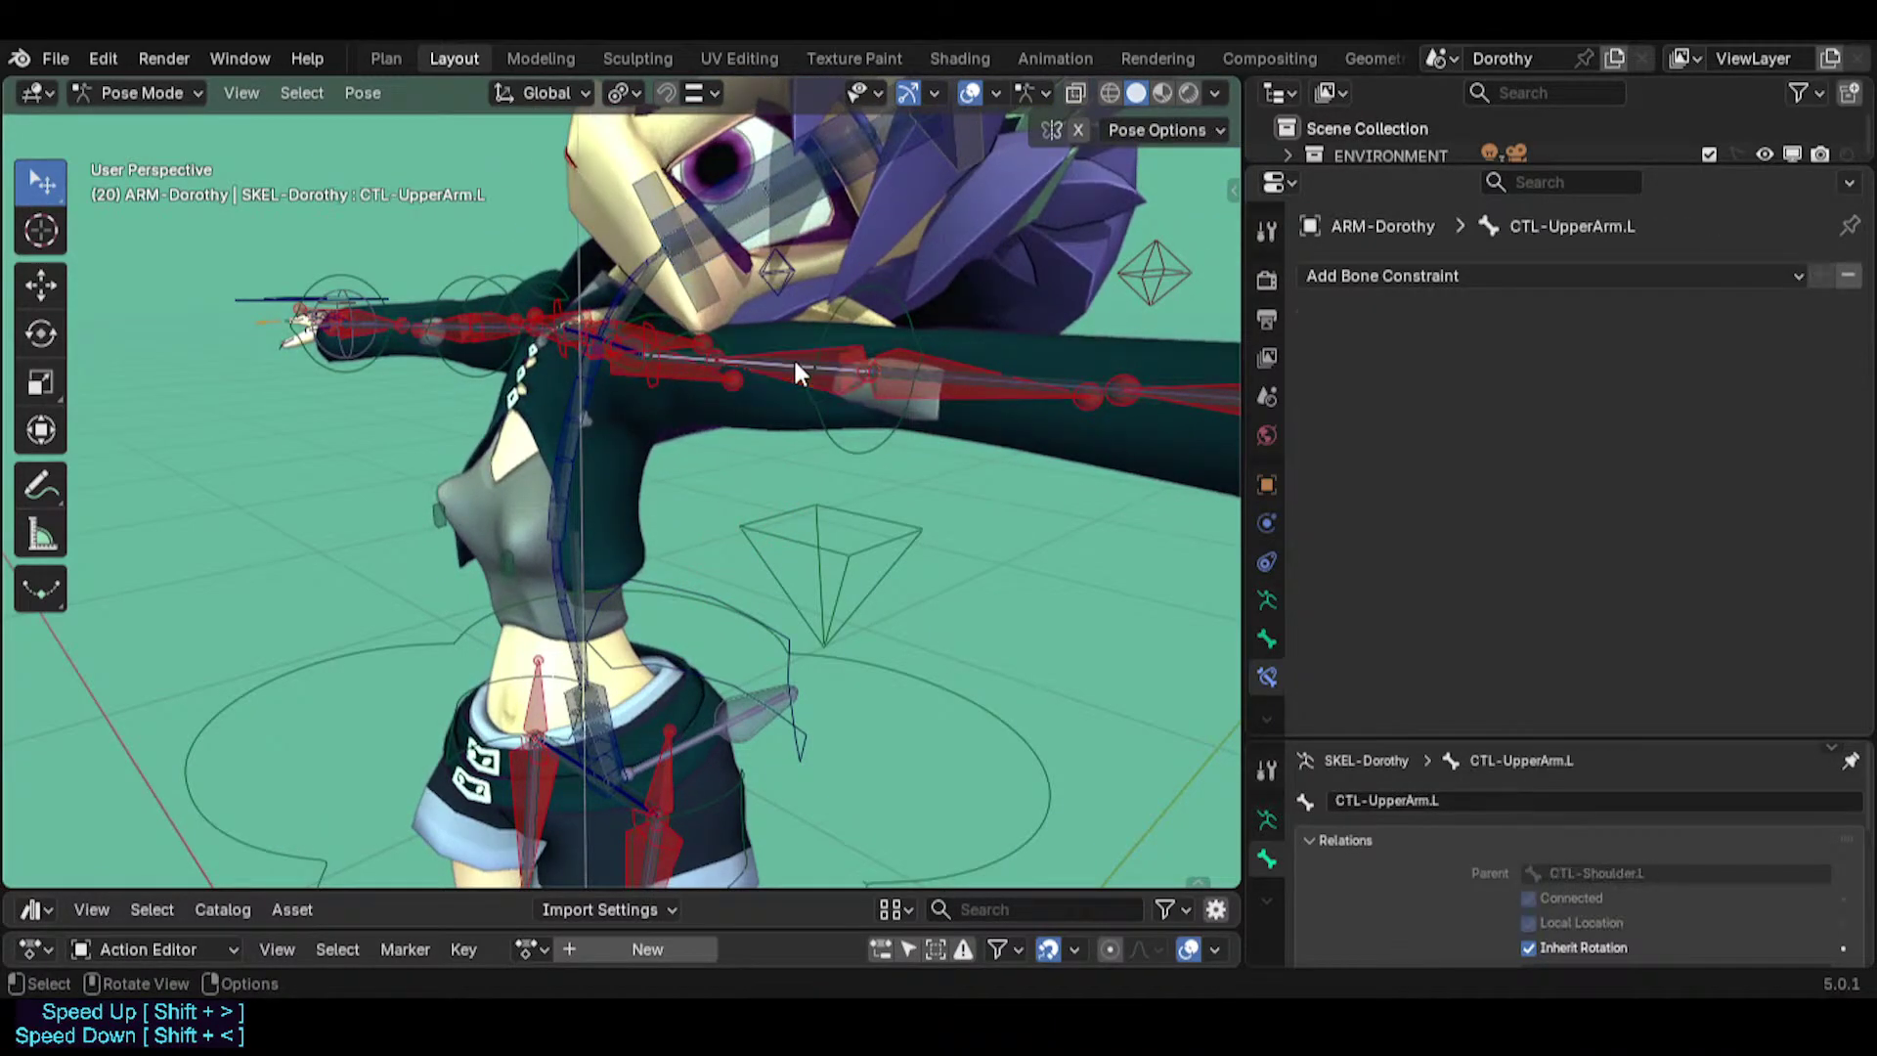
pyautogui.click(796, 366)
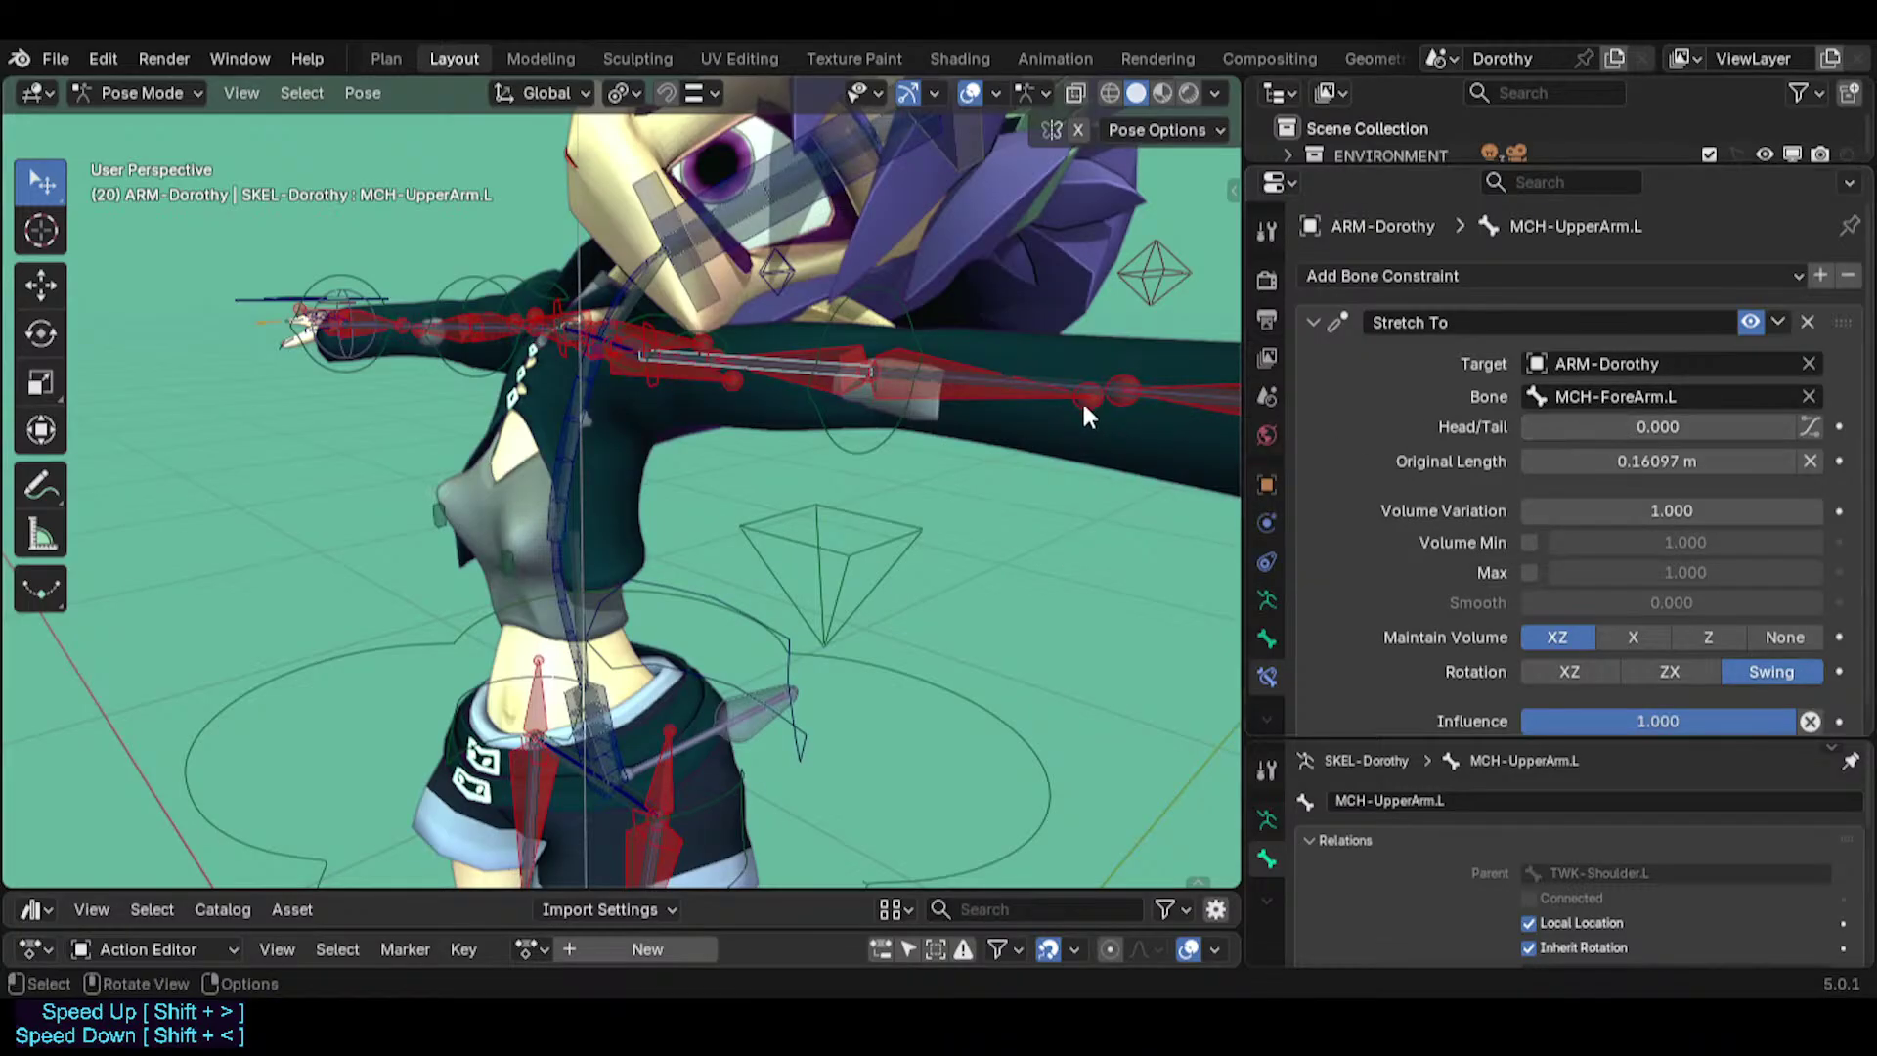
pyautogui.keyDown('shift'); pyautogui.moveTo(887, 367); pyautogui.dragTo(772, 404, button='middle'); pyautogui.keyUp('shift')
pyautogui.scroll(2, 772, 404)
pyautogui.moveTo(531, 337); pyautogui.dragTo(553, 478, button='middle')
pyautogui.scroll(4, 533, 464)
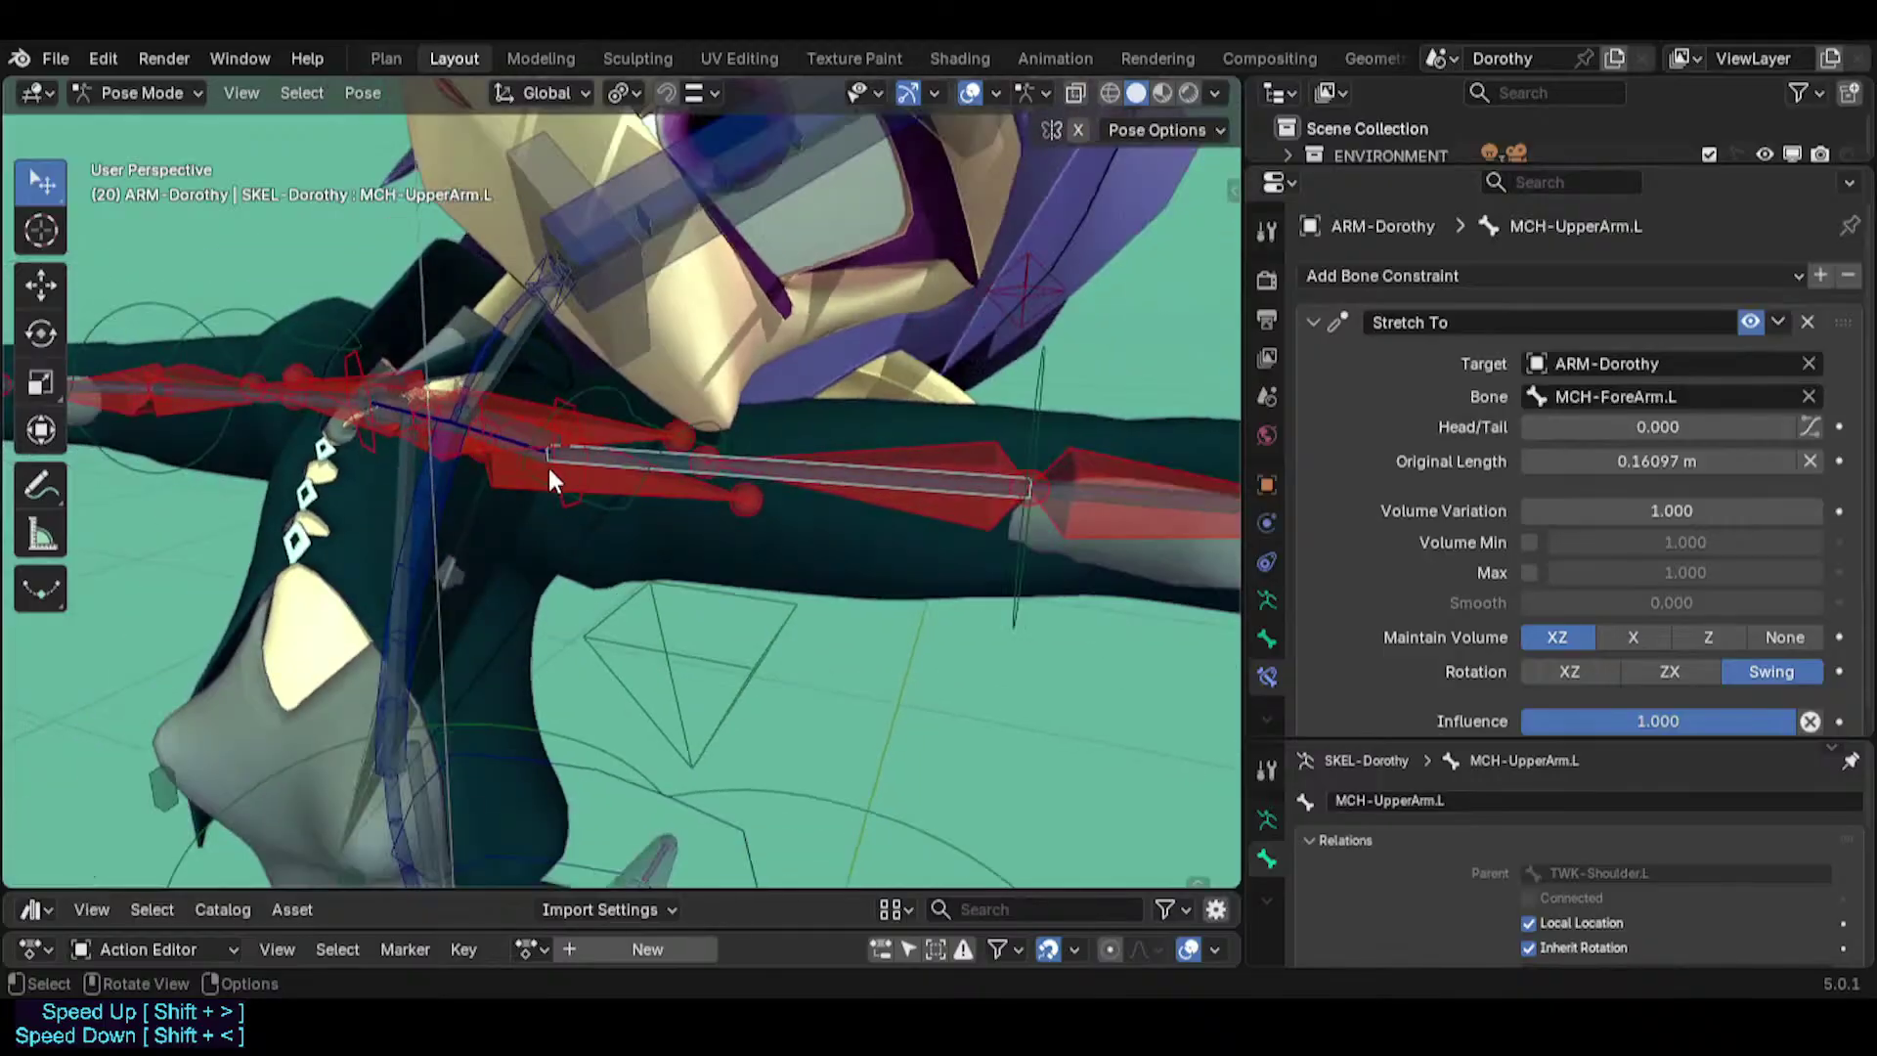
pyautogui.keyDown('shift'); pyautogui.moveTo(708, 471); pyautogui.dragTo(415, 381, button='middle'); pyautogui.keyUp('shift')
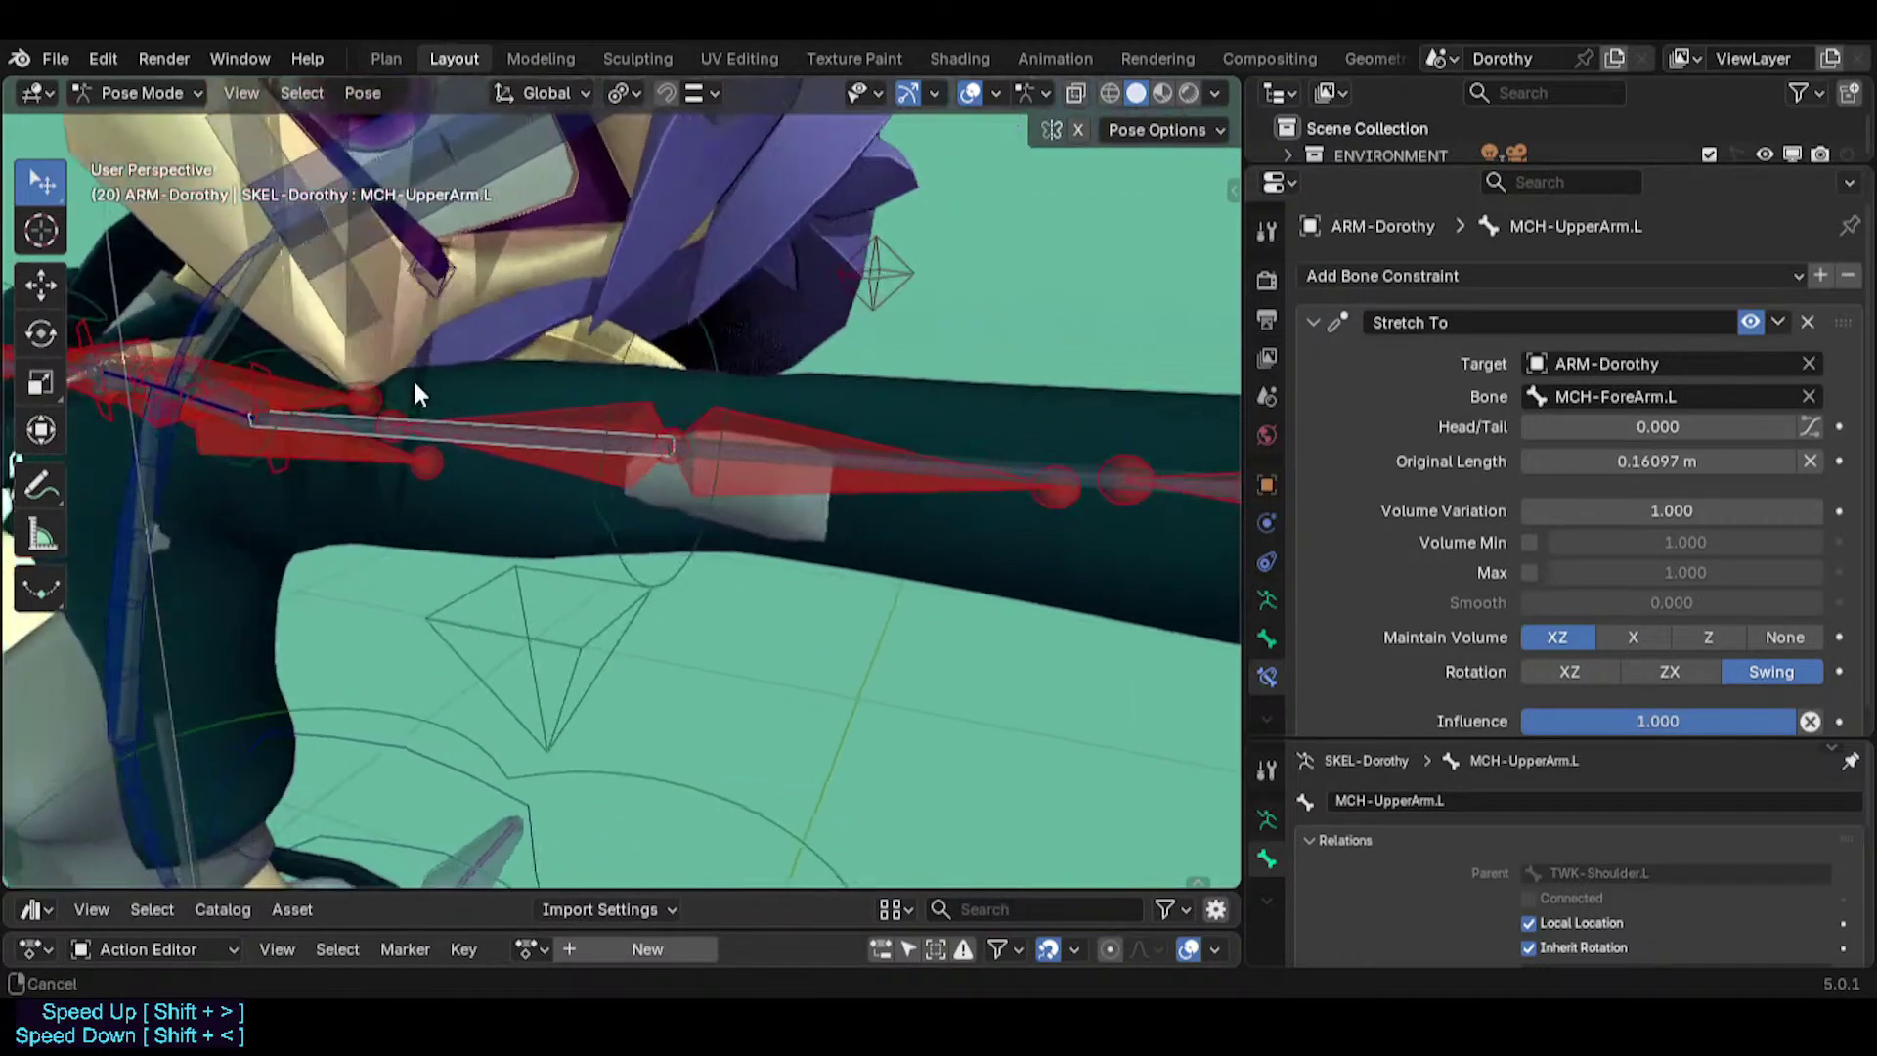
pyautogui.scroll(-7, 419, 381)
# Move the left hand control MTR-IK-Hand.L to bend the left arm at the elbow.
pyautogui.click(864, 380)
pyautogui.moveTo(866, 420); pyautogui.dragTo(821, 562, button='middle')
pyautogui.press('g')
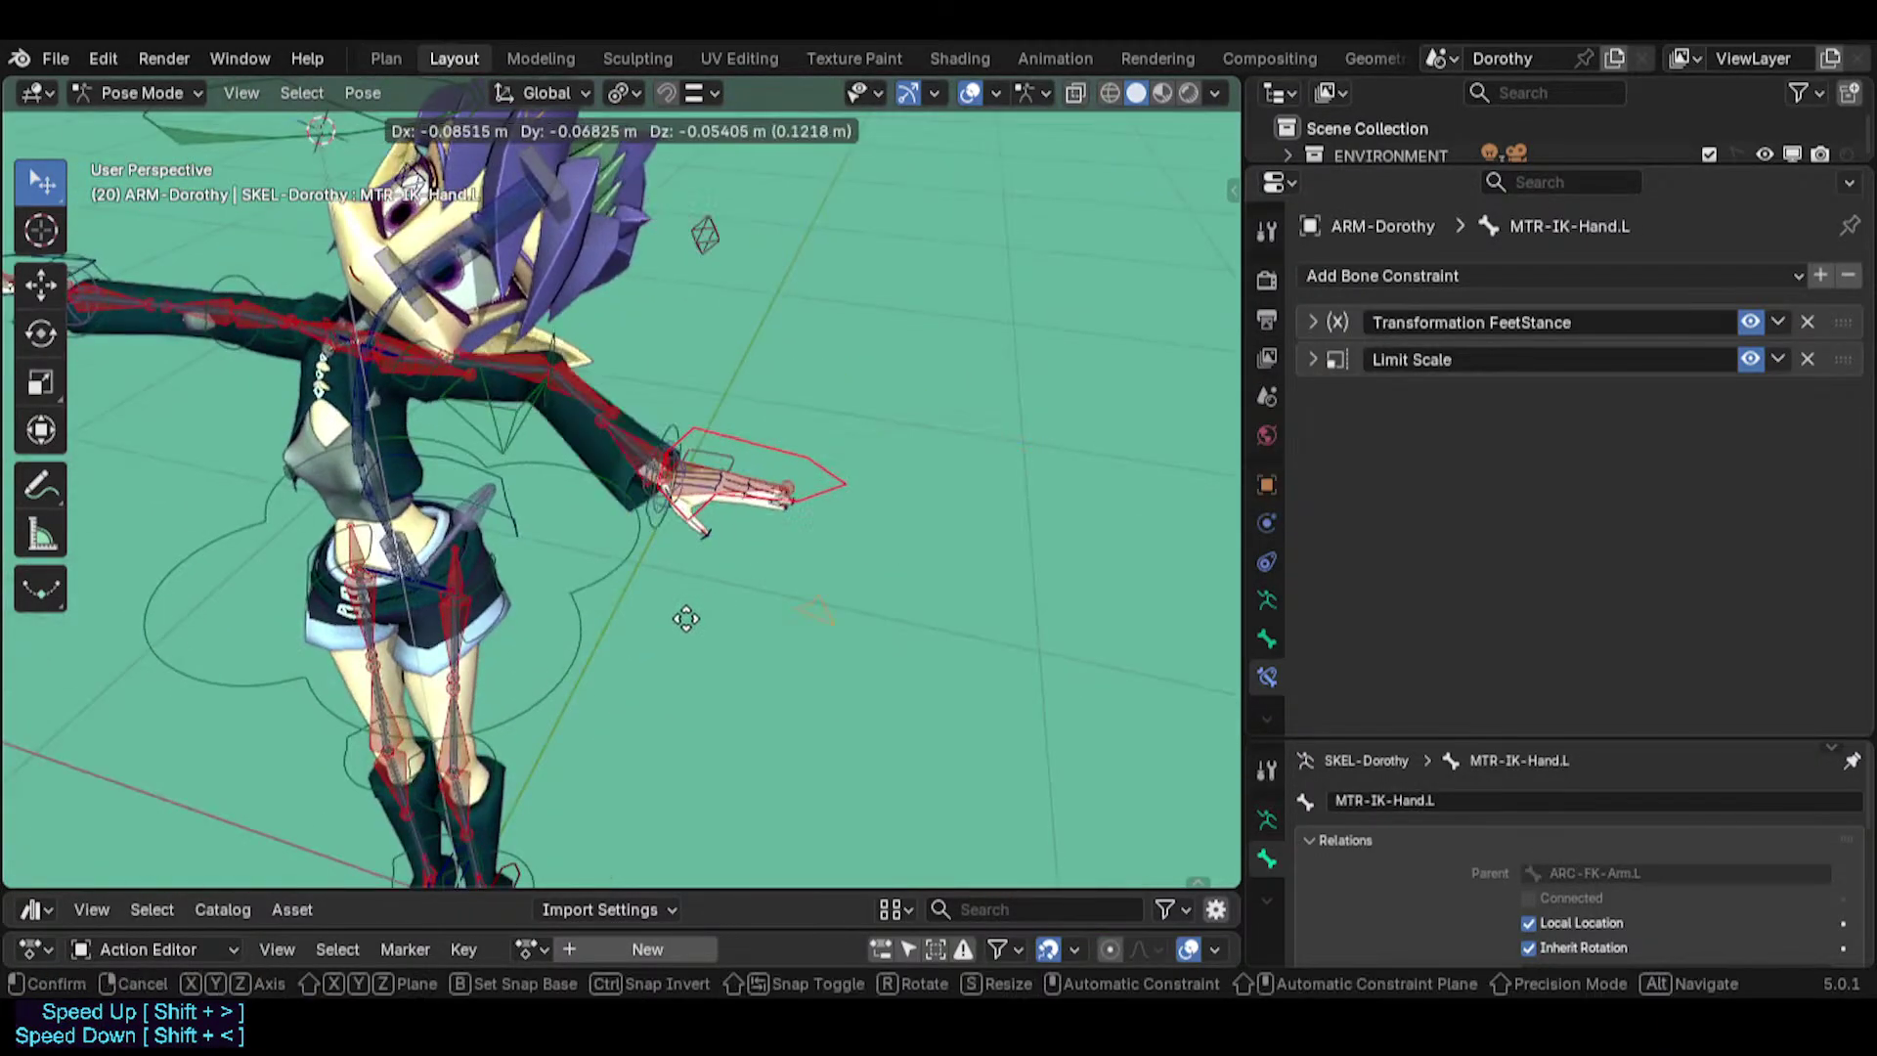
pyautogui.click(618, 626)
pyautogui.moveTo(583, 430); pyautogui.dragTo(577, 469, button='middle')
pyautogui.press('g')
pyautogui.click(549, 450)
pyautogui.moveTo(577, 362); pyautogui.dragTo(587, 420, button='middle')
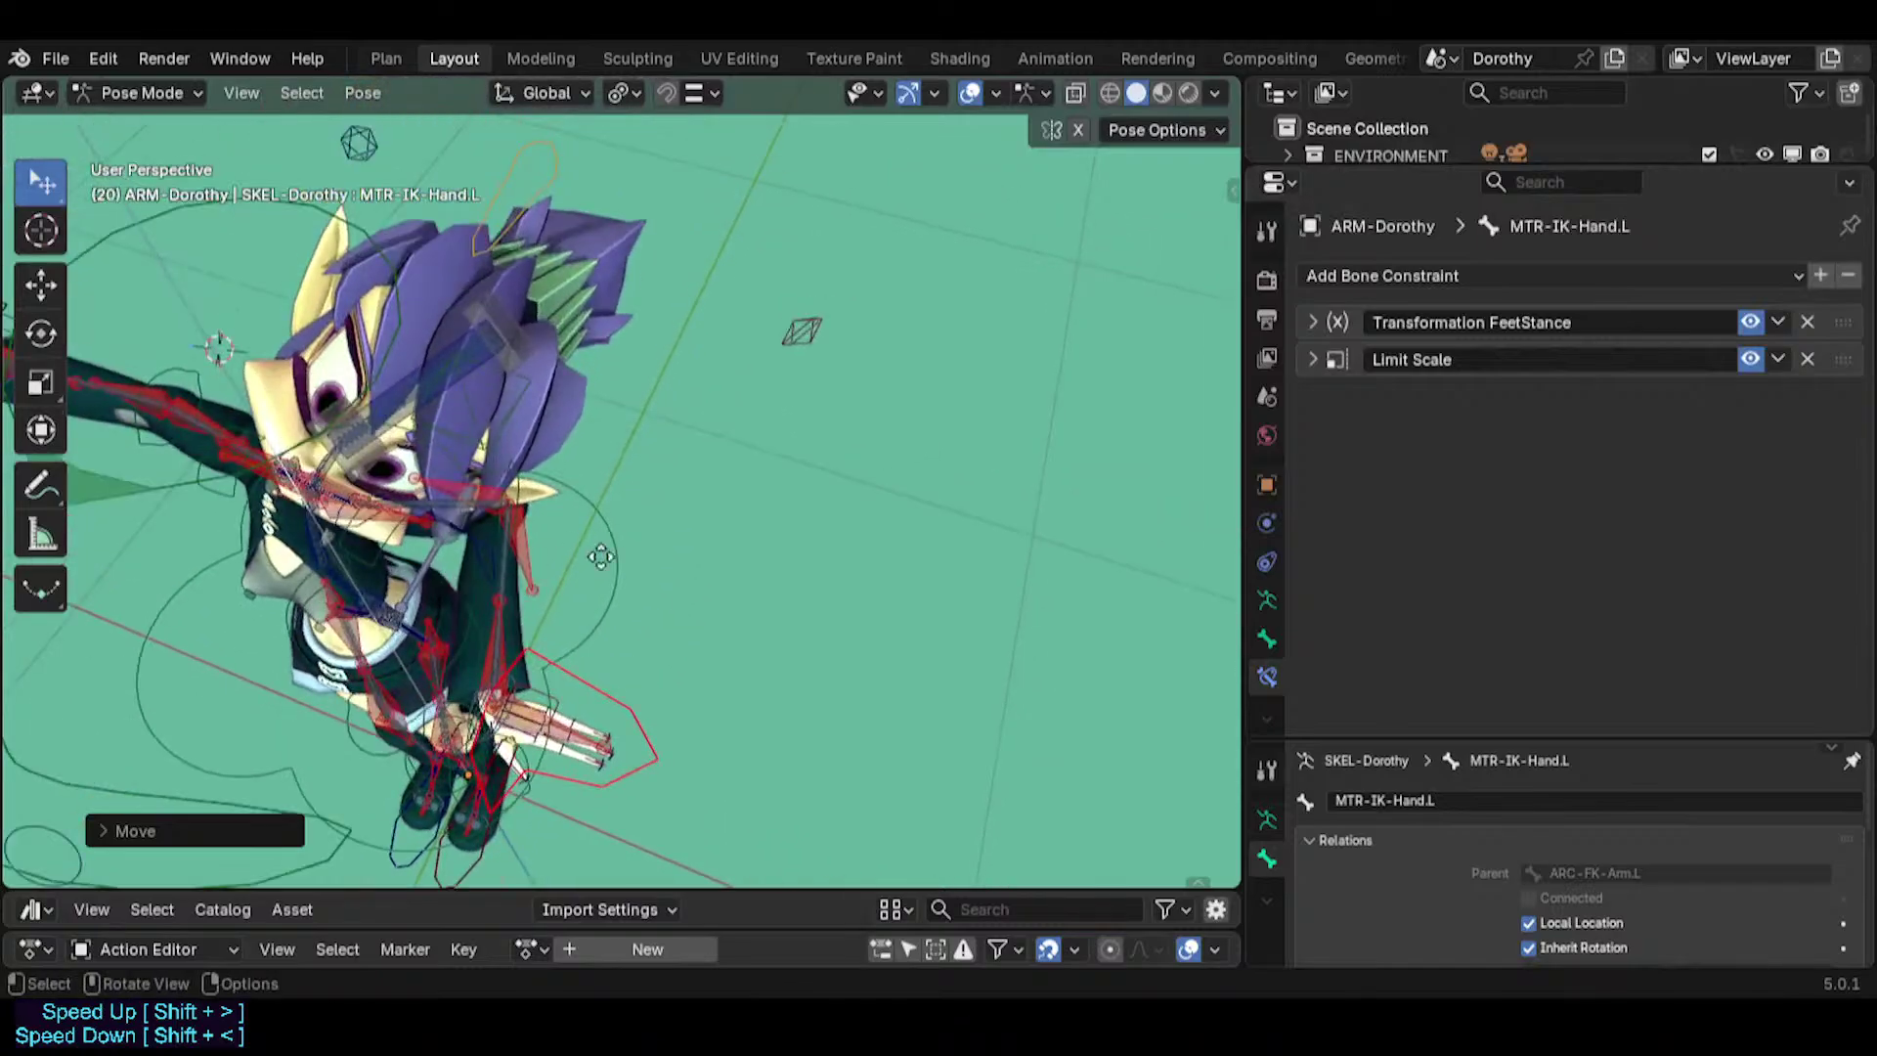
pyautogui.press('g')
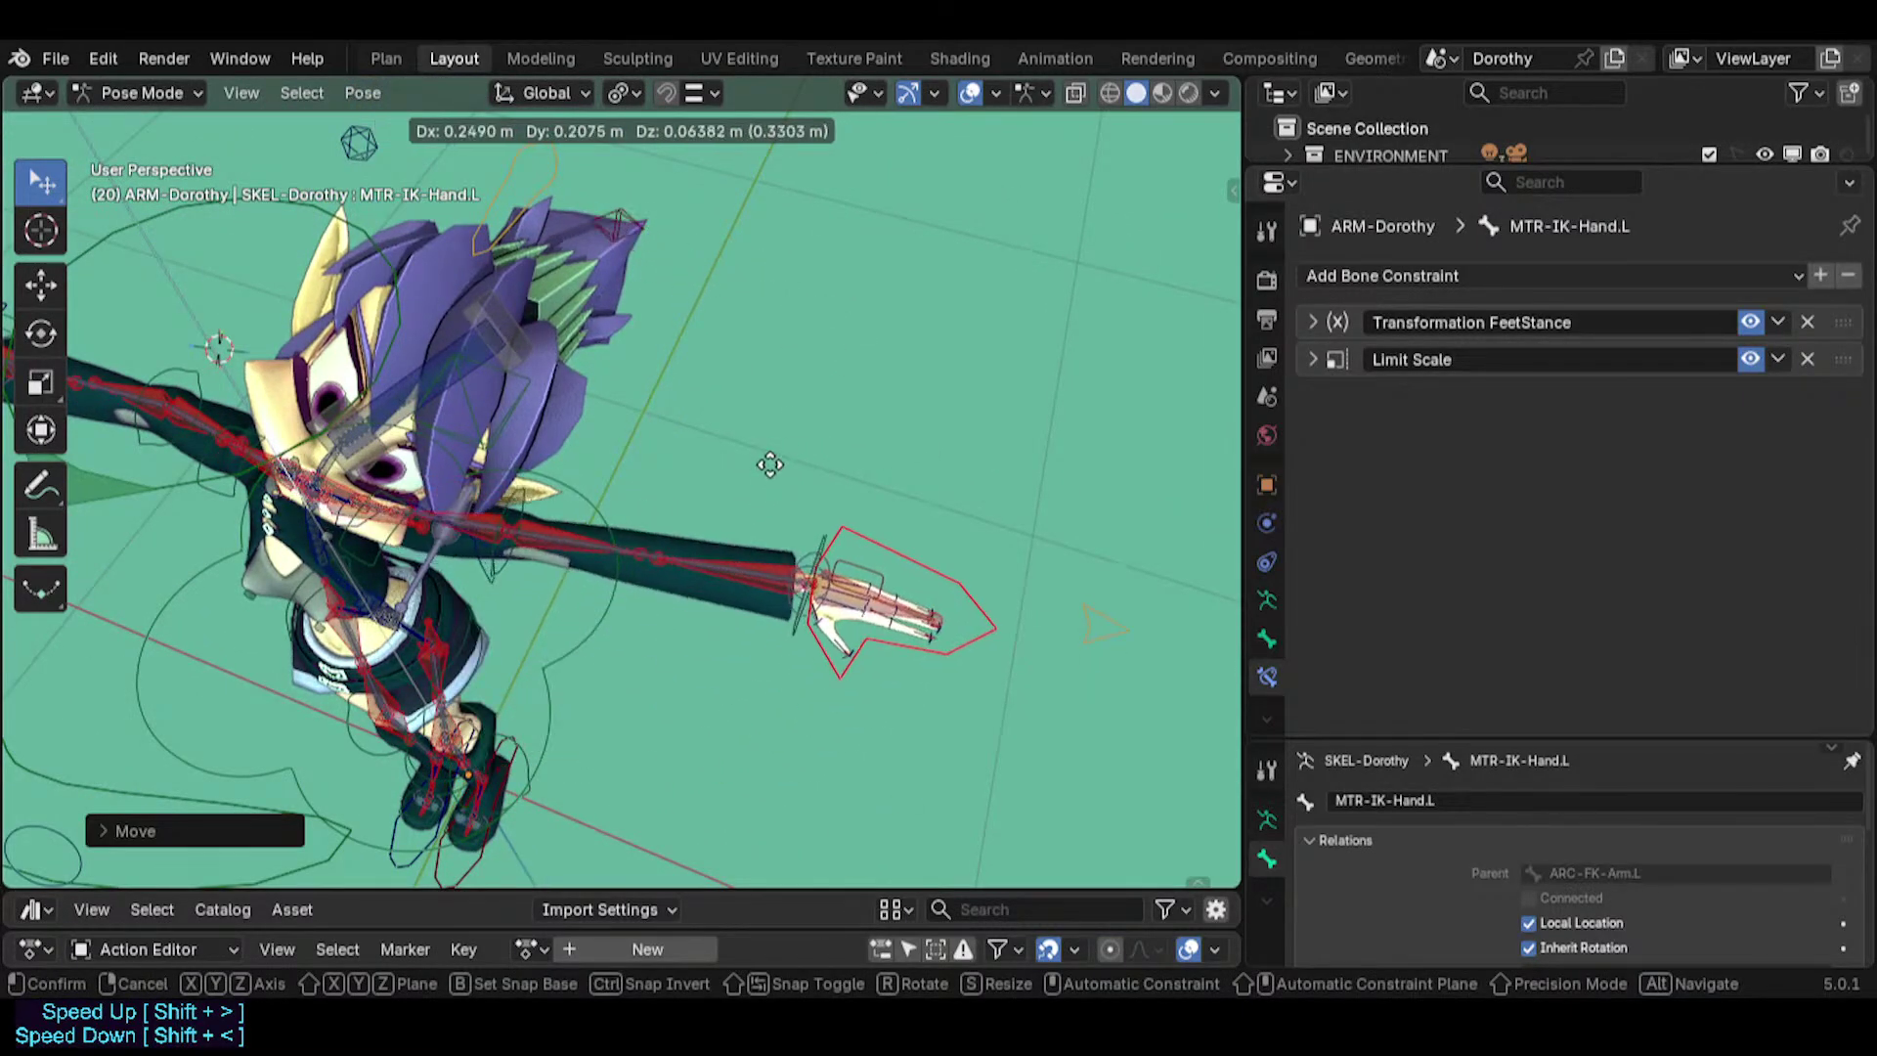
pyautogui.click(625, 547)
# Examine the parents and constraints of MCH-ForeArm.L and the elbow fan bone HLP4-FanElbowForeArm.L.
pyautogui.scroll(5, 547, 561)
pyautogui.click(503, 589)
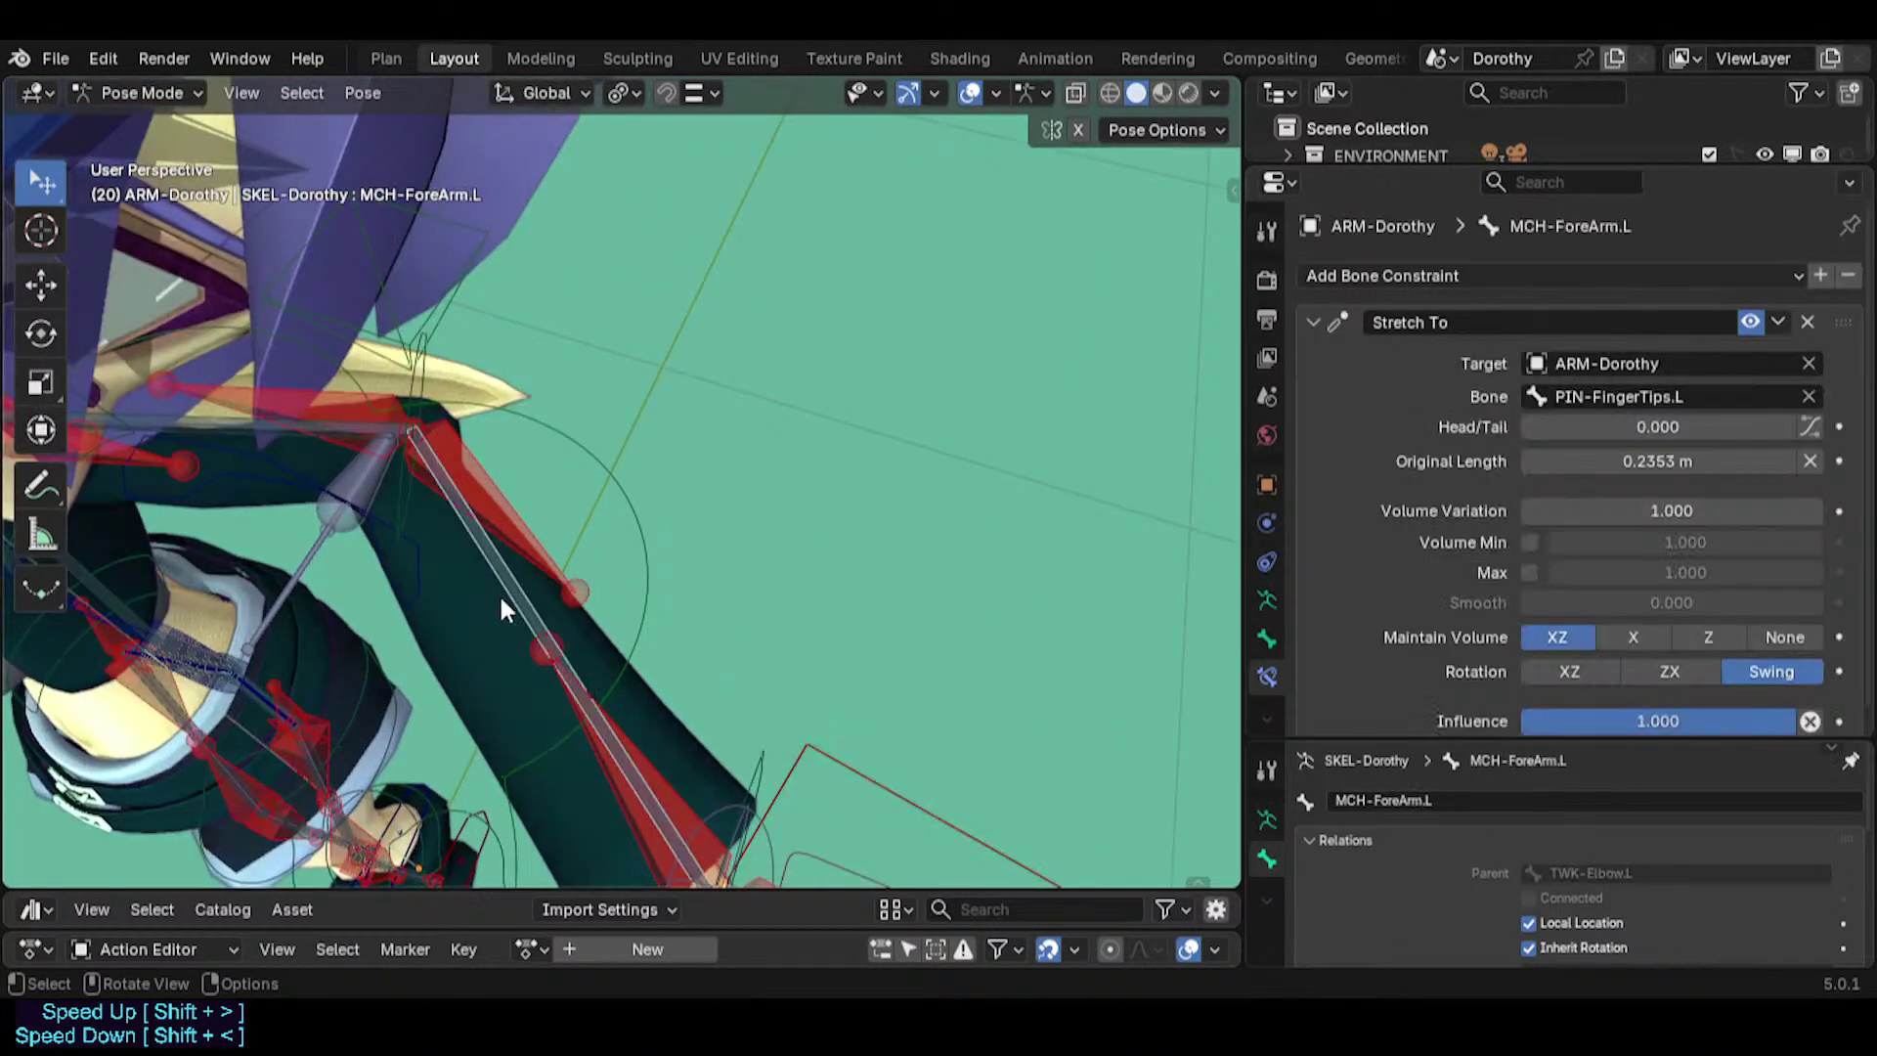
pyautogui.moveTo(440, 596); pyautogui.dragTo(484, 471, button='middle')
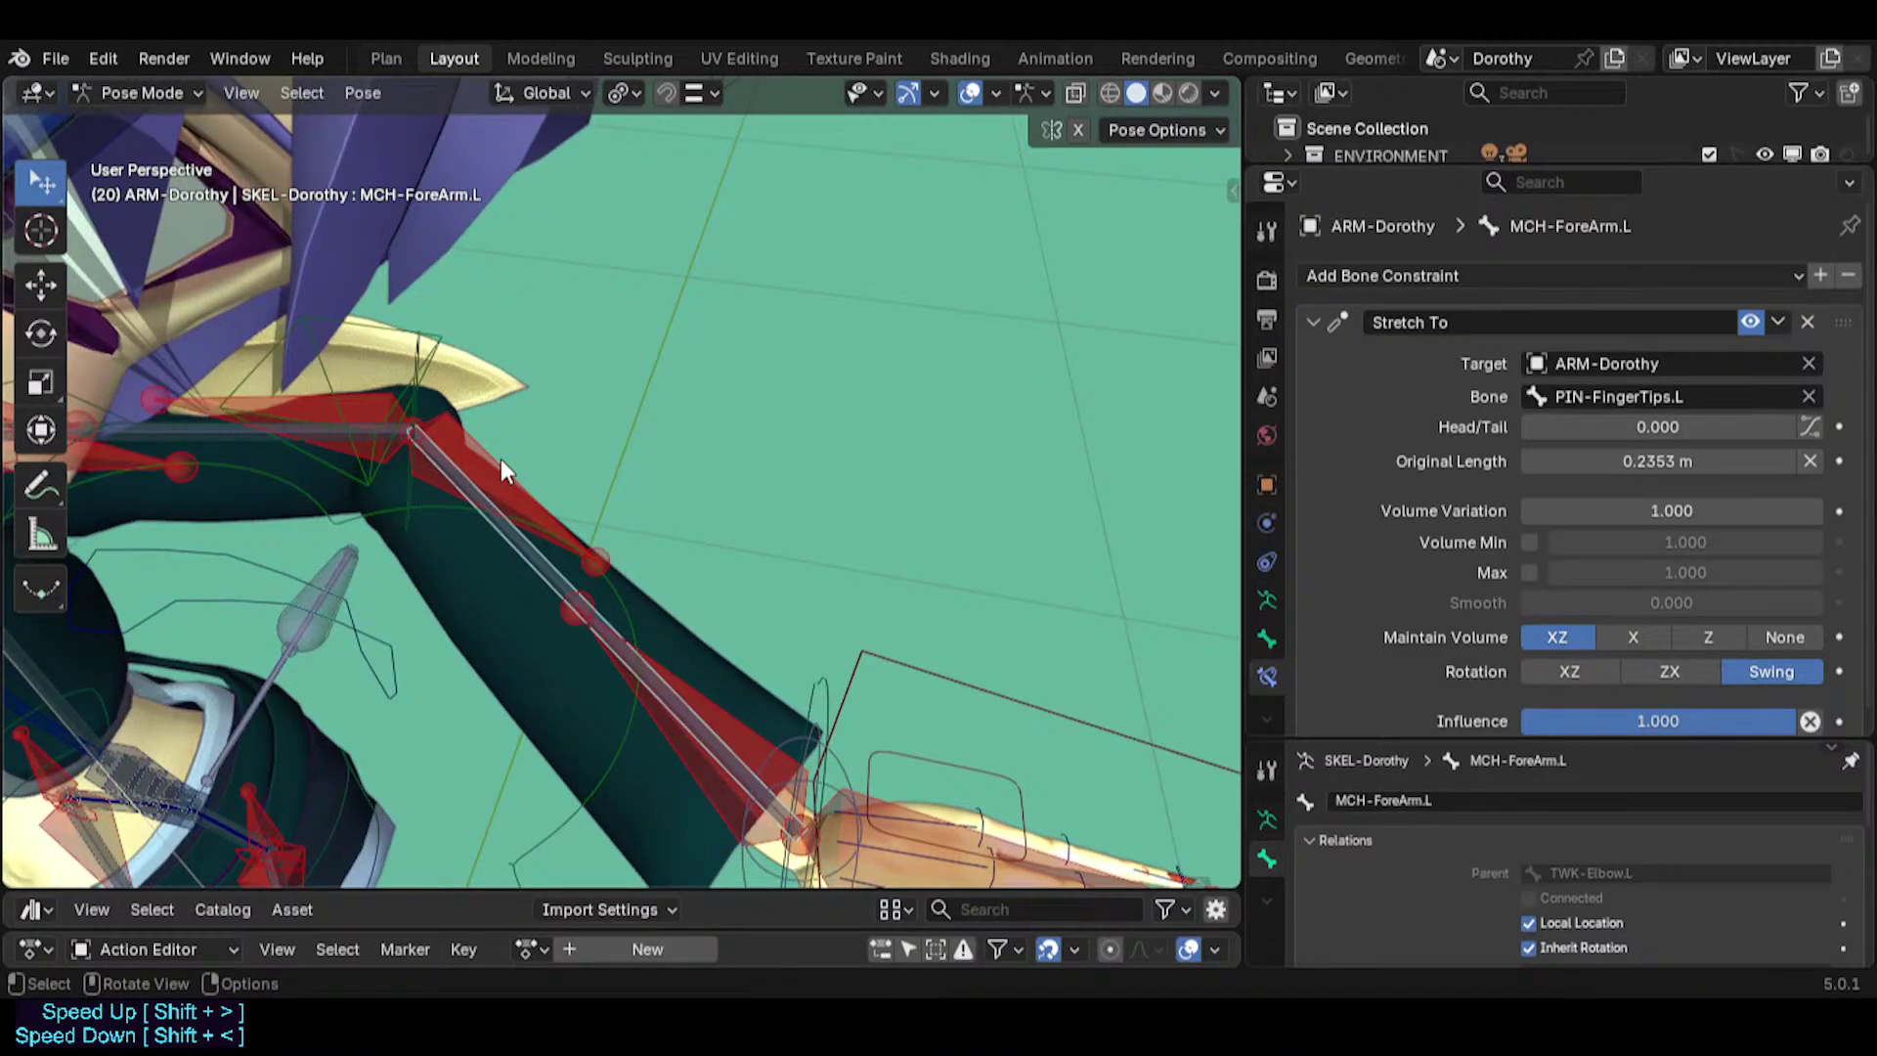
pyautogui.scroll(-1, 1567, 671)
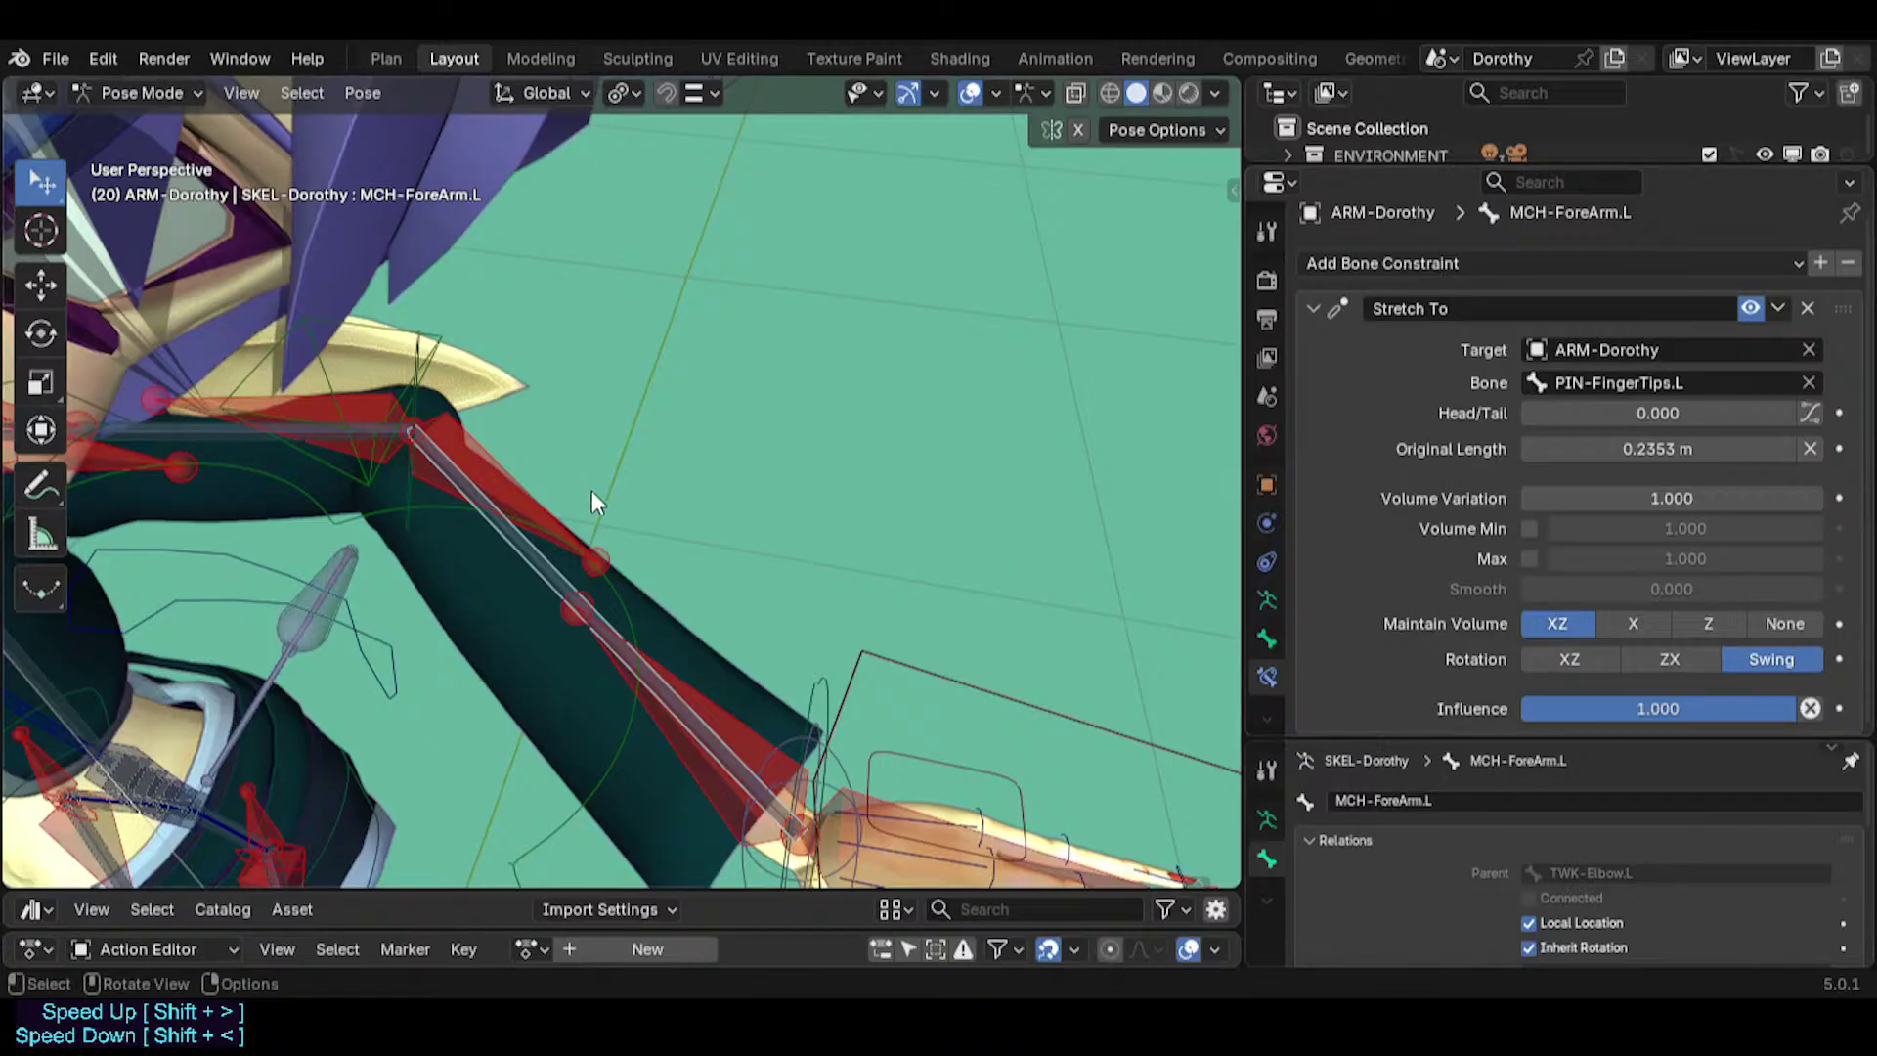
pyautogui.click(537, 494)
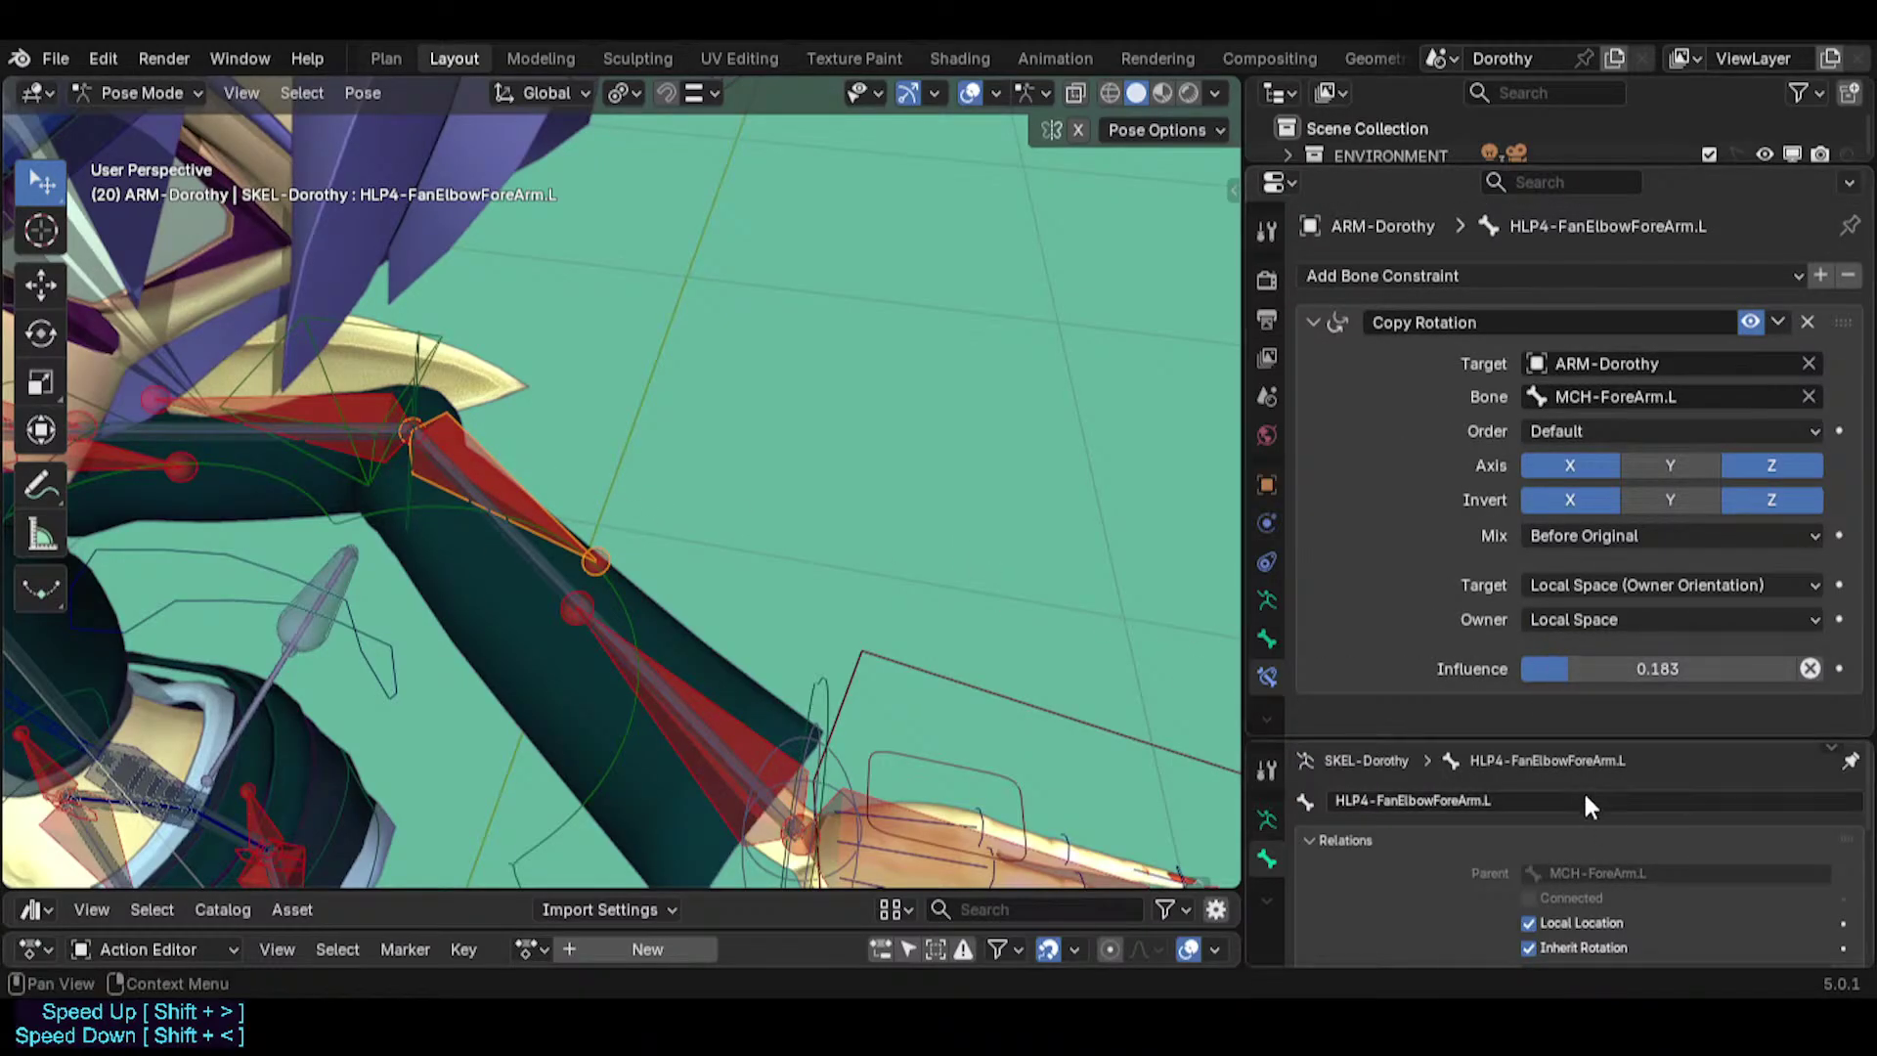
pyautogui.keyDown('shift'); pyautogui.moveTo(211, 446); pyautogui.dragTo(410, 451, button='middle'); pyautogui.keyUp('shift')
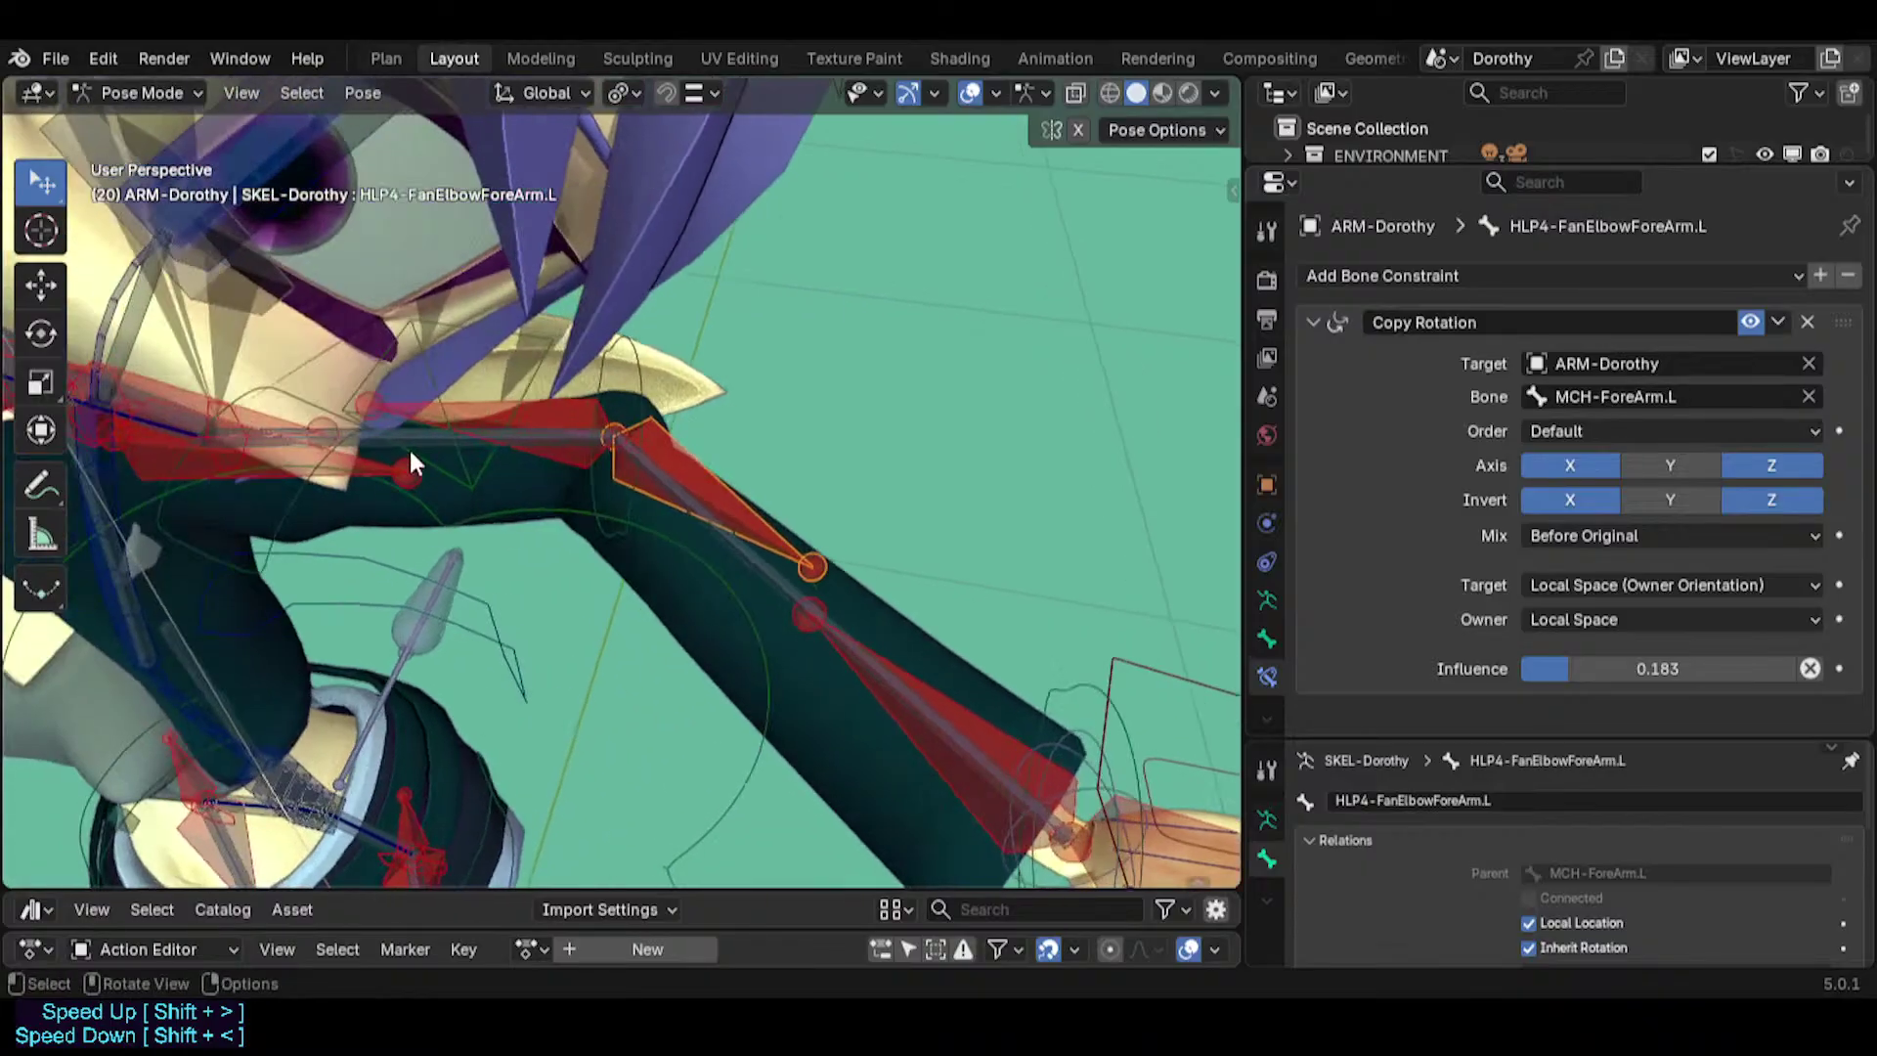
# Examine the parents and constraints of MCH-UpperArm.L and the elbow fan bone HLP4-FanElbowUpperArm.L.
pyautogui.click(430, 438)
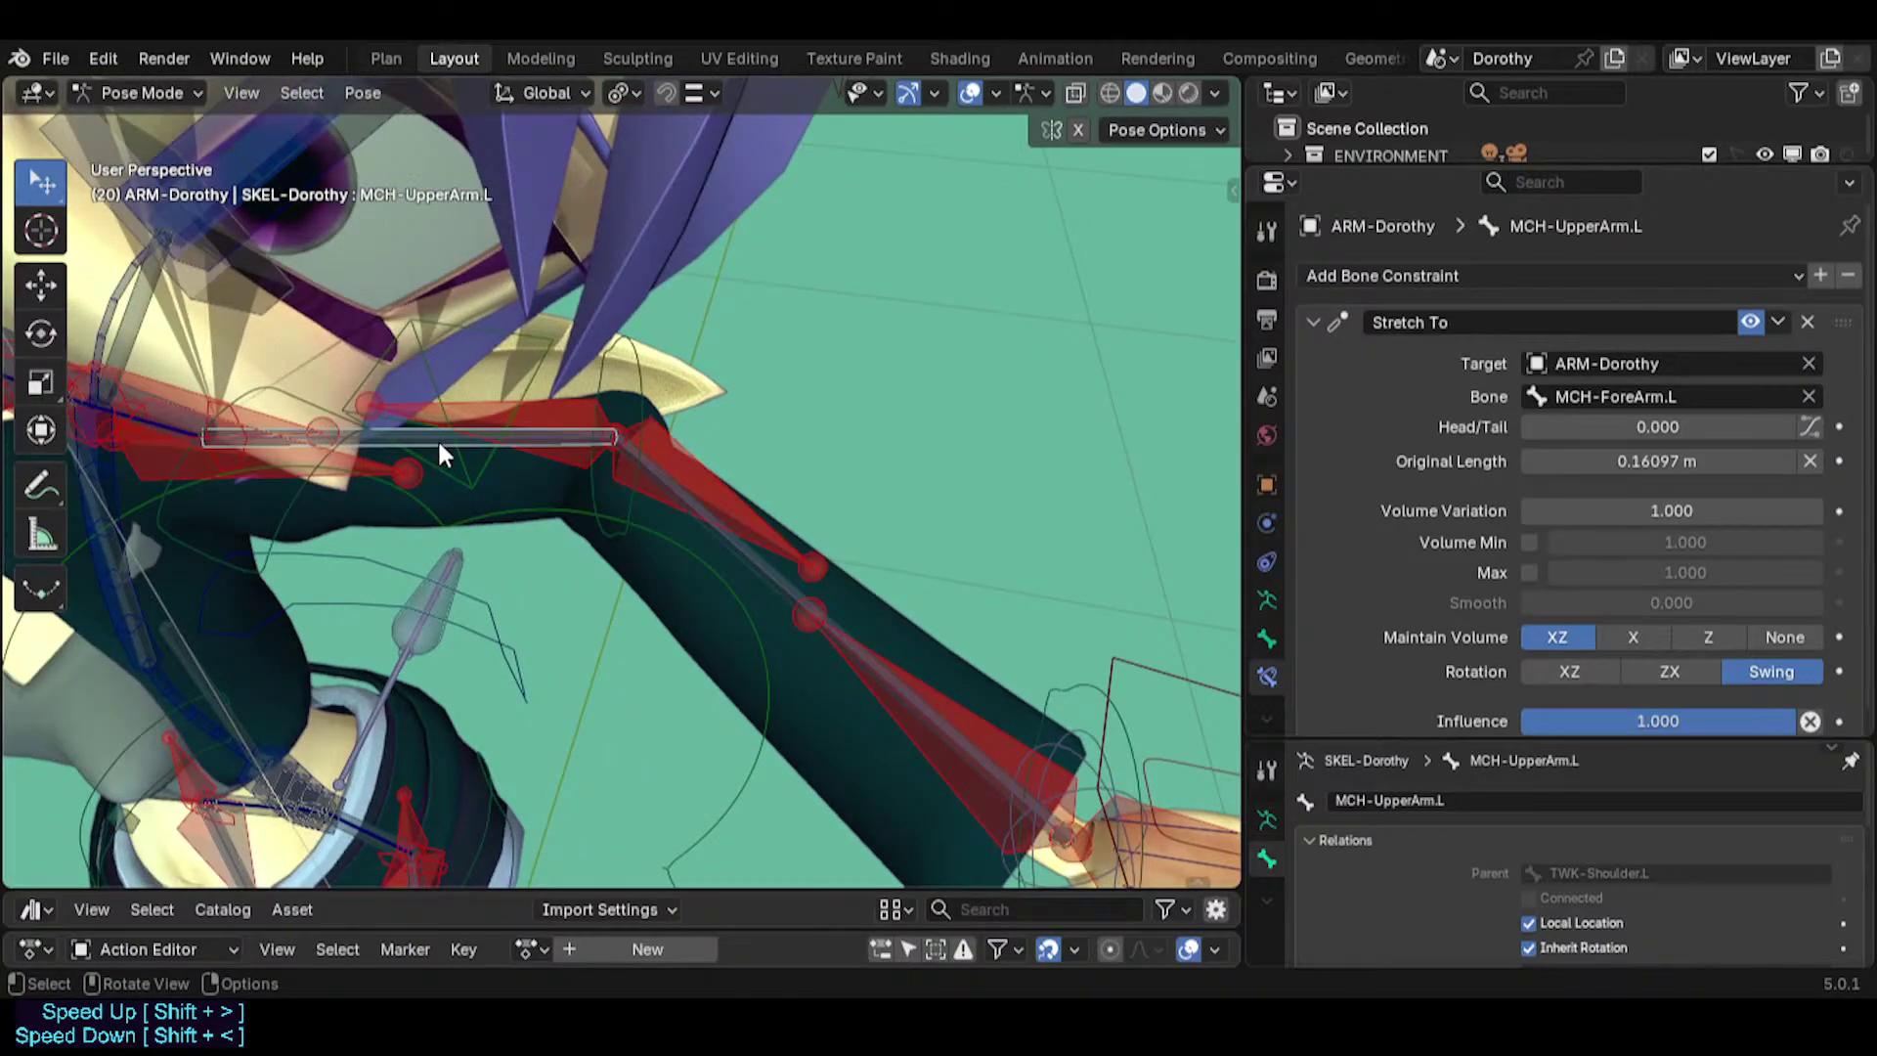
pyautogui.click(543, 410)
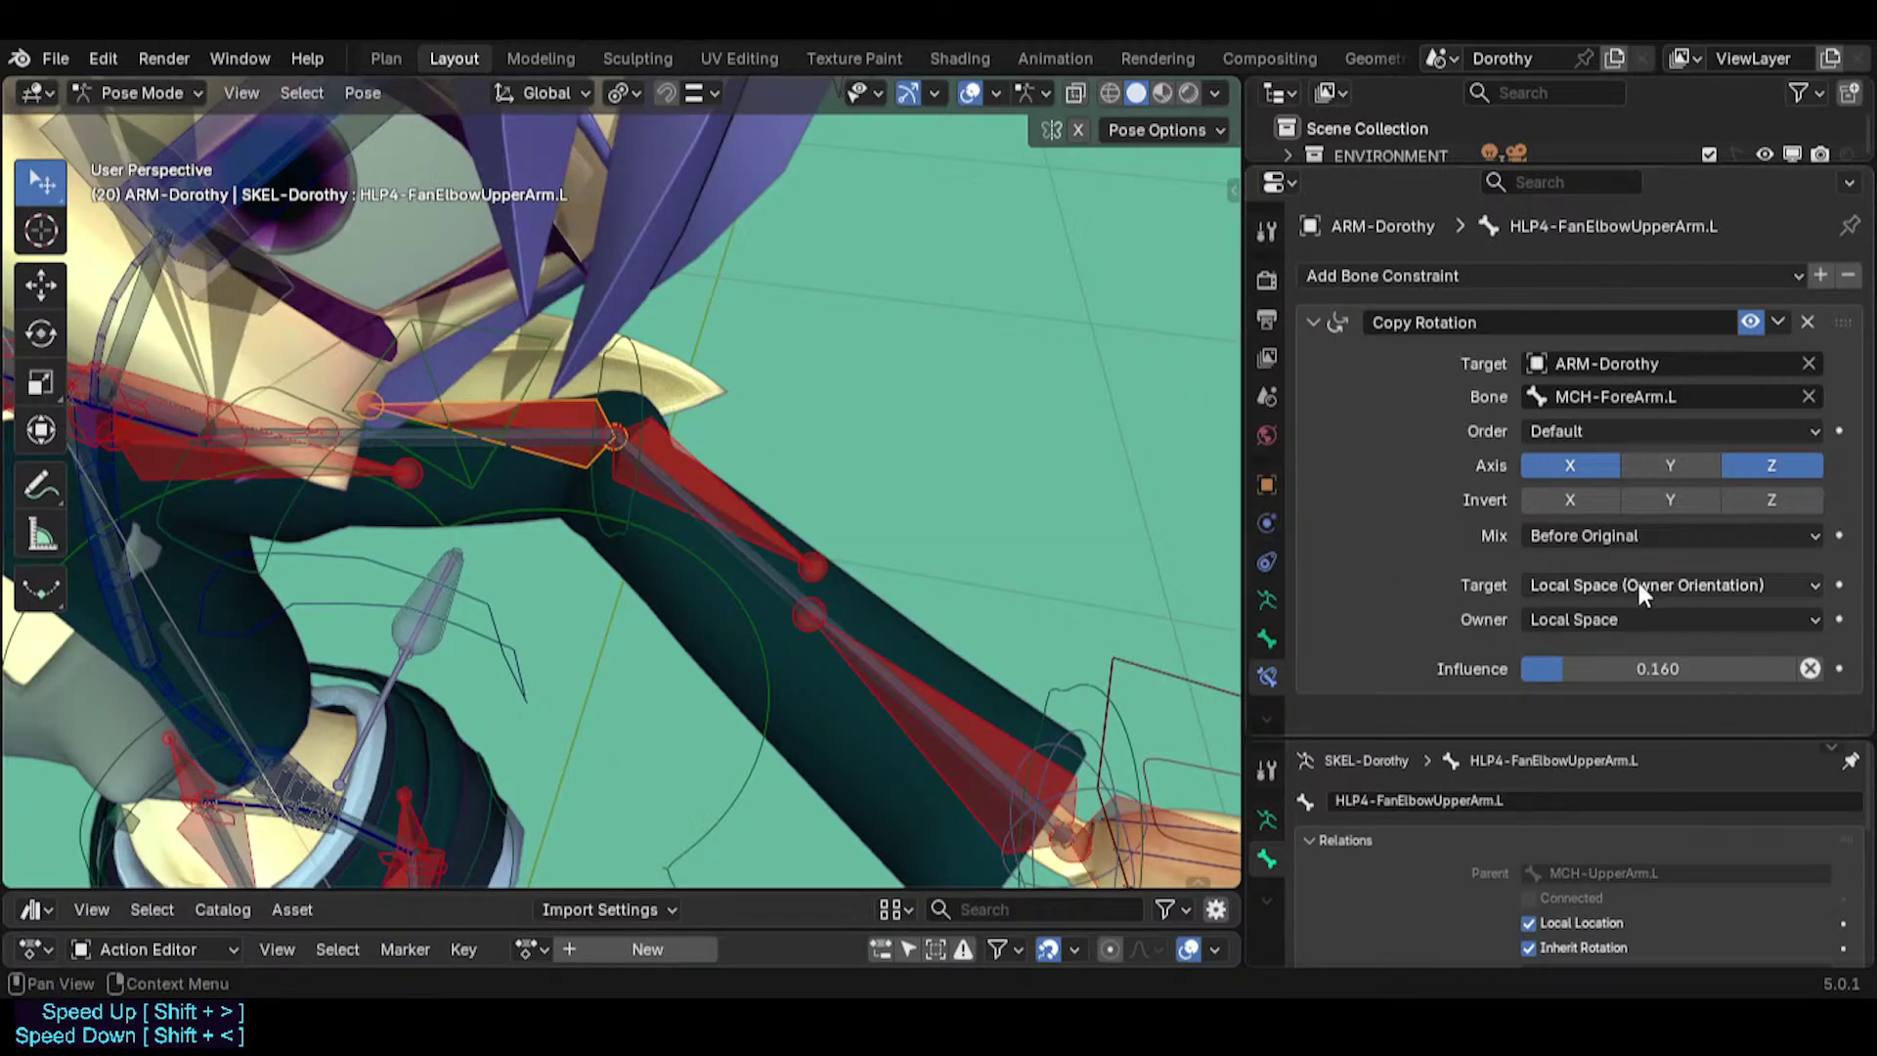
pyautogui.click(574, 457)
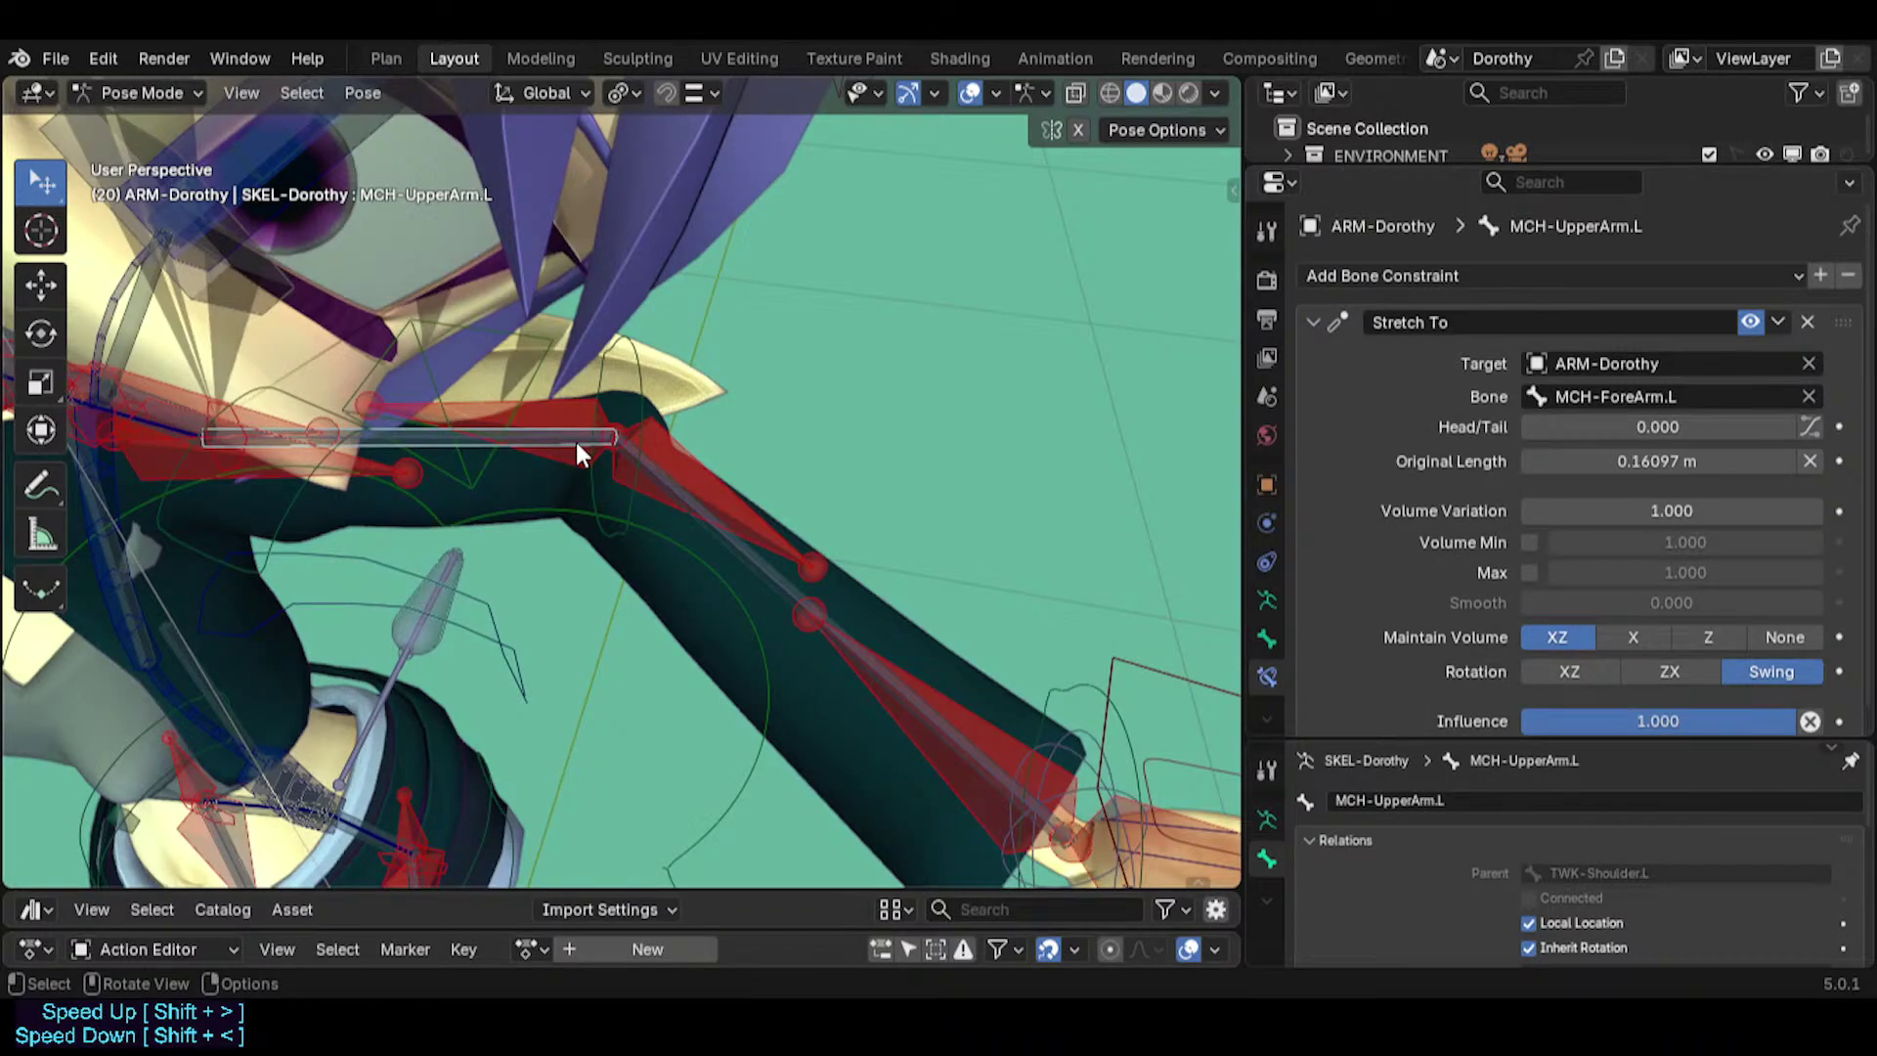
# Pose-test the left arm by moving the hand control MTR-IK-Hand.L in toward the body and back outward.
pyautogui.scroll(-6, 683, 426)
pyautogui.moveTo(697, 423); pyautogui.dragTo(637, 358, button='middle')
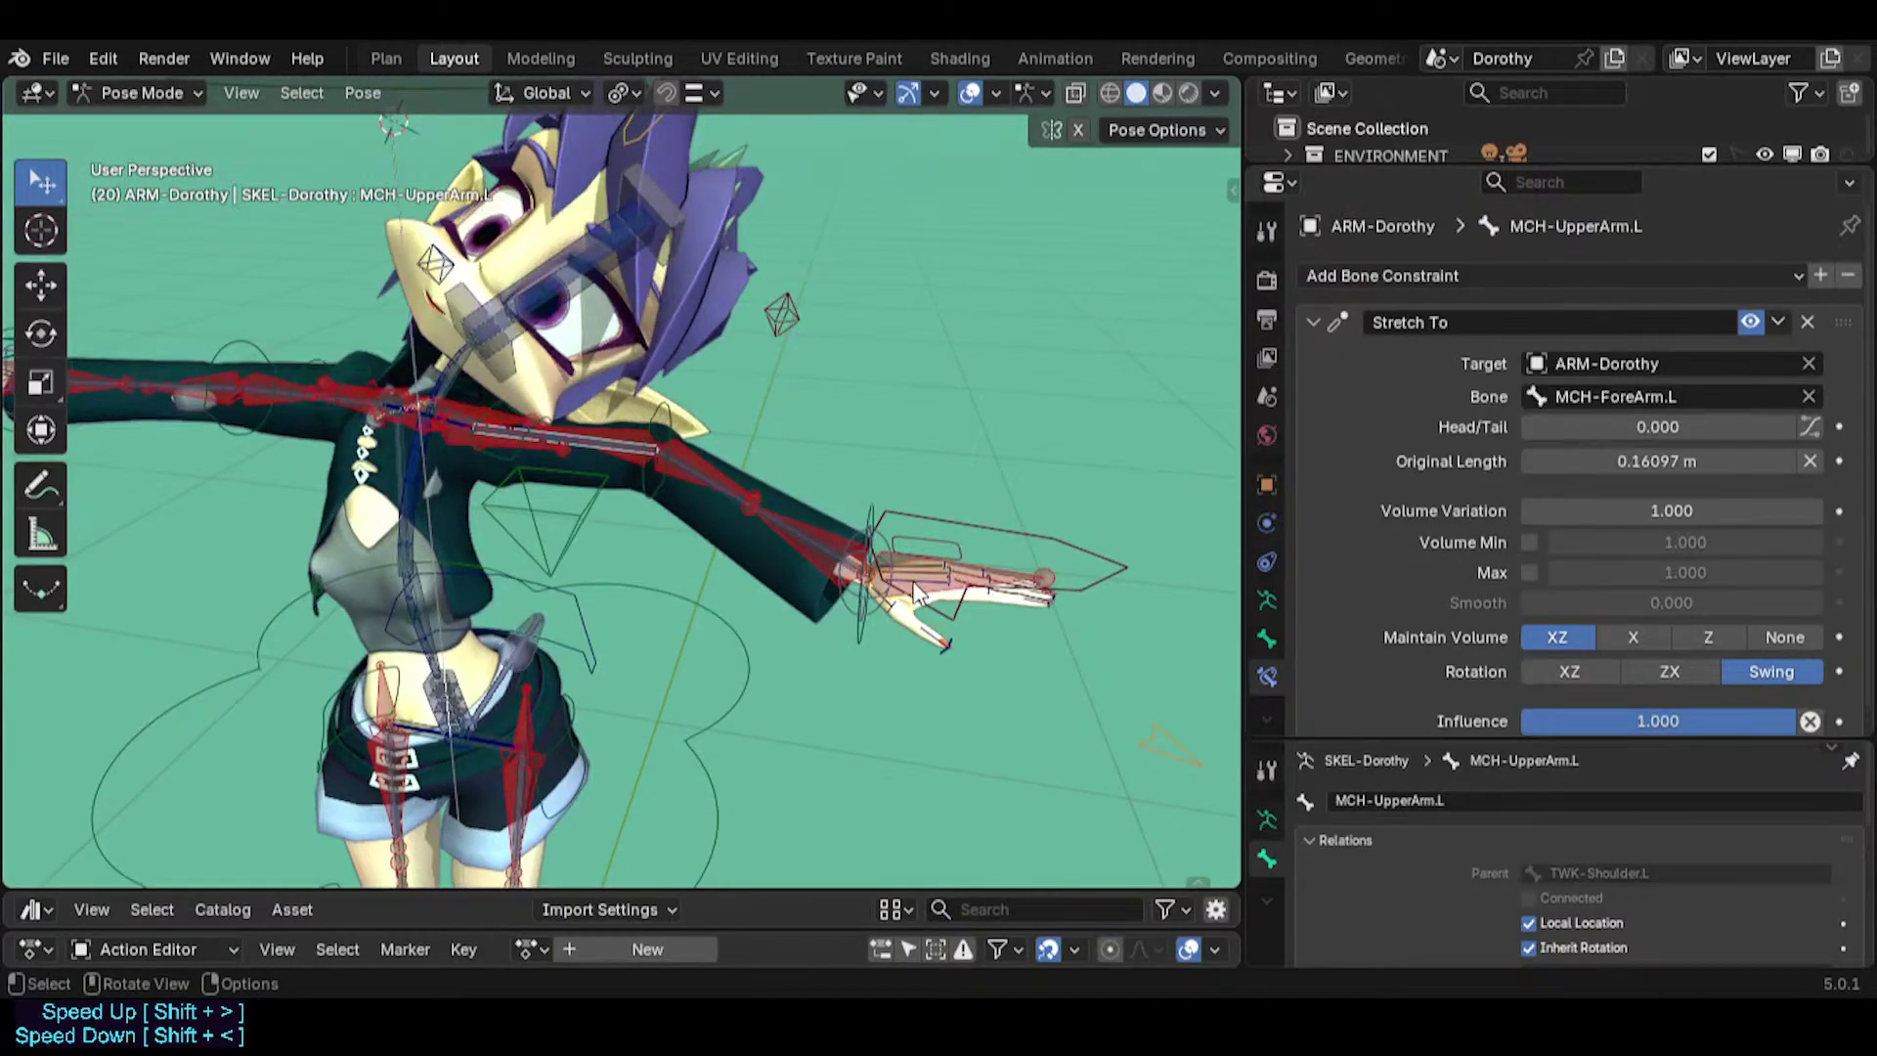
pyautogui.click(985, 512)
pyautogui.press('g')
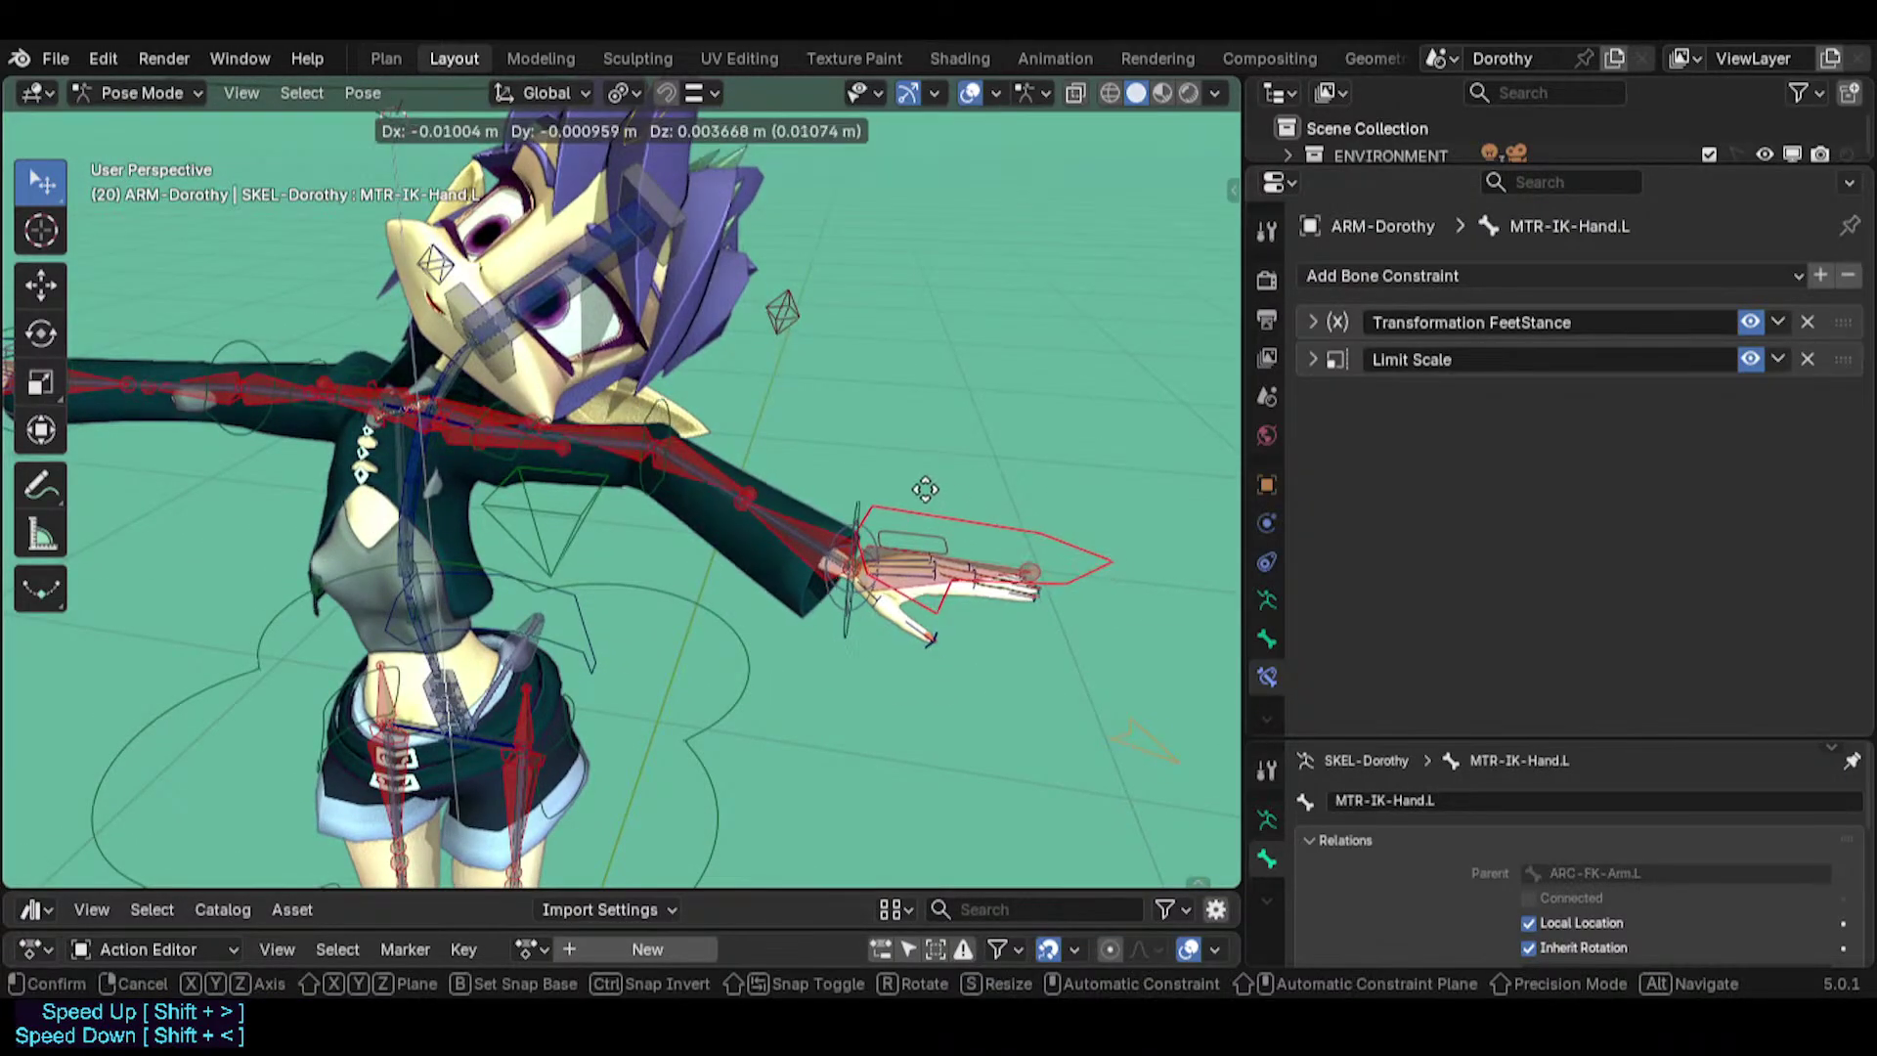
pyautogui.click(725, 518)
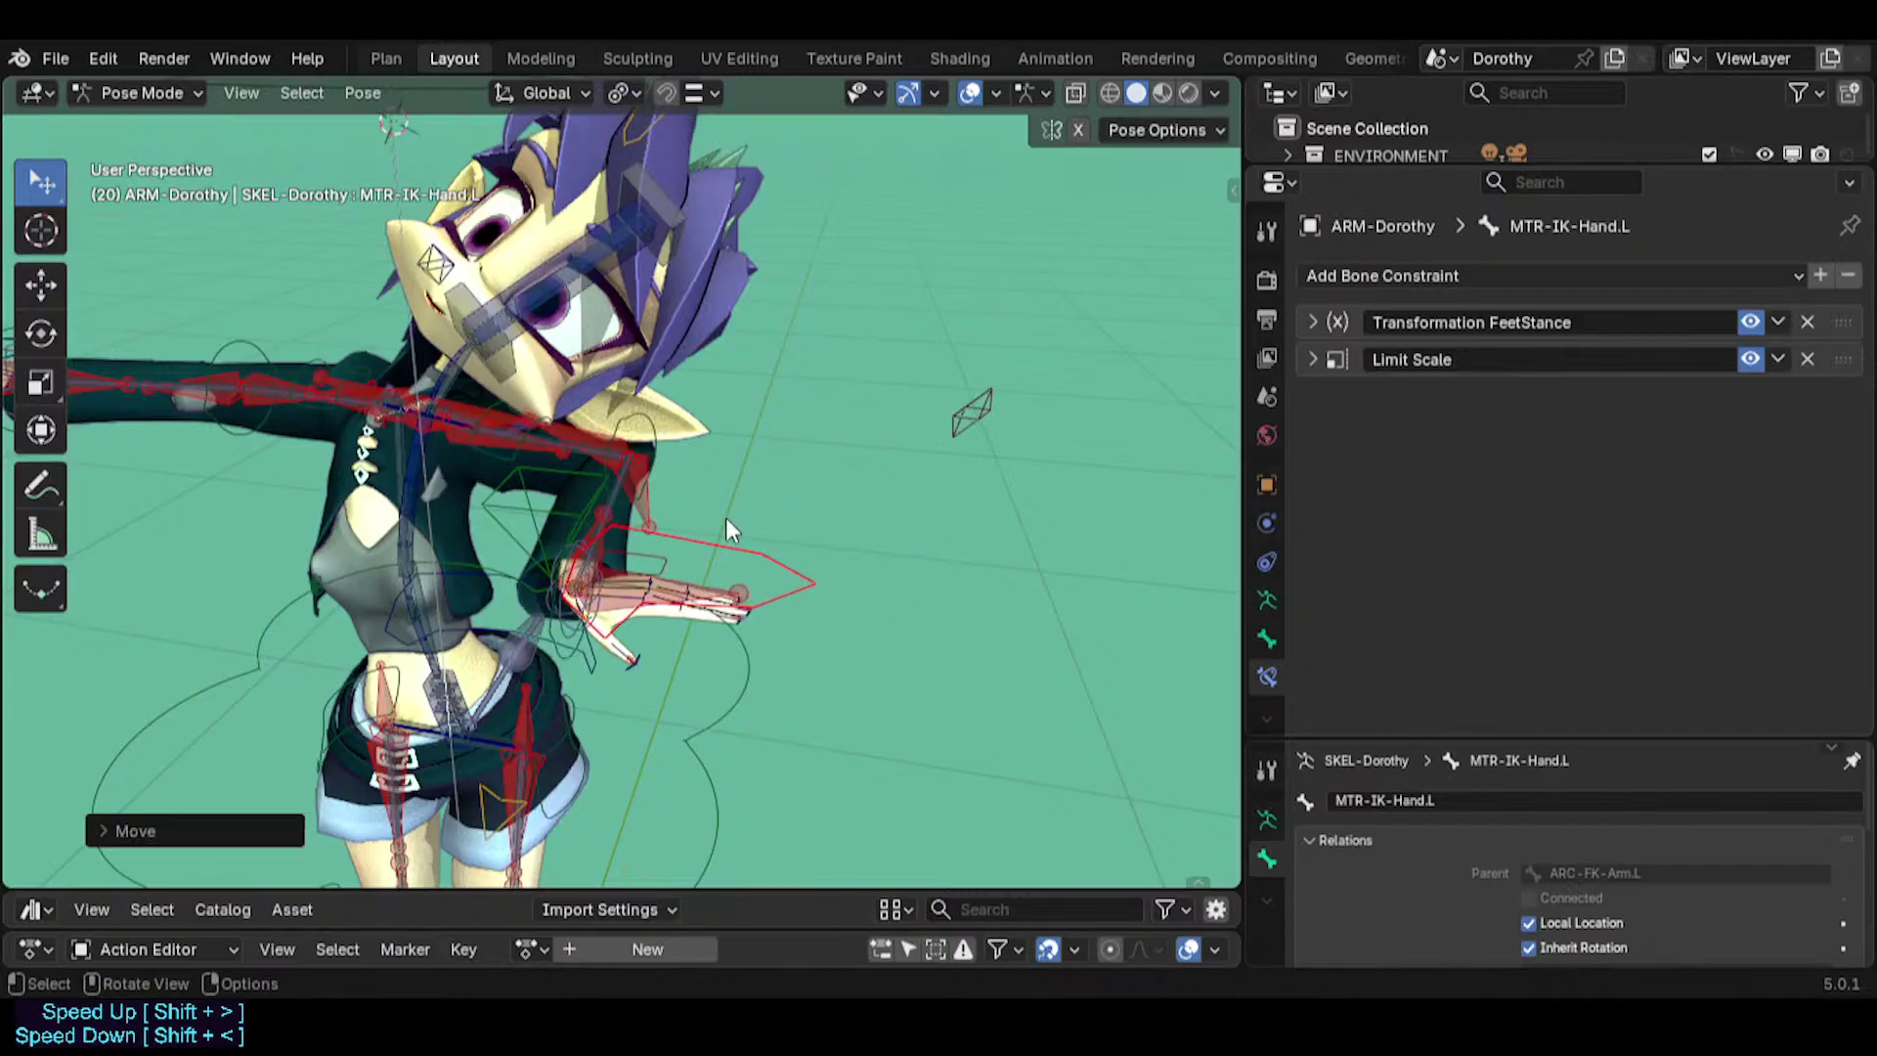
pyautogui.scroll(4, 649, 457)
pyautogui.press('g')
pyautogui.click(669, 283)
pyautogui.moveTo(586, 451); pyautogui.dragTo(777, 467, button='middle')
pyautogui.press('g')
pyautogui.click(799, 490)
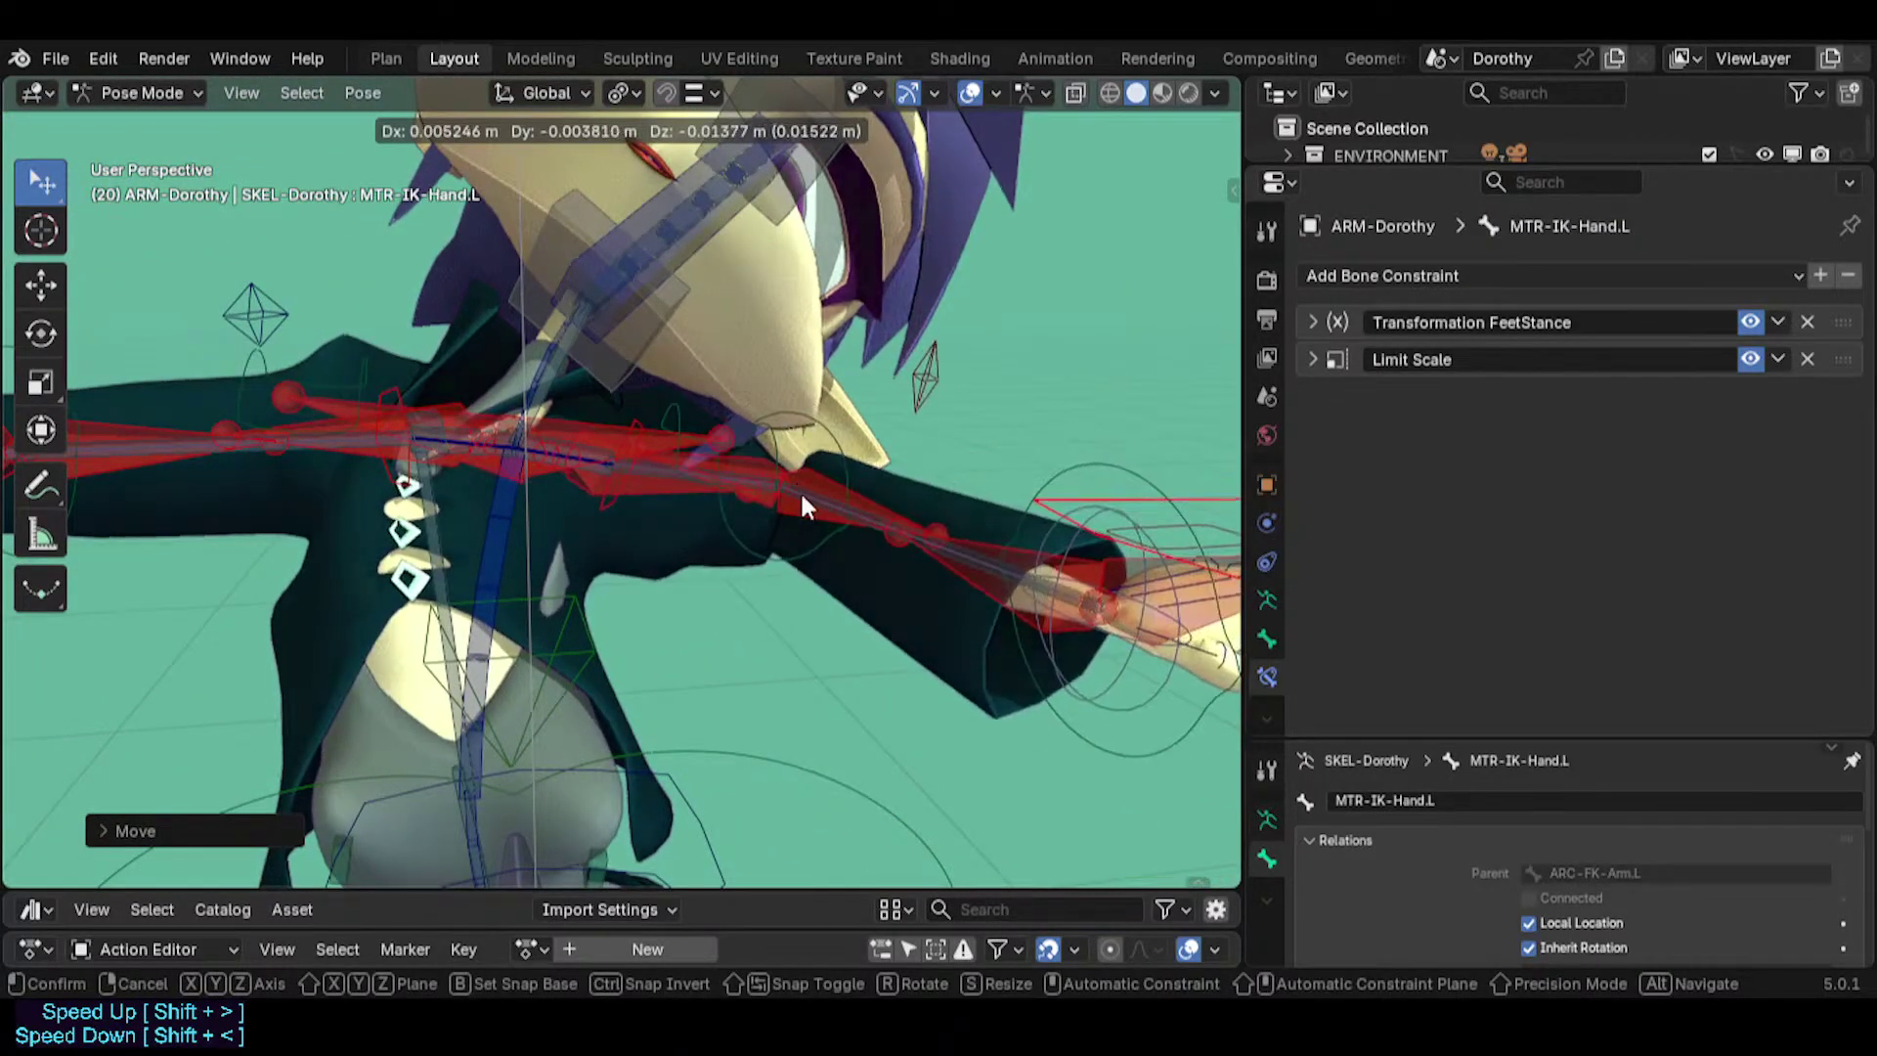
# Clear the location and rotation of all pose bones.
pyautogui.press('a')
pyautogui.hotkey('alt', 'g')
pyautogui.hotkey('alt', 'r')
# In Edit Mode, scale down the deltoid fan bone HLP4-FanDeltoidUpperArm.L and the arm bone ARC-FK-Arm.L.
pyautogui.press('Tab')
pyautogui.scroll(2, 586, 571)
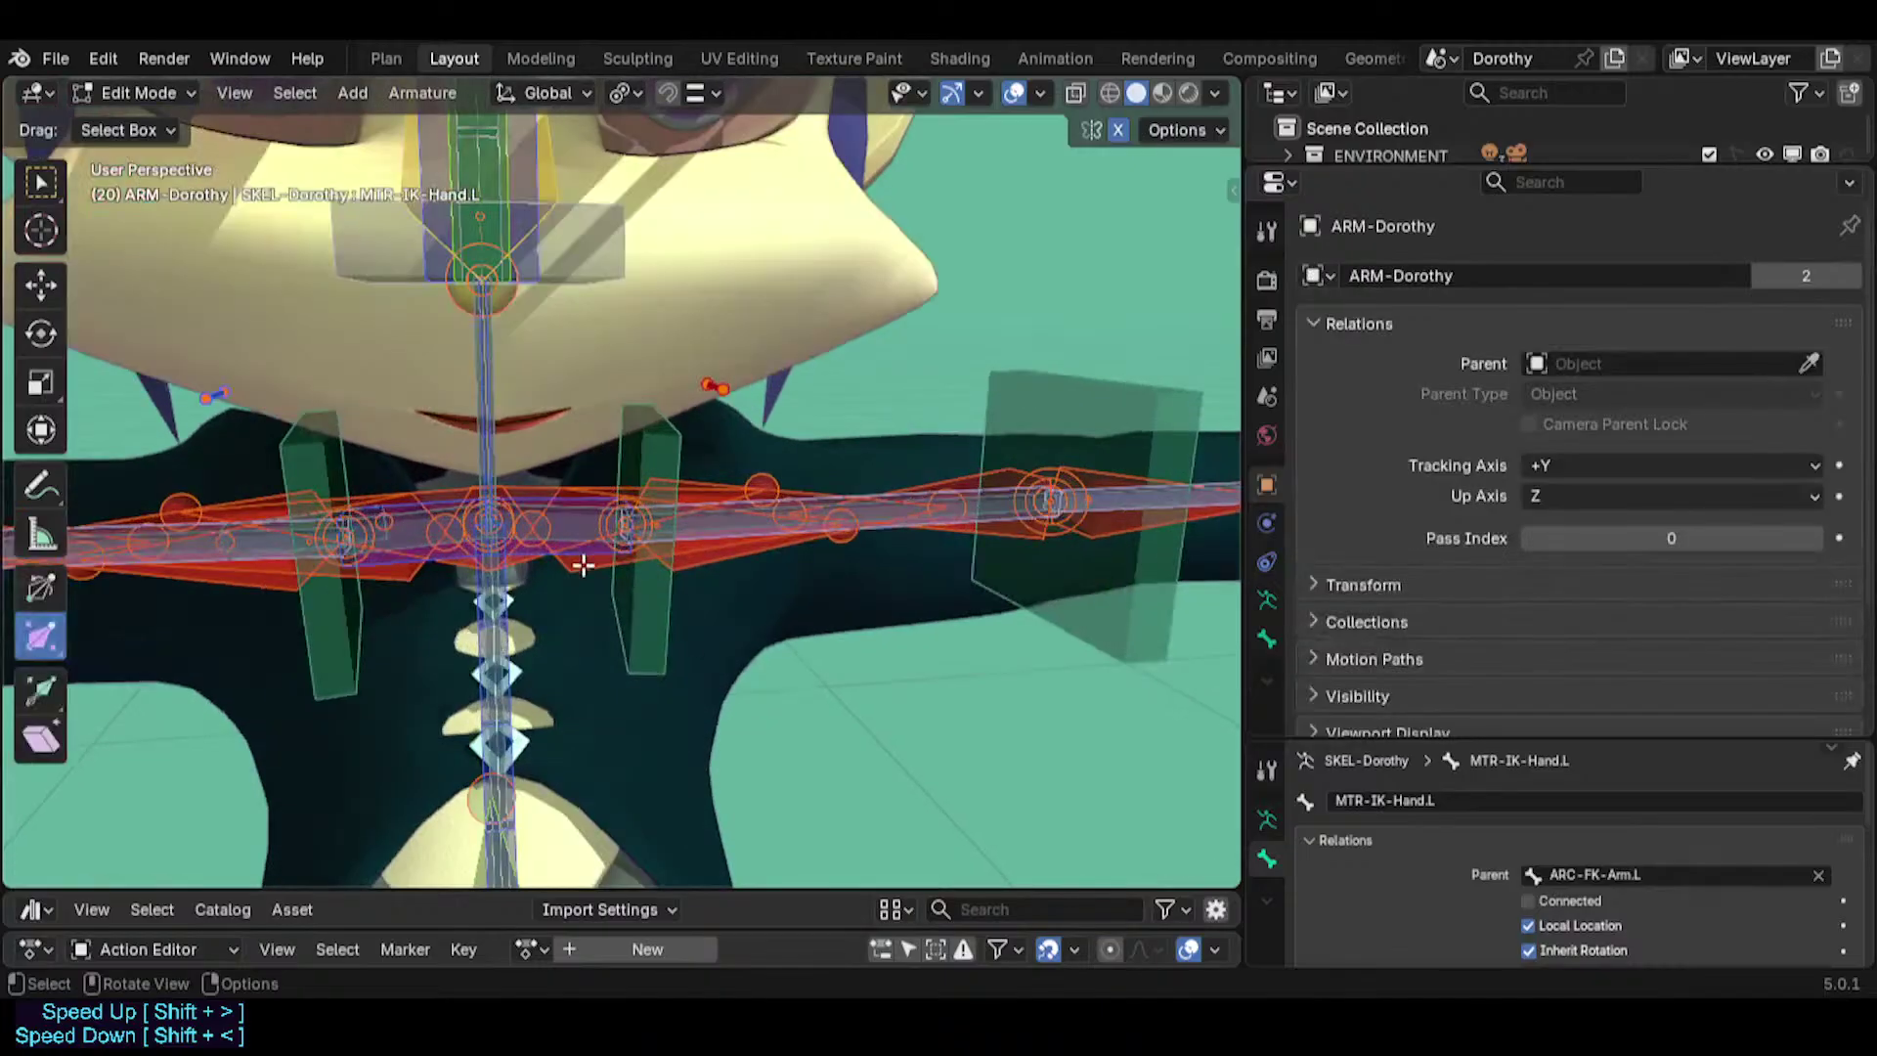
pyautogui.press('s')
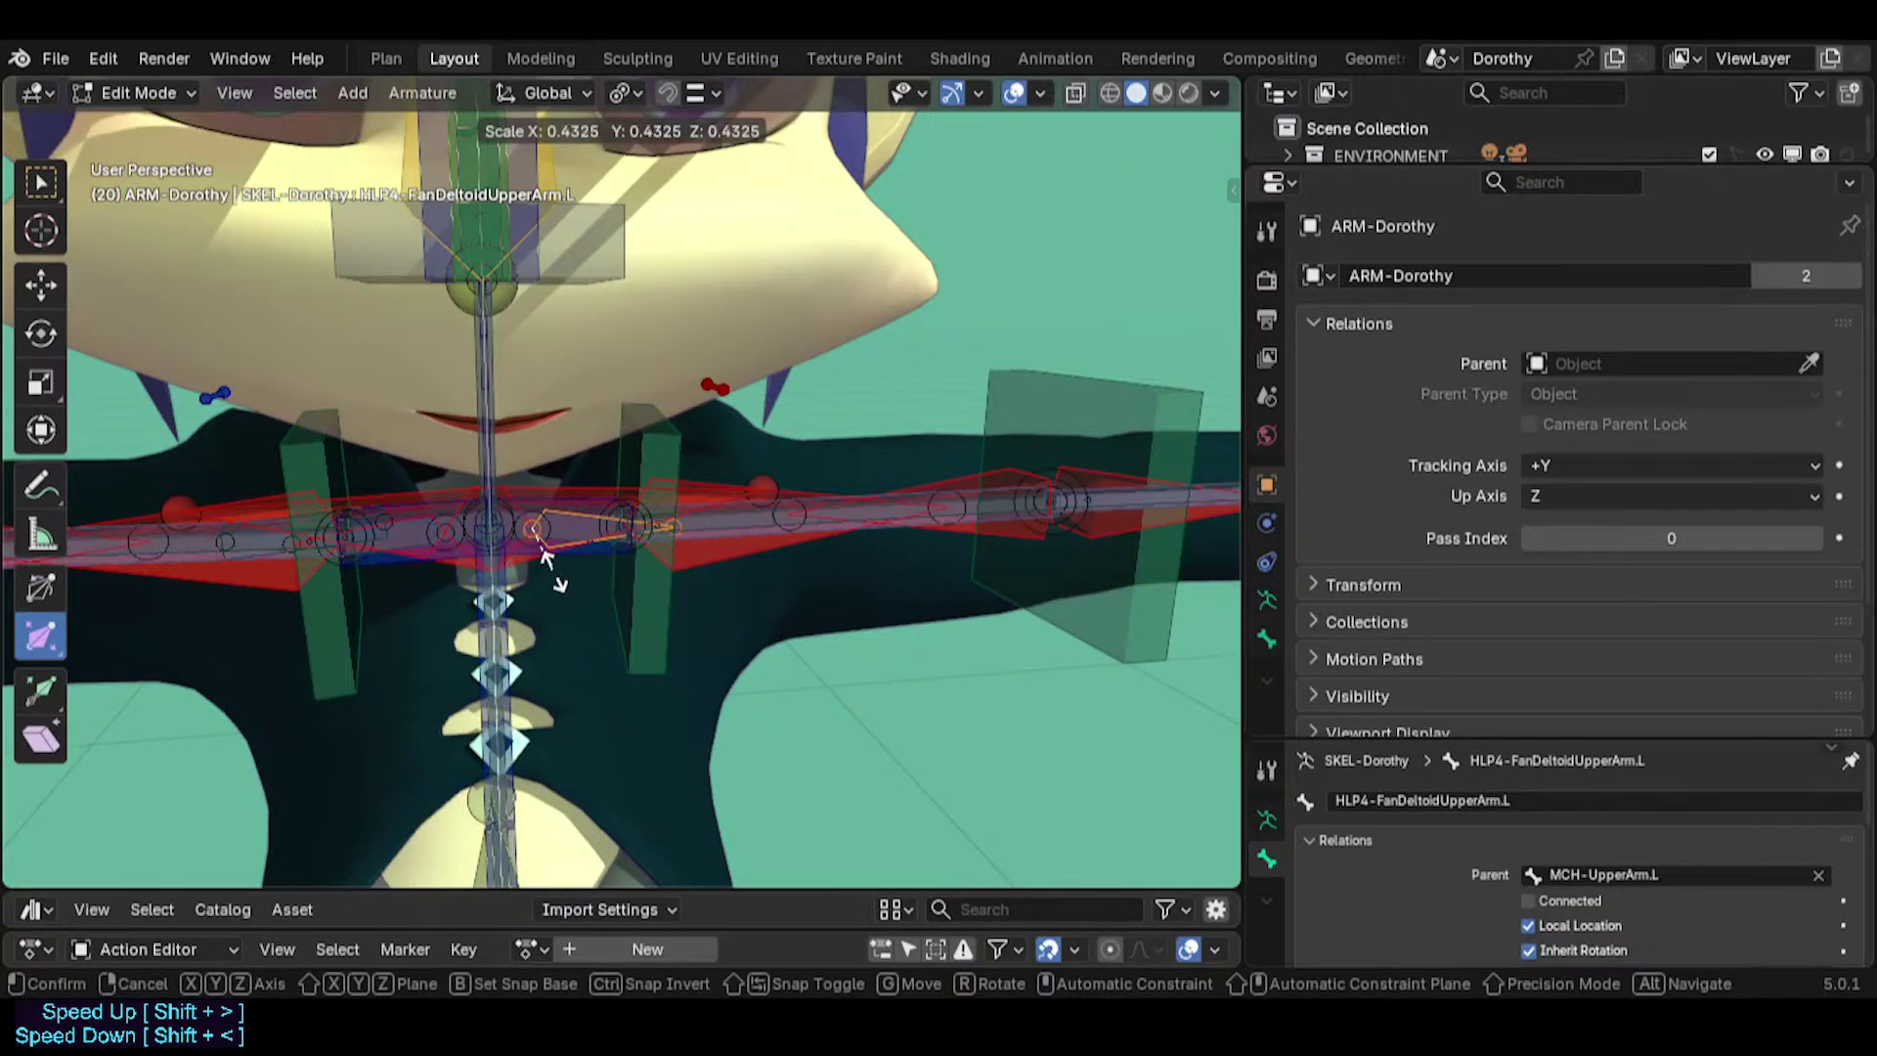
pyautogui.click(590, 526)
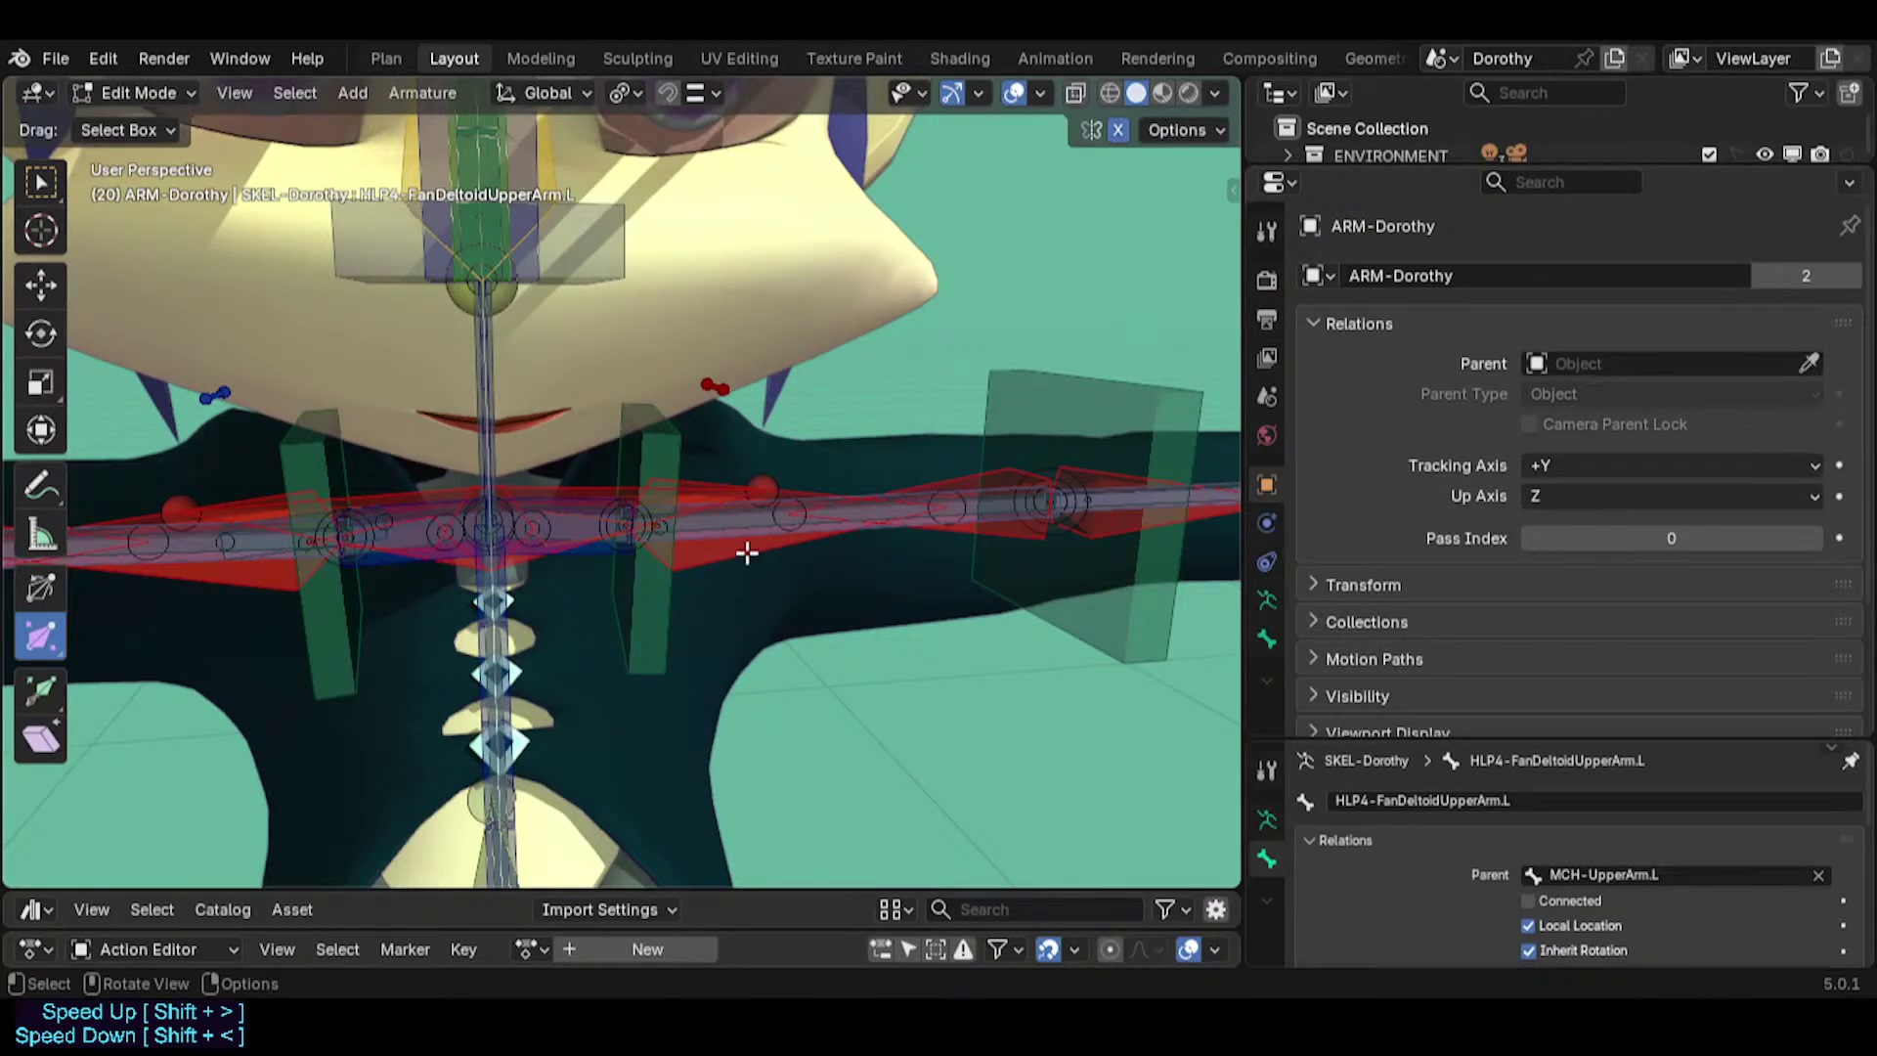
pyautogui.click(796, 511)
pyautogui.press('s')
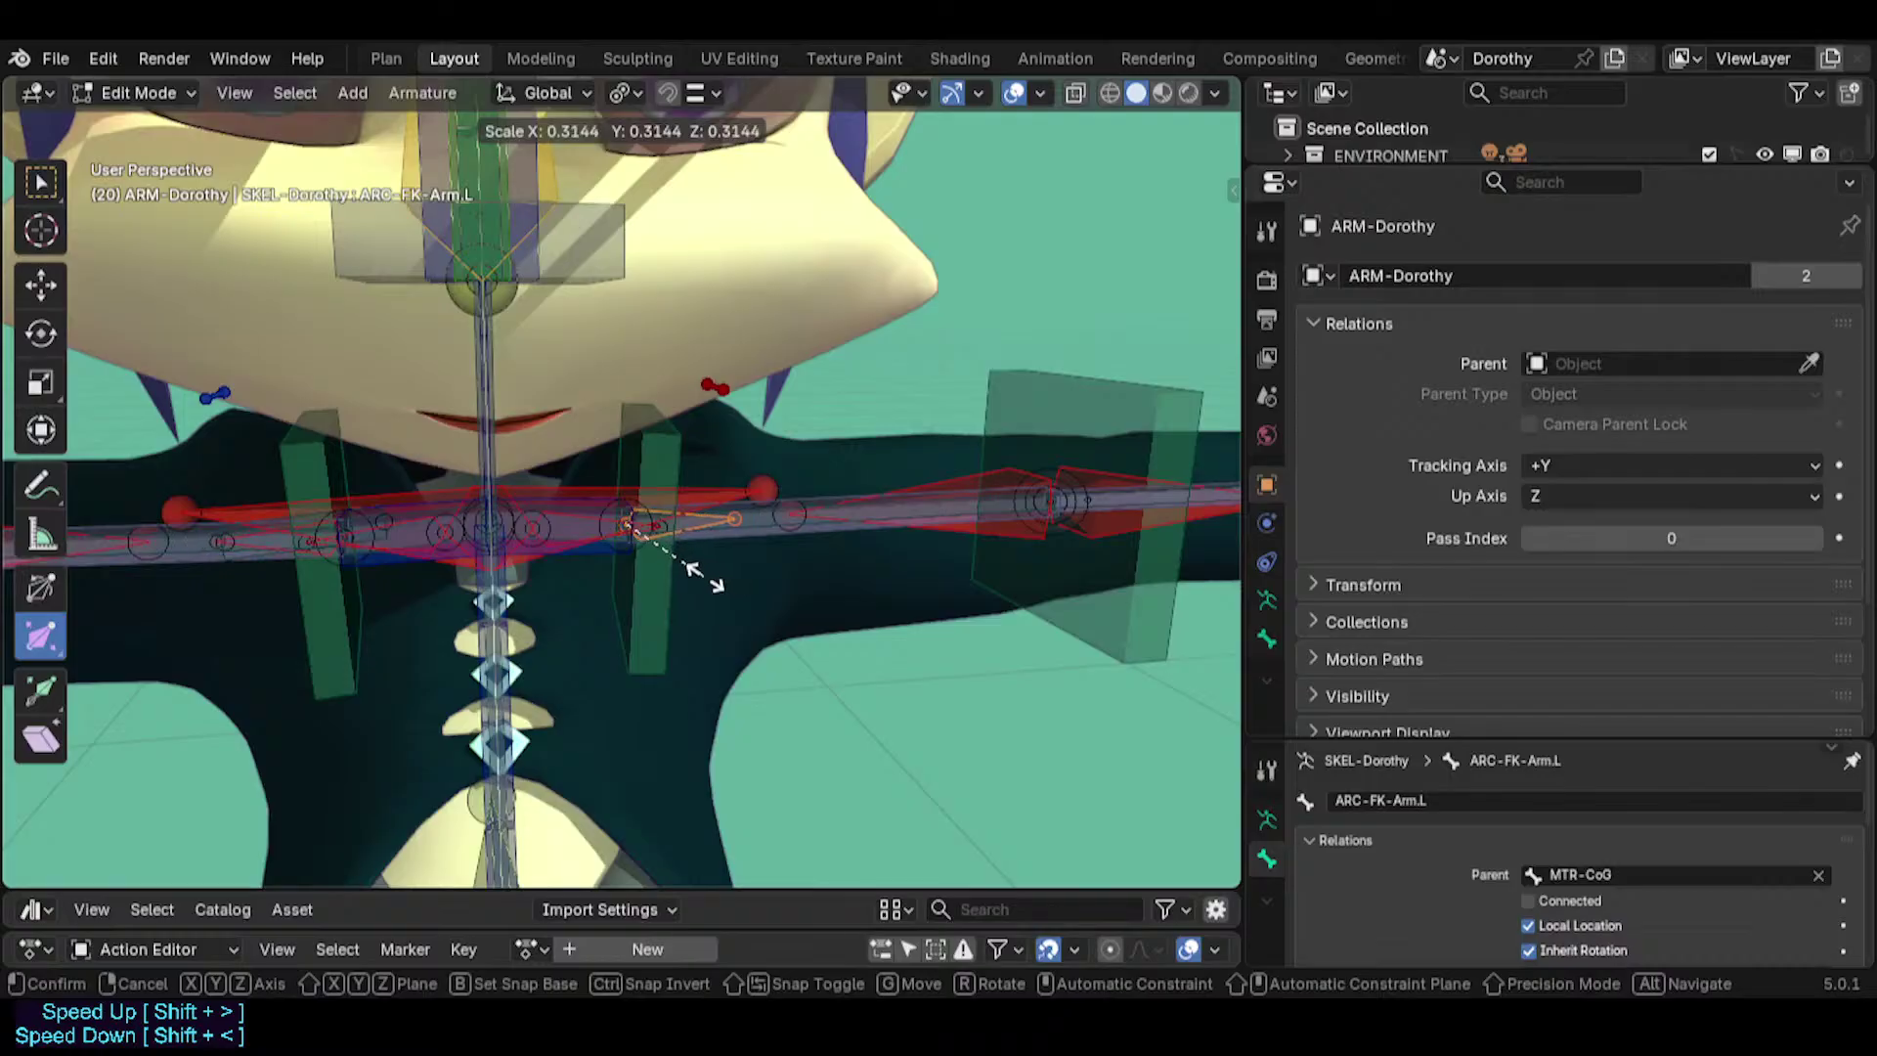
pyautogui.click(683, 524)
# Pick HLP4-FanDeltoidShoulder.R from the overlapping bones at the chest and scale it down.
pyautogui.moveTo(683, 524); pyautogui.dragTo(767, 512, button='middle')
pyautogui.click(543, 513)
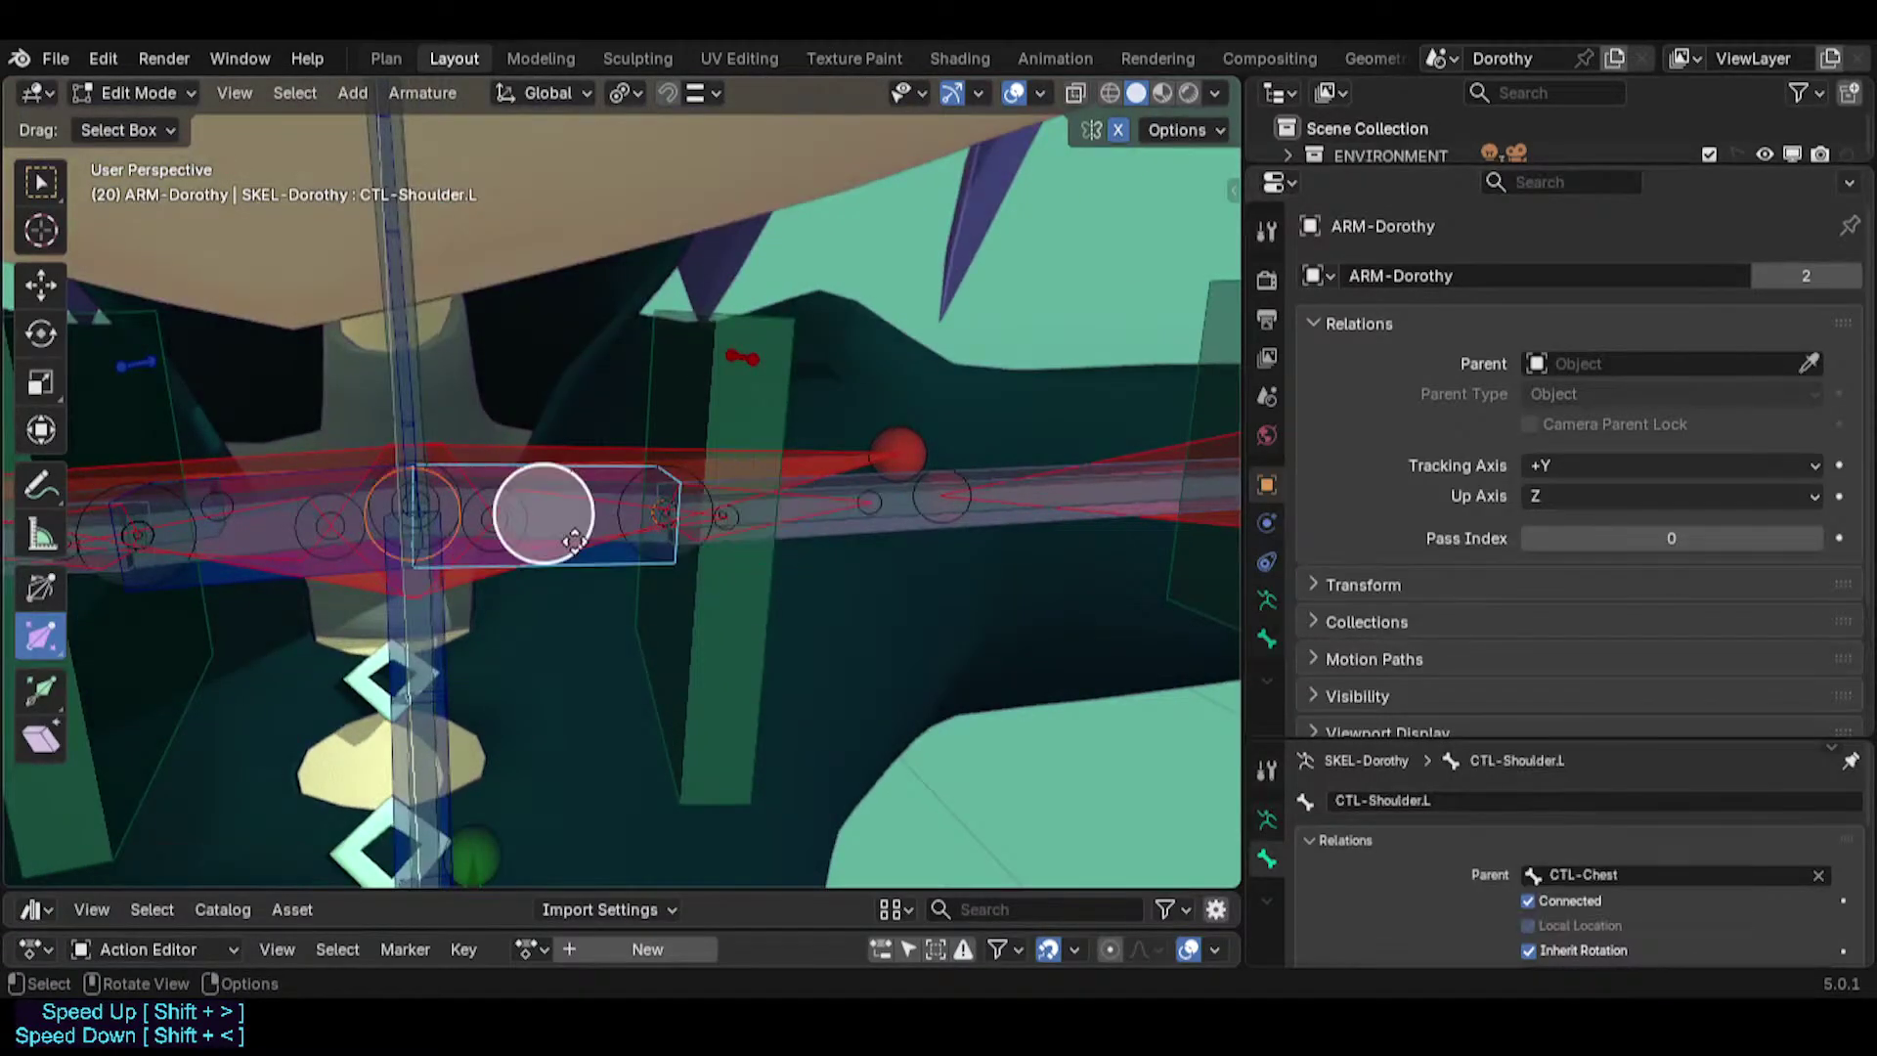
pyautogui.click(574, 541)
pyautogui.click(573, 541)
pyautogui.click(574, 541)
pyautogui.click(574, 540)
pyautogui.moveTo(574, 540); pyautogui.dragTo(603, 546, button='middle')
pyautogui.click(767, 458)
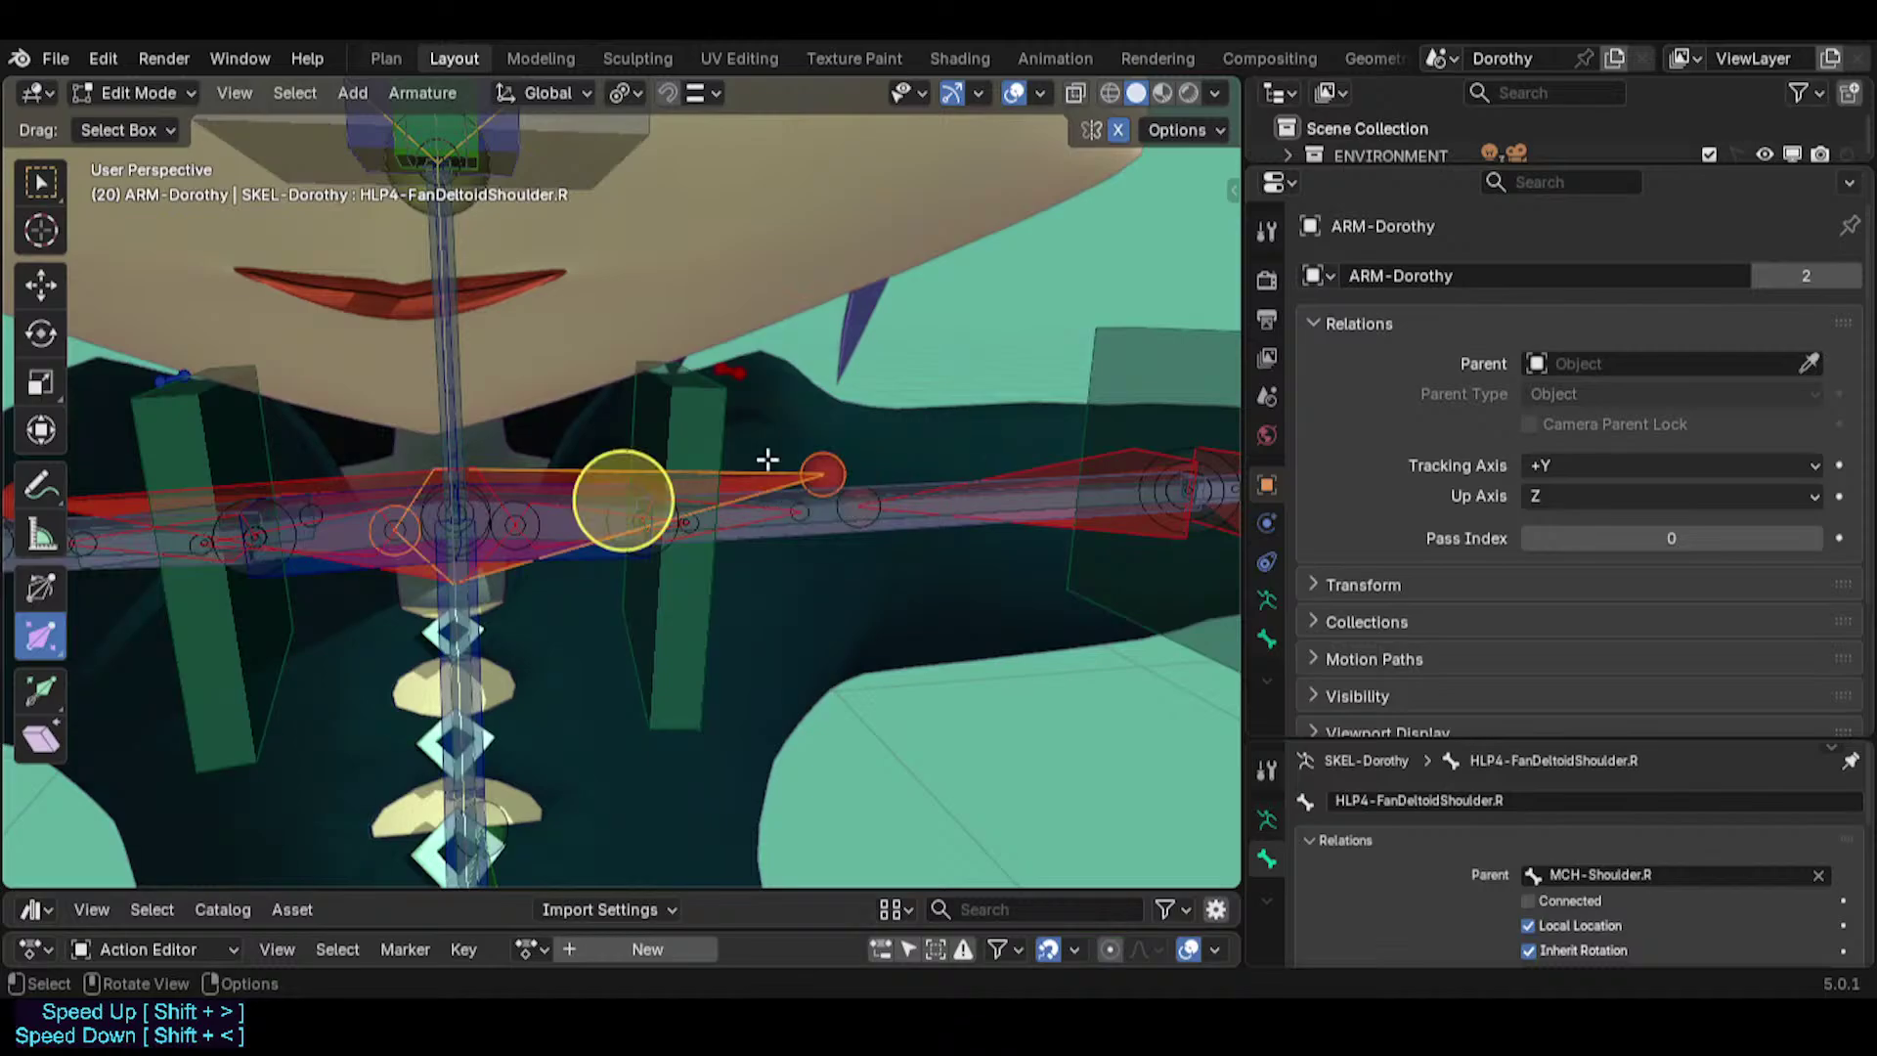
pyautogui.press('s')
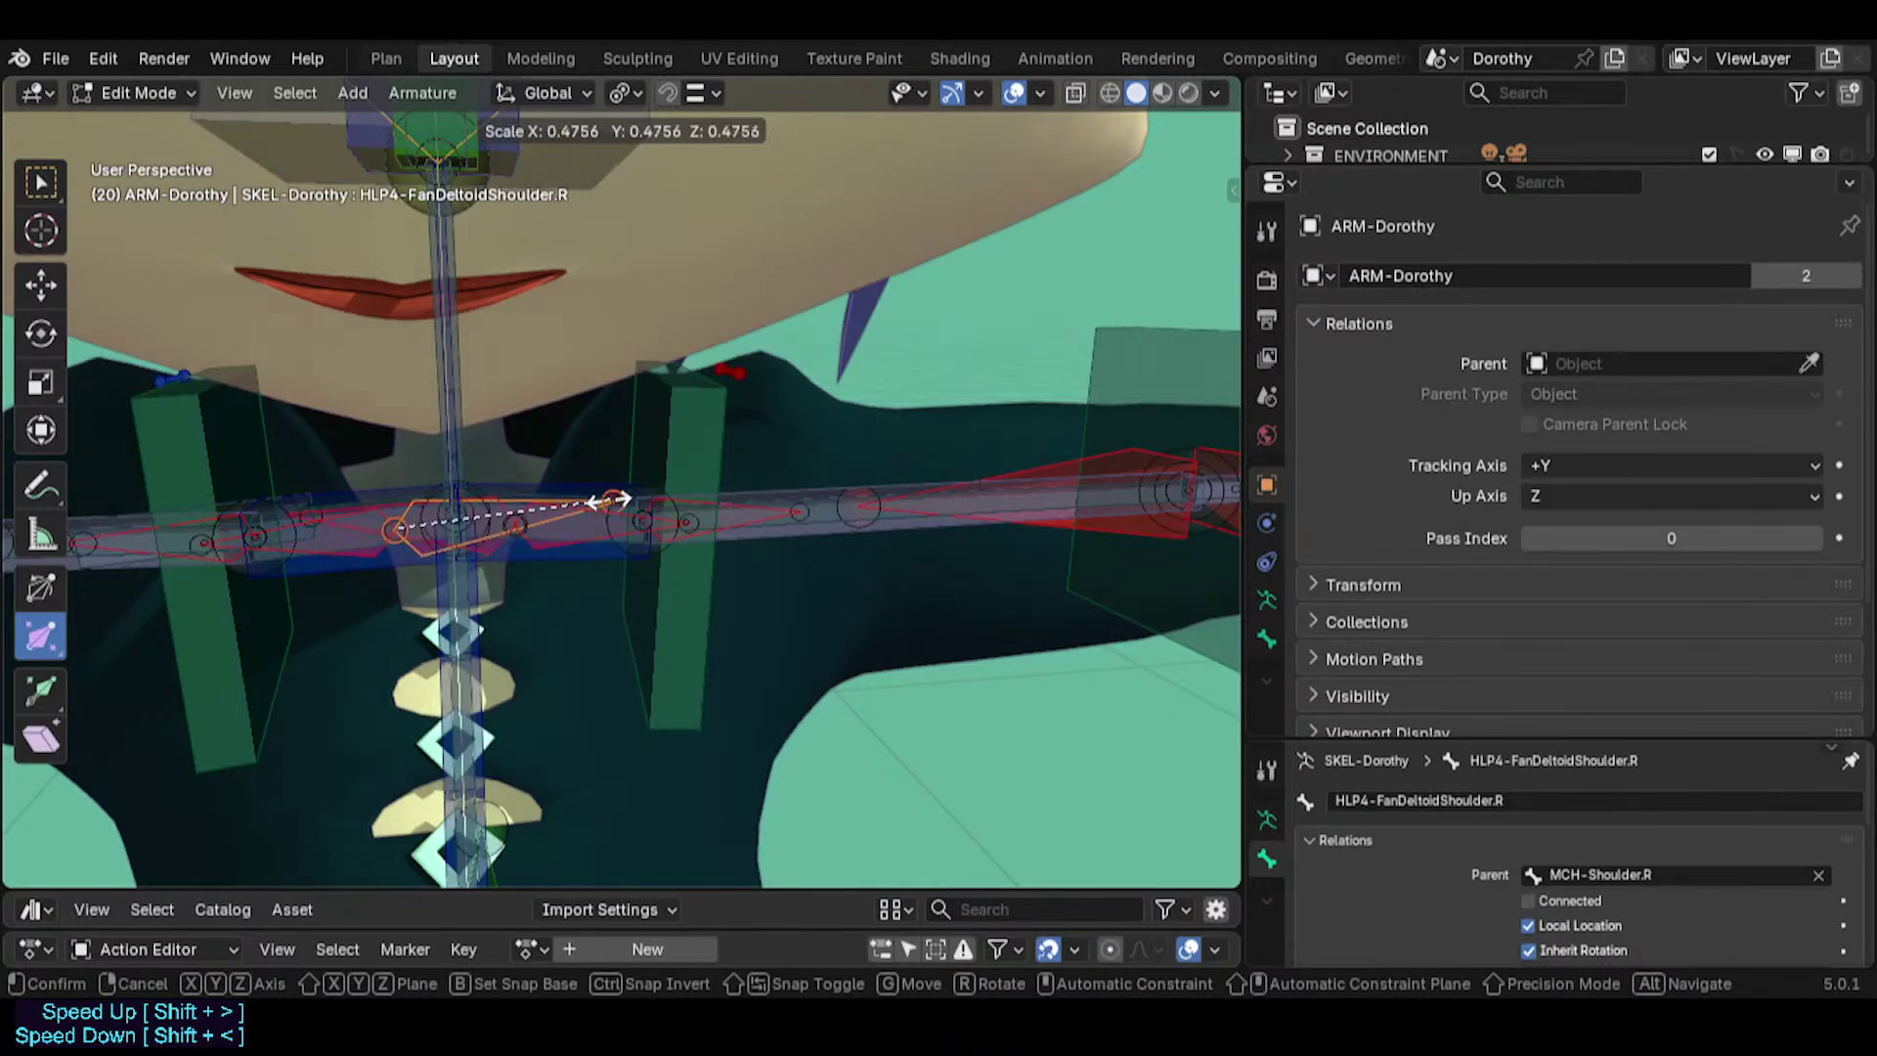
pyautogui.click(536, 510)
# Turn off solo for the TWK-Joints and MAIN-Controllers bone collections.
pyautogui.moveTo(557, 557); pyautogui.dragTo(698, 562, button='middle')
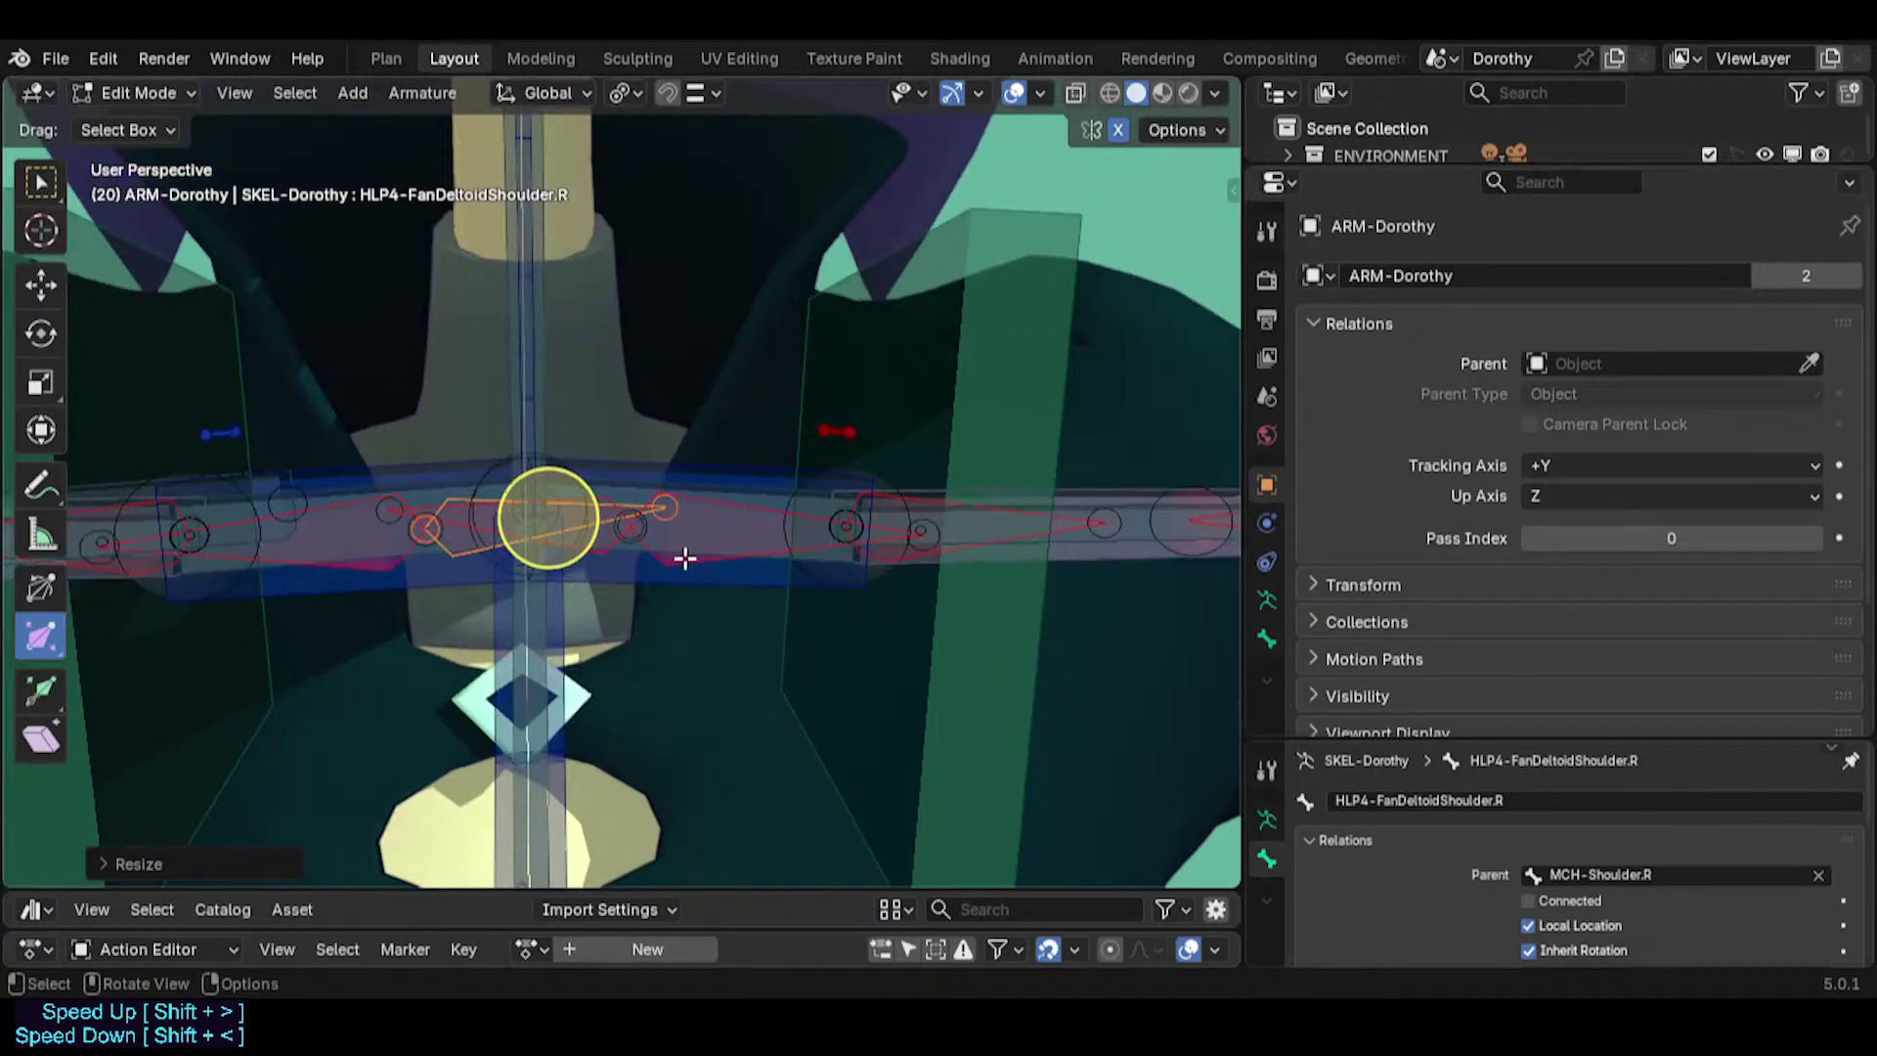
pyautogui.click(684, 558)
pyautogui.click(685, 558)
pyautogui.press('n')
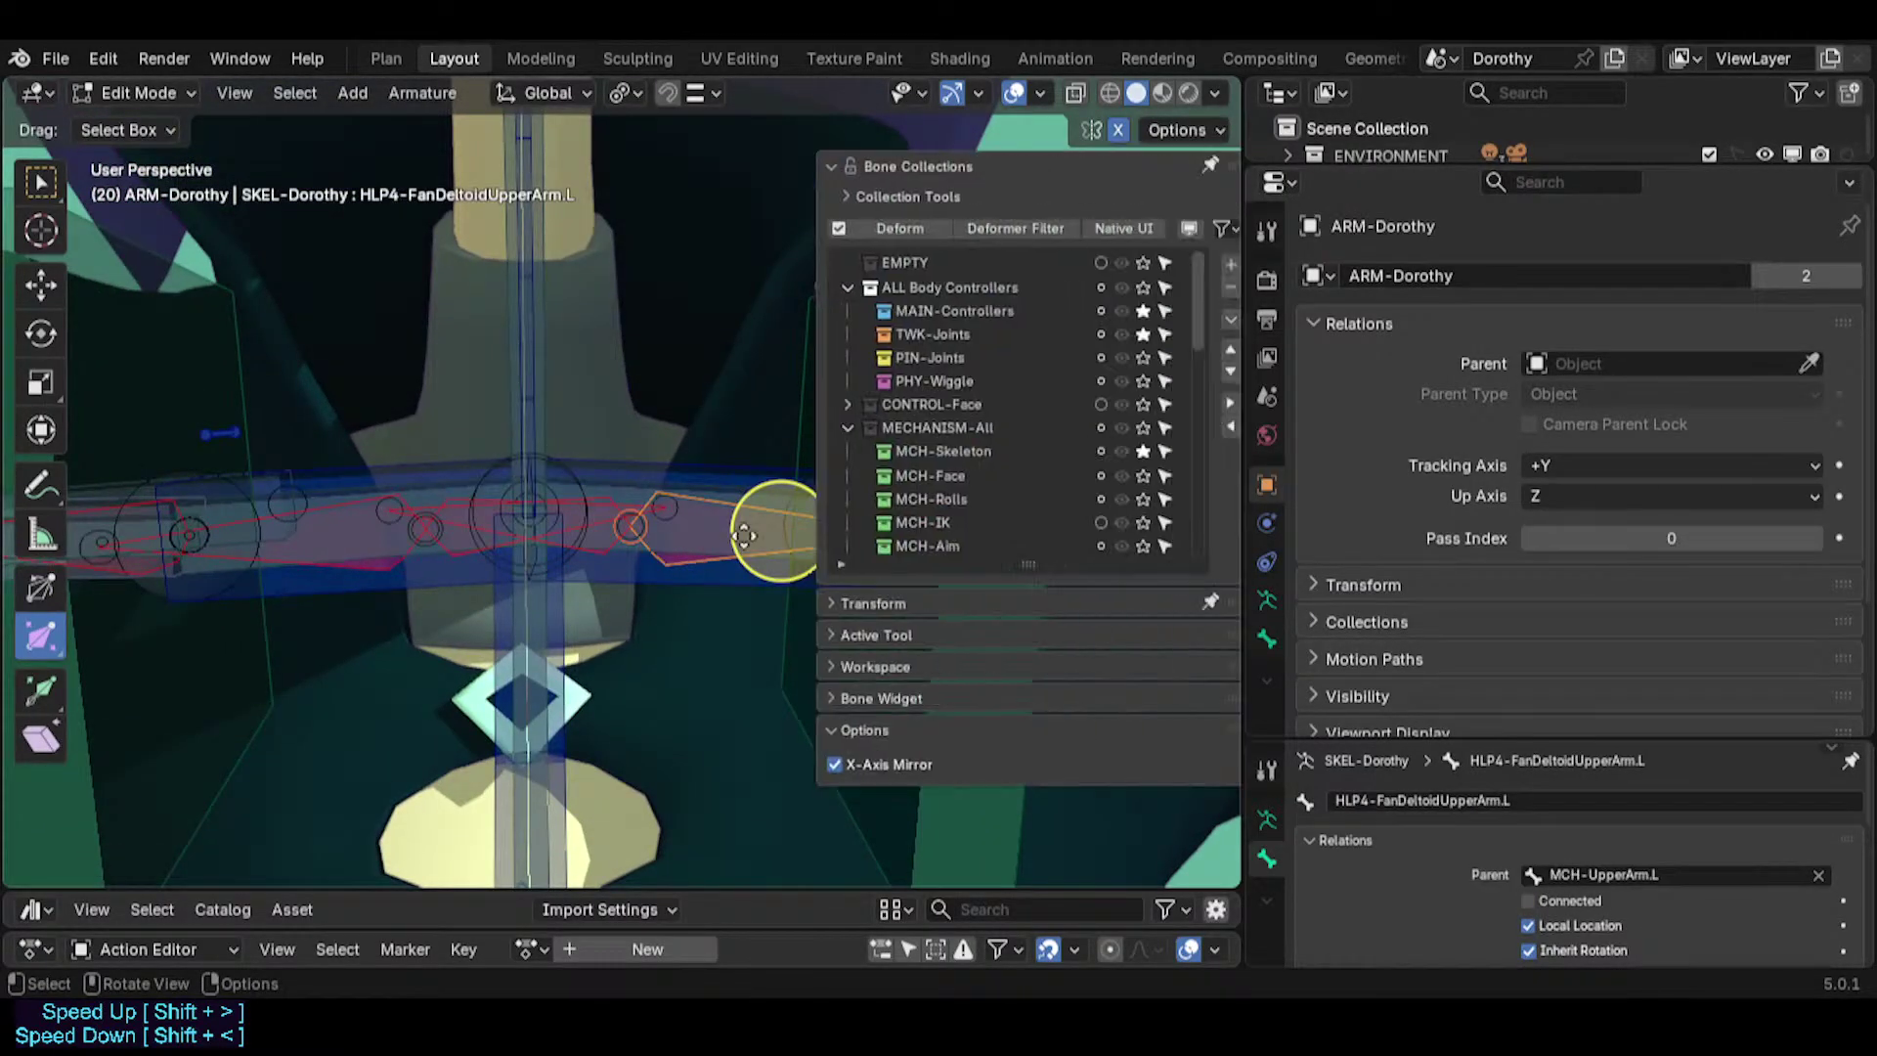
pyautogui.click(1096, 335)
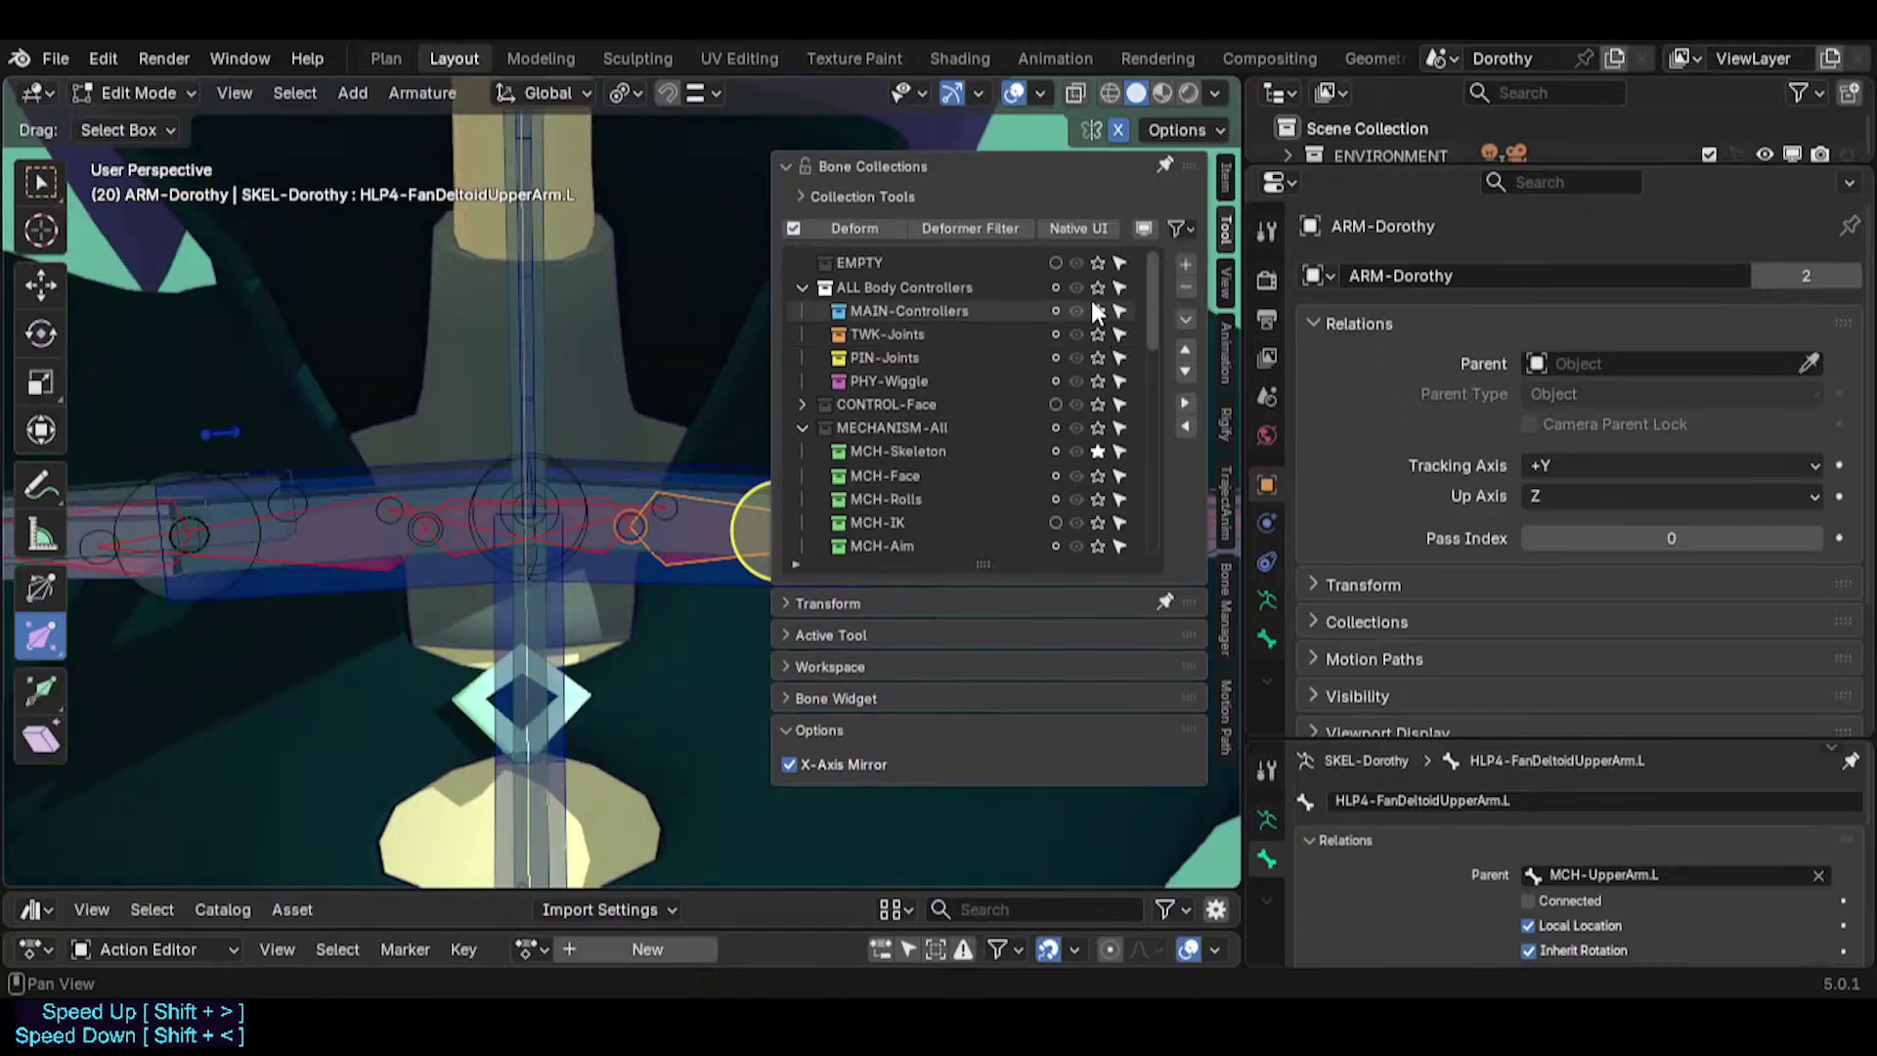
pyautogui.click(1095, 311)
pyautogui.press('n')
# Snap the 3D cursor to the left shoulder joint at the head of MCH-UpperArm.L.
pyautogui.keyDown('shift'); pyautogui.moveTo(805, 537); pyautogui.dragTo(672, 555, button='middle'); pyautogui.keyUp('shift')
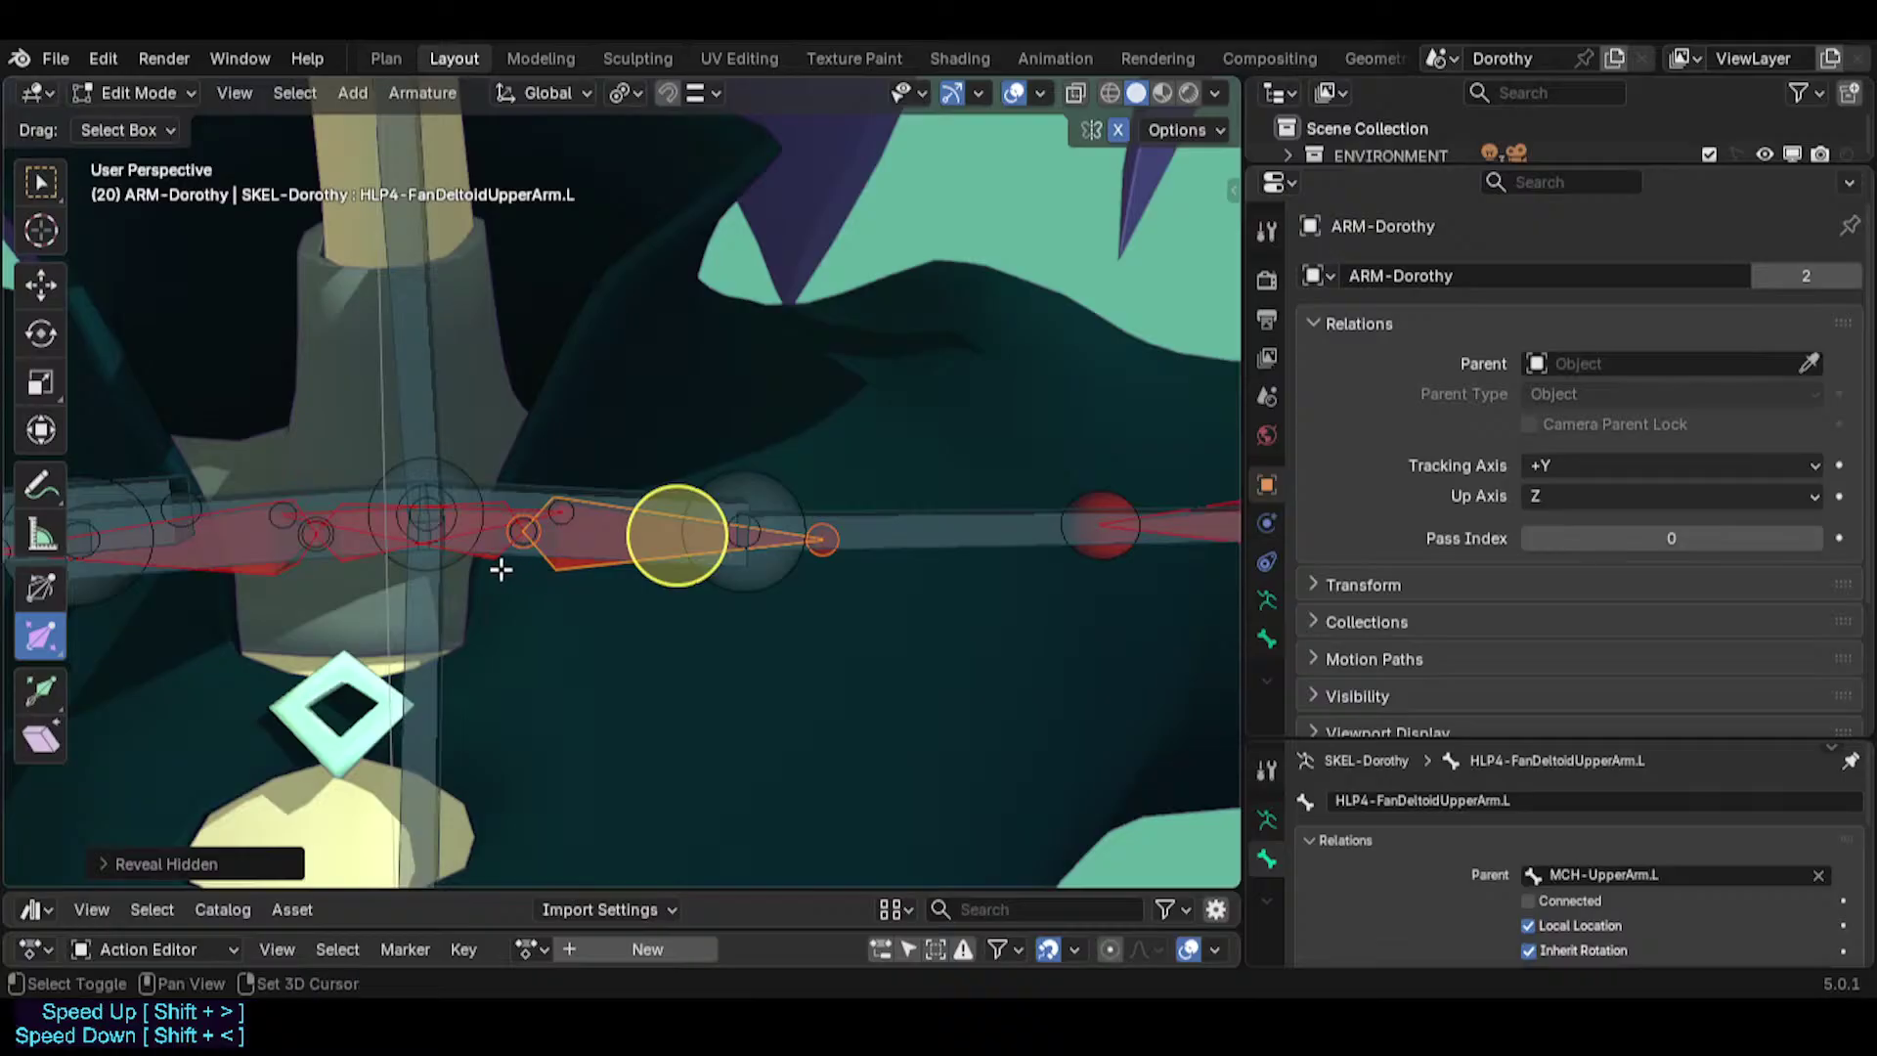
pyautogui.click(501, 569)
pyautogui.click(763, 602)
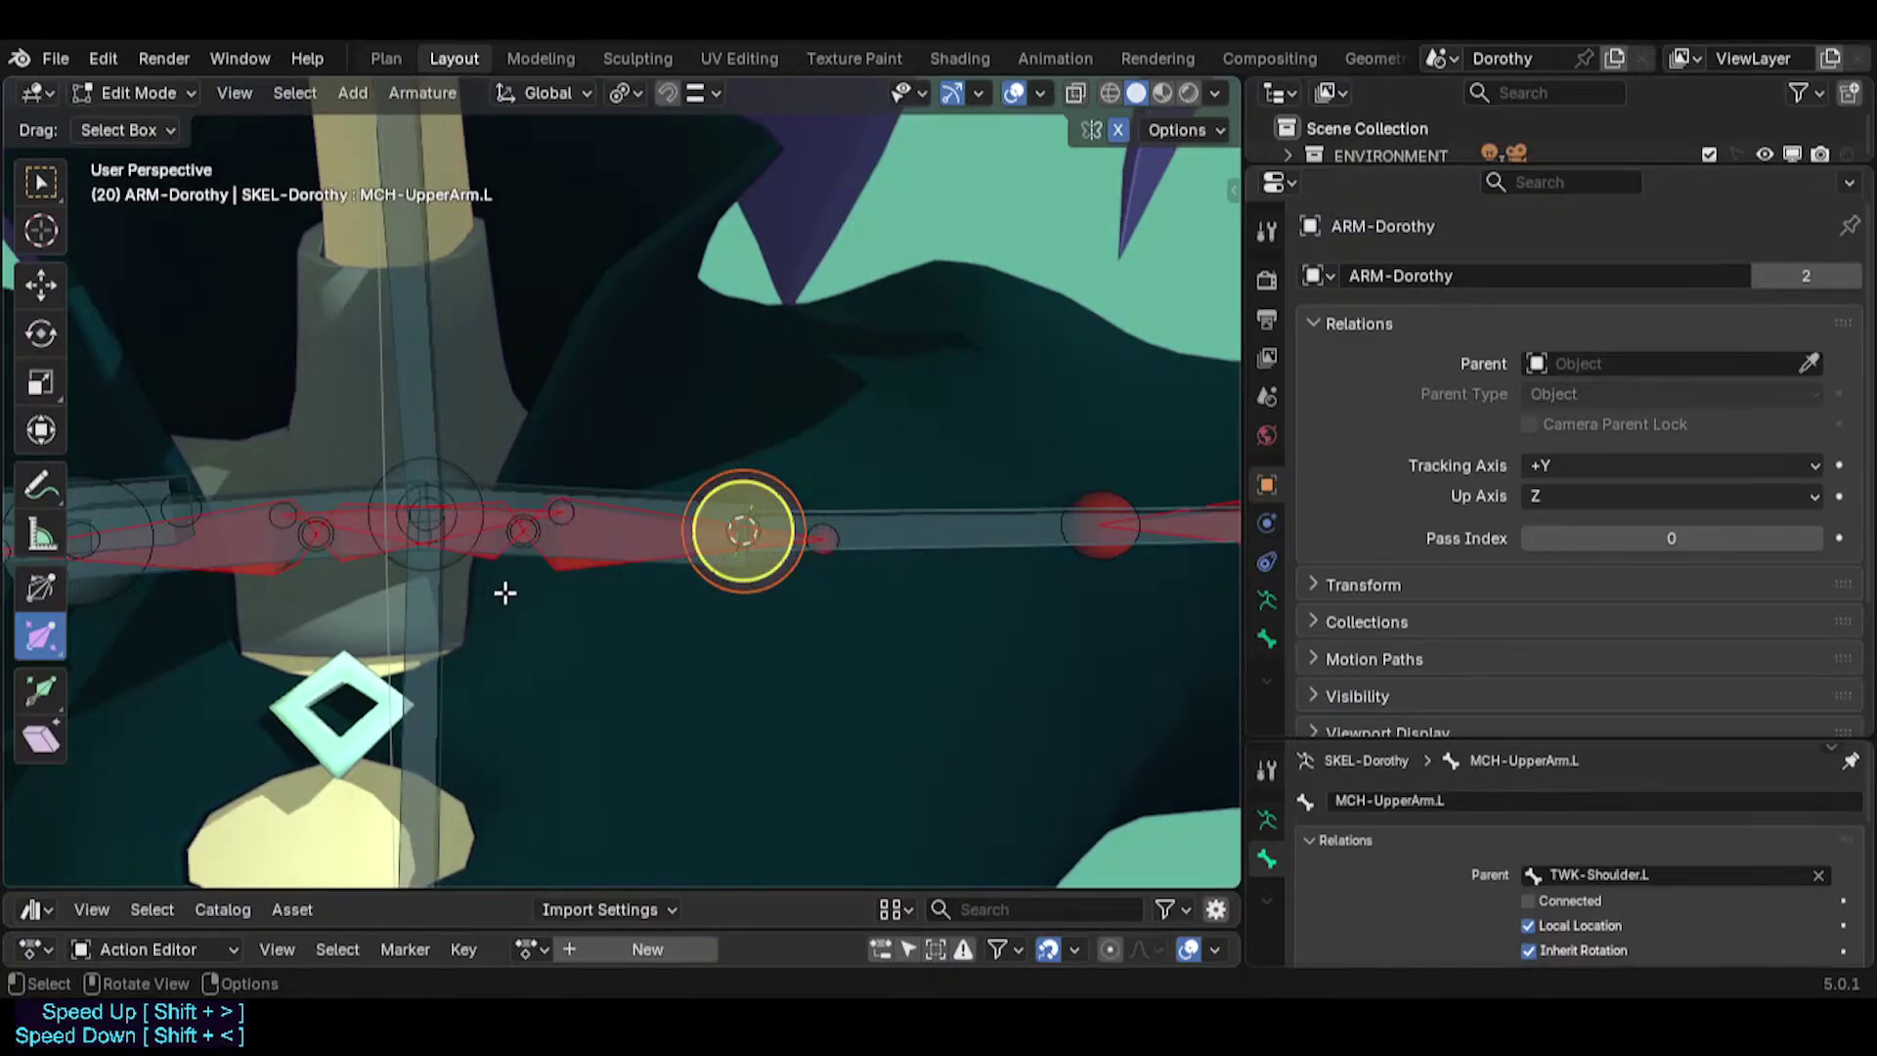
pyautogui.click(580, 587)
# Move HLP4-FanDeltoidUpperArm.L and HLP4-FanDeltoidShoulder.L to the 3D cursor at the shoulder joint and rescale them.
pyautogui.click(574, 575)
pyautogui.keyDown('shift'); pyautogui.click(500, 573); pyautogui.keyUp('shift')
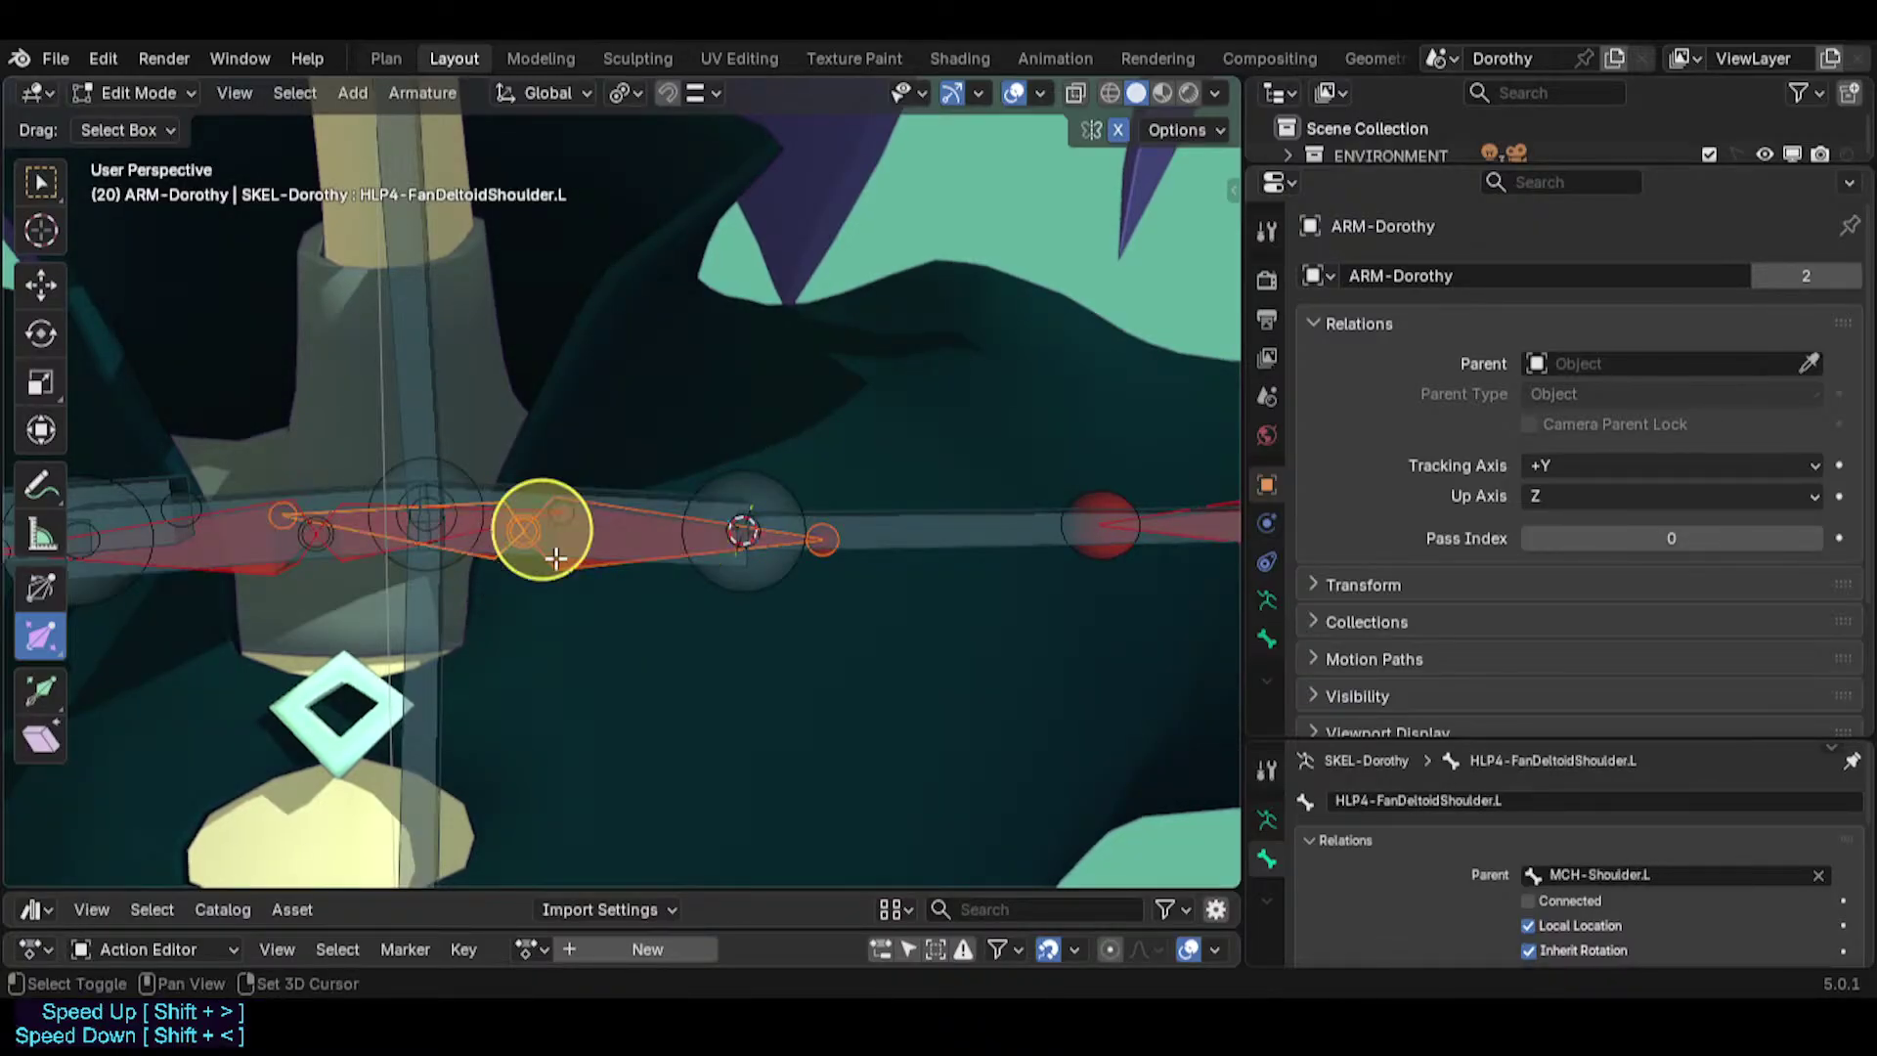
pyautogui.hotkey('shift', 's')
pyautogui.press('8')
pyautogui.moveTo(659, 551)
pyautogui.mouseDown(button='middle')
pyautogui.moveTo(774, 516)
pyautogui.moveTo(935, 524)
pyautogui.moveTo(619, 519)
pyautogui.moveTo(481, 577)
pyautogui.moveTo(964, 544)
pyautogui.moveTo(519, 519)
pyautogui.moveTo(733, 486)
pyautogui.moveTo(657, 523)
pyautogui.mouseUp(button='middle')
pyautogui.press('s')
pyautogui.click(559, 560)
# Scale down the left elbow fan bones HLP4-FanElbowUpperArm.L and HLP4-FanElbowForeArm.L.
pyautogui.click(990, 498)
pyautogui.keyDown('shift'); pyautogui.click(721, 491); pyautogui.keyUp('shift')
pyautogui.scroll(-3, 724, 491)
pyautogui.press('s')
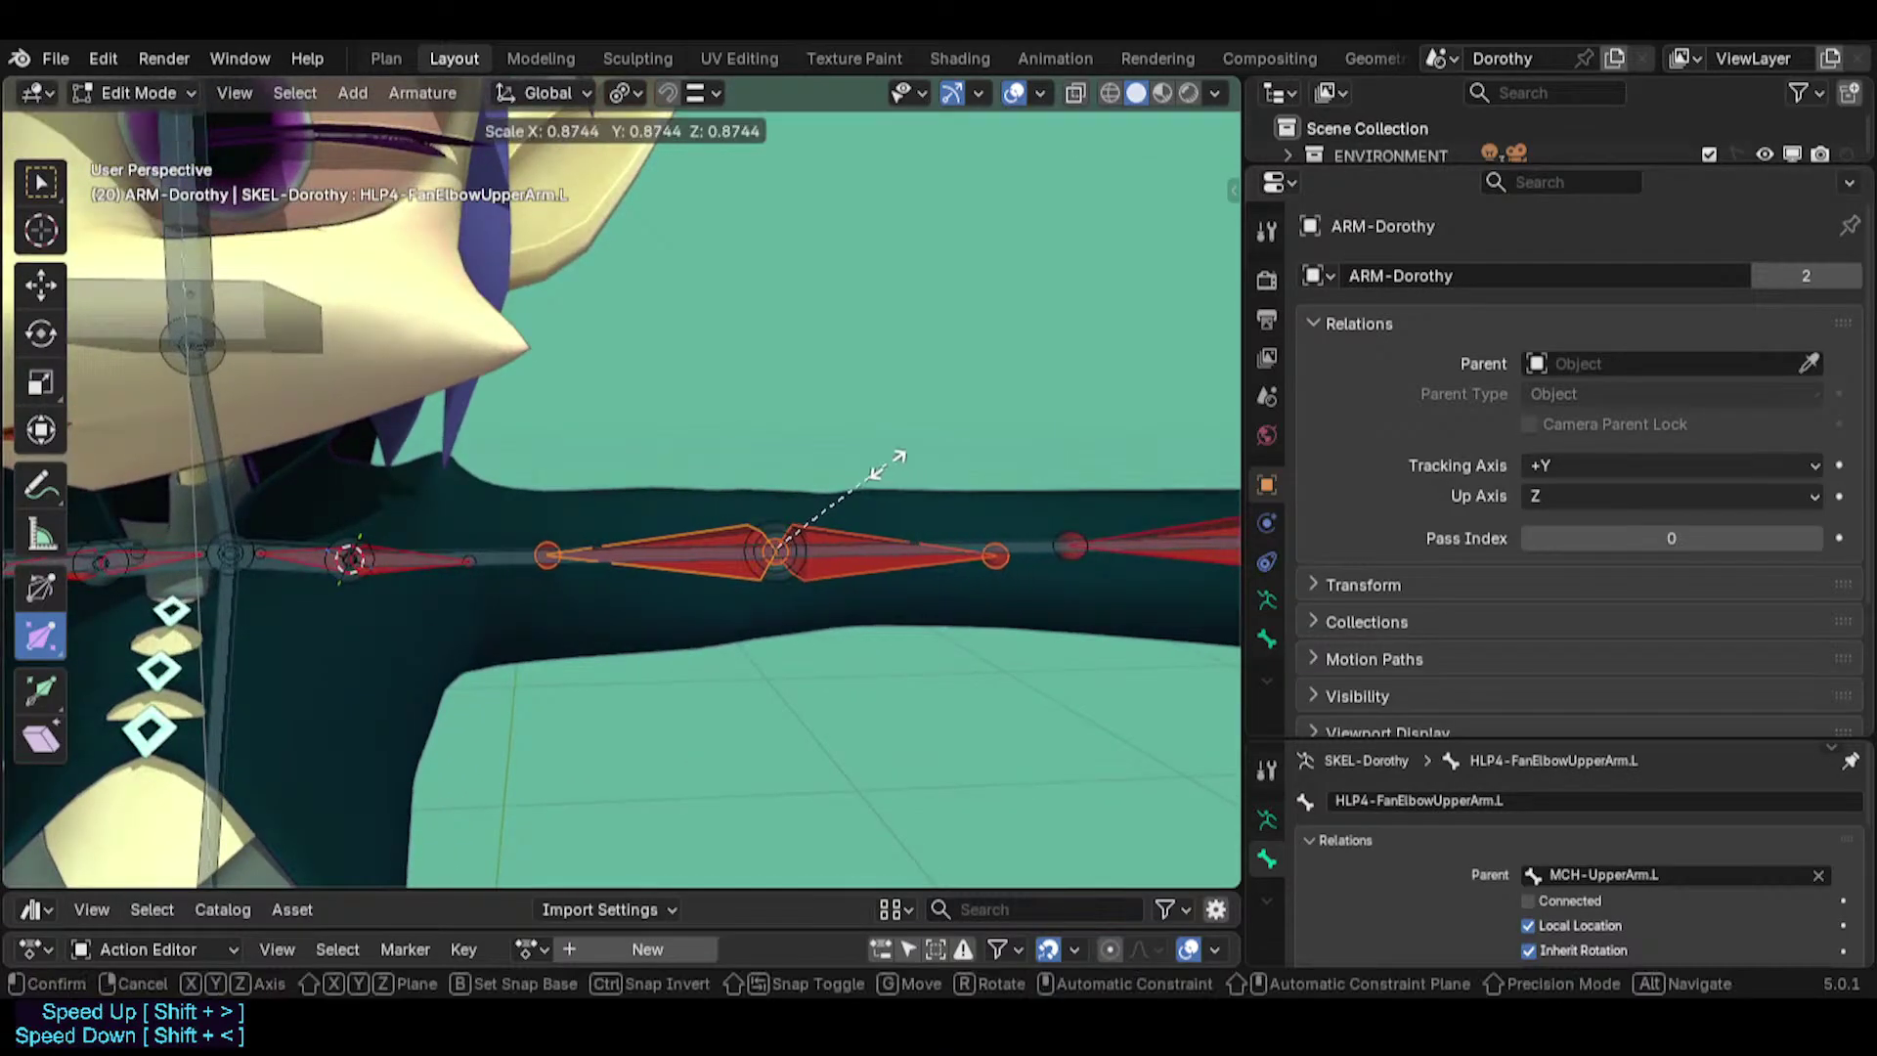
pyautogui.click(865, 473)
# Scale down the left wrist fan bones HLP4-FanWristForeArm.L and HLP4-FanWristHand.L.
pyautogui.keyDown('shift'); pyautogui.moveTo(852, 463); pyautogui.dragTo(317, 431, button='middle'); pyautogui.keyUp('shift')
pyautogui.click(859, 490)
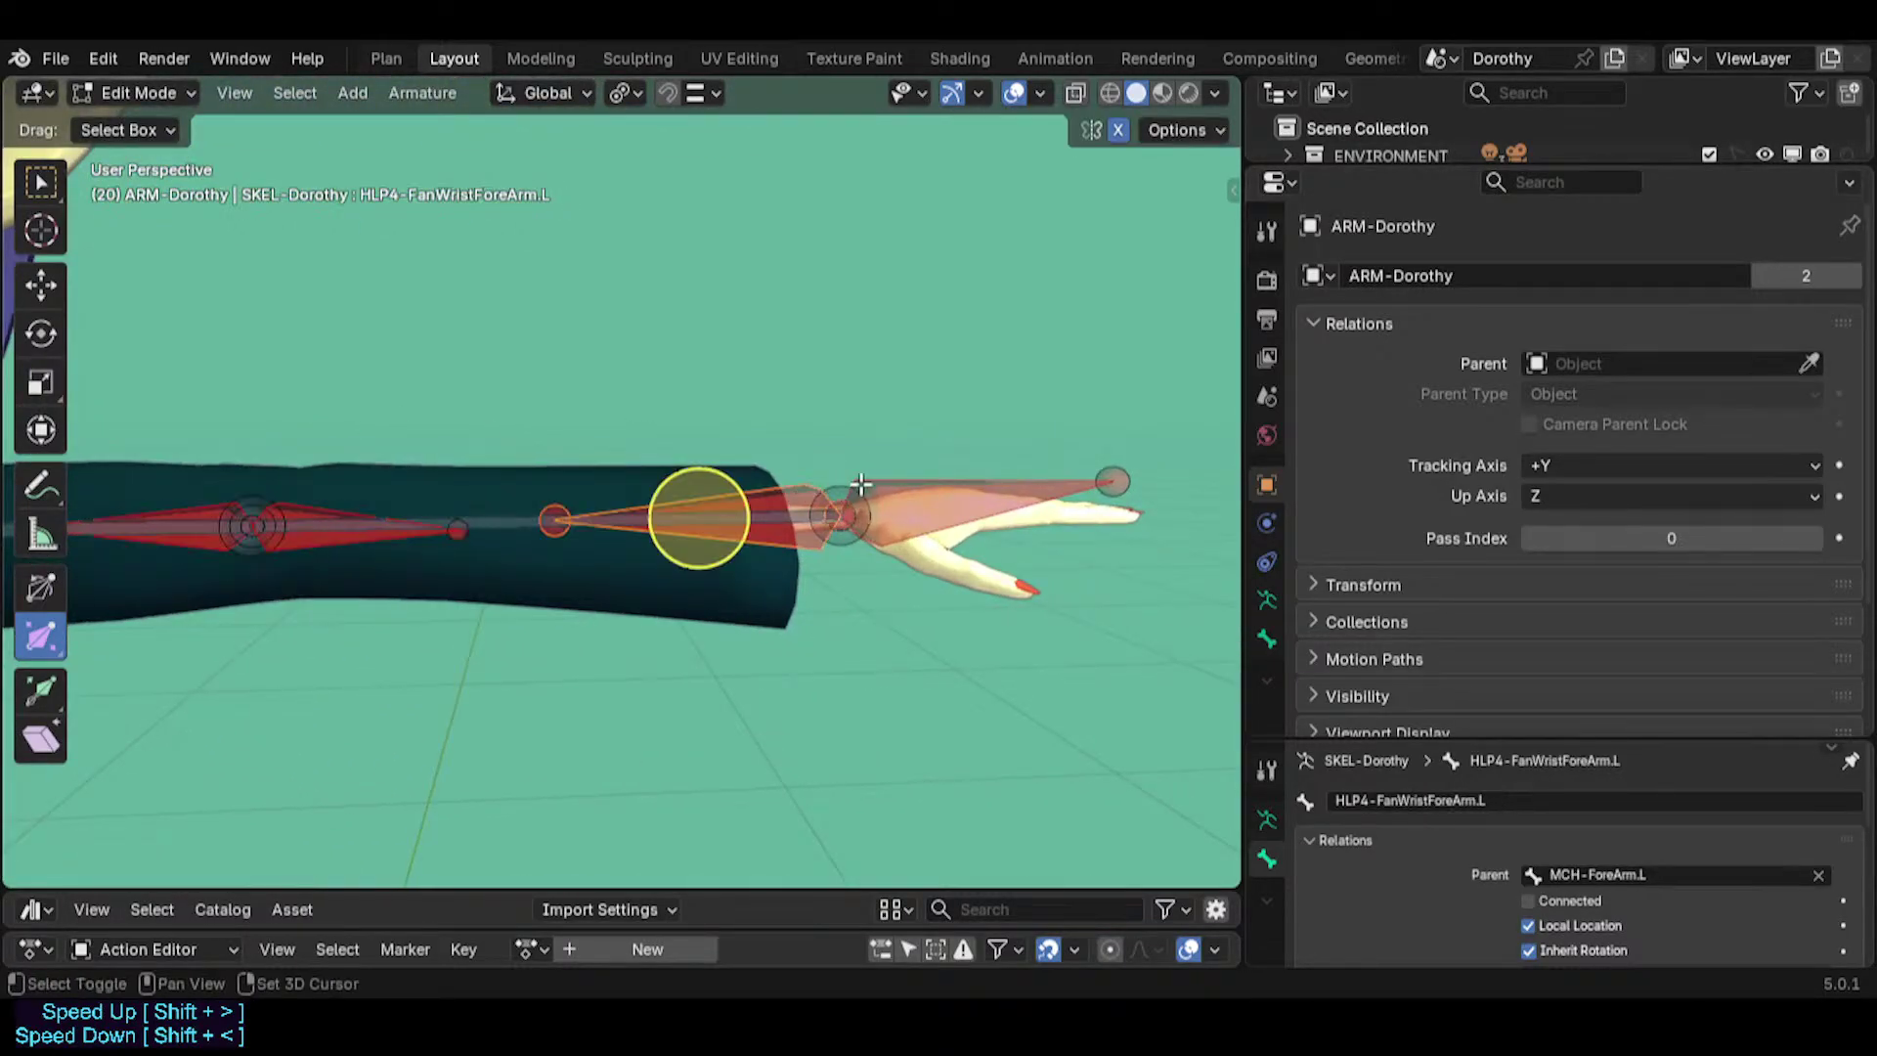
pyautogui.press('s')
pyautogui.click(925, 482)
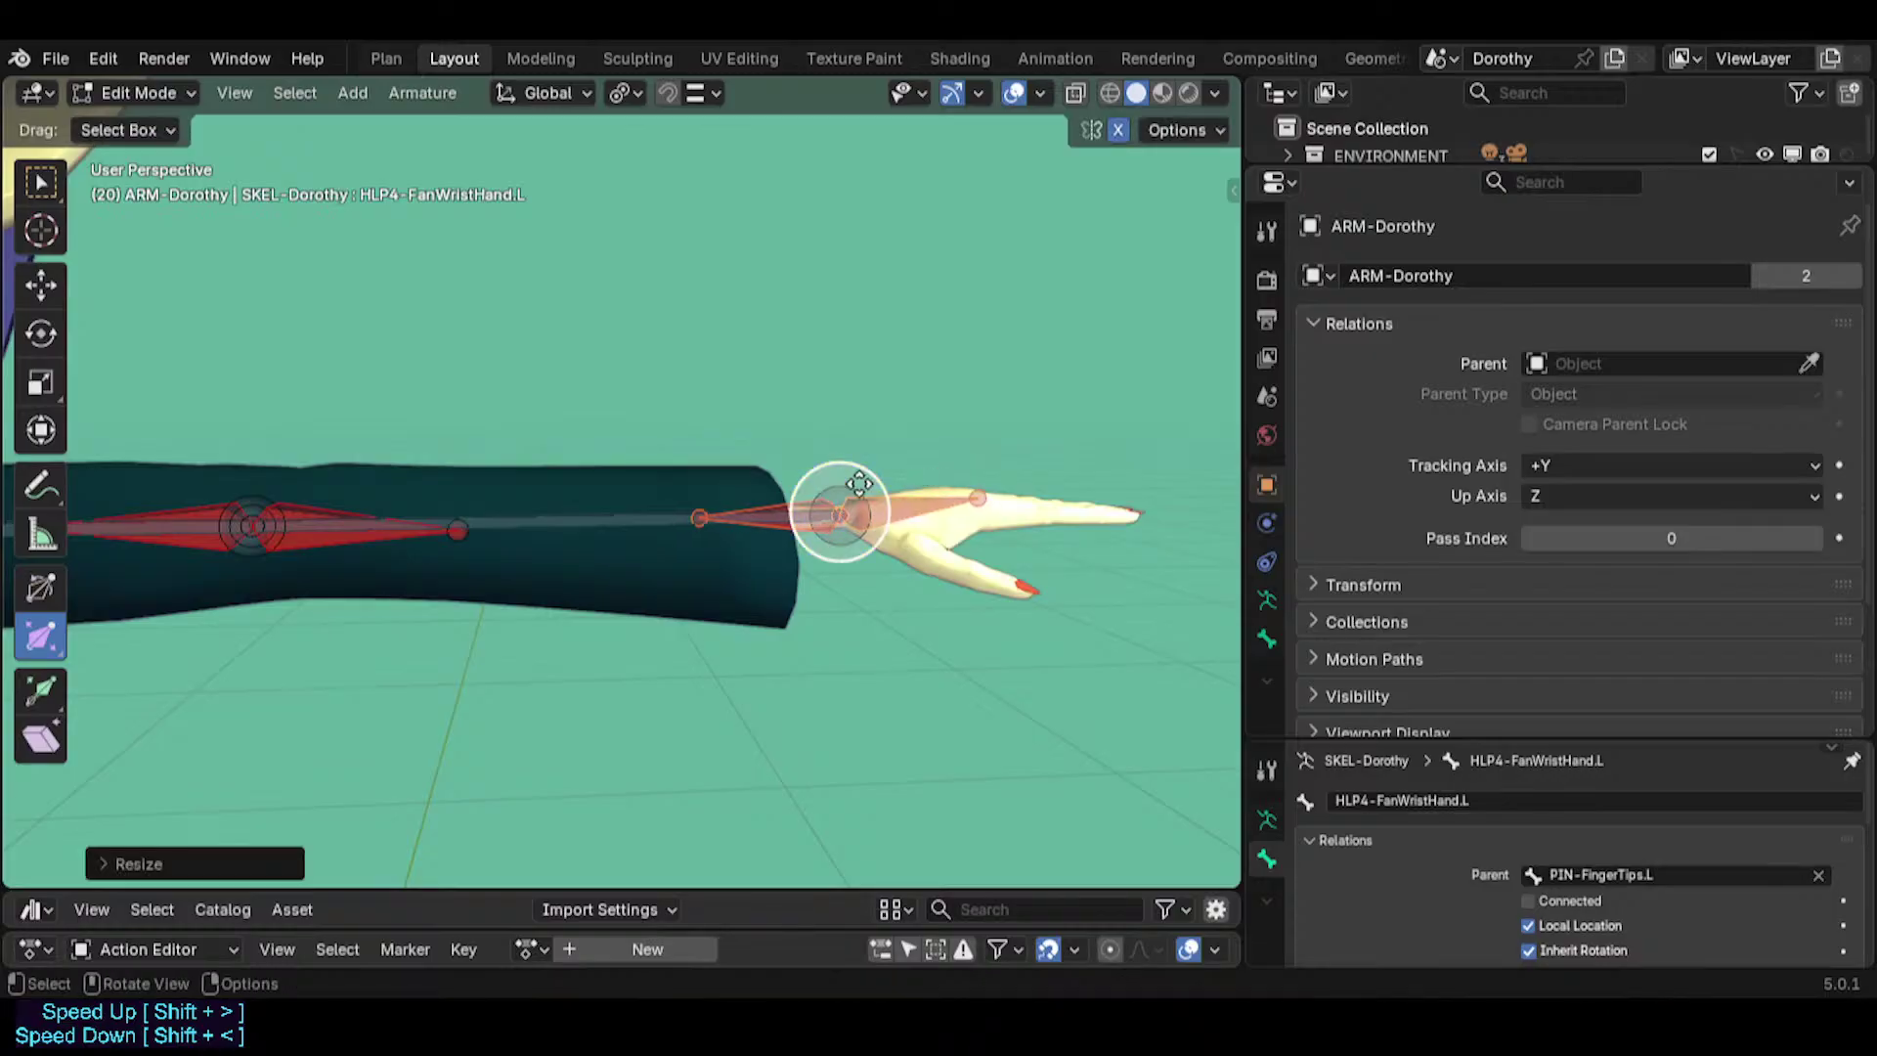
# Scale down the left pelvis fan bones HLP3-FanPelvisHip.L and HLP3-FanPelvisThigh.L together.
pyautogui.scroll(-4, 813, 500)
pyautogui.keyDown('shift'); pyautogui.moveTo(814, 500); pyautogui.dragTo(829, 411, button='middle'); pyautogui.keyUp('shift')
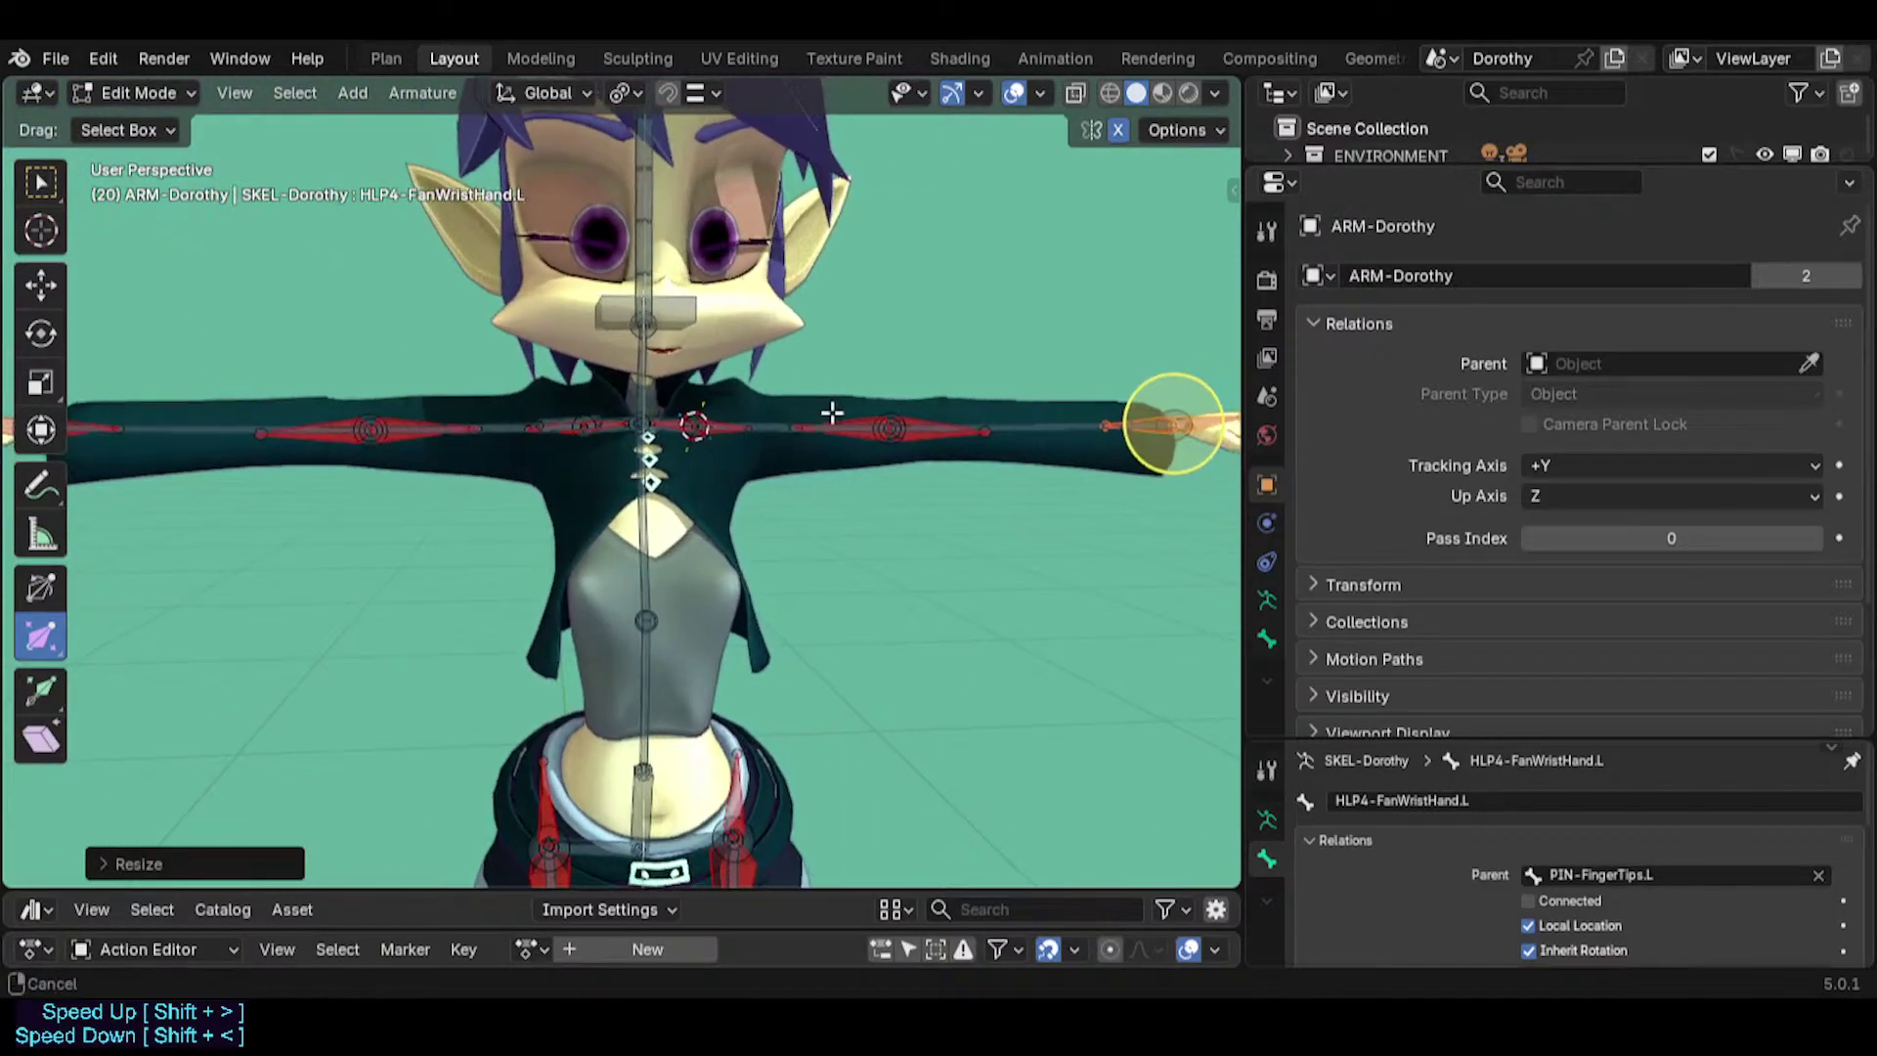
pyautogui.keyDown('shift'); pyautogui.moveTo(780, 634); pyautogui.dragTo(672, 352, button='middle'); pyautogui.keyUp('shift')
pyautogui.keyDown('shift'); pyautogui.moveTo(674, 540); pyautogui.dragTo(689, 371, button='middle'); pyautogui.keyUp('shift')
pyautogui.click(653, 358)
pyautogui.scroll(3, 695, 482)
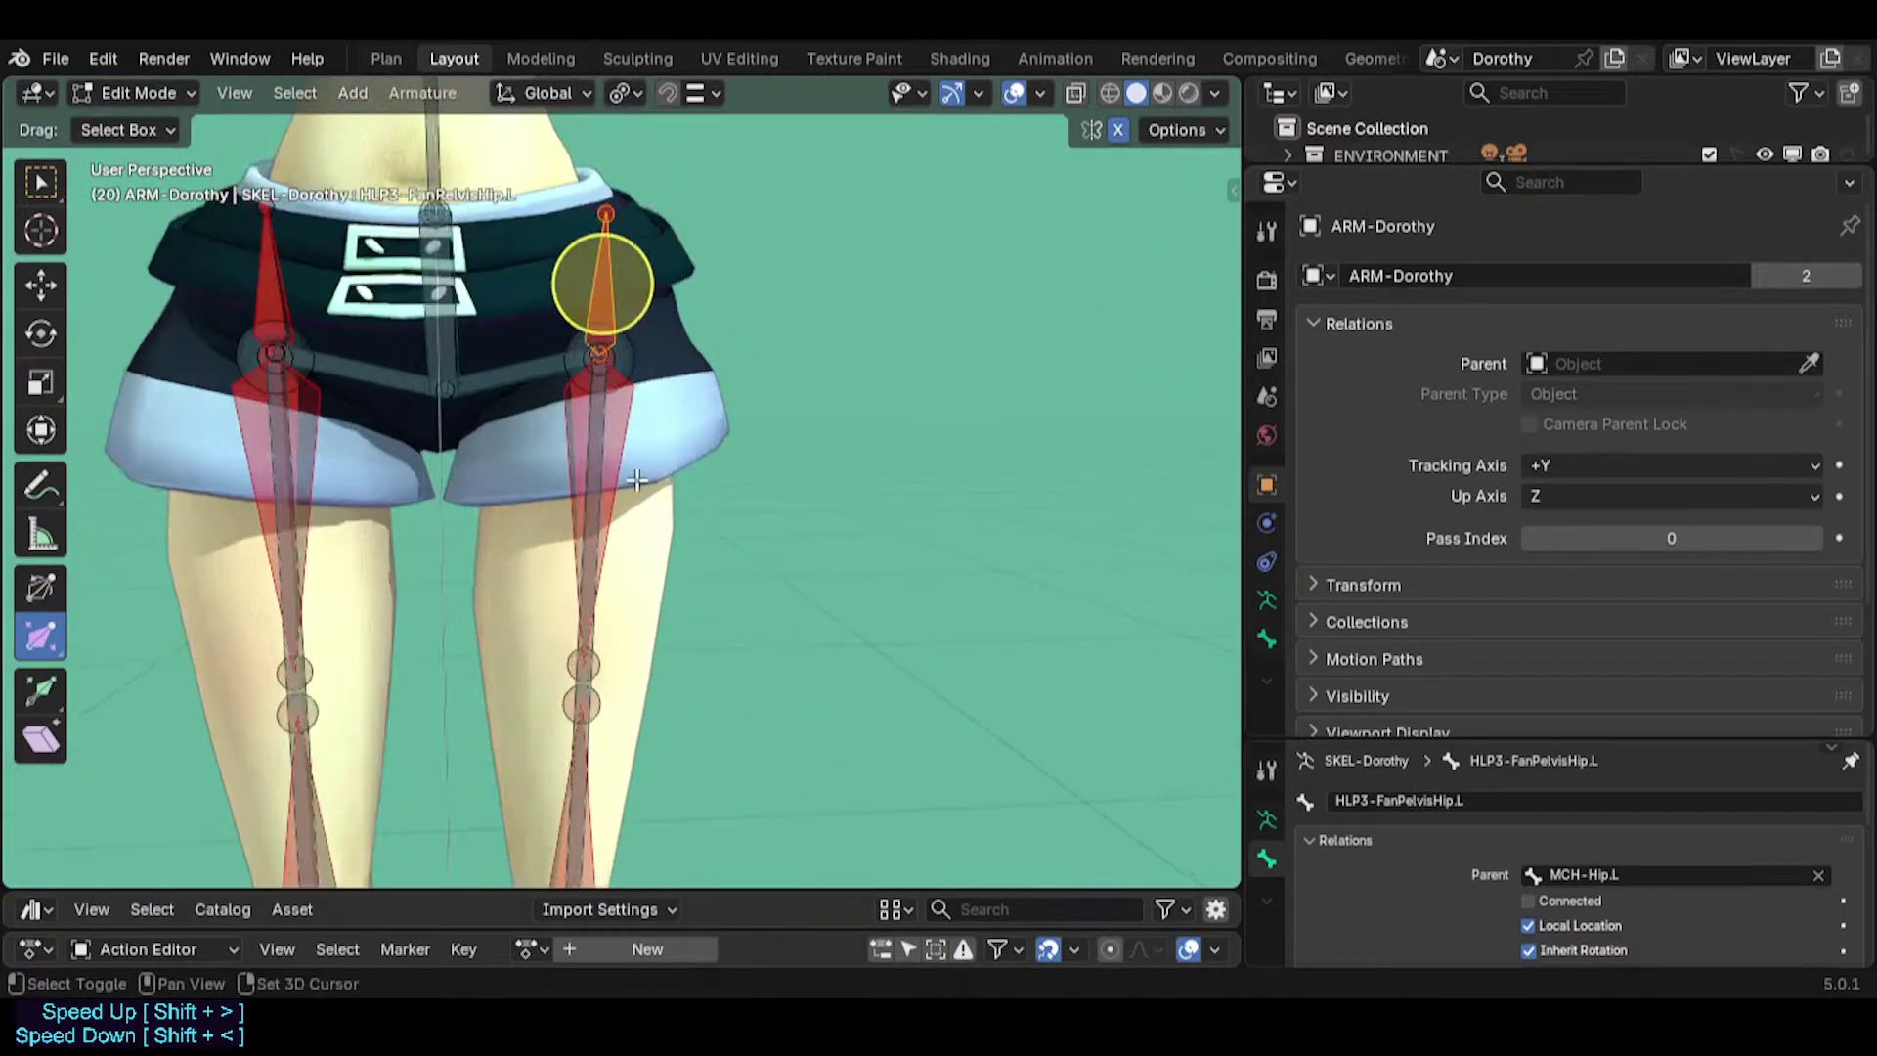
pyautogui.click(594, 387)
pyautogui.press('s')
pyautogui.click(676, 596)
# Scale down both fan bones at the left knee, including HLP3-FanKneeShin.L.
pyautogui.keyDown('shift'); pyautogui.moveTo(675, 596); pyautogui.dragTo(700, 345, button='middle'); pyautogui.keyUp('shift')
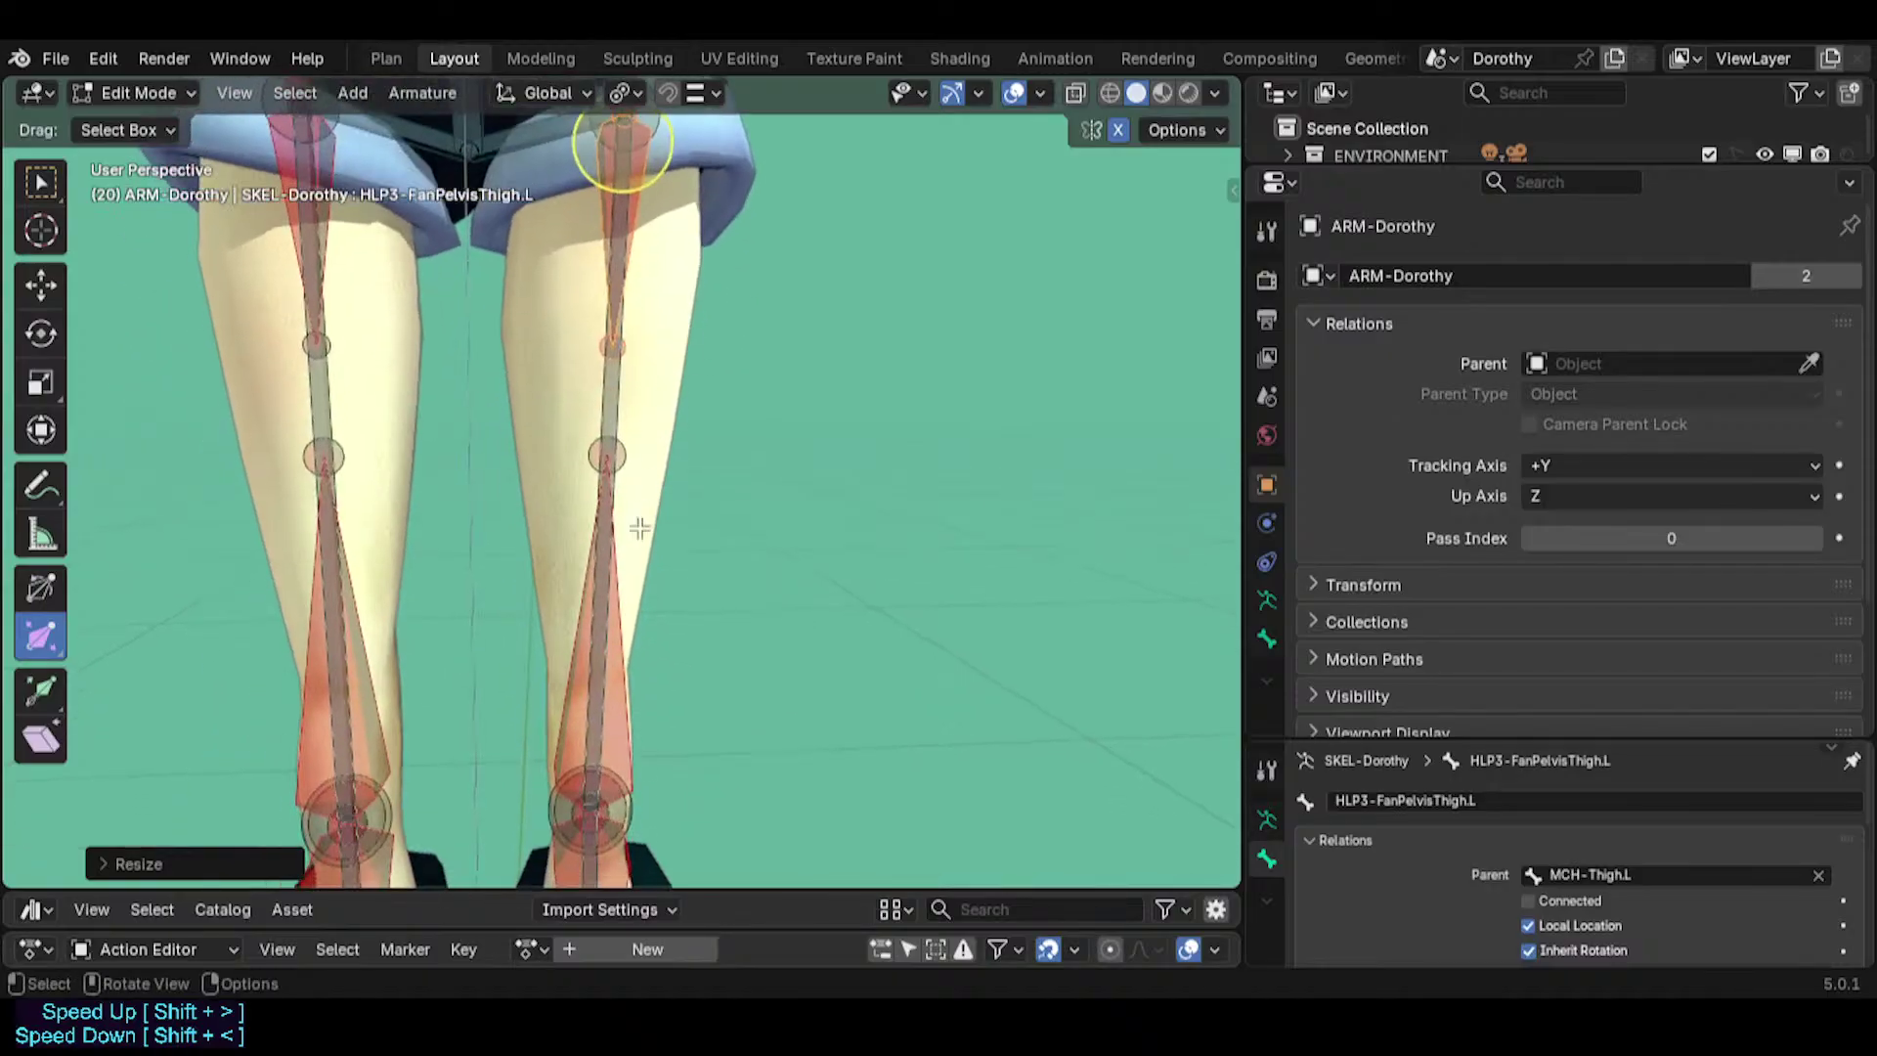
pyautogui.click(607, 621)
pyautogui.keyDown('shift'); pyautogui.moveTo(707, 775); pyautogui.dragTo(694, 384, button='middle'); pyautogui.keyUp('shift')
pyautogui.press('s')
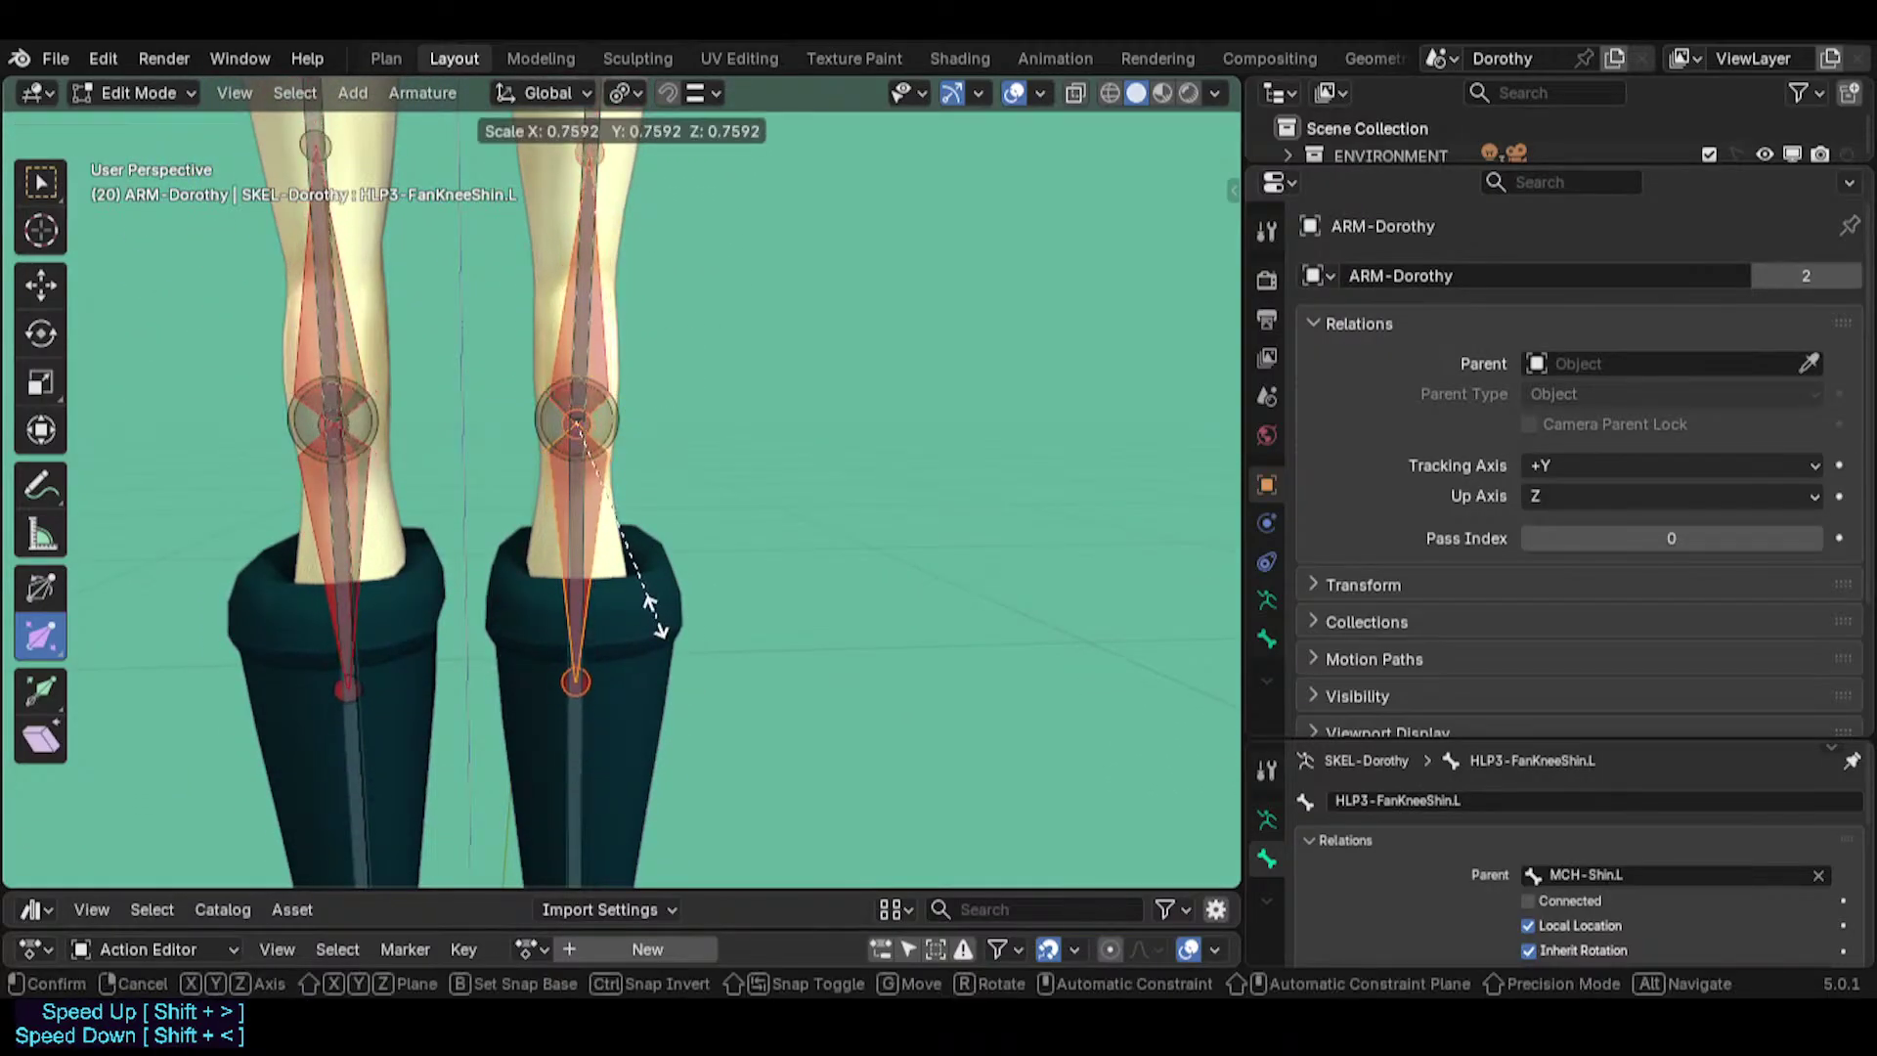
pyautogui.click(619, 678)
# Rescale the knuckle fan bones in the left foot, including HLP3-FanKnucklesFoot.L.
pyautogui.keyDown('shift'); pyautogui.moveTo(620, 679); pyautogui.dragTo(548, 488, button='middle'); pyautogui.keyUp('shift')
pyautogui.moveTo(518, 587); pyautogui.dragTo(528, 606, button='middle')
pyautogui.click(528, 606)
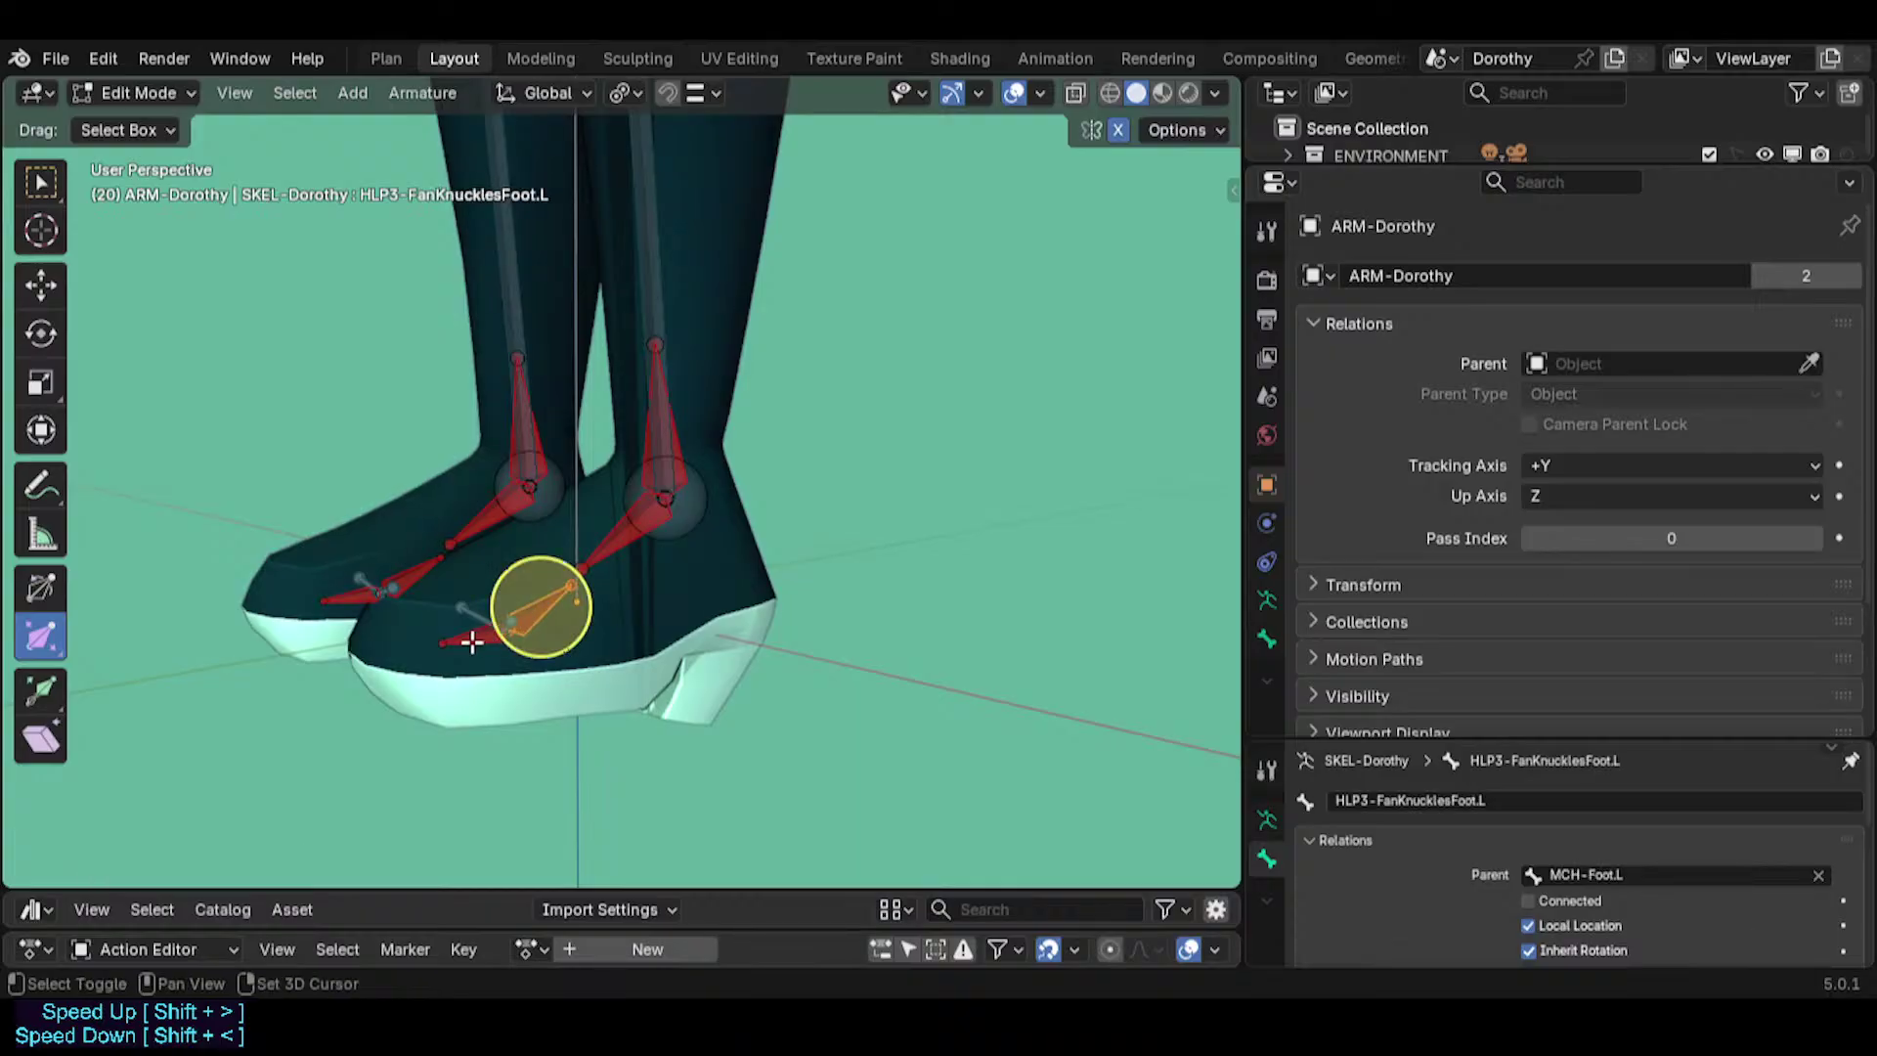
pyautogui.press('s')
pyautogui.click(680, 594)
# Scale the left ankle fan bones HLP3-FanAnkleFoot.L and HLP3-FanAnkleShin.L to about 0.93.
pyautogui.moveTo(679, 593); pyautogui.dragTo(557, 661, button='middle')
pyautogui.click(559, 653)
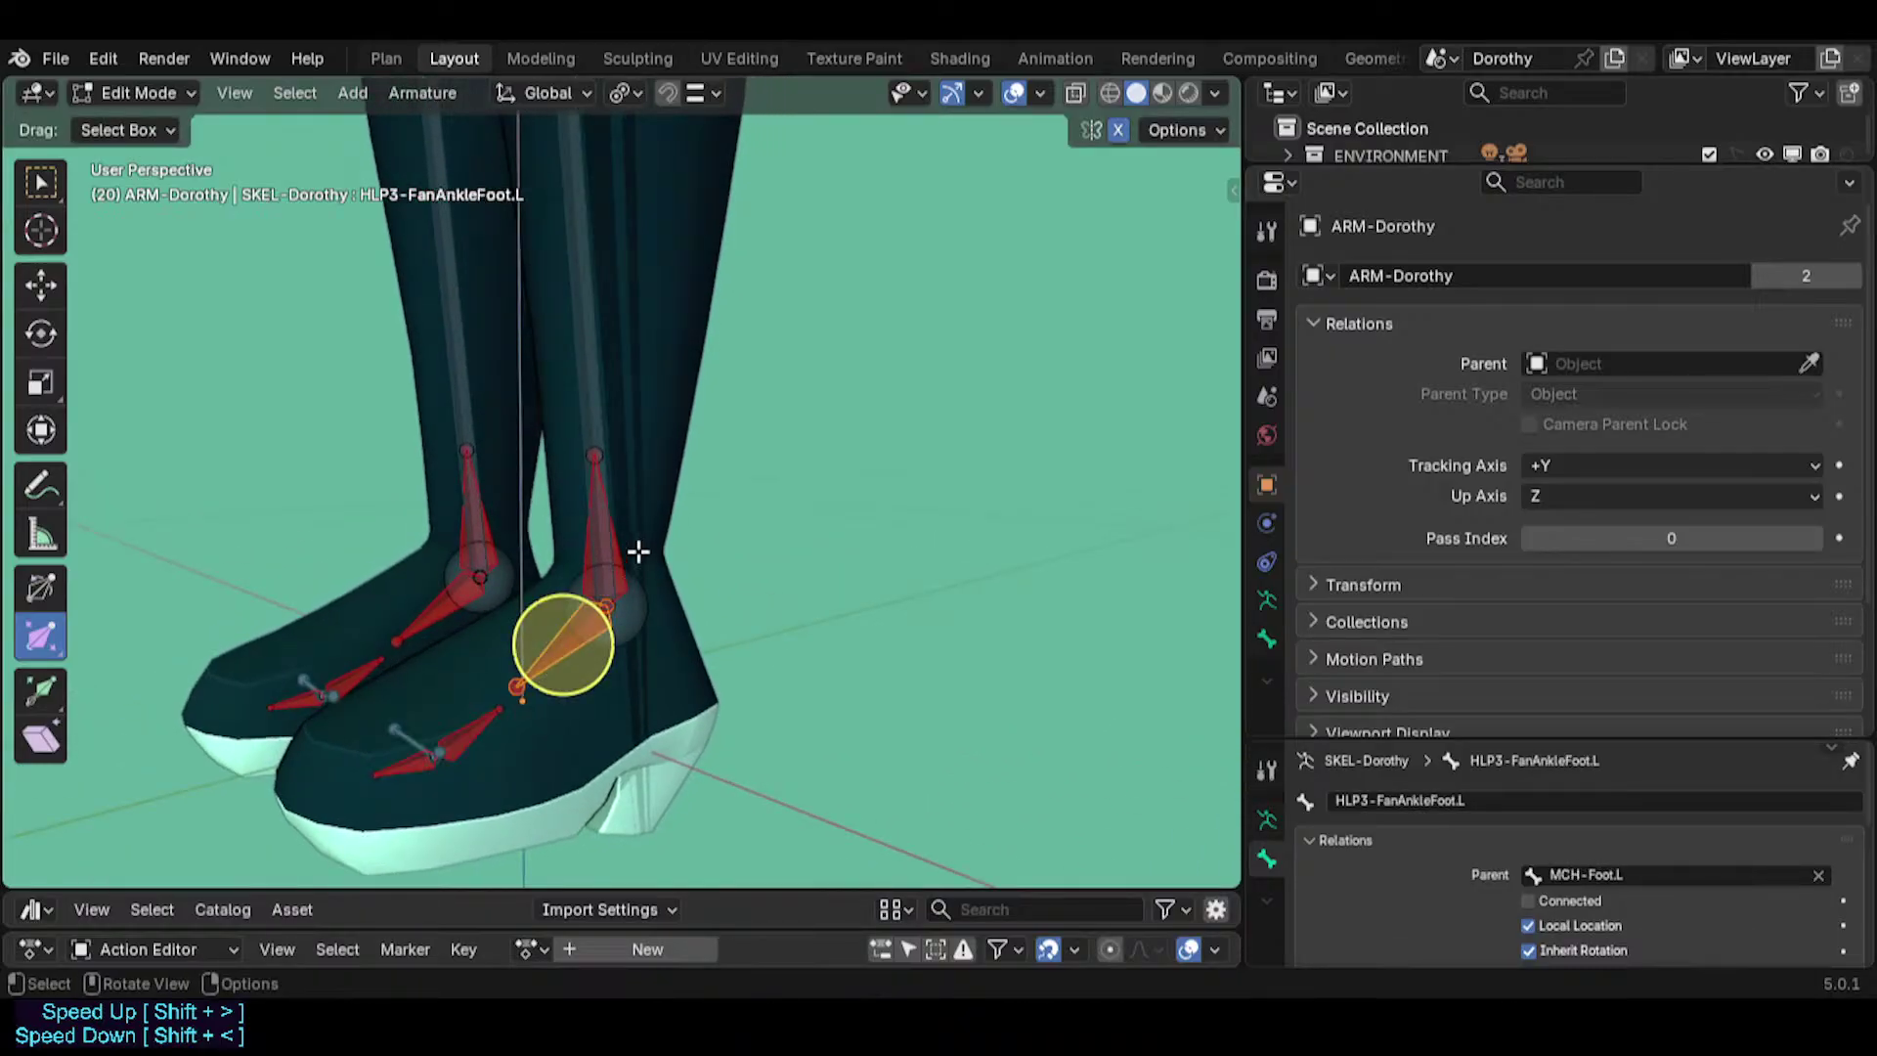
pyautogui.click(619, 528)
pyautogui.press('s')
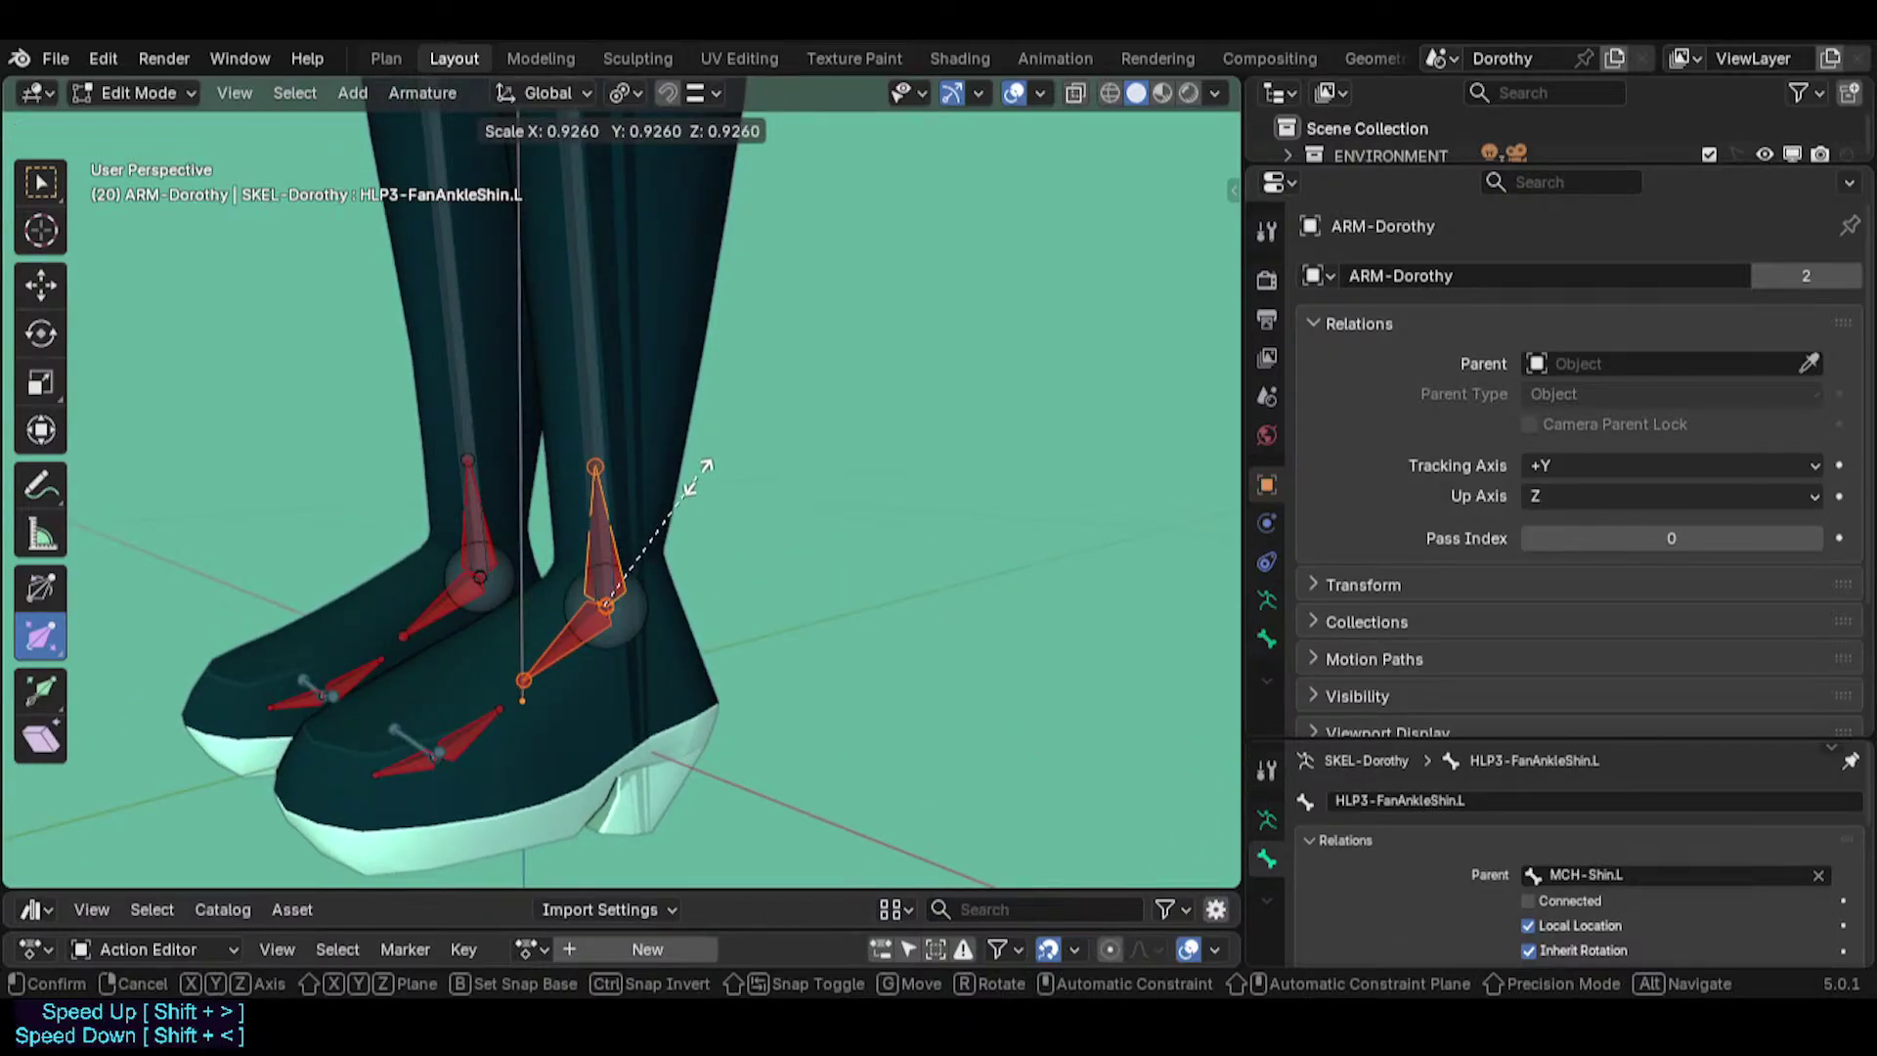
pyautogui.click(698, 475)
pyautogui.moveTo(698, 469); pyautogui.dragTo(700, 406, button='middle')
pyautogui.keyDown('shift'); pyautogui.moveTo(645, 224); pyautogui.dragTo(630, 489, button='middle'); pyautogui.keyUp('shift')
pyautogui.scroll(-3, 599, 293)
pyautogui.keyDown('shift'); pyautogui.moveTo(596, 127); pyautogui.dragTo(529, 484, button='middle'); pyautogui.keyUp('shift')
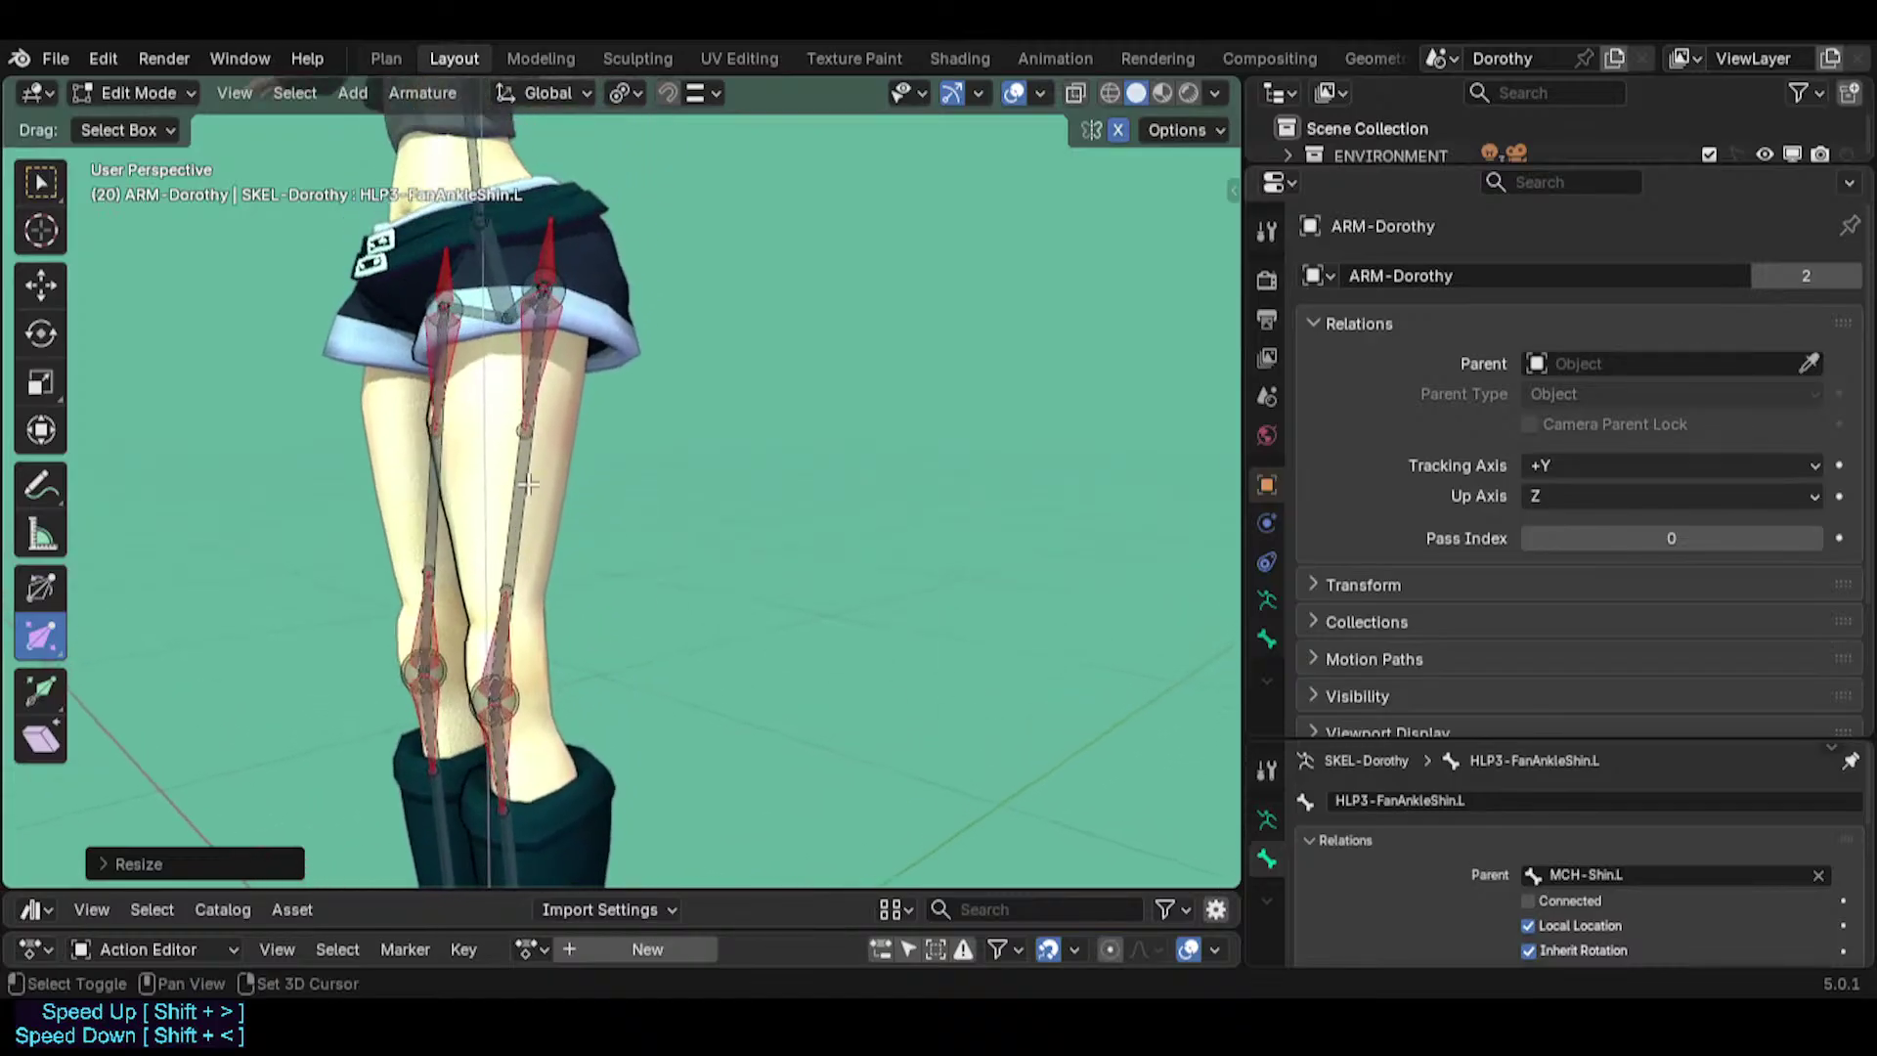
# Select the MCH-Shoulder.L bone, switch the armature to Pose Mode and save the file.
pyautogui.keyDown('shift'); pyautogui.moveTo(533, 323); pyautogui.dragTo(525, 518, button='middle'); pyautogui.keyUp('shift')
pyautogui.moveTo(489, 440); pyautogui.dragTo(562, 508, button='middle')
pyautogui.keyDown('shift'); pyautogui.moveTo(579, 415); pyautogui.dragTo(567, 577, button='middle'); pyautogui.keyUp('shift')
pyautogui.keyDown('shift'); pyautogui.moveTo(547, 391); pyautogui.dragTo(683, 499, button='middle'); pyautogui.keyUp('shift')
pyautogui.scroll(6, 590, 523)
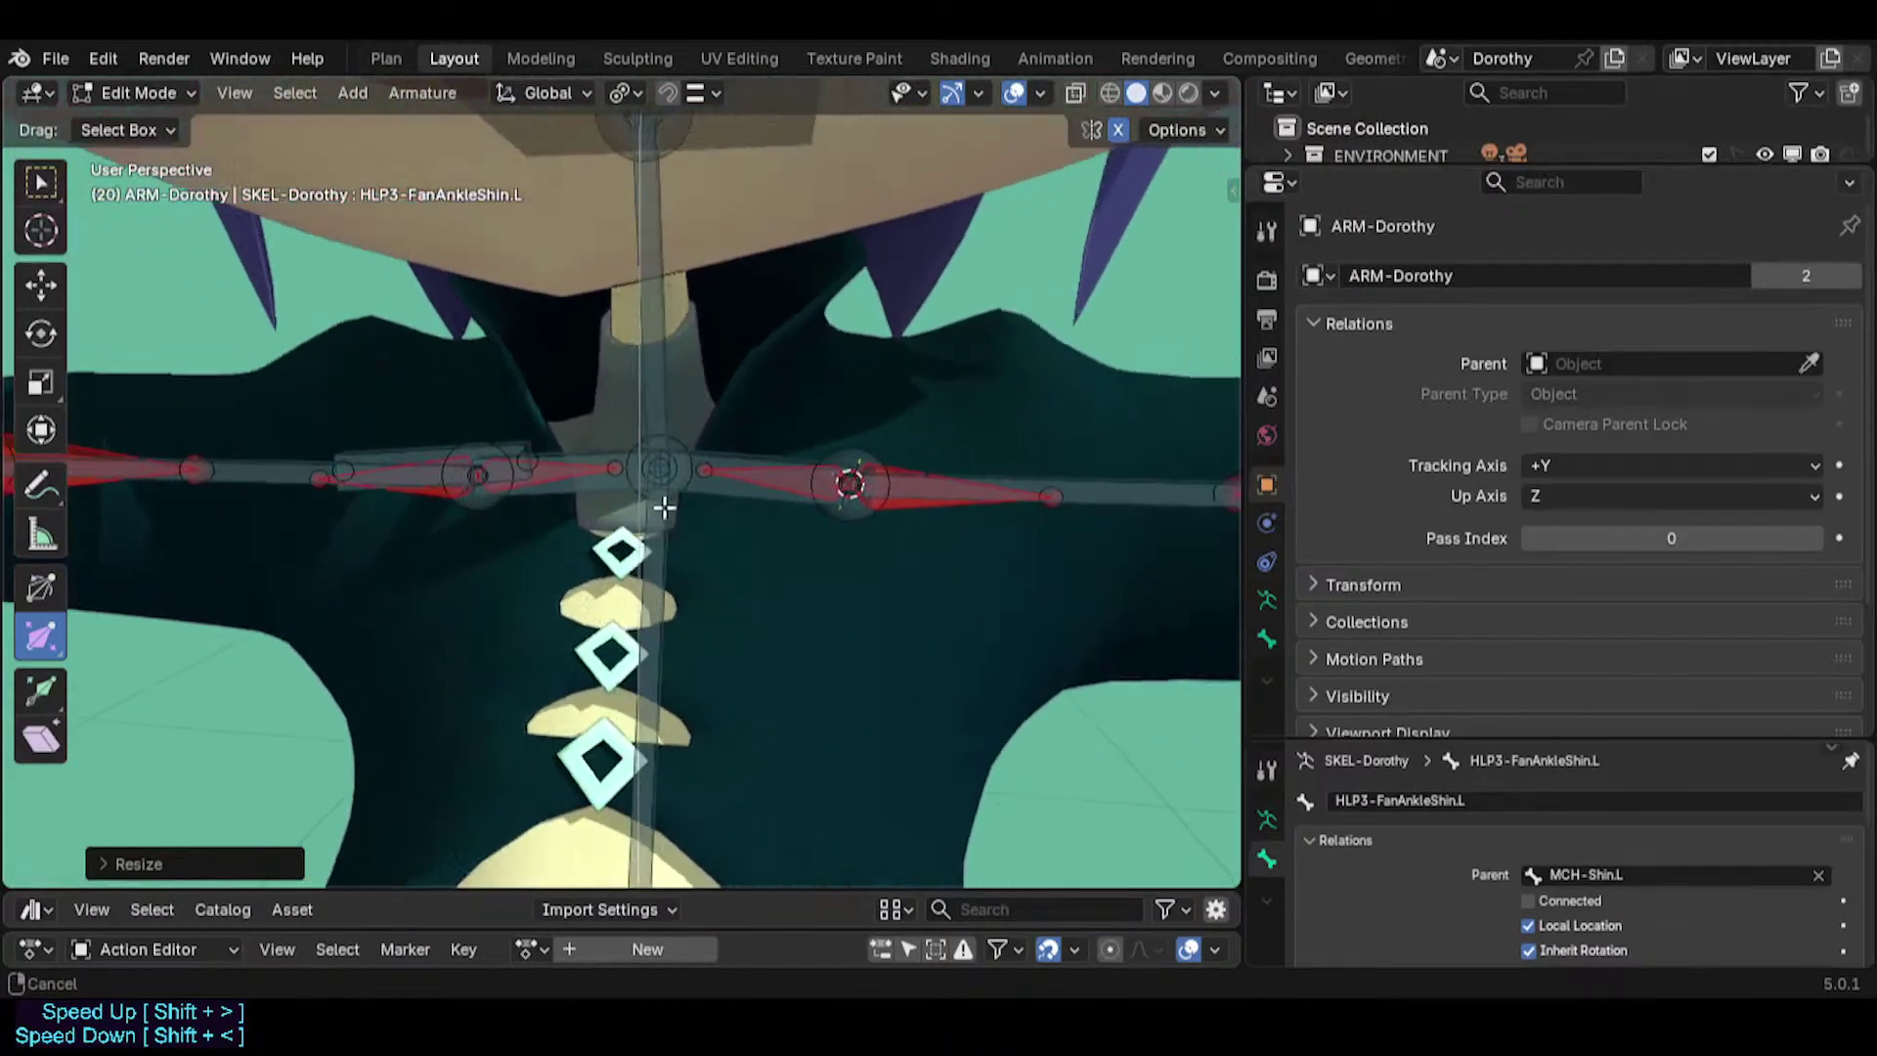
pyautogui.scroll(-3, 662, 469)
pyautogui.click(599, 379)
pyautogui.click(669, 507)
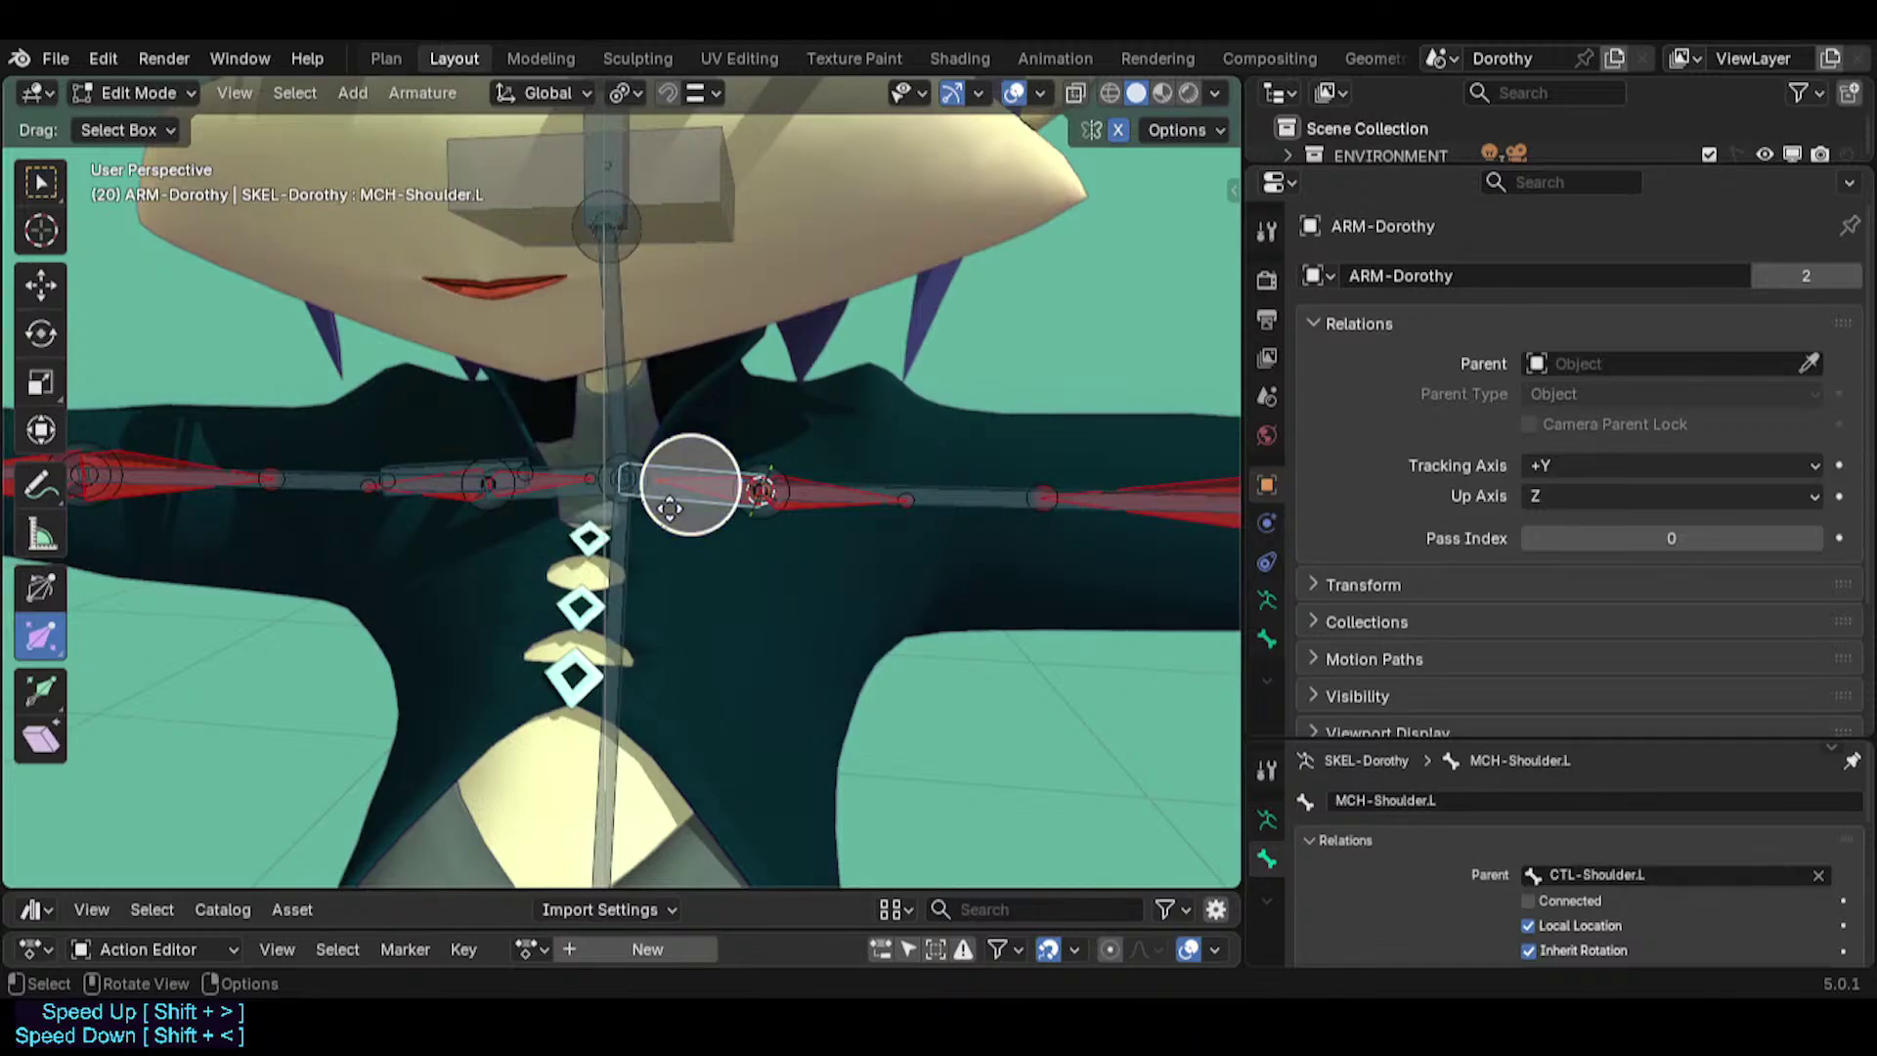
pyautogui.click(670, 503)
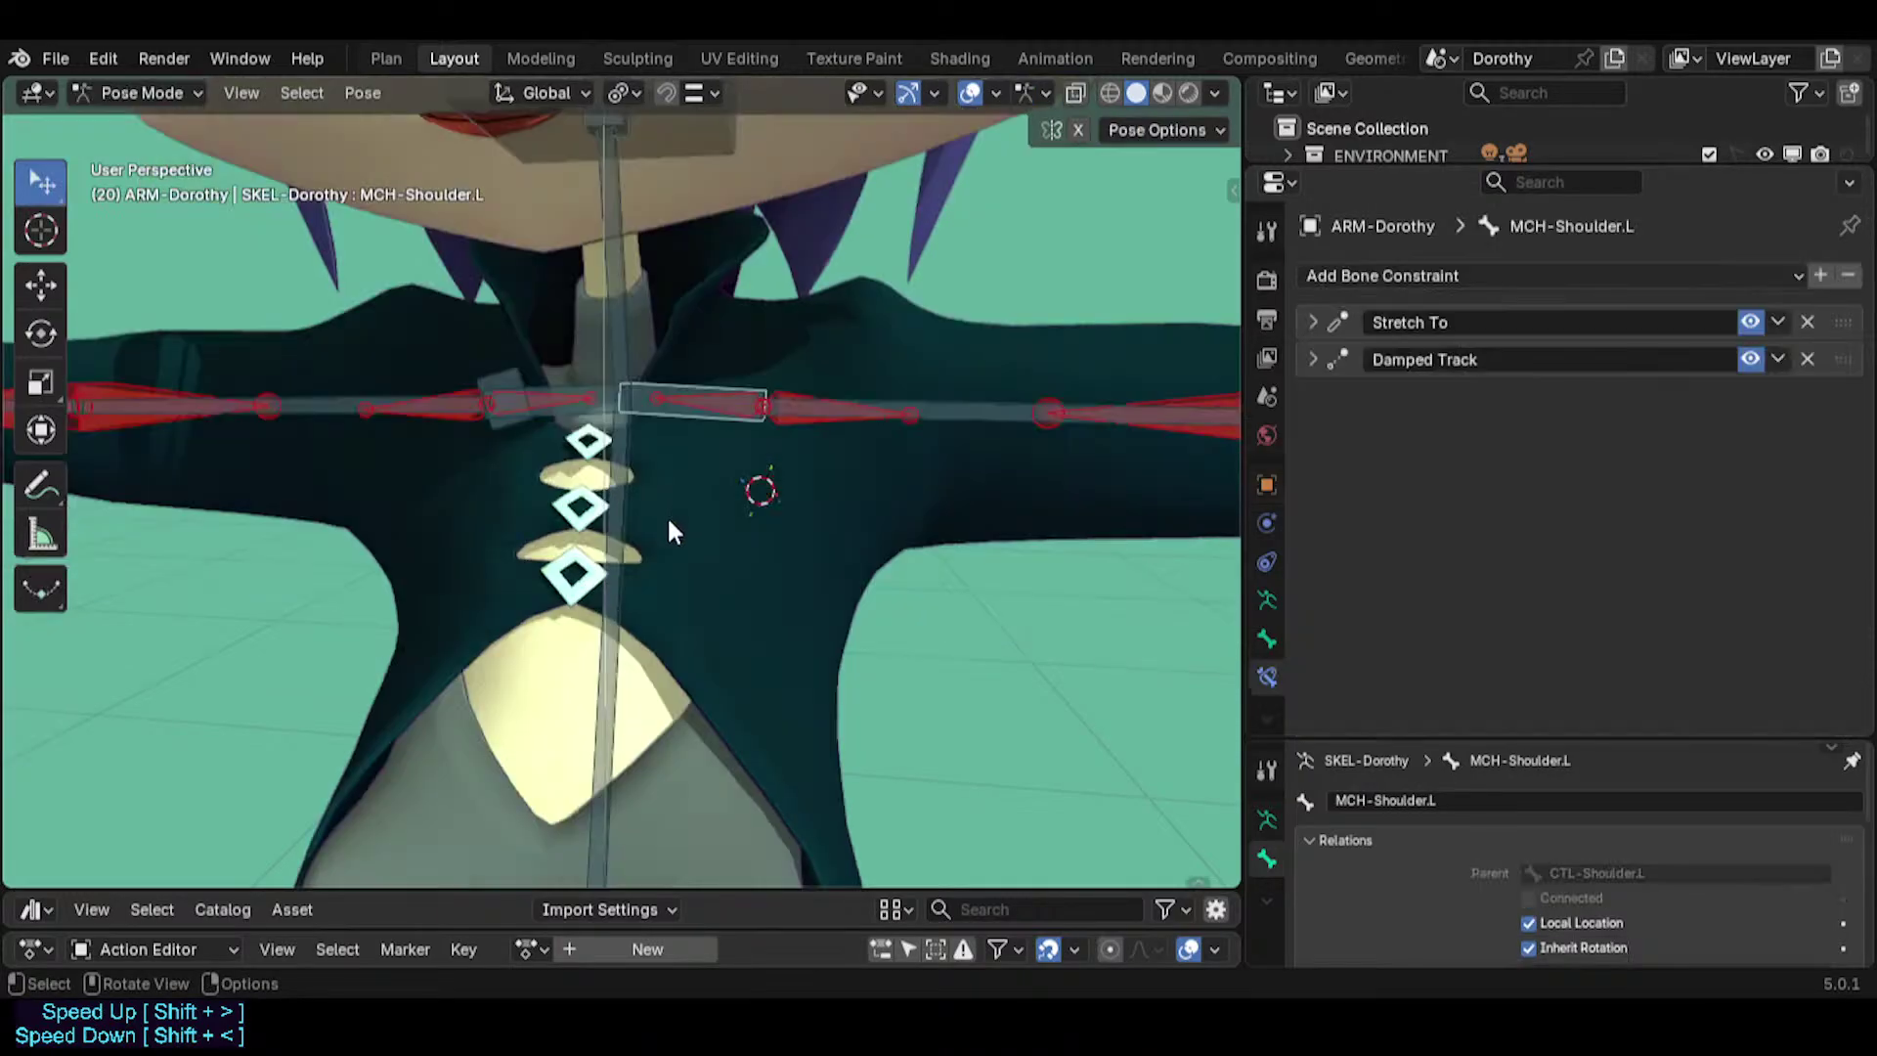
pyautogui.moveTo(667, 515)
pyautogui.mouseDown(button='middle')
pyautogui.moveTo(755, 466)
pyautogui.moveTo(661, 518)
pyautogui.mouseUp(button='middle')
pyautogui.keyDown('shift'); pyautogui.moveTo(950, 472); pyautogui.dragTo(692, 463, button='middle'); pyautogui.keyUp('shift')
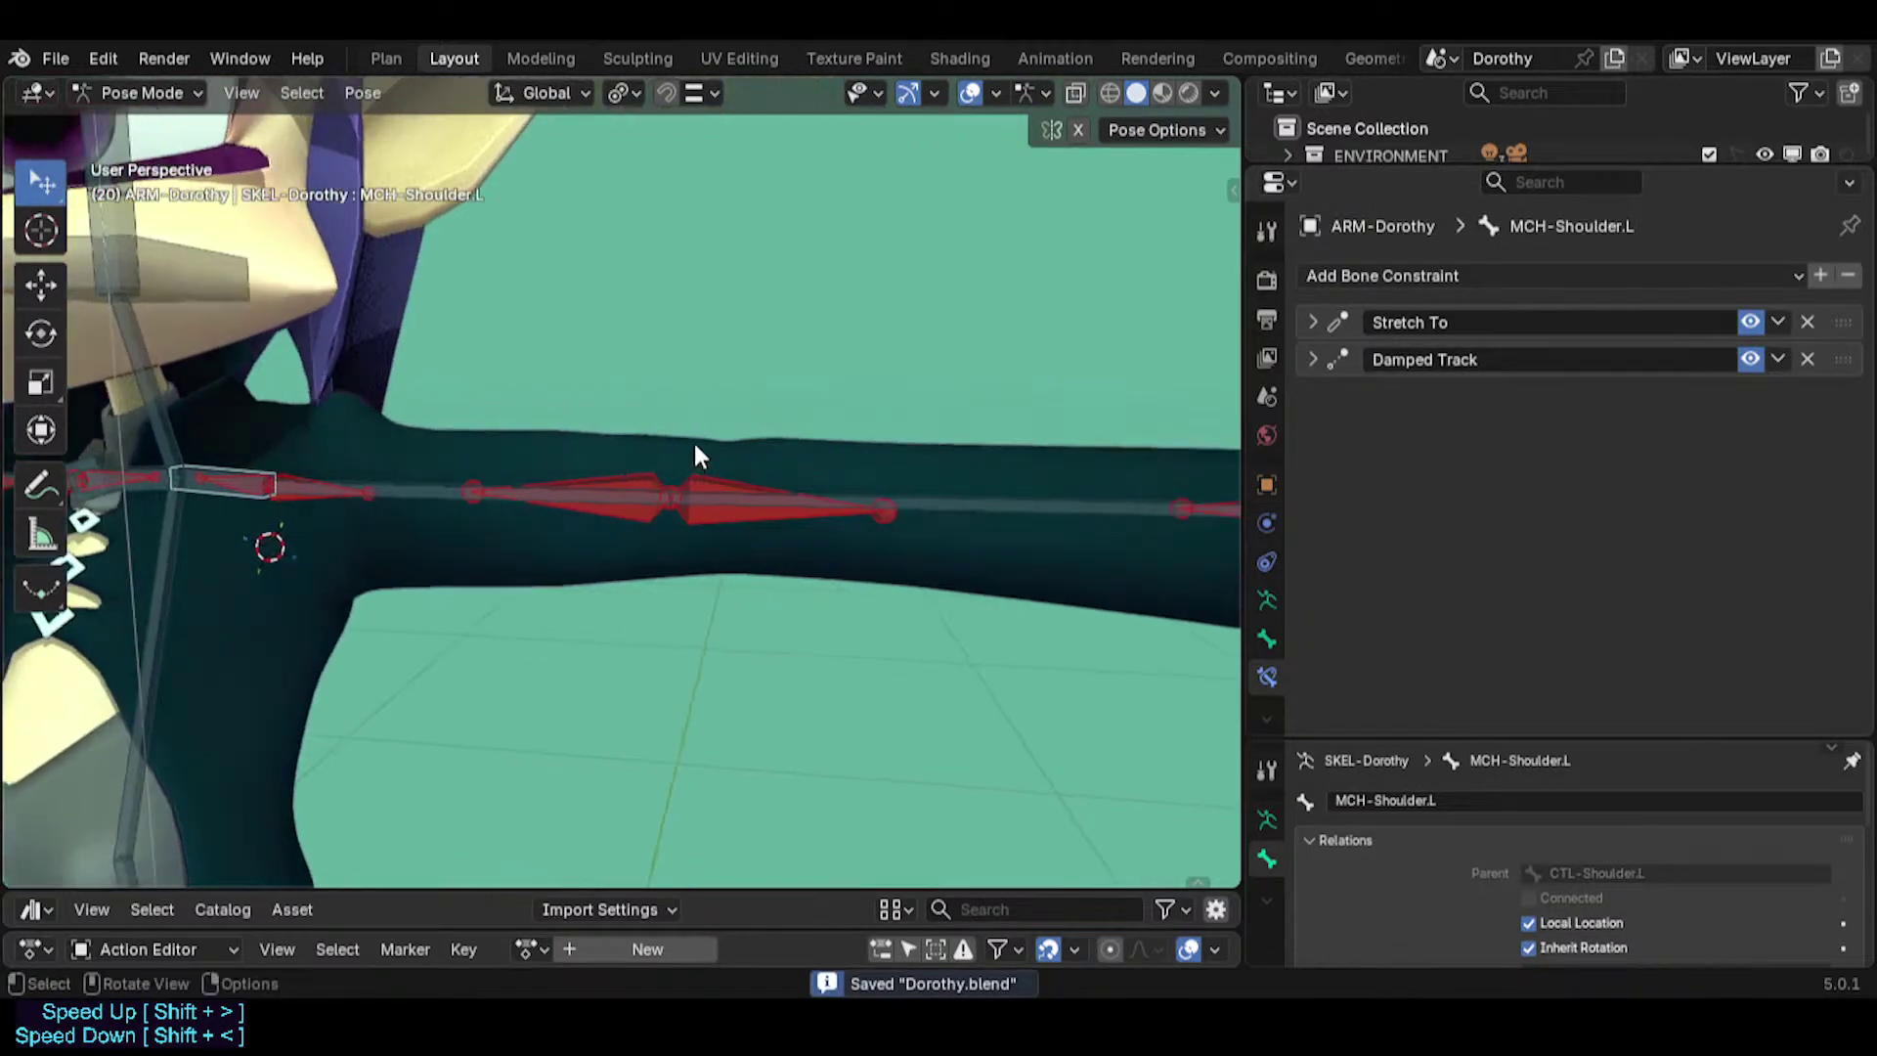
# Show the rig's control bones and move the MTR-IK-Hand.L control to bend the left elbow.
pyautogui.press('q')
pyautogui.click(697, 442)
pyautogui.scroll(-3, 475, 466)
pyautogui.keyDown('shift'); pyautogui.moveTo(907, 485); pyautogui.dragTo(539, 772, button='middle'); pyautogui.keyUp('shift')
pyautogui.press('g')
pyautogui.click(501, 508)
pyautogui.scroll(2, 574, 447)
pyautogui.press('g')
pyautogui.click(706, 349)
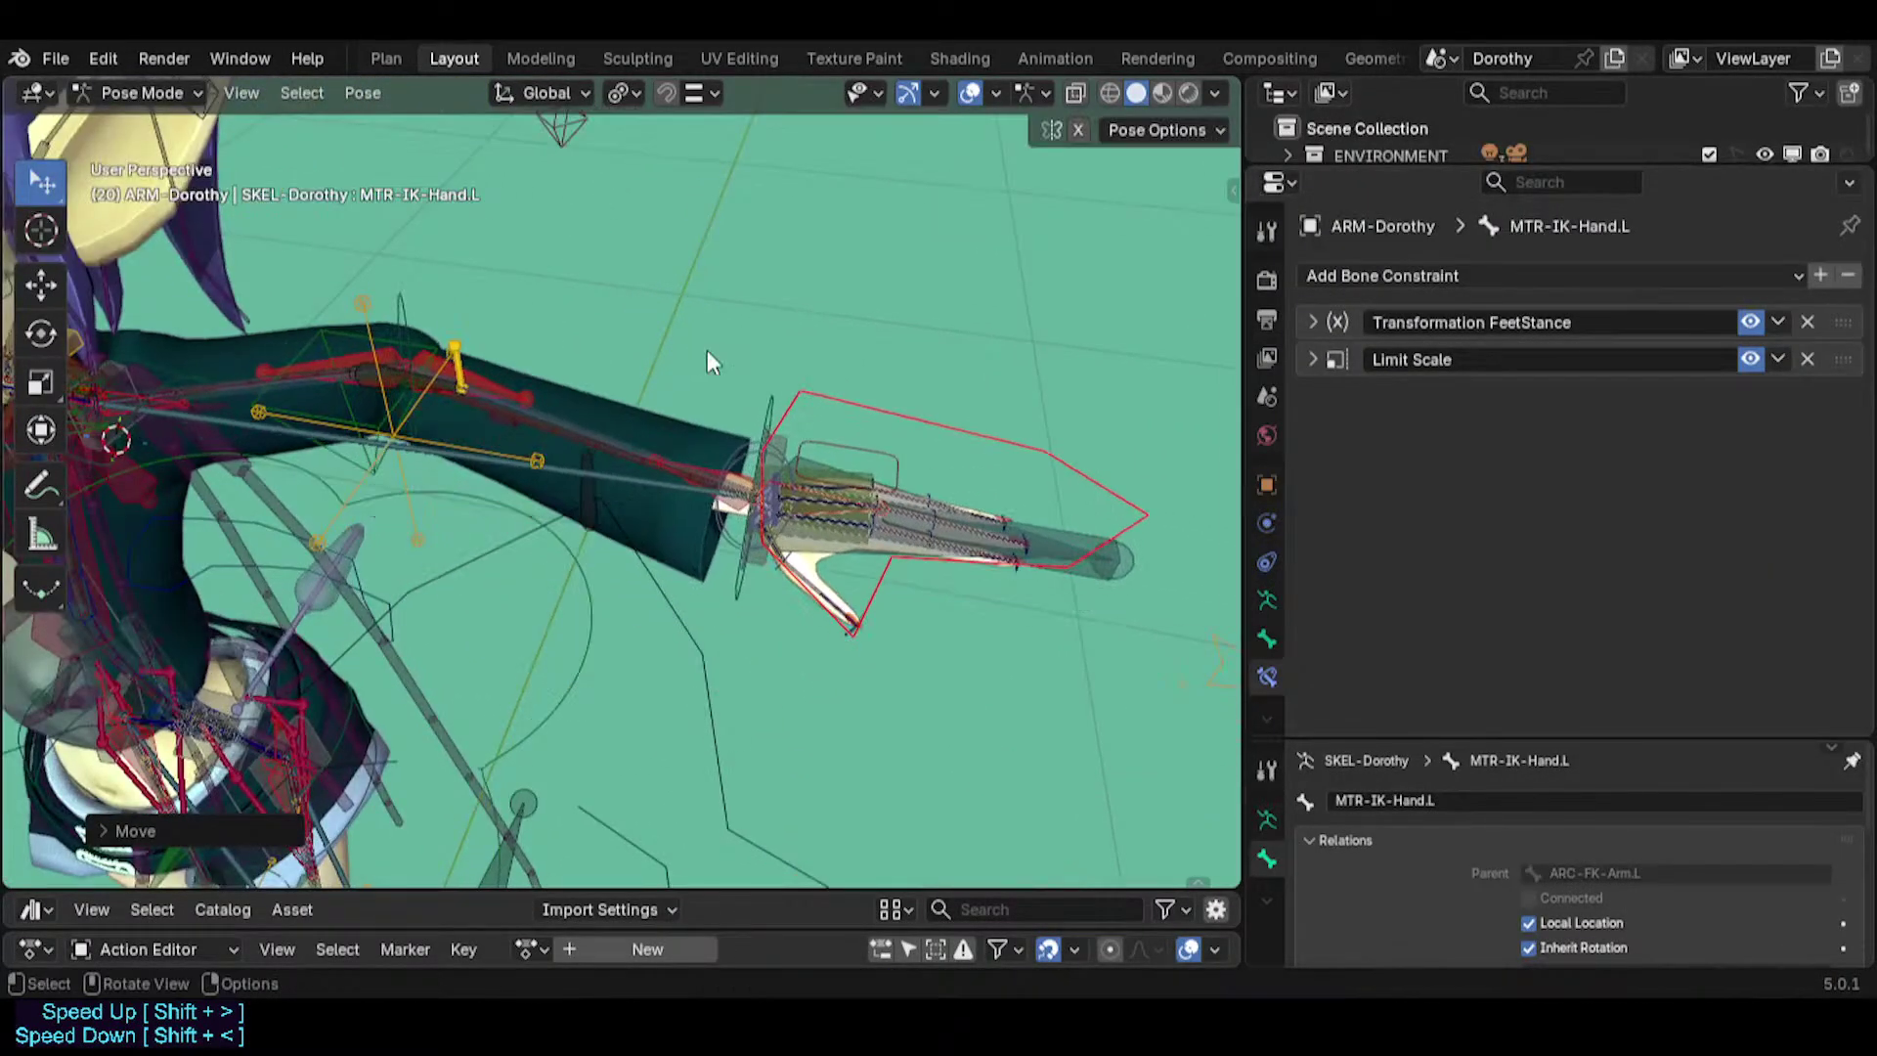
pyautogui.moveTo(706, 350); pyautogui.dragTo(701, 402, button='middle')
pyautogui.press('g')
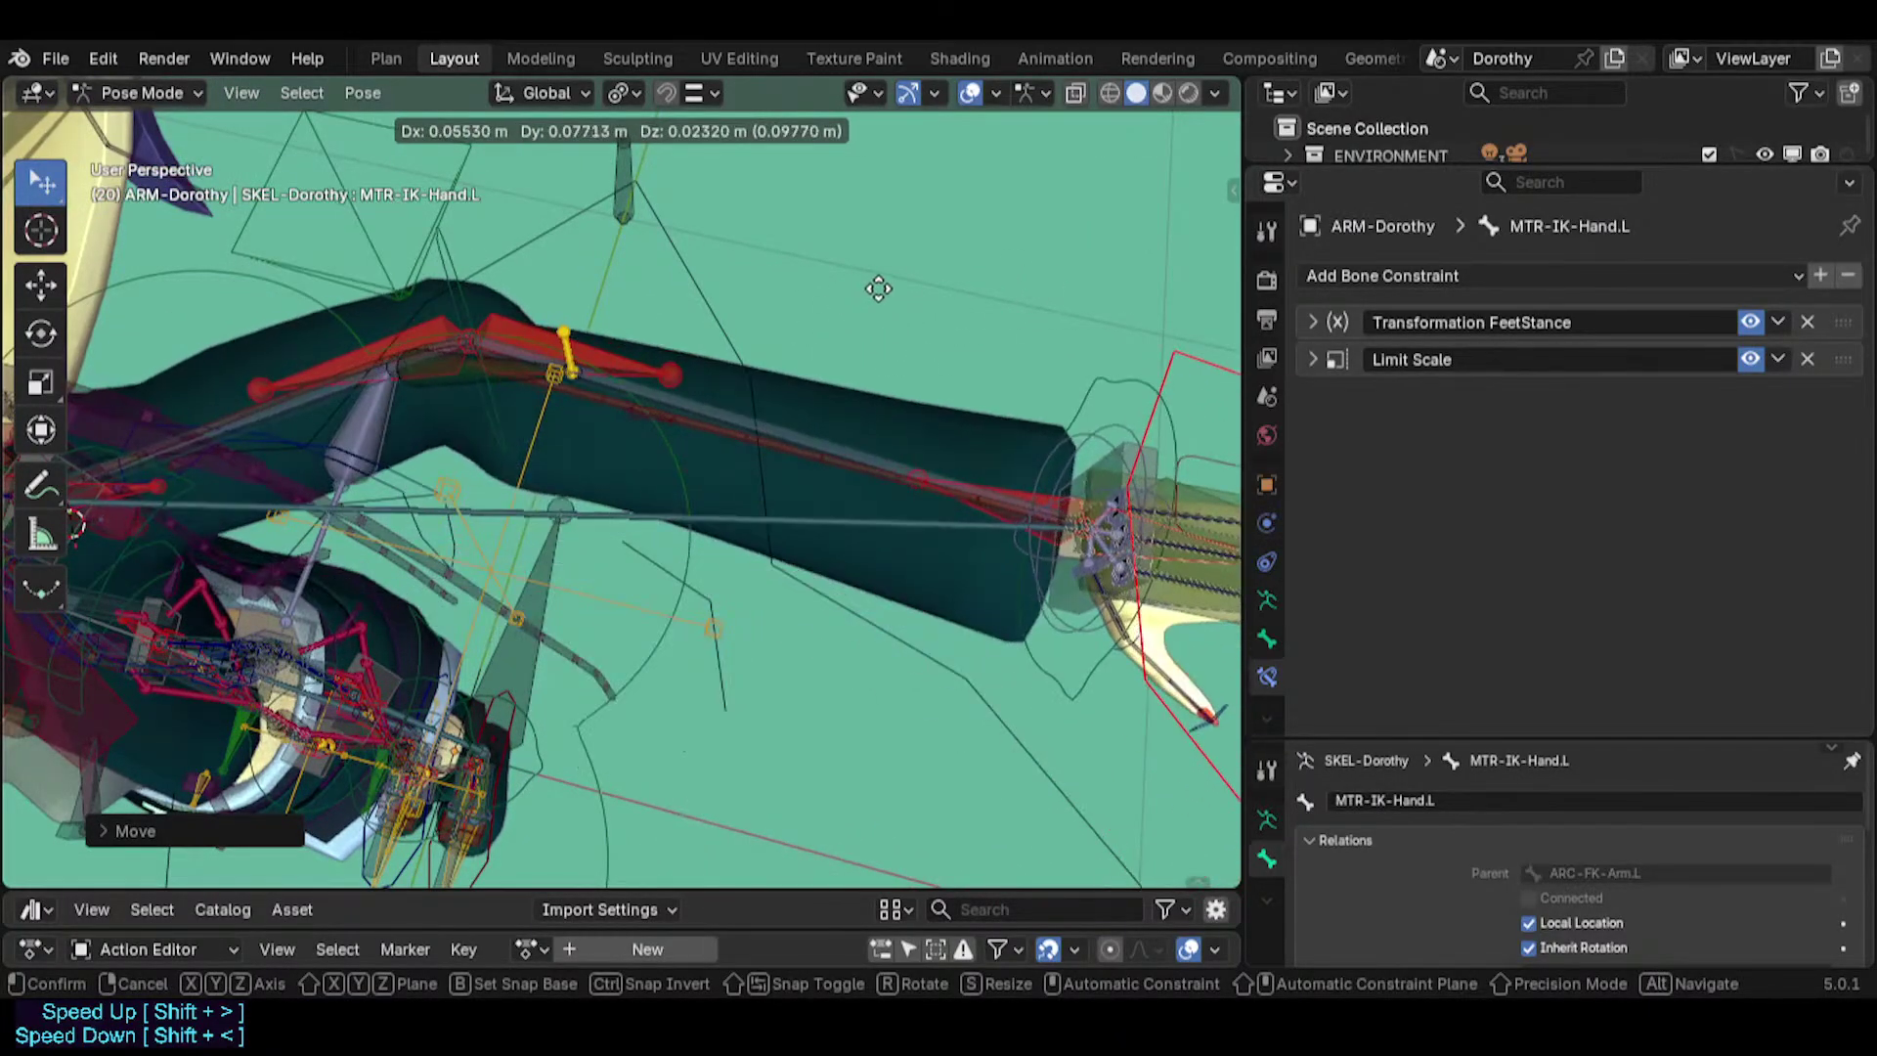
pyautogui.click(679, 403)
# Select the MCH-ForeArm.L bone at the bent elbow and check its Stretch To constraint.
pyautogui.scroll(3, 564, 391)
pyautogui.keyDown('shift'); pyautogui.moveTo(552, 393); pyautogui.dragTo(598, 503, button='middle'); pyautogui.keyUp('shift')
pyautogui.click(683, 507)
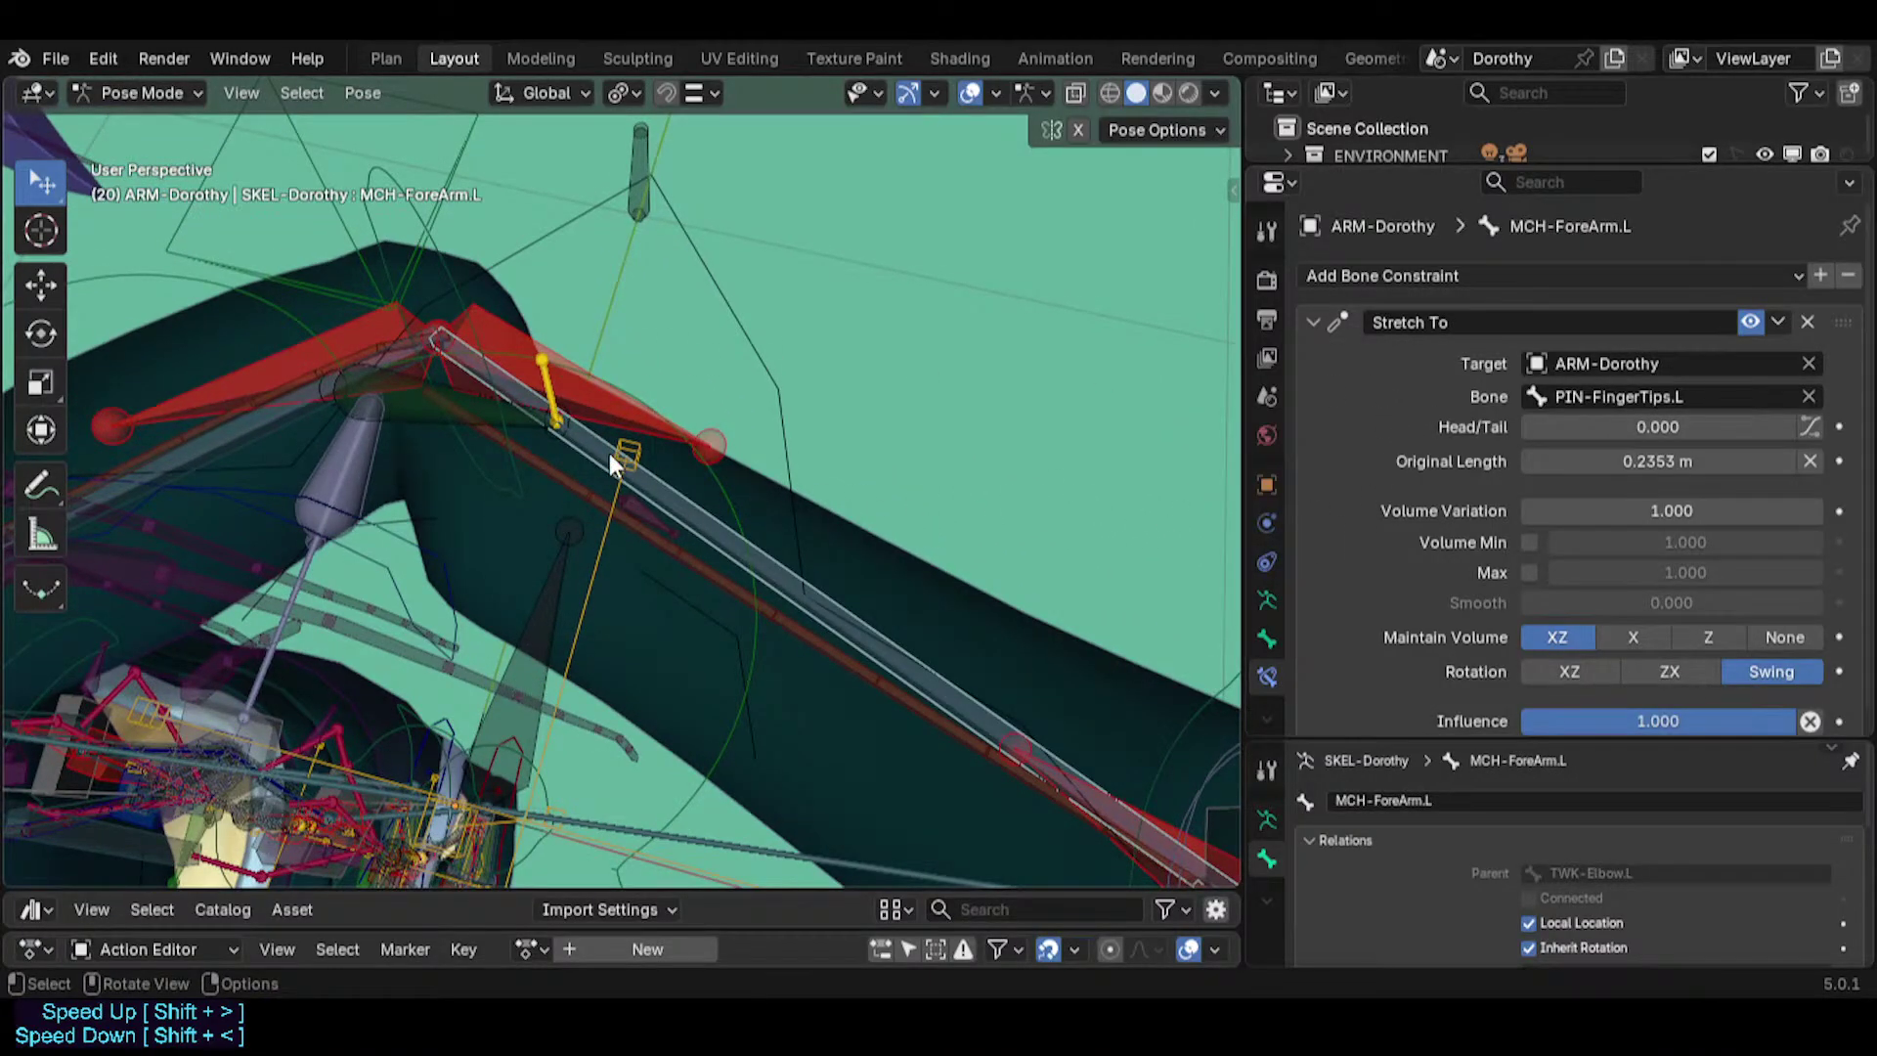
# Move the CTL-Head control several times to test how the torso and waist bend.
pyautogui.keyDown('shift'); pyautogui.moveTo(543, 553); pyautogui.dragTo(601, 372, button='middle'); pyautogui.keyUp('shift')
pyautogui.click(553, 141)
pyautogui.click(551, 147)
pyautogui.press('g')
pyautogui.click(578, 436)
pyautogui.keyDown('shift'); pyautogui.moveTo(578, 435); pyautogui.dragTo(638, 311, button='middle'); pyautogui.keyUp('shift')
pyautogui.scroll(4, 549, 454)
pyautogui.press('g')
pyautogui.click(431, 507)
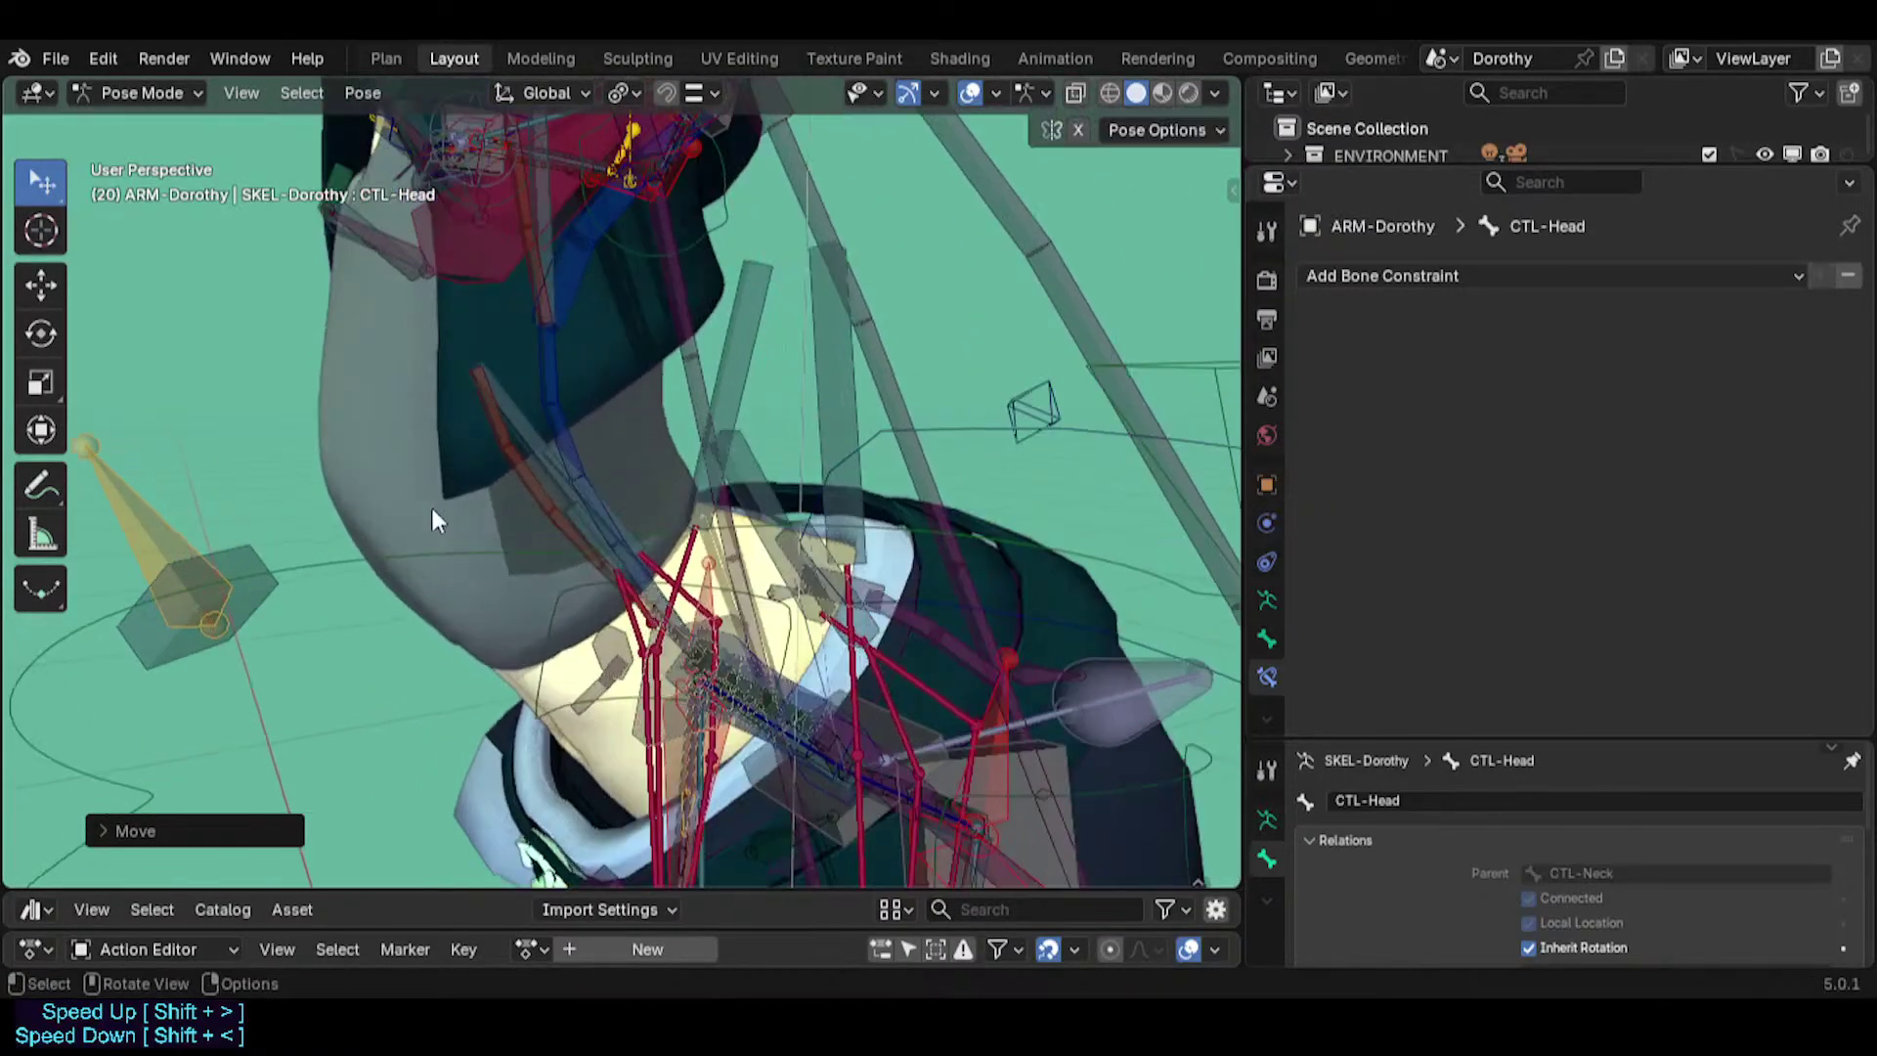
pyautogui.moveTo(431, 507); pyautogui.dragTo(683, 423, button='middle')
pyautogui.press('g')
pyautogui.click(411, 322)
pyautogui.moveTo(411, 322); pyautogui.dragTo(760, 311, button='middle')
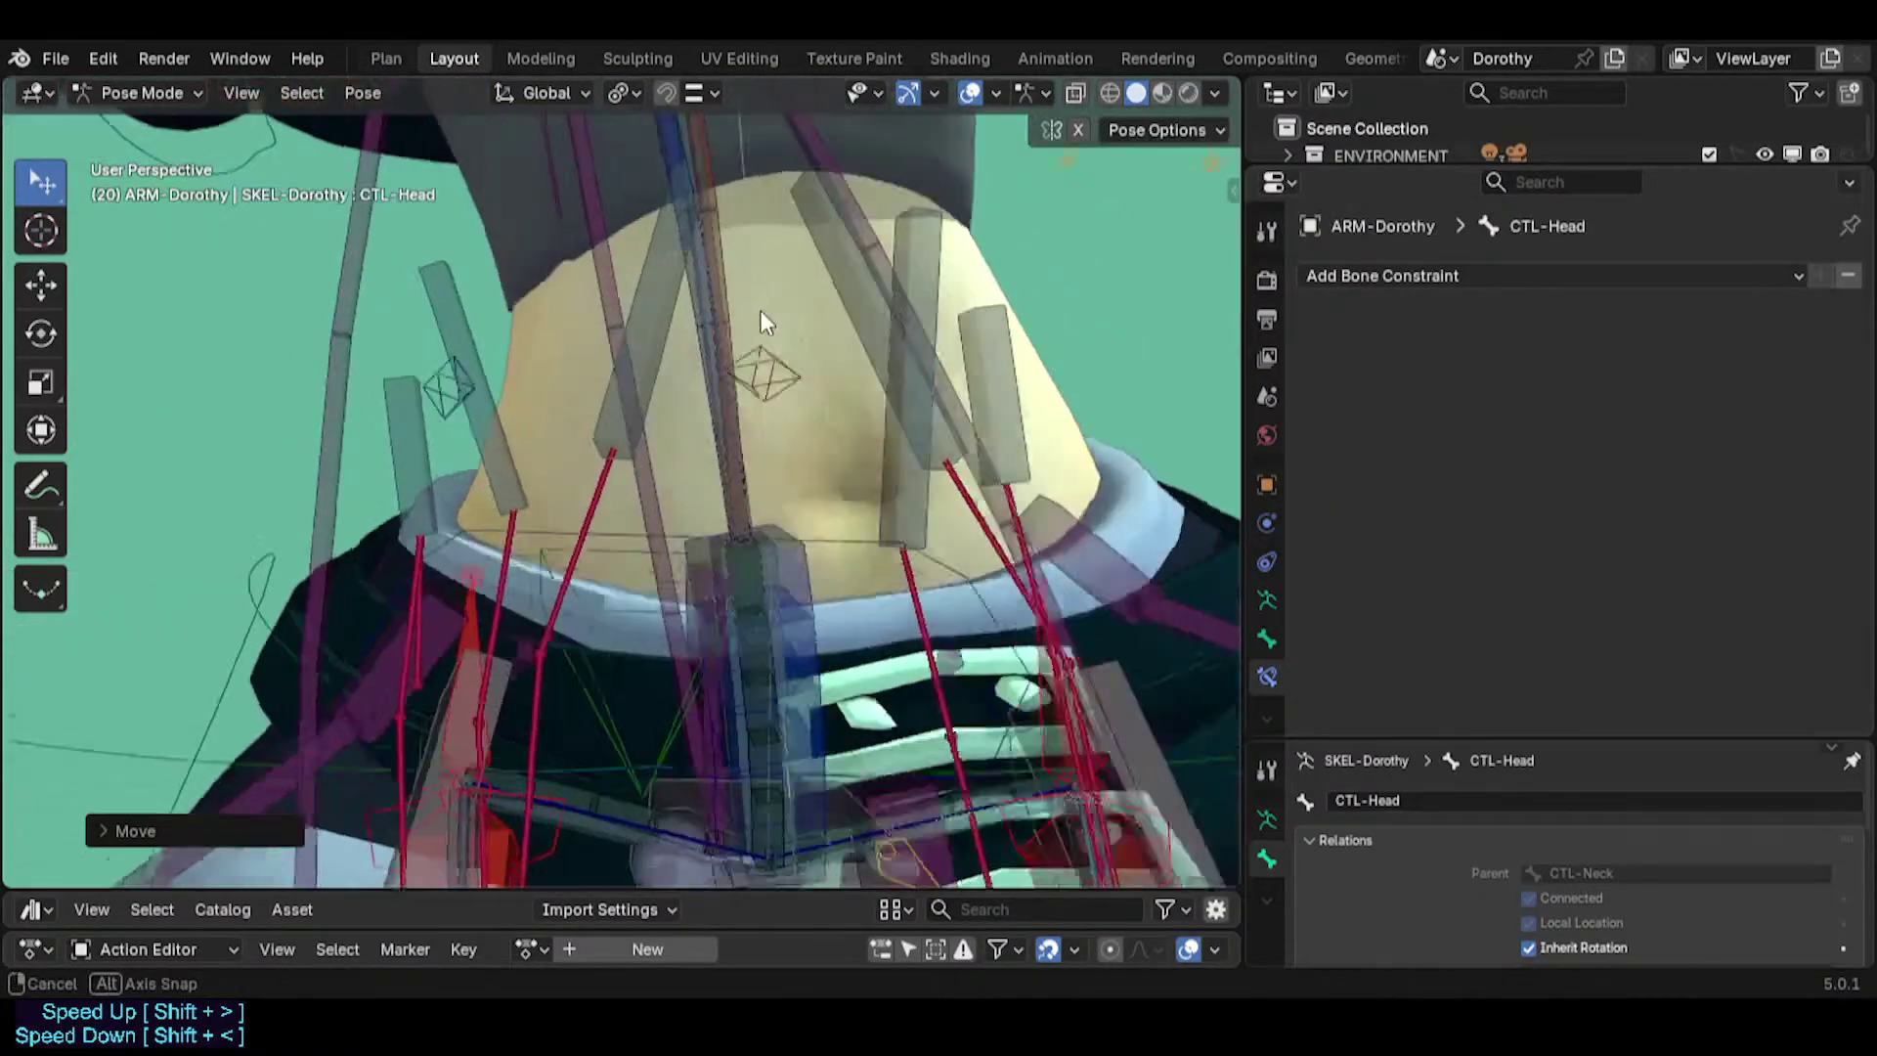
pyautogui.press('g')
pyautogui.click(555, 415)
# Rotate and move the CTL-Hips control to test tilting the upper body over the pelvis.
pyautogui.click(754, 528)
pyautogui.press('r')
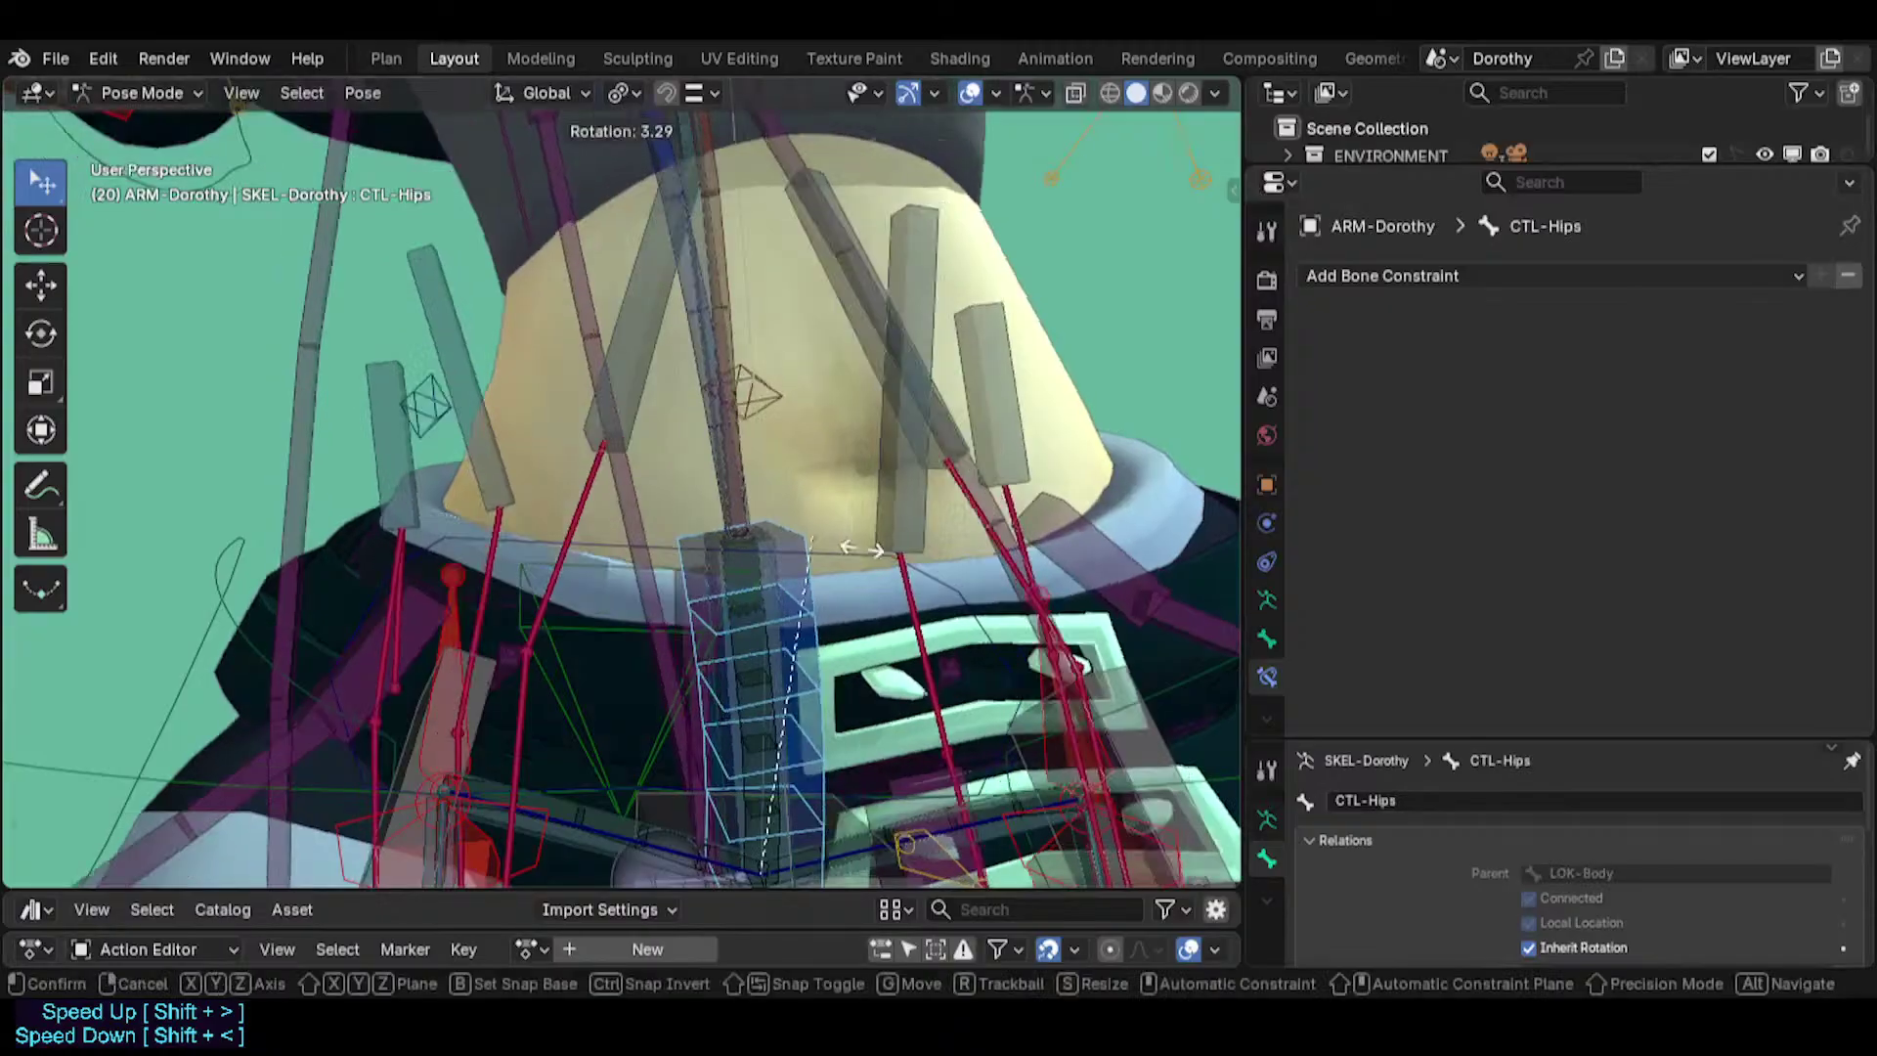
pyautogui.click(955, 566)
pyautogui.moveTo(955, 566); pyautogui.dragTo(877, 389, button='middle')
pyautogui.press('g')
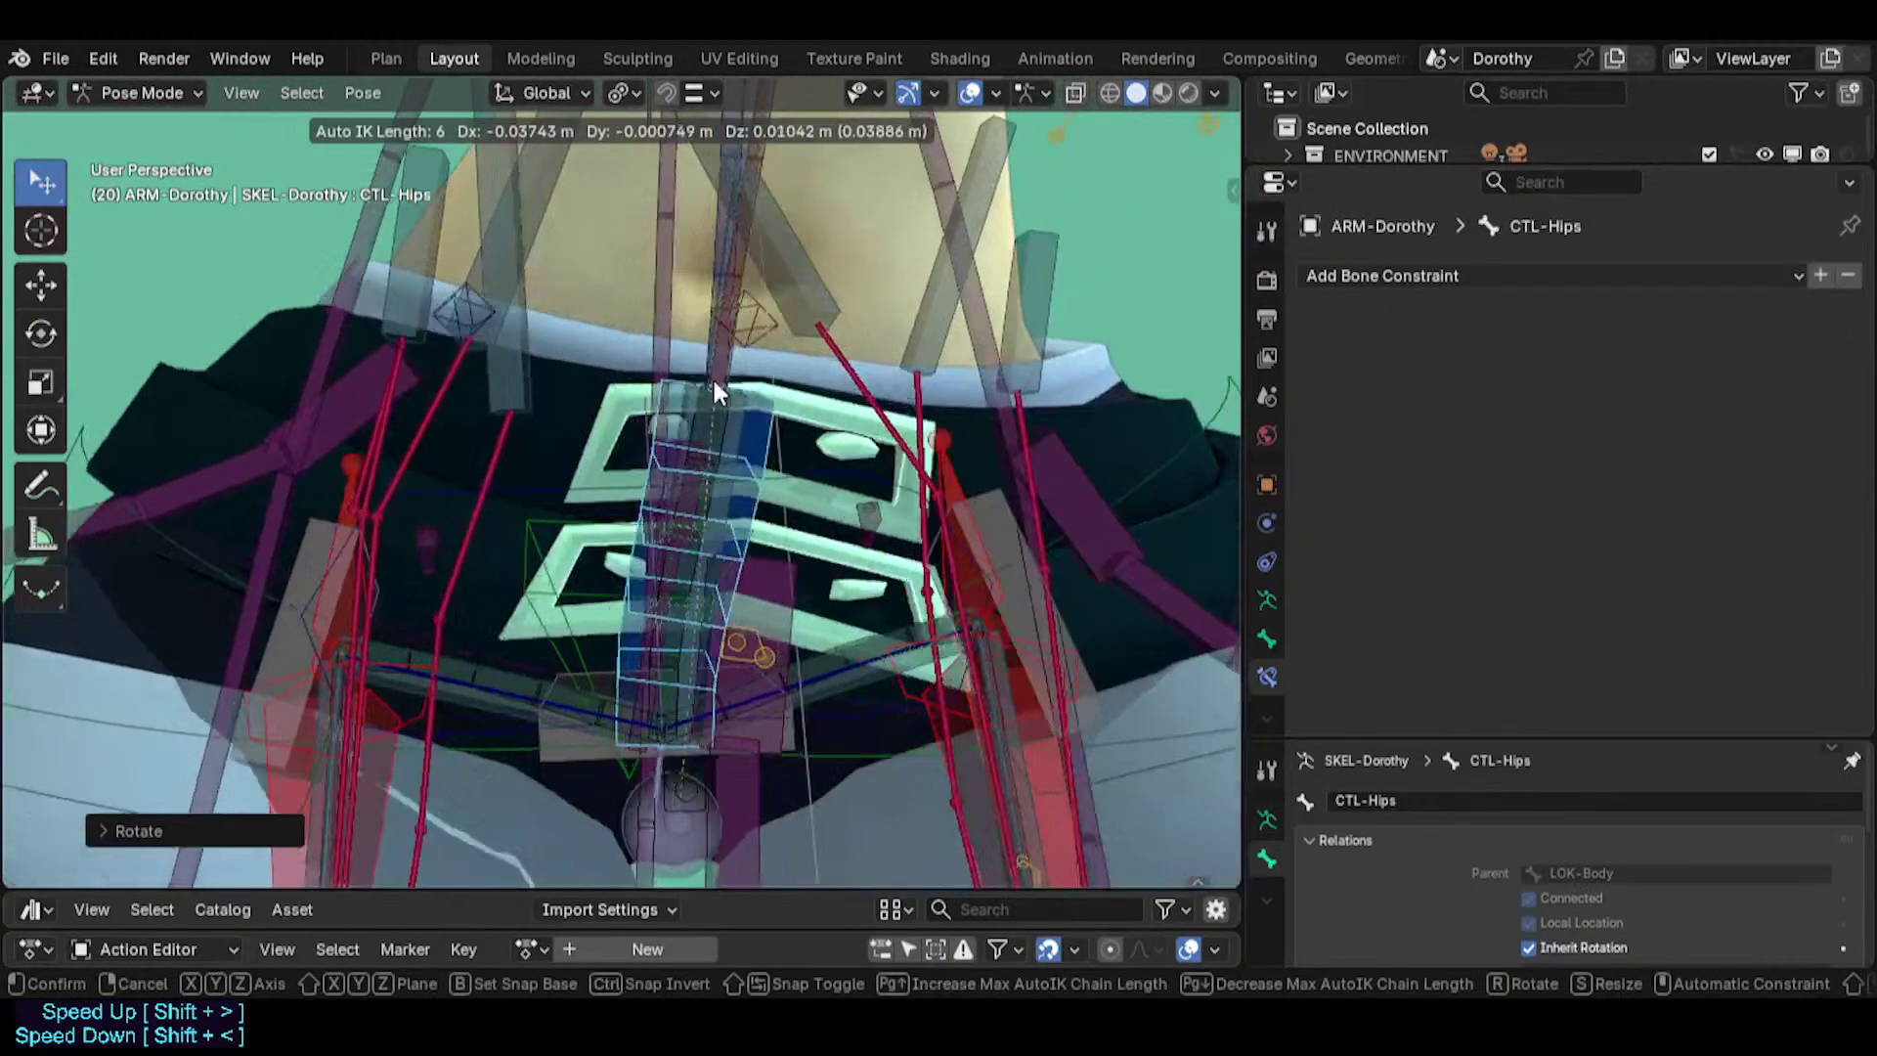
pyautogui.click(715, 391)
pyautogui.press('r')
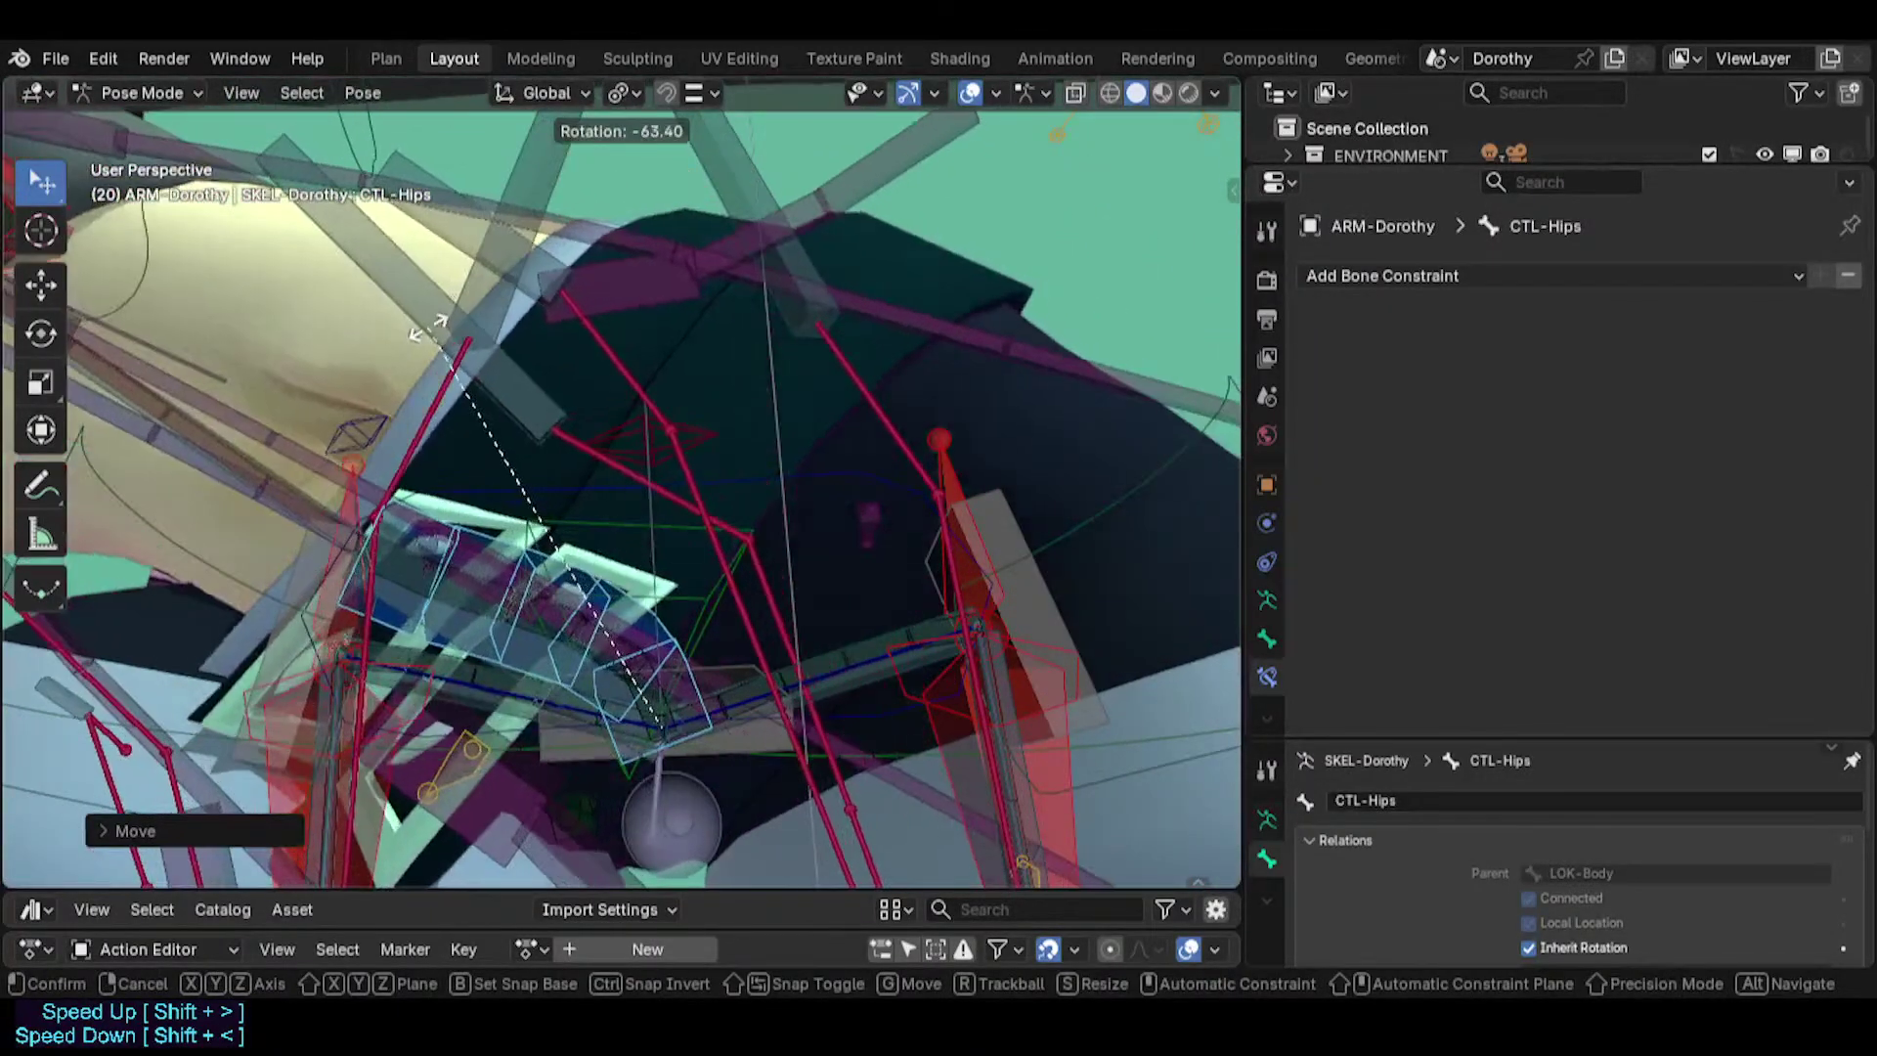
pyautogui.click(649, 396)
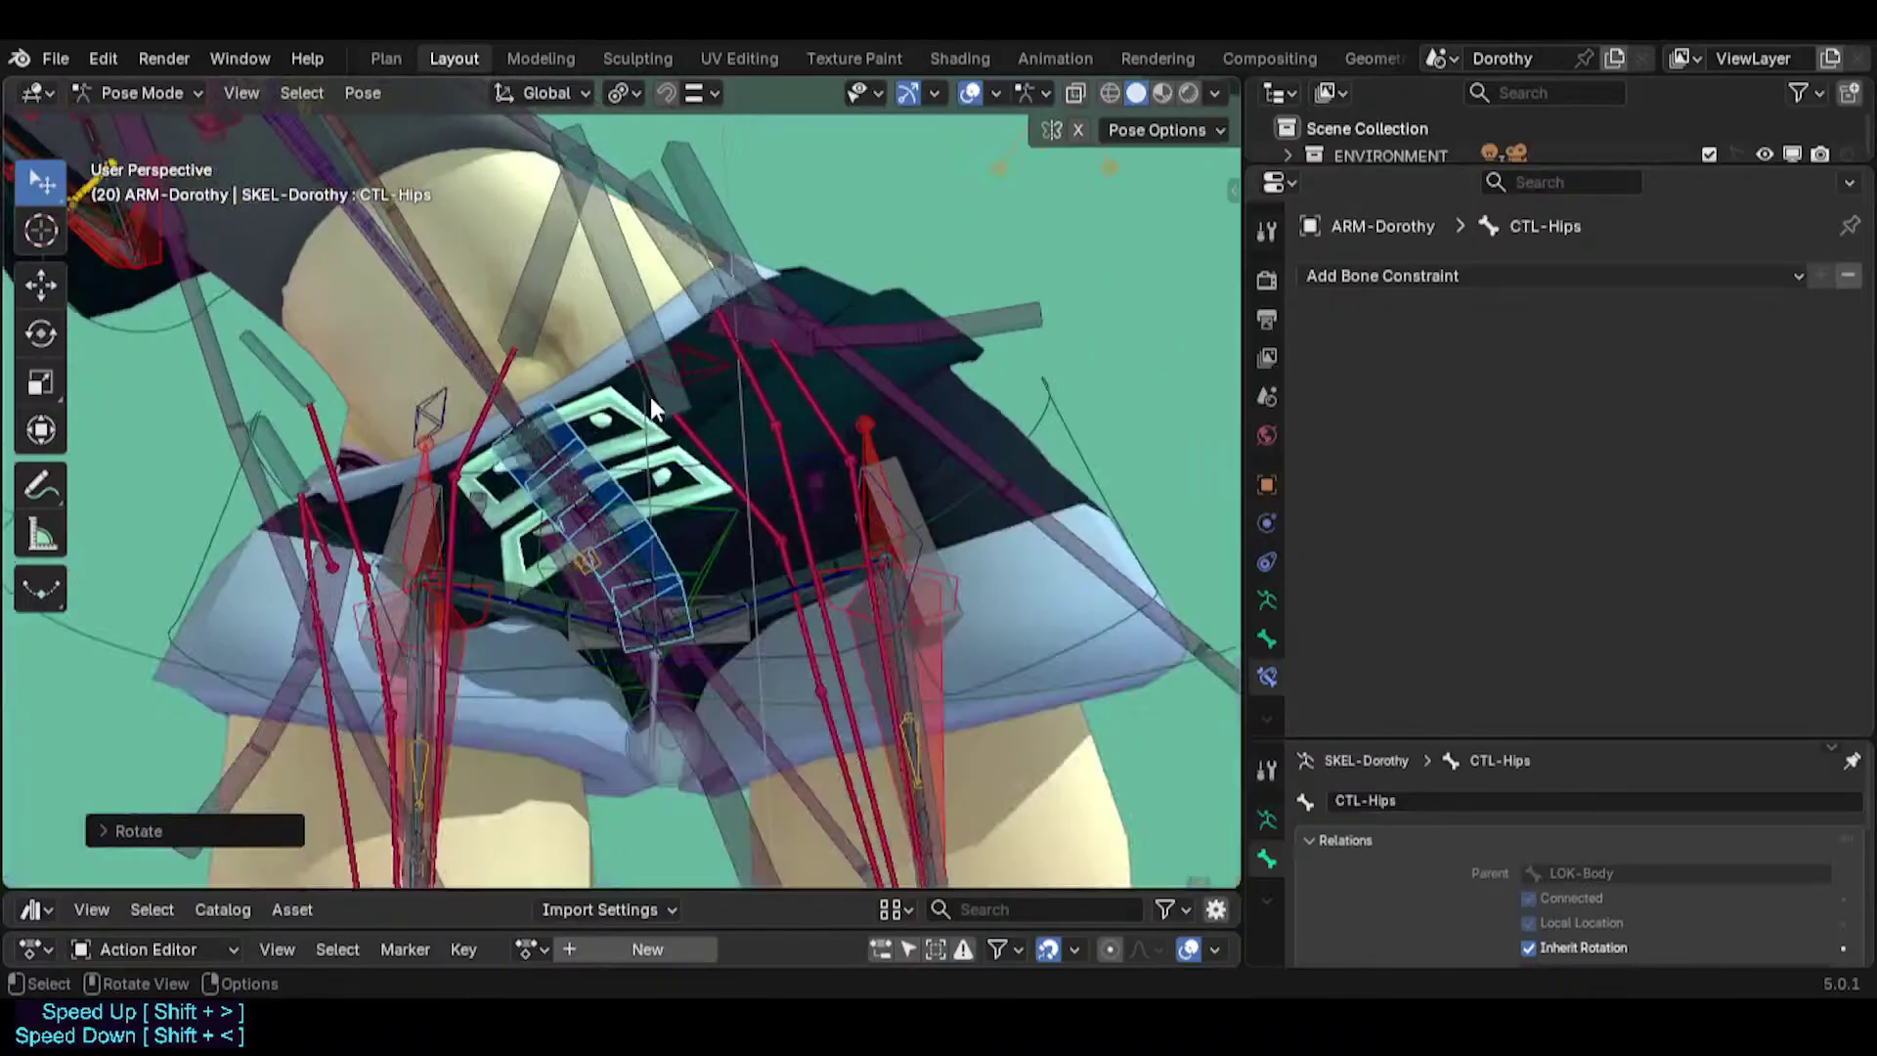
# Rotate and move the CTL-HipsSway control to test swaying the pelvis.
pyautogui.moveTo(649, 396); pyautogui.dragTo(753, 637, button='middle')
pyautogui.click(804, 468)
pyautogui.moveTo(804, 469); pyautogui.dragTo(840, 532, button='middle')
pyautogui.press('r')
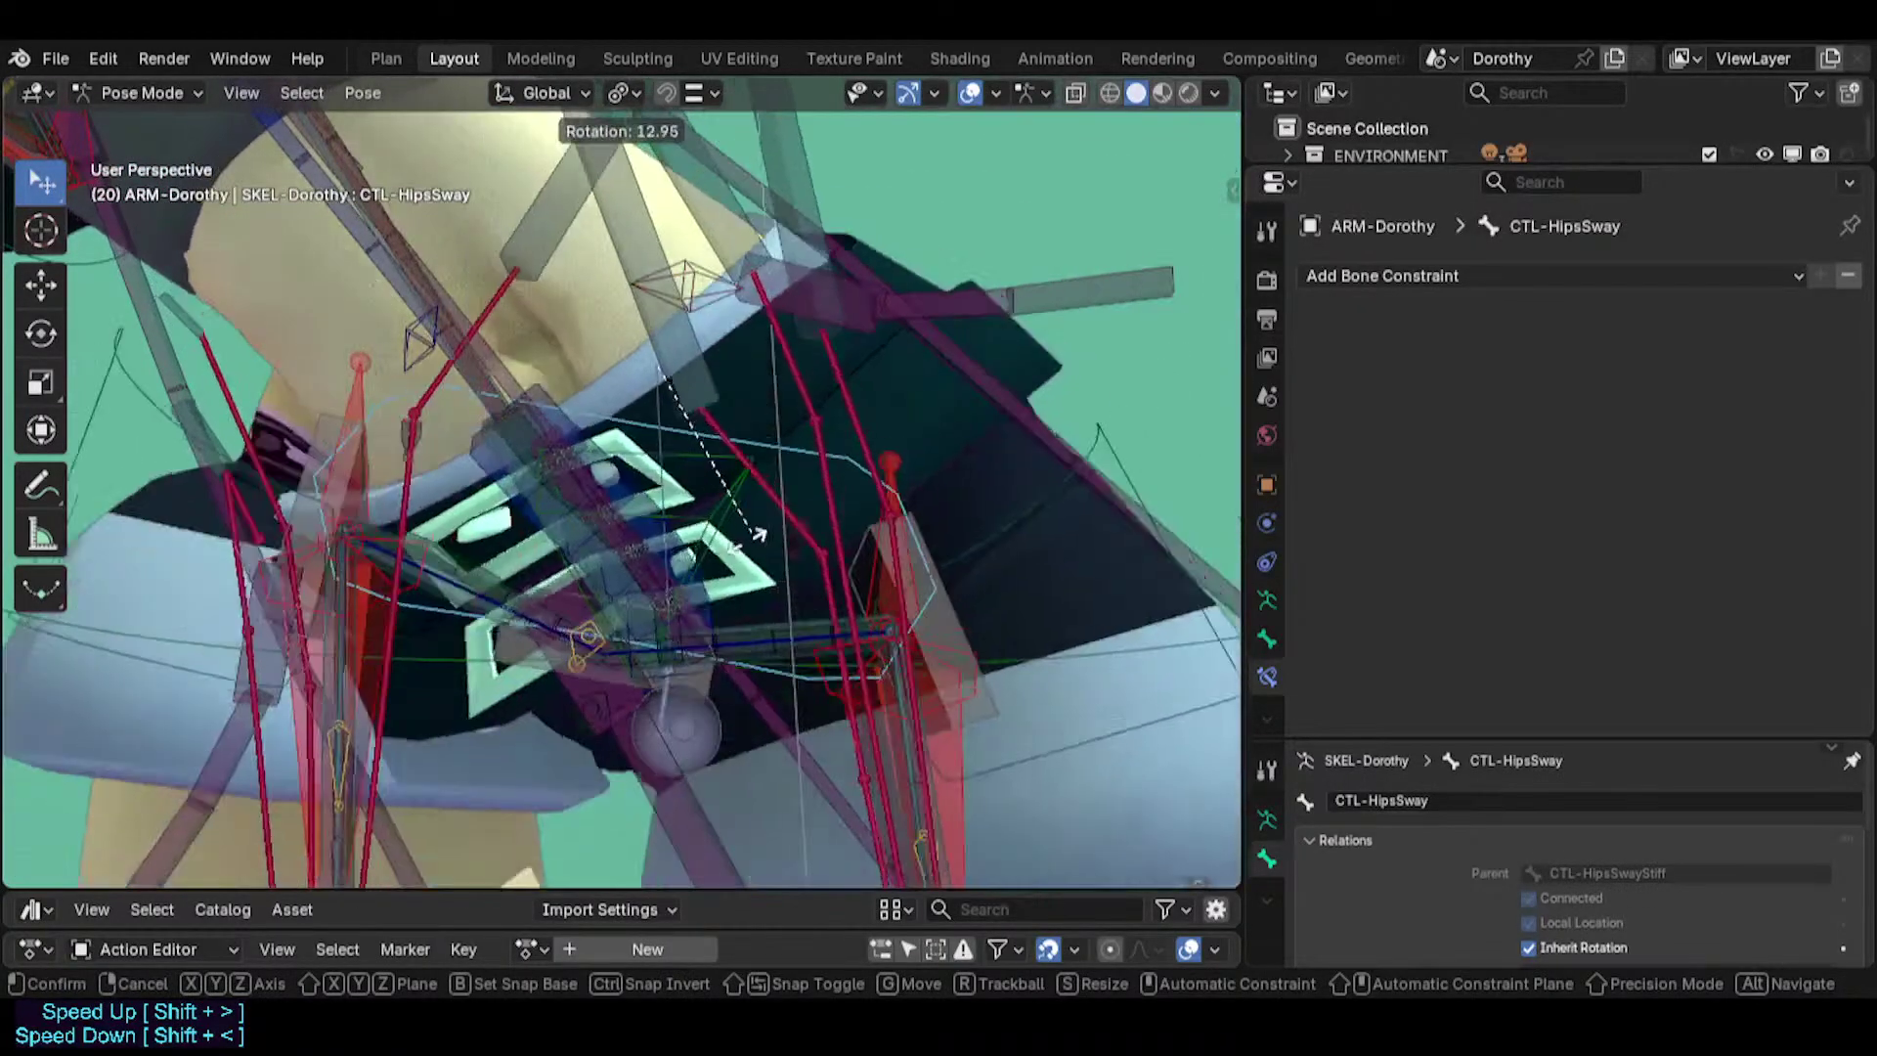
pyautogui.click(714, 377)
pyautogui.press('g')
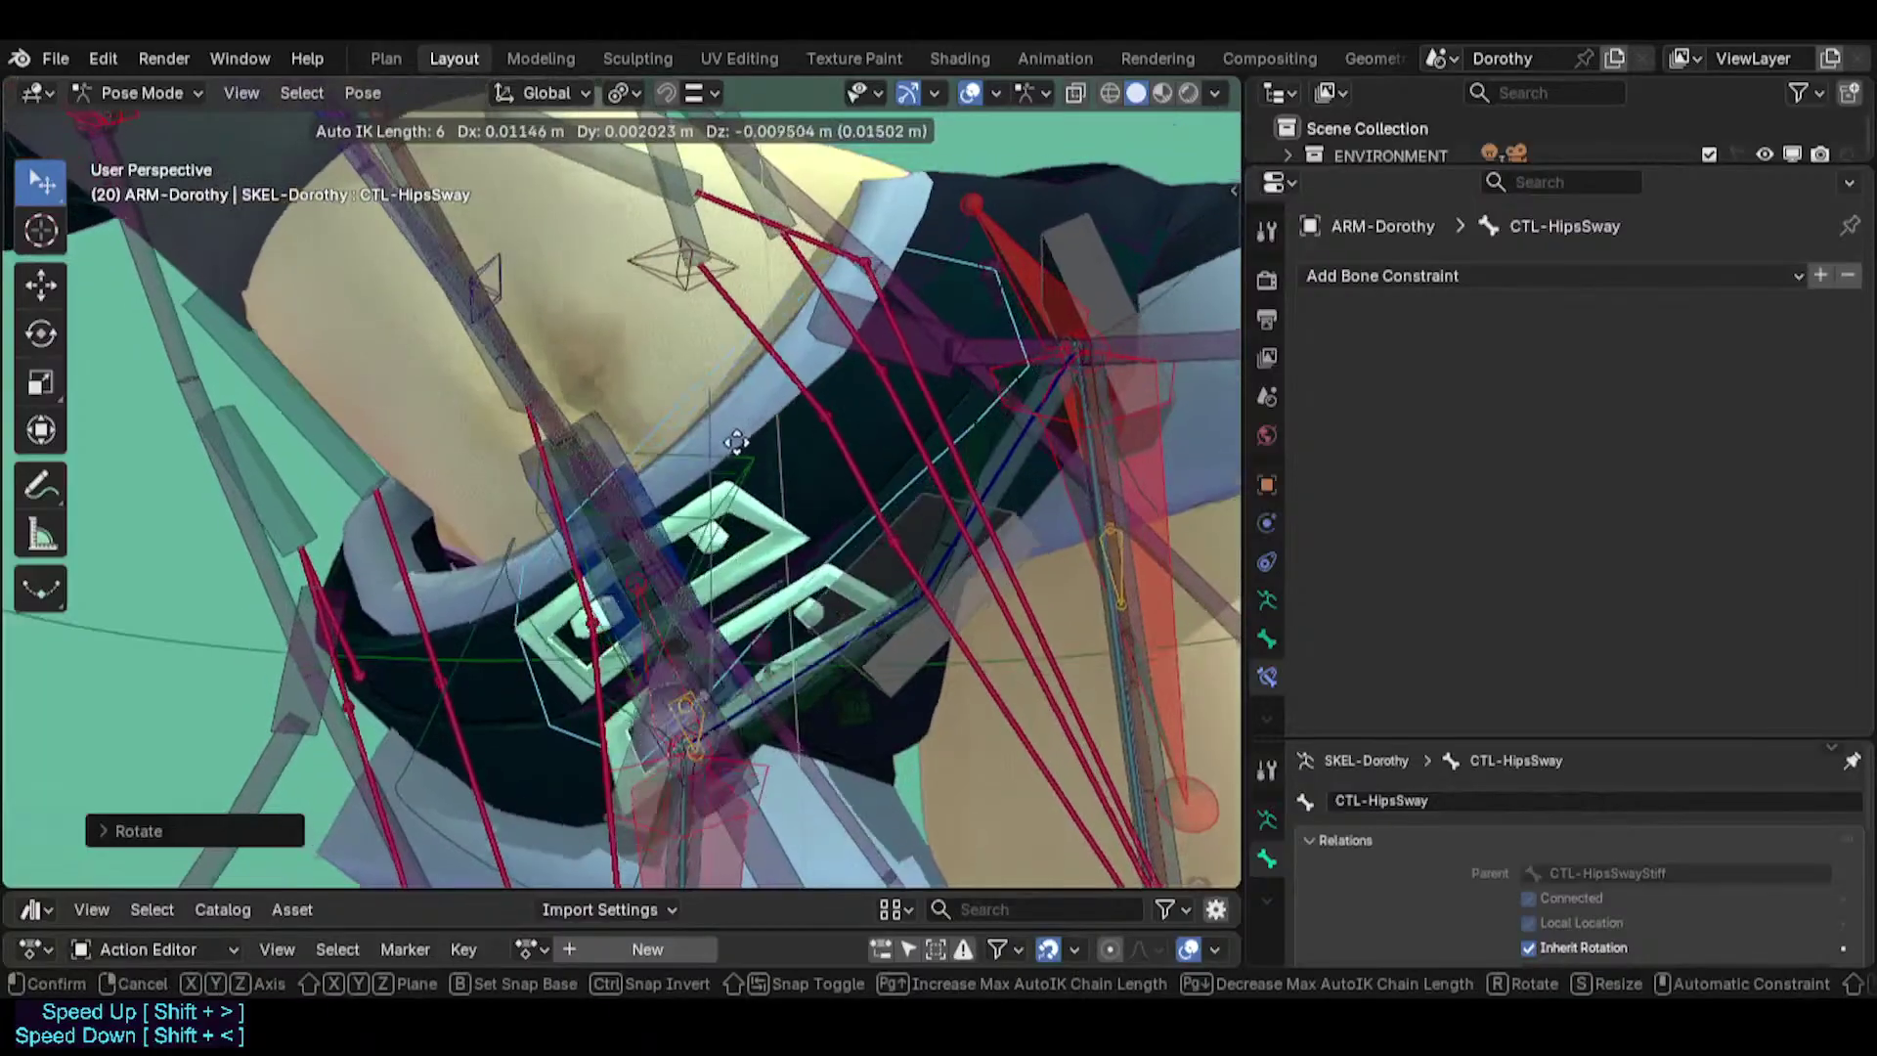
pyautogui.click(786, 412)
pyautogui.press('r')
pyautogui.click(846, 518)
# Solo the MAIN-Controllers and MCH-Skeleton bone collections.
pyautogui.moveTo(843, 520); pyautogui.dragTo(712, 565, button='middle')
pyautogui.moveTo(565, 391); pyautogui.dragTo(684, 362, button='middle')
pyautogui.press('n')
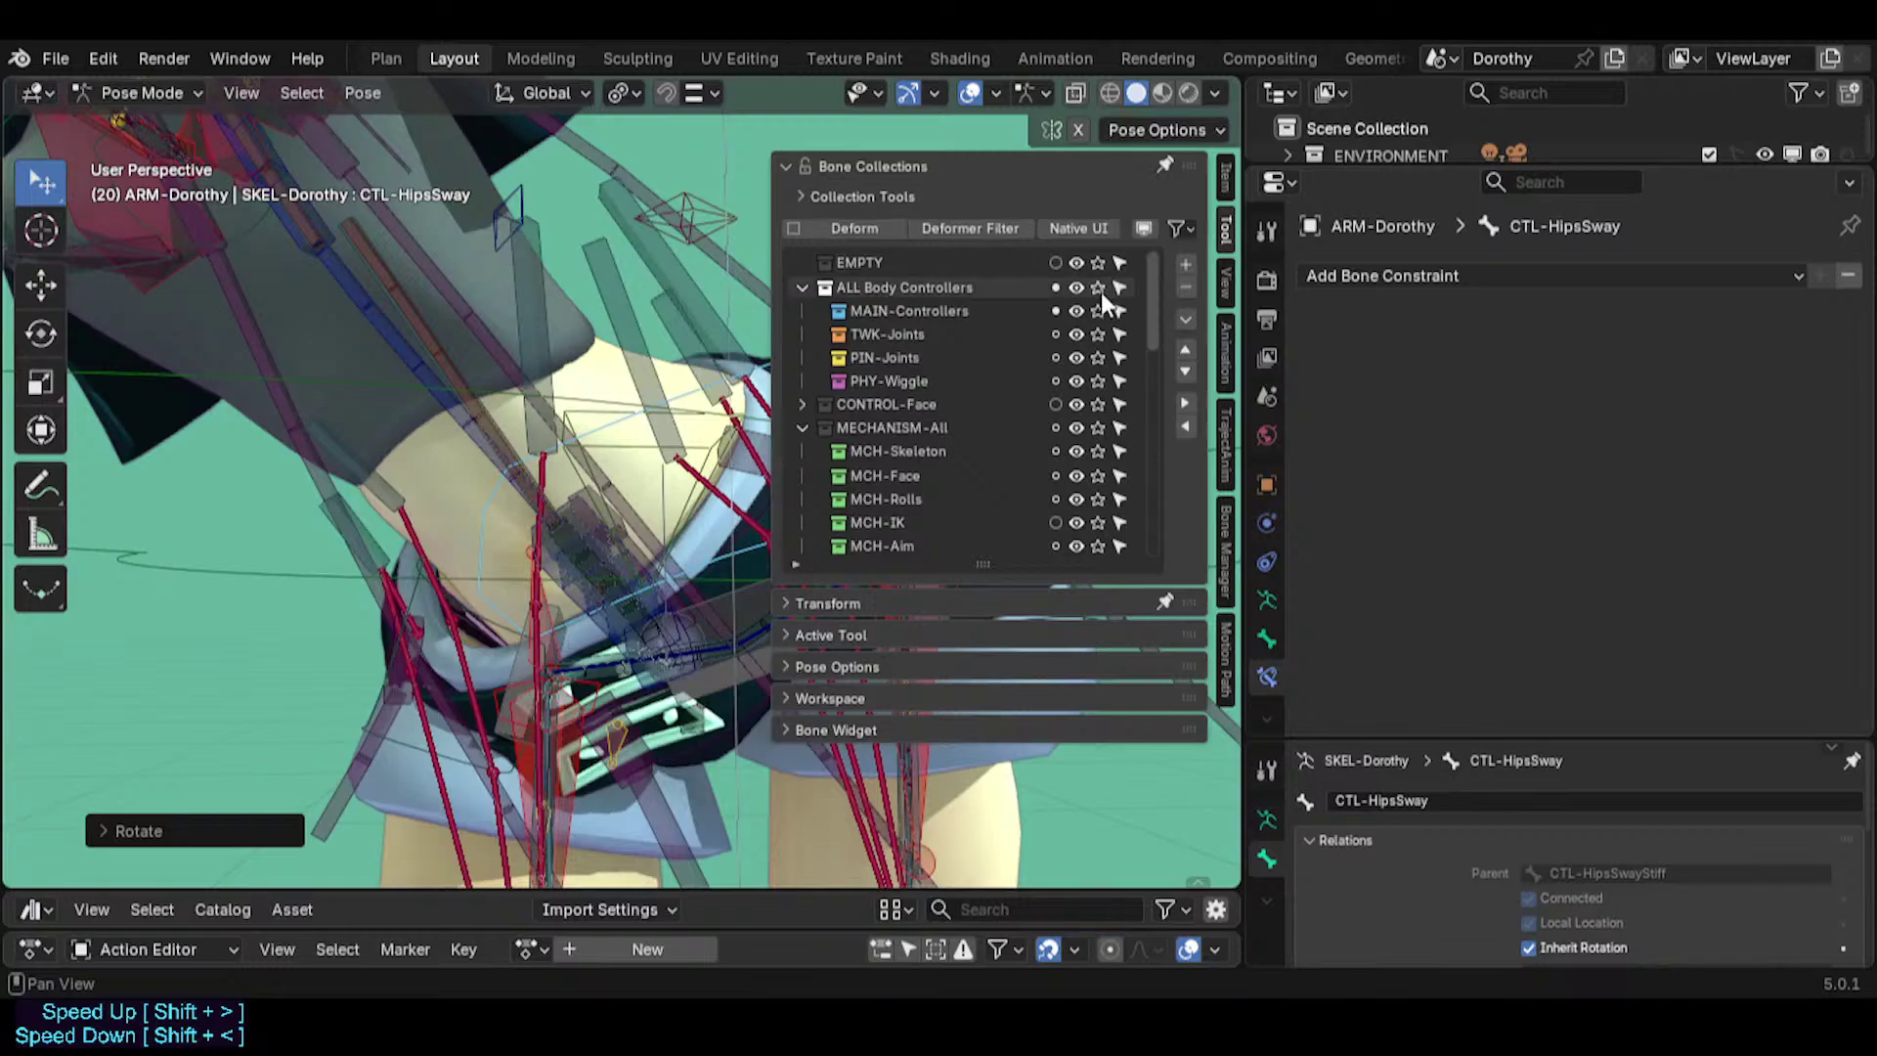
pyautogui.click(1098, 311)
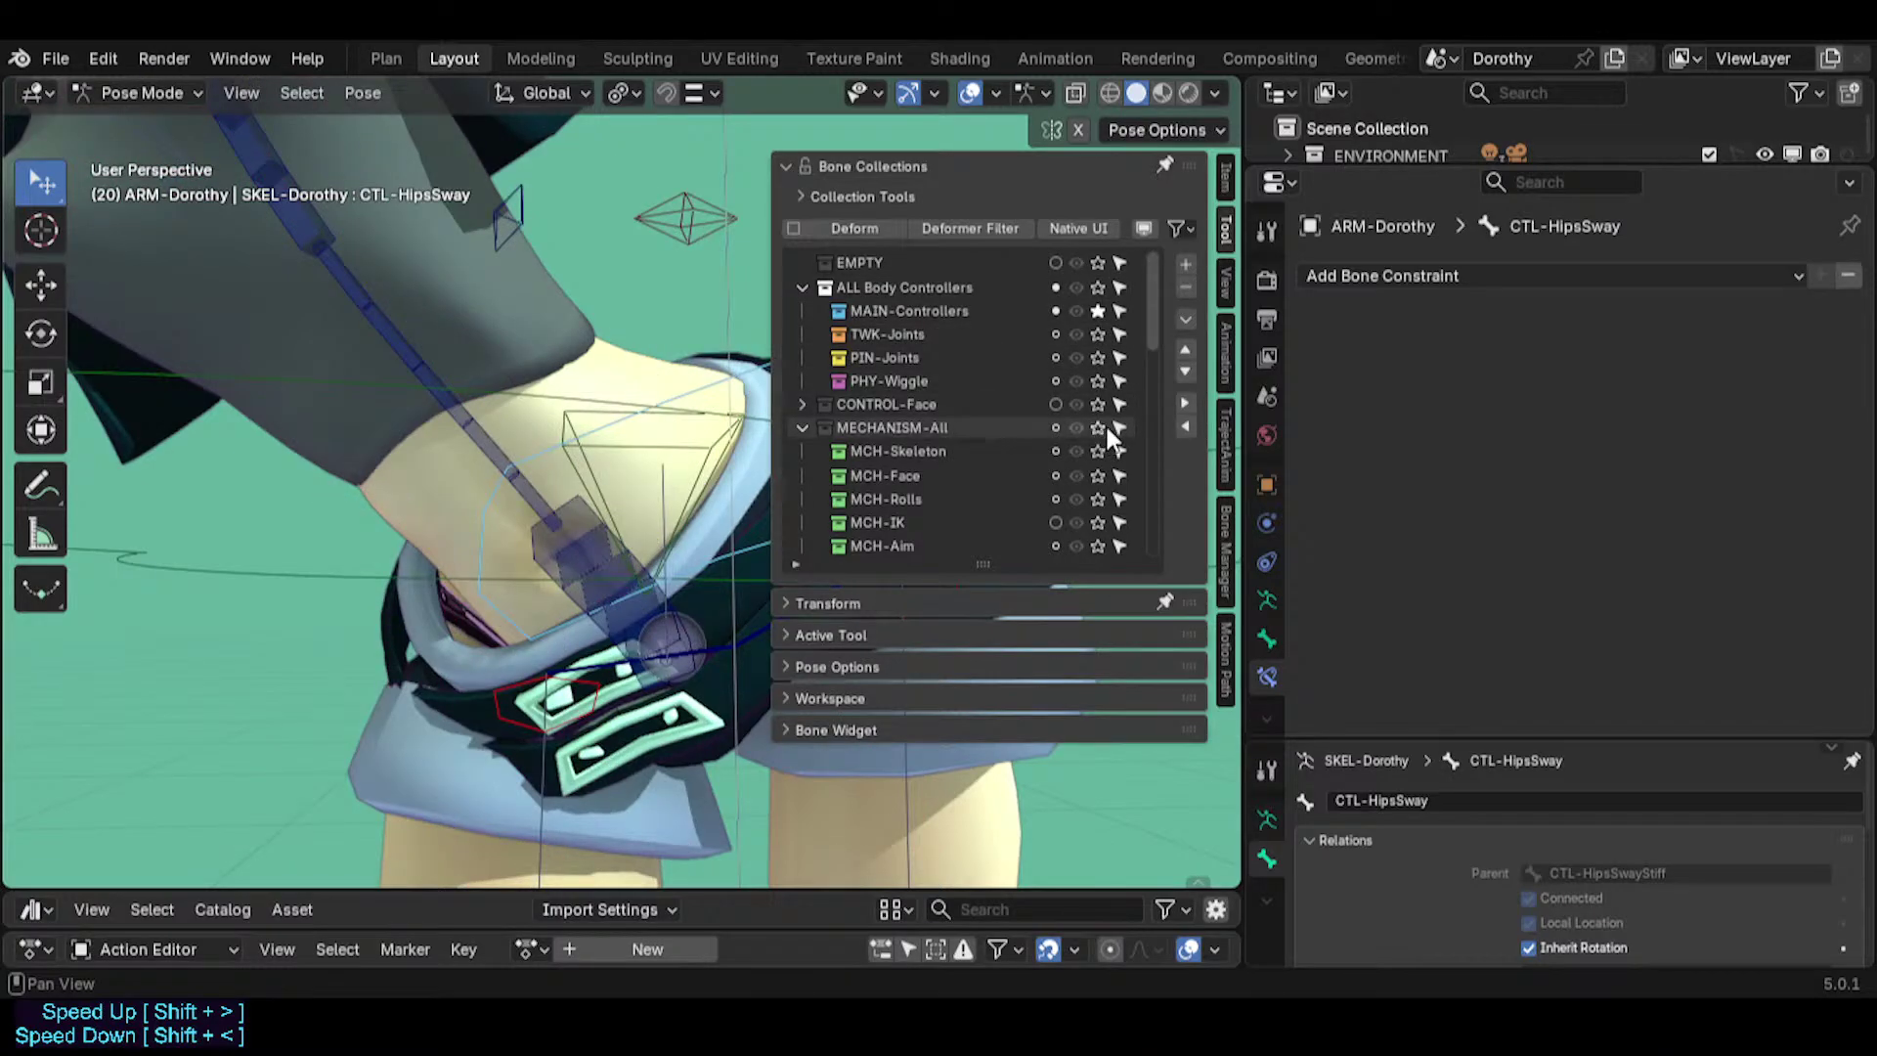
pyautogui.press('n')
# Check the constraints of the MCH-Spine, MCH-Thigh.L and MCH-Hip.L bones in the tilted pose.
pyautogui.moveTo(562, 401); pyautogui.dragTo(376, 347, button='middle')
pyautogui.click(467, 419)
pyautogui.scroll(1, 550, 425)
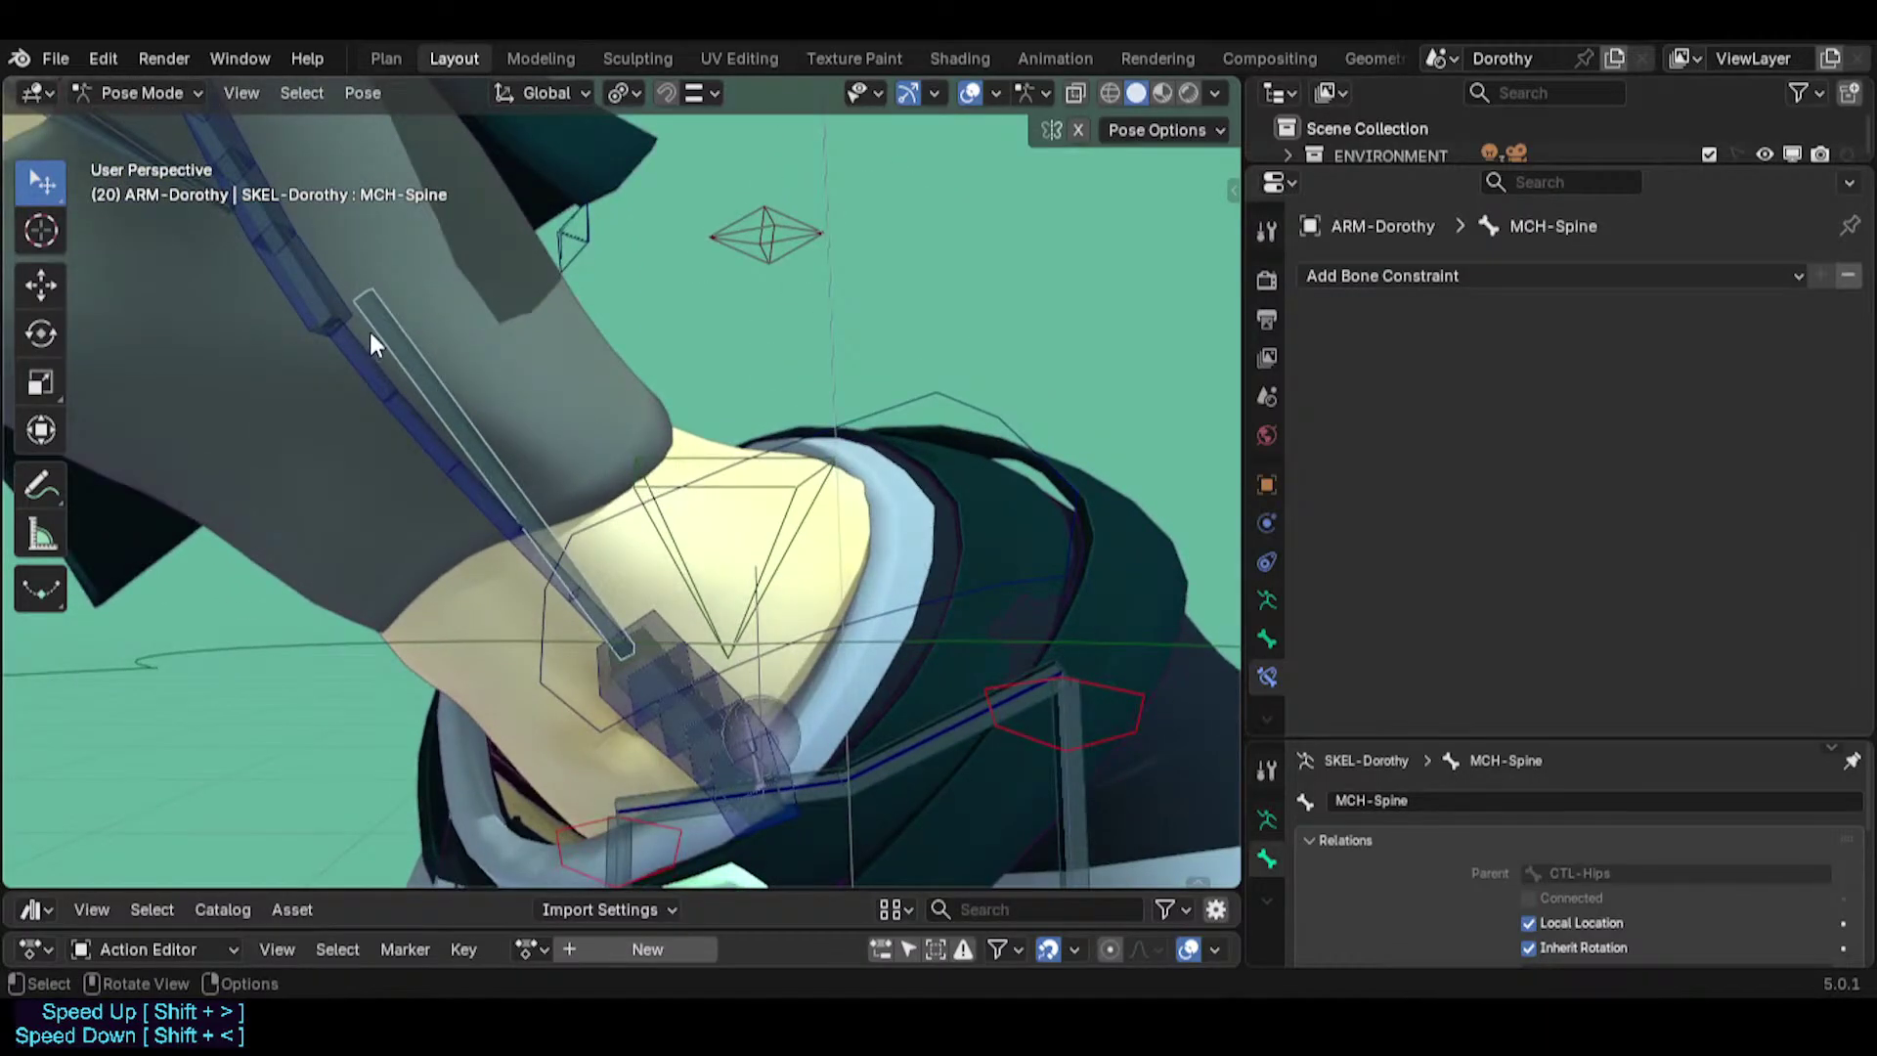
pyautogui.scroll(-3, 597, 386)
pyautogui.moveTo(596, 386); pyautogui.dragTo(729, 502, button='middle')
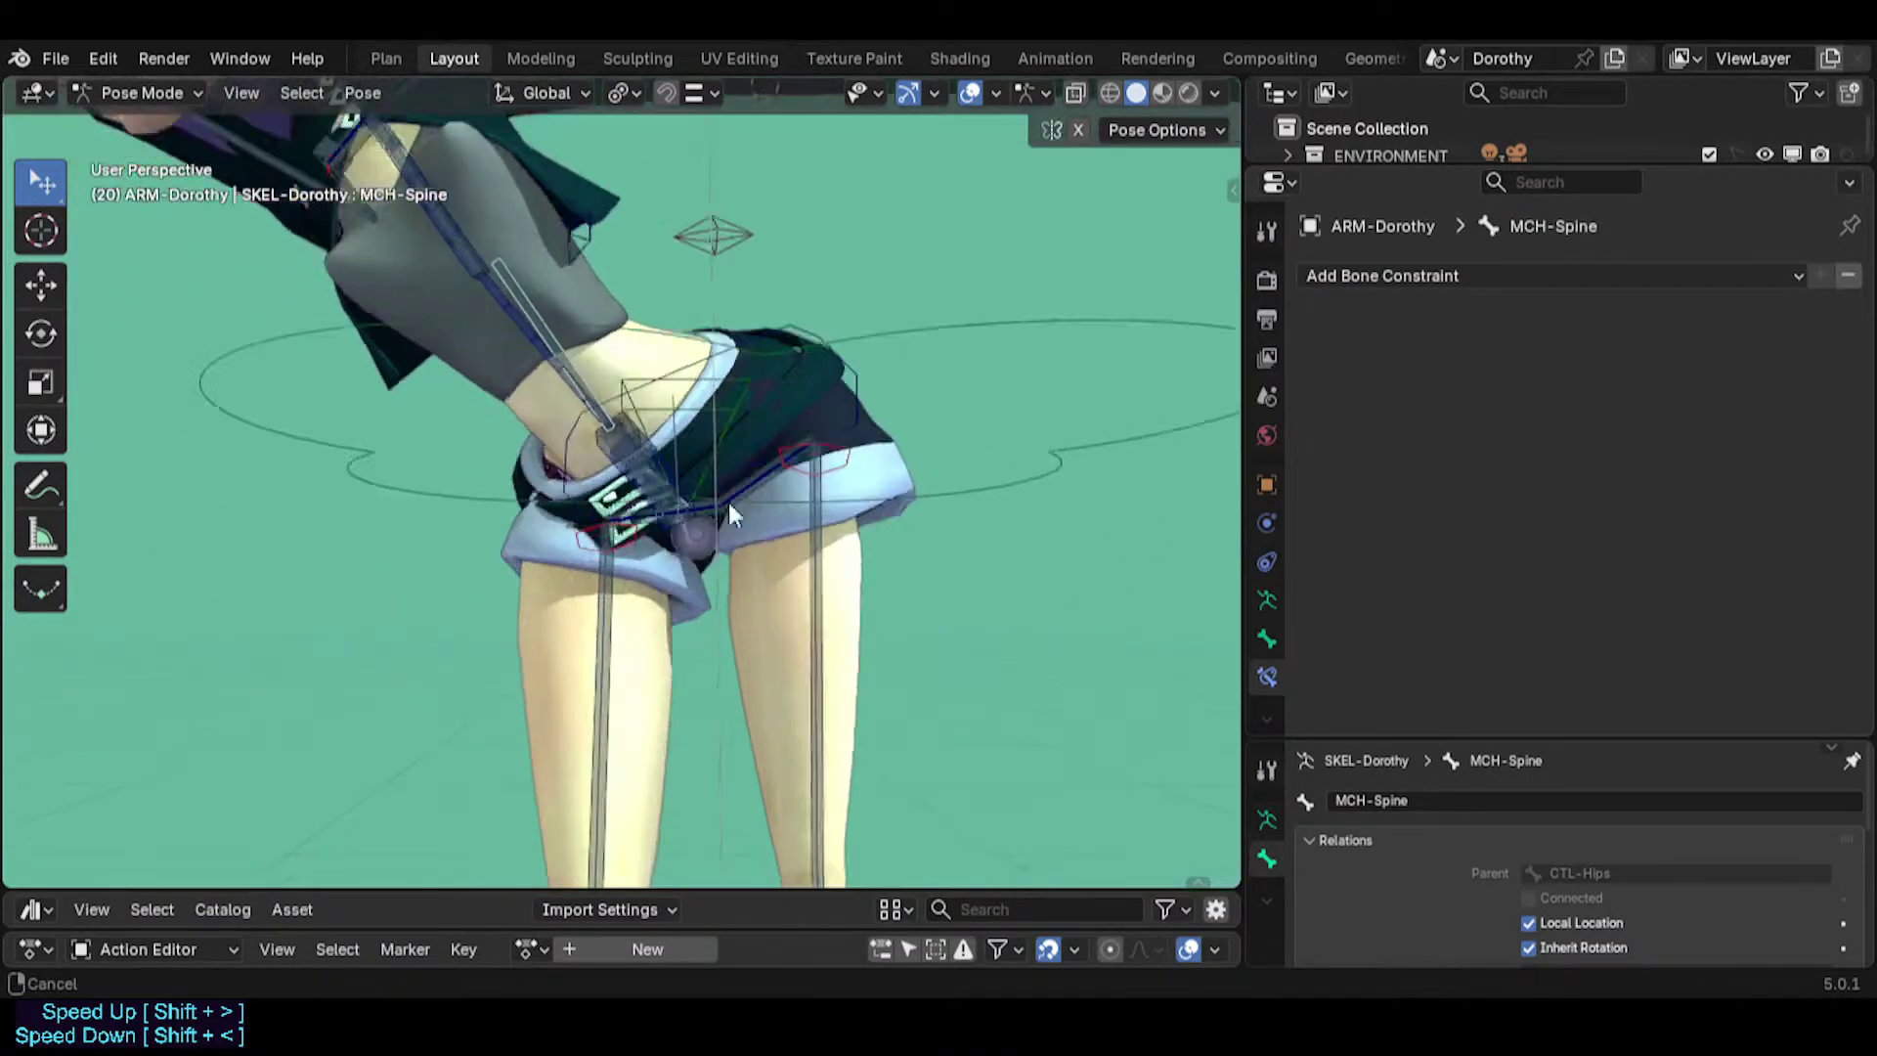
pyautogui.click(811, 598)
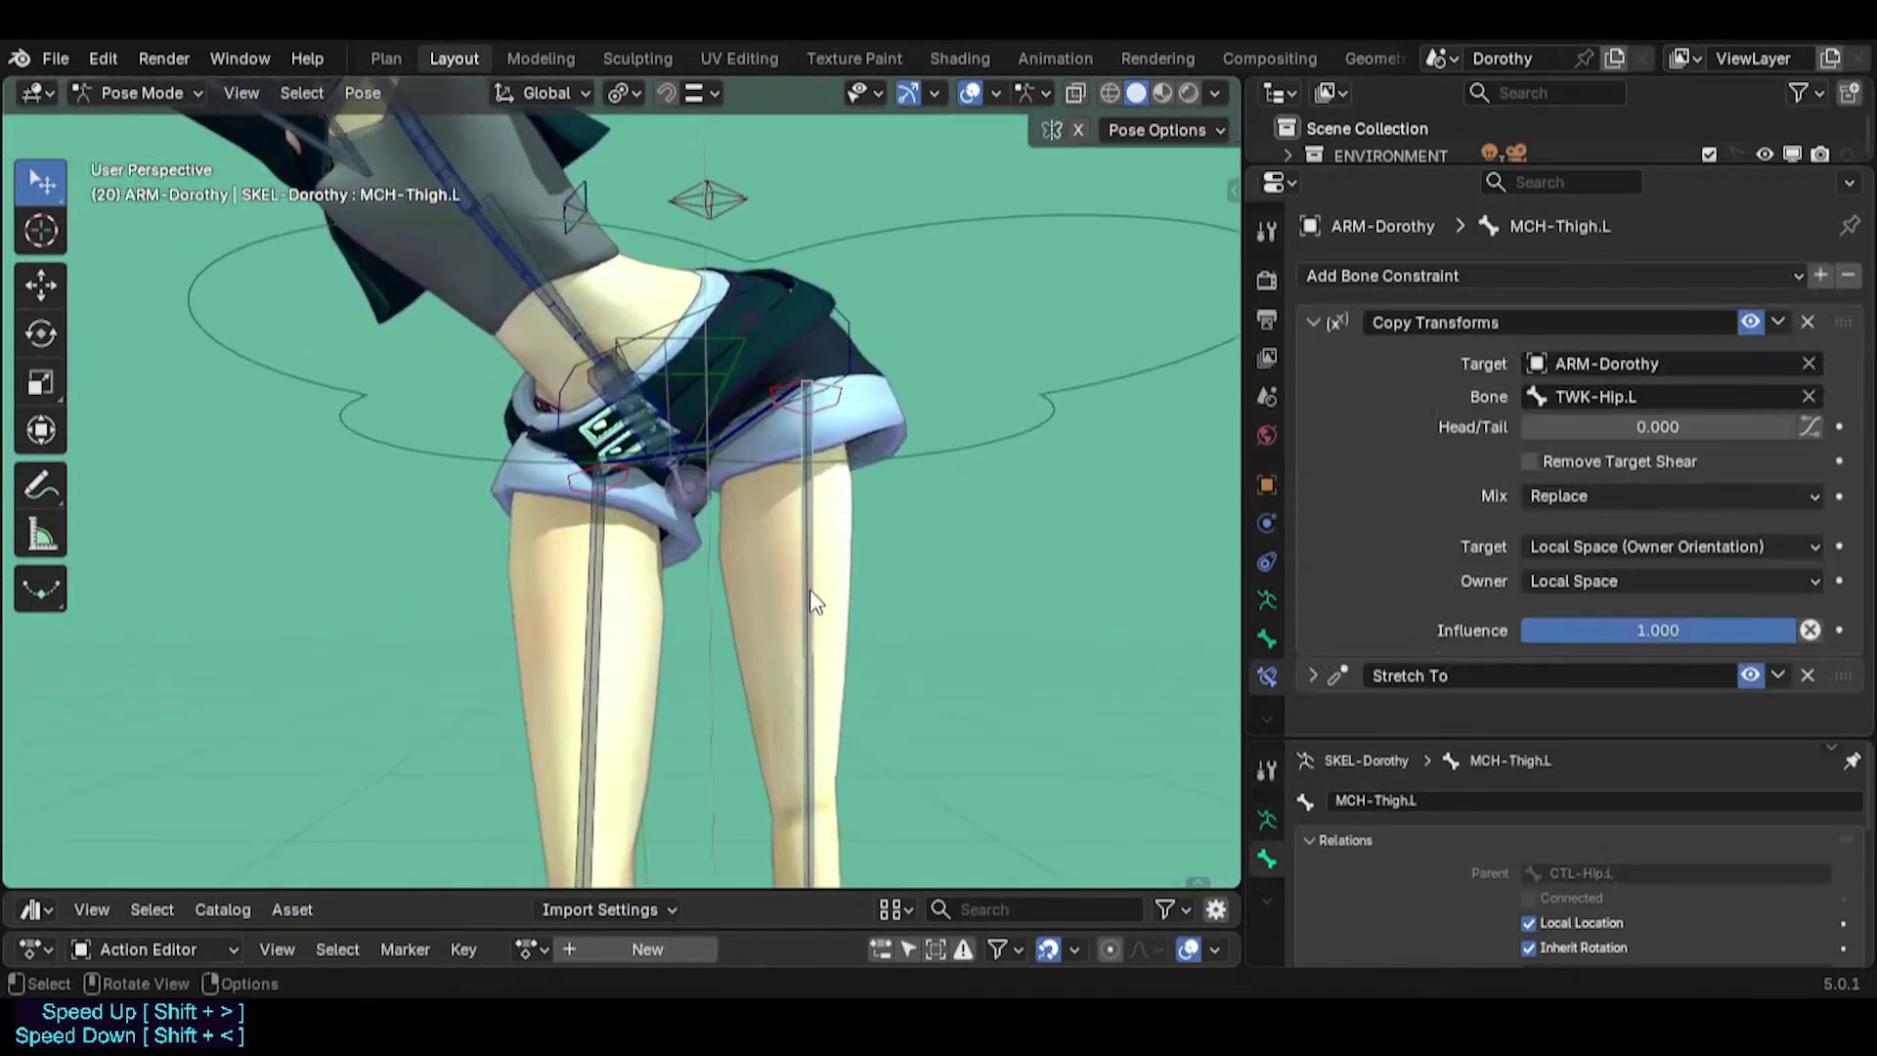
pyautogui.click(1311, 317)
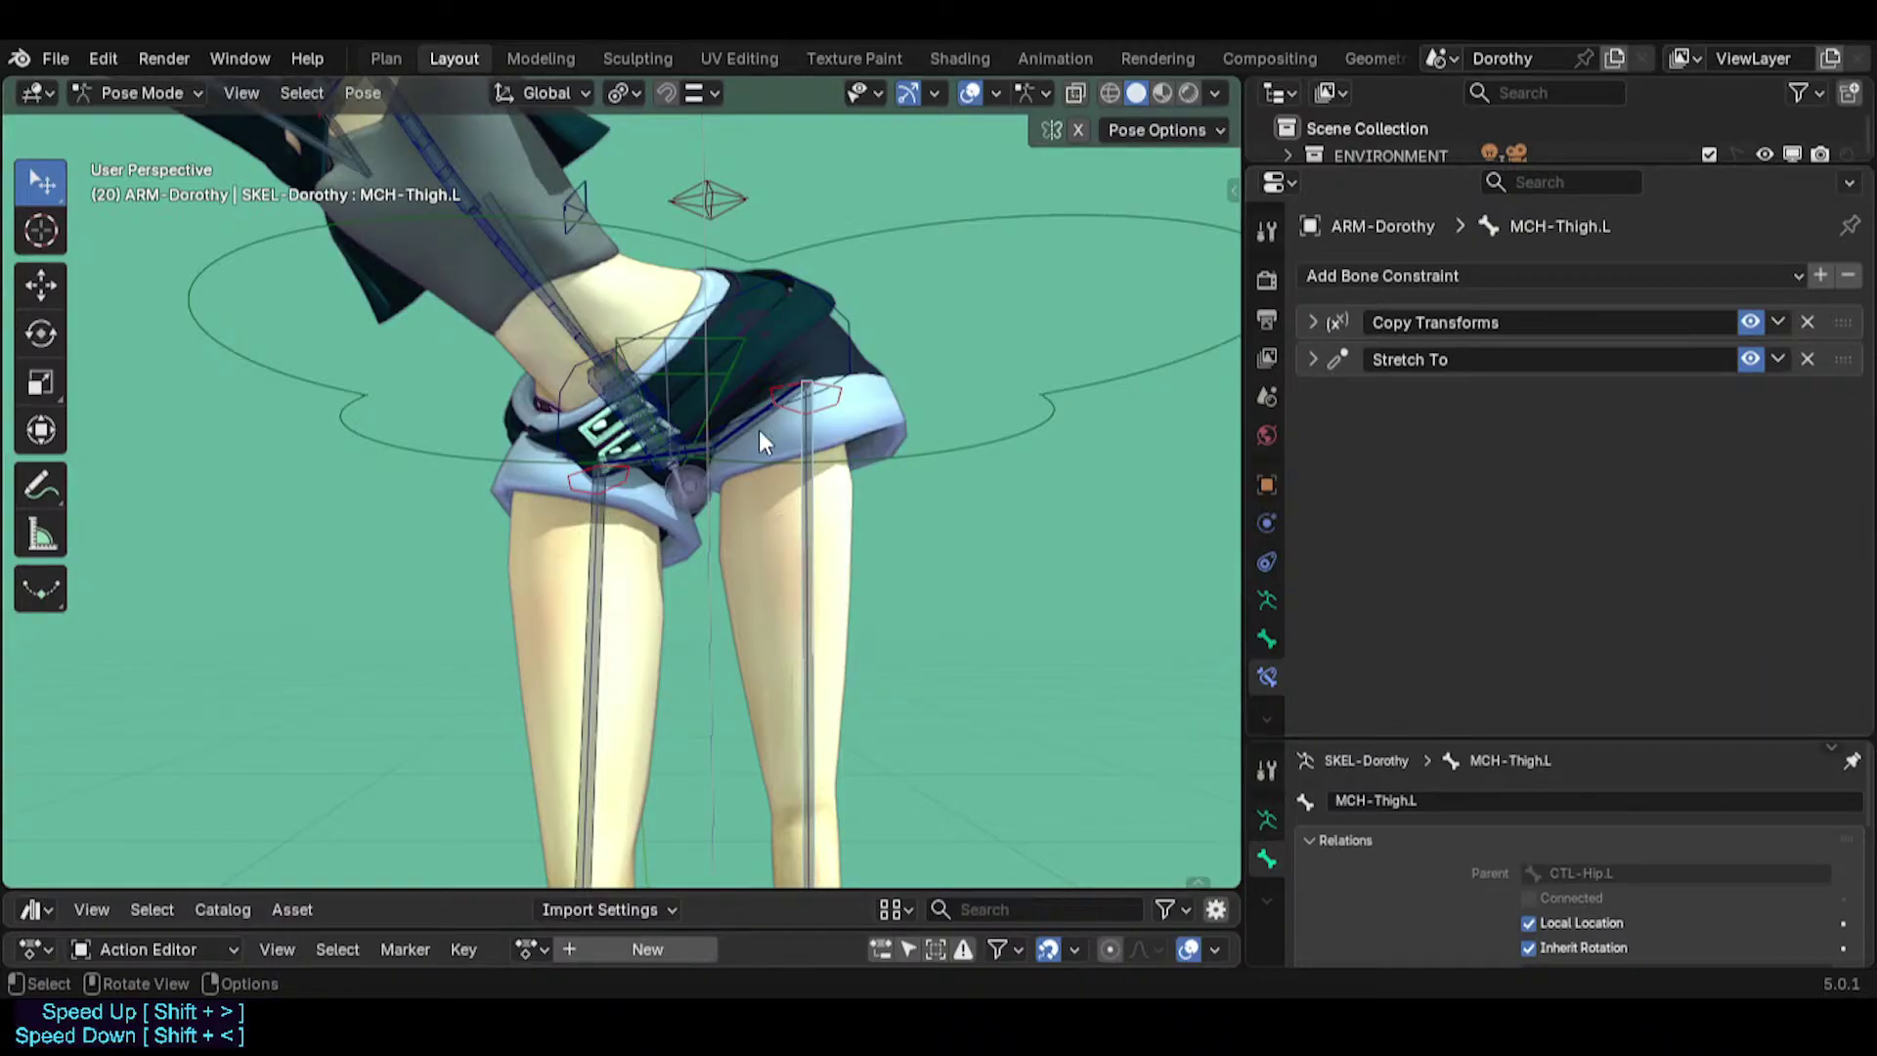
pyautogui.click(747, 432)
pyautogui.moveTo(746, 432); pyautogui.dragTo(1144, 424, button='middle')
pyautogui.click(1312, 321)
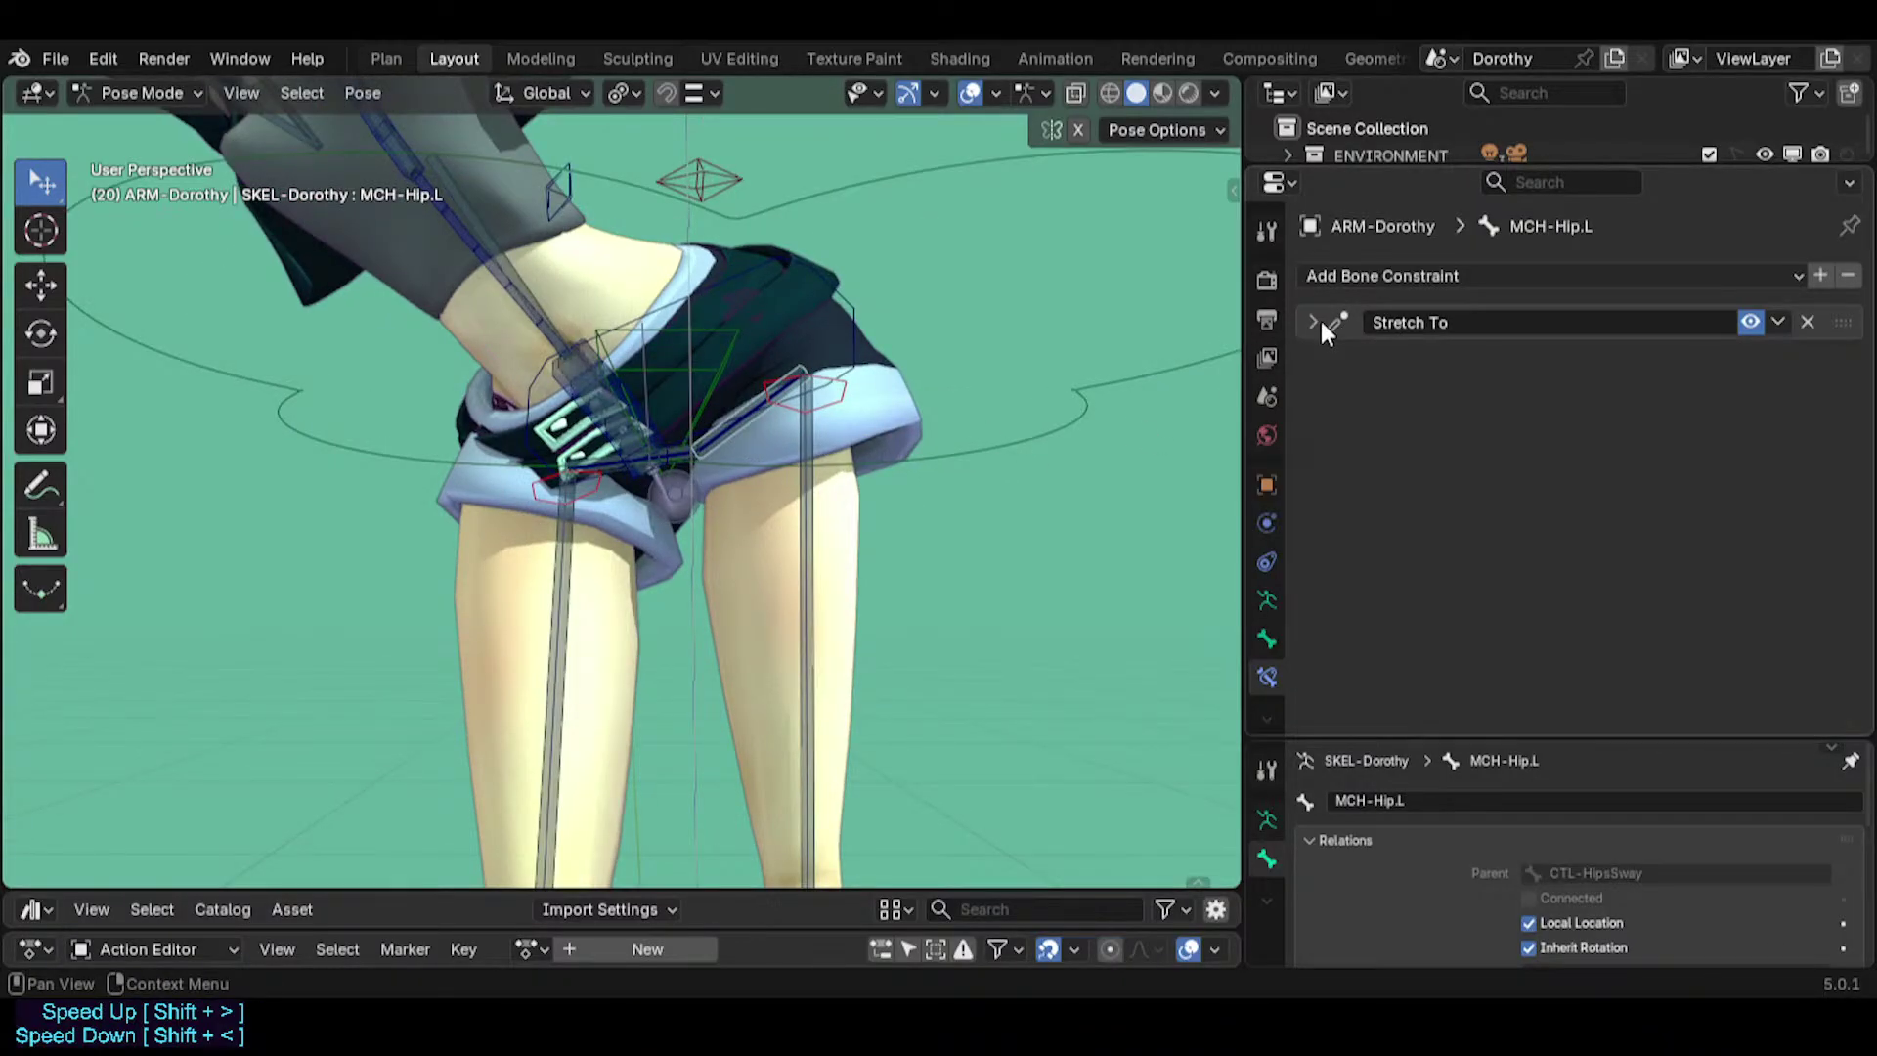
# Examine the left hip bone up close and check the MCH-Hips bone's Copy Transforms constraint.
pyautogui.scroll(3, 826, 439)
pyautogui.scroll(3, 626, 548)
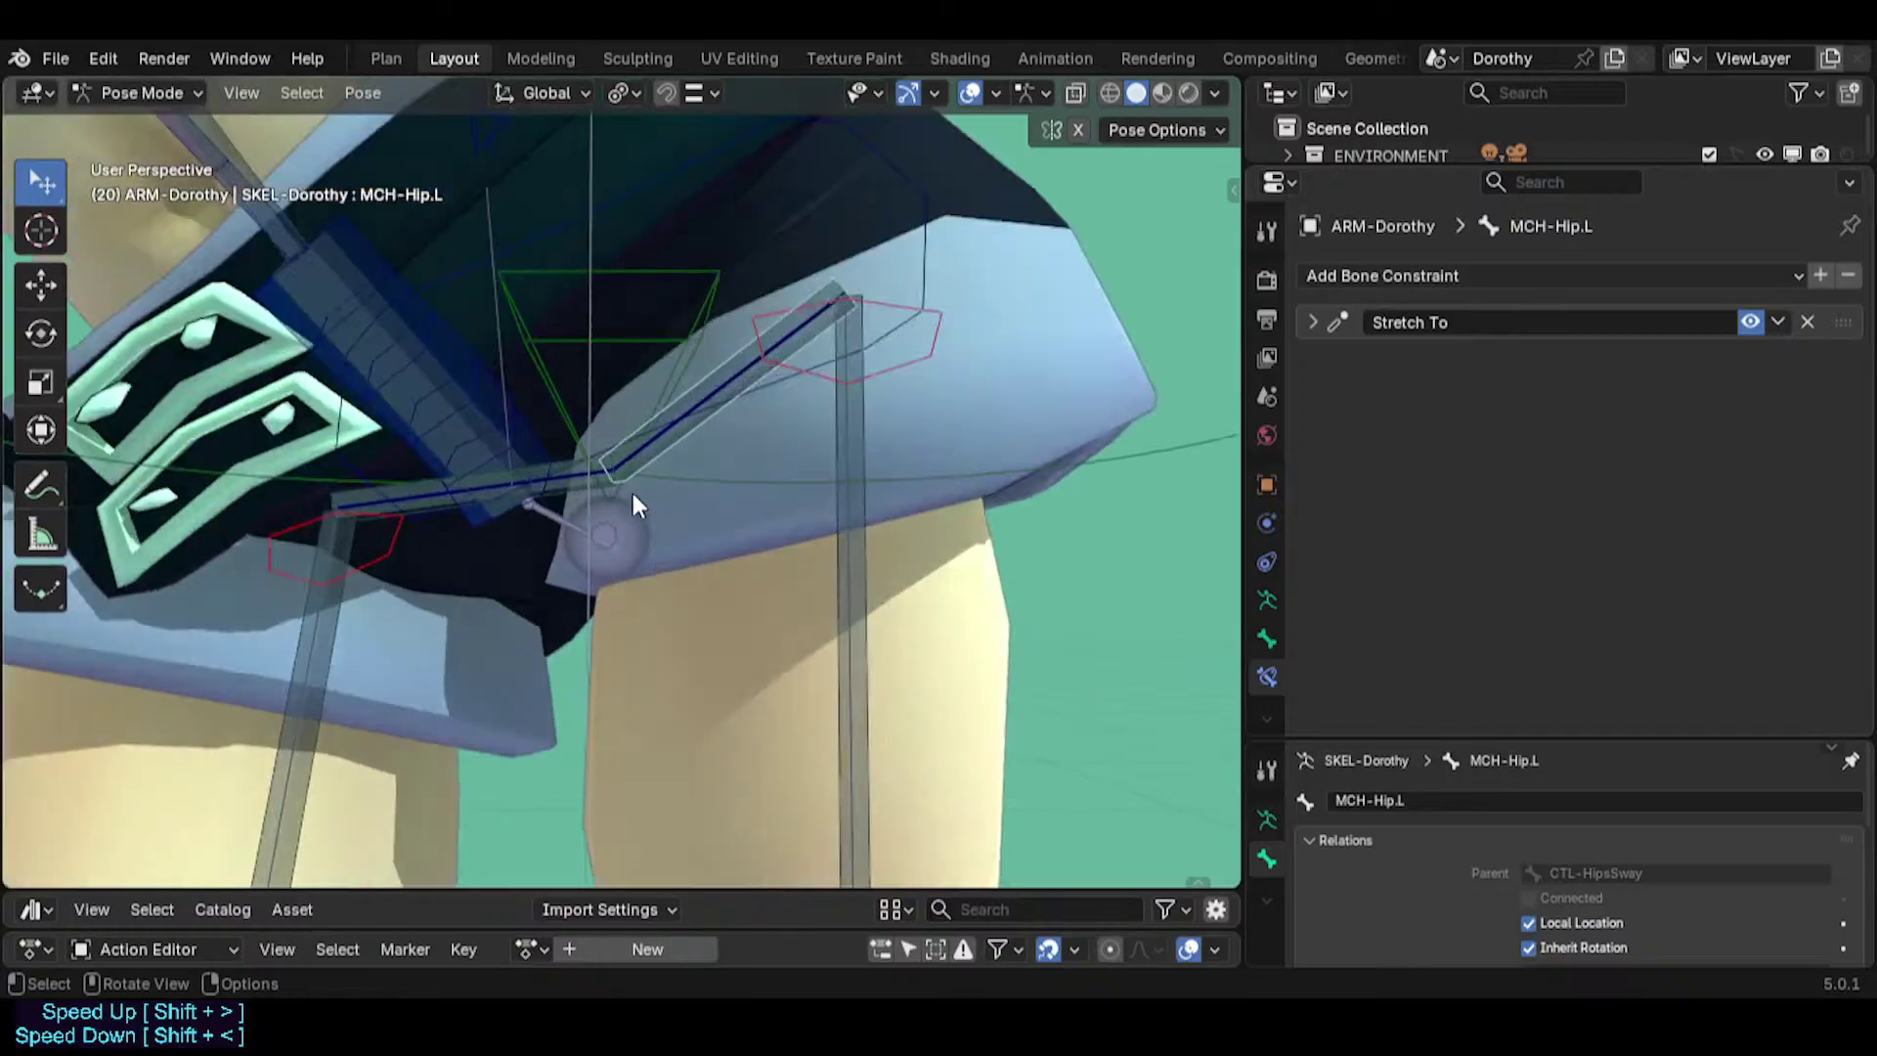
pyautogui.moveTo(637, 447); pyautogui.dragTo(652, 553, button='middle')
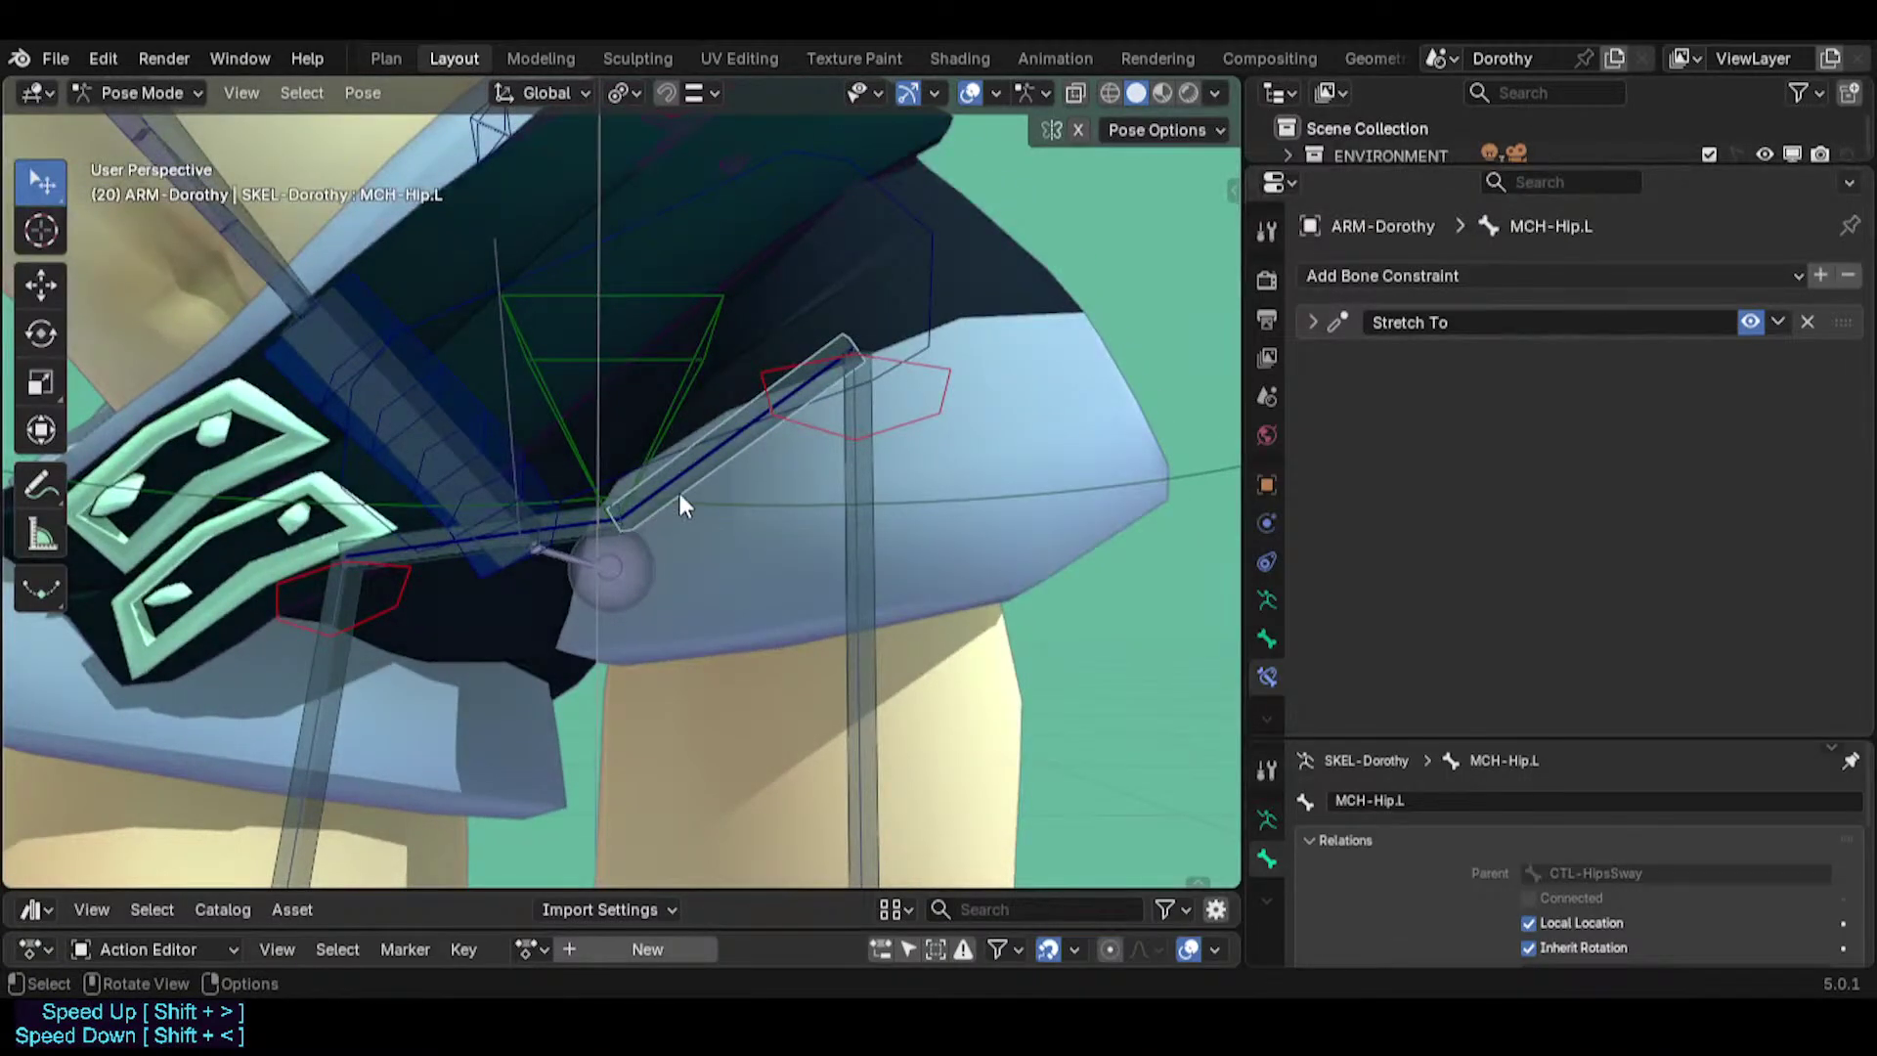
pyautogui.scroll(-2, 620, 425)
pyautogui.keyDown('shift'); pyautogui.moveTo(566, 433); pyautogui.dragTo(573, 463, button='middle'); pyautogui.keyUp('shift')
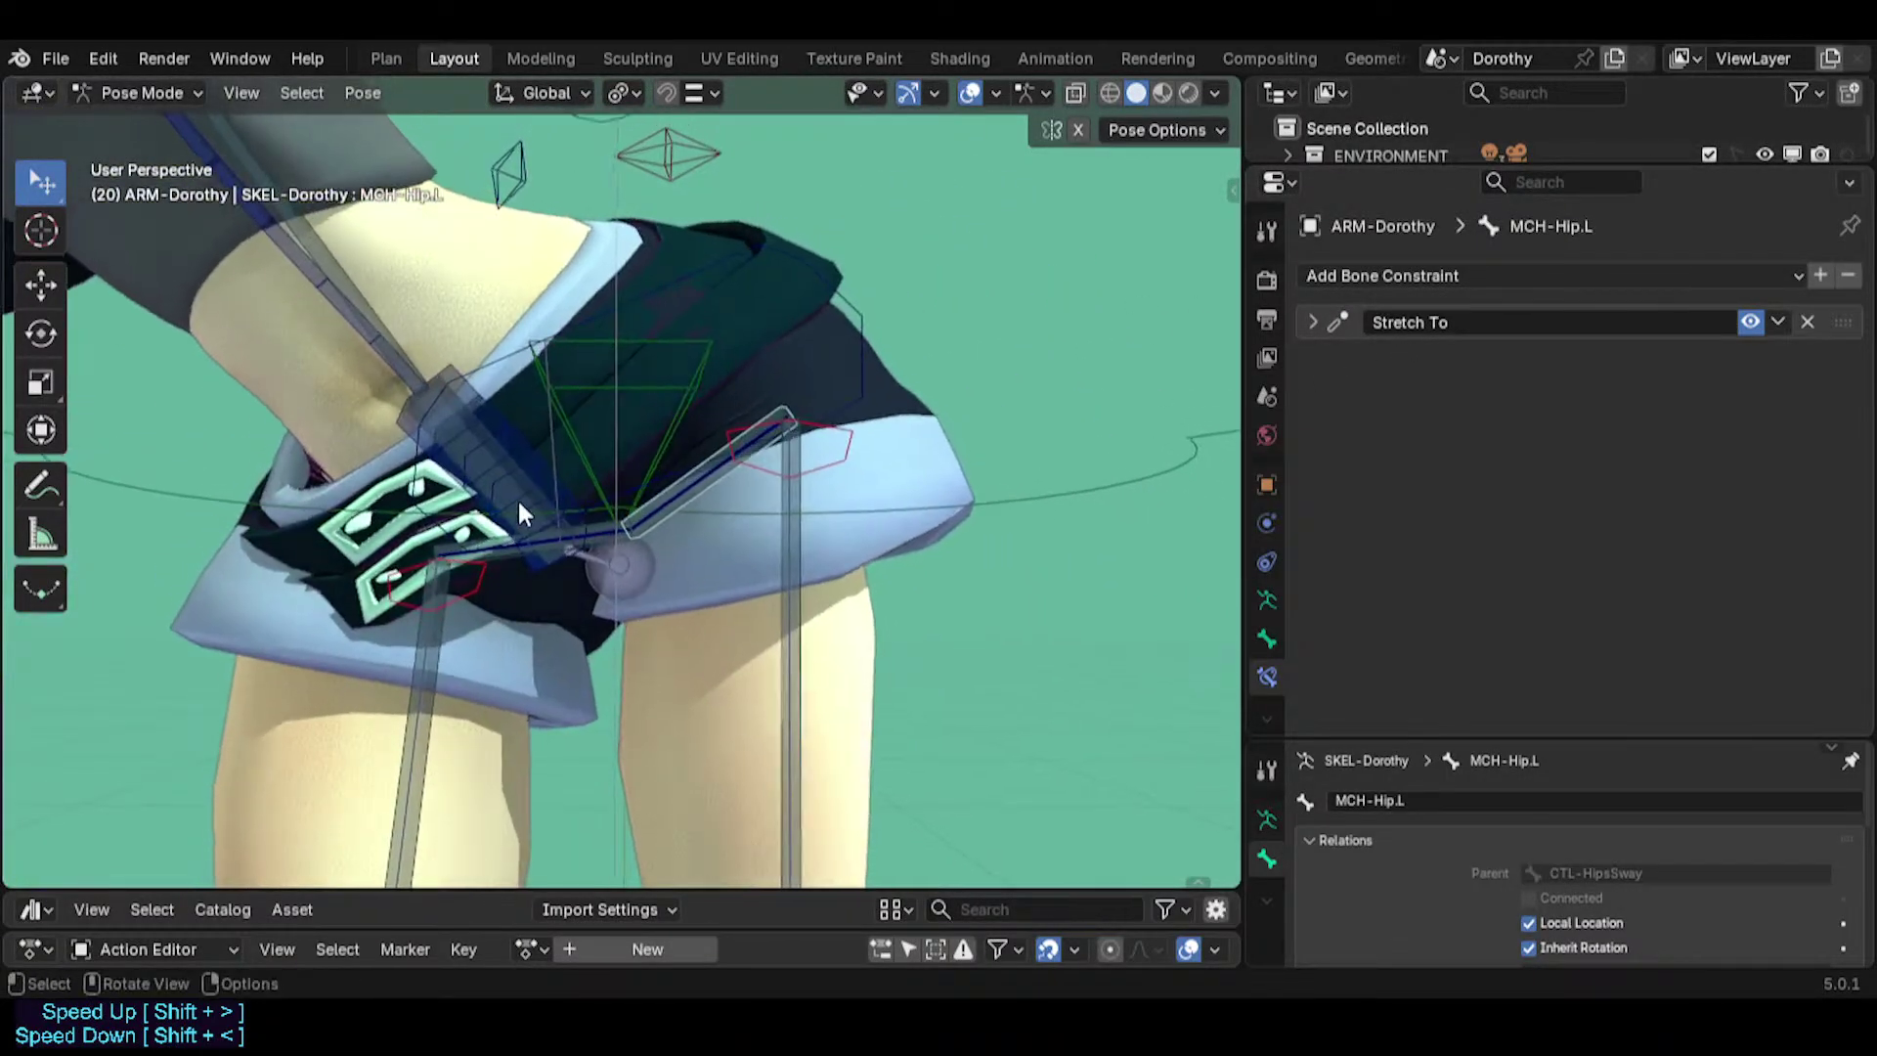
pyautogui.click(519, 500)
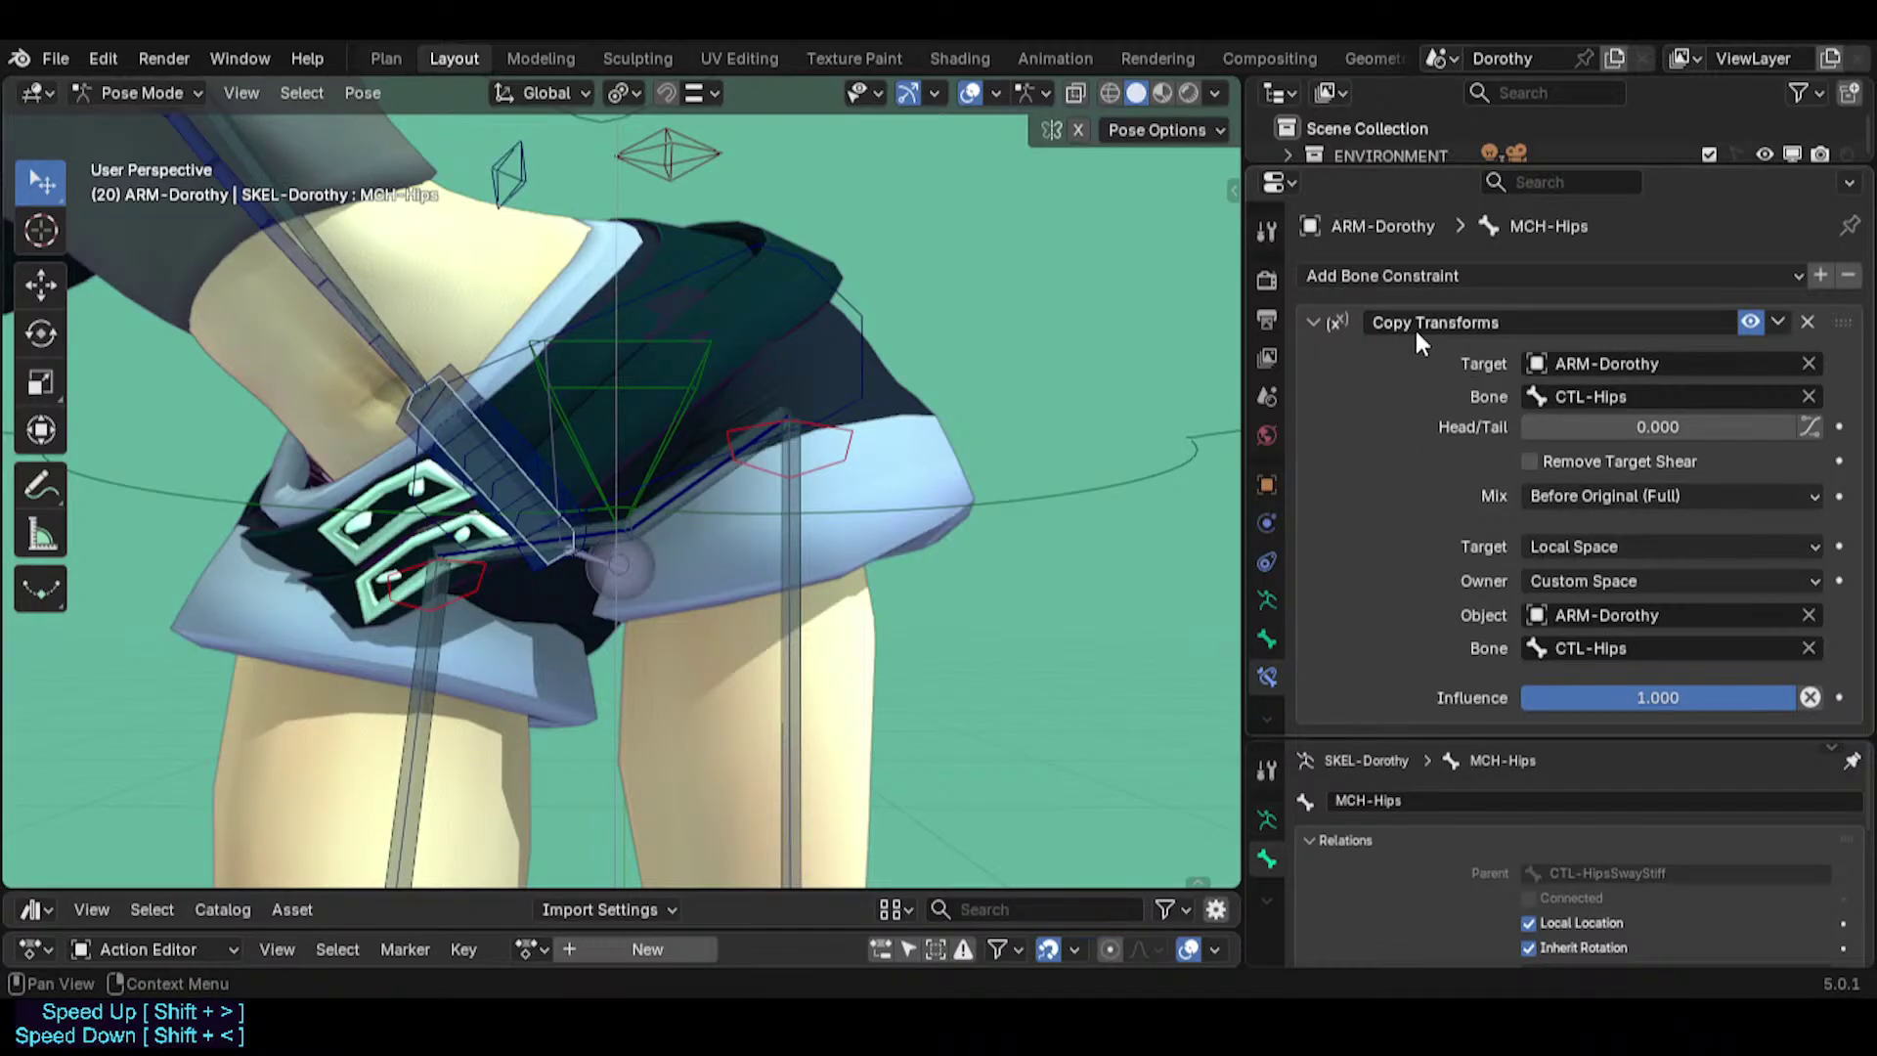
# Rotate the CTL-Hips and CTL-HipsSway controls alternately to compare their effect on the hips and spine.
pyautogui.scroll(-2, 698, 397)
pyautogui.keyDown('shift'); pyautogui.moveTo(498, 370); pyautogui.dragTo(588, 446, button='middle'); pyautogui.keyUp('shift')
pyautogui.click(561, 430)
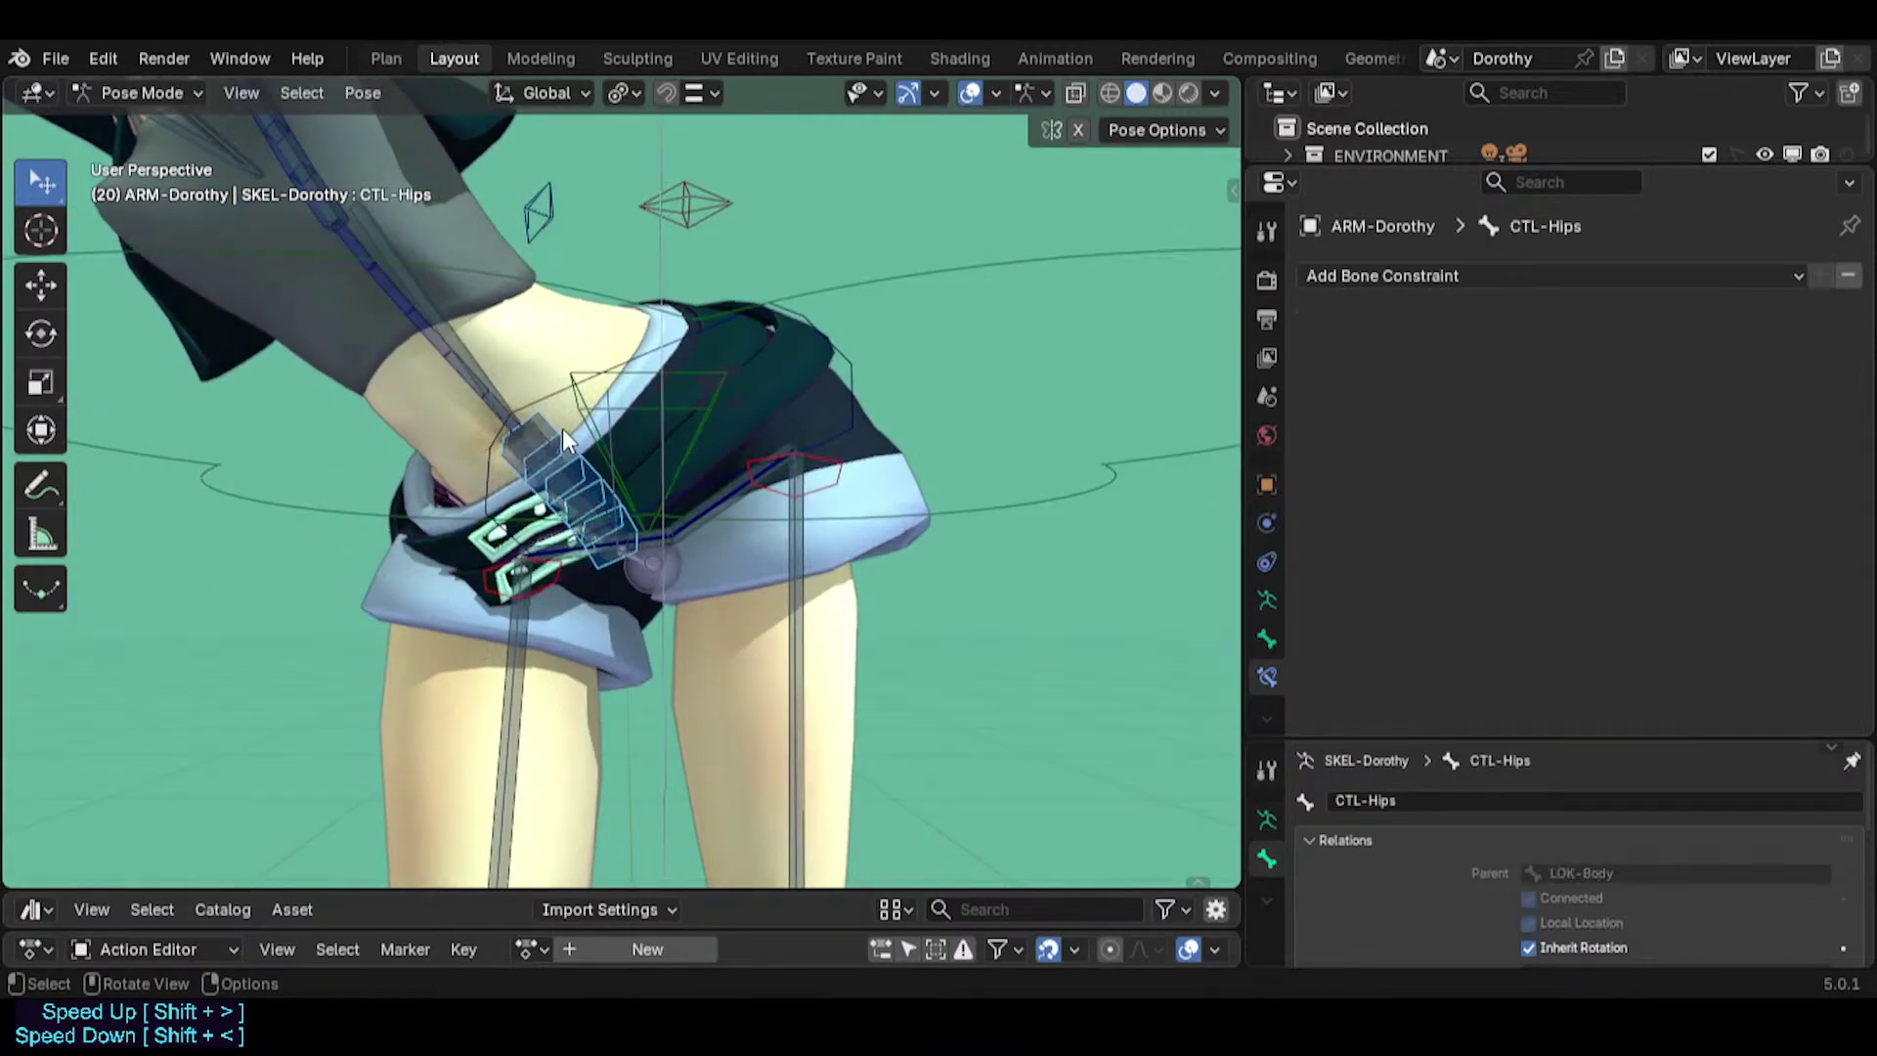
pyautogui.press('r')
pyautogui.click(729, 456)
pyautogui.click(731, 452)
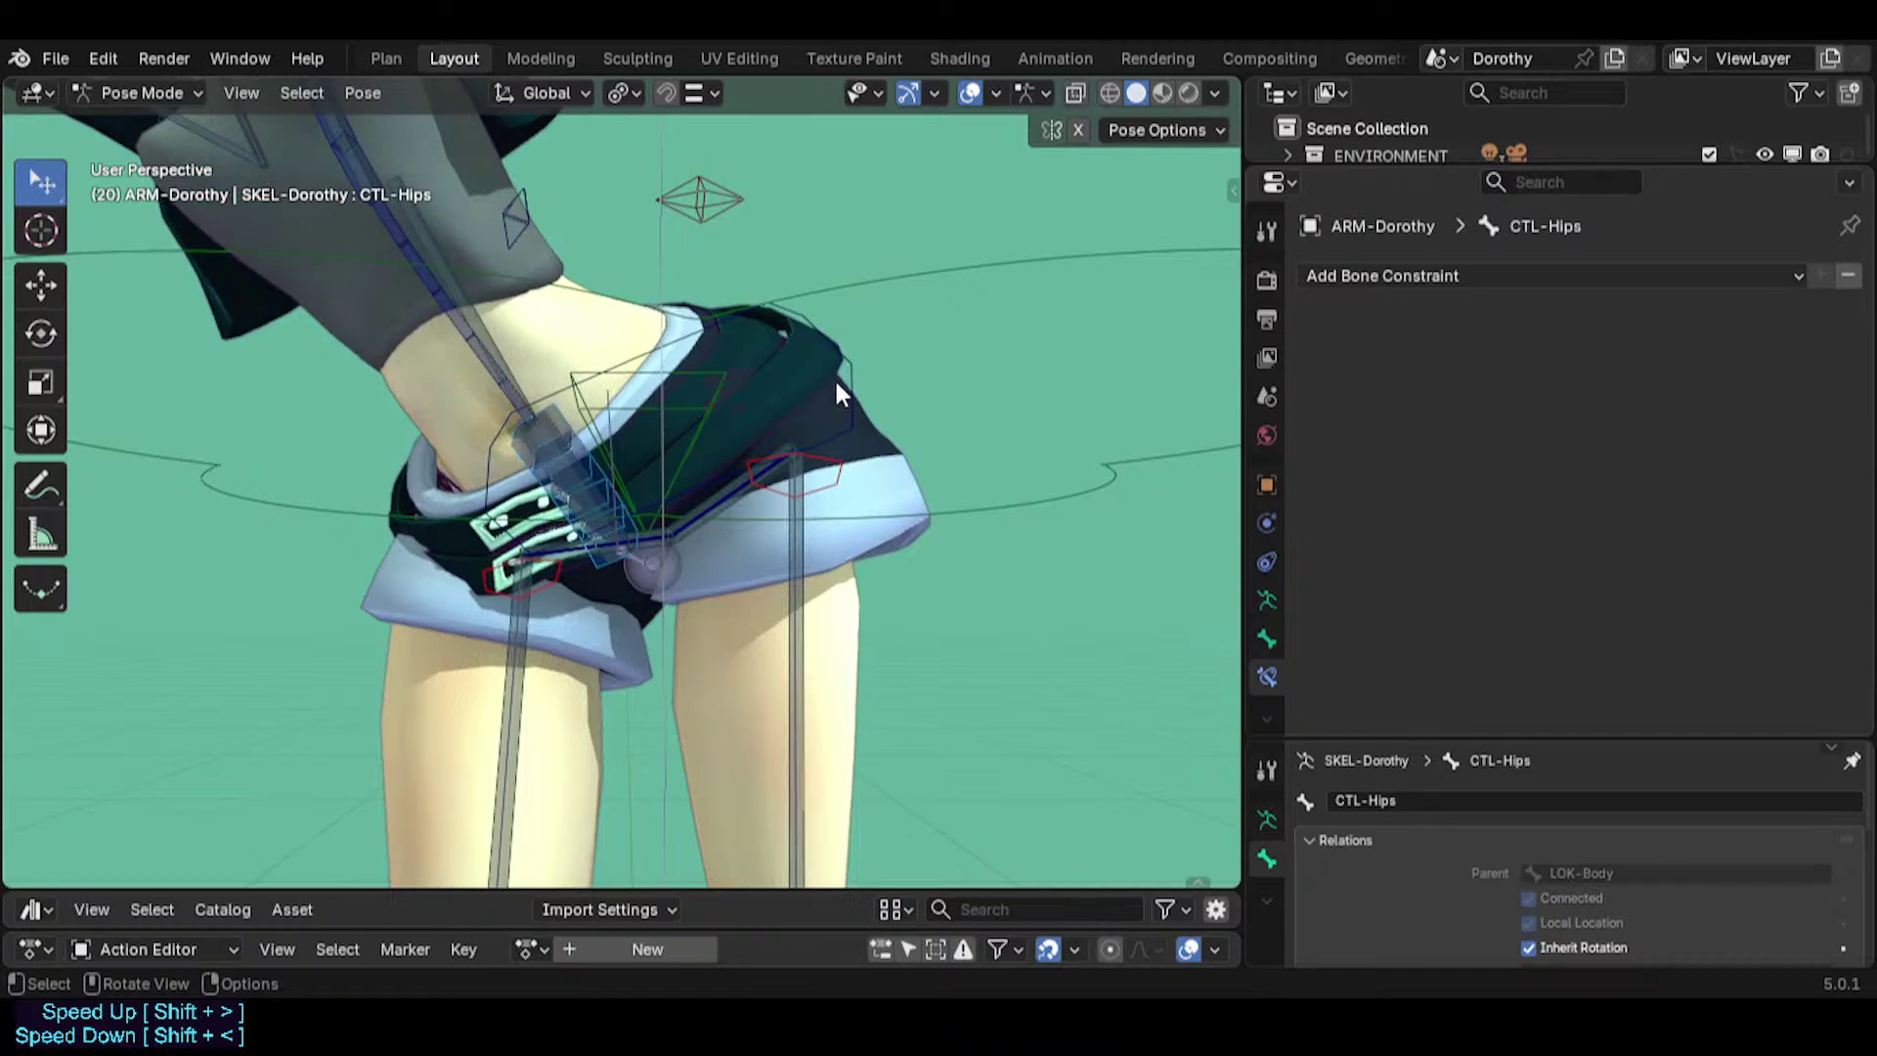
pyautogui.press('r')
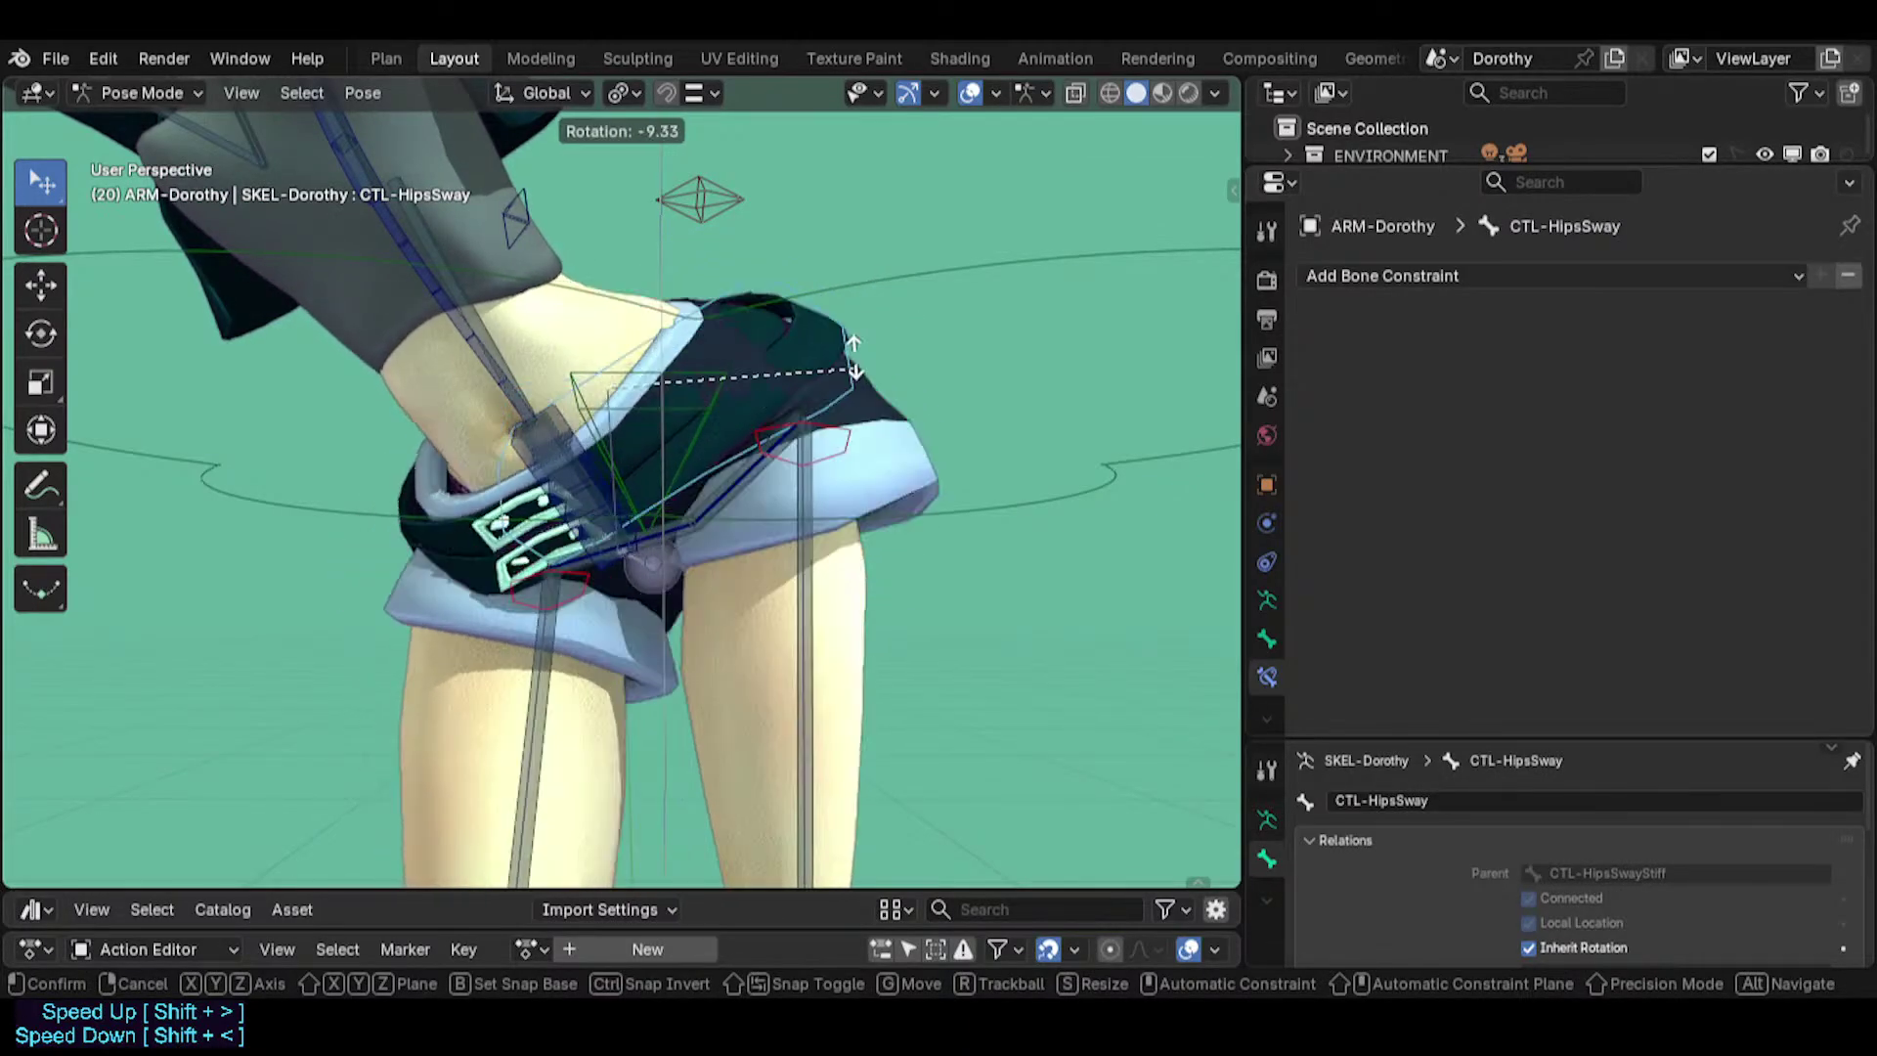
pyautogui.click(674, 383)
pyautogui.click(580, 430)
pyautogui.press('r')
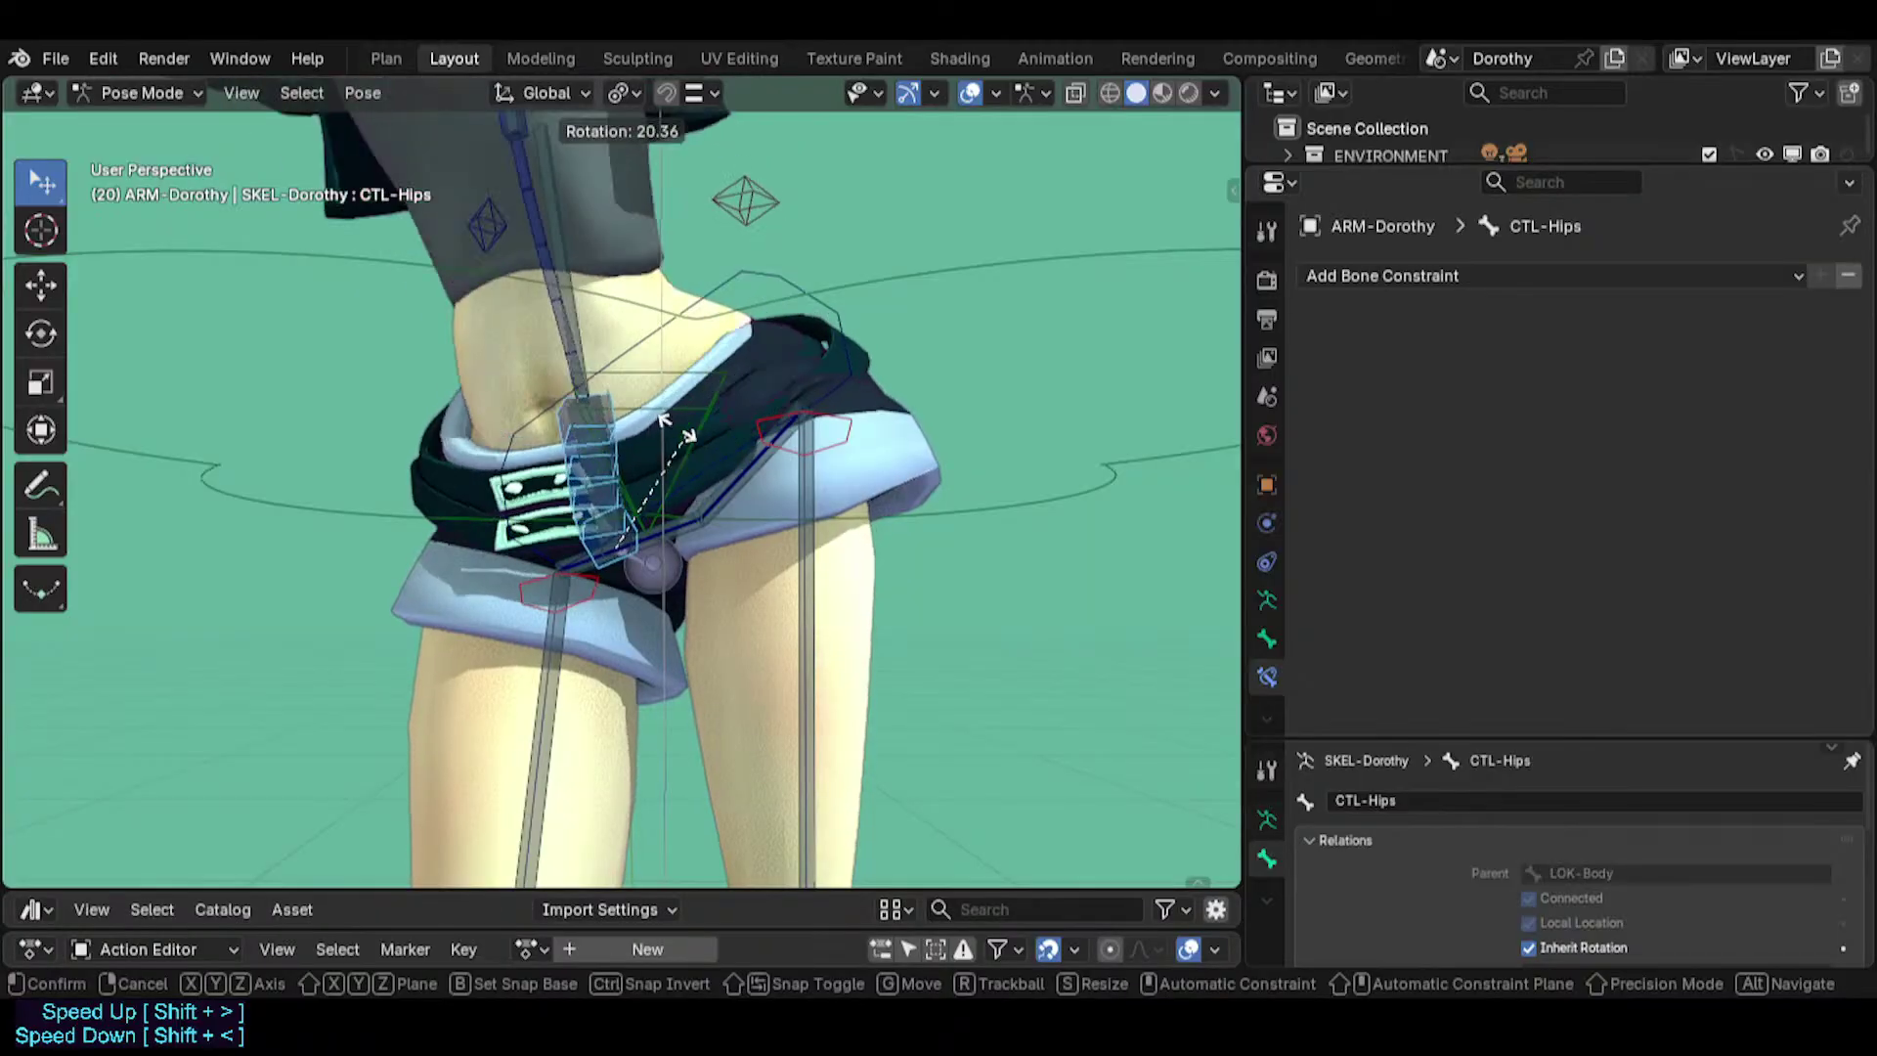
pyautogui.click(602, 379)
# Select the MCH-Spine bone, save the file, and clear the test pose on all bones.
pyautogui.moveTo(599, 377); pyautogui.dragTo(637, 438, button='middle')
pyautogui.click(499, 352)
pyautogui.click(495, 337)
pyautogui.hotkey('ctrl', 's')
pyautogui.scroll(-2, 518, 367)
pyautogui.press('a')
pyautogui.hotkey('alt', 'r')
pyautogui.scroll(1, 684, 369)
# Solo the TWK-Joints bone collection and remove the solo from MAIN-Controllers.
pyautogui.press('n')
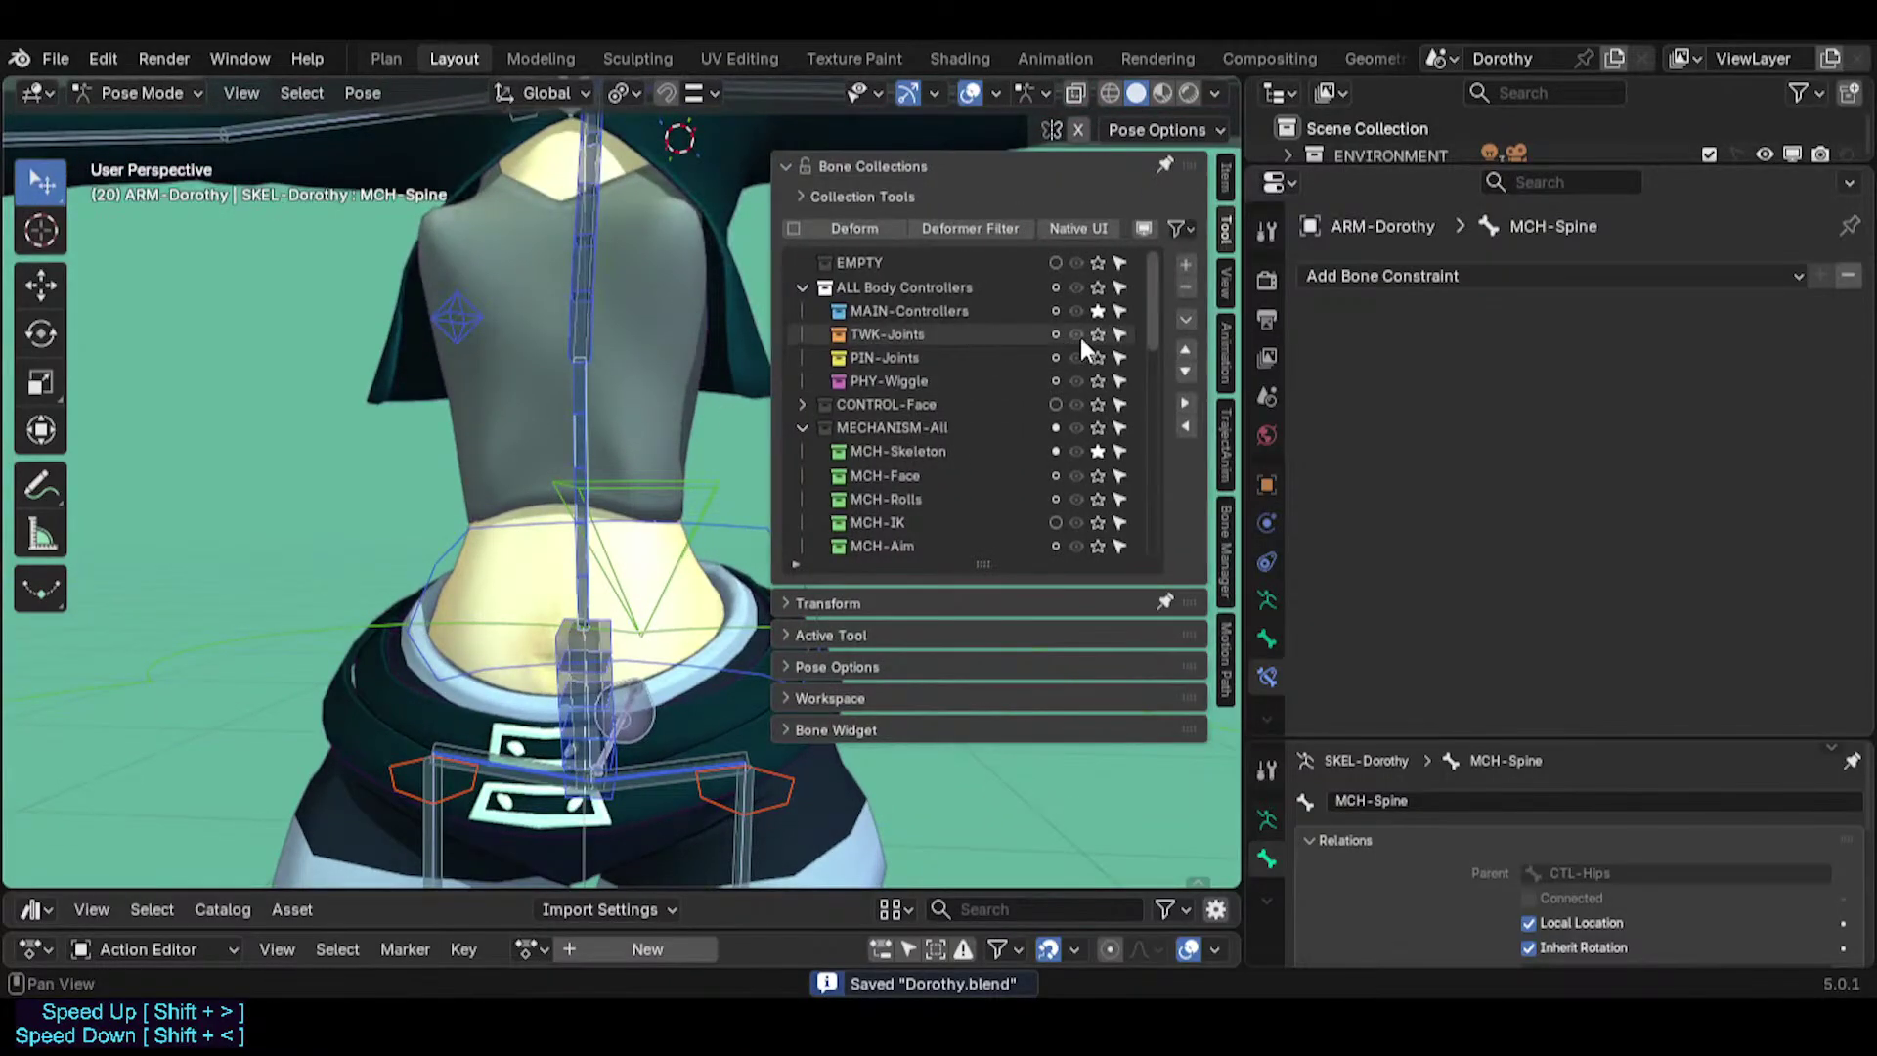
pyautogui.click(1096, 309)
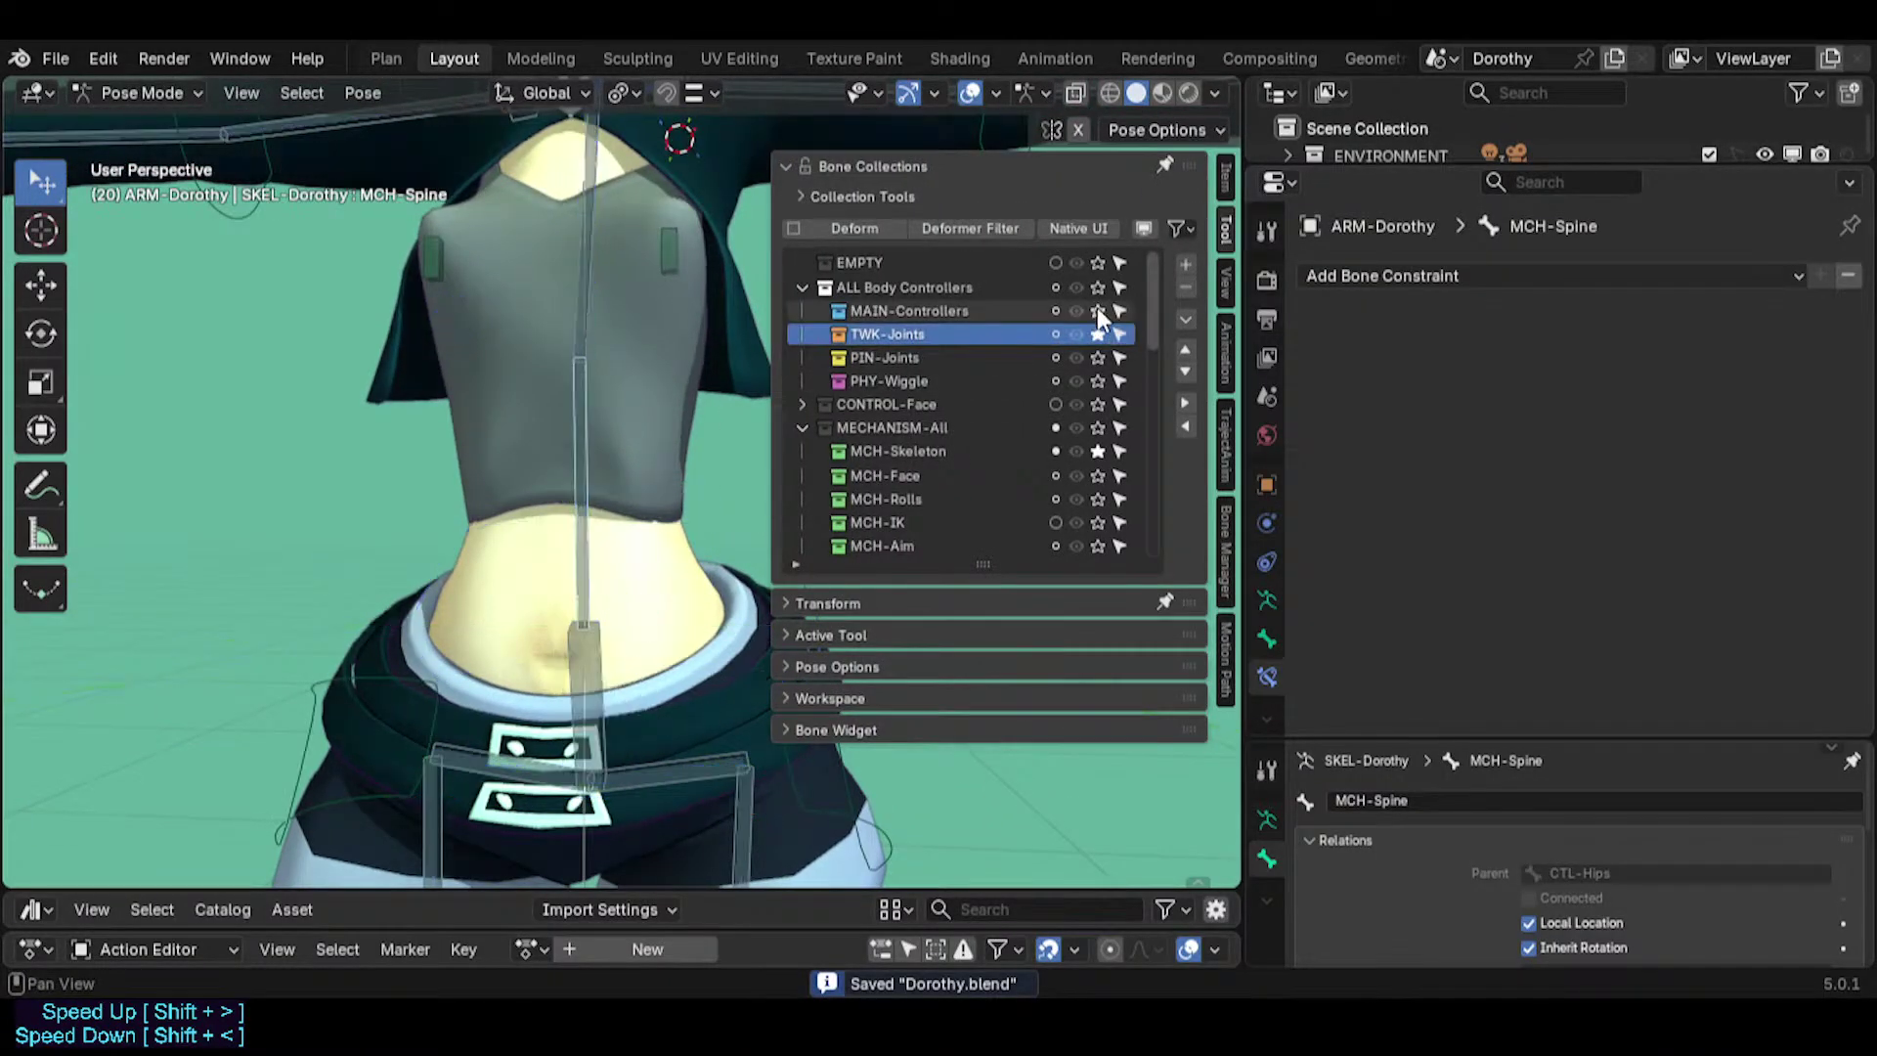
pyautogui.click(1097, 310)
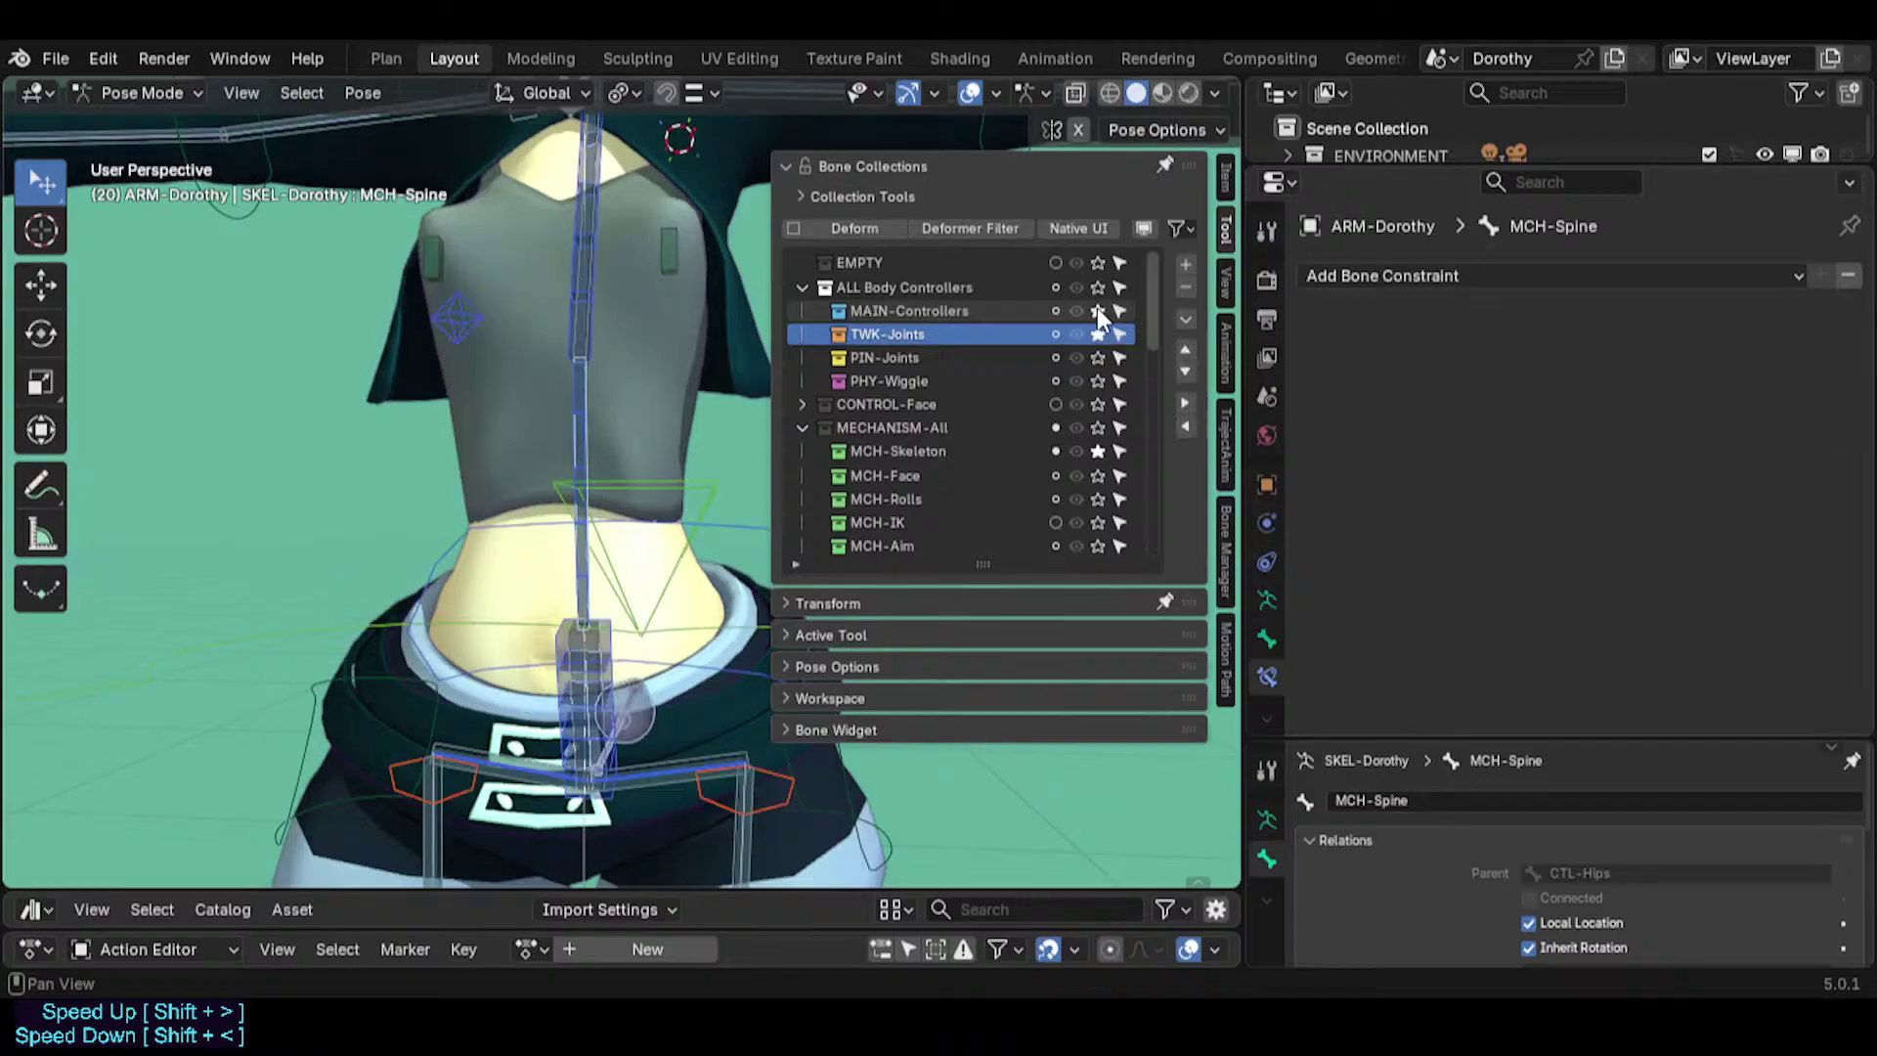
pyautogui.click(1097, 310)
pyautogui.press('n')
# Switch the armature to Edit Mode and select the TWK-Elbow.L bone.
pyautogui.scroll(-3, 683, 260)
pyautogui.keyDown('shift'); pyautogui.moveTo(683, 260); pyautogui.dragTo(673, 406, button='middle'); pyautogui.keyUp('shift')
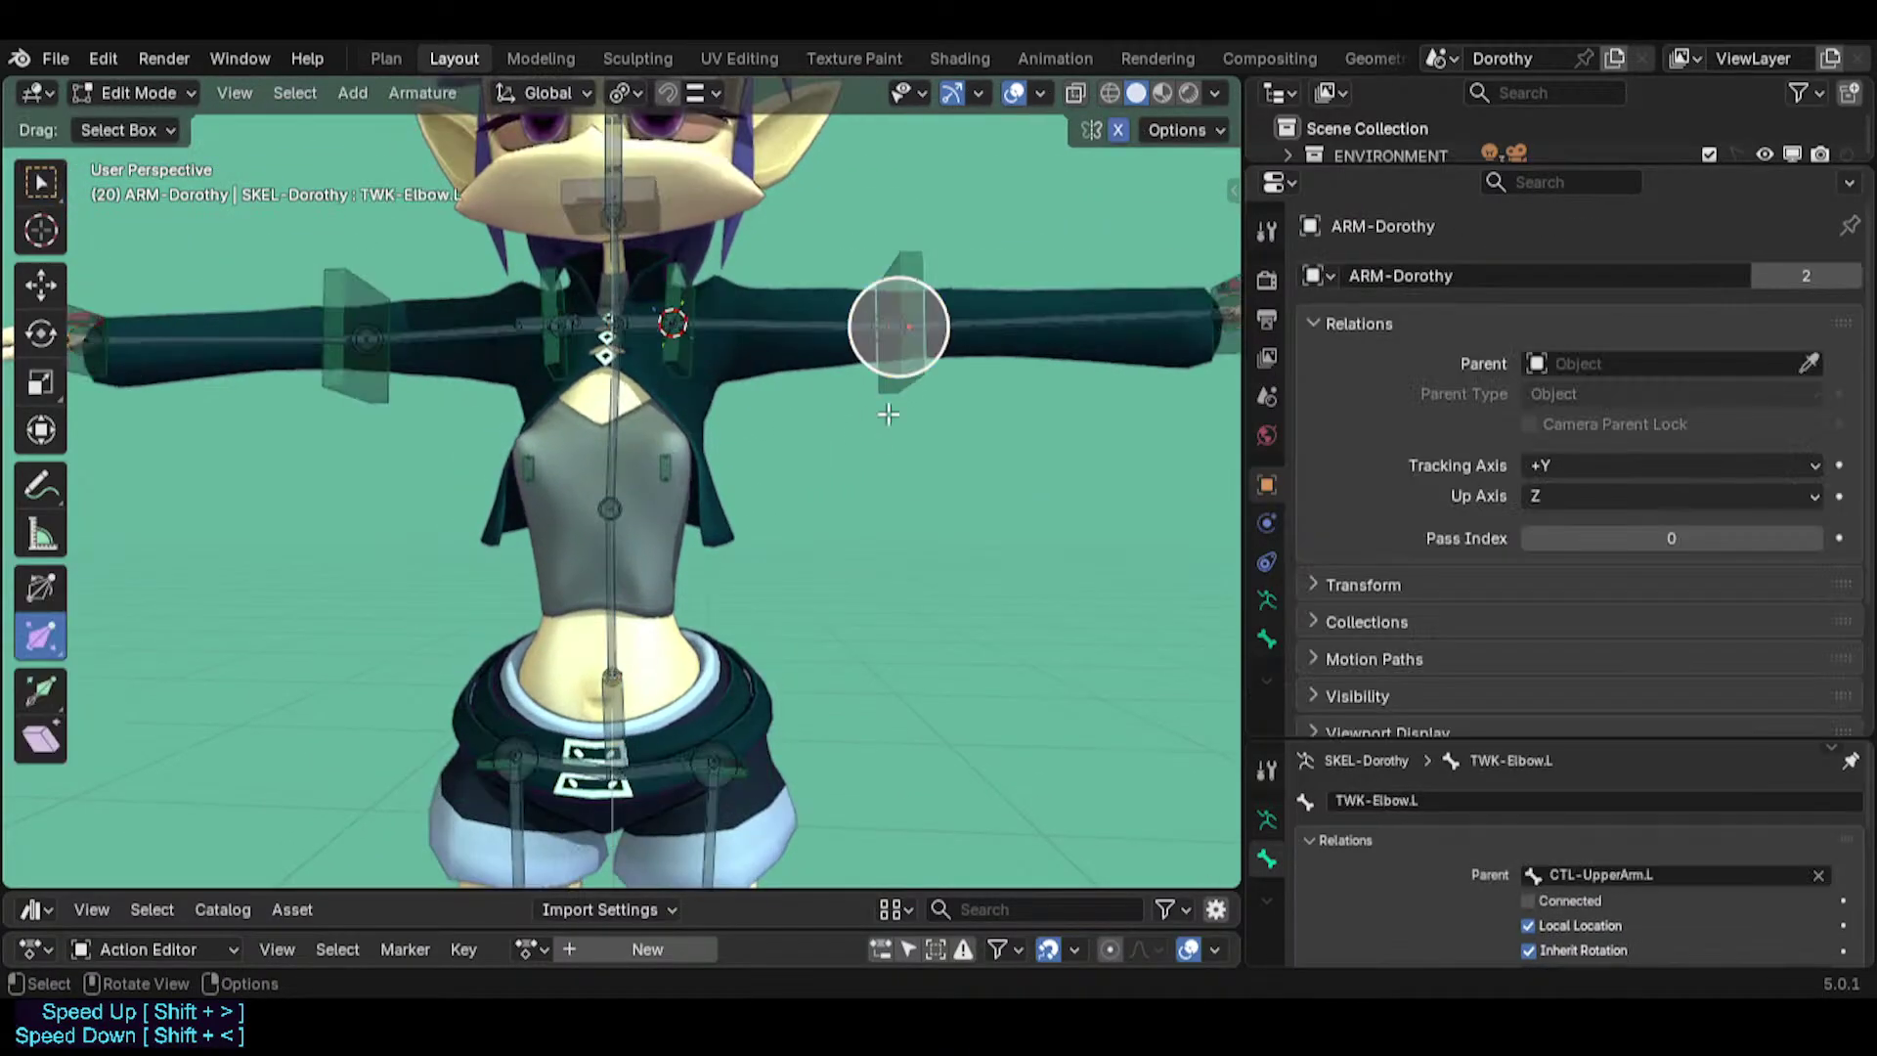
pyautogui.keyDown('shift'); pyautogui.moveTo(835, 487); pyautogui.dragTo(858, 385, button='middle'); pyautogui.keyUp('shift')
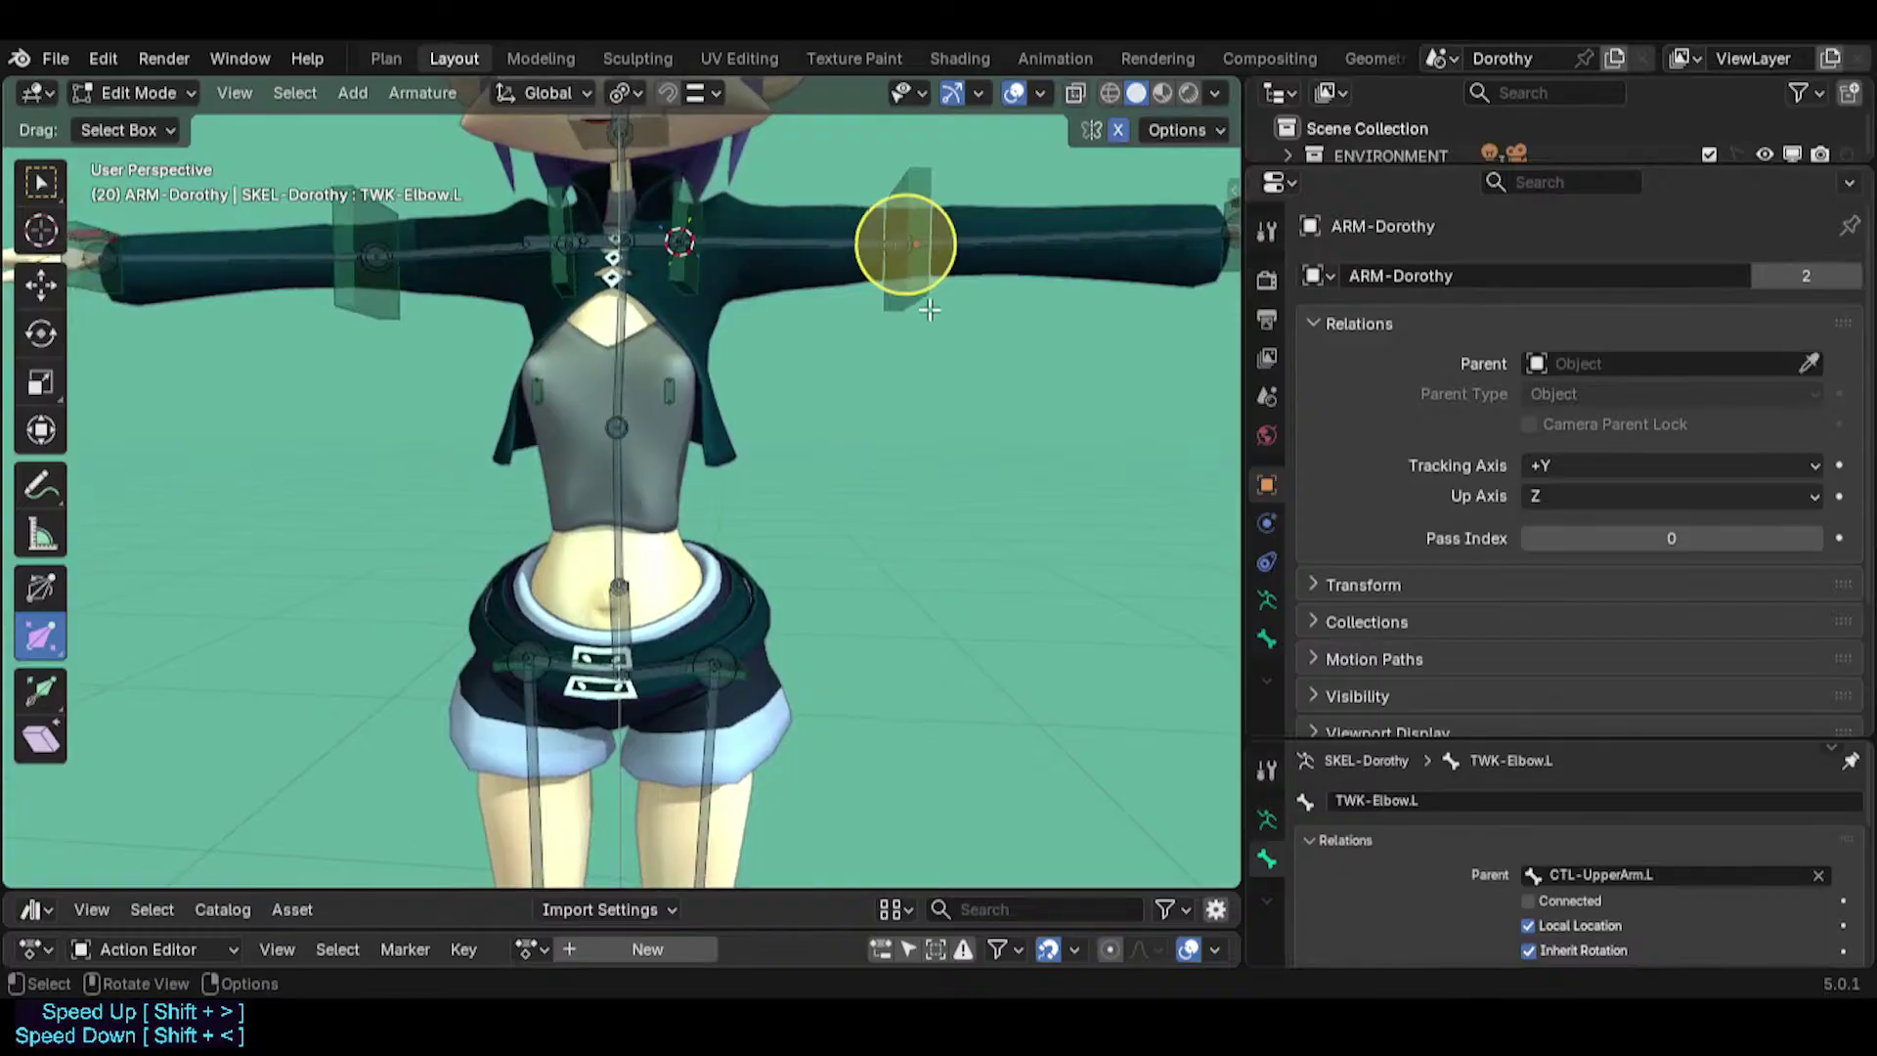
# Duplicate the TWK-Elbow.L bone, place the copy beside the waist, and rename it TWK-Spine.001.
pyautogui.hotkey('shift', 'd')
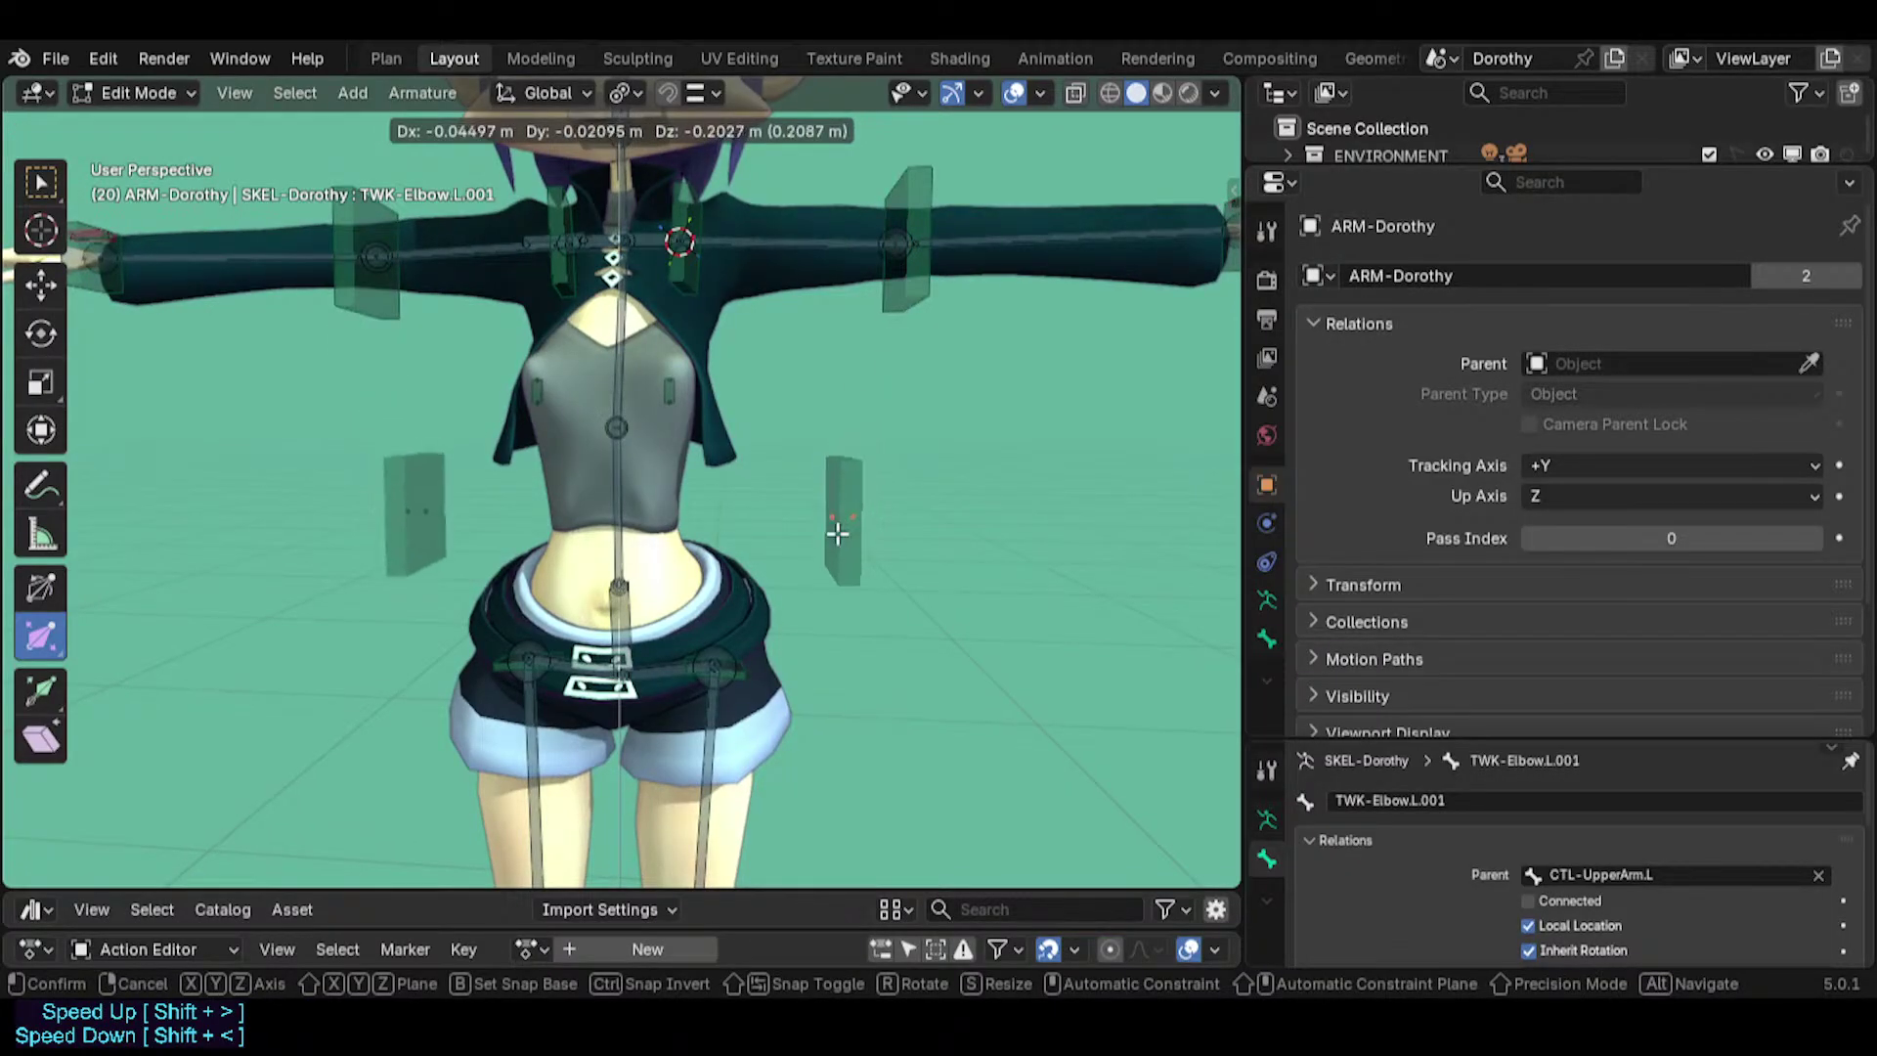
pyautogui.click(838, 536)
pyautogui.press('F2')
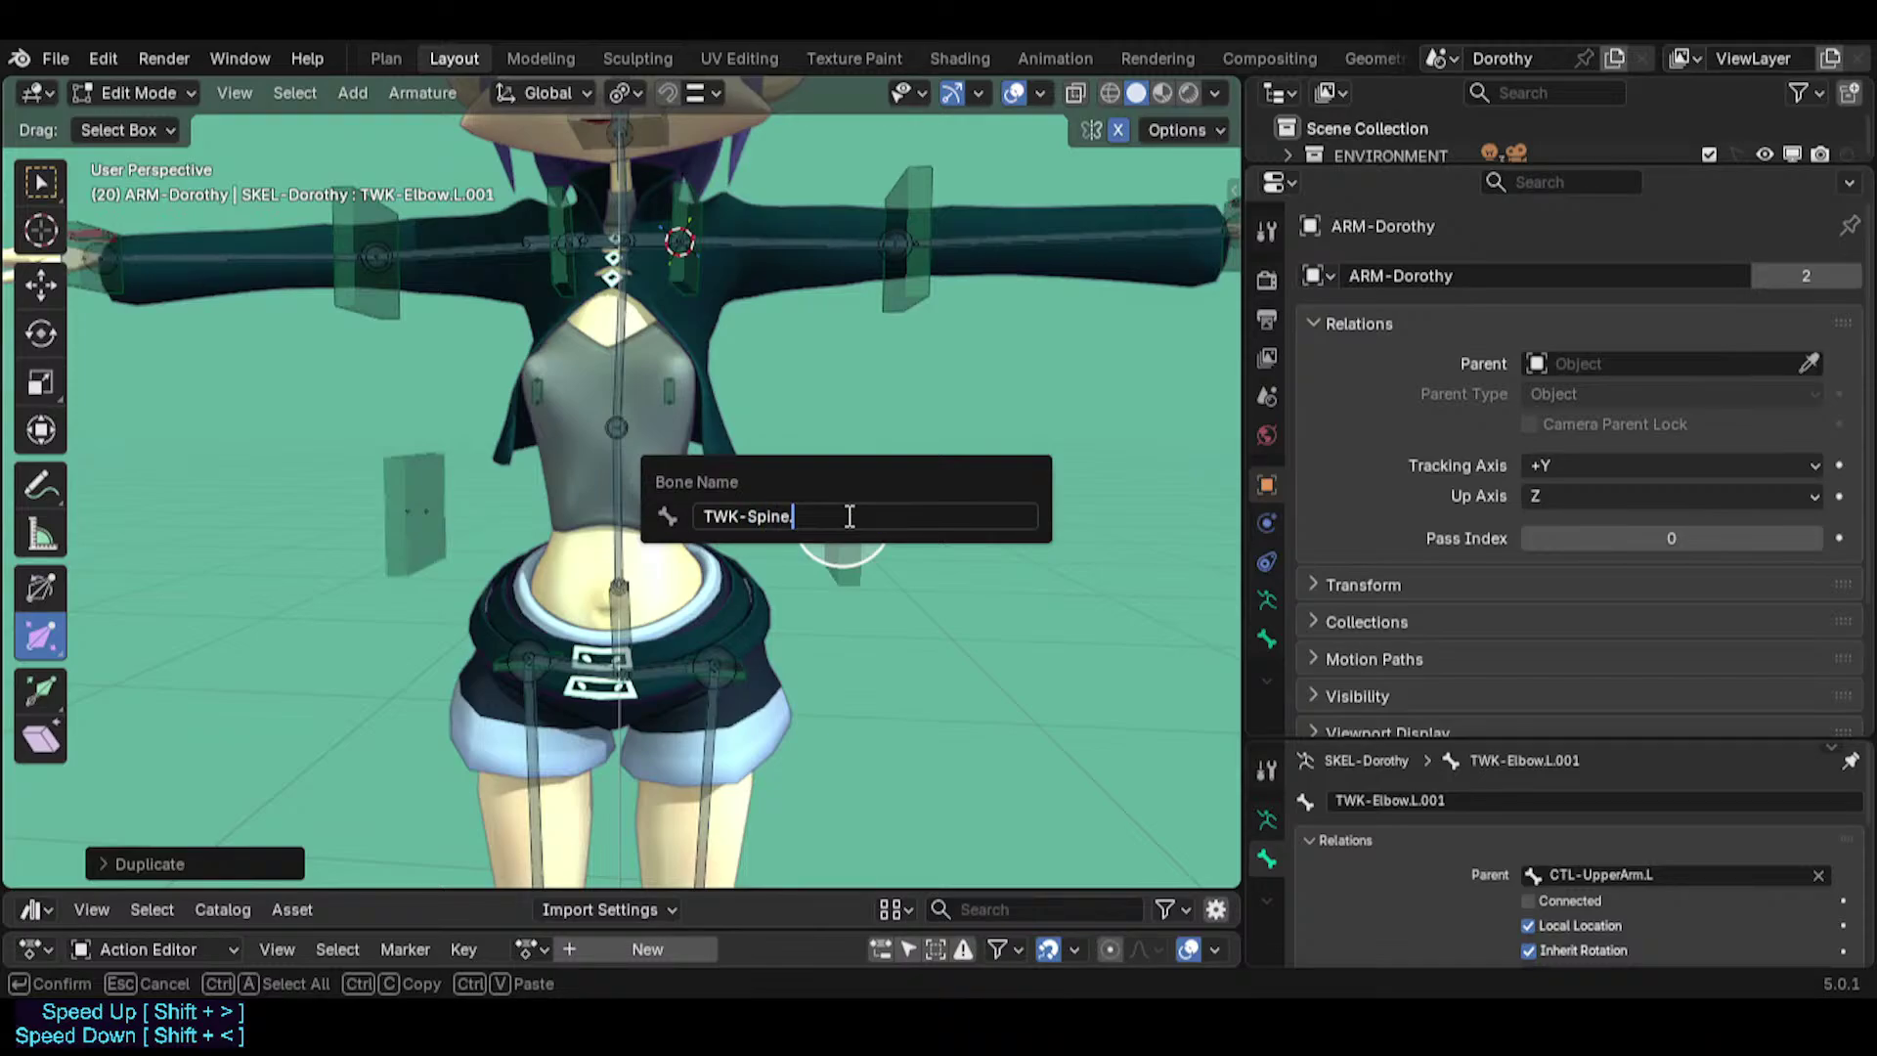
pyautogui.write('TWK-Spine.001')
pyautogui.press('Return')
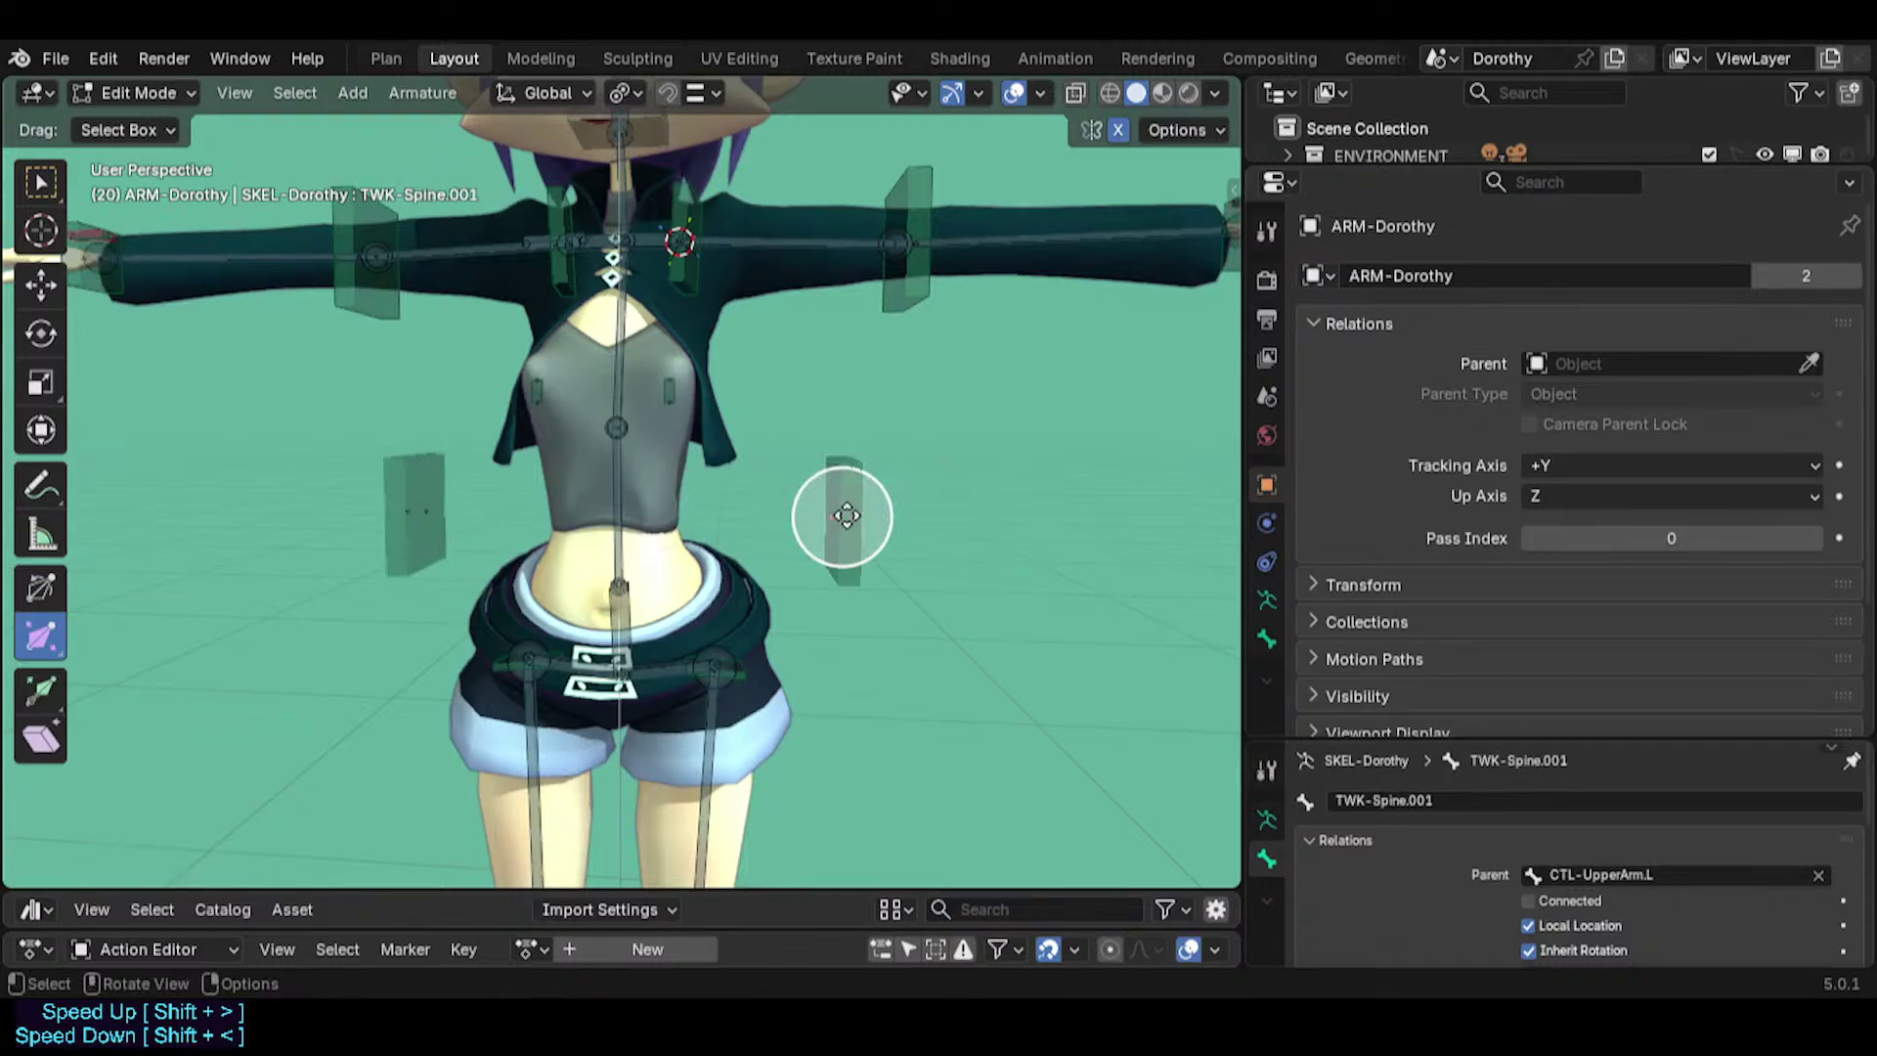
# Delete the mirrored duplicate bone TWK-Elbow.R.001 beside the opposite side of the waist.
pyautogui.click(437, 543)
pyautogui.press('F2')
pyautogui.press('Escape')
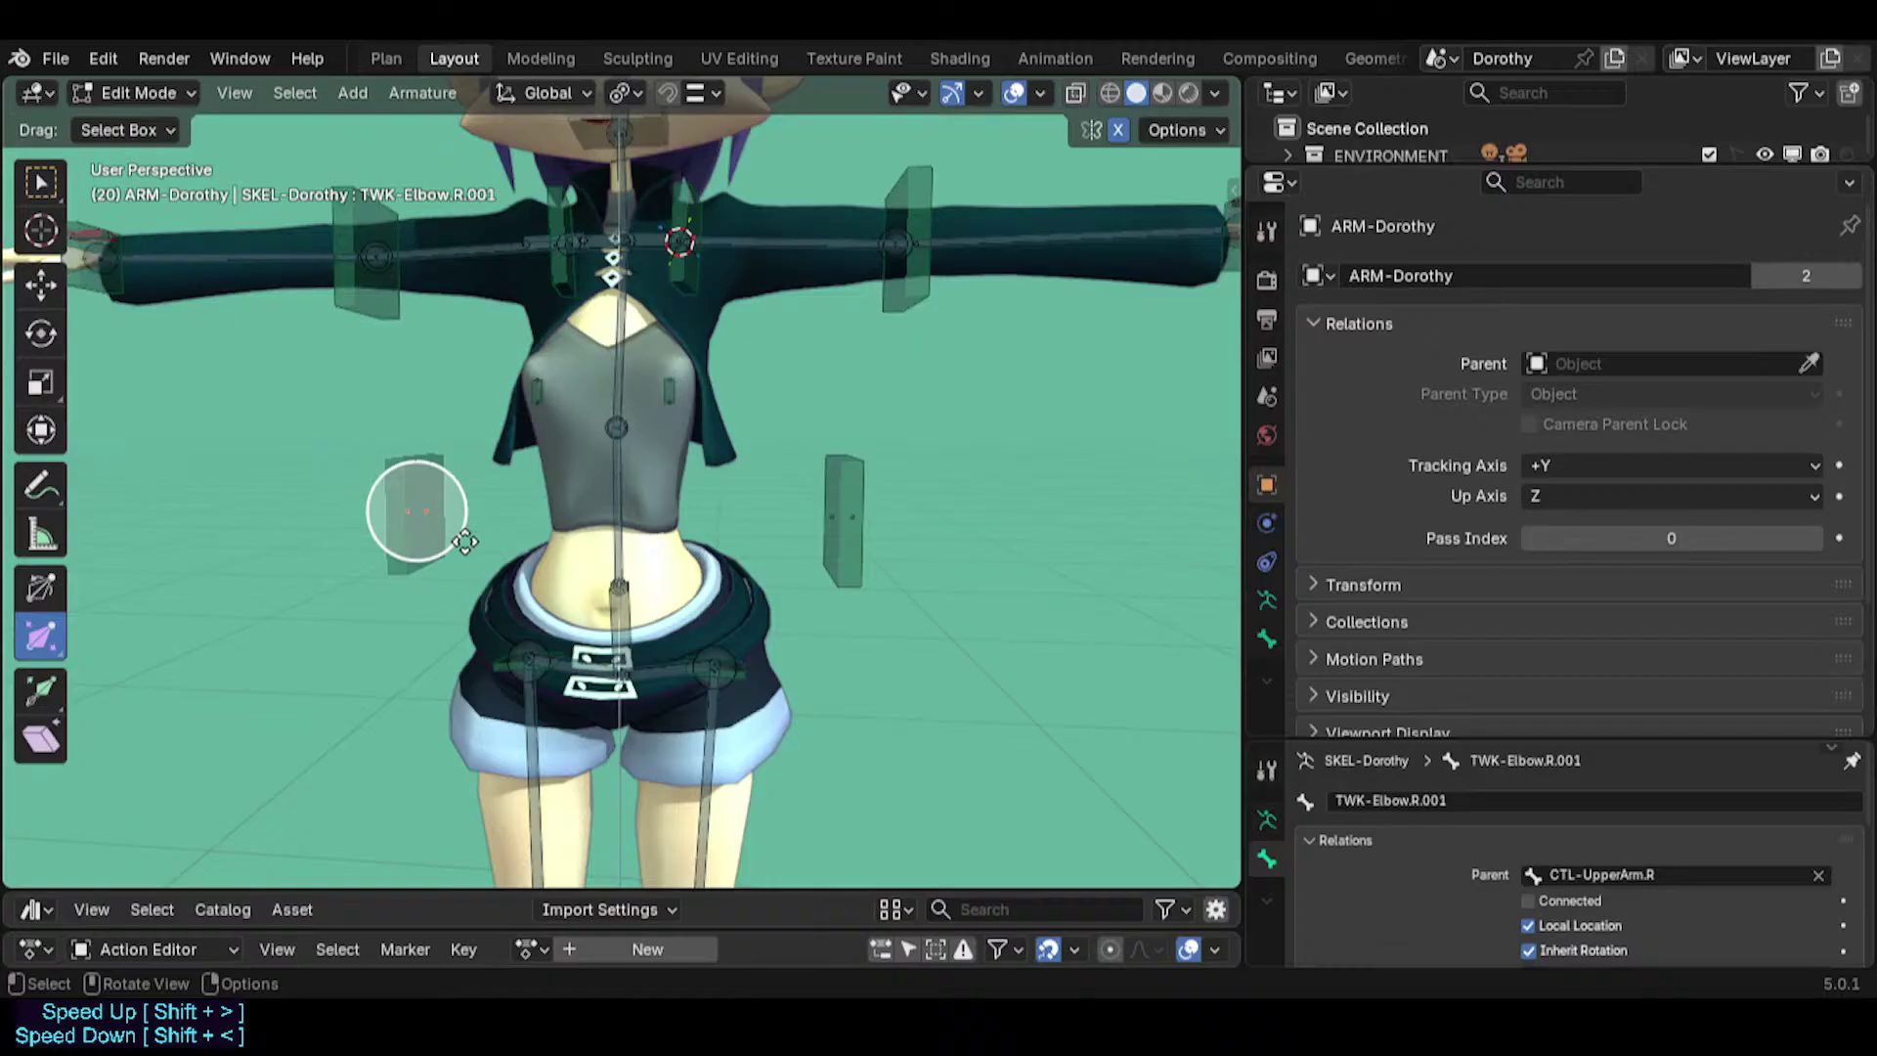
pyautogui.press('x')
pyautogui.click(397, 525)
# Align the TWK-Spine.001 bone to the orientation of the MCH-Spine bone.
pyautogui.click(841, 516)
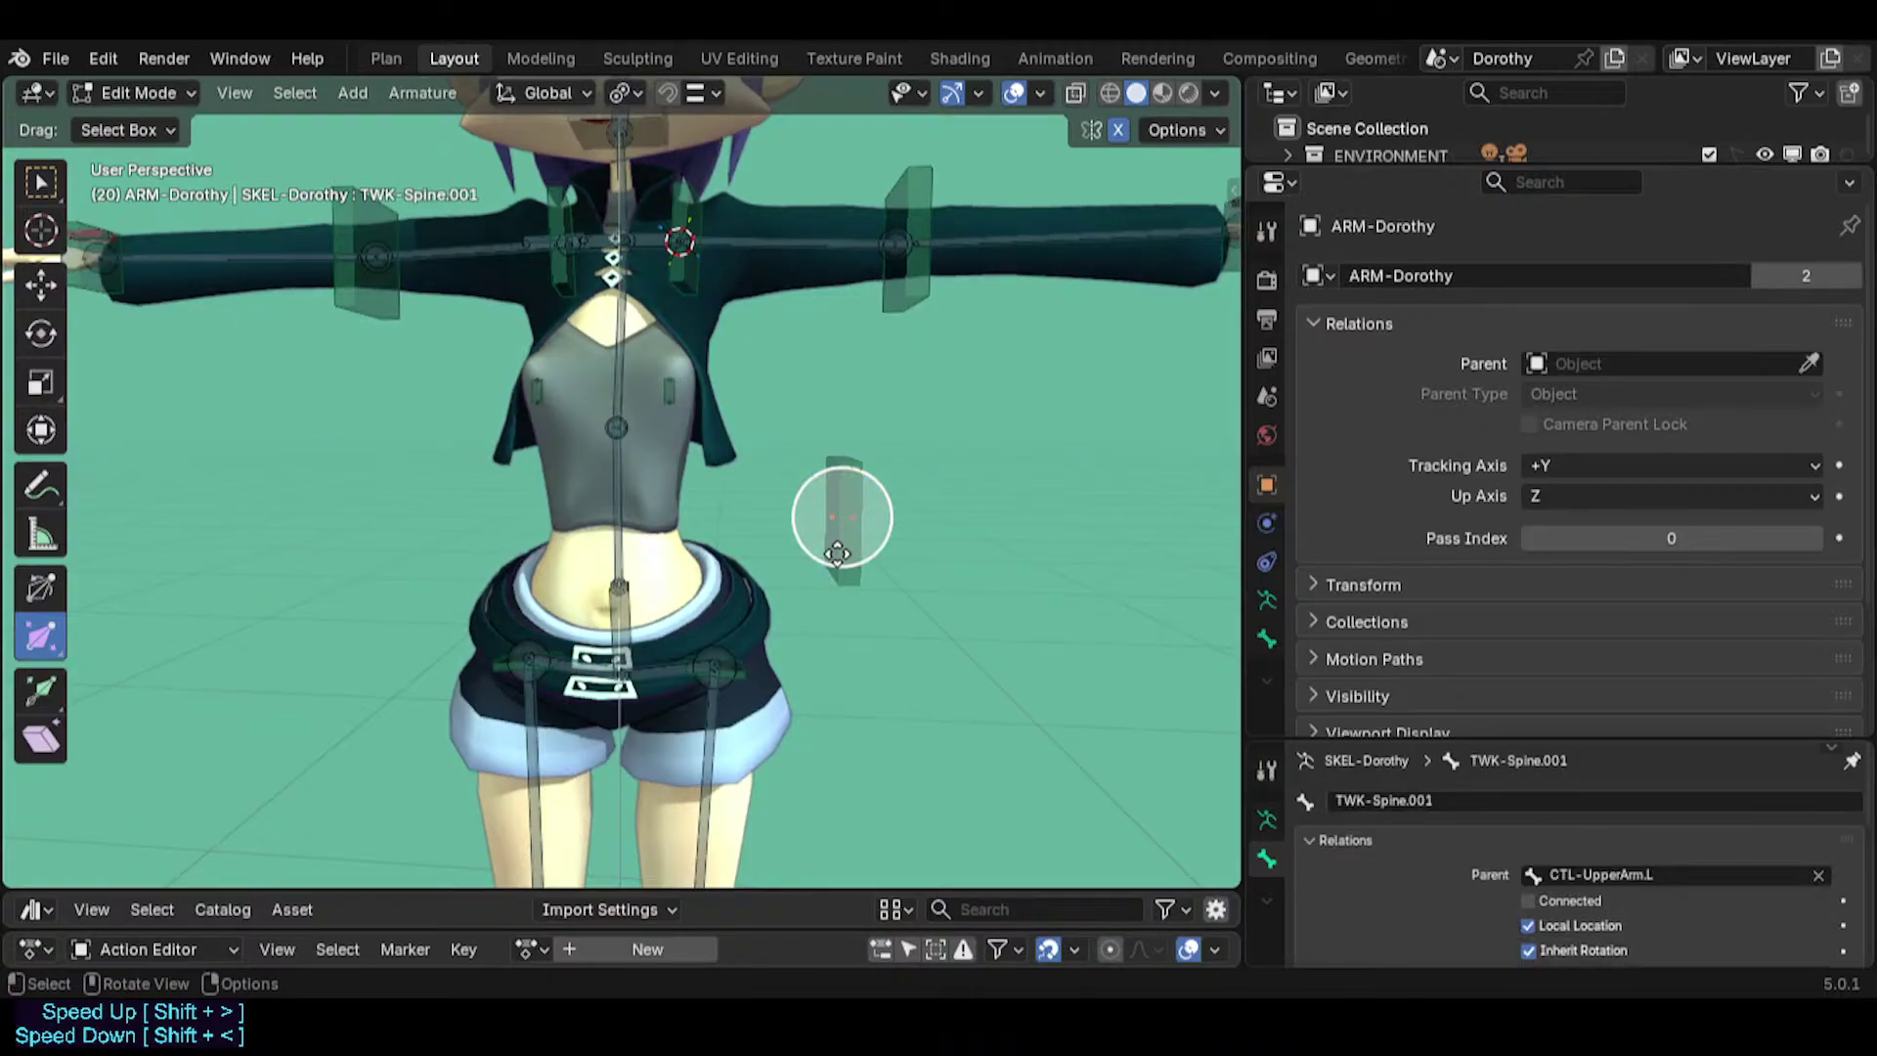
pyautogui.keyDown('shift'); pyautogui.click(623, 528); pyautogui.keyUp('shift')
pyautogui.hotkey('ctrl', 'alt', 'a')
pyautogui.click(892, 518)
pyautogui.keyDown('shift'); pyautogui.moveTo(739, 649); pyautogui.dragTo(401, 474, button='middle'); pyautogui.keyUp('shift')
pyautogui.scroll(3, 782, 546)
pyautogui.scroll(2, 755, 440)
pyautogui.keyDown('shift'); pyautogui.moveTo(754, 439); pyautogui.dragTo(599, 529, button='middle'); pyautogui.keyUp('shift')
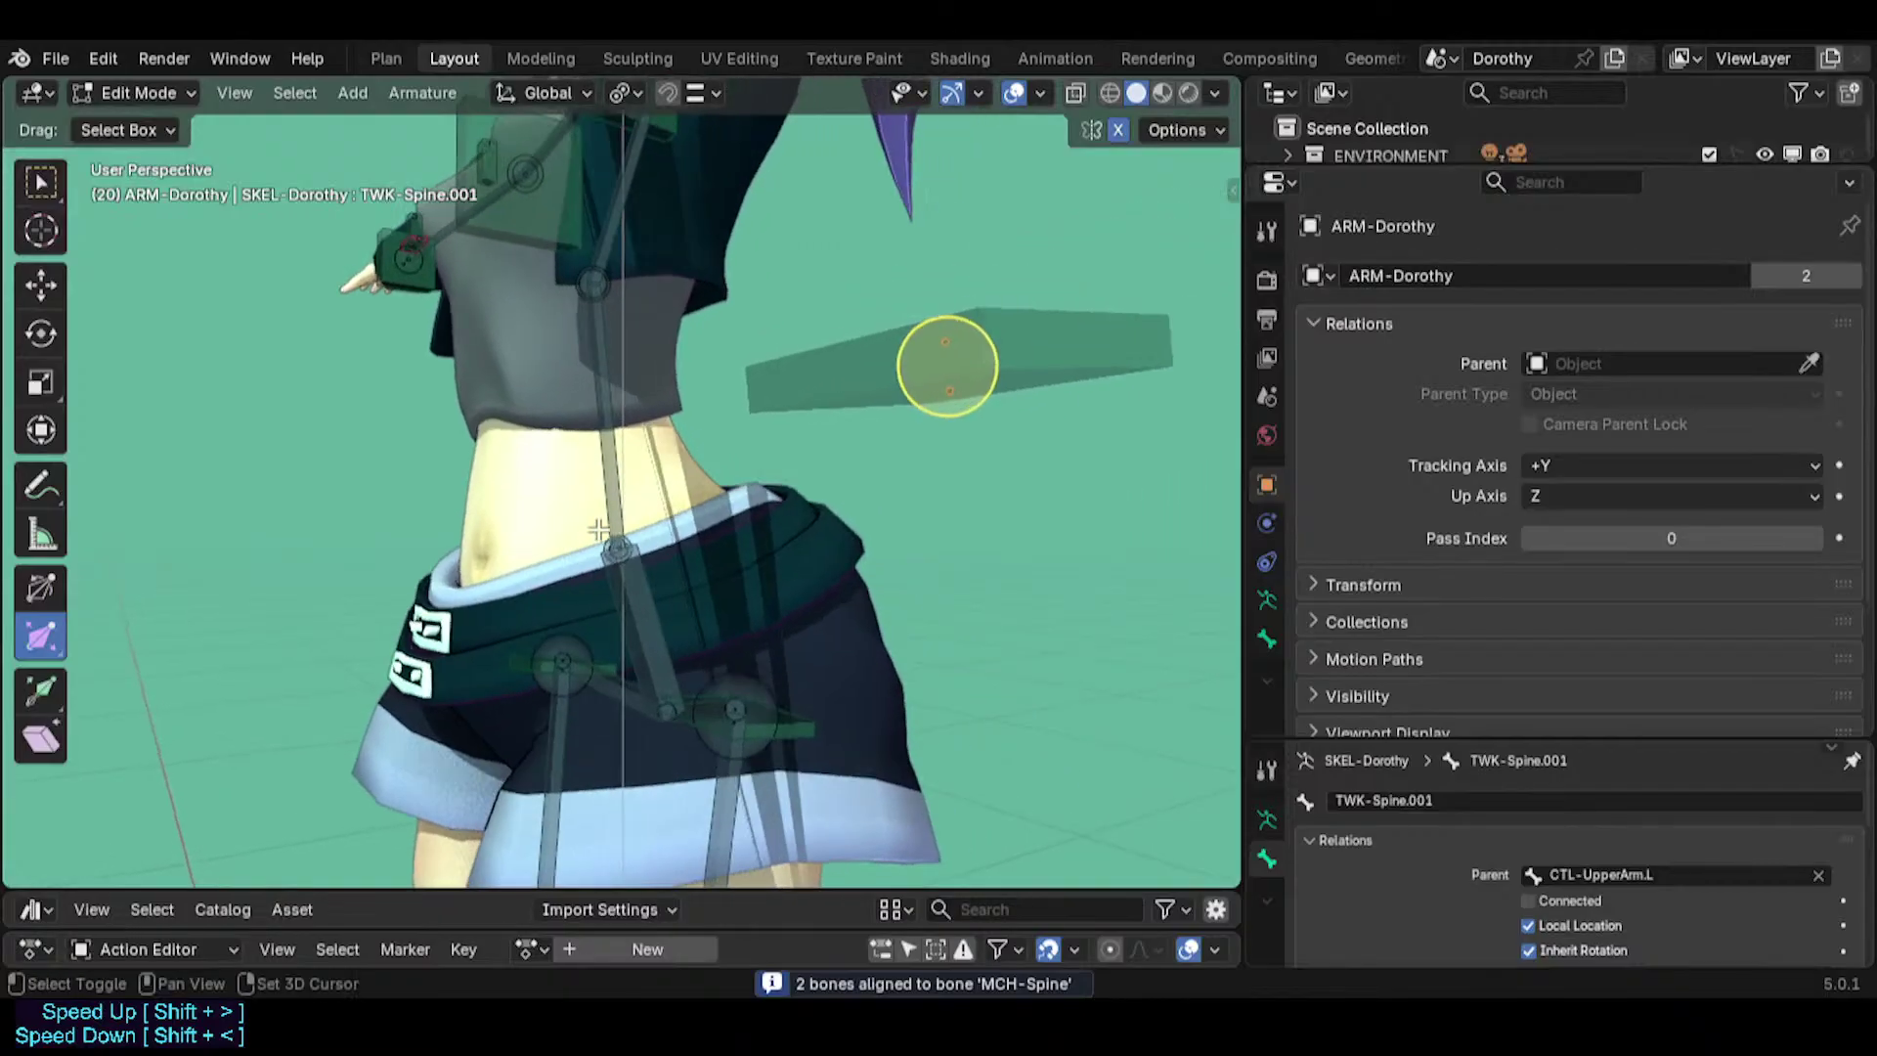
pyautogui.moveTo(722, 555); pyautogui.dragTo(650, 483, button='middle')
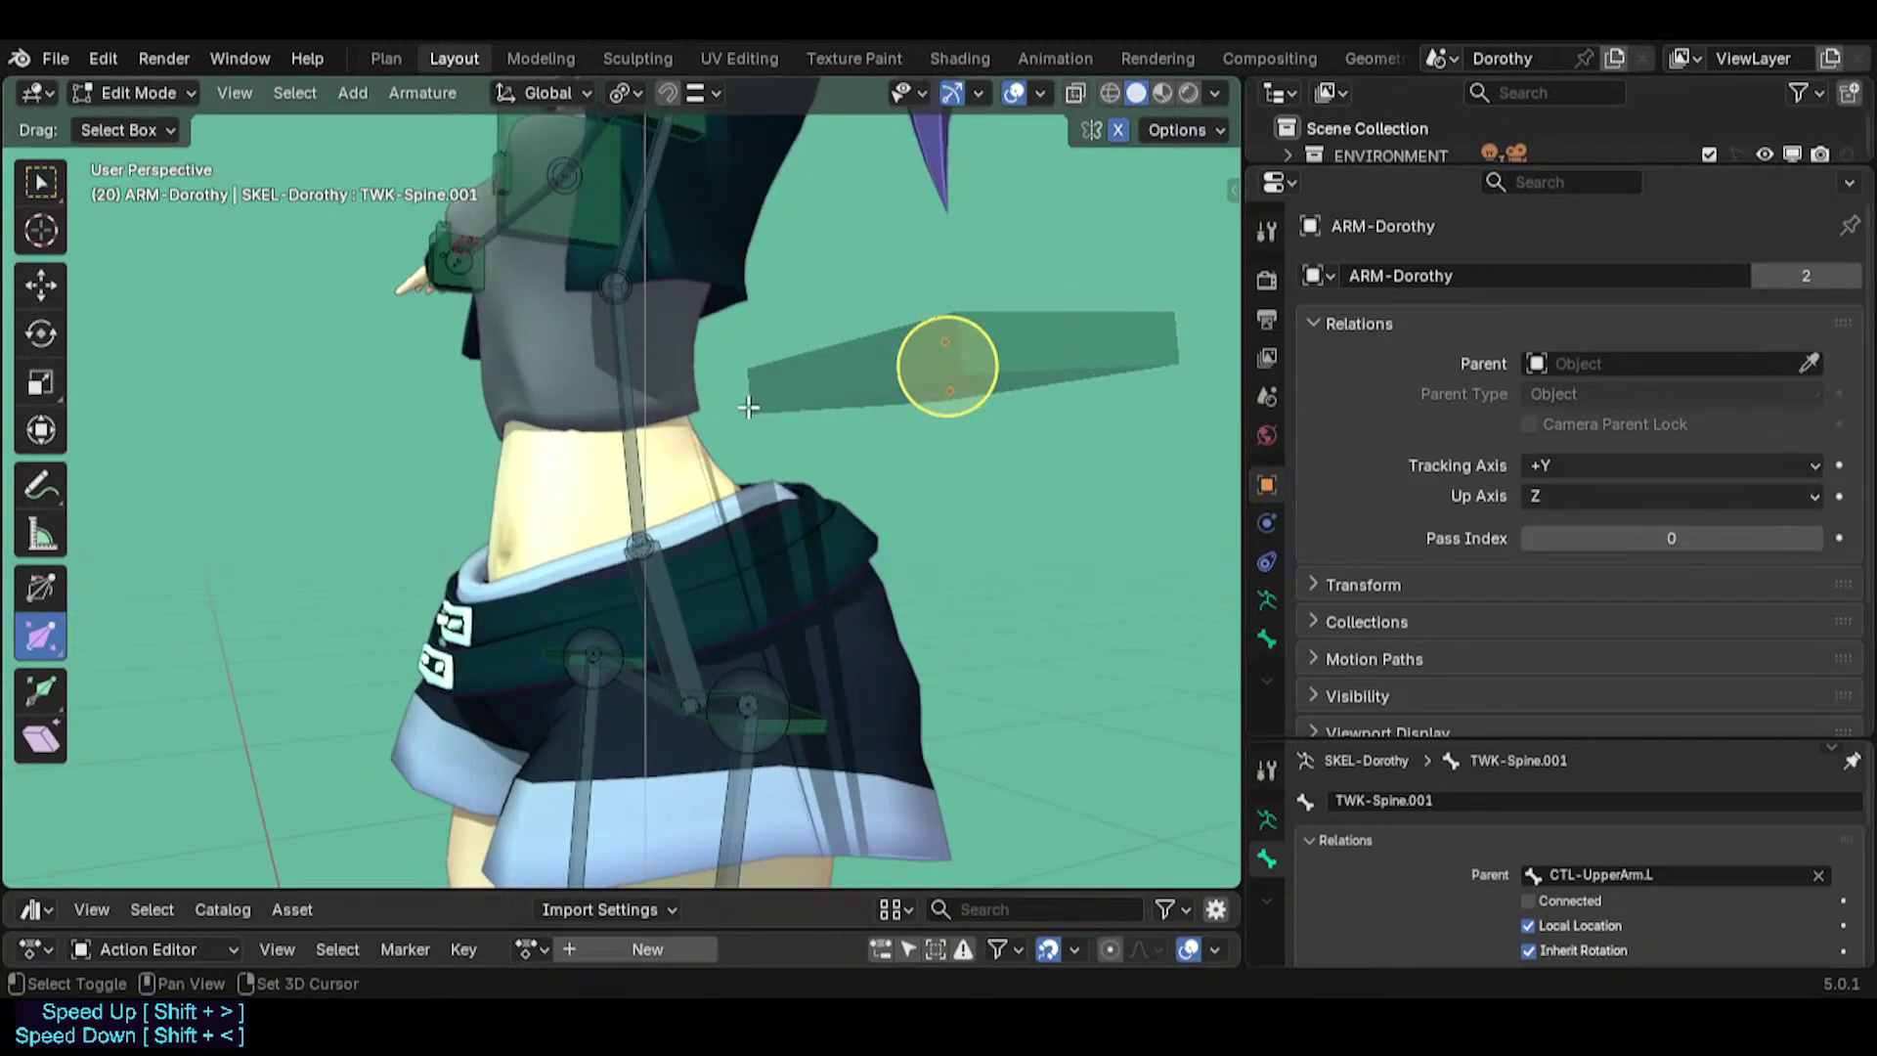
pyautogui.keyDown('shift'); pyautogui.click(616, 399); pyautogui.keyUp('shift')
pyautogui.hotkey('ctrl', 'alt', 'a')
pyautogui.click(995, 365)
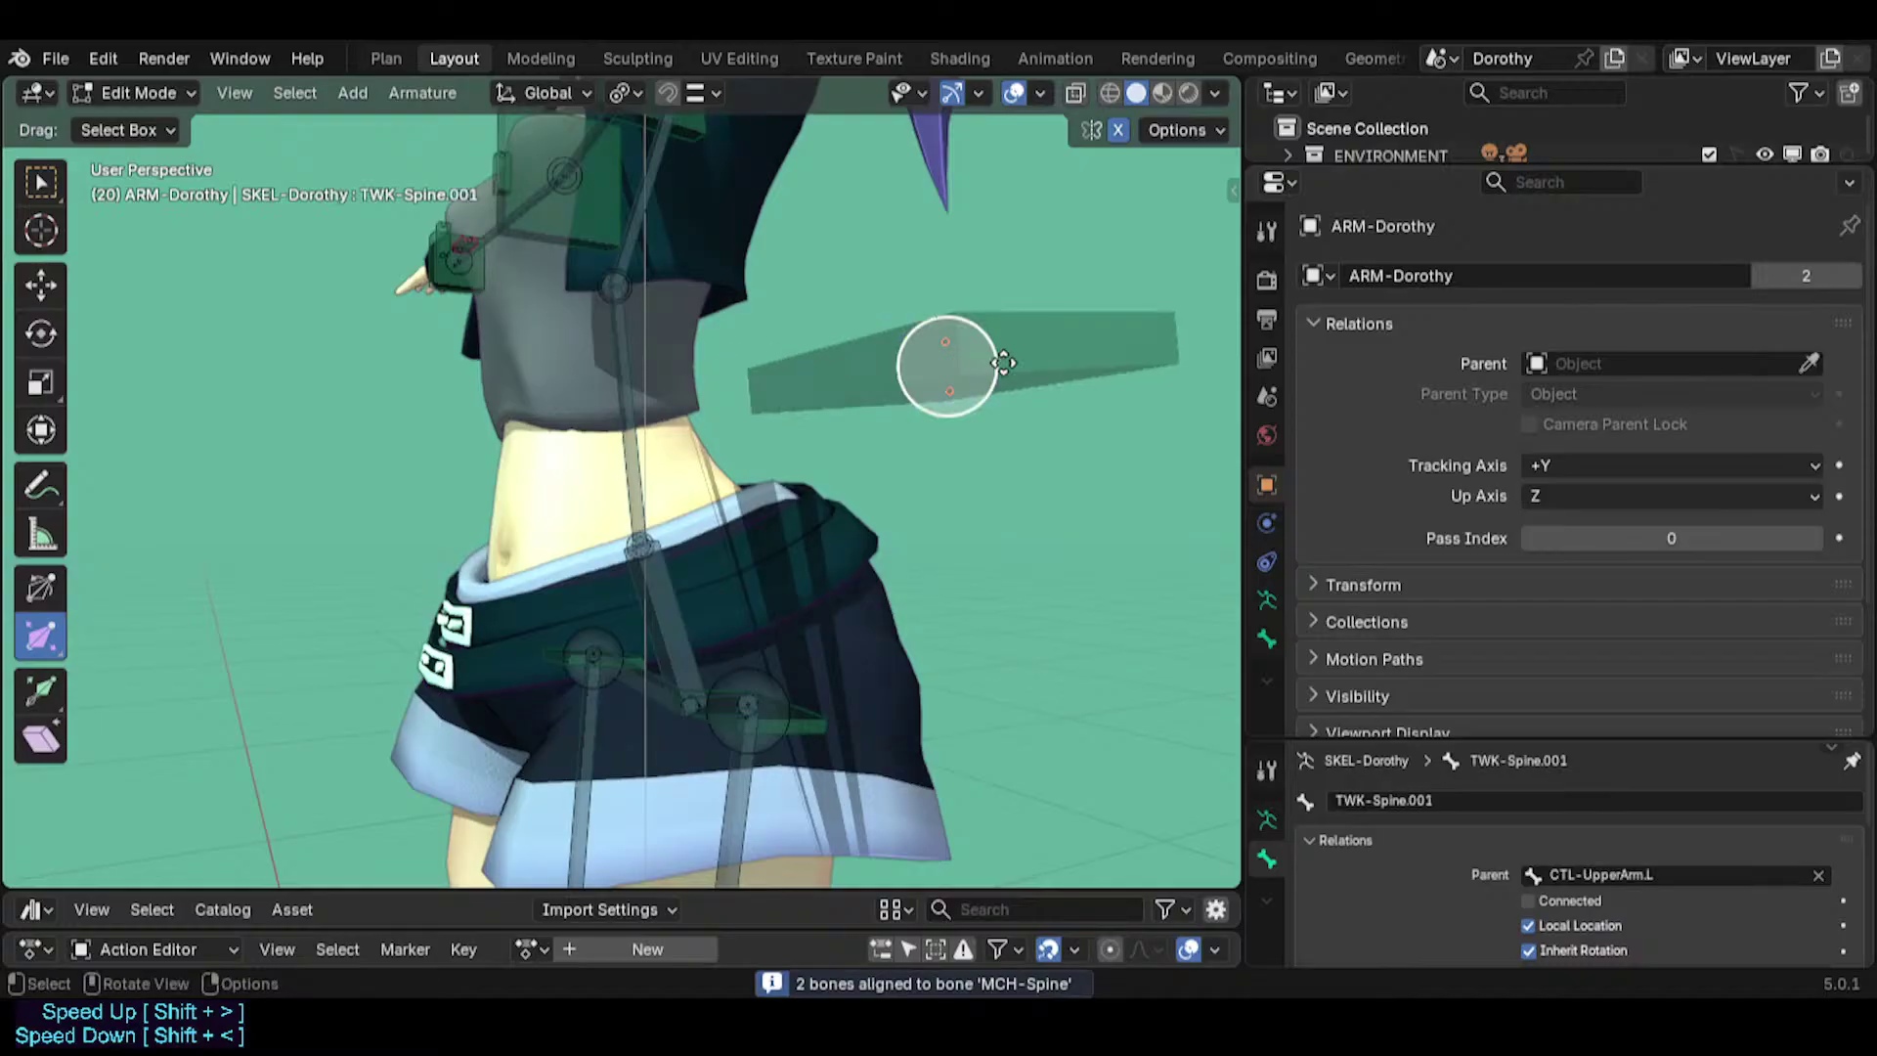
# Scale the TWK-Spine.001 bone's display size to about 0.37 and slightly shorten the bone.
pyautogui.moveTo(853, 414); pyautogui.dragTo(1071, 466, button='middle')
pyautogui.press('s')
pyautogui.rightClick(1036, 453)
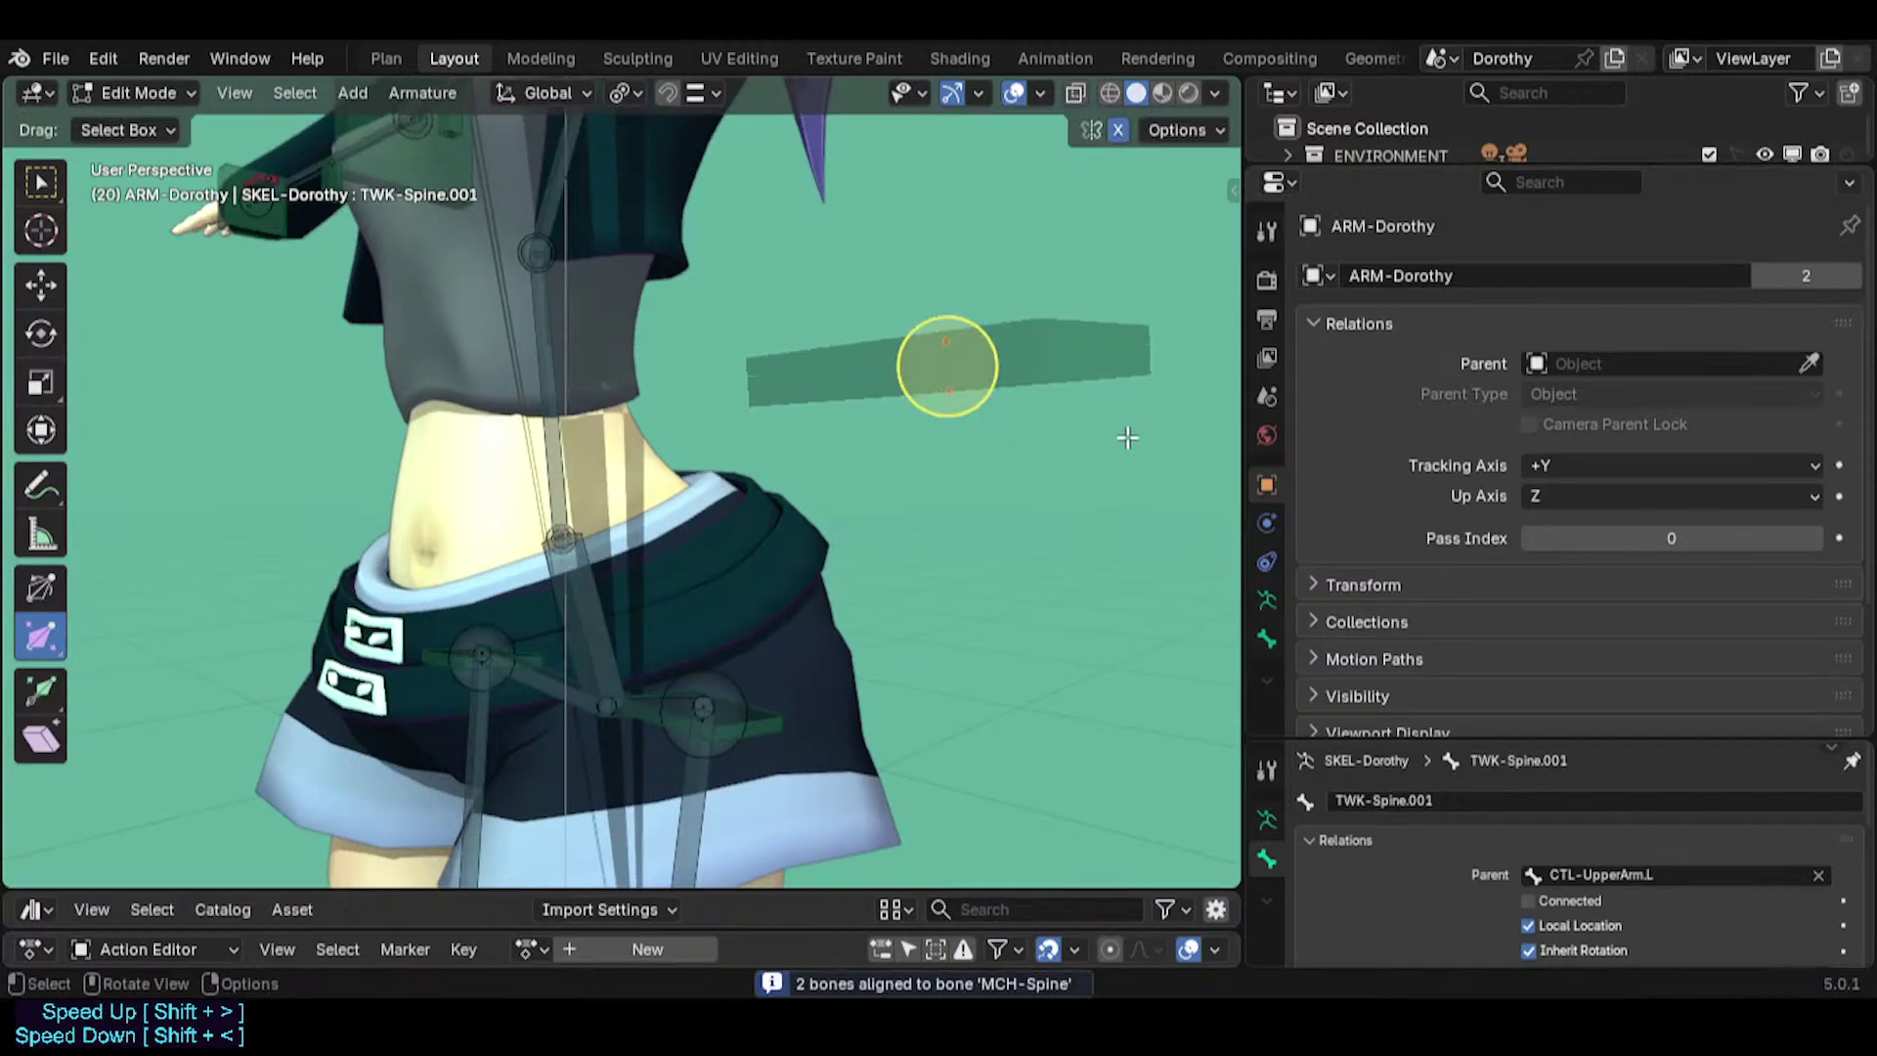
pyautogui.hotkey('ctrl', 'alt', 's')
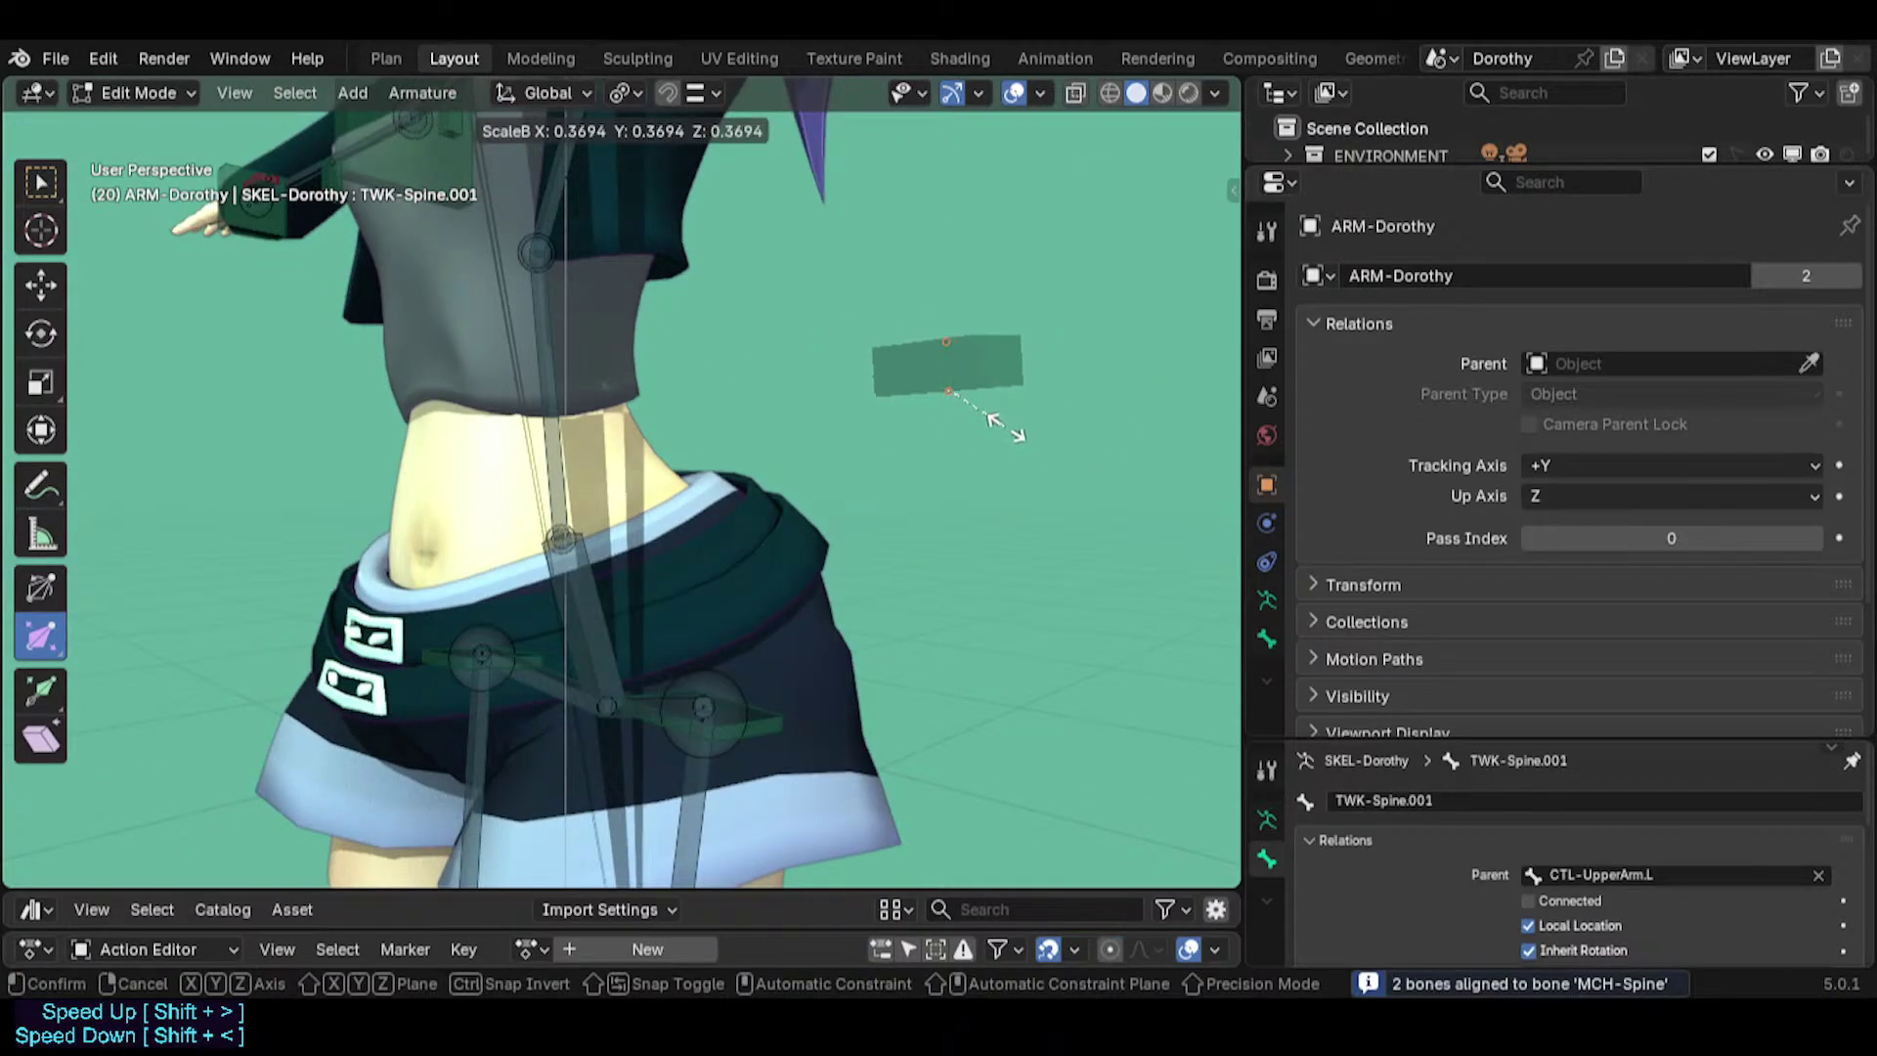
pyautogui.click(1007, 428)
pyautogui.press('s')
pyautogui.click(1069, 394)
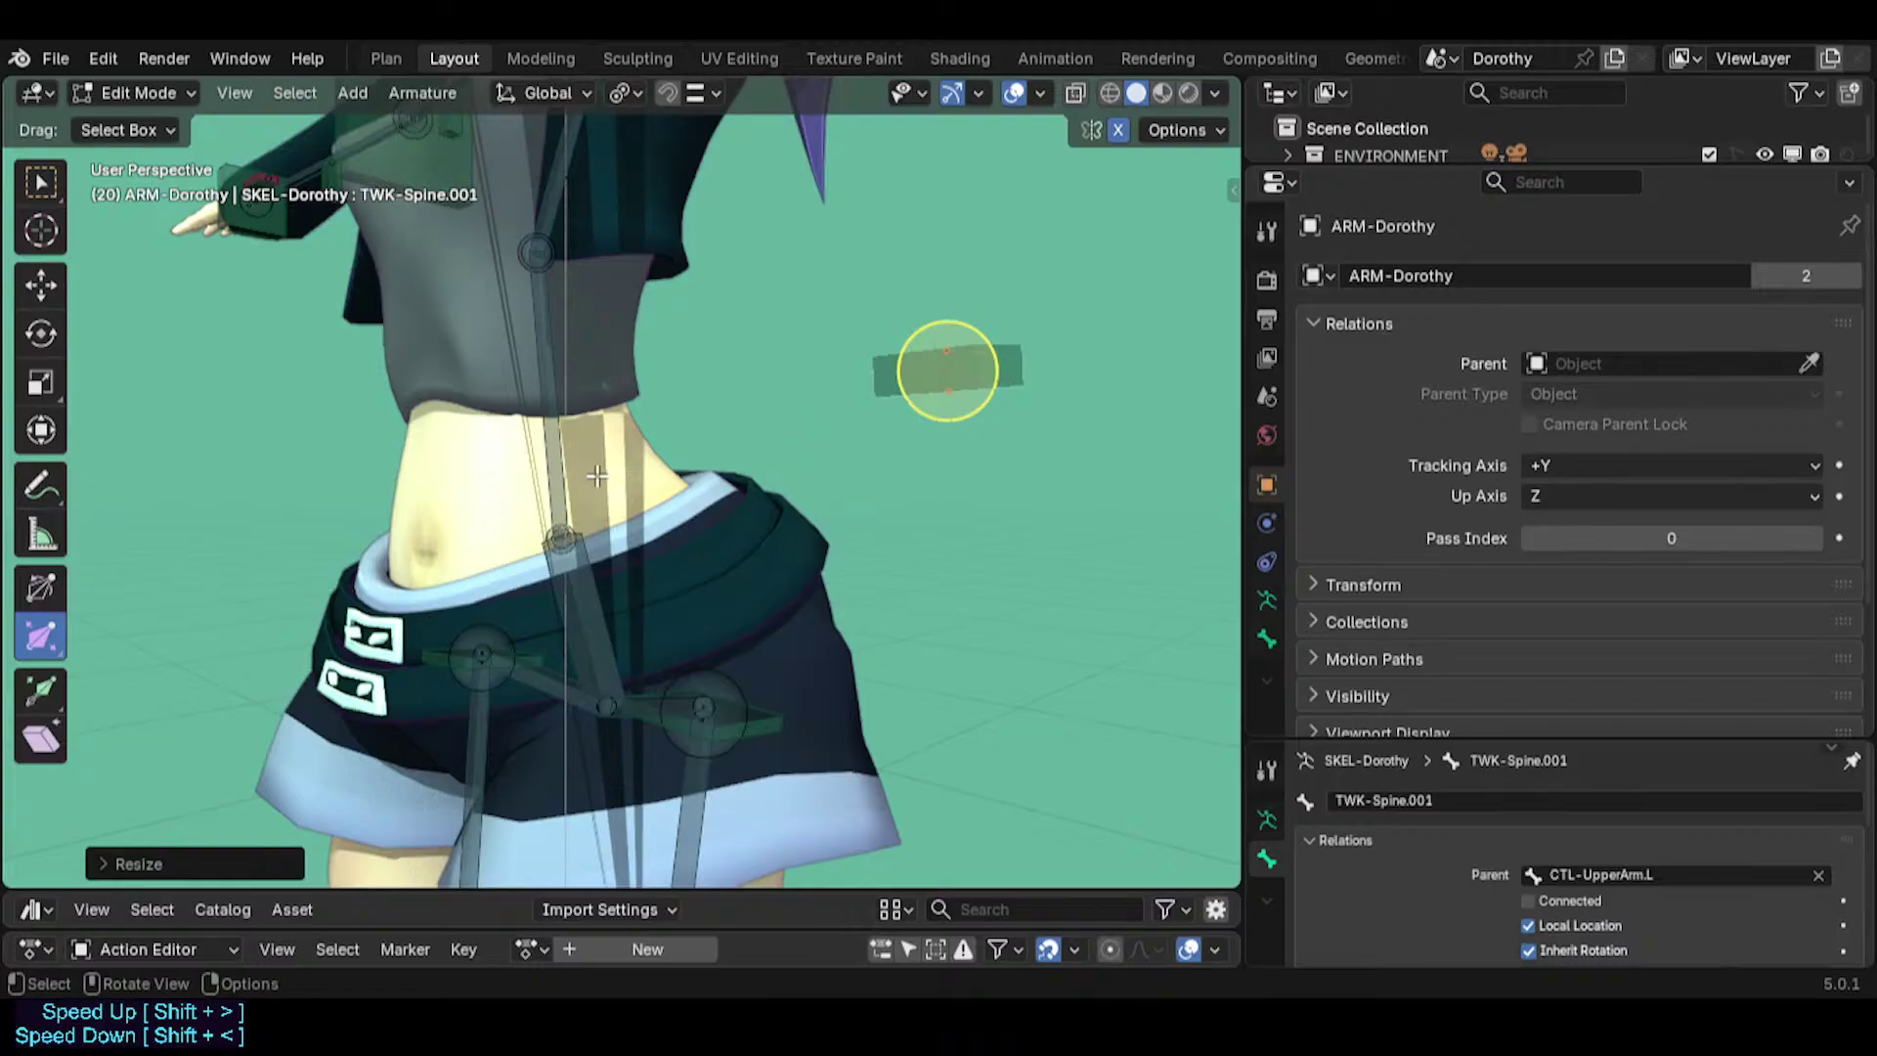
# Snap the 3D cursor to the base of the MCH-Spine bone and reselect TWK-Spine.001.
pyautogui.click(565, 483)
pyautogui.hotkey('shift', 's')
pyautogui.click(770, 577)
pyautogui.click(993, 364)
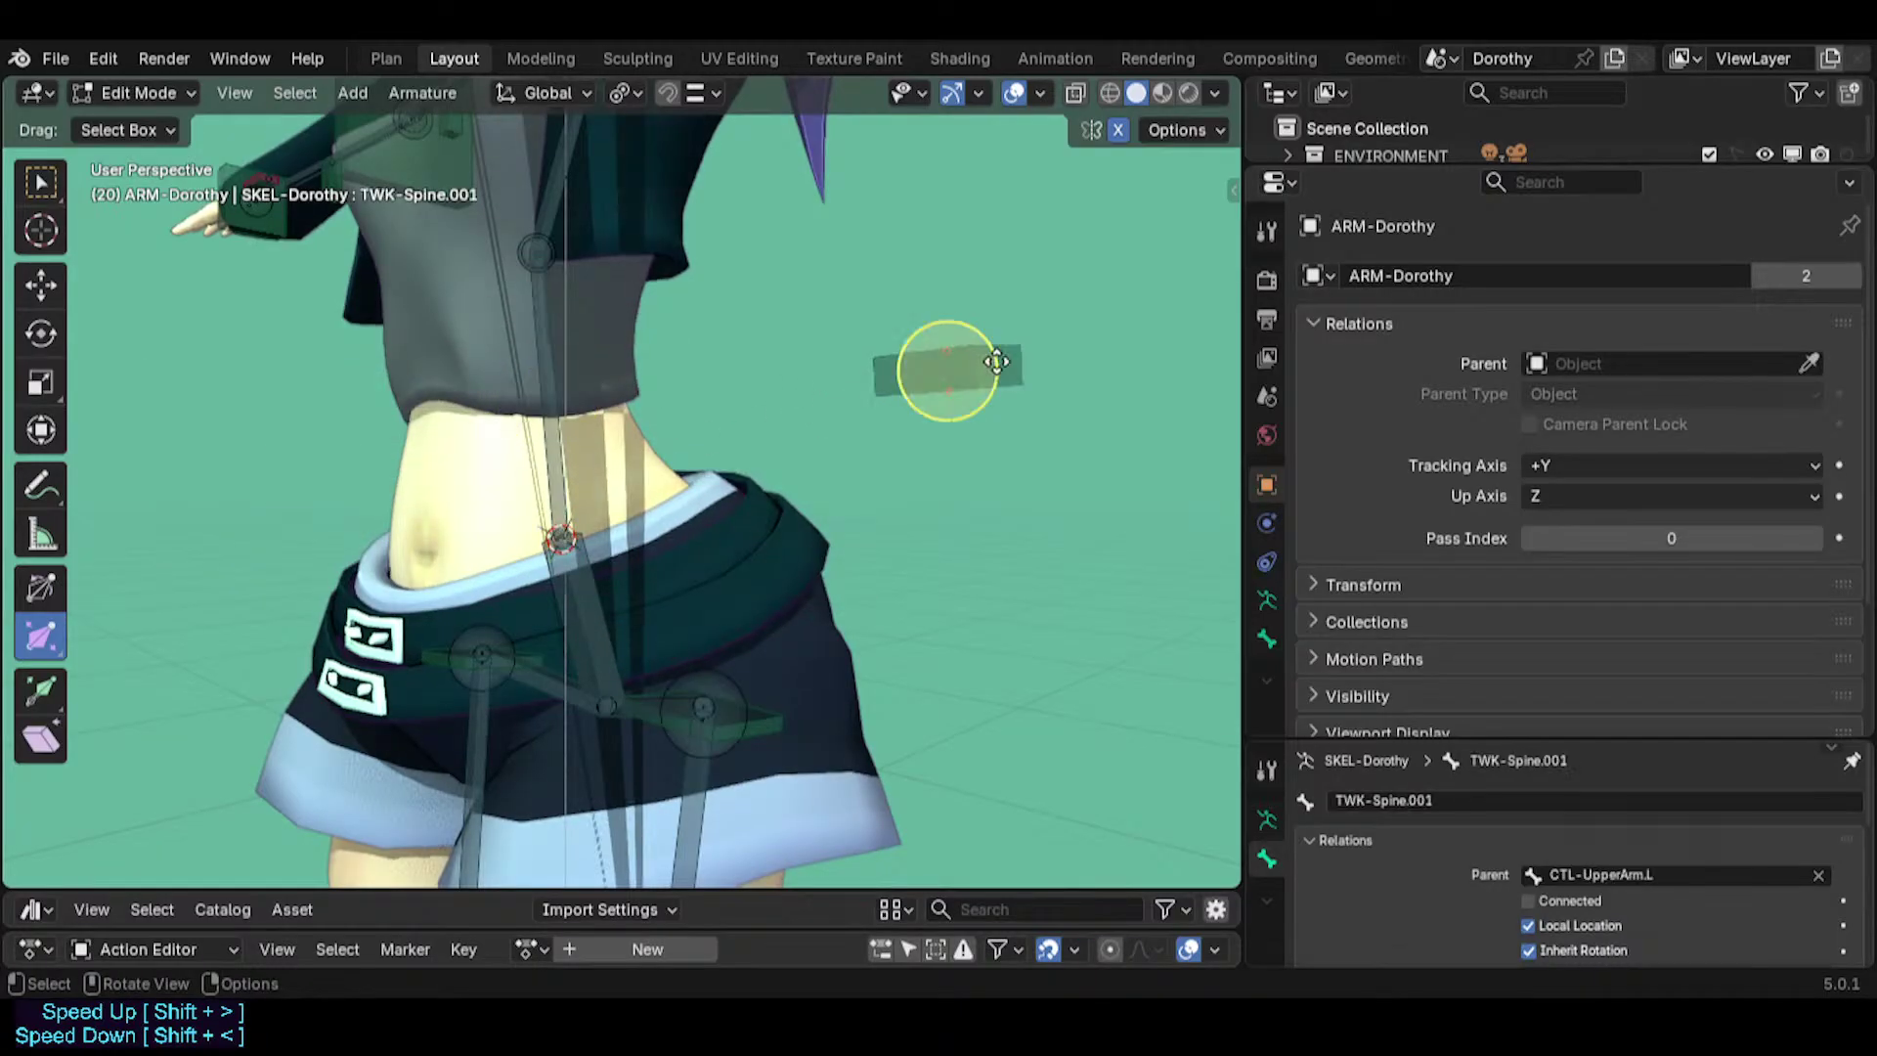
pyautogui.keyDown('shift'); pyautogui.moveTo(924, 358); pyautogui.dragTo(921, 442, button='middle'); pyautogui.keyUp('shift')
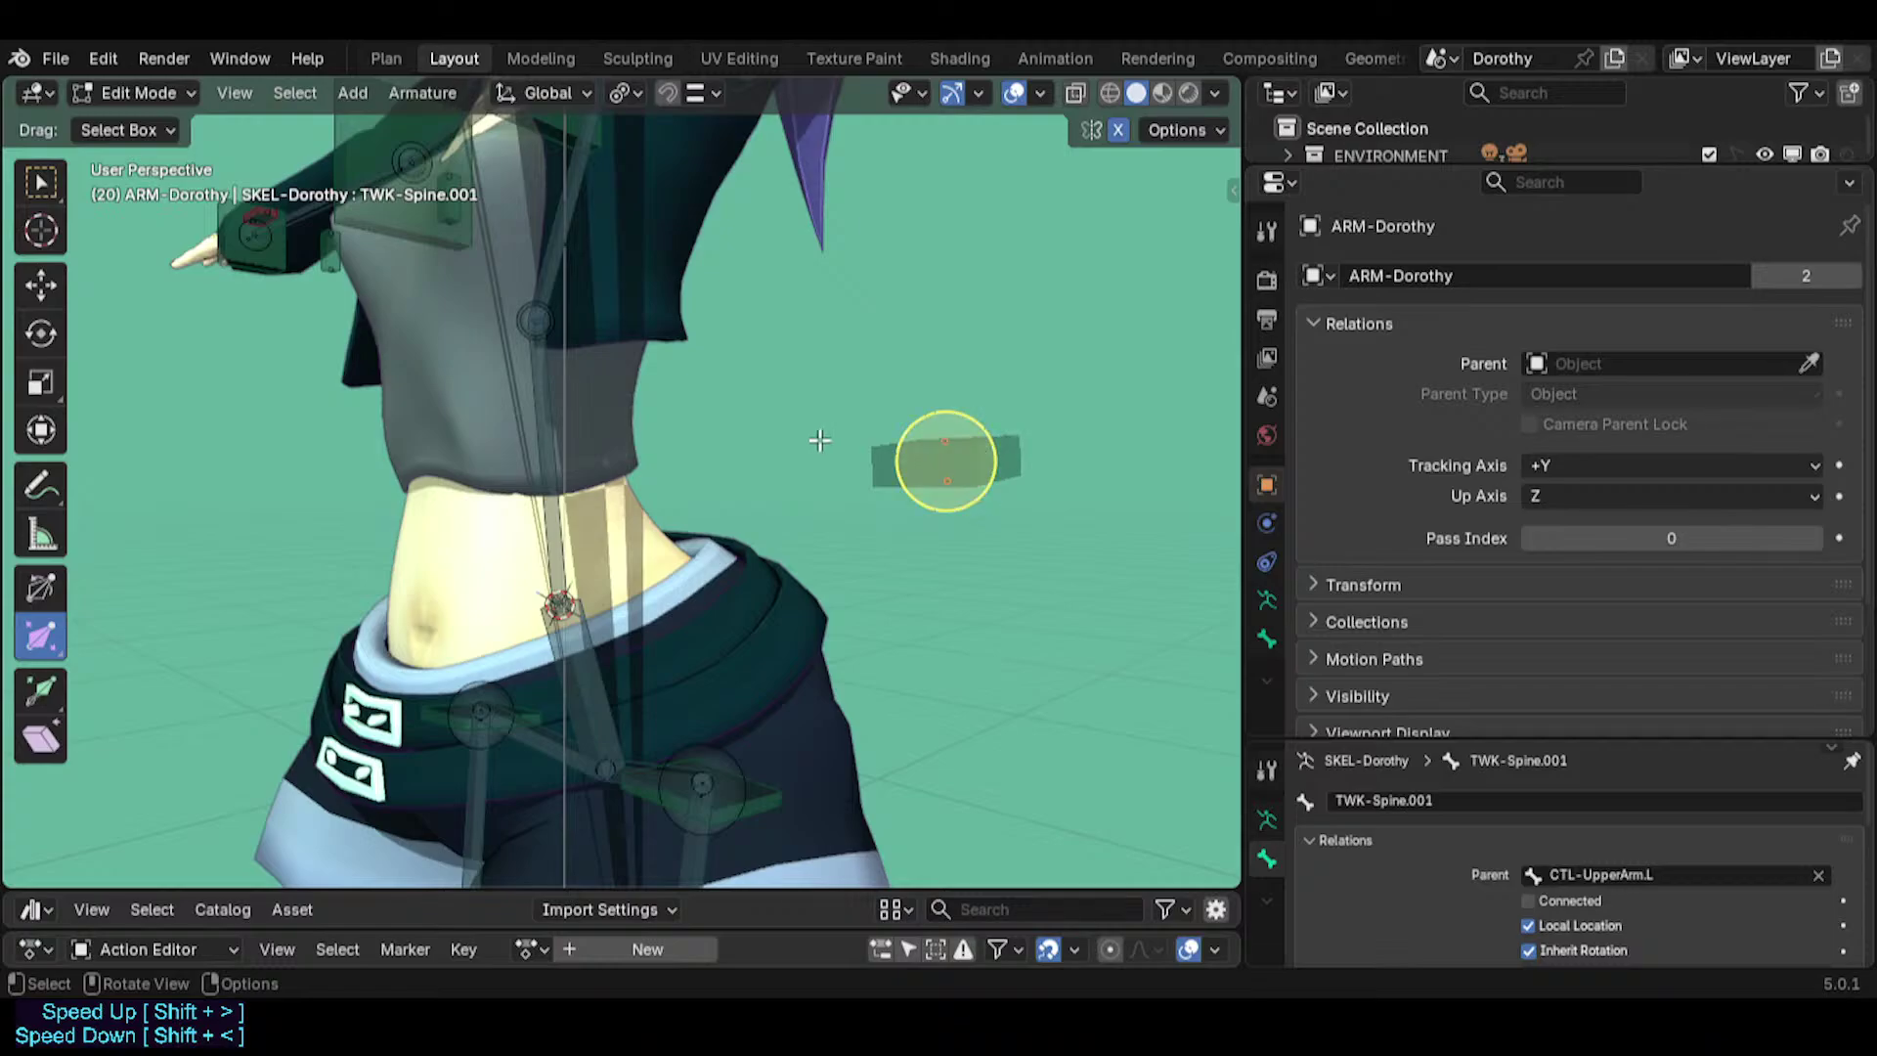
# Snap the 3D cursor to the base of MCH-Chest and move TWK-Spine.001 there, keeping its offset.
pyautogui.click(549, 270)
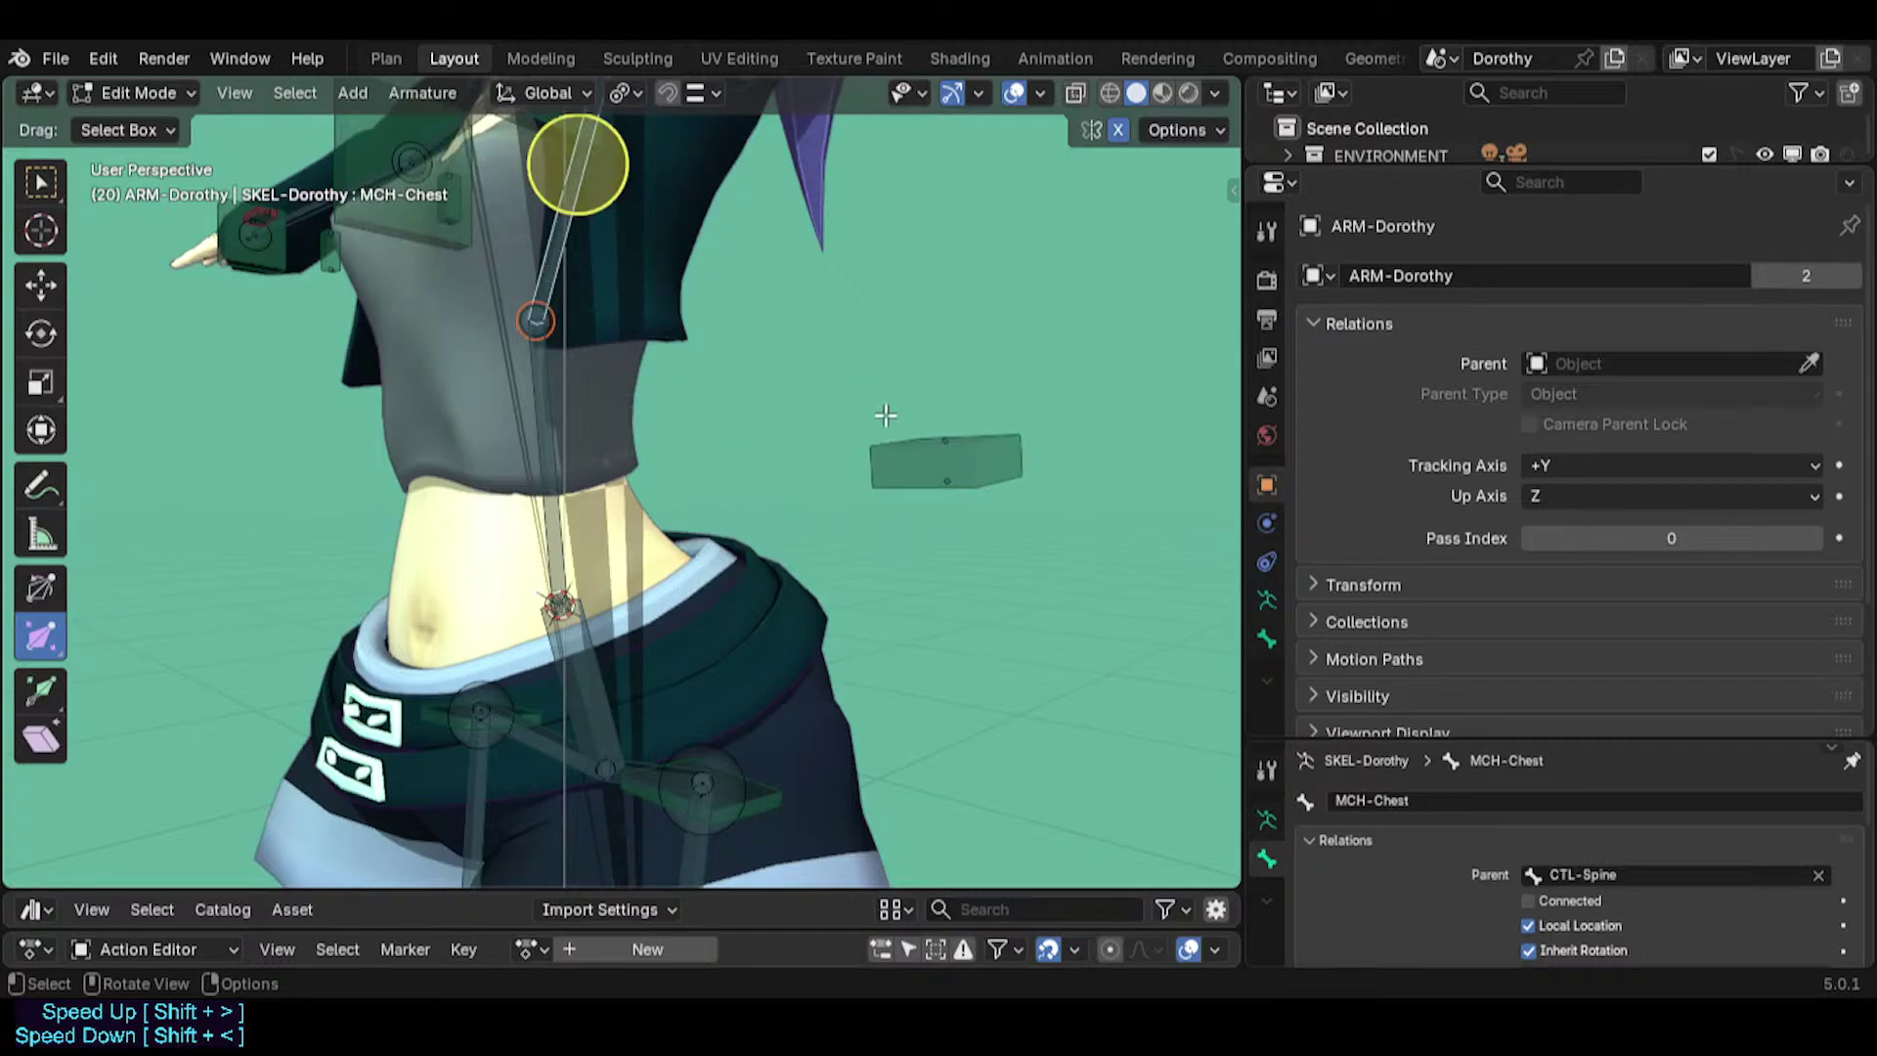
pyautogui.click(1012, 462)
pyautogui.moveTo(558, 310); pyautogui.dragTo(561, 426, button='middle')
pyautogui.click(568, 310)
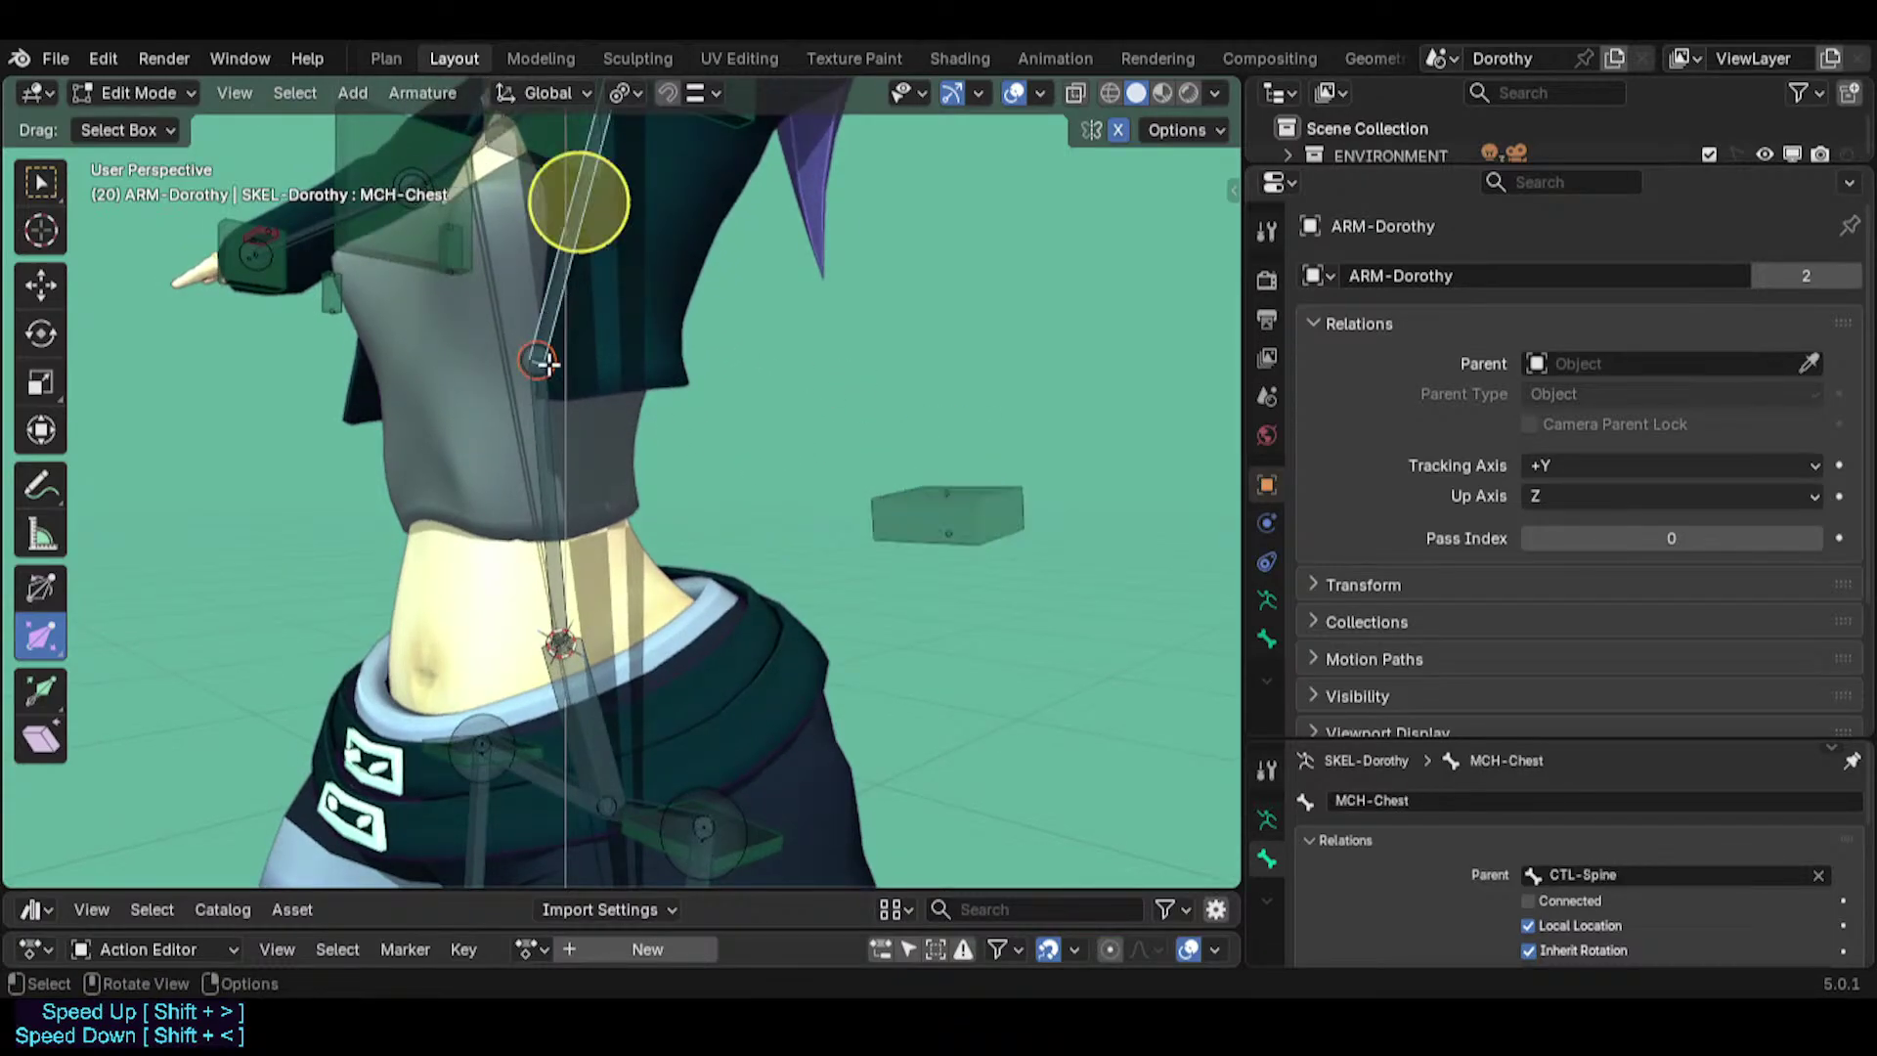
pyautogui.hotkey('shift', 's')
pyautogui.click(993, 496)
pyautogui.hotkey('shift', 's')
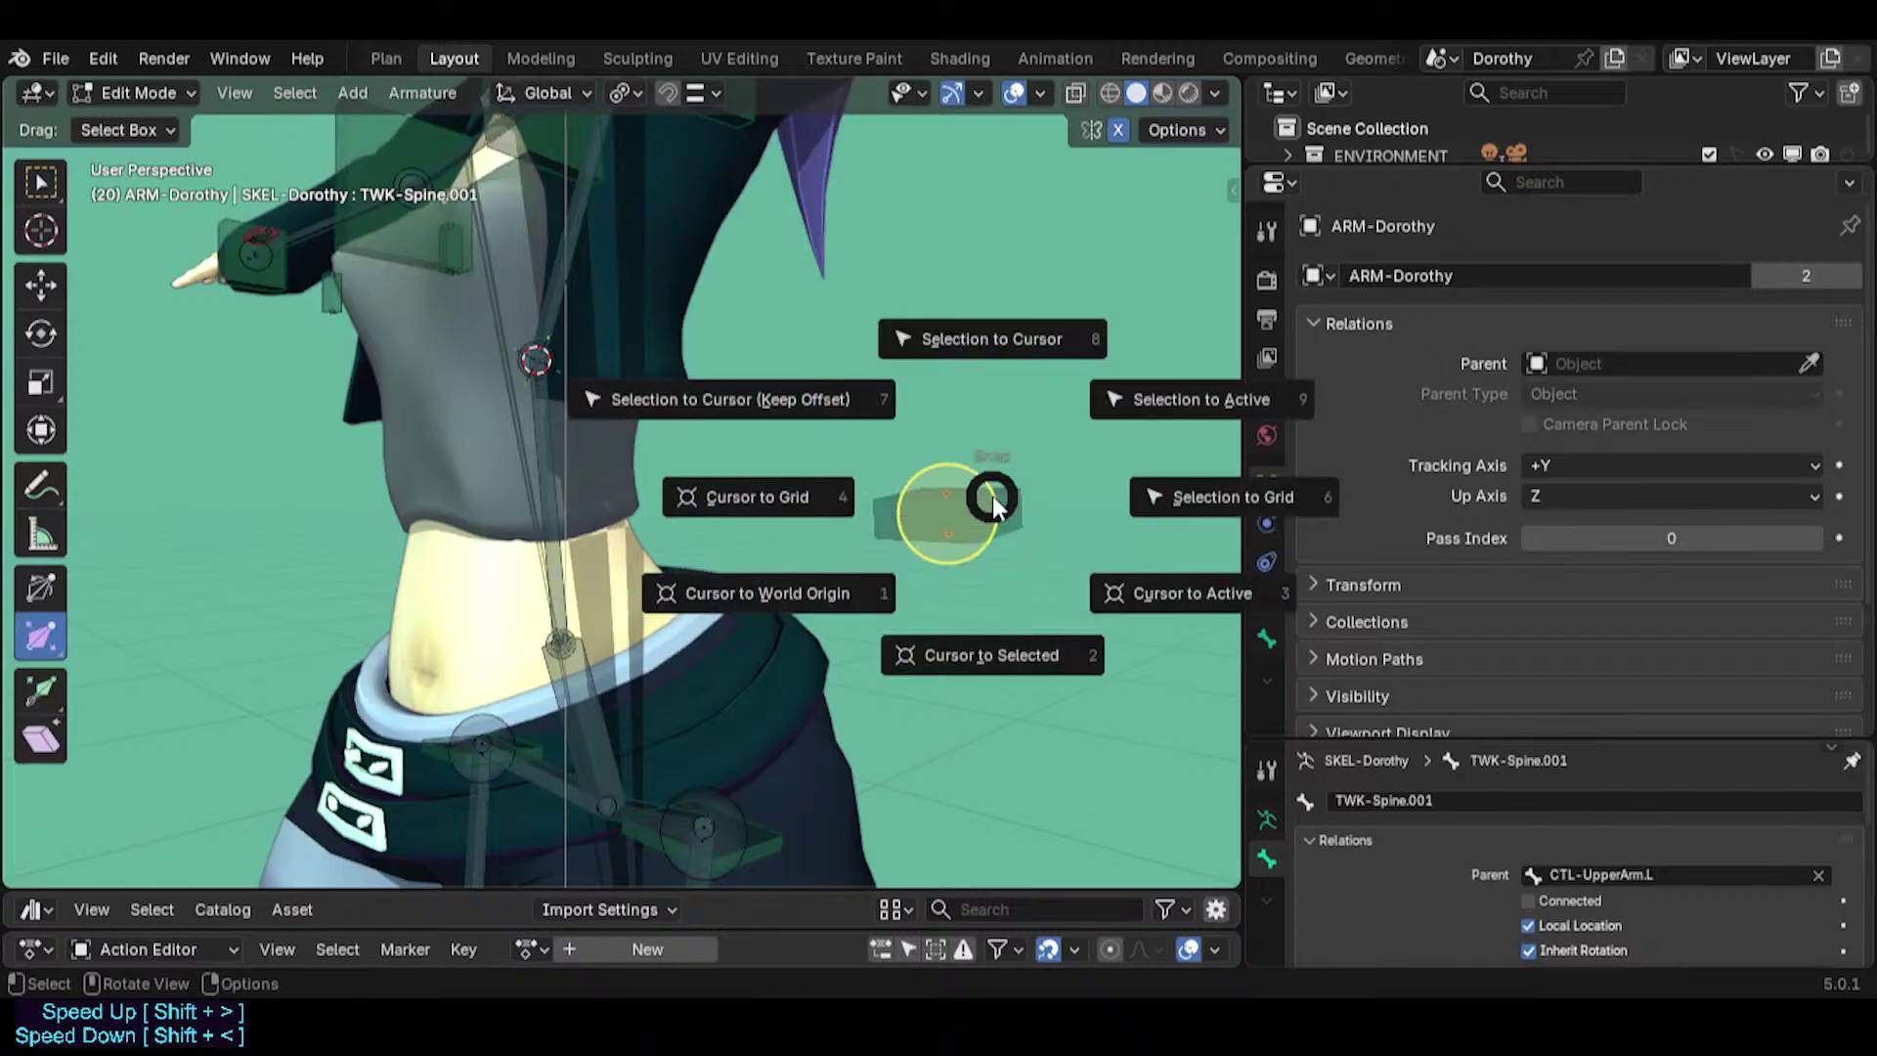
pyautogui.click(731, 400)
# Align the TWK-Spine.001 bone to the orientation of the MCH-Chest bone.
pyautogui.moveTo(568, 376); pyautogui.dragTo(570, 467, button='middle')
pyautogui.click(594, 408)
pyautogui.click(580, 354)
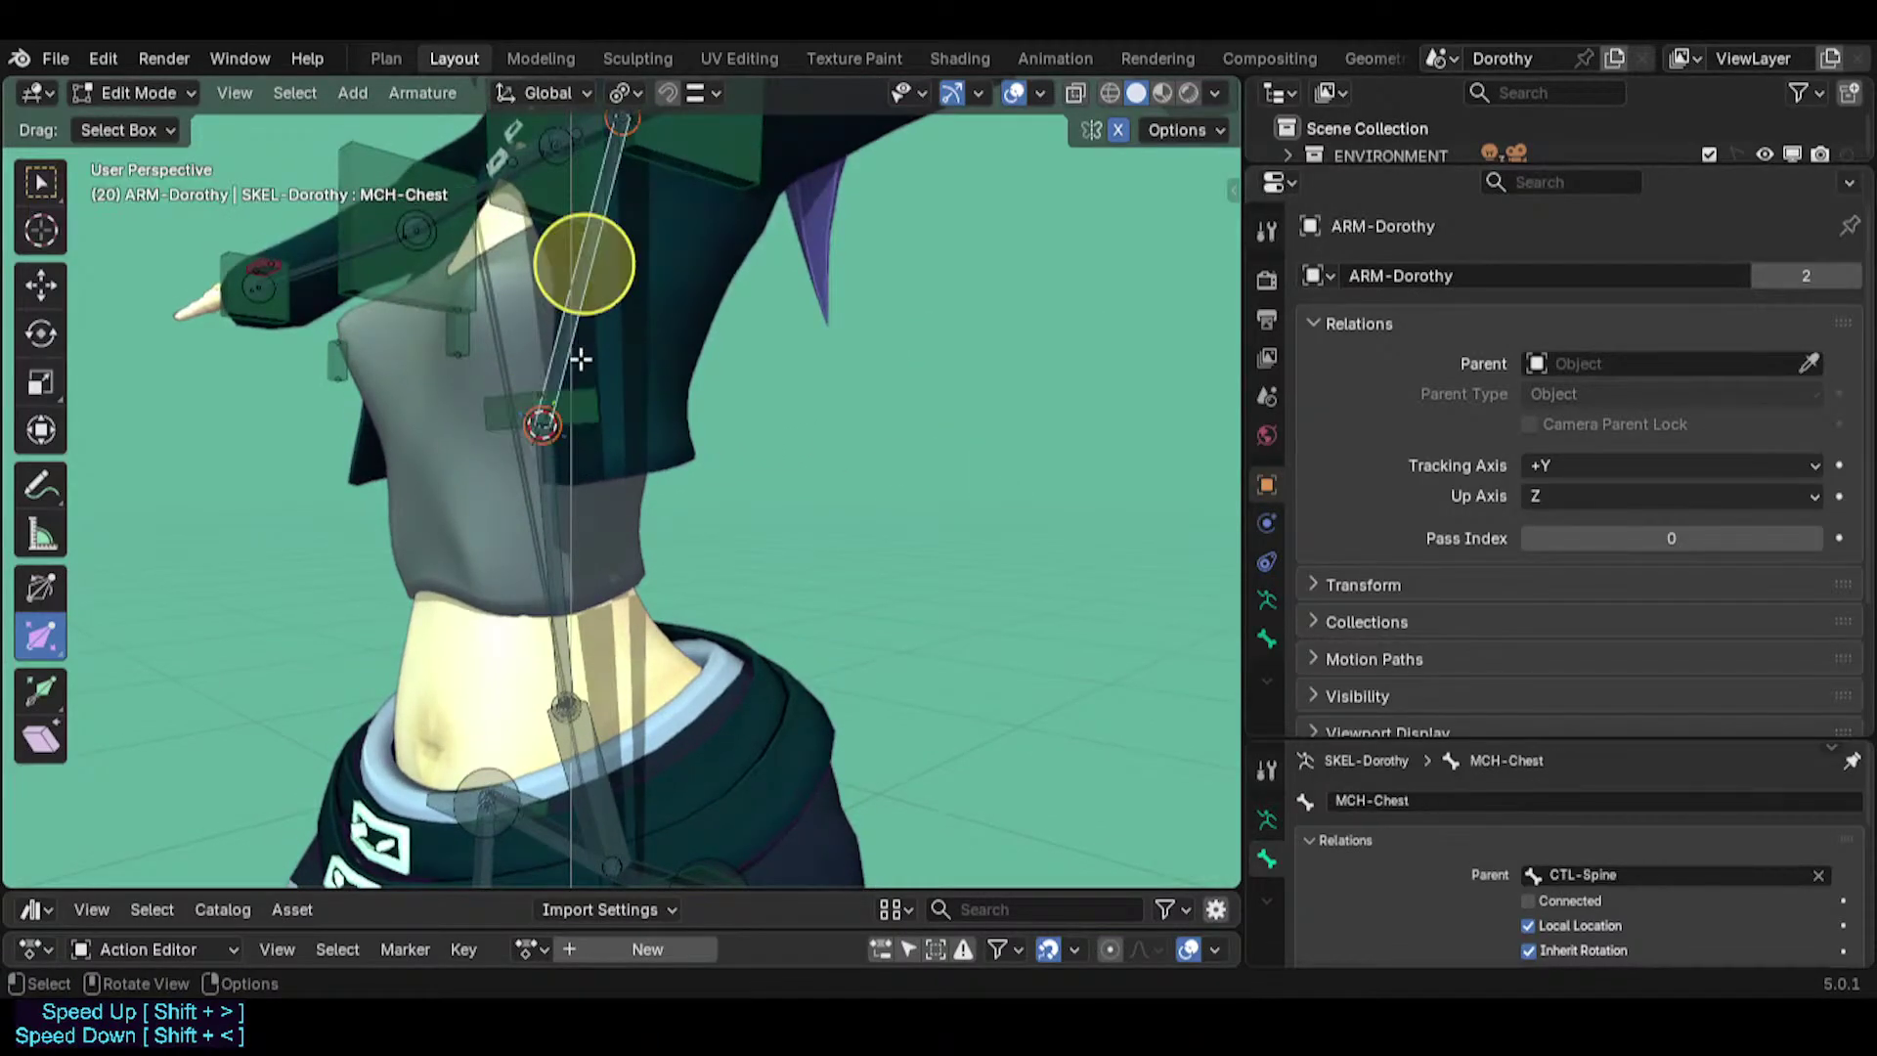
pyautogui.keyDown('shift'); pyautogui.click(584, 406); pyautogui.keyUp('shift')
pyautogui.hotkey('ctrl', 'alt', 'a')
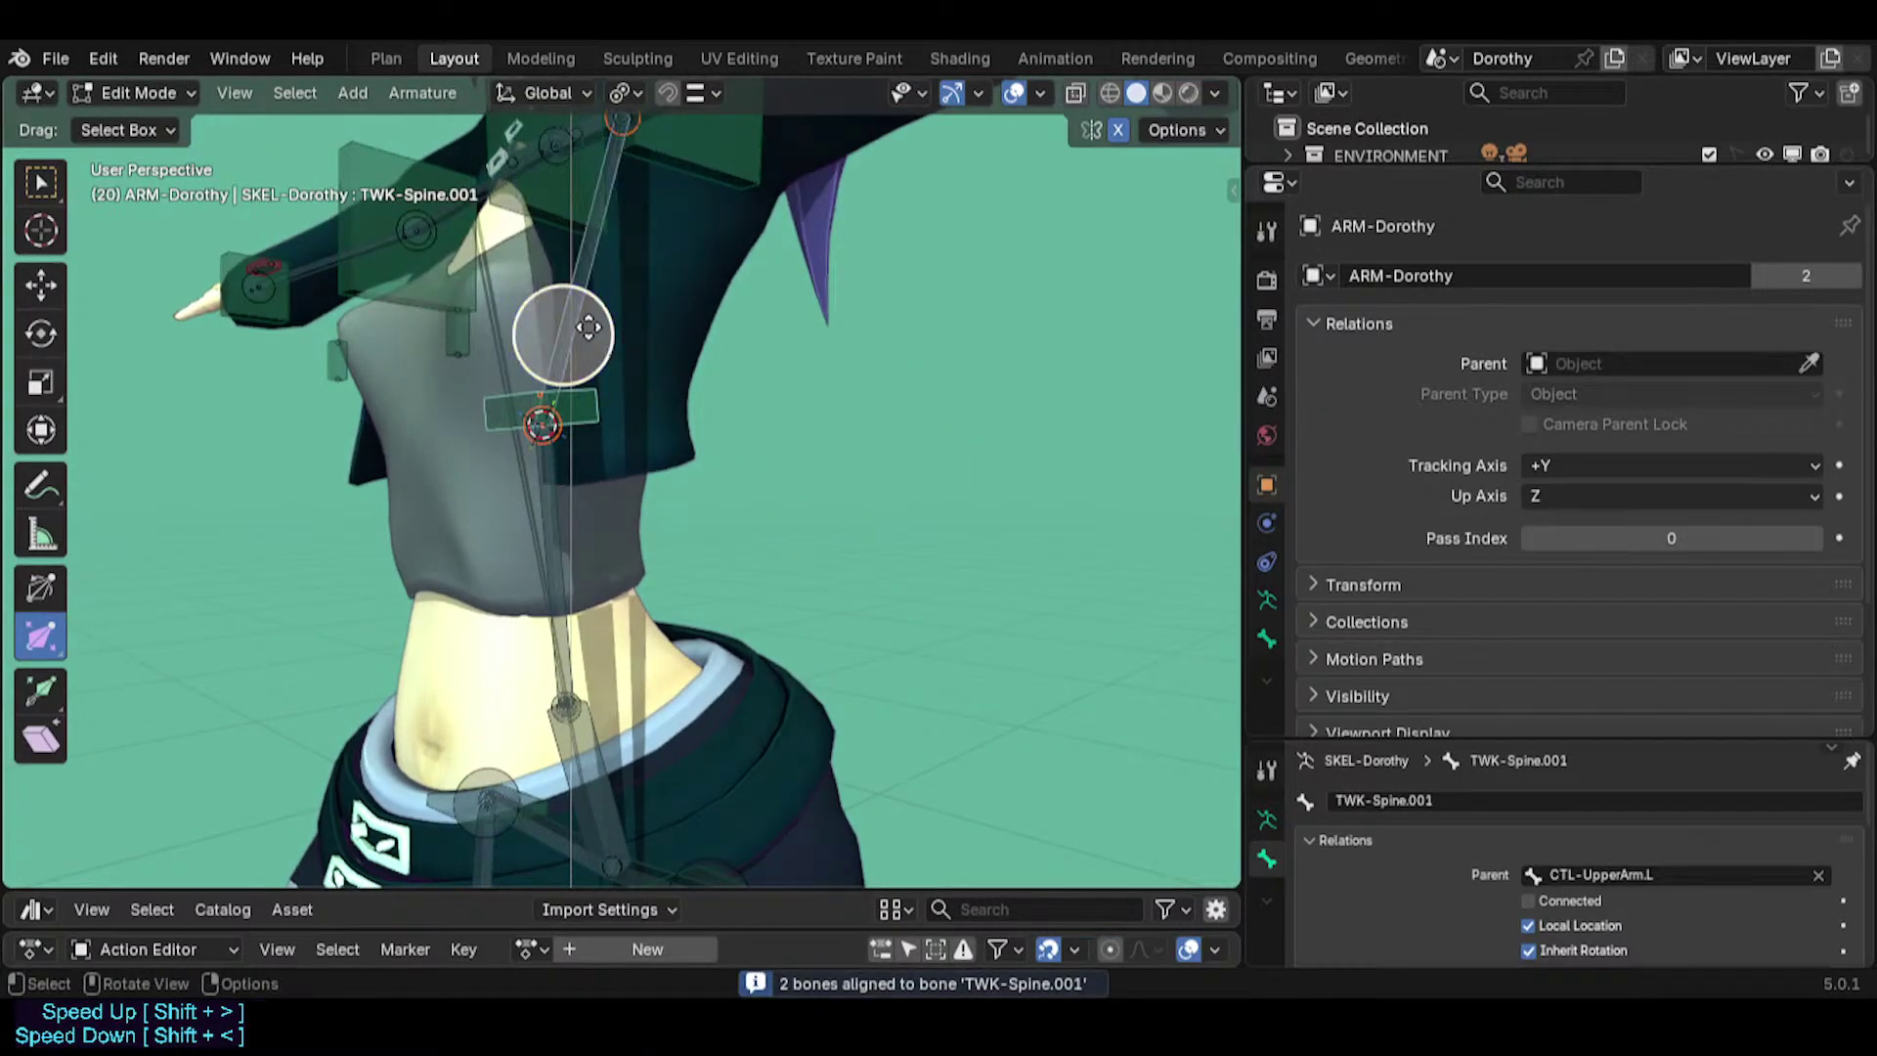
pyautogui.click(562, 428)
pyautogui.click(589, 402)
pyautogui.keyDown('shift'); pyautogui.click(588, 332); pyautogui.keyUp('shift')
pyautogui.hotkey('ctrl', 'alt', 'a')
# Duplicate TWK-Spine.001 to the upper chest and align the copy to the MCH-Neck bone.
pyautogui.moveTo(589, 328)
pyautogui.keyDown('shift'); pyautogui.mouseDown(button='middle')
pyautogui.moveTo(581, 422)
pyautogui.moveTo(599, 361)
pyautogui.mouseUp(button='middle'); pyautogui.keyUp('shift')
pyautogui.keyDown('shift'); pyautogui.moveTo(582, 523); pyautogui.dragTo(603, 661, button='middle'); pyautogui.keyUp('shift')
pyautogui.click(576, 598)
pyautogui.hotkey('shift', 'd')
pyautogui.click(669, 484)
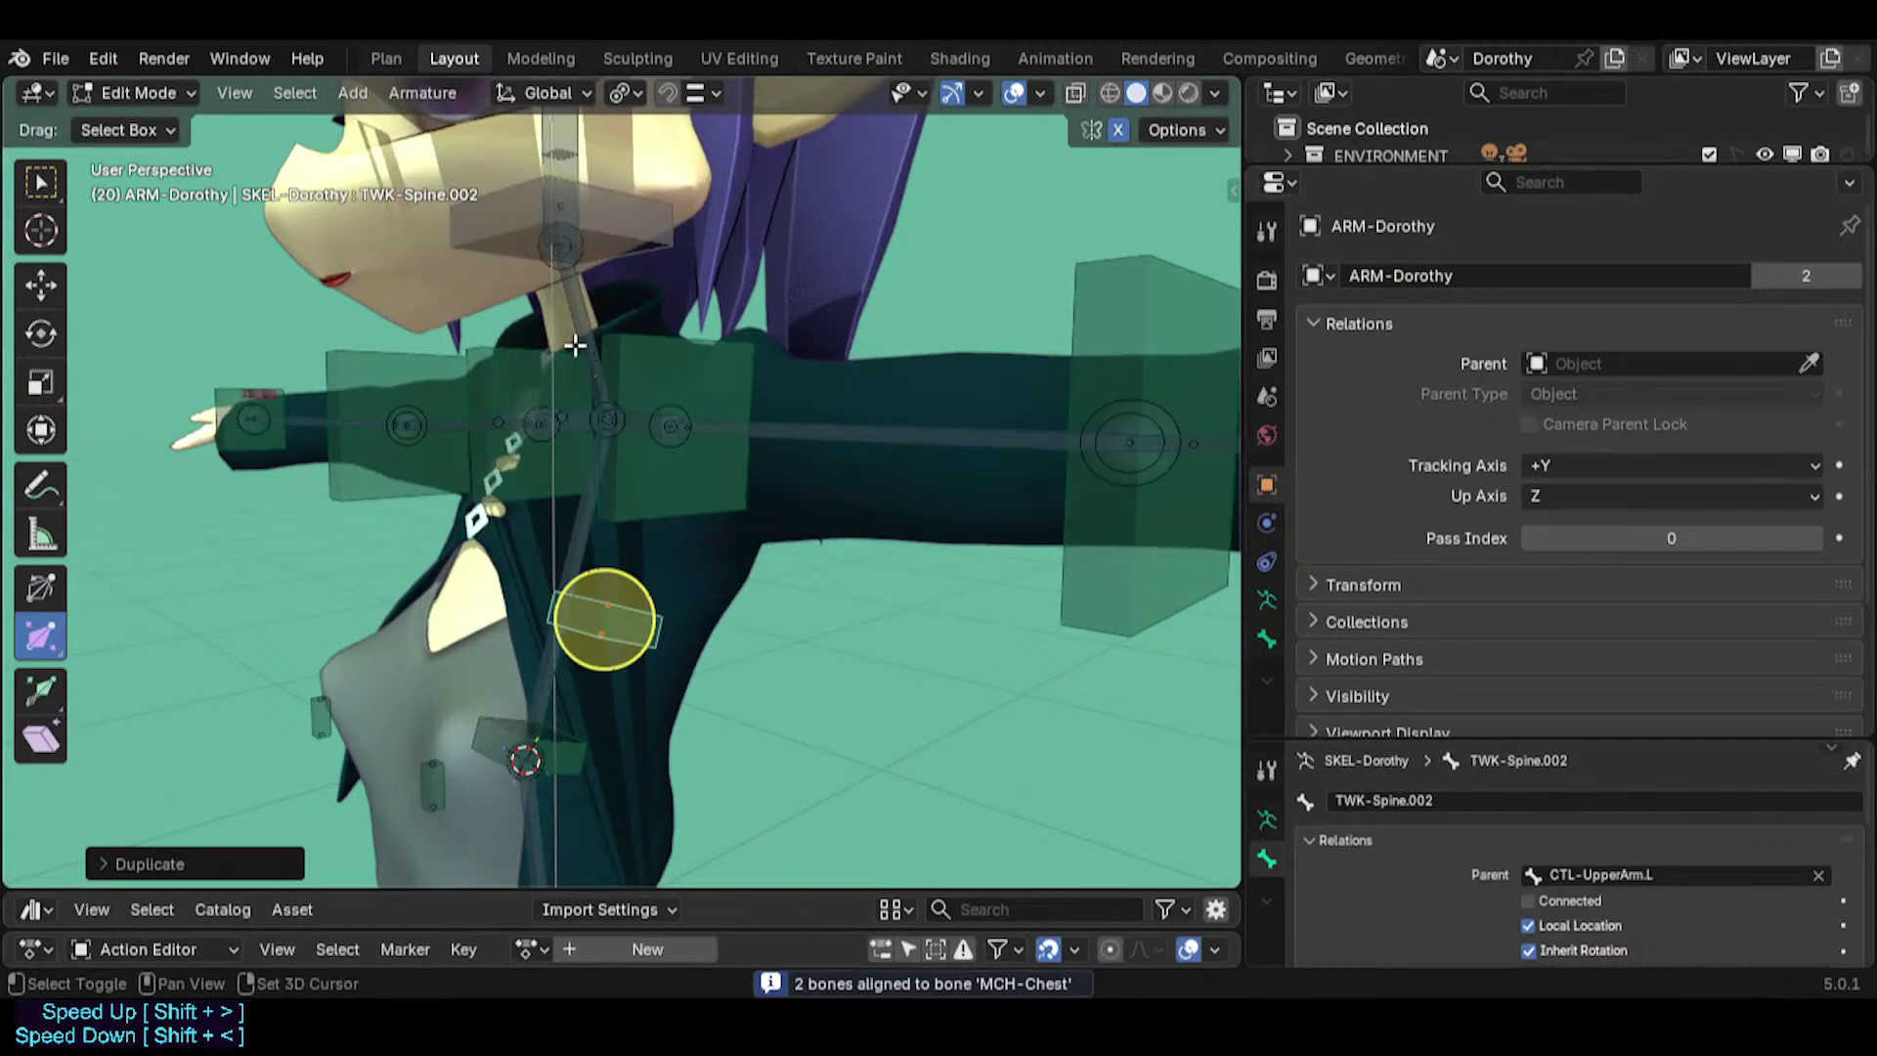
pyautogui.keyDown('shift'); pyautogui.click(576, 314); pyautogui.keyUp('shift')
pyautogui.hotkey('ctrl', 'alt', 'a')
pyautogui.click(614, 626)
# Snap the TWK-Spine.002 bone to the 3D cursor at the base of the MCH-Neck bone.
pyautogui.press('g')
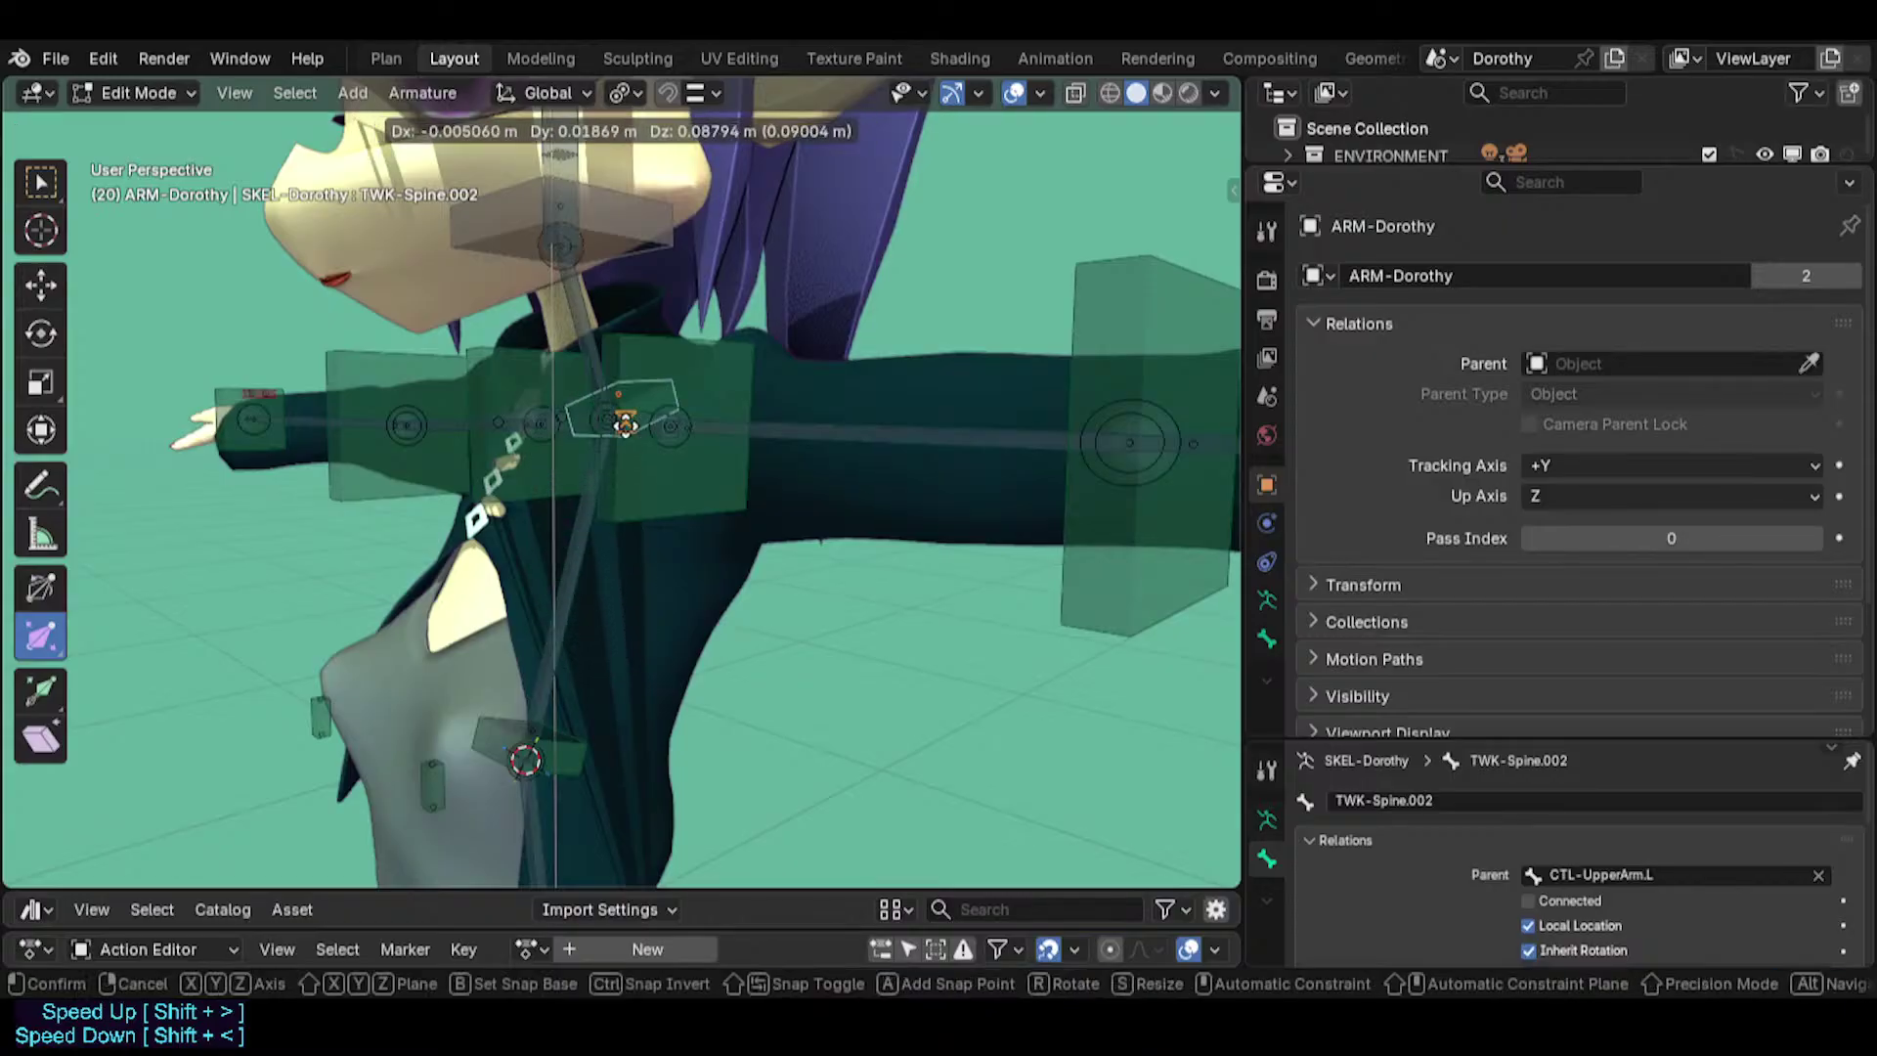
pyautogui.click(594, 620)
pyautogui.click(585, 328)
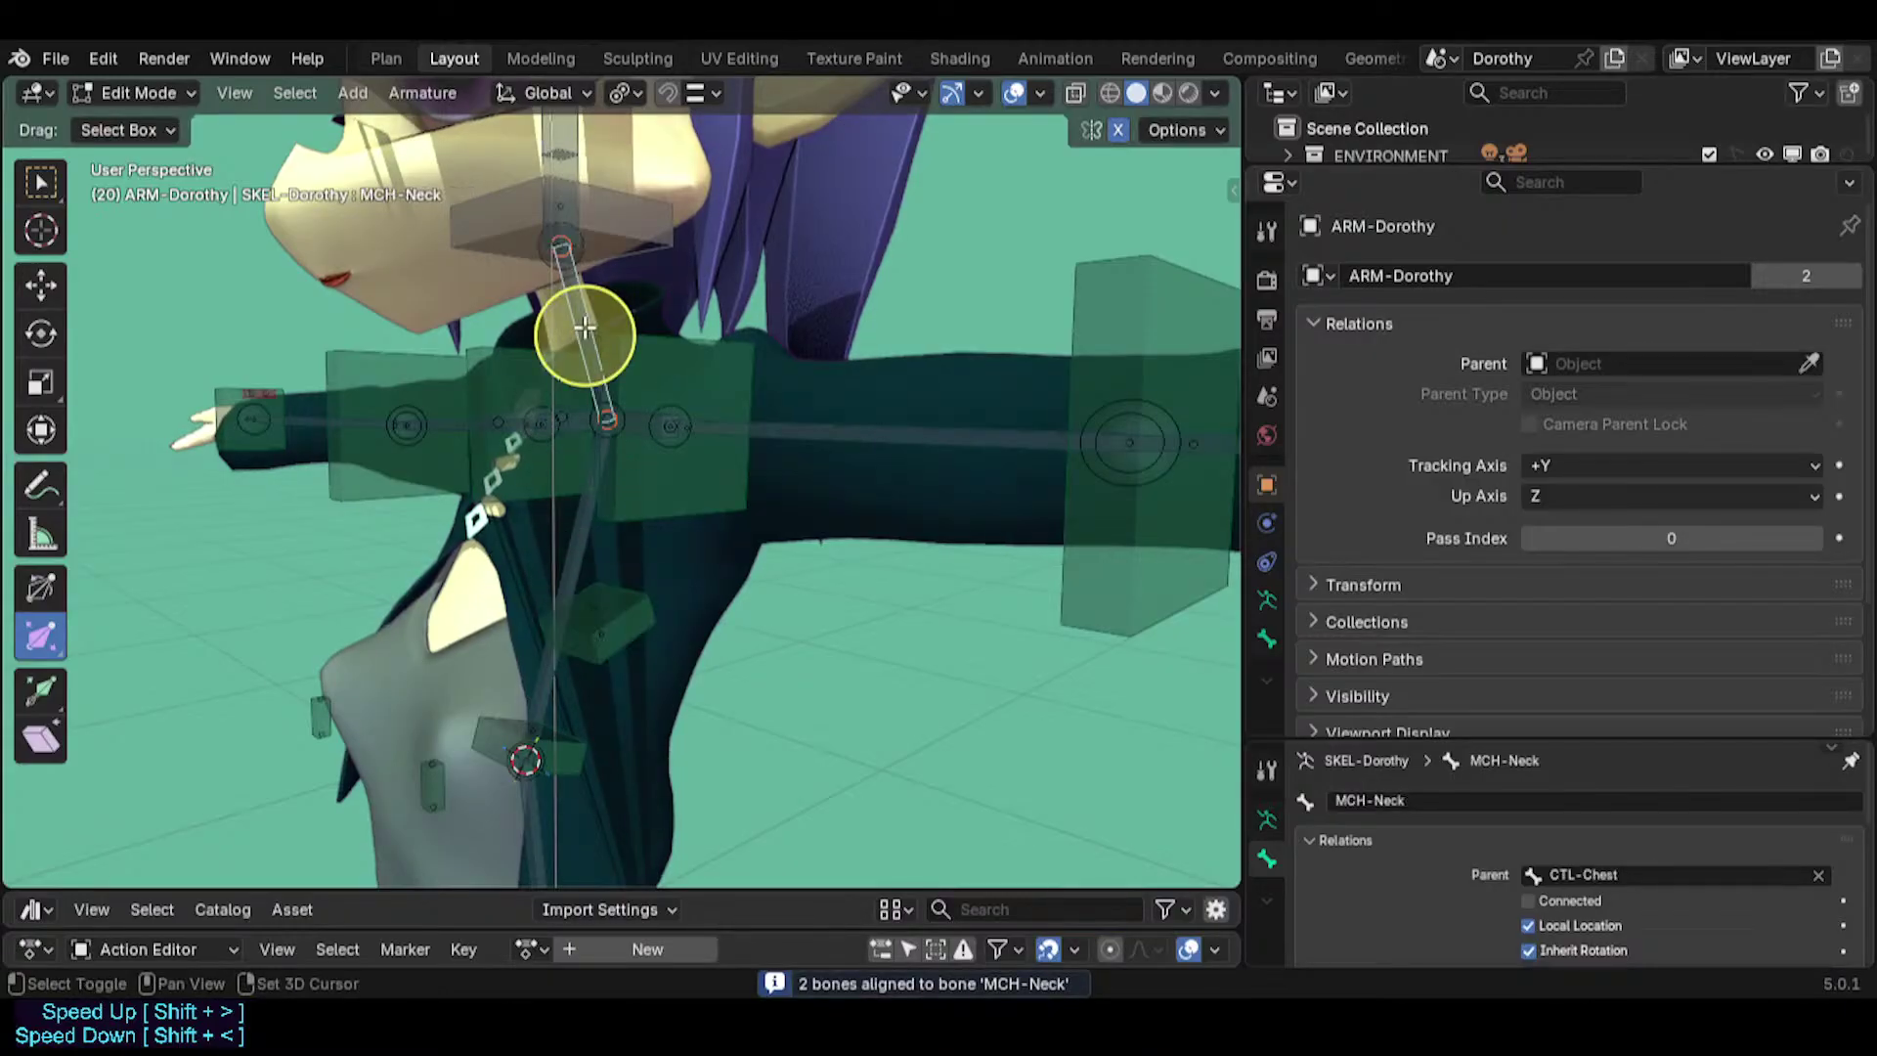
pyautogui.click(599, 619)
pyautogui.hotkey('shift', 's')
pyautogui.click(598, 430)
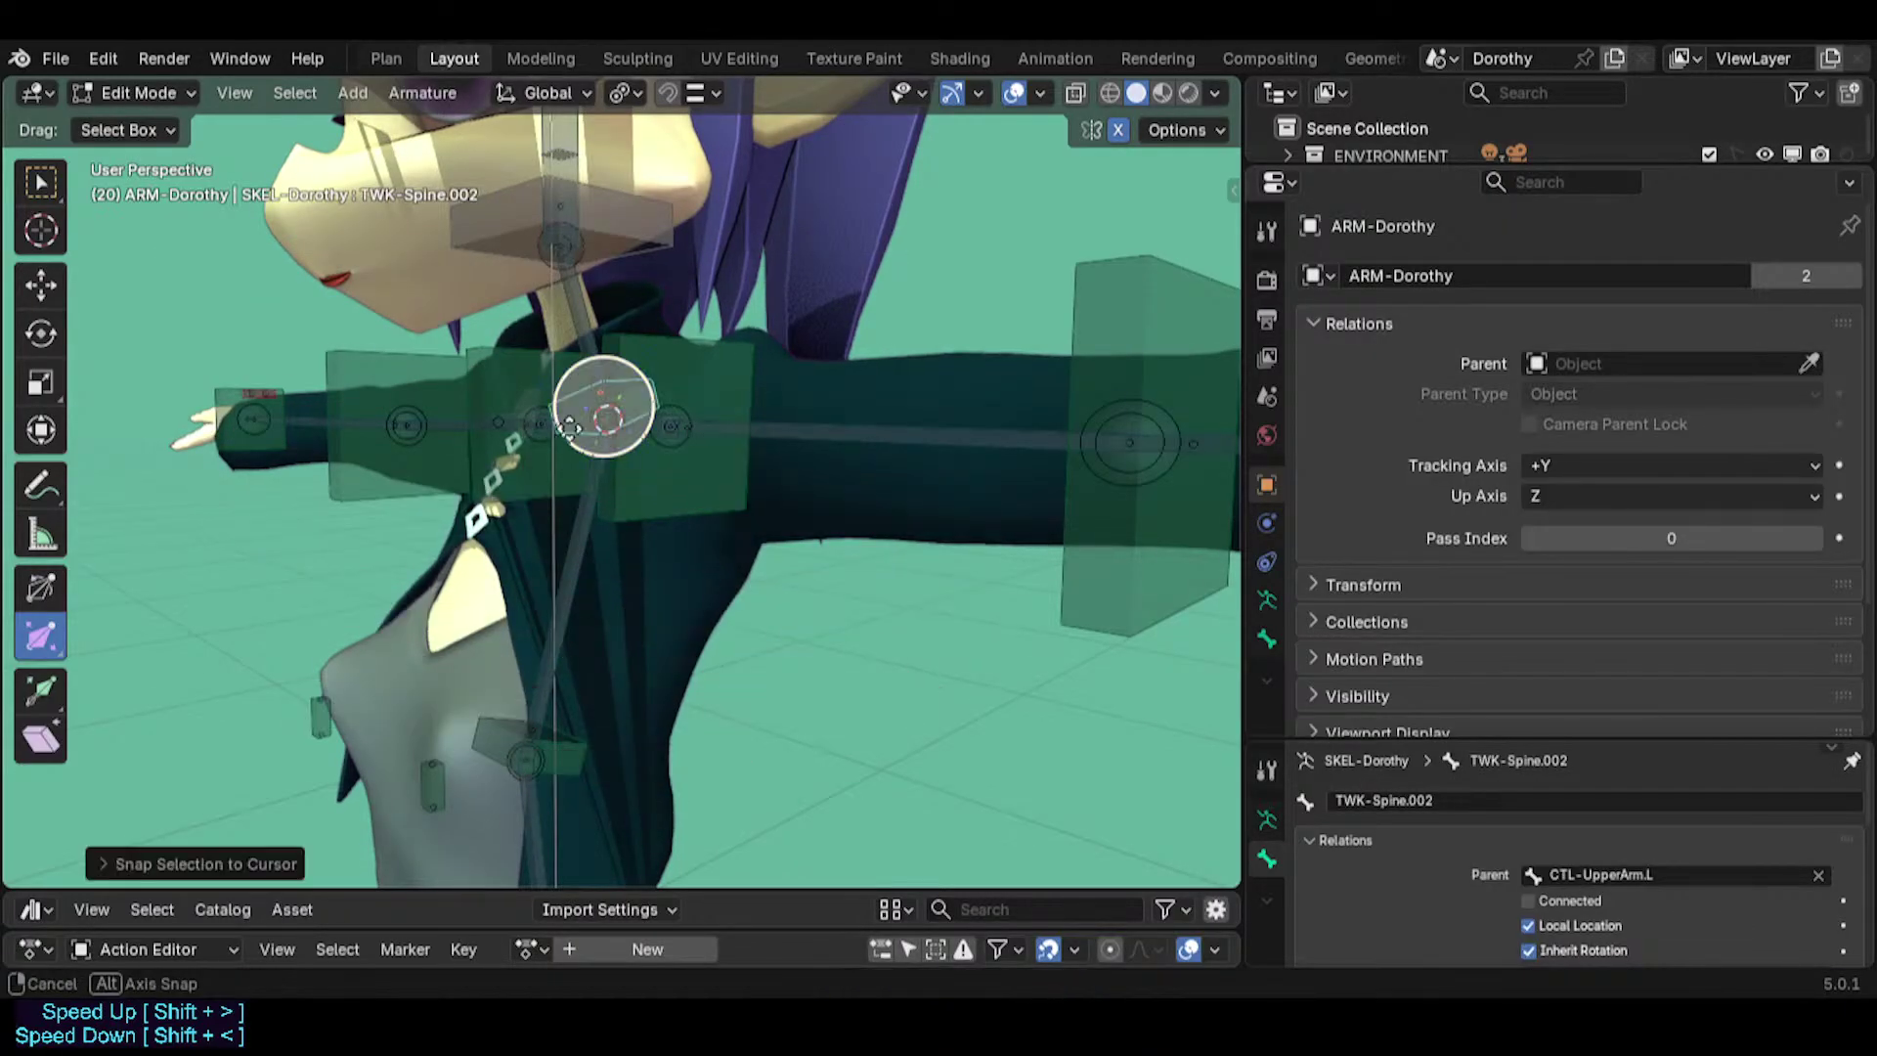
# Solo the MAIN-Controllers bone collection alongside TWK-Joints.
pyautogui.moveTo(568, 428); pyautogui.dragTo(629, 470, button='middle')
pyautogui.press('n')
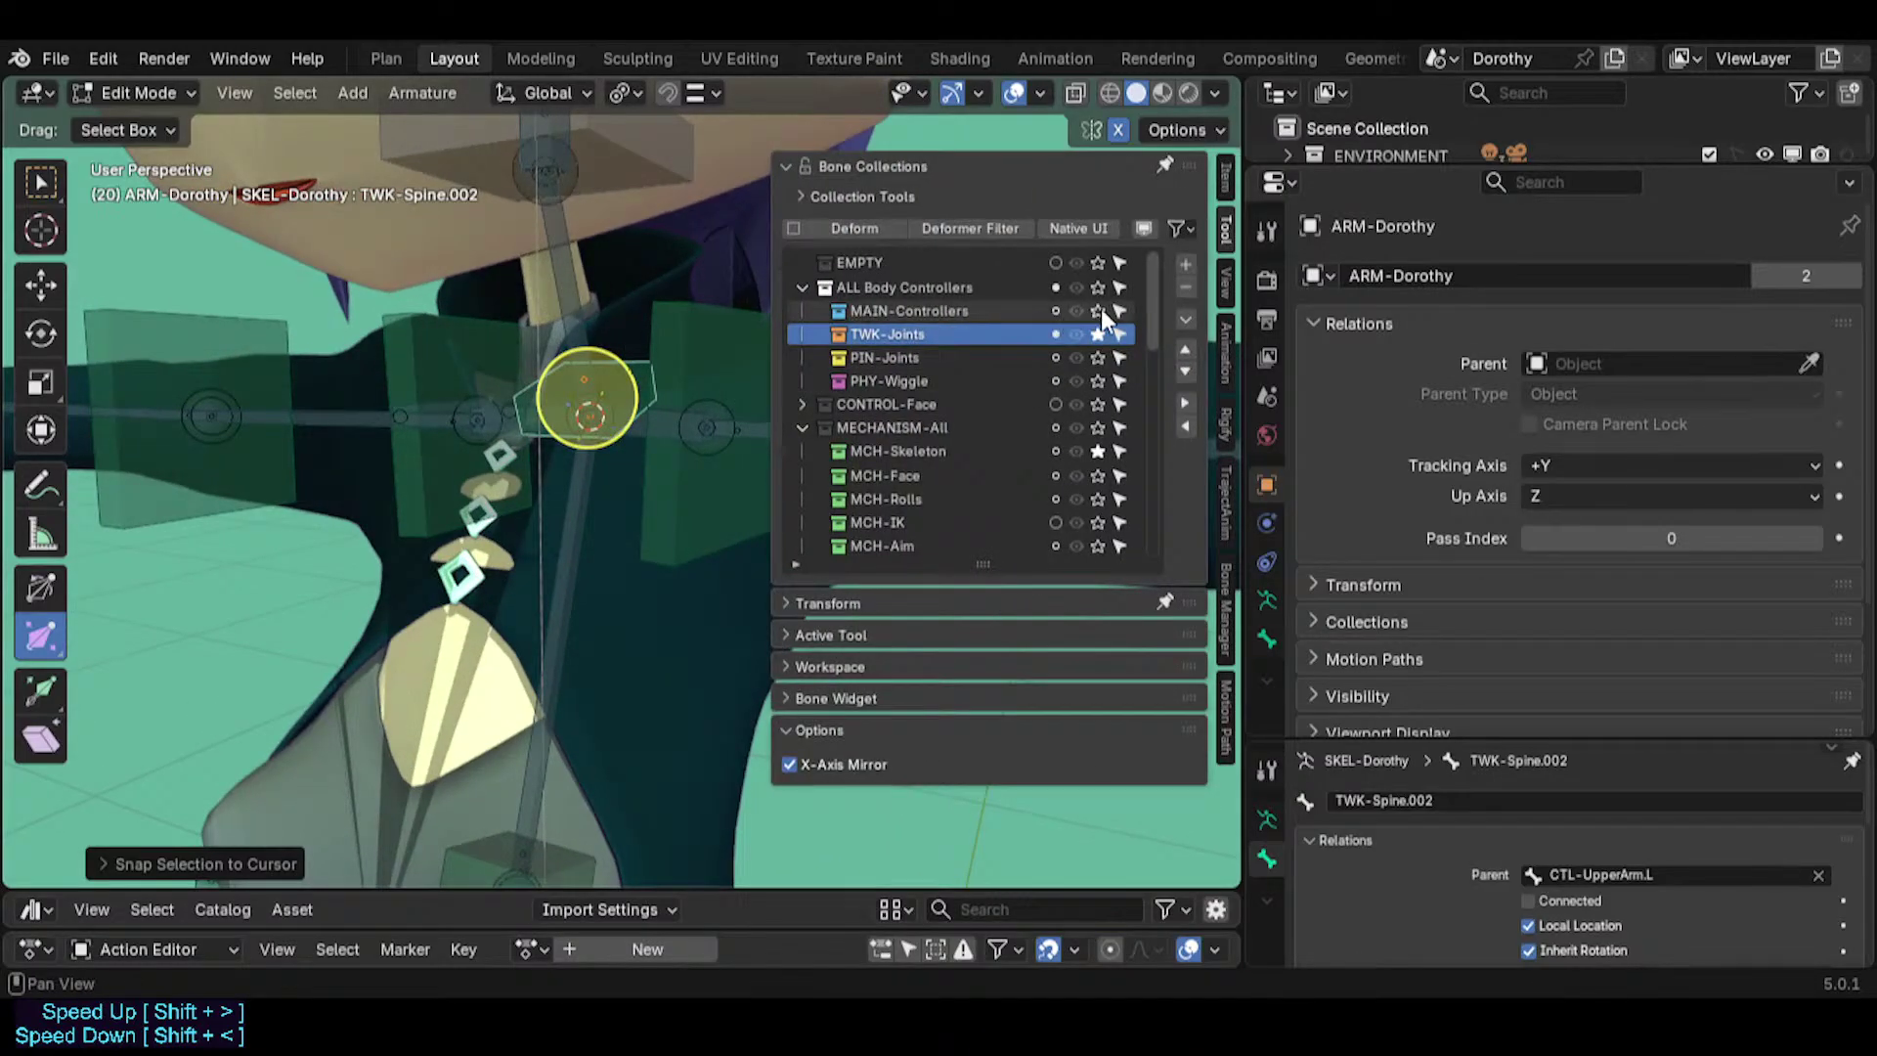
pyautogui.press('n')
# Select TWK-Shoulder.L and TWK-Spine.002 alternately to compare their parent bones.
pyautogui.click(761, 335)
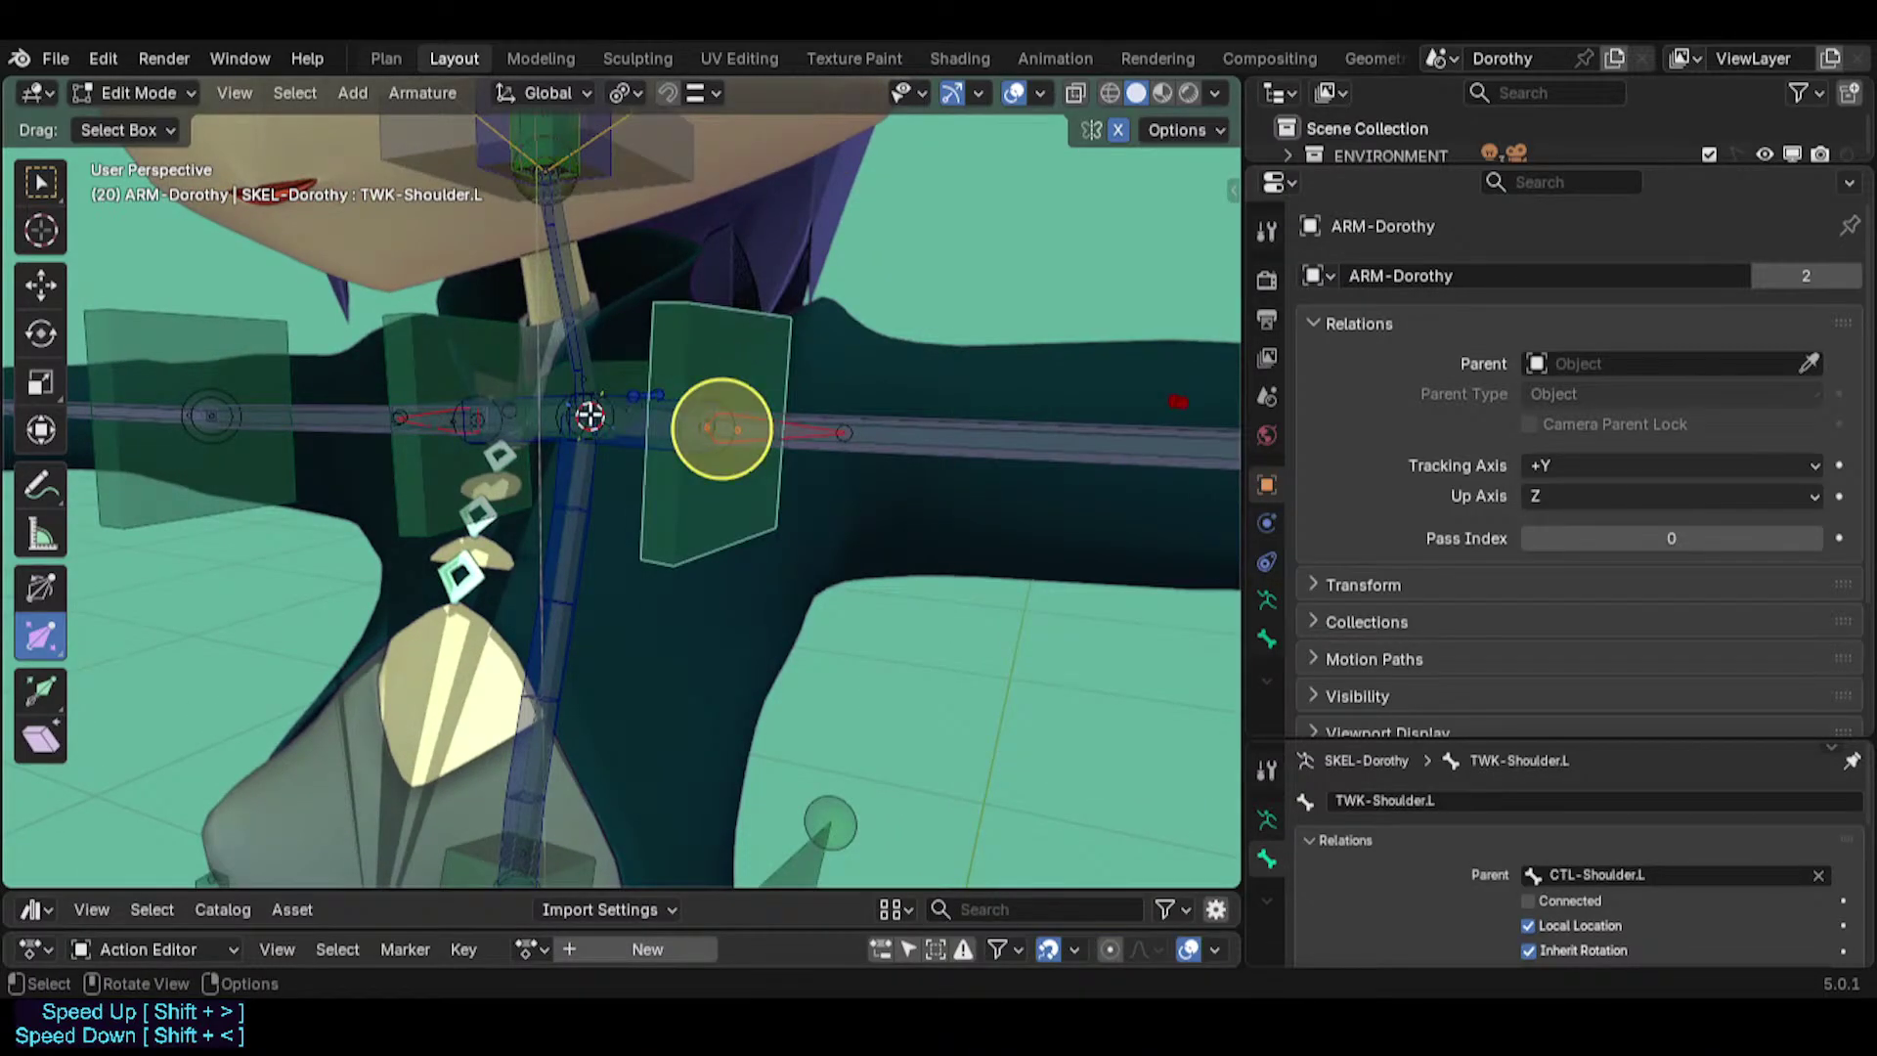
pyautogui.moveTo(589, 415); pyautogui.dragTo(704, 368, button='middle')
pyautogui.click(586, 392)
pyautogui.moveTo(590, 394); pyautogui.dragTo(625, 403, button='middle')
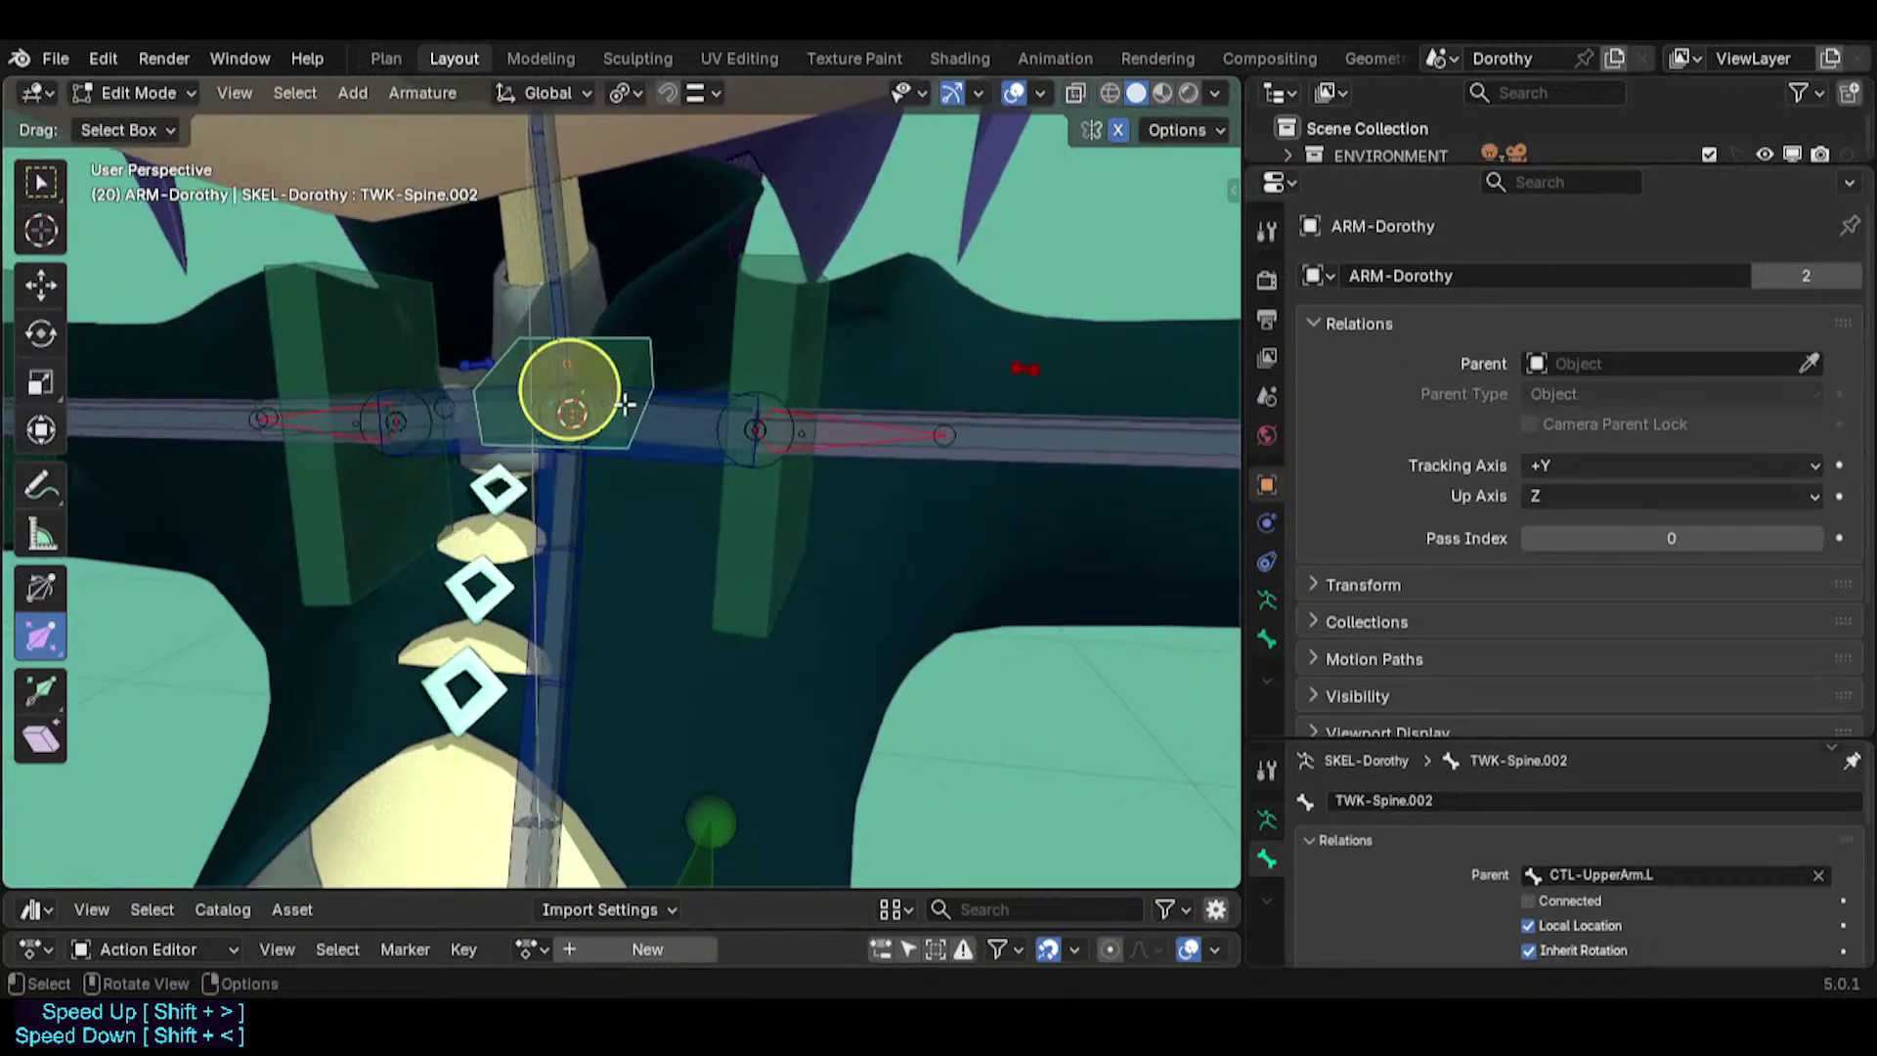
pyautogui.click(785, 343)
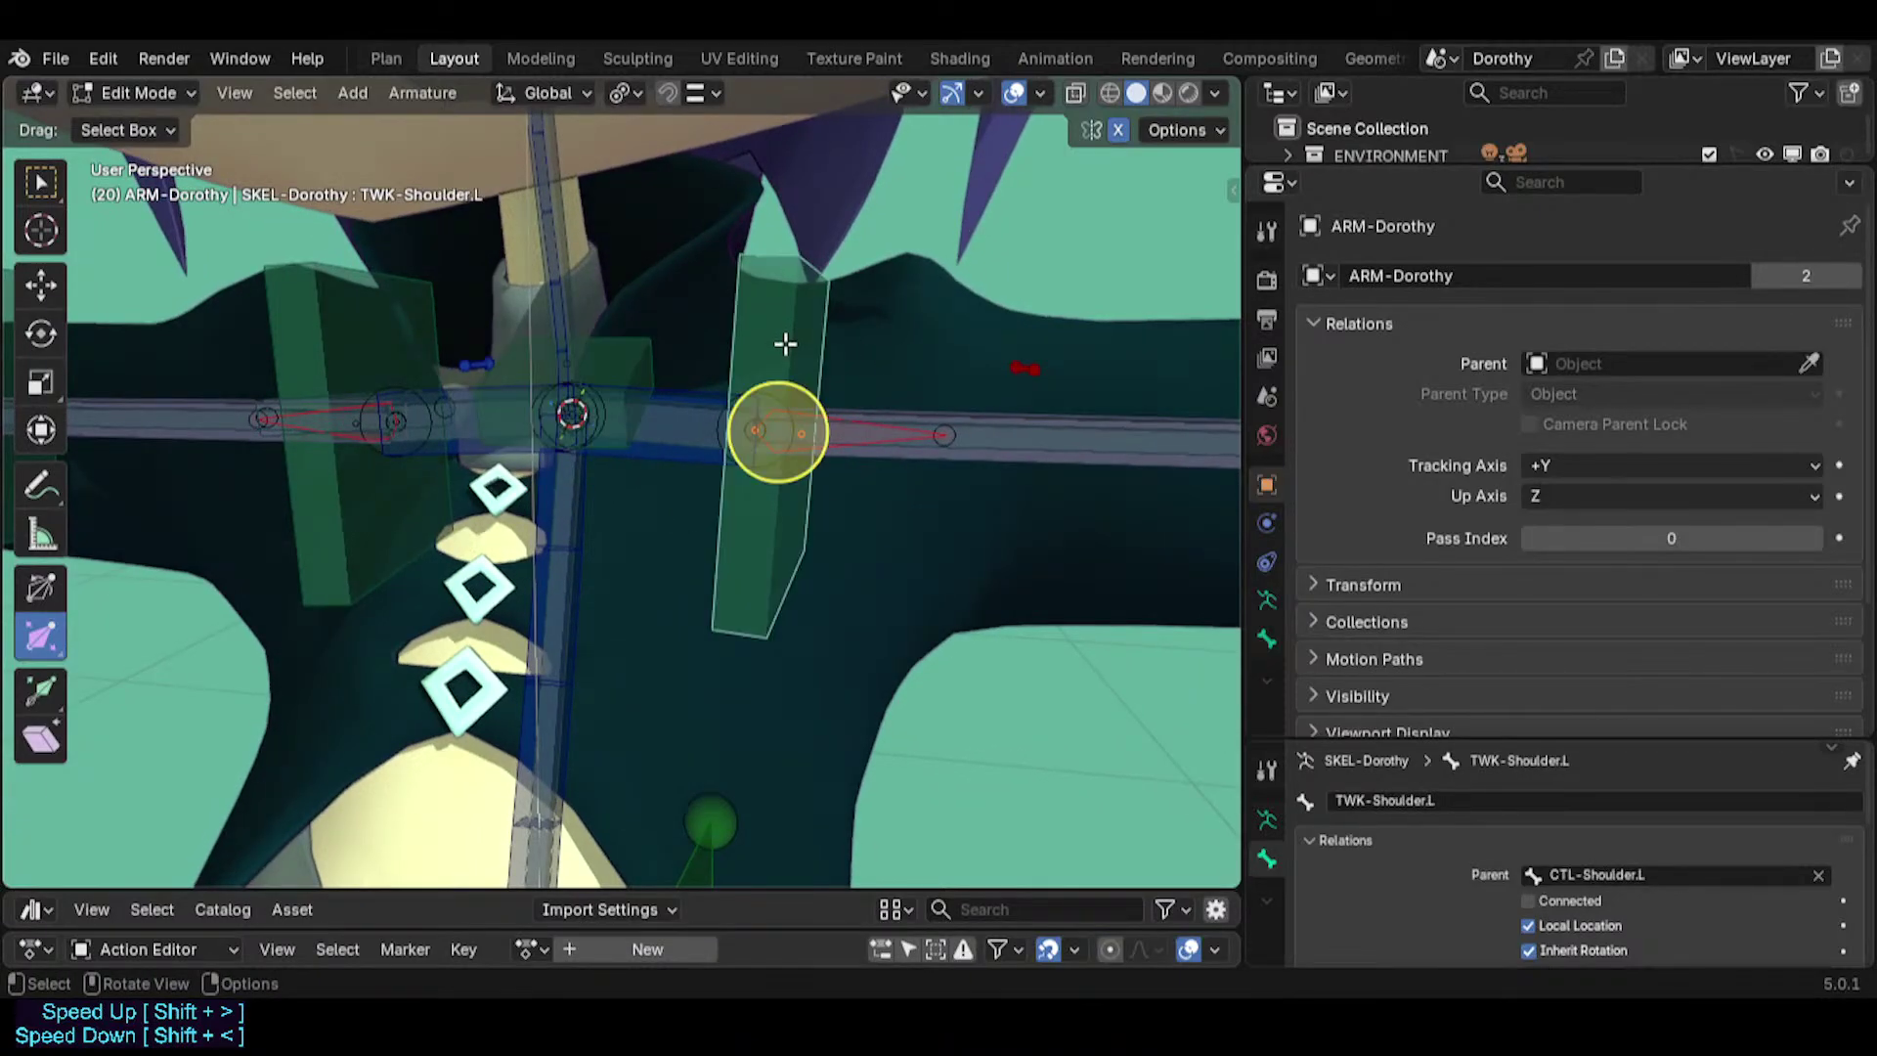
# Parent the TWK-Spine.002 bone to CTL-Chest with Keep Offset.
pyautogui.click(618, 343)
pyautogui.moveTo(607, 532); pyautogui.dragTo(595, 447, button='middle')
pyautogui.click(614, 444)
pyautogui.hotkey('ctrl', 'p')
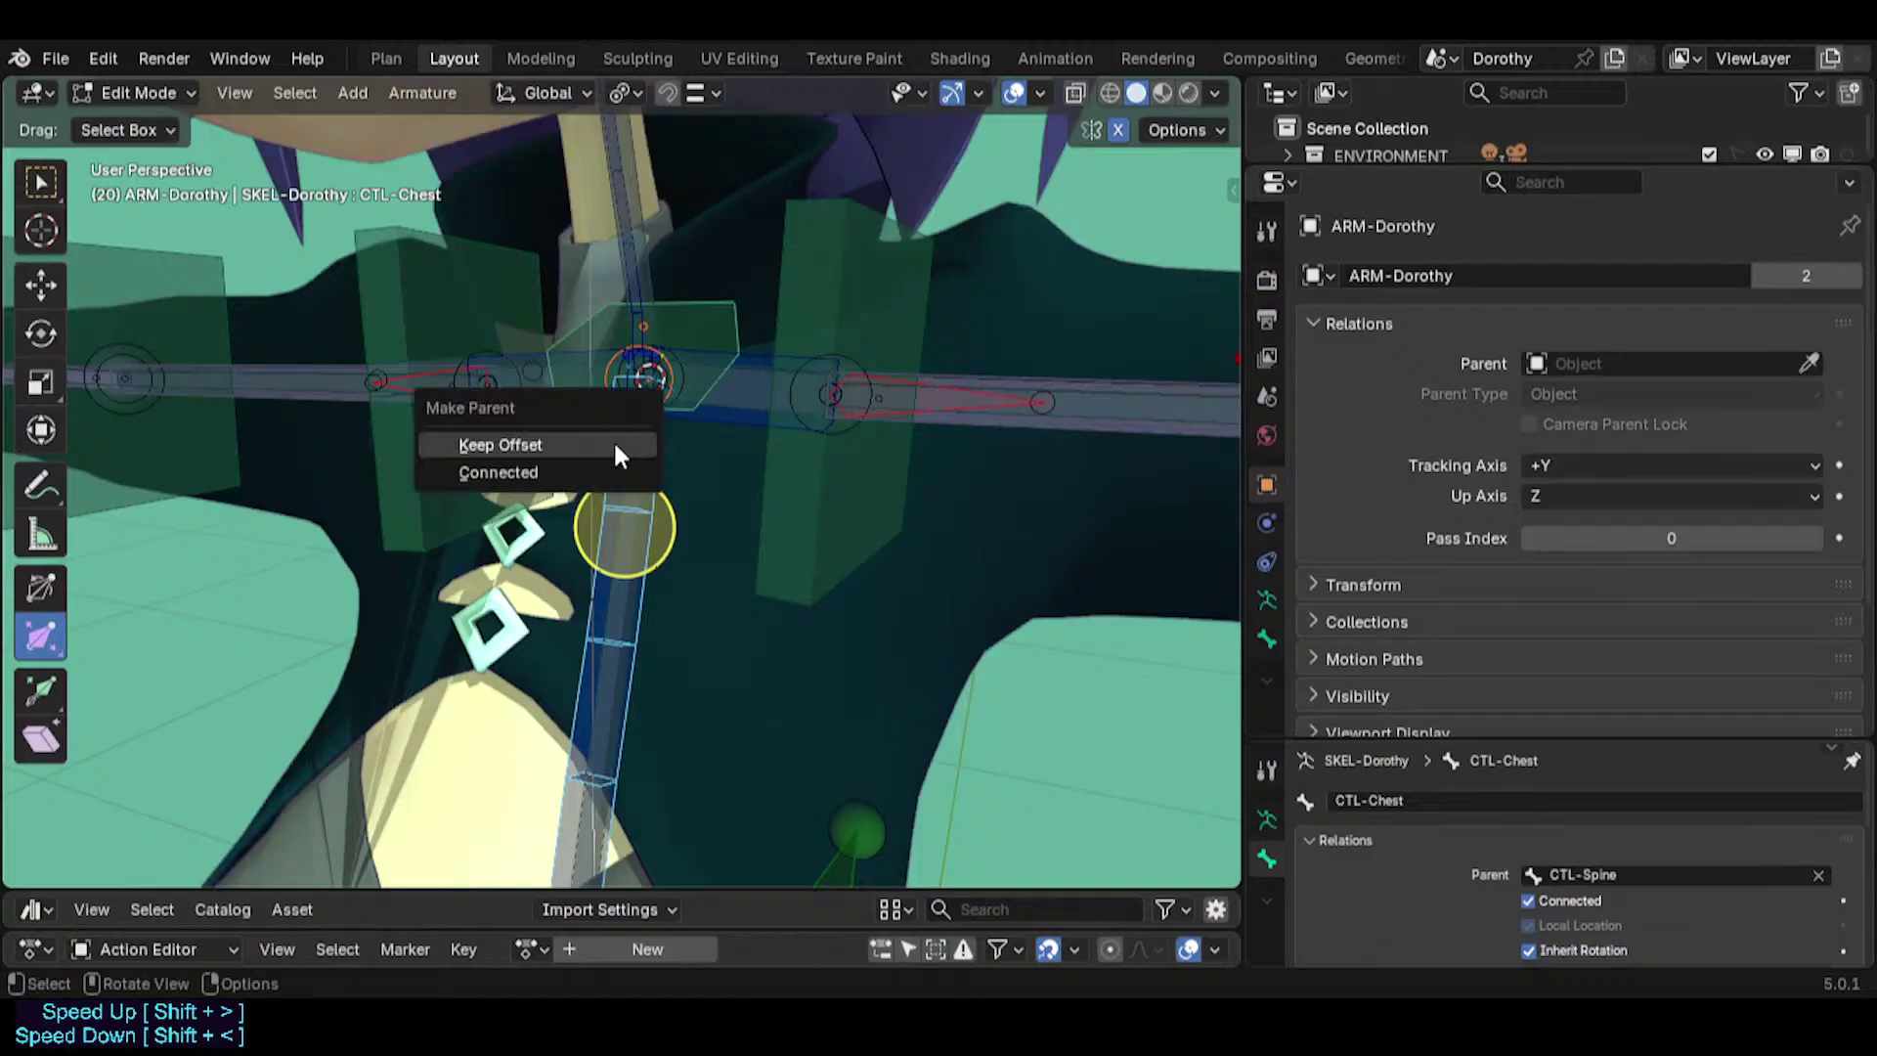
pyautogui.click(620, 447)
# Align the TWK-Spine.002 bone to the orientation of the CTL-Chest bone.
pyautogui.moveTo(826, 489); pyautogui.dragTo(873, 453, button='middle')
pyautogui.click(827, 486)
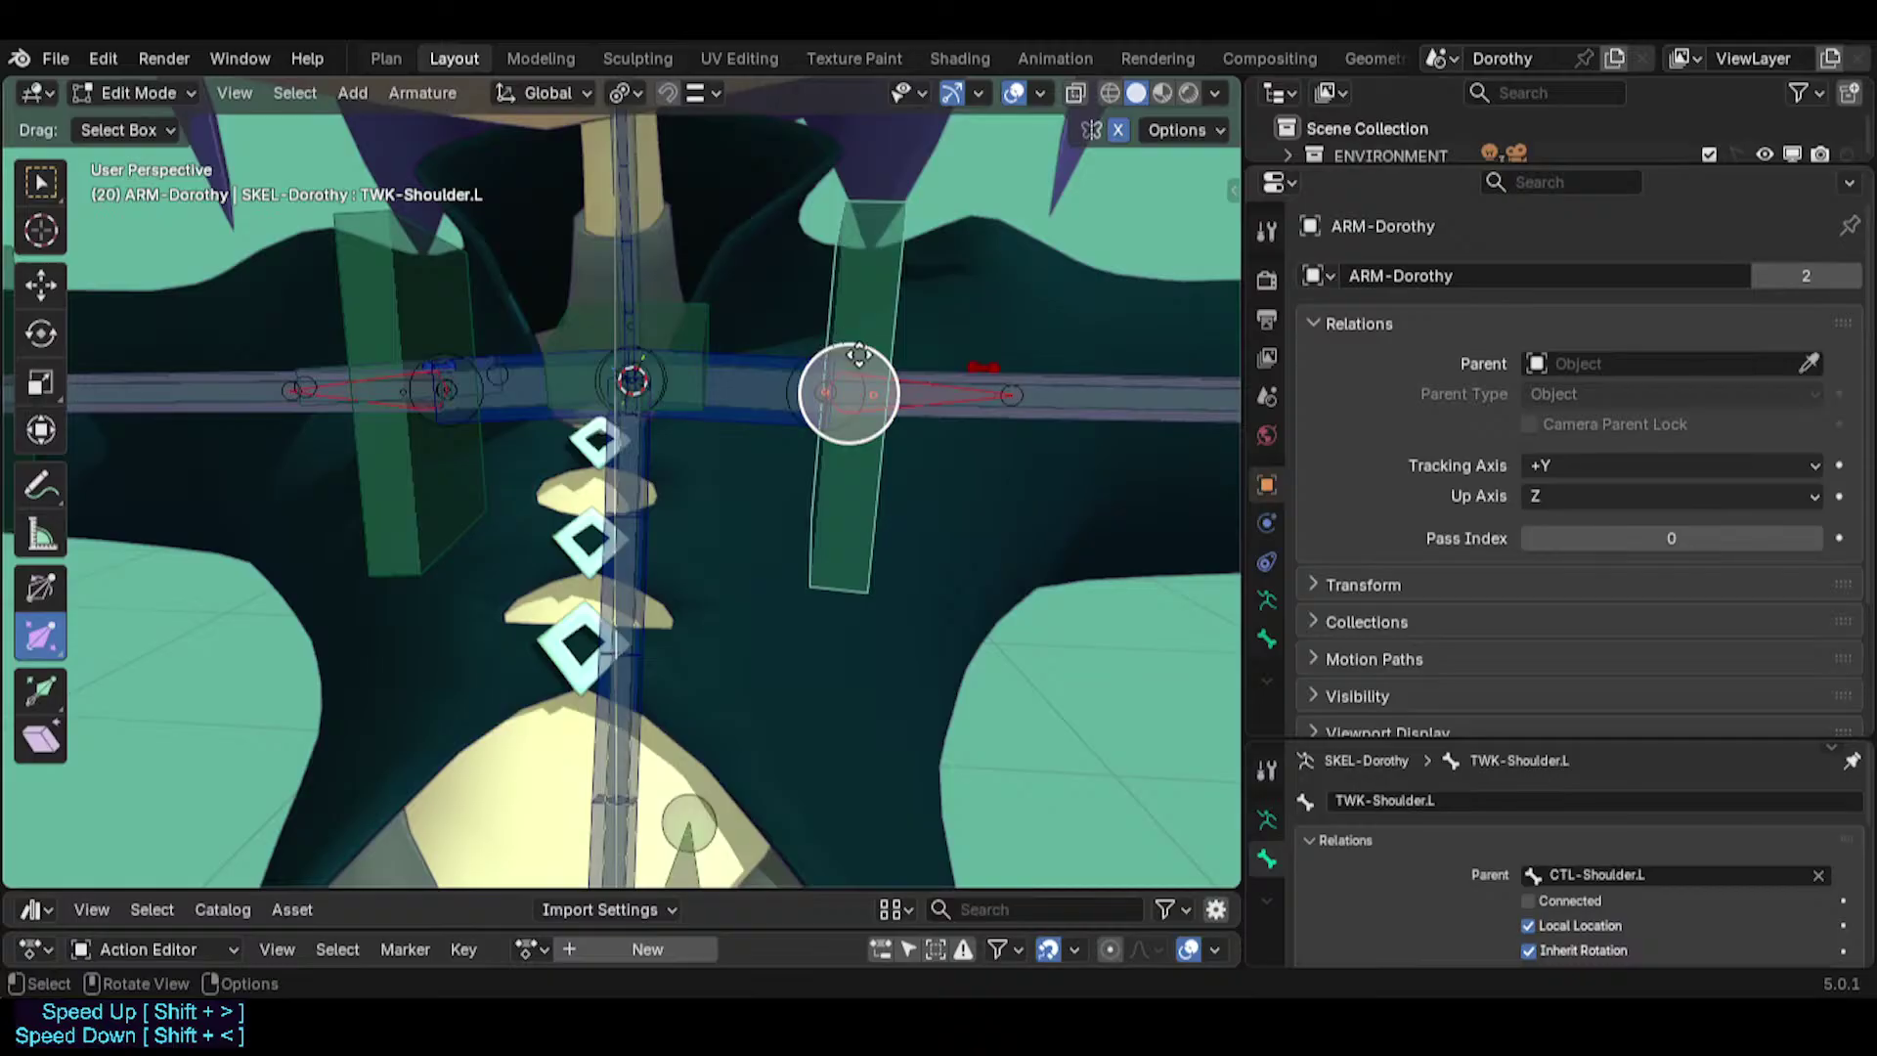
pyautogui.click(725, 320)
pyautogui.moveTo(680, 374); pyautogui.dragTo(596, 332, button='middle')
pyautogui.click(748, 334)
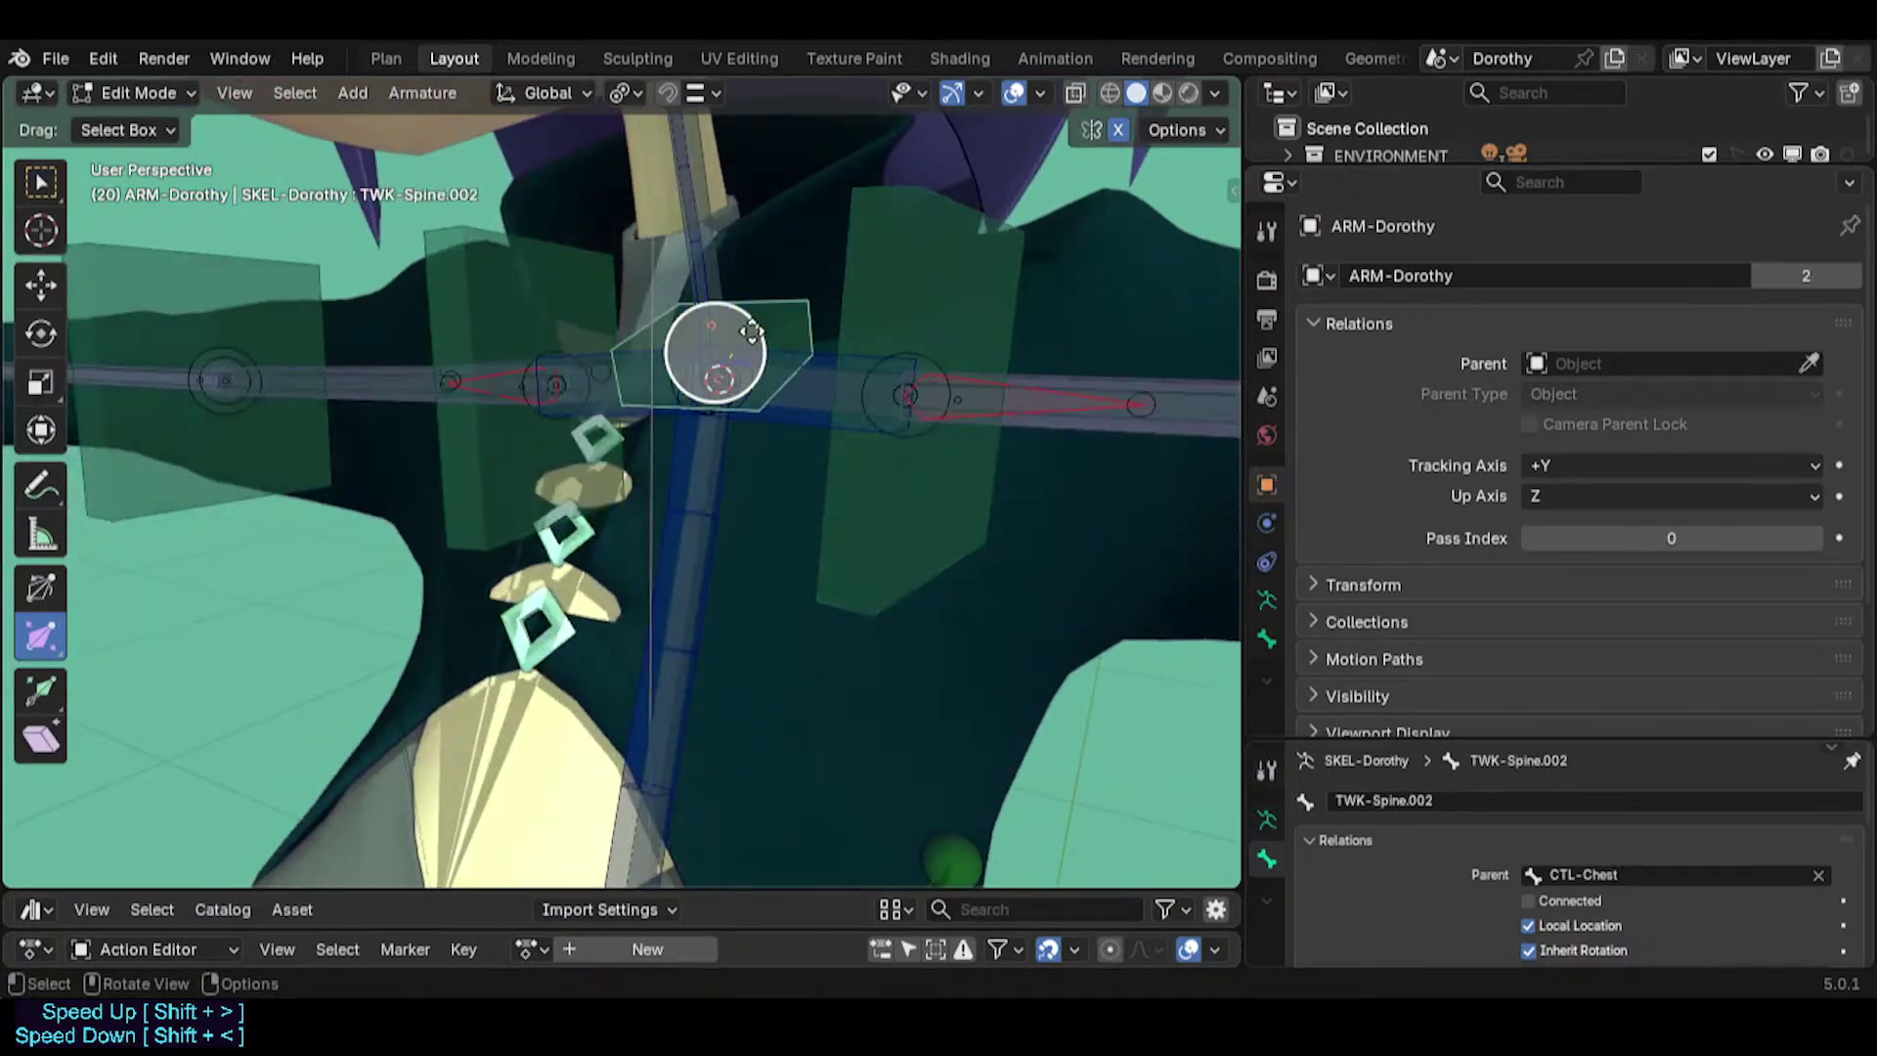
pyautogui.keyDown('shift'); pyautogui.click(675, 430); pyautogui.keyUp('shift')
pyautogui.hotkey('ctrl', 'alt', 'a')
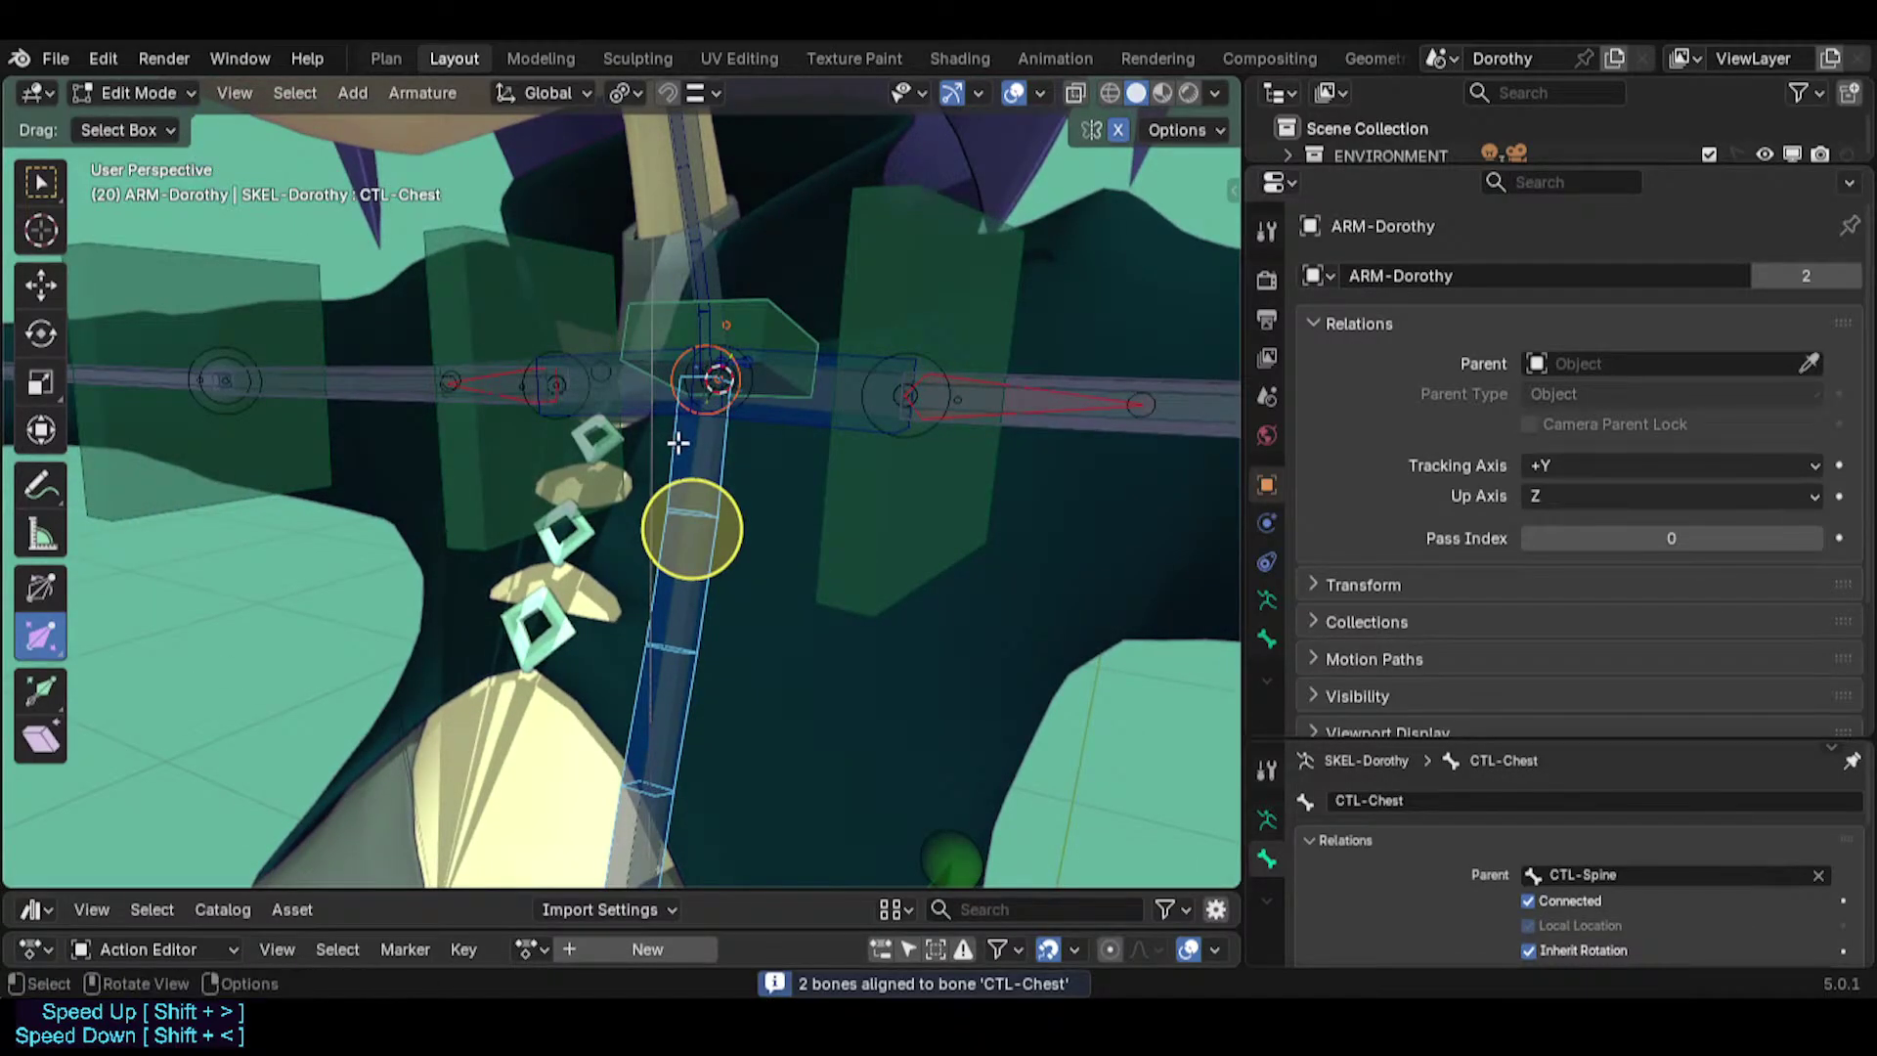
# Examine the joint at the neck base by selecting CTL-Chest, CTL-Neck, MCH-Neck and TWK-Spine.002 in turn.
pyautogui.moveTo(678, 443); pyautogui.dragTo(734, 339, button='middle')
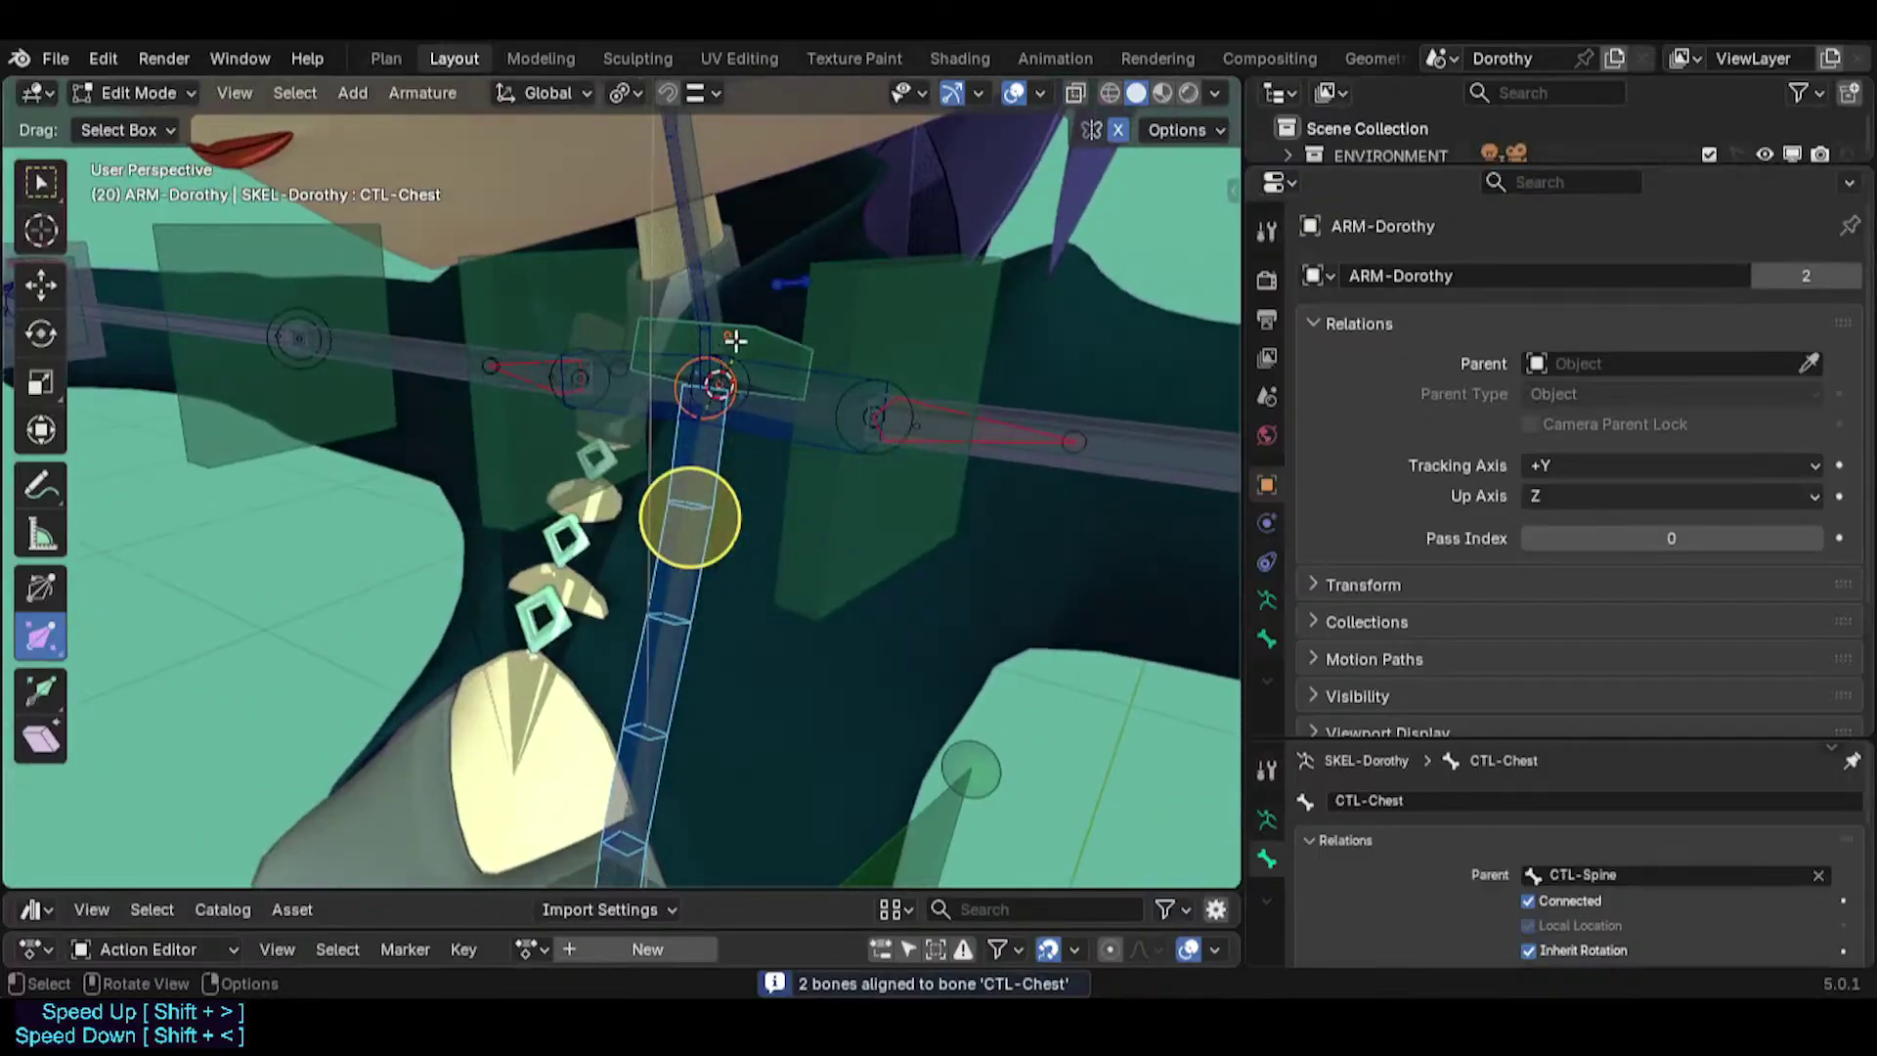
pyautogui.click(705, 520)
pyautogui.click(693, 313)
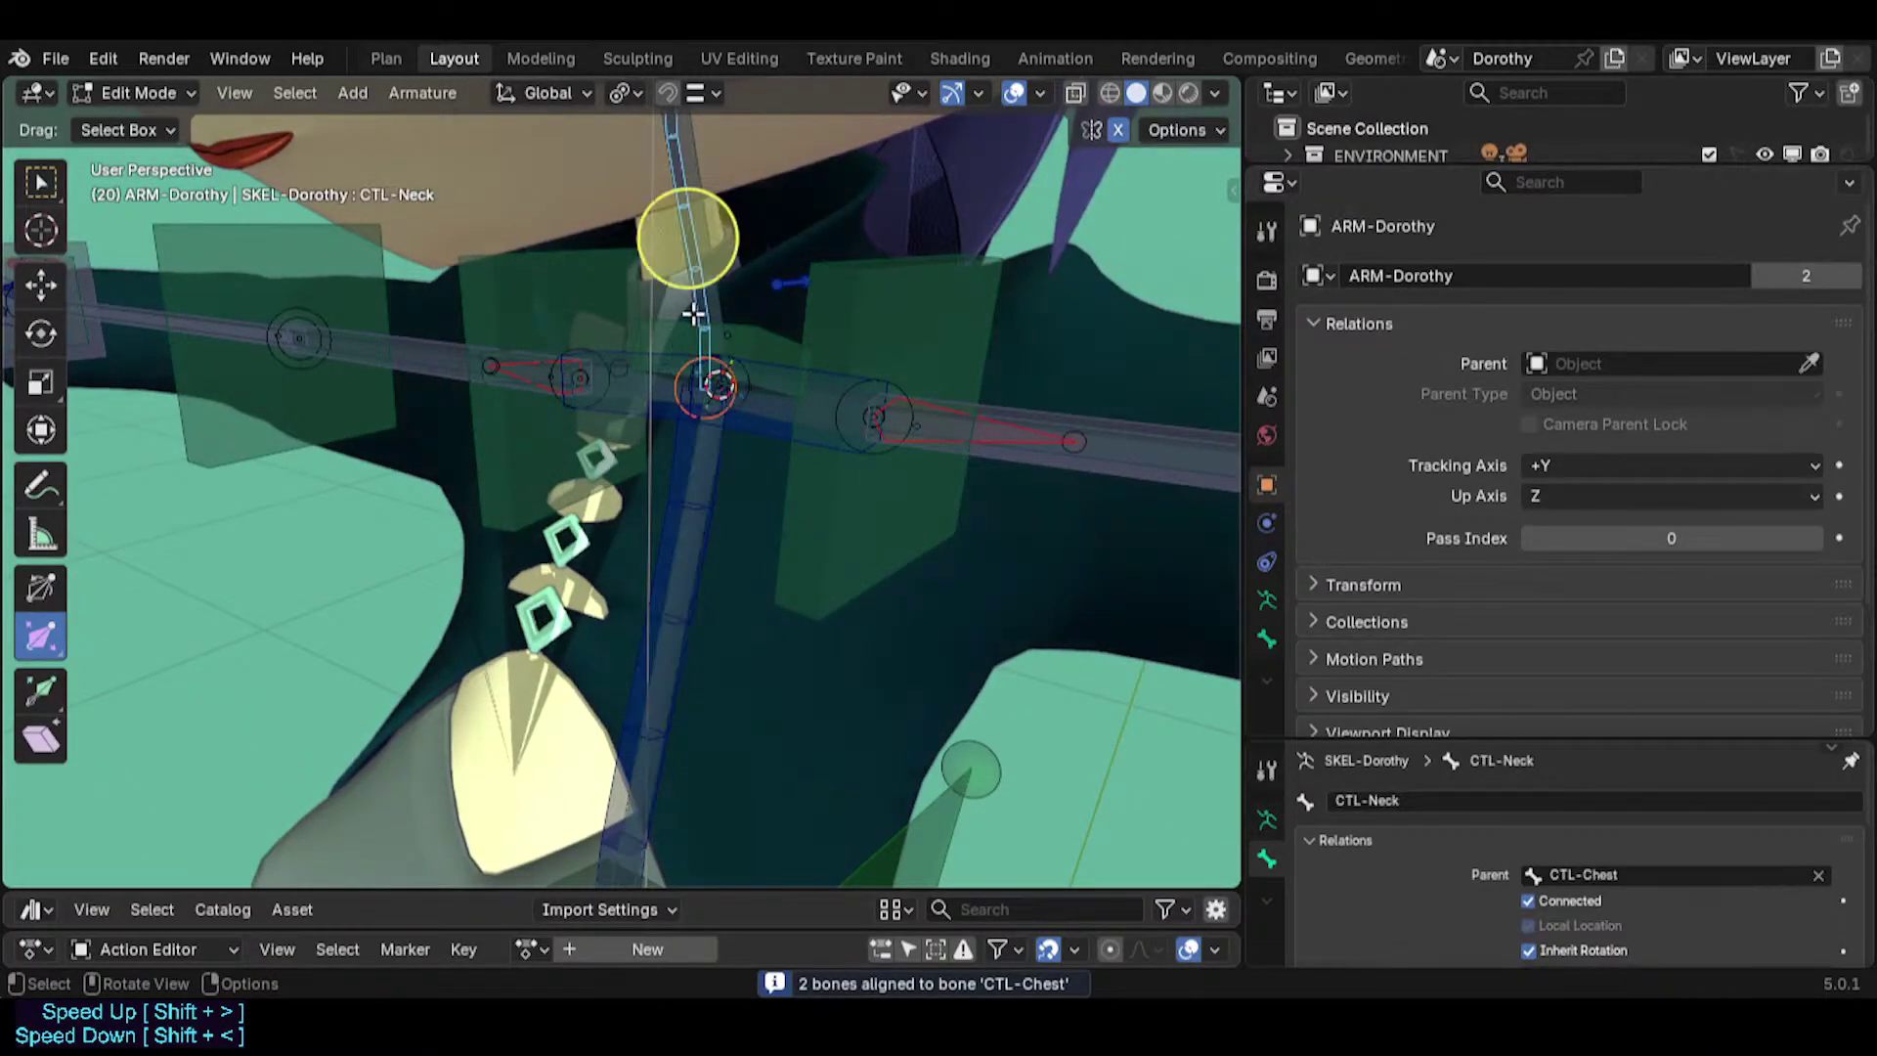
pyautogui.scroll(3, 676, 408)
pyautogui.click(686, 473)
pyautogui.moveTo(680, 488); pyautogui.dragTo(519, 557, button='middle')
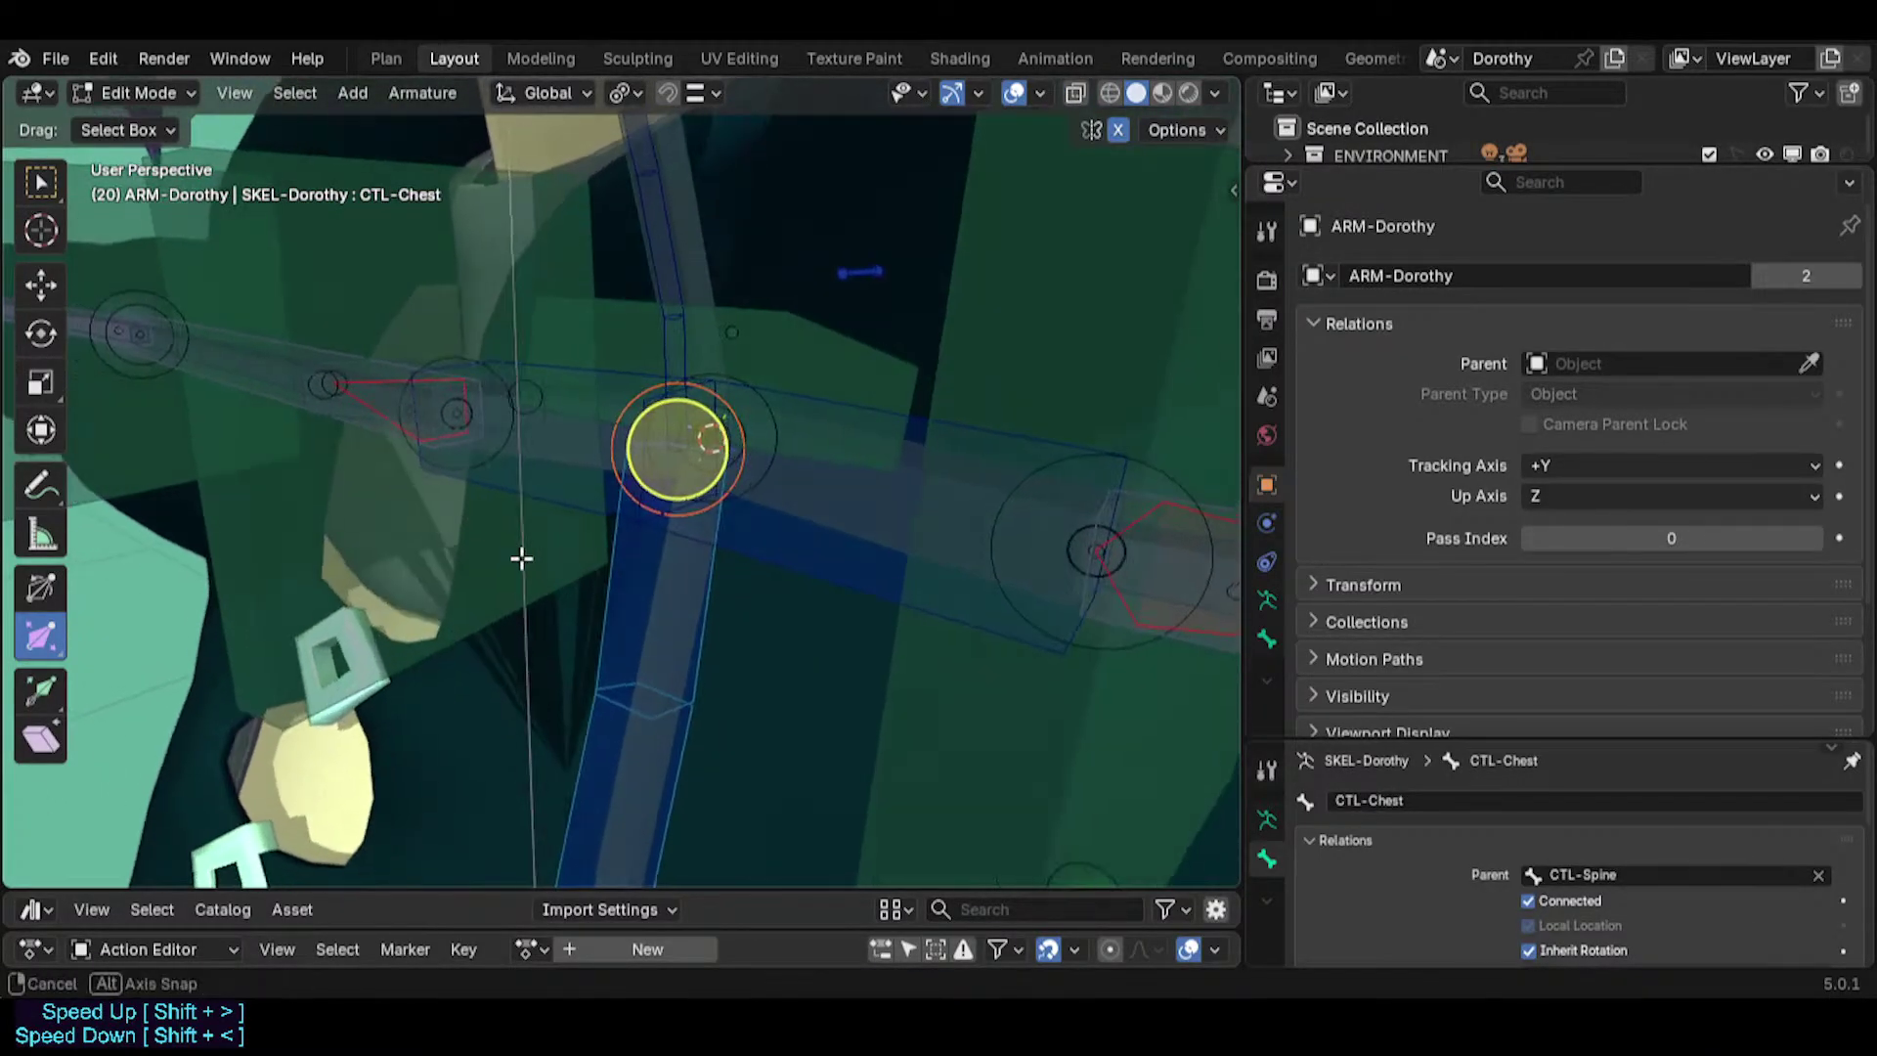
pyautogui.click(719, 272)
pyautogui.moveTo(752, 496); pyautogui.dragTo(745, 498, button='middle')
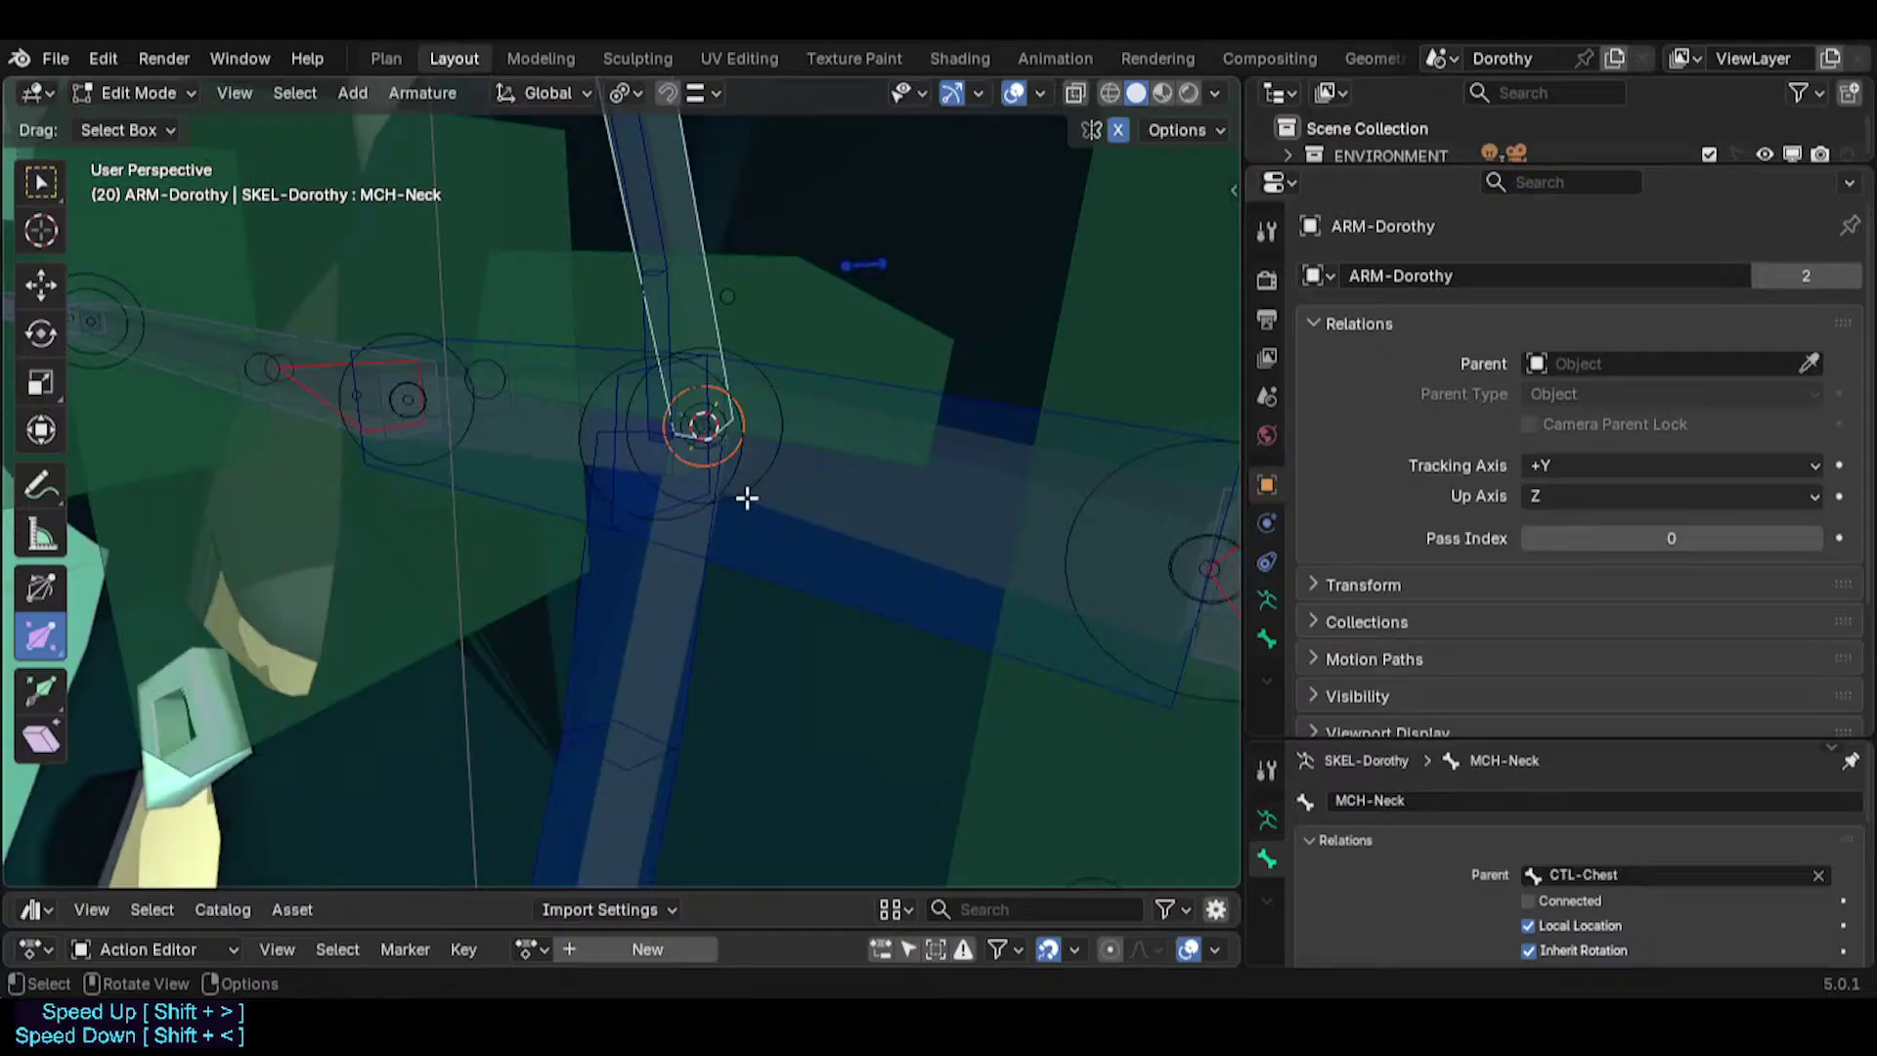
pyautogui.click(750, 436)
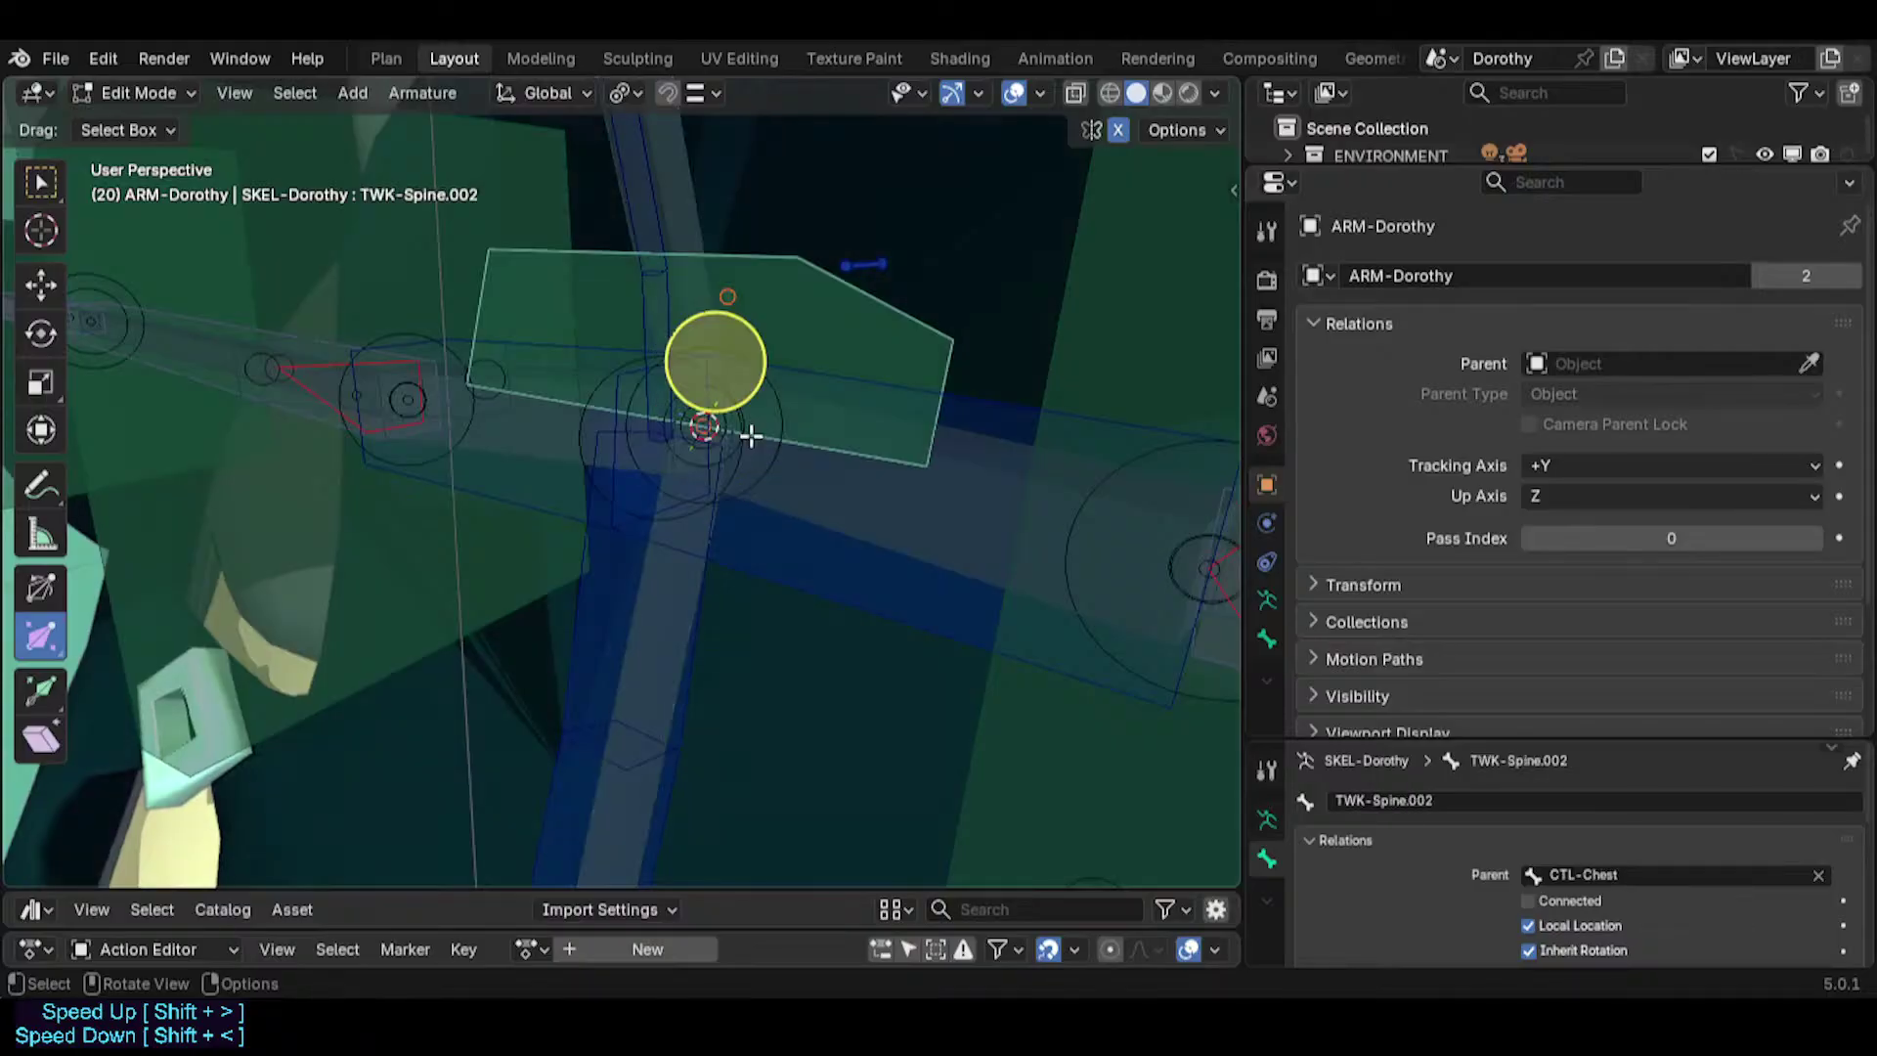
# Snap the tail of the MCH-Chest bone to the base joint of CTL-Neck using the 3D cursor.
pyautogui.click(641, 197)
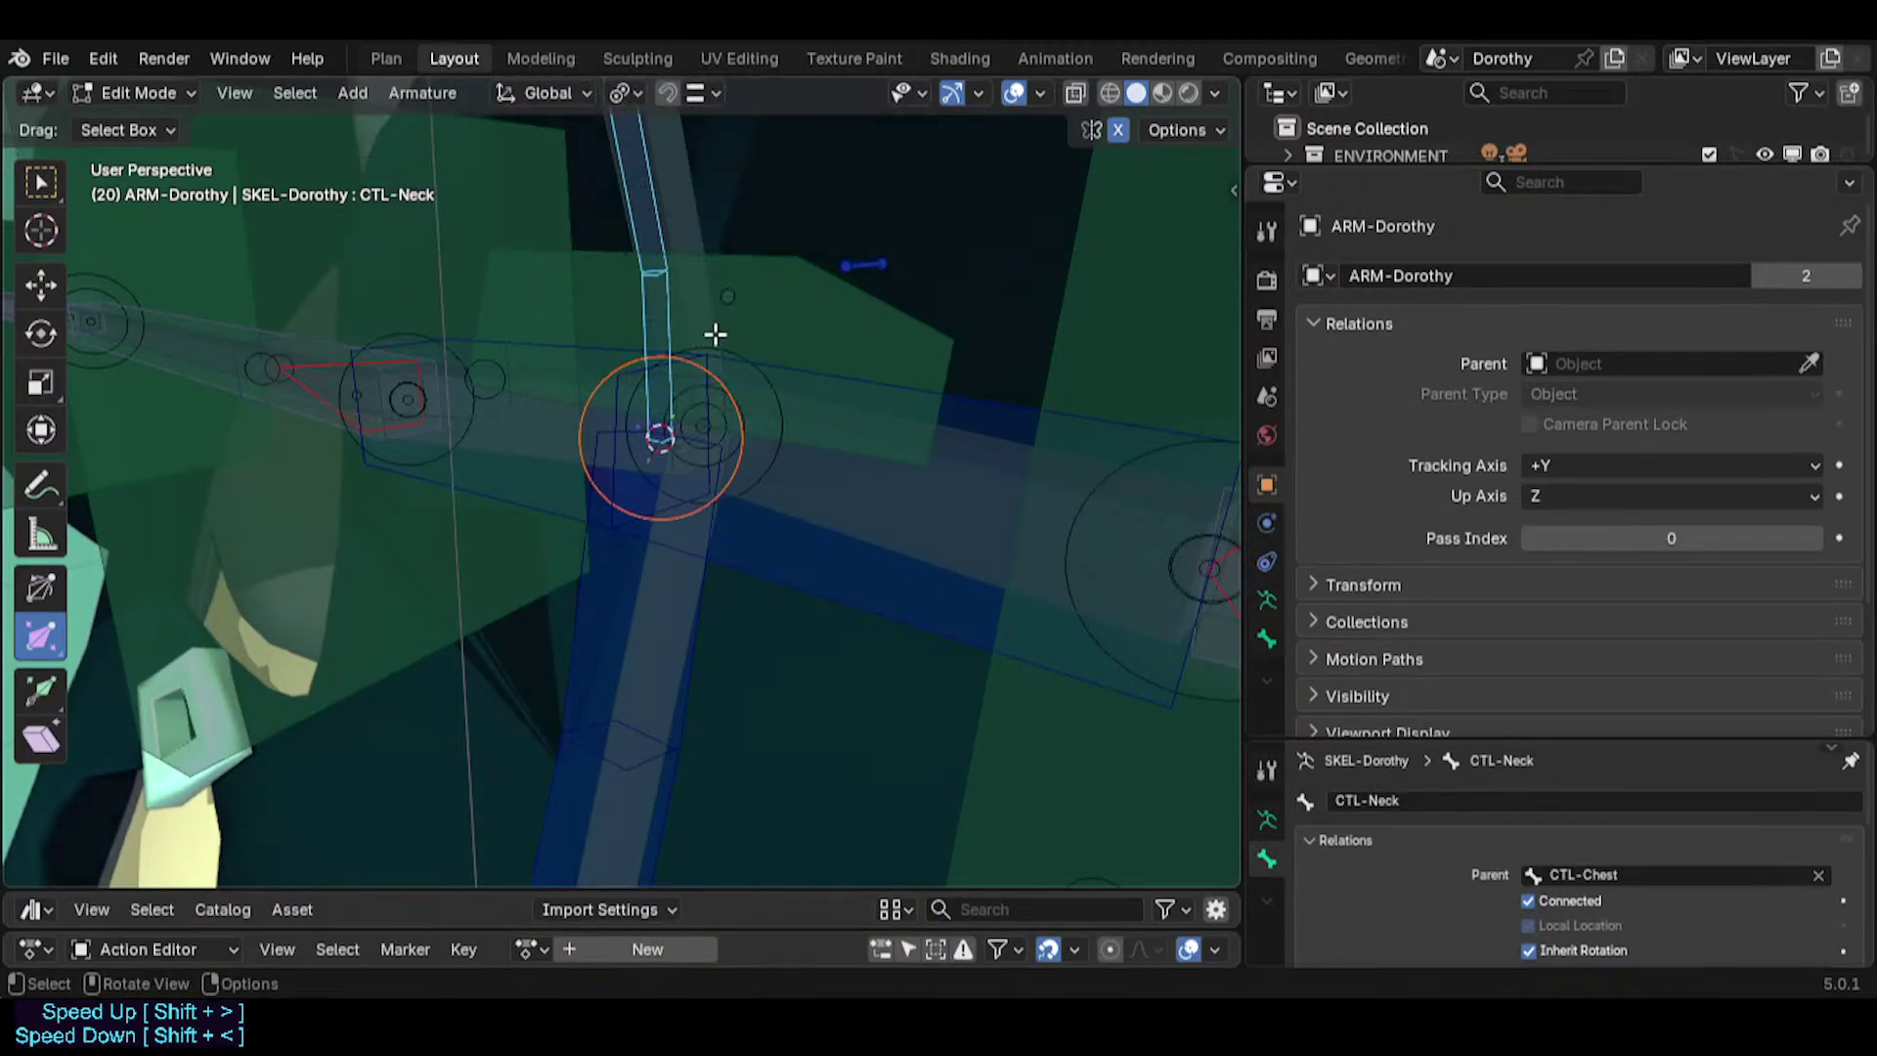
pyautogui.moveTo(762, 520); pyautogui.dragTo(779, 509, button='middle')
pyautogui.click(771, 475)
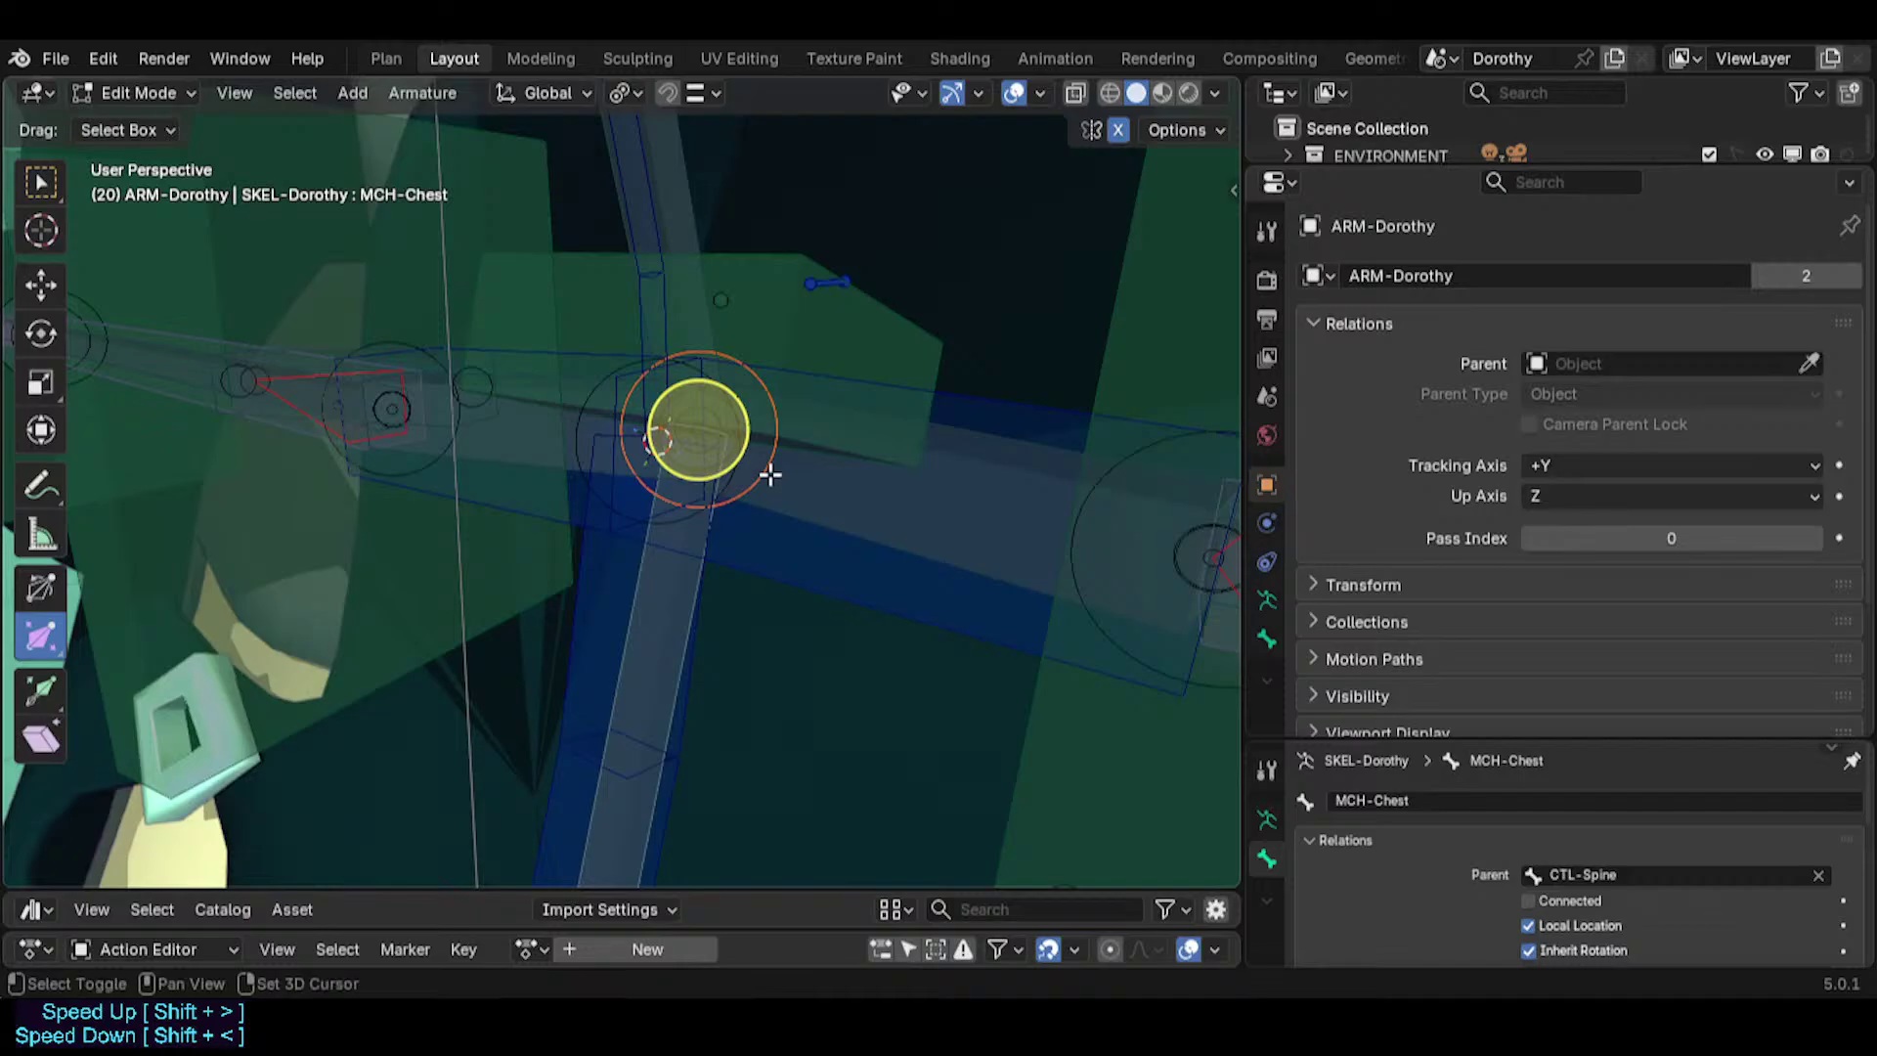
pyautogui.hotkey('shift', 's')
pyautogui.click(767, 452)
# Snap the TWK-Spine.002 bone to the 3D cursor at the neck base and scale it down to about two-thirds.
pyautogui.click(817, 335)
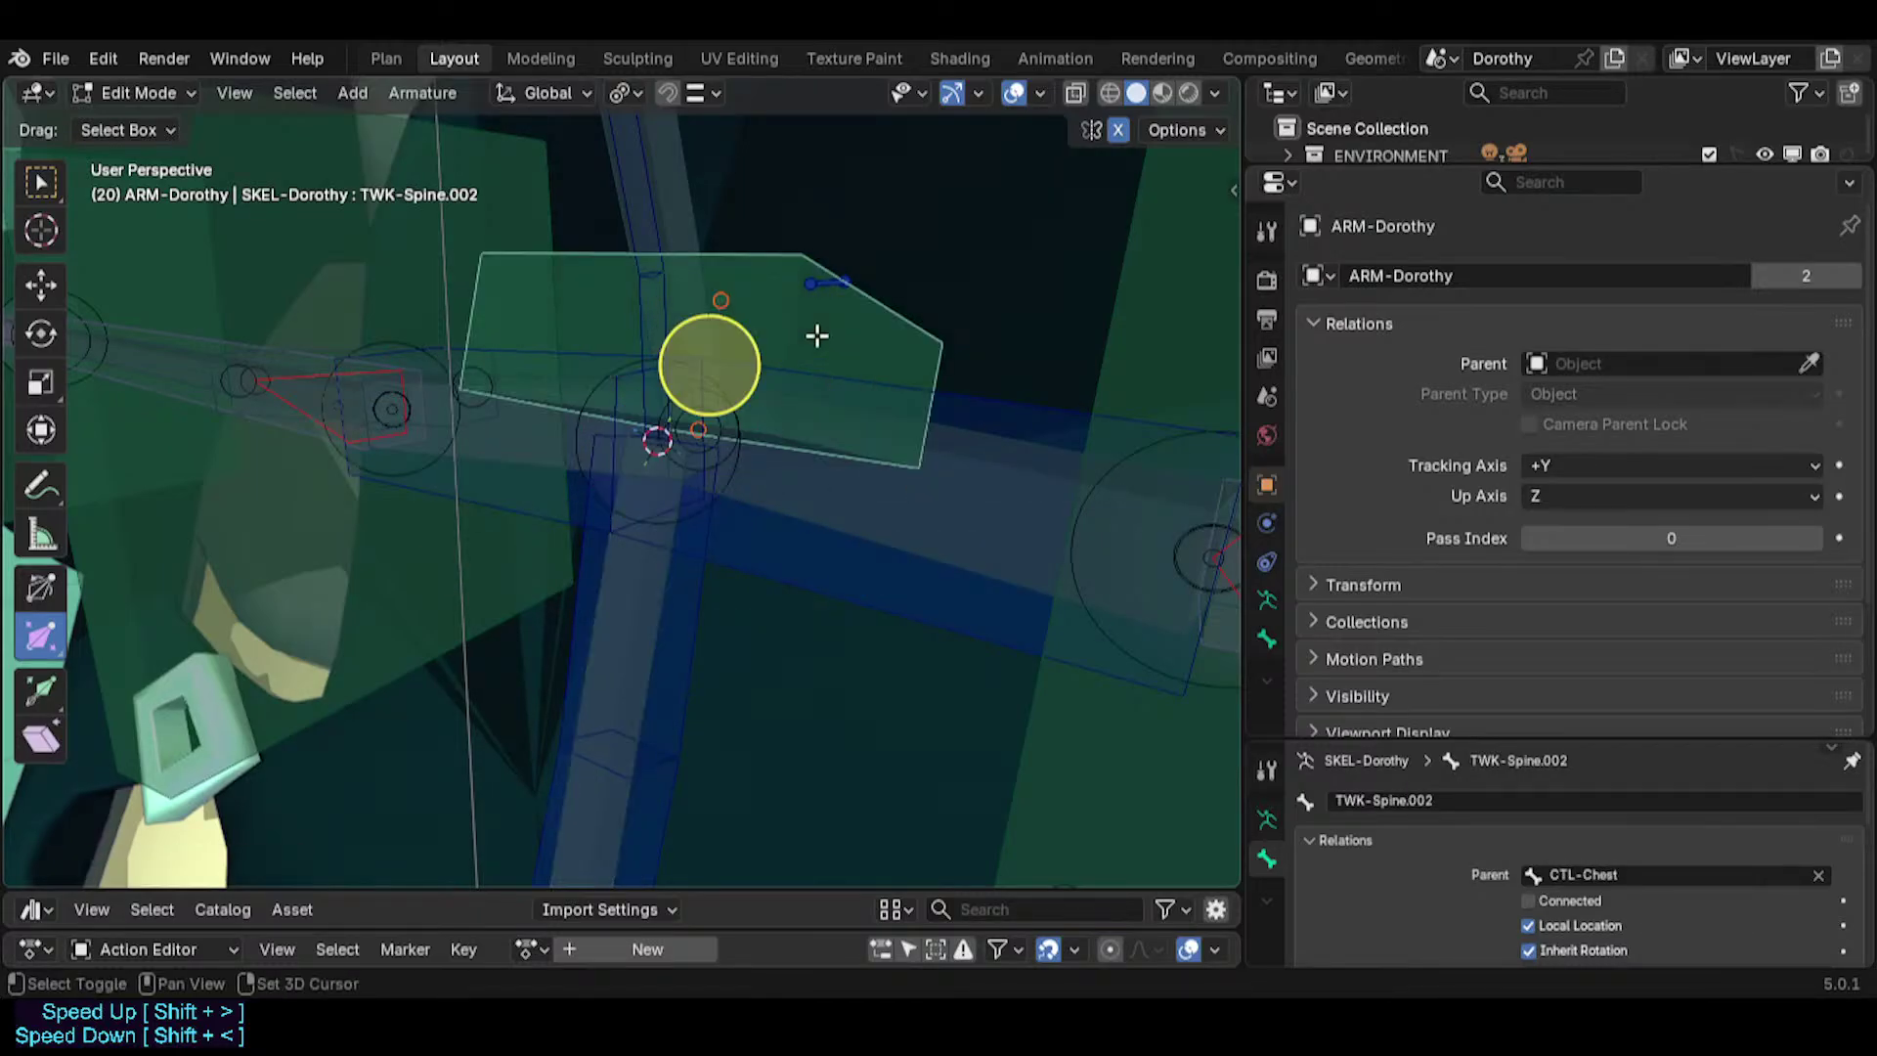
pyautogui.hotkey('shift', 's')
pyautogui.click(809, 185)
pyautogui.press('s')
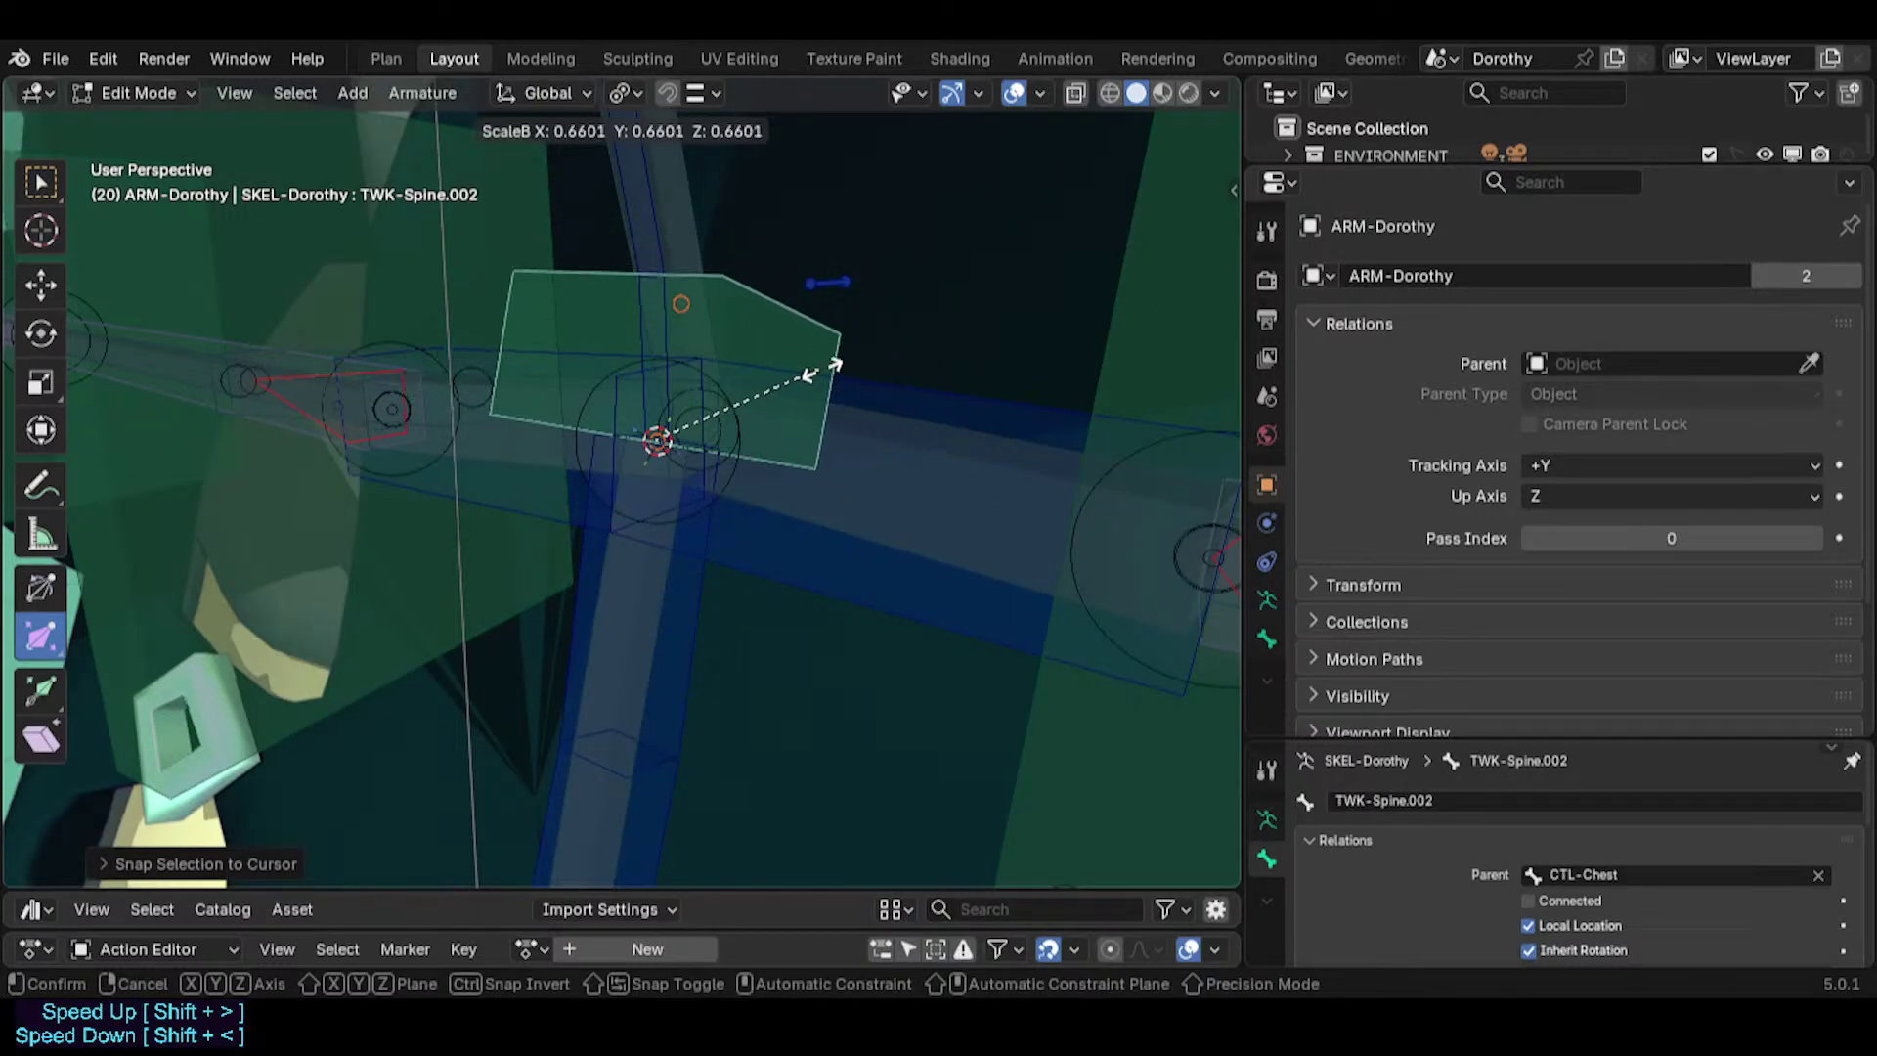
pyautogui.click(831, 352)
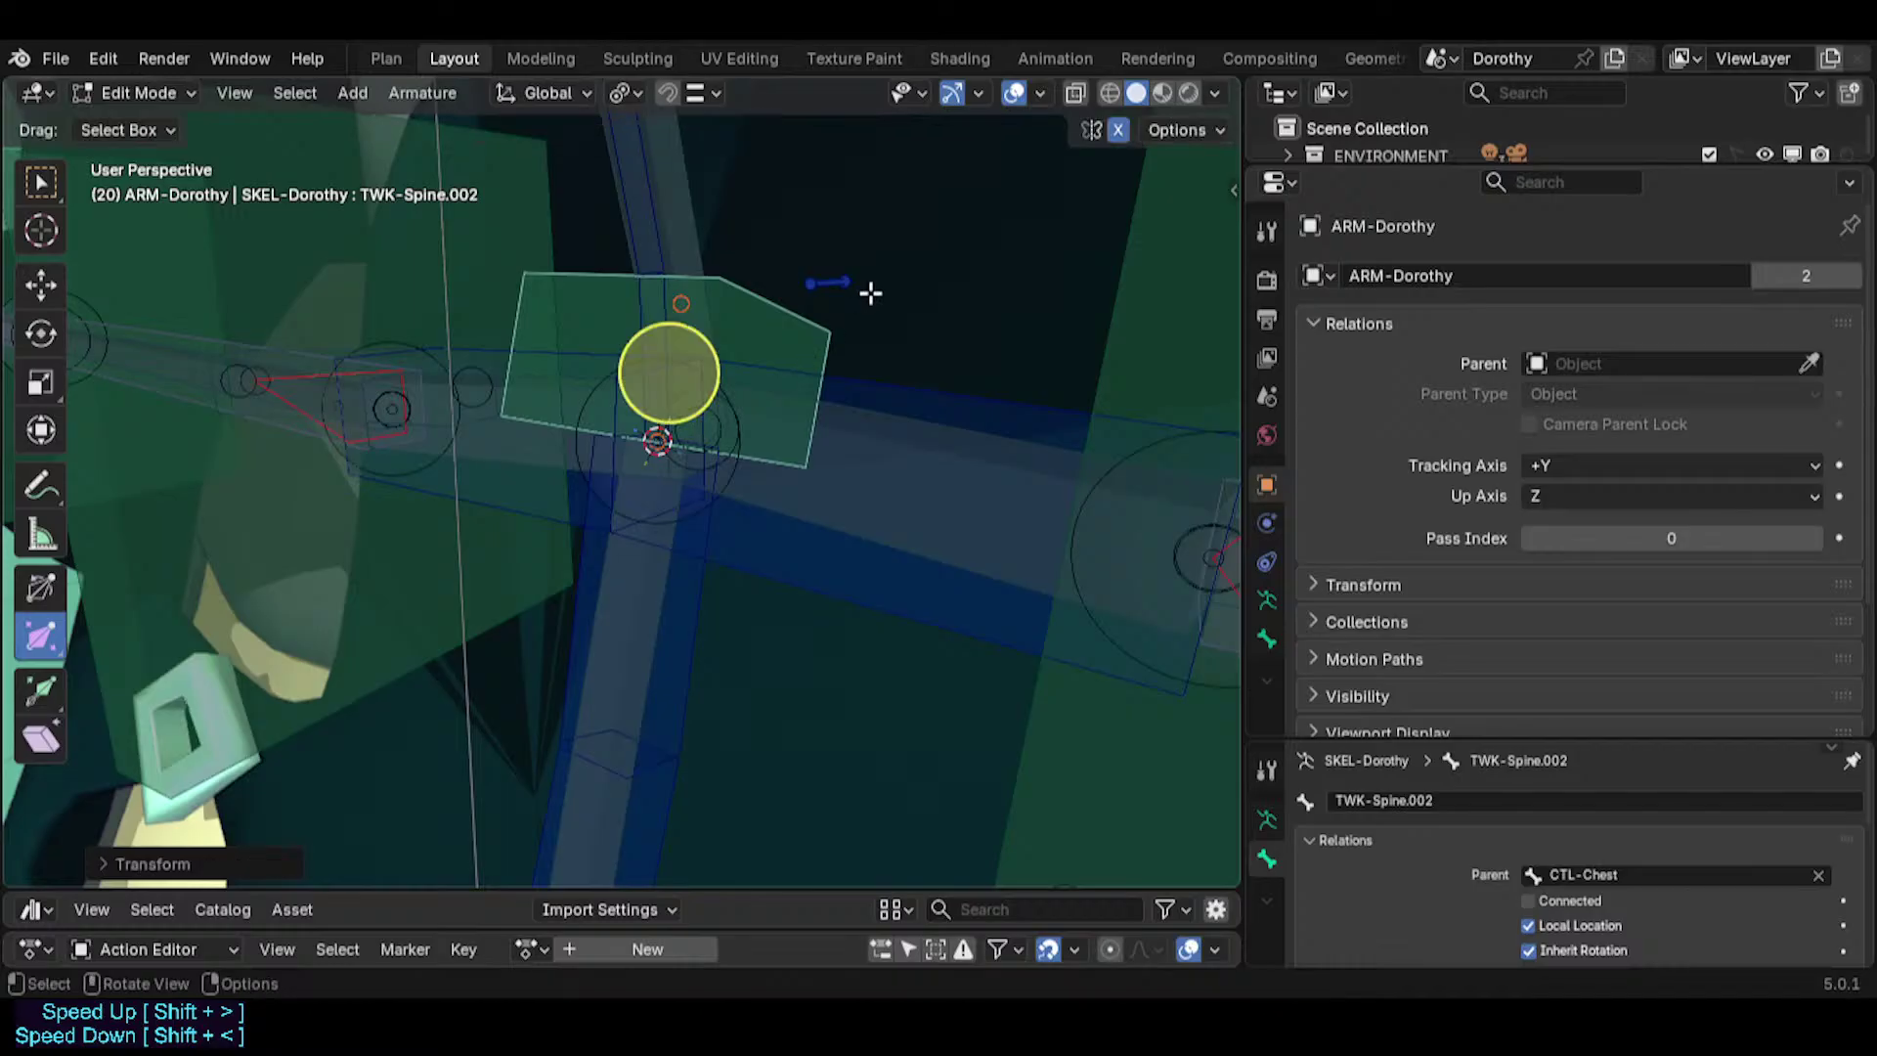
pyautogui.press('s')
pyautogui.click(866, 319)
# Realign the scaled TWK-Spine.002 bone to the orientation of the CTL-Chest bone.
pyautogui.moveTo(789, 424)
pyautogui.mouseDown(button='middle')
pyautogui.moveTo(770, 457)
pyautogui.moveTo(779, 410)
pyautogui.moveTo(762, 450)
pyautogui.mouseUp(button='middle')
pyautogui.click(690, 632)
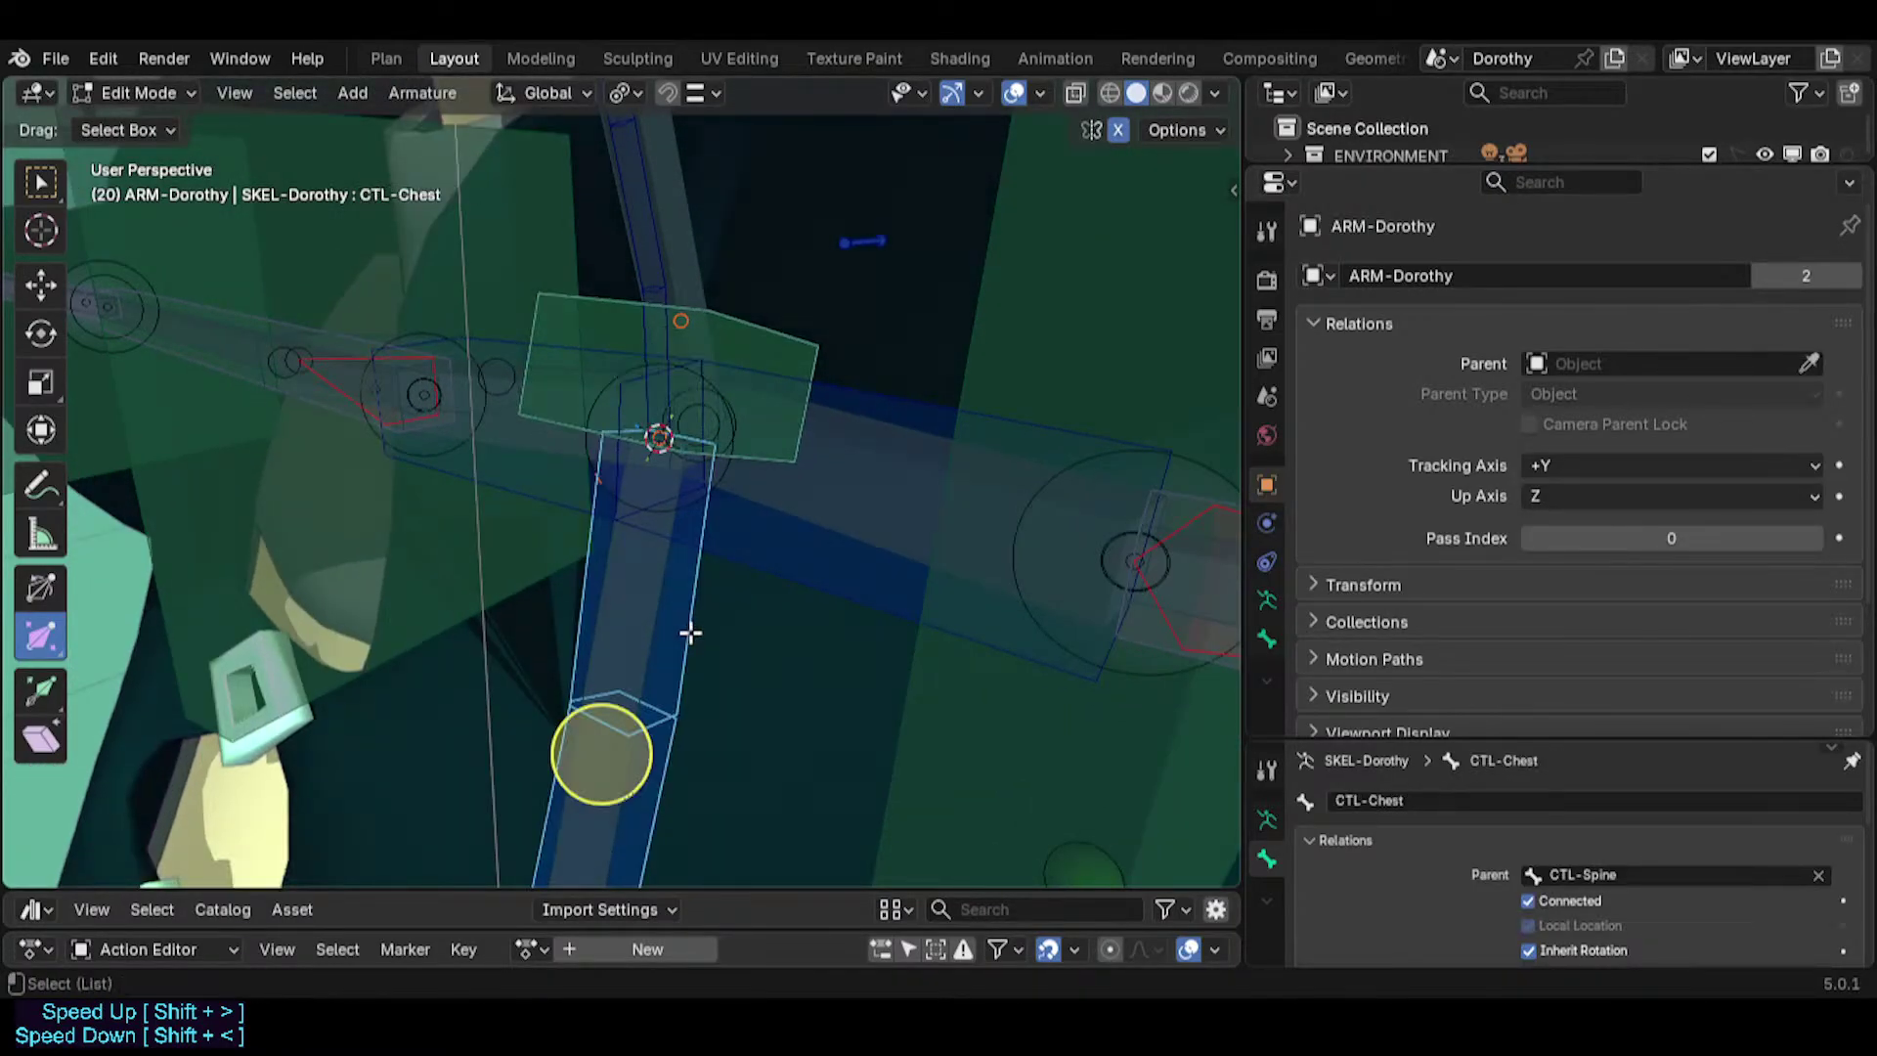
pyautogui.hotkey('ctrl', 'alt', 'a')
pyautogui.moveTo(690, 633)
pyautogui.mouseDown(button='middle')
pyautogui.moveTo(704, 469)
pyautogui.moveTo(671, 547)
pyautogui.moveTo(696, 609)
pyautogui.mouseUp(button='middle')
pyautogui.click(623, 639)
pyautogui.click(690, 575)
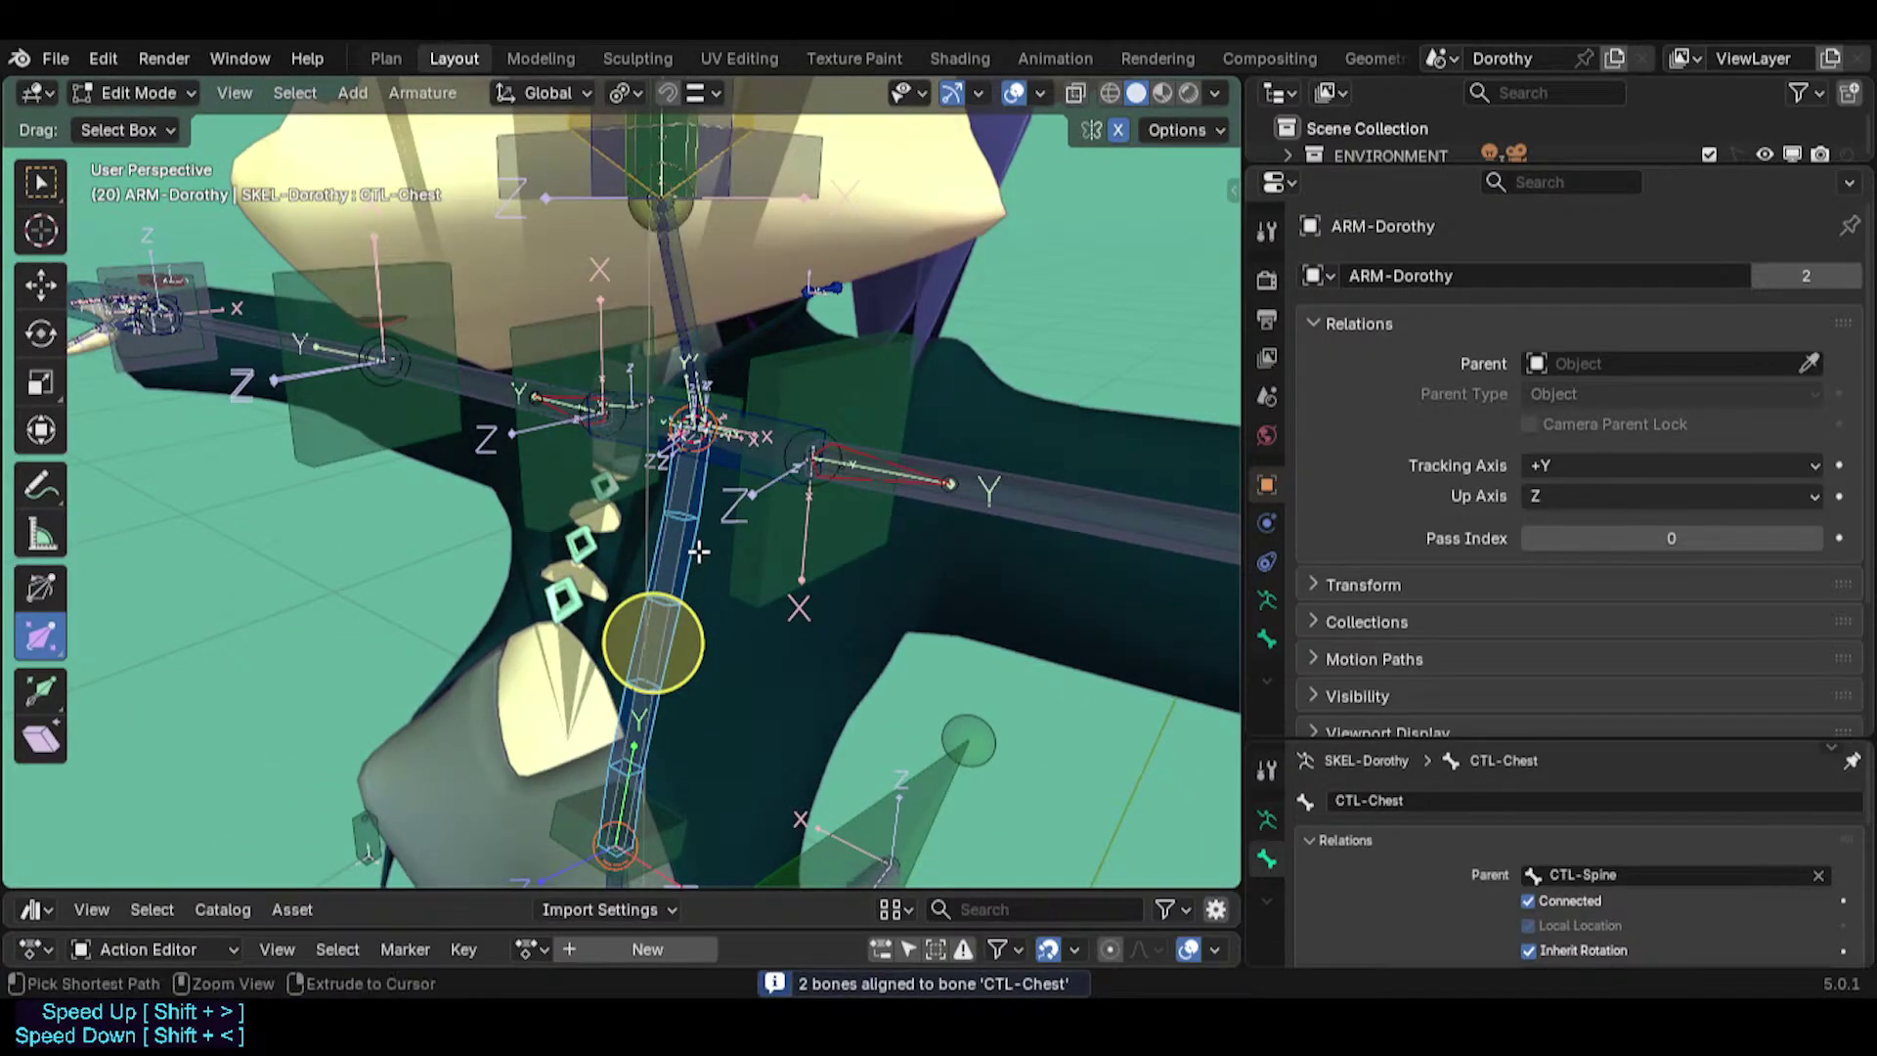
pyautogui.hotkey('ctrl', 'z')
# Parent the TWK-Spine.002 bone to CTL-Chest again.
pyautogui.moveTo(699, 552); pyautogui.dragTo(526, 383, button='middle')
pyautogui.click(688, 382)
pyautogui.scroll(1, 684, 396)
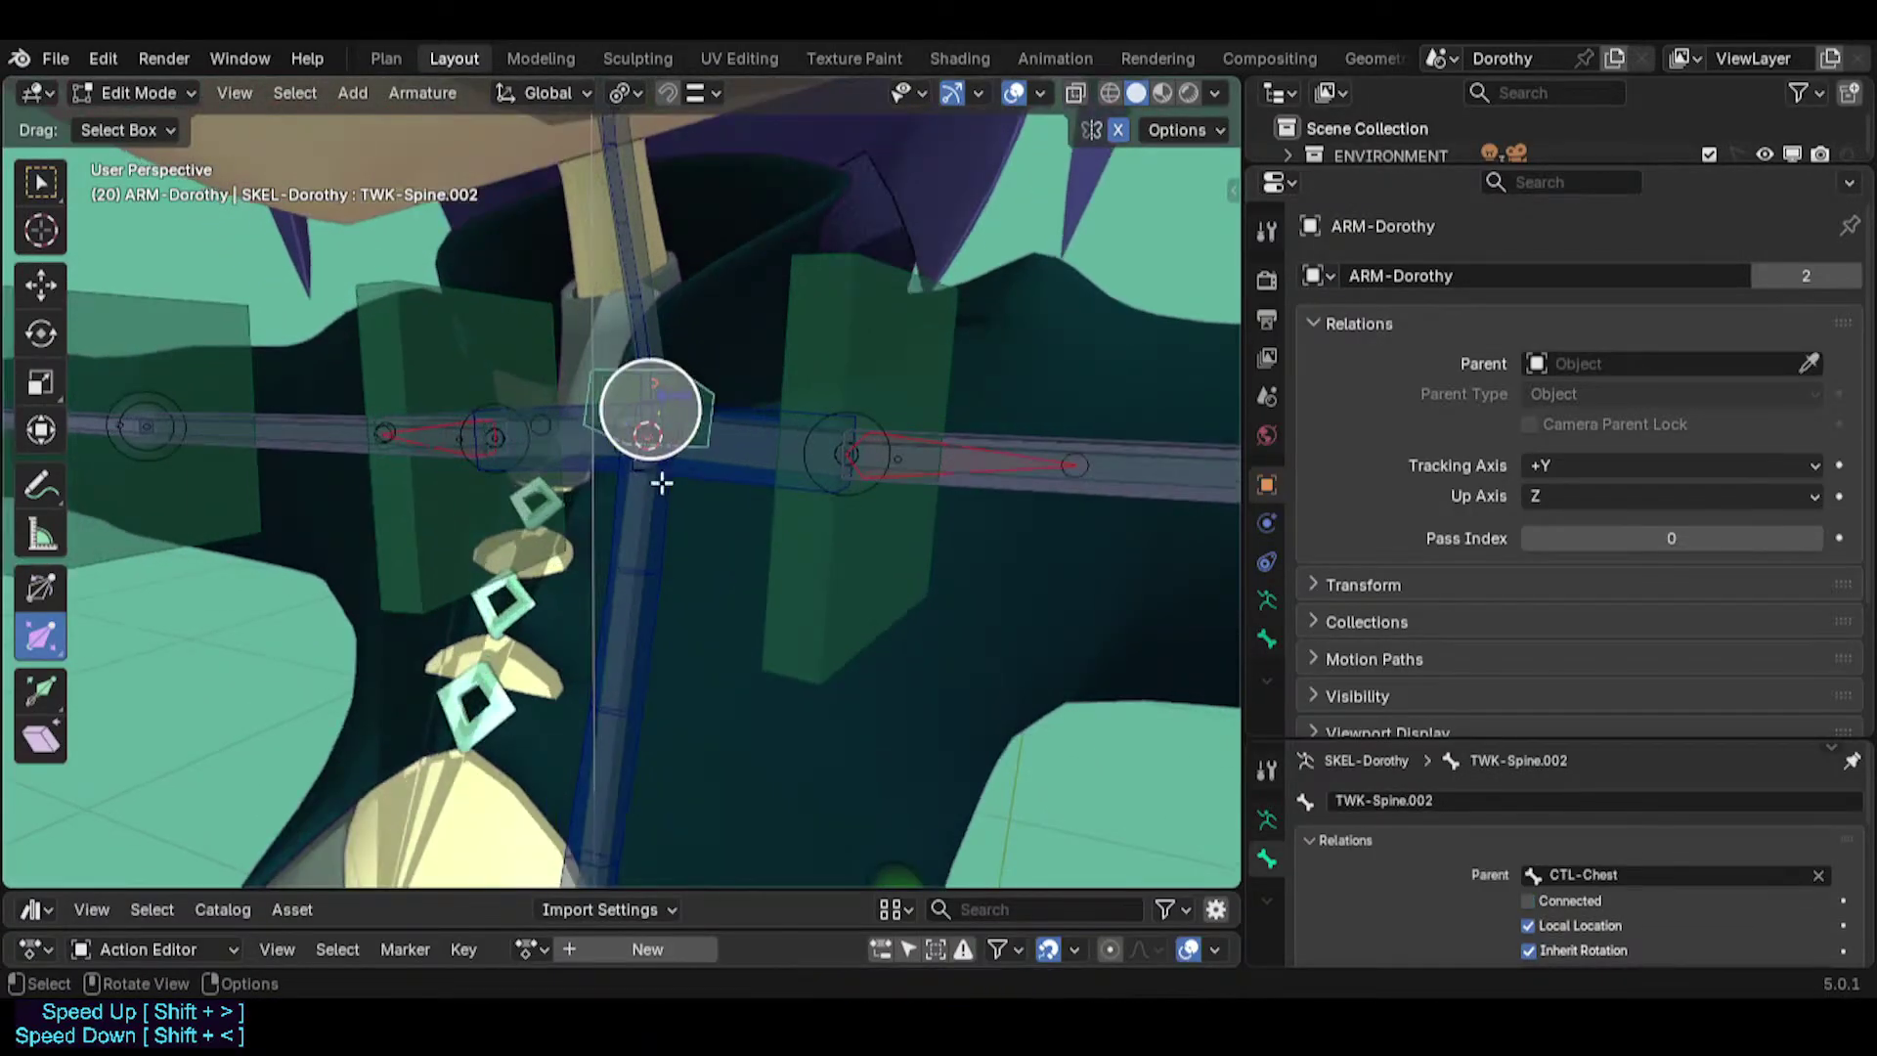
pyautogui.keyDown('shift'); pyautogui.click(670, 537); pyautogui.keyUp('shift')
pyautogui.hotkey('ctrl', 'p')
pyautogui.click(670, 531)
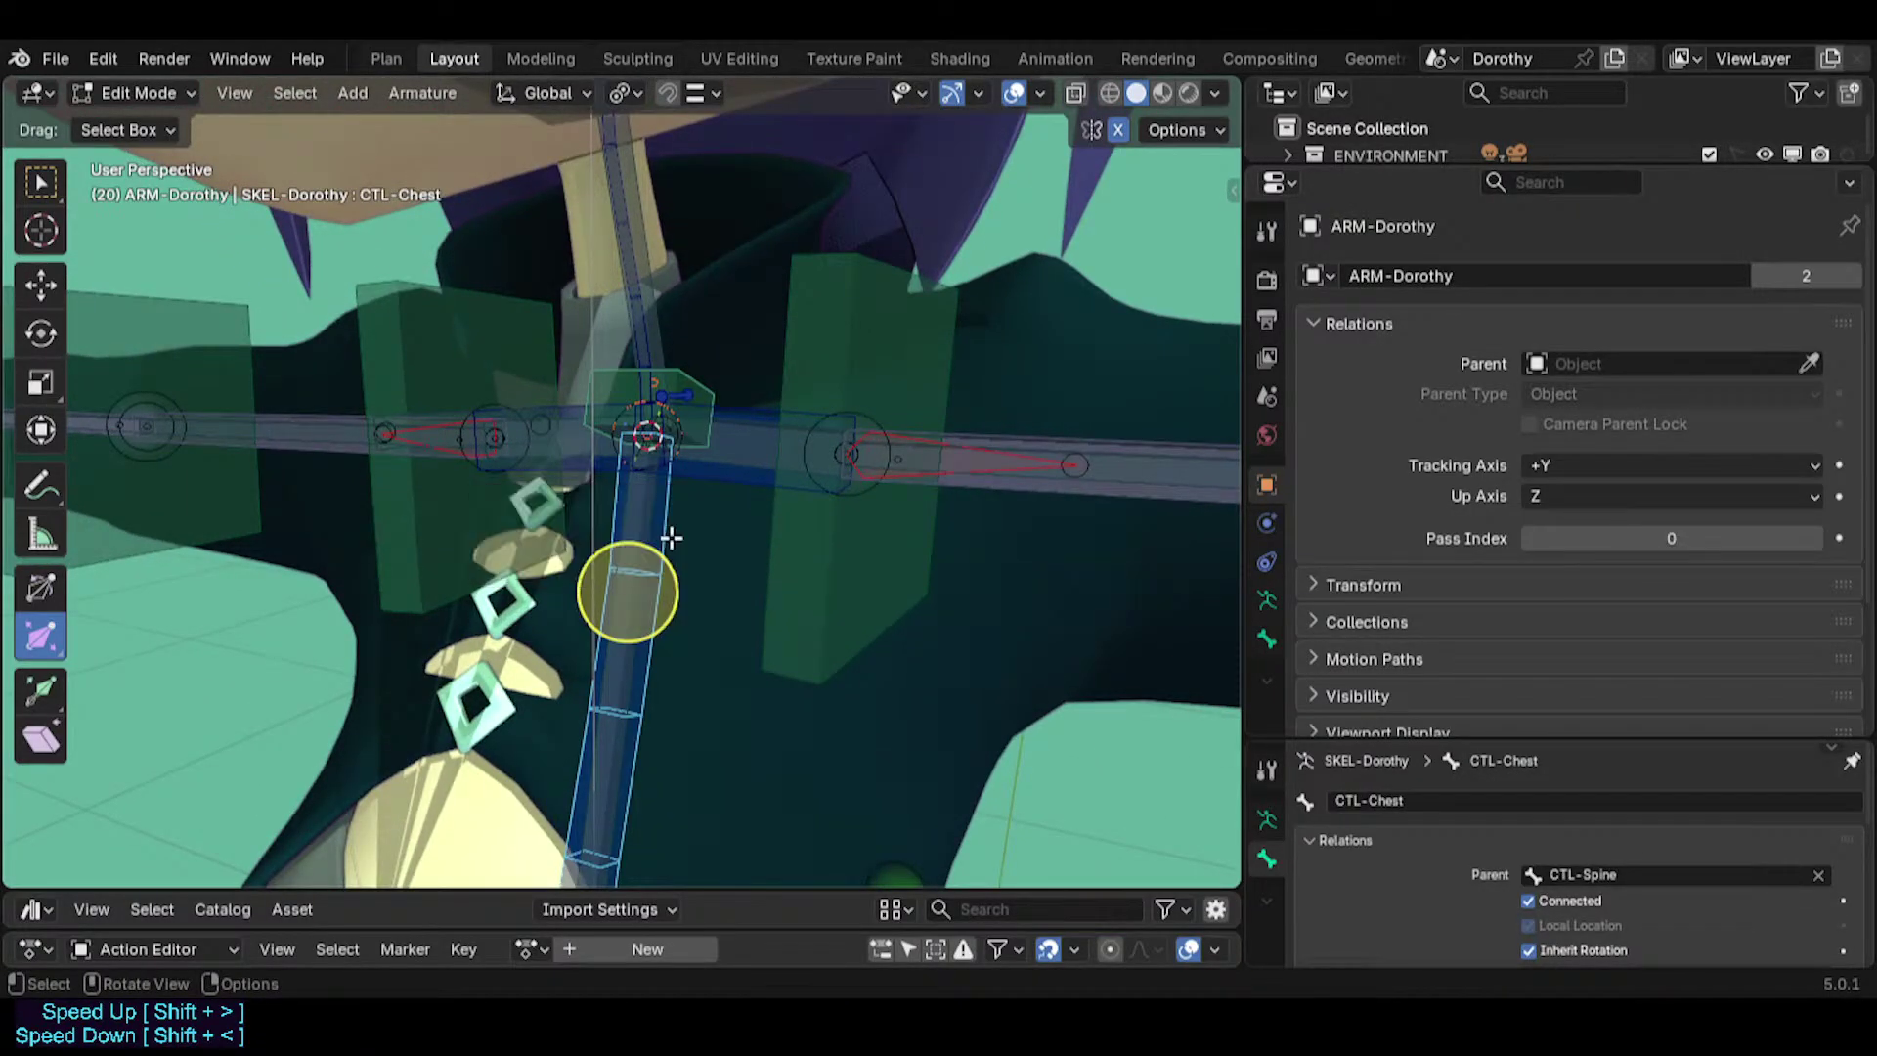
# Align the TWK-Spine.001 bone at the waist to the orientation of the CTL-Spine bone.
pyautogui.moveTo(665, 543); pyautogui.dragTo(712, 540, button='middle')
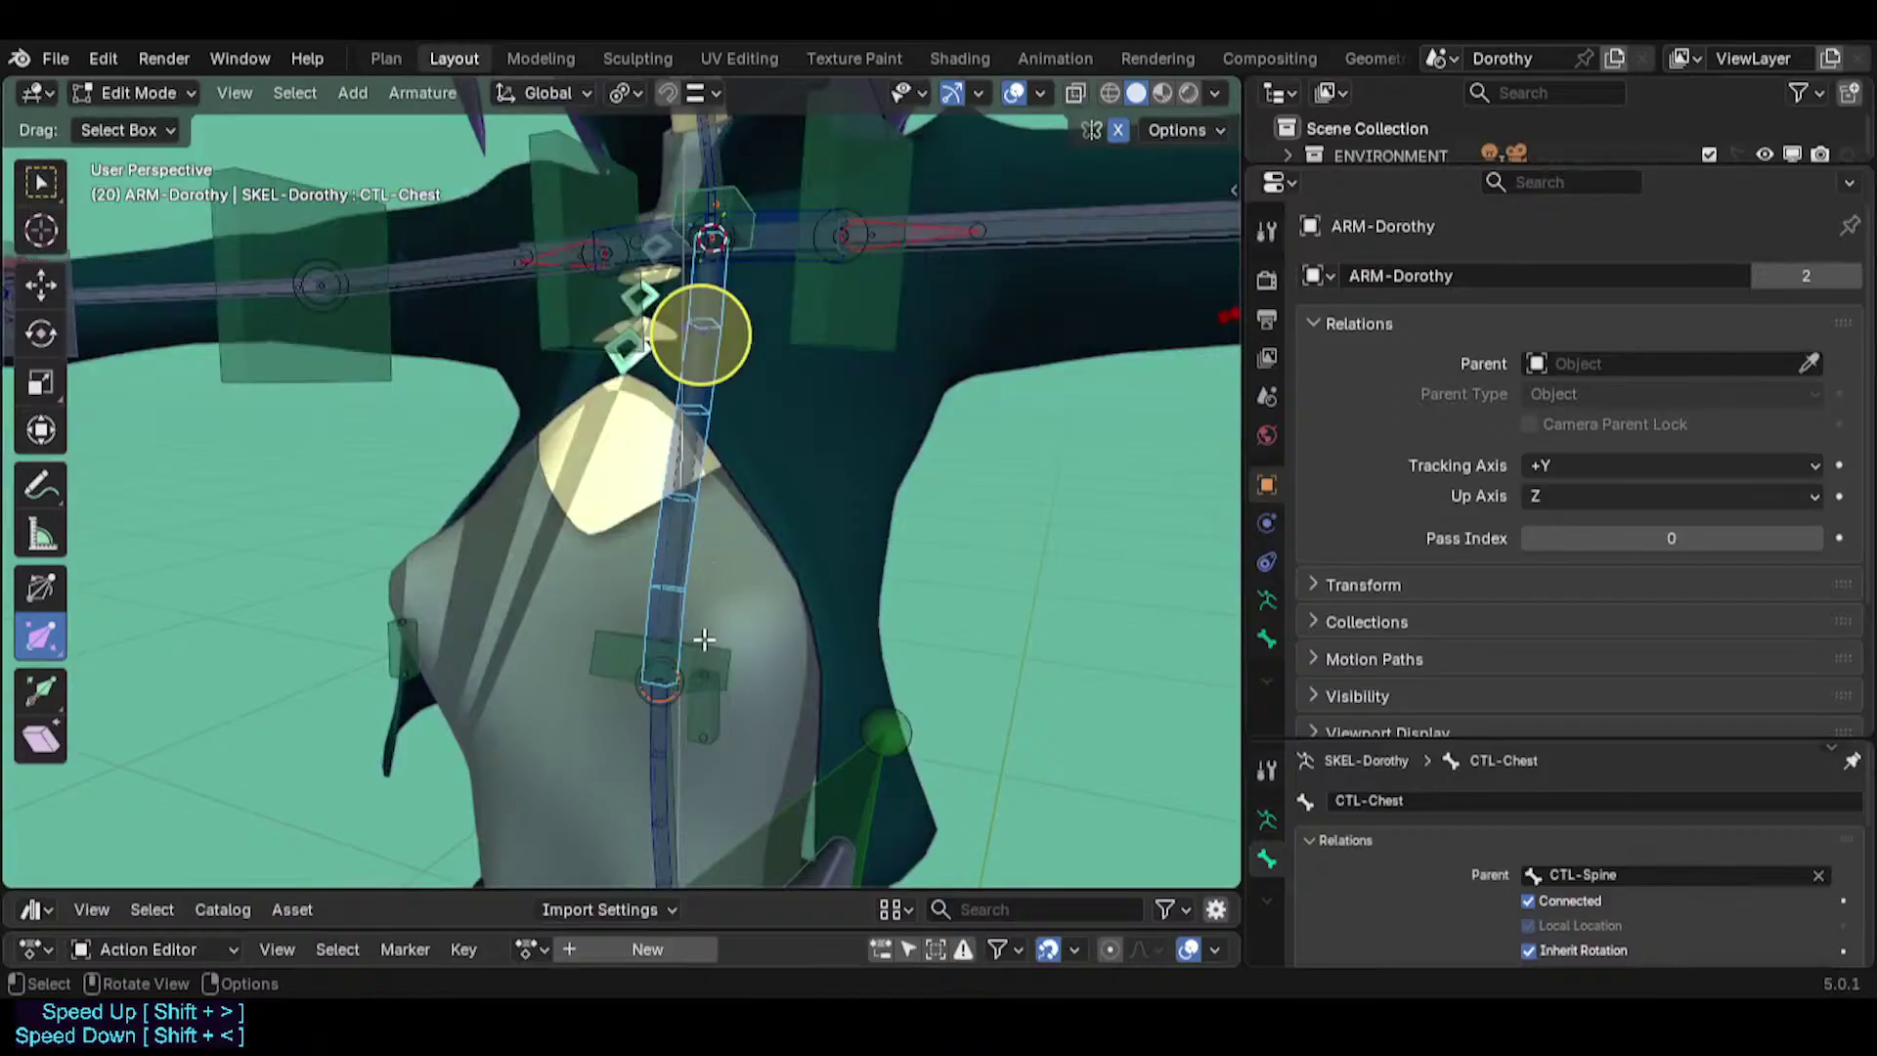
pyautogui.click(669, 674)
pyautogui.keyDown('shift'); pyautogui.click(641, 744); pyautogui.keyUp('shift')
pyautogui.hotkey('ctrl', 'alt', 'a')
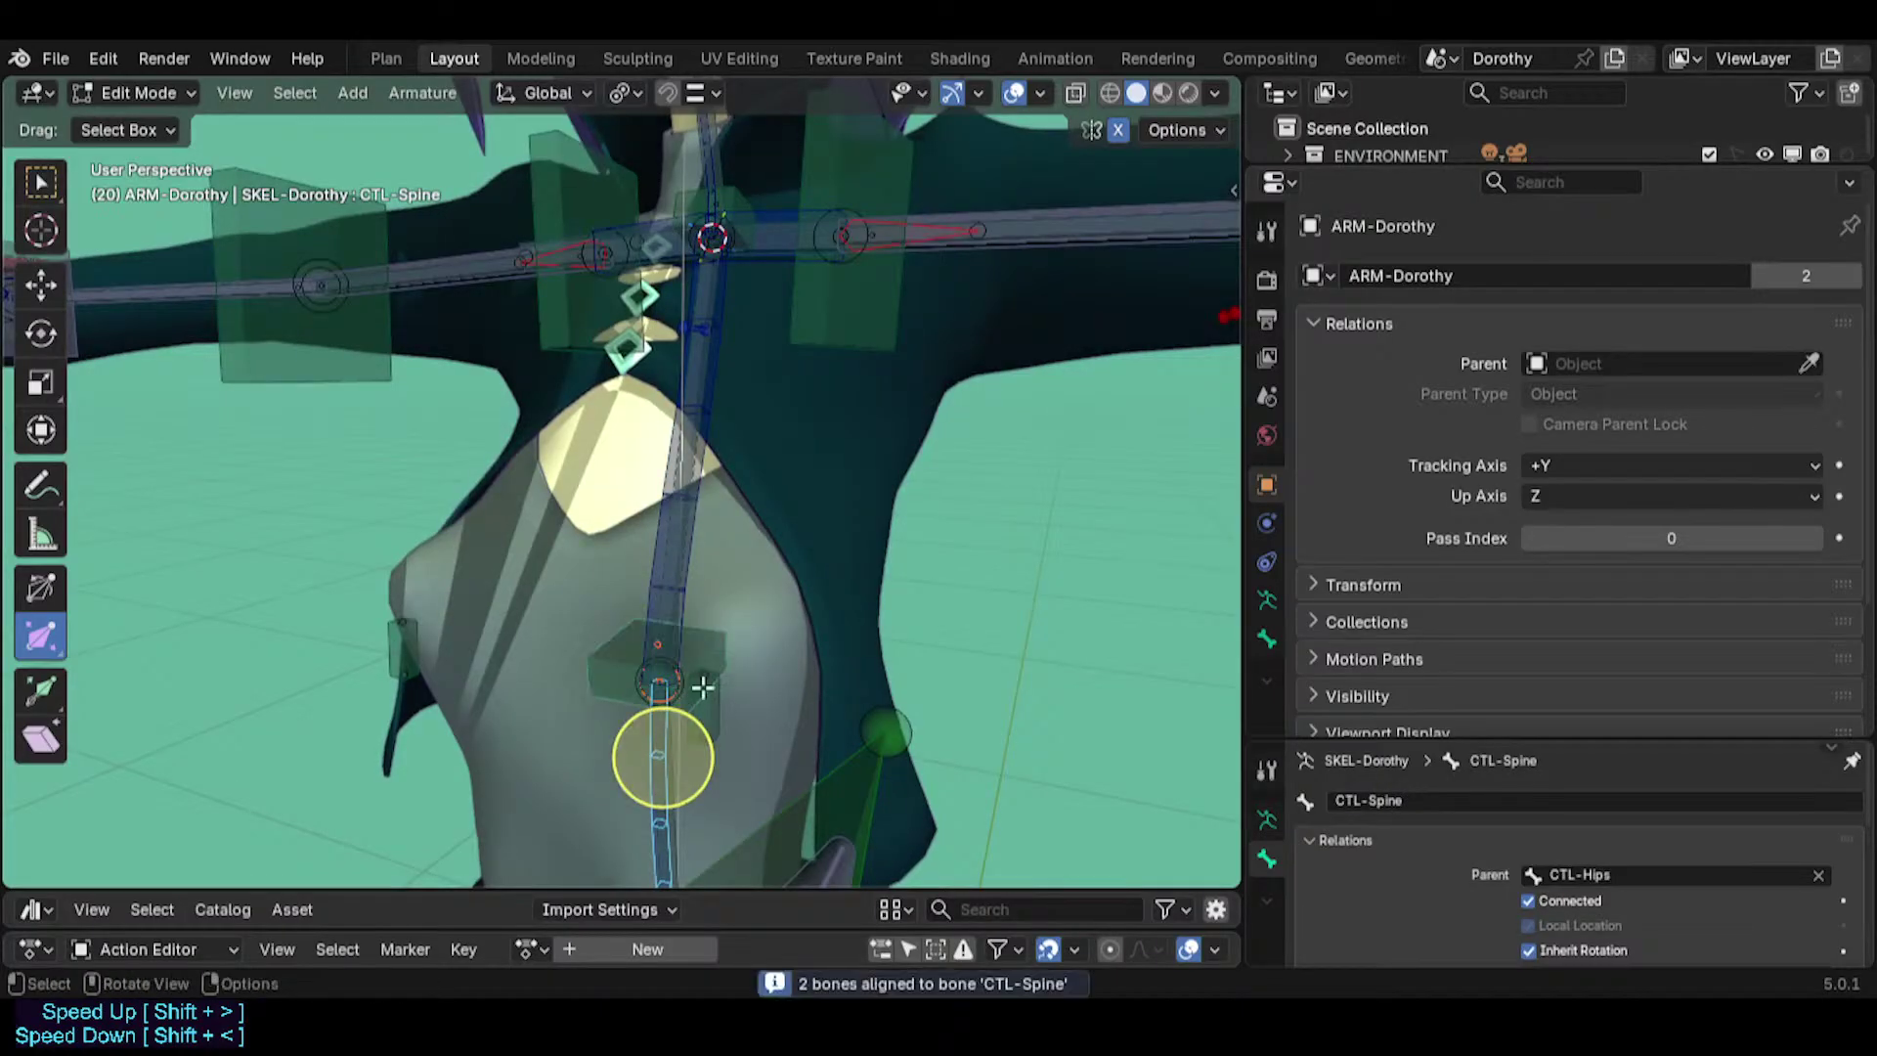
# Parent the TWK-Spine.001 bone to CTL-Spine with Keep Offset.
pyautogui.click(721, 642)
pyautogui.moveTo(747, 667); pyautogui.dragTo(673, 636, button='middle')
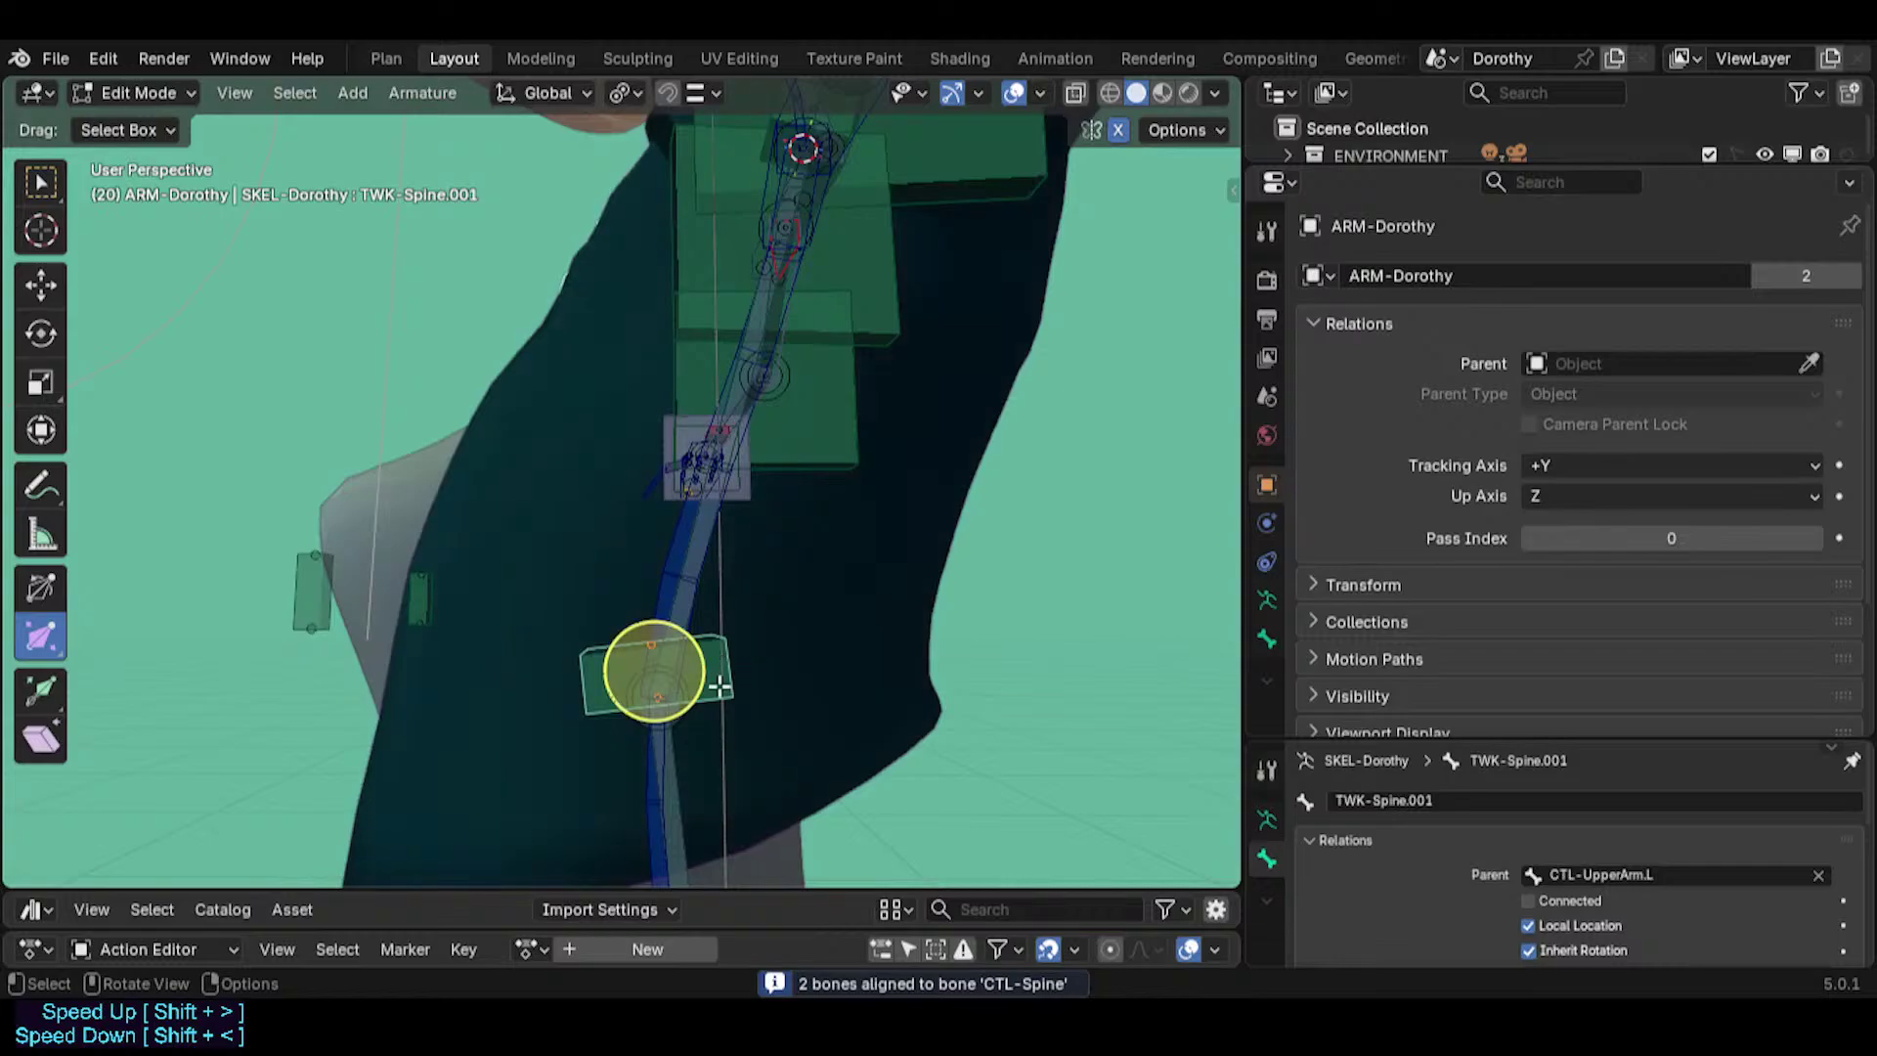
pyautogui.click(648, 798)
pyautogui.hotkey('ctrl', 'p')
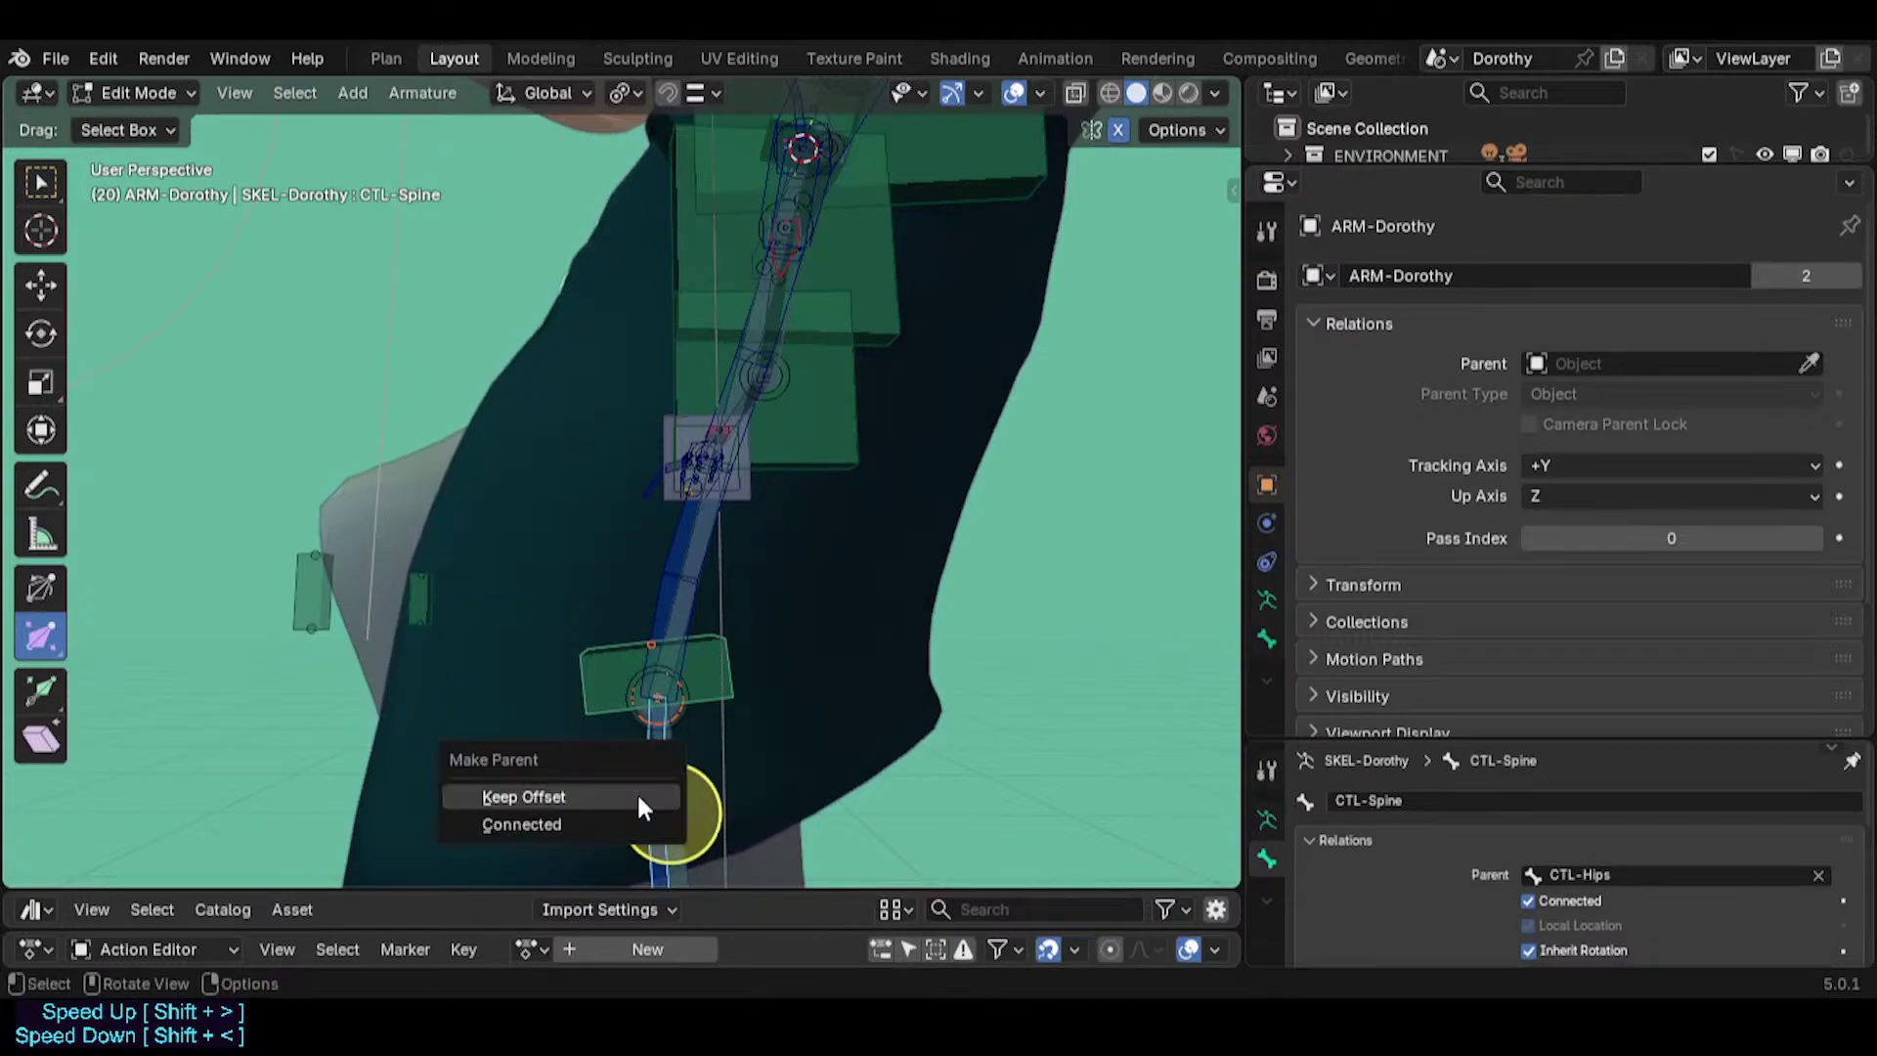
pyautogui.click(636, 795)
pyautogui.moveTo(664, 621); pyautogui.dragTo(737, 624, button='middle')
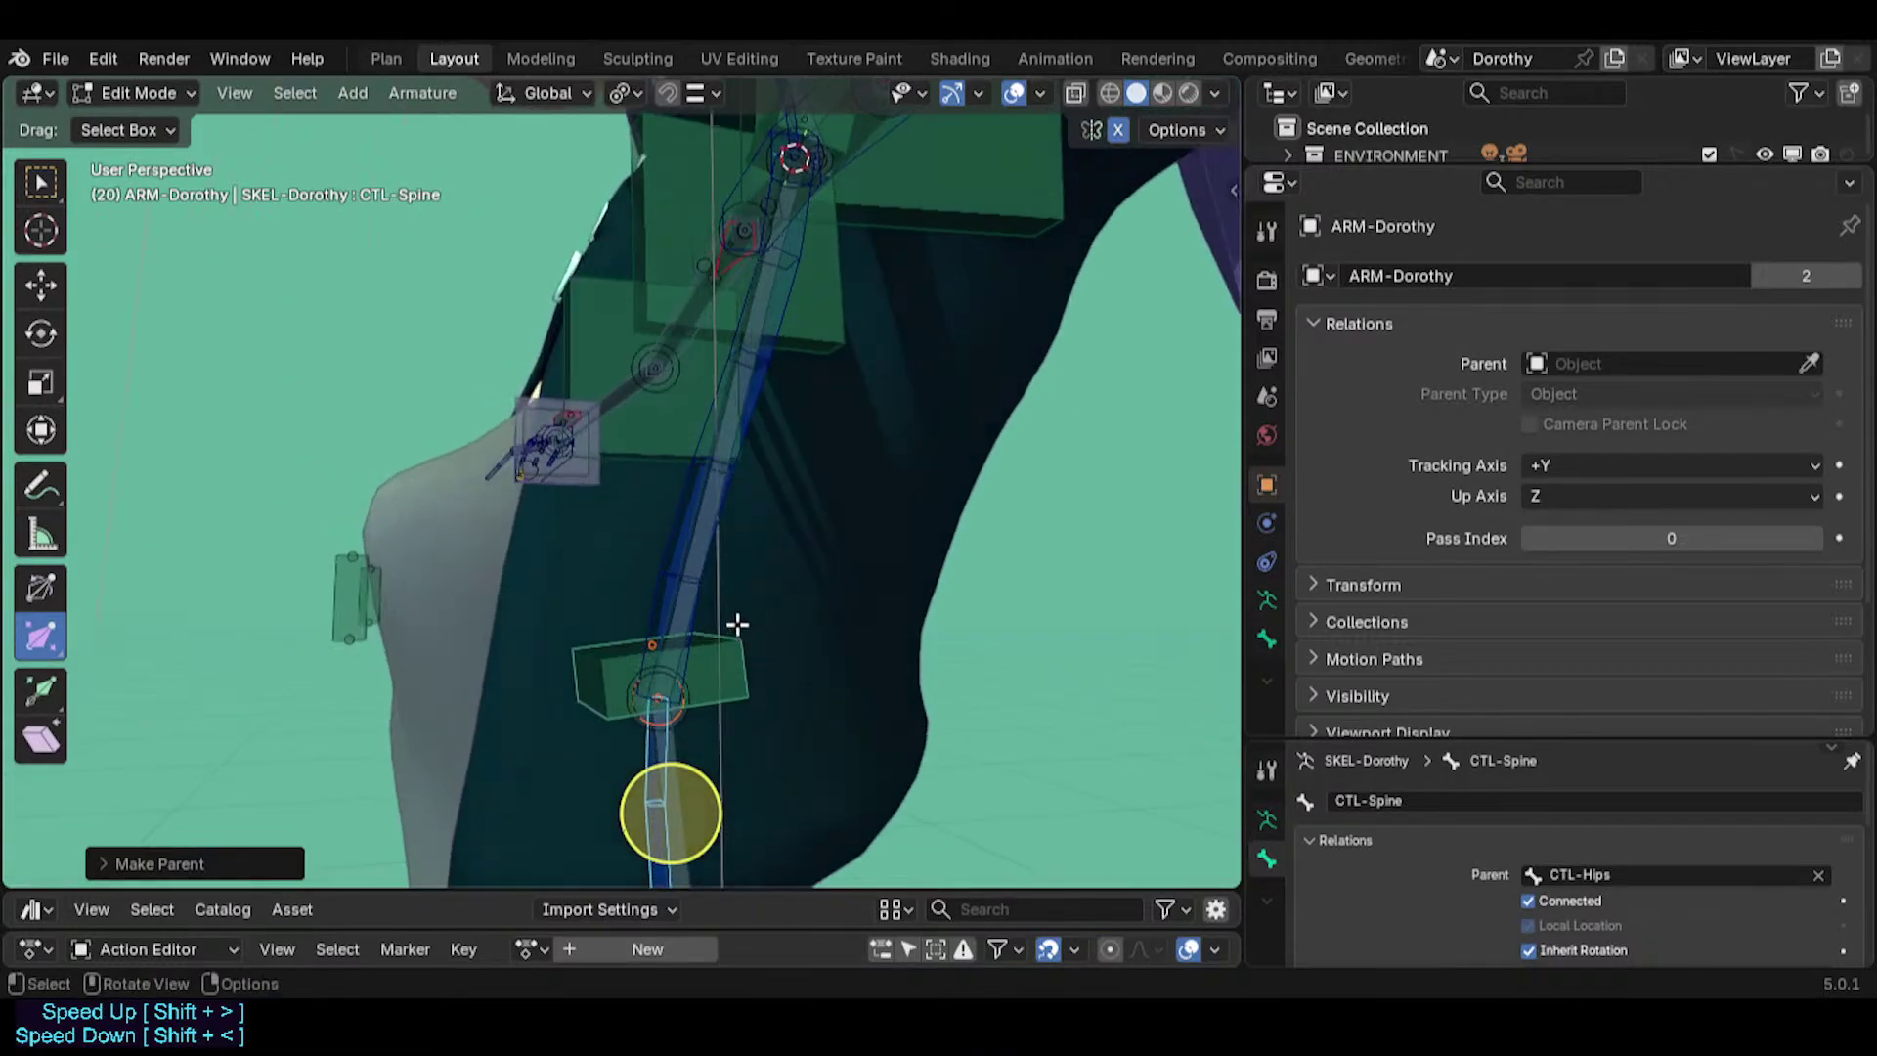
# In Pose Mode, add a Stretch To constraint to MCH-Spine that targets the TWK-Spine.001 bone.
pyautogui.moveTo(670, 752); pyautogui.dragTo(685, 609, button='middle')
pyautogui.click(686, 681)
pyautogui.click(654, 544)
pyautogui.keyDown('shift'); pyautogui.click(668, 679); pyautogui.keyUp('shift')
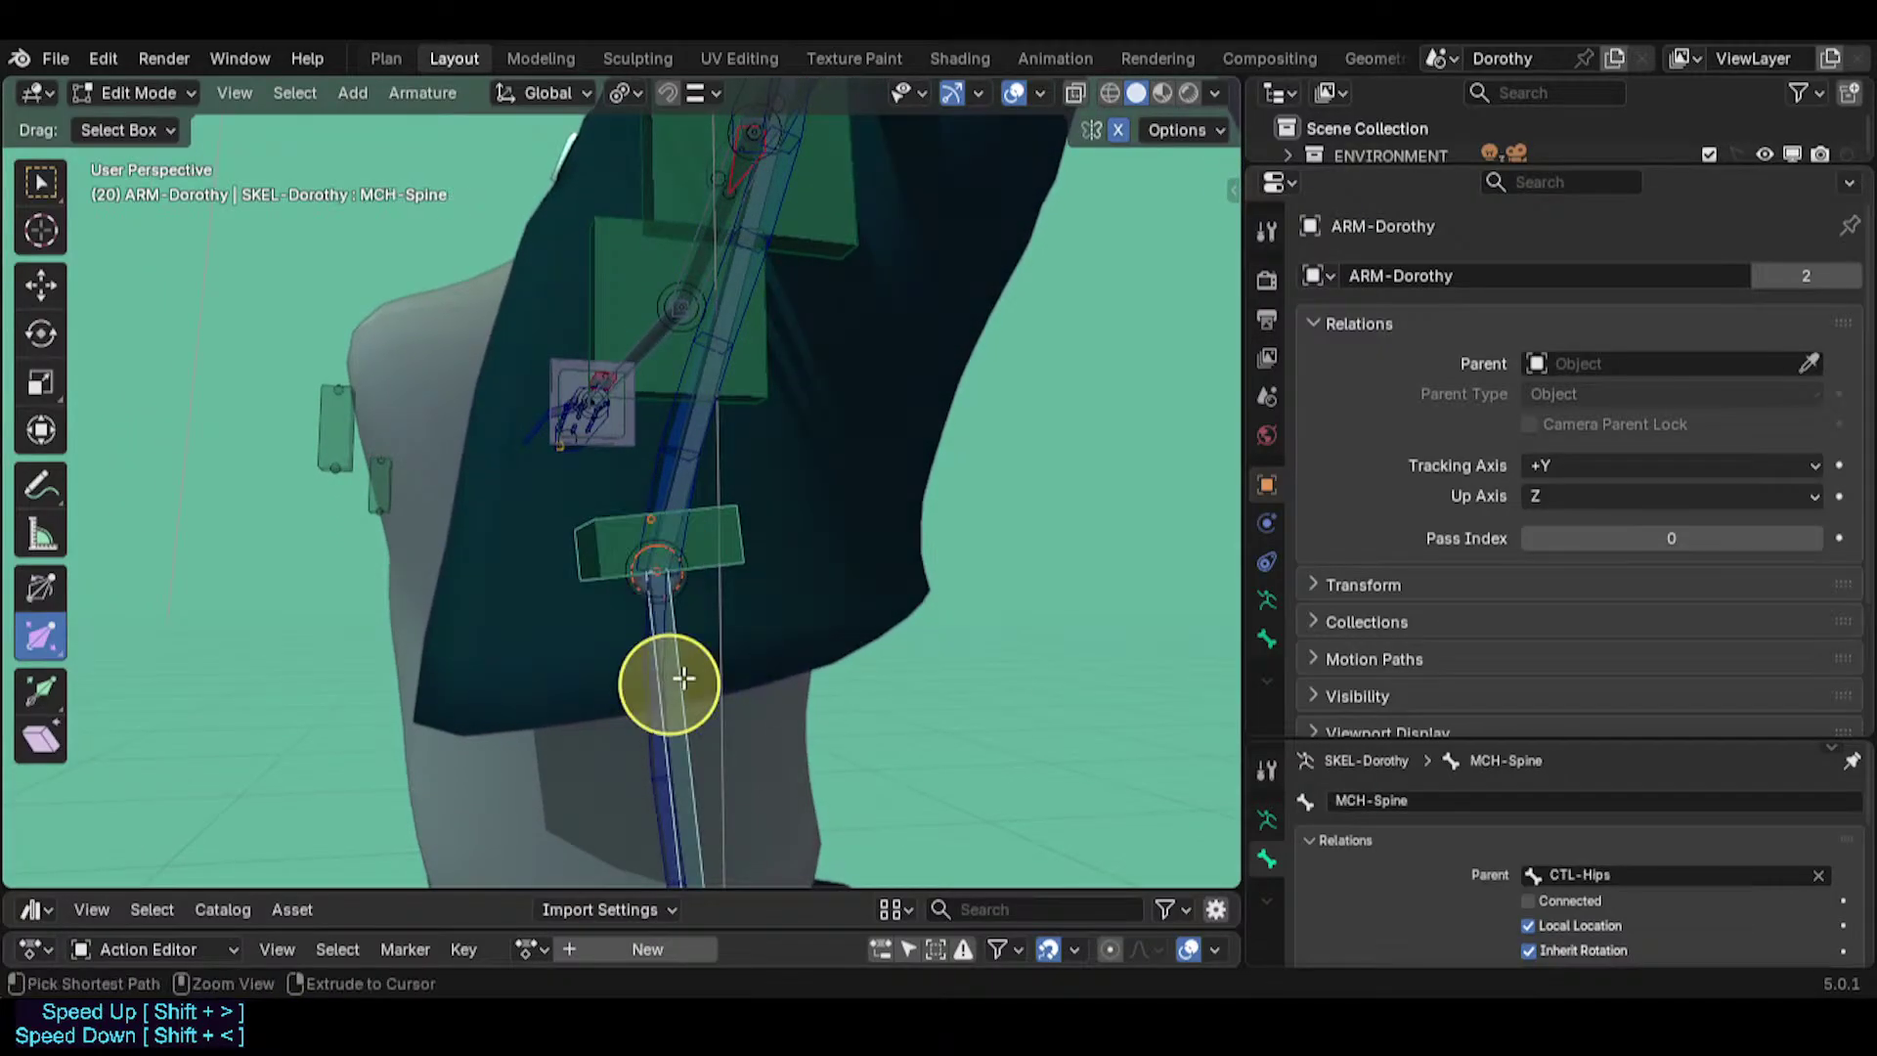
pyautogui.hotkey('ctrl', 'Tab')
pyautogui.click(681, 832)
pyautogui.click(732, 430)
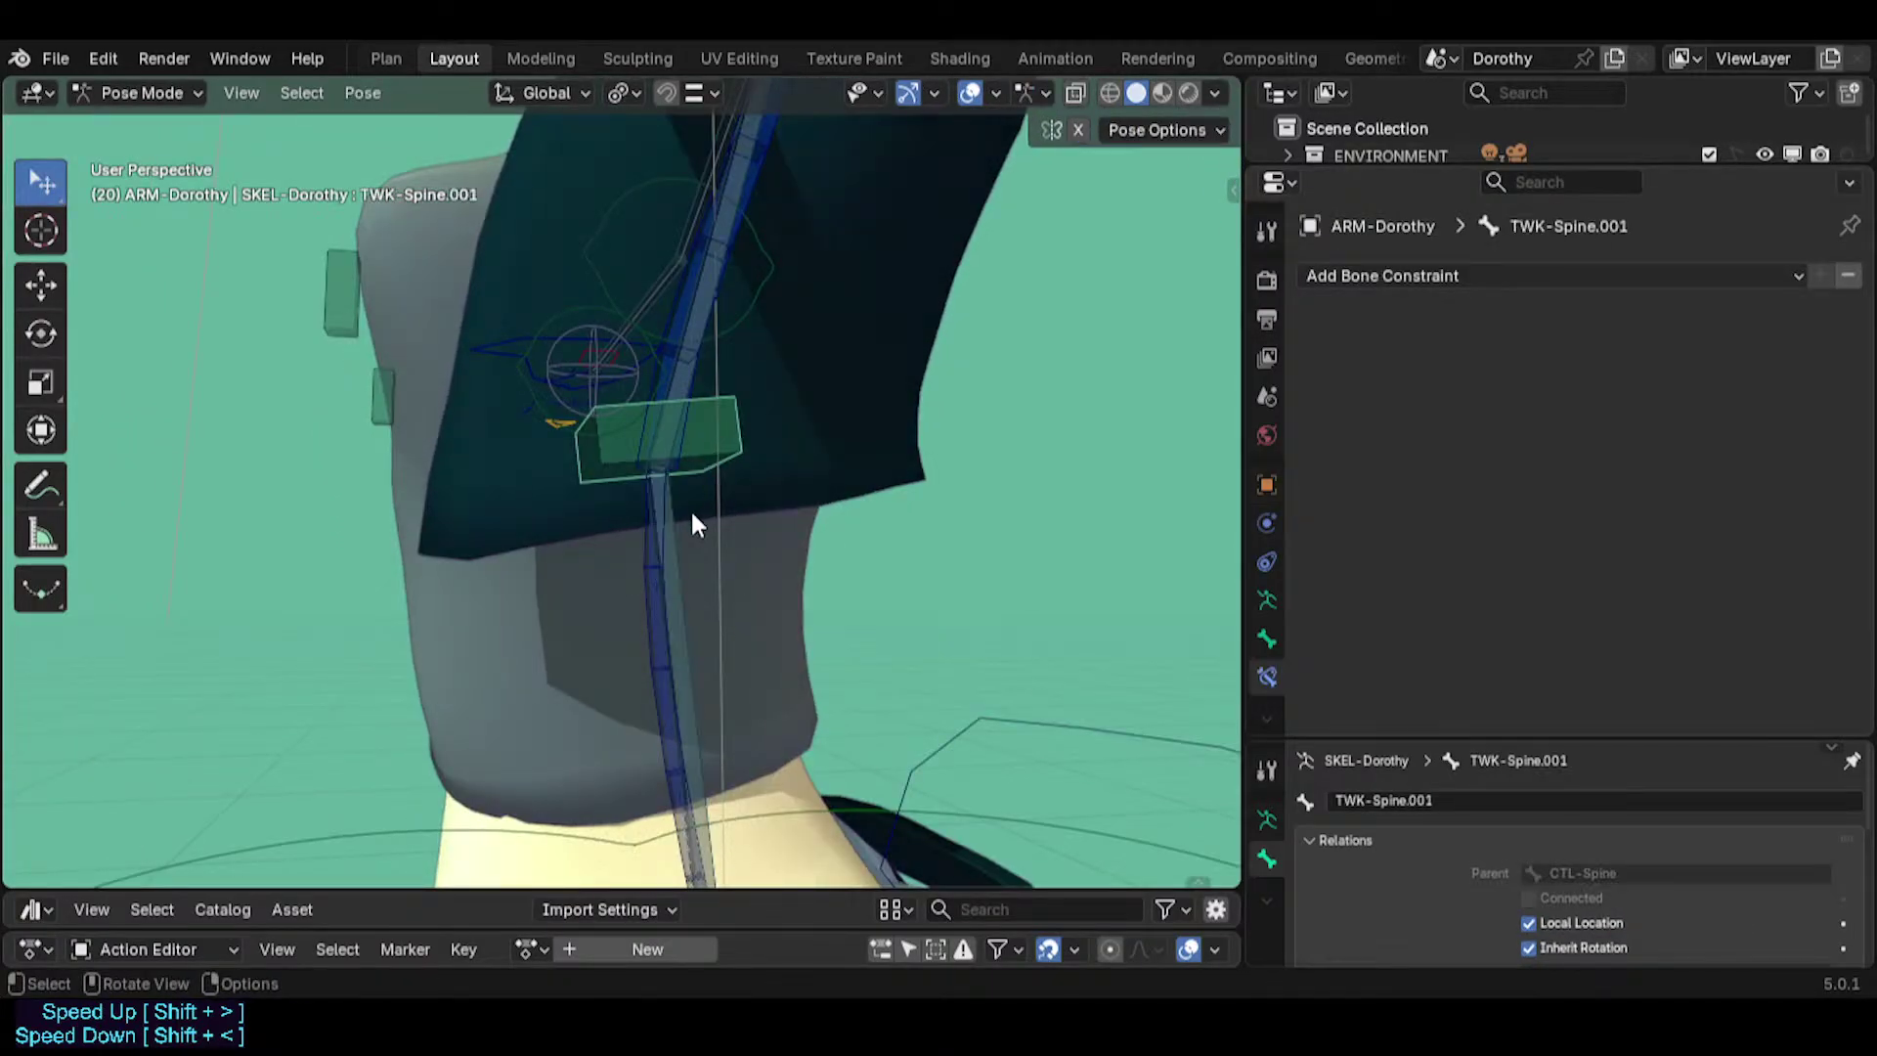
pyautogui.hotkey('ctrl', 'shift', 'c')
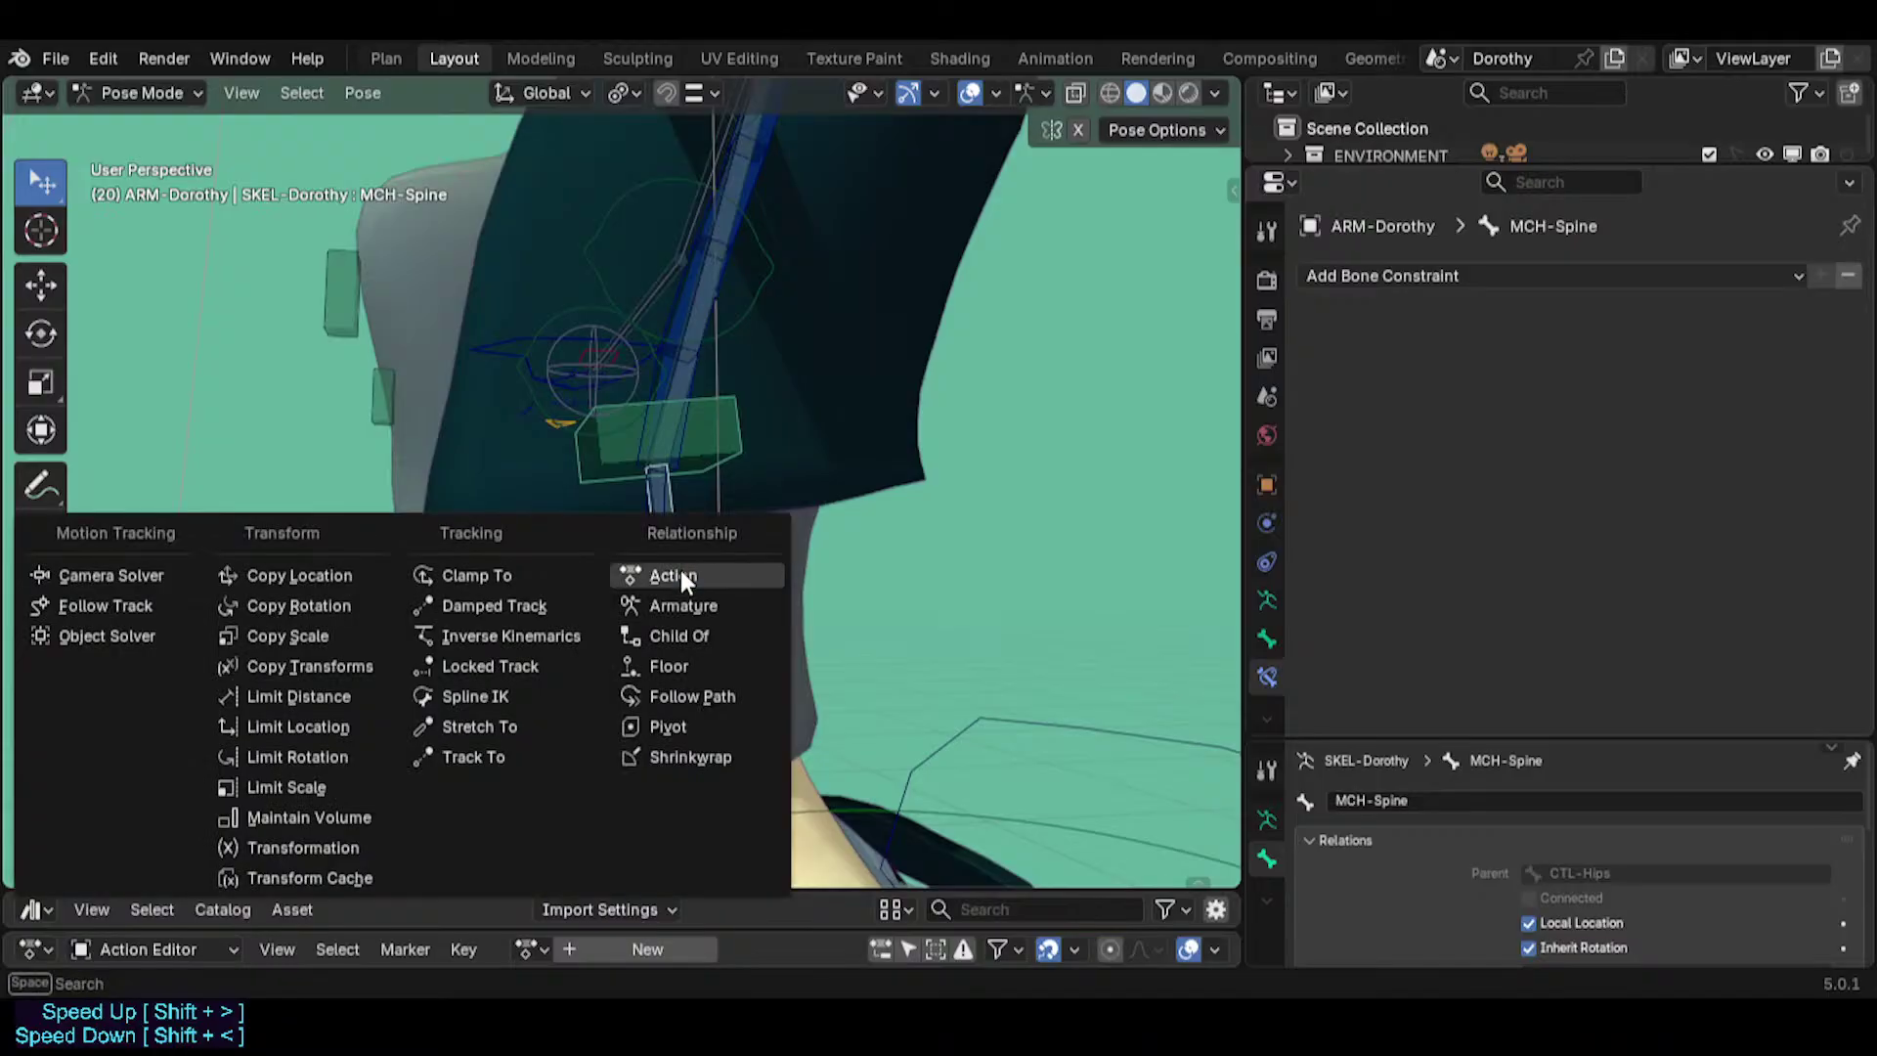
pyautogui.click(479, 725)
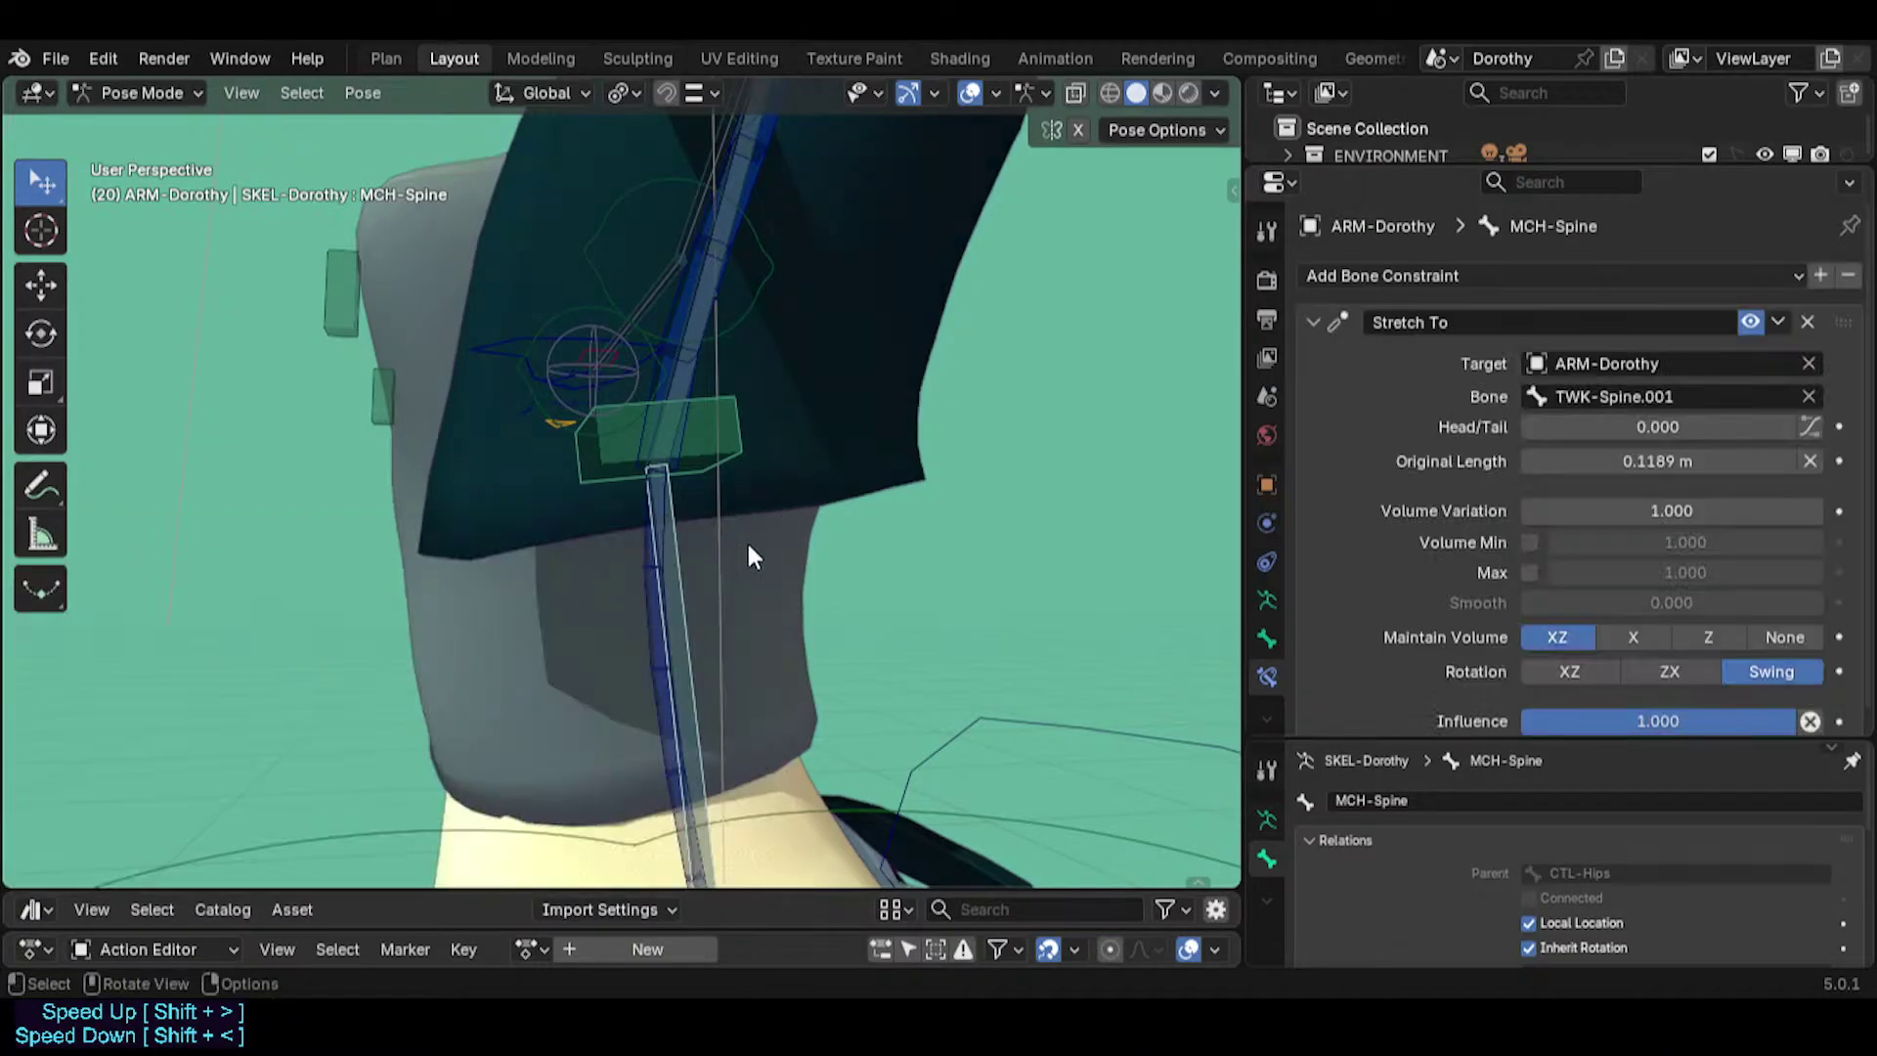
# Add a Stretch To constraint to MCH-Chest that targets the TWK-Spine.002 bone.
pyautogui.moveTo(816, 463); pyautogui.dragTo(730, 424, button='middle')
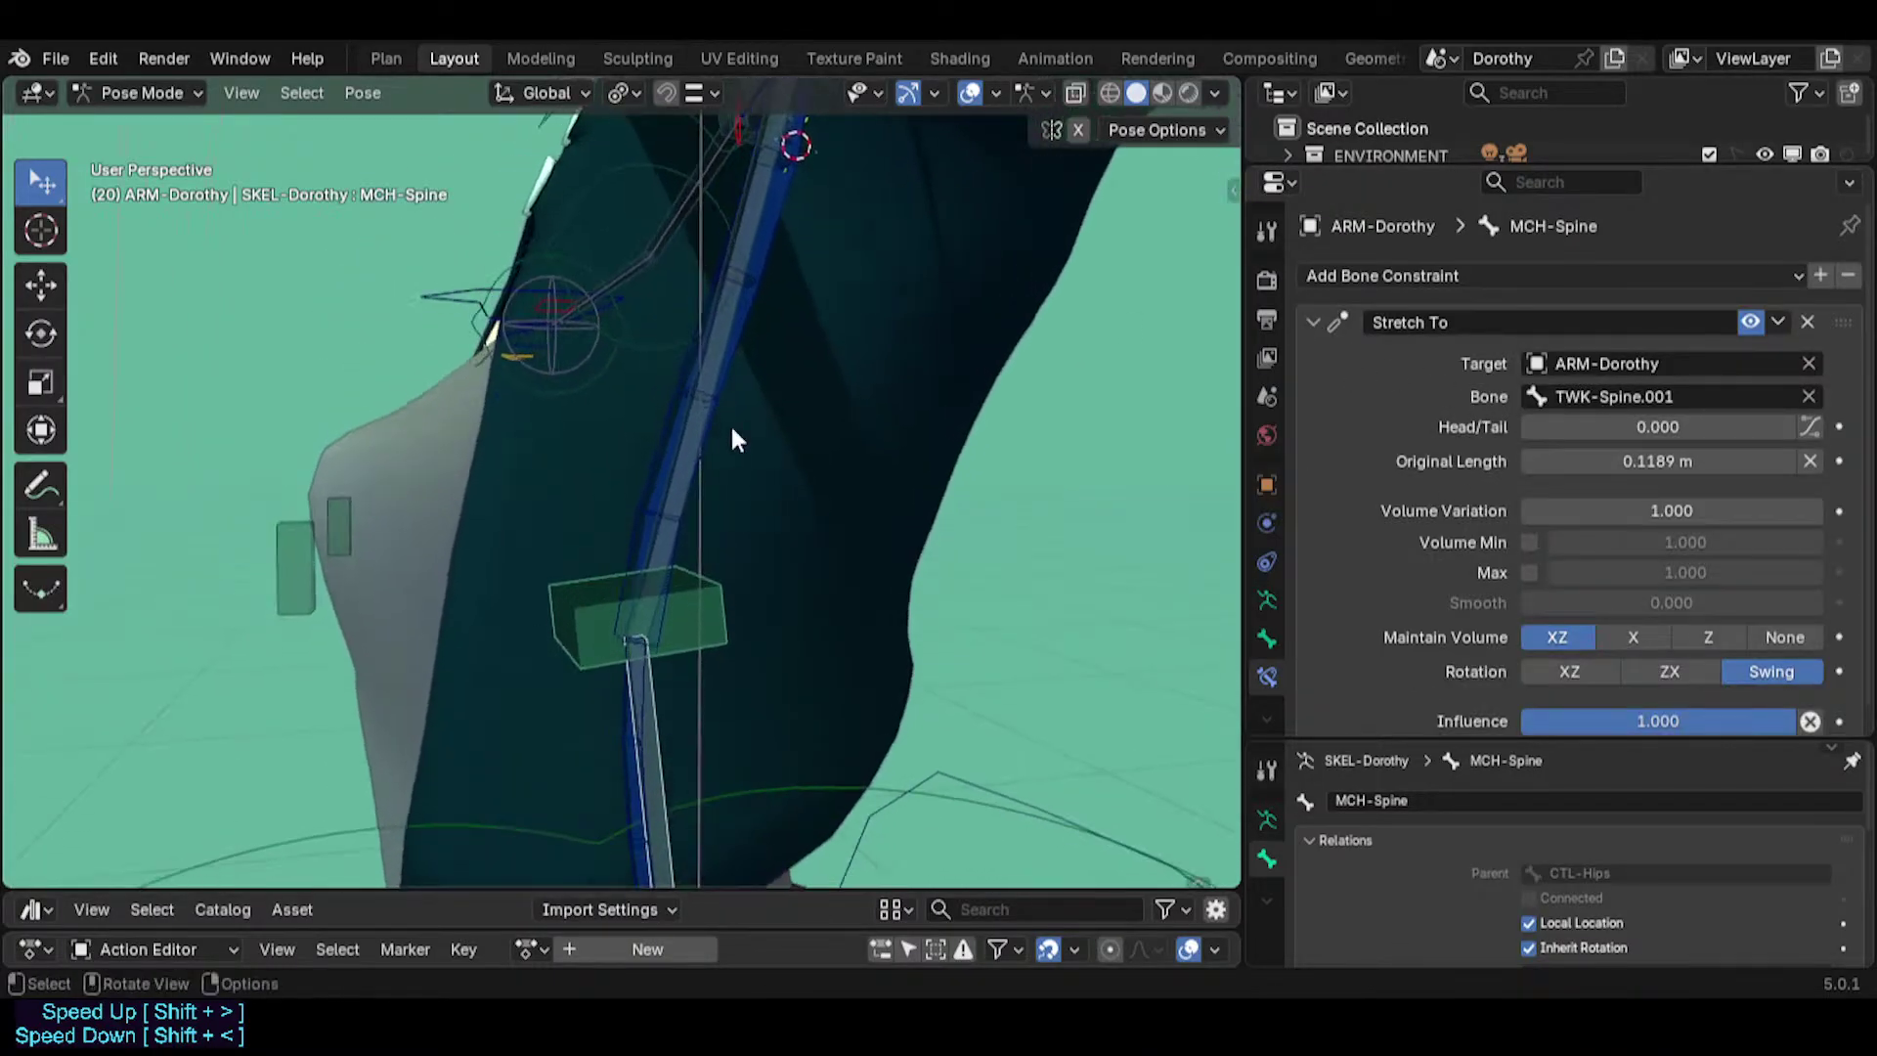
pyautogui.keyDown('shift'); pyautogui.moveTo(731, 294); pyautogui.dragTo(703, 434, button='middle'); pyautogui.keyUp('shift')
pyautogui.click(755, 298)
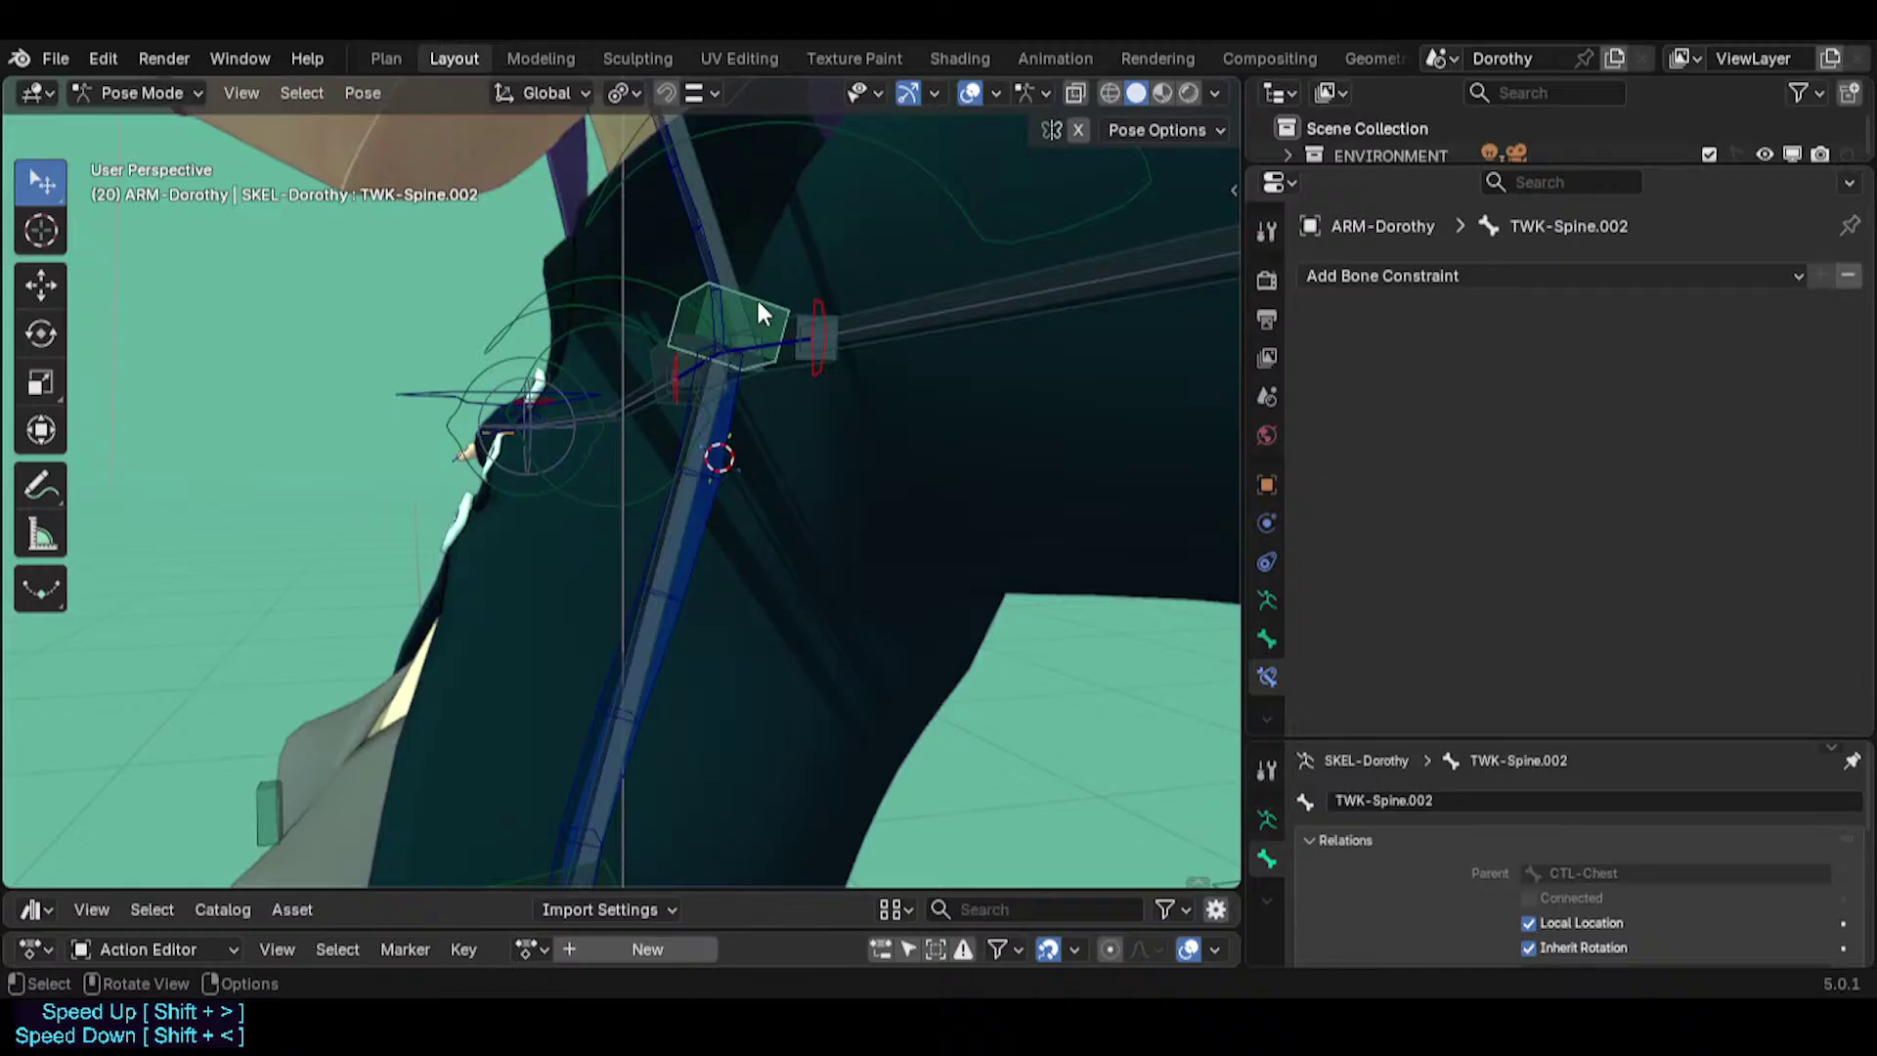
pyautogui.keyDown('alt'); pyautogui.click(680, 515); pyautogui.keyUp('alt')
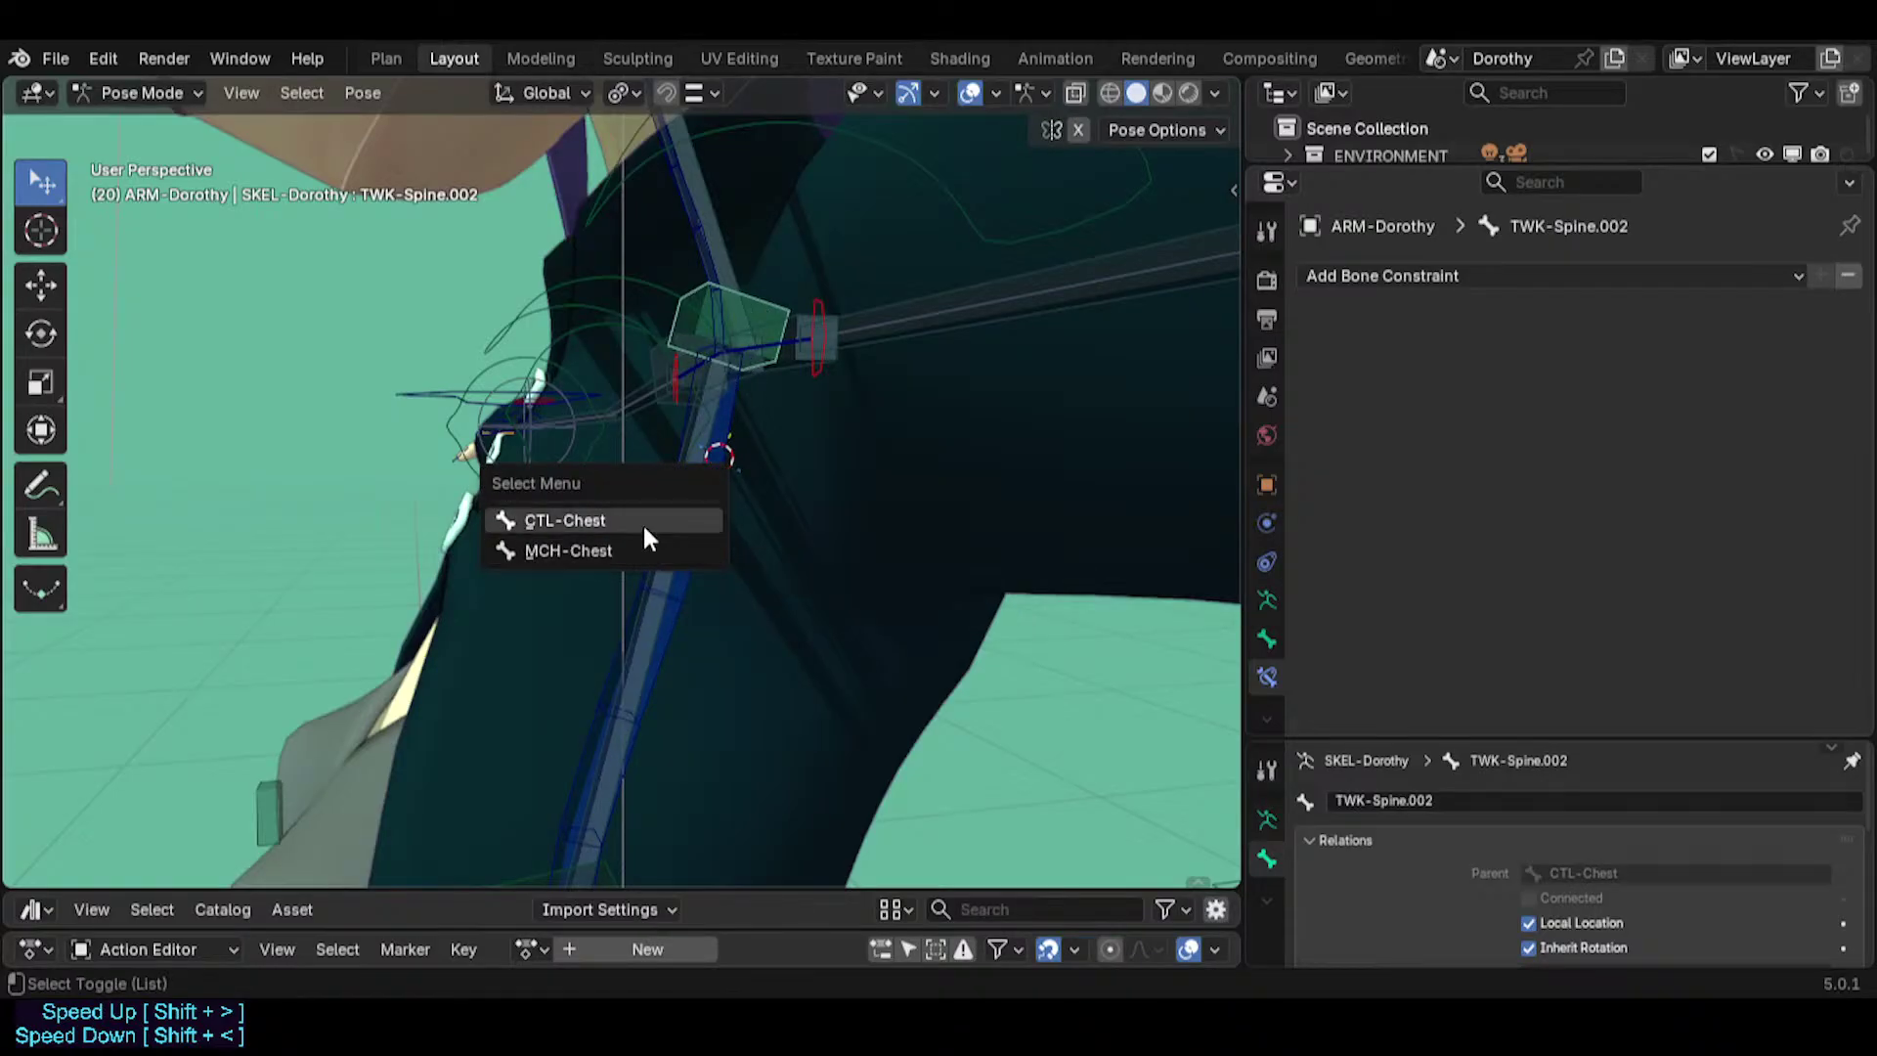
pyautogui.click(645, 549)
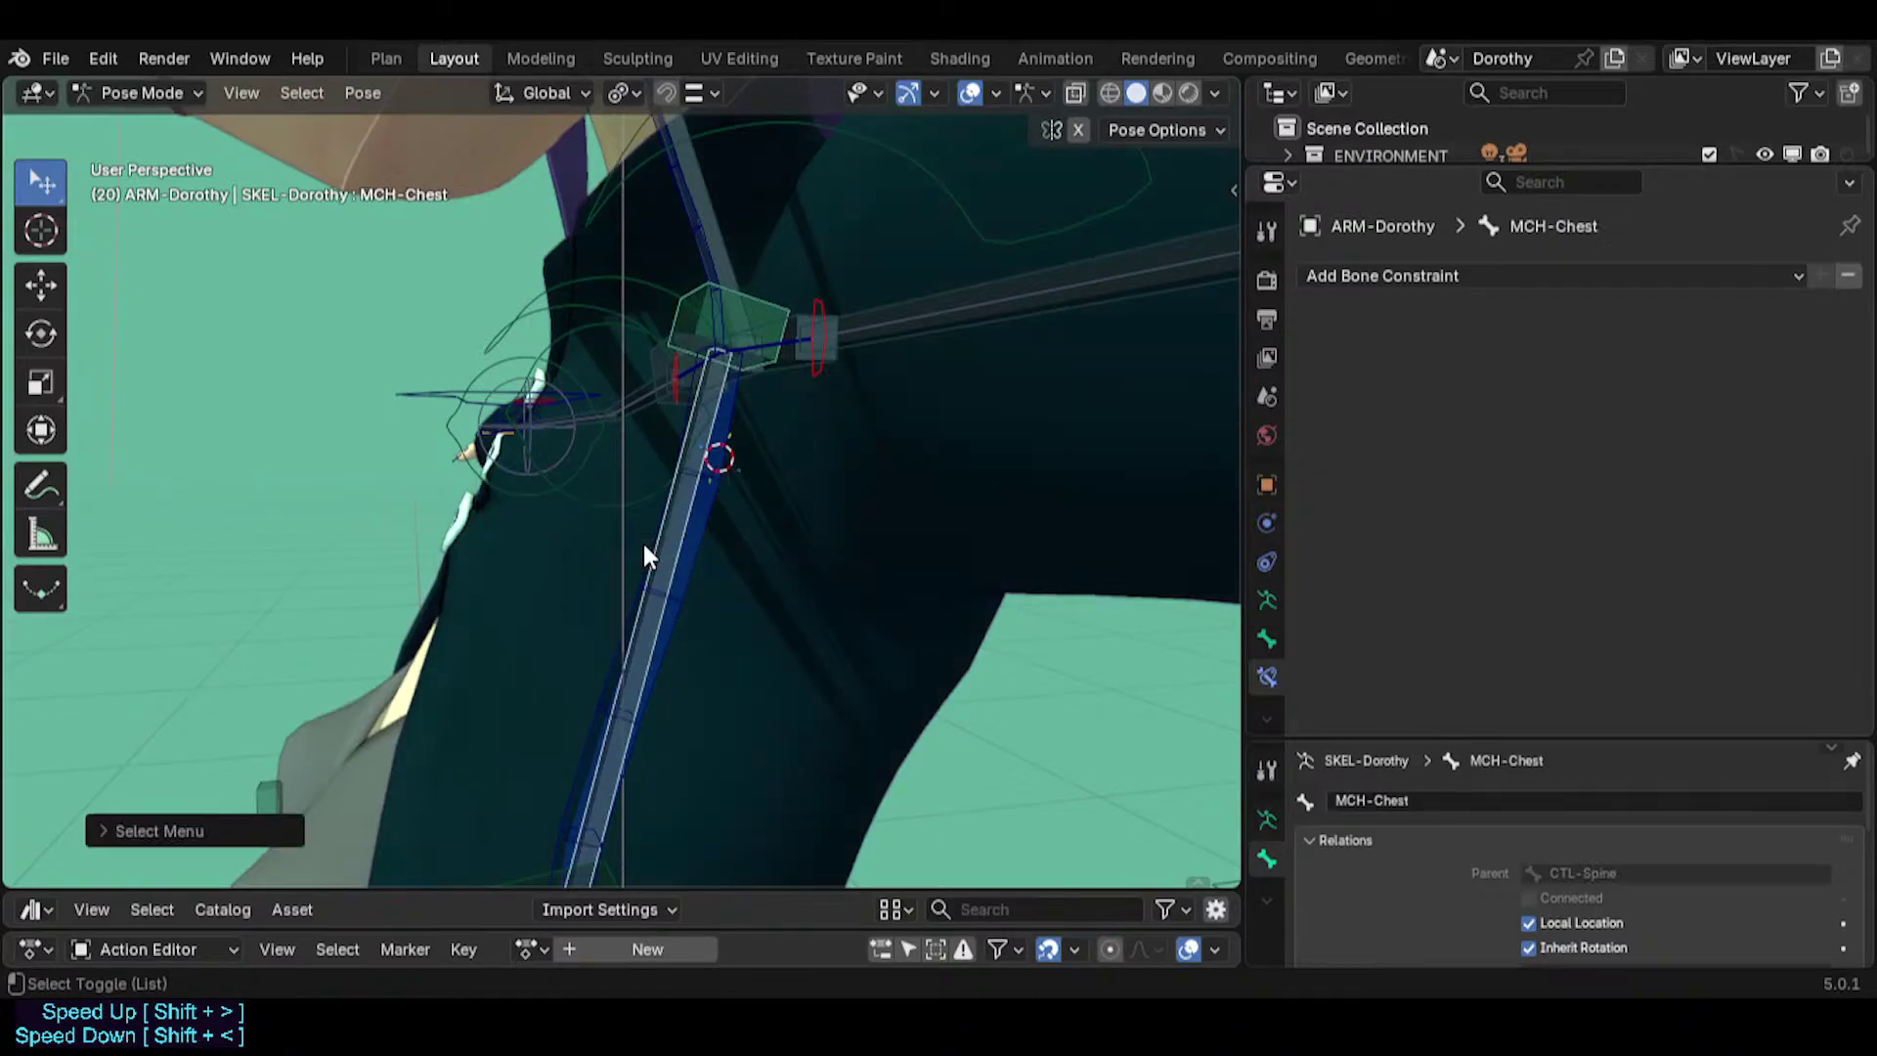
pyautogui.hotkey('ctrl', 'shift', 'c')
pyautogui.click(793, 477)
# Select the MCH-Neck bone and return the armature to Edit Mode.
pyautogui.keyDown('shift'); pyautogui.moveTo(791, 430); pyautogui.dragTo(760, 528, button='middle'); pyautogui.keyUp('shift')
pyautogui.click(772, 407)
pyautogui.moveTo(768, 412)
pyautogui.mouseDown(button='middle')
pyautogui.moveTo(735, 411)
pyautogui.moveTo(738, 384)
pyautogui.moveTo(741, 401)
pyautogui.mouseUp(button='middle')
pyautogui.click(722, 369)
pyautogui.press('Tab')
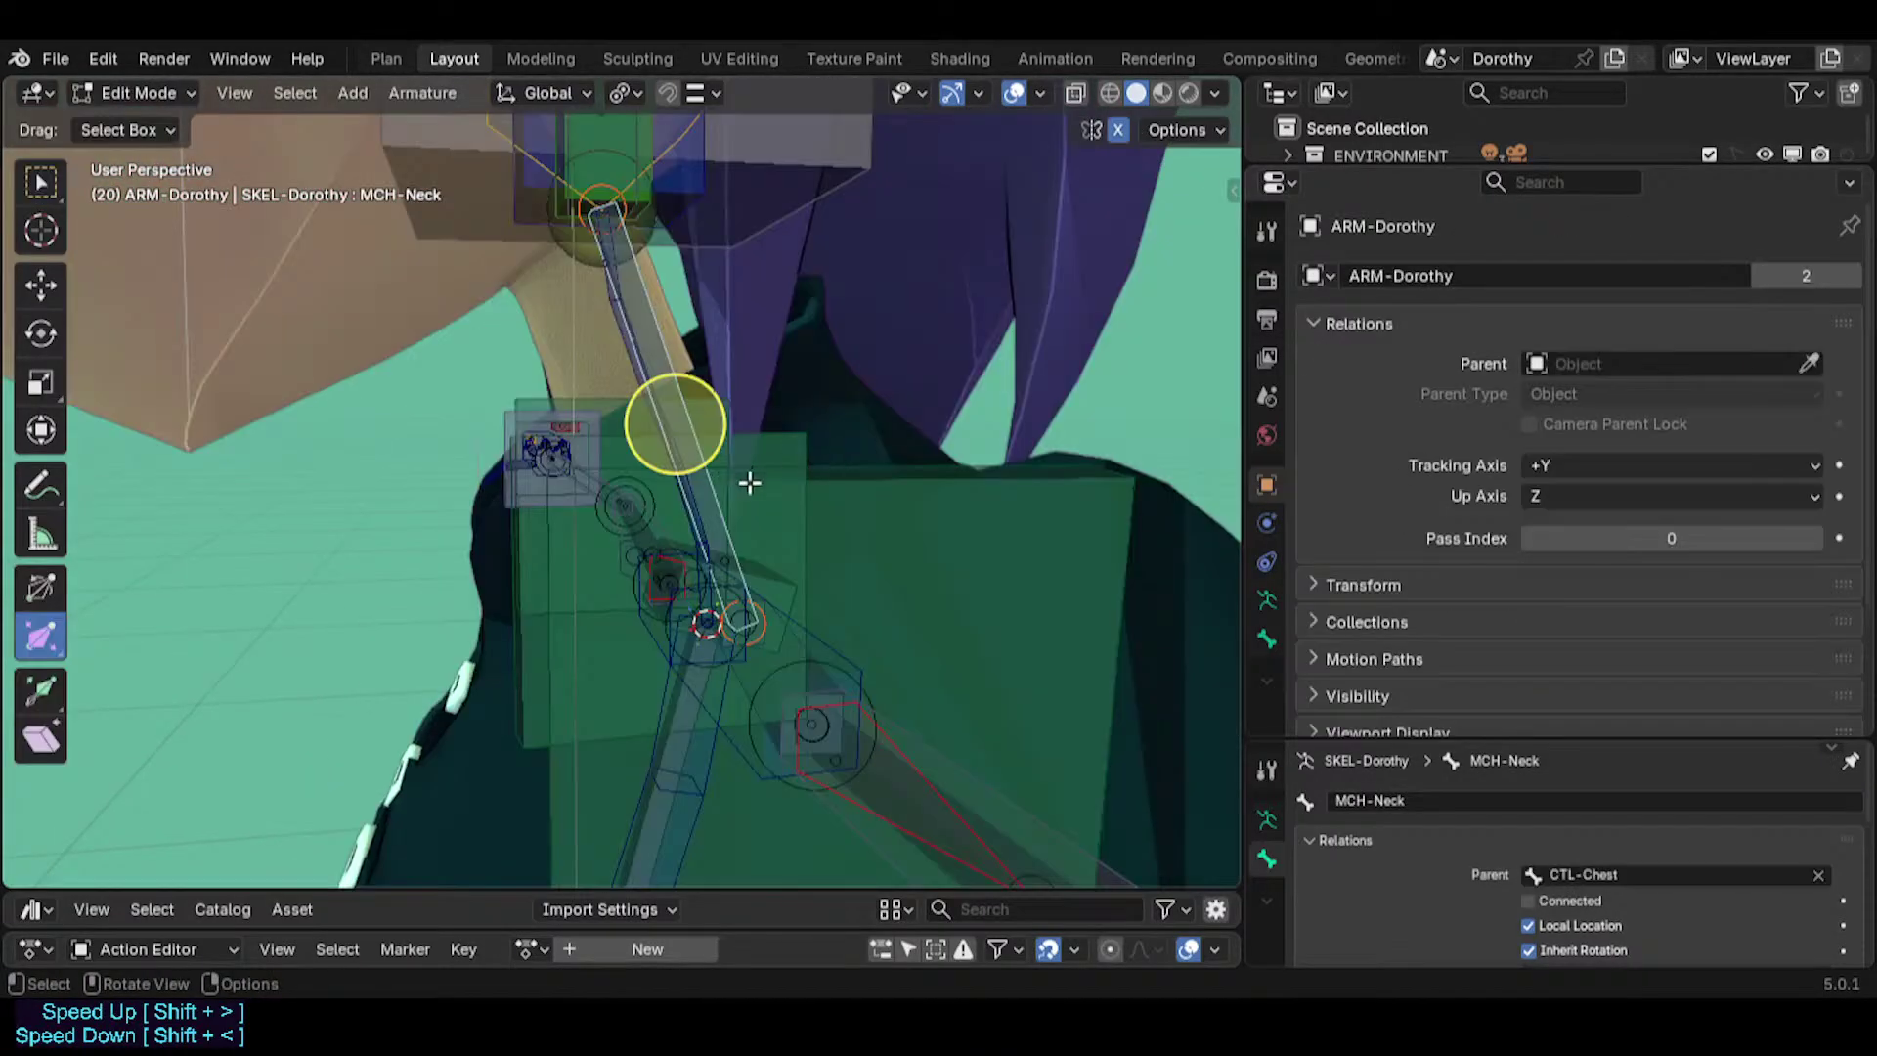
# Try to snap the whole MCH-Neck bone to the 3D cursor.
pyautogui.moveTo(774, 662); pyautogui.dragTo(819, 561, button='middle')
pyautogui.scroll(1, 749, 671)
pyautogui.hotkey('shift', 's')
pyautogui.press('8')
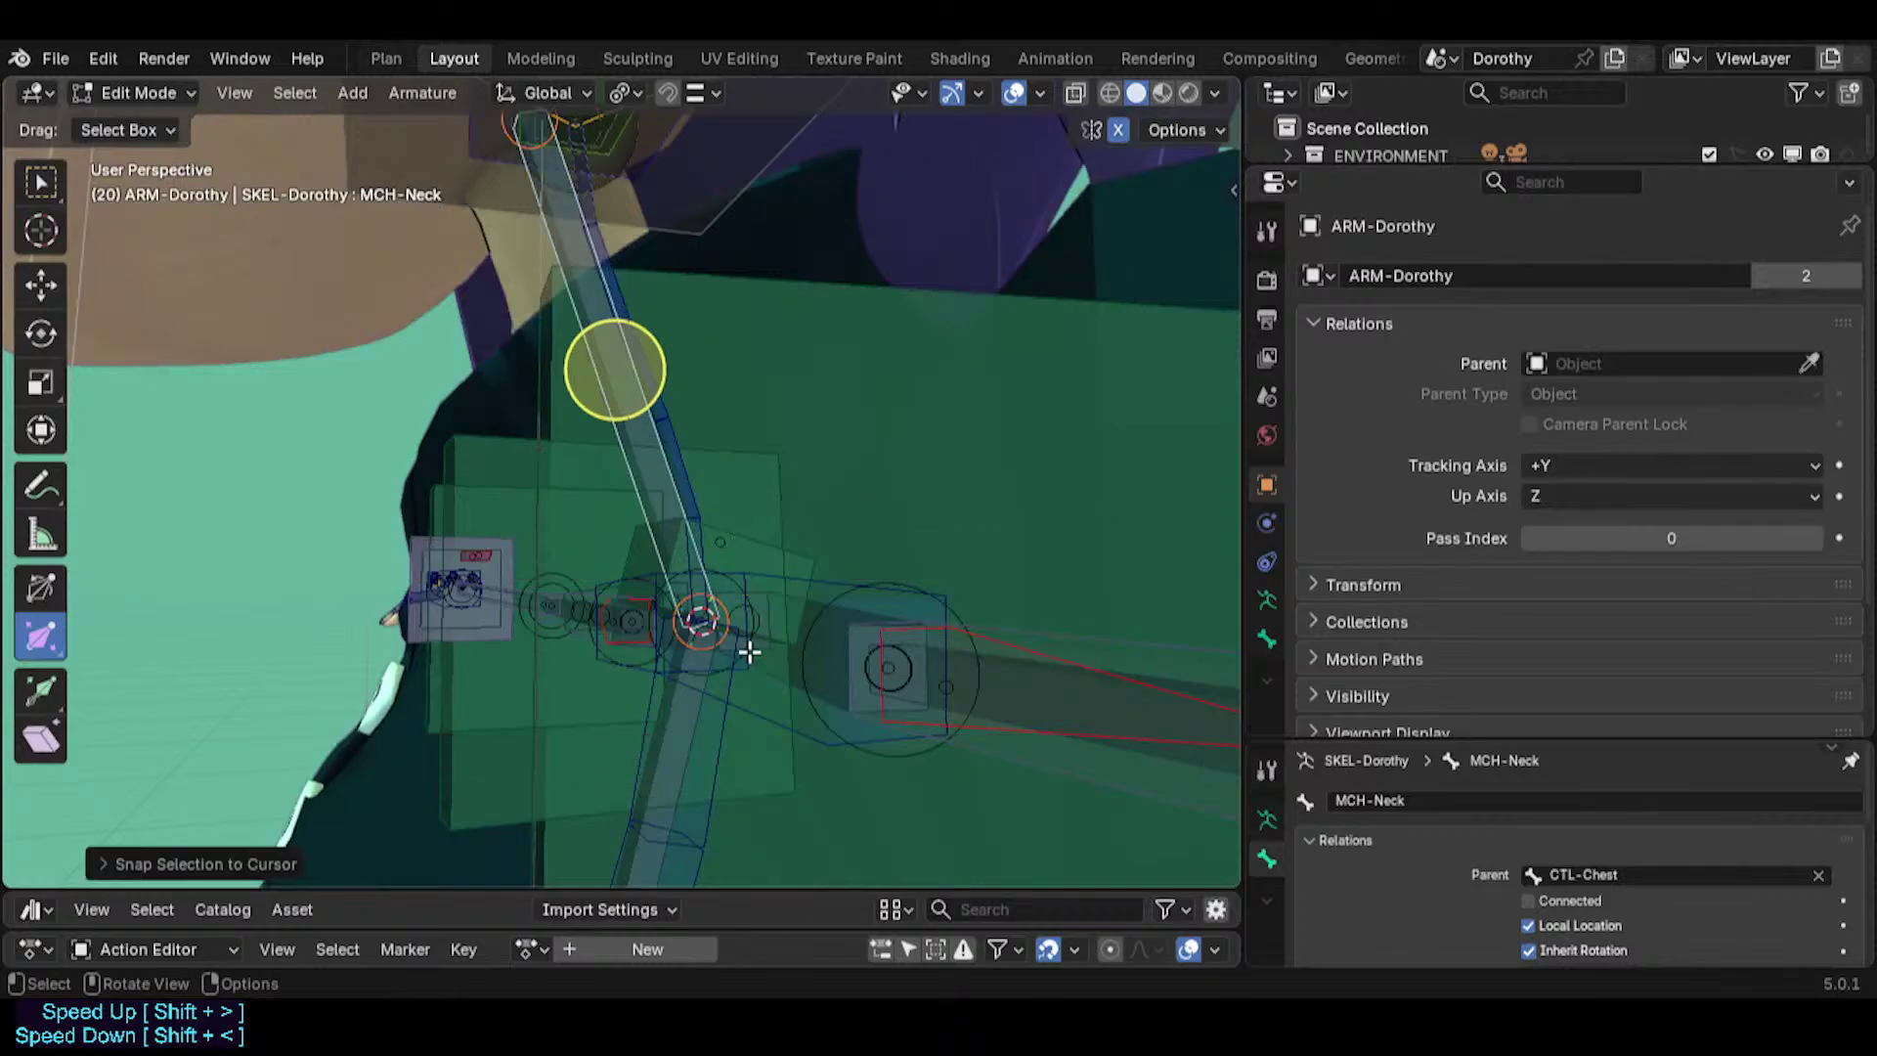
pyautogui.hotkey('ctrl', 'z')
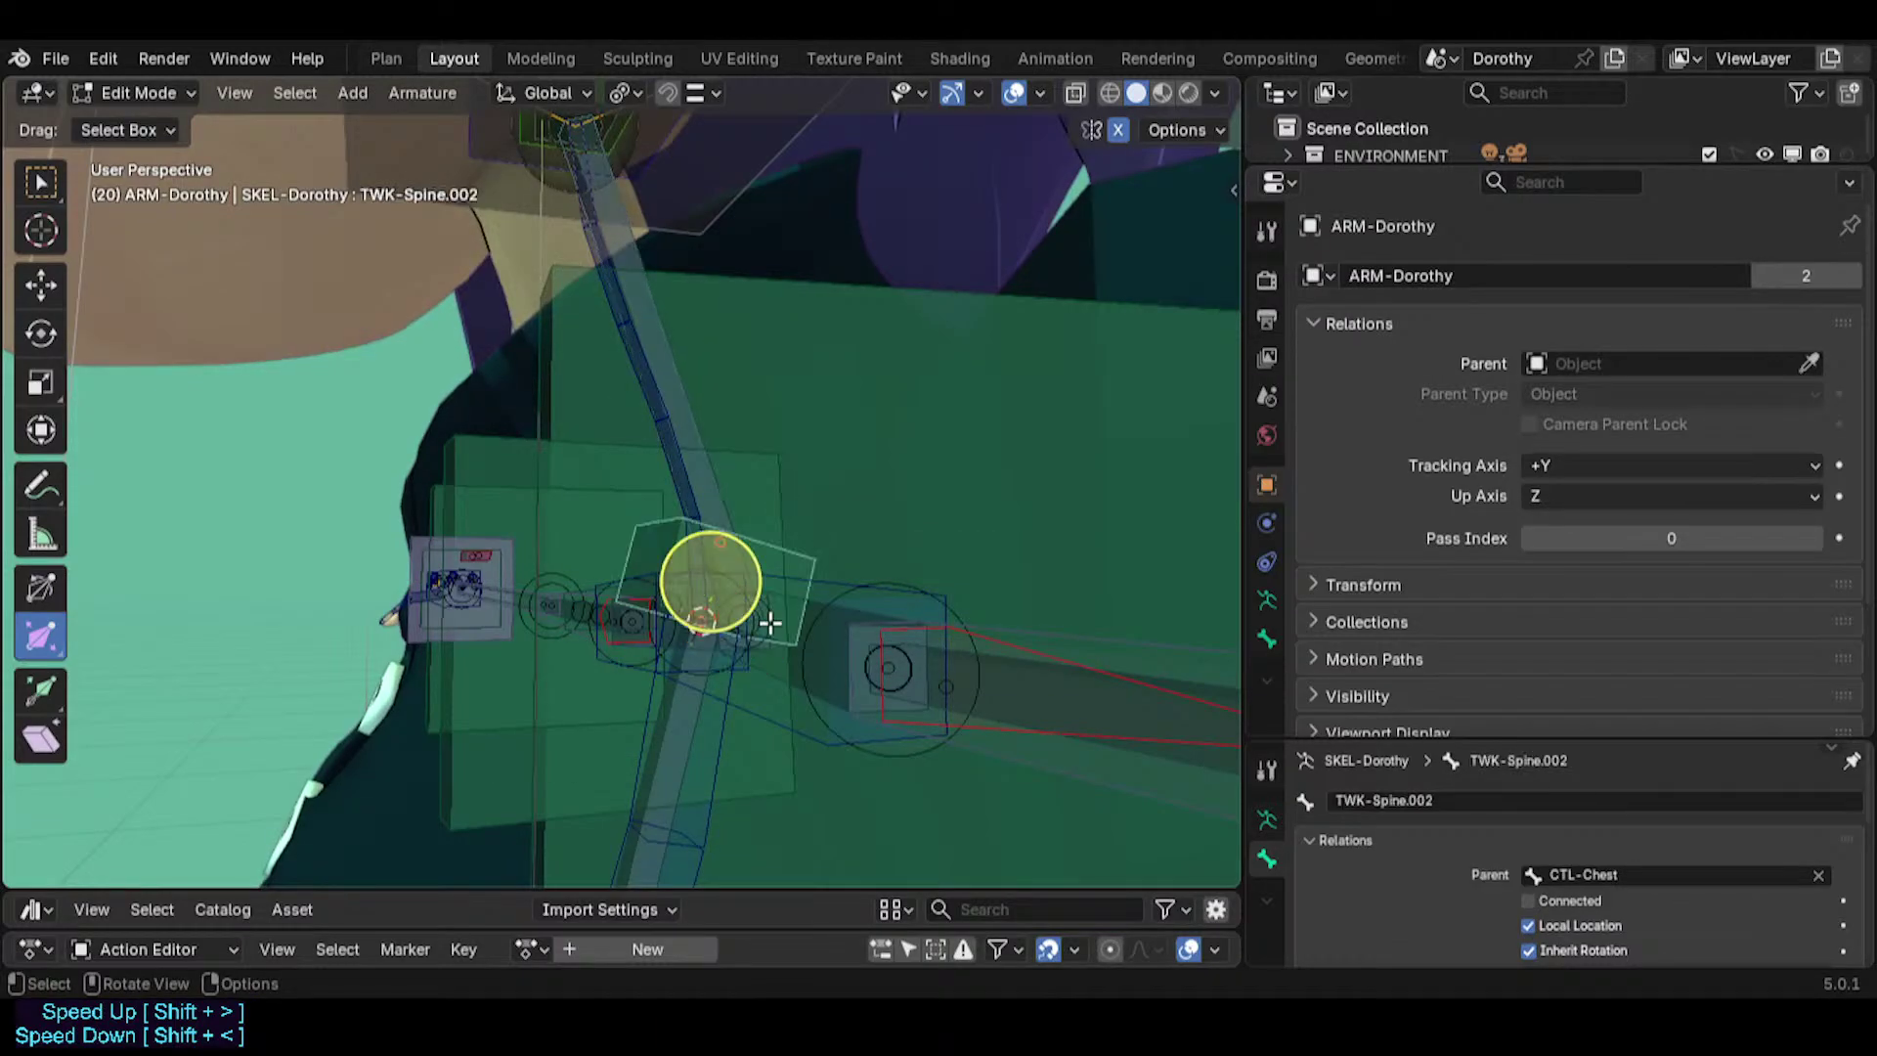
# Snap only the base joint of the MCH-Neck bone to the 3D cursor at the base of CTL-Neck.
pyautogui.click(770, 622)
pyautogui.click(770, 623)
pyautogui.click(672, 363)
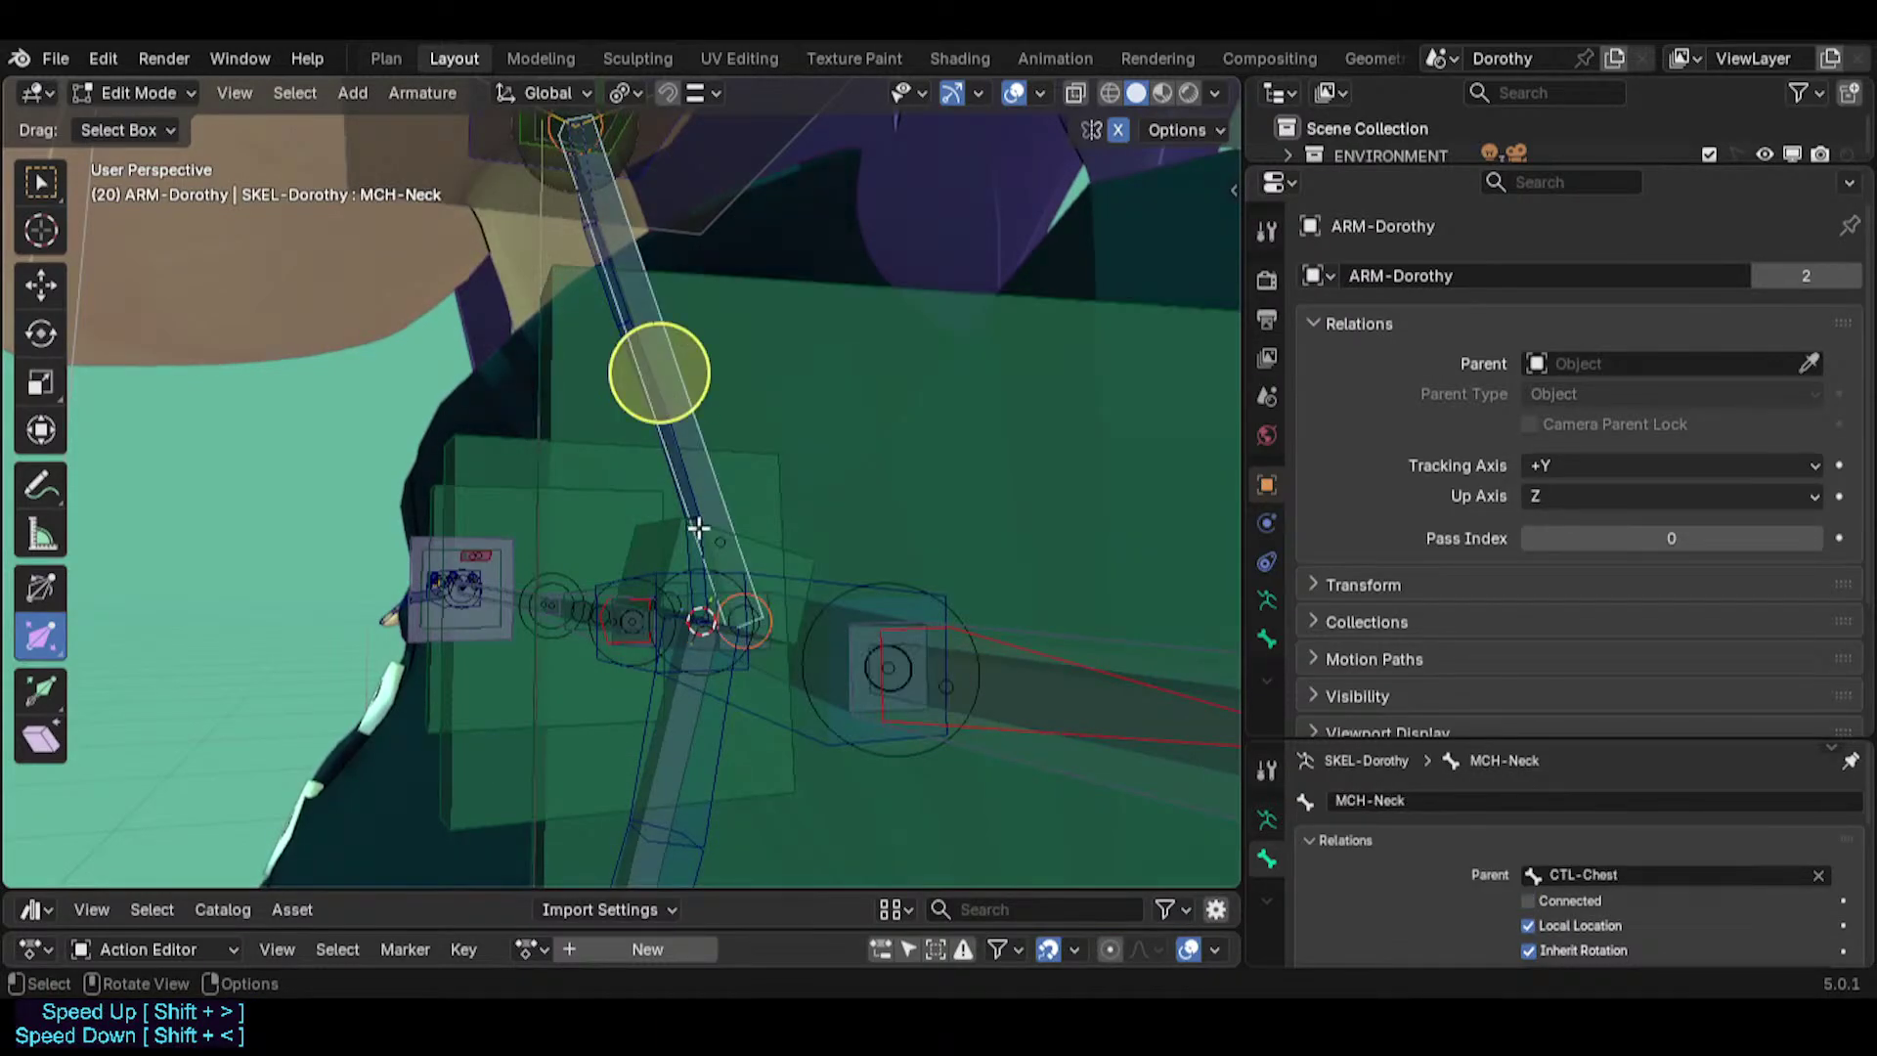
pyautogui.moveTo(752, 641); pyautogui.dragTo(774, 665, button='middle')
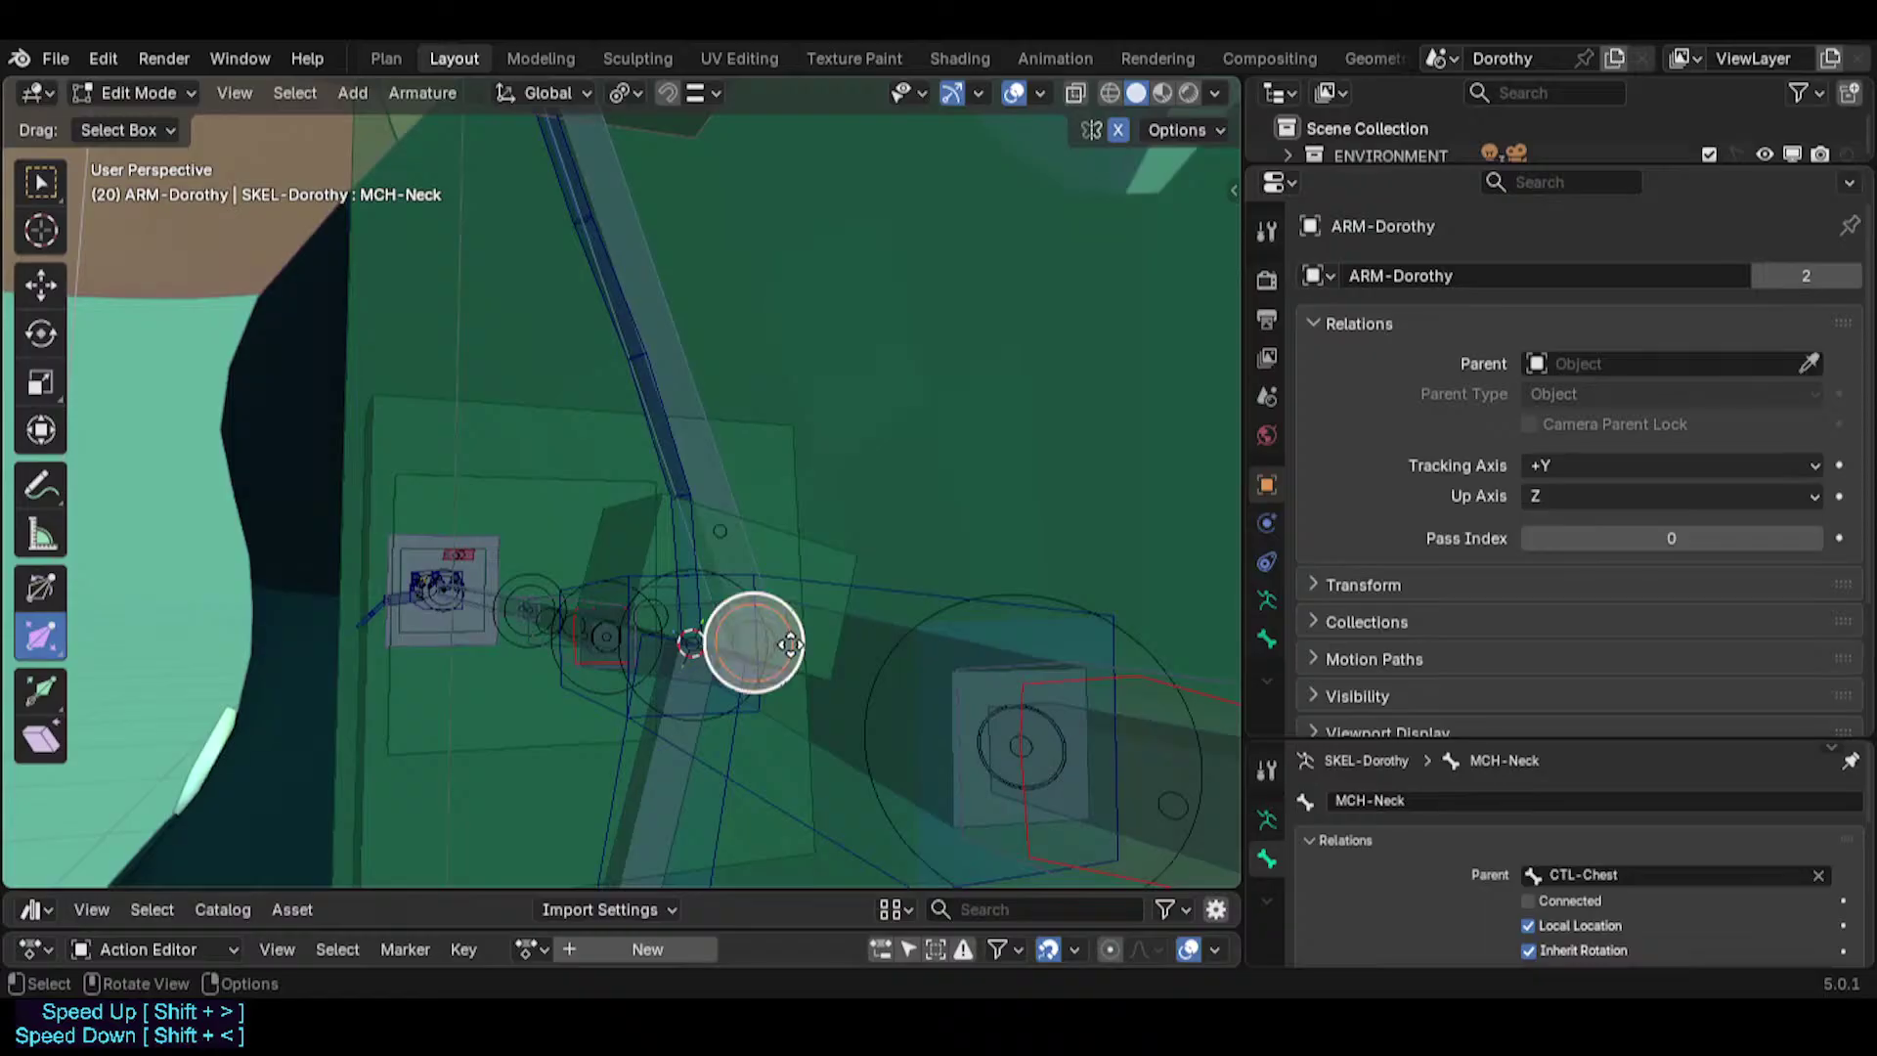
pyautogui.press('8')
pyautogui.moveTo(788, 645); pyautogui.dragTo(691, 480, button='middle')
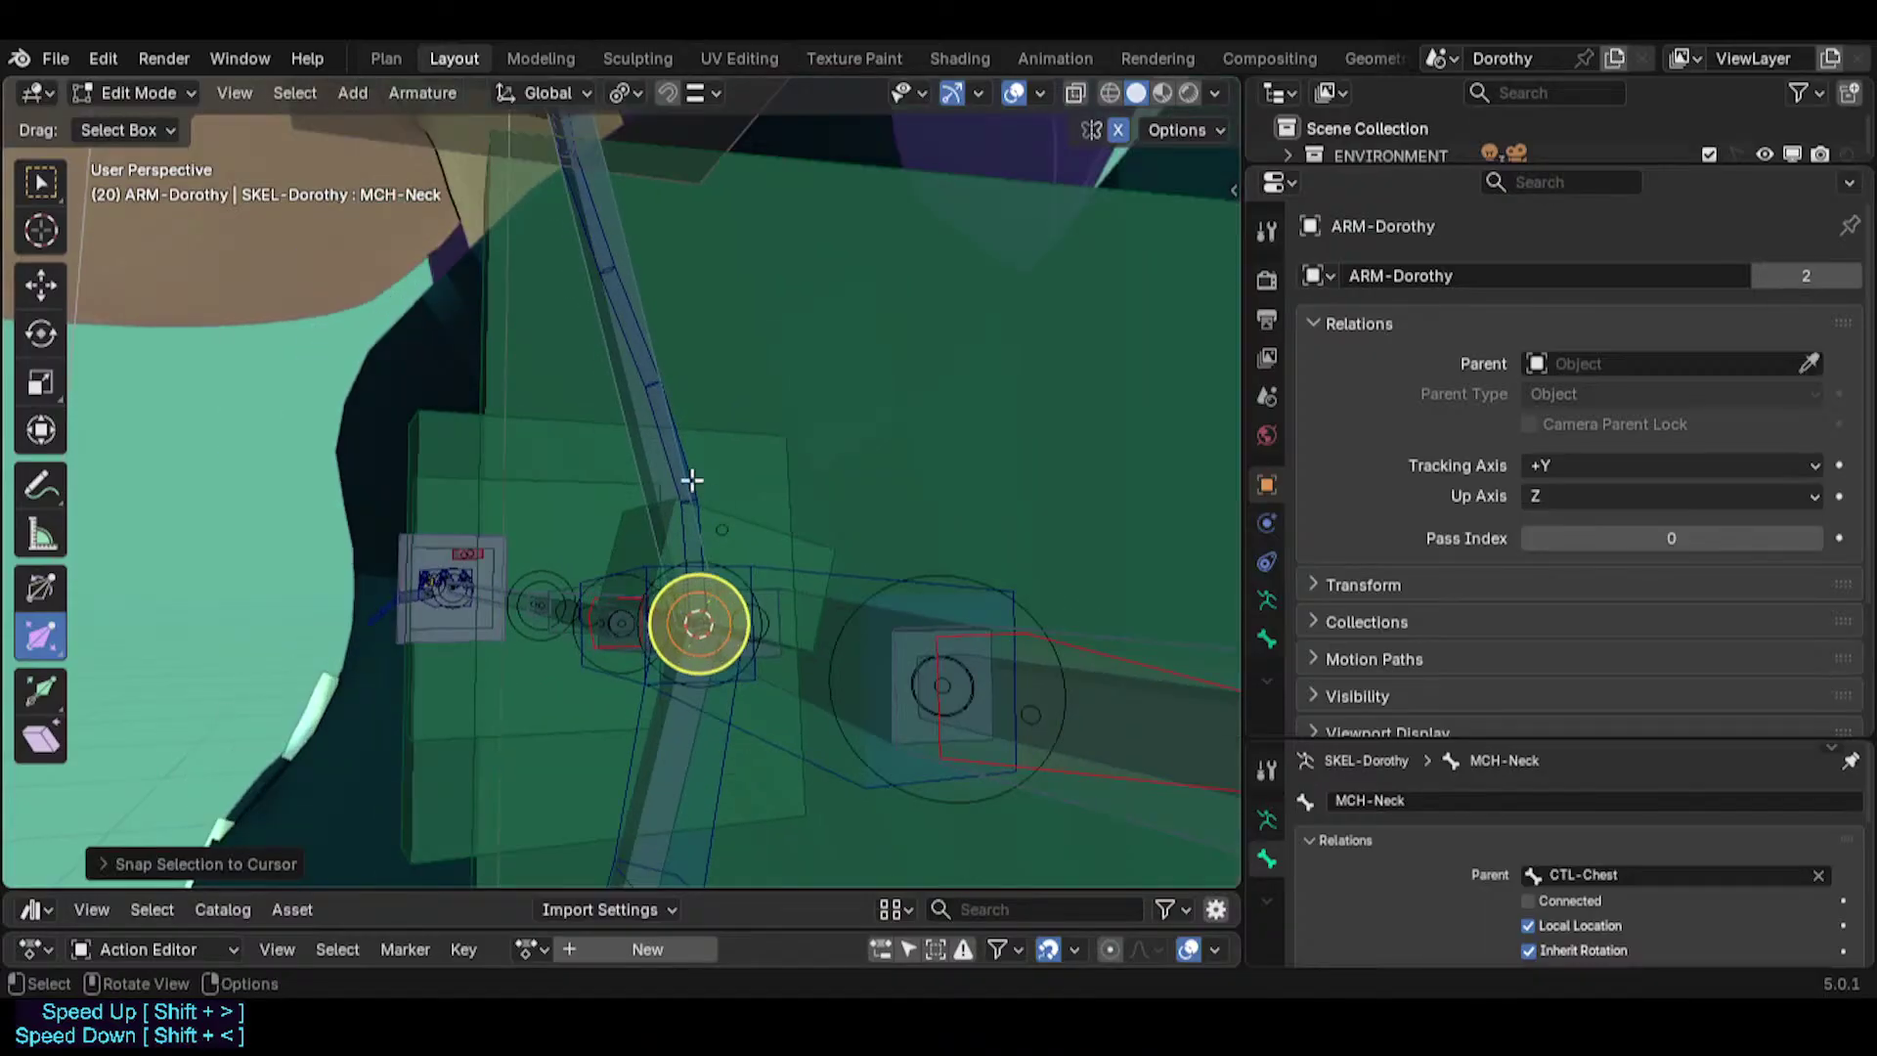
# Hide the TWK-Shoulder.L bone whose large shape covers the neck bones.
pyautogui.click(654, 343)
pyautogui.keyDown('shift'); pyautogui.click(616, 385); pyautogui.keyUp('shift')
pyautogui.click(619, 387)
pyautogui.press('h')
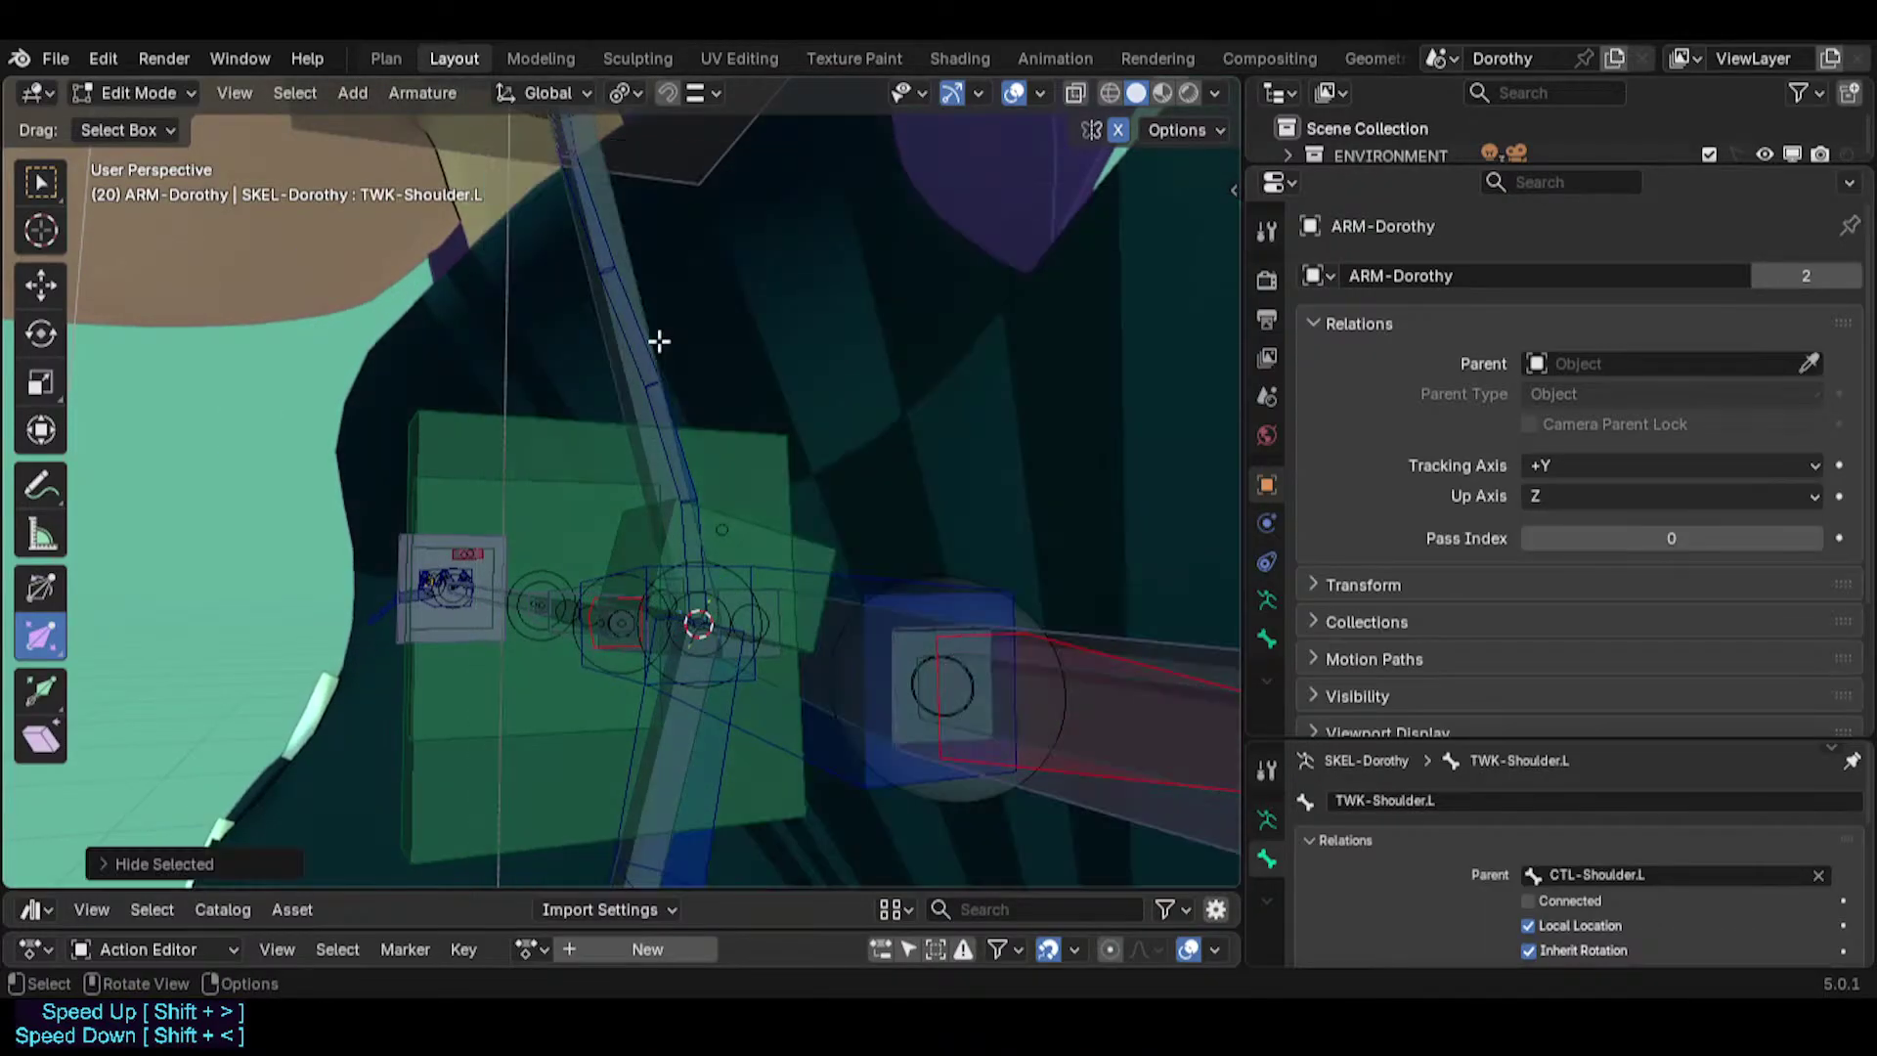
# Align the MCH-Neck bone to the orientation of CTL-Neck and reveal the hidden bones.
pyautogui.click(639, 355)
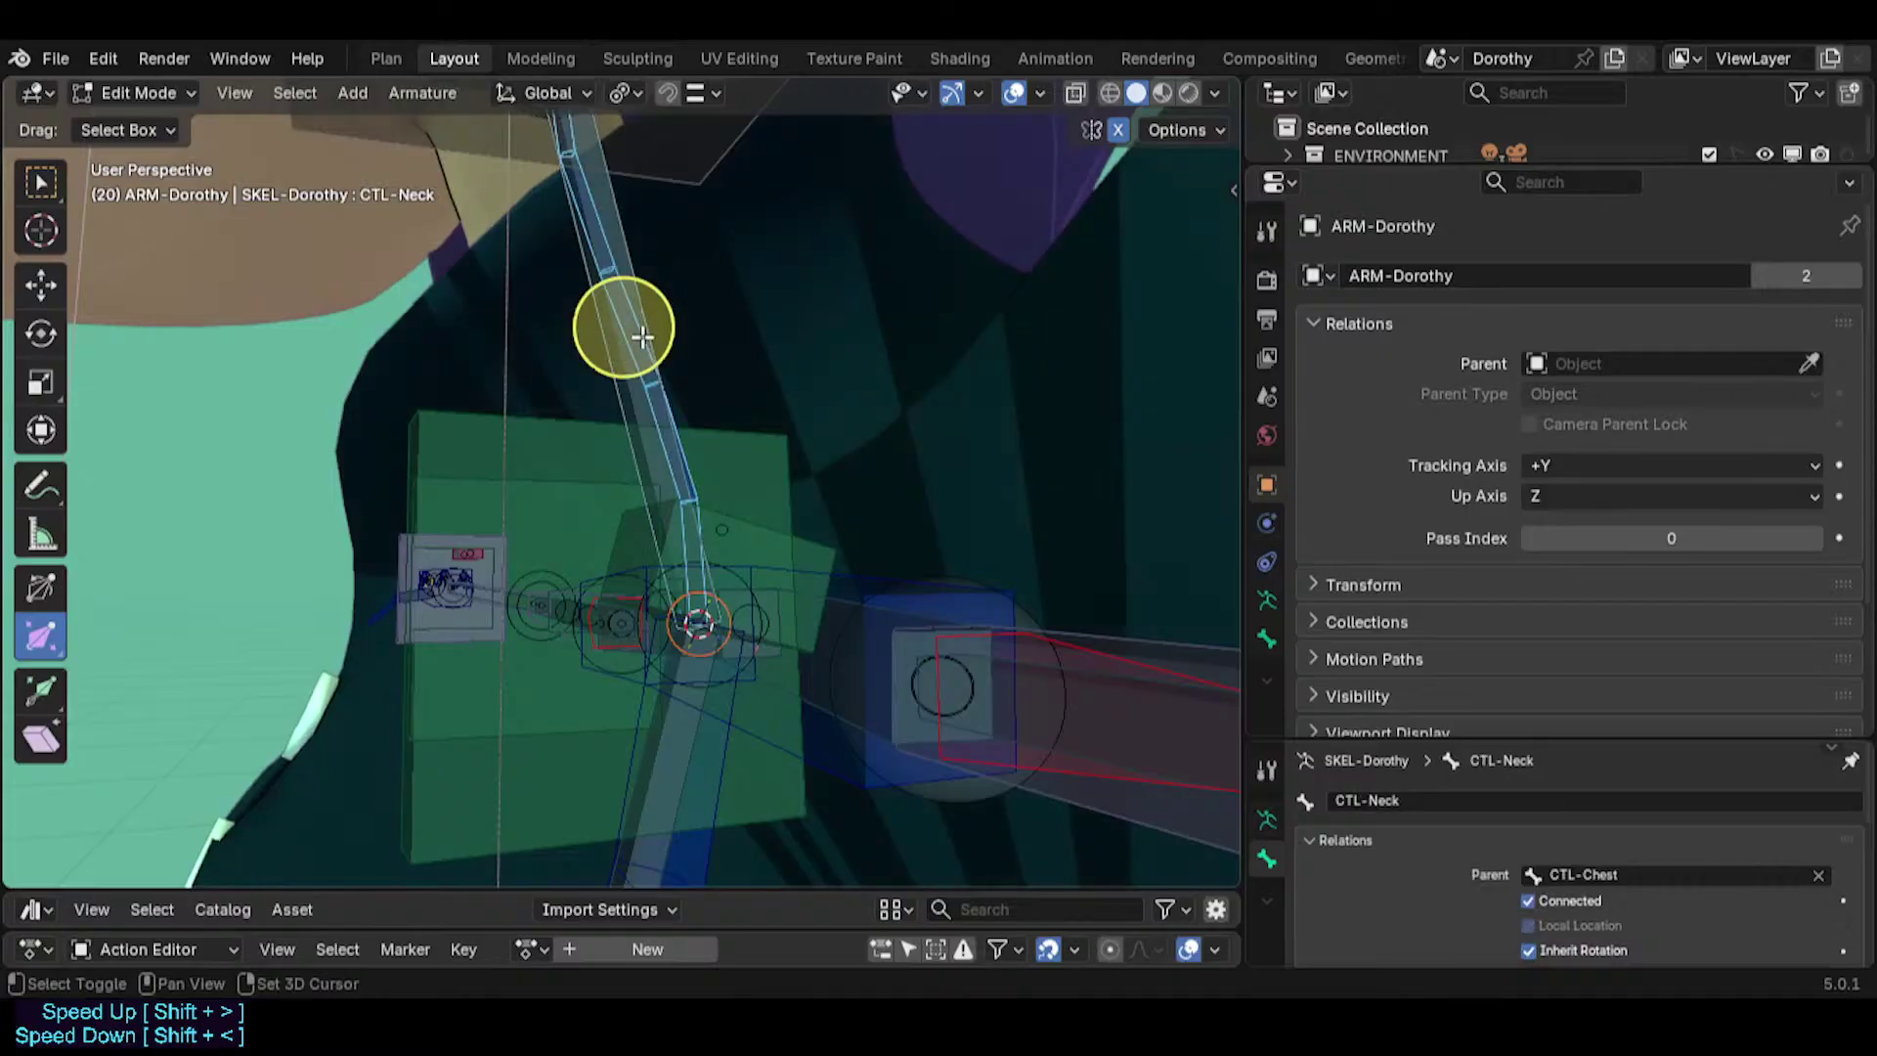
pyautogui.moveTo(659, 337); pyautogui.dragTo(794, 409, button='middle')
pyautogui.hotkey('alt', 'h')
# Switch to Pose Mode and select TWK-Spine.002 and TWK-Spine.001, with the bone properties displayed.
pyautogui.hotkey('ctrl', 'Tab')
pyautogui.click(778, 538)
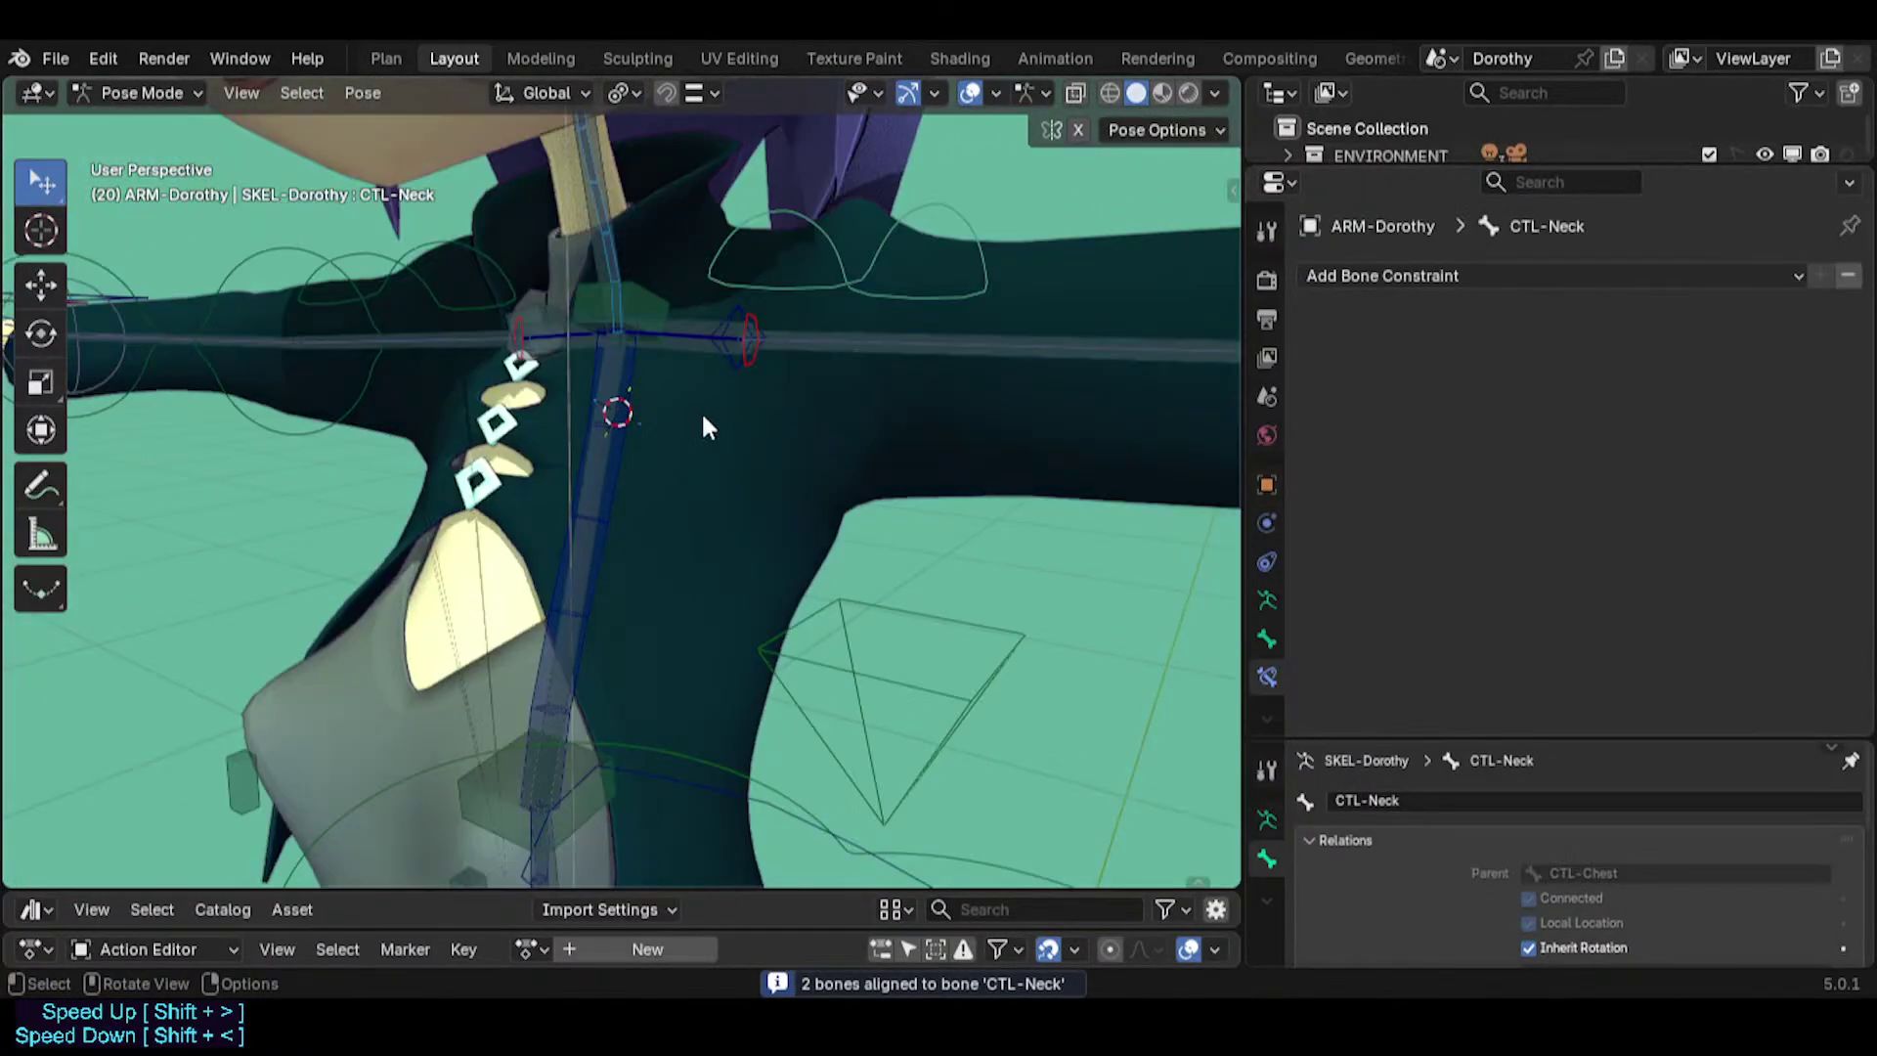
pyautogui.scroll(-2, 700, 413)
pyautogui.keyDown('shift'); pyautogui.moveTo(593, 368); pyautogui.dragTo(640, 443, button='middle'); pyautogui.keyUp('shift')
pyautogui.scroll(1, 639, 446)
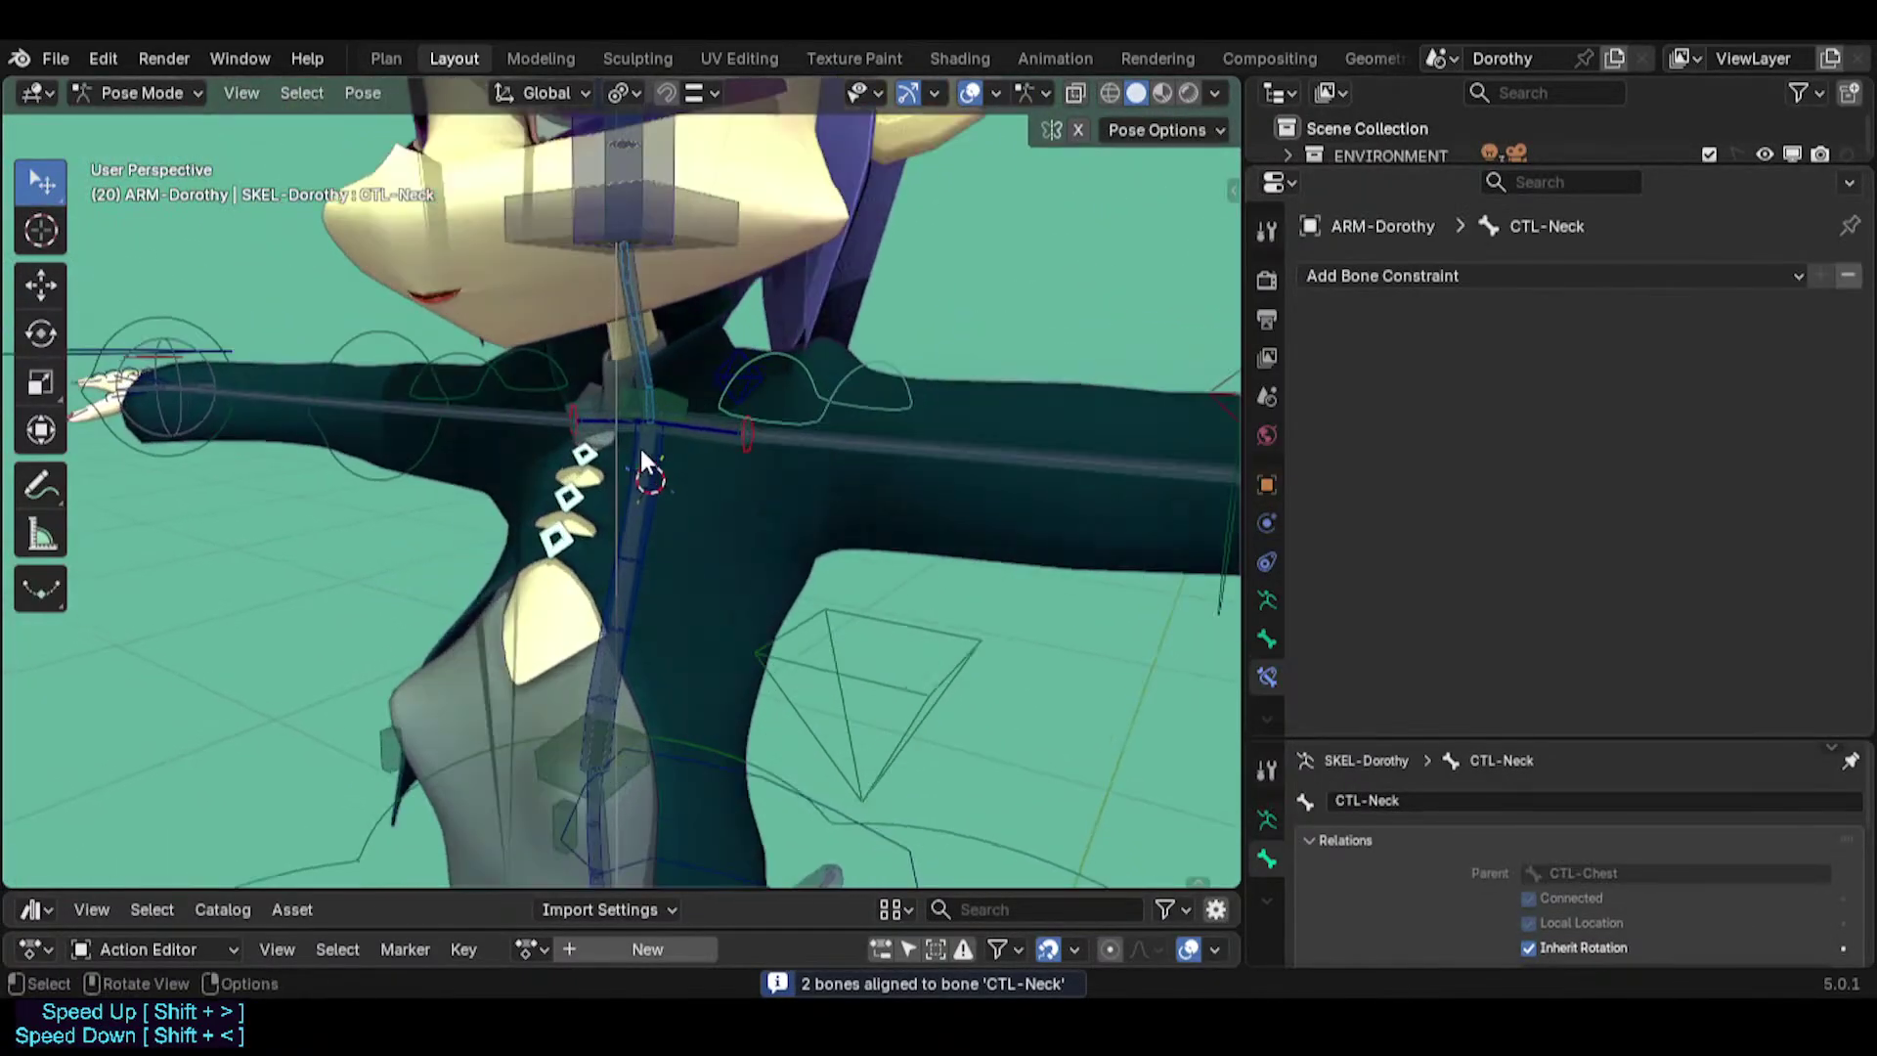
pyautogui.click(634, 707)
pyautogui.moveTo(634, 731); pyautogui.dragTo(669, 389, button='middle')
pyautogui.moveTo(623, 624); pyautogui.dragTo(725, 532, button='middle')
pyautogui.keyDown('shift'); pyautogui.click(655, 610); pyautogui.keyUp('shift')
pyautogui.click(1271, 631)
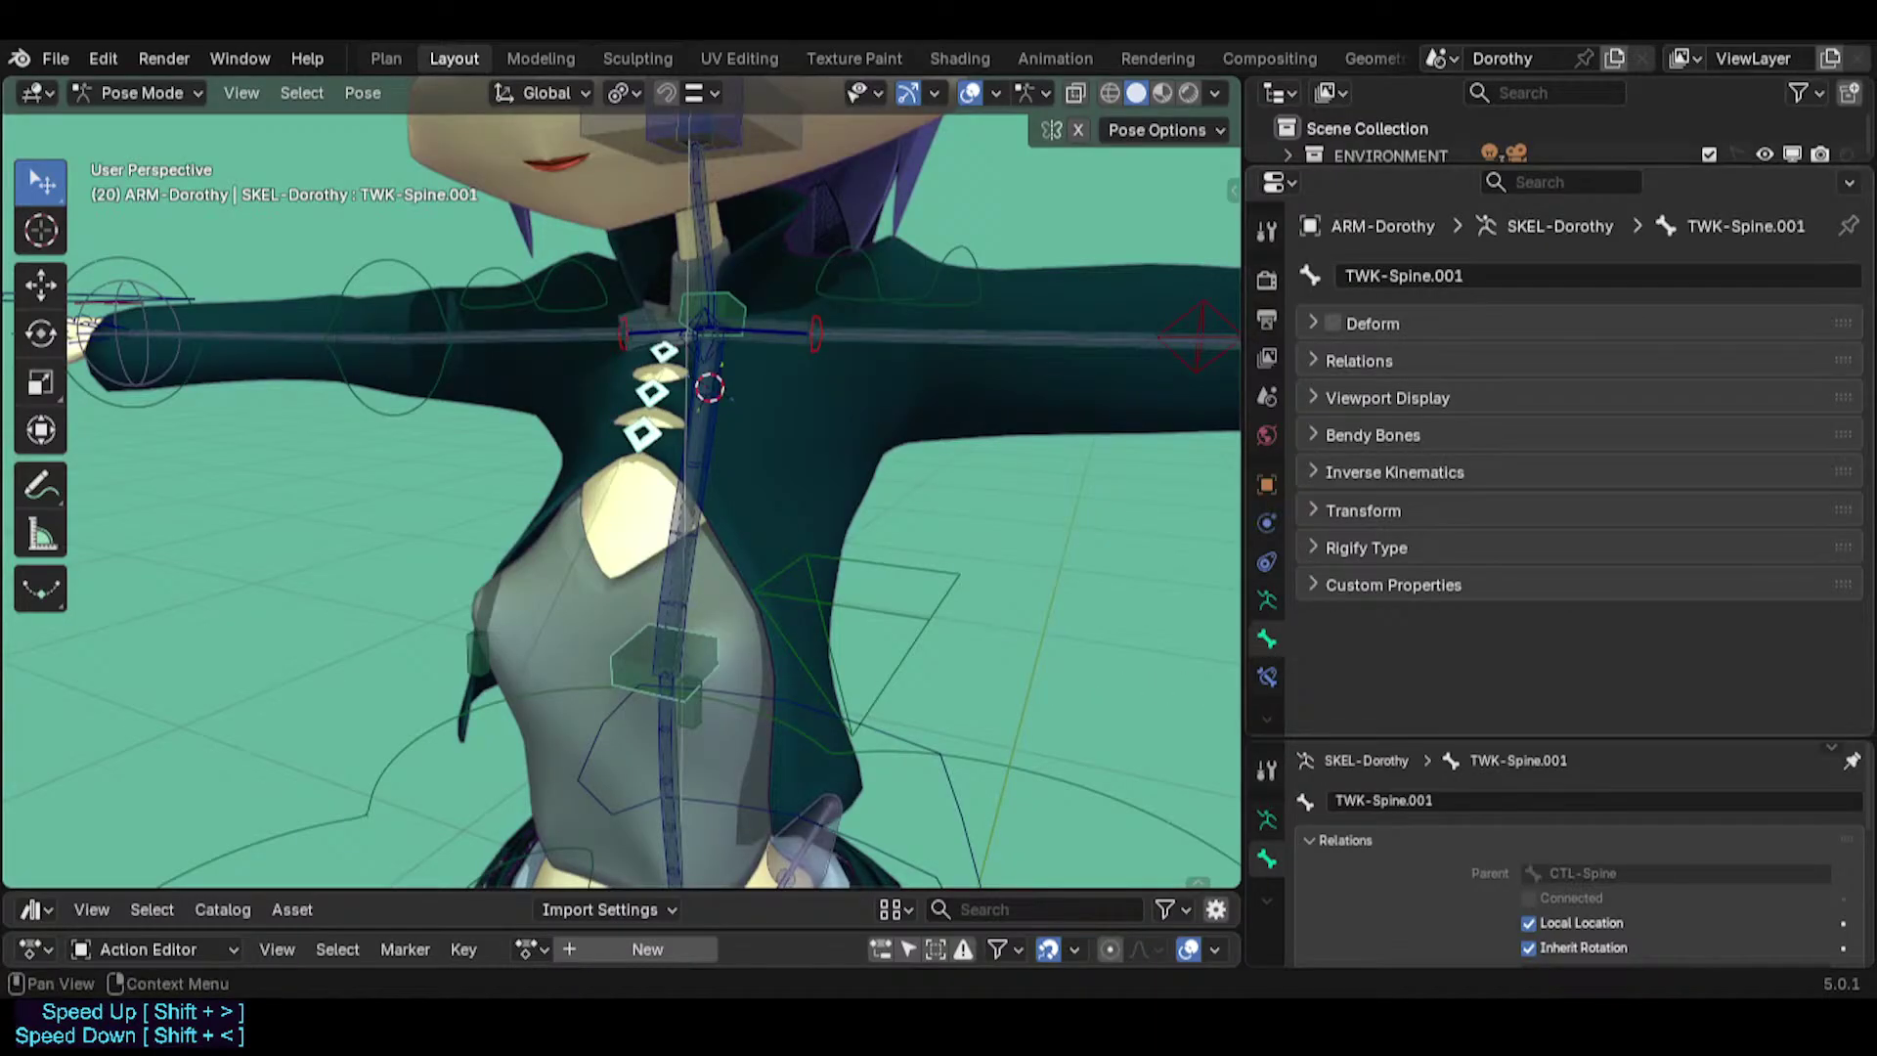
# Copy TWK-Elbow.L's WGT-JointTweaker custom shape, with 90° X rotation and 3.620 scale, to TWK-Spine.001 and TWK-Spine.002.
pyautogui.moveTo(923, 426); pyautogui.dragTo(765, 431, button='middle')
pyautogui.scroll(-2, 778, 426)
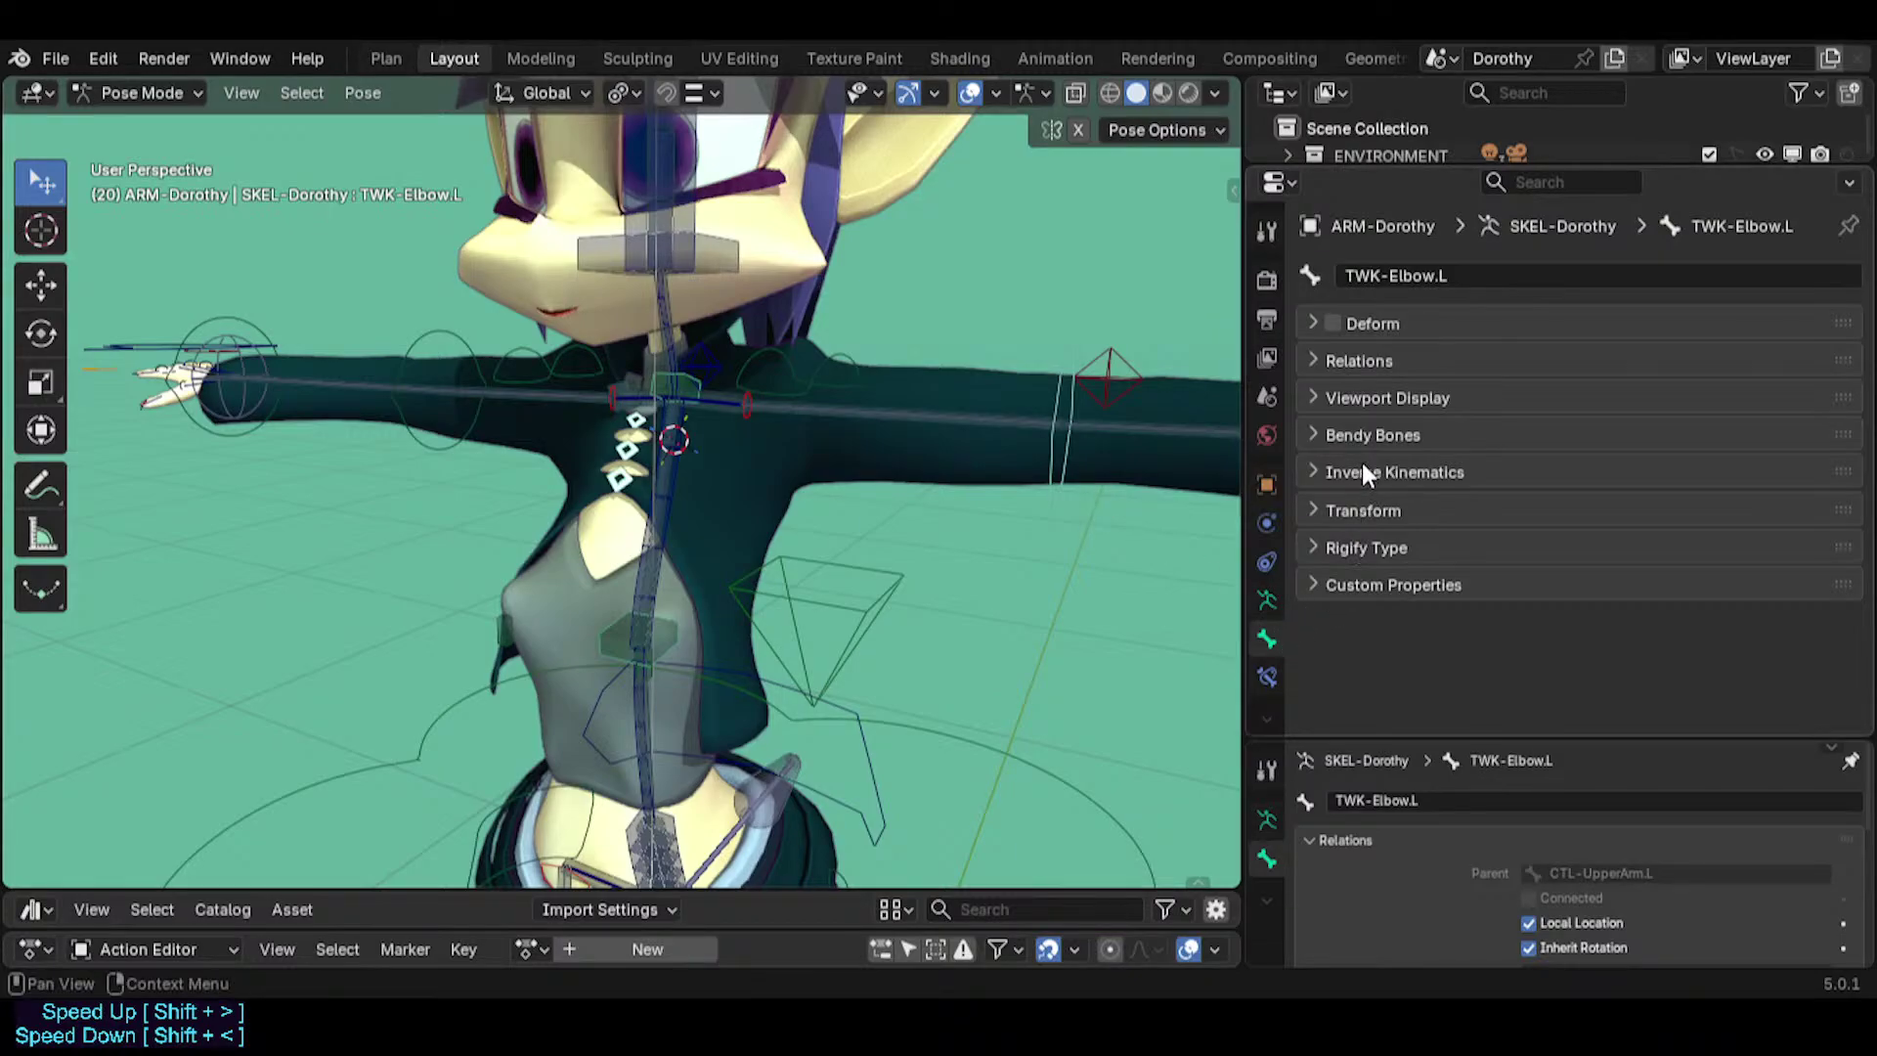
pyautogui.click(1380, 403)
pyautogui.scroll(-6, 1563, 488)
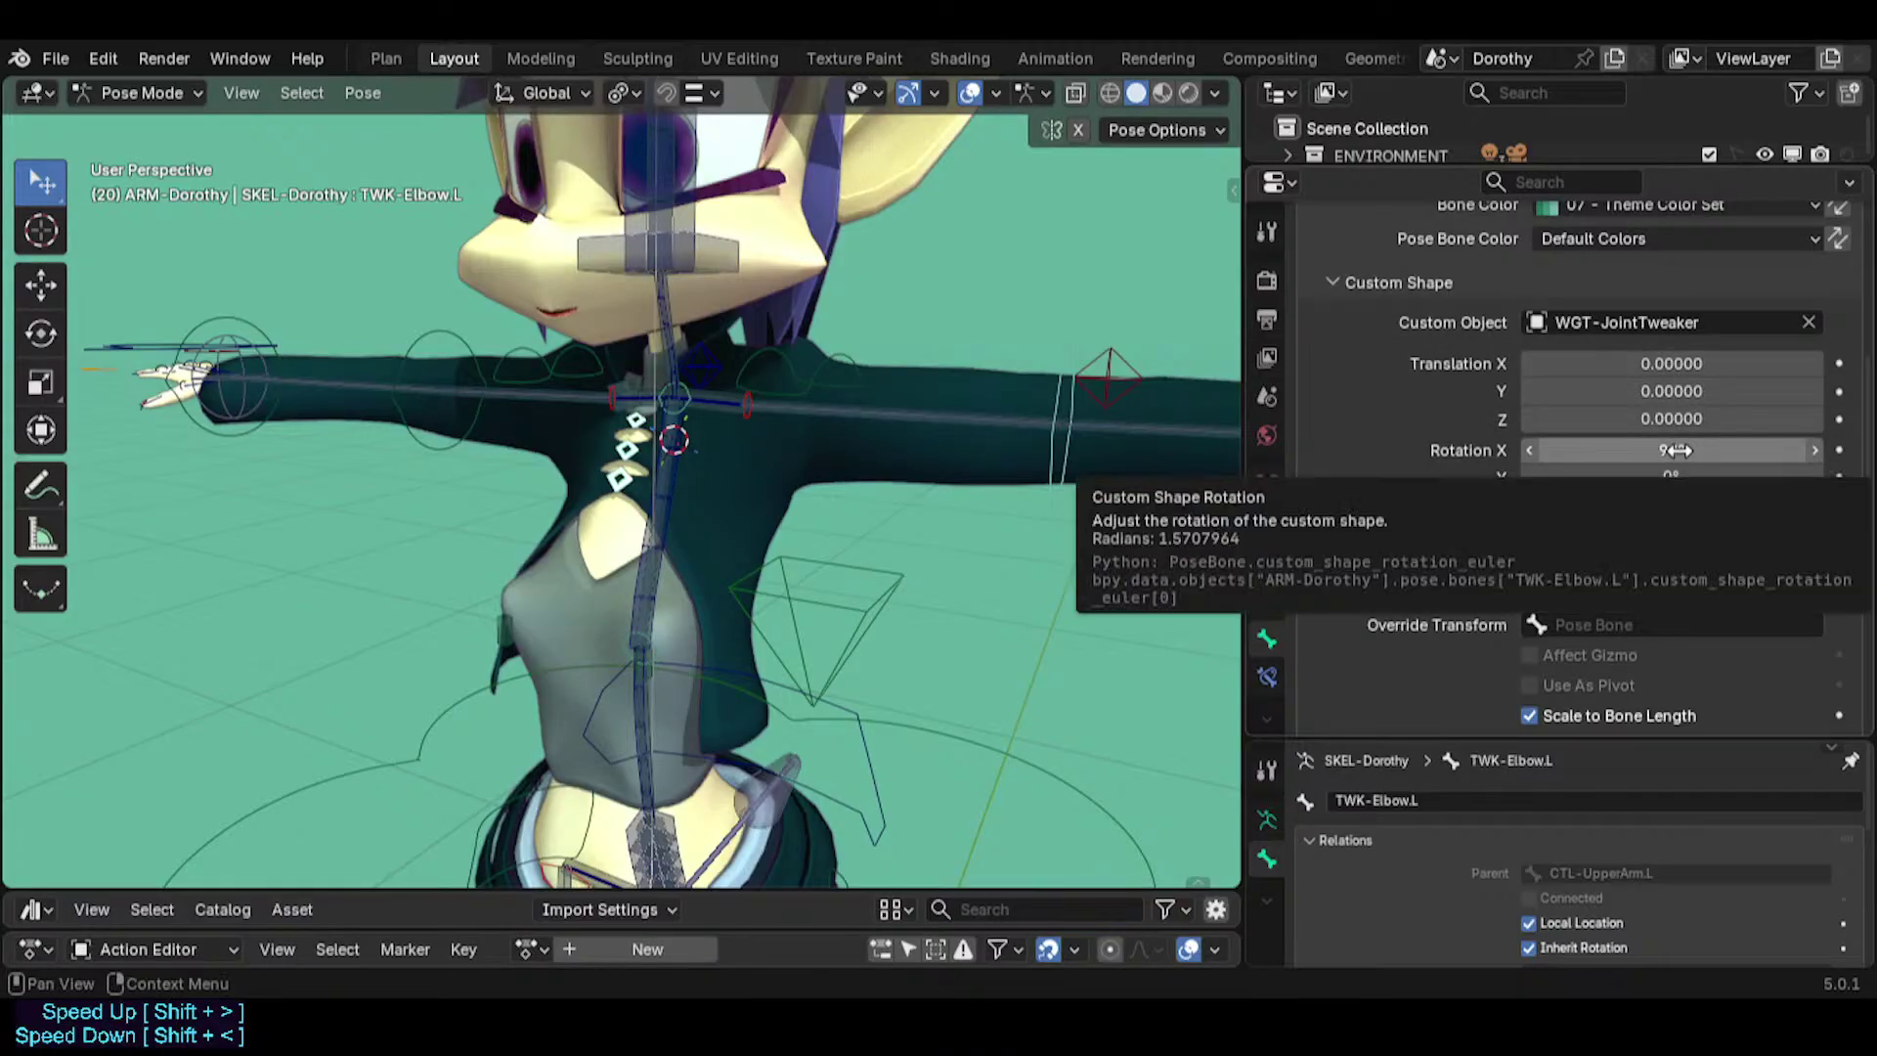
pyautogui.press('BackSpace')
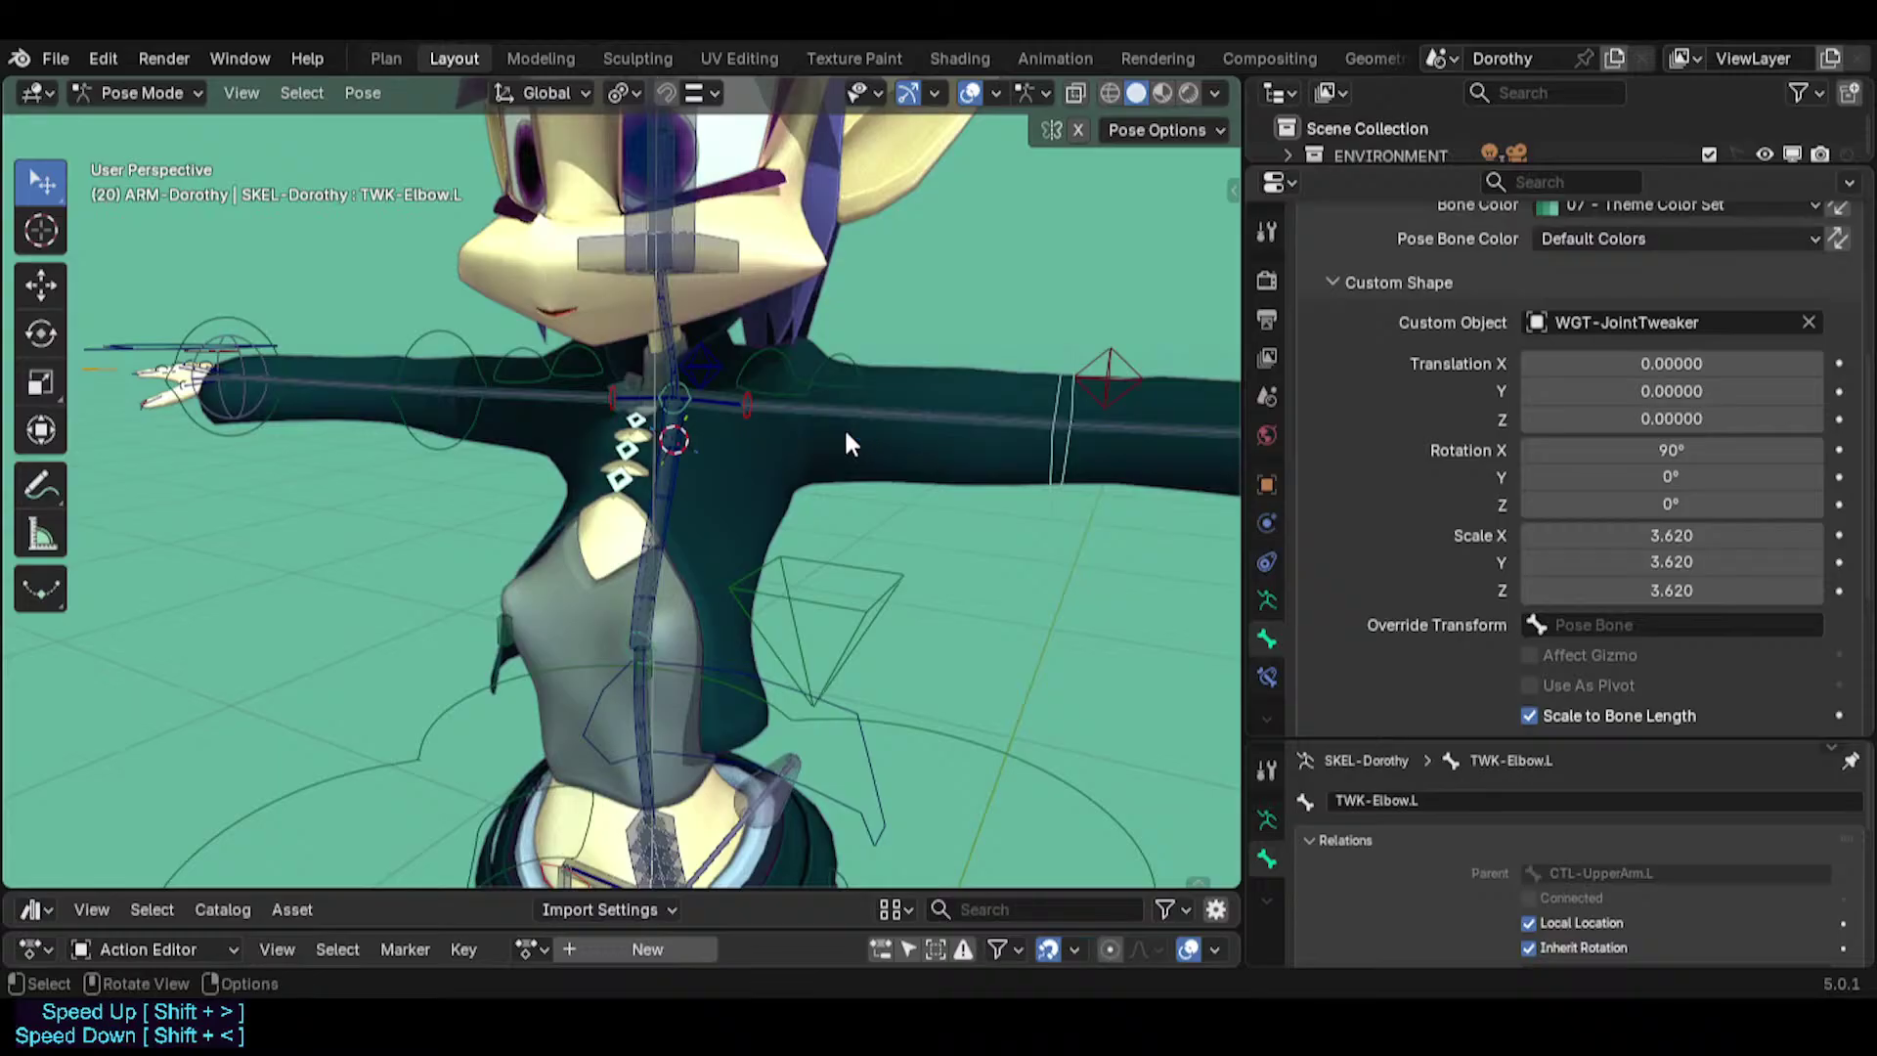
pyautogui.hotkey('ctrl', 'z')
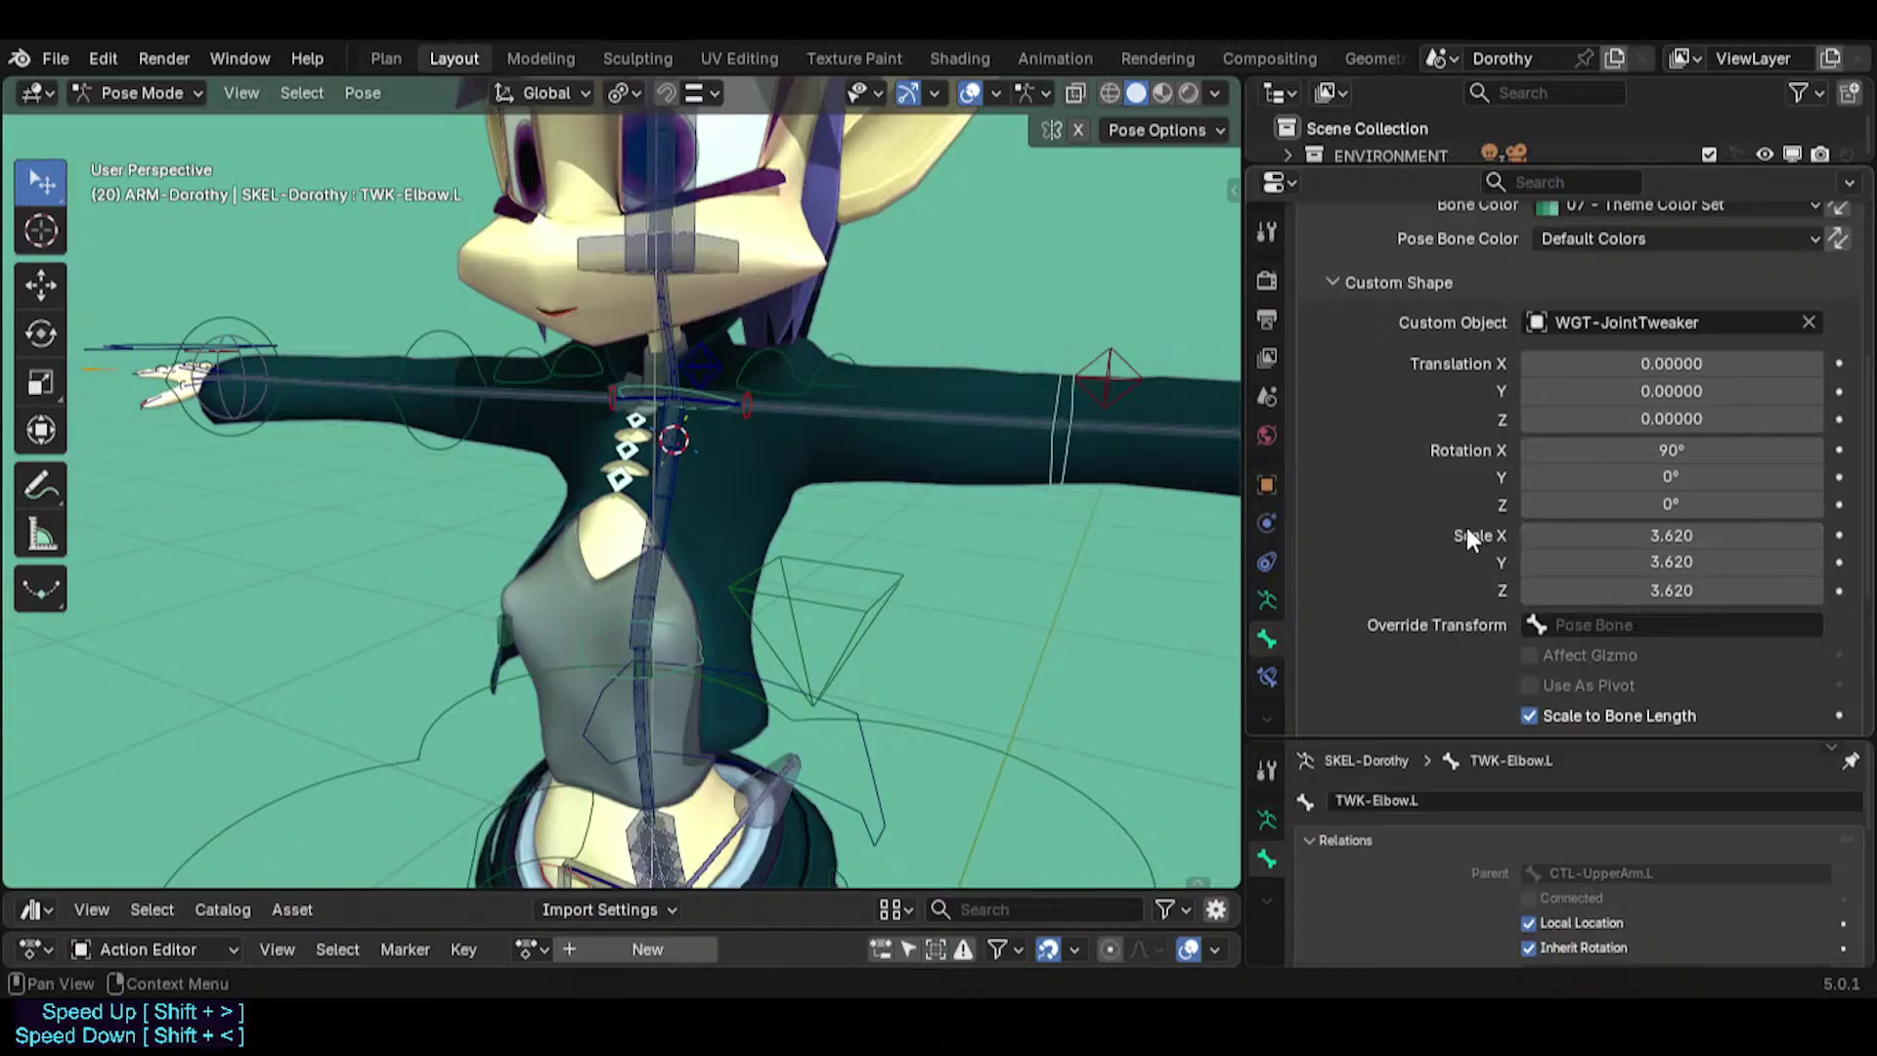
# Try moving TWK-Spine.001 and TWK-Spine.002 in turn to test the torso deformation, cancelling each move.
pyautogui.moveTo(812, 497); pyautogui.dragTo(731, 541, button='middle')
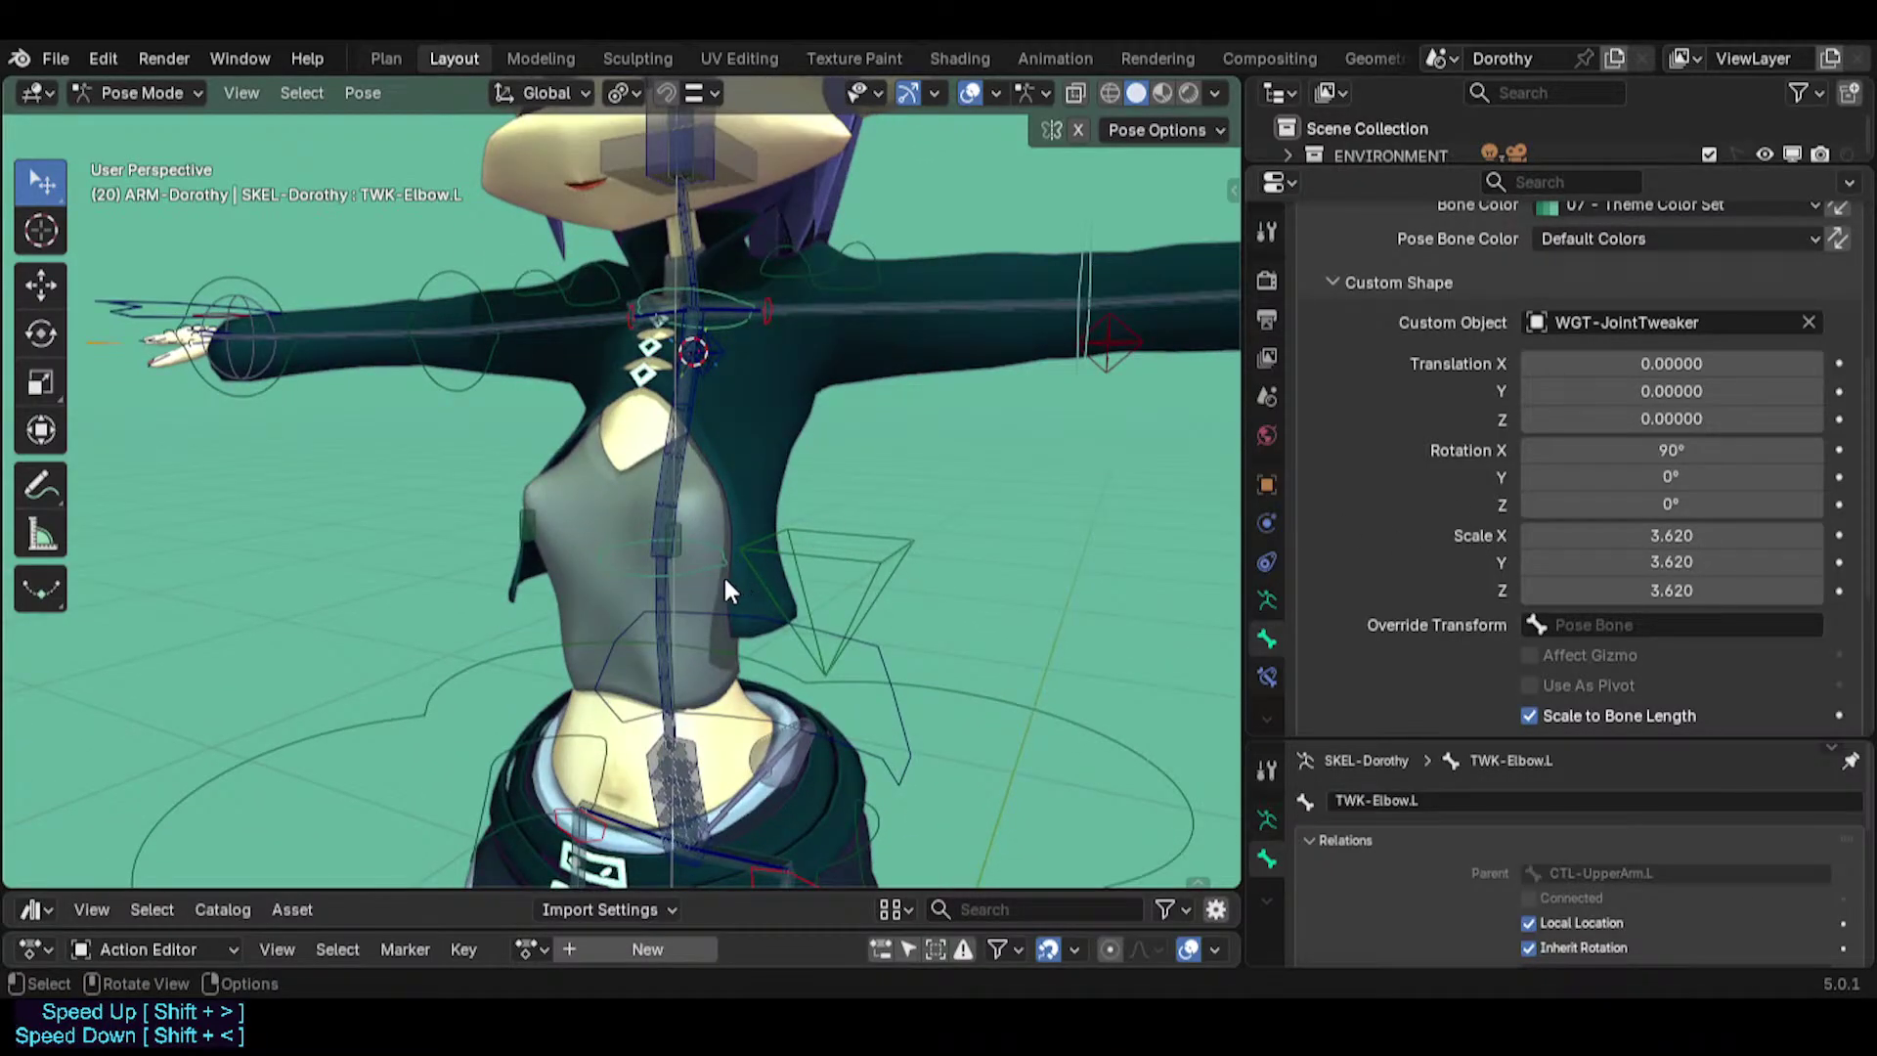
pyautogui.press('g')
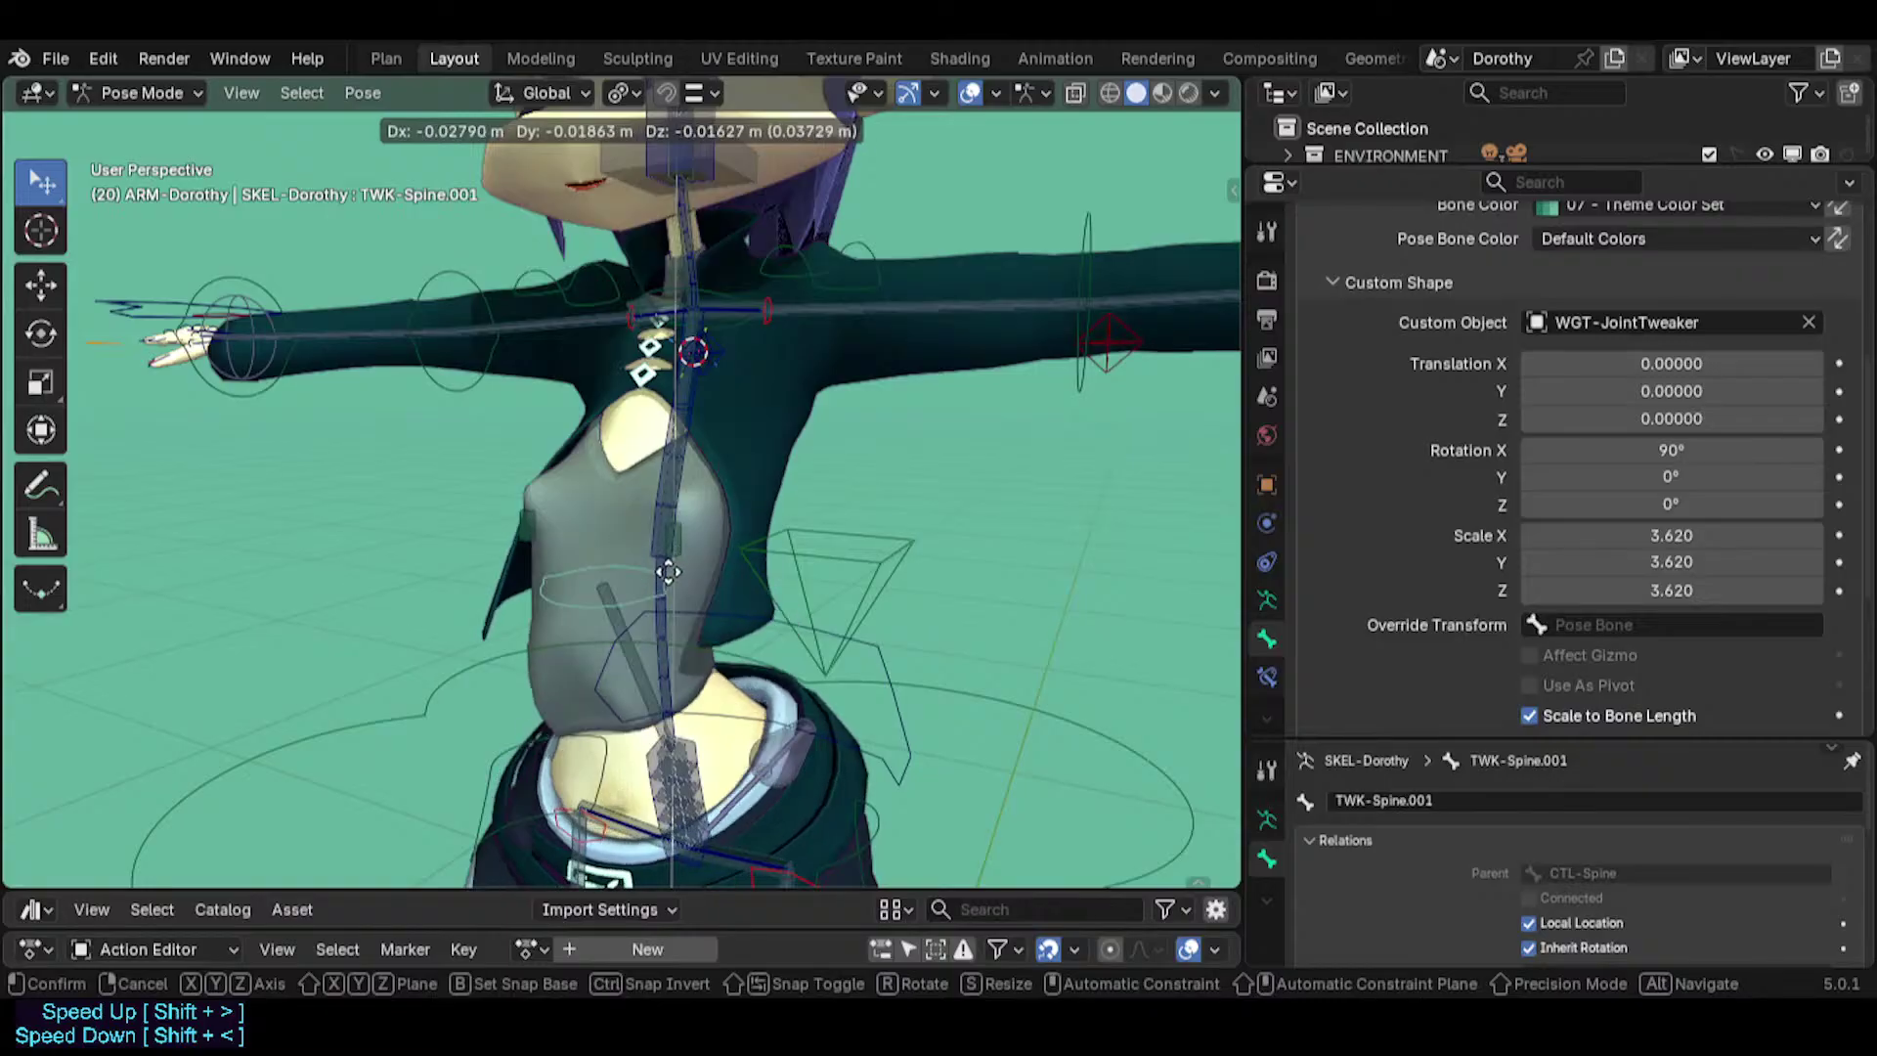
pyautogui.rightClick(703, 514)
pyautogui.moveTo(706, 510); pyautogui.dragTo(838, 386, button='middle')
pyautogui.click(749, 339)
pyautogui.press('g')
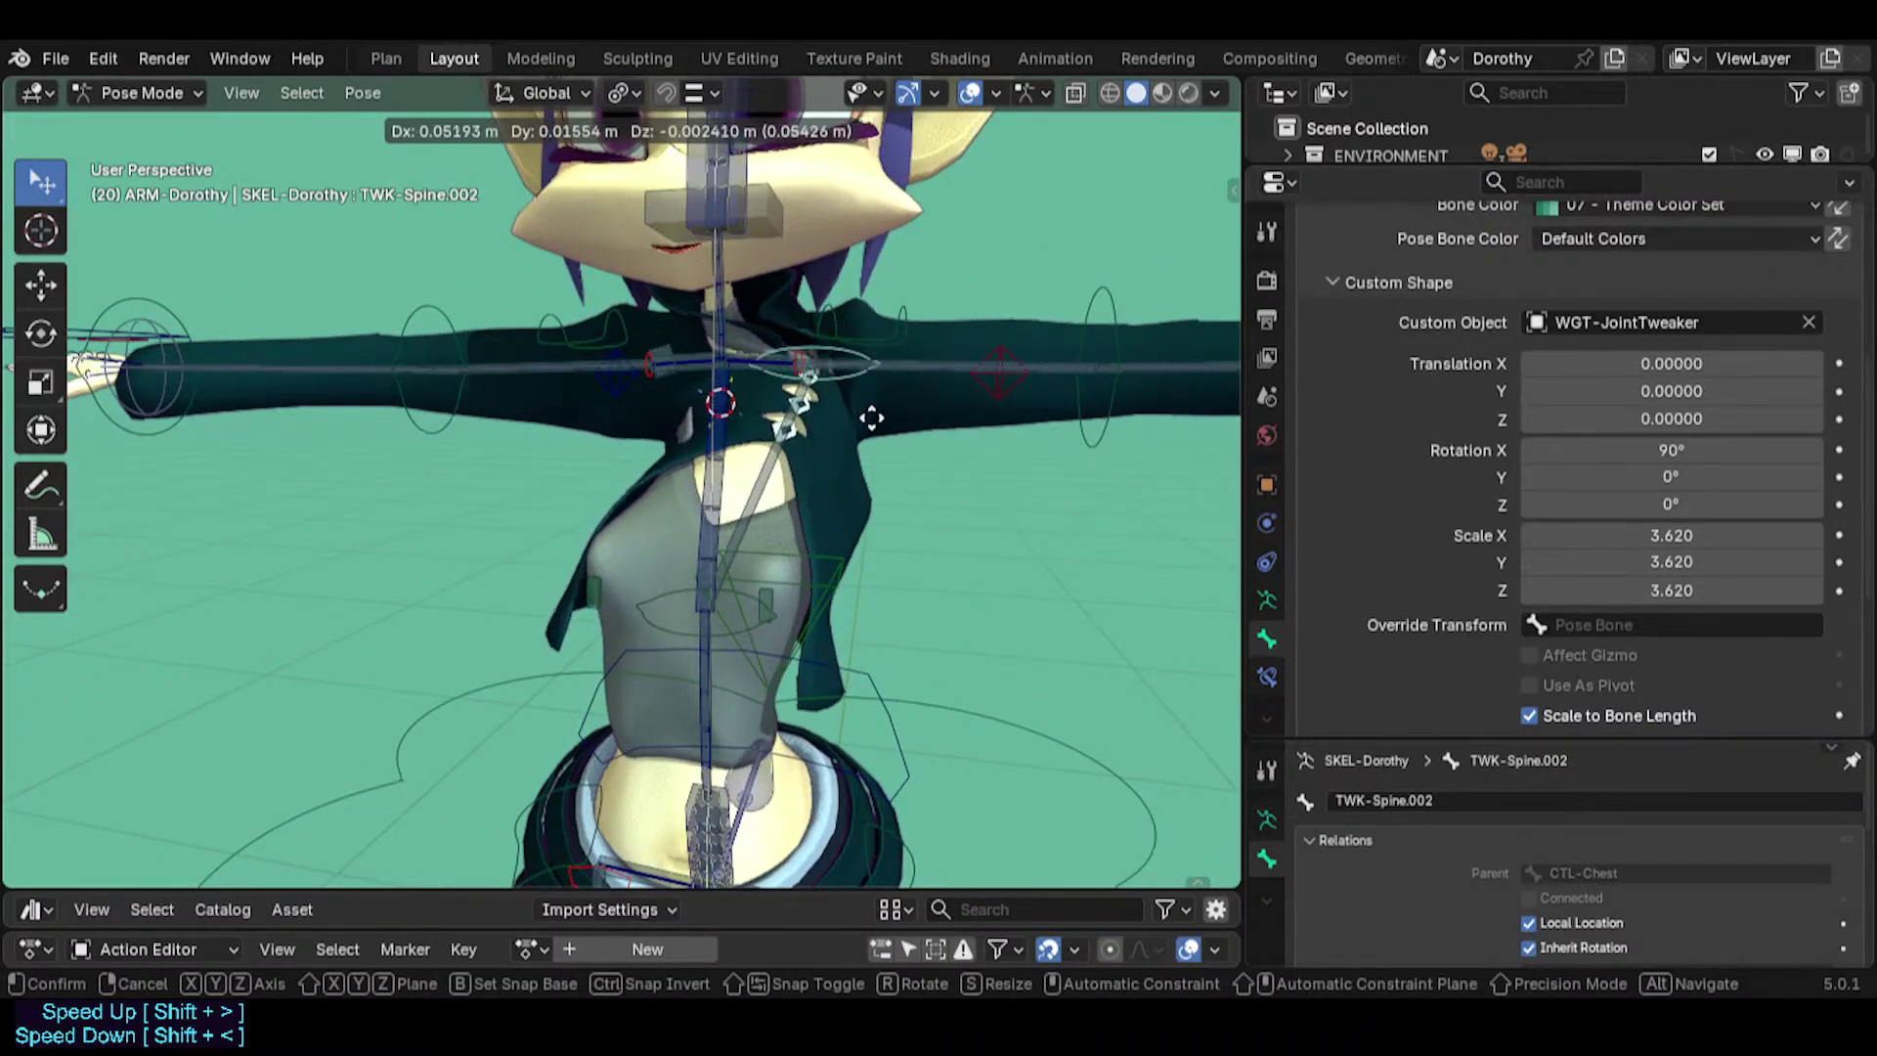
pyautogui.rightClick(689, 415)
# Test the chest control by moving and rotating CTL-Chest to lean the upper body sideways.
pyautogui.click(719, 474)
pyautogui.press('g')
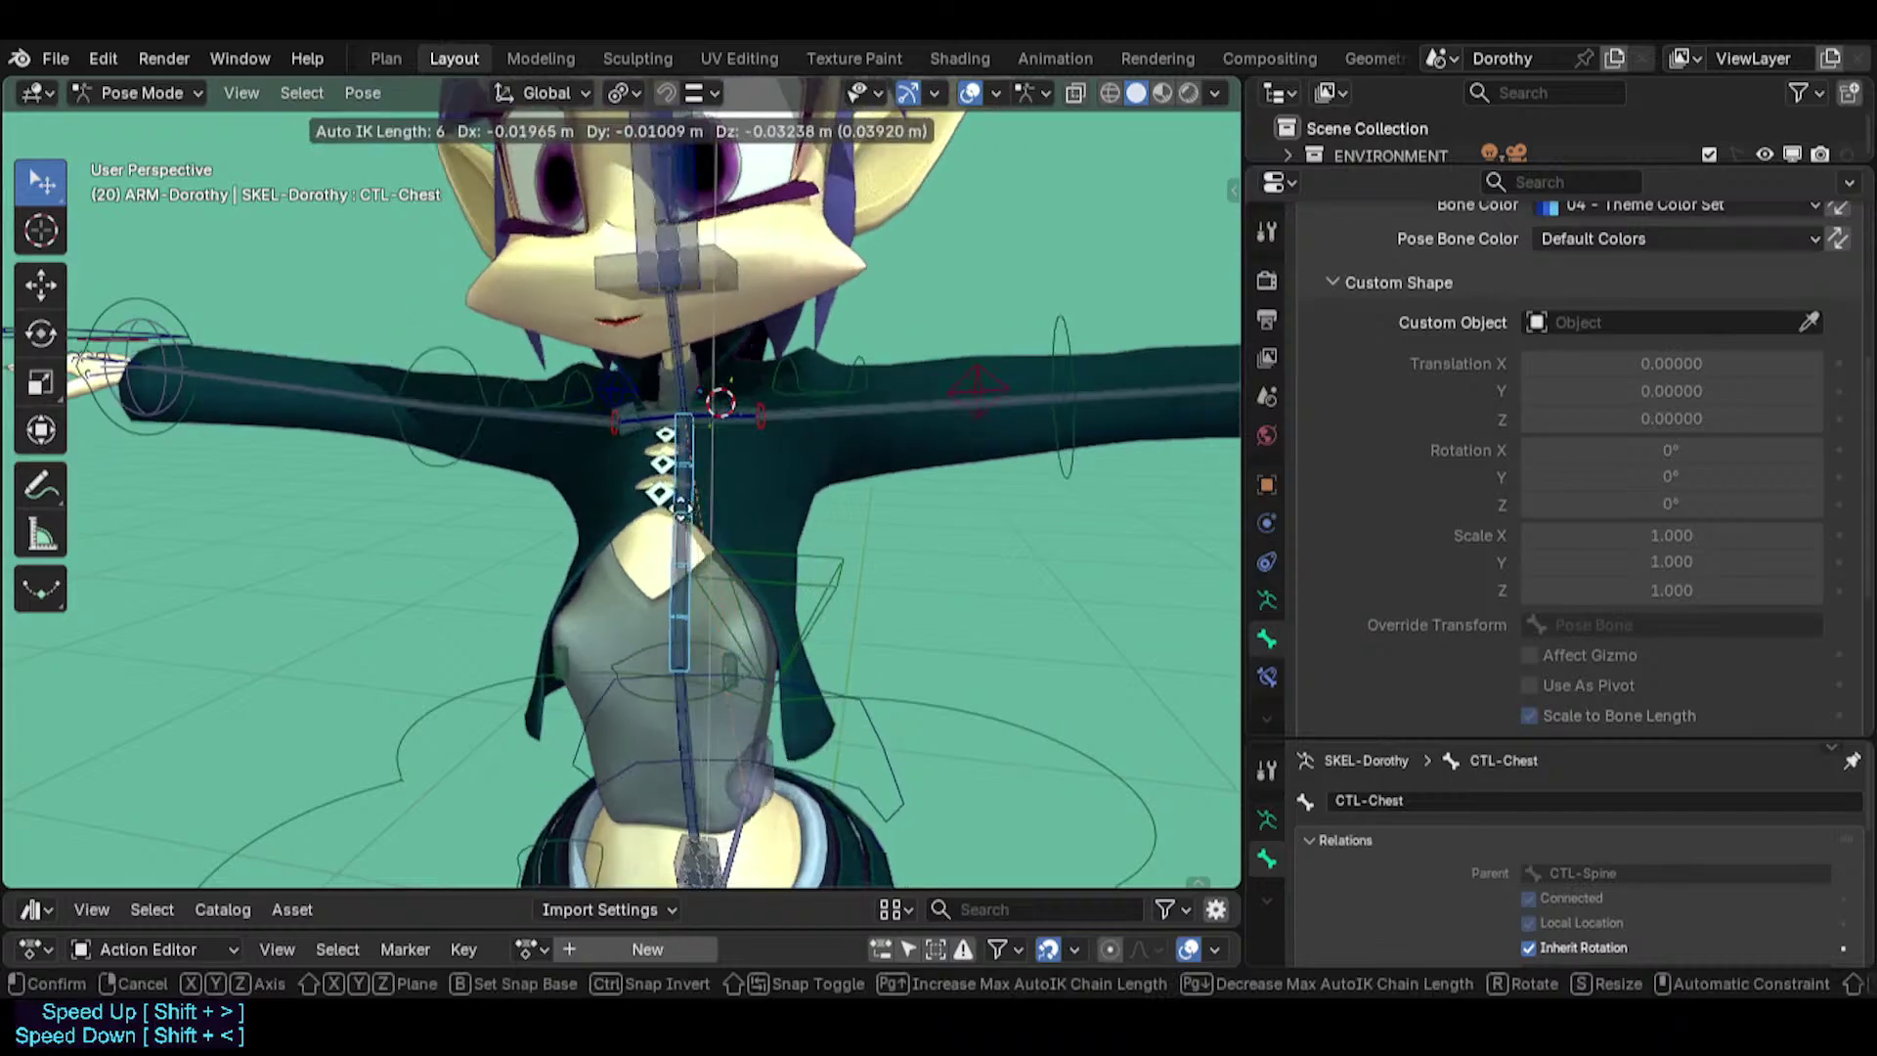
pyautogui.click(686, 473)
pyautogui.press('r')
pyautogui.click(783, 418)
pyautogui.press('g')
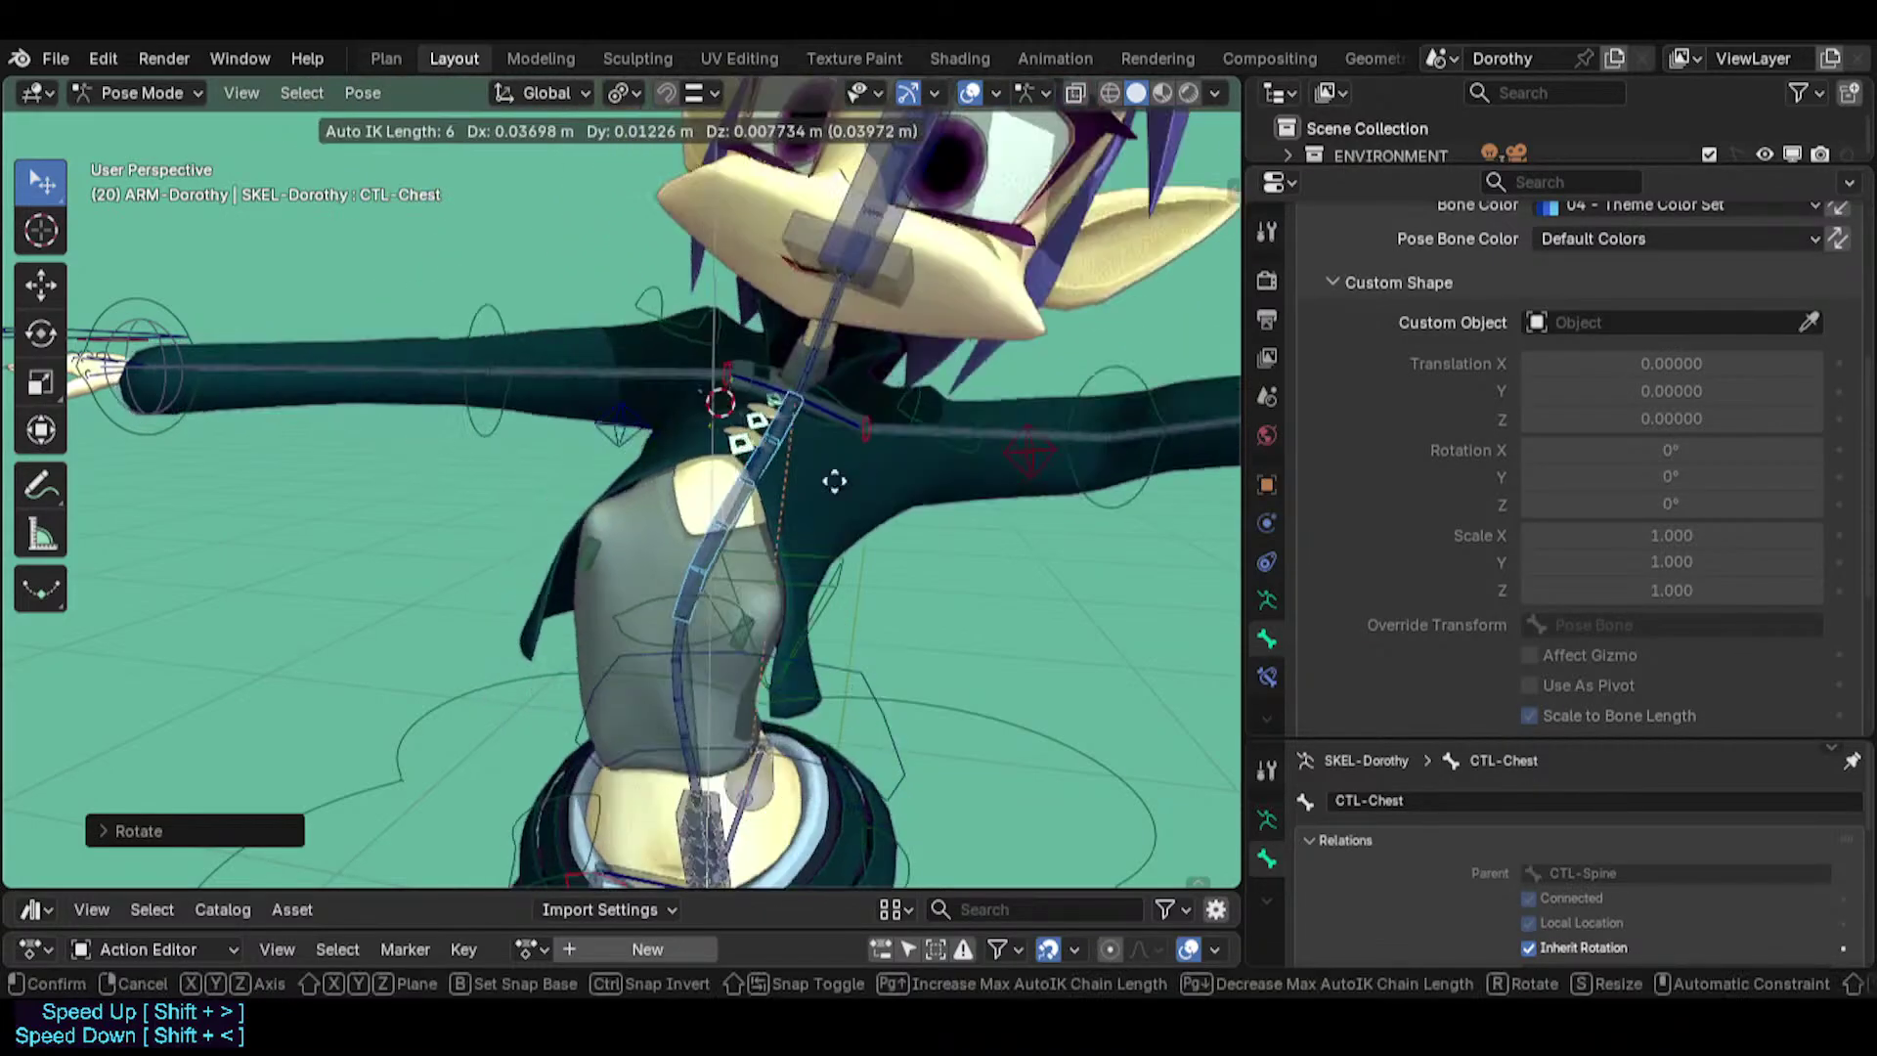
pyautogui.click(824, 420)
# Bend the torso forward by moving CTL-Chest with an Auto IK length of 4.
pyautogui.moveTo(823, 427); pyautogui.dragTo(510, 471, button='middle')
pyautogui.press('g')
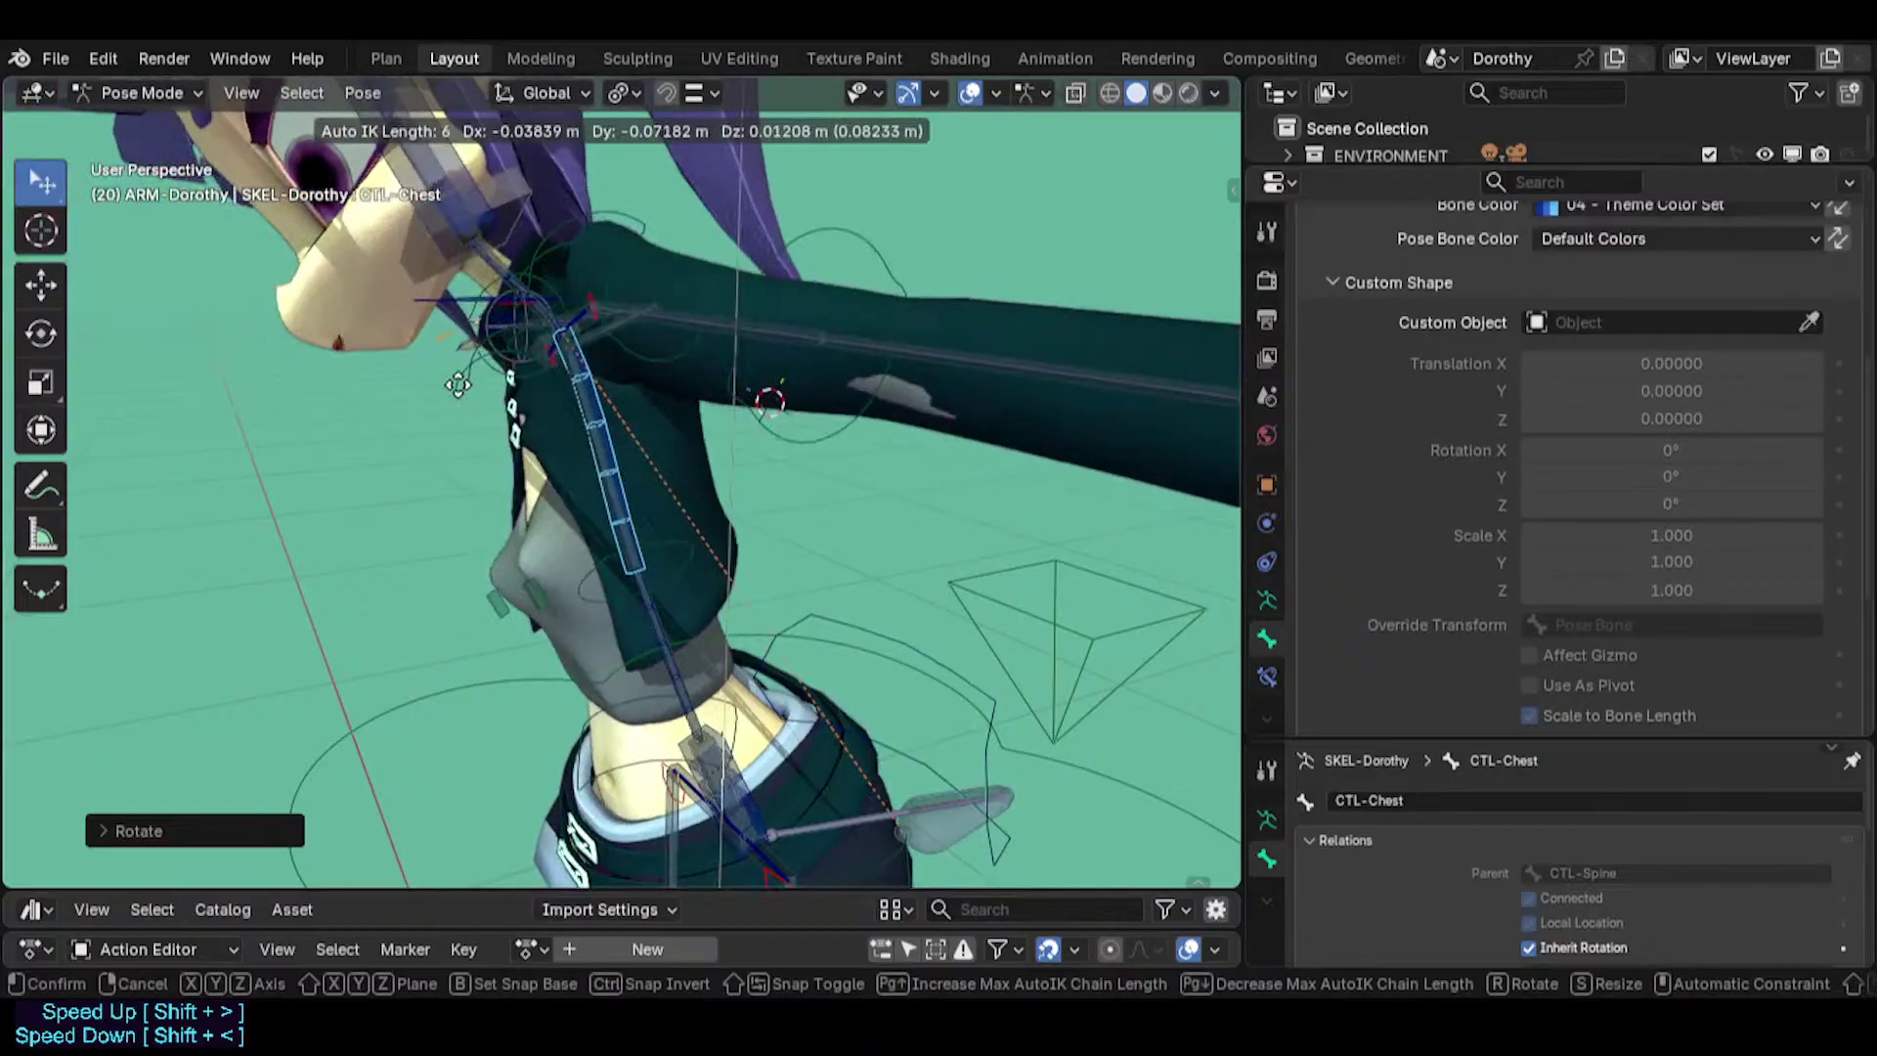
pyautogui.press('pageup')
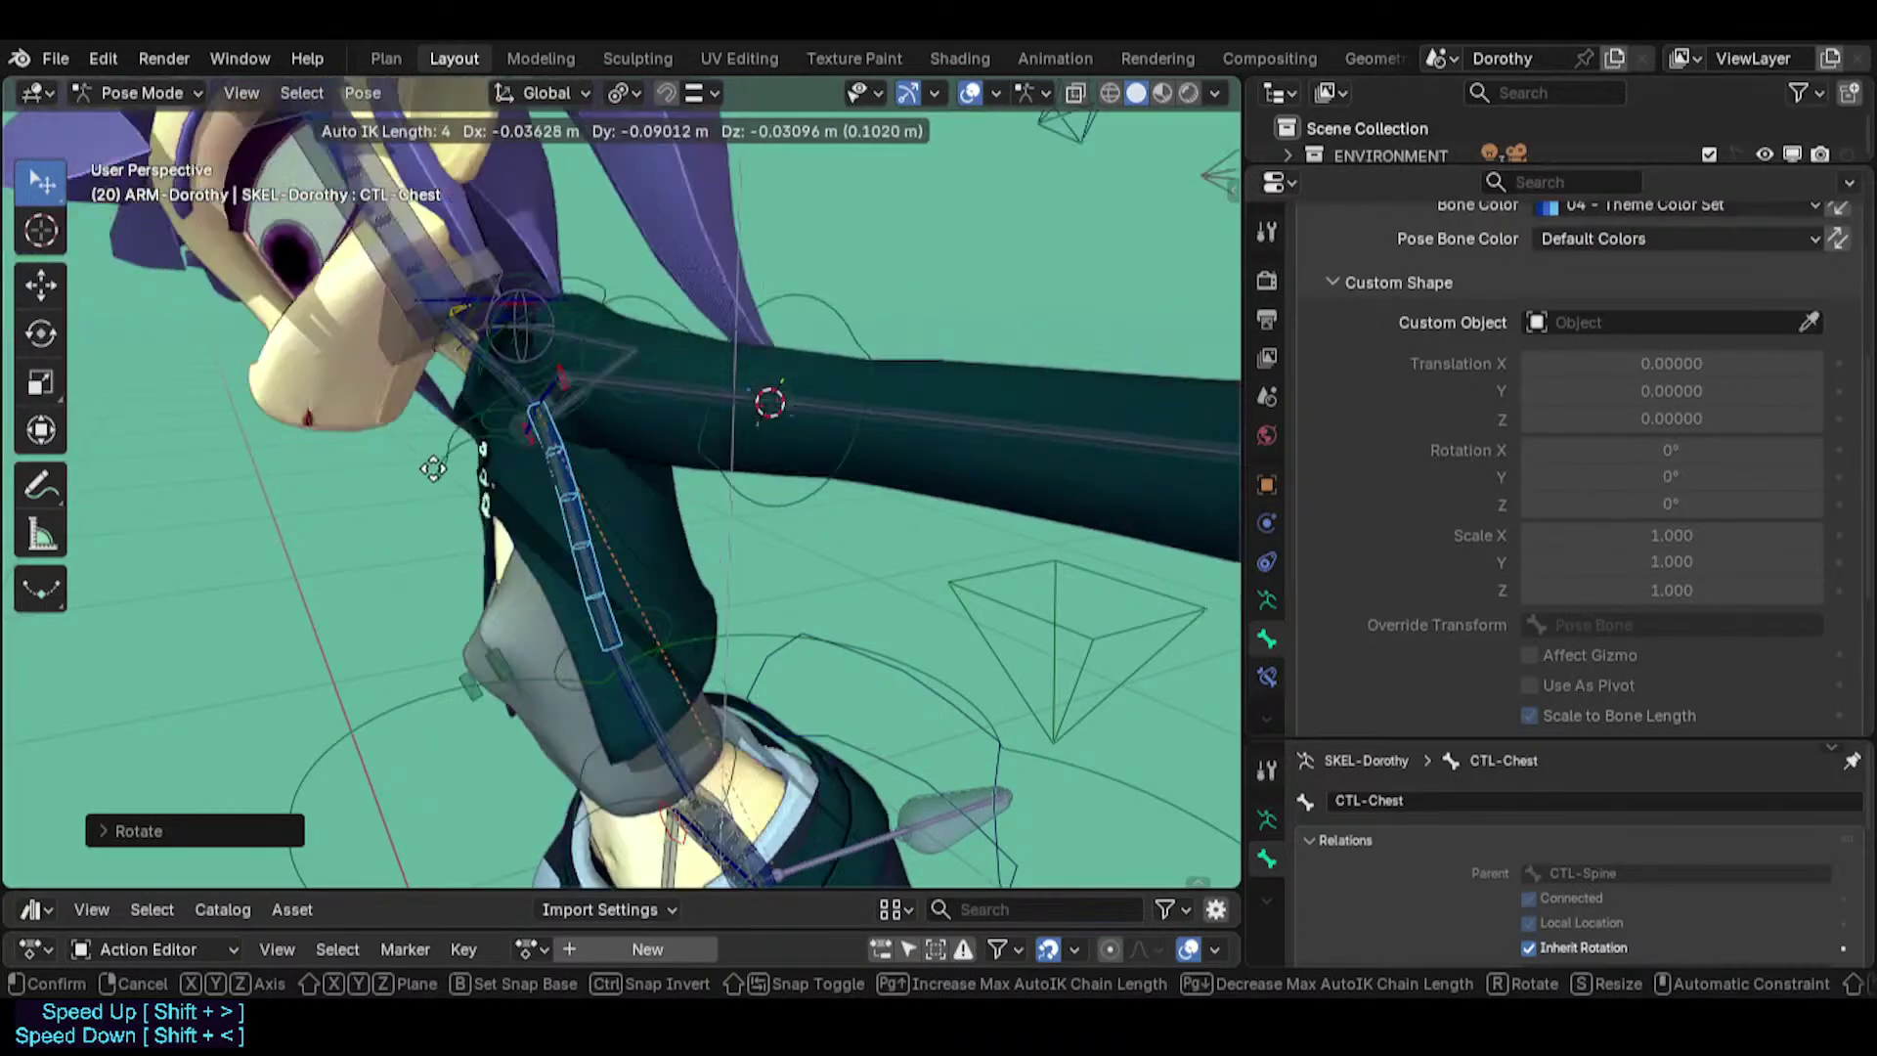
pyautogui.click(518, 405)
pyautogui.moveTo(520, 402); pyautogui.dragTo(550, 337, button='middle')
pyautogui.press('g')
pyautogui.click(568, 227)
pyautogui.press('g')
pyautogui.click(684, 479)
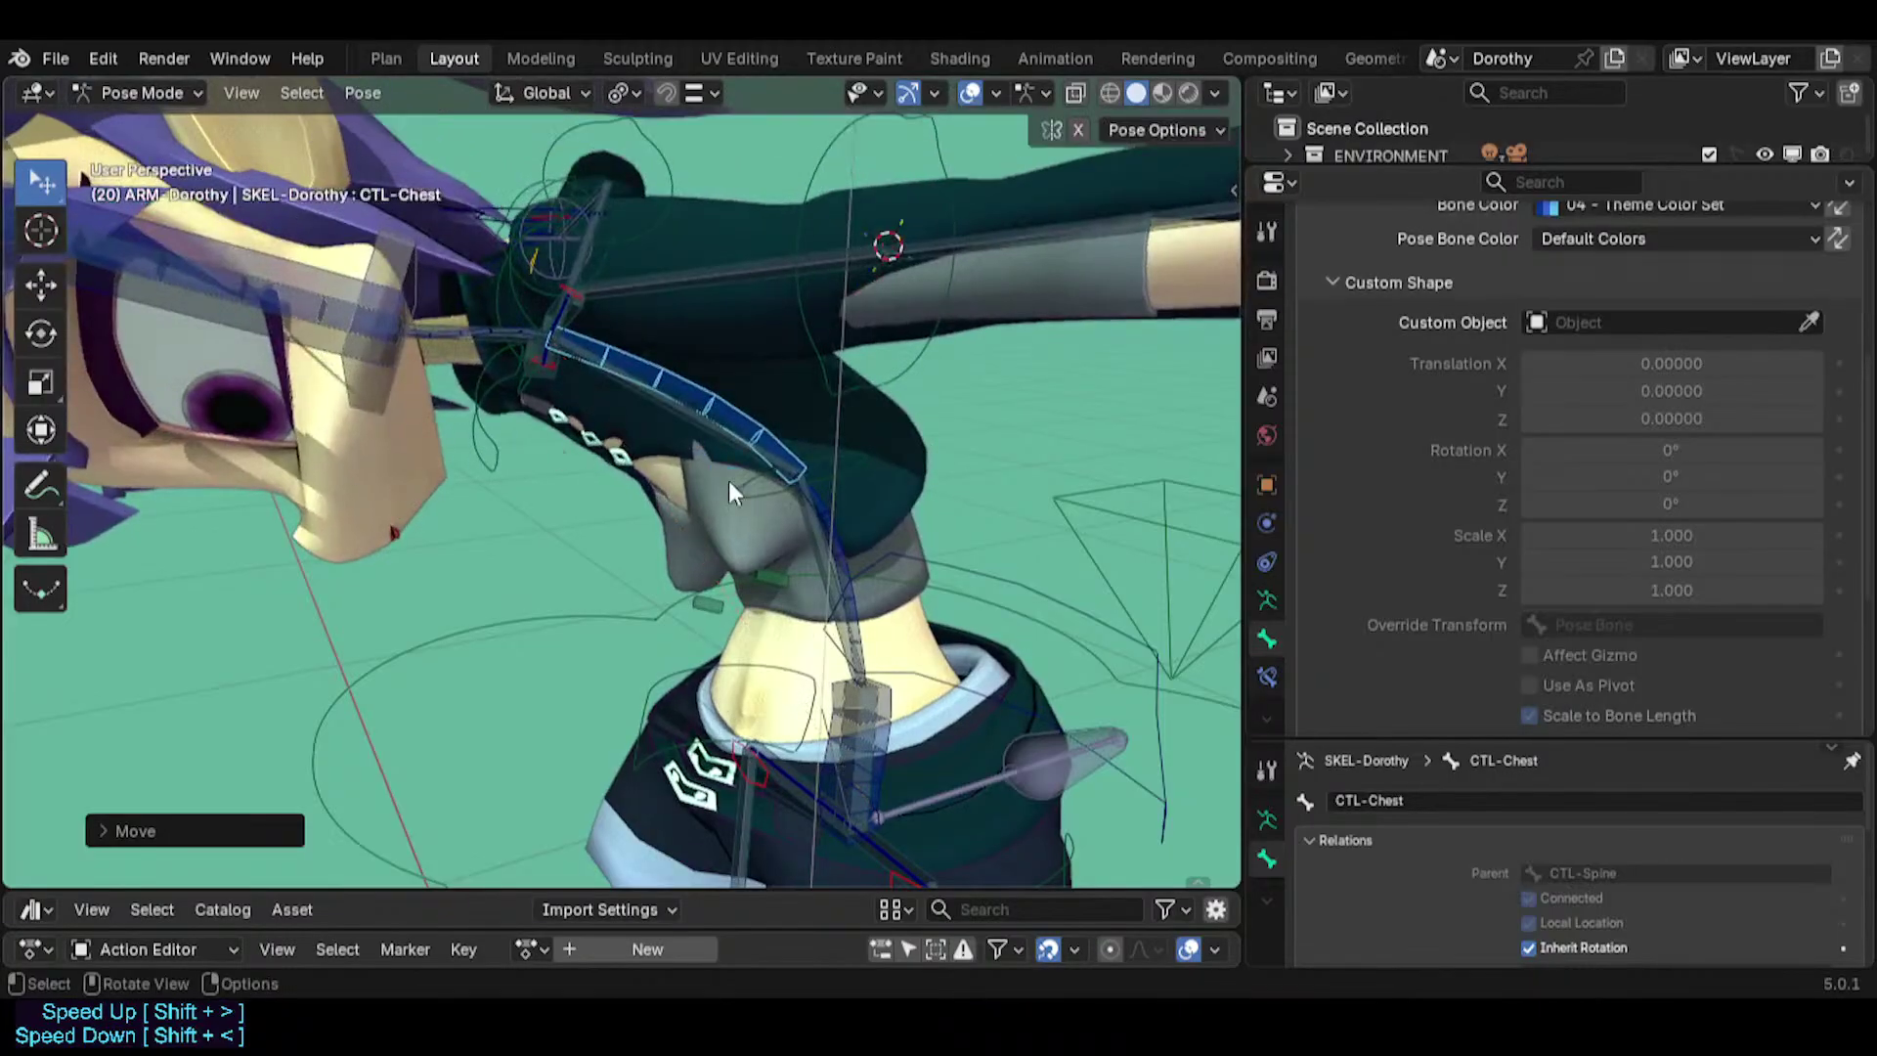
# Try shifting TWK-Spine.001 on the bent torso to test the chest joint.
pyautogui.click(870, 464)
pyautogui.press('g')
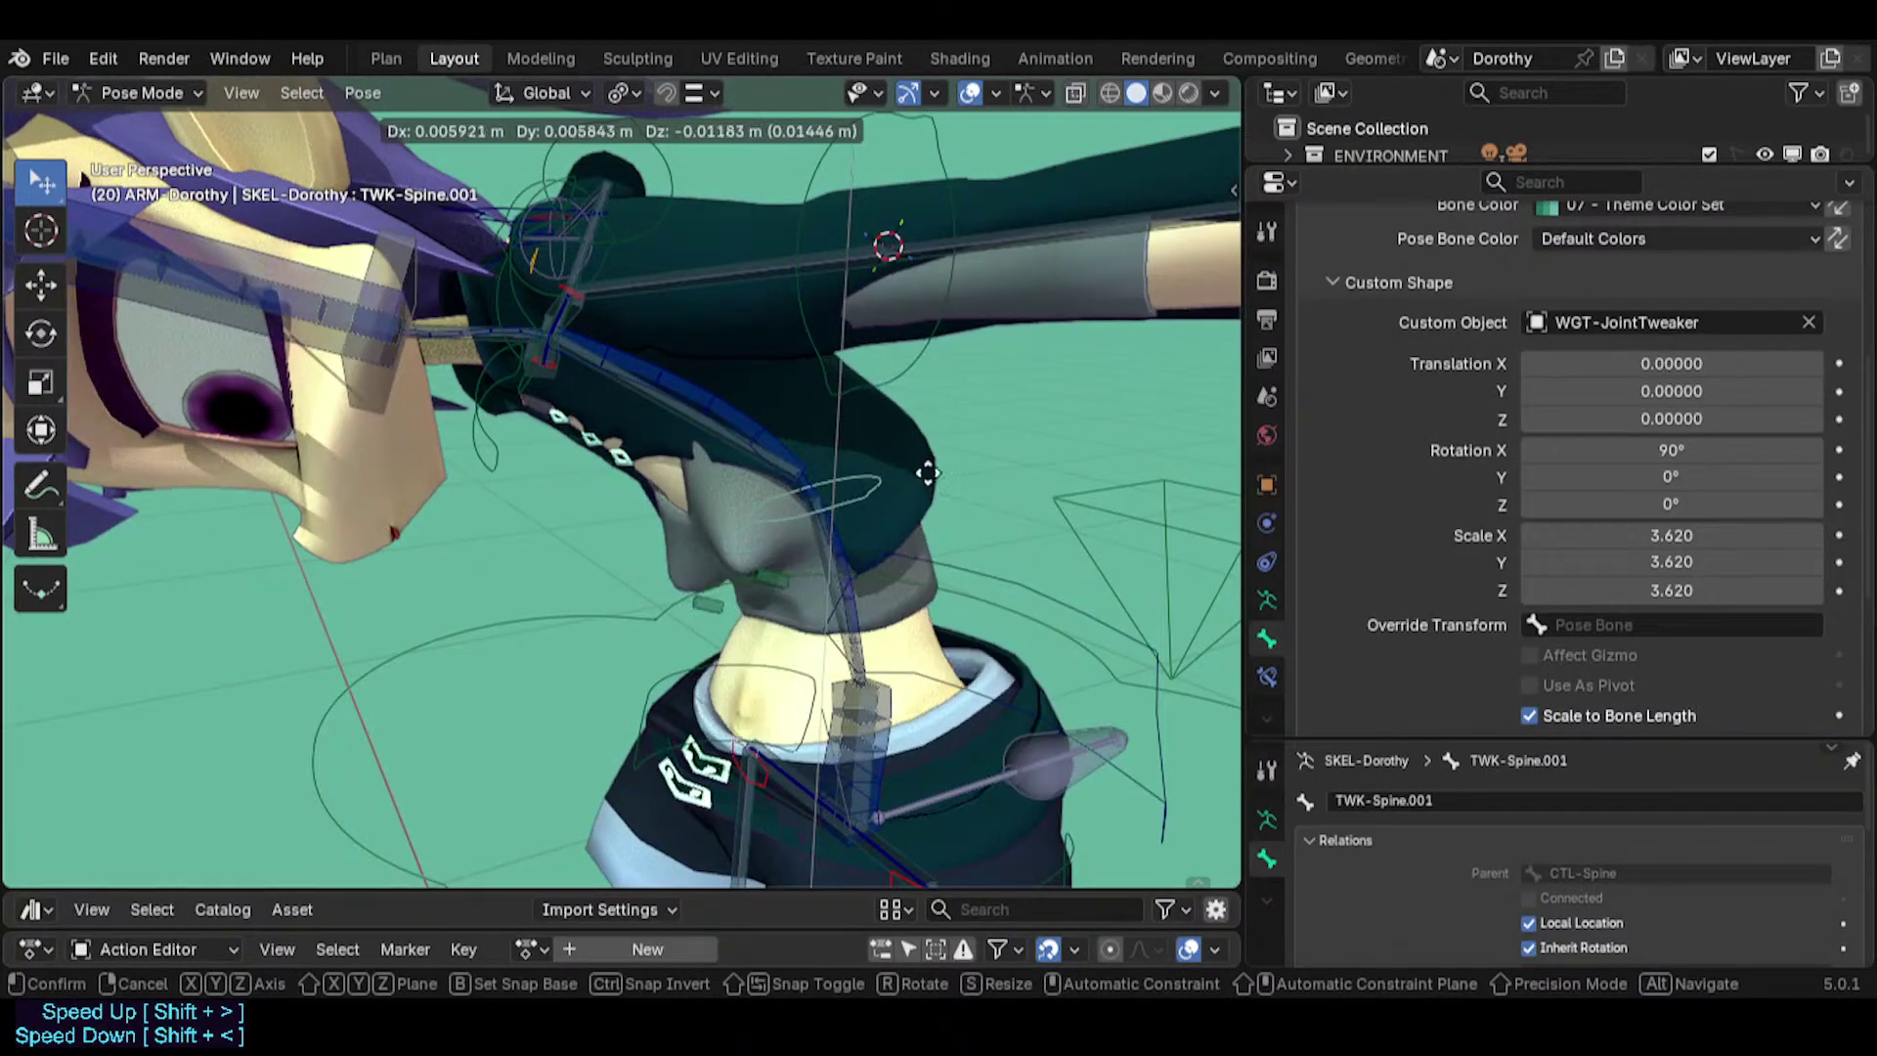
pyautogui.click(802, 494)
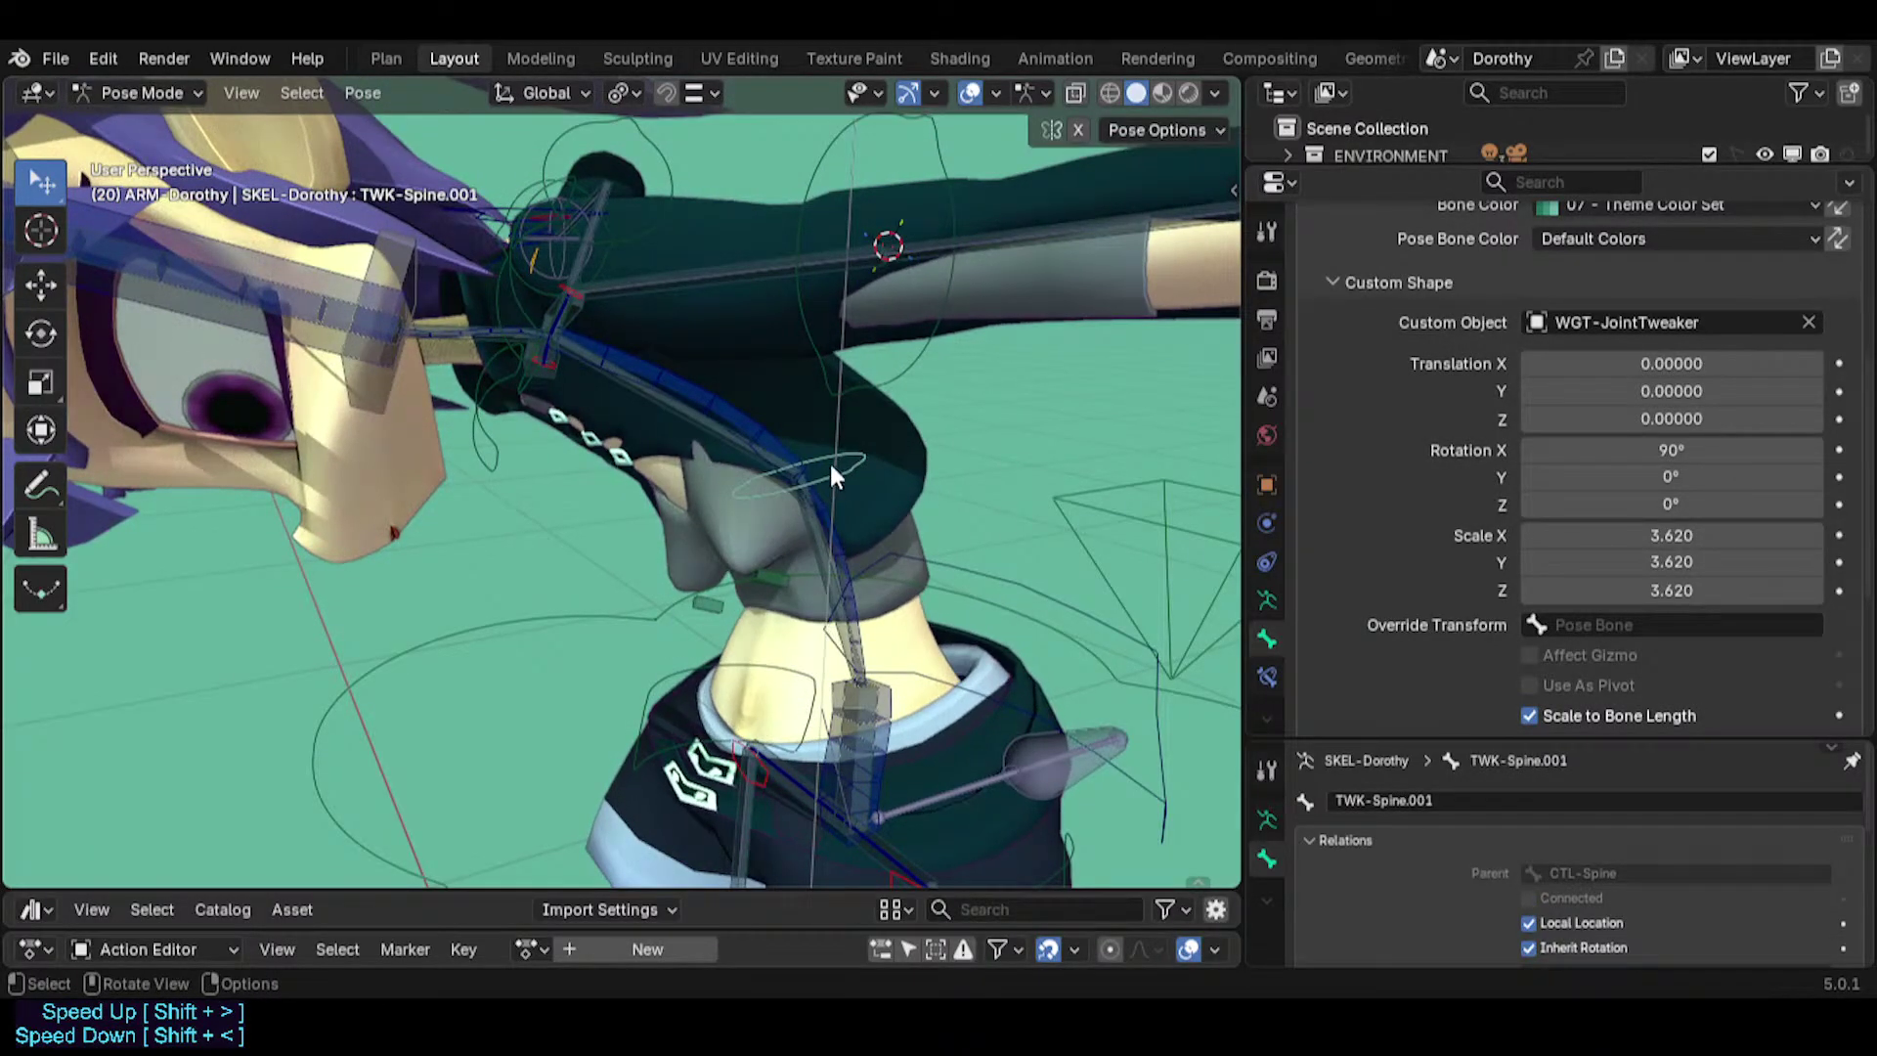
# Examine the bone constraints on TWK-Knee.L, MCH-Thigh.L and MCH-Shin.L as a reference for the spine setup.
pyautogui.moveTo(829, 460); pyautogui.dragTo(670, 469, button='middle')
pyautogui.click(737, 443)
pyautogui.click(671, 435)
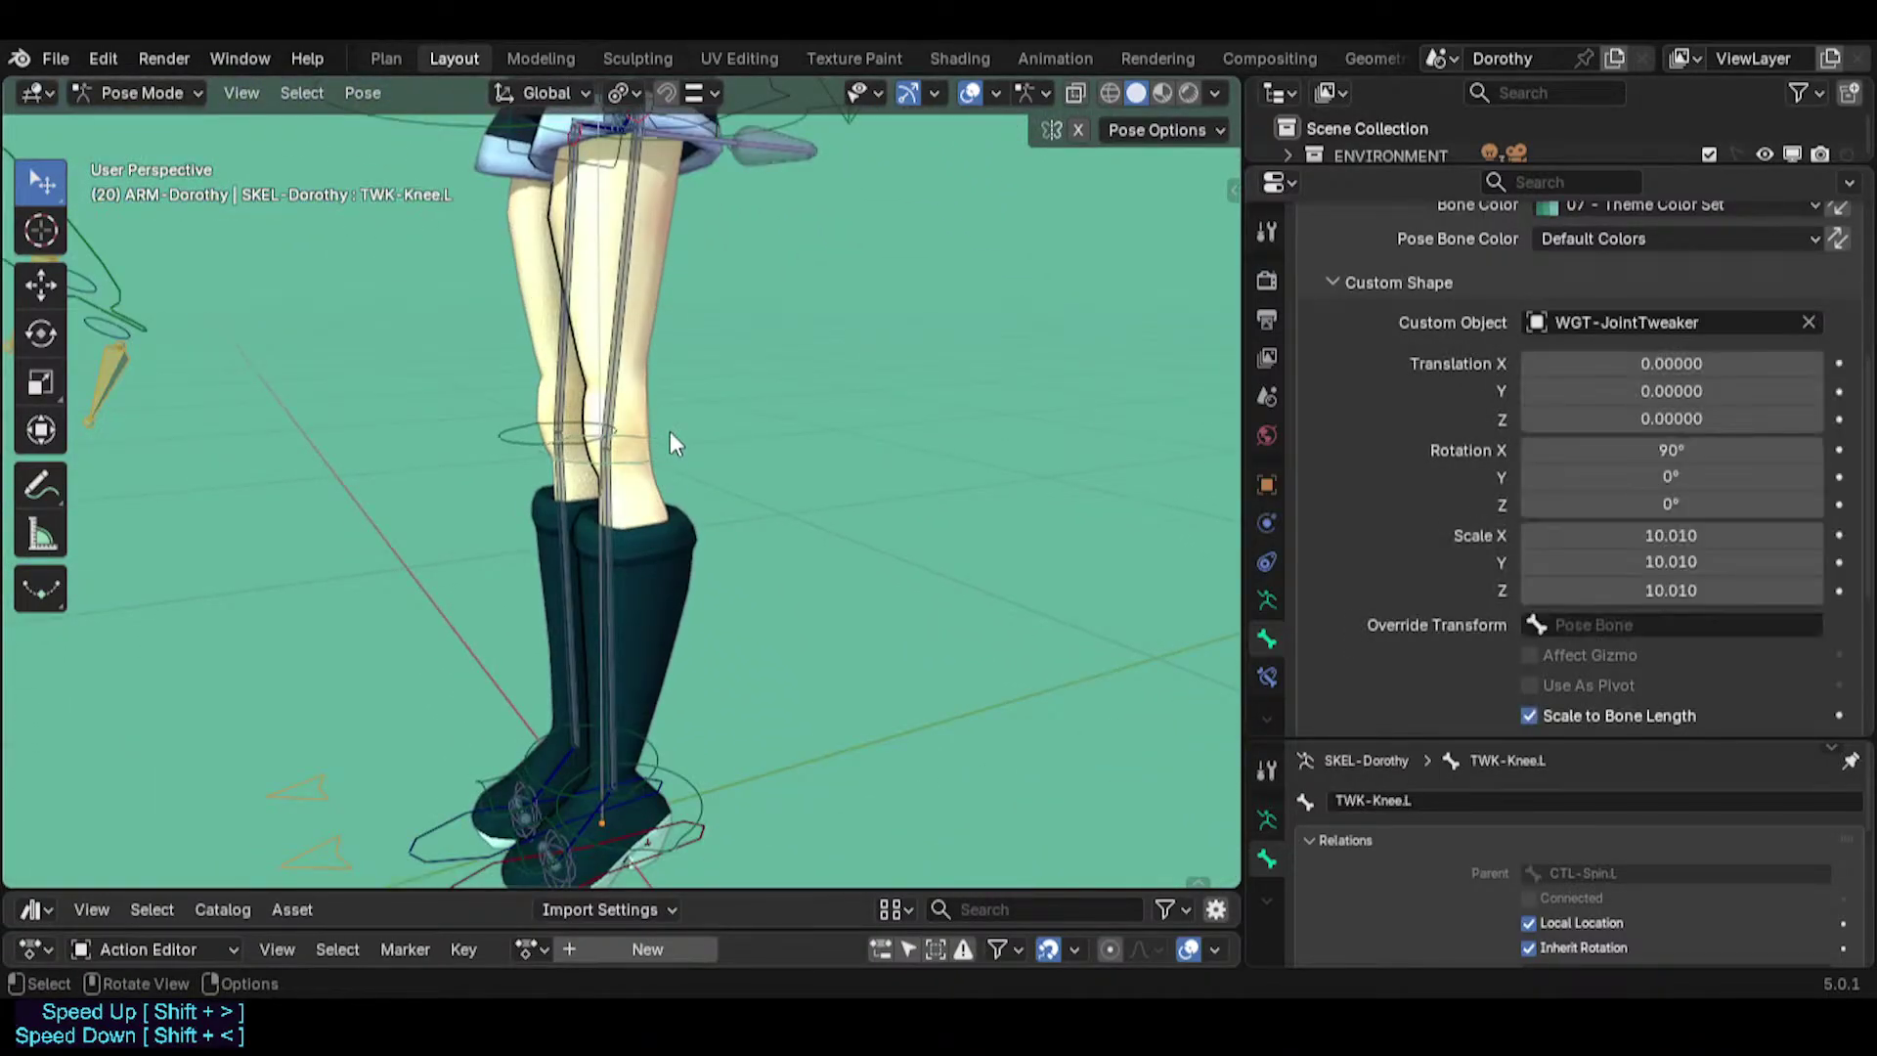
pyautogui.click(1267, 674)
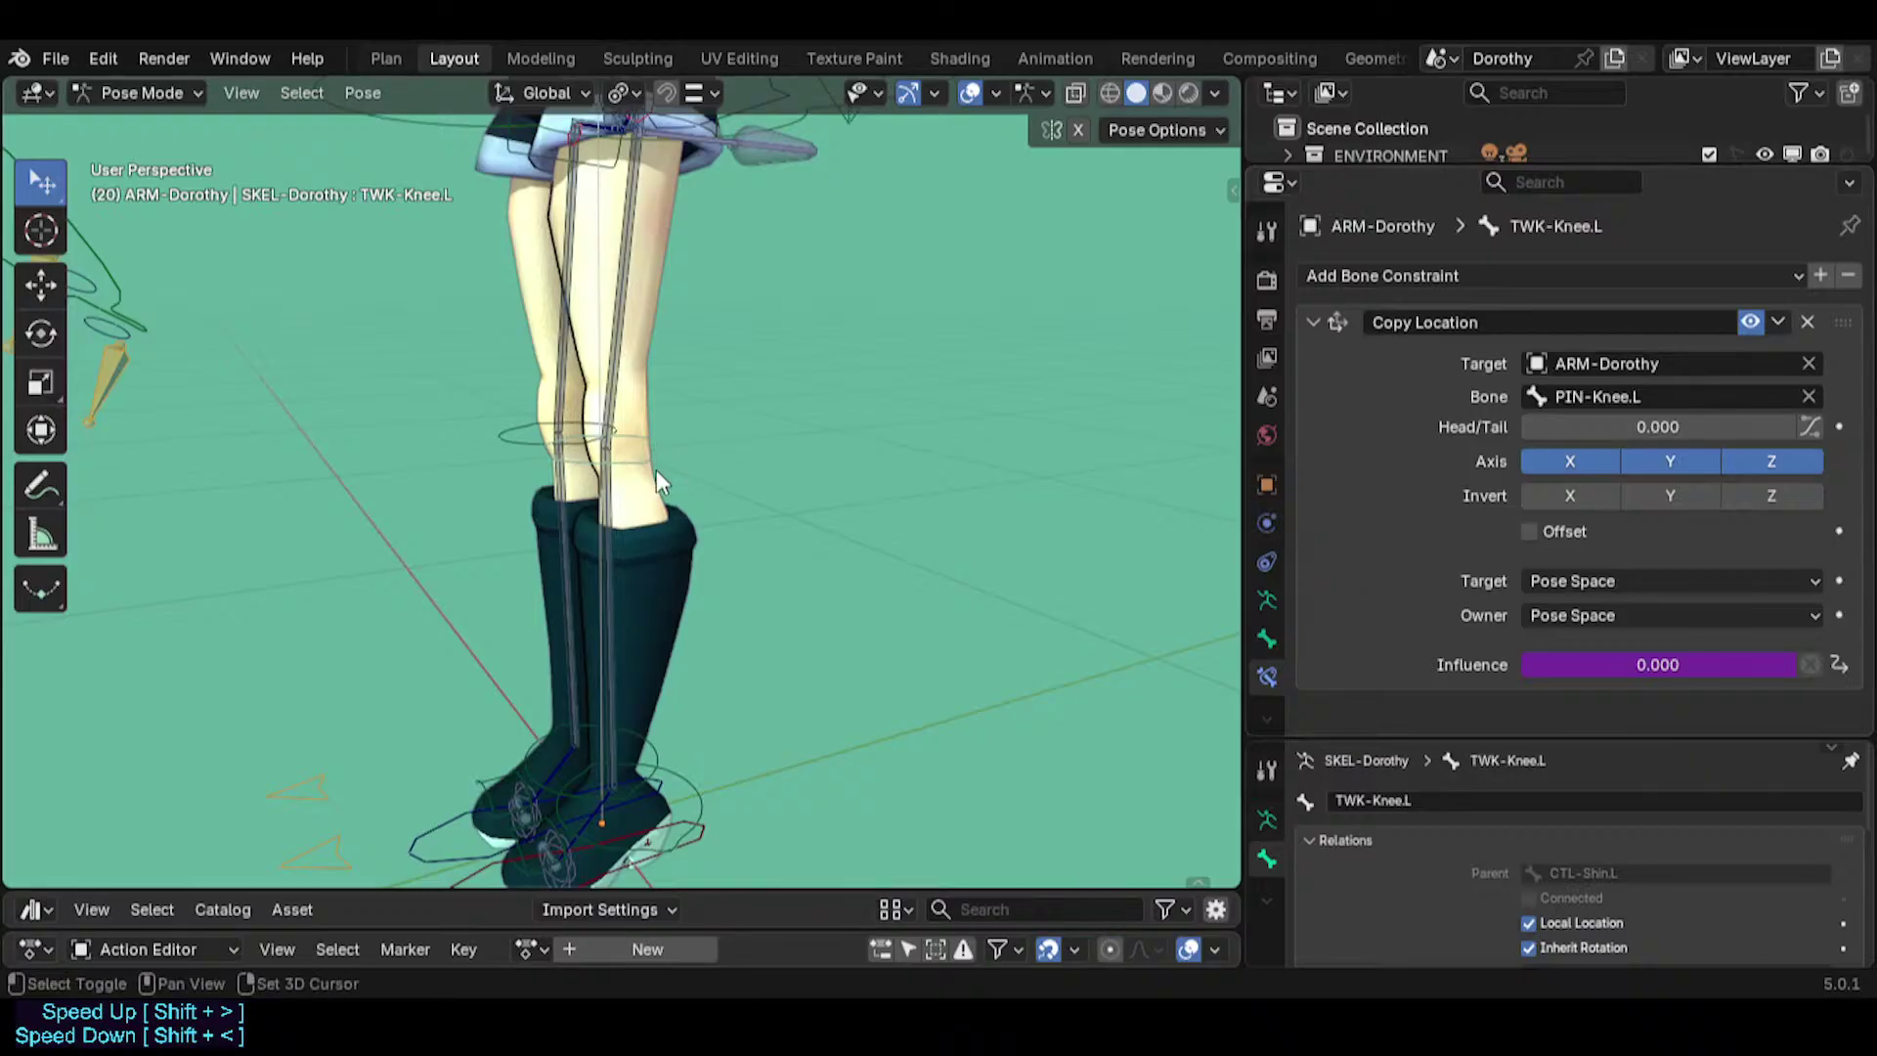
pyautogui.moveTo(655, 469); pyautogui.dragTo(639, 532, button='middle')
pyautogui.click(627, 502)
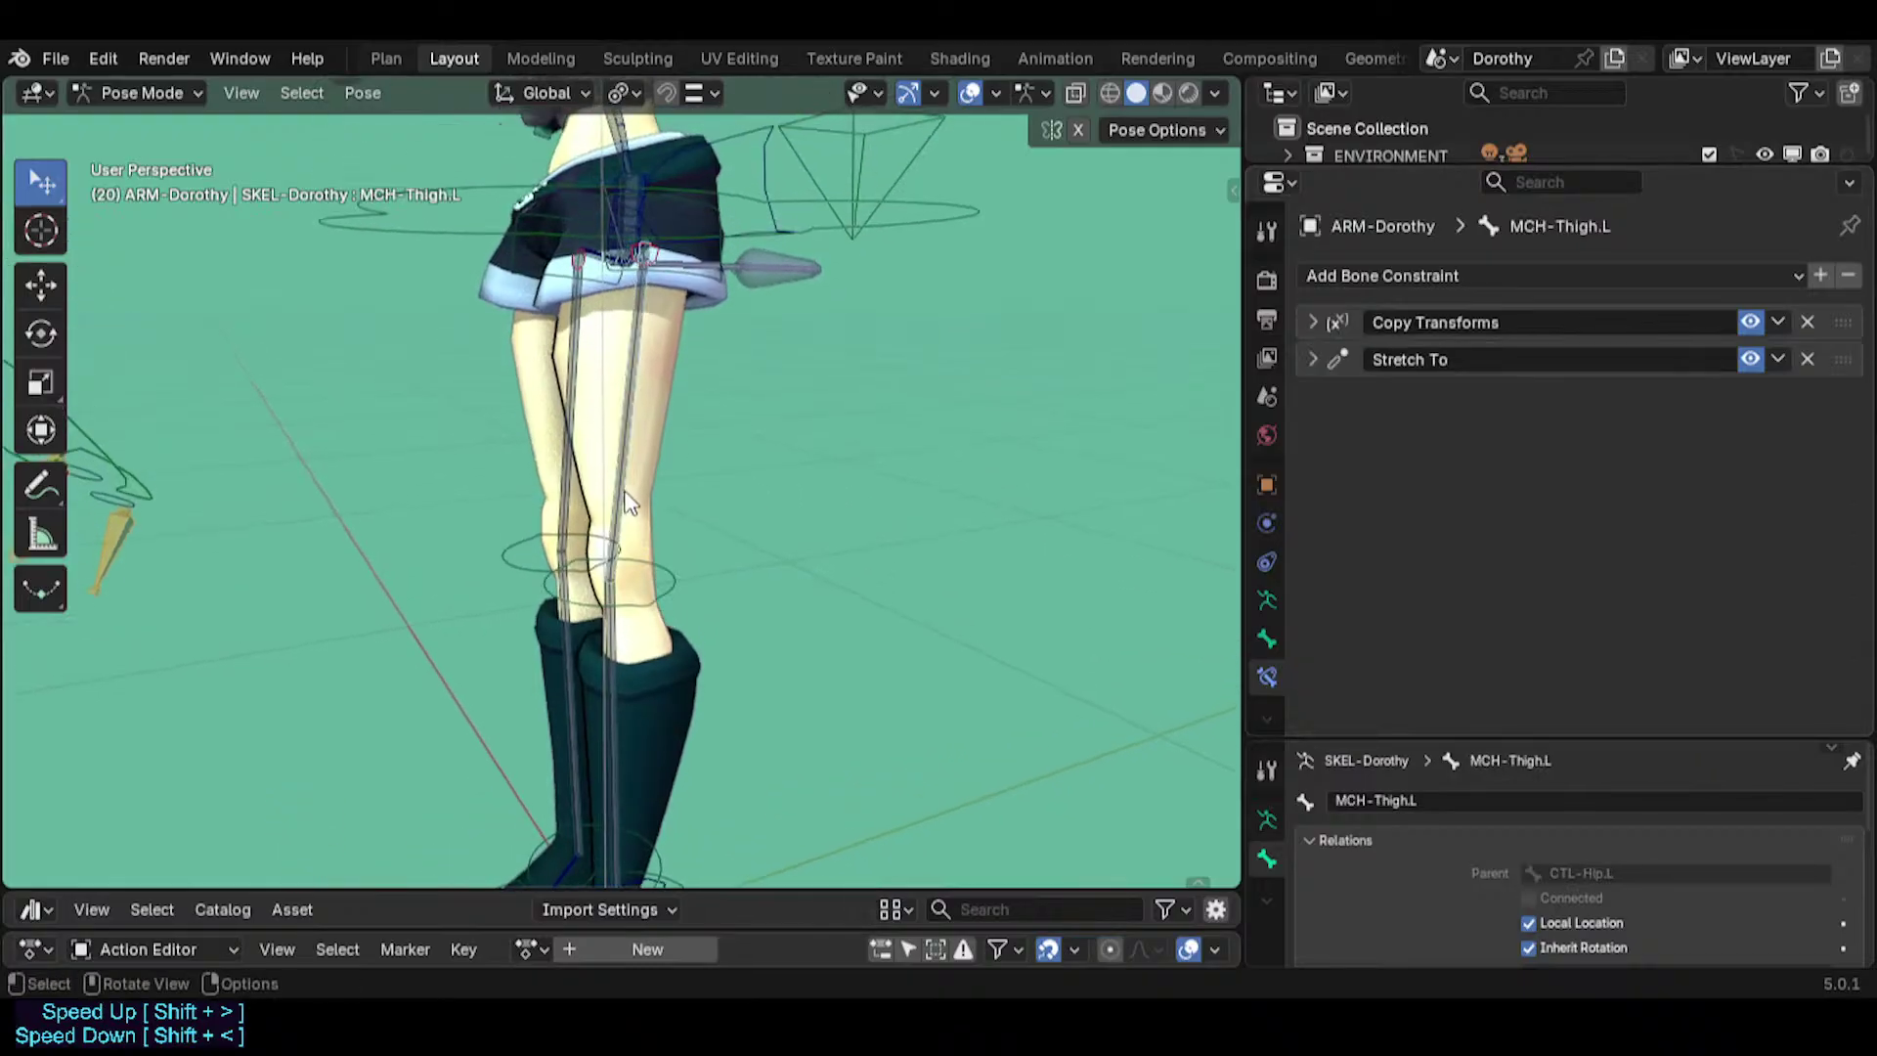
pyautogui.click(624, 663)
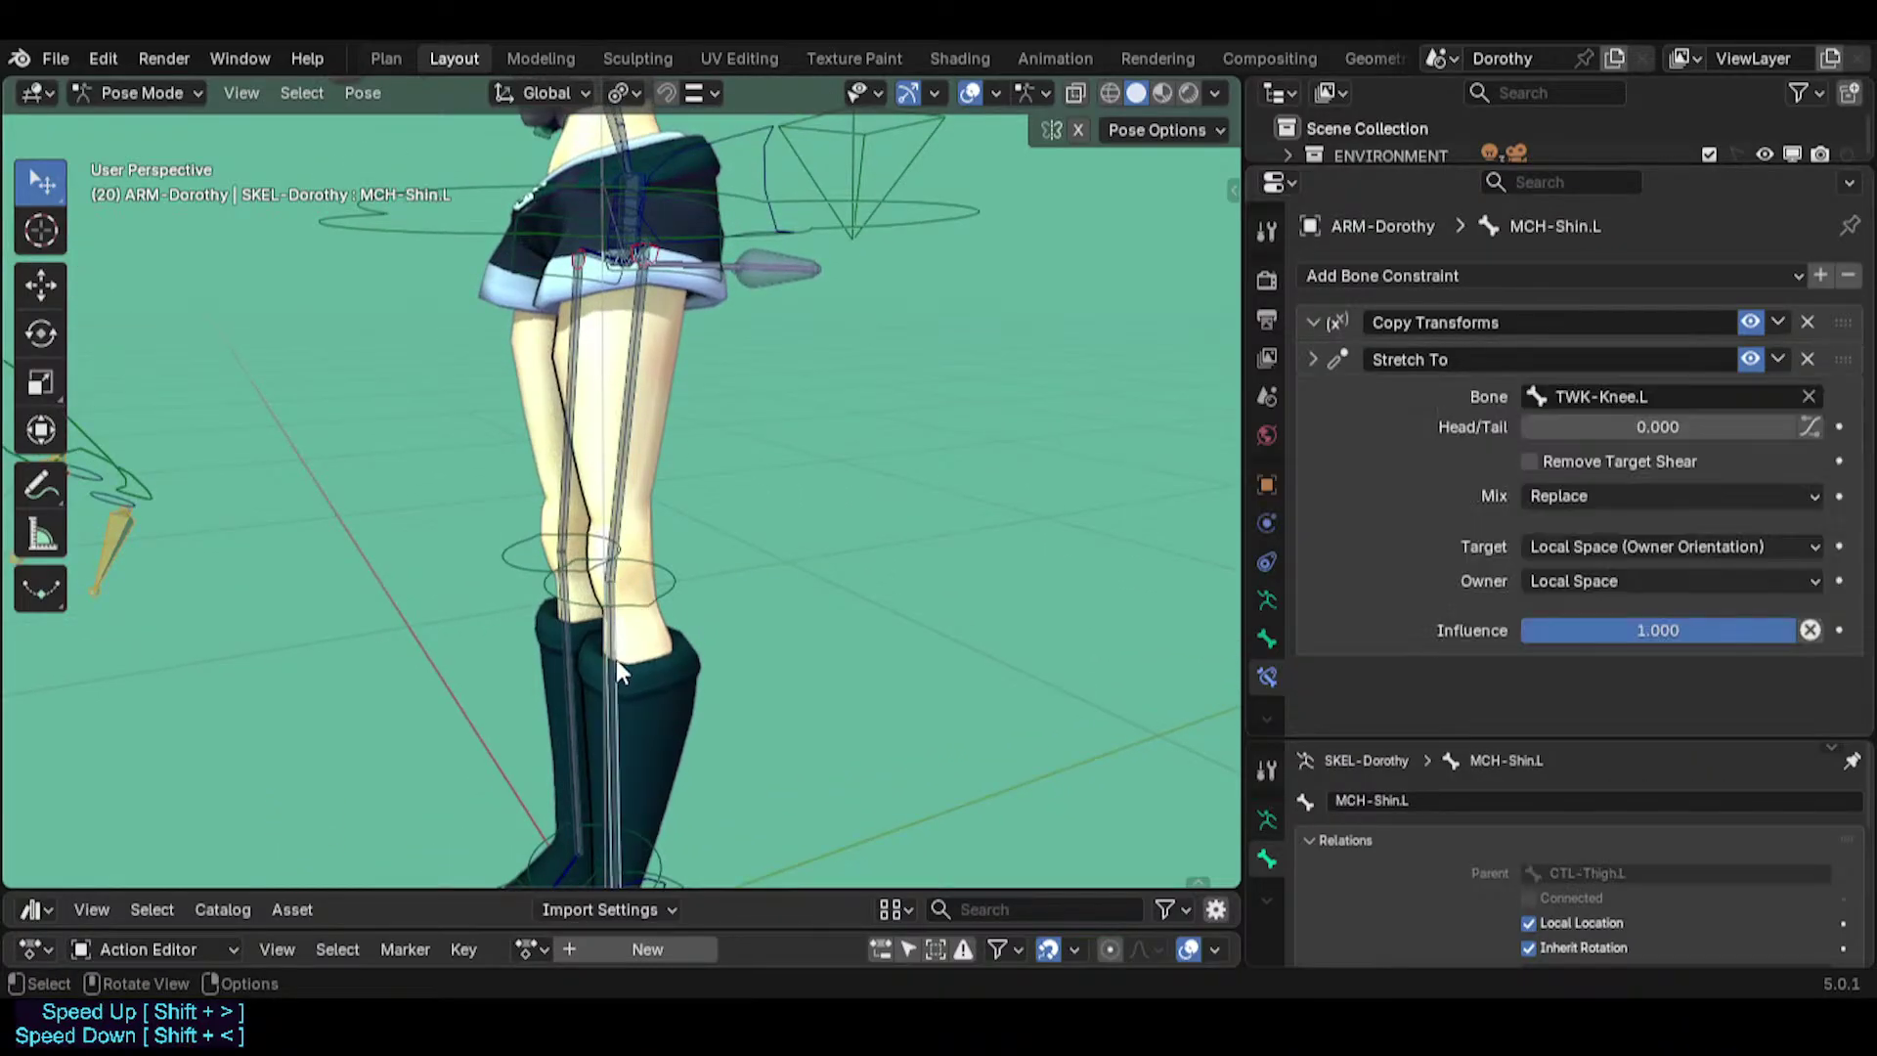
pyautogui.click(1313, 322)
pyautogui.click(638, 384)
# Add a Copy Transforms constraint to MCH-Chest that targets TWK-Spine.001.
pyautogui.moveTo(649, 330); pyautogui.dragTo(680, 501, button='middle')
pyautogui.click(685, 447)
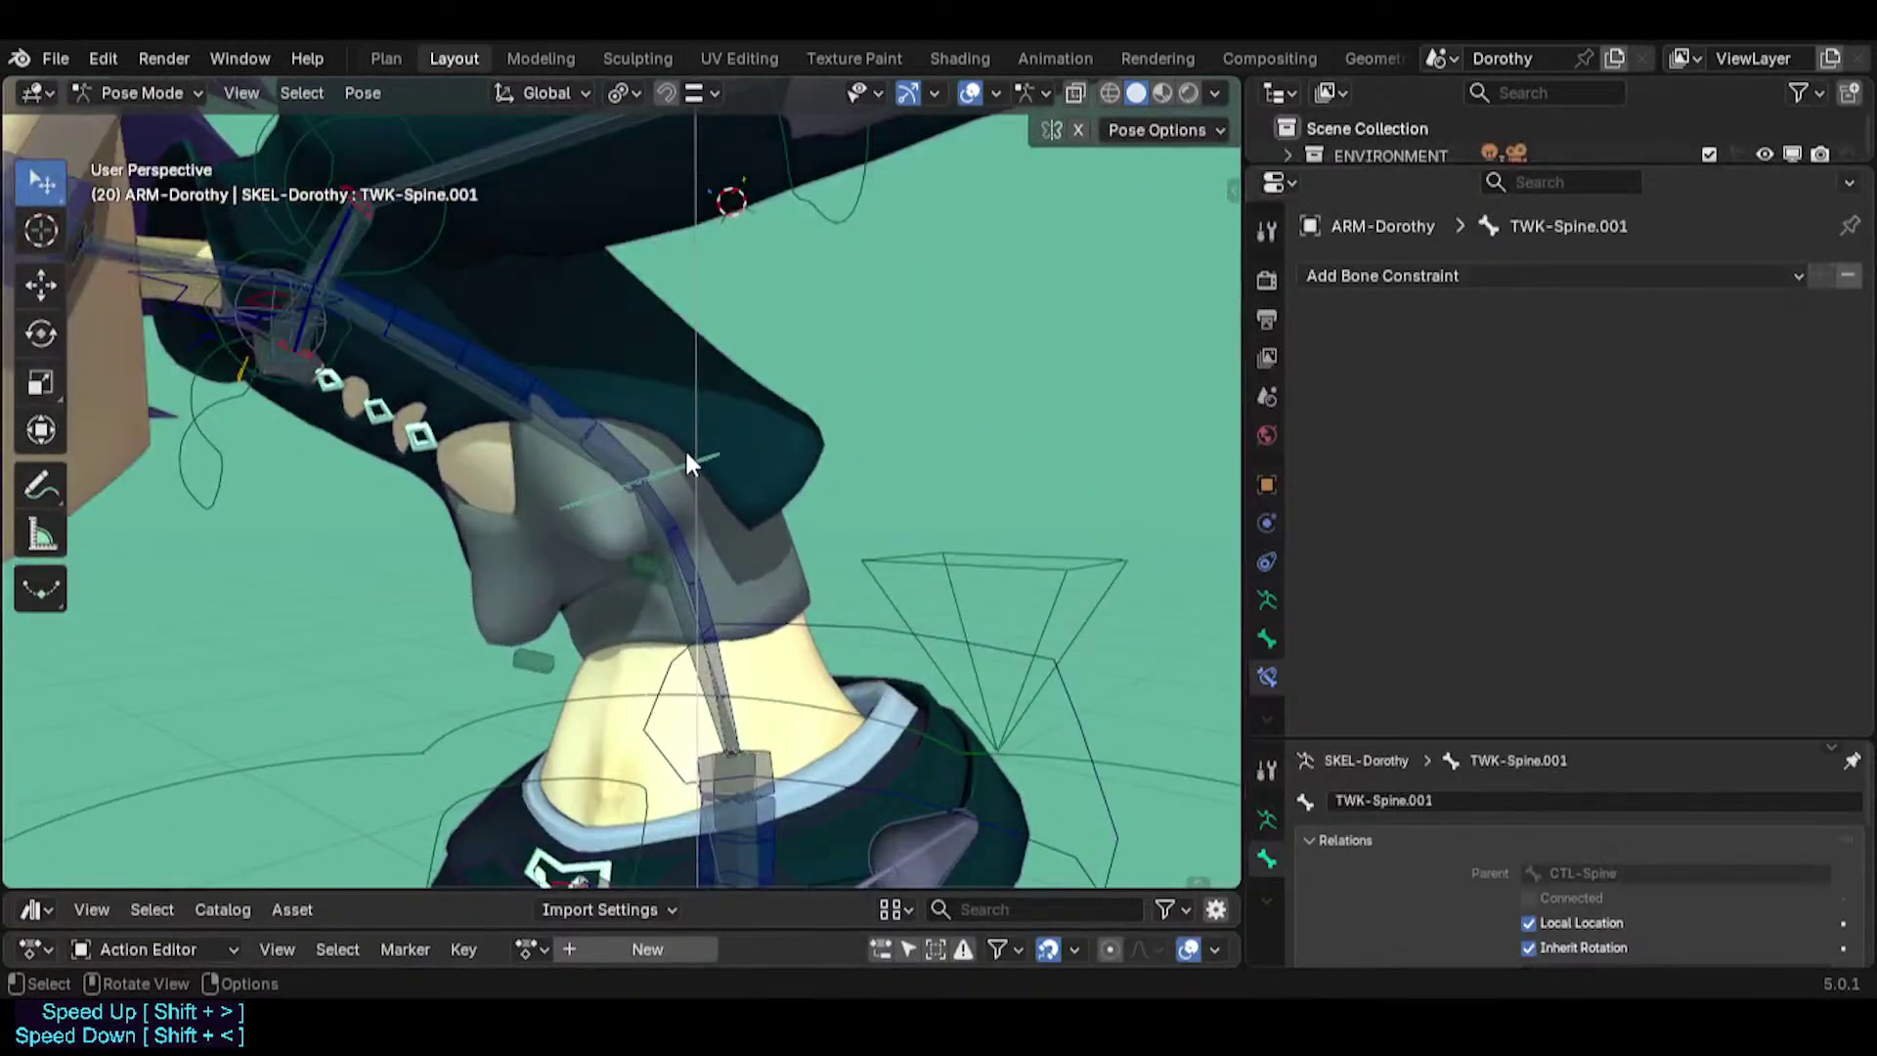
pyautogui.click(596, 468)
pyautogui.click(665, 465)
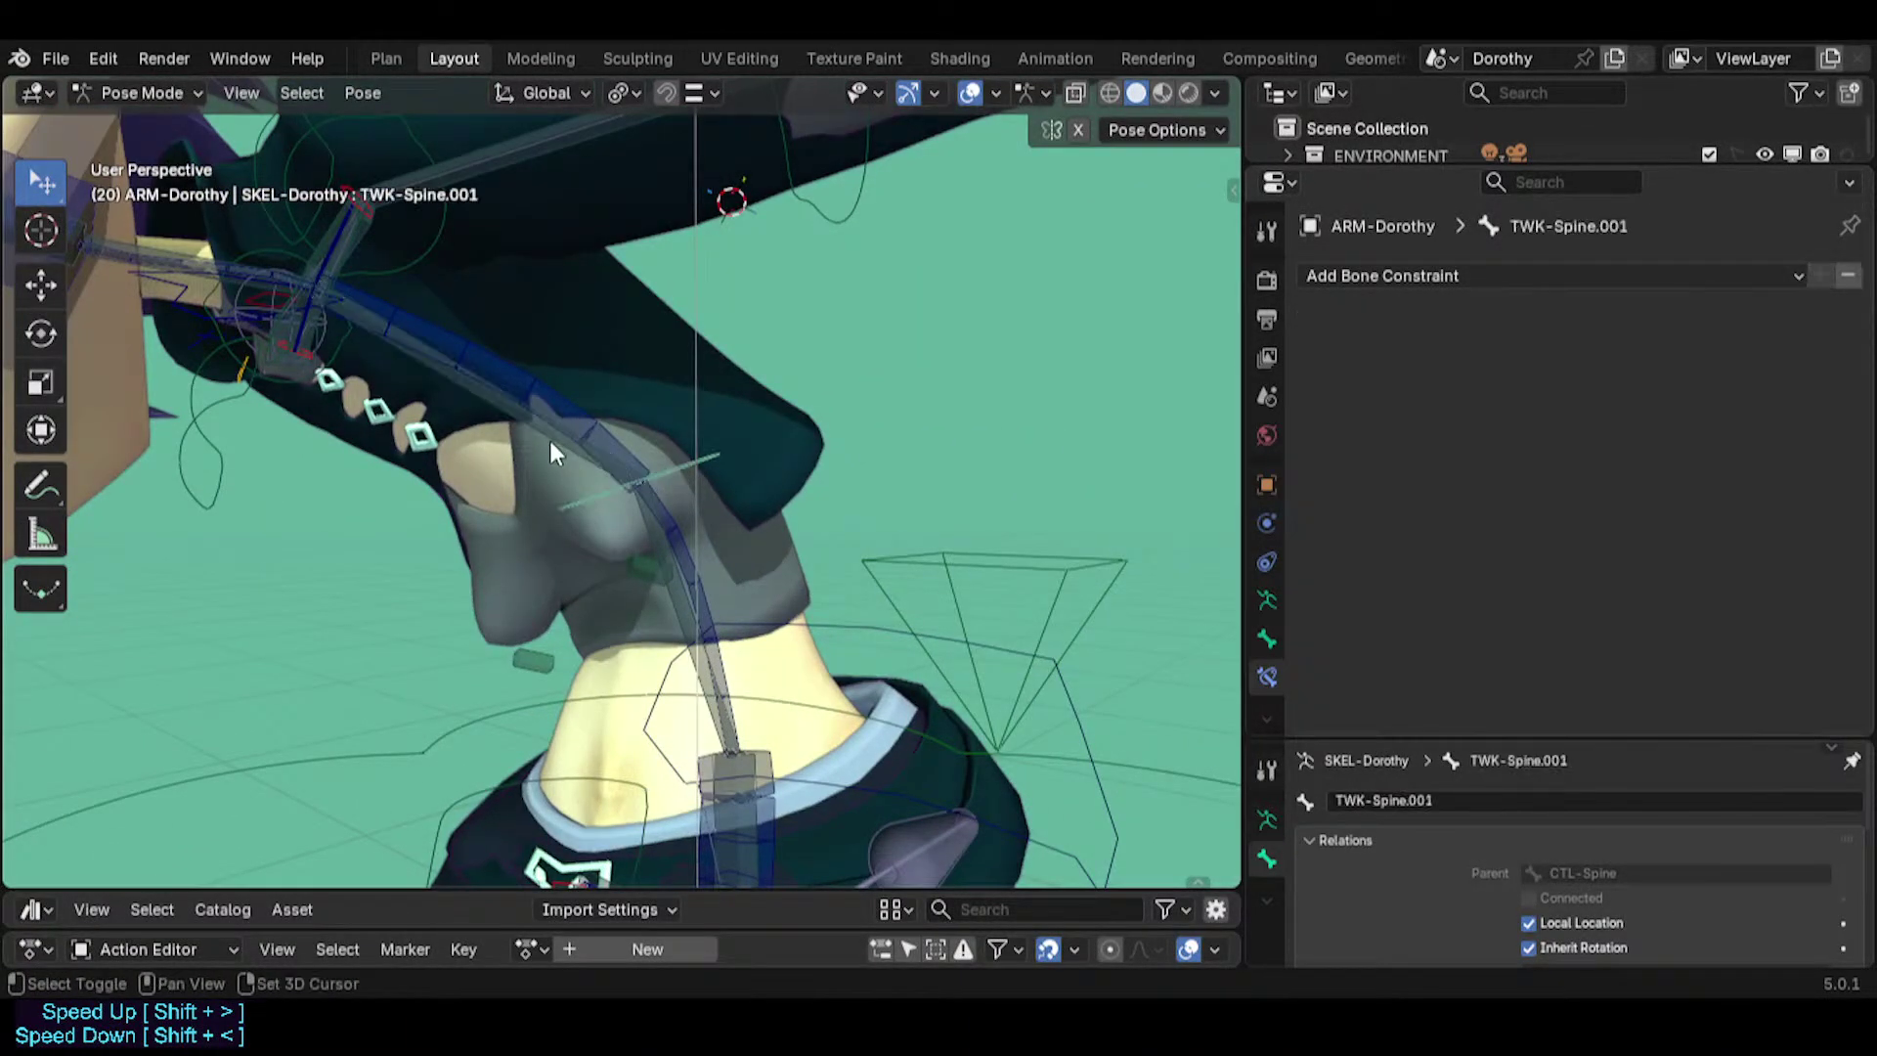
pyautogui.keyDown('shift'); pyautogui.click(548, 439); pyautogui.keyUp('shift')
pyautogui.hotkey('shift', 'ctrl', 'c')
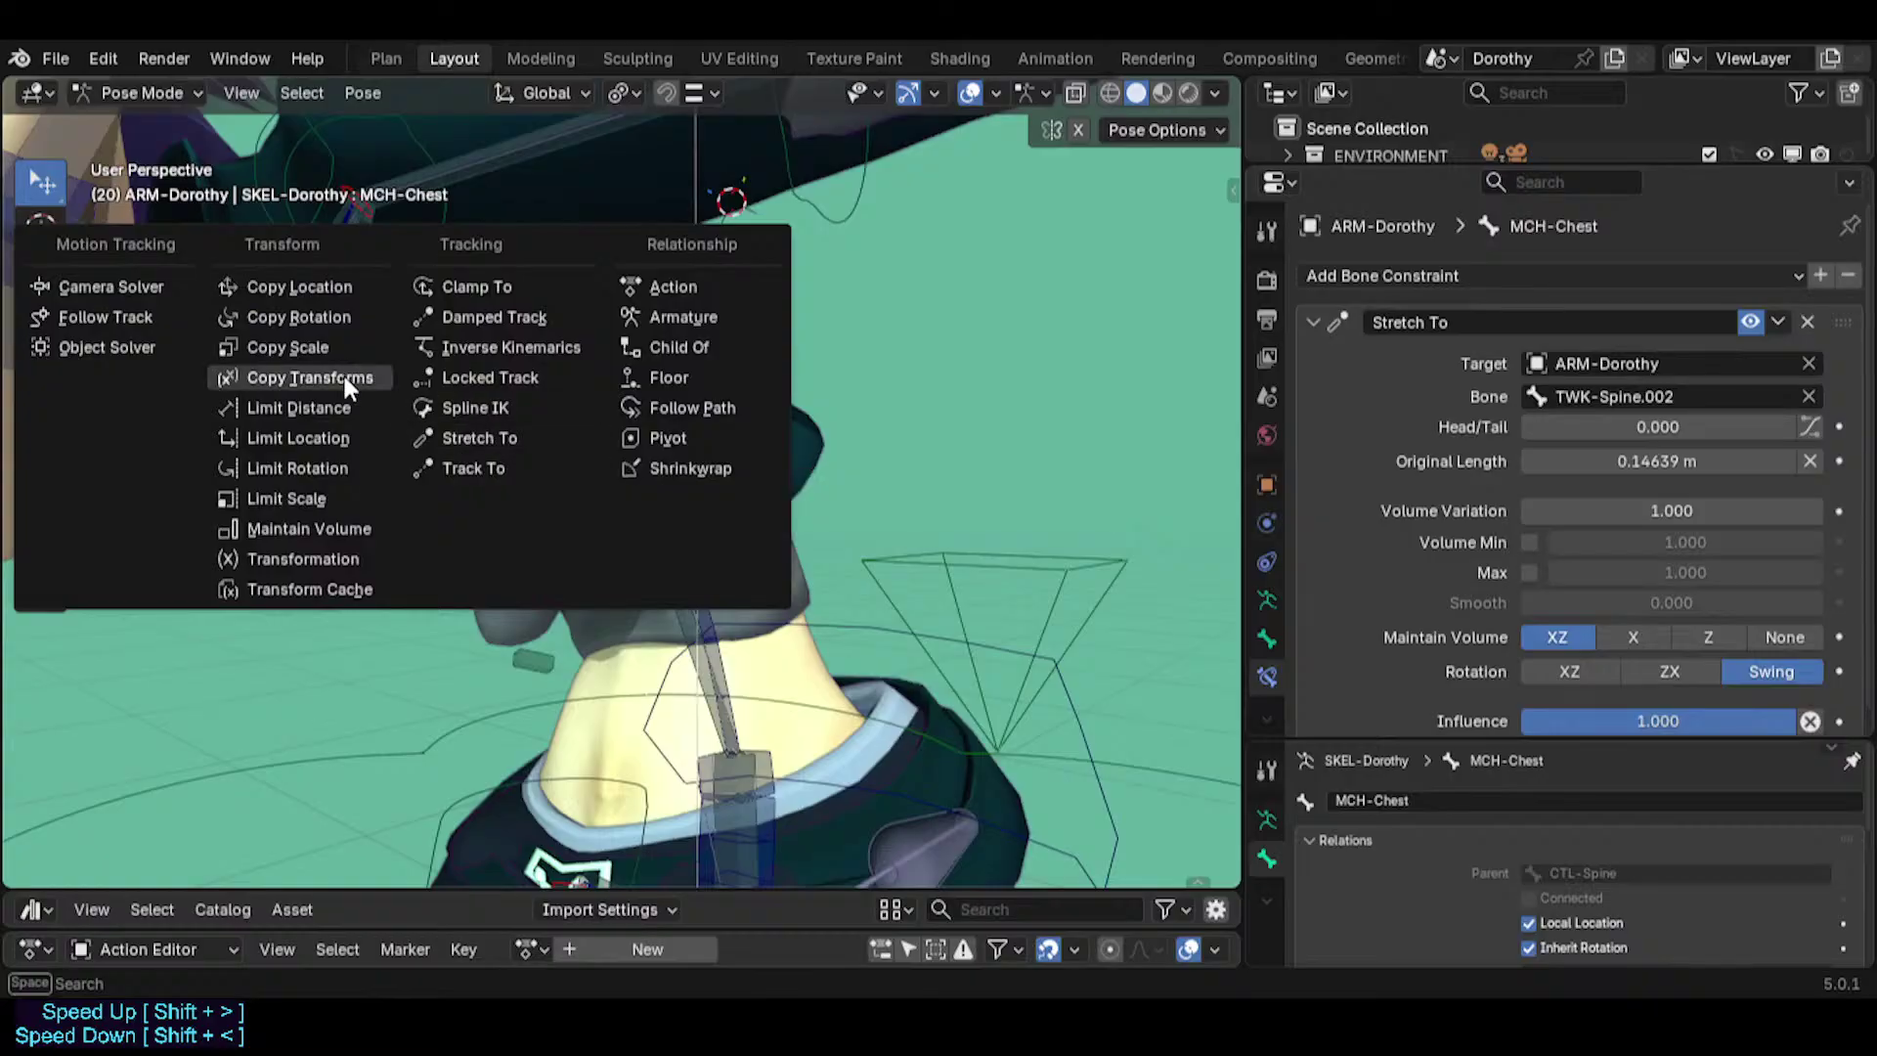
pyautogui.click(308, 378)
# Place MCH-Chest's Copy Transforms above Stretch To and set its target and owner to Pose Space.
pyautogui.click(1316, 322)
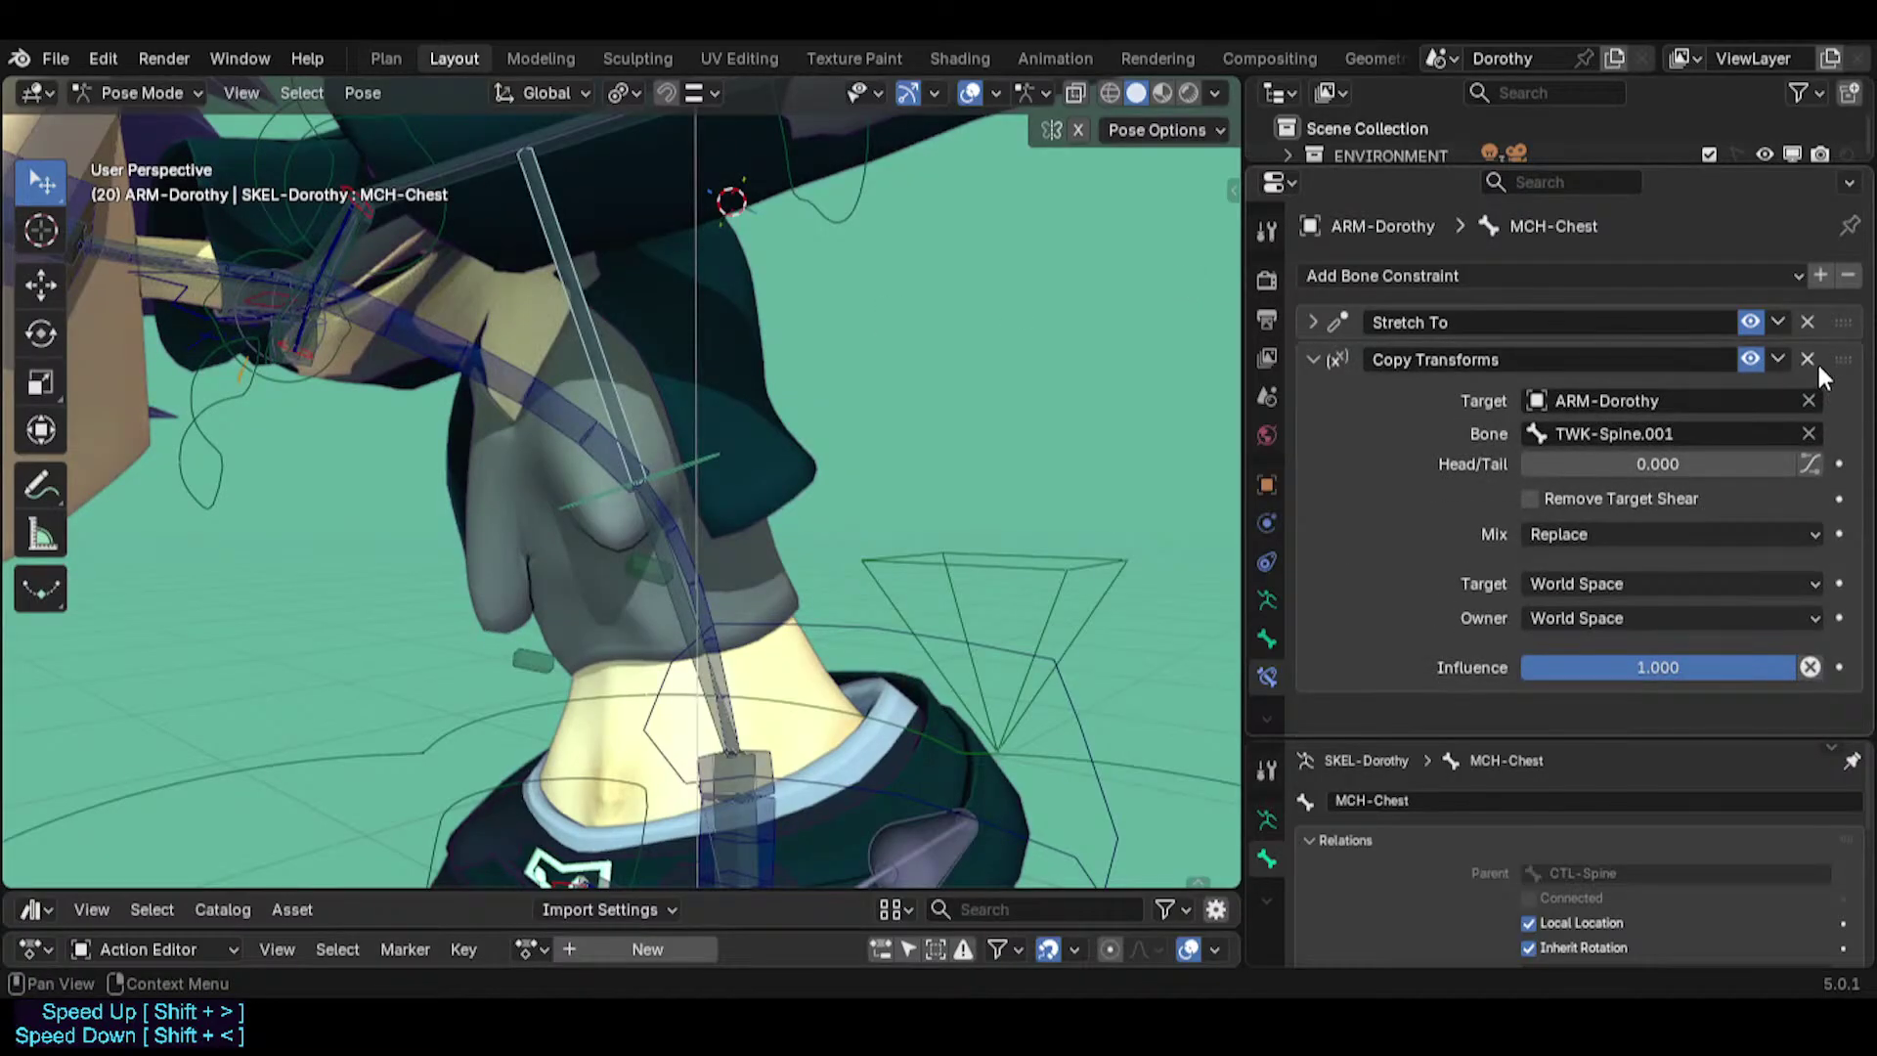
pyautogui.moveTo(1841, 358); pyautogui.dragTo(1843, 302)
pyautogui.click(1627, 549)
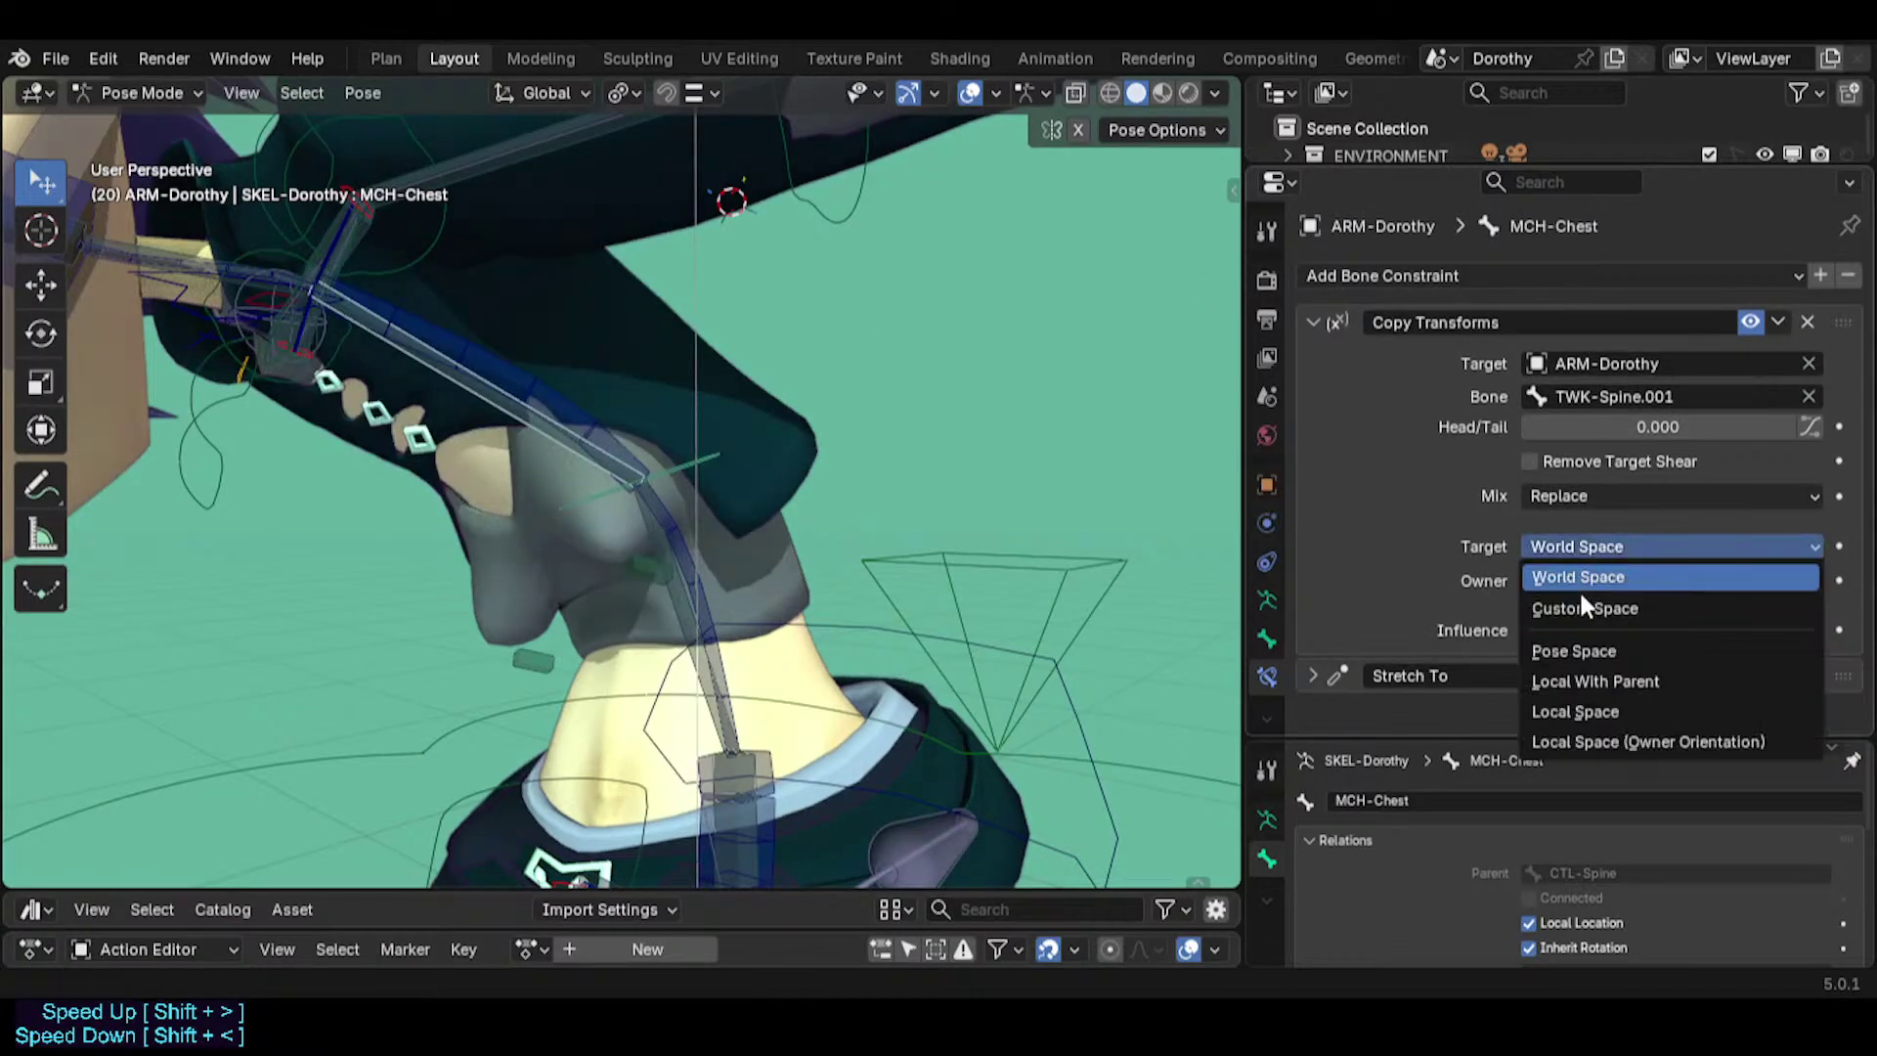
pyautogui.click(1570, 645)
pyautogui.click(1579, 581)
pyautogui.click(1574, 677)
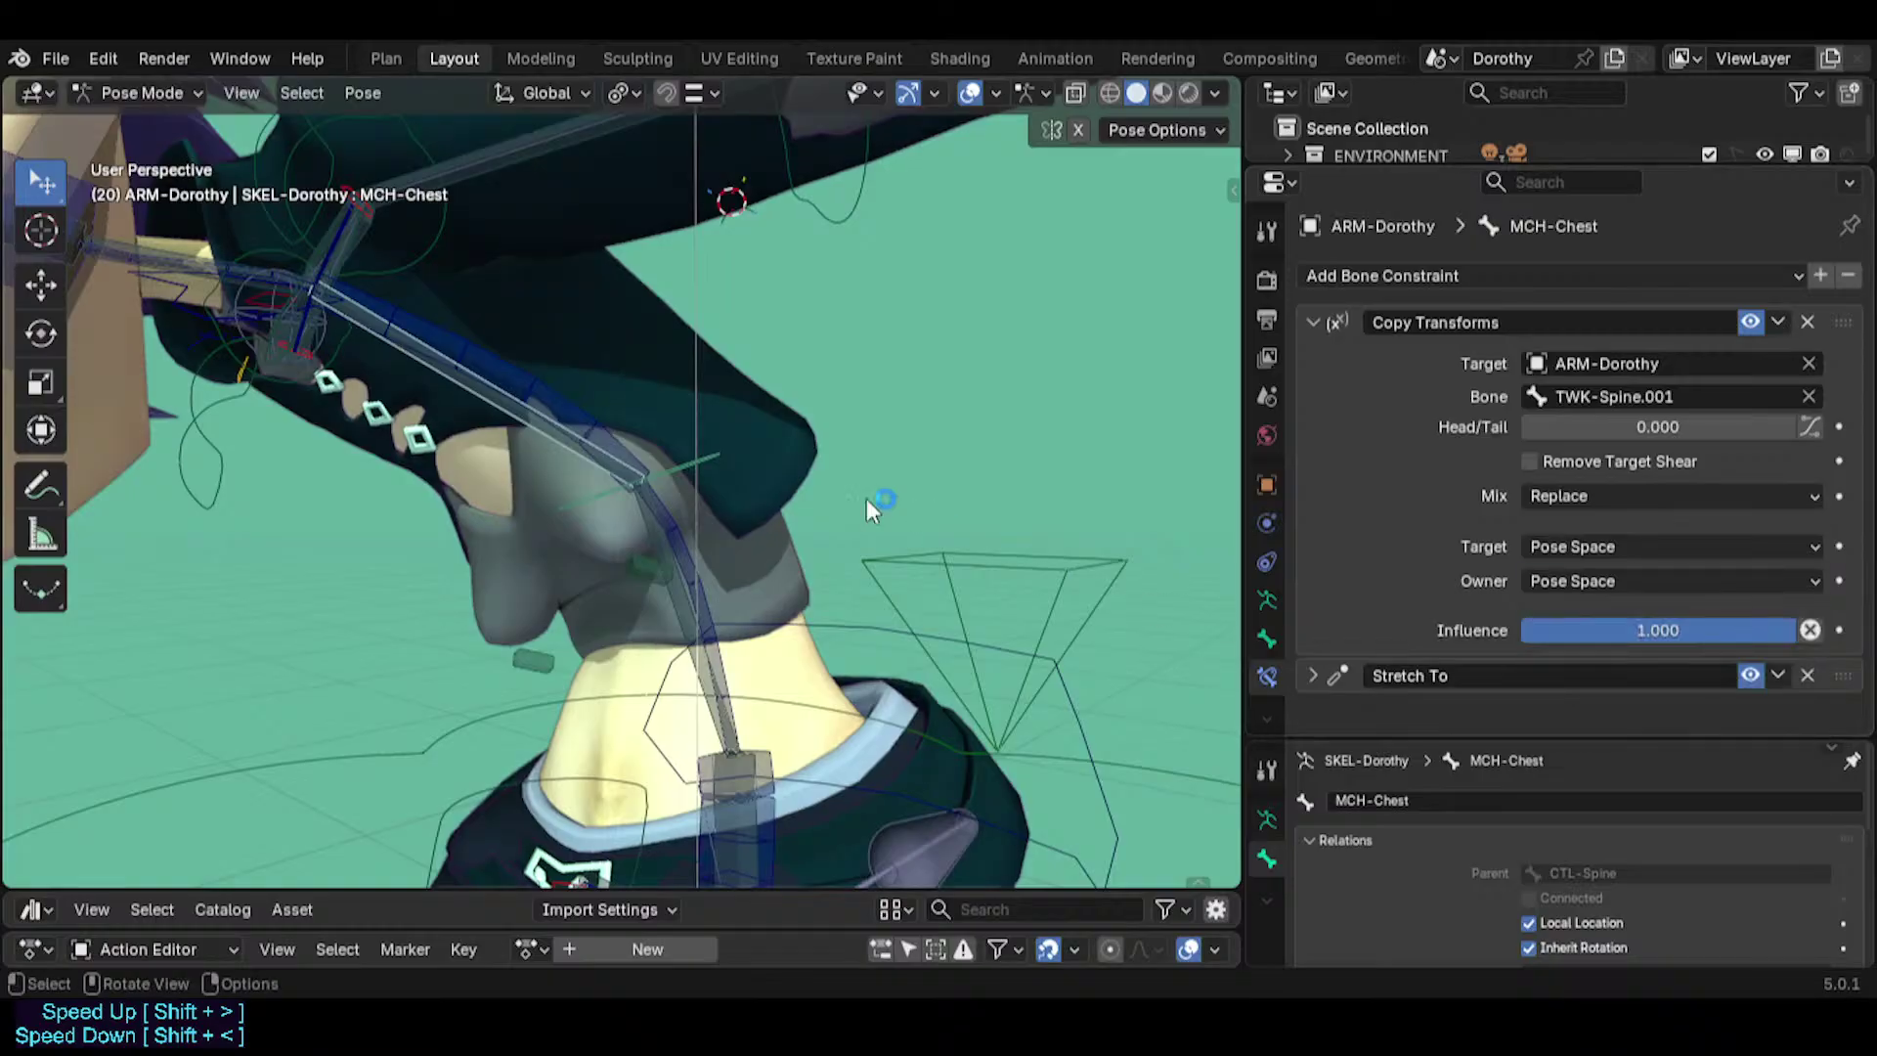
# Bend the torso forward by moving CTL-Chest to test the new chest constraint.
pyautogui.click(755, 323)
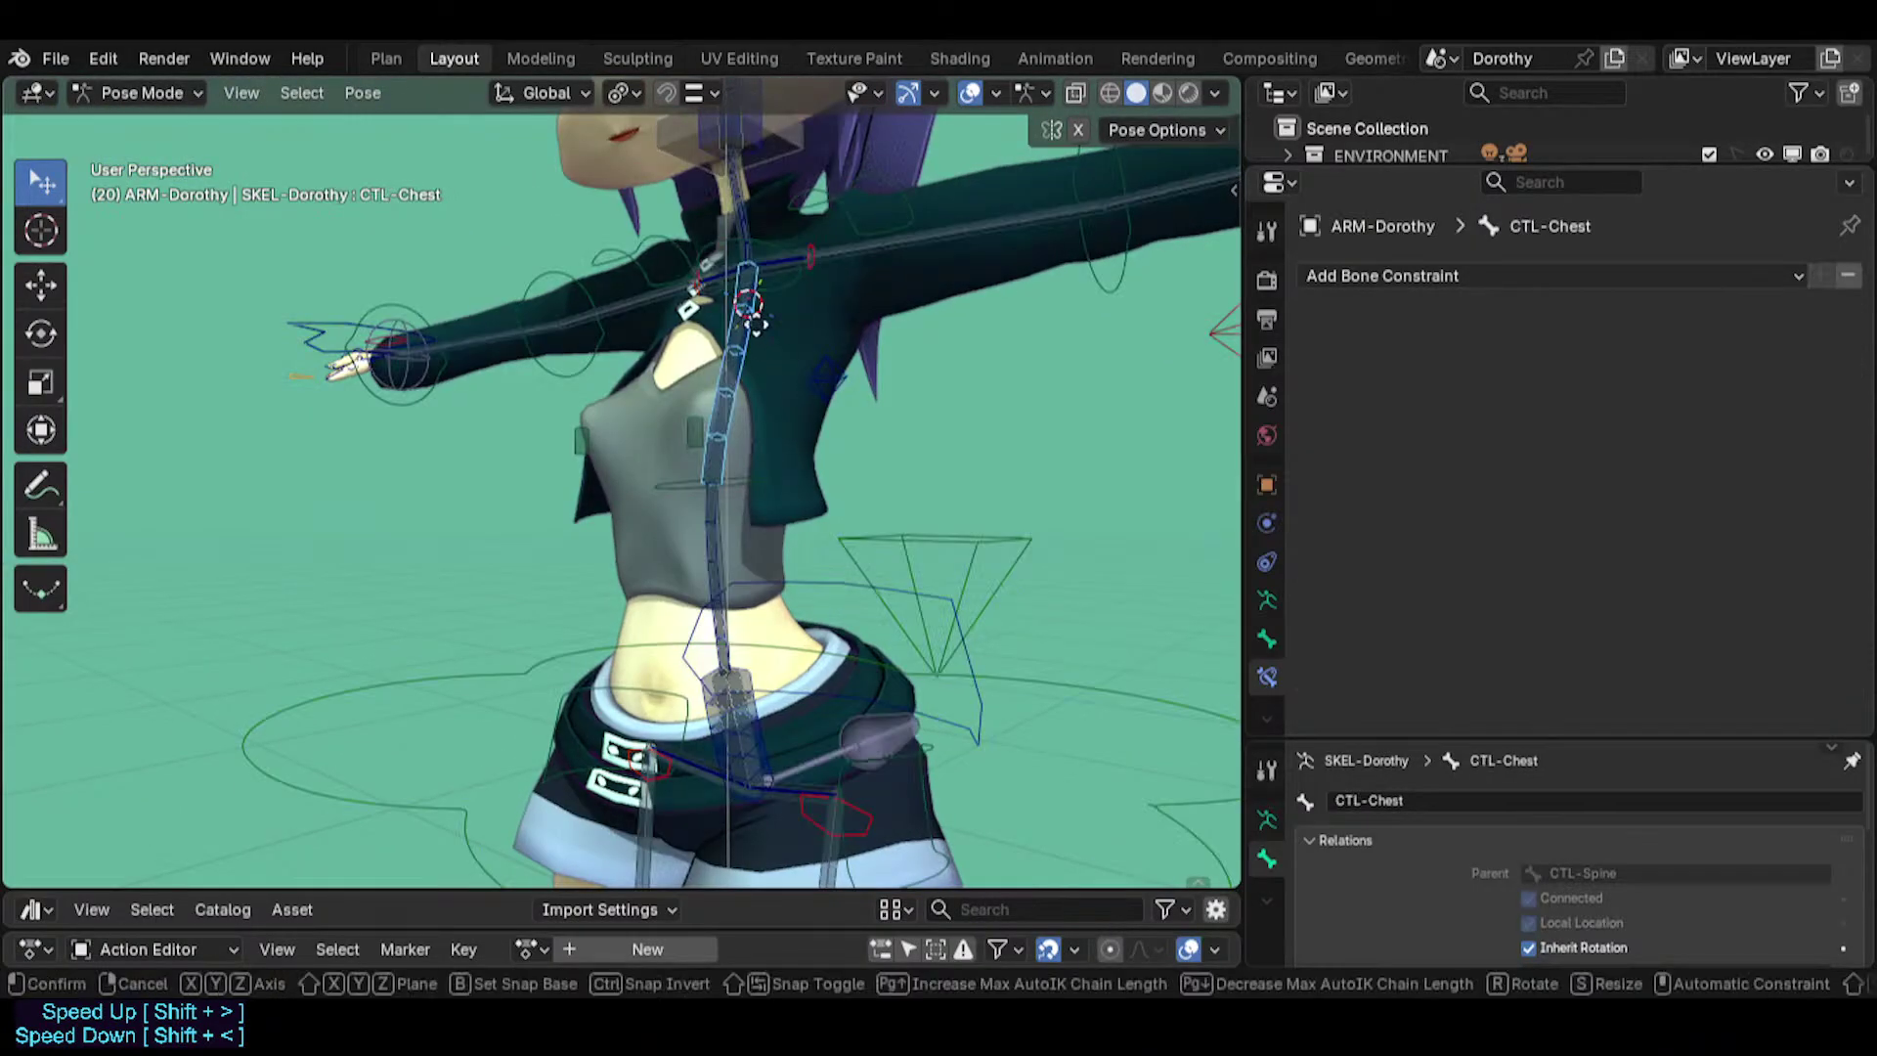
pyautogui.press('g')
pyautogui.click(671, 319)
pyautogui.press('g')
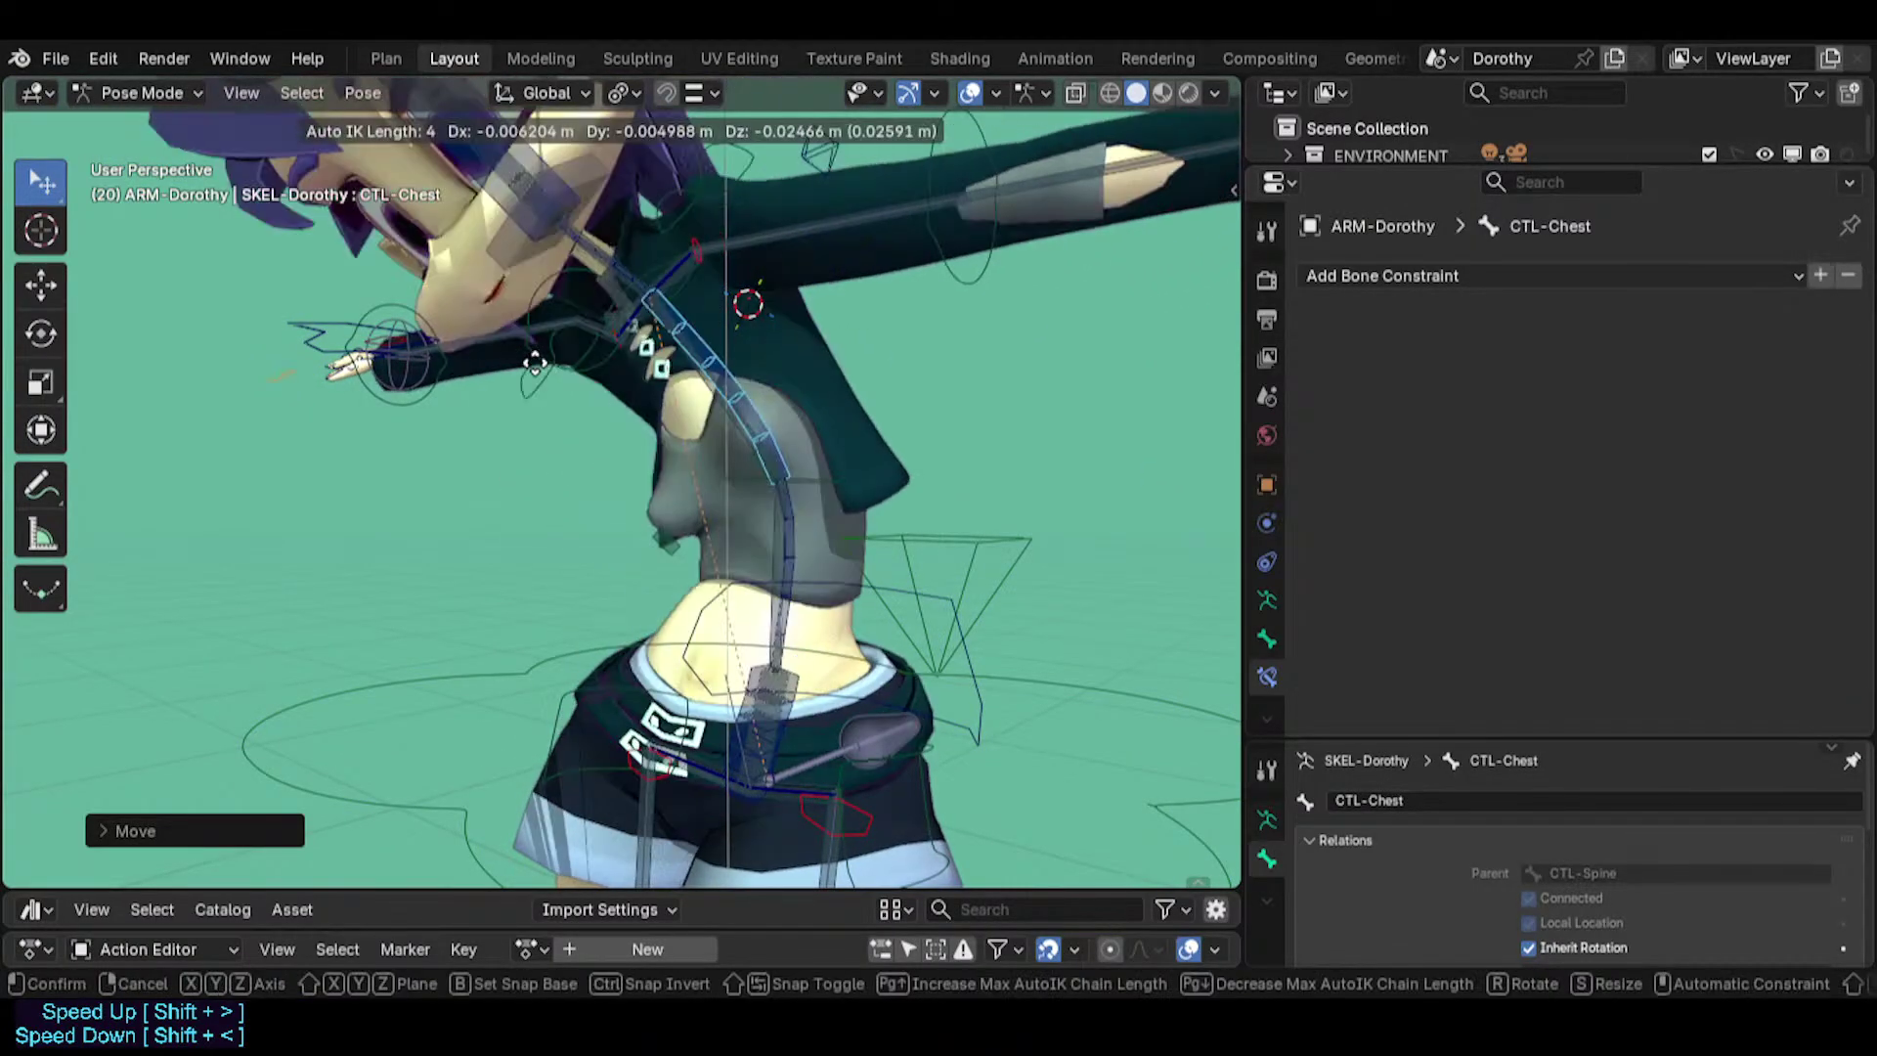
pyautogui.click(530, 358)
# Try moving TWK-Spine.001 on the bent torso, and clear the location of all bones.
pyautogui.click(825, 477)
pyautogui.press('g')
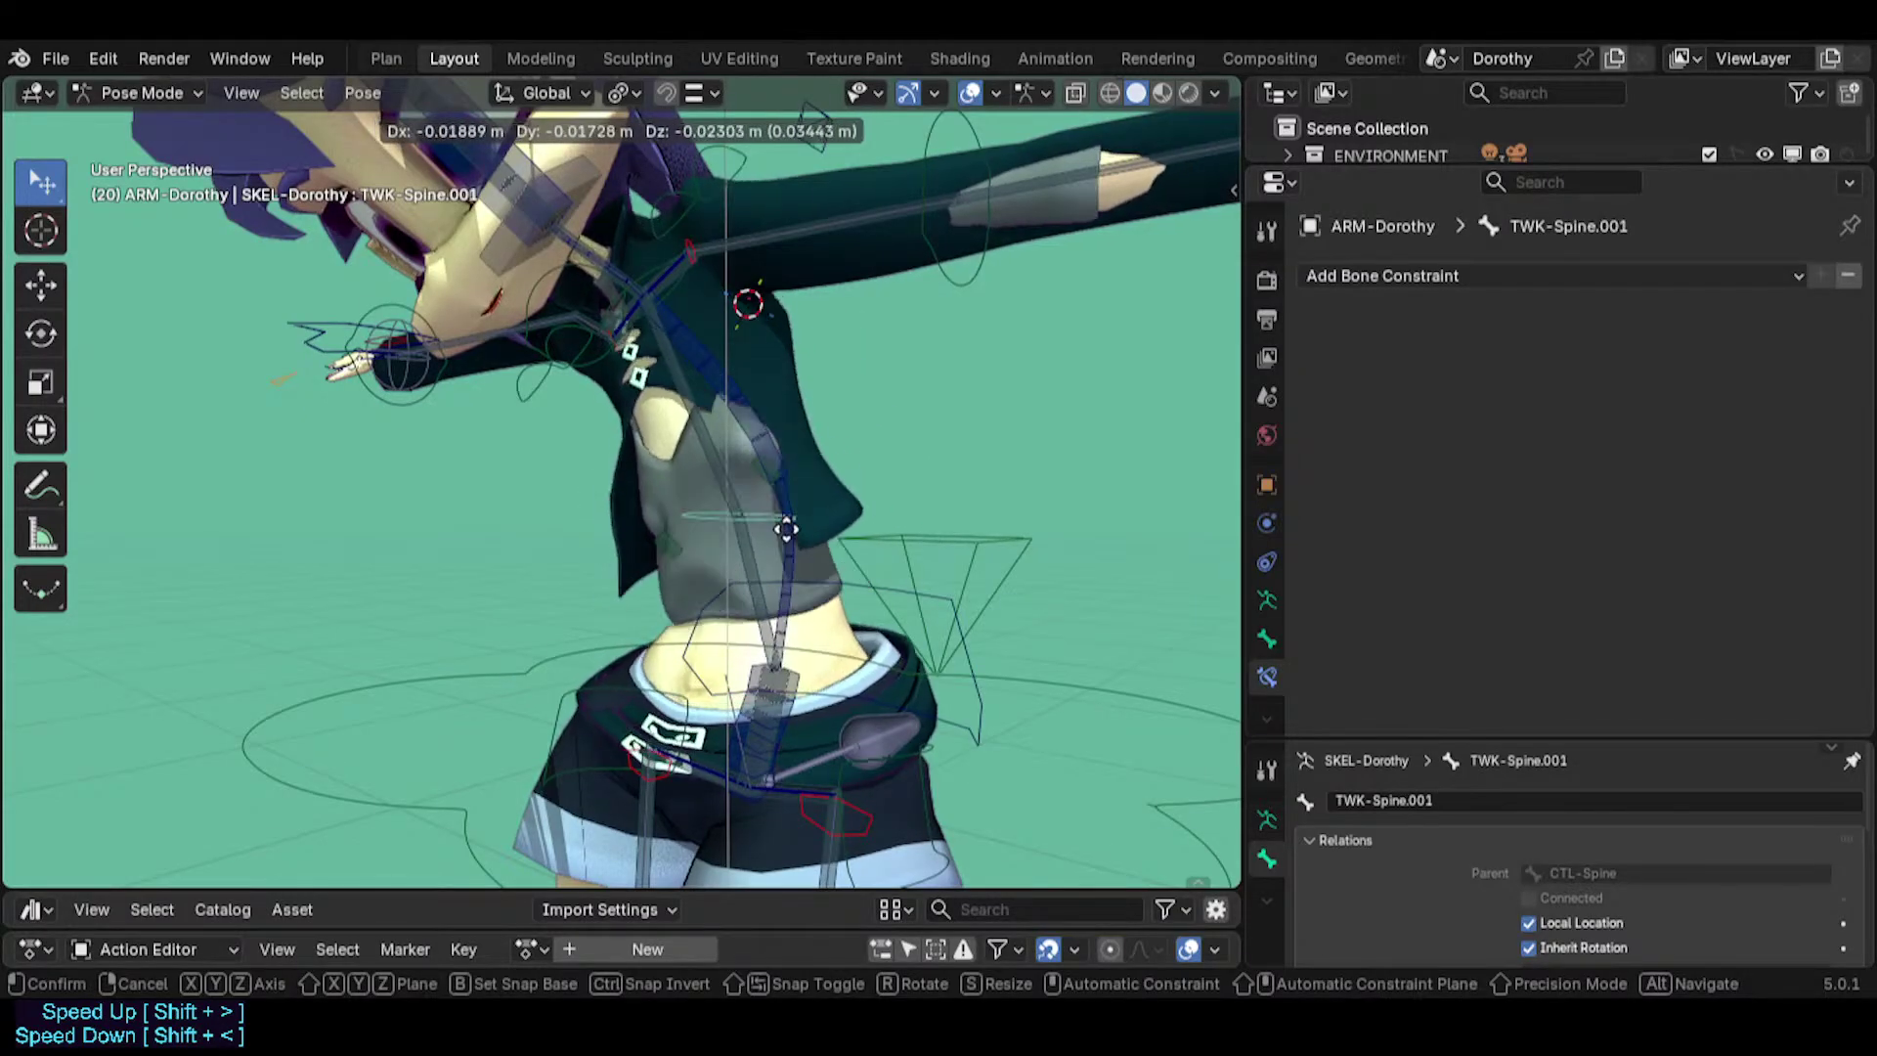
pyautogui.click(801, 422)
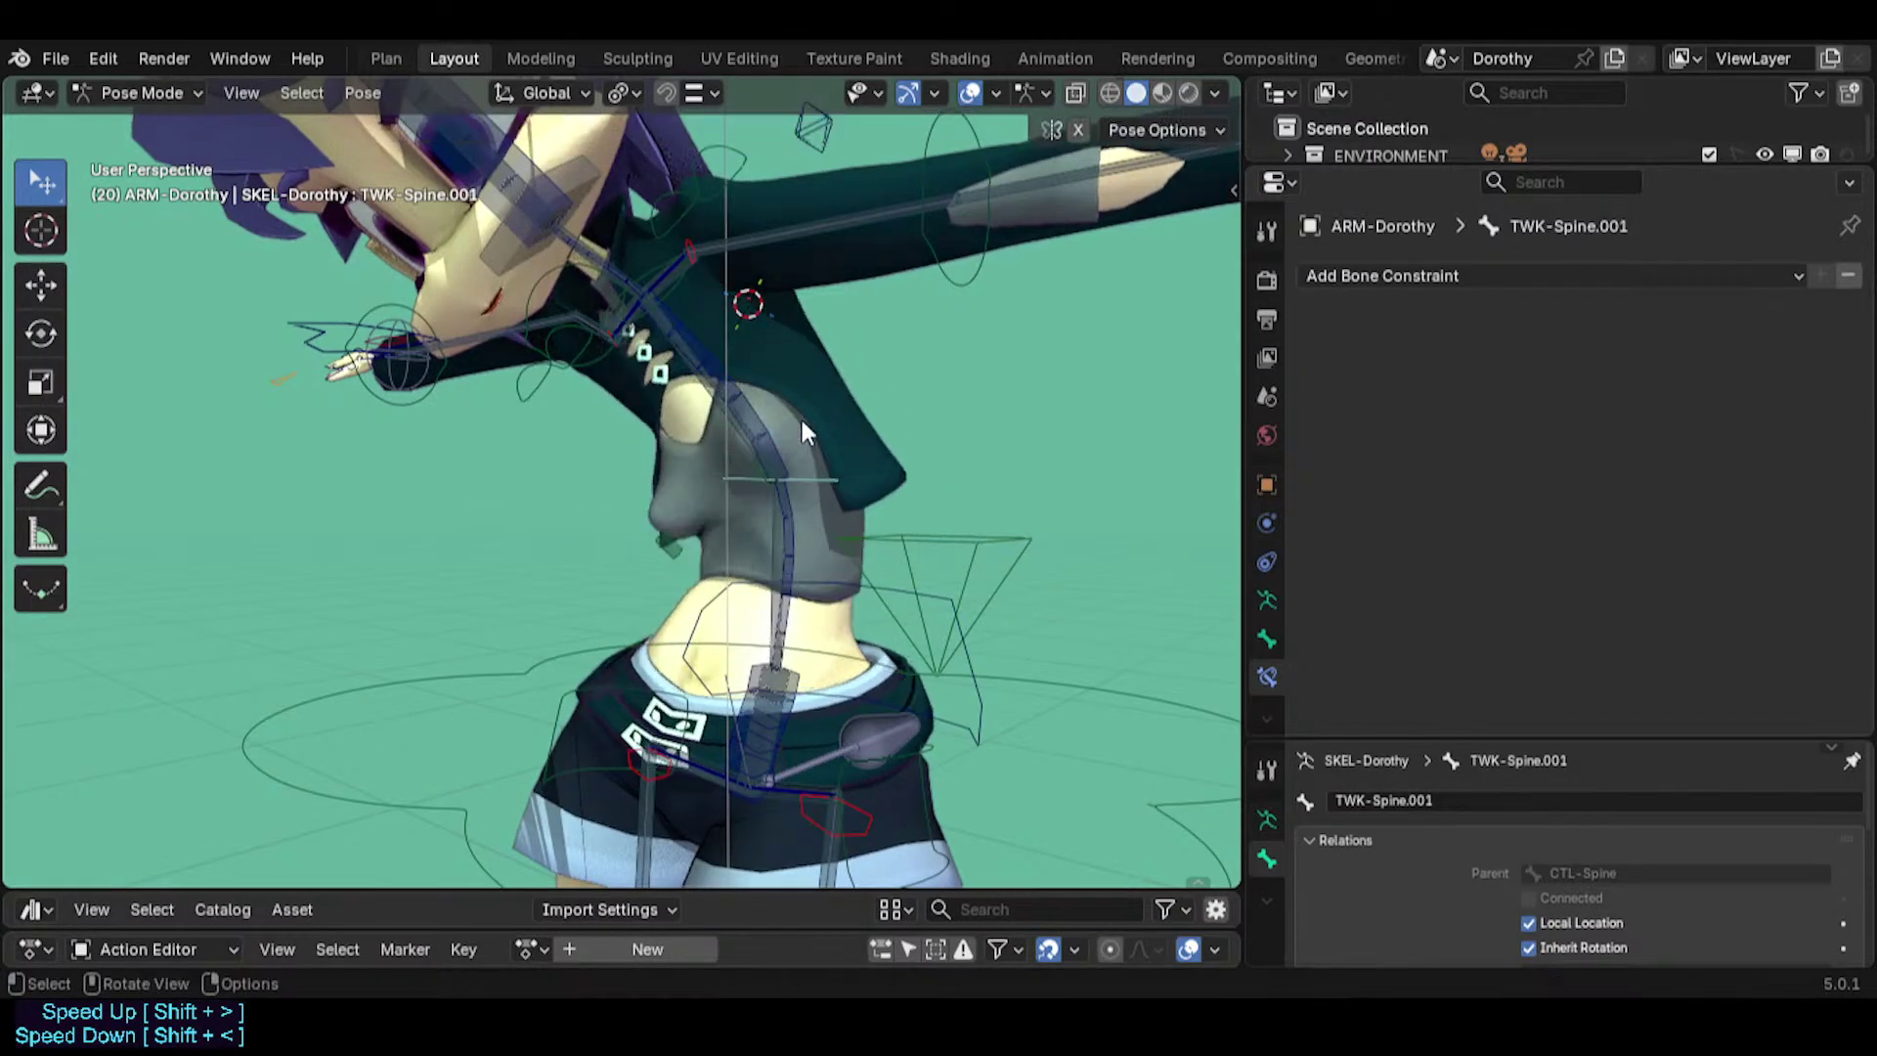
pyautogui.press('a')
pyautogui.hotkey('alt', 'g')
# Test CTL-Chest with further moves and rotations, and clear the pose's location and rotation.
pyautogui.click(744, 340)
pyautogui.press('g')
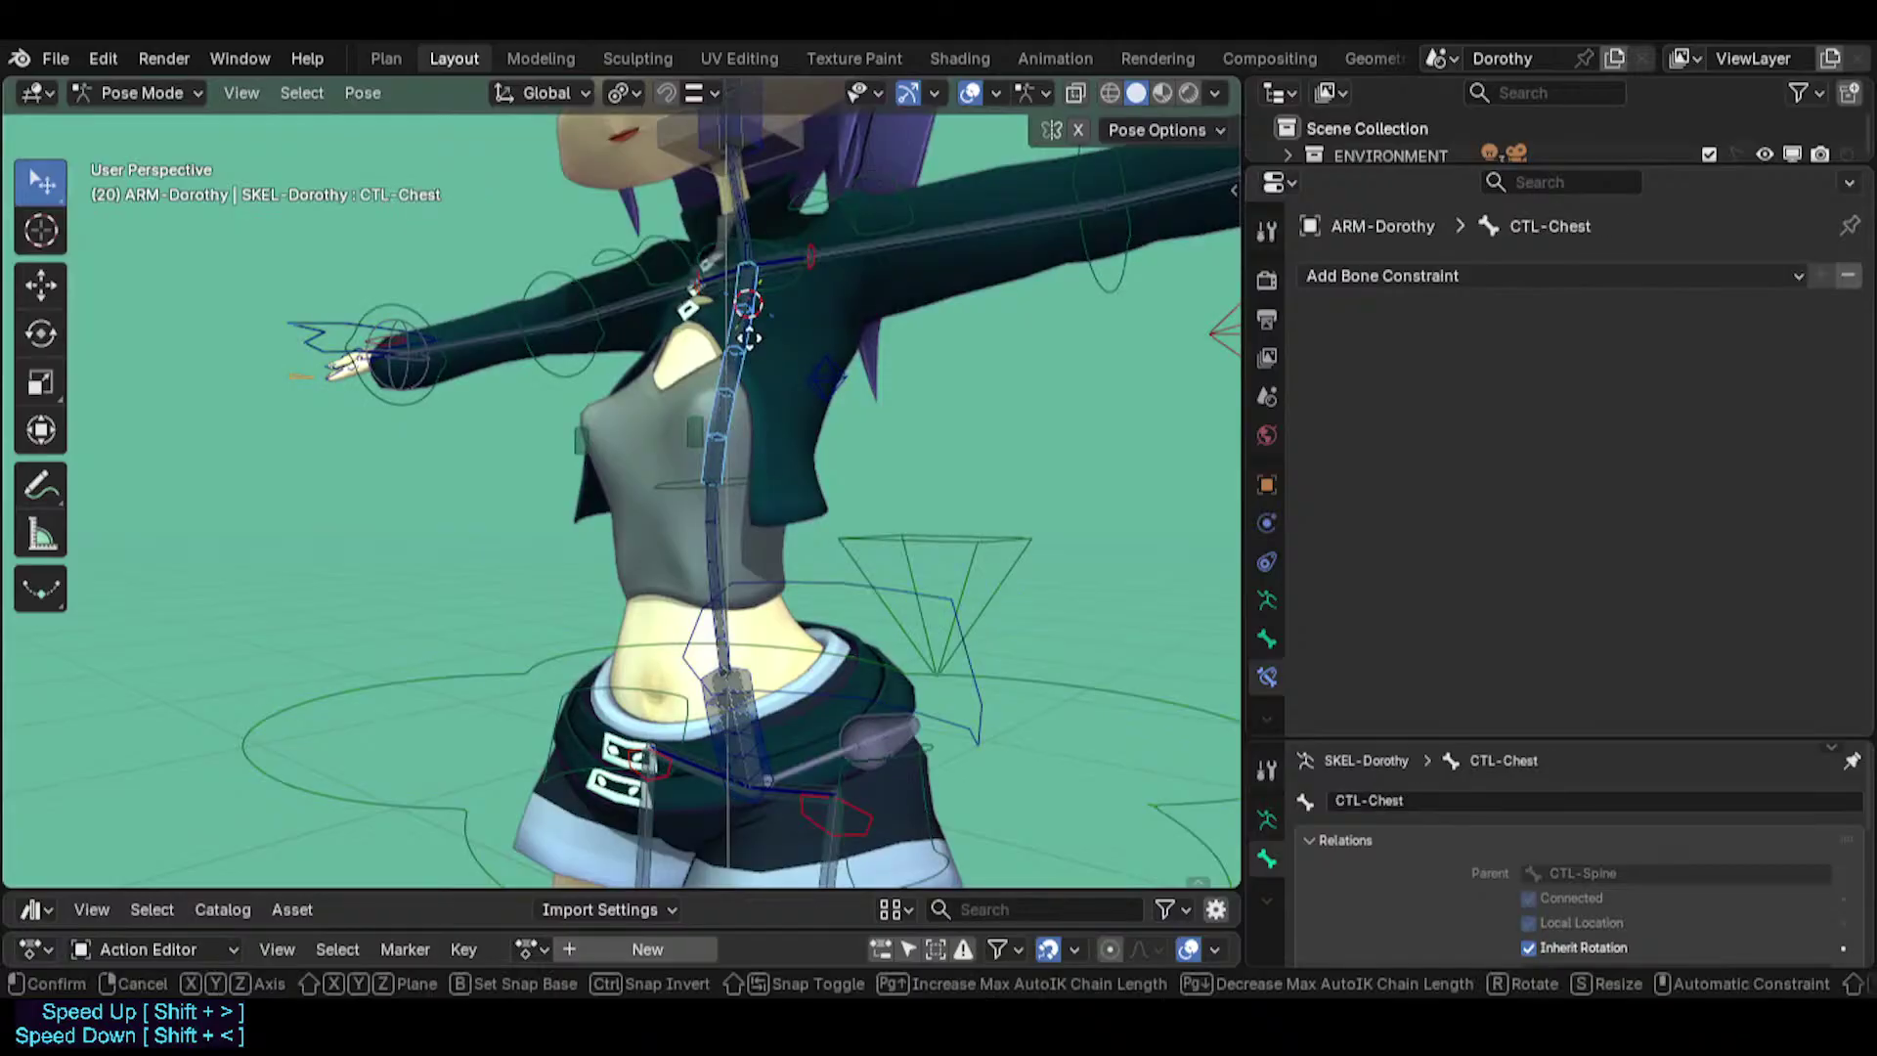
pyautogui.click(626, 391)
pyautogui.press('r')
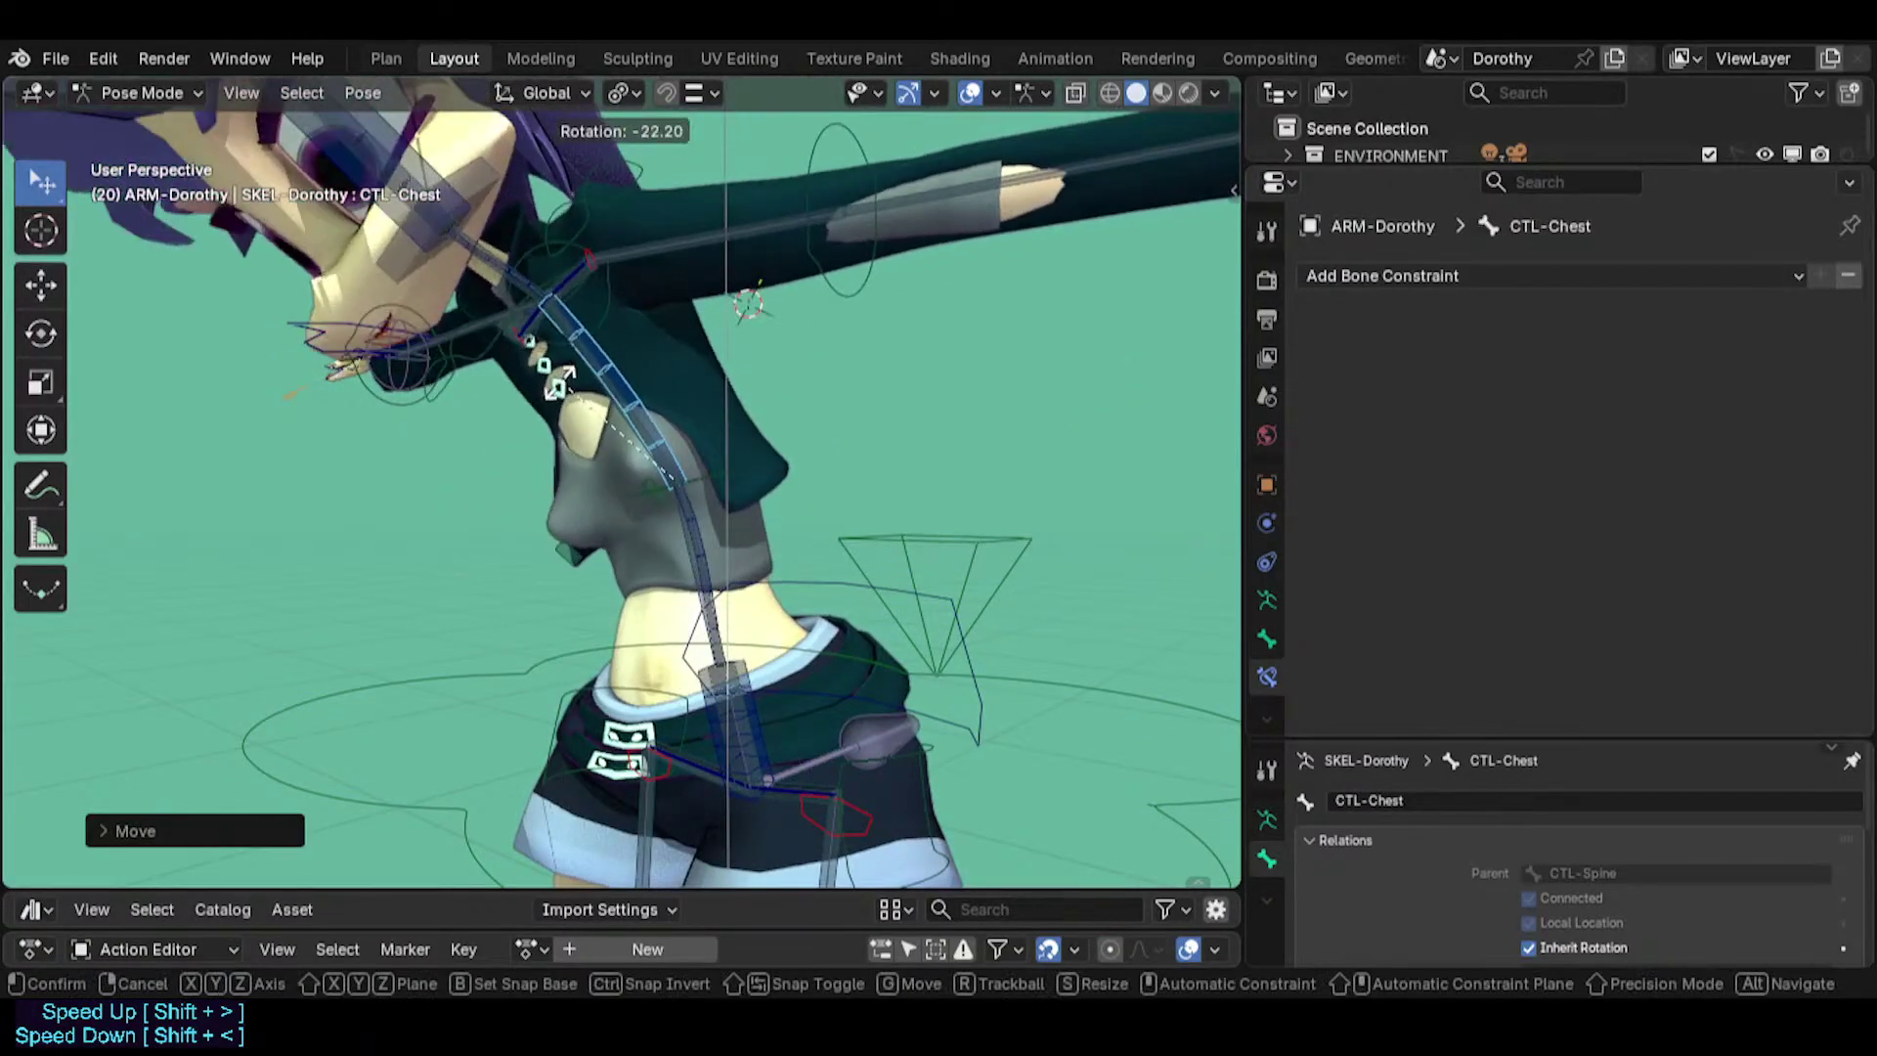
pyautogui.click(793, 403)
pyautogui.press('g')
pyautogui.click(796, 471)
pyautogui.hotkey('alt', 'g')
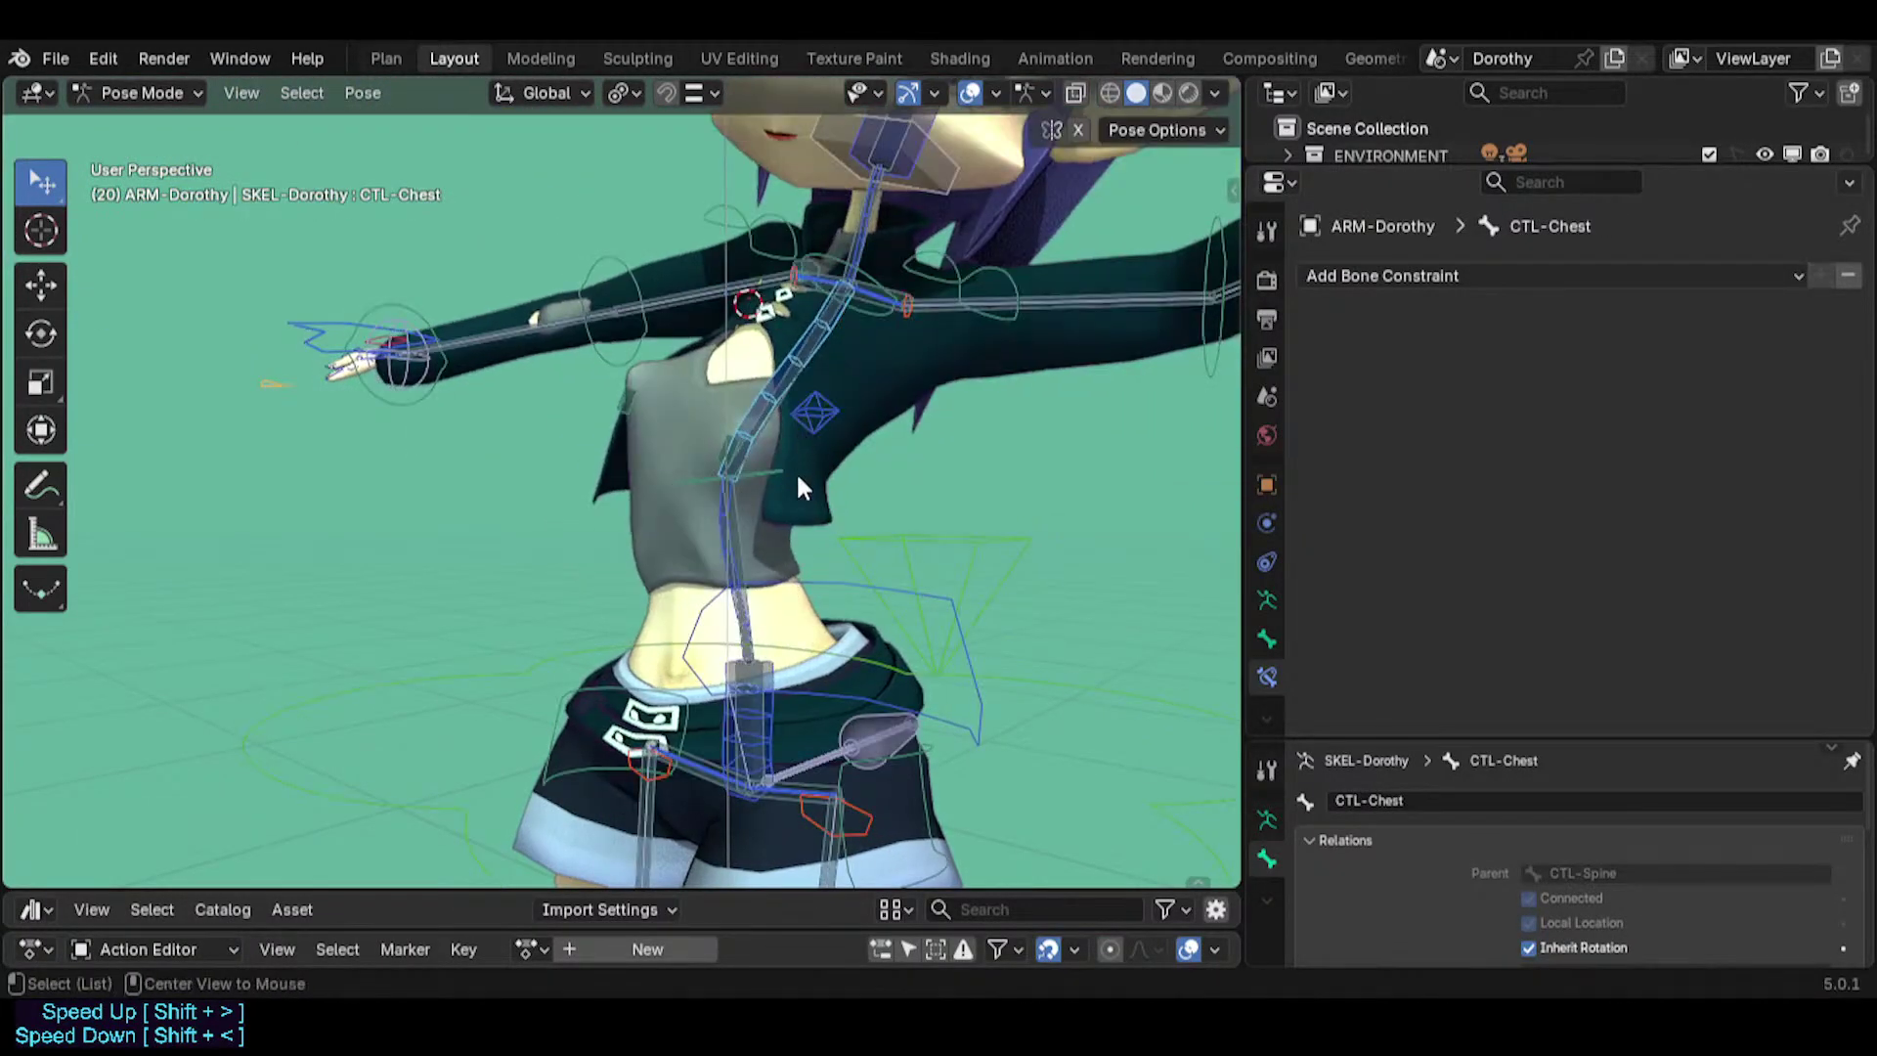
pyautogui.hotkey('alt', 'r')
# Move and rotate CTL-Spine to test how the chest and spine follow.
pyautogui.click(708, 544)
pyautogui.press('g')
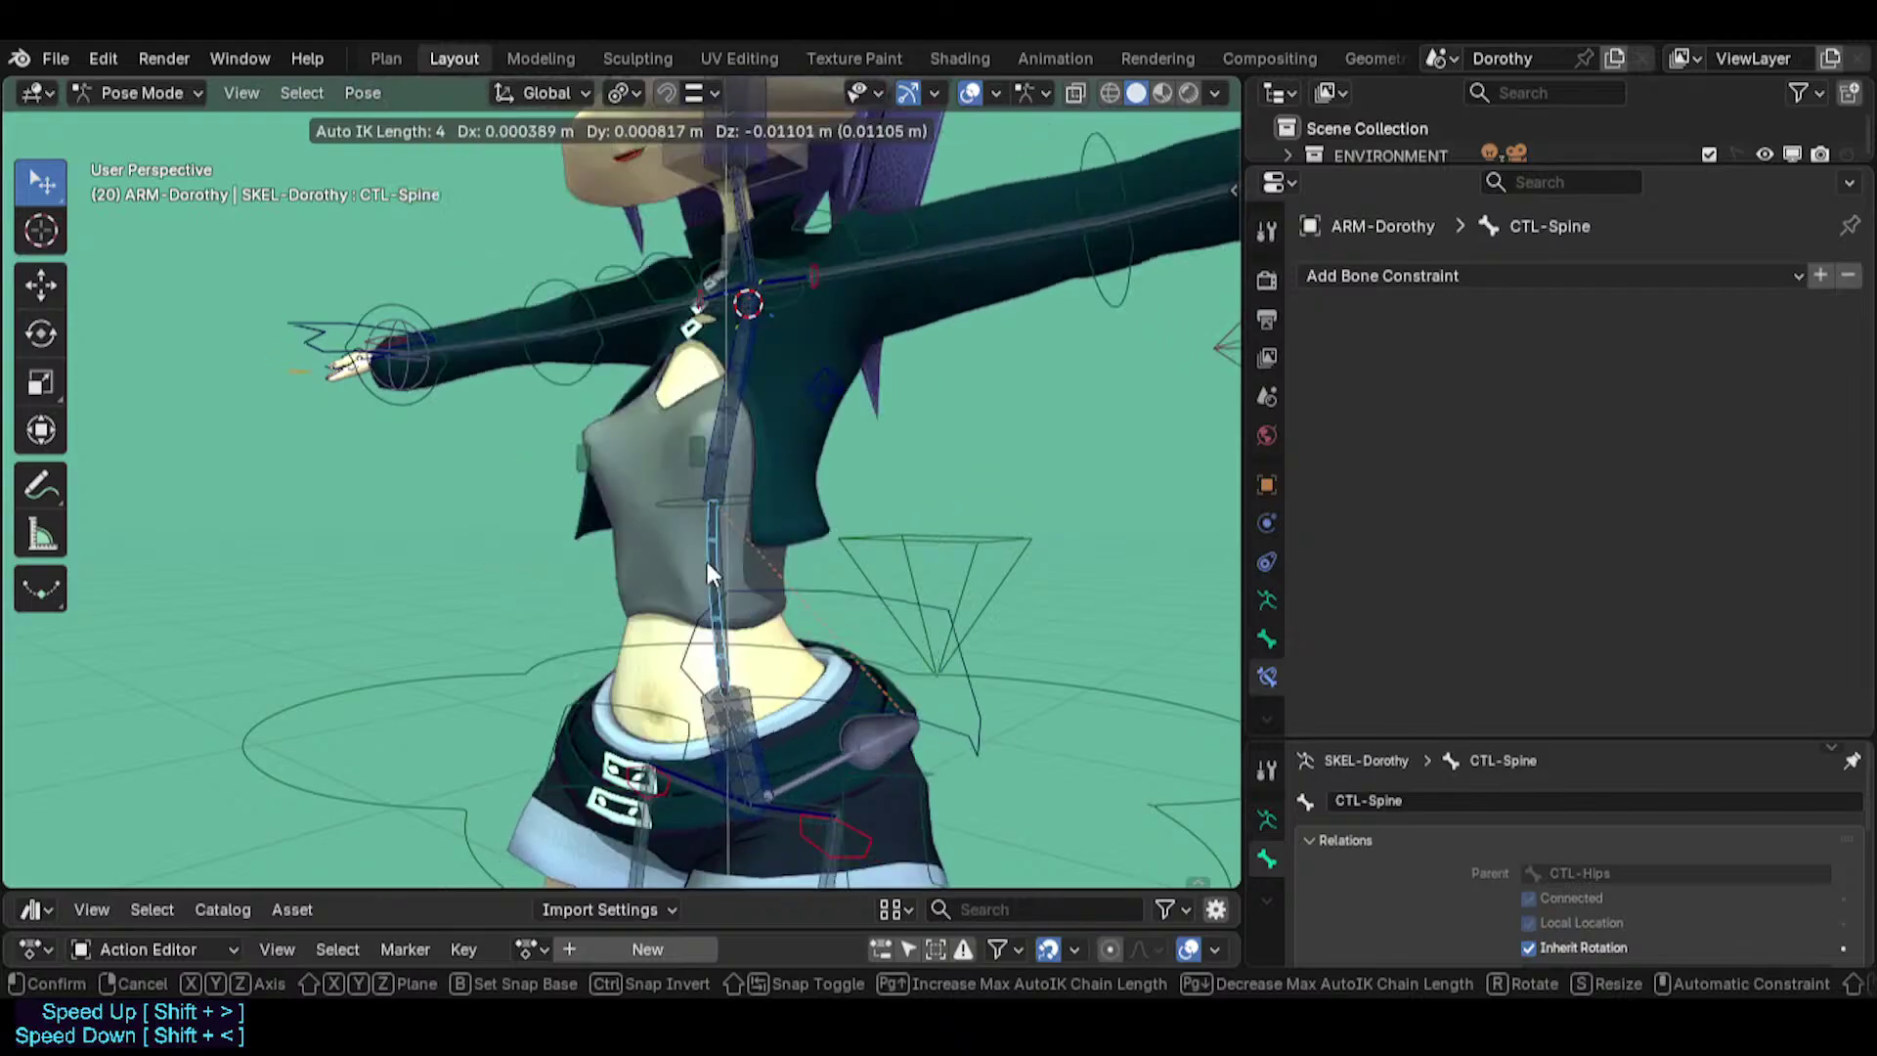
pyautogui.click(706, 561)
pyautogui.press('r')
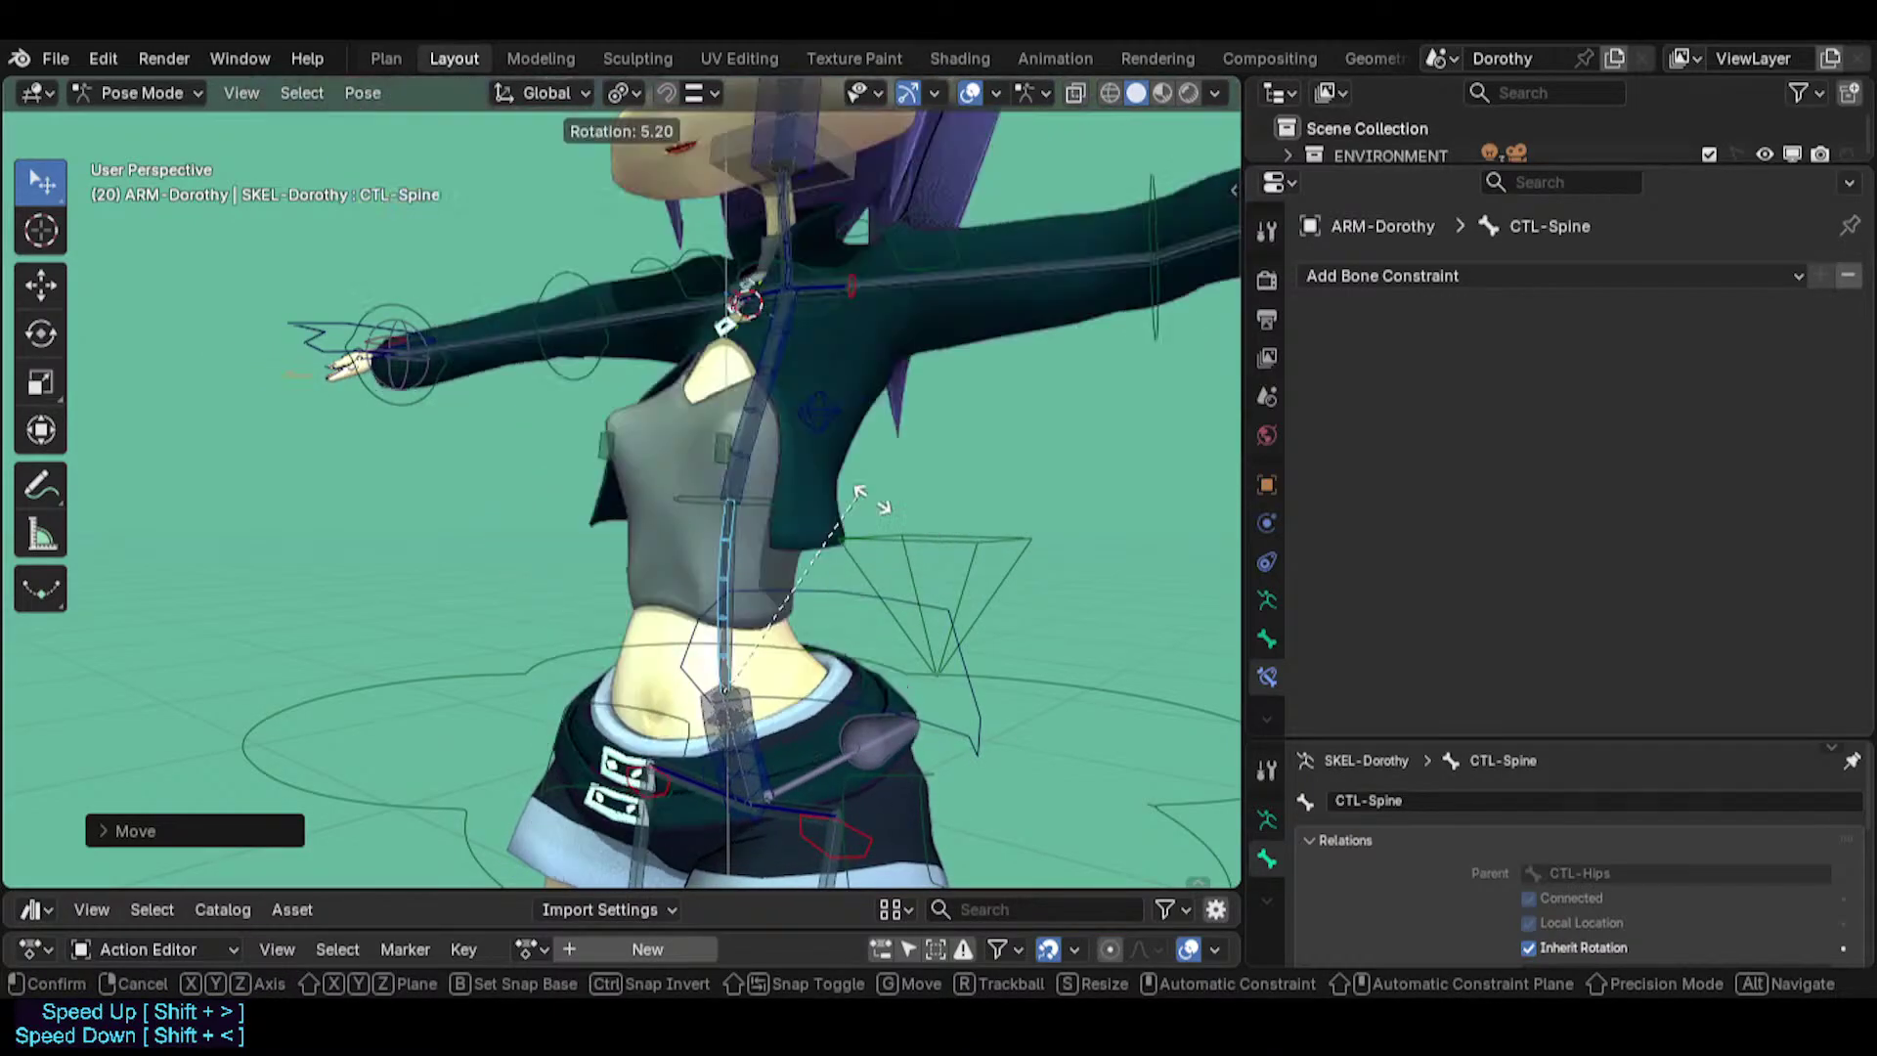
pyautogui.click(764, 497)
# Add a Copy Transforms constraint to MCH-Neck targeting TWK-Spine.002, and place it above the Stretch To constraint.
pyautogui.moveTo(759, 492); pyautogui.dragTo(681, 387, button='middle')
pyautogui.click(614, 332)
pyautogui.click(603, 326)
pyautogui.scroll(4, 576, 343)
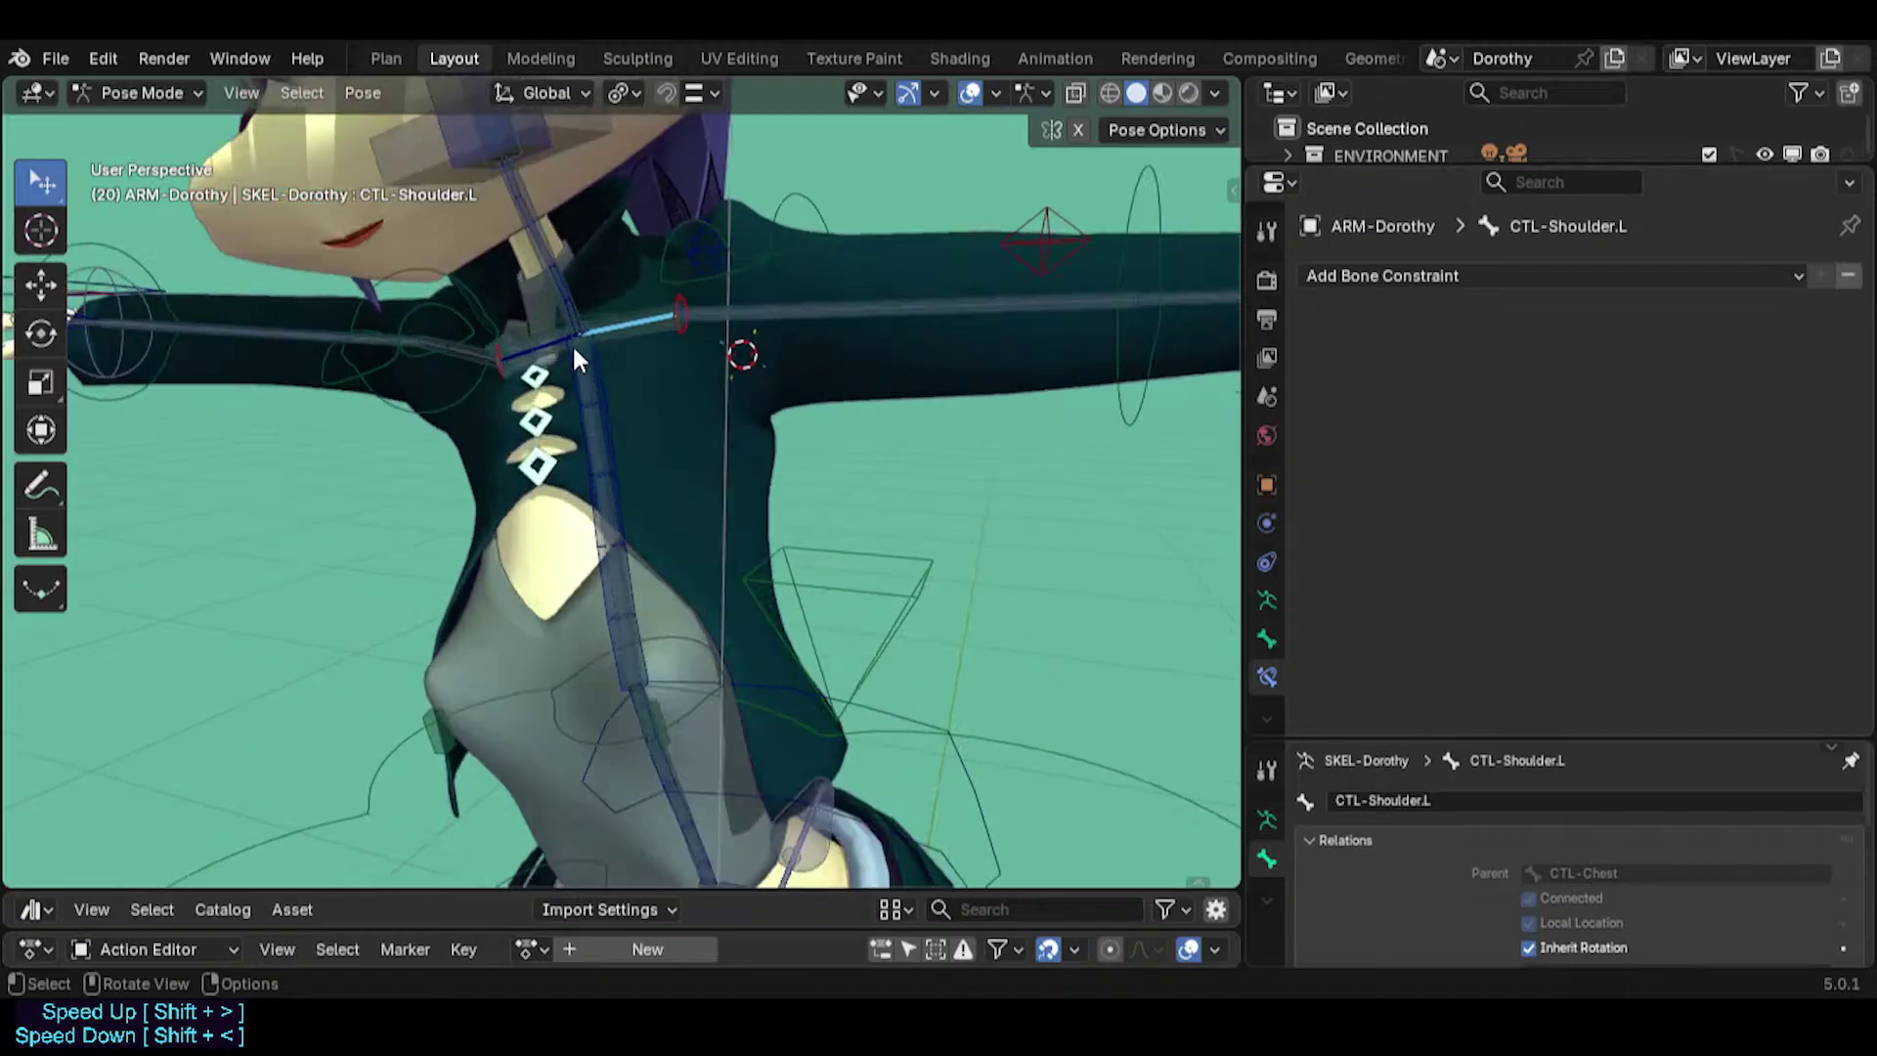
pyautogui.click(590, 386)
pyautogui.click(584, 293)
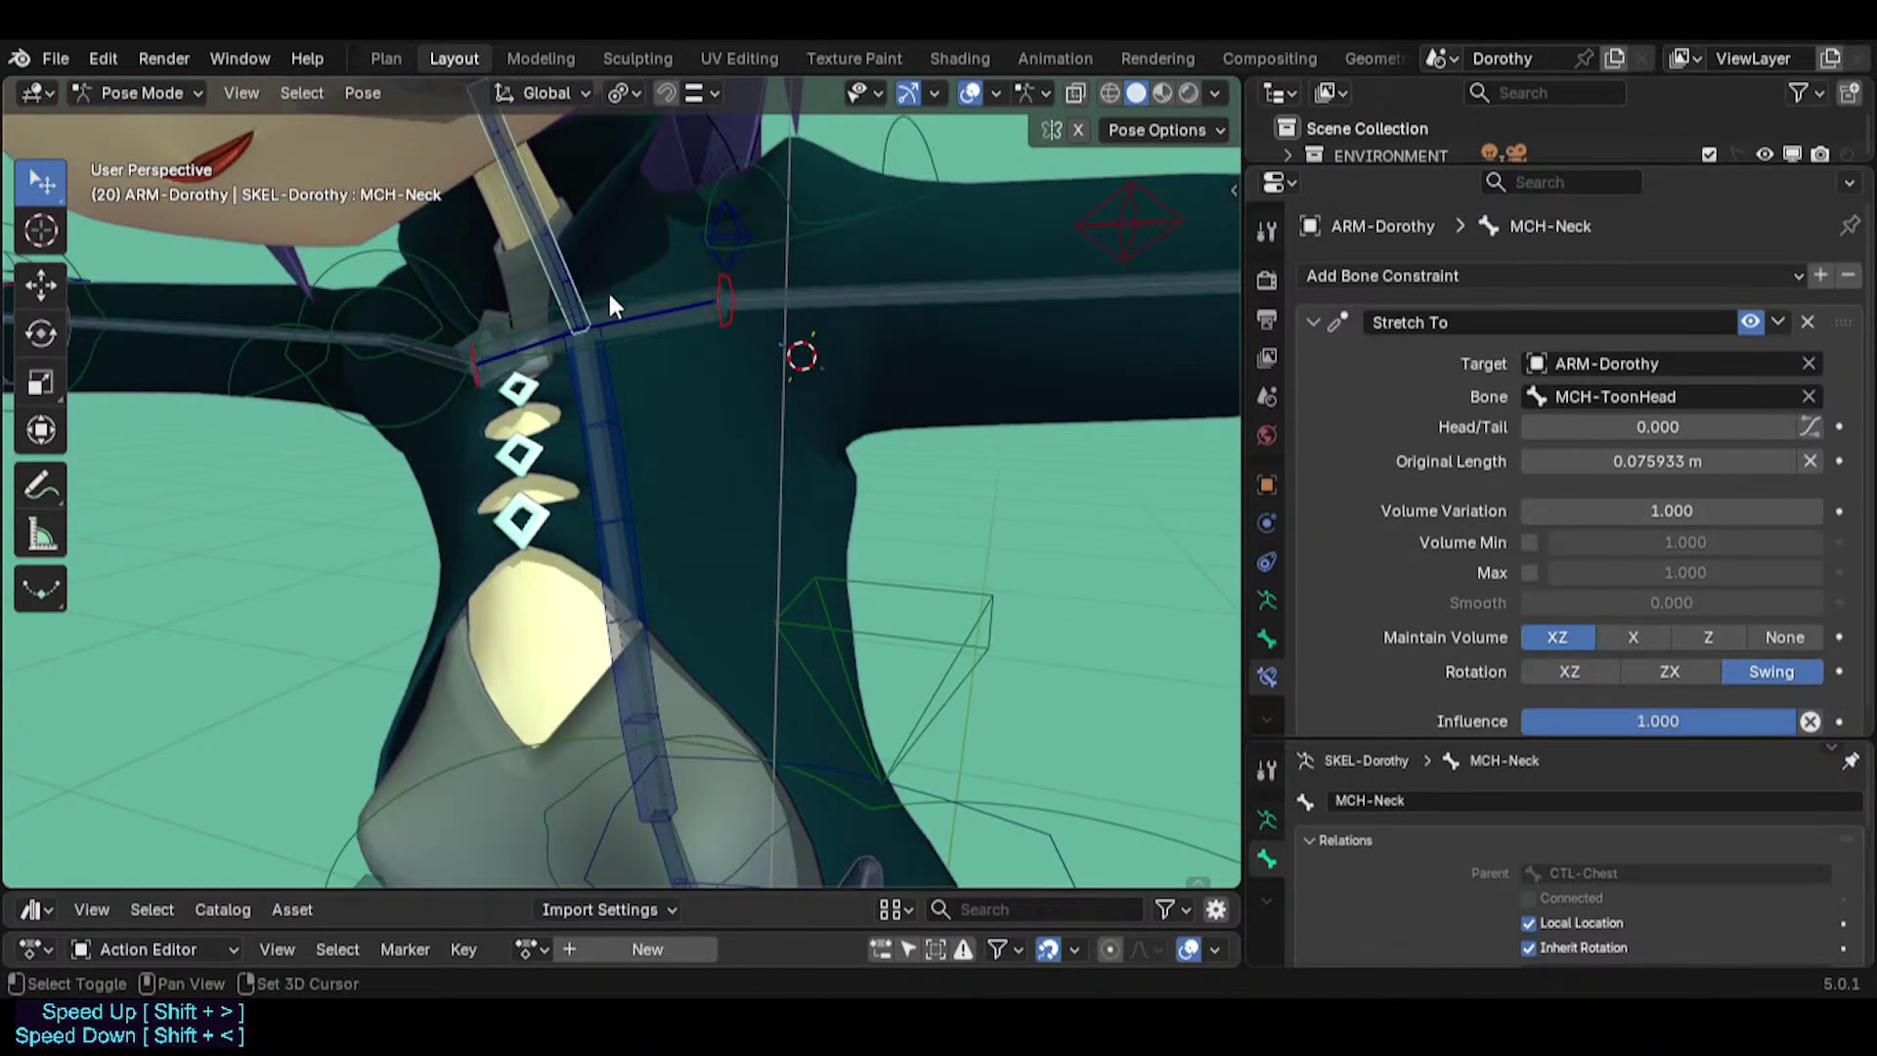
pyautogui.click(611, 306)
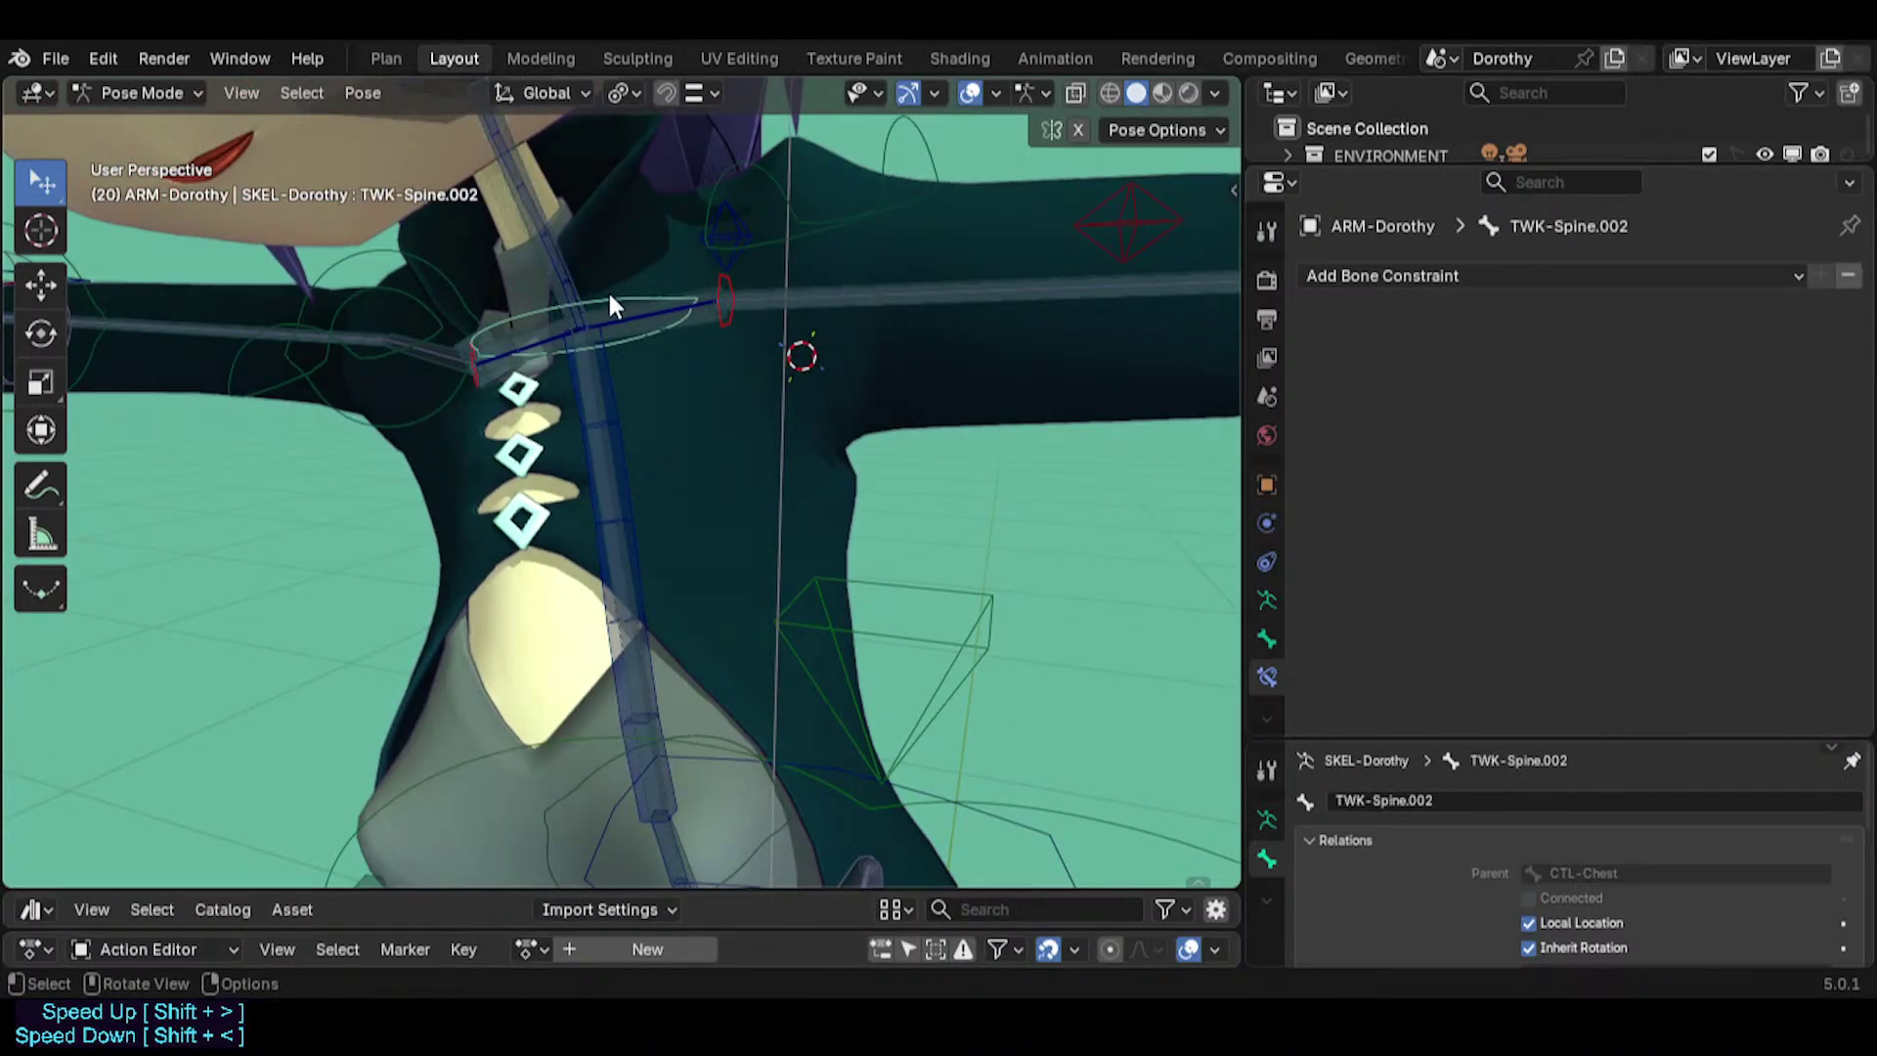
pyautogui.click(539, 289)
pyautogui.hotkey('shift', 'ctrl', 'c')
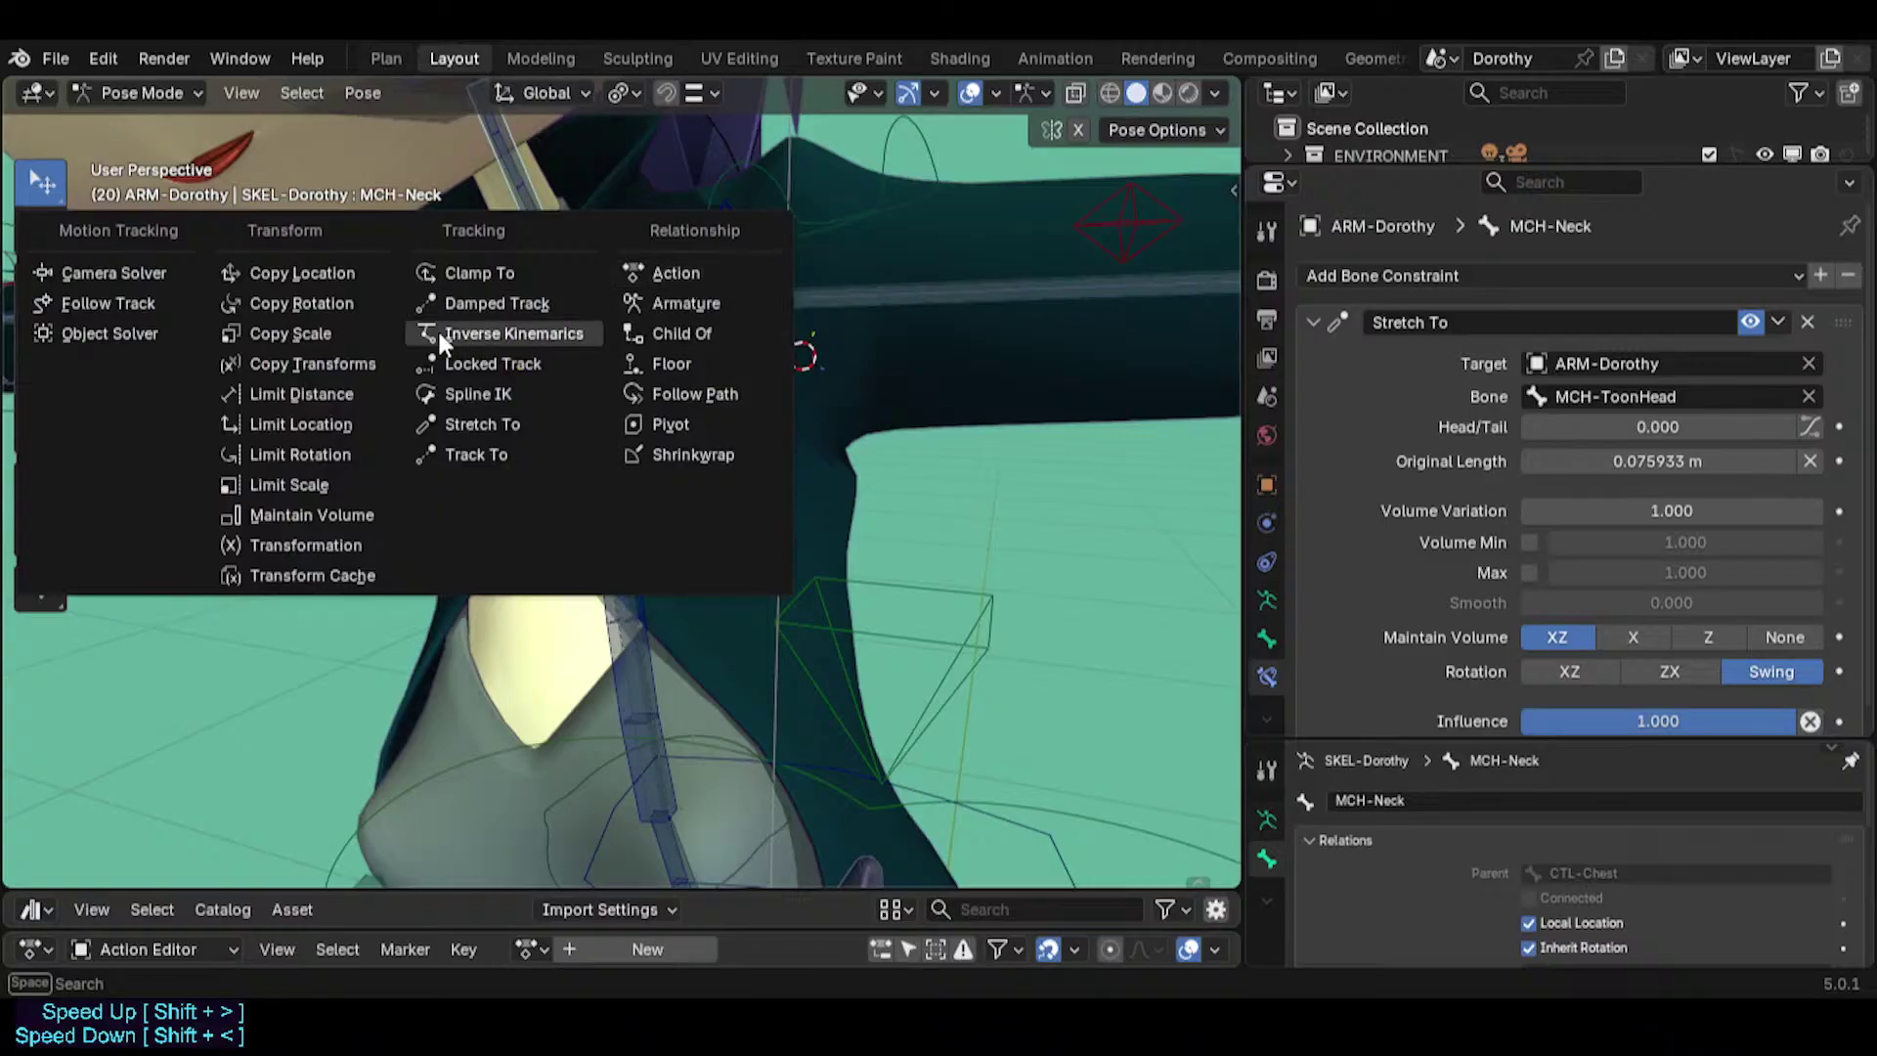
pyautogui.click(1314, 322)
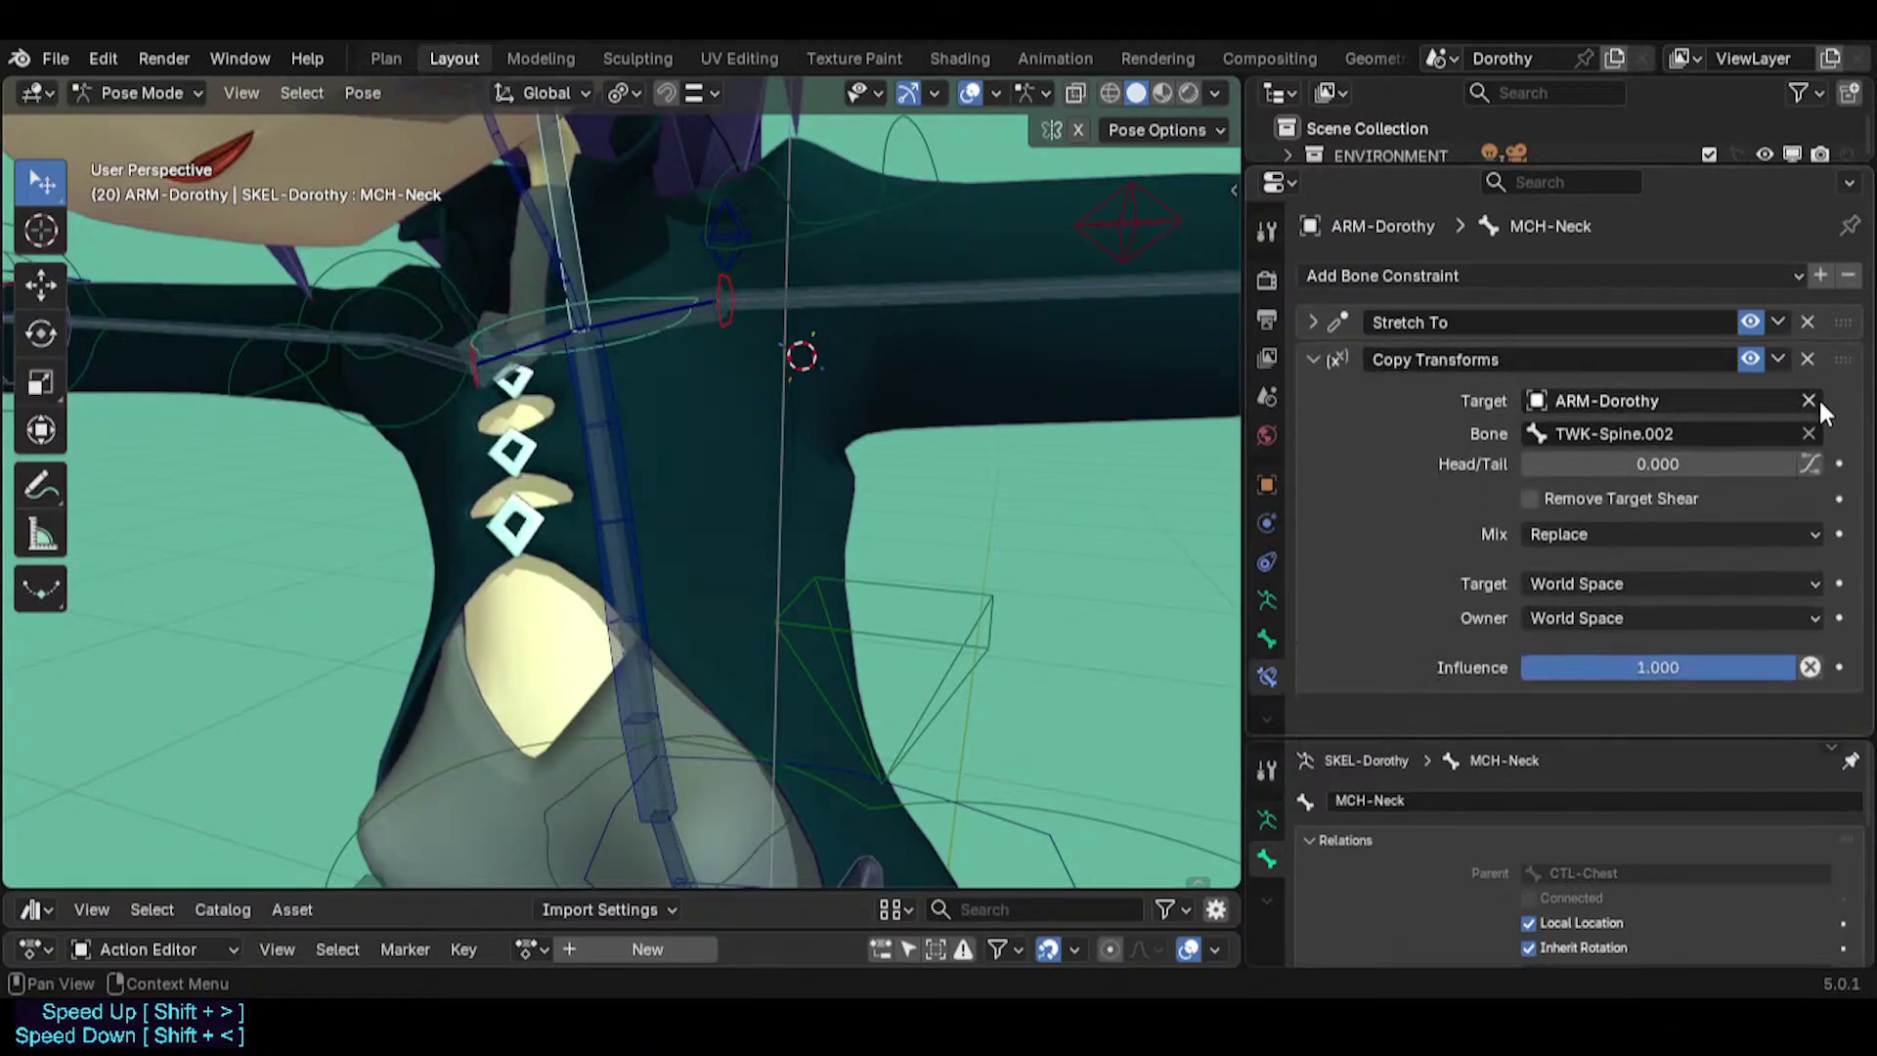
pyautogui.moveTo(1844, 360); pyautogui.dragTo(1839, 320)
# Set both the target and owner of MCH-Neck's Copy Transforms constraint to Pose Space.
pyautogui.click(1574, 547)
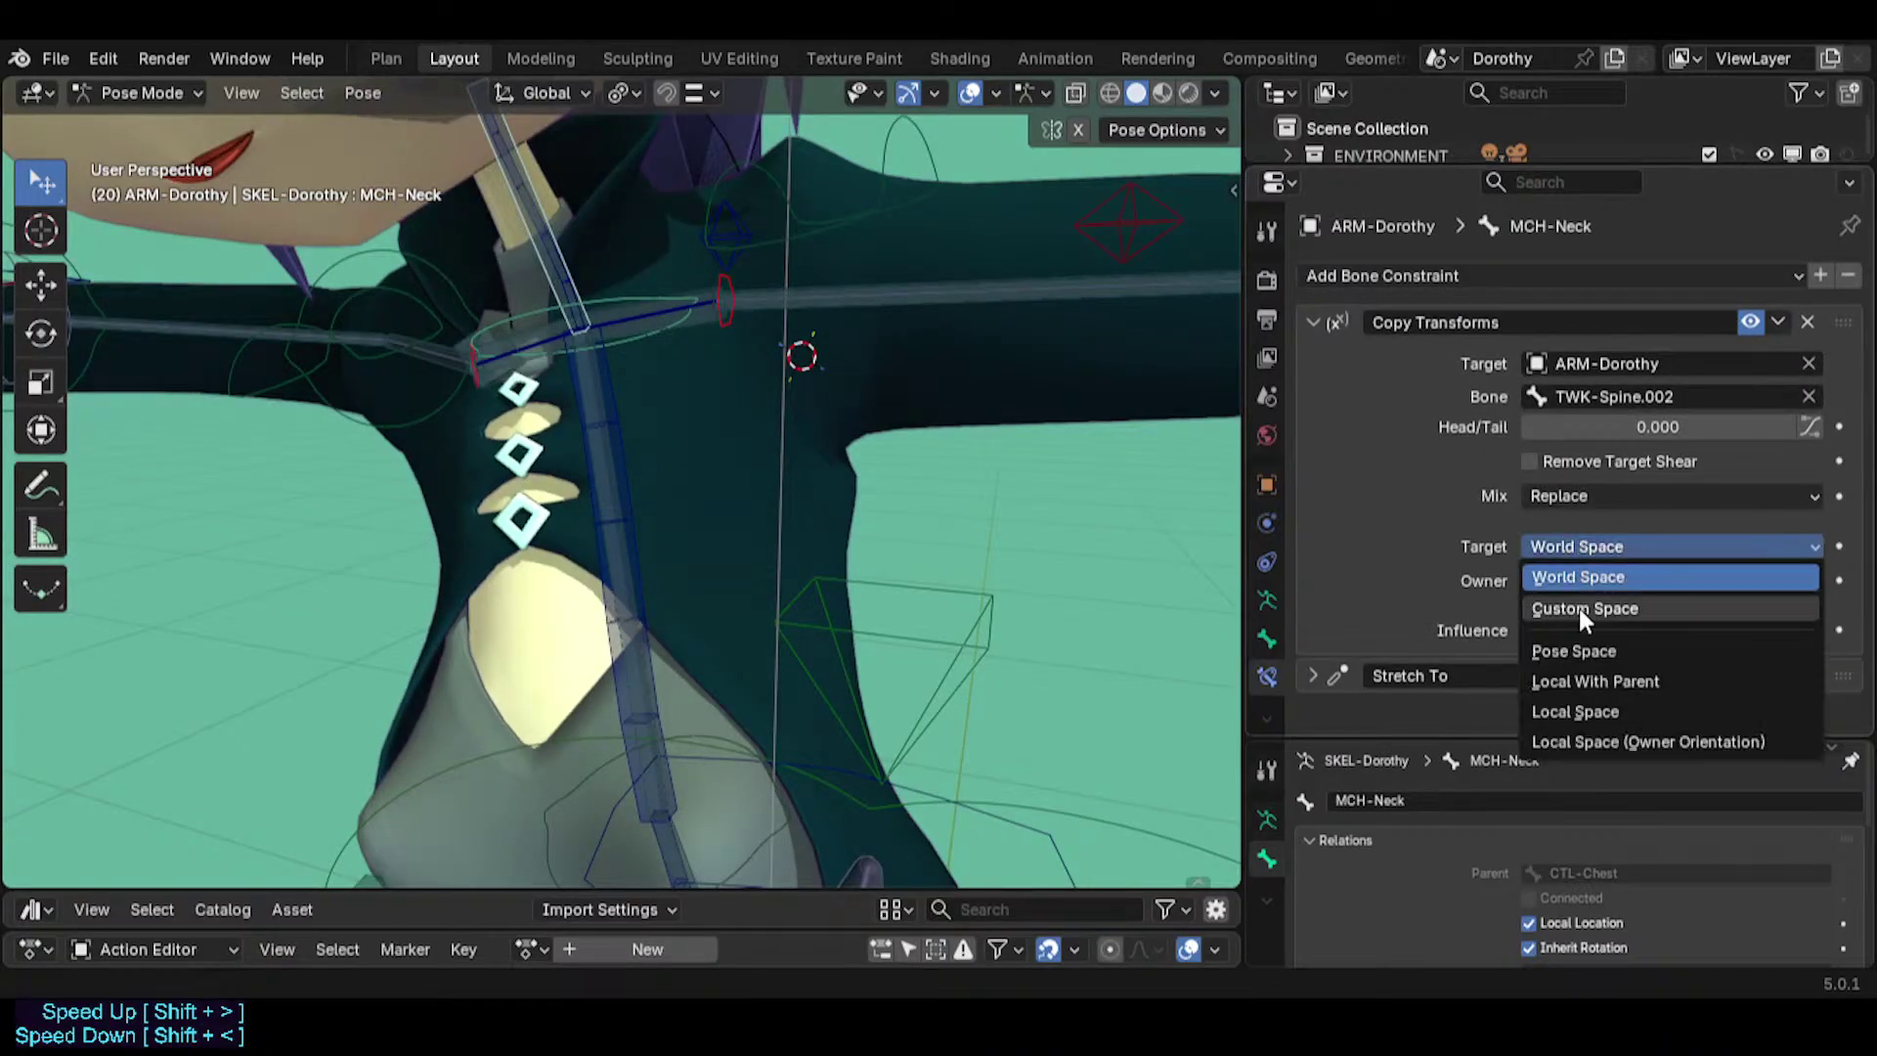
pyautogui.click(1573, 649)
pyautogui.click(1582, 584)
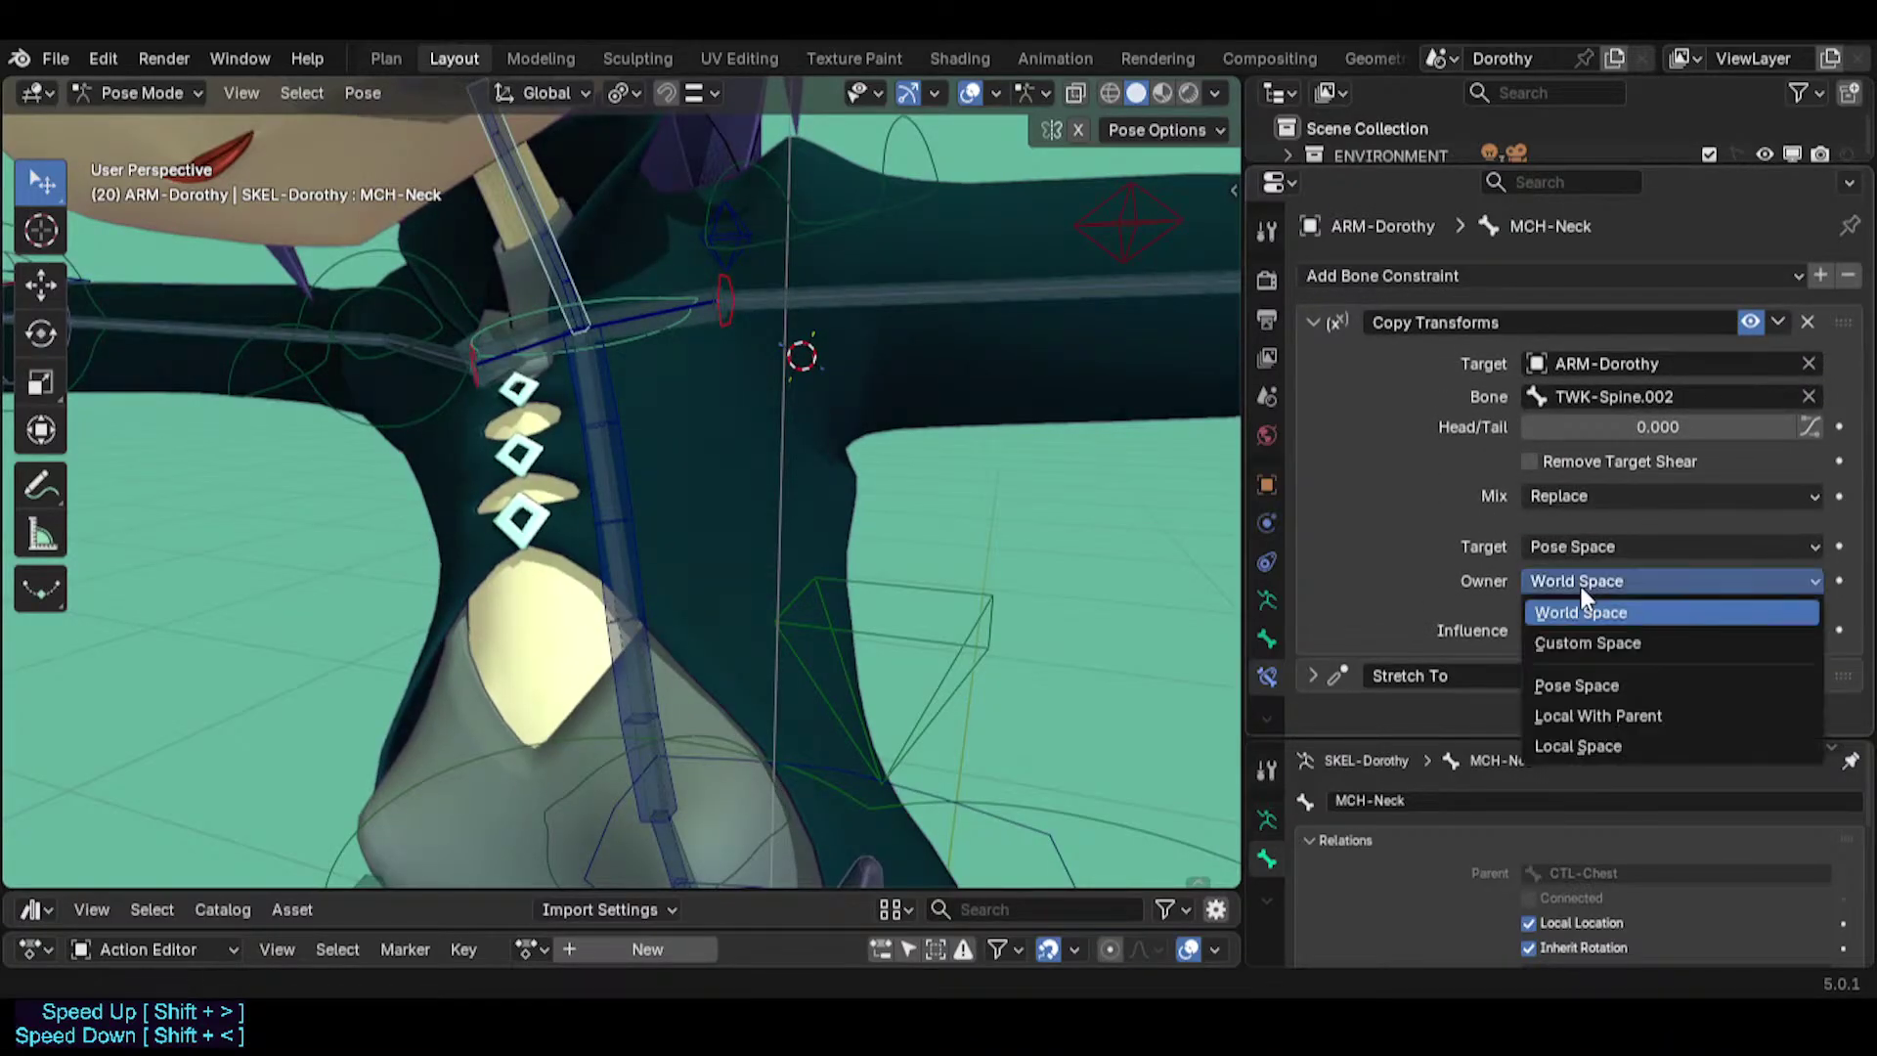
pyautogui.click(1570, 685)
pyautogui.click(644, 343)
pyautogui.scroll(-3, 643, 343)
pyautogui.scroll(-3, 659, 330)
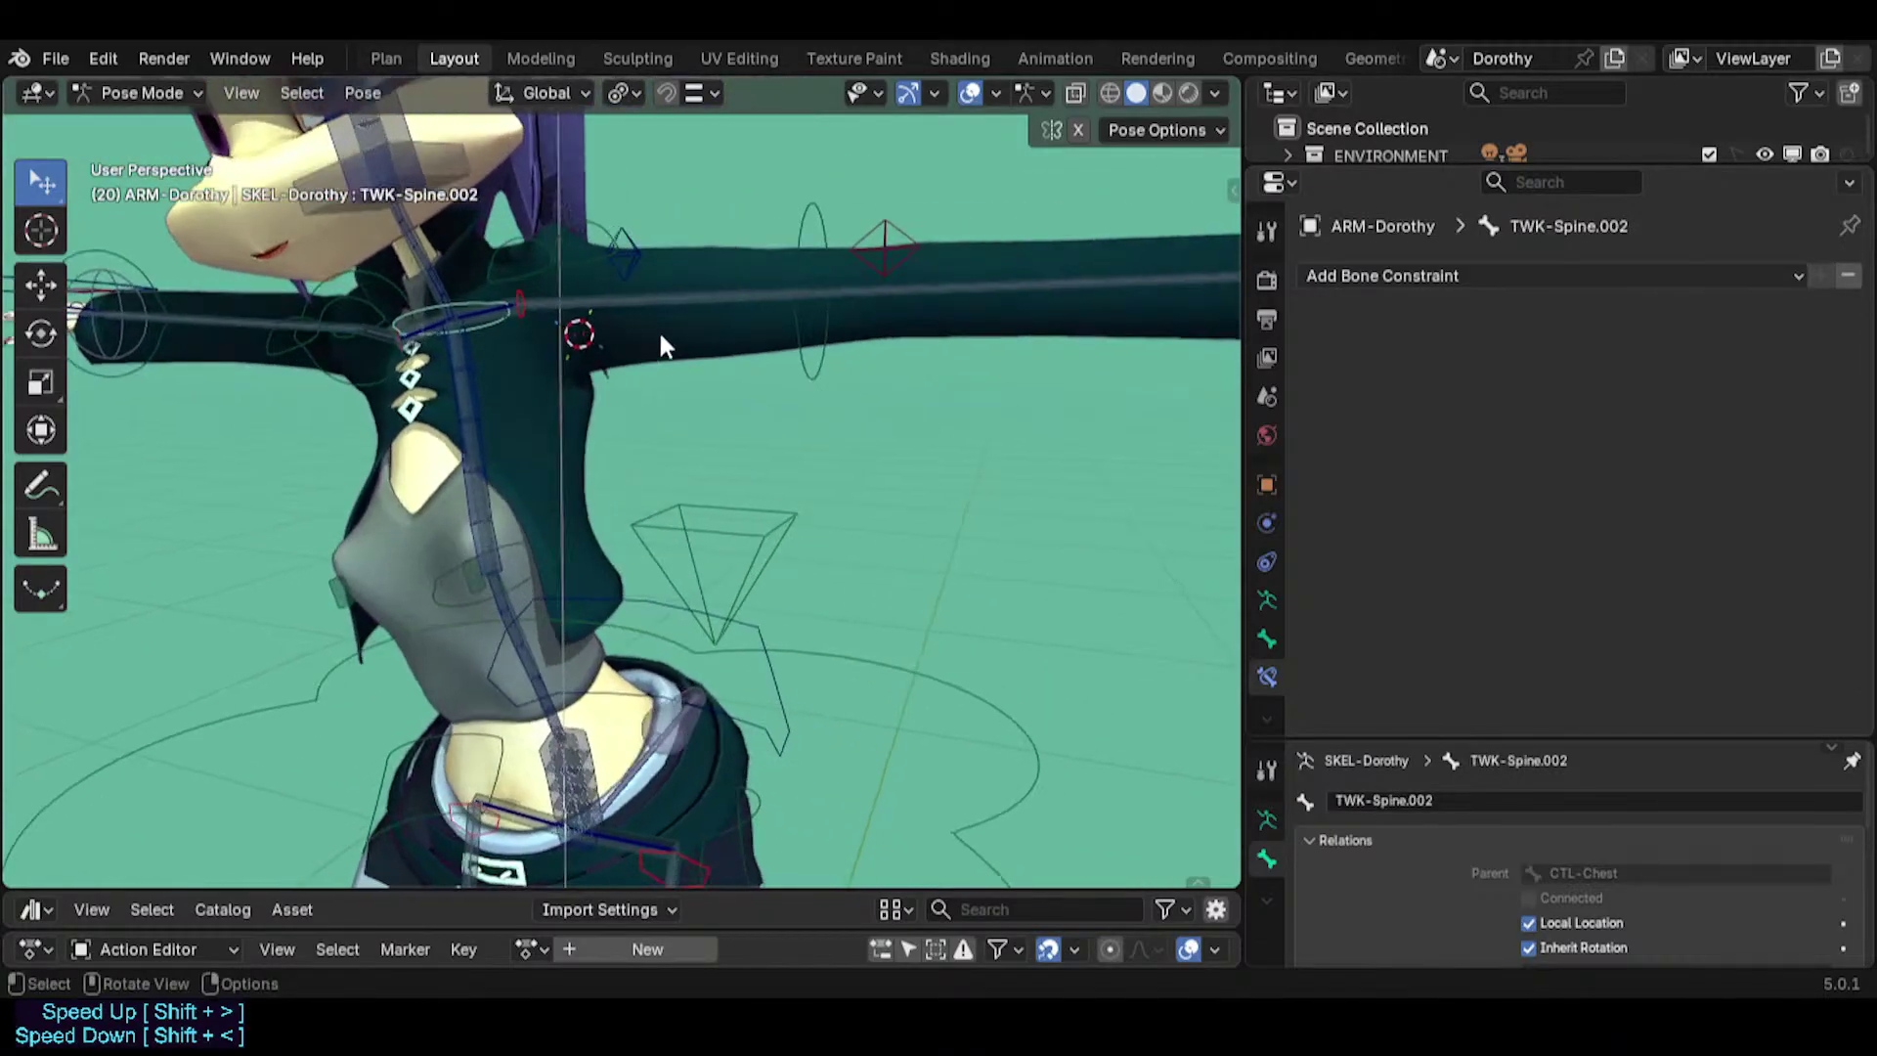
pyautogui.click(713, 313)
pyautogui.click(746, 265)
pyautogui.press('g')
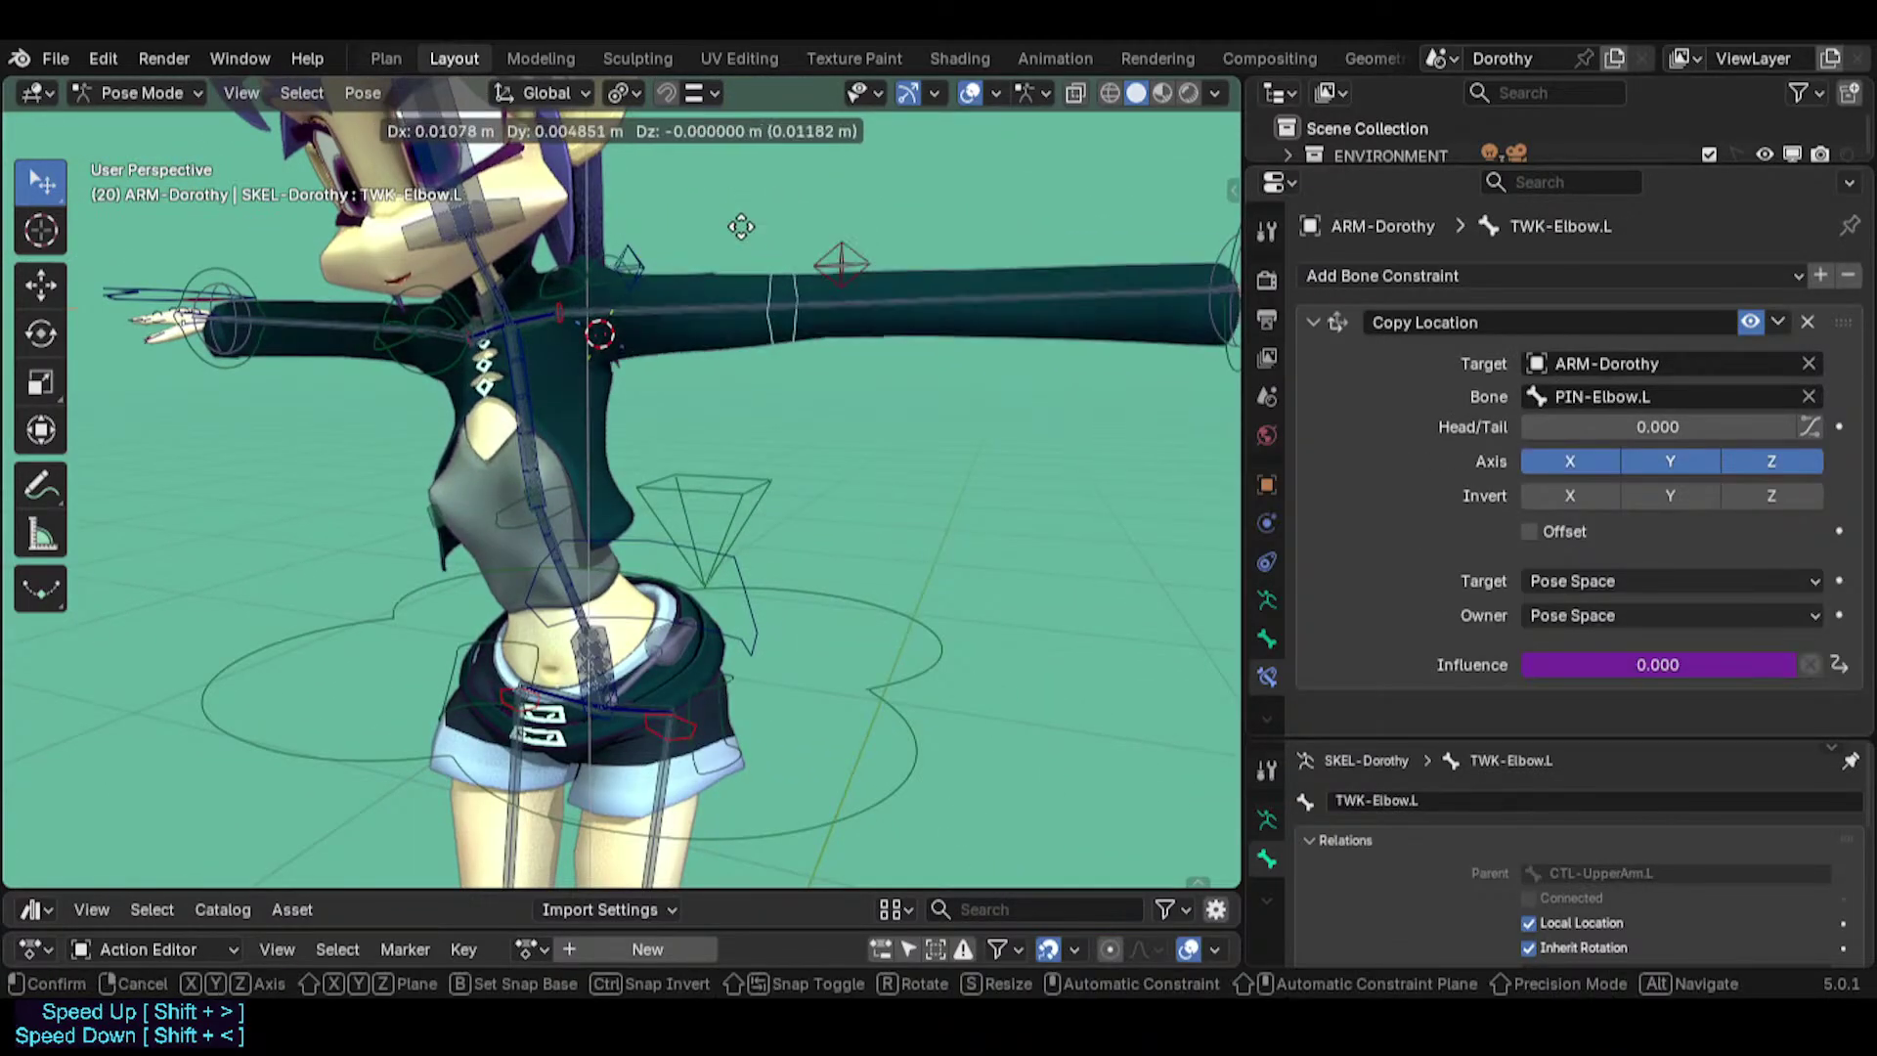
pyautogui.rightClick(776, 260)
# Save the file and clear the rotation of all bones.
pyautogui.hotkey('ctrl', 's')
pyautogui.hotkey('alt', 'r')
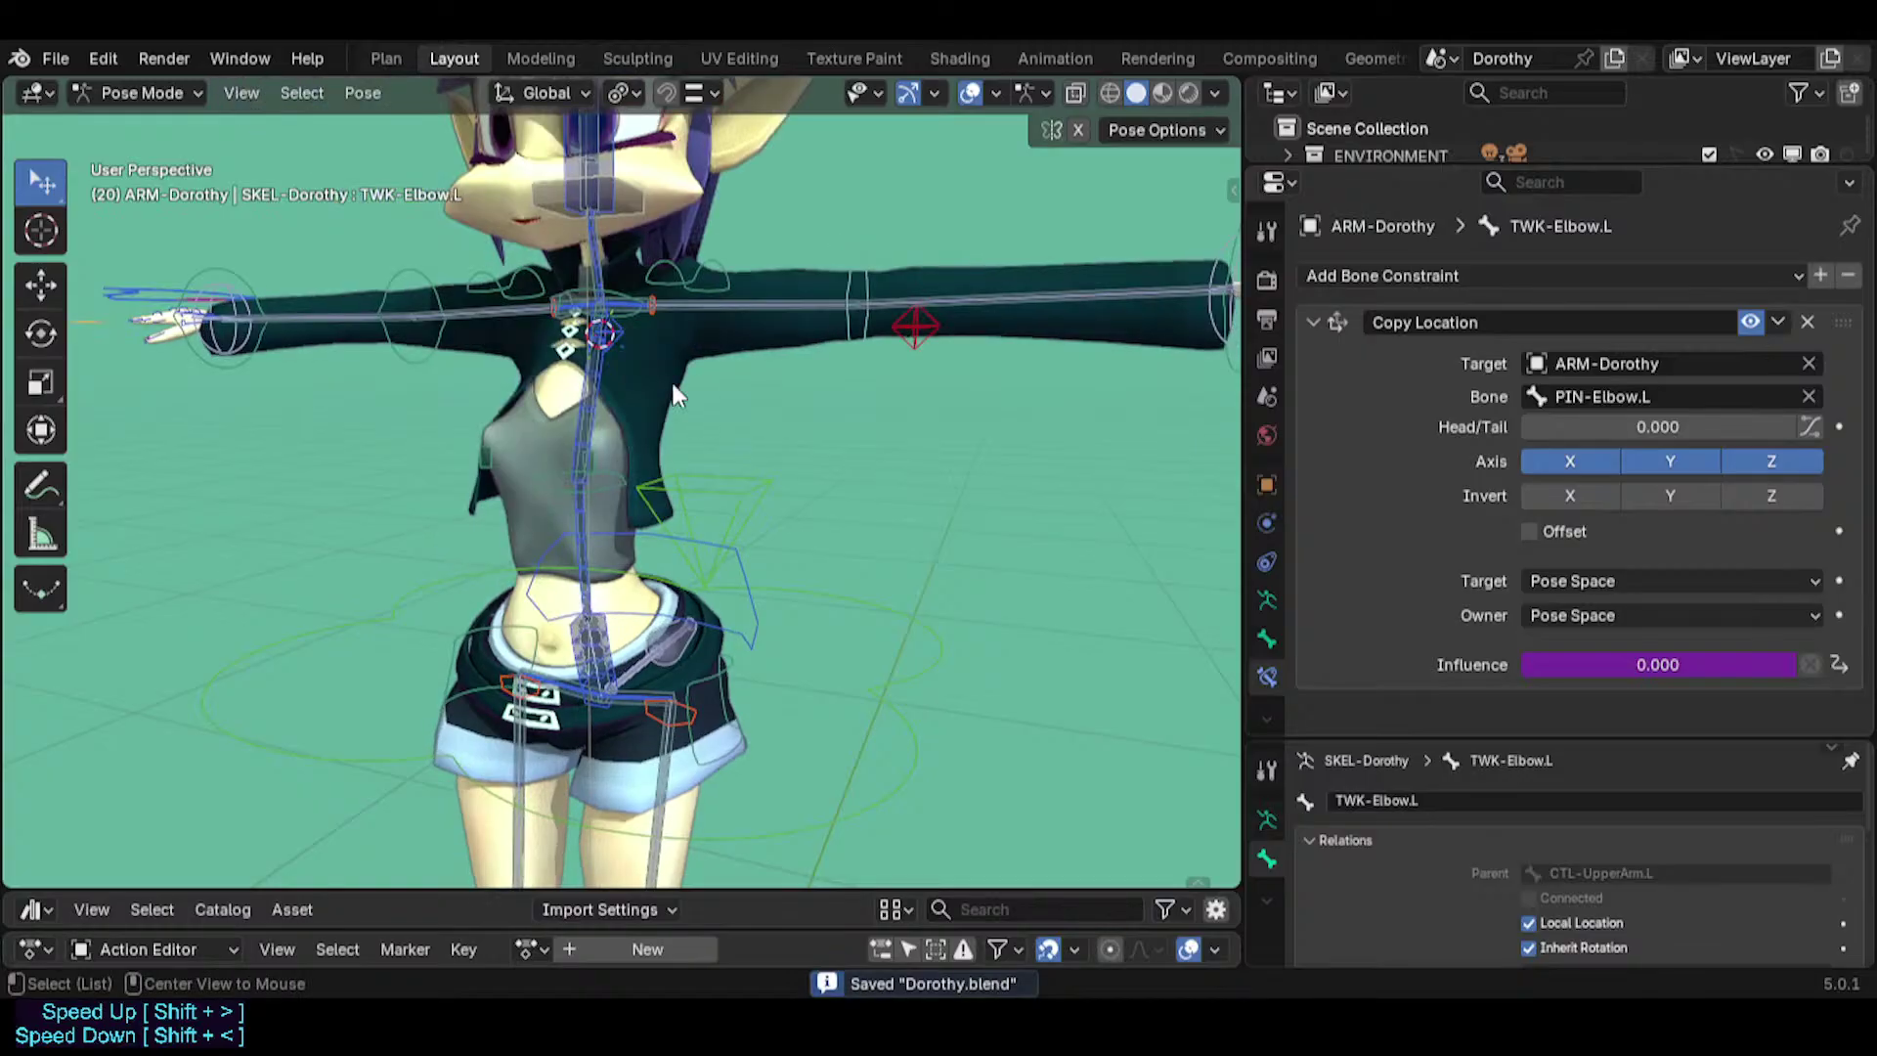
# Move CTL-Chest several times with Auto IK to test how the torso and neck bend.
pyautogui.click(596, 412)
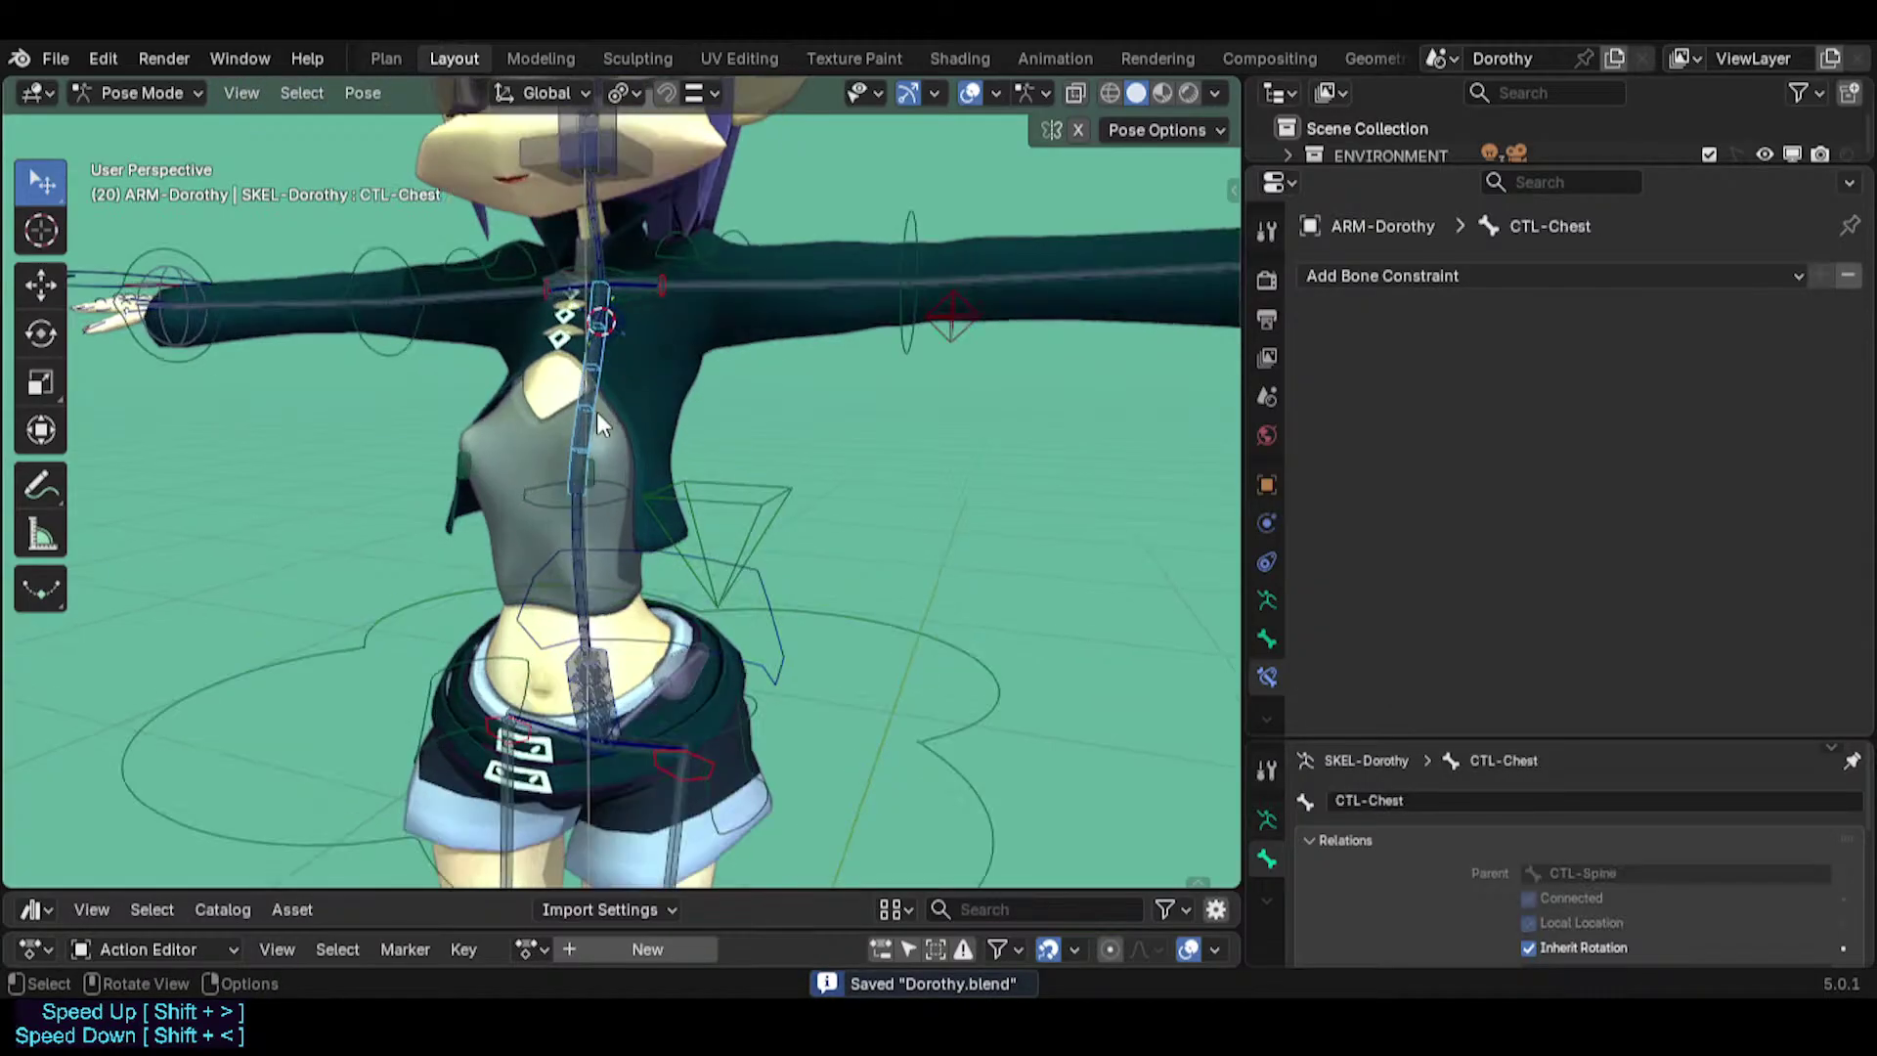
pyautogui.press('g')
pyautogui.click(614, 604)
pyautogui.press('g')
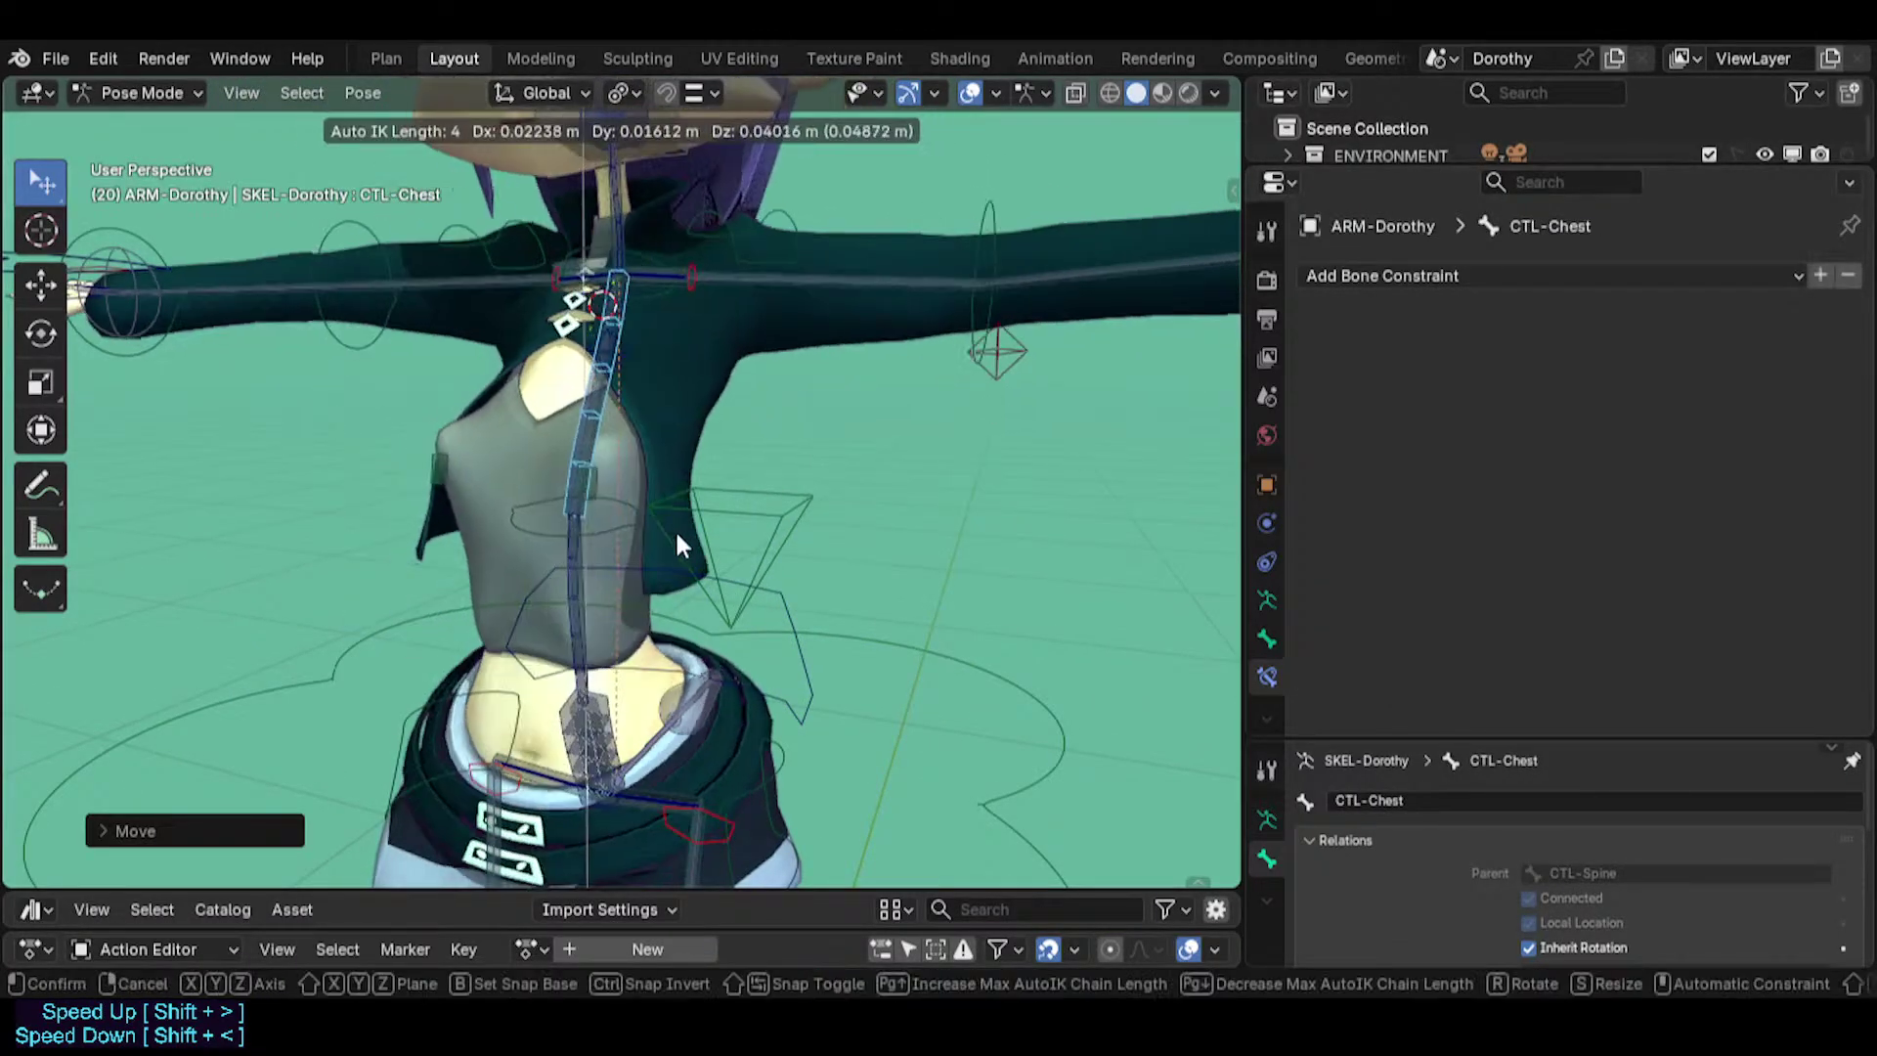
pyautogui.click(667, 541)
pyautogui.keyDown('shift'); pyautogui.moveTo(632, 562); pyautogui.dragTo(679, 434, button='middle'); pyautogui.keyUp('shift')
pyautogui.press('g')
pyautogui.click(743, 440)
pyautogui.press('g')
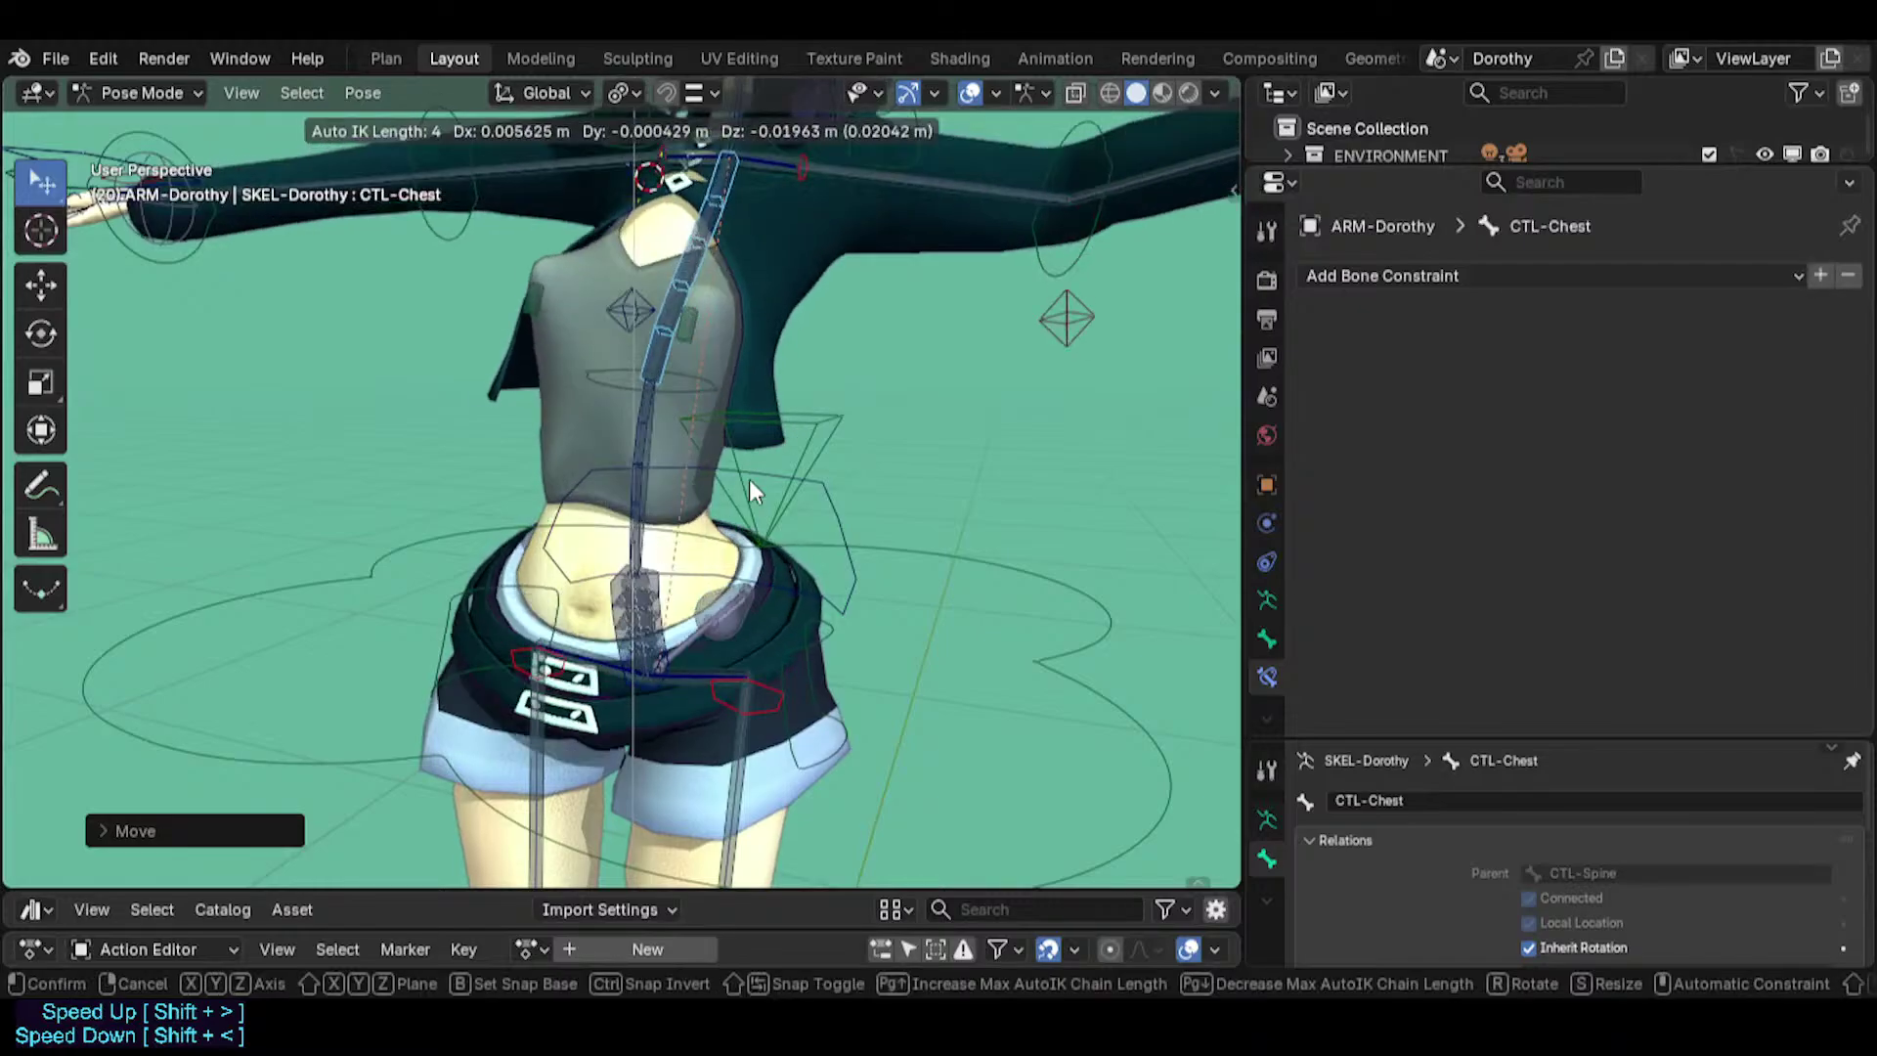
pyautogui.click(751, 485)
# Test the hips on the posed torso by trying to move MCH-Hips and rotating CTL-HipsSway.
pyautogui.click(650, 596)
pyautogui.click(650, 596)
pyautogui.press('g')
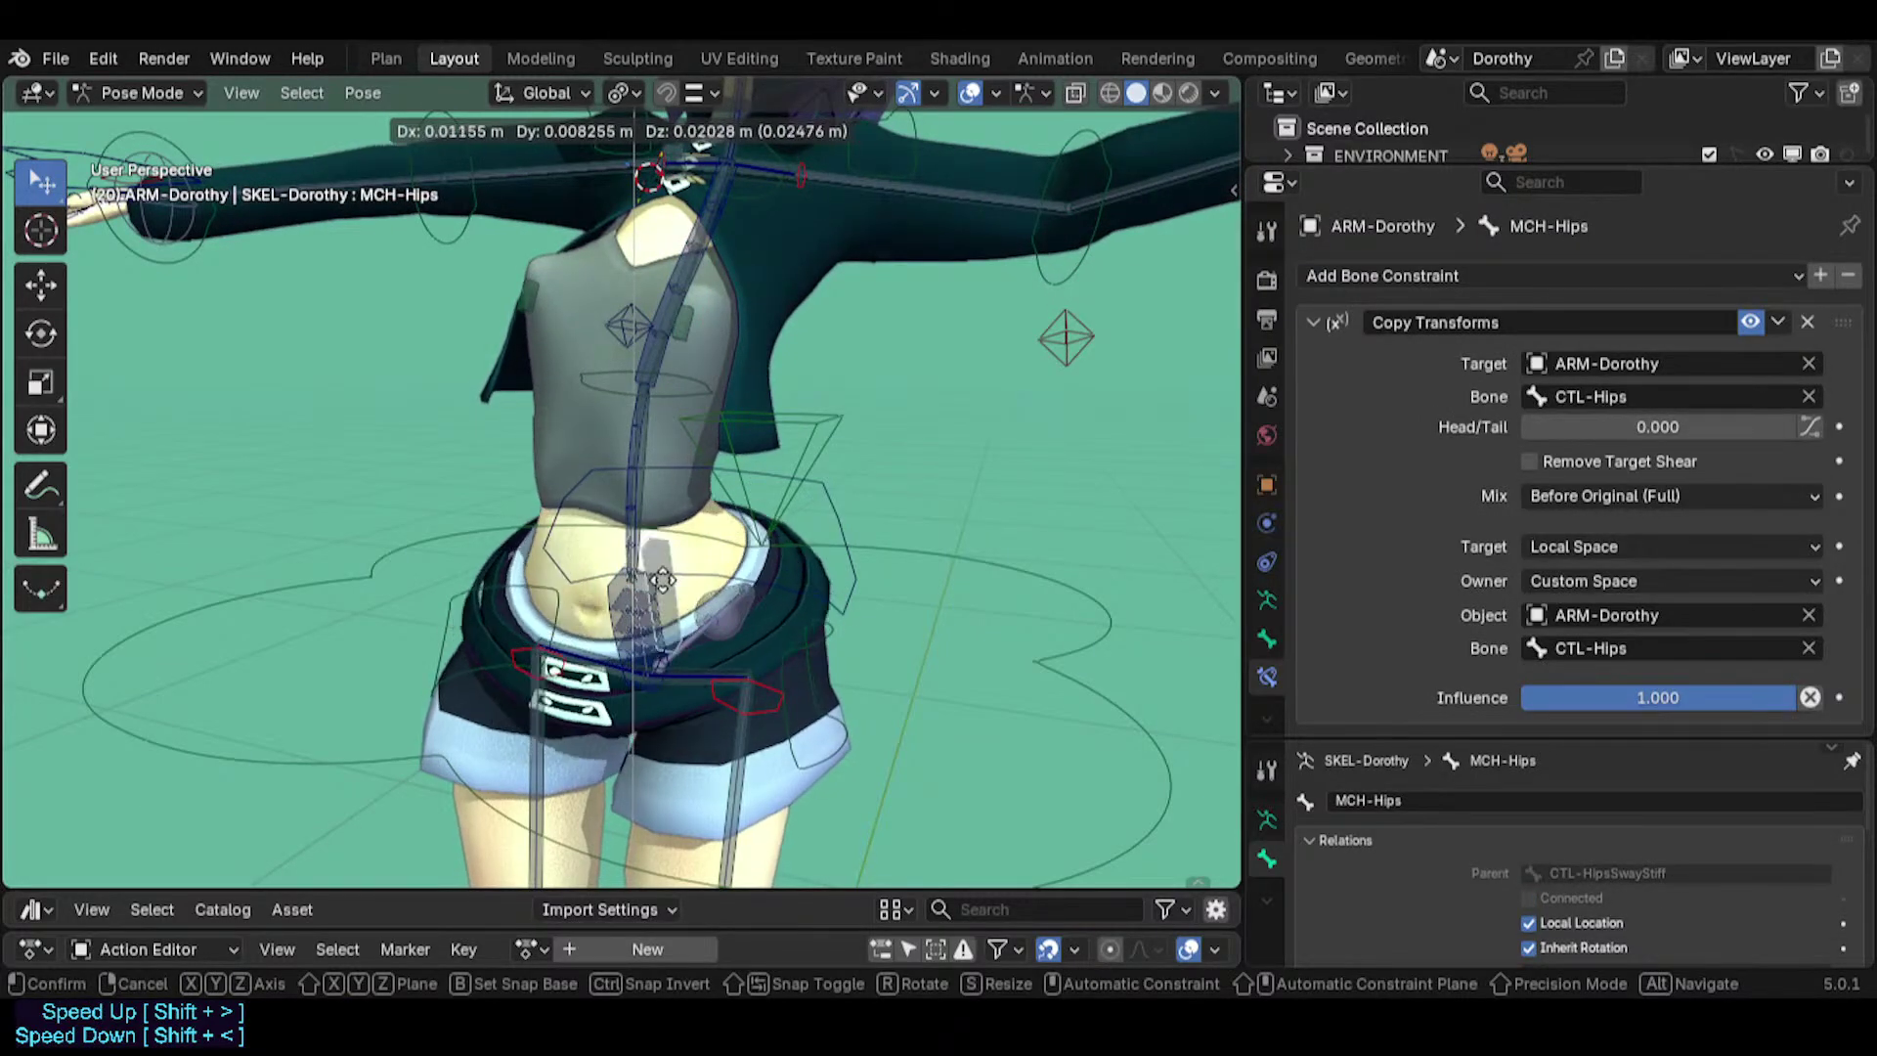
pyautogui.click(626, 606)
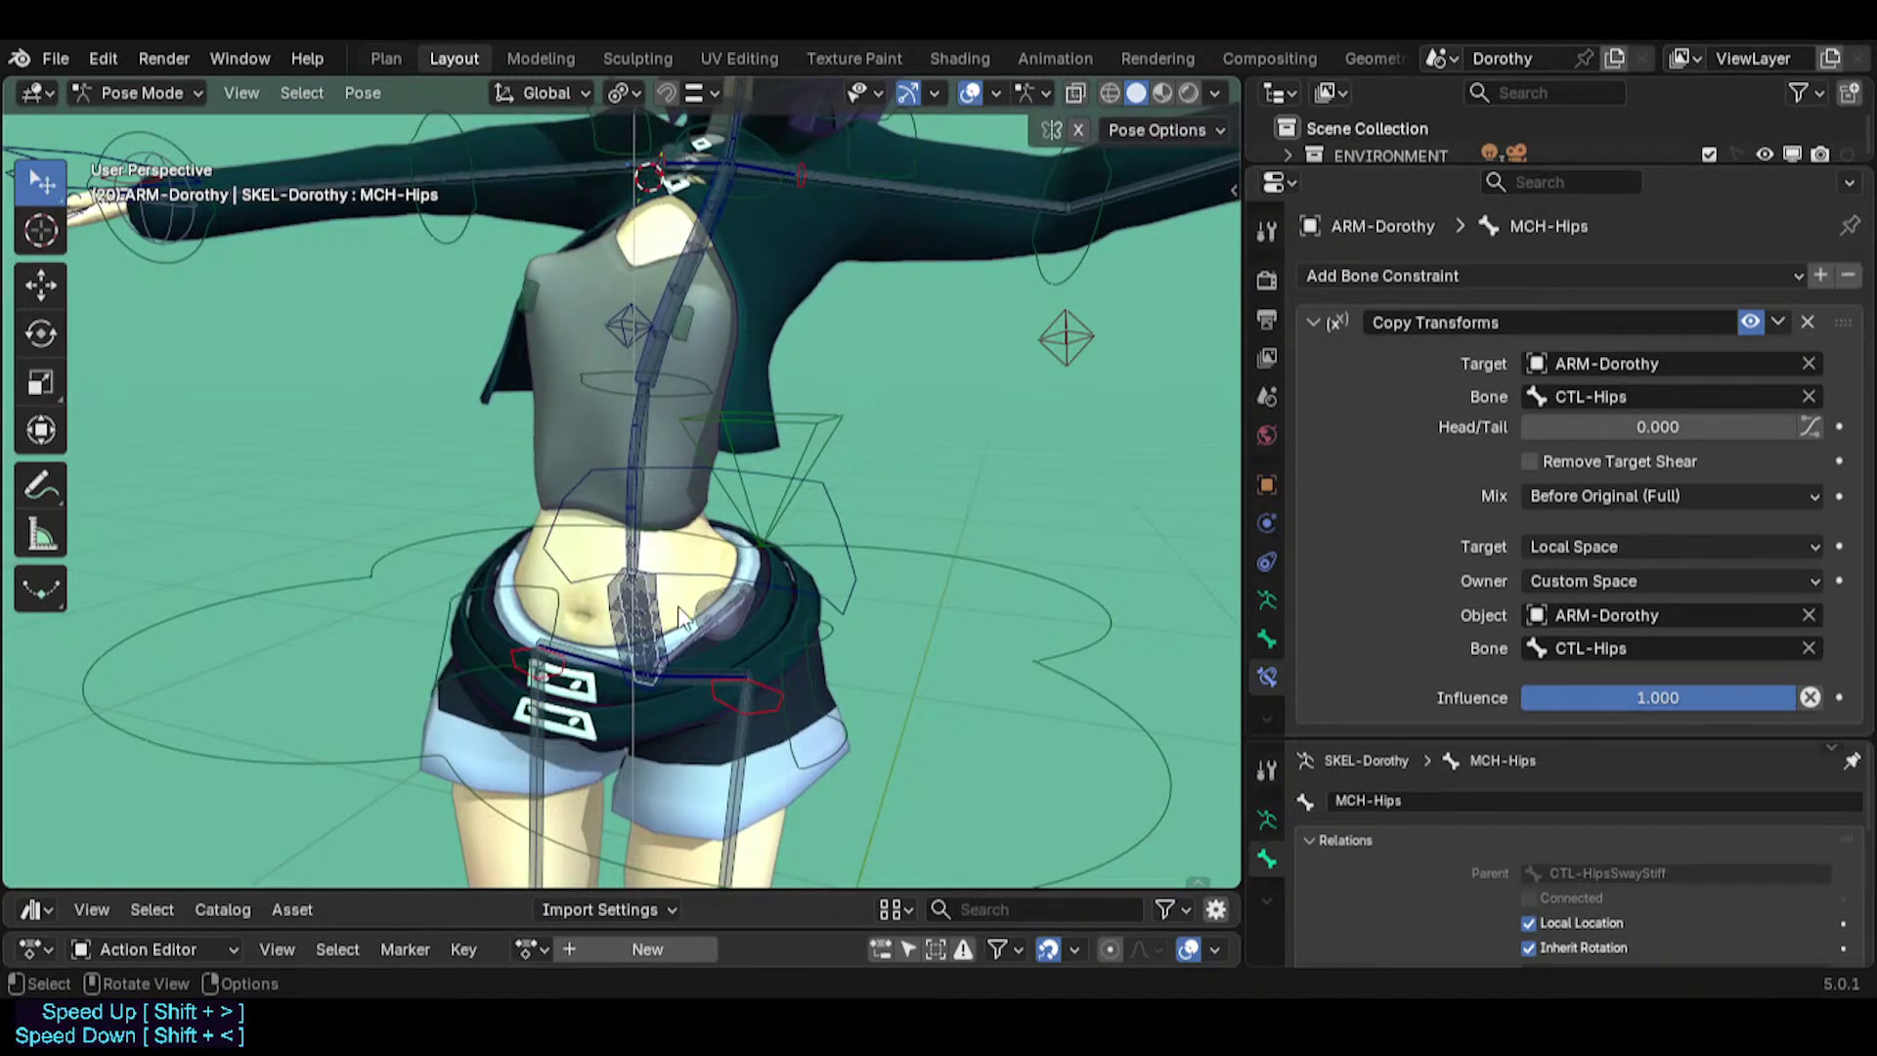
pyautogui.moveTo(680, 610); pyautogui.dragTo(652, 565, button='middle')
pyautogui.scroll(3, 652, 565)
pyautogui.click(614, 551)
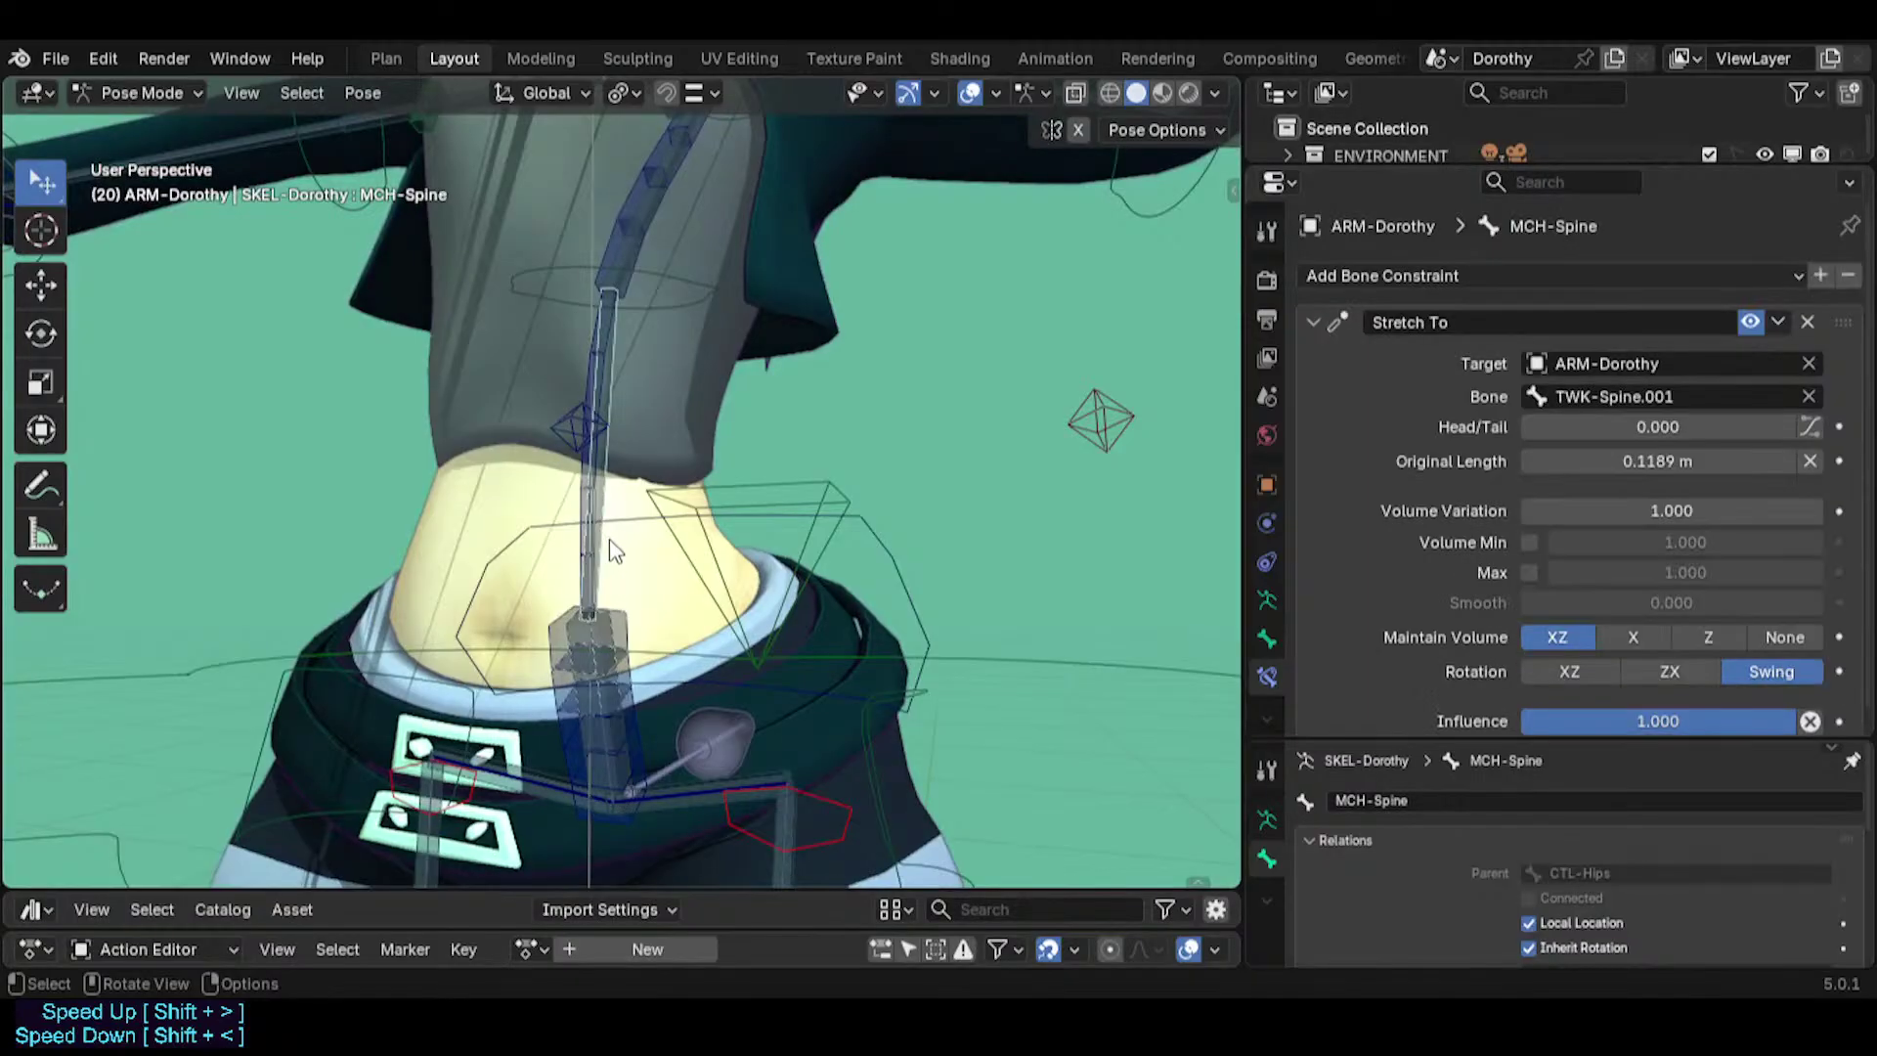
pyautogui.click(892, 607)
pyautogui.press('r')
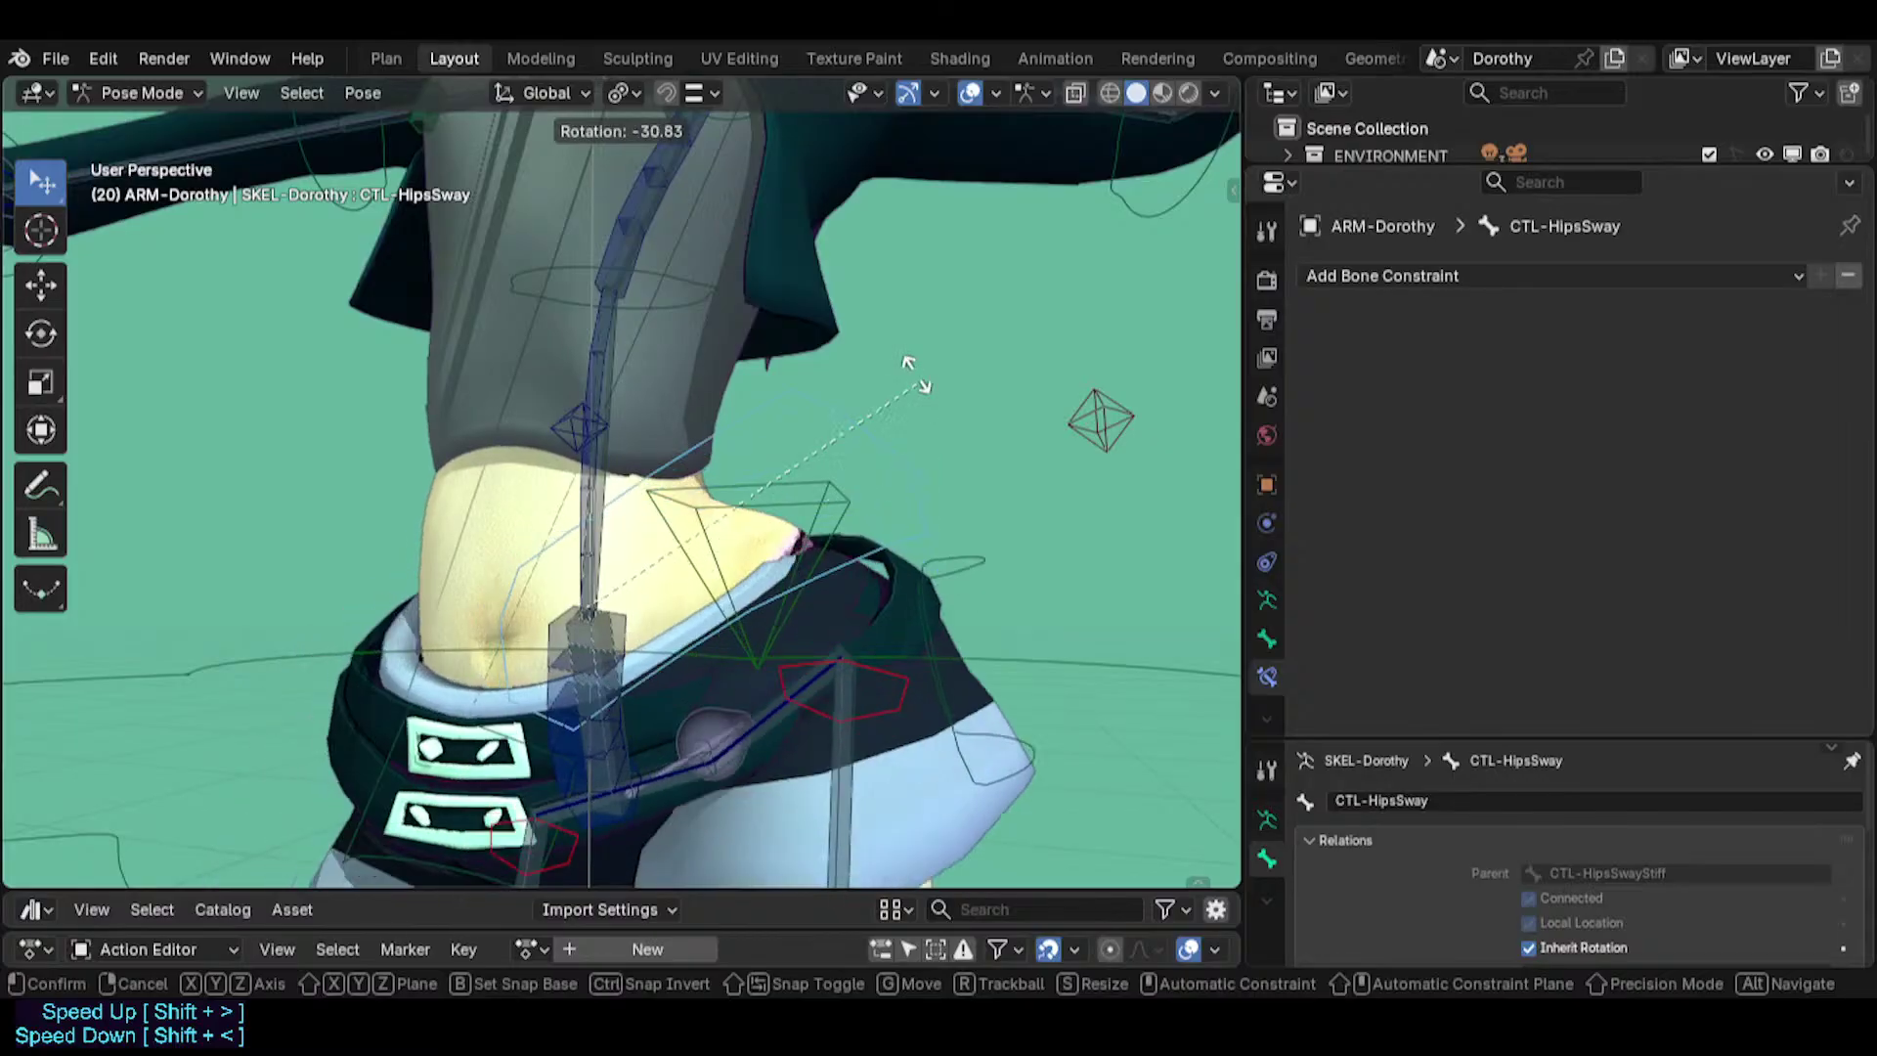
pyautogui.click(880, 494)
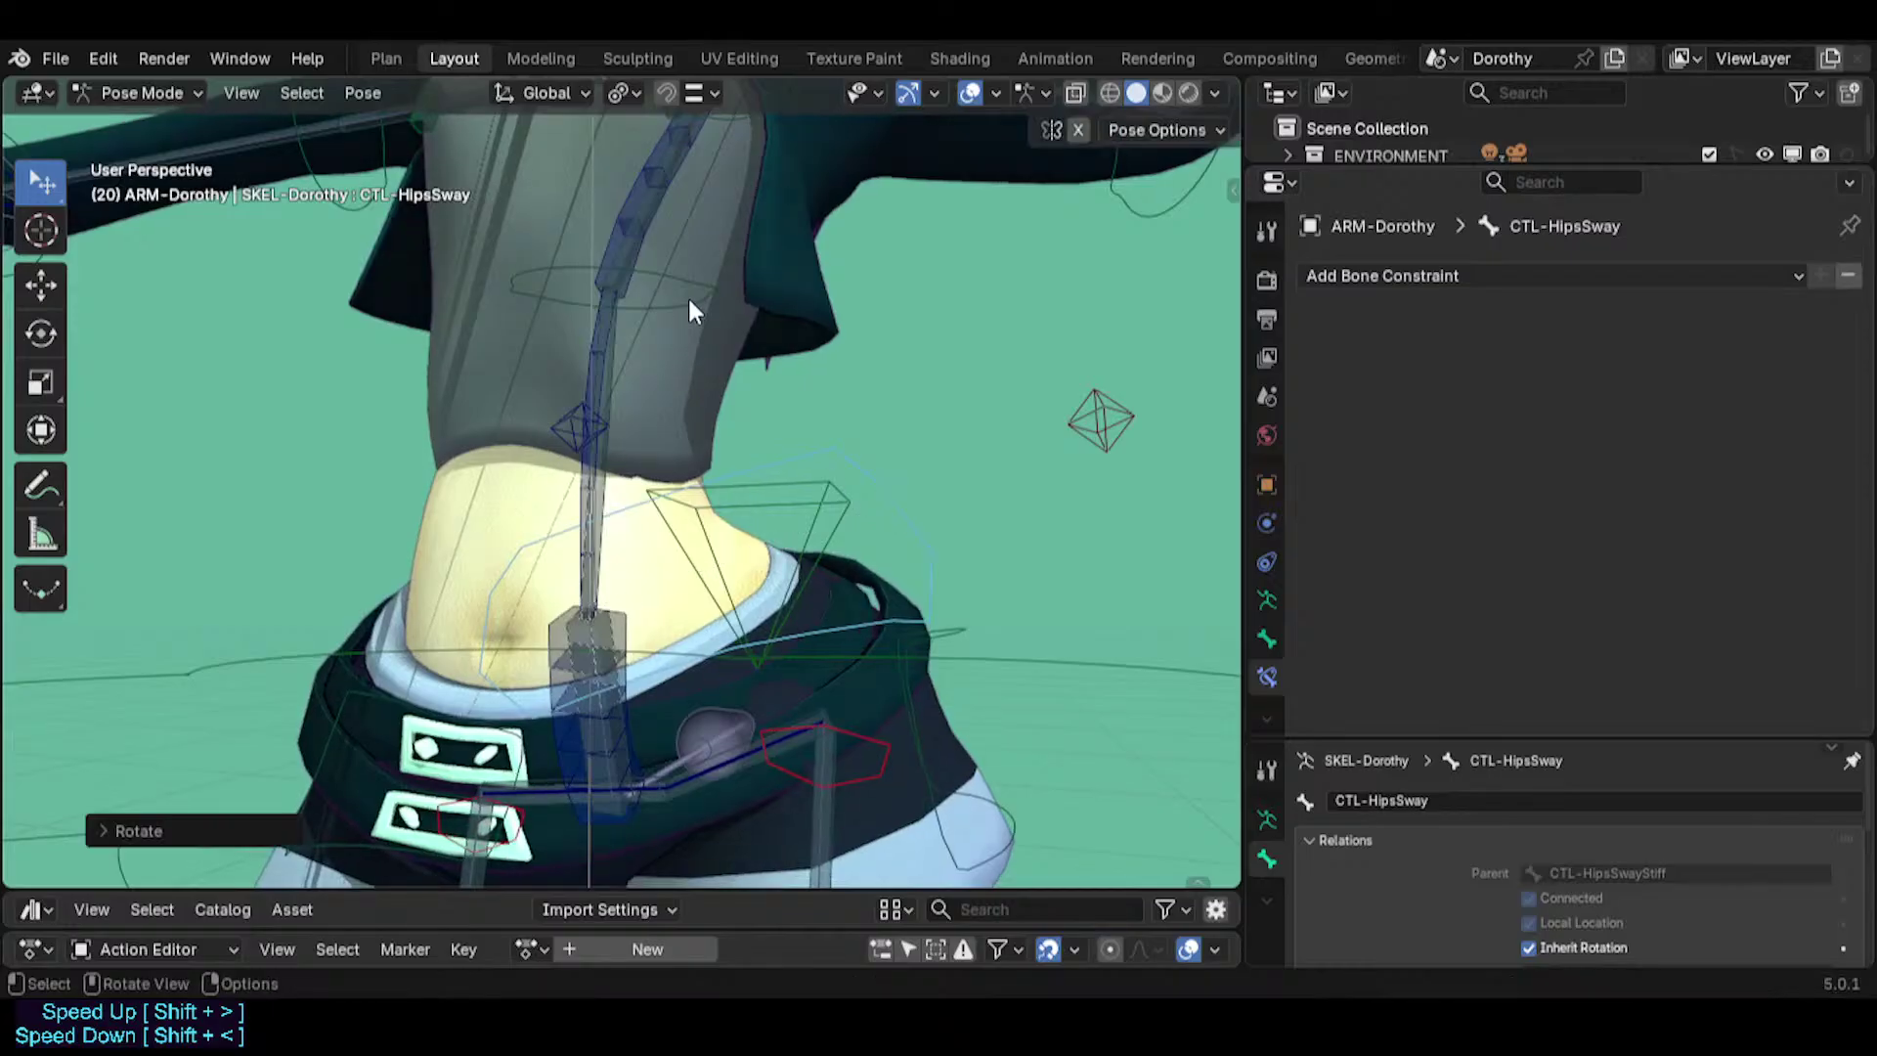
# Try moving TWK-Spine.001 on the torso with the hips swayed.
pyautogui.moveTo(696, 301); pyautogui.dragTo(752, 457, button='middle')
pyautogui.scroll(-3, 772, 301)
pyautogui.press('g')
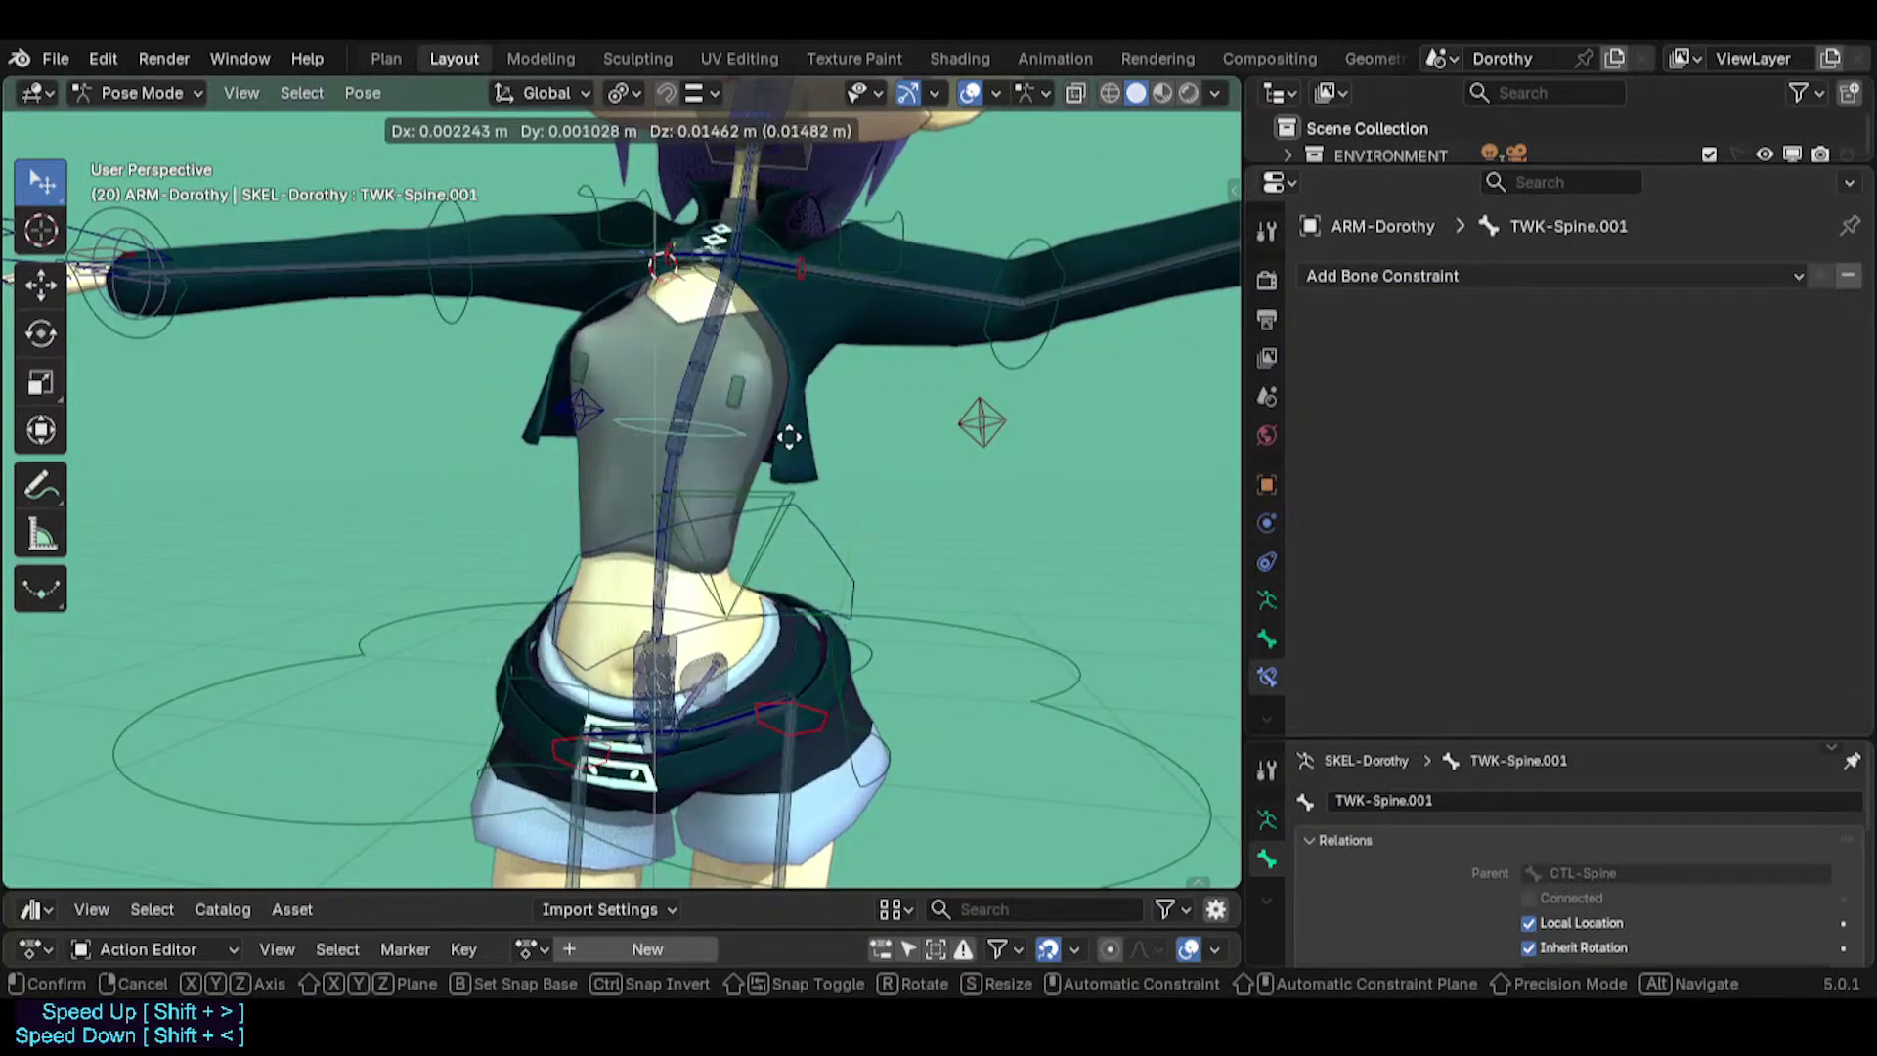
pyautogui.rightClick(682, 486)
# Rotate CTL-Chest, and move and rotate CTL-Spine to test how the torso follows.
pyautogui.click(689, 438)
pyautogui.press('r')
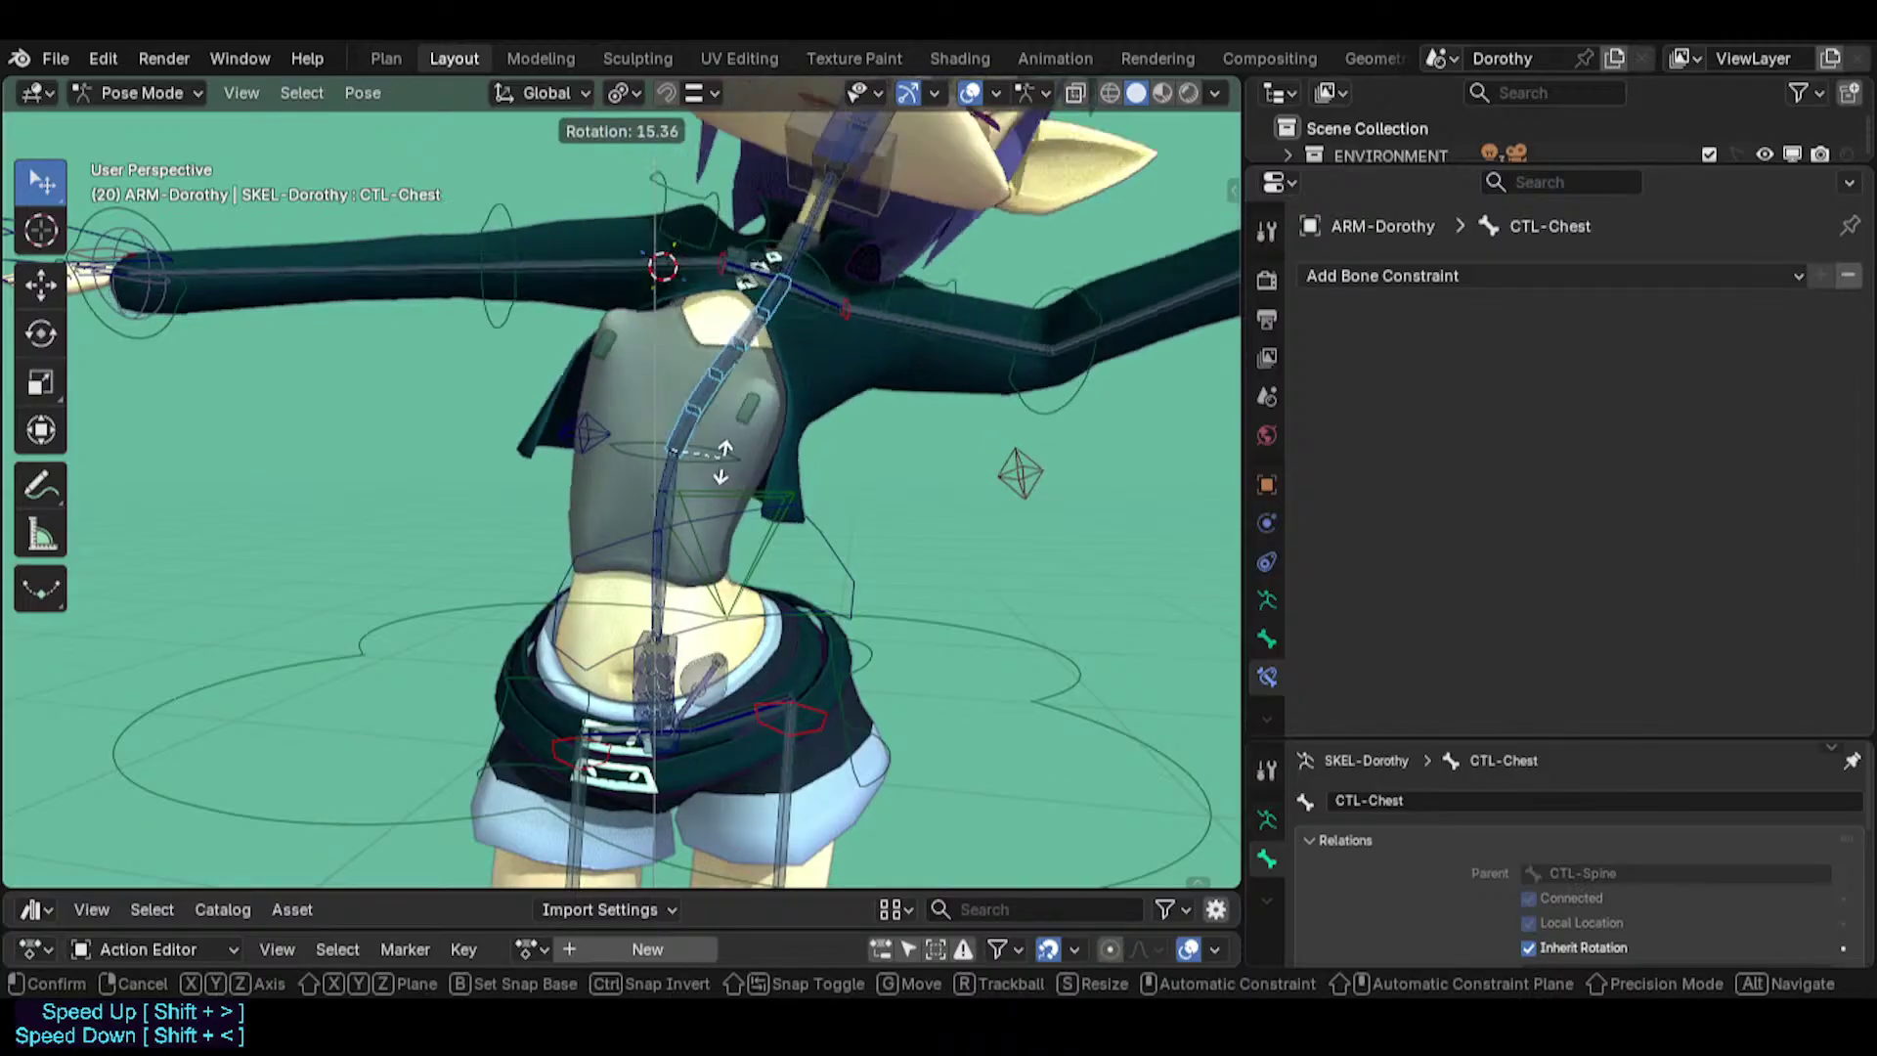
pyautogui.click(659, 477)
pyautogui.press('g')
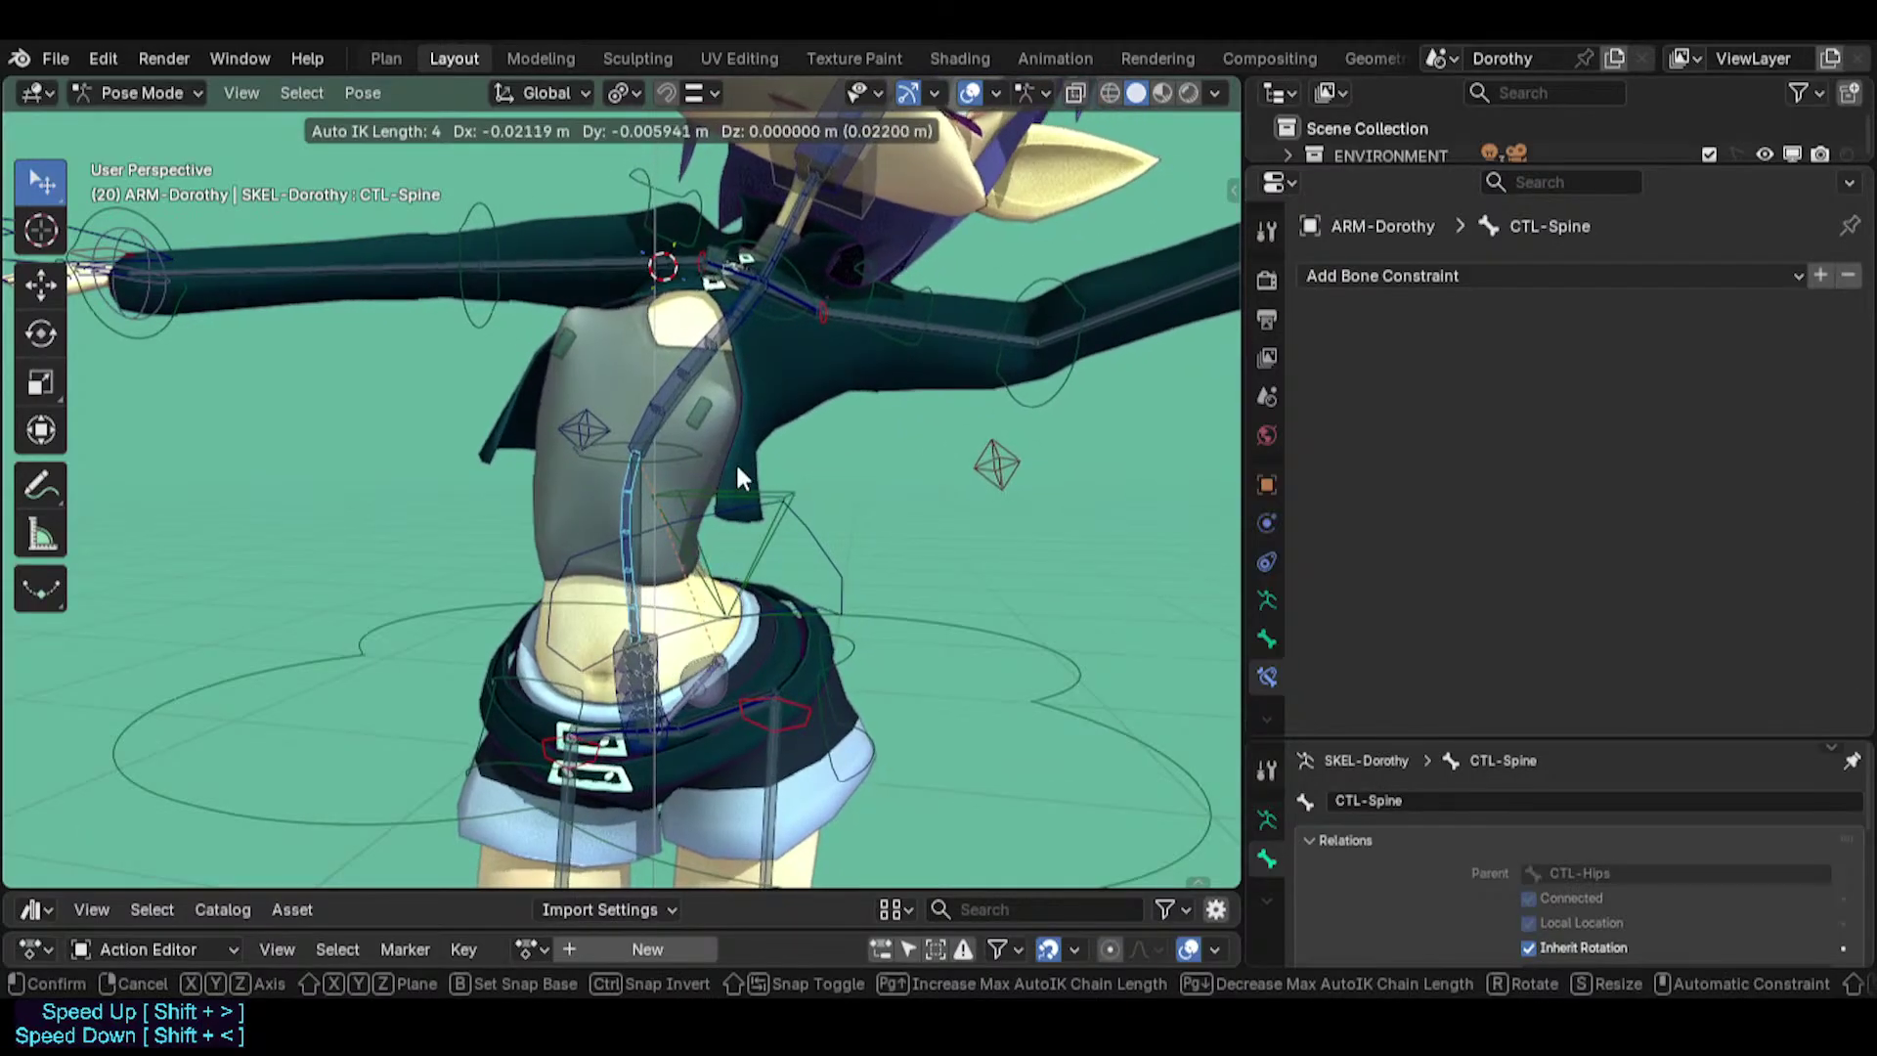
pyautogui.click(735, 461)
pyautogui.press('r')
pyautogui.click(743, 420)
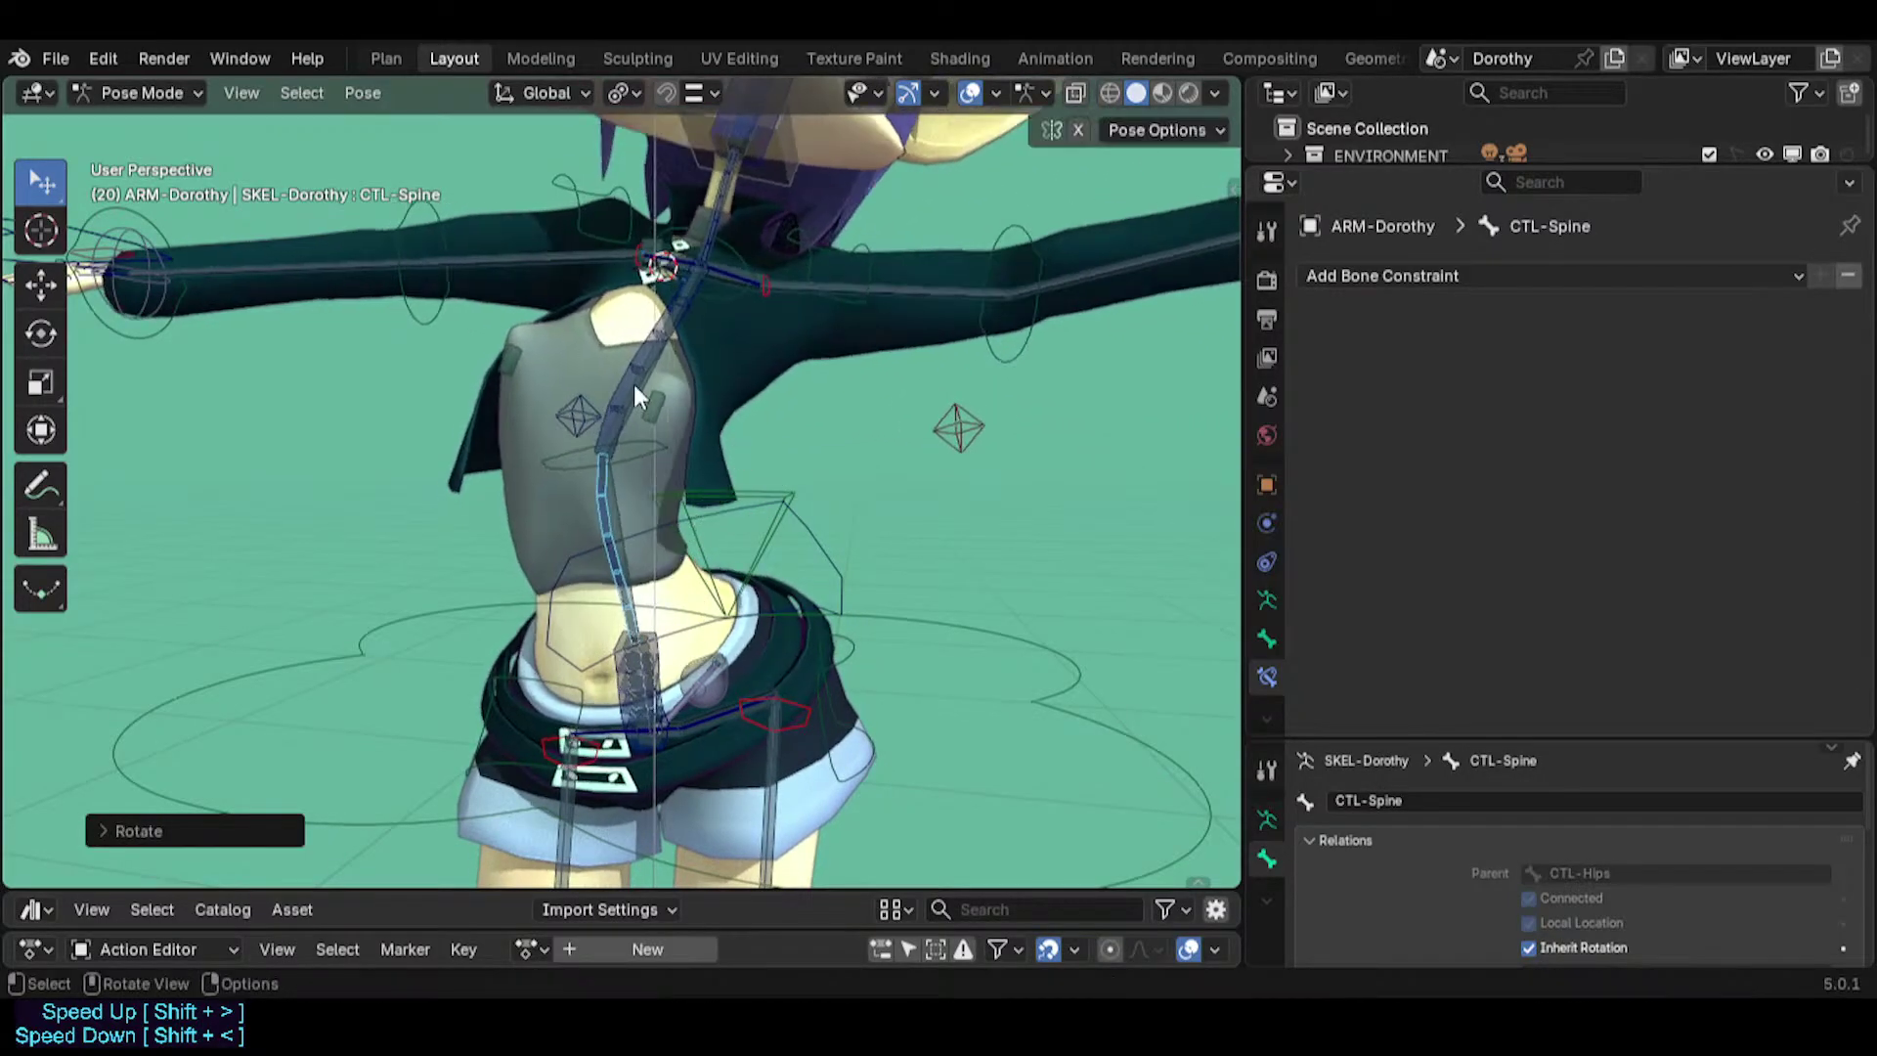
pyautogui.click(634, 384)
pyautogui.press('r')
pyautogui.click(633, 448)
# Move TWK-Spine.001 to test the tweak on the bent torso, and clear the pose's location and rotation.
pyautogui.click(633, 447)
pyautogui.press('g')
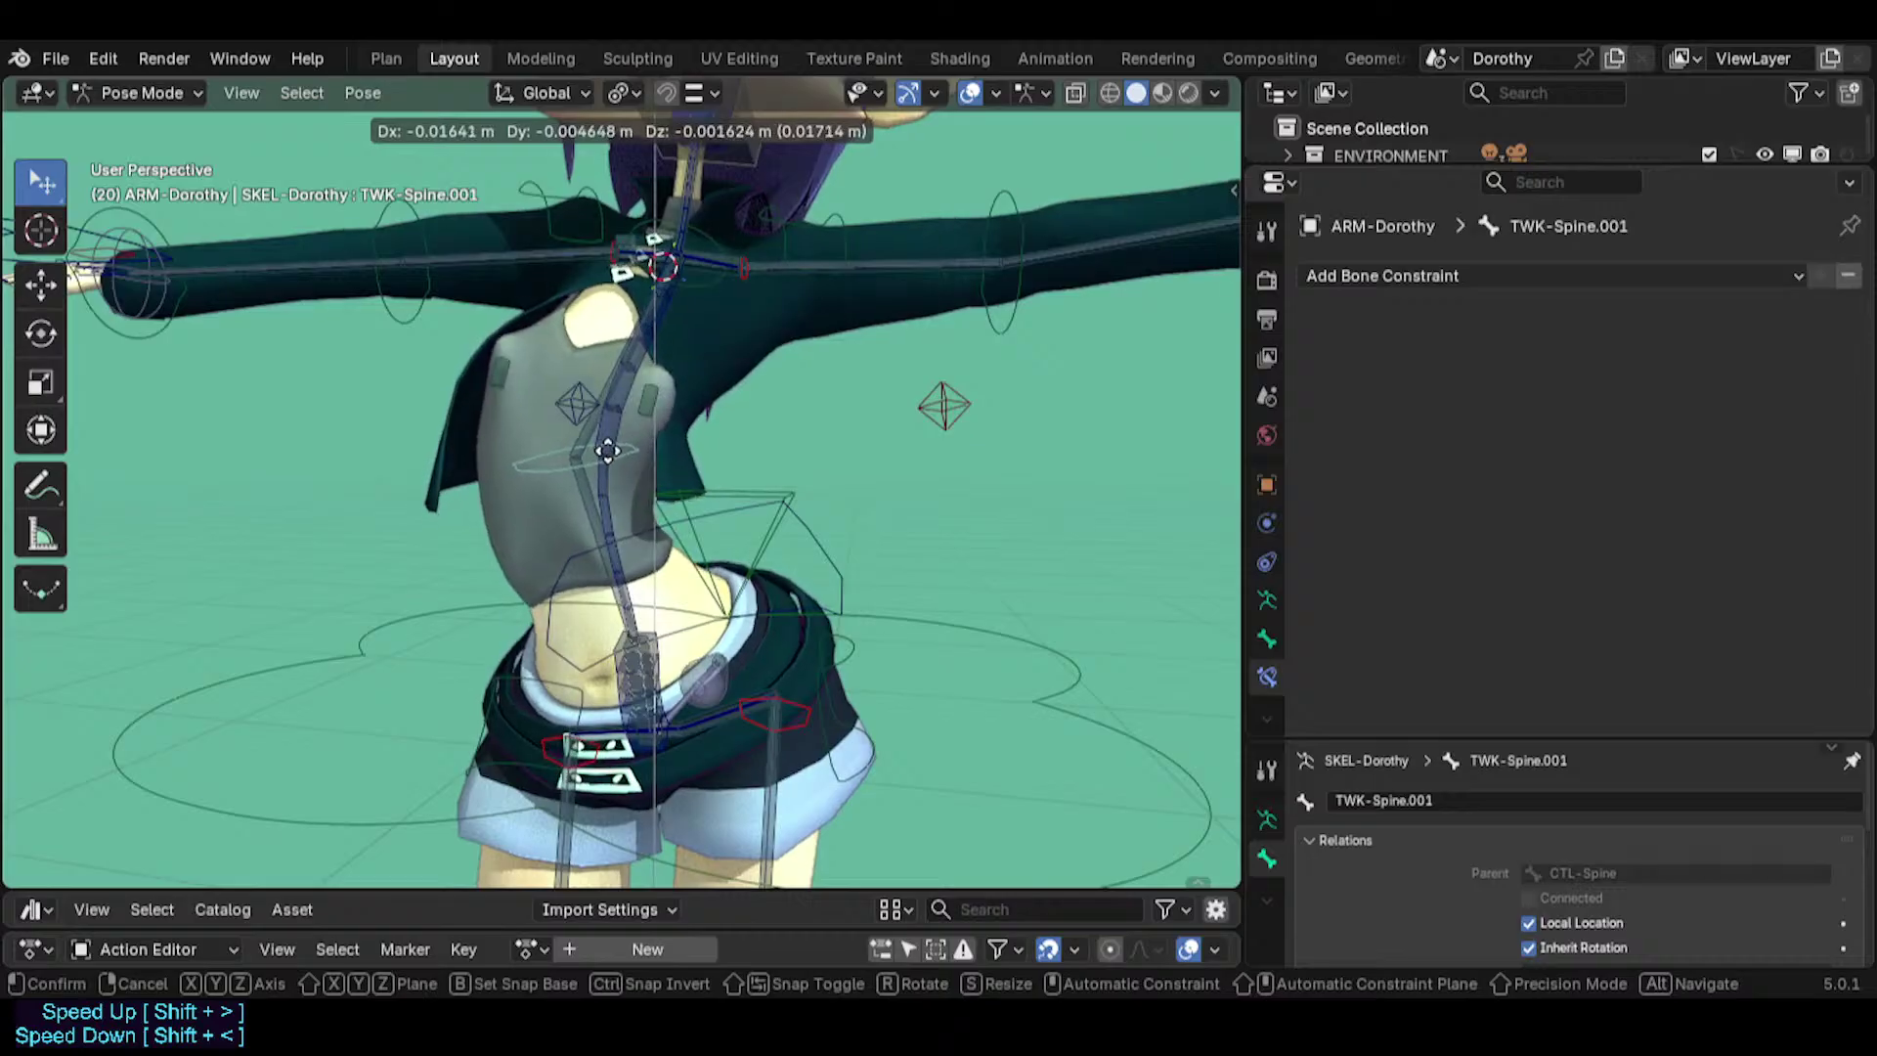
pyautogui.click(626, 430)
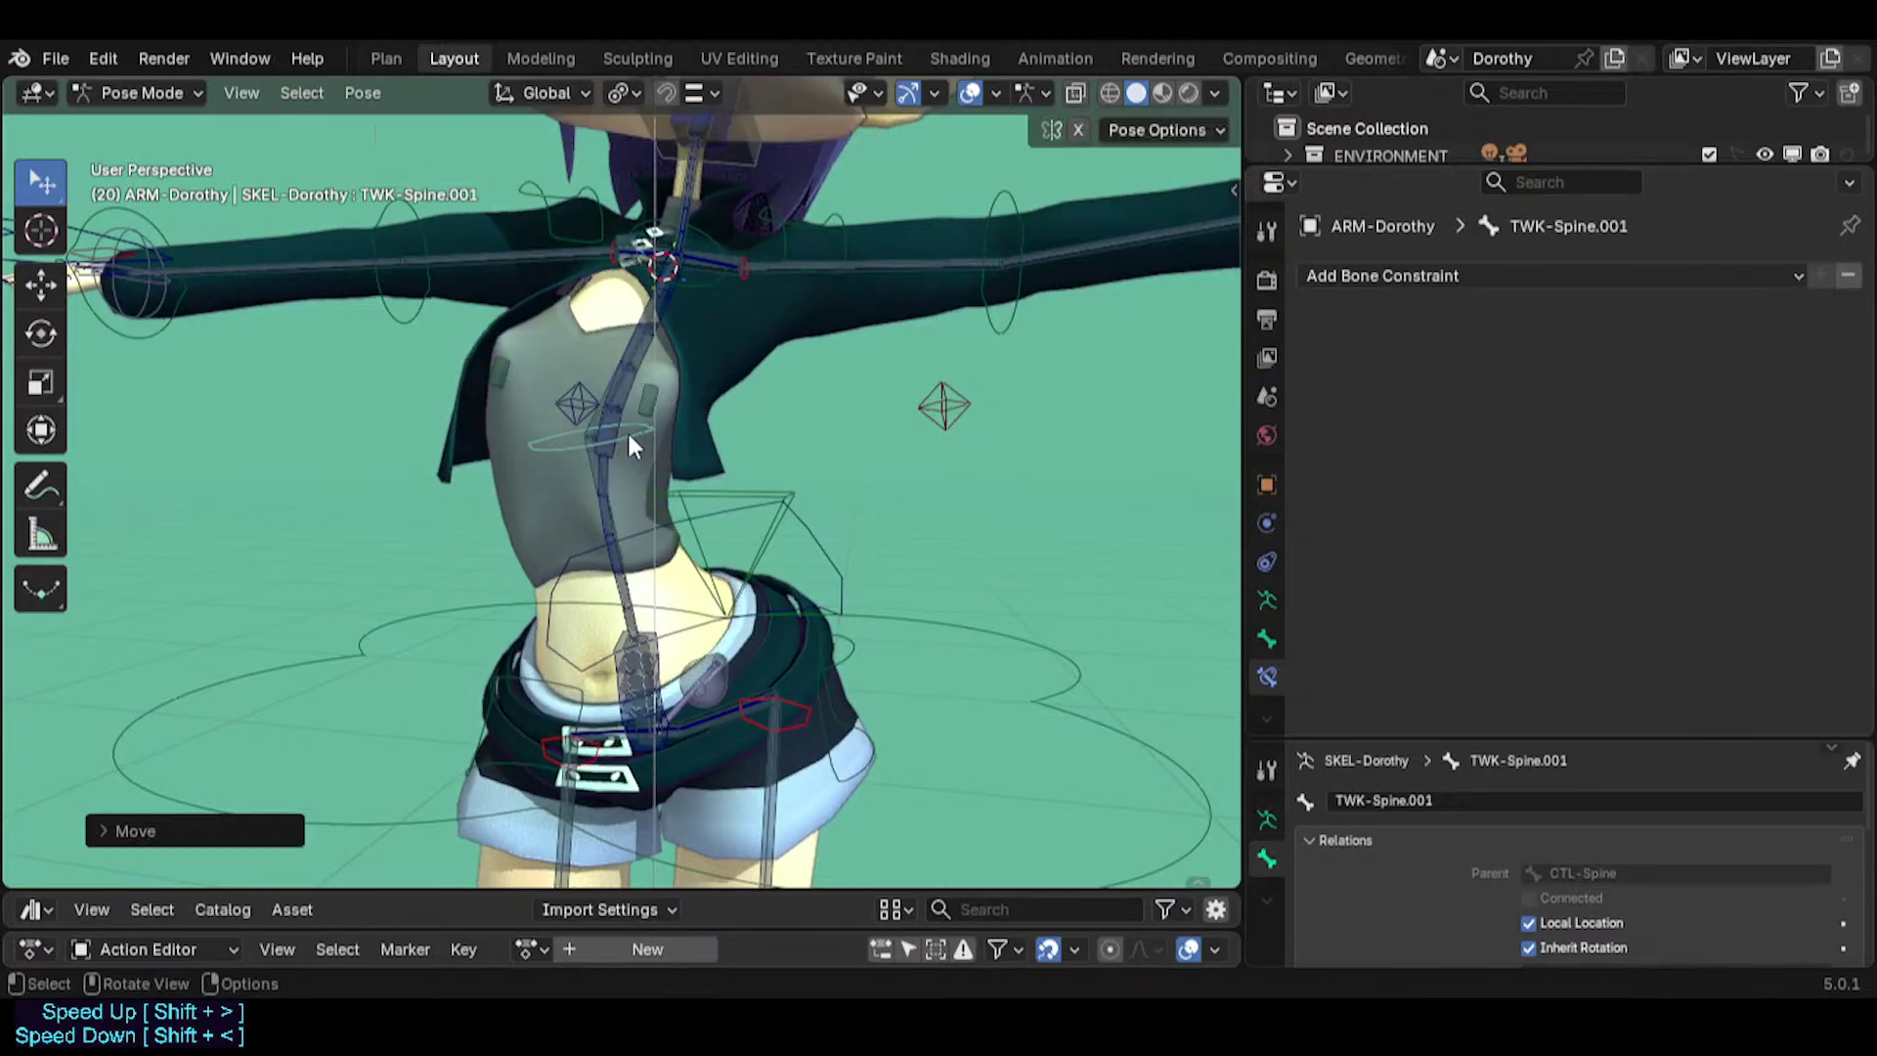
pyautogui.hotkey('alt', 'g')
# Move and rotate CTL-Chest from the cleared pose to bend the torso sideways.
pyautogui.click(783, 217)
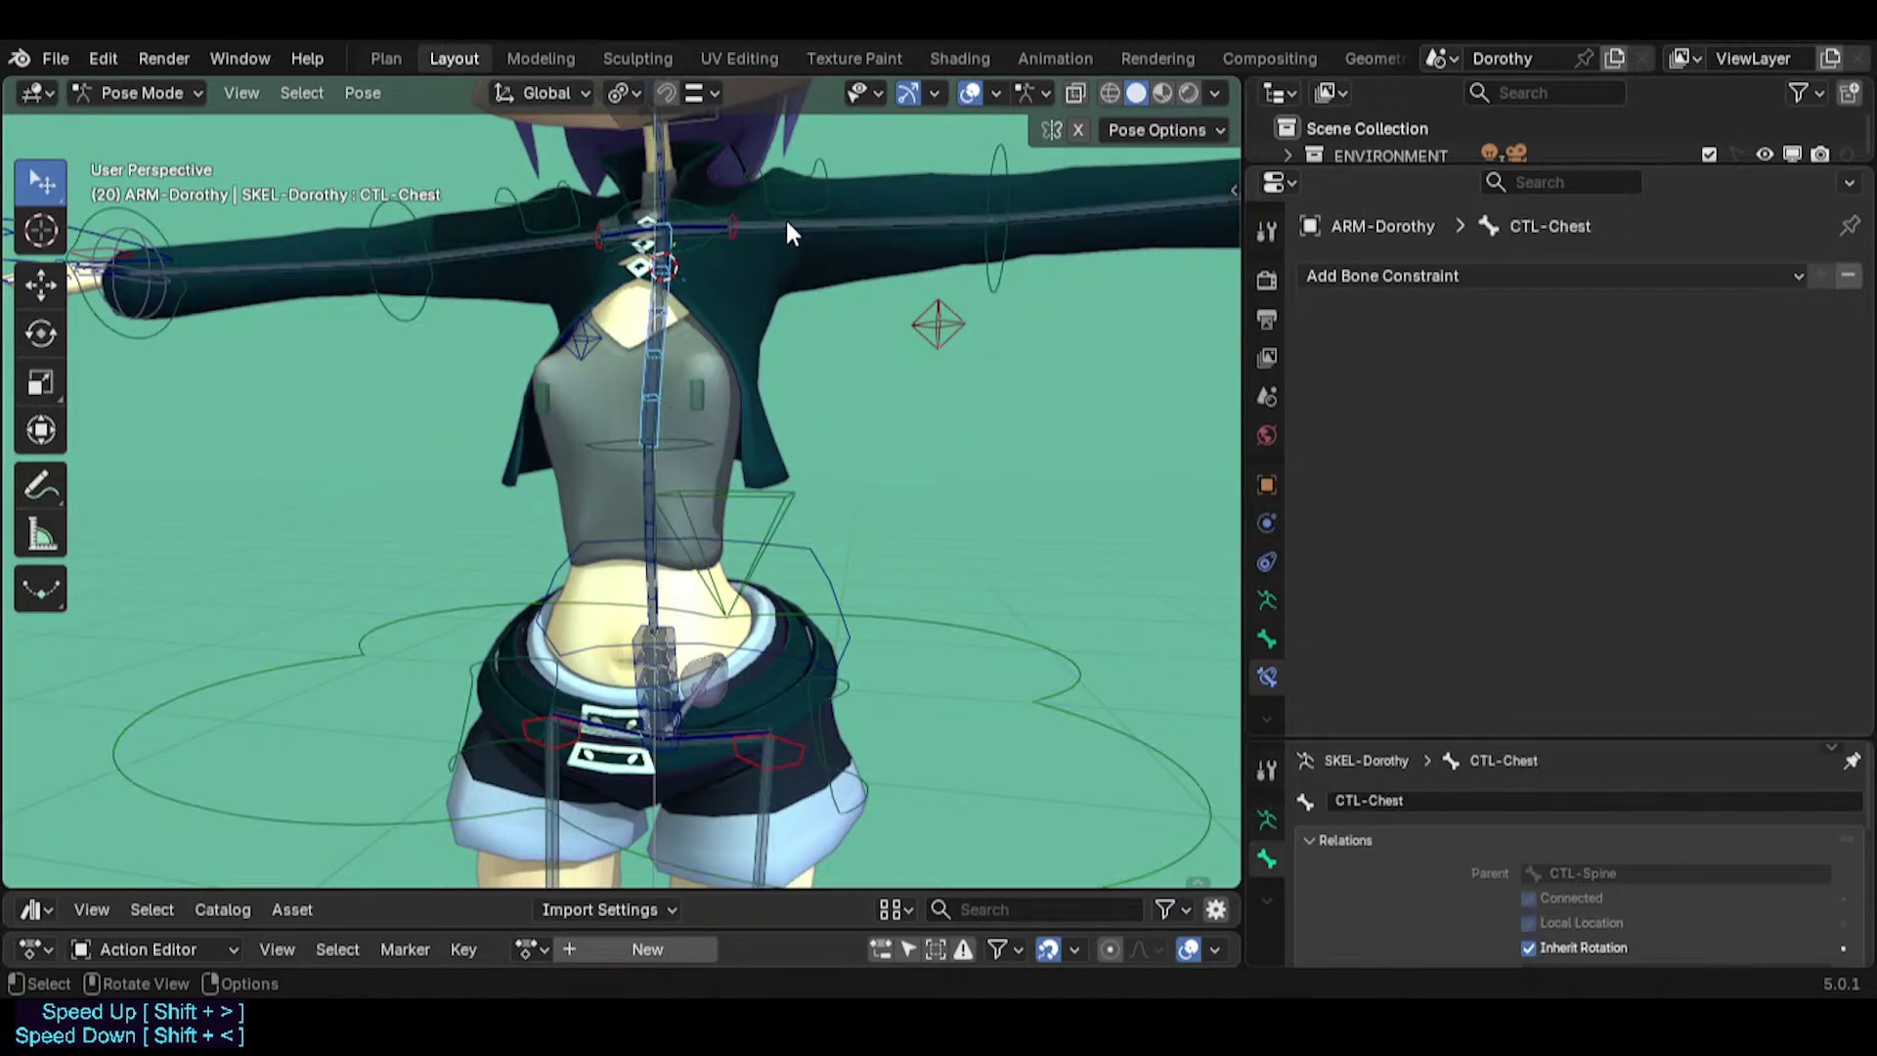
pyautogui.press('g')
pyautogui.click(717, 168)
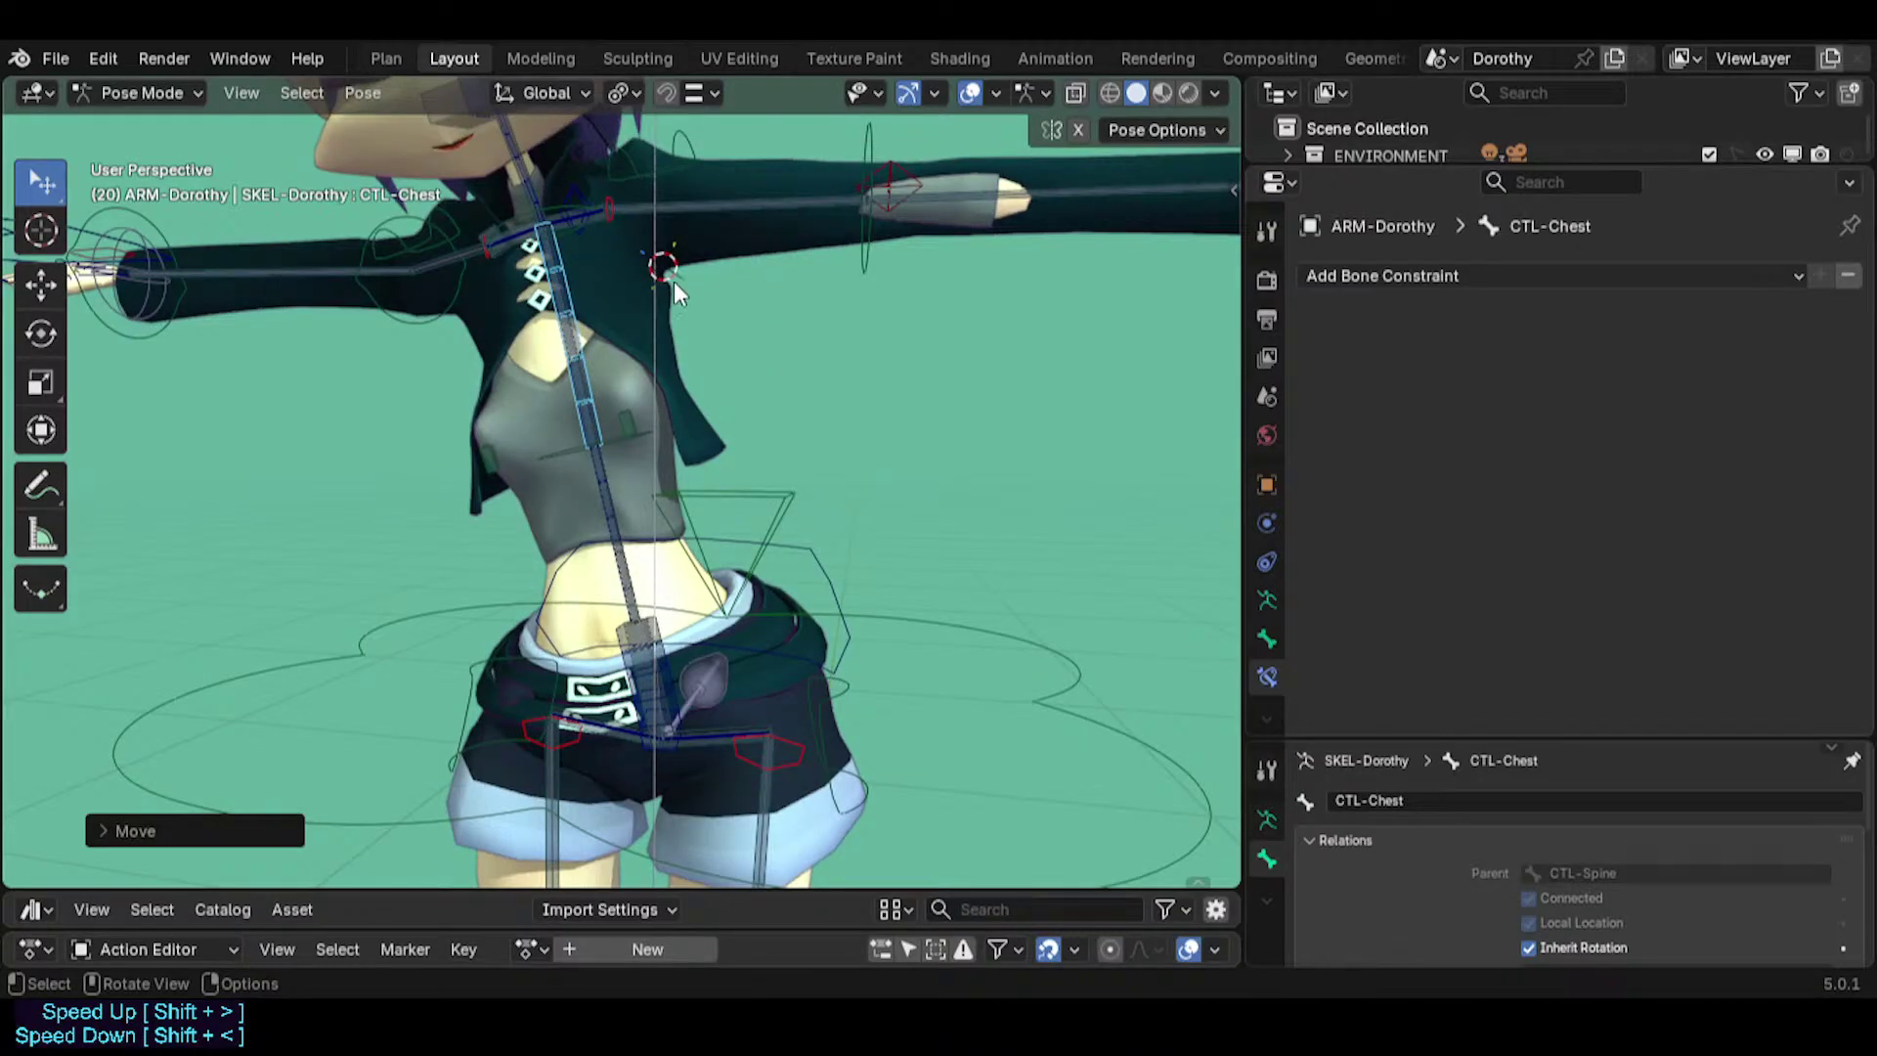
pyautogui.keyDown('shift'); pyautogui.moveTo(674, 283); pyautogui.dragTo(681, 390, button='middle'); pyautogui.keyUp('shift')
pyautogui.press('r')
pyautogui.click(824, 400)
pyautogui.press('g')
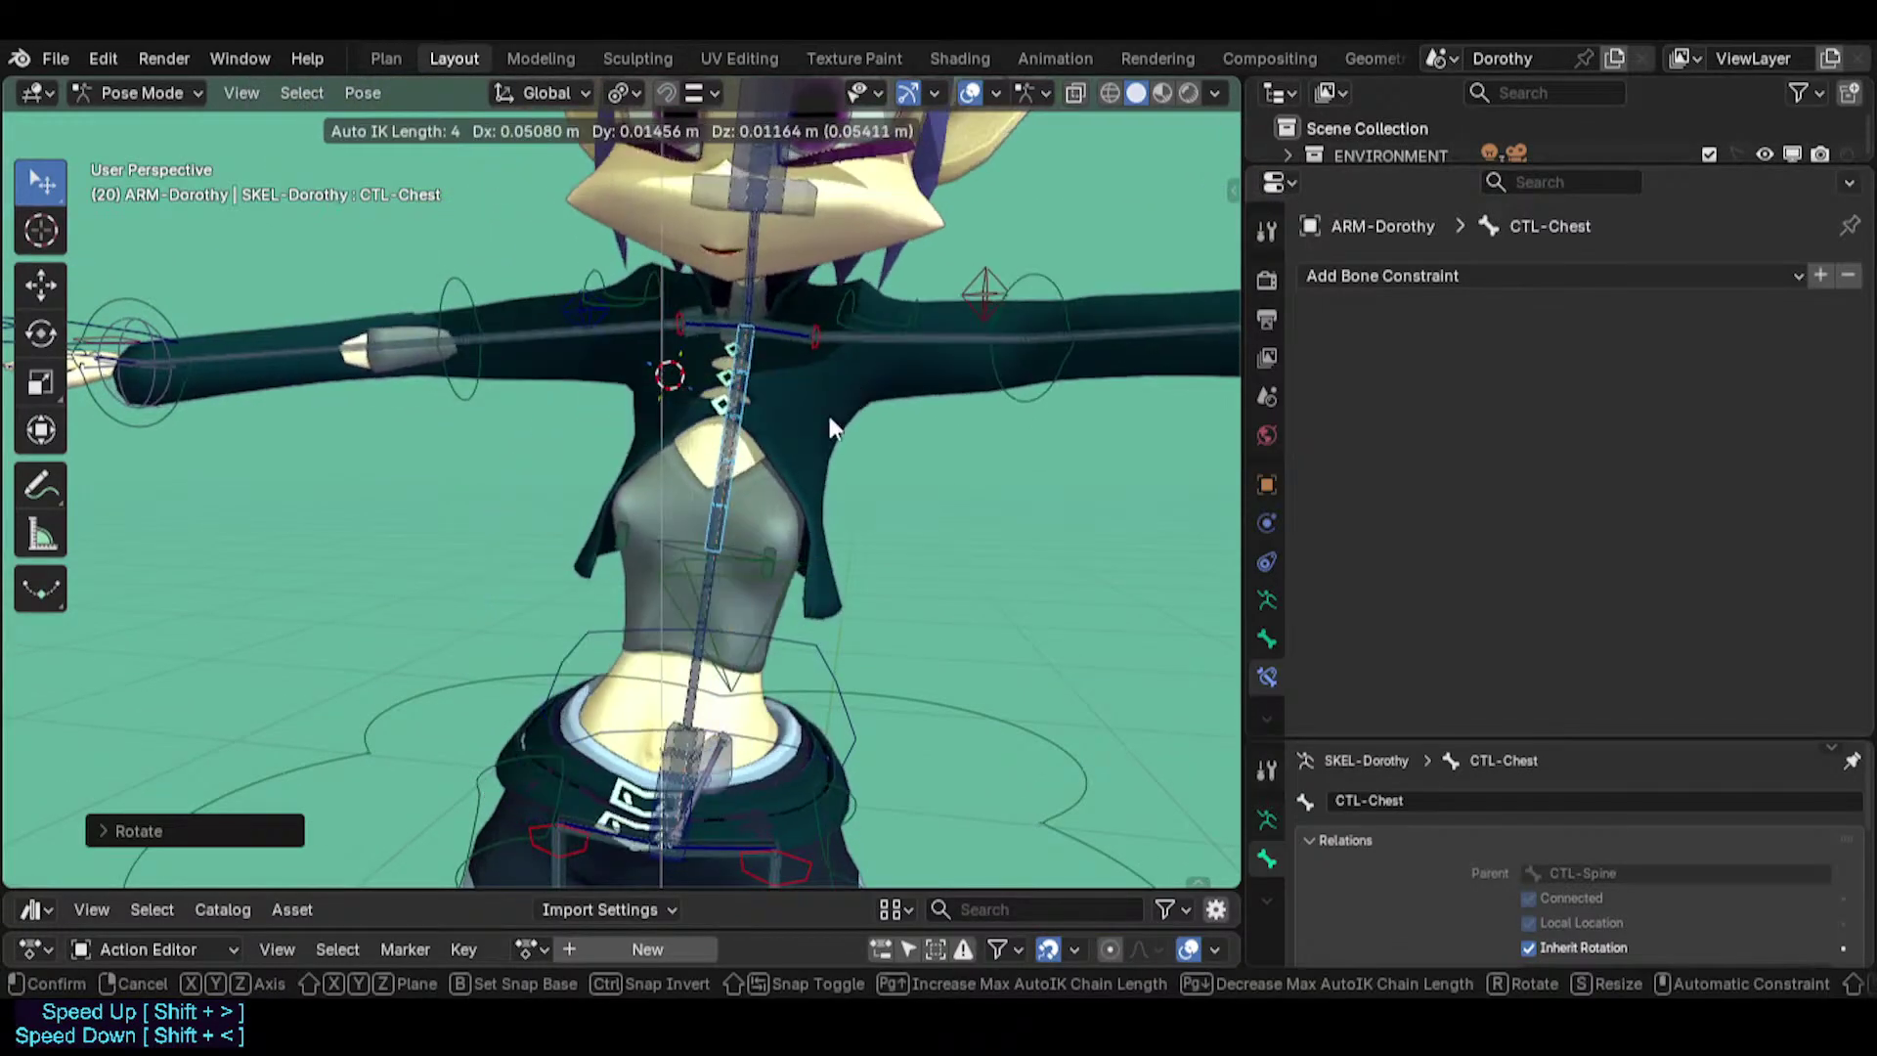
pyautogui.click(862, 453)
pyautogui.press('g')
pyautogui.click(885, 479)
# Move TWK-Spine.001 from front and side views to test the tweak, and clear the location of all bones.
pyautogui.click(711, 543)
pyautogui.press('g')
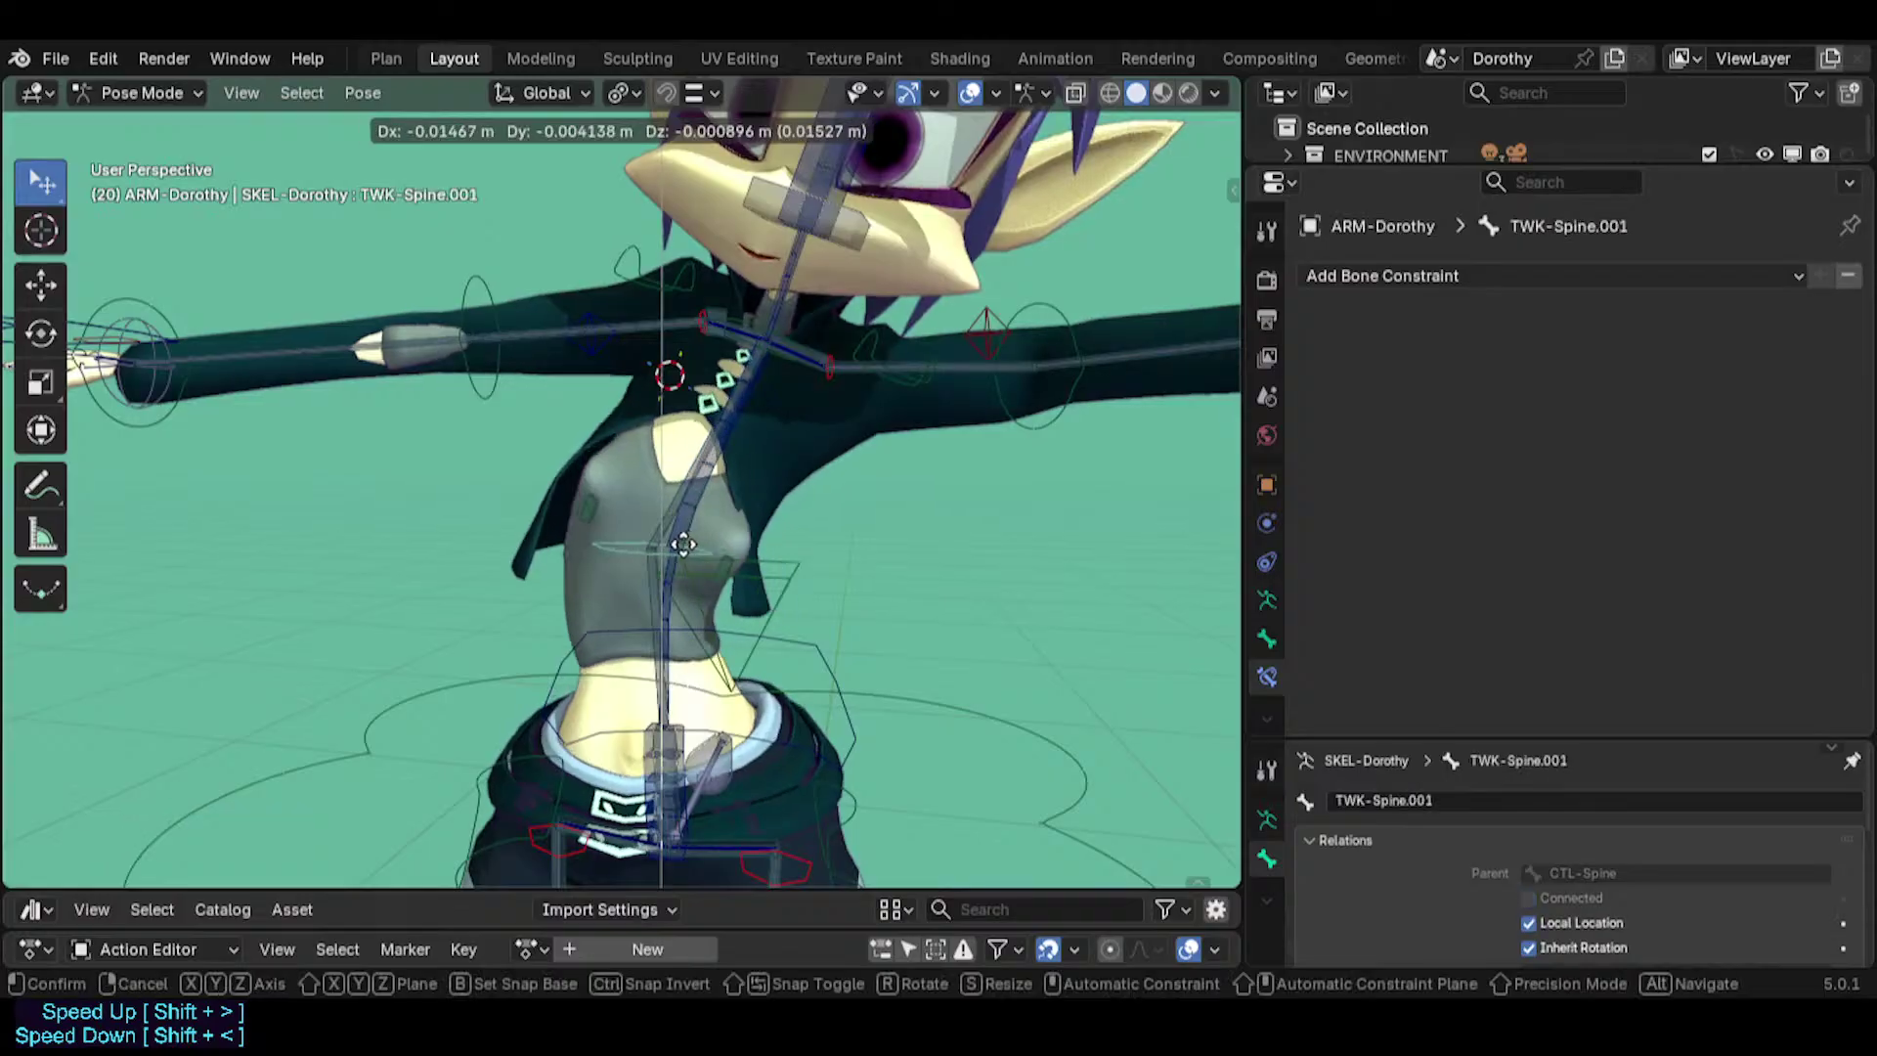
pyautogui.click(701, 528)
pyautogui.moveTo(941, 533); pyautogui.dragTo(585, 506, button='middle')
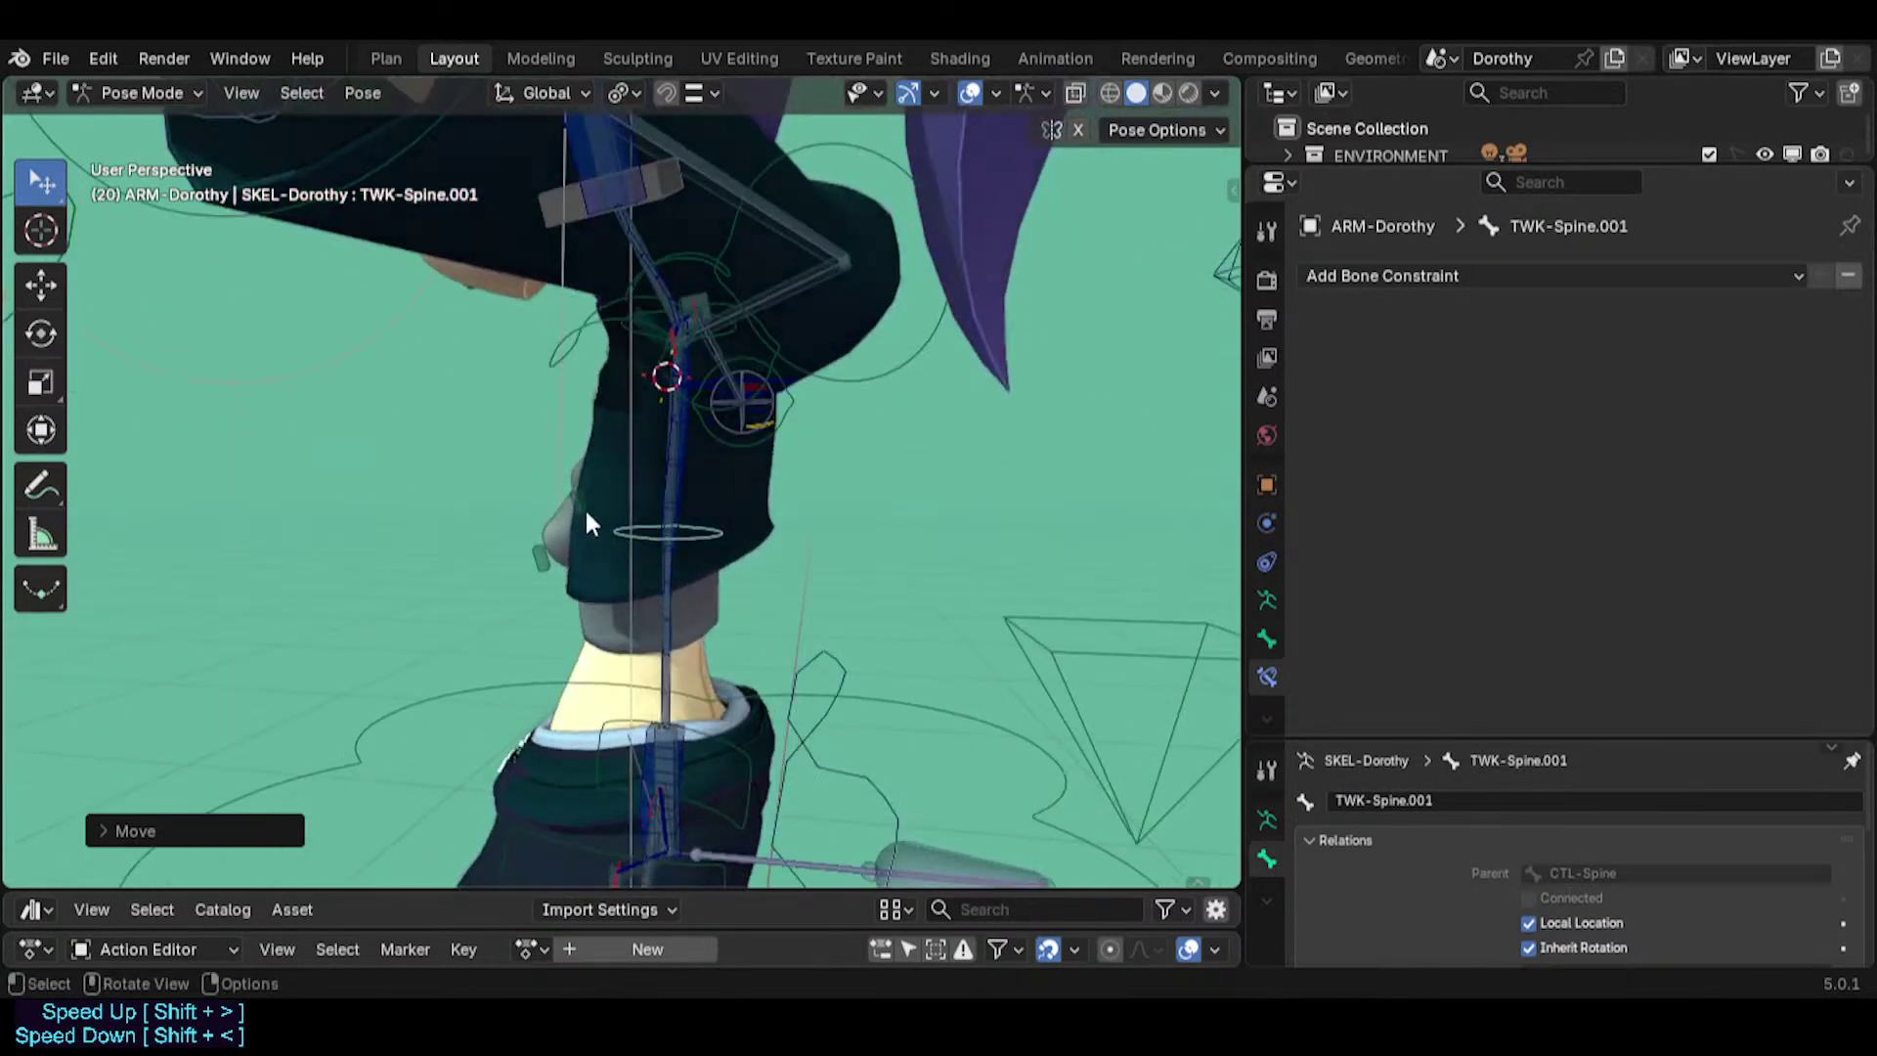
pyautogui.press('g')
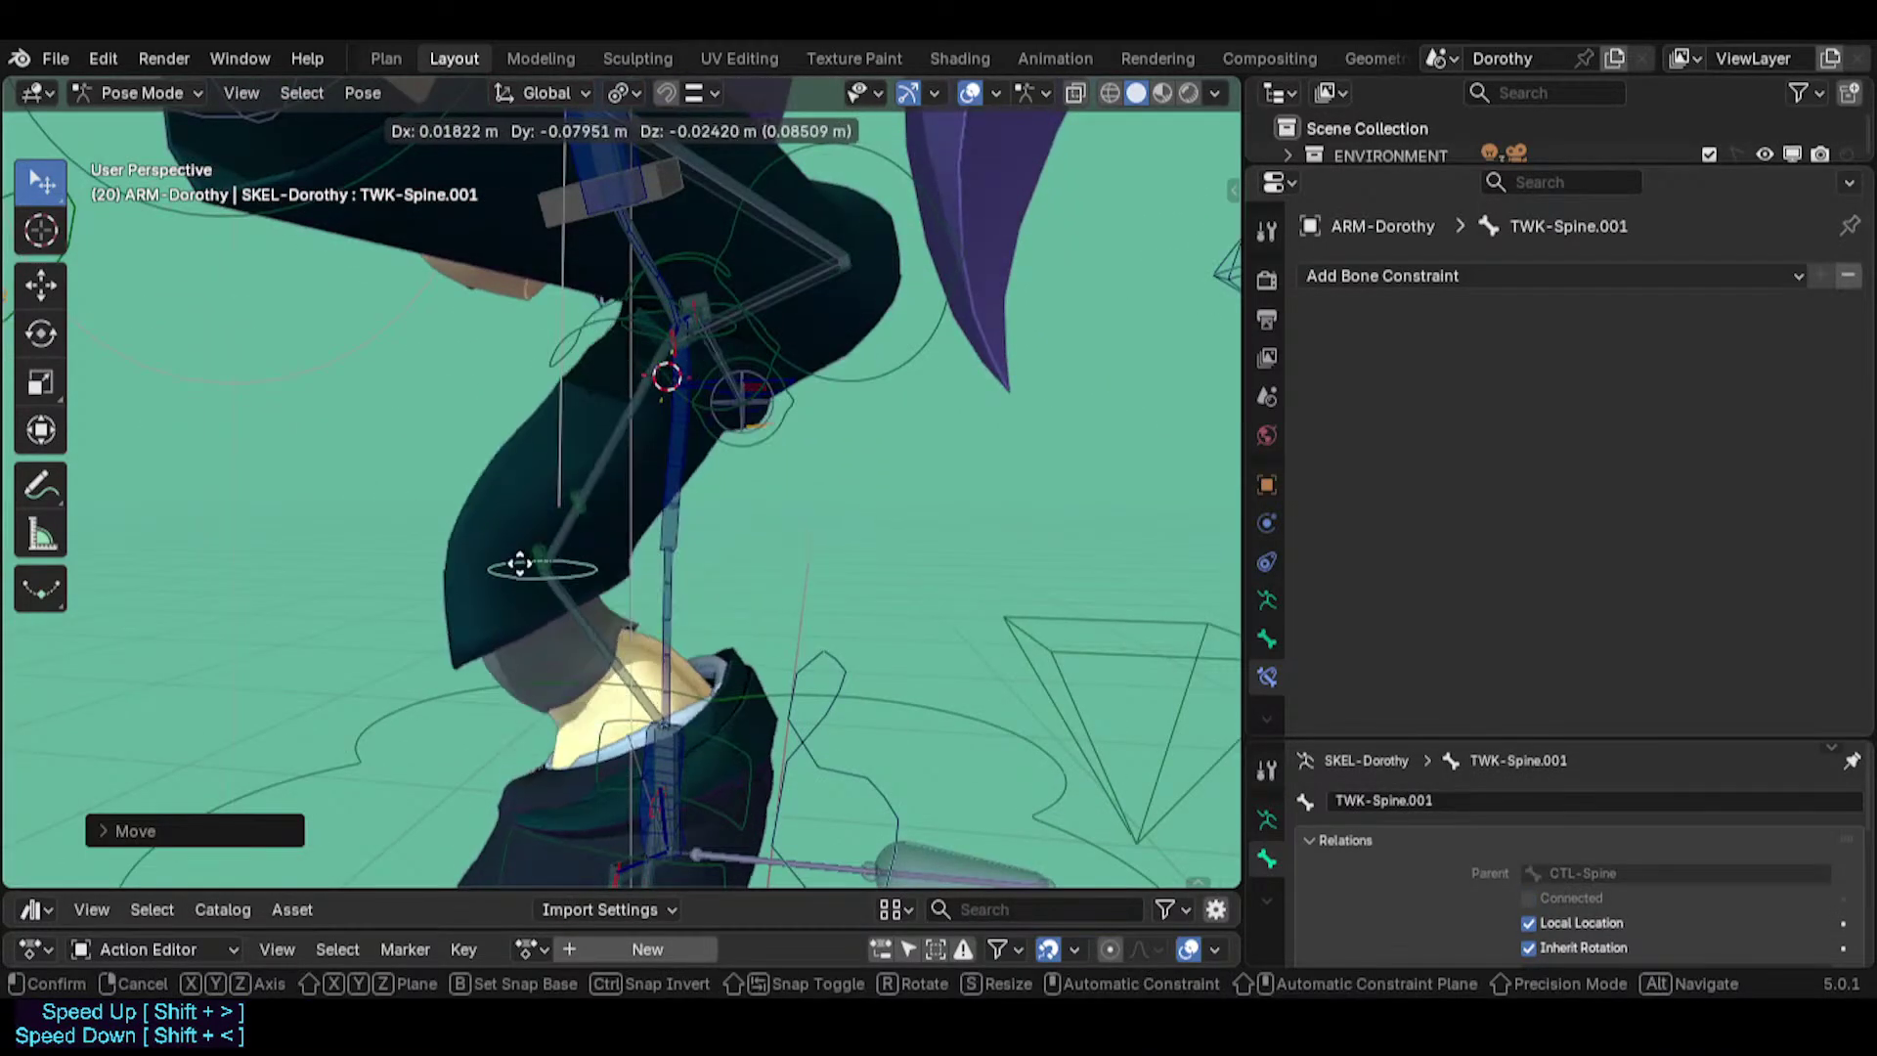
pyautogui.click(676, 525)
pyautogui.press('a')
pyautogui.hotkey('alt', 'g')
# Move CTL-Chest from the side view, reducing the Auto IK length to 1 so only the chest bends.
pyautogui.click(592, 595)
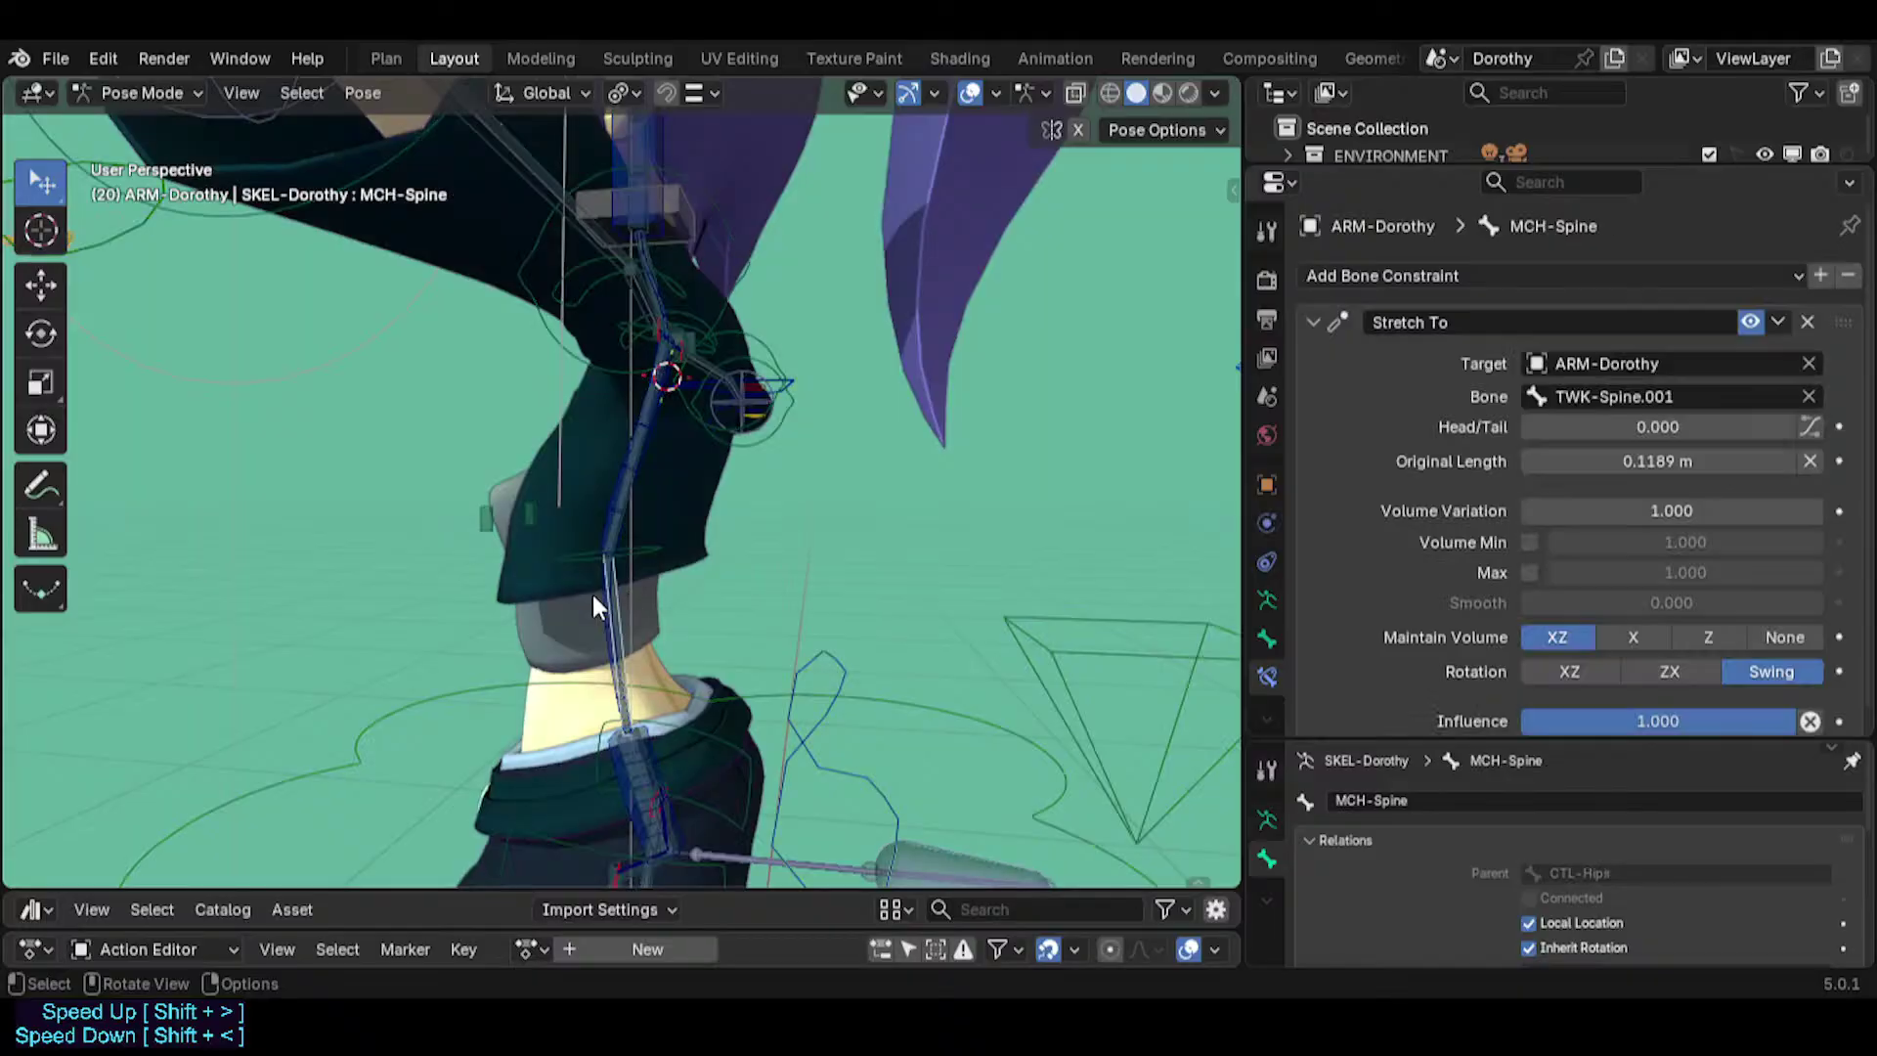
pyautogui.click(590, 594)
pyautogui.click(608, 471)
pyautogui.press('g')
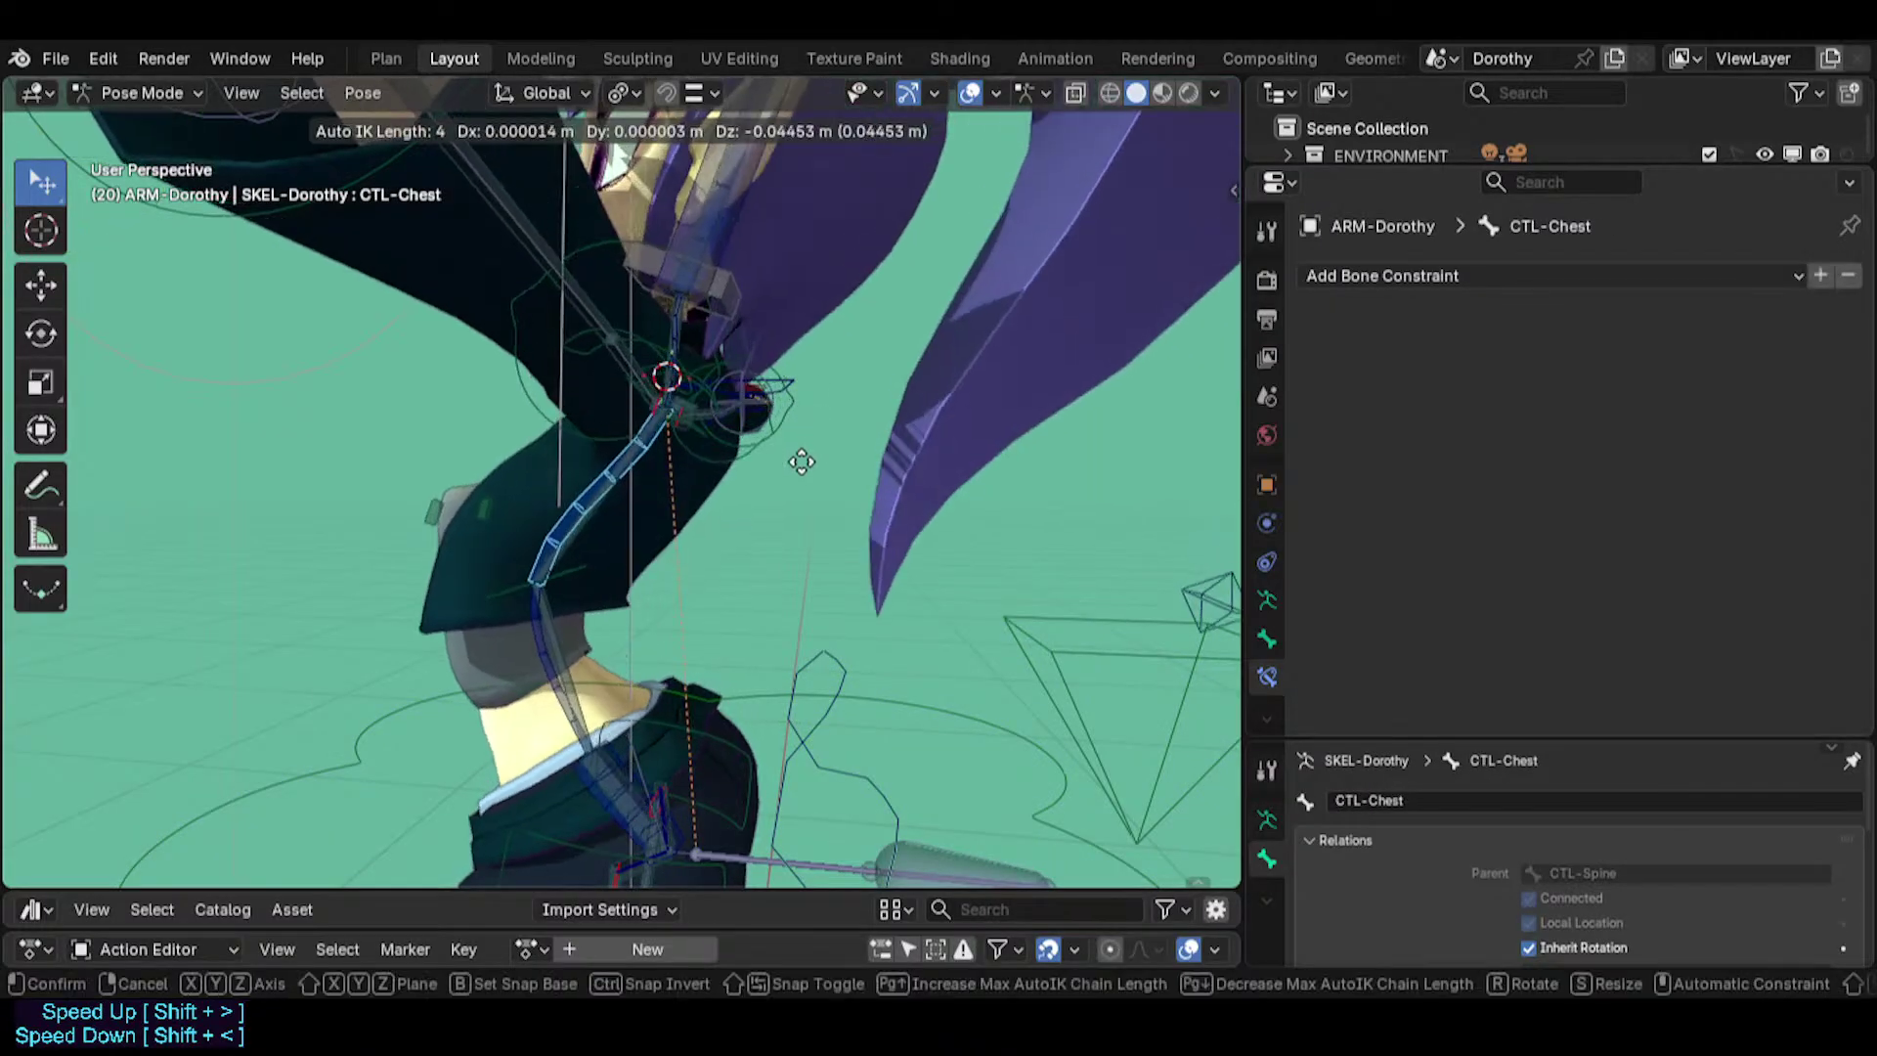
pyautogui.click(824, 340)
pyautogui.press('g')
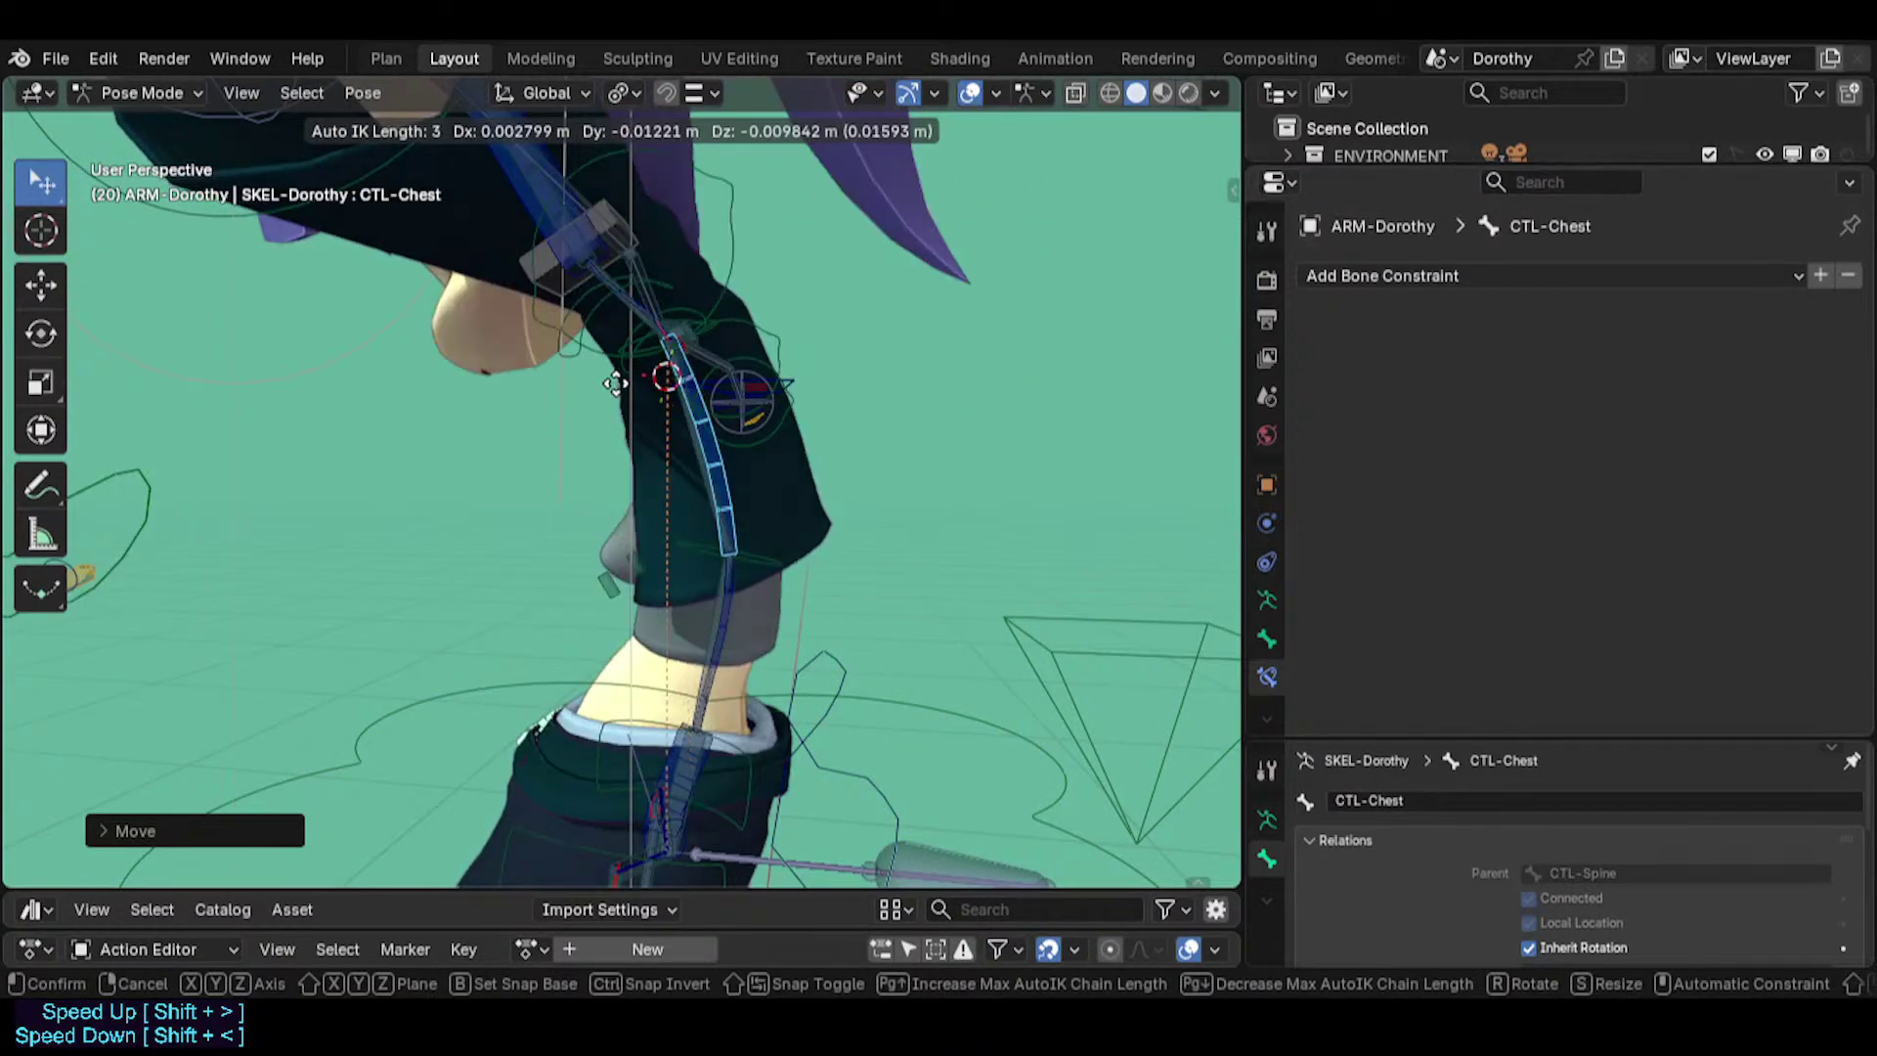
pyautogui.scroll(3, 540, 469)
pyautogui.scroll(-1, 530, 430)
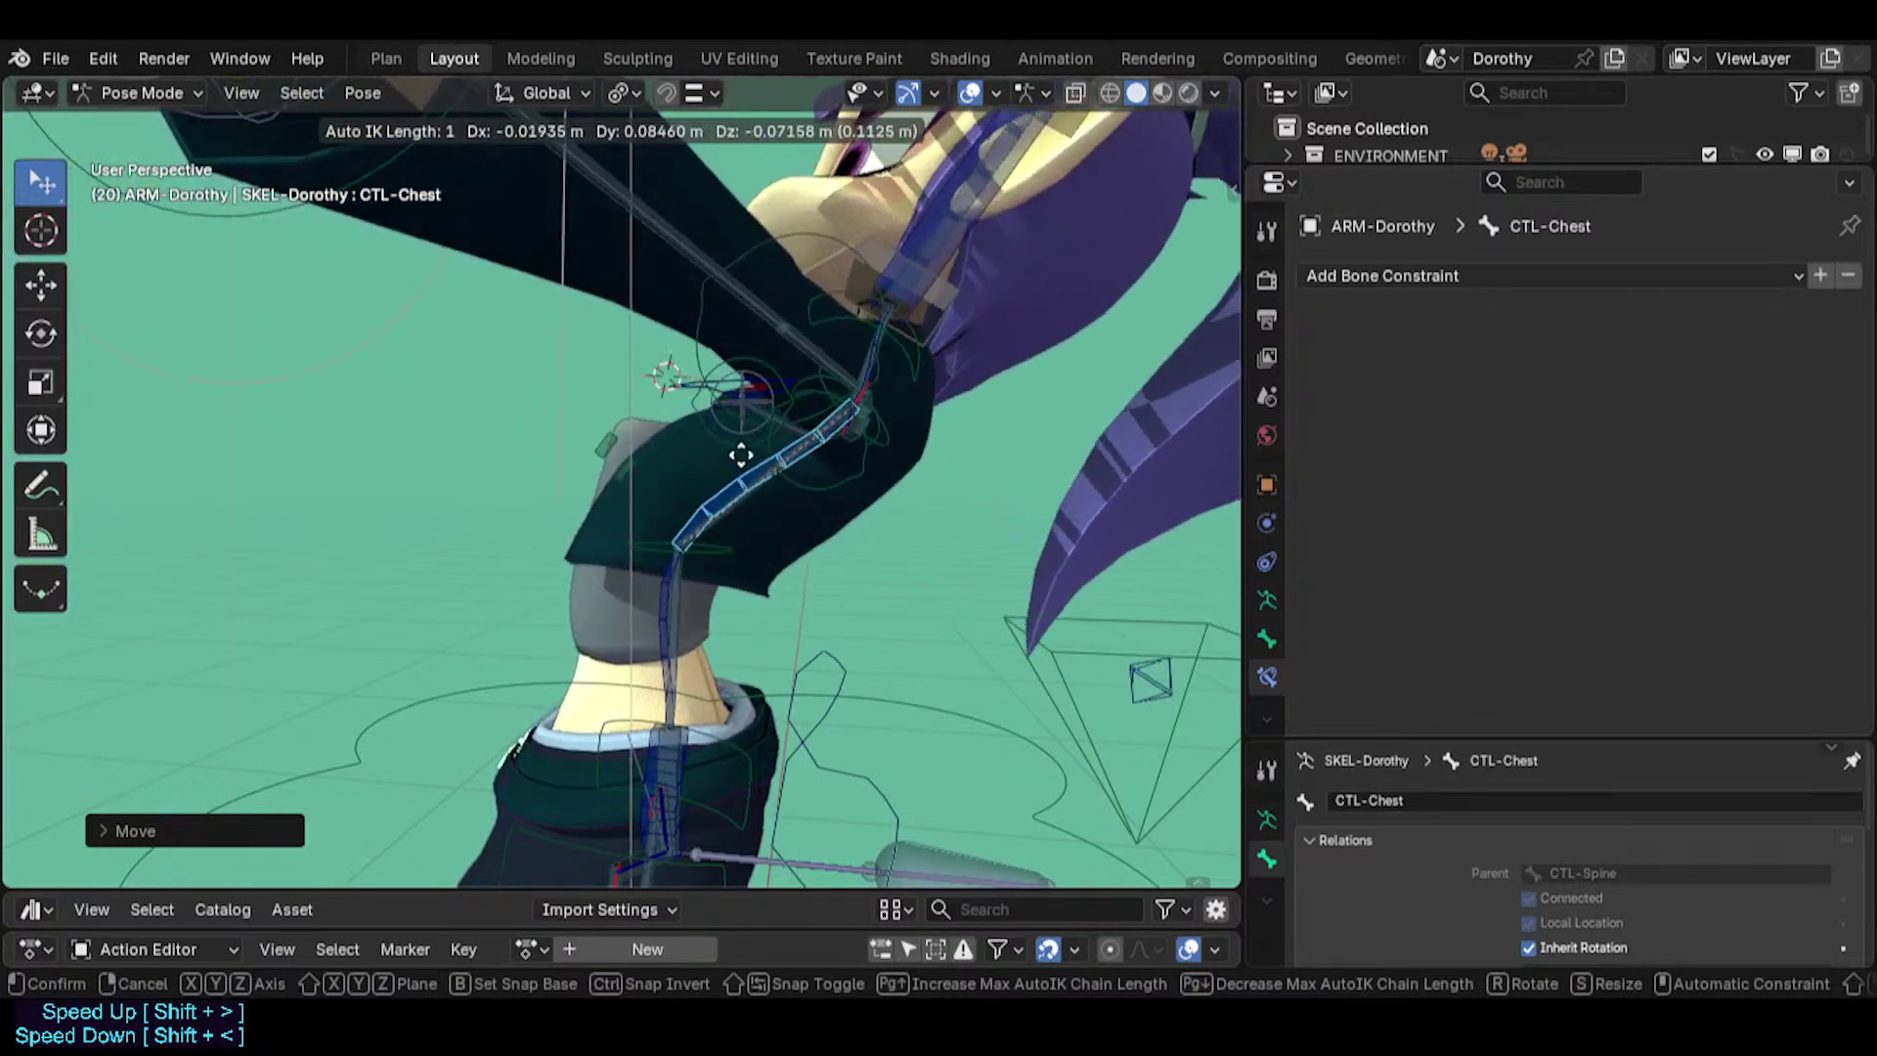
pyautogui.click(671, 584)
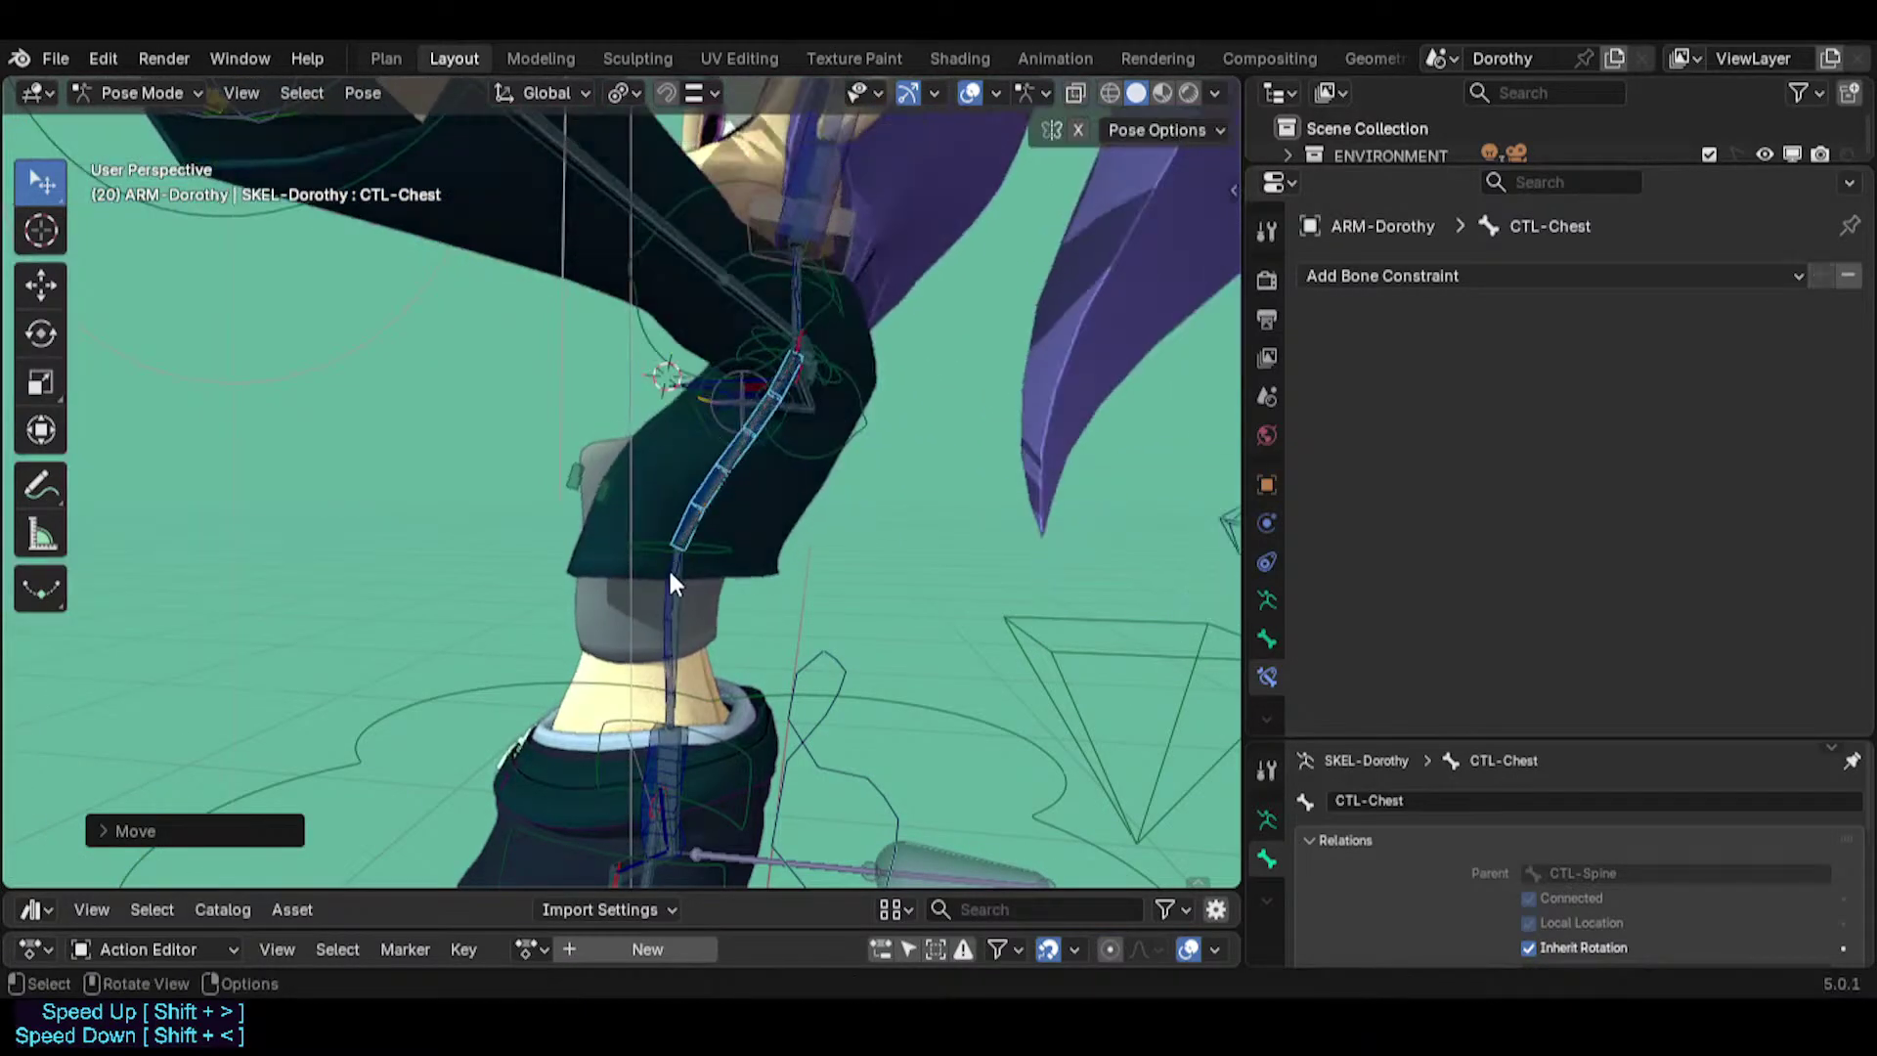
# Rotate CTL-Spine slightly and move TWK-Spine.001 to test the tweak on the bent torso.
pyautogui.click(672, 587)
pyautogui.rightClick(765, 549)
pyautogui.click(666, 578)
pyautogui.press('r')
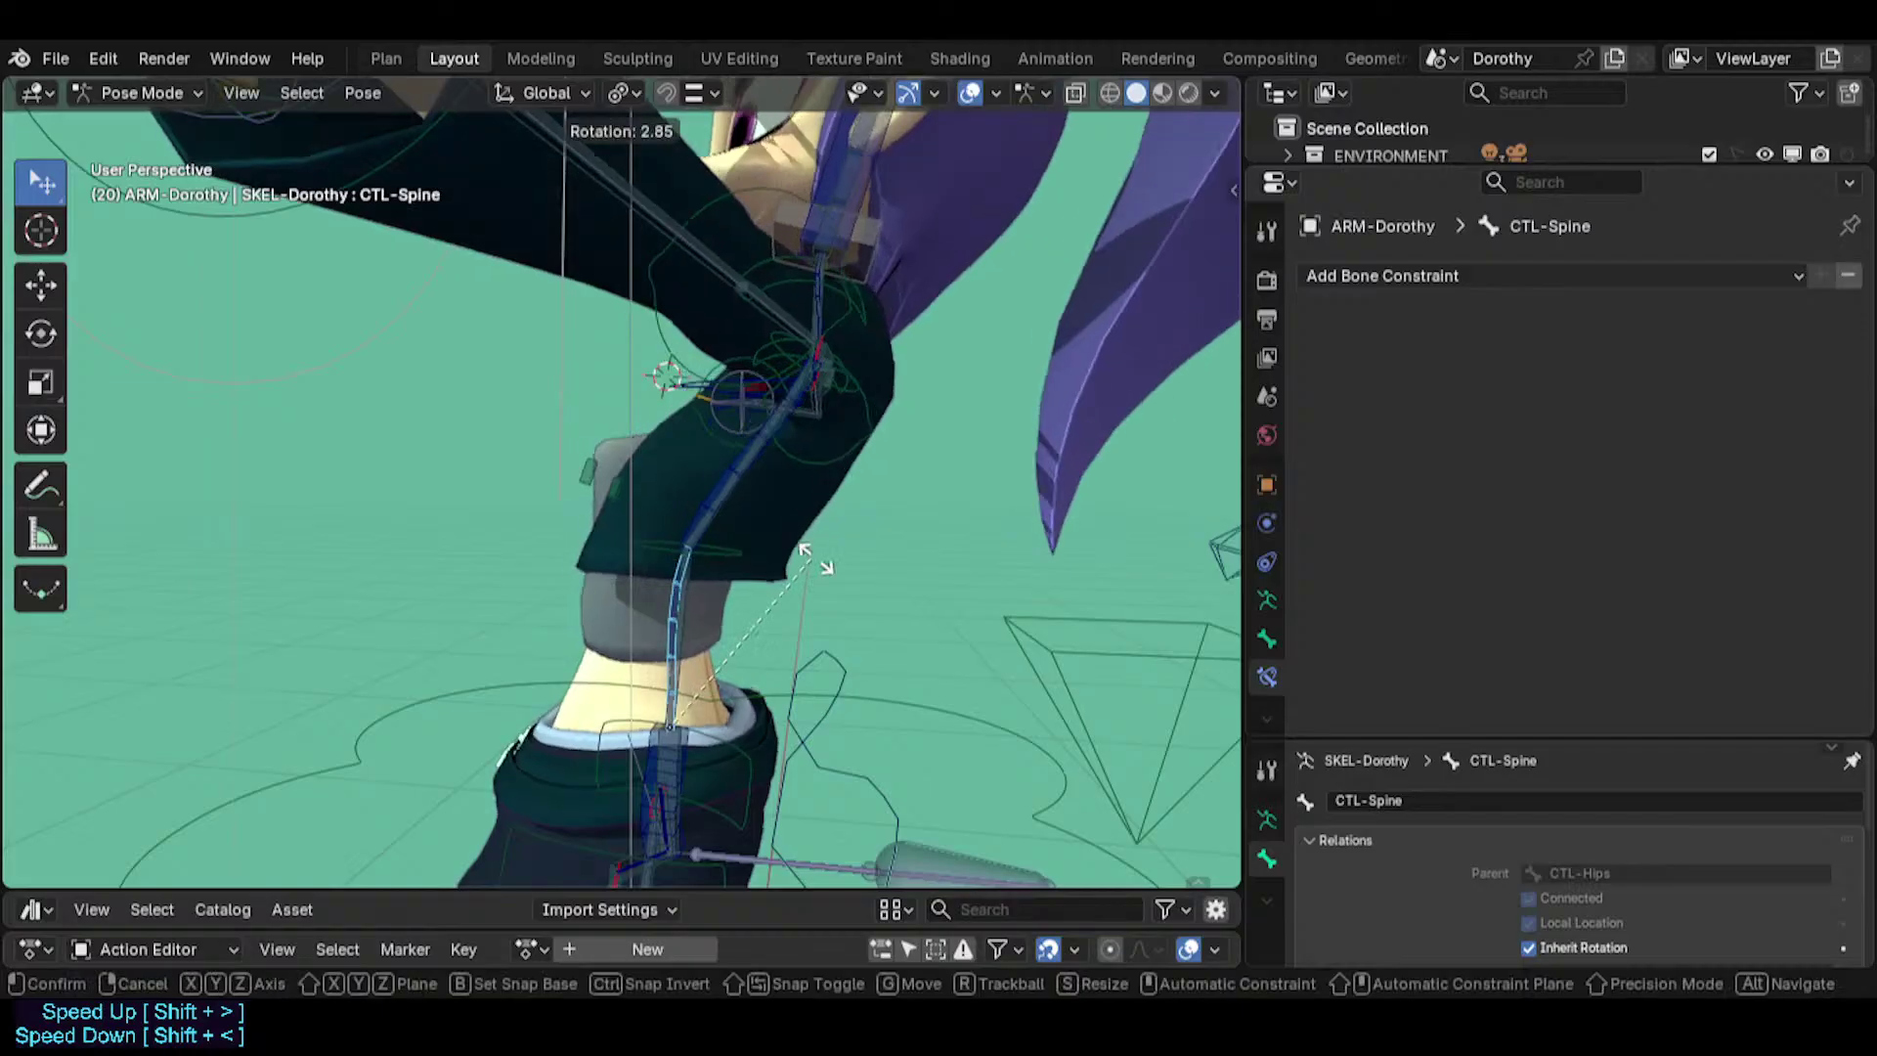
pyautogui.click(728, 560)
pyautogui.click(694, 558)
pyautogui.press('g')
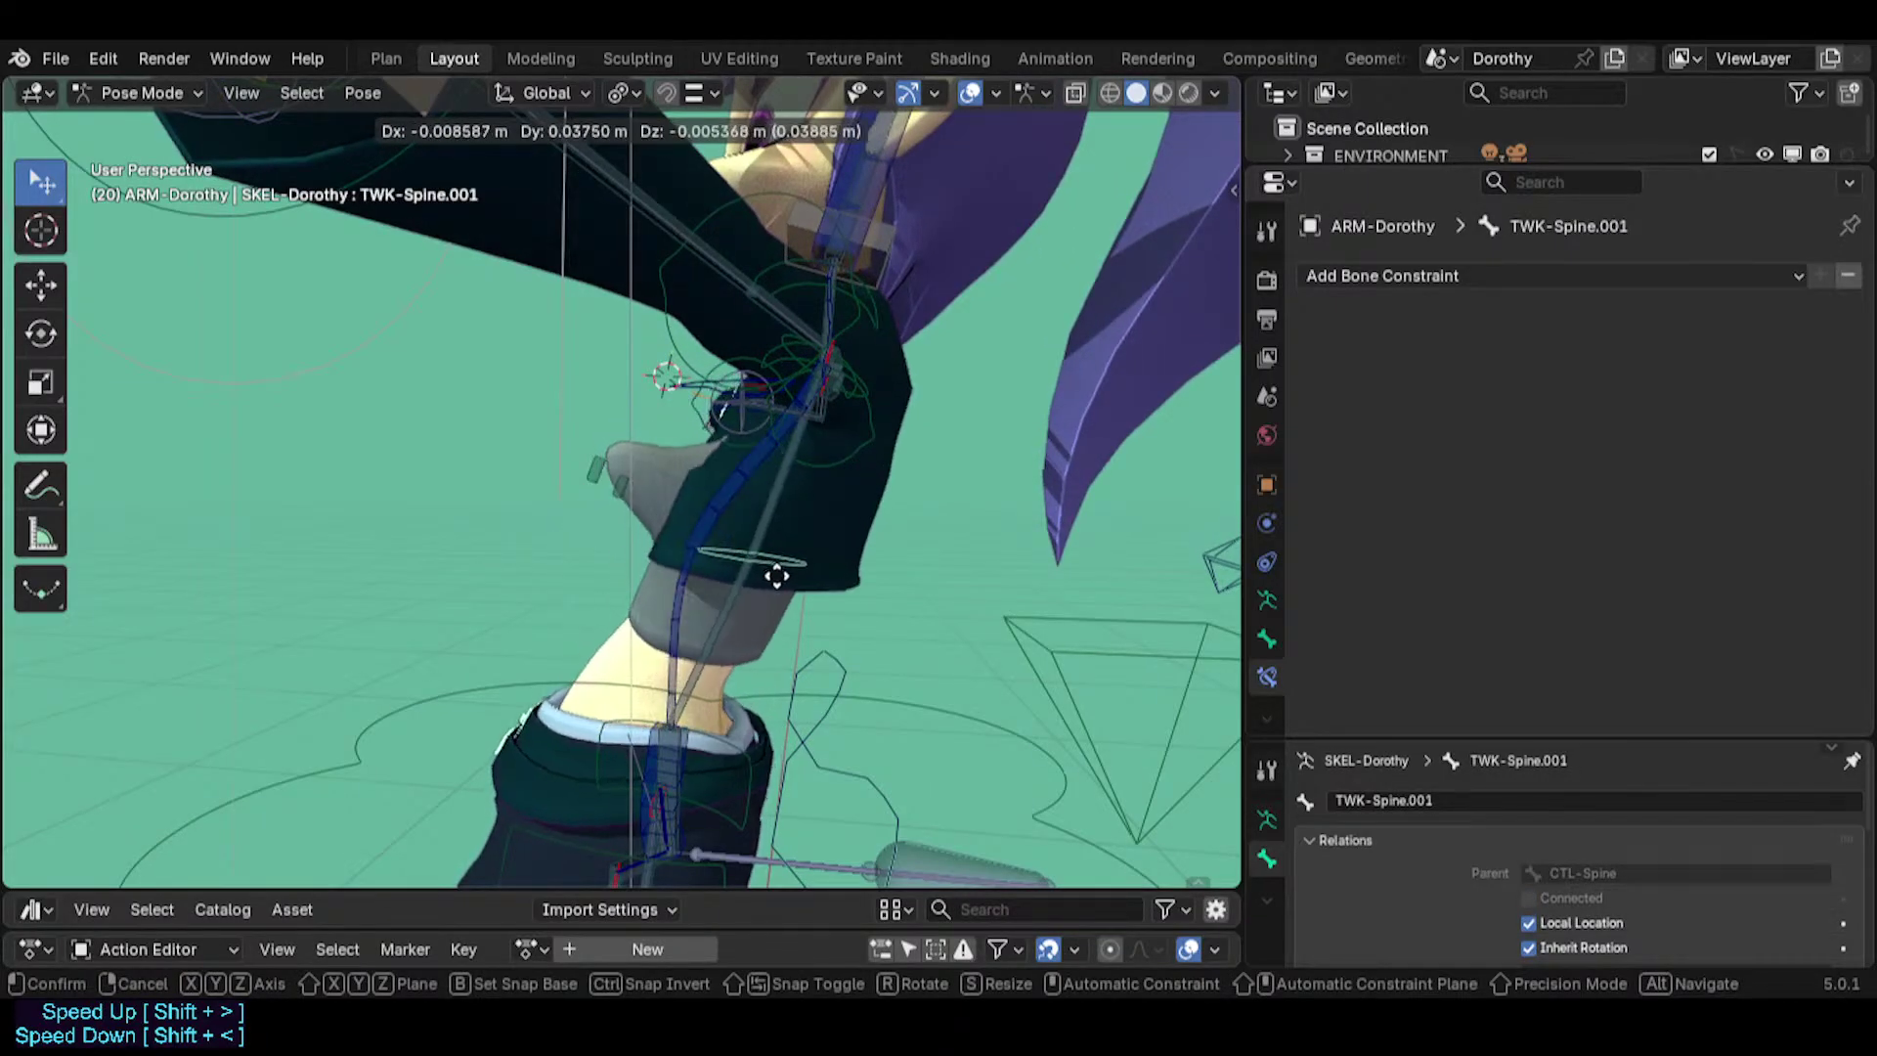
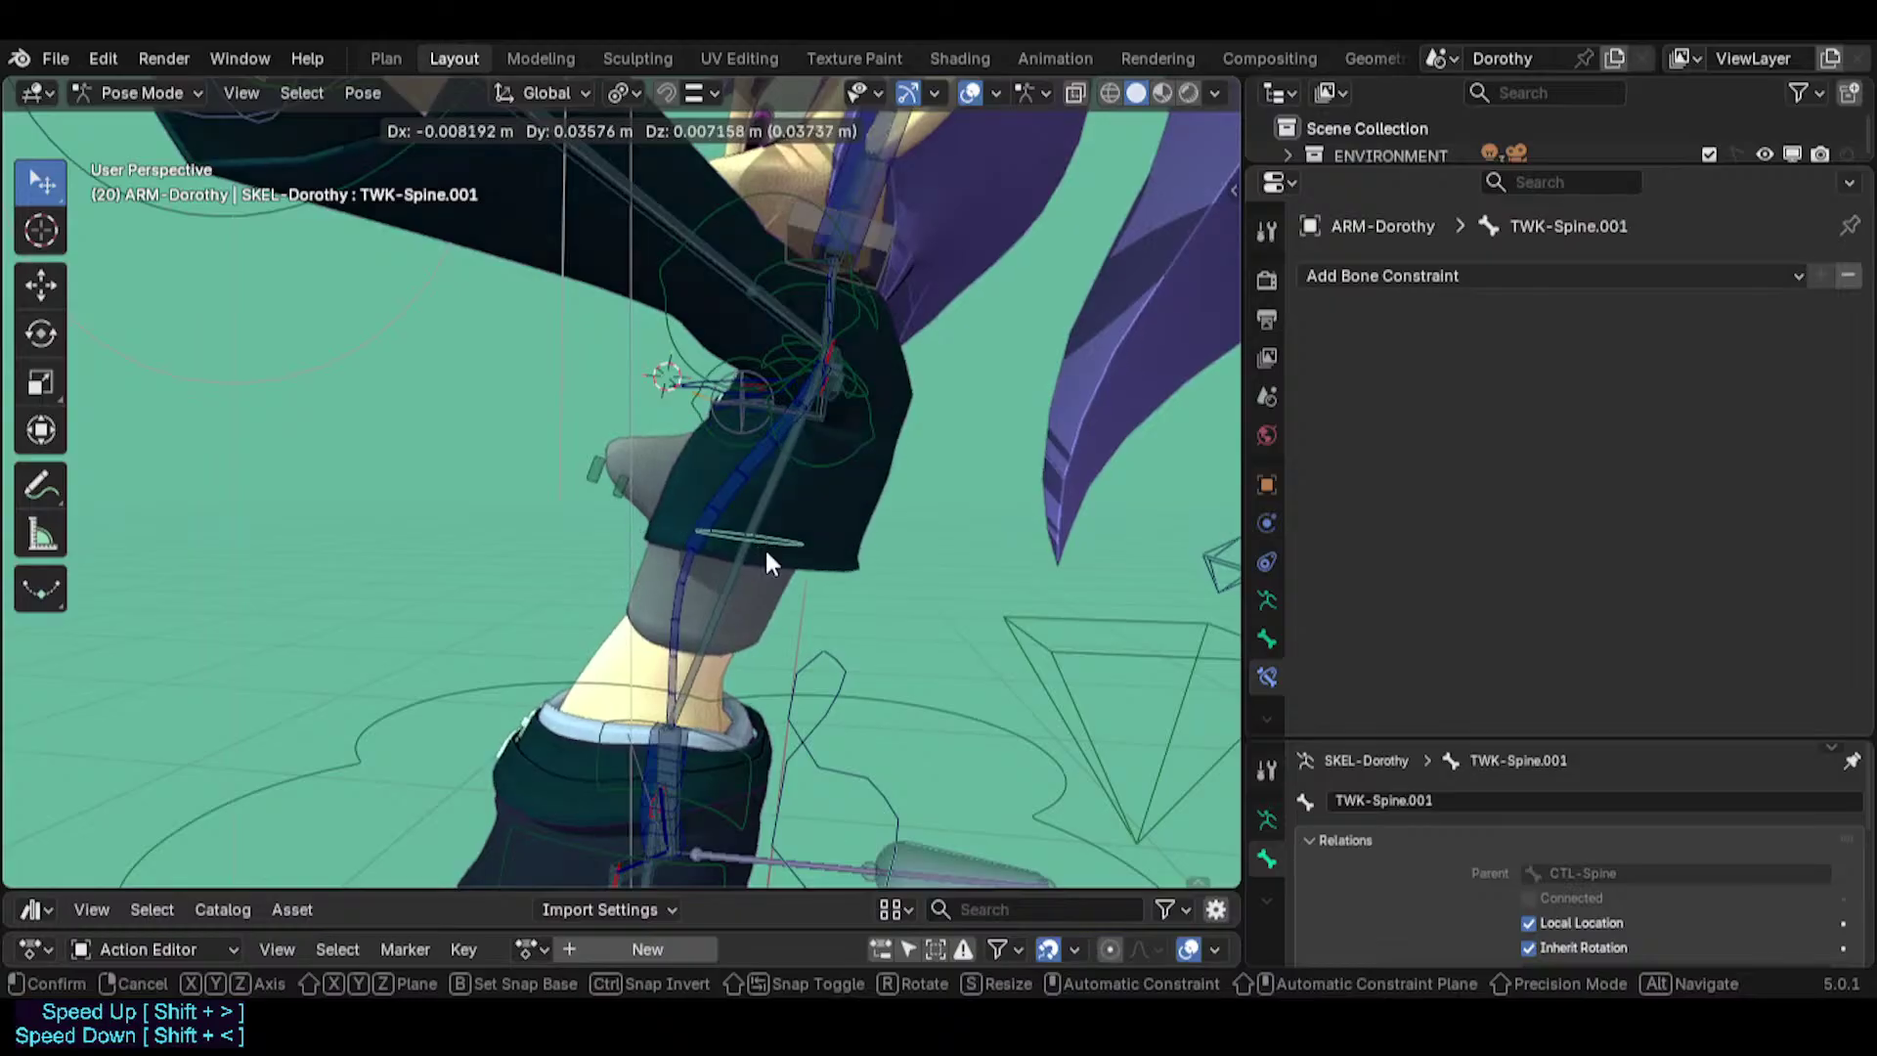
pyautogui.click(767, 553)
# Move TWK-Elbow.L to test how the elbow tweak shifts the left arm.
pyautogui.moveTo(753, 544); pyautogui.dragTo(491, 385, button='middle')
pyautogui.click(491, 387)
pyautogui.press('g')
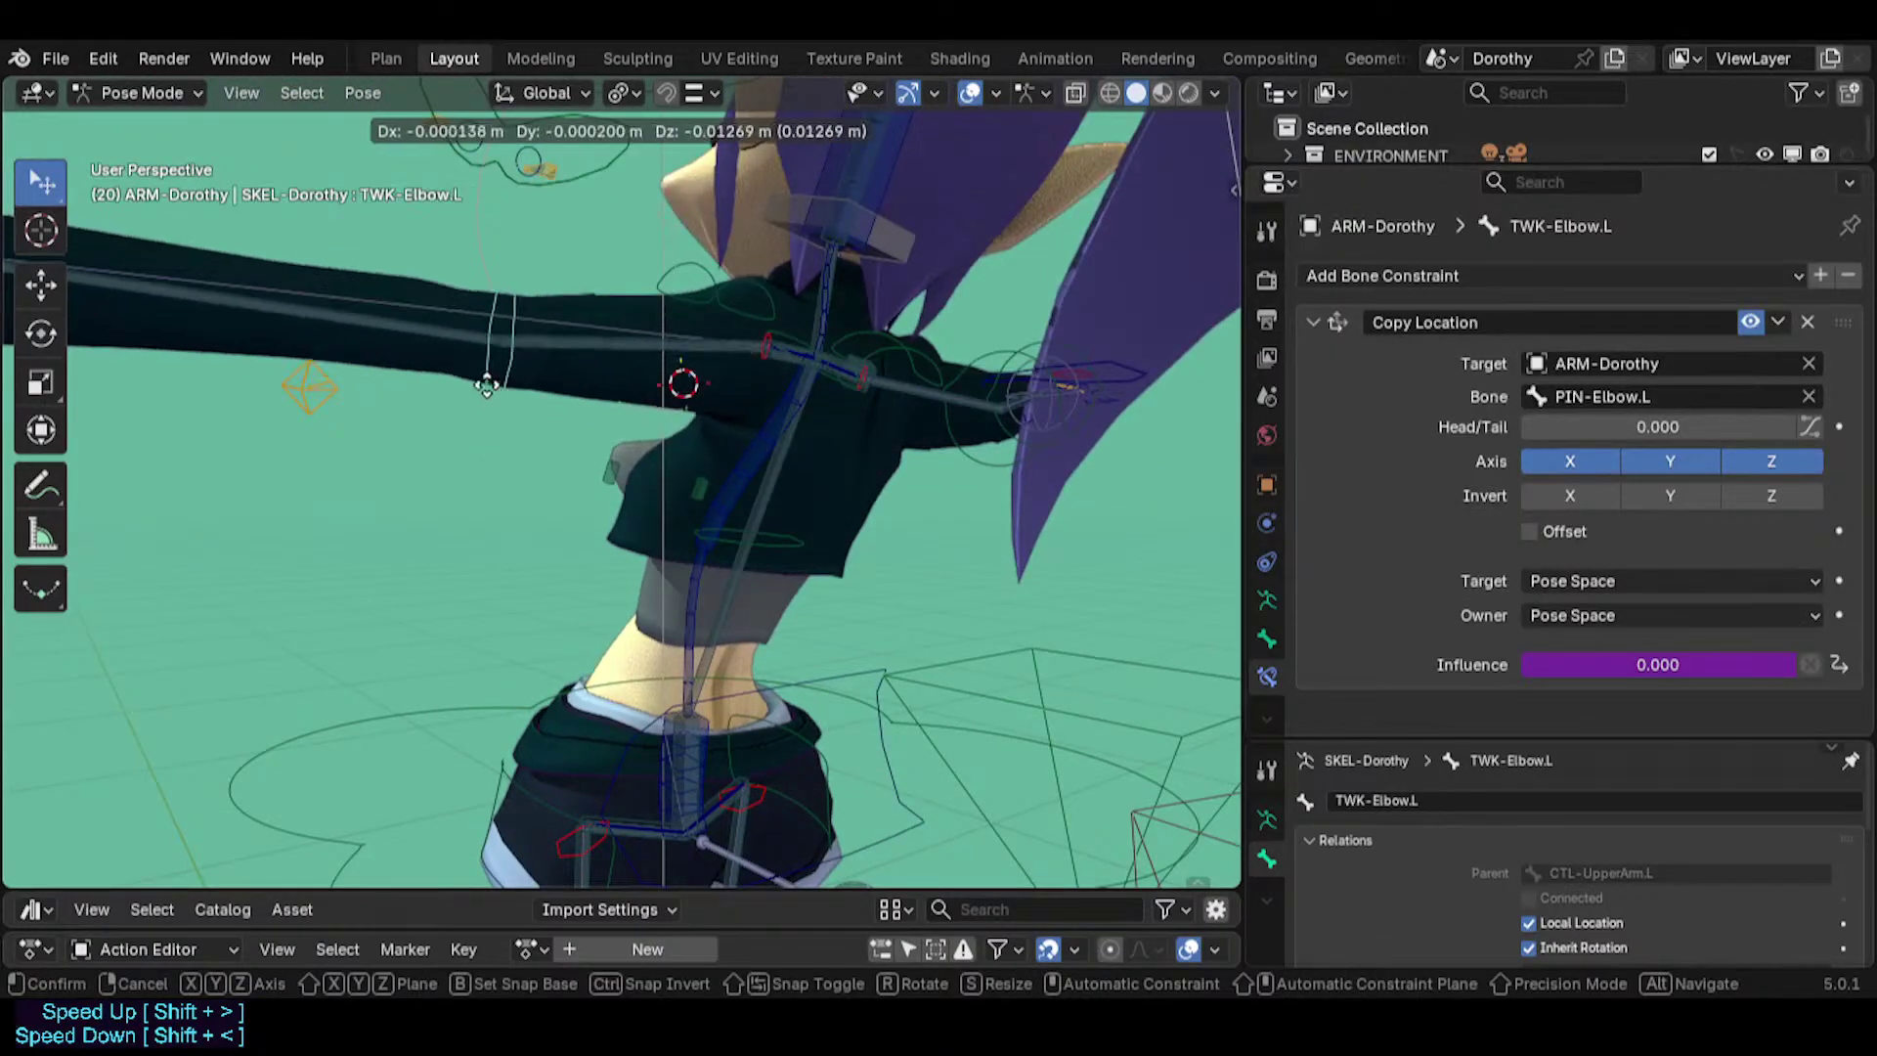
pyautogui.click(494, 344)
pyautogui.scroll(-1, 495, 344)
pyautogui.press('g')
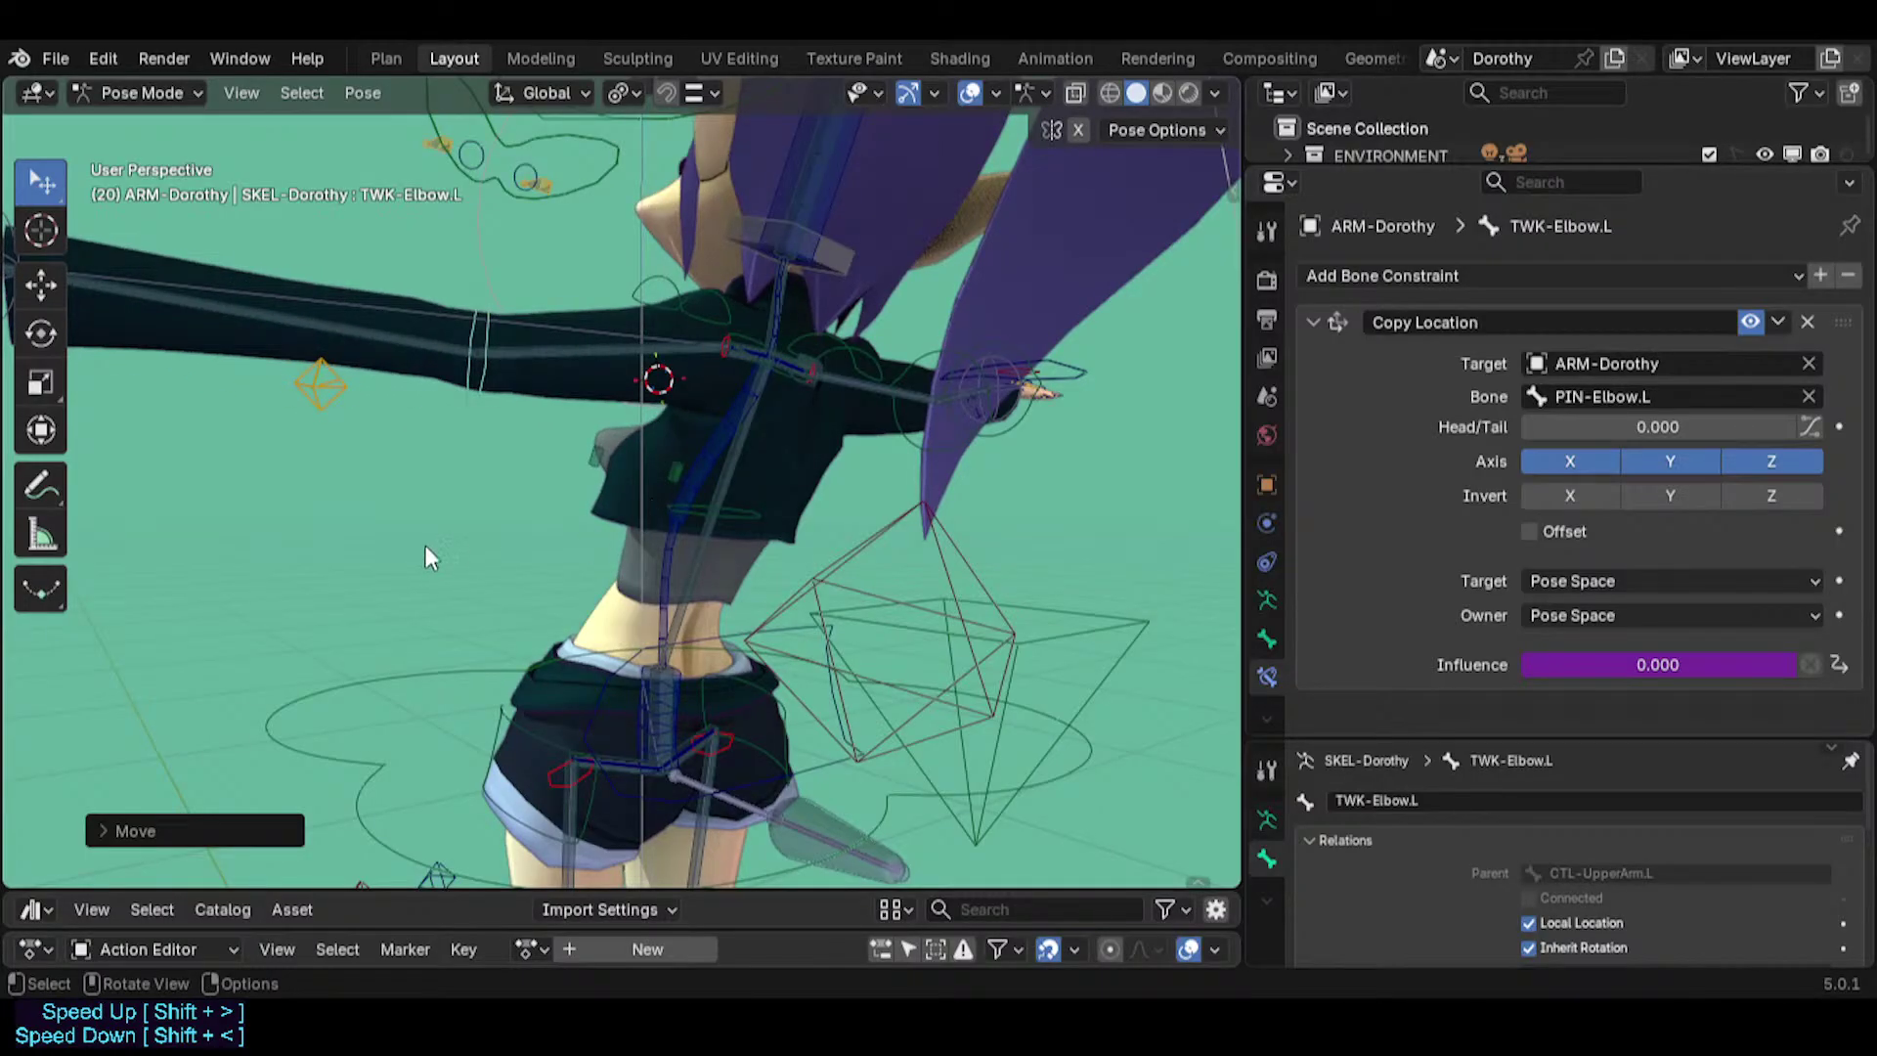
pyautogui.moveTo(425, 546); pyautogui.dragTo(287, 530, button='middle')
pyautogui.press('g')
pyautogui.rightClick(256, 382)
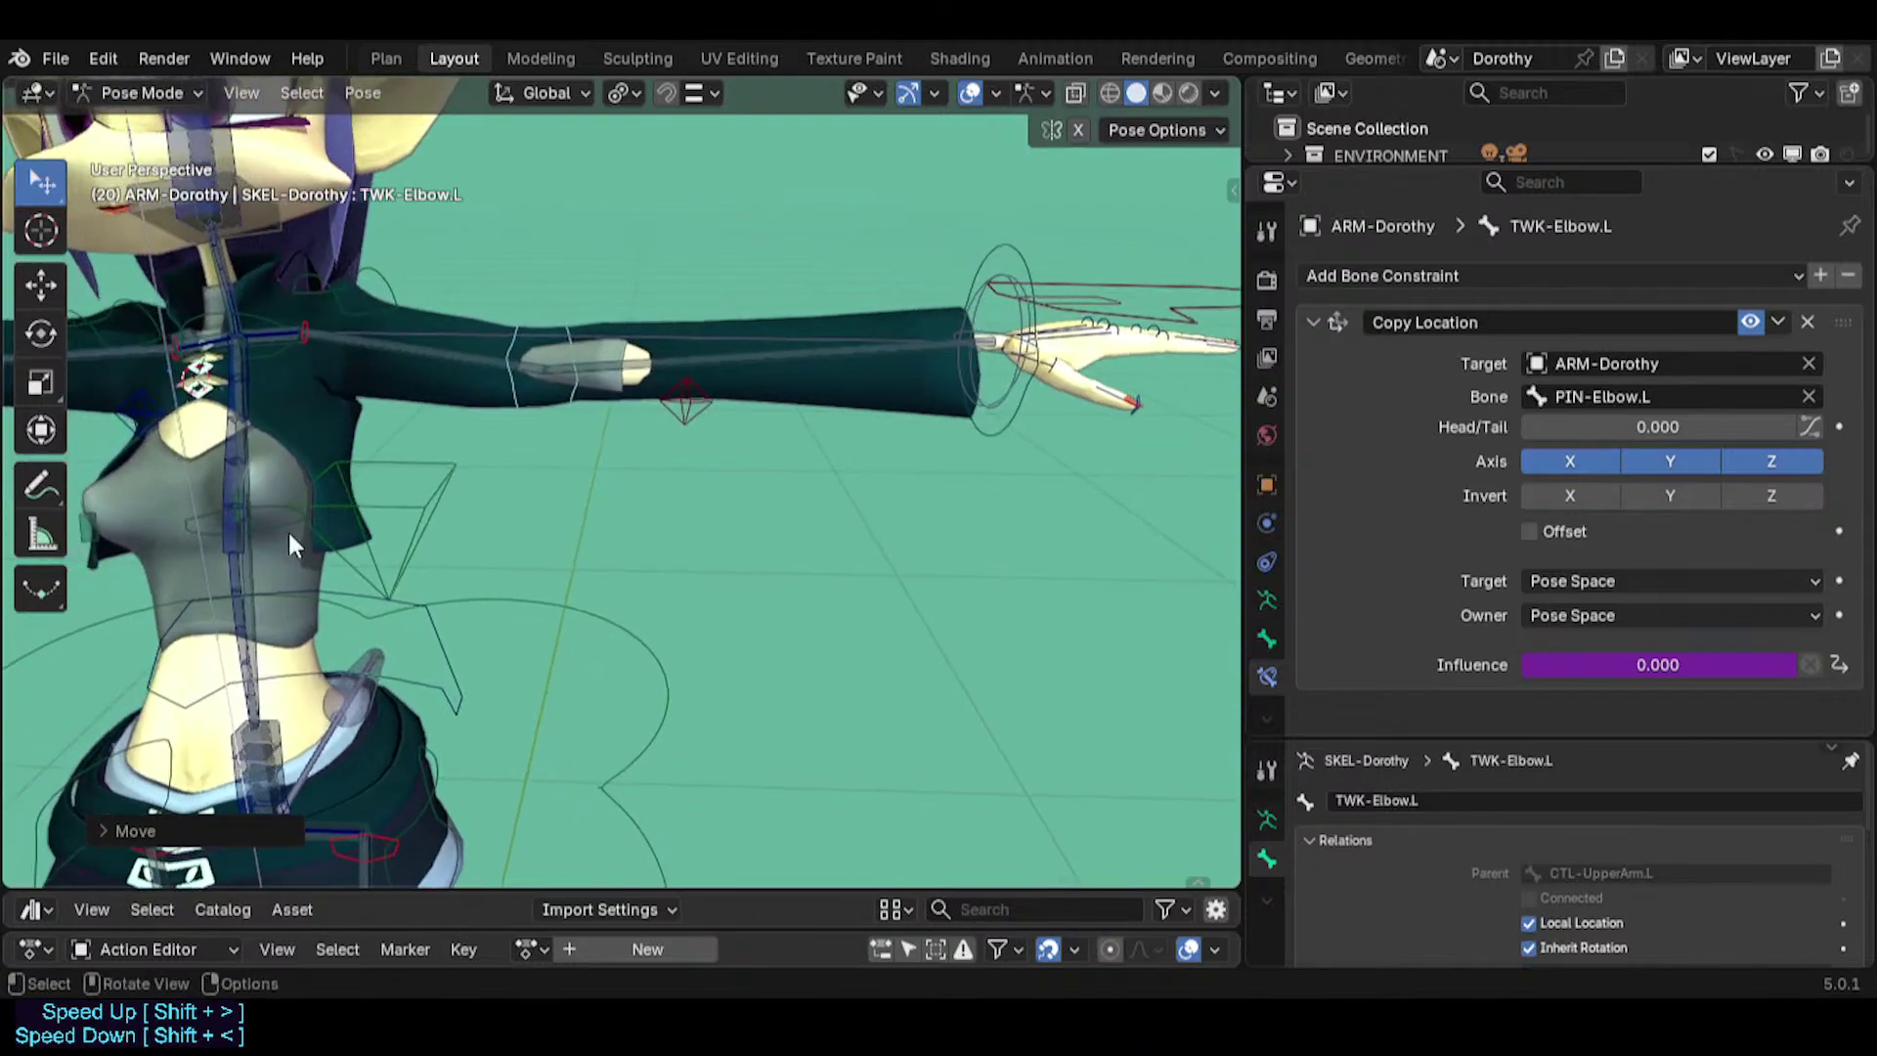
# Try moving TWK-Spine.001 to compare the spine tweak with the elbow tweak.
pyautogui.click(288, 530)
pyautogui.press('g')
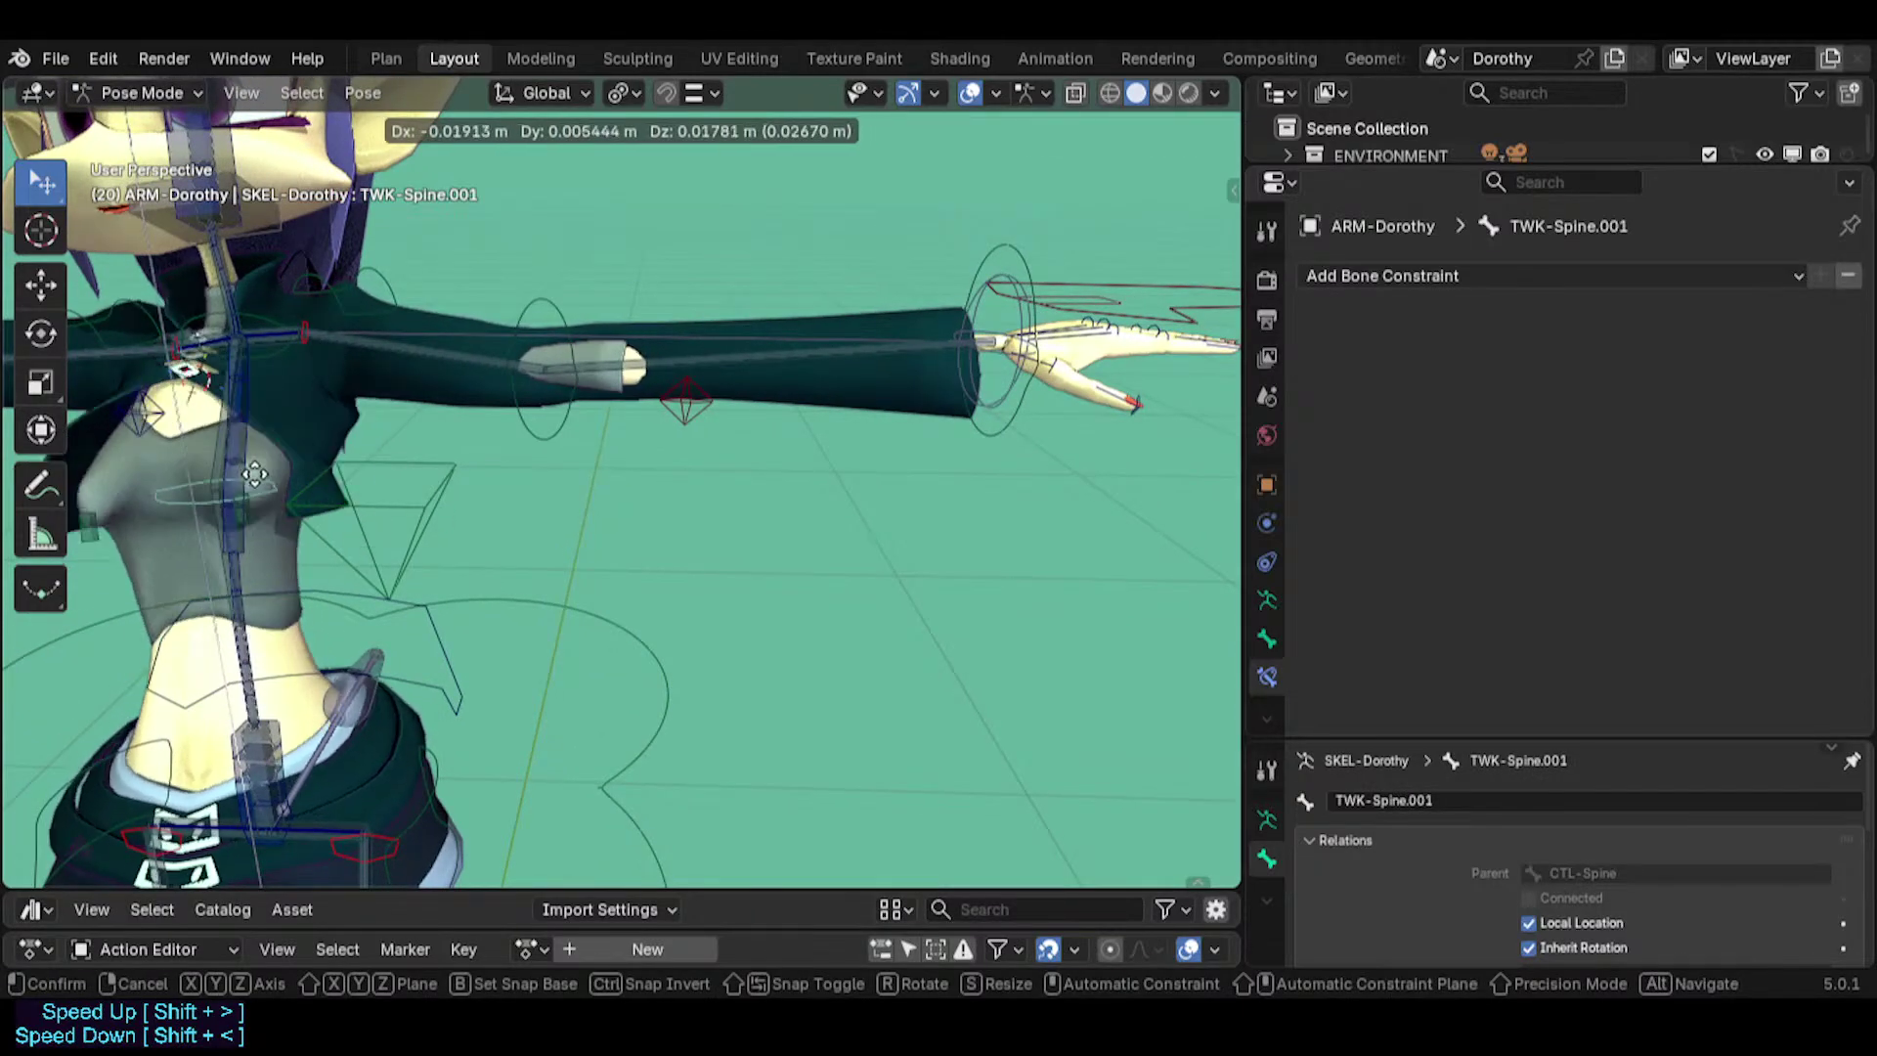
pyautogui.rightClick(254, 474)
# Try moving MTR-Torso to check the torso master control.
pyautogui.keyDown('shift'); pyautogui.moveTo(913, 298); pyautogui.dragTo(440, 439, button='middle'); pyautogui.keyUp('shift')
pyautogui.click(437, 666)
pyautogui.scroll(-1, 470, 586)
pyautogui.keyDown('shift'); pyautogui.moveTo(488, 528); pyautogui.dragTo(449, 255, button='middle'); pyautogui.keyUp('shift')
pyautogui.scroll(-2, 411, 440)
pyautogui.keyDown('shift'); pyautogui.moveTo(359, 684); pyautogui.dragTo(450, 459, button='middle'); pyautogui.keyUp('shift')
pyautogui.press('g')
pyautogui.rightClick(477, 477)
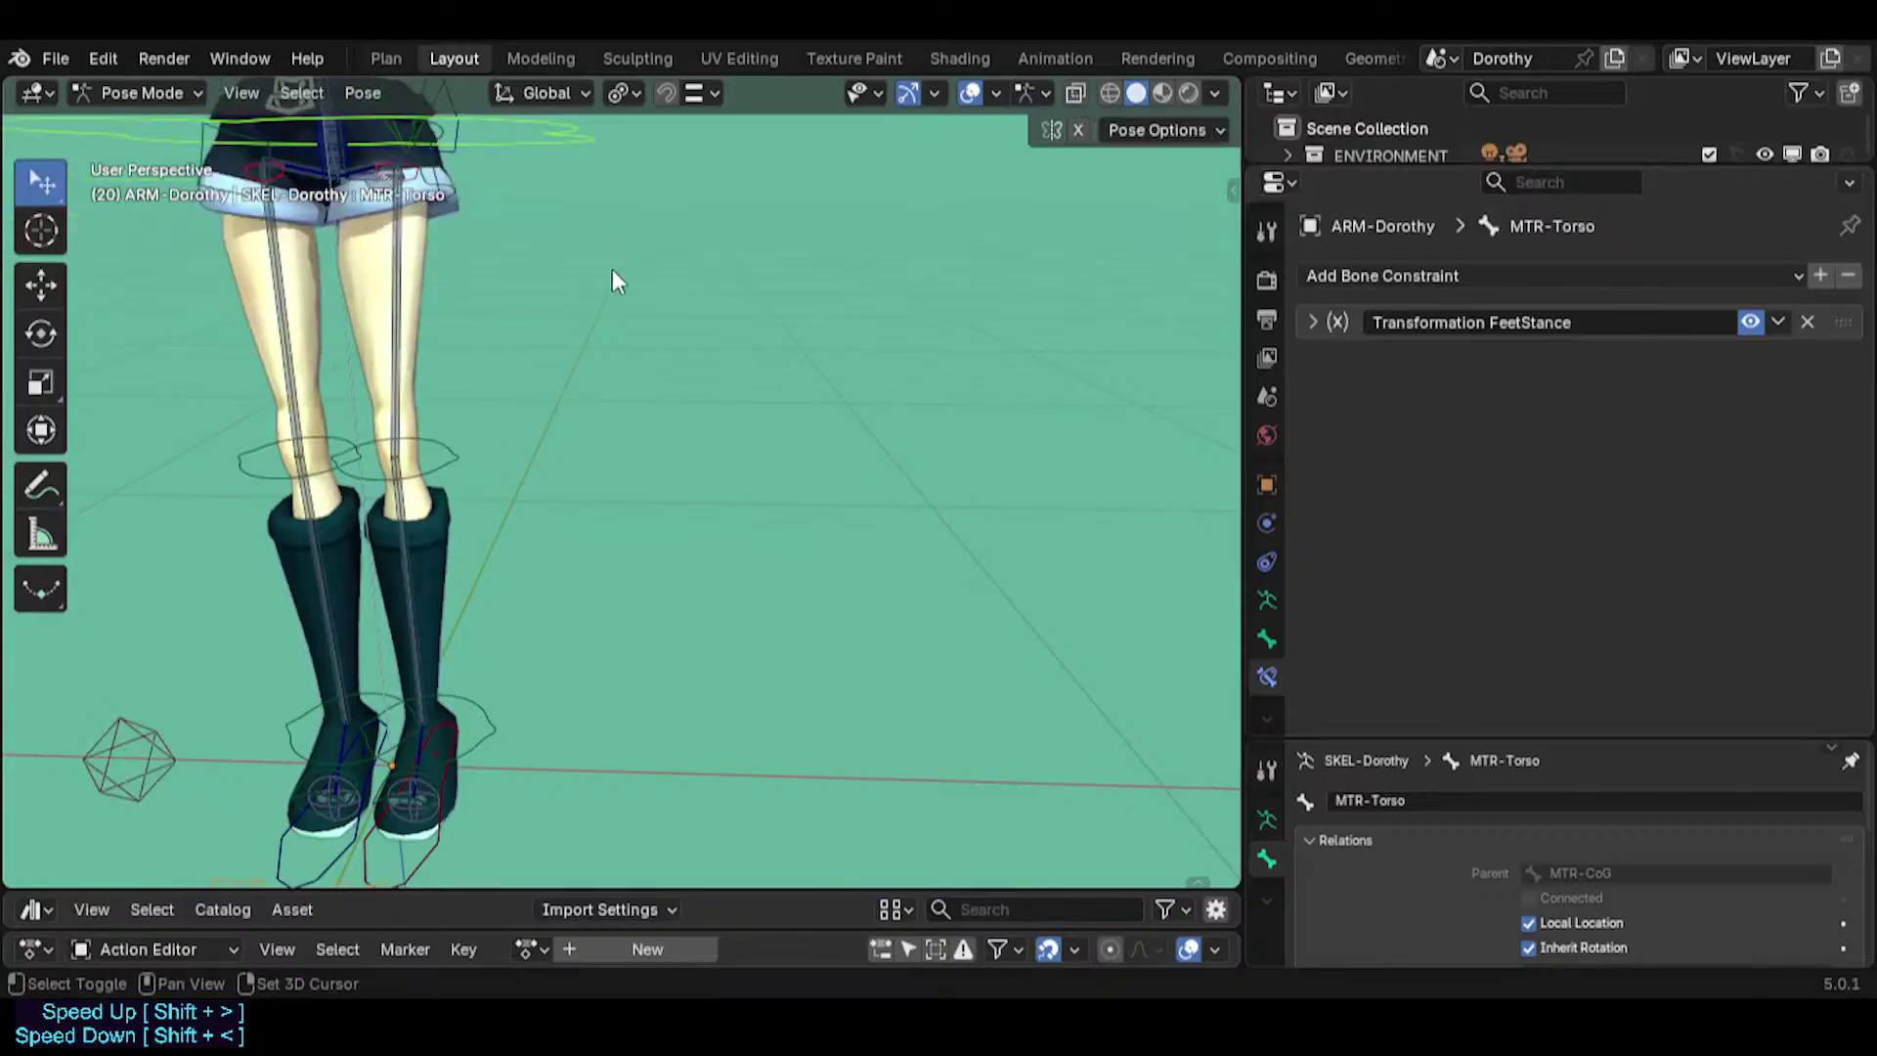
# Move PIN-FingerTips.L on the left hand, raising the Auto IK length to 3.
pyautogui.keyDown('shift'); pyautogui.moveTo(612, 268); pyautogui.dragTo(537, 714, button='middle'); pyautogui.keyUp('shift')
pyautogui.scroll(3, 567, 449)
pyautogui.keyDown('shift'); pyautogui.moveTo(586, 312); pyautogui.dragTo(667, 506, button='middle'); pyautogui.keyUp('shift')
pyautogui.scroll(1, 828, 399)
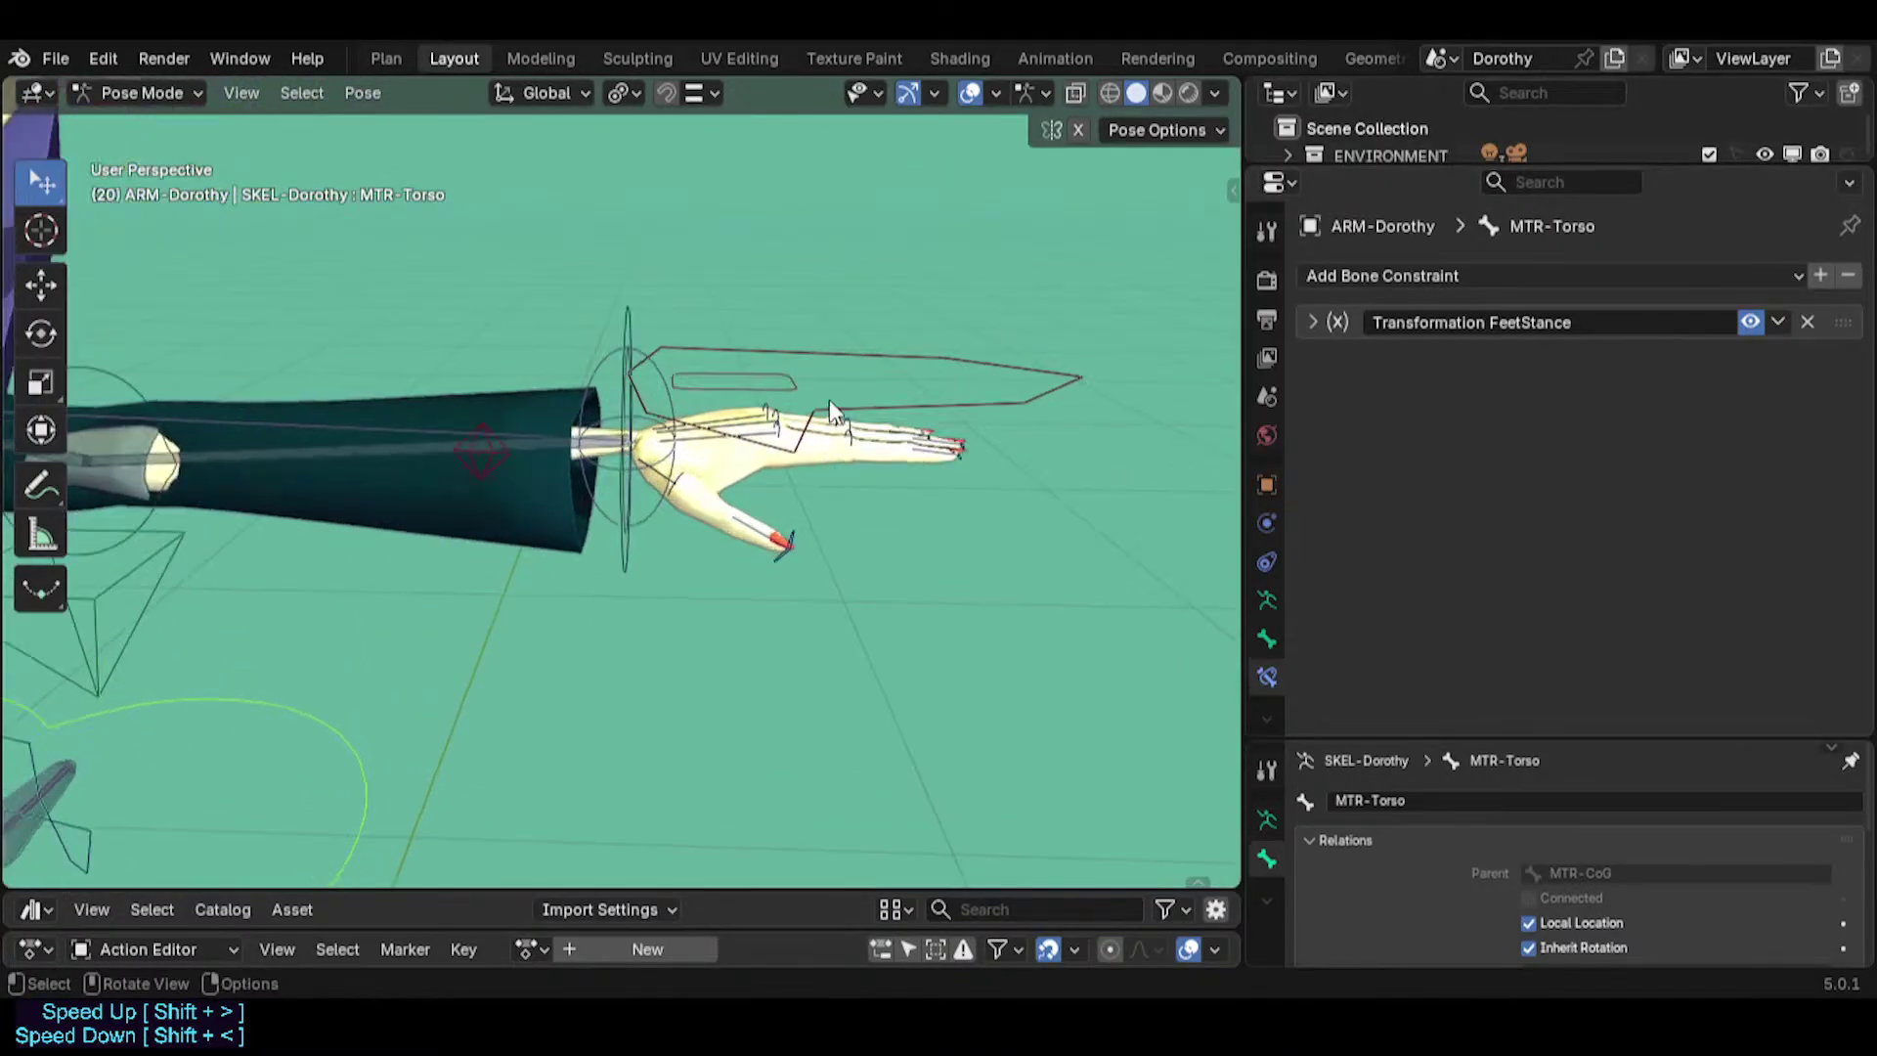
pyautogui.click(872, 395)
pyautogui.press('g')
pyautogui.click(590, 413)
pyautogui.click(566, 366)
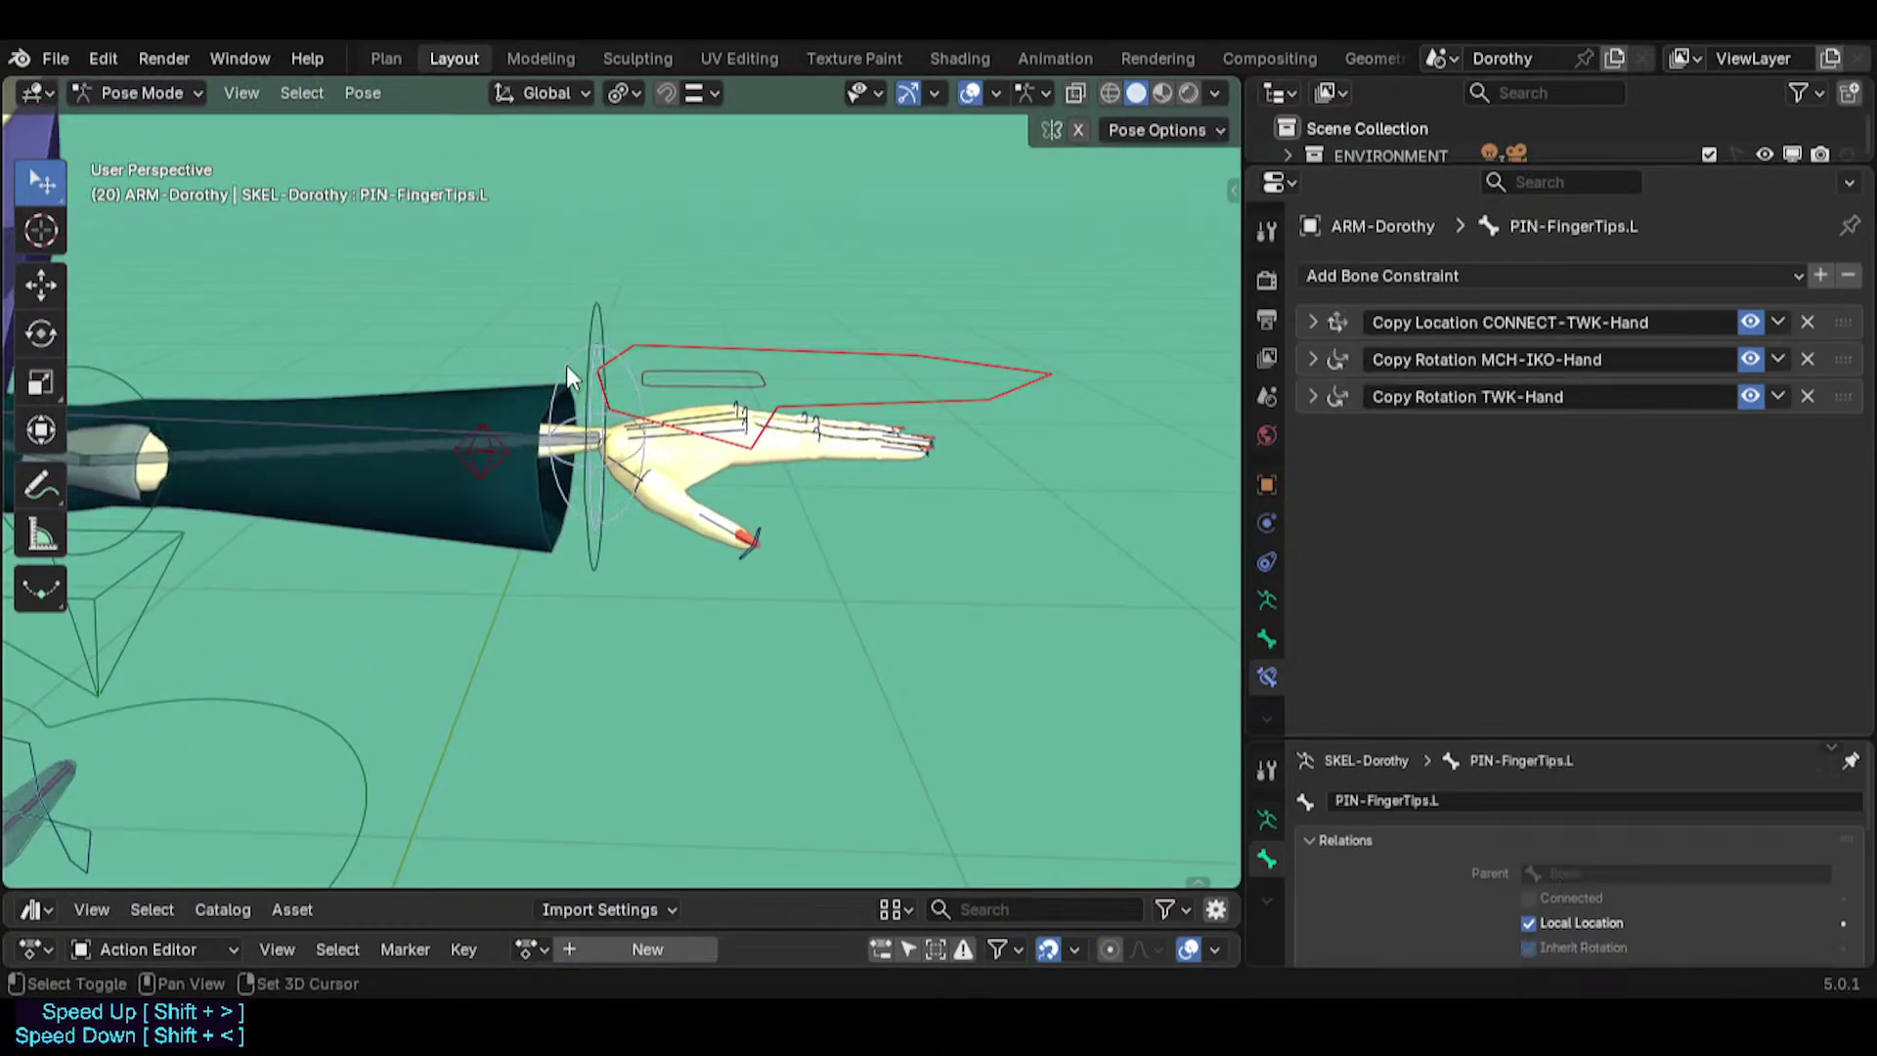
pyautogui.press('g')
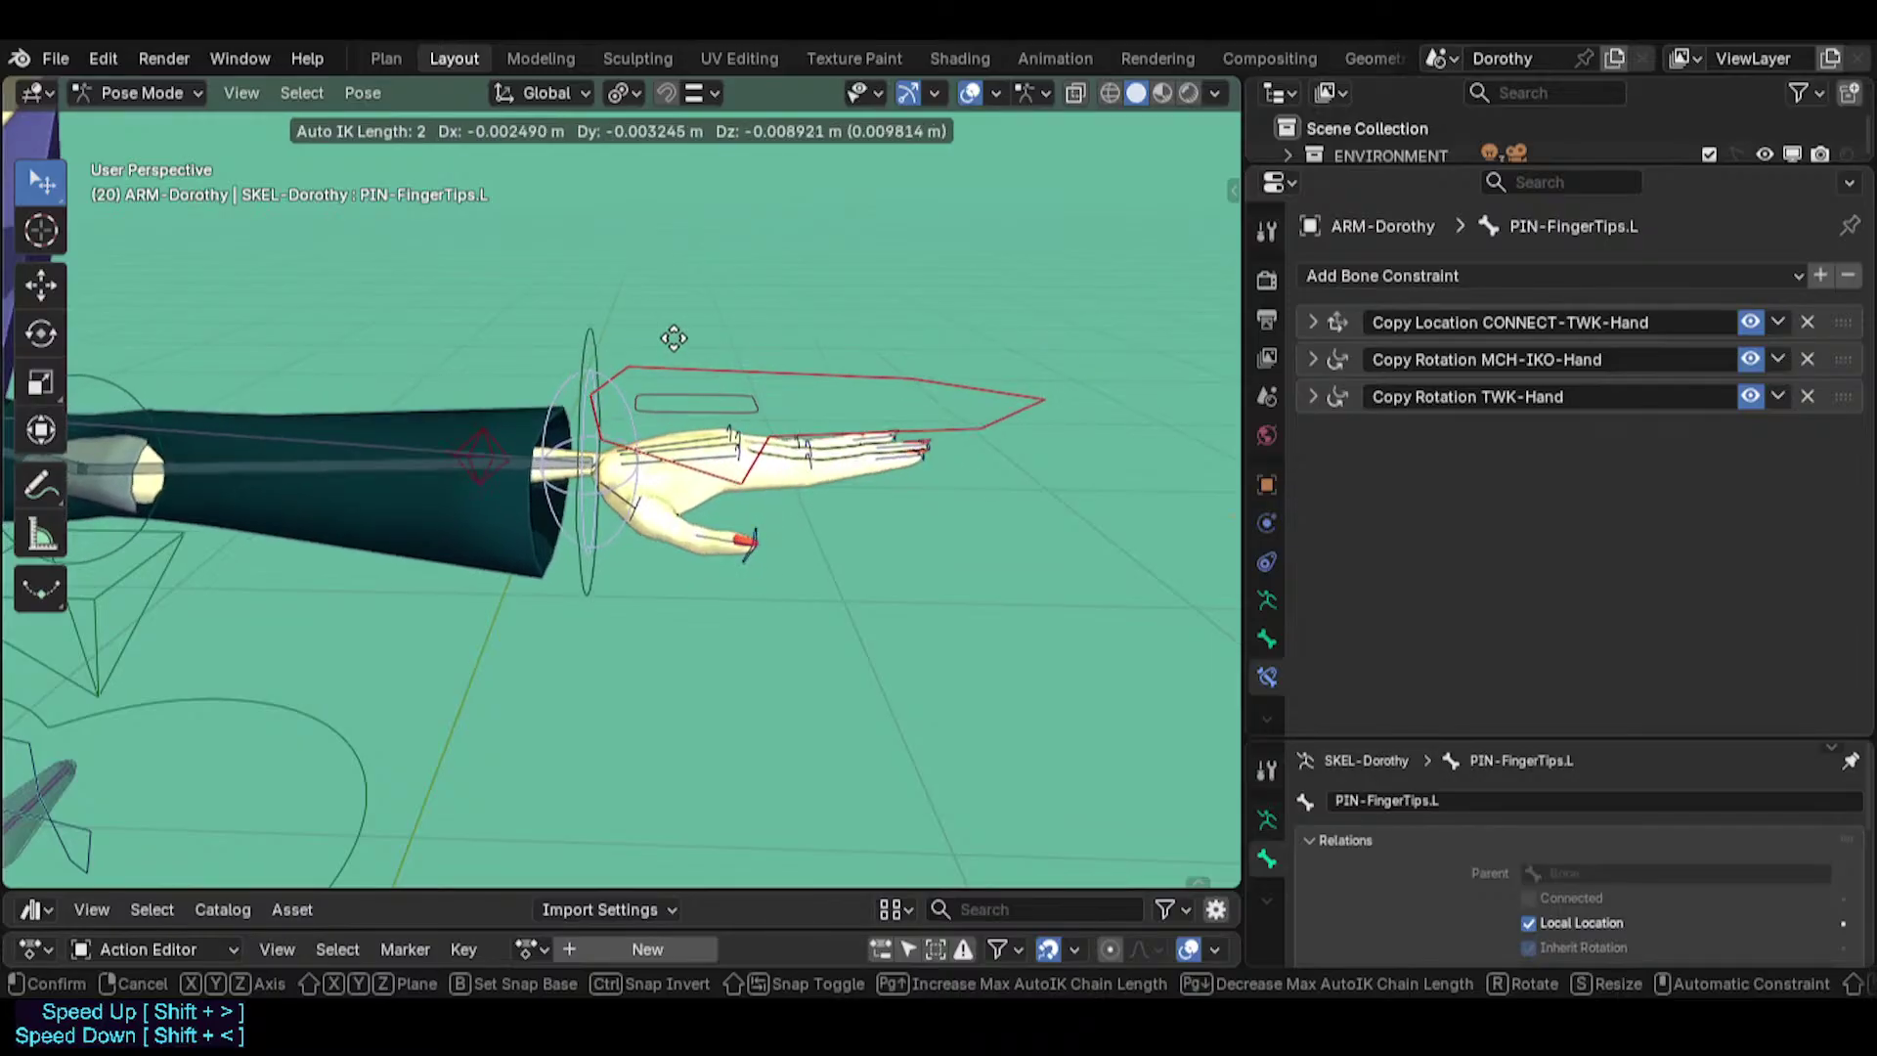
pyautogui.press('pageup')
pyautogui.press('pageup')
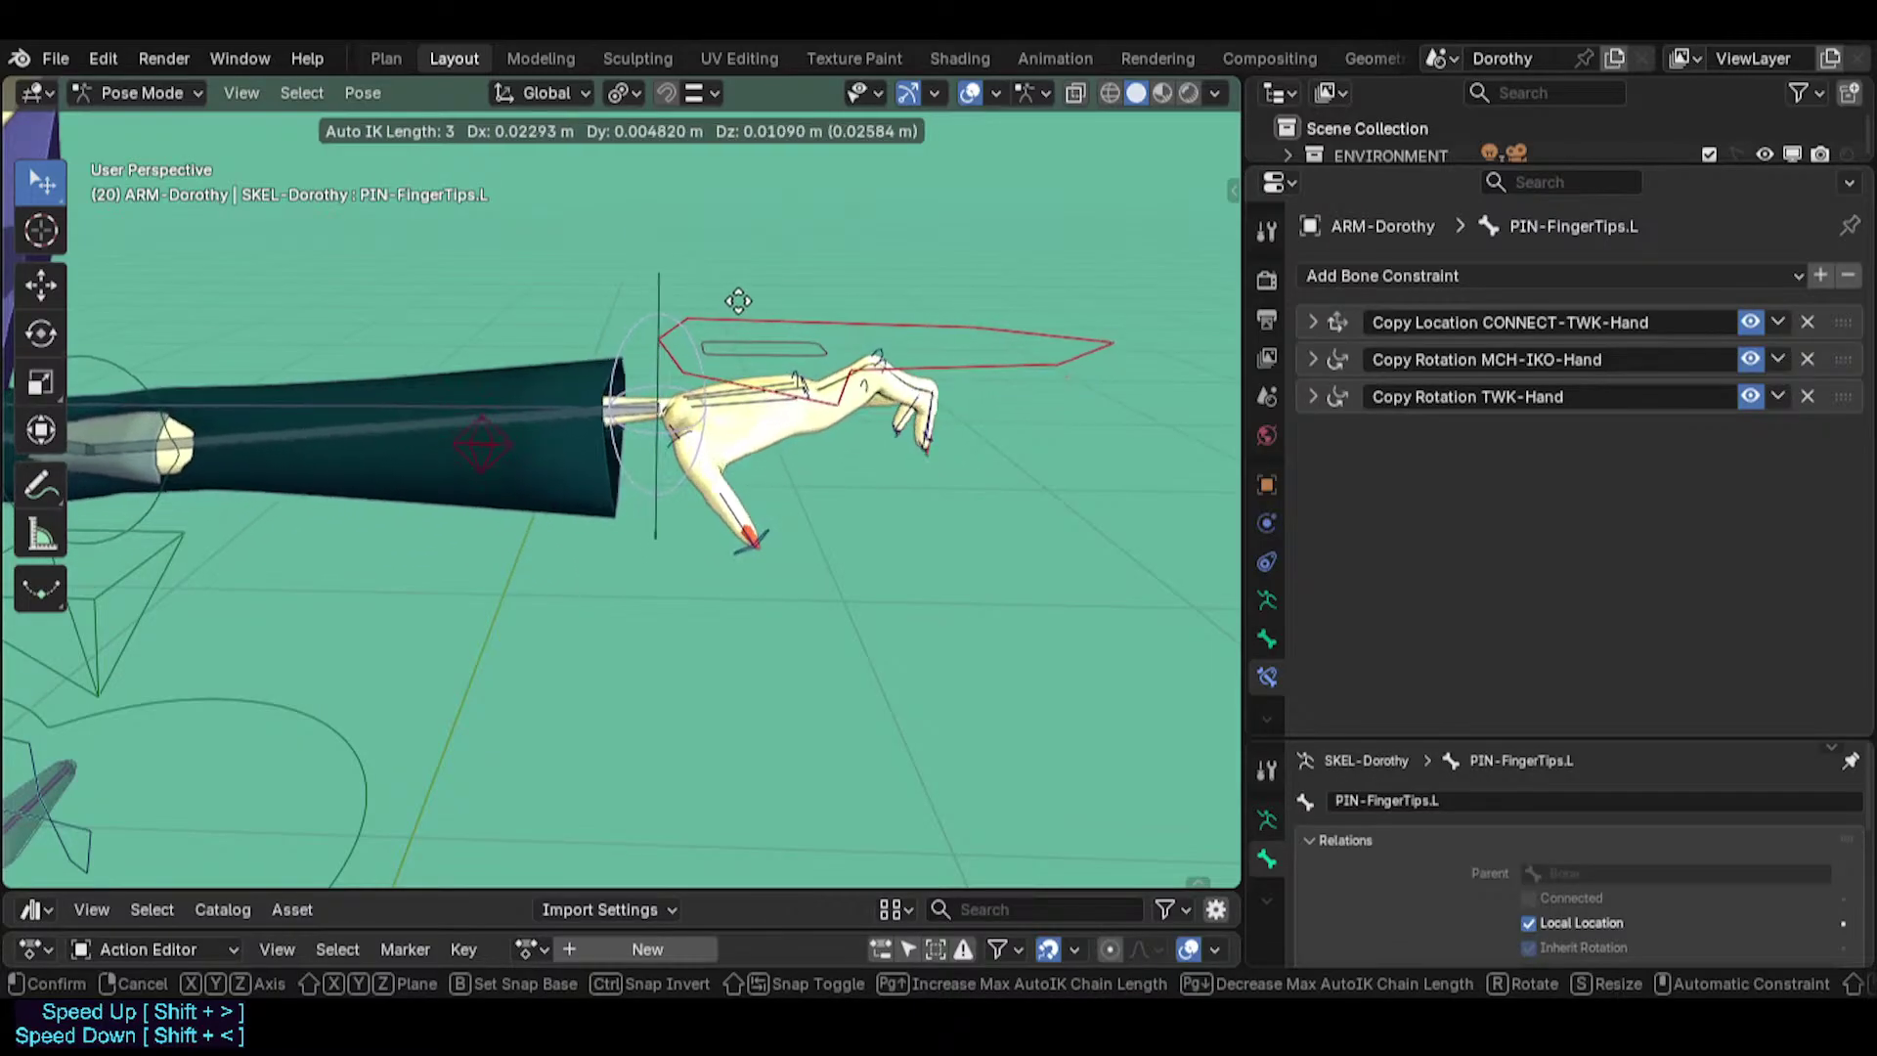
pyautogui.click(851, 284)
# Trackball-rotate PIN-FingerTips.L and move it again to test the left hand's finger pinning.
pyautogui.press('r')
pyautogui.press('r')
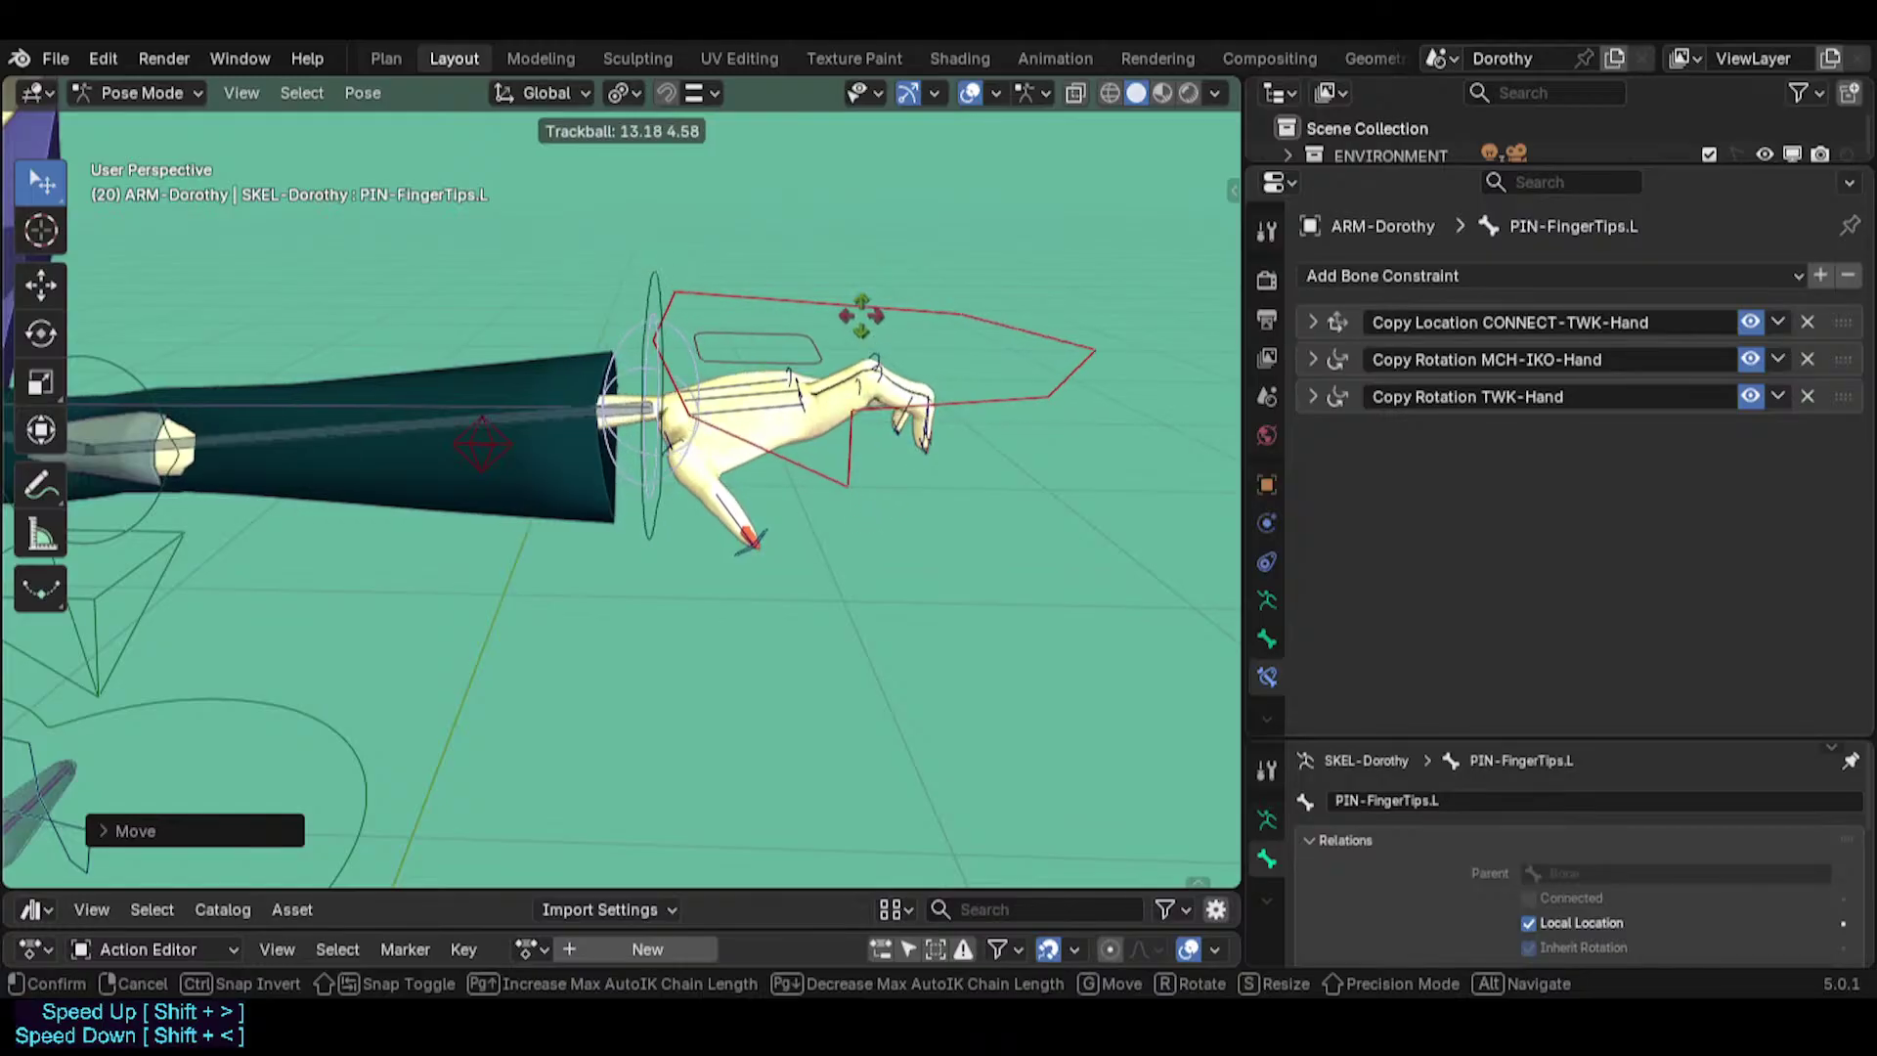
pyautogui.click(839, 315)
pyautogui.press('g')
pyautogui.click(838, 314)
pyautogui.moveTo(838, 314); pyautogui.dragTo(622, 458, button='middle')
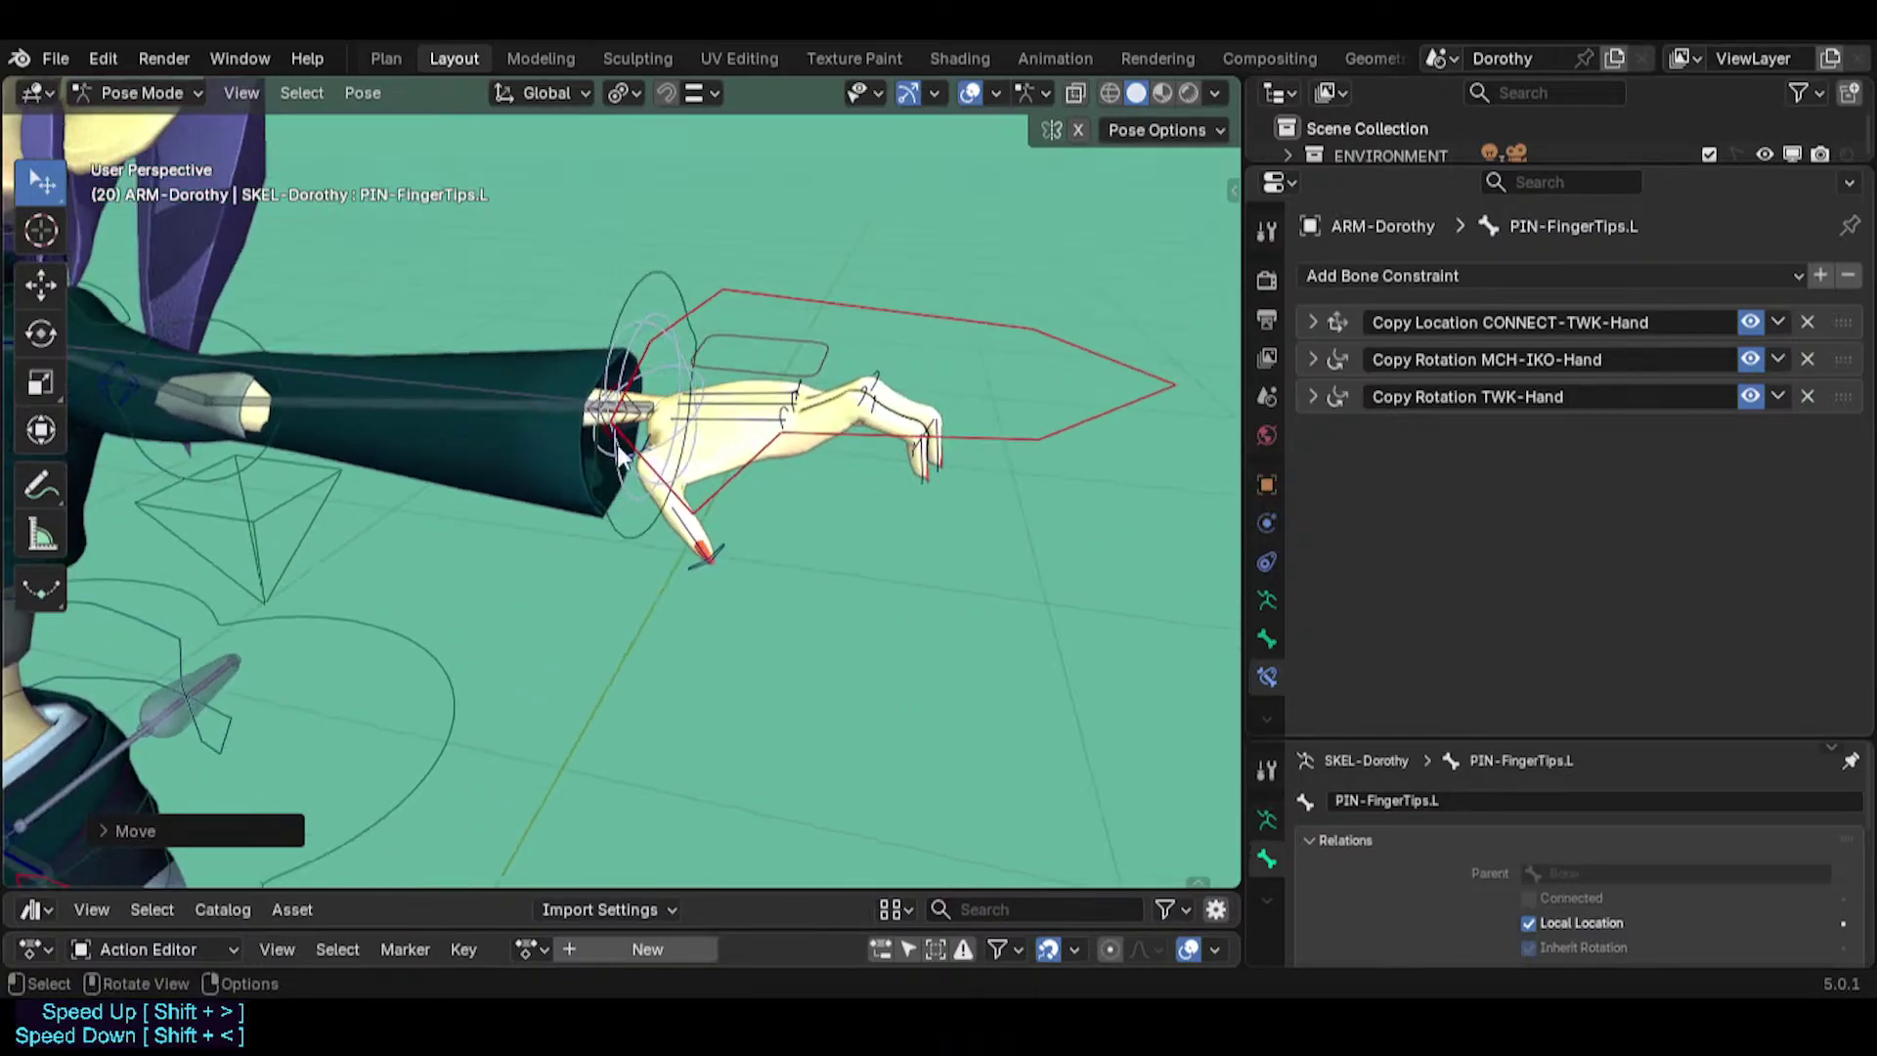
# Clear the location and rotation of all bones.
pyautogui.press('a')
pyautogui.hotkey('alt', 'g')
pyautogui.hotkey('alt', 'r')
pyautogui.keyDown('shift'); pyautogui.moveTo(409, 443); pyautogui.dragTo(892, 446, button='middle'); pyautogui.keyUp('shift')
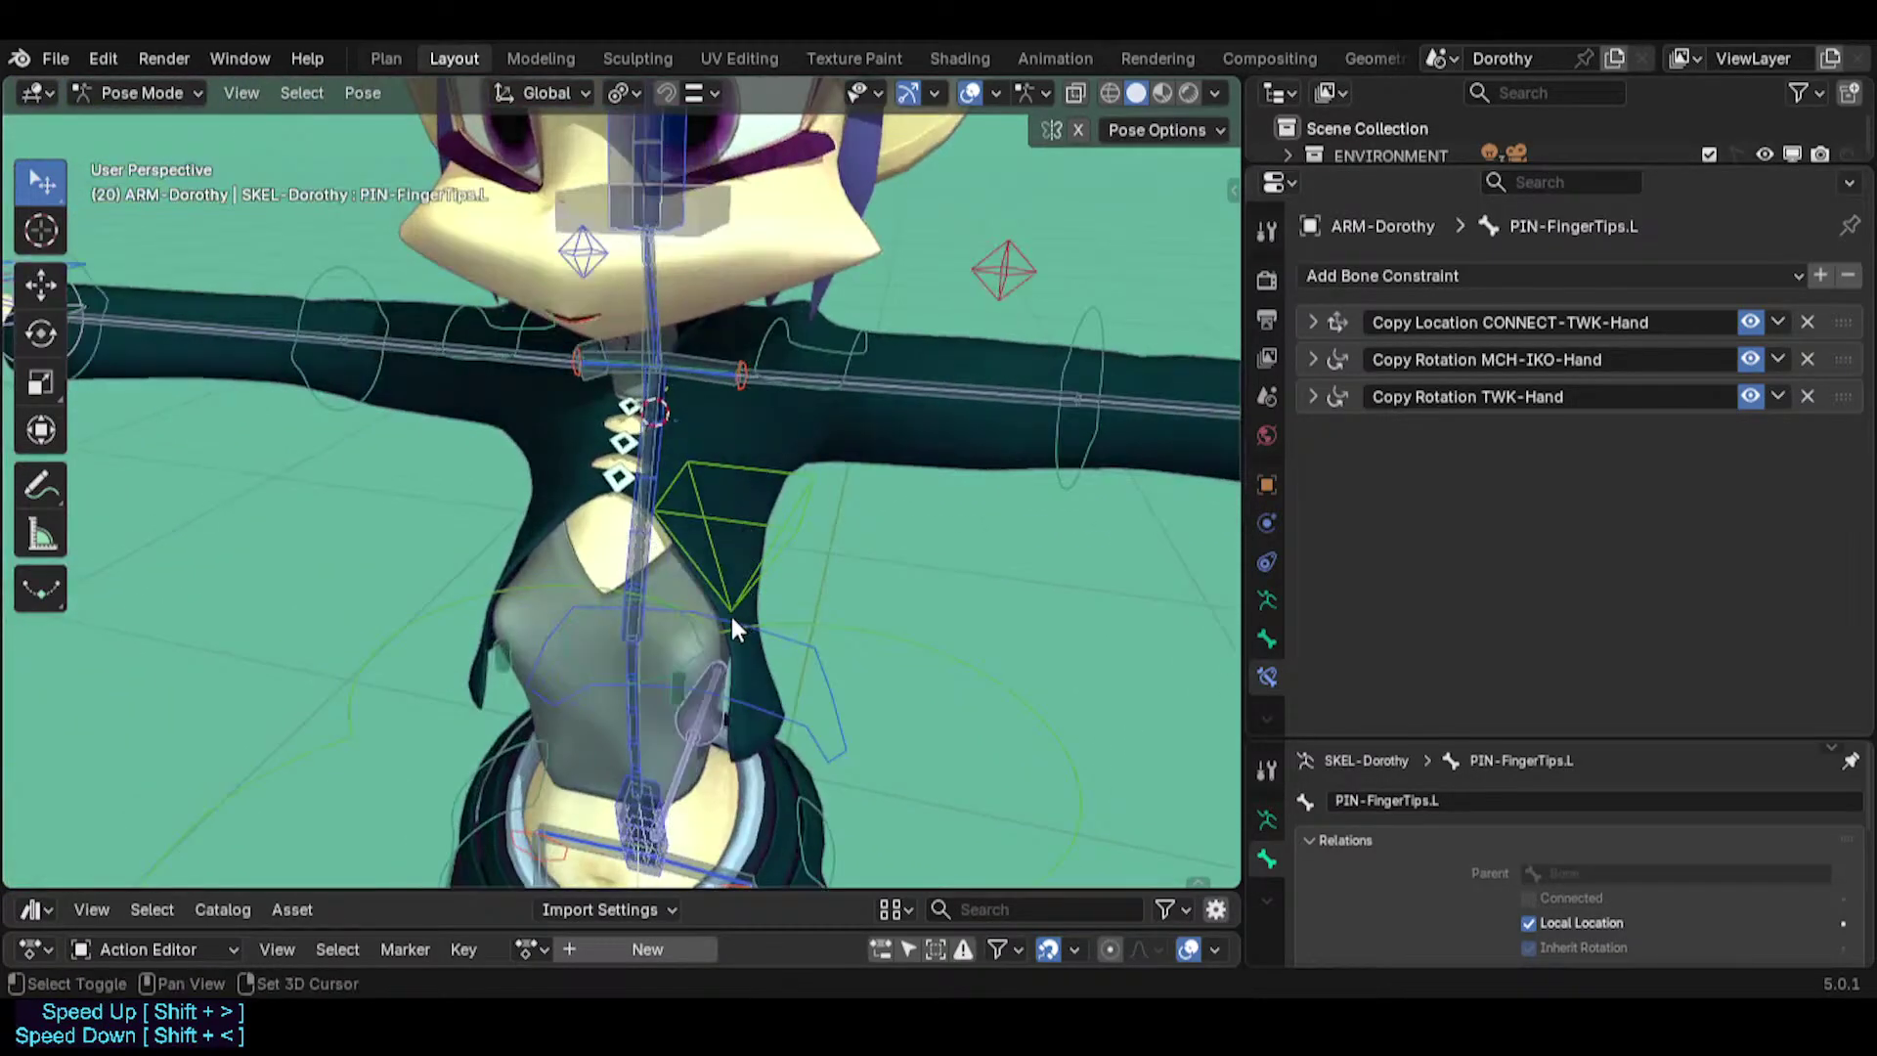
# Try moving TWK-Spine.001 on the cleared pose to check whether the TWK-Boob bones follow it.
pyautogui.keyDown('shift'); pyautogui.moveTo(732, 615); pyautogui.dragTo(641, 485, button='middle'); pyautogui.keyUp('shift')
pyautogui.click(639, 478)
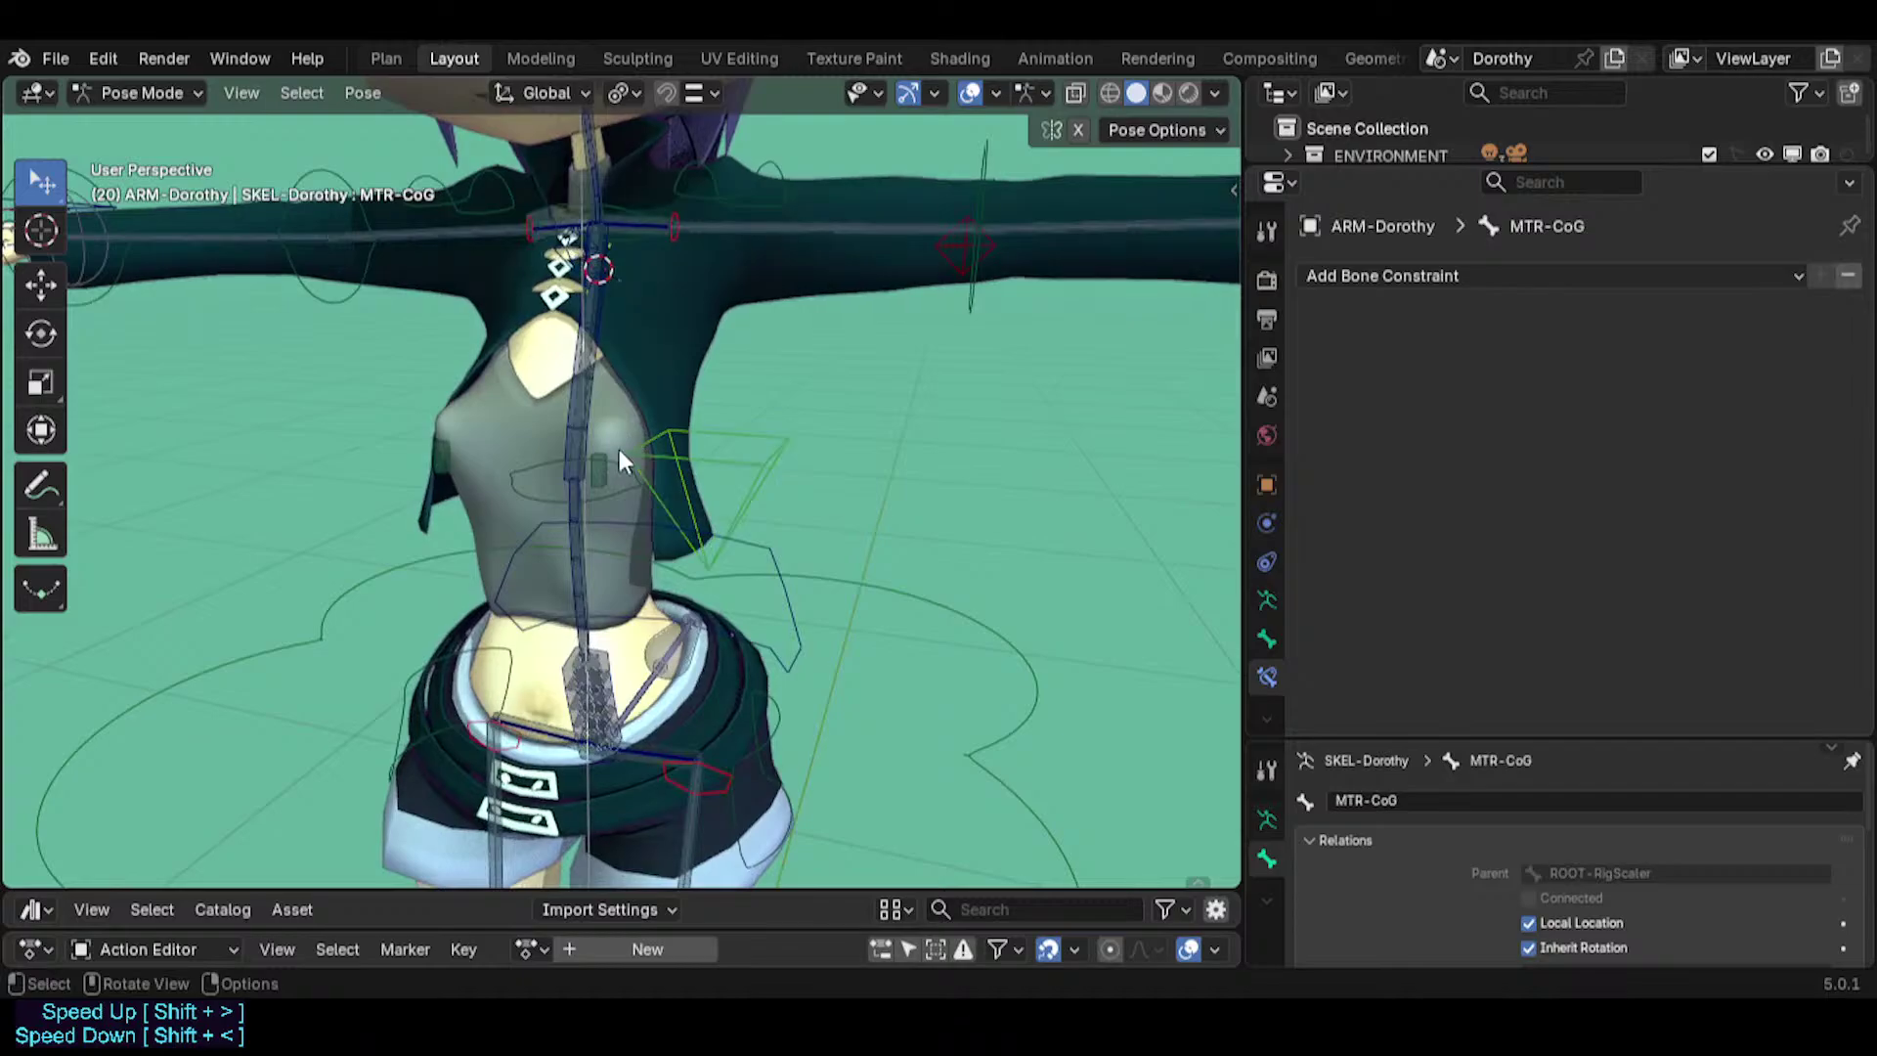
pyautogui.click(624, 479)
pyautogui.press('g')
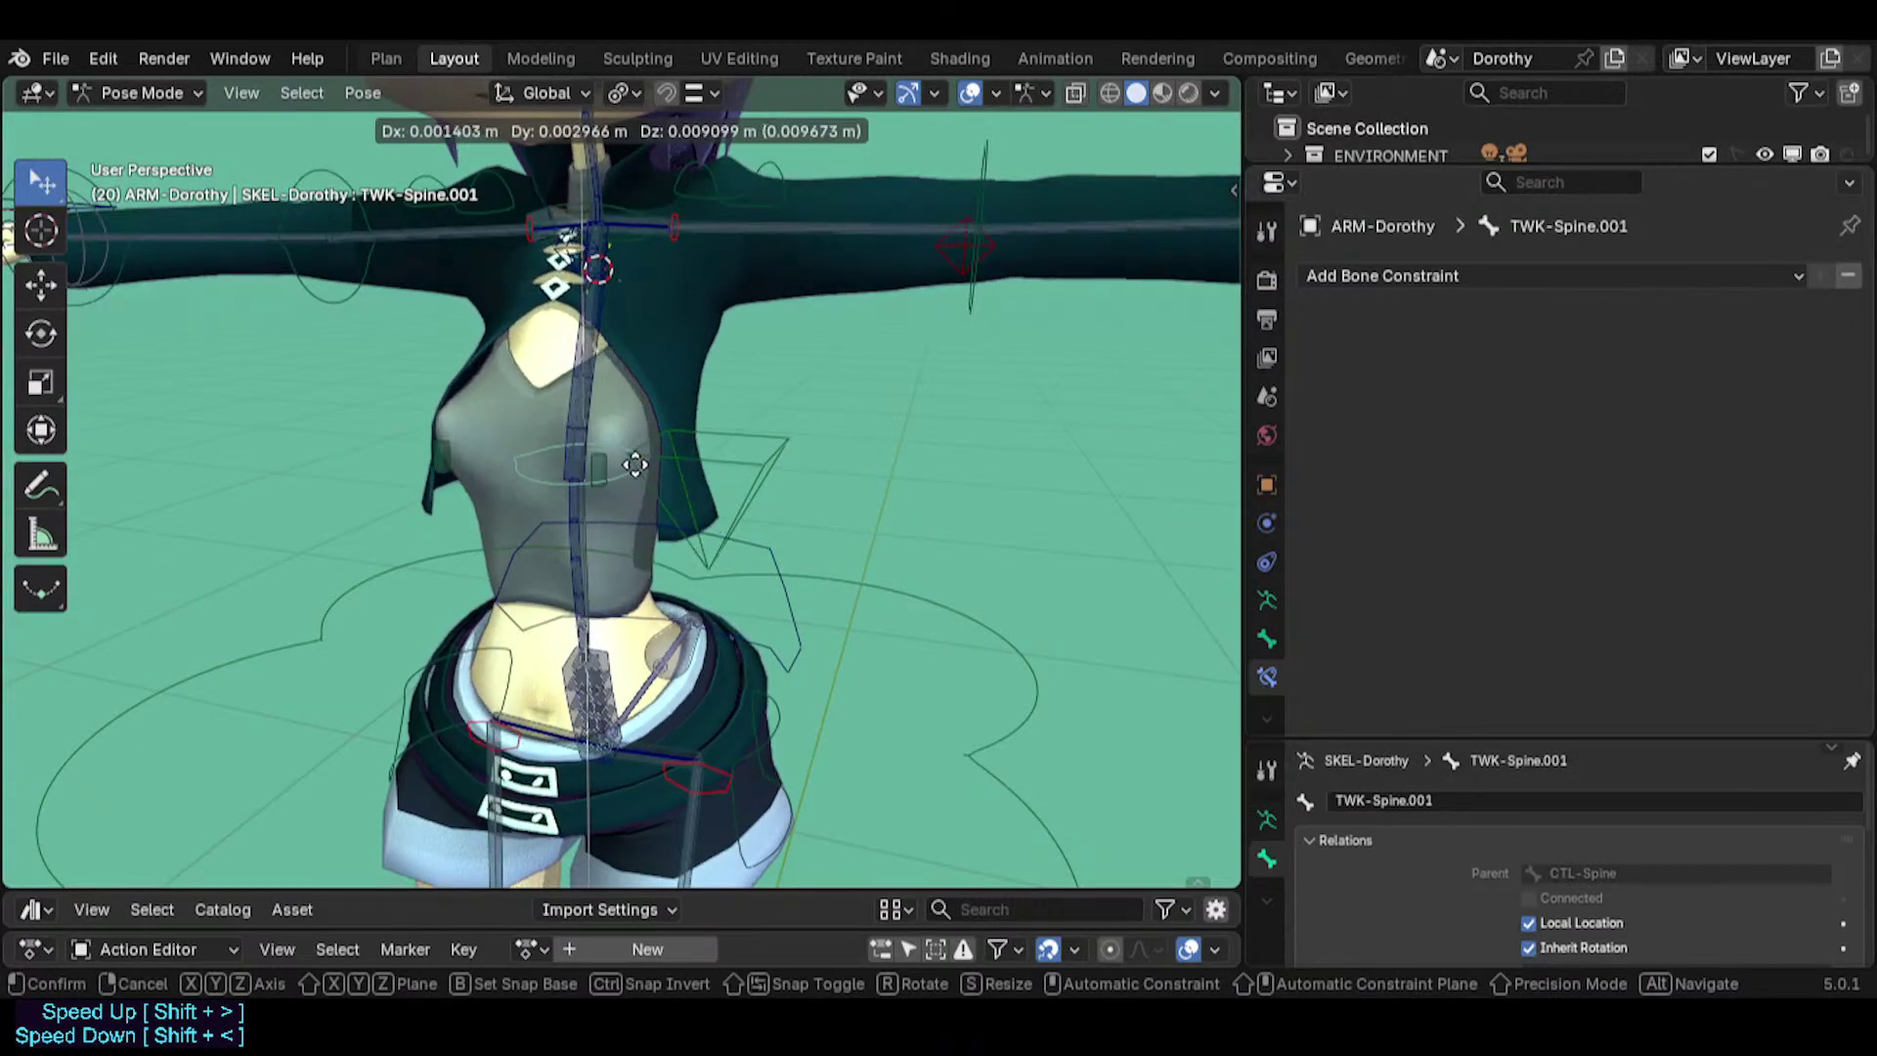
pyautogui.rightClick(631, 470)
pyautogui.click(602, 479)
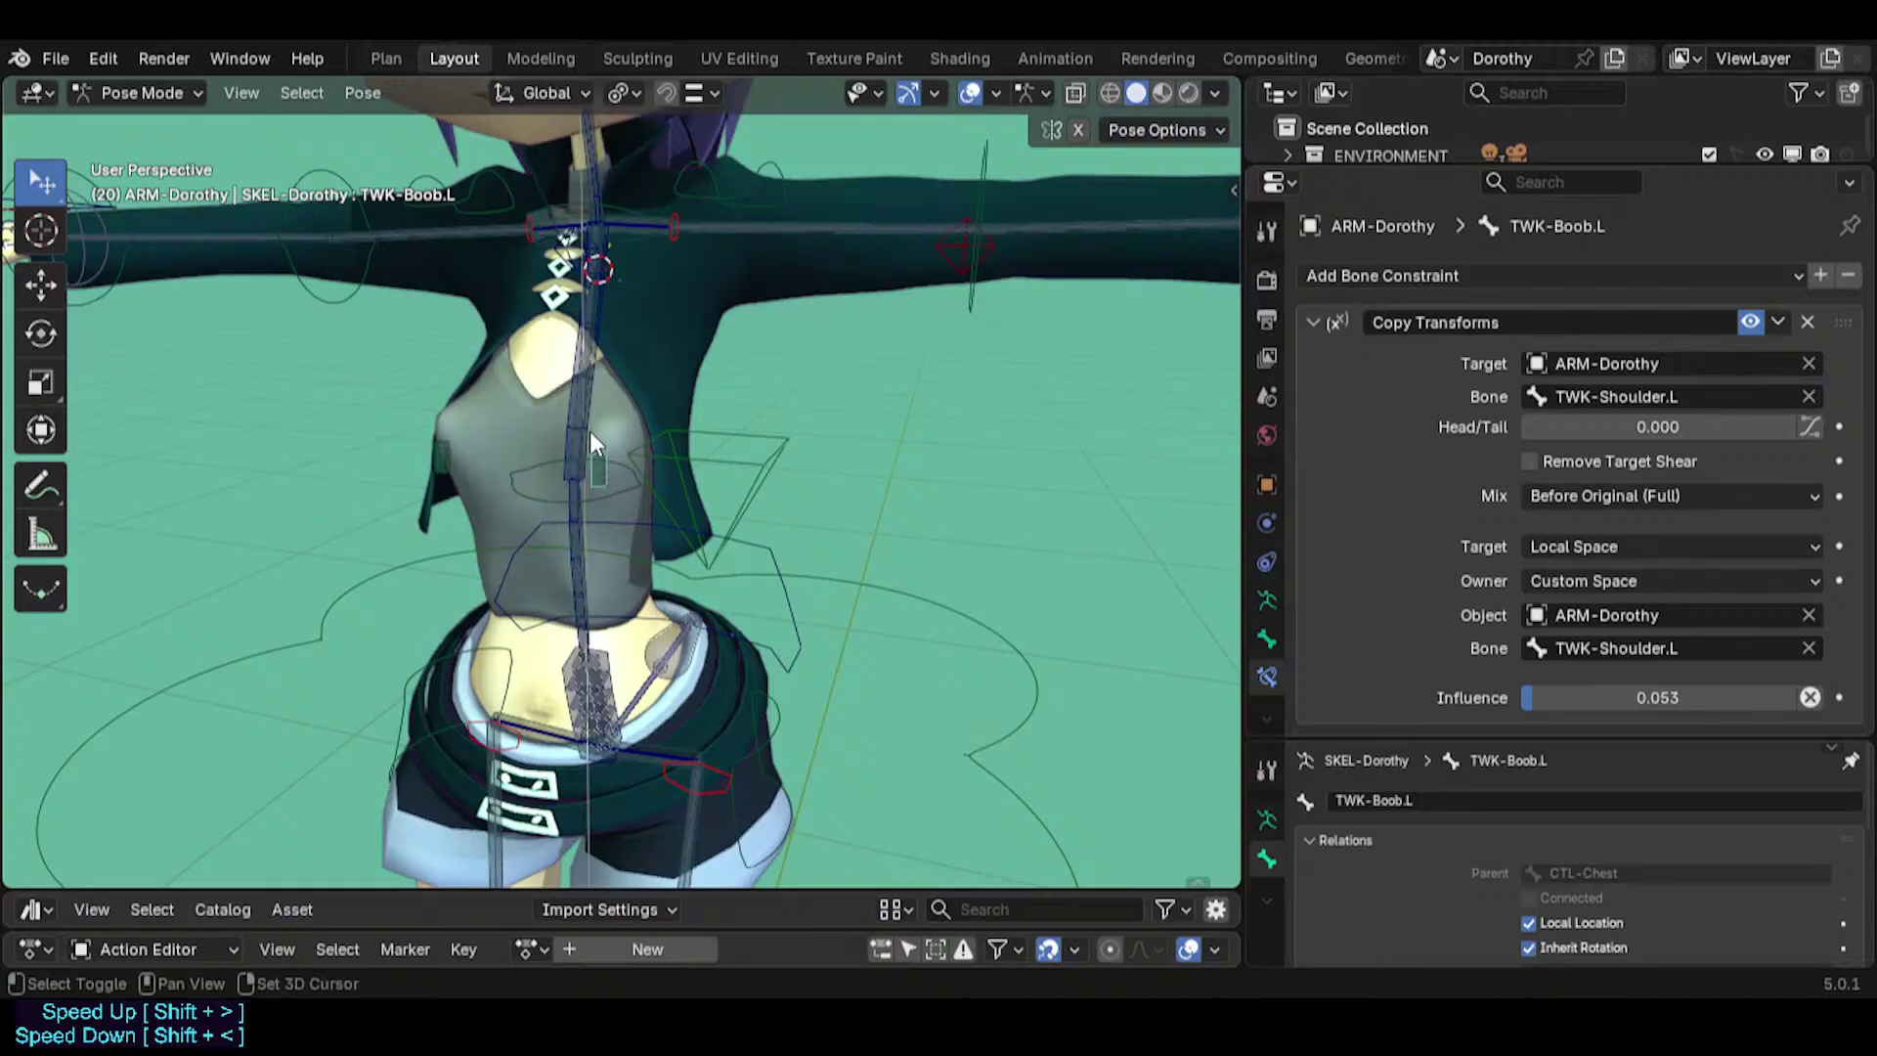
pyautogui.keyDown('shift'); pyautogui.moveTo(589, 443); pyautogui.dragTo(575, 530, button='middle'); pyautogui.keyUp('shift')
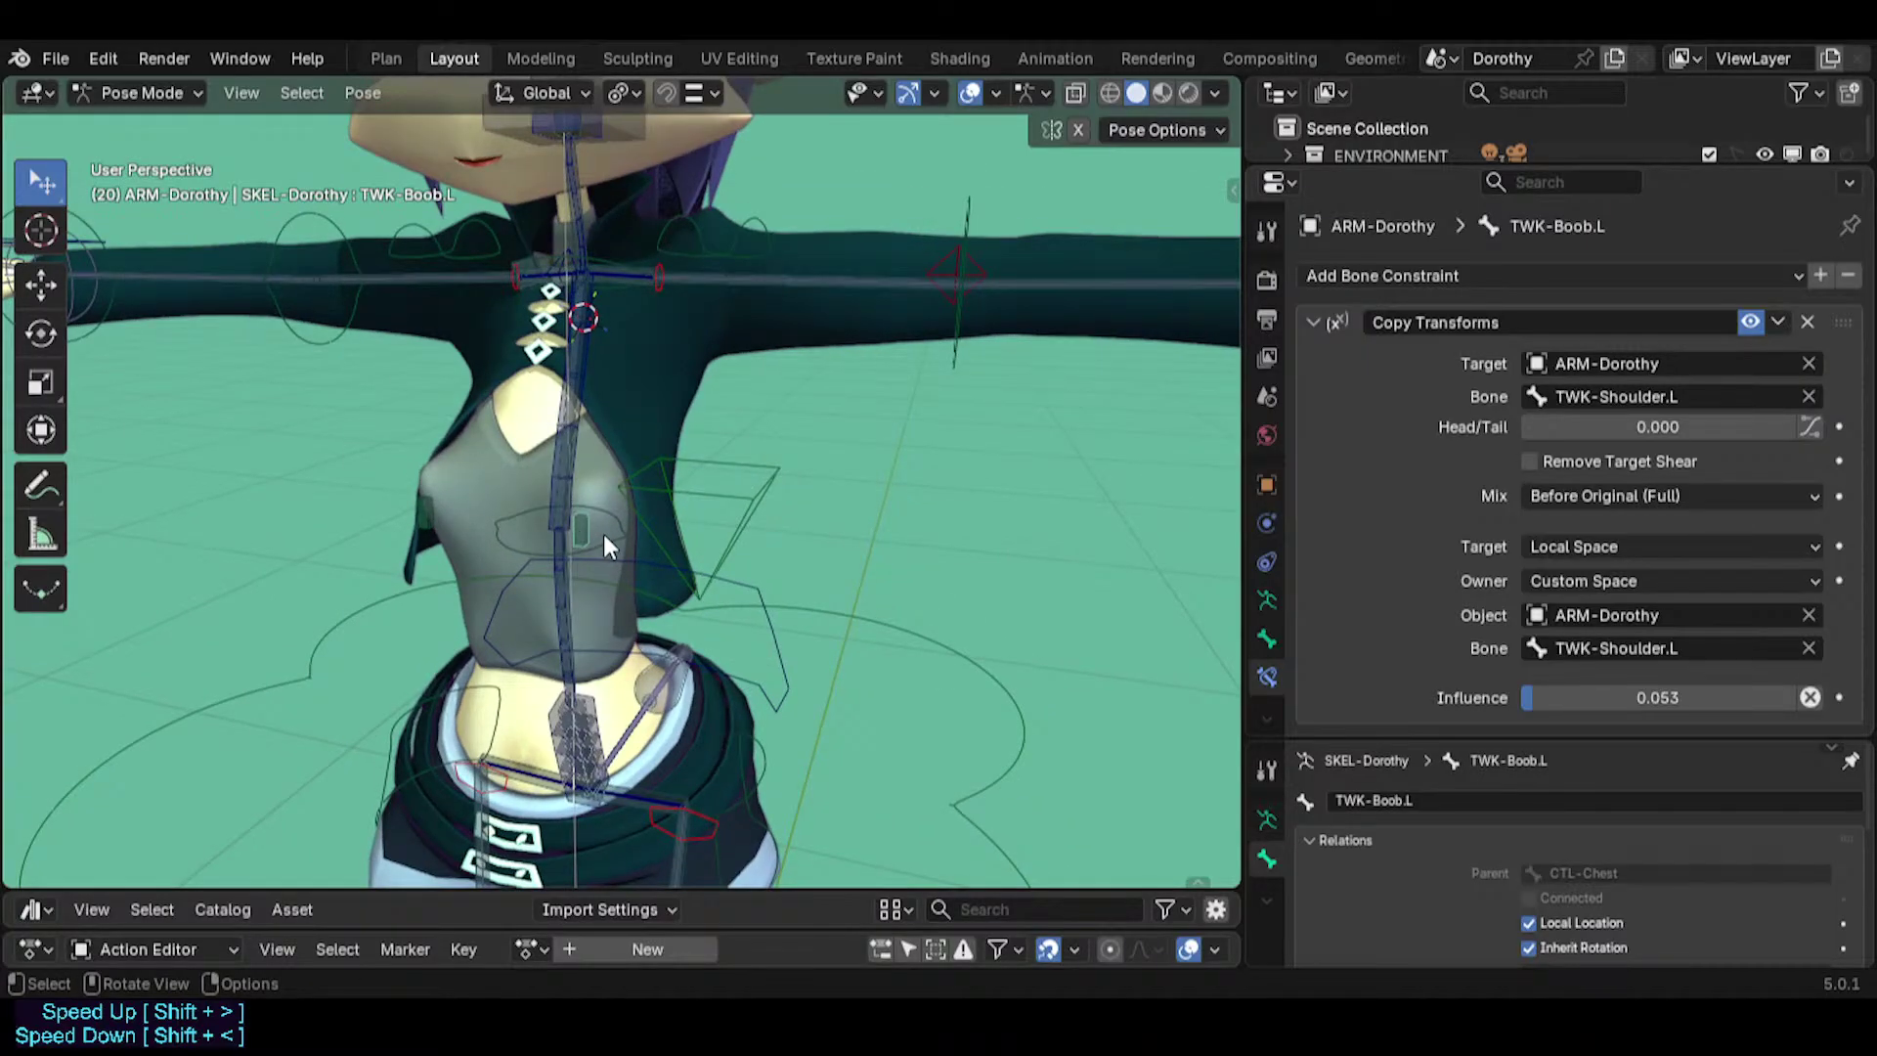
pyautogui.click(610, 529)
pyautogui.press('g')
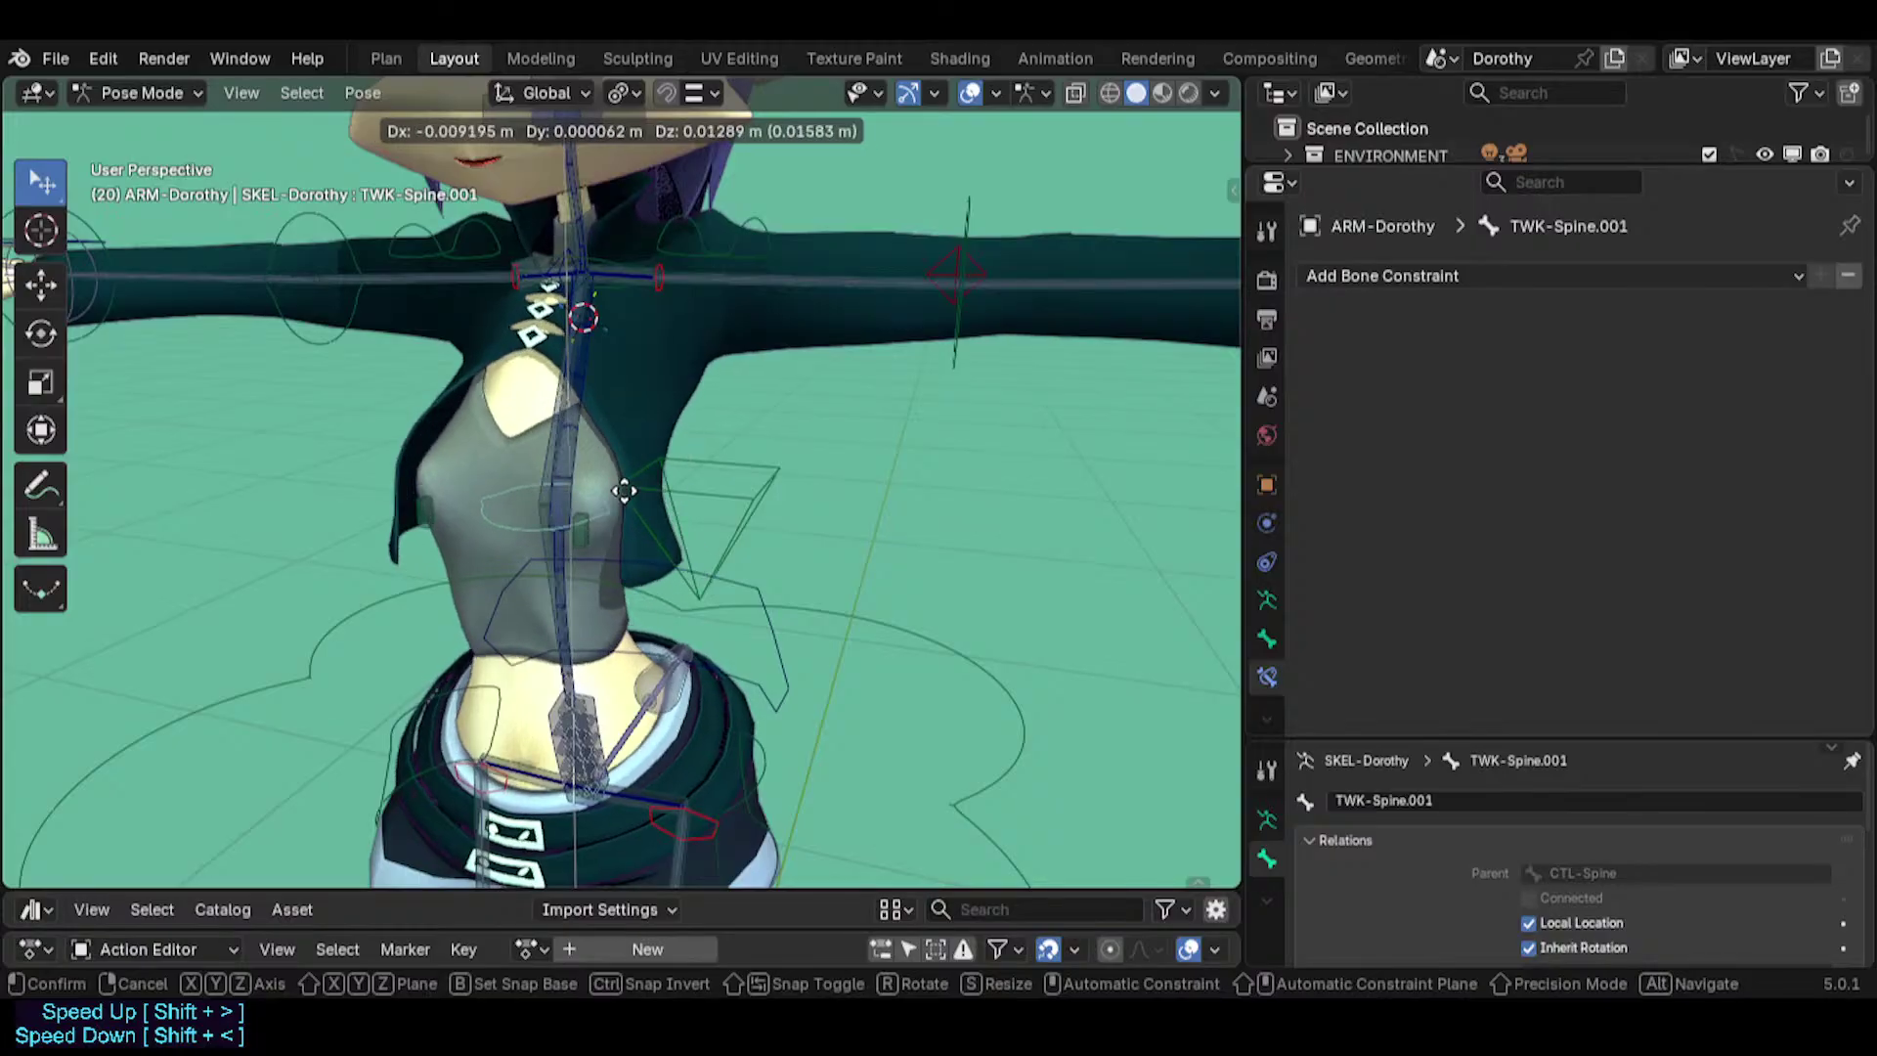
pyautogui.rightClick(595, 529)
# Parent TWK-Boob.L and TWK-Boob.R to TWK-Spine.001 with Keep Offset, and return to Pose Mode.
pyautogui.click(584, 532)
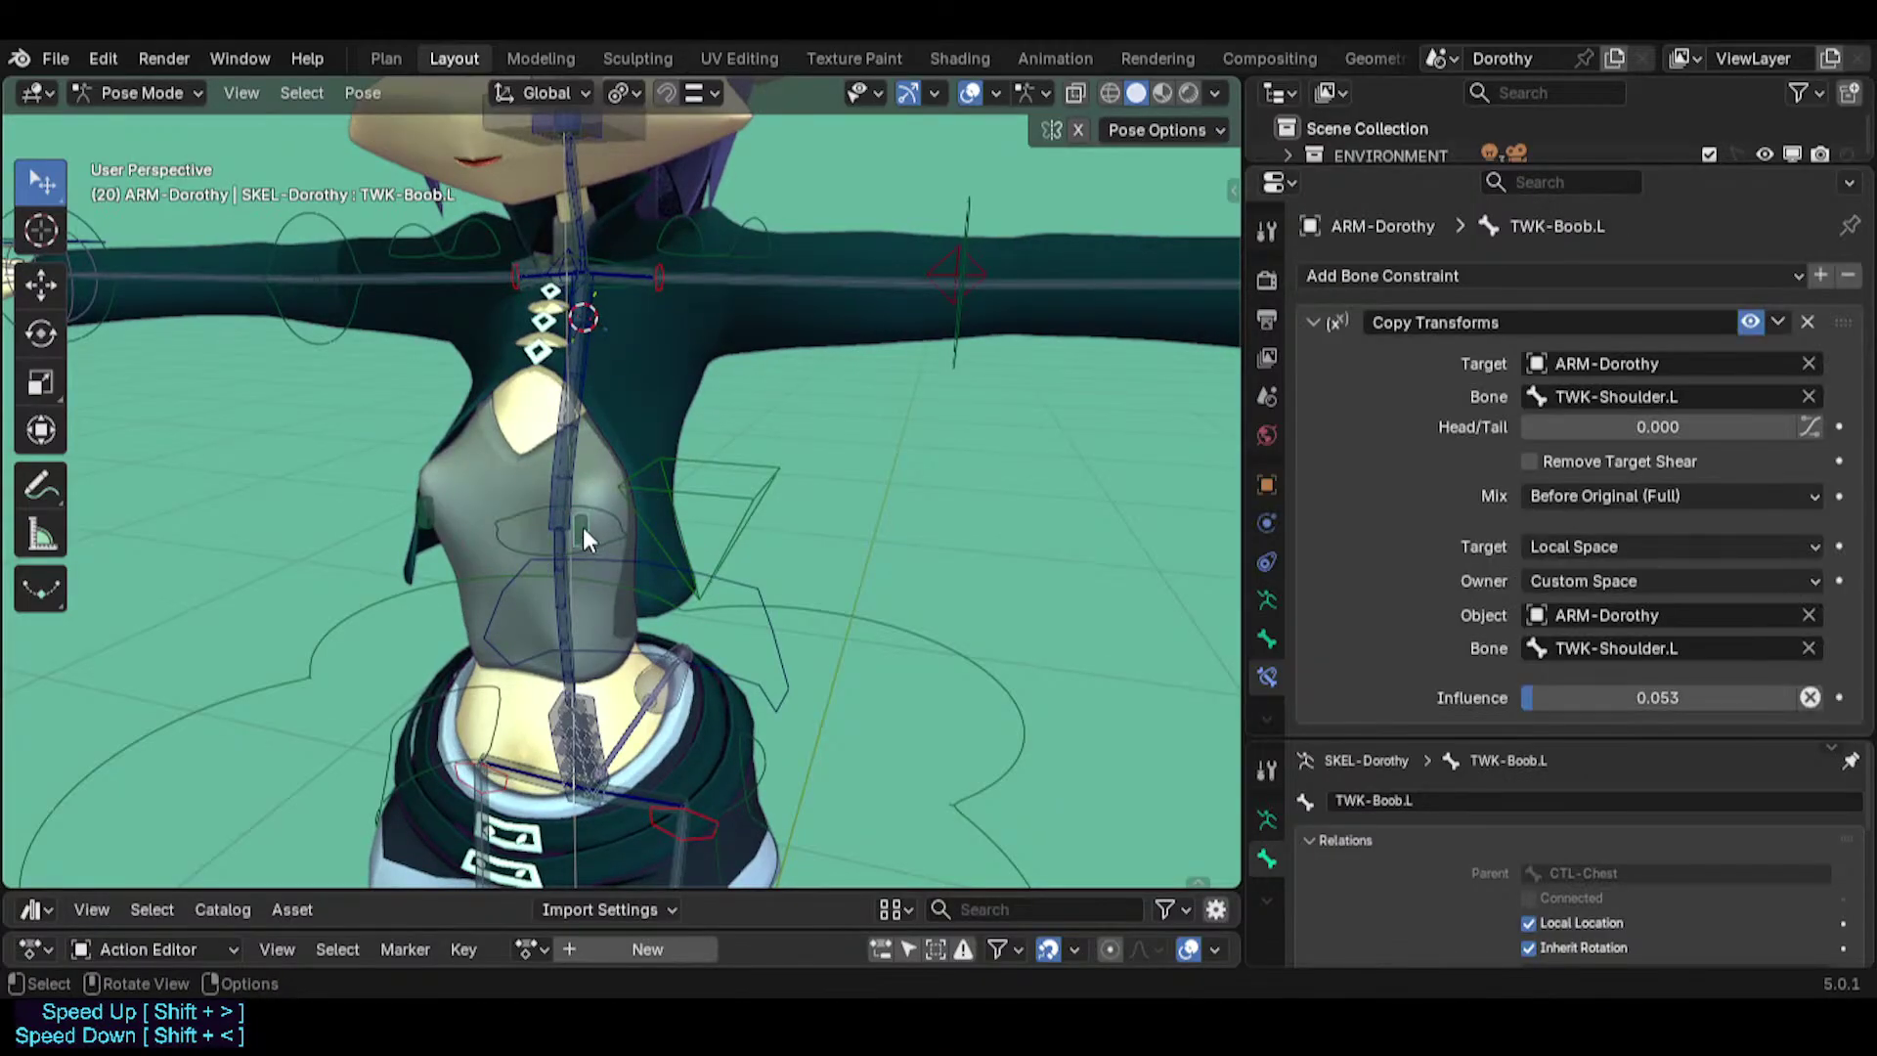
pyautogui.scroll(2, 582, 526)
pyautogui.click(371, 510)
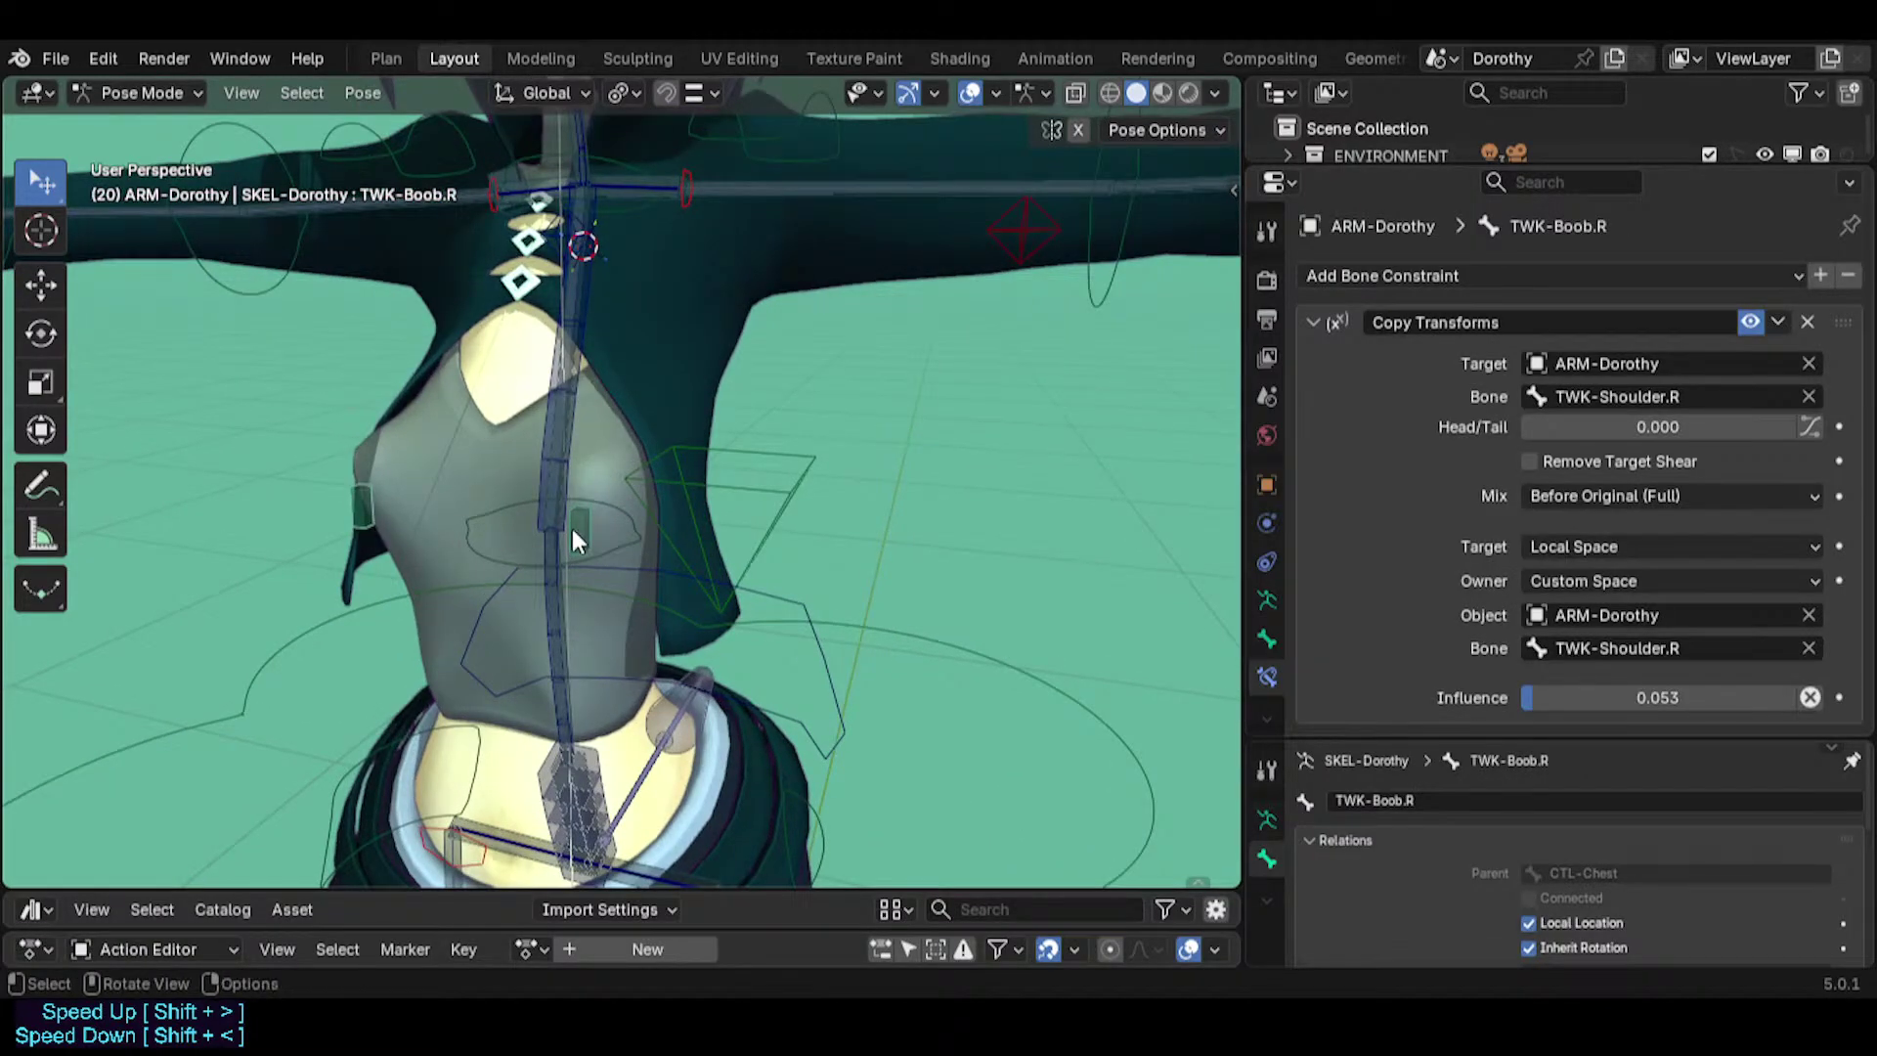
pyautogui.click(636, 531)
pyautogui.press('Tab')
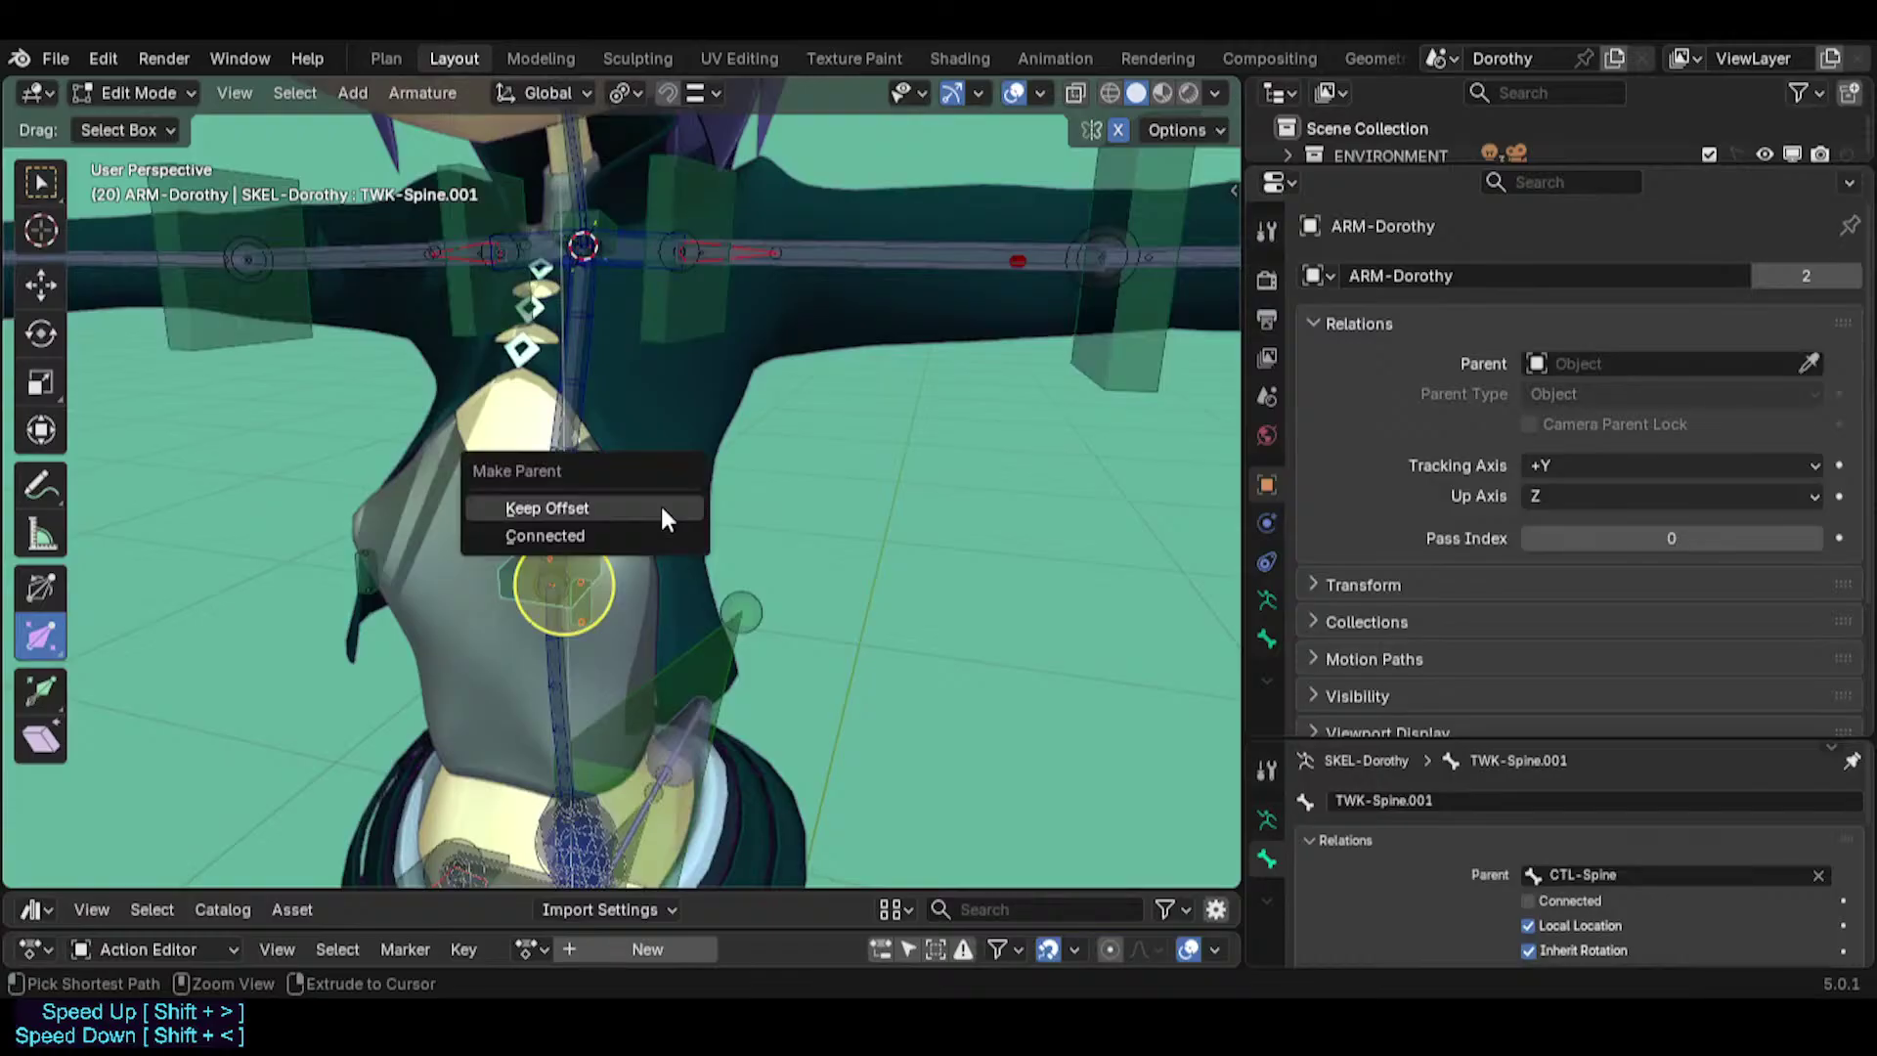
pyautogui.click(661, 507)
pyautogui.hotkey('ctrl', 'Tab')
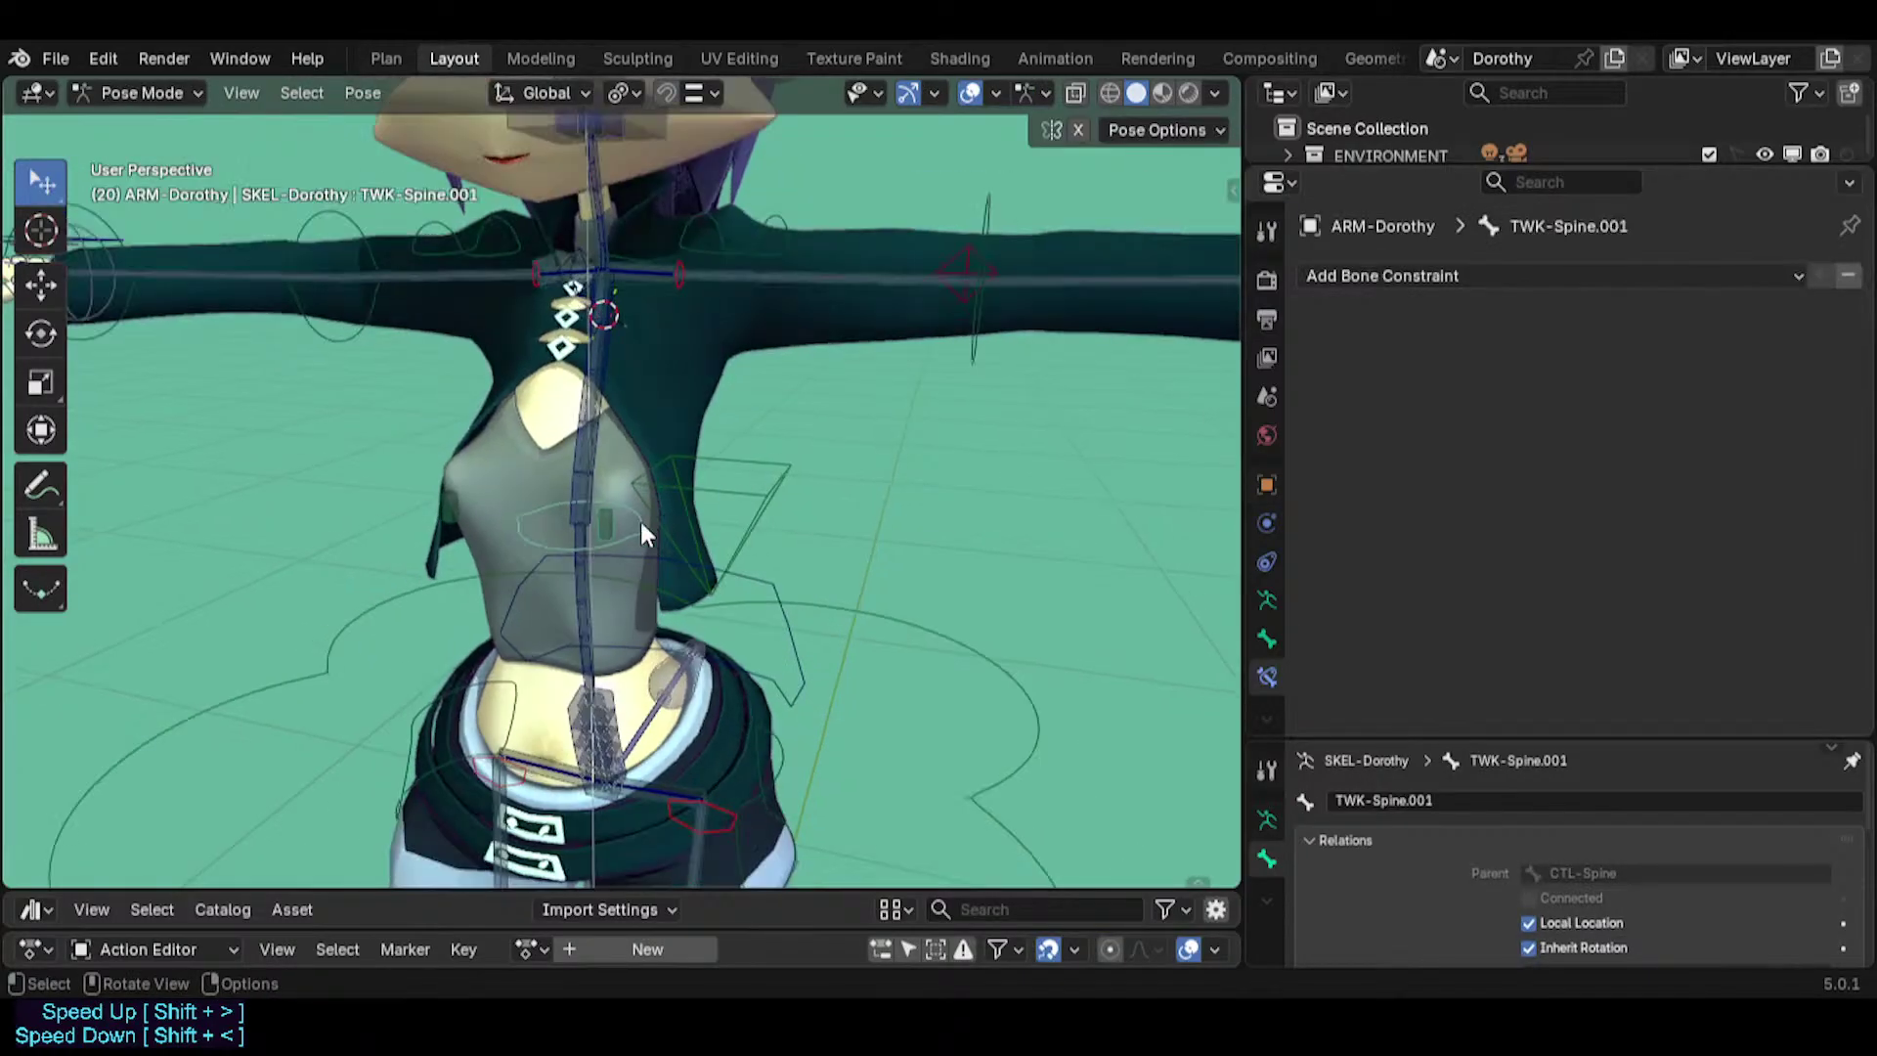
# Move and rotate TWK-Spine.001 repeatedly to test the new parenting of the TWK-Boob bones.
pyautogui.press('g')
pyautogui.click(609, 512)
pyautogui.press('r')
pyautogui.click(742, 466)
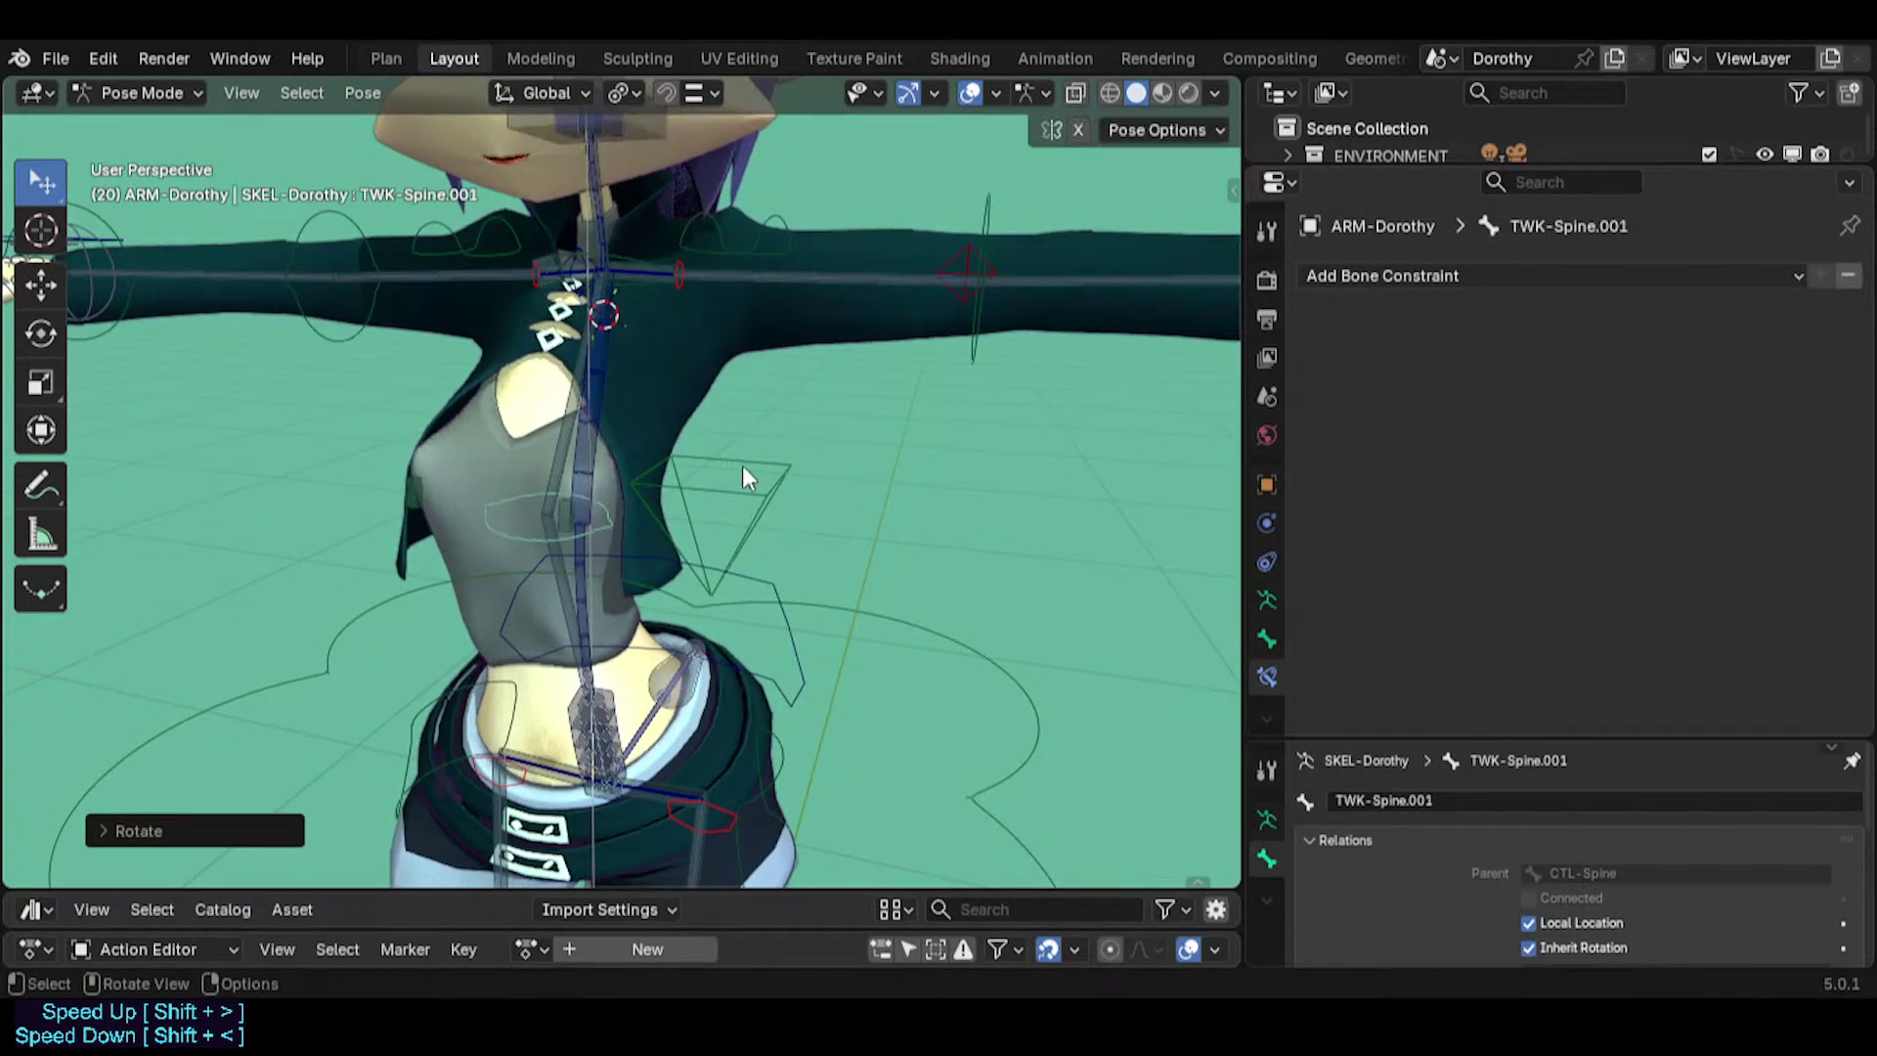
pyautogui.press('g')
pyautogui.click(755, 426)
pyautogui.press('r')
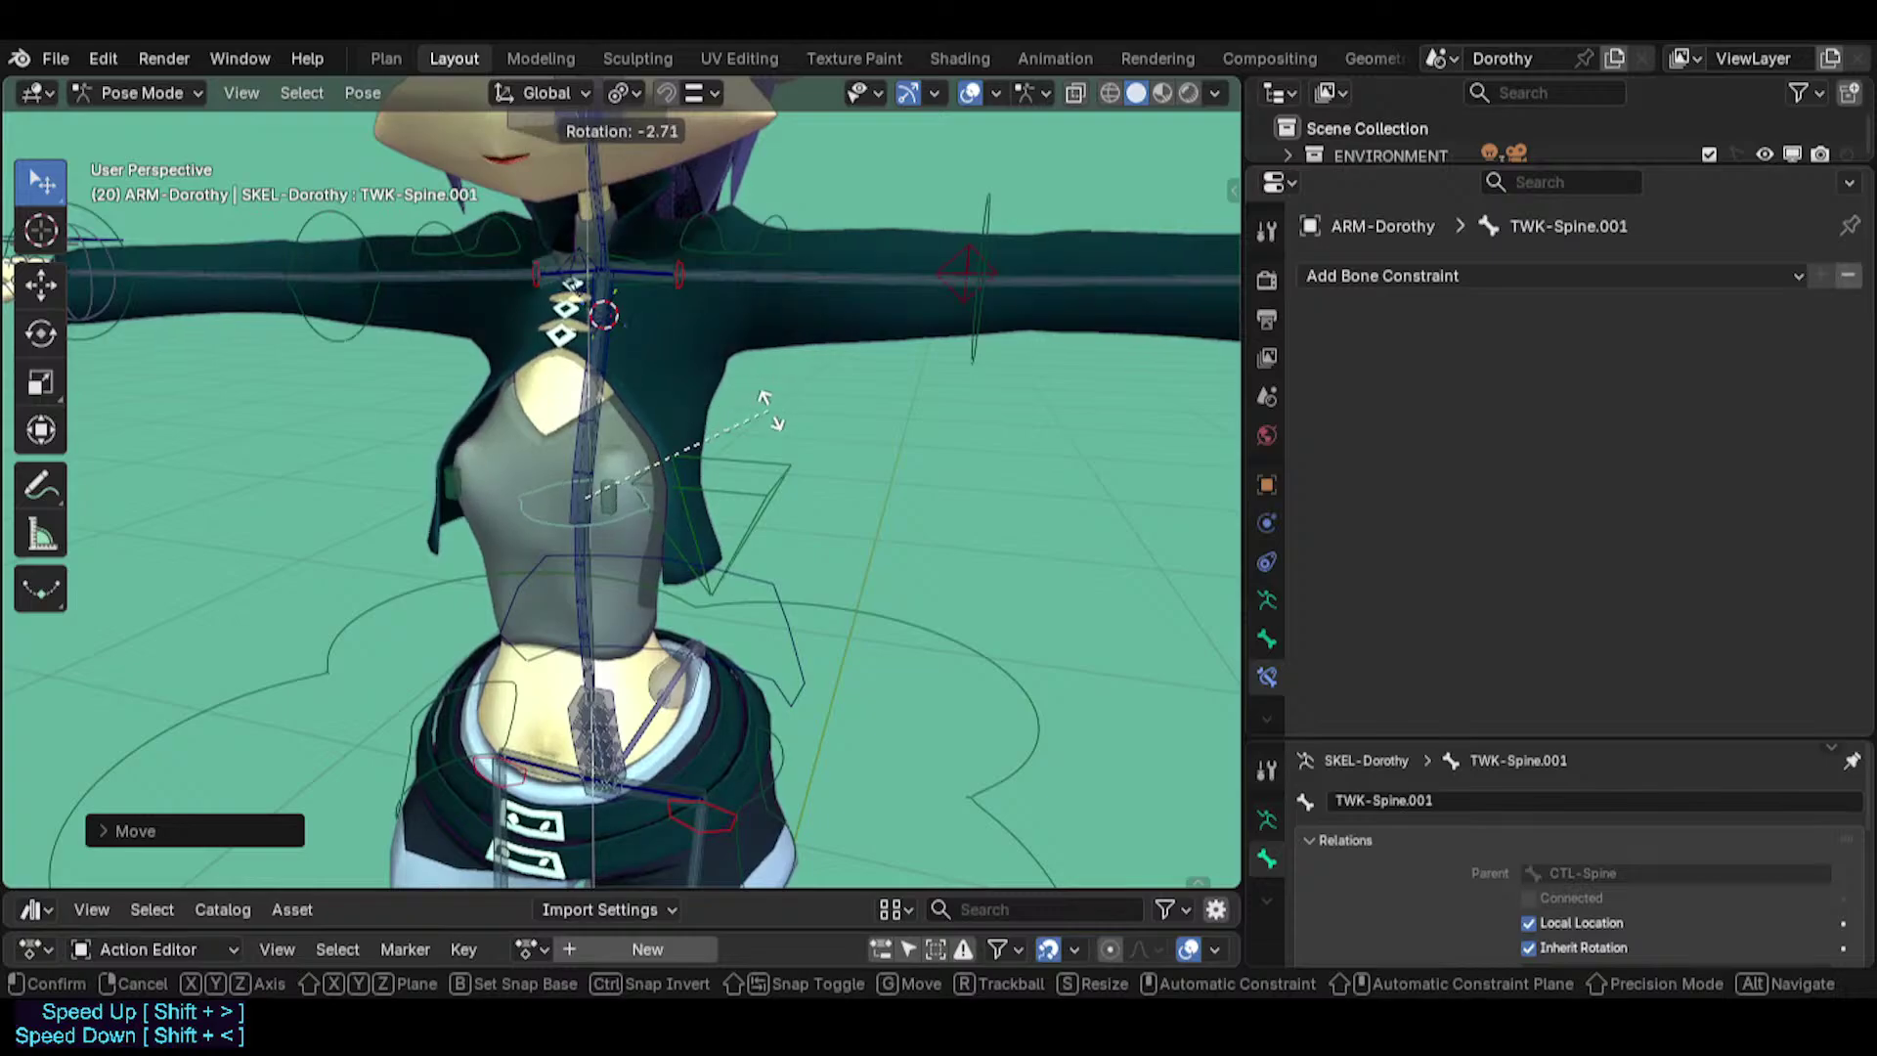
pyautogui.click(769, 413)
pyautogui.press('g')
pyautogui.click(706, 479)
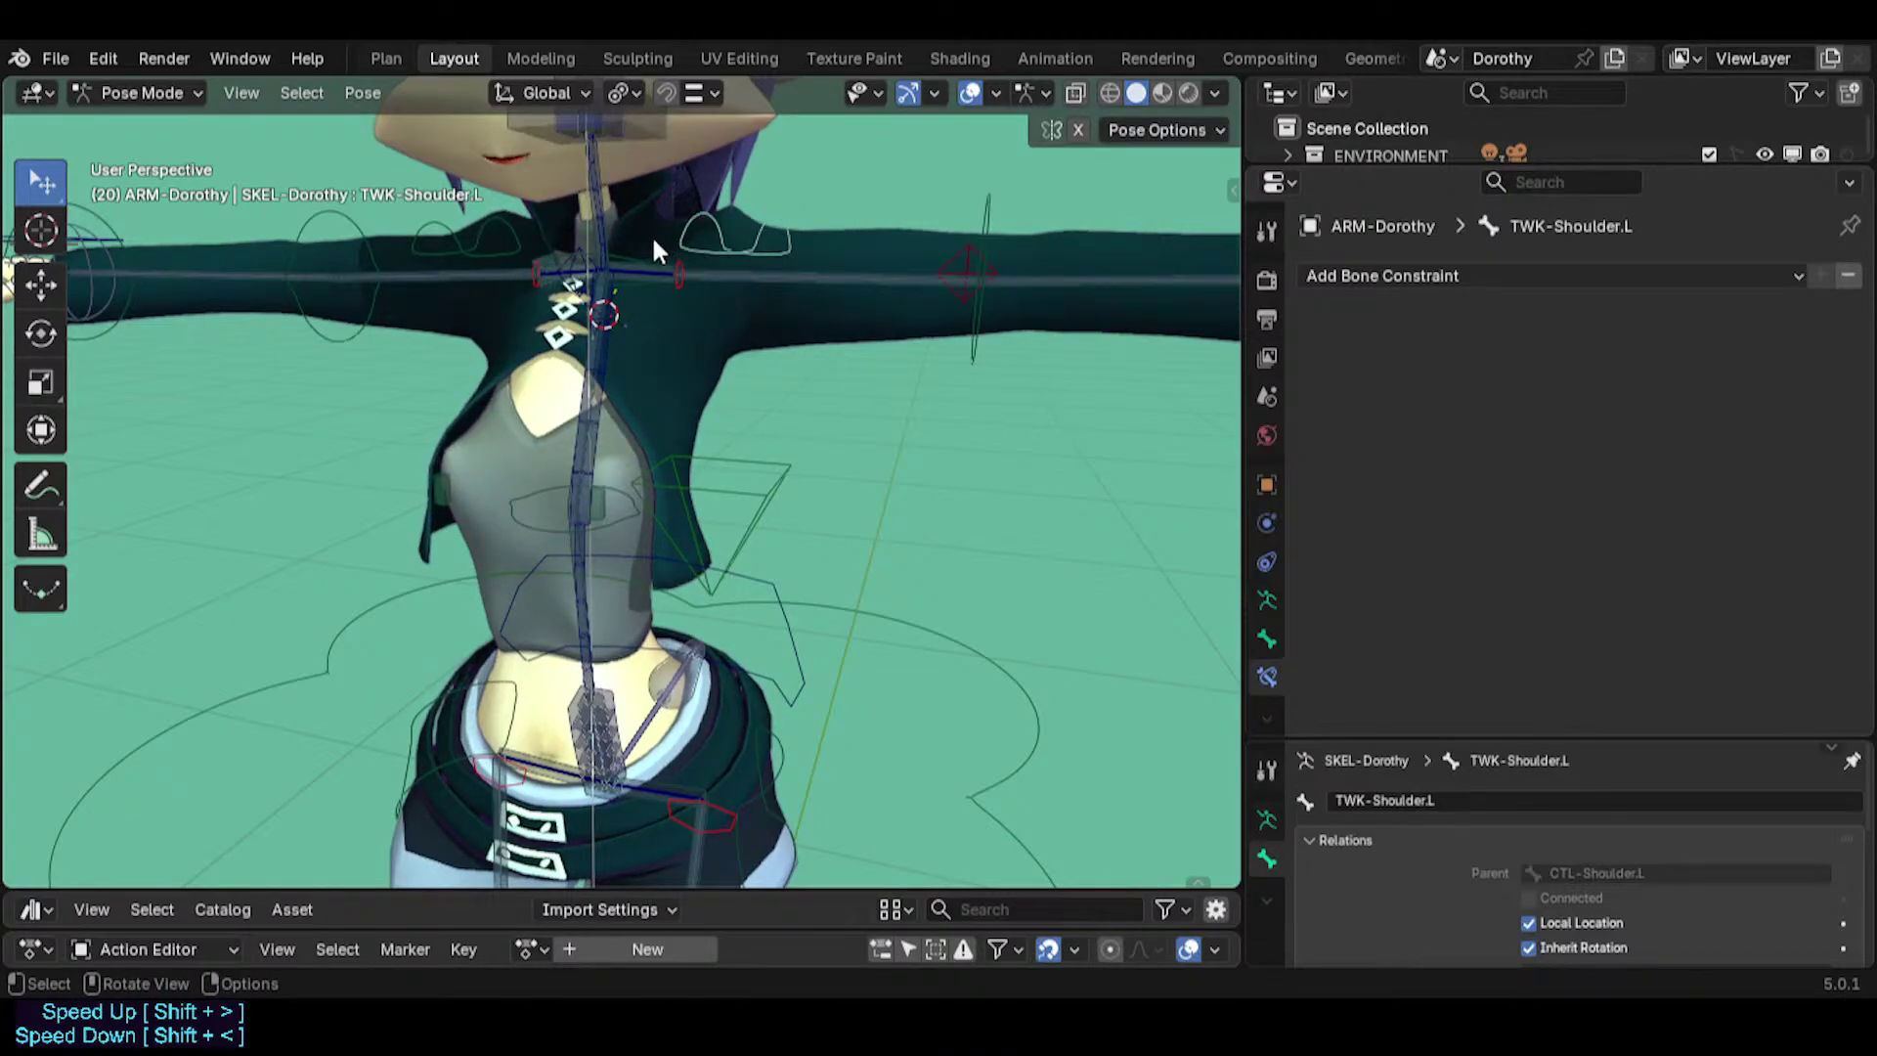
# Move CTL-Shoulder.L with an Auto IK length of 4 to bend the torso.
pyautogui.click(655, 274)
pyautogui.click(655, 275)
pyautogui.click(654, 275)
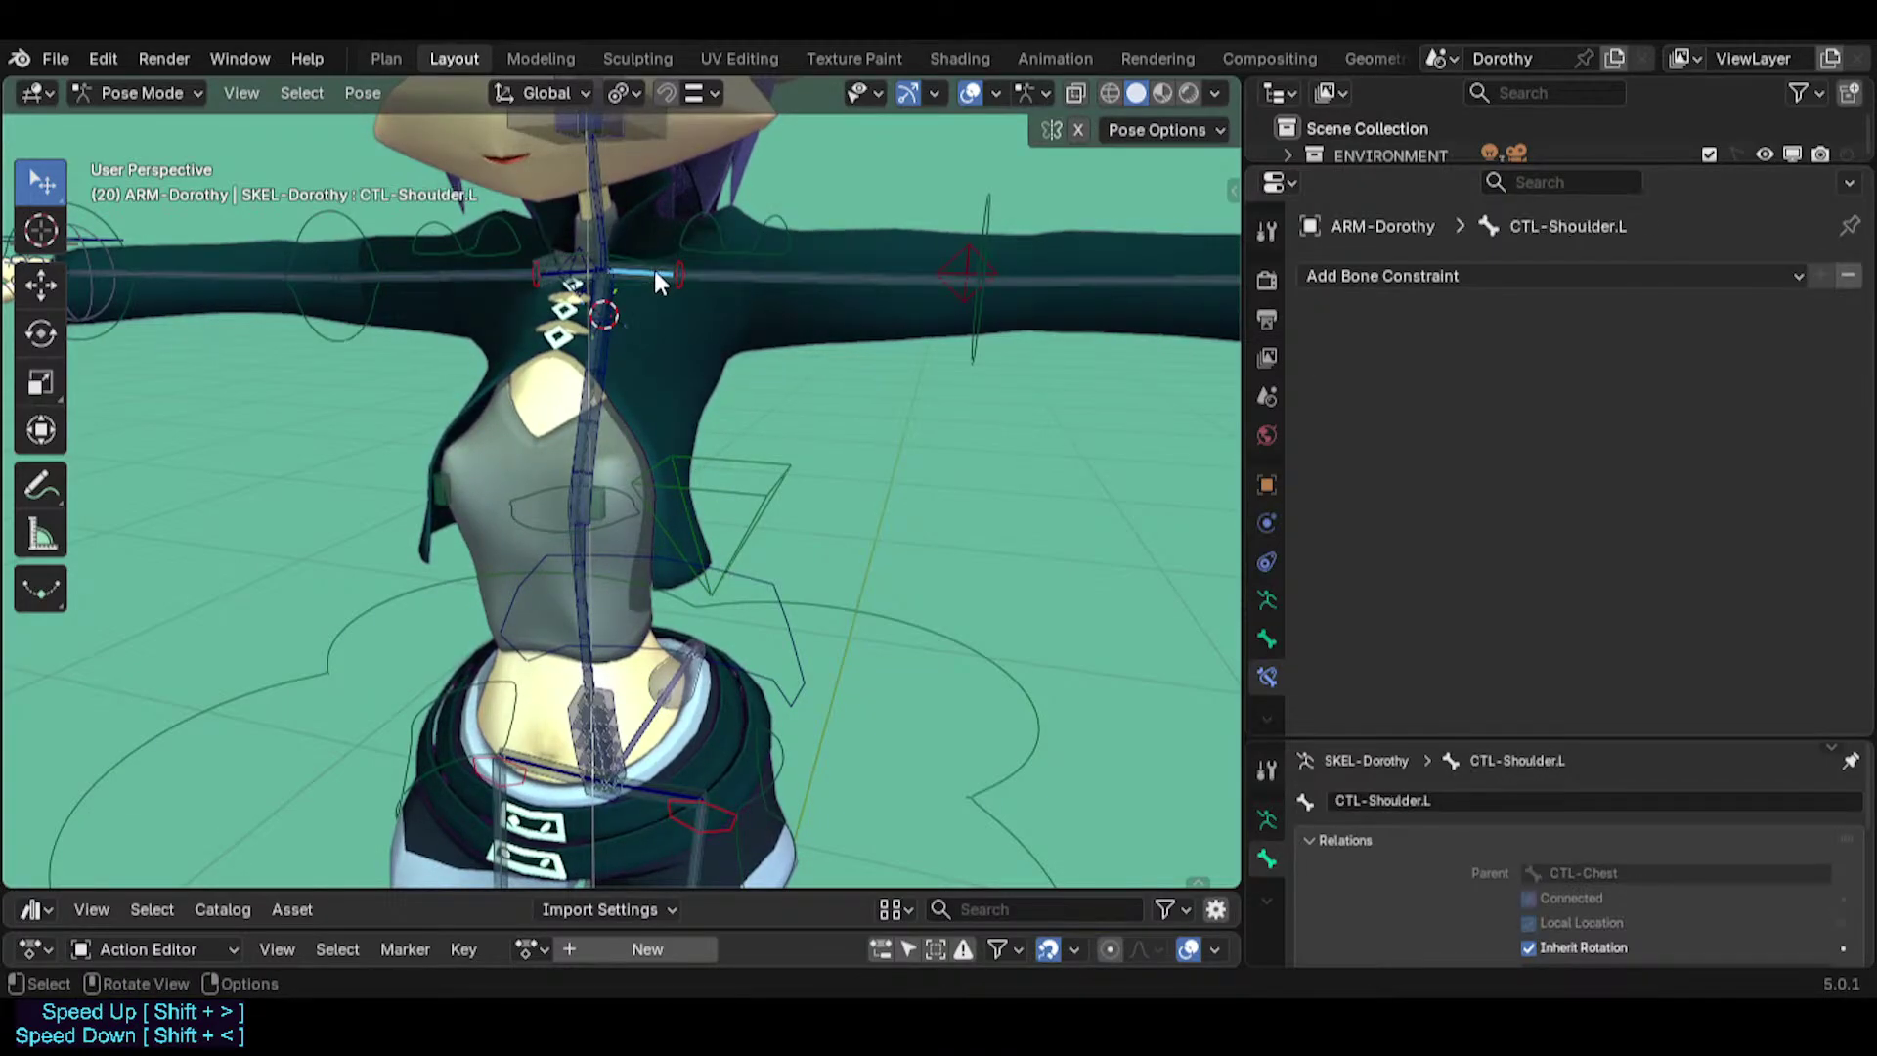
pyautogui.press('g')
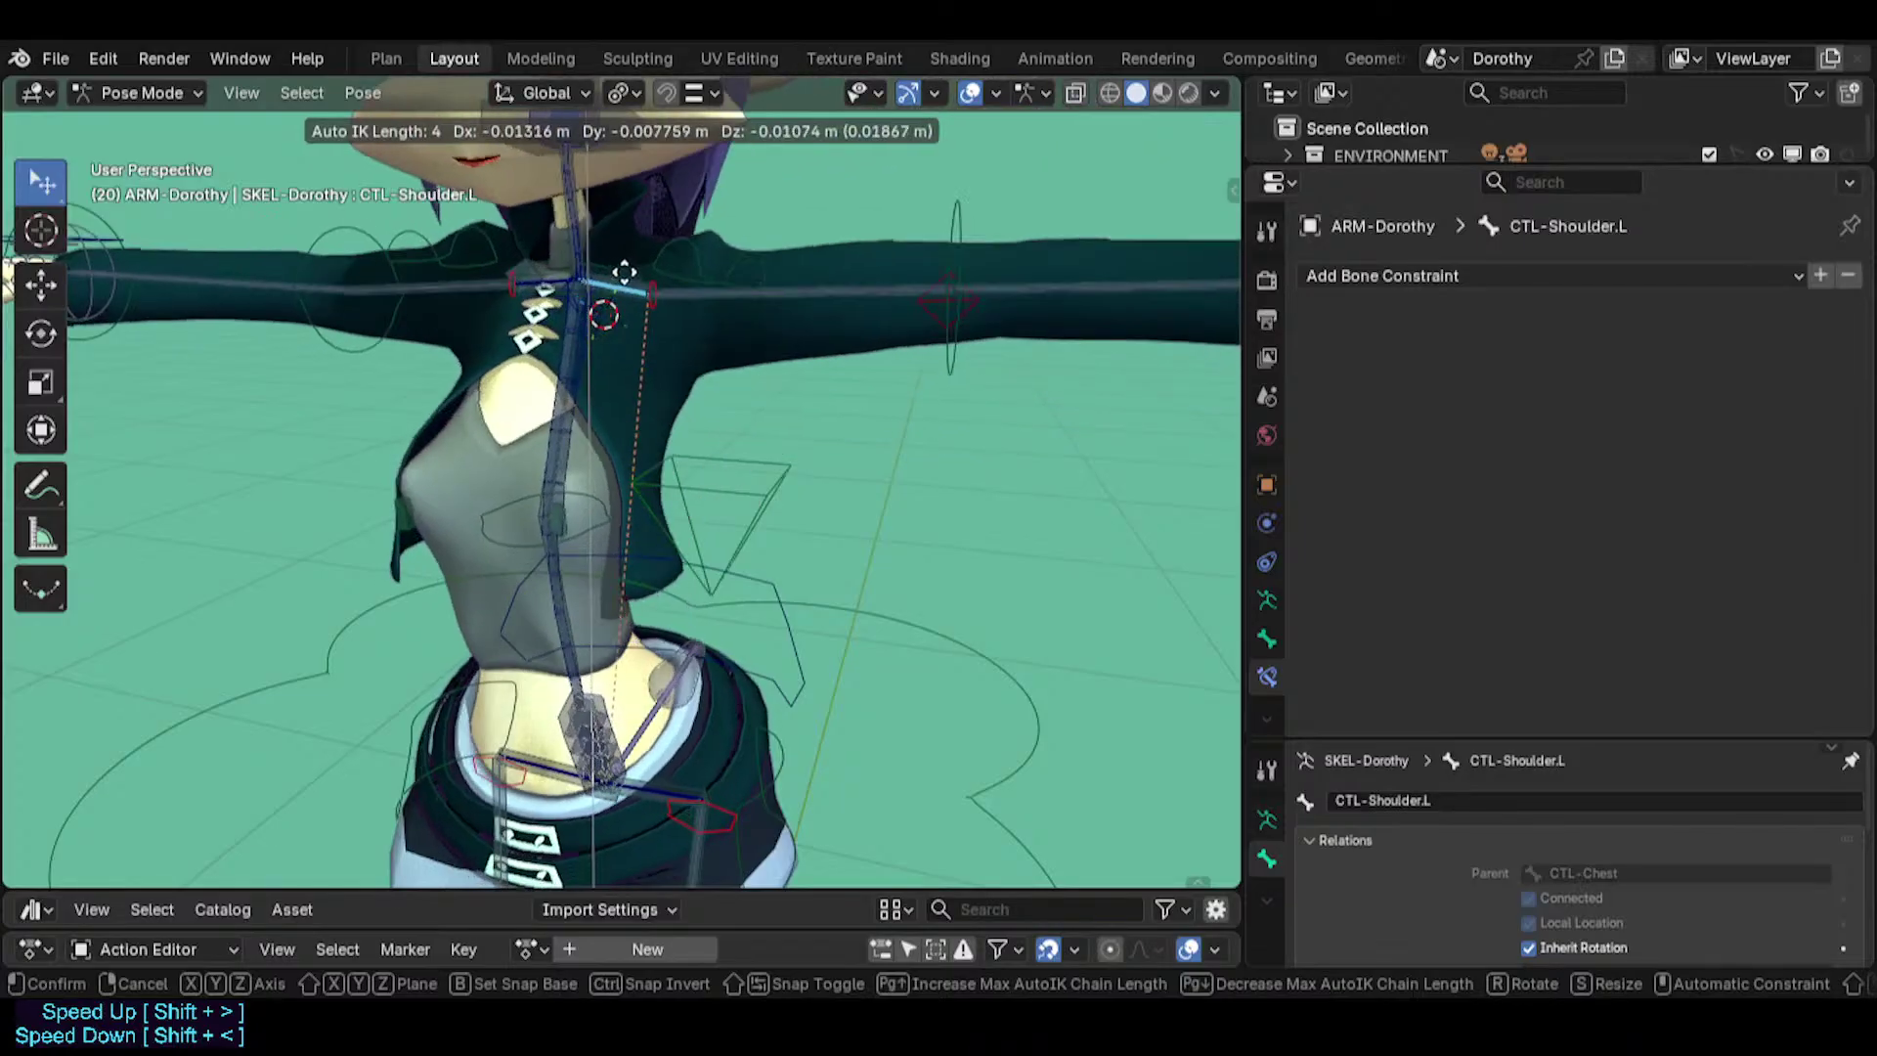
pyautogui.click(684, 332)
pyautogui.press('g')
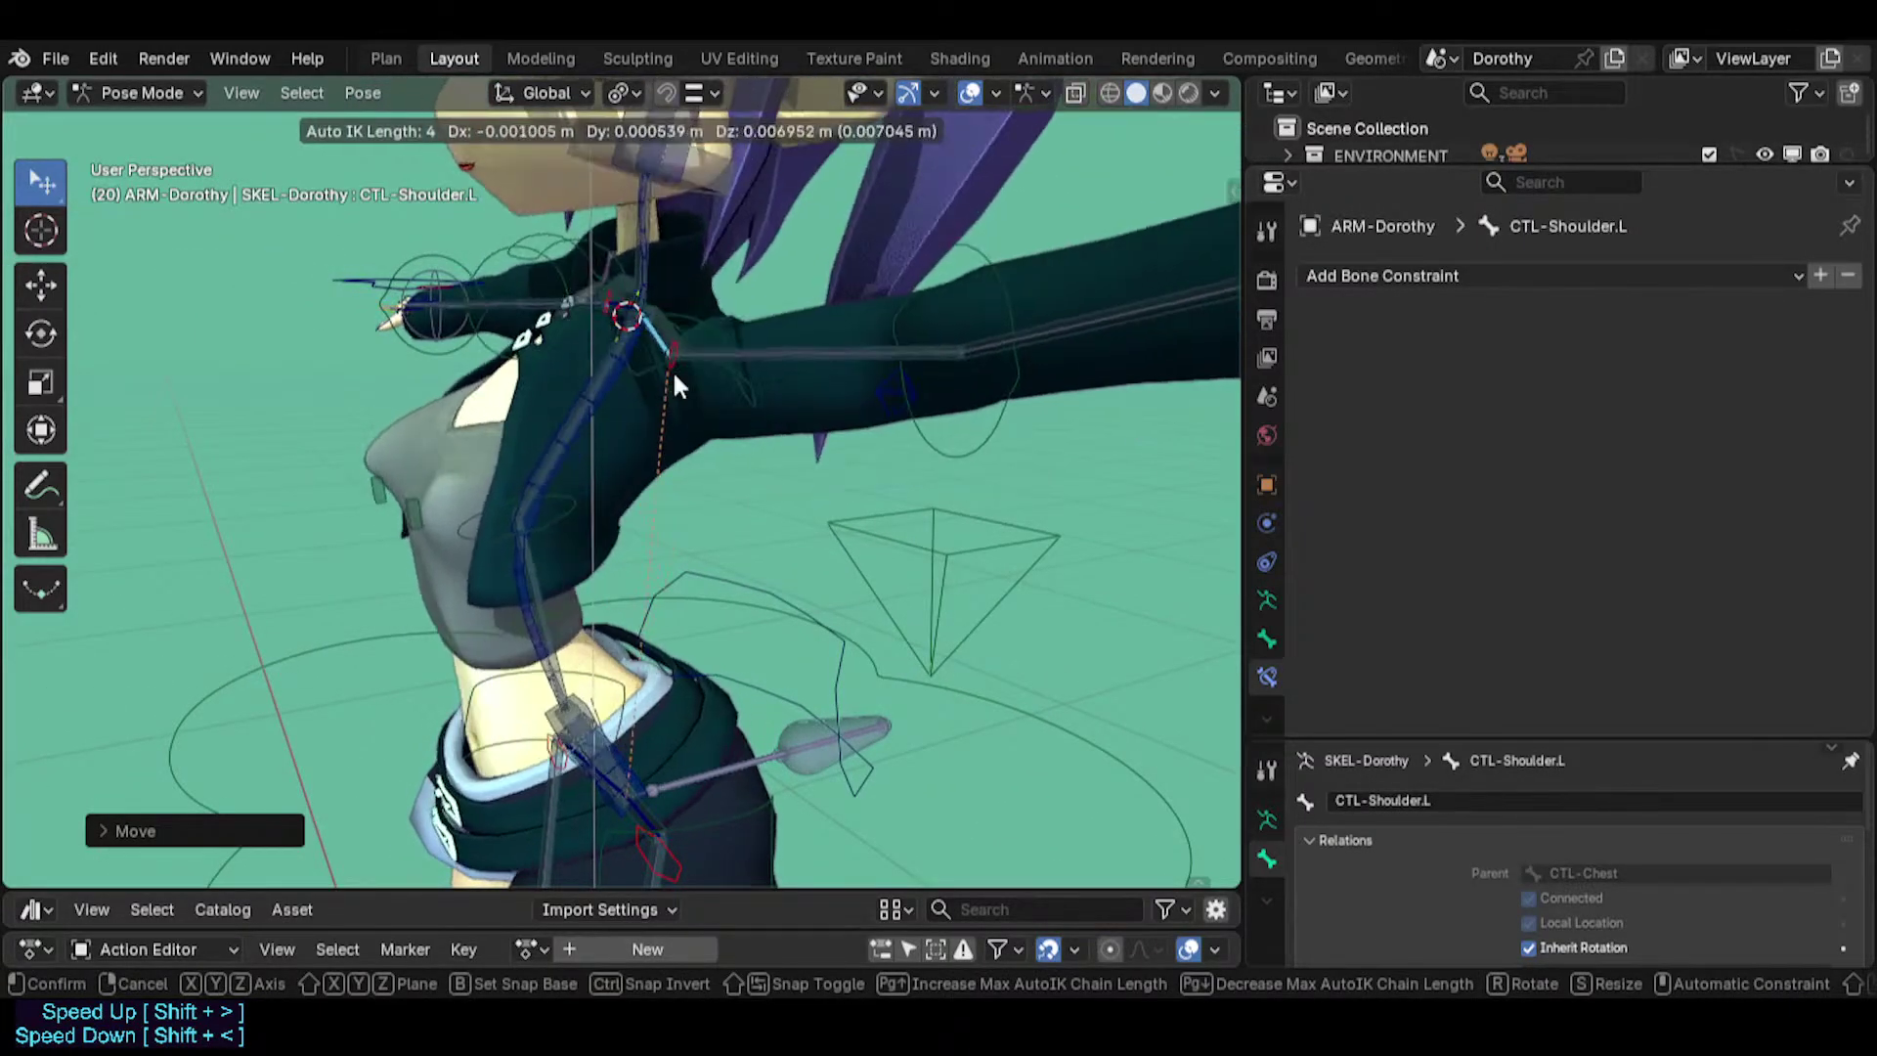
pyautogui.click(673, 369)
# Parent the TWK-Boob bones to CTL-Chest with Keep Offset, and return to Pose Mode.
pyautogui.click(410, 520)
pyautogui.moveTo(426, 490); pyautogui.dragTo(542, 477, button='middle')
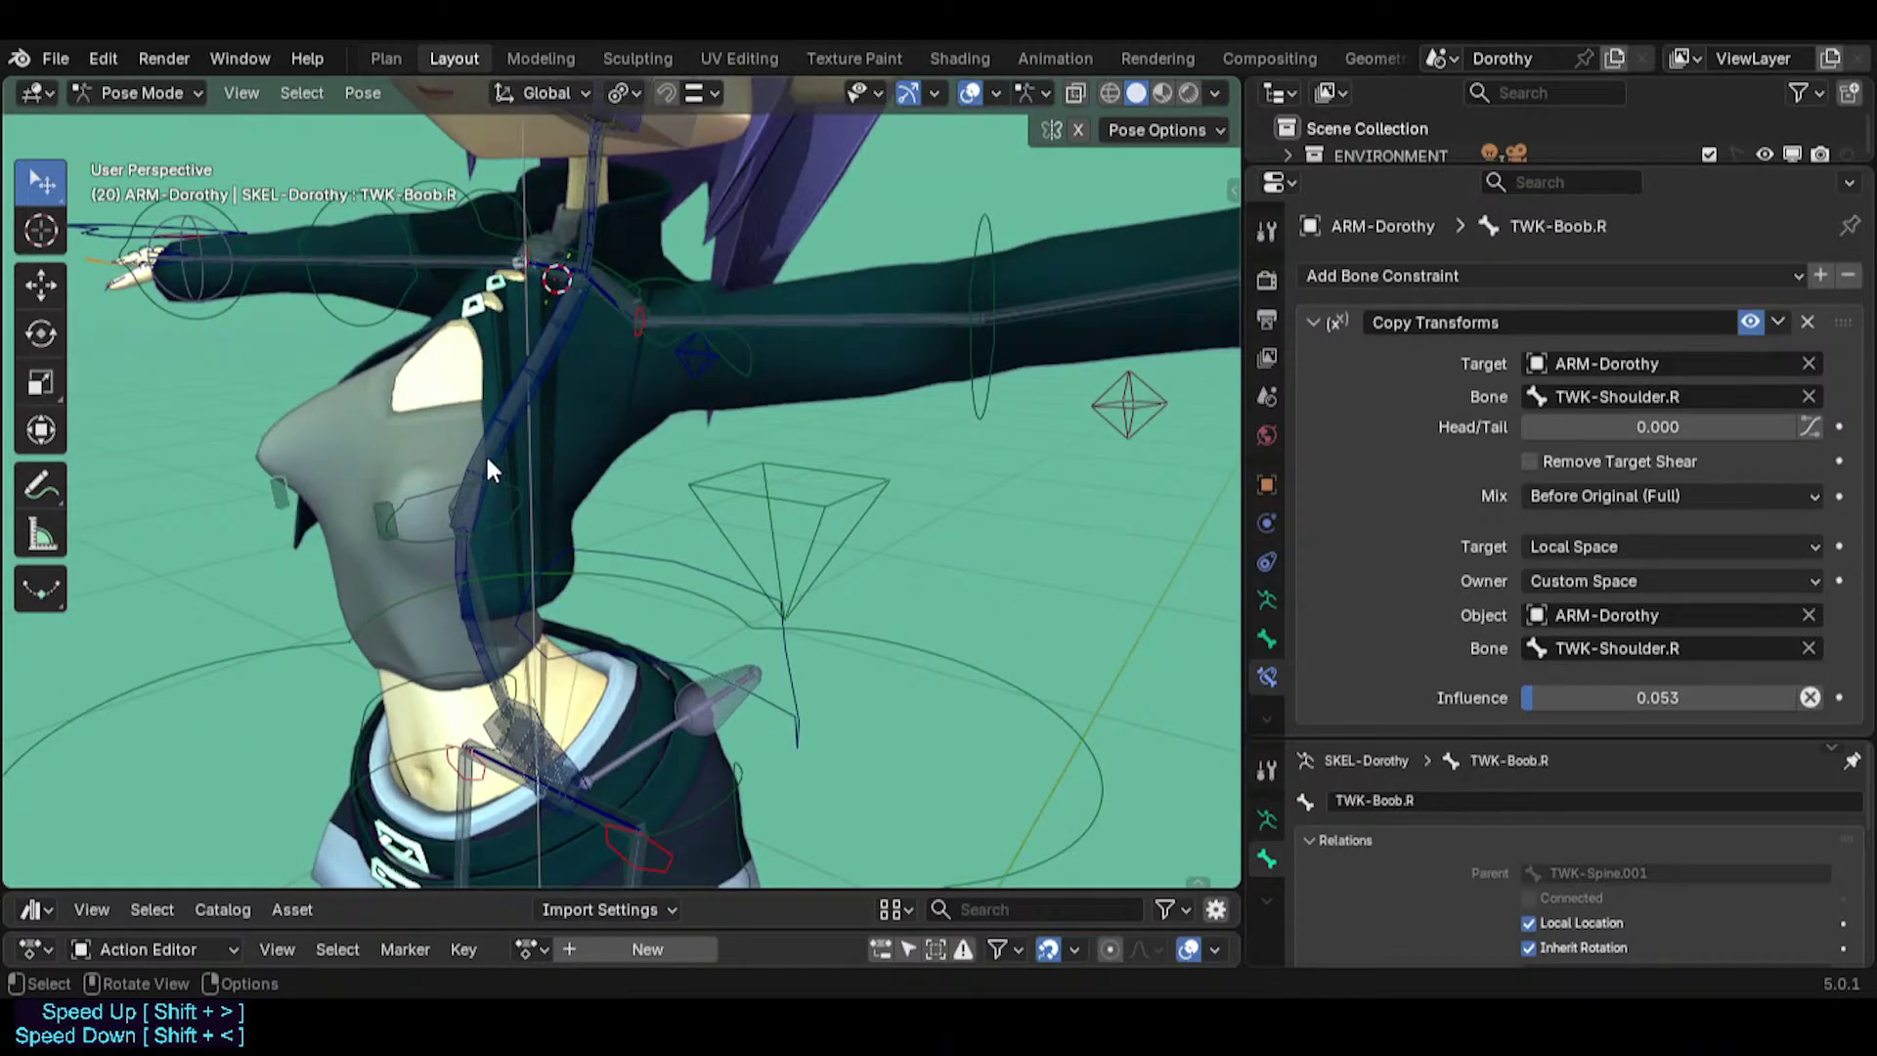
pyautogui.click(511, 434)
pyautogui.press('Tab')
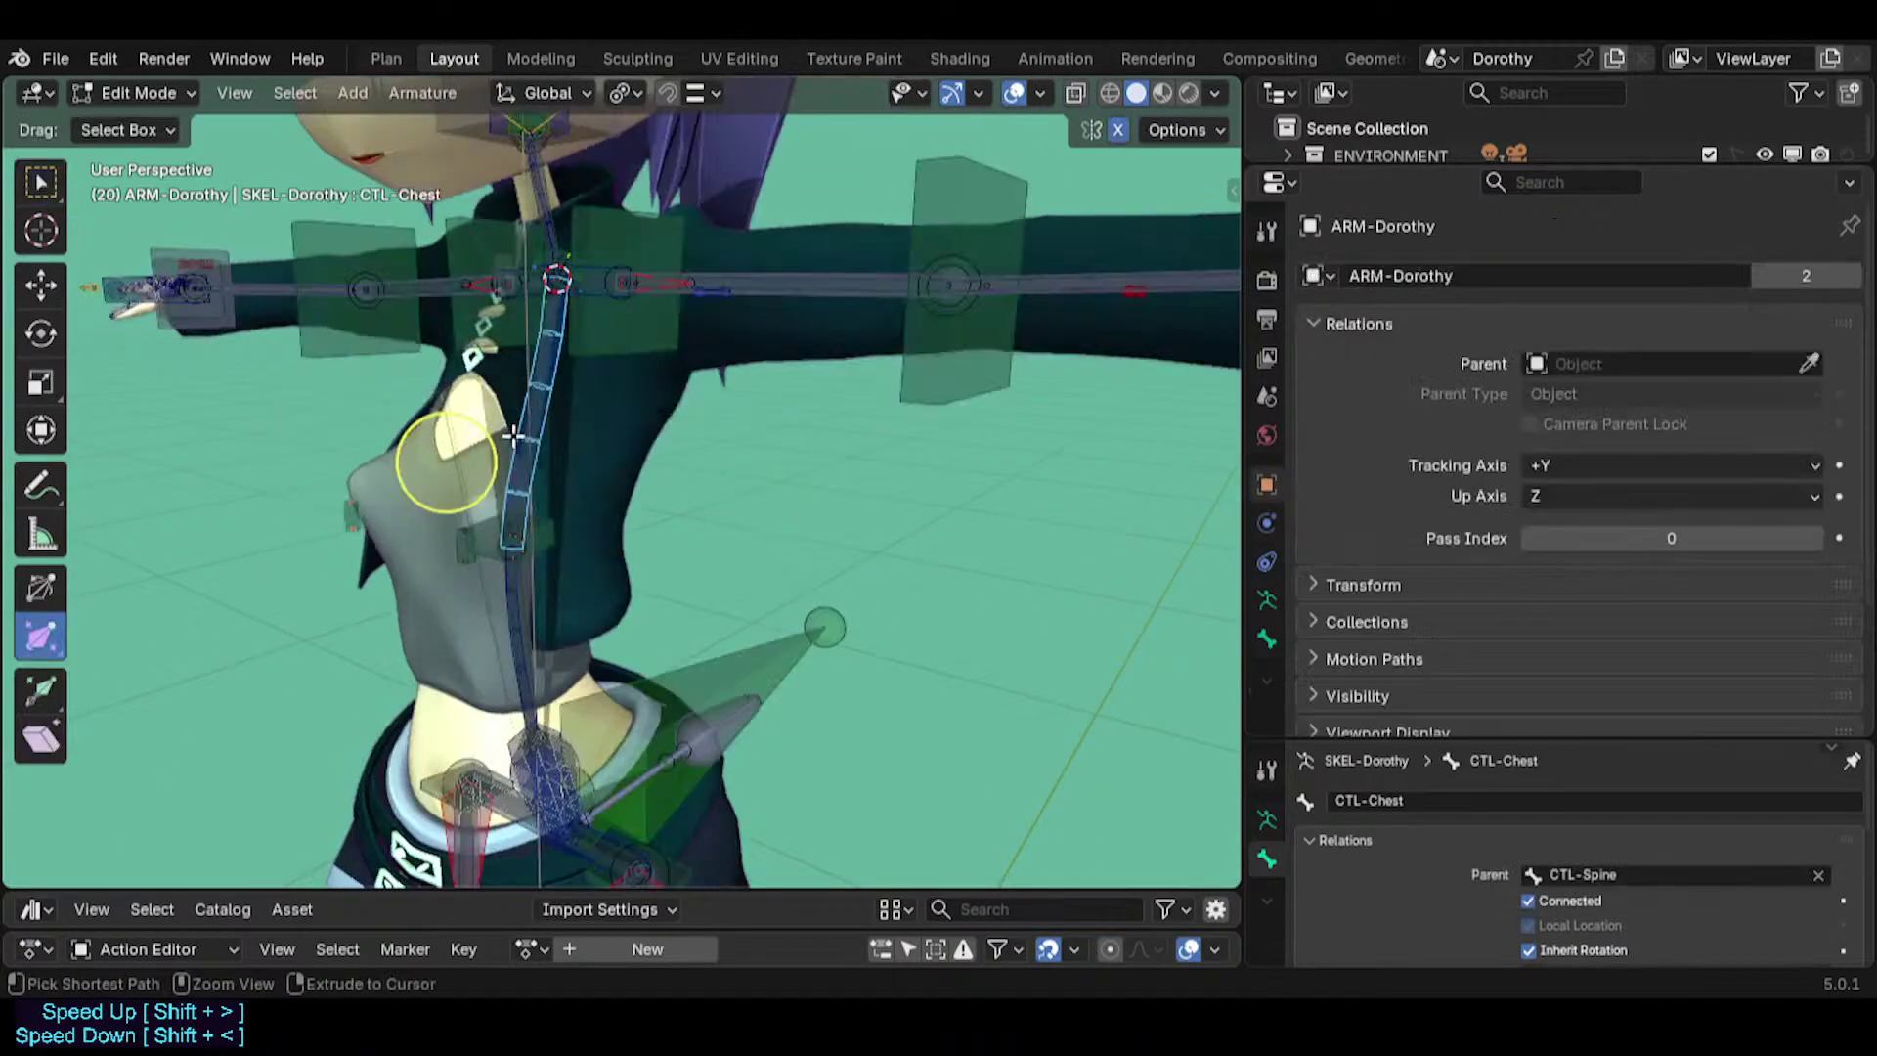
pyautogui.hotkey('ctrl', 'p')
pyautogui.click(516, 442)
pyautogui.press('Tab')
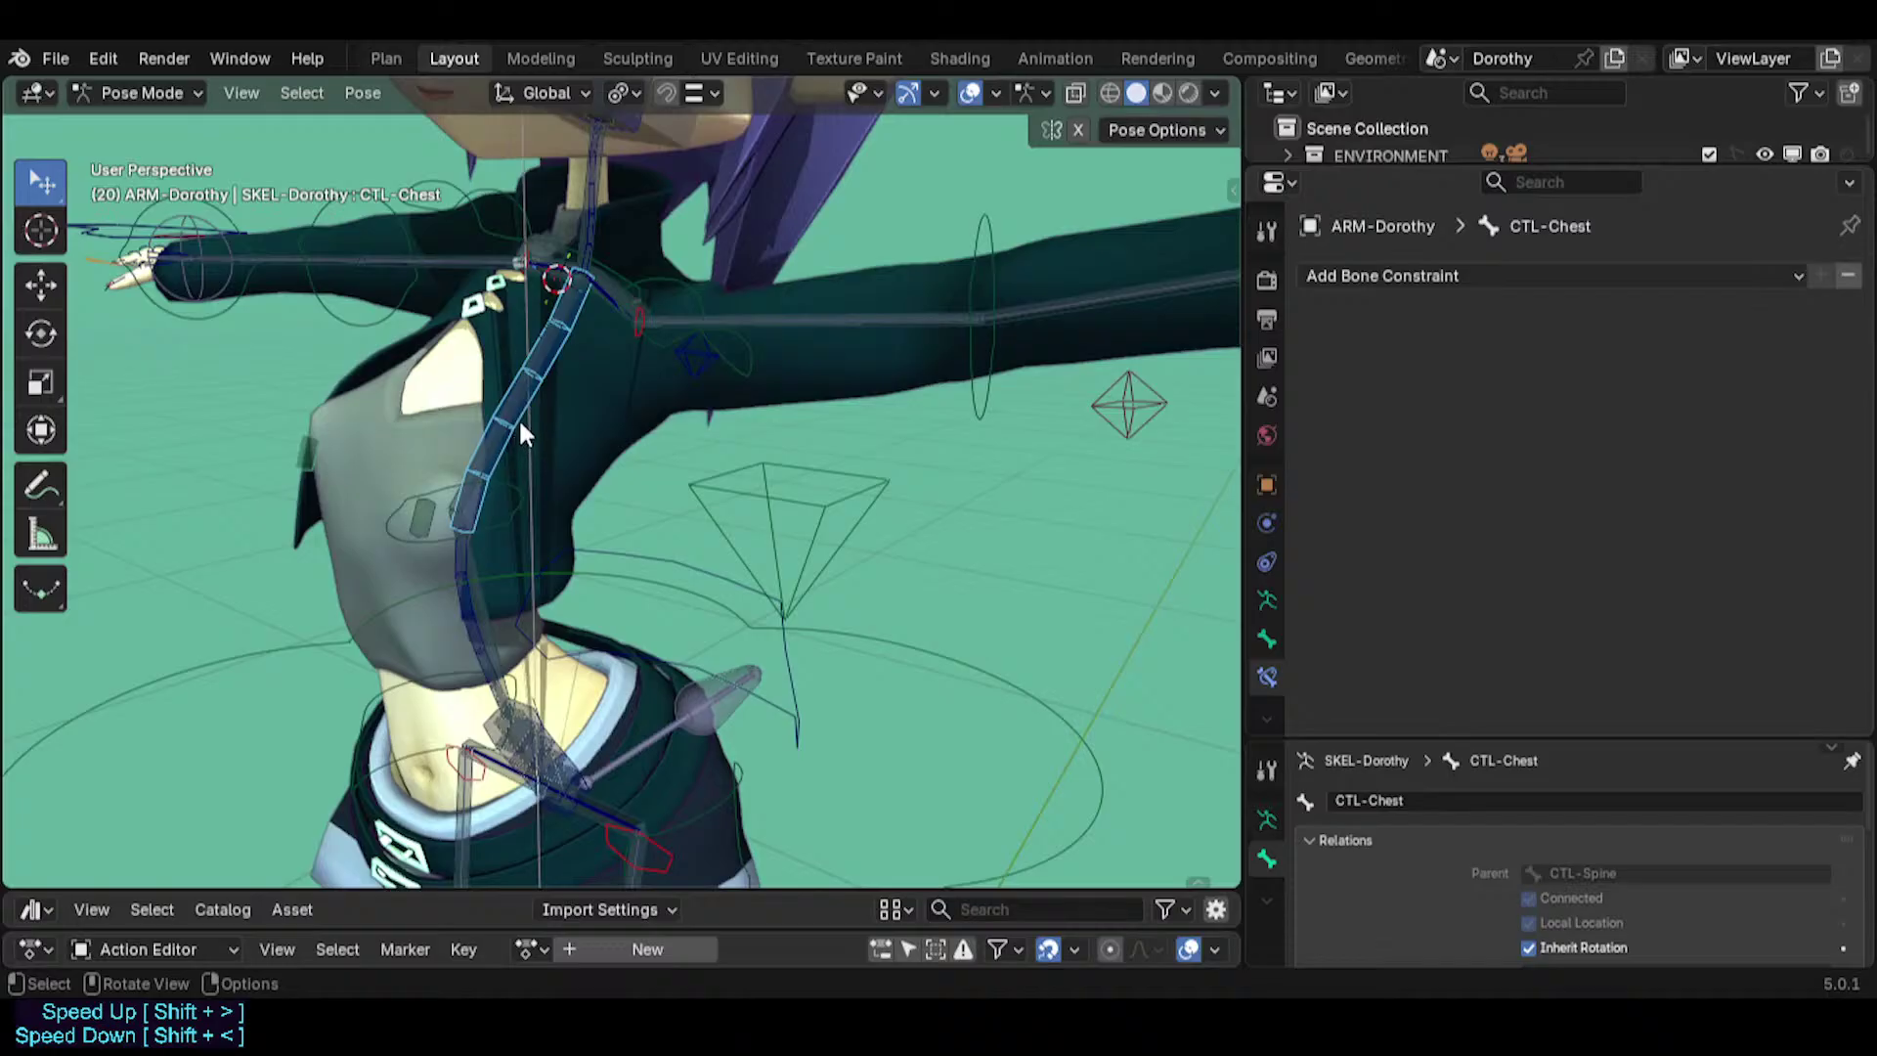
# Parent the TWK-Boob bones back to TWK-Spine.001 with Keep Offset, and return to Pose Mode.
pyautogui.moveTo(518, 418); pyautogui.dragTo(477, 473, button='middle')
pyautogui.click(308, 448)
pyautogui.click(500, 483)
pyautogui.press('Tab')
pyautogui.hotkey('ctrl', 'p')
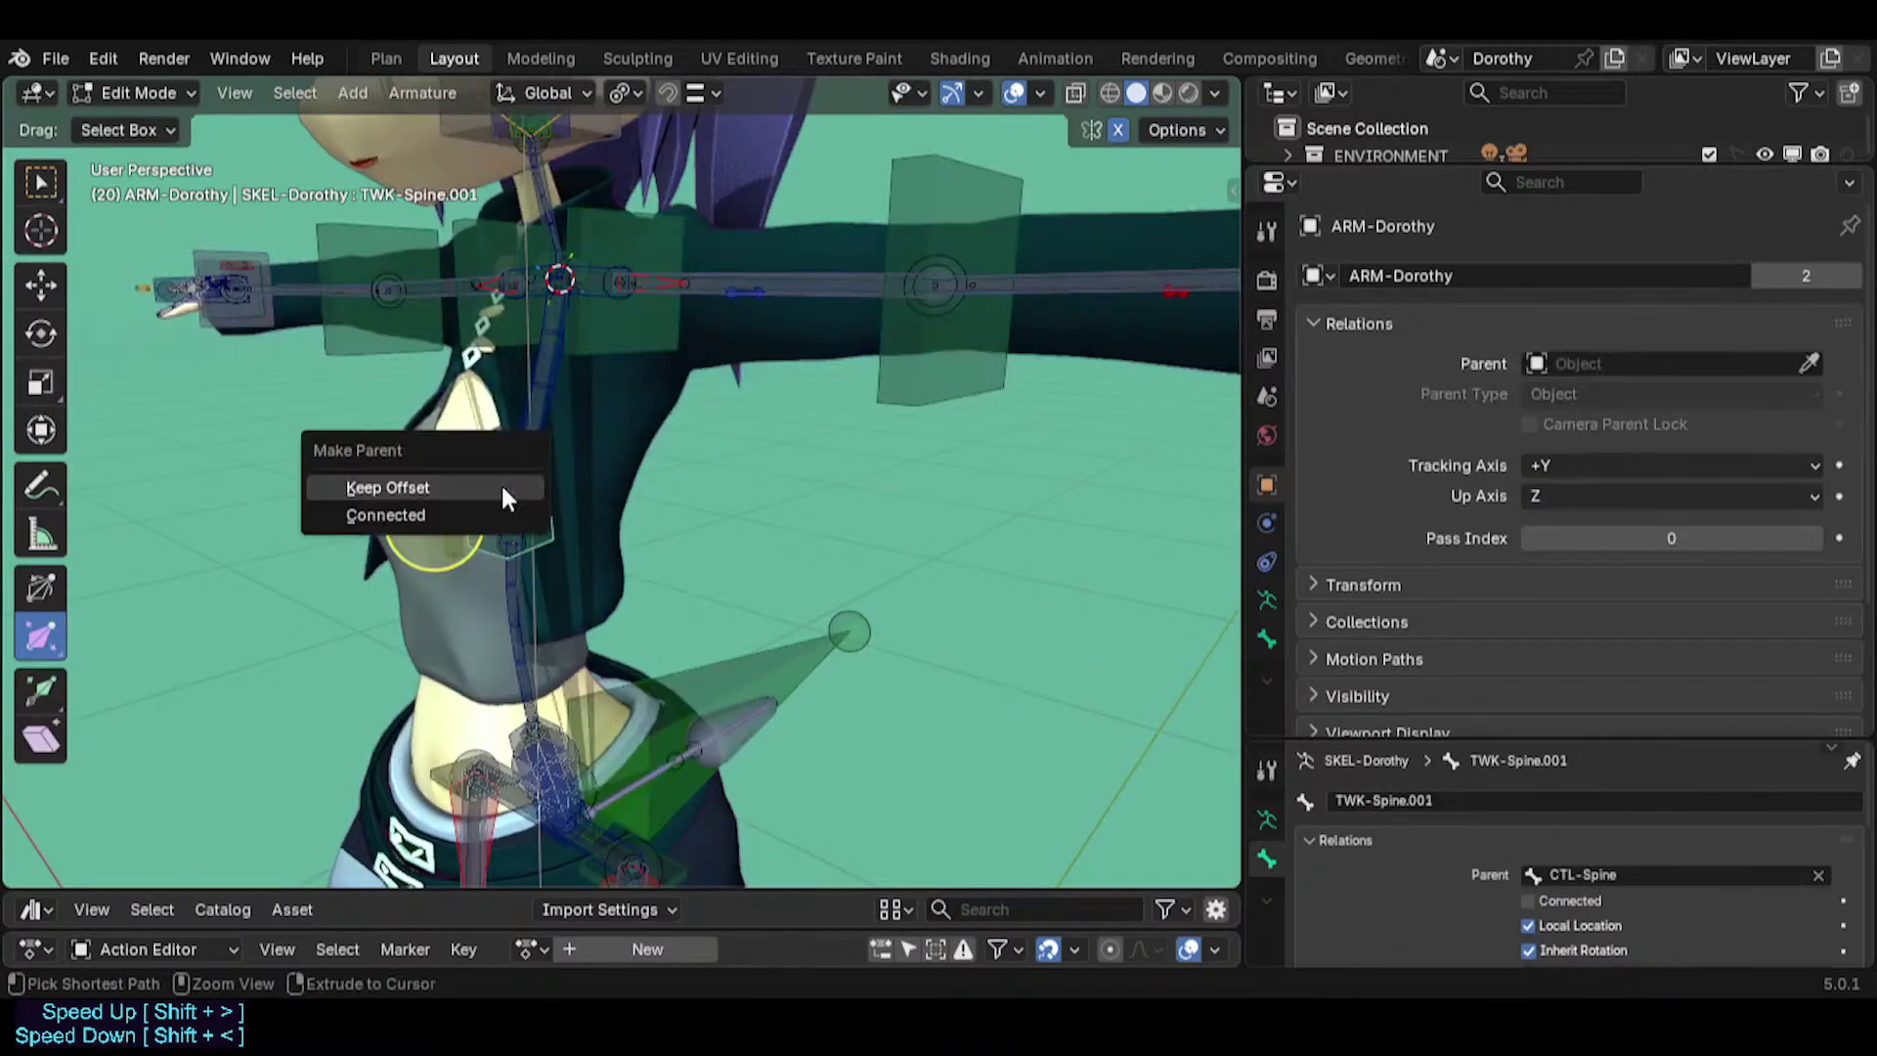
pyautogui.click(500, 483)
pyautogui.press('Tab')
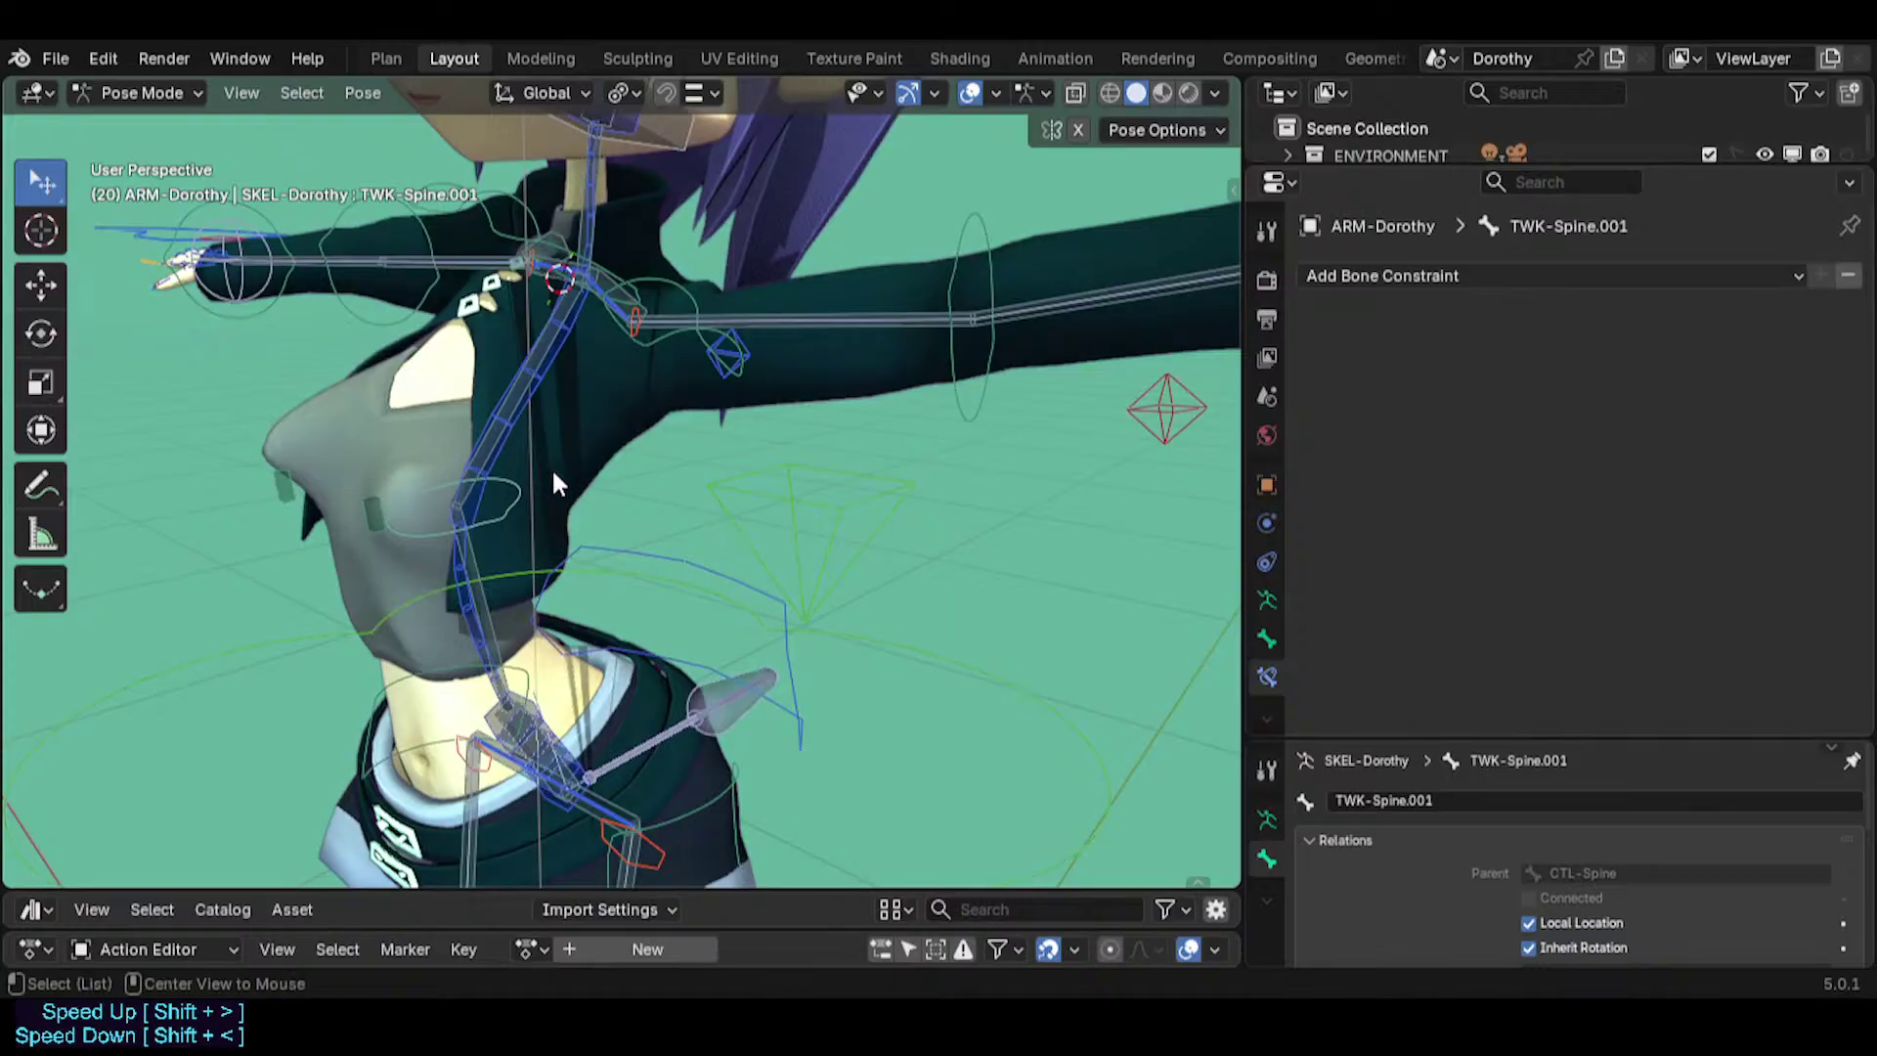
pyautogui.hotkey('alt', 'a')
pyautogui.moveTo(552, 471); pyautogui.dragTo(604, 376, button='middle')
pyautogui.keyDown('shift'); pyautogui.moveTo(604, 376); pyautogui.dragTo(604, 473, button='middle'); pyautogui.keyUp('shift')
pyautogui.click(575, 589)
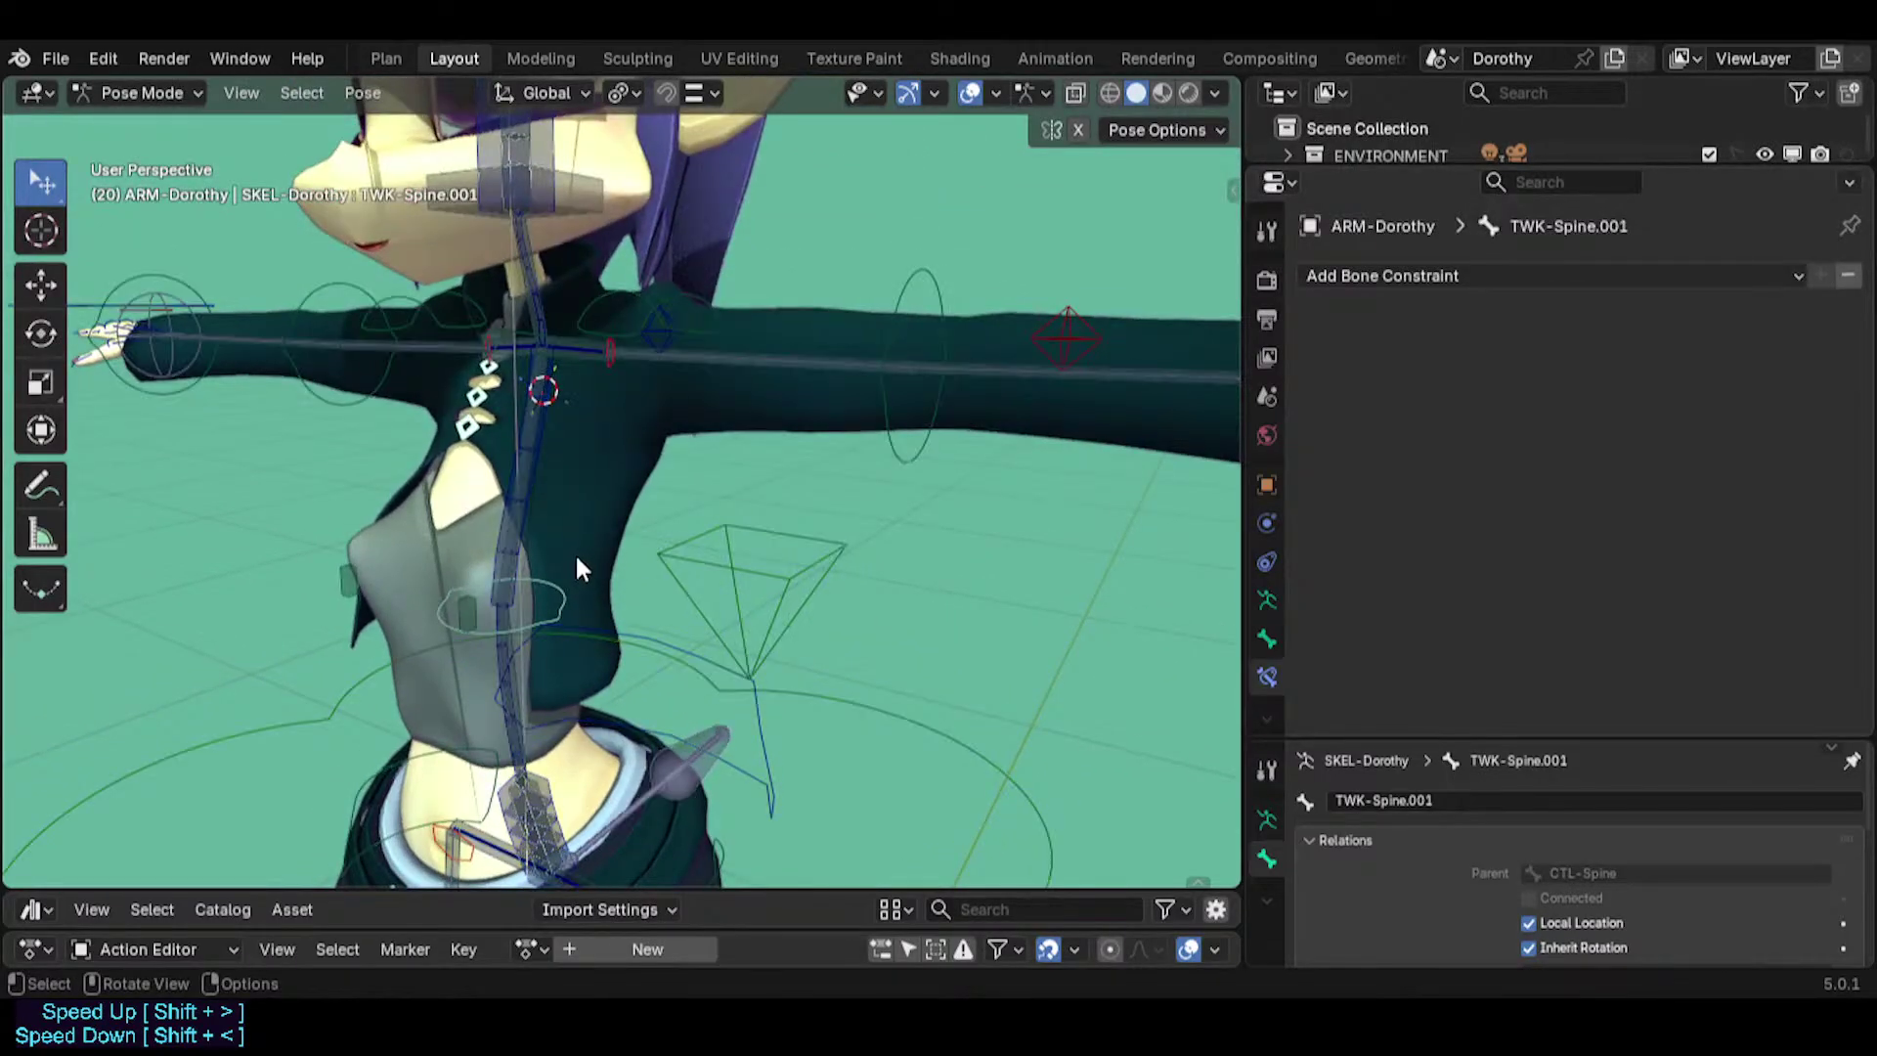
pyautogui.press('r')
pyautogui.press('r')
pyautogui.rightClick(630, 489)
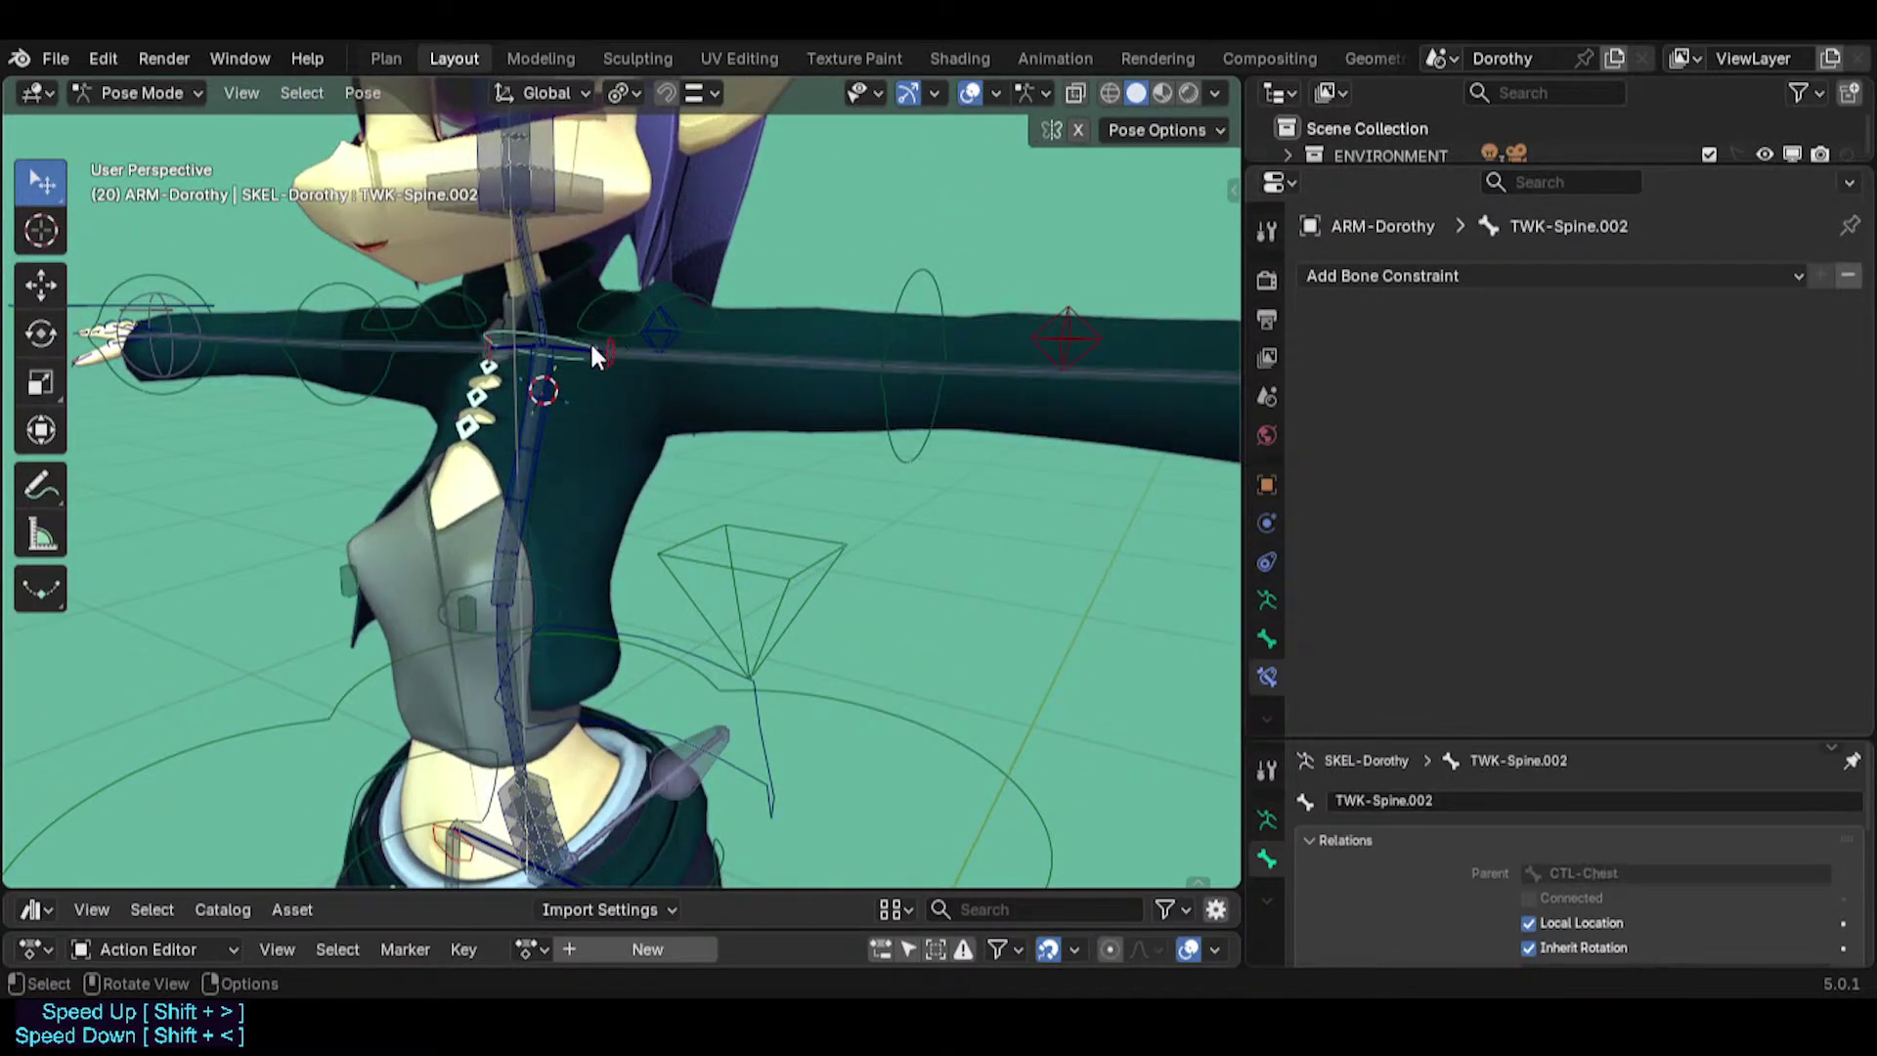
# Move CTL-Shoulder.L repeatedly with an Auto IK length of 4 to test how the chest follows the torso bends.
pyautogui.click(589, 340)
pyautogui.press('g')
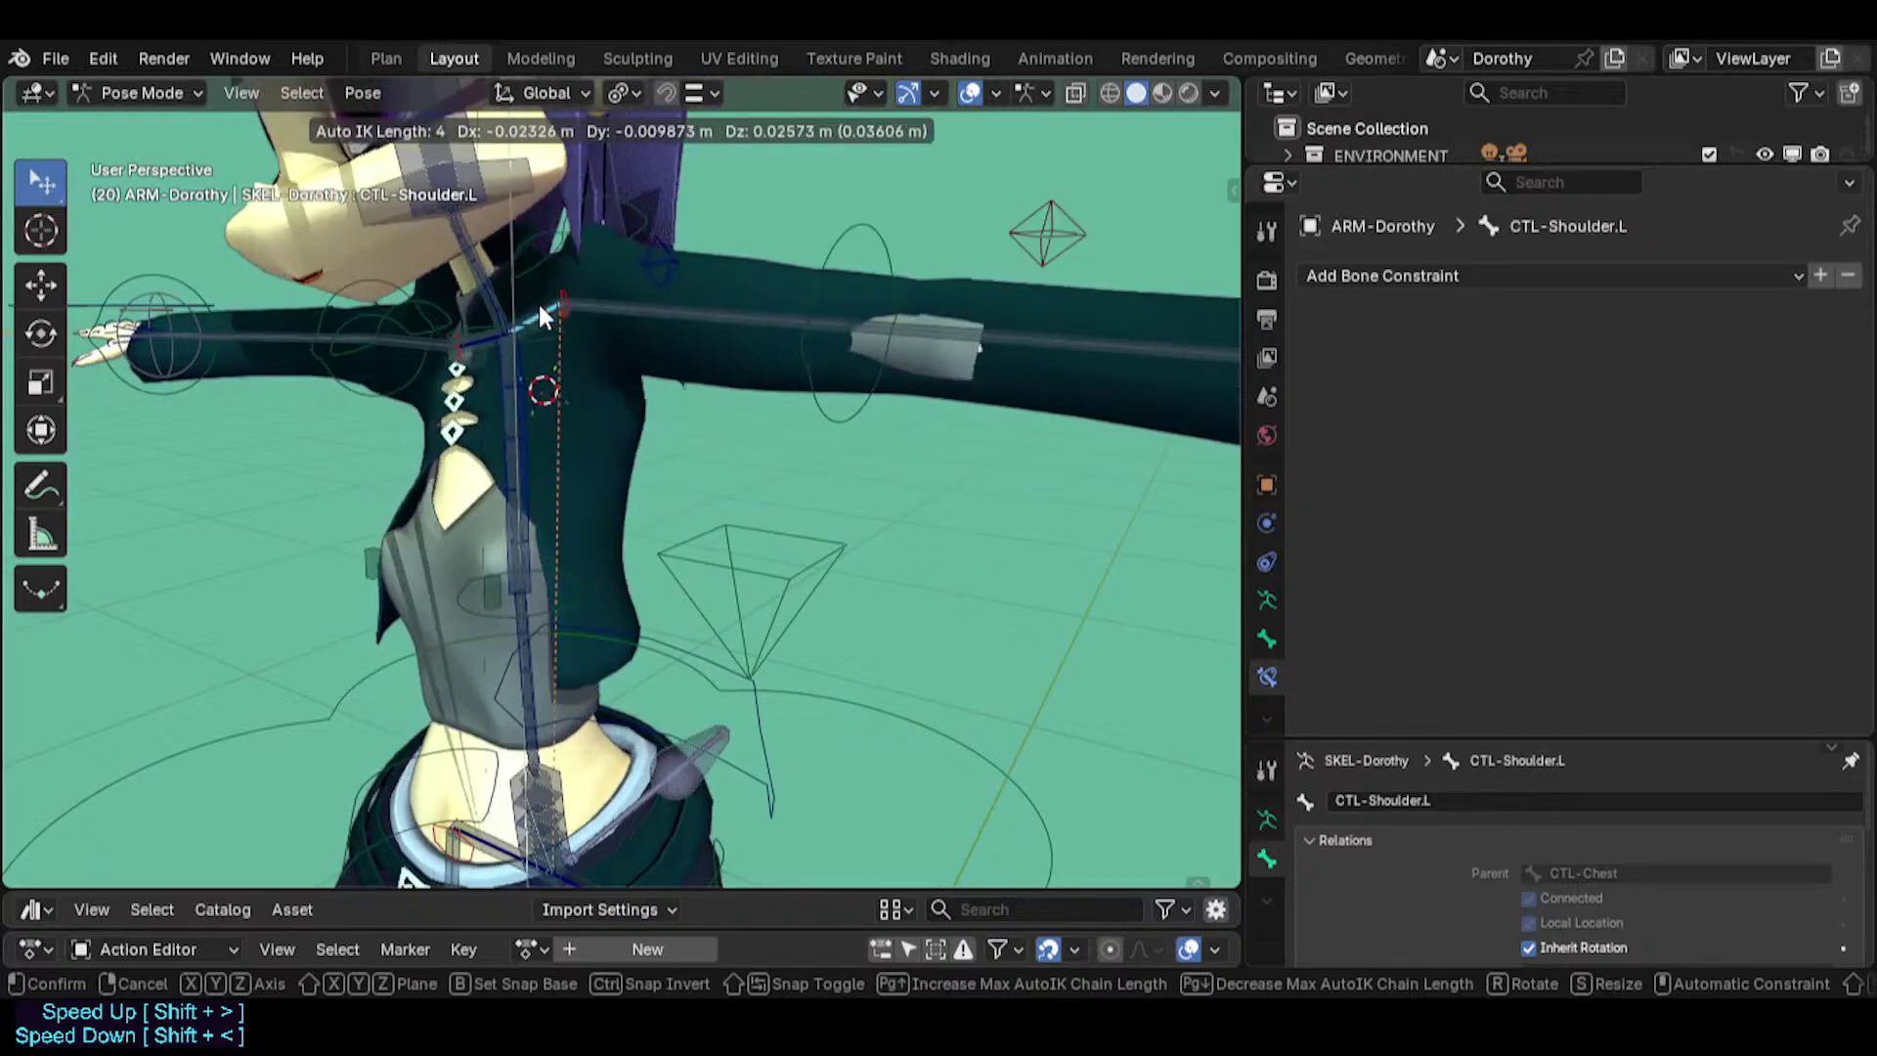
pyautogui.click(541, 311)
pyautogui.moveTo(541, 311); pyautogui.dragTo(418, 294, button='middle')
pyautogui.press('g')
pyautogui.click(356, 352)
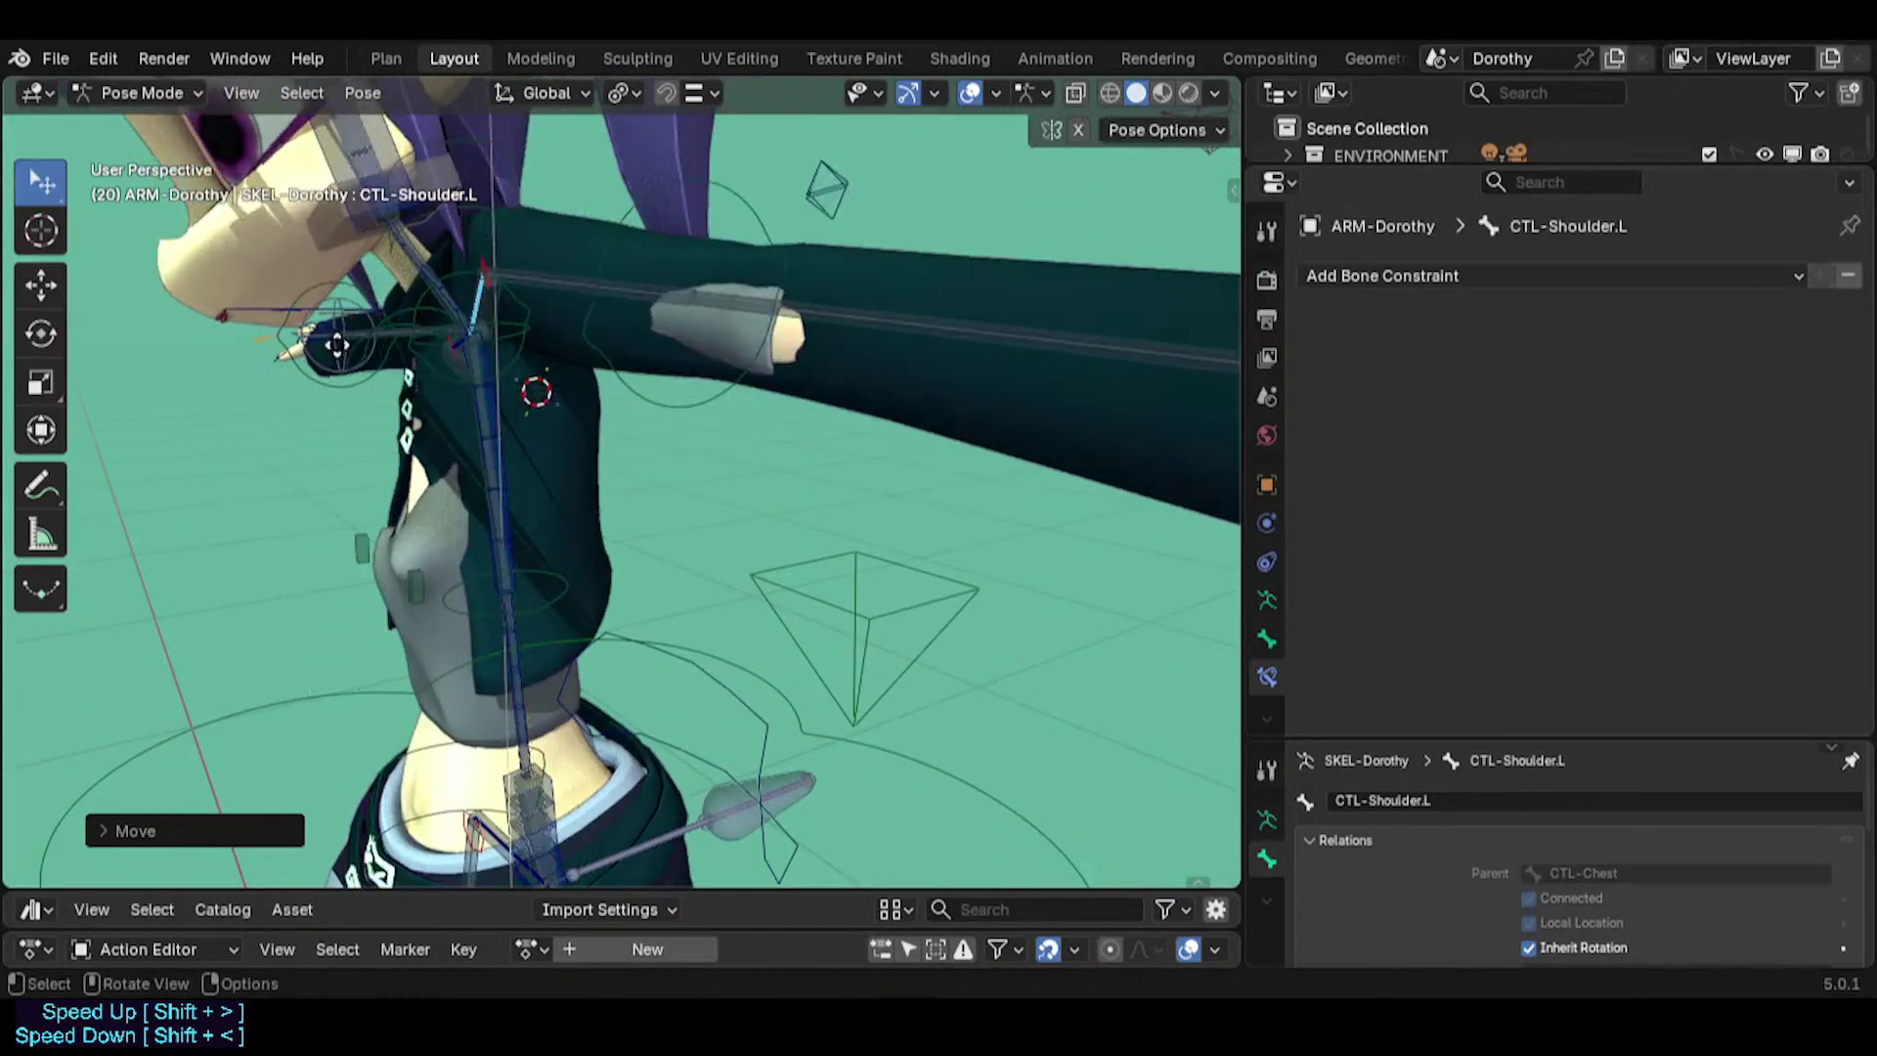
pyautogui.press('g')
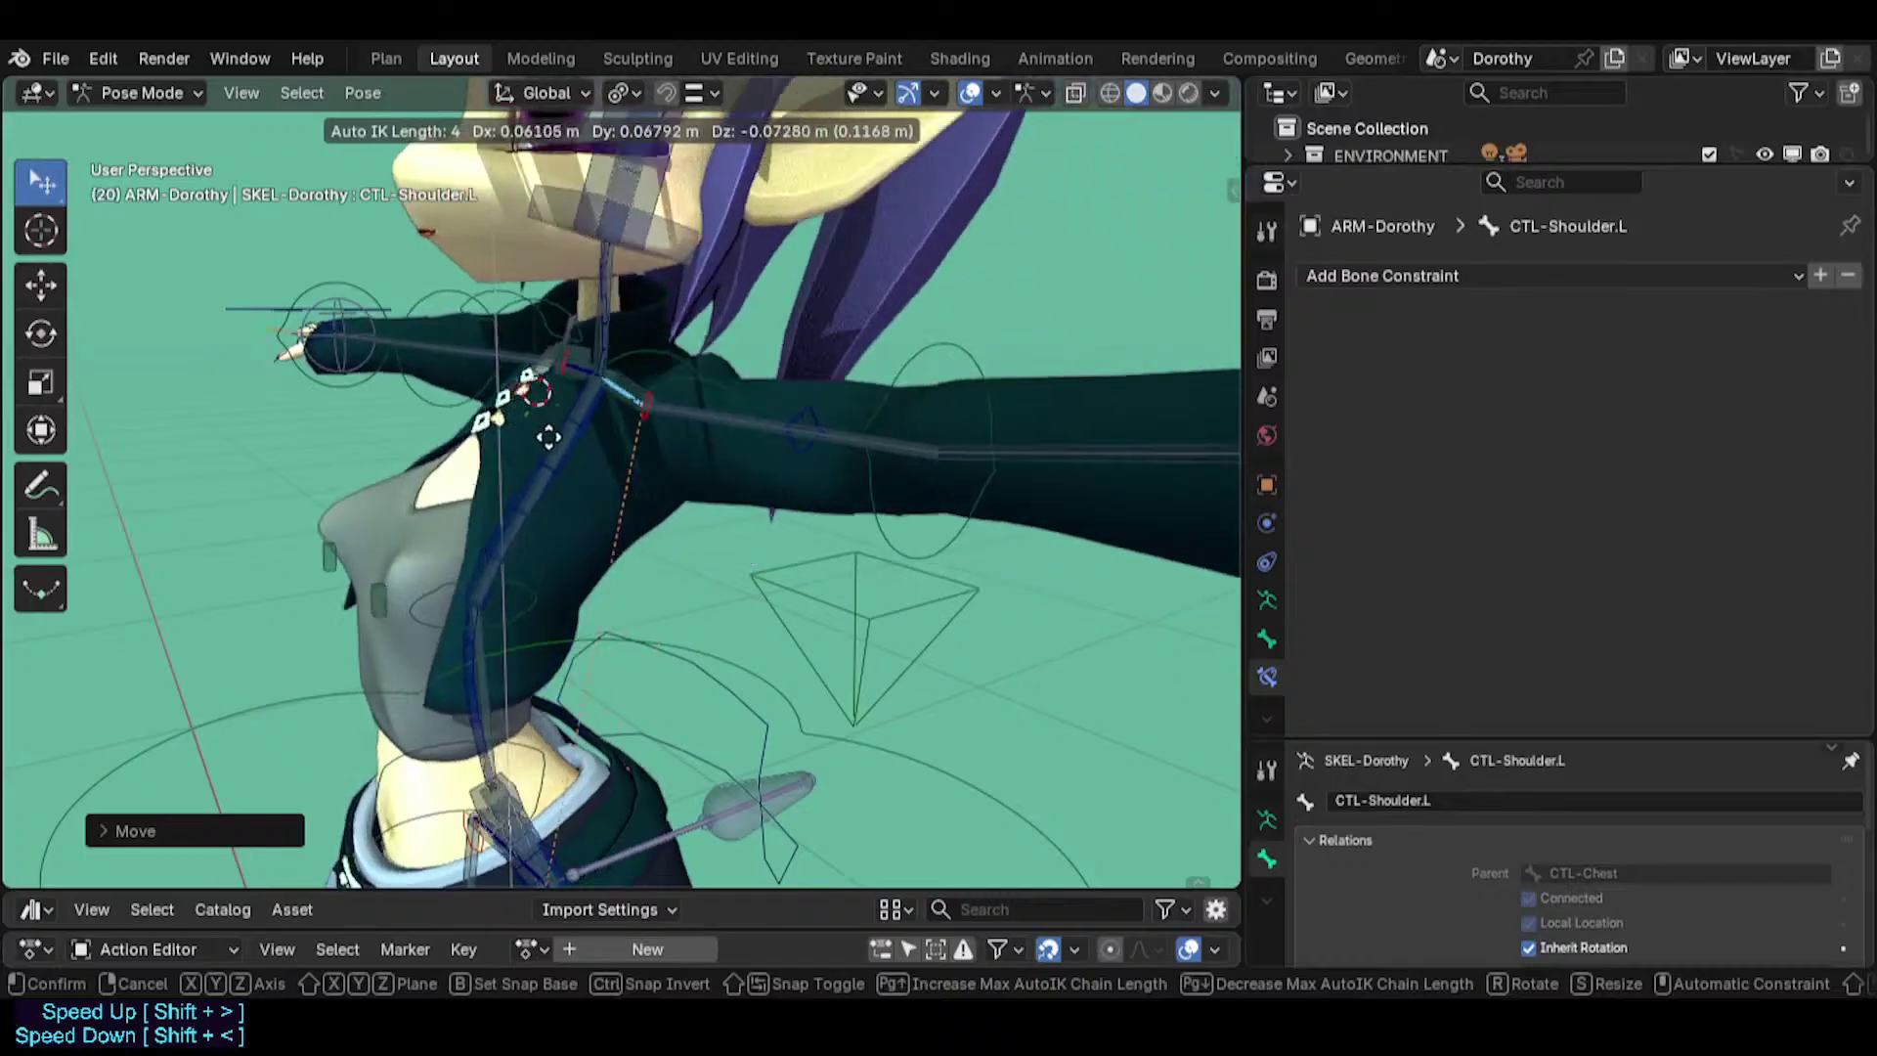
pyautogui.click(546, 433)
# Parent the TWK-Boob bones to MCH-Chest with Keep Offset, and return to Pose Mode.
pyautogui.click(391, 583)
pyautogui.moveTo(409, 587); pyautogui.dragTo(489, 572, button='middle')
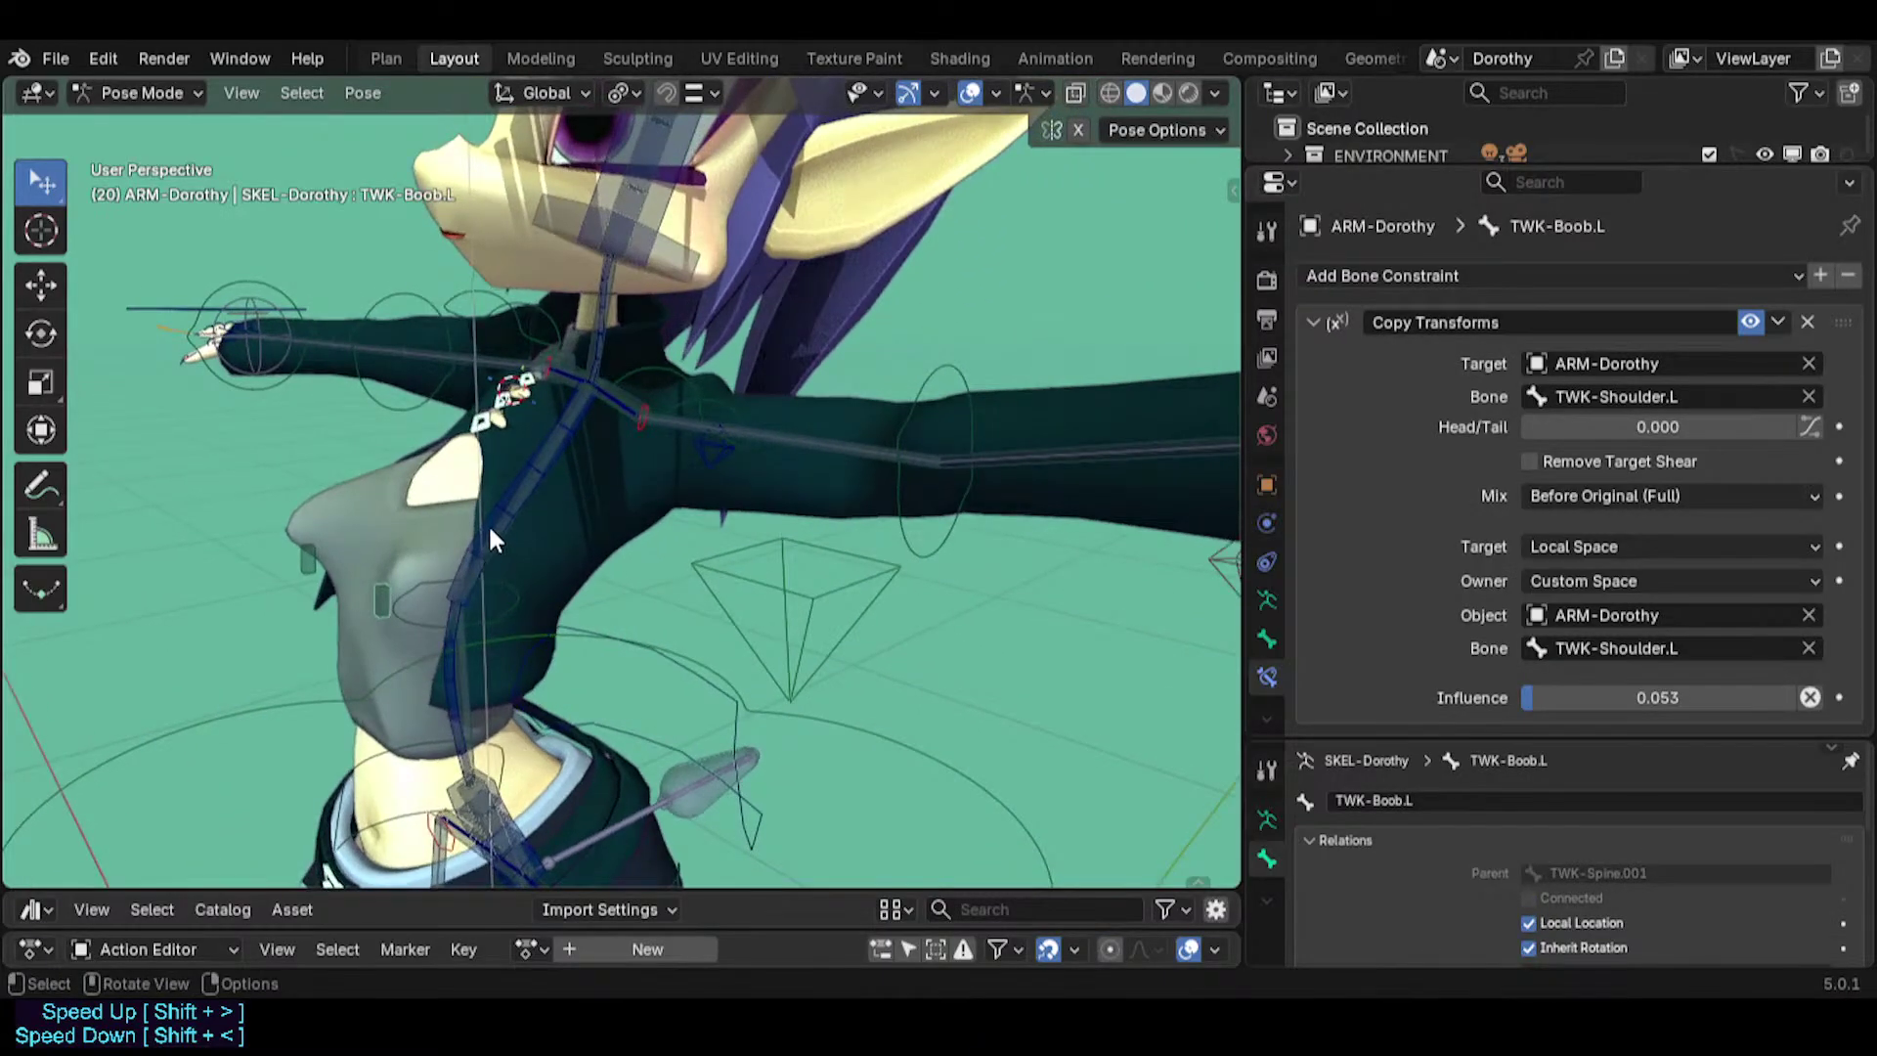
pyautogui.keyDown('alt'); pyautogui.click(497, 526); pyautogui.keyUp('alt')
pyautogui.click(475, 526)
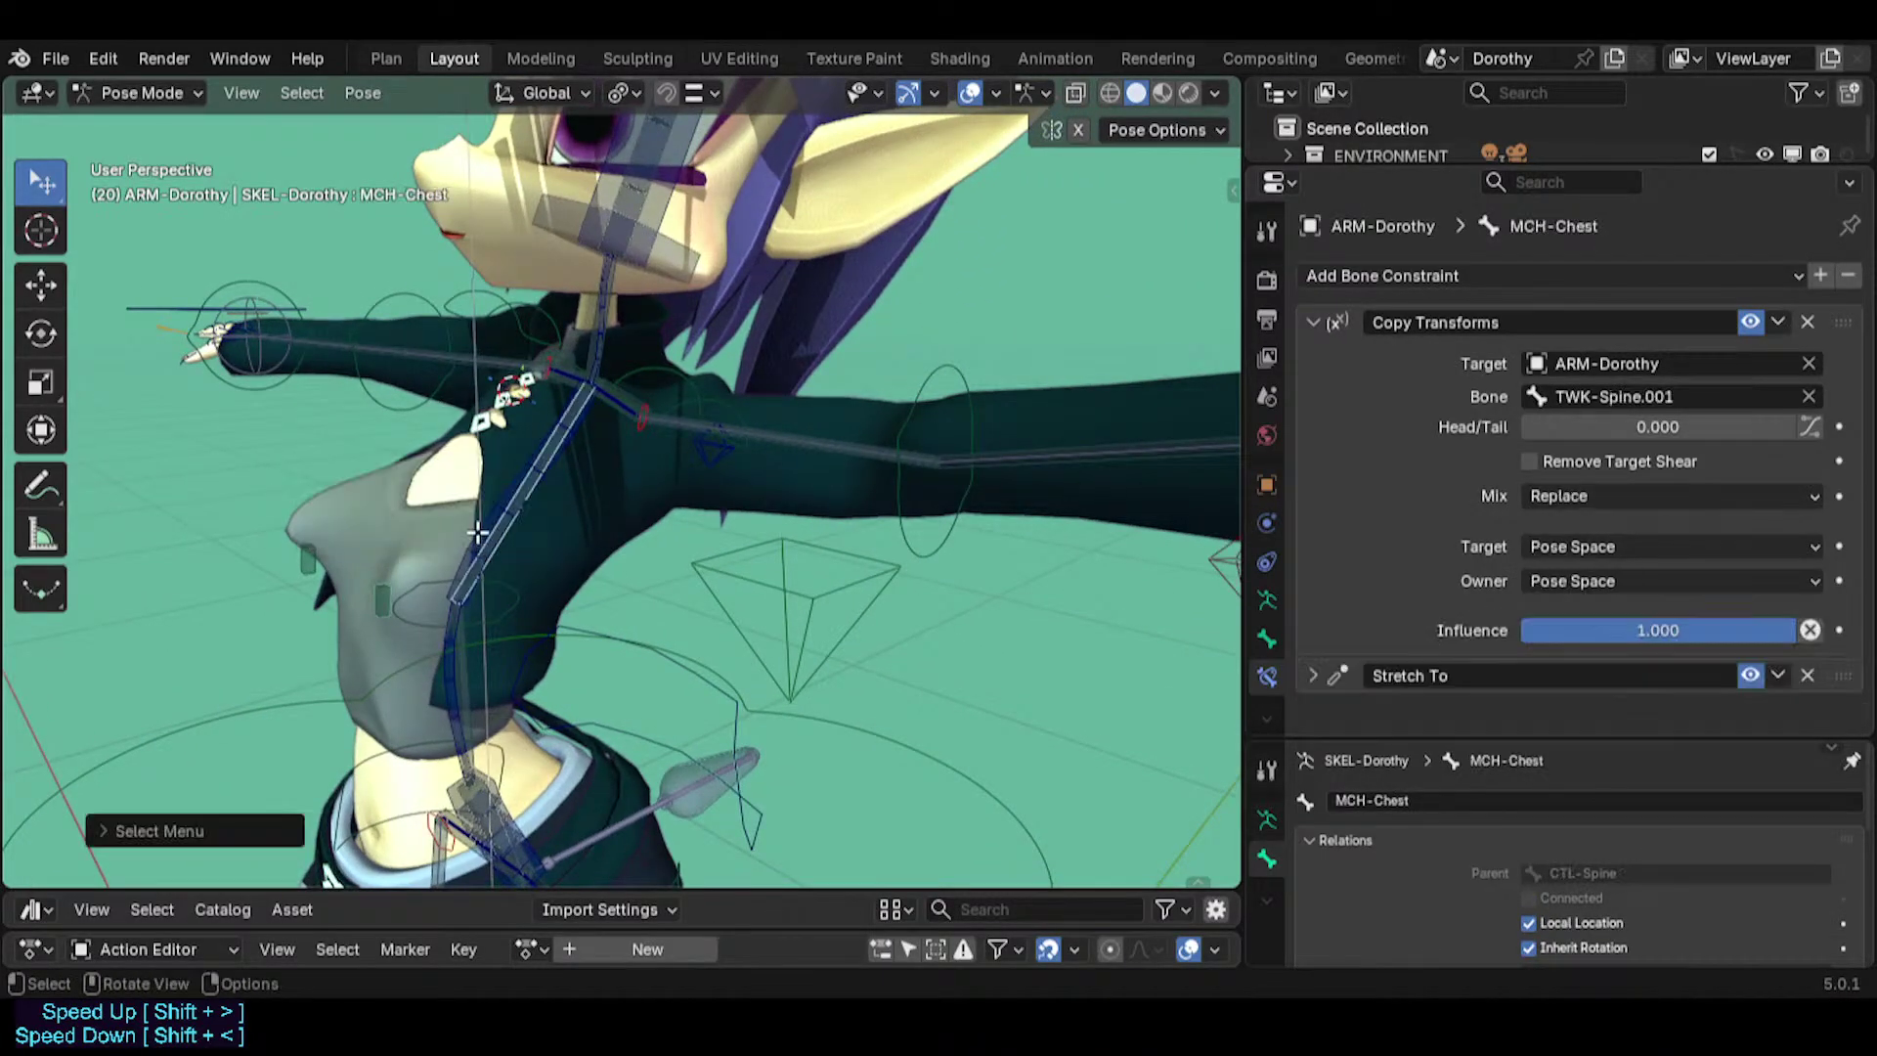
pyautogui.press('Tab')
pyautogui.hotkey('ctrl', 'p')
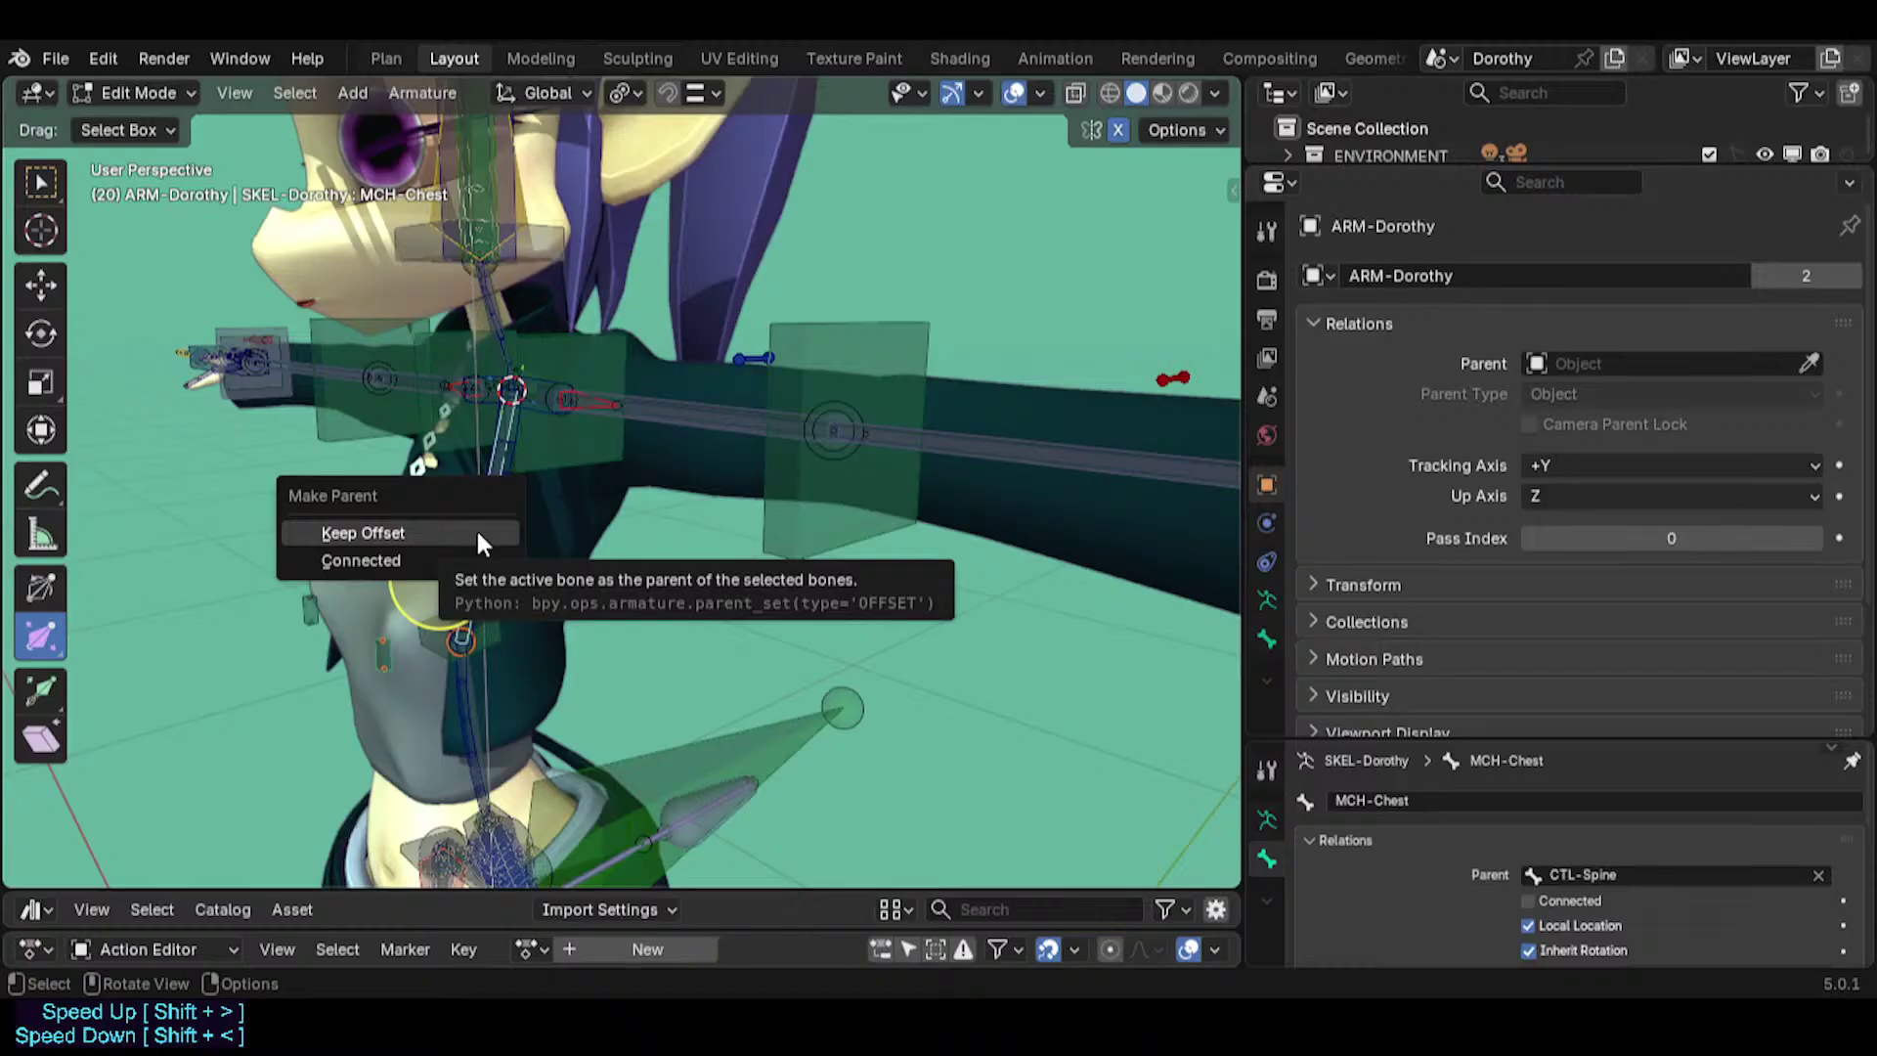
pyautogui.click(475, 528)
pyautogui.hotkey('ctrl', 'p')
pyautogui.click(477, 530)
pyautogui.hotkey('ctrl', 'Tab')
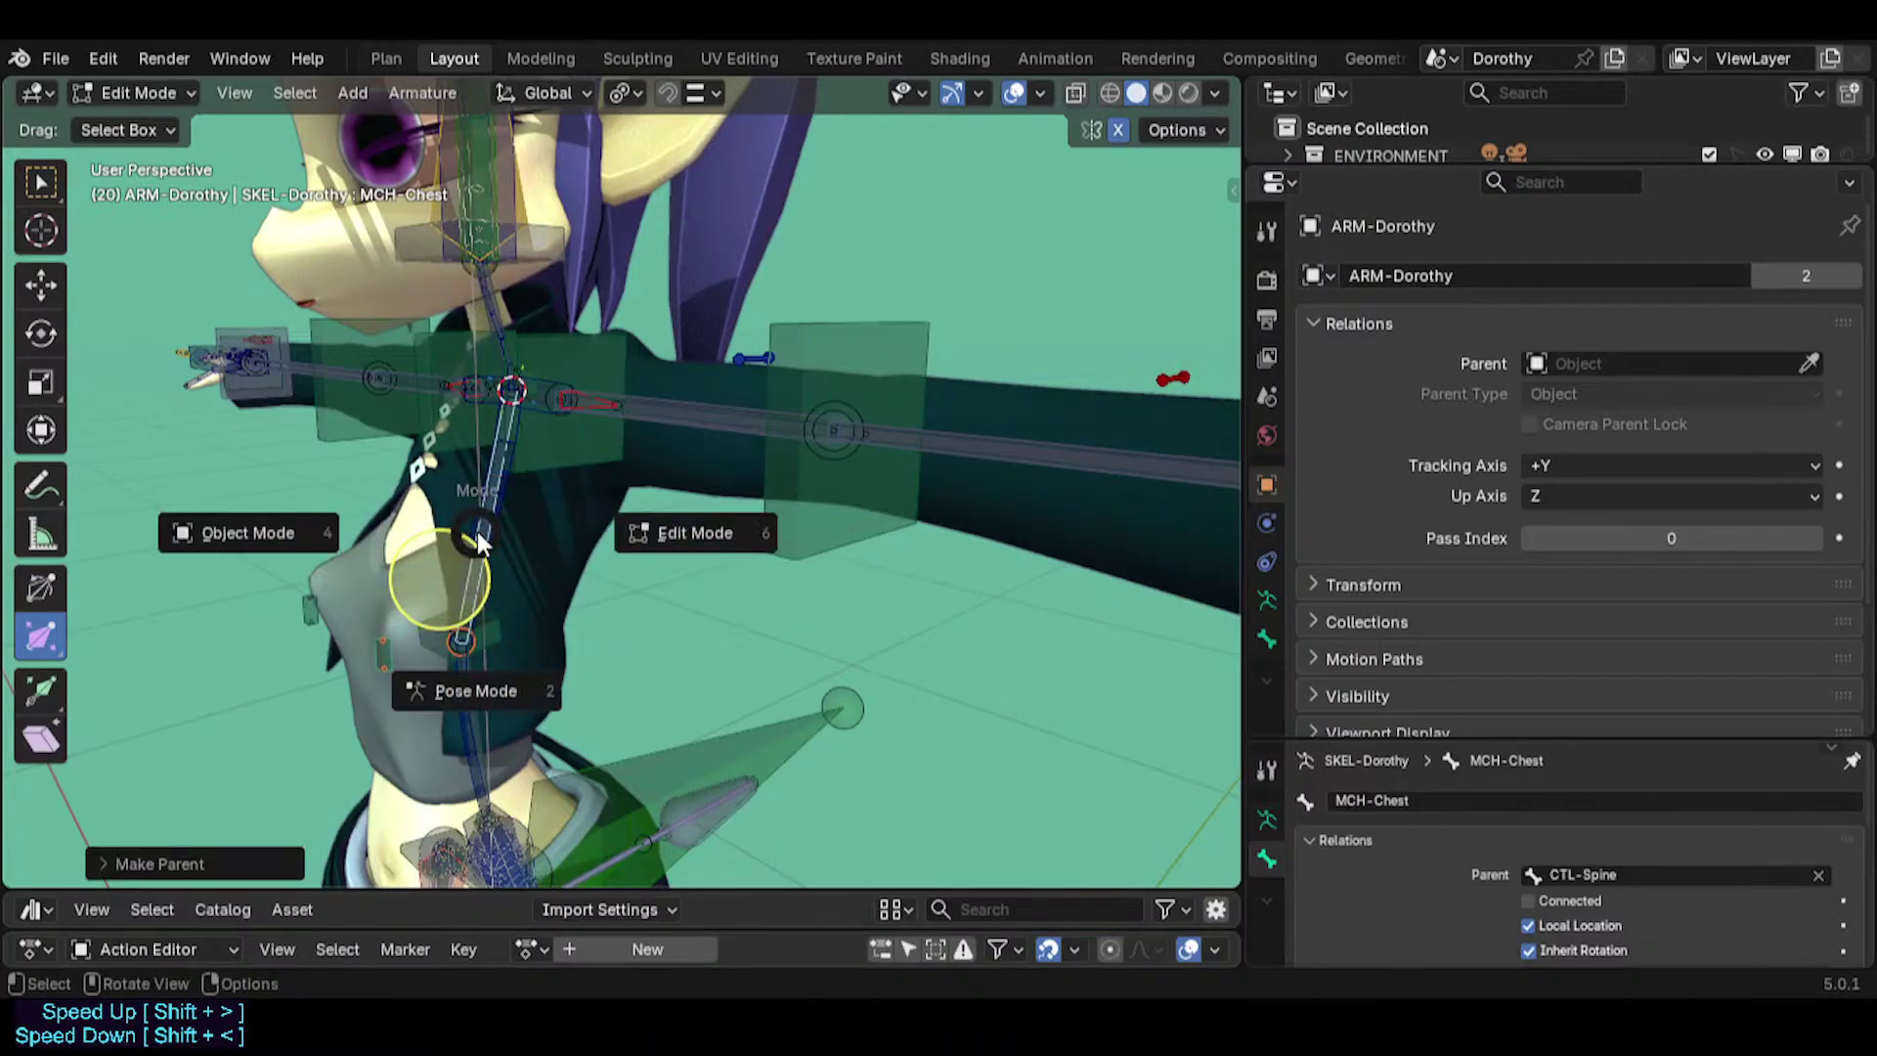
pyautogui.press('p')
# Pose CTL-Shoulder.L with an Auto IK length of 4 to test the TWK-Boob bones' parenting to MCH-Chest.
pyautogui.click(622, 407)
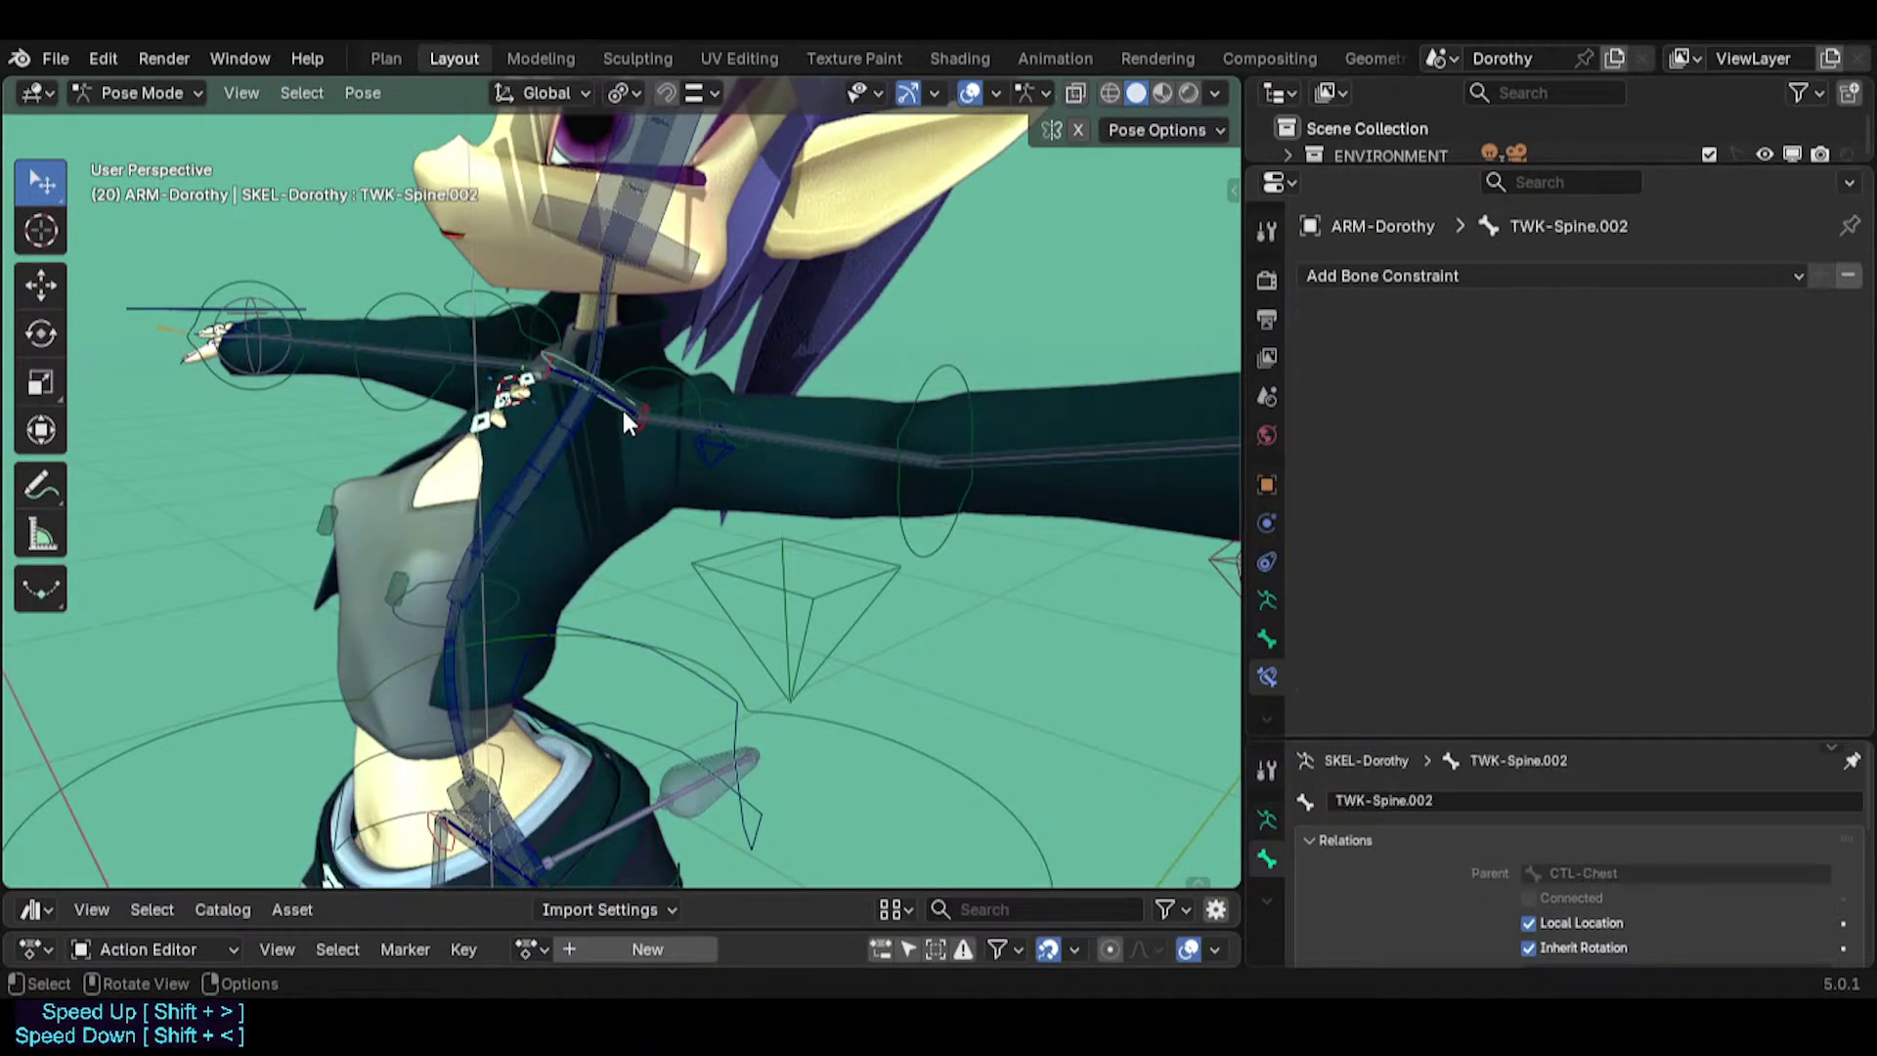
pyautogui.click(623, 402)
pyautogui.click(623, 403)
pyautogui.press('g')
pyautogui.rightClick(624, 408)
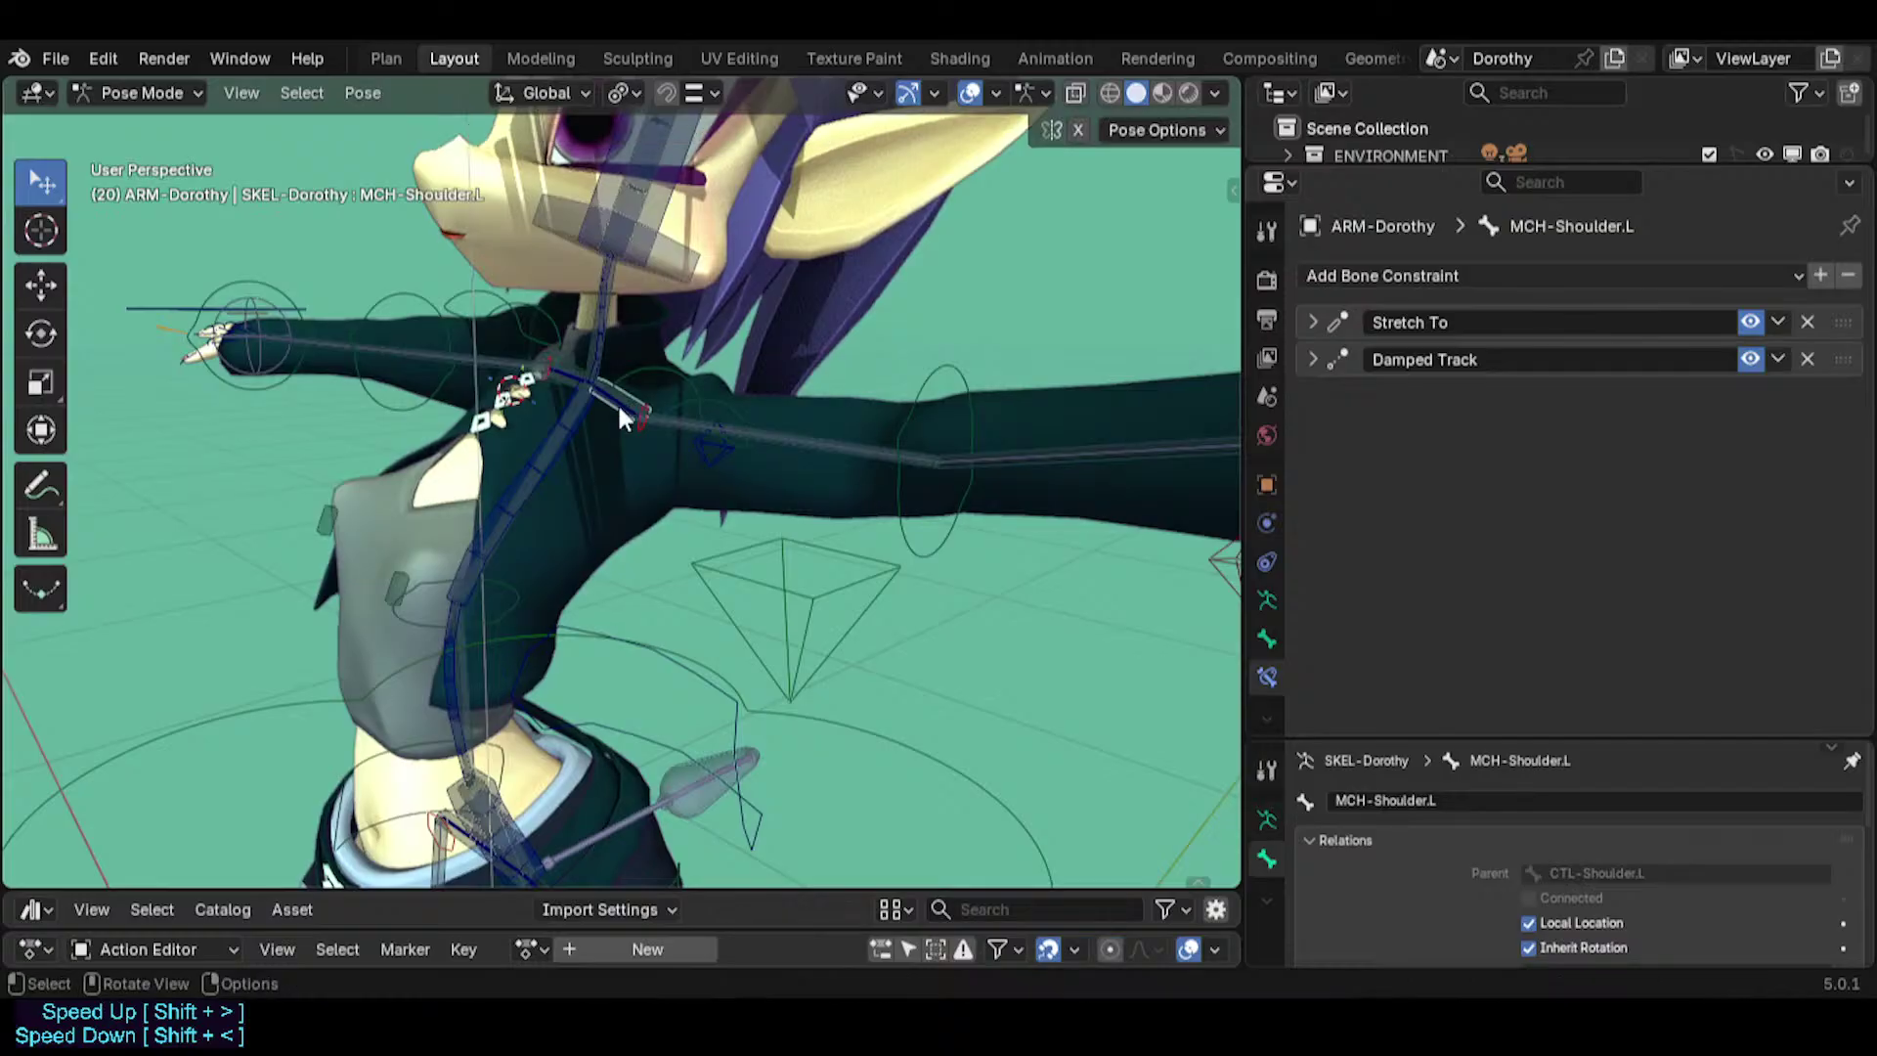
pyautogui.click(619, 403)
pyautogui.press('g')
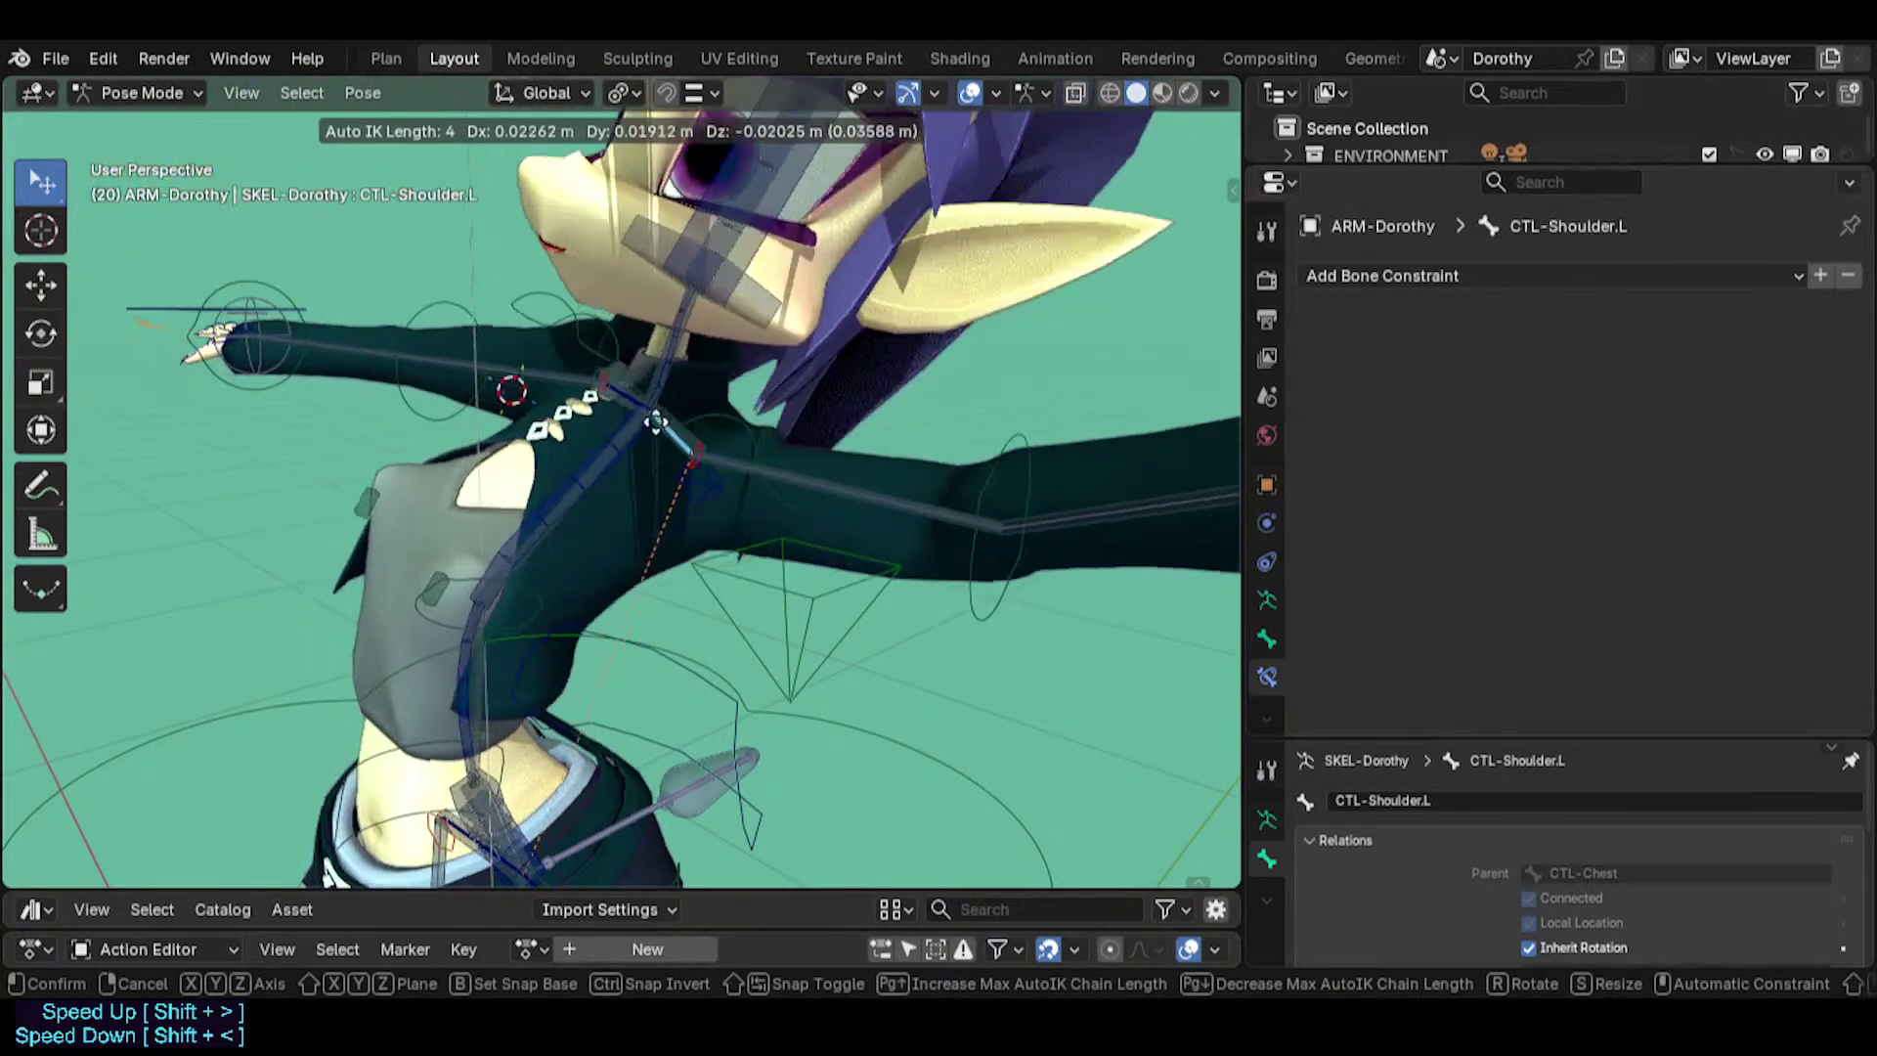
pyautogui.click(657, 423)
pyautogui.moveTo(660, 424); pyautogui.dragTo(888, 496, button='middle')
pyautogui.press('g')
pyautogui.click(733, 372)
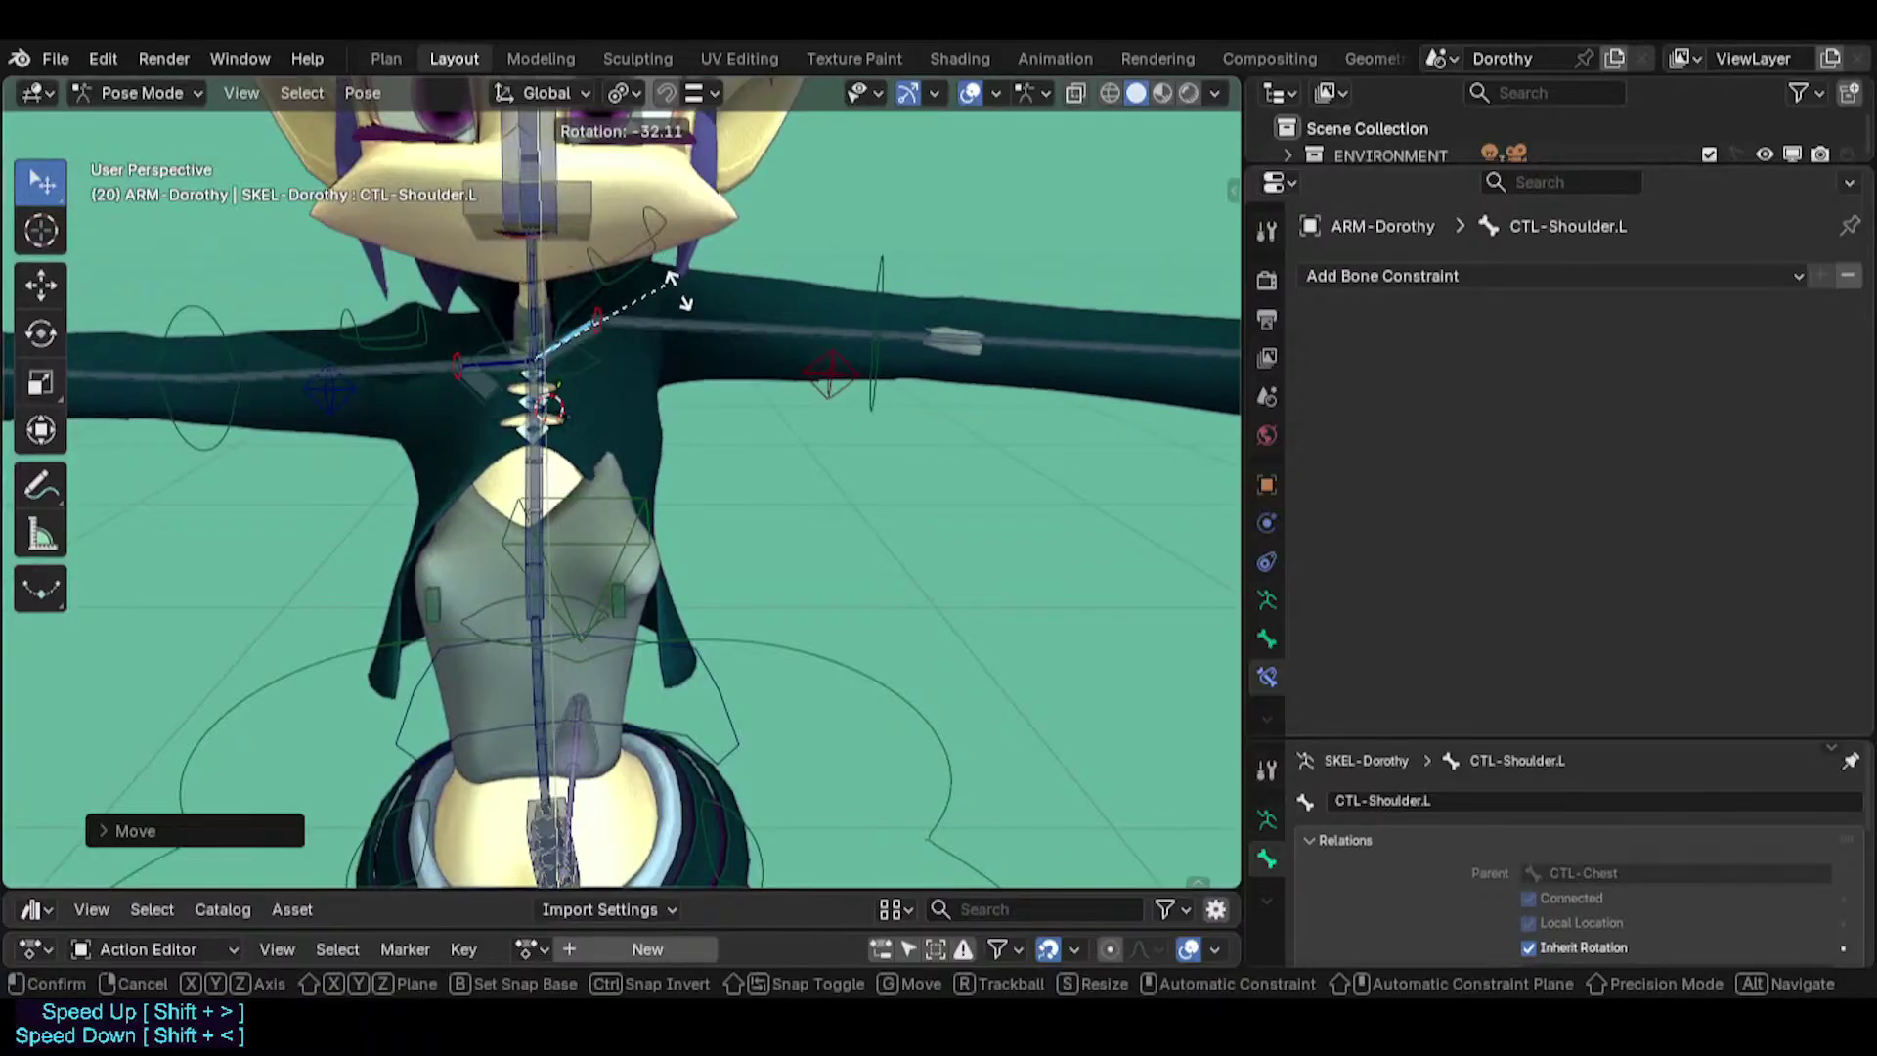
# Examine the constraints and parents of the TWK-Boob bones, TWK-Shoulder.L and MCH-UpperArm.L.
pyautogui.click(618, 613)
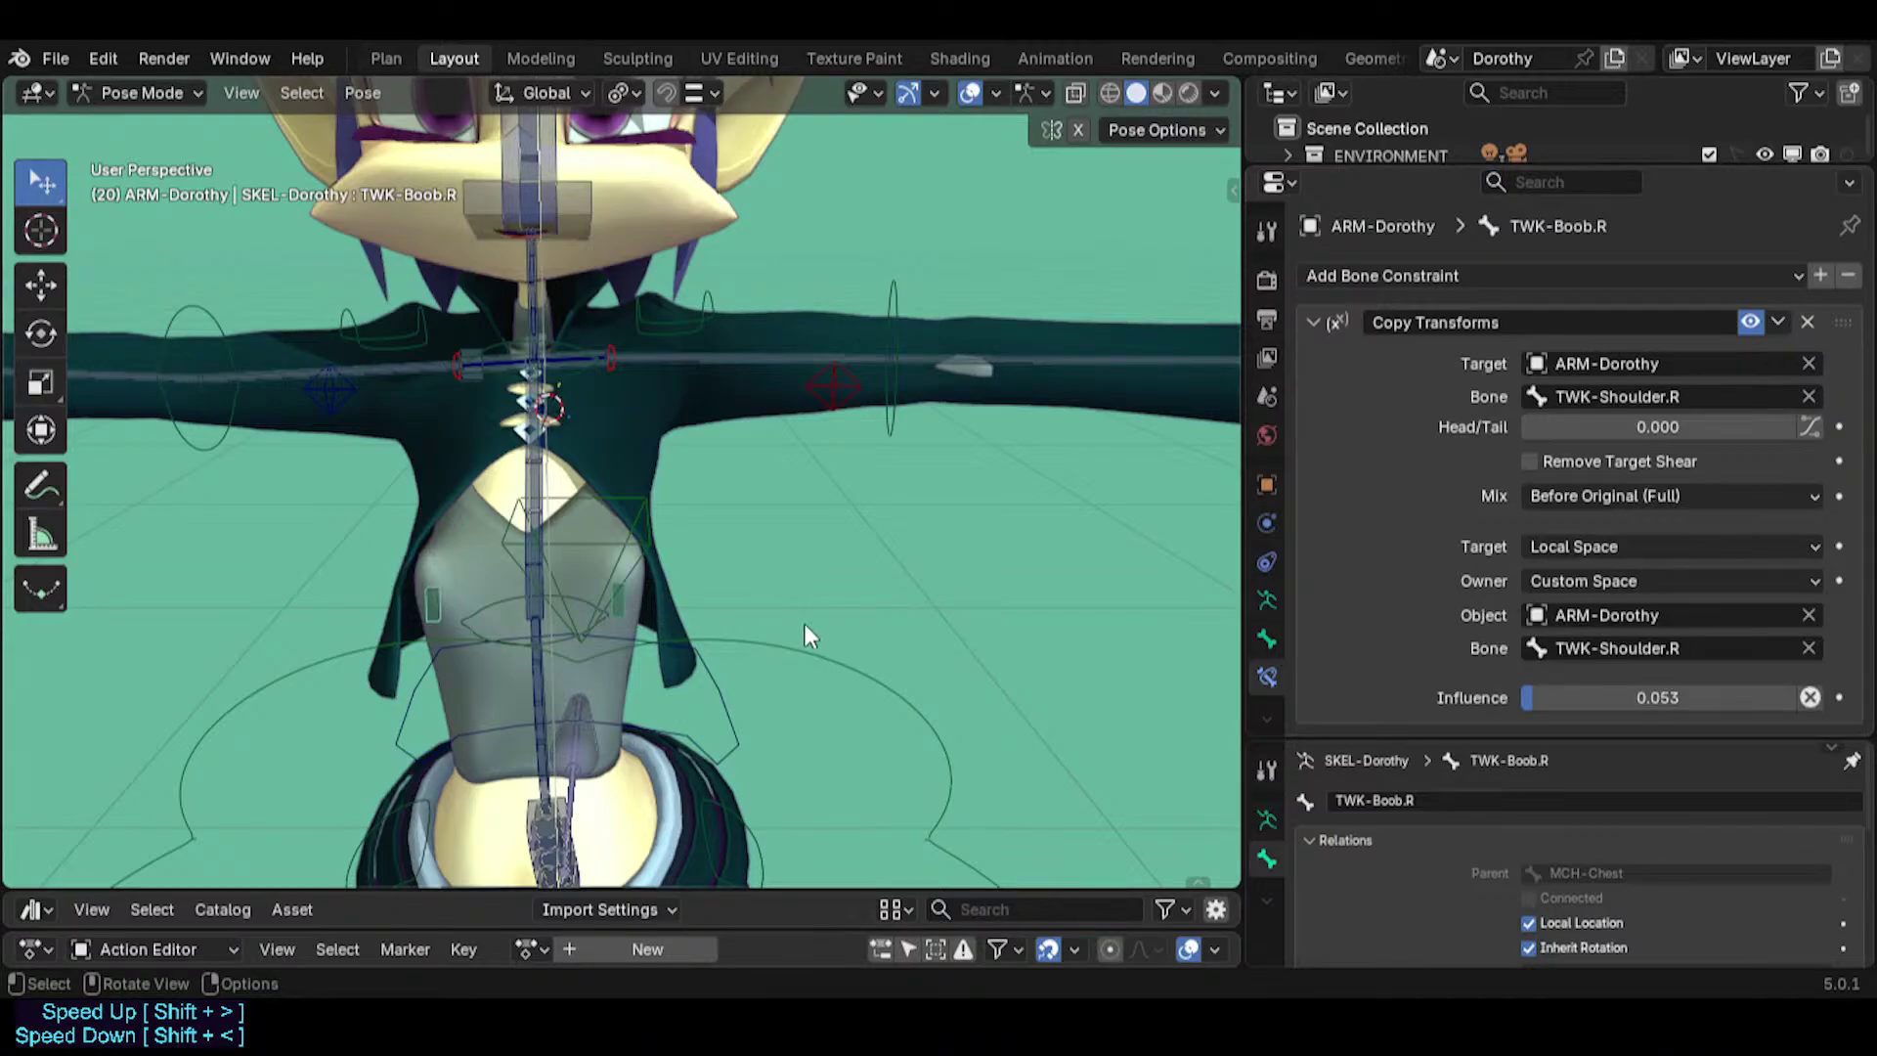
pyautogui.moveTo(809, 637); pyautogui.dragTo(607, 616, button='middle')
pyautogui.click(615, 610)
pyautogui.click(616, 608)
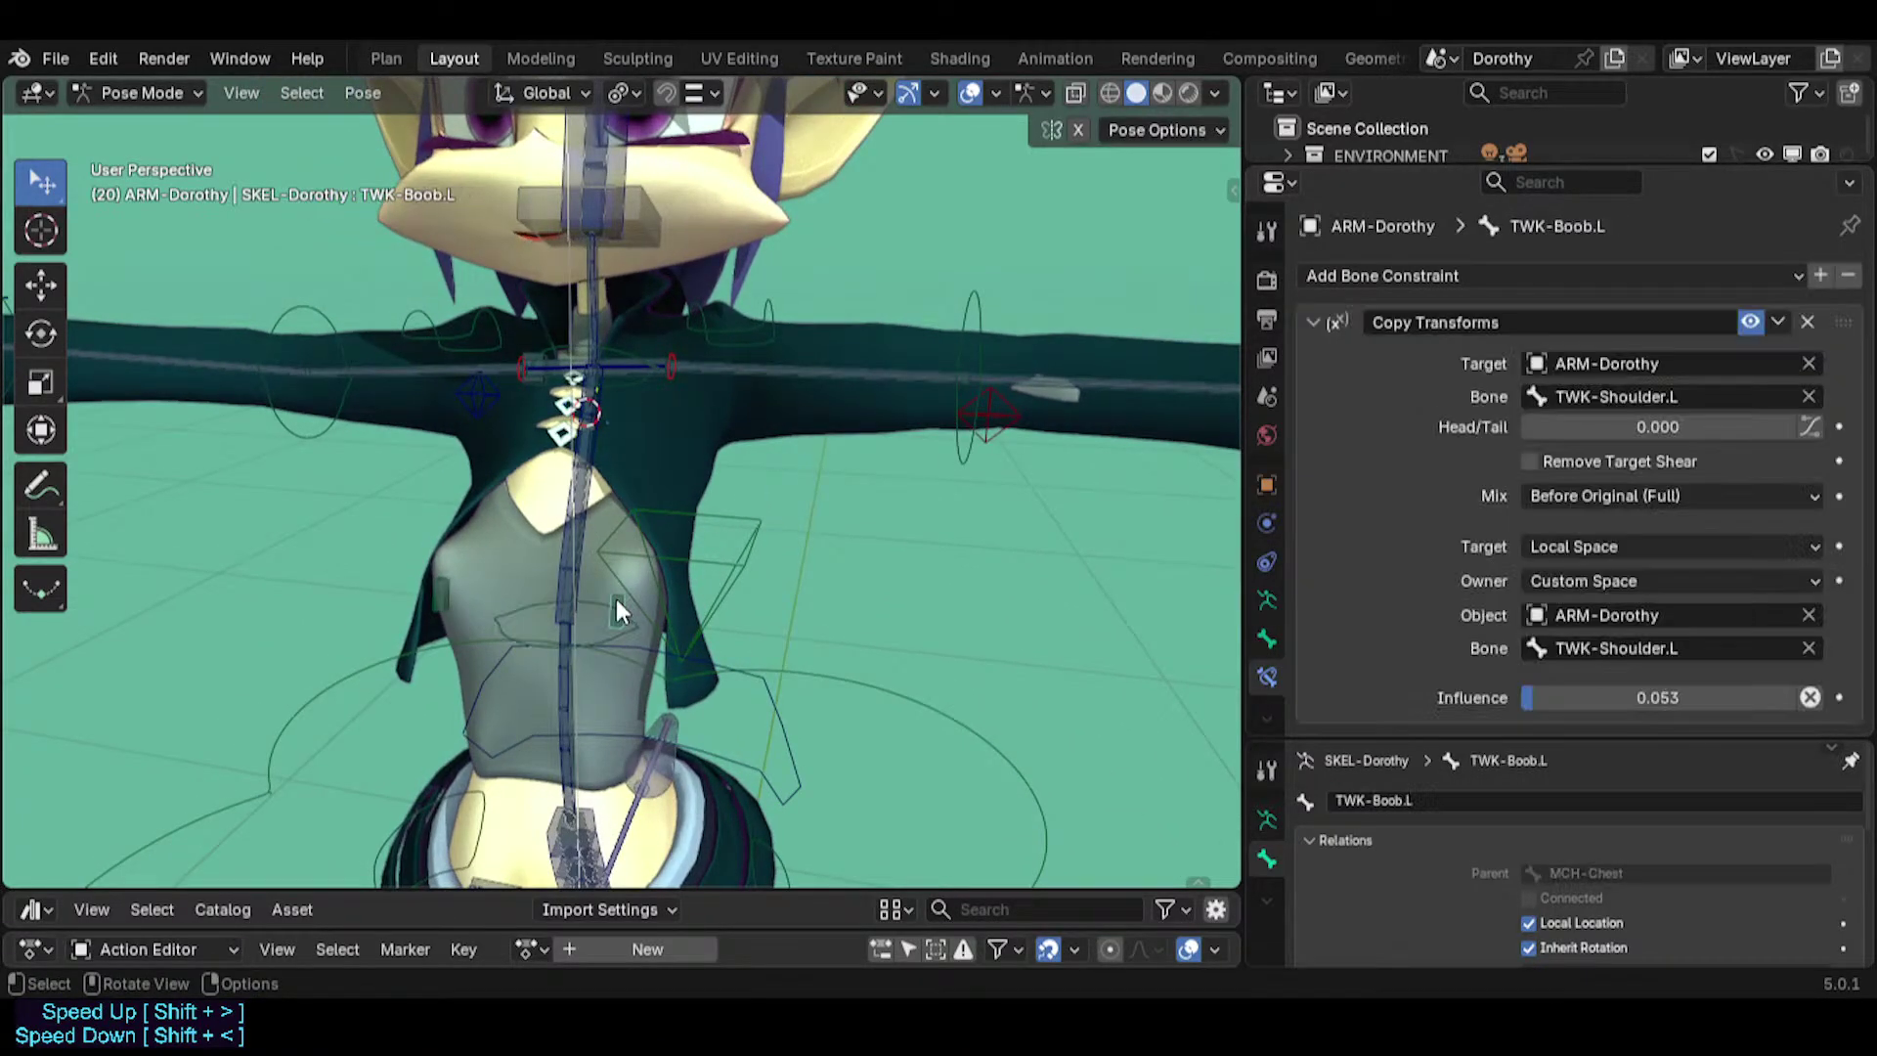
pyautogui.press('g')
pyautogui.press('Escape')
pyautogui.click(578, 531)
pyautogui.click(579, 531)
pyautogui.click(731, 330)
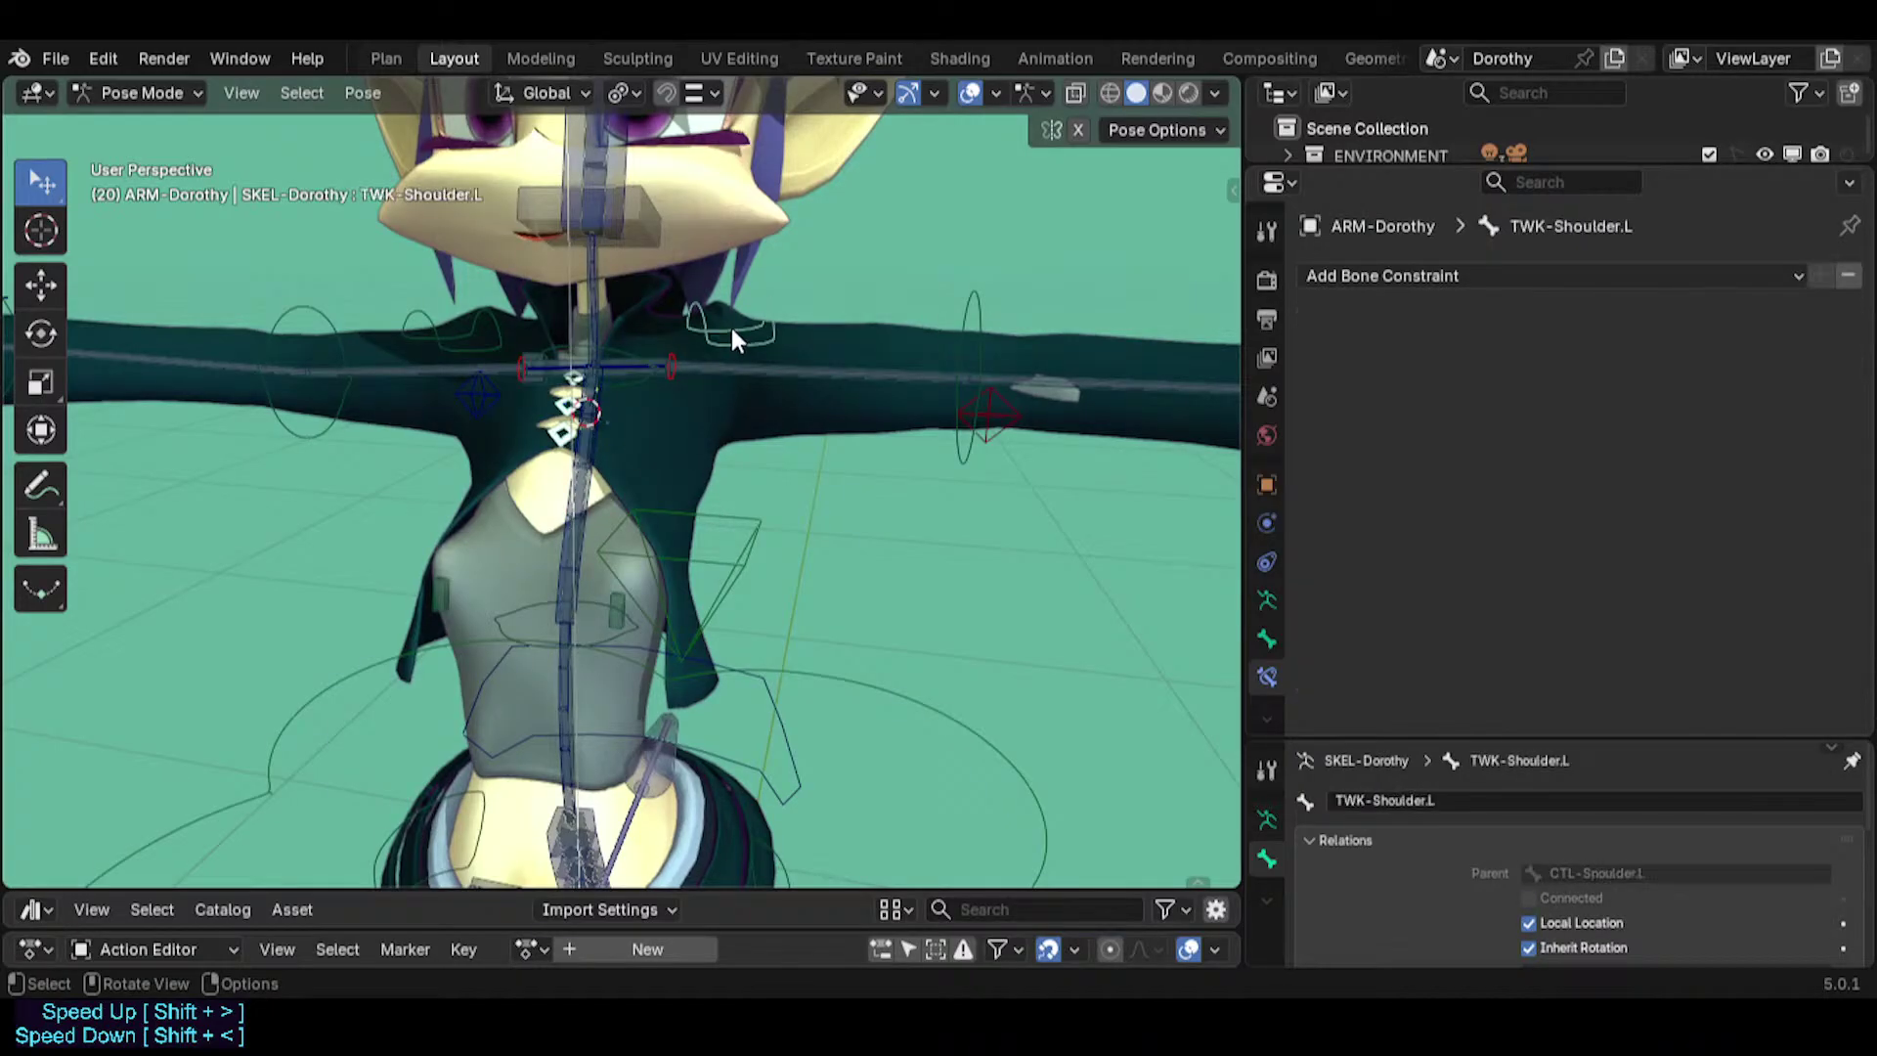
pyautogui.click(708, 371)
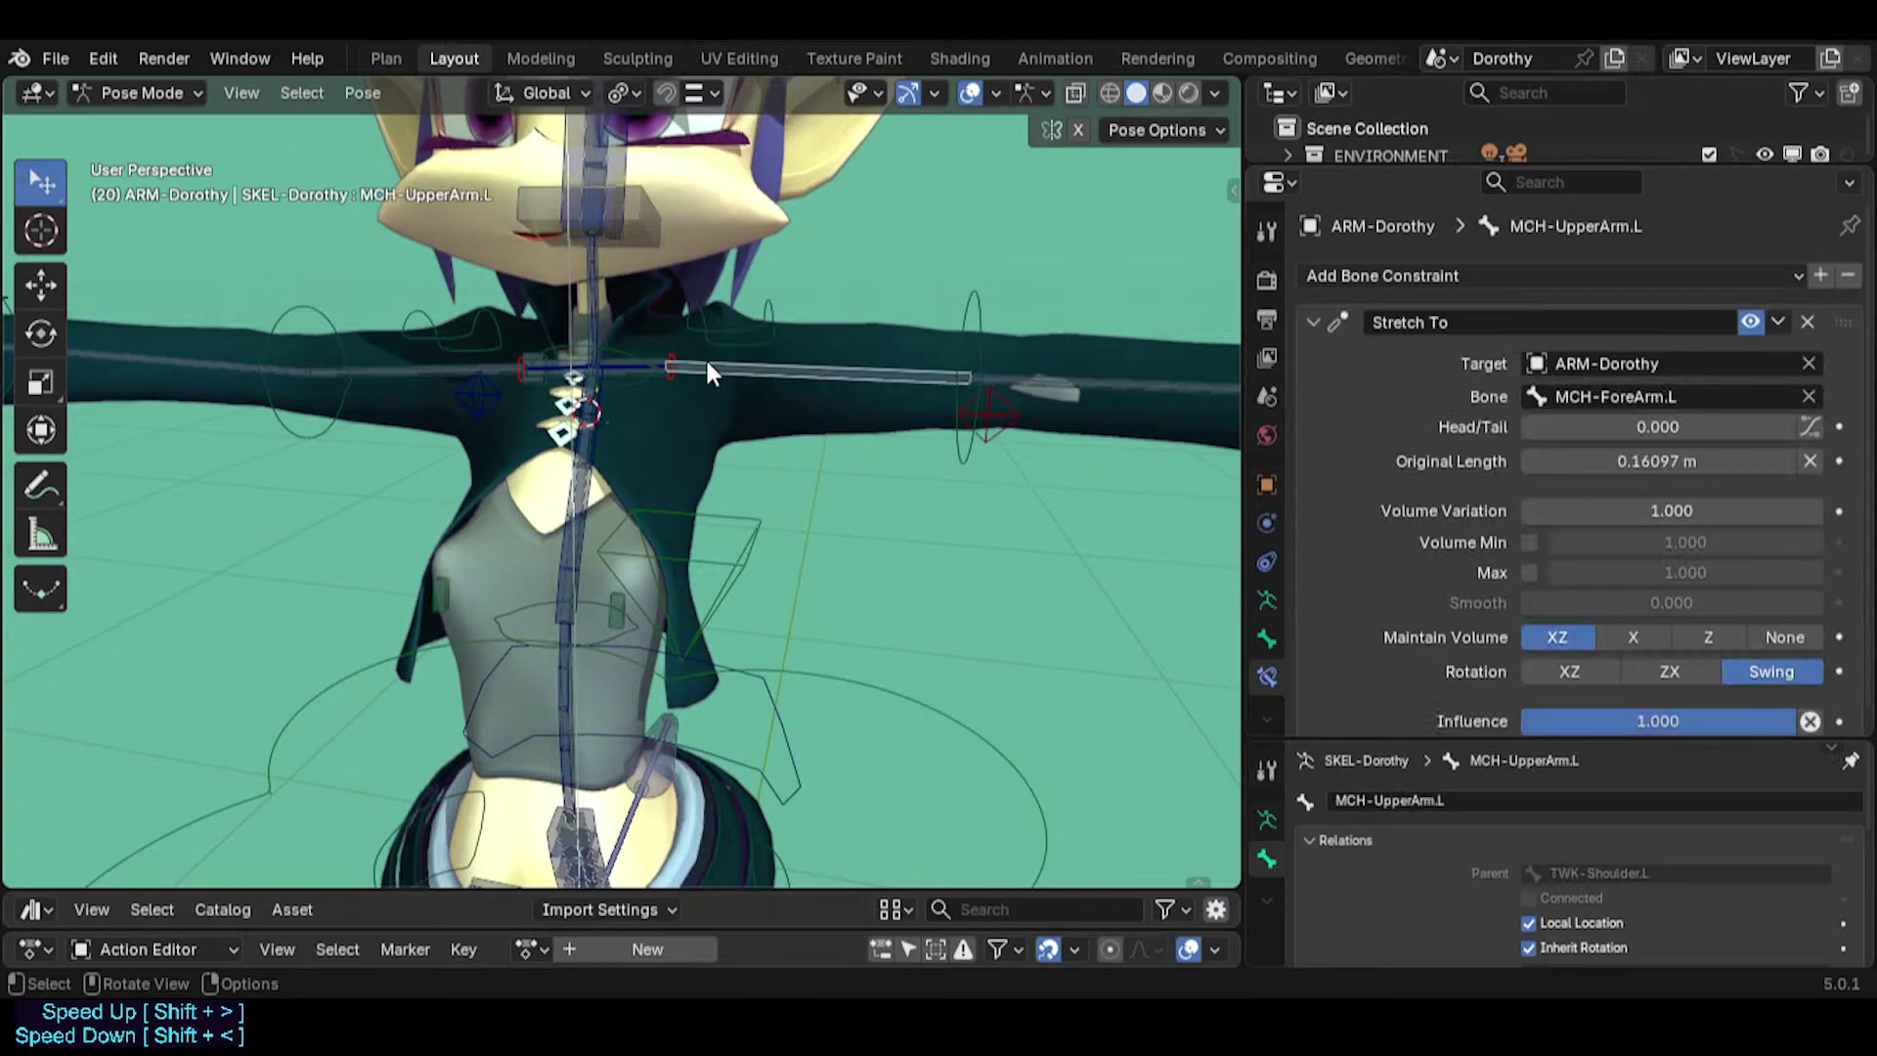
pyautogui.click(710, 323)
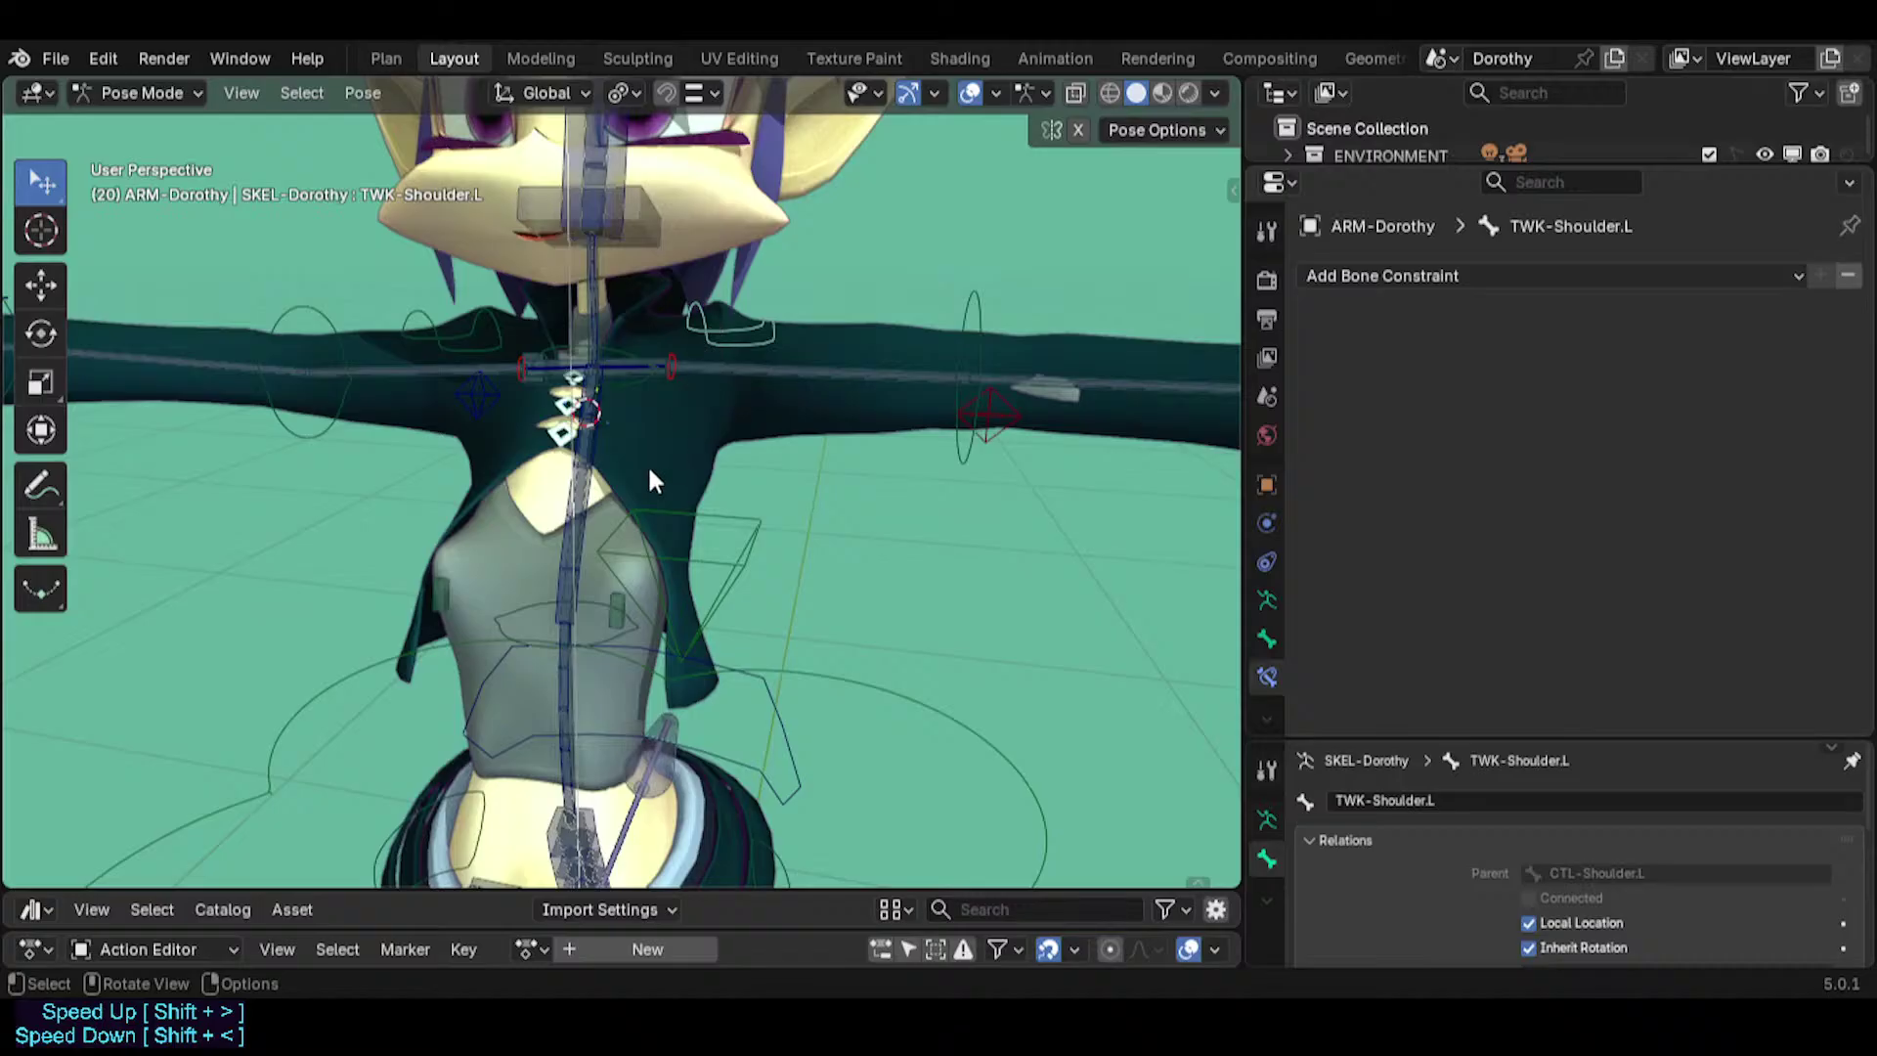
# Set the bone color of both TWK-Boob bones to 02 - Theme Color Set, and save the file.
pyautogui.click(598, 600)
pyautogui.click(609, 599)
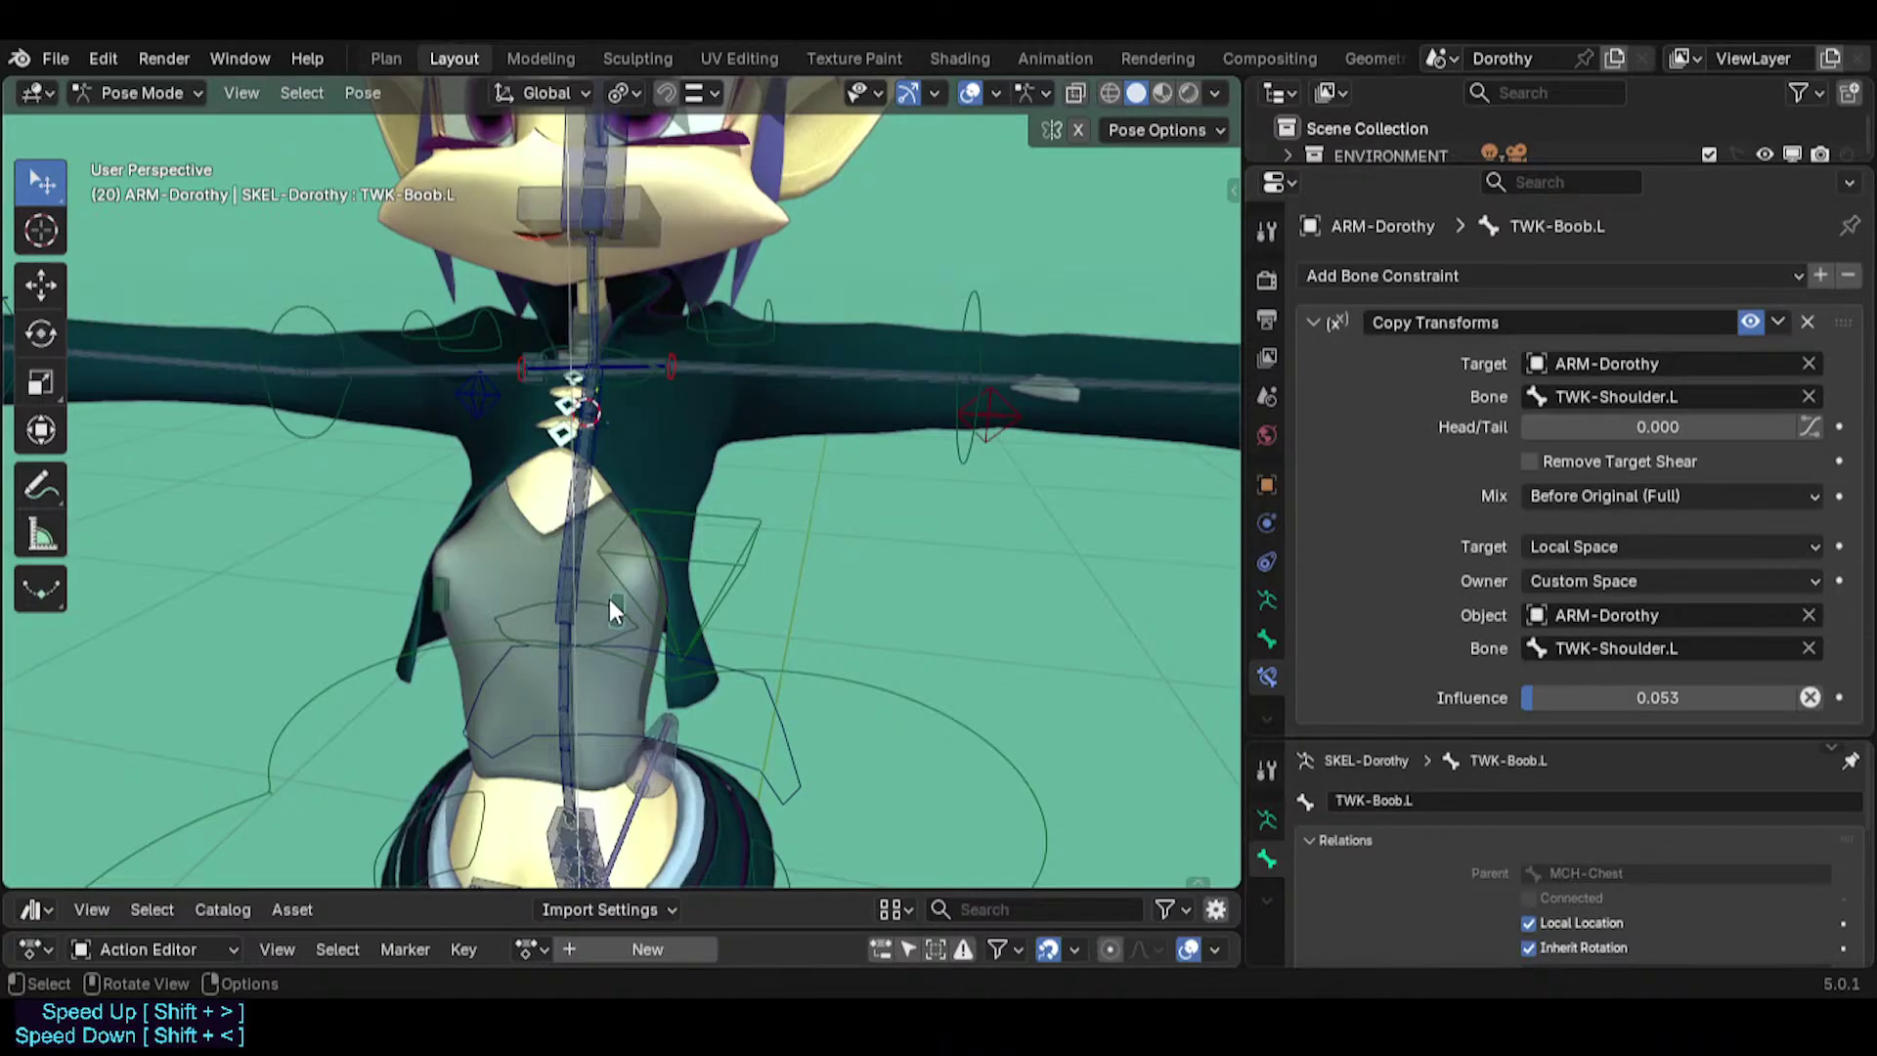
pyautogui.click(1266, 639)
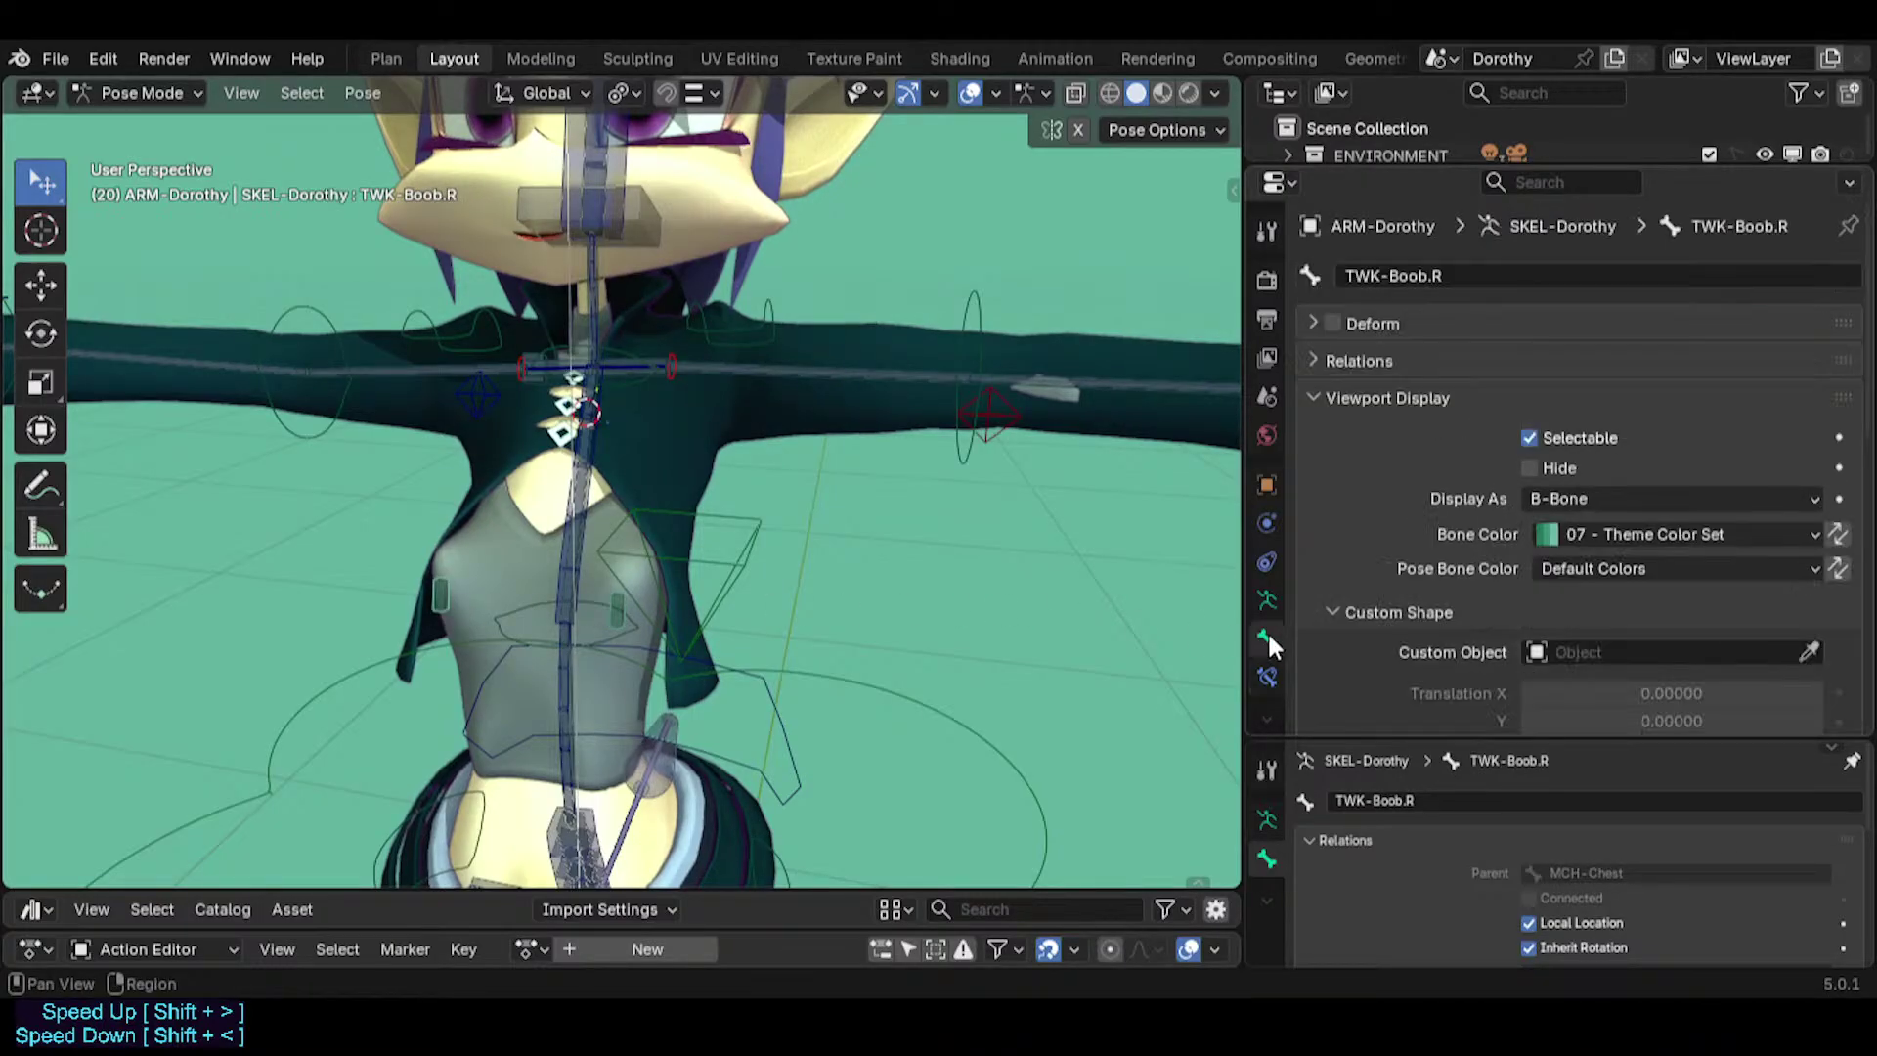
pyautogui.click(1642, 533)
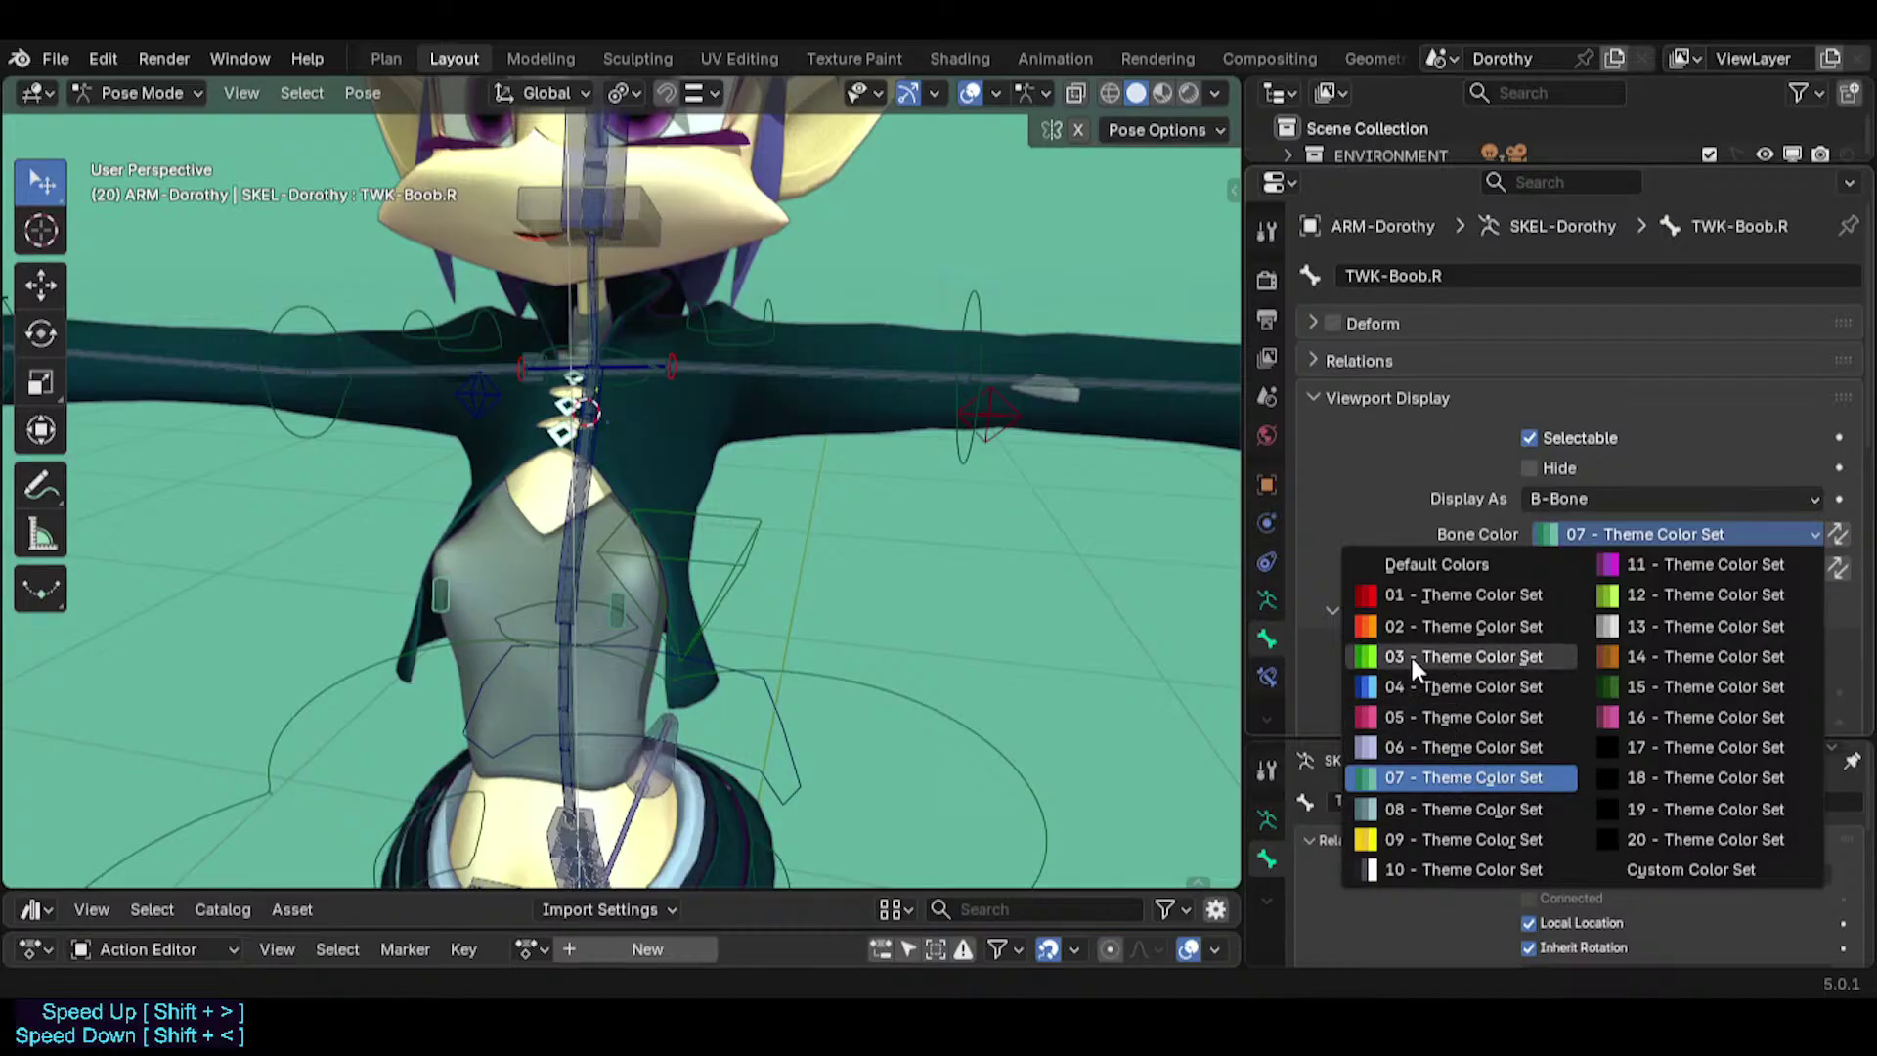
pyautogui.click(1433, 623)
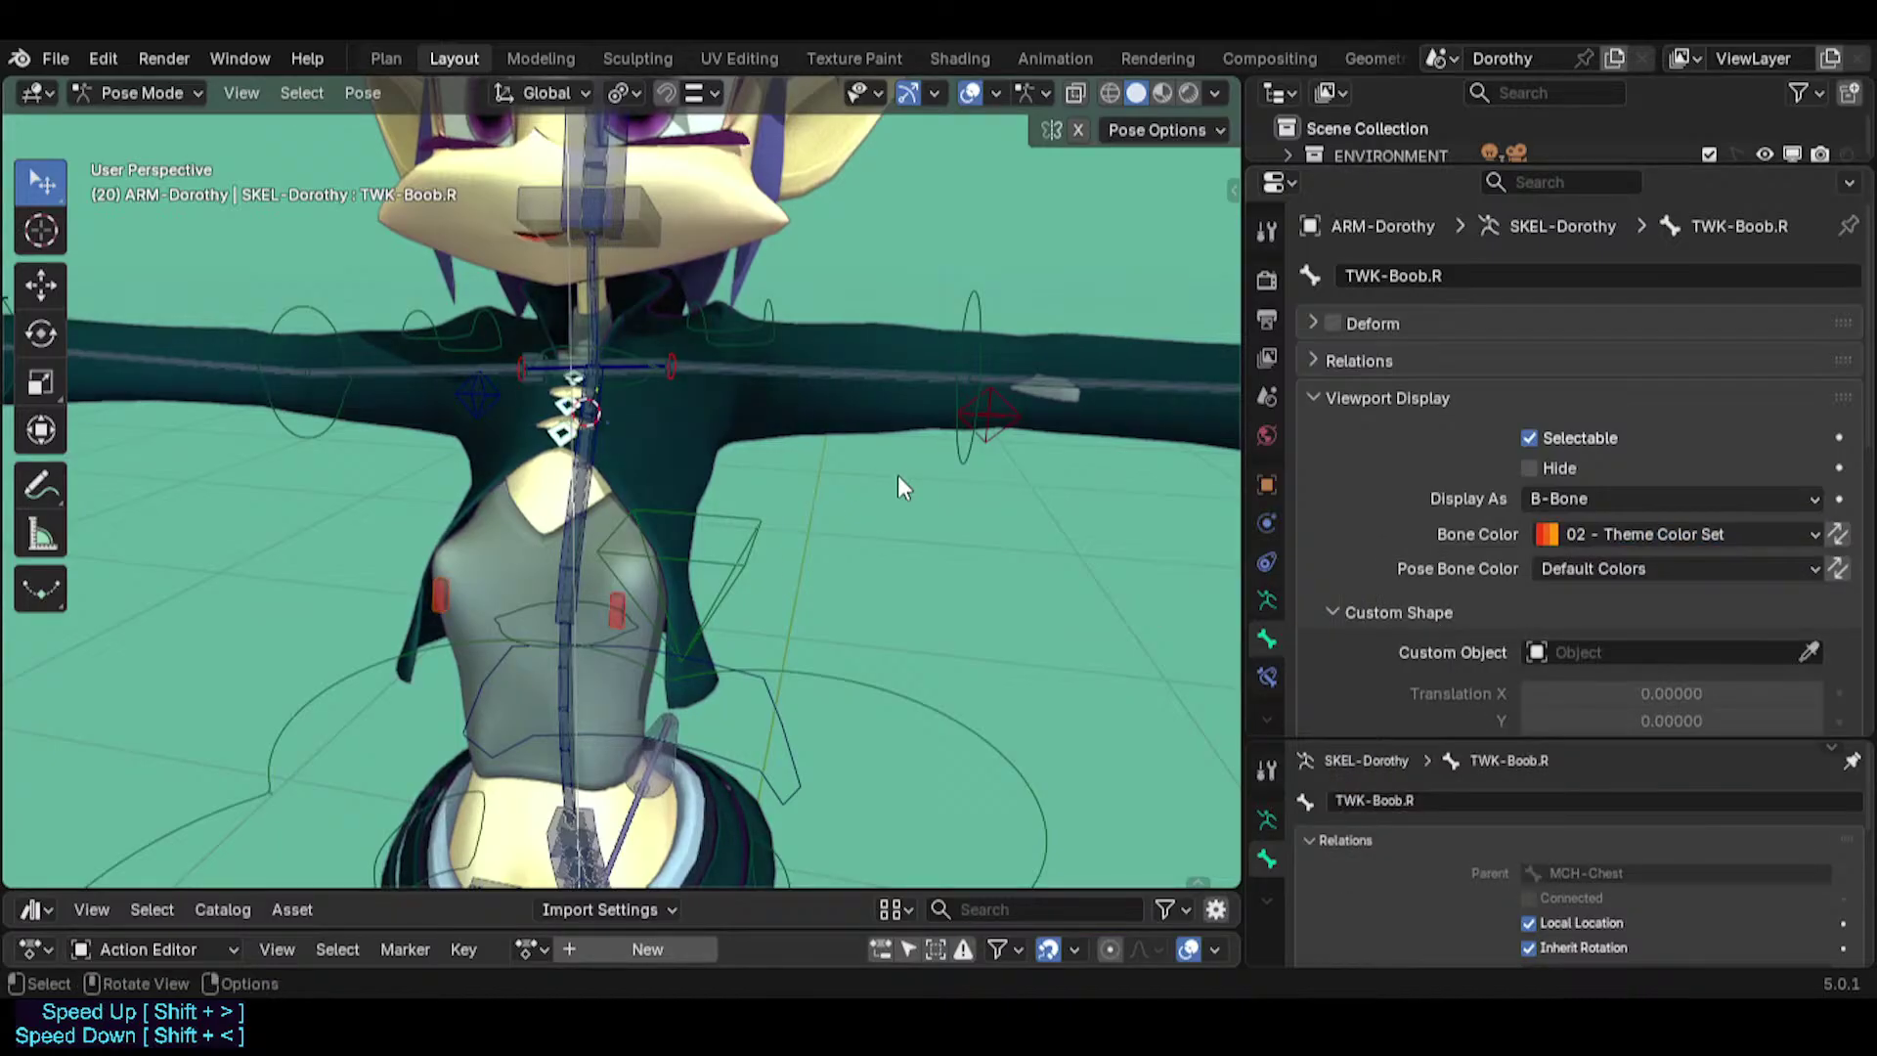
pyautogui.moveTo(797, 475); pyautogui.dragTo(618, 584, button='middle')
pyautogui.hotkey('ctrl', 's')
# Batch rename TWK-Boob.R by replacing TWK with TIP in its name, and save the file.
pyautogui.click(600, 596)
pyautogui.hotkey('ctrl', 'shift', 'm')
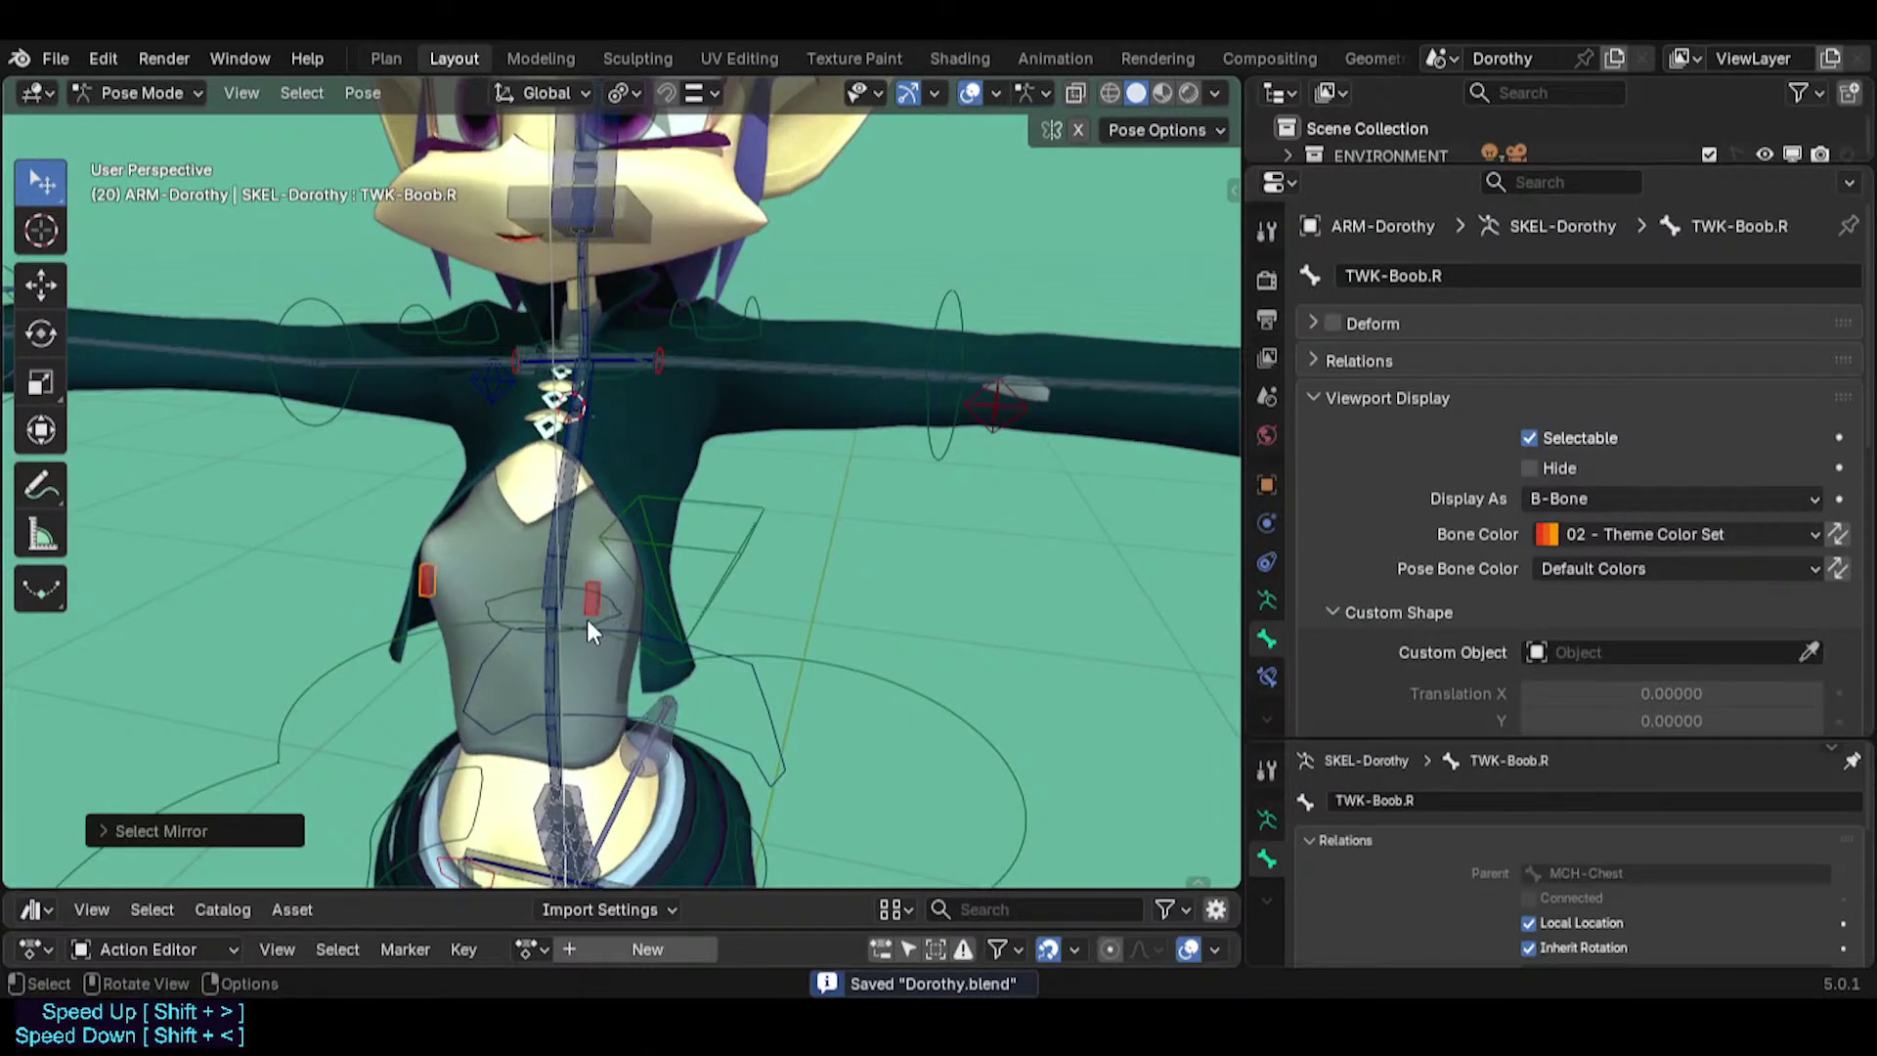
pyautogui.hotkey('ctrl', 'F2')
pyautogui.click(598, 632)
pyautogui.click(826, 390)
pyautogui.click(525, 711)
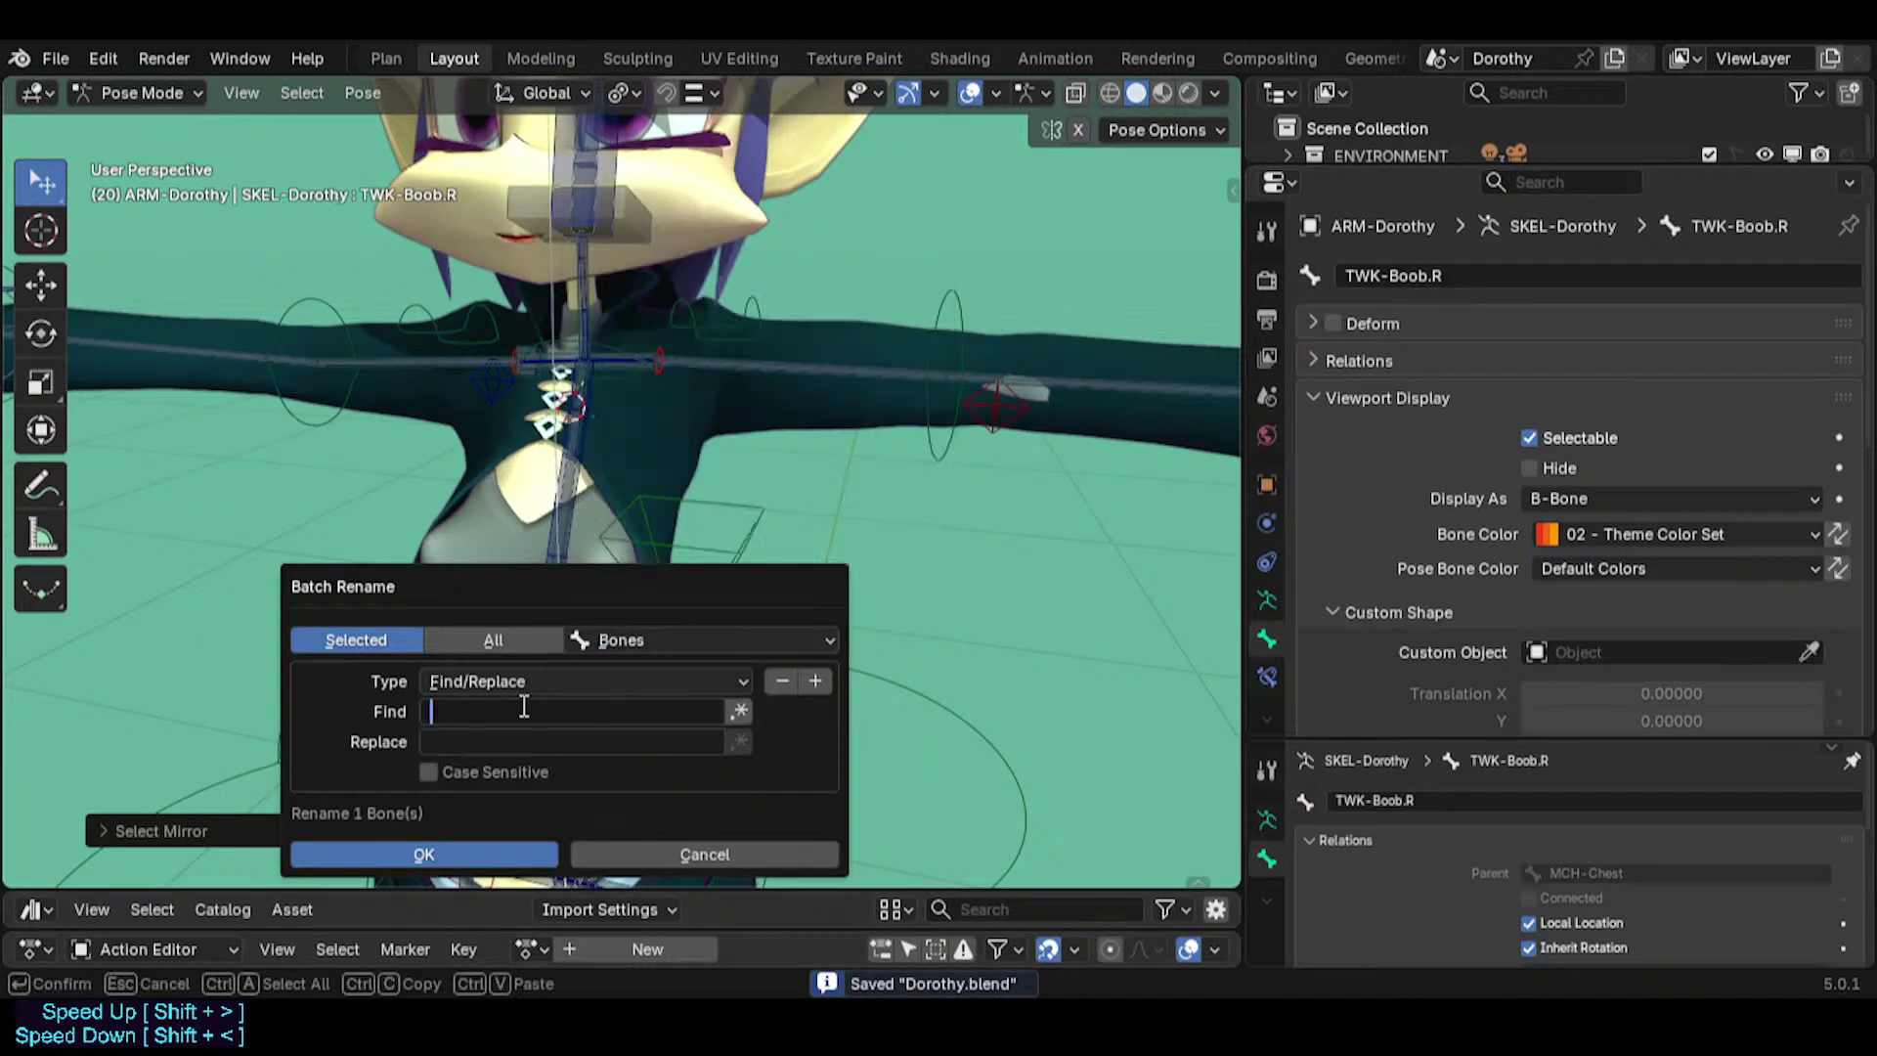
pyautogui.write('TWK')
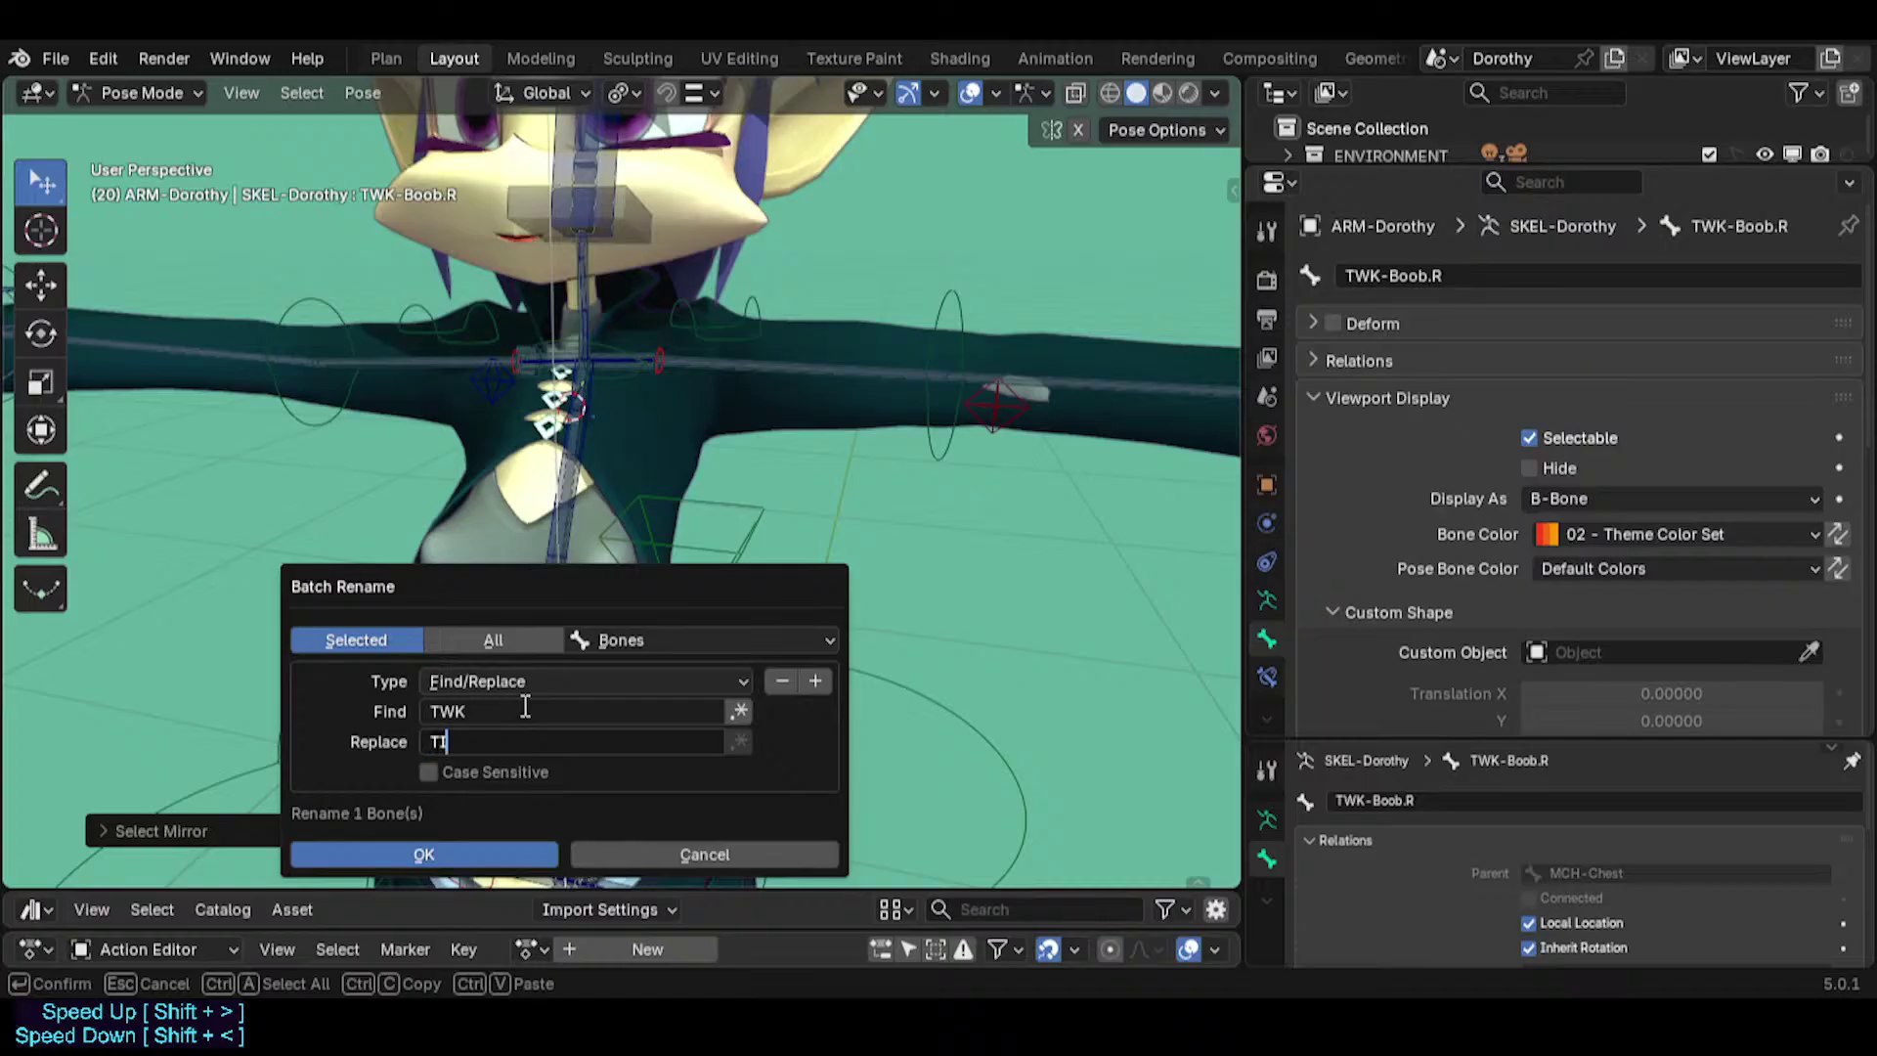
pyautogui.press('Return')
pyautogui.press('Return')
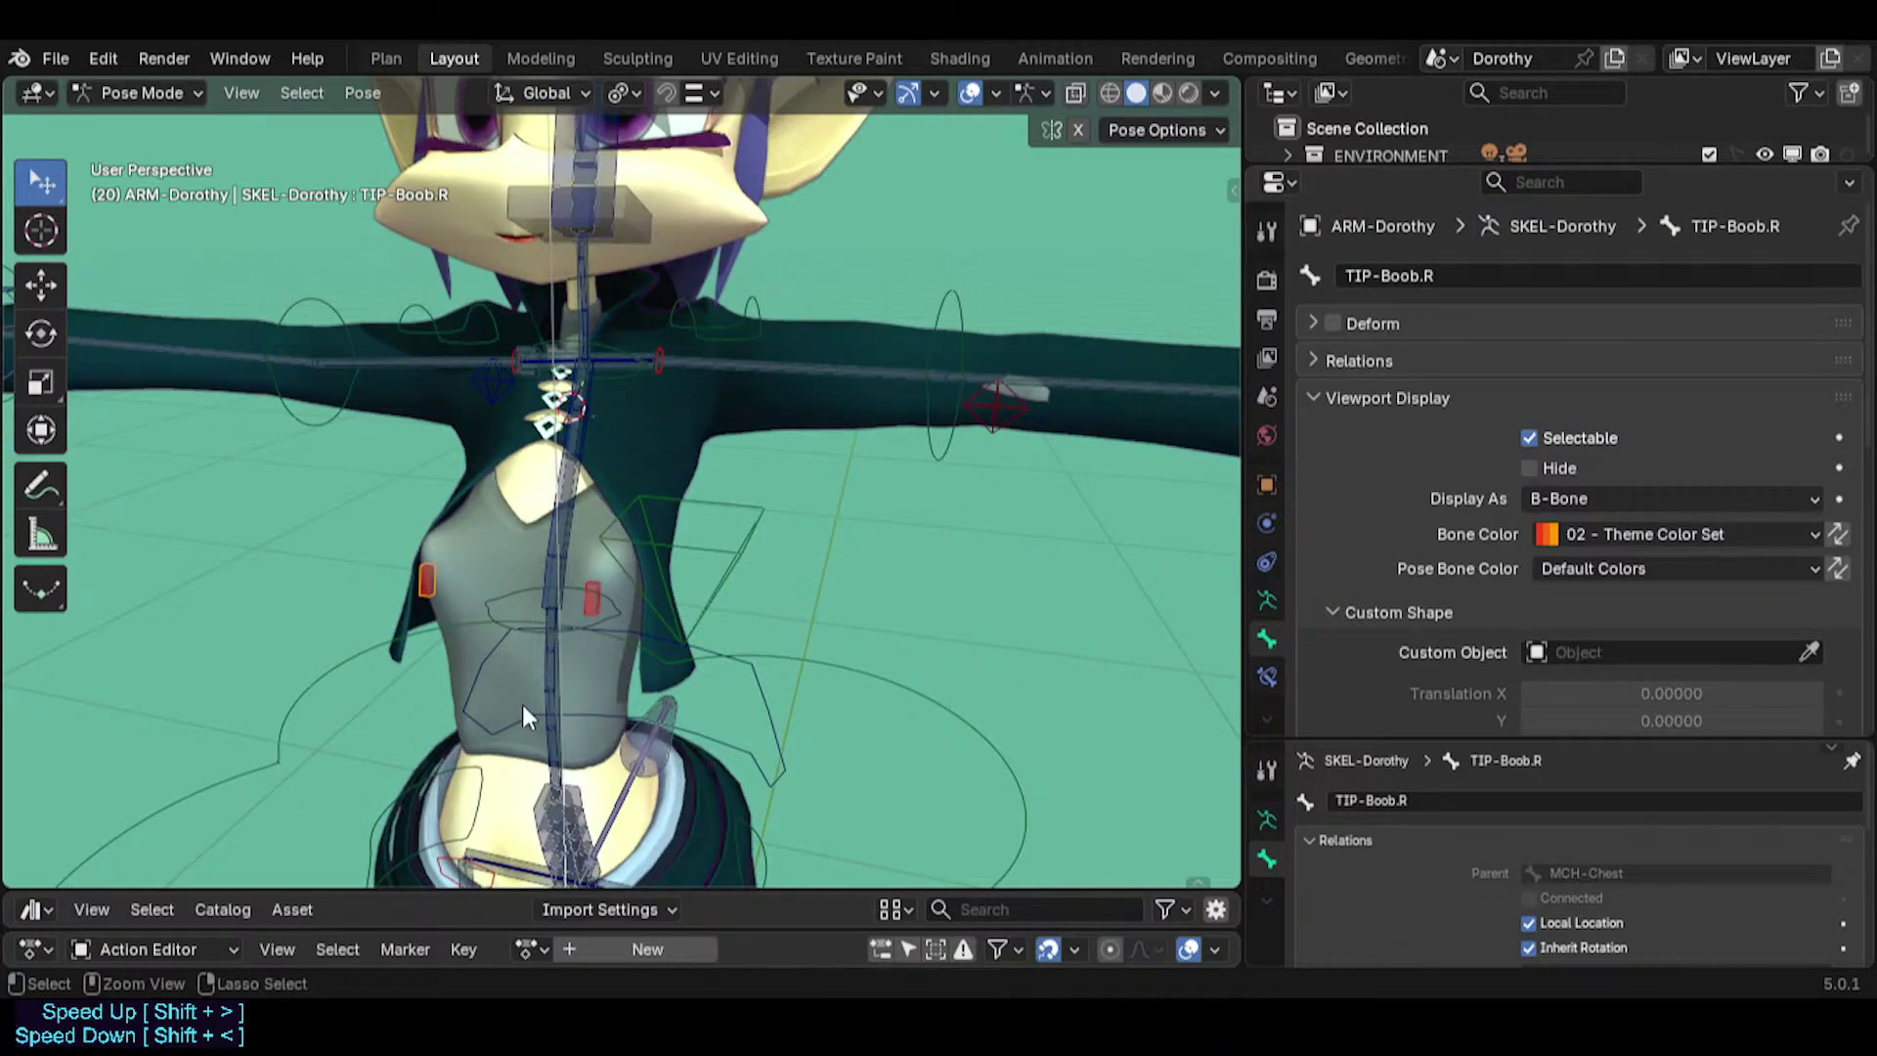
pyautogui.hotkey('ctrl', 's')
# Rotate CTL-Chest repeatedly, including trackball rotation, to test how the chest bones deform the torso.
pyautogui.click(589, 598)
pyautogui.moveTo(603, 575); pyautogui.dragTo(690, 486, button='middle')
pyautogui.scroll(2, 663, 490)
pyautogui.click(618, 497)
pyautogui.press('r')
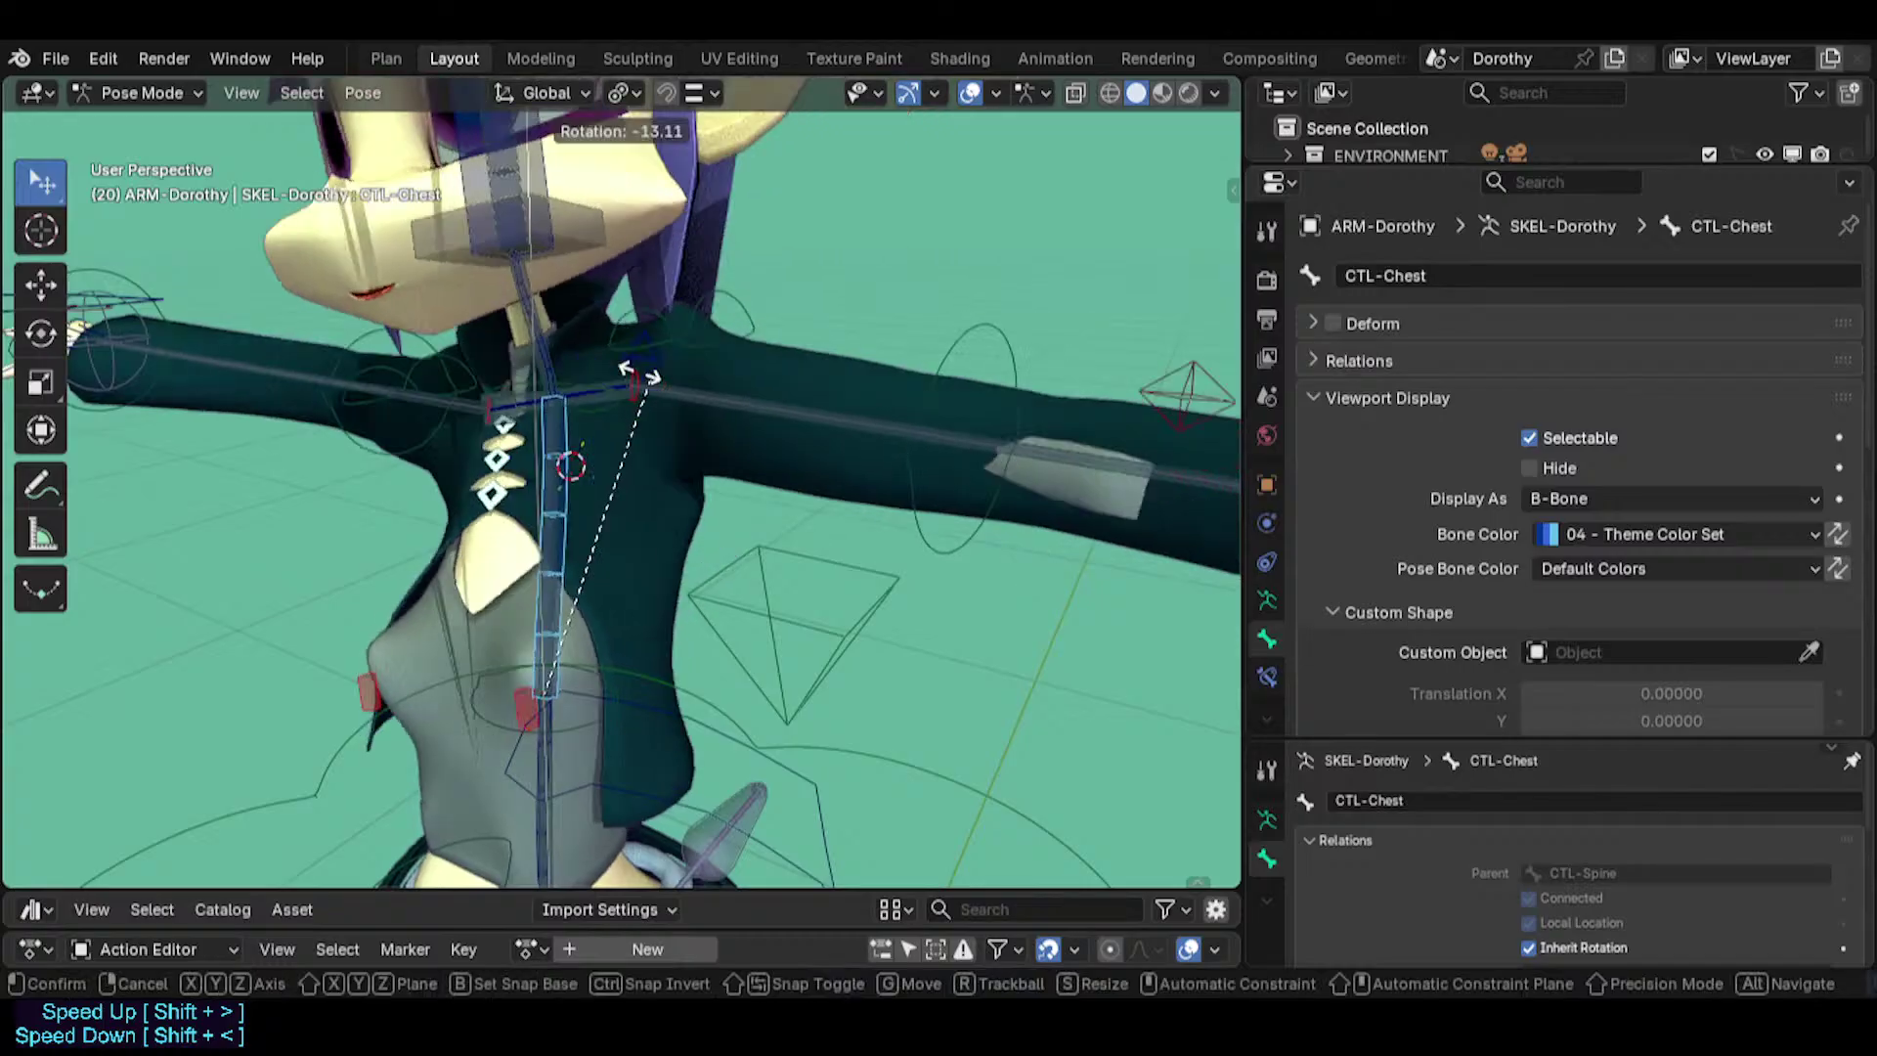
pyautogui.click(587, 402)
pyautogui.press('r')
pyautogui.press('r')
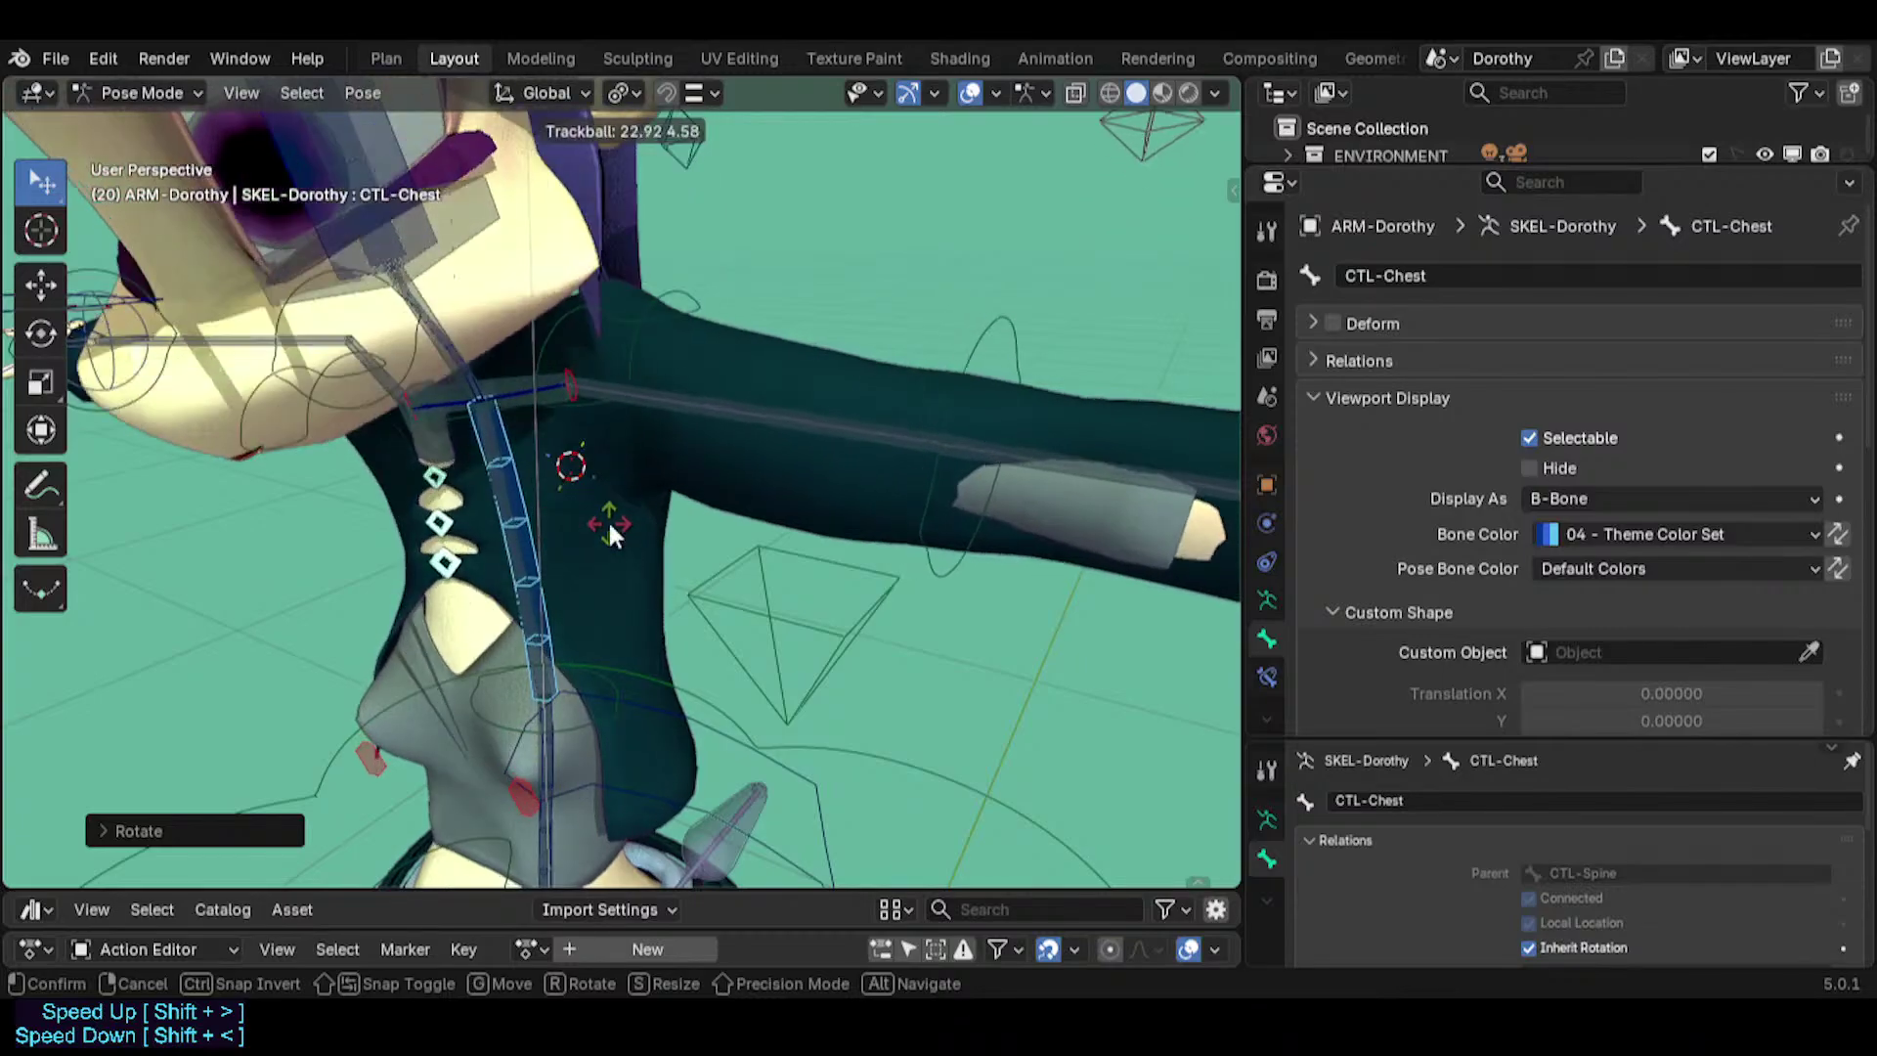
pyautogui.click(601, 516)
pyautogui.press('r')
pyautogui.click(601, 498)
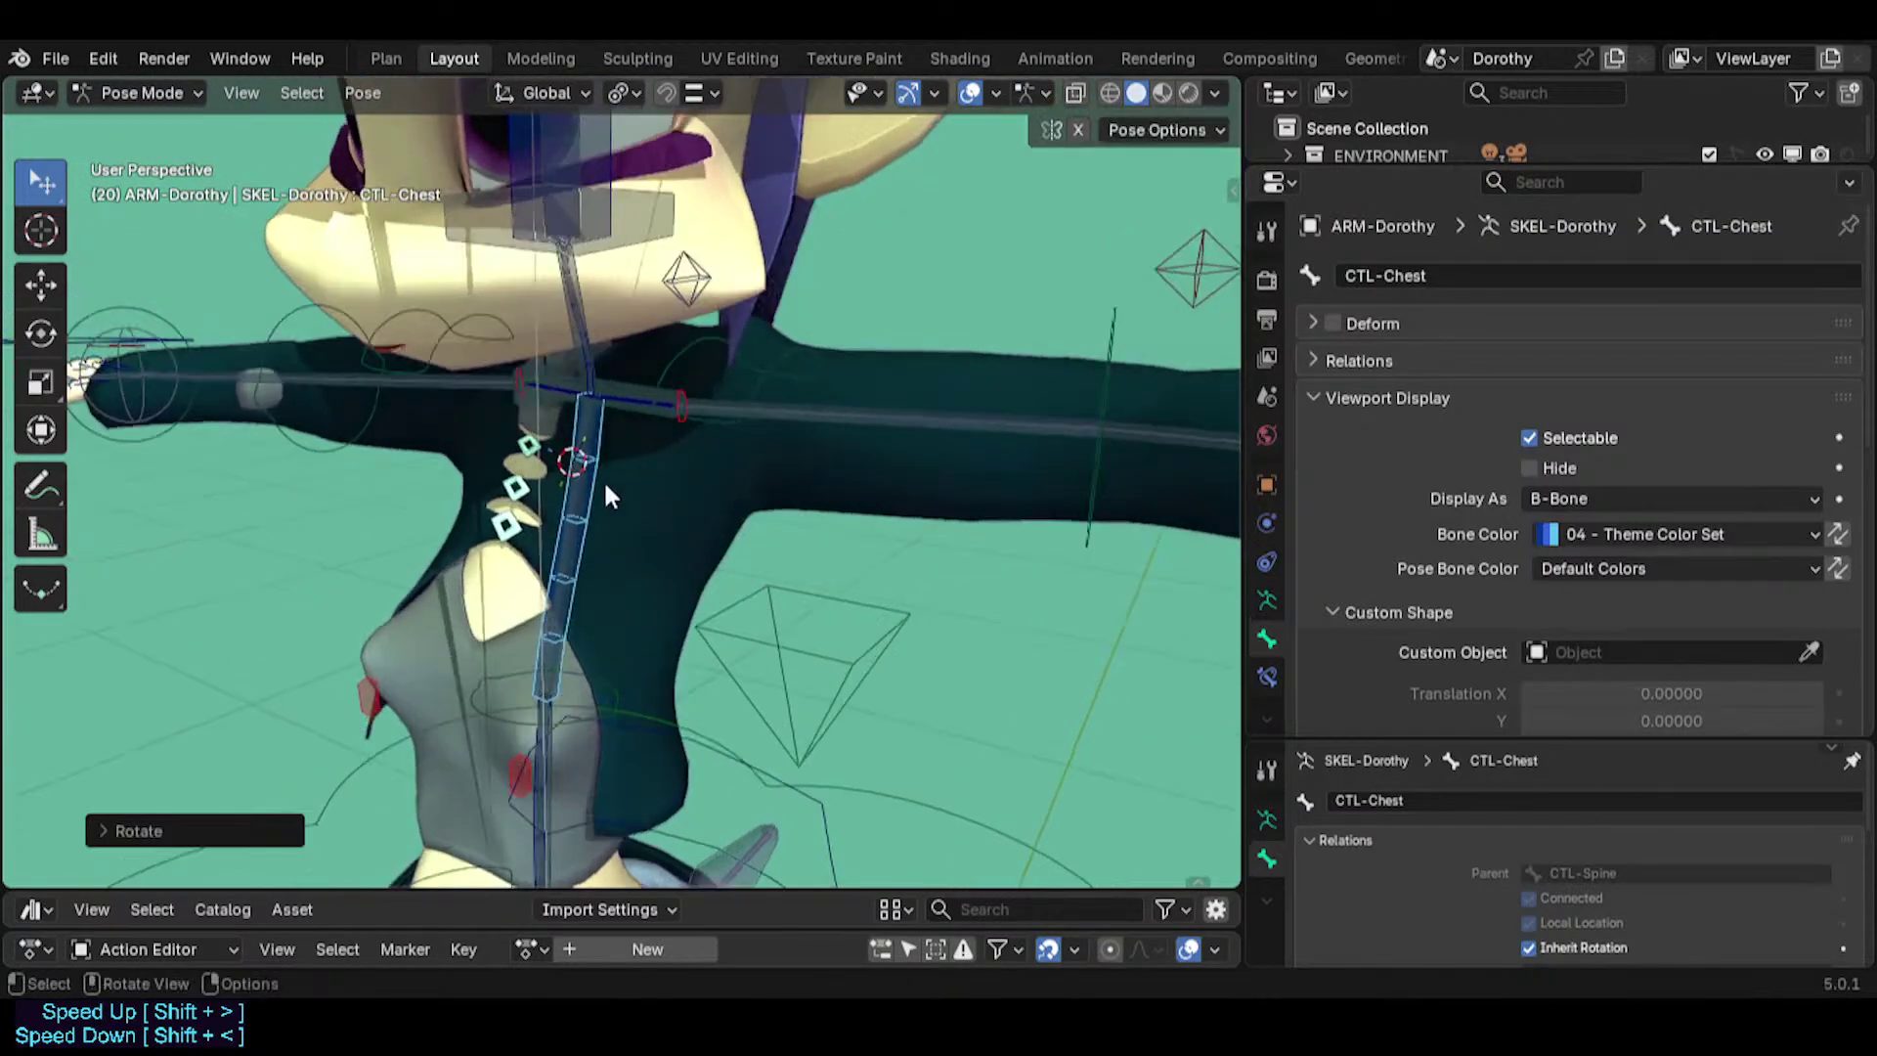
pyautogui.press('r')
pyautogui.press('r')
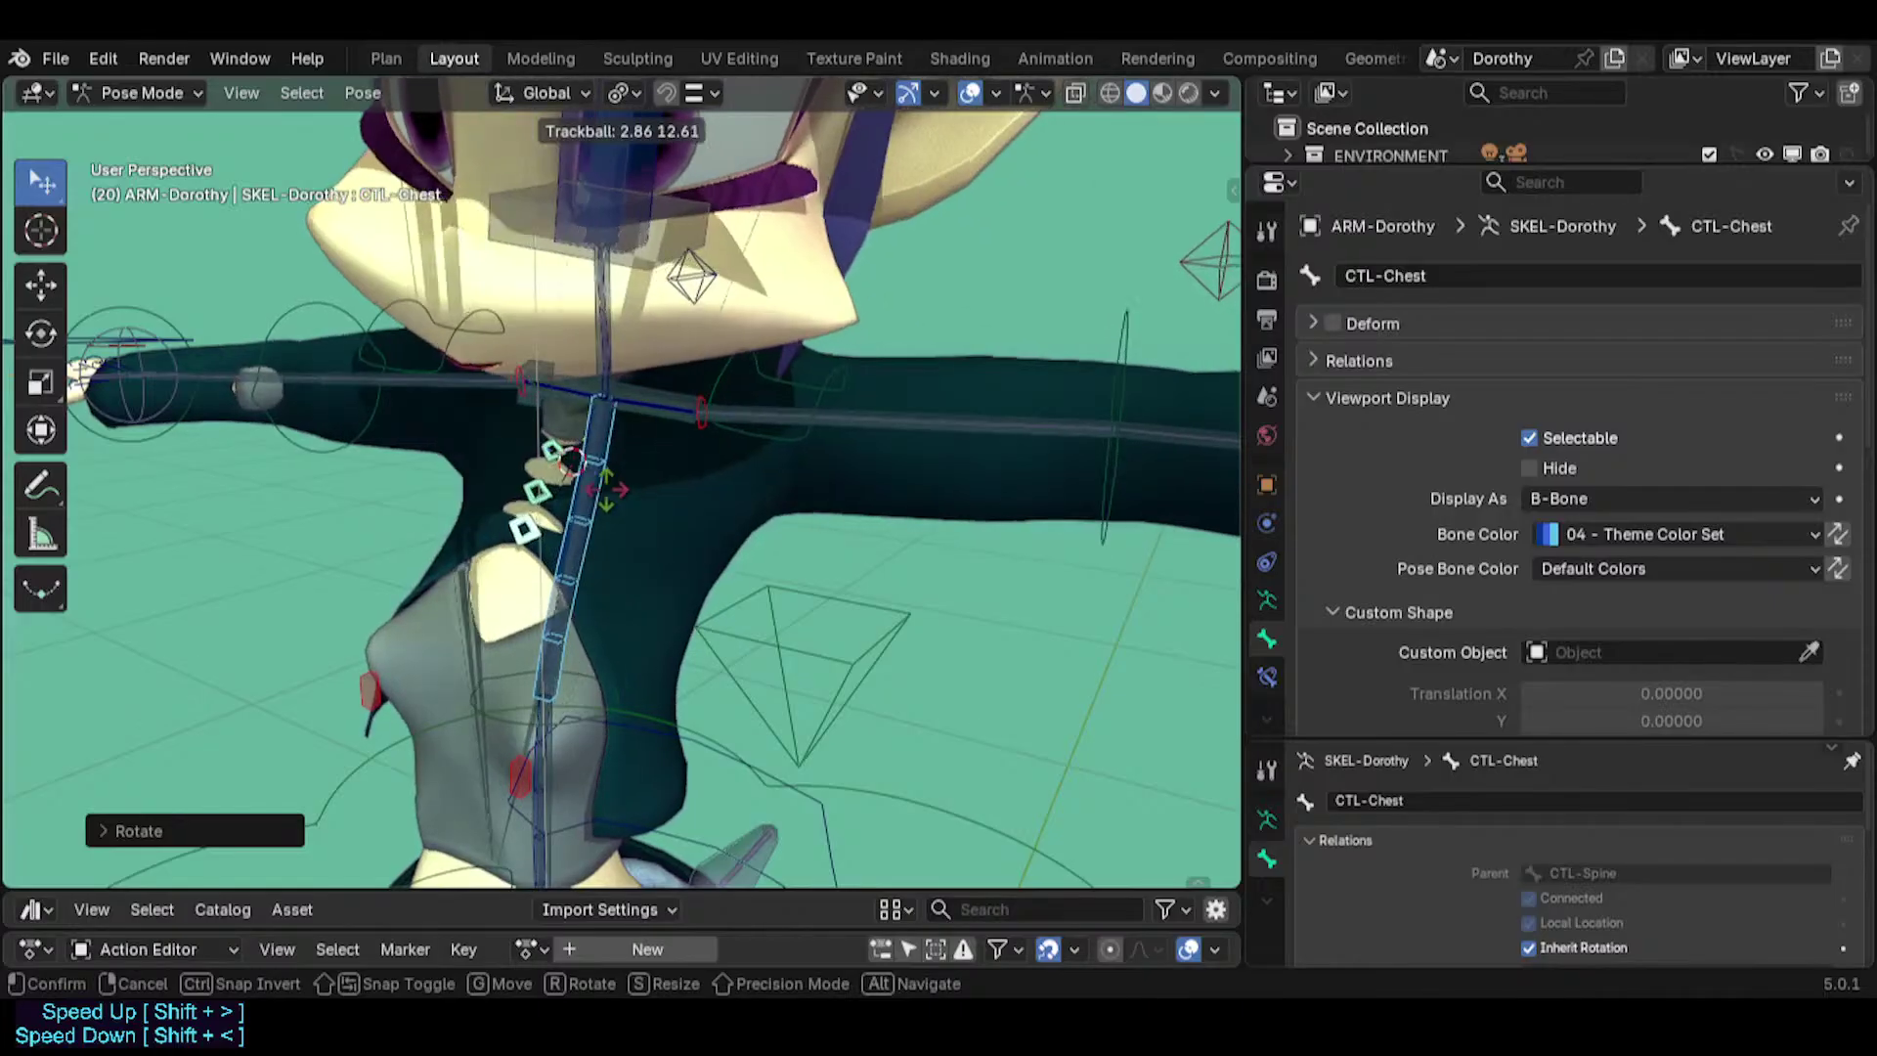
pyautogui.click(616, 500)
# Twist CTL-Chest around its local Y axis to test the chest deformation.
pyautogui.press('r')
pyautogui.press('z')
pyautogui.press('y')
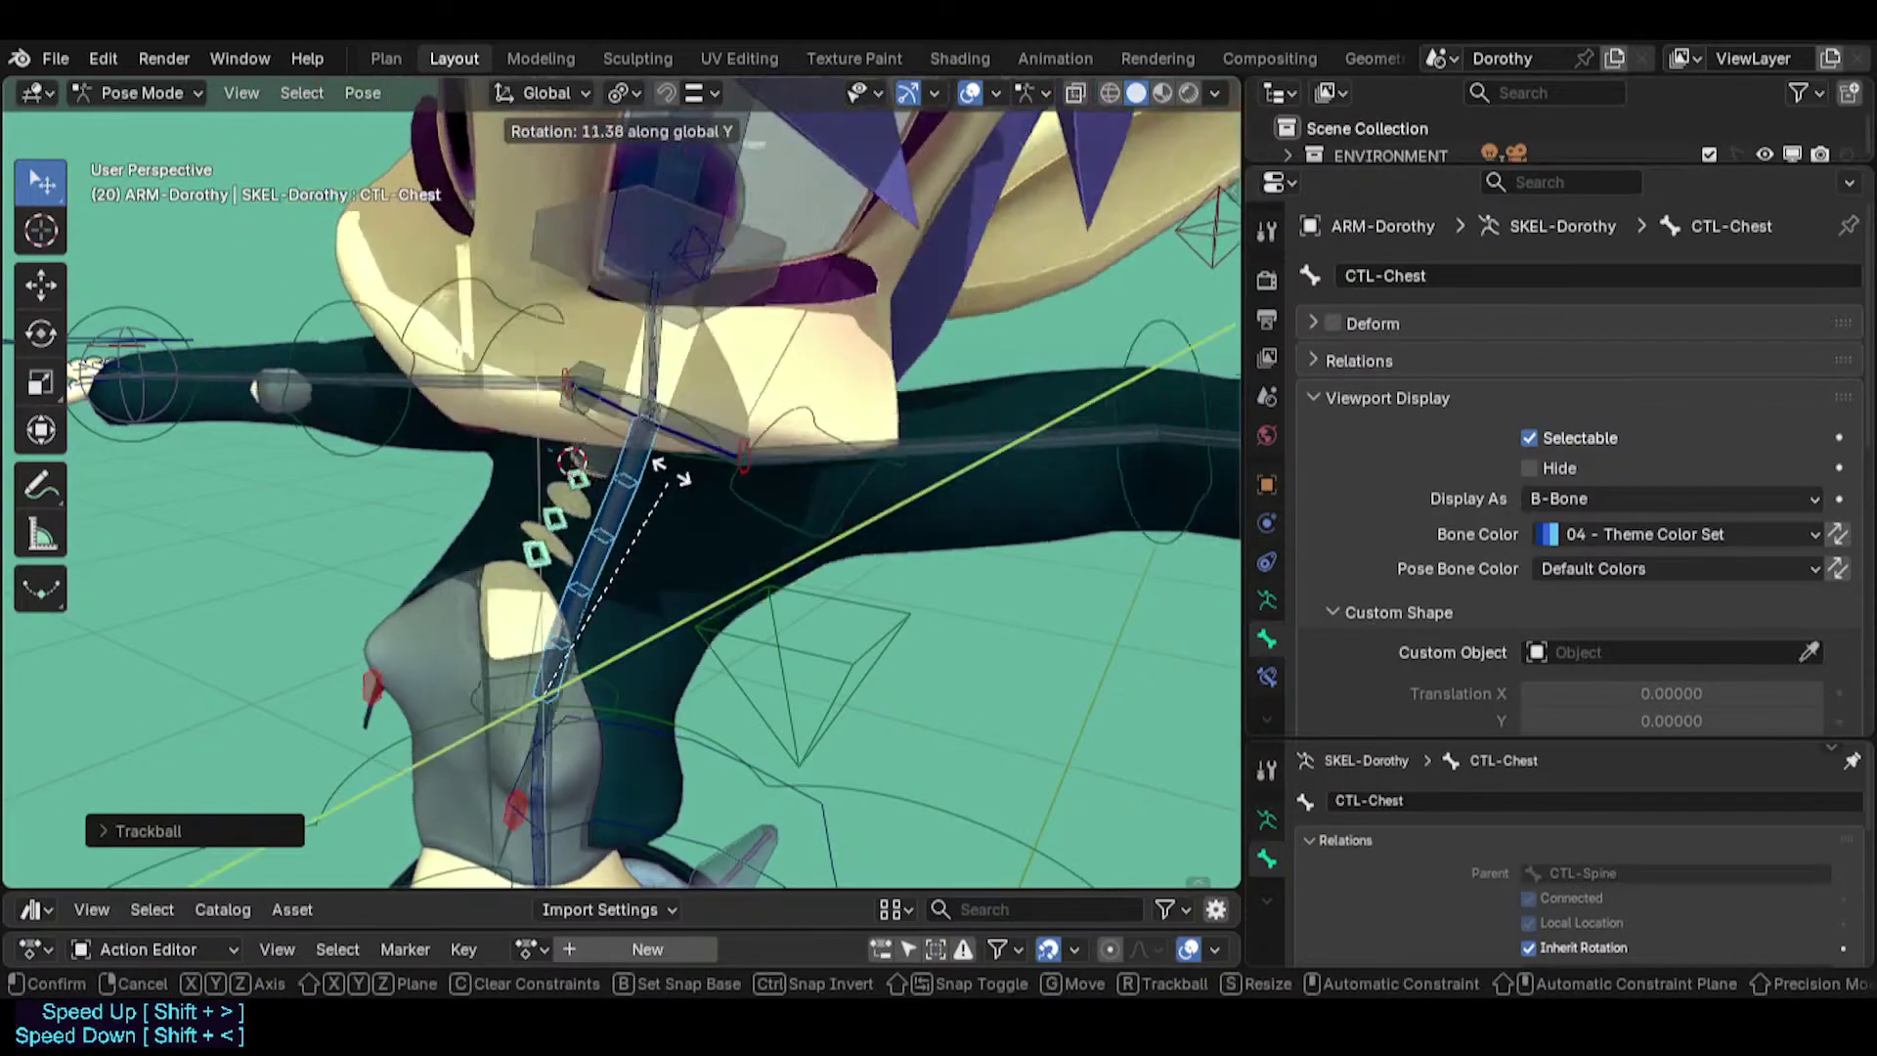
pyautogui.press('y')
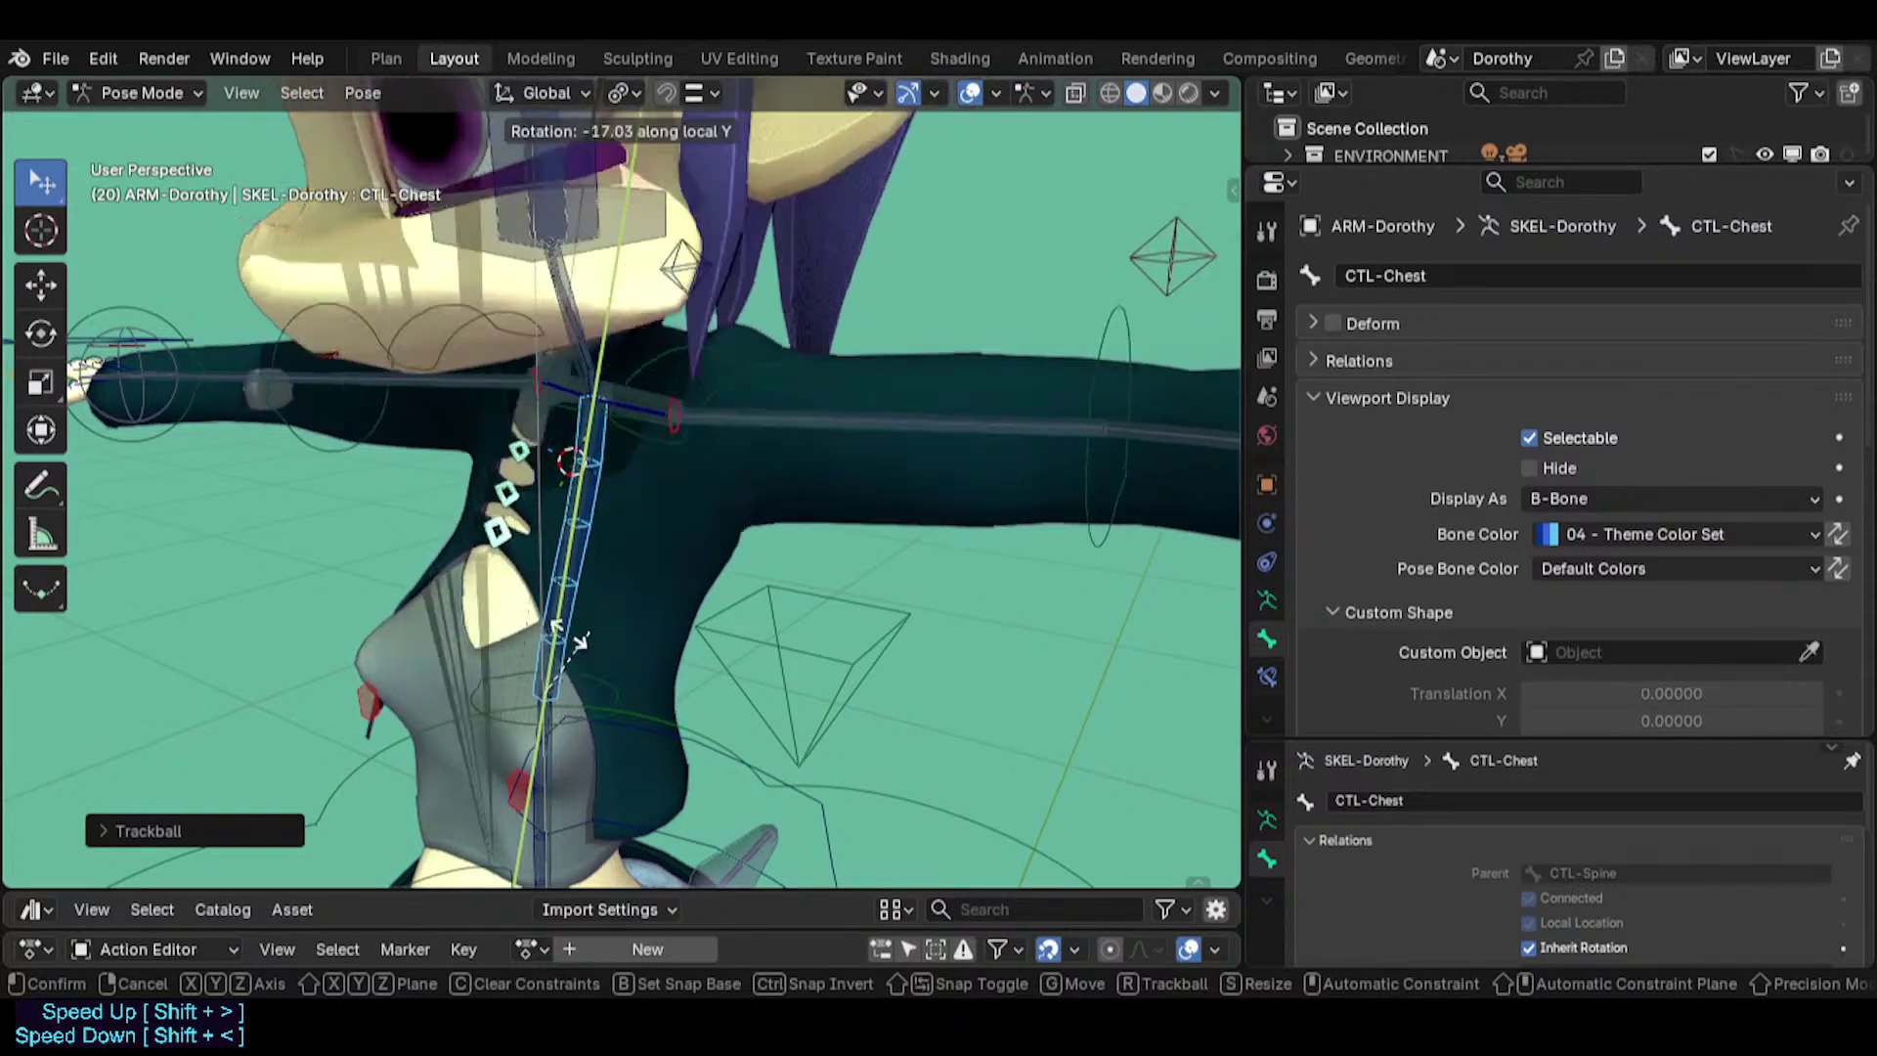
pyautogui.click(593, 534)
# Examine the bone constraints on MCH-Chest and MCH-UpperArm.L.
pyautogui.click(578, 506)
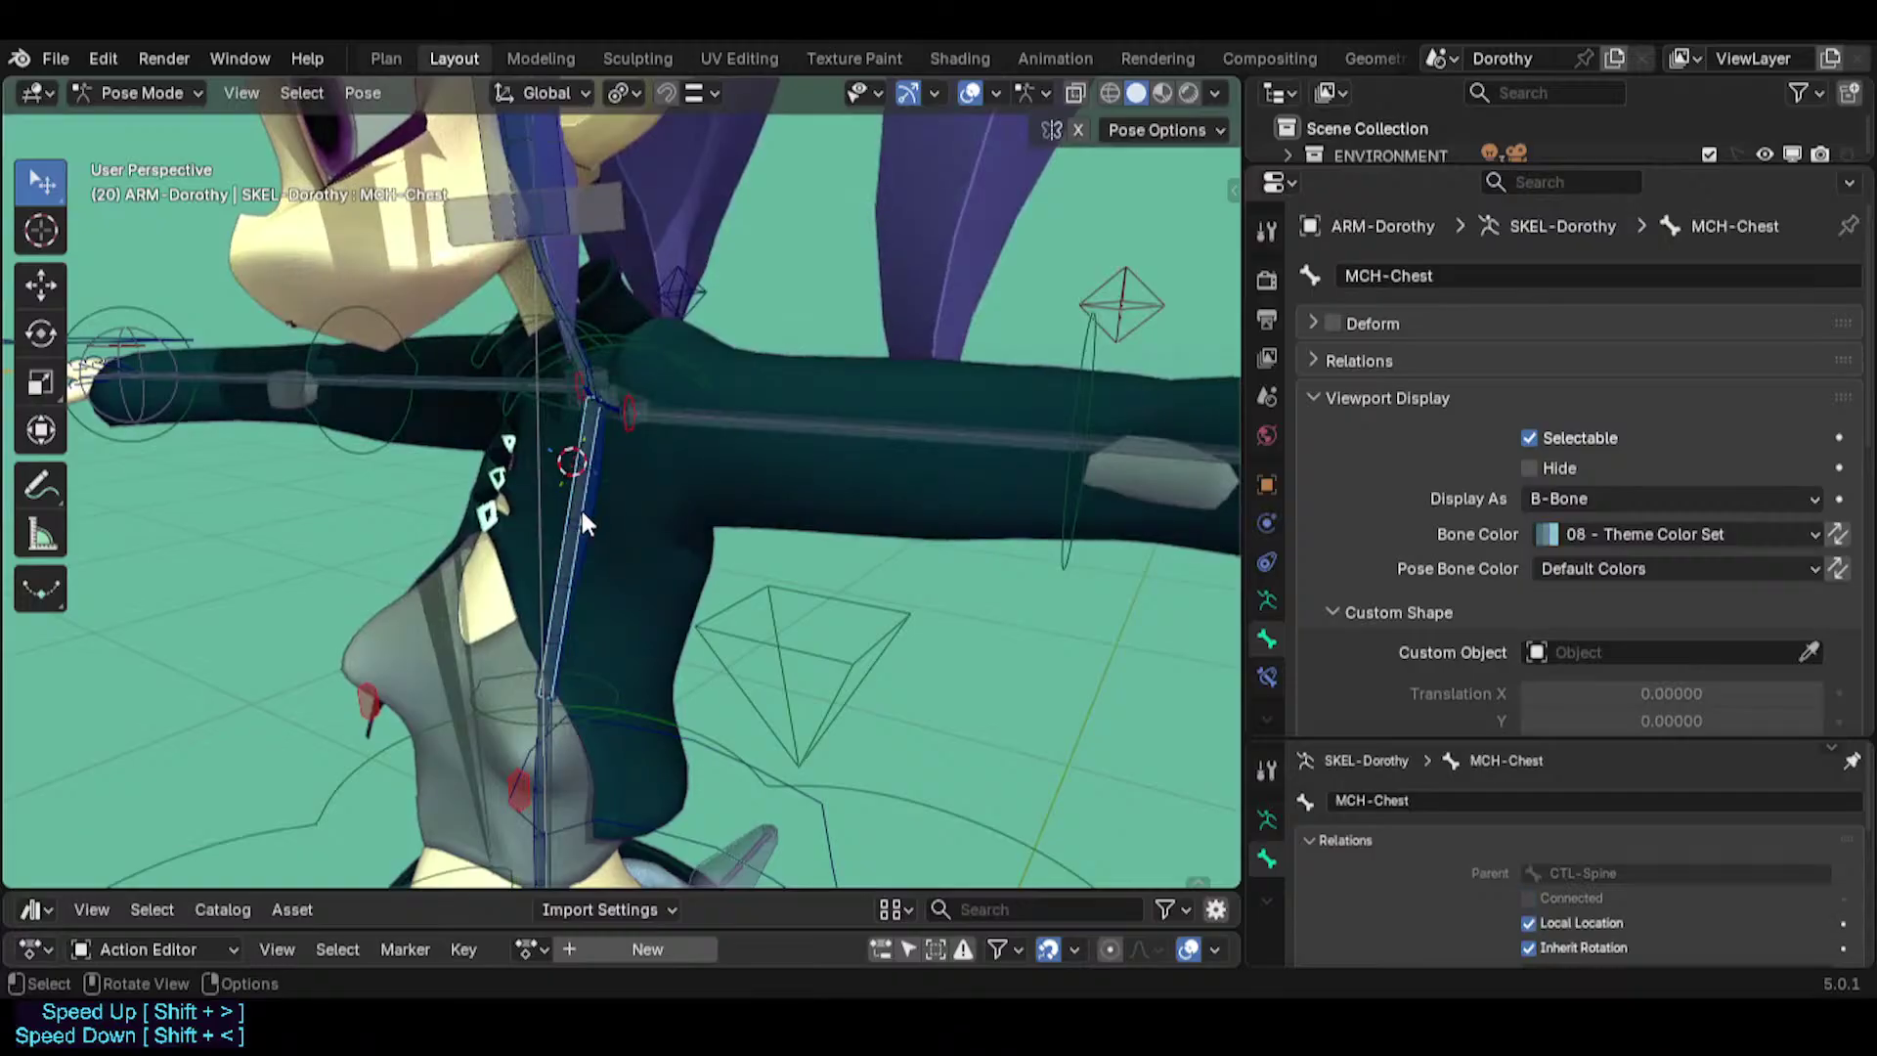
pyautogui.moveTo(600, 553); pyautogui.dragTo(753, 599, button='middle')
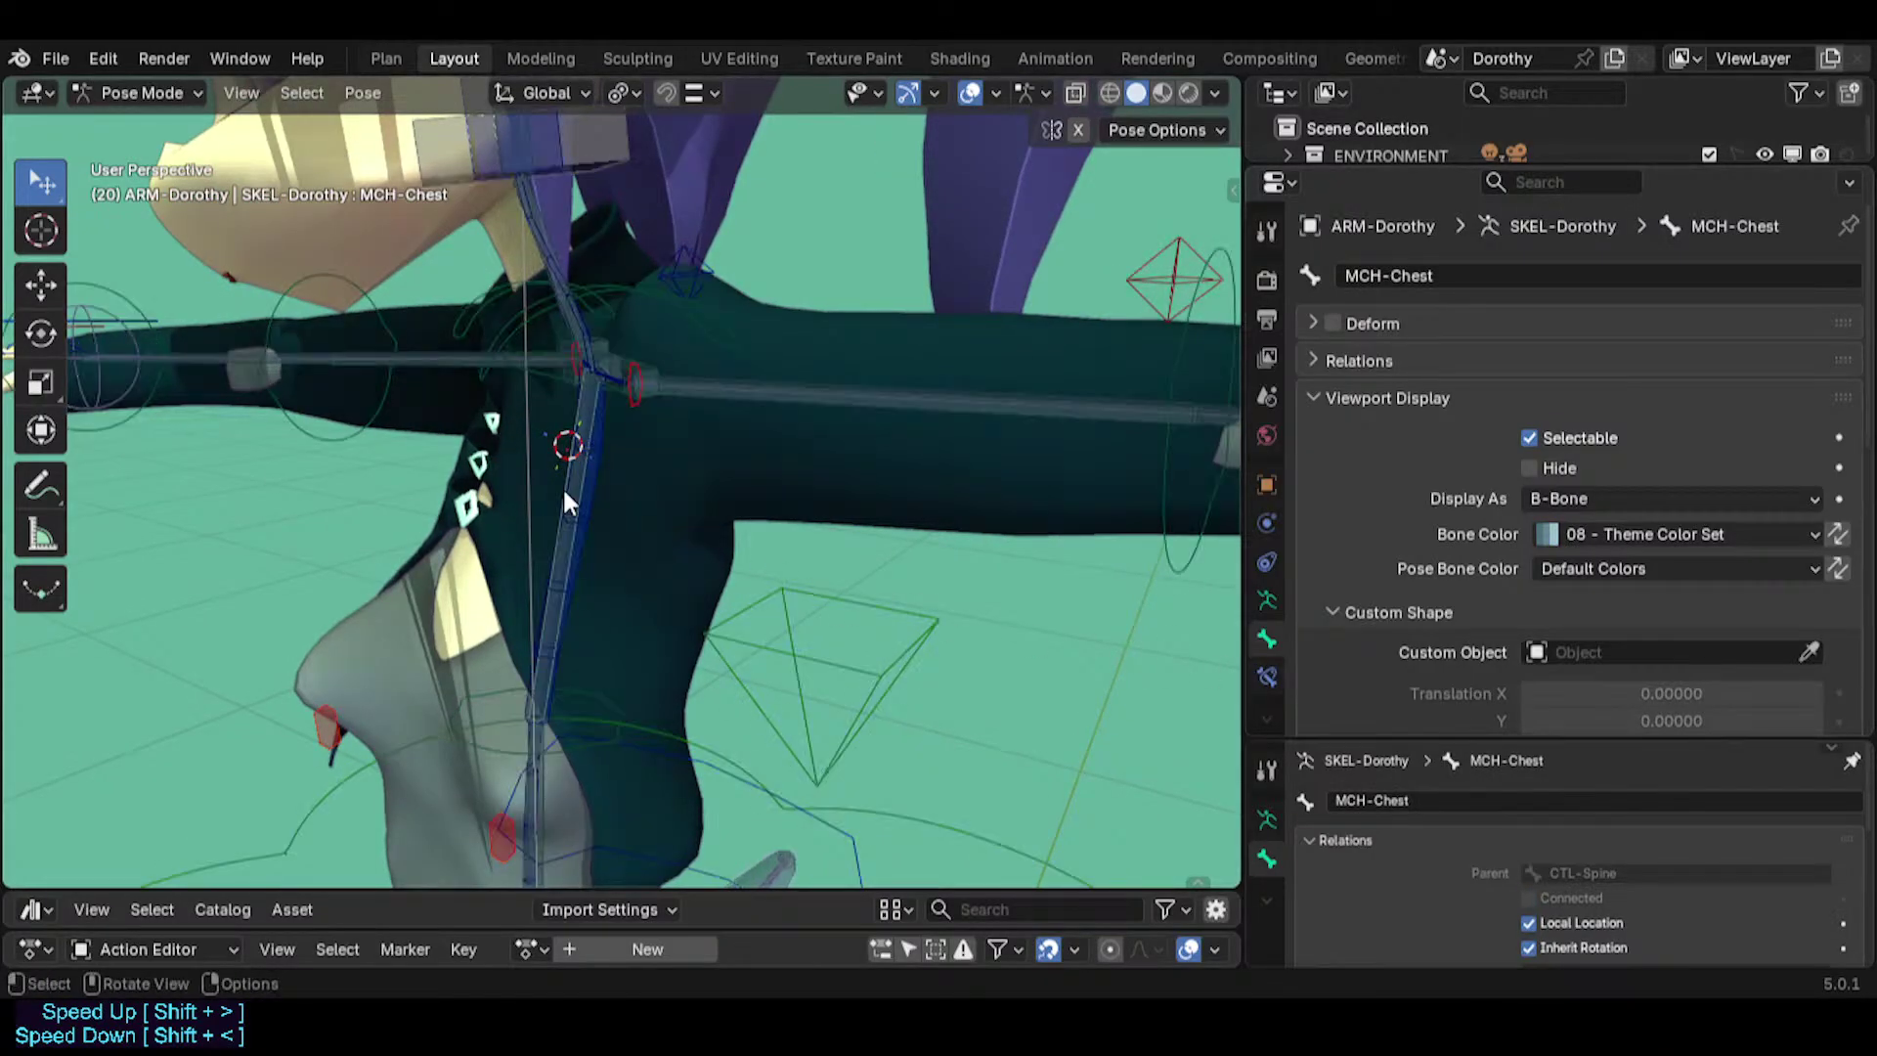
pyautogui.click(1268, 677)
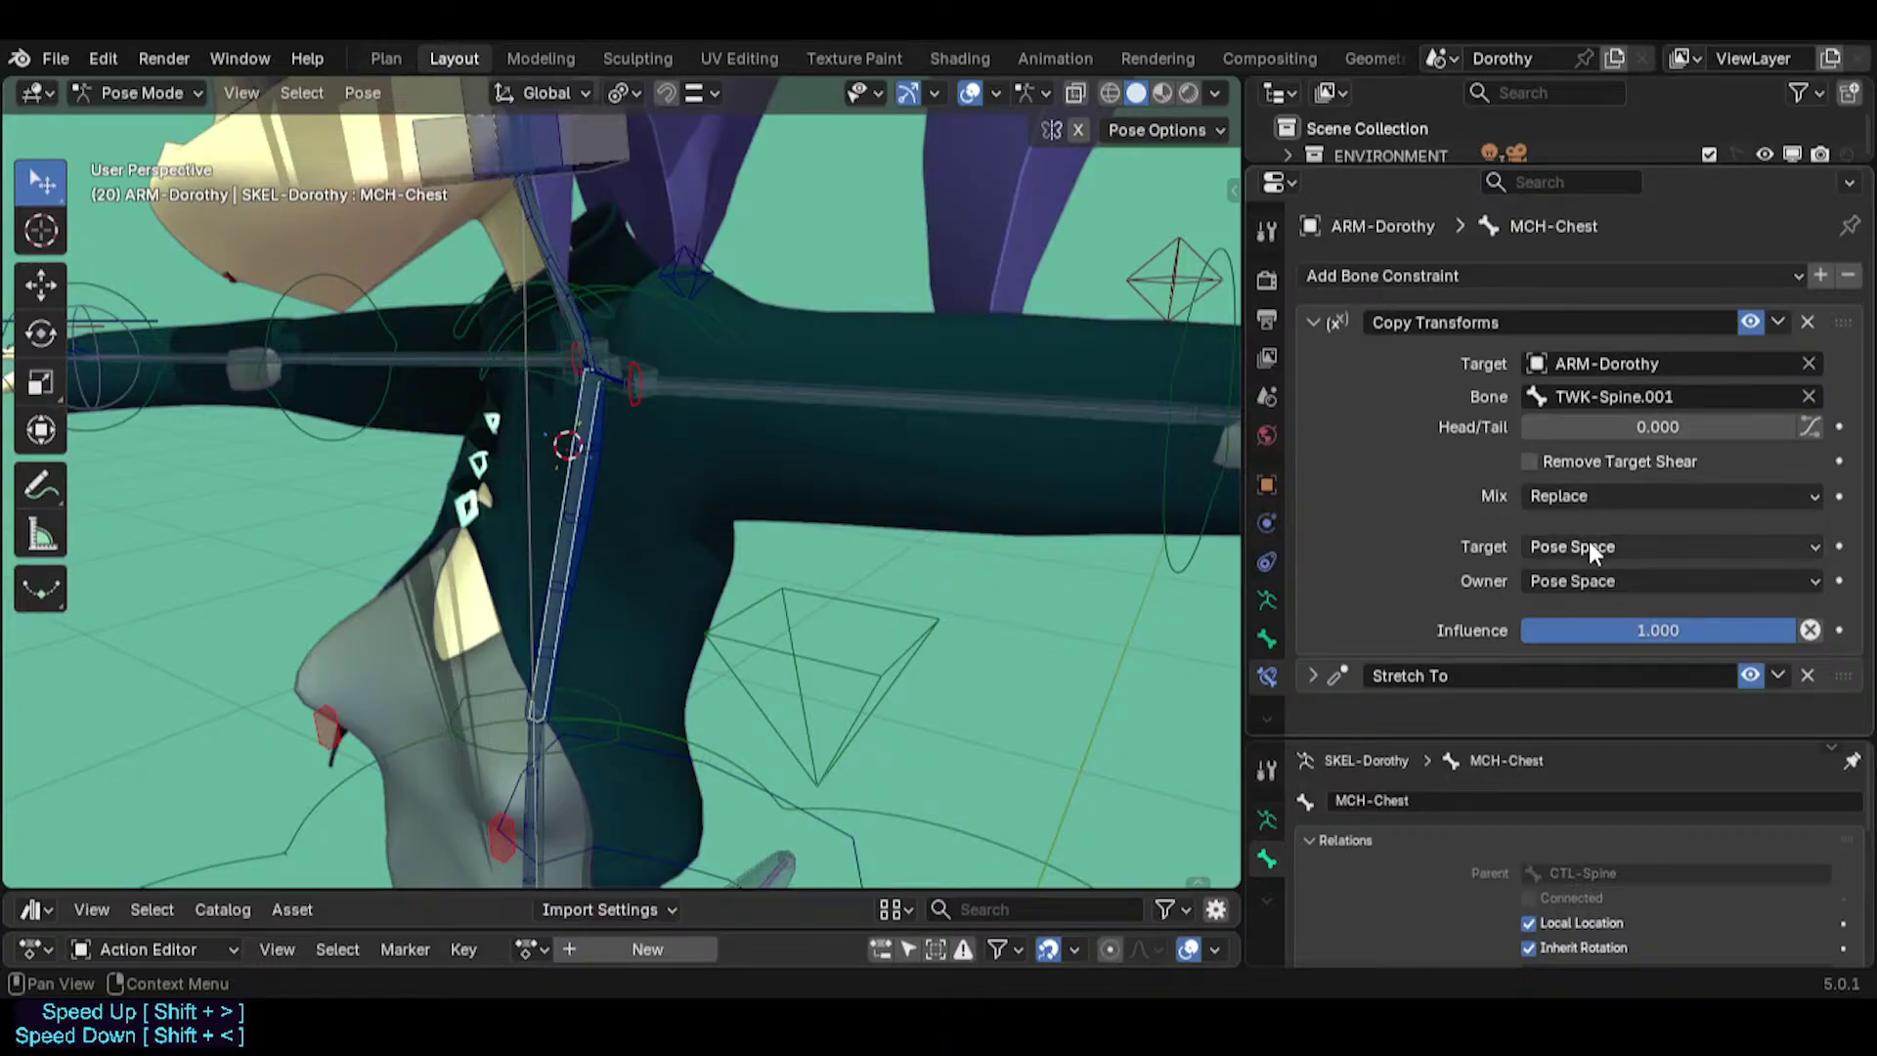
pyautogui.scroll(-2, 772, 431)
pyautogui.click(832, 413)
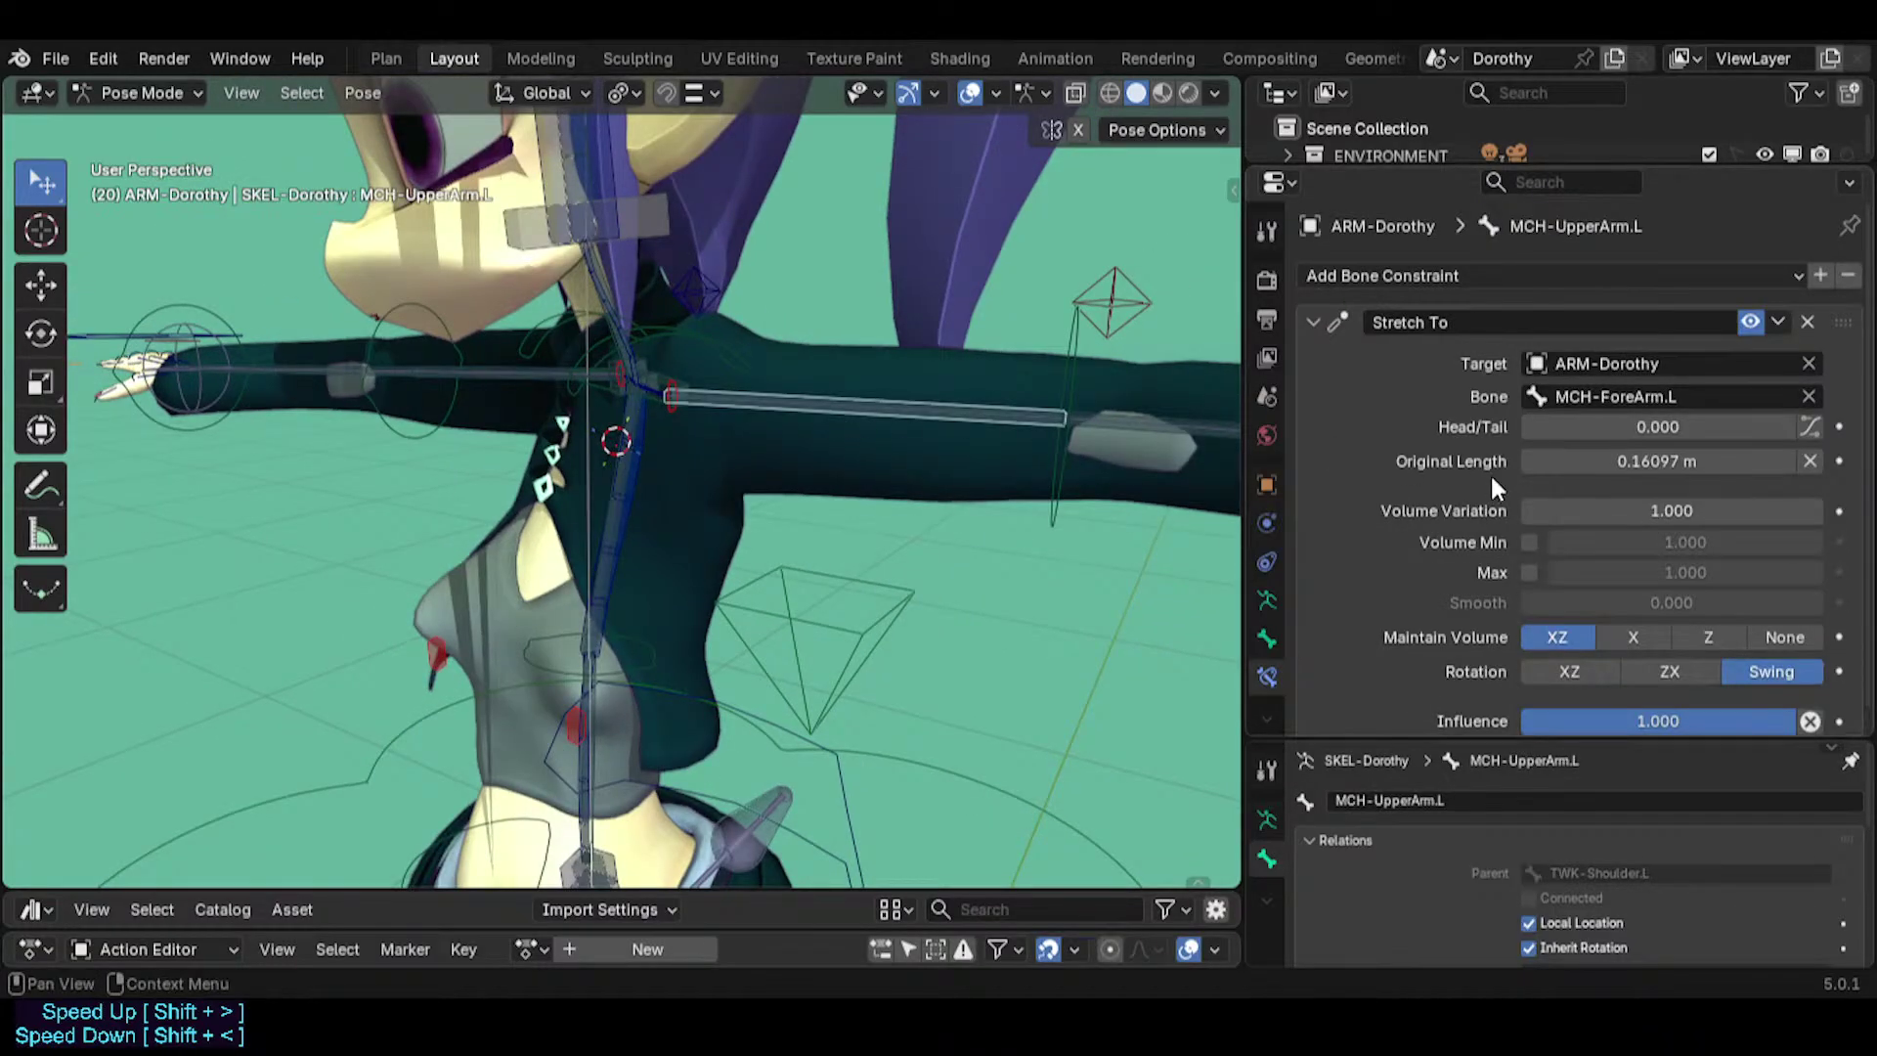
# Examine the Copy Transforms target and owner spaces on MCH-Thigh.L, then collapse that constraint.
pyautogui.keyDown('shift'); pyautogui.moveTo(879, 518); pyautogui.dragTo(859, 277, button='middle'); pyautogui.keyUp('shift')
pyautogui.keyDown('shift'); pyautogui.moveTo(657, 704); pyautogui.dragTo(638, 465, button='middle'); pyautogui.keyUp('shift')
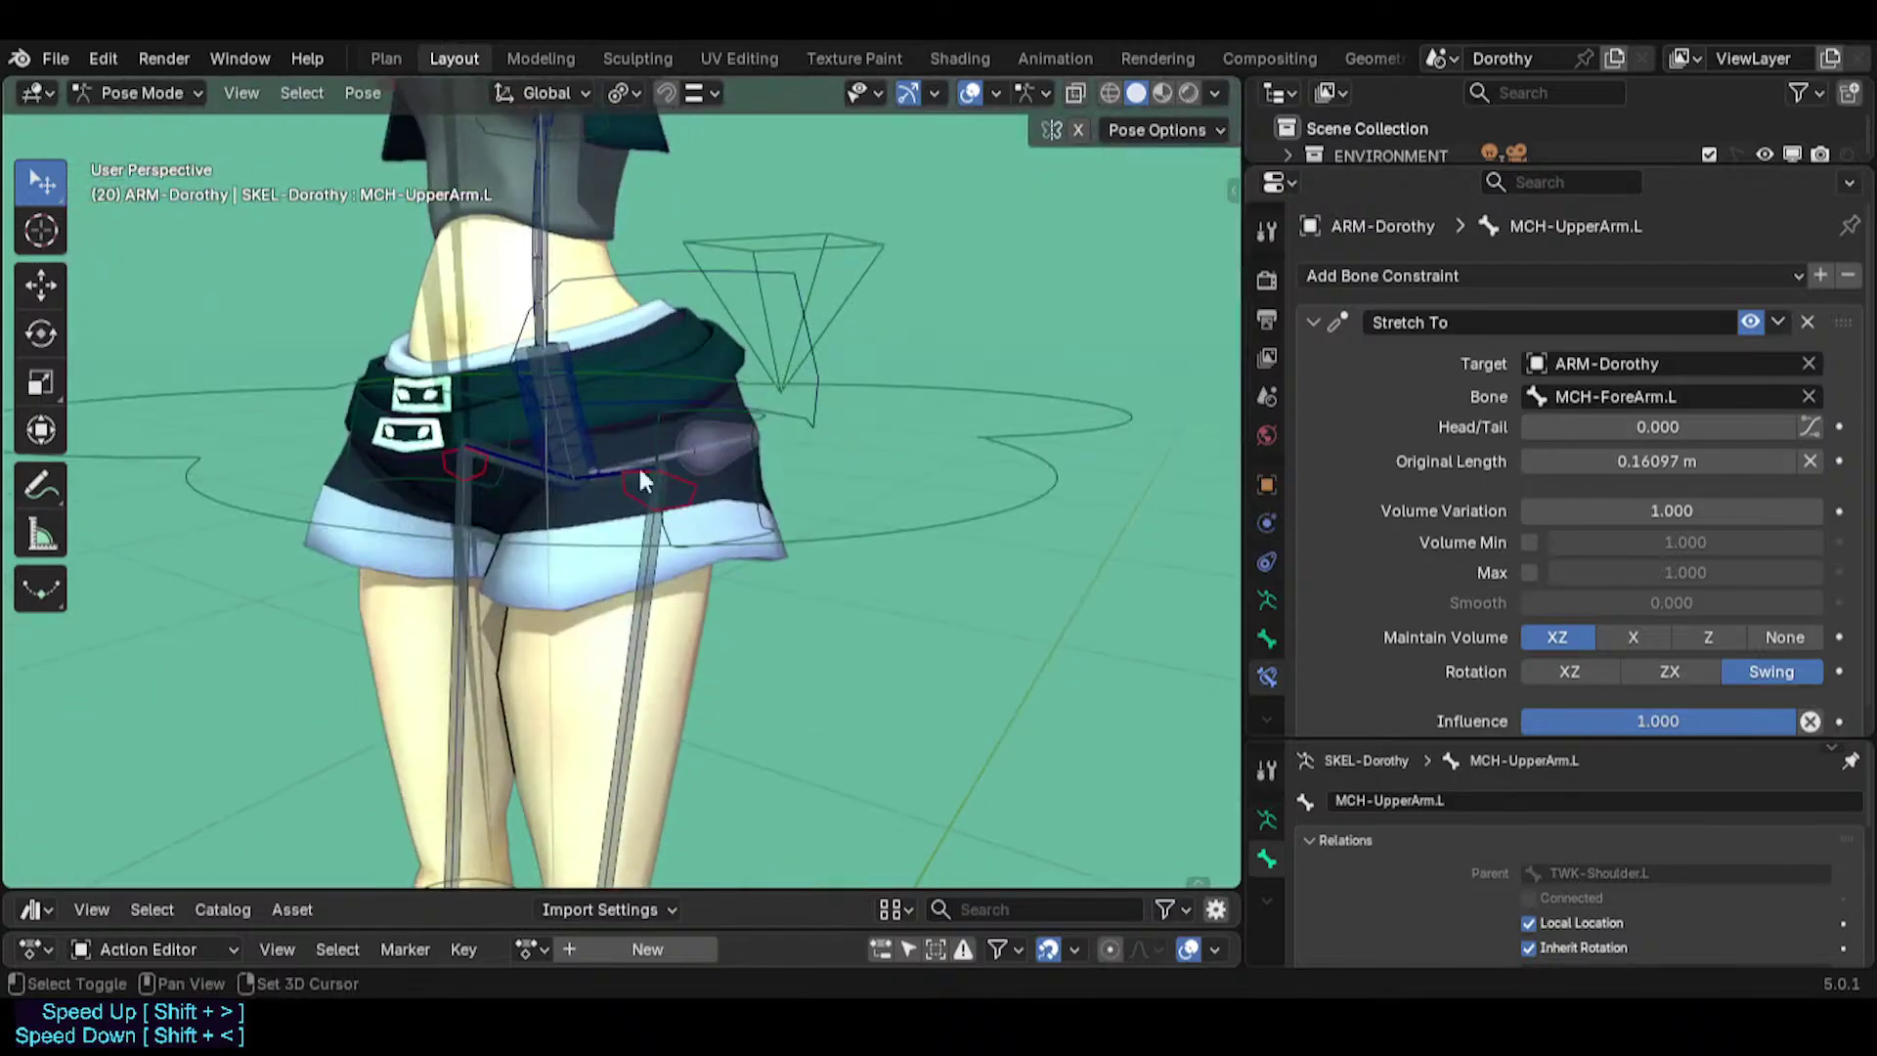
pyautogui.click(643, 633)
pyautogui.click(1311, 324)
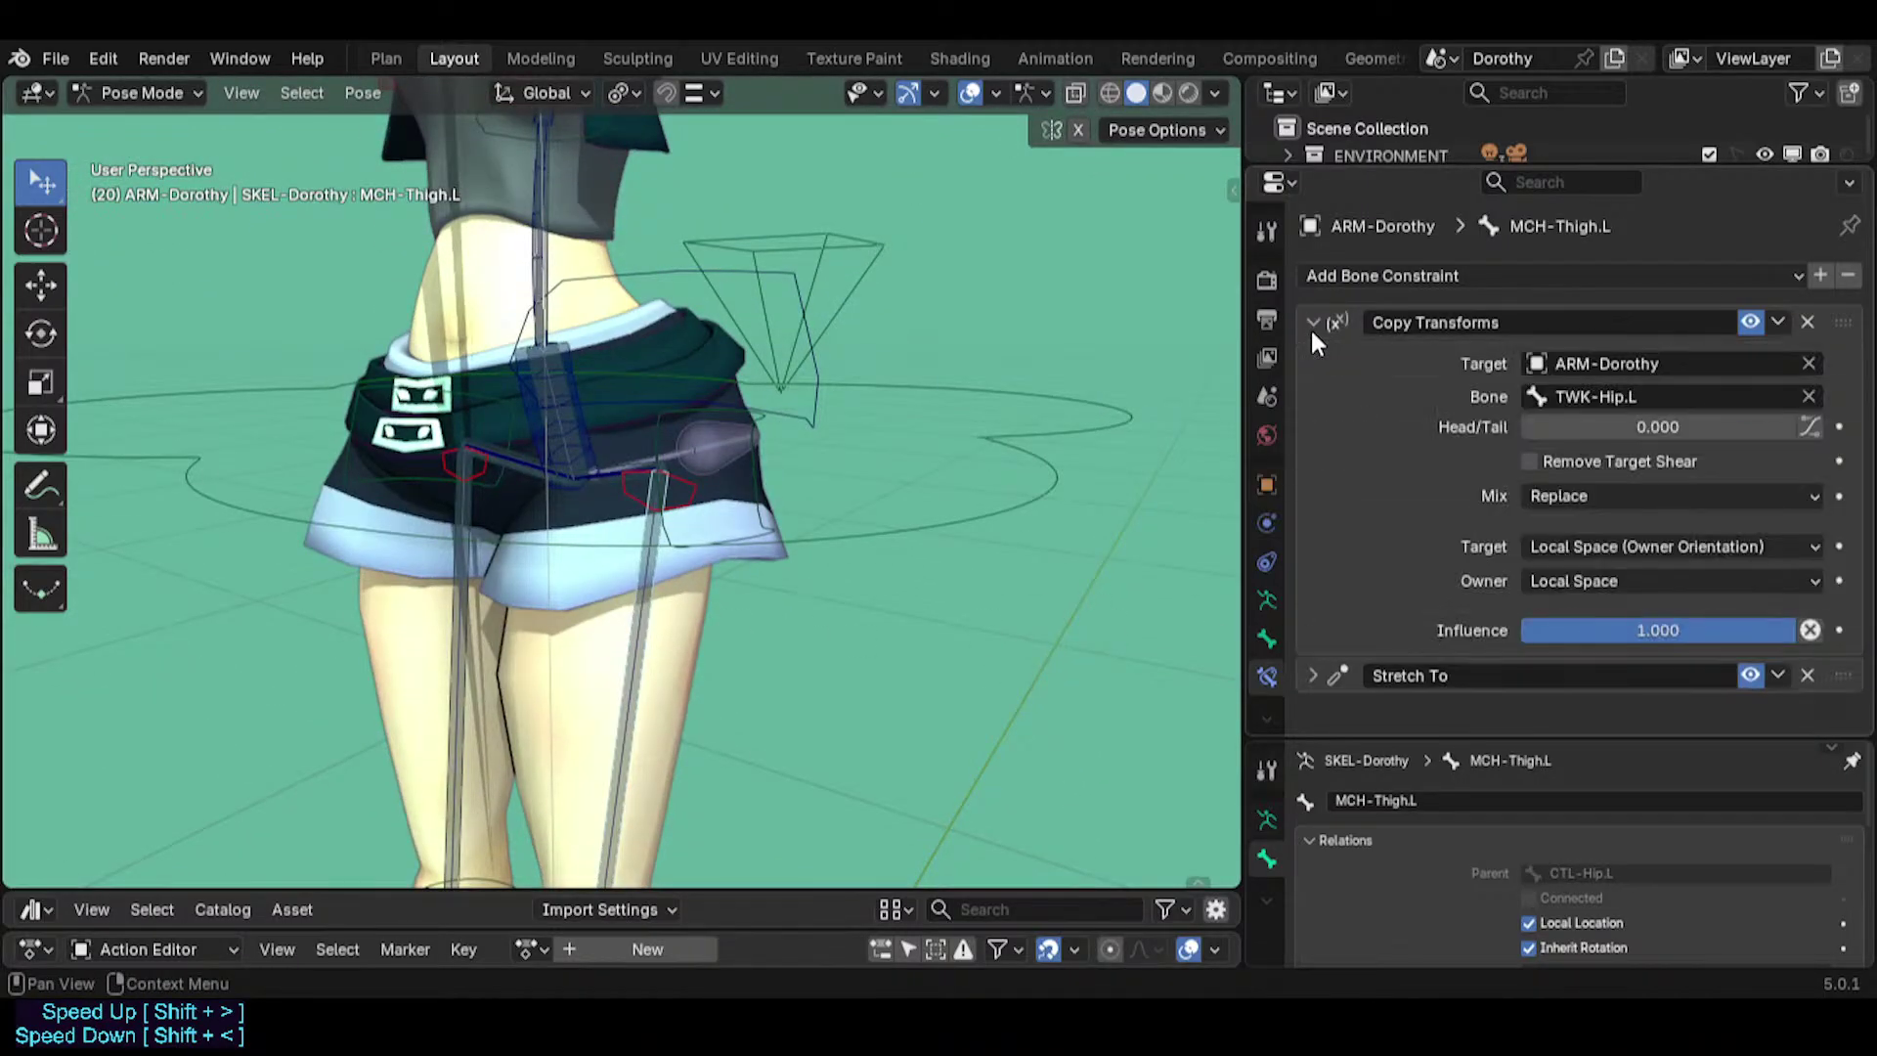
pyautogui.click(1311, 320)
# Examine the Copy Transforms target and owner spaces on MCH-Shin.L for comparison with the thigh bone.
pyautogui.moveTo(819, 414); pyautogui.dragTo(670, 396, button='middle')
pyautogui.keyDown('shift'); pyautogui.moveTo(652, 293); pyautogui.dragTo(614, 389, button='middle'); pyautogui.keyUp('shift')
pyautogui.click(625, 402)
pyautogui.click(615, 392)
pyautogui.moveTo(689, 440); pyautogui.dragTo(712, 364, button='middle')
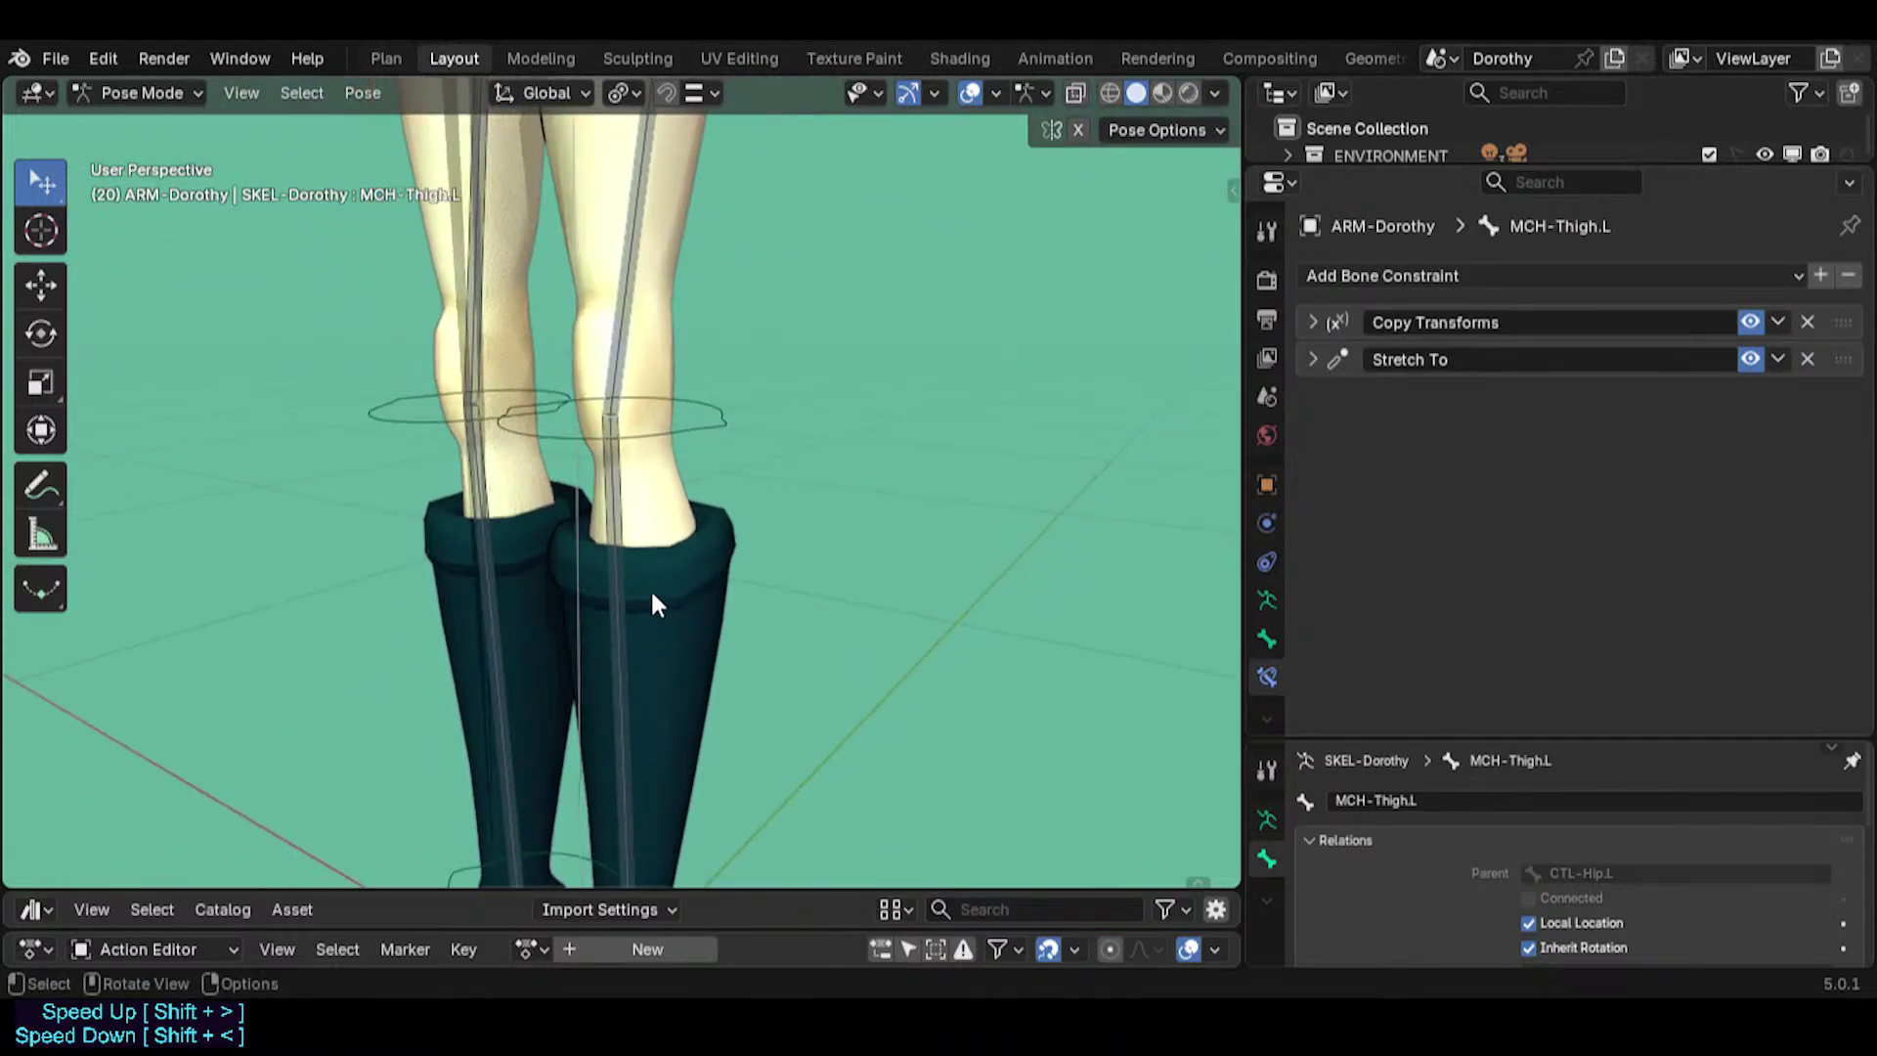
pyautogui.click(649, 588)
pyautogui.click(610, 544)
pyautogui.click(1311, 322)
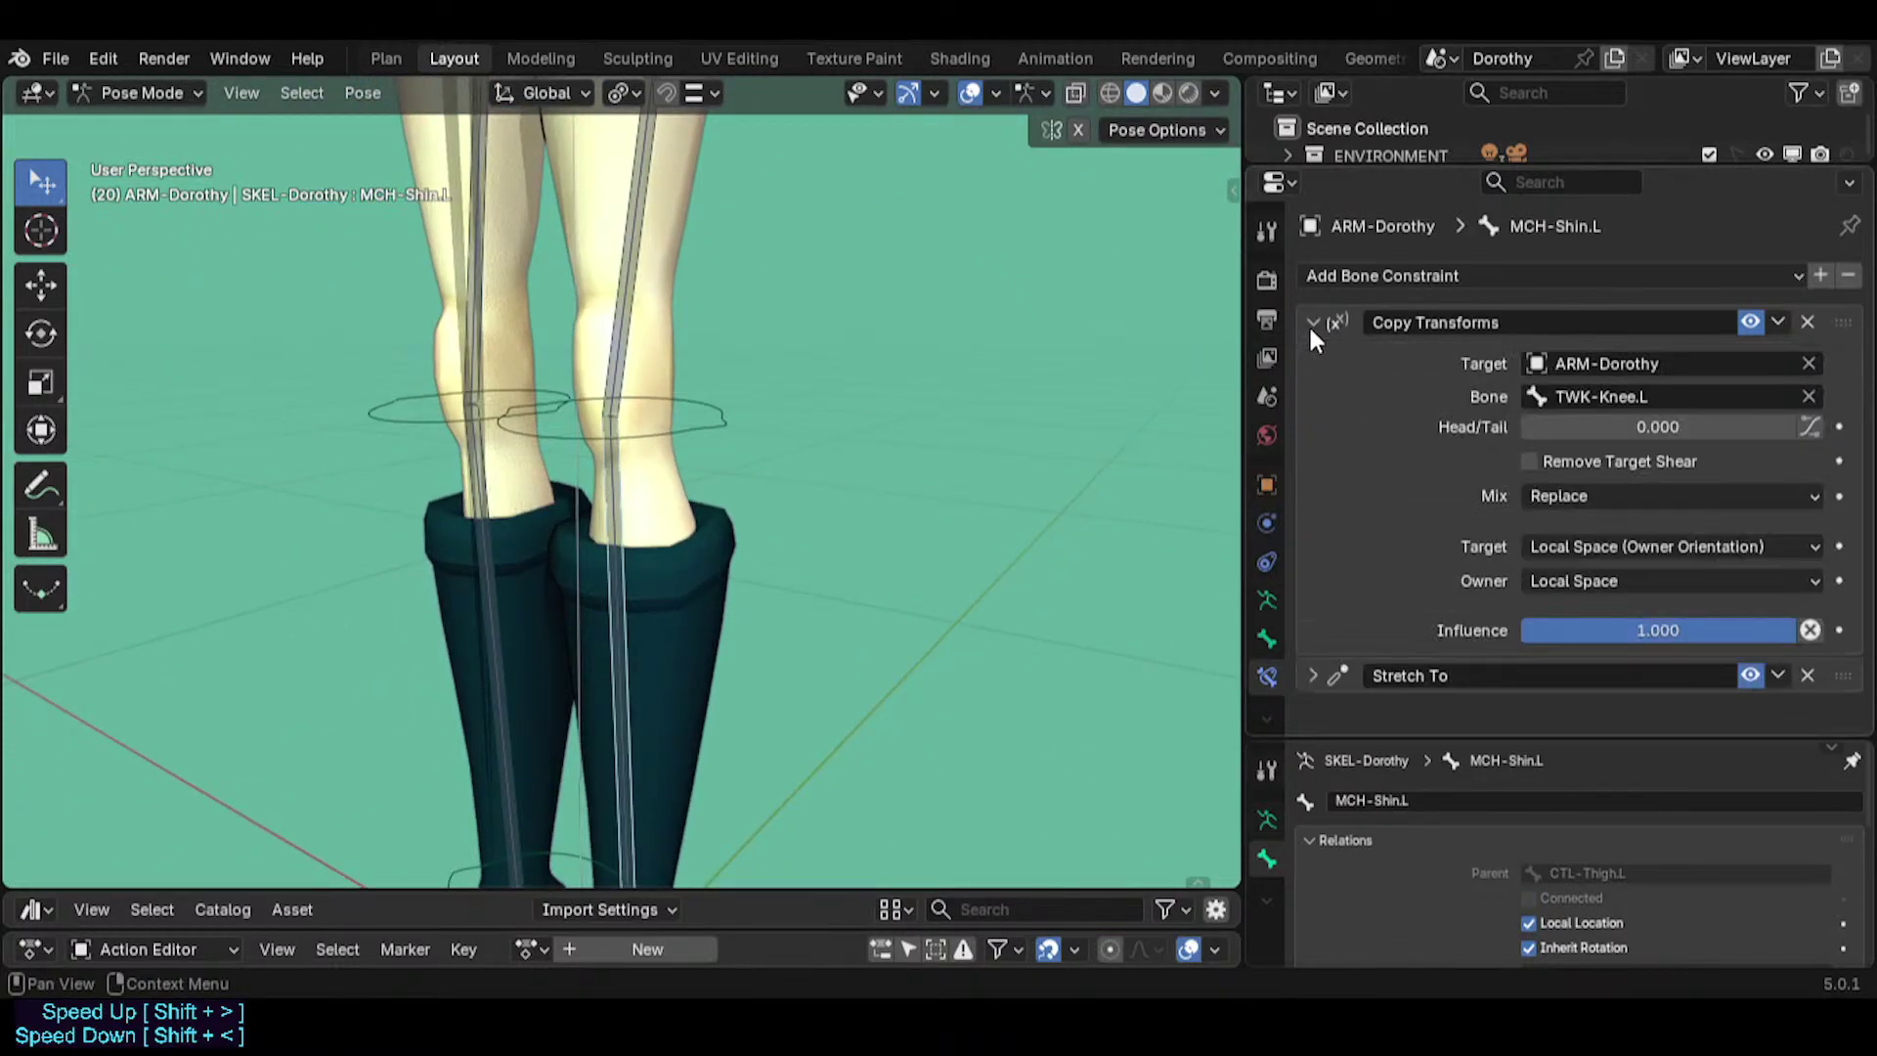
pyautogui.click(1312, 321)
# Examine the constraints on MCH-Spine and collapse its Stretch To constraint.
pyautogui.keyDown('shift'); pyautogui.moveTo(852, 146); pyautogui.dragTo(860, 738, button='middle'); pyautogui.keyUp('shift')
pyautogui.keyDown('shift'); pyautogui.moveTo(981, 444); pyautogui.dragTo(999, 757, button='middle'); pyautogui.keyUp('shift')
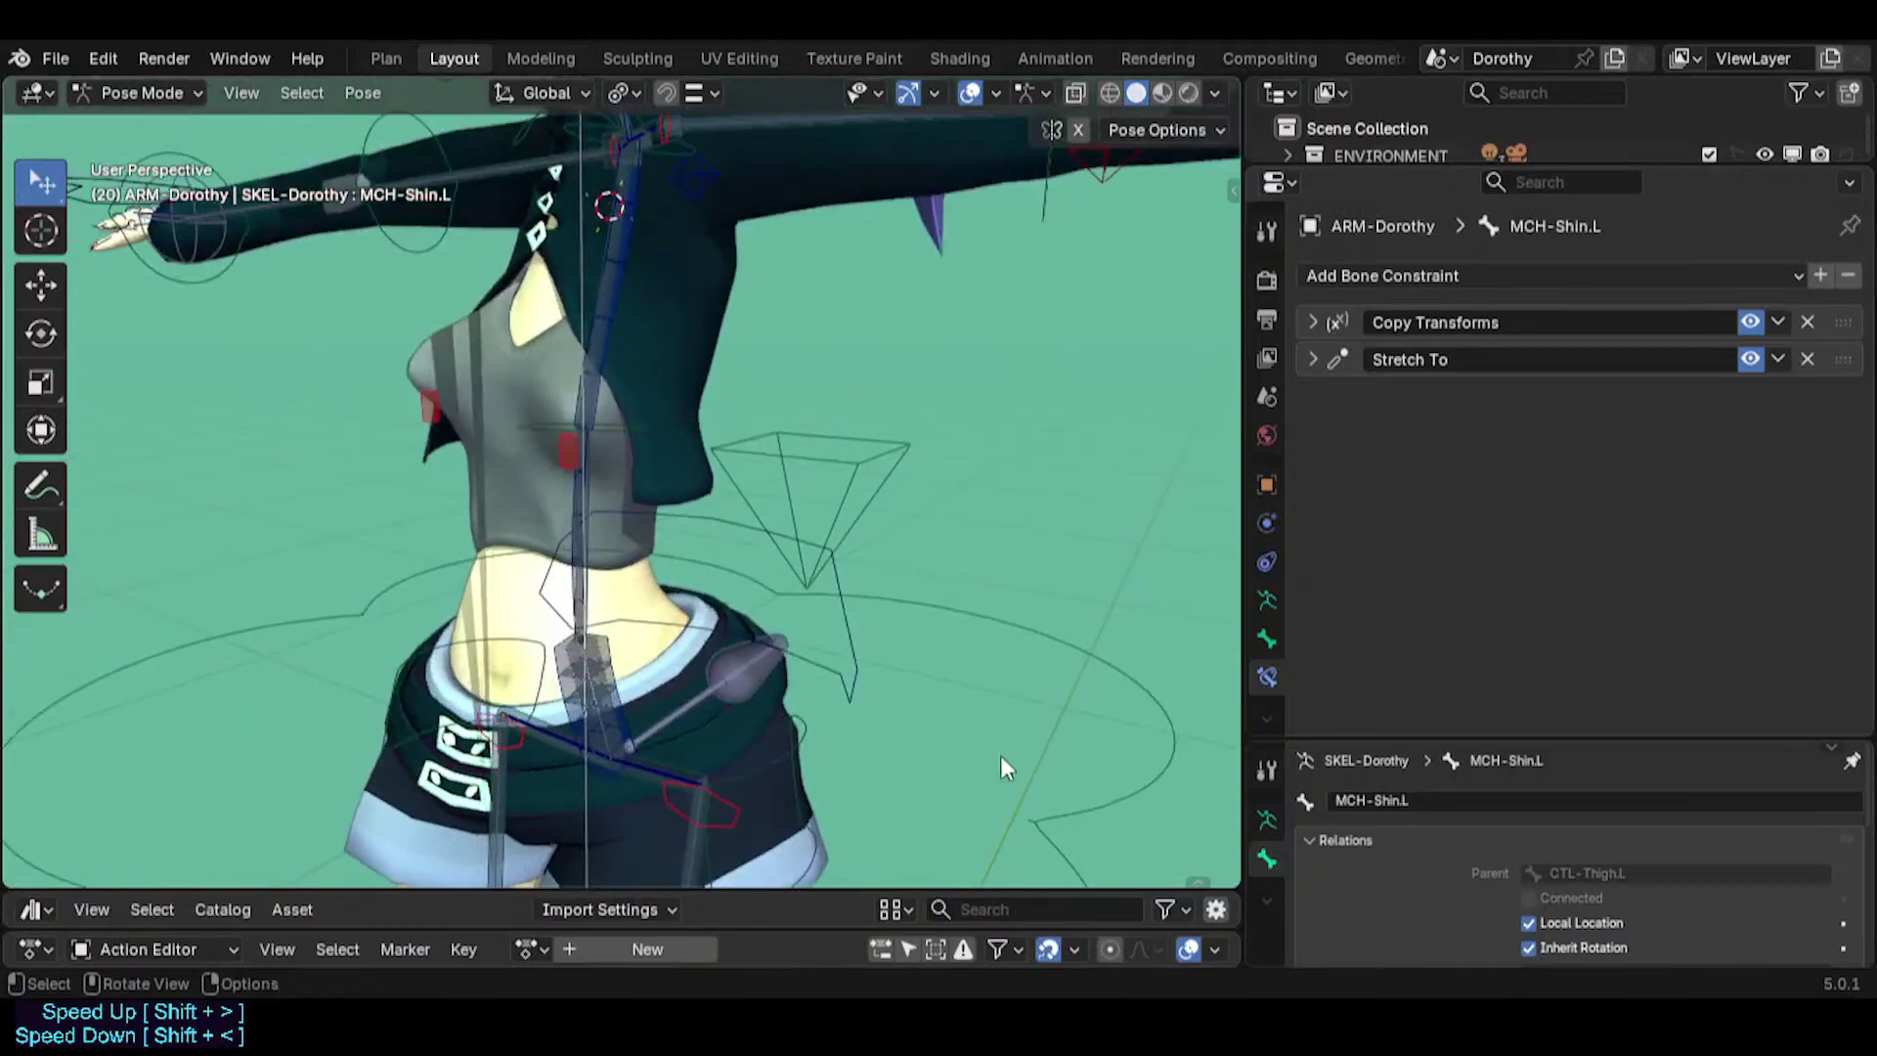
pyautogui.click(594, 497)
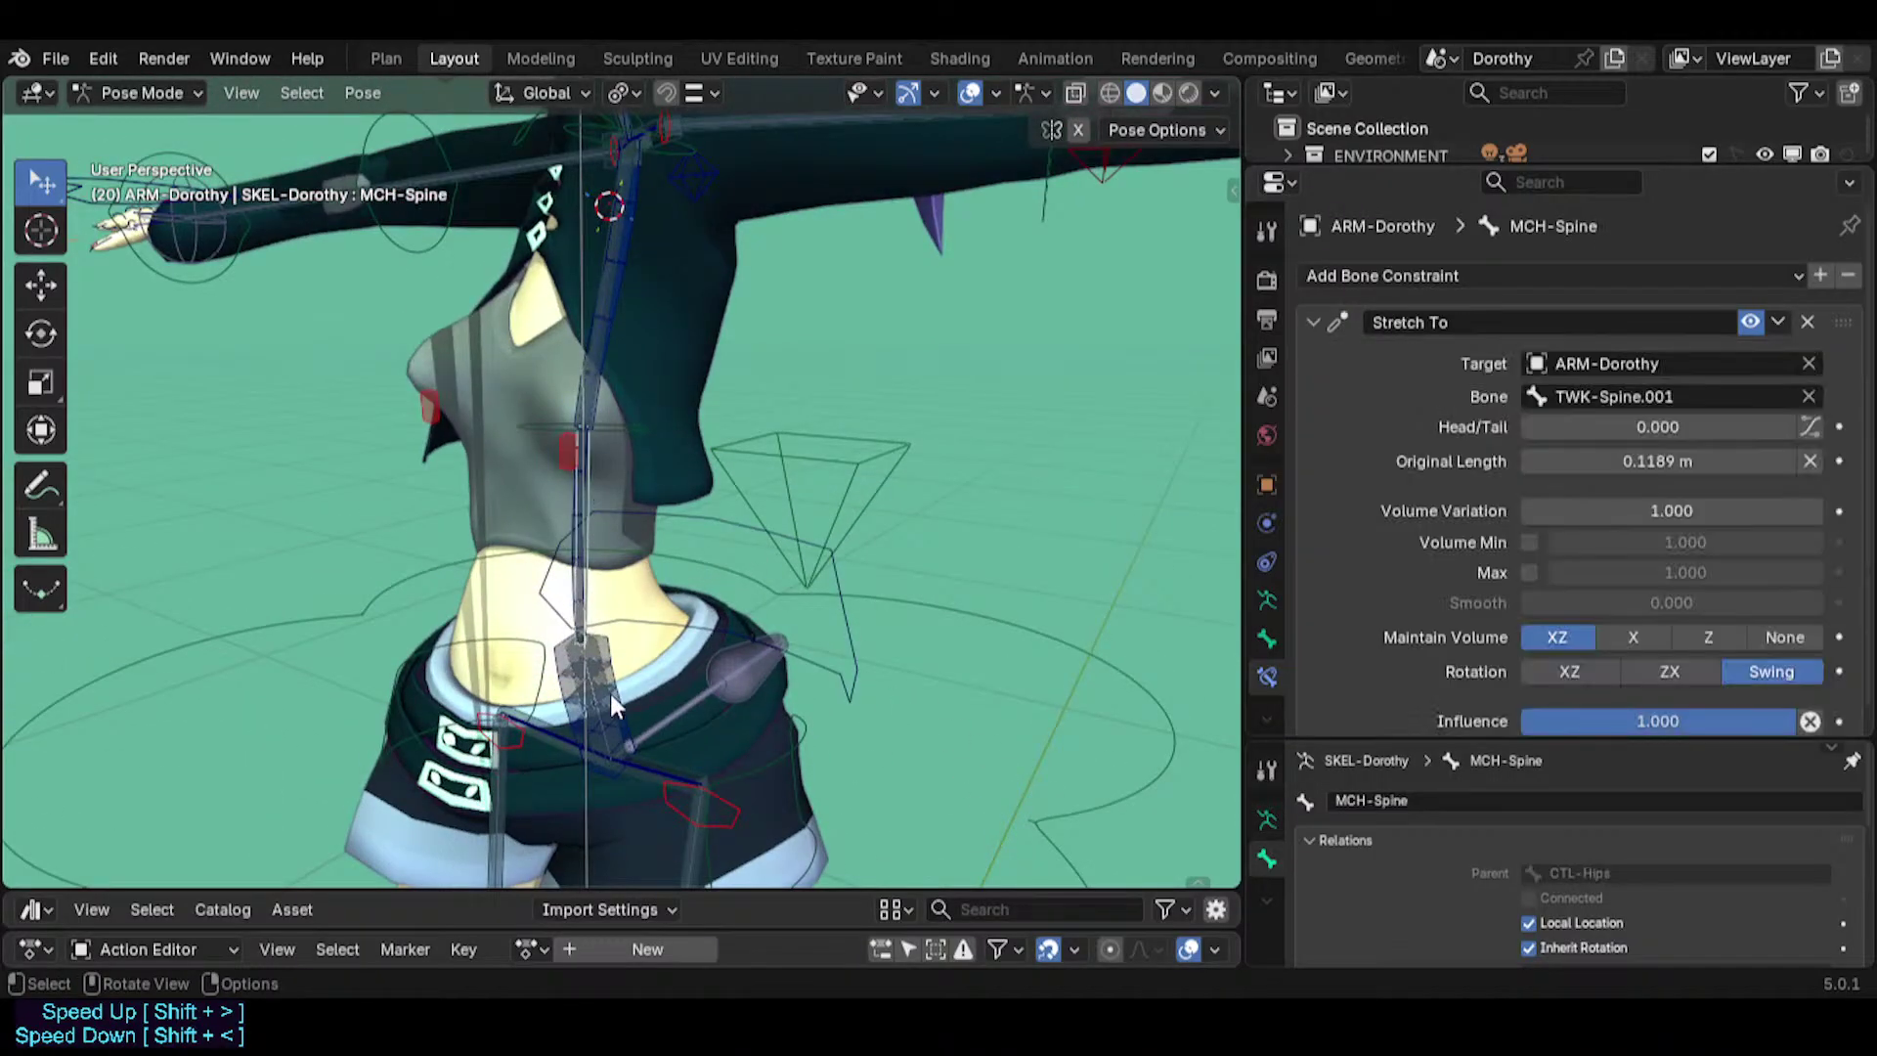
pyautogui.scroll(2, 610, 693)
pyautogui.click(1324, 315)
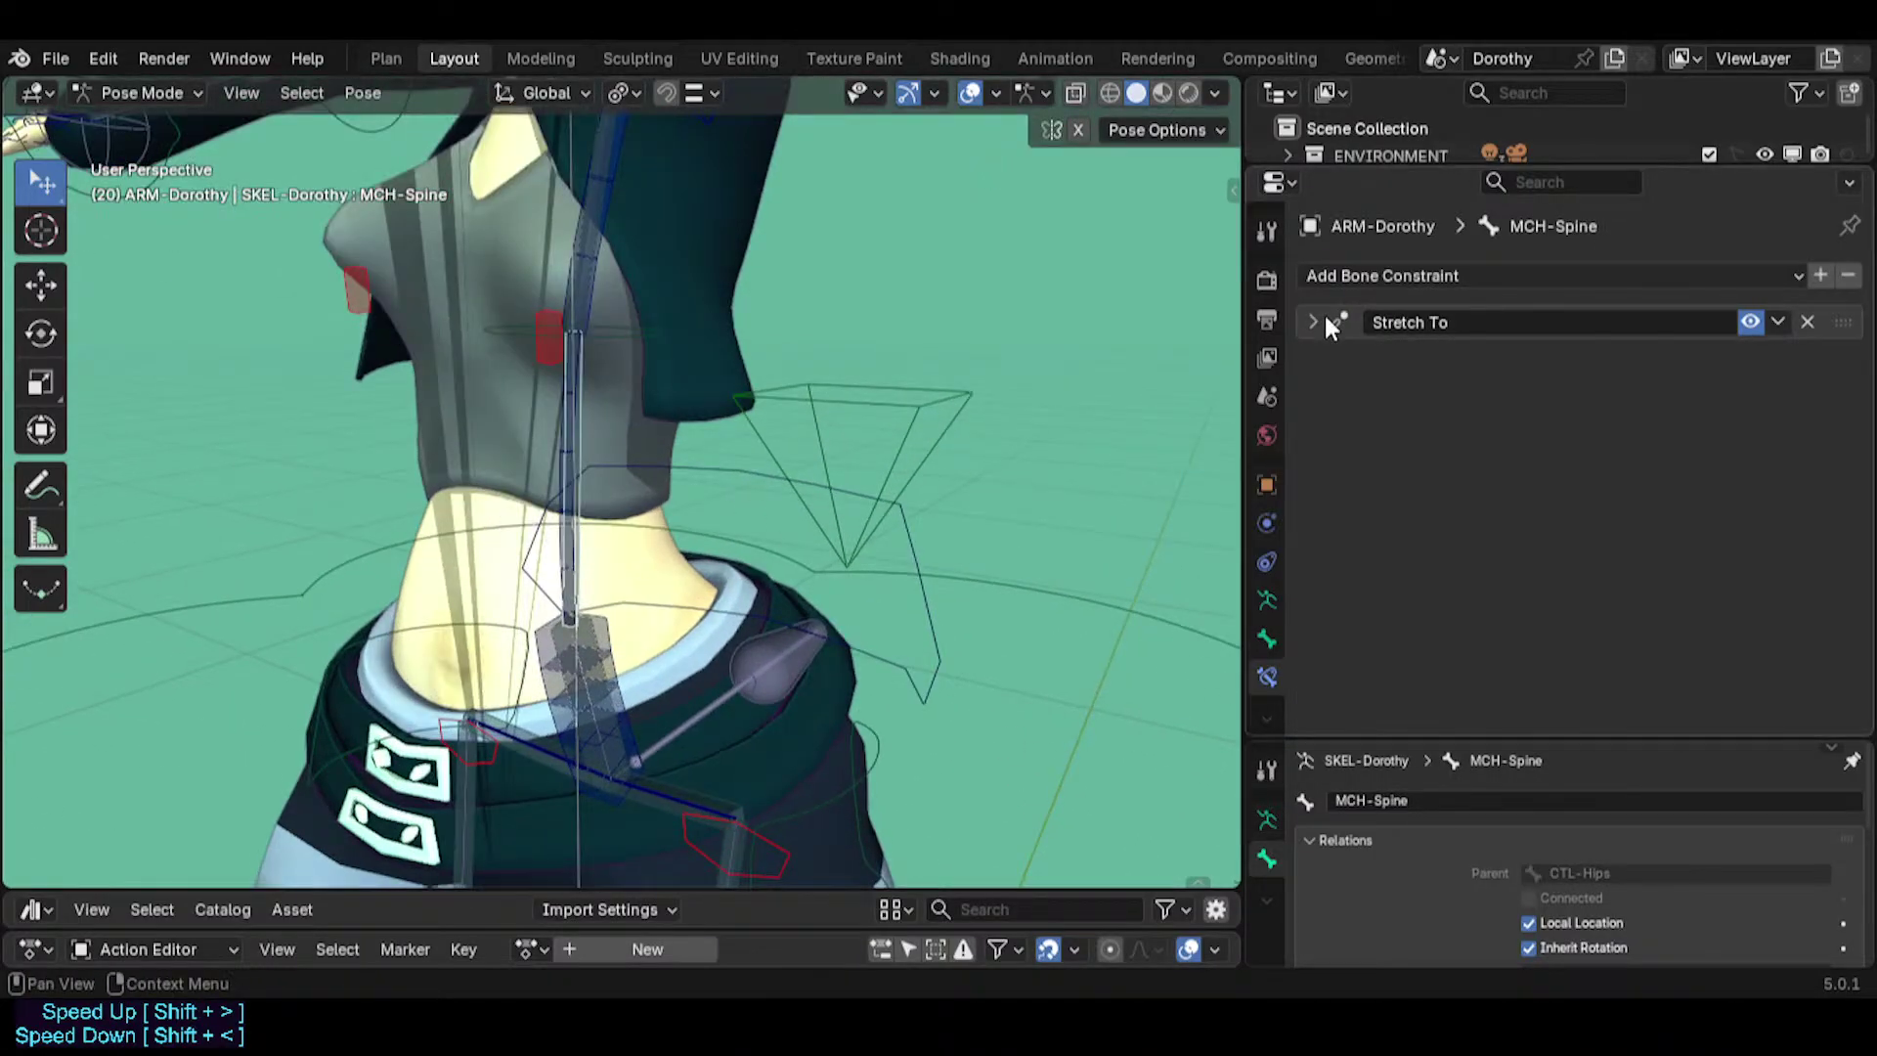
# Set MCH-Chest's Copy Transforms target to Local Space (Owner Orientation) and its owner to Local Space.
pyautogui.moveTo(596, 371); pyautogui.dragTo(618, 396, button='middle')
pyautogui.click(637, 364)
pyautogui.click(618, 363)
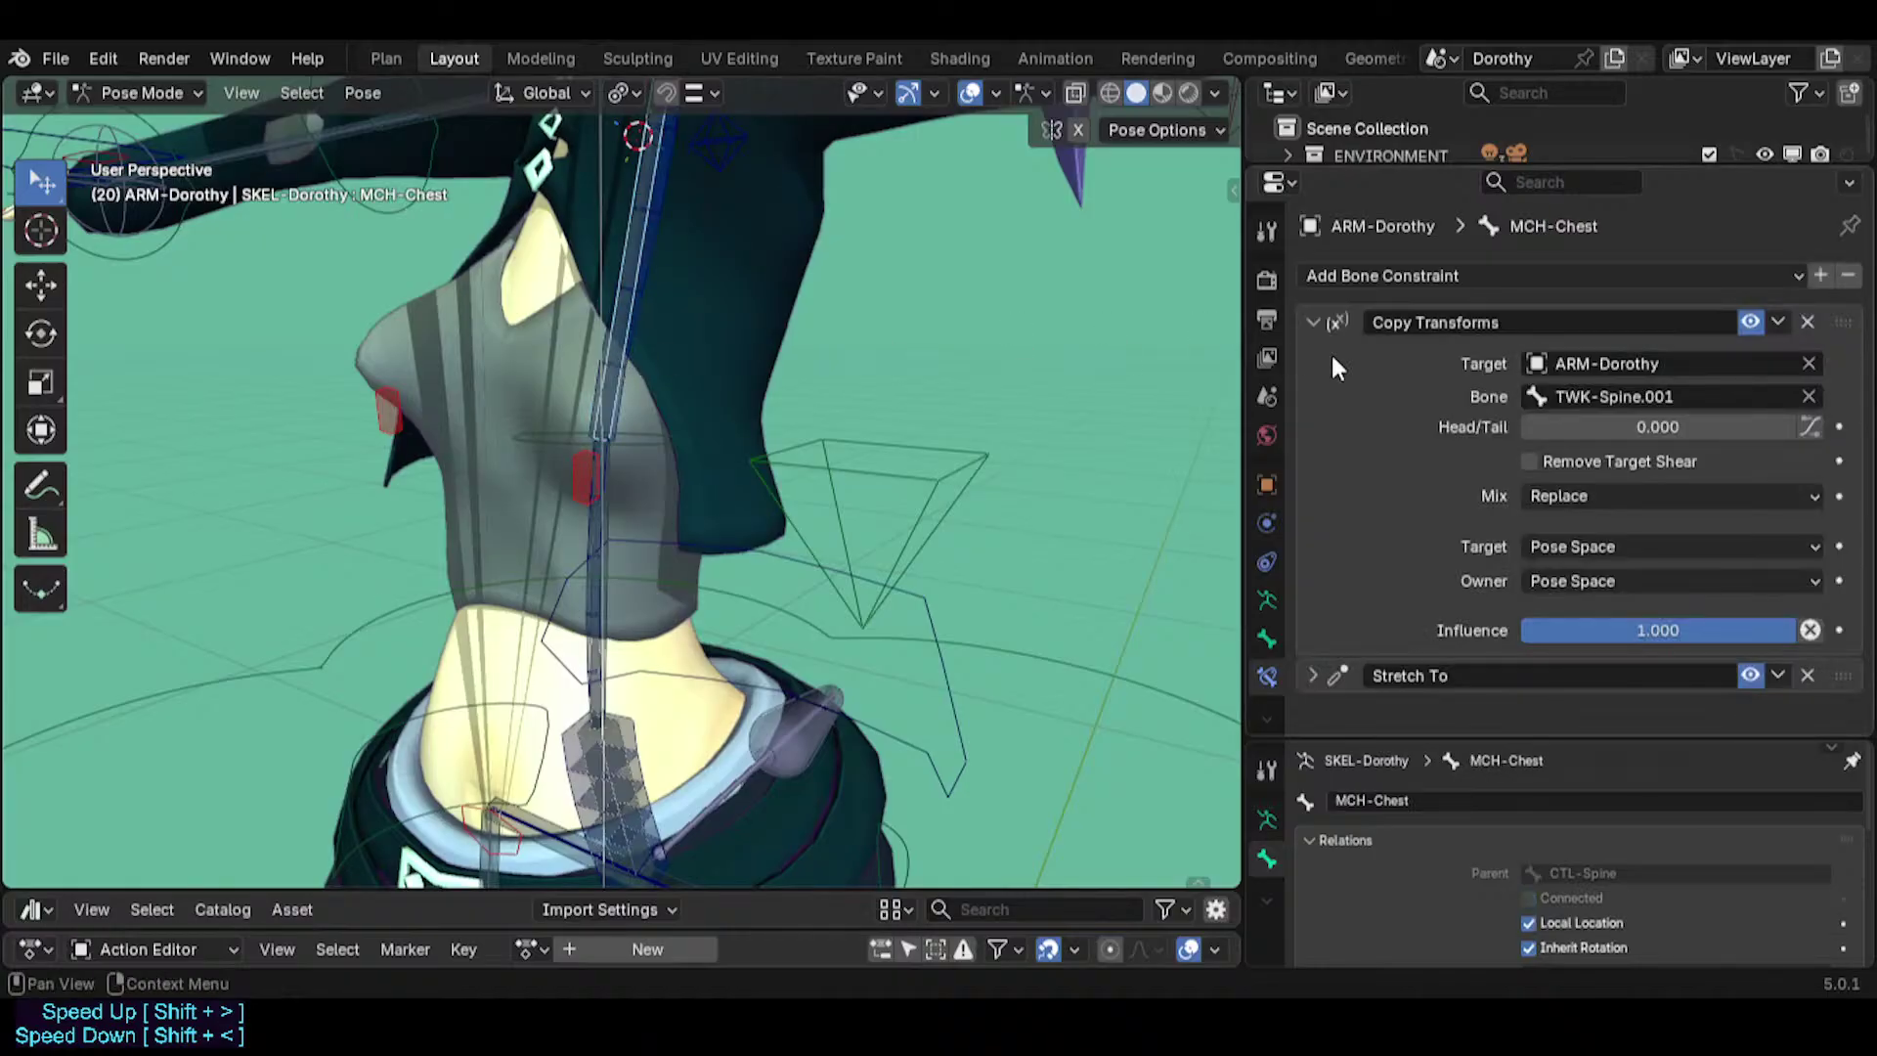
pyautogui.click(1594, 548)
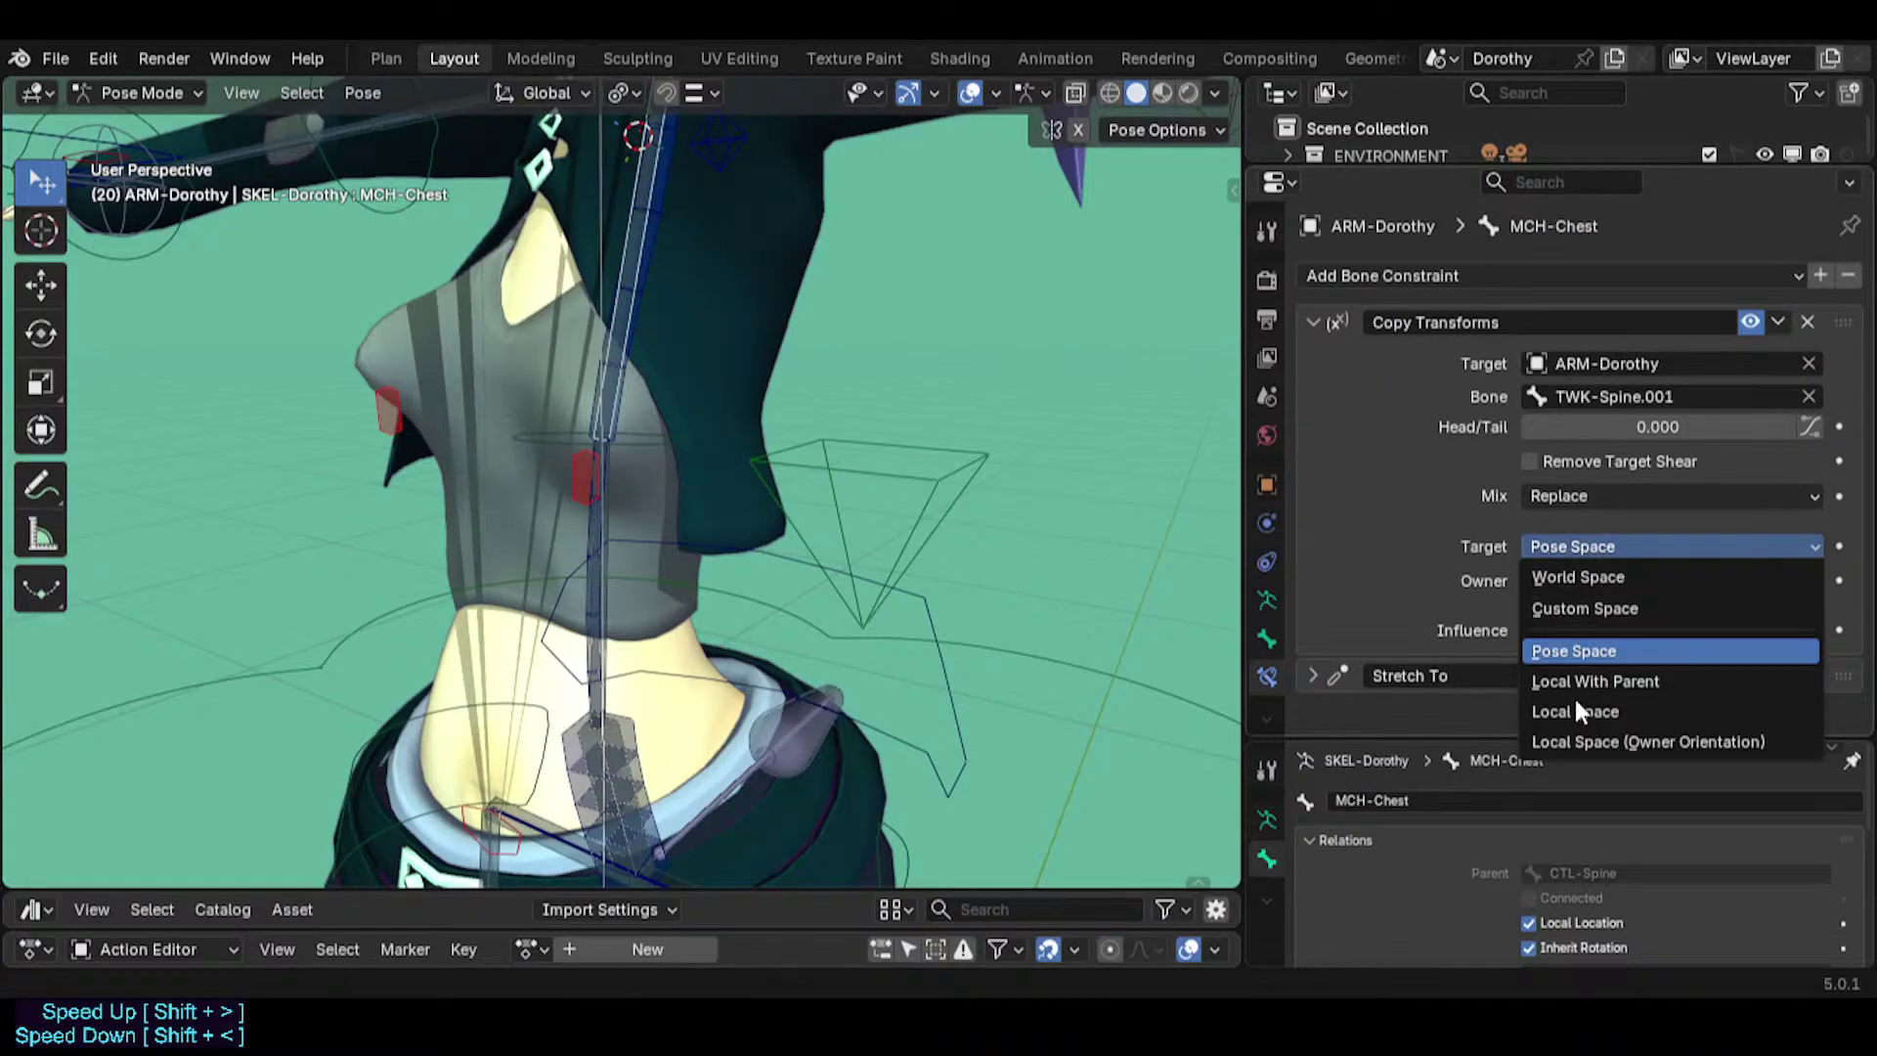
pyautogui.click(1588, 741)
pyautogui.click(1563, 579)
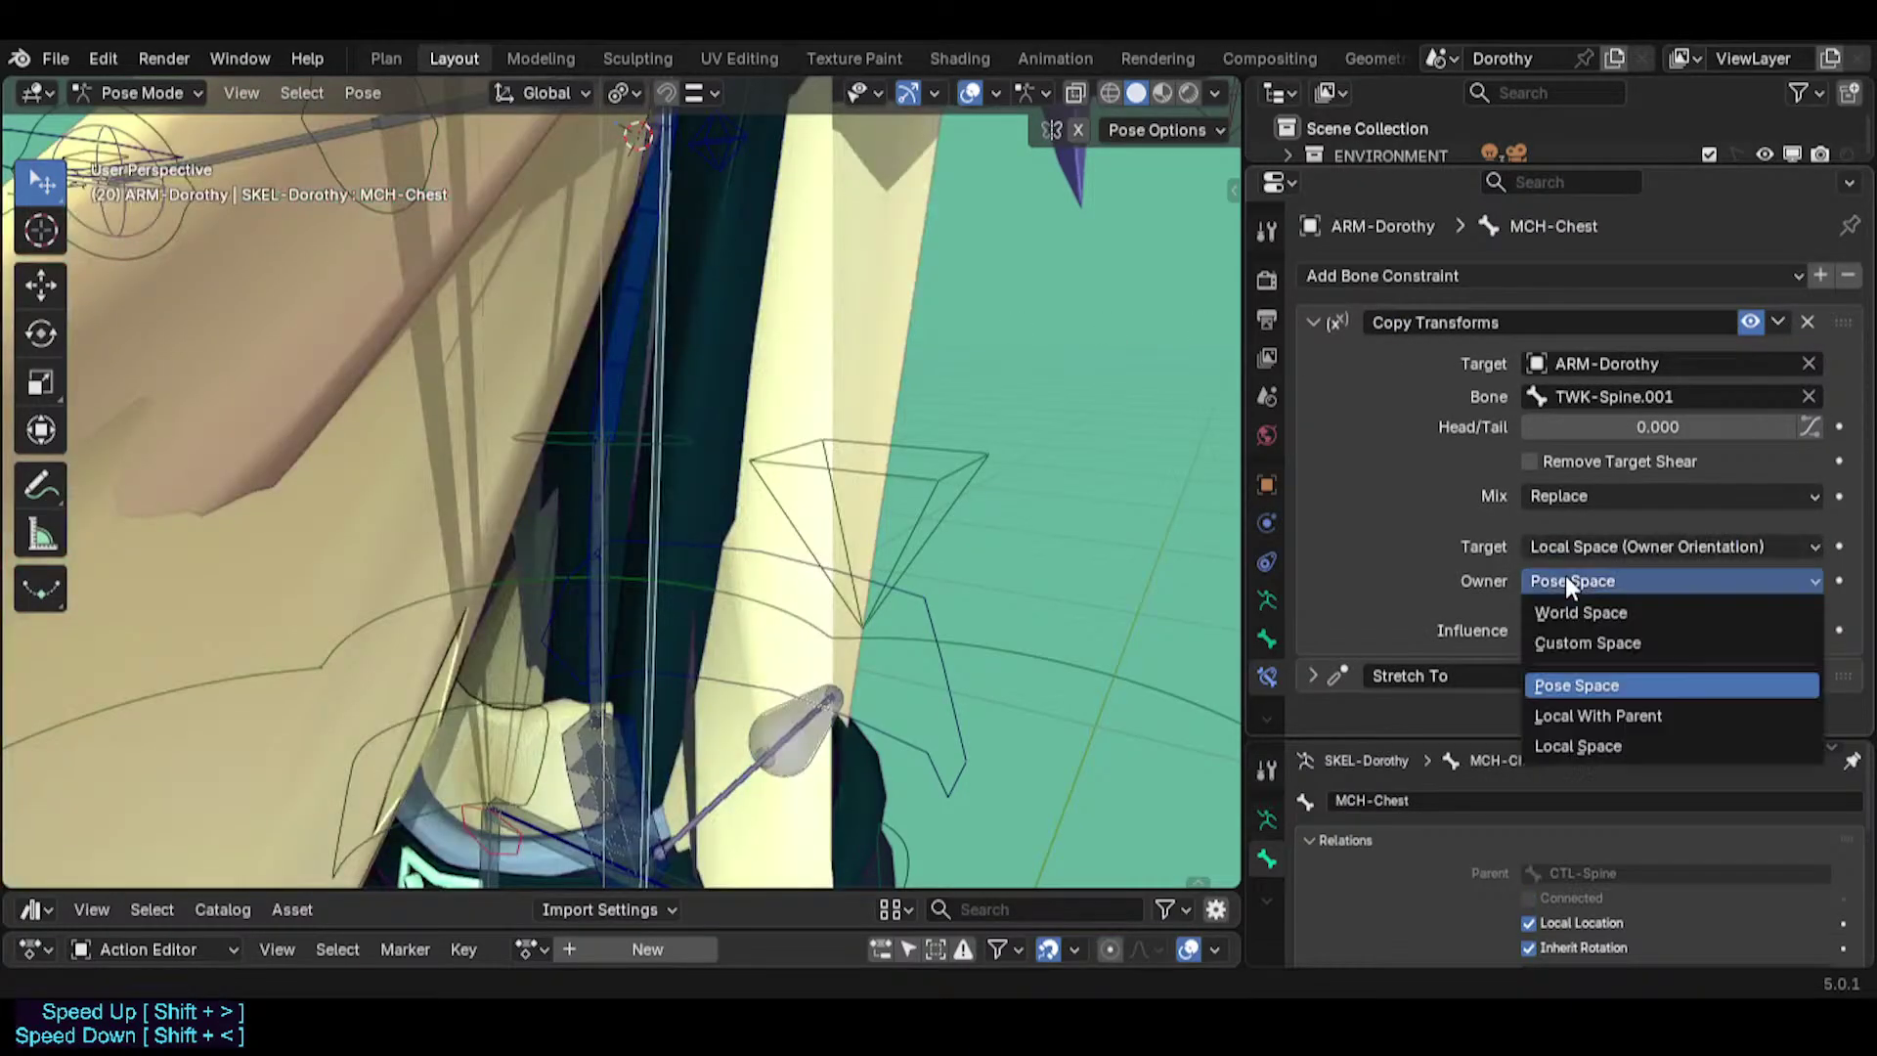
pyautogui.click(1568, 752)
# Test-twist CTL-Chest about its local Y axis and discard the rotation.
pyautogui.moveTo(880, 528); pyautogui.dragTo(674, 426, button='middle')
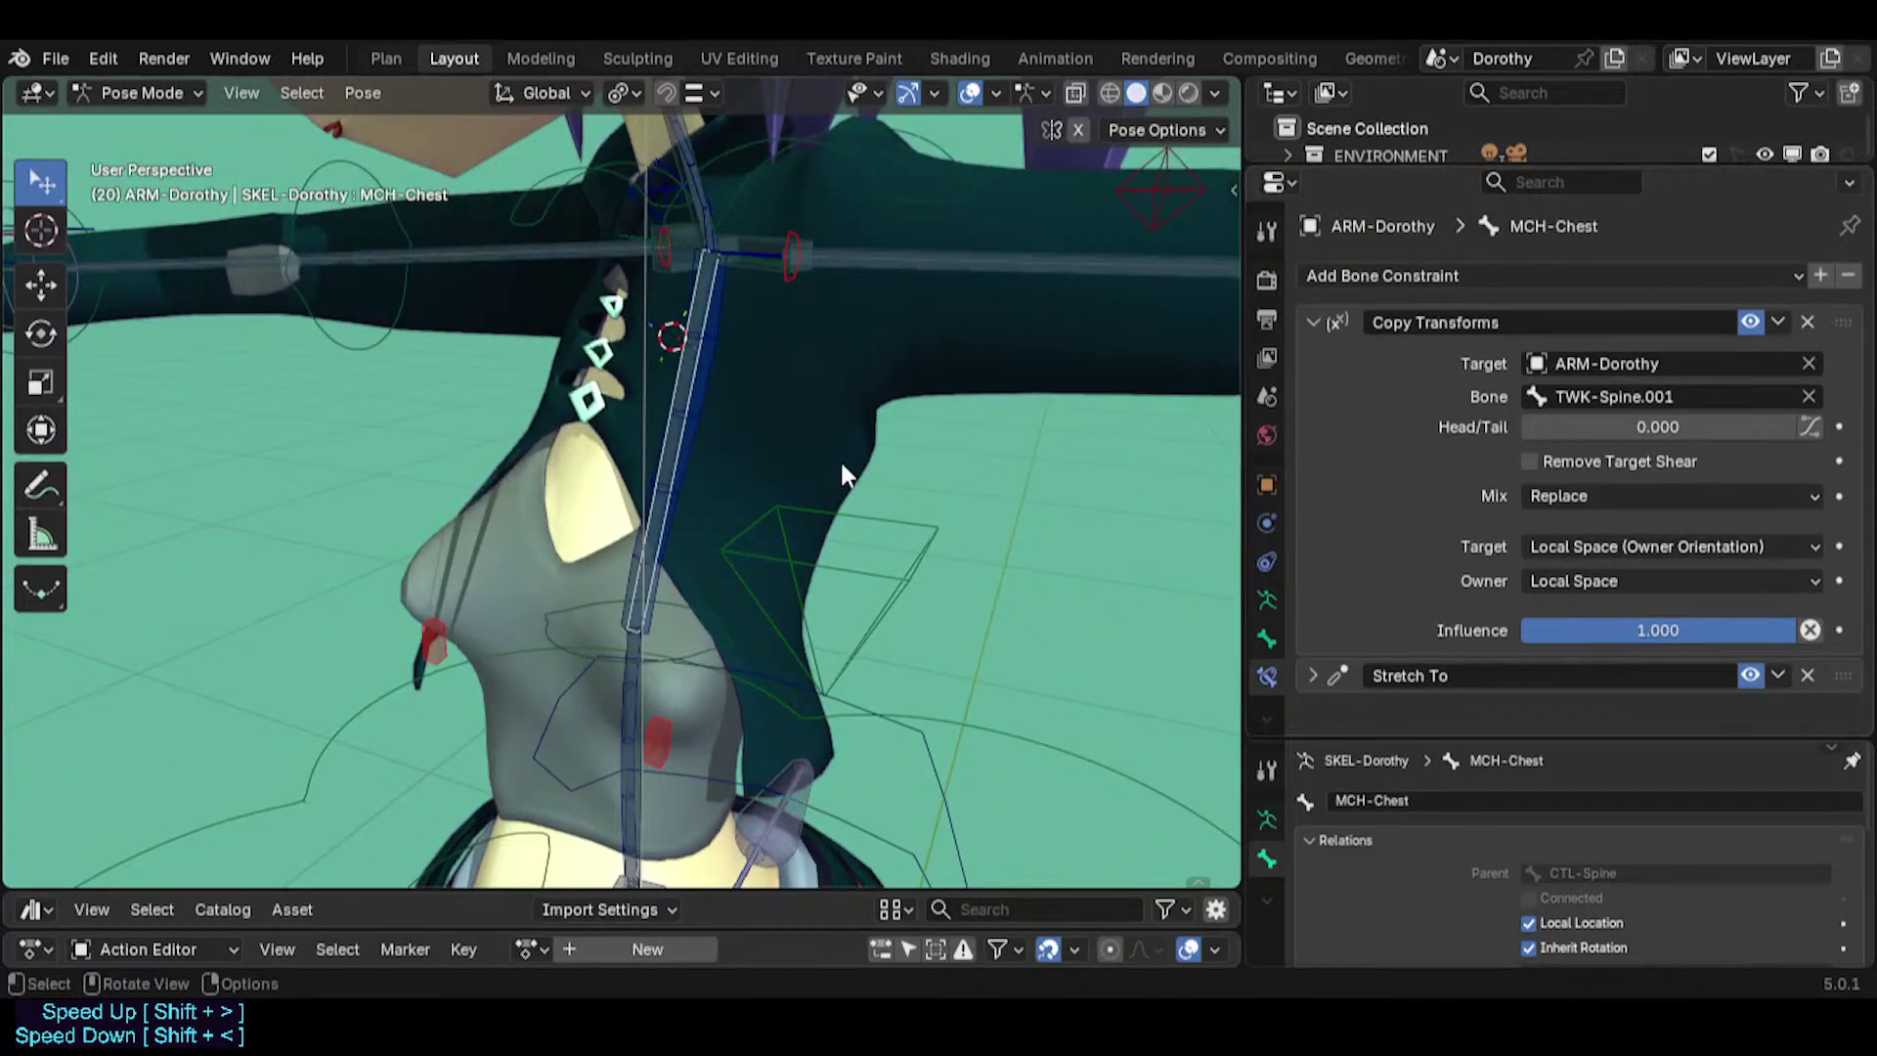
pyautogui.moveTo(840, 459); pyautogui.dragTo(761, 416, button='middle')
pyautogui.click(703, 363)
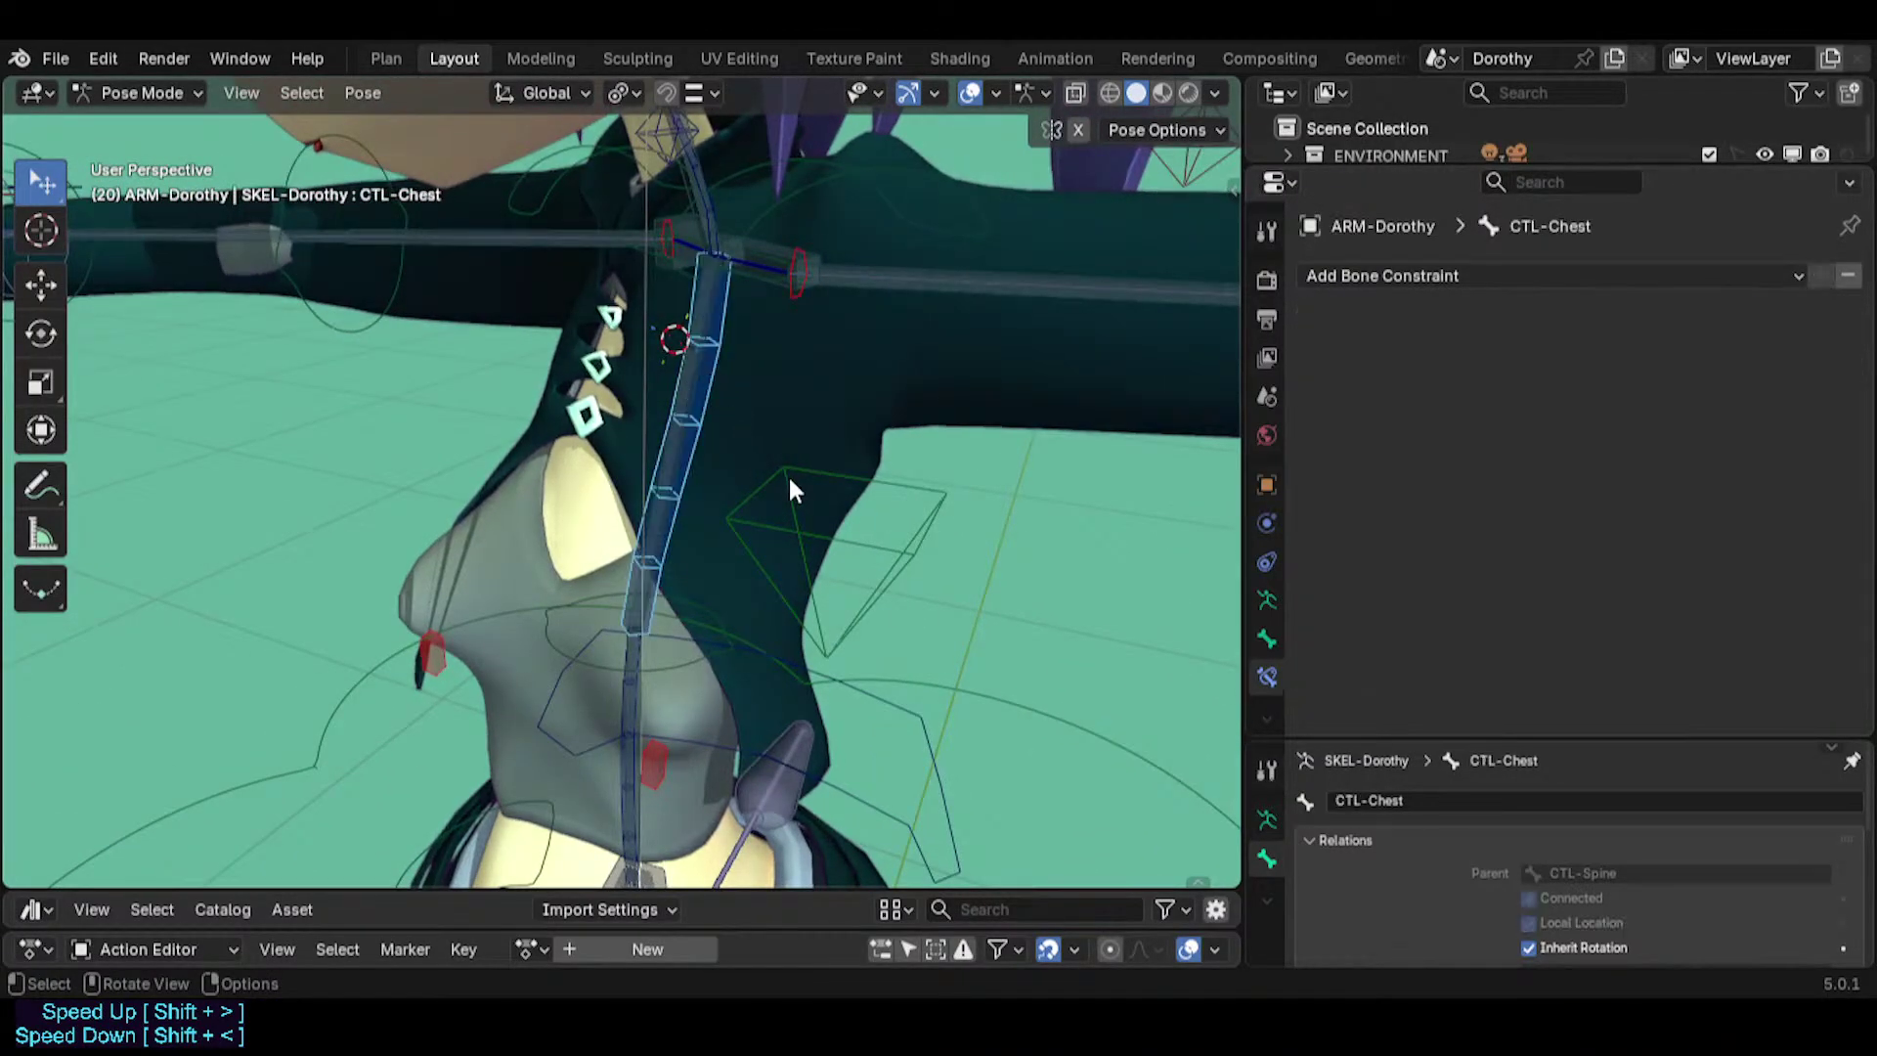
pyautogui.press('r')
pyautogui.press('y')
pyautogui.press('y')
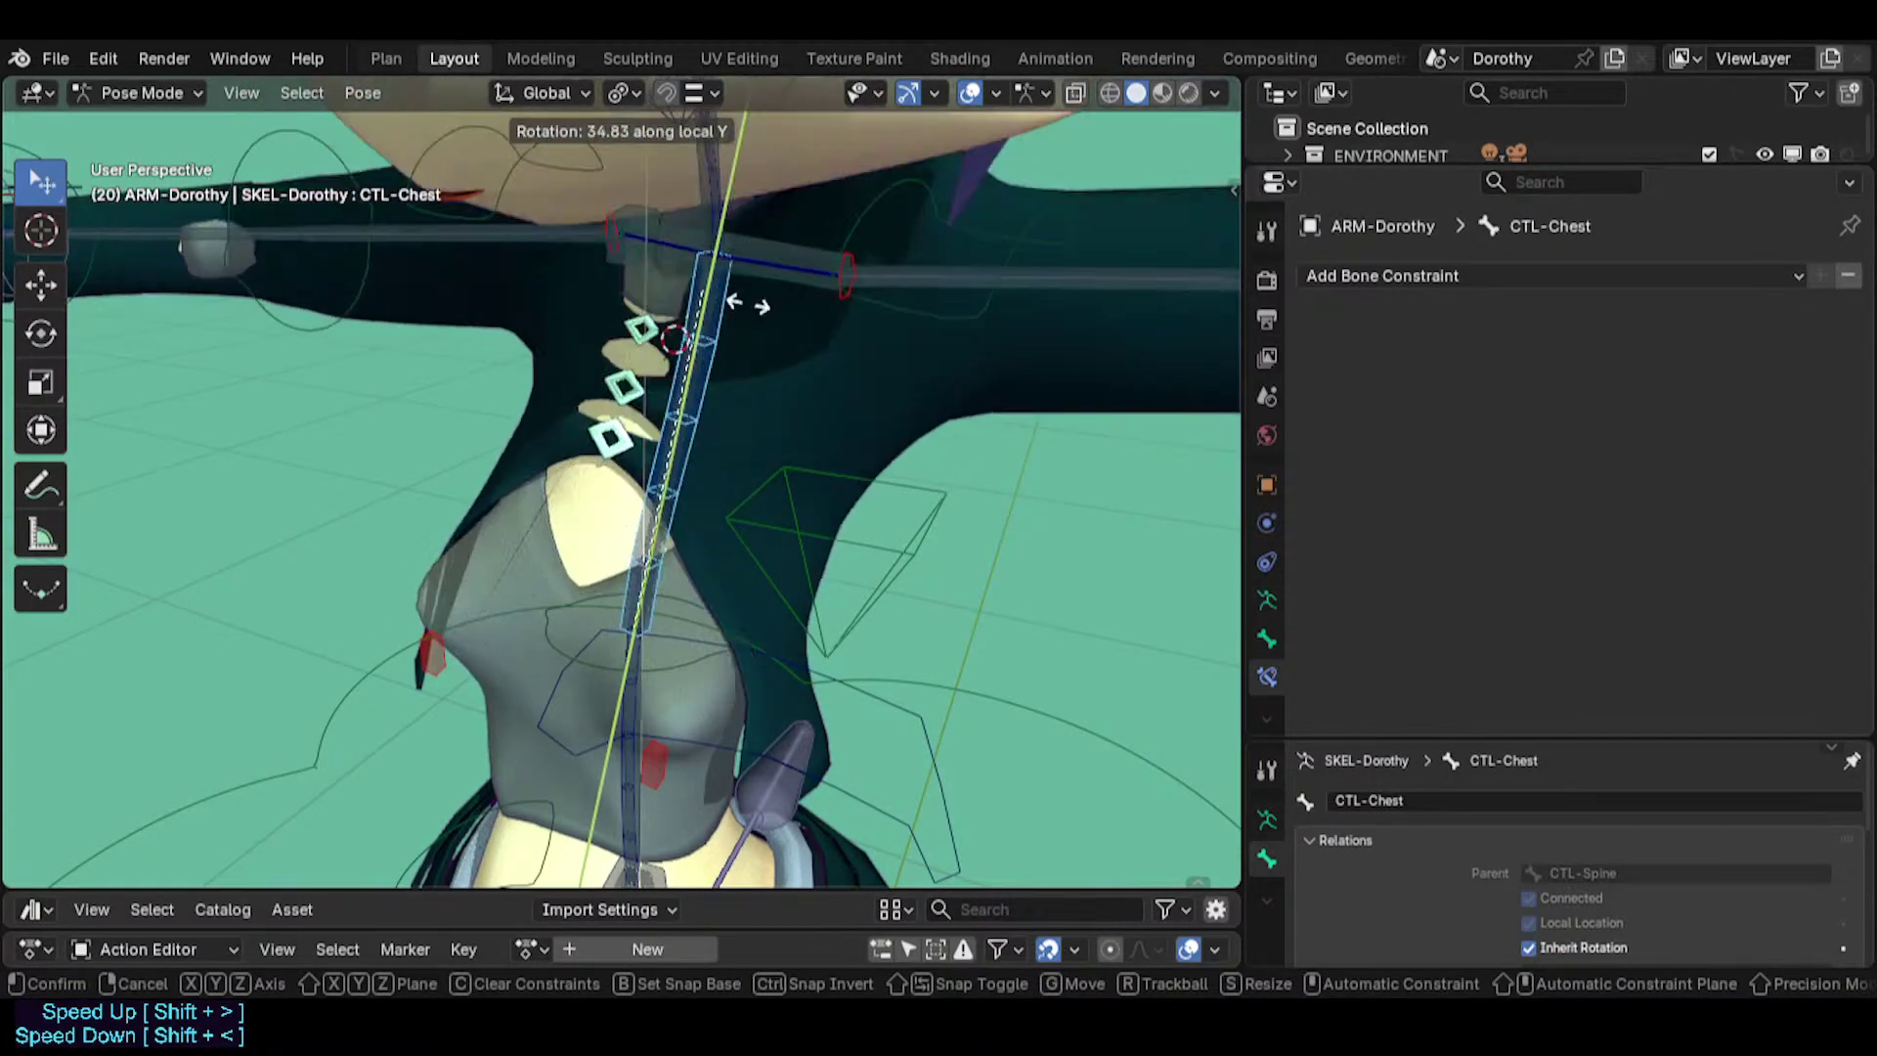
pyautogui.press('Escape')
# Try the Before Original (Full) mix on MCH-Chest's Copy Transforms and test it with a local Y twist of CTL-Chest.
pyautogui.click(698, 365)
pyautogui.click(1551, 495)
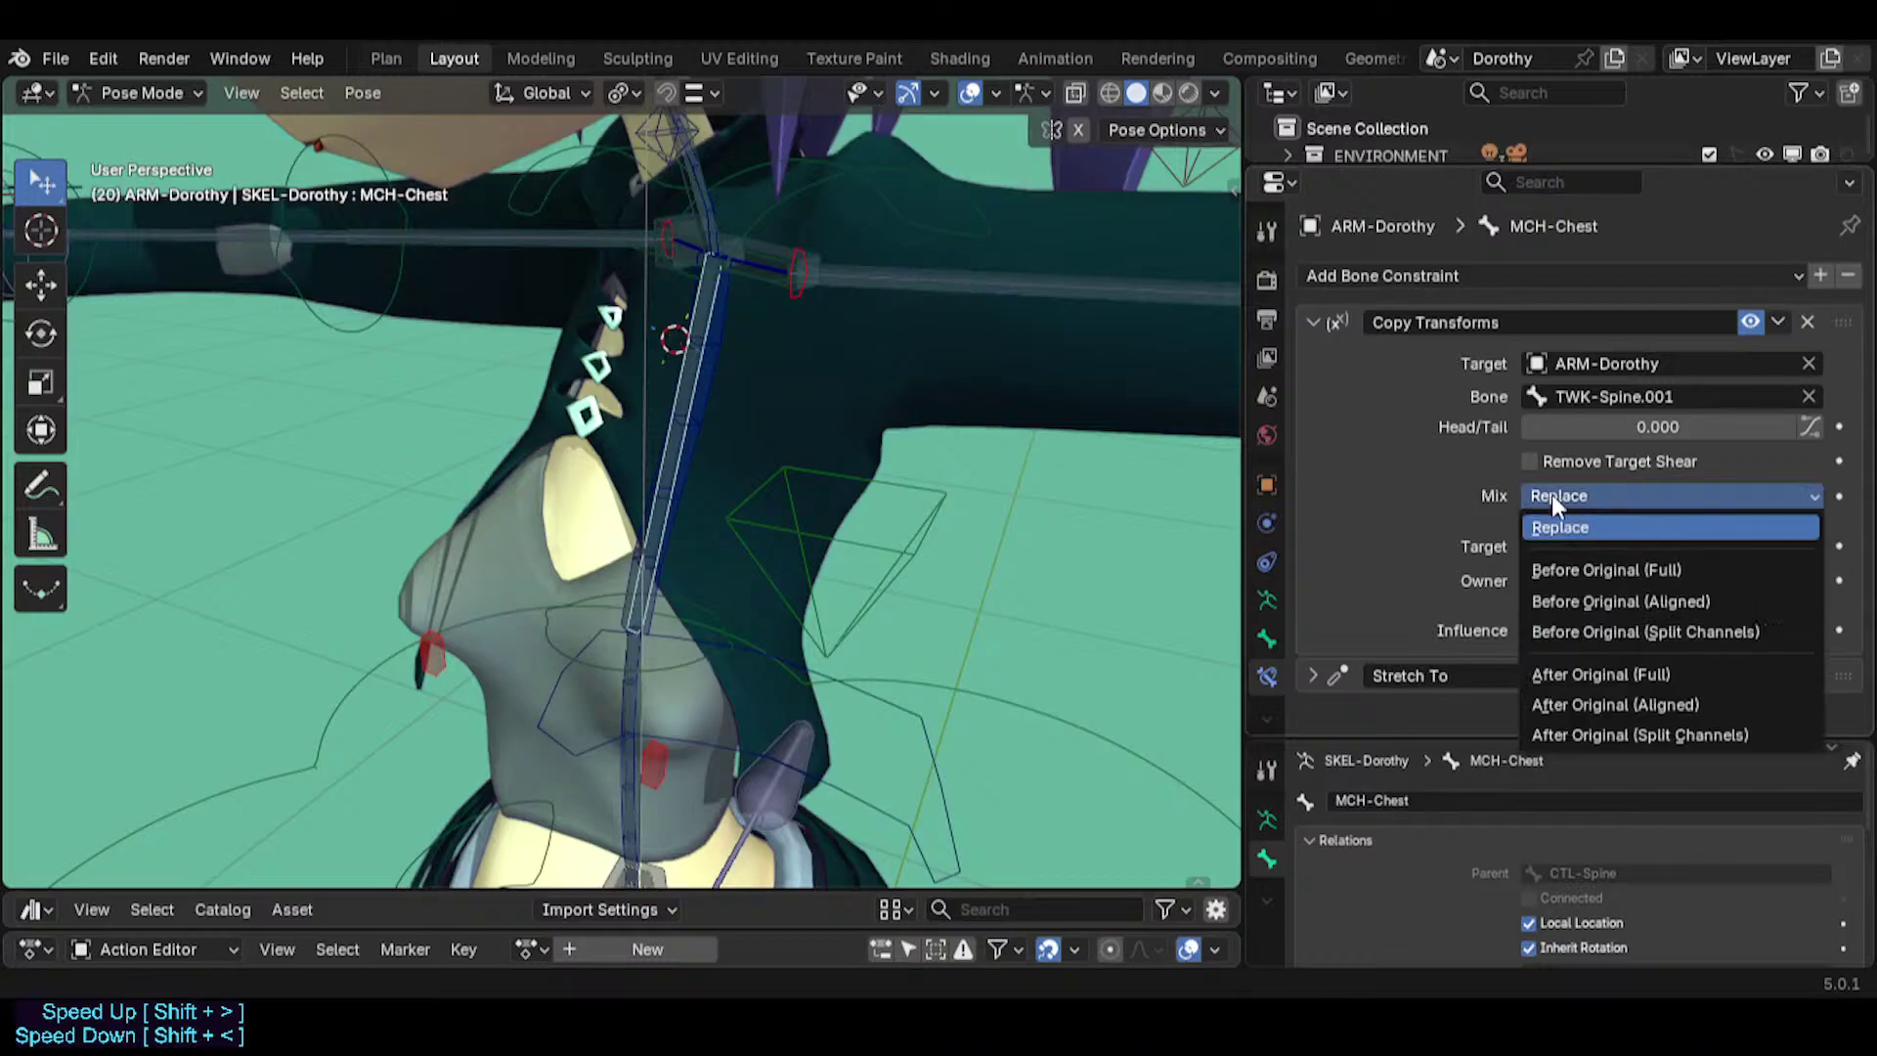
pyautogui.click(1562, 567)
pyautogui.click(714, 411)
pyautogui.press('r')
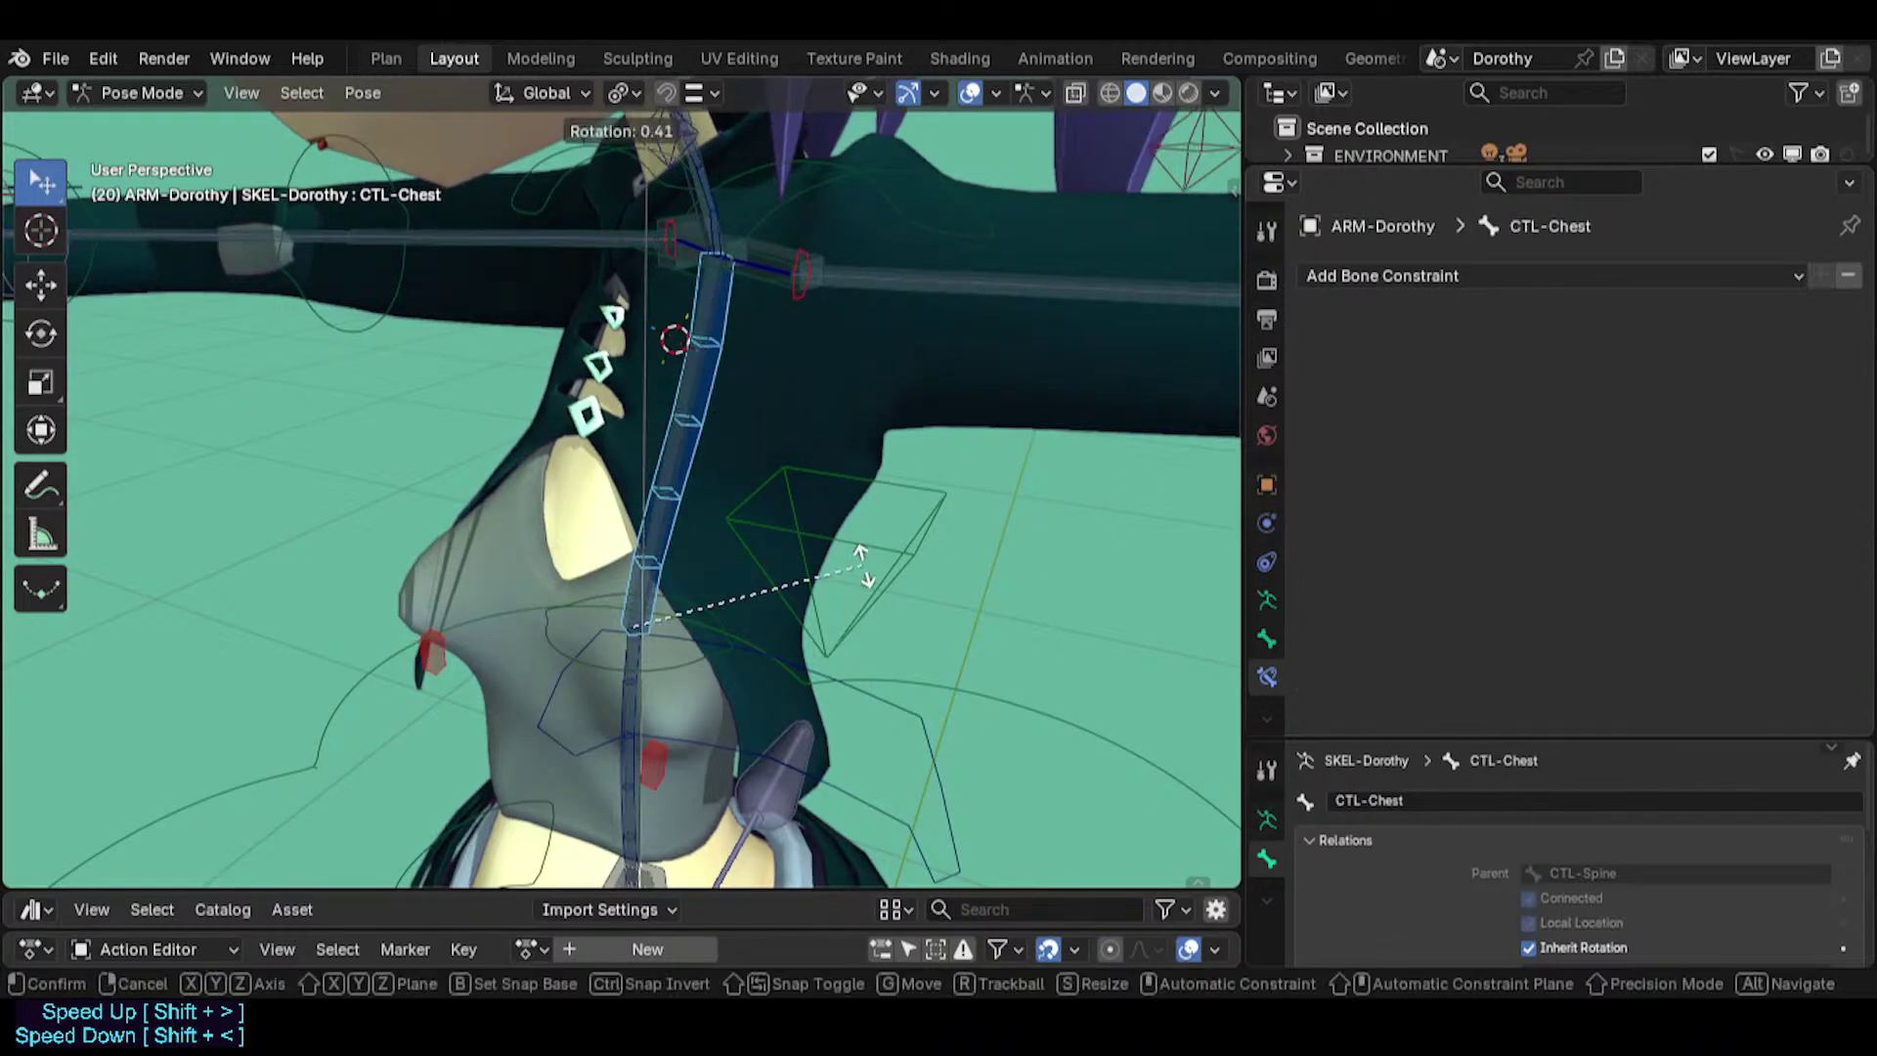
pyautogui.press('y')
pyautogui.press('y')
pyautogui.press('Escape')
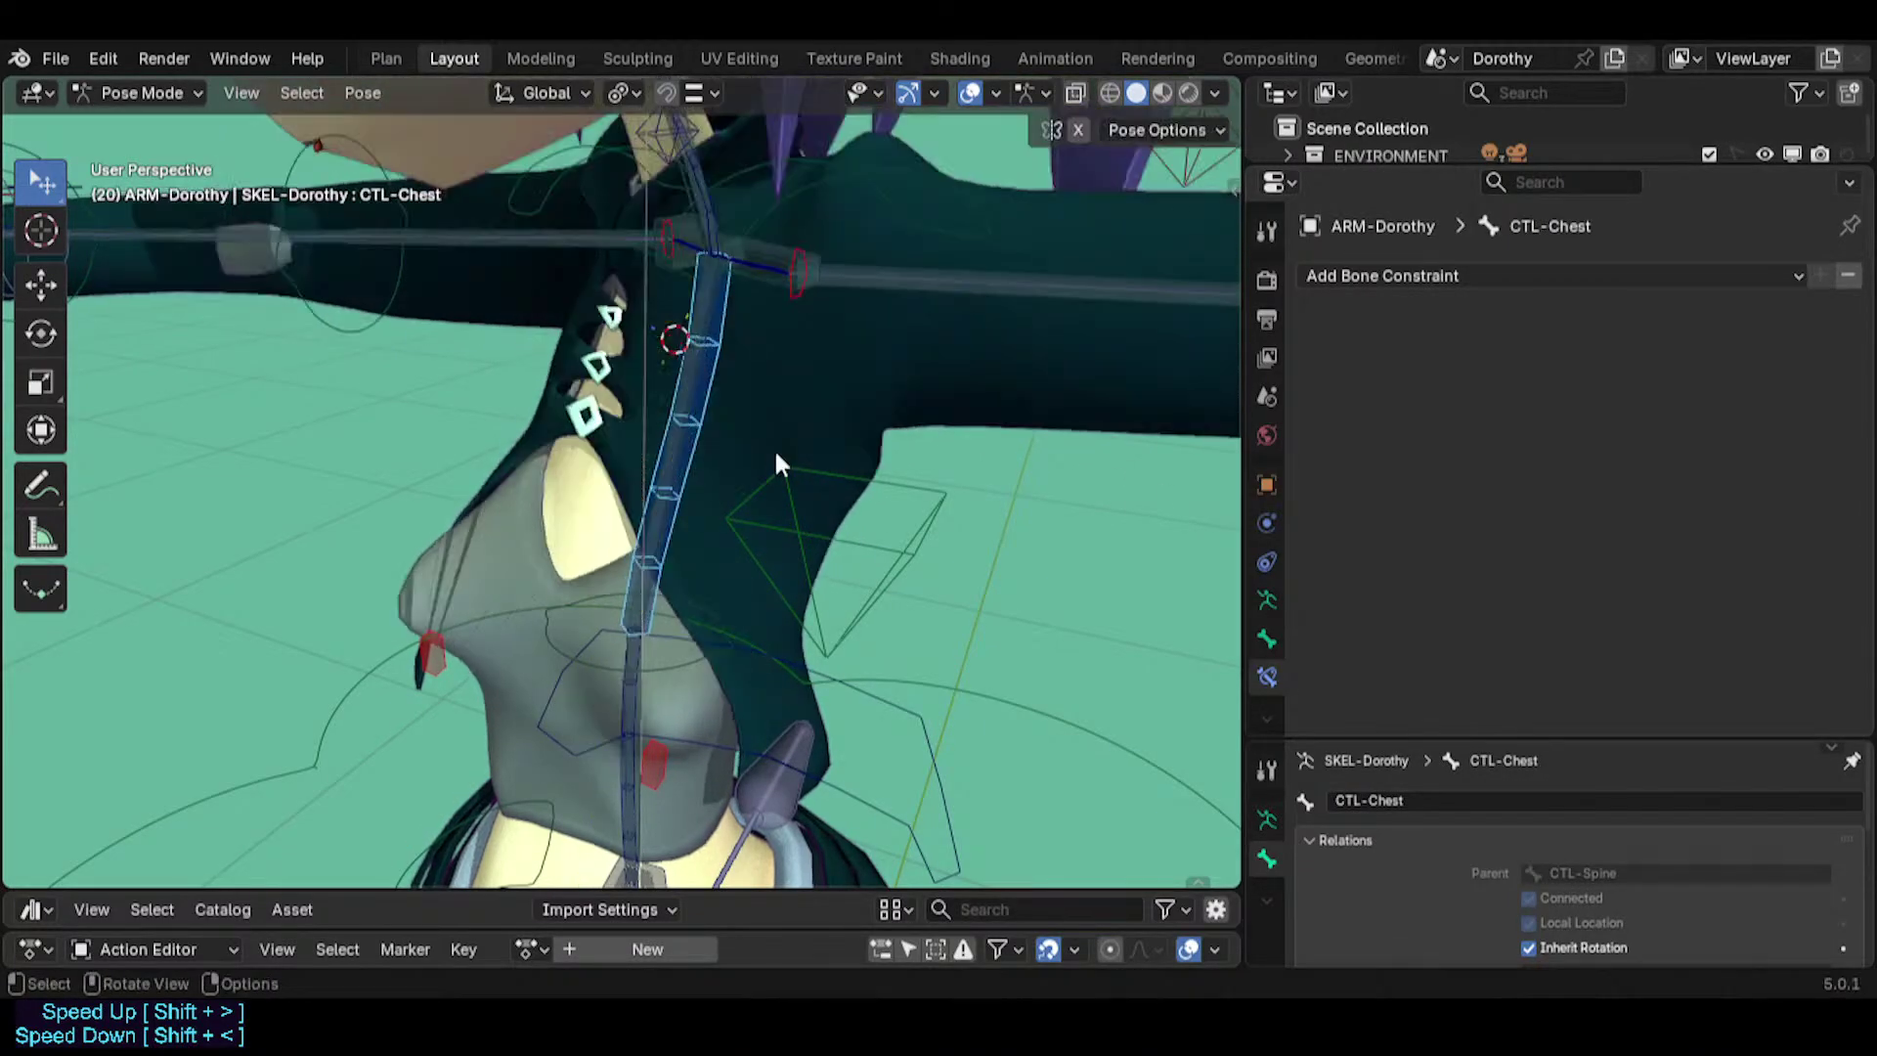
# Set the mix of MCH-Chest's Copy Transforms constraint back to Replace.
pyautogui.click(688, 457)
pyautogui.click(1525, 496)
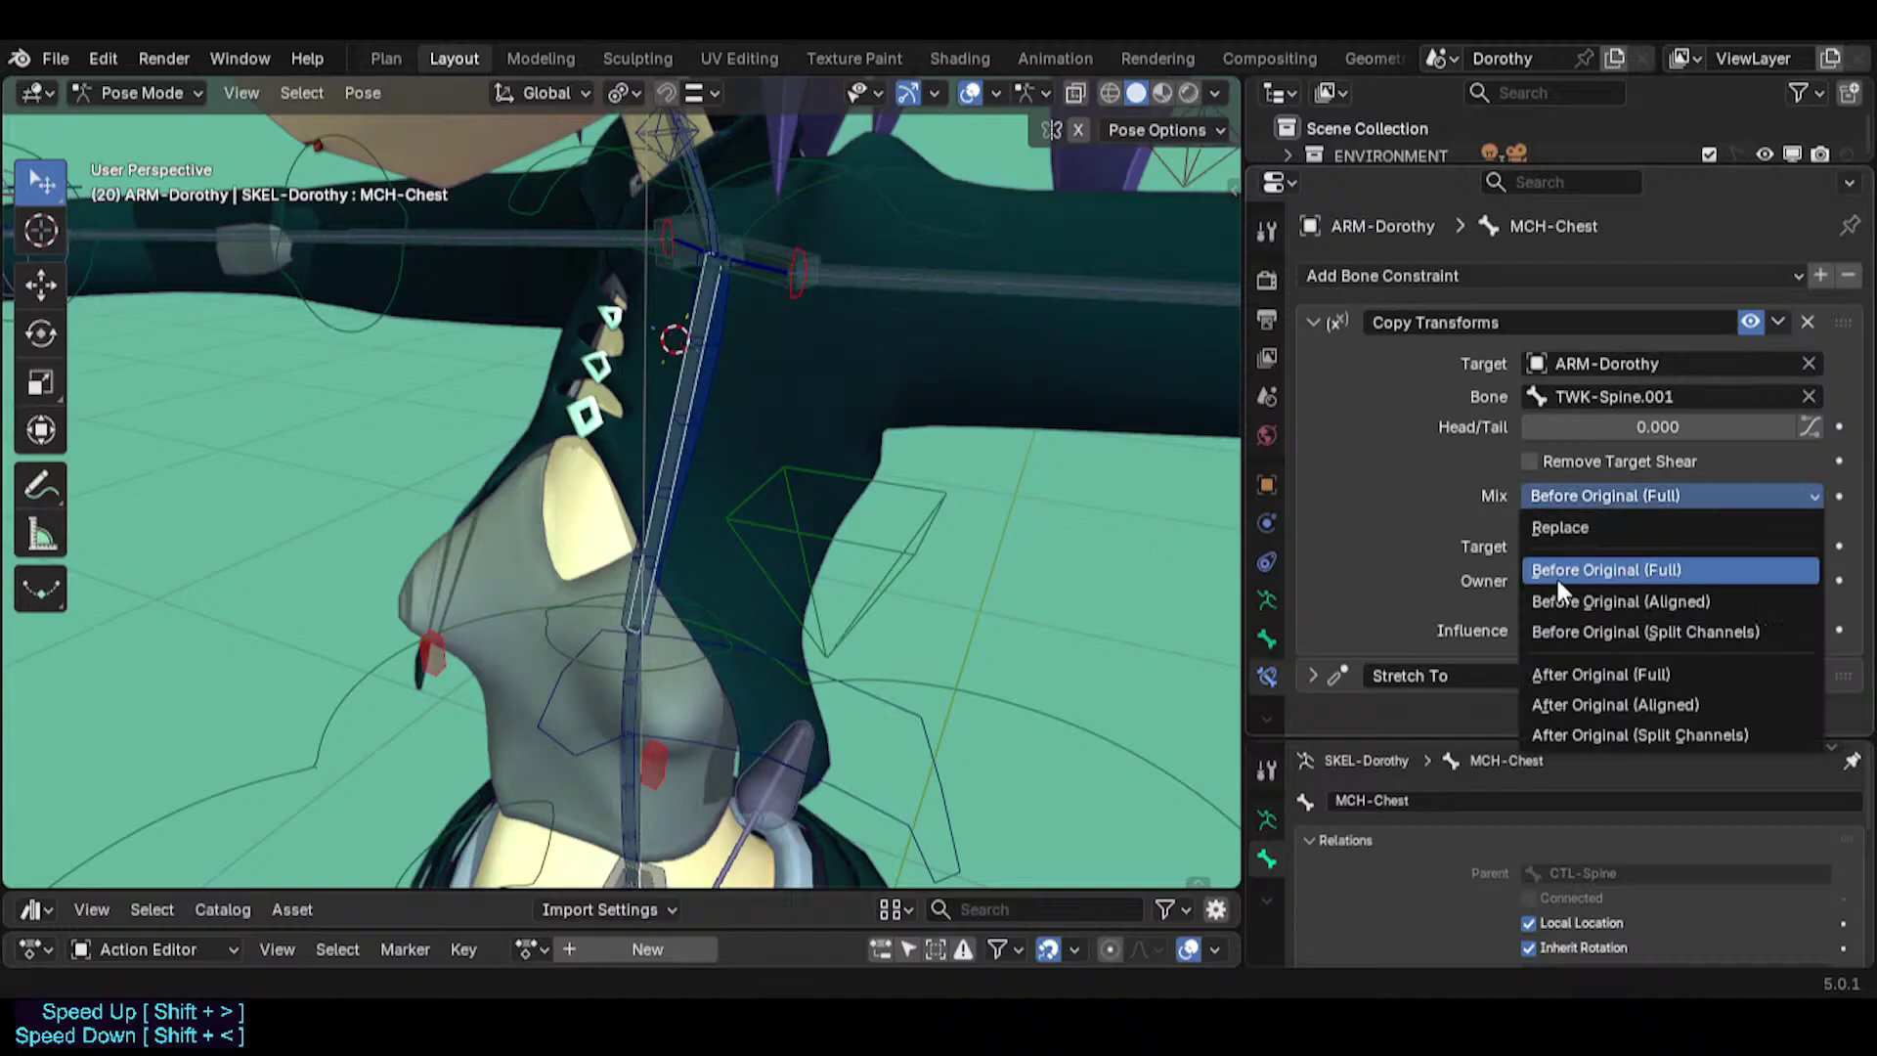
pyautogui.click(1570, 525)
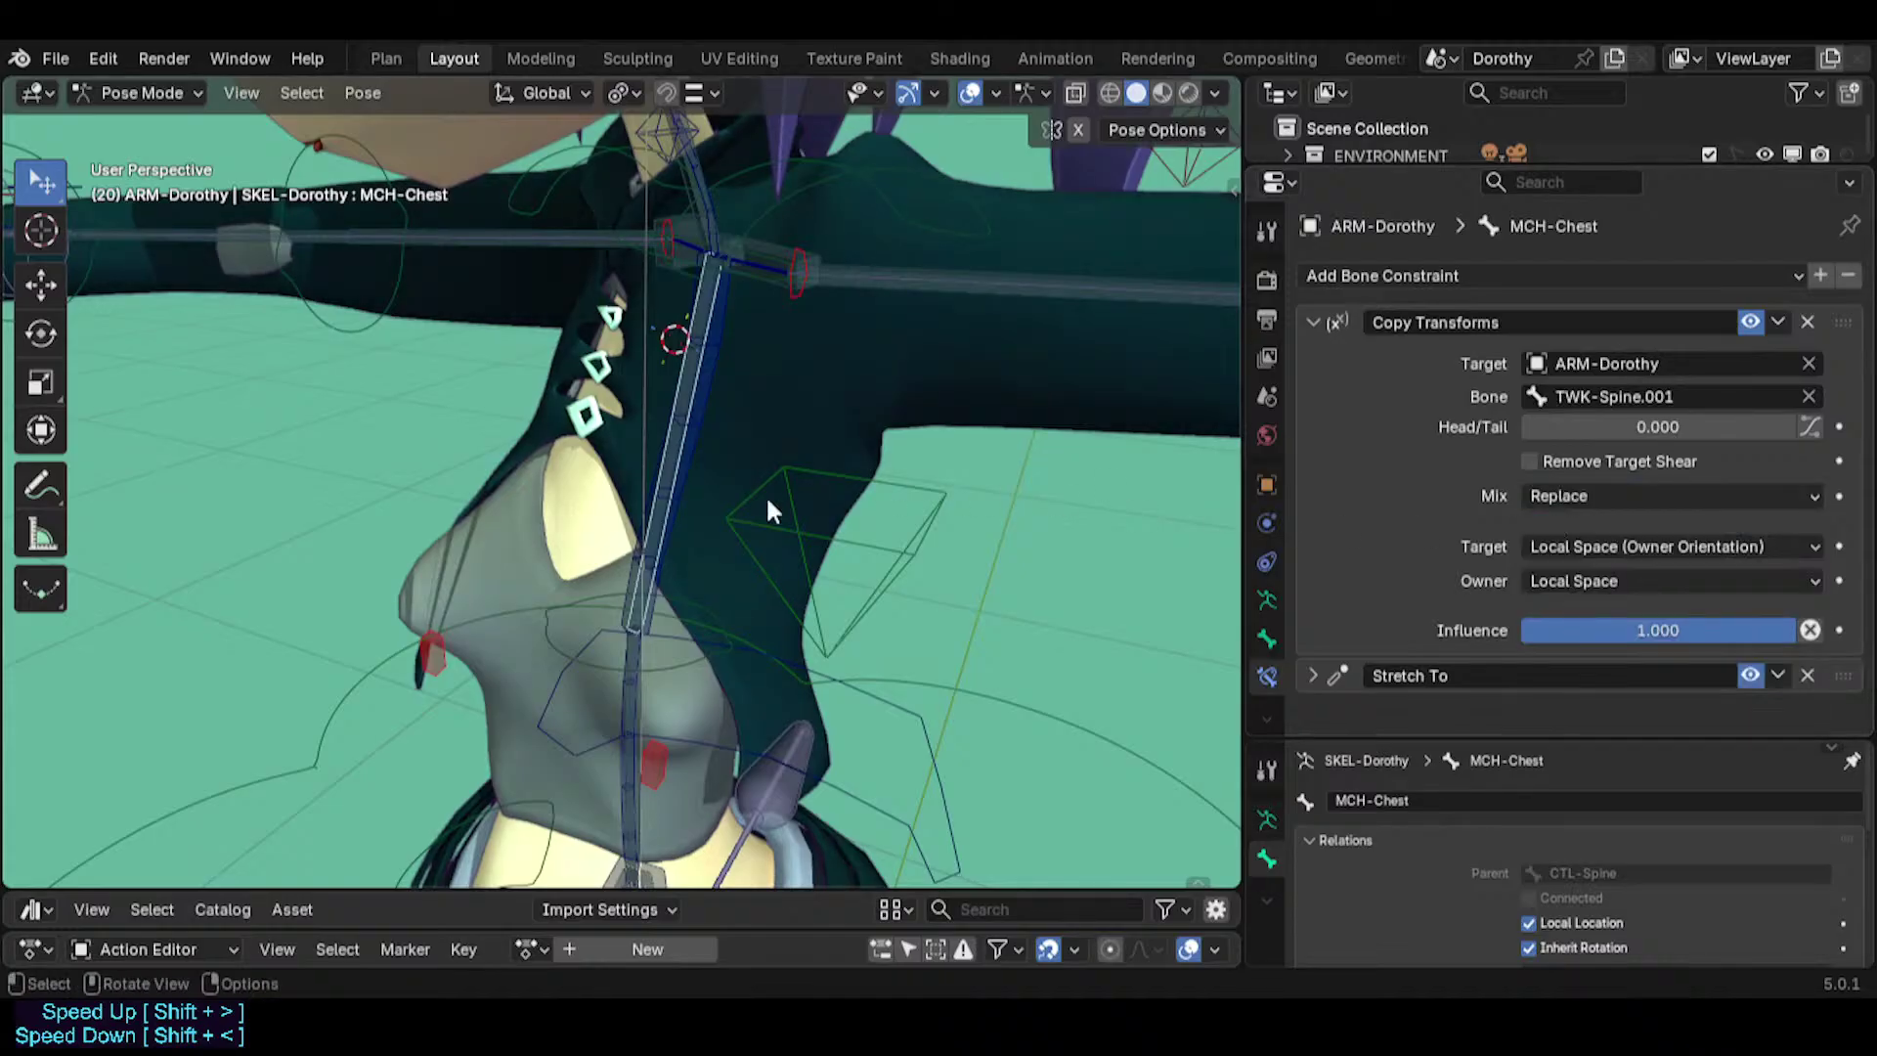
# Set MCH-Neck's Copy Transforms target to Local Space (Owner Orientation) and its owner to Local Space.
pyautogui.click(639, 691)
pyautogui.click(711, 185)
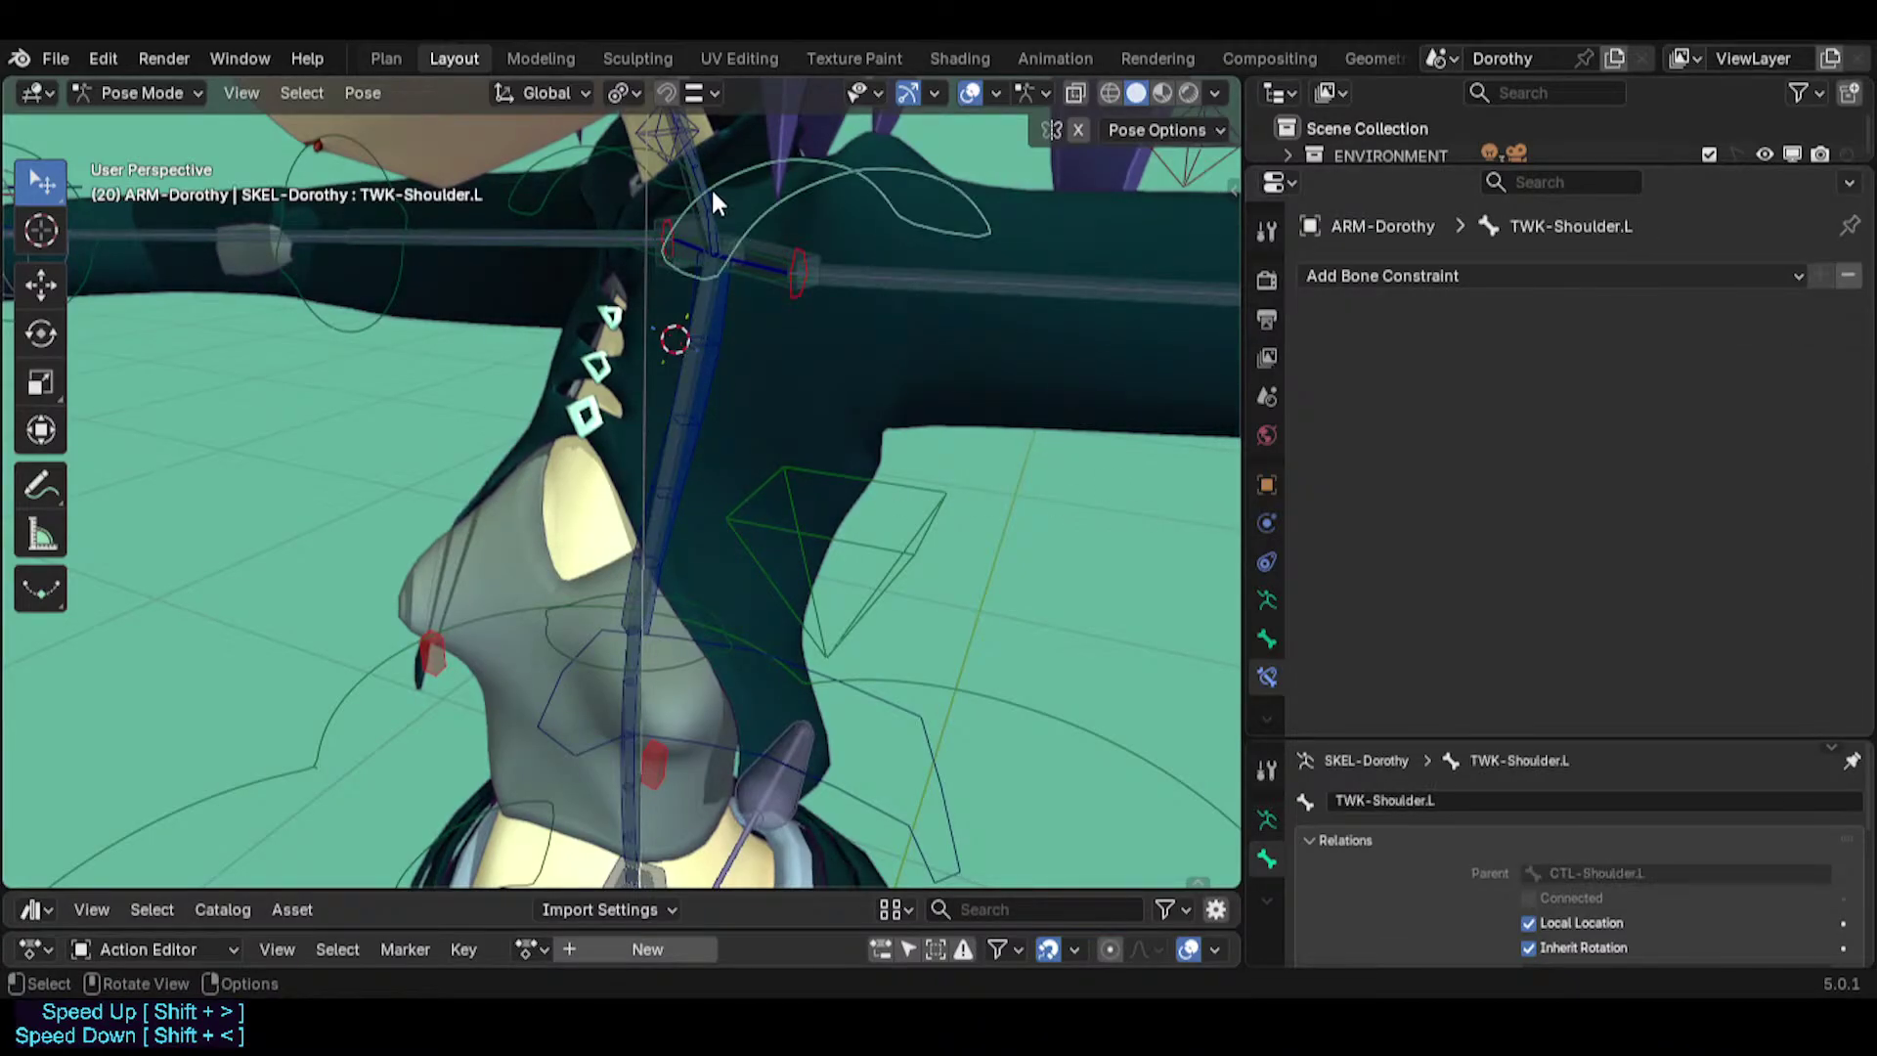
pyautogui.click(700, 186)
pyautogui.click(1608, 547)
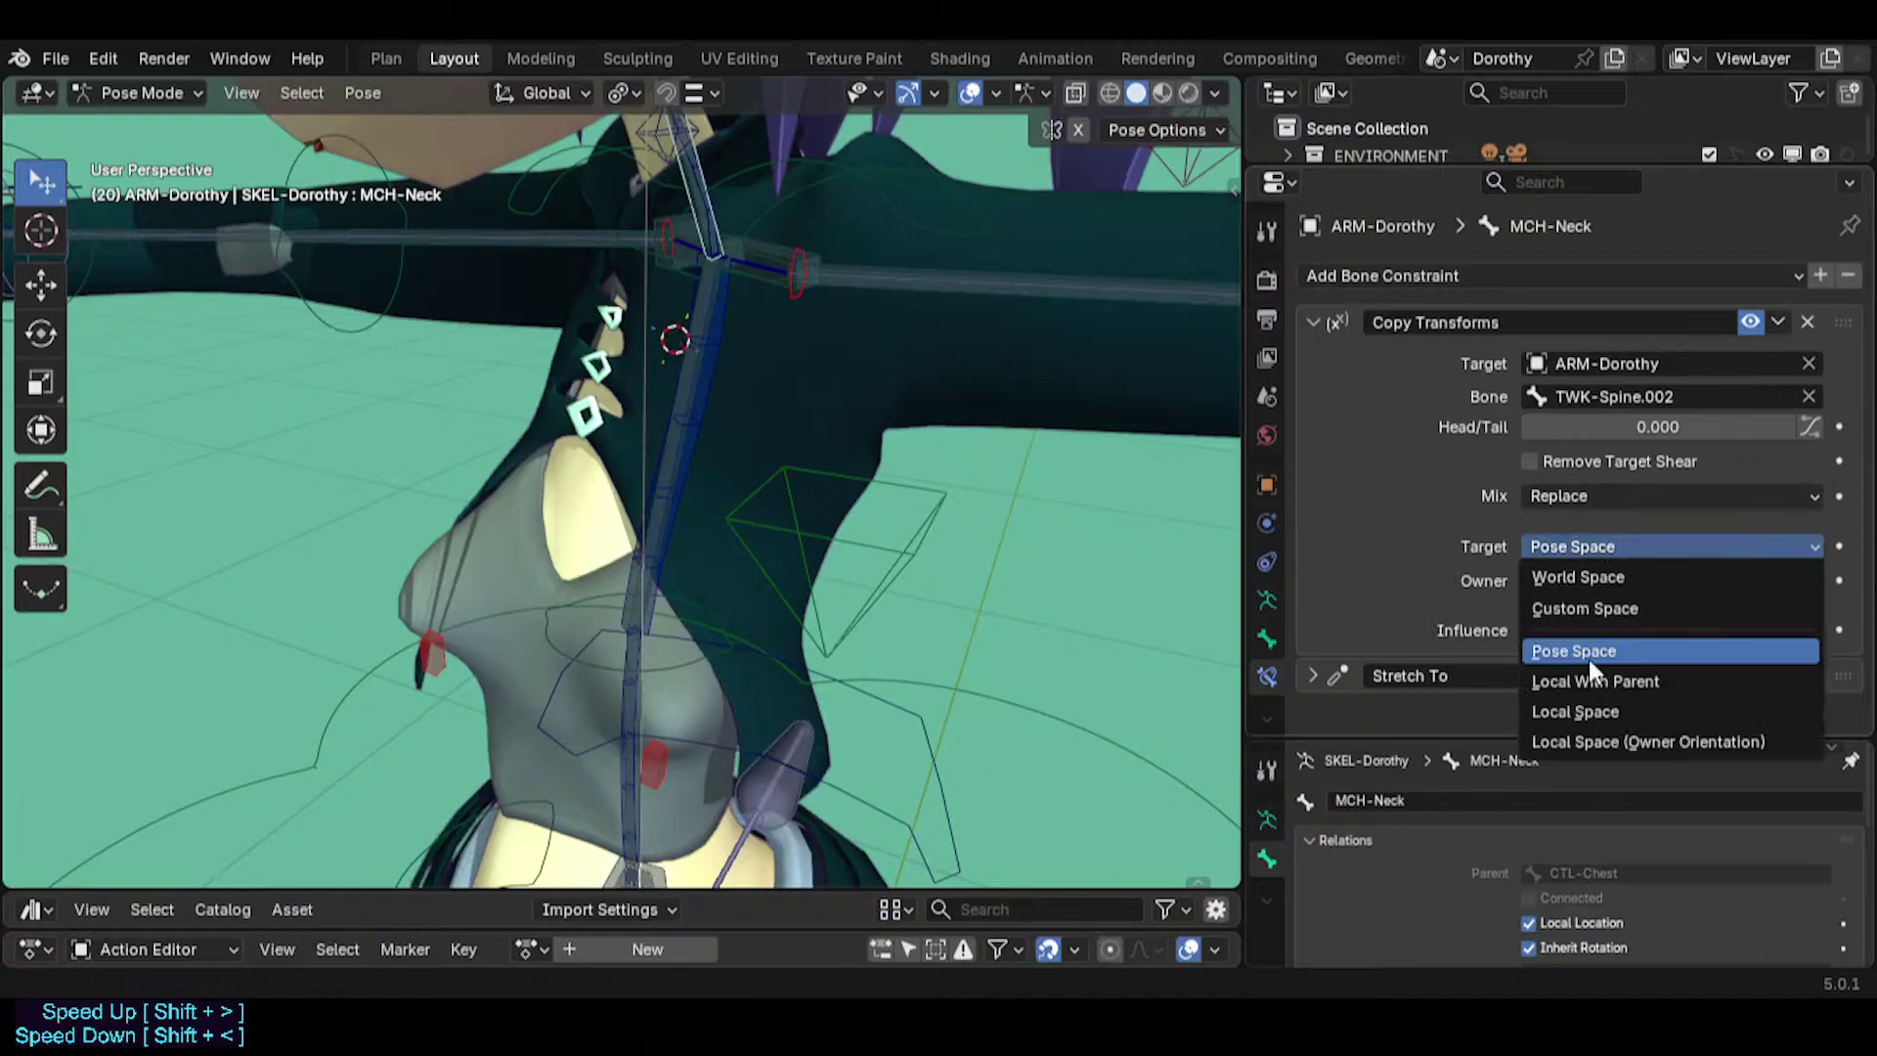
pyautogui.click(1570, 740)
pyautogui.click(1592, 581)
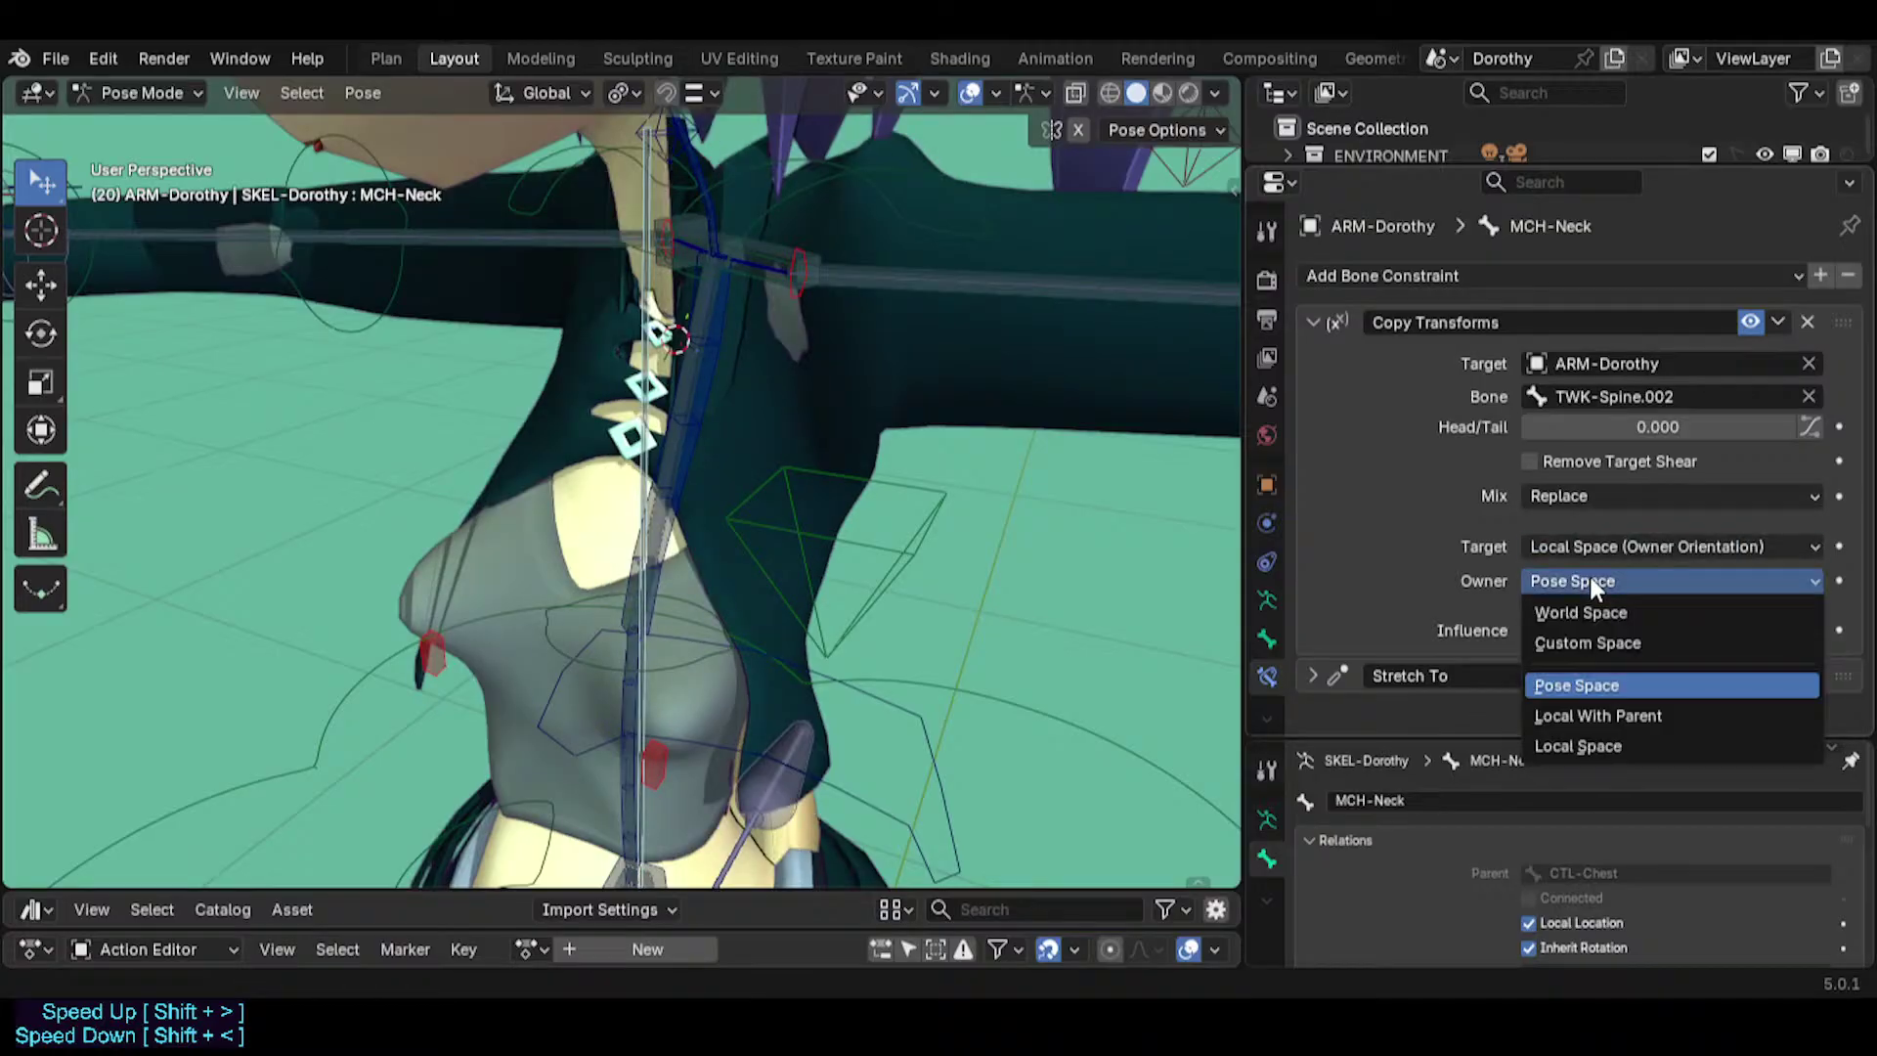
pyautogui.click(1578, 745)
# Select CTL-Head and rotate it about its local Y axis to test the neck deformation.
pyautogui.moveTo(737, 456); pyautogui.dragTo(777, 500, button='middle')
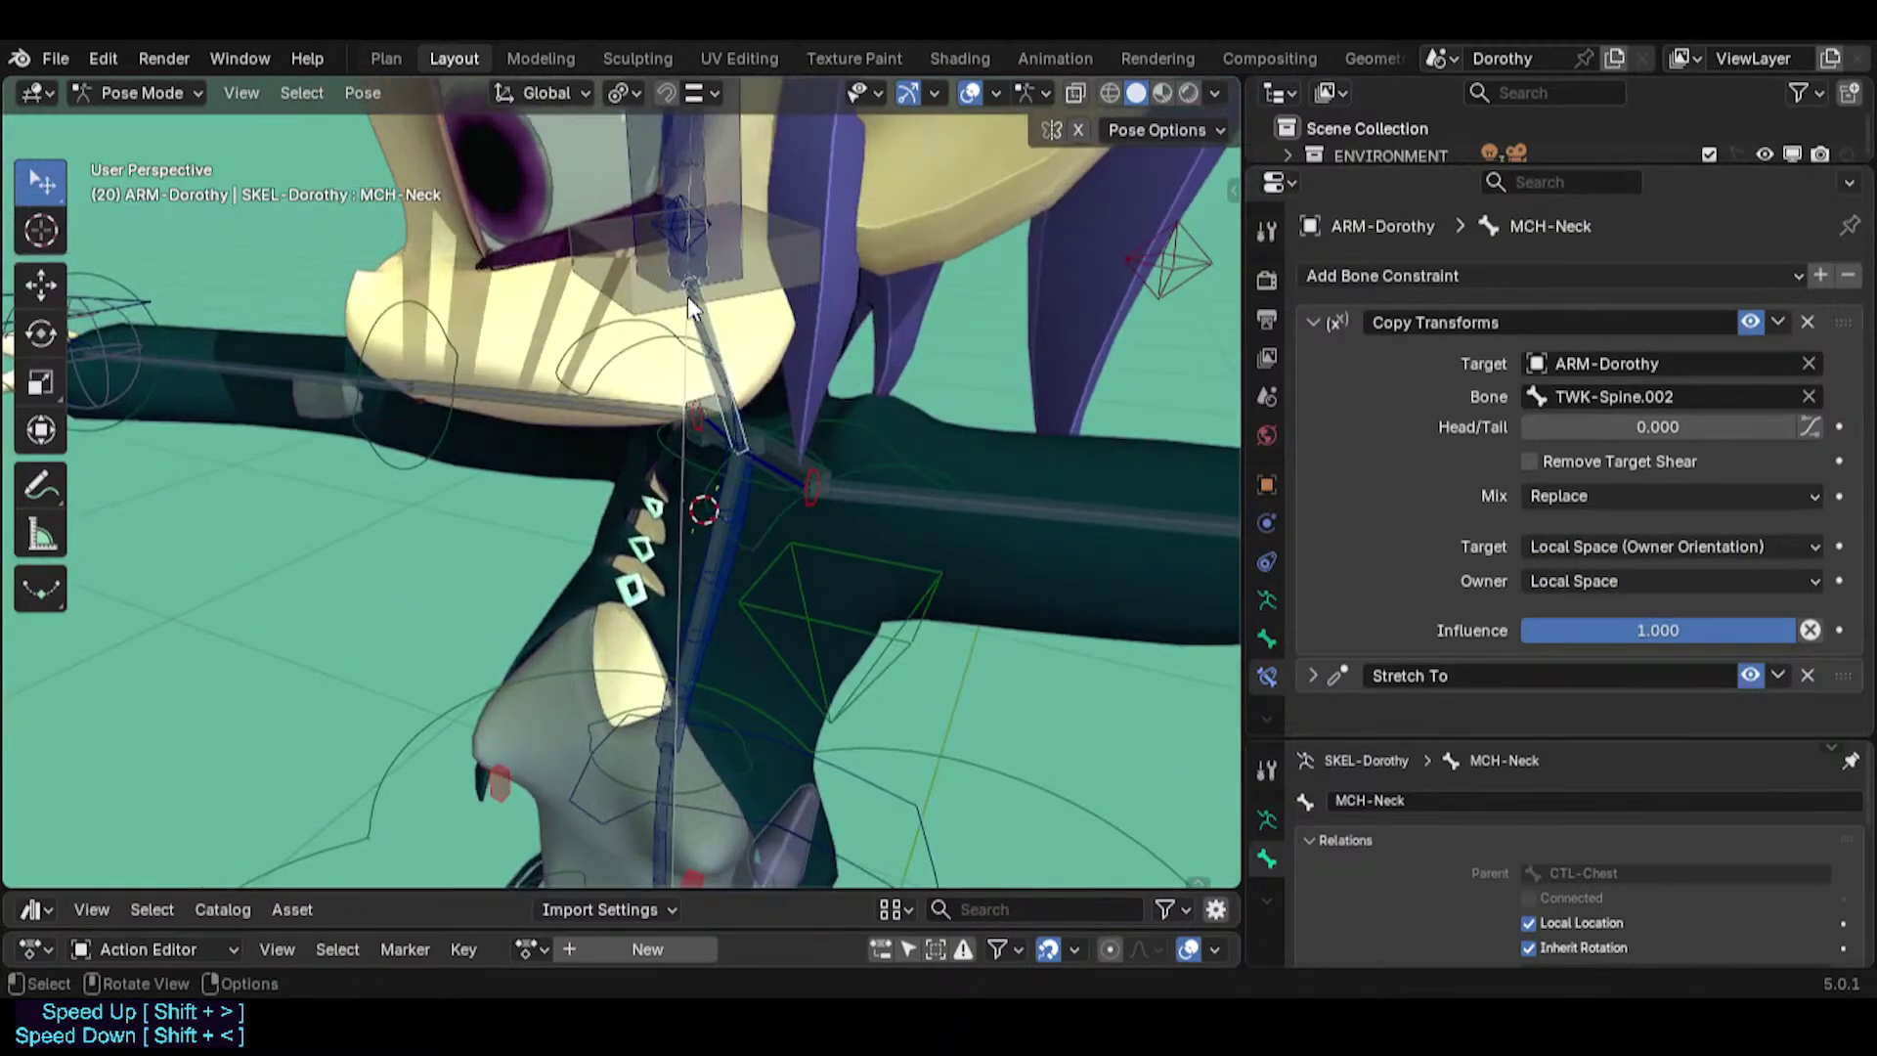
pyautogui.click(688, 294)
pyautogui.moveTo(688, 247); pyautogui.dragTo(683, 246)
pyautogui.click(689, 249)
pyautogui.click(694, 256)
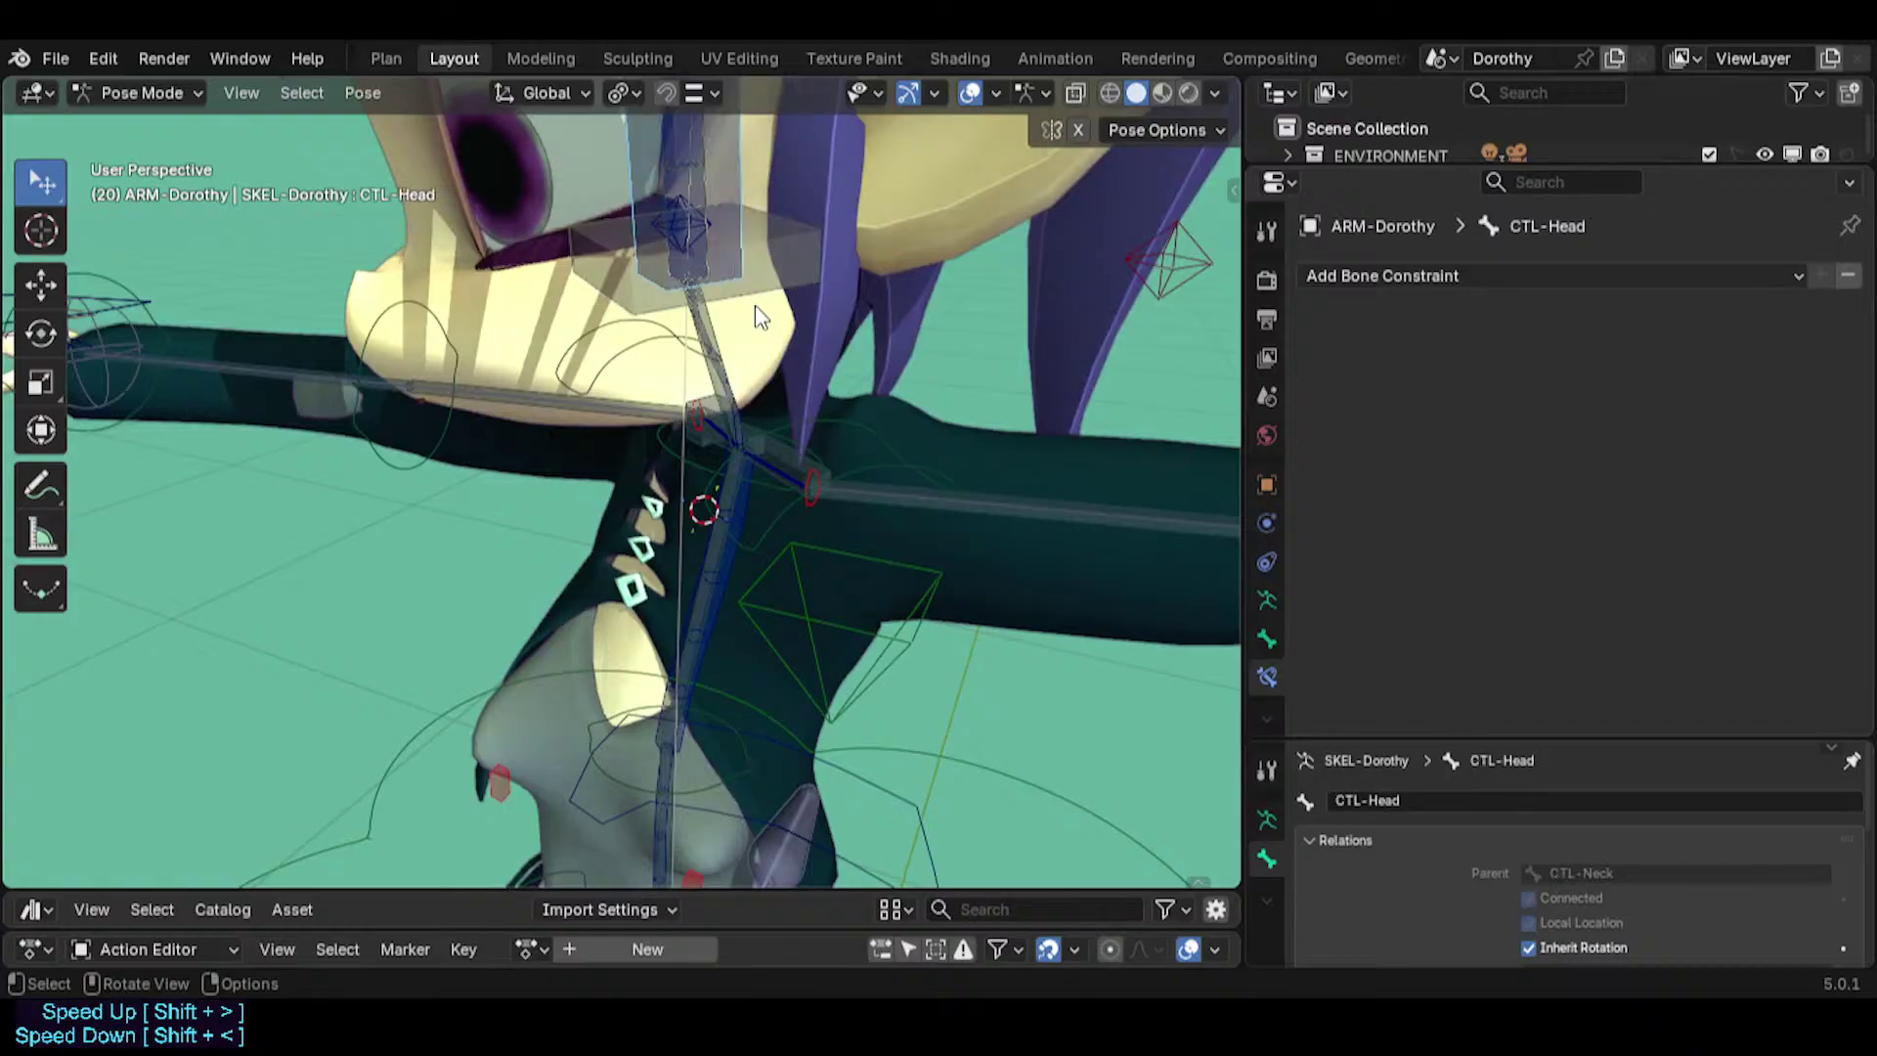
pyautogui.press('r')
pyautogui.press('y')
pyautogui.press('y')
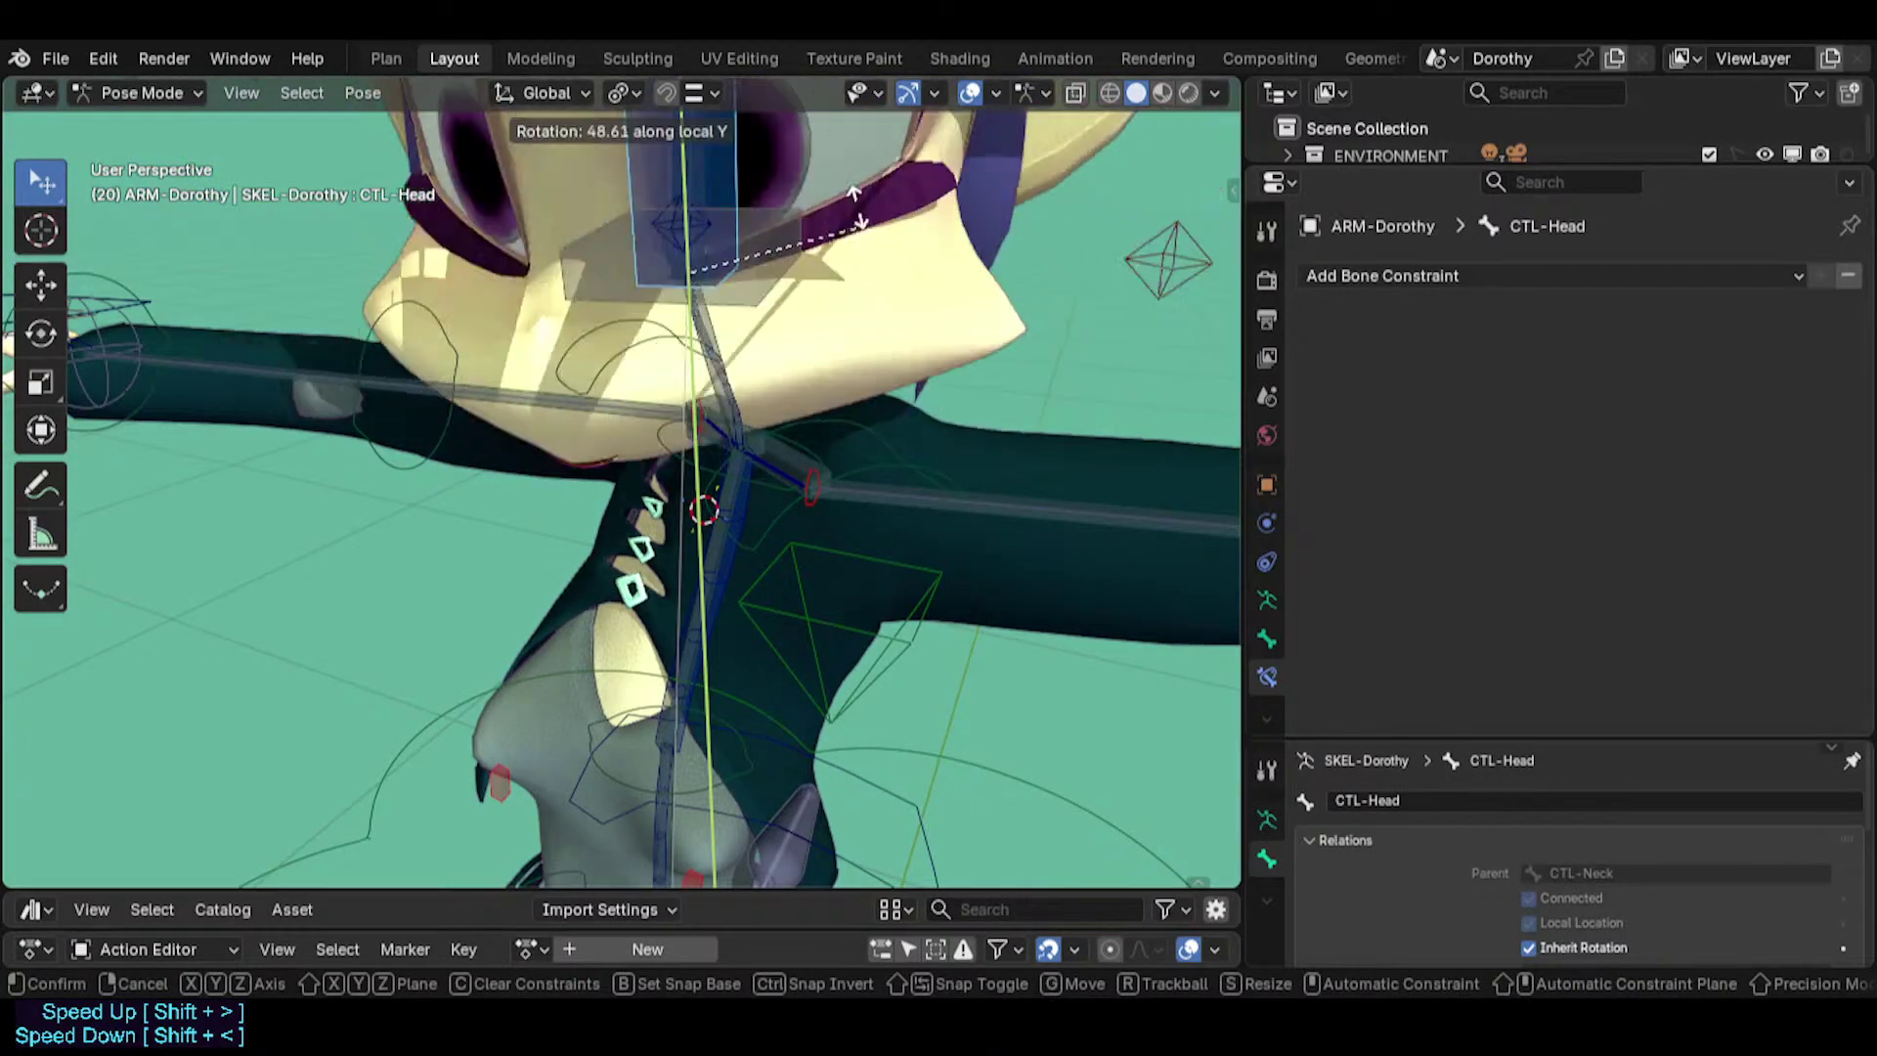
pyautogui.click(821, 335)
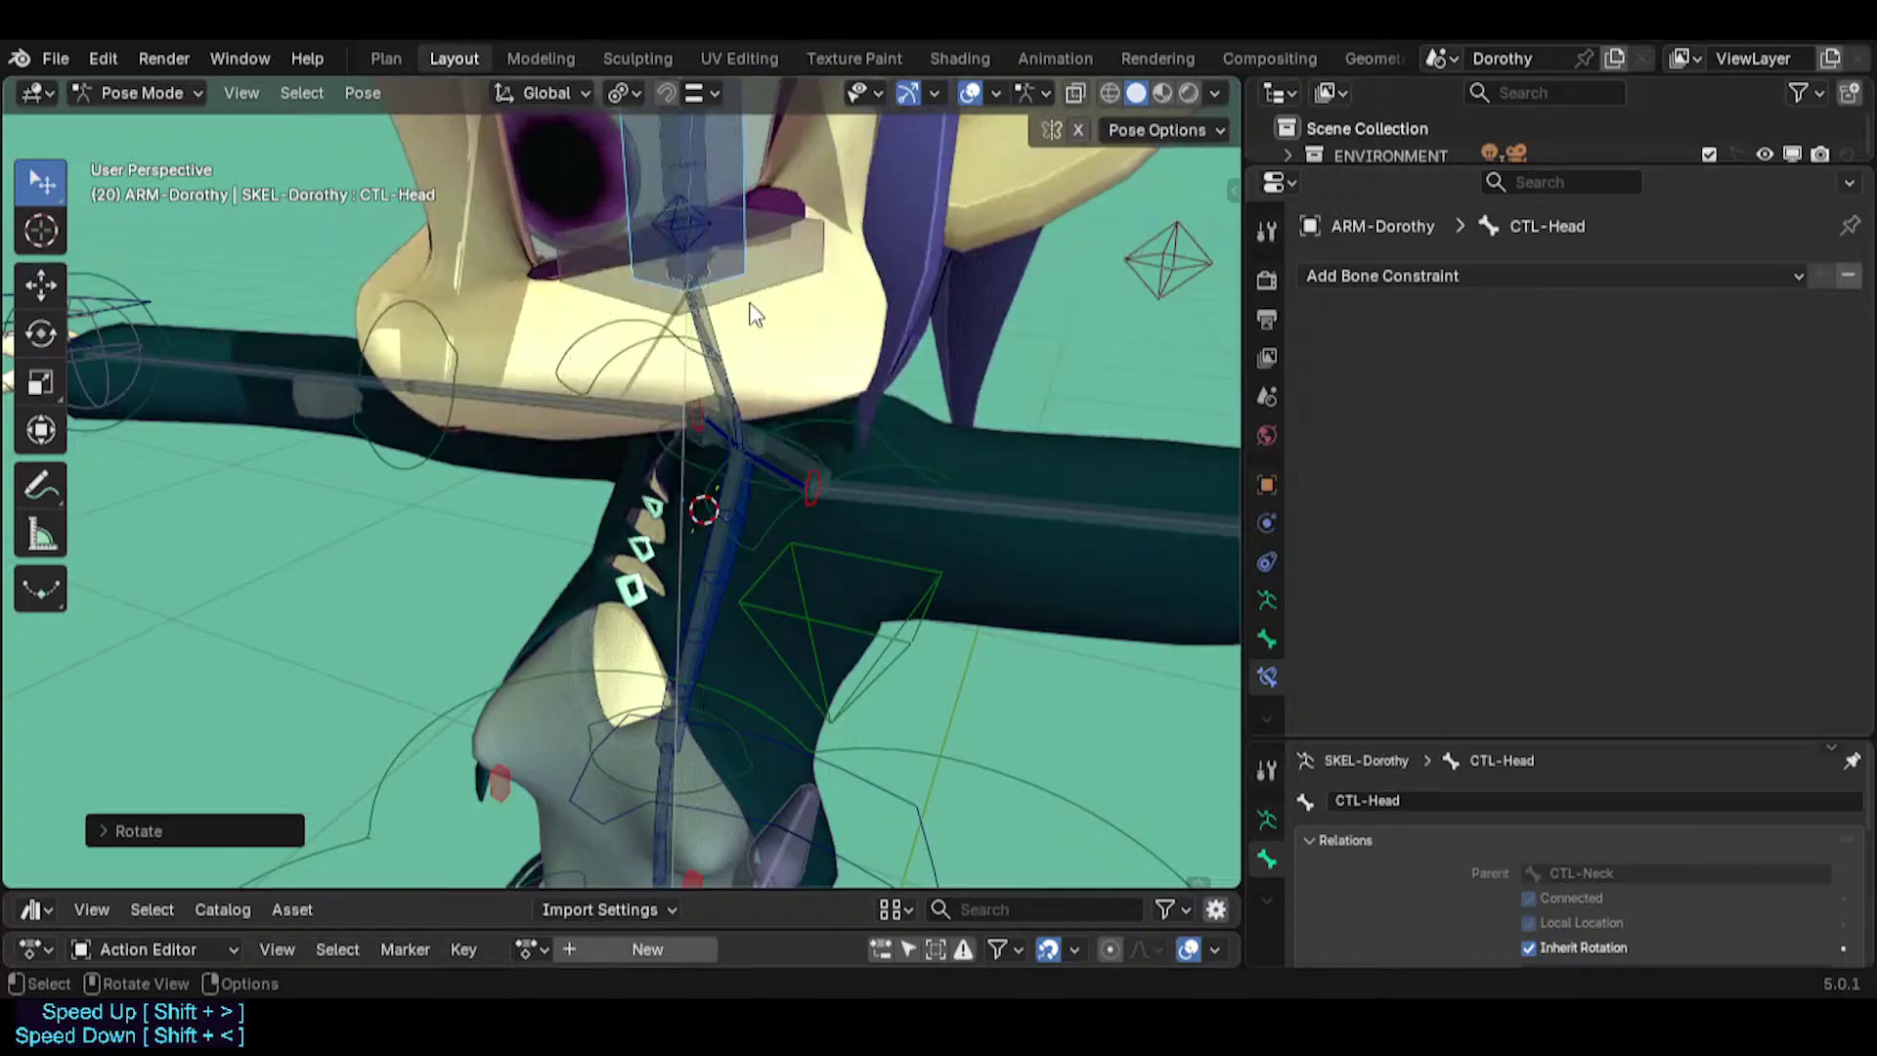
# Move CTL-Head around and trackball-rotate it to test how the neck and chest follow.
pyautogui.press('g')
pyautogui.click(762, 411)
pyautogui.press('g')
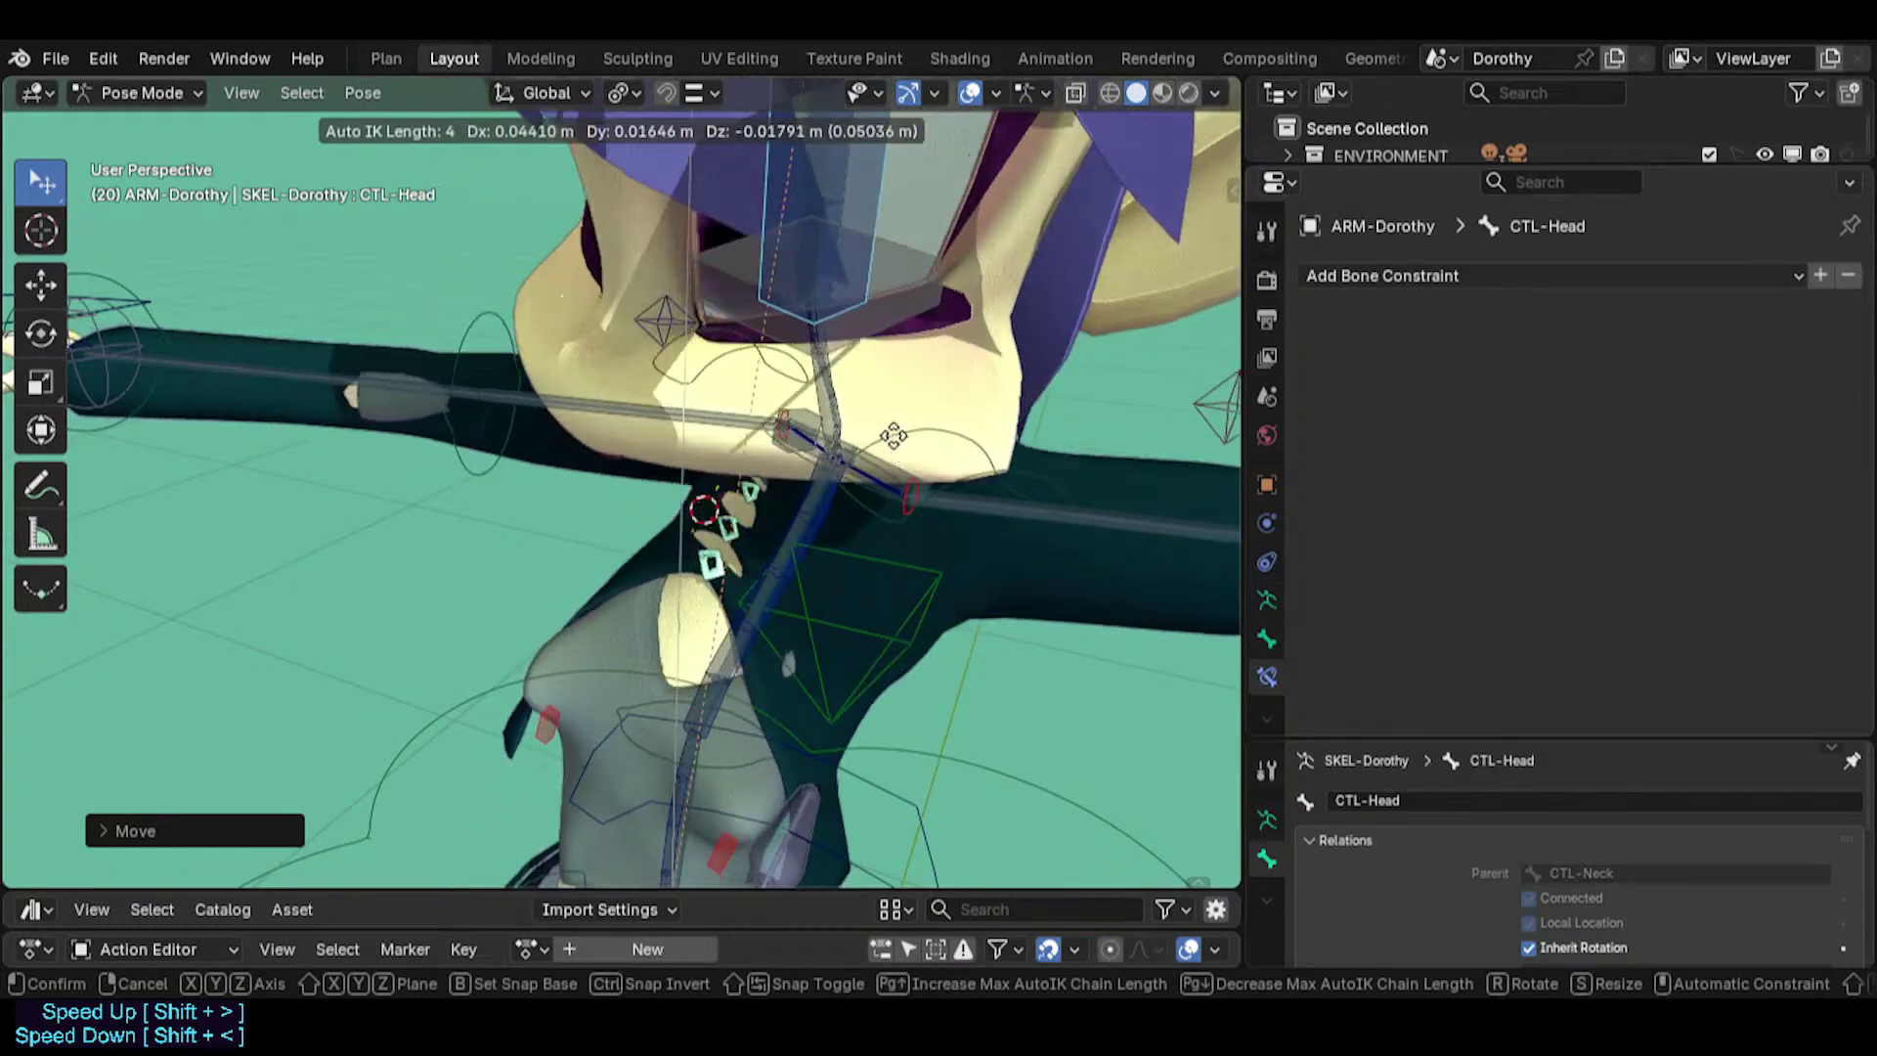
pyautogui.click(871, 407)
pyautogui.press('r')
pyautogui.press('r')
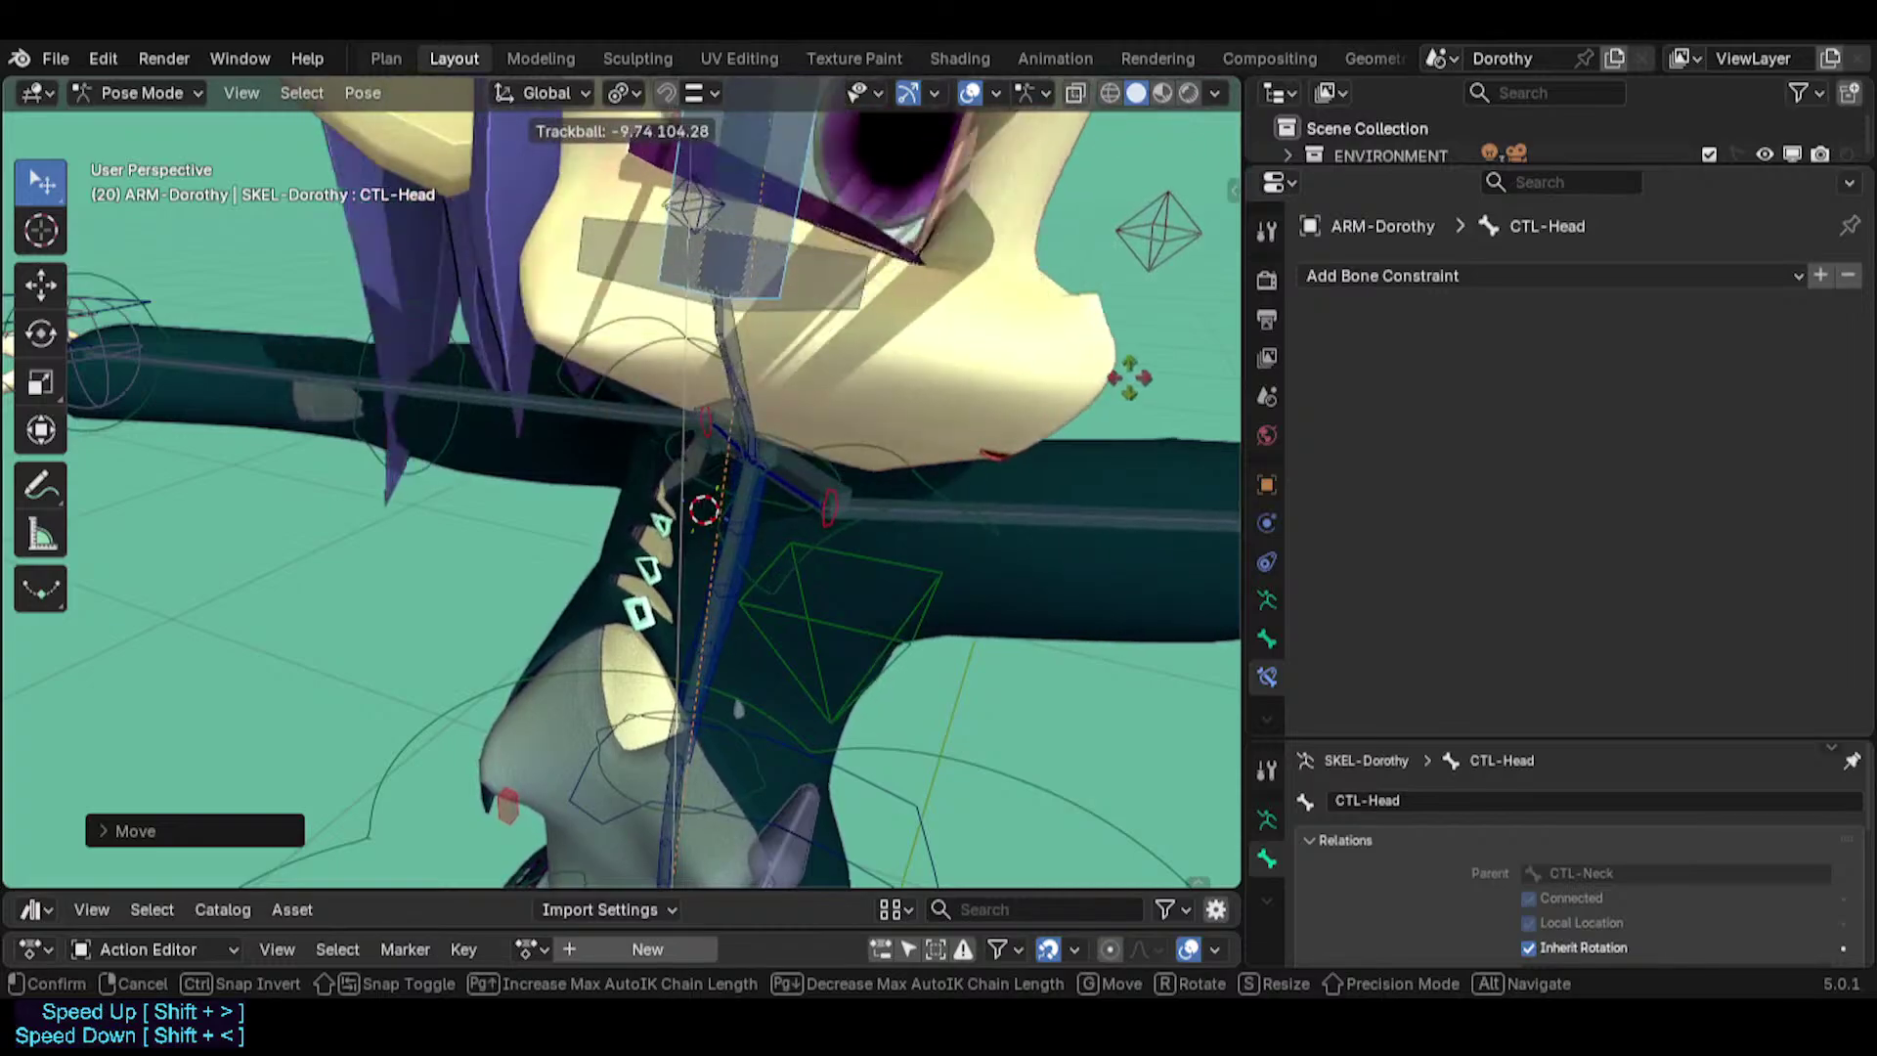
pyautogui.click(980, 332)
# Move CTL-Head once more and clear its rotation.
pyautogui.moveTo(981, 332); pyautogui.dragTo(801, 267, button='middle')
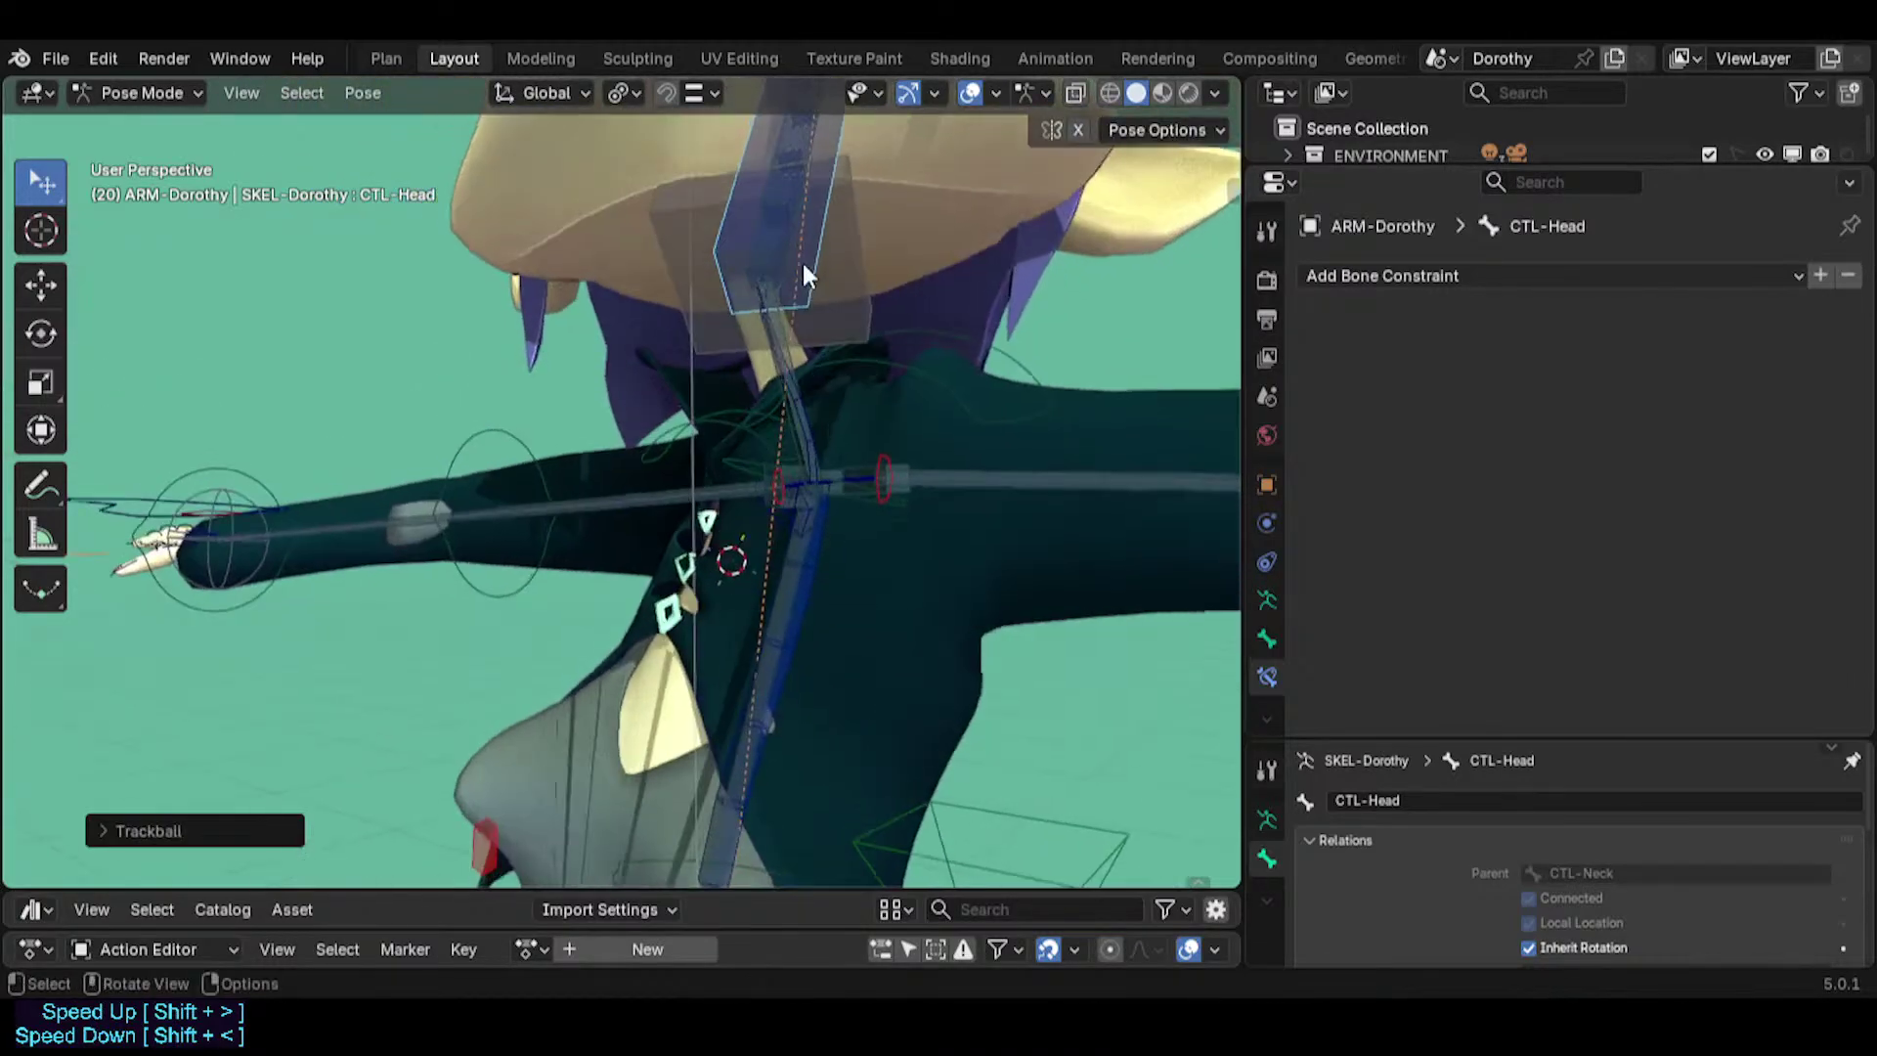
pyautogui.press('g')
pyautogui.click(702, 413)
pyautogui.moveTo(703, 414); pyautogui.dragTo(724, 573, button='middle')
pyautogui.hotkey('alt', 'r')
# Select MCH-Chest and disable its Copy Transforms and Stretch To constraints.
pyautogui.click(724, 573)
pyautogui.scroll(2, 724, 571)
pyautogui.click(713, 559)
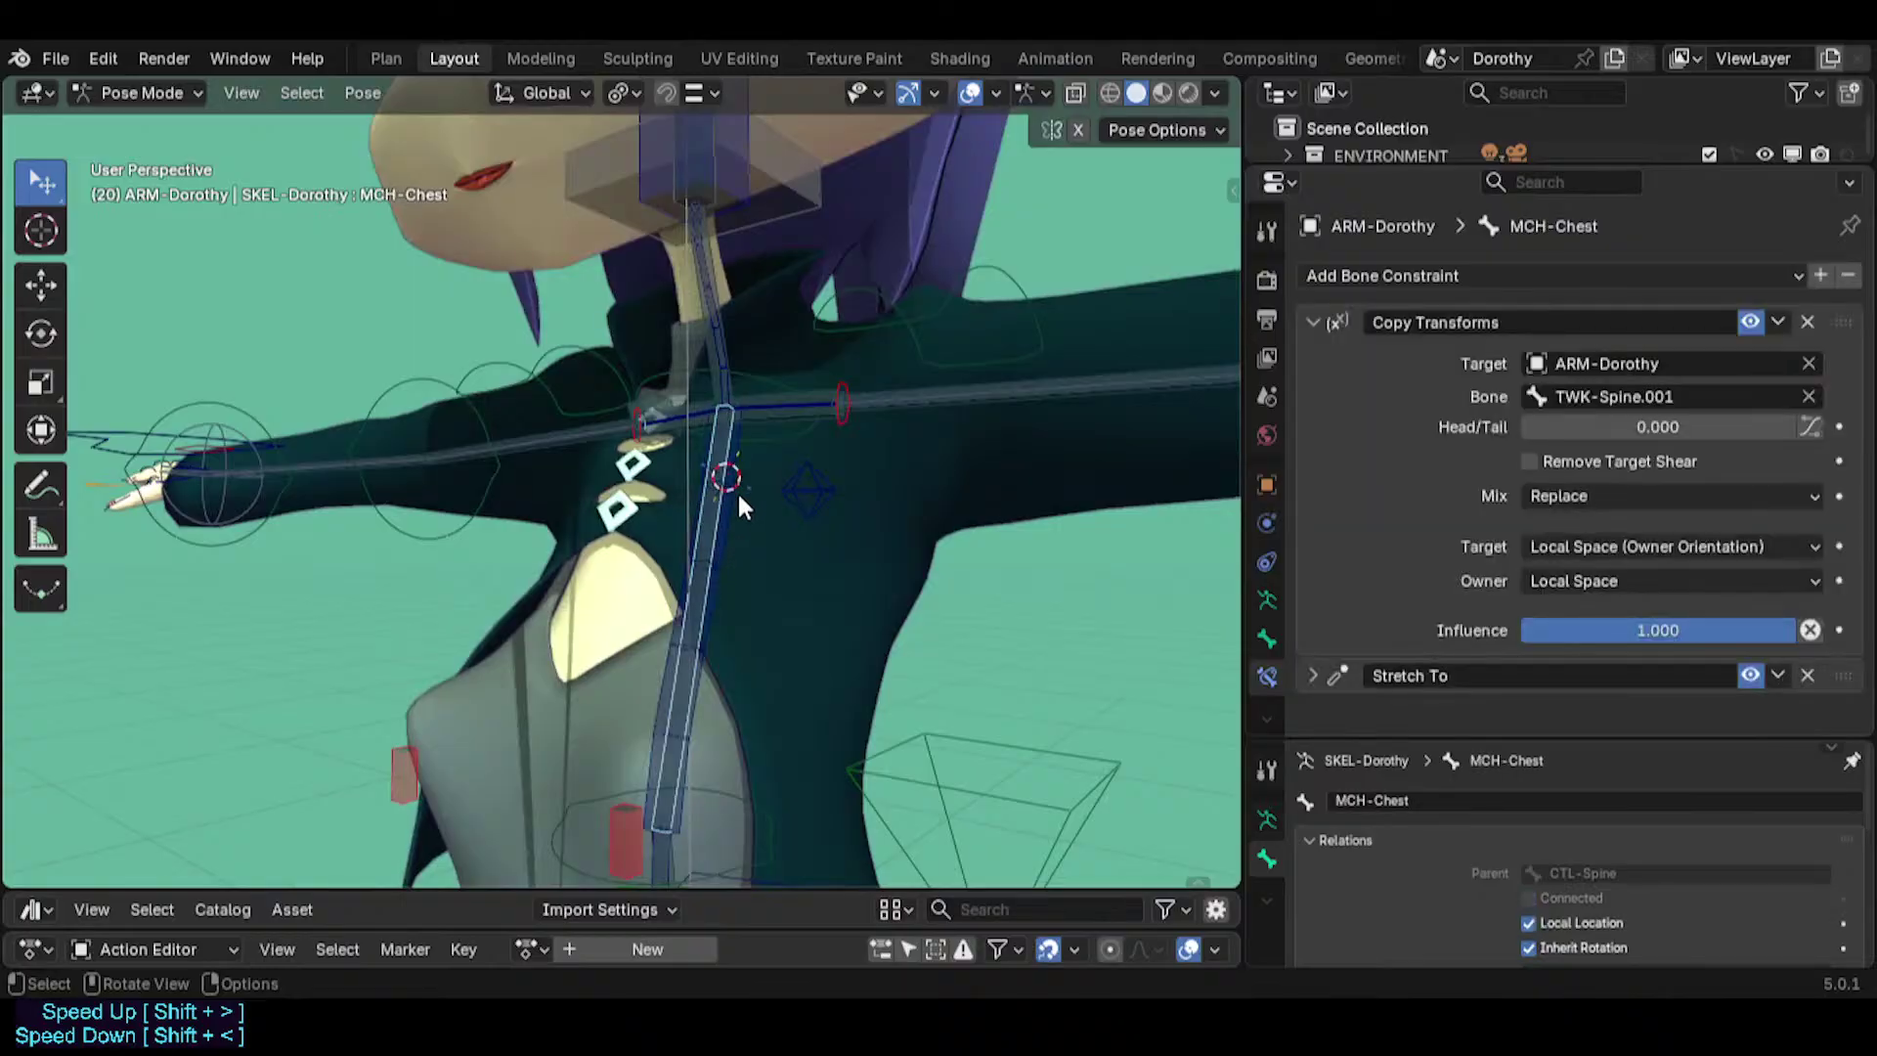
pyautogui.scroll(-2, 837, 477)
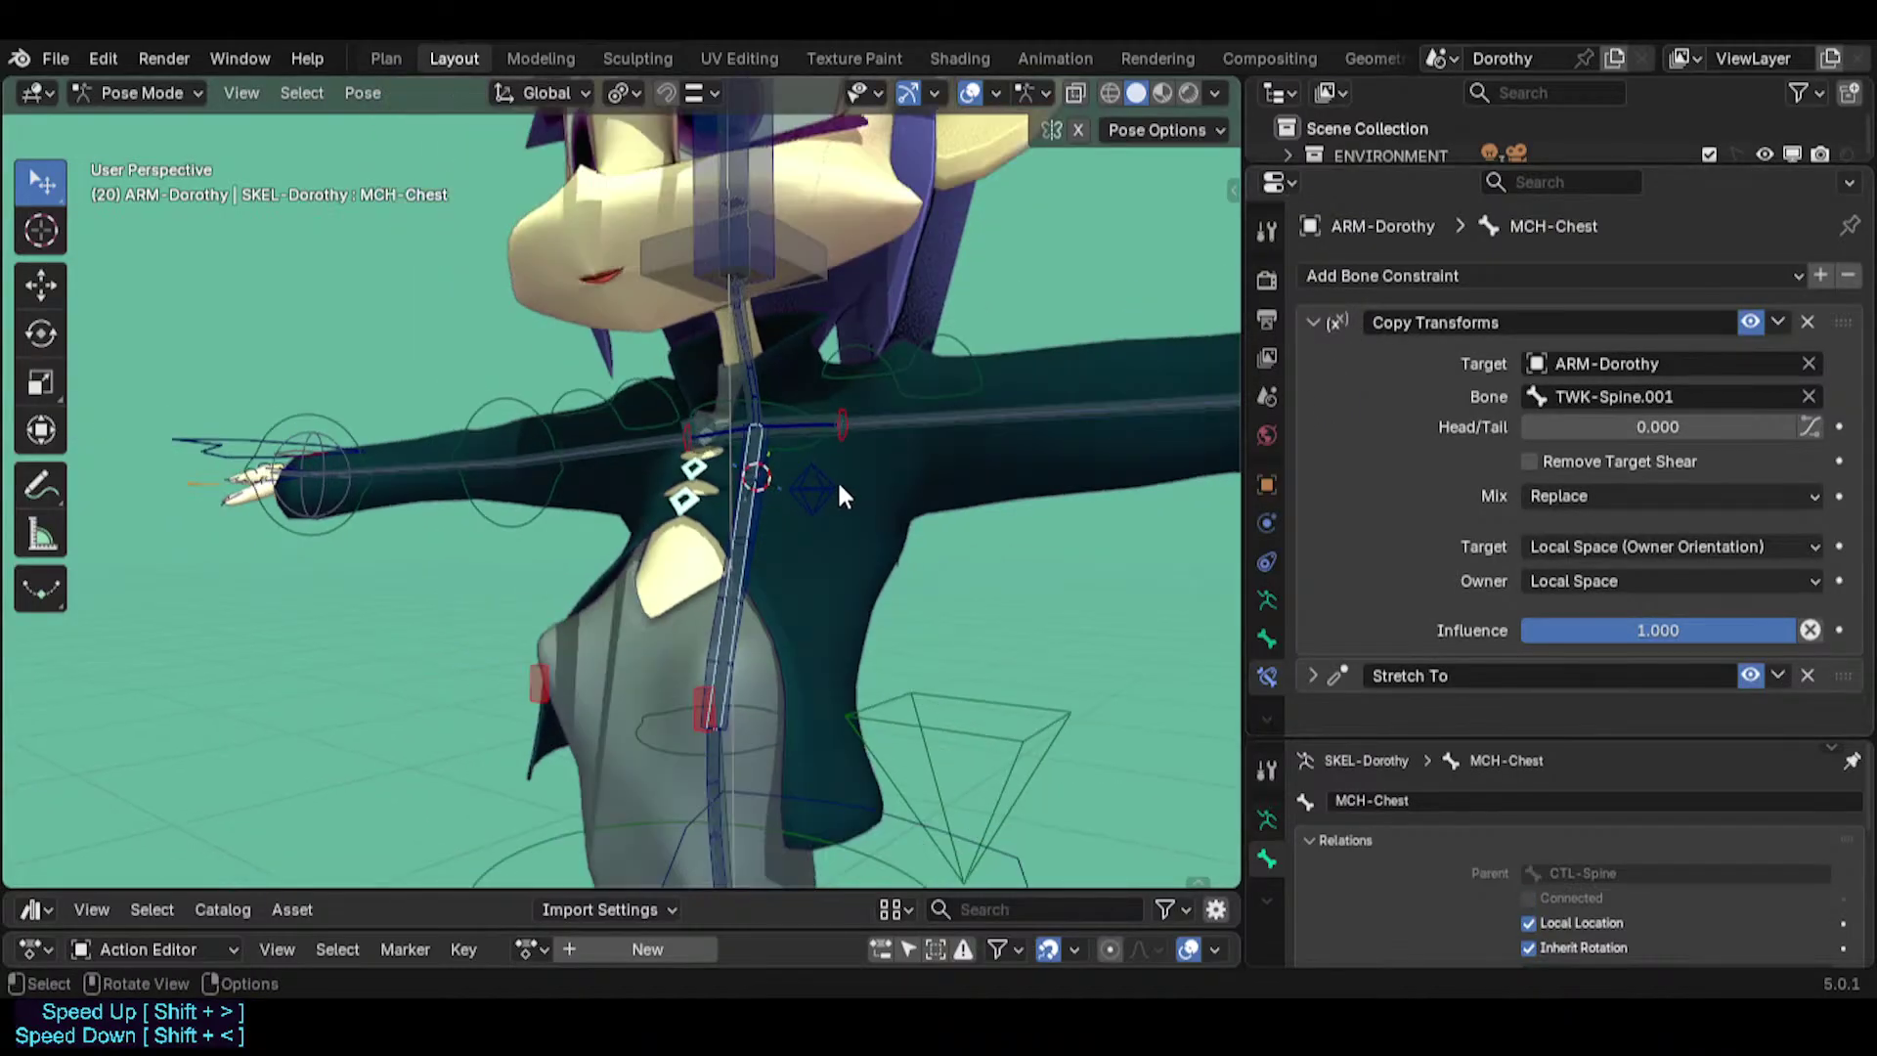
pyautogui.keyDown('shift'); pyautogui.moveTo(759, 475); pyautogui.dragTo(717, 420, button='middle'); pyautogui.keyUp('shift')
pyautogui.scroll(2, 722, 421)
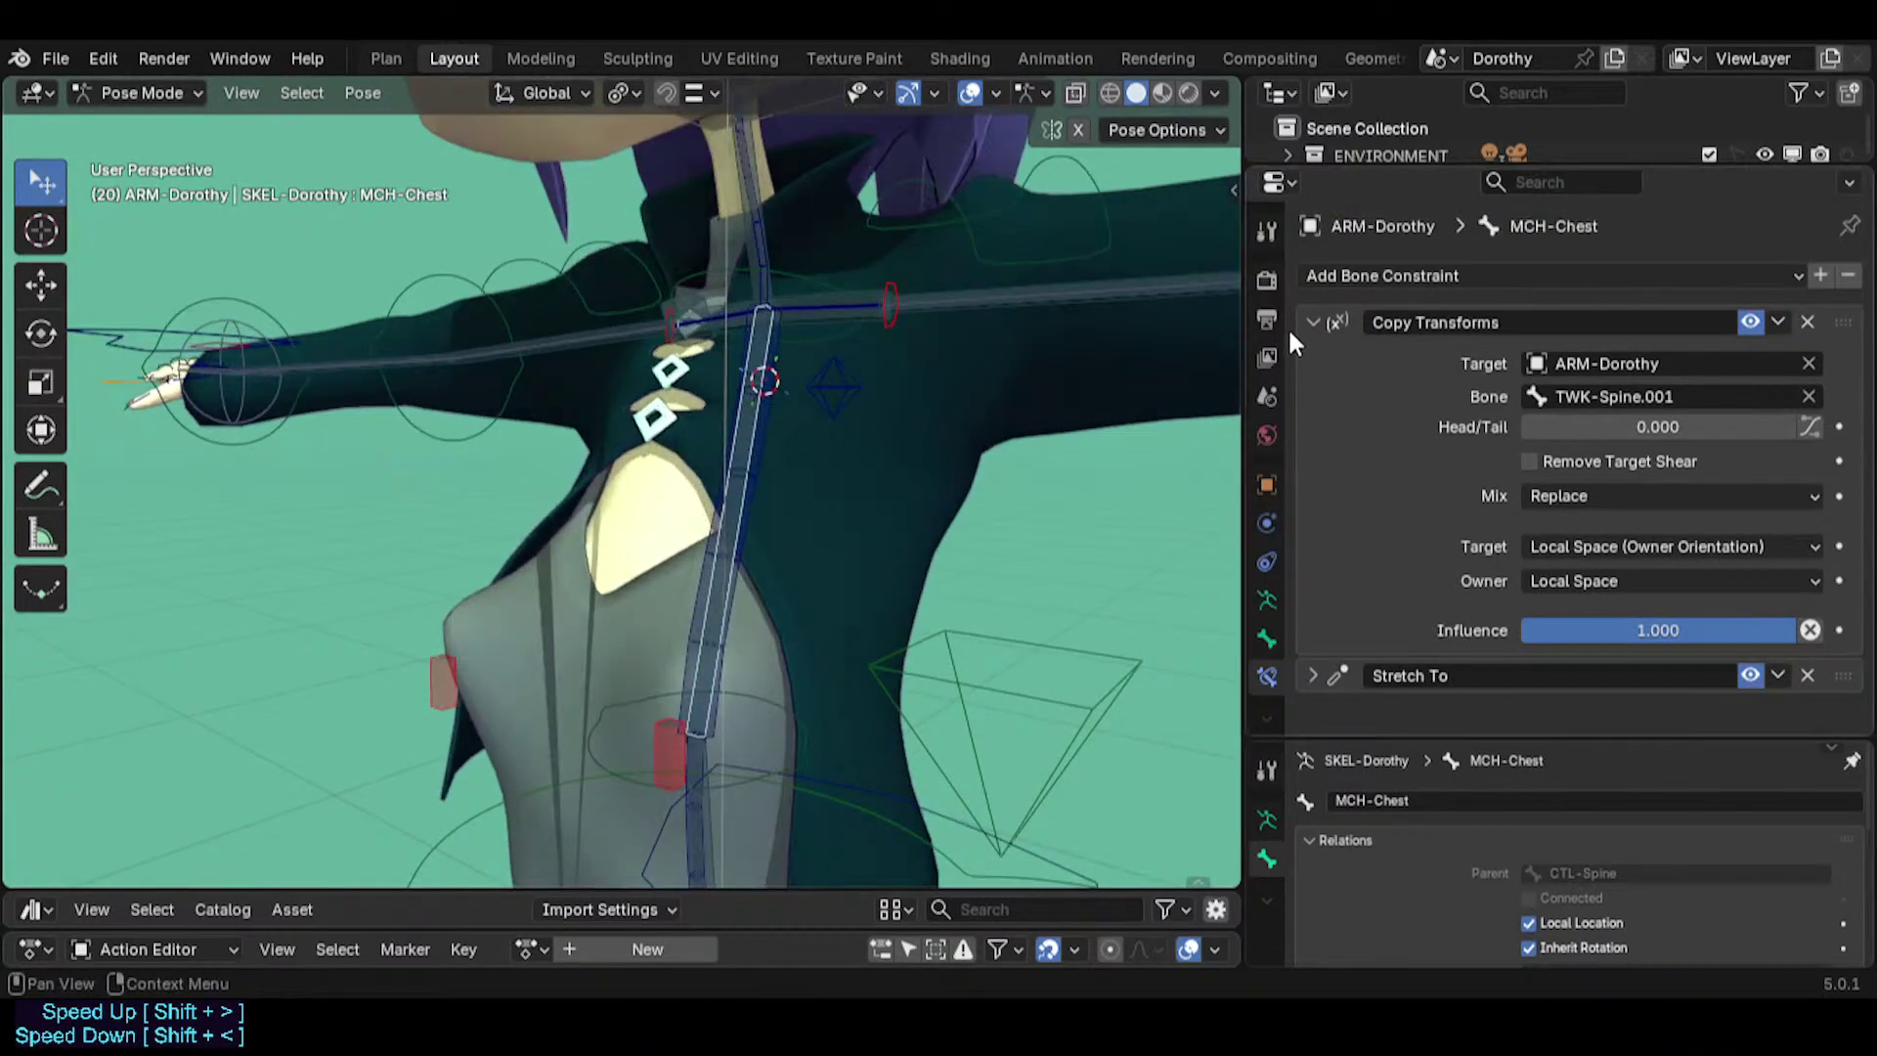
pyautogui.click(1312, 323)
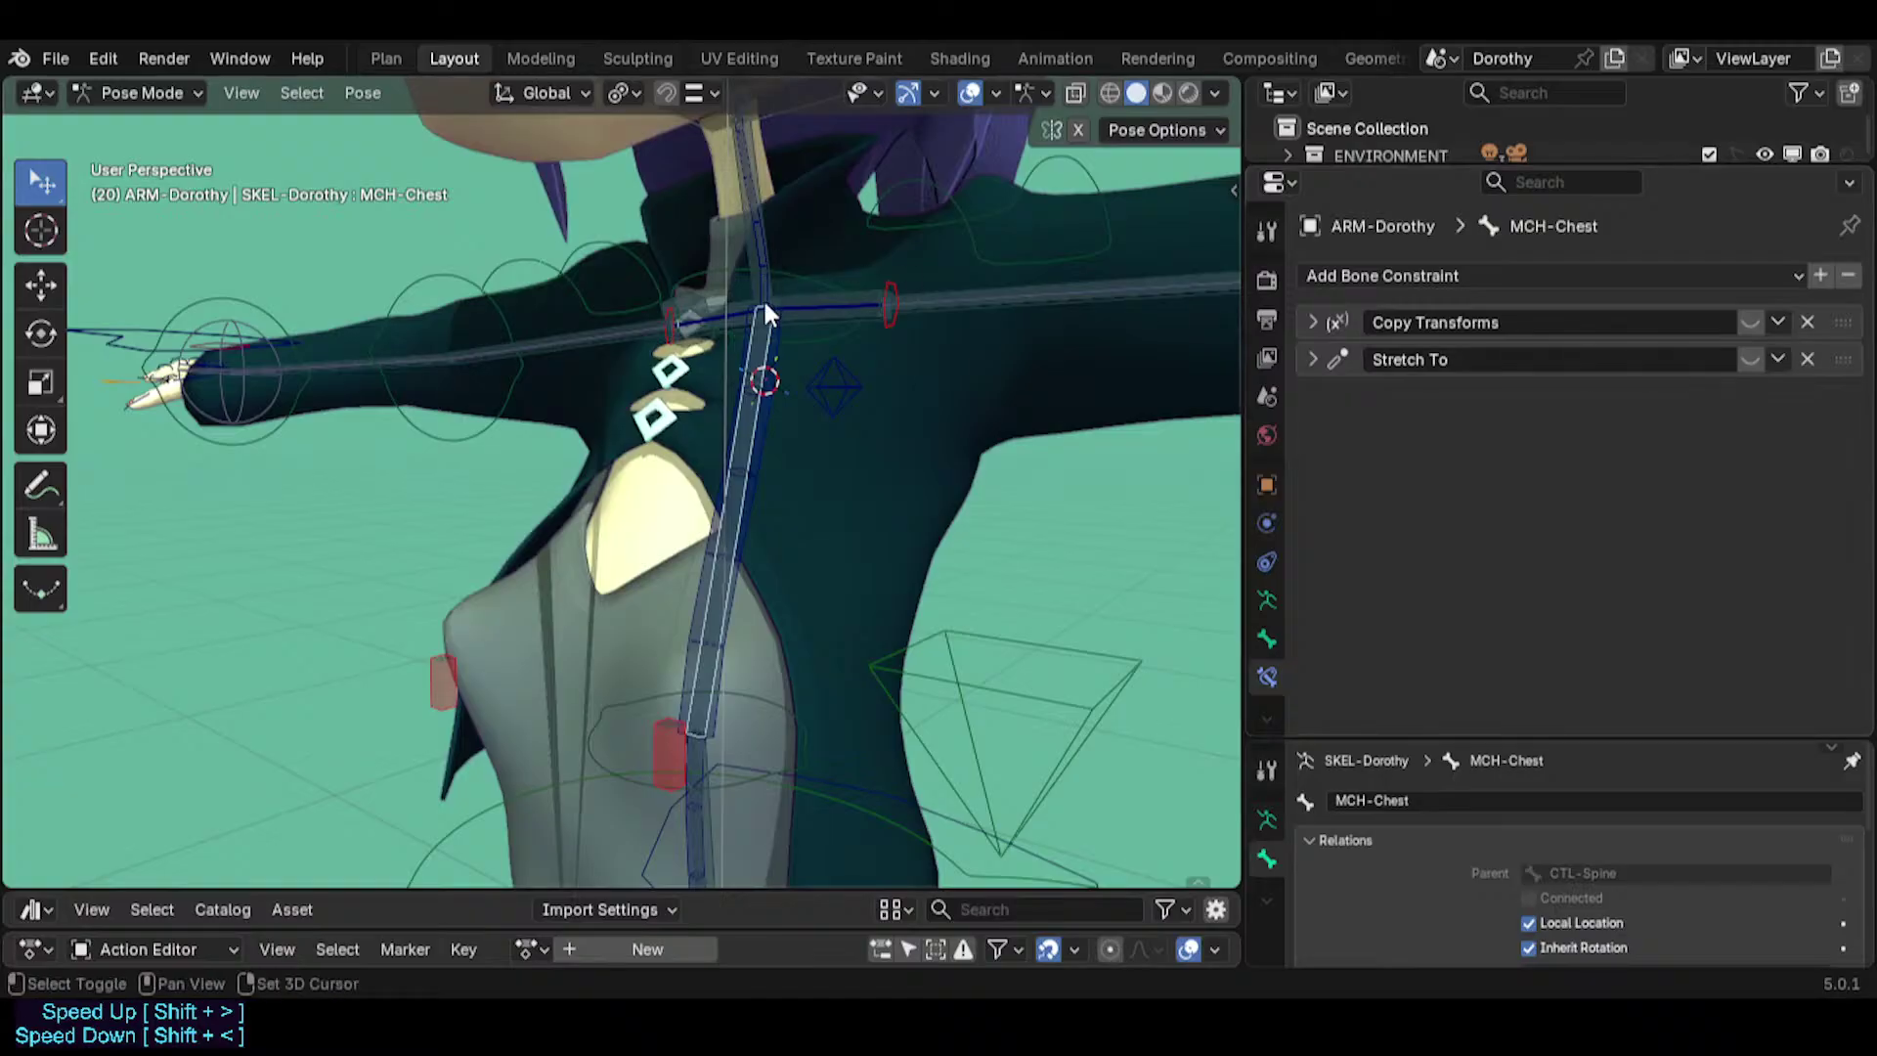
pyautogui.moveTo(763, 297); pyautogui.dragTo(758, 226, button='middle')
# Select MCH-Neck and disable its Copy Transforms and Stretch To constraints.
pyautogui.click(757, 221)
pyautogui.click(755, 217)
pyautogui.click(754, 217)
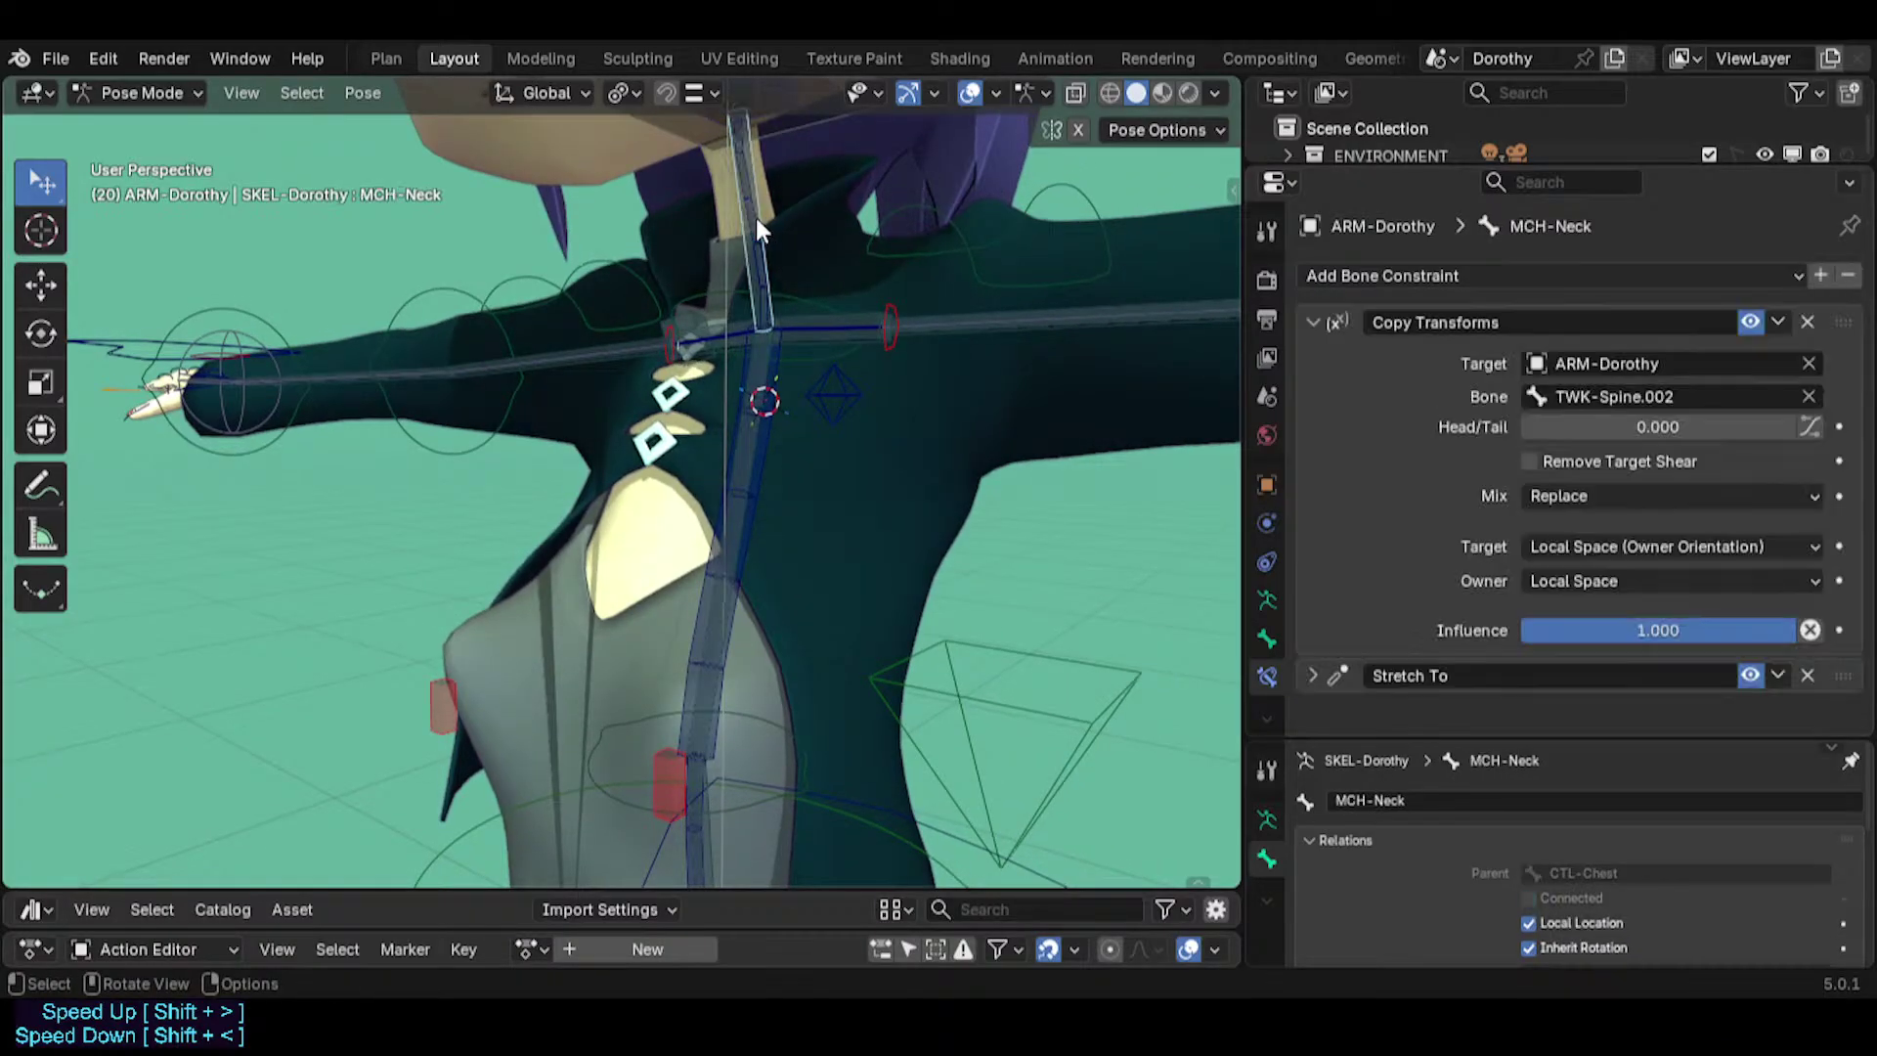
pyautogui.click(1313, 323)
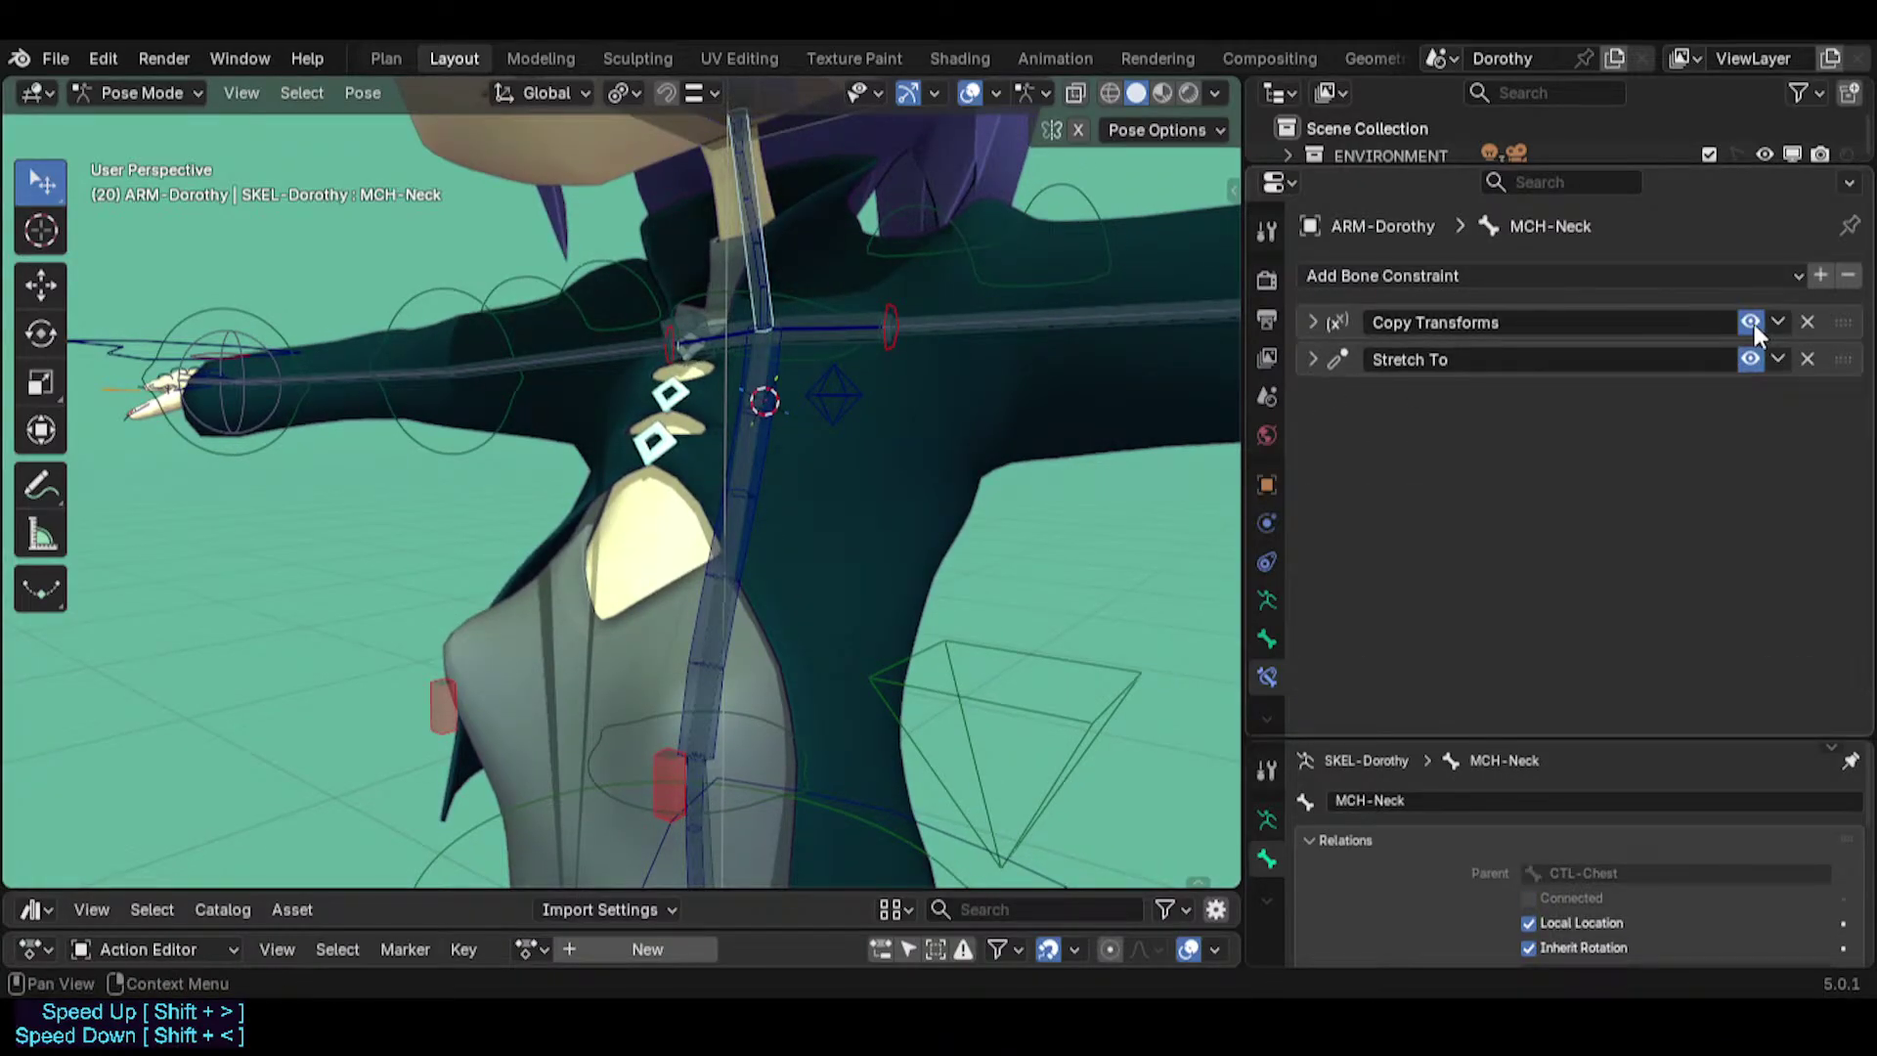
pyautogui.moveTo(1752, 322); pyautogui.dragTo(1749, 359)
# Select MCH-Spine and disable its Stretch To constraint.
pyautogui.keyDown('shift'); pyautogui.moveTo(743, 513); pyautogui.dragTo(764, 311, button='middle'); pyautogui.keyUp('shift')
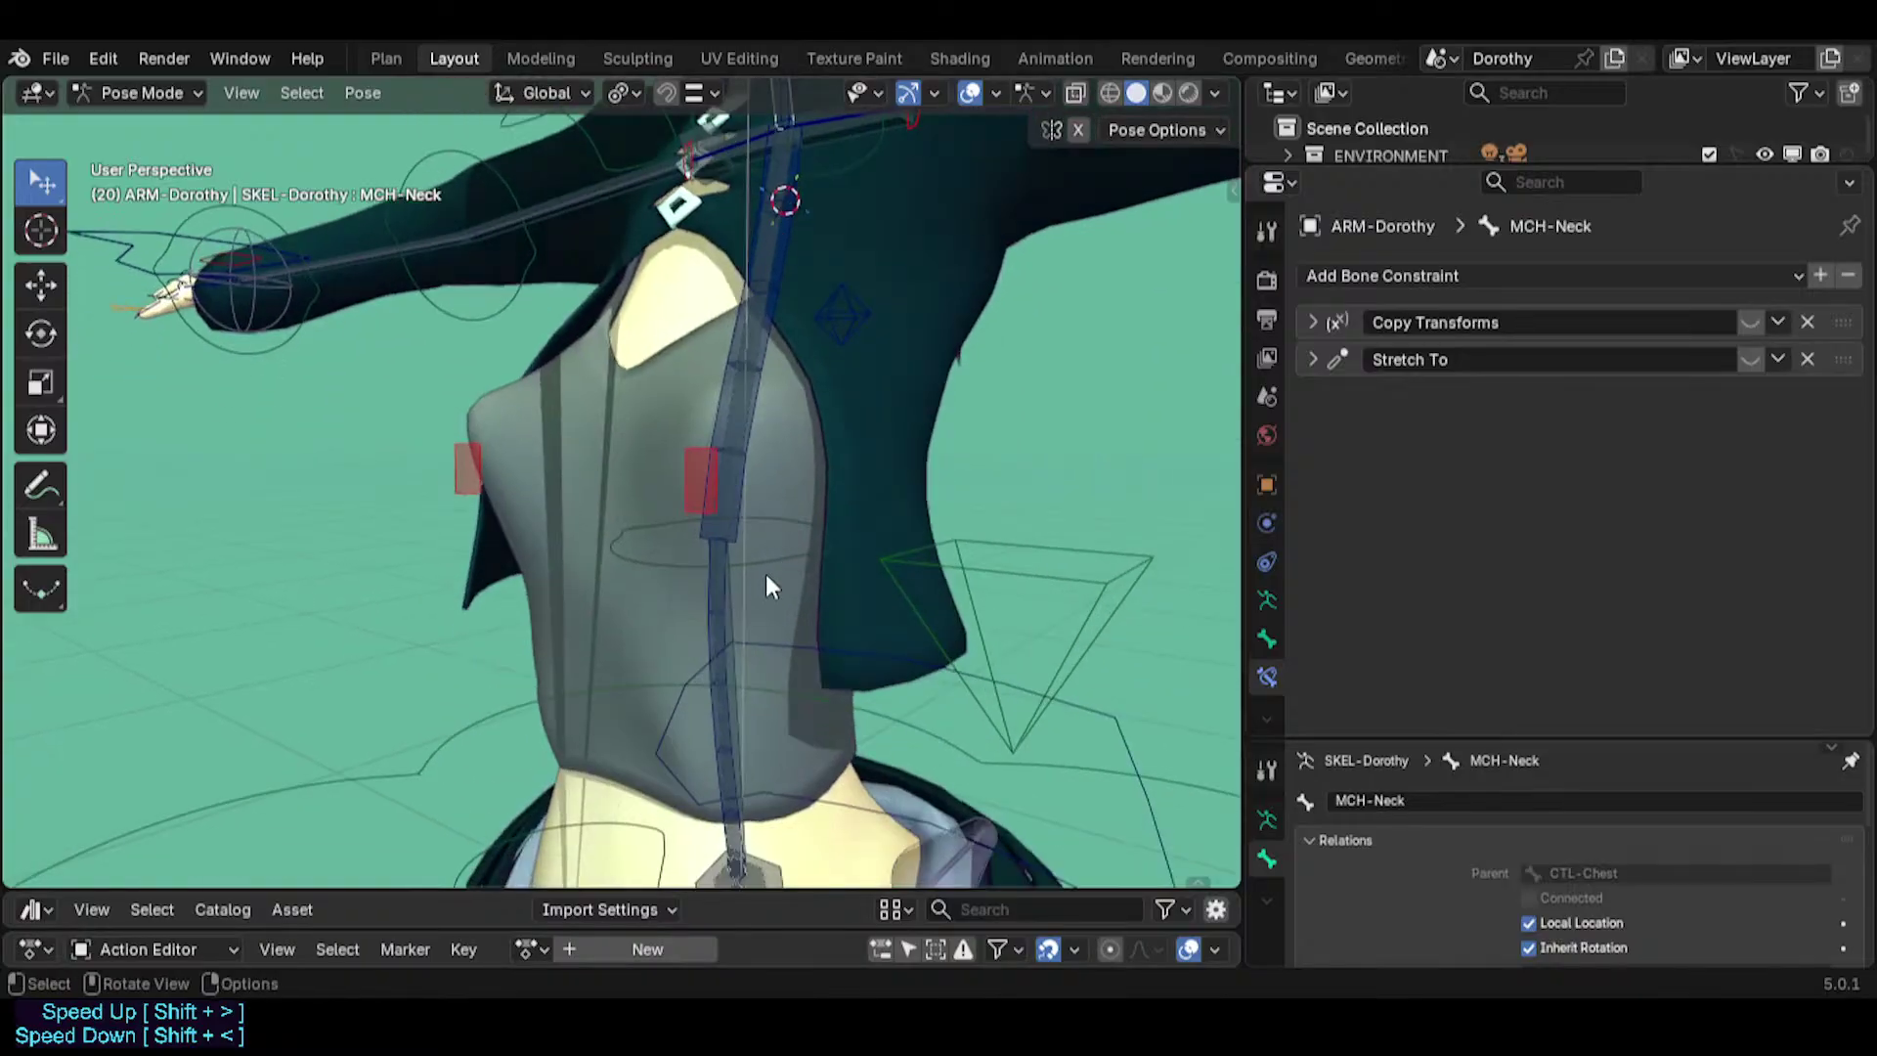
pyautogui.click(735, 588)
pyautogui.click(735, 588)
pyautogui.click(1748, 323)
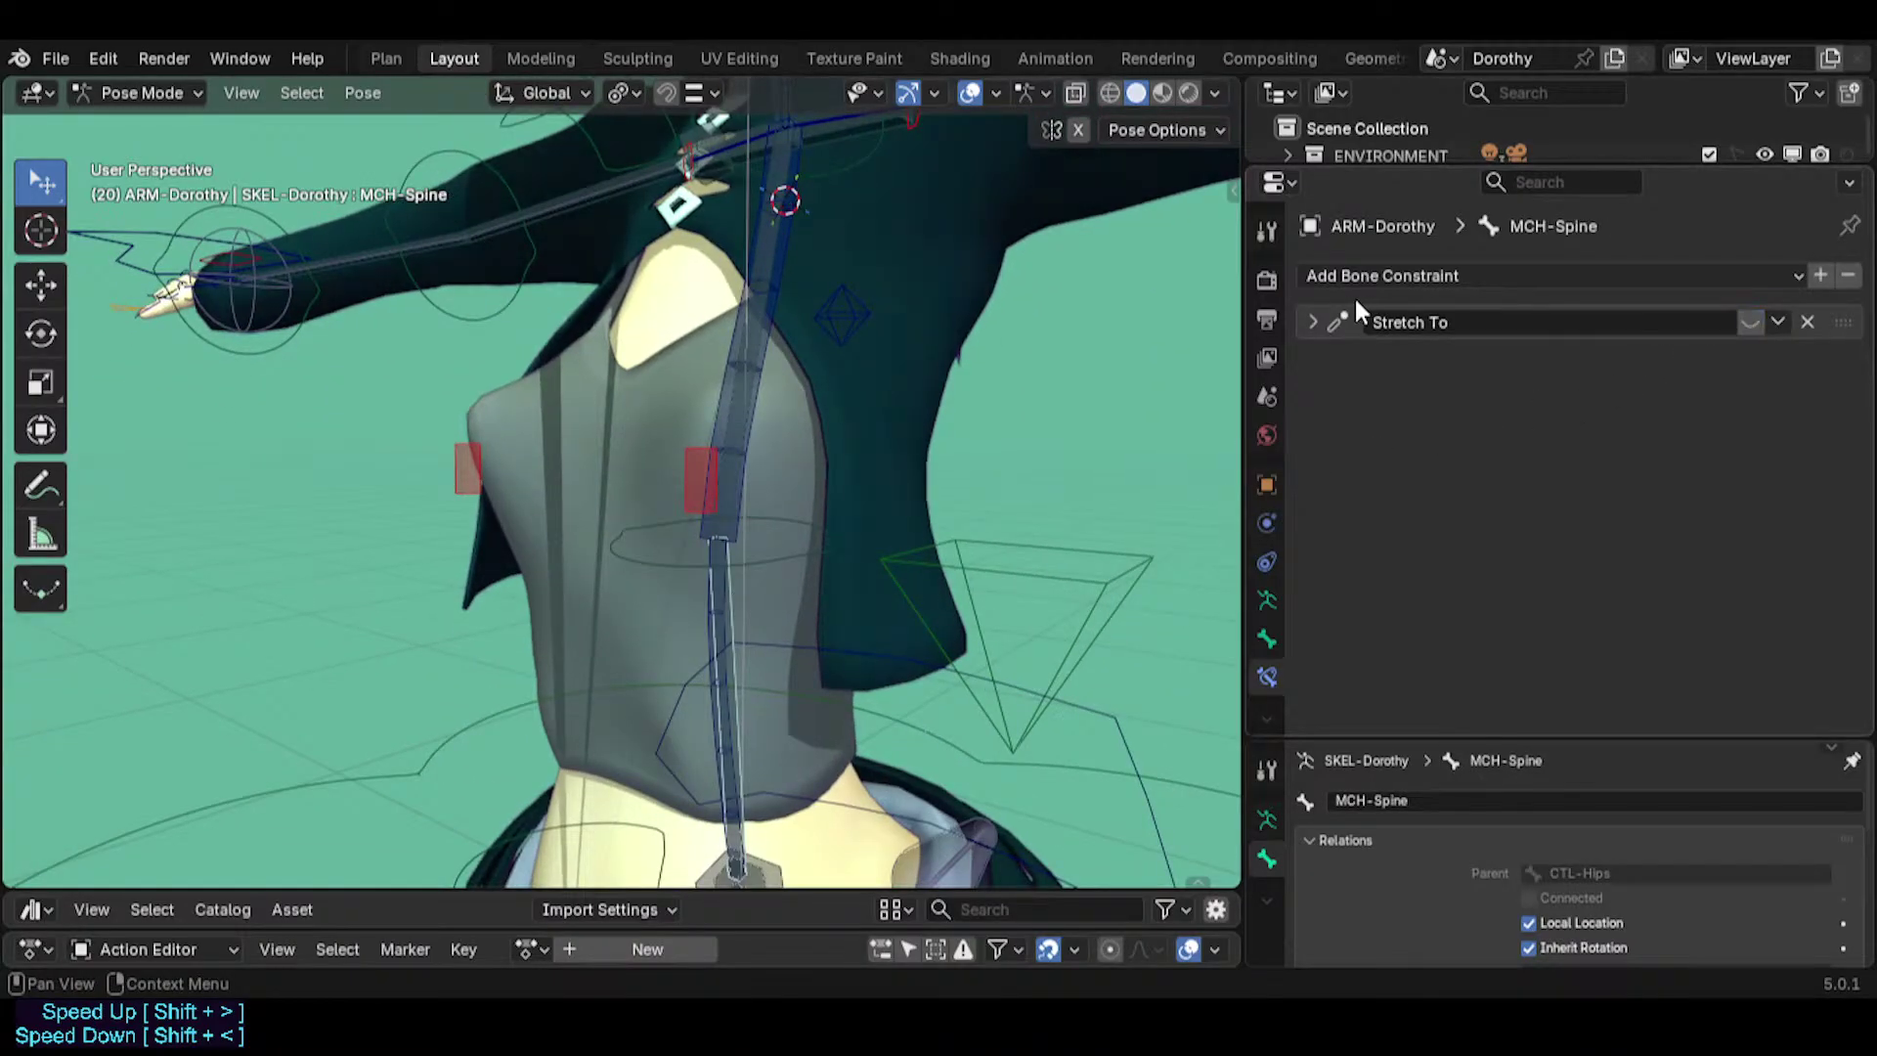
# Examine the constraints and parents of TWK-Boob.L, TWK-Spine.001, CTL-Spine and MCH-Spine.
pyautogui.click(701, 479)
pyautogui.moveTo(705, 335); pyautogui.dragTo(688, 479, button='middle')
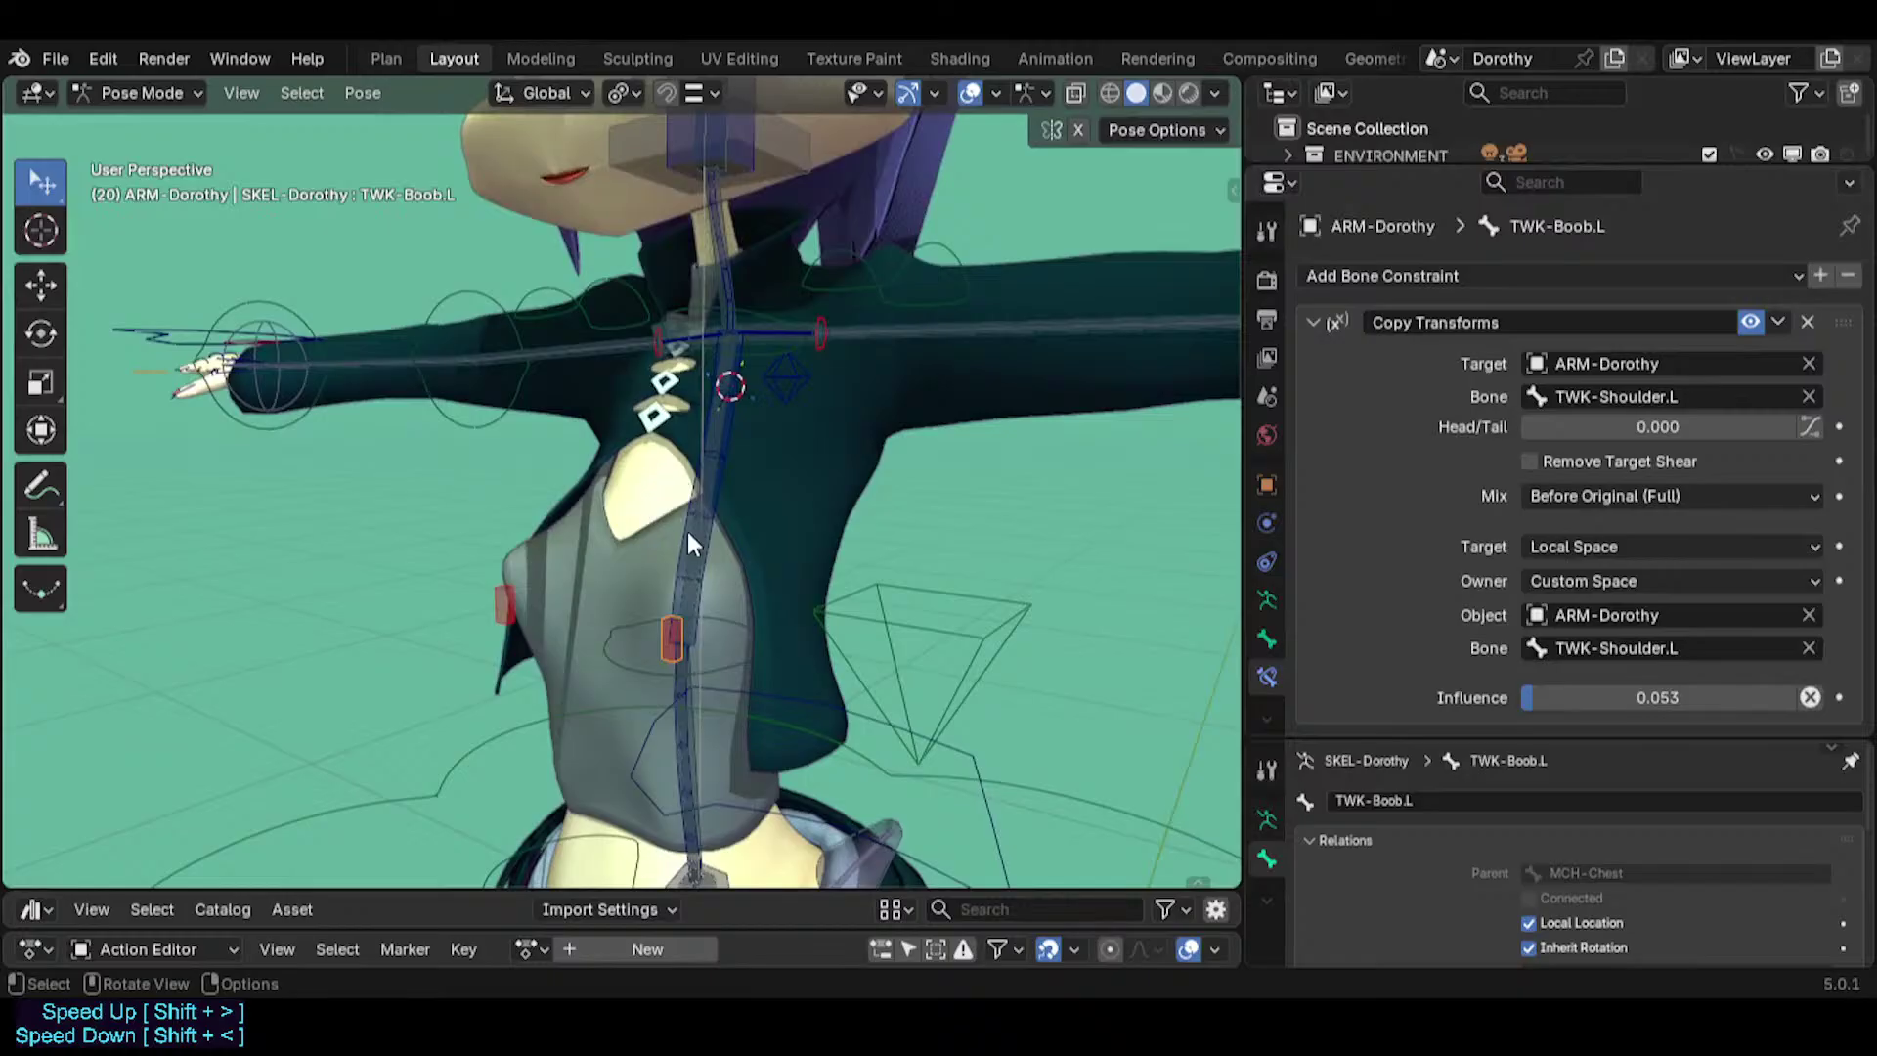
pyautogui.moveTo(749, 544); pyautogui.dragTo(702, 468, button='middle')
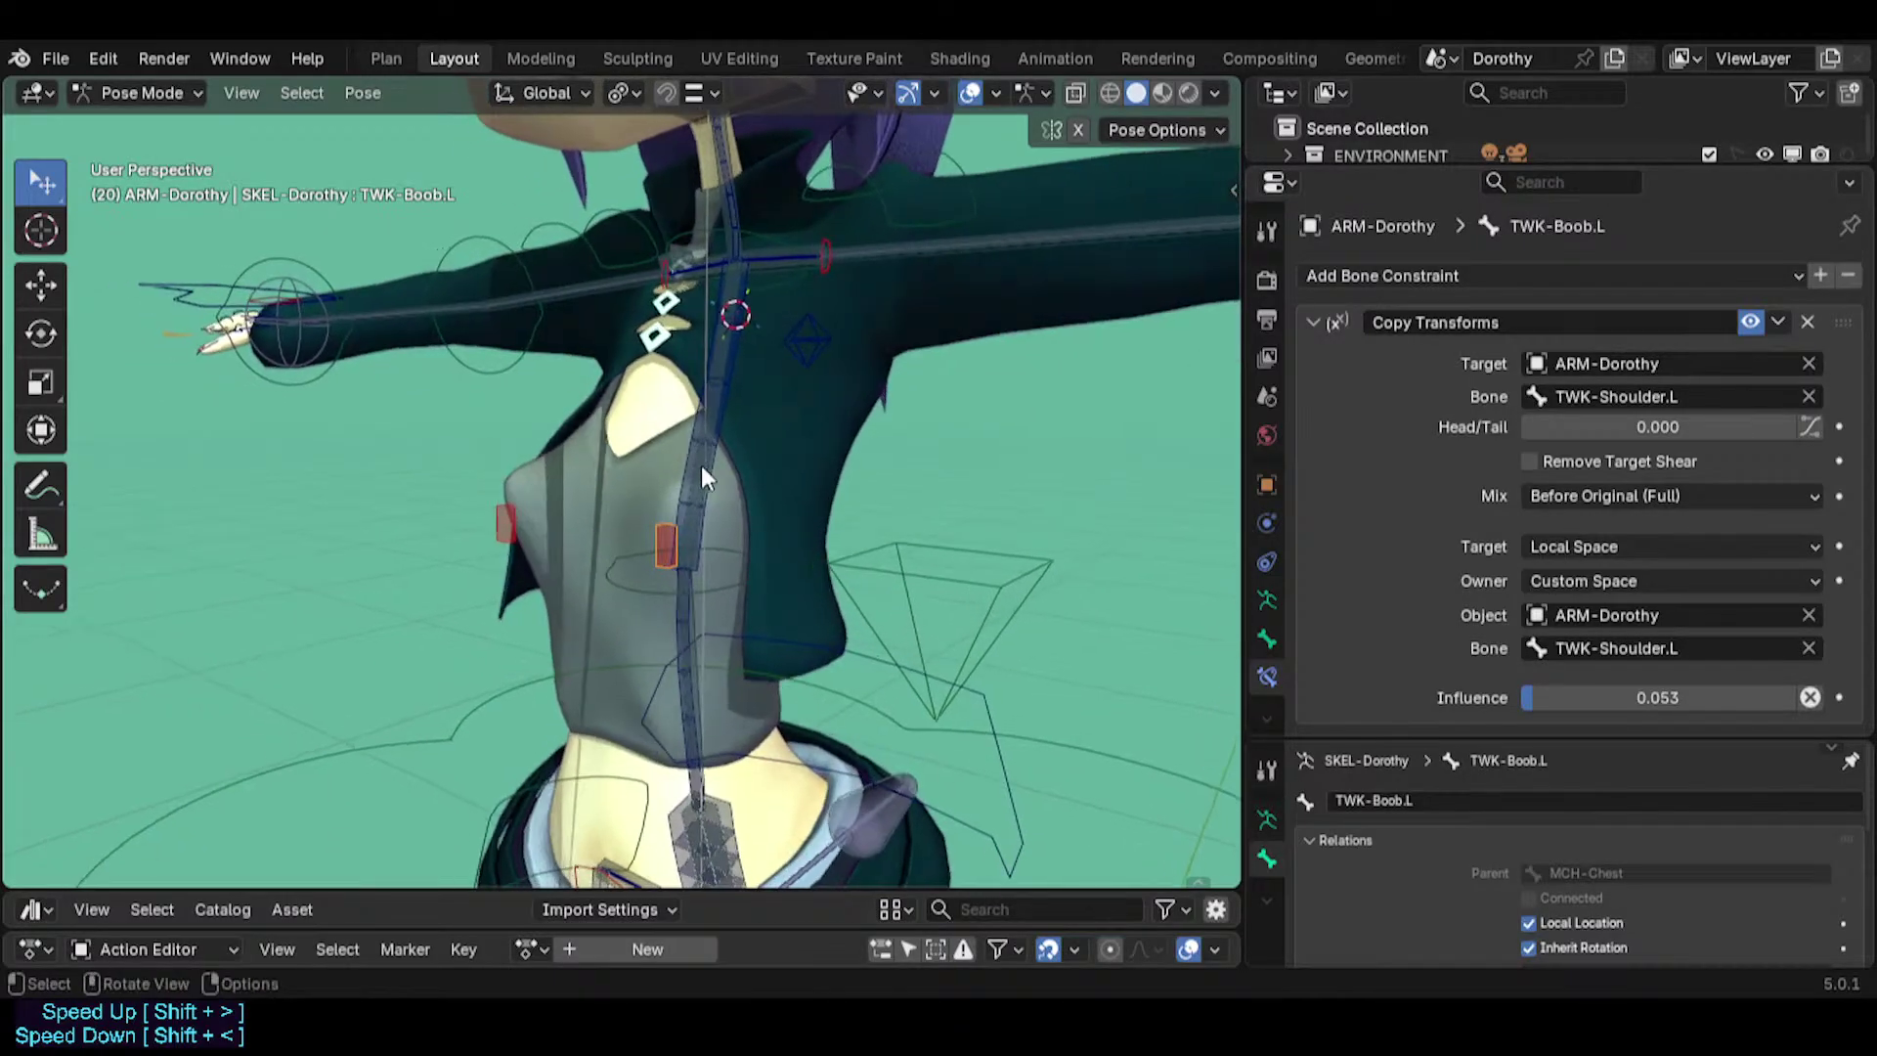
pyautogui.scroll(1, 666, 522)
pyautogui.click(745, 557)
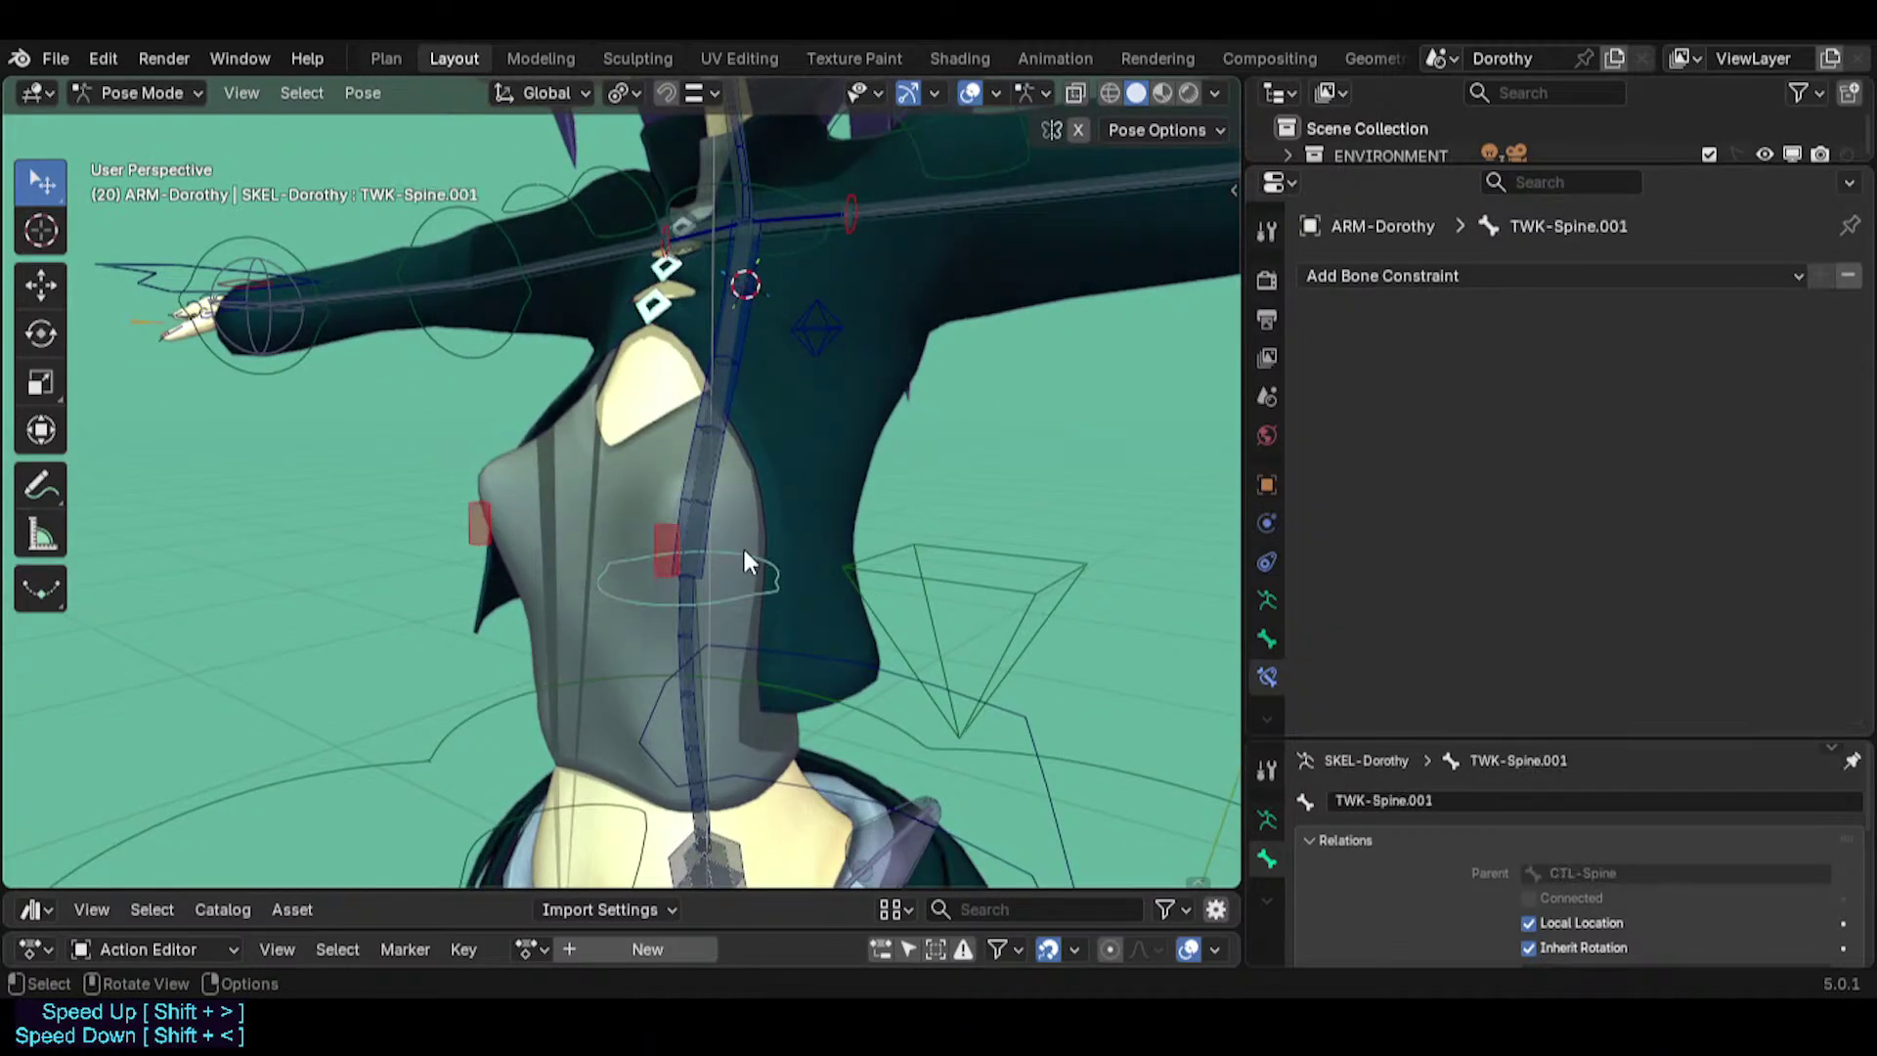
pyautogui.click(691, 653)
pyautogui.keyDown('shift'); pyautogui.moveTo(691, 658); pyautogui.dragTo(729, 518, button='middle'); pyautogui.keyUp('shift')
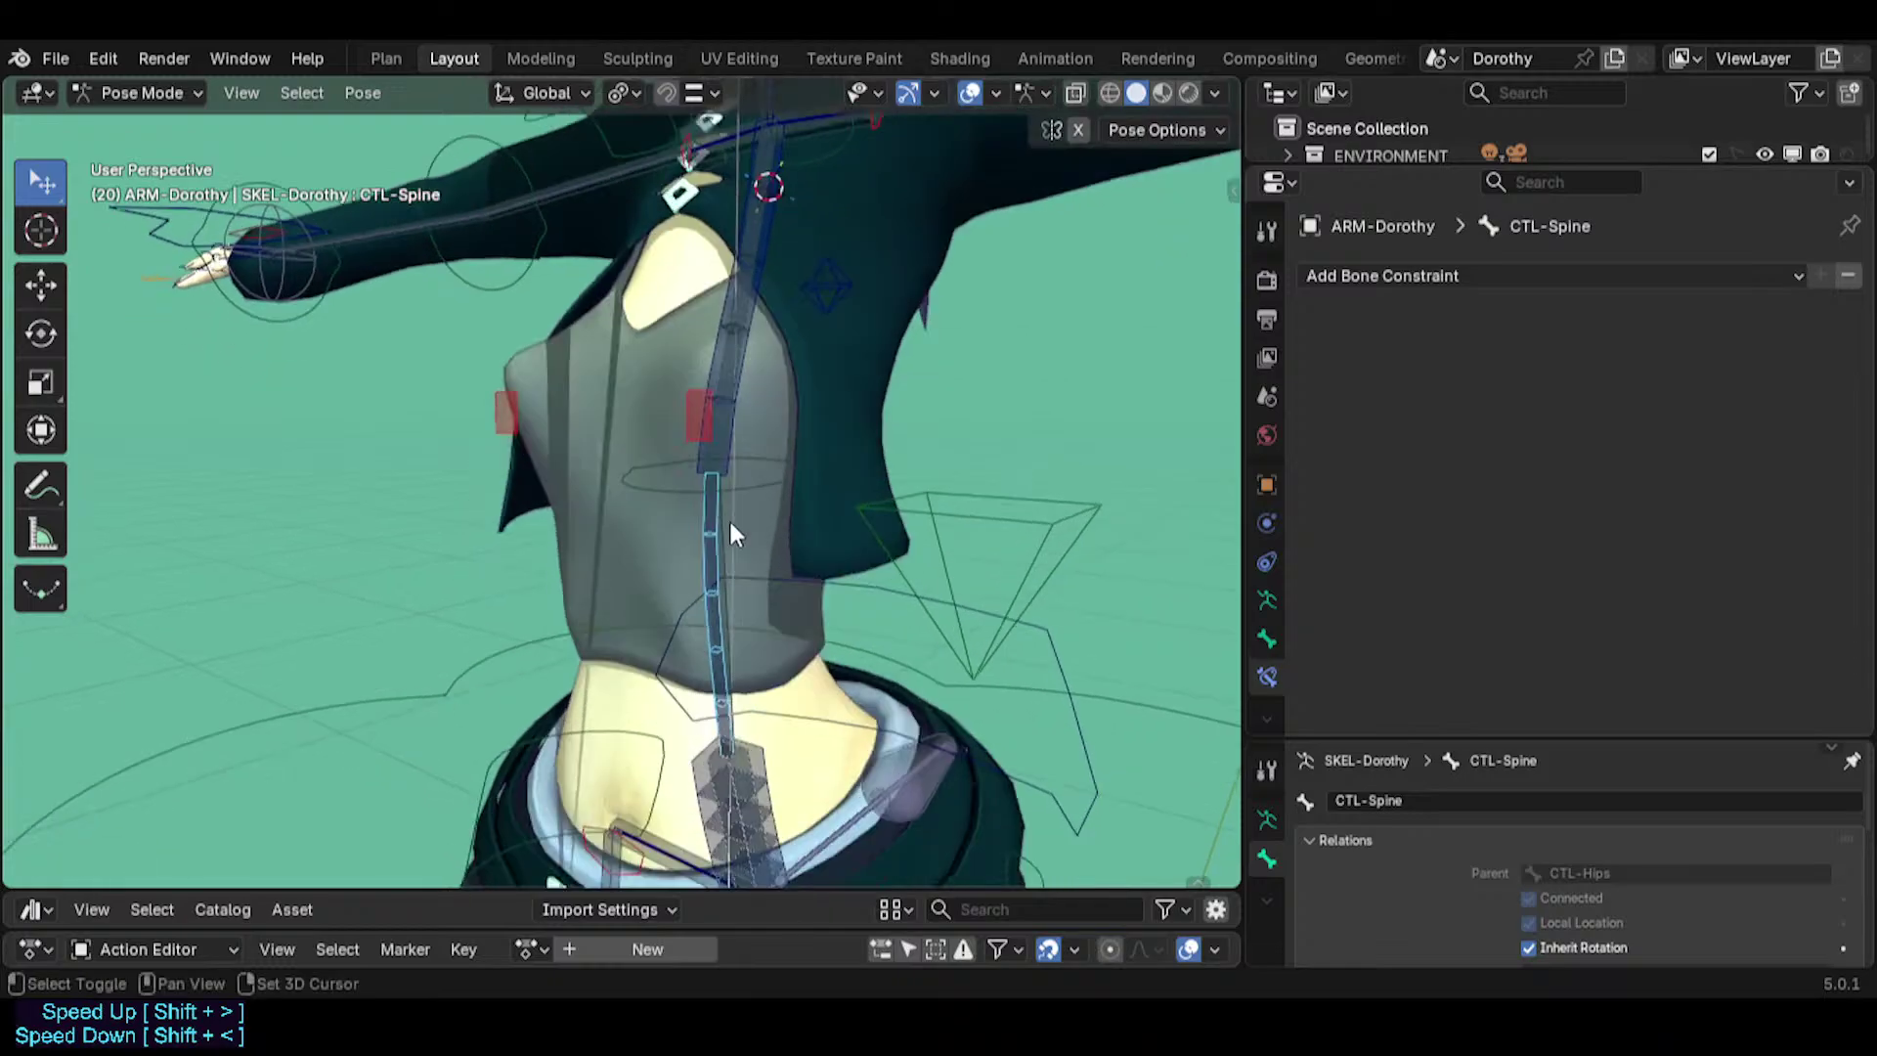
pyautogui.keyDown('shift'); pyautogui.click(721, 531); pyautogui.keyUp('shift')
pyautogui.keyDown('shift'); pyautogui.moveTo(739, 719); pyautogui.dragTo(702, 548, button='middle'); pyautogui.keyUp('shift')
pyautogui.scroll(2, 705, 601)
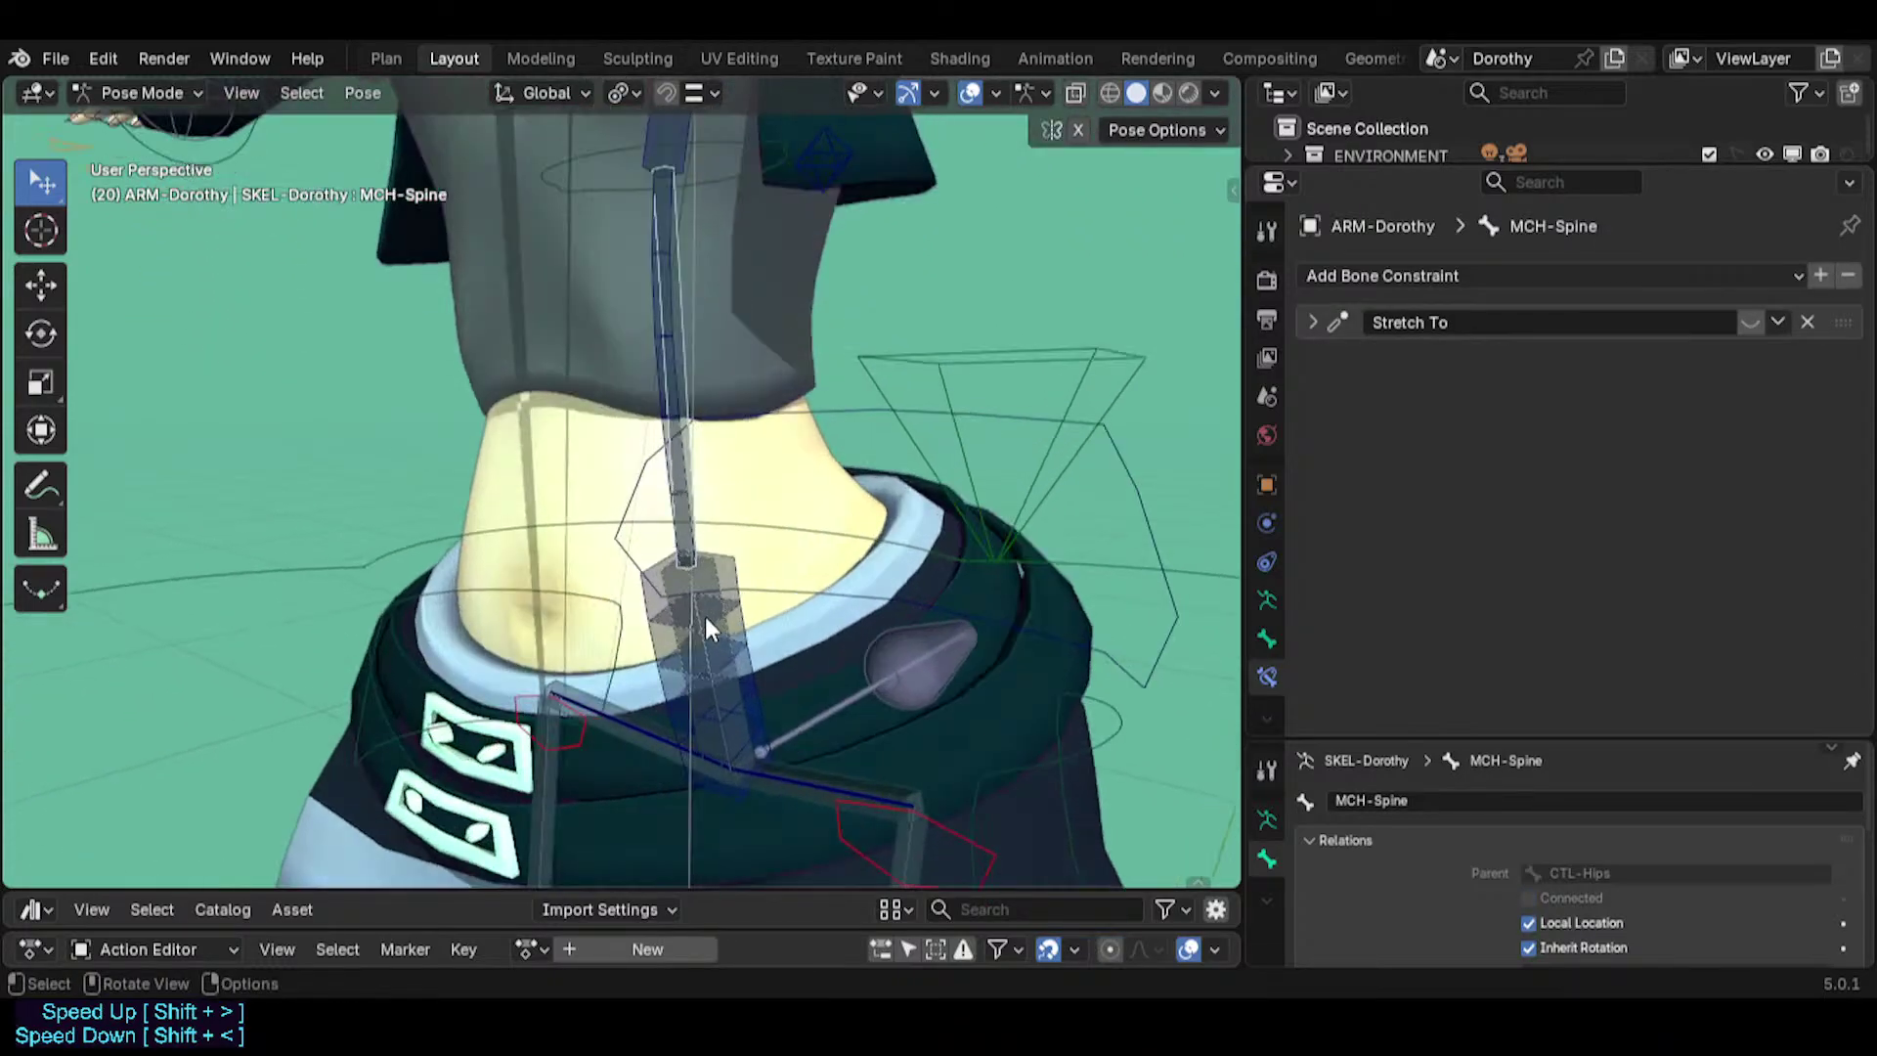
# Parent MCH-Hips to CTL-HipsSway in Edit Mode with Keep Offset, and return to Pose Mode.
pyautogui.click(719, 620)
pyautogui.click(720, 619)
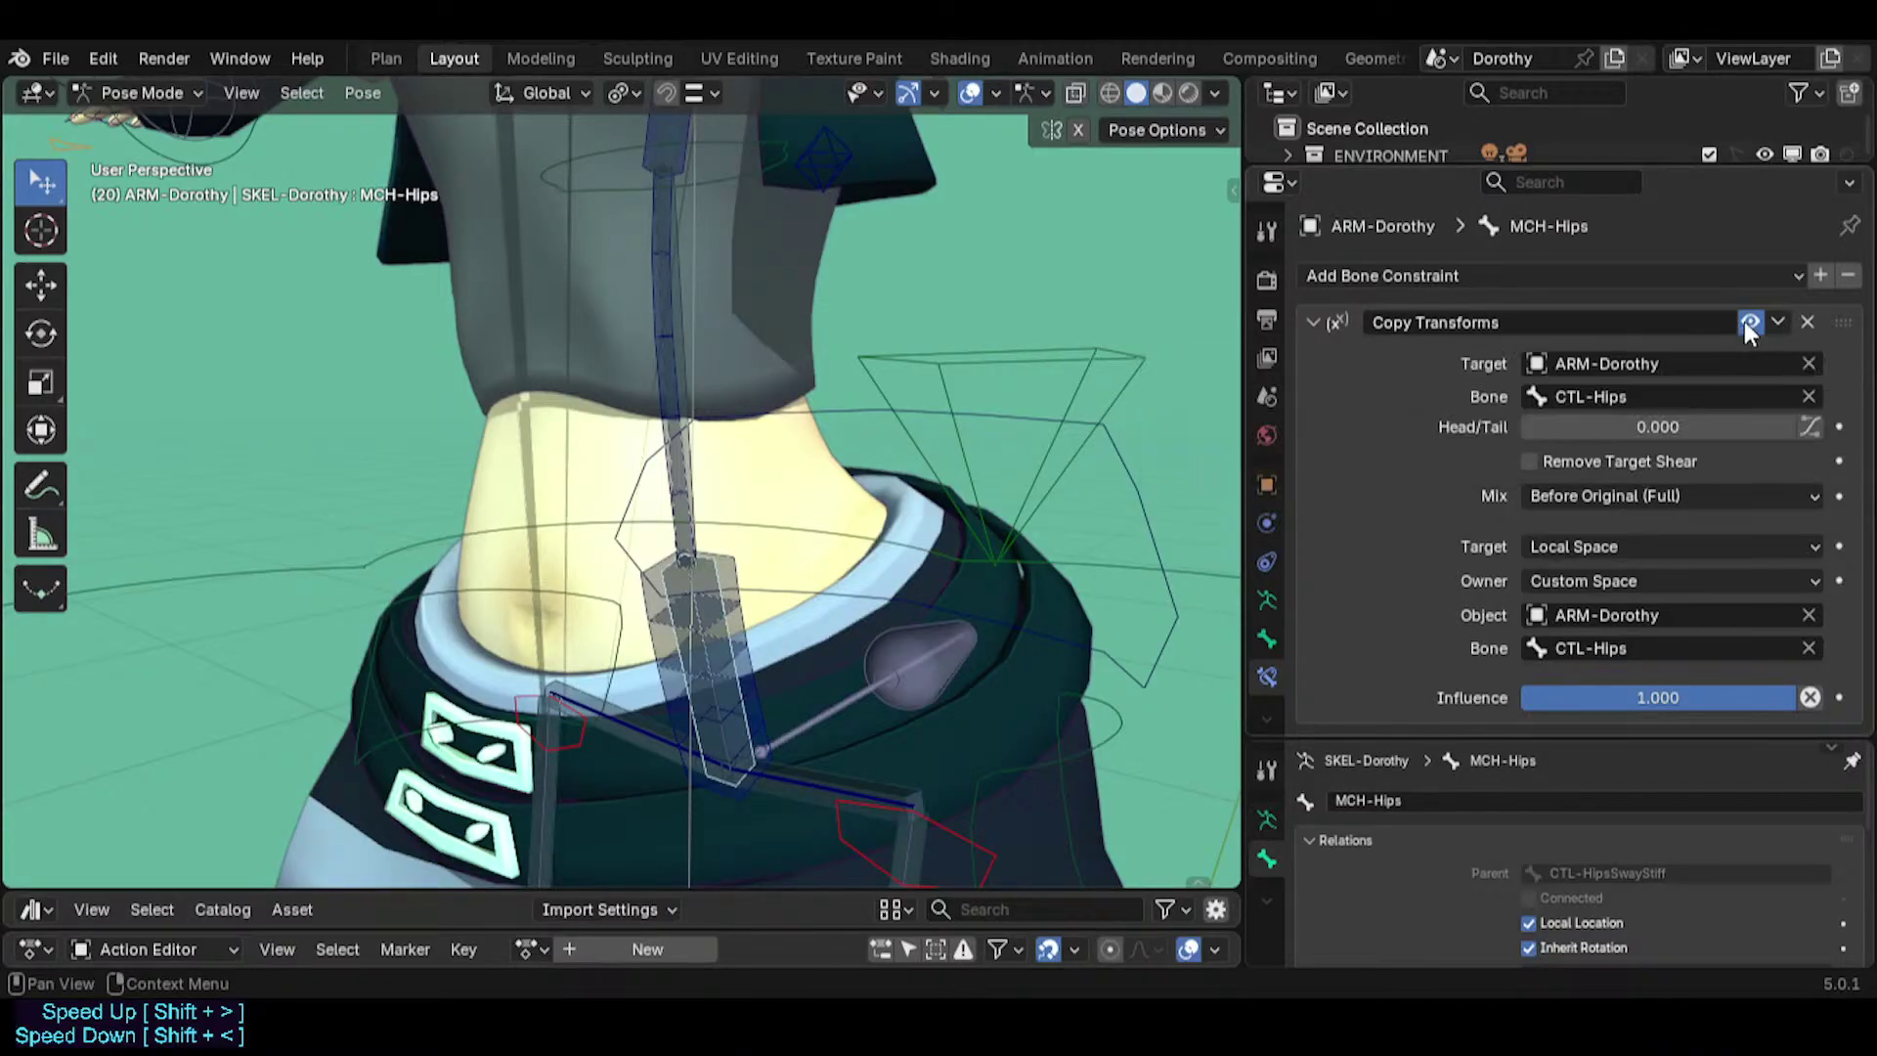
pyautogui.scroll(-2, 724, 623)
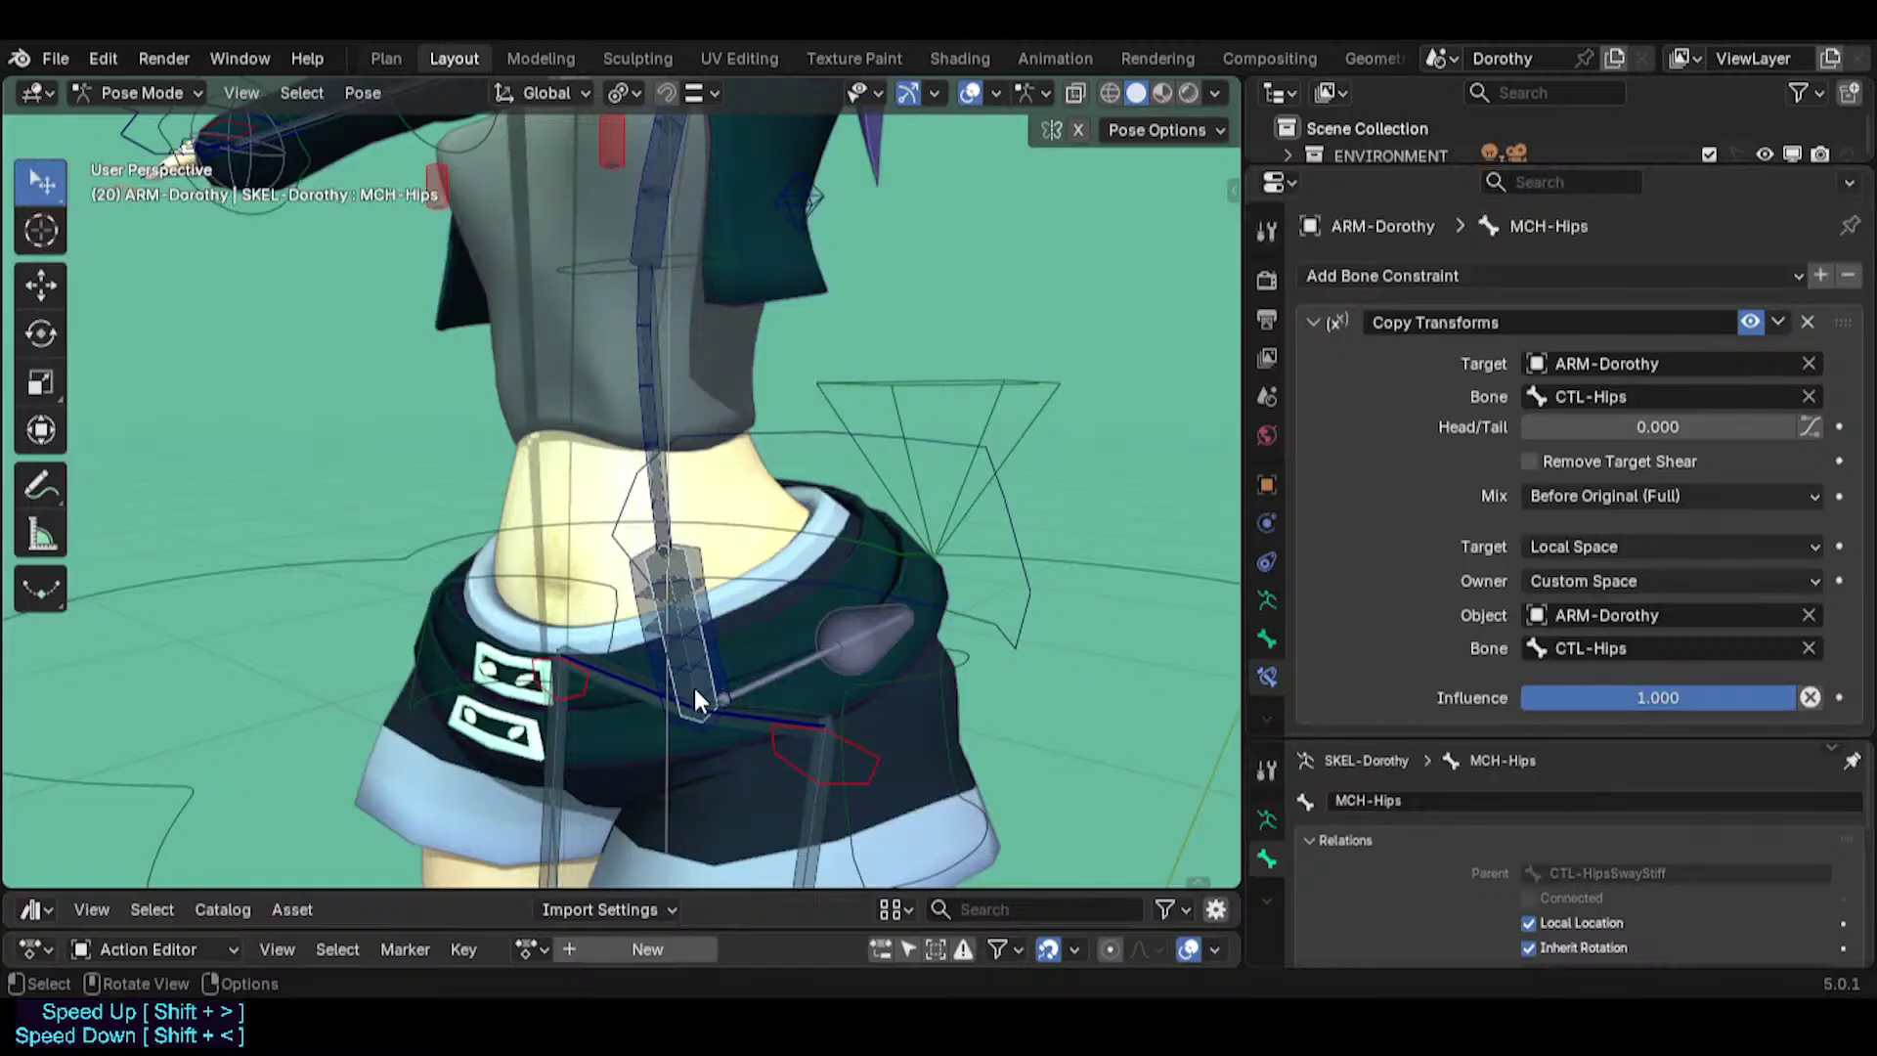
pyautogui.scroll(2, 698, 665)
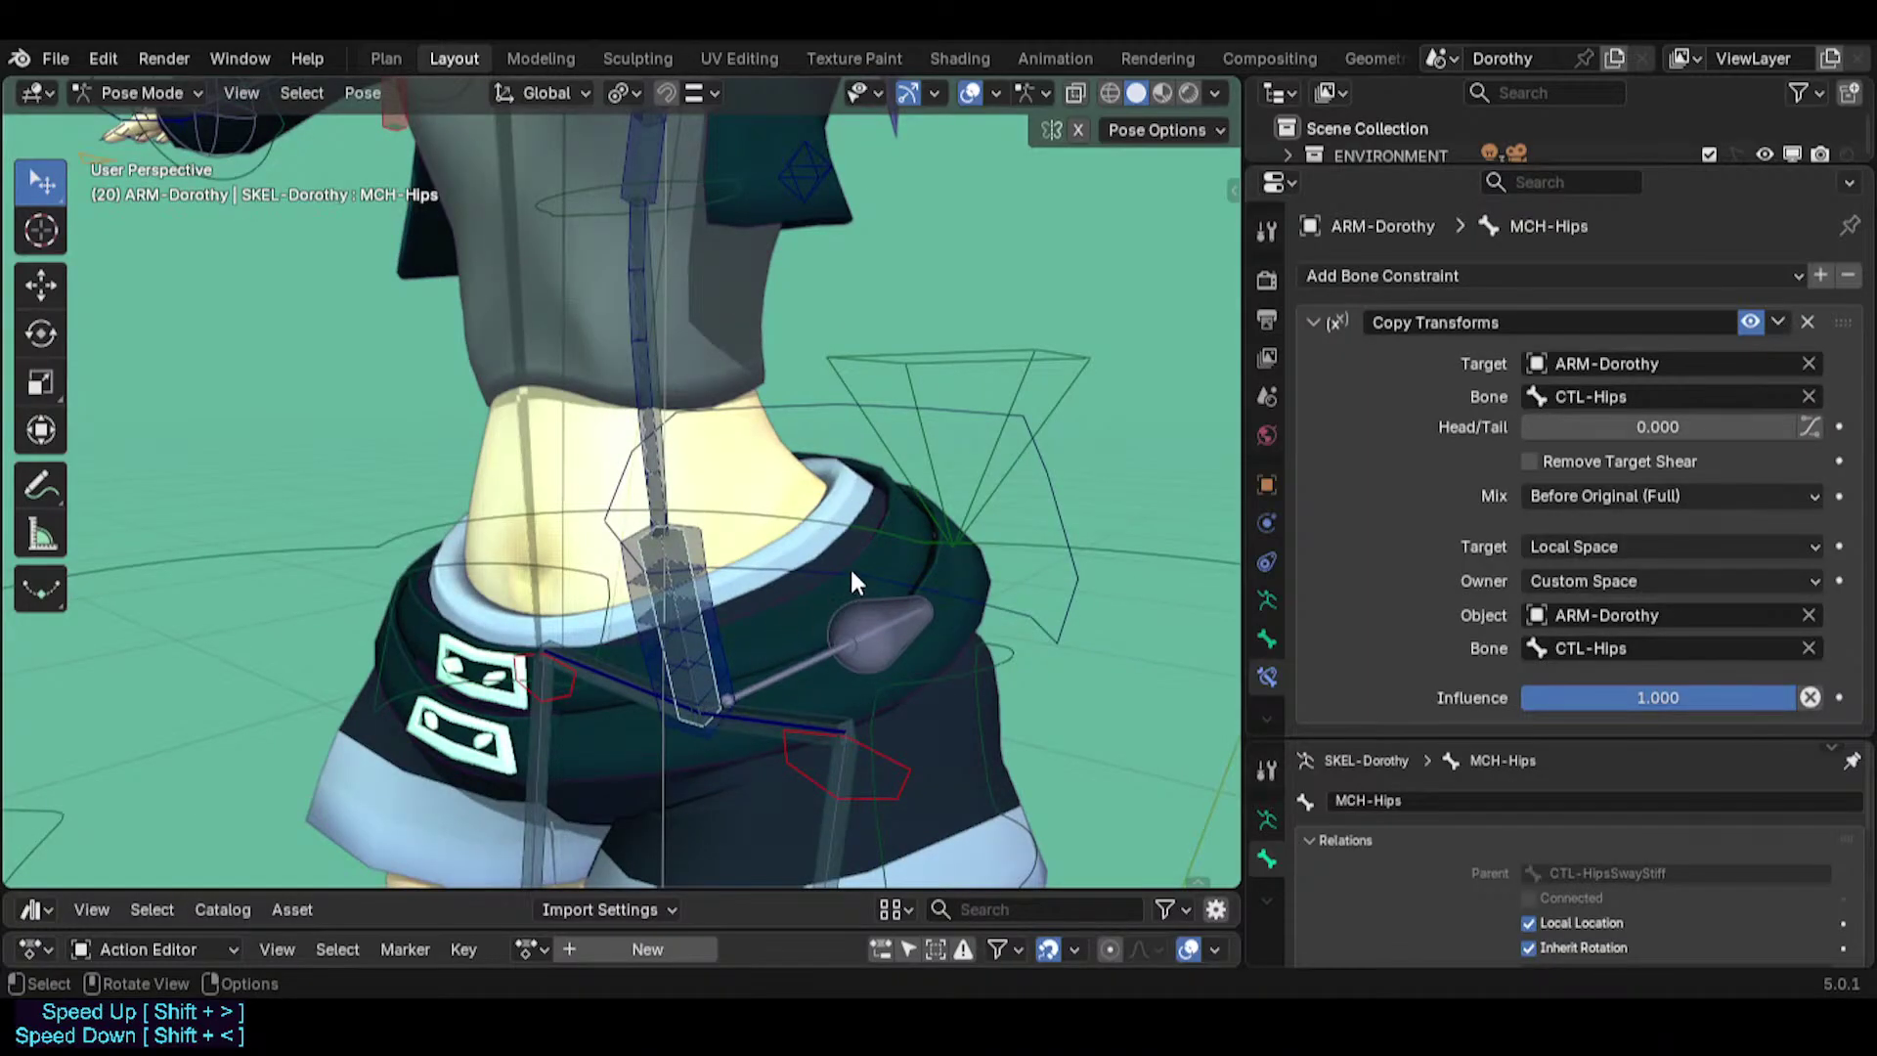
pyautogui.keyDown('shift'); pyautogui.click(825, 572); pyautogui.keyUp('shift')
pyautogui.press('Tab')
pyautogui.hotkey('ctrl', 'p')
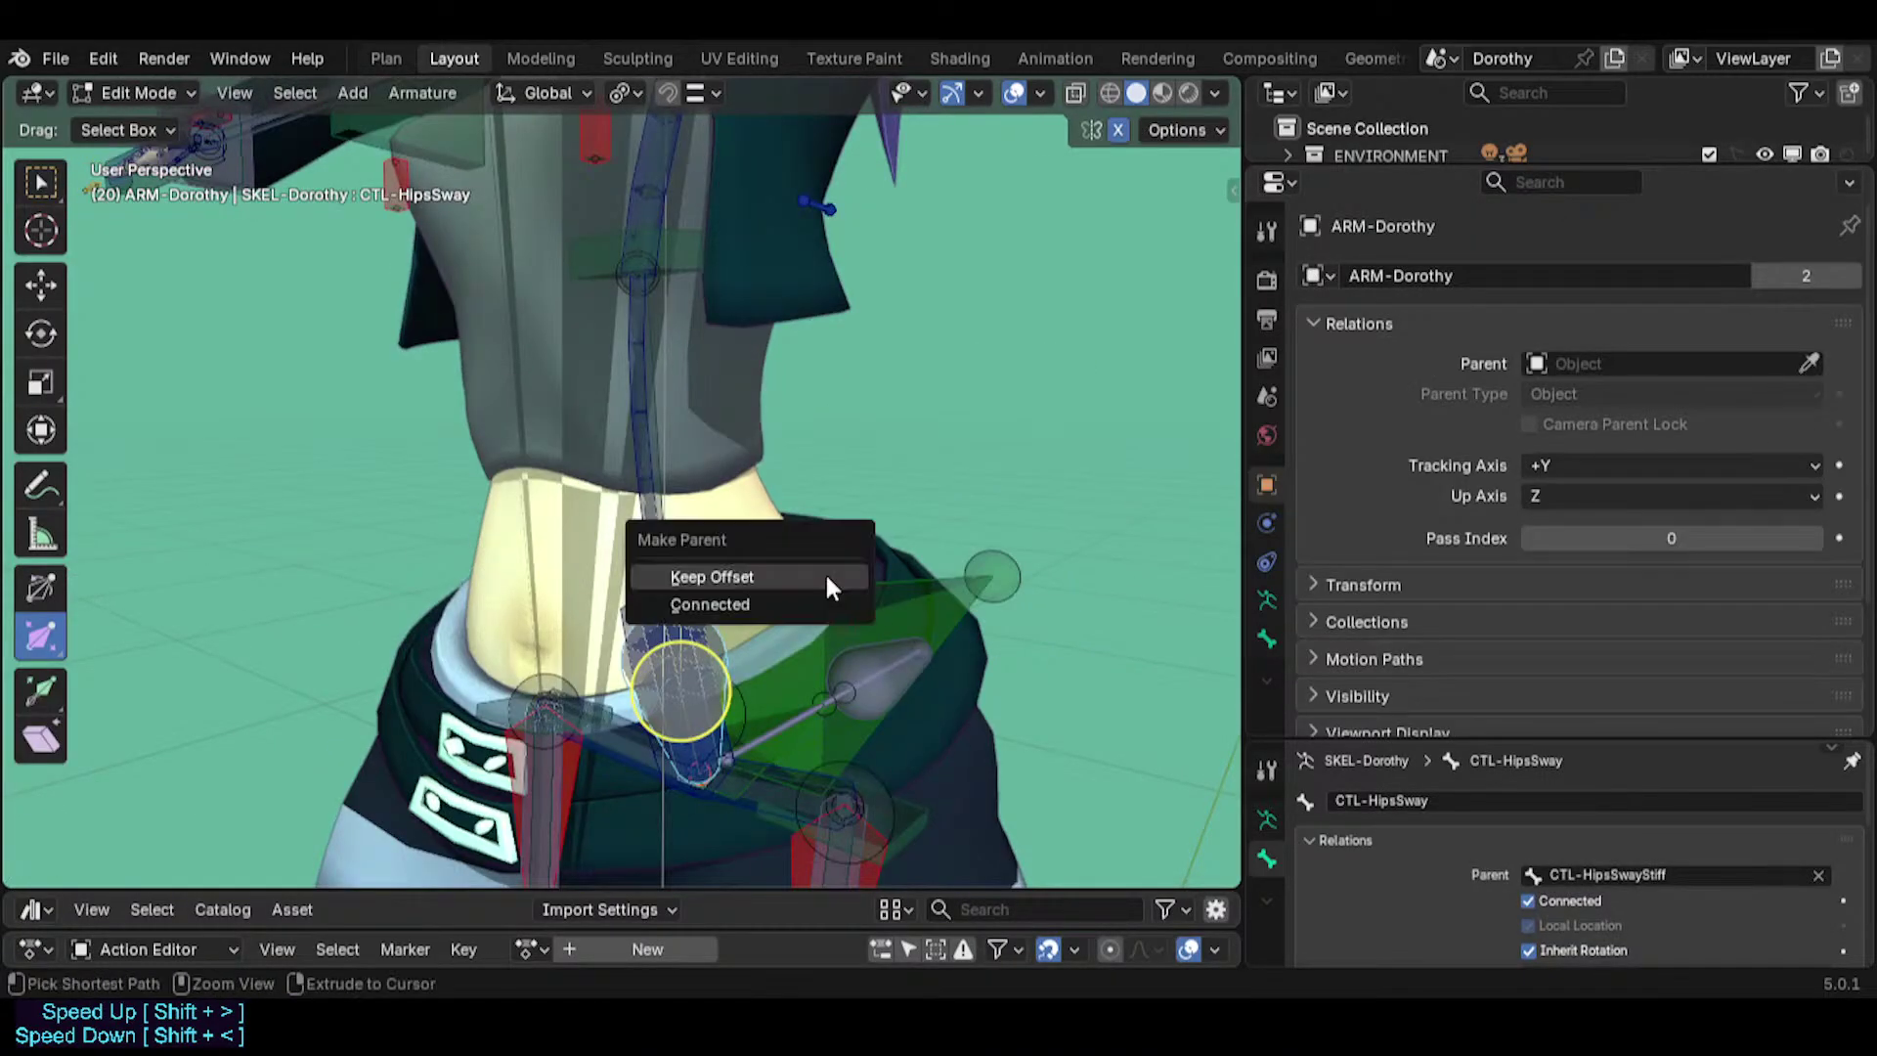
pyautogui.click(825, 577)
pyautogui.press('Tab')
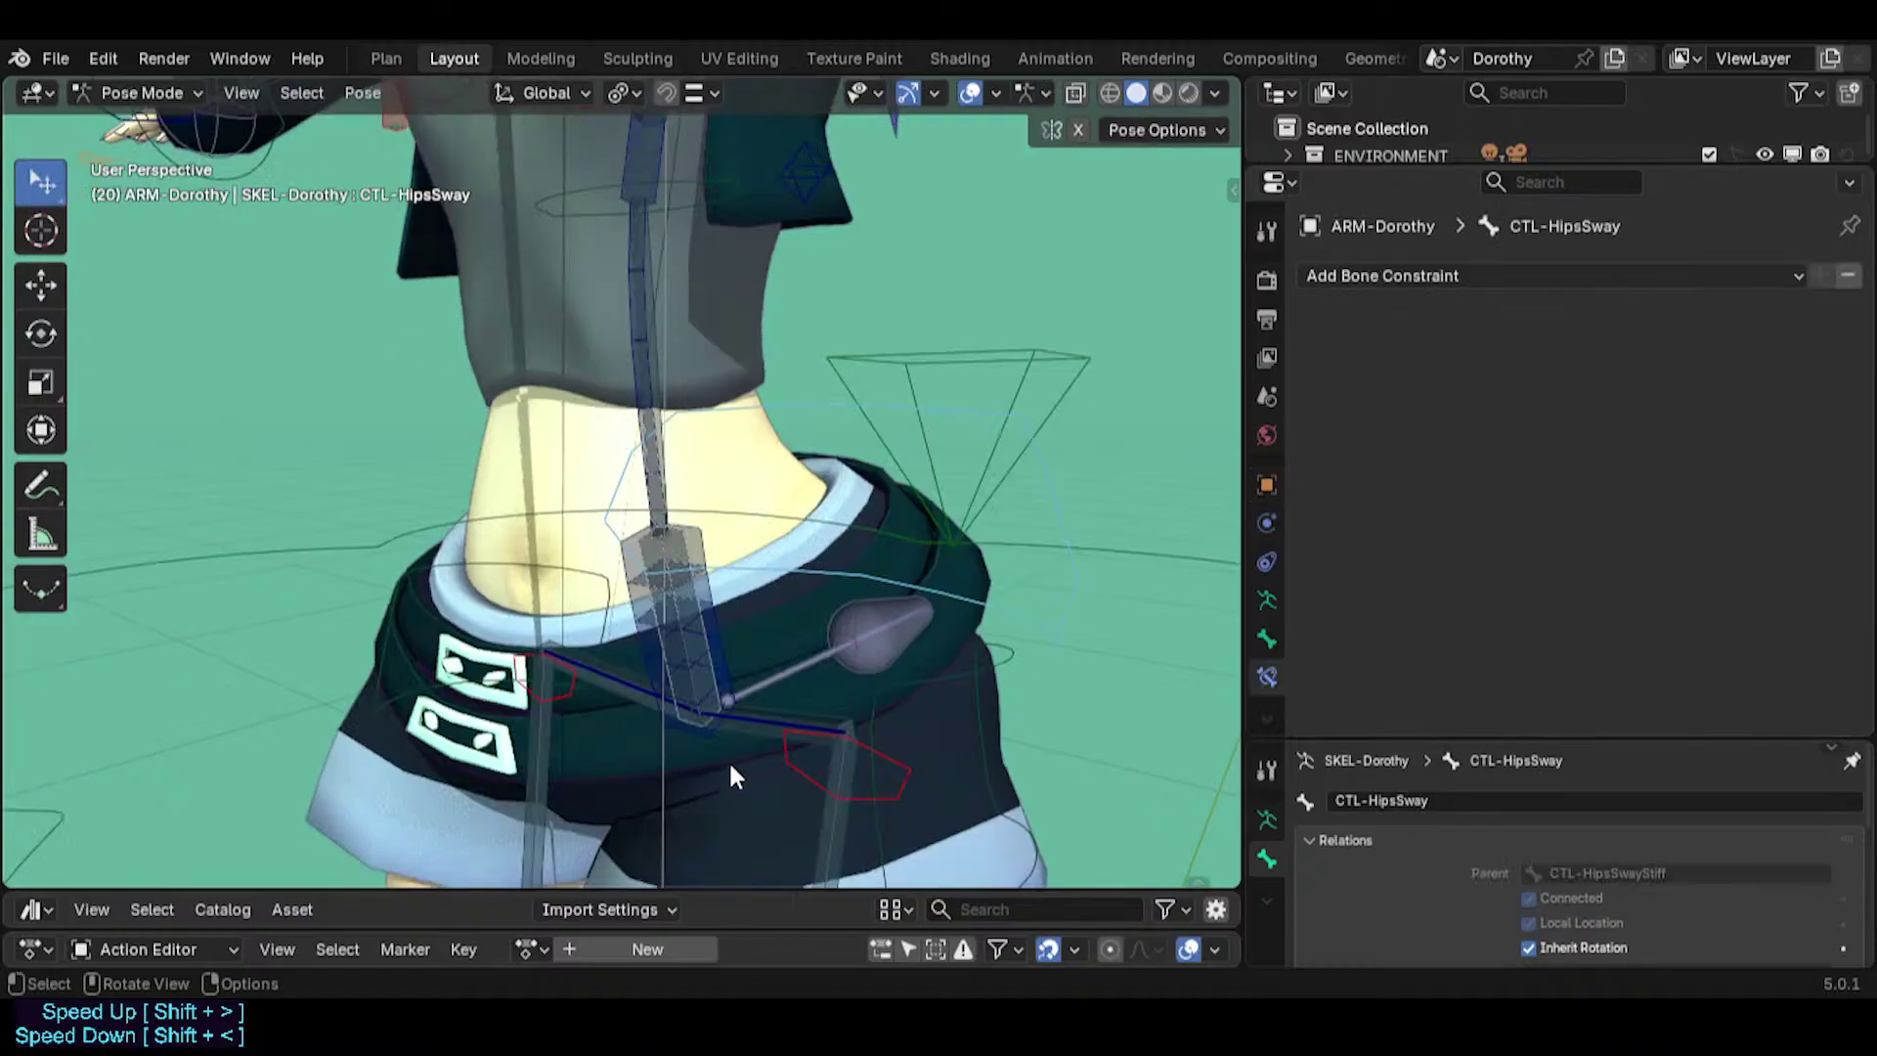
# Compare the parents and constraints of the overlapping CTL-Hip.L and MCH-Hip.L bones.
pyautogui.click(743, 738)
pyautogui.click(742, 720)
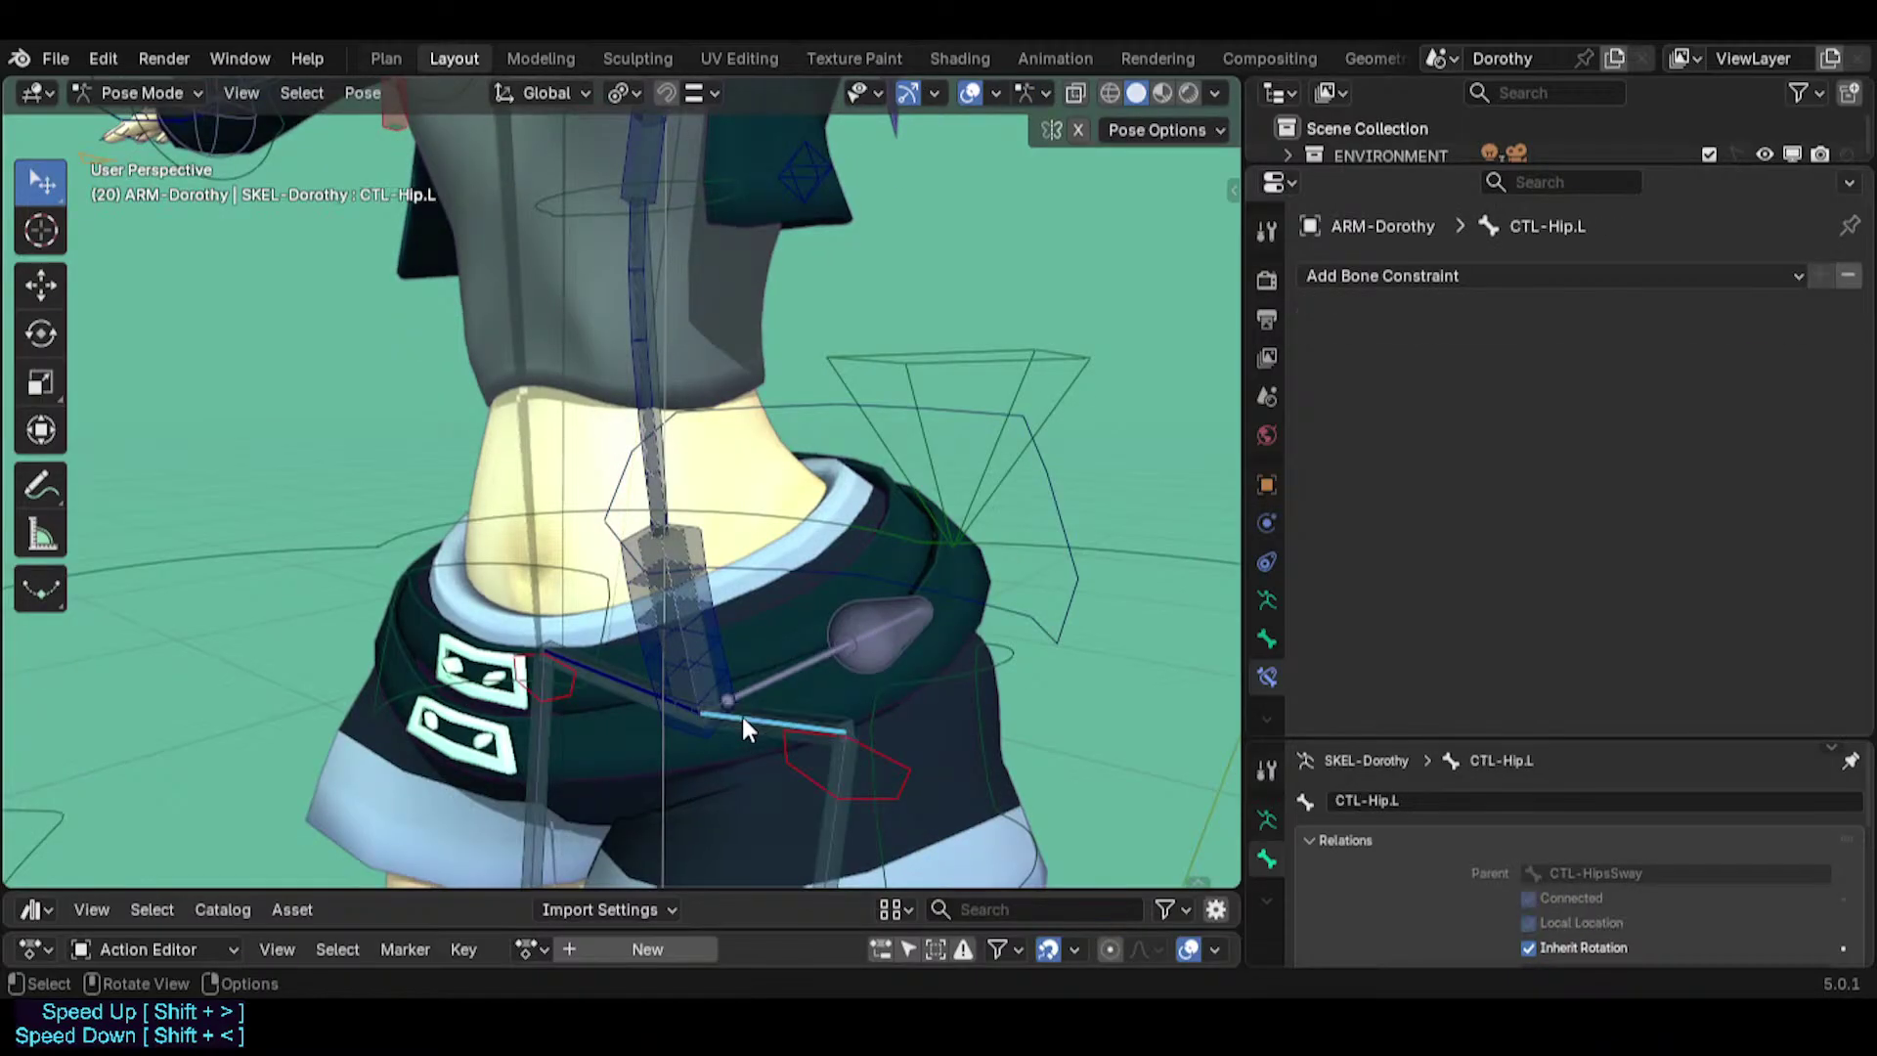
pyautogui.click(742, 725)
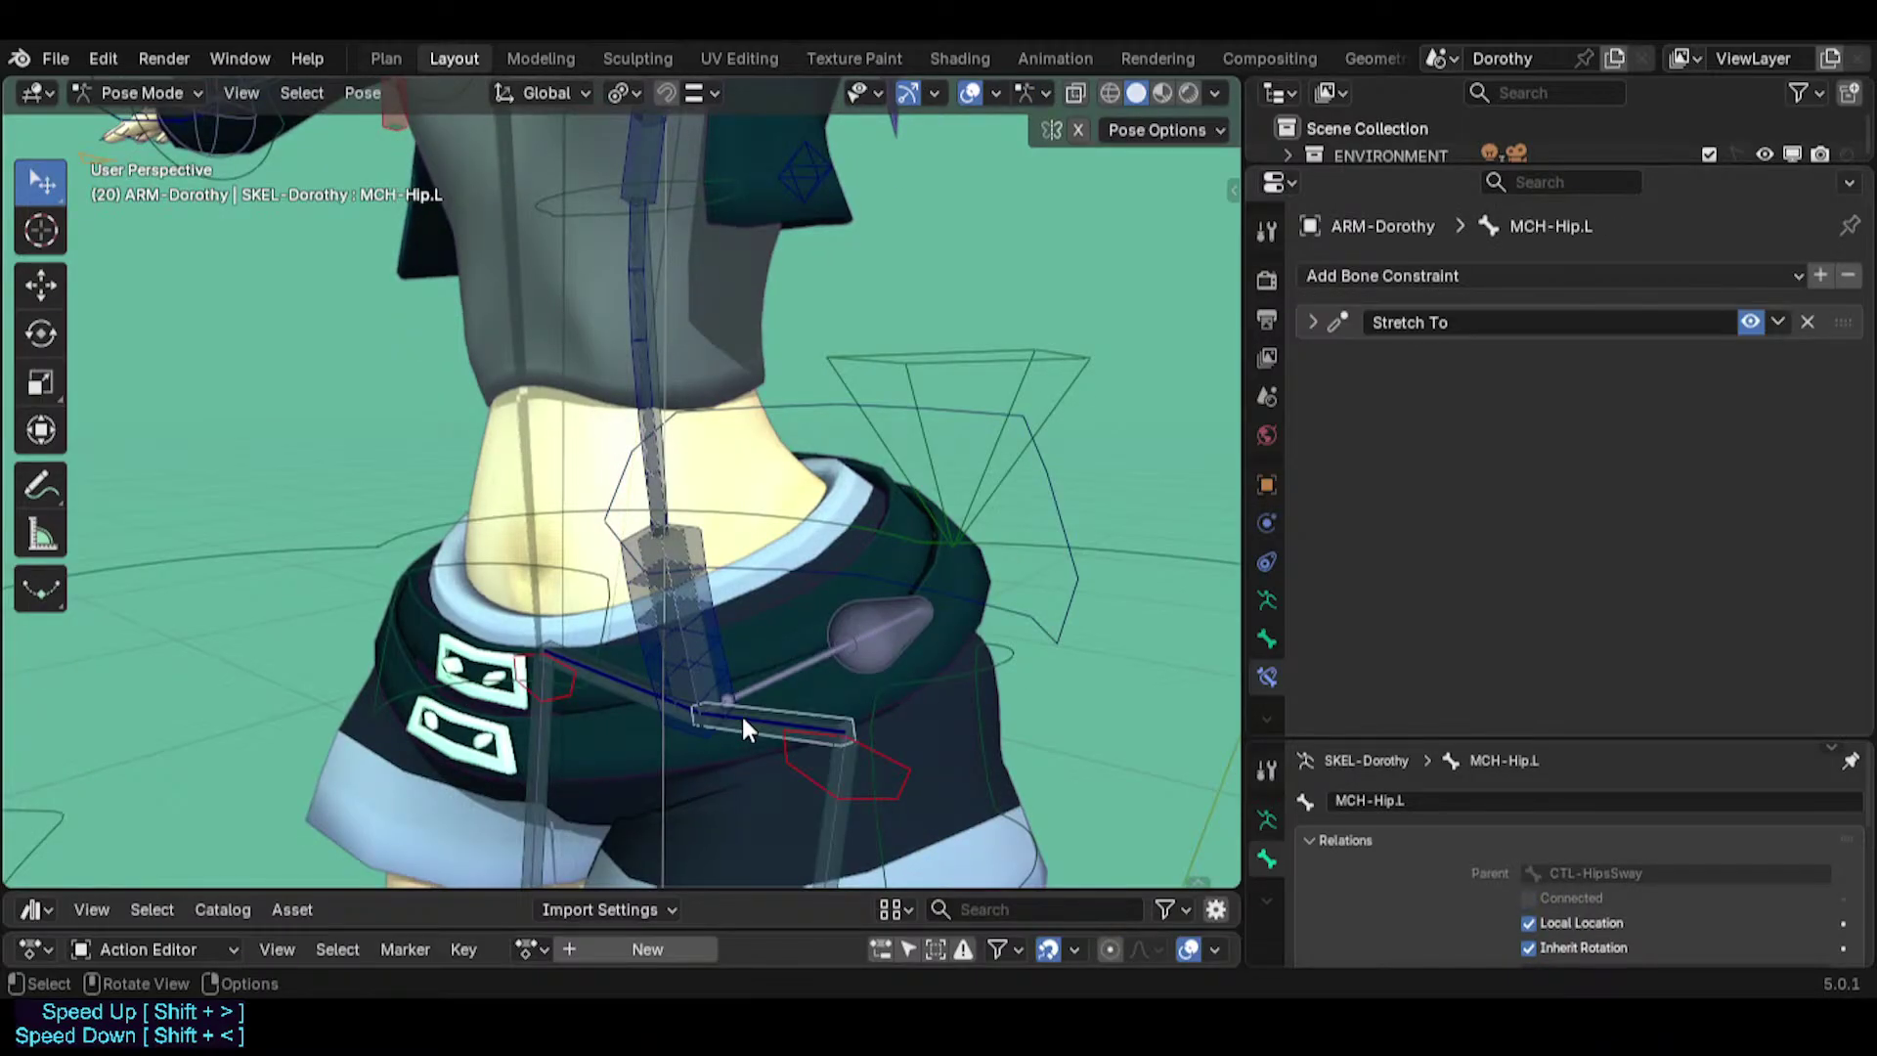
pyautogui.click(742, 728)
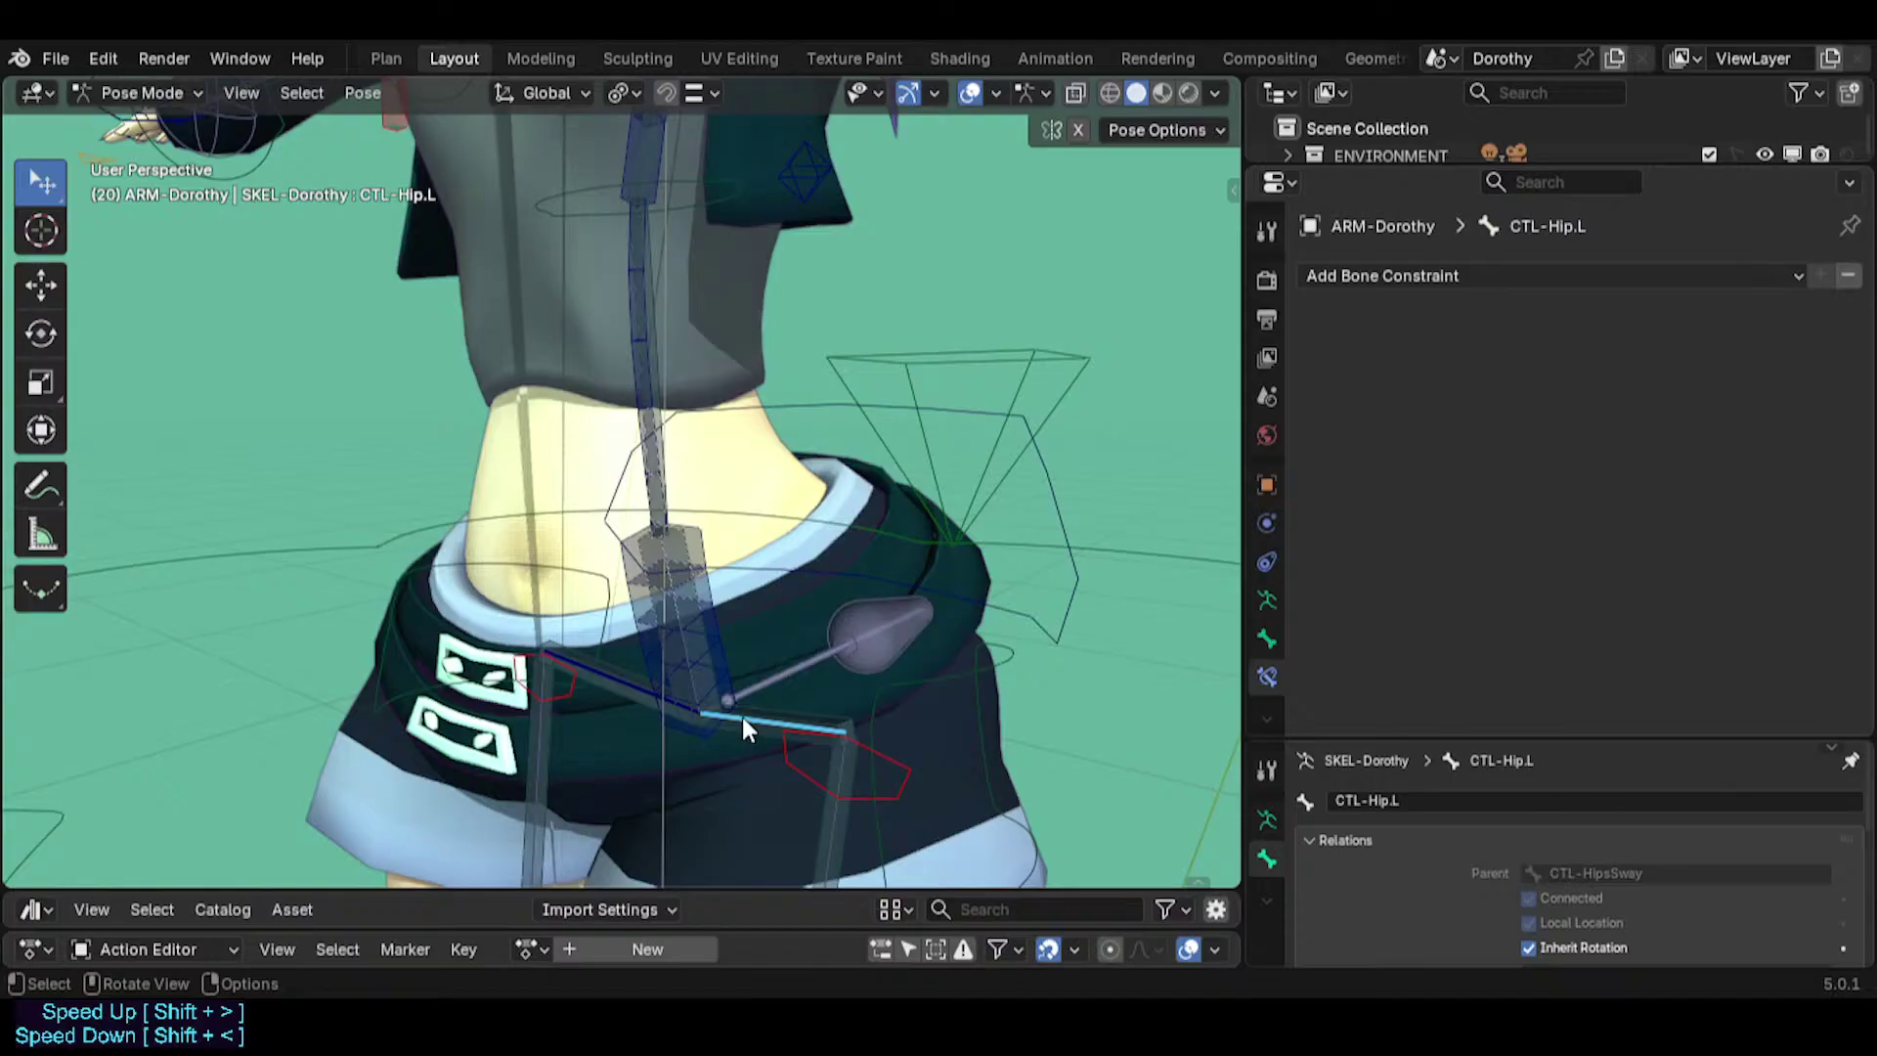
pyautogui.click(743, 721)
pyautogui.click(743, 721)
pyautogui.click(741, 717)
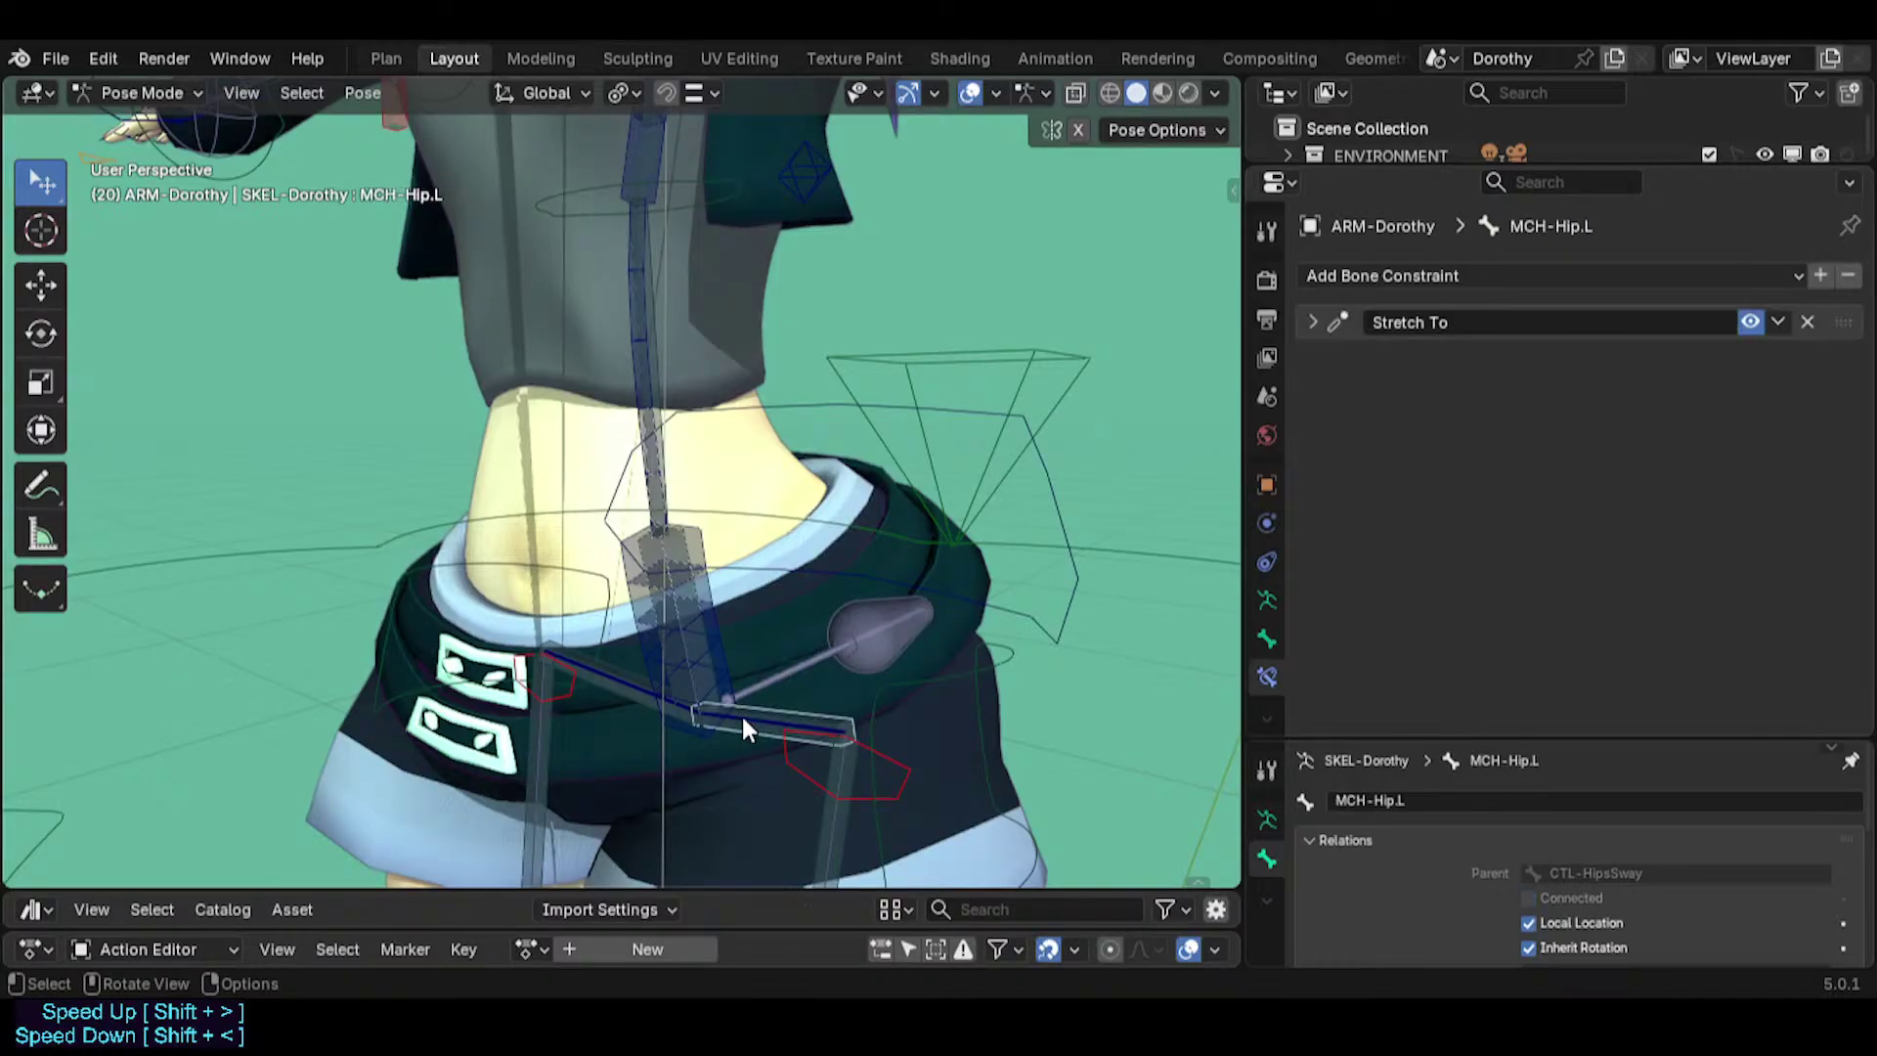
pyautogui.click(742, 718)
pyautogui.click(741, 718)
# Select MCH-Spine and parent it to CTL-Spine in Edit Mode, keeping the offset.
pyautogui.keyDown('shift'); pyautogui.moveTo(638, 377); pyautogui.dragTo(636, 483, button='middle'); pyautogui.keyUp('shift')
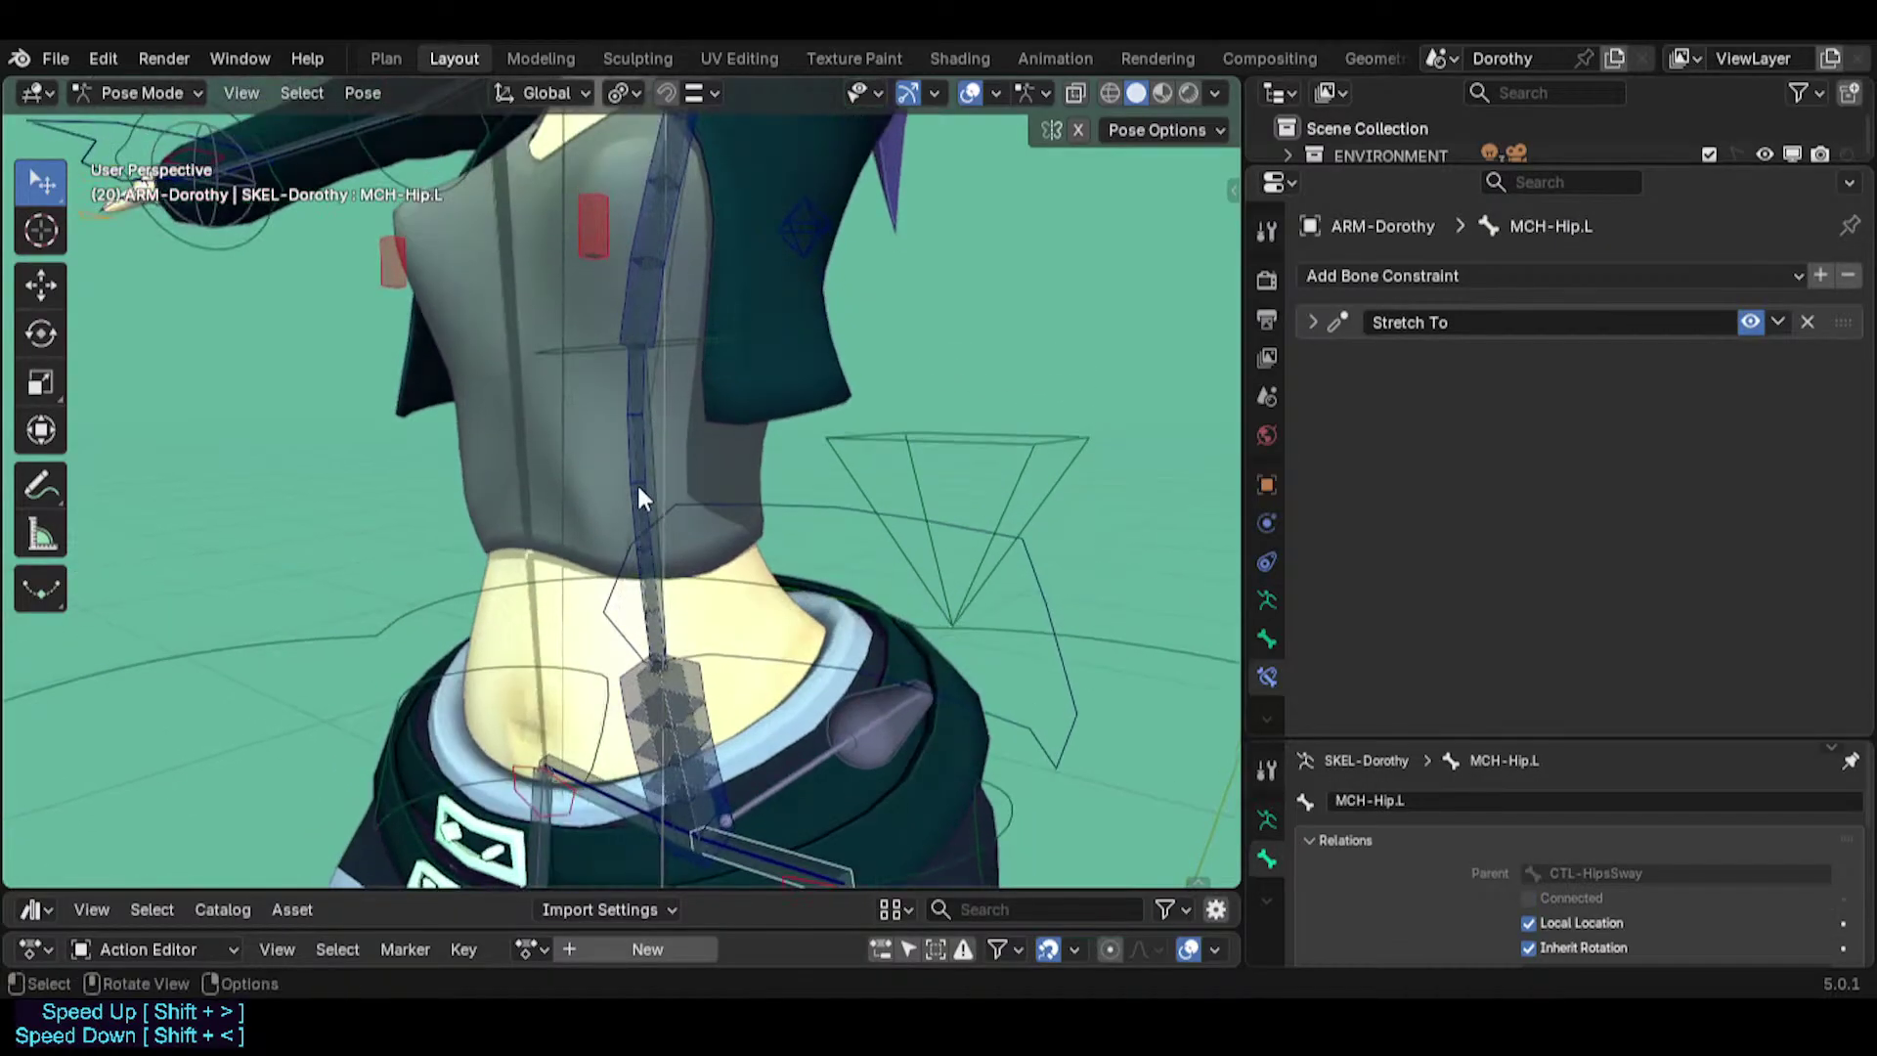
pyautogui.click(639, 477)
pyautogui.keyDown('shift'); pyautogui.moveTo(655, 395); pyautogui.dragTo(600, 543, button='middle'); pyautogui.keyUp('shift')
pyautogui.click(649, 495)
pyautogui.click(623, 500)
pyautogui.click(641, 452)
pyautogui.click(628, 671)
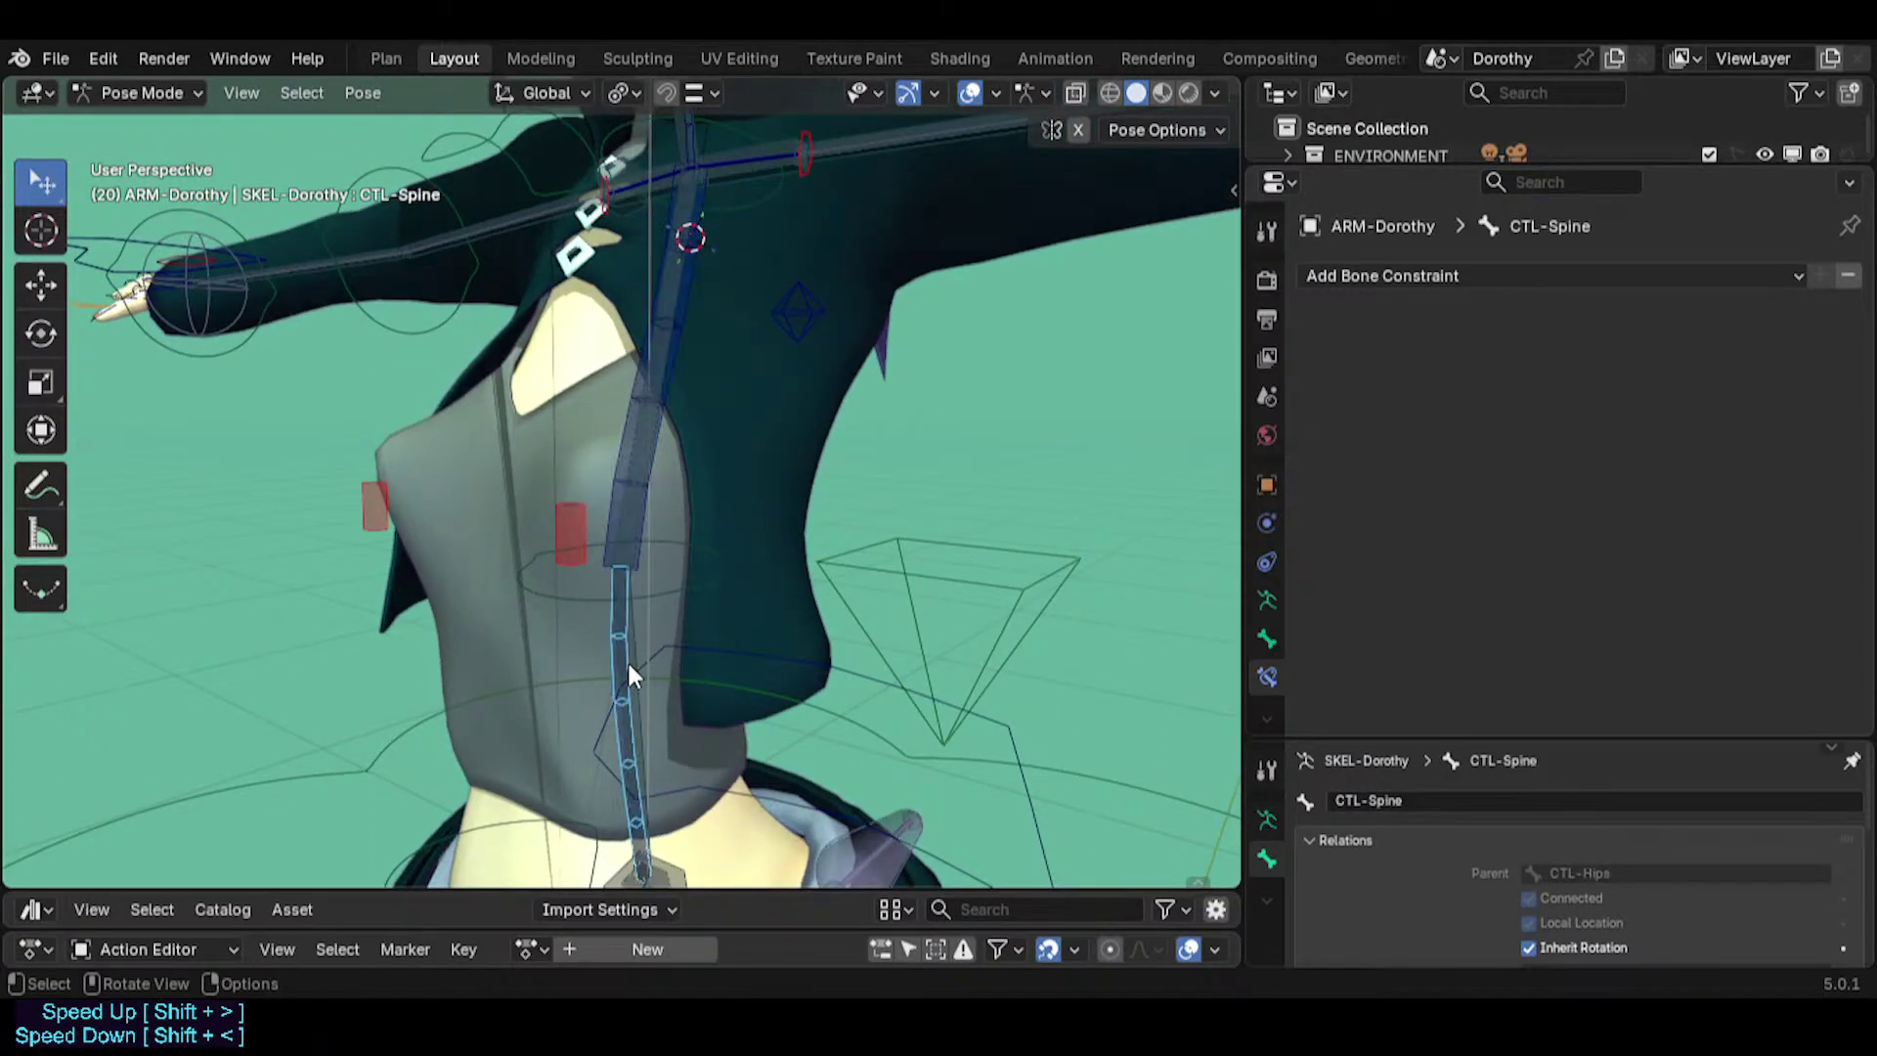
pyautogui.click(626, 637)
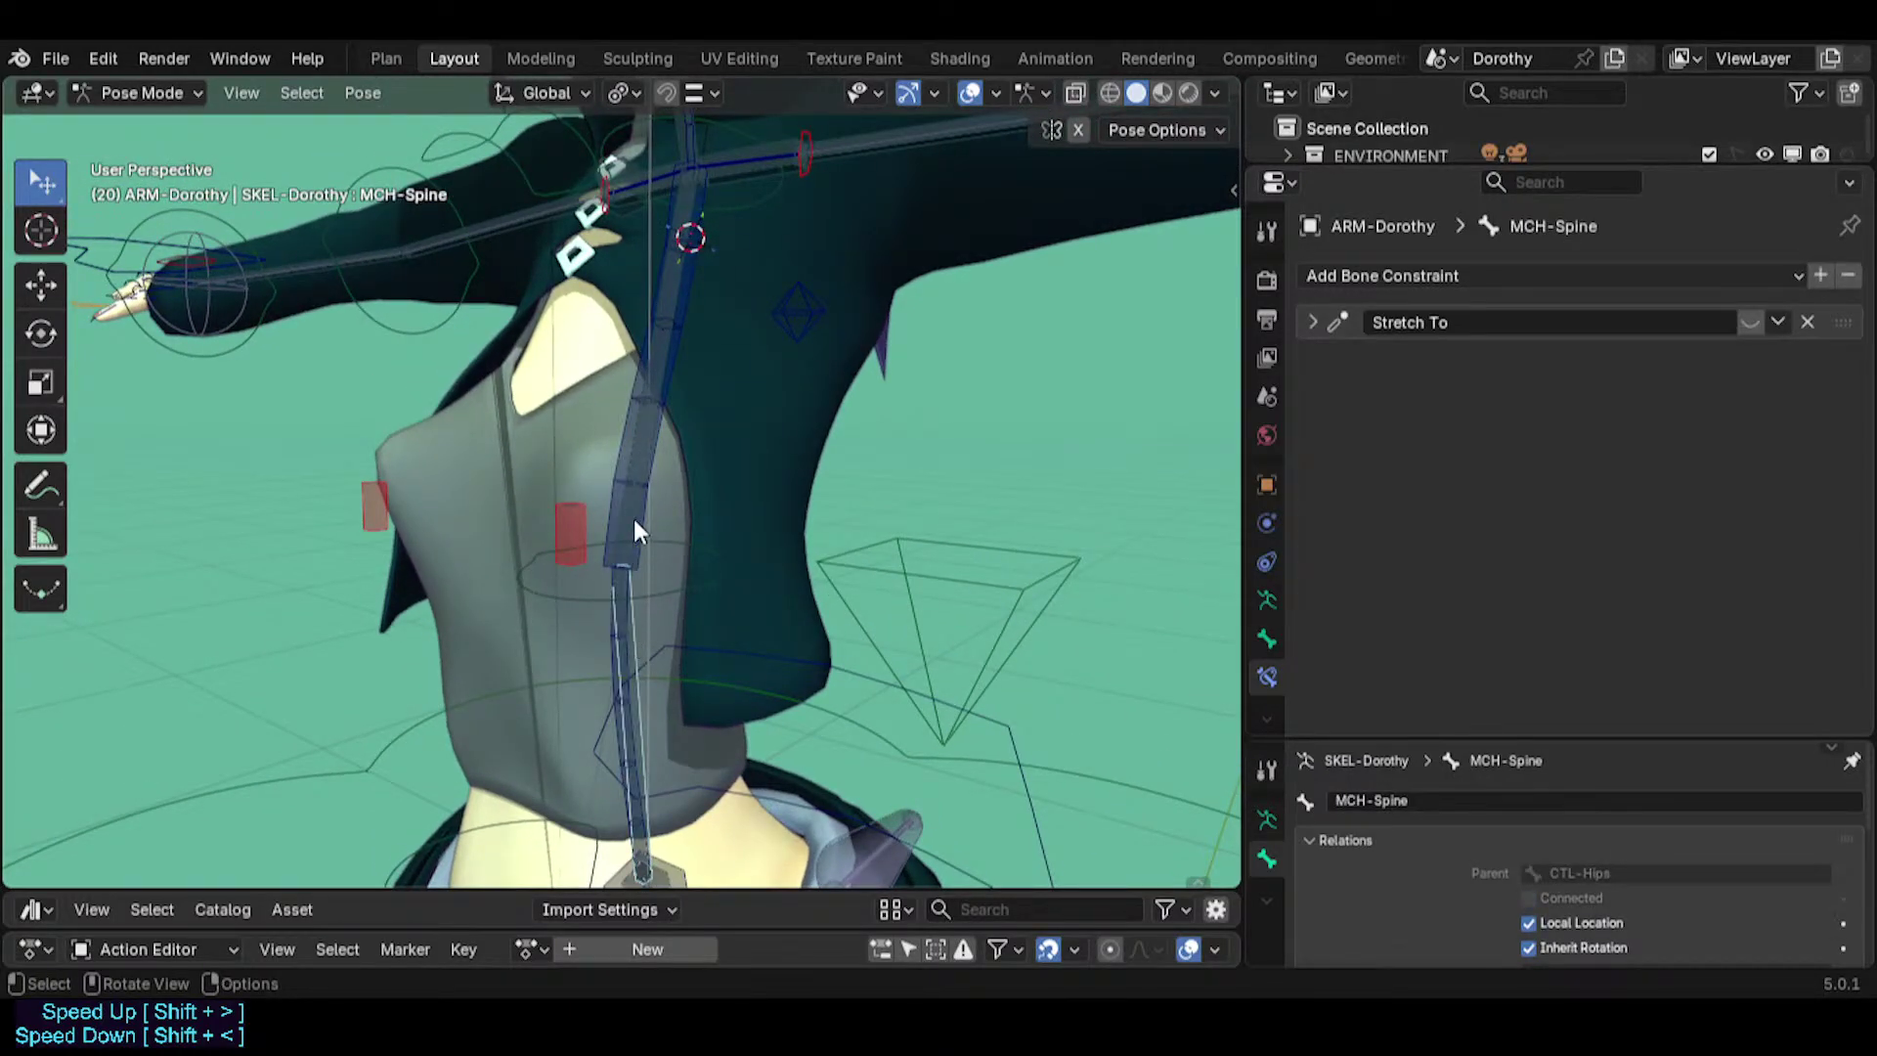
pyautogui.click(643, 490)
pyautogui.click(610, 635)
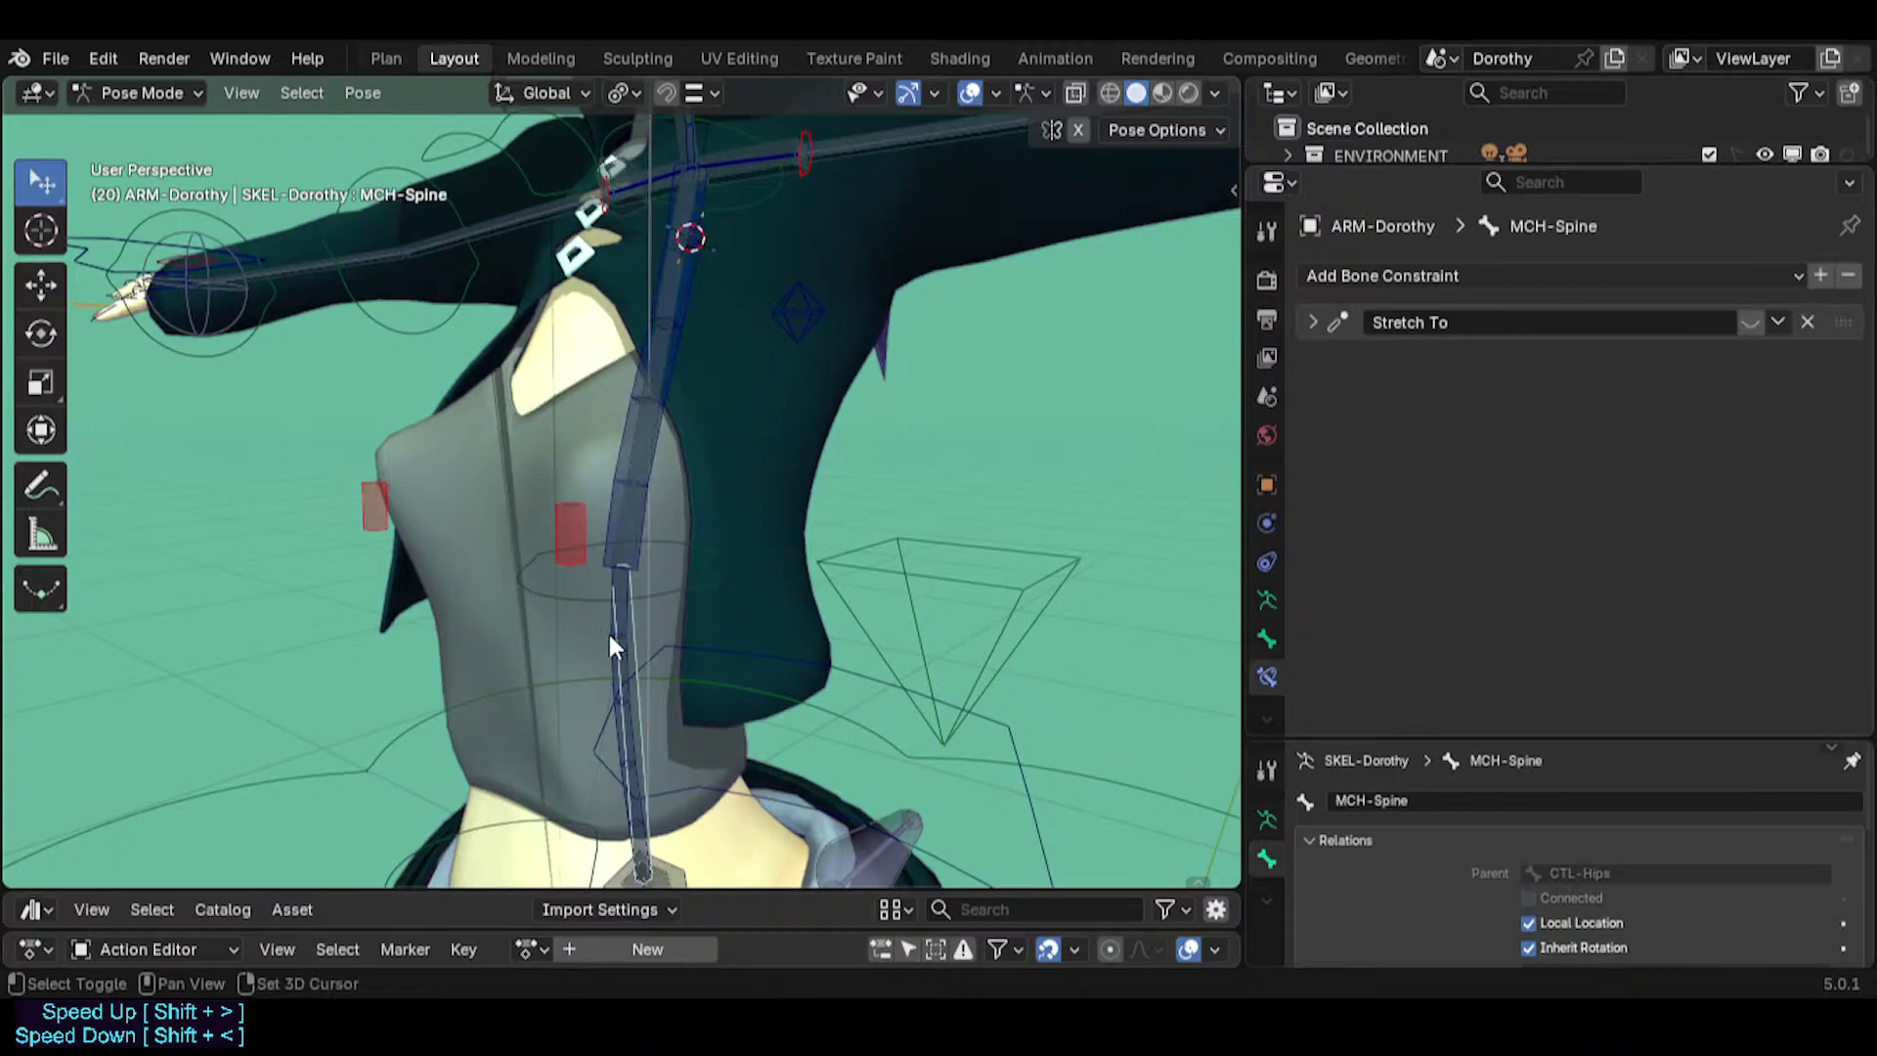
pyautogui.keyDown('shift'); pyautogui.click(610, 636); pyautogui.keyUp('shift')
pyautogui.press('Tab')
pyautogui.hotkey('ctrl', 'p')
pyautogui.click(609, 635)
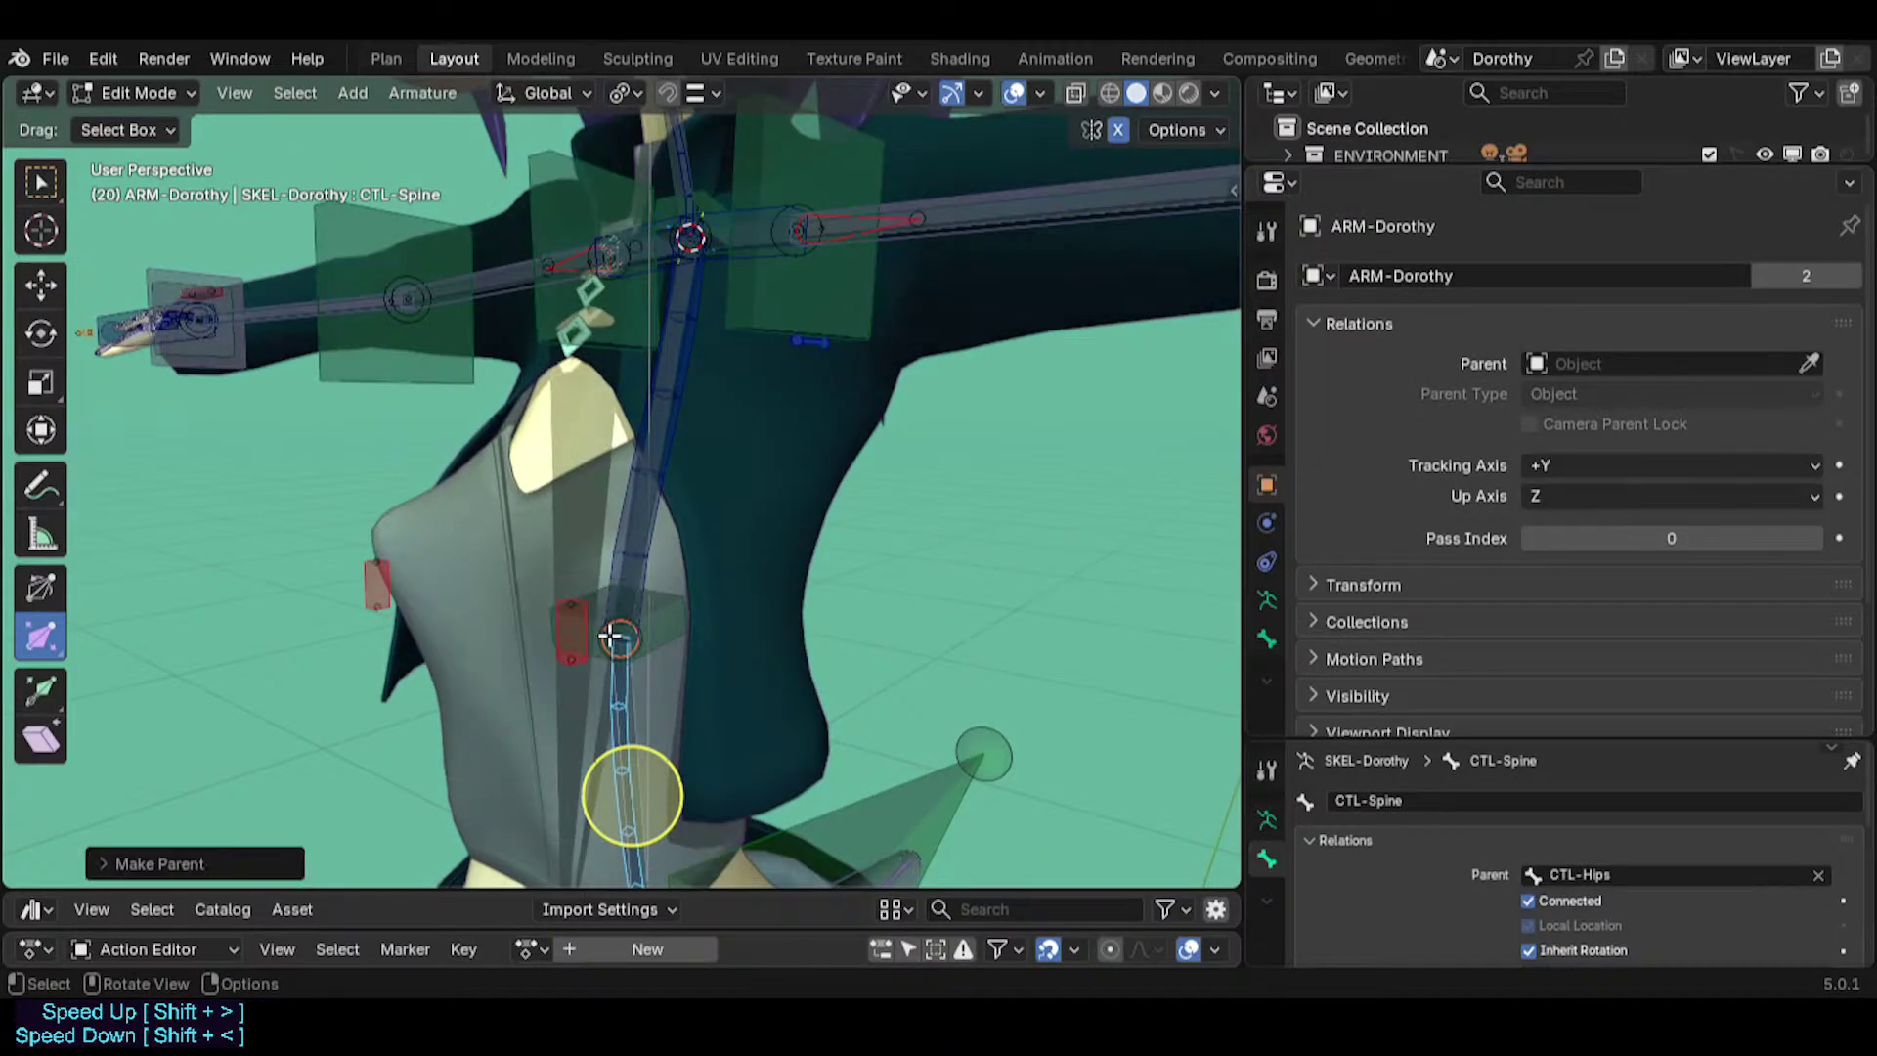
# Parent MCH-Chest to CTL-Chest, keeping the offset.
pyautogui.click(653, 537)
pyautogui.click(631, 525)
pyautogui.keyDown('shift'); pyautogui.click(628, 523); pyautogui.keyUp('shift')
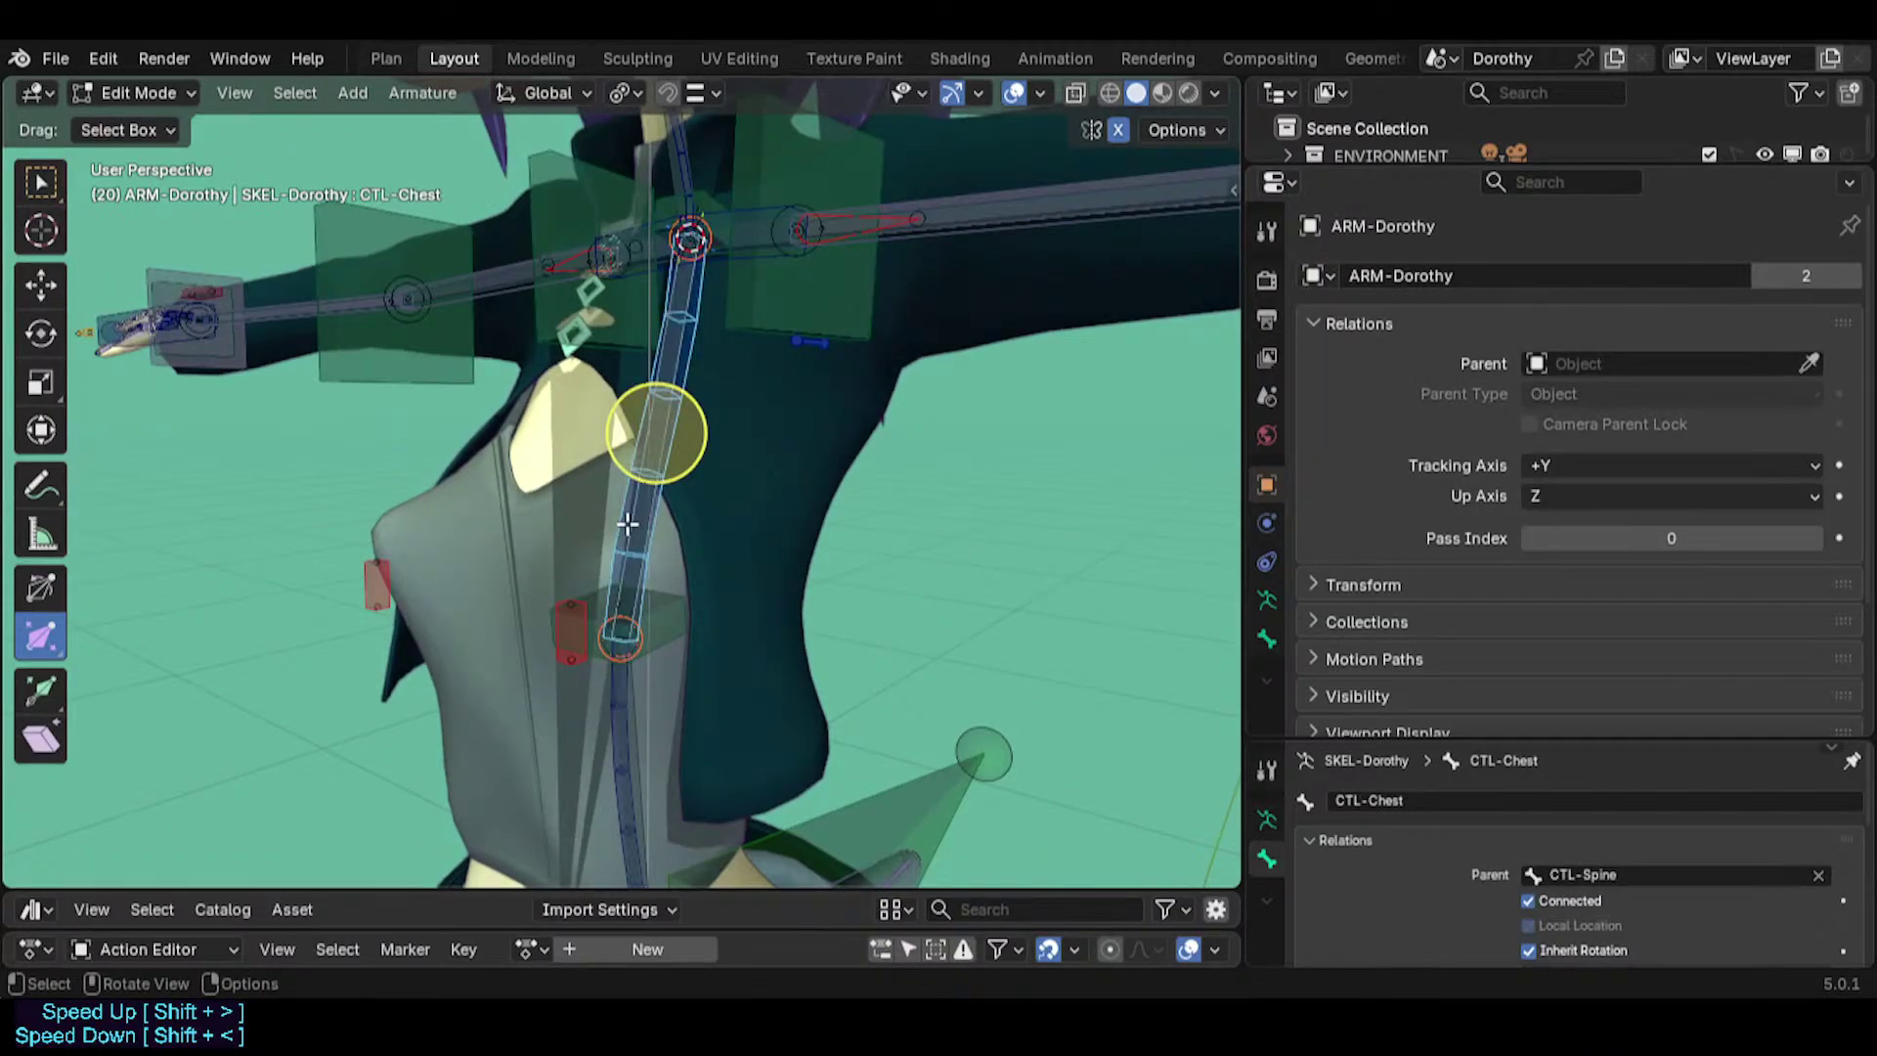
pyautogui.hotkey('ctrl', 'p')
pyautogui.click(627, 524)
pyautogui.moveTo(625, 515); pyautogui.dragTo(629, 490, button='middle')
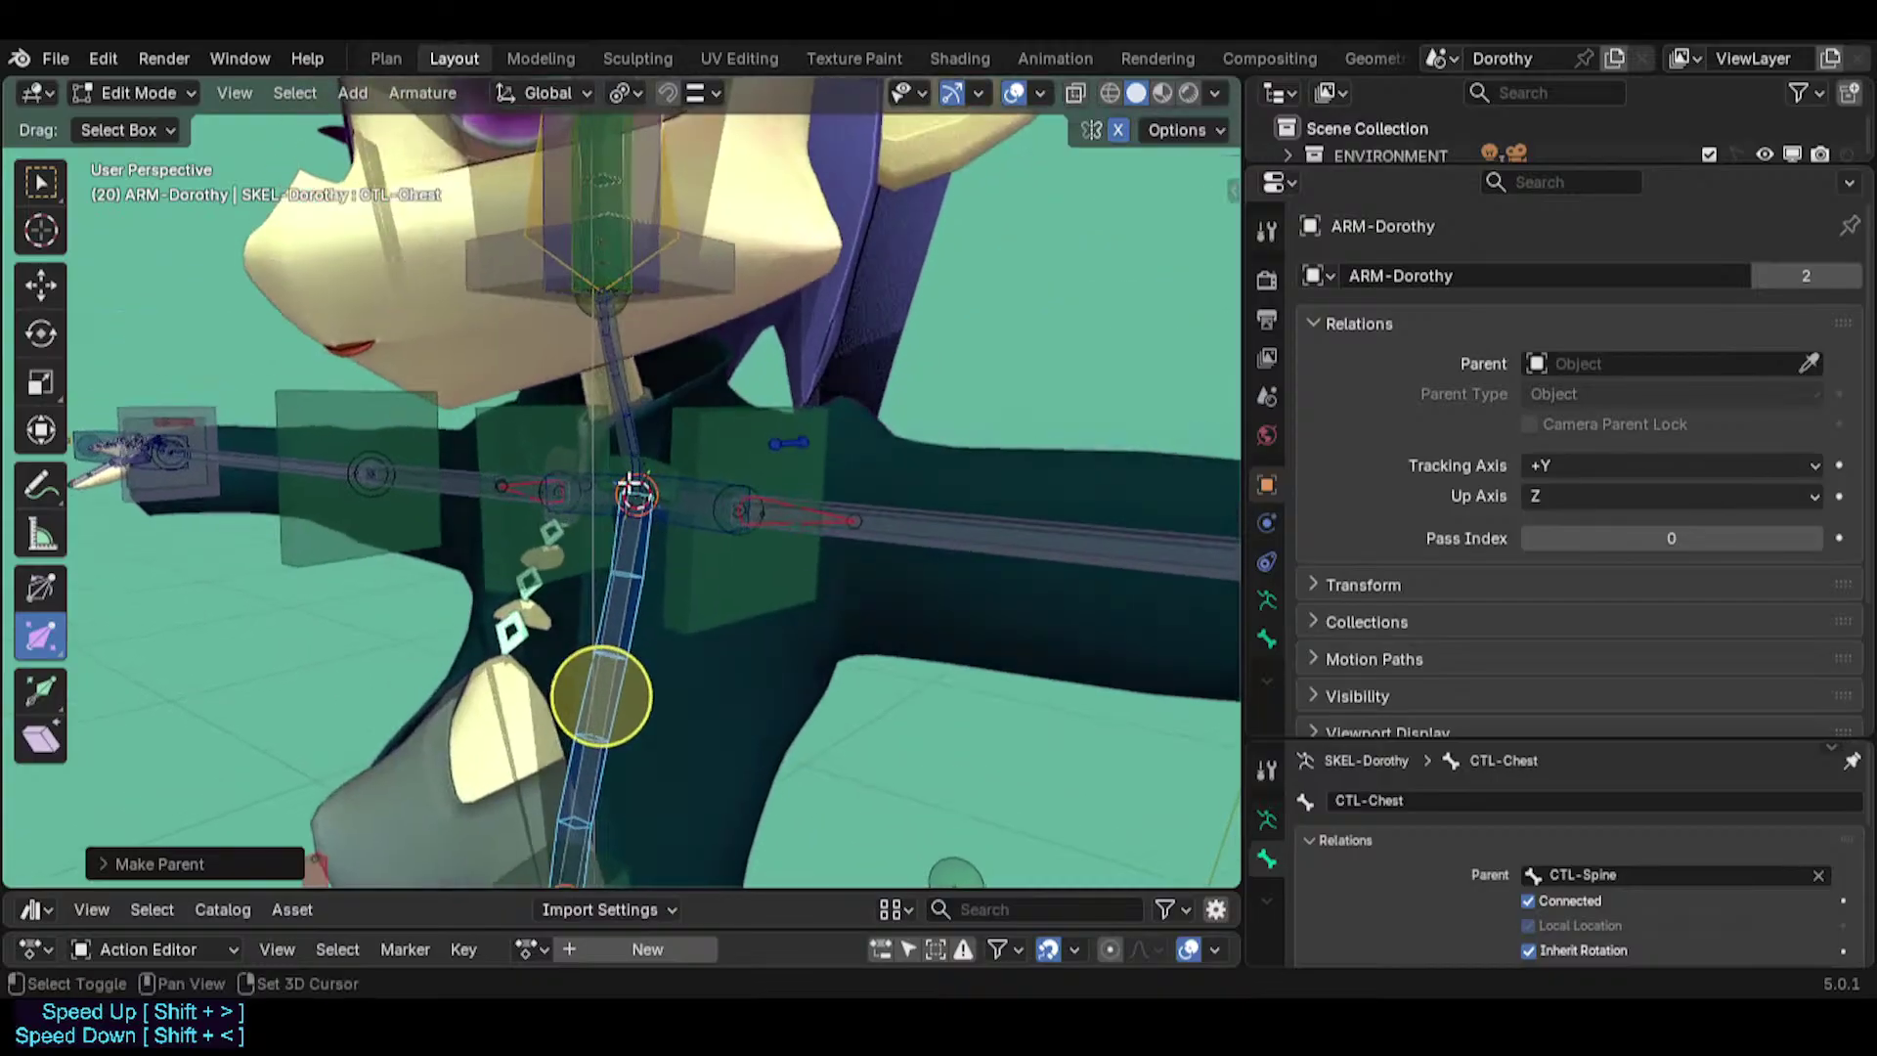
# Parent MCH-Neck to CTL-Neck, keeping the offset, and return to Pose Mode.
pyautogui.click(623, 391)
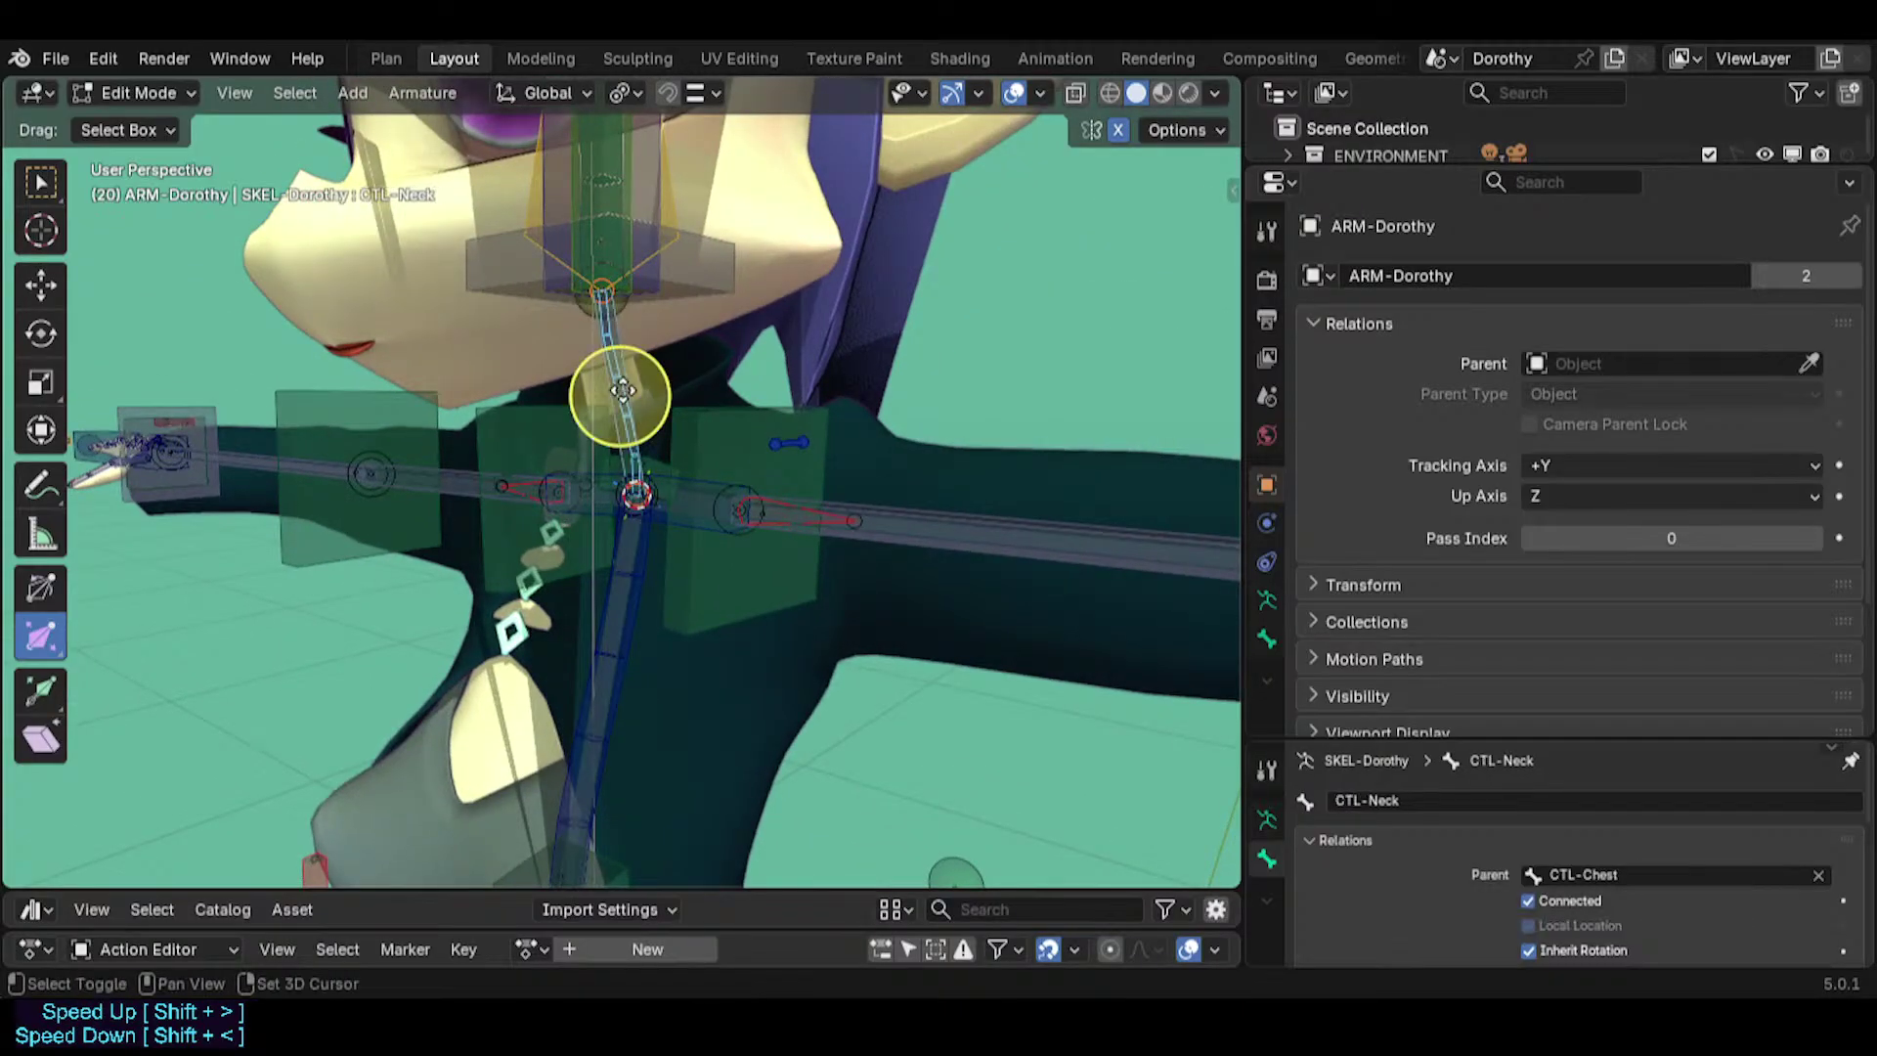
pyautogui.hotkey('ctrl', 'p')
pyautogui.click(622, 391)
pyautogui.hotkey('ctrl', 'Tab')
pyautogui.press('p')
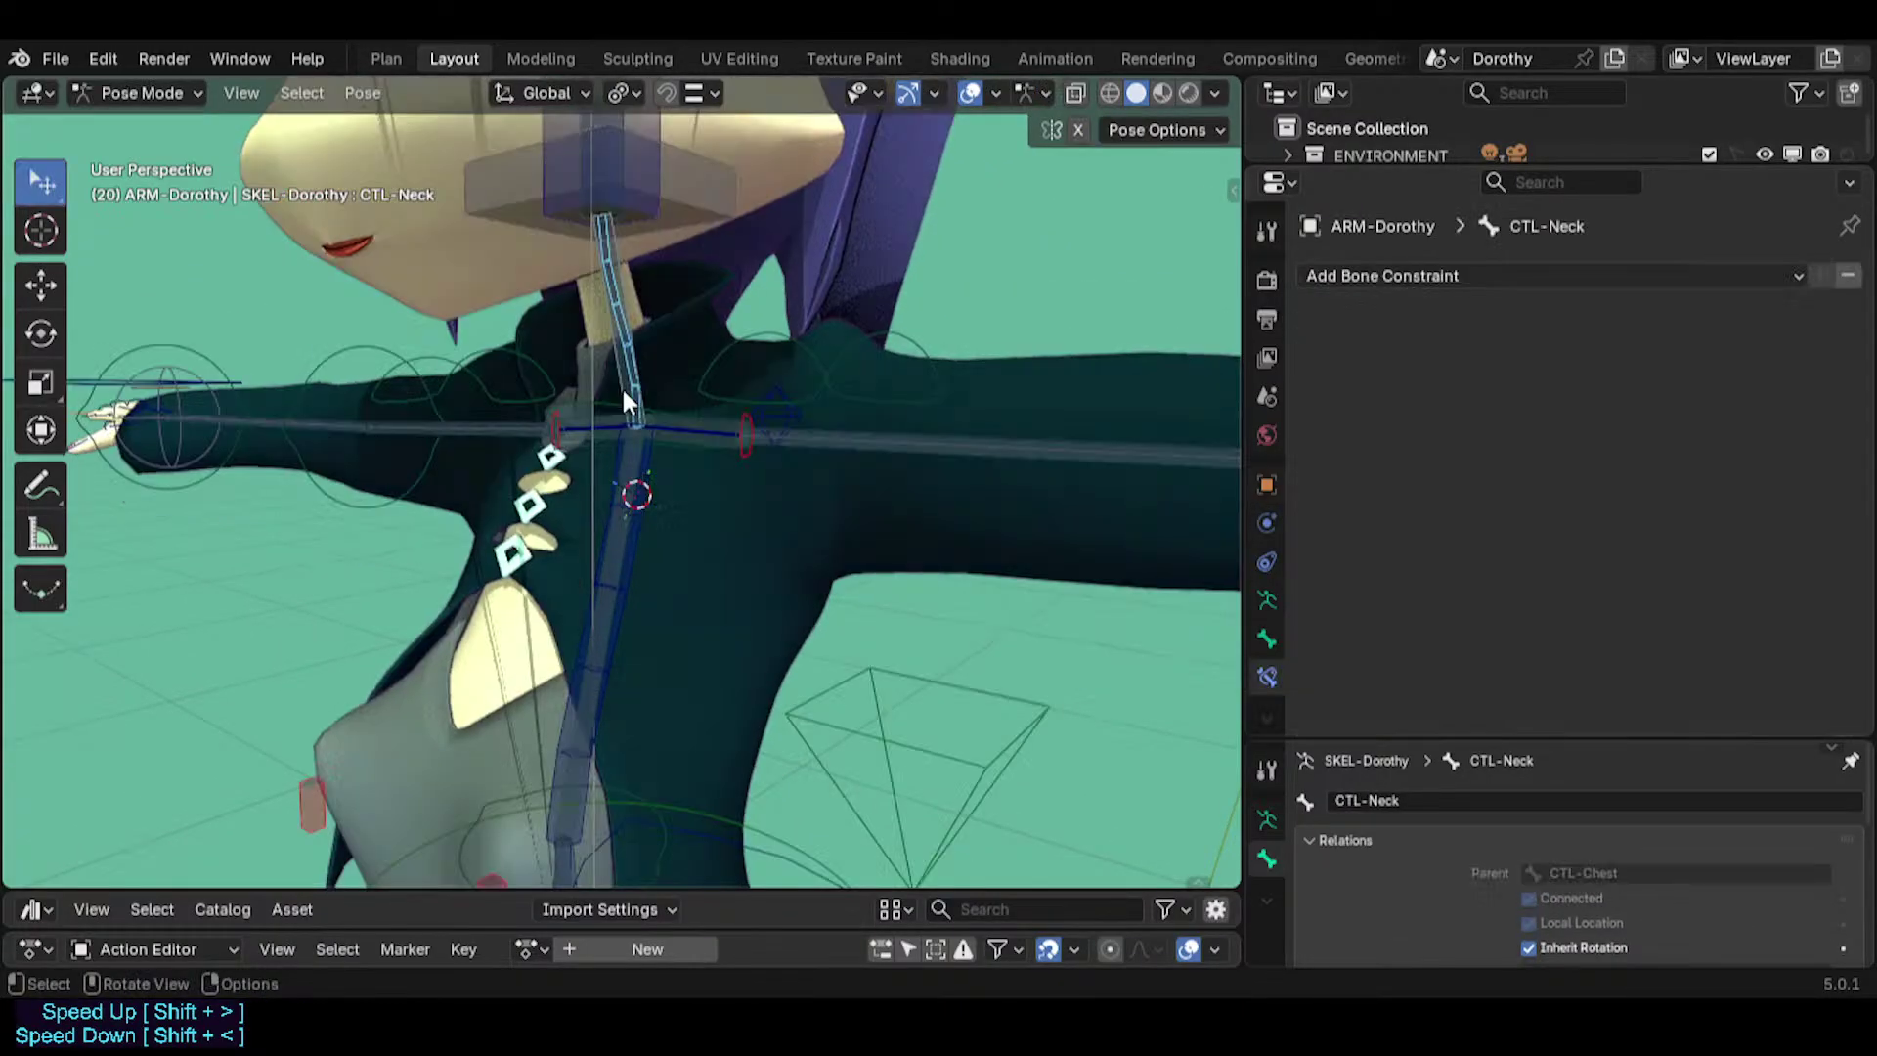
# Move CTL-Chest and trackball-rotate it to test how the spine, chest and neck follow.
pyautogui.scroll(-3, 623, 390)
pyautogui.moveTo(623, 390); pyautogui.dragTo(646, 414, button='middle')
pyautogui.click(641, 483)
pyautogui.press('g')
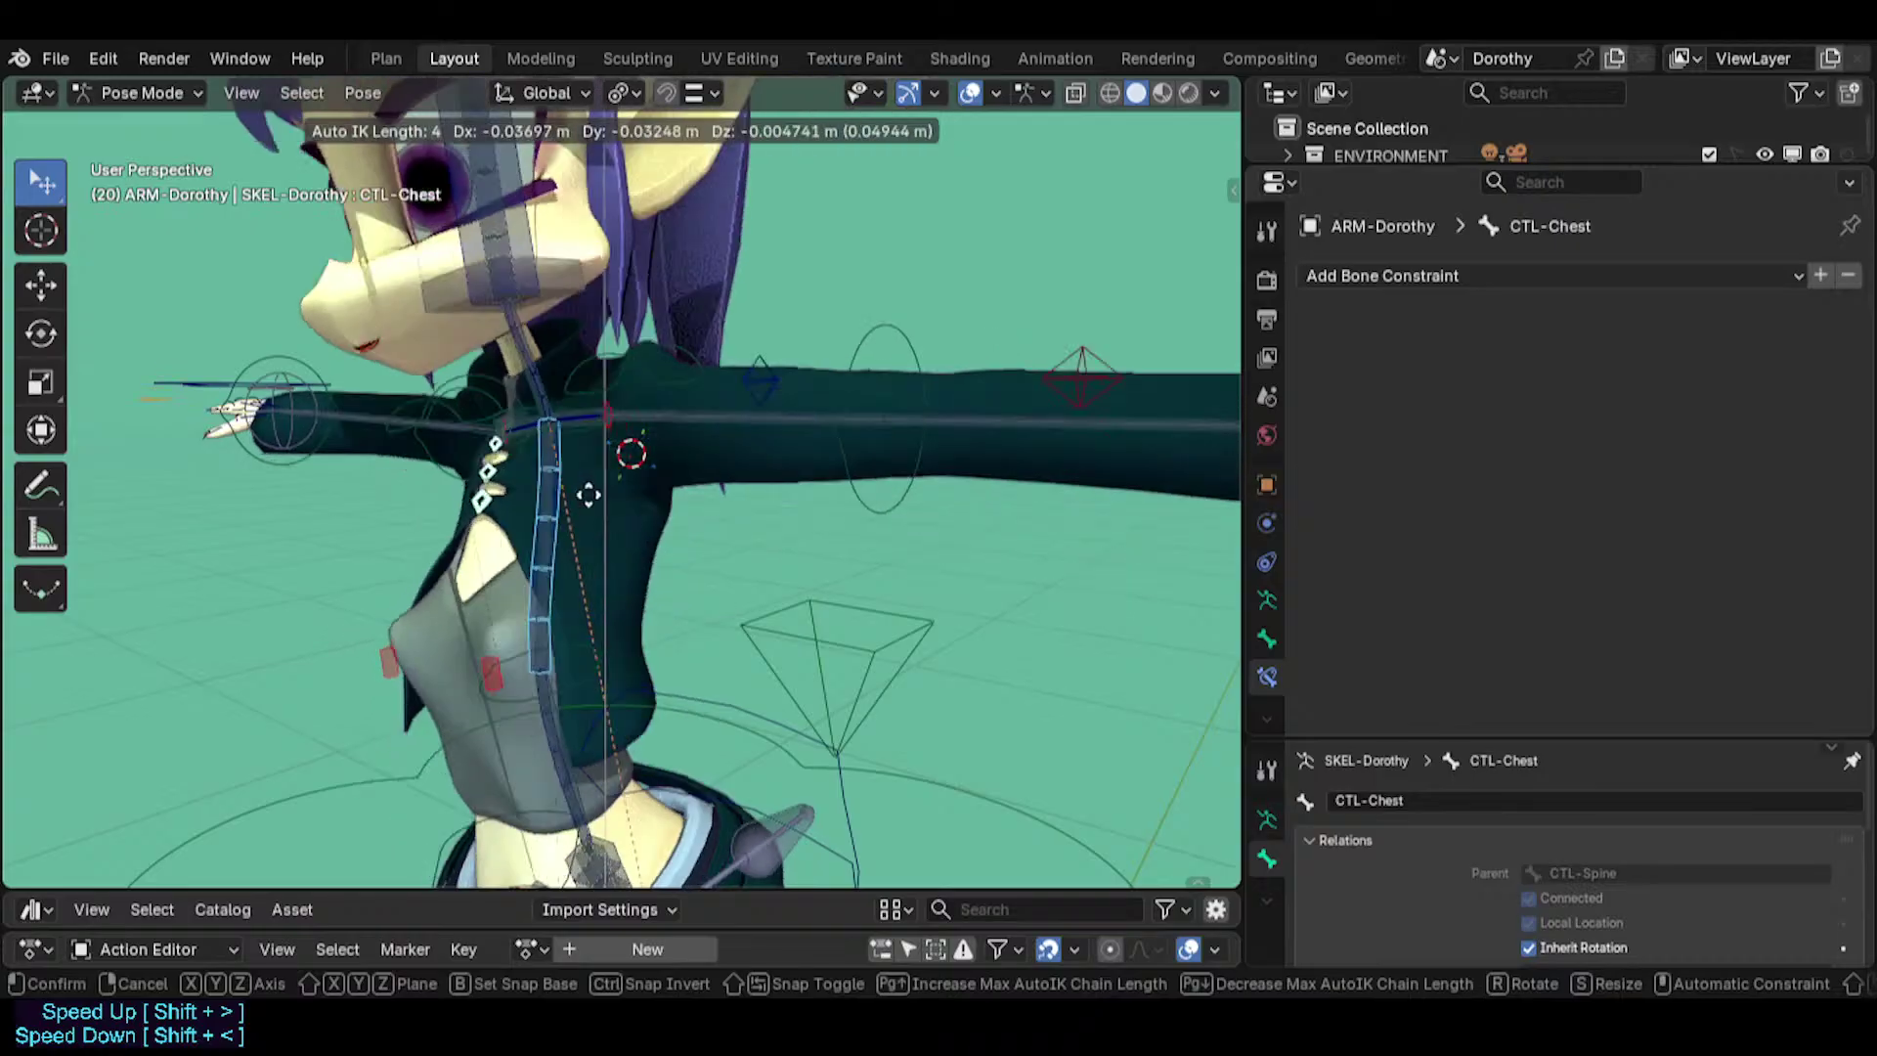
pyautogui.click(625, 508)
pyautogui.press('r')
pyautogui.press('r')
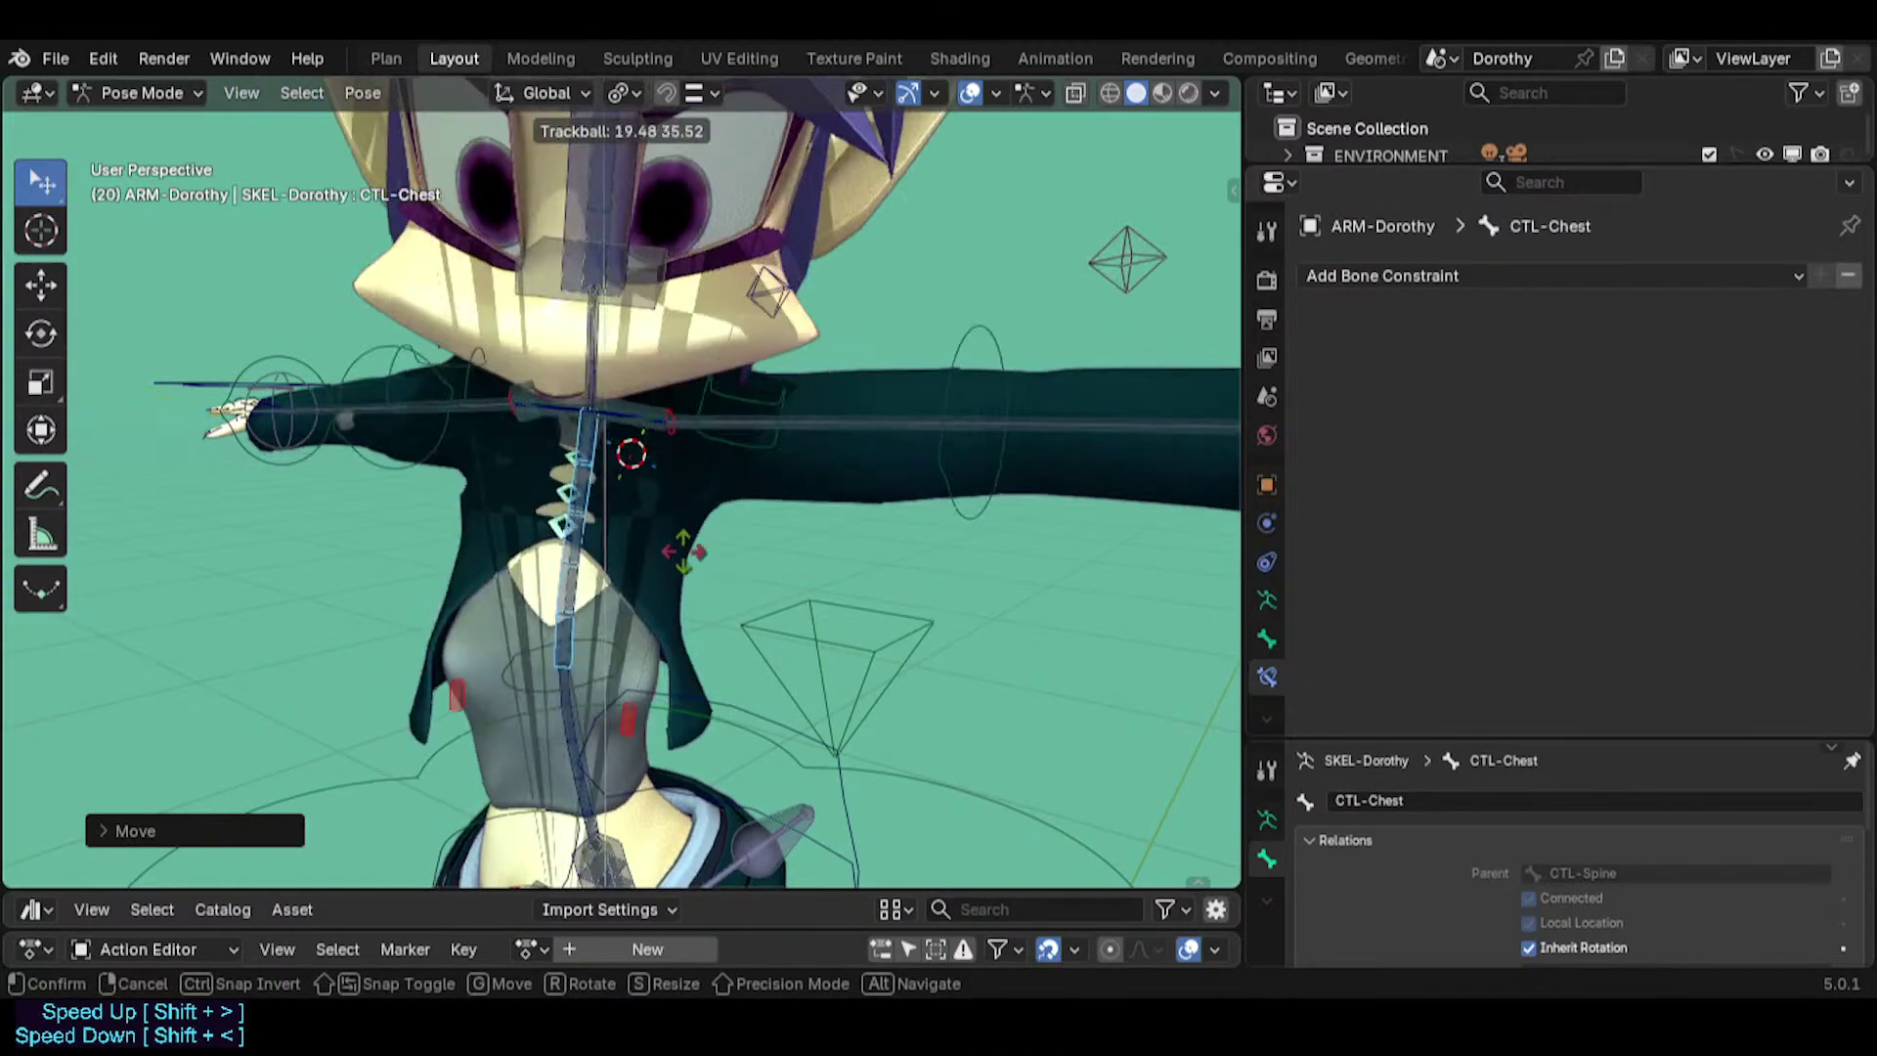
pyautogui.click(640, 515)
pyautogui.press('r')
pyautogui.click(686, 516)
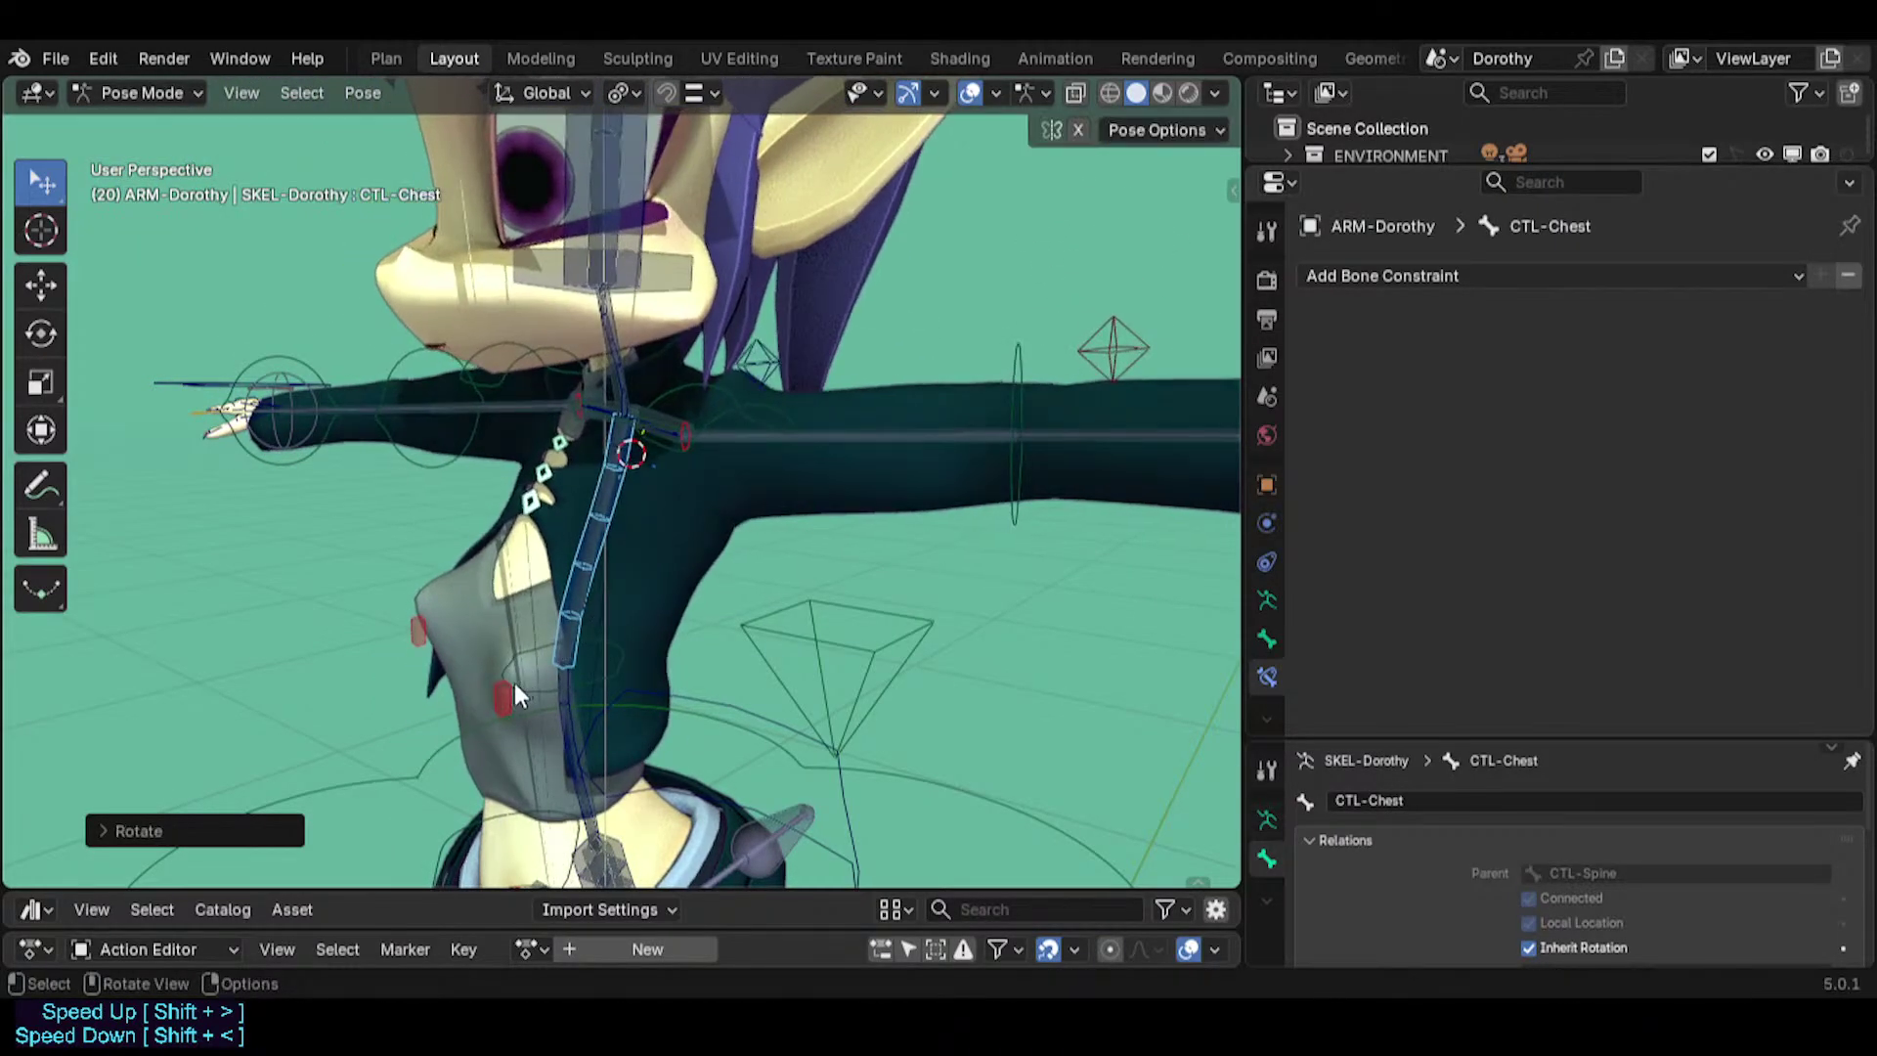
# Parent TWK-Boob.L to CTL-Chest in Edit Mode, keeping the offset, and return to Pose Mode.
pyautogui.click(508, 692)
pyautogui.scroll(1, 508, 694)
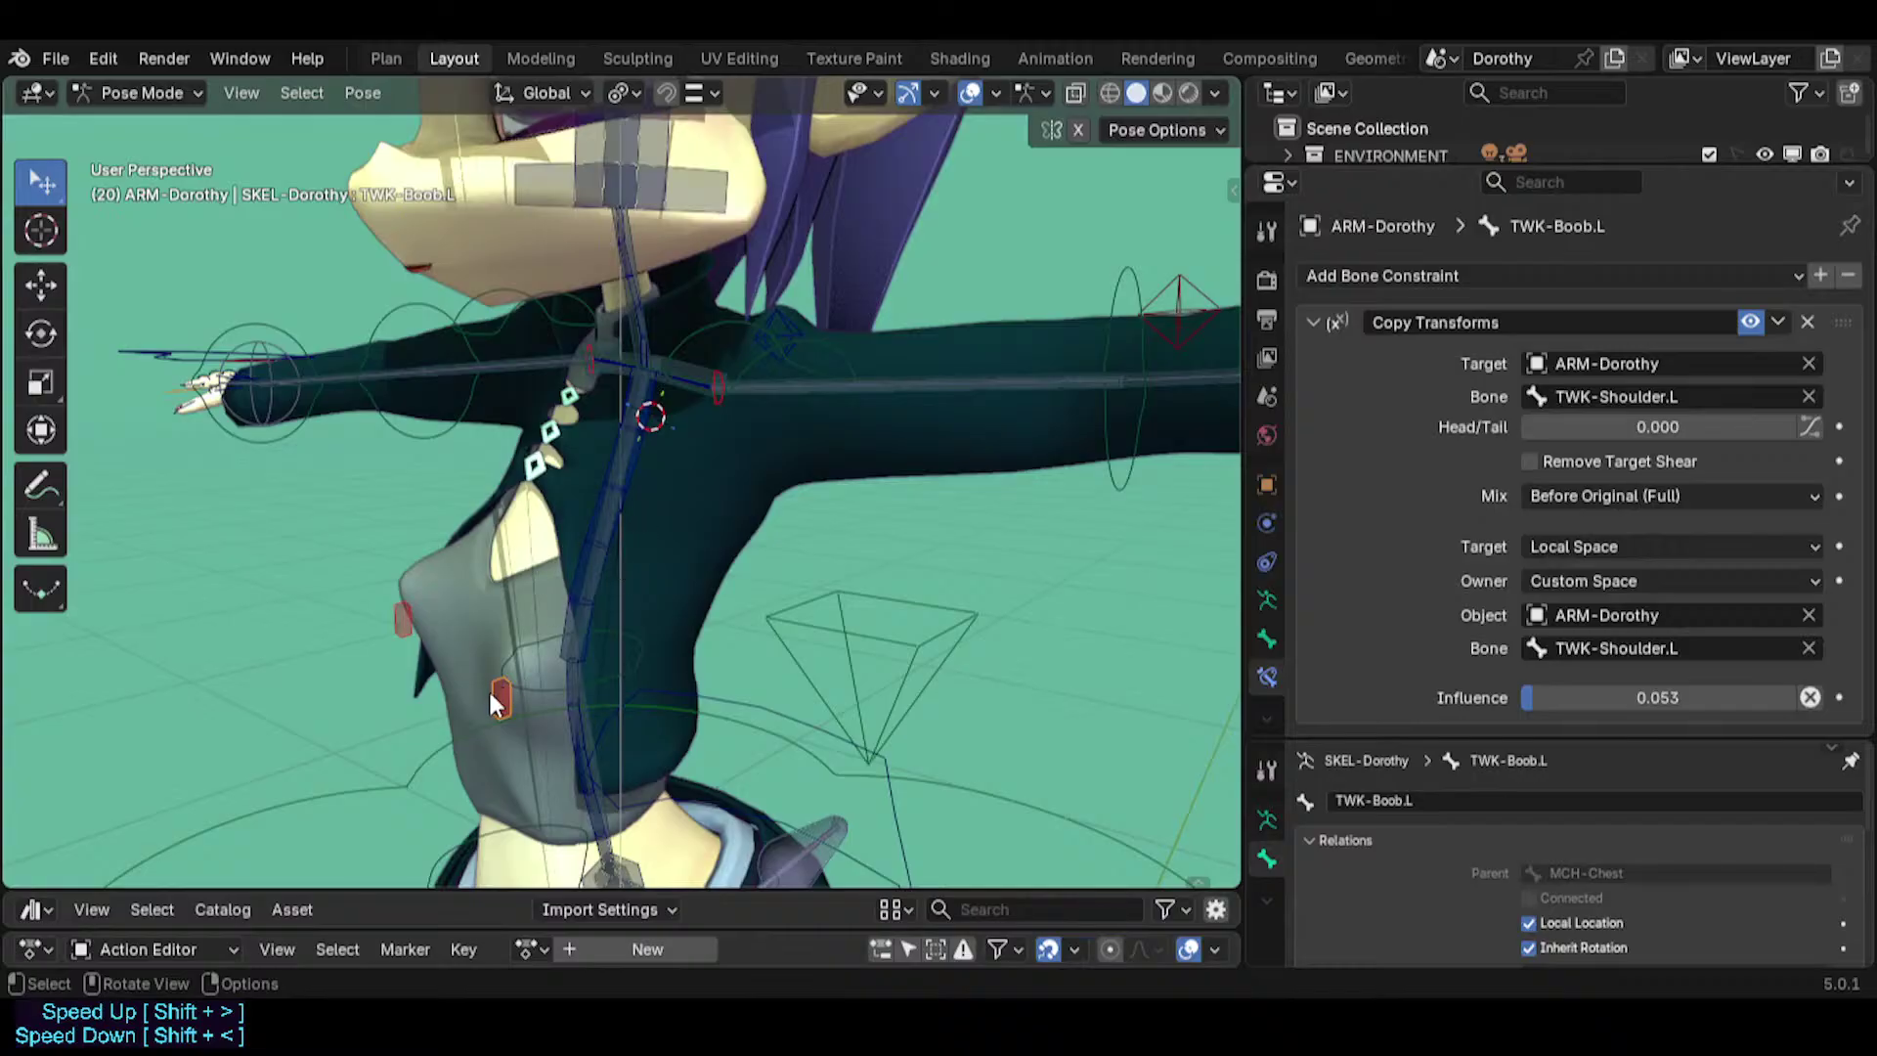
pyautogui.keyDown('shift'); pyautogui.click(563, 552); pyautogui.keyUp('shift')
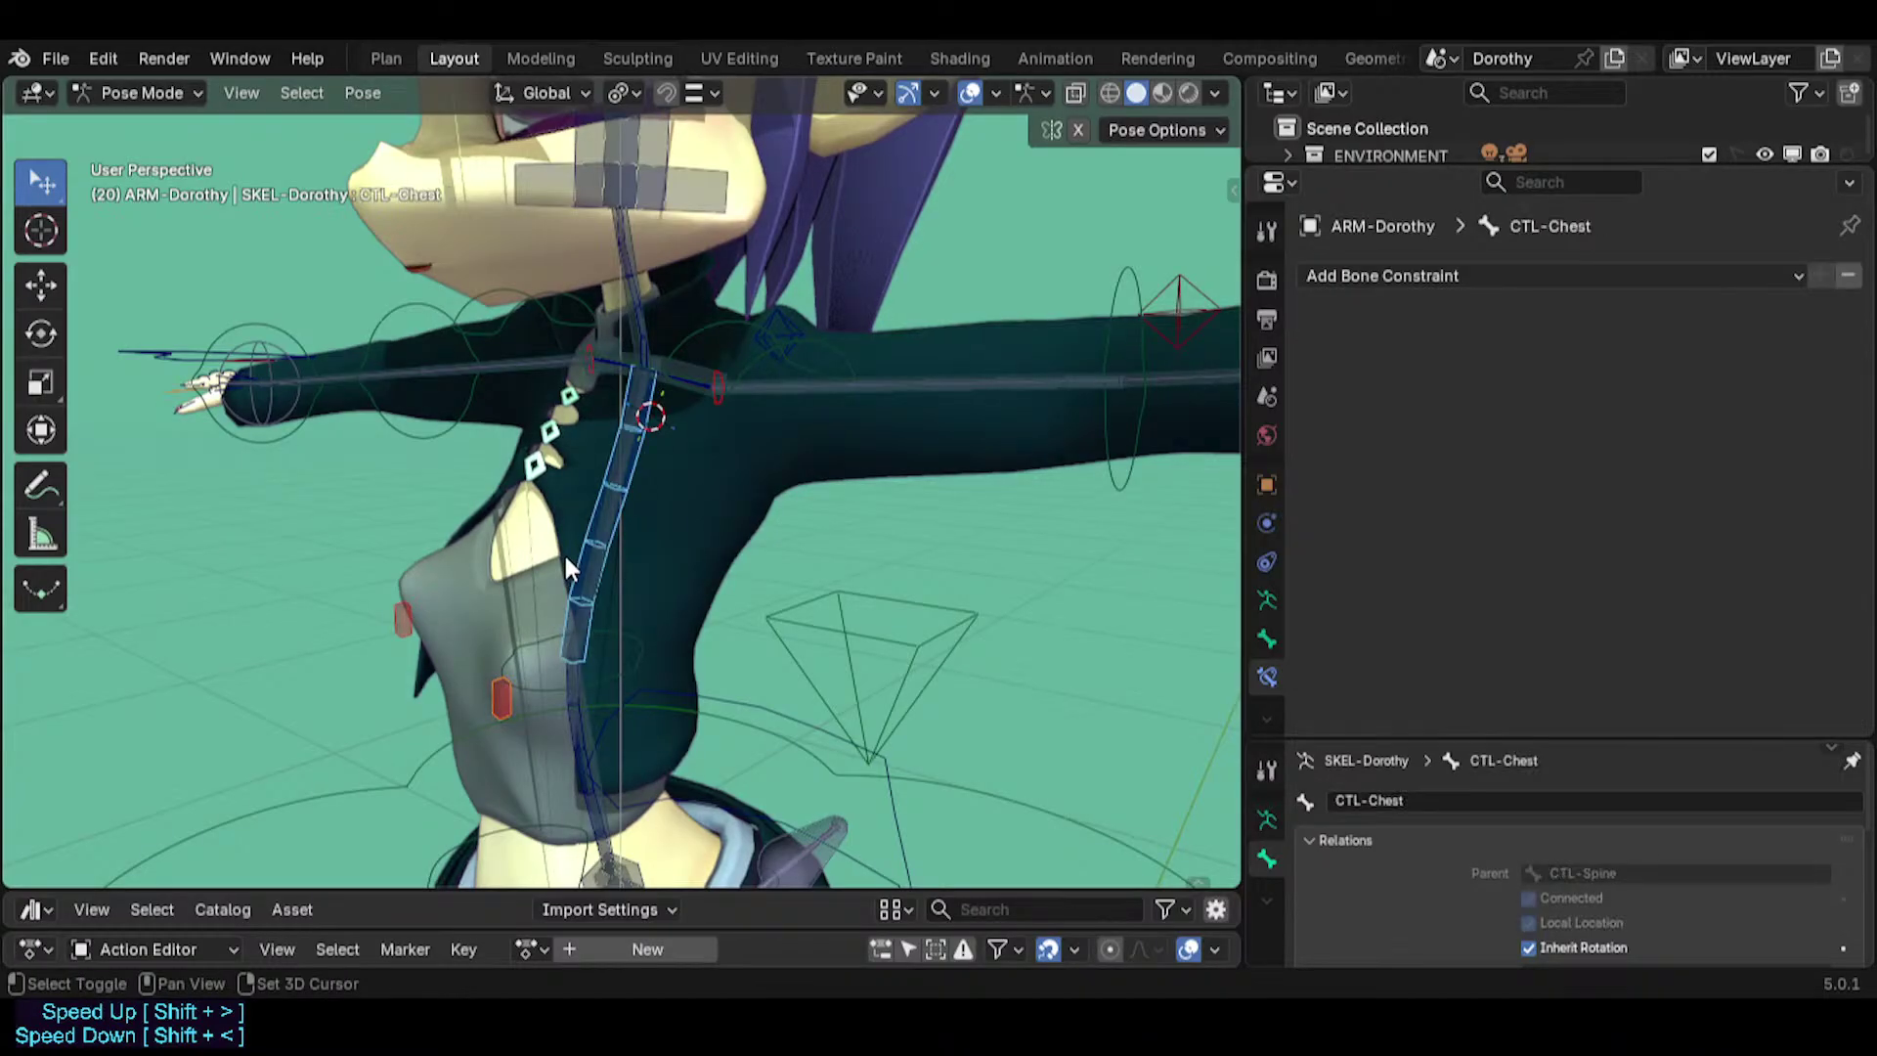
pyautogui.press('Tab')
pyautogui.hotkey('ctrl', 'p')
pyautogui.click(565, 555)
pyautogui.press('Tab')
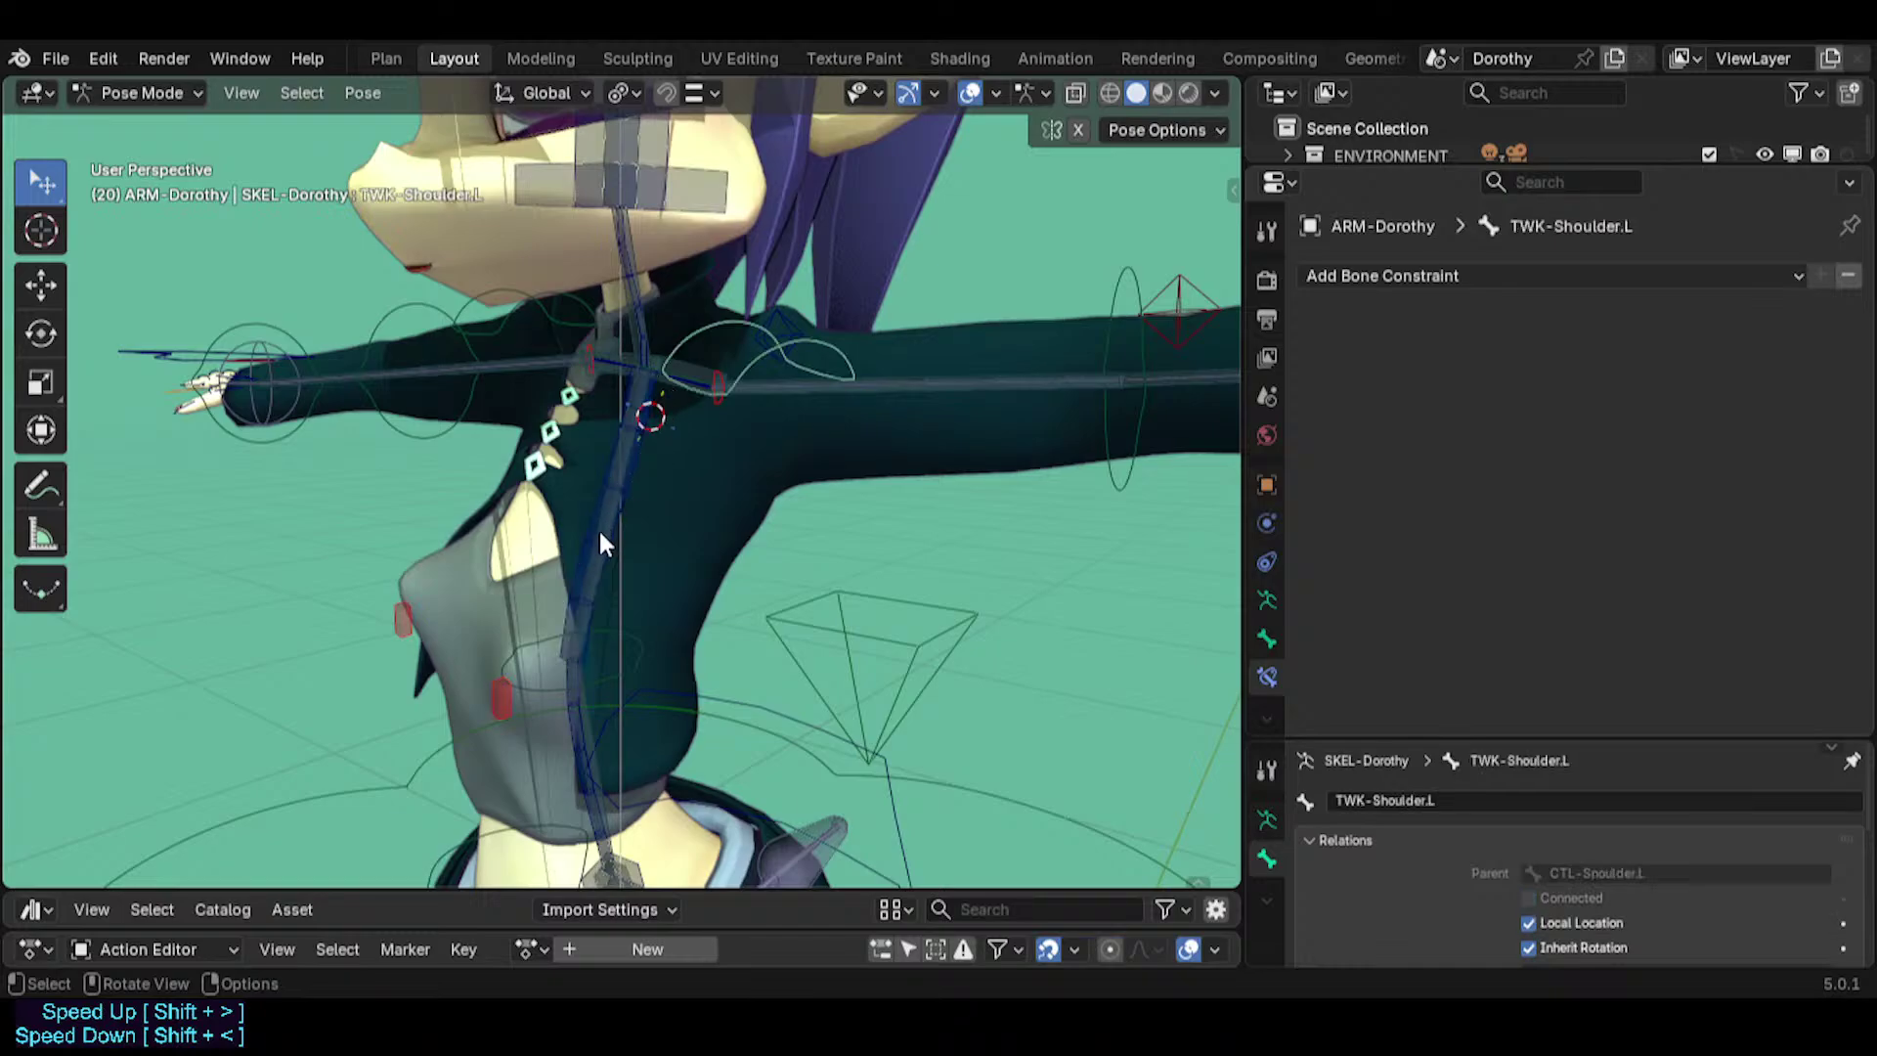
# Test-rotate CTL-Chest to check how the chest tweaks follow, cancel the rotation and save the file.
pyautogui.click(644, 462)
pyautogui.press('r')
pyautogui.press('r')
pyautogui.rightClick(657, 454)
pyautogui.click(657, 453)
pyautogui.press('r')
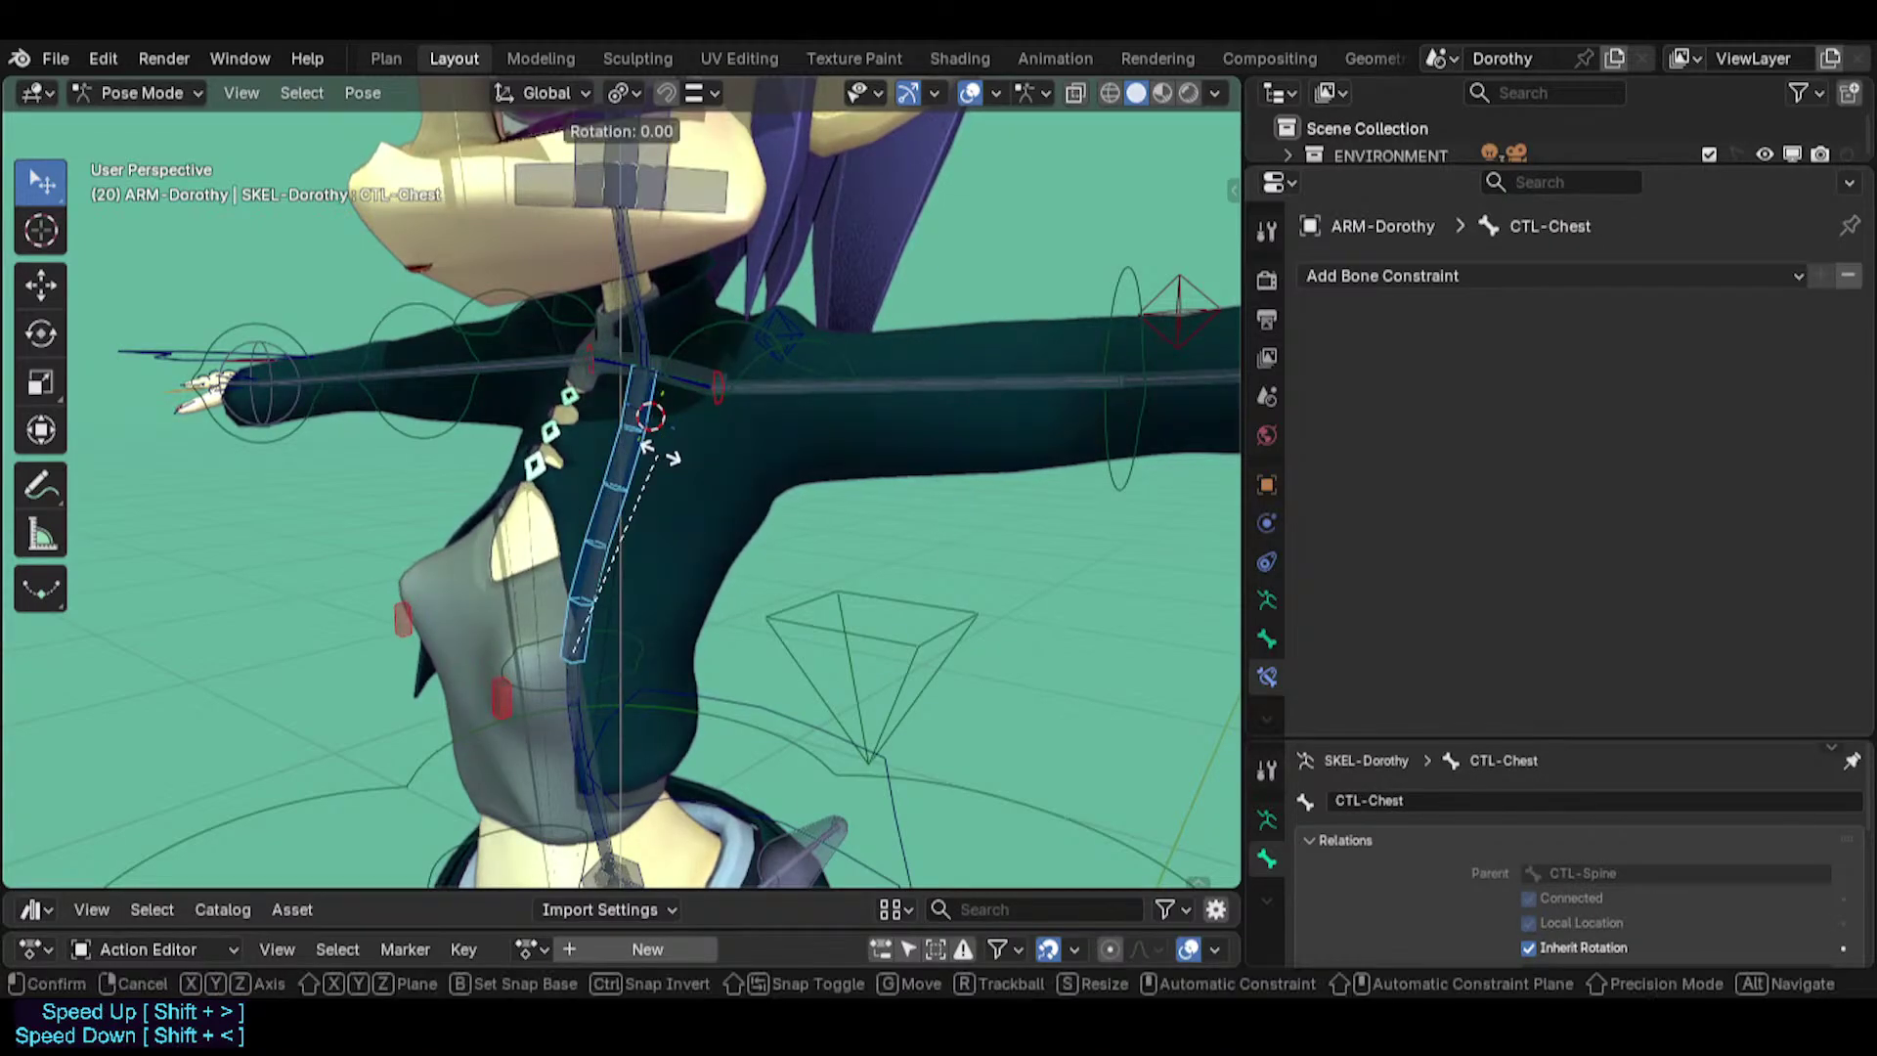
pyautogui.rightClick(643, 586)
pyautogui.hotkey('ctrl', 's')
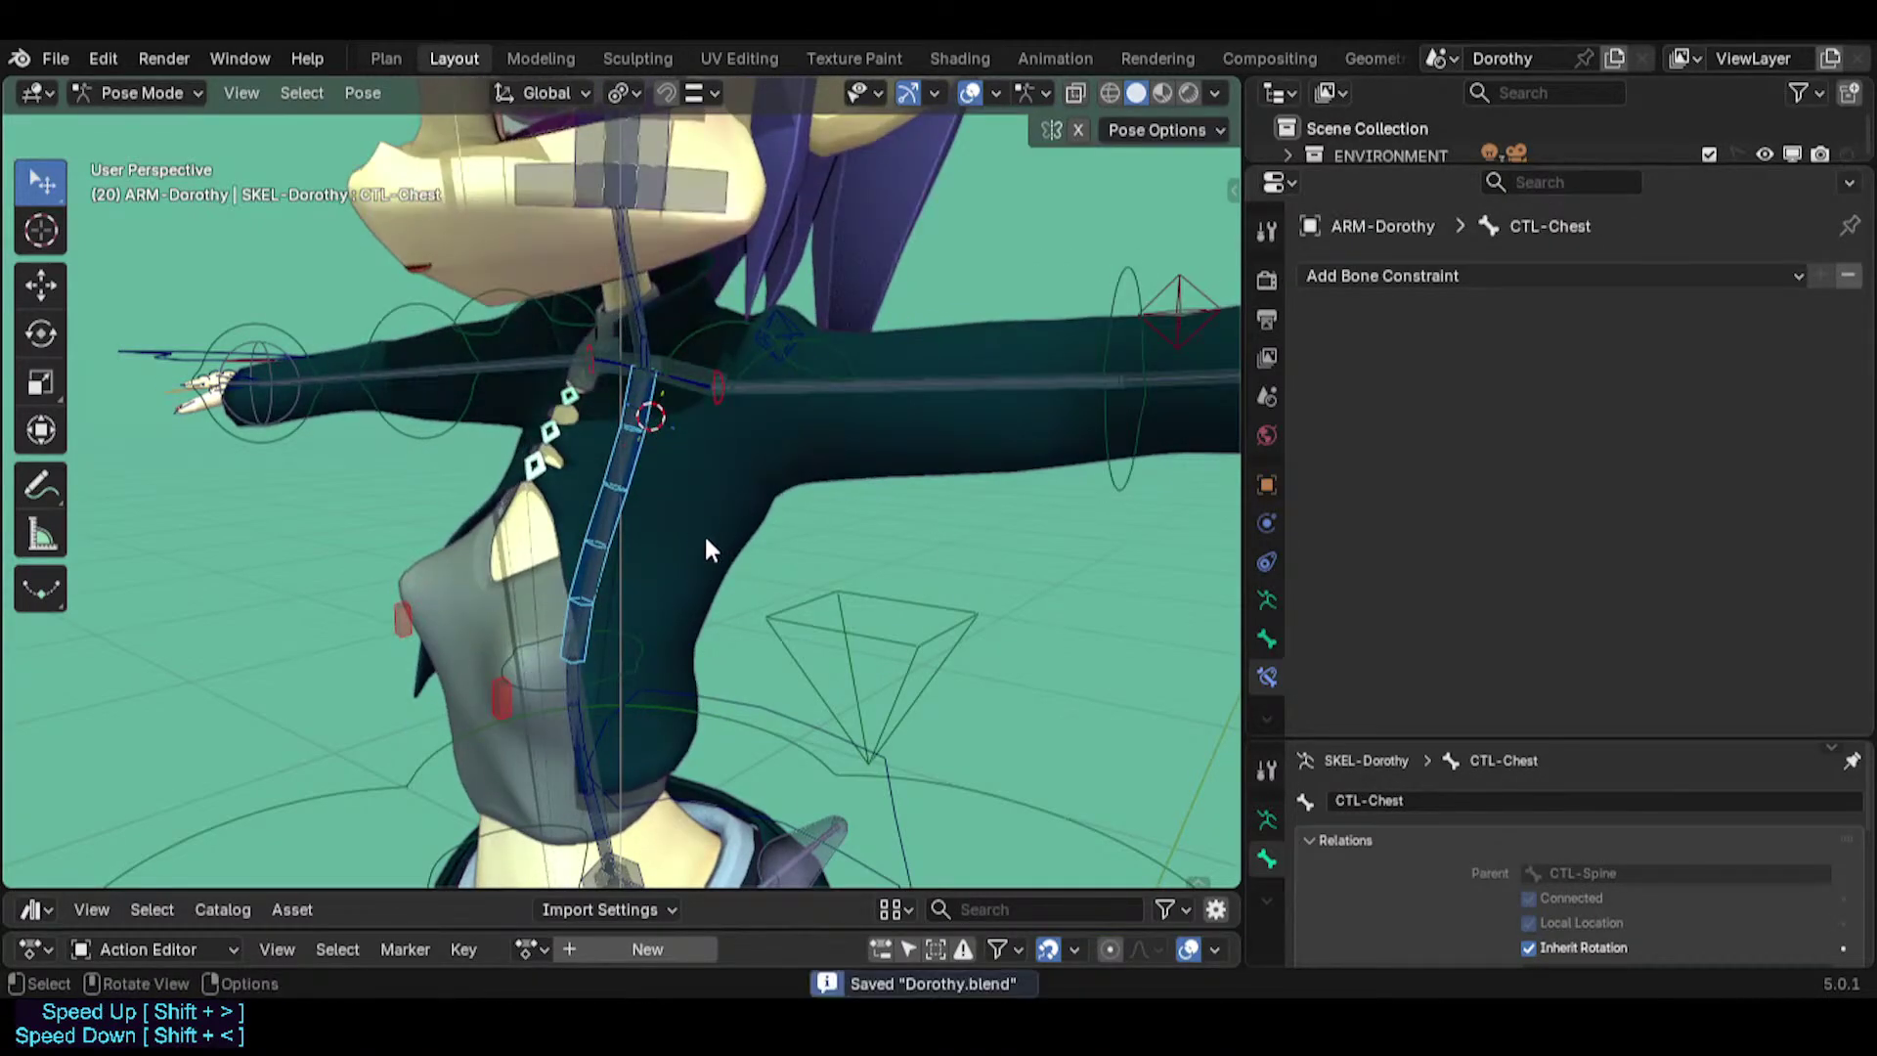
# Test-rotate ARC-FK-Arm.L to check the left arm's motion at the shoulder, and cancel the rotation.
pyautogui.moveTo(704, 532); pyautogui.dragTo(652, 494, button='middle')
pyautogui.moveTo(485, 466); pyautogui.dragTo(594, 511, button='middle')
pyautogui.press('r')
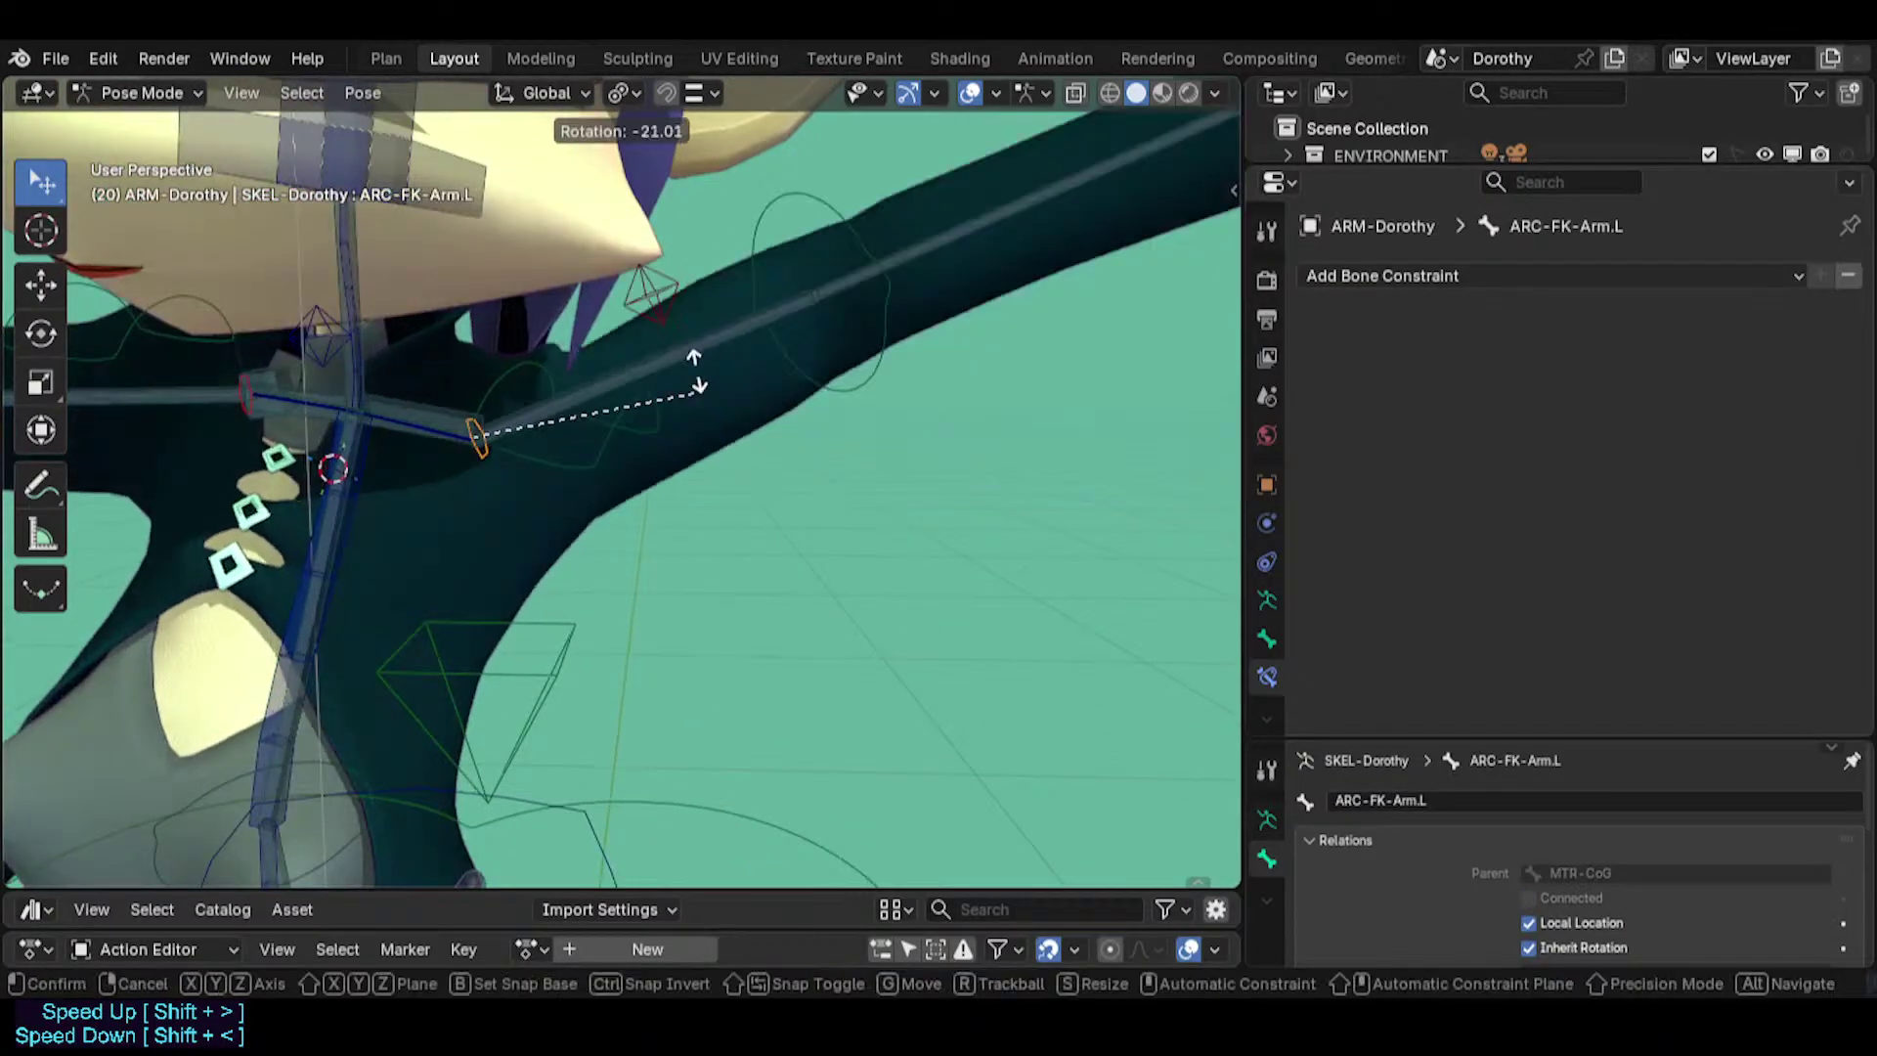
pyautogui.rightClick(447, 438)
# Parent MCH-Shoulder.L to CTL-Chest in Edit Mode, keeping the offset, and return to Pose Mode.
pyautogui.click(466, 431)
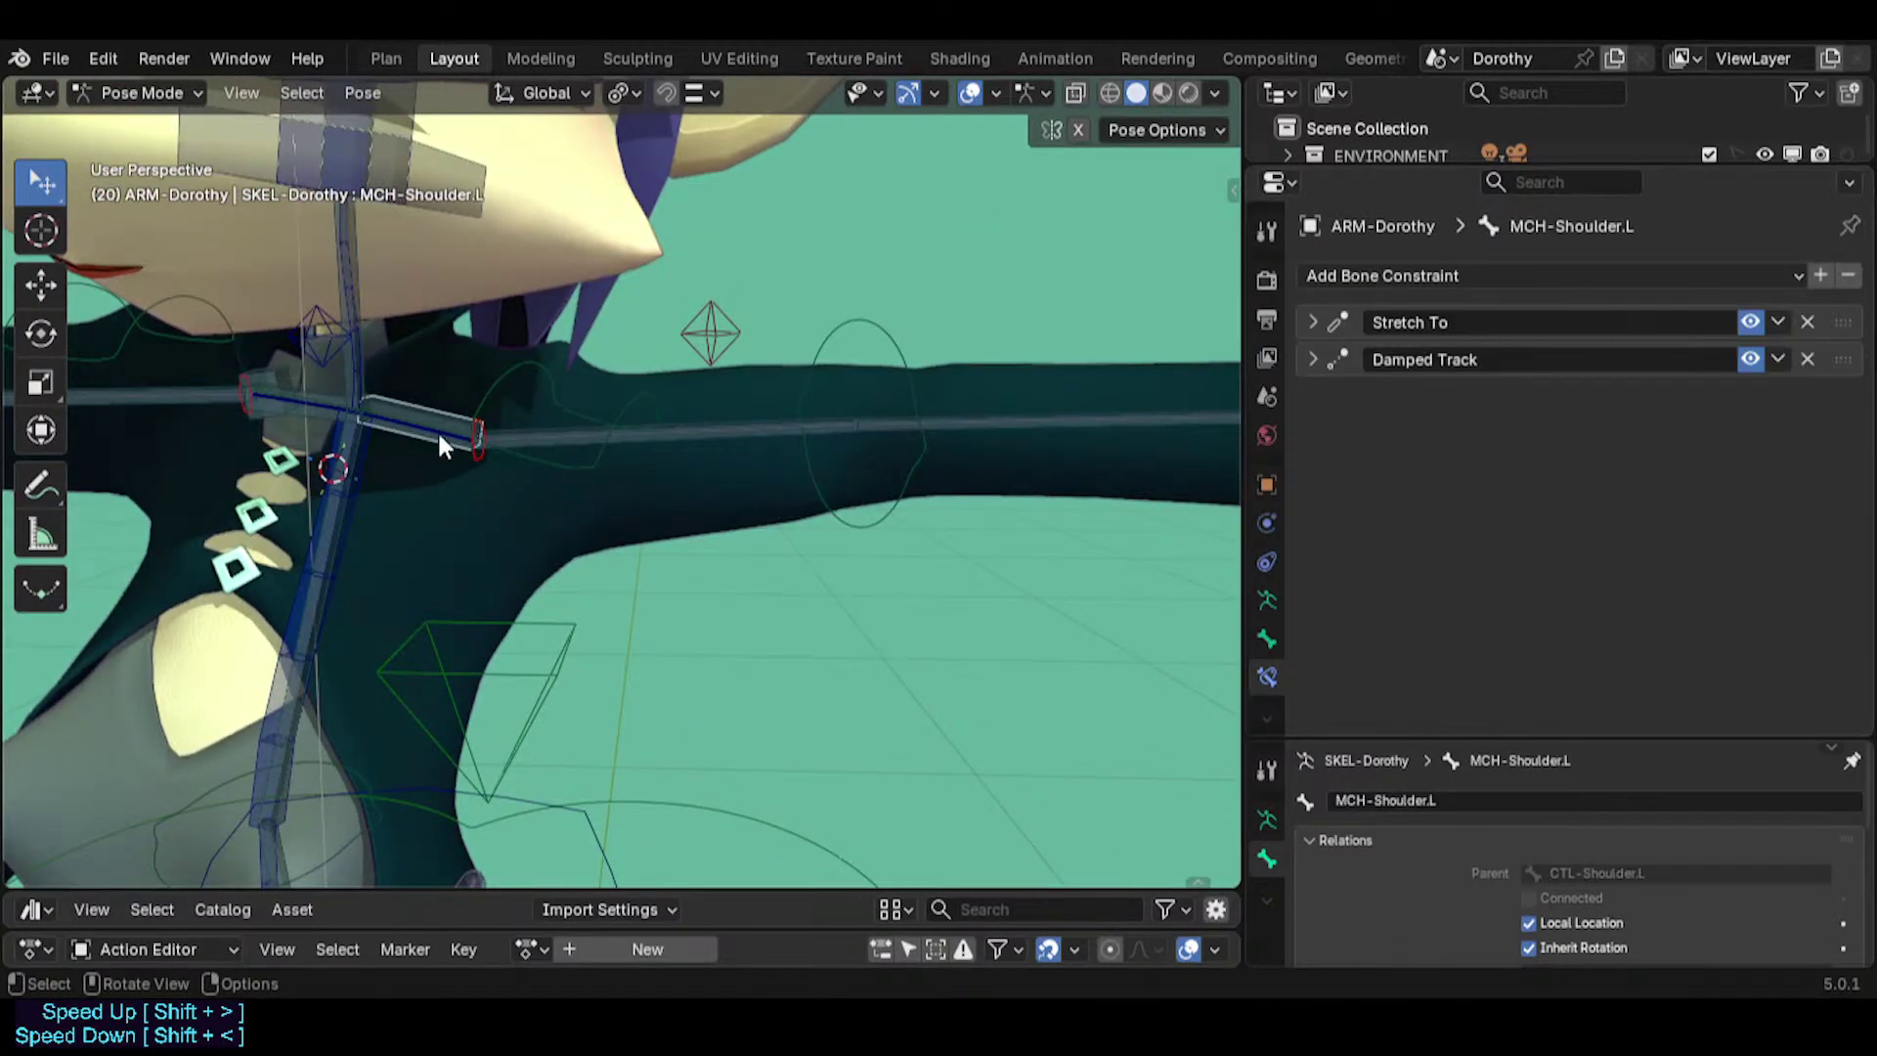
pyautogui.moveTo(439, 437); pyautogui.dragTo(593, 508, button='middle')
pyautogui.scroll(2, 529, 479)
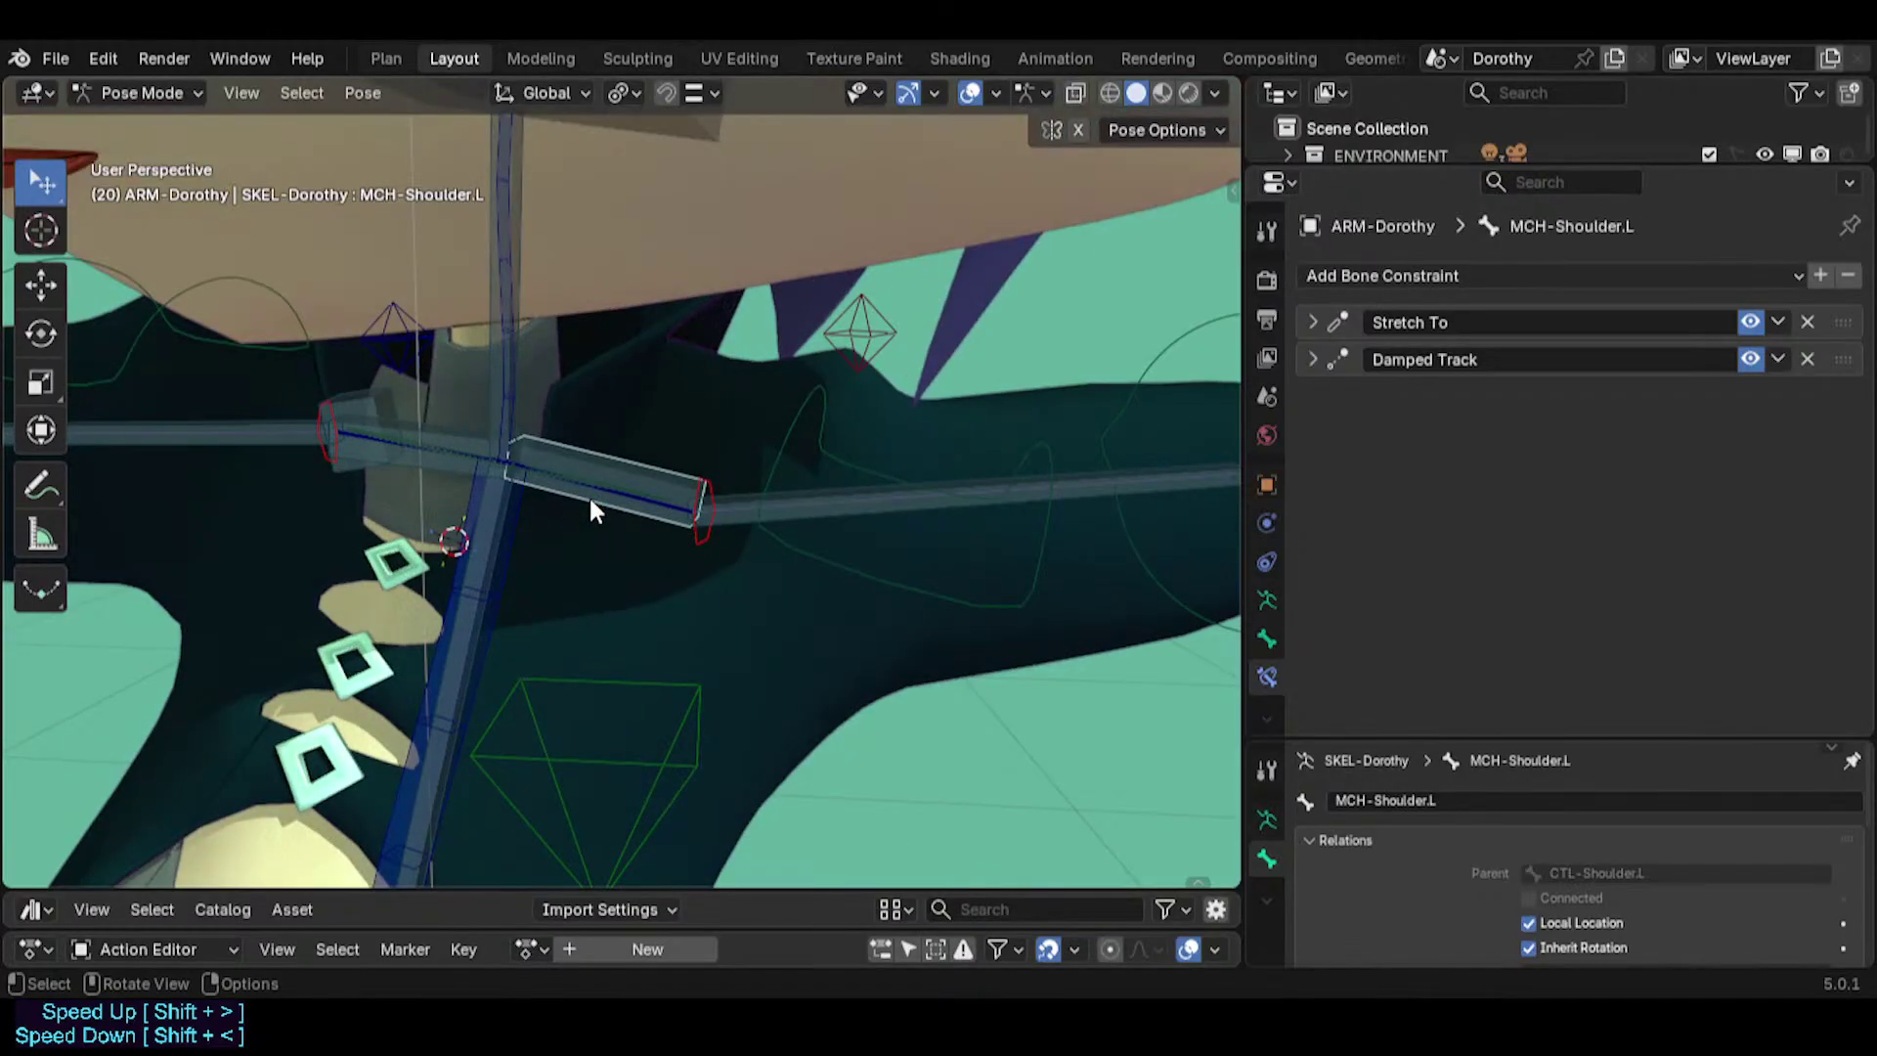
pyautogui.click(519, 500)
pyautogui.press('Tab')
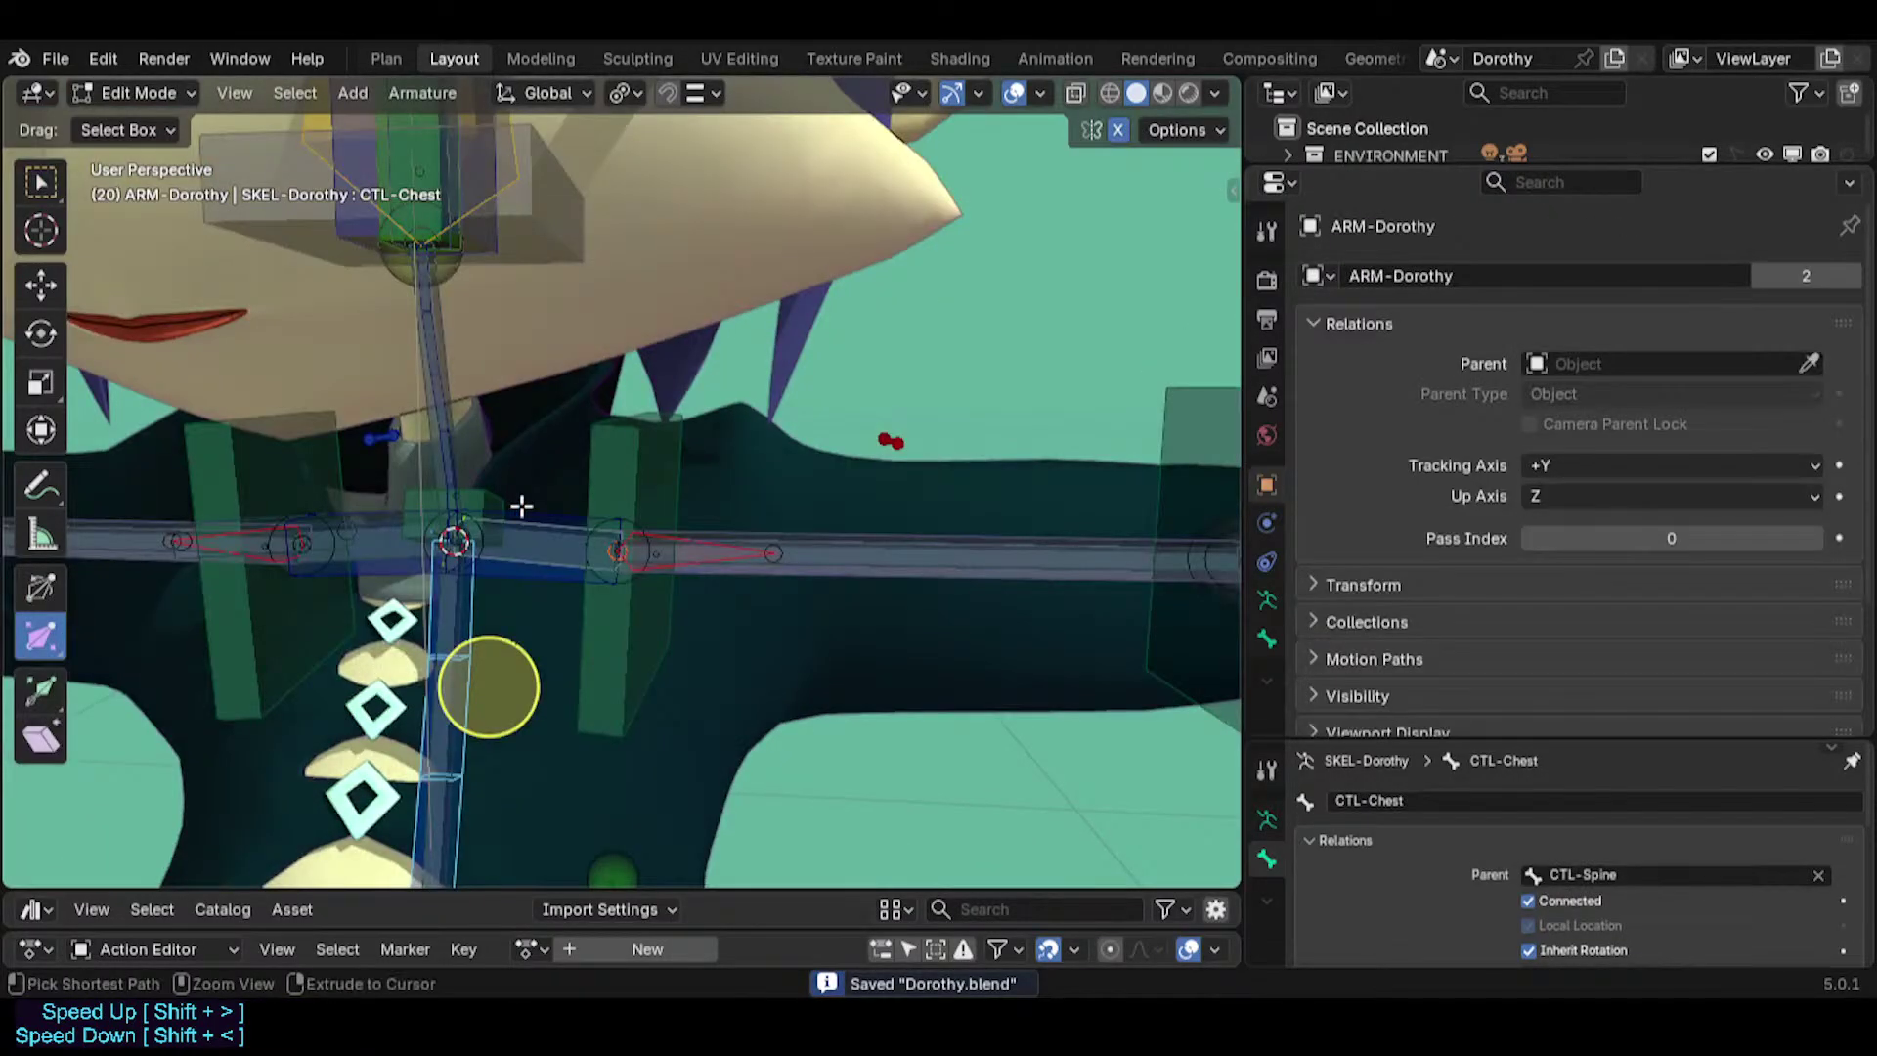
pyautogui.hotkey('ctrl', 'p')
pyautogui.click(520, 505)
pyautogui.press('Tab')
# Move the left hand control MTR-IK-Hand.L inward and down to test the arm and shoulder deformation.
pyautogui.scroll(-5, 519, 509)
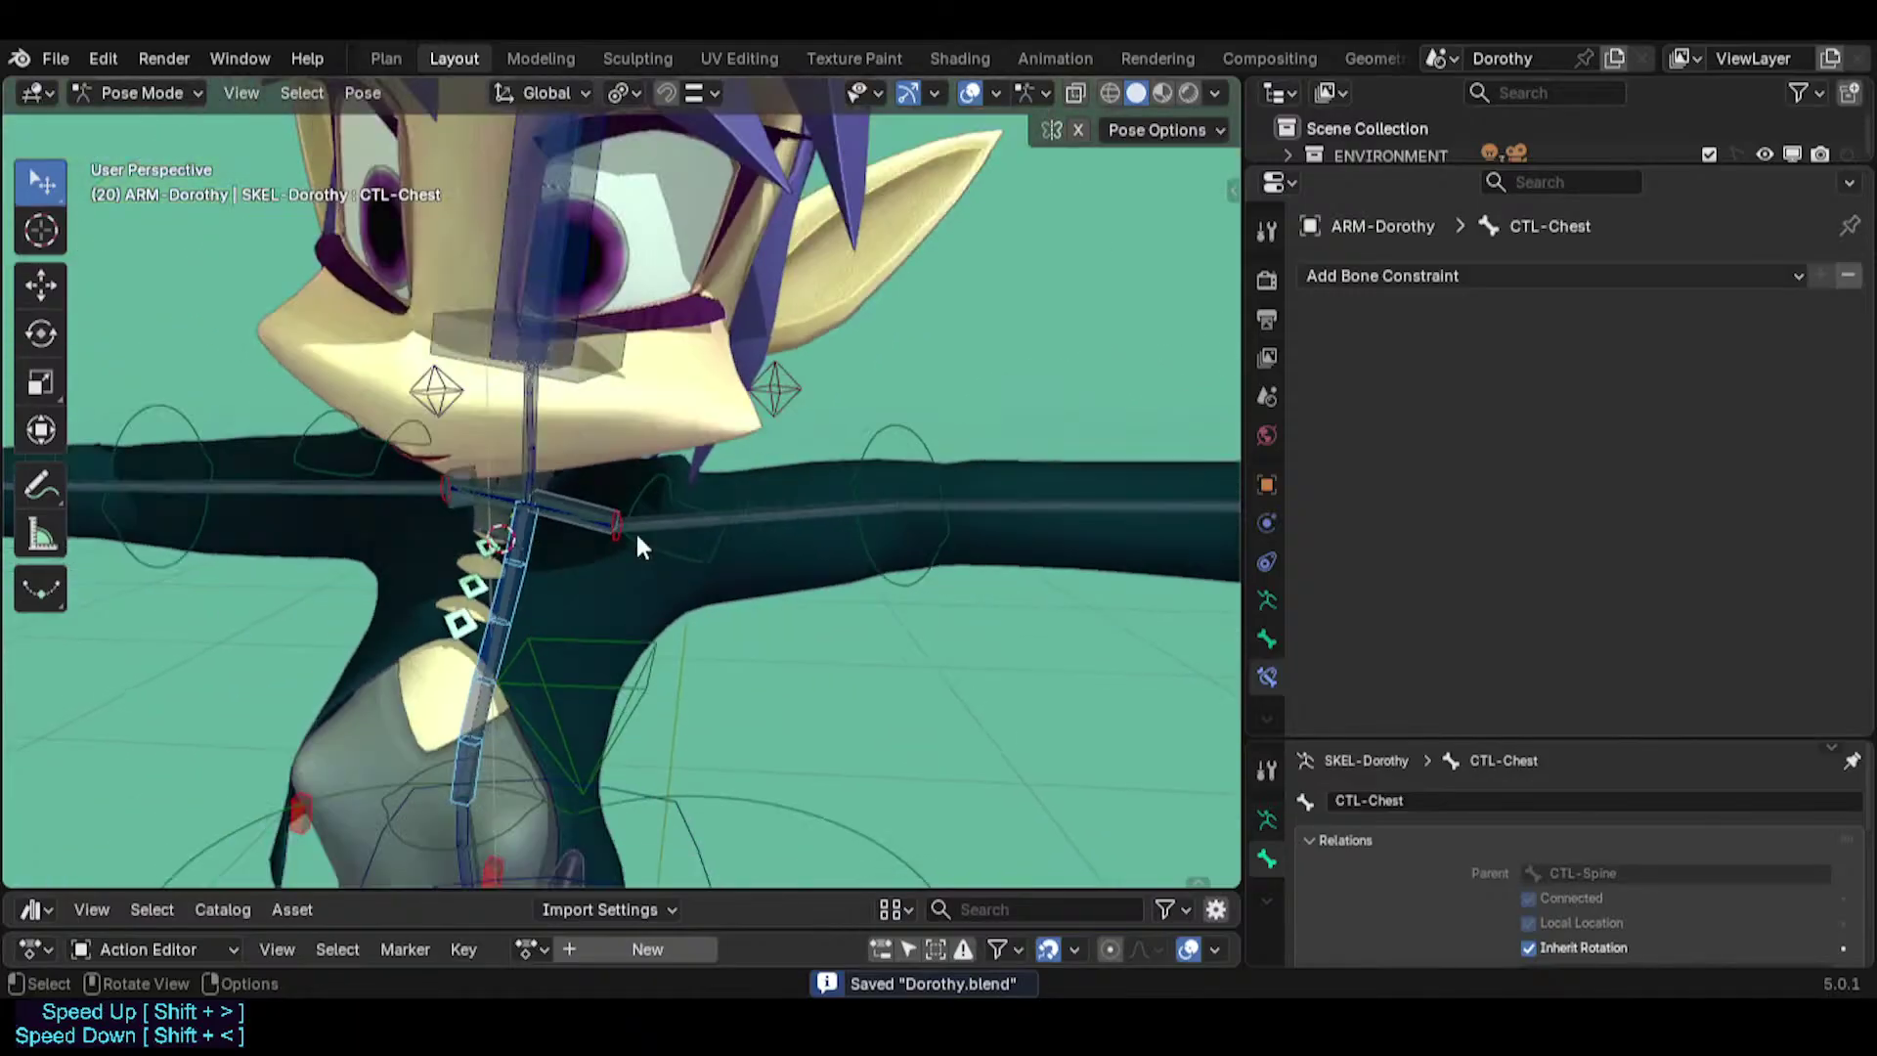
pyautogui.keyDown('shift'); pyautogui.moveTo(638, 537); pyautogui.dragTo(549, 496, button='middle'); pyautogui.keyUp('shift')
pyautogui.scroll(-3, 883, 565)
pyautogui.keyDown('shift'); pyautogui.moveTo(883, 565); pyautogui.dragTo(794, 534, button='middle'); pyautogui.keyUp('shift')
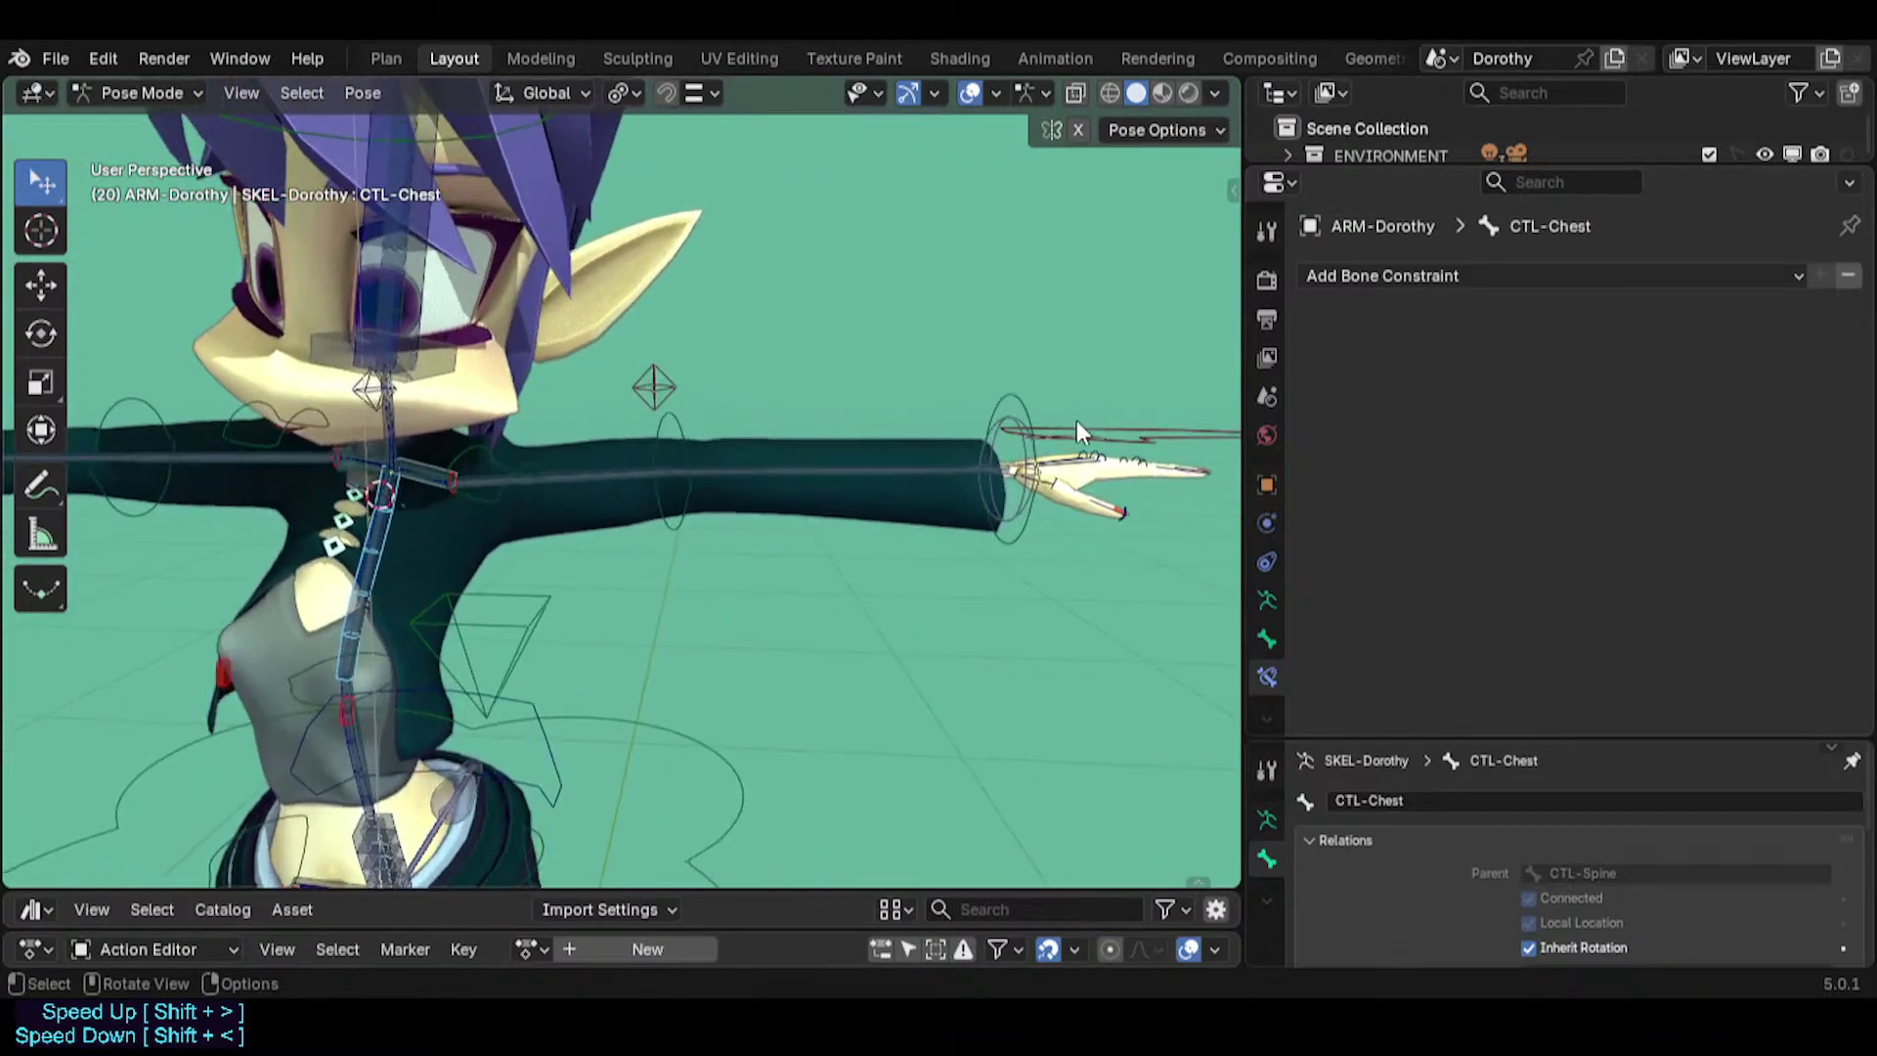
pyautogui.click(1076, 430)
pyautogui.press('g')
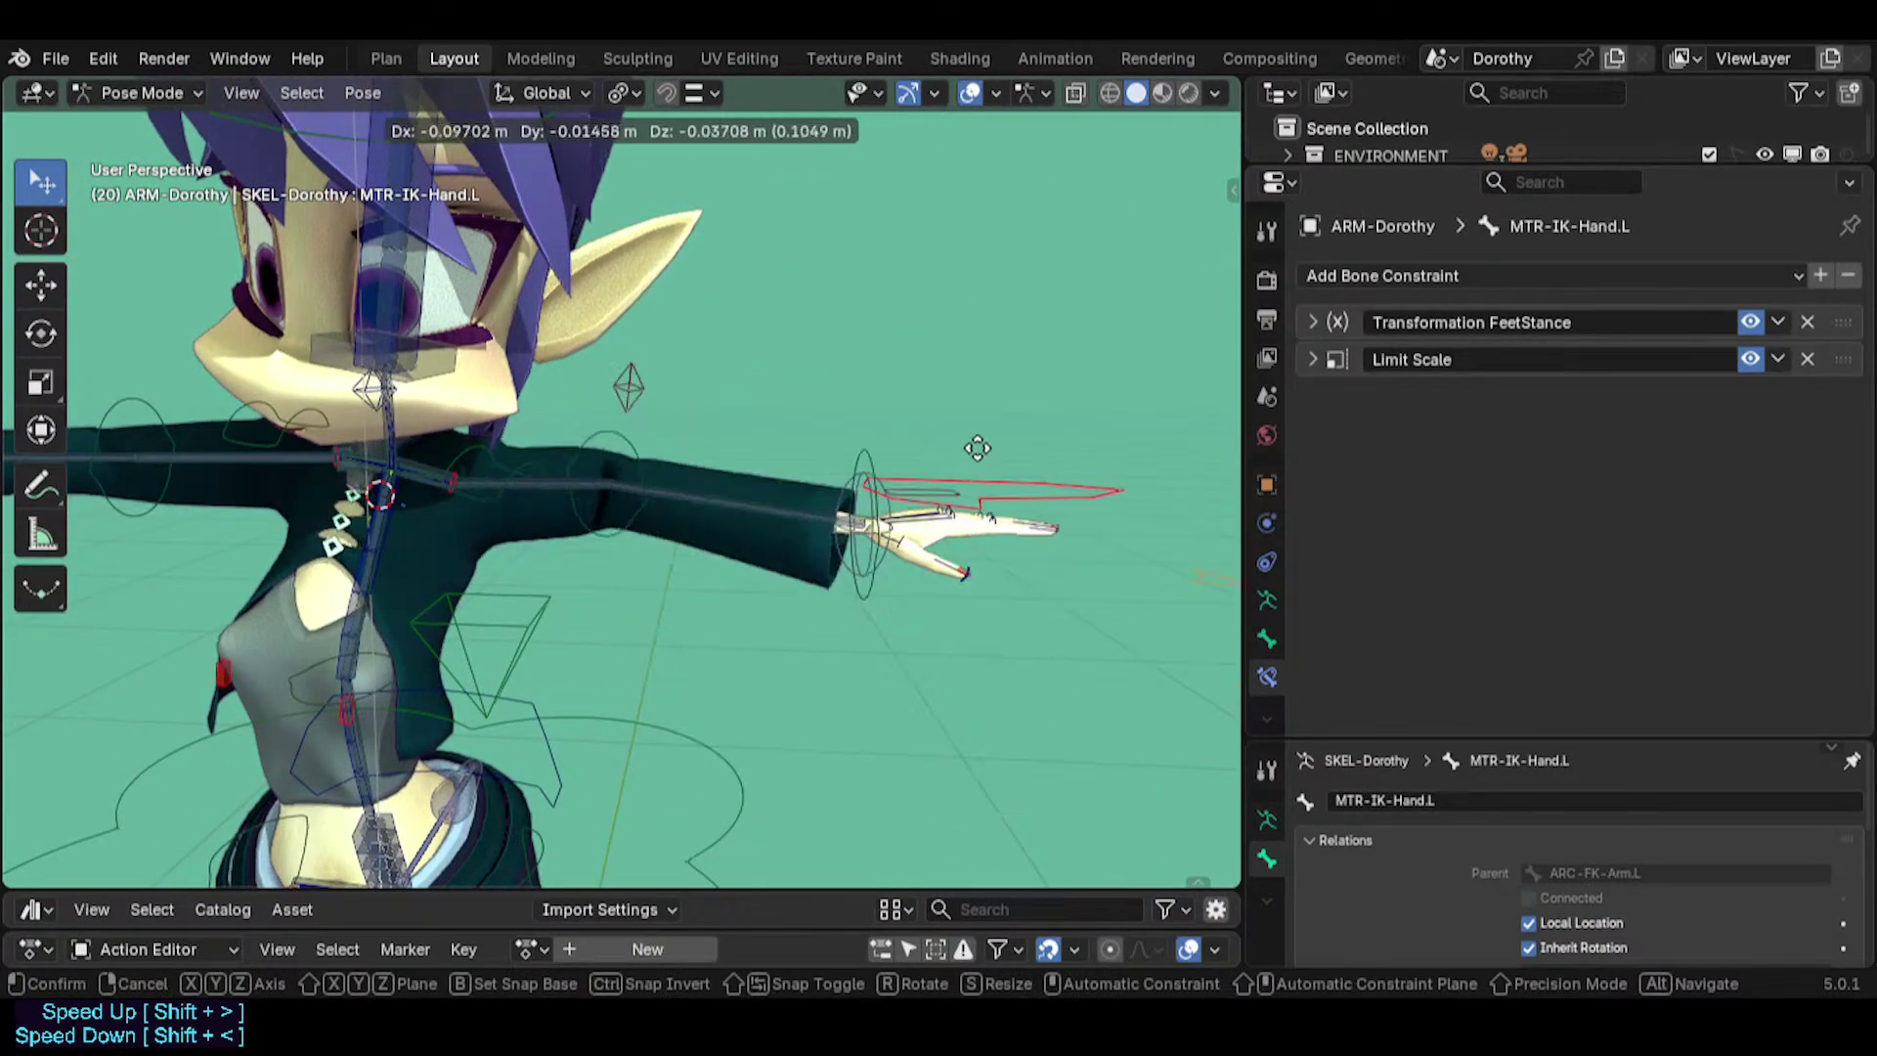
pyautogui.click(978, 447)
pyautogui.scroll(2, 431, 488)
pyautogui.press('g')
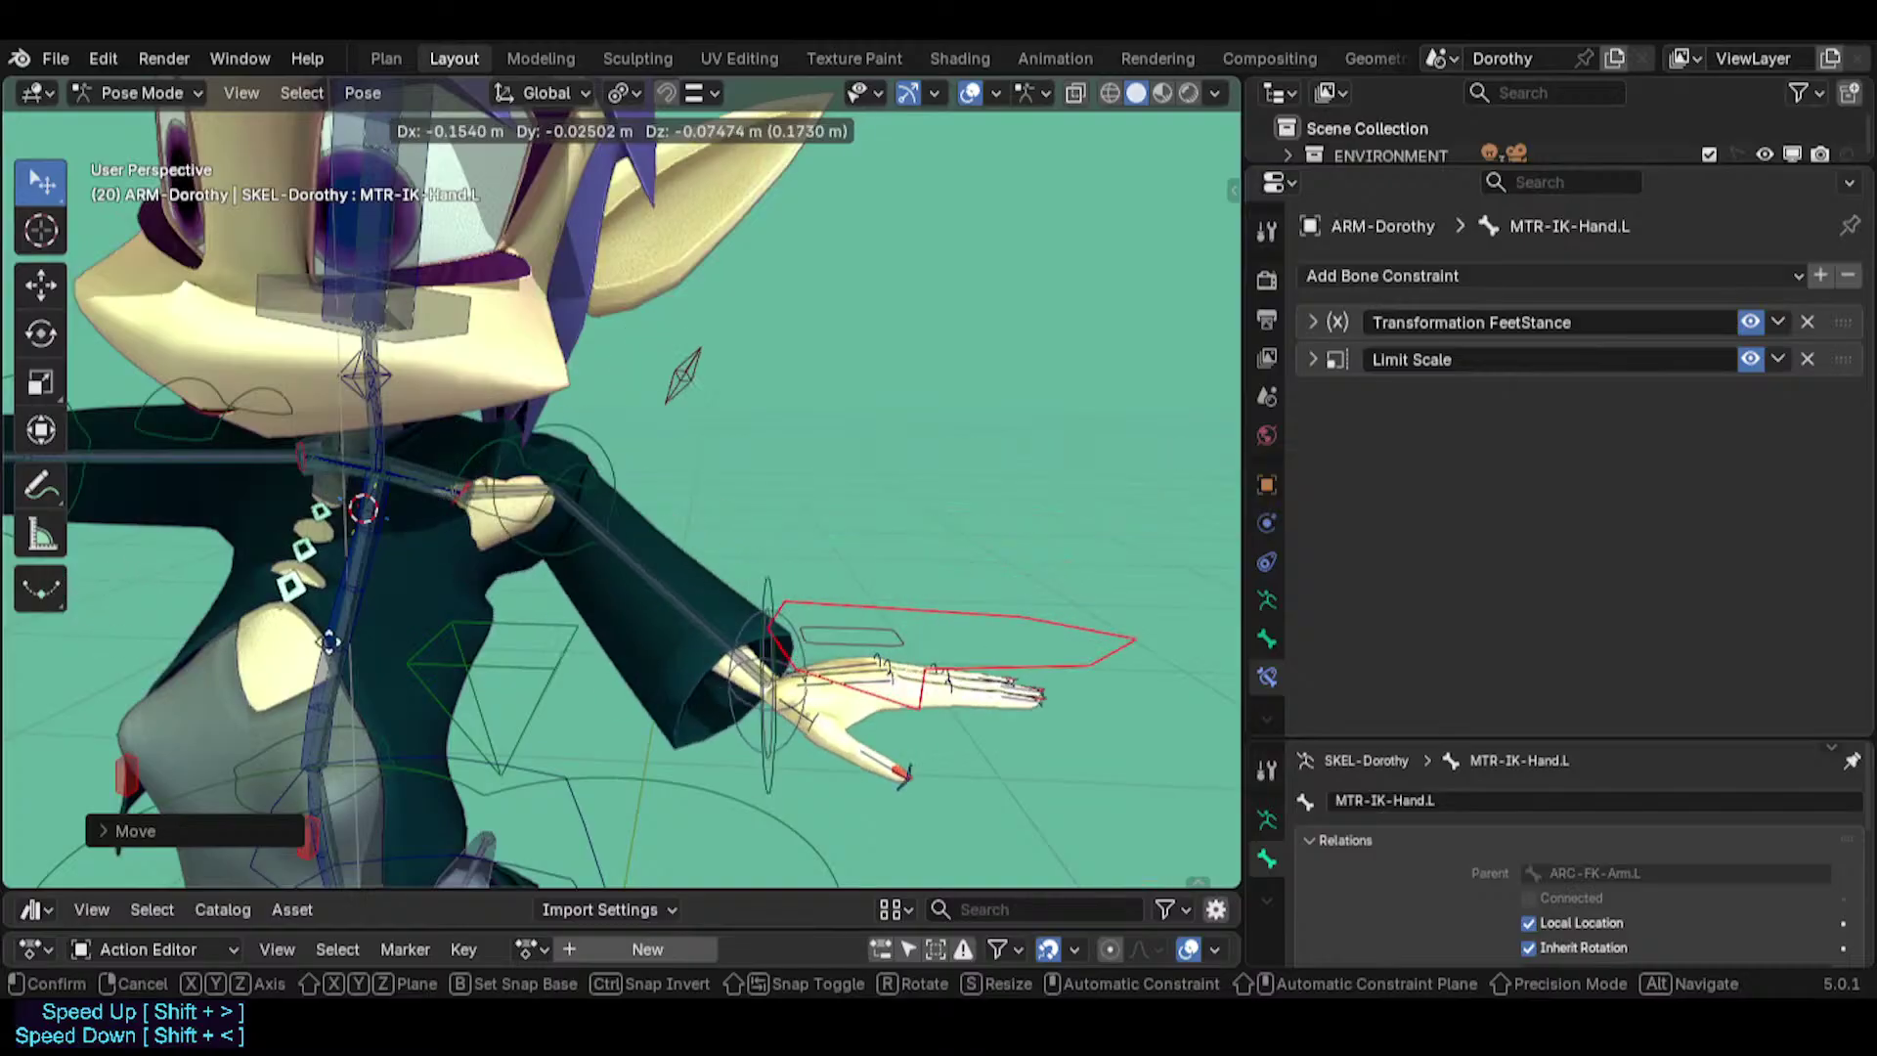
pyautogui.rightClick(731, 494)
# Show the body's deformation bones in the viewport through their bone collection.
pyautogui.press('n')
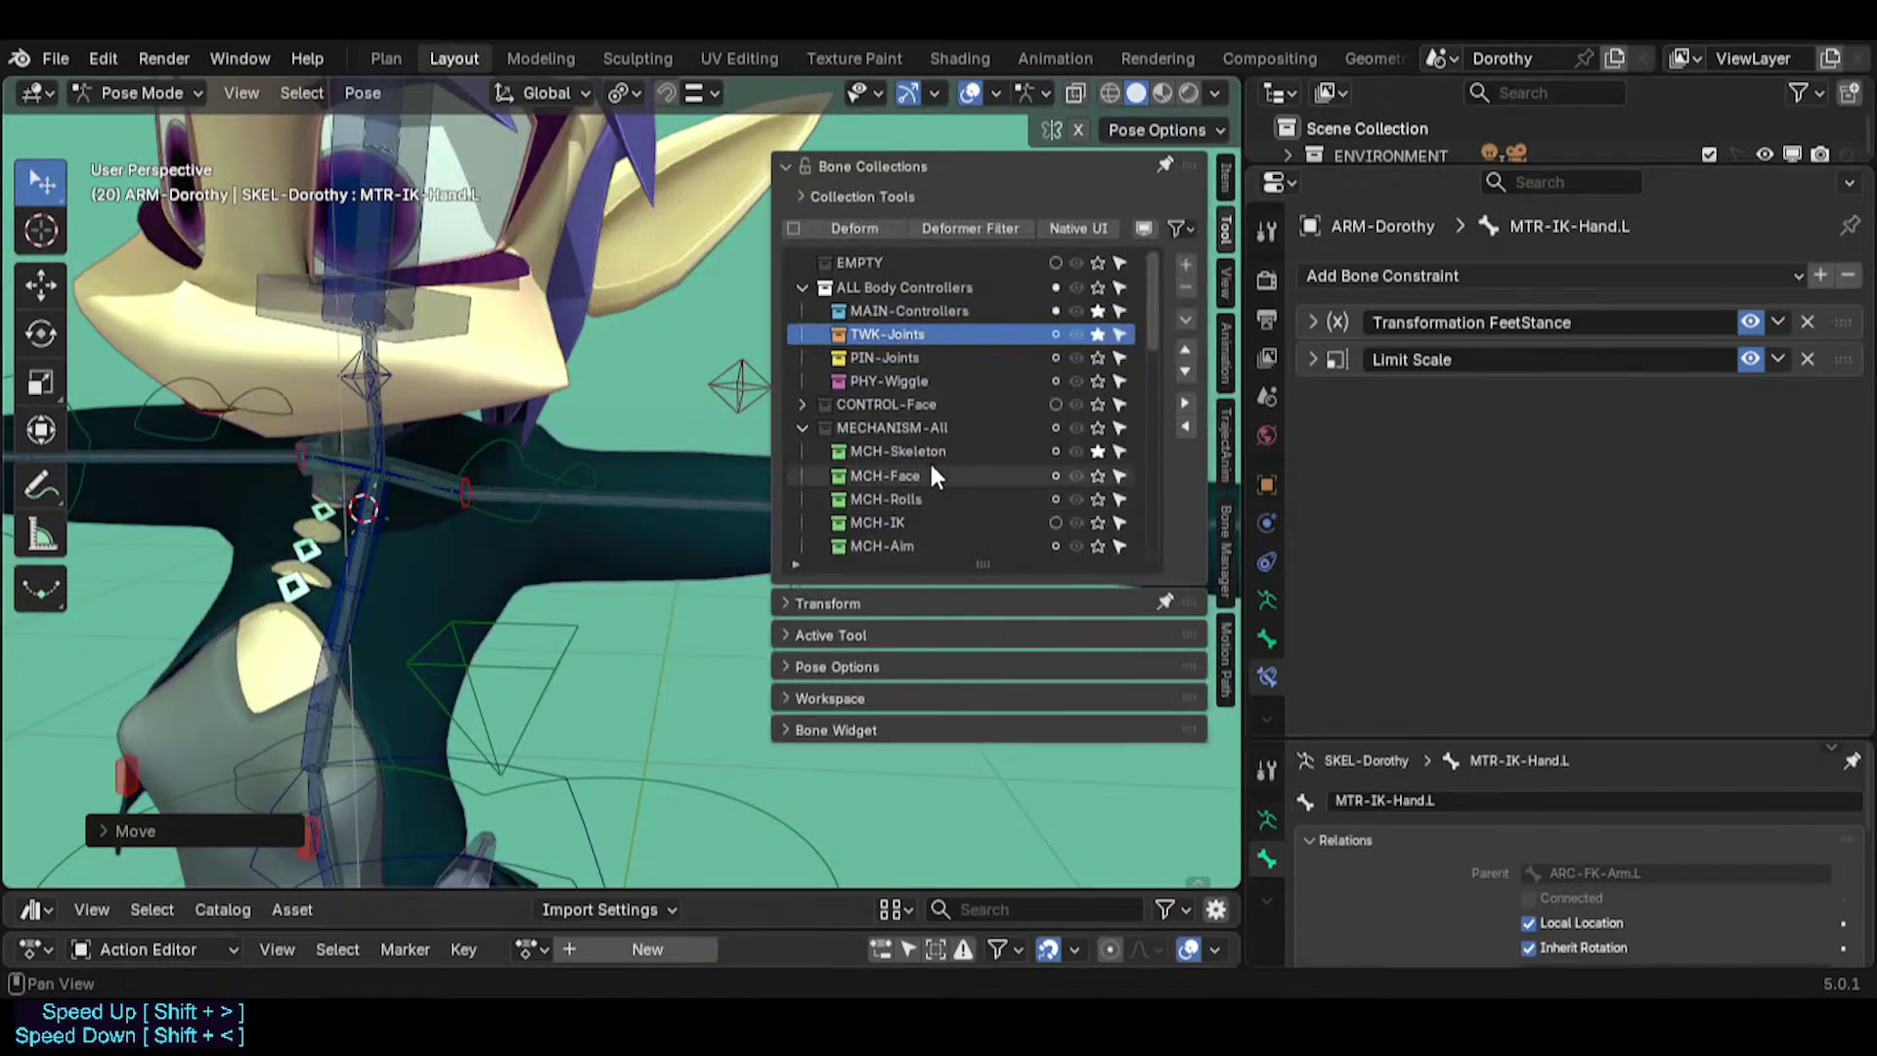
pyautogui.scroll(-6, 1011, 396)
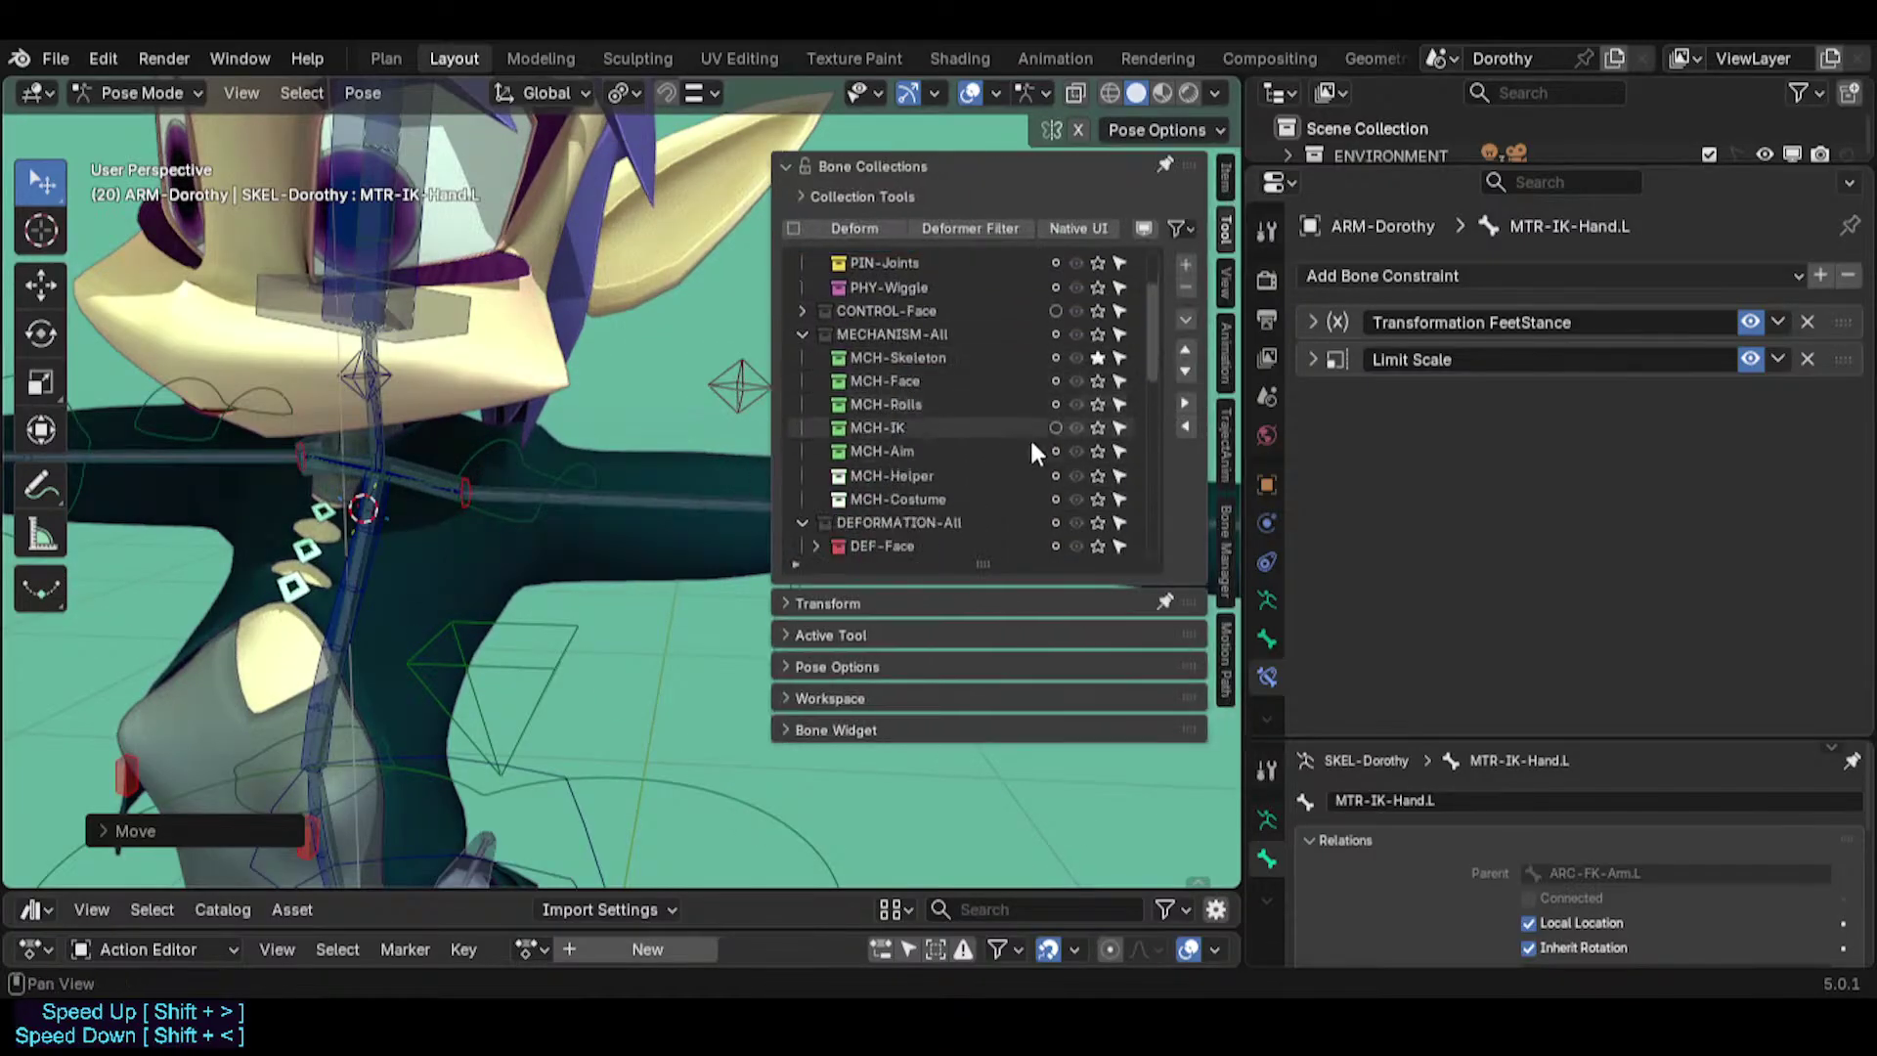
pyautogui.click(1098, 499)
pyautogui.press('n')
# Move MTR-IK-Hand.L again to check how the arm's deformation bones follow.
pyautogui.scroll(-5, 689, 452)
pyautogui.press('g')
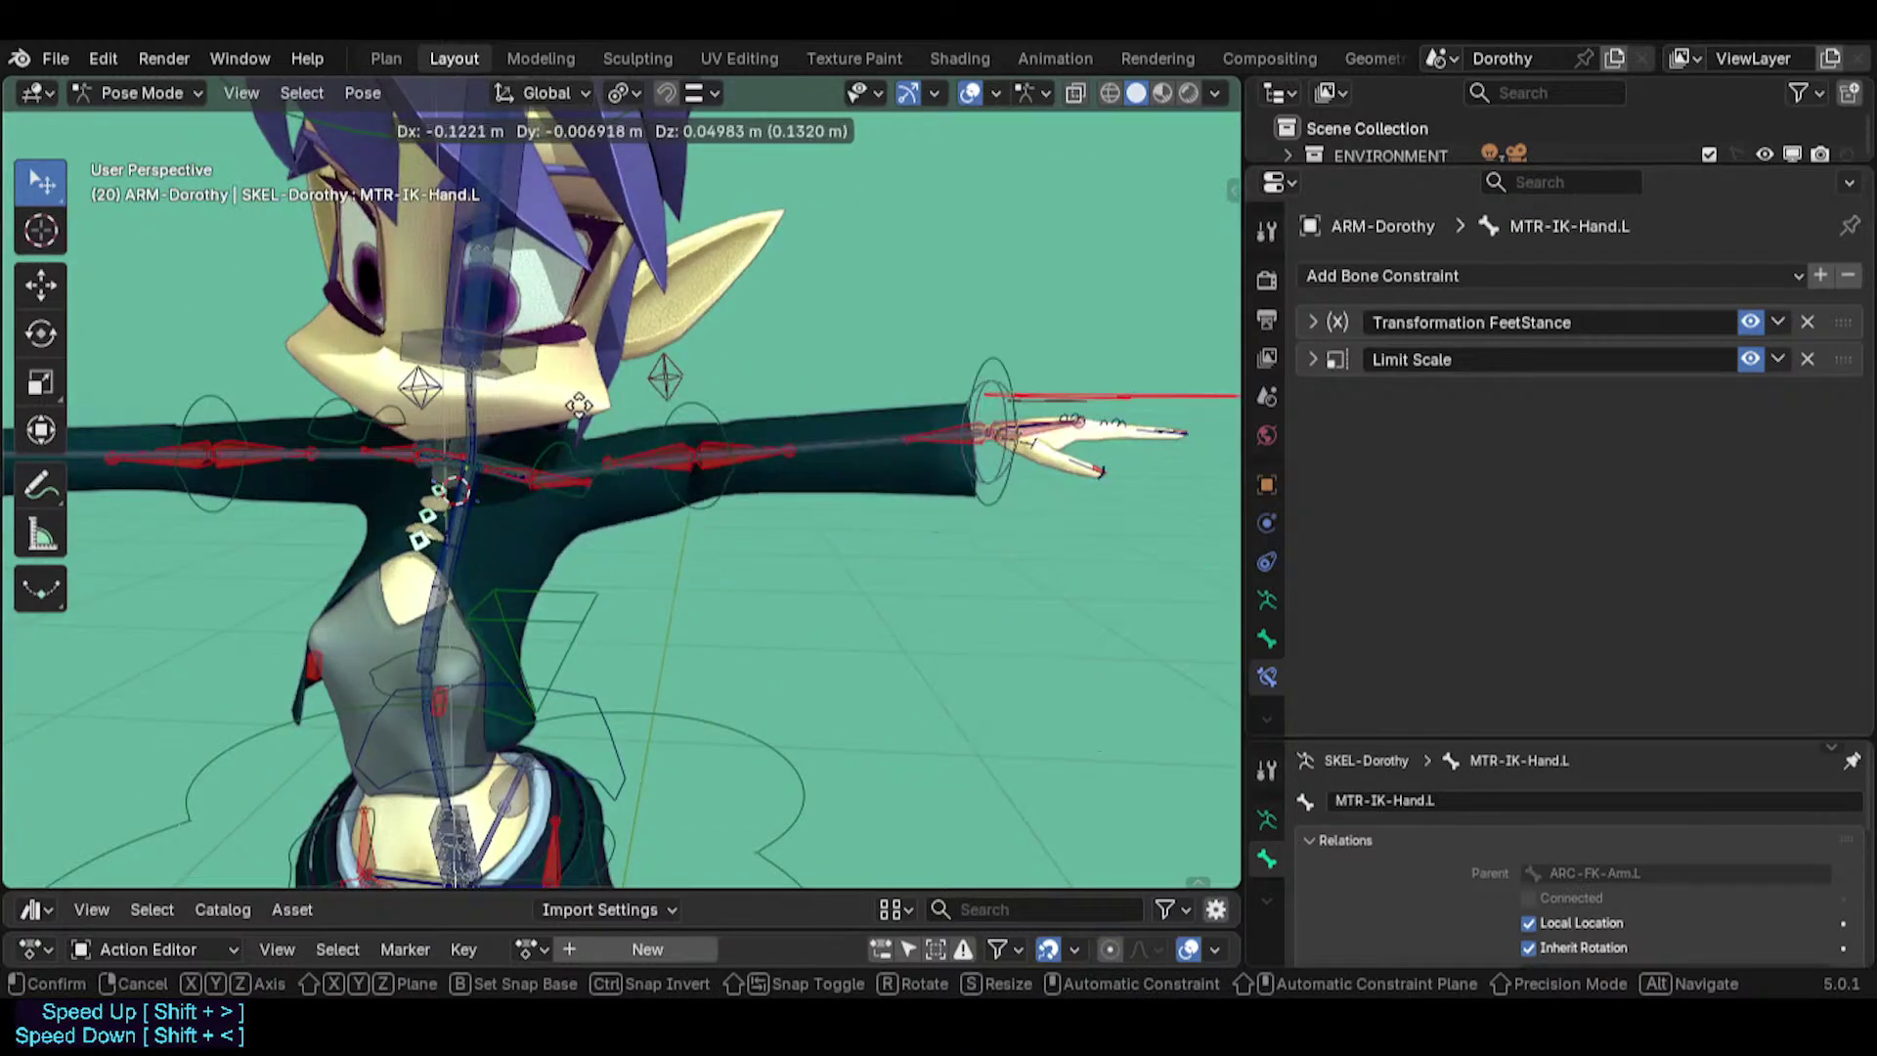
pyautogui.click(510, 483)
pyautogui.scroll(3, 510, 485)
pyautogui.press('g')
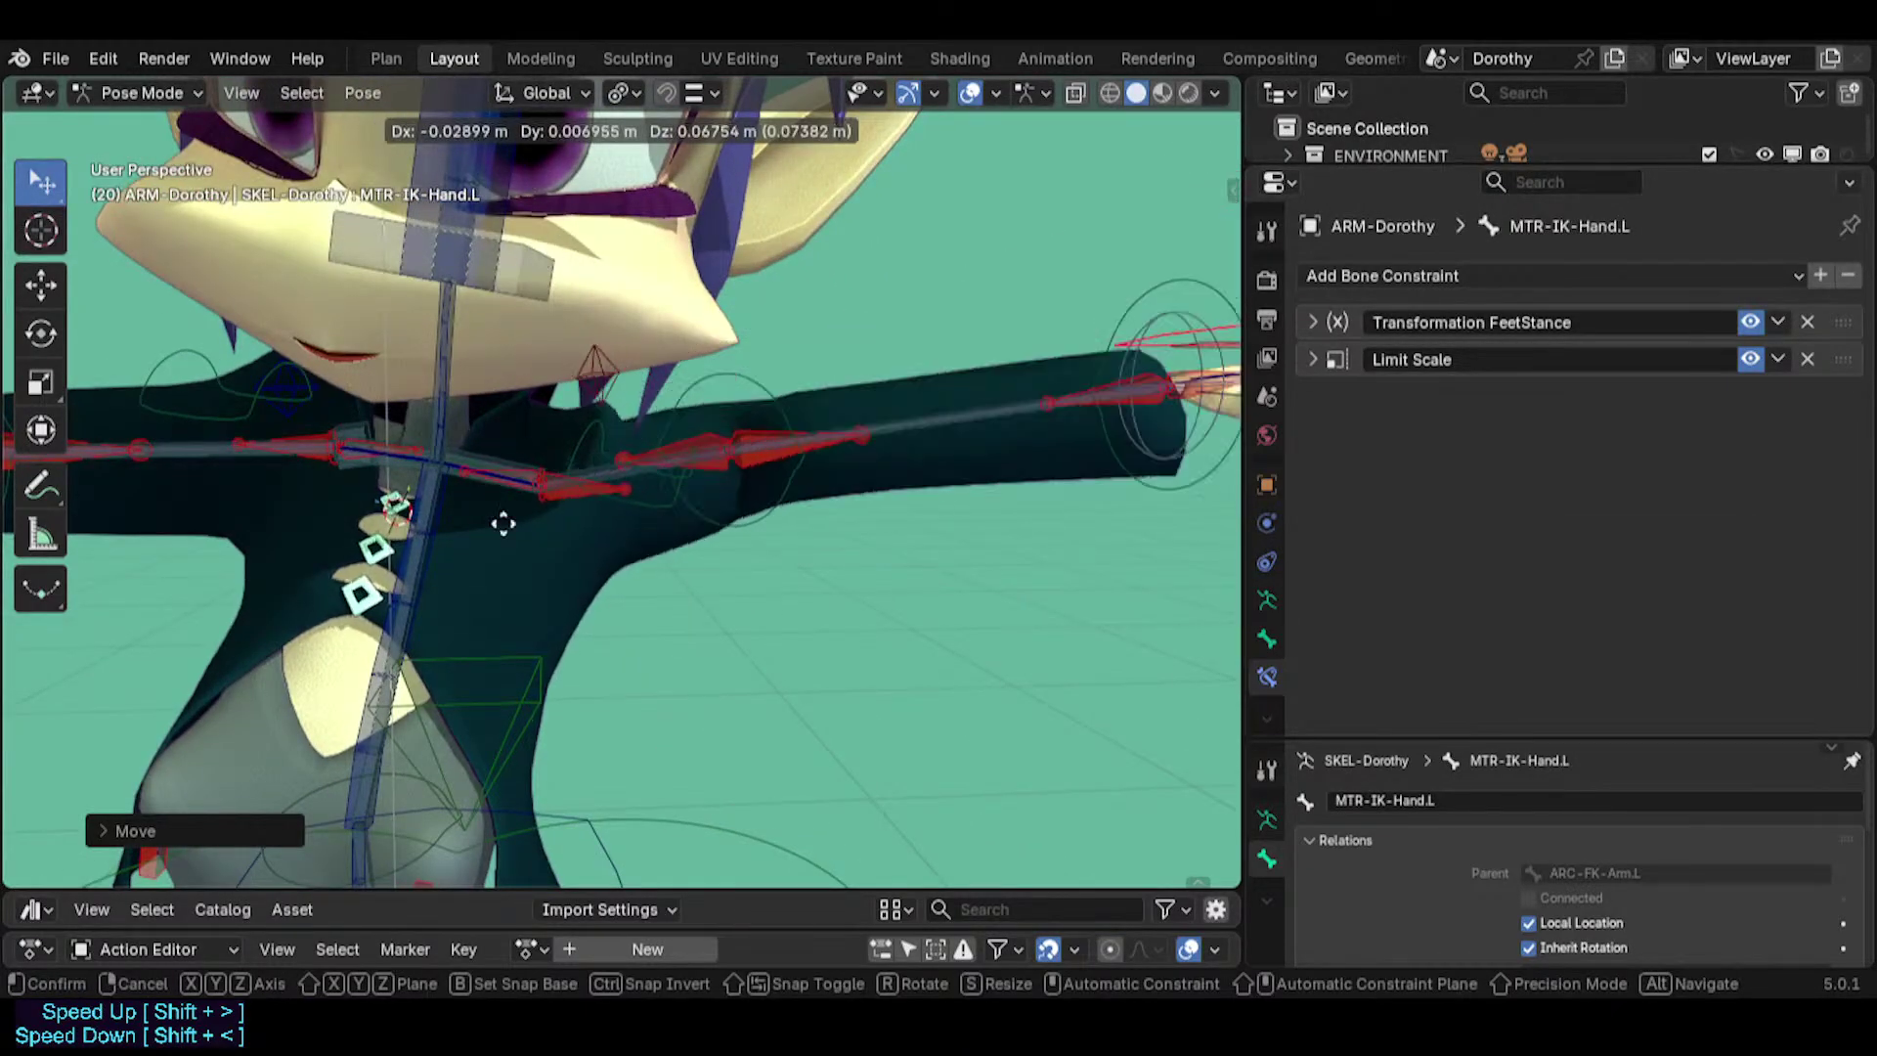
pyautogui.click(679, 486)
# Select CTL-Shoulder.L and rotate and move it to test the left shoulder's deformation bones.
pyautogui.click(520, 492)
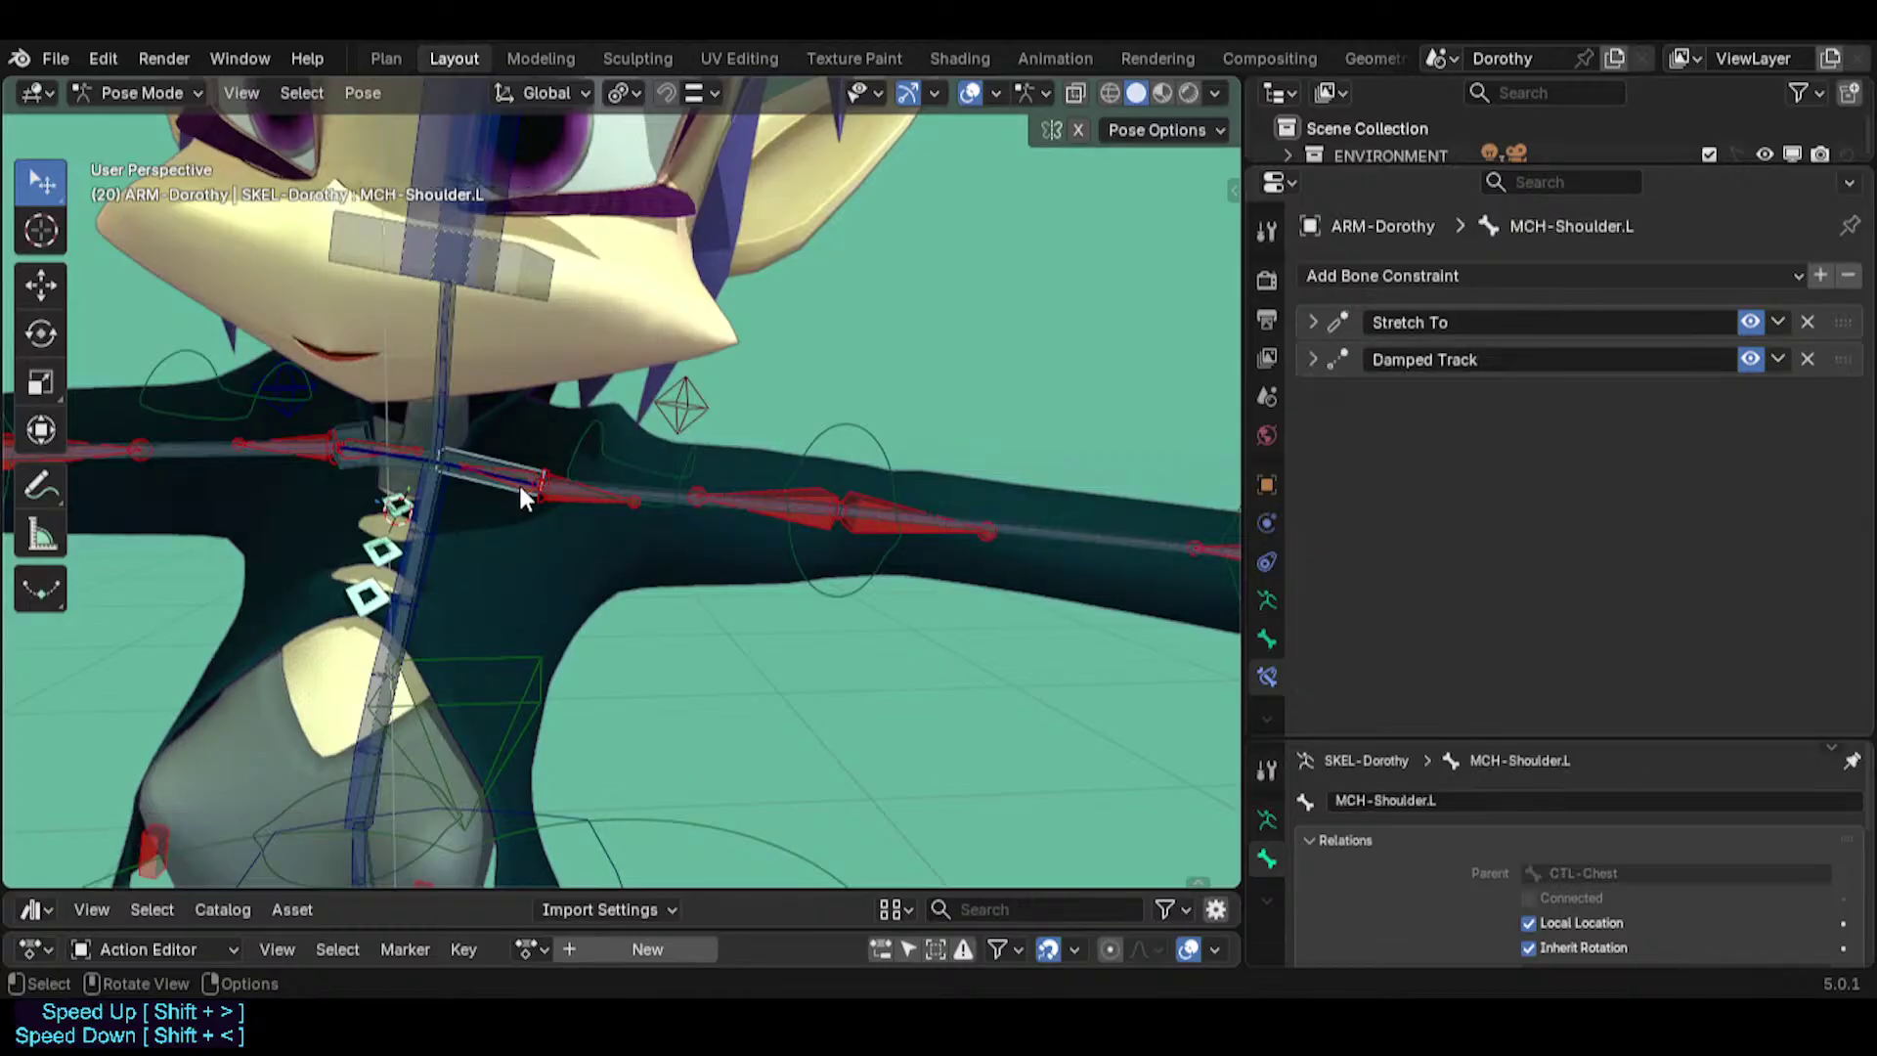
pyautogui.click(520, 491)
pyautogui.click(522, 486)
pyautogui.click(525, 480)
pyautogui.press('r')
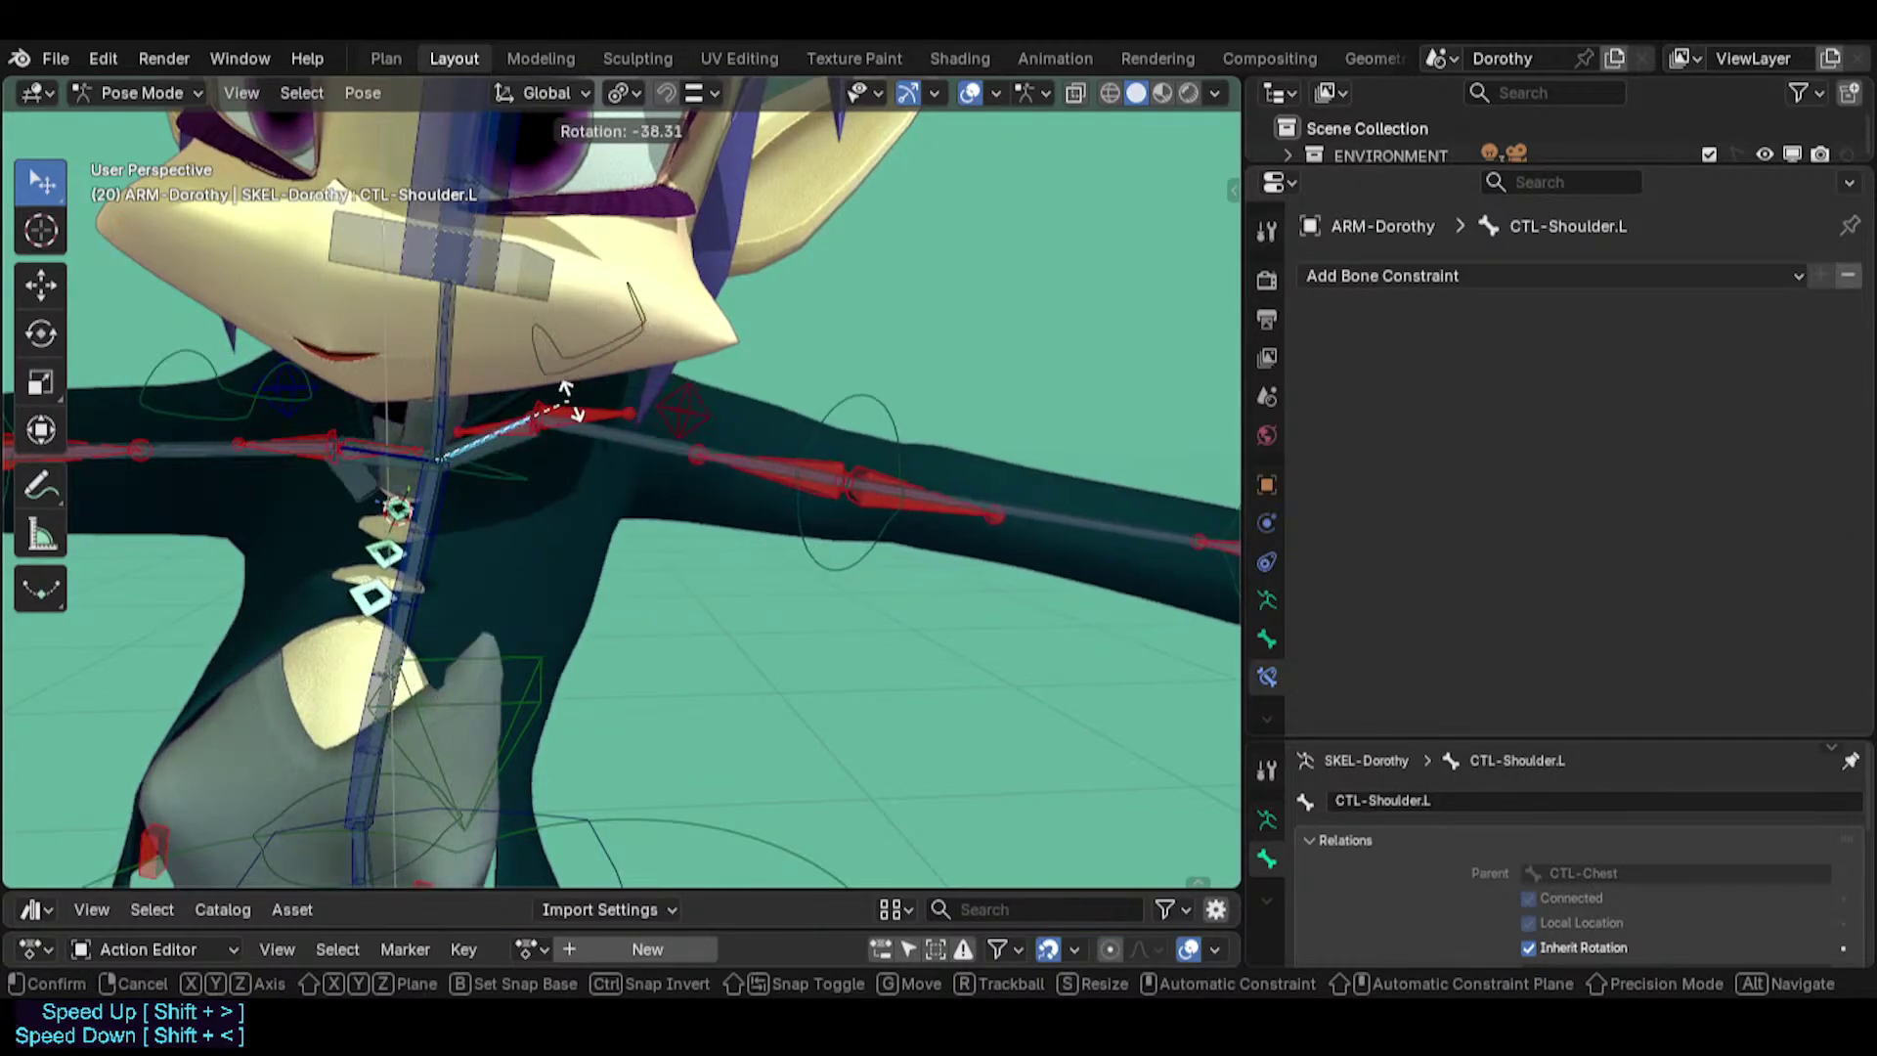
pyautogui.click(551, 482)
pyautogui.press('g')
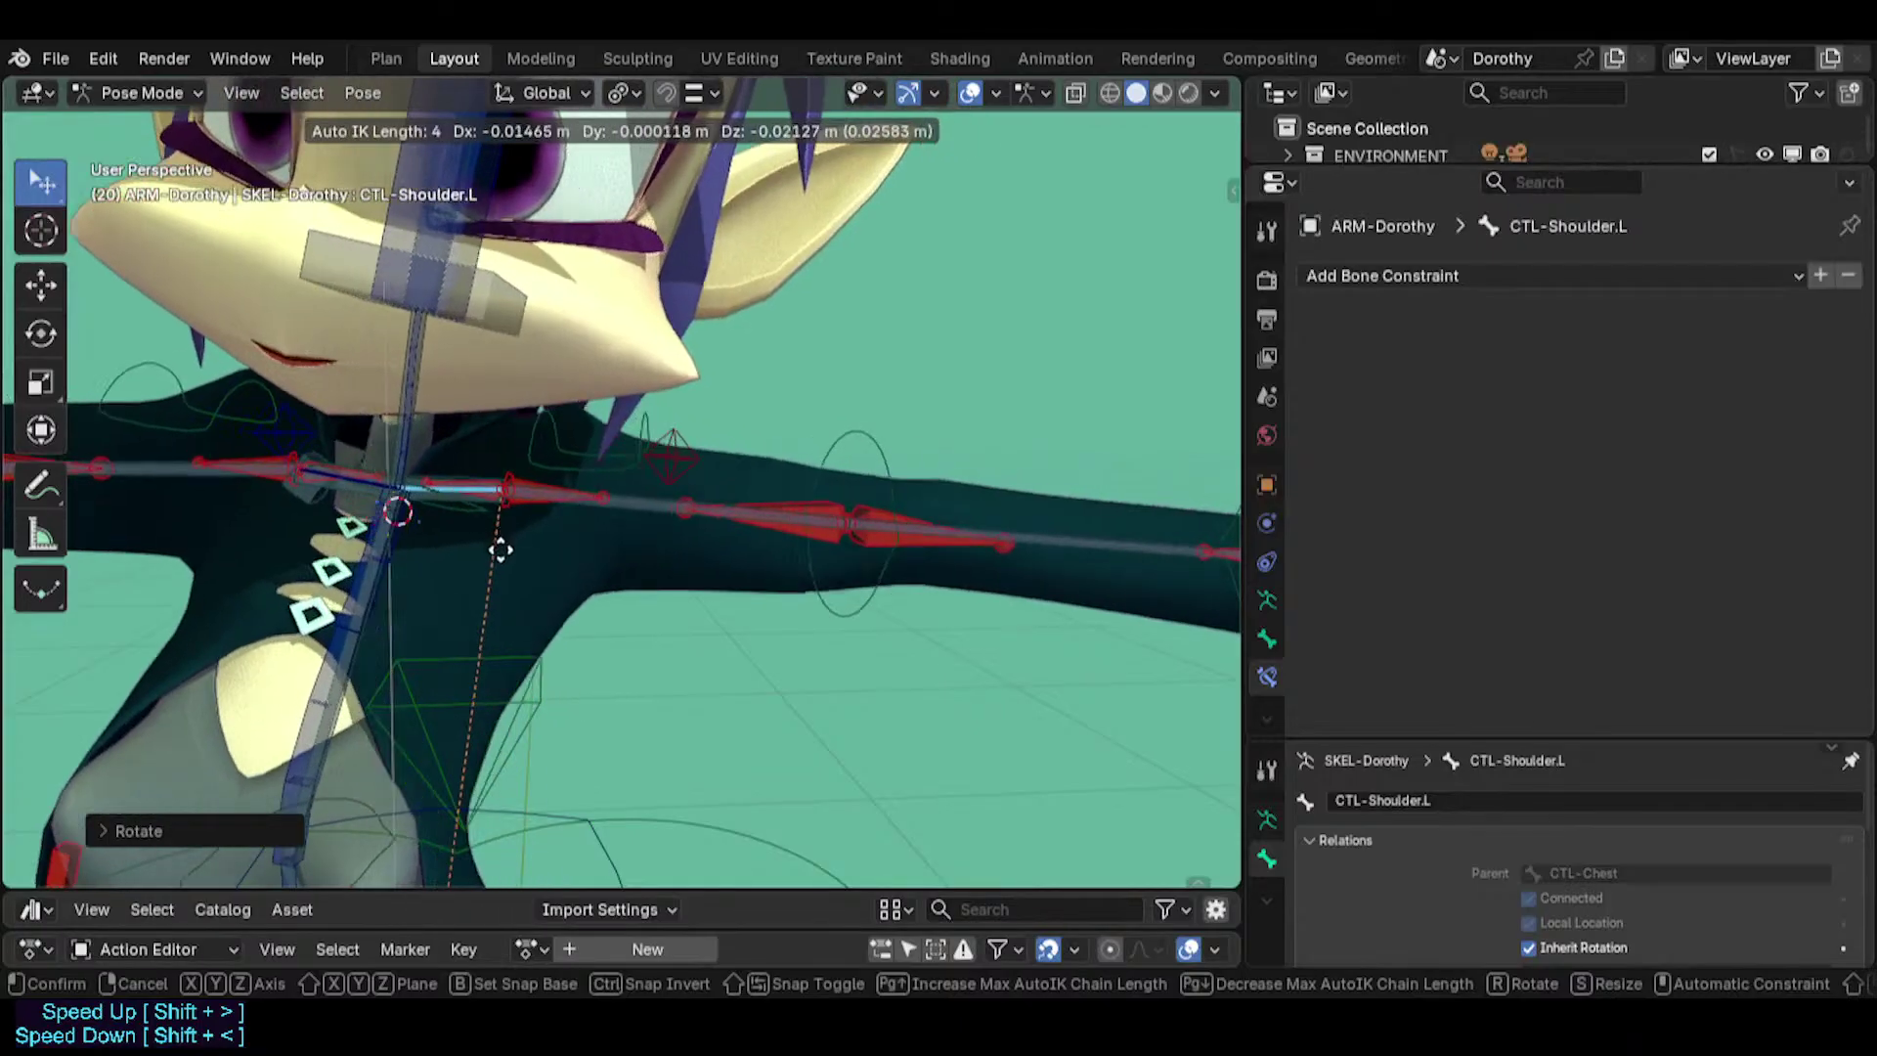
pyautogui.click(564, 541)
pyautogui.press('r')
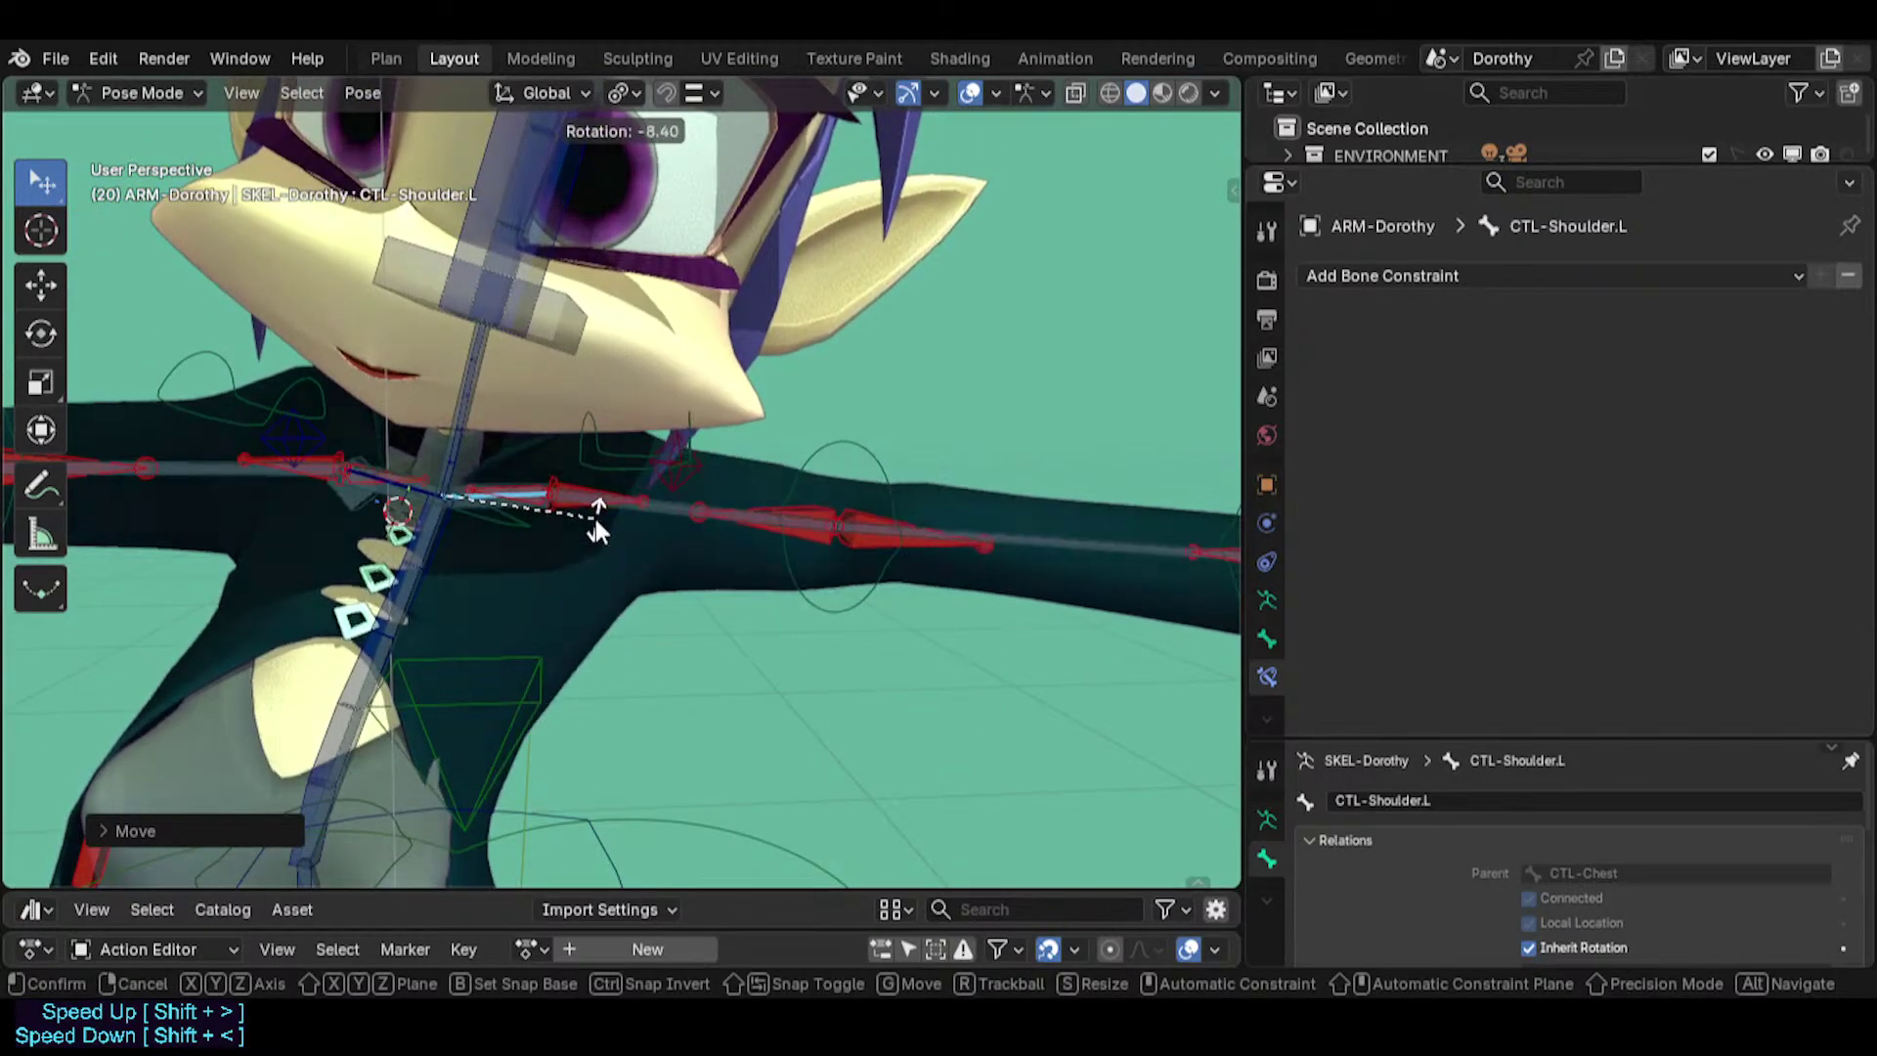
pyautogui.click(595, 522)
# Reselect CTL-Shoulder.L and rotate it up and down to recheck the shoulder deformation.
pyautogui.scroll(2, 509, 525)
pyautogui.click(531, 495)
pyautogui.click(538, 481)
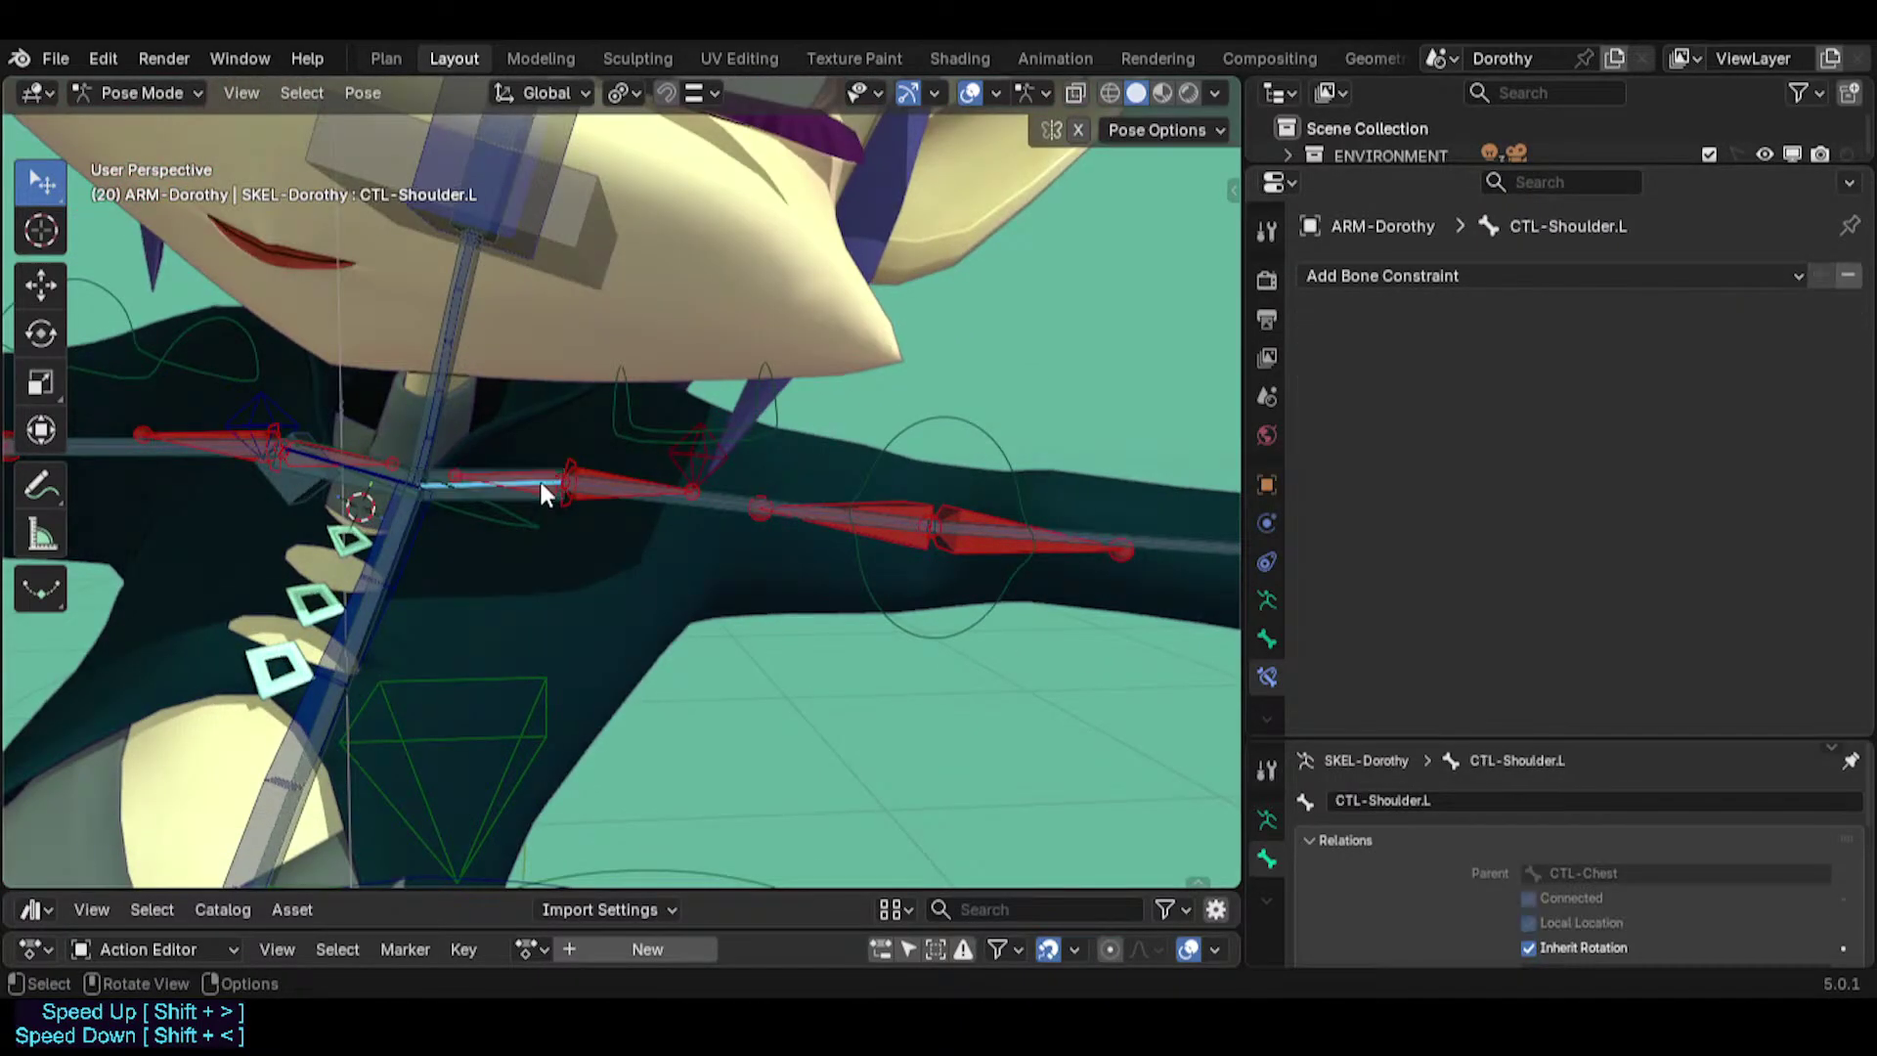
pyautogui.click(540, 484)
pyautogui.click(541, 485)
pyautogui.scroll(-3, 537, 478)
pyautogui.press('r')
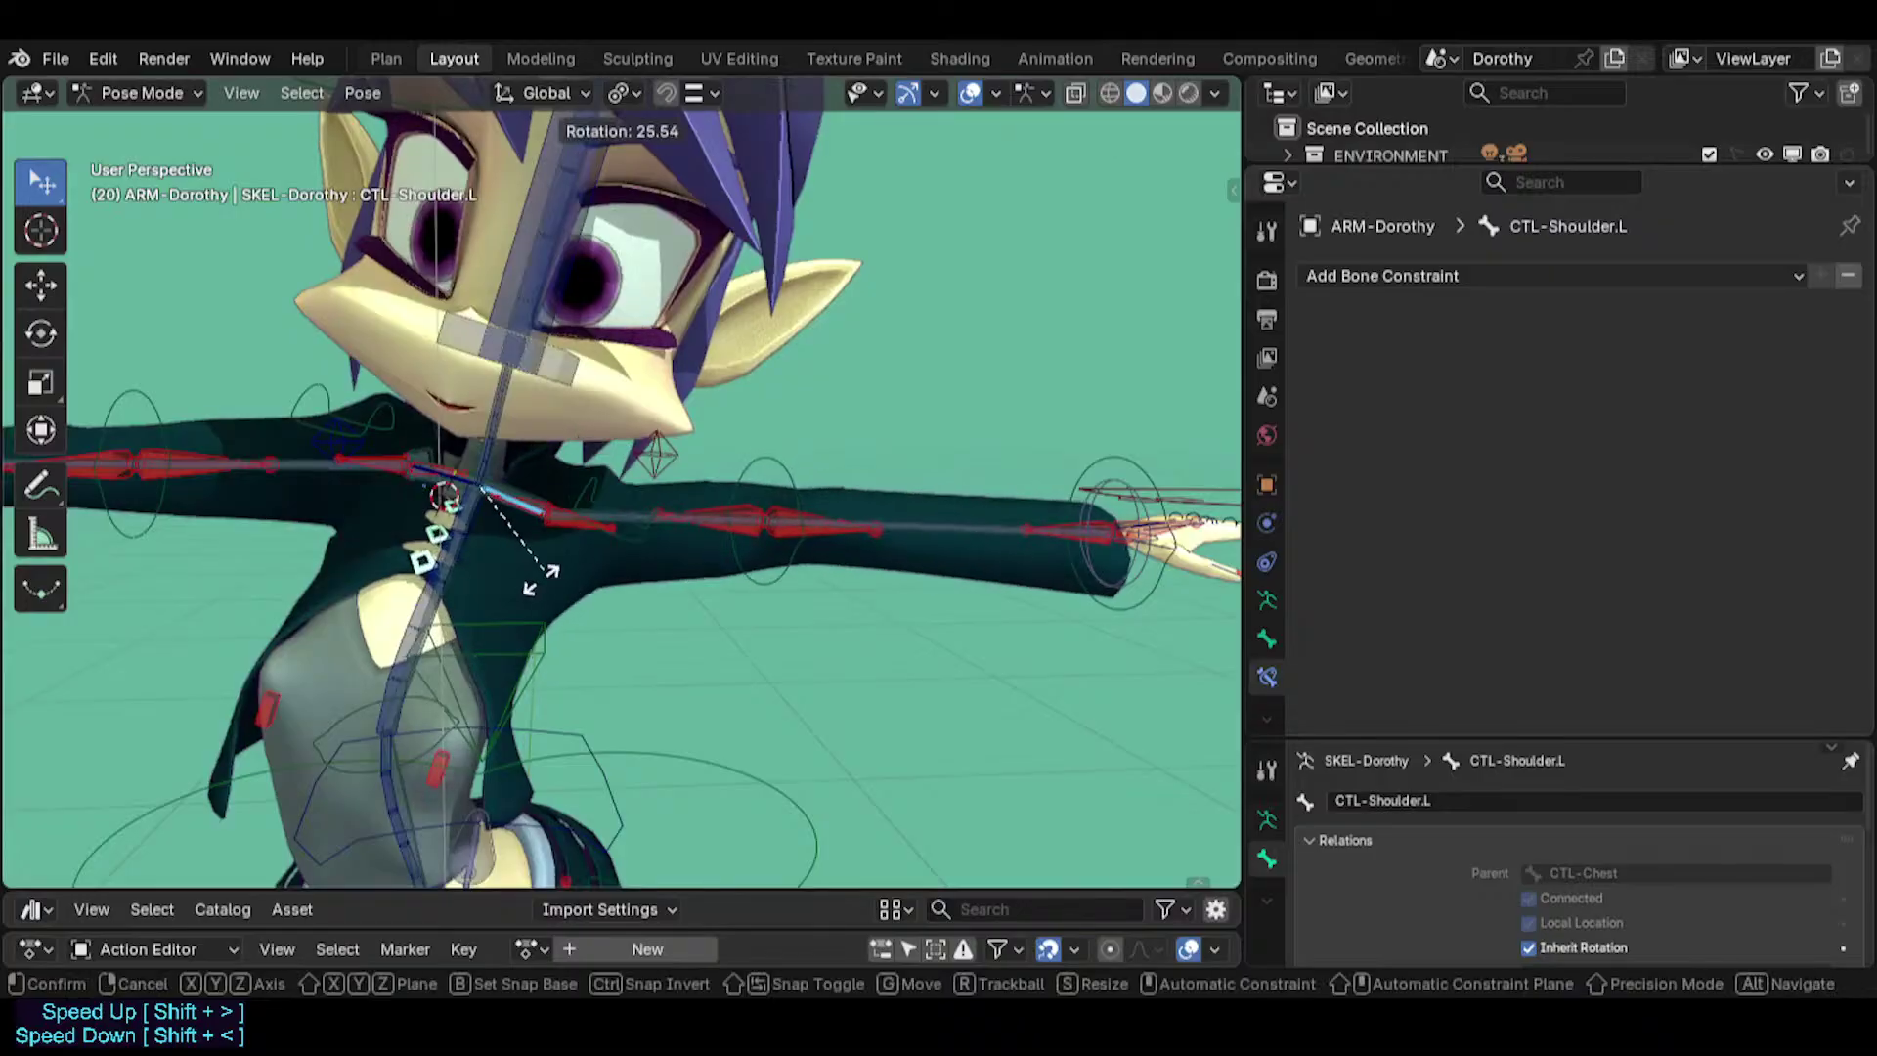
pyautogui.click(537, 521)
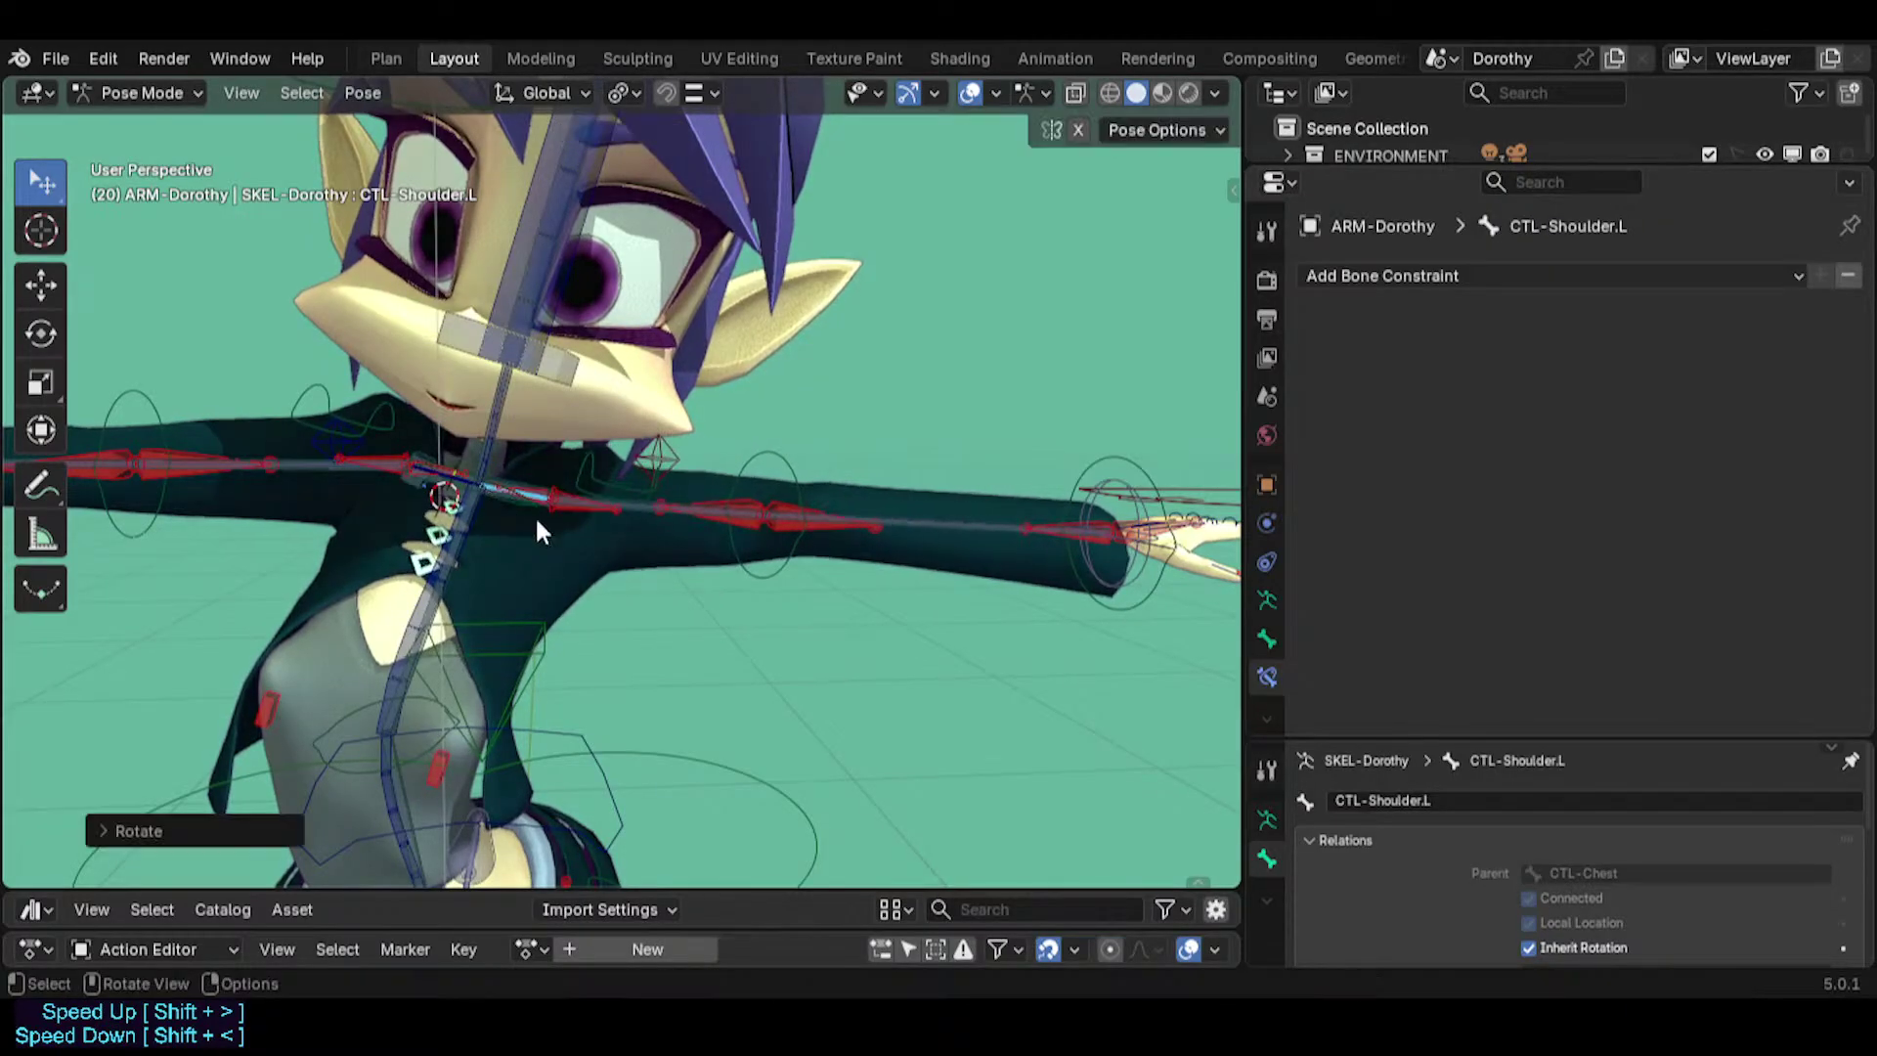
pyautogui.press('r')
pyautogui.click(550, 547)
# Trackball-rotate CTL-Shoulder.L, move it with Auto IK and rotate it once more to test the upper body.
pyautogui.press('r')
pyautogui.press('r')
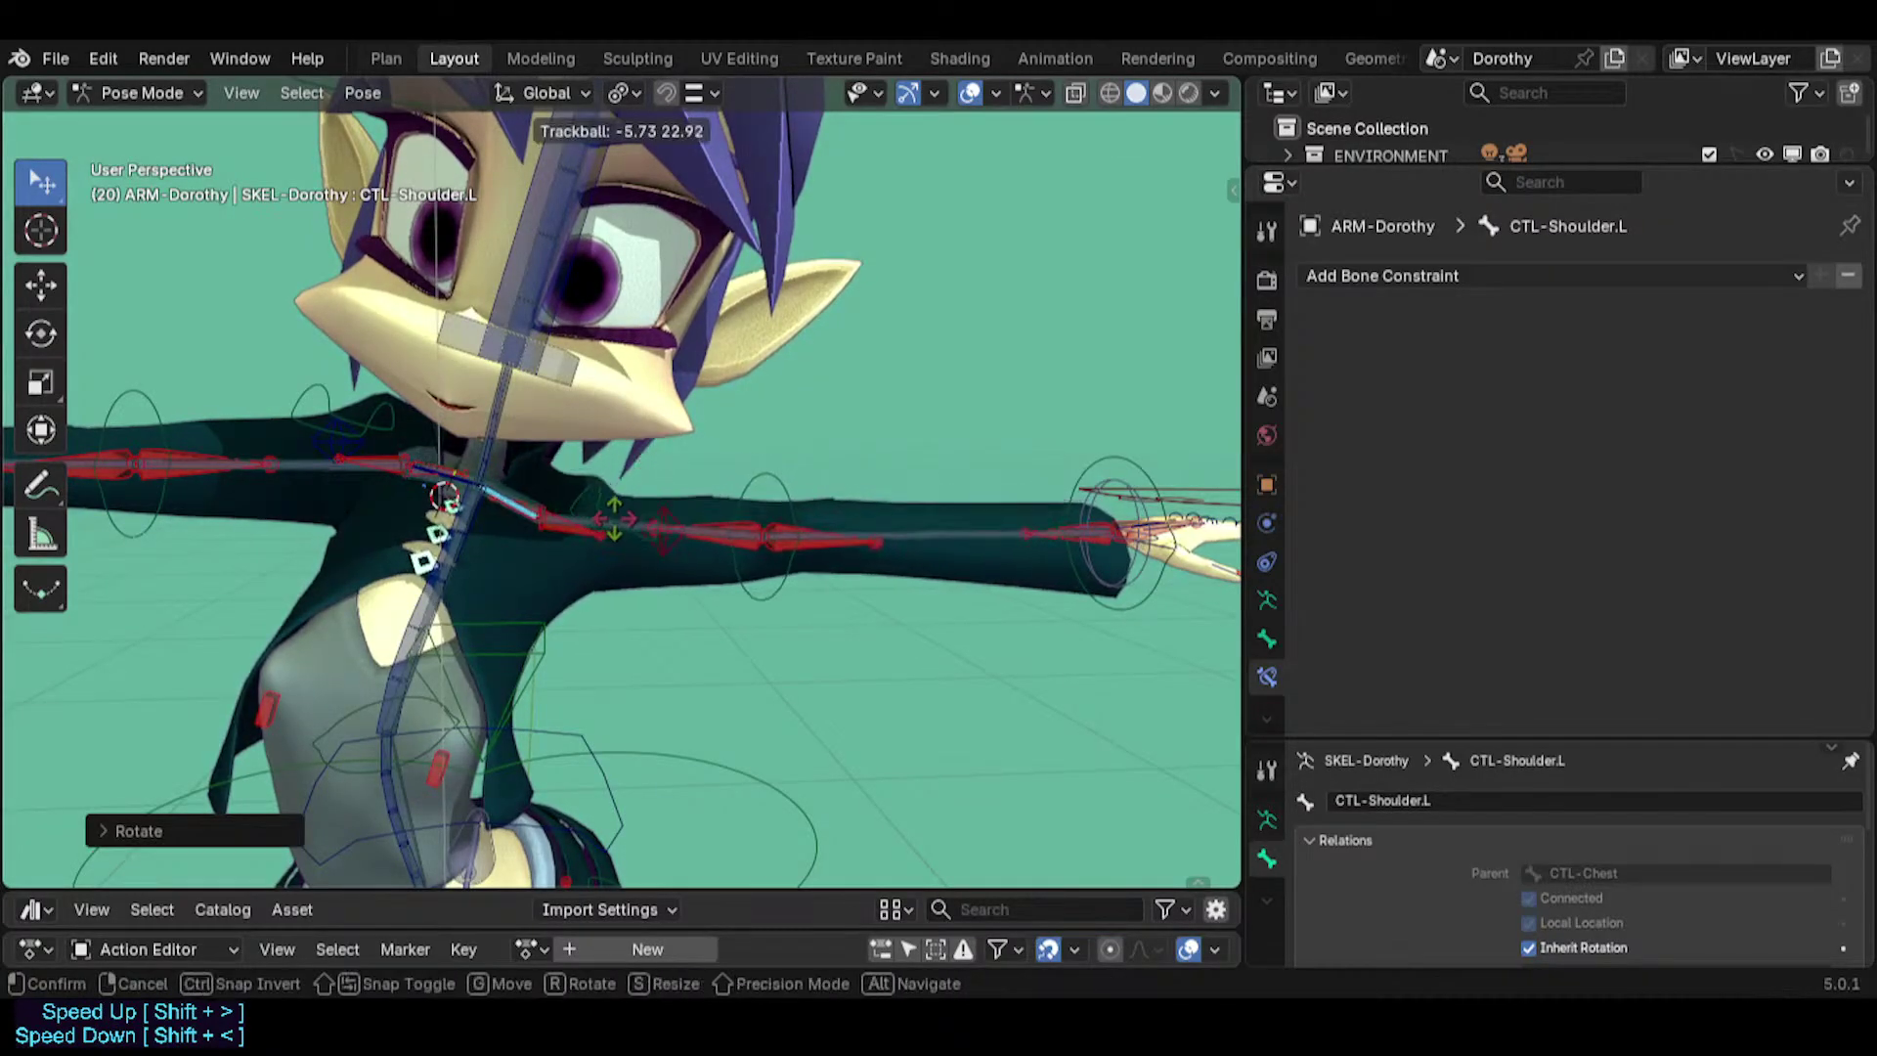
pyautogui.click(579, 469)
pyautogui.press('g')
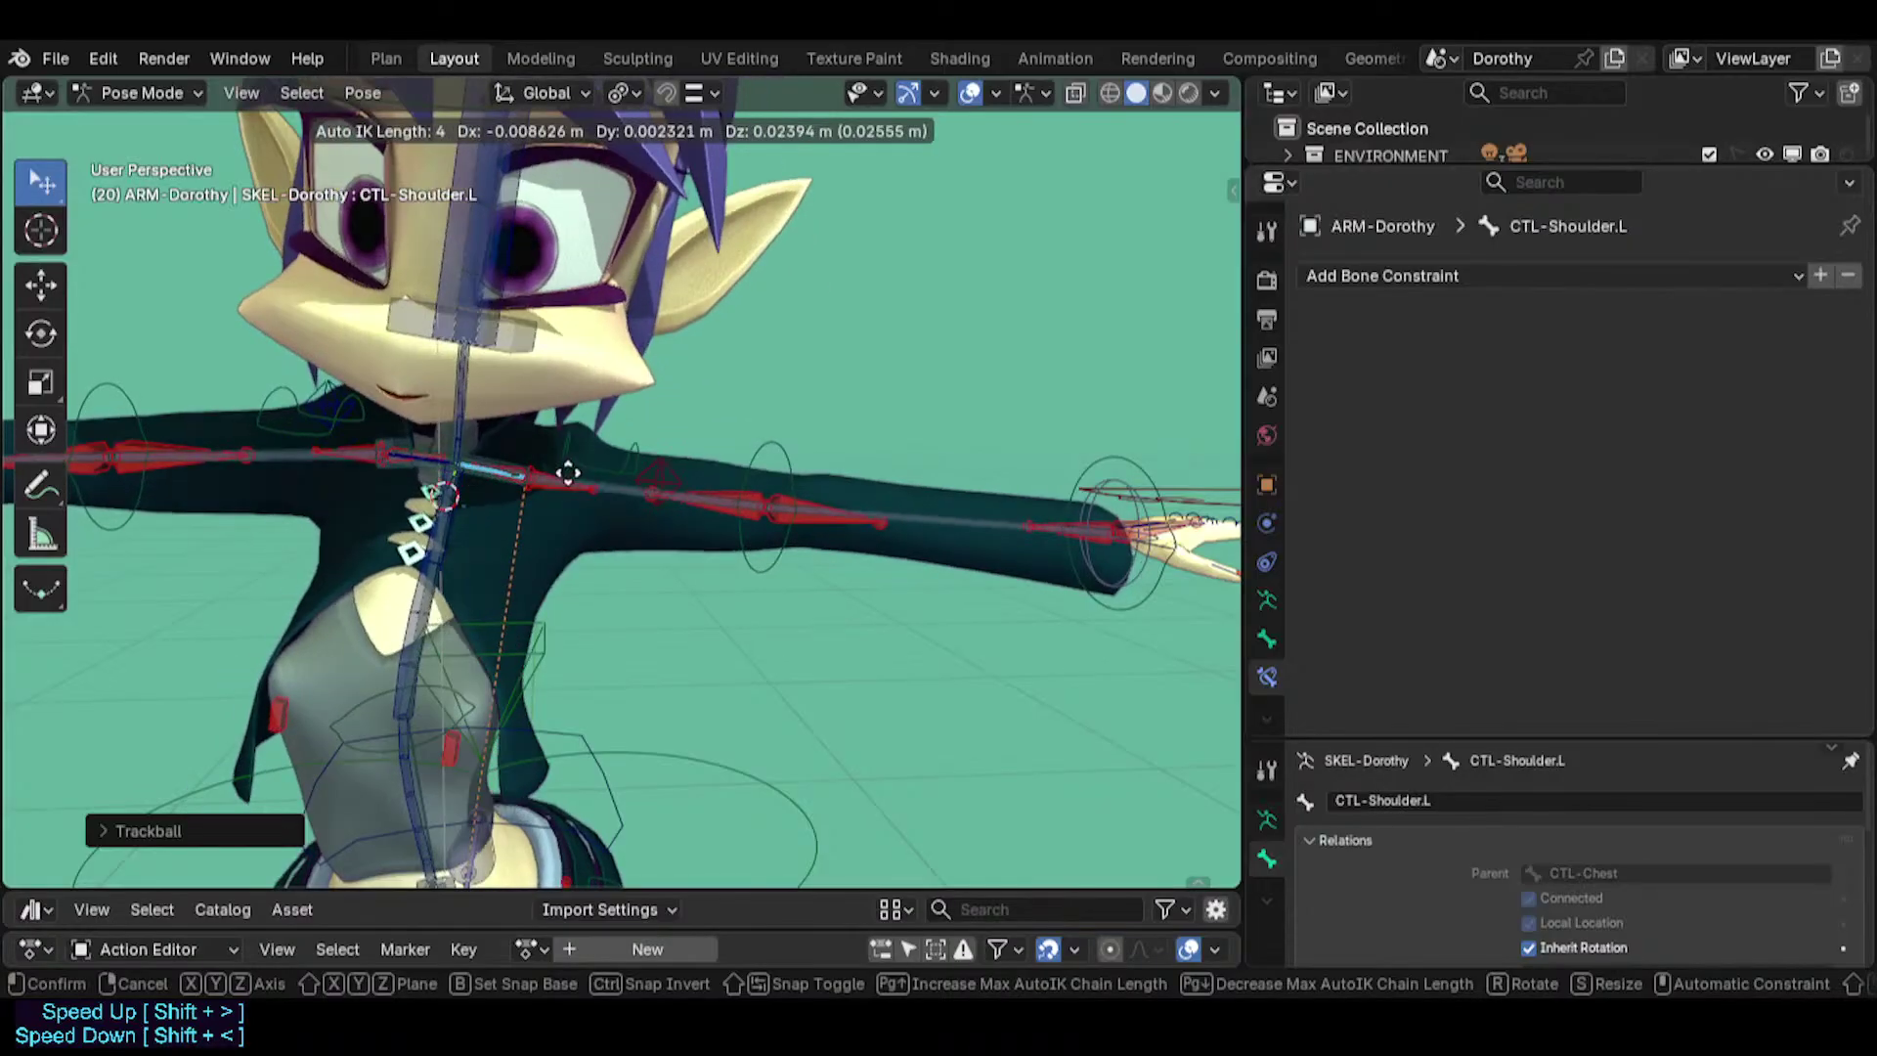
pyautogui.click(564, 513)
pyautogui.press('r')
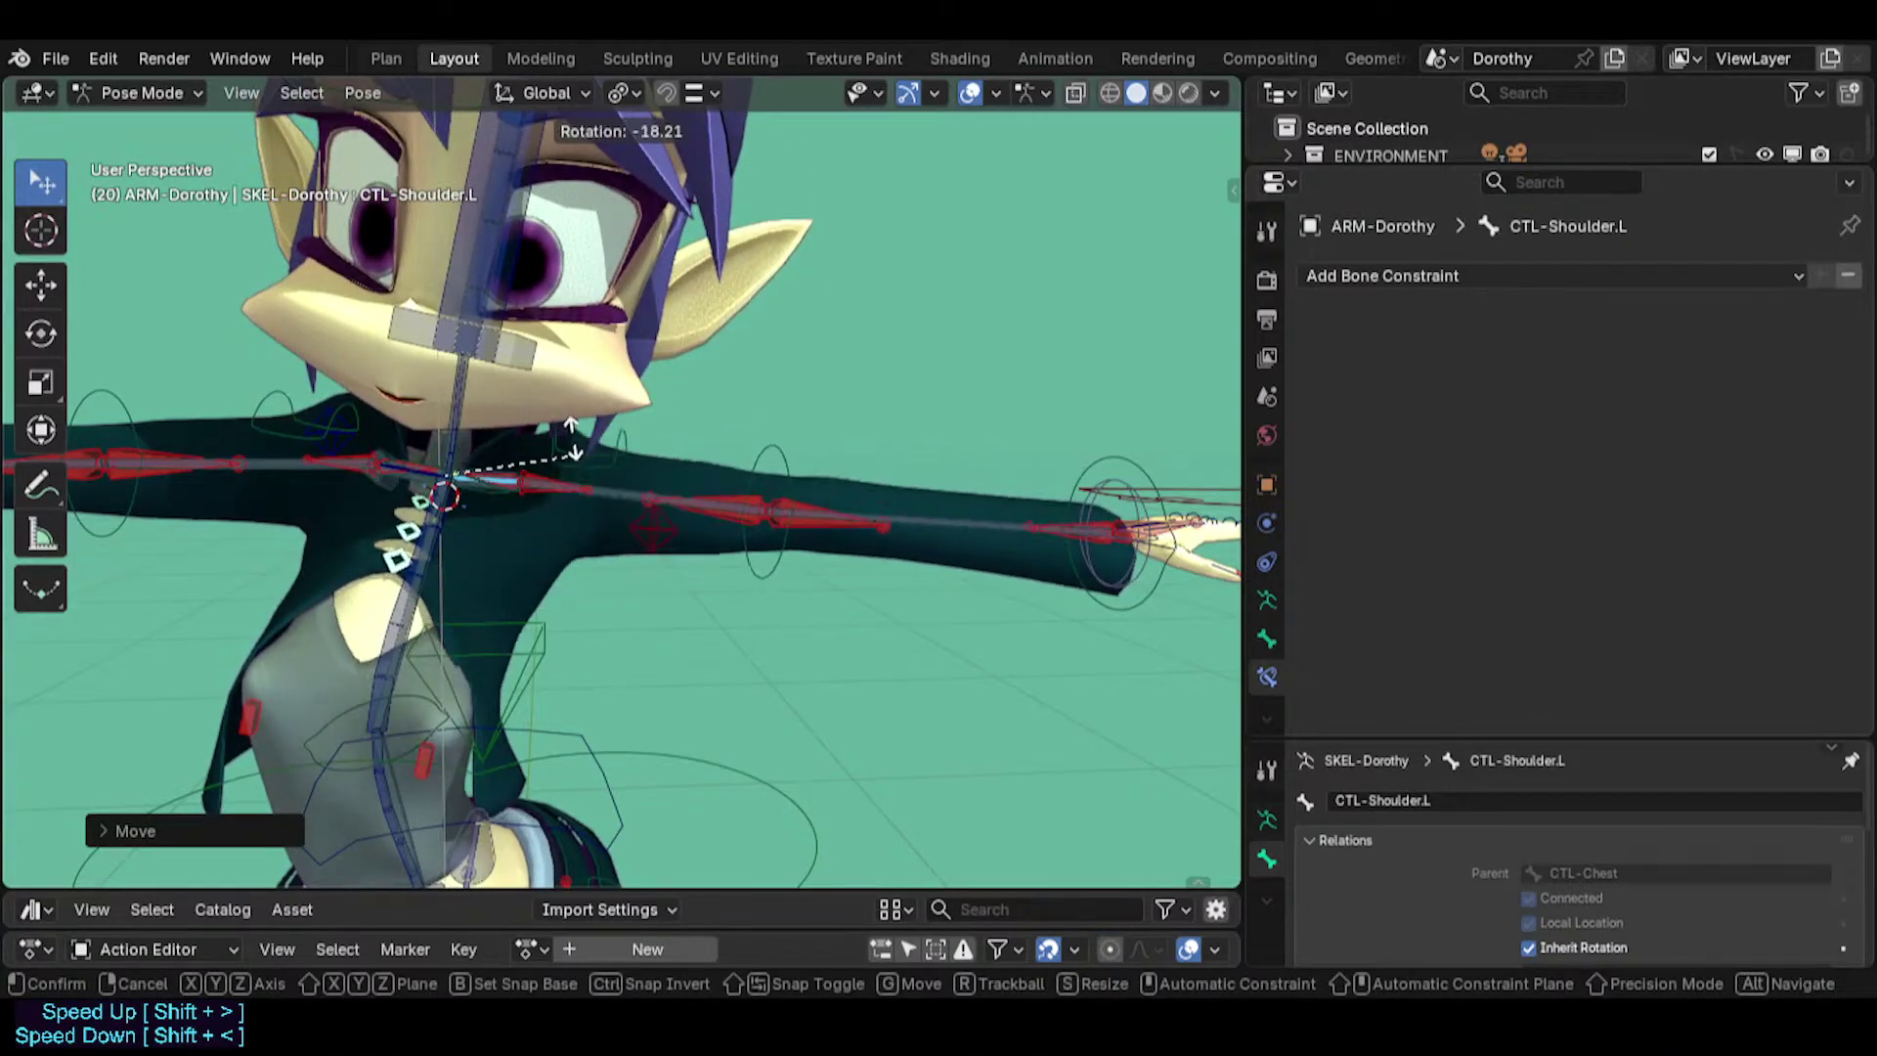
pyautogui.click(547, 469)
# Inspect TWK-Boob.L's Copy Transforms constraint, and rotate CTL-Shoulder.L to see how it reacts.
pyautogui.click(421, 760)
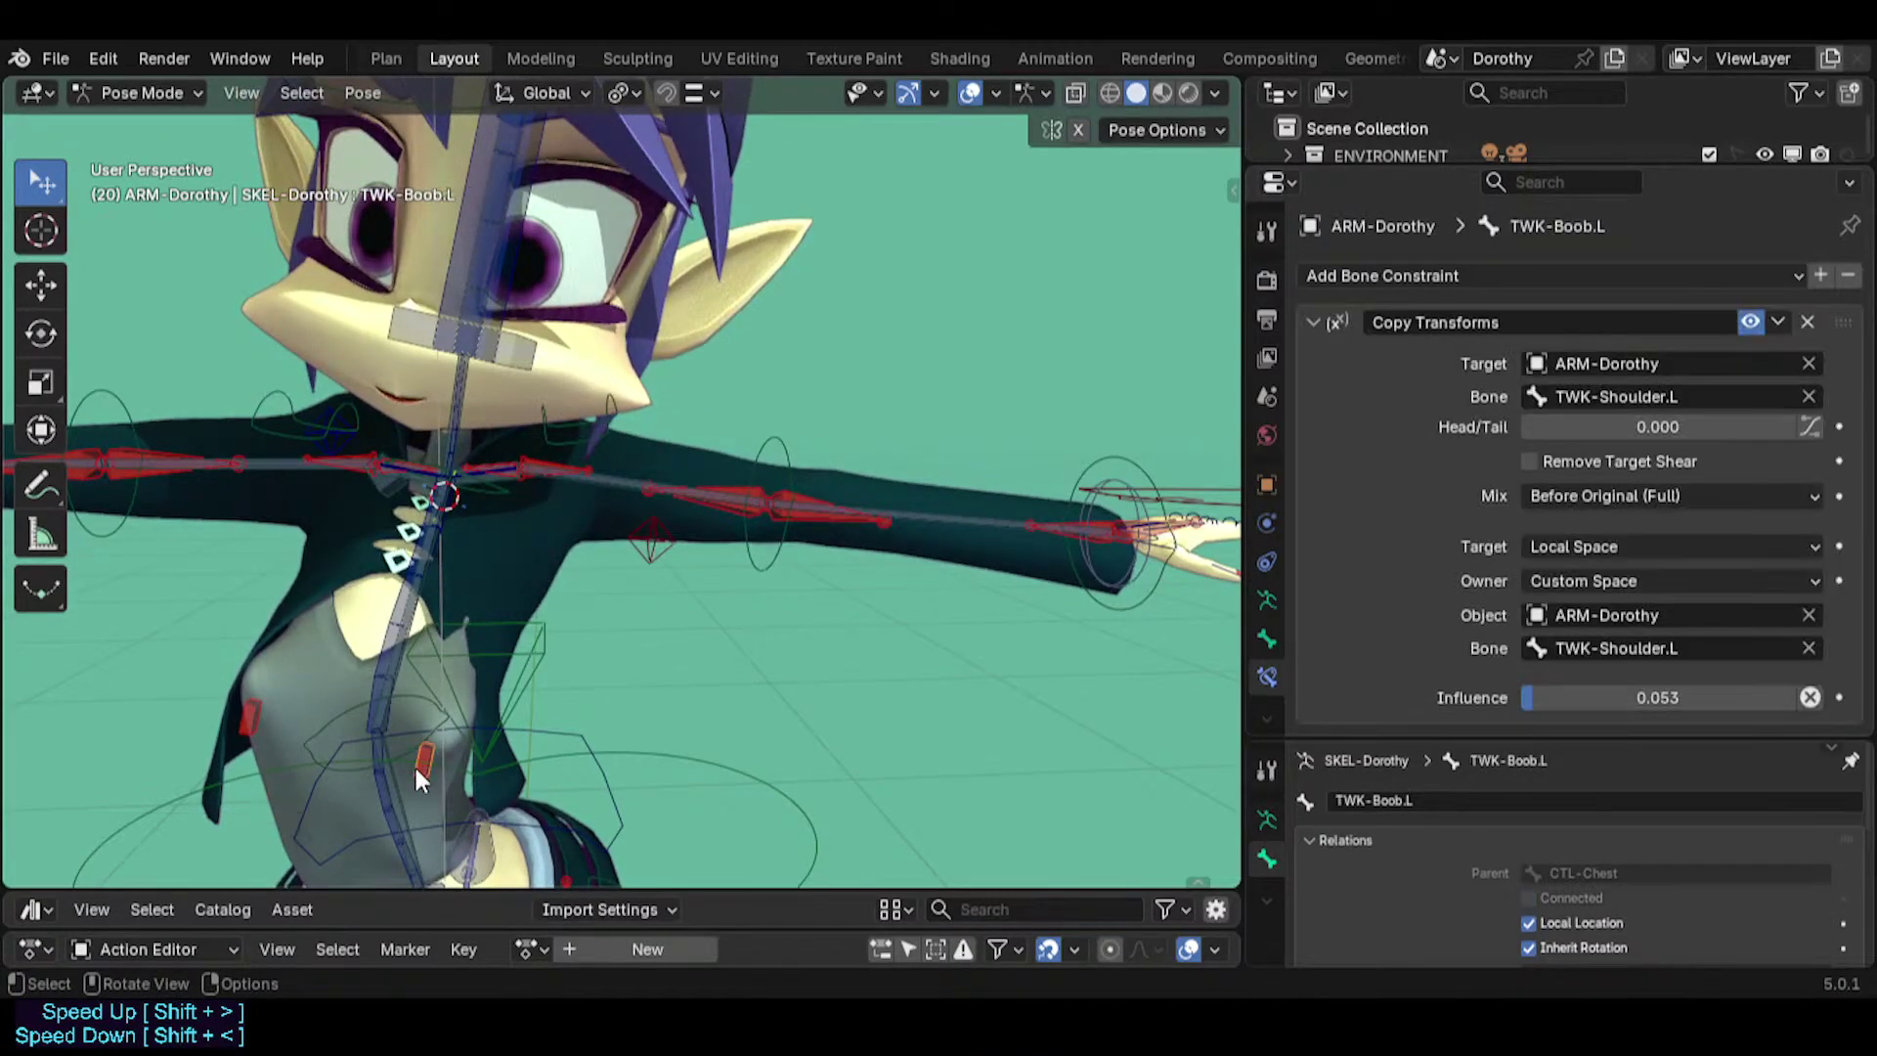
pyautogui.scroll(2, 441, 460)
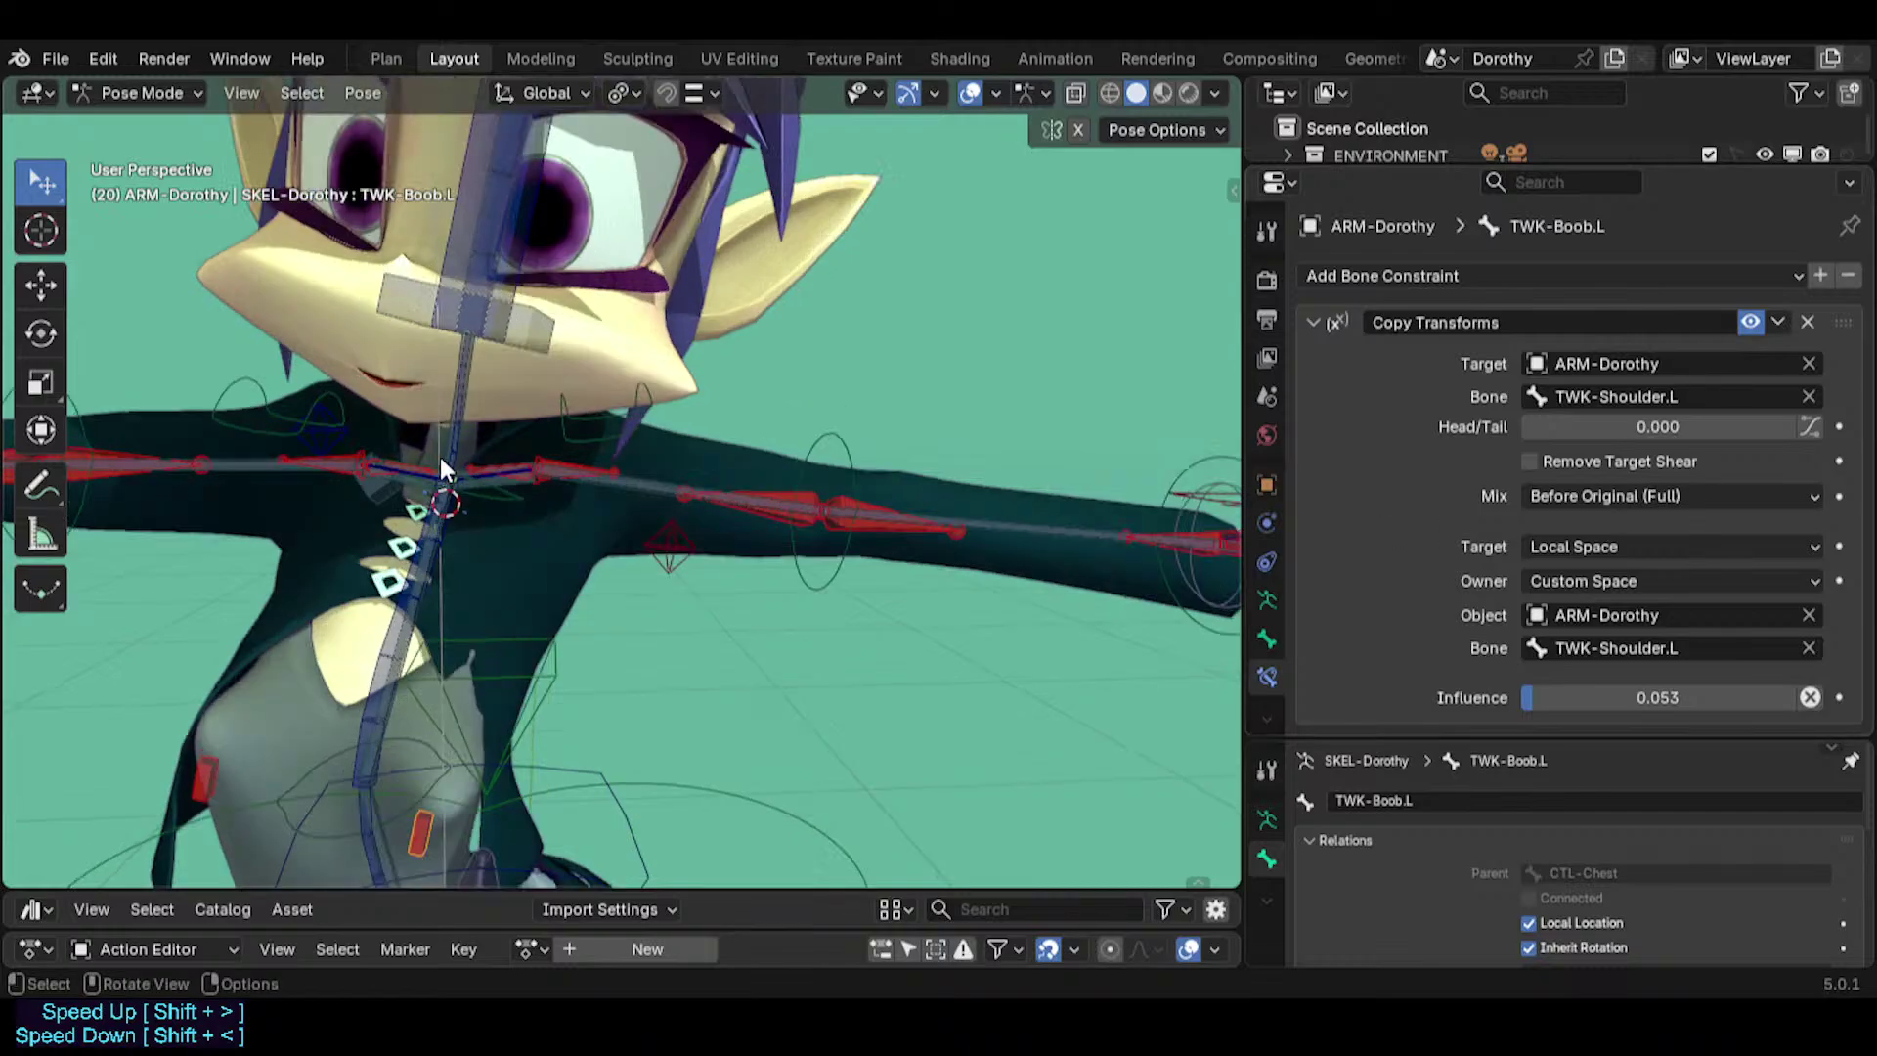
pyautogui.scroll(-2, 516, 475)
pyautogui.click(532, 475)
pyautogui.click(527, 475)
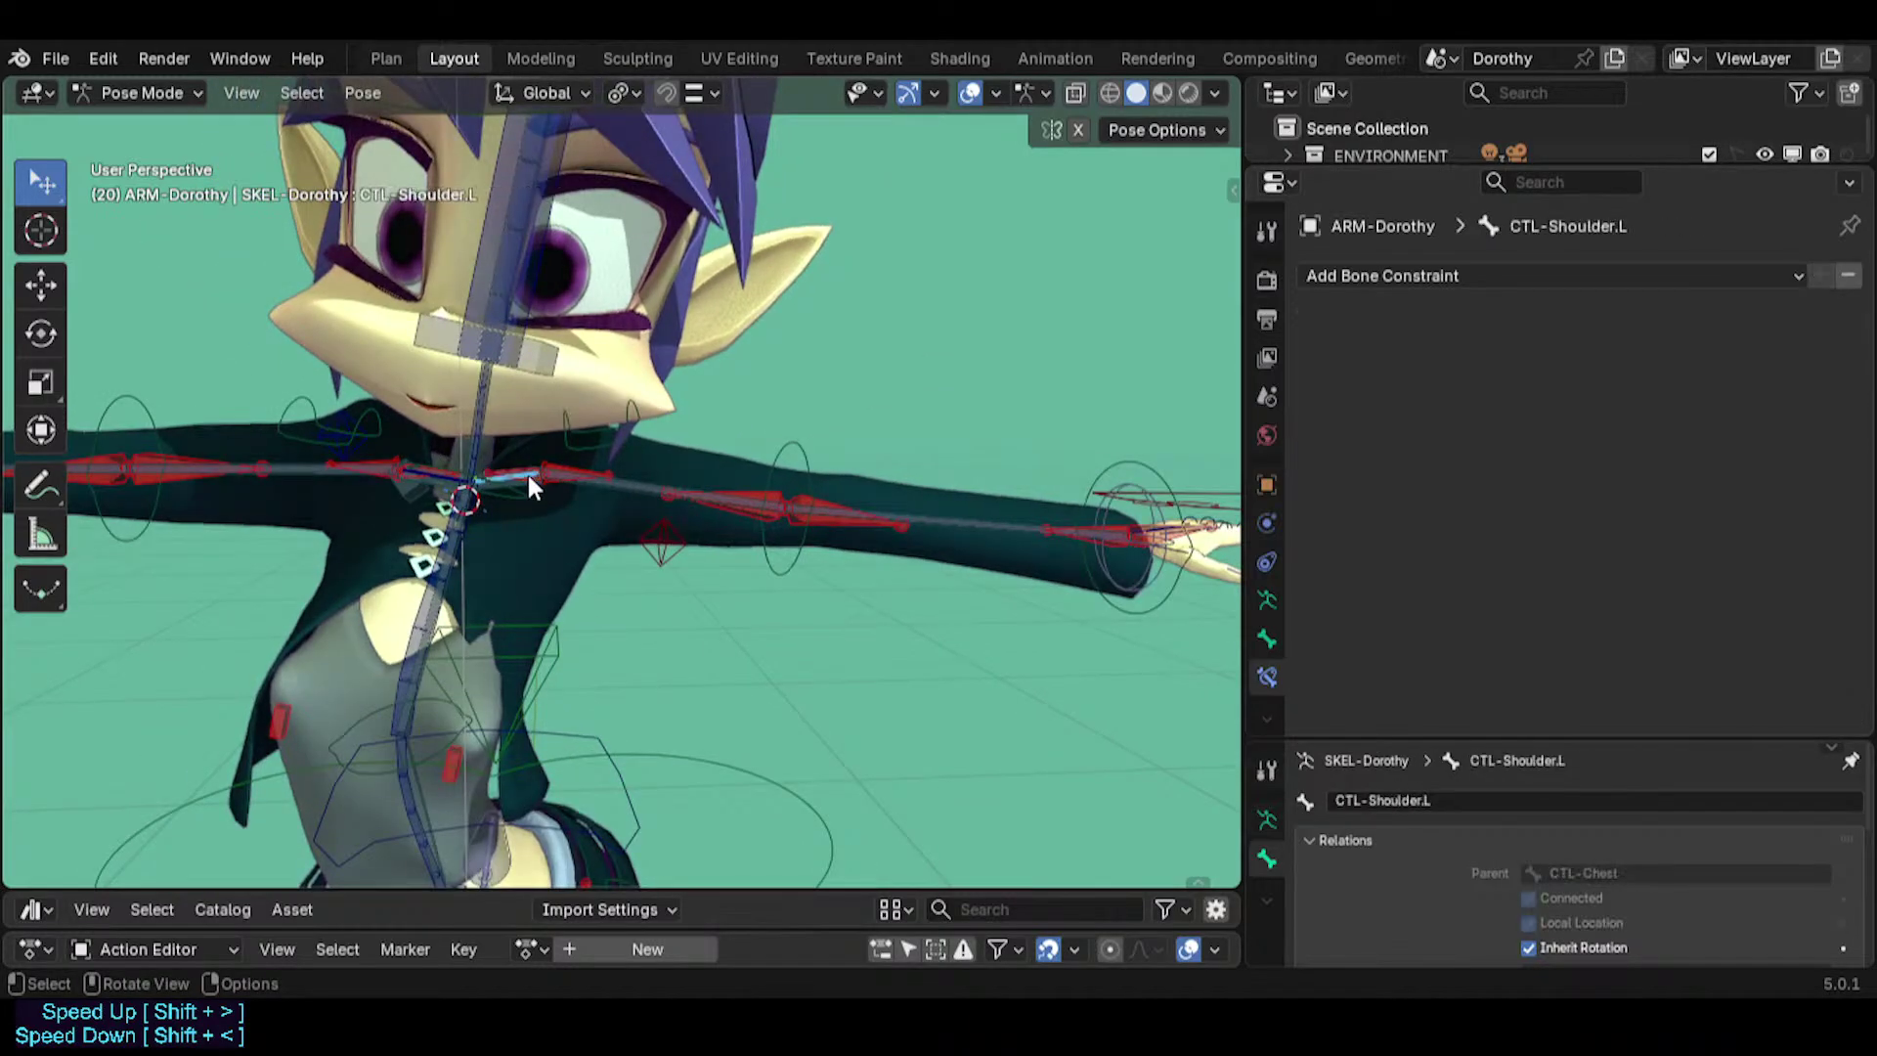
pyautogui.press('r')
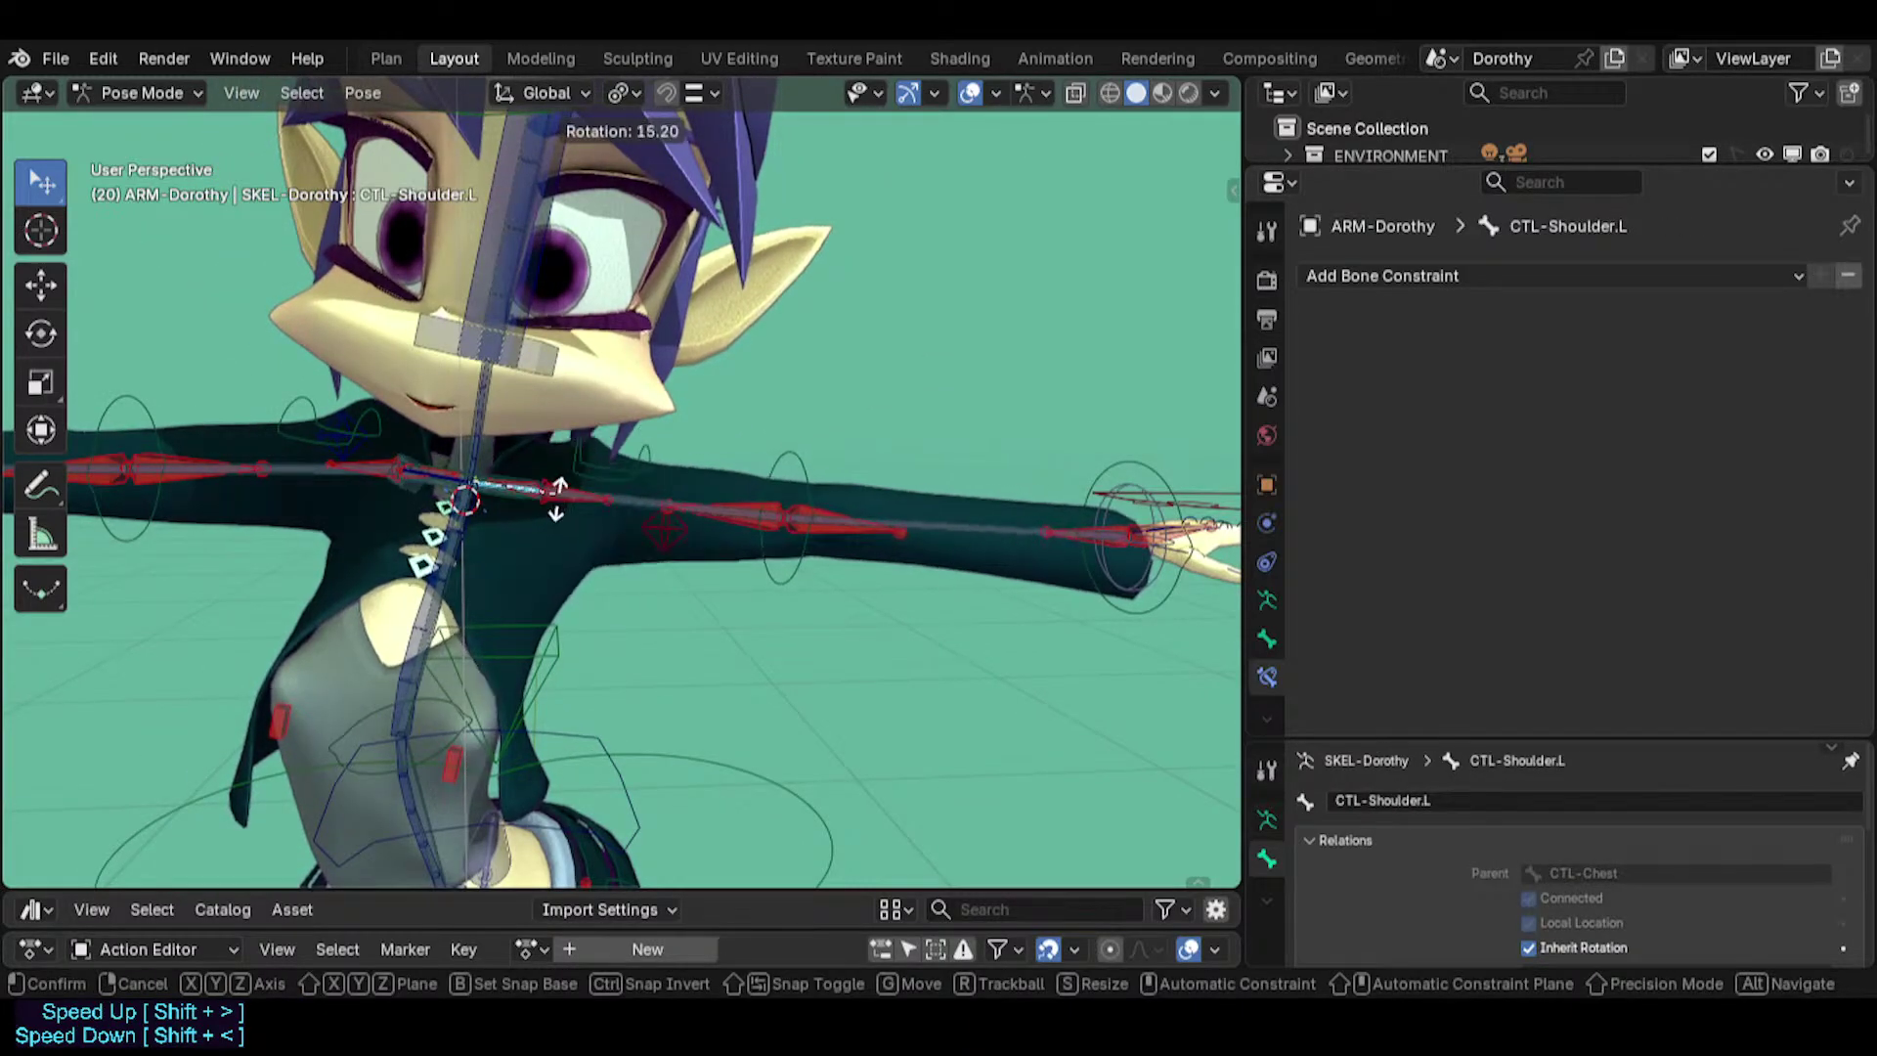
pyautogui.click(559, 489)
# Move the left shoulder tweak TWK-Shoulder.L to test its effect on the shoulder deformation.
pyautogui.click(620, 451)
pyautogui.press('g')
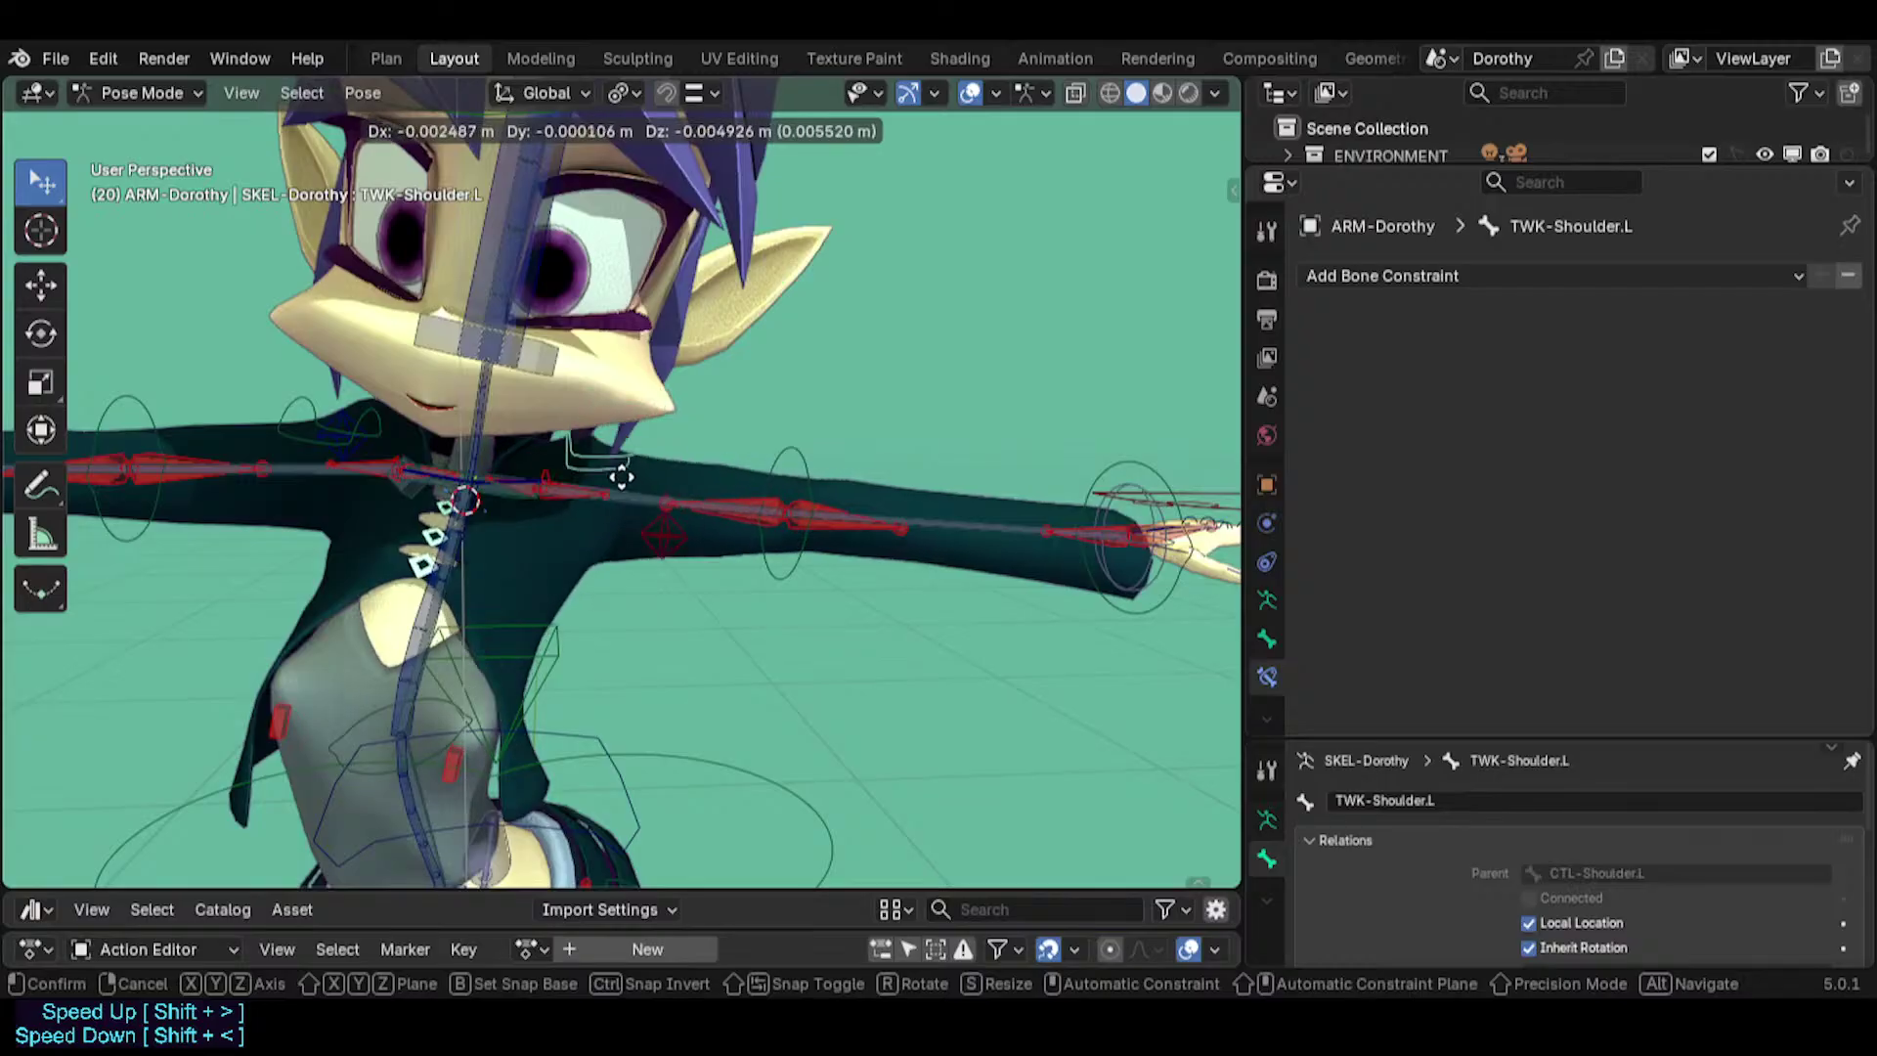
pyautogui.click(626, 475)
# Select CTL-Shoulder.L and rotate it slightly to test the left shoulder.
pyautogui.scroll(1, 534, 493)
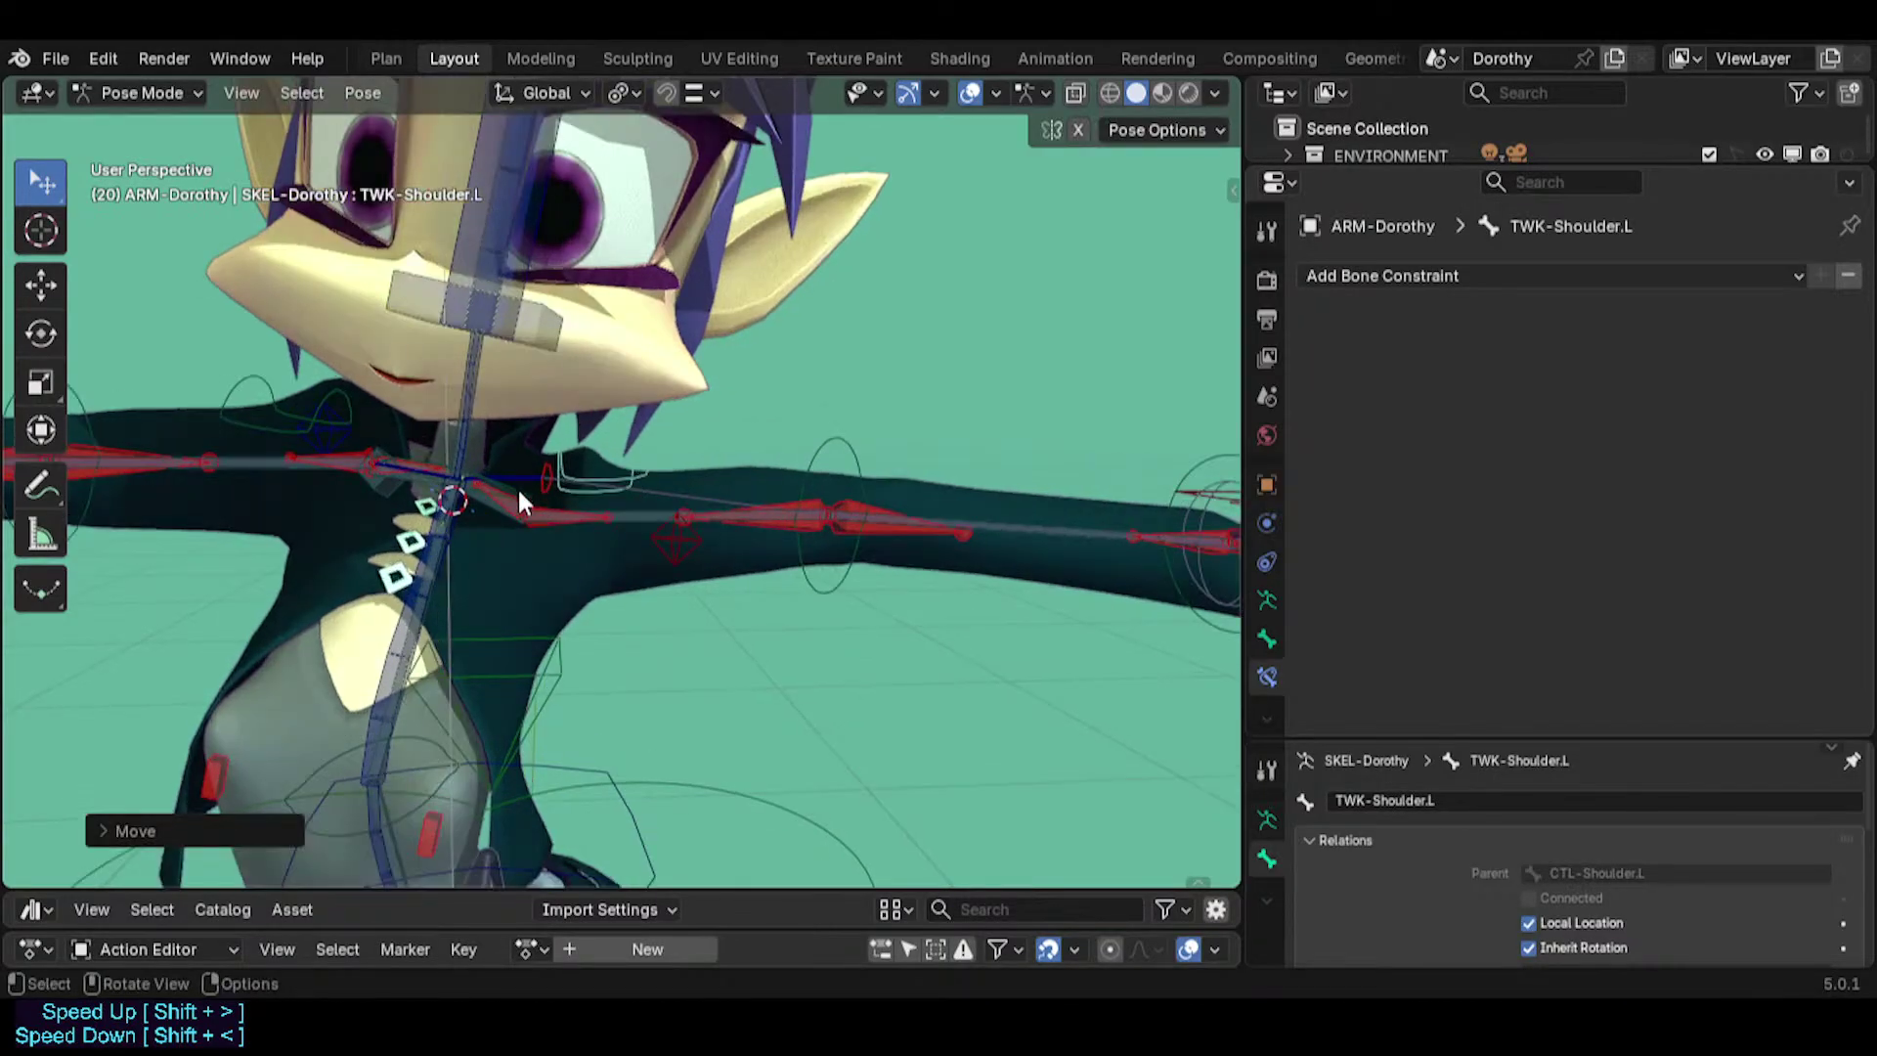
pyautogui.click(518, 486)
pyautogui.click(518, 479)
pyautogui.click(523, 475)
pyautogui.press('r')
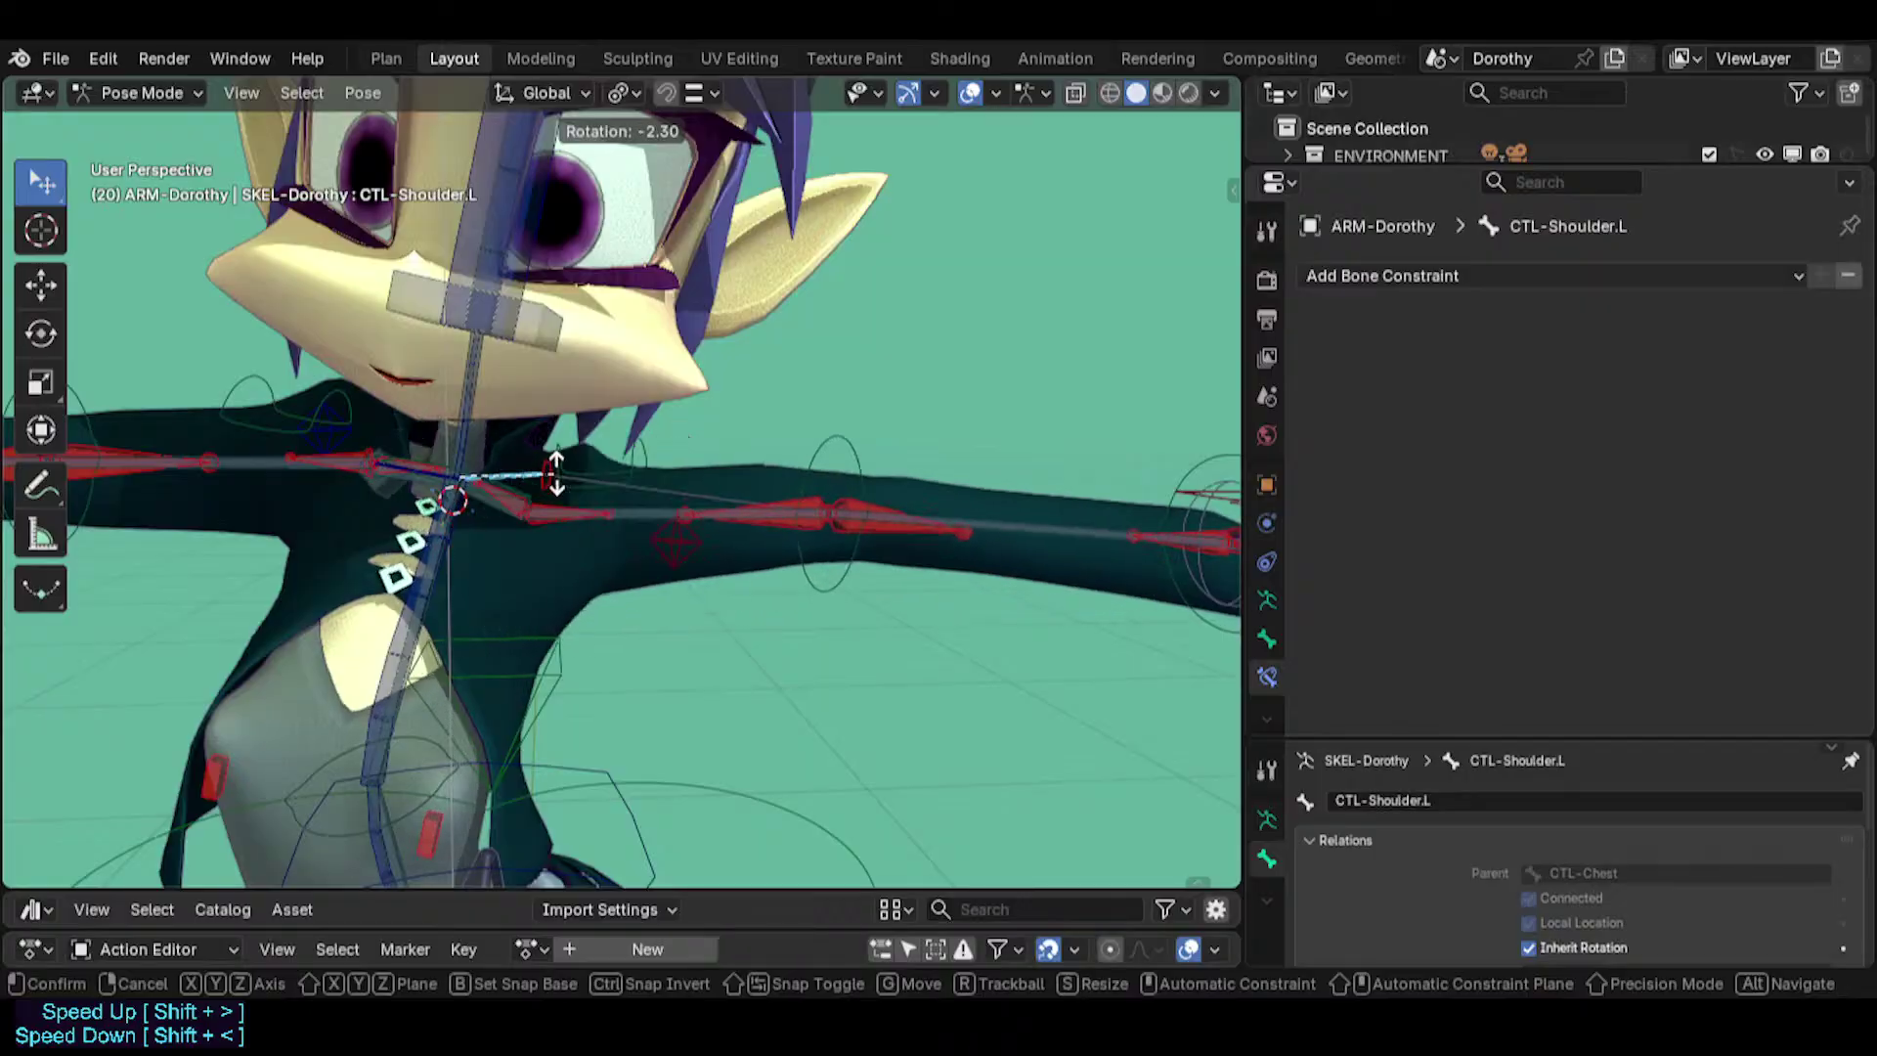
pyautogui.click(548, 473)
# Trackball-rotate CTL-Shoulder.L several times and view it from different angles, ending with a plain rotation to check the shoulder deformation.
pyautogui.moveTo(548, 473); pyautogui.dragTo(442, 489, button='middle')
pyautogui.press('r')
pyautogui.press('r')
pyautogui.click(551, 534)
pyautogui.press('r')
pyautogui.press('r')
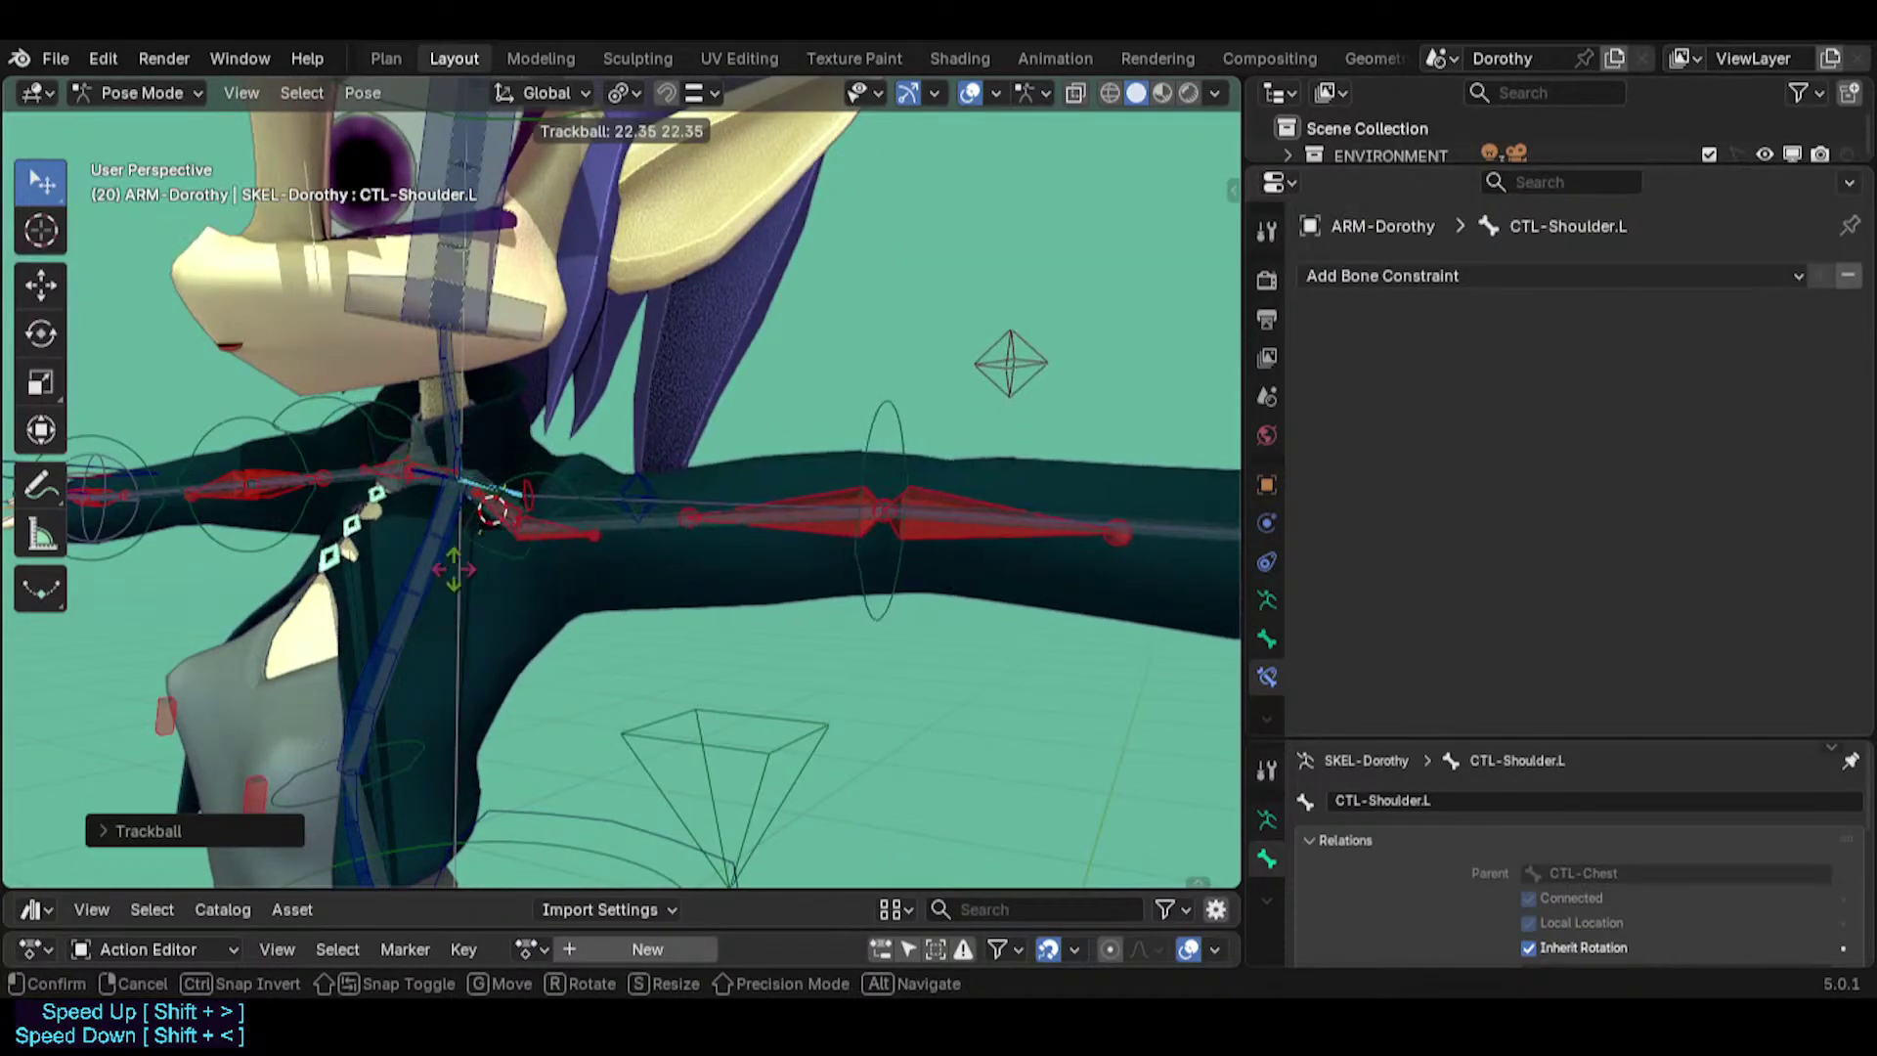
pyautogui.click(482, 456)
pyautogui.moveTo(488, 459); pyautogui.dragTo(694, 504, button='middle')
pyautogui.press('r')
pyautogui.press('r')
pyautogui.click(590, 424)
pyautogui.press('r')
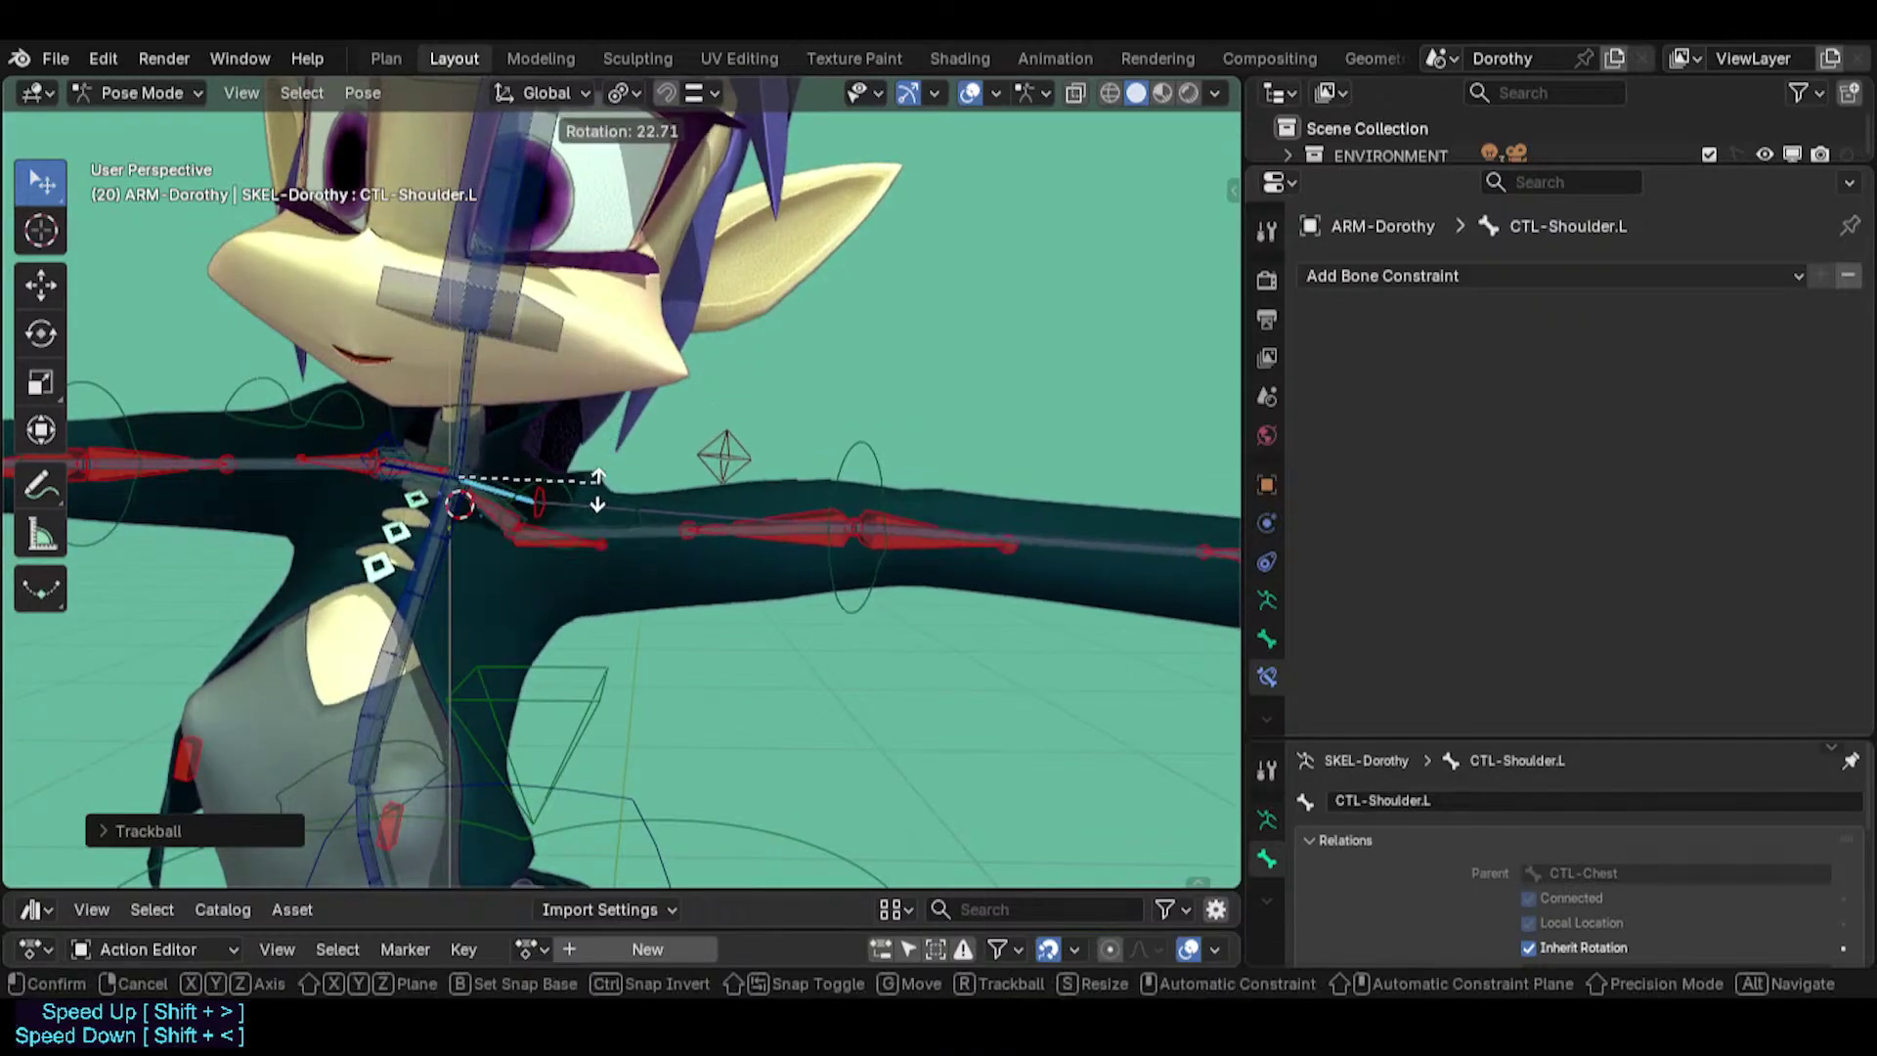
pyautogui.click(595, 432)
# Move the TWK-Shoulder.L tweak bone down and inward, and rotate CTL-Shoulder.L to compare how both affect the shoulder.
pyautogui.click(610, 446)
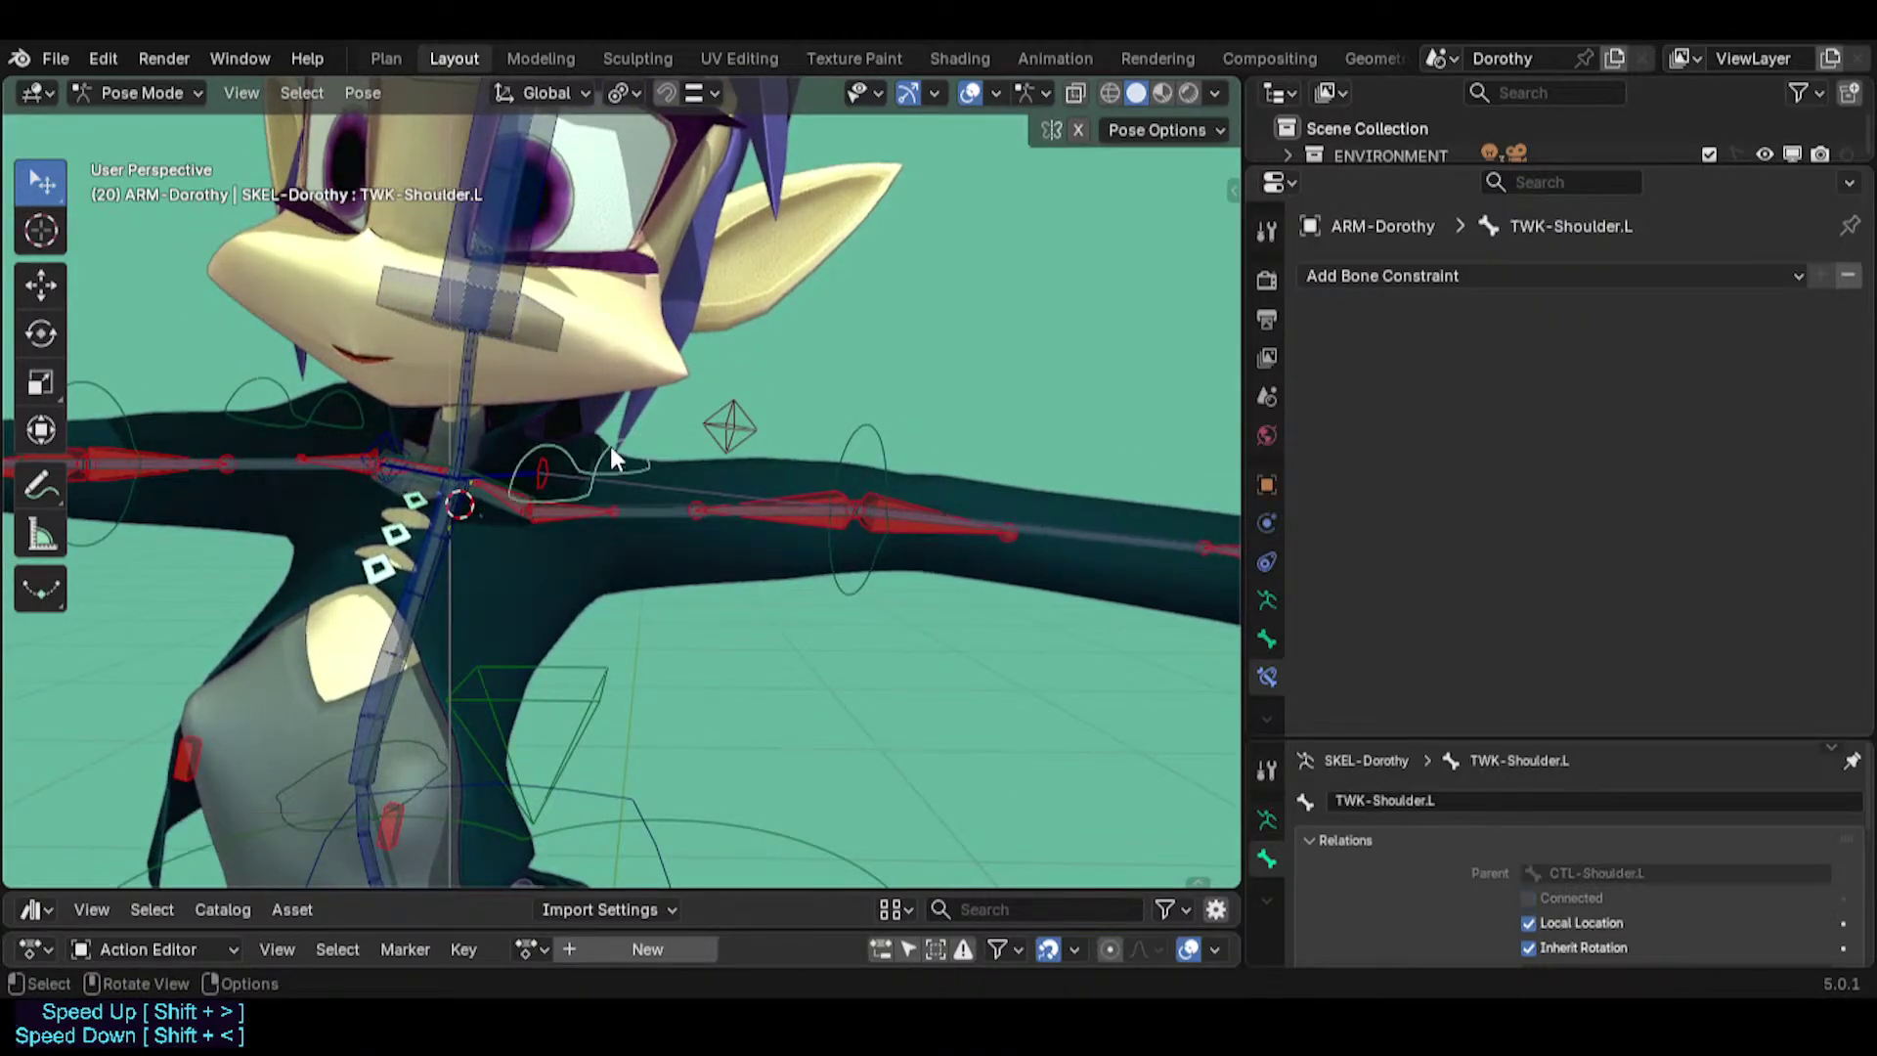
pyautogui.press('g')
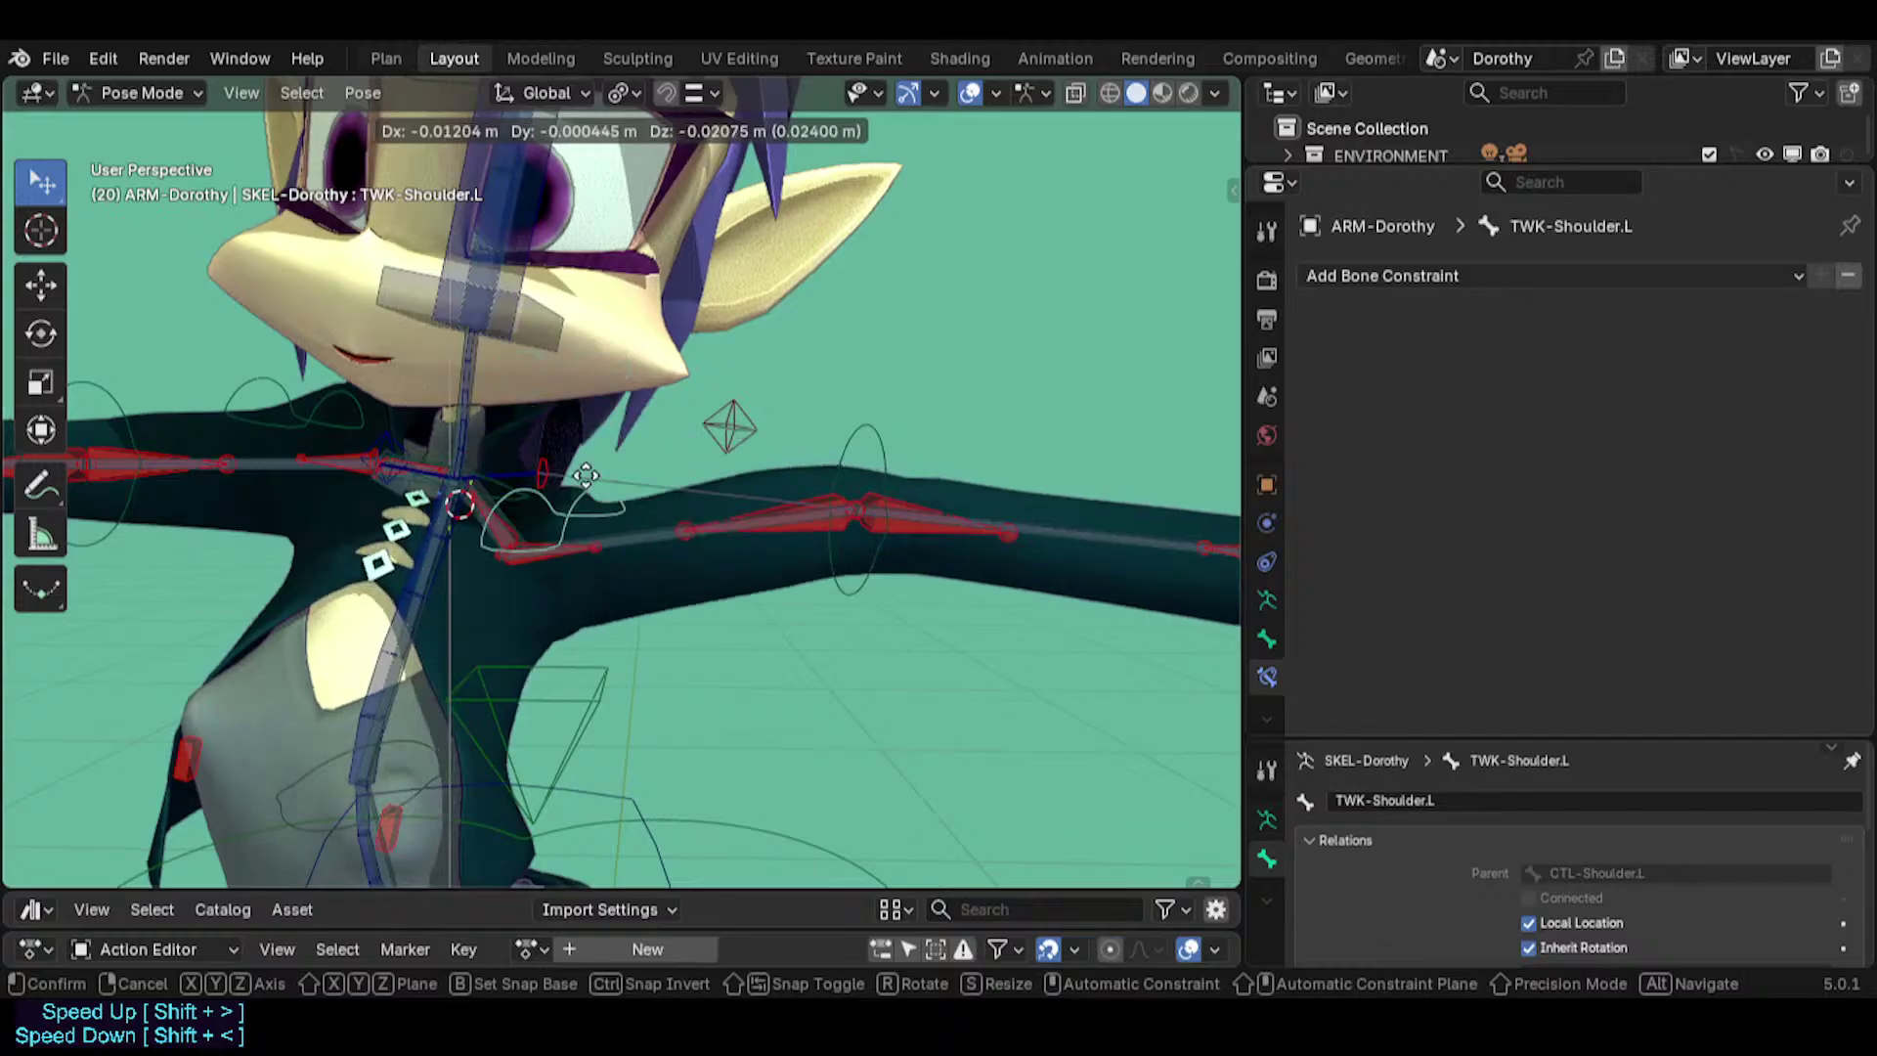
pyautogui.click(581, 464)
pyautogui.click(524, 462)
pyautogui.press('r')
pyautogui.click(470, 499)
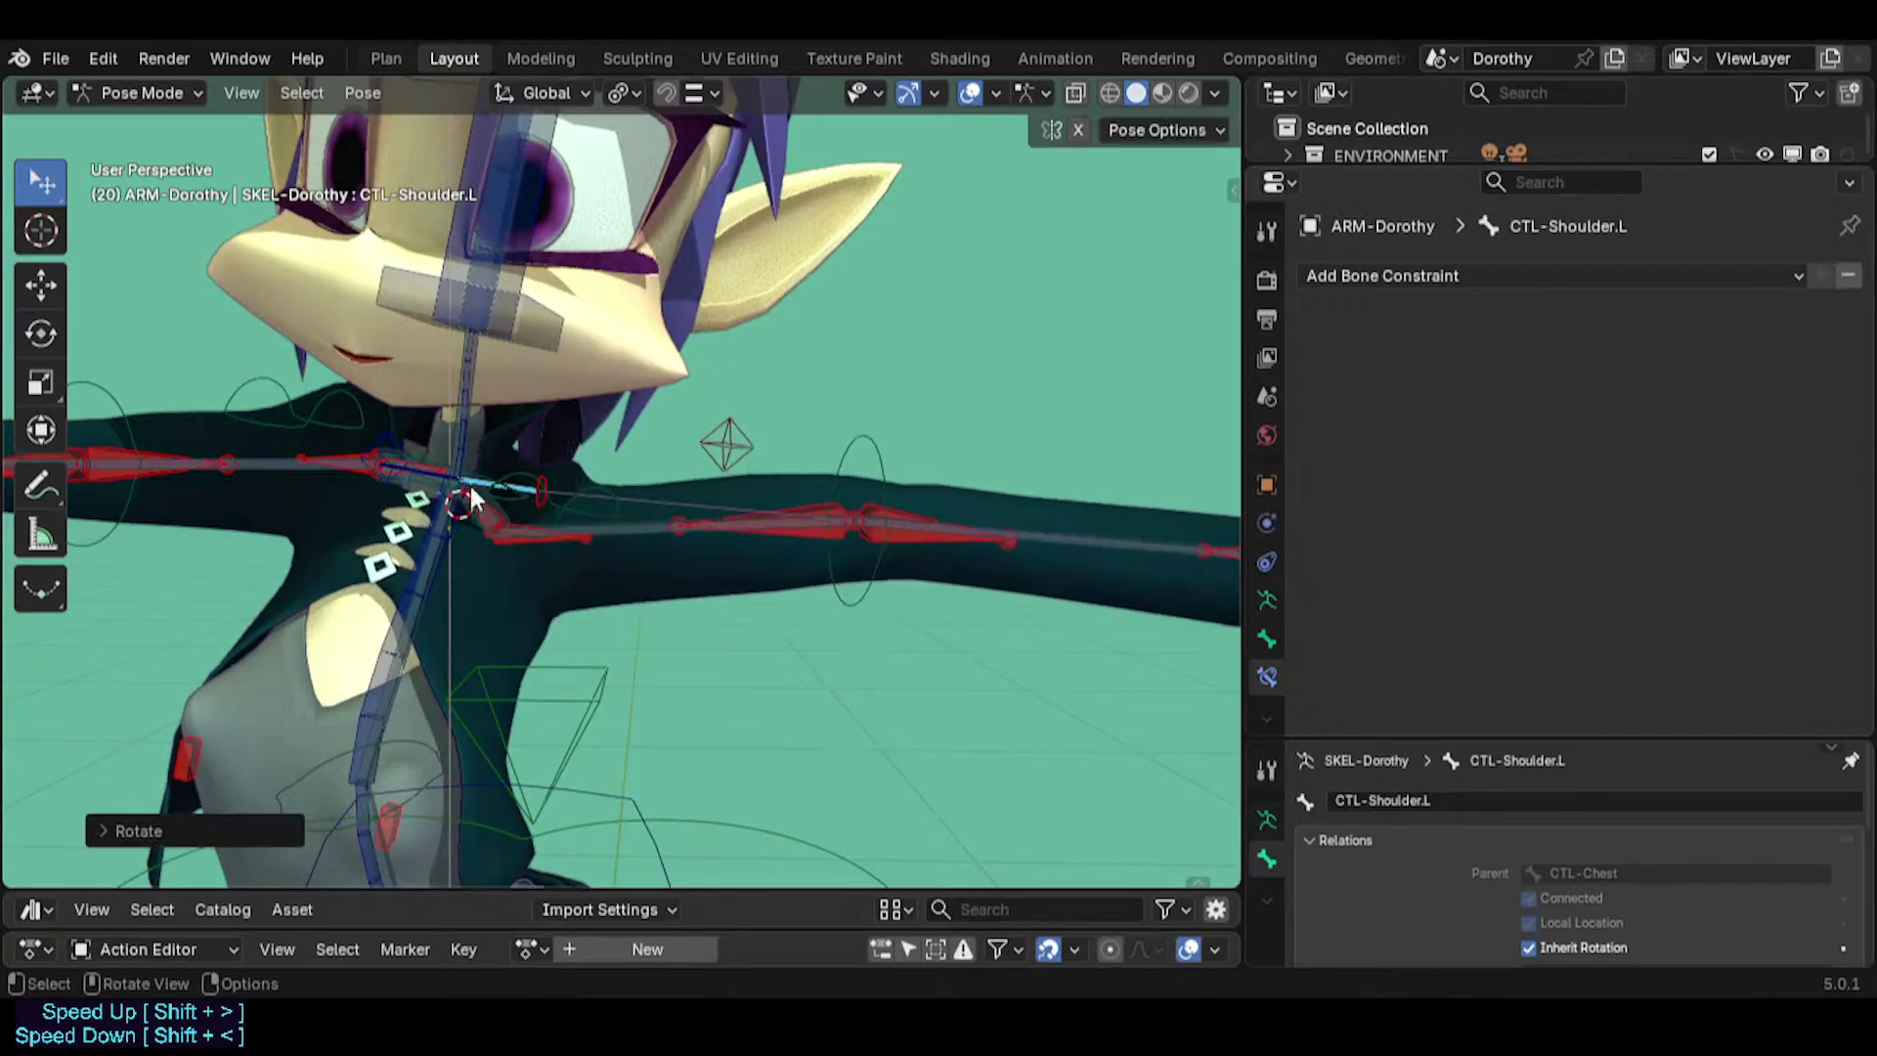
# Try rotating CTL-Shoulder.R to compare the opposite shoulder's behaviour.
pyautogui.click(424, 466)
pyautogui.press('r')
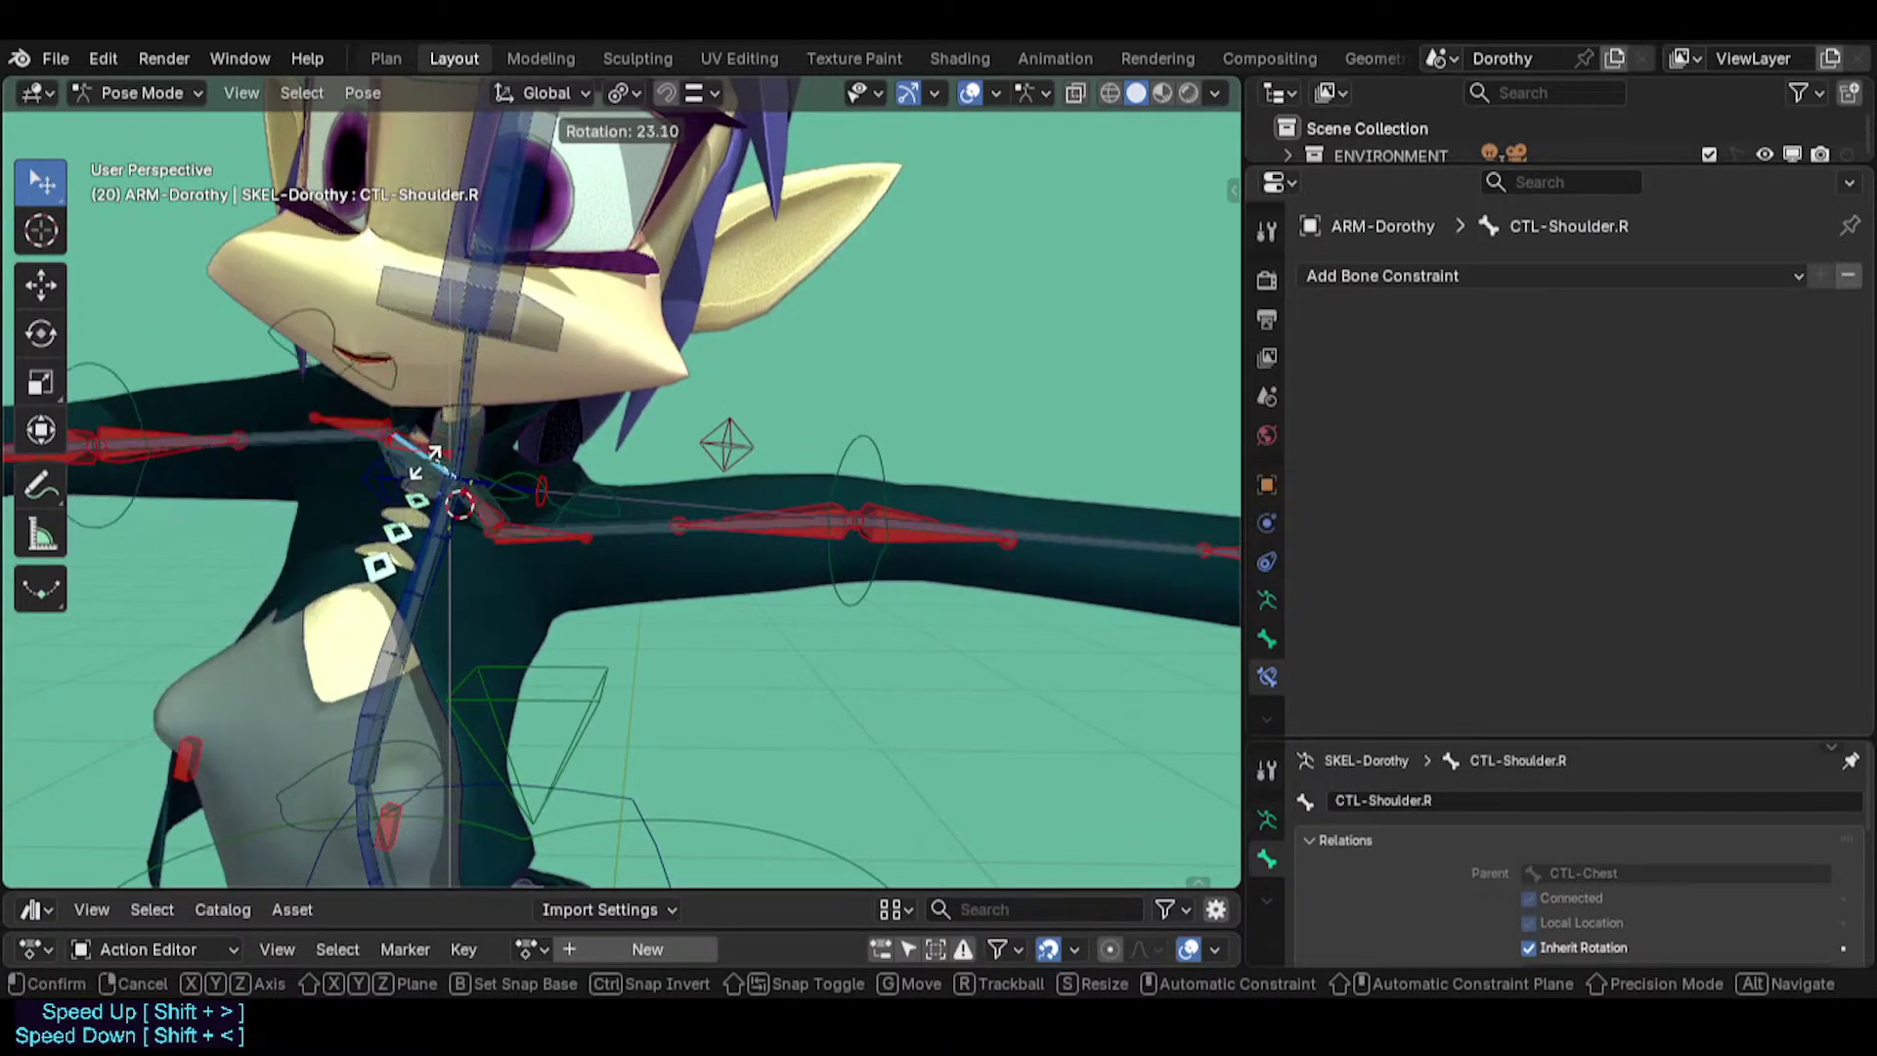
pyautogui.rightClick(410, 469)
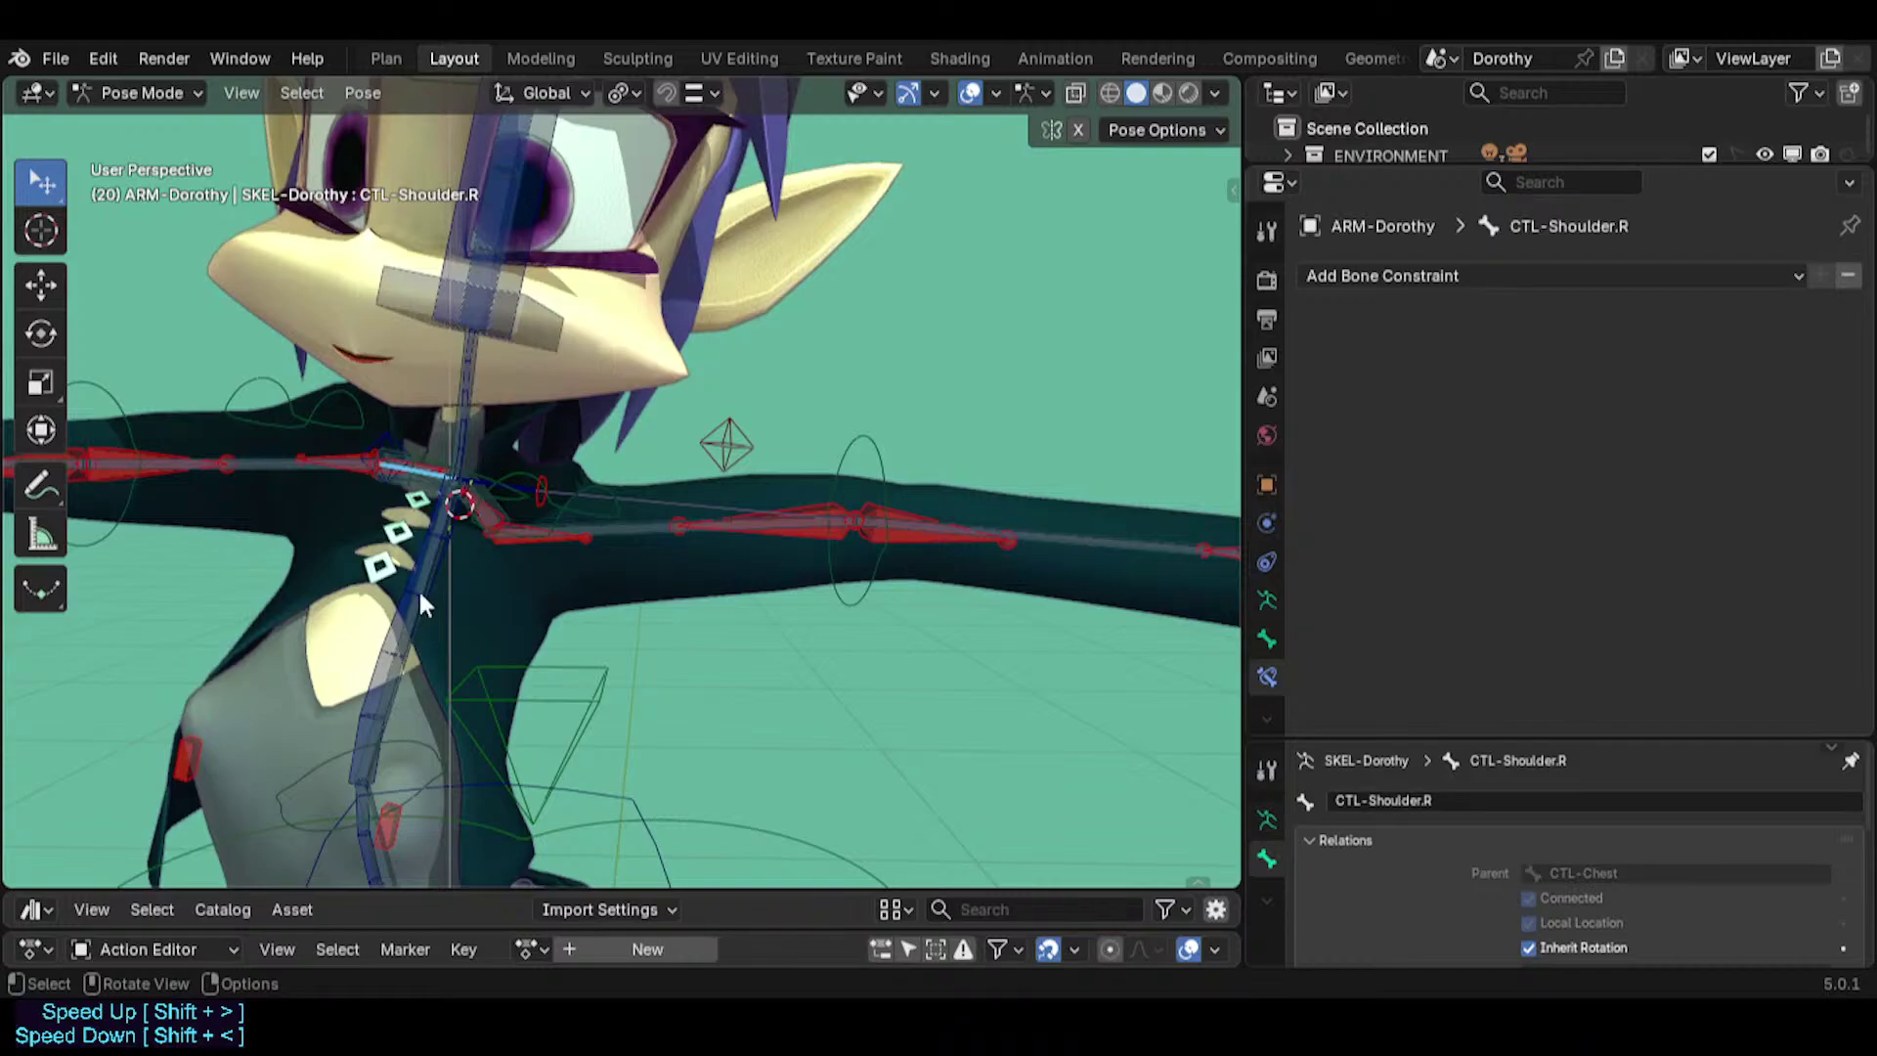
# Parent the MCH-Shoulder.L mechanism bone to CTL-Shoulder.L in Edit Mode.
pyautogui.scroll(2, 445, 579)
pyautogui.click(499, 472)
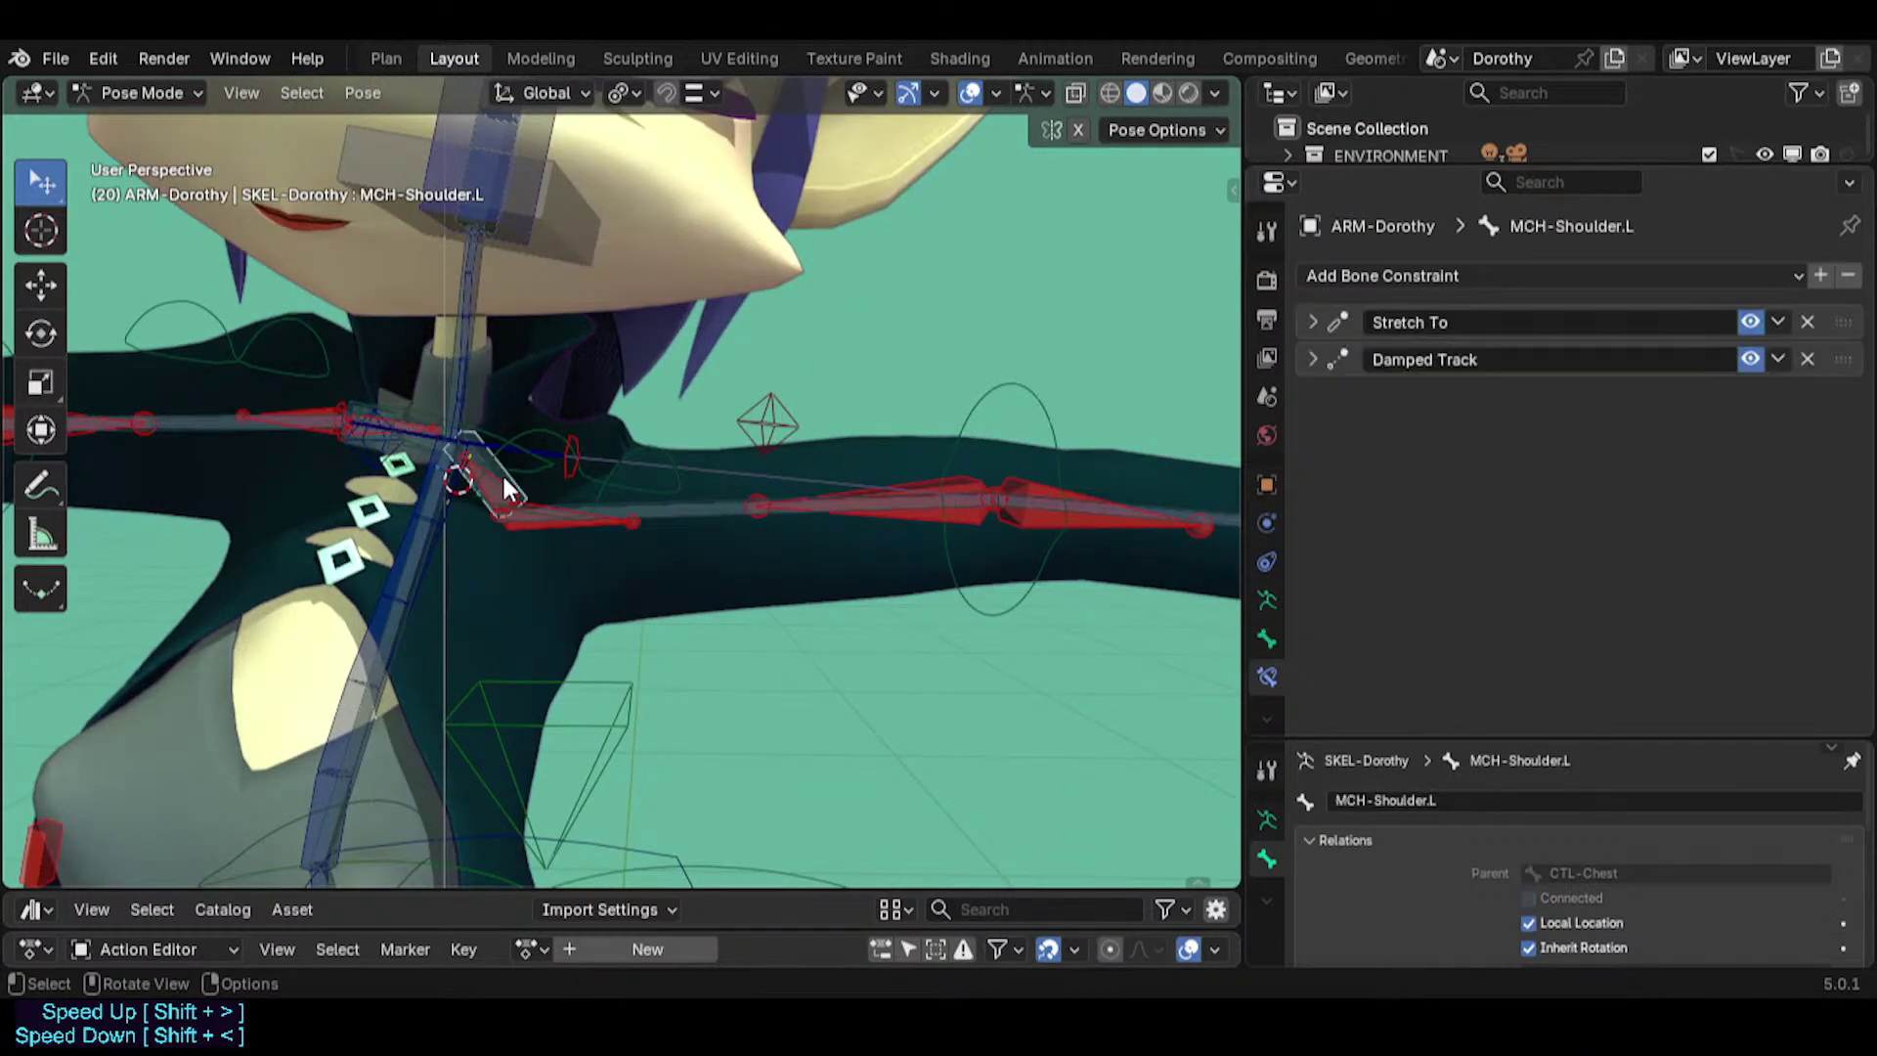
pyautogui.moveTo(501, 472); pyautogui.dragTo(543, 493, button='middle')
pyautogui.click(512, 448)
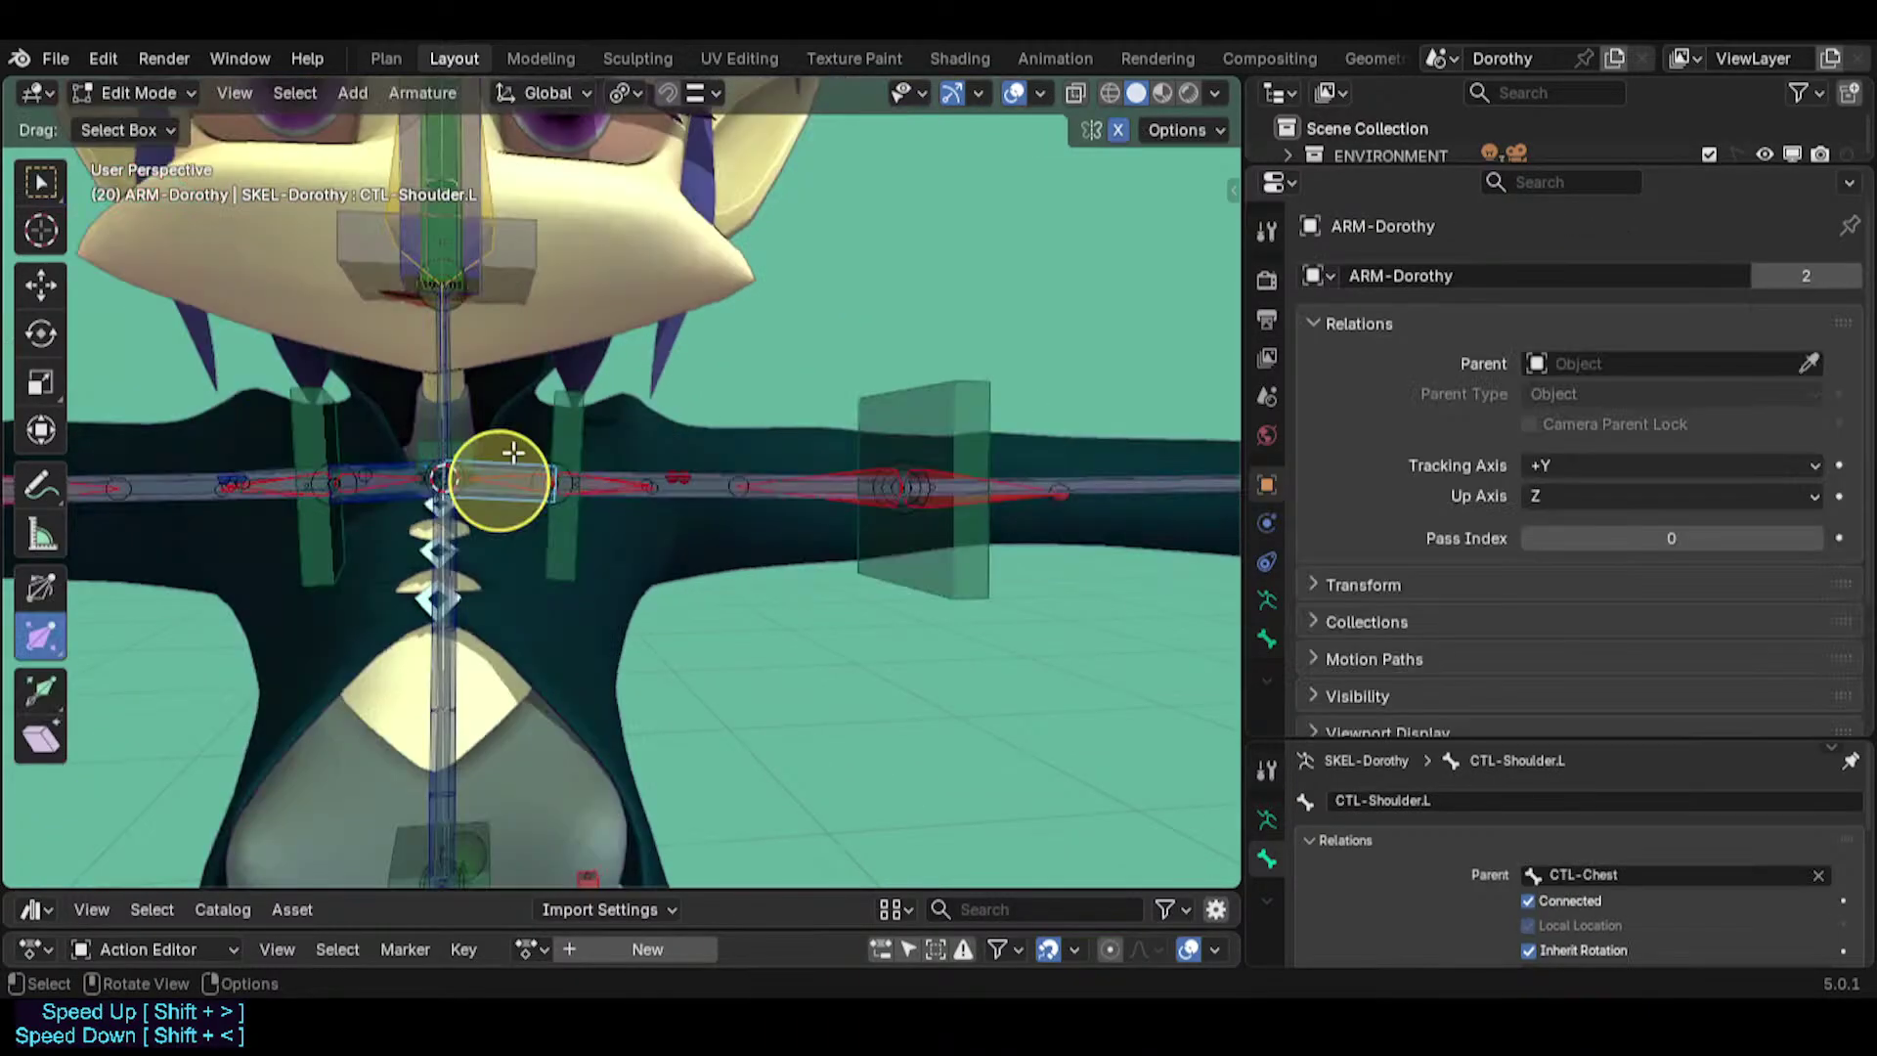
pyautogui.hotkey('ctrl', 'p')
pyautogui.click(512, 449)
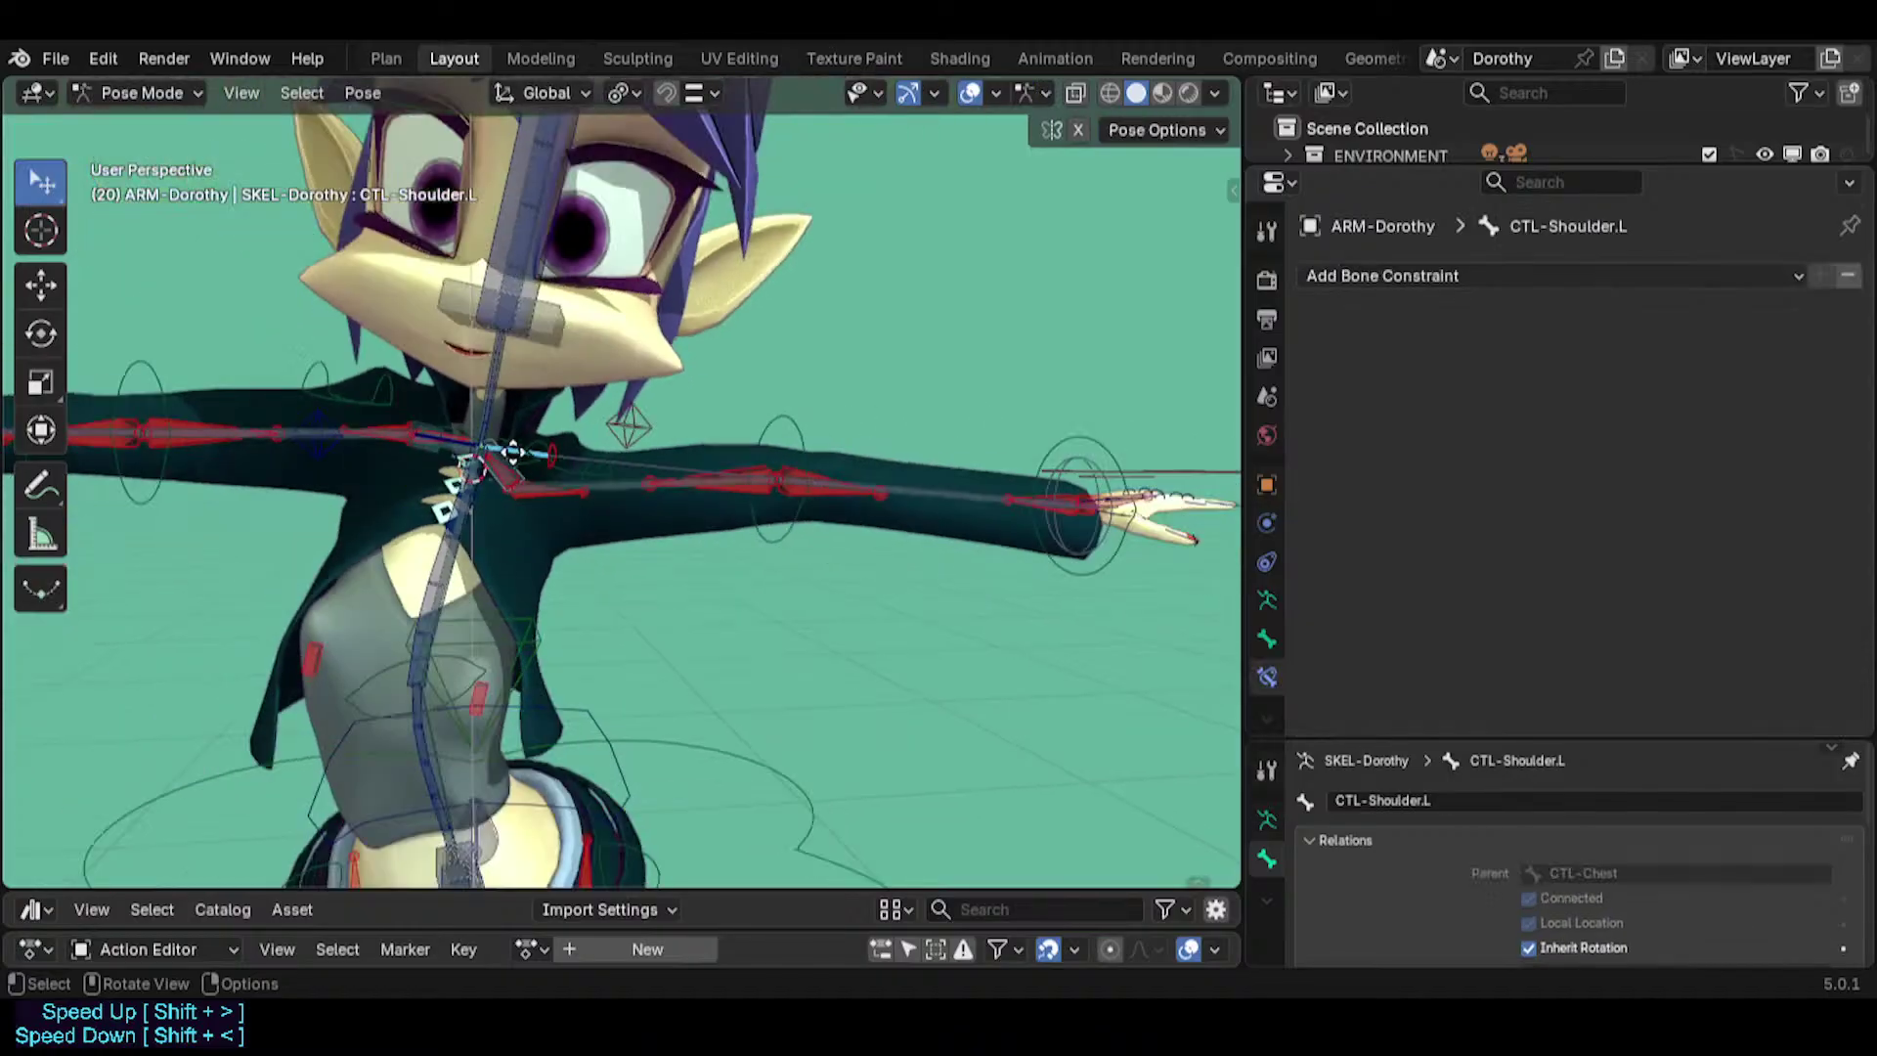
# Clear the rotation of all pose bones and rotate CTL-Shoulder.L to test the new parenting.
pyautogui.press('a')
pyautogui.hotkey('alt', 'r')
pyautogui.click(513, 433)
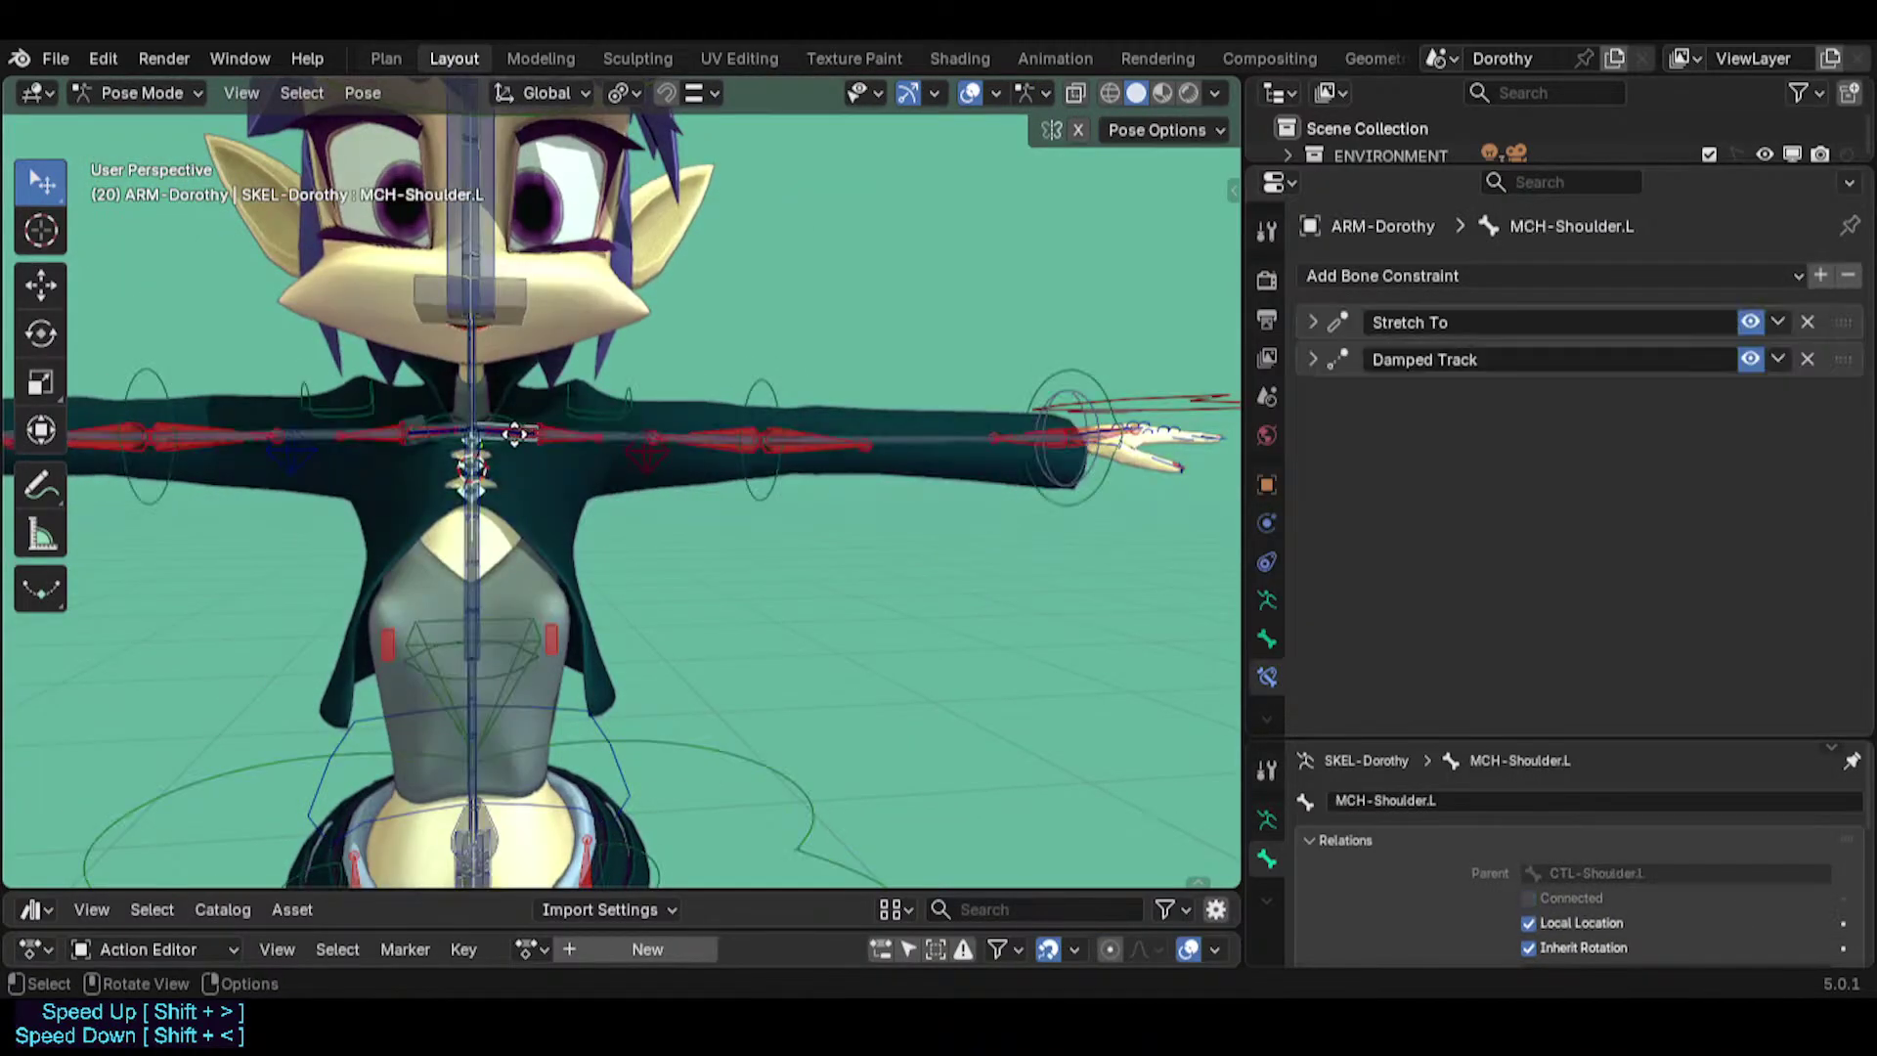
pyautogui.click(514, 434)
pyautogui.click(514, 434)
pyautogui.press('r')
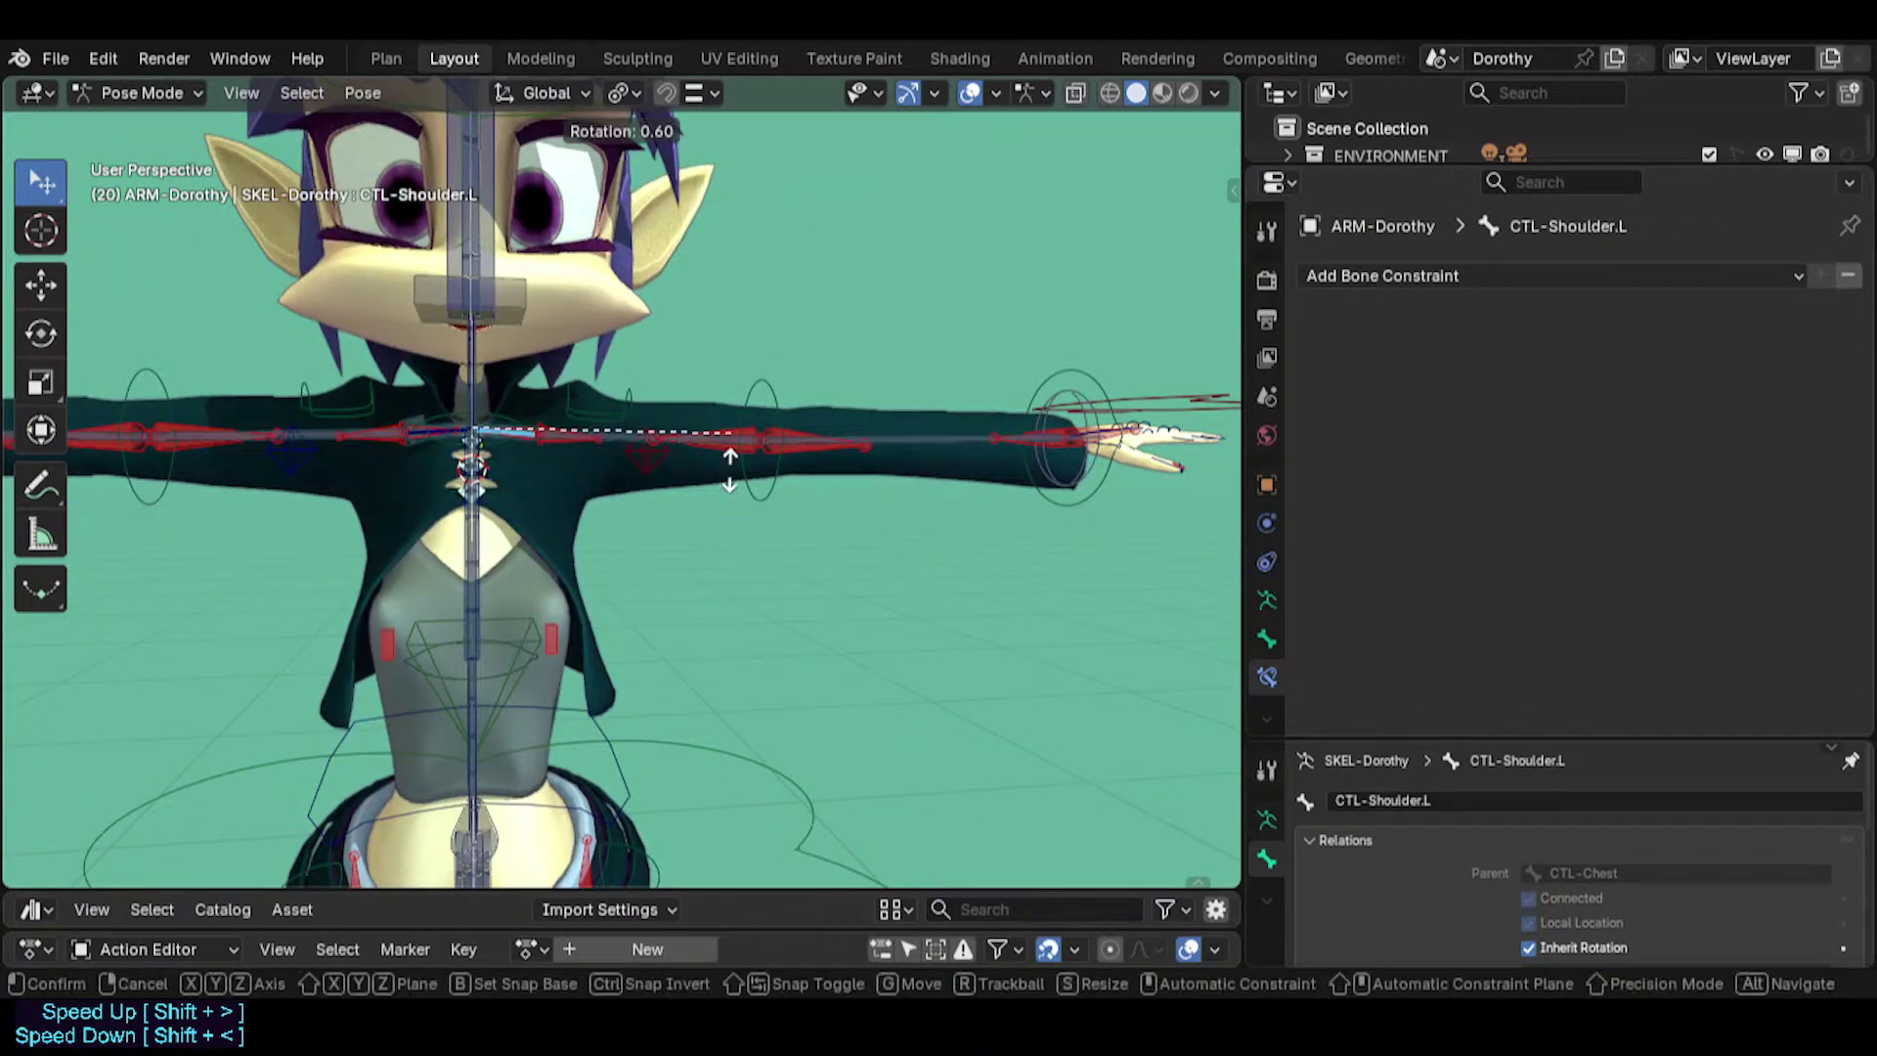
pyautogui.click(723, 396)
# Trackball-rotate CTL-Shoulder.L upward and check the shoulder deformation from another angle.
pyautogui.moveTo(721, 397); pyautogui.dragTo(704, 400, button='middle')
pyautogui.press('r')
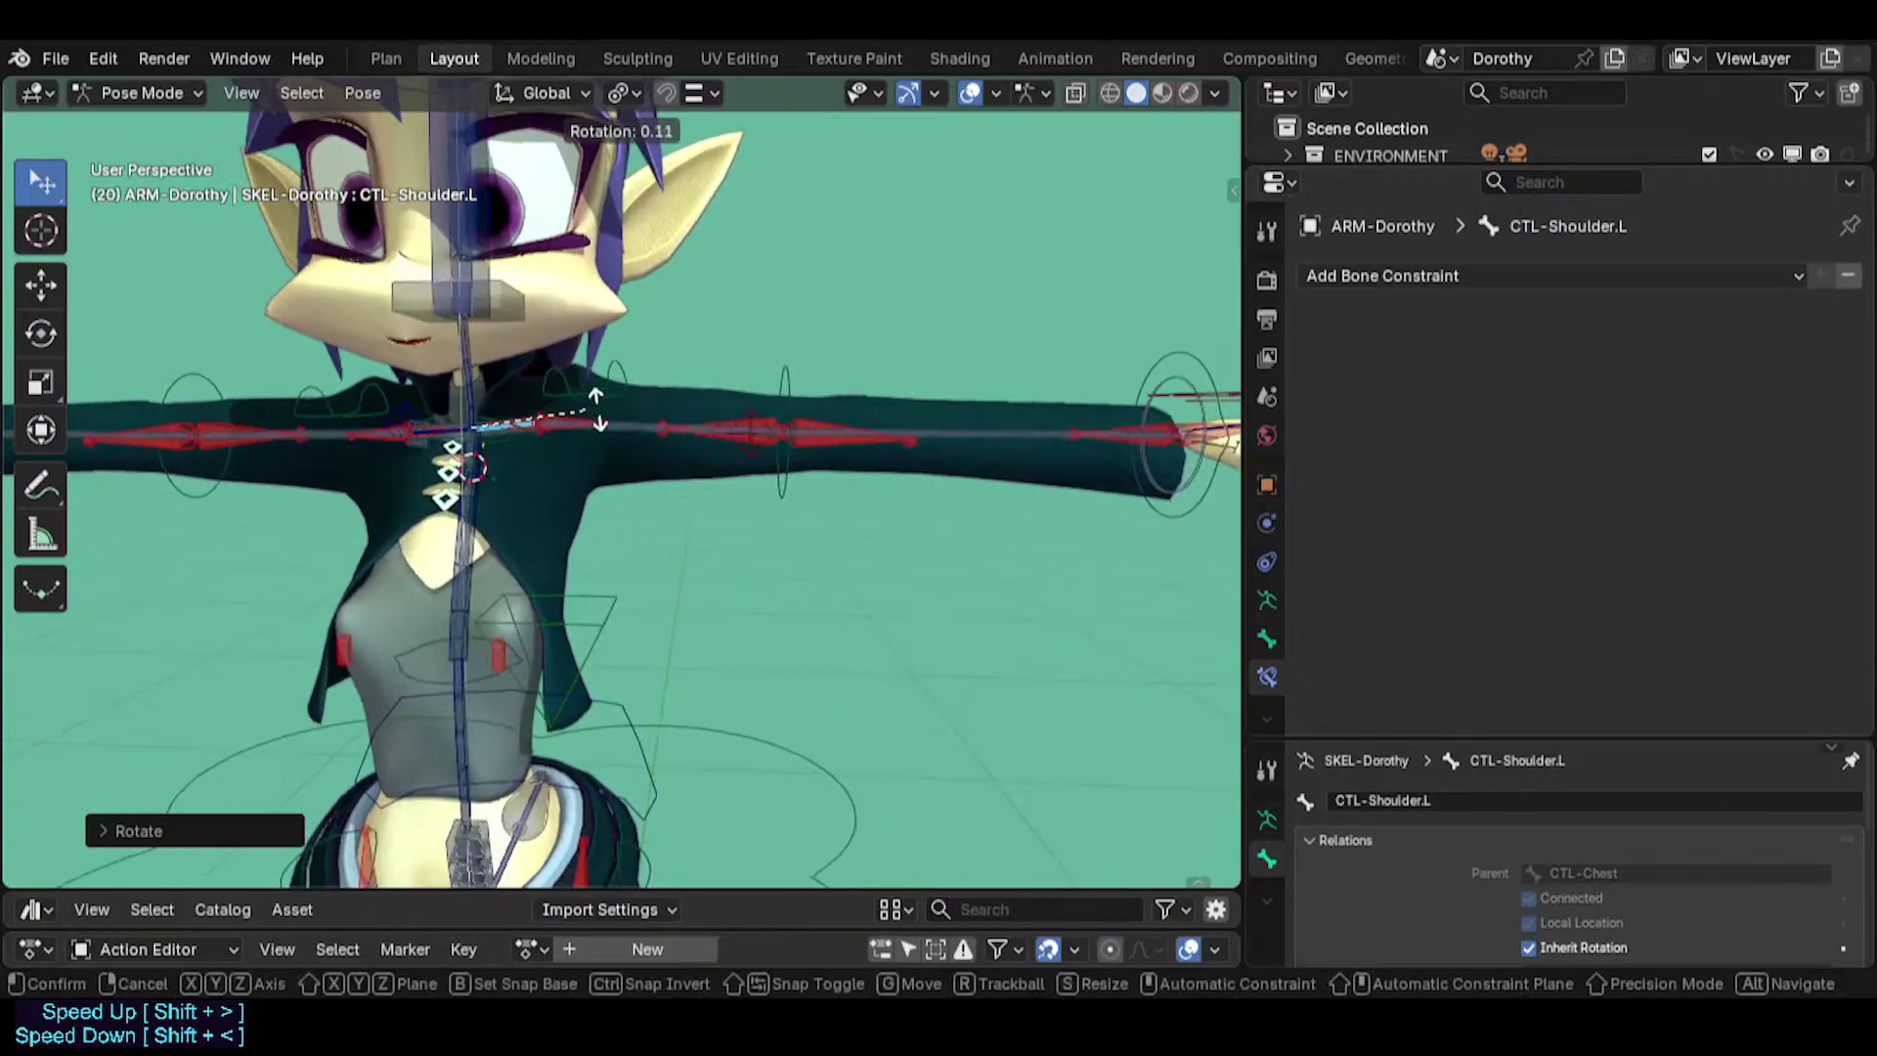
pyautogui.press('r')
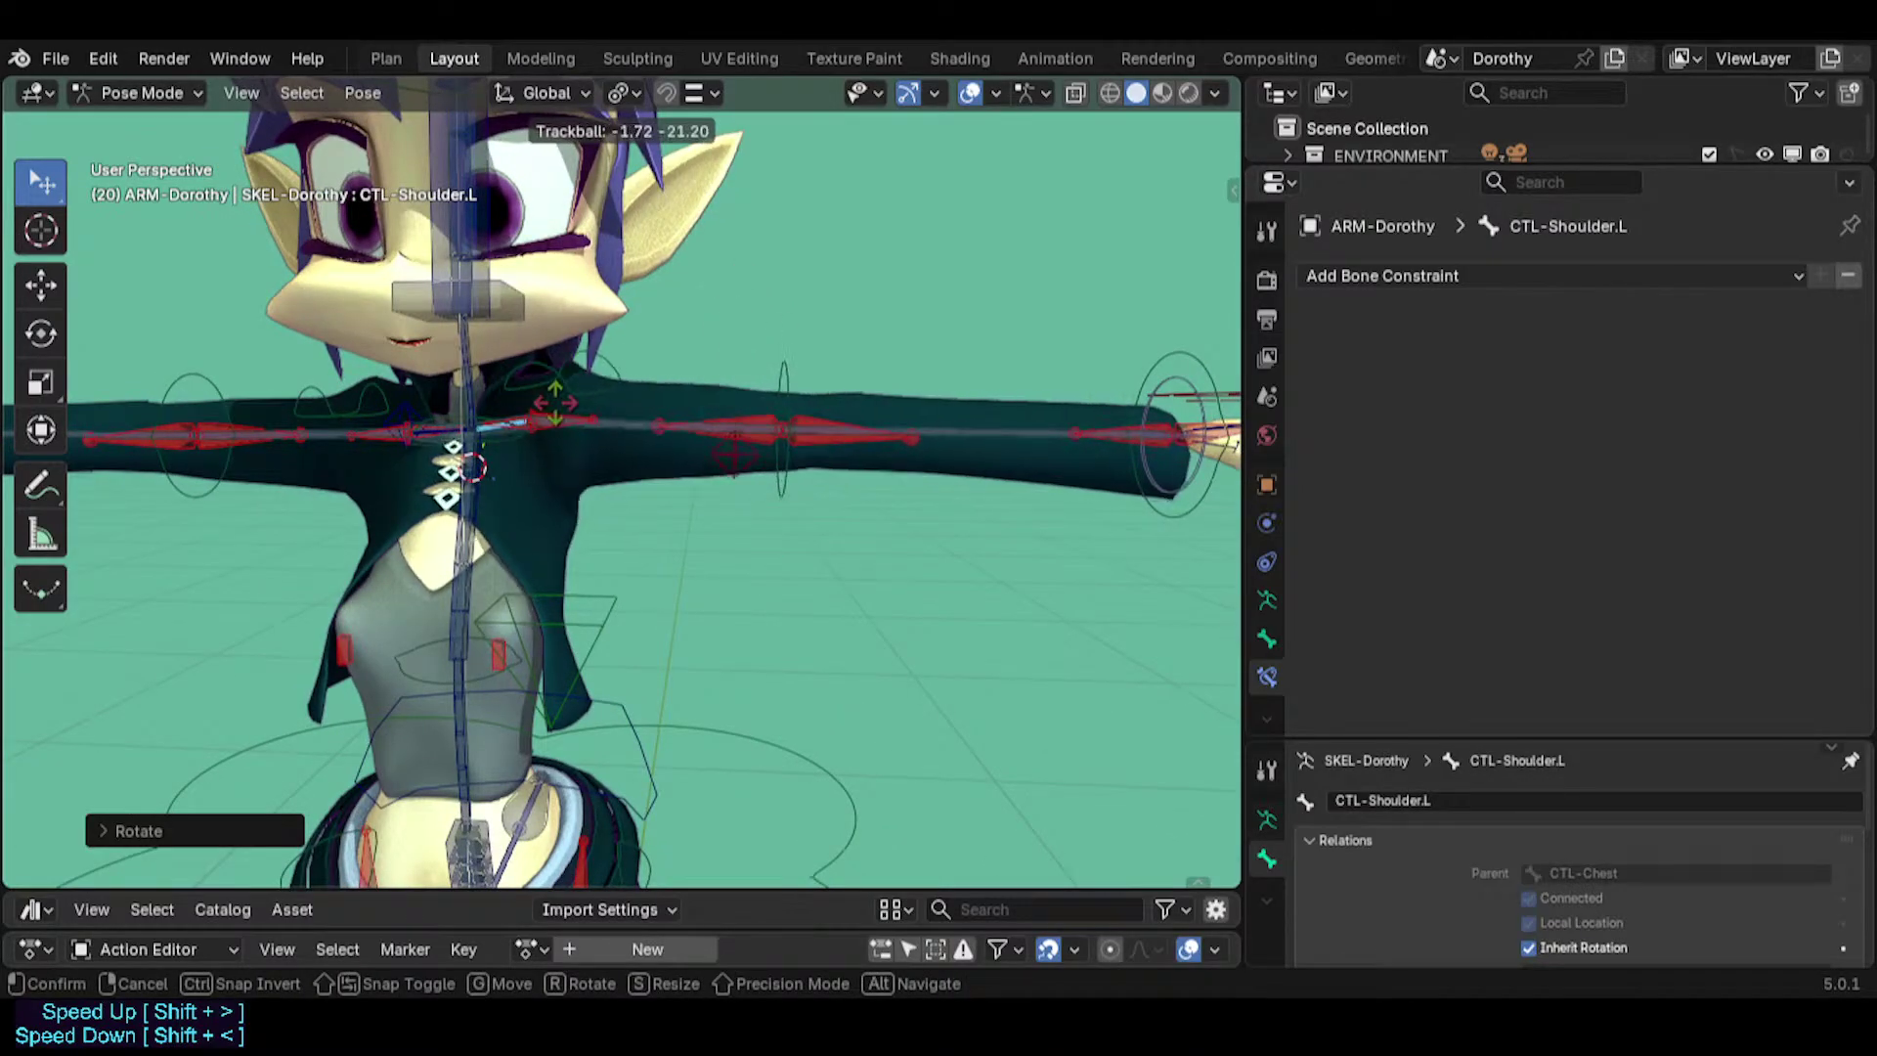
pyautogui.click(563, 407)
pyautogui.scroll(2, 566, 407)
pyautogui.press('r')
pyautogui.moveTo(566, 407); pyautogui.dragTo(601, 347, button='middle')
# Inspect TWK-Boob.L's Copy Transforms constraint, and try moving and trackball-rotating TWK-Shoulder.L.
pyautogui.click(544, 425)
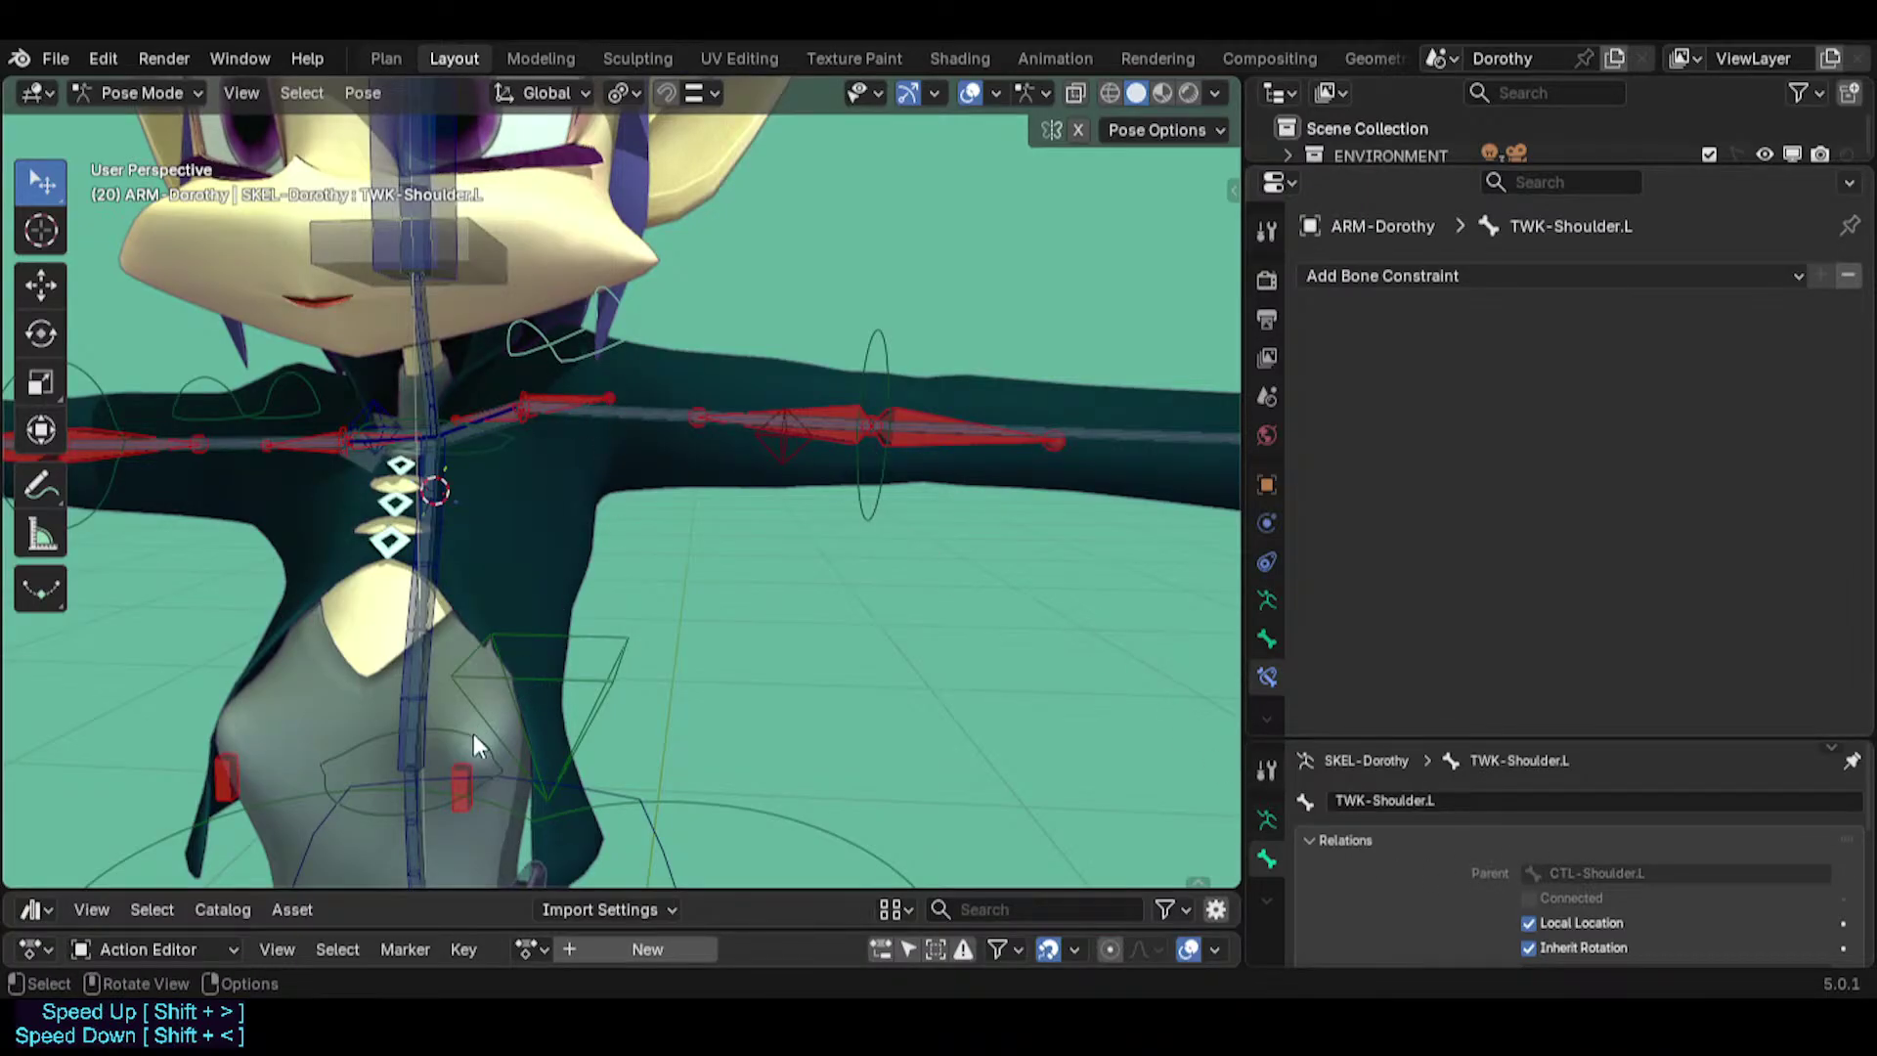
pyautogui.click(456, 792)
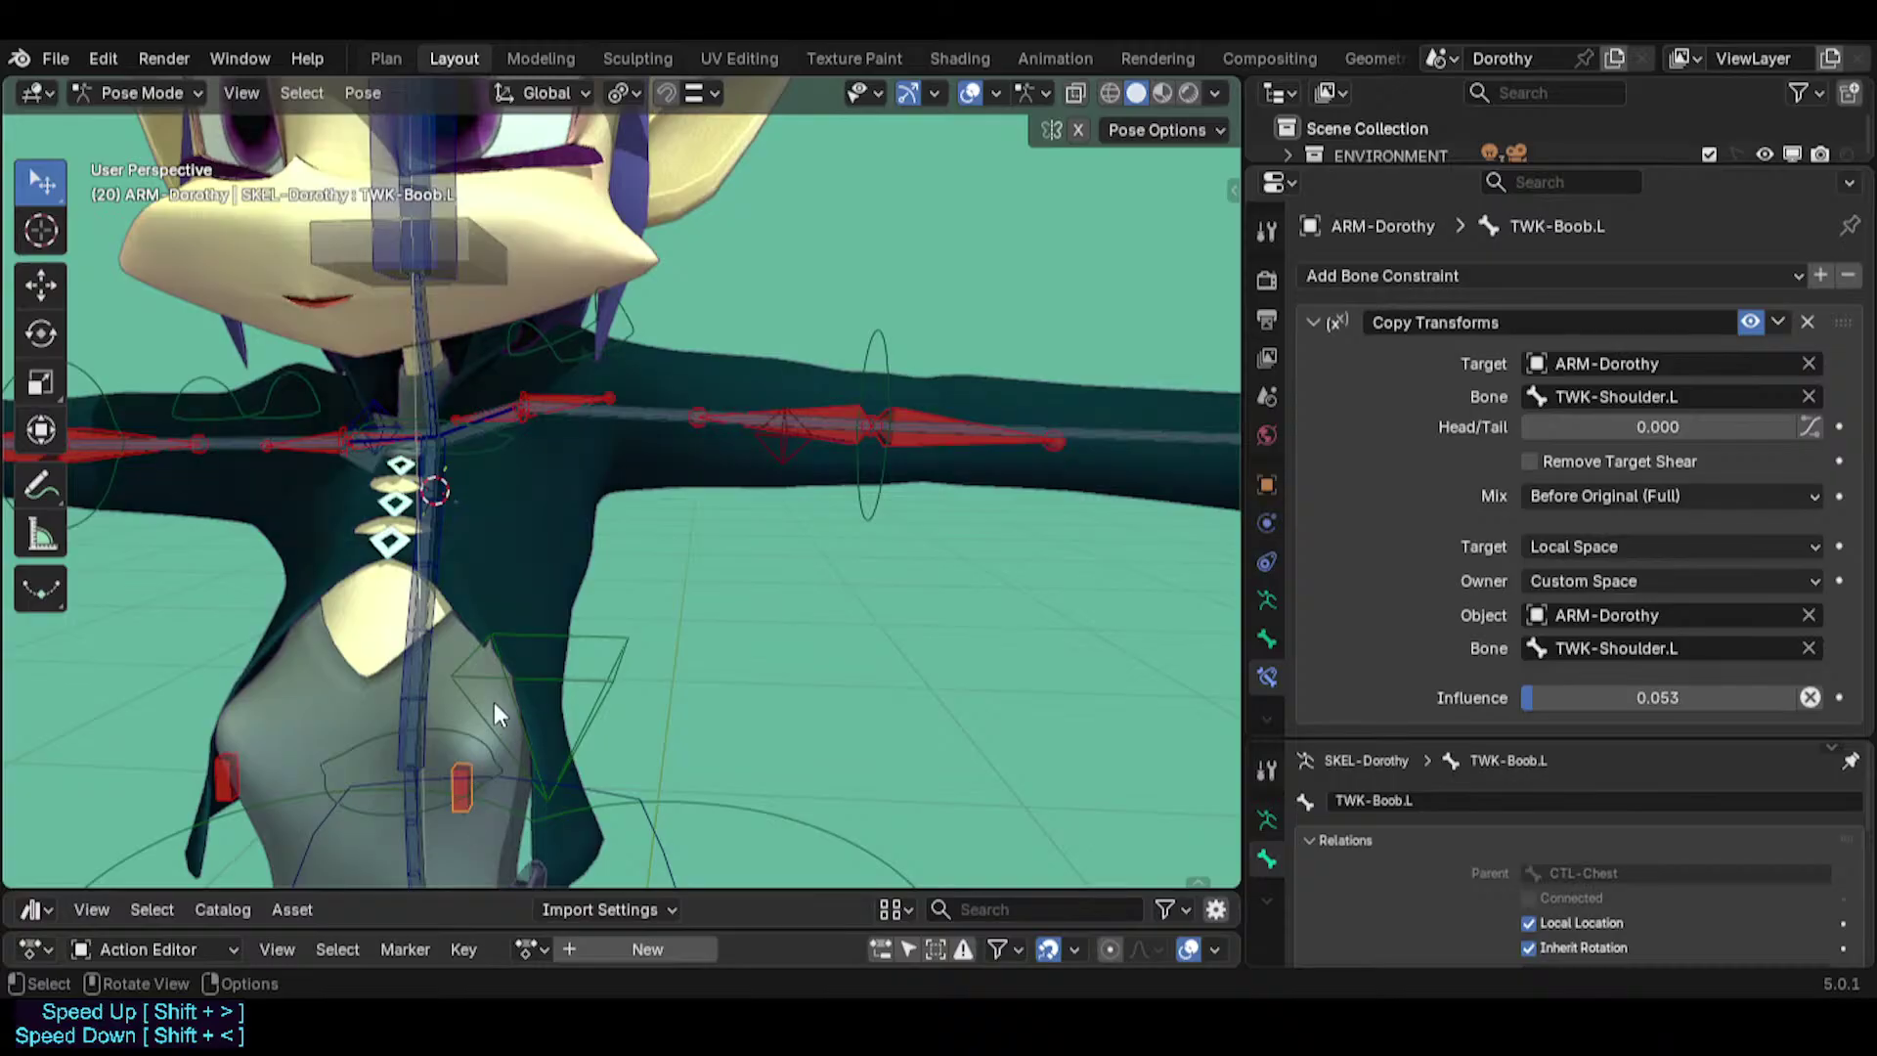
pyautogui.click(537, 391)
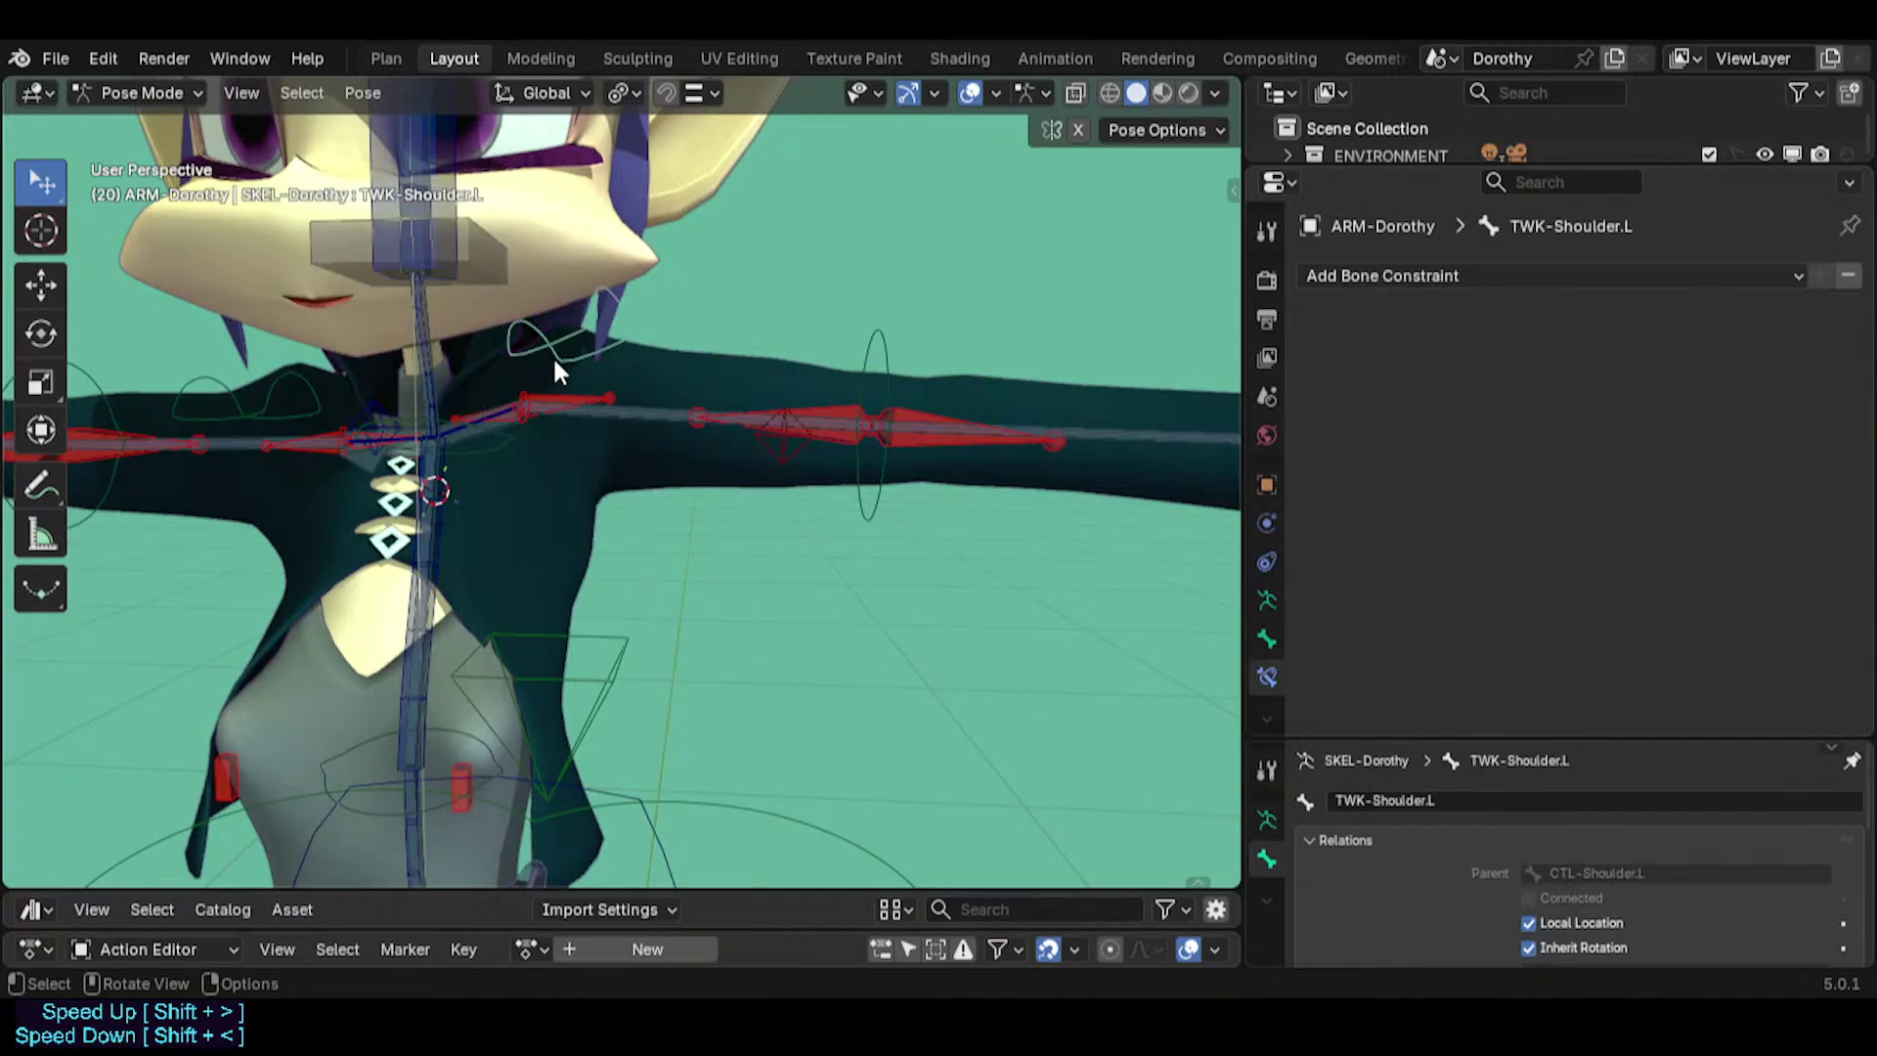
pyautogui.press('g')
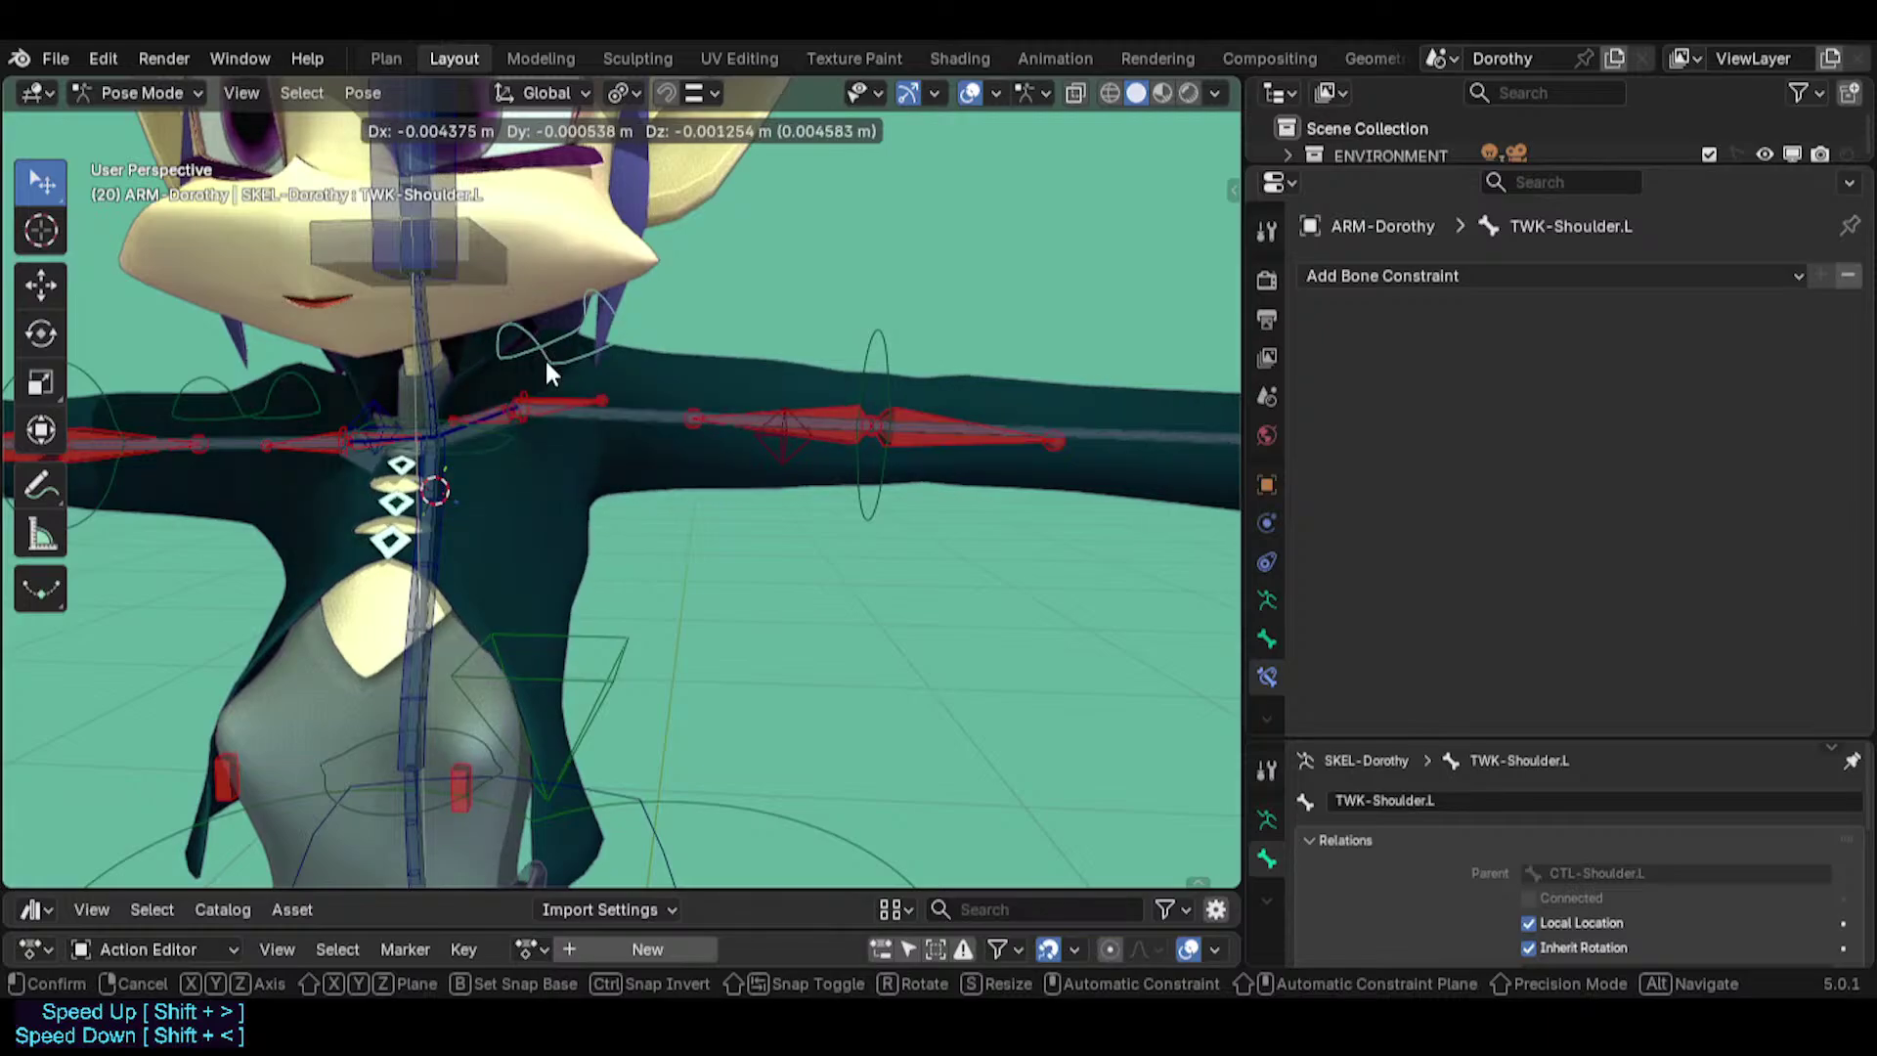
pyautogui.click(546, 367)
pyautogui.press('r')
pyautogui.press('r')
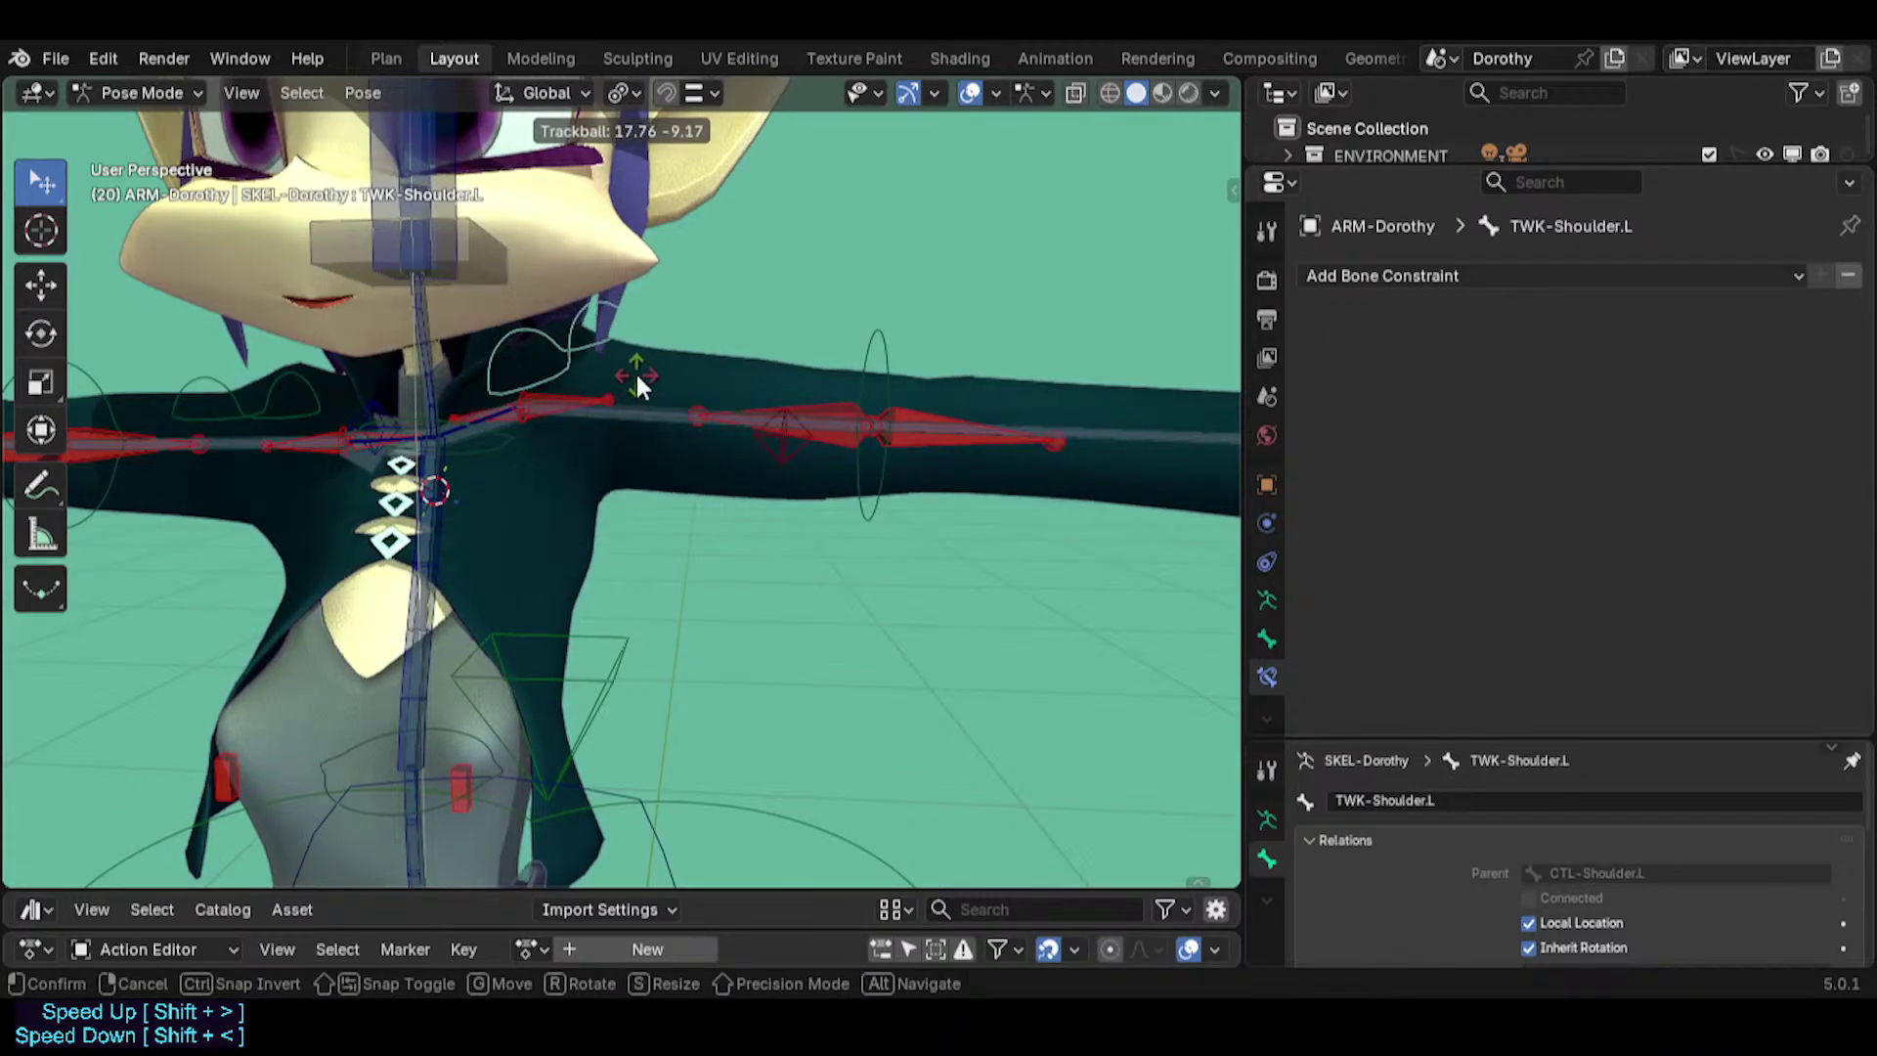
pyautogui.click(636, 382)
pyautogui.press('g')
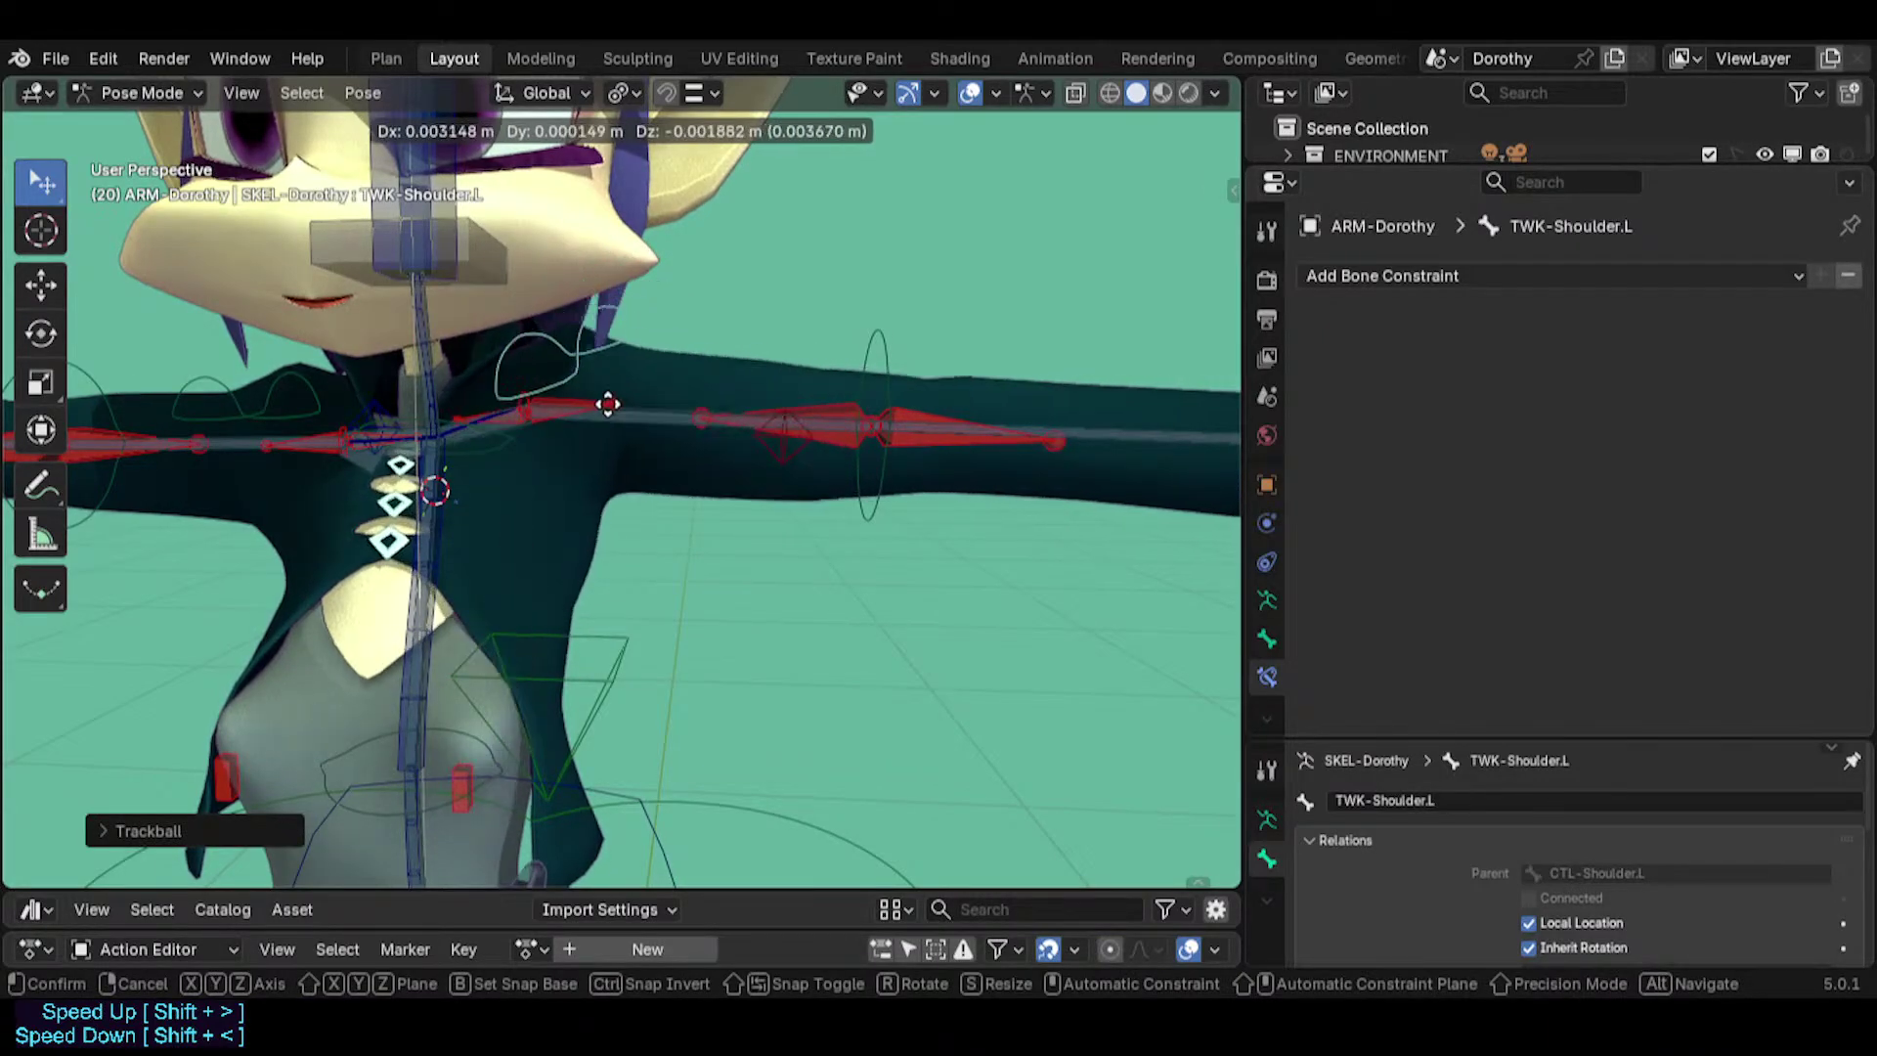
pyautogui.rightClick(624, 391)
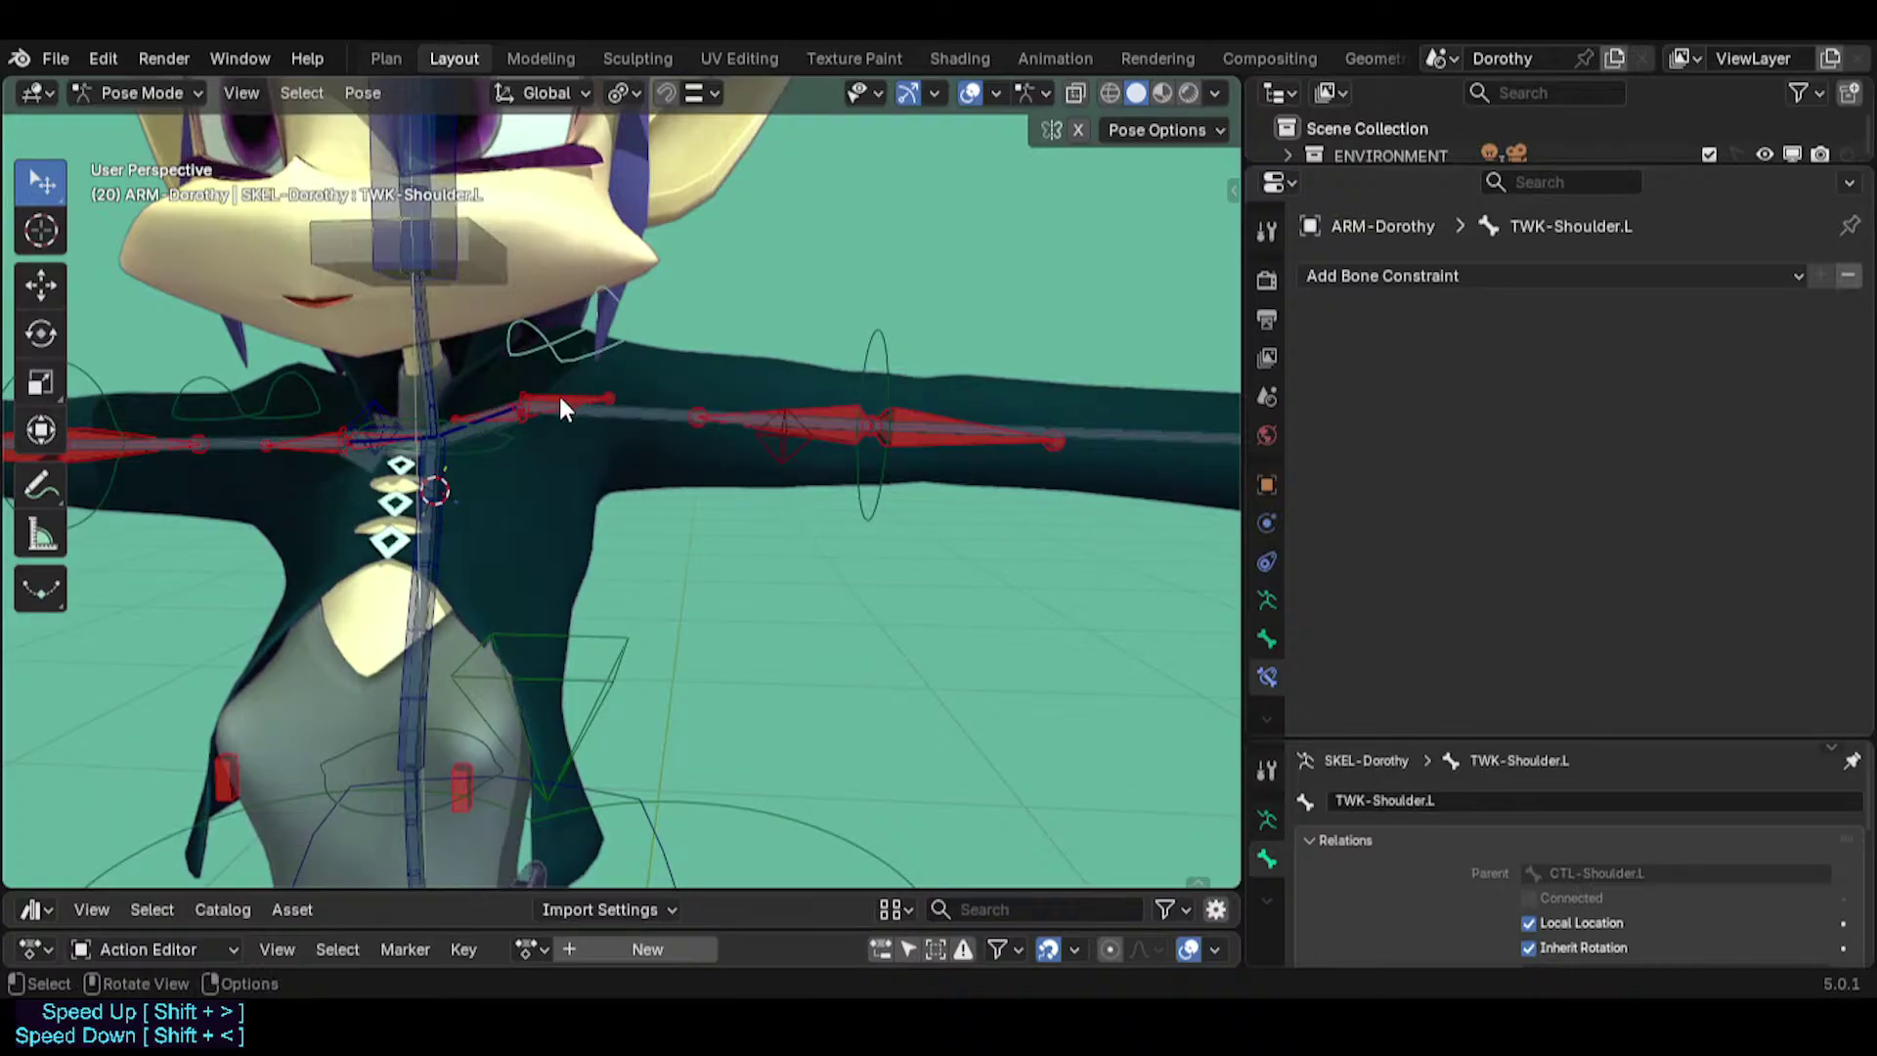
# Move TWK-Shoulder.L slightly down, and rotate CTL-Shoulder.L up and down to check the combined deformation.
pyautogui.press('g')
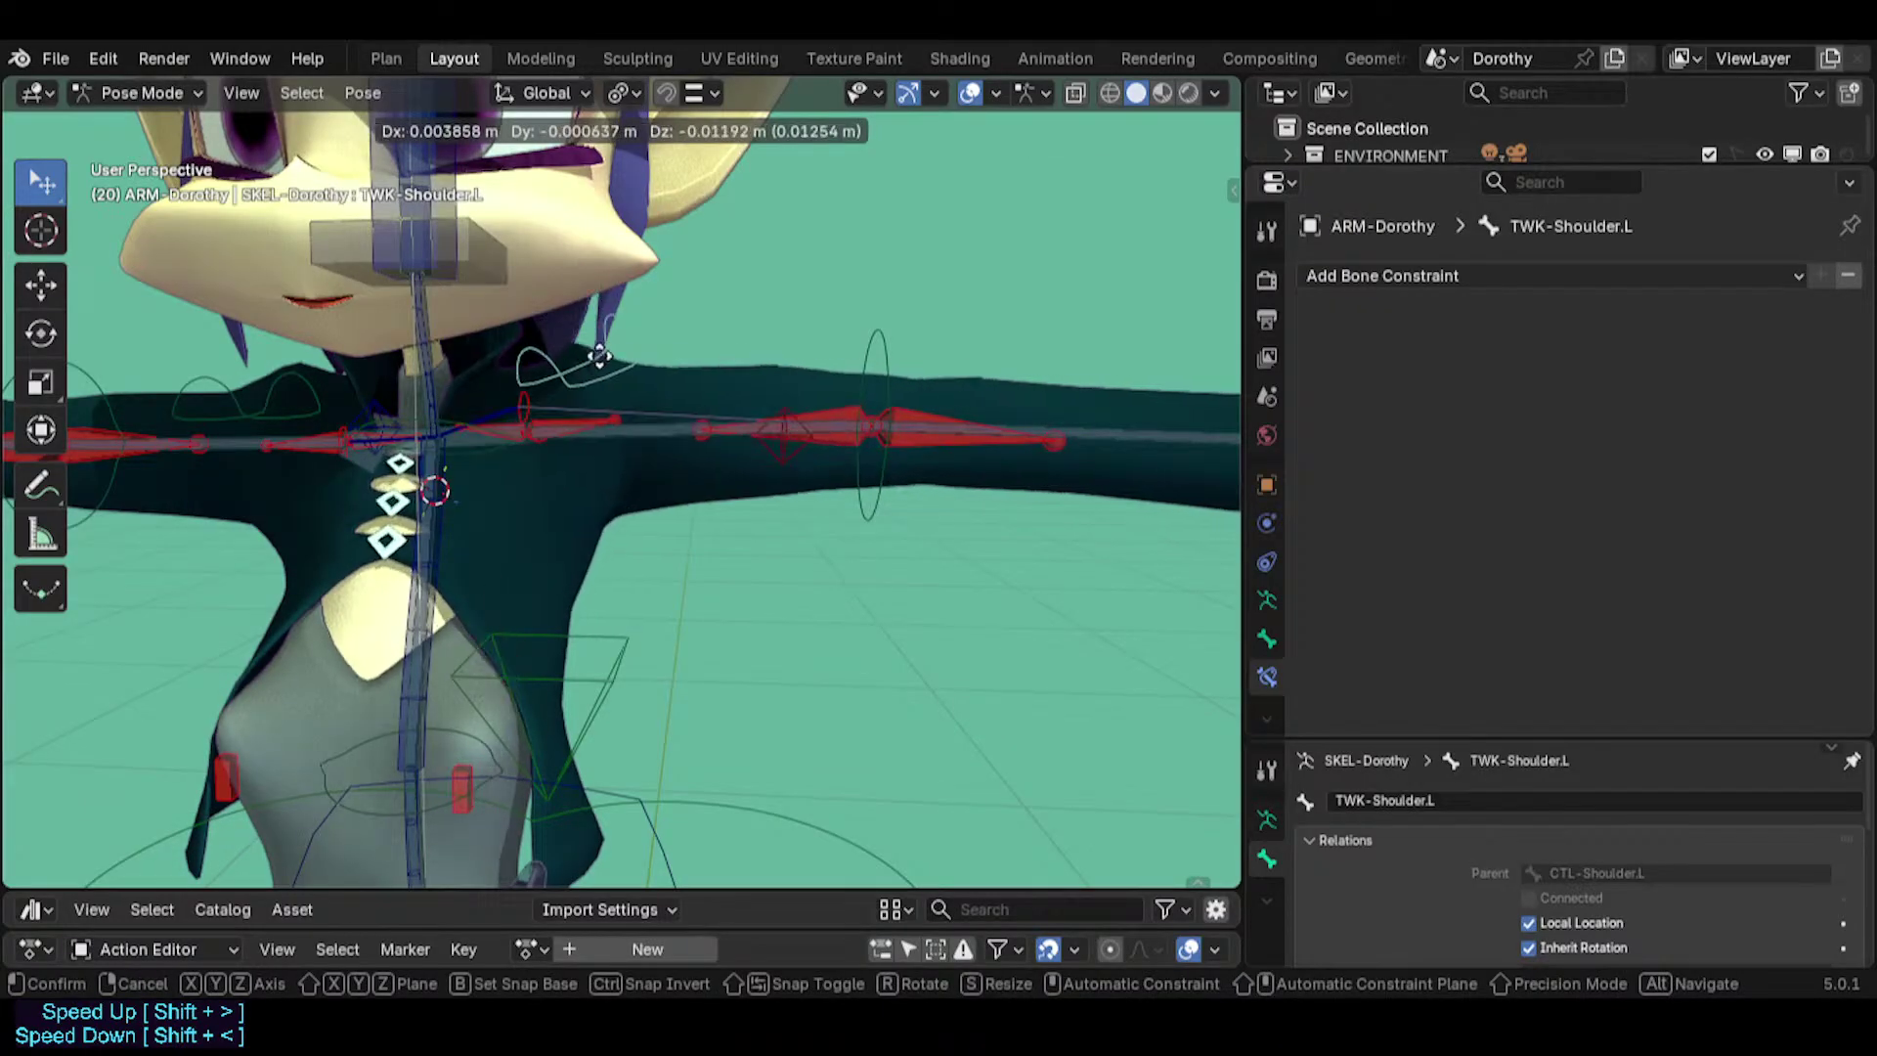
pyautogui.click(600, 355)
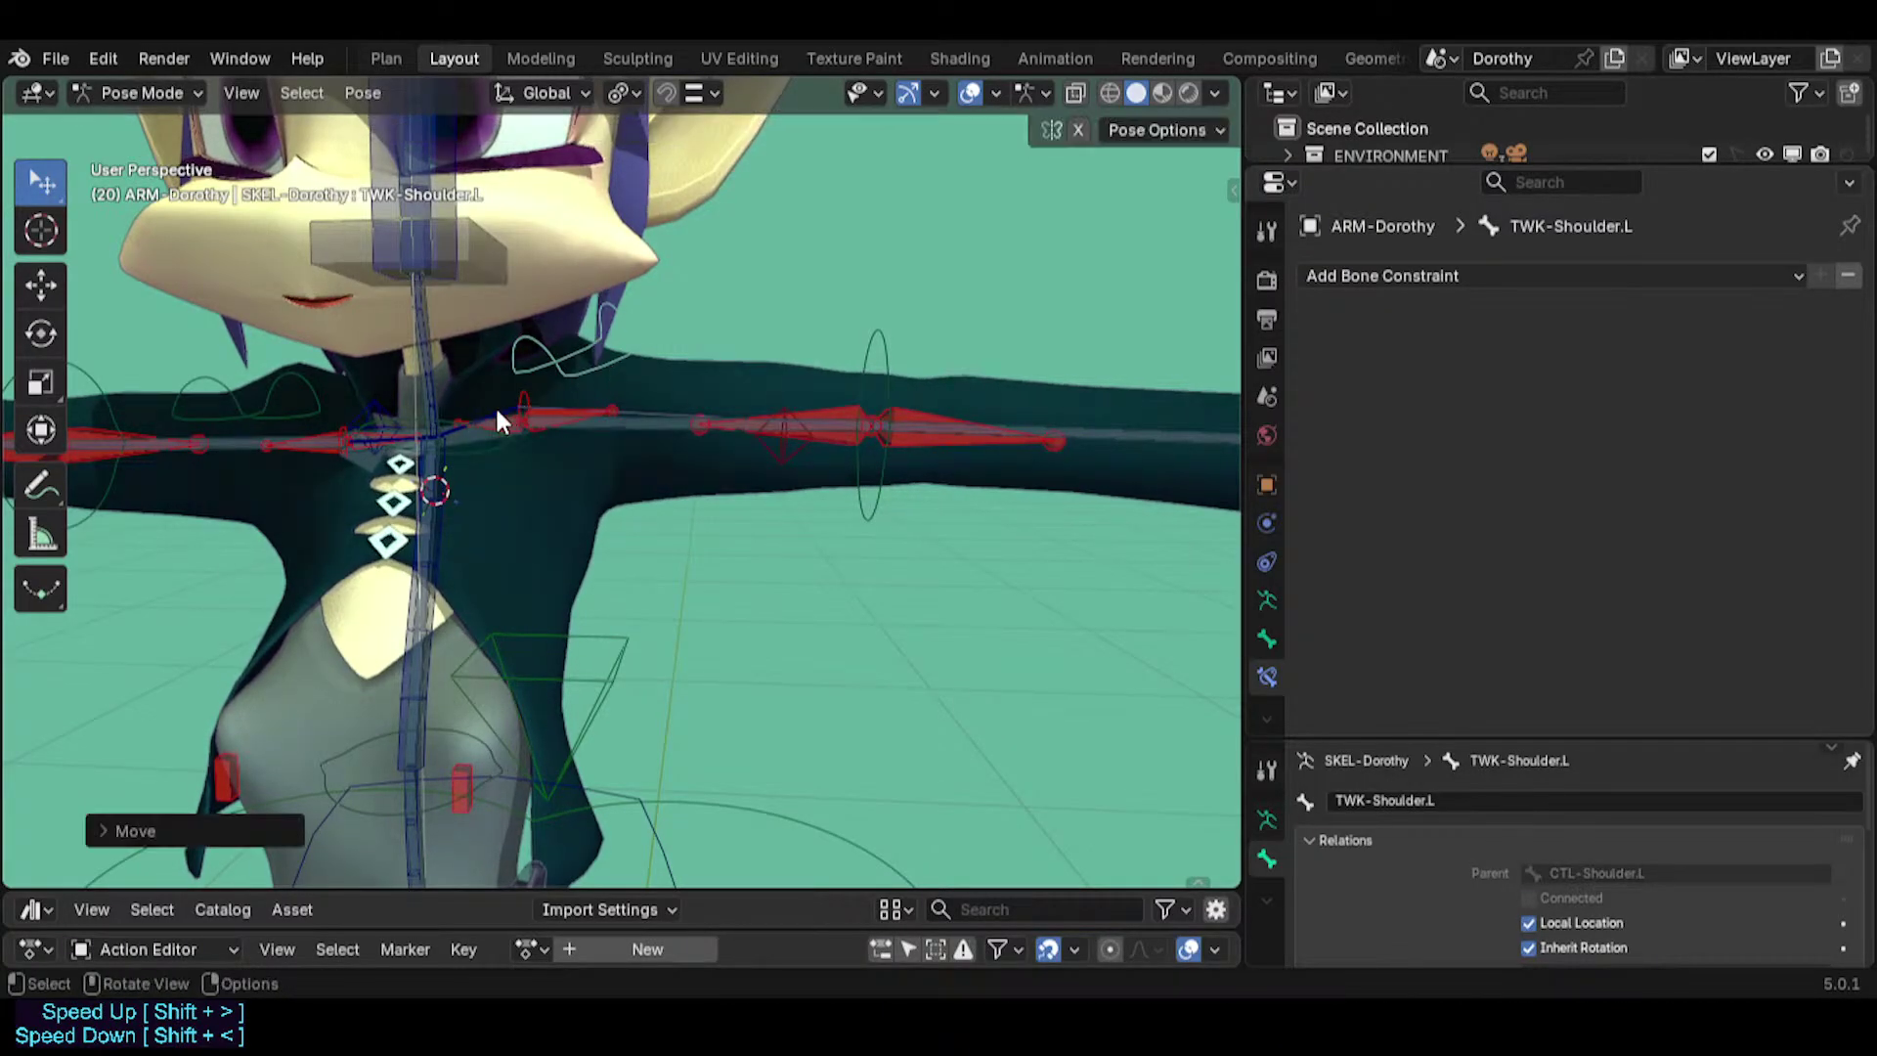
pyautogui.click(494, 407)
pyautogui.press('r')
pyautogui.click(610, 338)
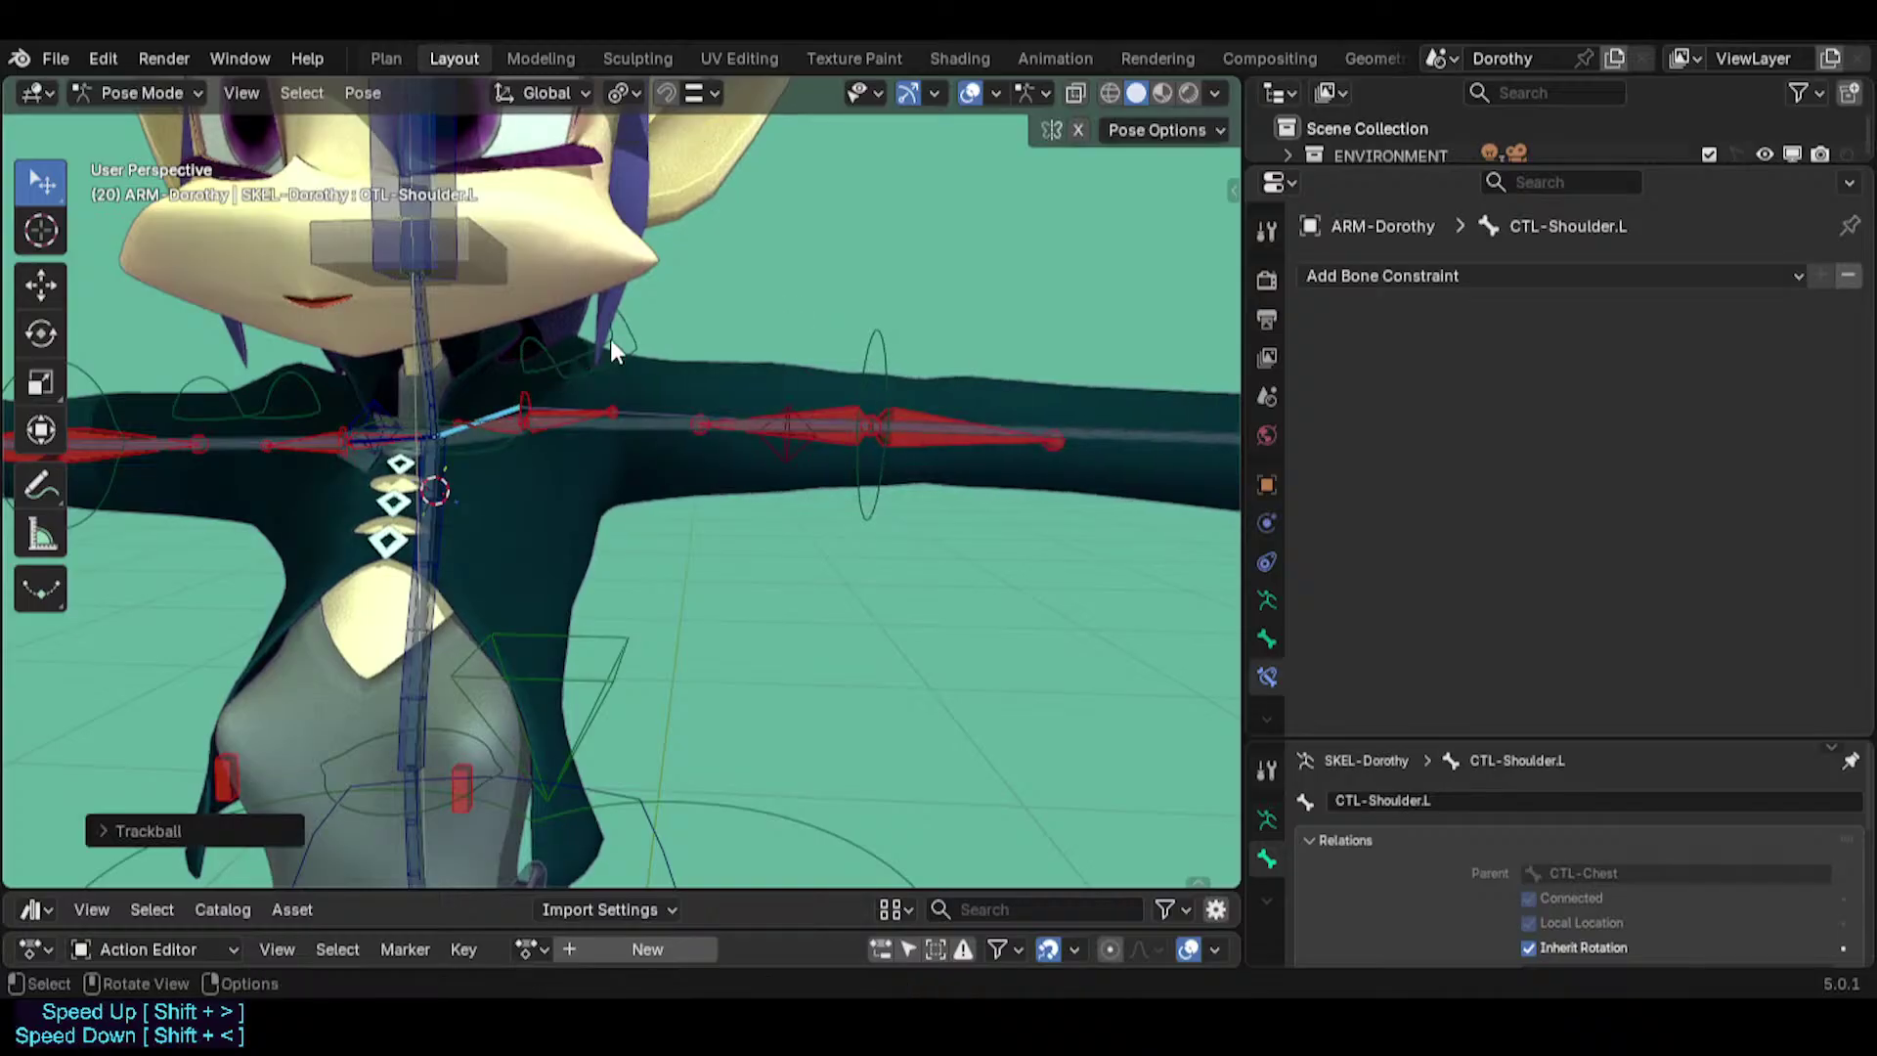
pyautogui.press('r')
pyautogui.click(618, 347)
pyautogui.press('r')
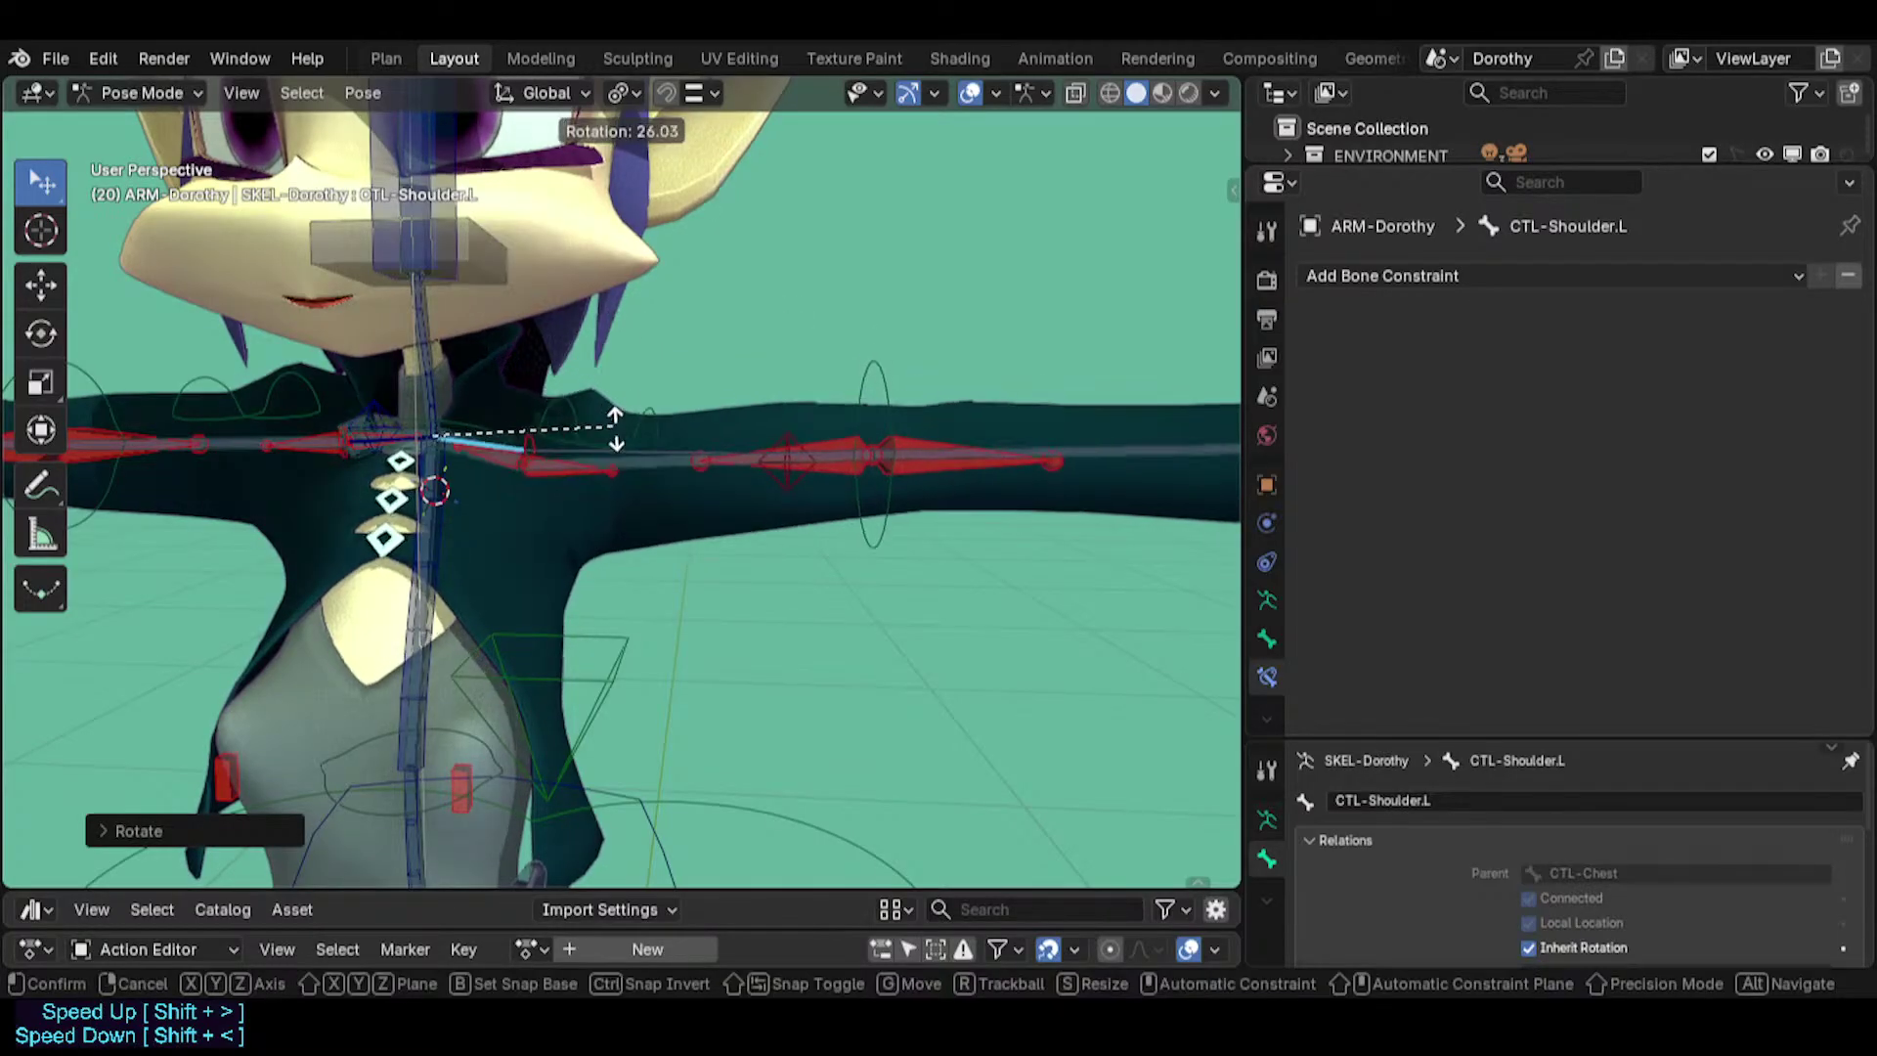
pyautogui.click(574, 420)
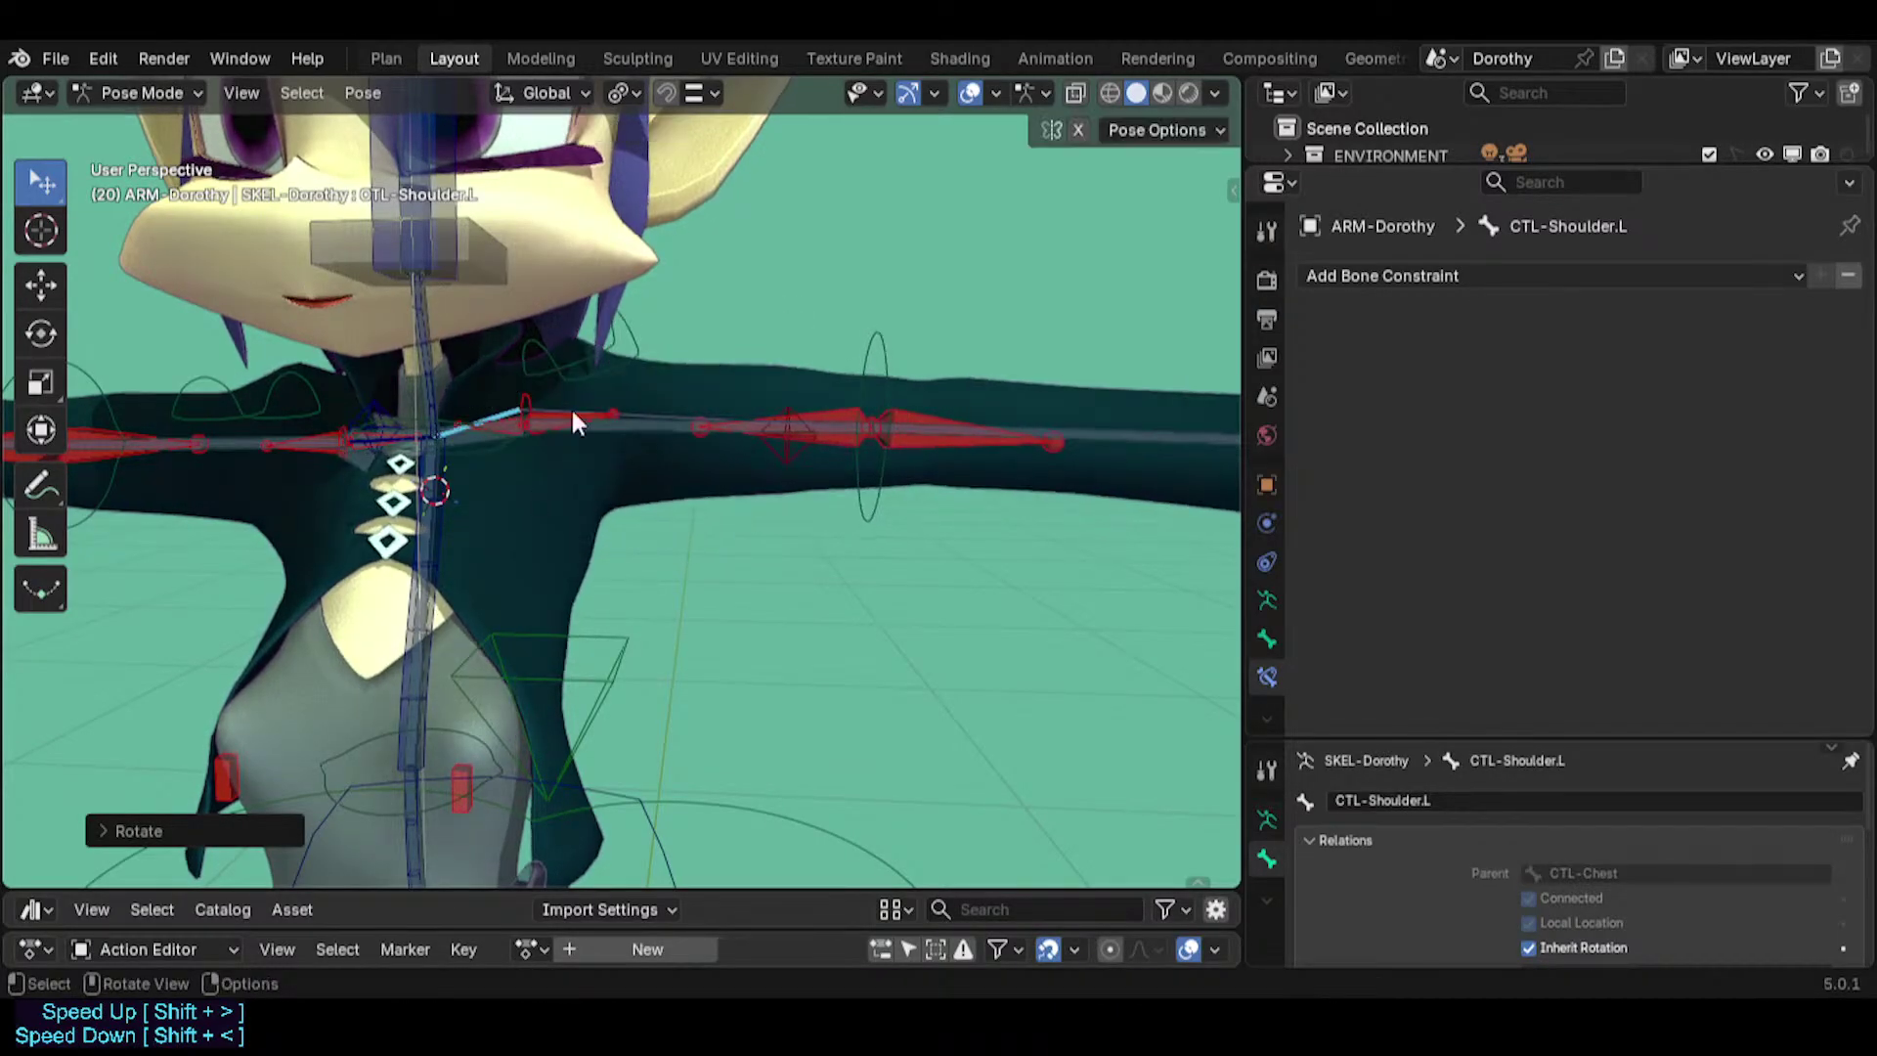
# Select TWK-Boob.L together with CTL-Chest, making CTL-Chest the active bone.
pyautogui.click(461, 788)
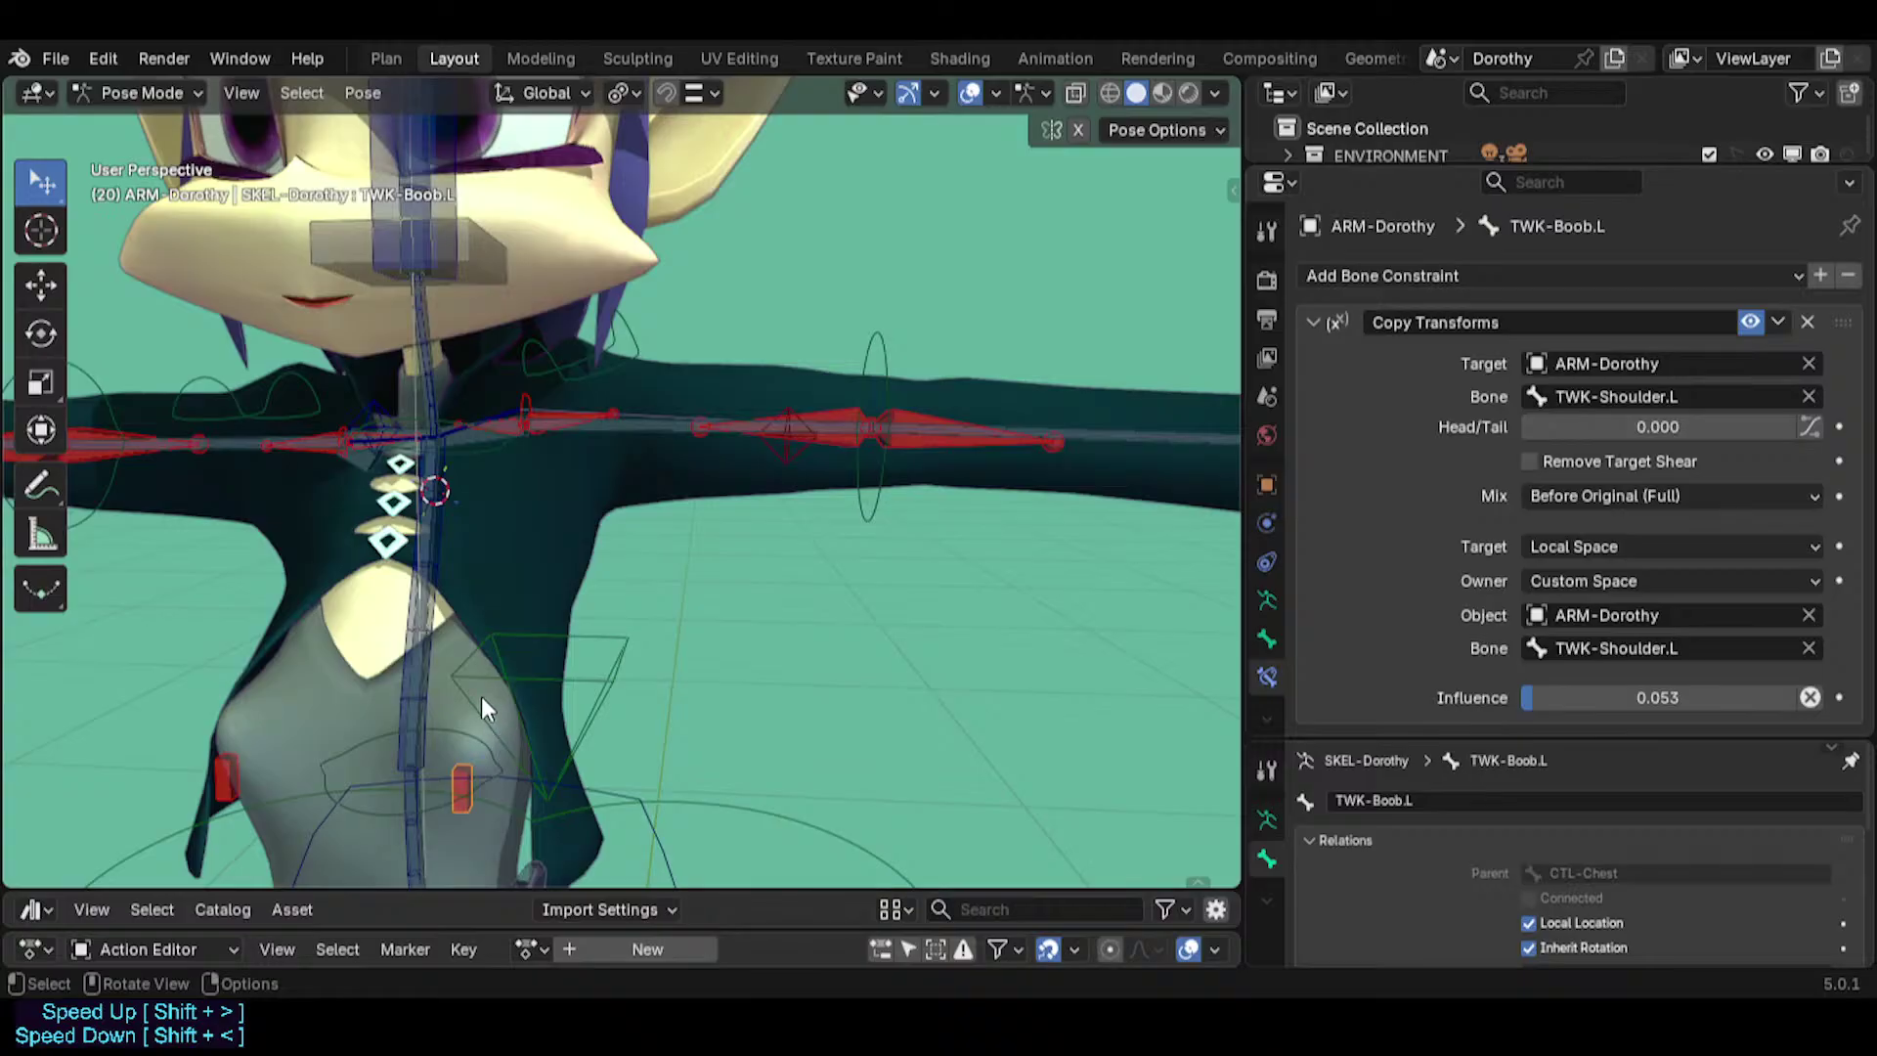
pyautogui.keyDown('alt'); pyautogui.click(416, 643); pyautogui.keyUp('alt')
pyautogui.click(460, 783)
pyautogui.click(460, 783)
pyautogui.click(406, 613)
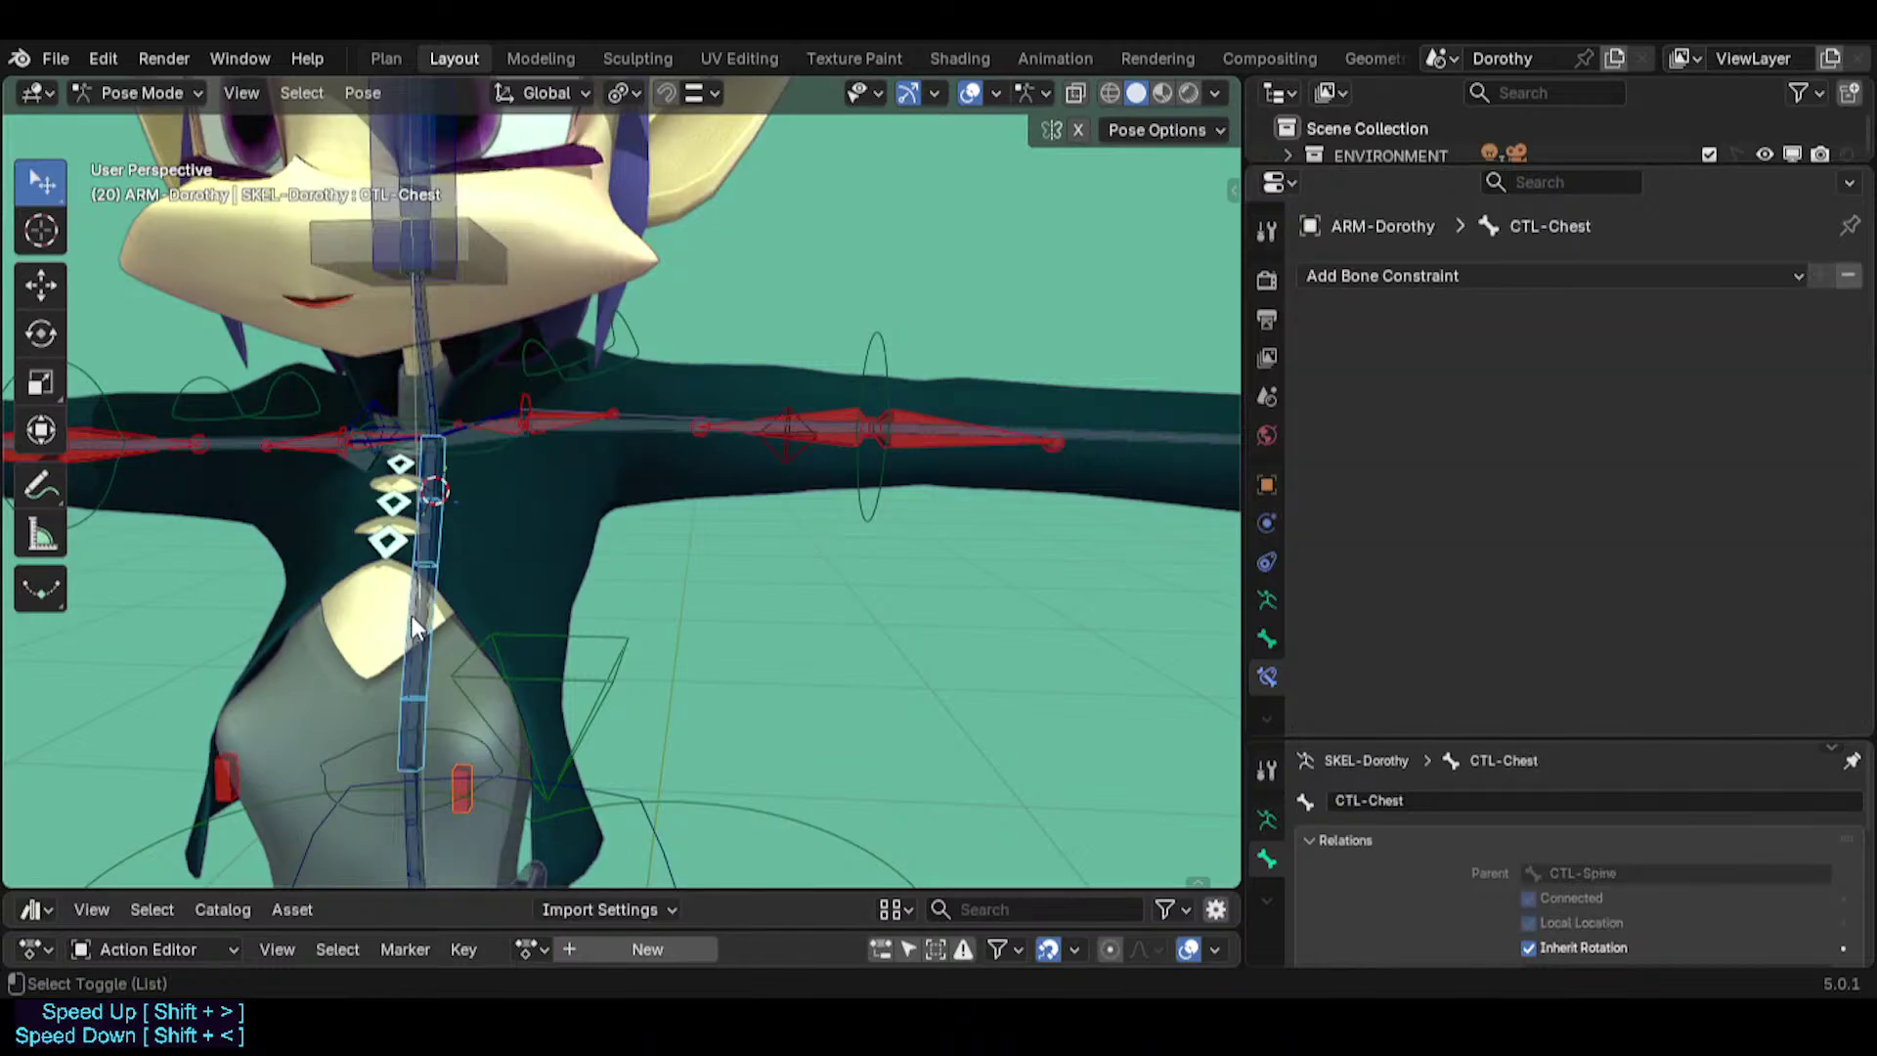
# Parent the TWK-Boob.L bone to MCH-Chest in Edit Mode with its offset kept, and return to Pose Mode.
pyautogui.click(454, 733)
pyautogui.click(460, 779)
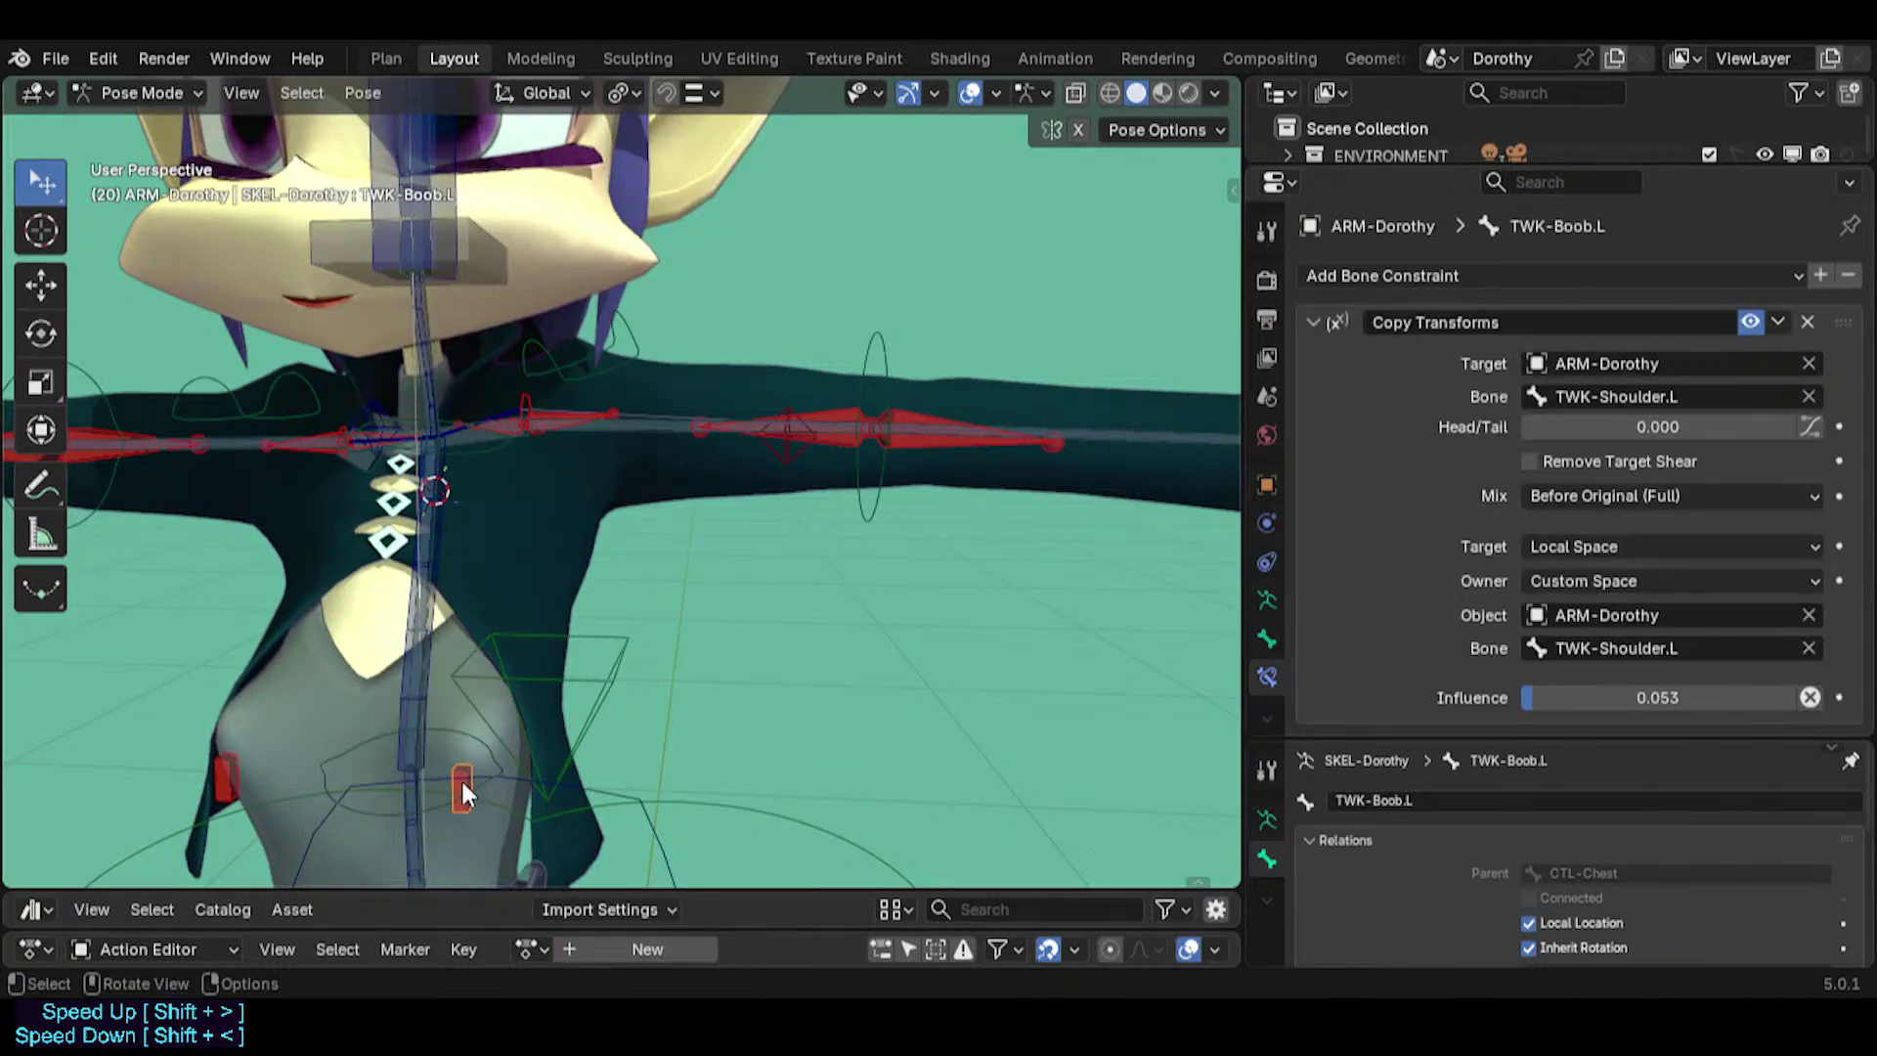
pyautogui.keyDown('alt'); pyautogui.click(403, 612); pyautogui.keyUp('alt')
pyautogui.click(403, 614)
pyautogui.press('Tab')
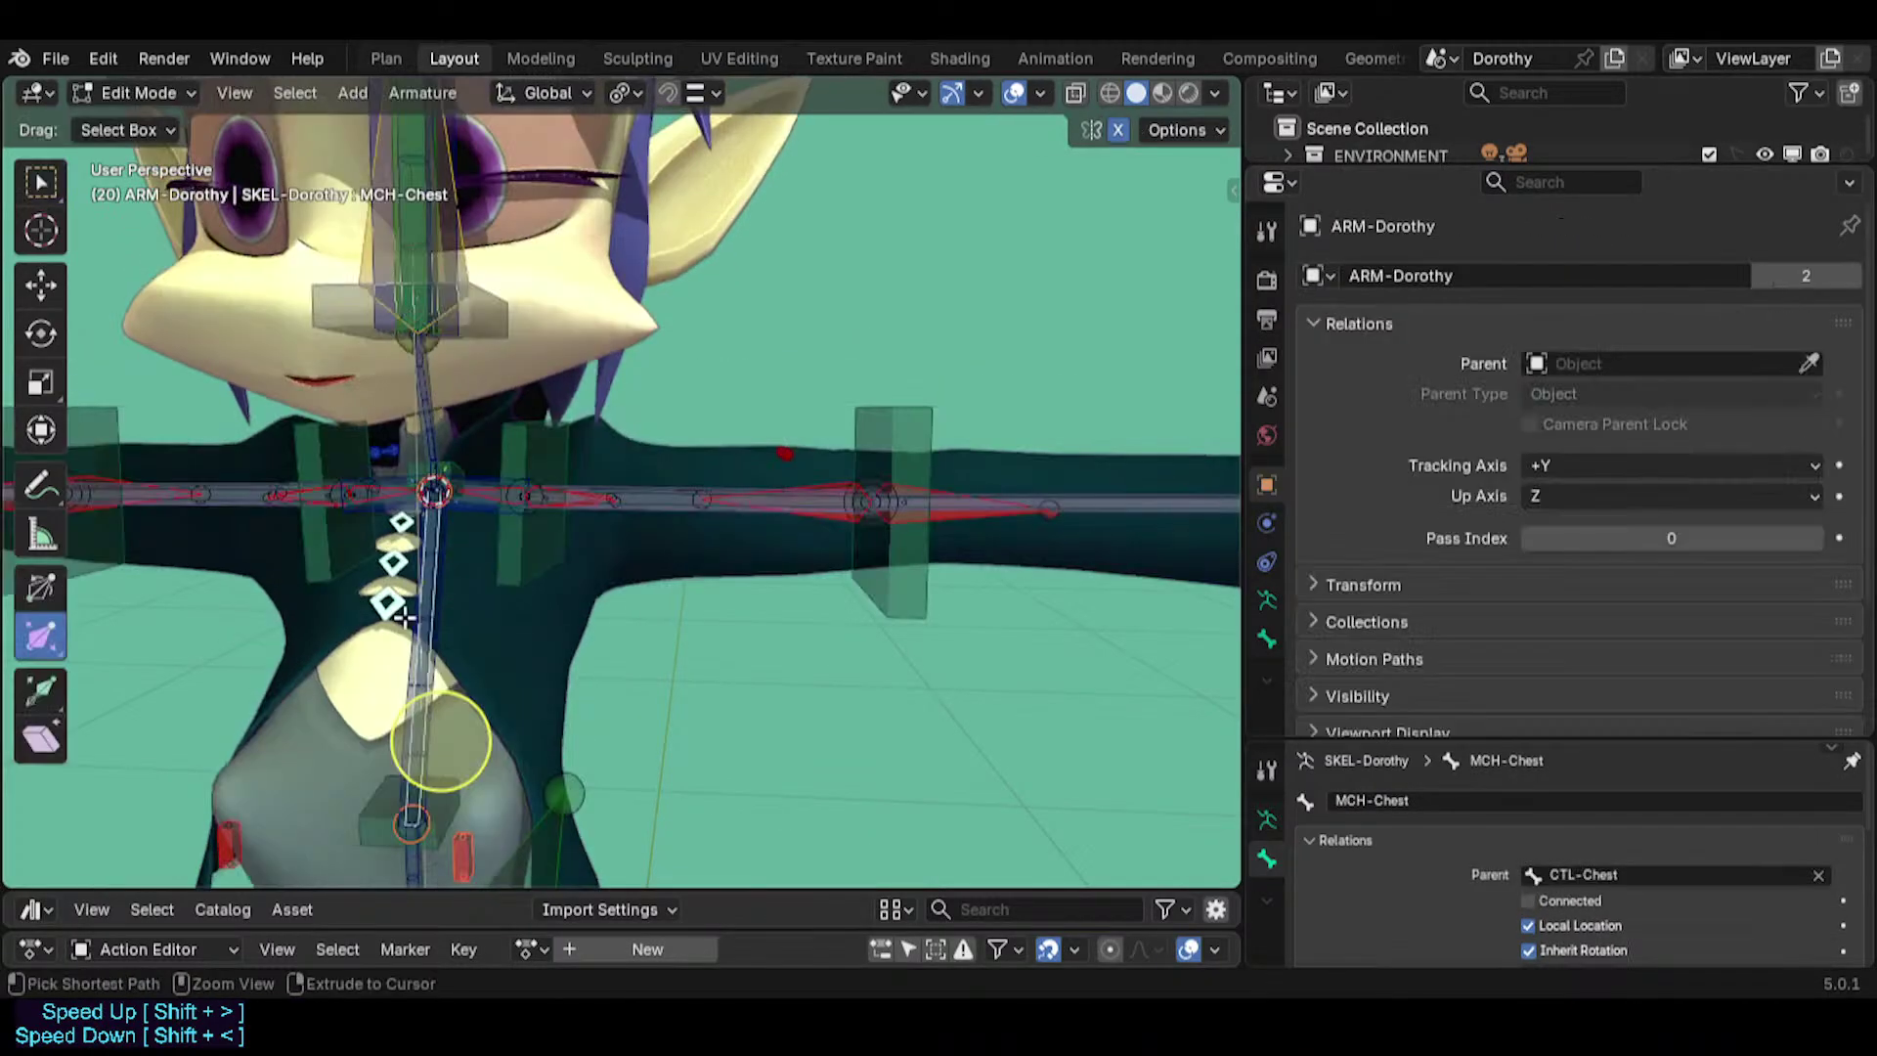
pyautogui.hotkey('ctrl', 'p')
pyautogui.click(403, 617)
pyautogui.hotkey('ctrl', 'Tab')
pyautogui.click(407, 771)
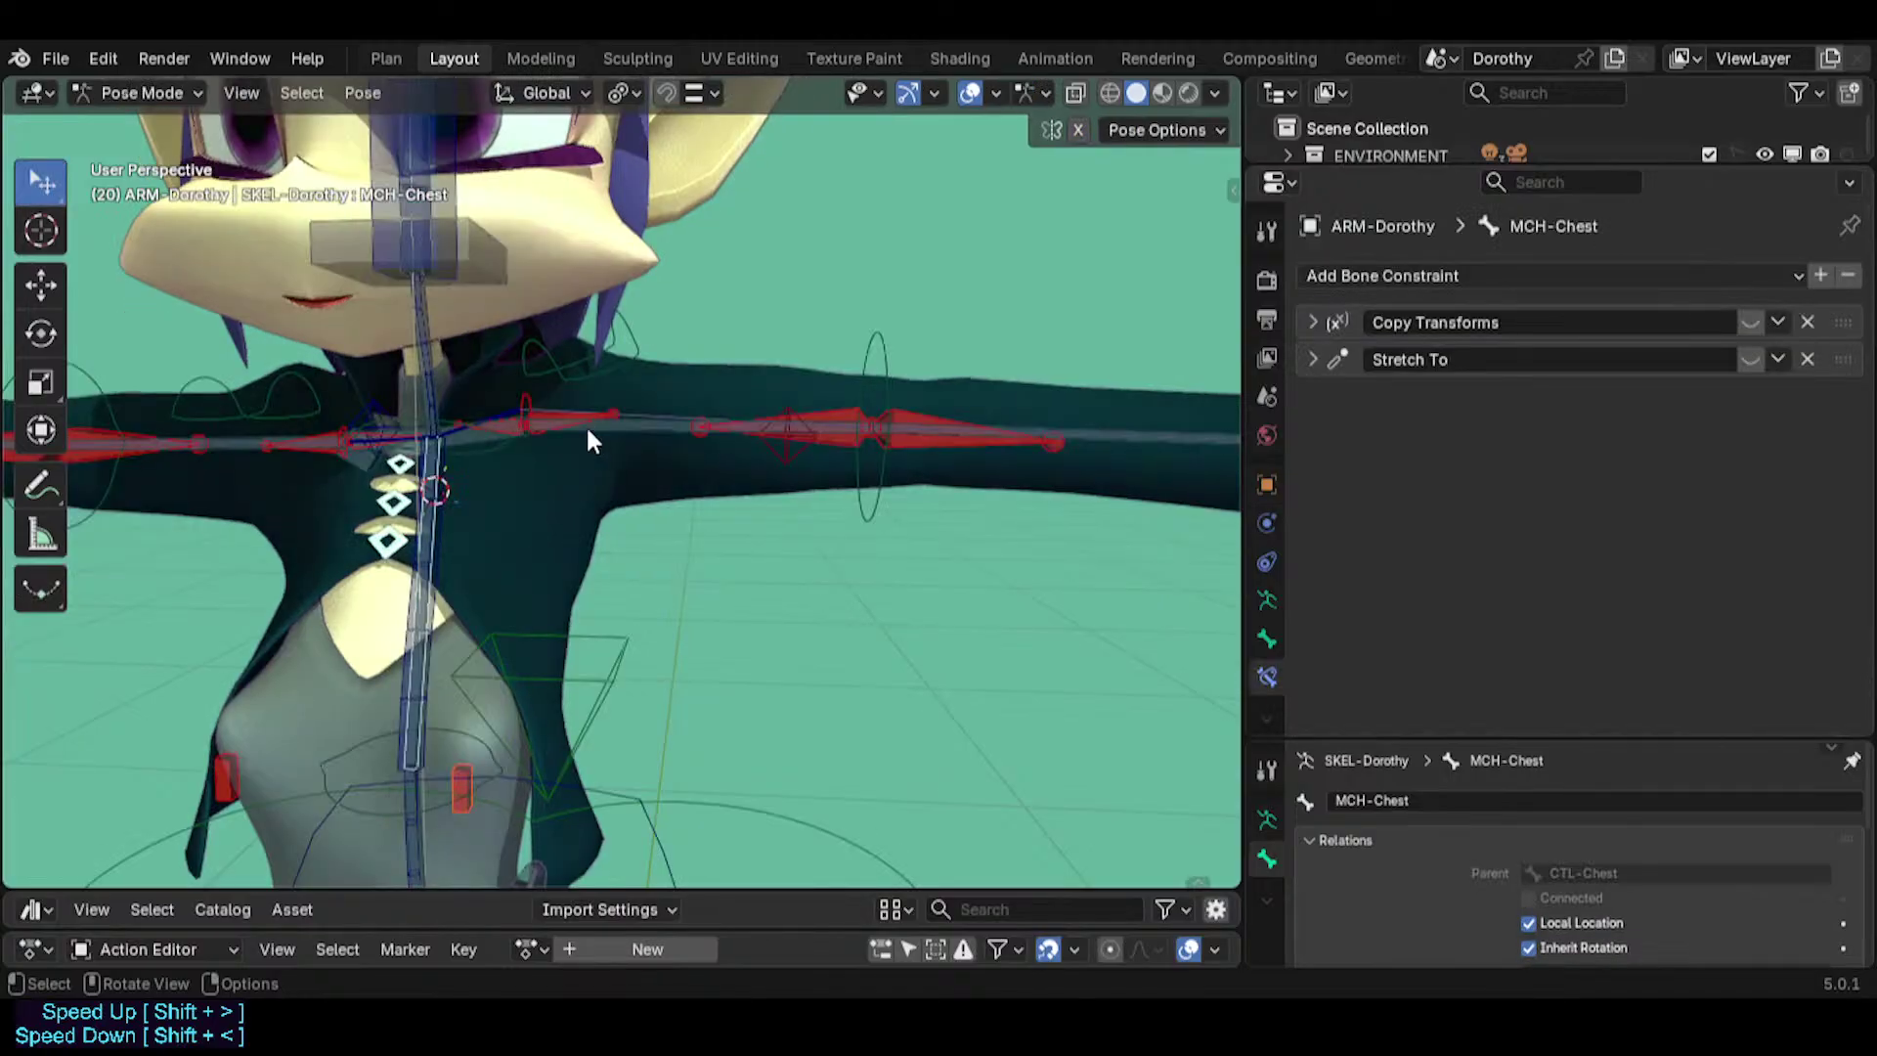
# Rotate CTL-Shoulder.L with plain and trackball rotation to test how the left shoulder deforms.
pyautogui.click(505, 392)
pyautogui.click(508, 393)
pyautogui.press('r')
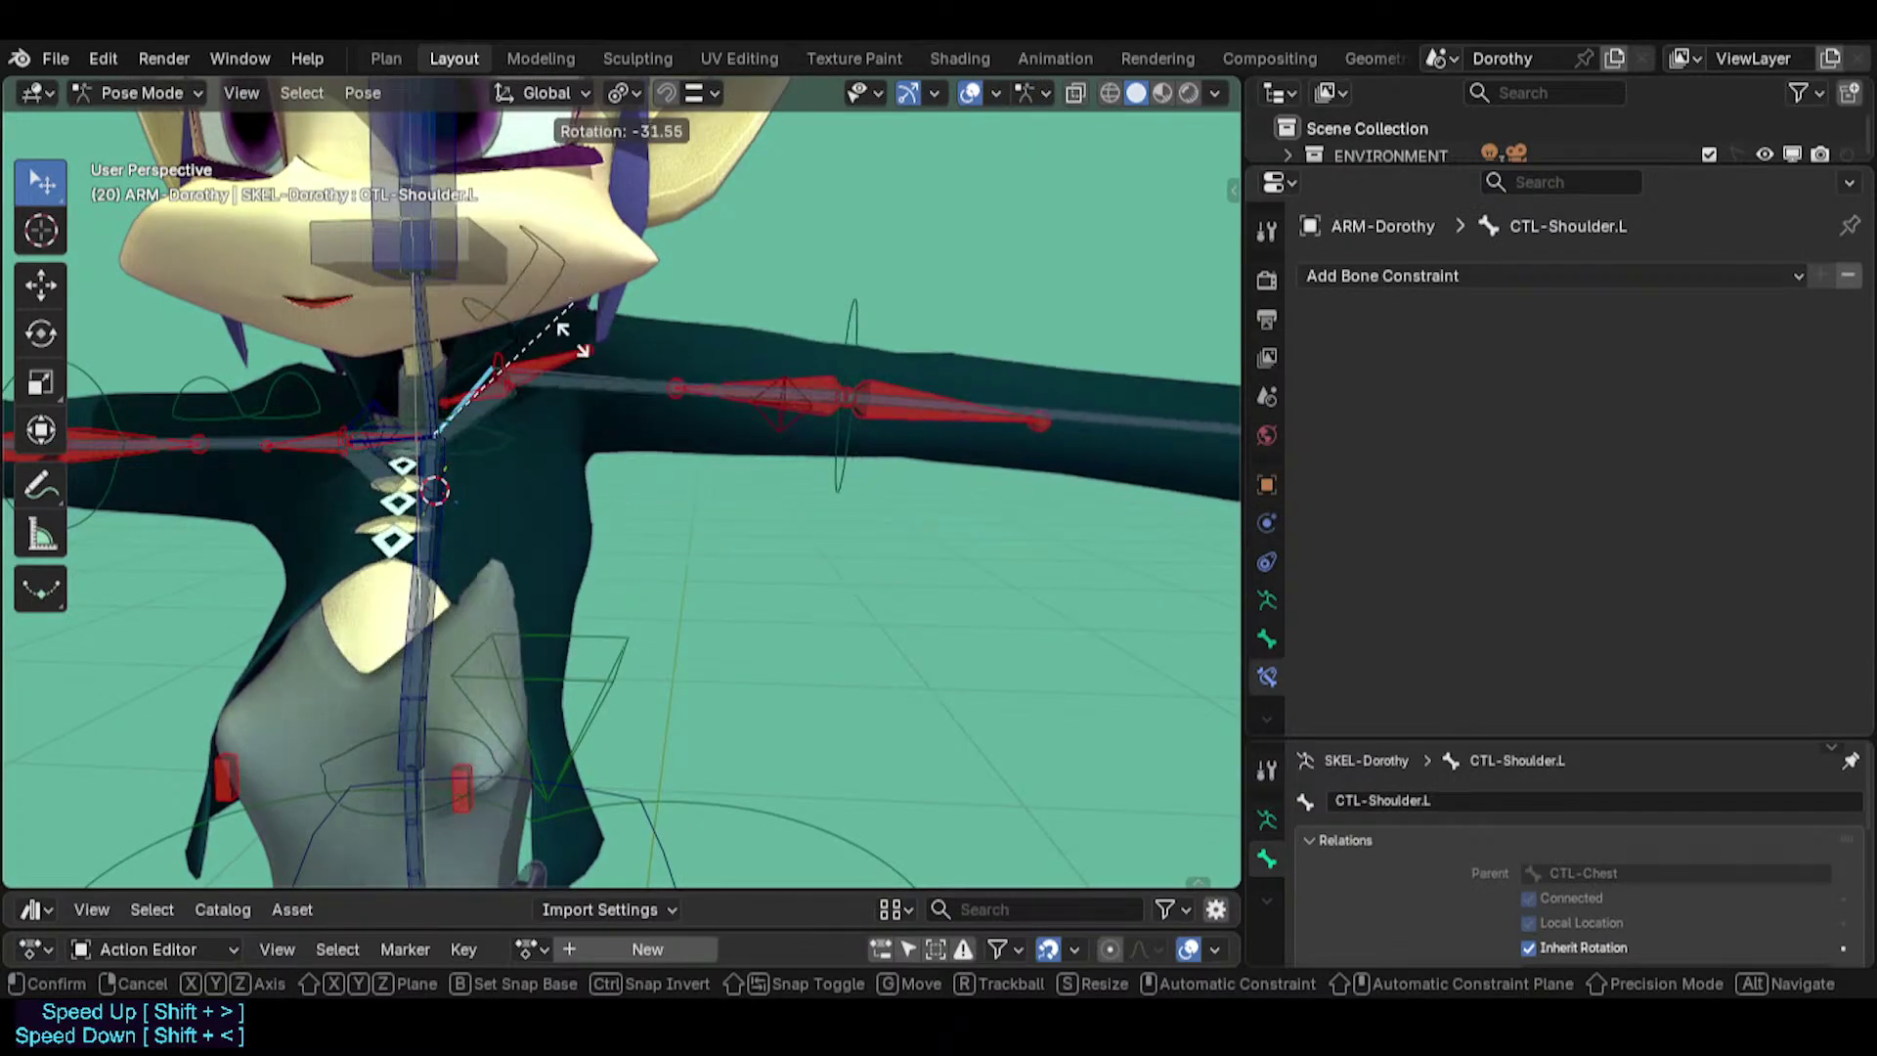
pyautogui.click(587, 431)
pyautogui.press('r')
pyautogui.press('r')
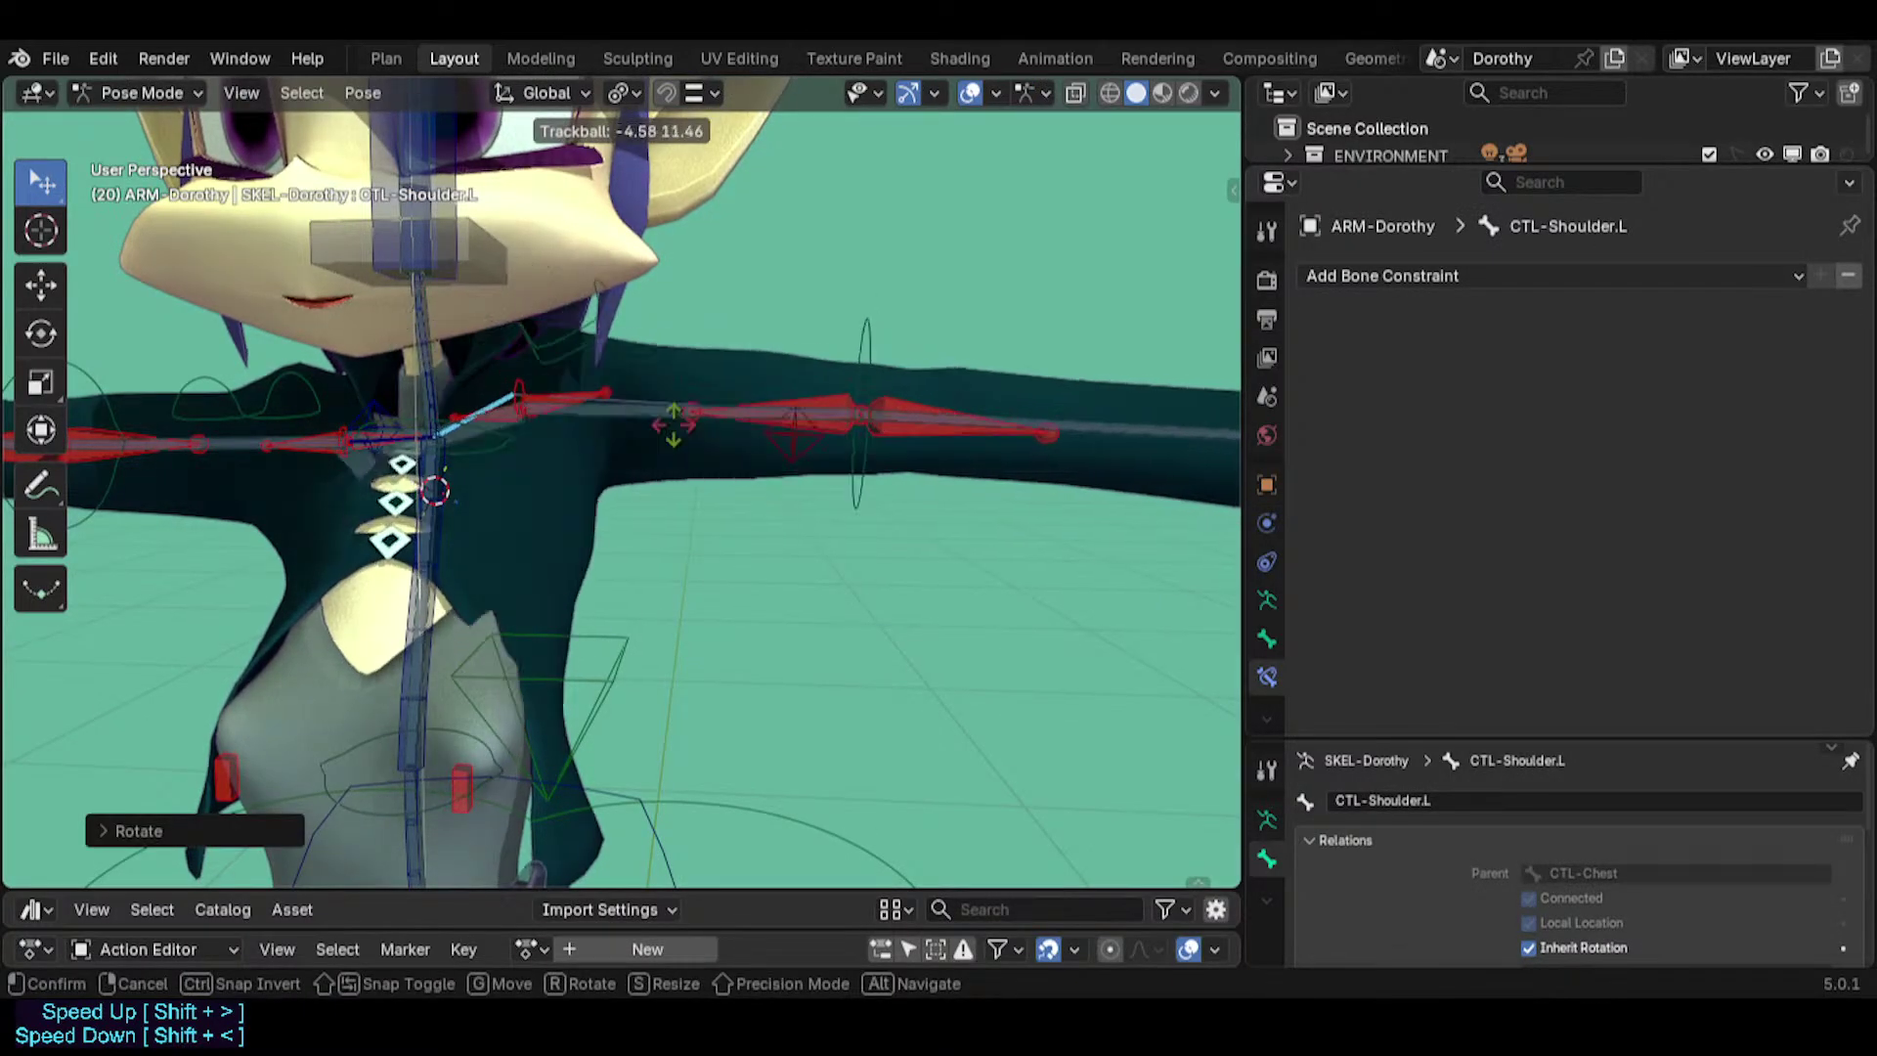
pyautogui.click(601, 426)
# Try moving TWK-Shoulder.L, cancel it, and rotate CTL-Shoulder.L again to a slightly raised pose.
pyautogui.press('g')
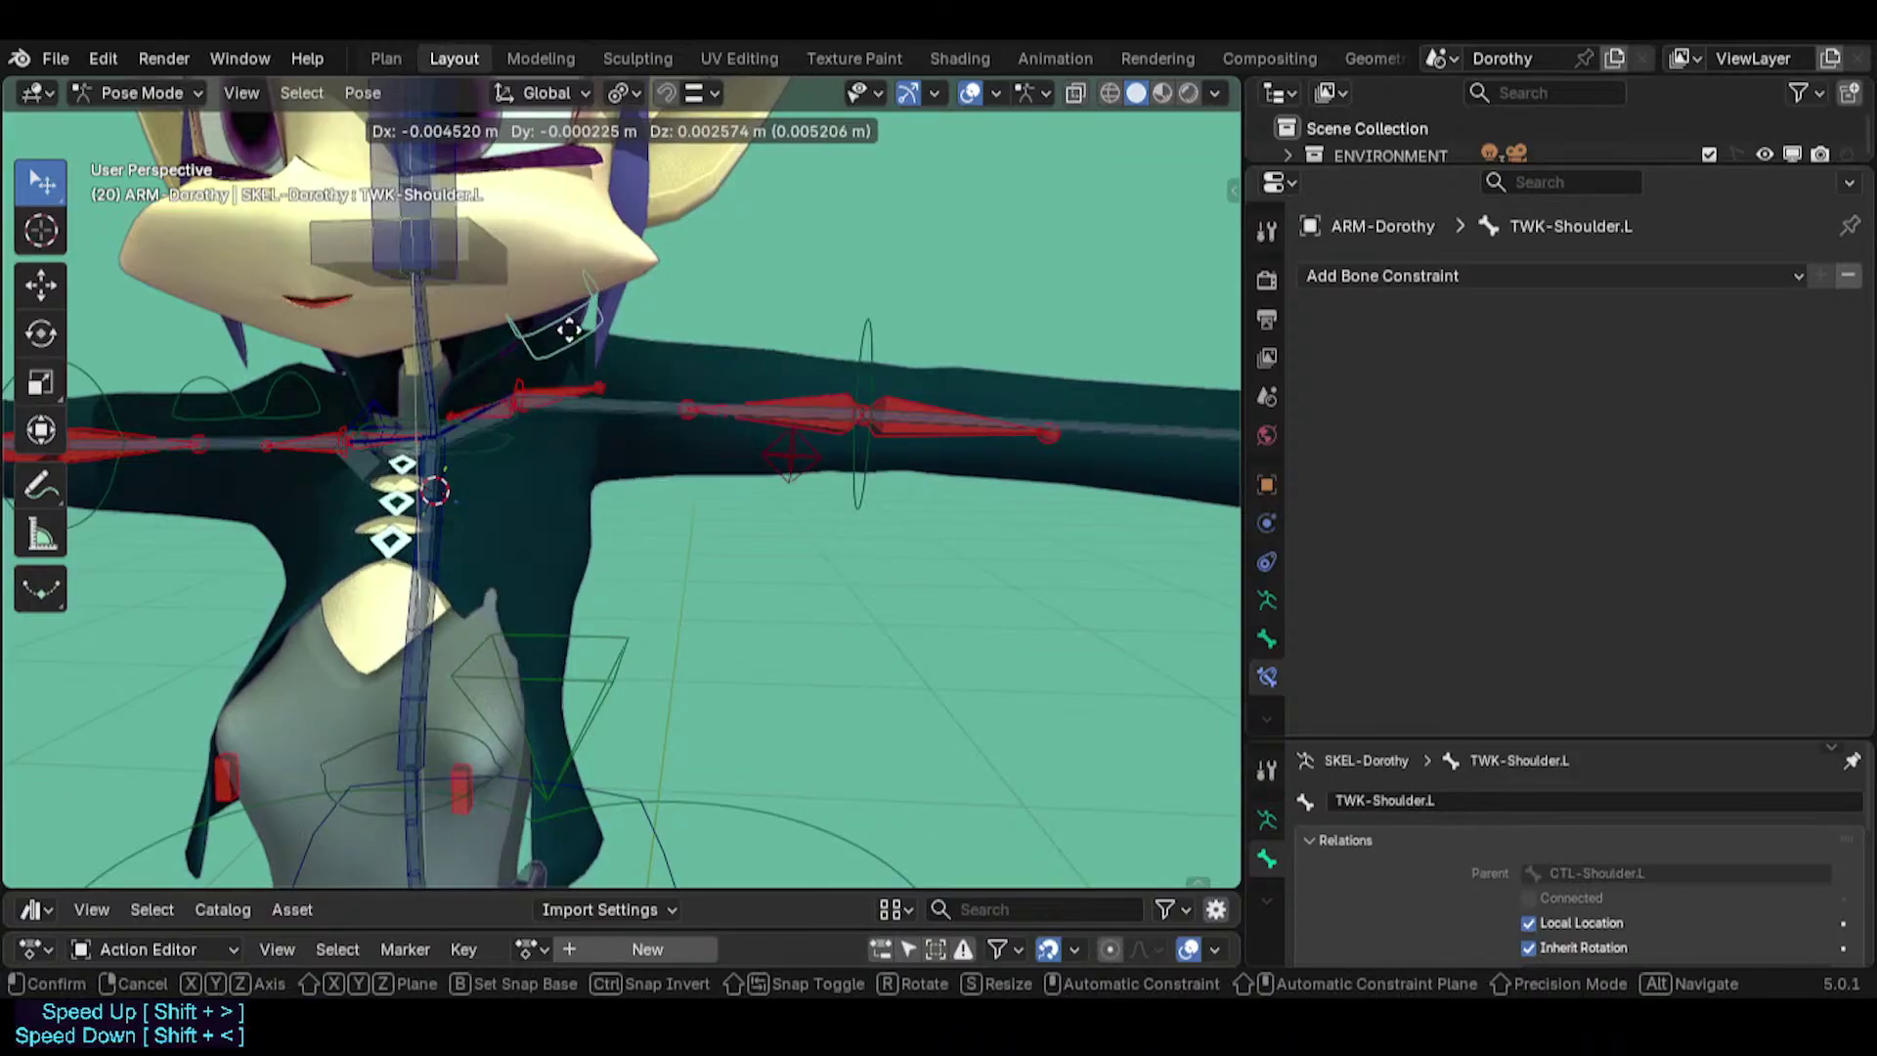
pyautogui.rightClick(547, 351)
pyautogui.click(495, 407)
pyautogui.press('r')
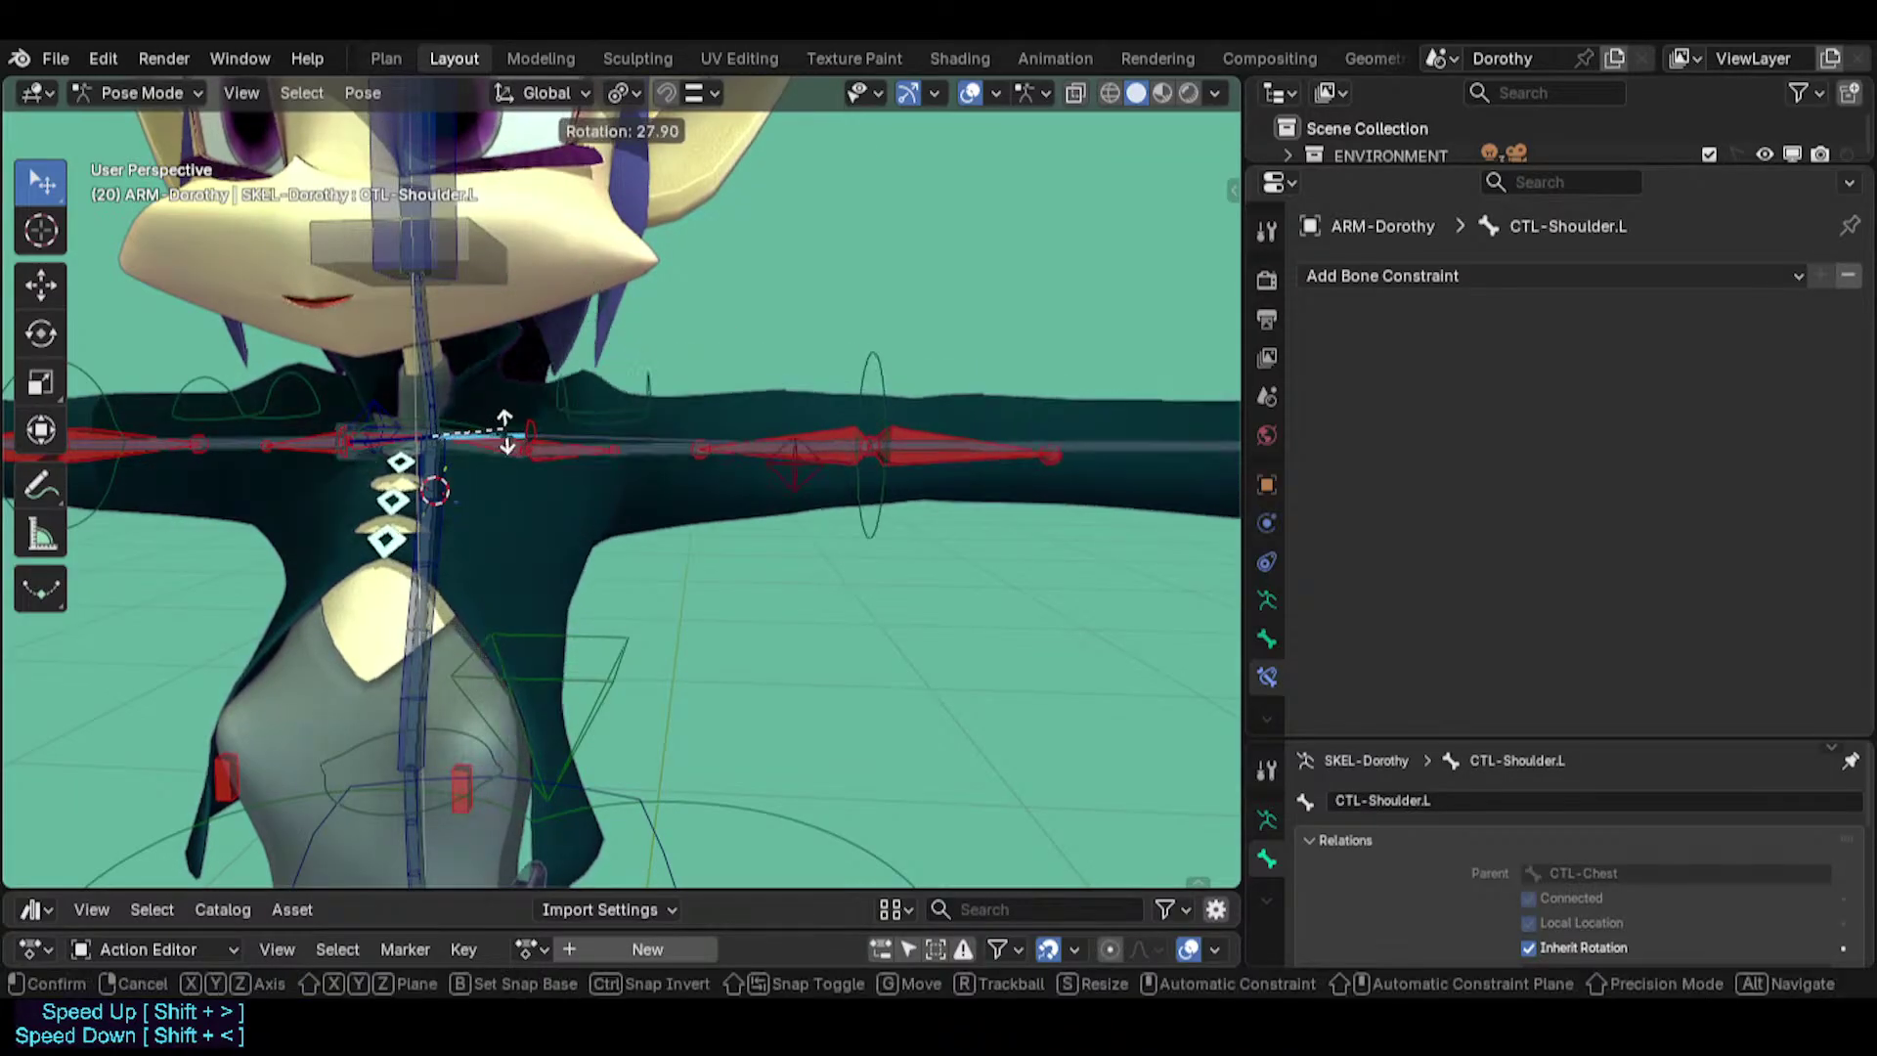
pyautogui.click(498, 435)
# Parent MCH-Shoulder.L to CTL-Chest with Keep Offset in Edit Mode, and return to Pose Mode.
pyautogui.click(497, 432)
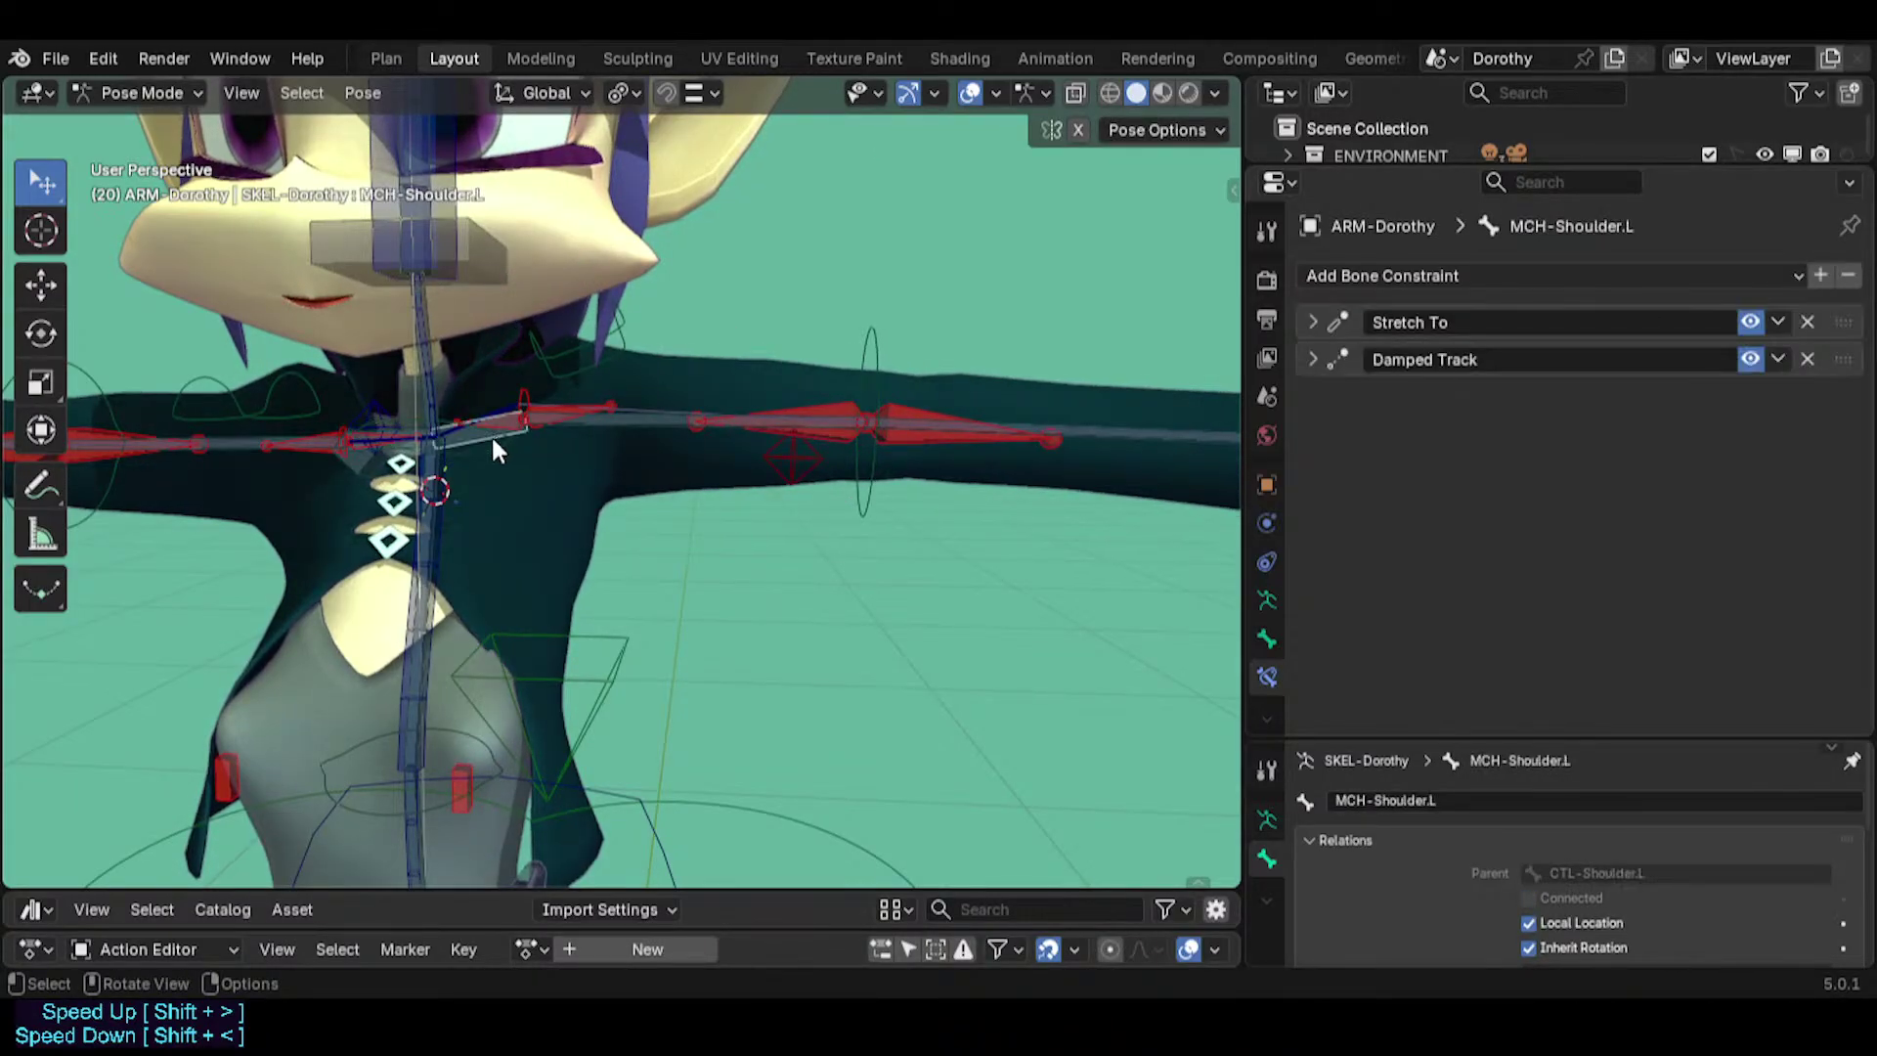
pyautogui.click(409, 518)
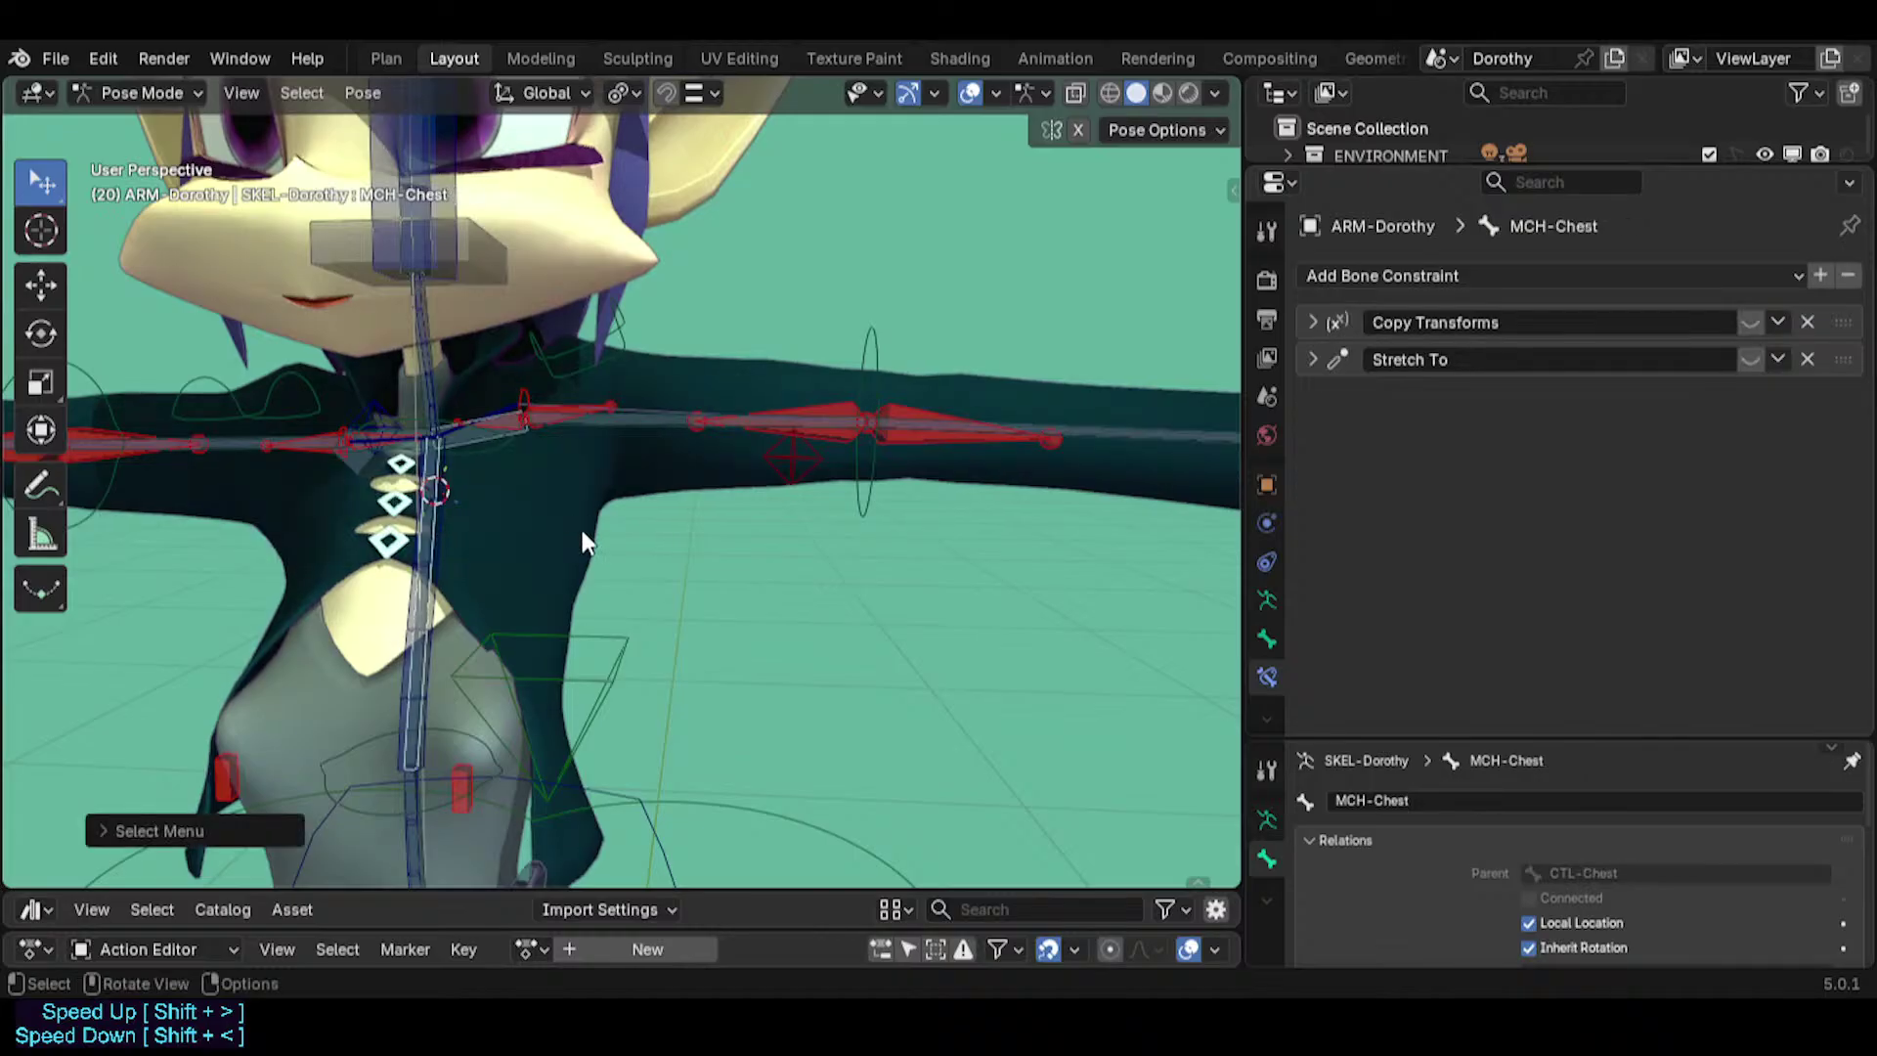
pyautogui.click(461, 449)
pyautogui.keyDown('alt'); pyautogui.click(432, 596); pyautogui.keyUp('alt')
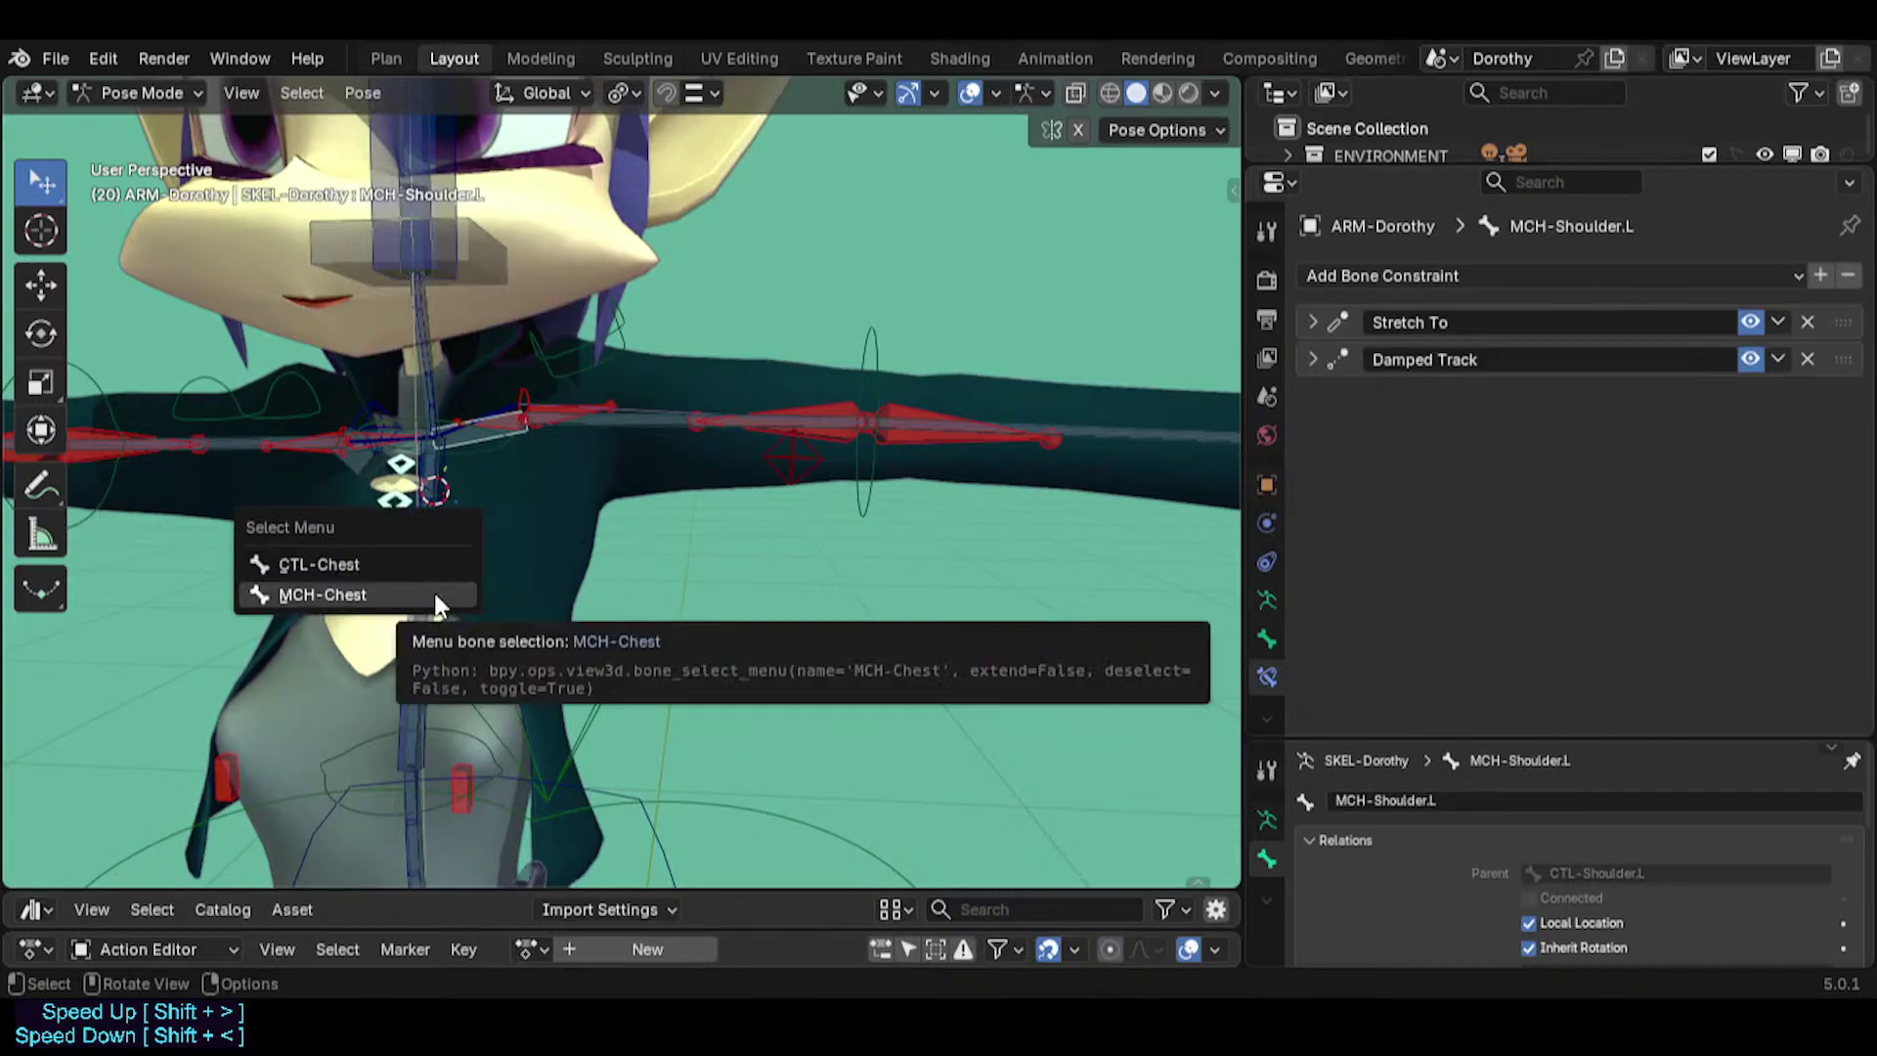
pyautogui.click(427, 565)
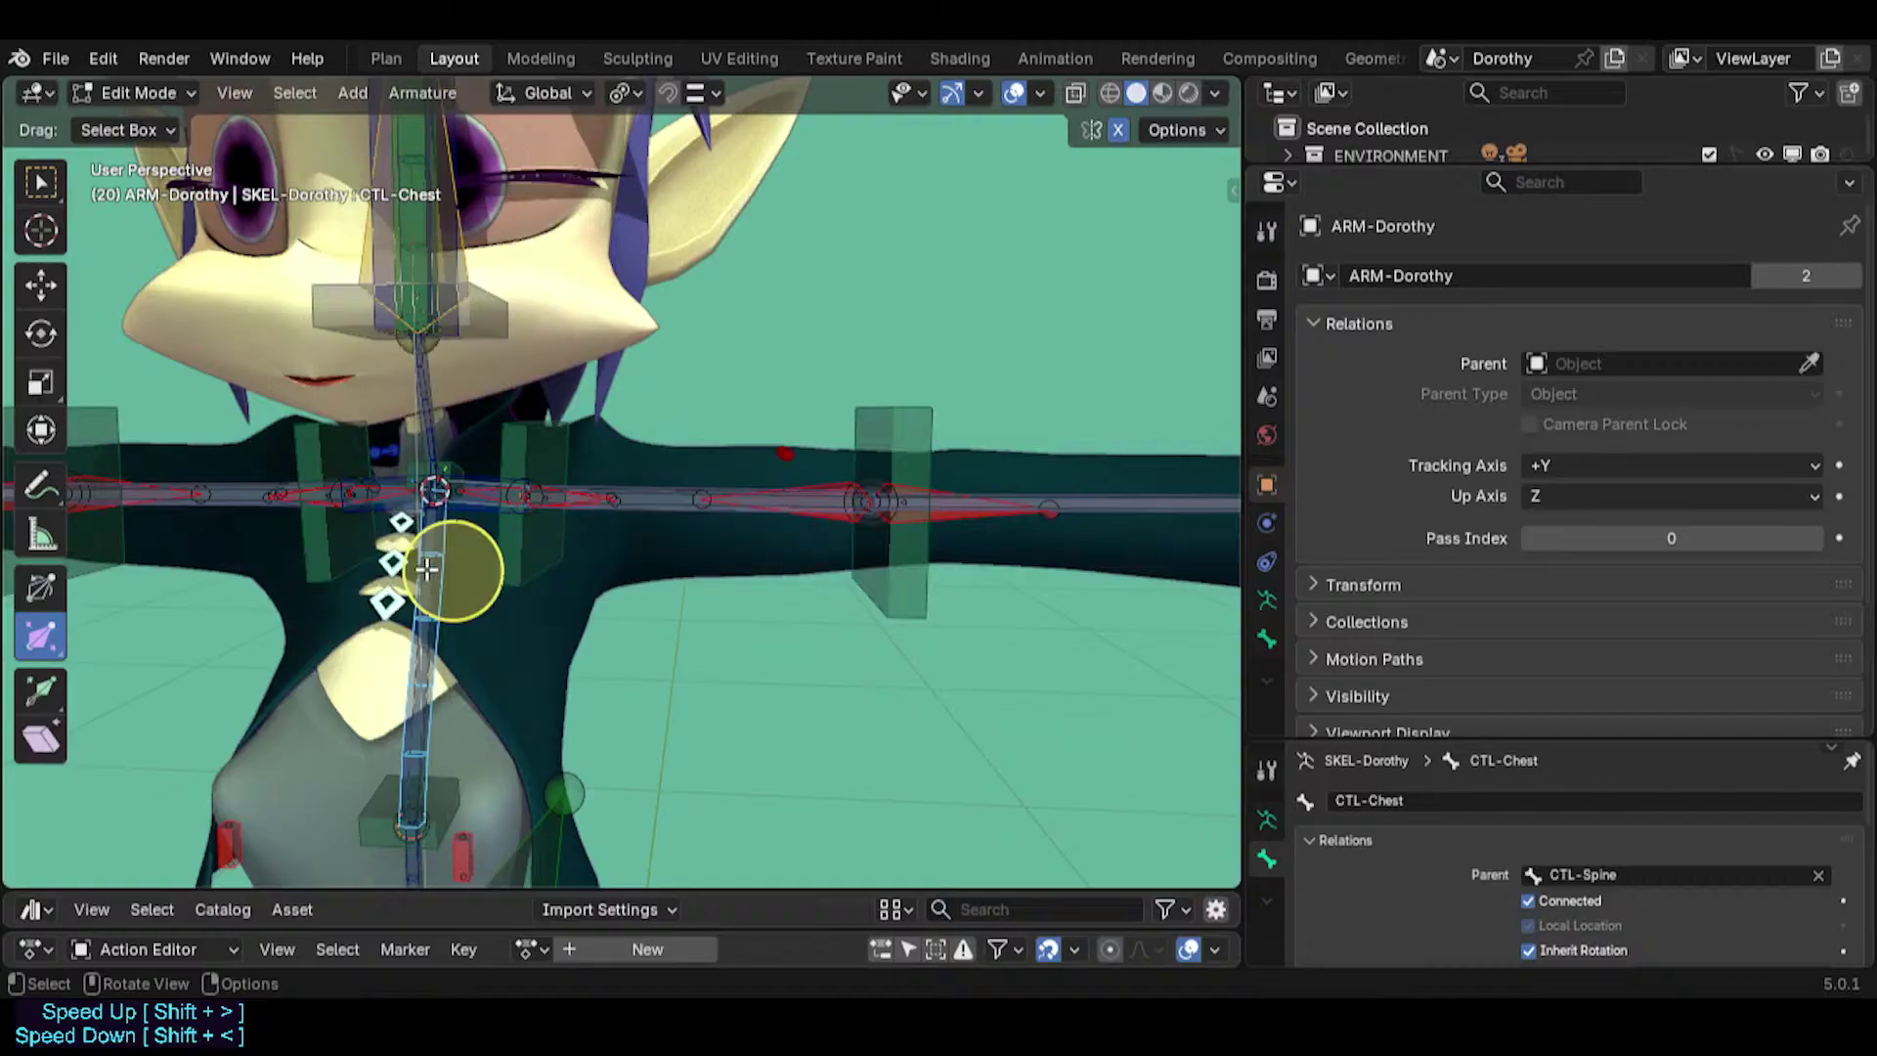
pyautogui.hotkey('ctrl', 'p')
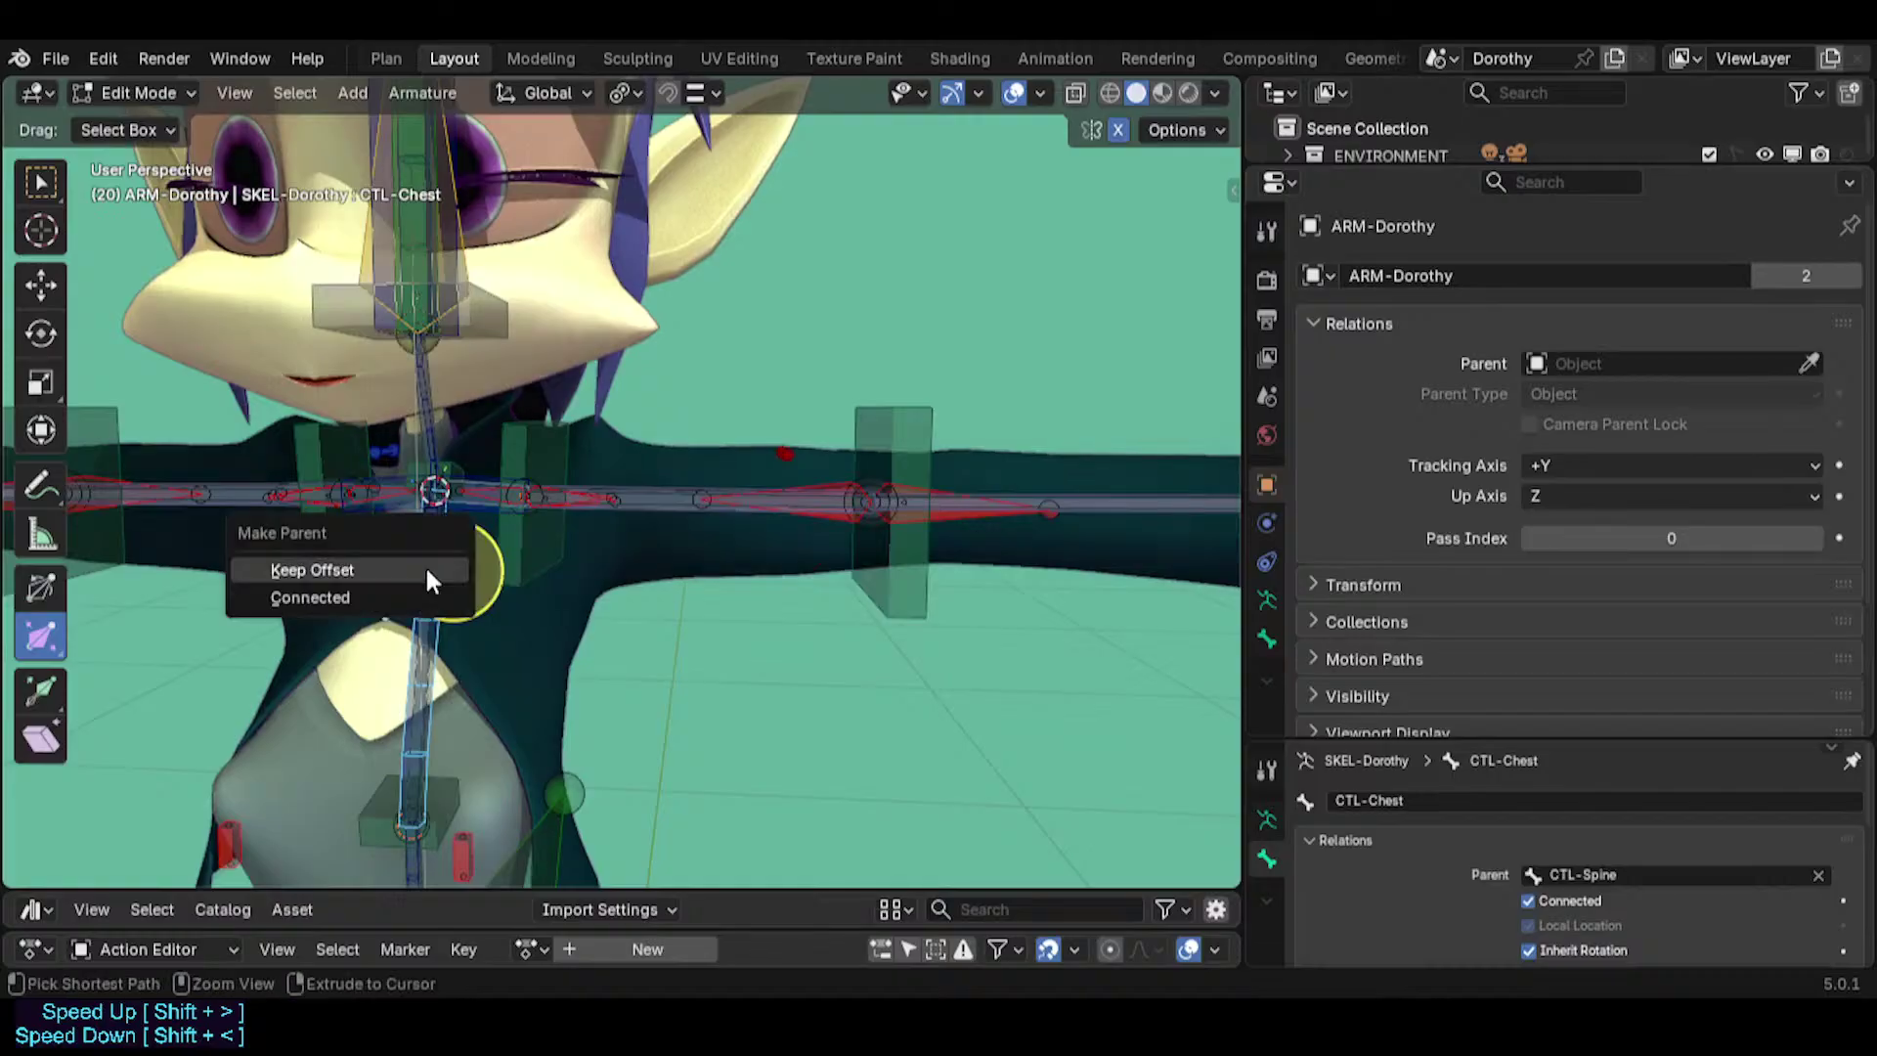
pyautogui.click(427, 567)
pyautogui.hotkey('ctrl', 'Tab')
pyautogui.press('2')
# Try moving TWK-Shoulder.L and the left shoulder bone to test the new parenting, cancelling both moves.
pyautogui.click(583, 343)
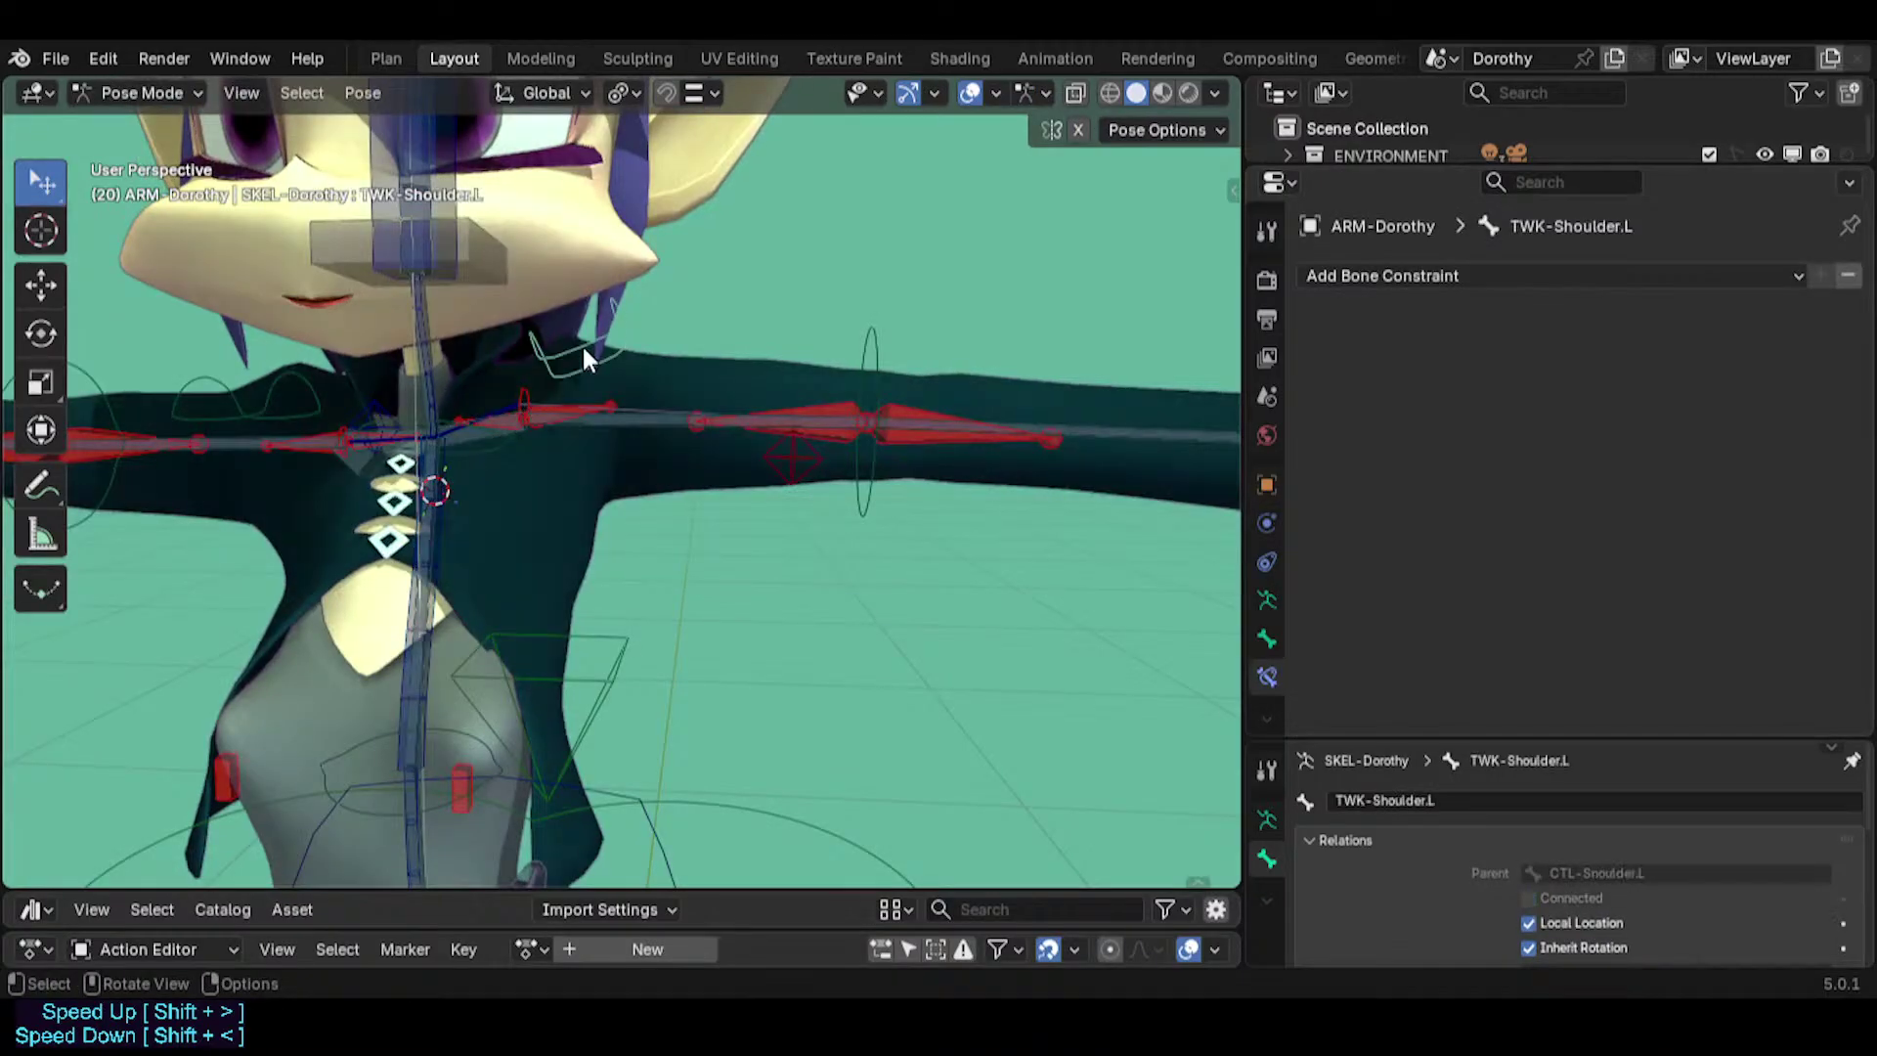
pyautogui.press('g')
pyautogui.rightClick(555, 382)
pyautogui.click(501, 404)
pyautogui.click(501, 405)
pyautogui.press('g')
pyautogui.rightClick(504, 427)
# Move CTL-Shoulder.L slightly and rotate it freely into a raised pose to test the chest and shoulder rig.
pyautogui.click(500, 412)
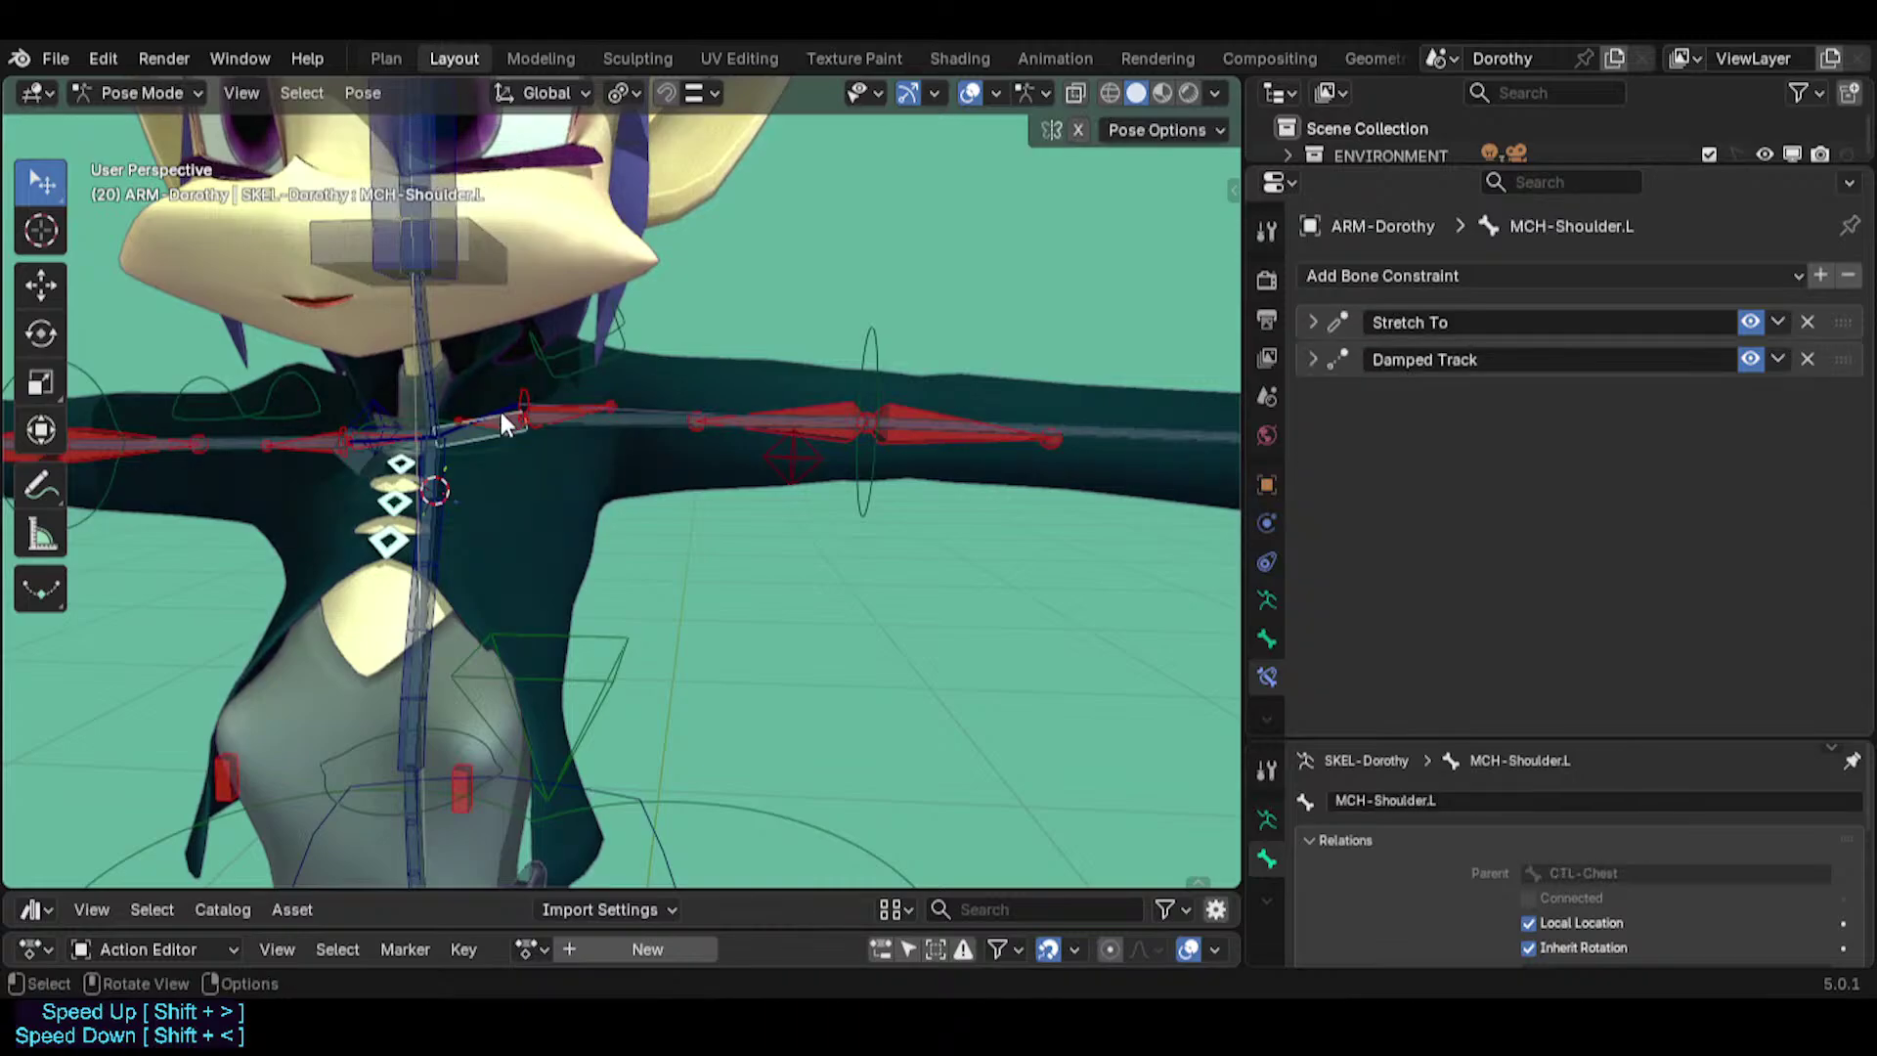
pyautogui.click(499, 407)
pyautogui.click(503, 409)
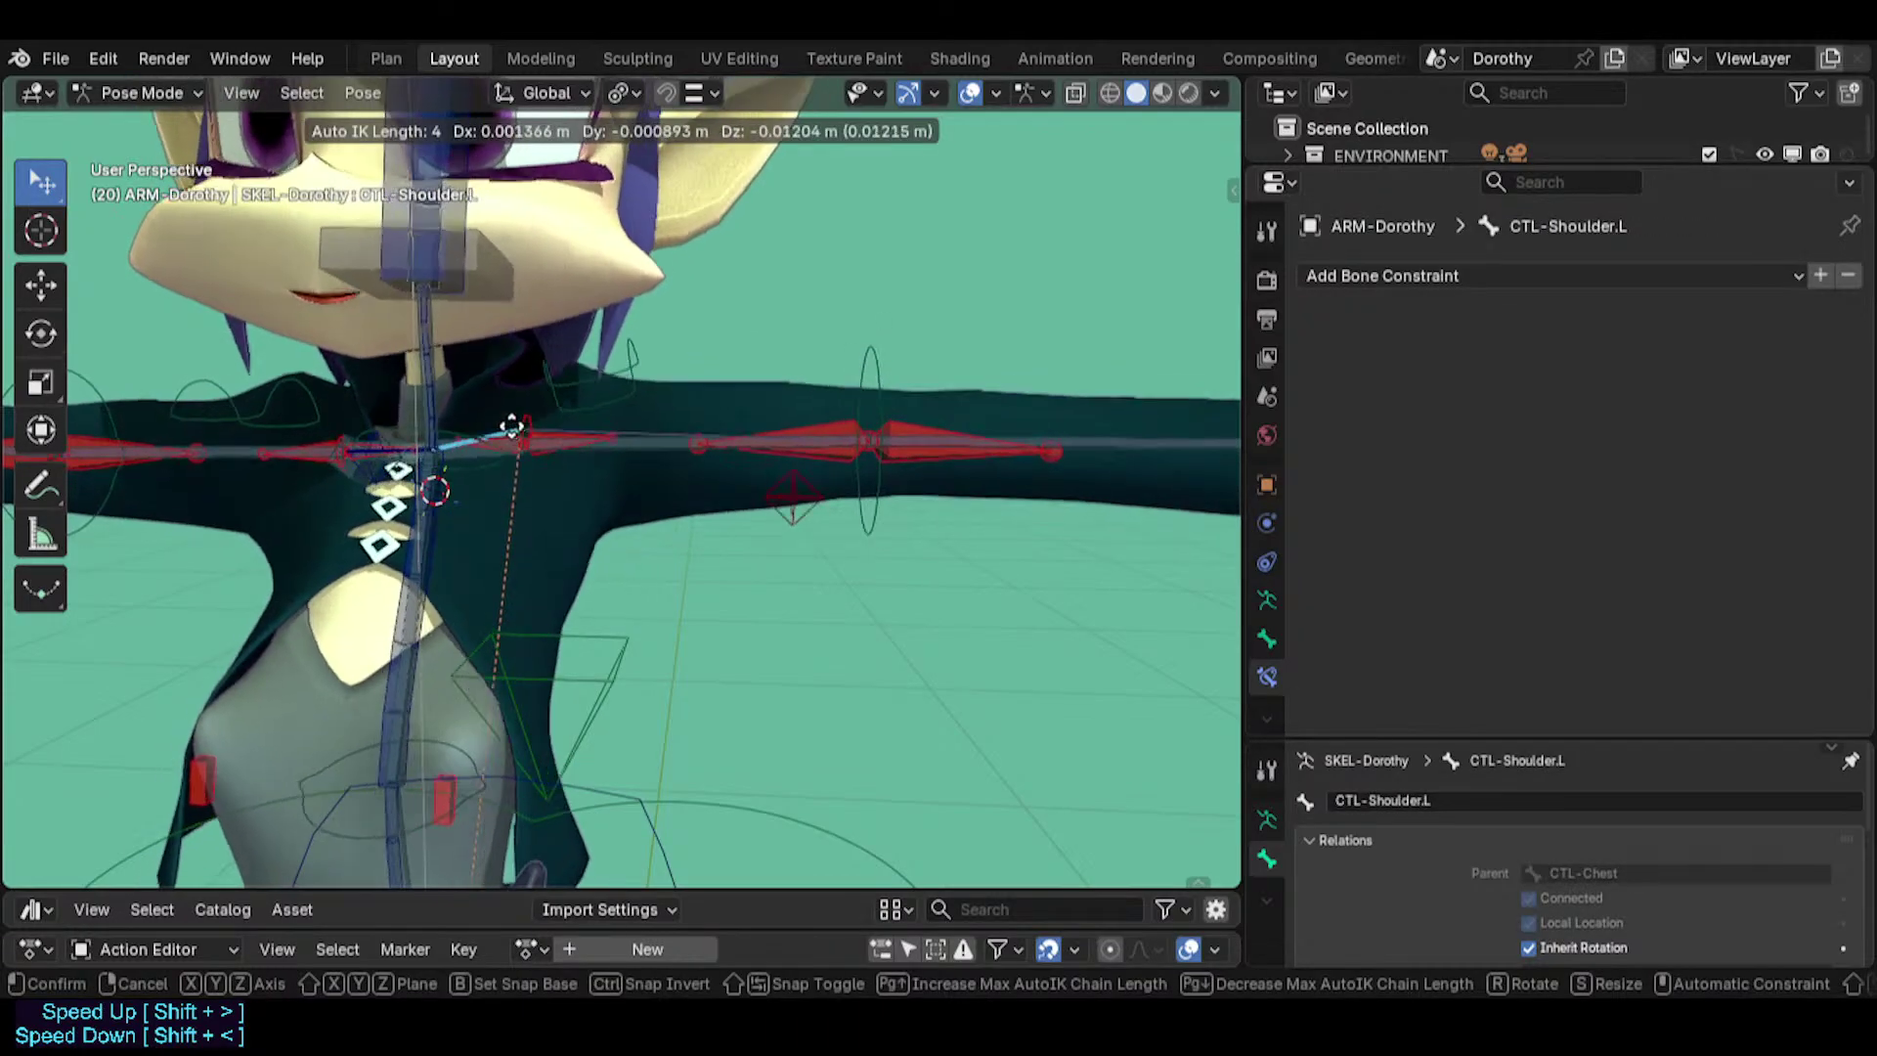
pyautogui.click(531, 423)
pyautogui.press('r')
pyautogui.press('r')
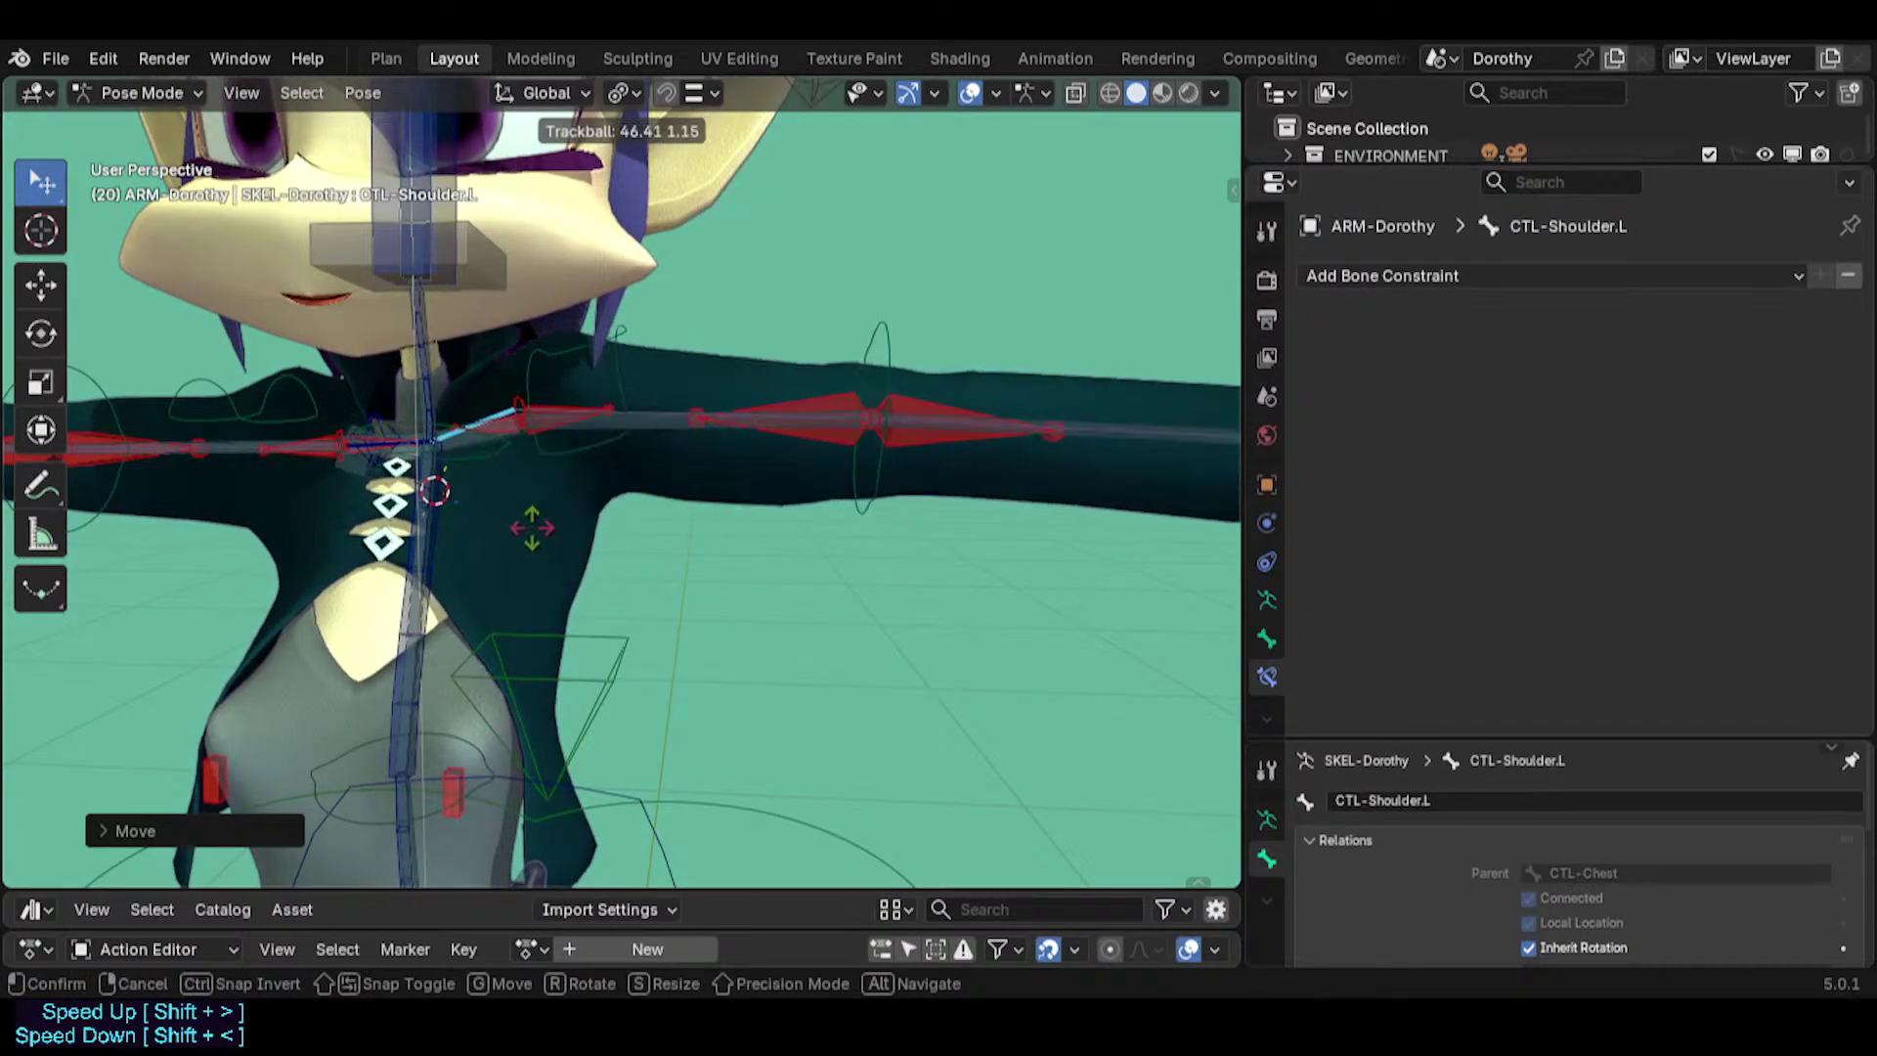
pyautogui.click(525, 432)
pyautogui.press('r')
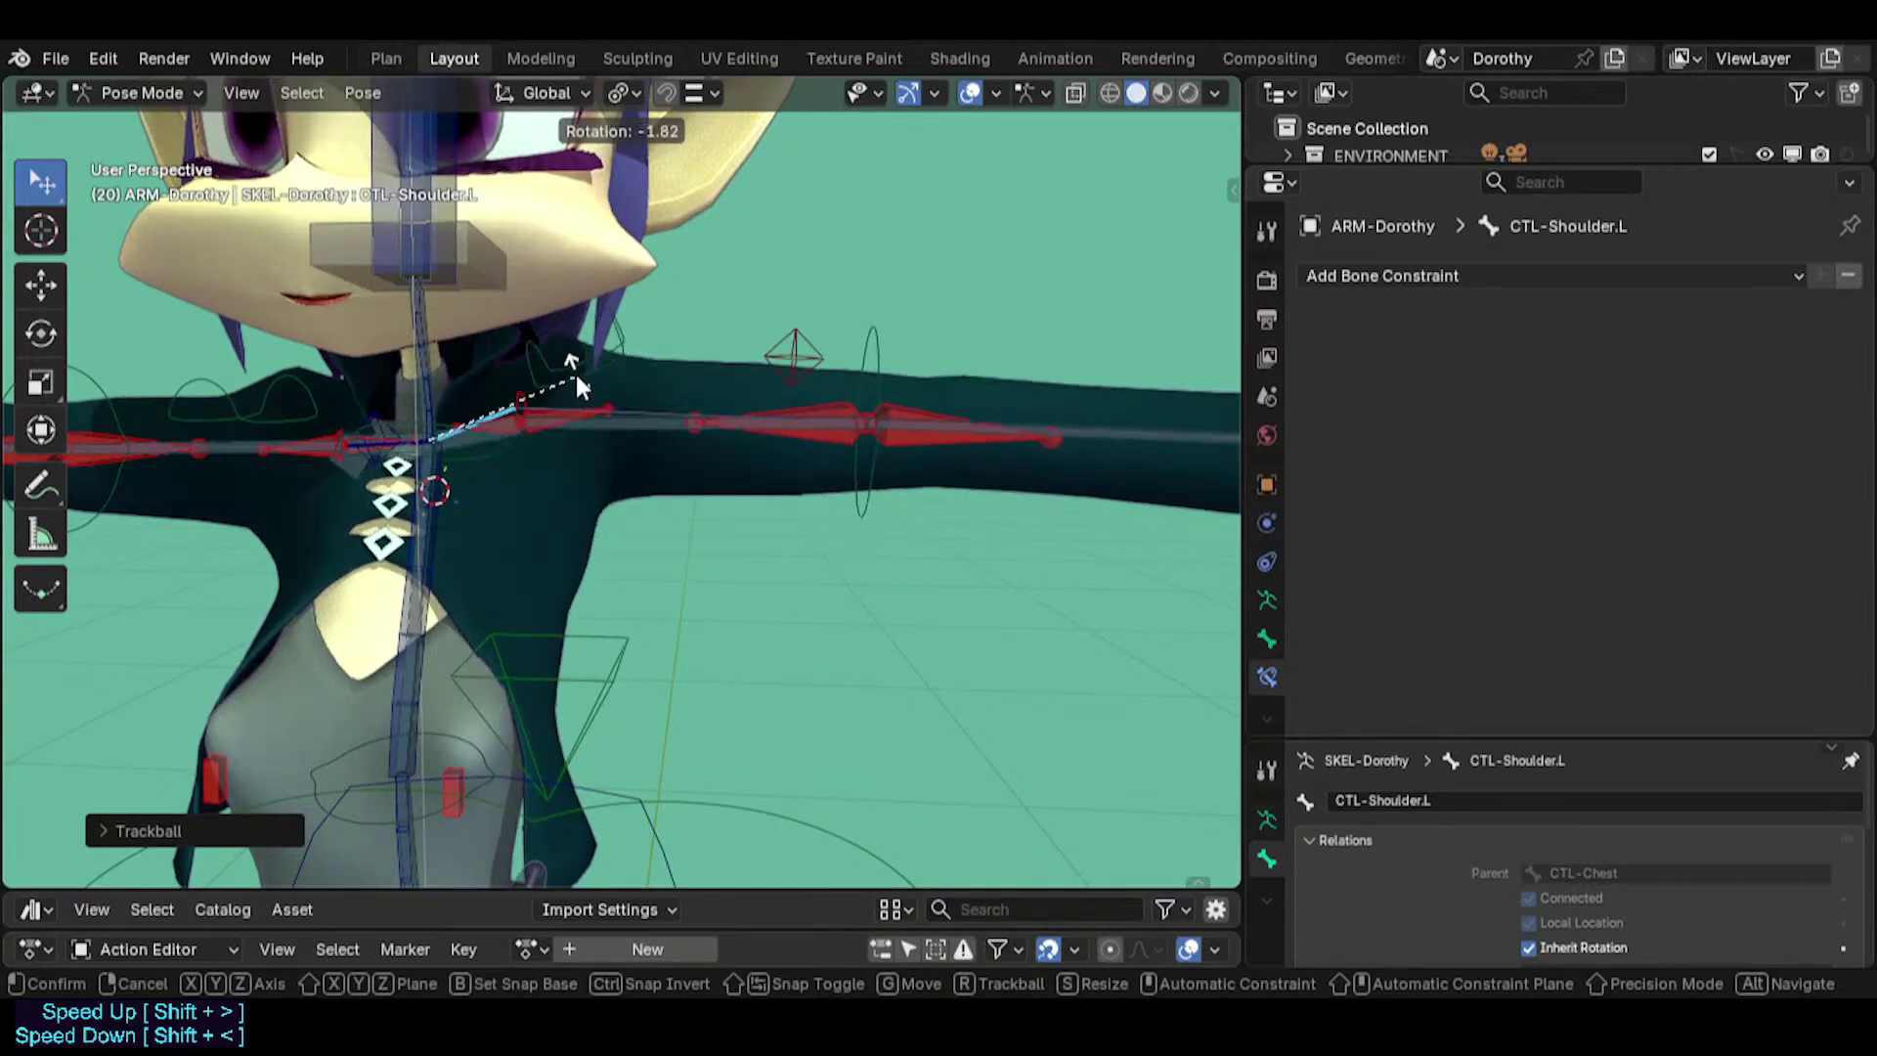
pyautogui.click(574, 391)
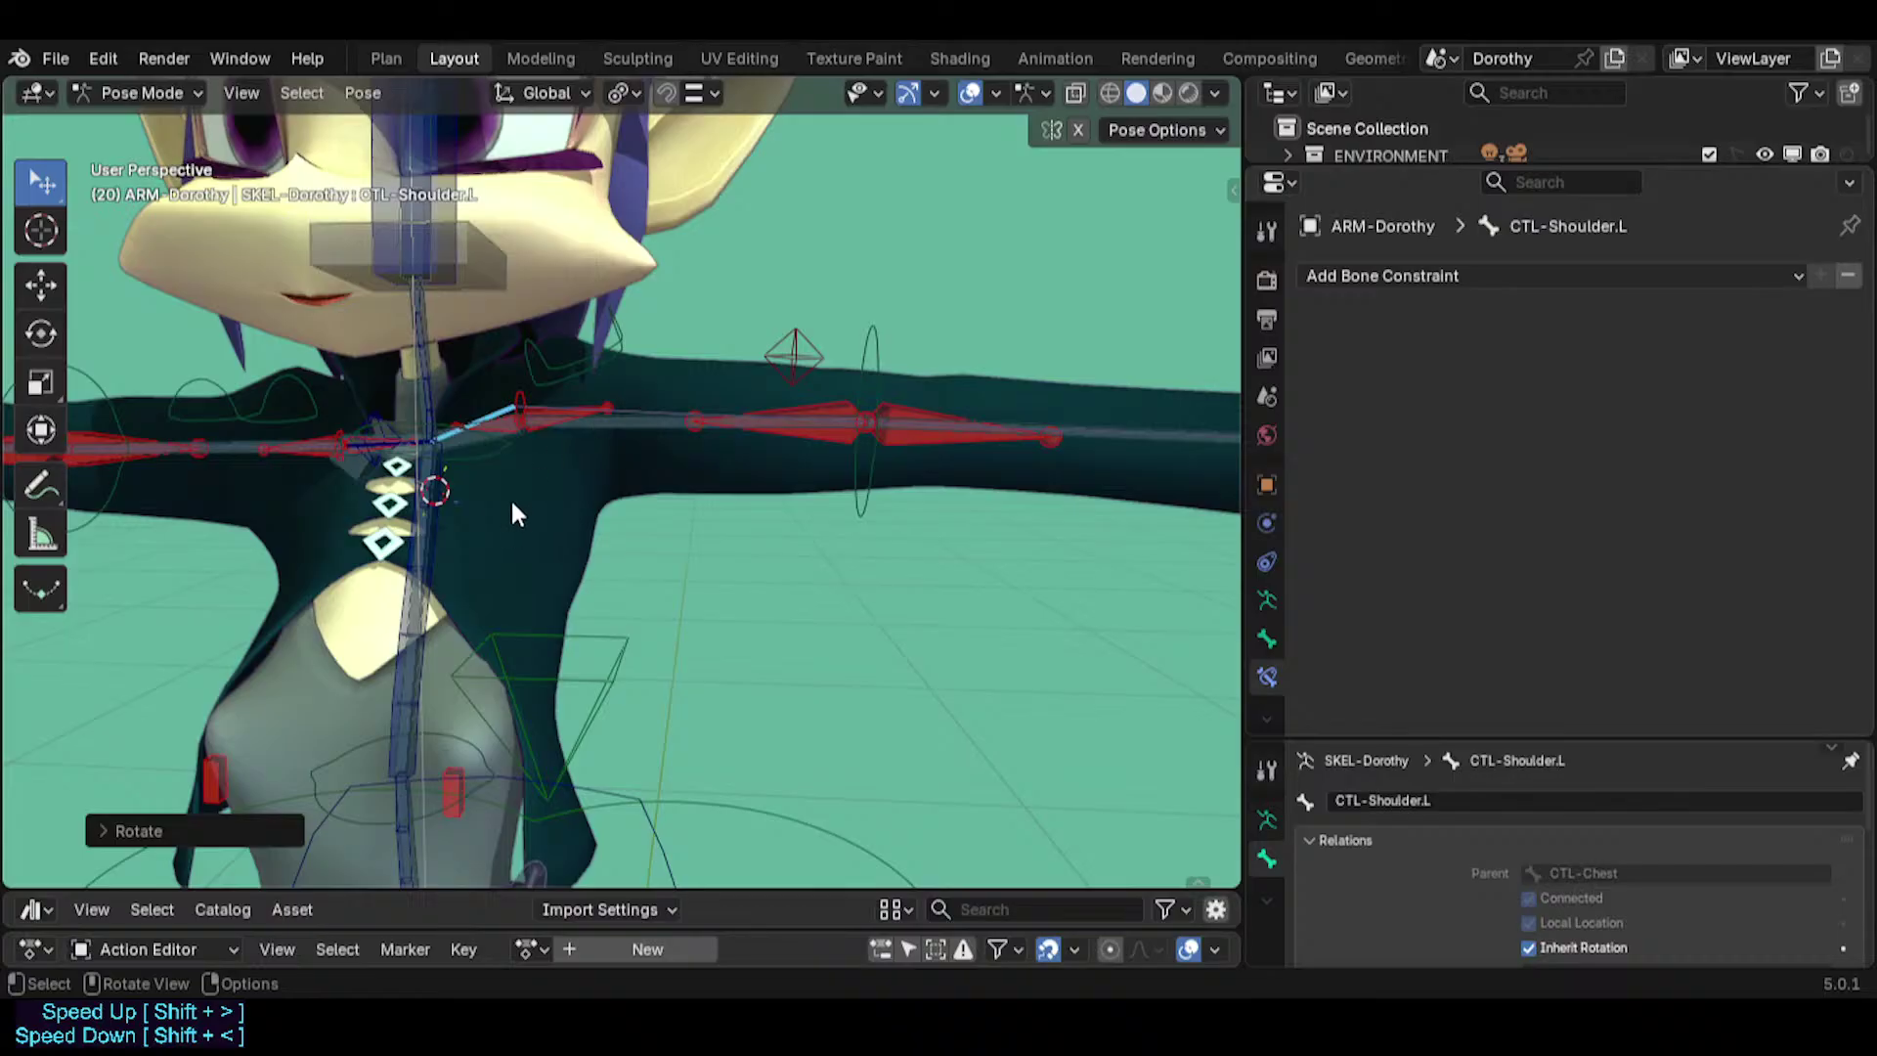
# Parent TWK-Boob.L to CTL-Chest with its offset kept in Edit Mode, and return to Pose Mode.
pyautogui.scroll(1, 479, 504)
pyautogui.scroll(-1, 548, 720)
pyautogui.click(479, 850)
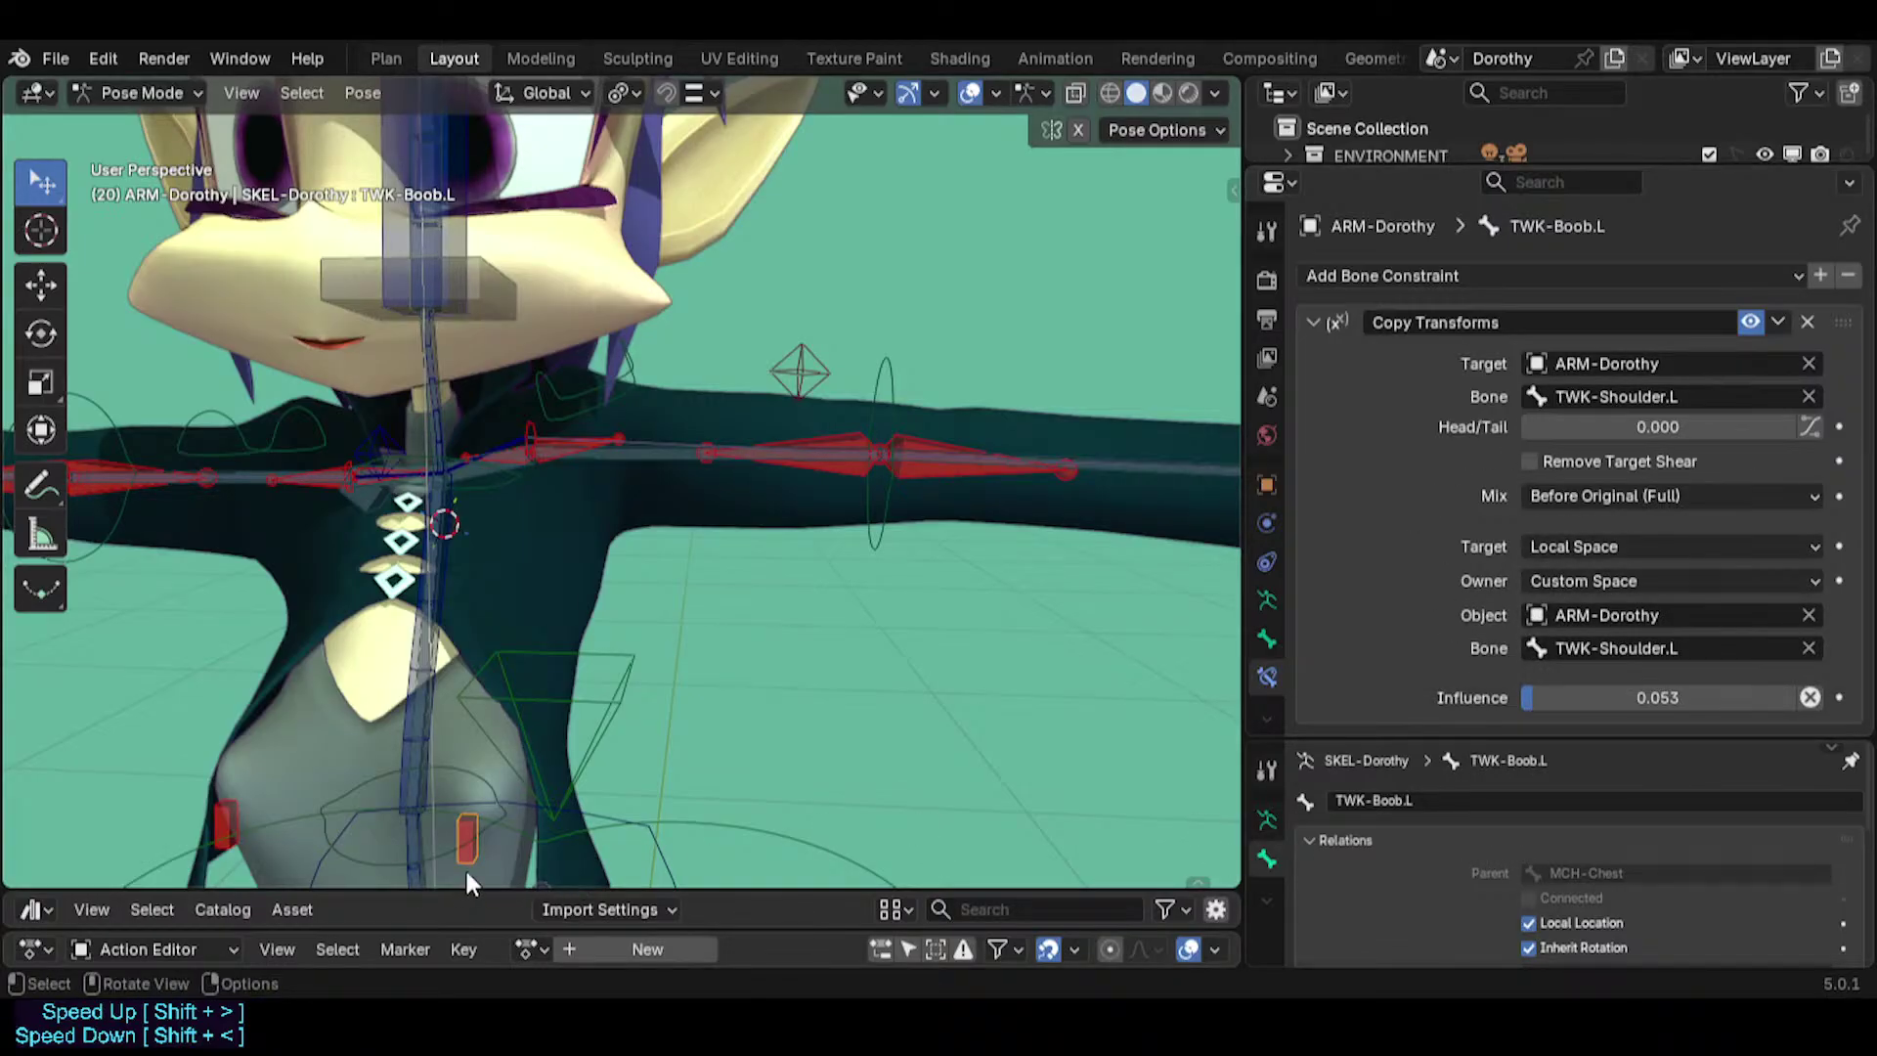
pyautogui.keyDown('shift'); pyautogui.click(407, 688); pyautogui.keyUp('shift')
pyautogui.press('Tab')
pyautogui.hotkey('ctrl', 'p')
pyautogui.click(408, 695)
pyautogui.press('Tab')
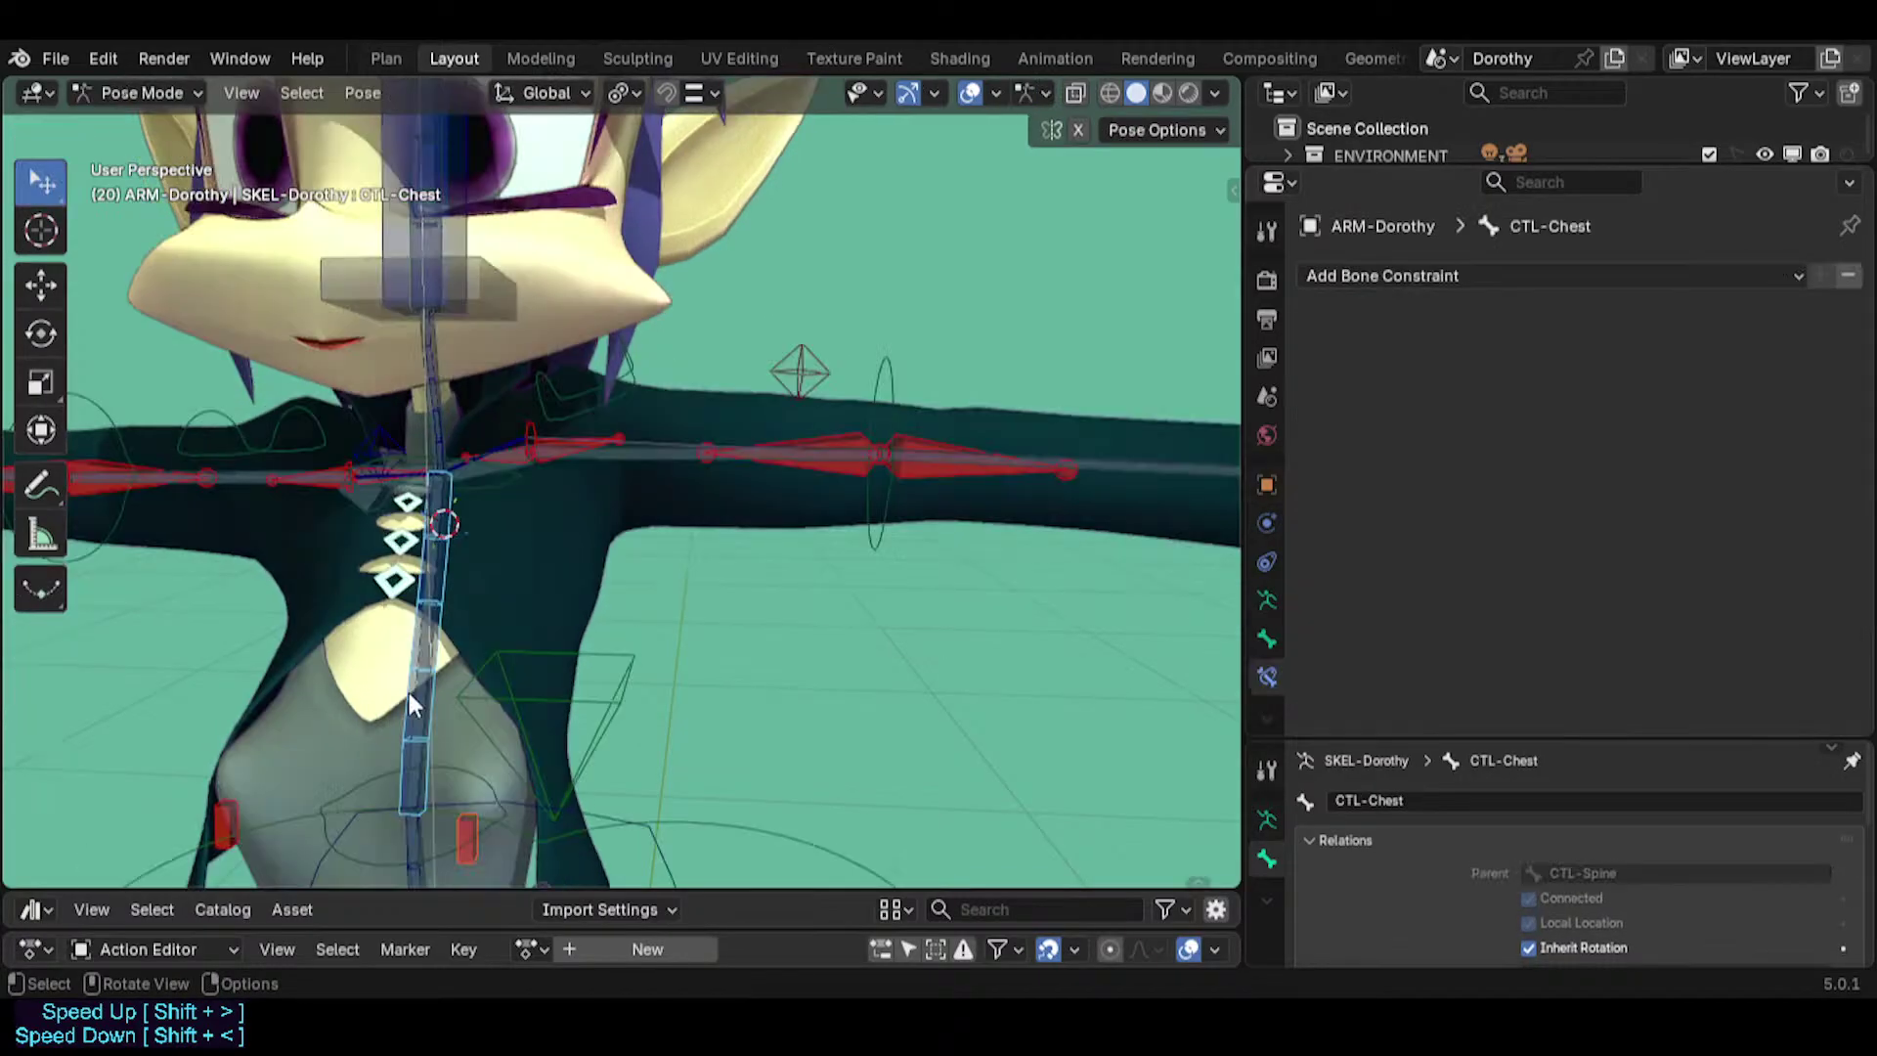
# Compare the parents and constraints of TWK-Boob.L, TWK-Shoulder.L, TWK-Elbow.L and CTL-Shoulder.L.
pyautogui.click(469, 842)
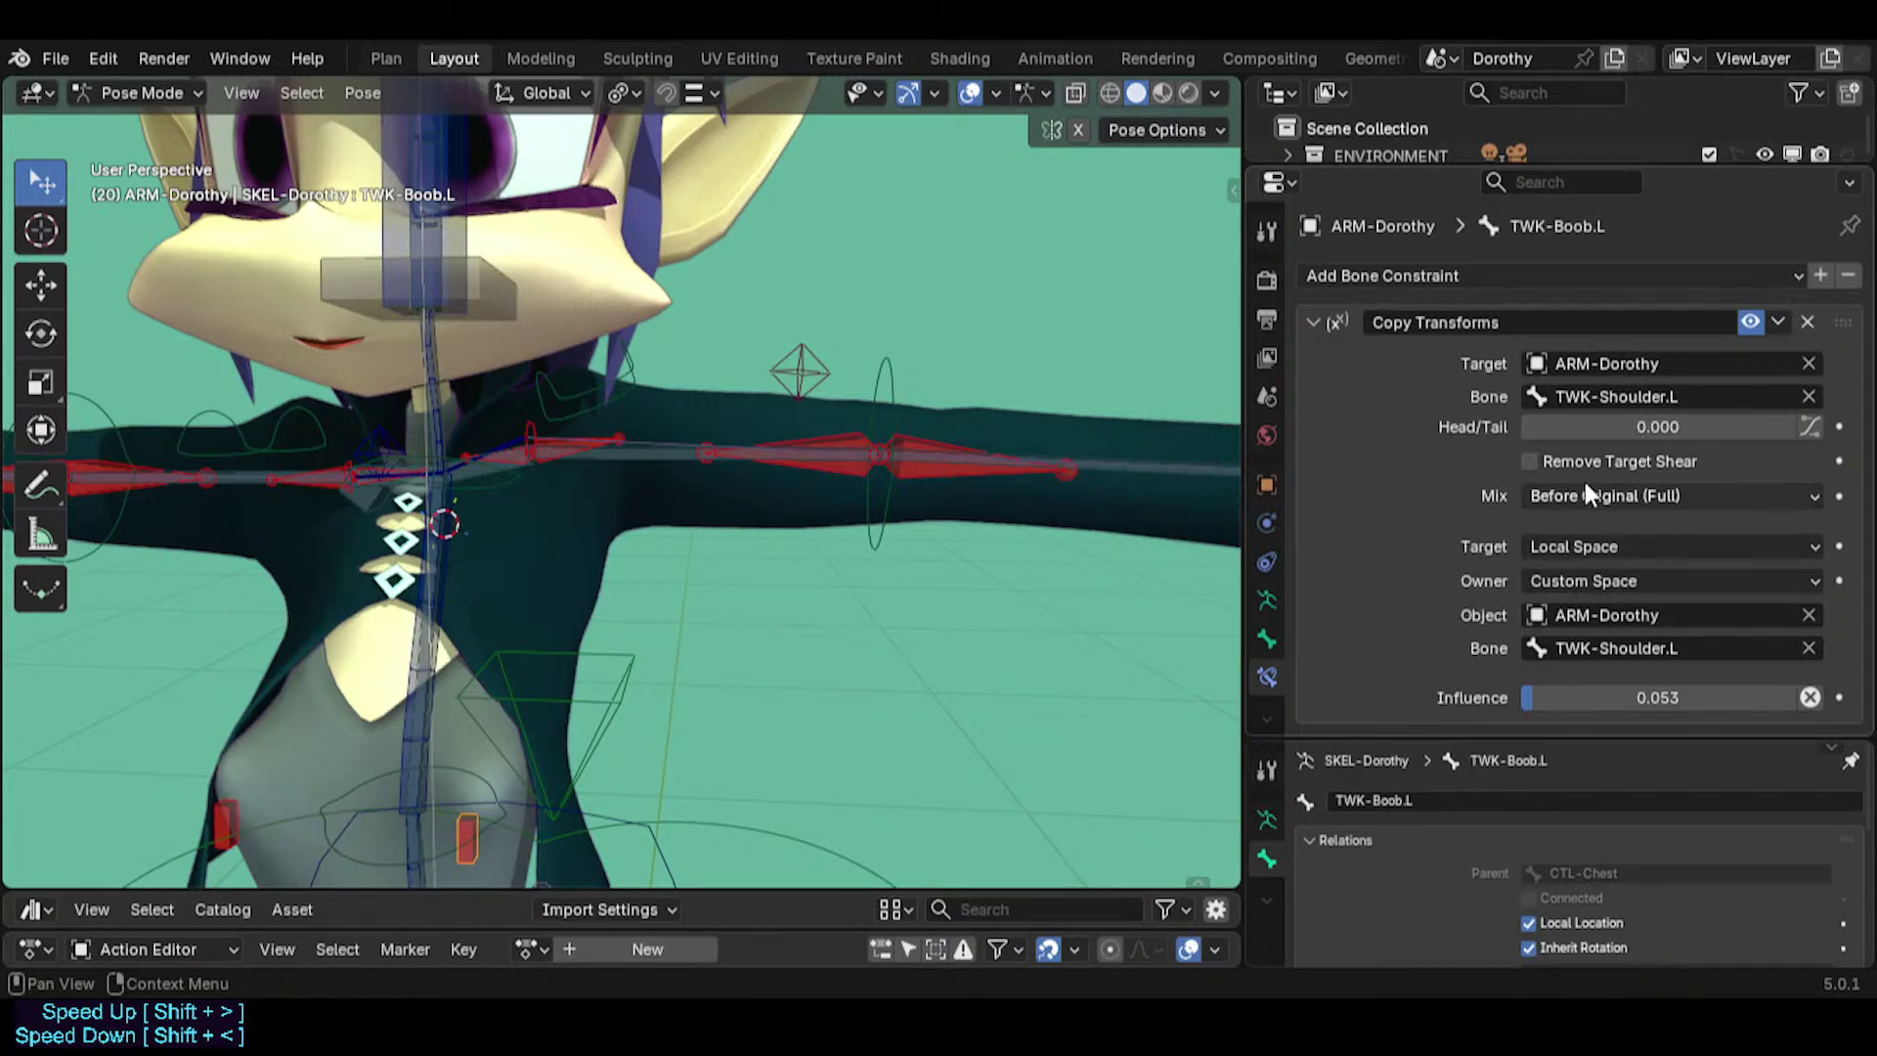
pyautogui.click(589, 411)
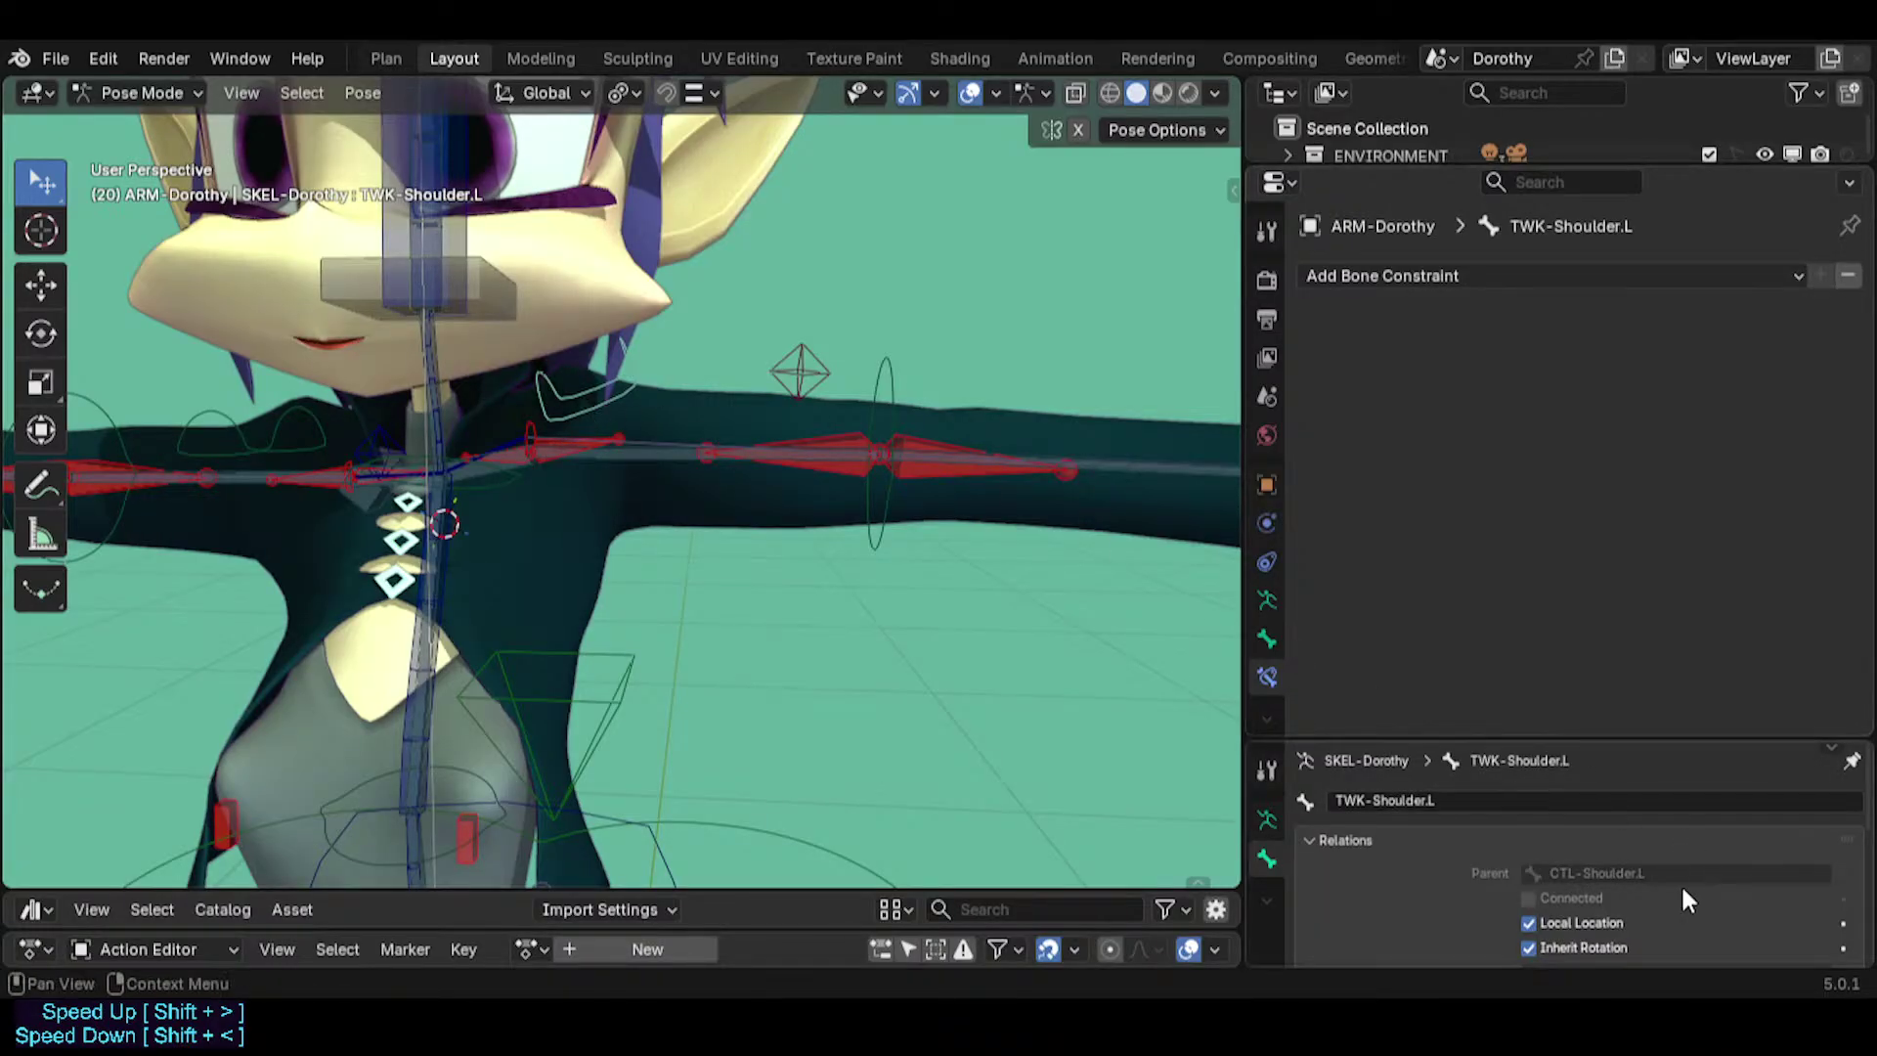
pyautogui.click(888, 370)
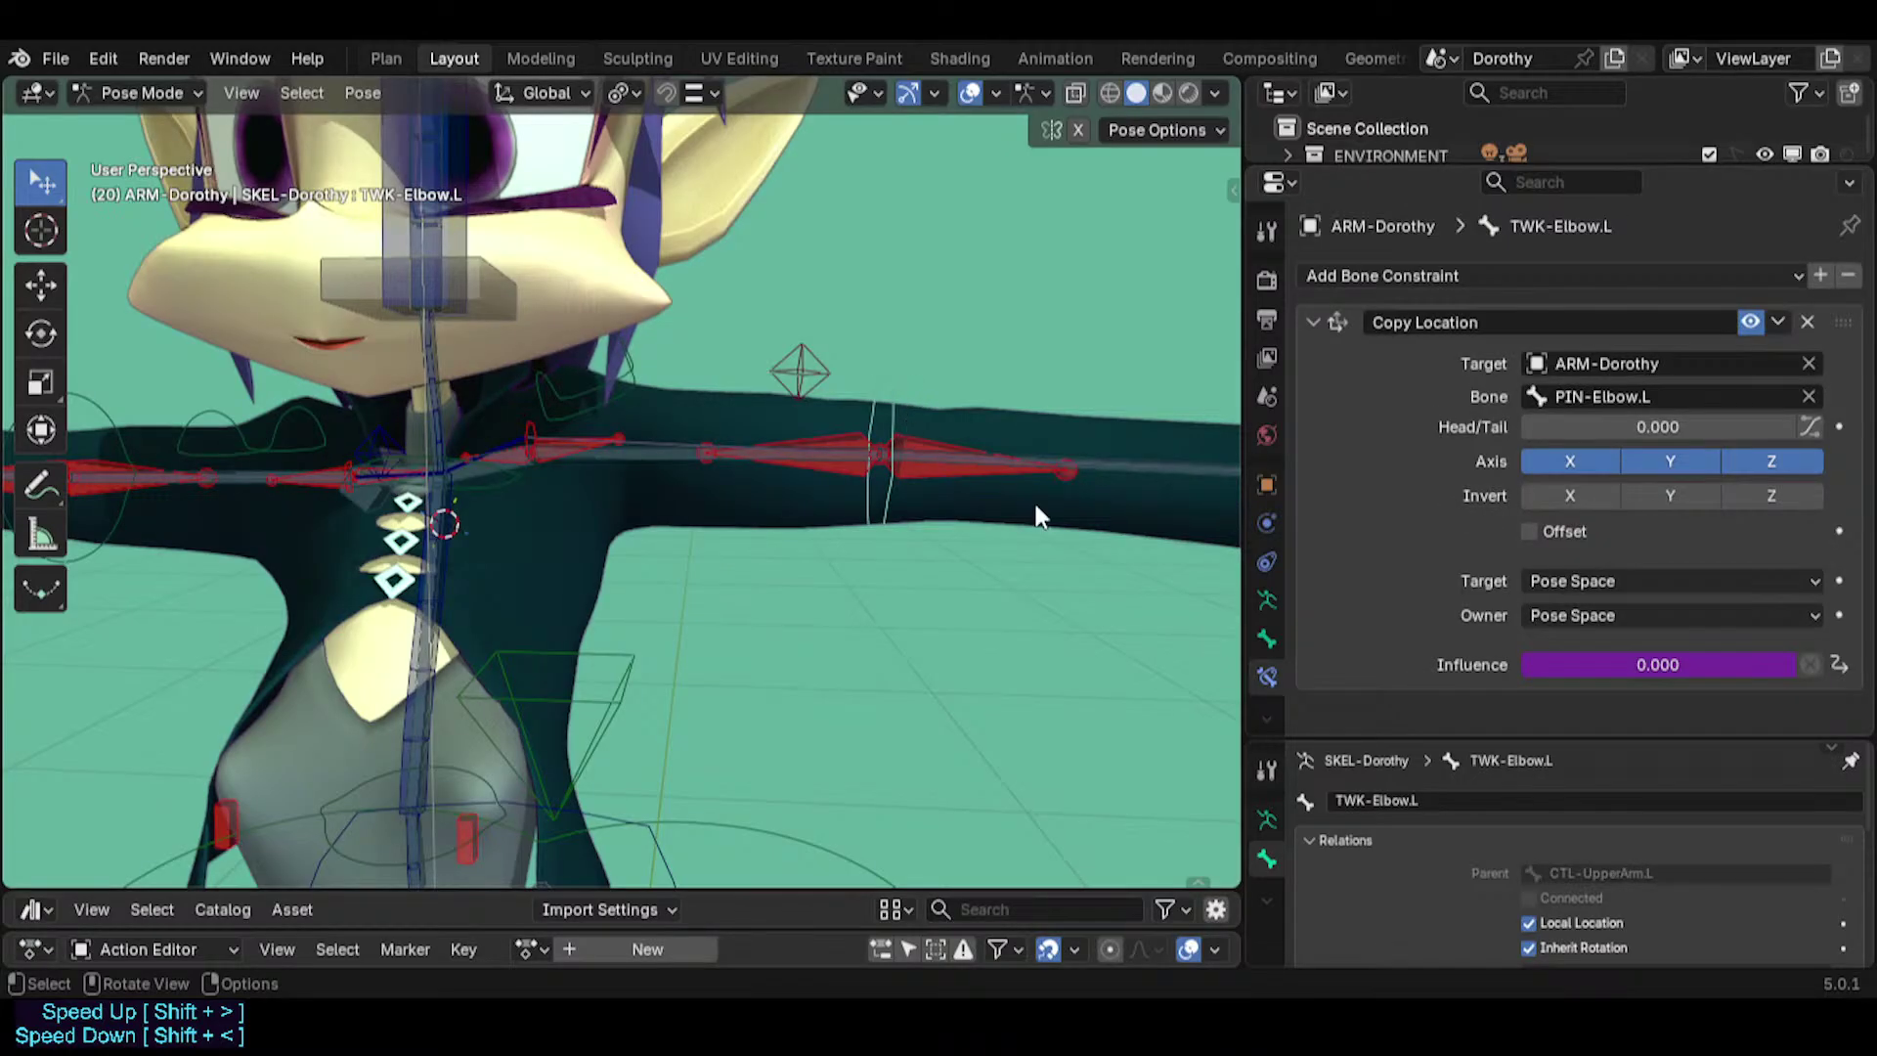
pyautogui.click(604, 382)
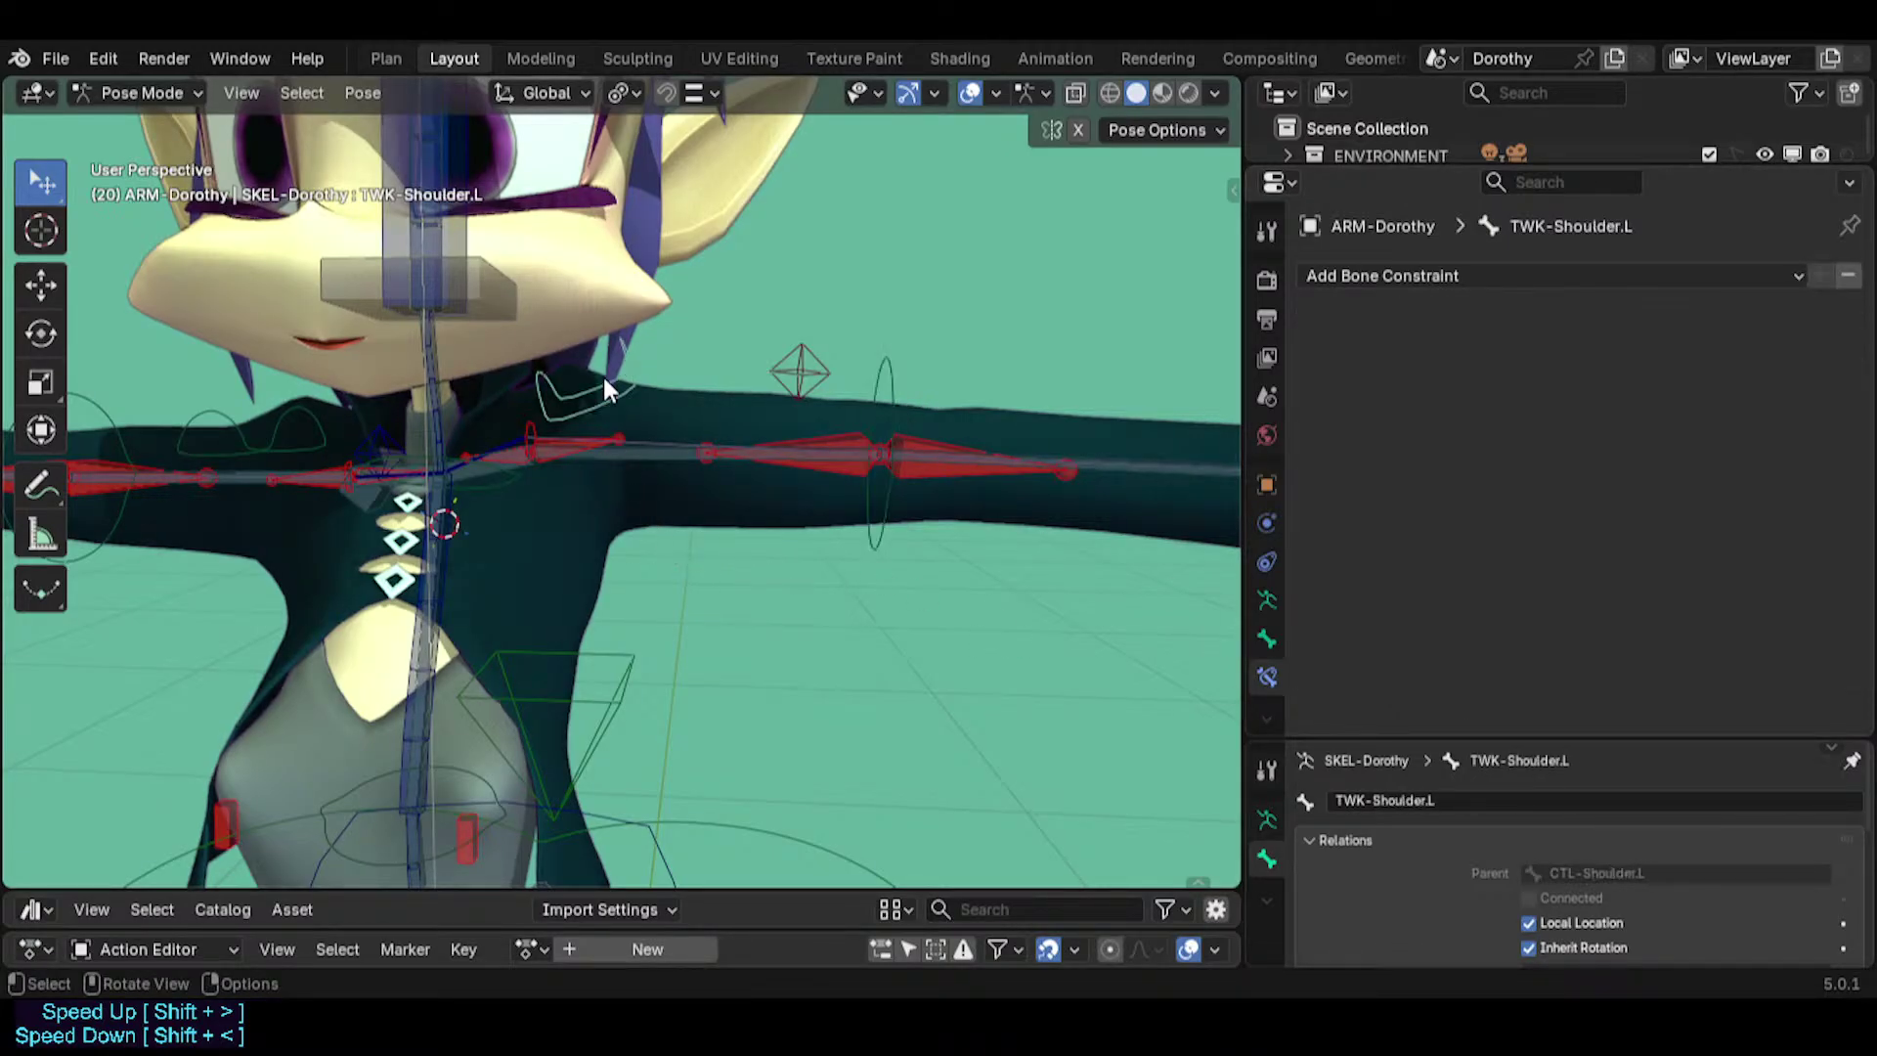
pyautogui.click(510, 435)
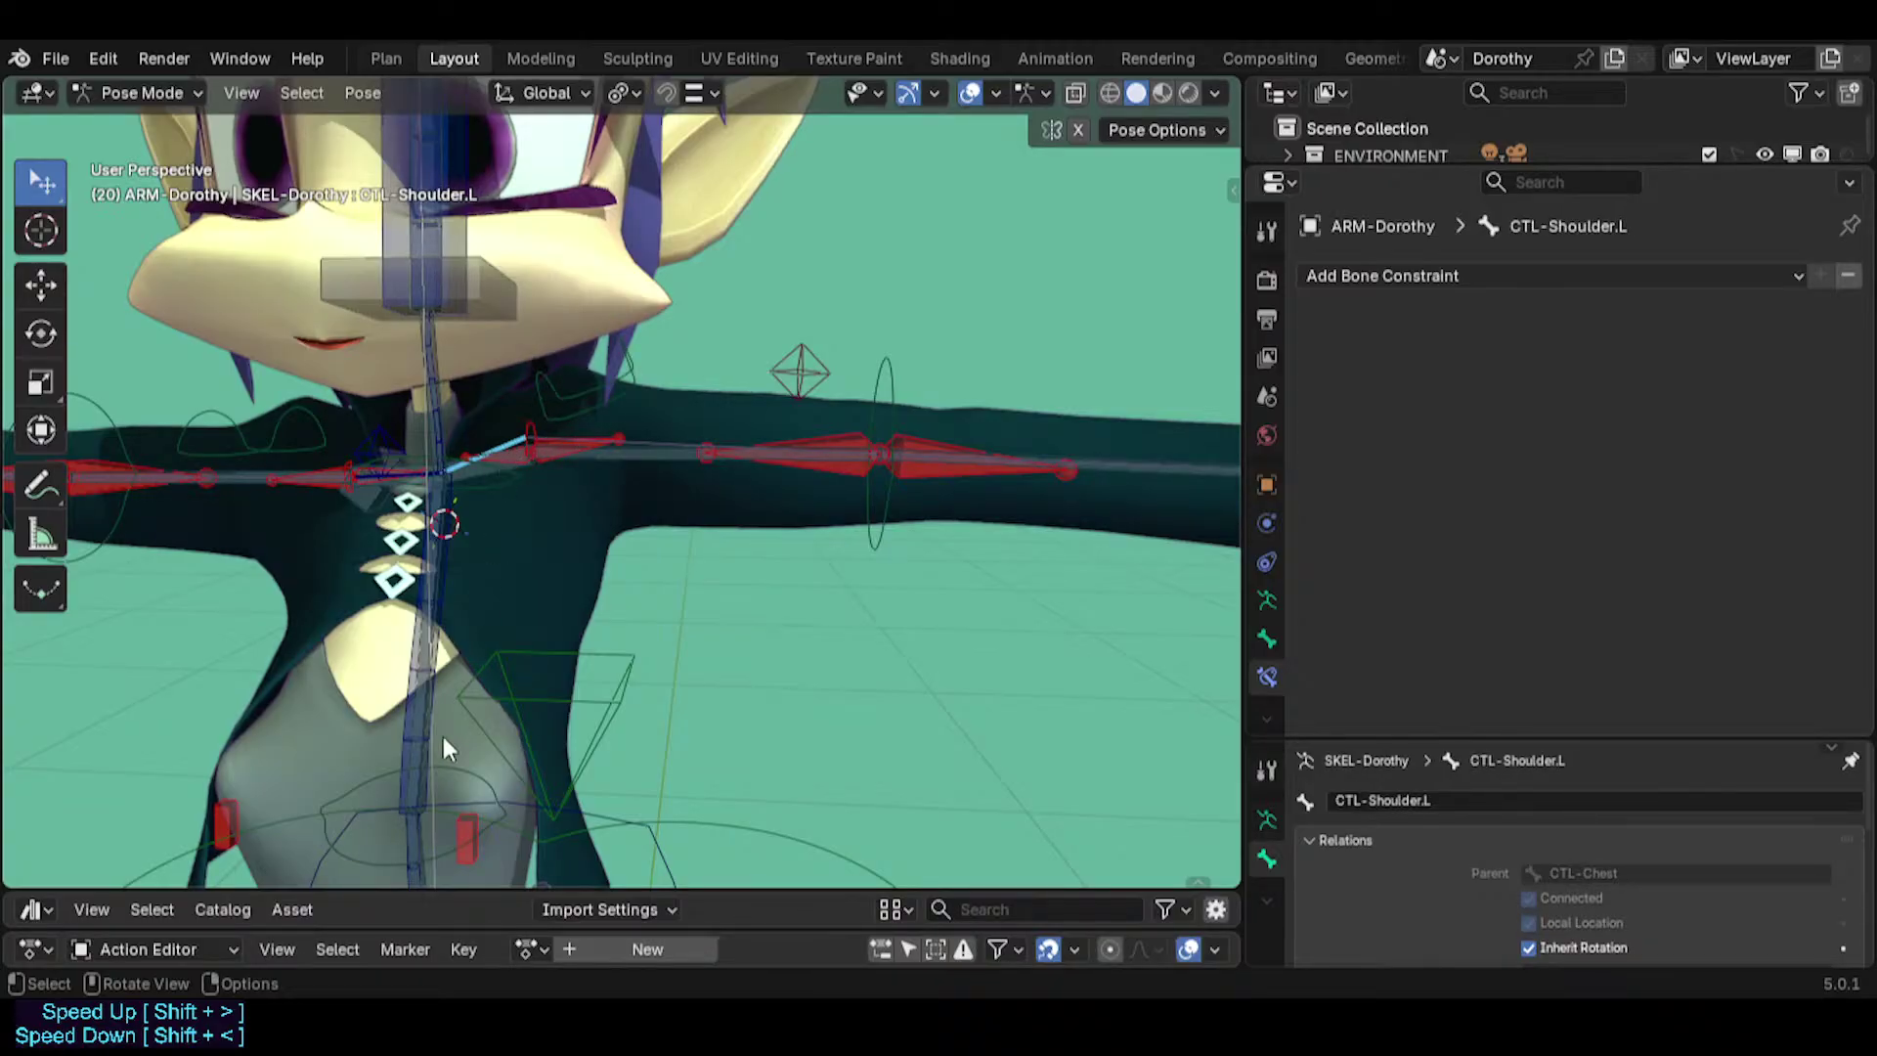
pyautogui.click(465, 839)
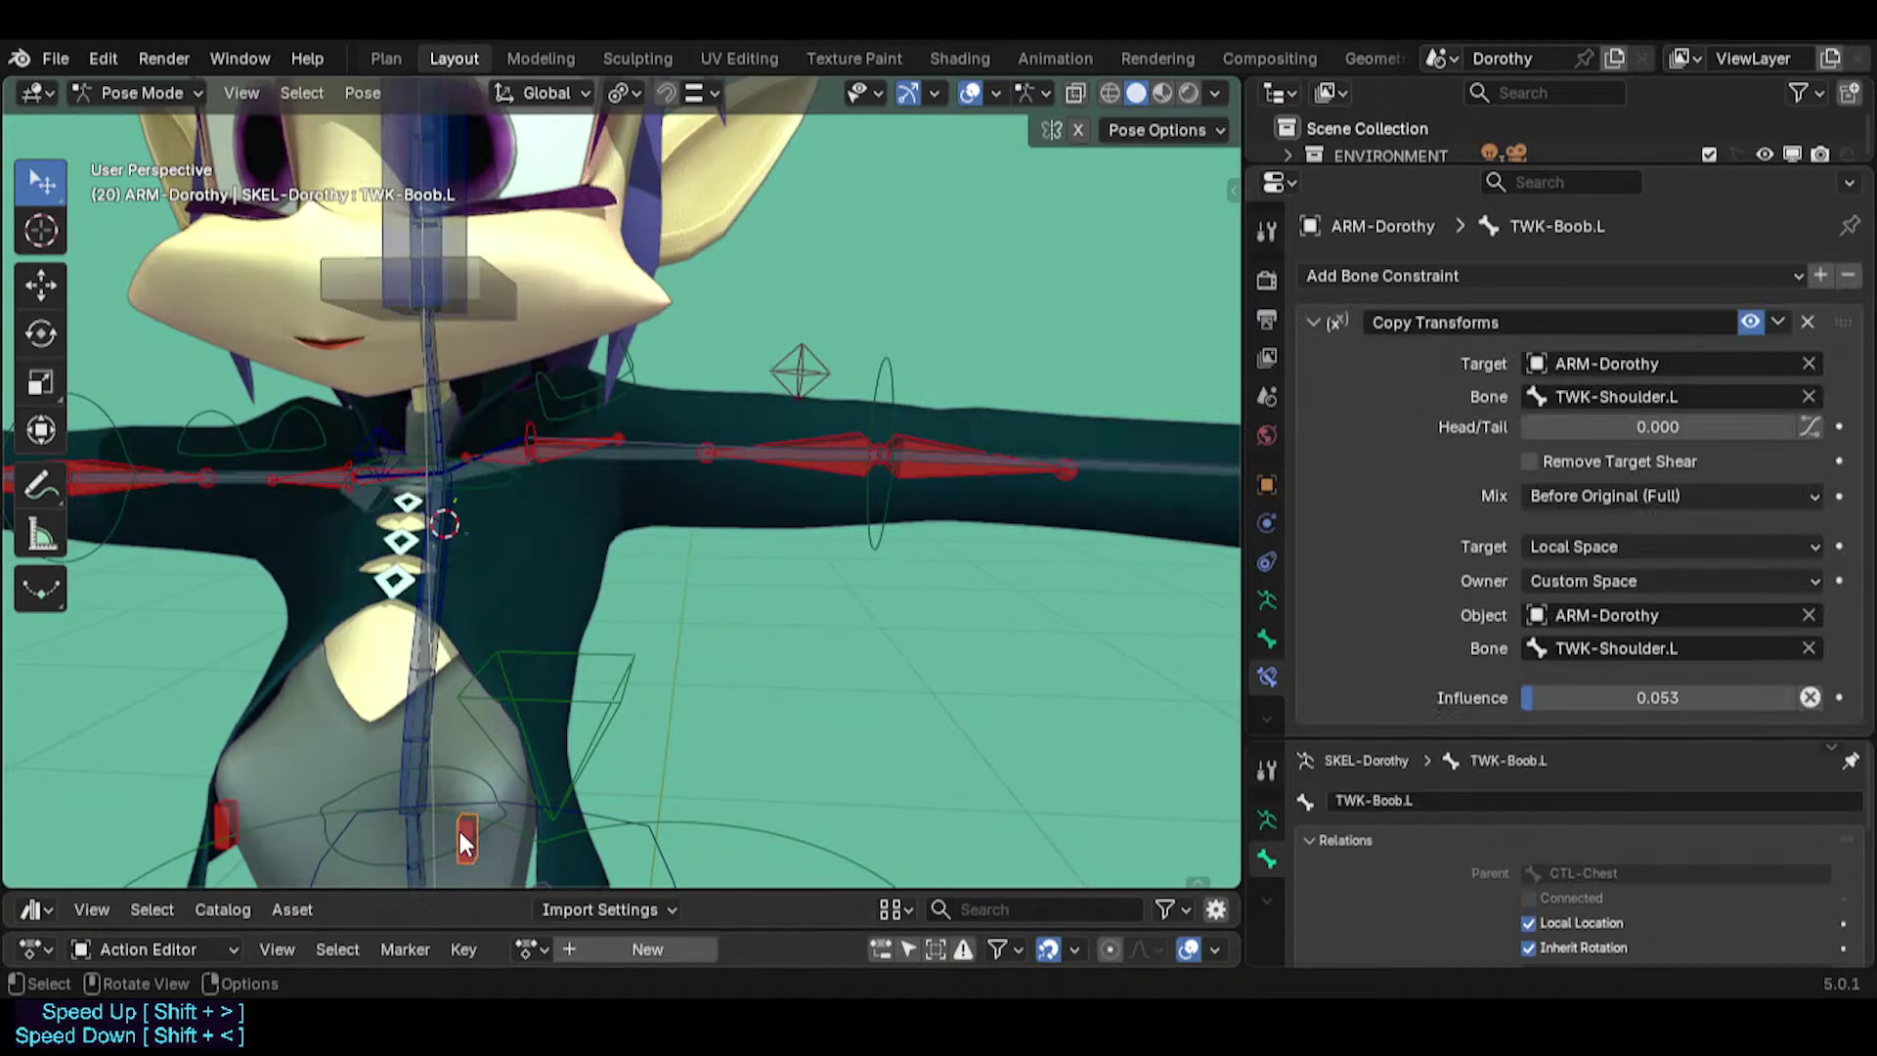
# Rotate CTL-Shoulder.L down and back up to a slightly raised pose to check the chest deformation.
pyautogui.click(491, 444)
pyautogui.press('r')
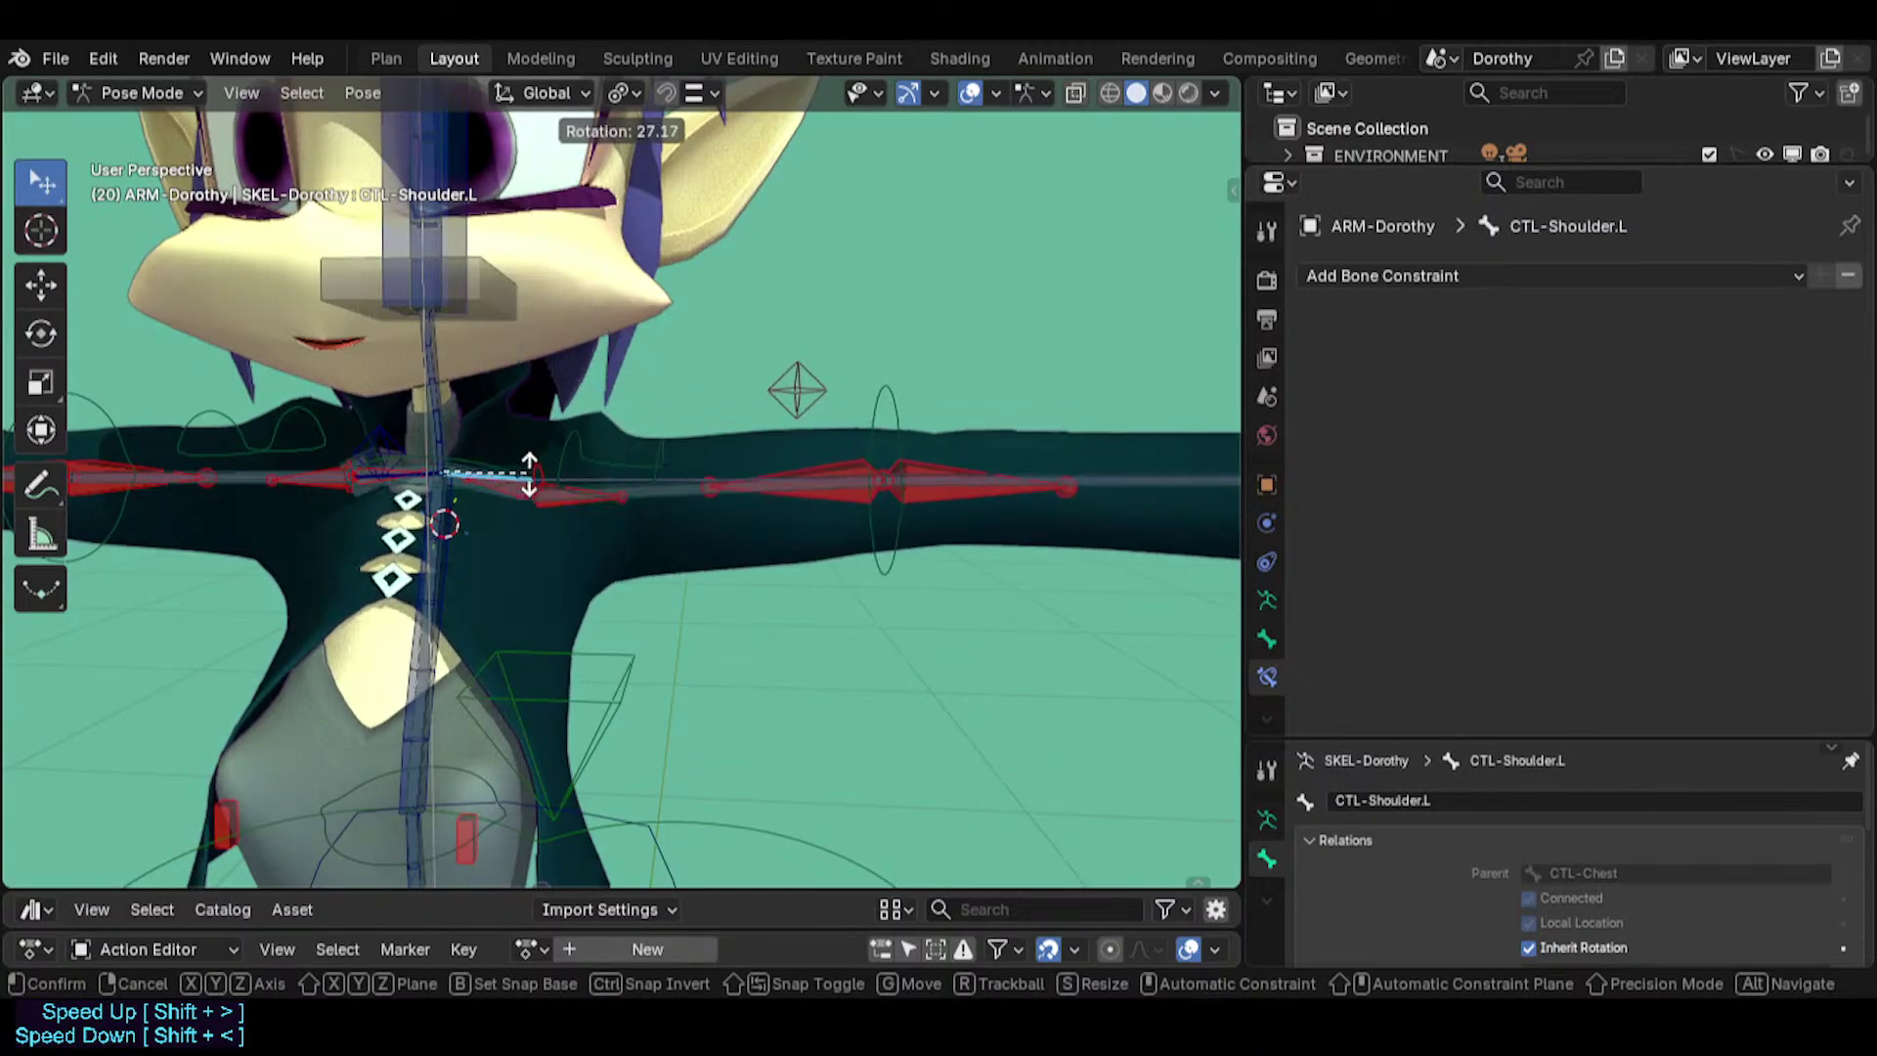
pyautogui.click(514, 436)
pyautogui.scroll(2, 518, 449)
pyautogui.press('r')
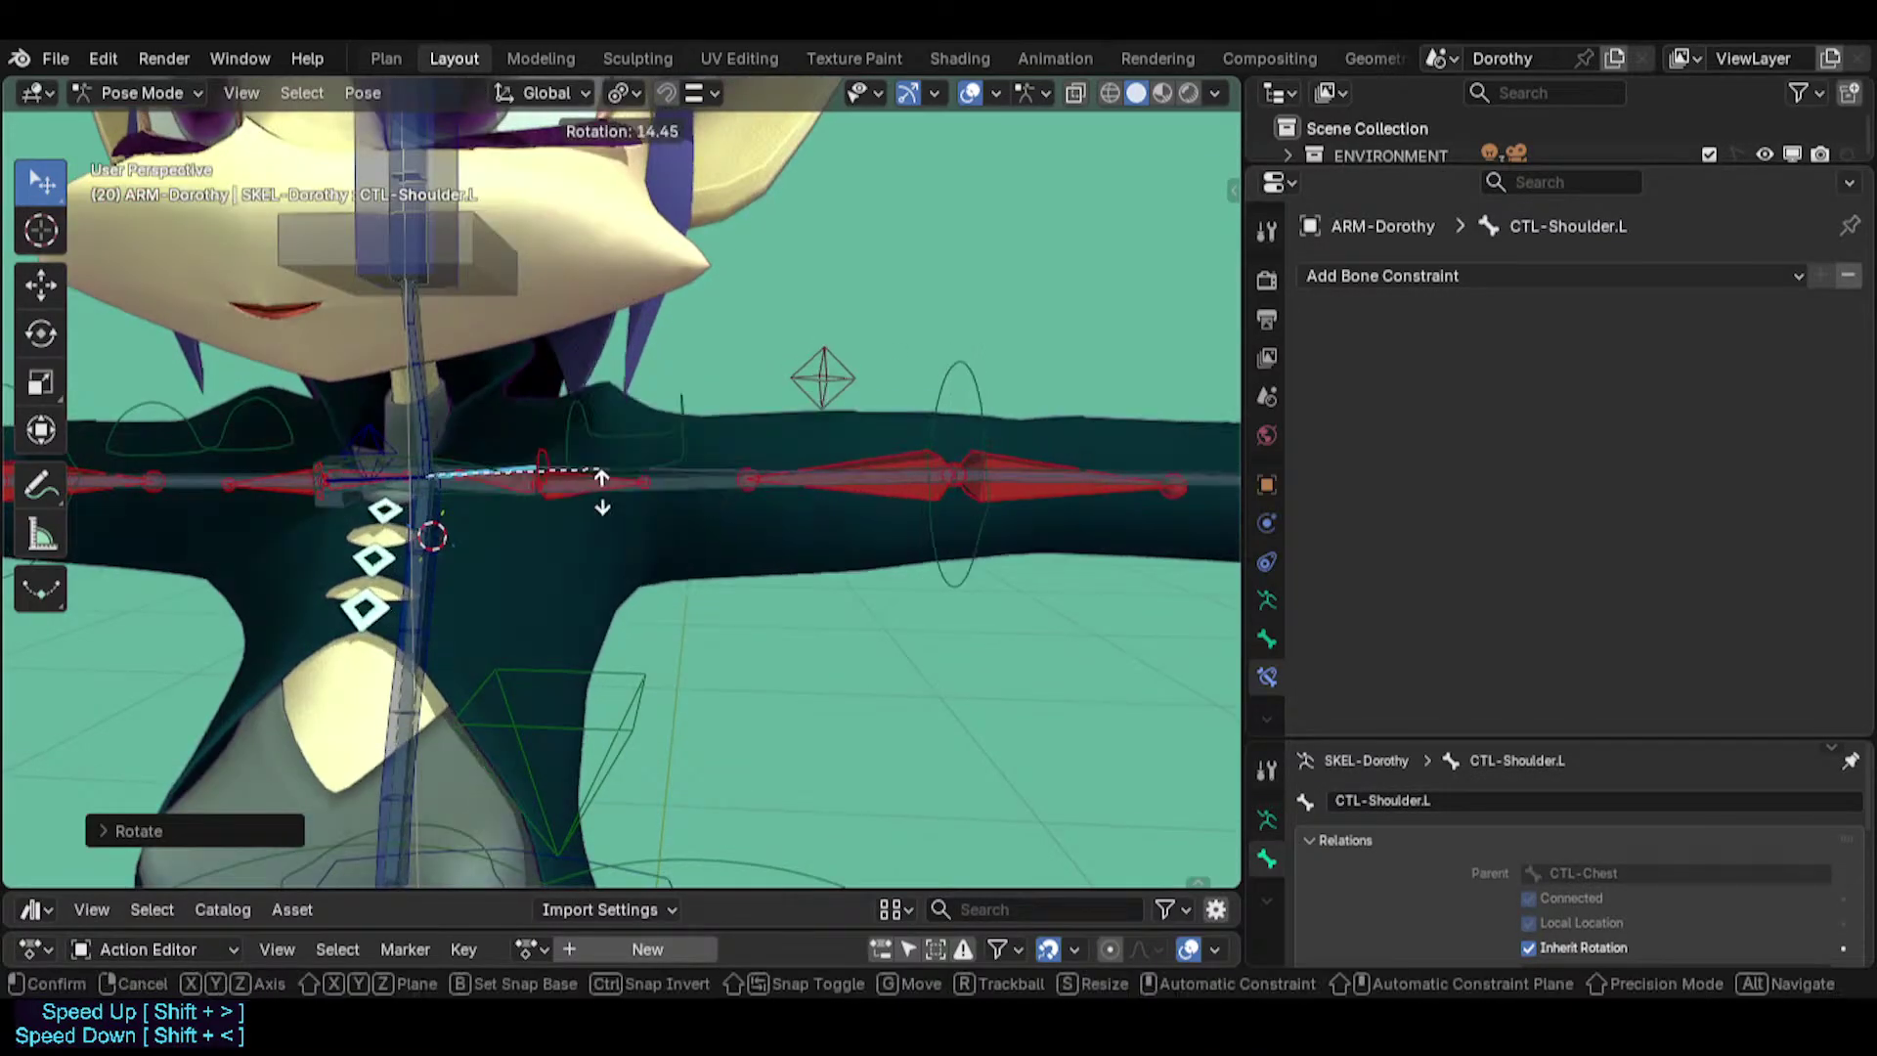
pyautogui.click(603, 447)
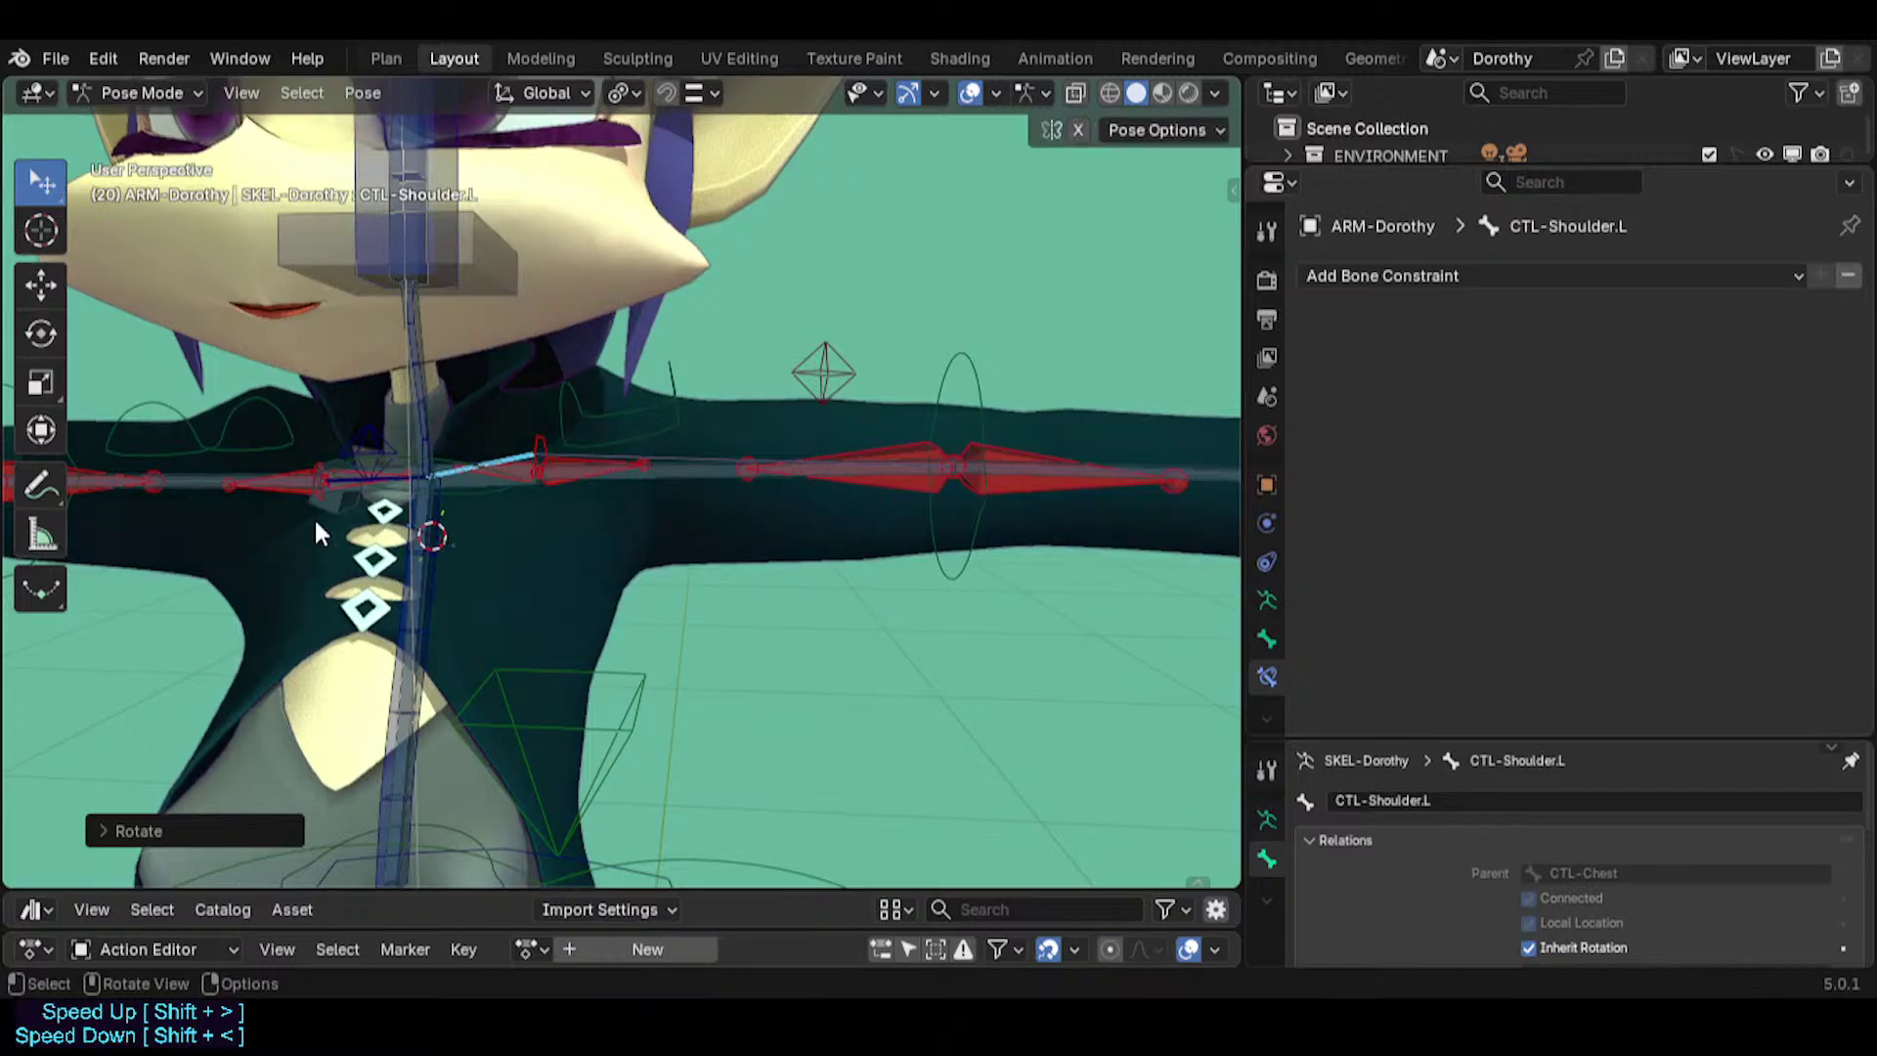
# Check the Stretch To constraint of the MCH-Shoulder.R.001 bone, and delete that bone from the armature.
pyautogui.click(343, 522)
pyautogui.press('Tab')
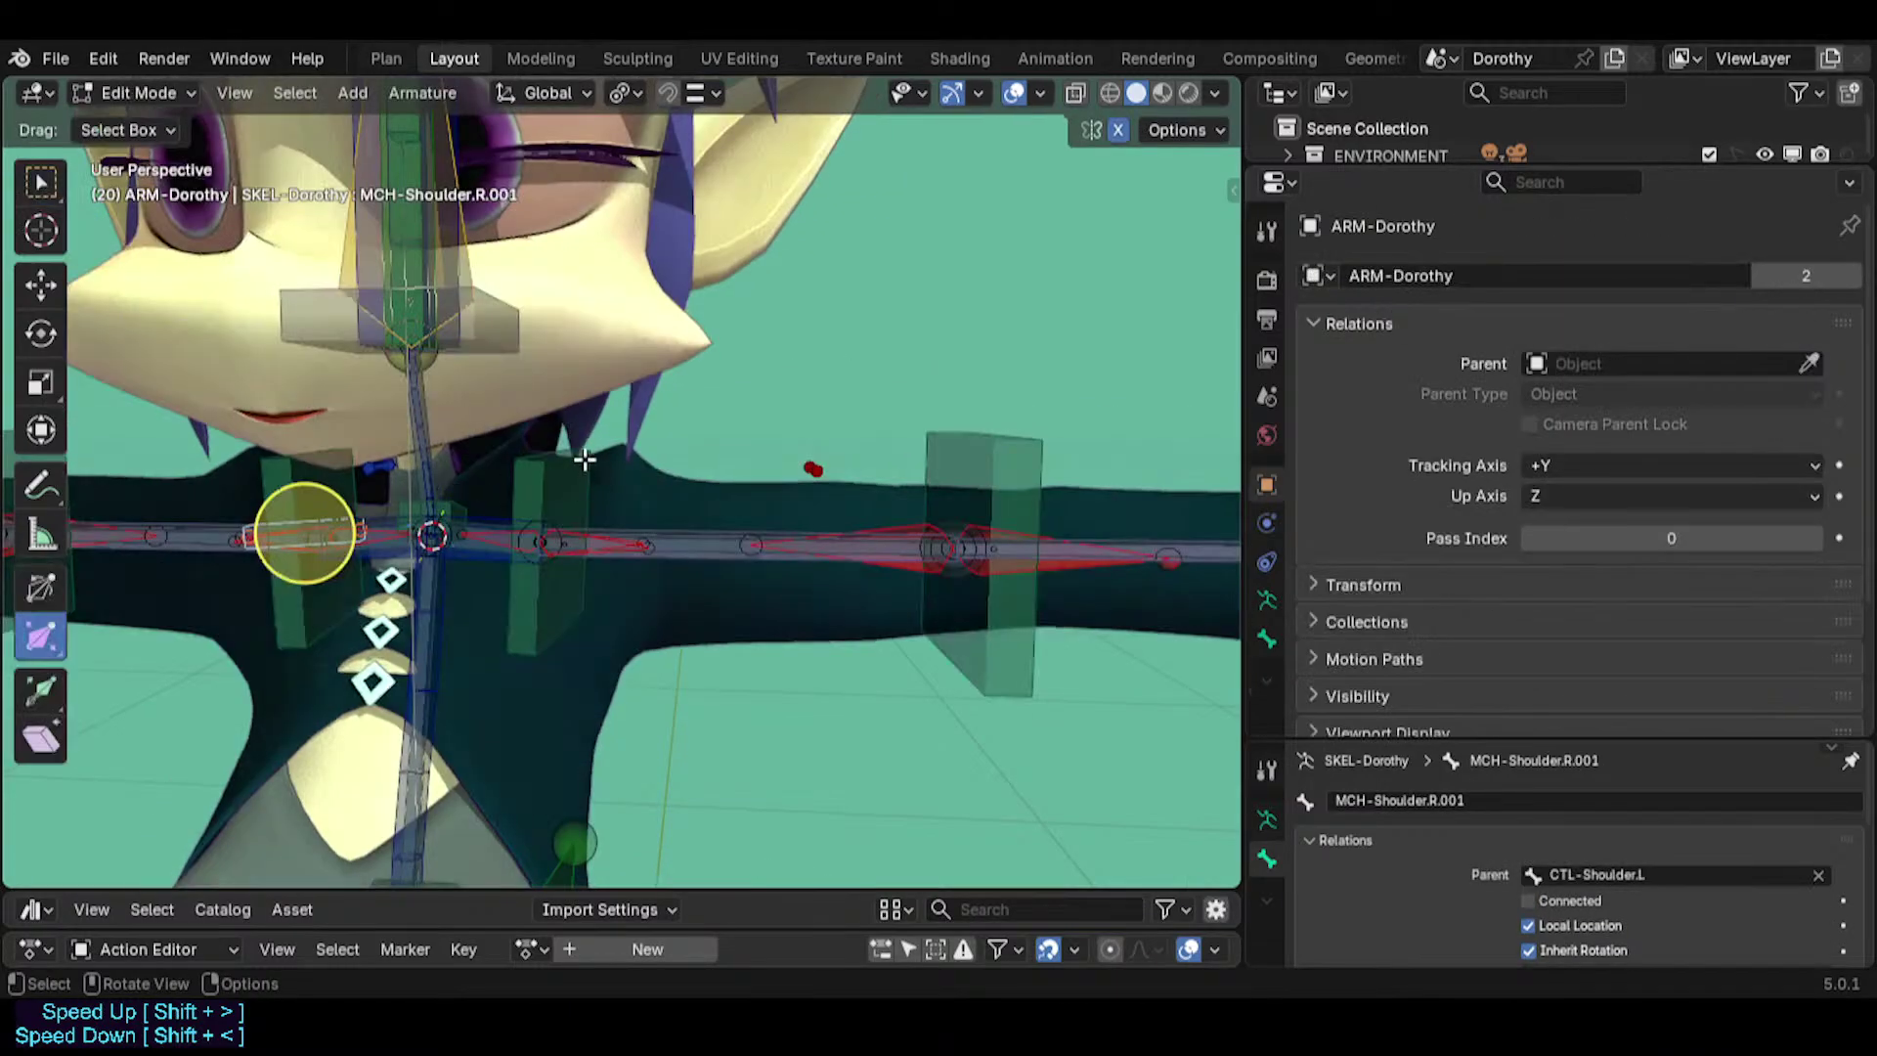
pyautogui.press('x')
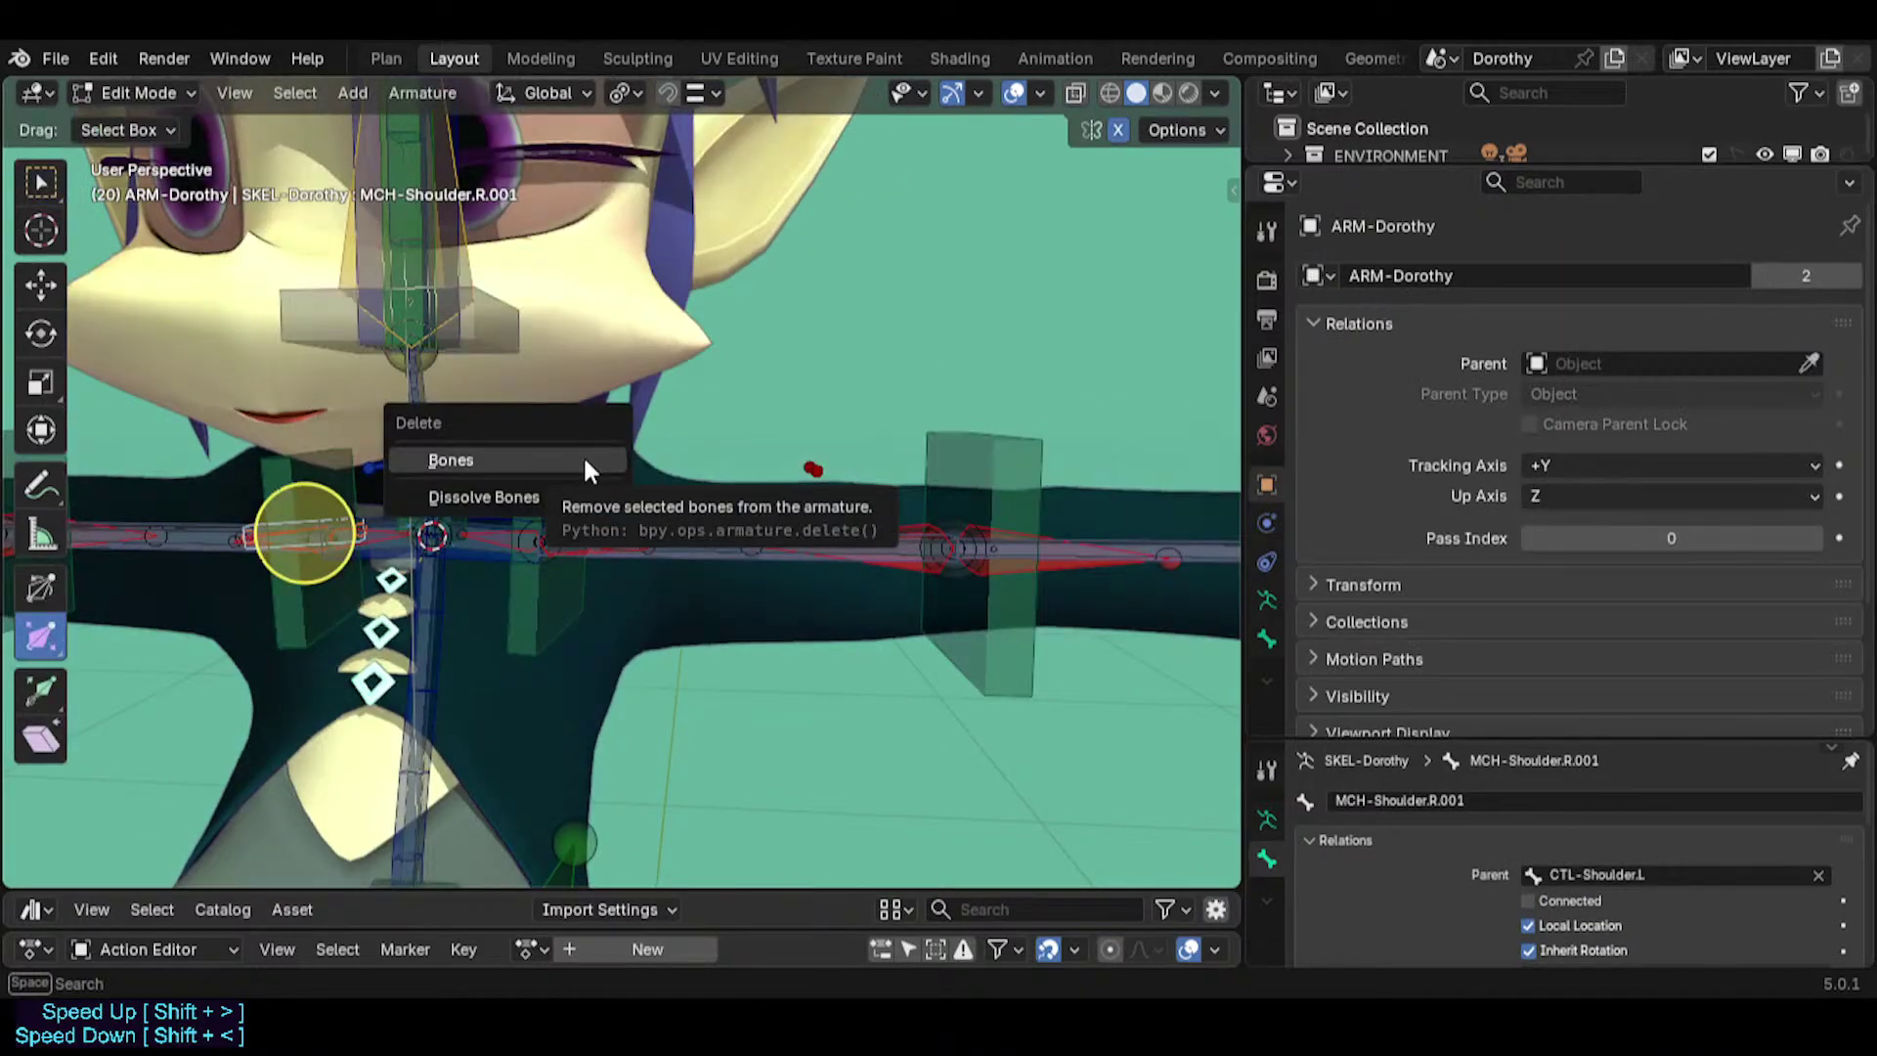
pyautogui.click(582, 459)
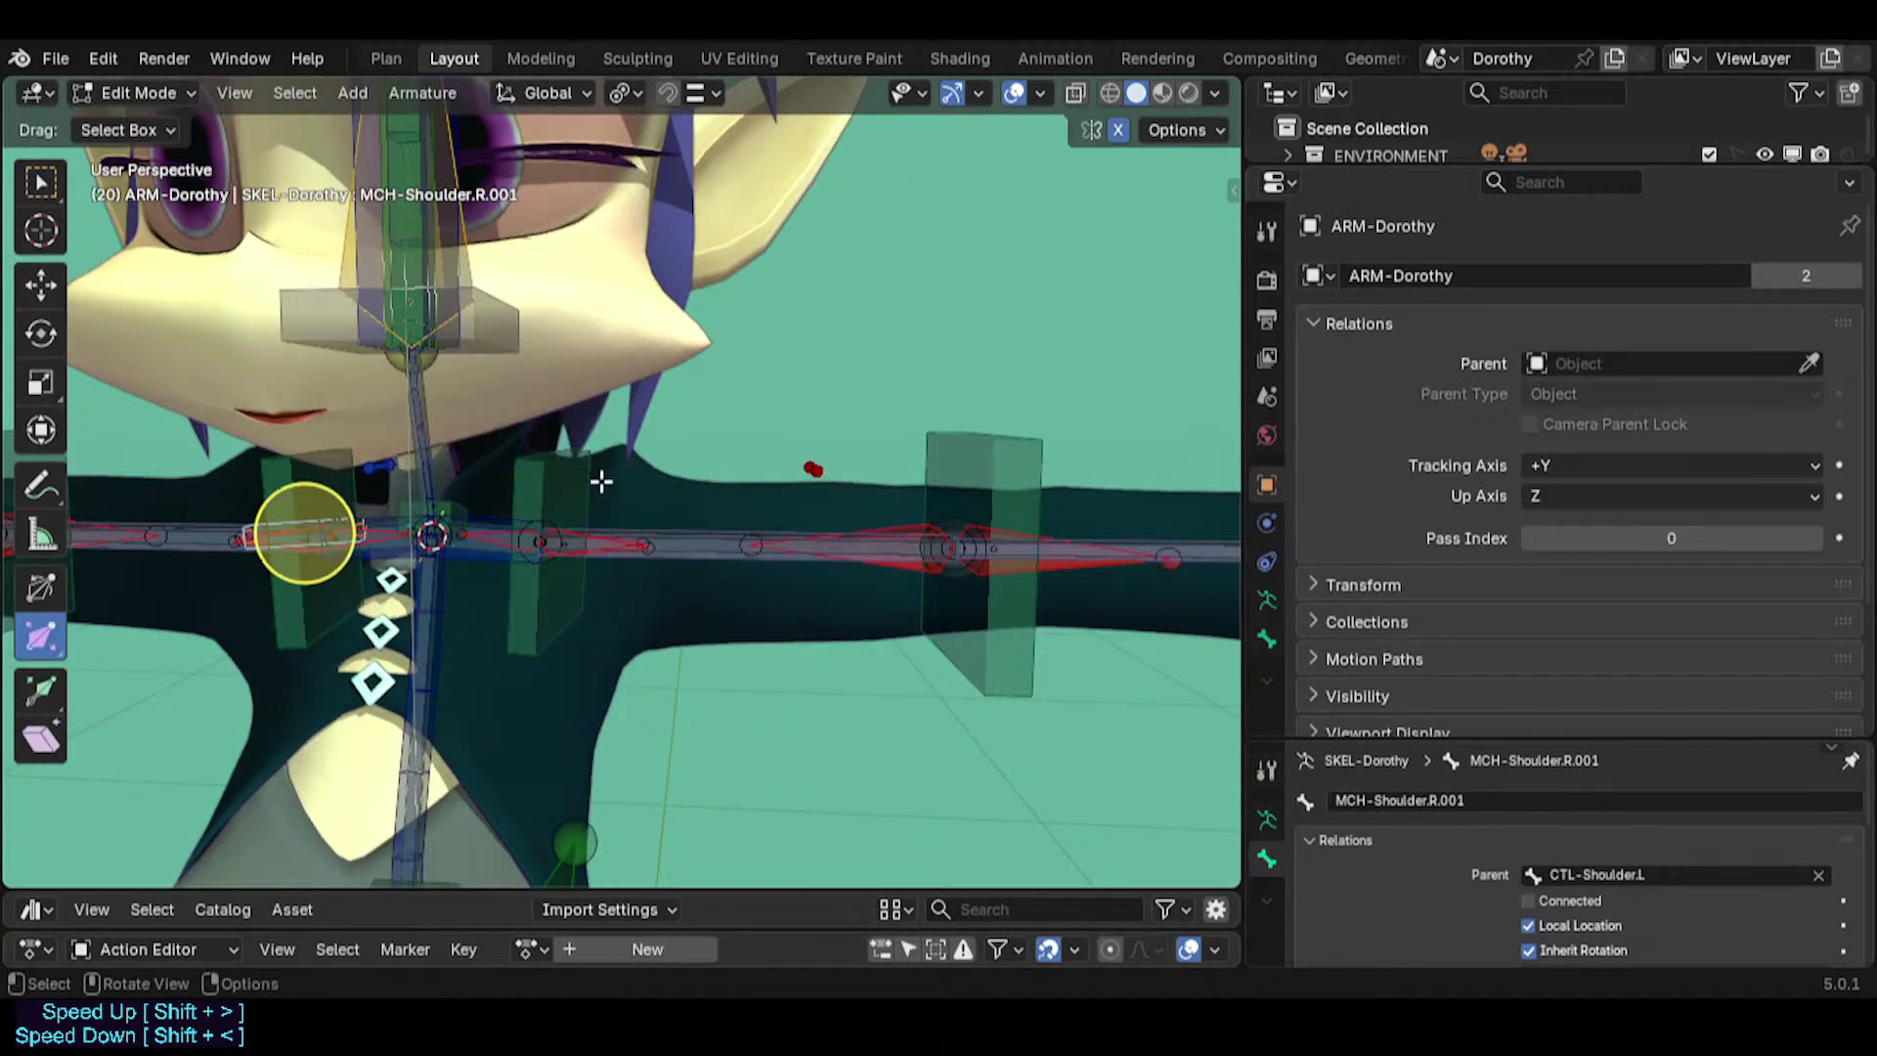
pyautogui.press('Tab')
pyautogui.scroll(-1, 1378, 606)
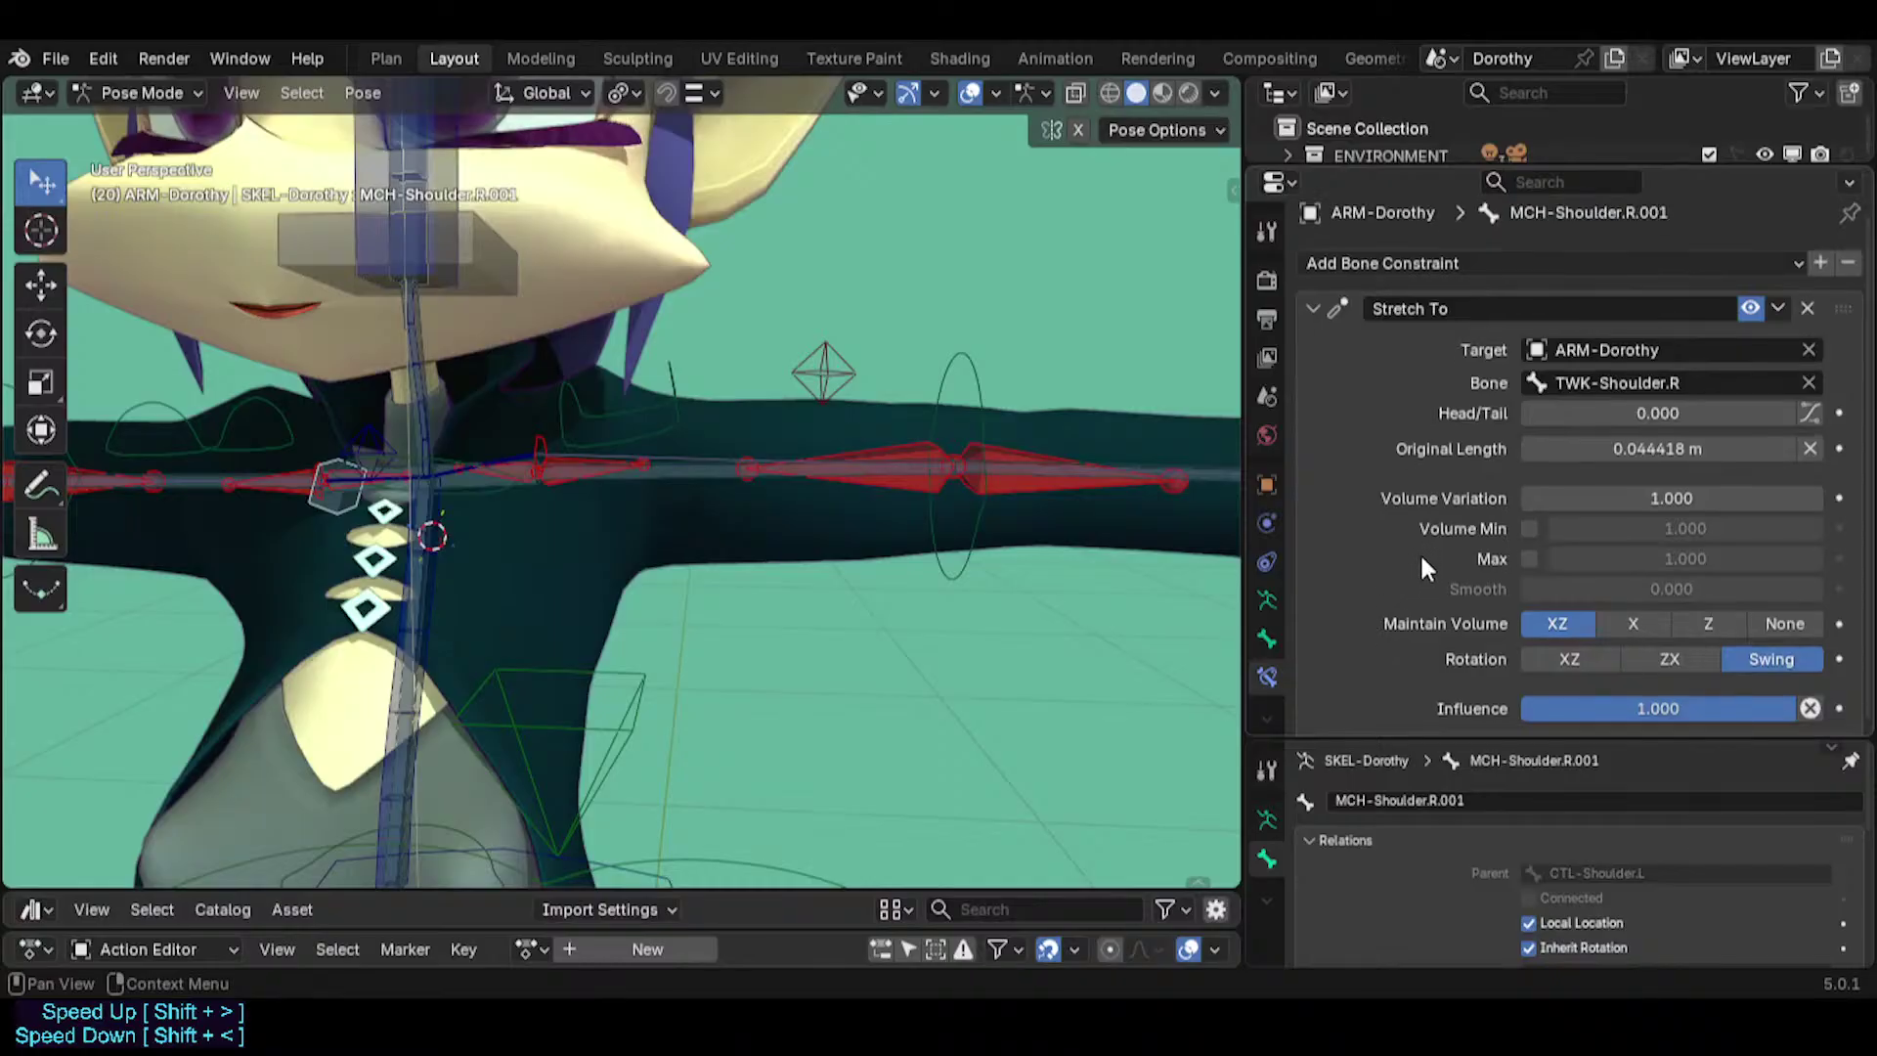
pyautogui.press('Tab')
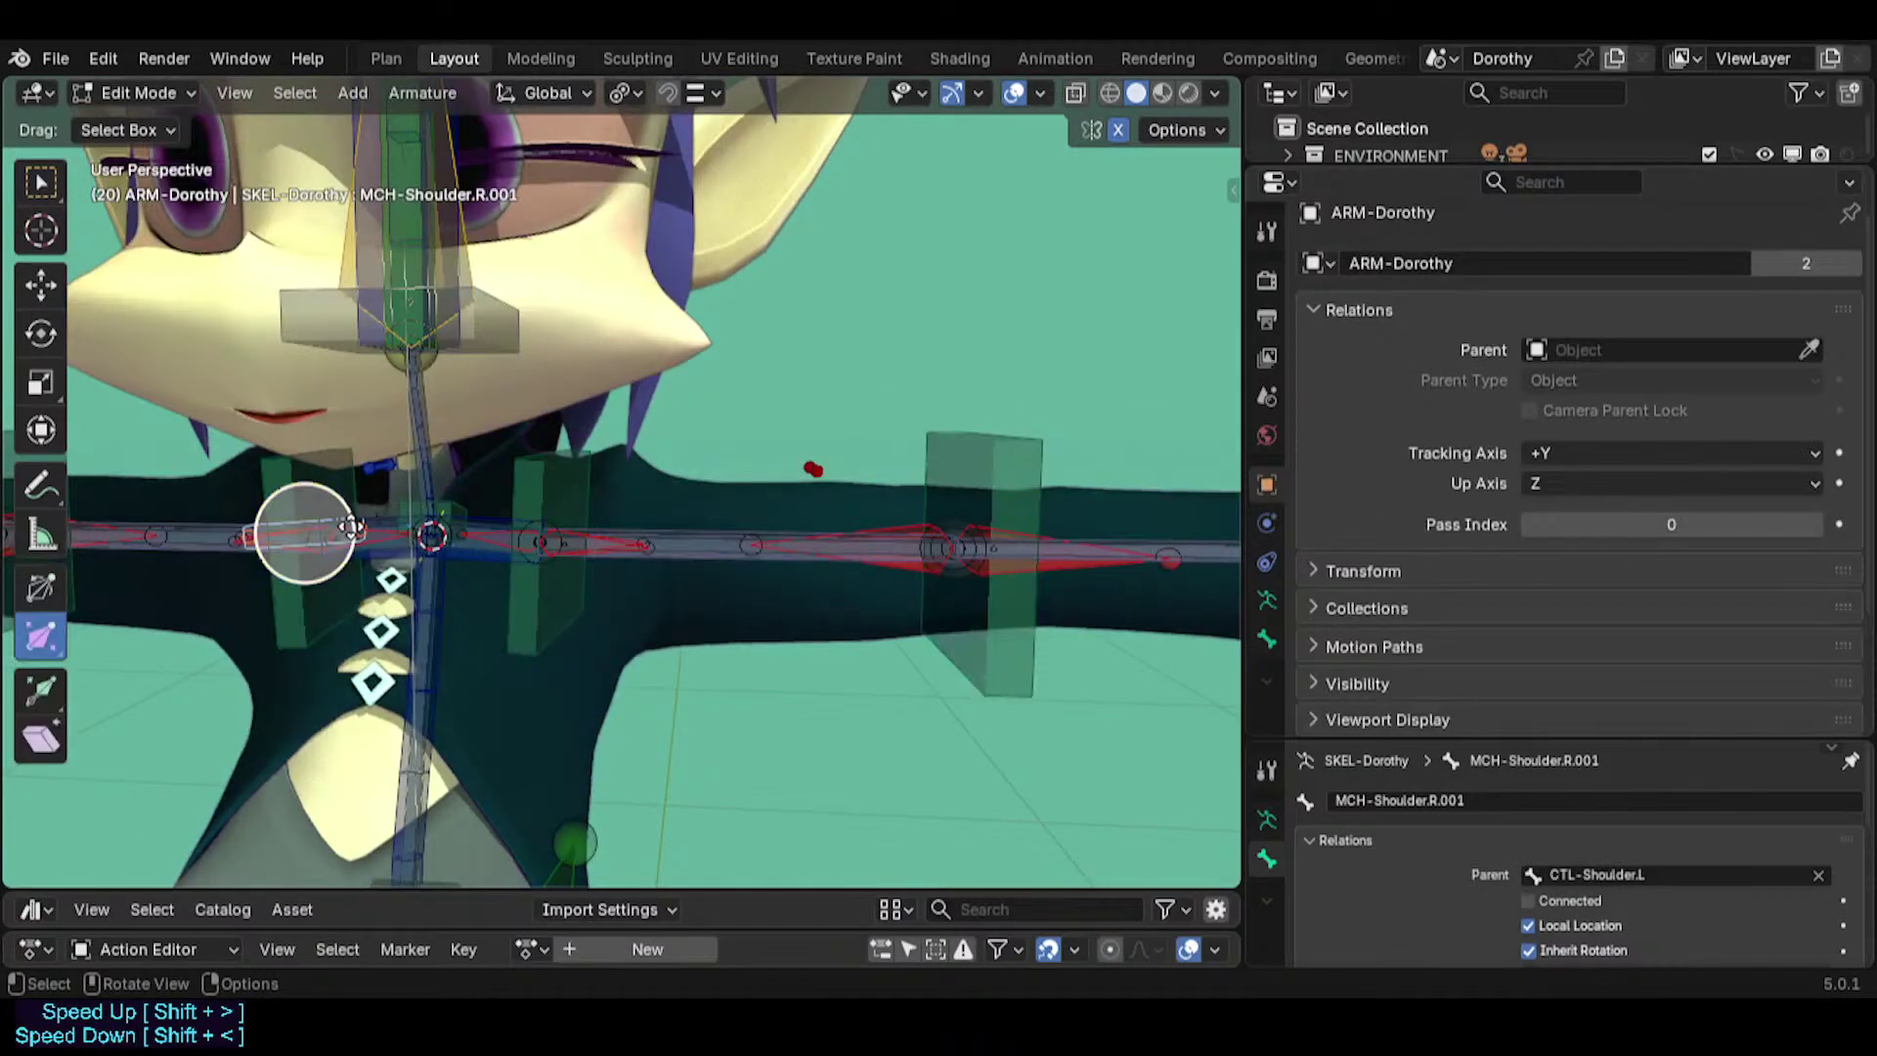
pyautogui.press('x')
pyautogui.click(349, 523)
pyautogui.press('Tab')
pyautogui.keyDown('shift'); pyautogui.moveTo(536, 564); pyautogui.dragTo(604, 426, button='middle'); pyautogui.keyUp('shift')
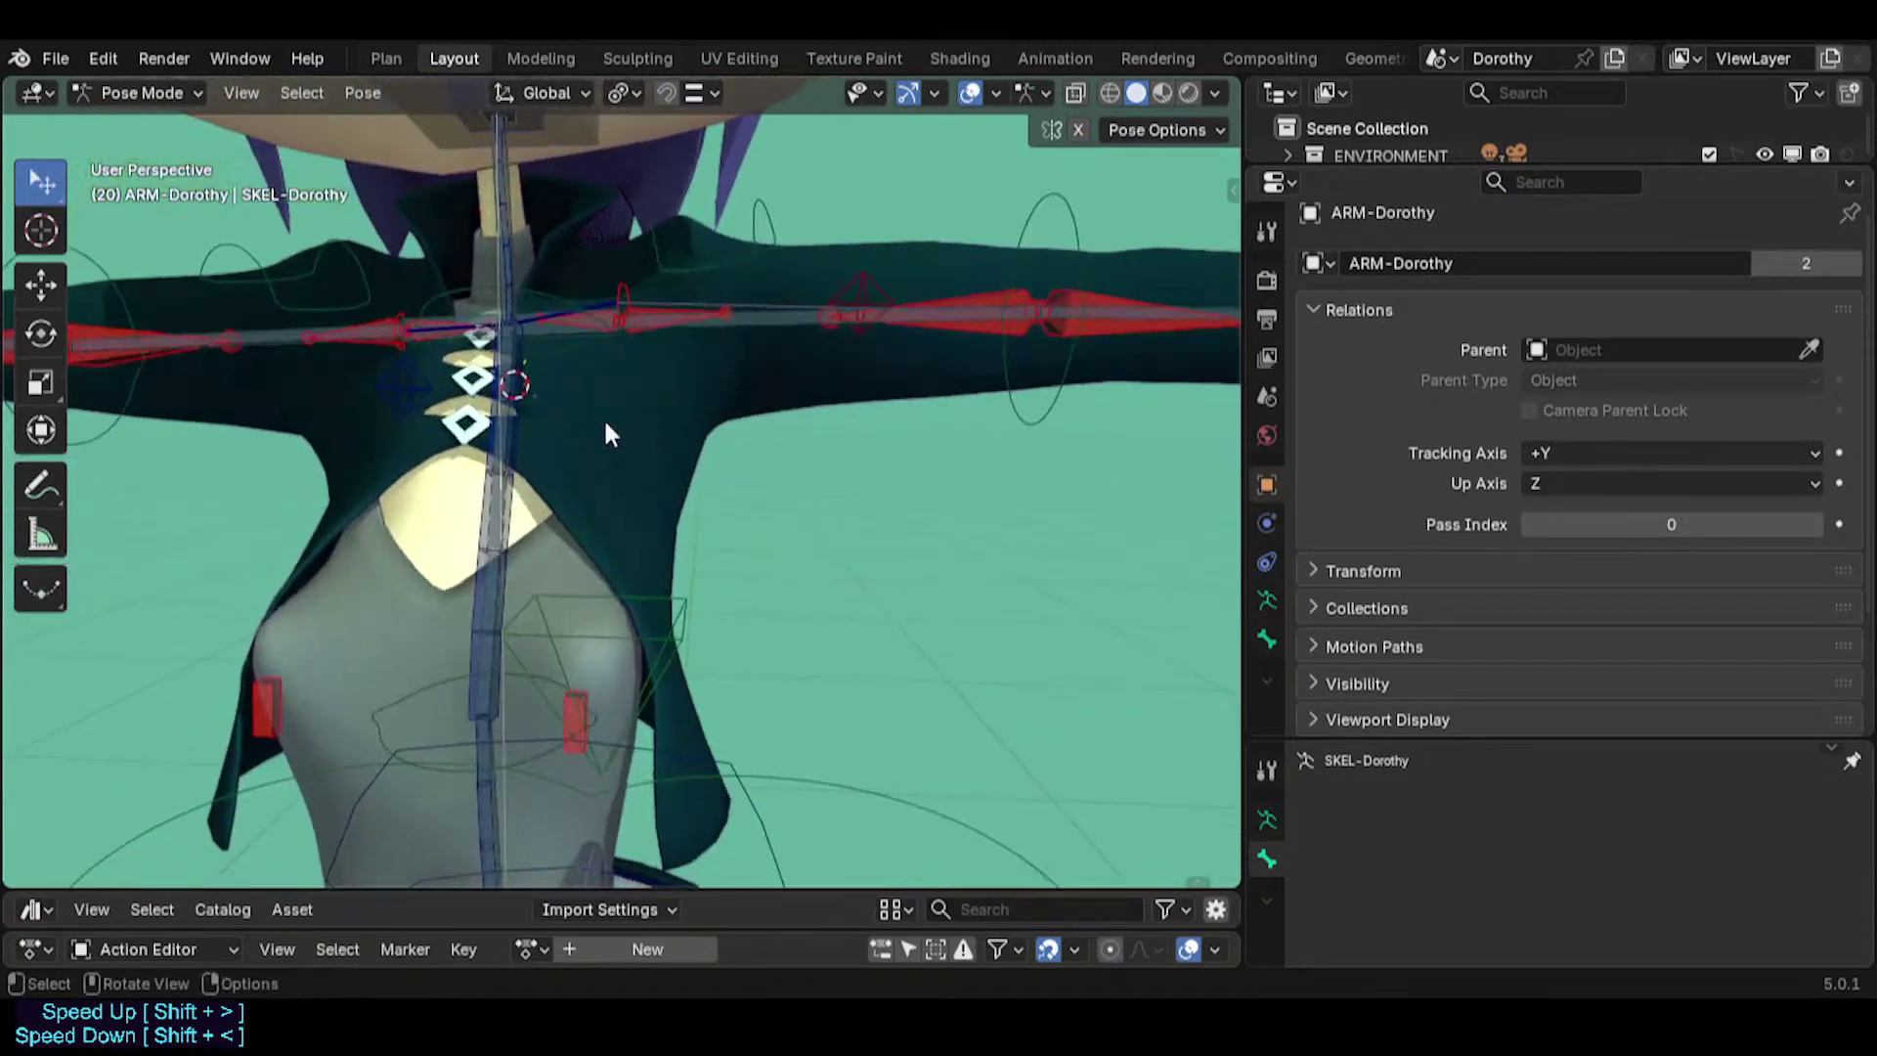
# Select the TWK-Shoulder.L bone and save the Dorothy.blend file.
pyautogui.scroll(-2, 586, 459)
pyautogui.moveTo(559, 531); pyautogui.dragTo(610, 564, button='middle')
pyautogui.click(583, 425)
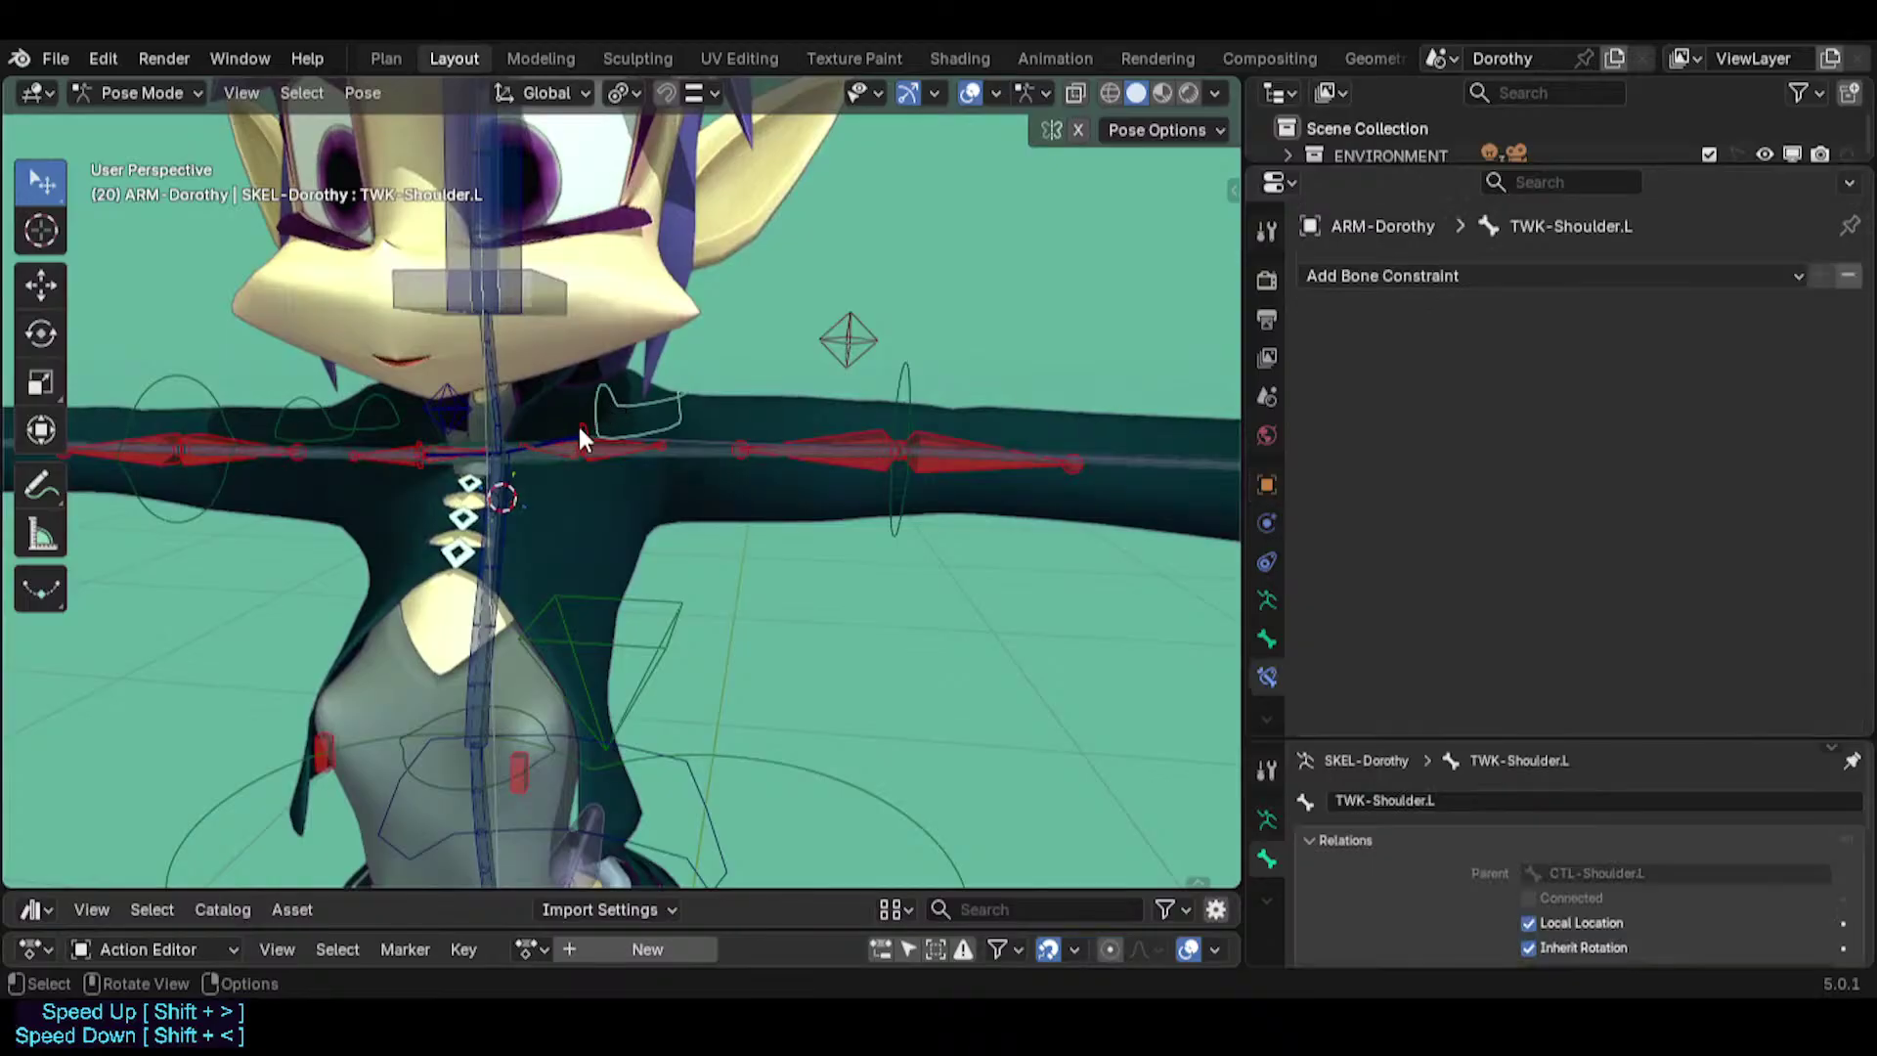
pyautogui.scroll(1, 578, 424)
pyautogui.hotkey('ctrl', 's')
# Add a Copy Transforms constraint to MCH-Shoulder.L with CTL-Shoulder.L as its target, and place it above the Stretch To and Damped Track constraints.
pyautogui.click(531, 461)
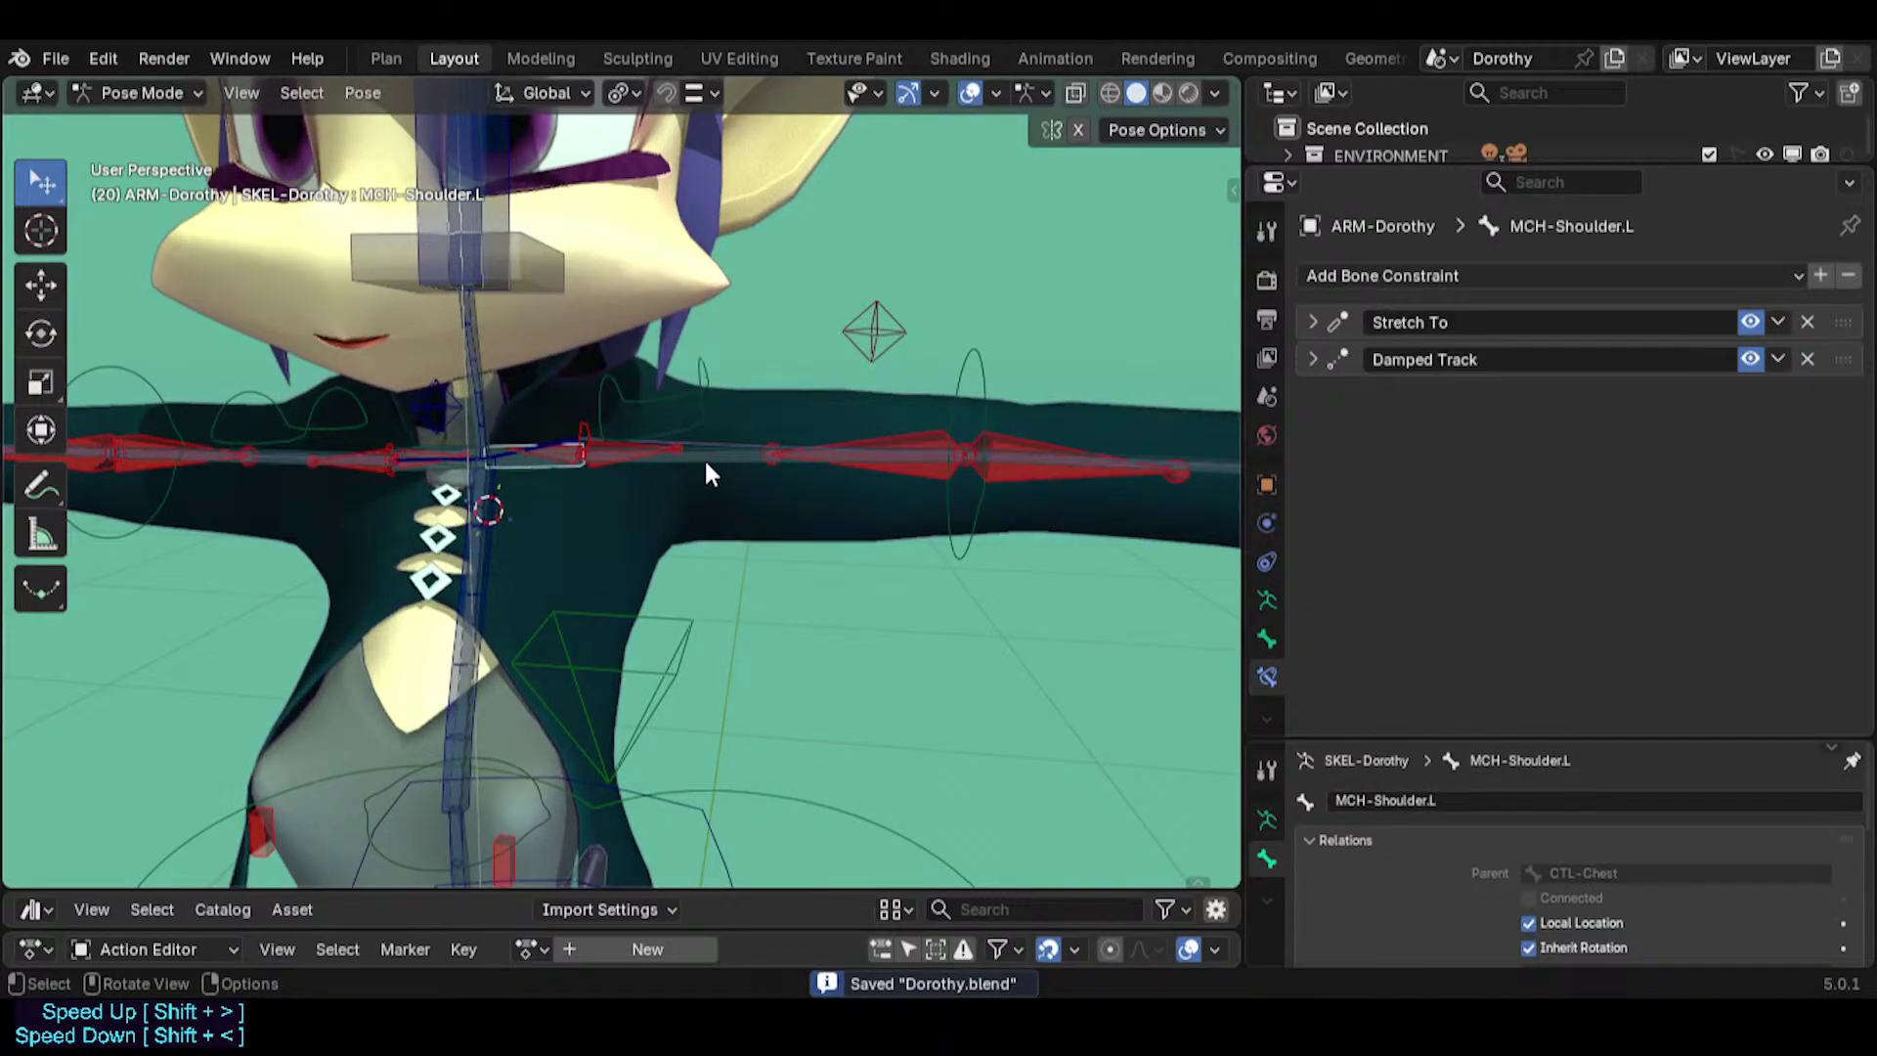
pyautogui.click(711, 460)
pyautogui.click(537, 463)
pyautogui.scroll(2, 509, 502)
pyautogui.scroll(-2, 513, 496)
pyautogui.scroll(3, 515, 499)
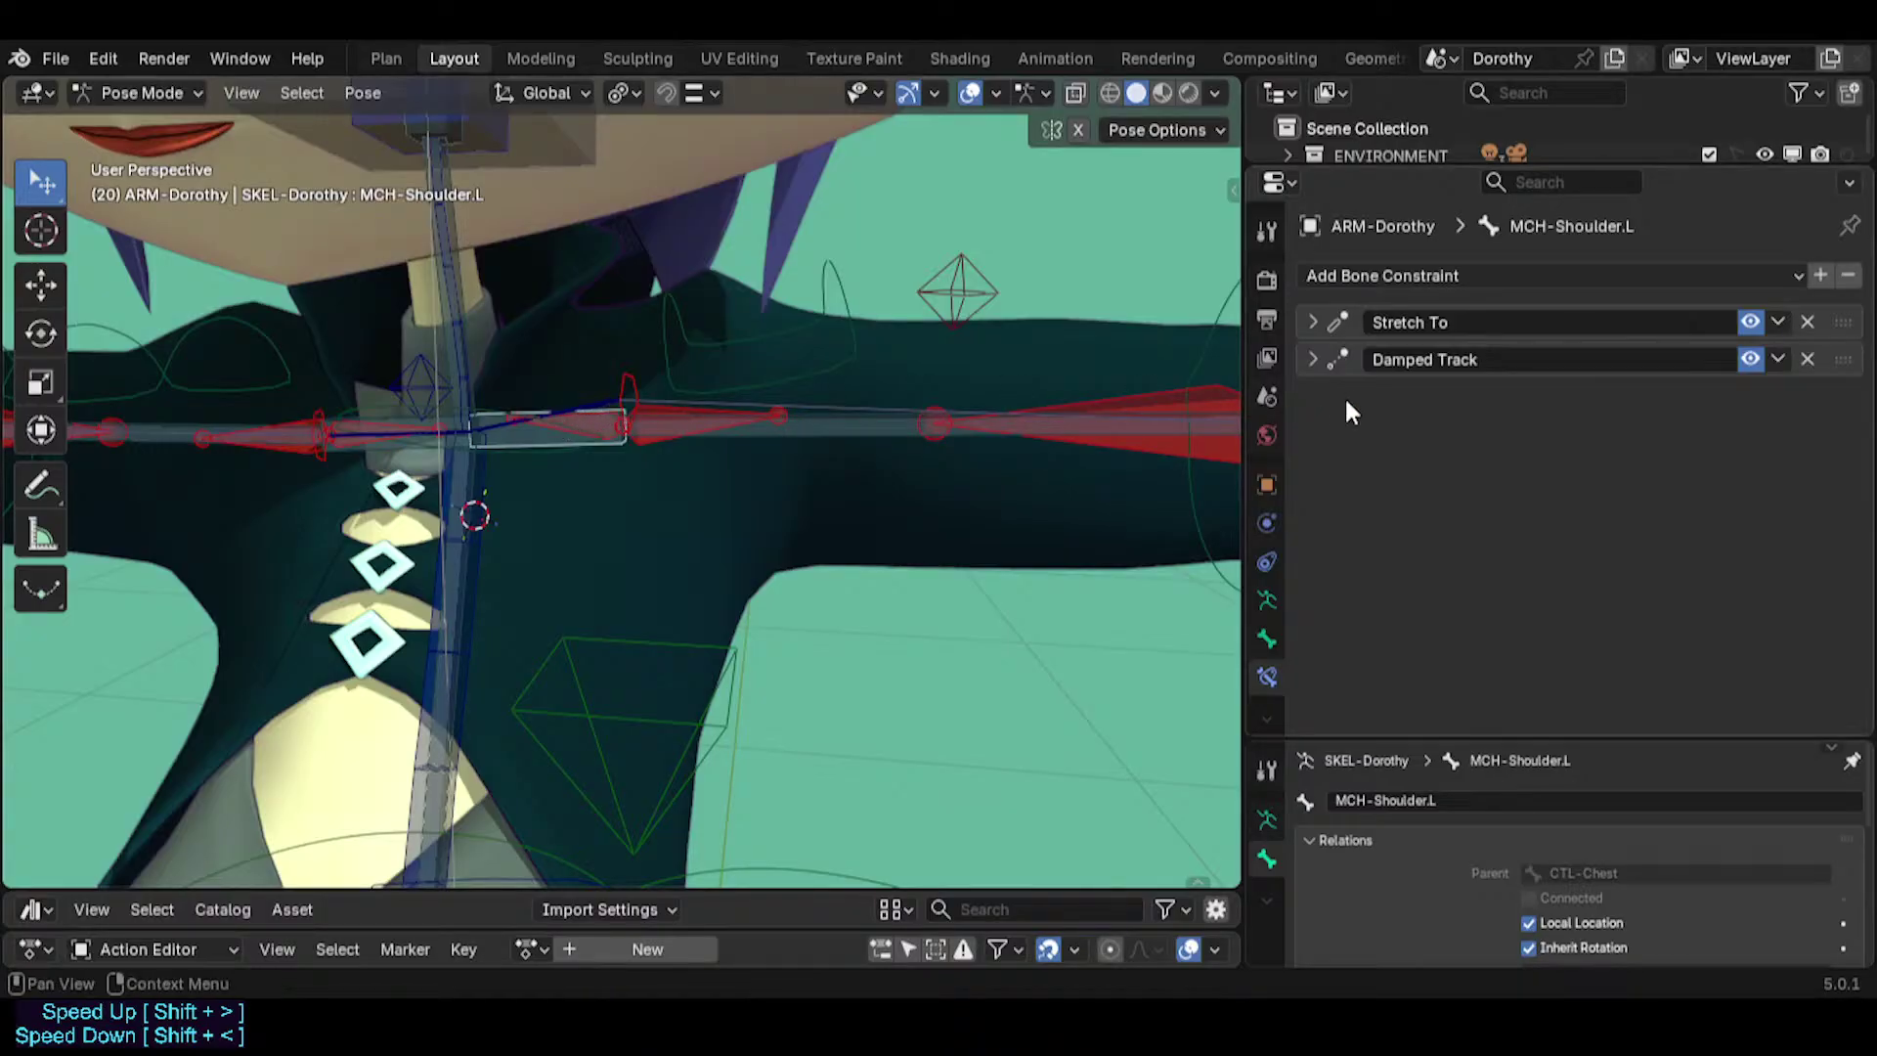
pyautogui.click(596, 399)
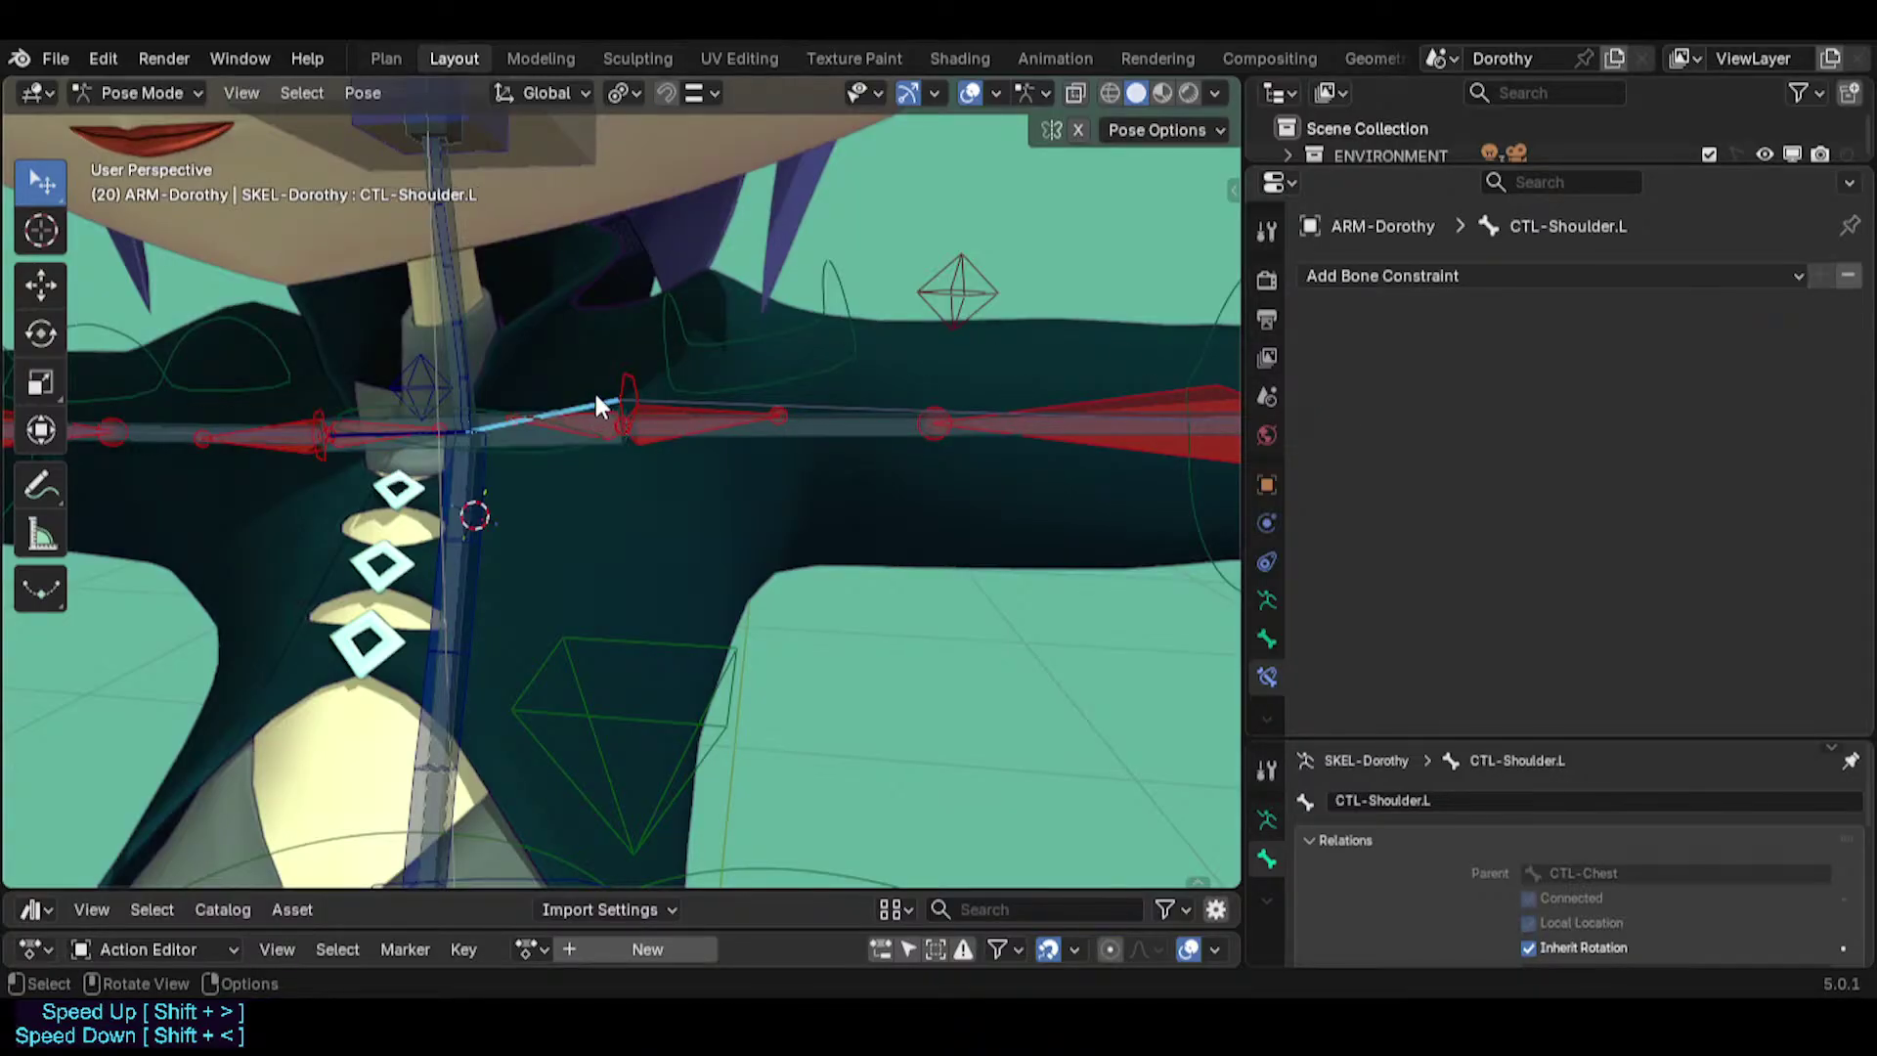
pyautogui.click(519, 438)
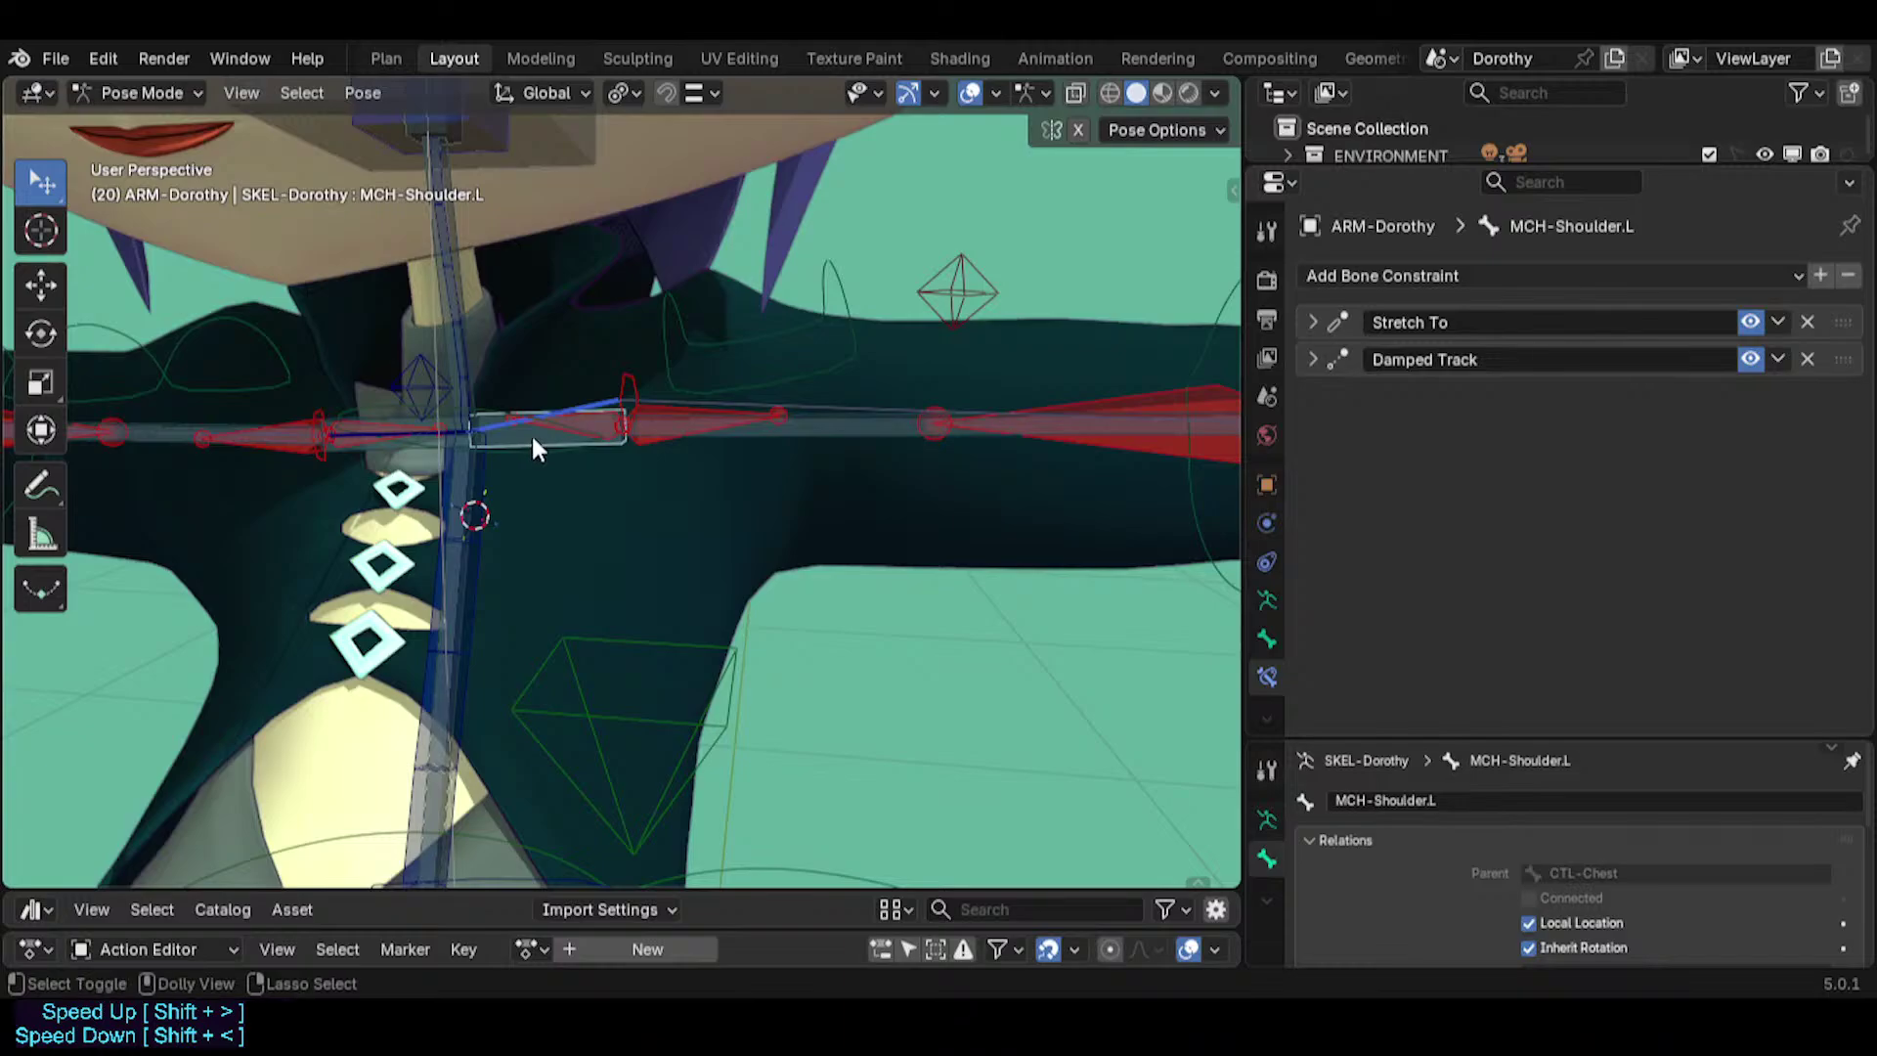
pyautogui.hotkey('ctrl', 'shift', 'c')
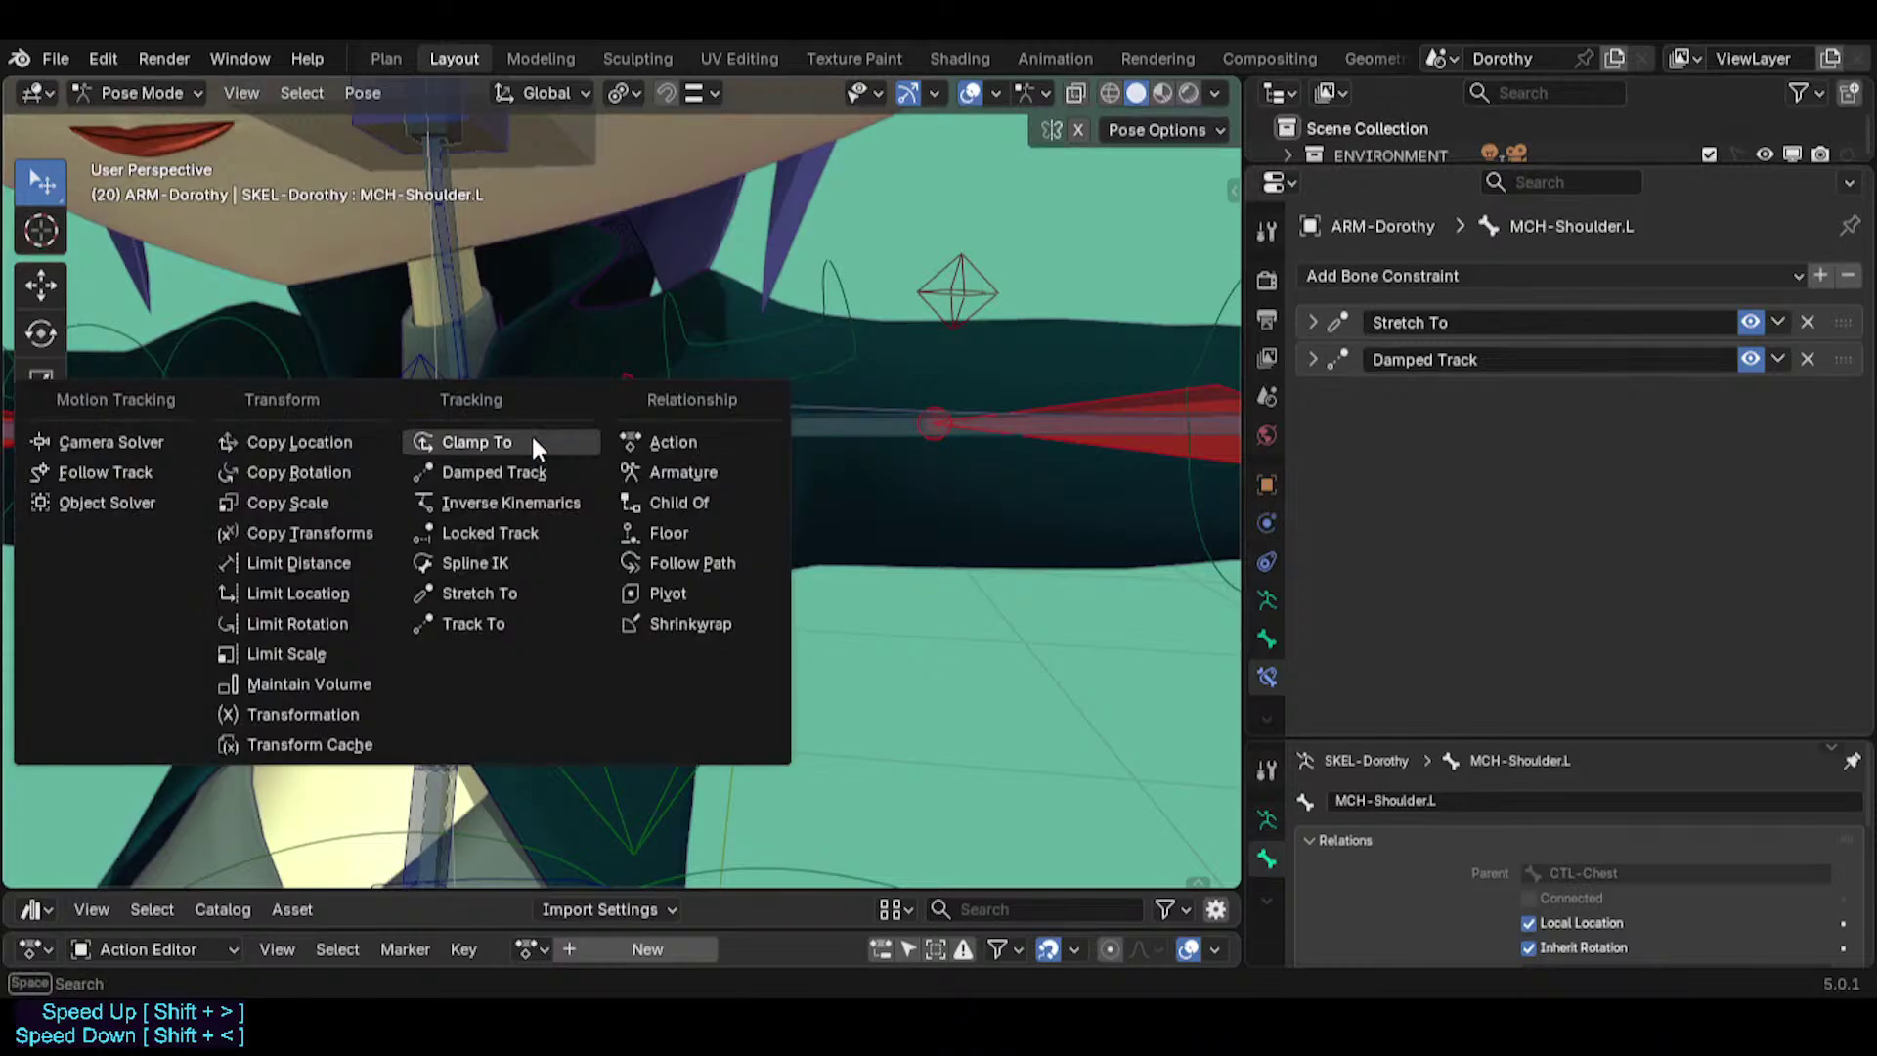
pyautogui.click(362, 526)
pyautogui.moveTo(1842, 428); pyautogui.dragTo(1842, 323)
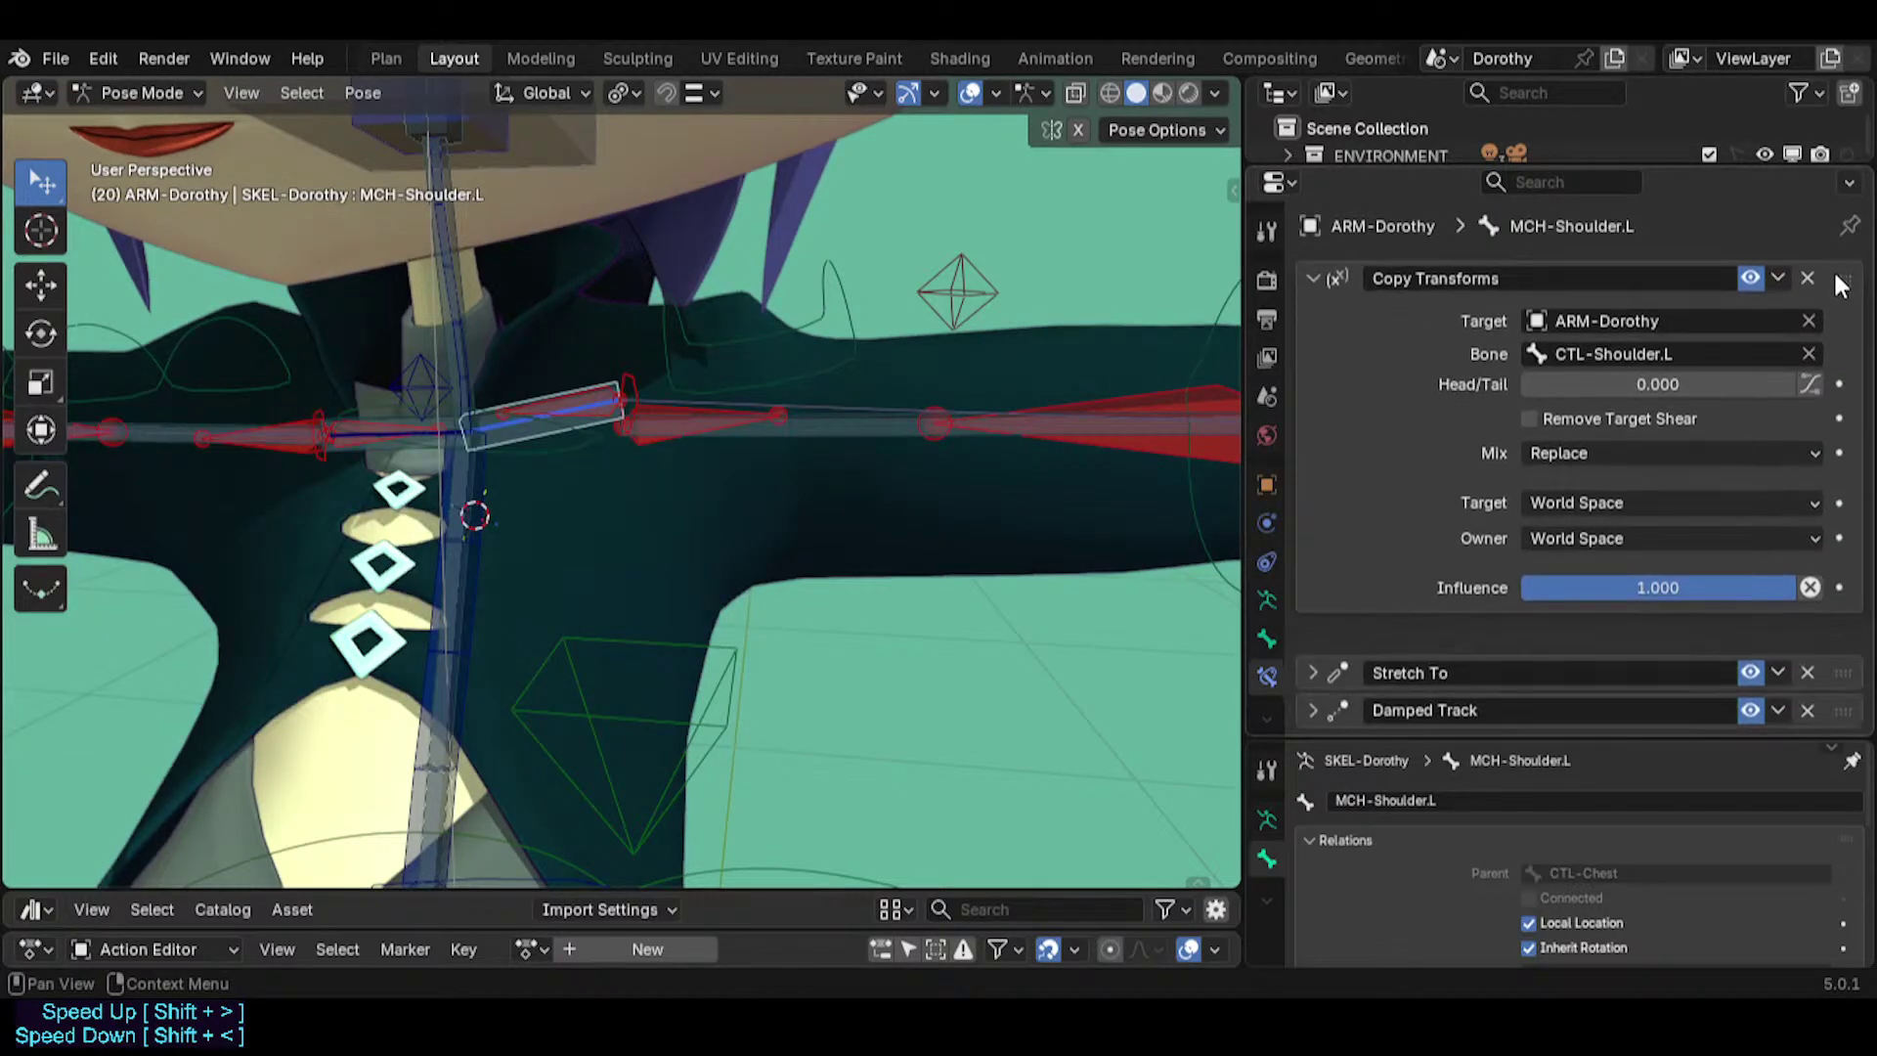
# Set both the target and owner spaces of the Copy Transforms constraint on MCH-Shoulder.L to Pose Space.
pyautogui.click(1564, 548)
pyautogui.click(1573, 651)
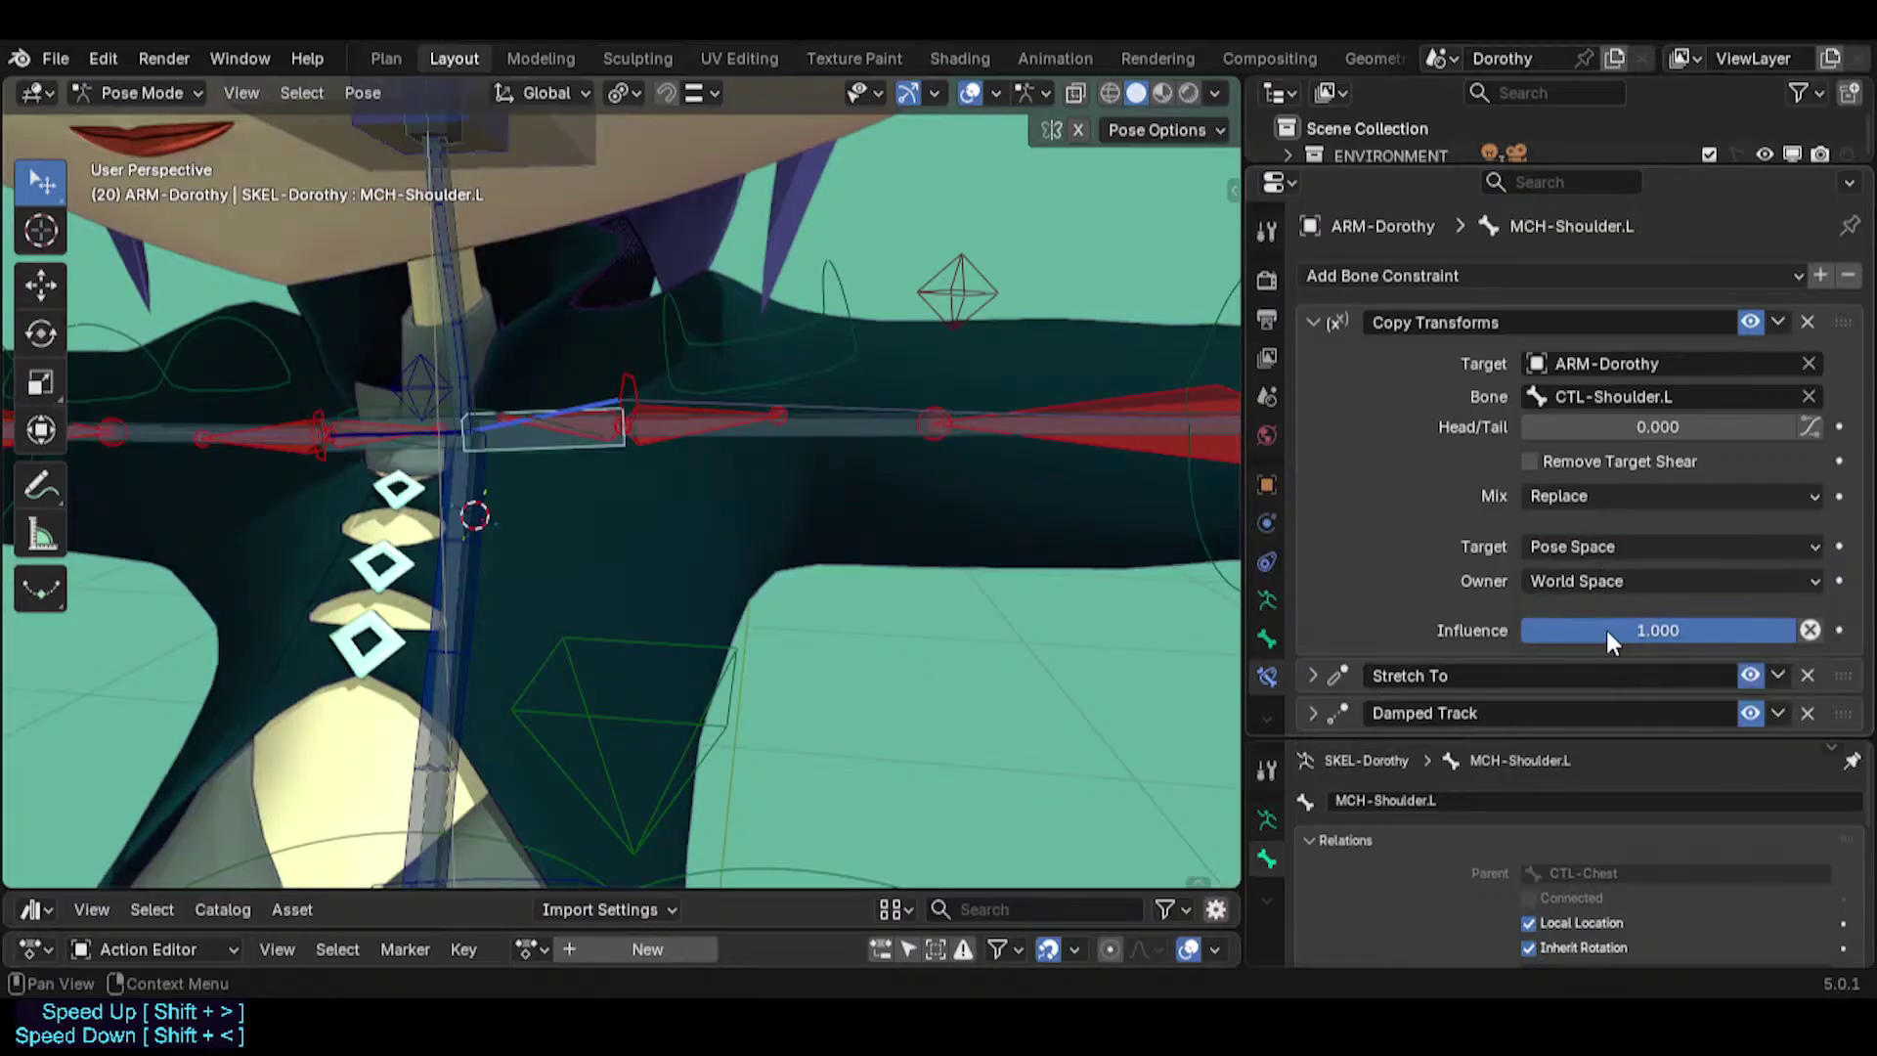
pyautogui.click(1603, 581)
pyautogui.click(1592, 681)
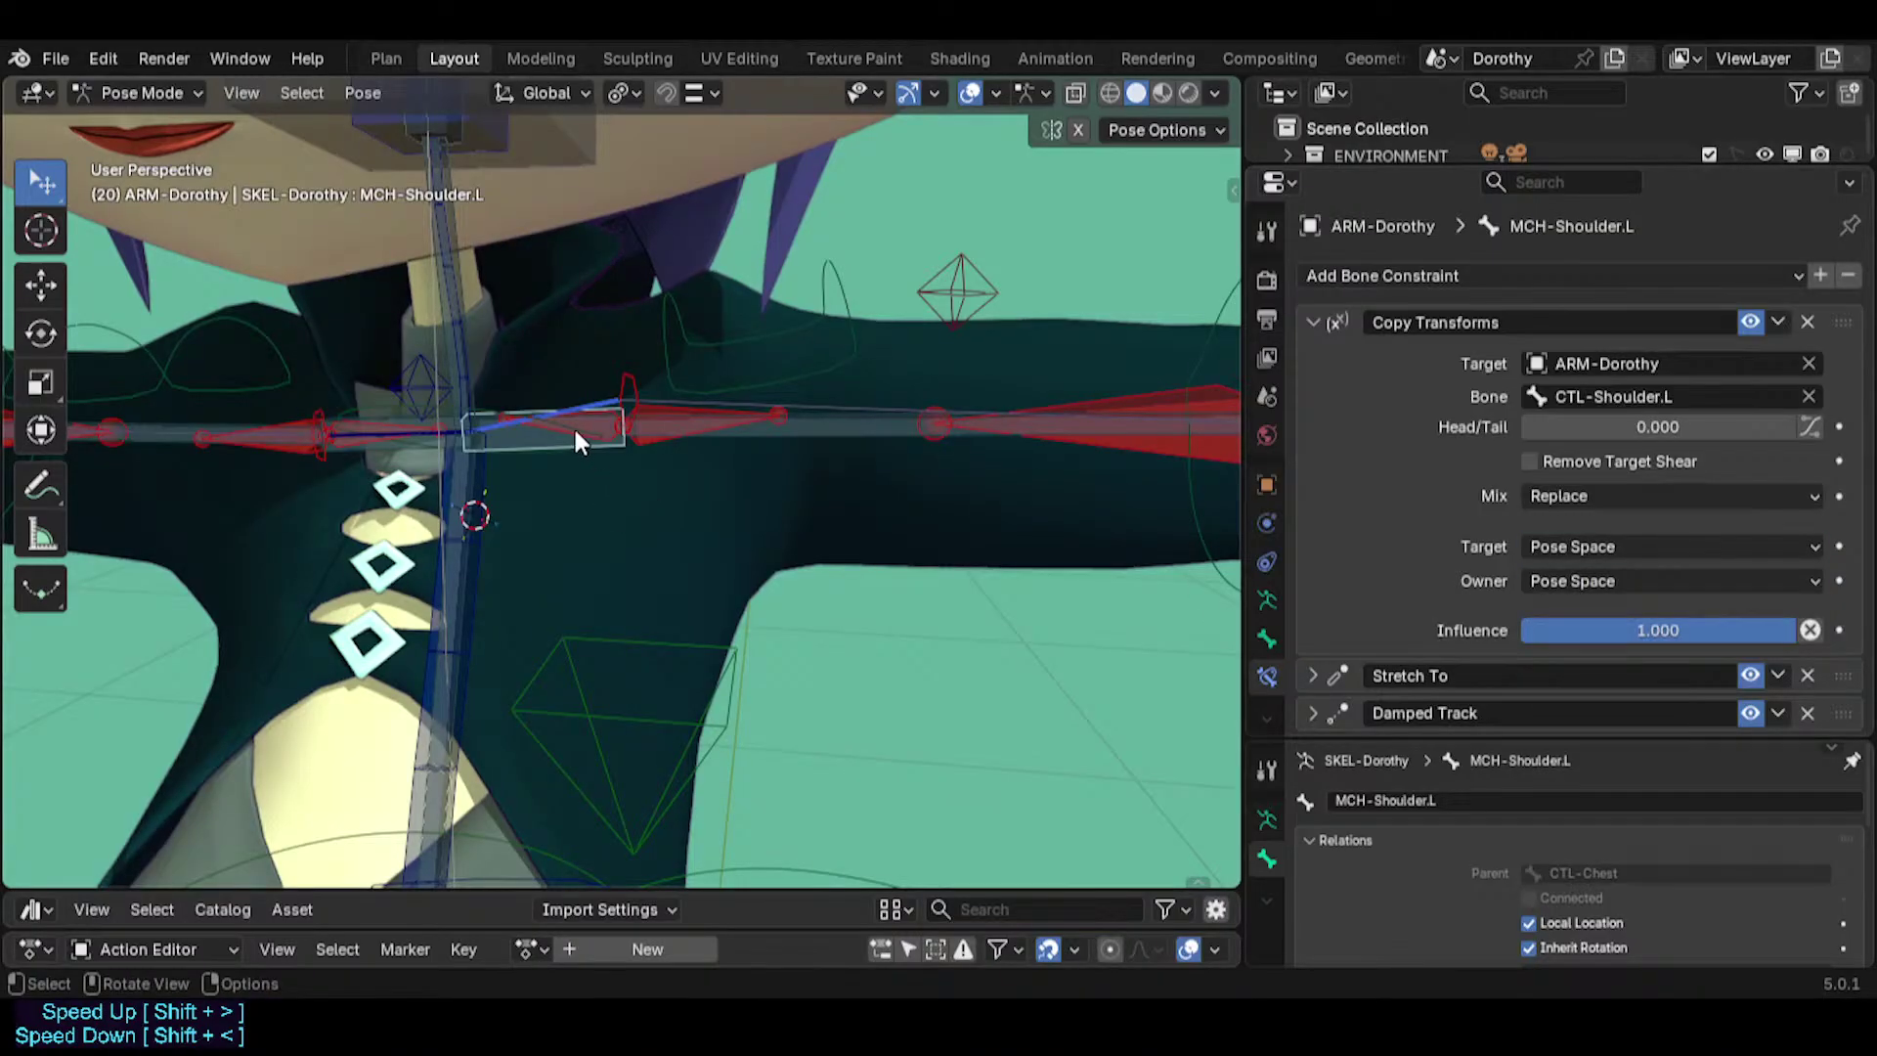
pyautogui.moveTo(572, 425); pyautogui.dragTo(747, 436, button='middle')
pyautogui.click(1564, 327)
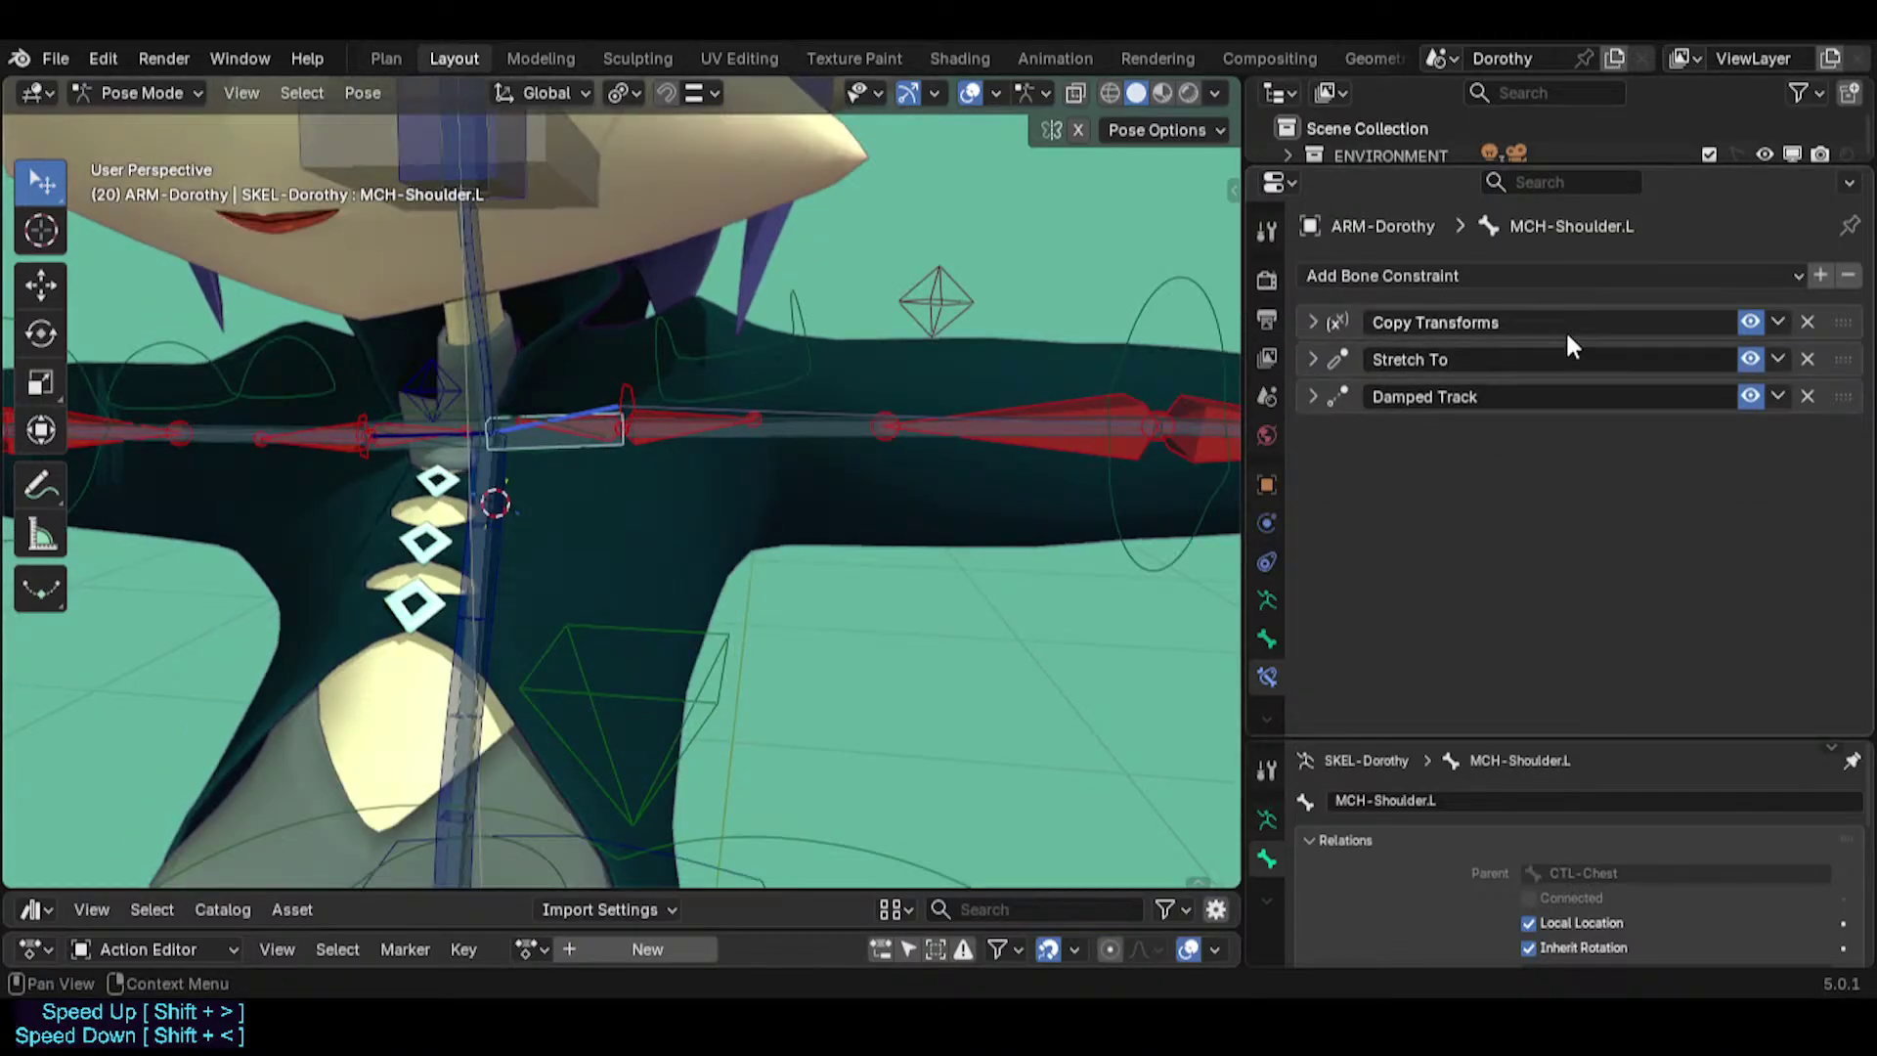
# Turn the Stretch To and Damped Track constraints of MCH-Shoulder.L off and back on to compare their effect.
pyautogui.click(1750, 359)
pyautogui.click(1749, 396)
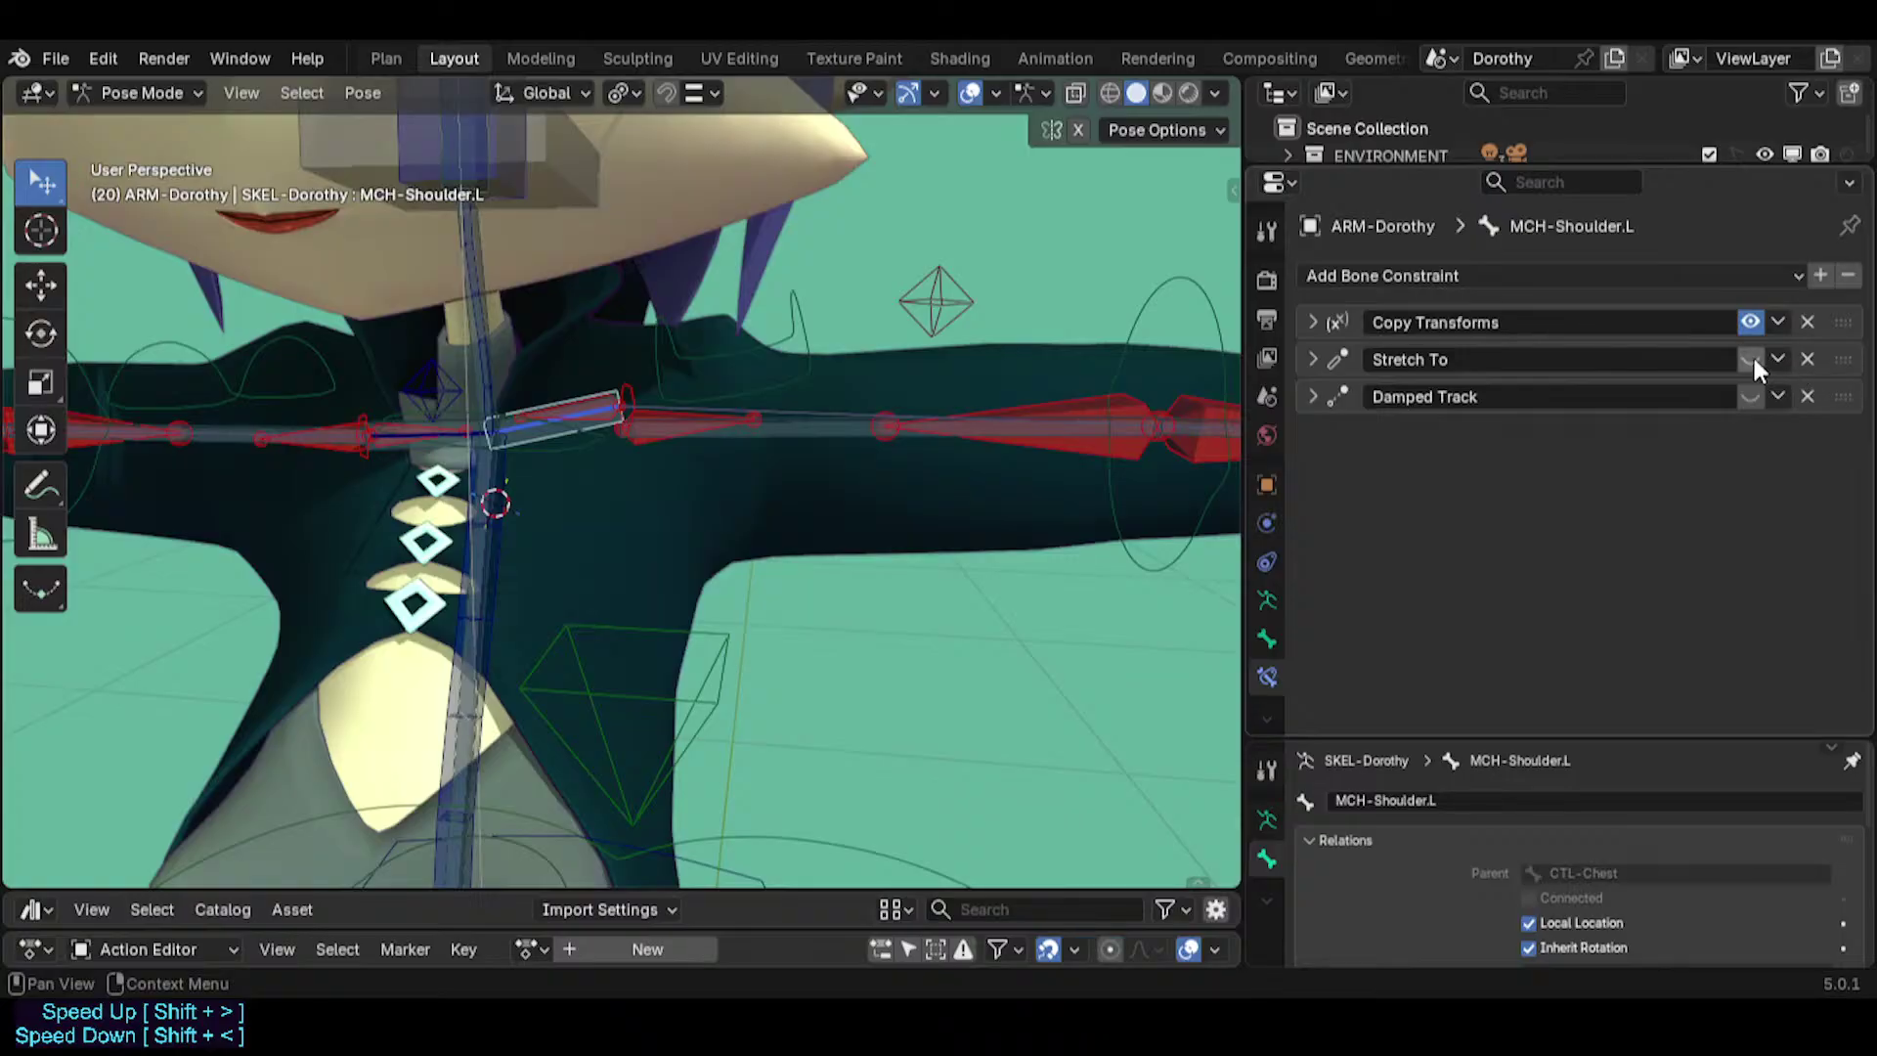
pyautogui.click(1750, 359)
pyautogui.click(1750, 396)
pyautogui.moveTo(1212, 410); pyautogui.dragTo(747, 385, button='middle')
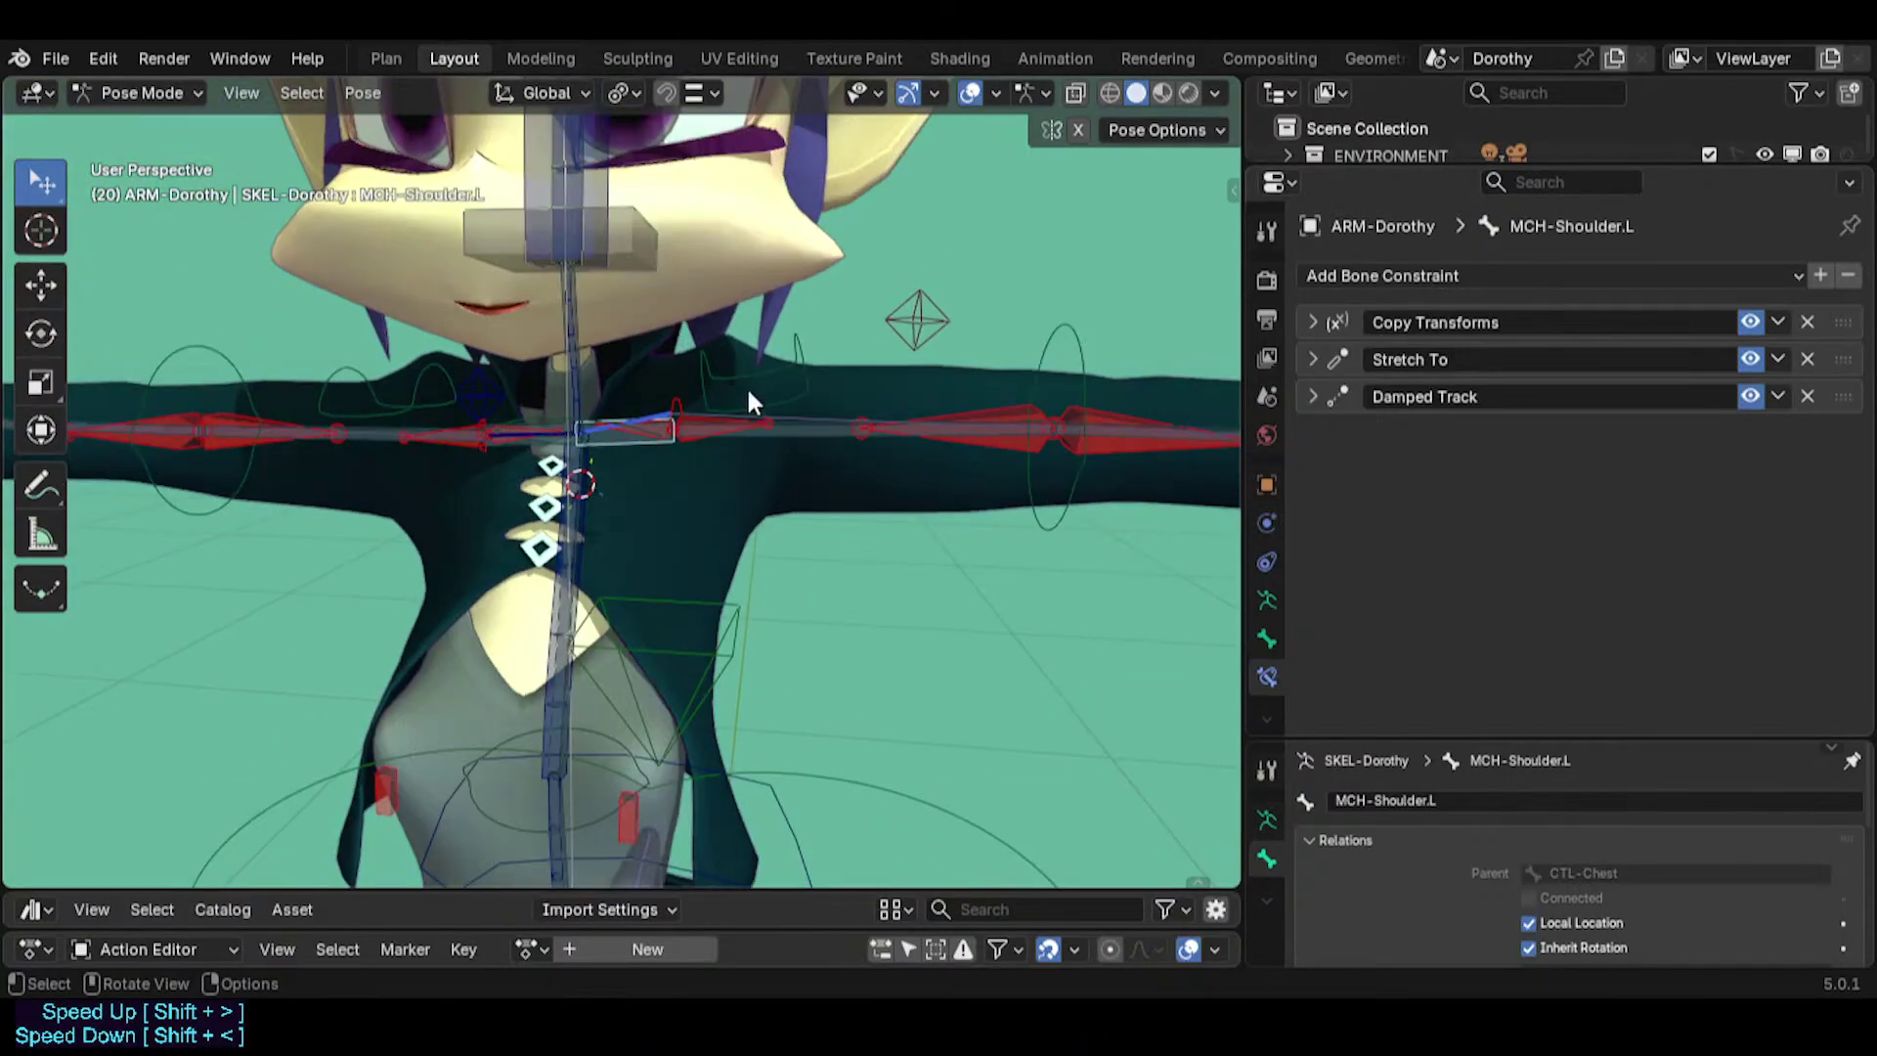
# Rotate CTL-Shoulder.L freely, including a trackball rotation, to test how the left shoulder follows.
pyautogui.click(659, 412)
pyautogui.press('r')
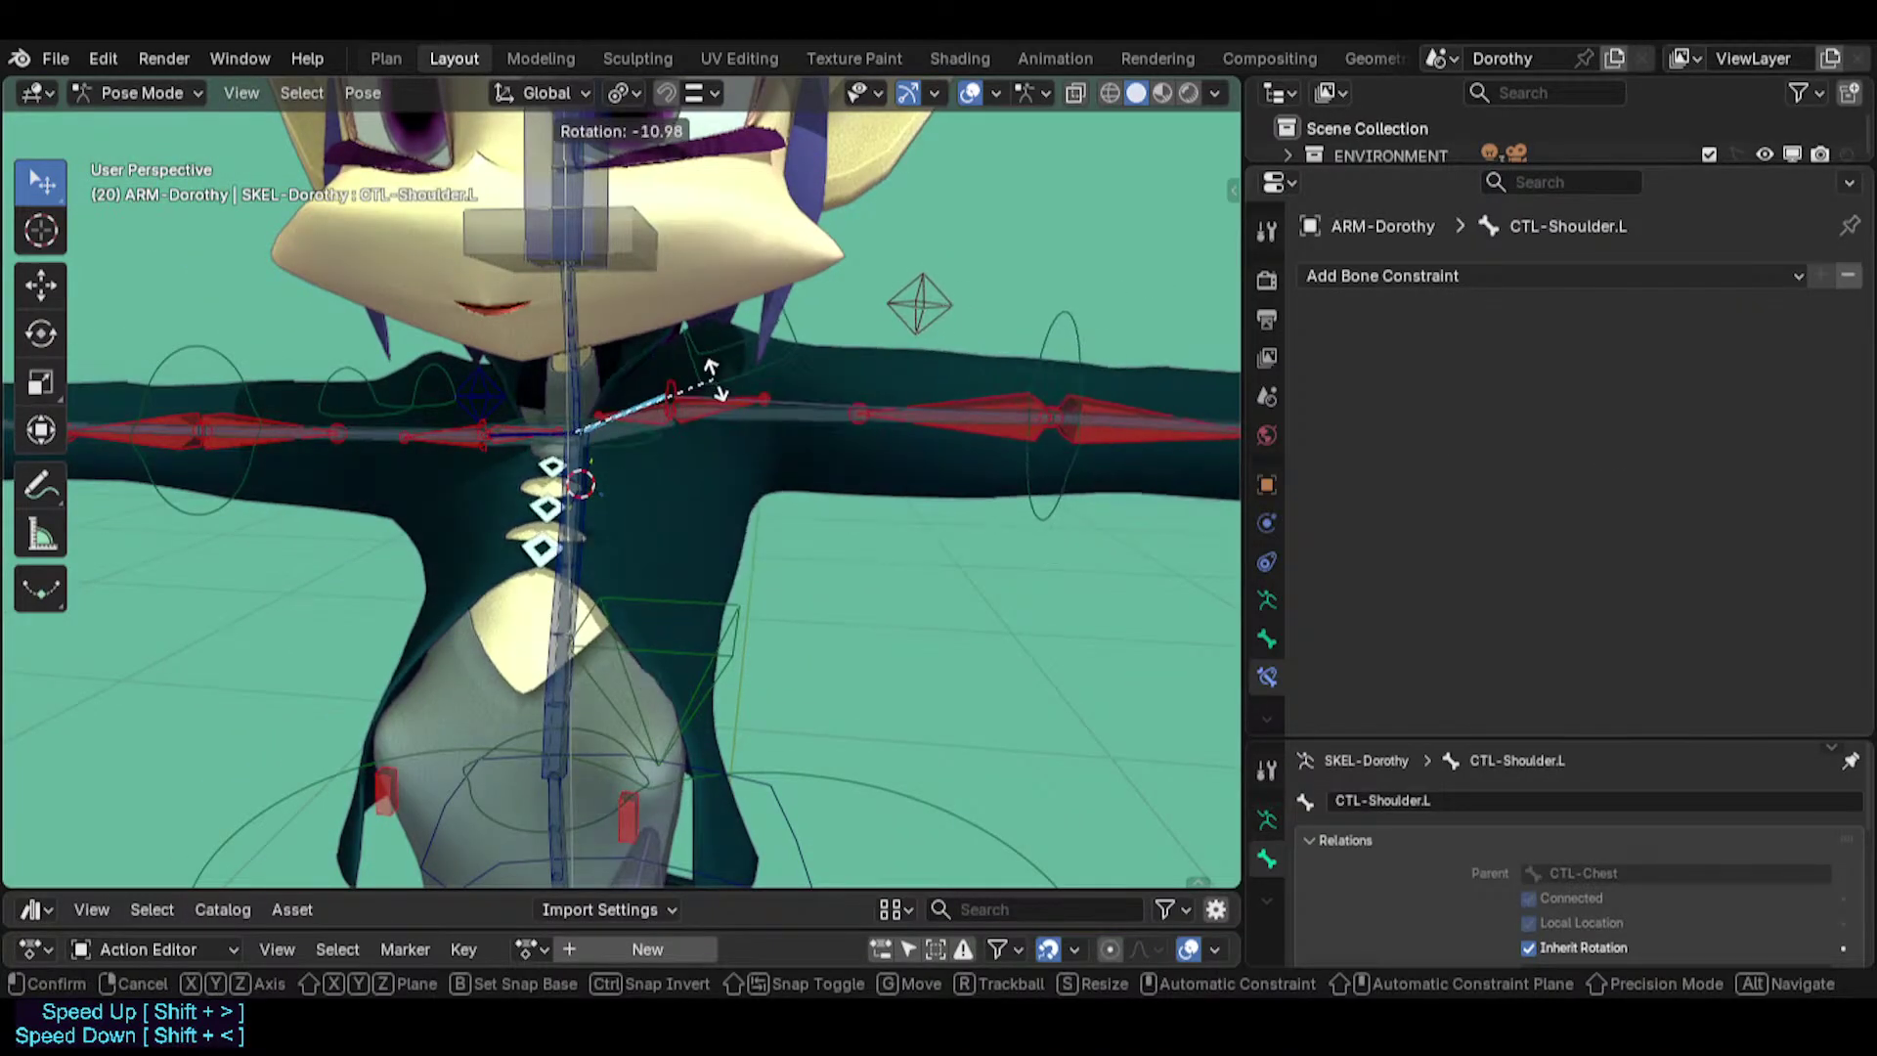
pyautogui.click(712, 387)
pyautogui.press('r')
pyautogui.press('r')
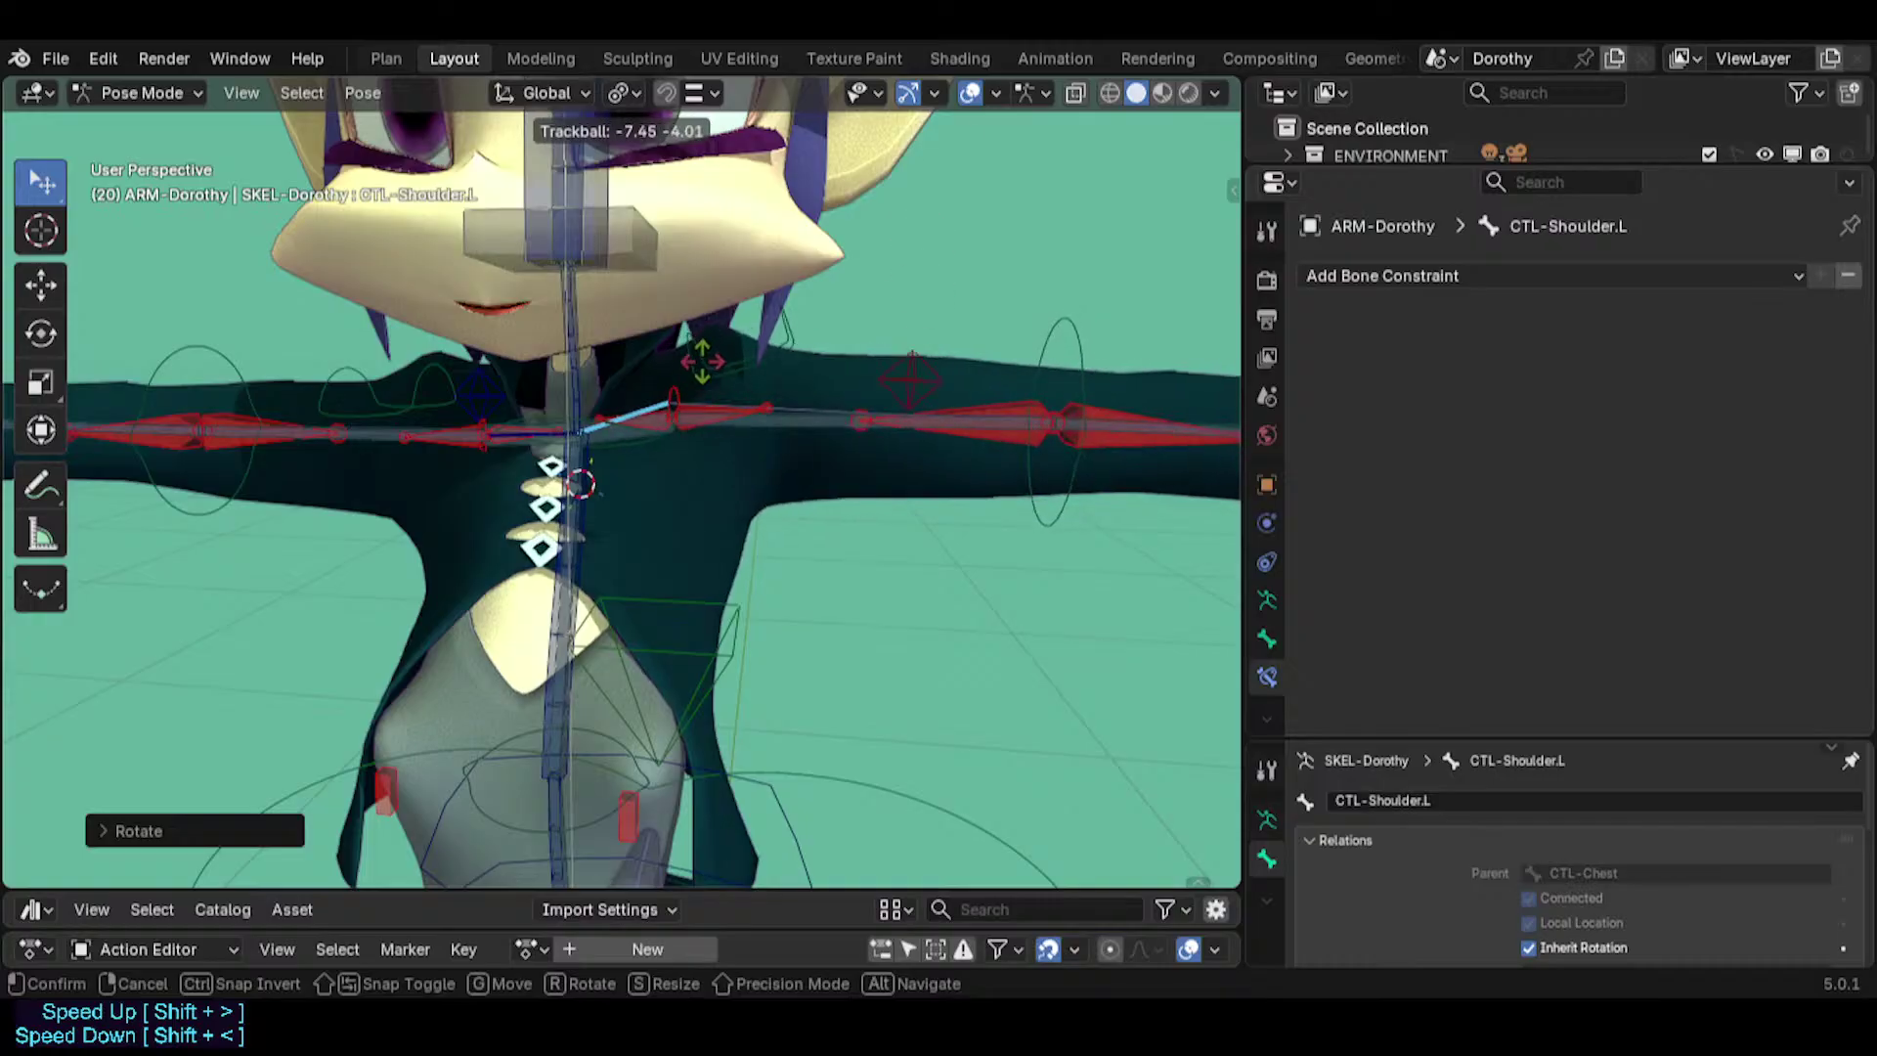
pyautogui.click(698, 358)
pyautogui.press('r')
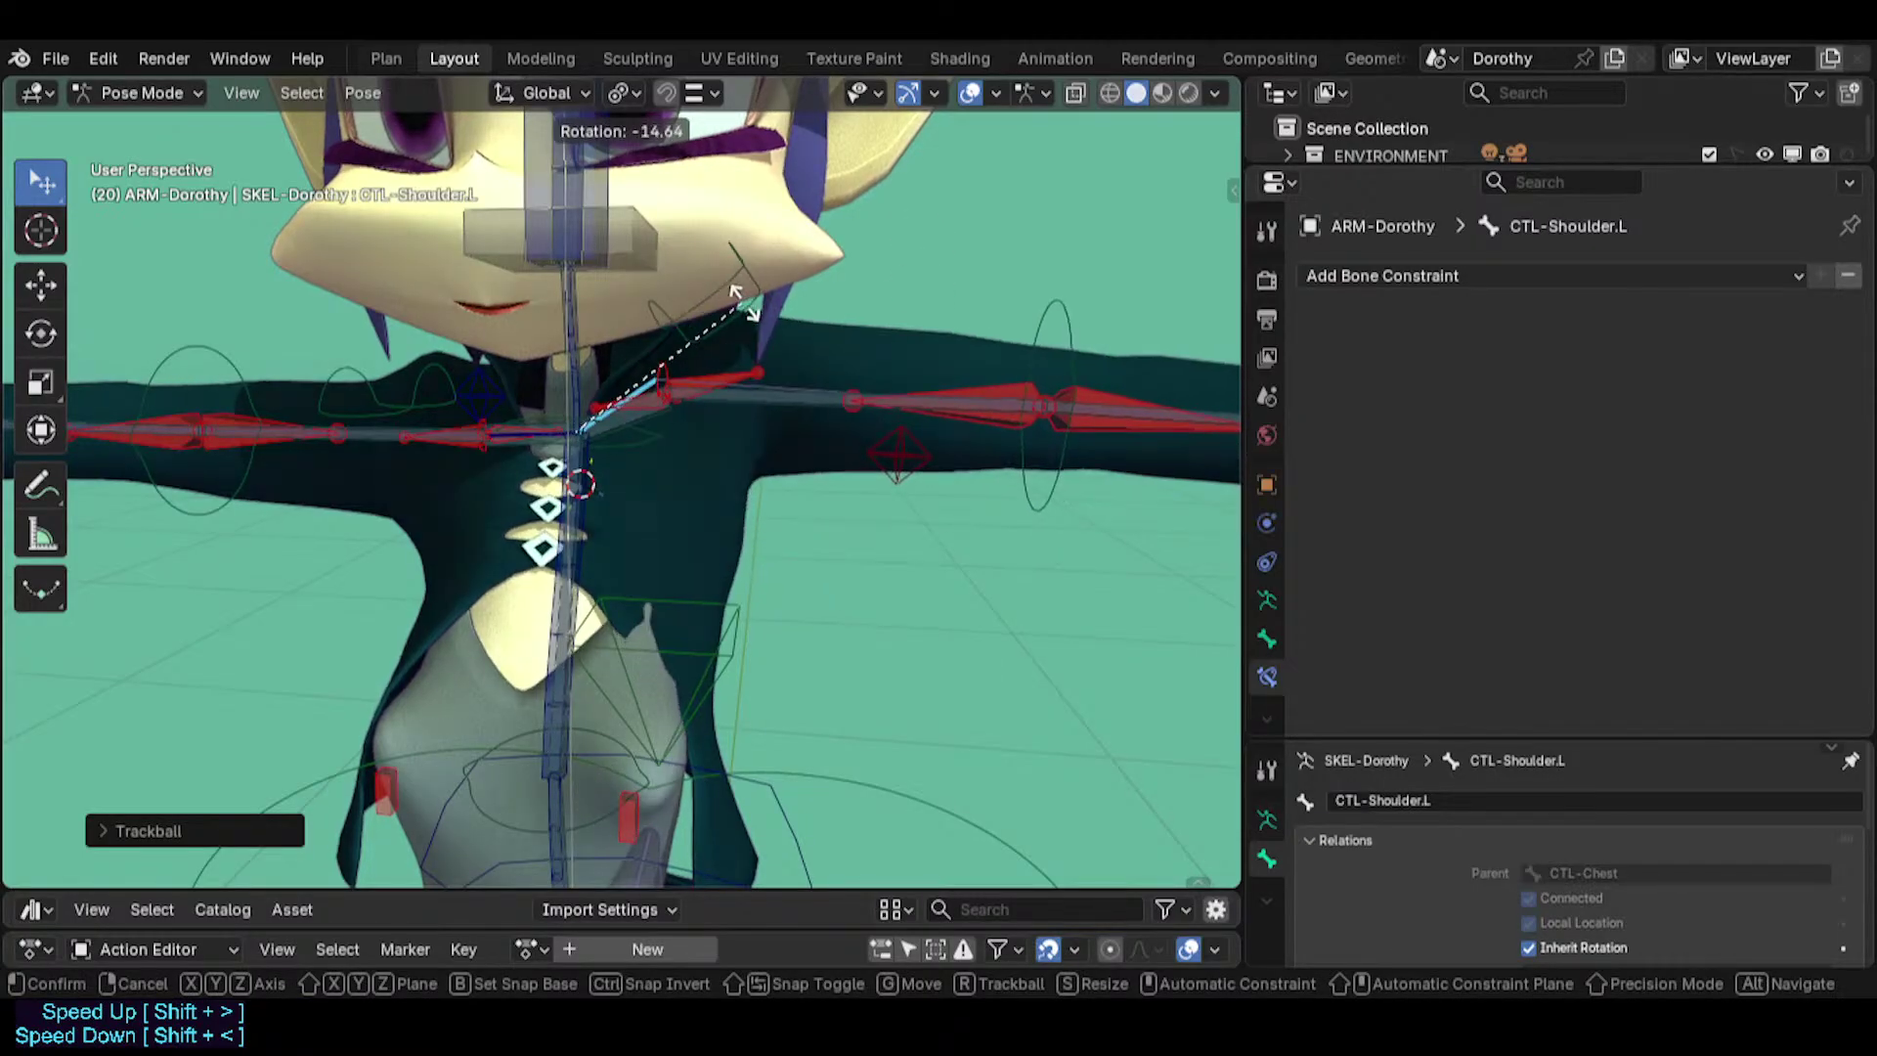
pyautogui.click(752, 367)
# Move the TWK-Shoulder.L bone slightly upward.
pyautogui.click(795, 330)
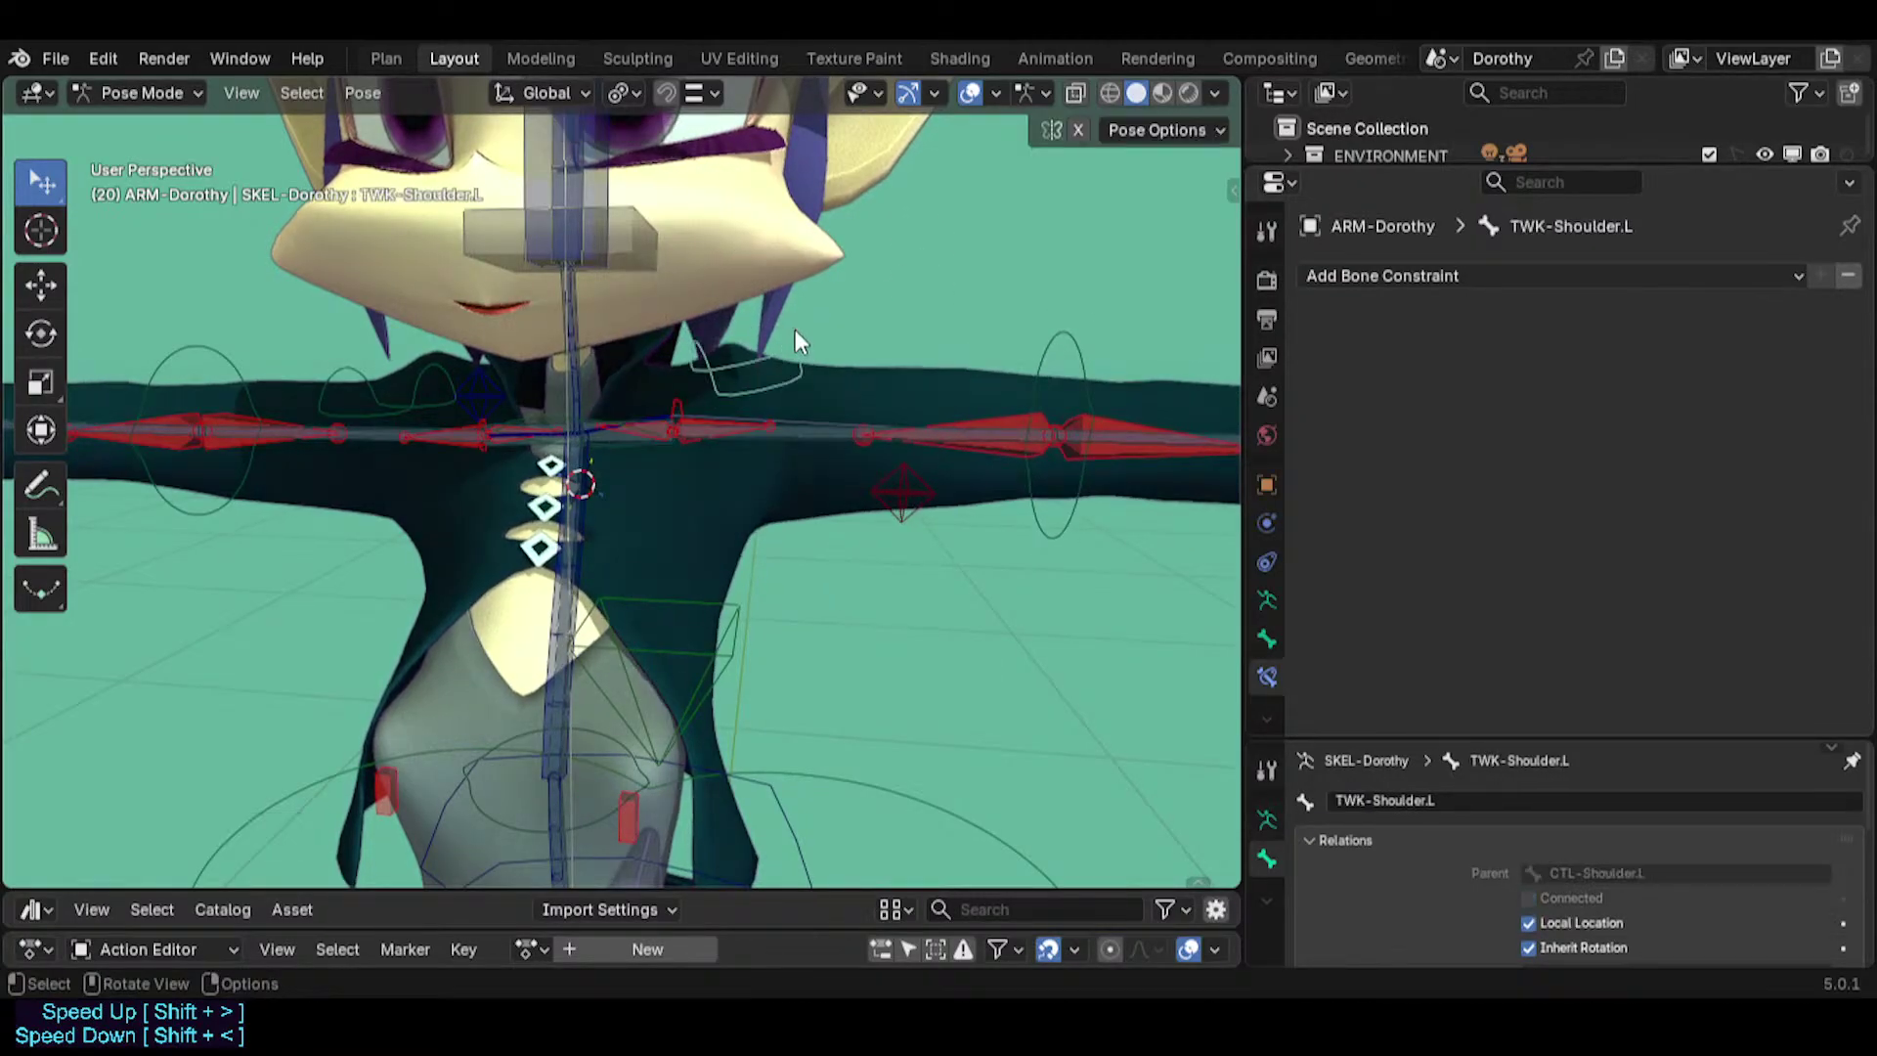
pyautogui.press('g')
pyautogui.click(799, 272)
# Disable the Damped Track and Stretch To constraints of MCH-Shoulder.L and expand its Copy Transforms settings.
pyautogui.click(660, 423)
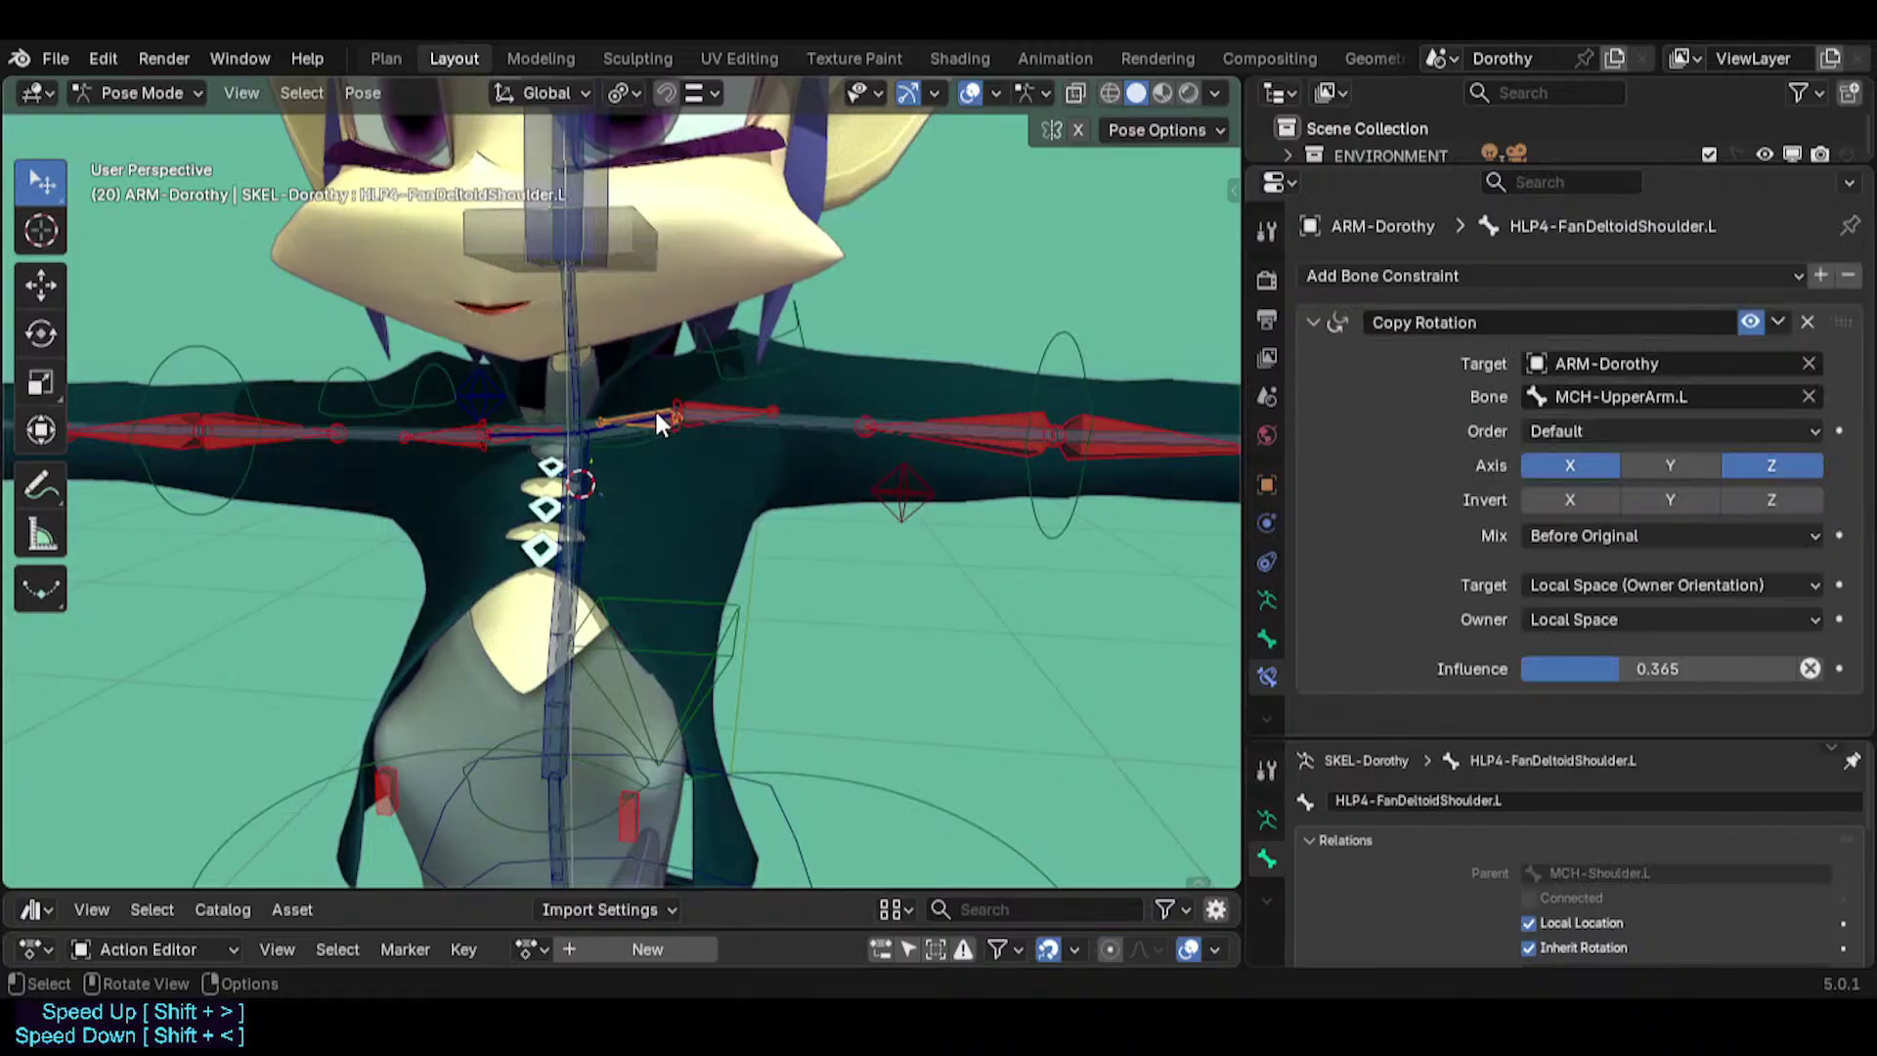
pyautogui.click(636, 424)
pyautogui.click(636, 422)
pyautogui.click(636, 424)
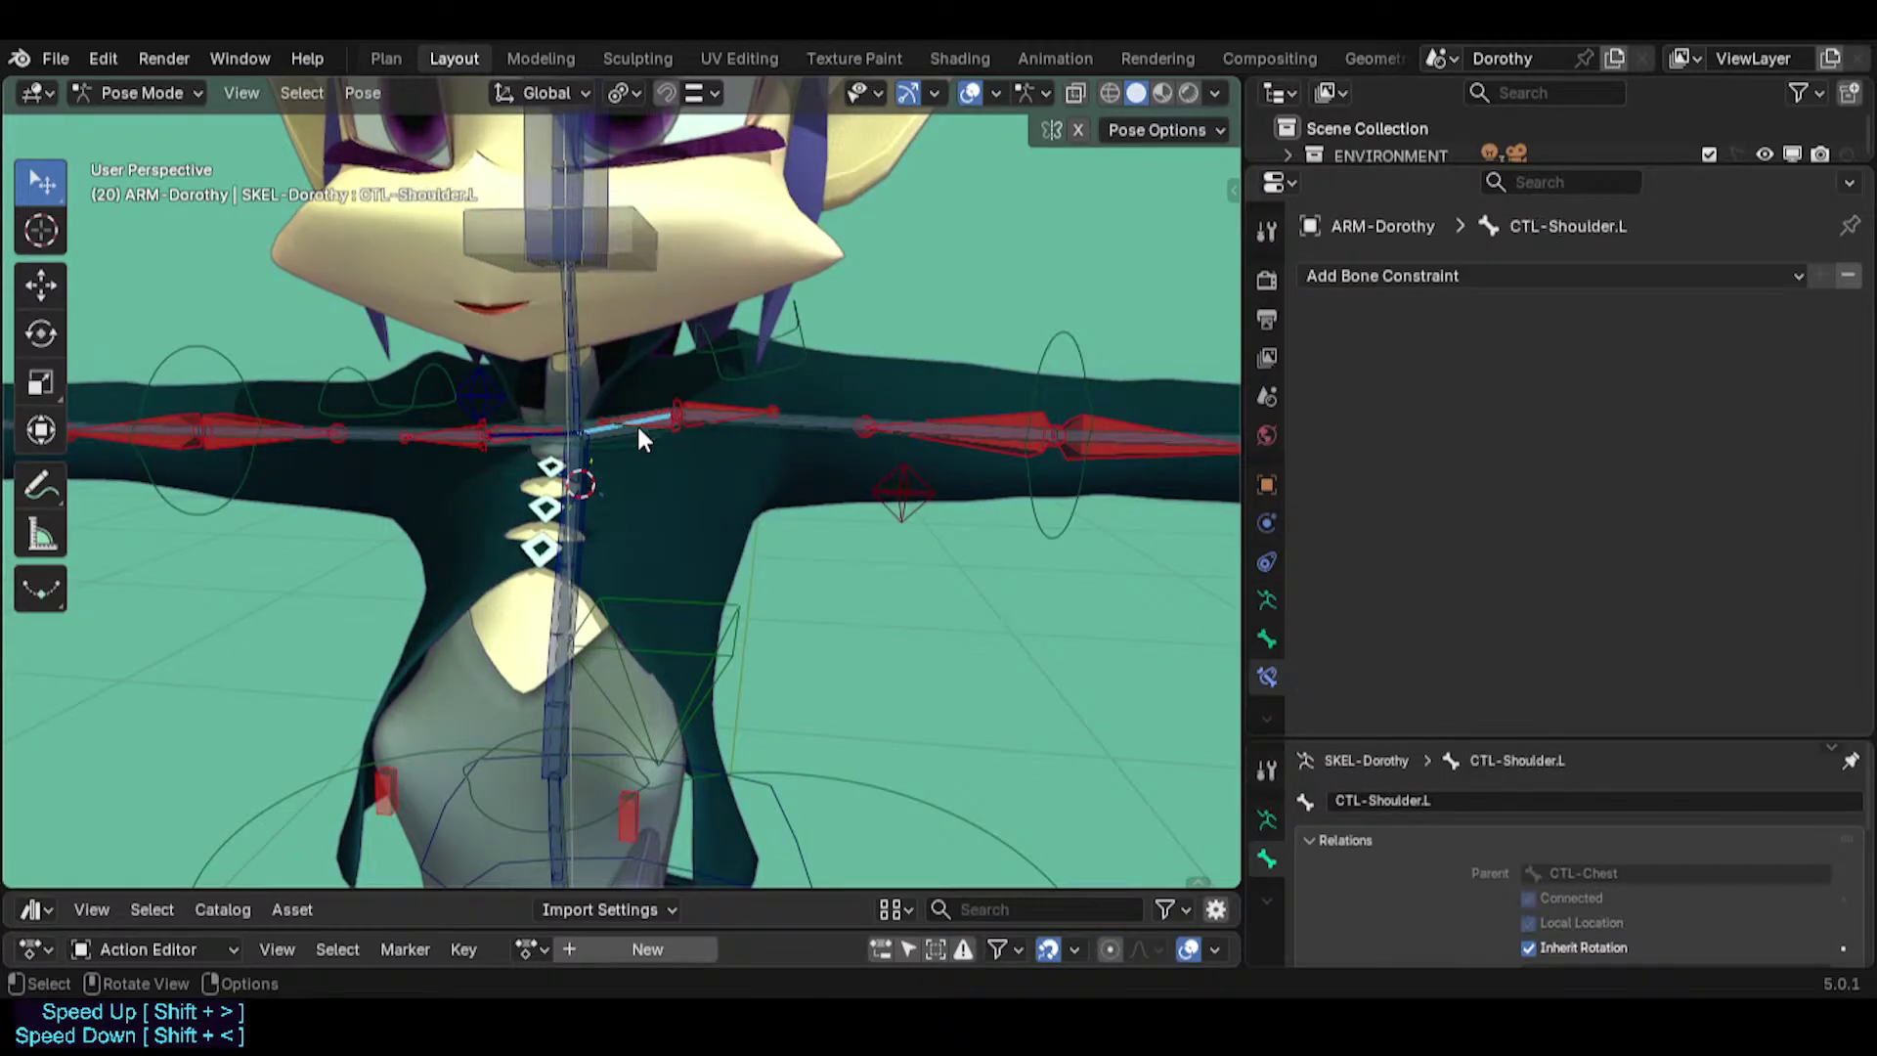
pyautogui.click(625, 422)
pyautogui.click(626, 422)
pyautogui.click(625, 422)
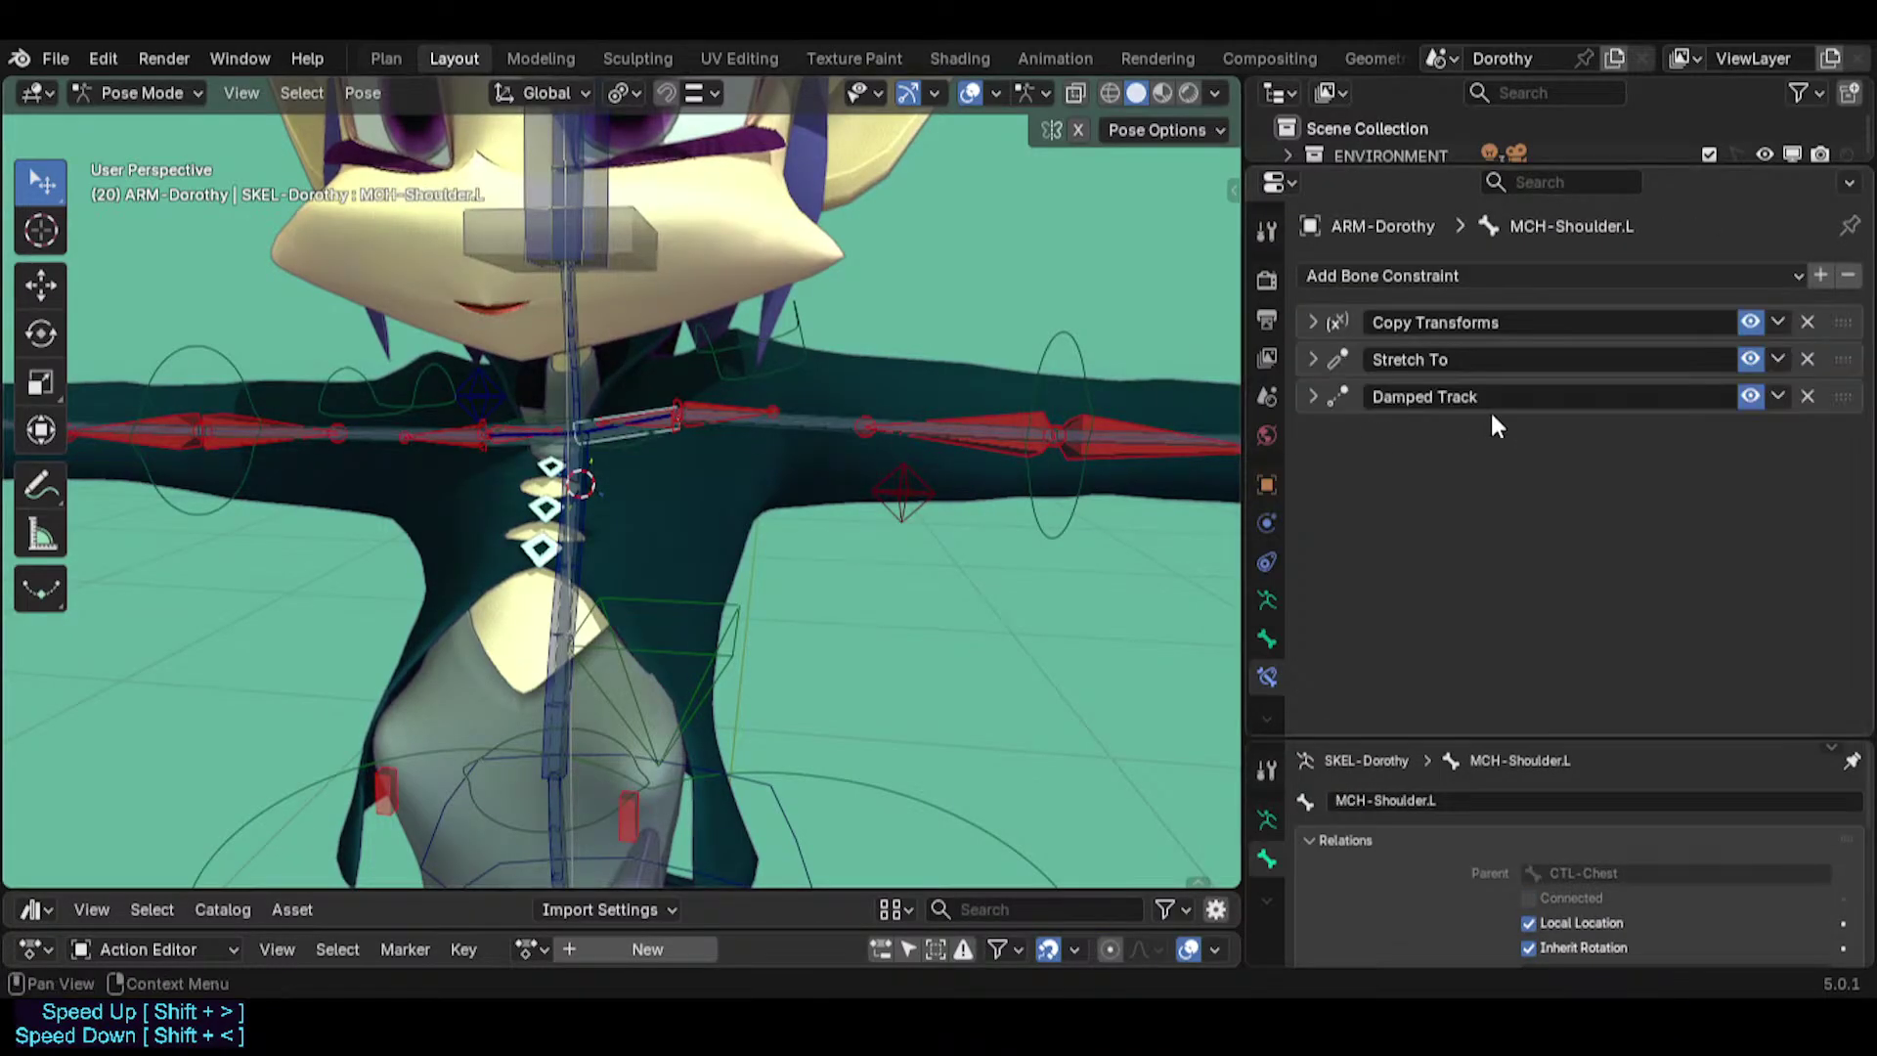
pyautogui.click(1750, 396)
pyautogui.click(1749, 359)
pyautogui.click(1313, 321)
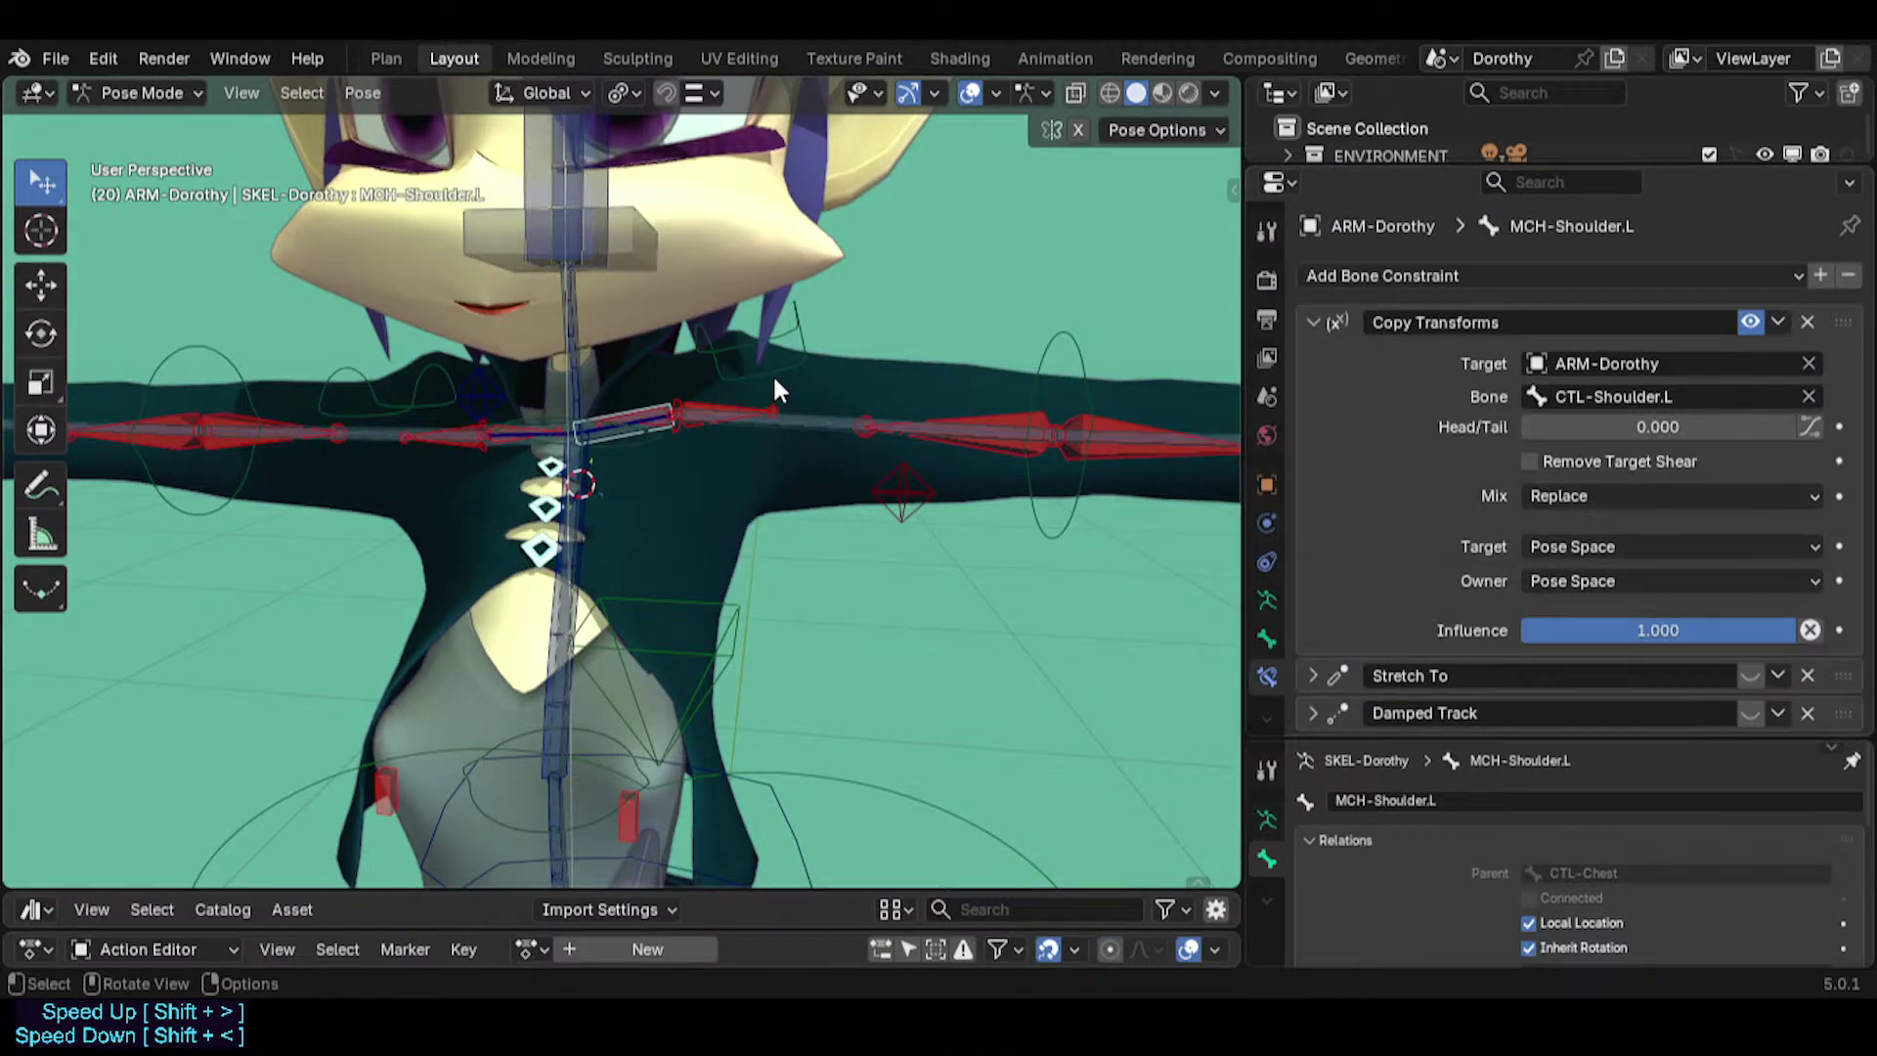
# Test moving TWK-Shoulder.L and rotating CTL-Shoulder.L while only Copy Transforms is active on MCH-Shoulder.L.
pyautogui.click(804, 342)
pyautogui.press('g')
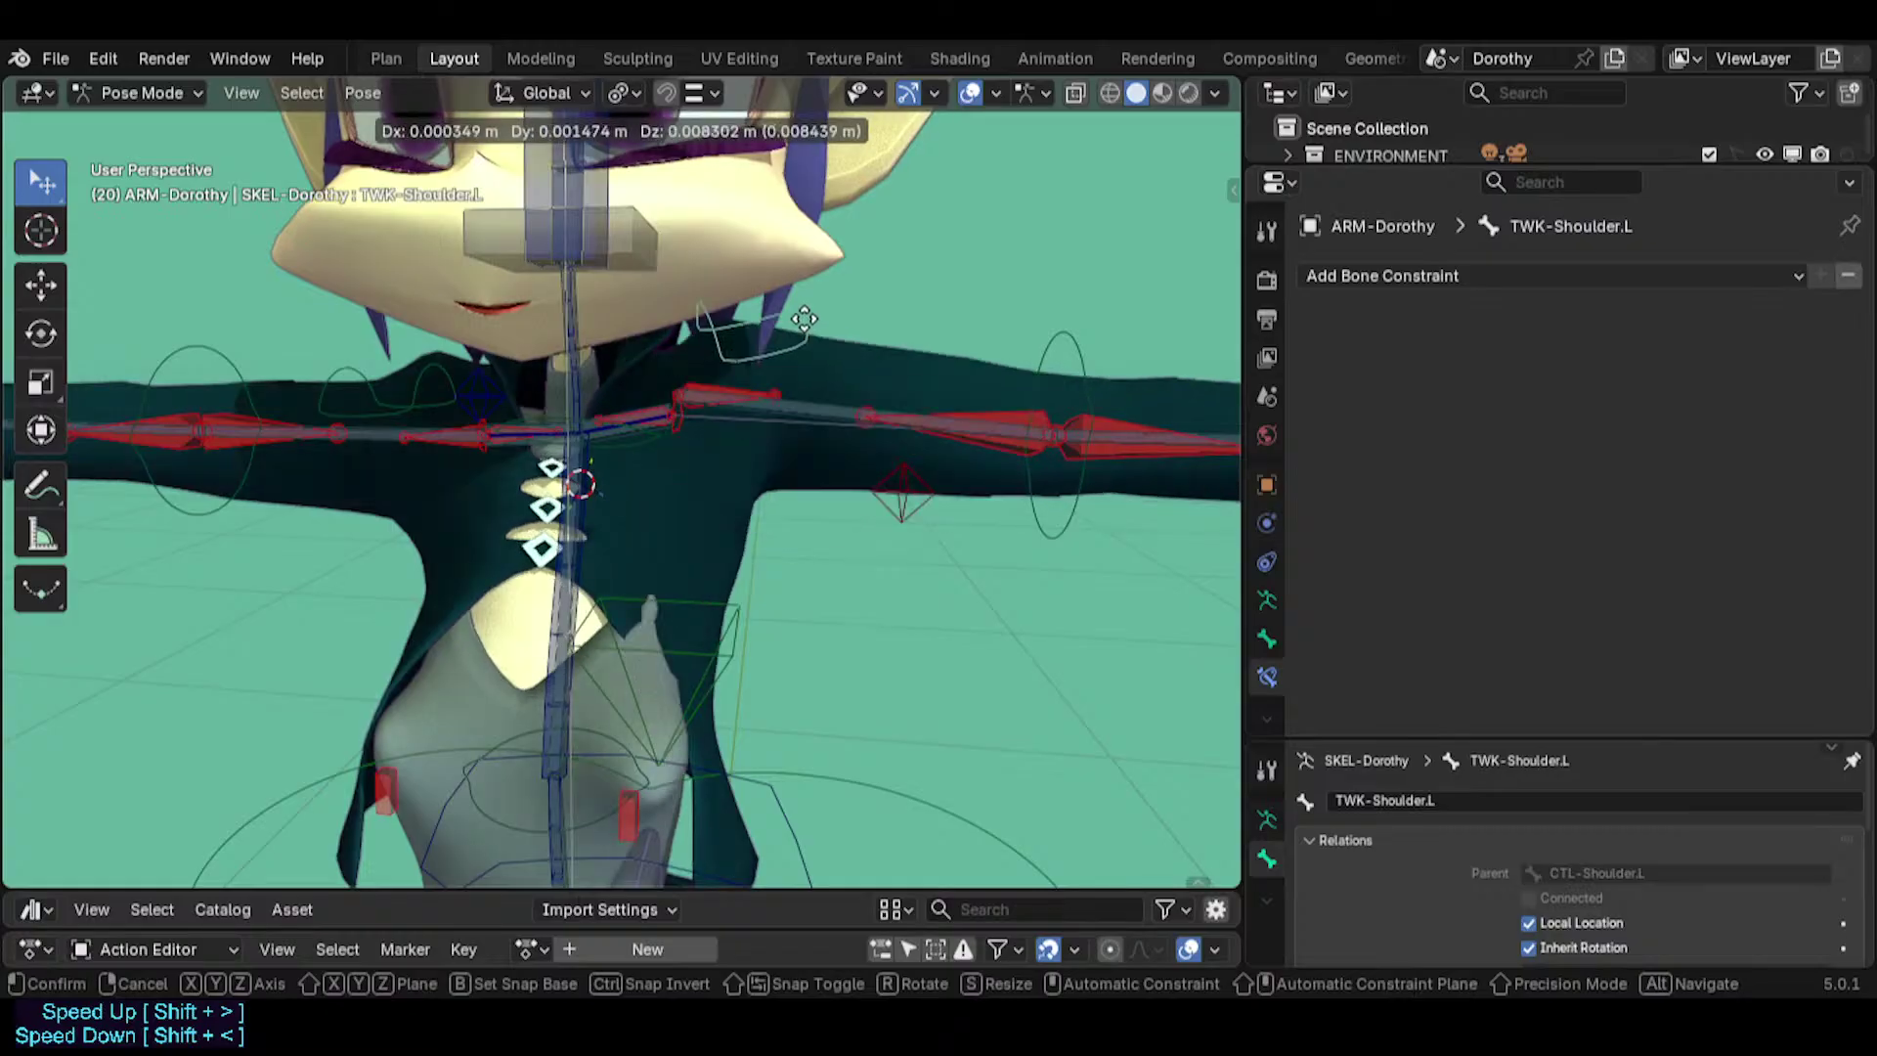
pyautogui.rightClick(790, 337)
pyautogui.click(643, 402)
pyautogui.click(655, 411)
pyautogui.click(656, 414)
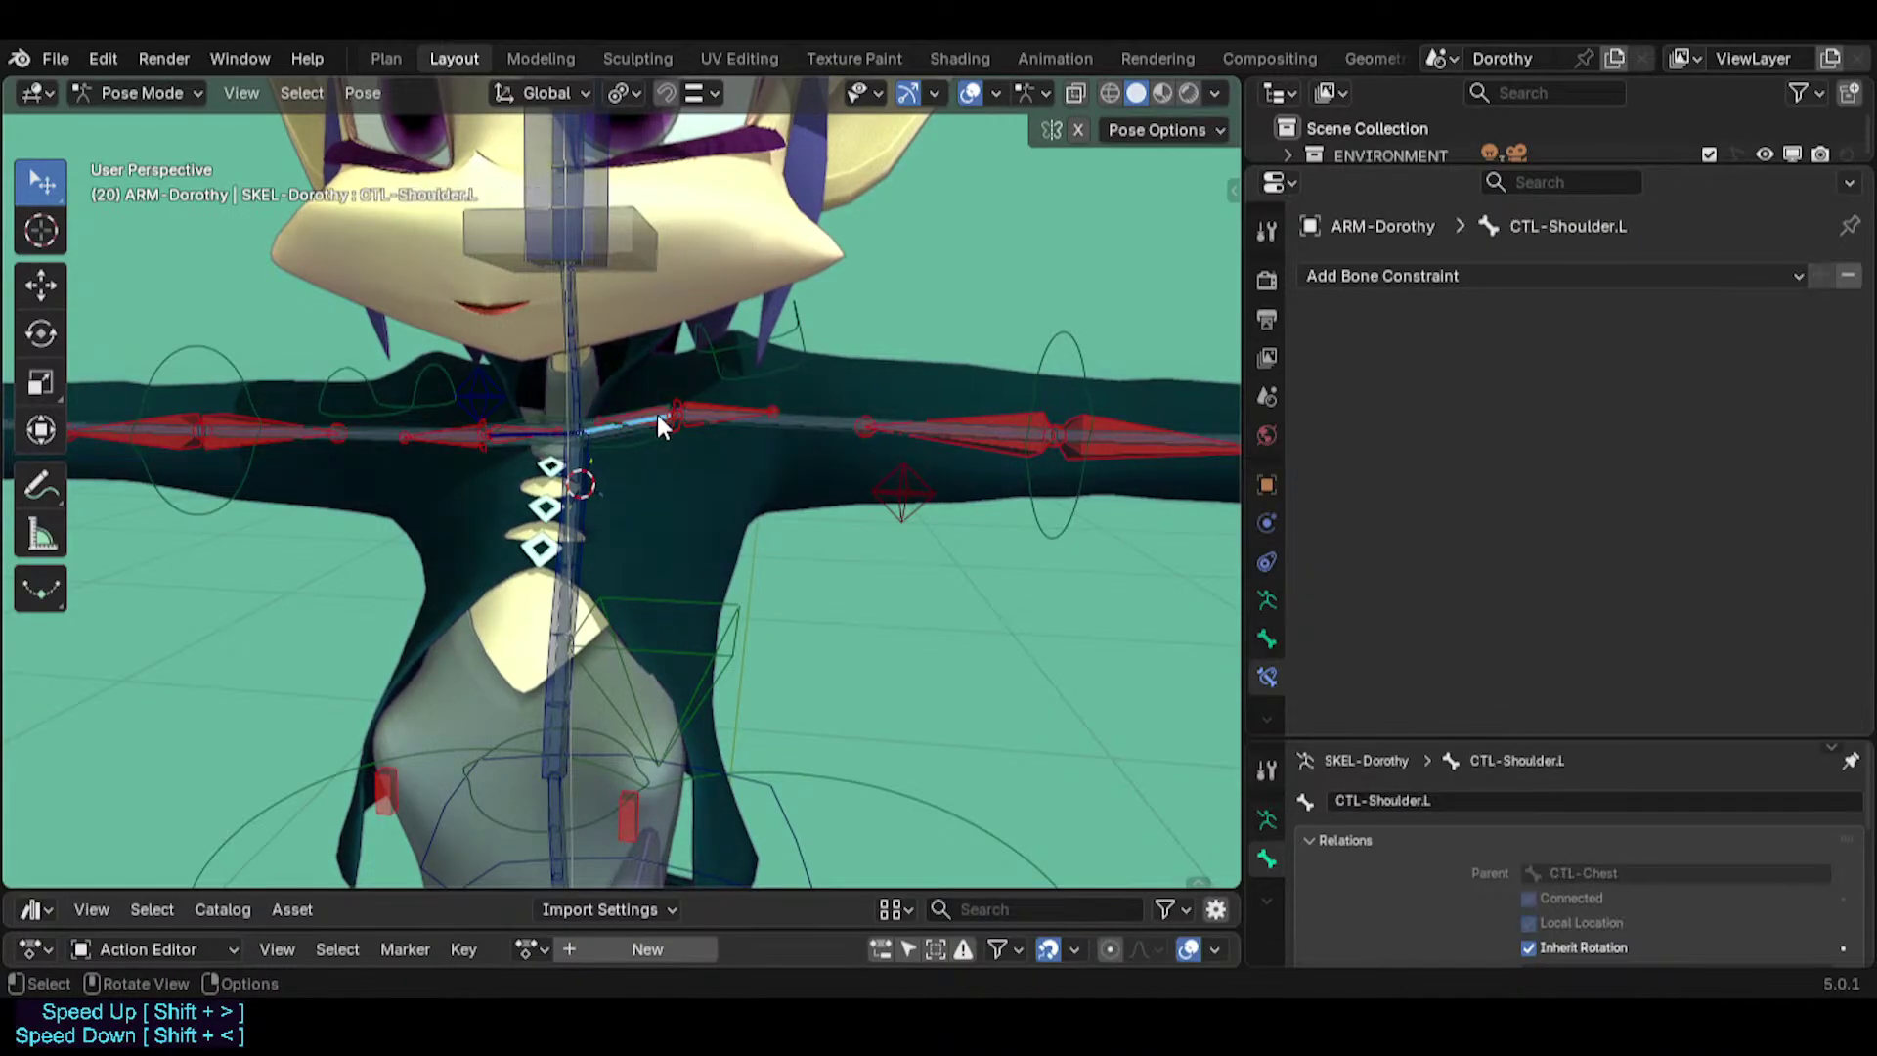
pyautogui.press('r')
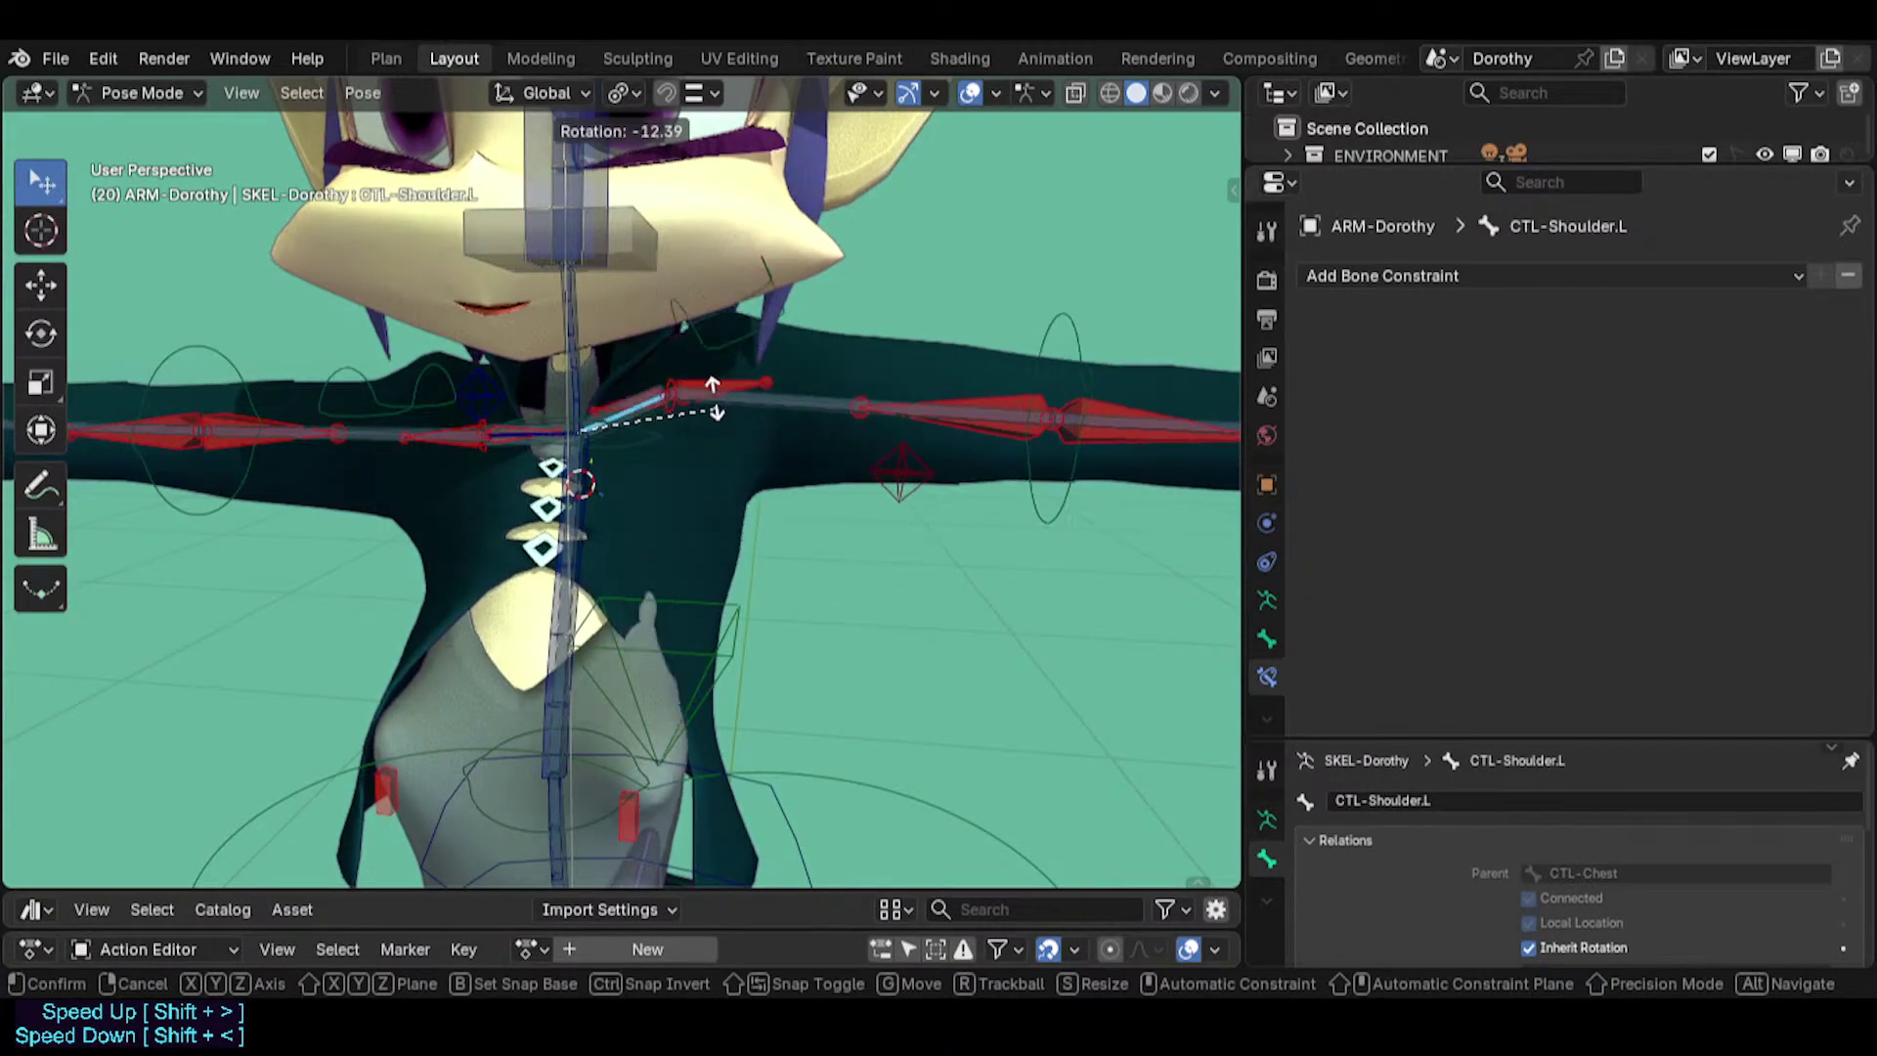
pyautogui.click(671, 420)
pyautogui.scroll(1, 666, 406)
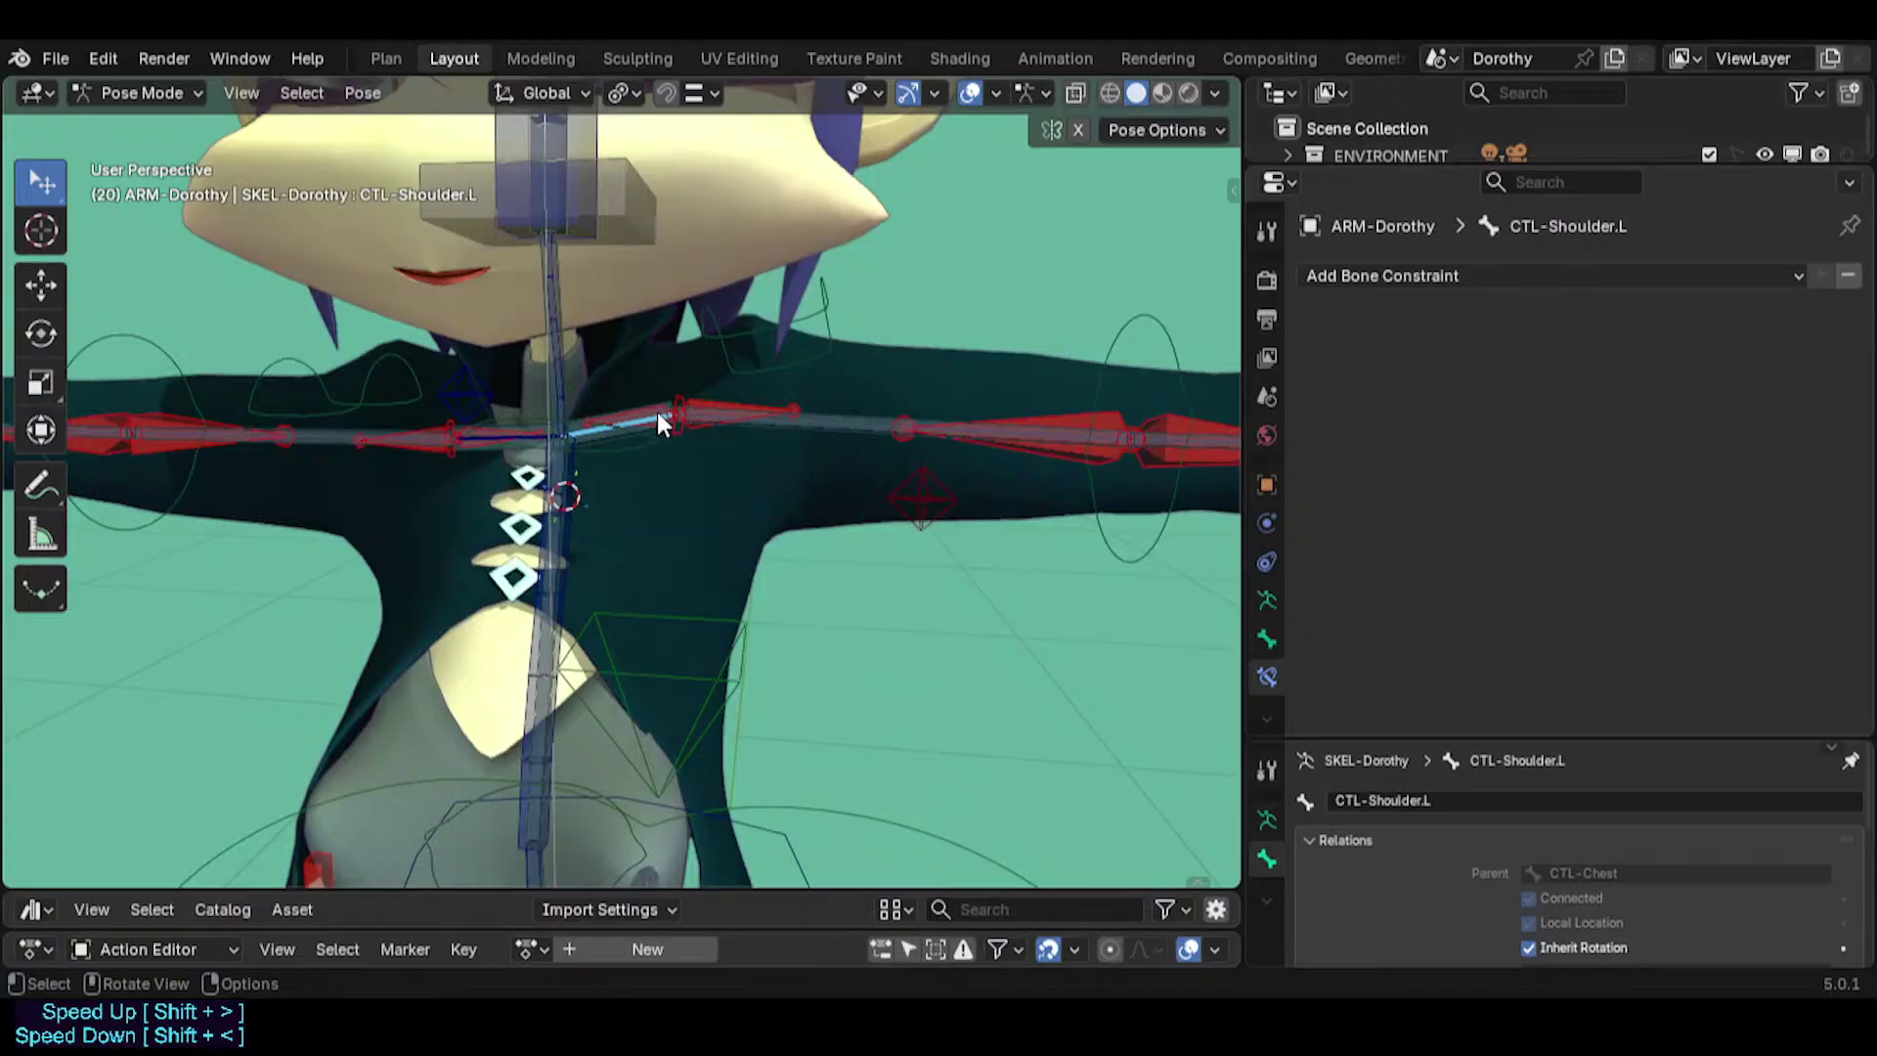
# Compare the constraints and parents of MCH-Shoulder.L and TWK-Shoulder.L.
pyautogui.click(657, 412)
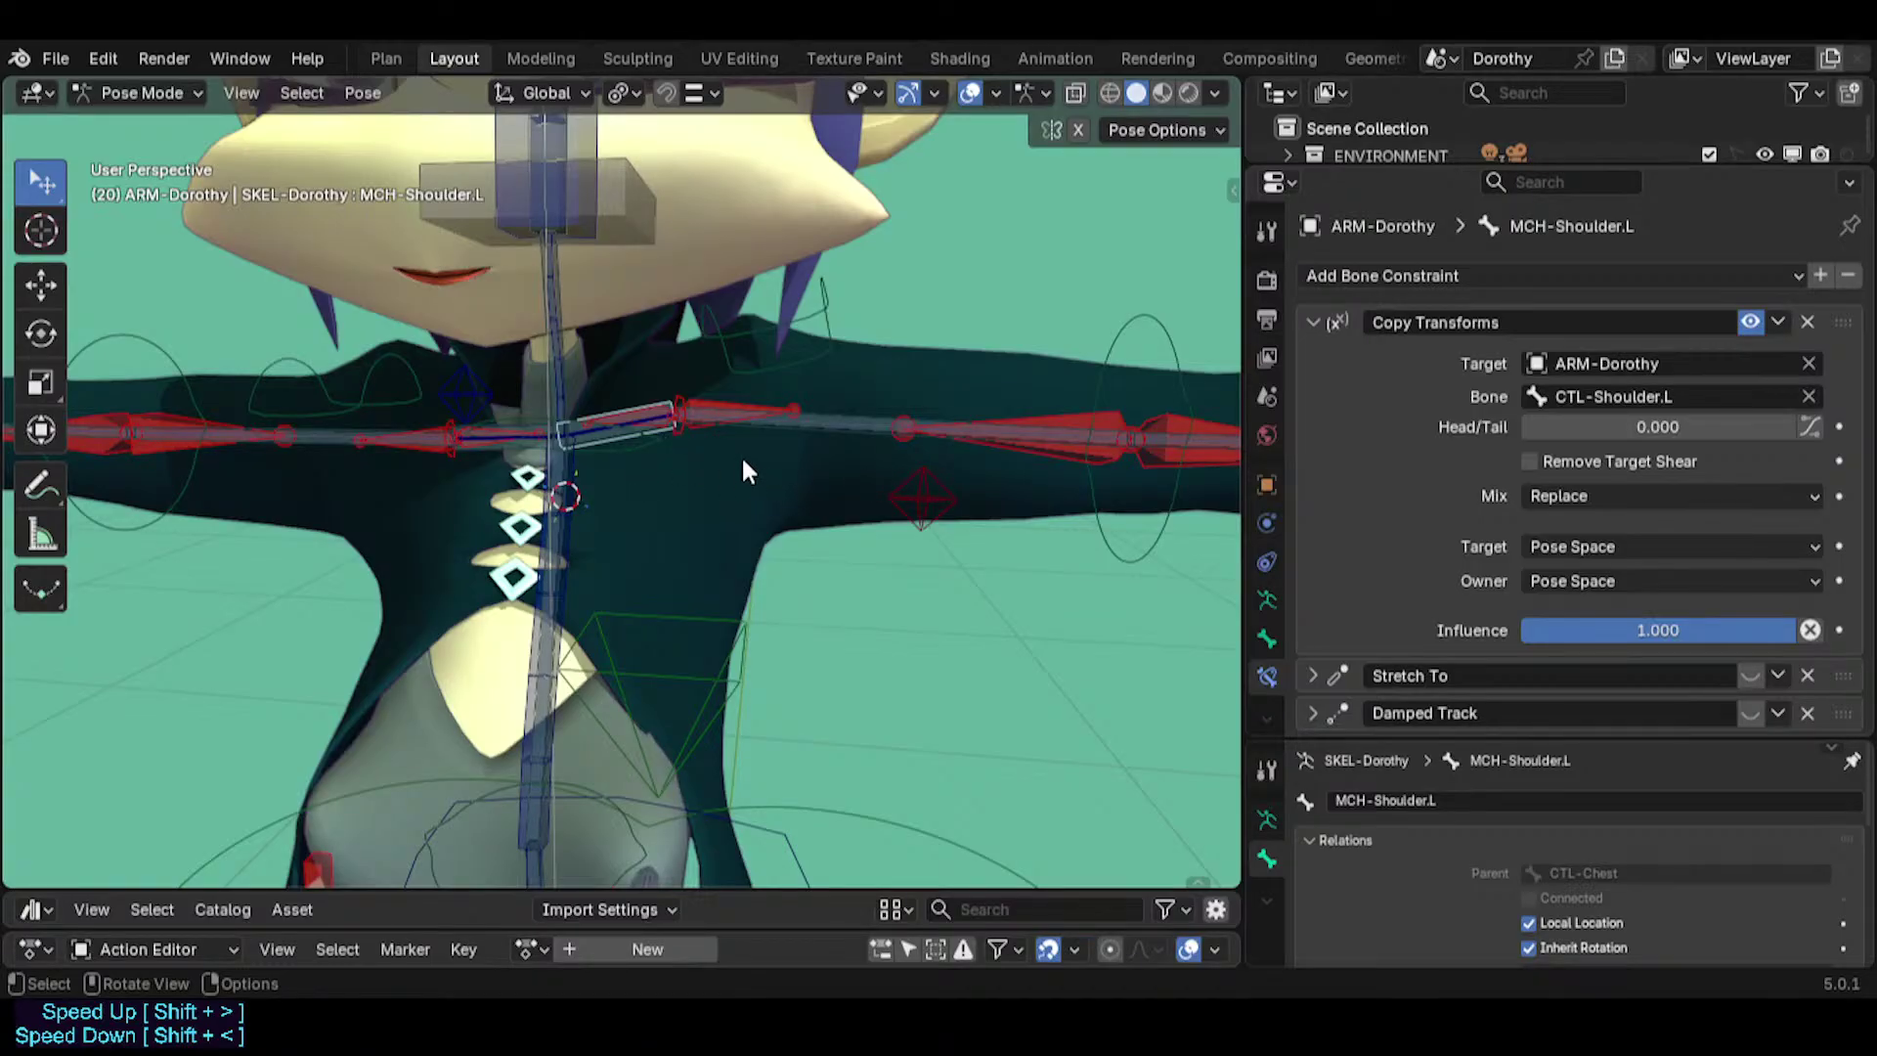
pyautogui.click(721, 339)
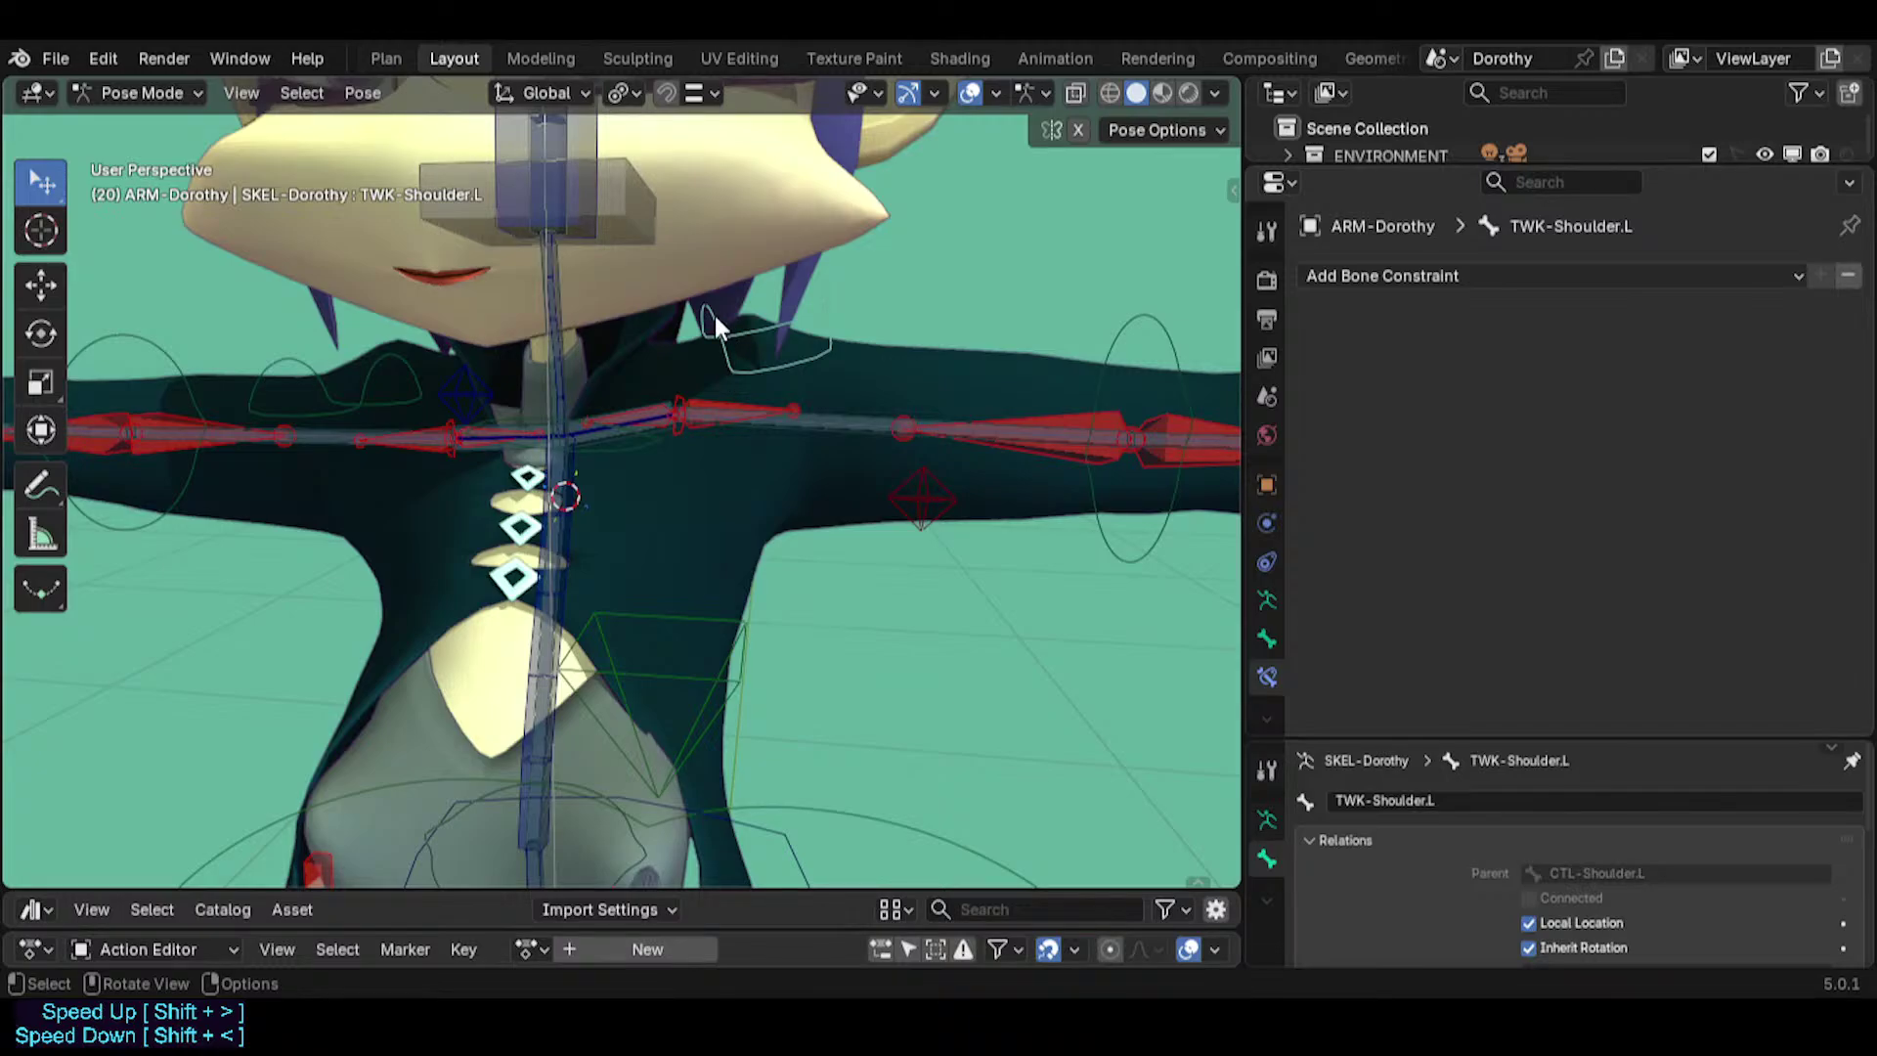
pyautogui.click(605, 445)
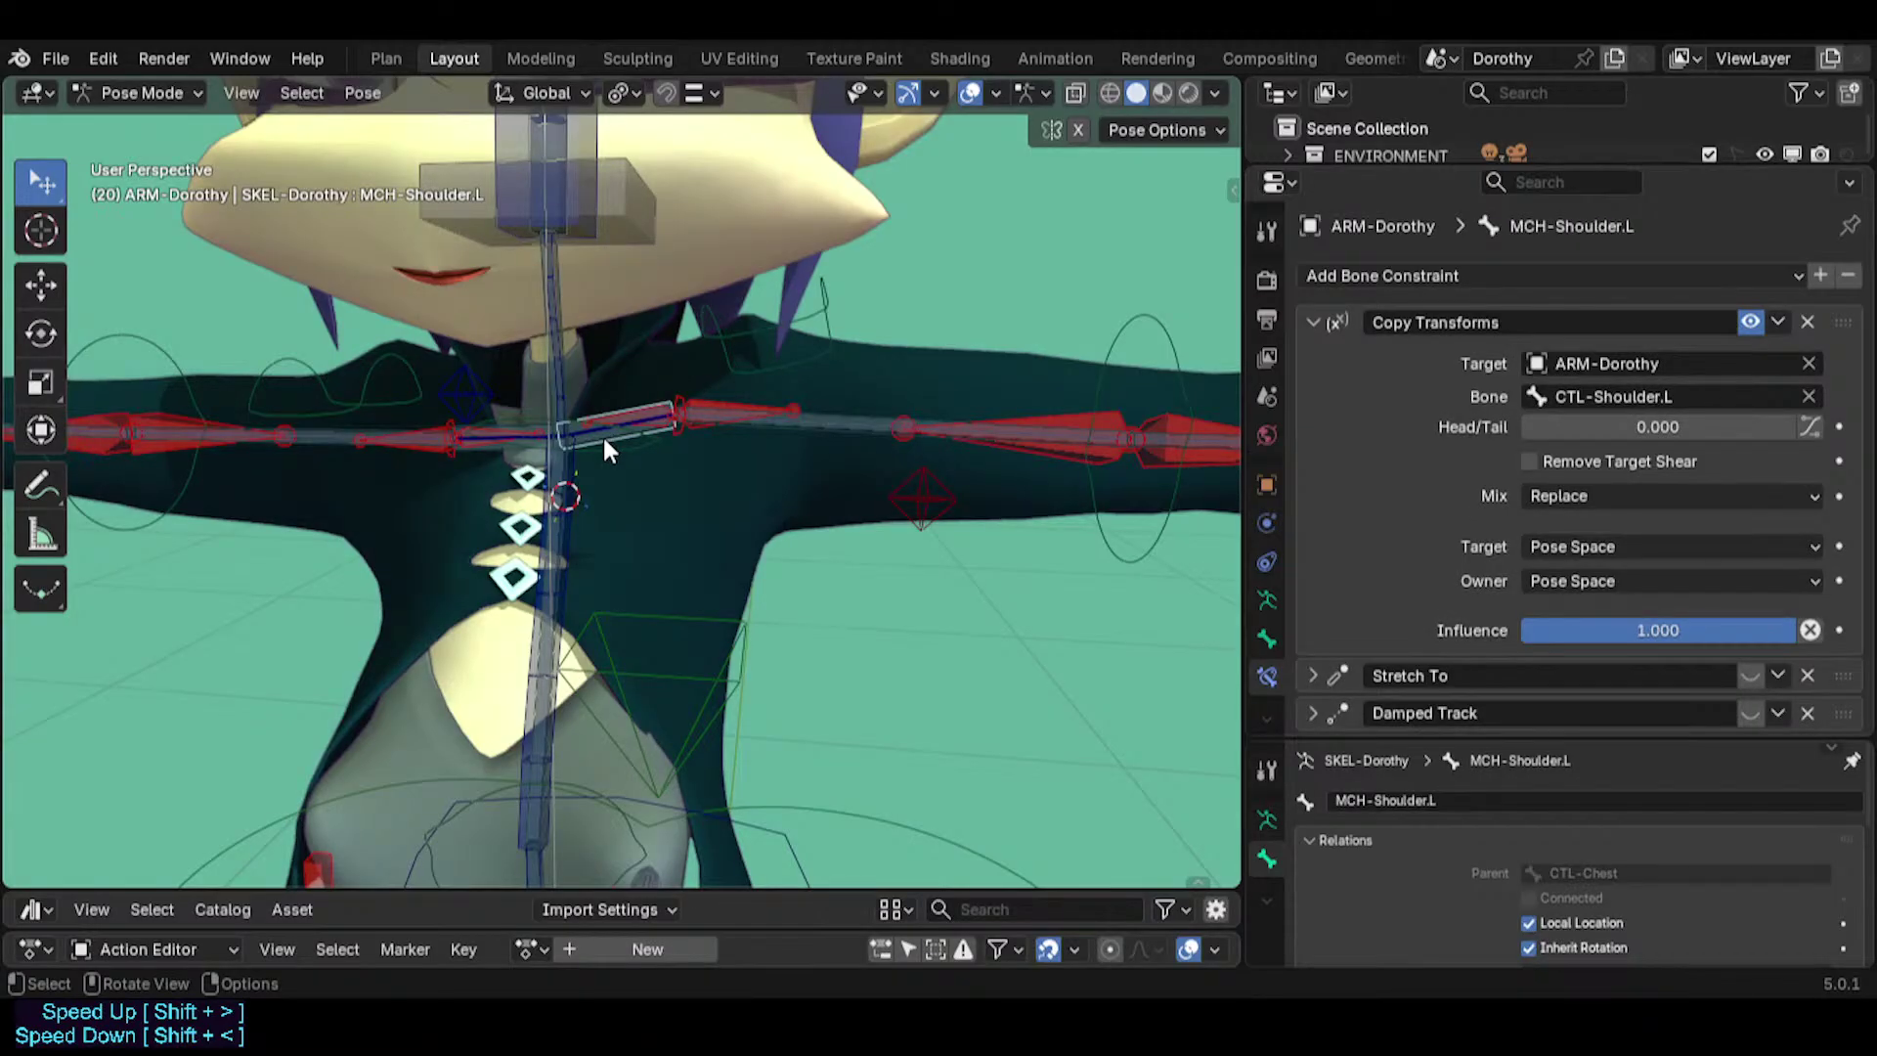
pyautogui.click(718, 334)
# Duplicate MCH-Shoulder.L in place in Edit Mode and enlarge the copy's B-bone display size to about 1.17 times.
pyautogui.click(616, 439)
pyautogui.scroll(2, 625, 409)
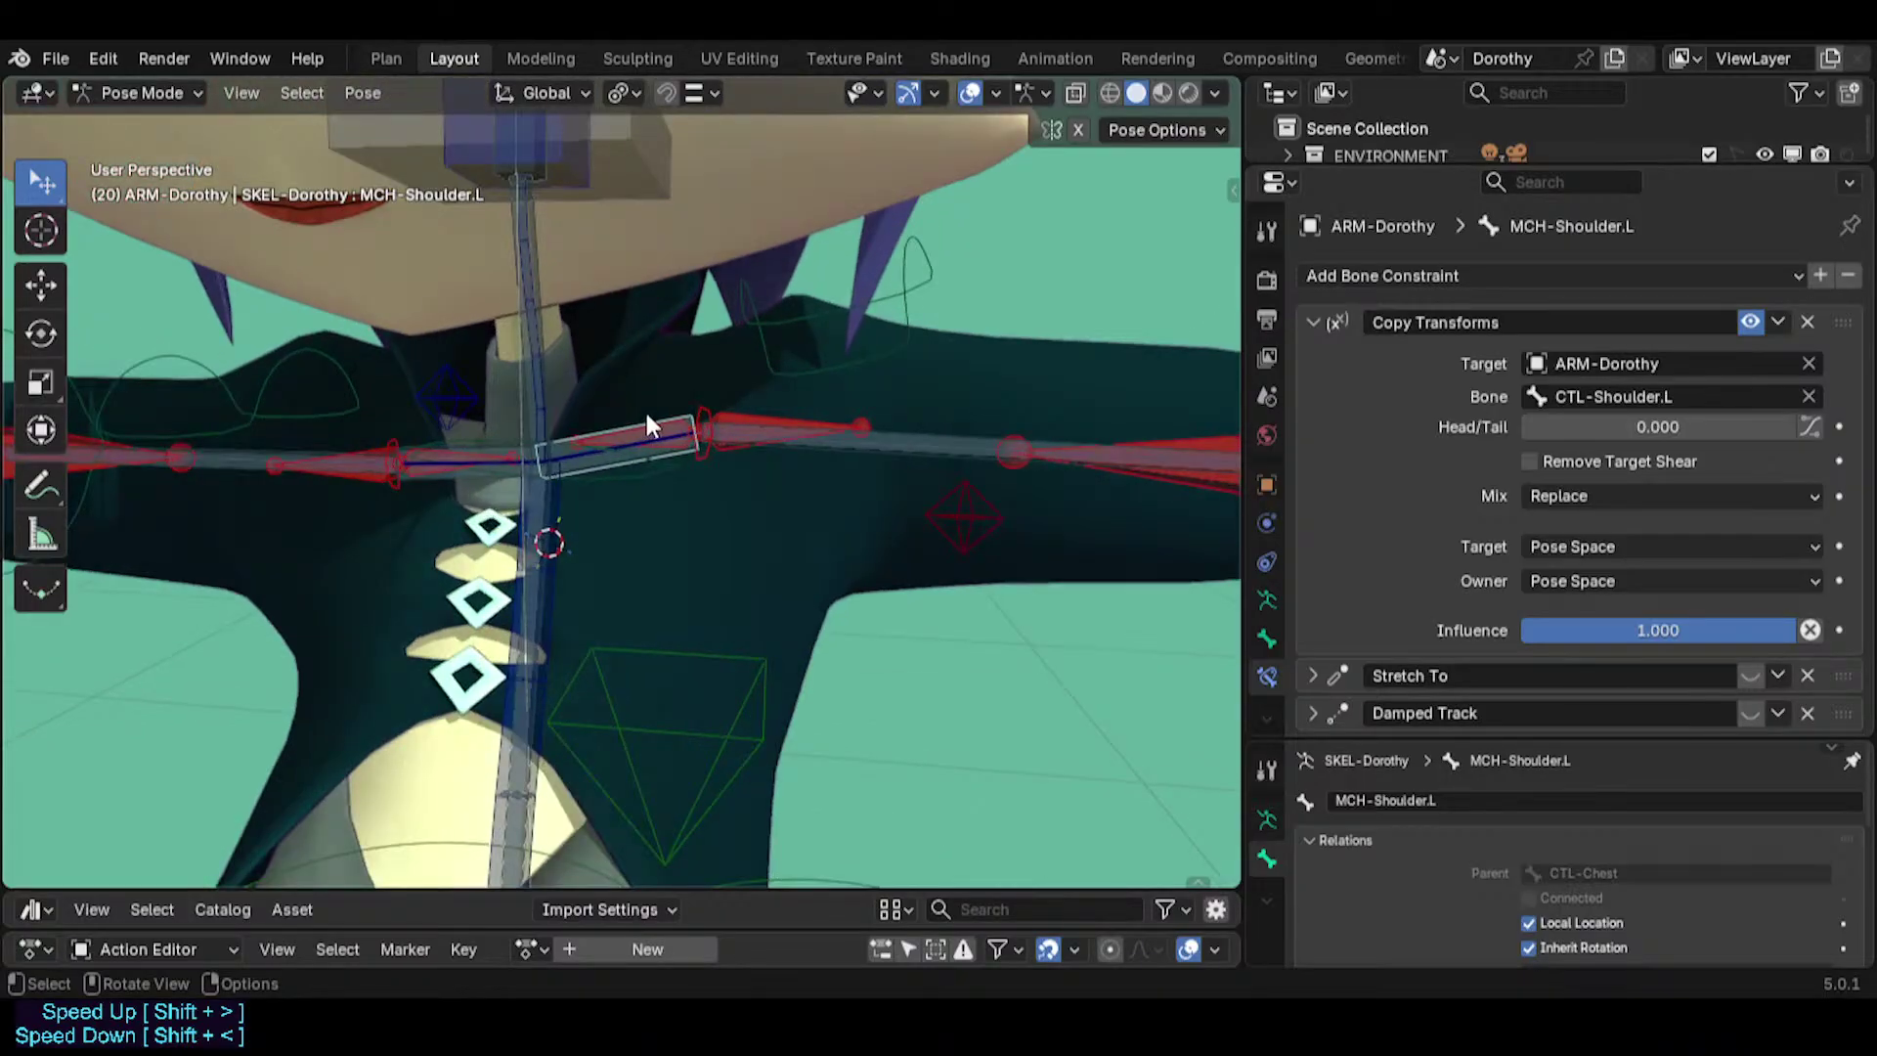
pyautogui.press('Tab')
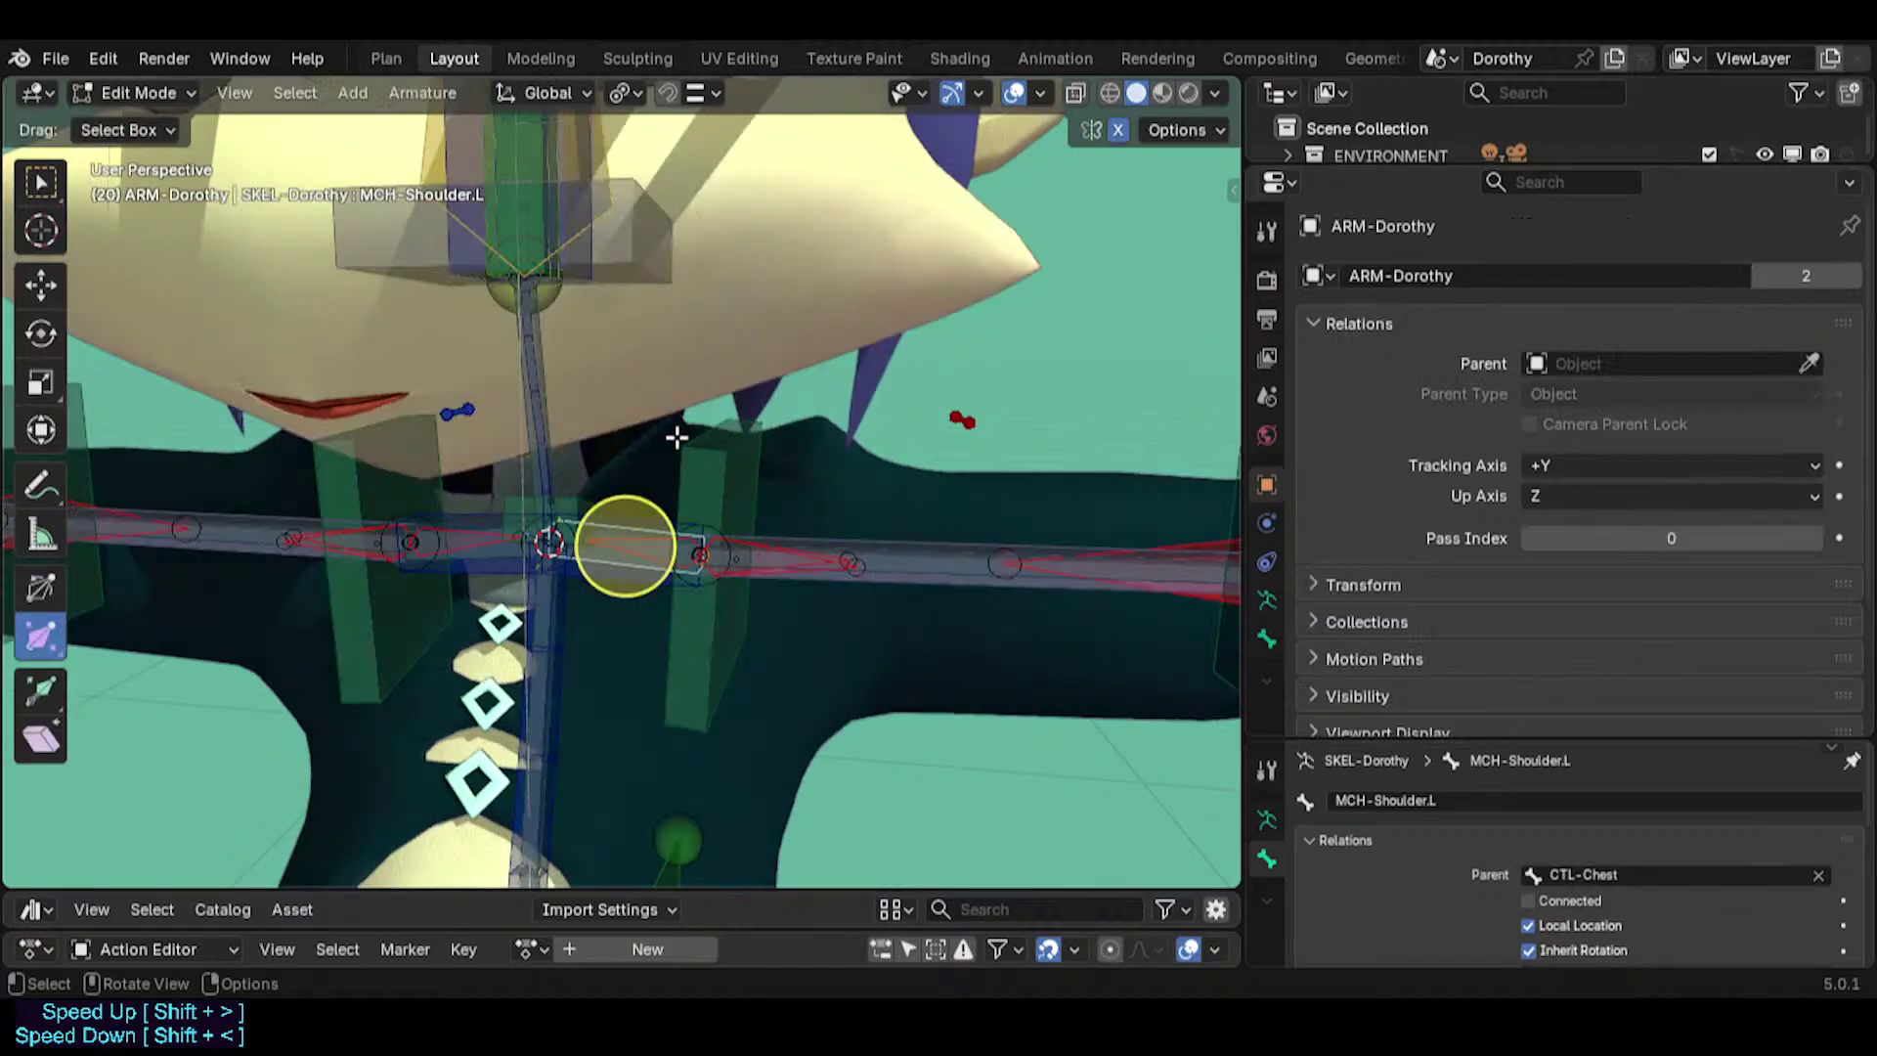
pyautogui.hotkey('shift', 'd')
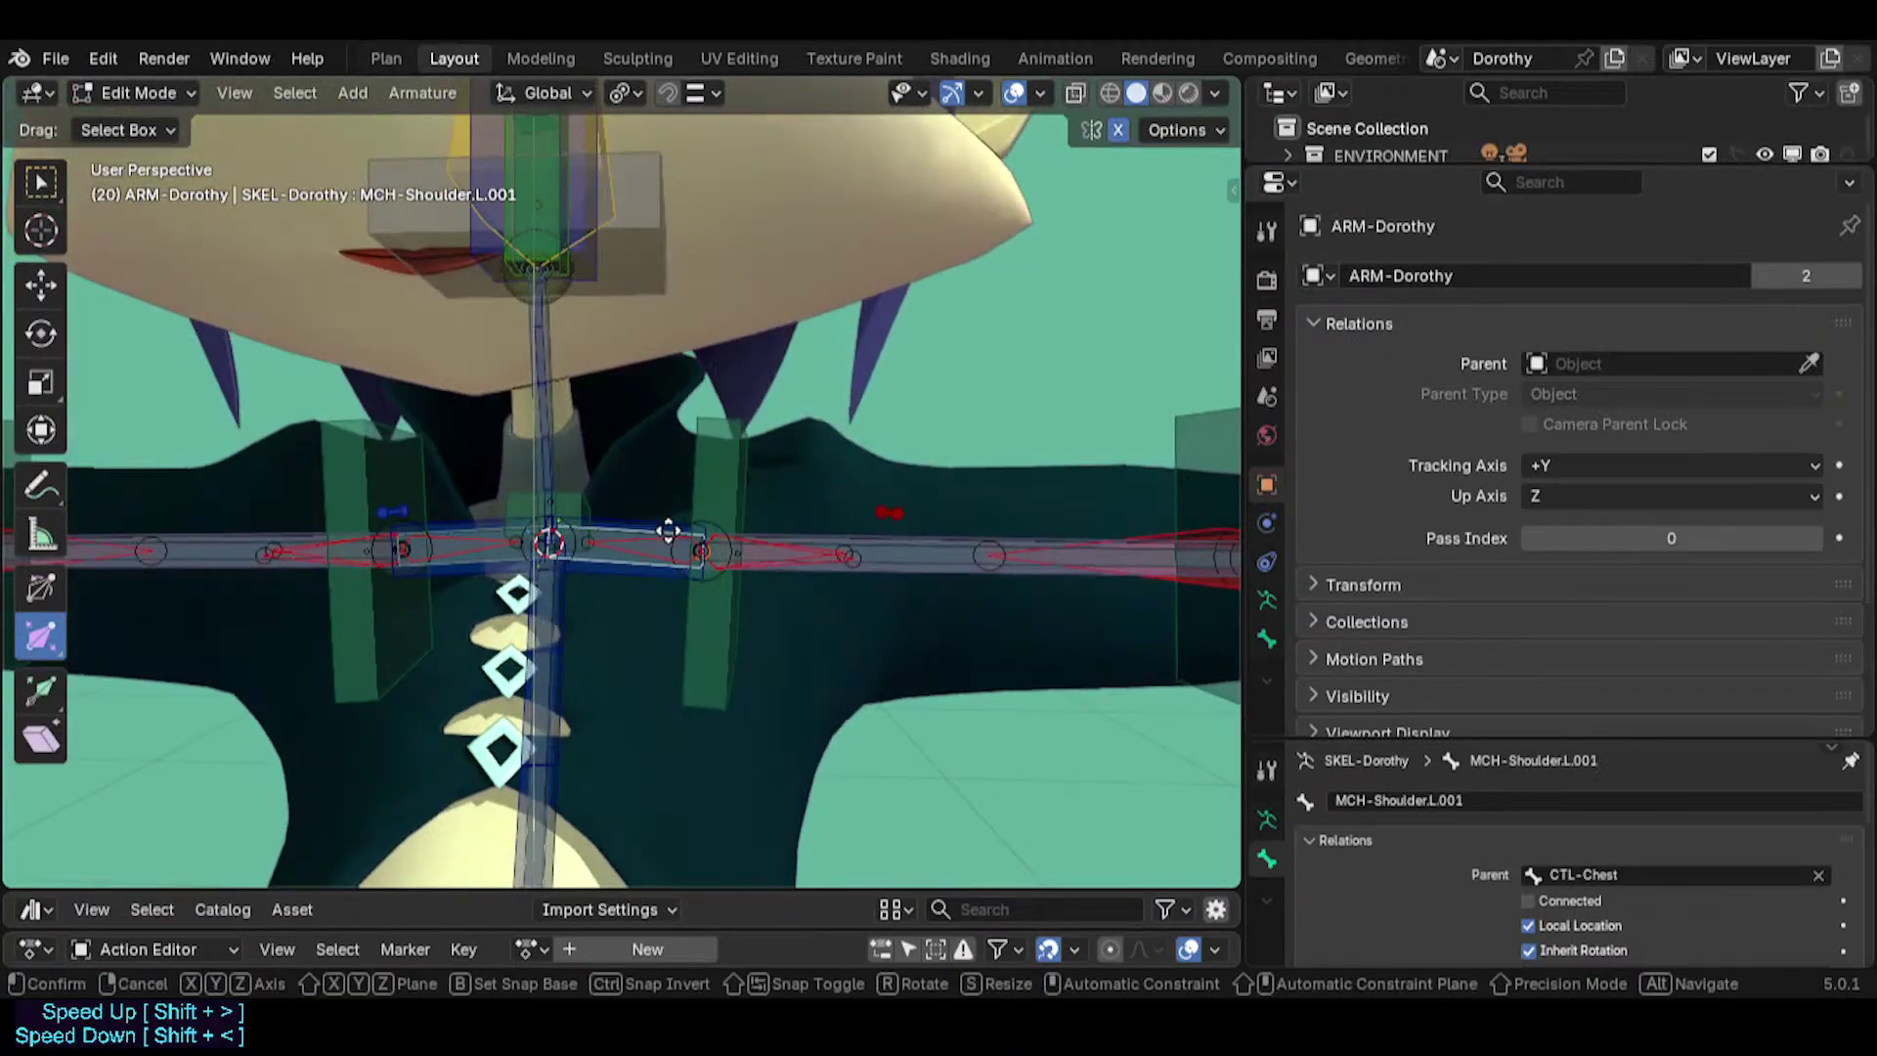
pyautogui.rightClick(711, 494)
pyautogui.press('s')
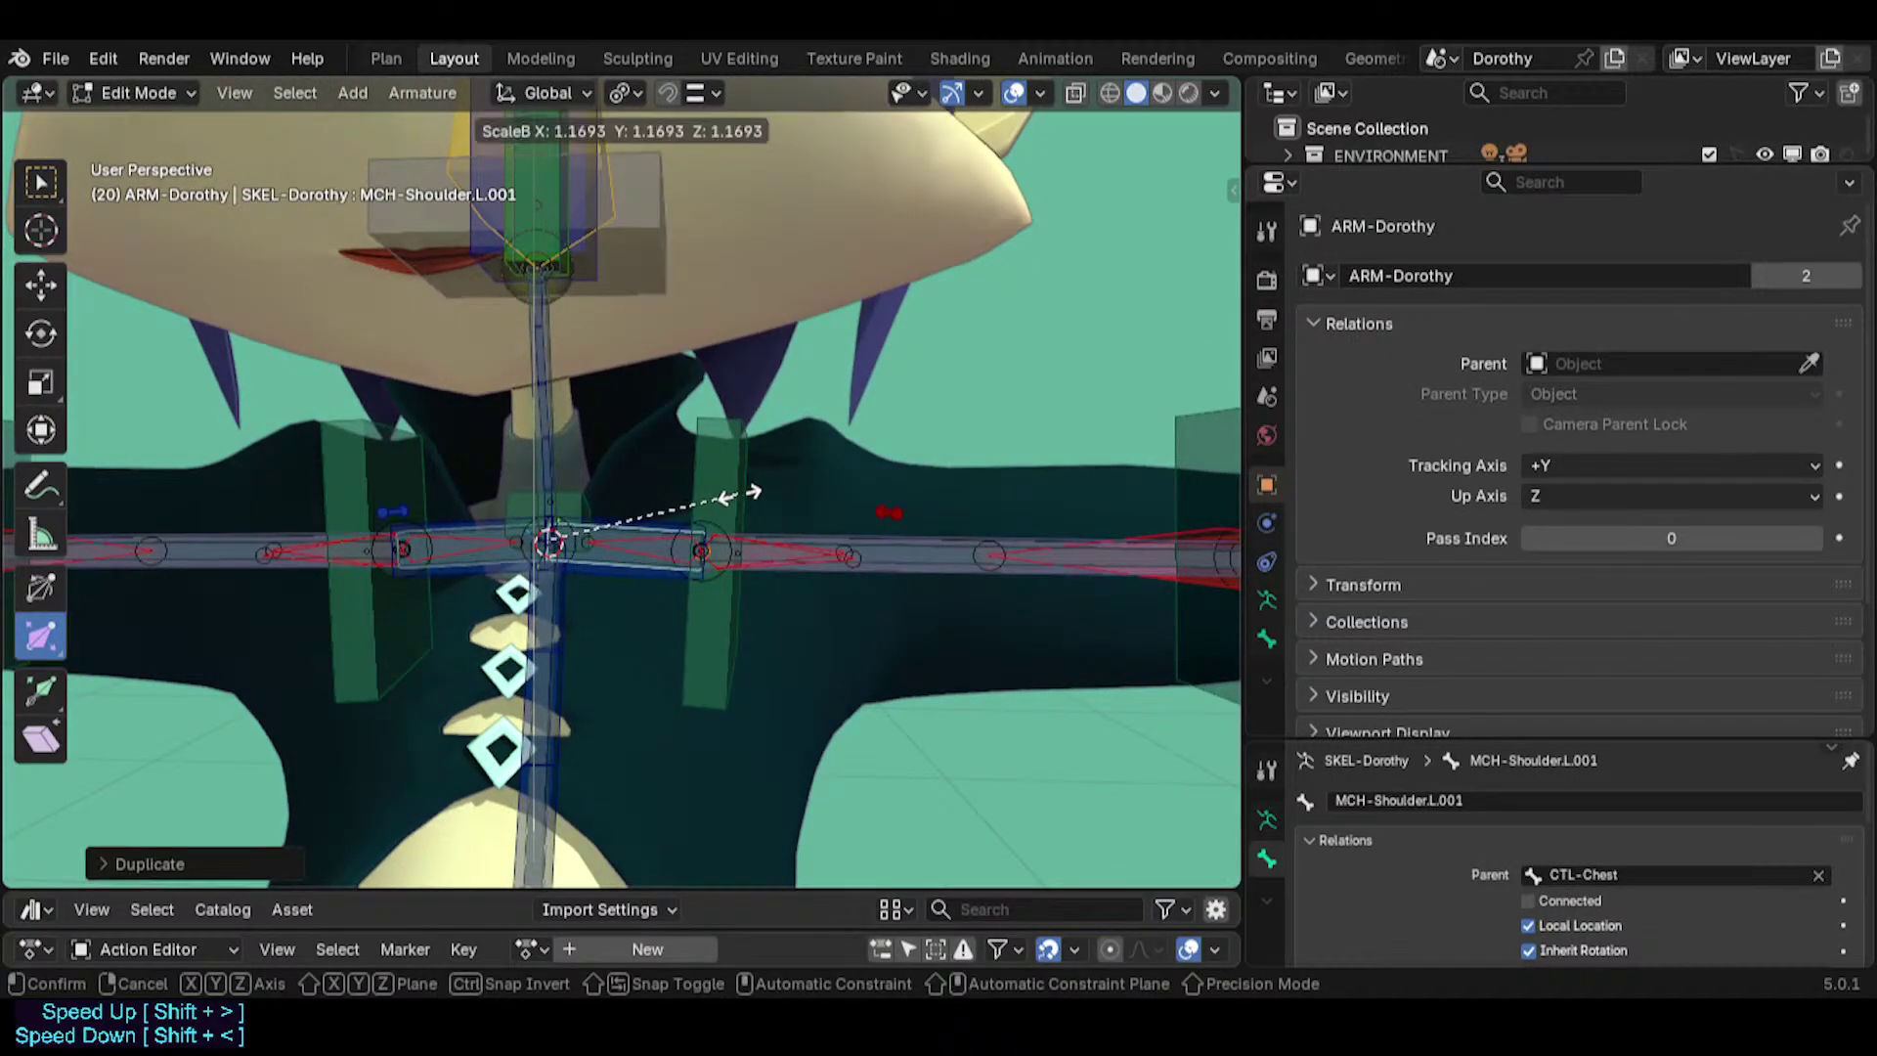
pyautogui.click(761, 496)
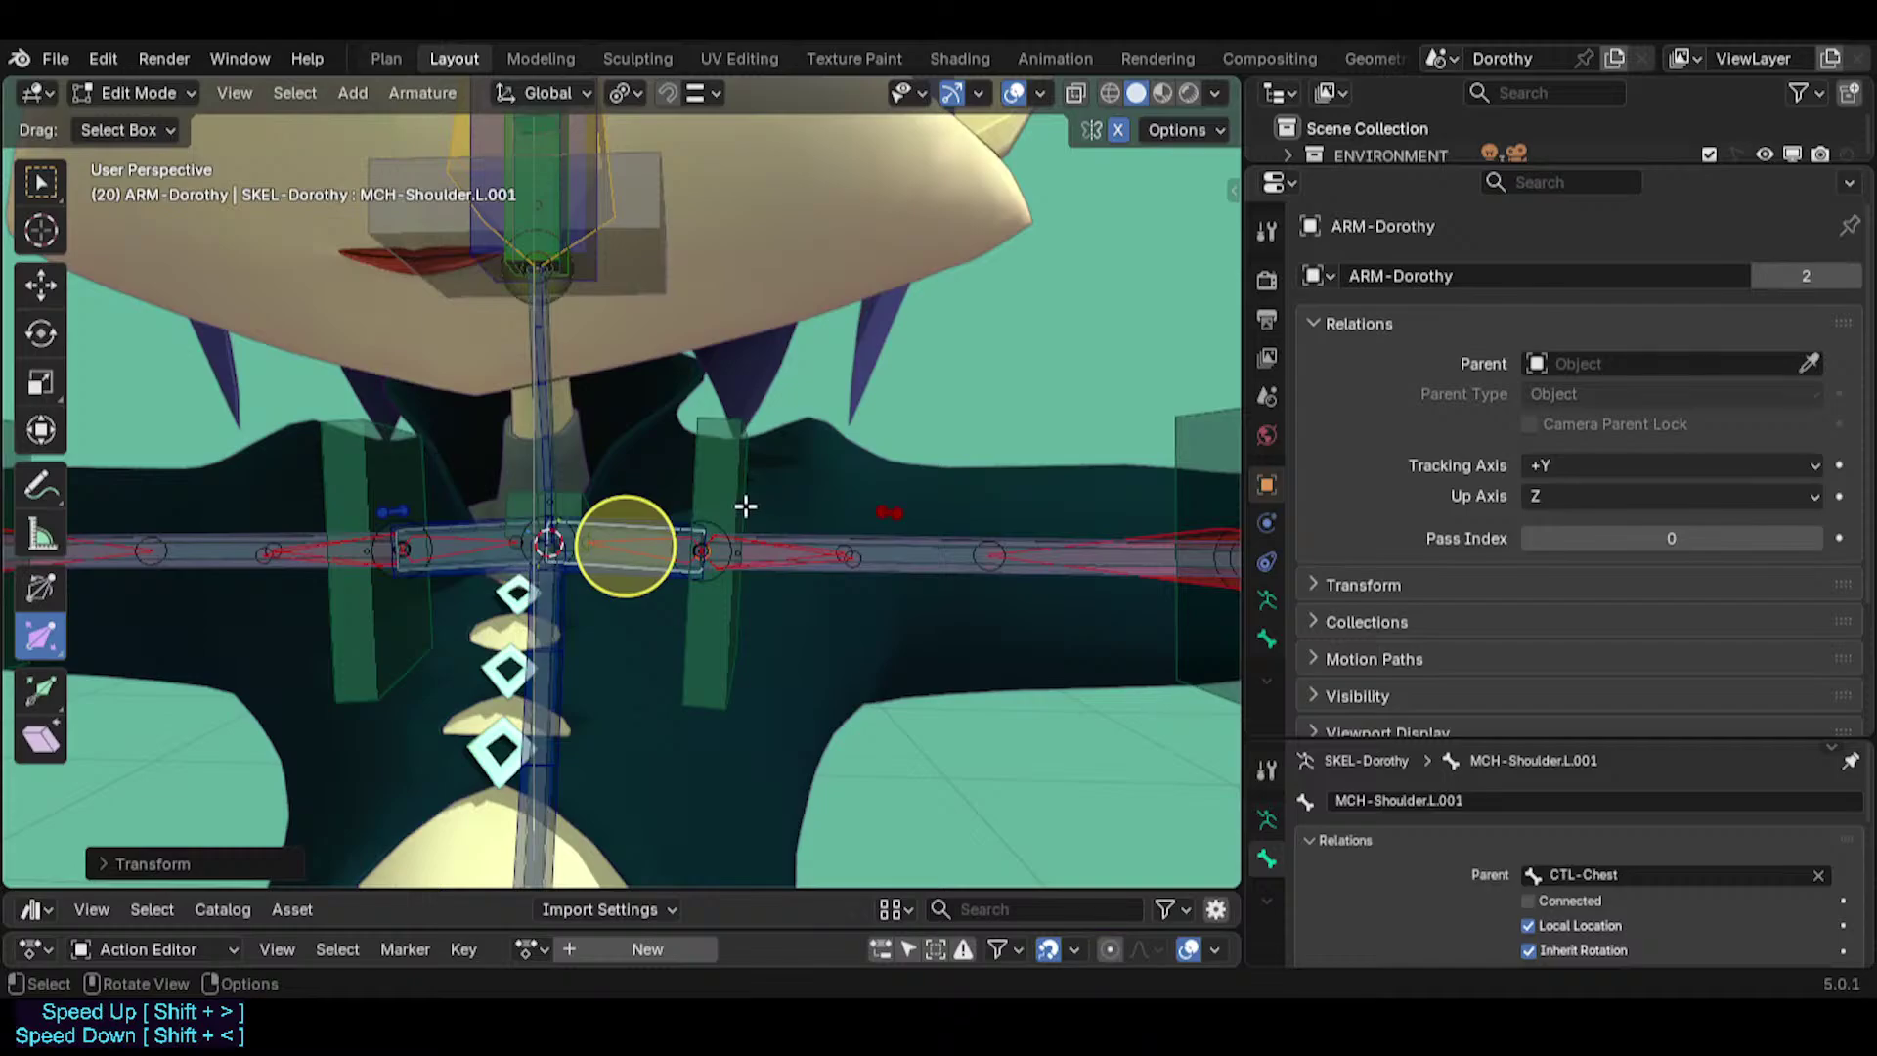
# Select the duplicated shoulder bones on both sides and set up a batch rename that replaces MCH with AUTO.
pyautogui.hotkey('ctrl', 'shift', 'm')
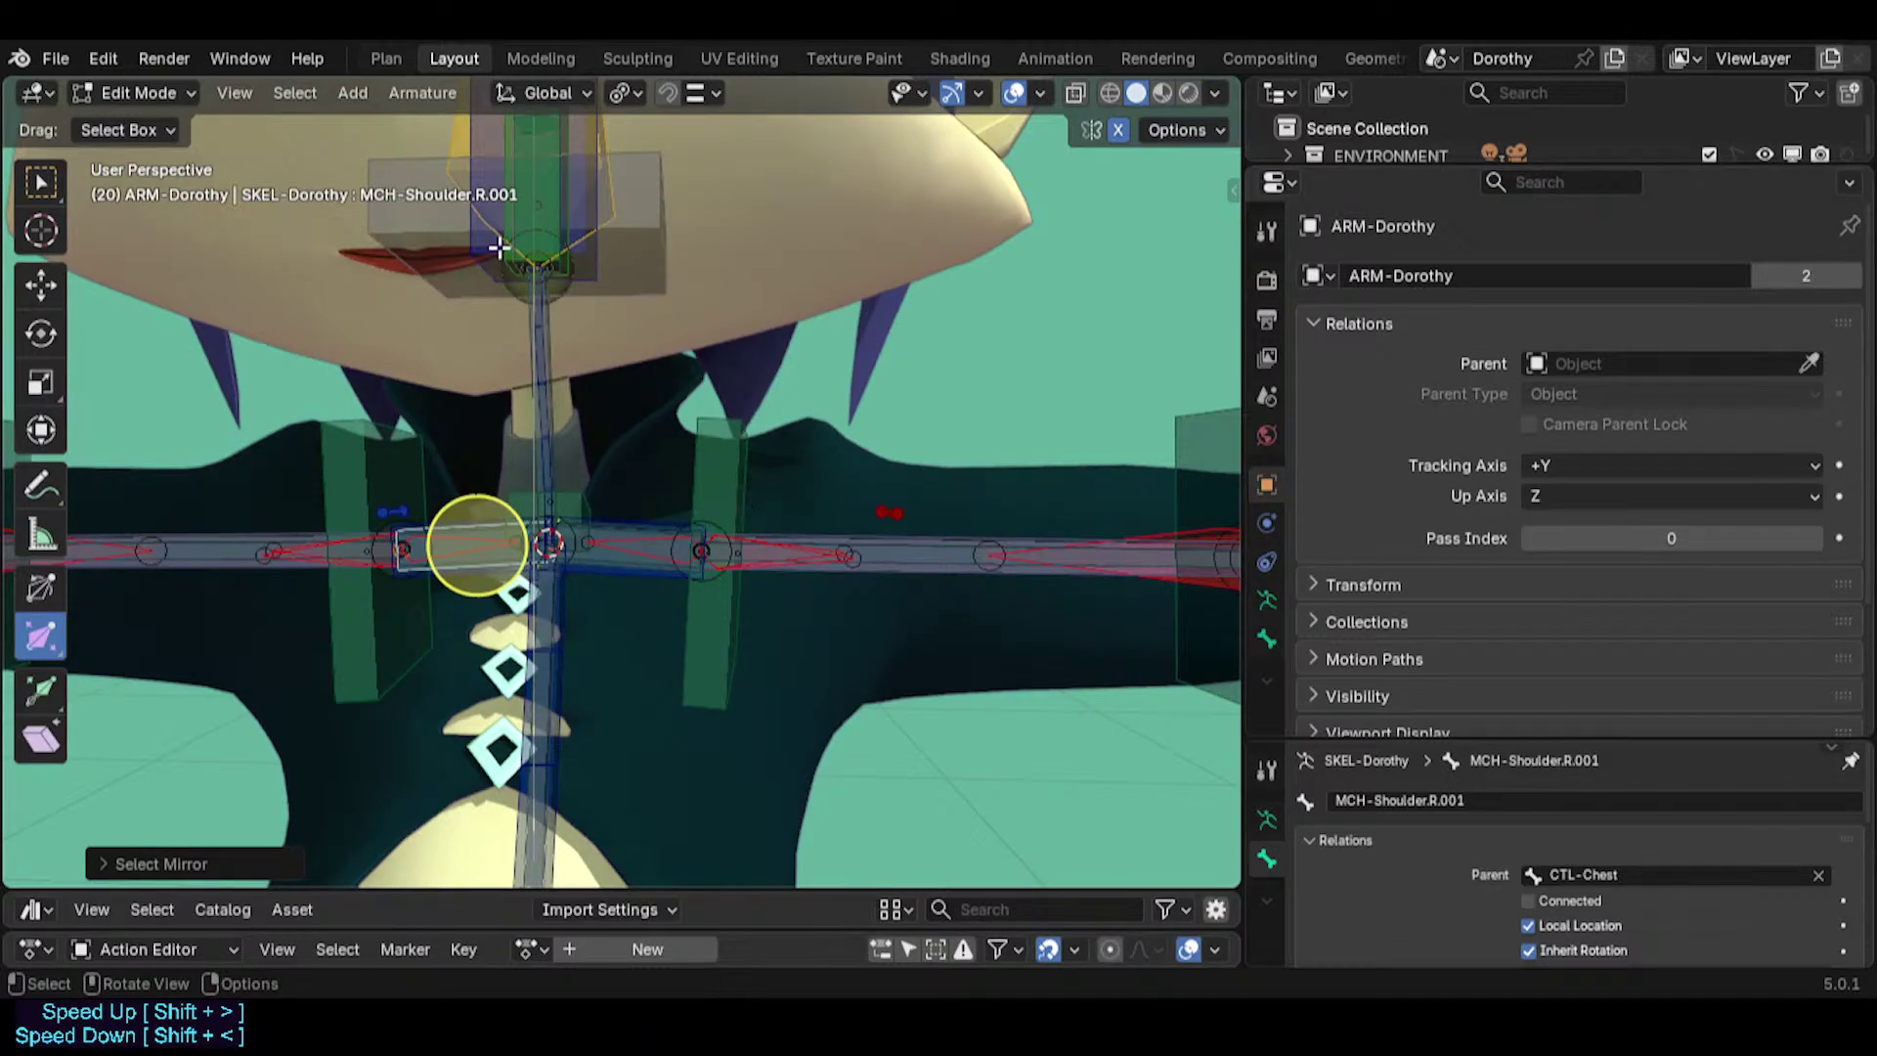
pyautogui.click(183, 869)
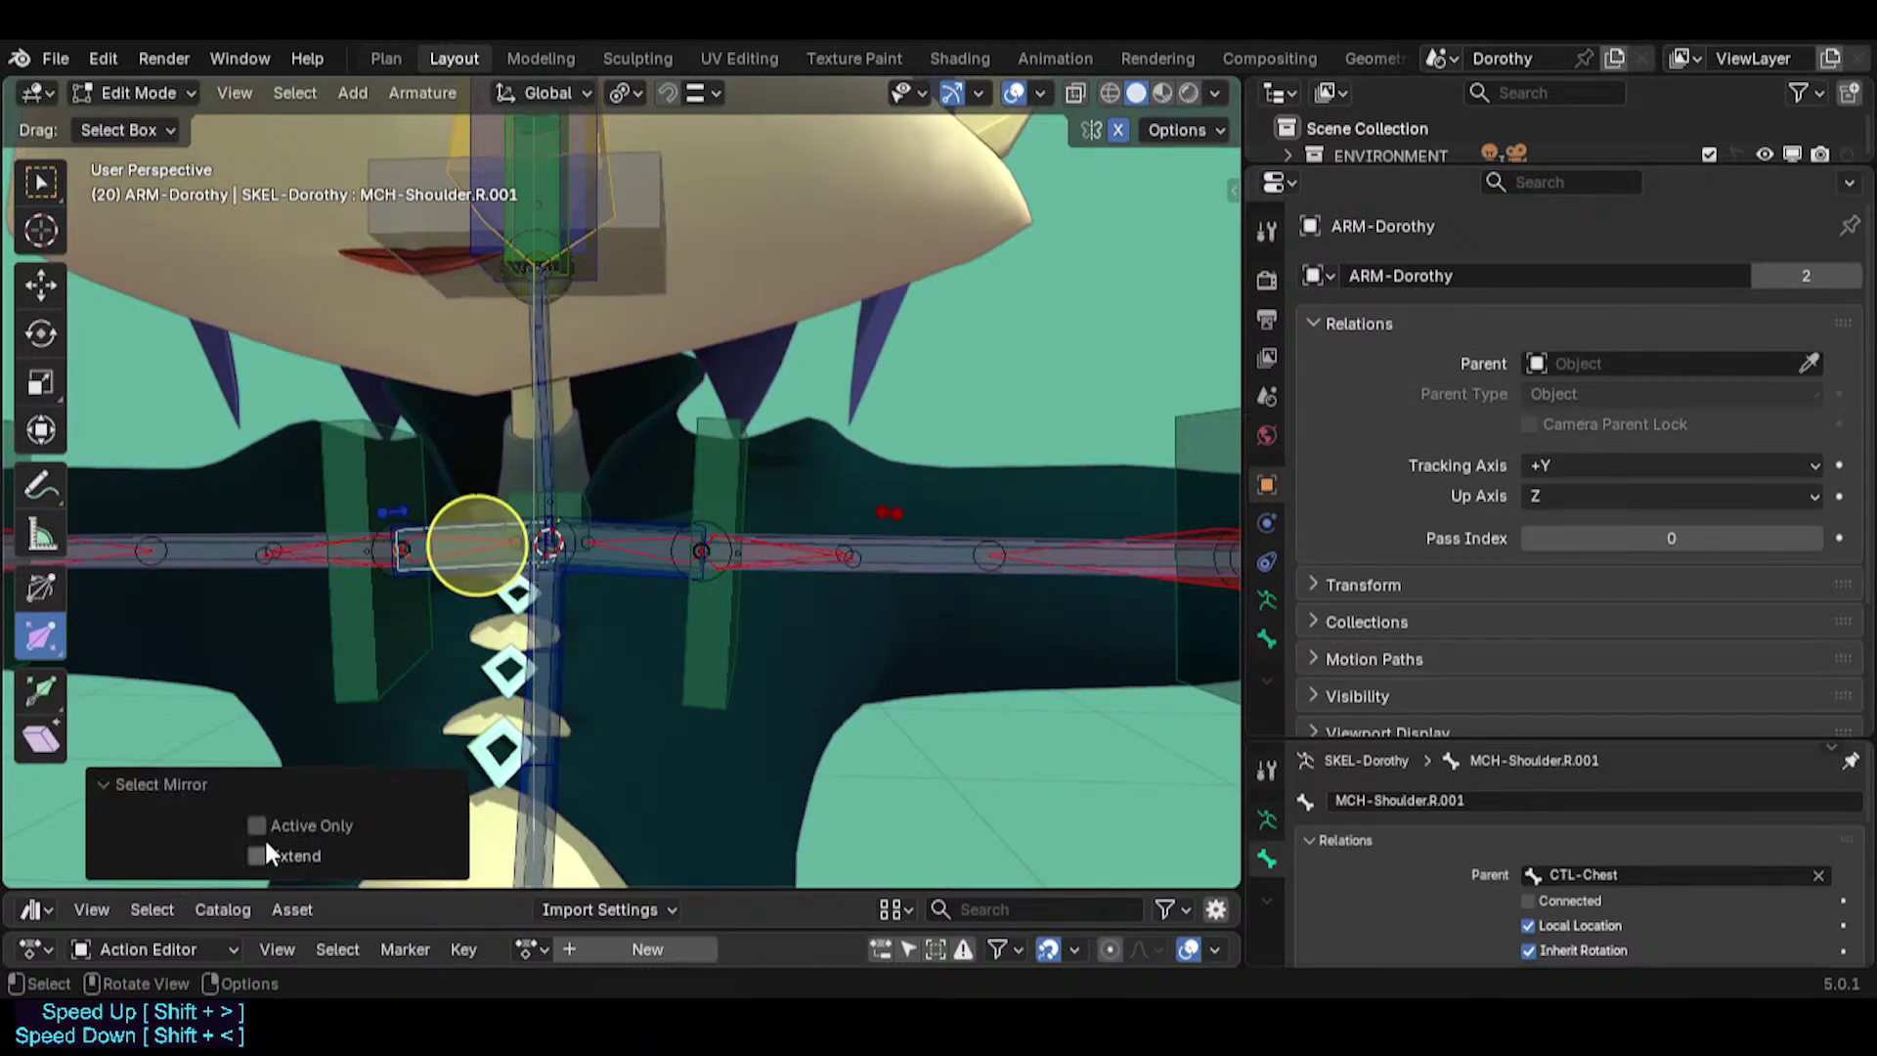
pyautogui.click(259, 852)
pyautogui.hotkey('ctrl', 'F2')
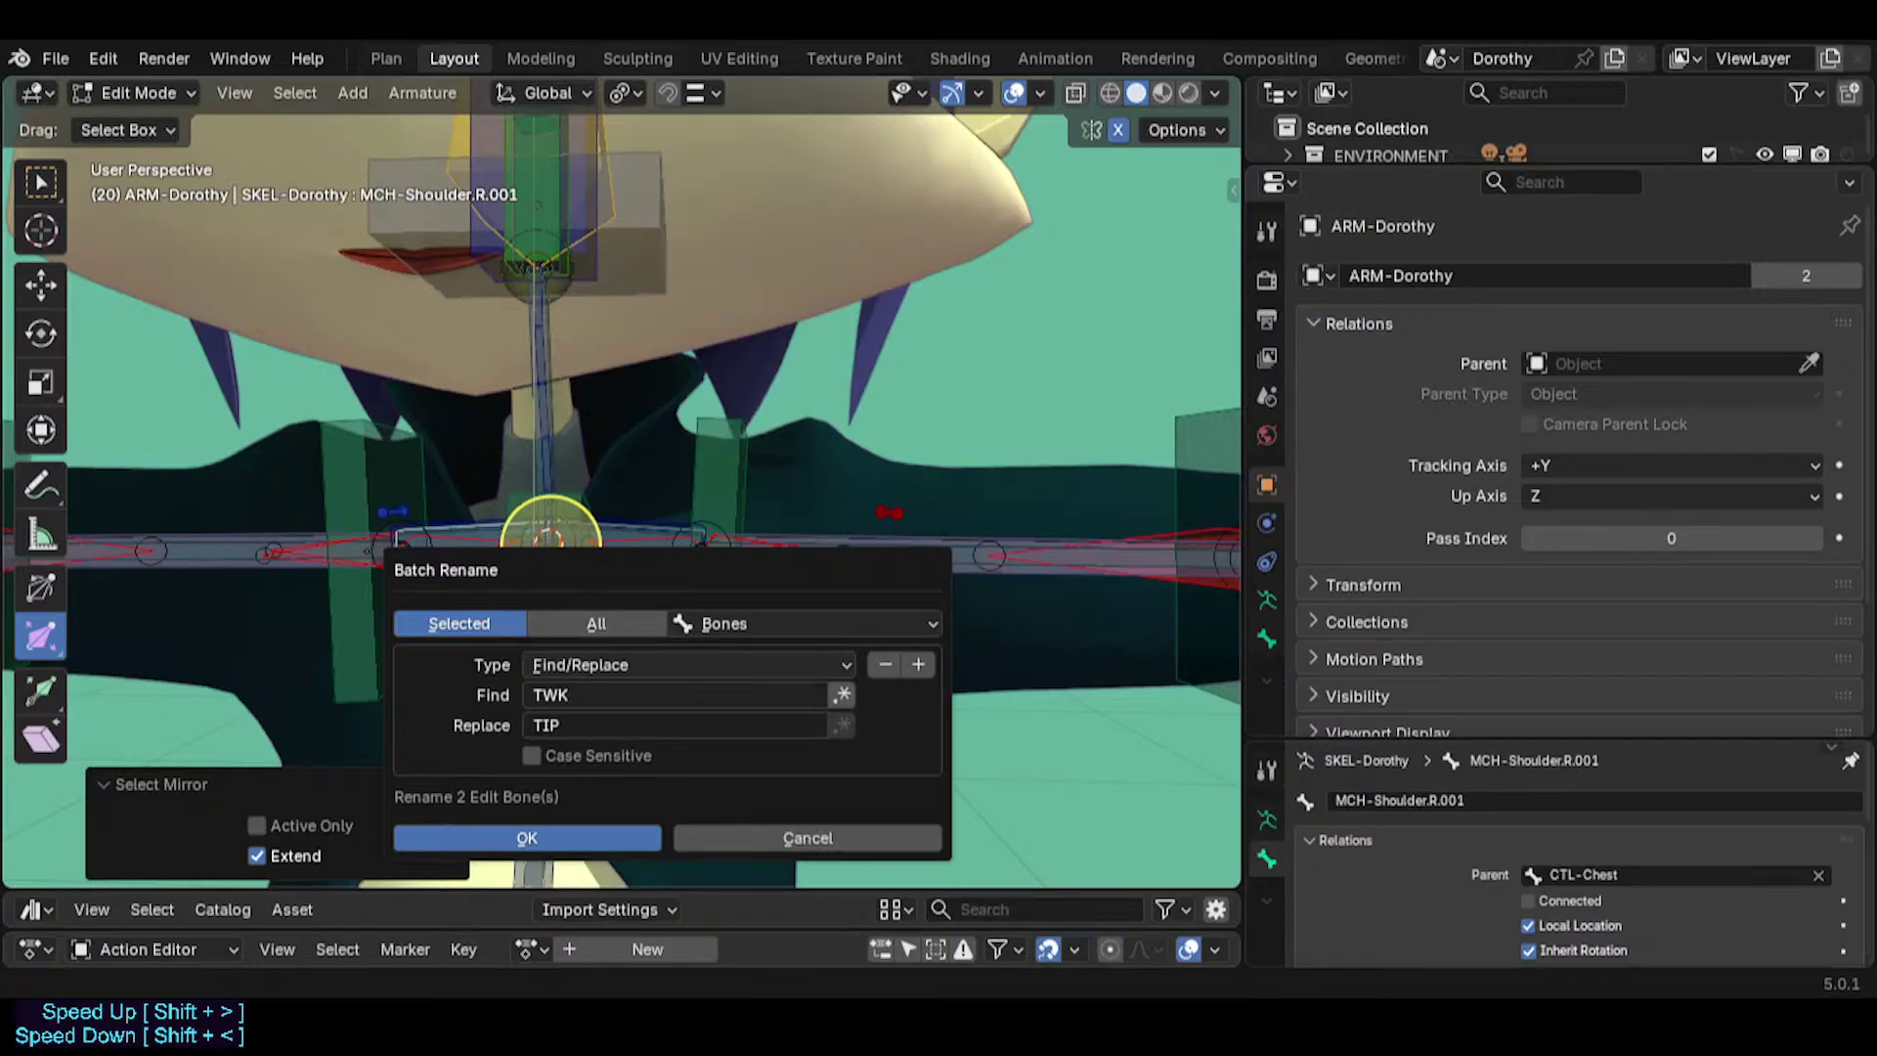
pyautogui.click(655, 695)
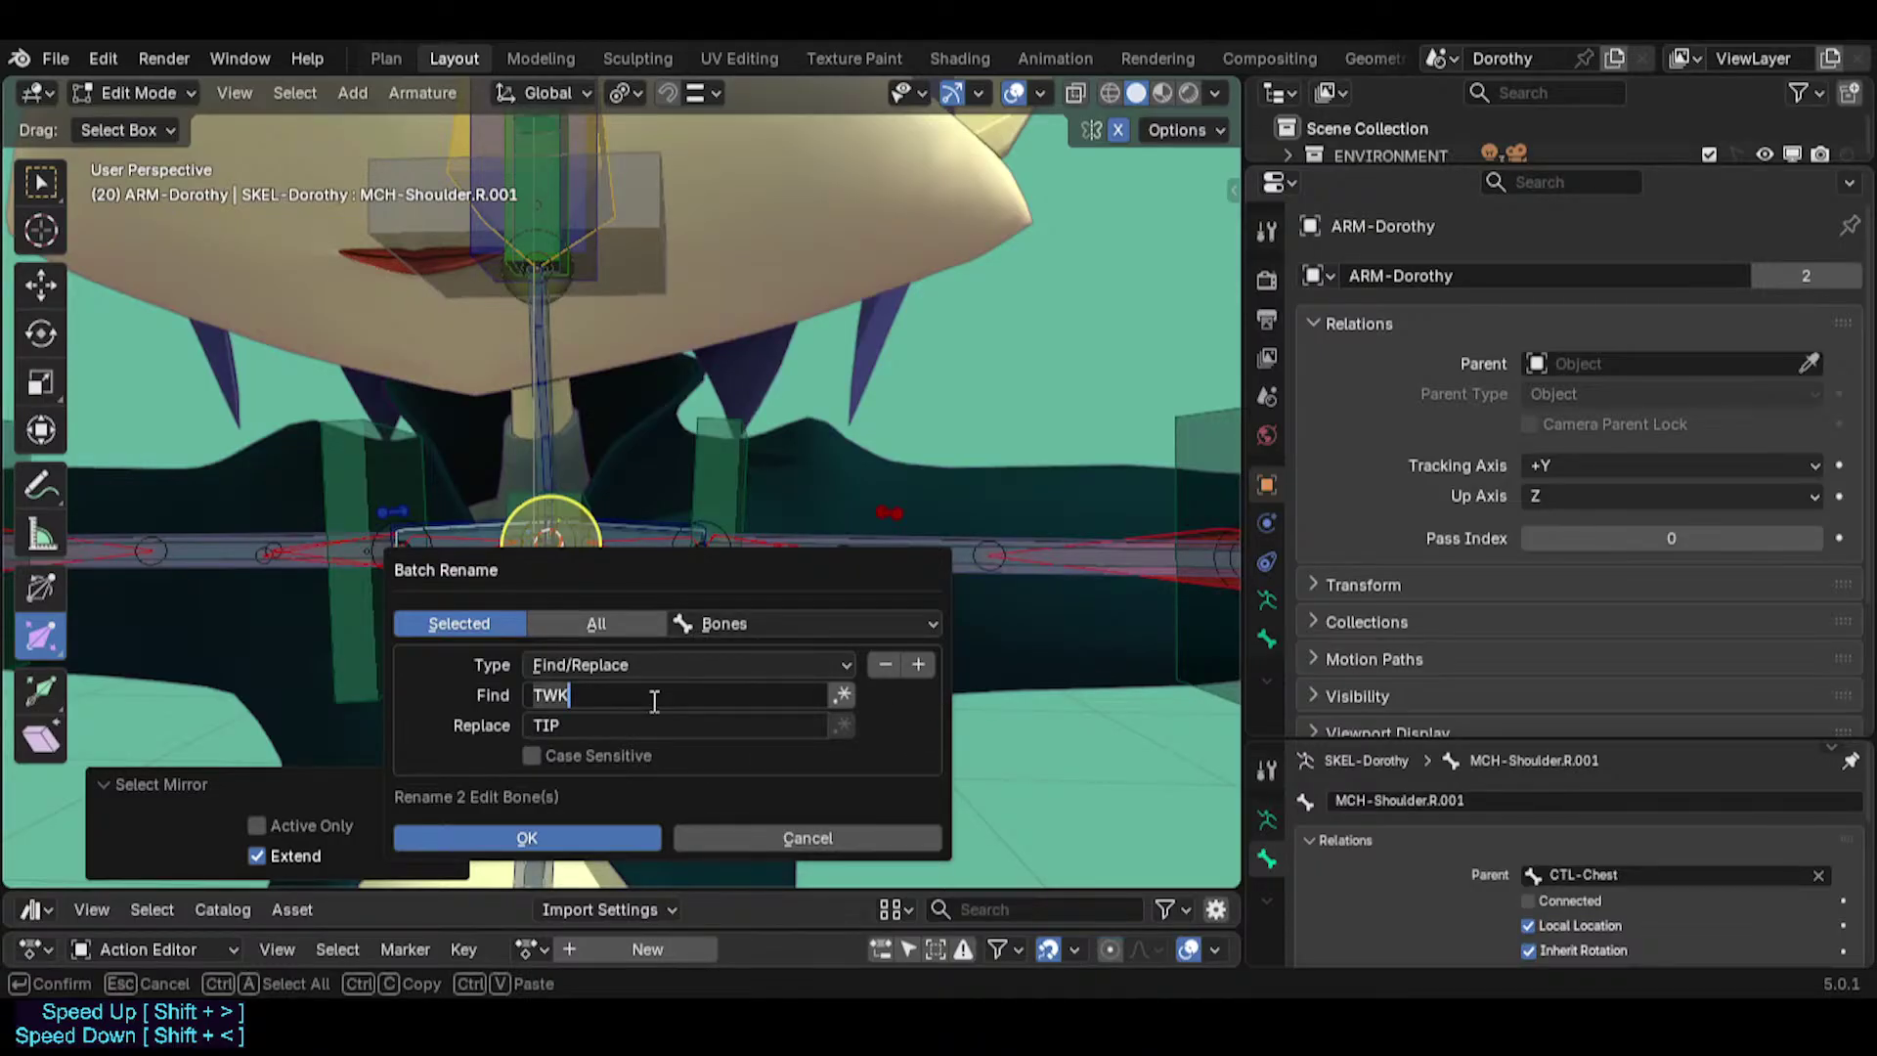
pyautogui.write('AUTO')
pyautogui.press('BackSpace')
pyautogui.press('BackSpace')
pyautogui.press('BackSpace')
pyautogui.press('BackSpace')
pyautogui.write('A')
pyautogui.press('BackSpace')
pyautogui.write('AM')
pyautogui.press('BackSpace')
pyautogui.press('BackSpace')
pyautogui.write('MTK')
pyautogui.press('BackSpace')
pyautogui.press('BackSpace')
pyautogui.press('BackSpace')
pyautogui.write('AUTO')
pyautogui.press('Tab')
pyautogui.press('BackSpace')
pyautogui.click(654, 701)
pyautogui.press('BackSpace')
pyautogui.press('BackSpace')
pyautogui.press('BackSpace')
pyautogui.press('BackSpace')
pyautogui.write('MCH')
pyautogui.press('Tab')
pyautogui.write('AUTO')
# Add a Strip Characters rule removing digits and punctuation from the end, and apply the batch rename to both bones.
pyautogui.click(918, 666)
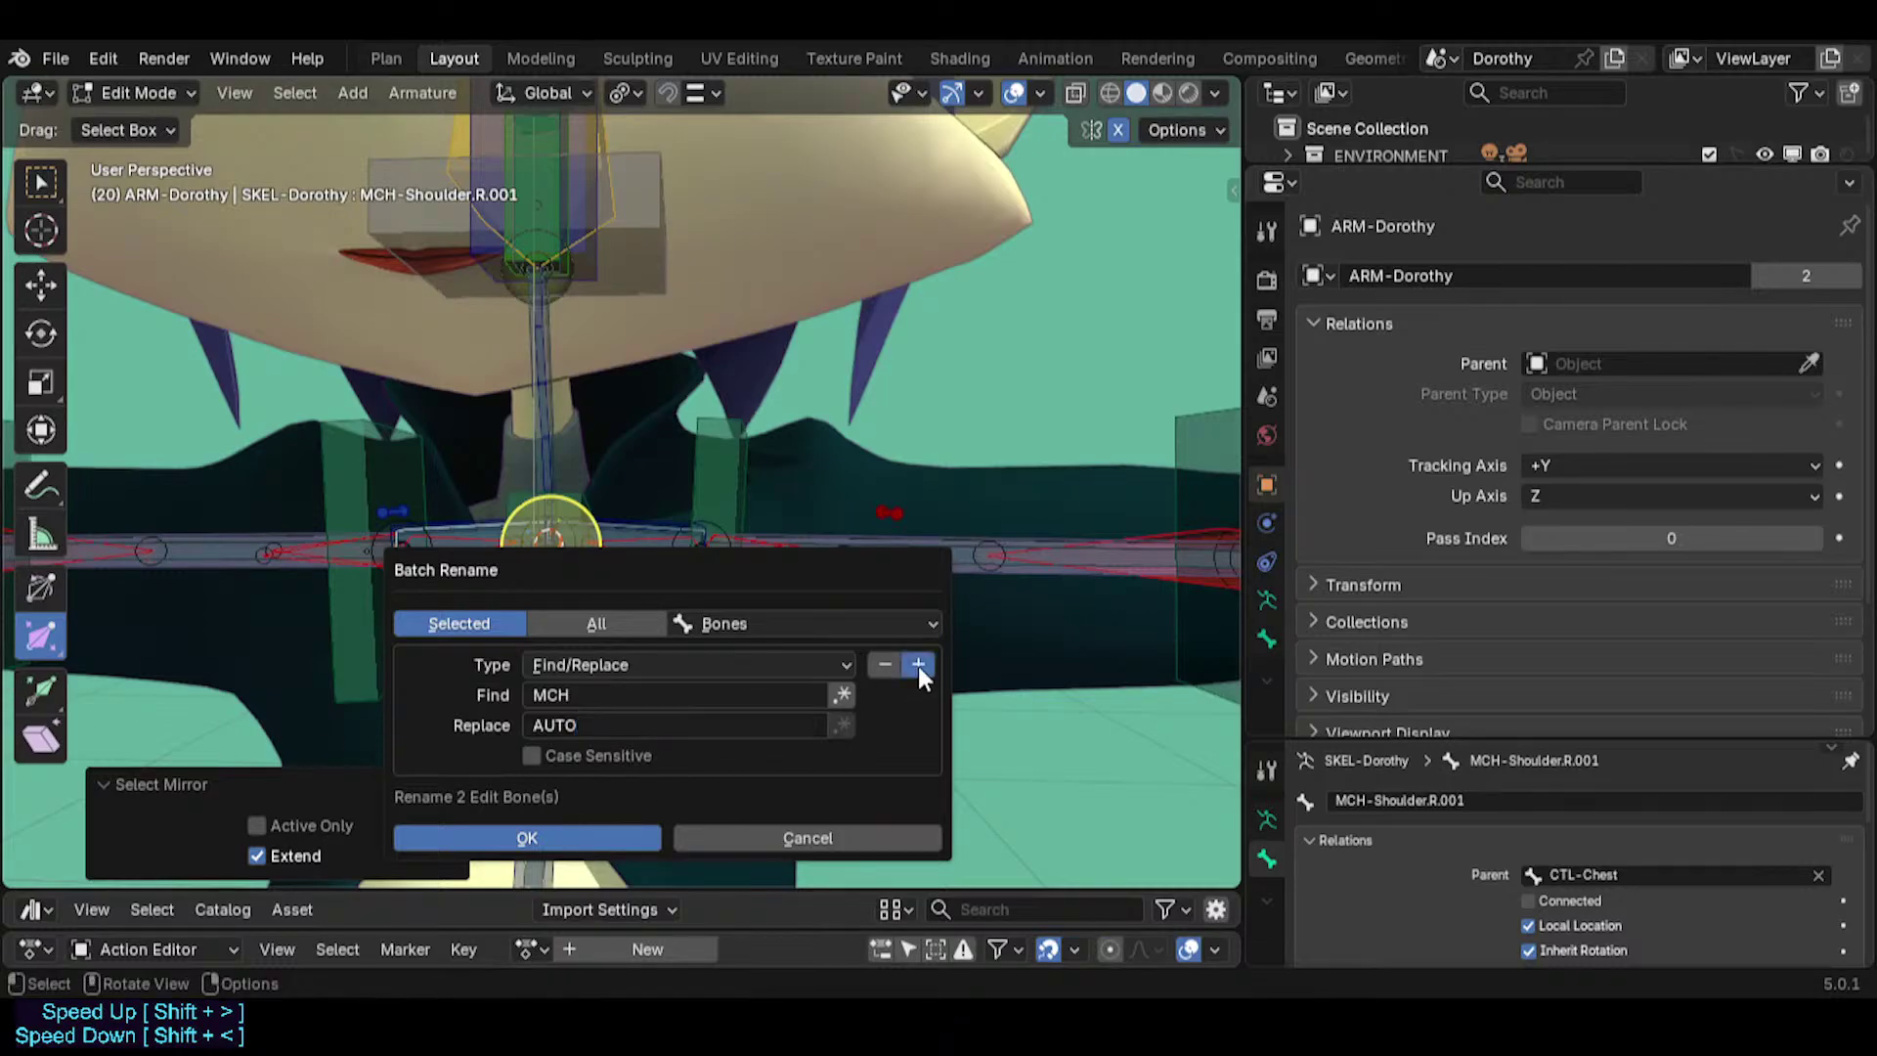
pyautogui.click(630, 790)
pyautogui.click(583, 880)
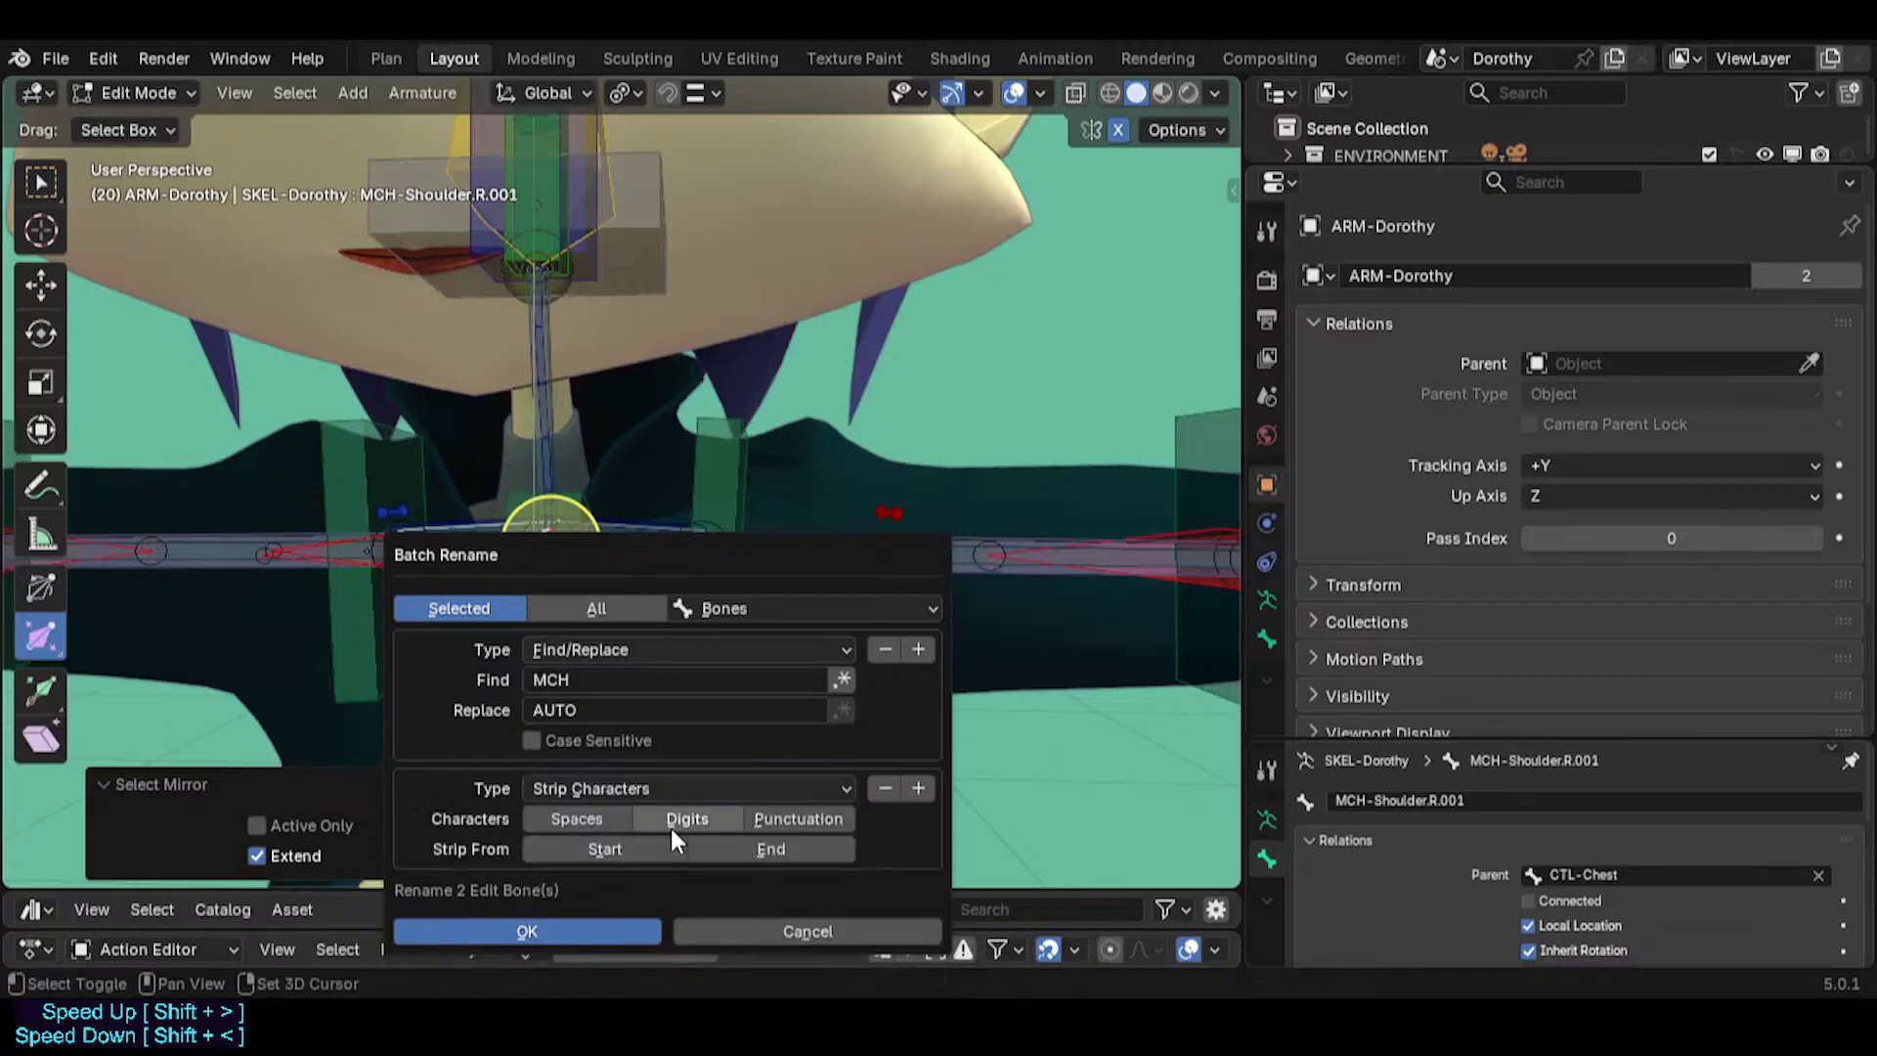
pyautogui.click(684, 819)
pyautogui.click(798, 819)
pyautogui.click(770, 849)
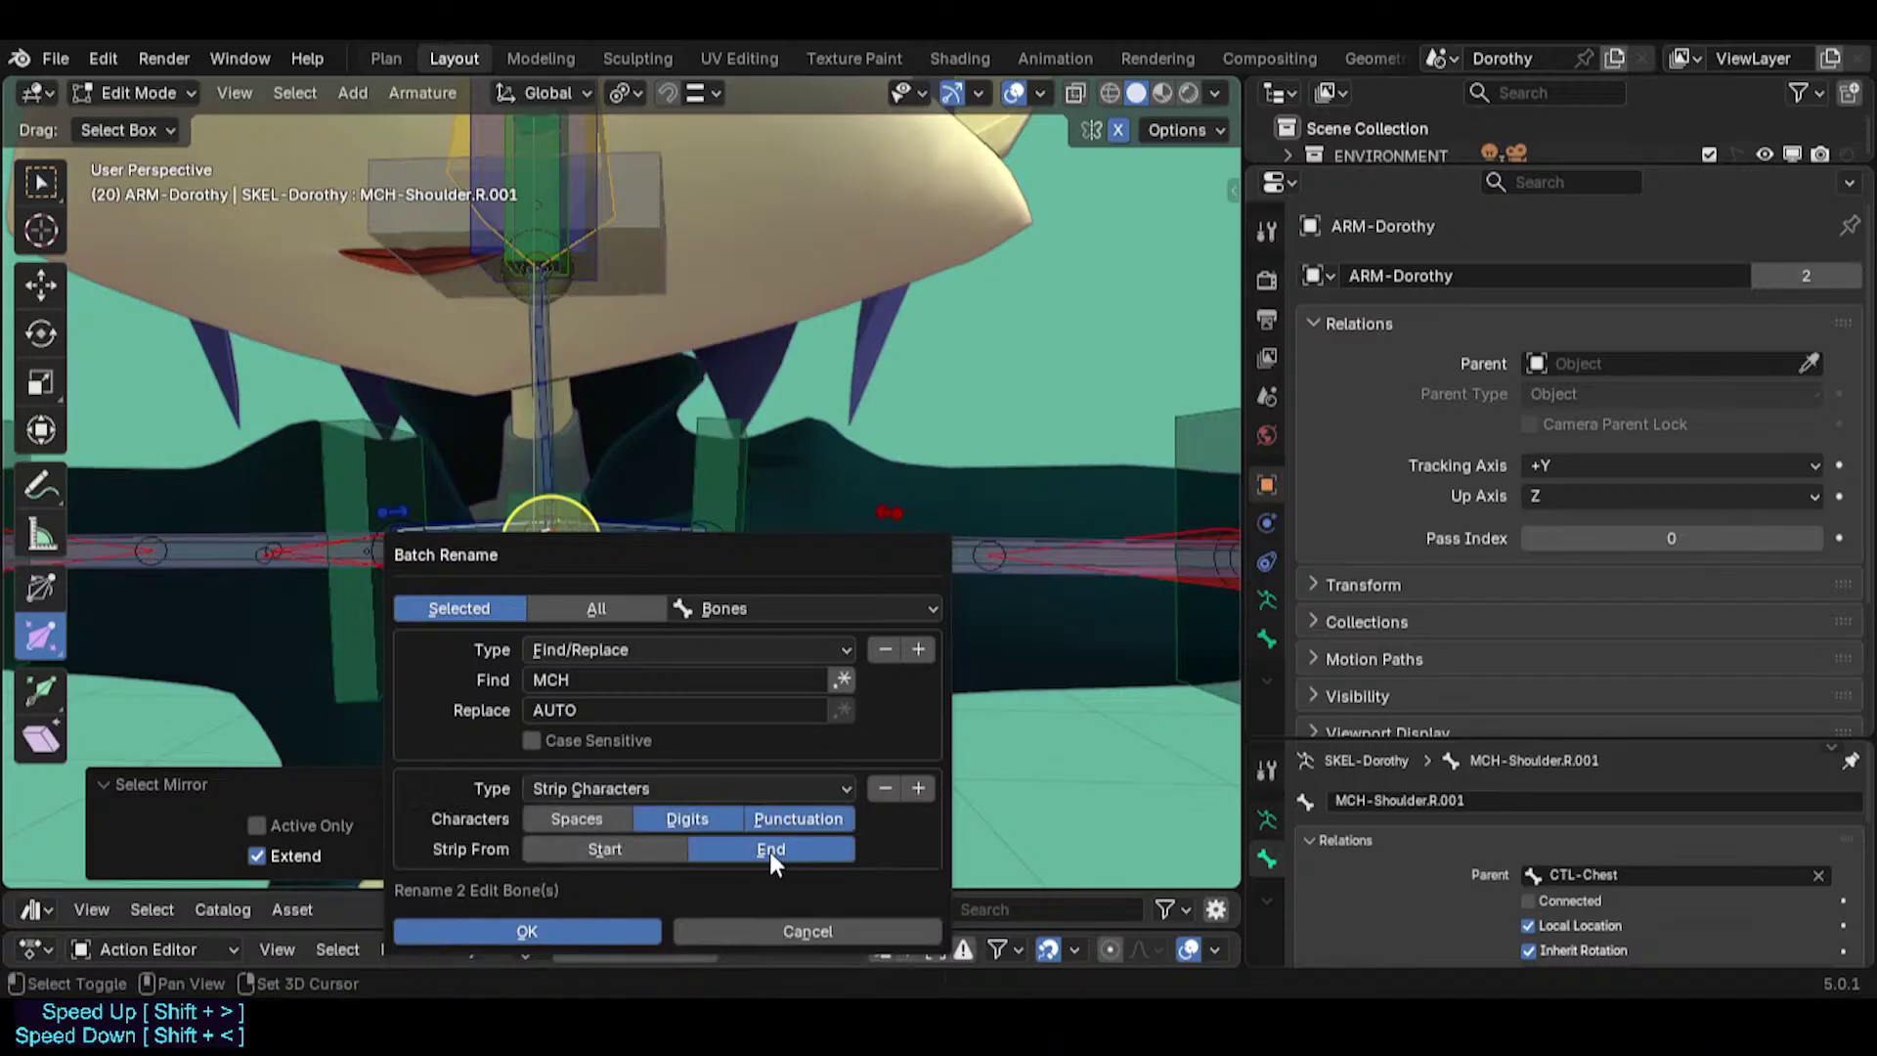
pyautogui.click(613, 930)
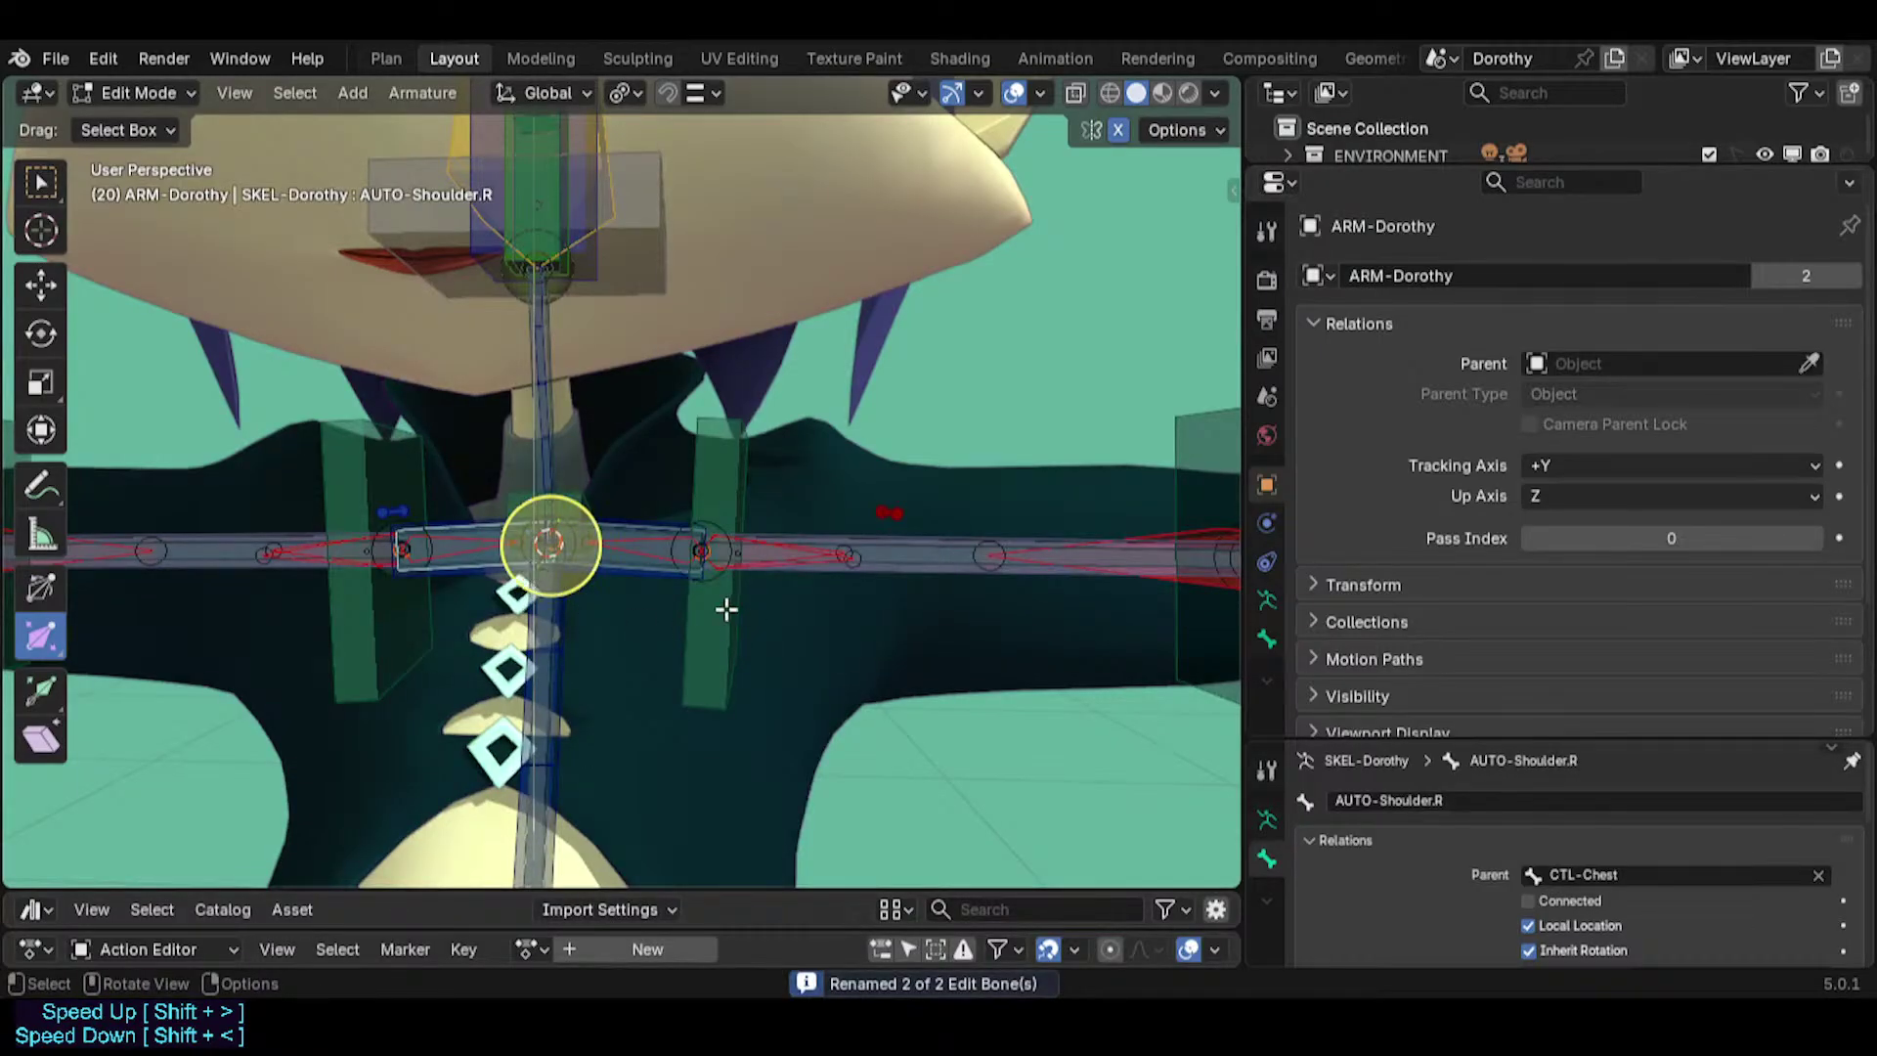
# Set the bone color of AUTO-Shoulder.R and AUTO-Shoulder.L to 09 - Theme Color Set.
pyautogui.scroll(1, 1063, 633)
pyautogui.click(1267, 640)
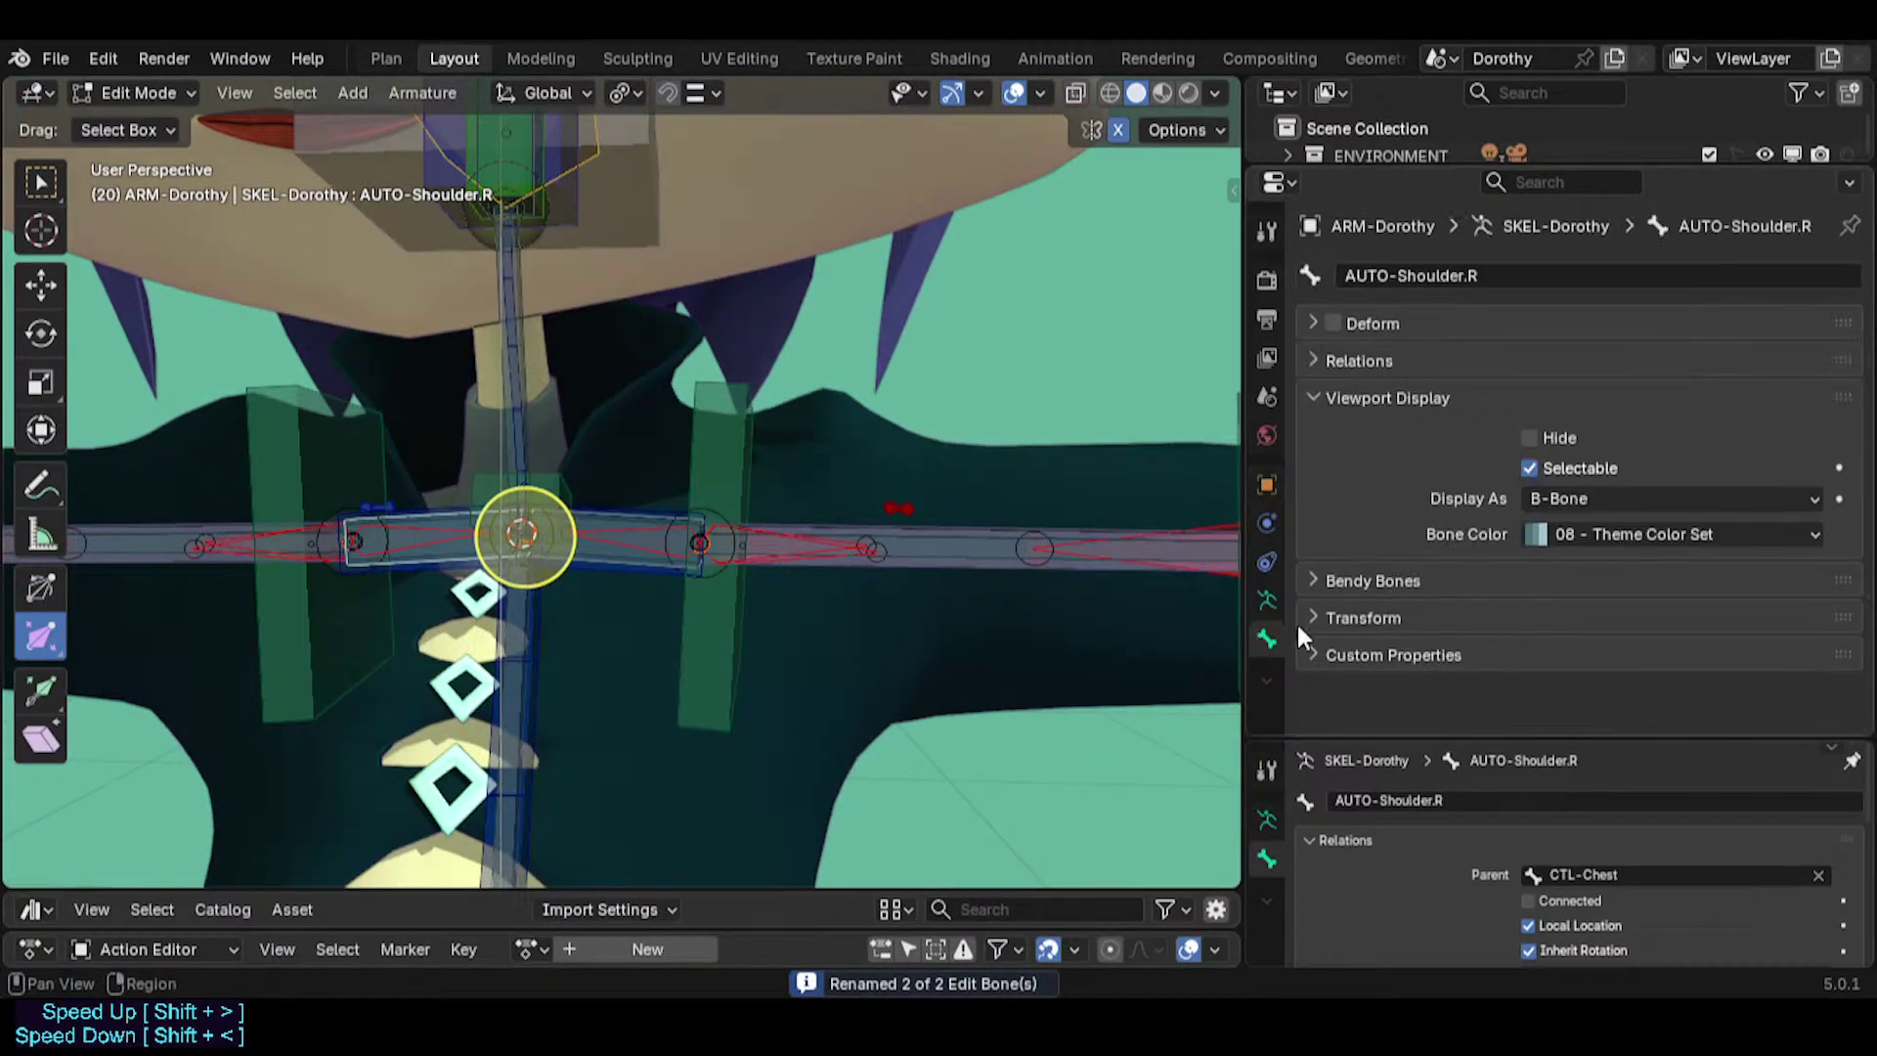
pyautogui.click(1573, 534)
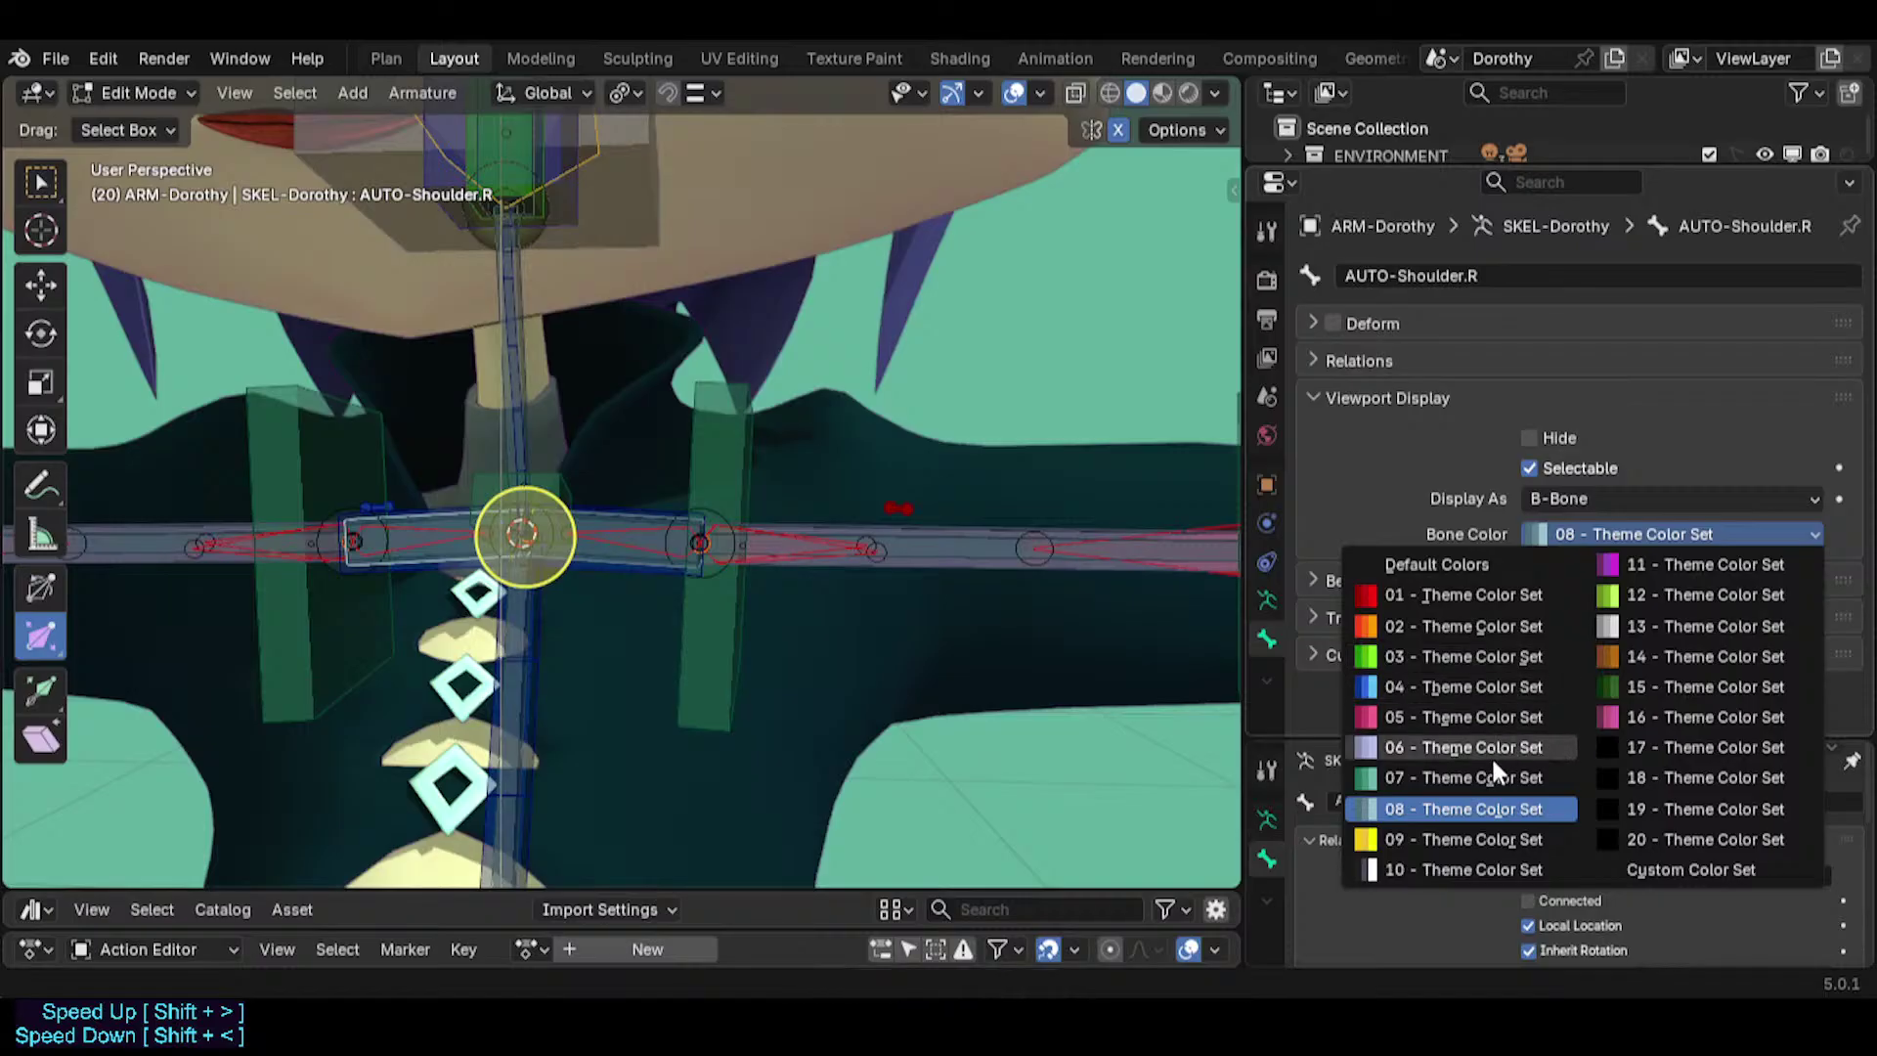
pyautogui.click(1474, 838)
pyautogui.moveTo(640, 616); pyautogui.dragTo(688, 587, button='middle')
pyautogui.hotkey('ctrl', 'shift', 'm')
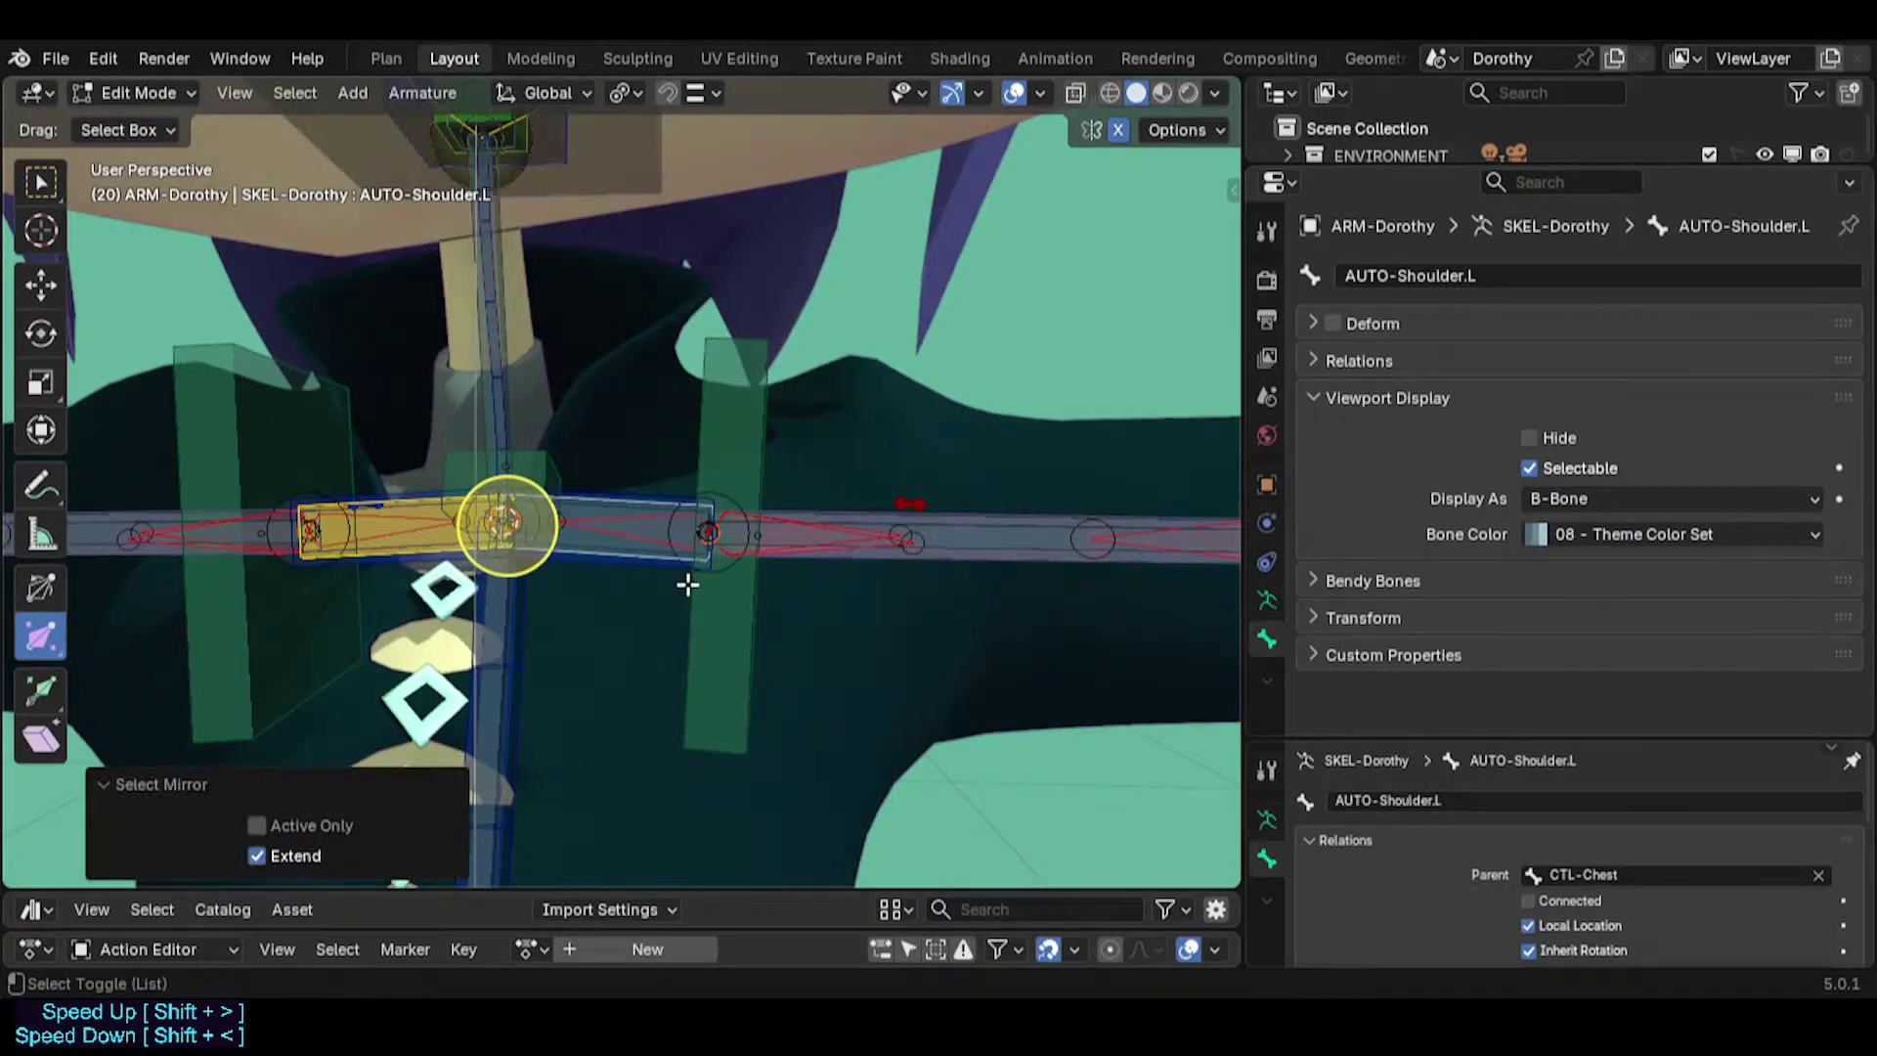
pyautogui.click(1595, 537)
pyautogui.click(1456, 840)
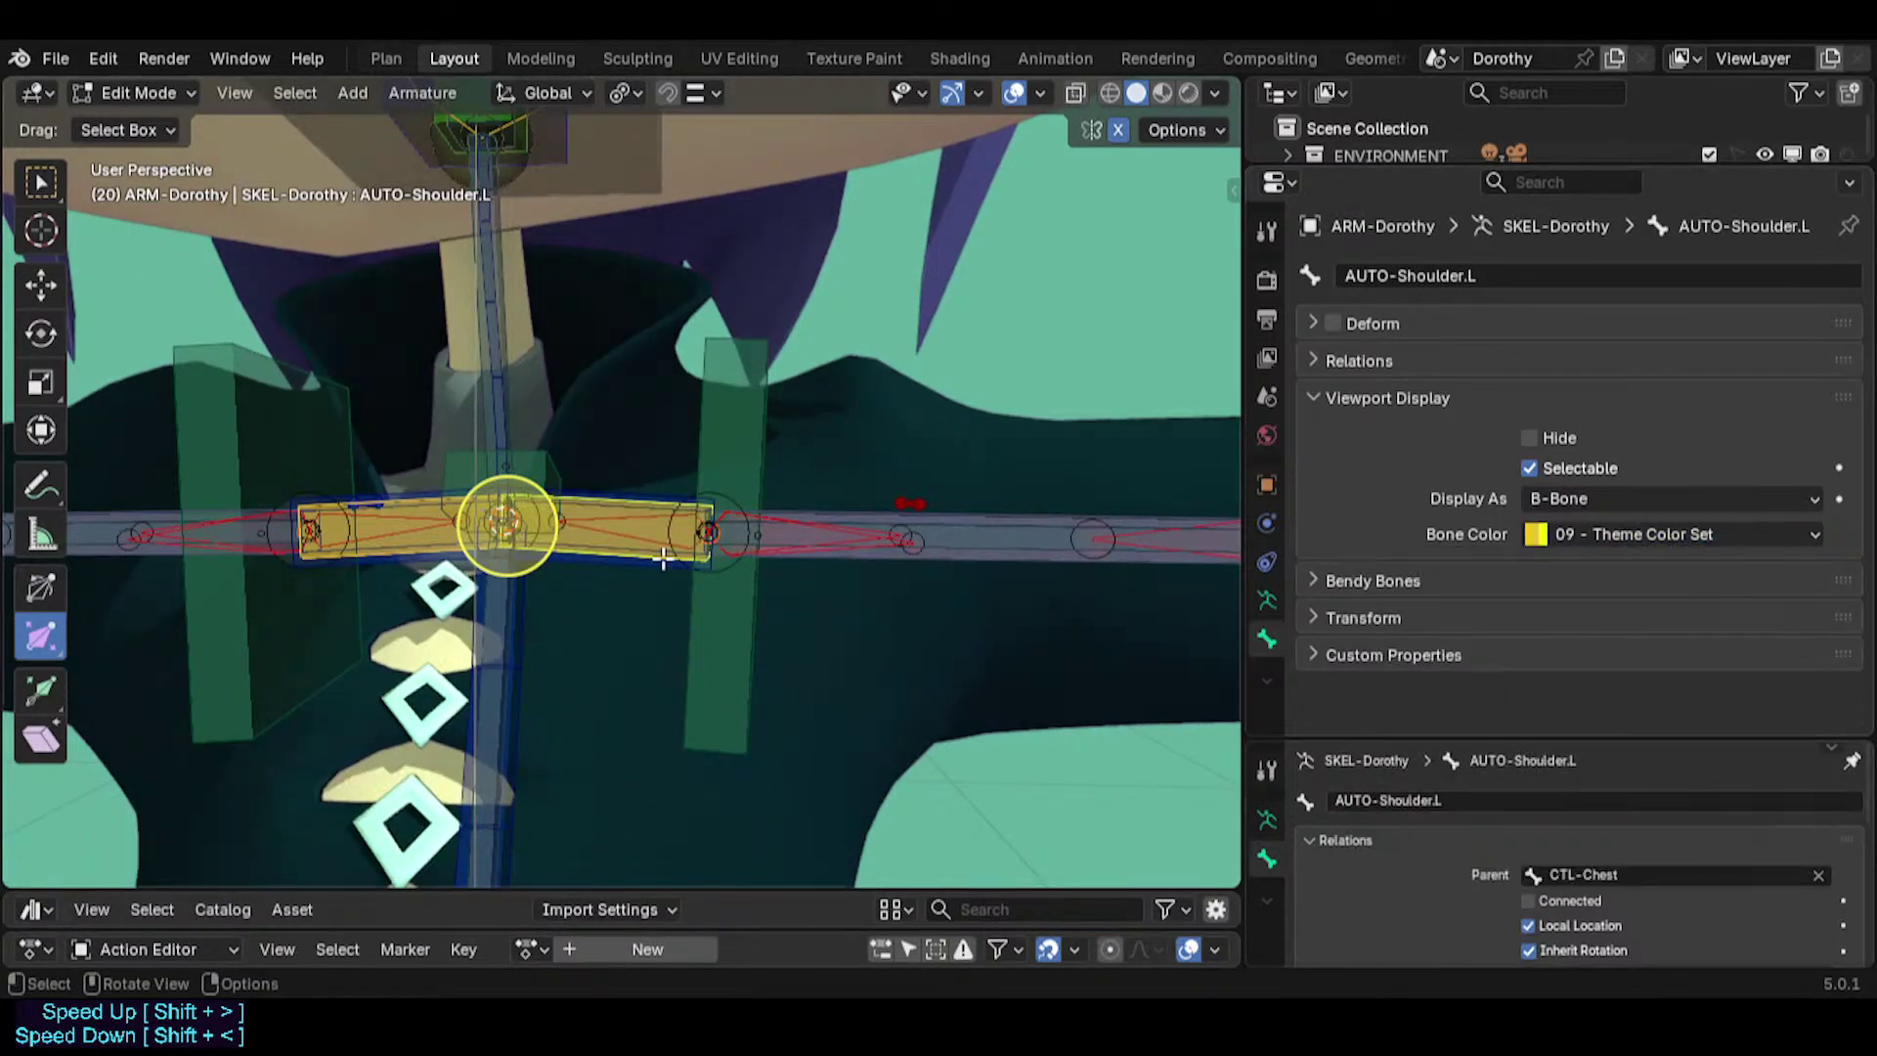
pyautogui.click(603, 551)
pyautogui.click(603, 550)
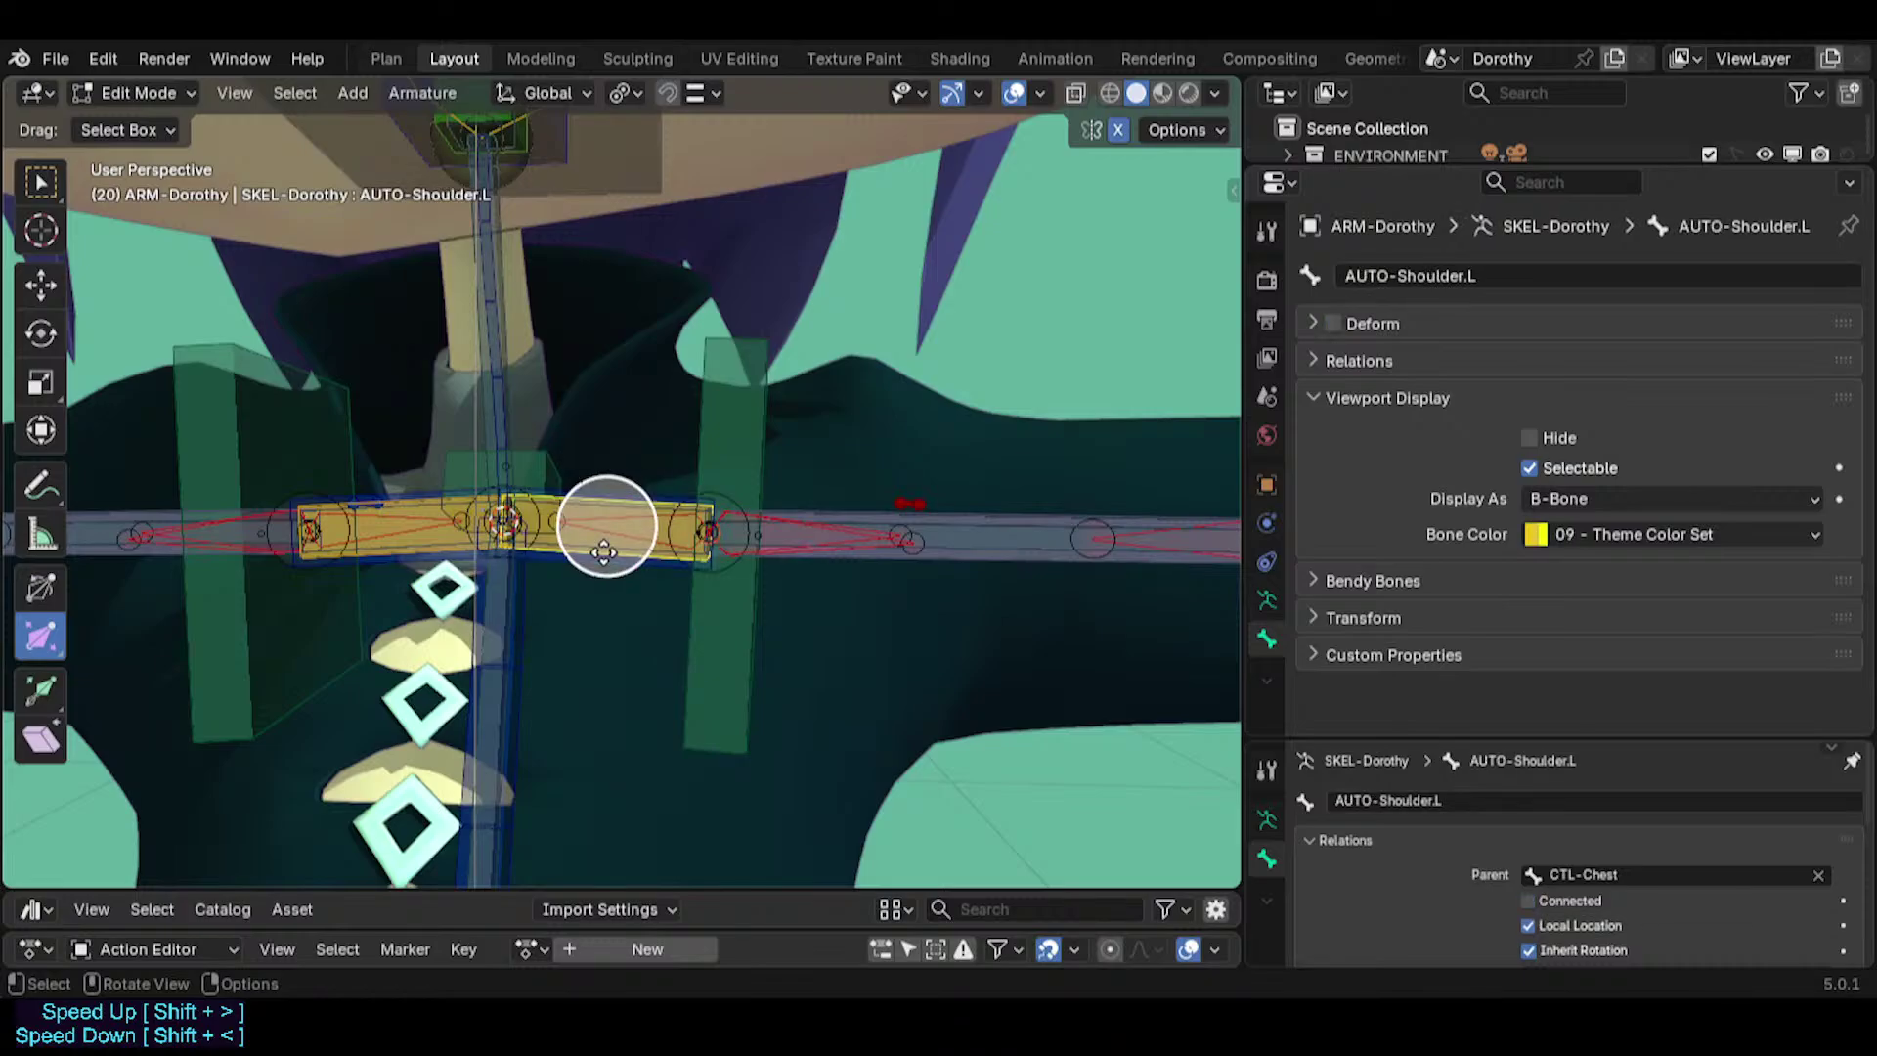
pyautogui.click(603, 550)
pyautogui.click(603, 550)
pyautogui.click(604, 550)
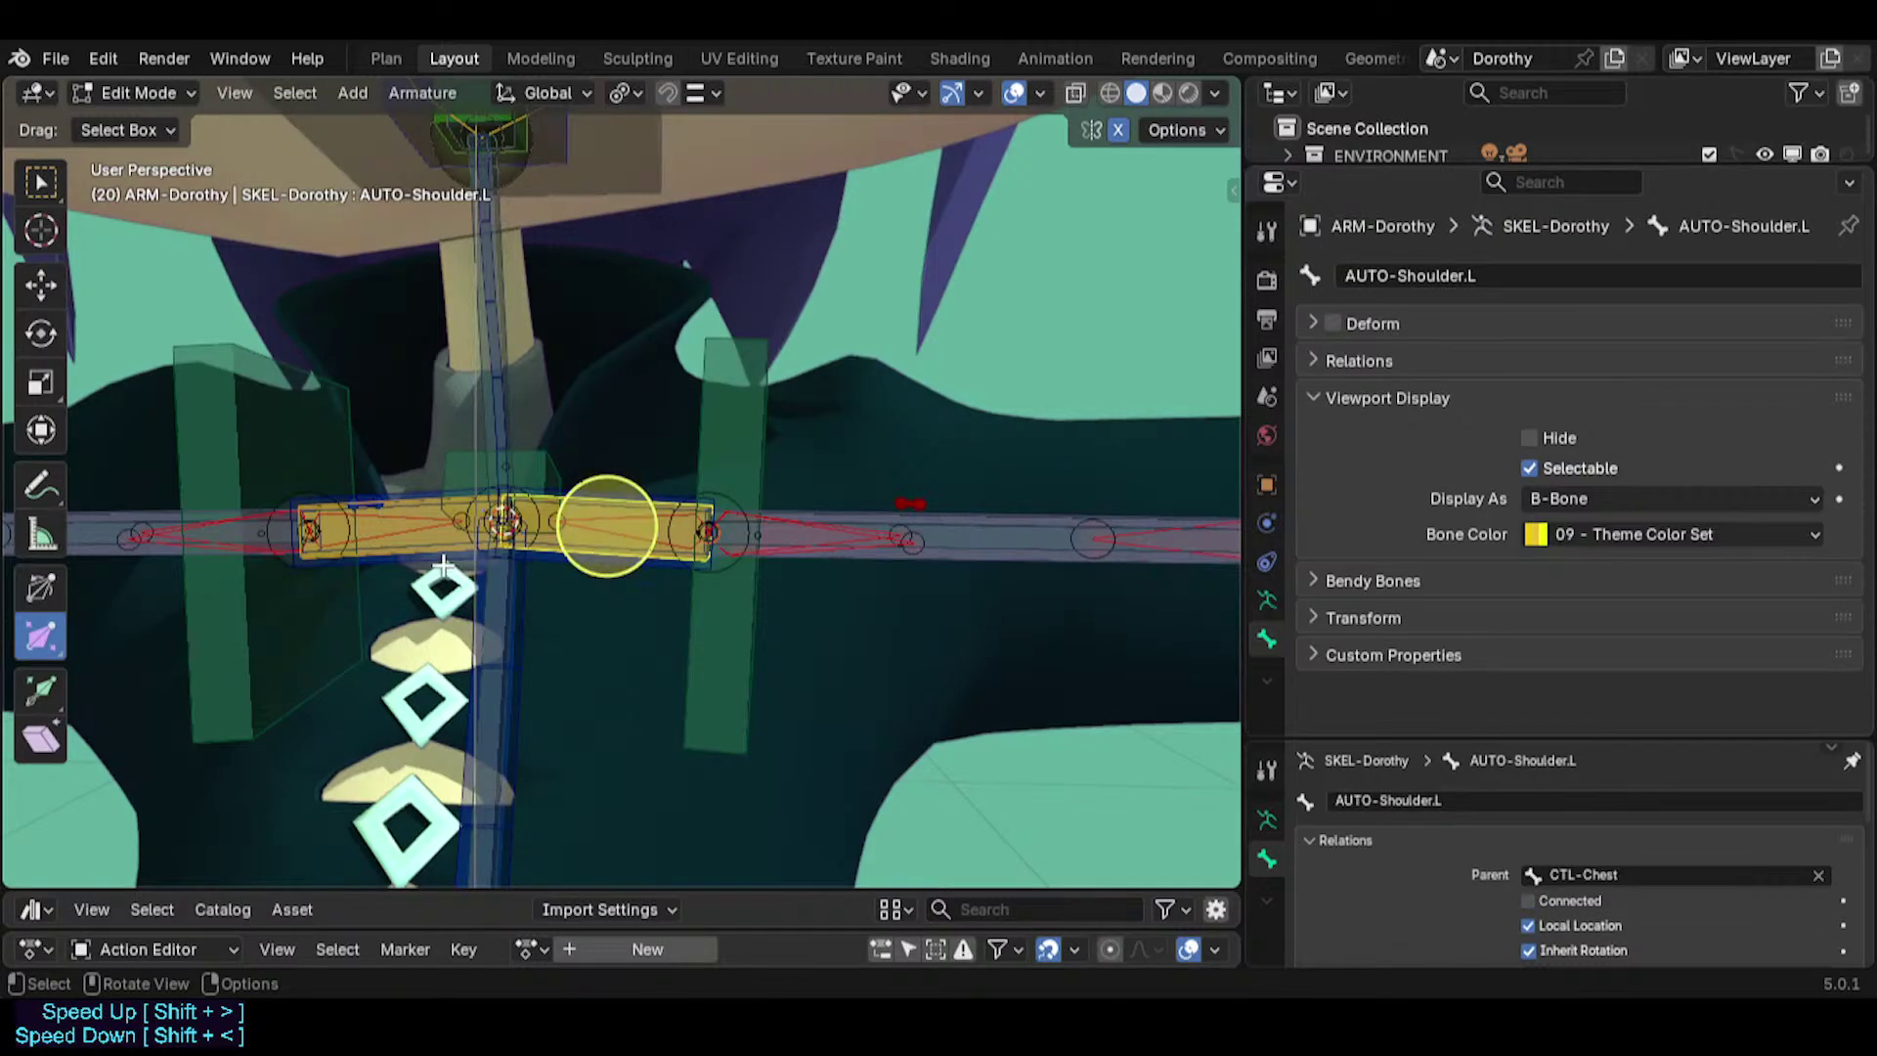
pyautogui.click(603, 550)
pyautogui.click(603, 550)
pyautogui.click(604, 554)
pyautogui.click(605, 555)
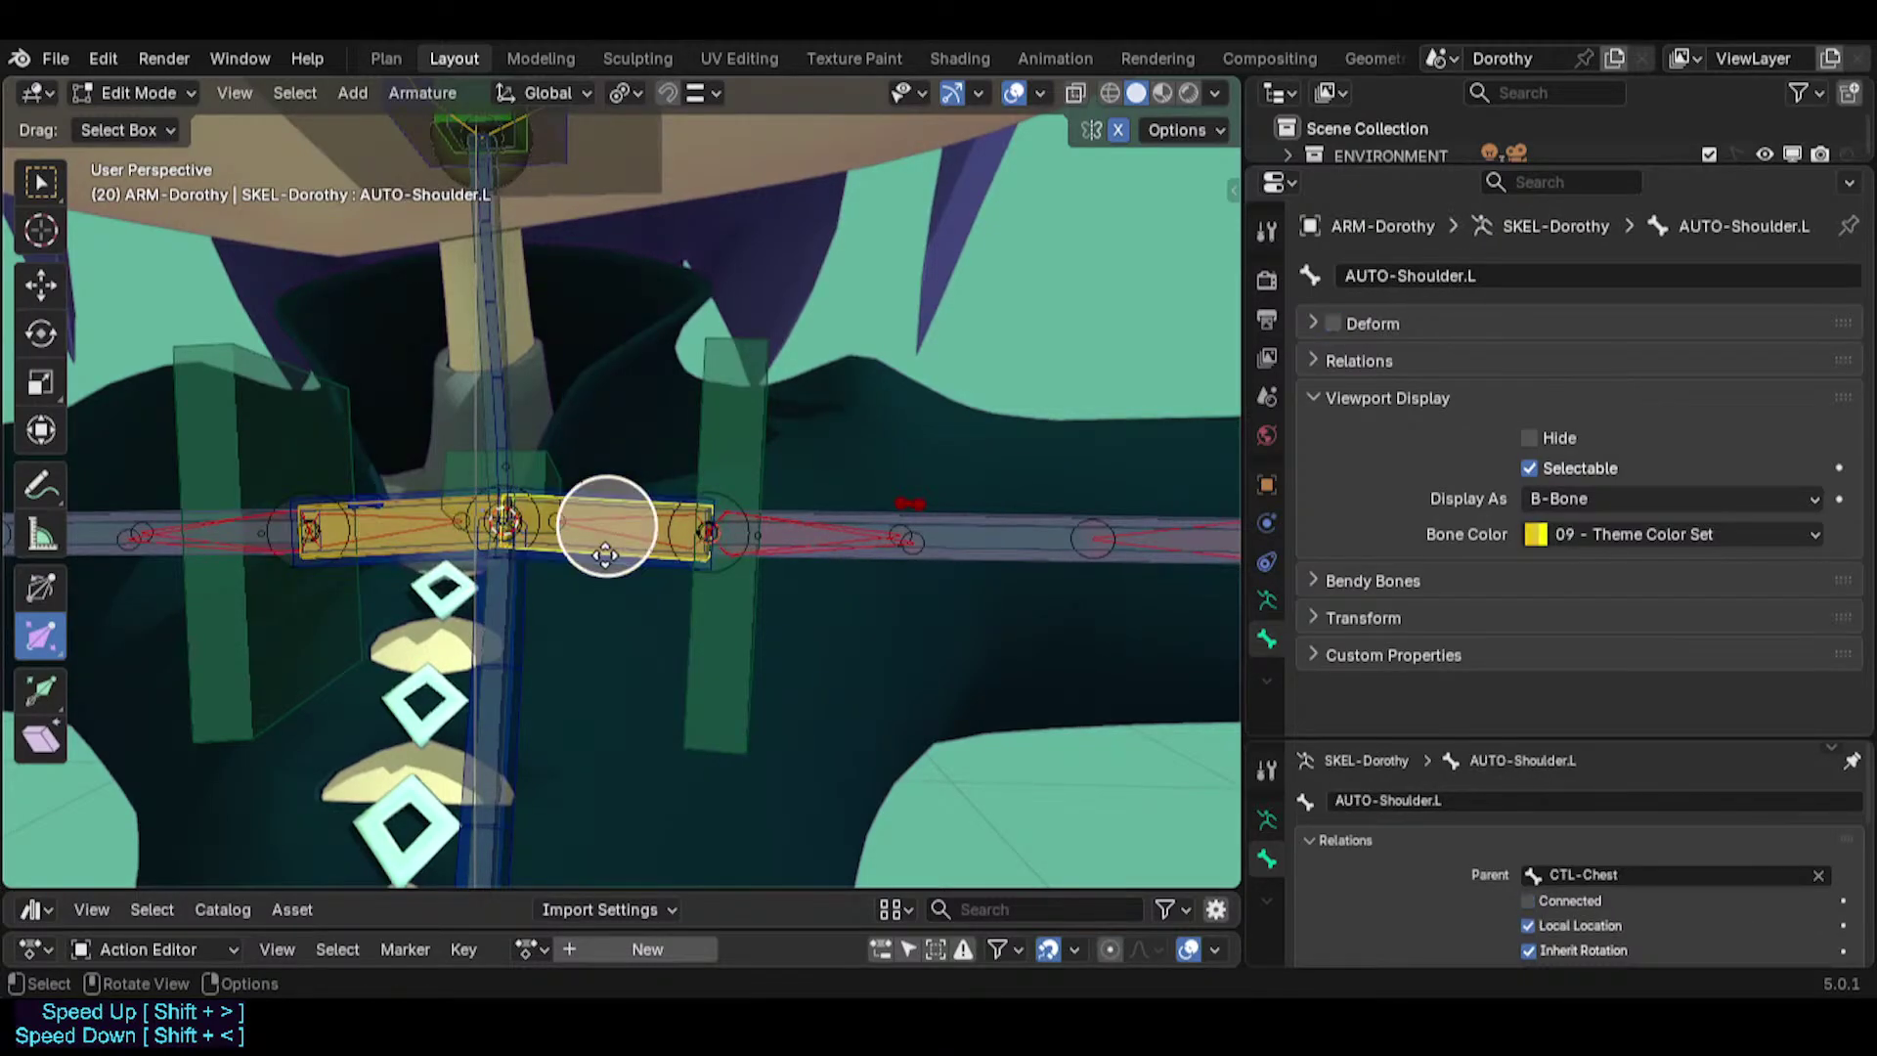
pyautogui.moveTo(605, 555); pyautogui.dragTo(640, 553, button='middle')
pyautogui.click(1529, 536)
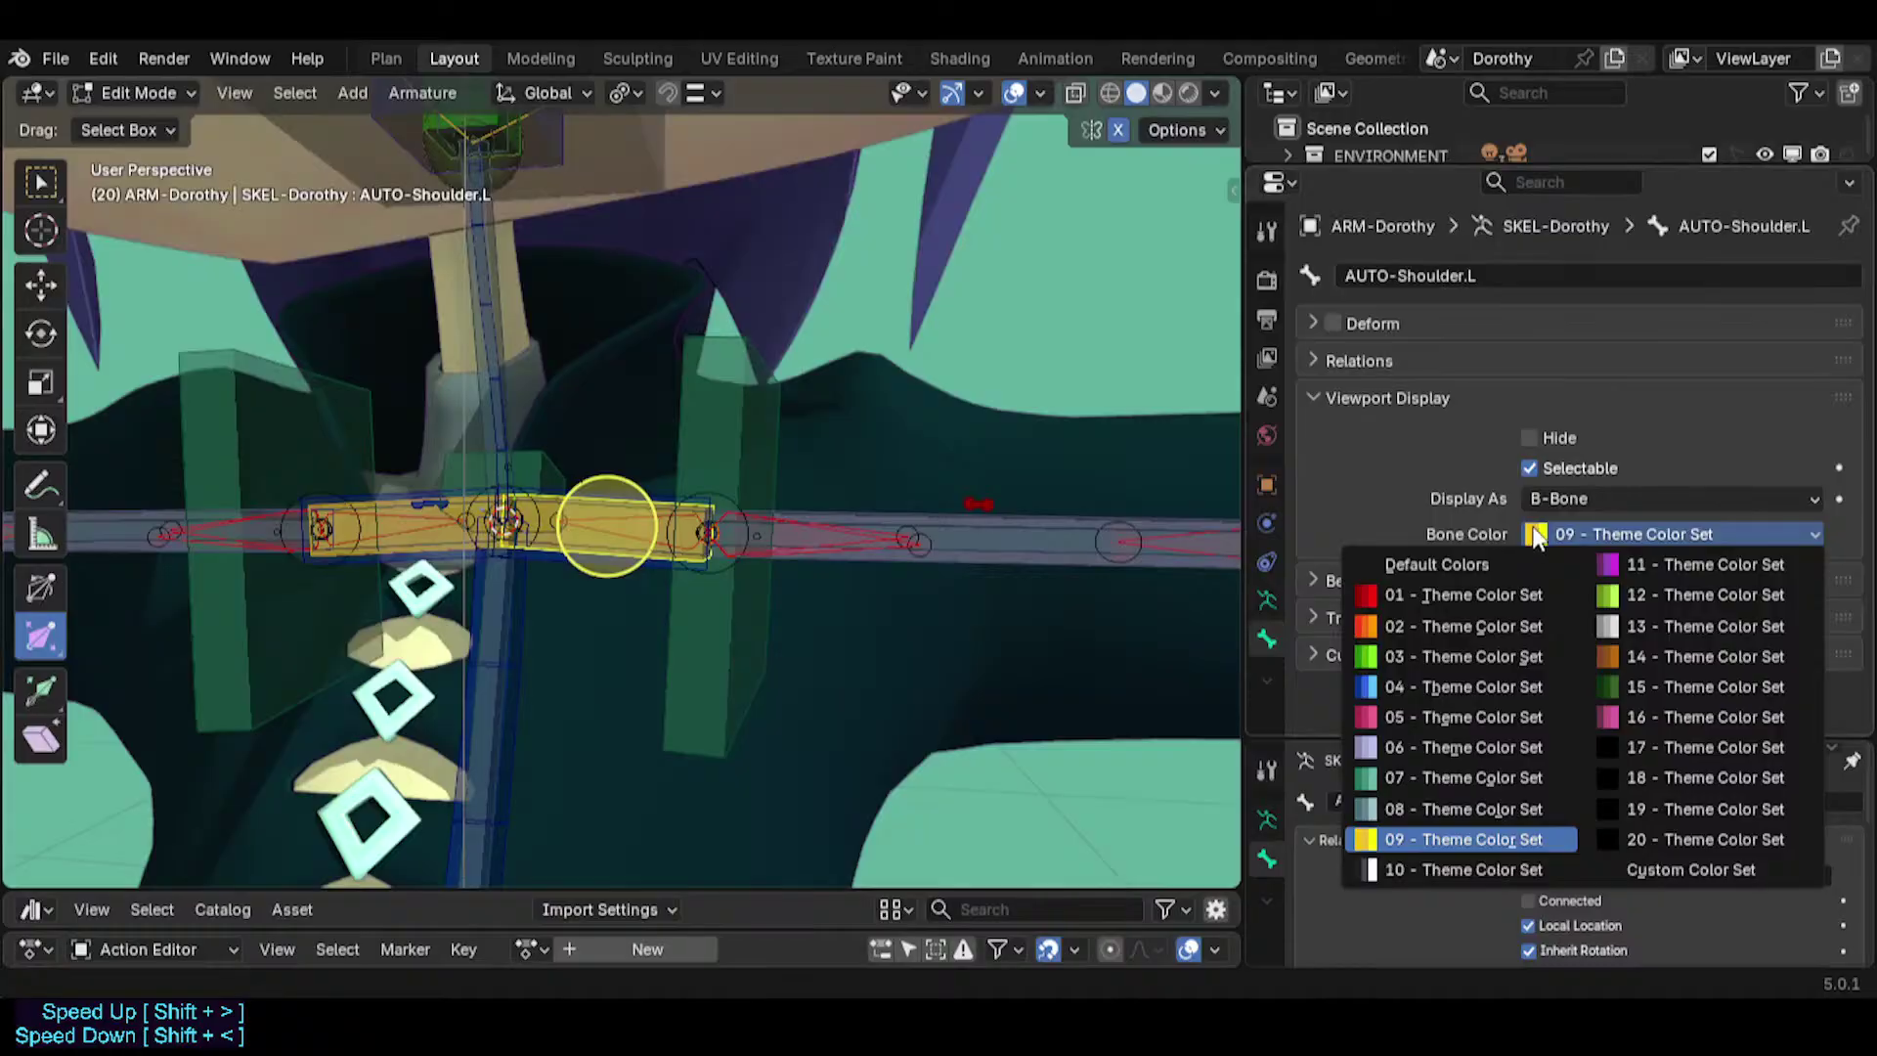
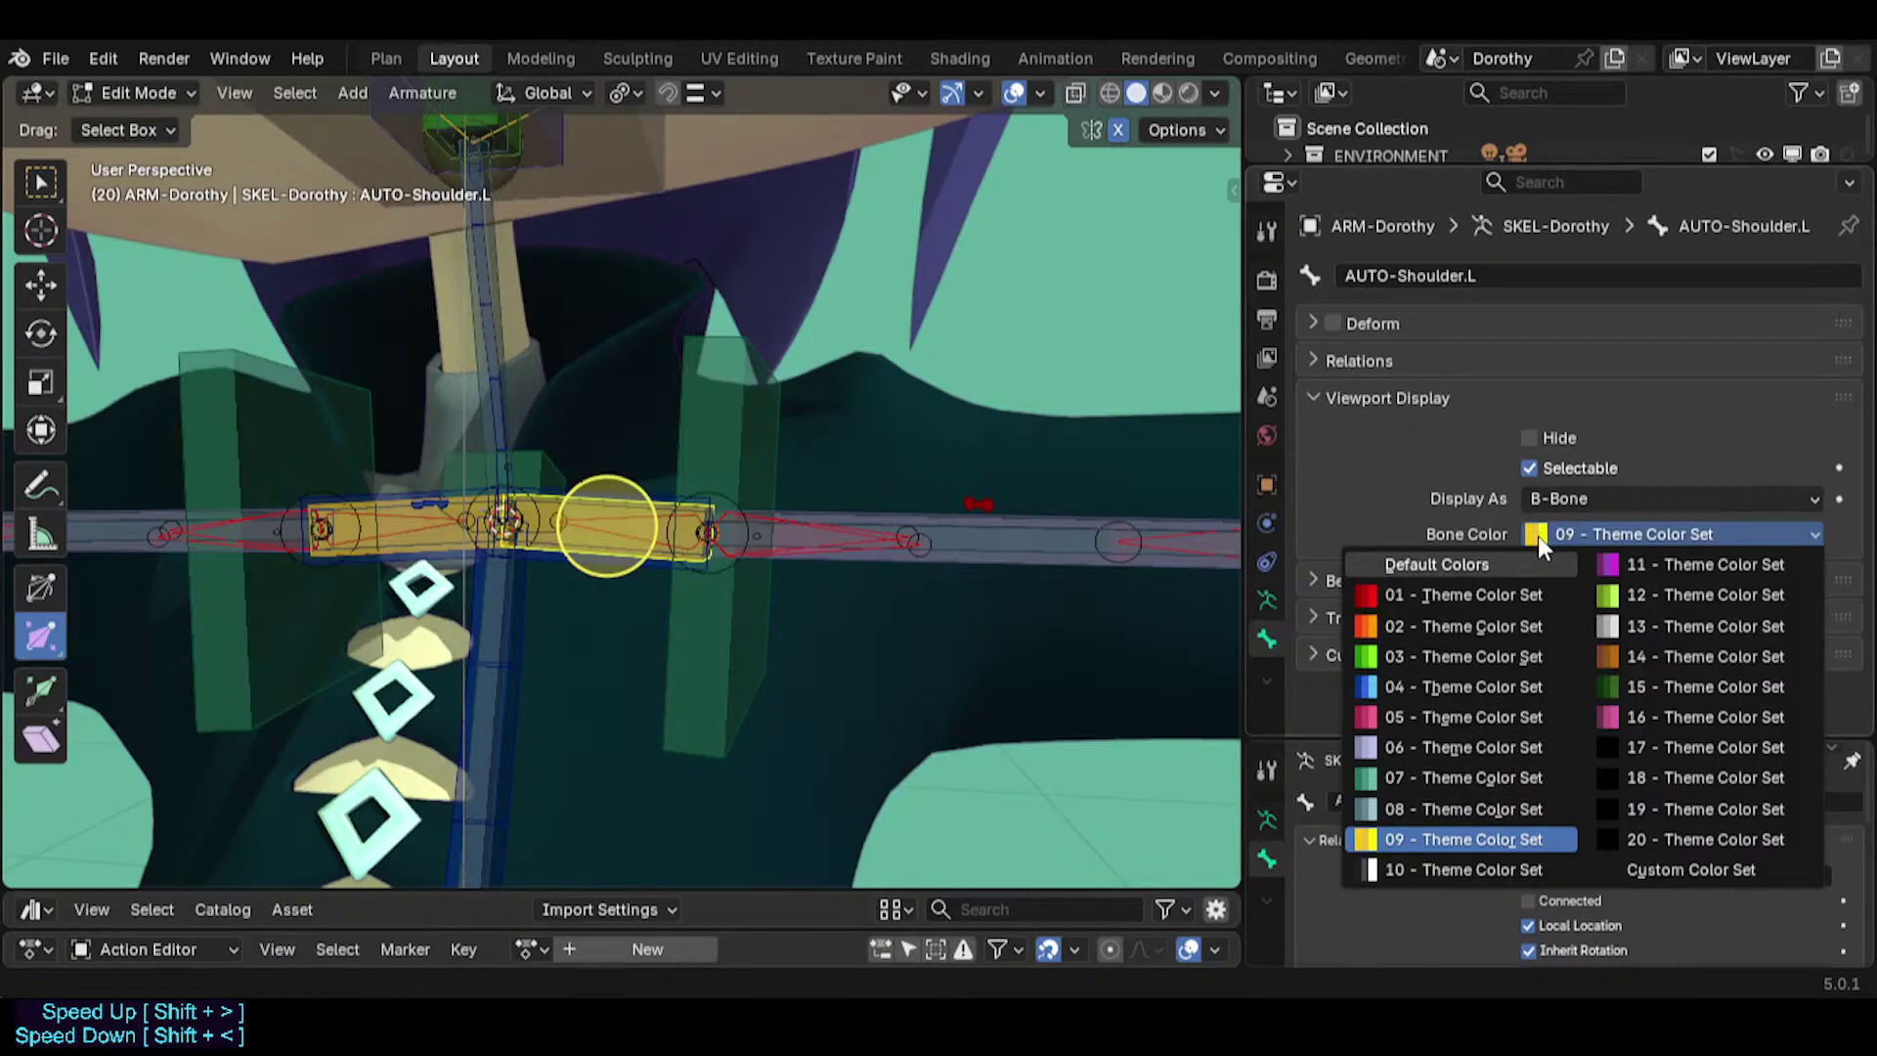
pyautogui.moveTo(657, 569); pyautogui.dragTo(517, 546, button='middle')
pyautogui.scroll(1, 558, 538)
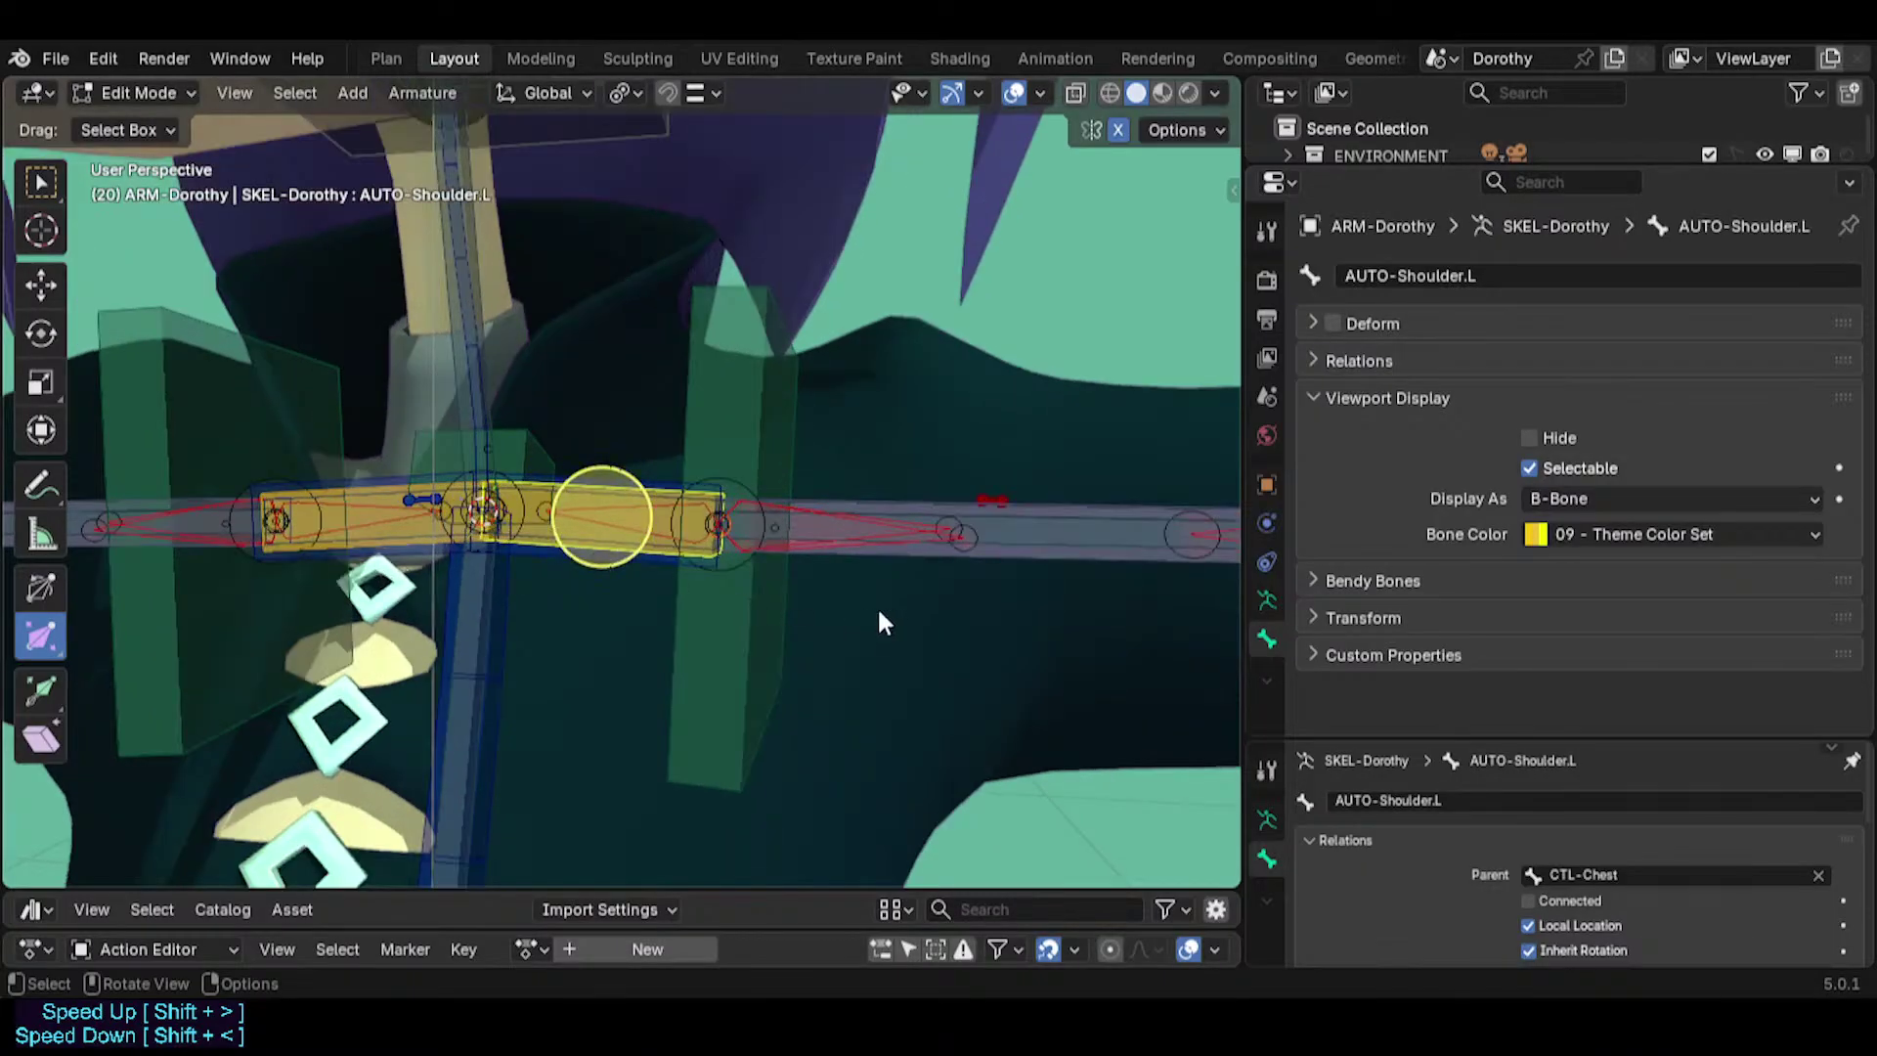
pyautogui.scroll(-1, 608, 520)
pyautogui.scroll(2, 620, 518)
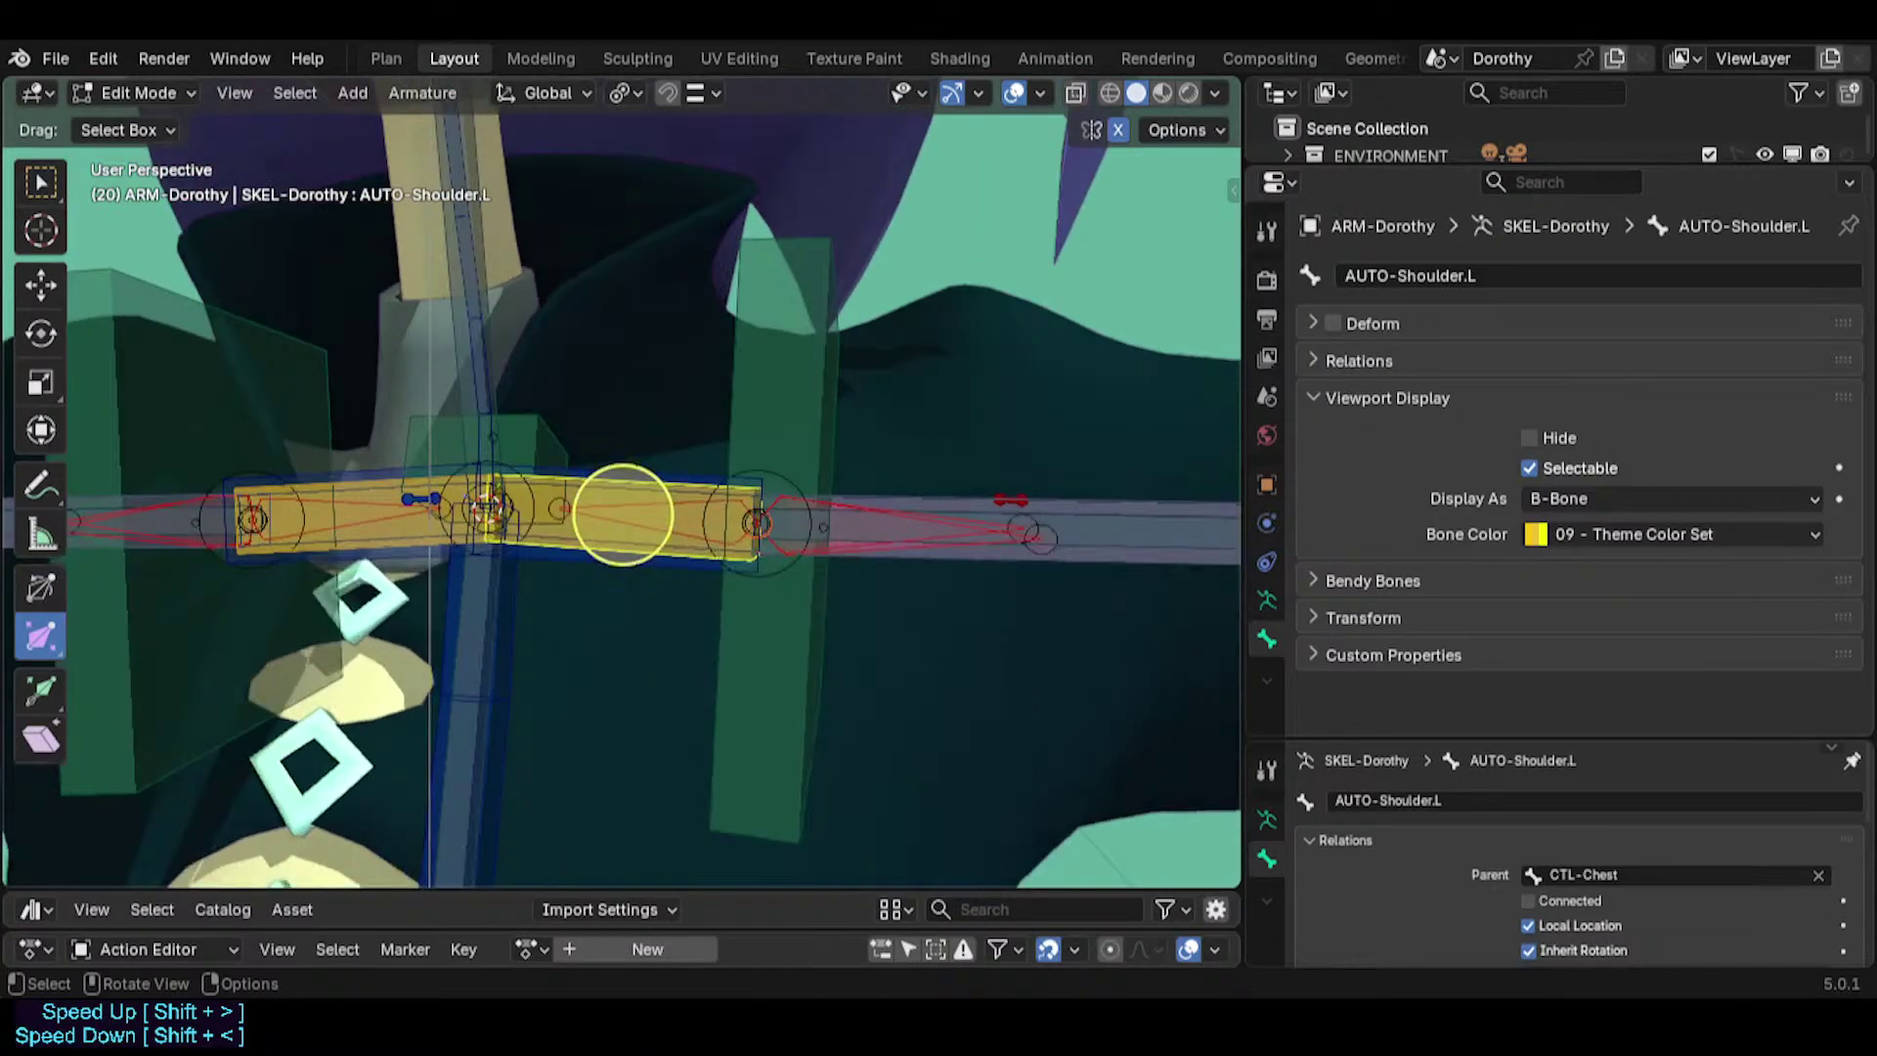
pyautogui.click(552, 545)
pyautogui.click(552, 545)
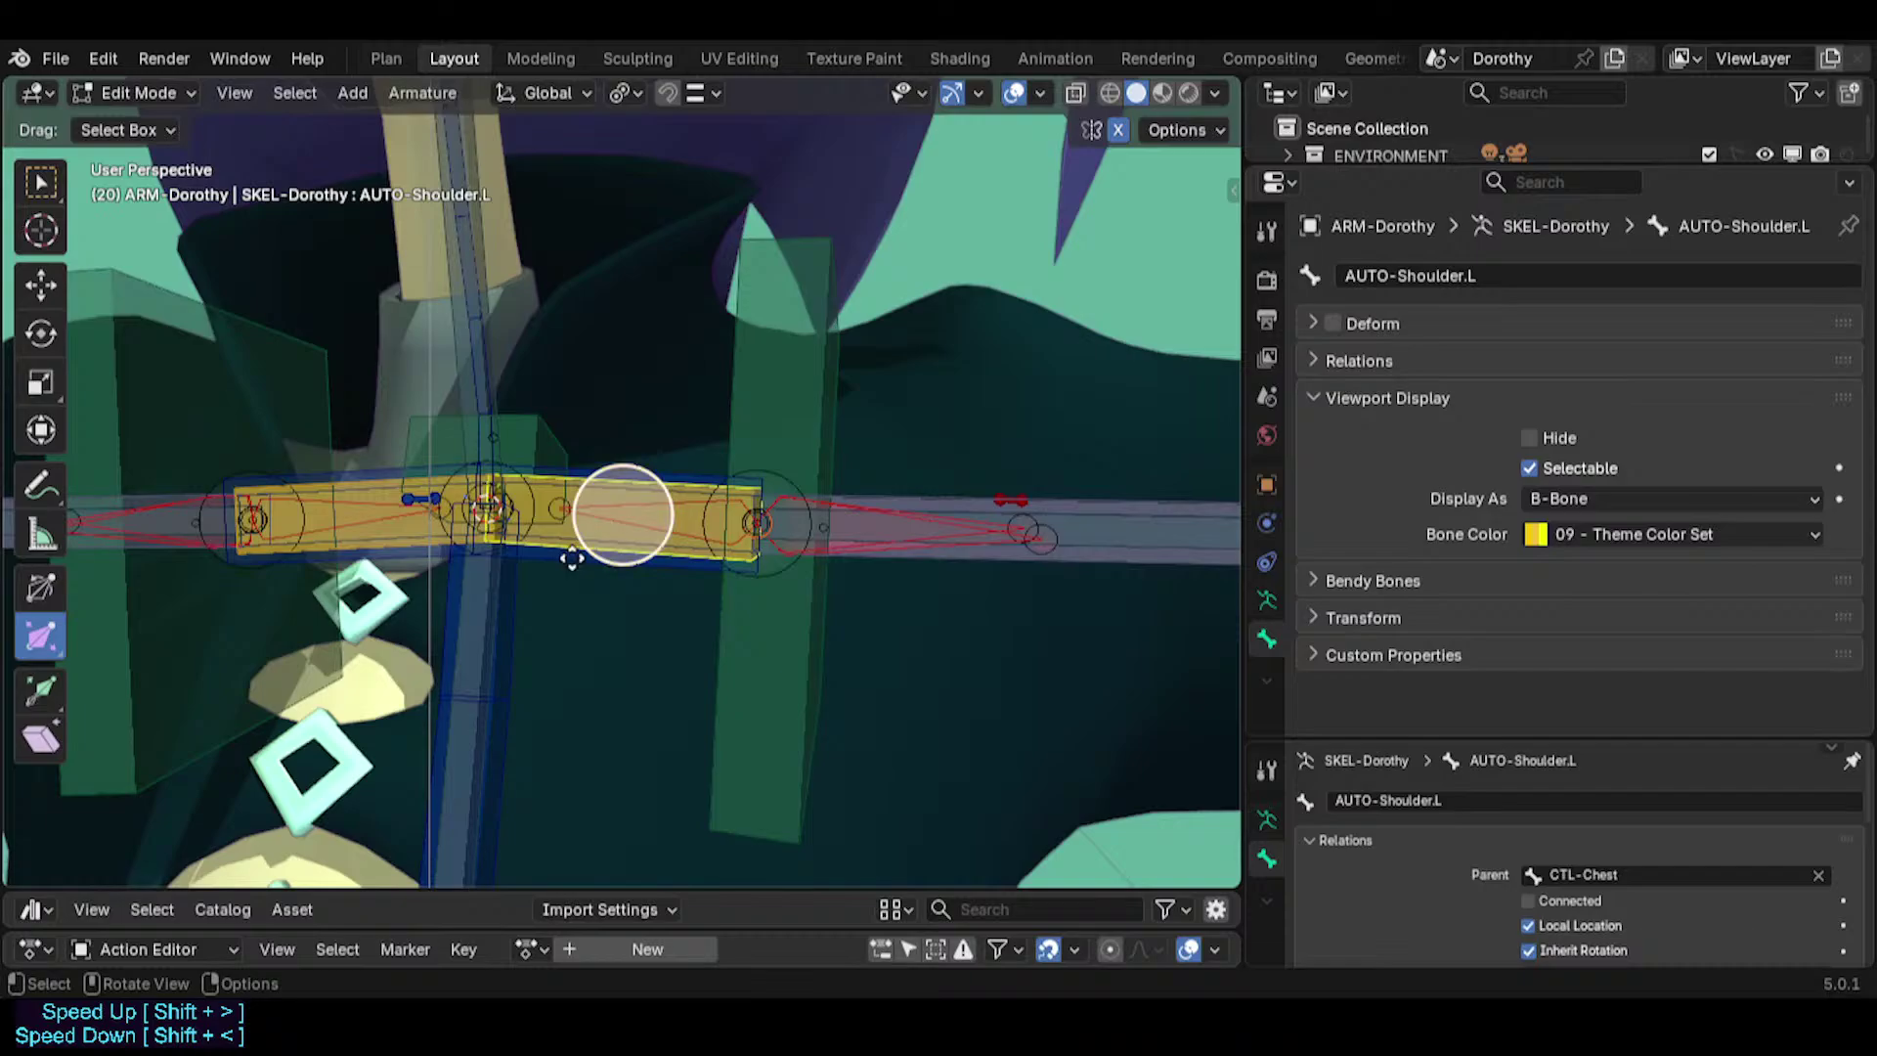
pyautogui.scroll(-1, 579, 571)
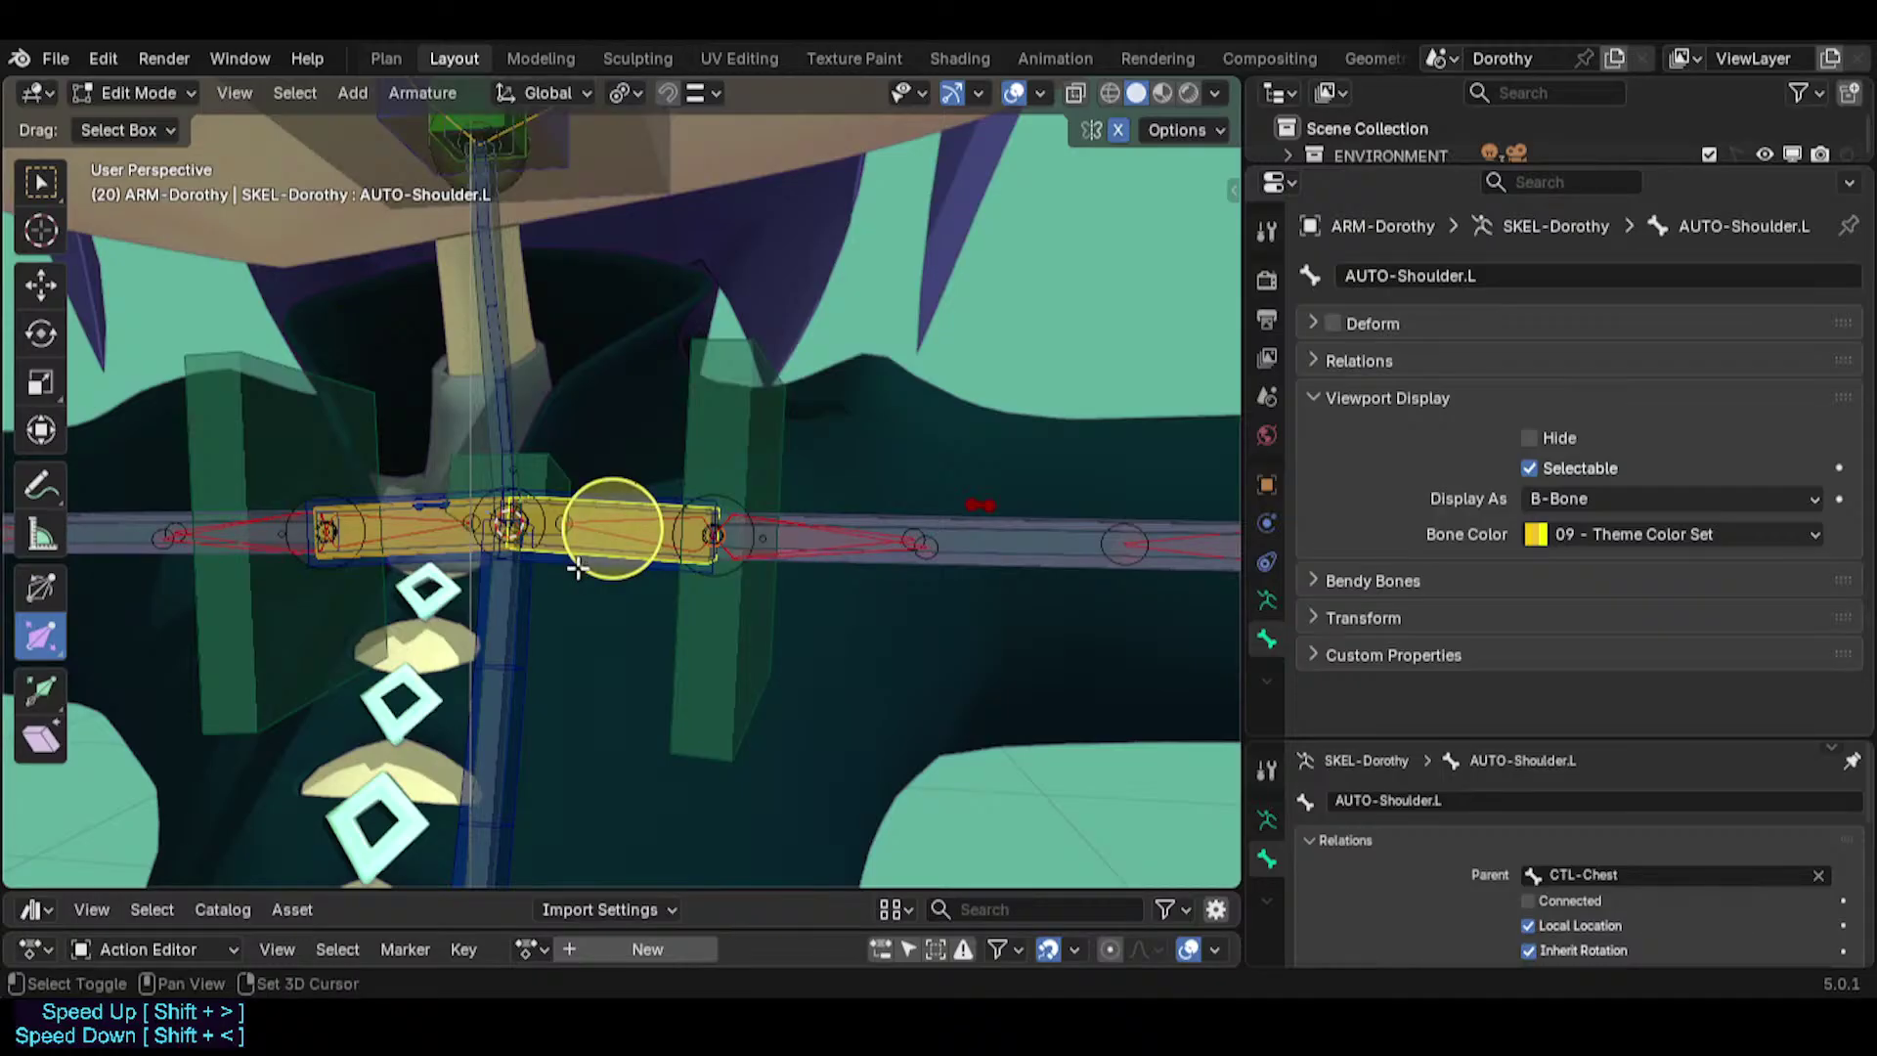
# Examine the overlapping left shoulder bones CTL-Shoulder.L, AUTO-Shoulder.L and MCH-Shoulder.L and their parents.
pyautogui.click(578, 568)
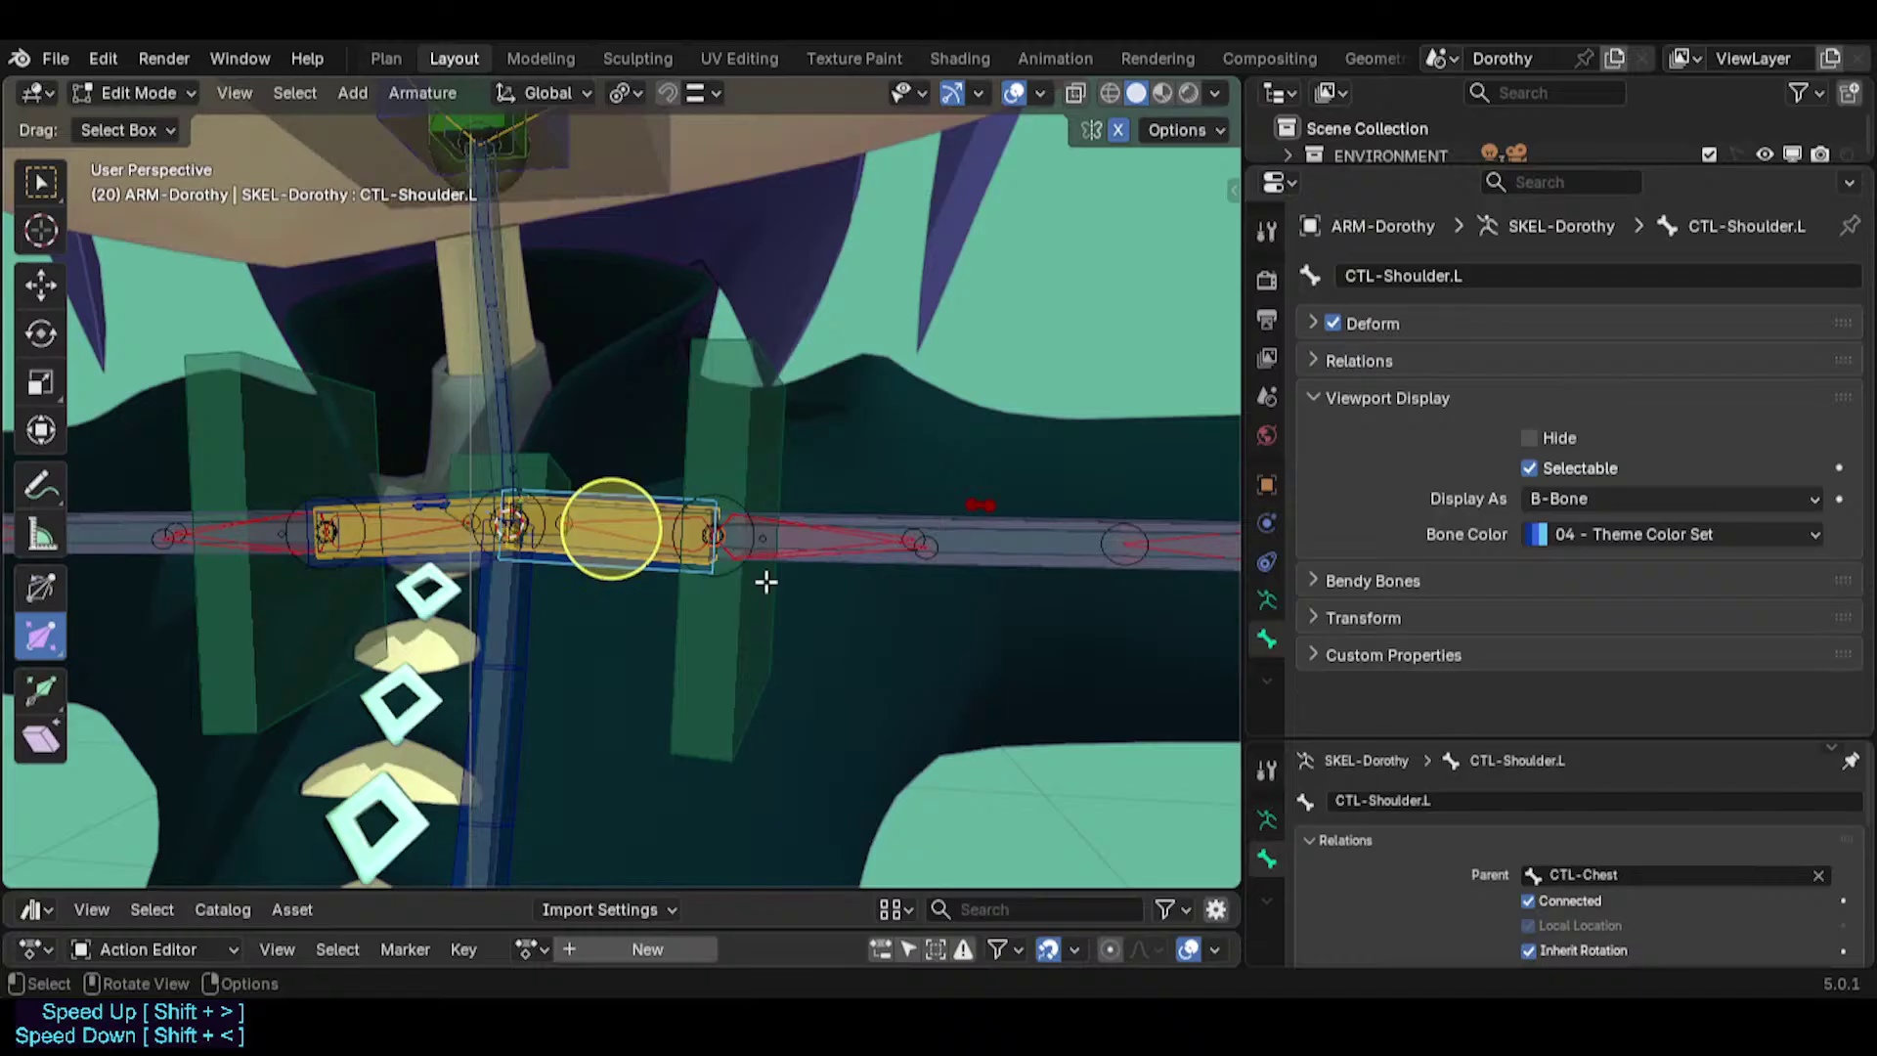
pyautogui.click(611, 559)
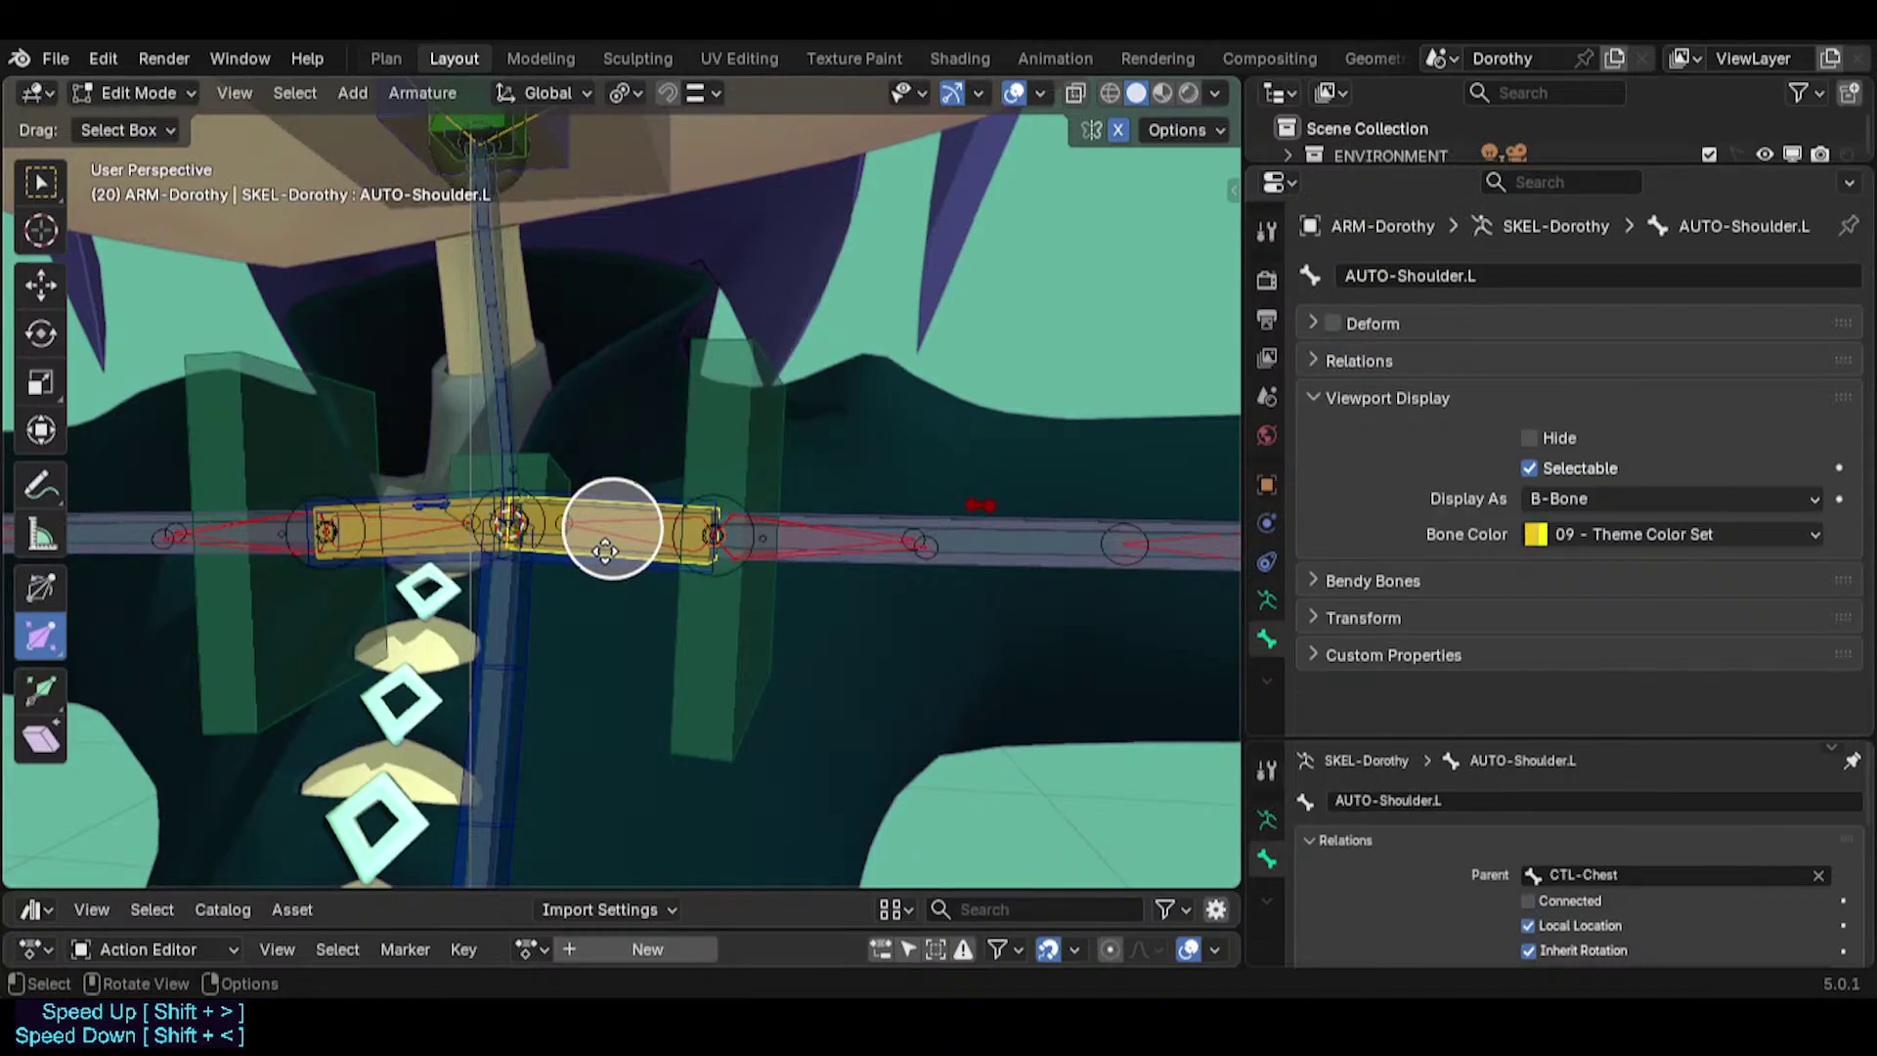
pyautogui.click(608, 554)
pyautogui.click(605, 550)
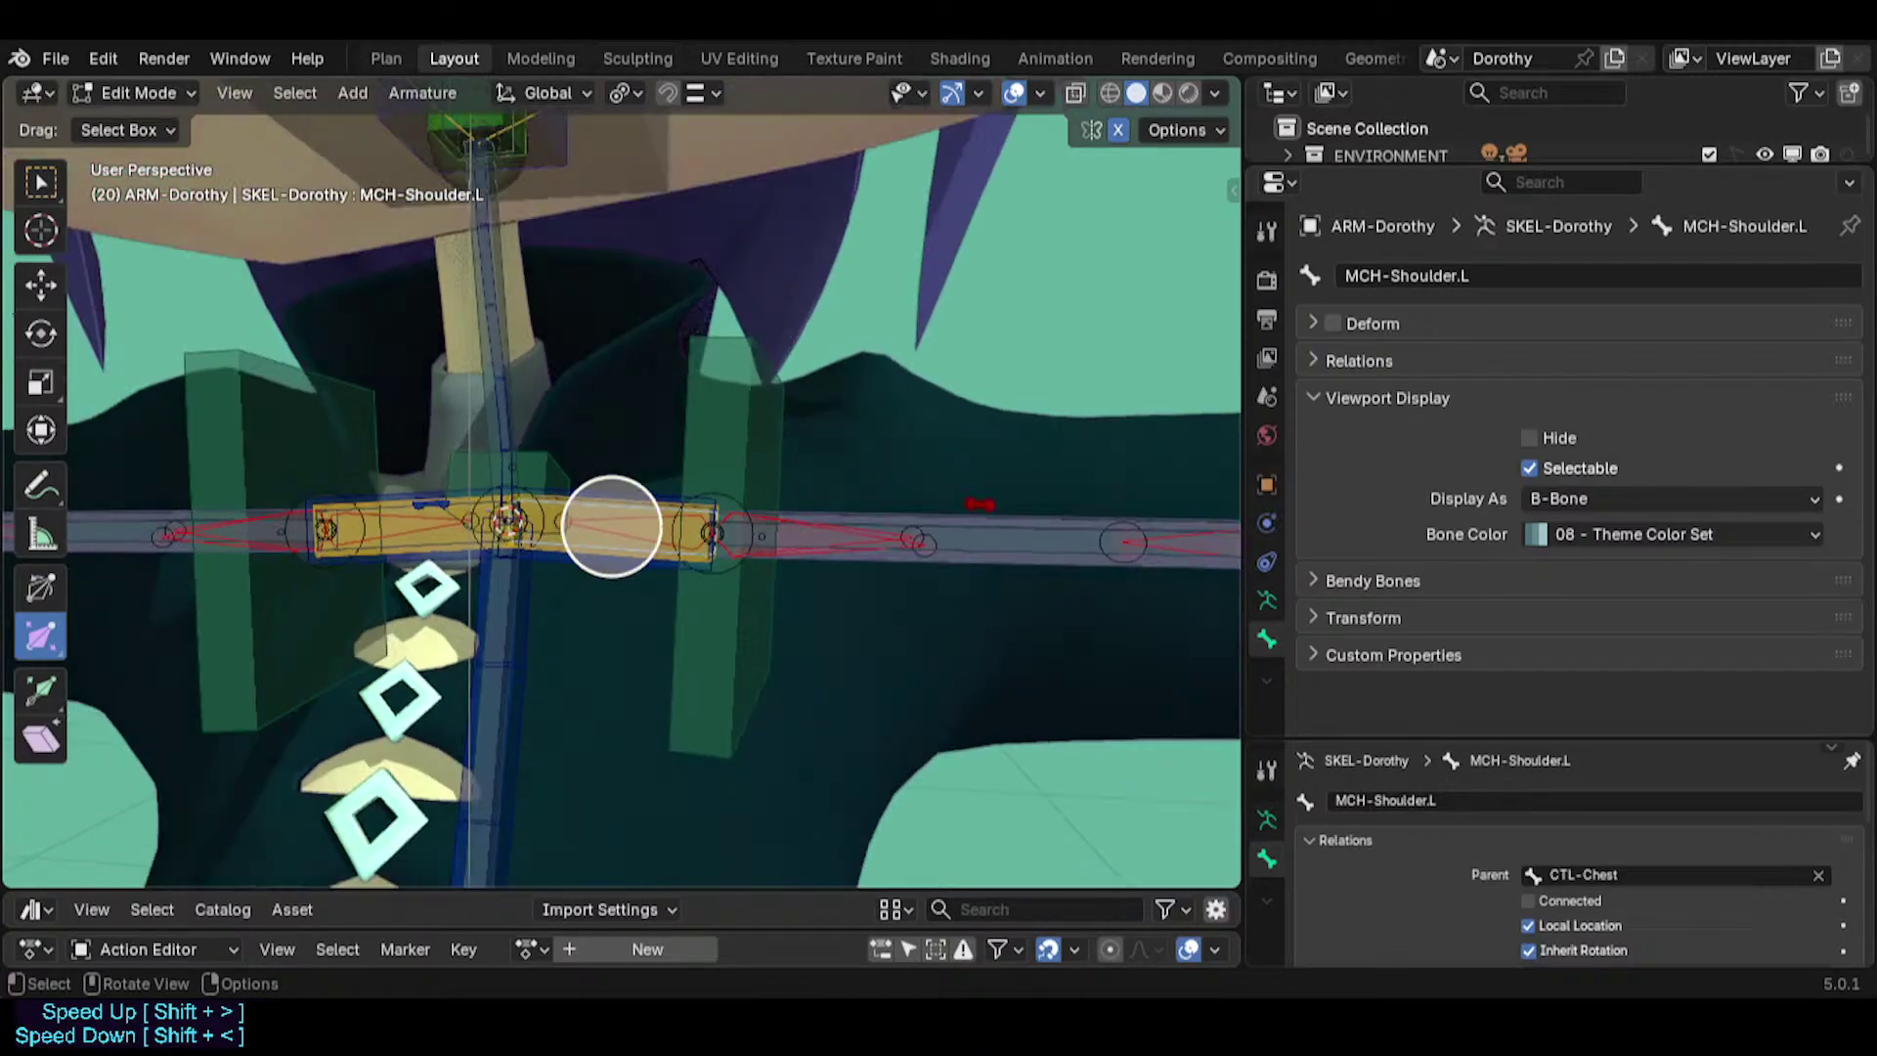
pyautogui.click(611, 526)
pyautogui.click(586, 549)
pyautogui.click(590, 545)
pyautogui.click(589, 544)
pyautogui.click(589, 544)
# Parent TWK-Shoulder.L to AUTO-Shoulder.L with Keep Offset.
pyautogui.click(724, 547)
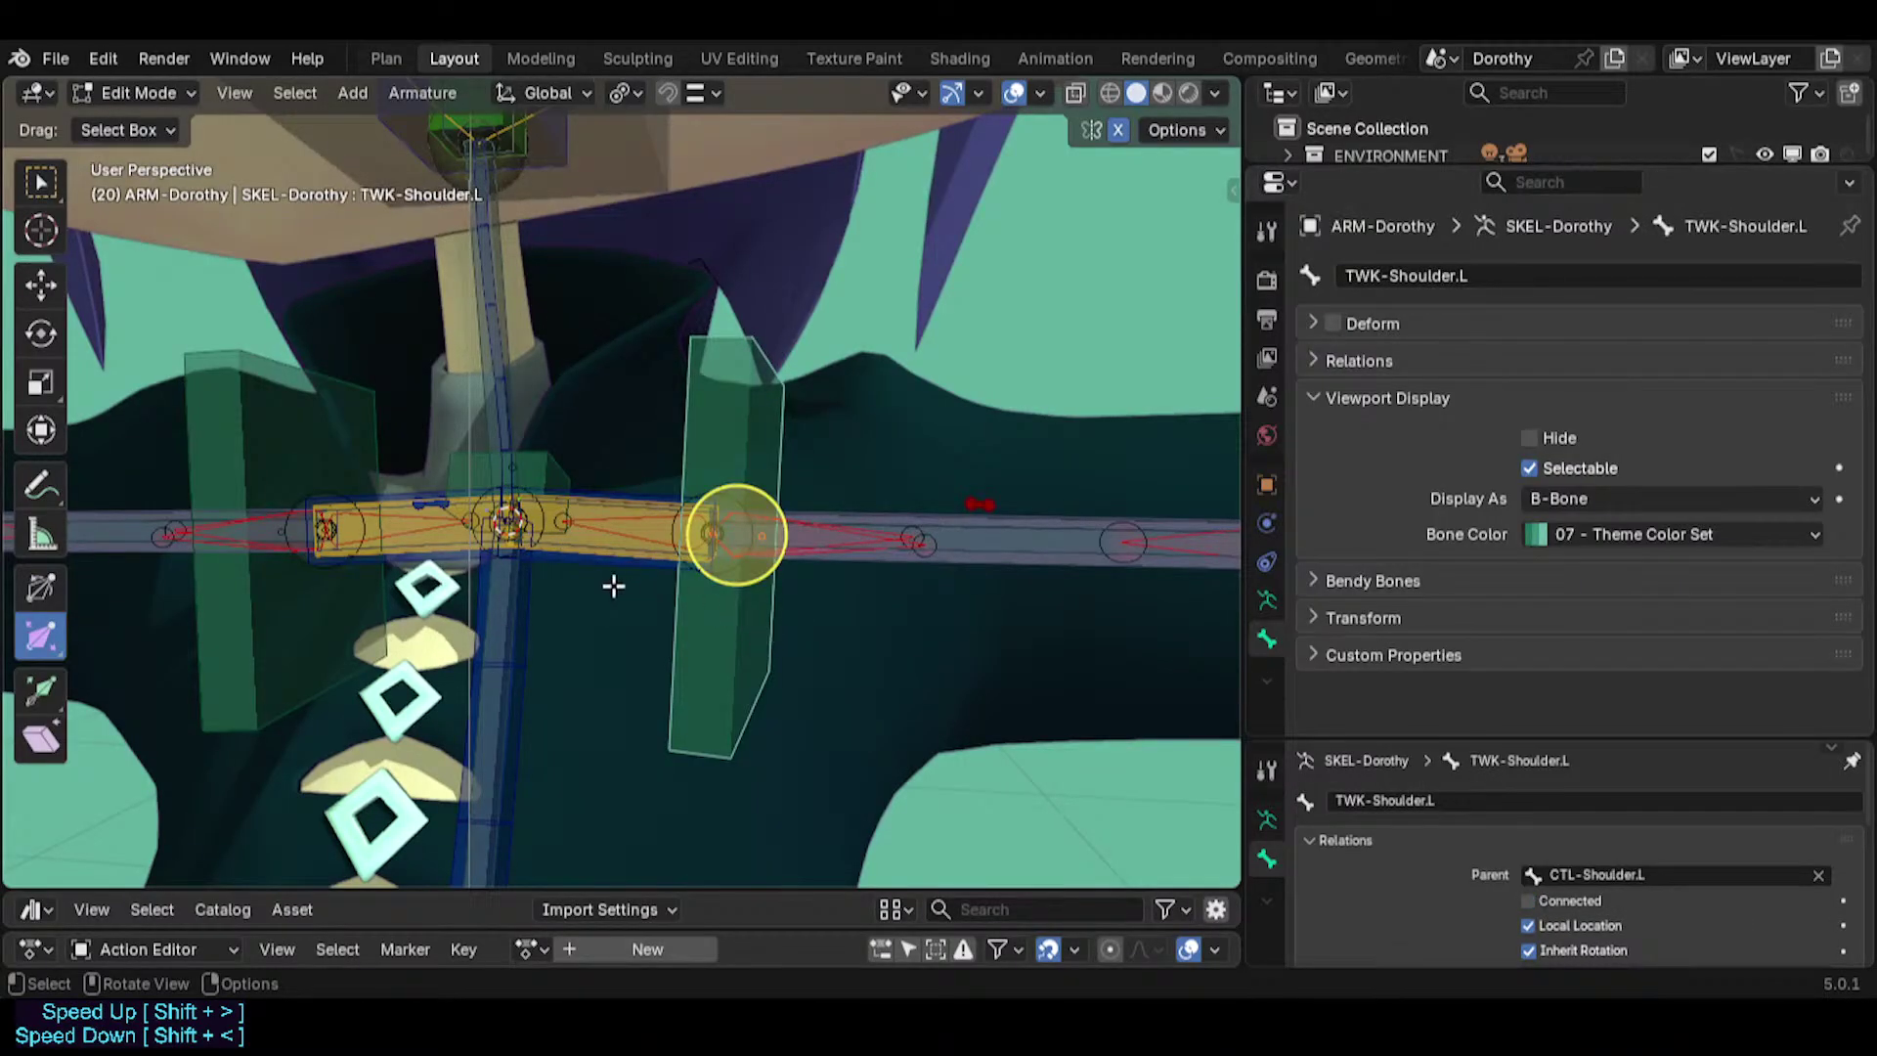
pyautogui.scroll(1, 611, 582)
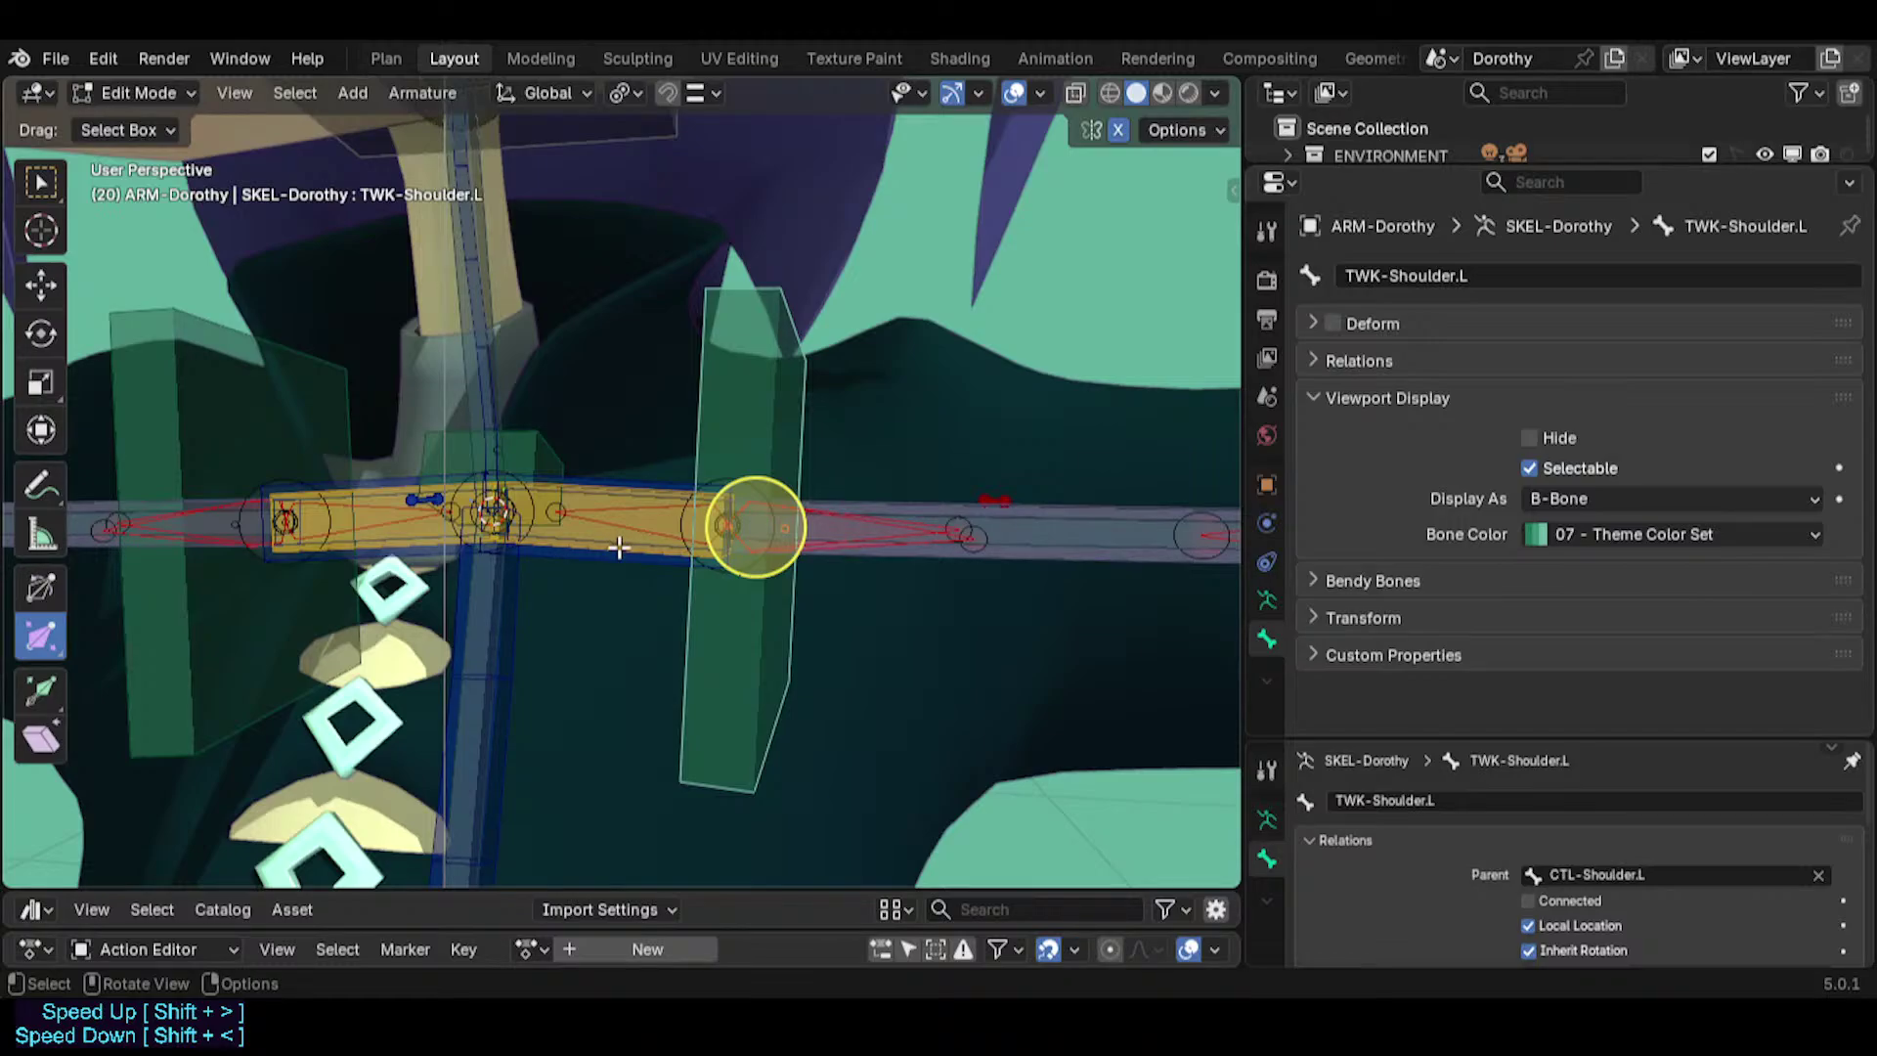
pyautogui.keyDown('alt'); pyautogui.click(618, 545); pyautogui.keyUp('alt')
pyautogui.click(608, 568)
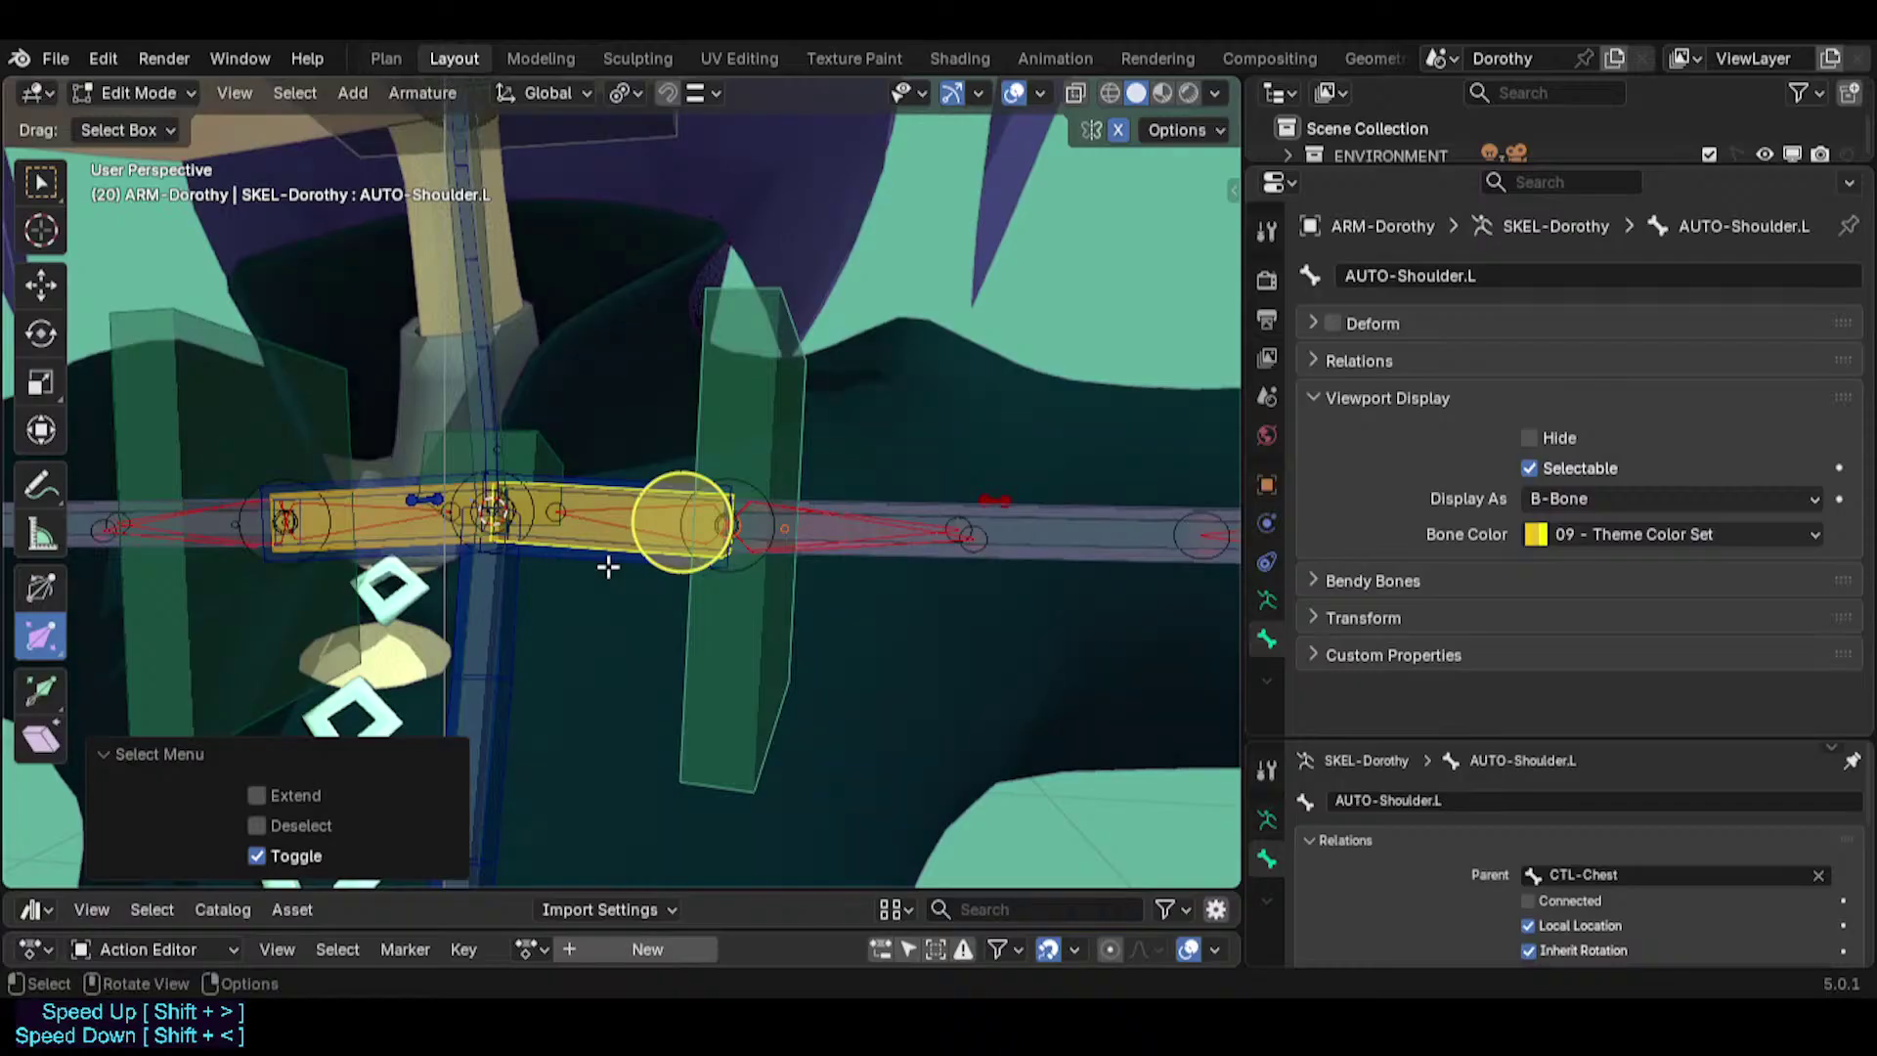
pyautogui.hotkey('ctrl', 'p')
pyautogui.click(606, 563)
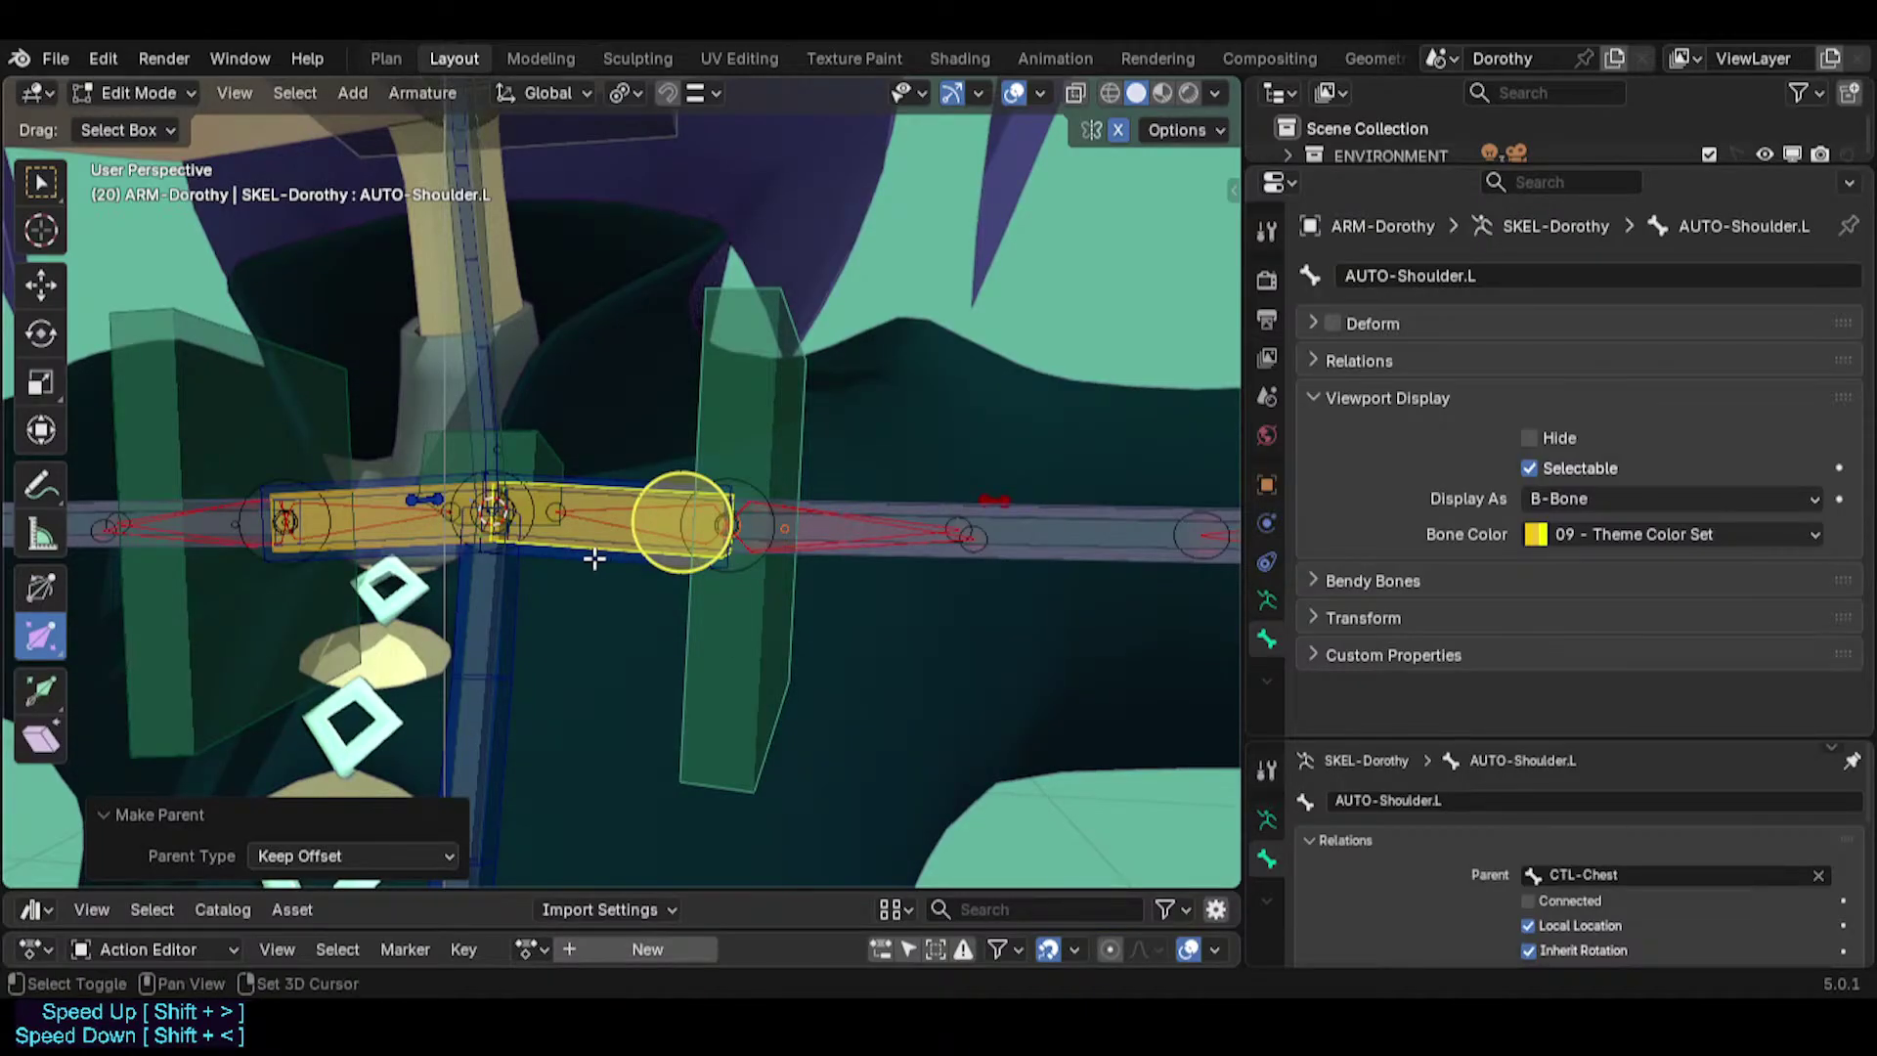
# Parent AUTO-Shoulder.L to CTL-Shoulder.L with Keep Offset and reselect AUTO-Shoulder.L to check its parent.
pyautogui.keyDown('shift'); pyautogui.click(594, 549); pyautogui.keyUp('shift')
pyautogui.hotkey('ctrl', 'p')
pyautogui.click(592, 555)
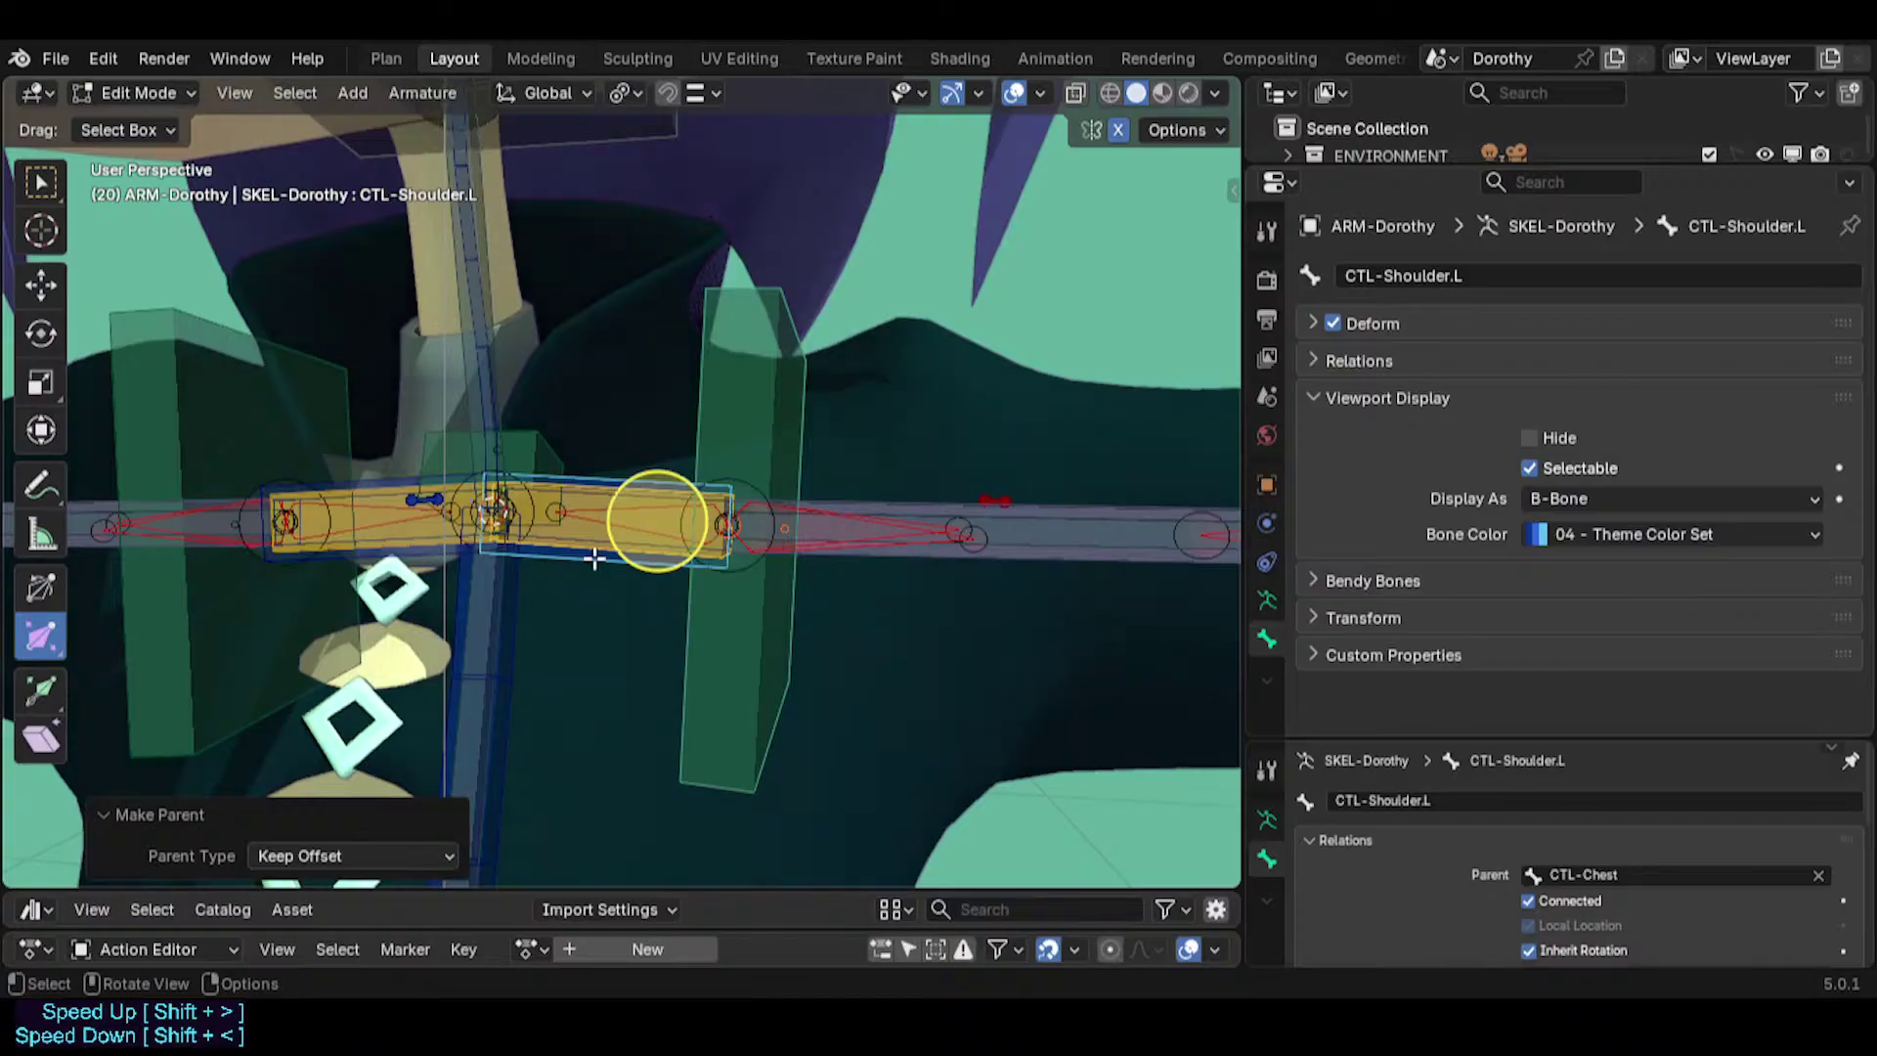
pyautogui.click(597, 565)
pyautogui.click(596, 547)
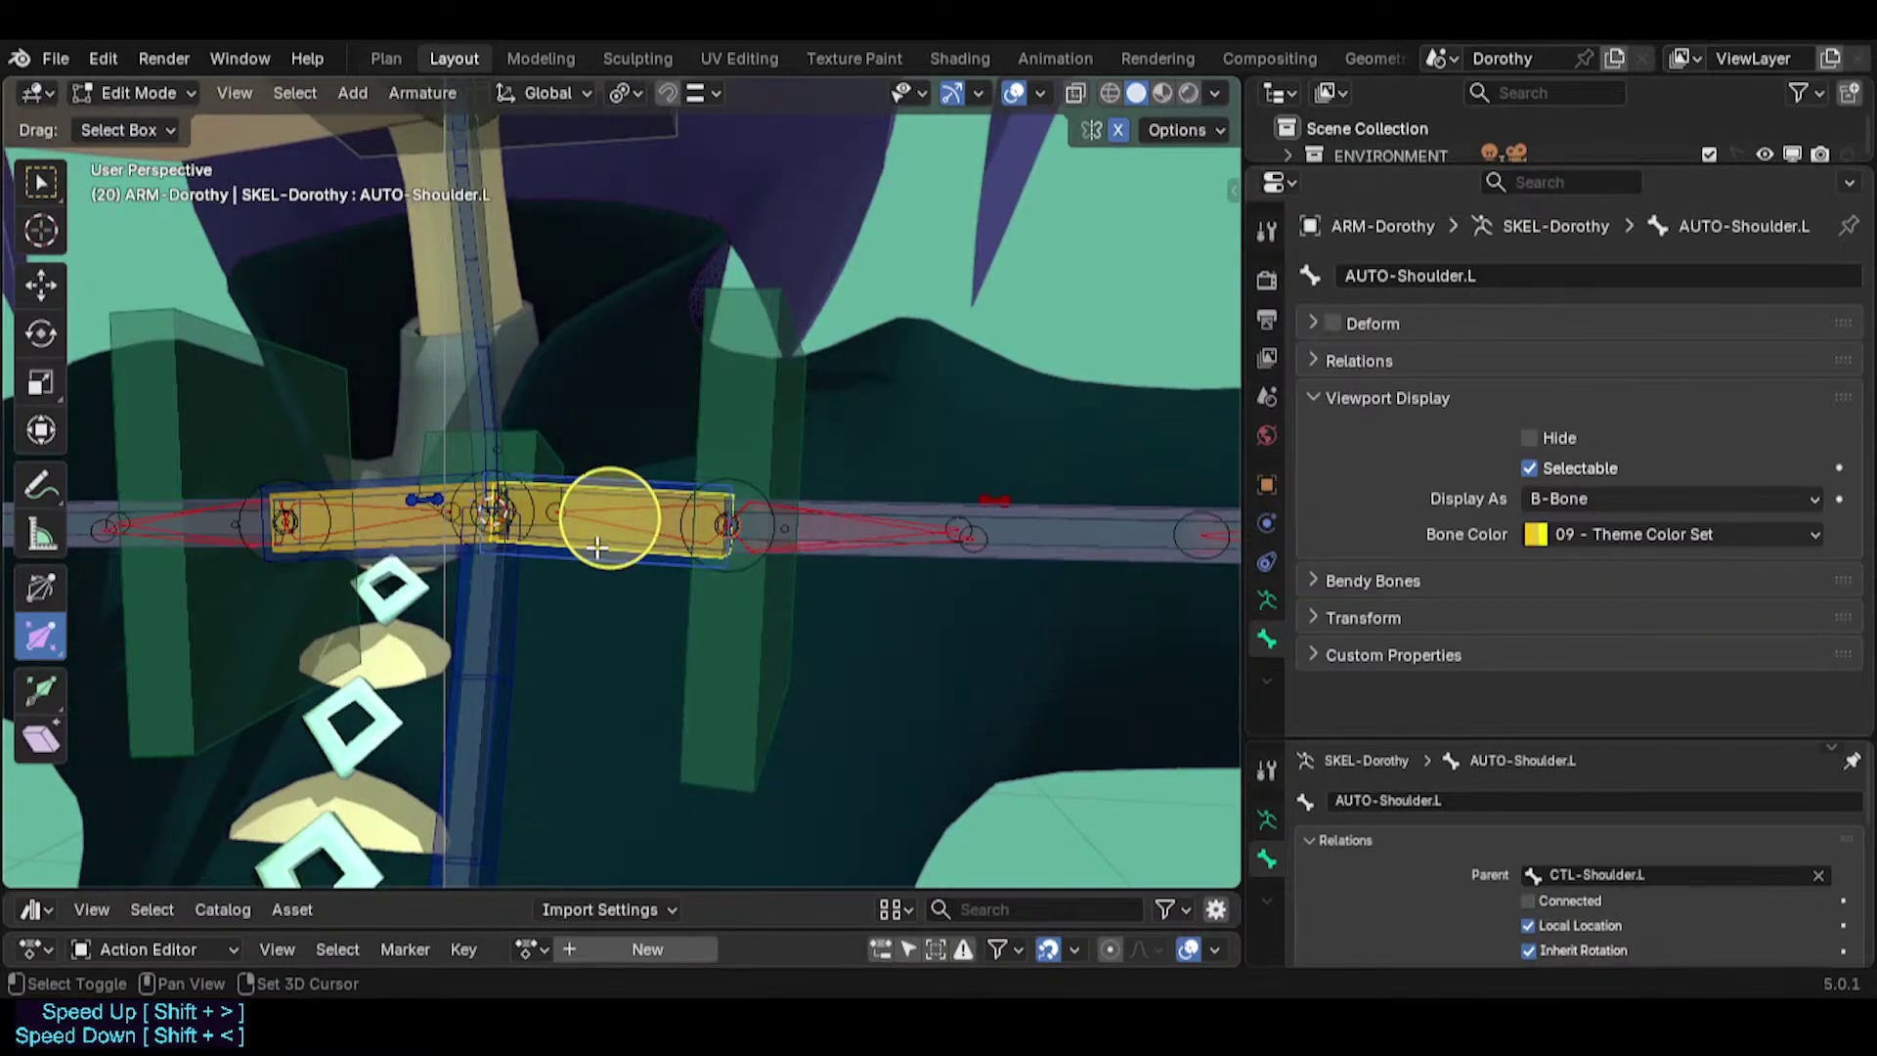
# In Pose Mode, remove every constraint of AUTO-Shoulder.L except Copy Transforms, including Stretch To and Damped Track.
pyautogui.hotkey('ctrl', 'Tab')
pyautogui.click(595, 706)
pyautogui.moveTo(633, 508); pyautogui.dragTo(596, 476, button='middle')
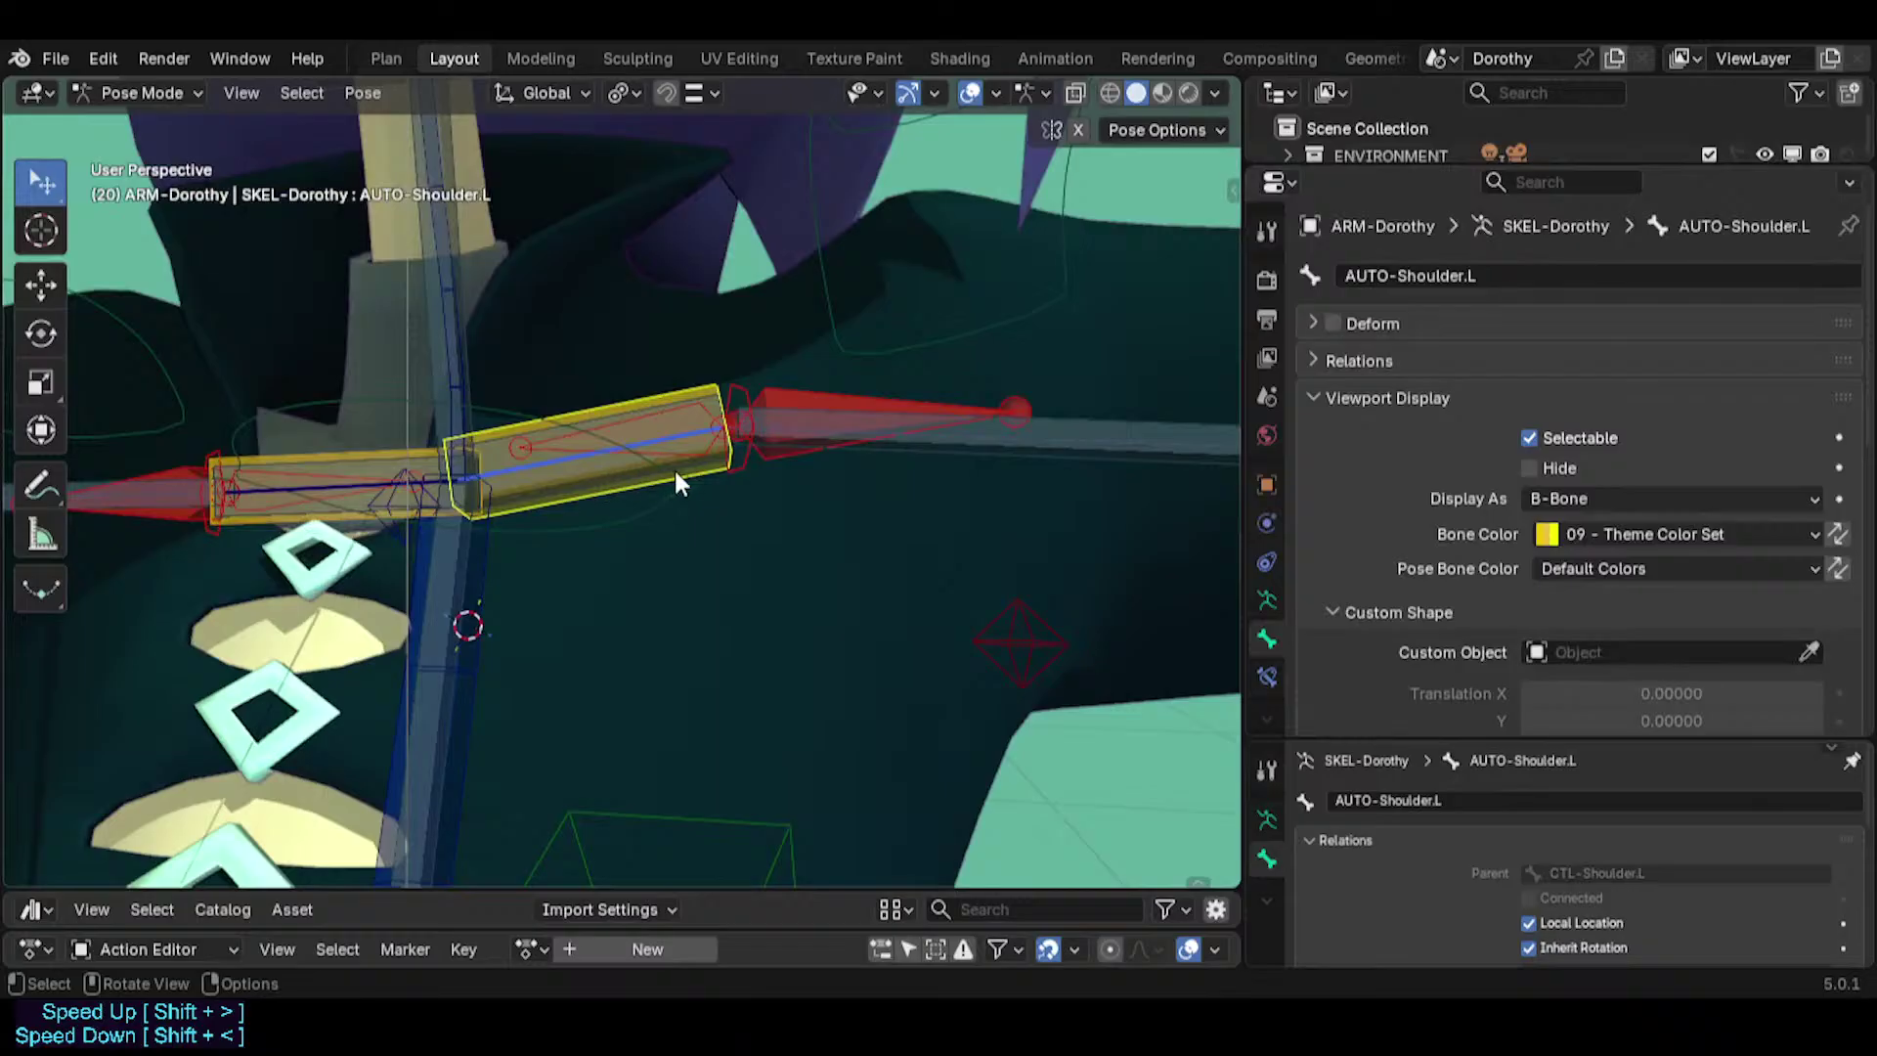
pyautogui.hotkey('ctrl', 'shift', 'c')
pyautogui.click(1267, 676)
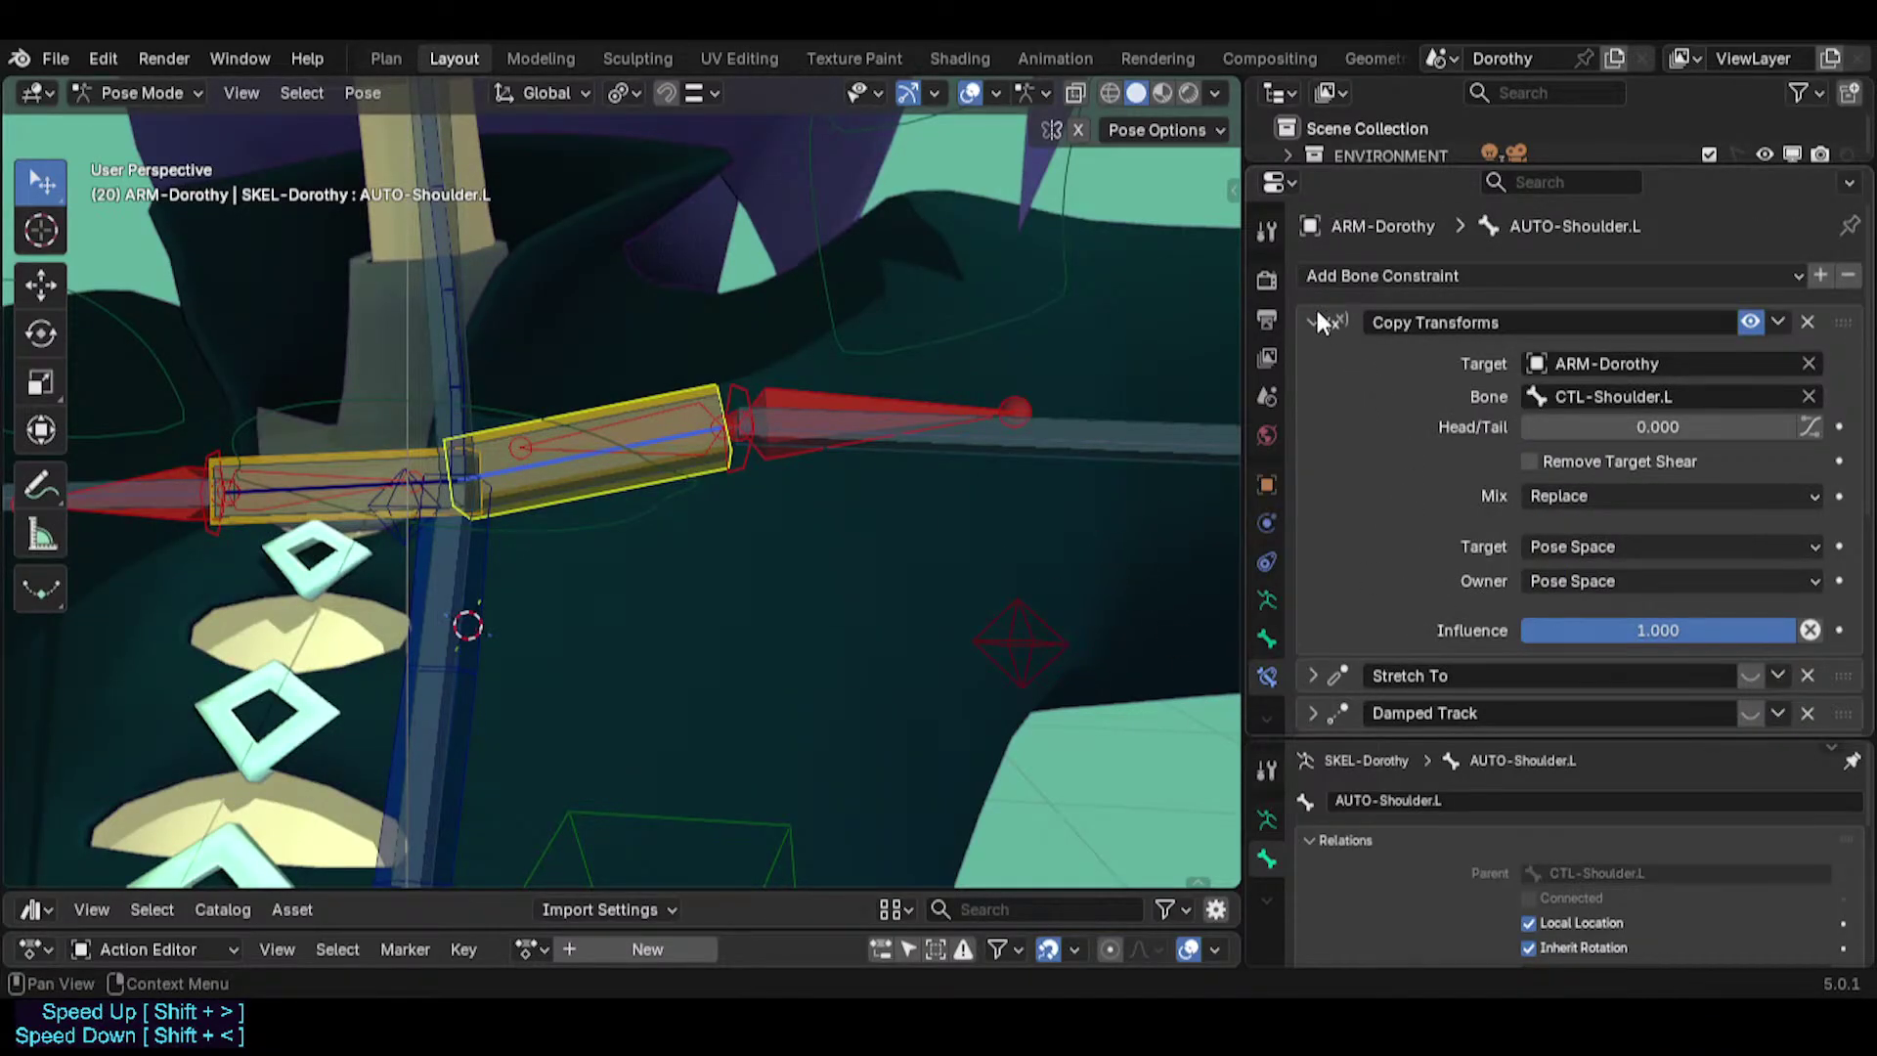
pyautogui.click(1809, 675)
pyautogui.click(1808, 675)
pyautogui.click(1806, 674)
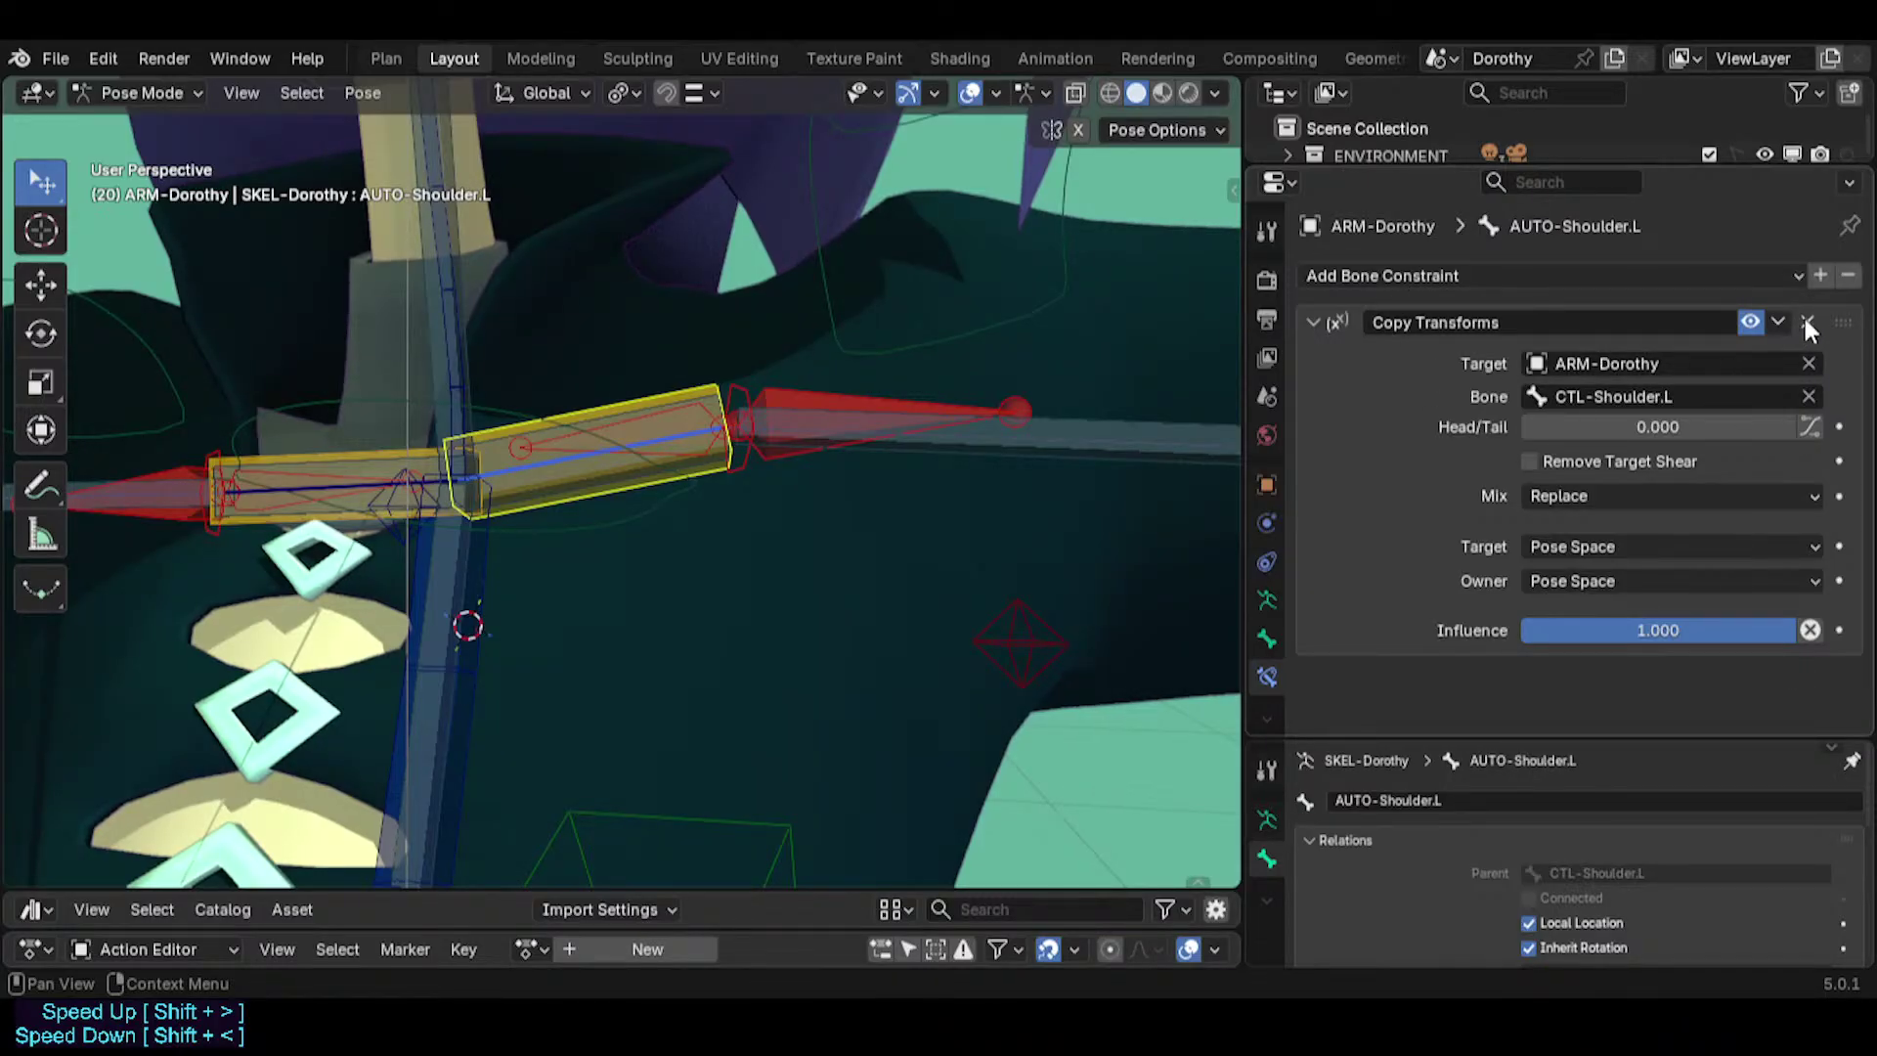
pyautogui.moveTo(750, 438); pyautogui.dragTo(782, 405, button='middle')
pyautogui.scroll(-3, 749, 414)
pyautogui.scroll(2, 733, 432)
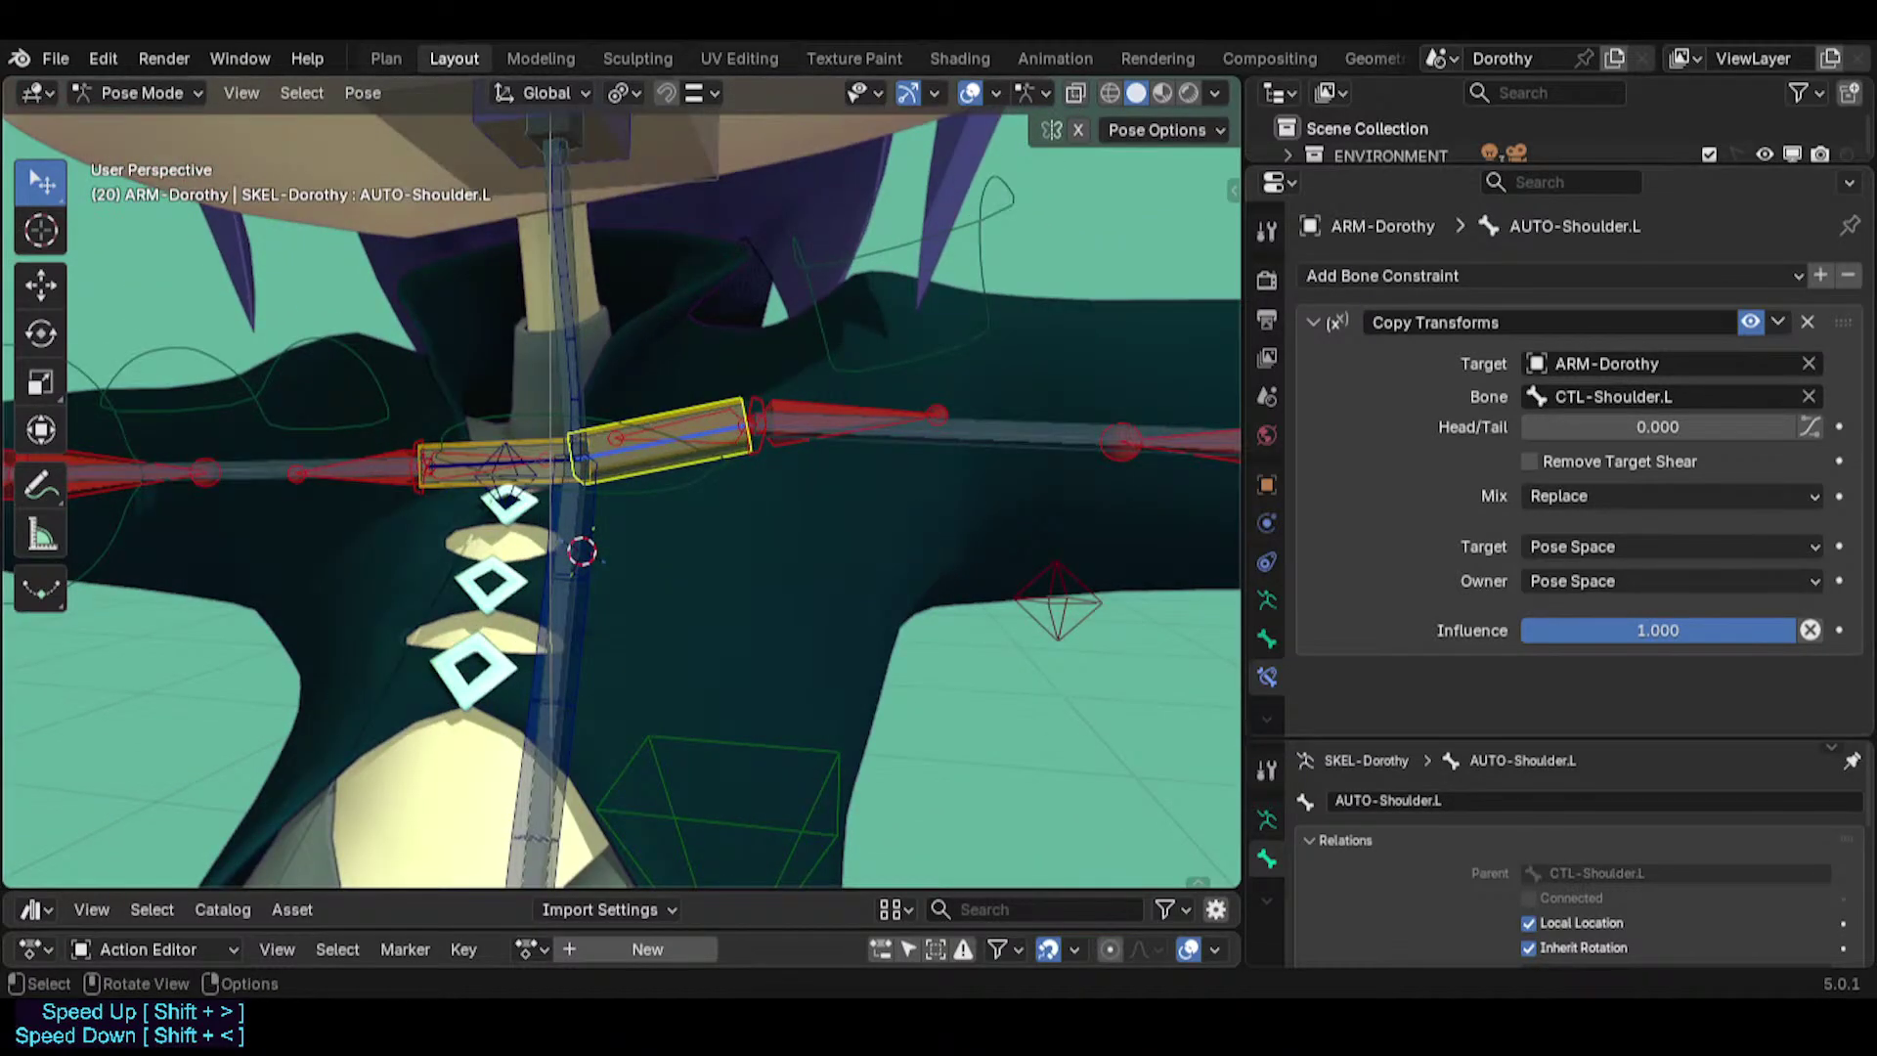
pyautogui.scroll(-1, 821, 479)
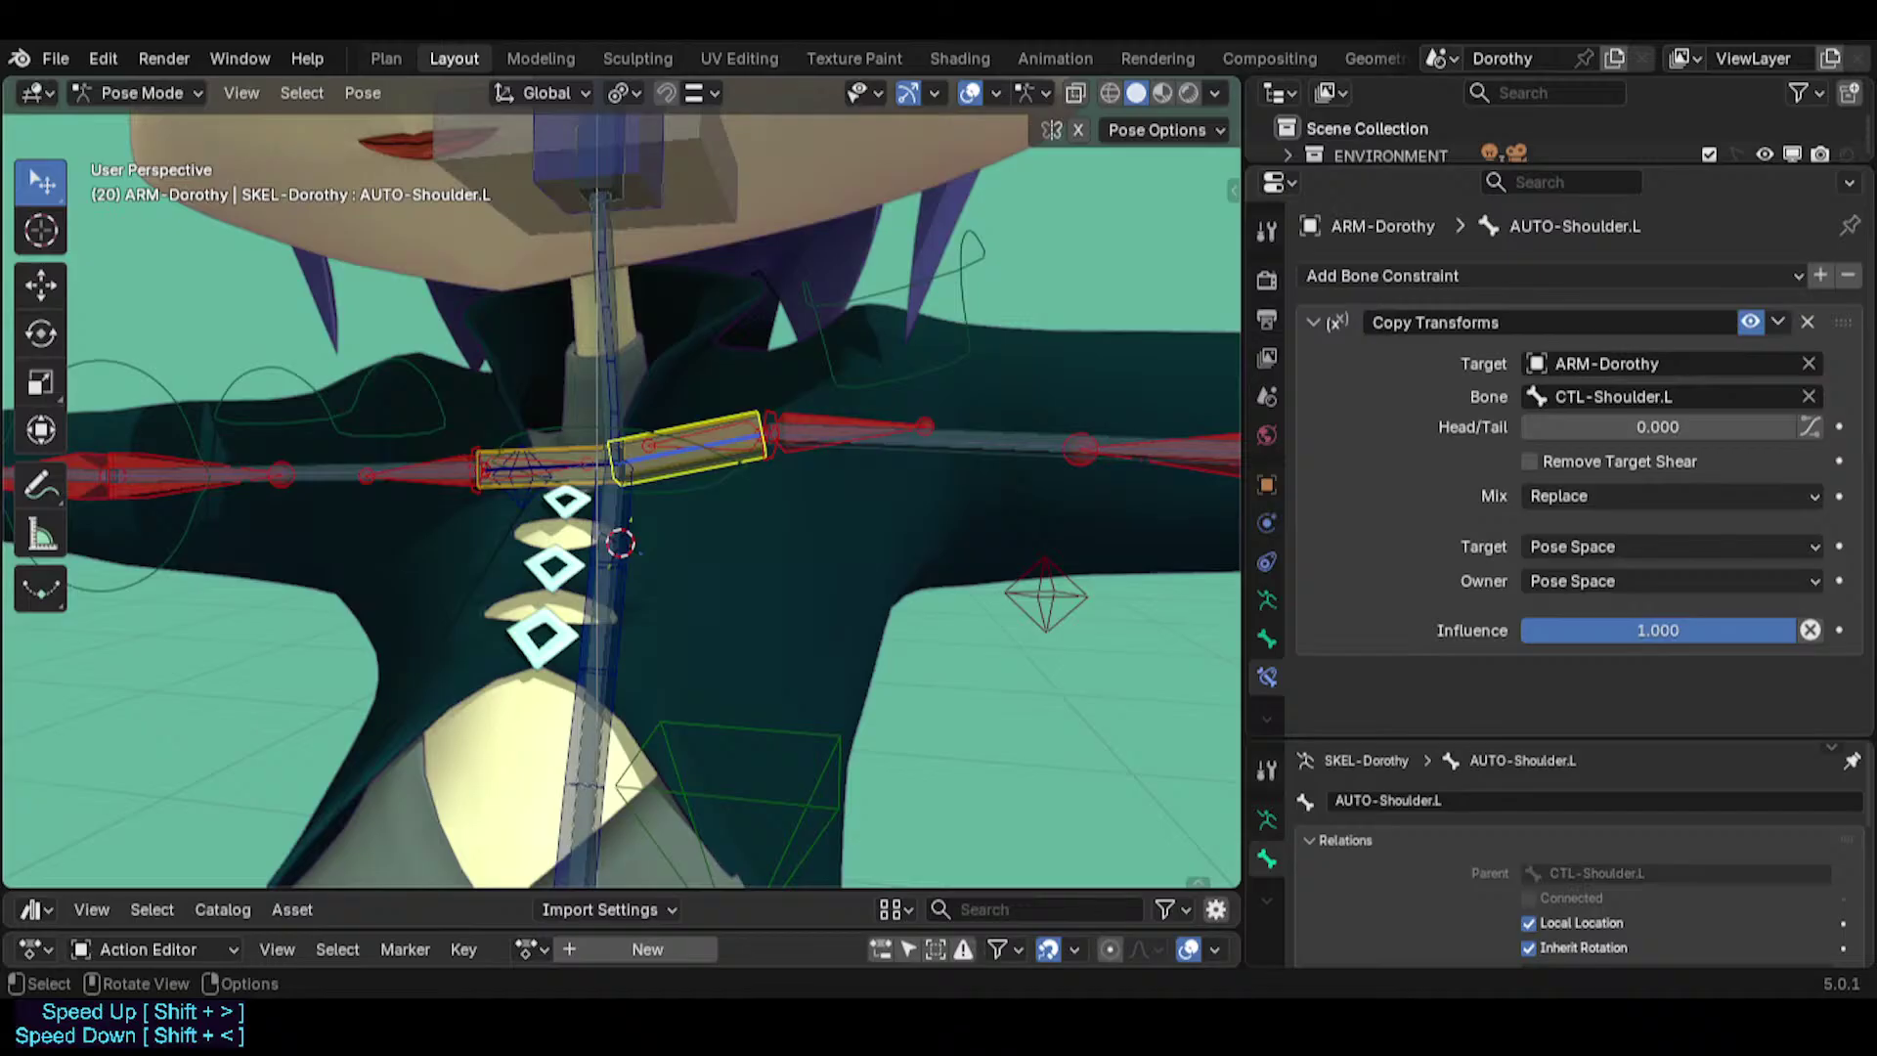
# Select CTL-Shoulder.L and rotate it in several directions to test how the left arm and tweak control follow.
pyautogui.click(735, 438)
pyautogui.click(736, 440)
pyautogui.press('r')
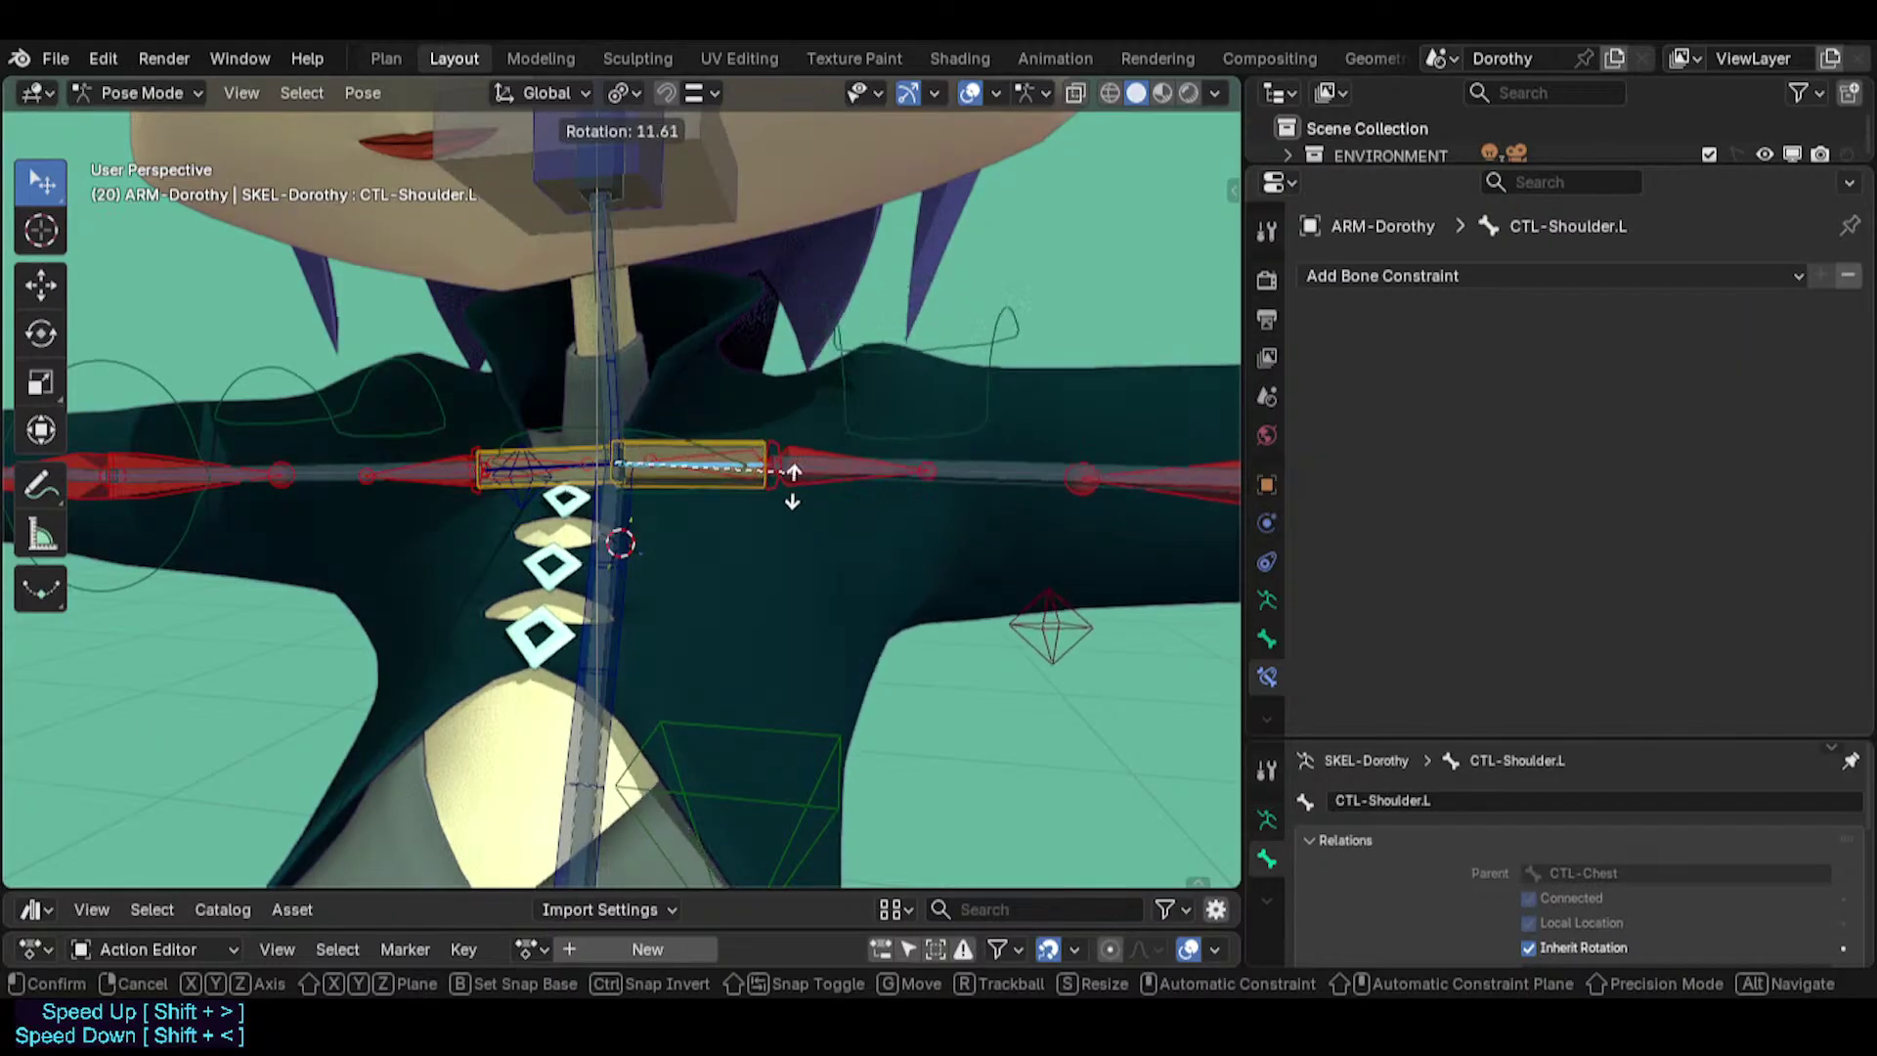
pyautogui.click(719, 425)
pyautogui.moveTo(823, 464); pyautogui.dragTo(790, 414, button='middle')
pyautogui.click(161, 662)
pyautogui.scroll(2, 684, 431)
pyautogui.scroll(-1, 765, 418)
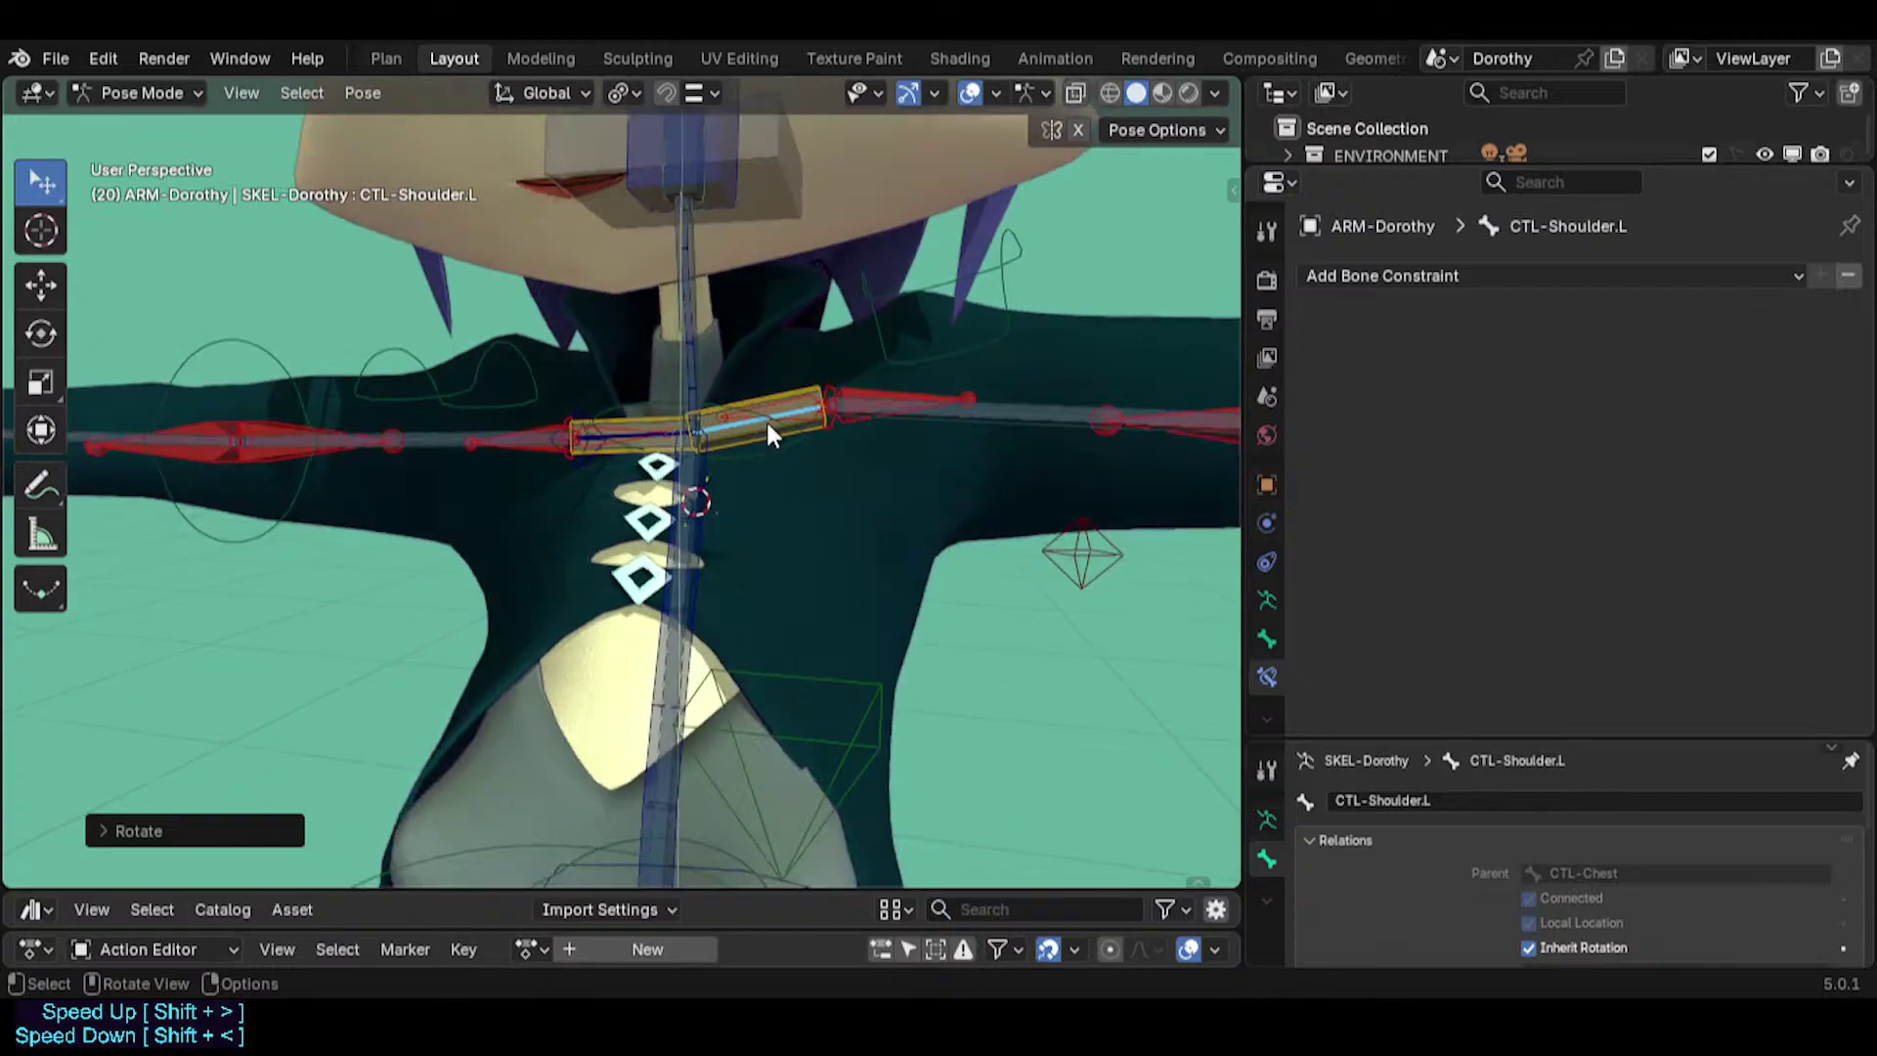
pyautogui.scroll(-3, 786, 459)
pyautogui.press('r')
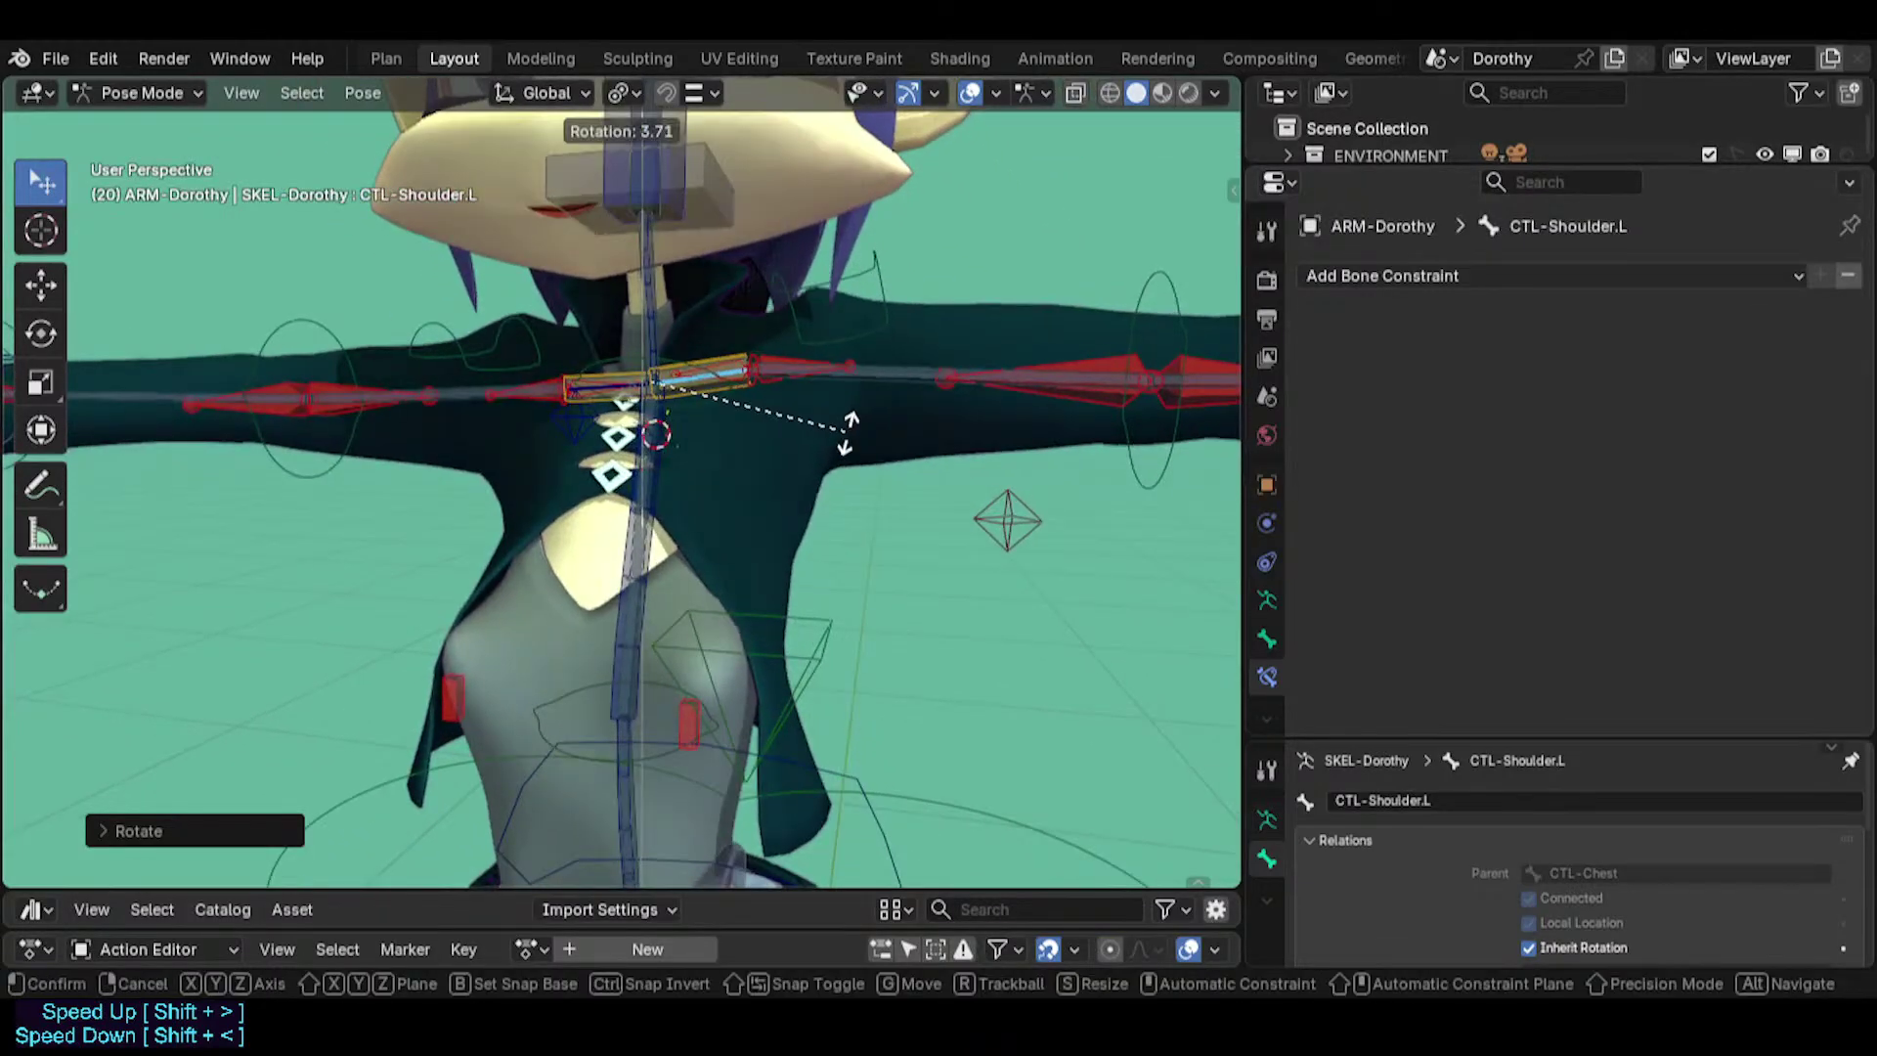
pyautogui.press('r')
pyautogui.click(854, 490)
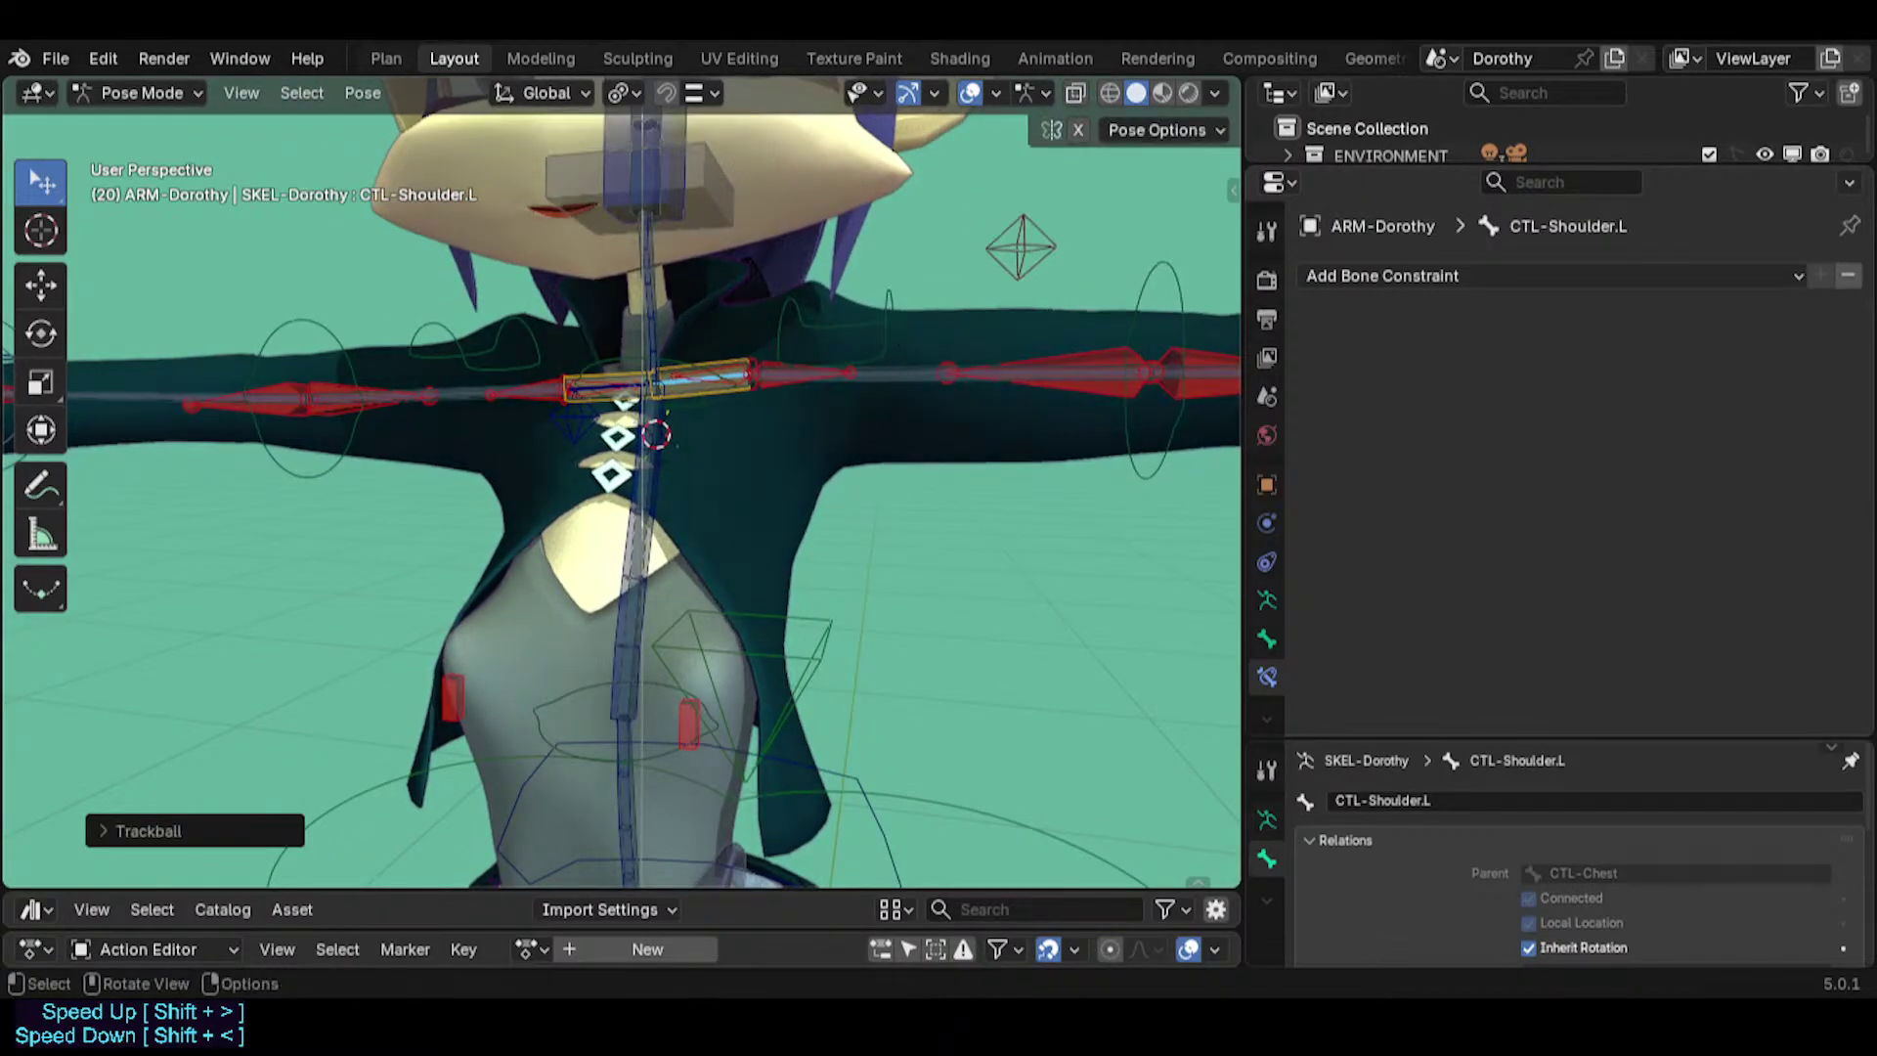
pyautogui.press('r')
pyautogui.click(845, 299)
# Parent TWK-Shoulder.L to AUTO-Shoulder.L in Edit Mode with Keep Offset.
pyautogui.click(892, 282)
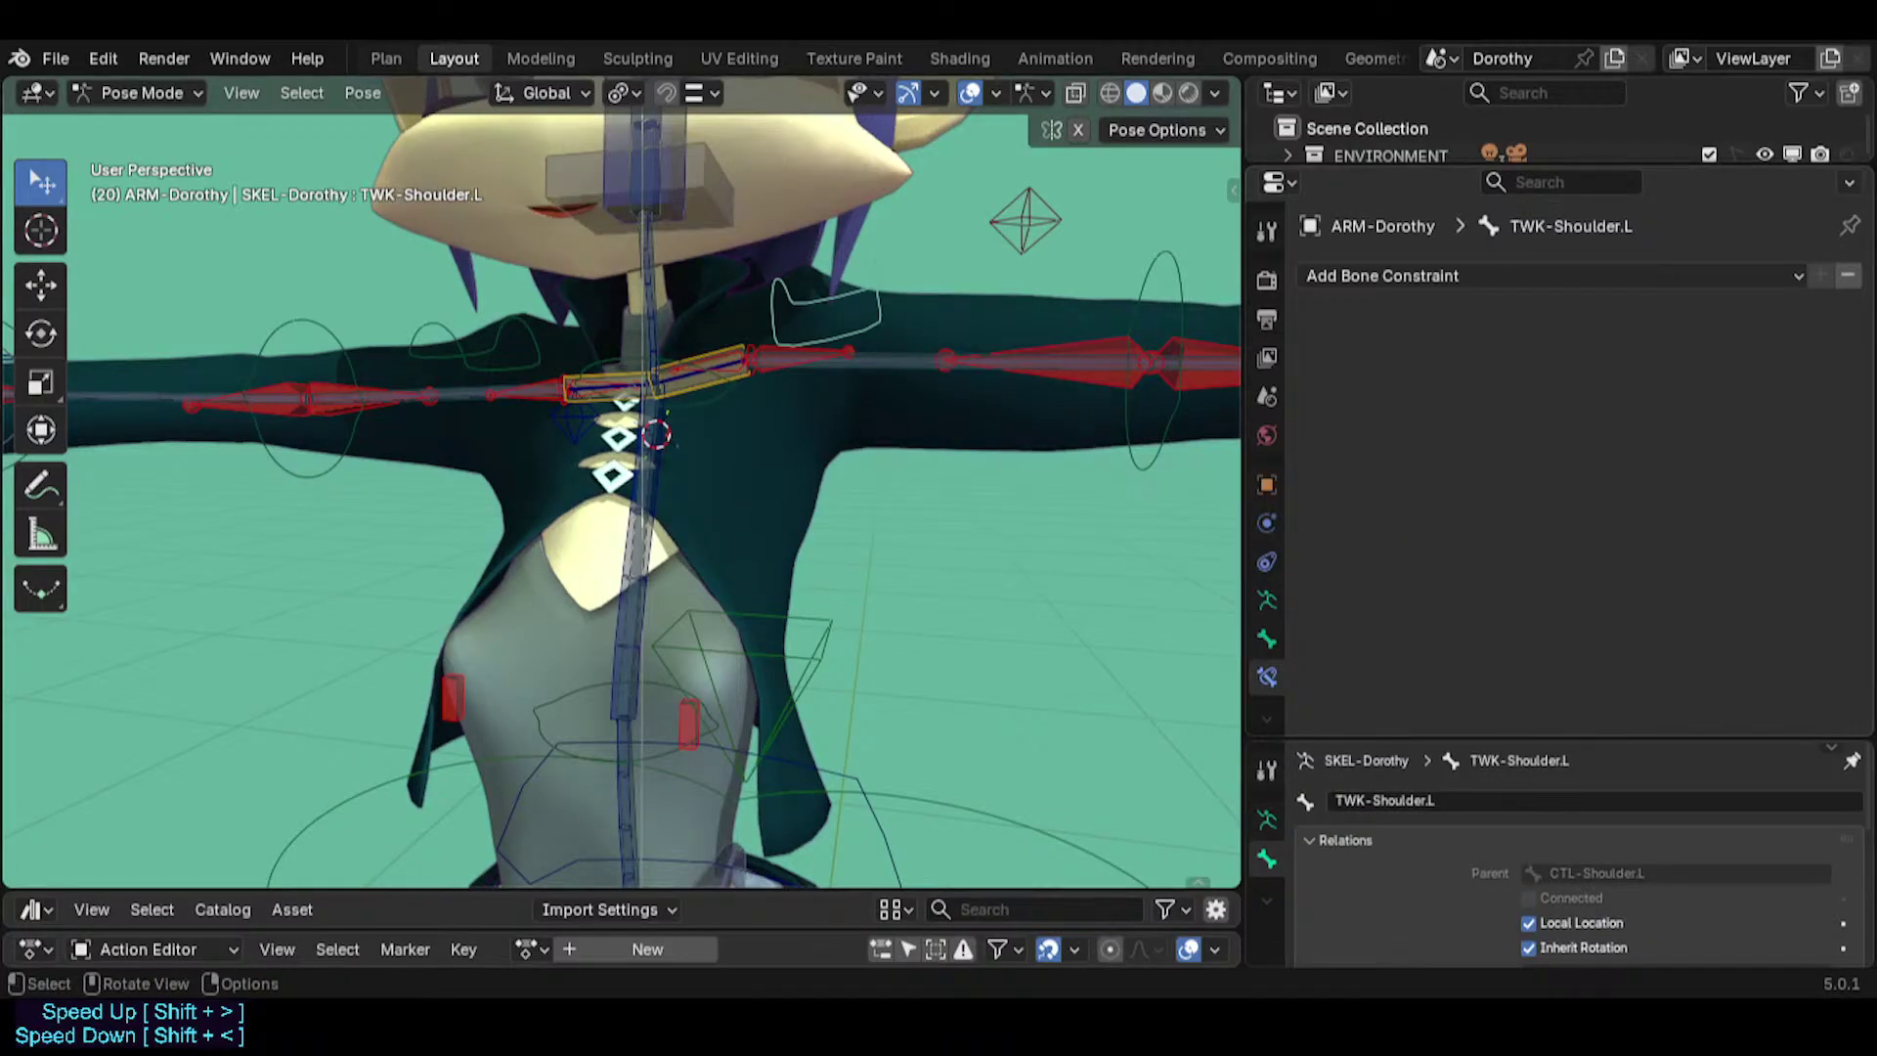
pyautogui.scroll(2, 763, 308)
pyautogui.scroll(2, 715, 360)
pyautogui.keyDown('shift'); pyautogui.click(700, 377); pyautogui.keyUp('shift')
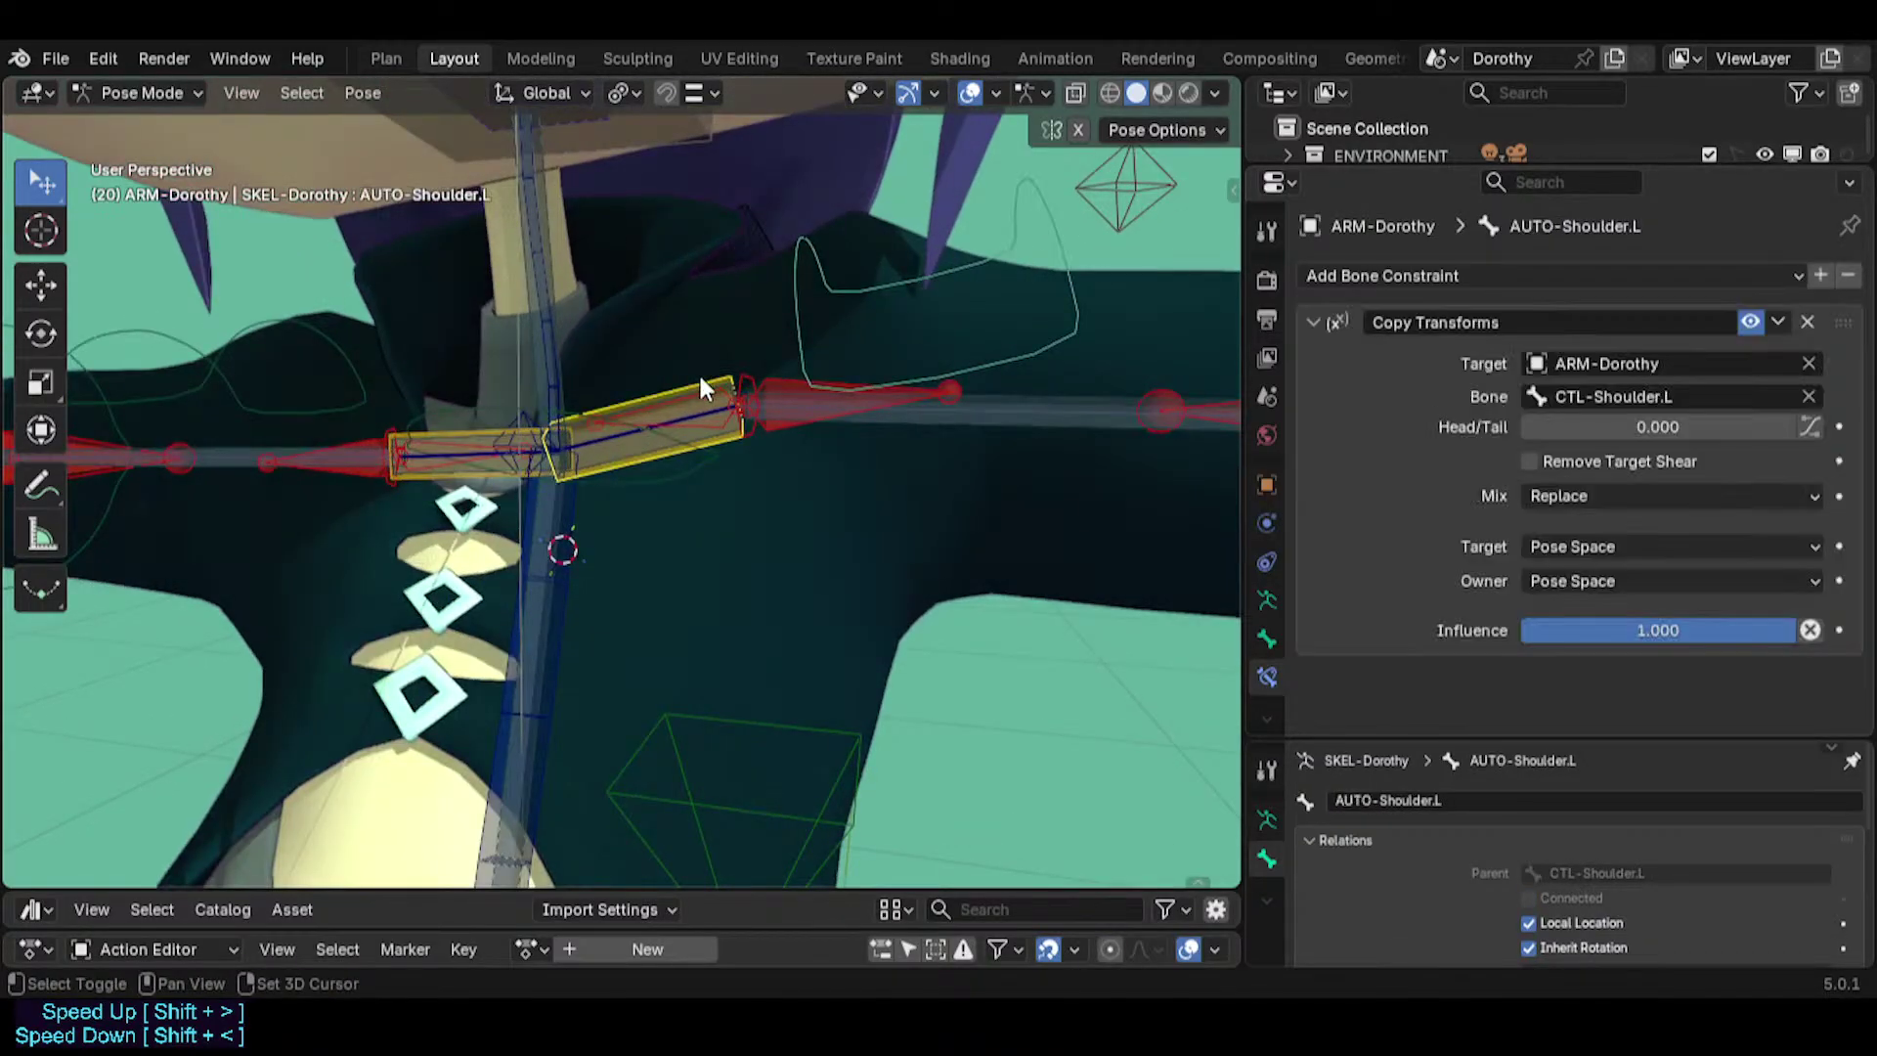
pyautogui.press('Tab')
pyautogui.hotkey('ctrl', 'p')
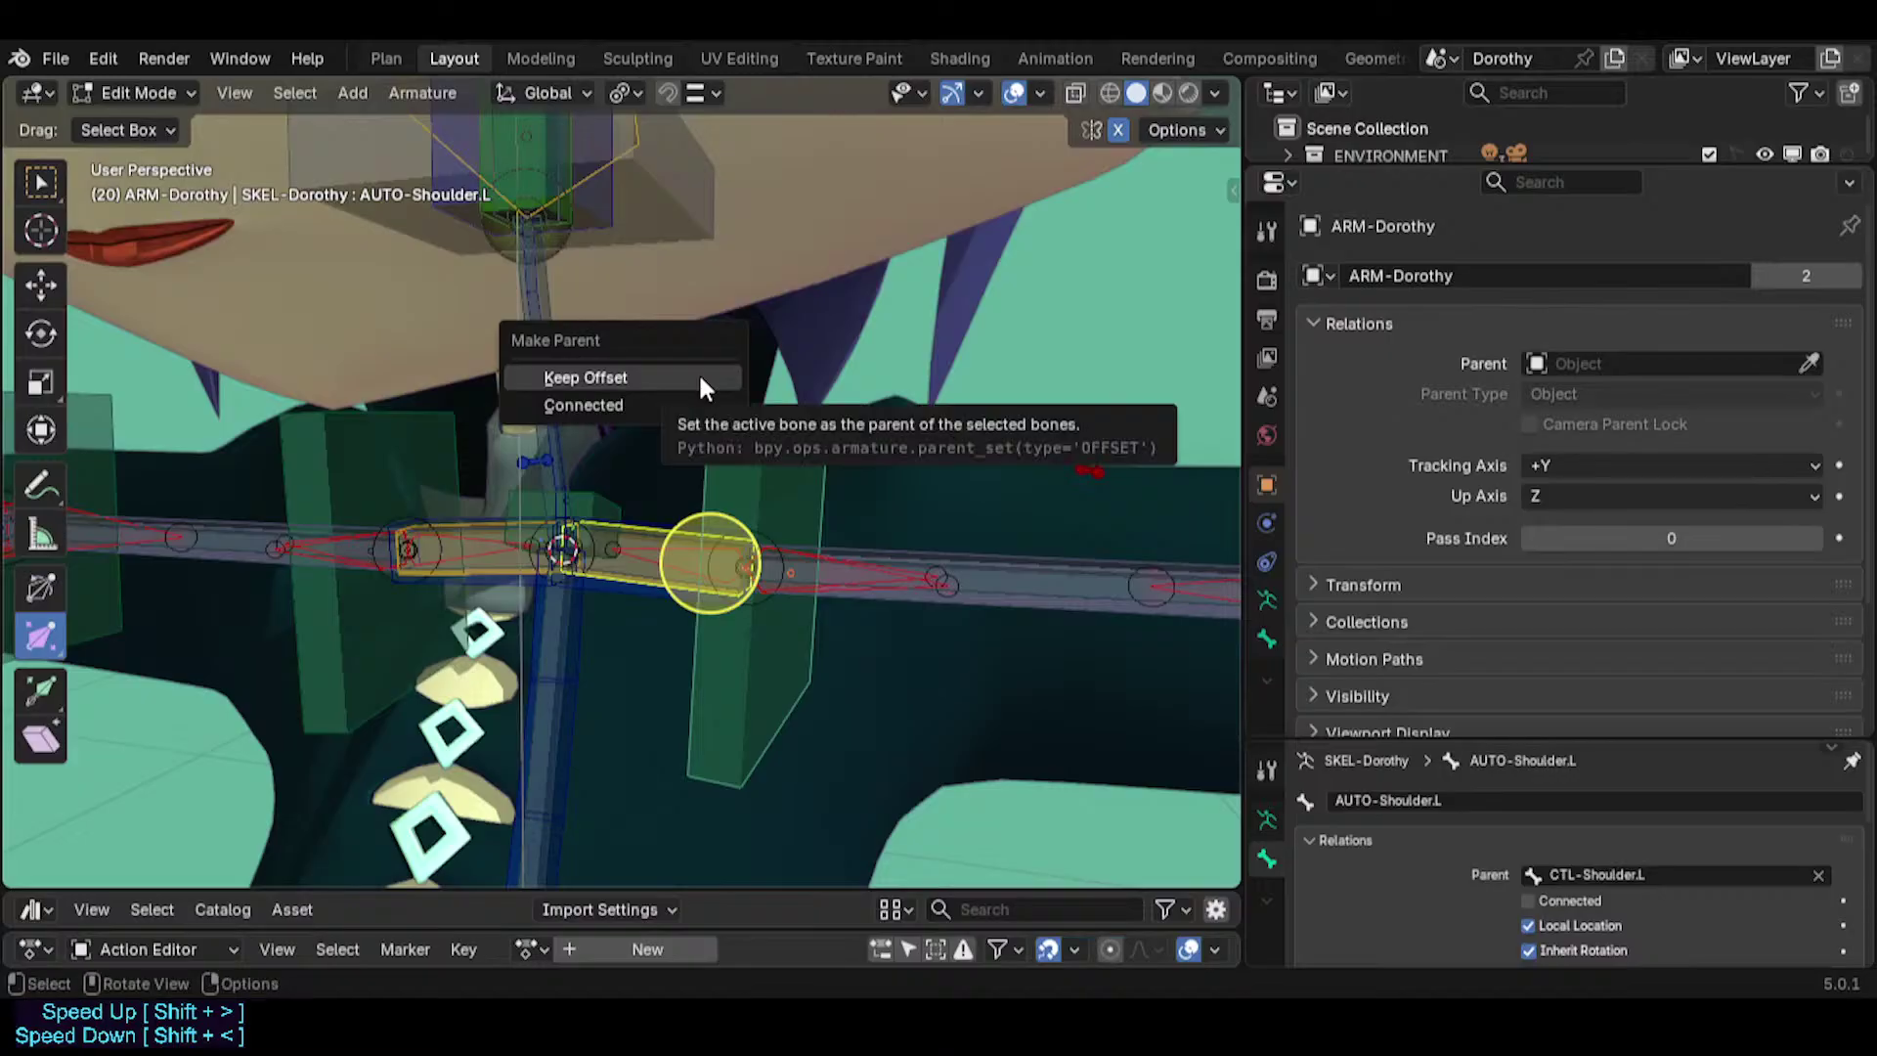
pyautogui.click(698, 373)
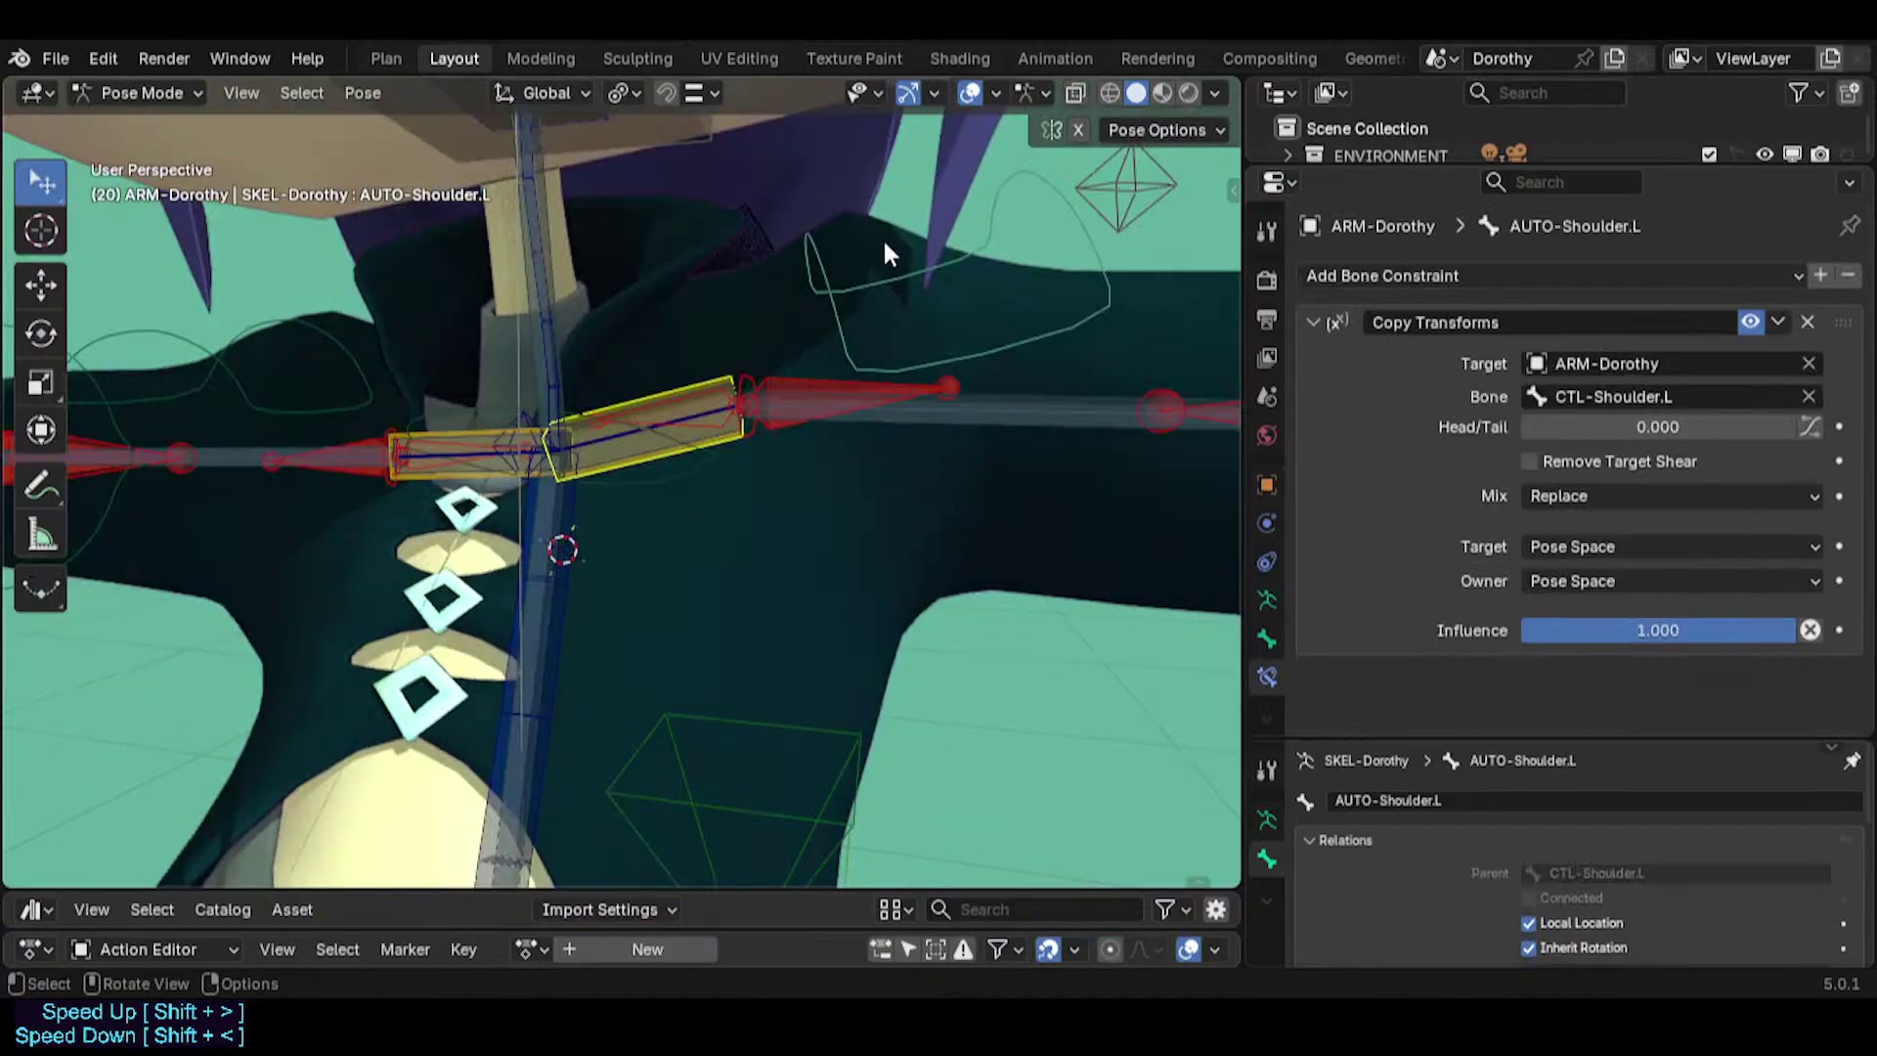
# Compare the parents and constraints of TWK-Shoulder.L, AUTO-Shoulder.L and CTL-Shoulder.L in Pose Mode.
pyautogui.click(805, 257)
pyautogui.scroll(-3, 804, 262)
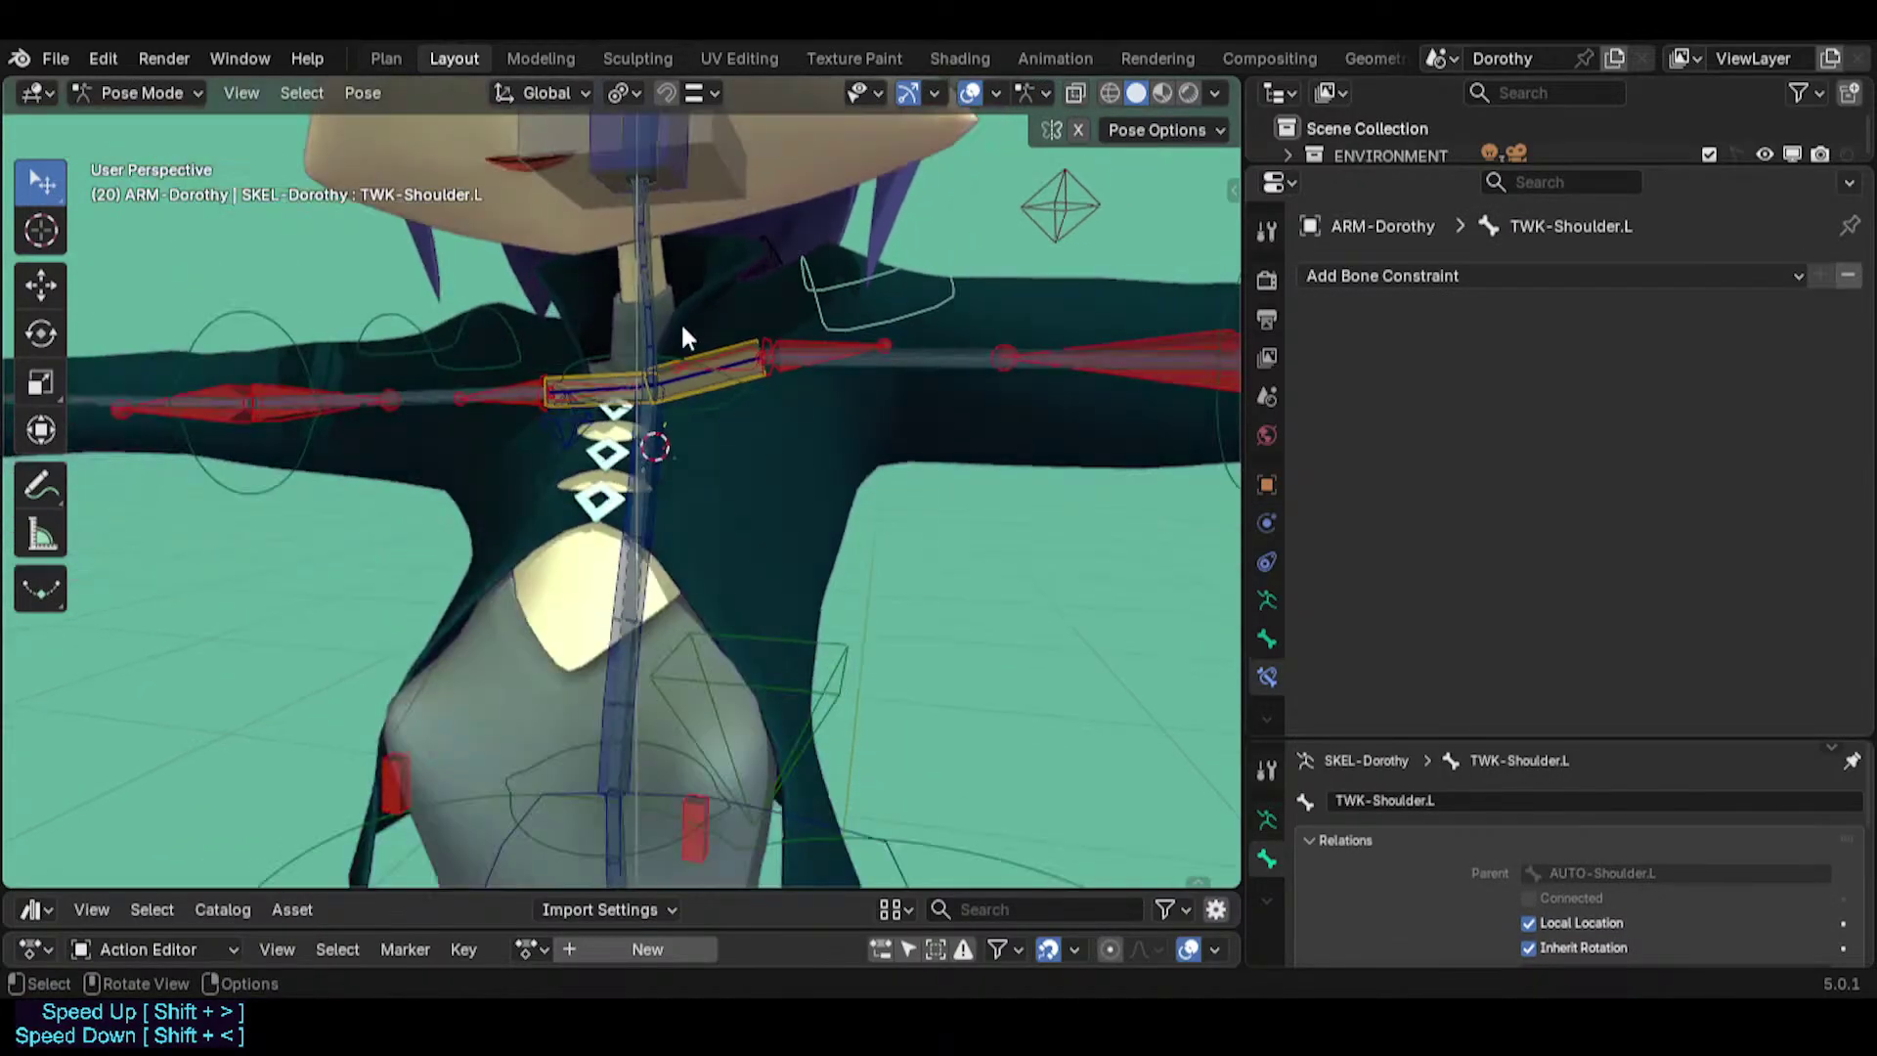
pyautogui.click(724, 338)
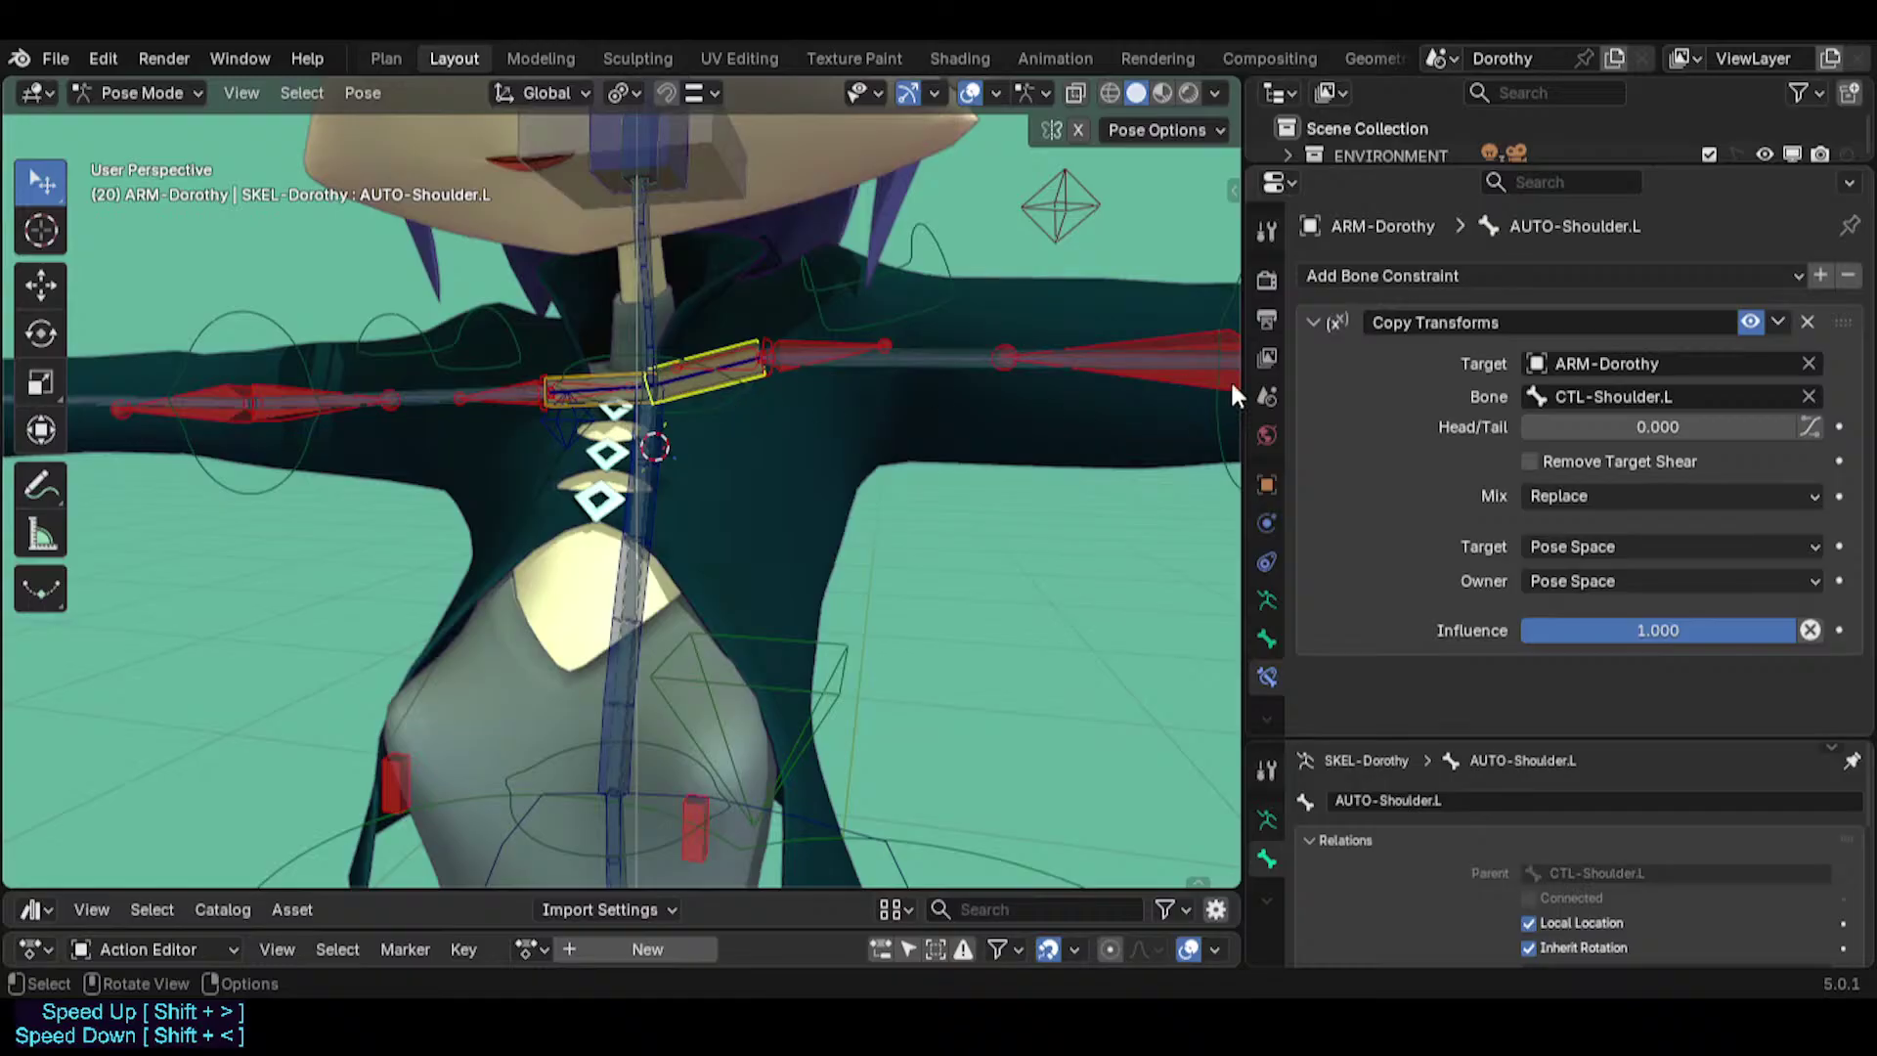
pyautogui.click(806, 286)
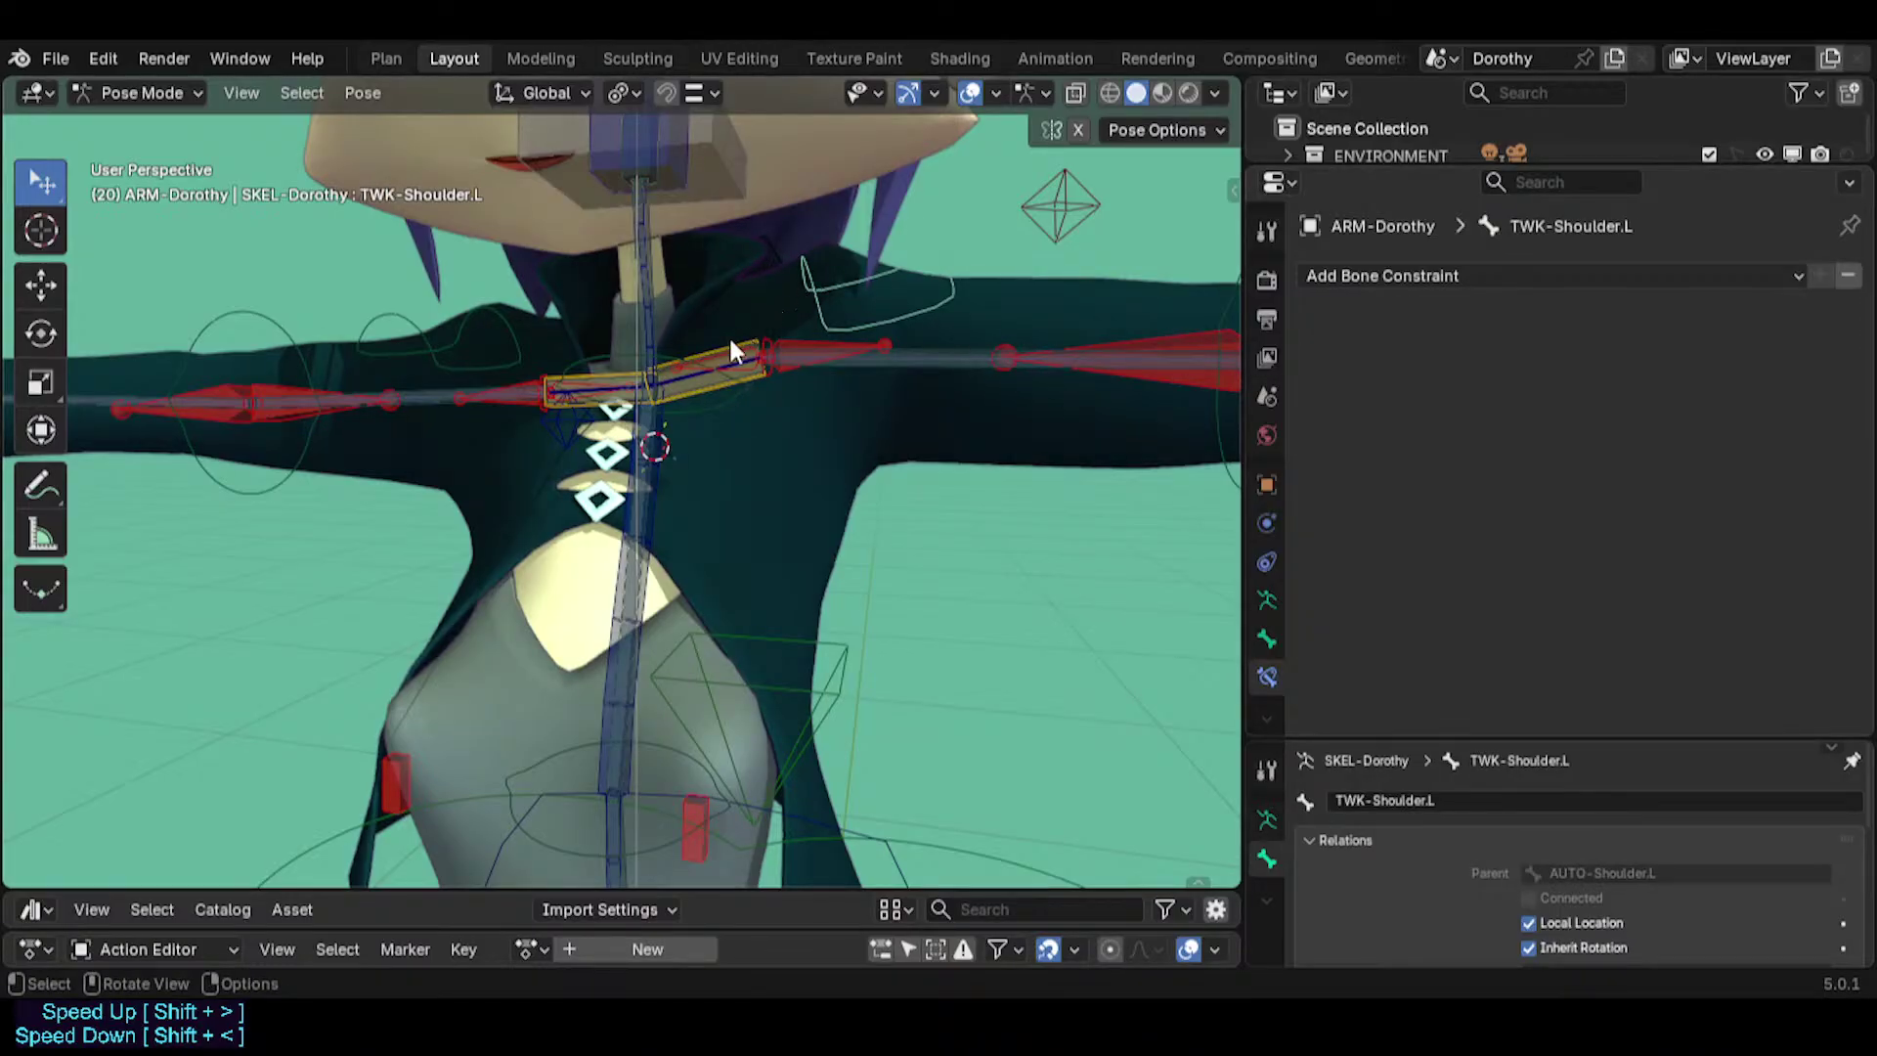
pyautogui.click(709, 379)
pyautogui.click(694, 376)
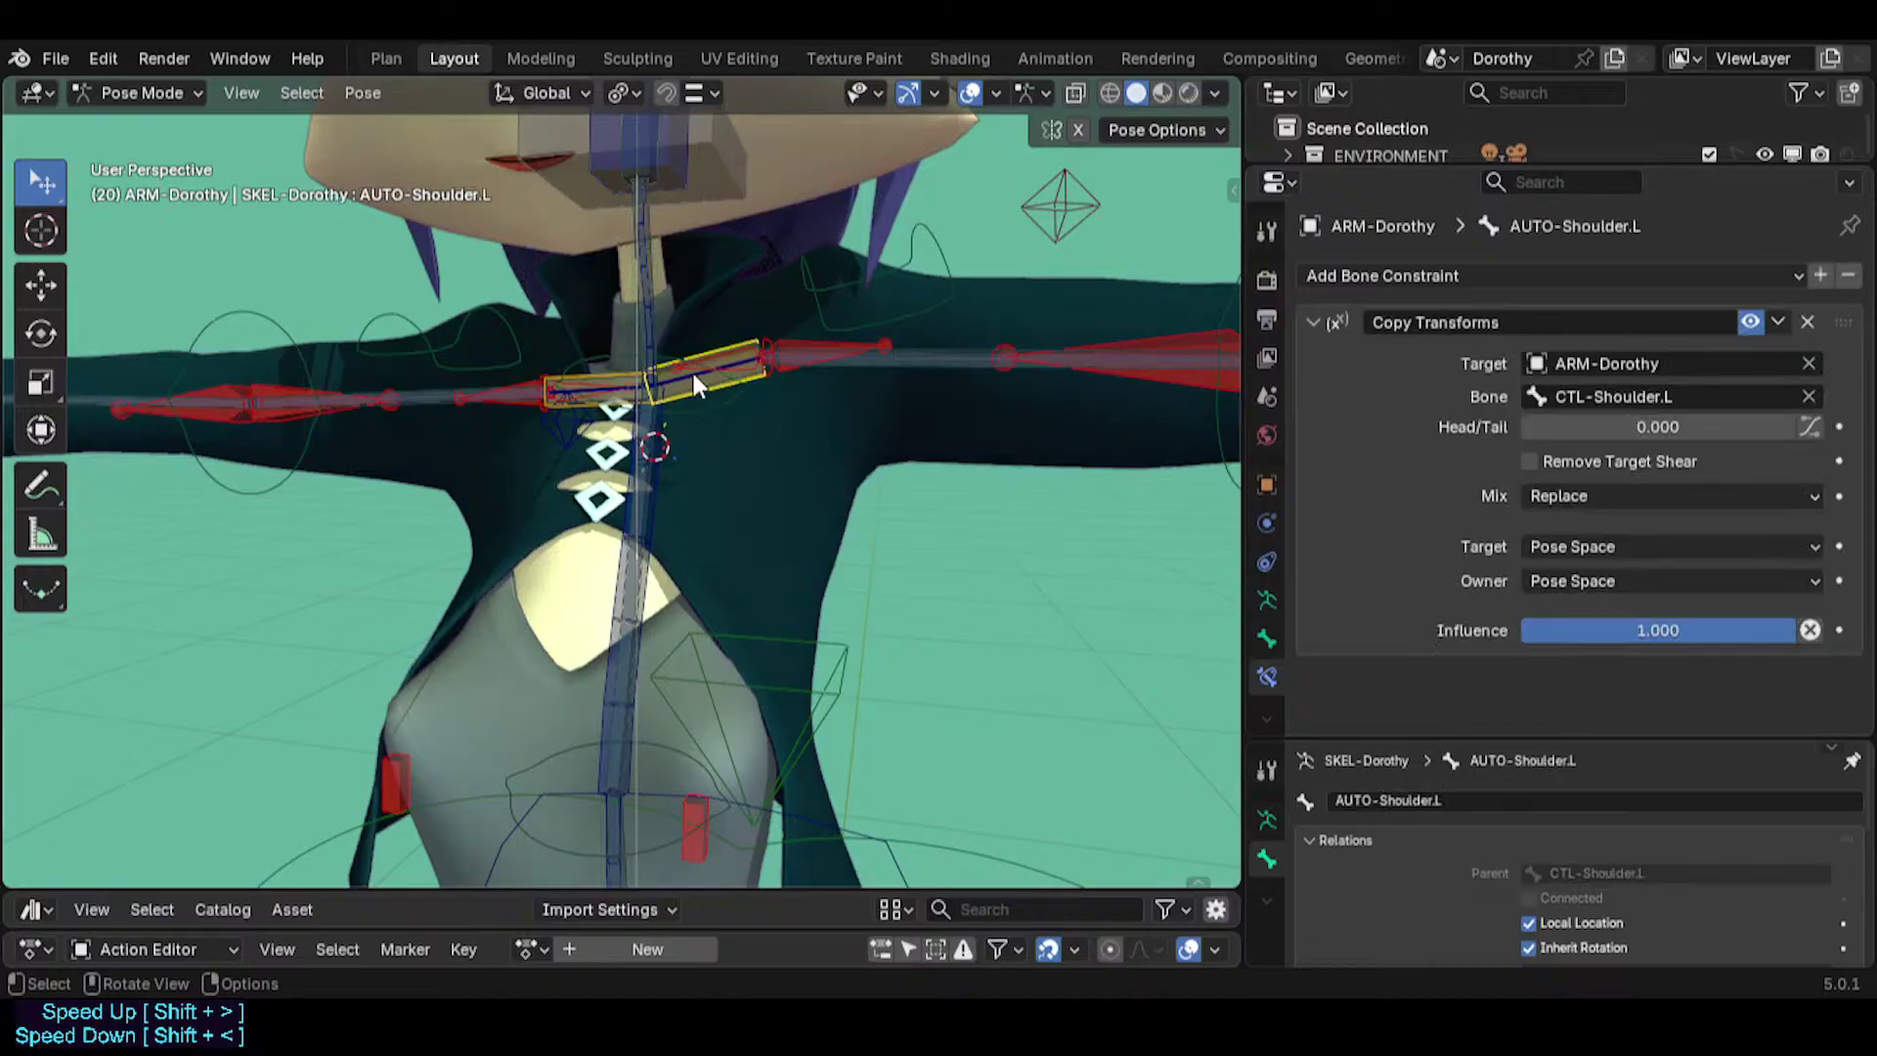
pyautogui.click(694, 376)
pyautogui.click(694, 377)
pyautogui.click(696, 383)
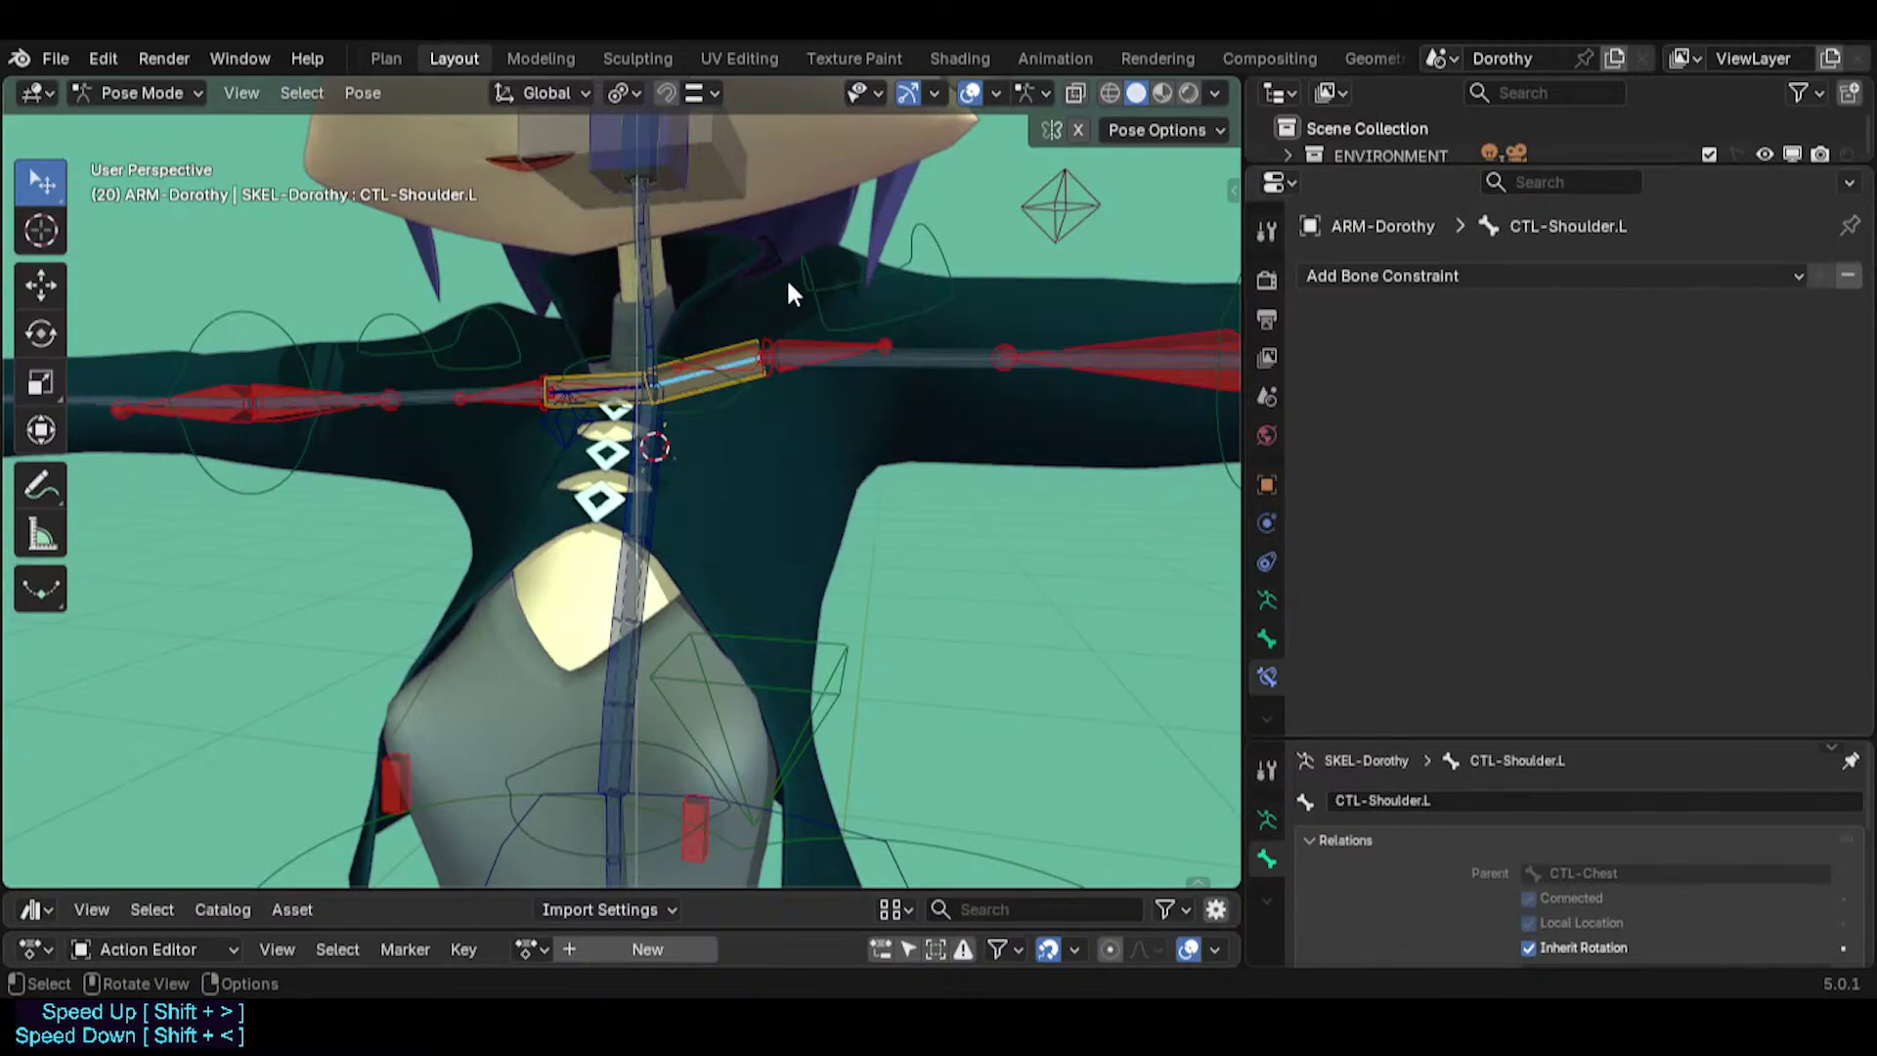
# Rotate CTL-Shoulder.L freely and with trackball rotation to check that the tweak control and left arm follow.
pyautogui.moveTo(789, 284); pyautogui.dragTo(738, 347, button='middle')
pyautogui.moveTo(807, 291); pyautogui.dragTo(848, 384, button='middle')
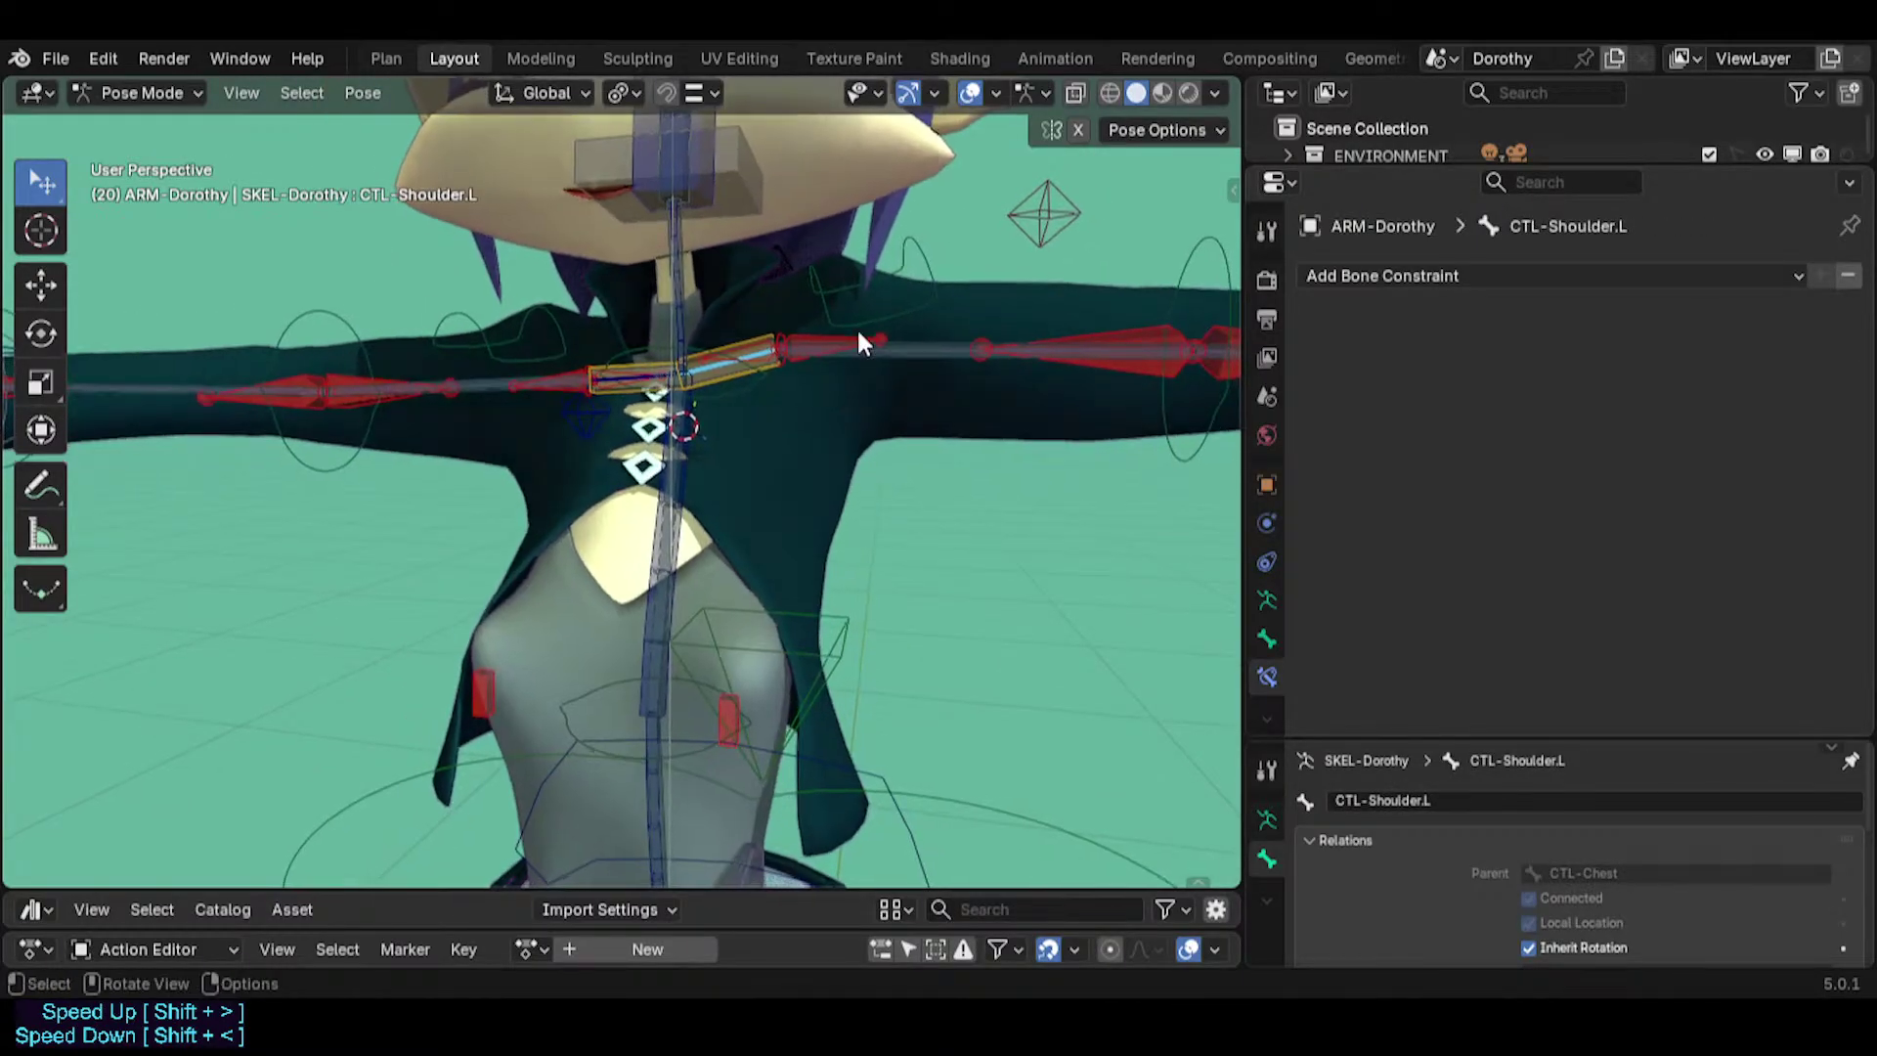
pyautogui.press('r')
pyautogui.click(837, 338)
pyautogui.press('r')
pyautogui.press('r')
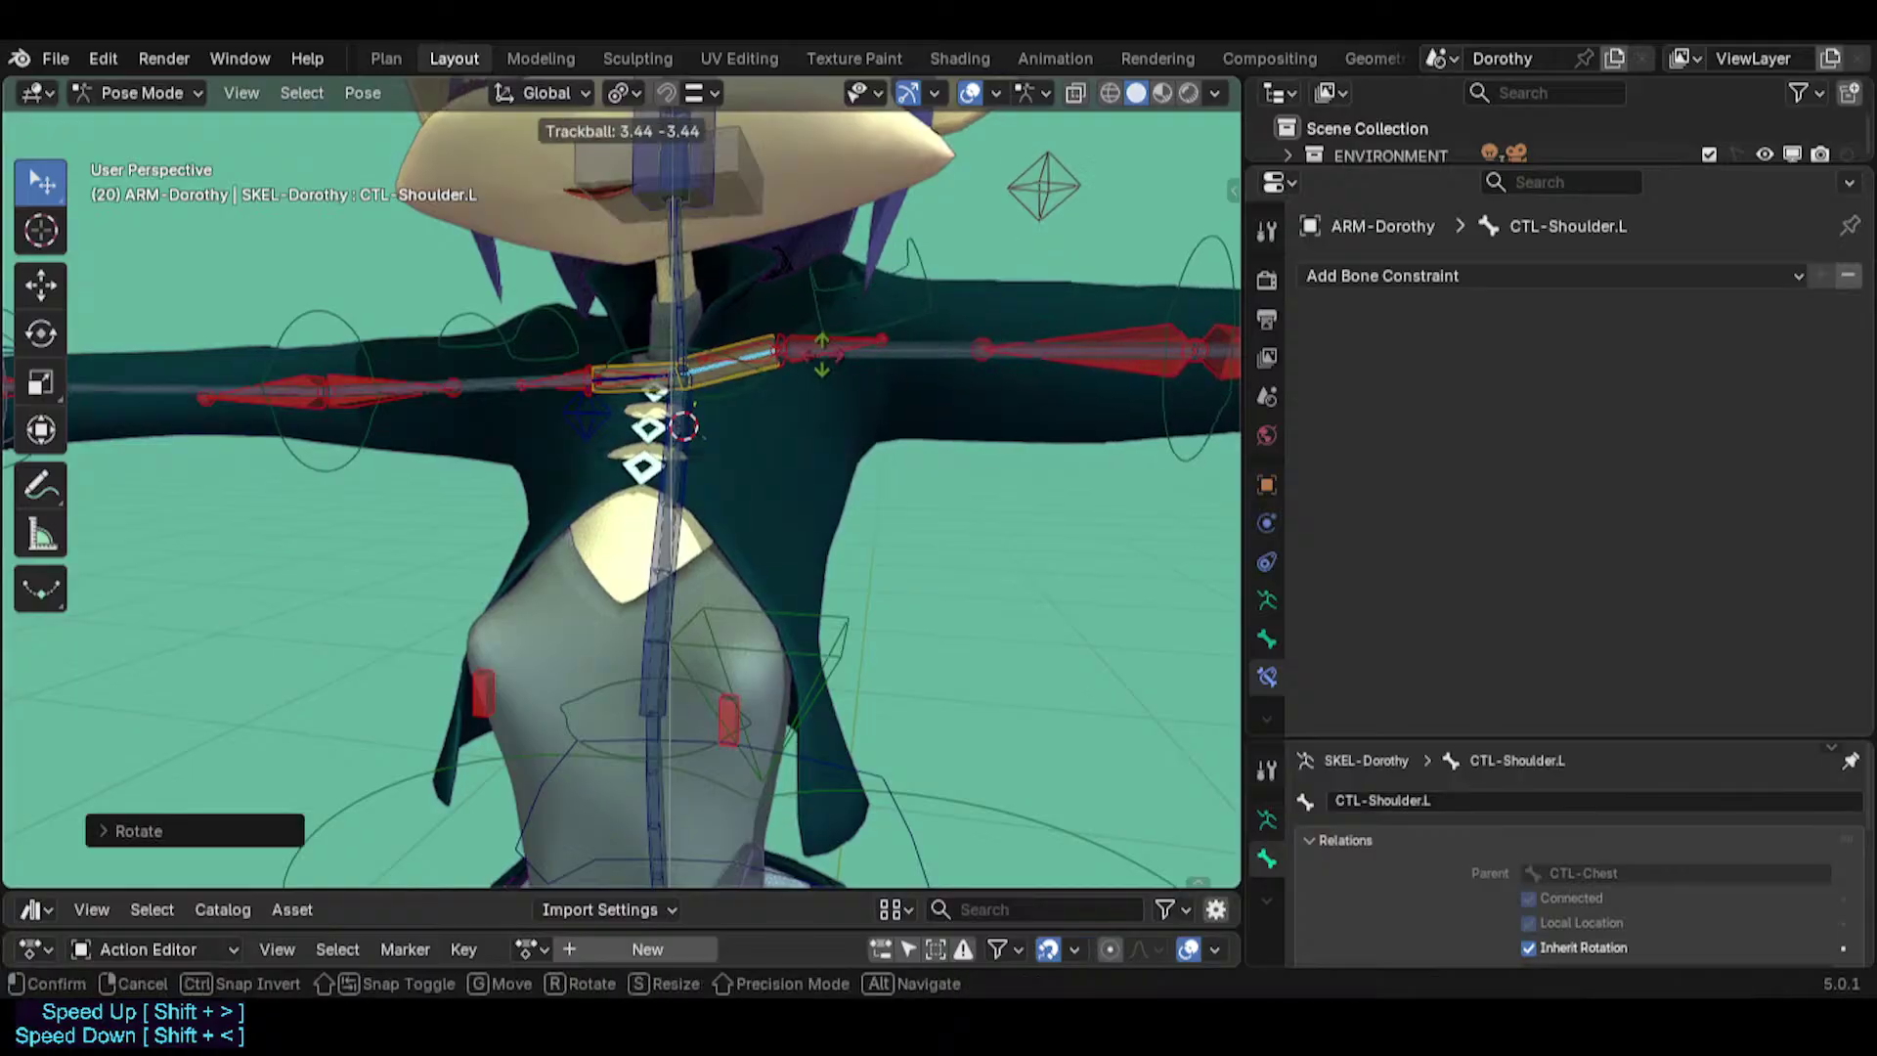
pyautogui.click(824, 377)
pyautogui.press('g')
pyautogui.click(823, 356)
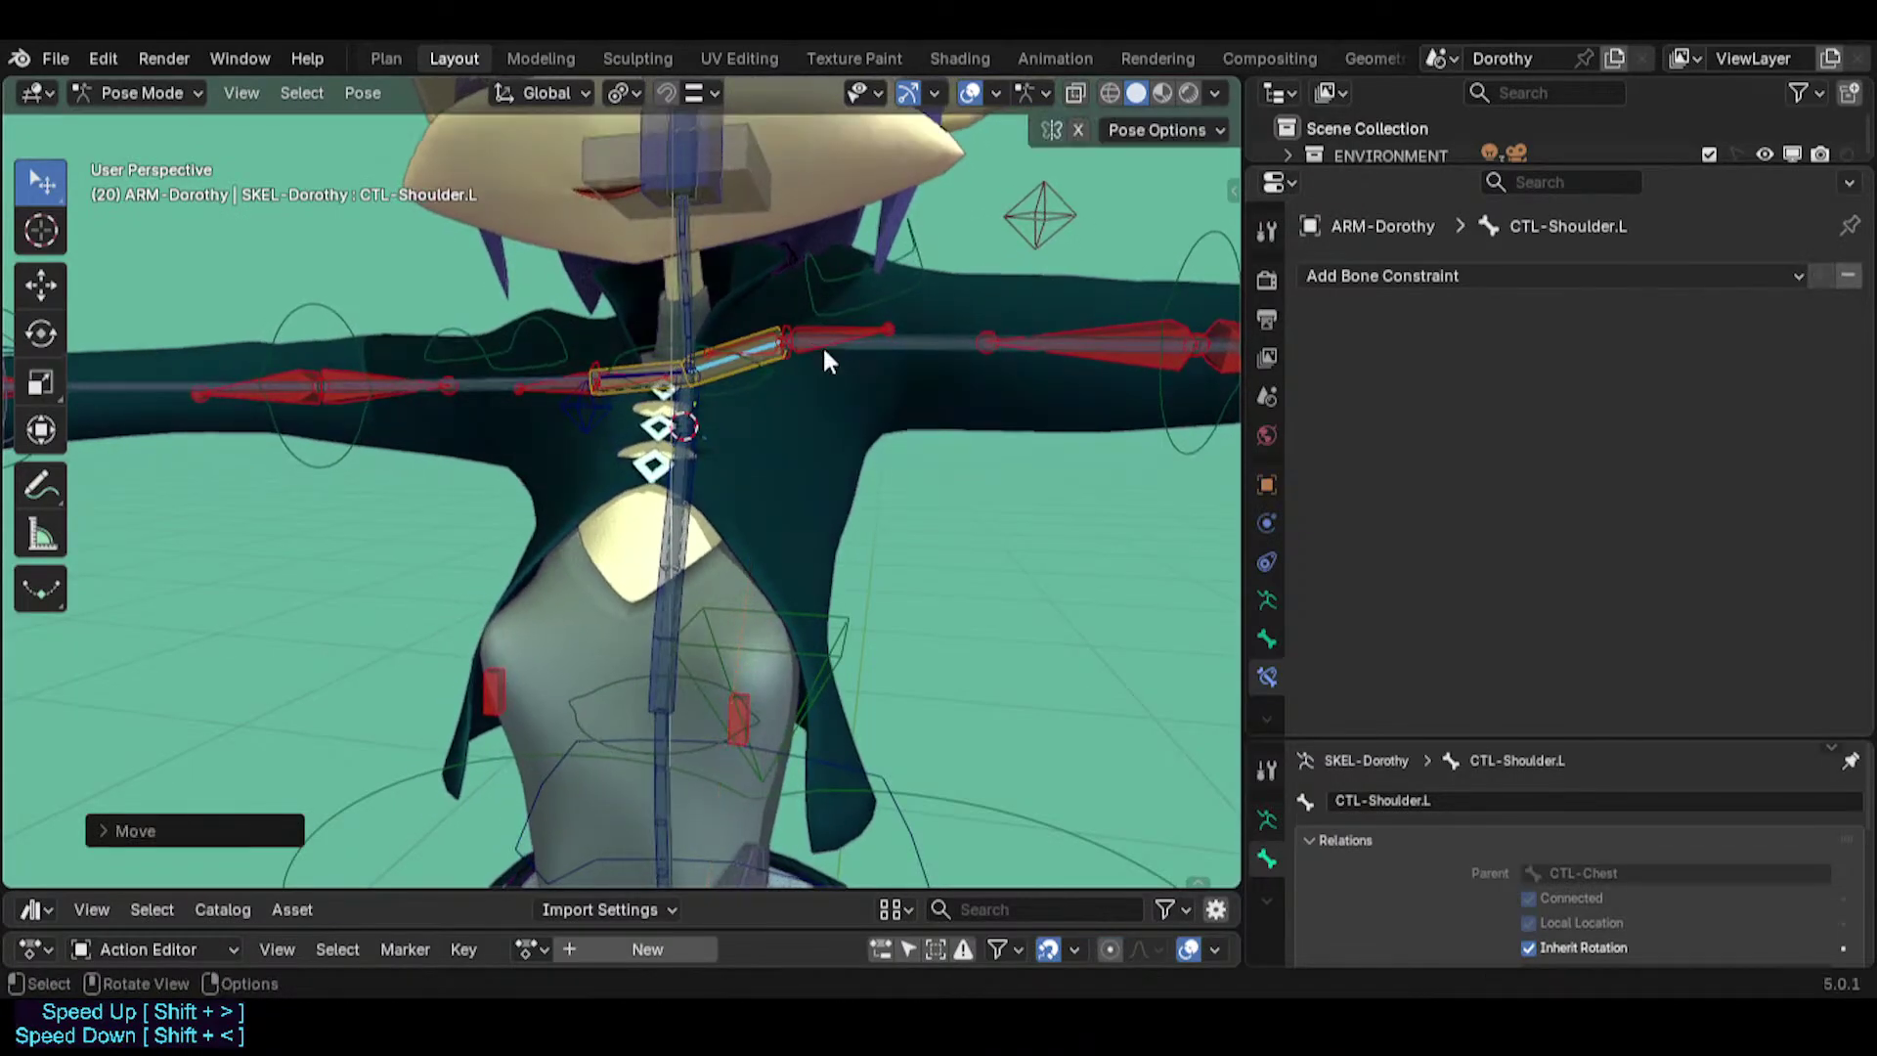
pyautogui.press('r')
pyautogui.press('r')
pyautogui.click(819, 291)
# Move TWK-Shoulder.L slightly away from the outer end of the left shoulder bone.
pyautogui.click(823, 281)
pyautogui.press('g')
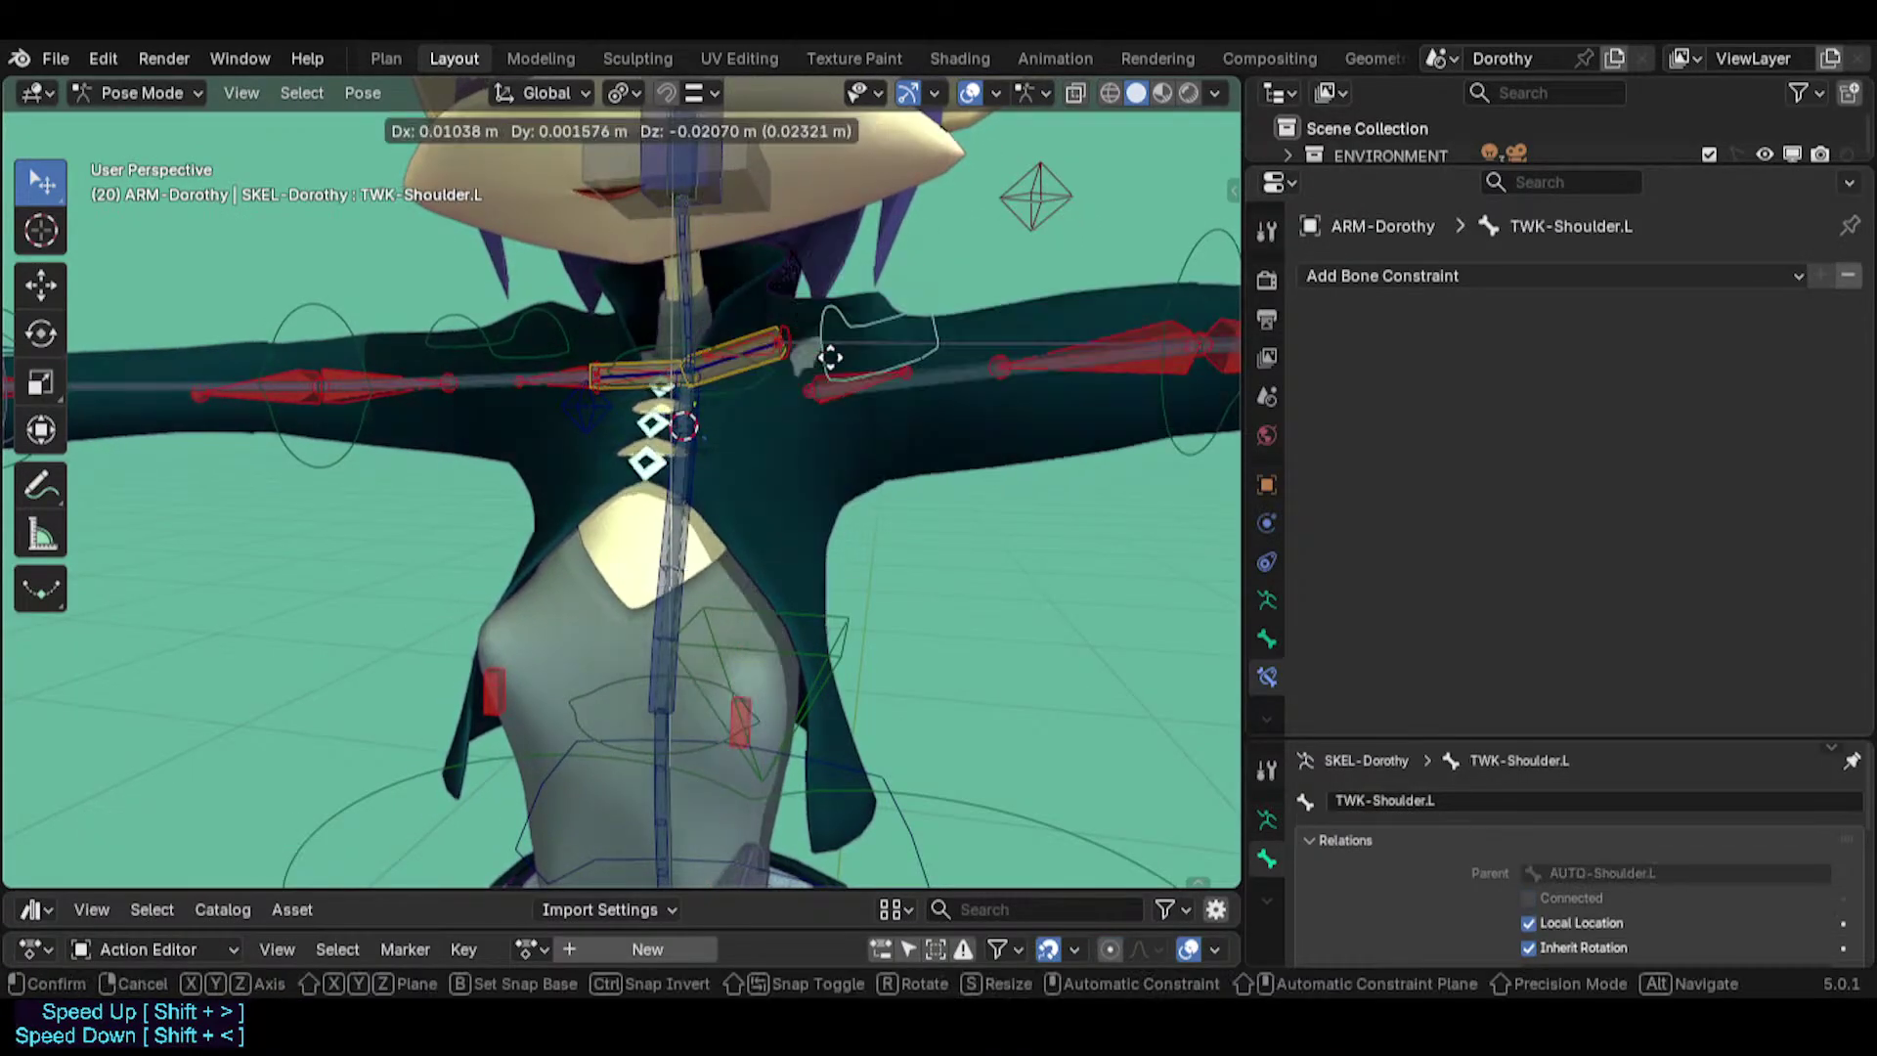
pyautogui.click(822, 258)
# Parent AUTO-Shoulder.L to CTL-Chest in Edit Mode with Keep Offset.
pyautogui.scroll(1, 765, 355)
pyautogui.scroll(1, 765, 356)
pyautogui.click(717, 388)
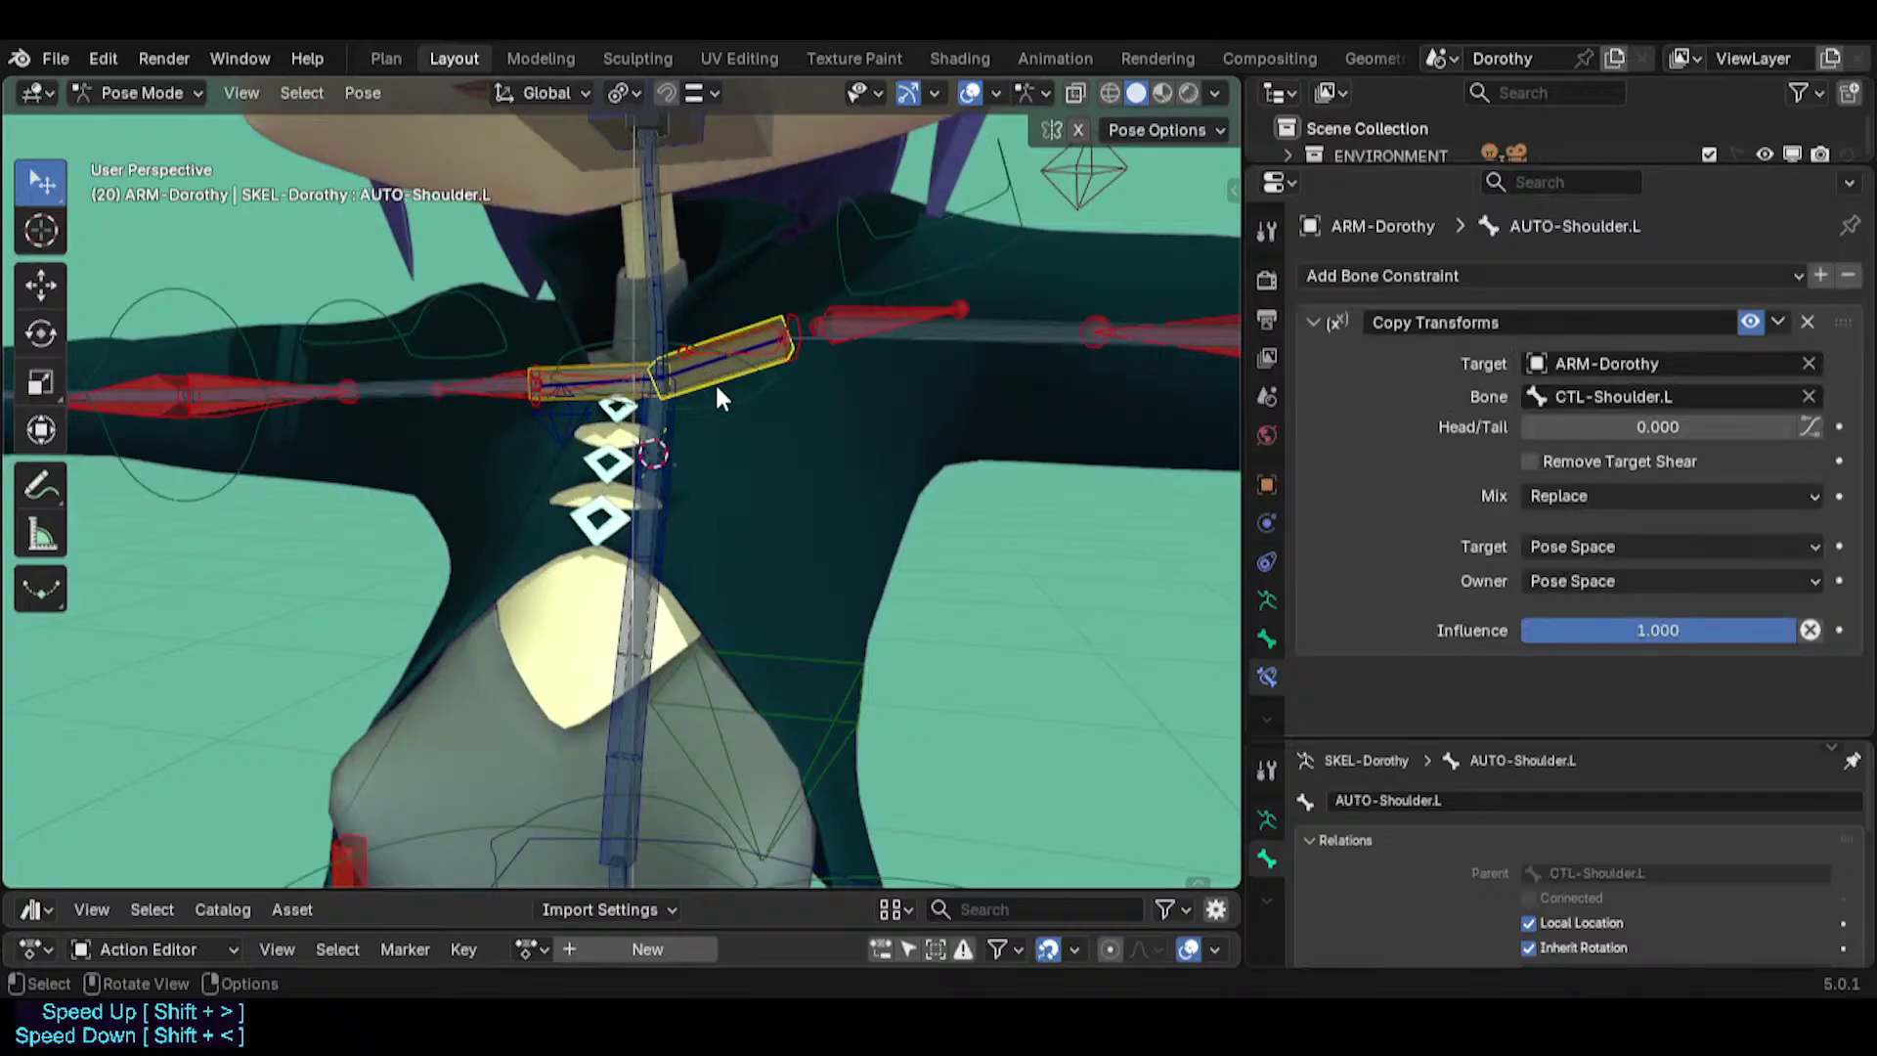
pyautogui.scroll(3, 664, 466)
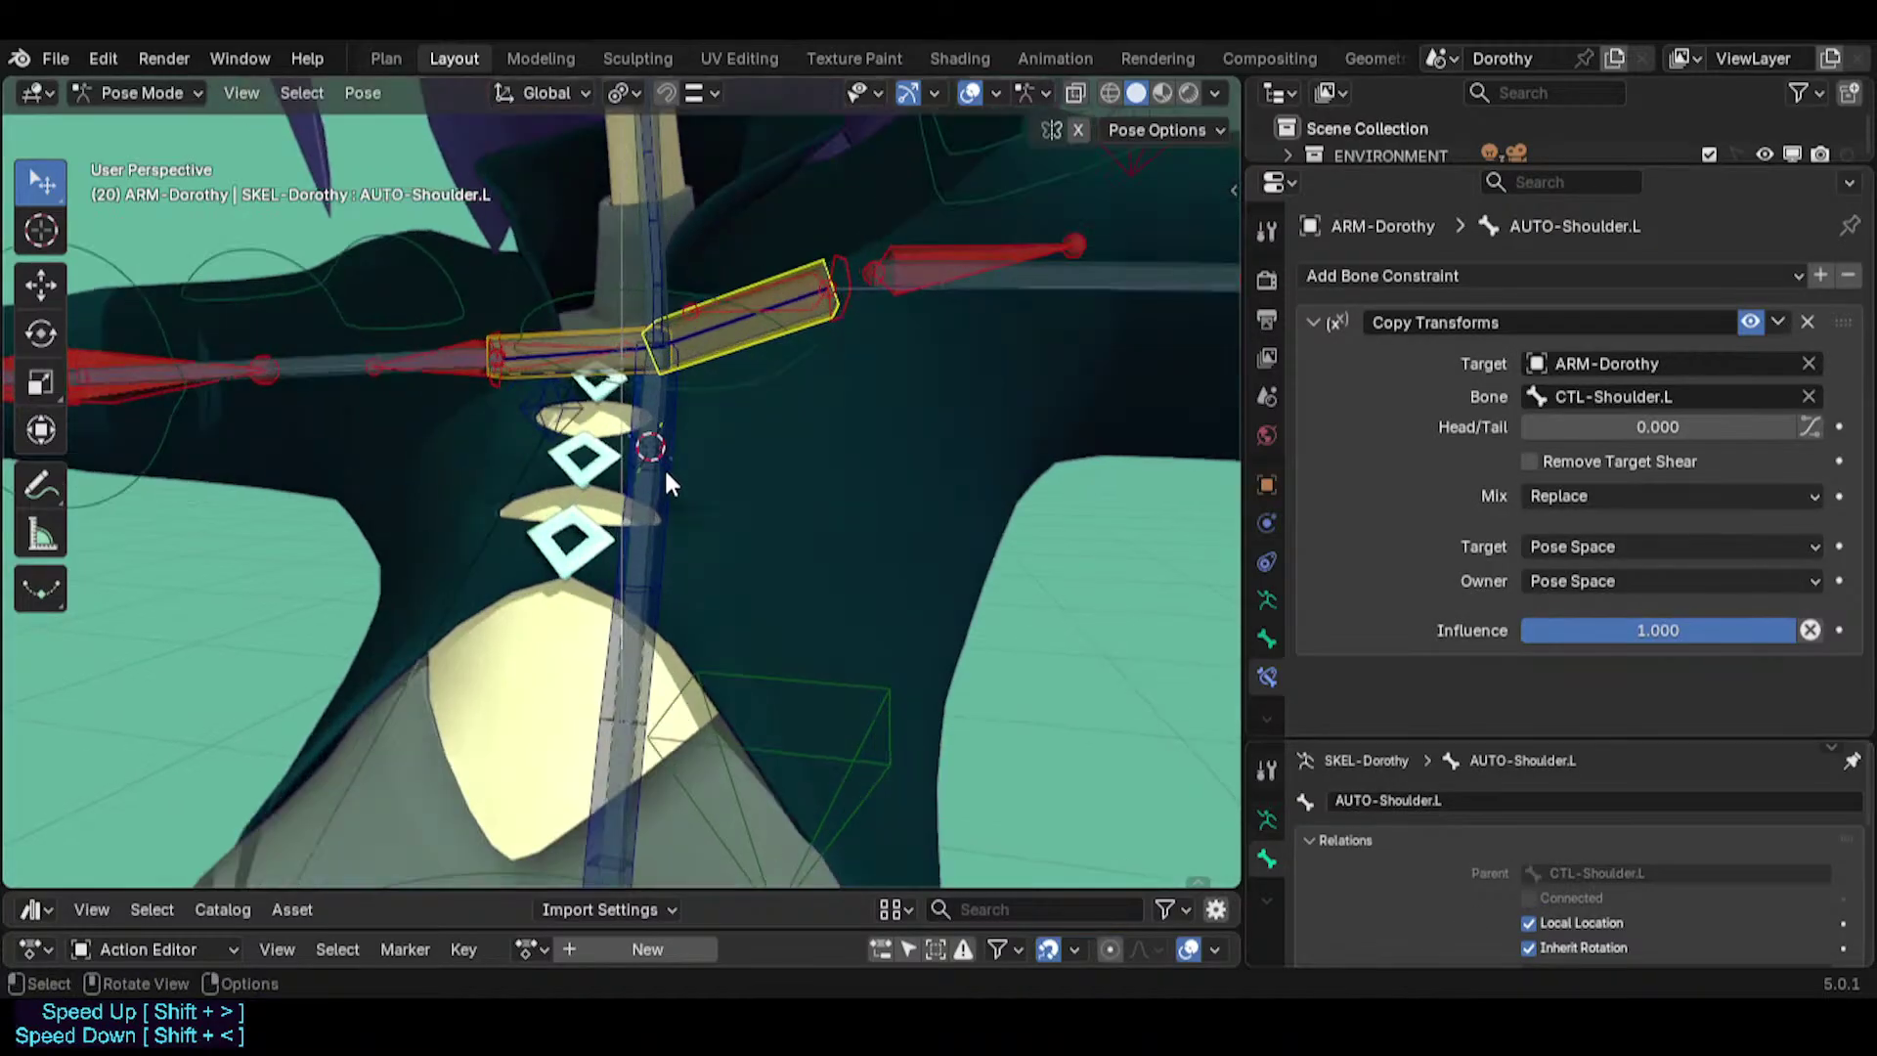
pyautogui.scroll(1, 791, 485)
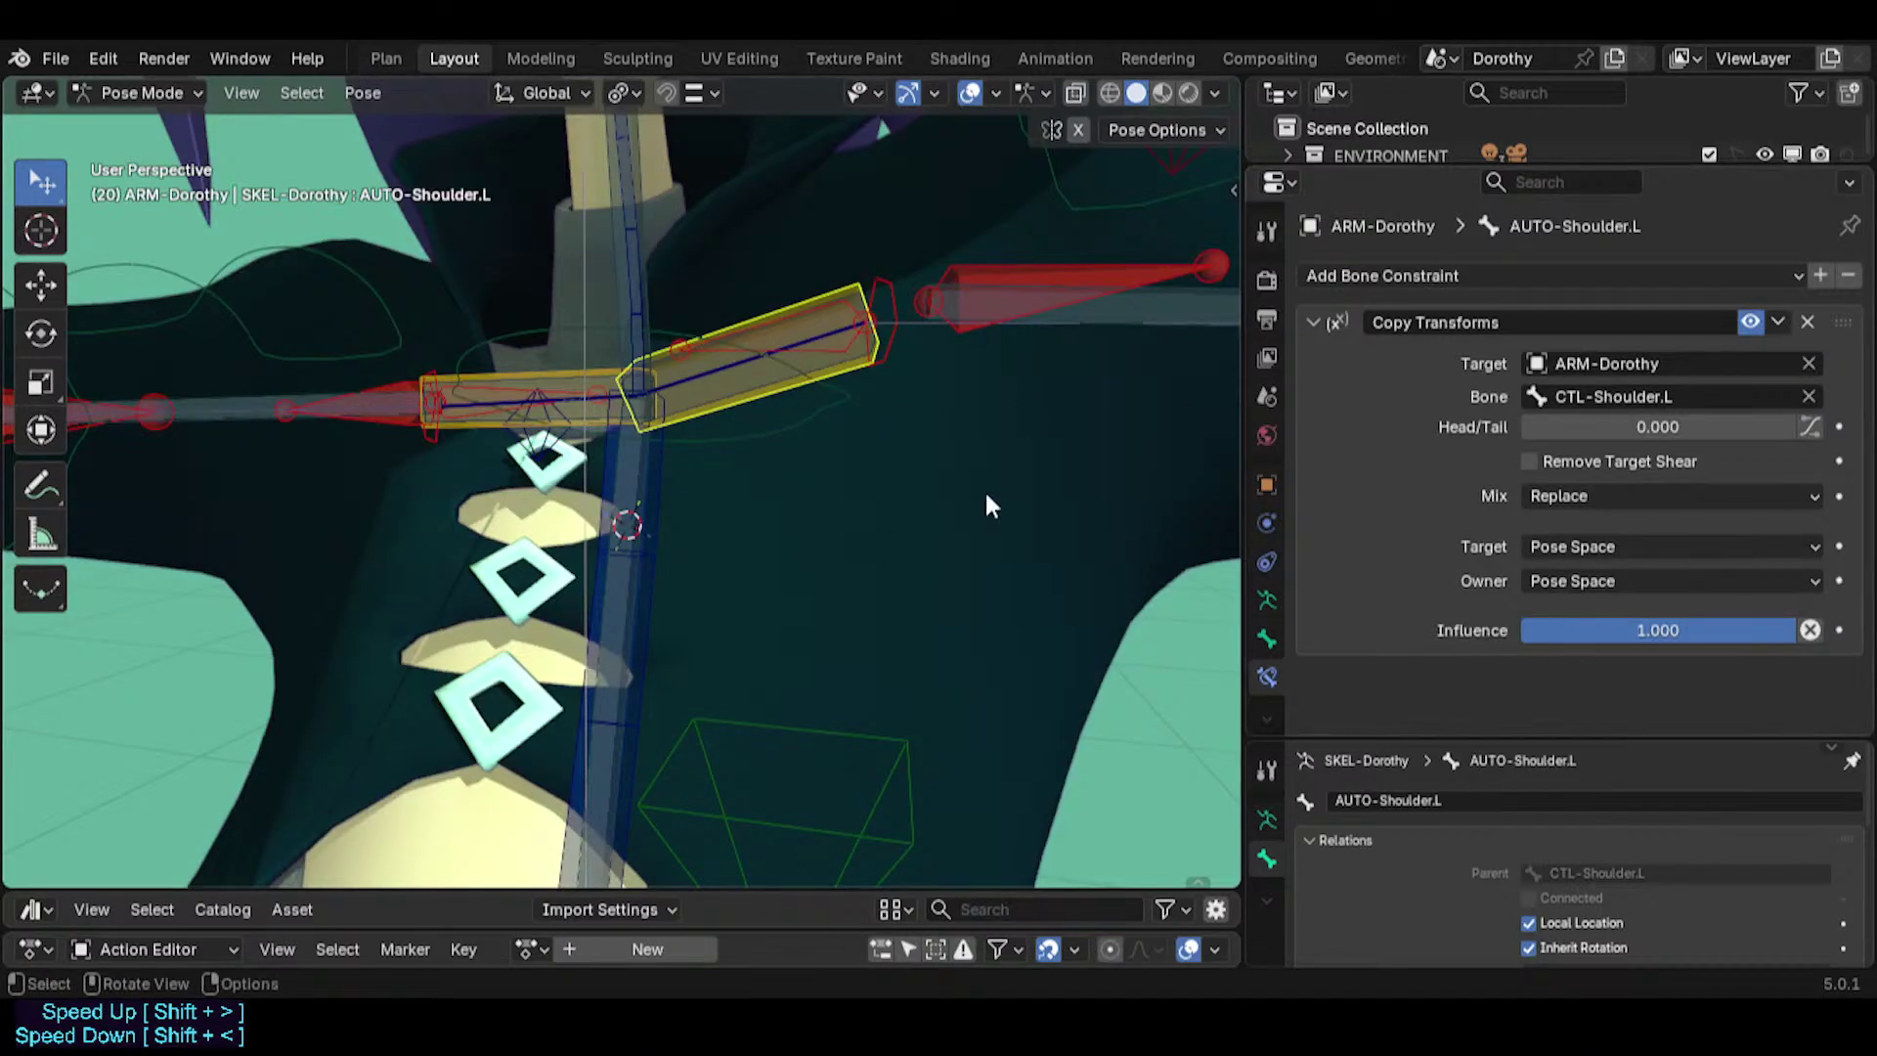
pyautogui.click(654, 480)
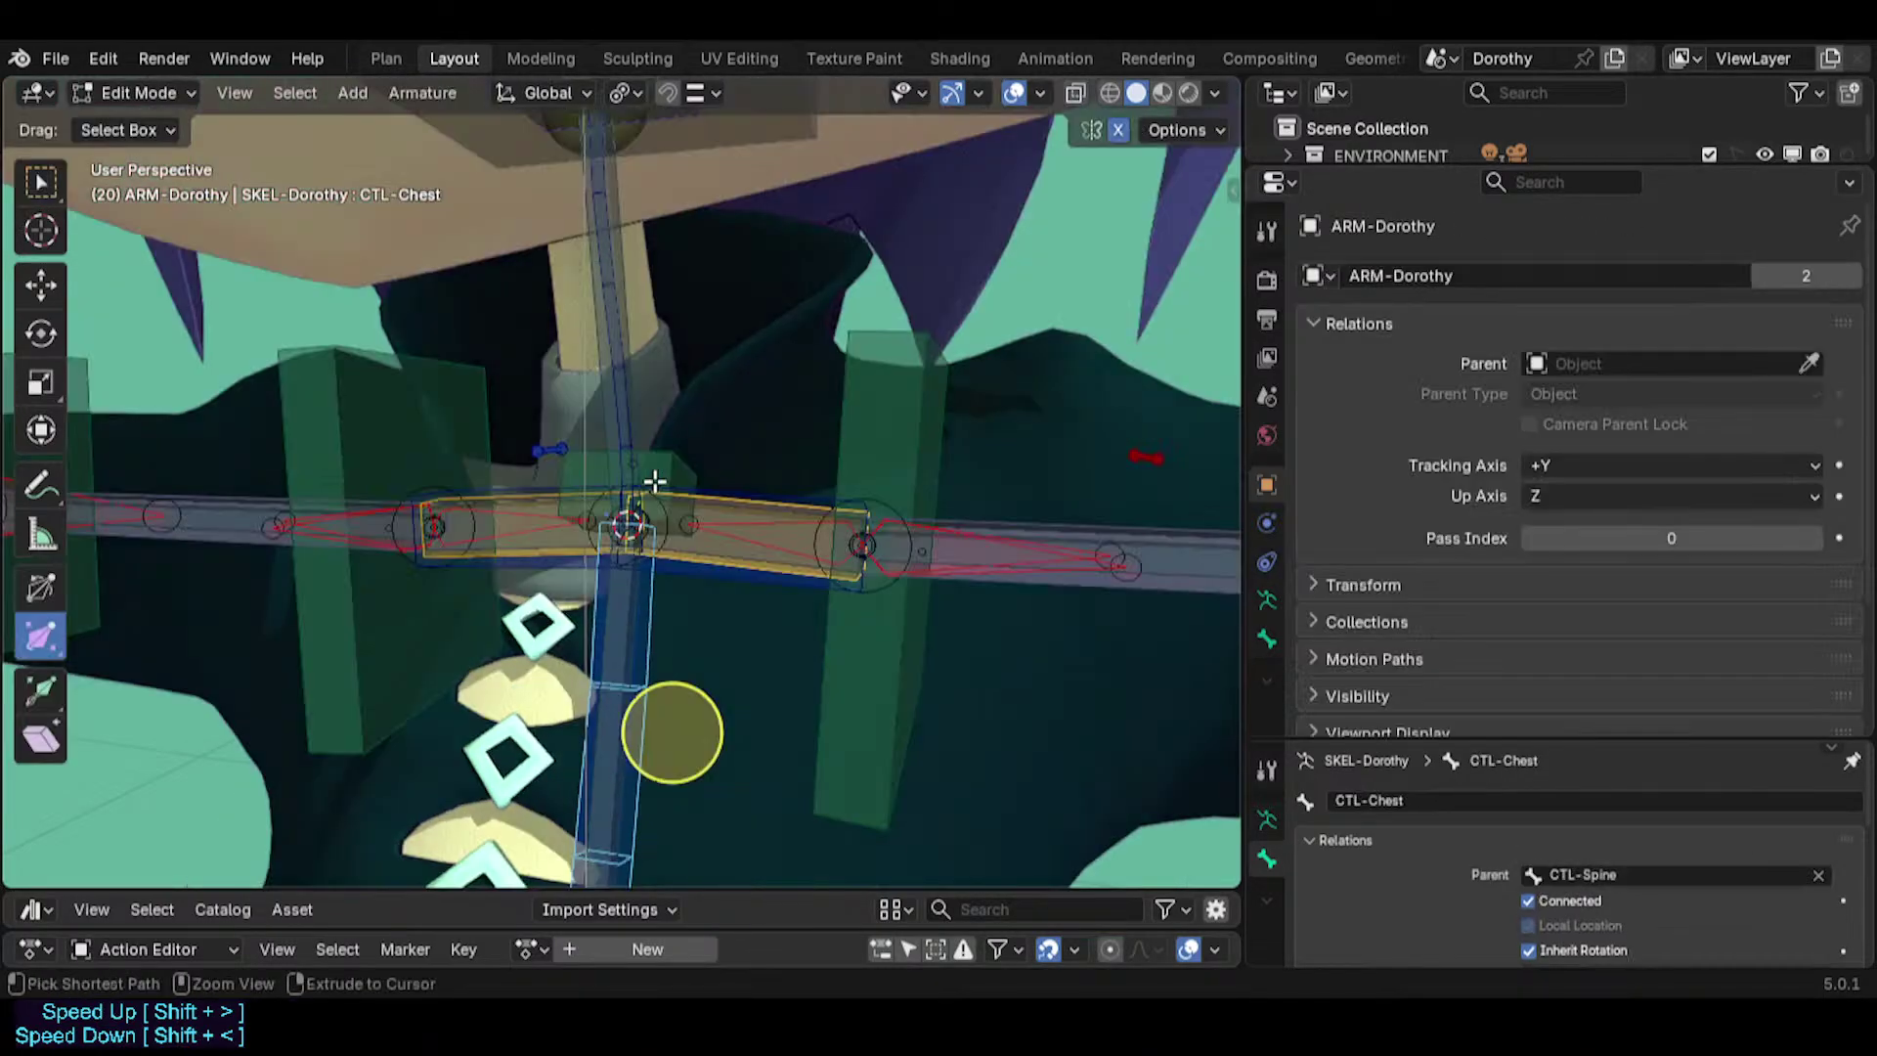
pyautogui.hotkey('ctrl', 'p')
pyautogui.click(654, 480)
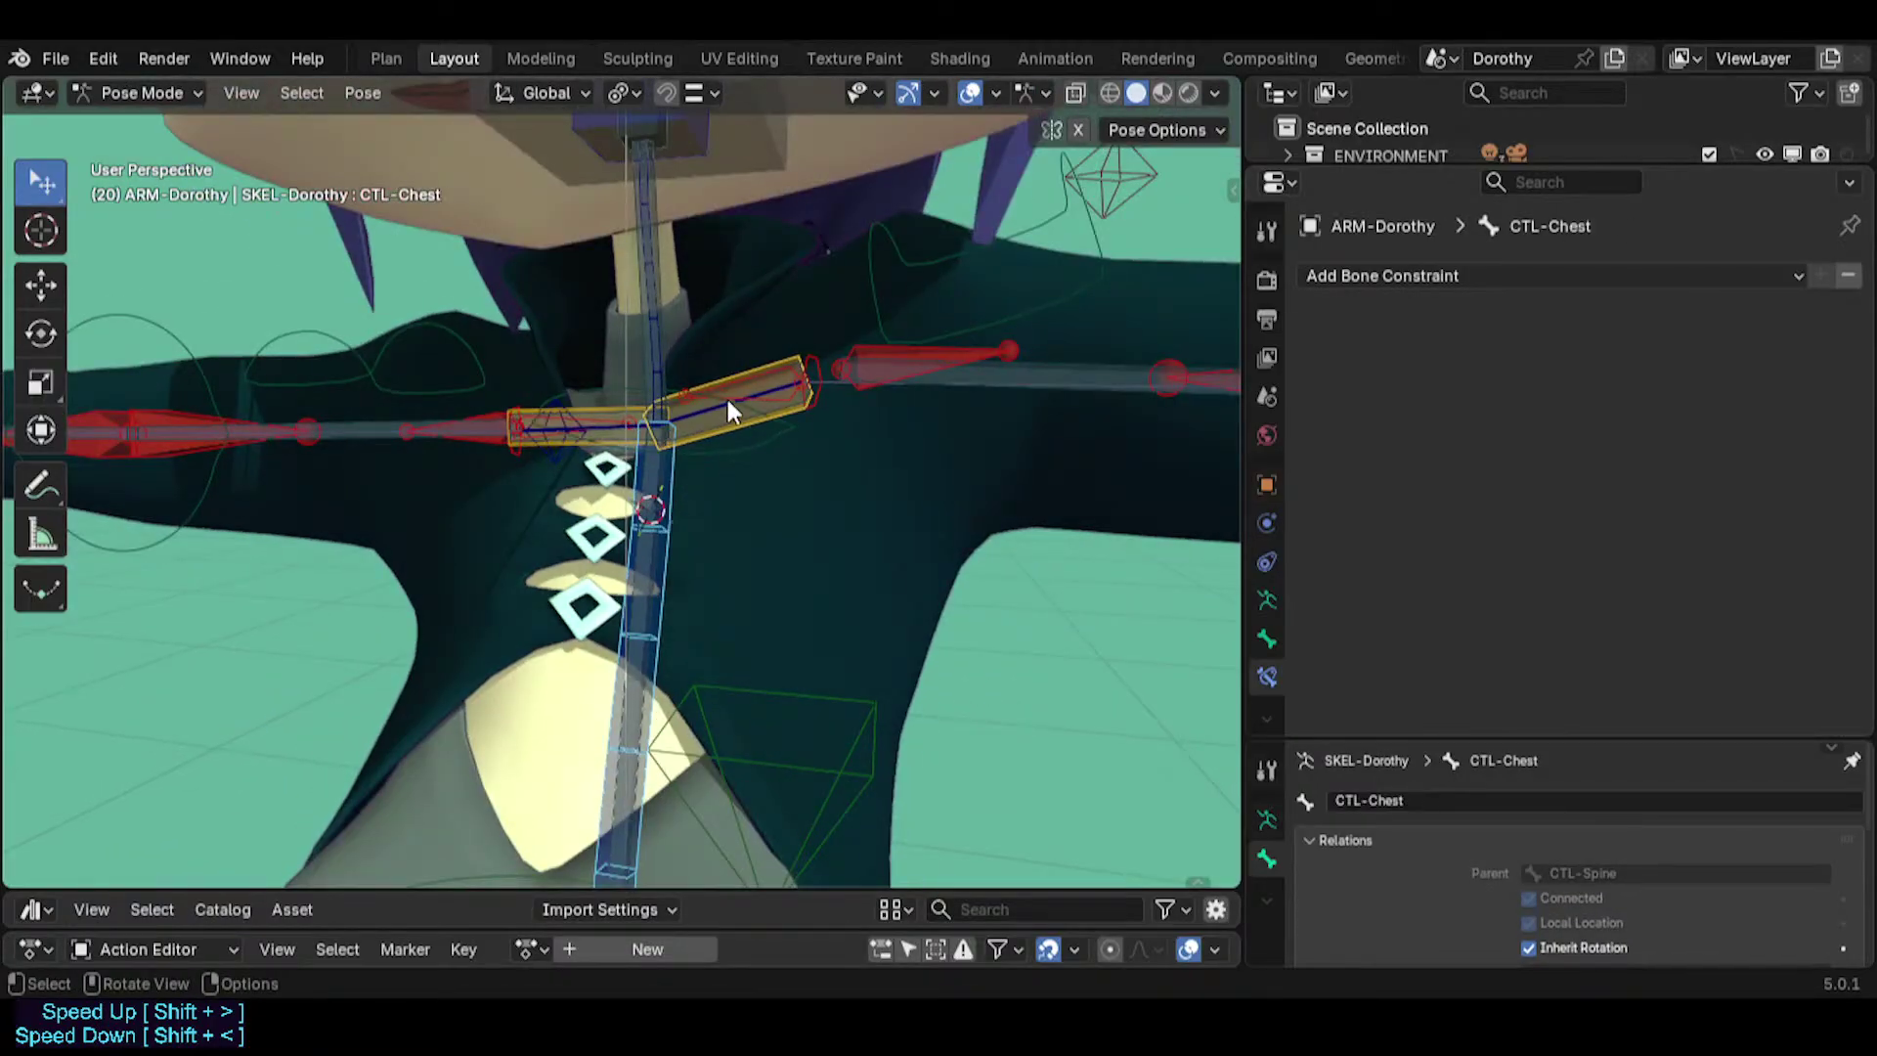
# Check the parent of AUTO-Shoulder.L and rotate CTL-Shoulder.L to test the new hierarchy.
pyautogui.click(698, 403)
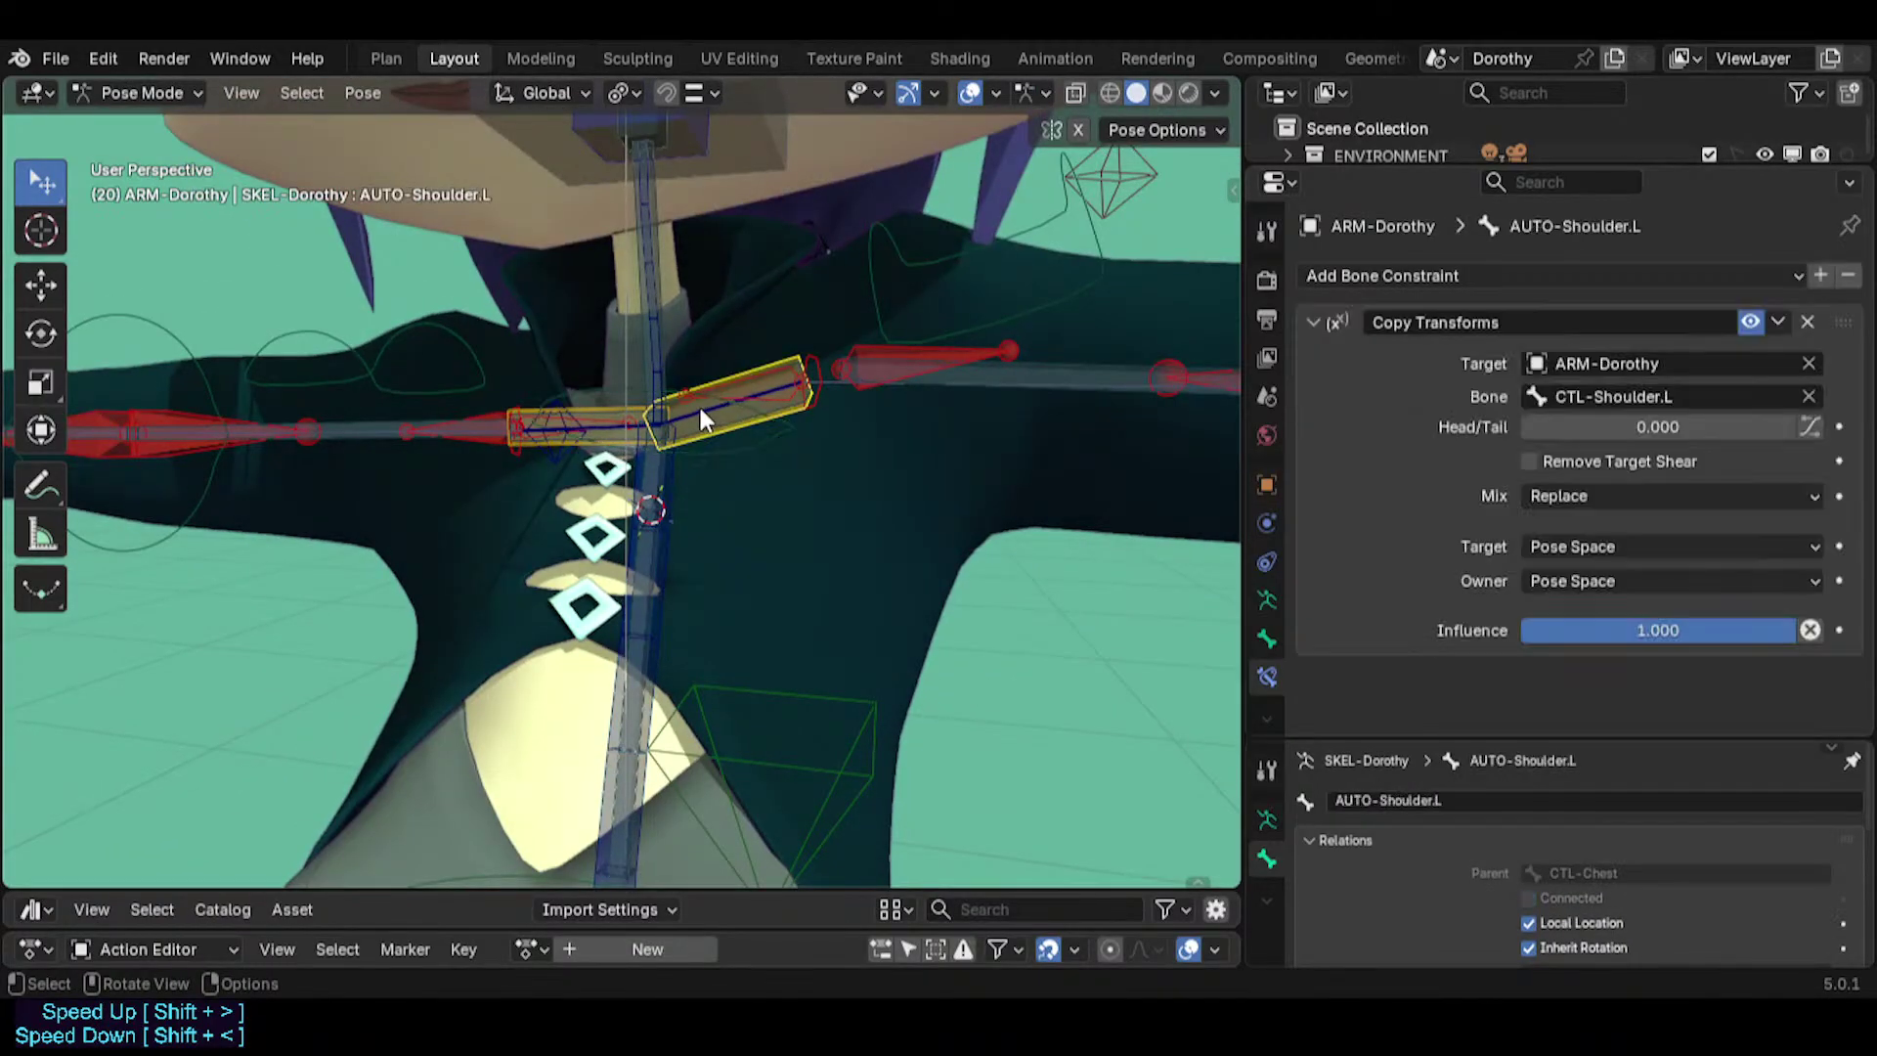
pyautogui.click(700, 407)
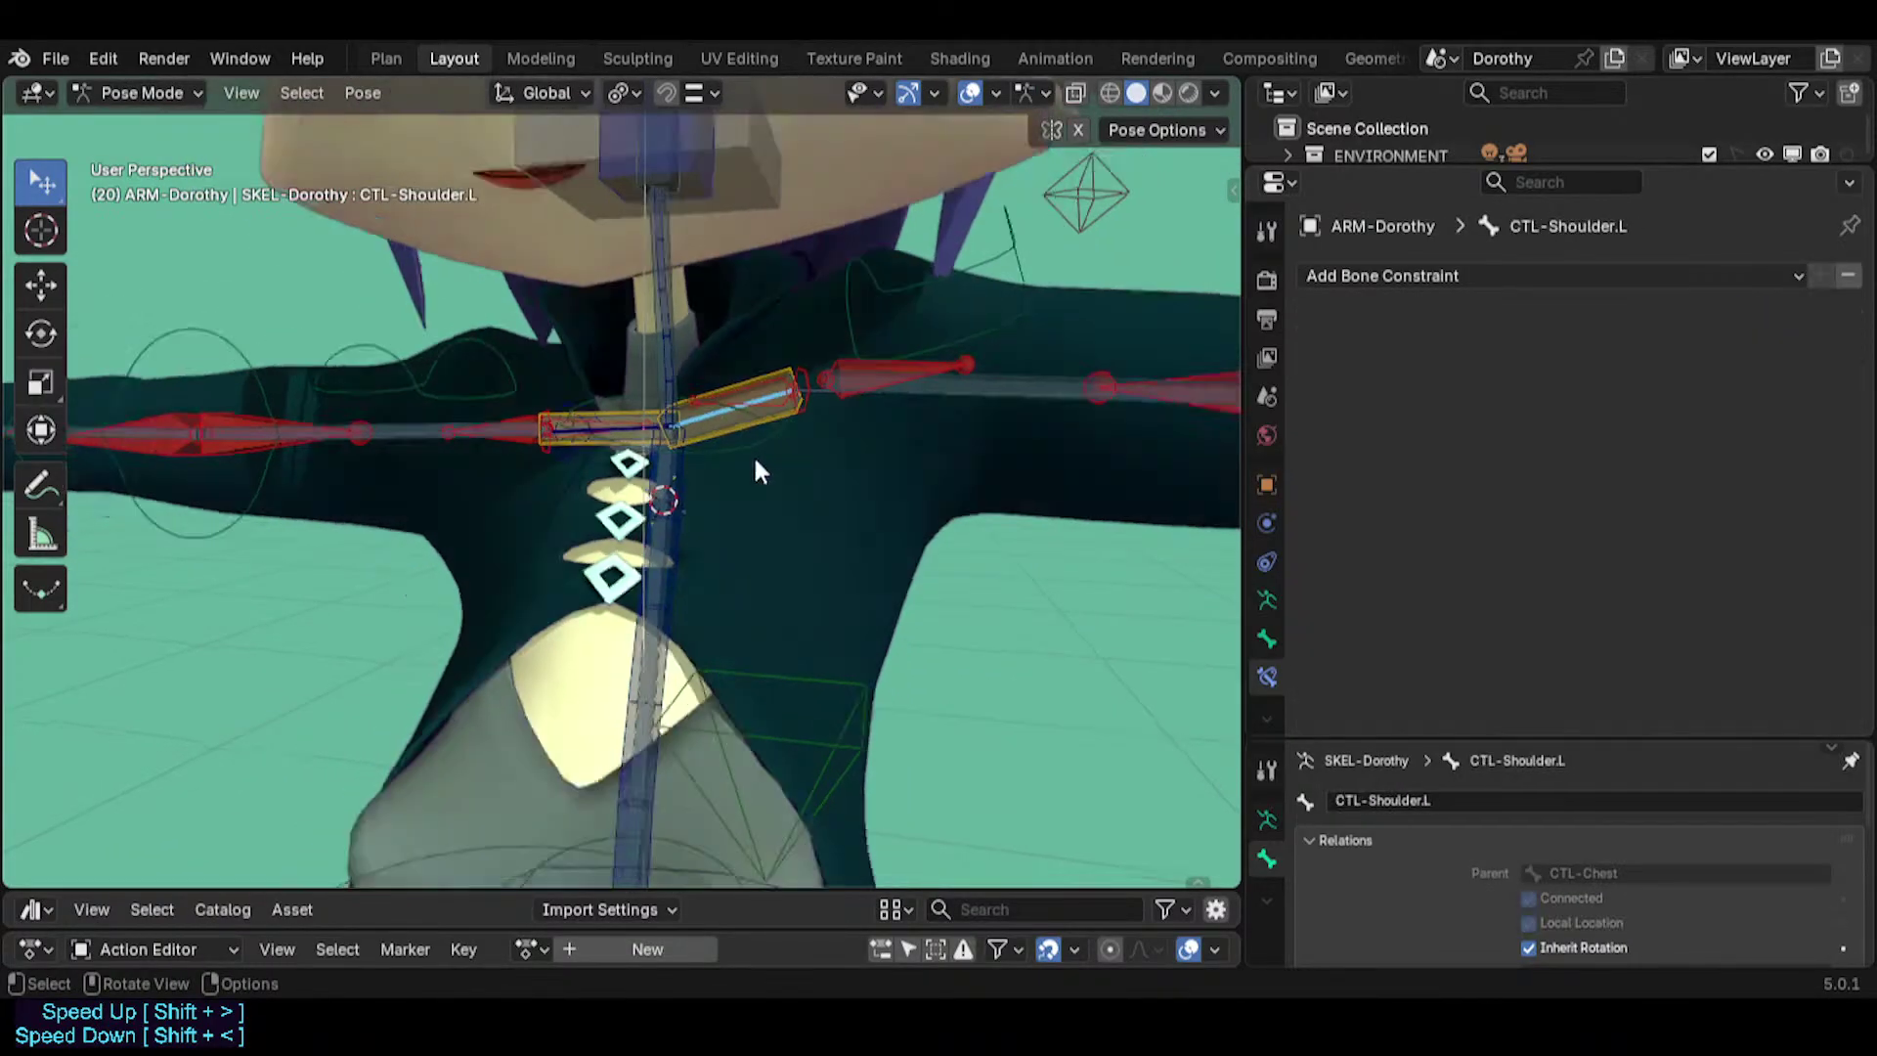
pyautogui.press('r')
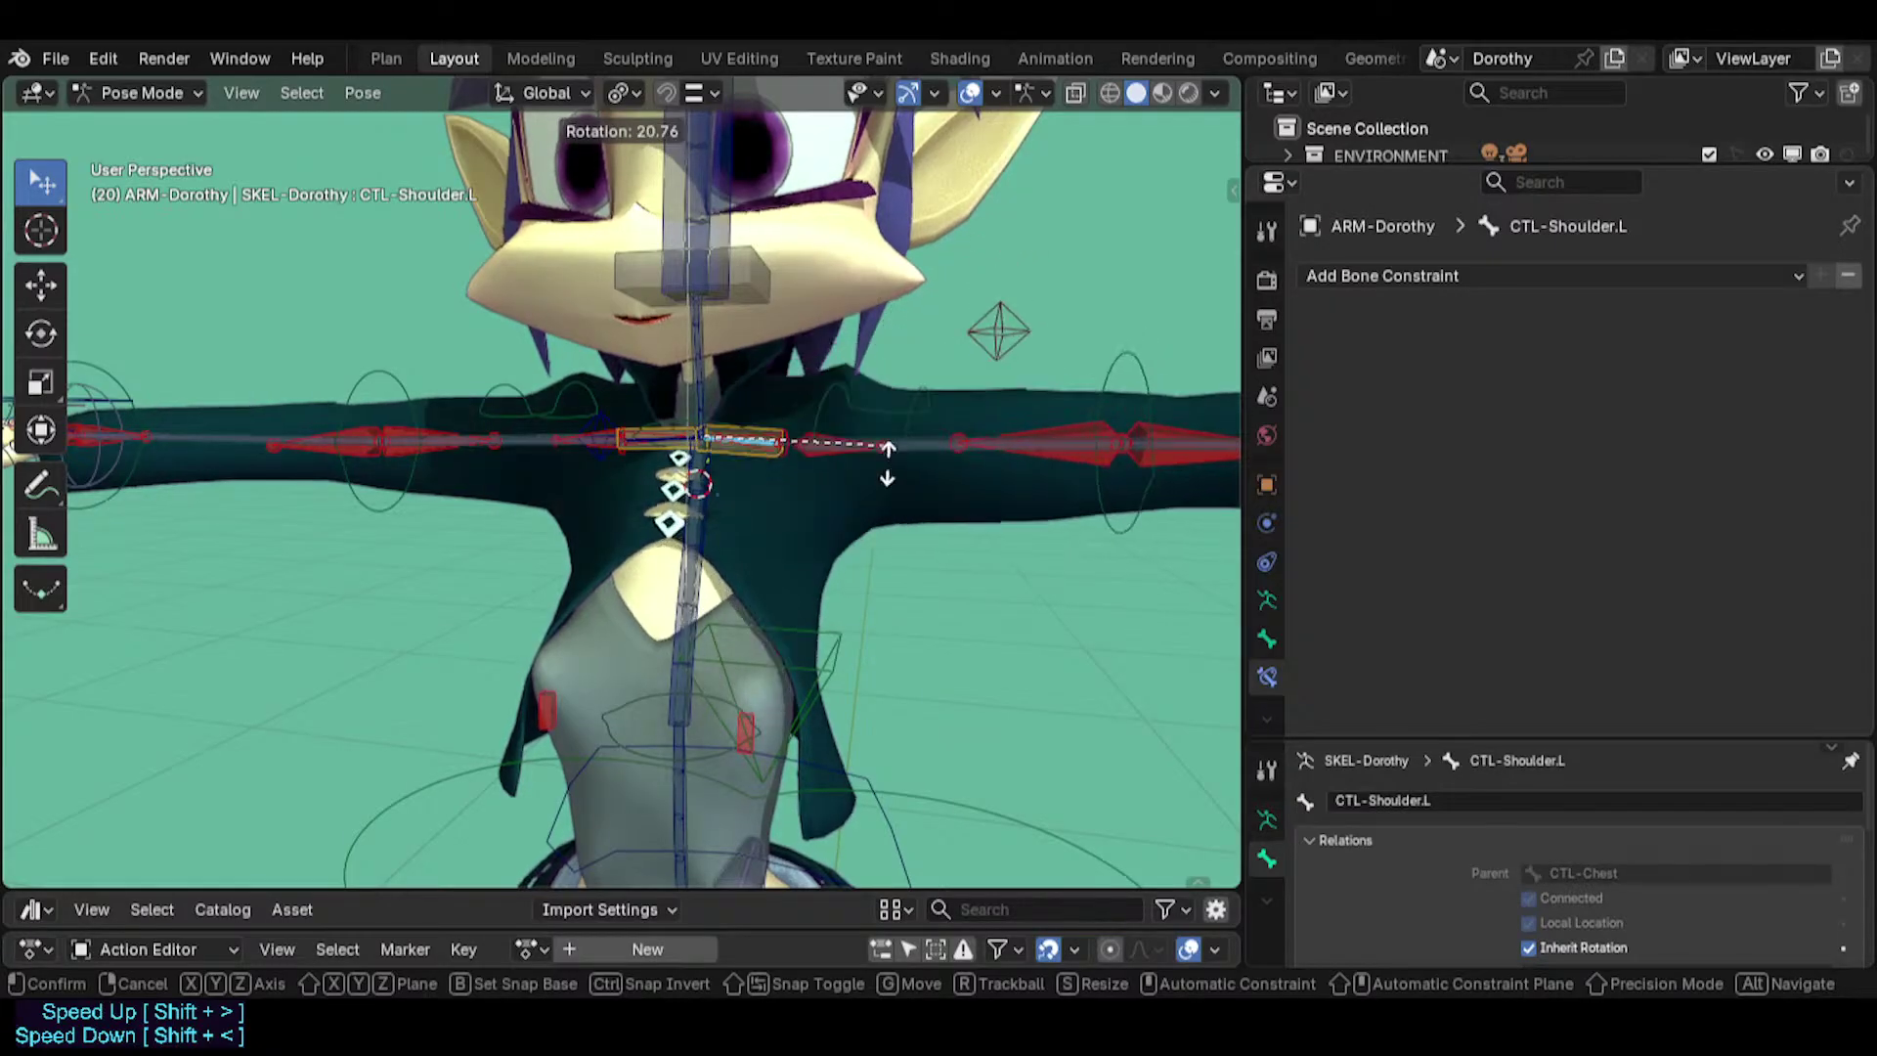
pyautogui.click(853, 390)
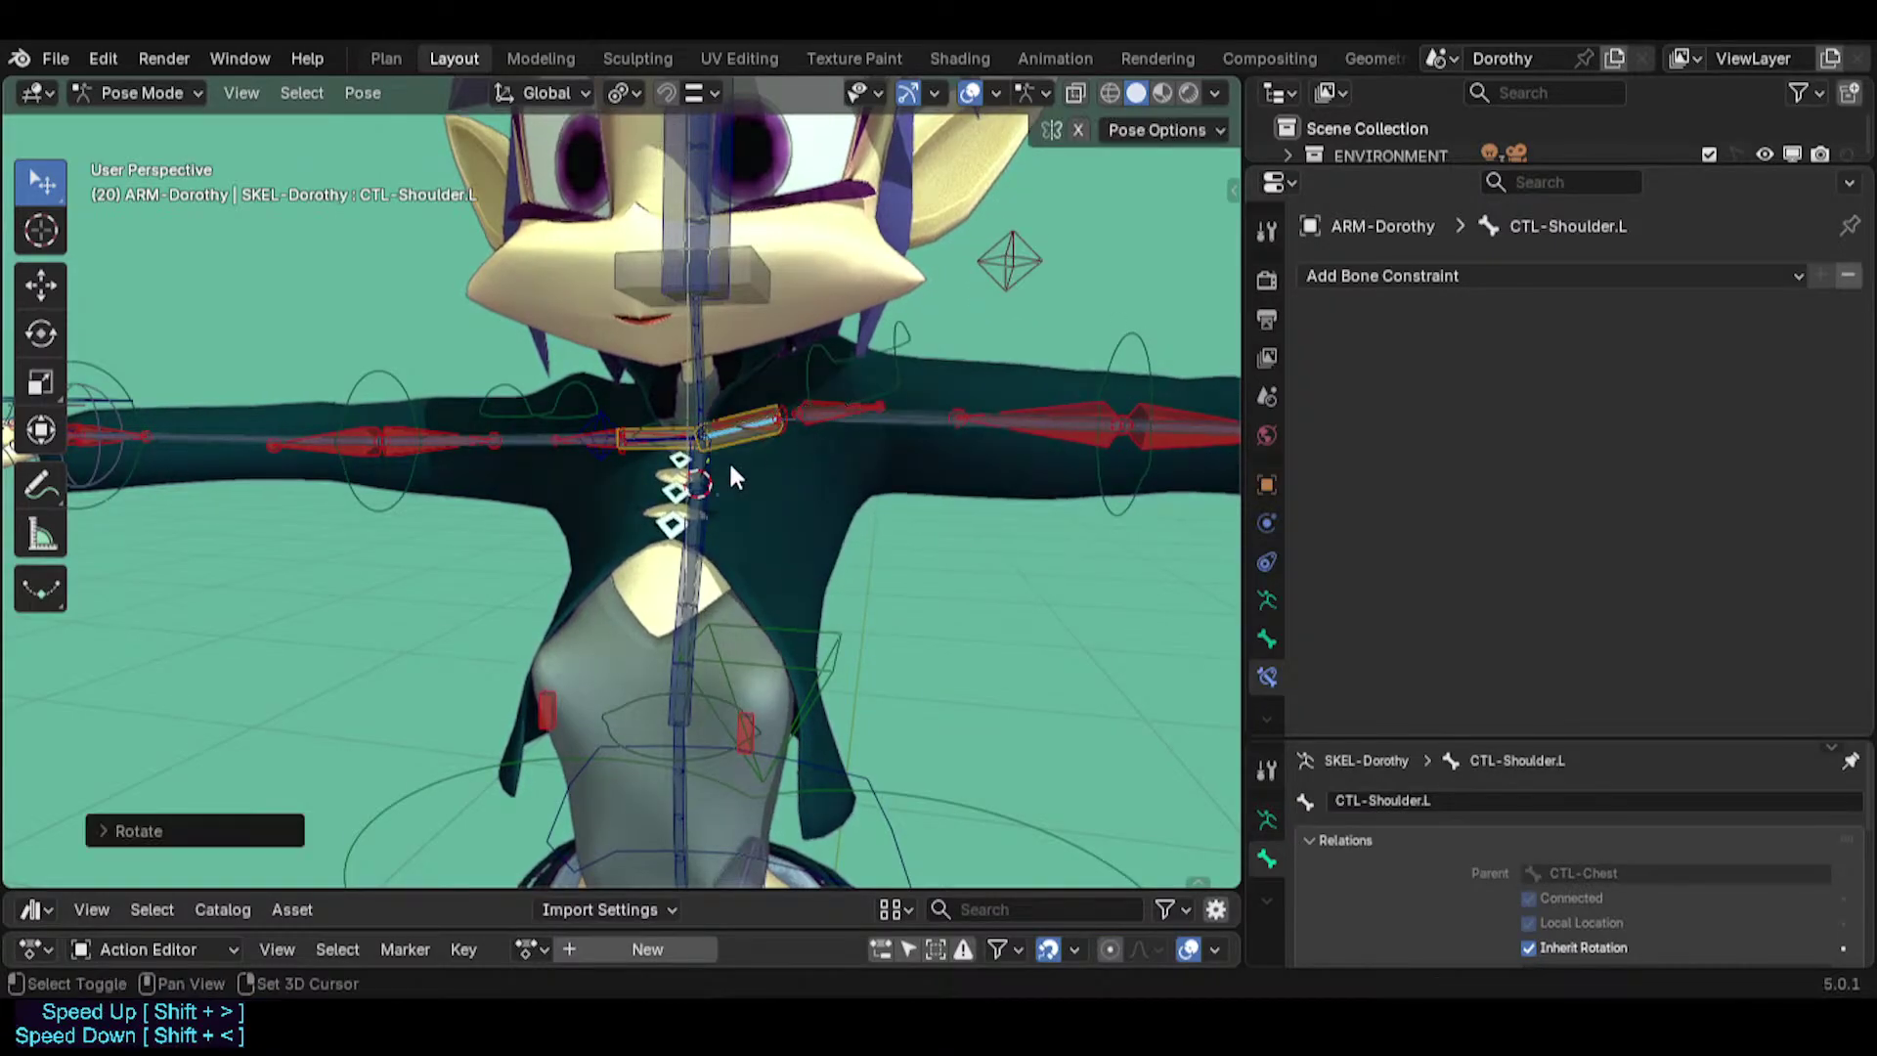
# Select MCH-Shoulder.L and enable its Stretch To and Damped Track constraints.
pyautogui.scroll(2, 737, 447)
pyautogui.click(698, 435)
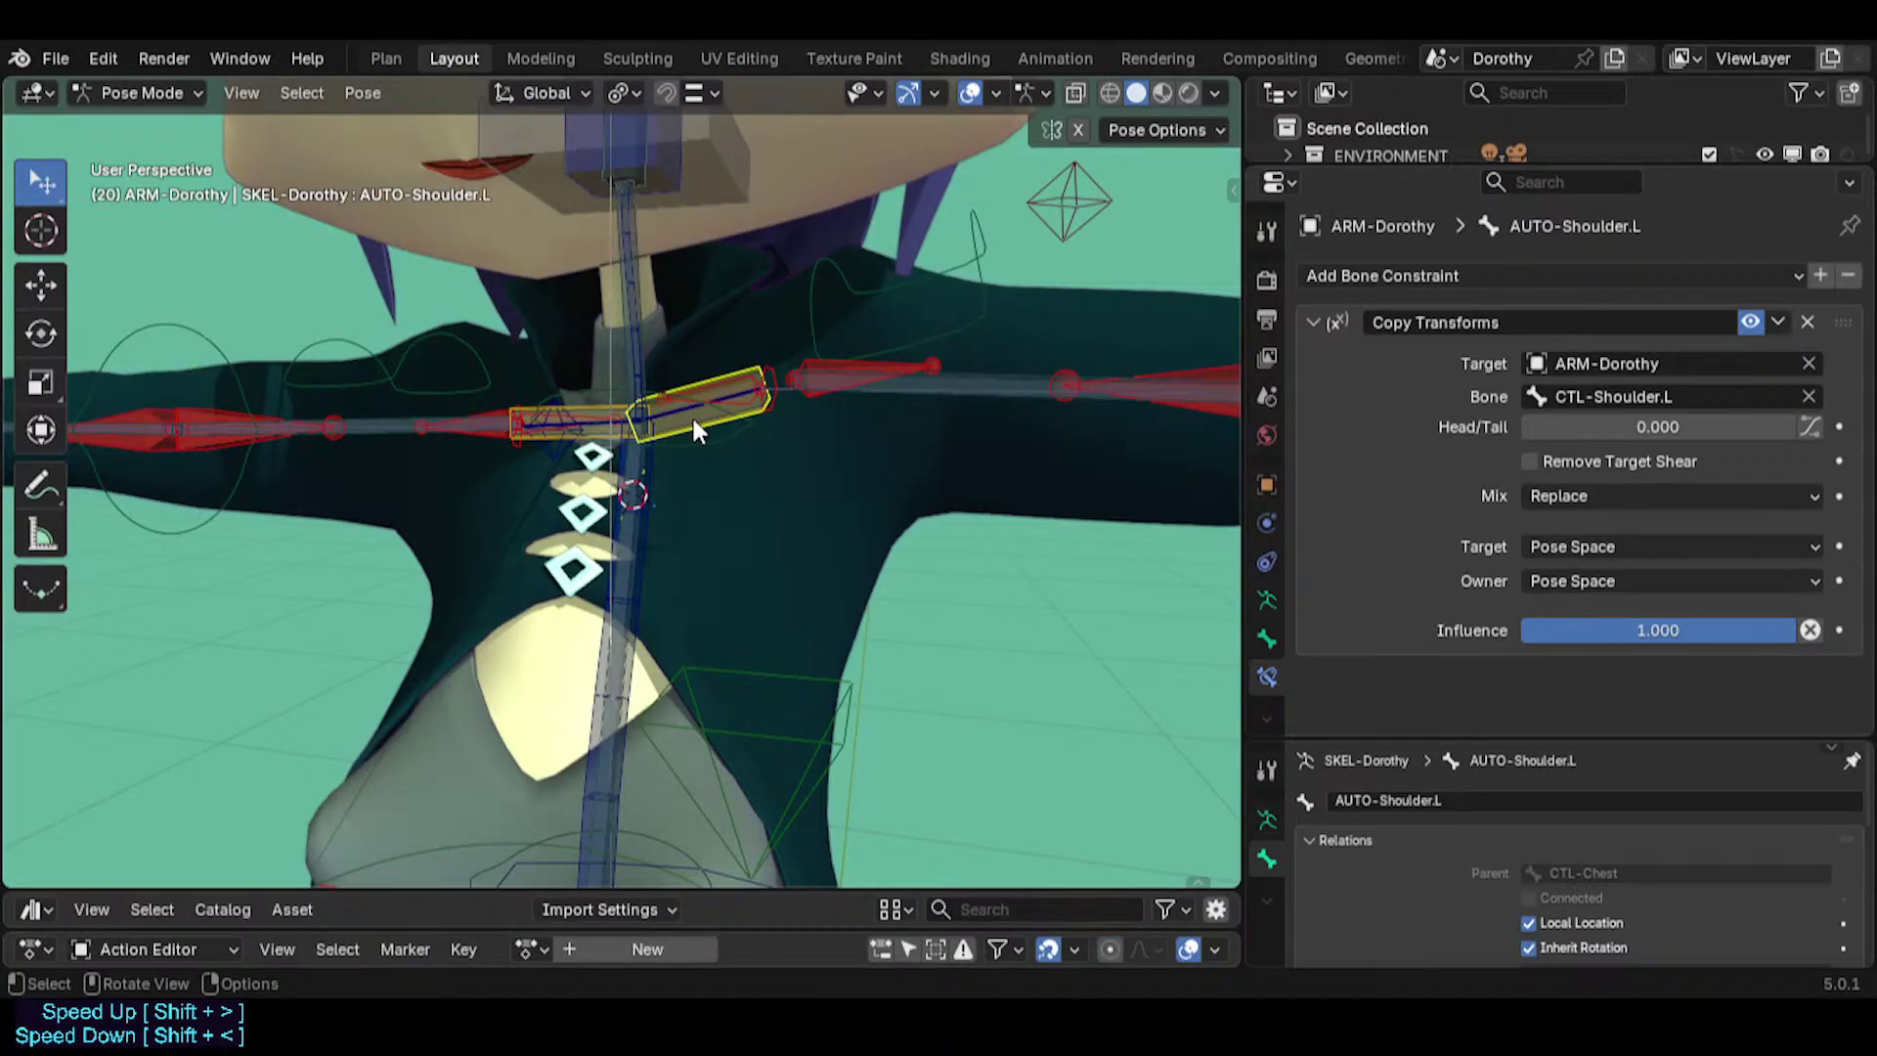
pyautogui.click(692, 421)
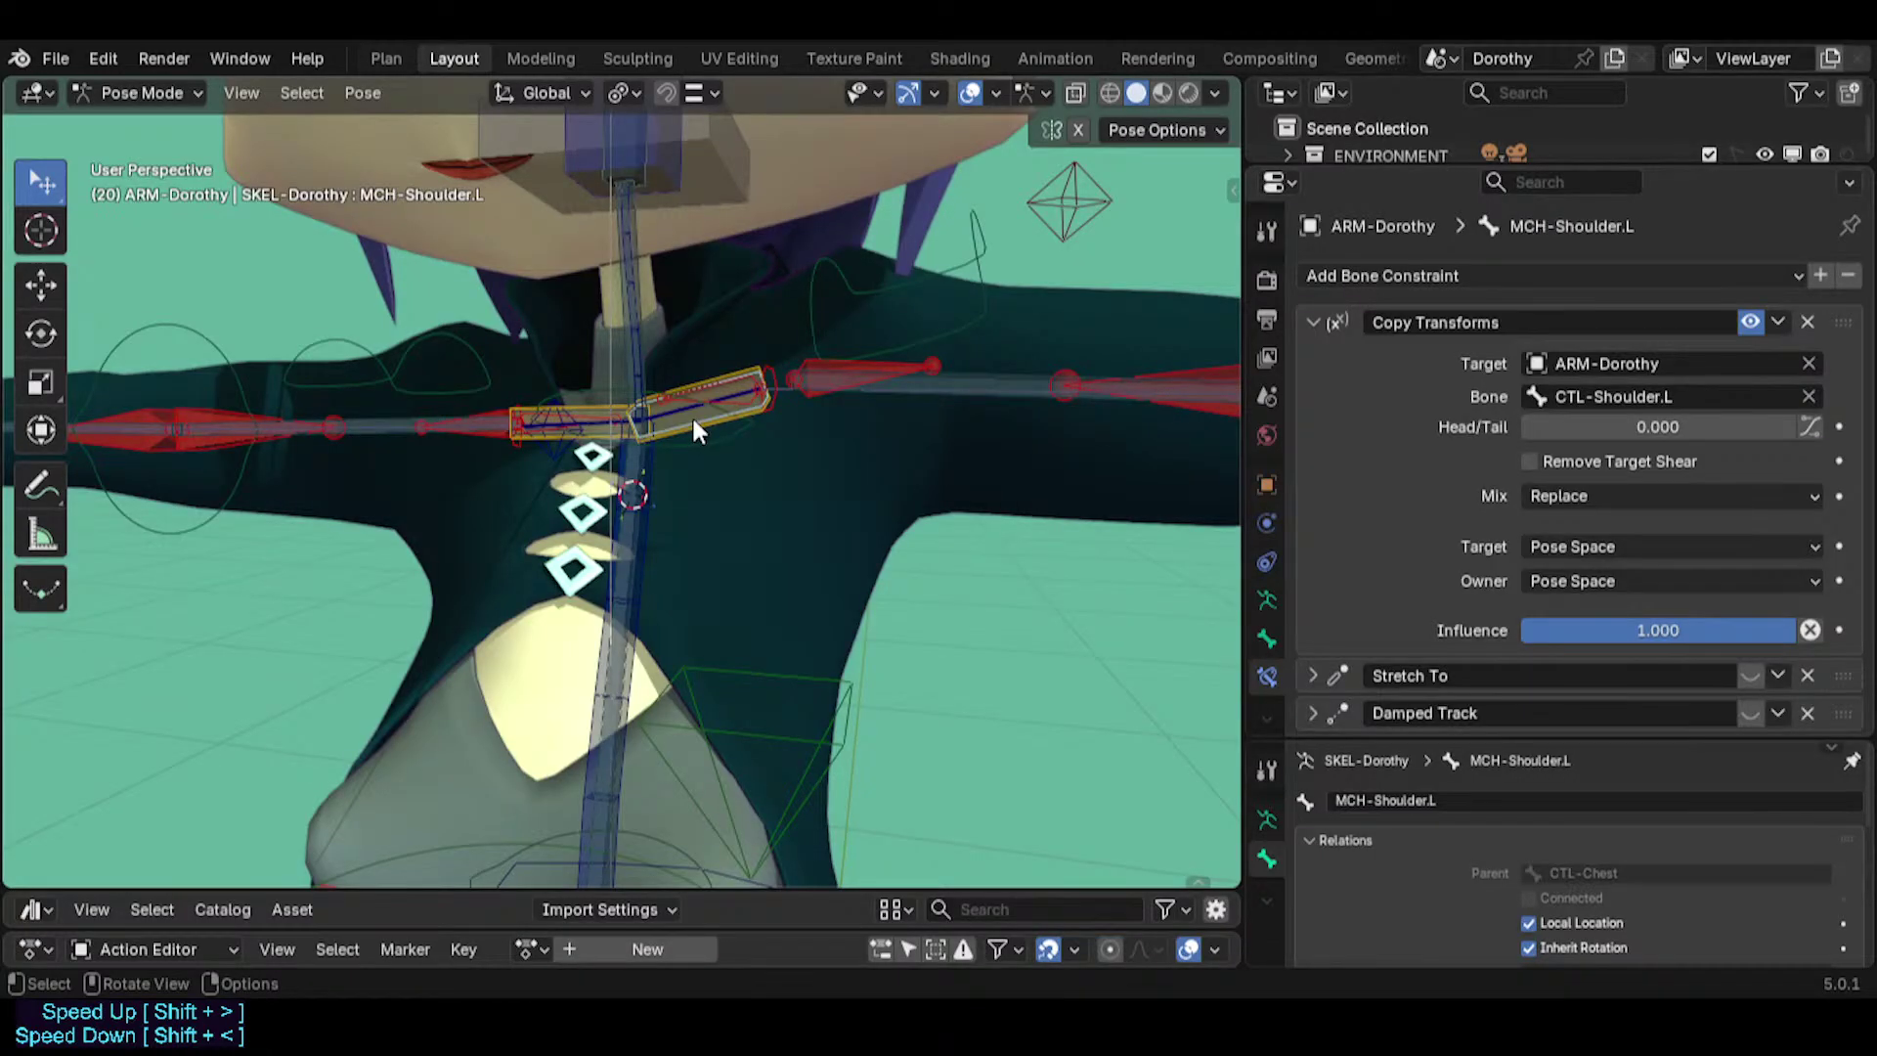
pyautogui.scroll(-3, 694, 420)
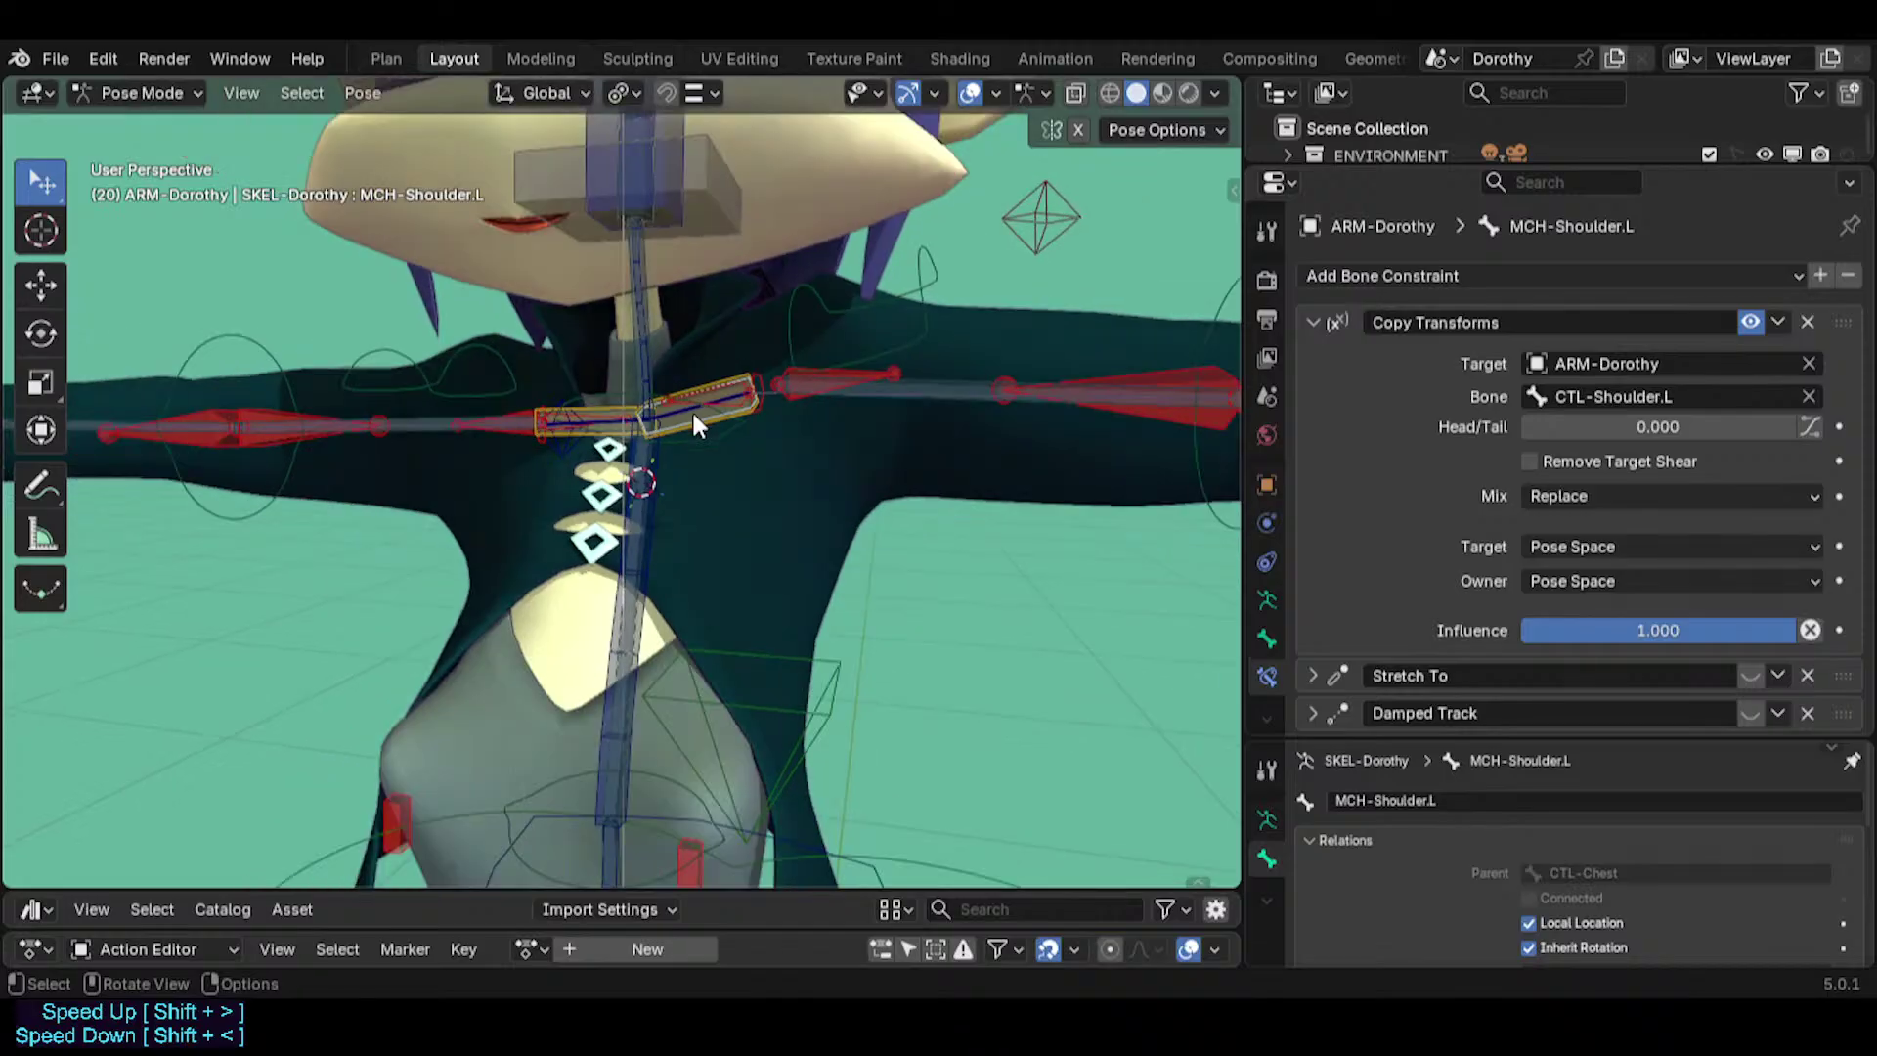
pyautogui.scroll(2, 703, 423)
pyautogui.press('r')
pyautogui.press('Escape')
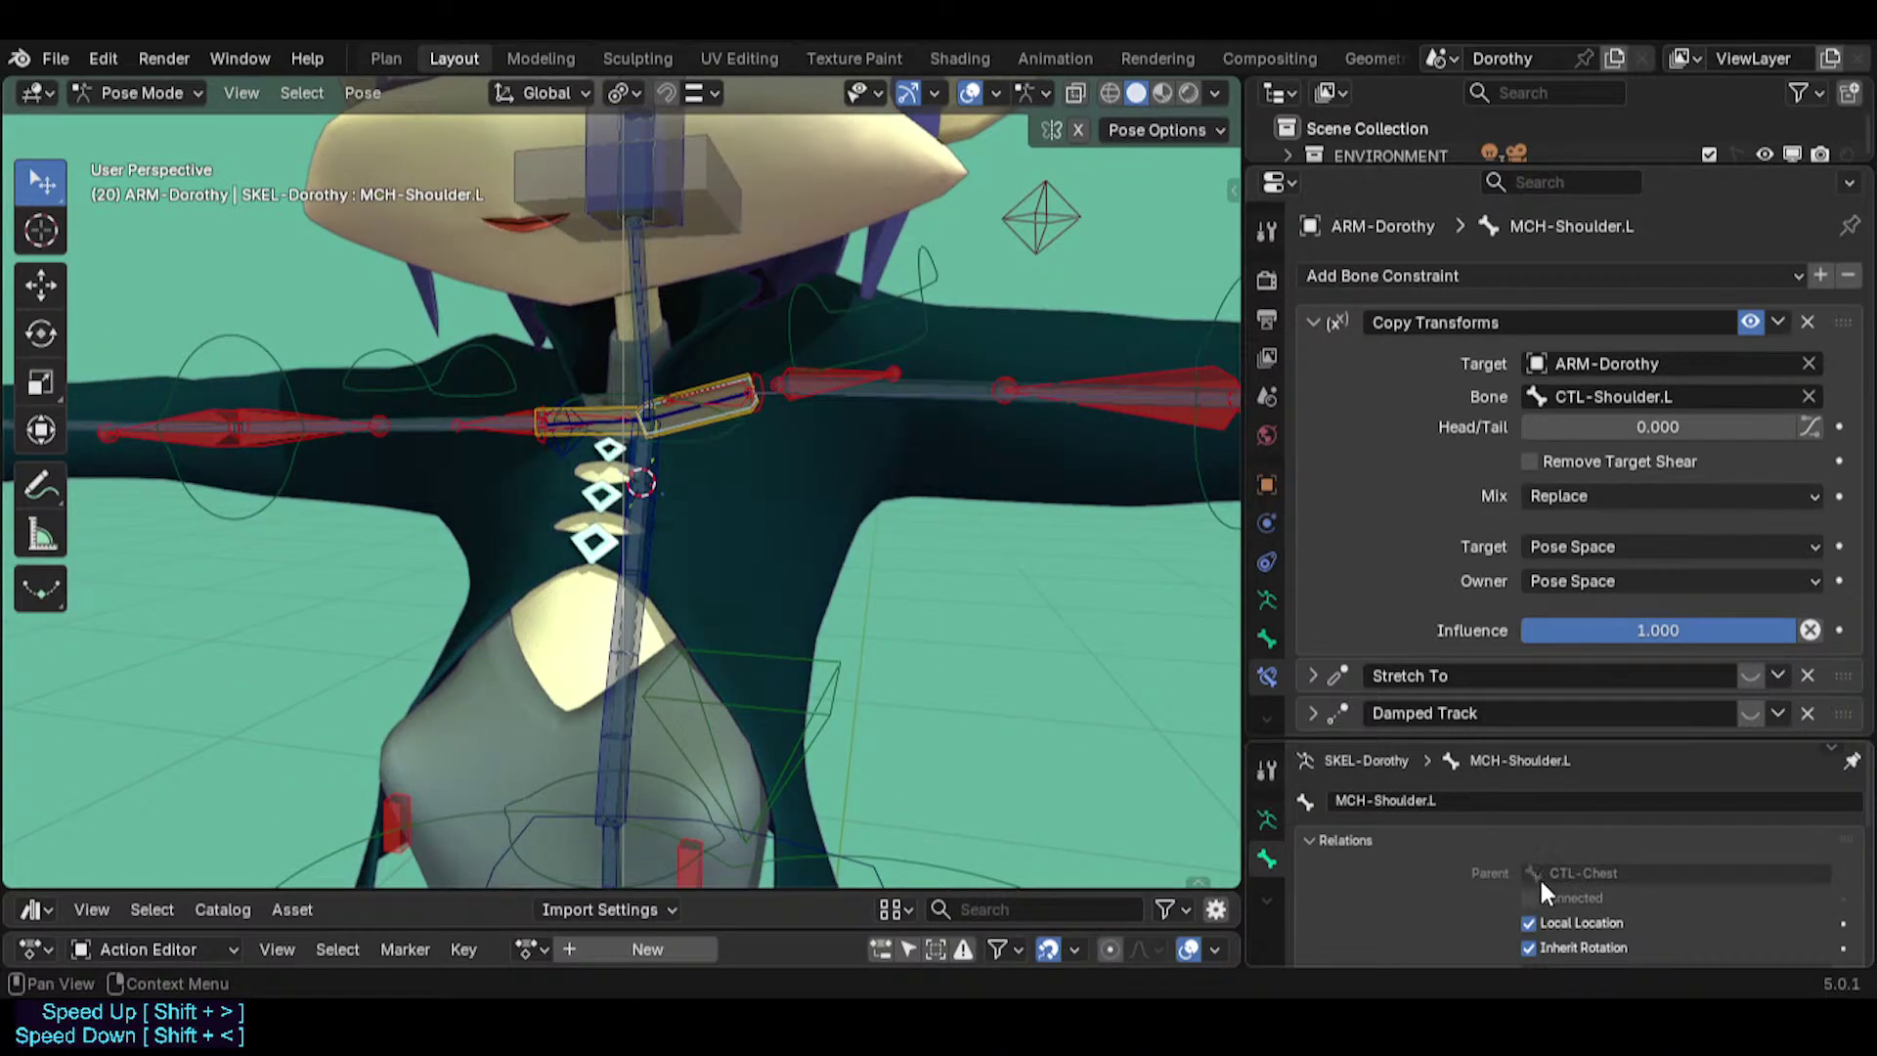
pyautogui.scroll(2, 723, 430)
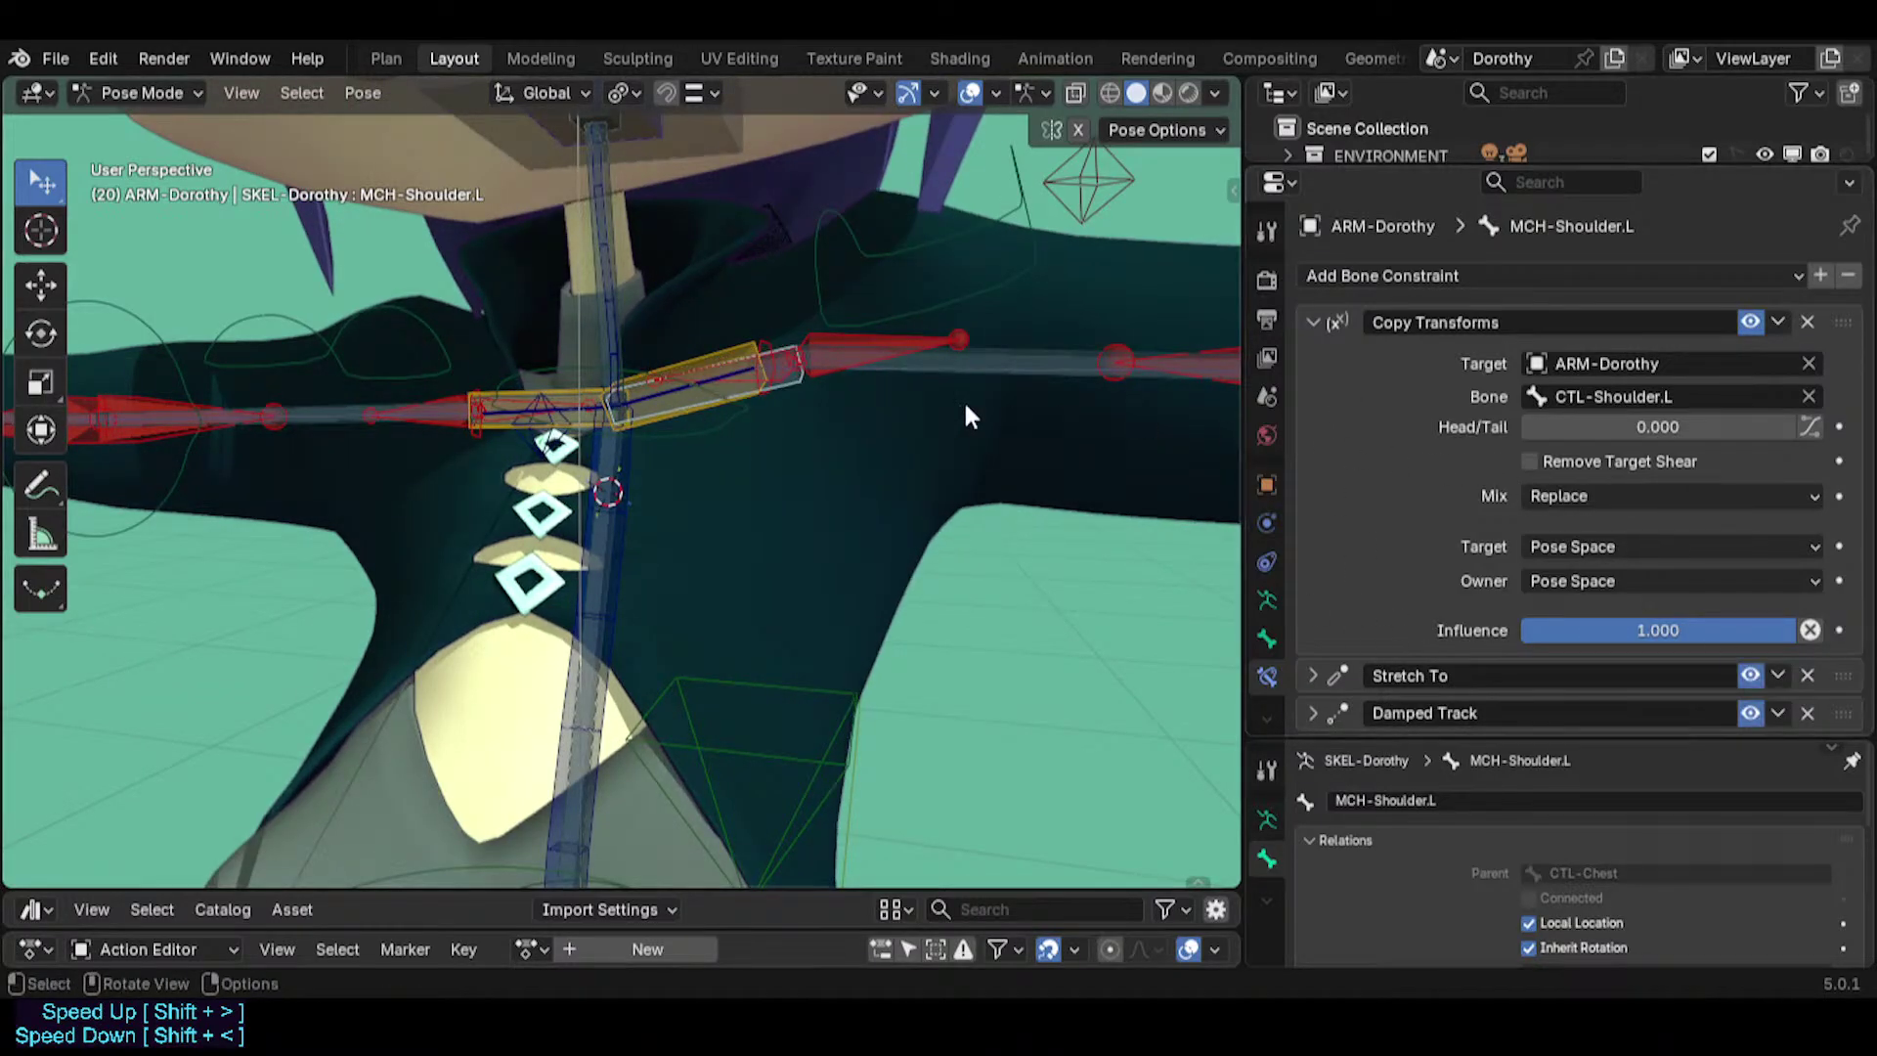
# Check the parent of TWK-Shoulder.L and test-rotate CTL-Shoulder.L without keeping the rotation.
pyautogui.scroll(-3, 956, 398)
pyautogui.click(980, 310)
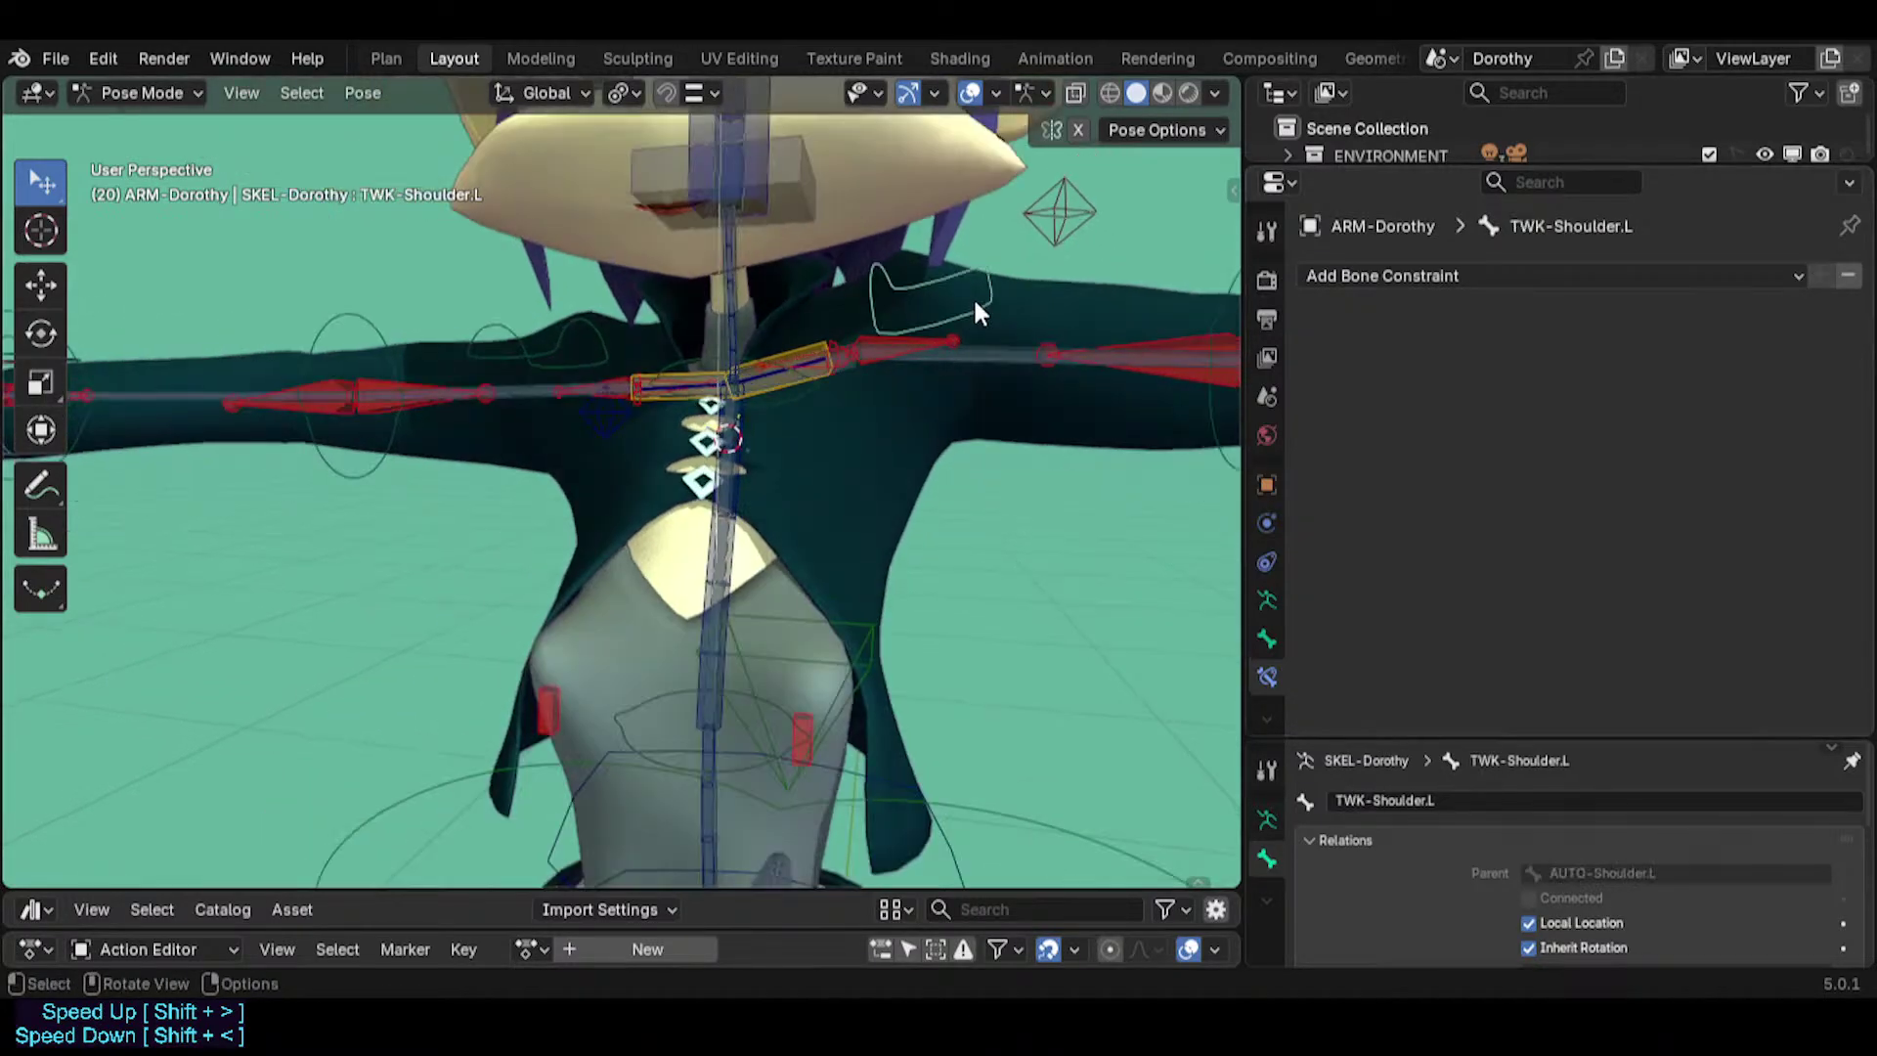
pyautogui.click(760, 381)
pyautogui.click(761, 382)
pyautogui.click(760, 381)
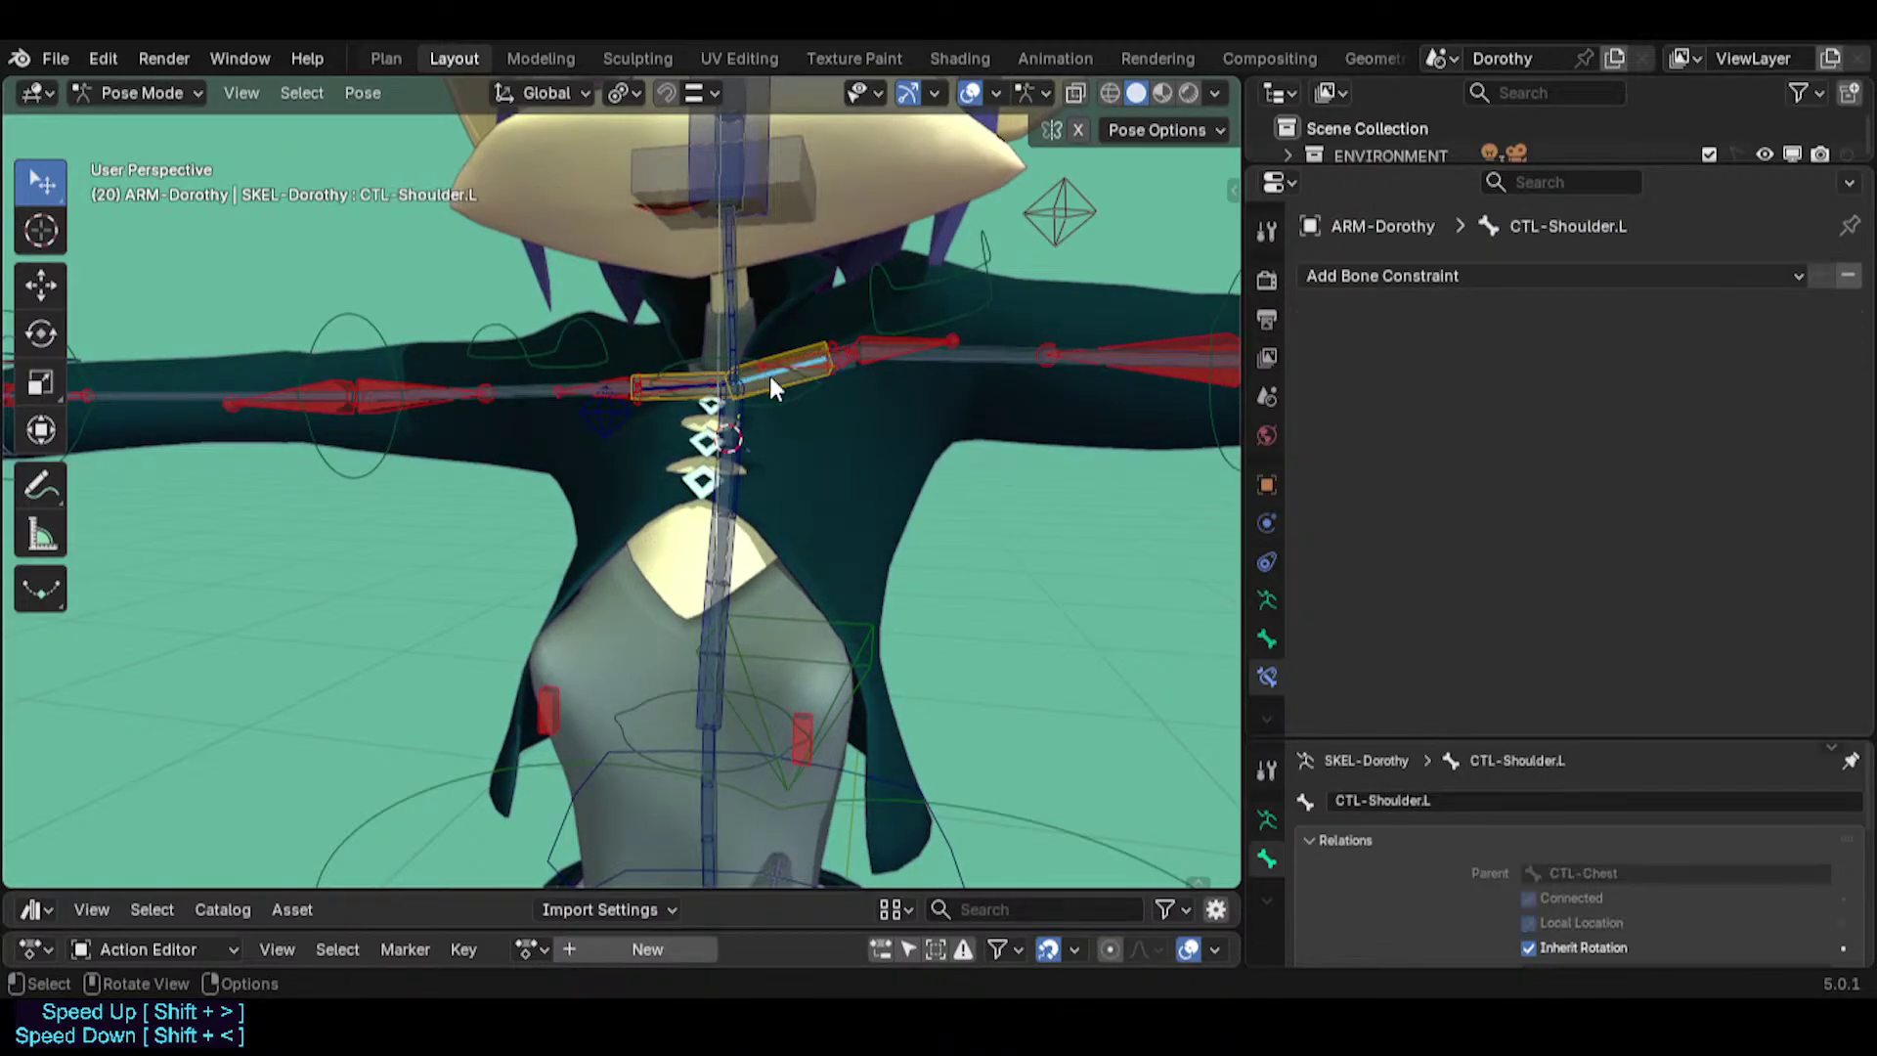
pyautogui.press('r')
pyautogui.rightClick(831, 411)
# Disable the Copy Transforms constraint on MCH-Shoulder.L.
pyautogui.scroll(2, 786, 385)
pyautogui.click(786, 383)
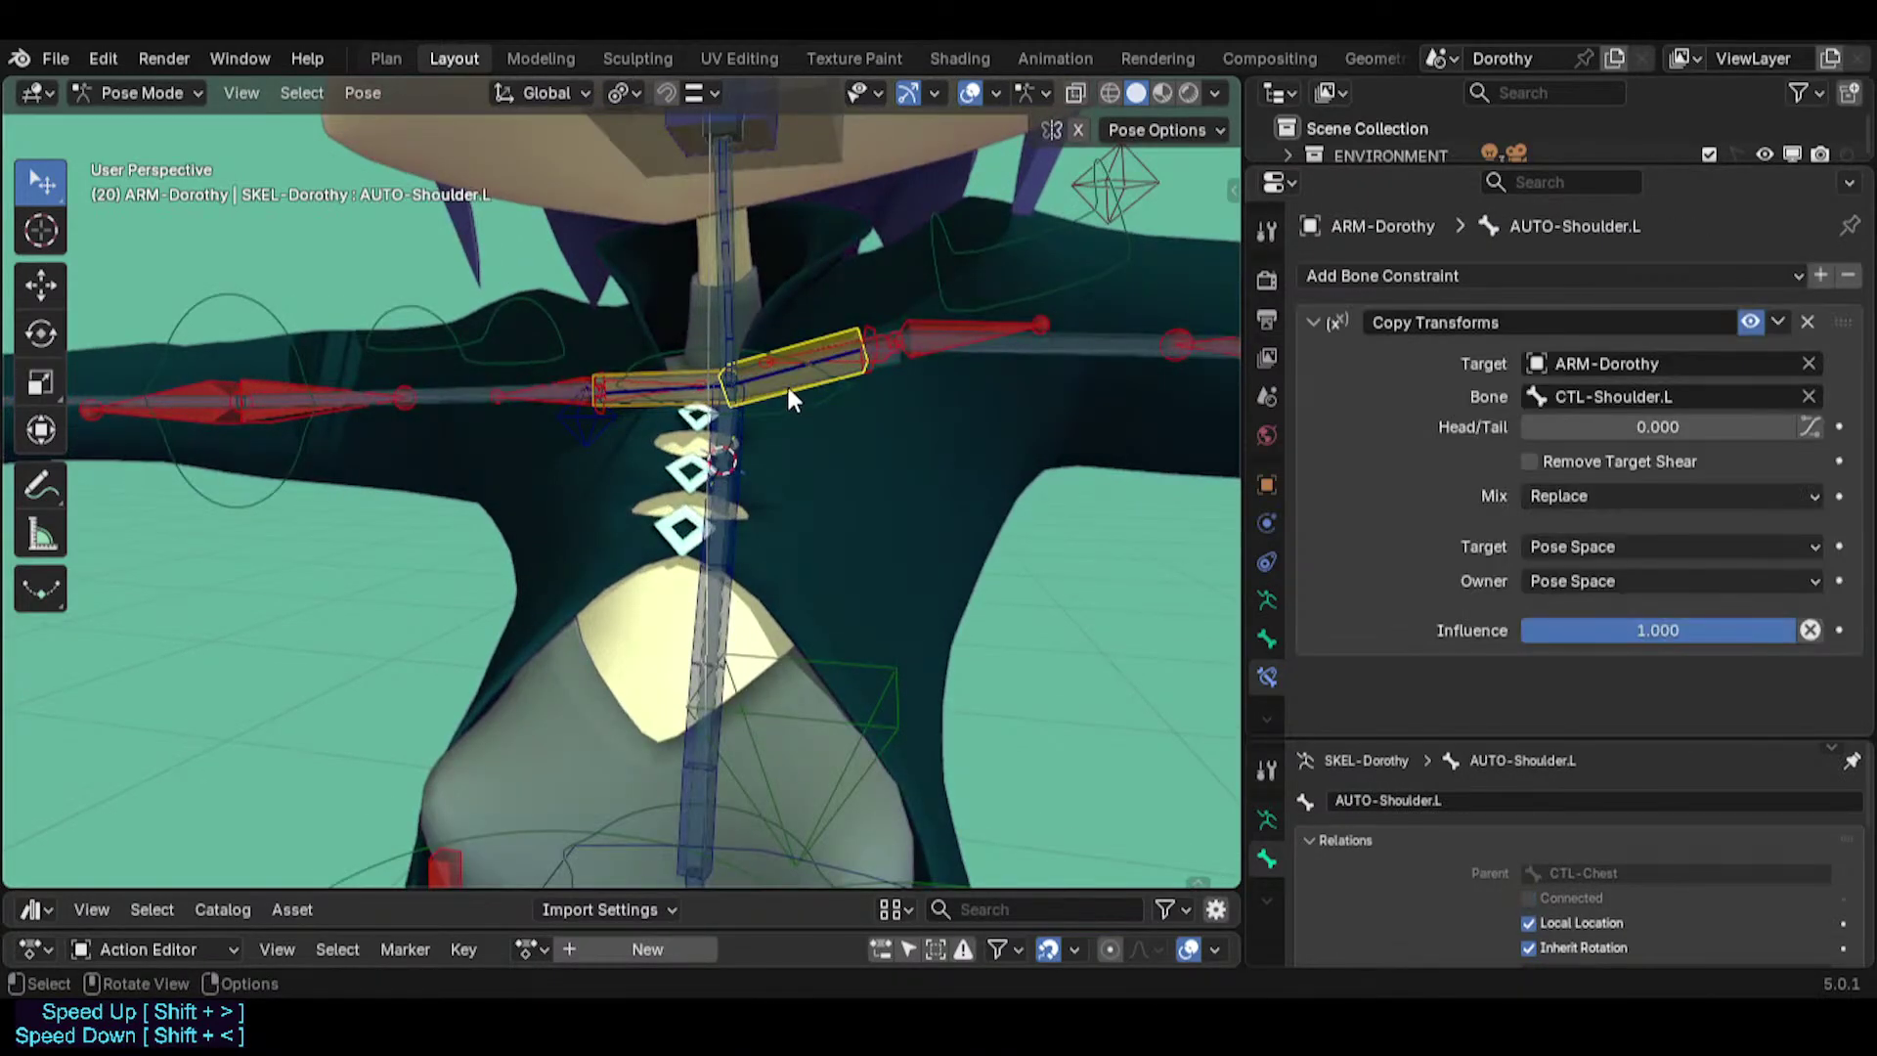
pyautogui.click(1750, 322)
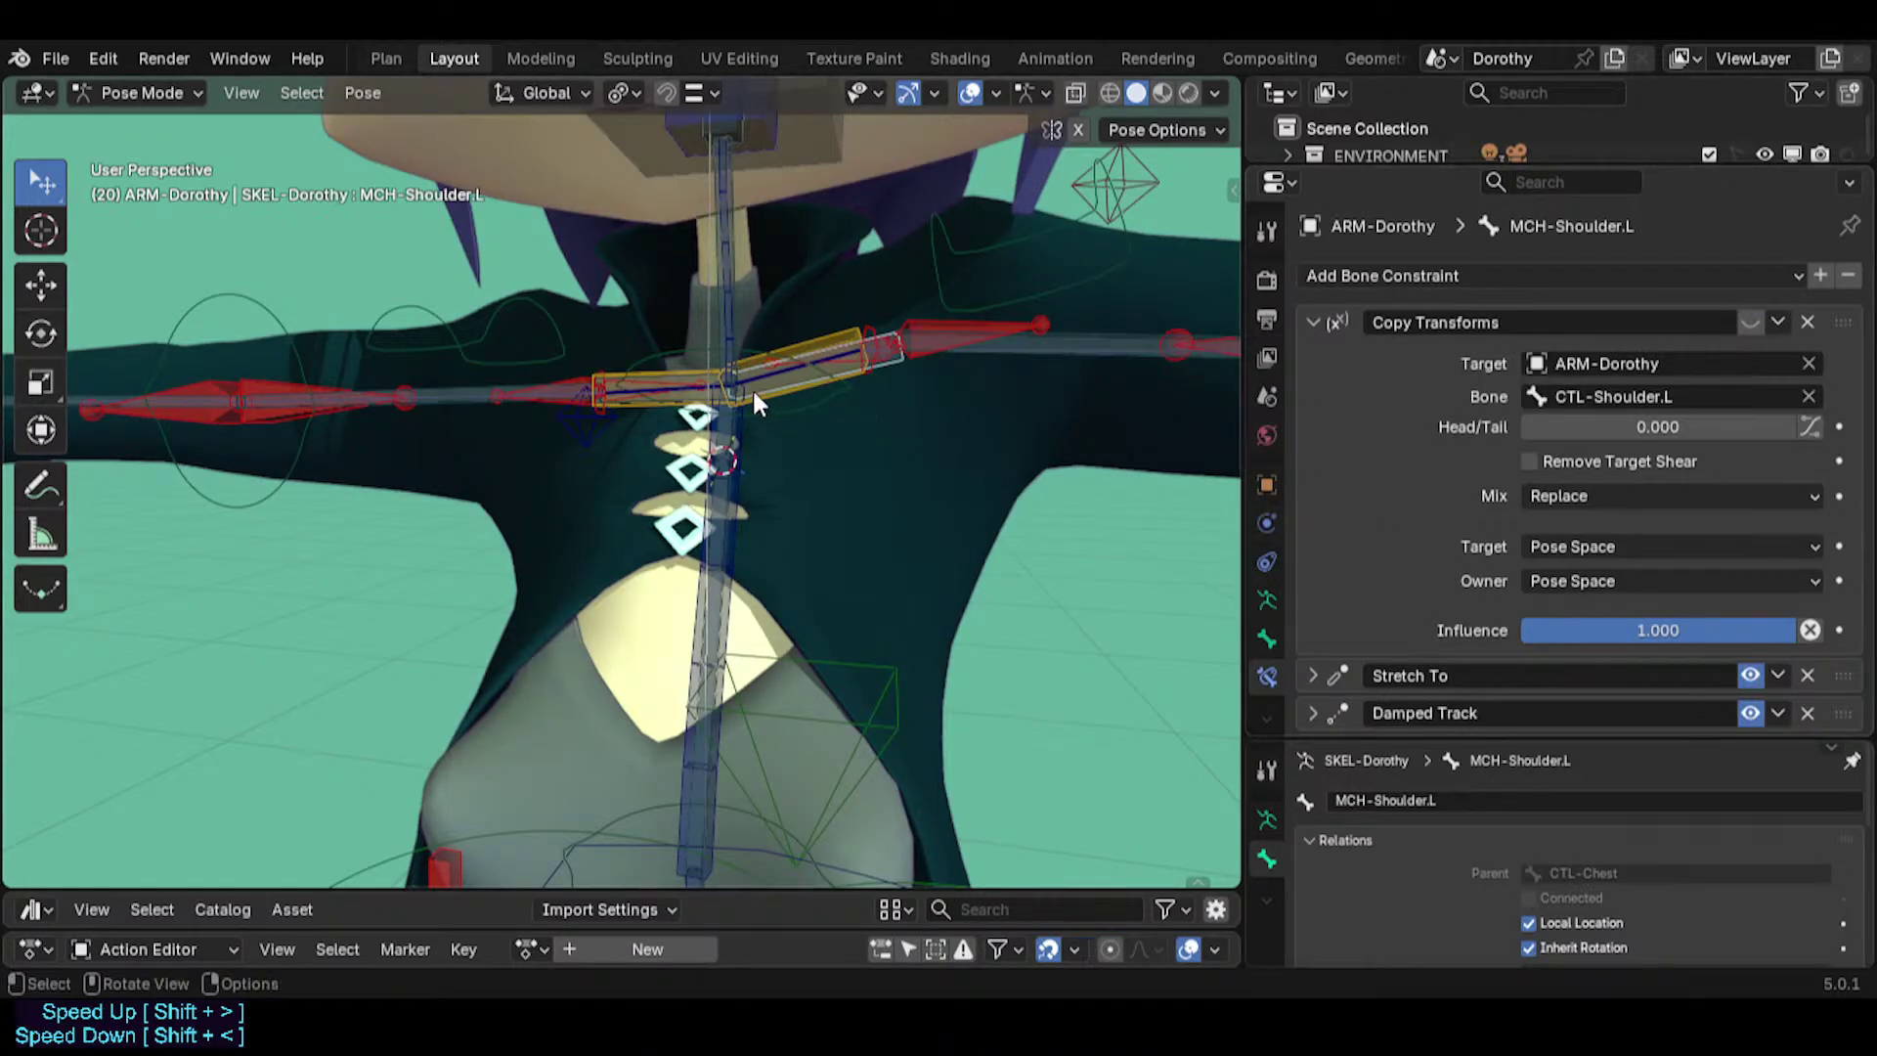
# Re-enable the Copy Transforms constraint on MCH-Shoulder.L and set its target bone to AUTO-Shoulder.L.
pyautogui.scroll(2, 758, 372)
pyautogui.scroll(-1, 758, 371)
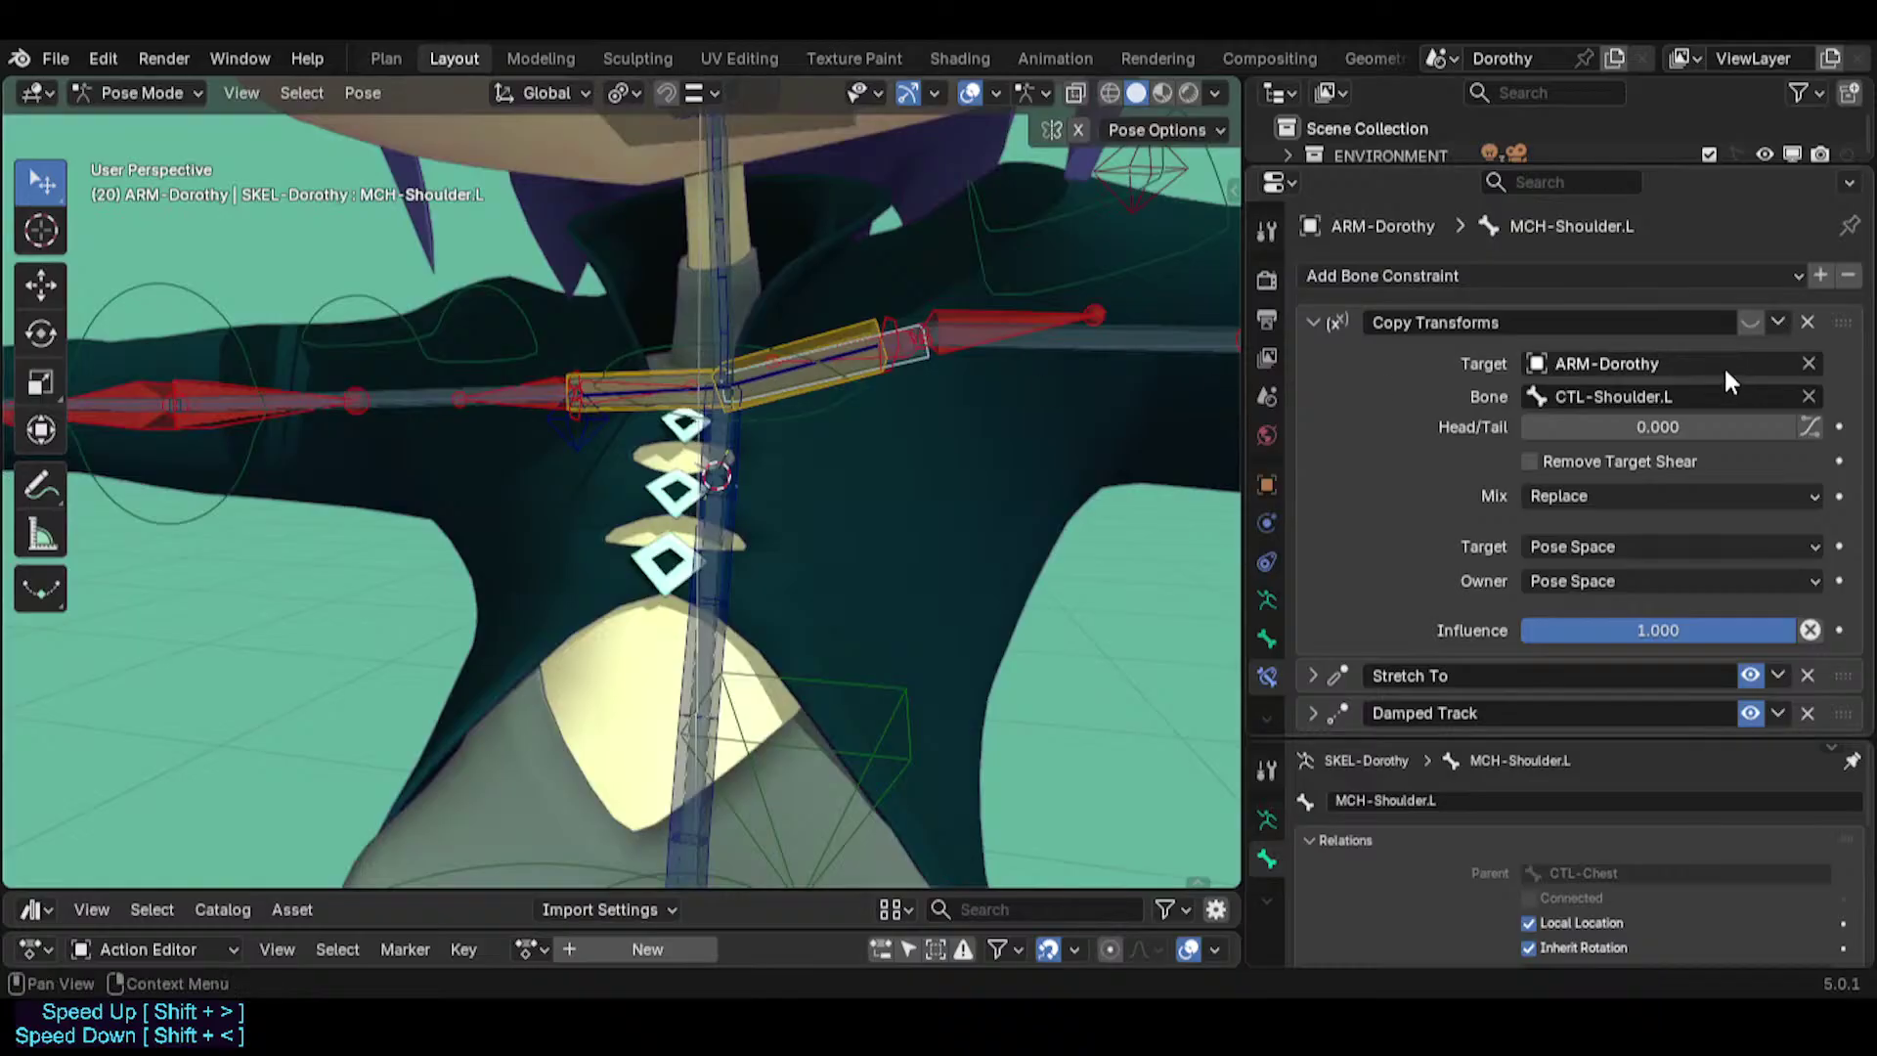
pyautogui.click(1751, 323)
pyautogui.click(864, 320)
pyautogui.press('F2')
pyautogui.hotkey('ctrl', 'c')
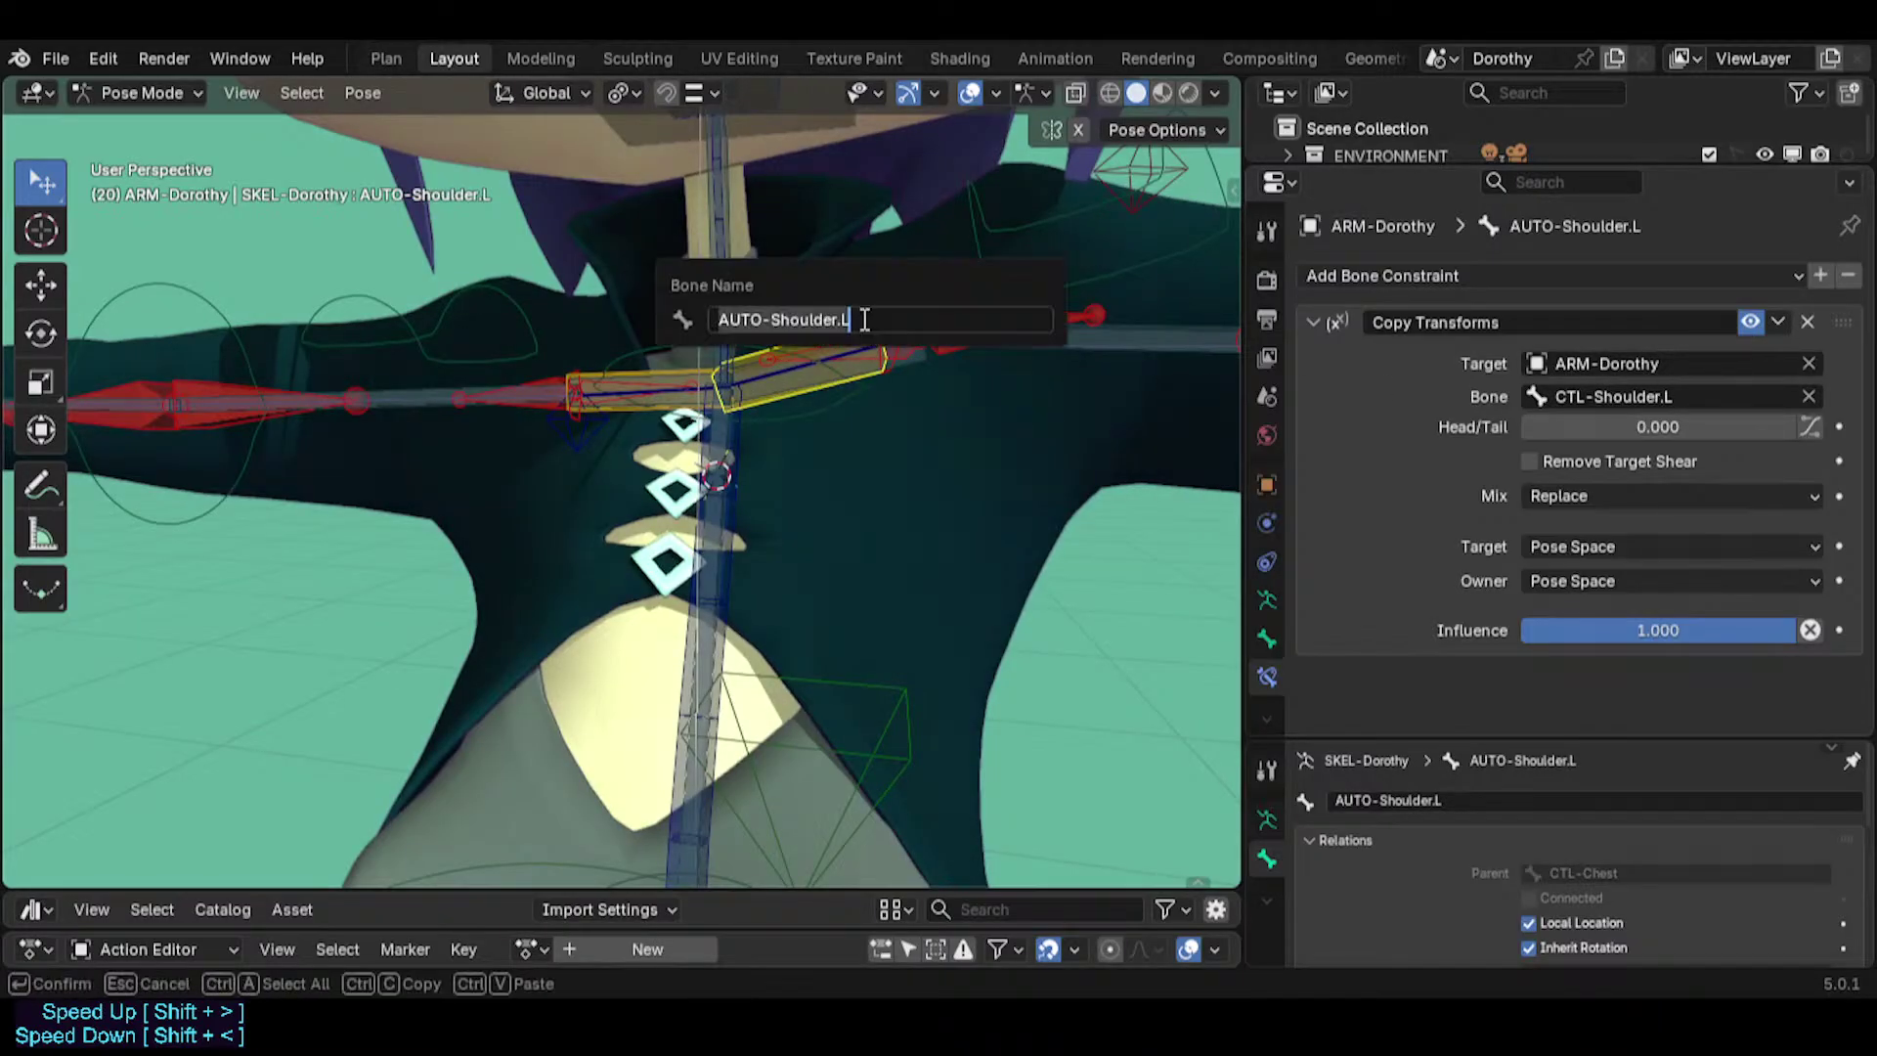
pyautogui.press('Escape')
pyautogui.click(789, 374)
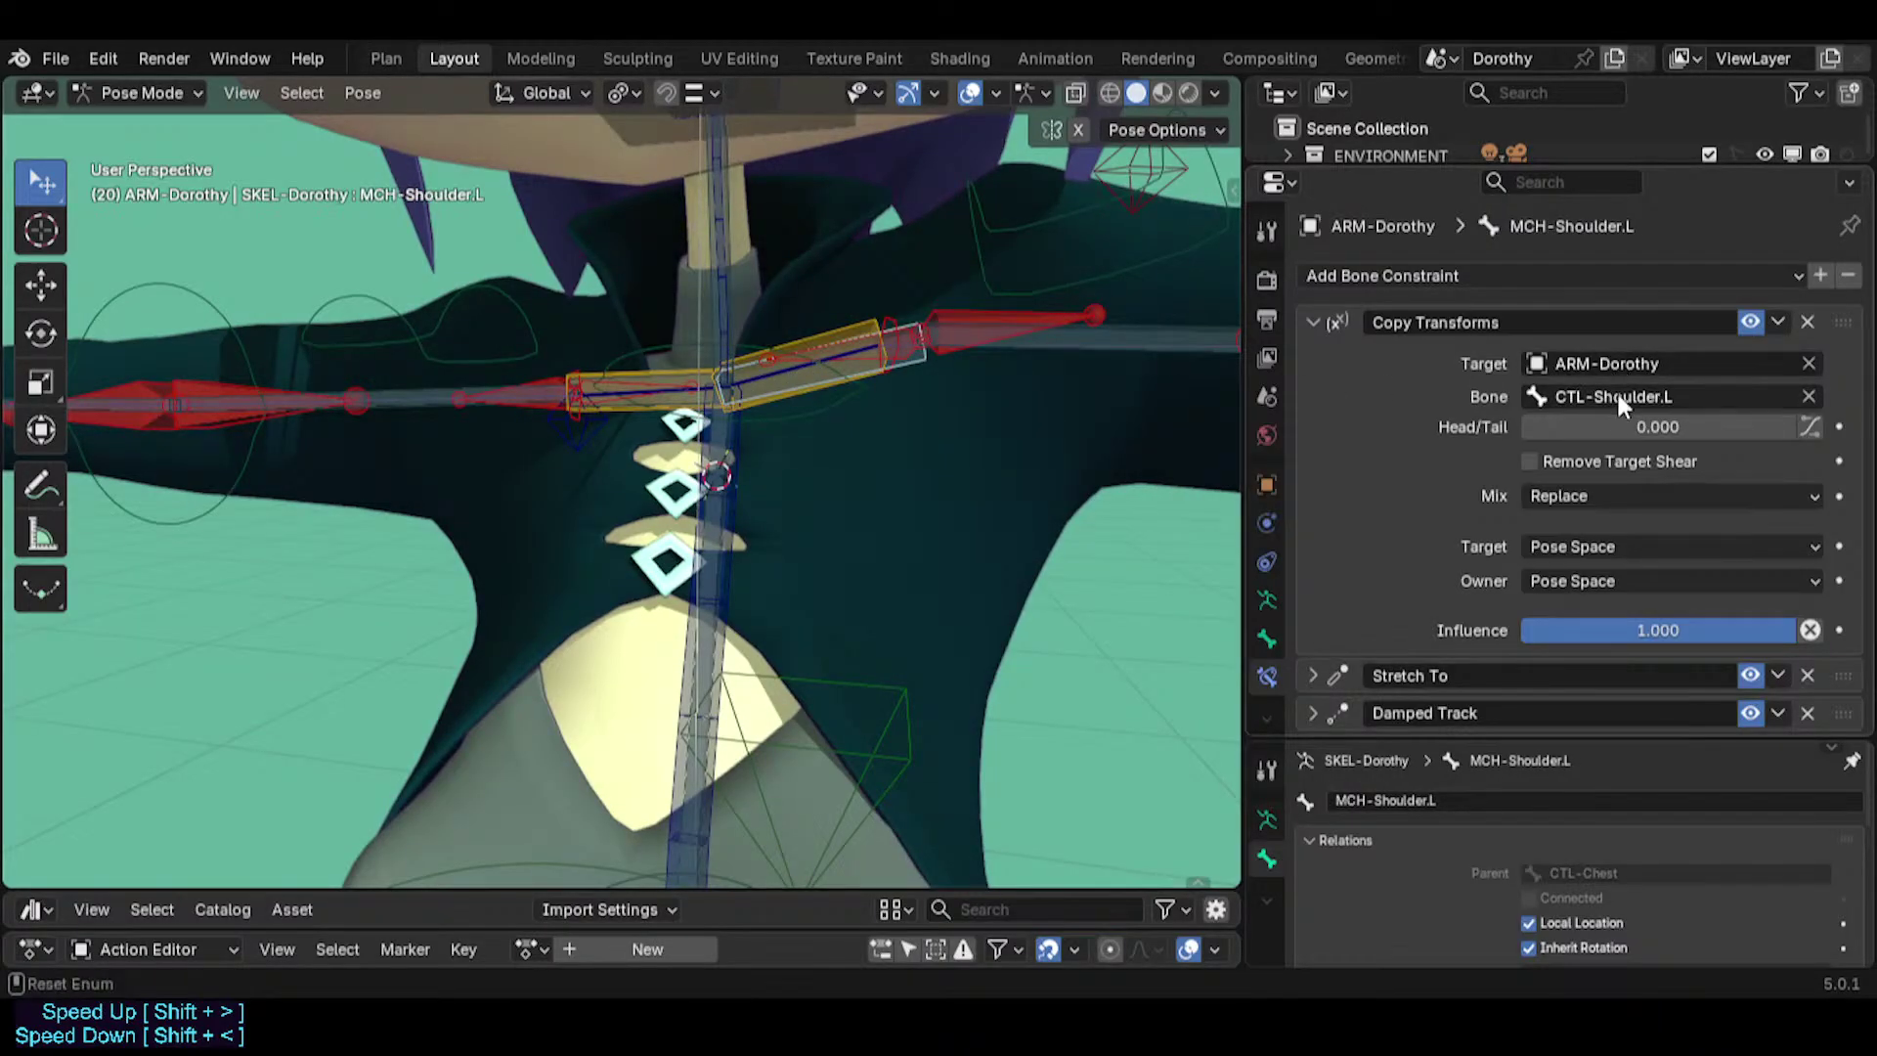
pyautogui.hotkey('ctrl', 'v')
# Test-move TWK-Shoulder.L without keeping the move.
pyautogui.scroll(-2, 952, 399)
pyautogui.click(998, 335)
pyautogui.press('g')
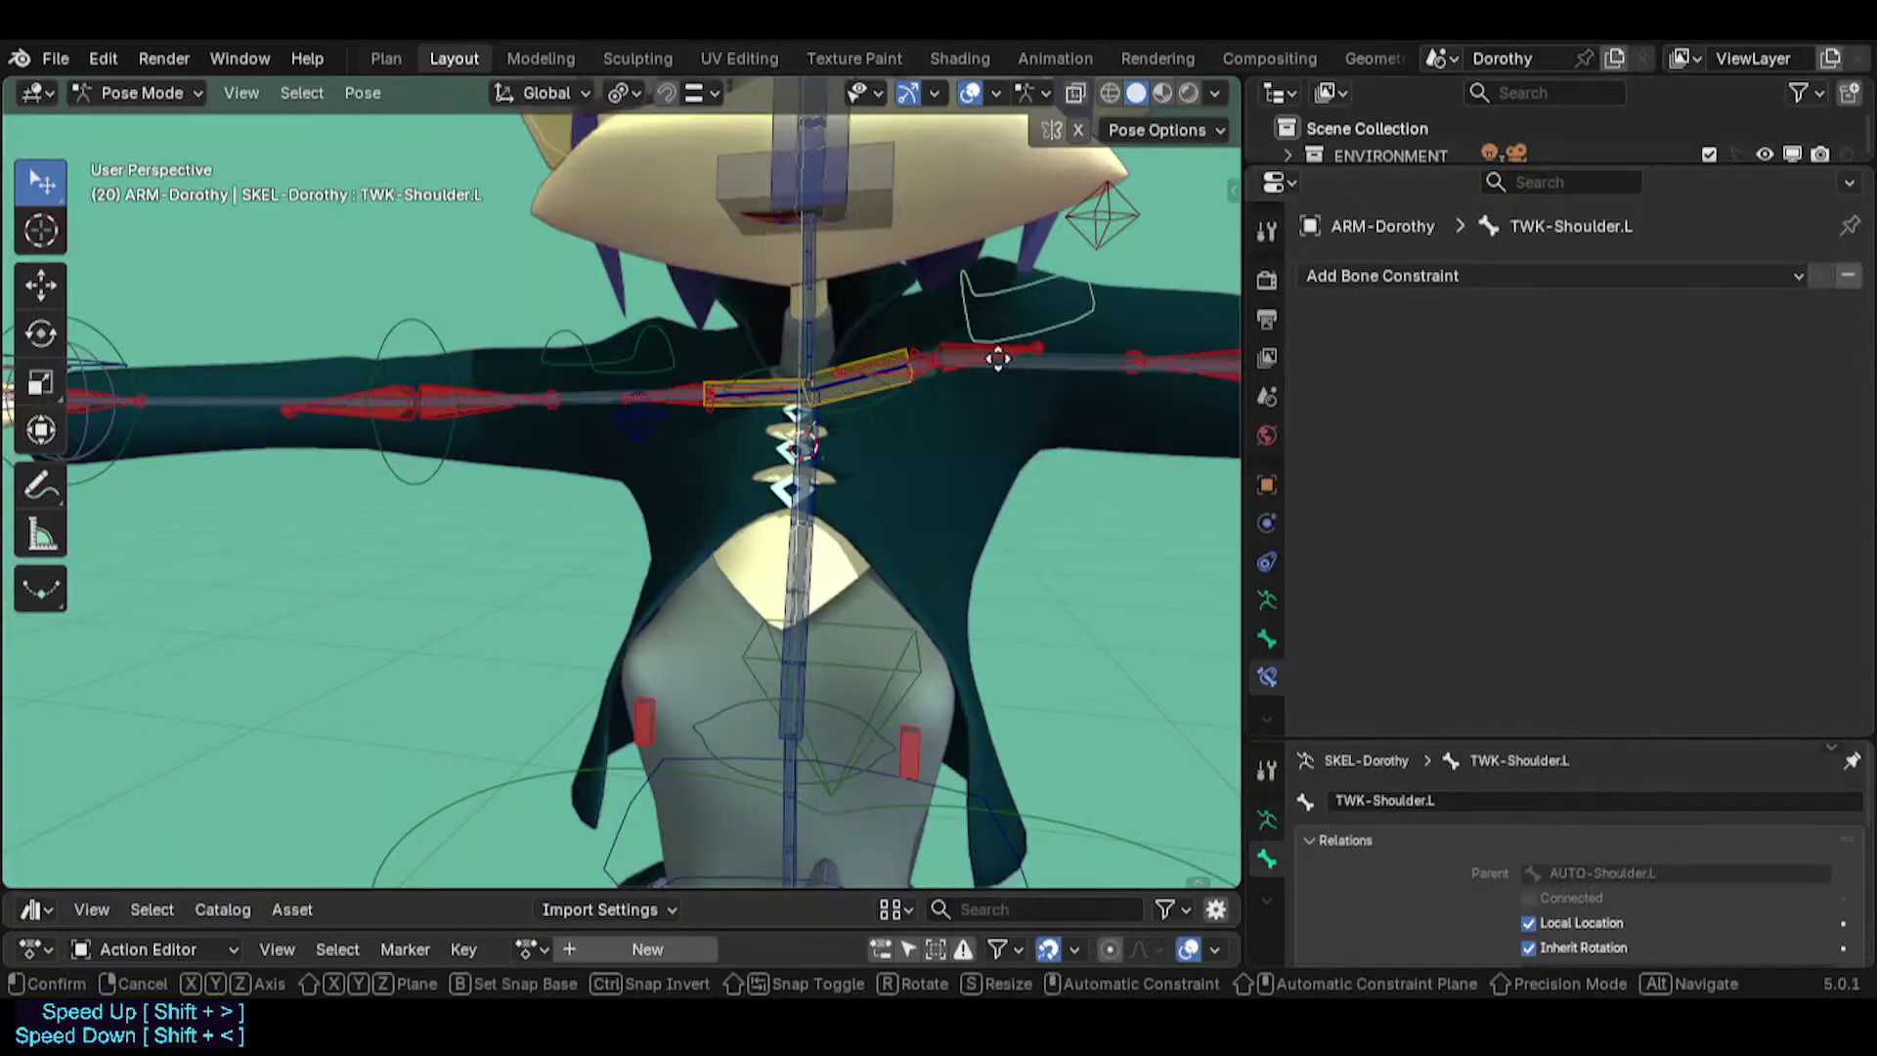
pyautogui.rightClick(930, 477)
# Select CTL-Shoulder.L among the overlapping shoulder bones and test-rotate it without keeping the rotation.
pyautogui.click(841, 377)
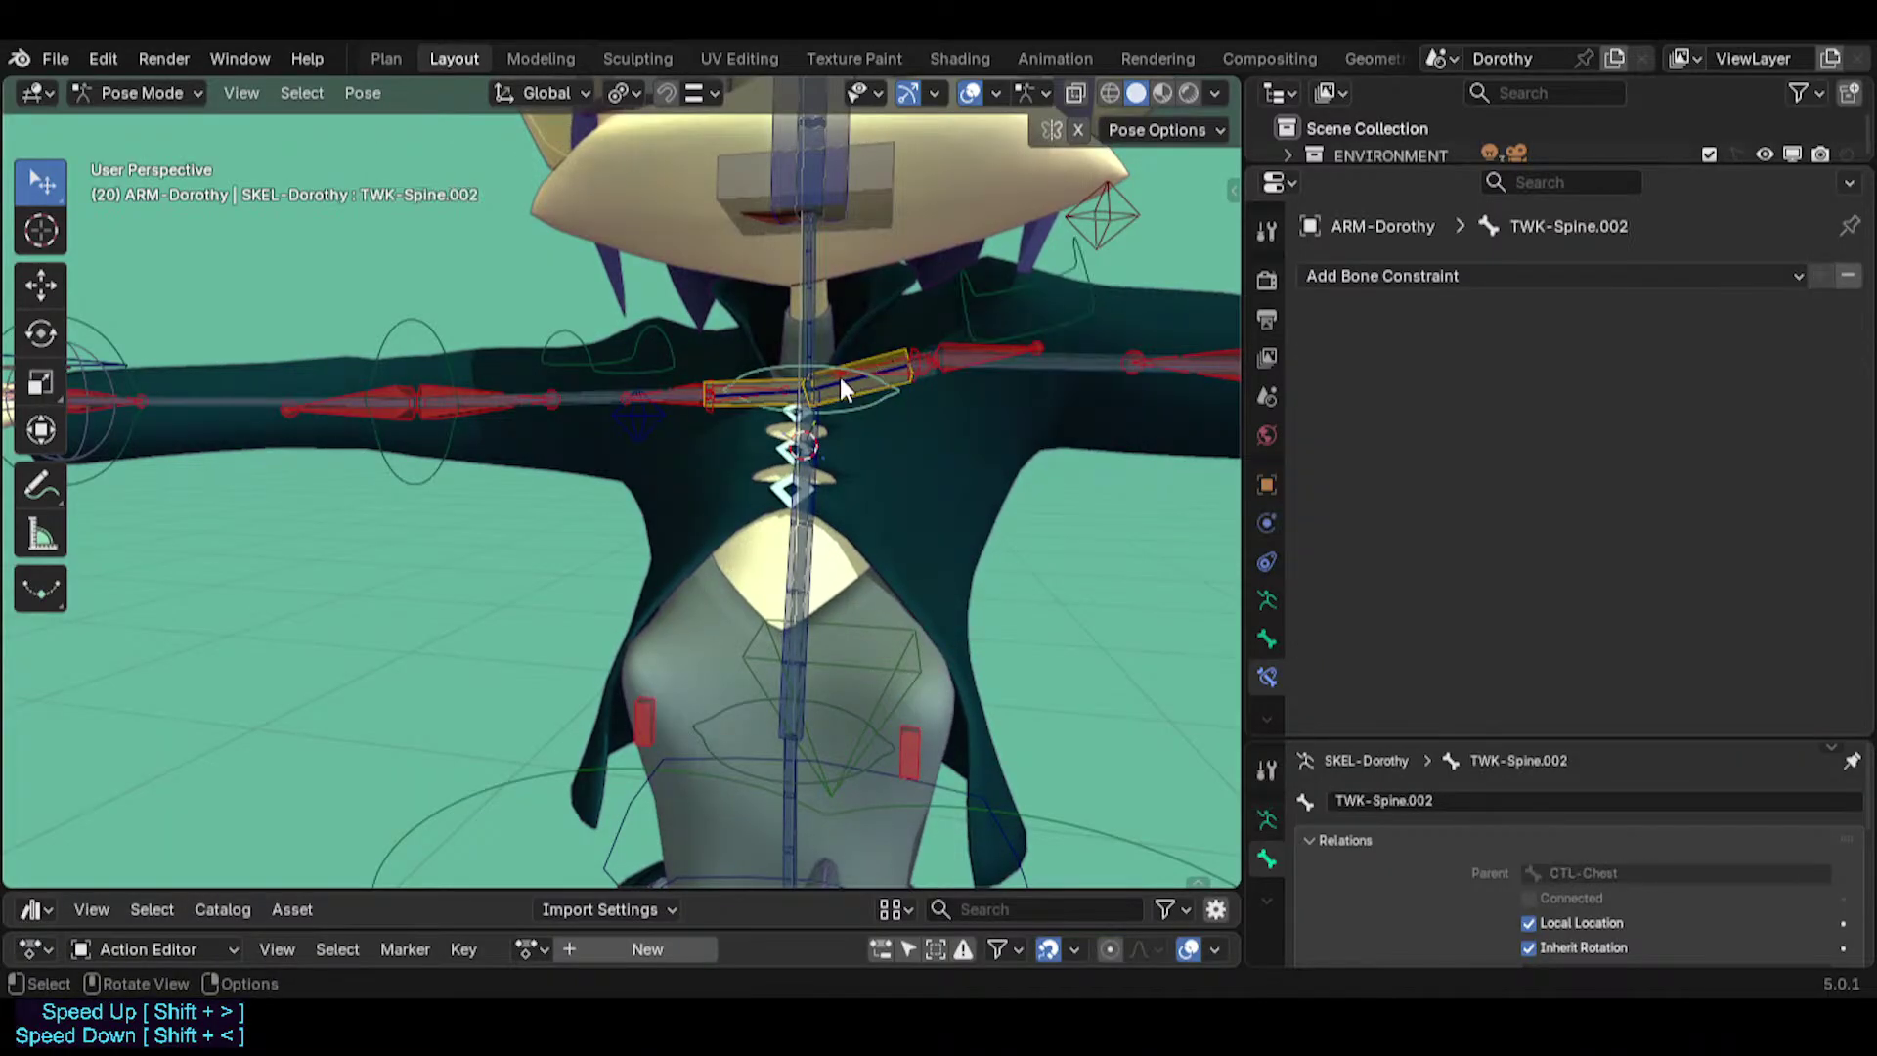
pyautogui.click(840, 378)
pyautogui.click(841, 377)
pyautogui.click(841, 378)
pyautogui.click(841, 378)
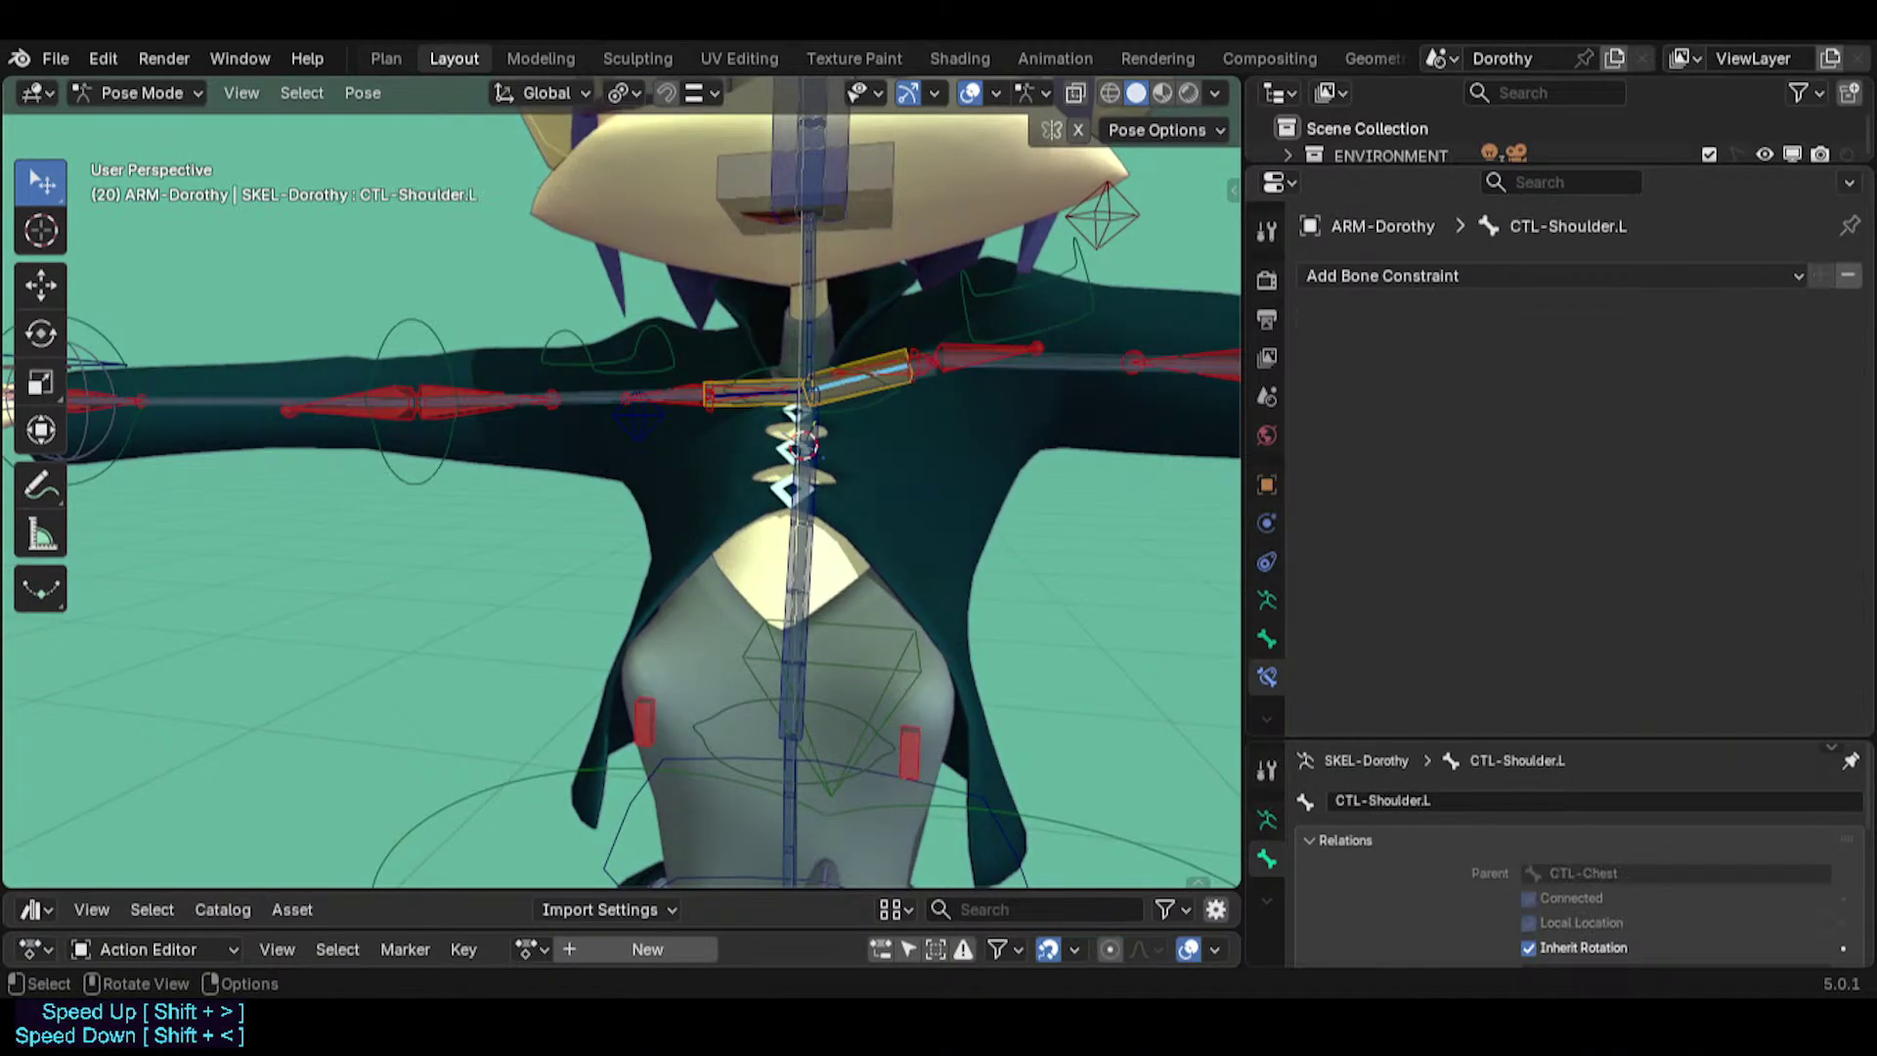
pyautogui.press('r')
pyautogui.rightClick(872, 381)
pyautogui.scroll(3, 861, 383)
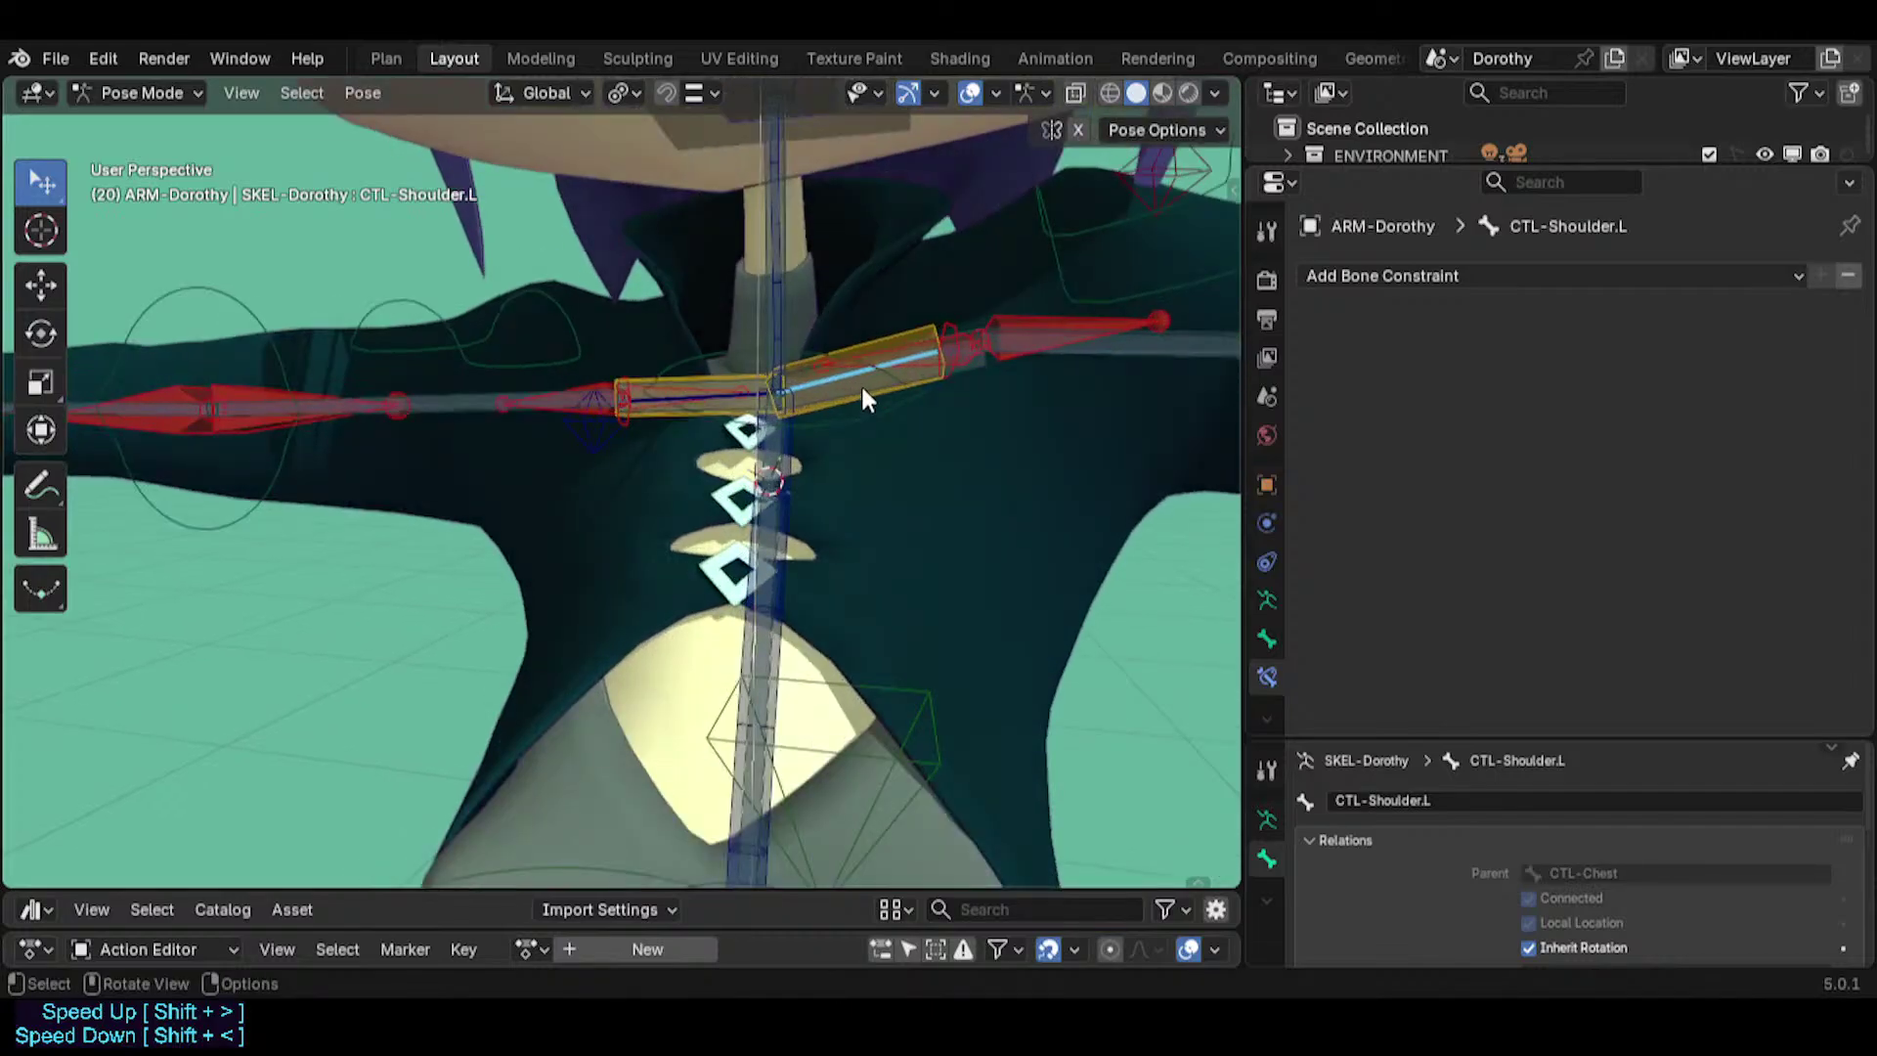
# Parent MCH-Shoulder.L to AUTO-Shoulder.L in Edit Mode, then return to Pose Mode.
pyautogui.click(860, 383)
pyautogui.scroll(2, 851, 390)
pyautogui.click(853, 400)
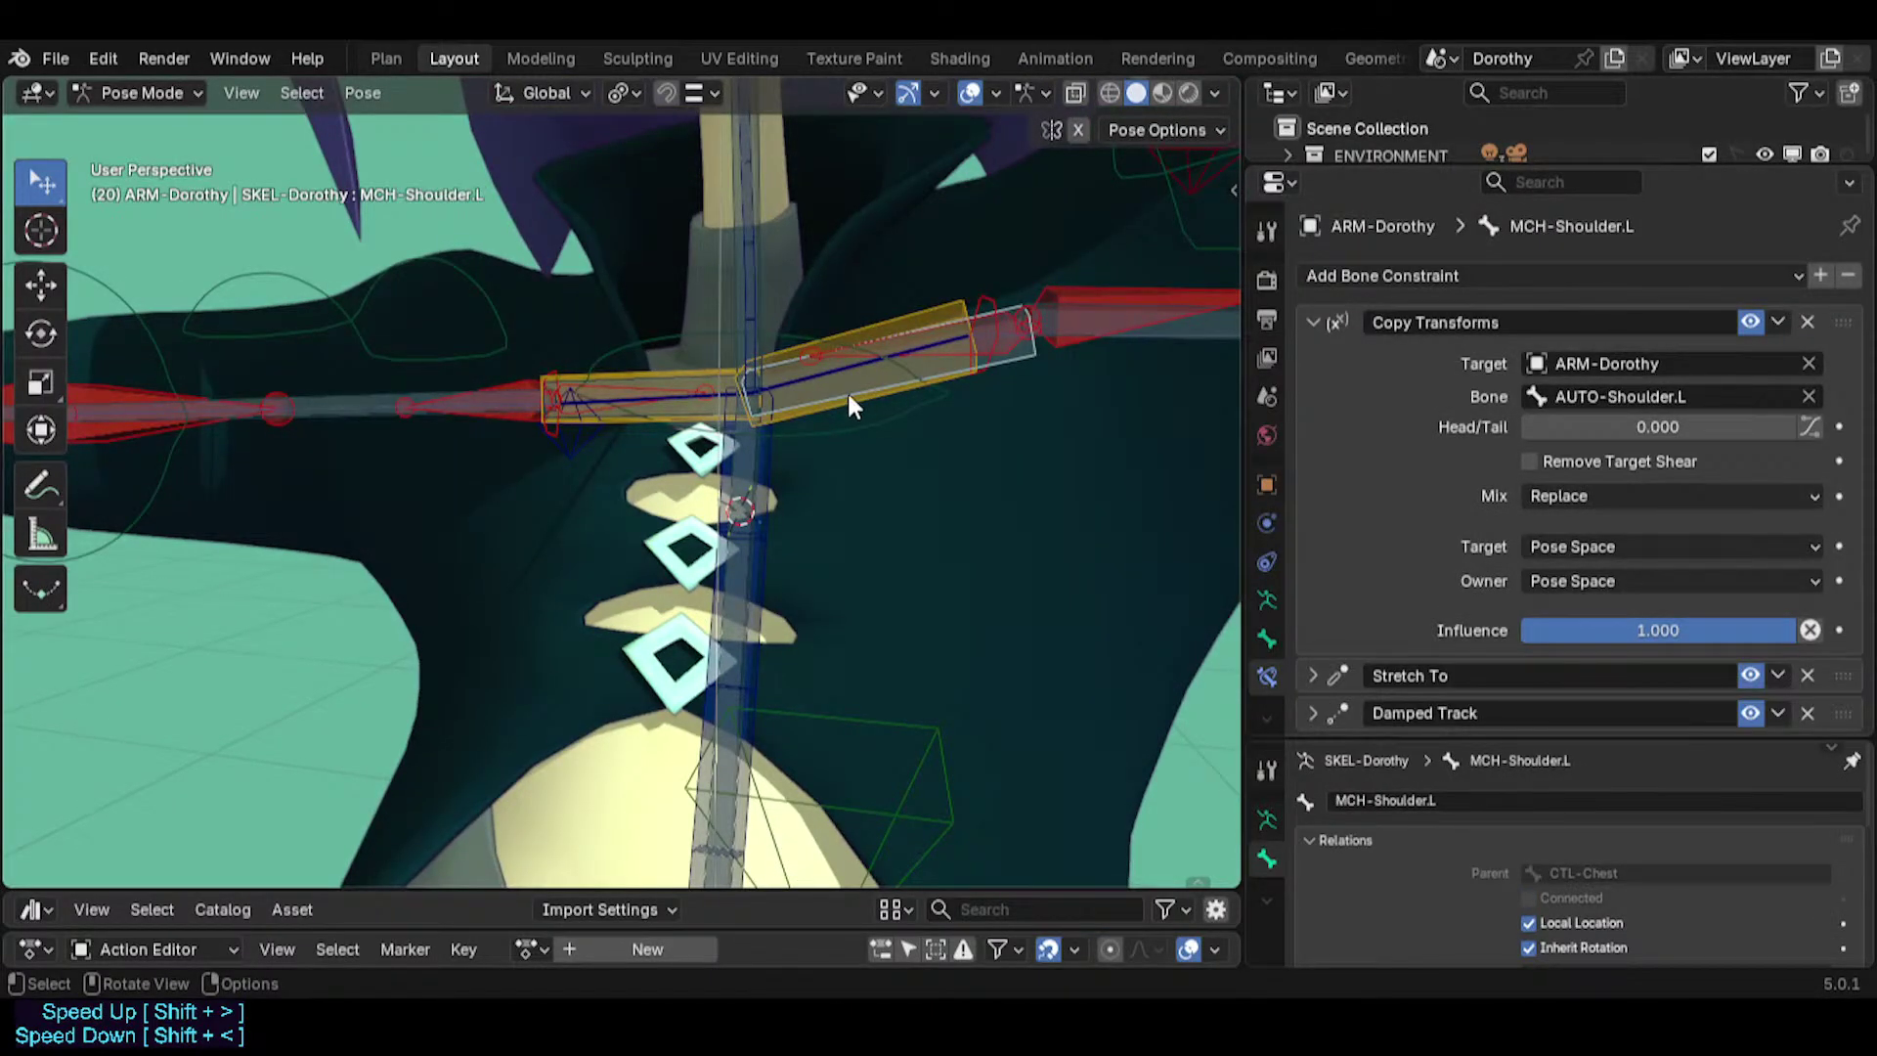
pyautogui.keyDown('shift'); pyautogui.click(863, 397); pyautogui.keyUp('shift')
pyautogui.press('Tab')
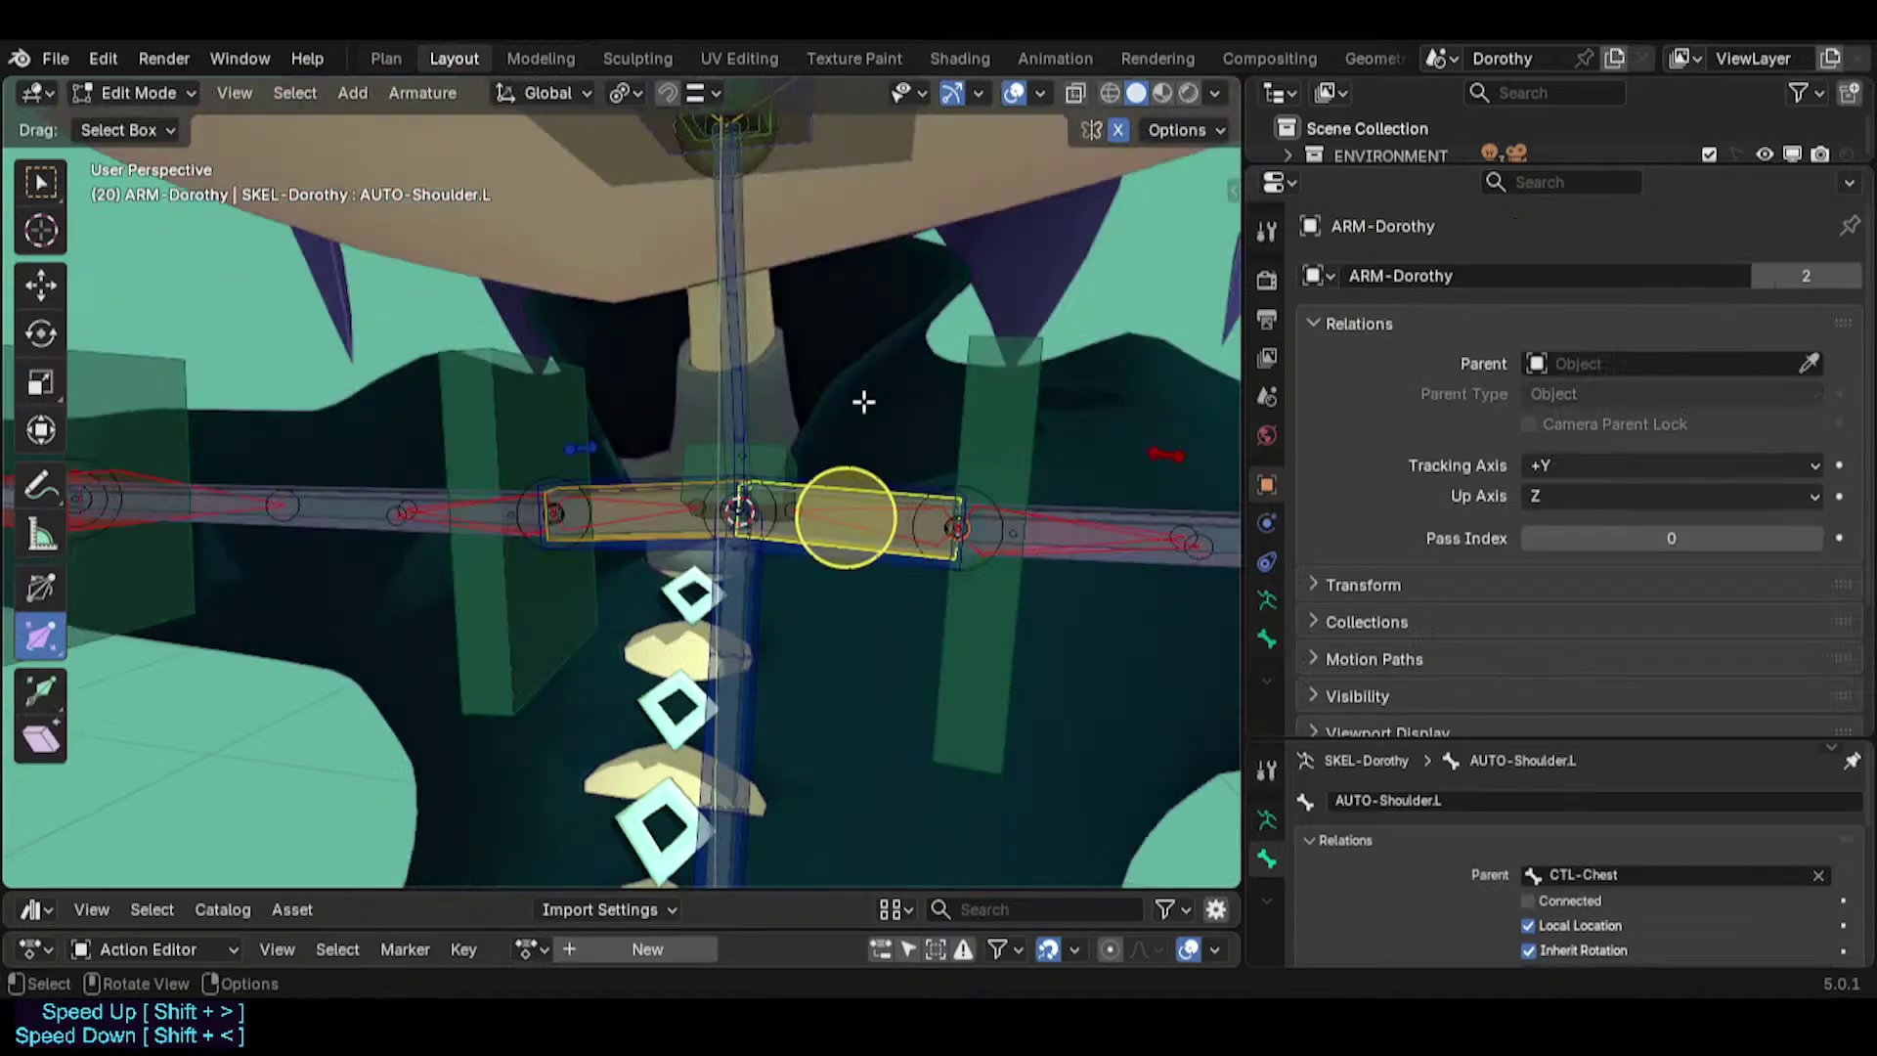
pyautogui.hotkey('ctrl', 'p')
pyautogui.click(860, 399)
pyautogui.press('Tab')
# Rotate CTL-Shoulder.L downward and test-move TWK-Shoulder.L without keeping the move, to check the new parenting.
pyautogui.scroll(-4, 857, 403)
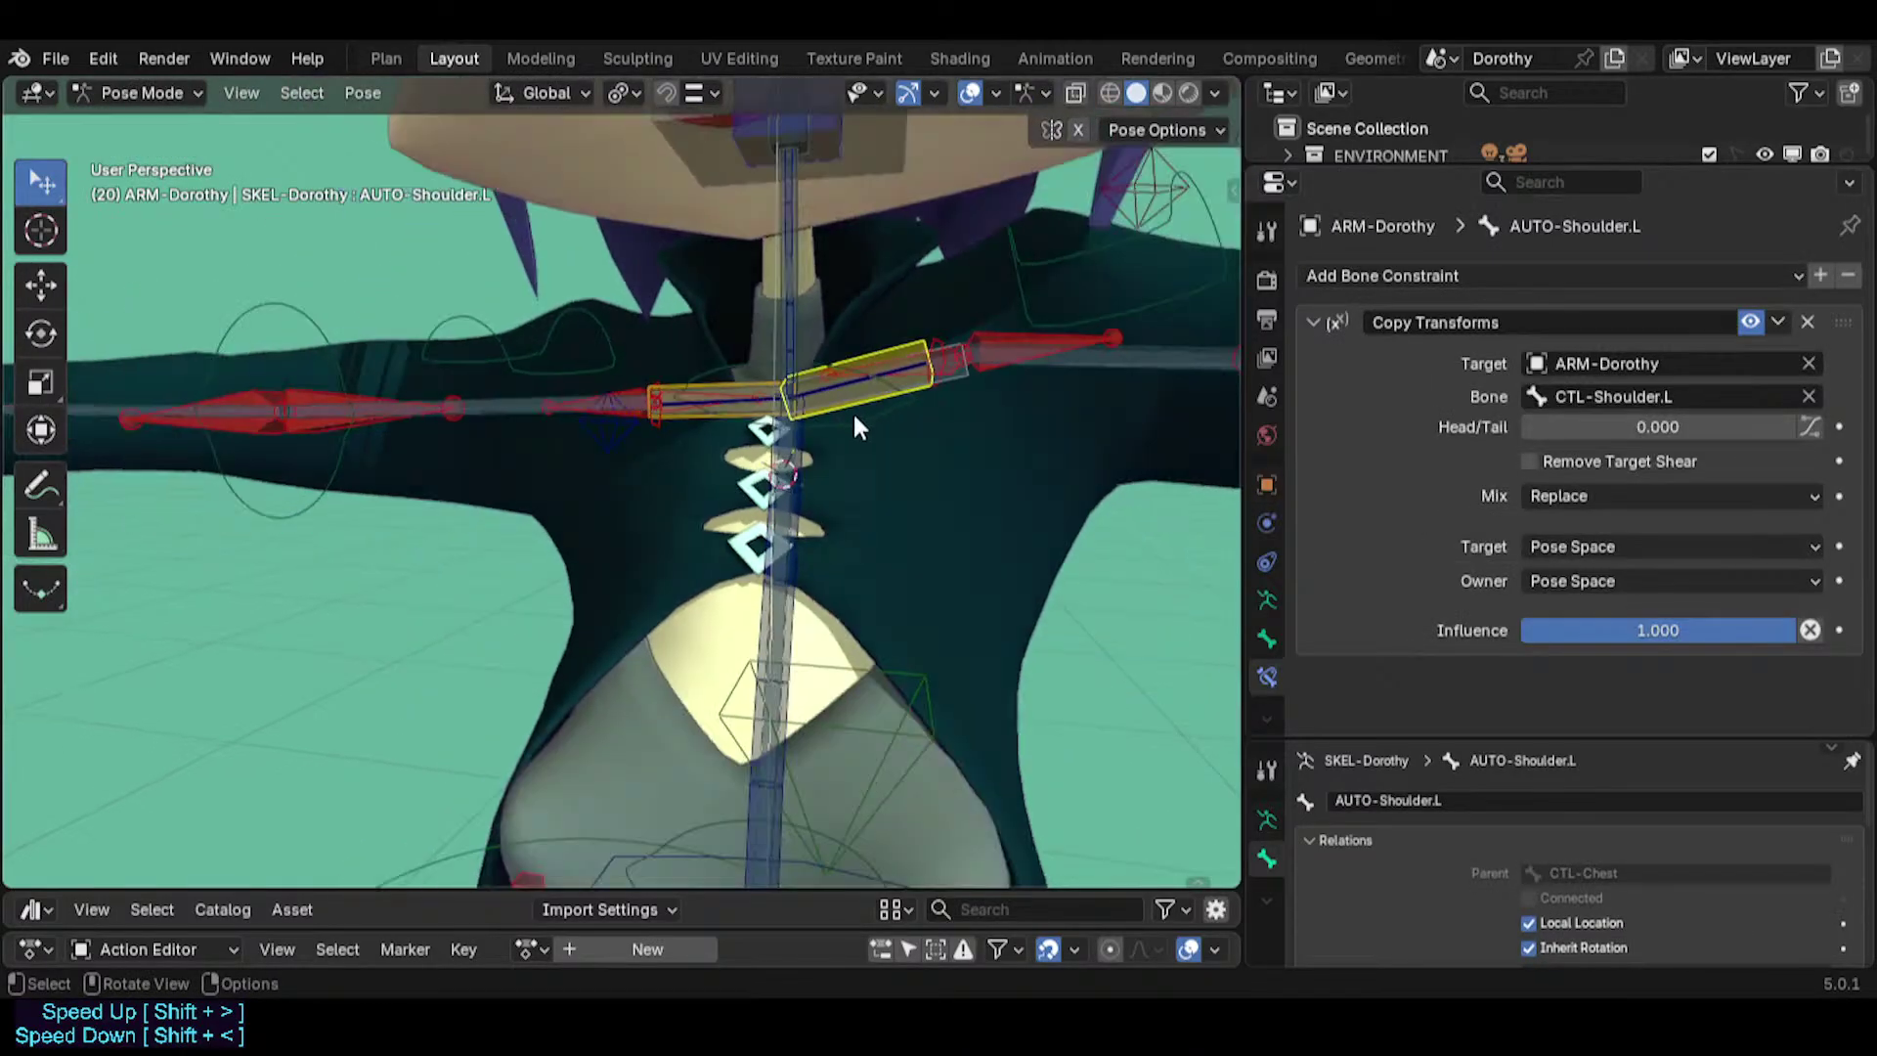
pyautogui.click(854, 389)
pyautogui.click(854, 389)
pyautogui.click(854, 389)
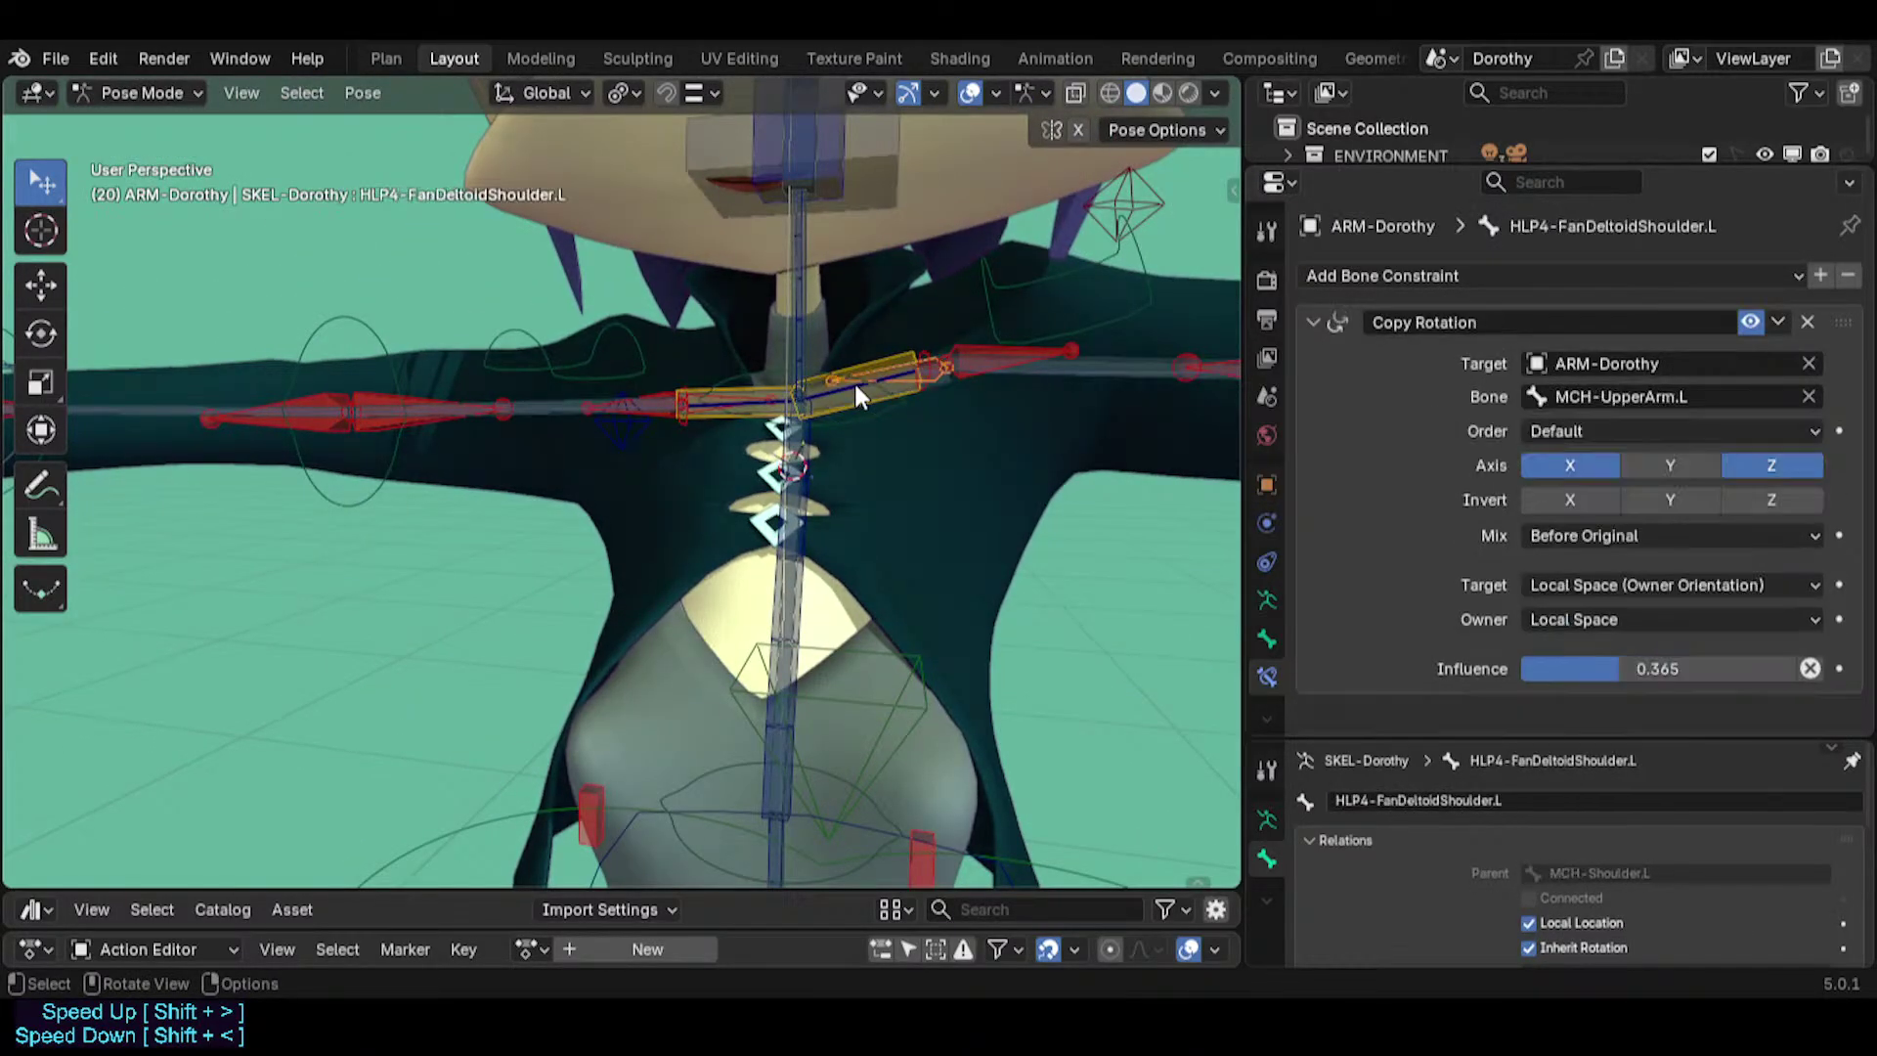
pyautogui.click(854, 389)
pyautogui.click(856, 385)
pyautogui.press('r')
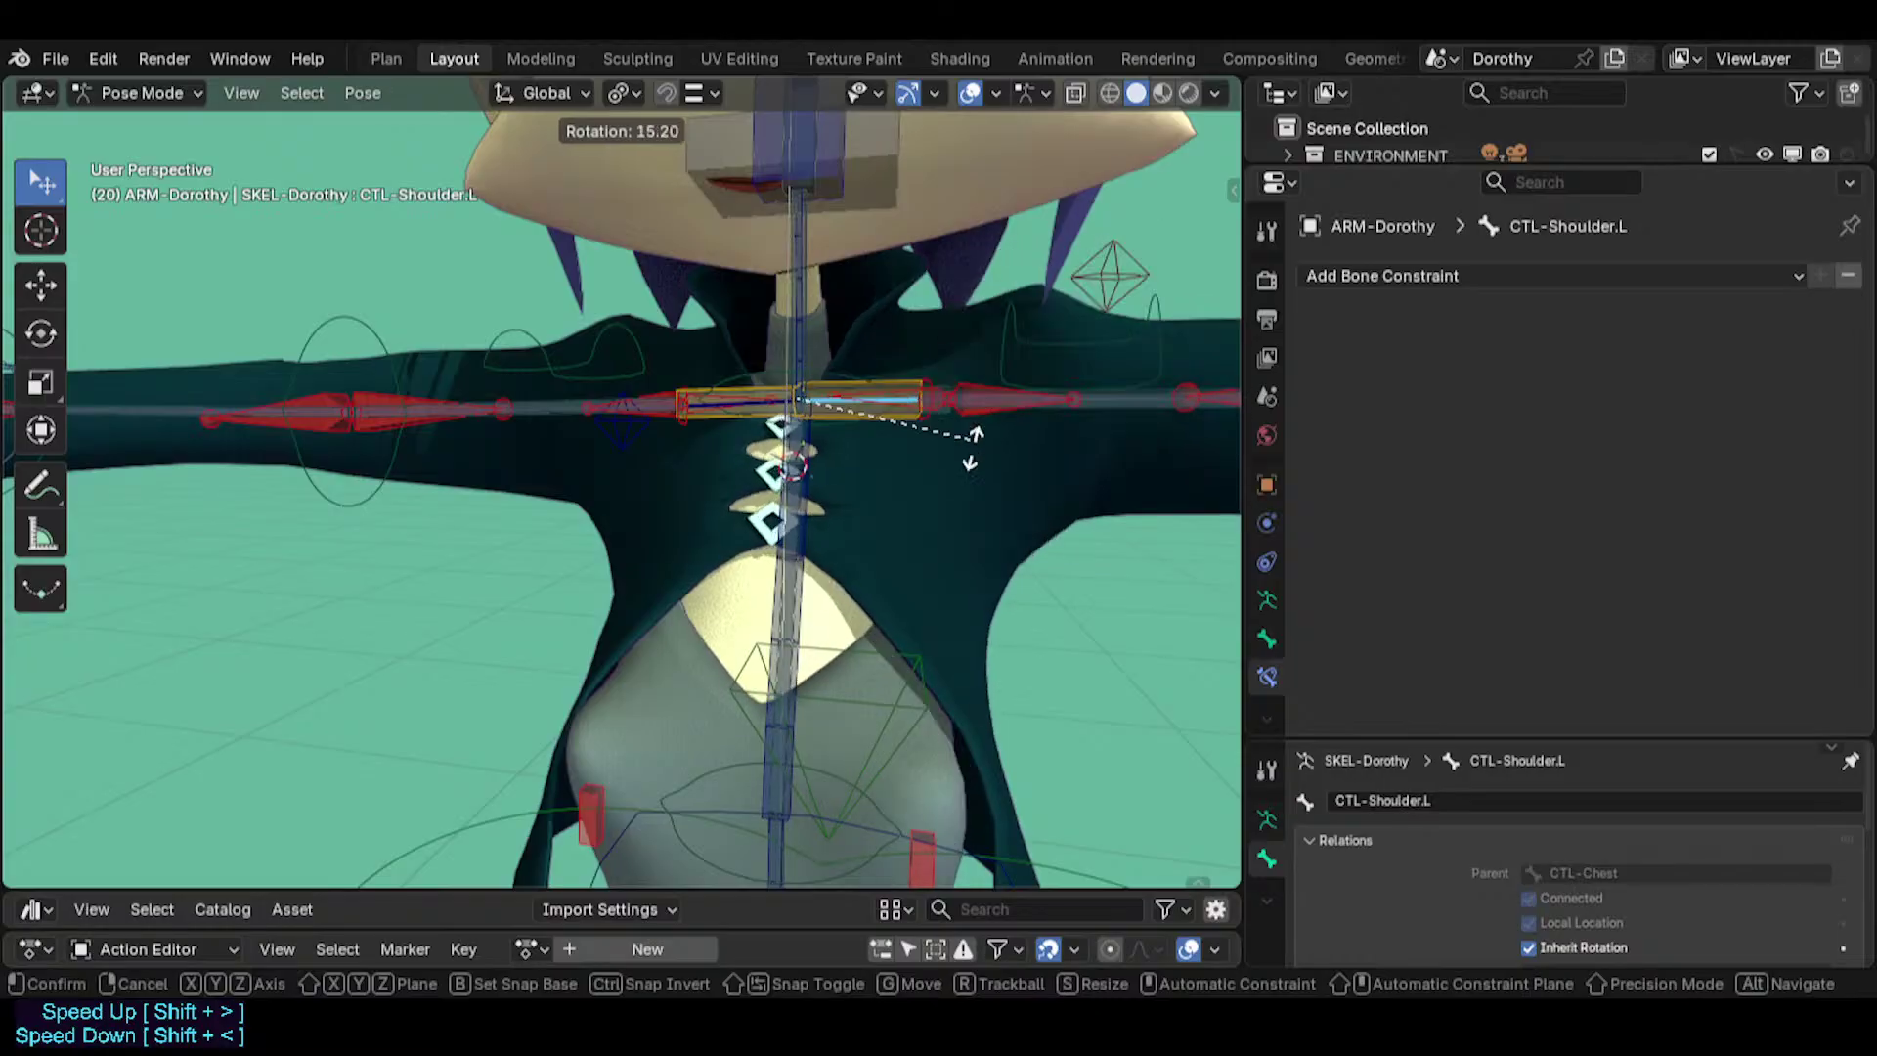
pyautogui.click(1017, 340)
pyautogui.click(1008, 369)
pyautogui.press('g')
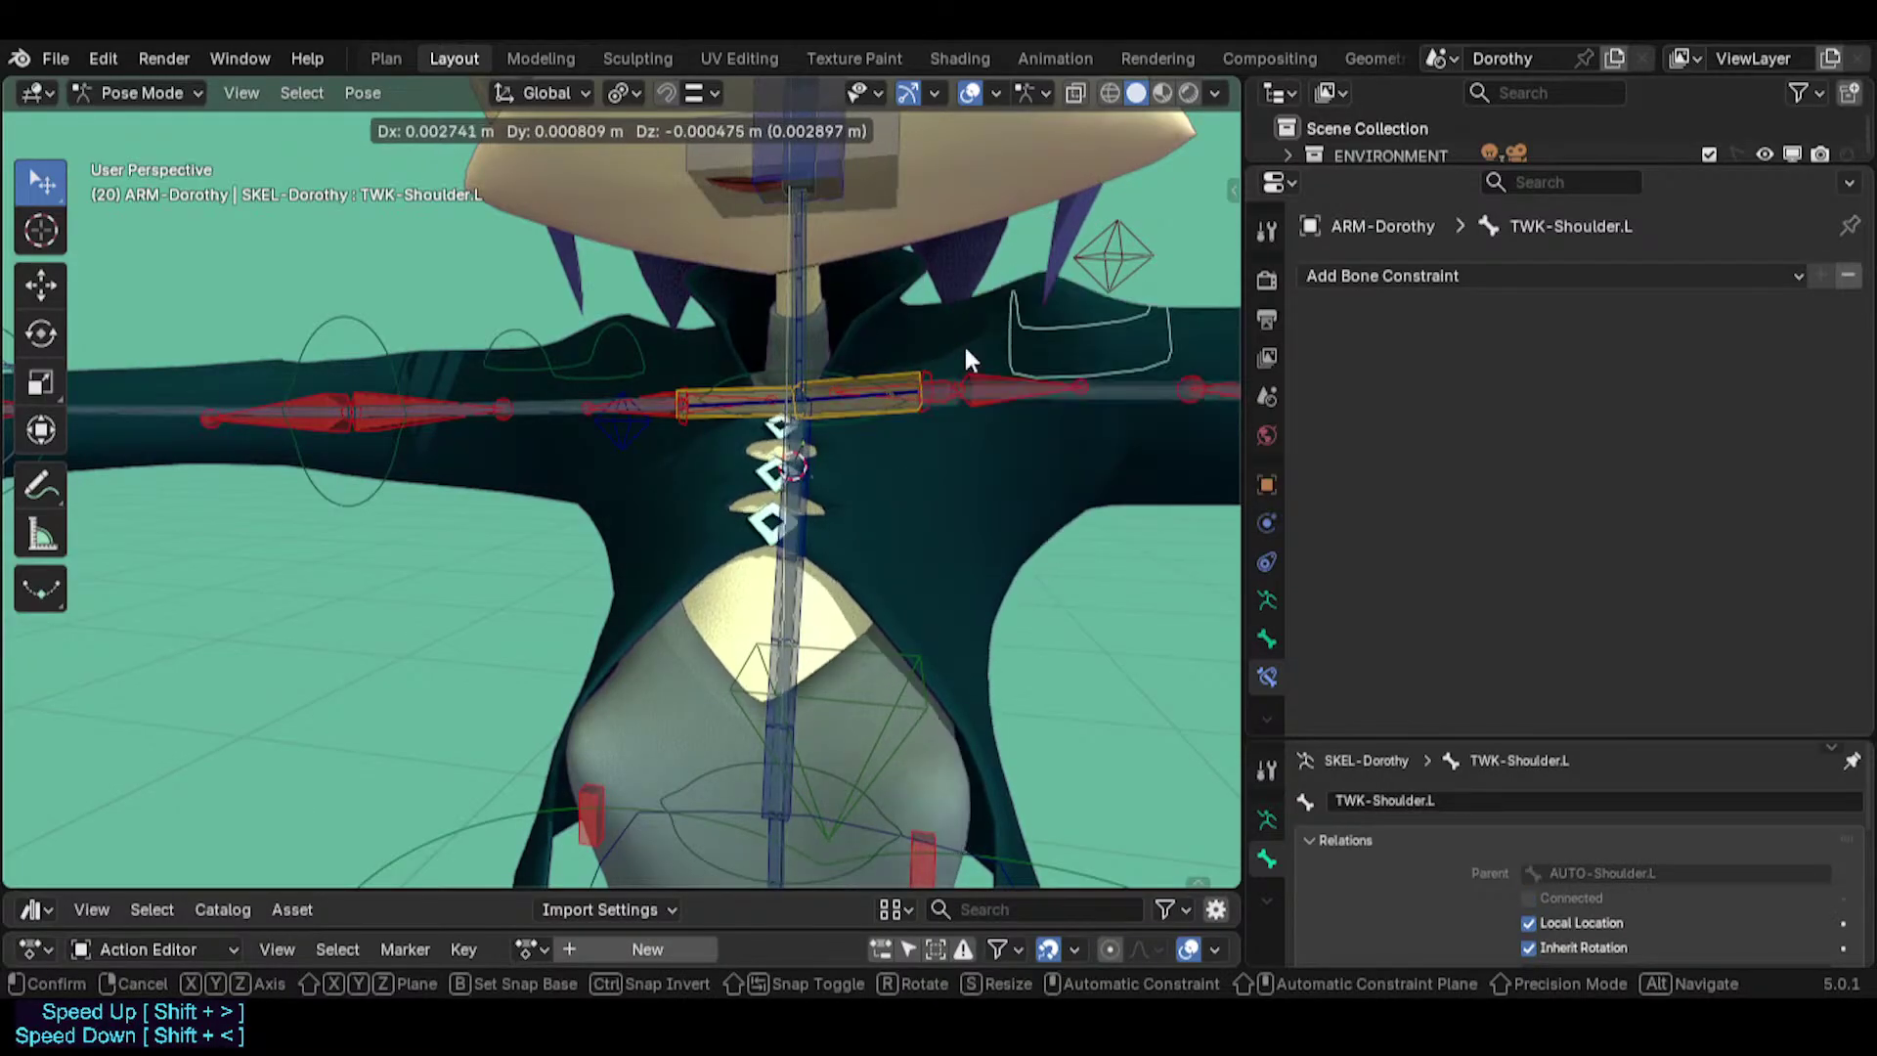
pyautogui.rightClick(961, 346)
# Remove the Copy Transforms constraint from MCH-Shoulder.L, keeping only Stretch To and Damped Track.
pyautogui.click(819, 404)
pyautogui.click(819, 402)
pyautogui.click(840, 413)
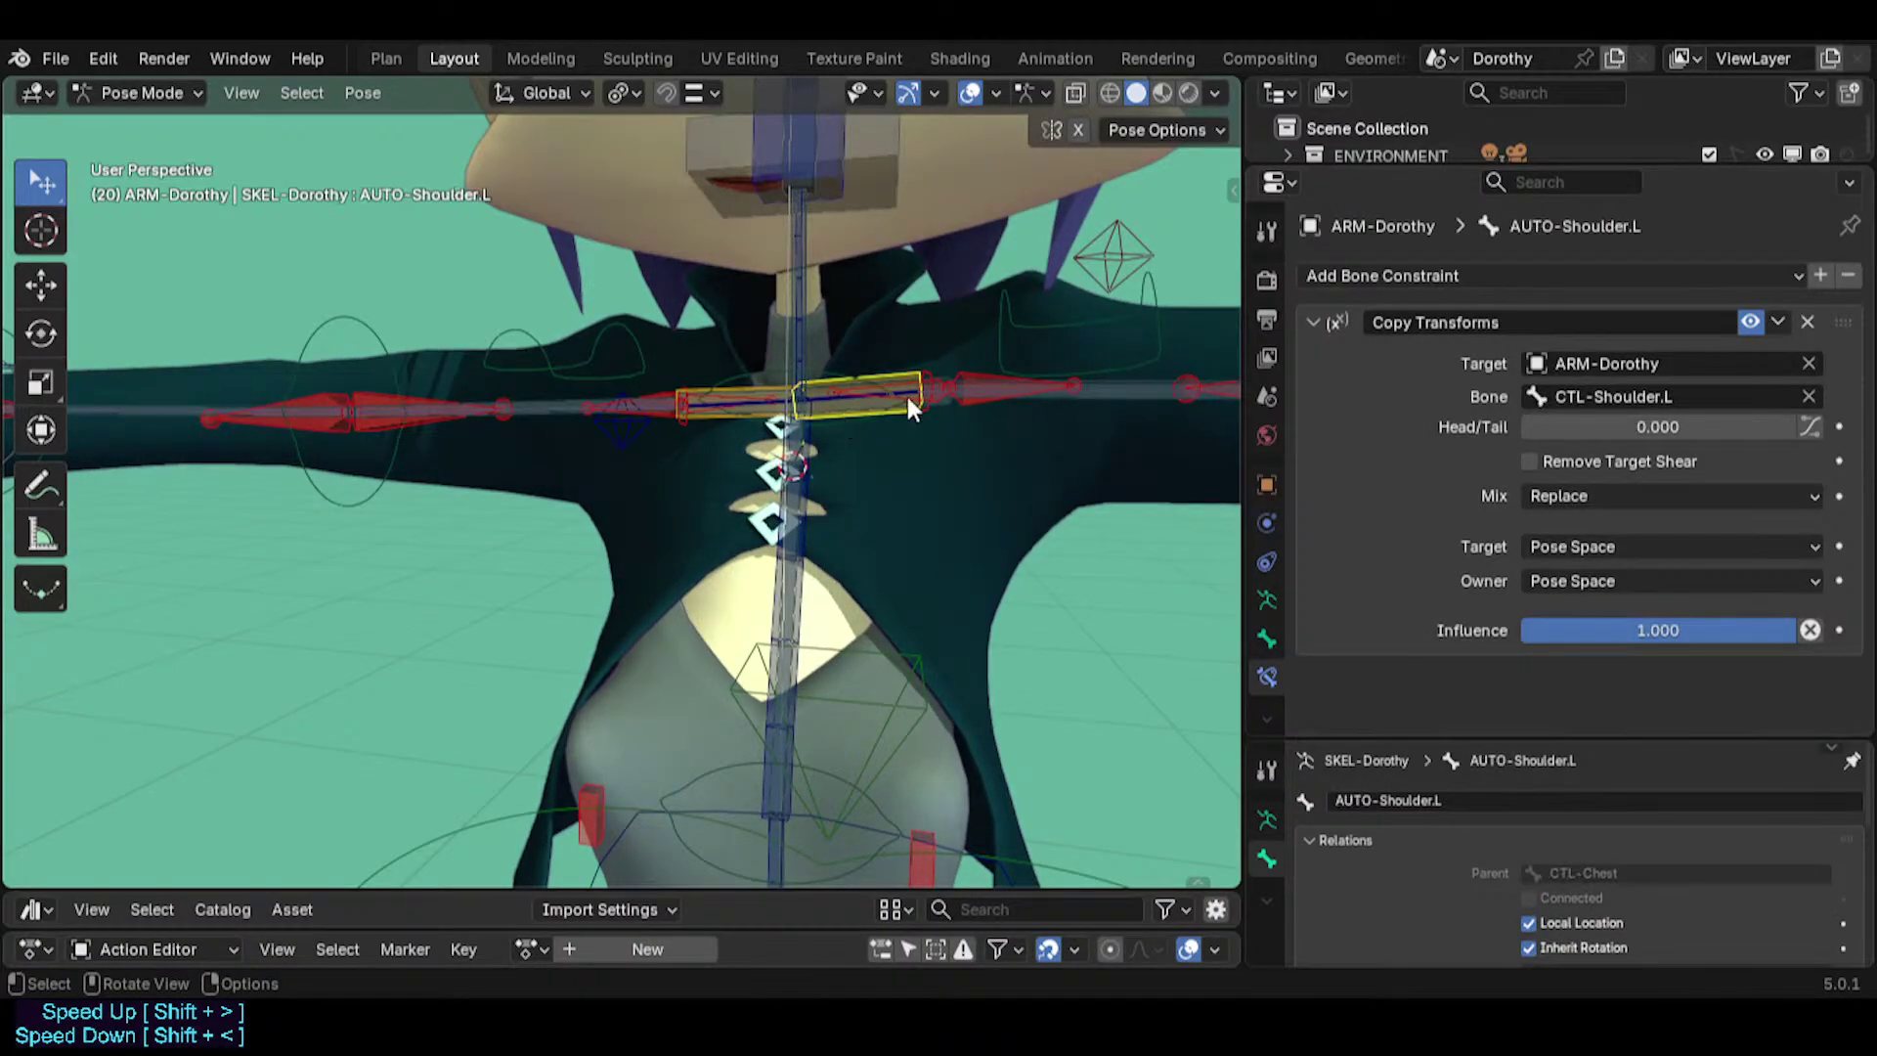
pyautogui.scroll(2, 893, 390)
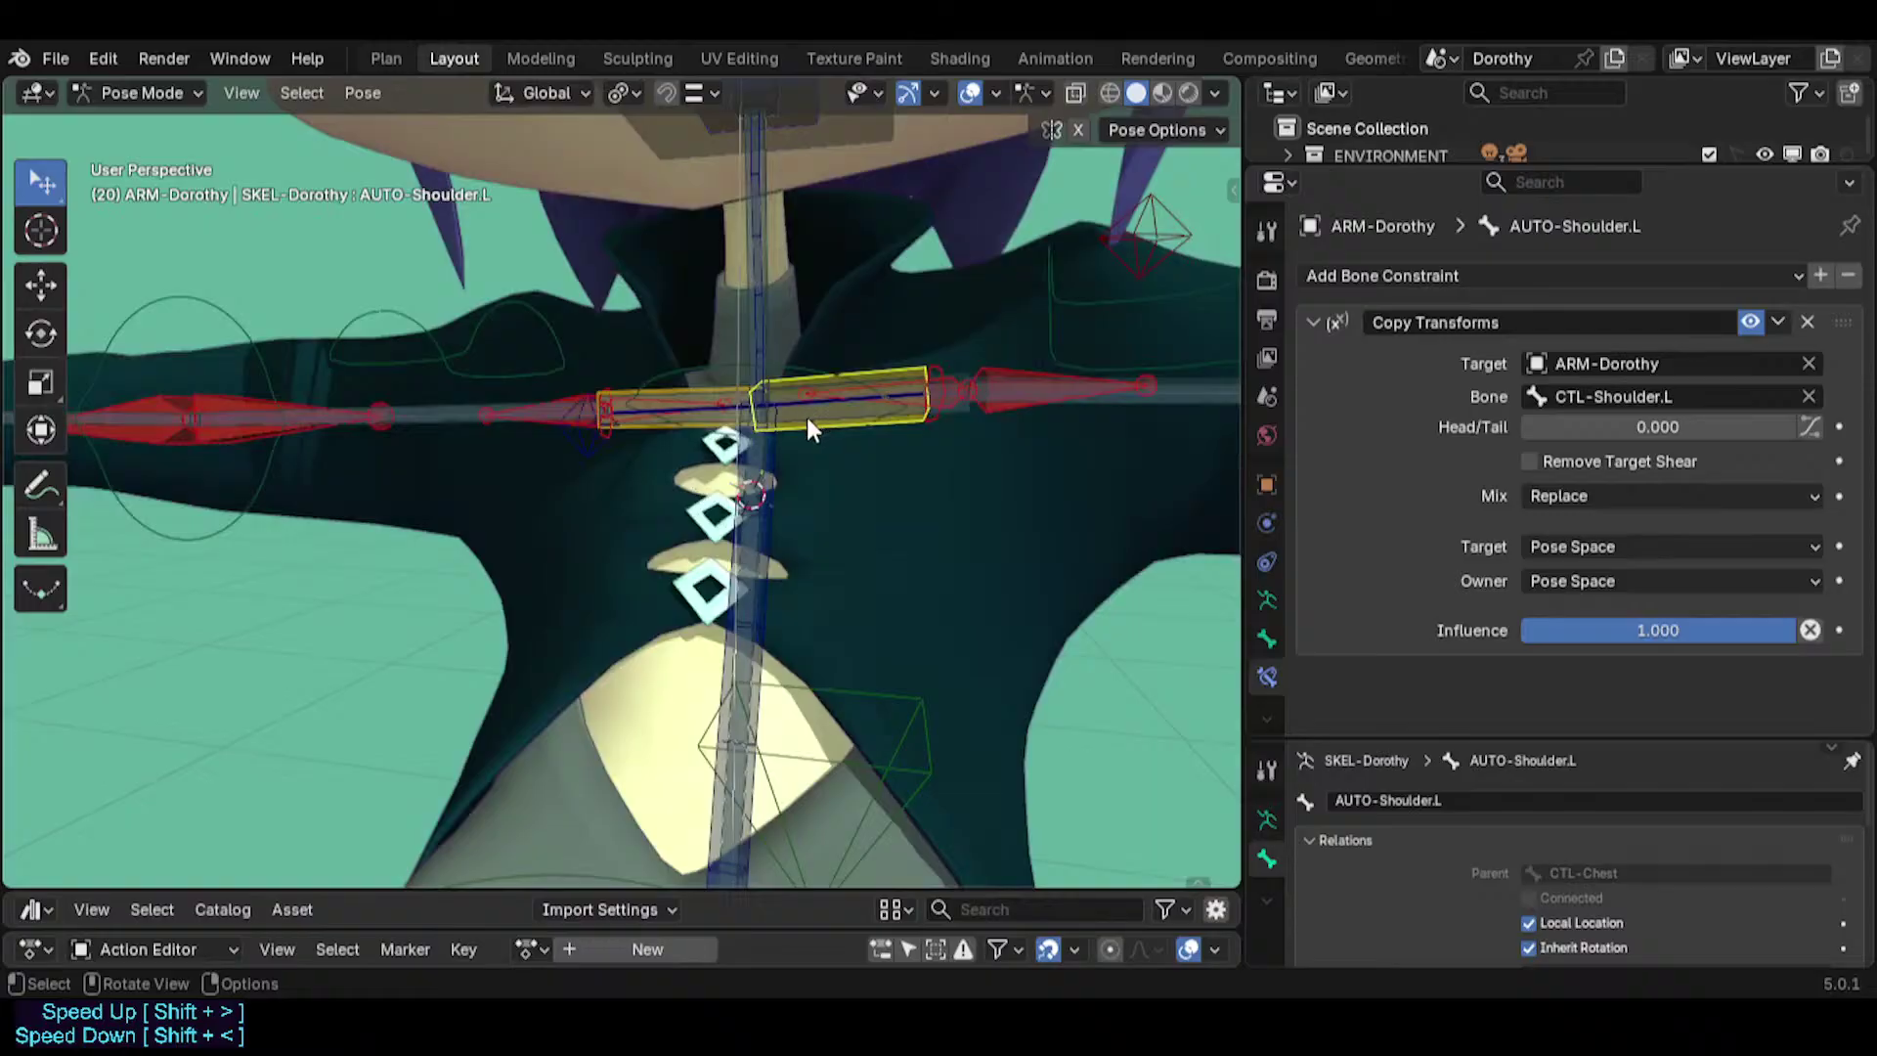
pyautogui.scroll(1, 796, 430)
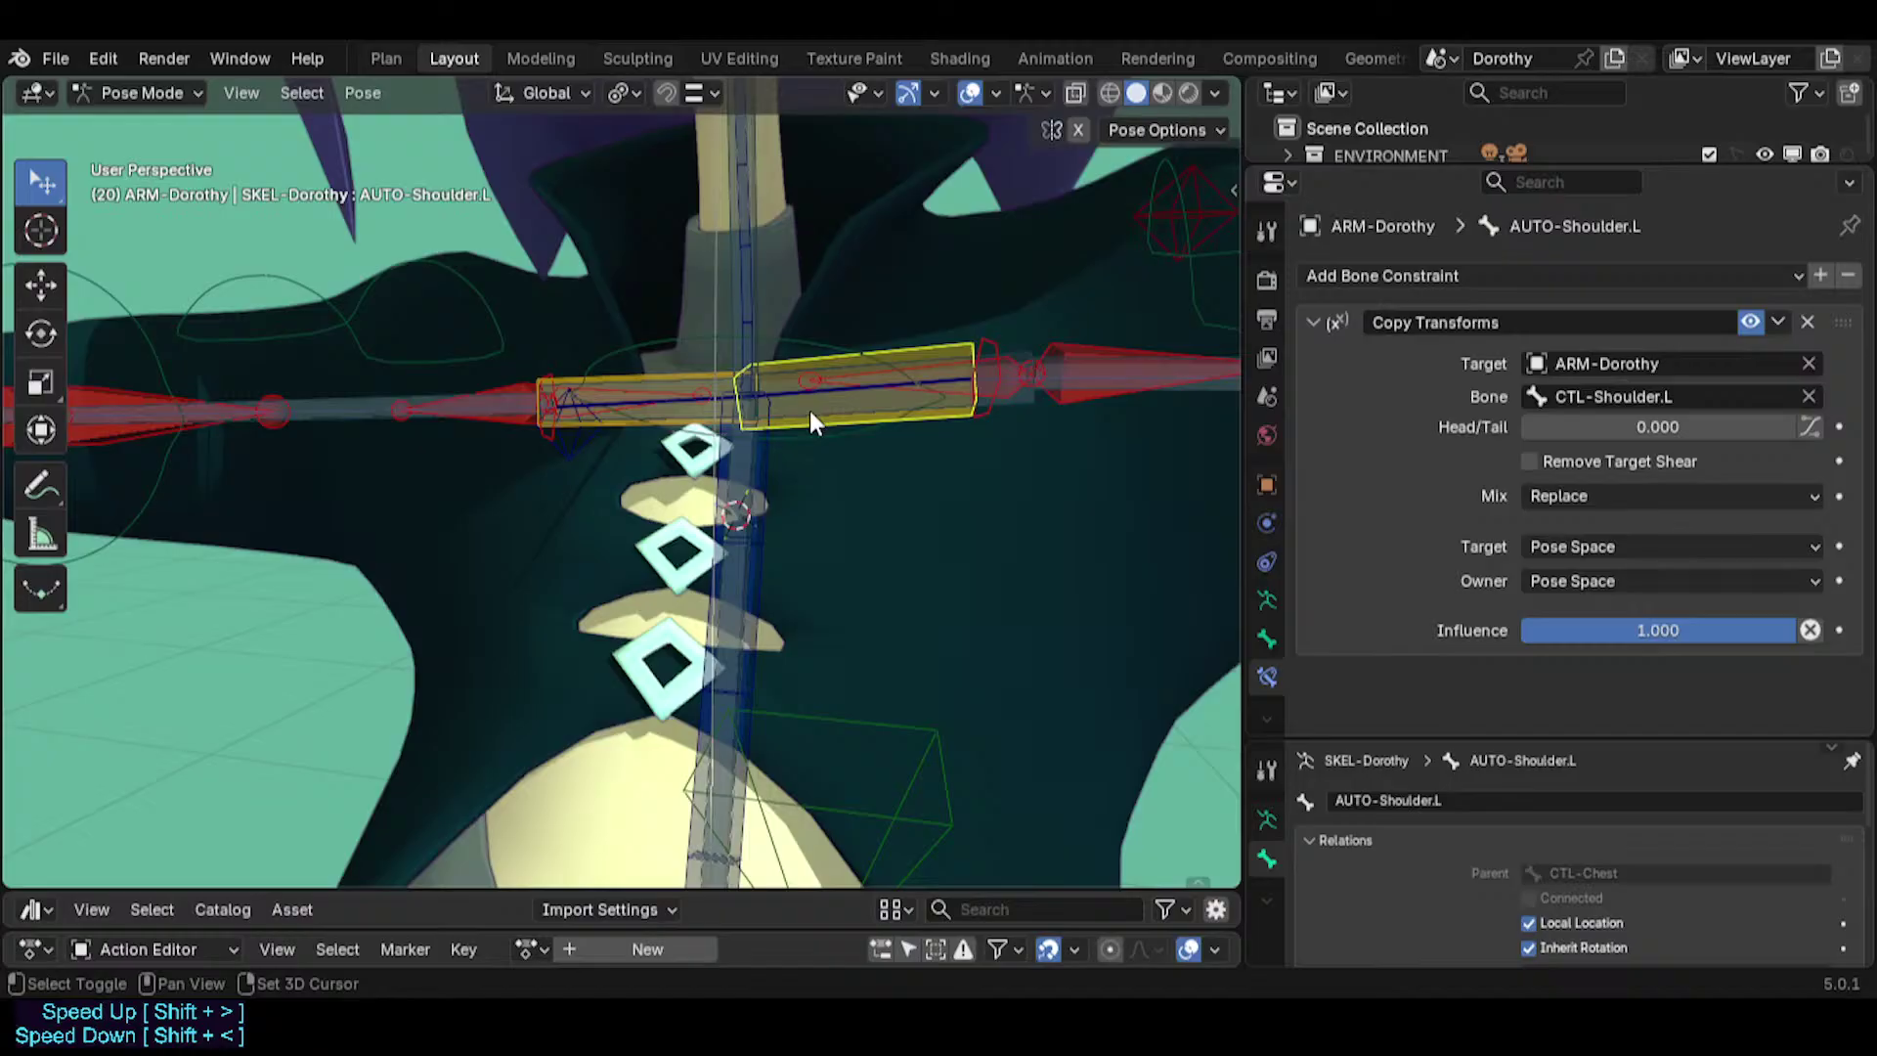
pyautogui.keyDown('shift'); pyautogui.click(809, 411); pyautogui.keyUp('shift')
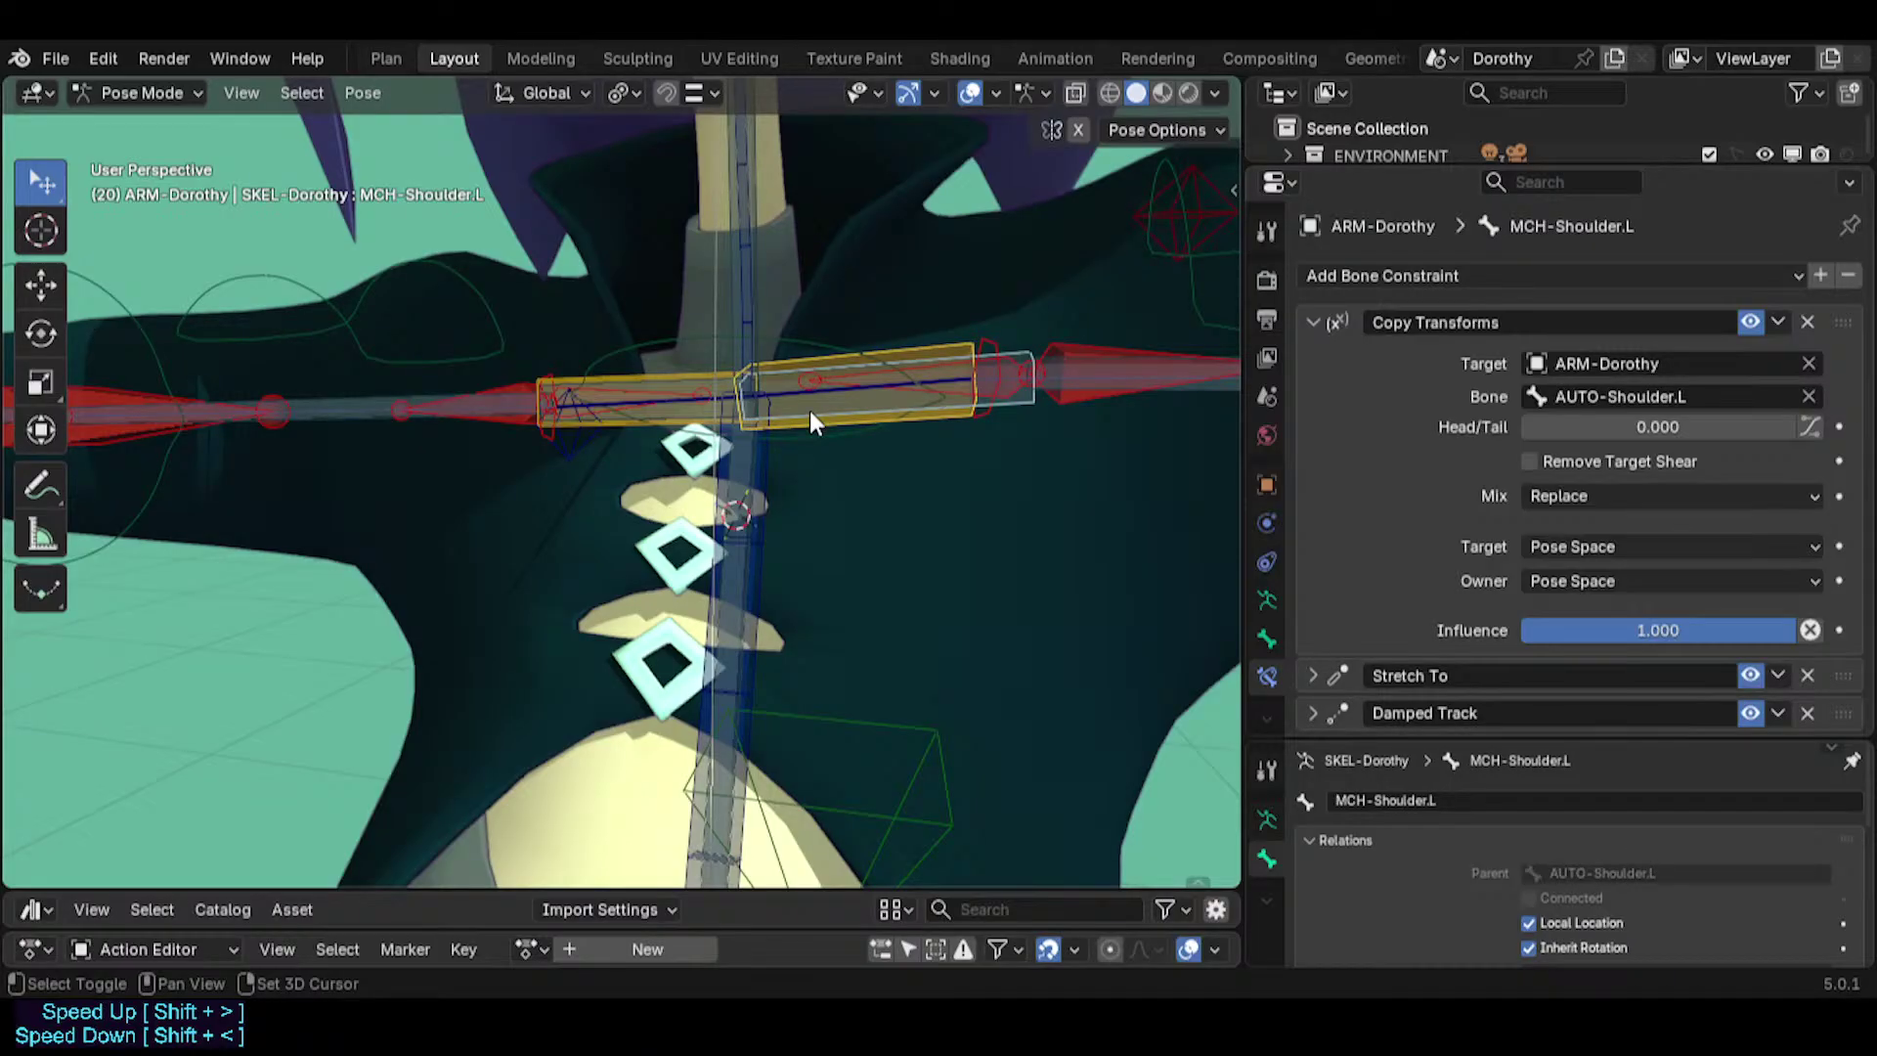
pyautogui.click(1807, 322)
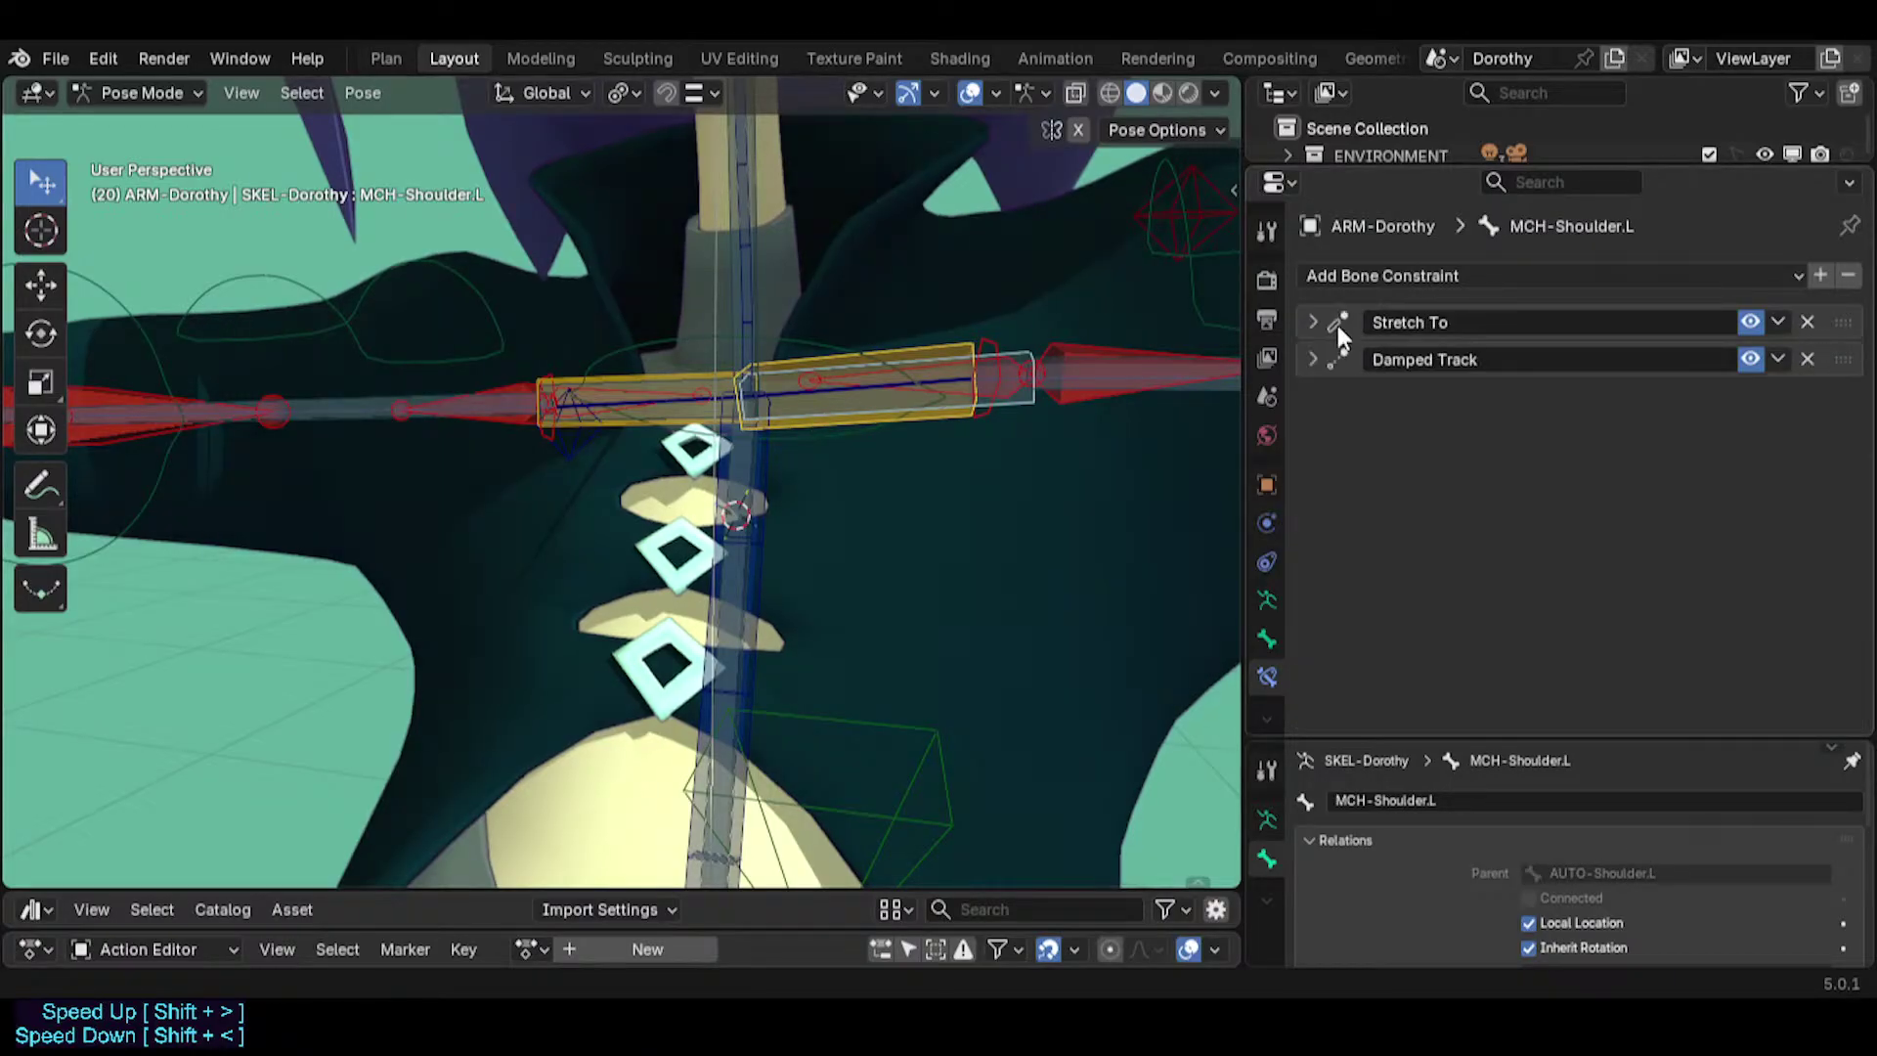
# Rotate CTL-Shoulder.L upward and move TWK-Shoulder.L slightly to test the shoulder's following and stretching.
pyautogui.click(827, 391)
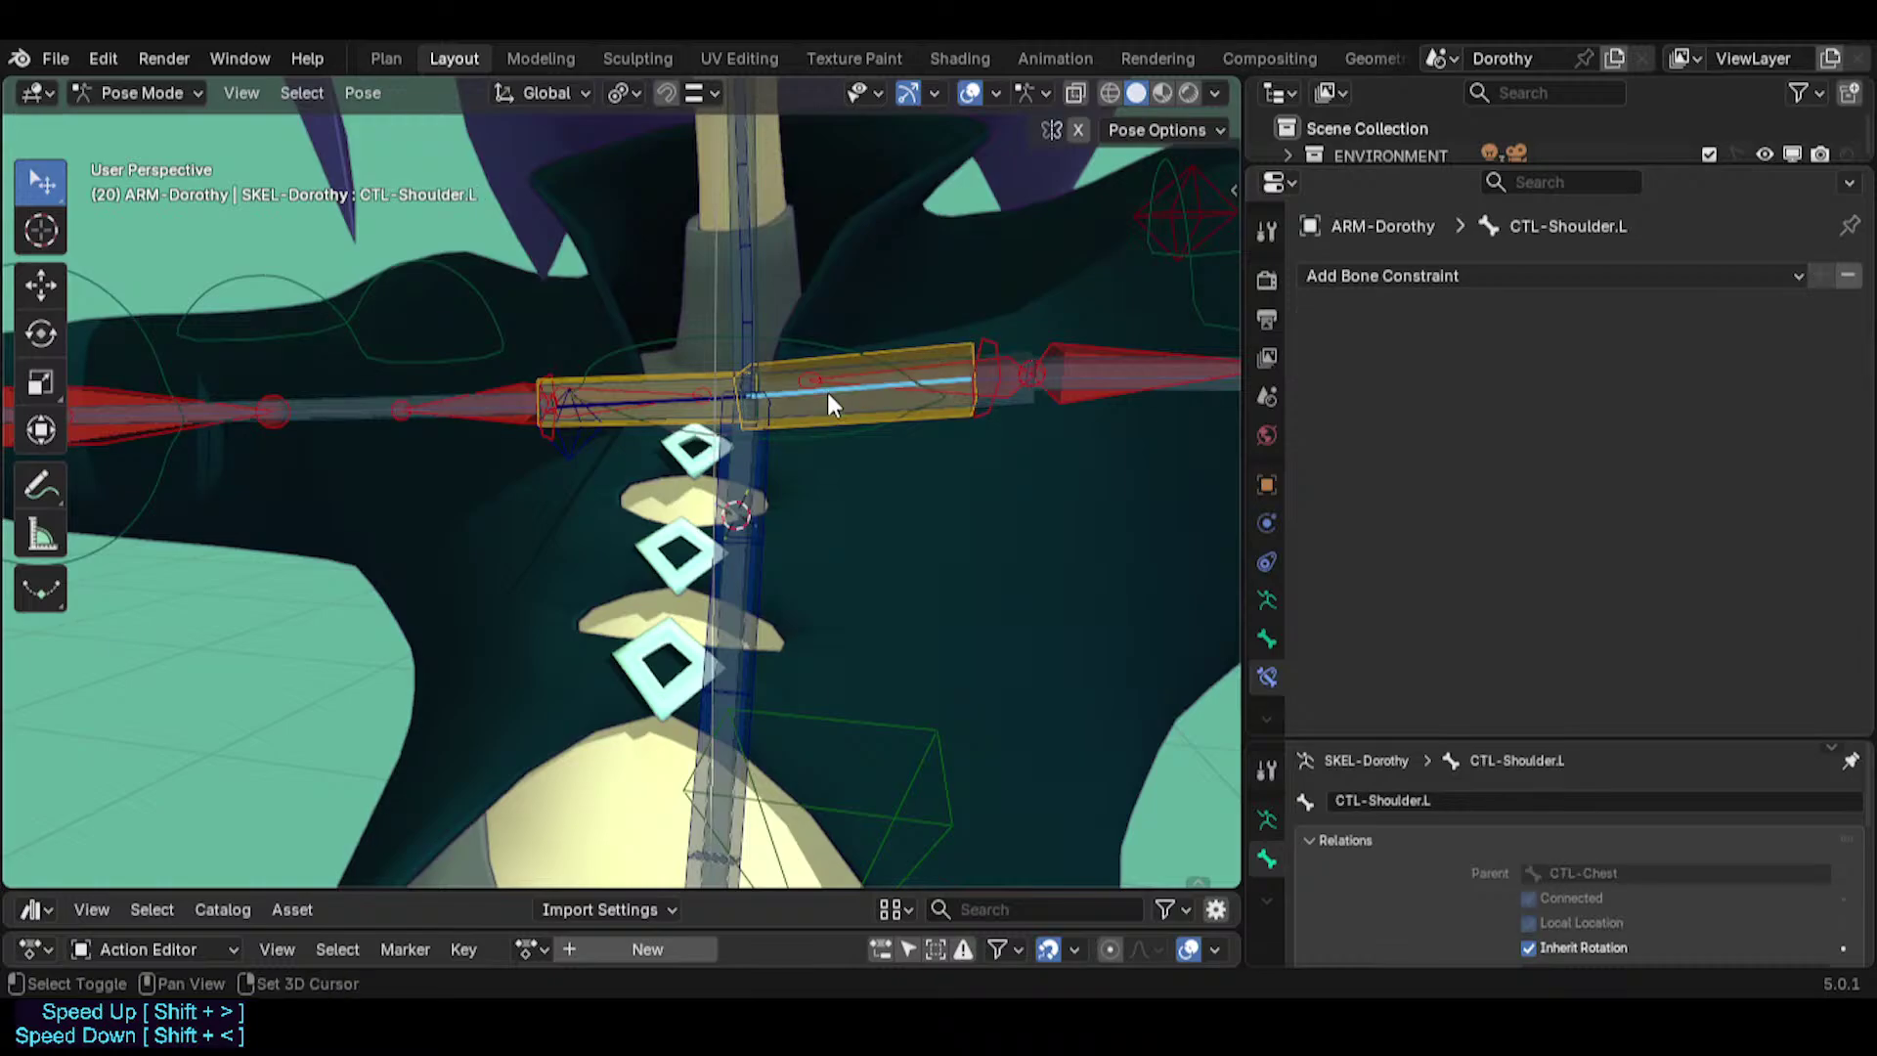
pyautogui.press('r')
pyautogui.click(949, 401)
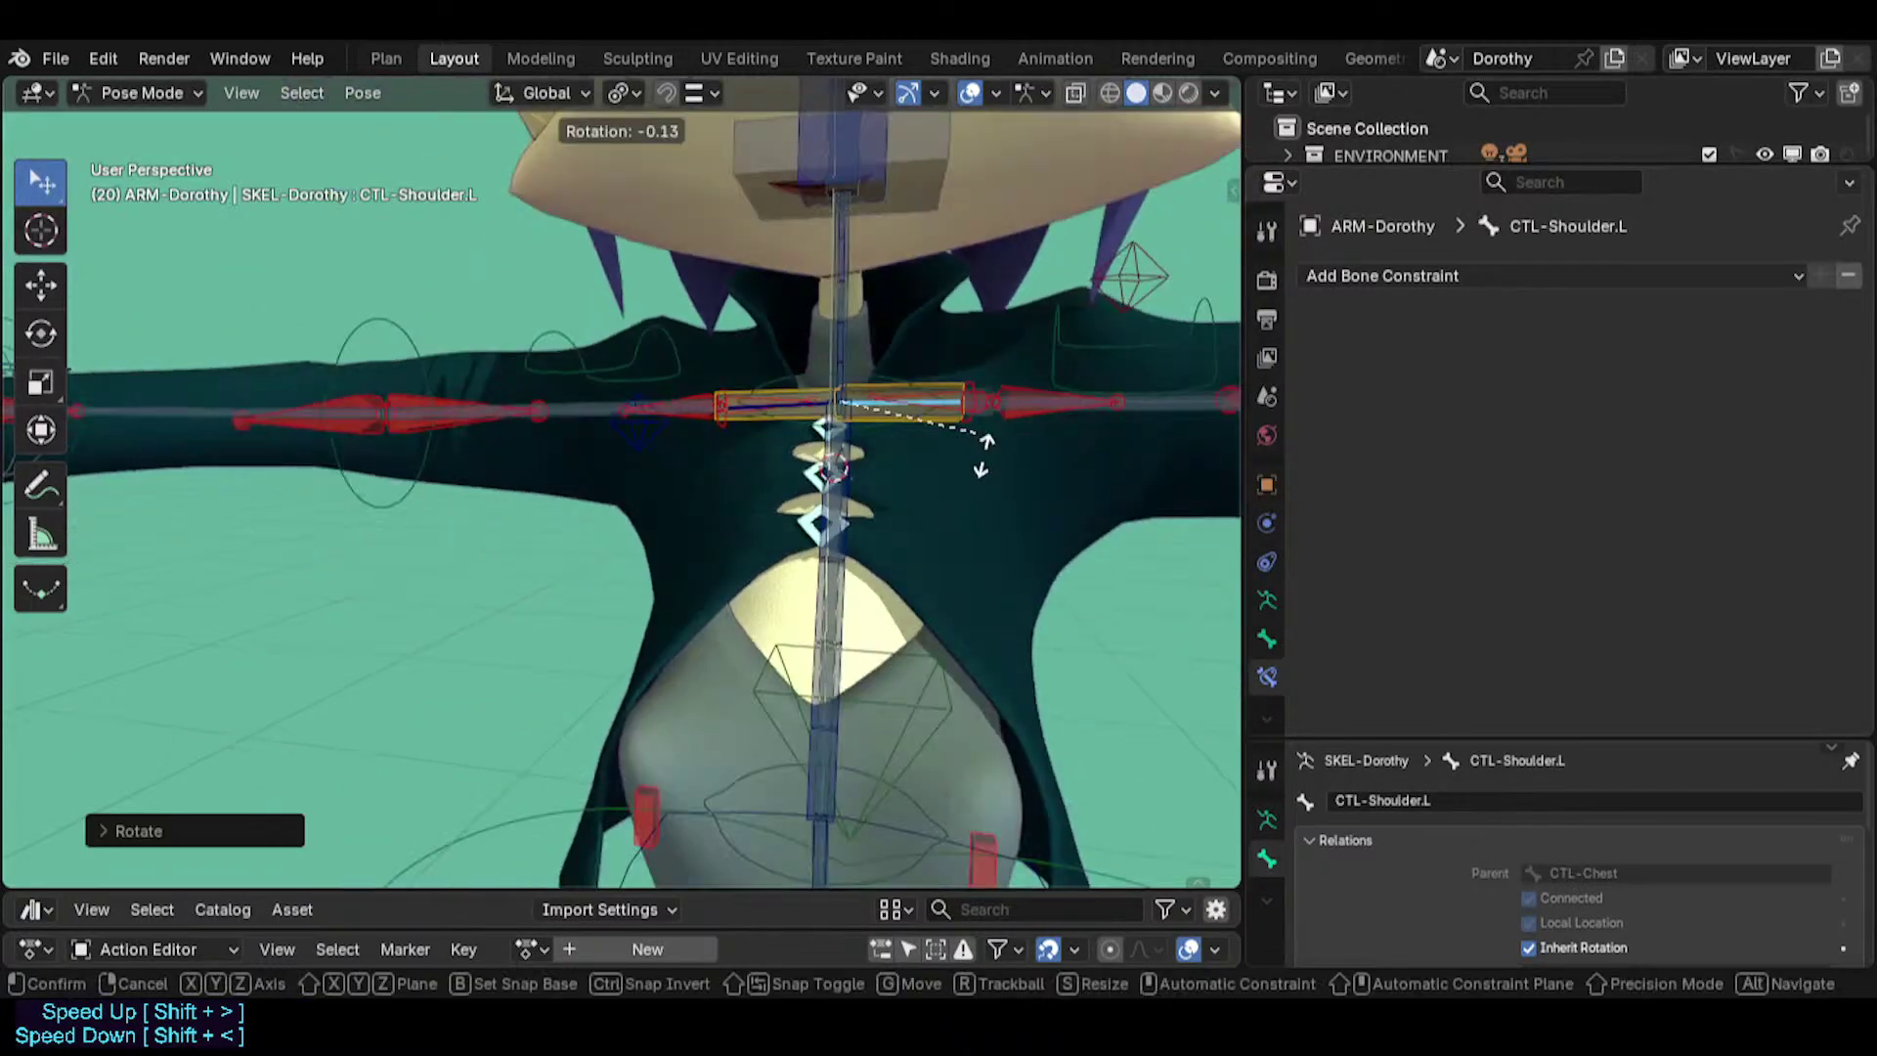
pyautogui.click(982, 328)
pyautogui.press('g')
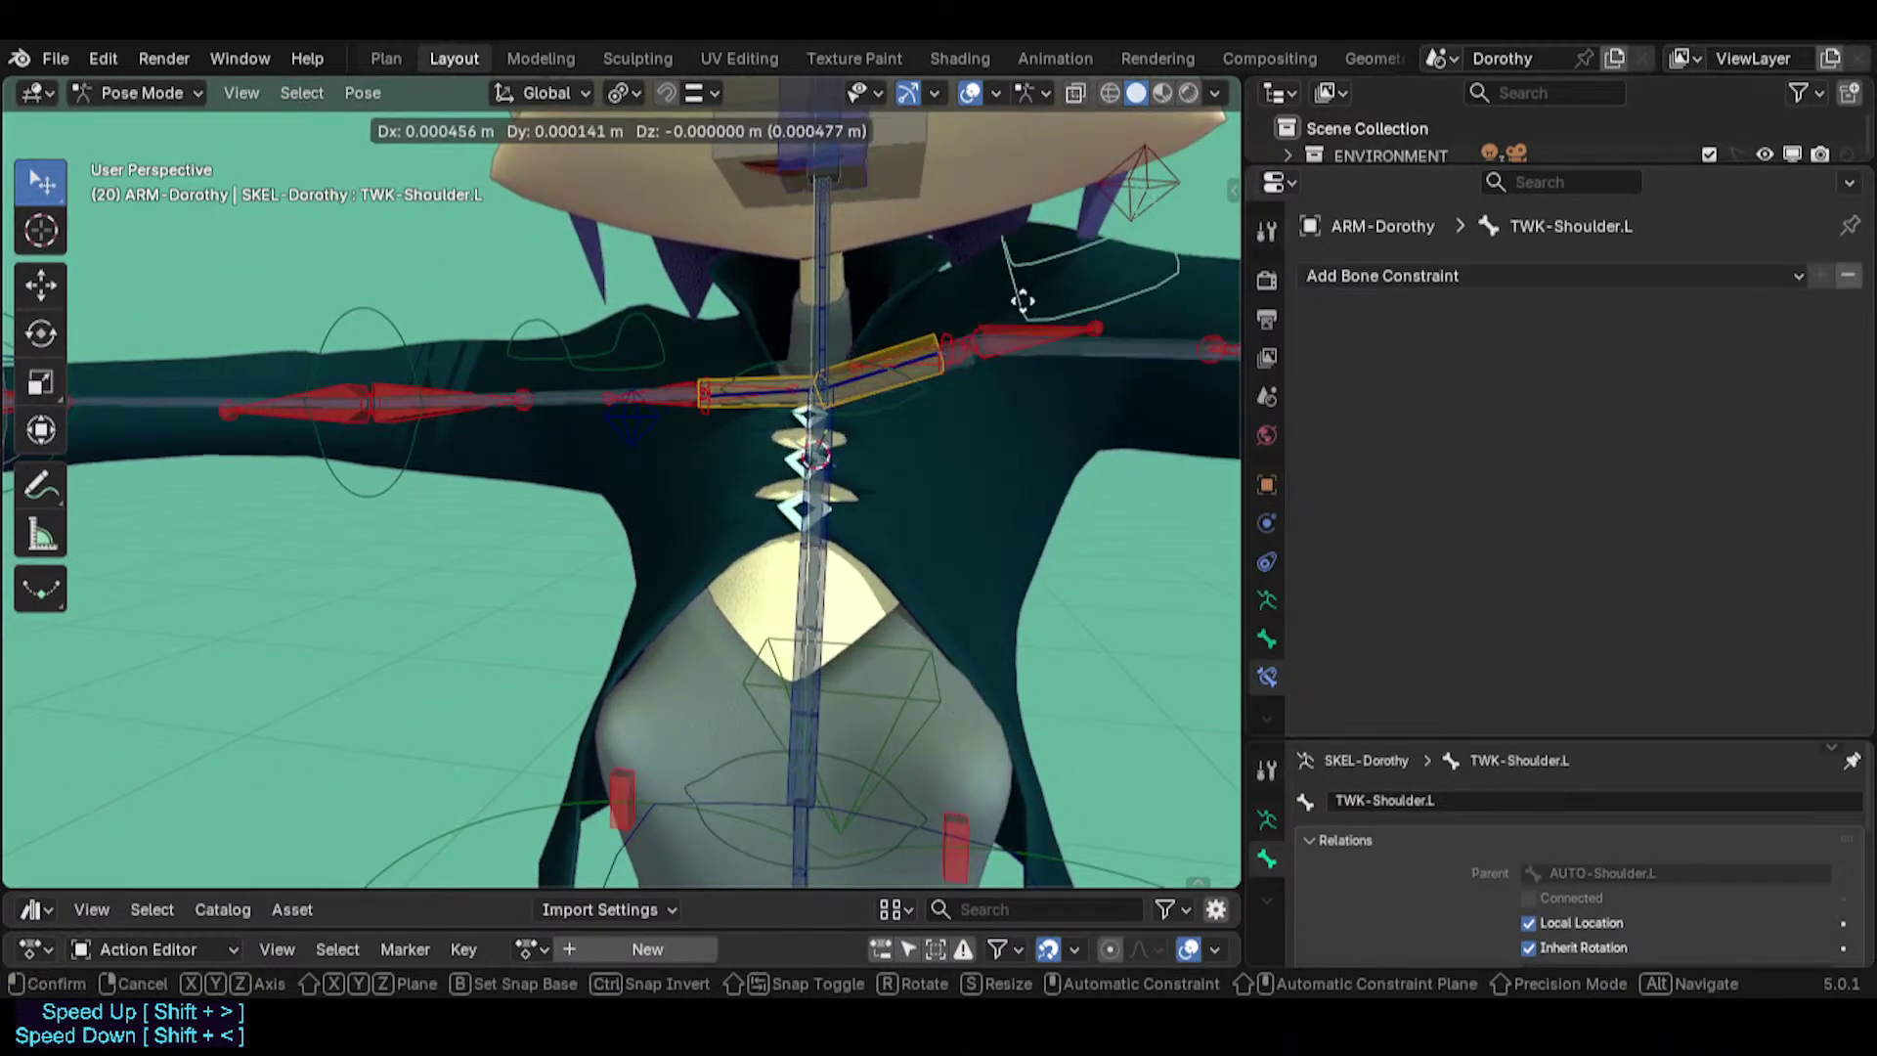
pyautogui.click(1016, 260)
pyautogui.scroll(2, 941, 360)
pyautogui.scroll(-2, 1009, 650)
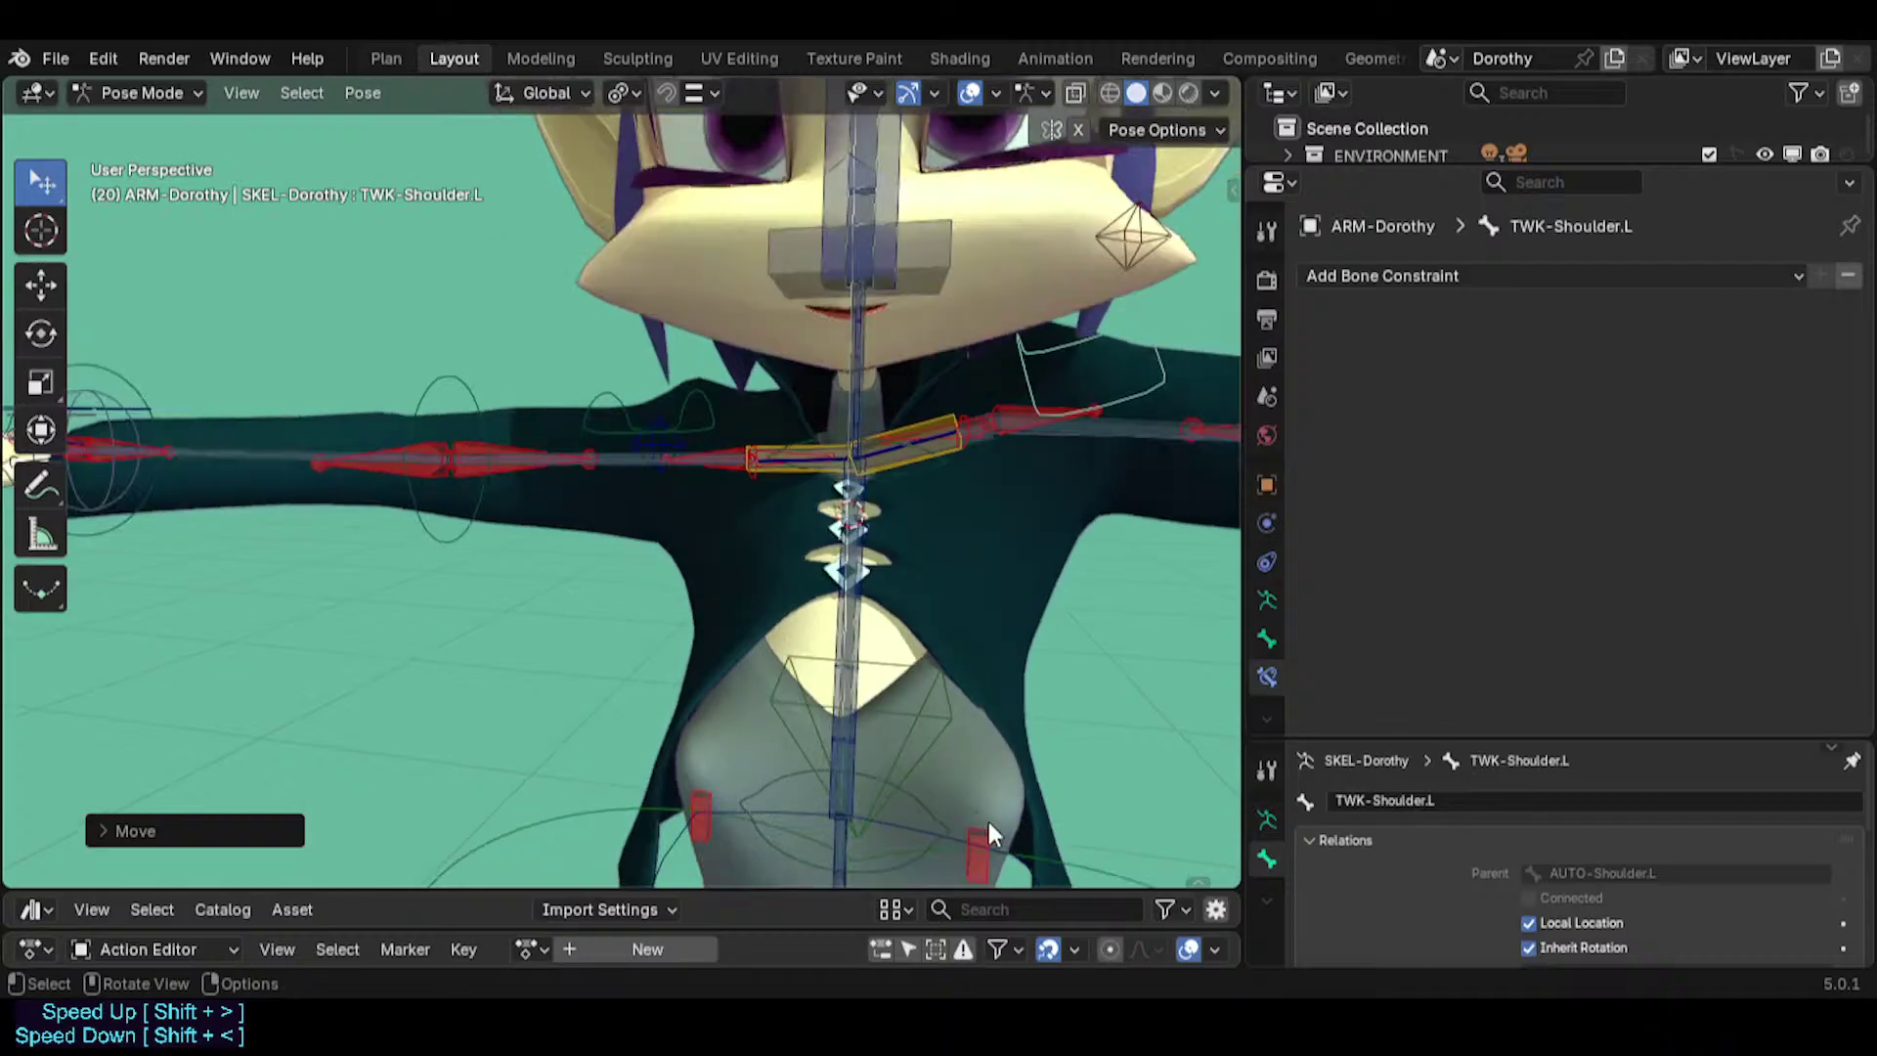
# Check the Copy Transforms settings on TWK-Boob.L and reselect TWK-Shoulder.L.
pyautogui.click(982, 829)
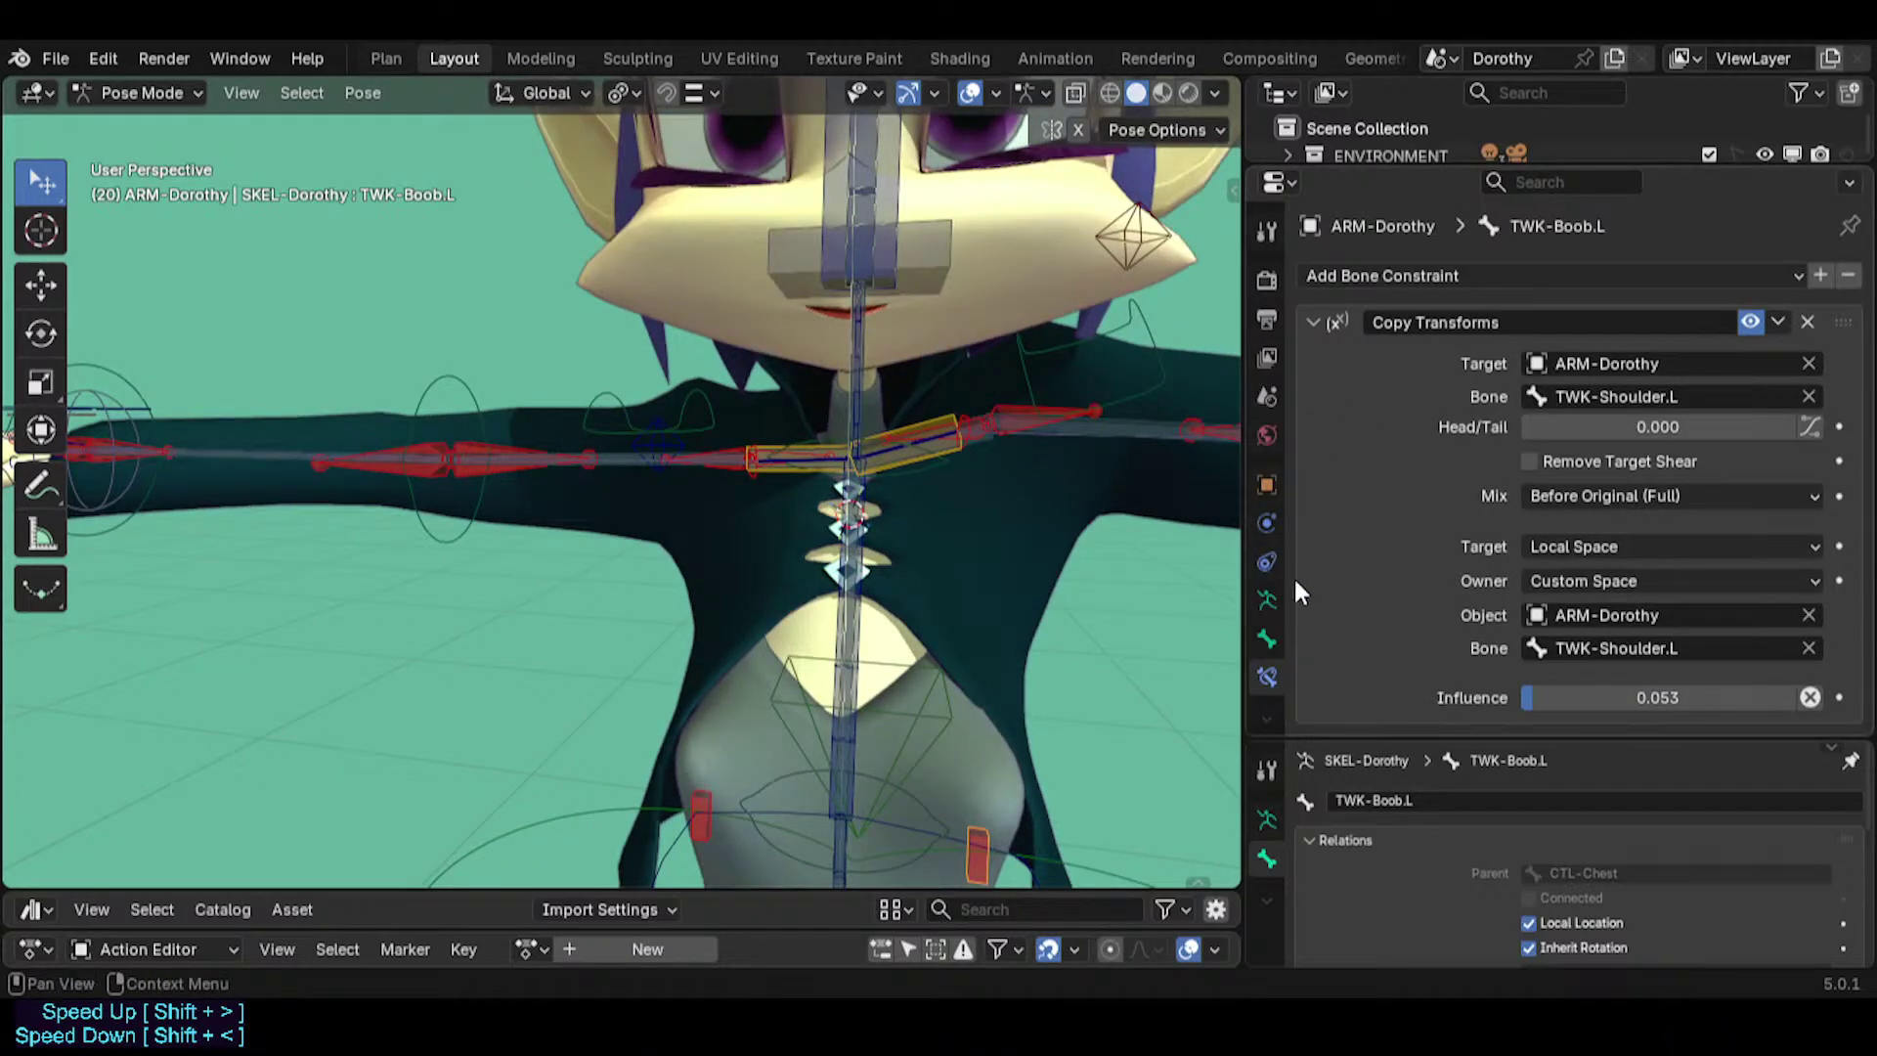
pyautogui.click(1156, 348)
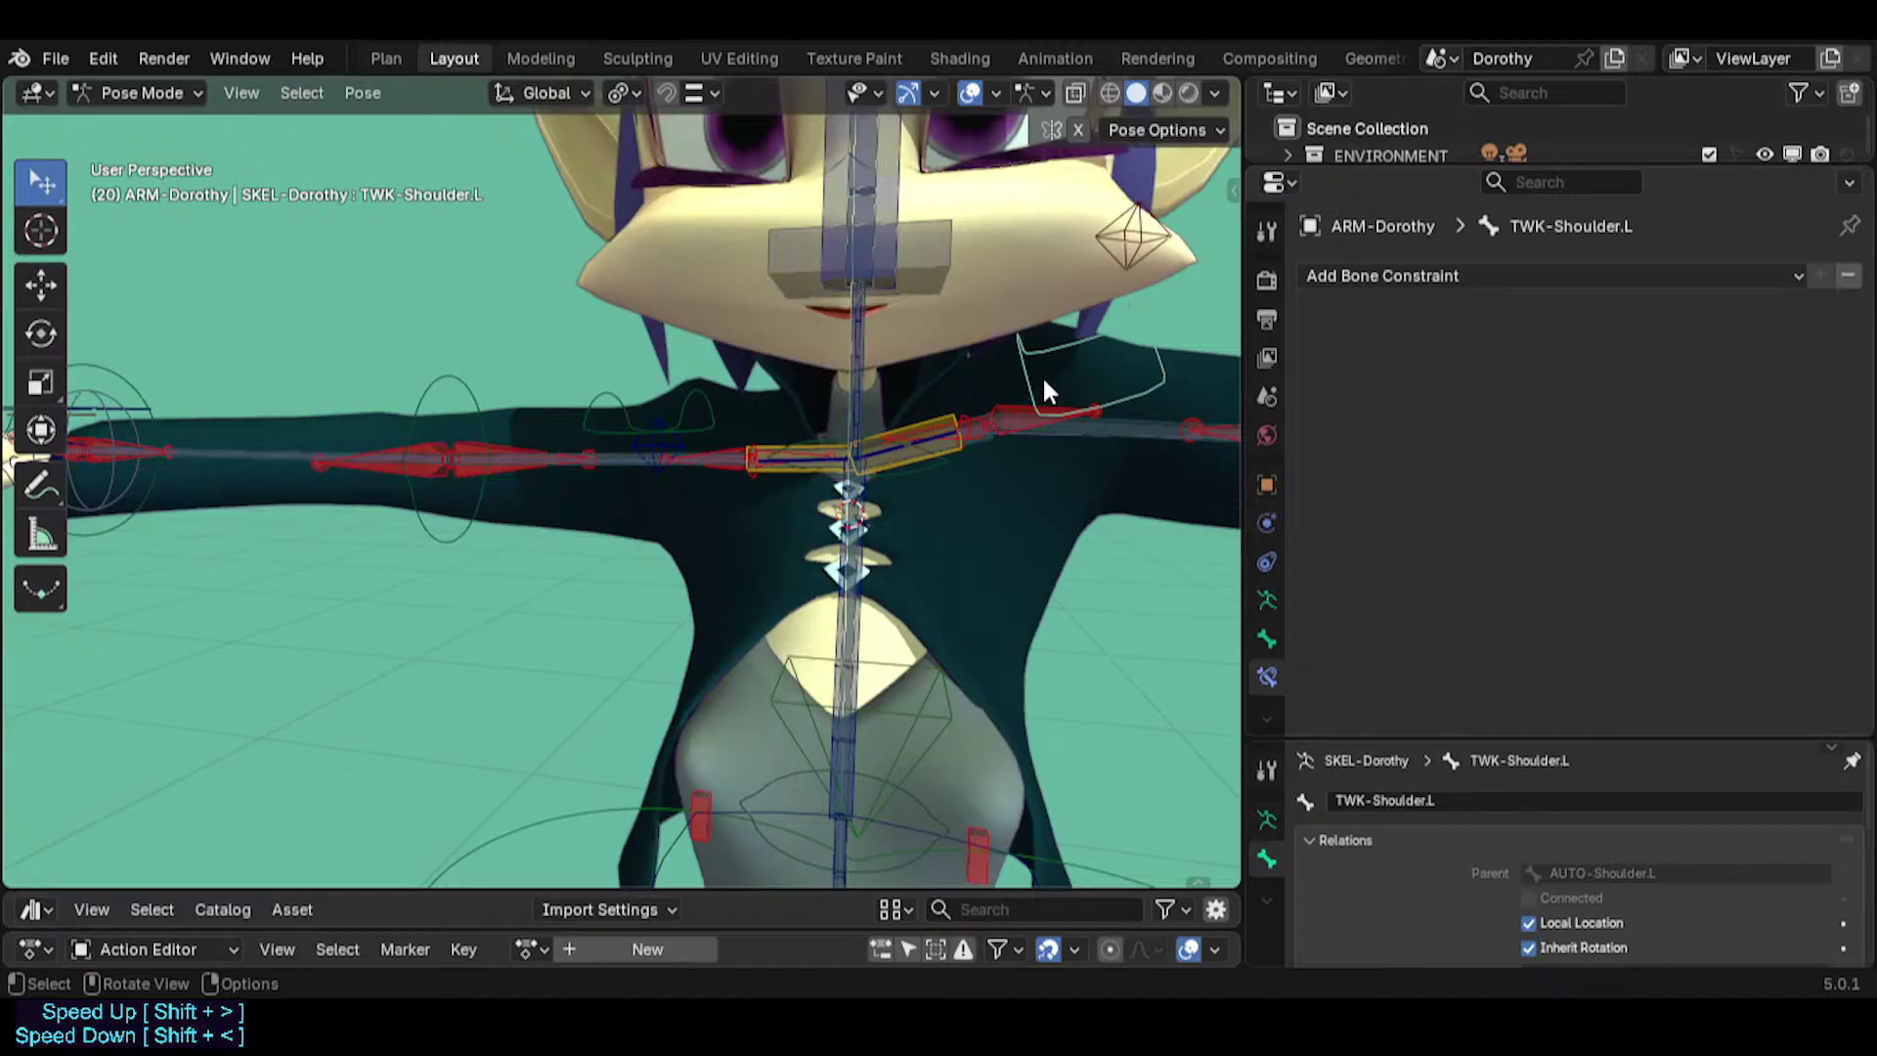
pyautogui.scroll(1, 1044, 389)
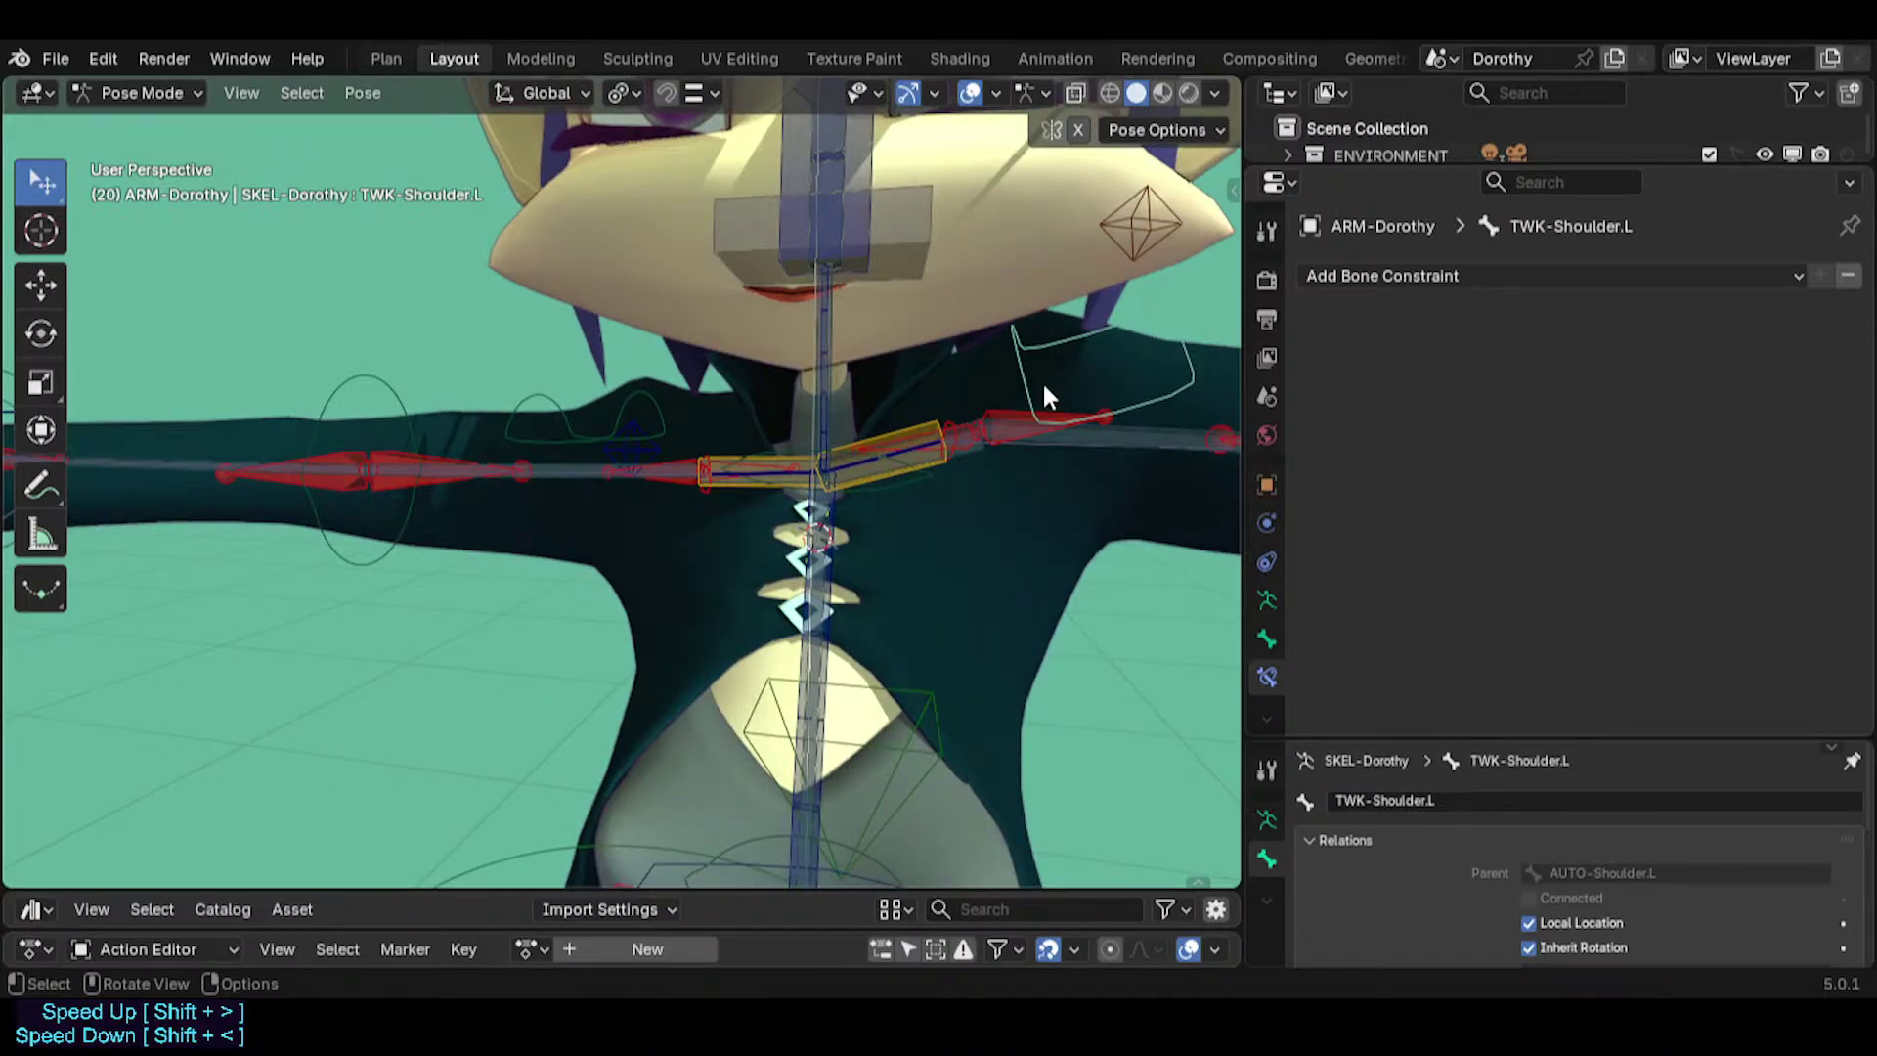
pyautogui.moveTo(1067, 420); pyautogui.dragTo(1007, 391, button='middle')
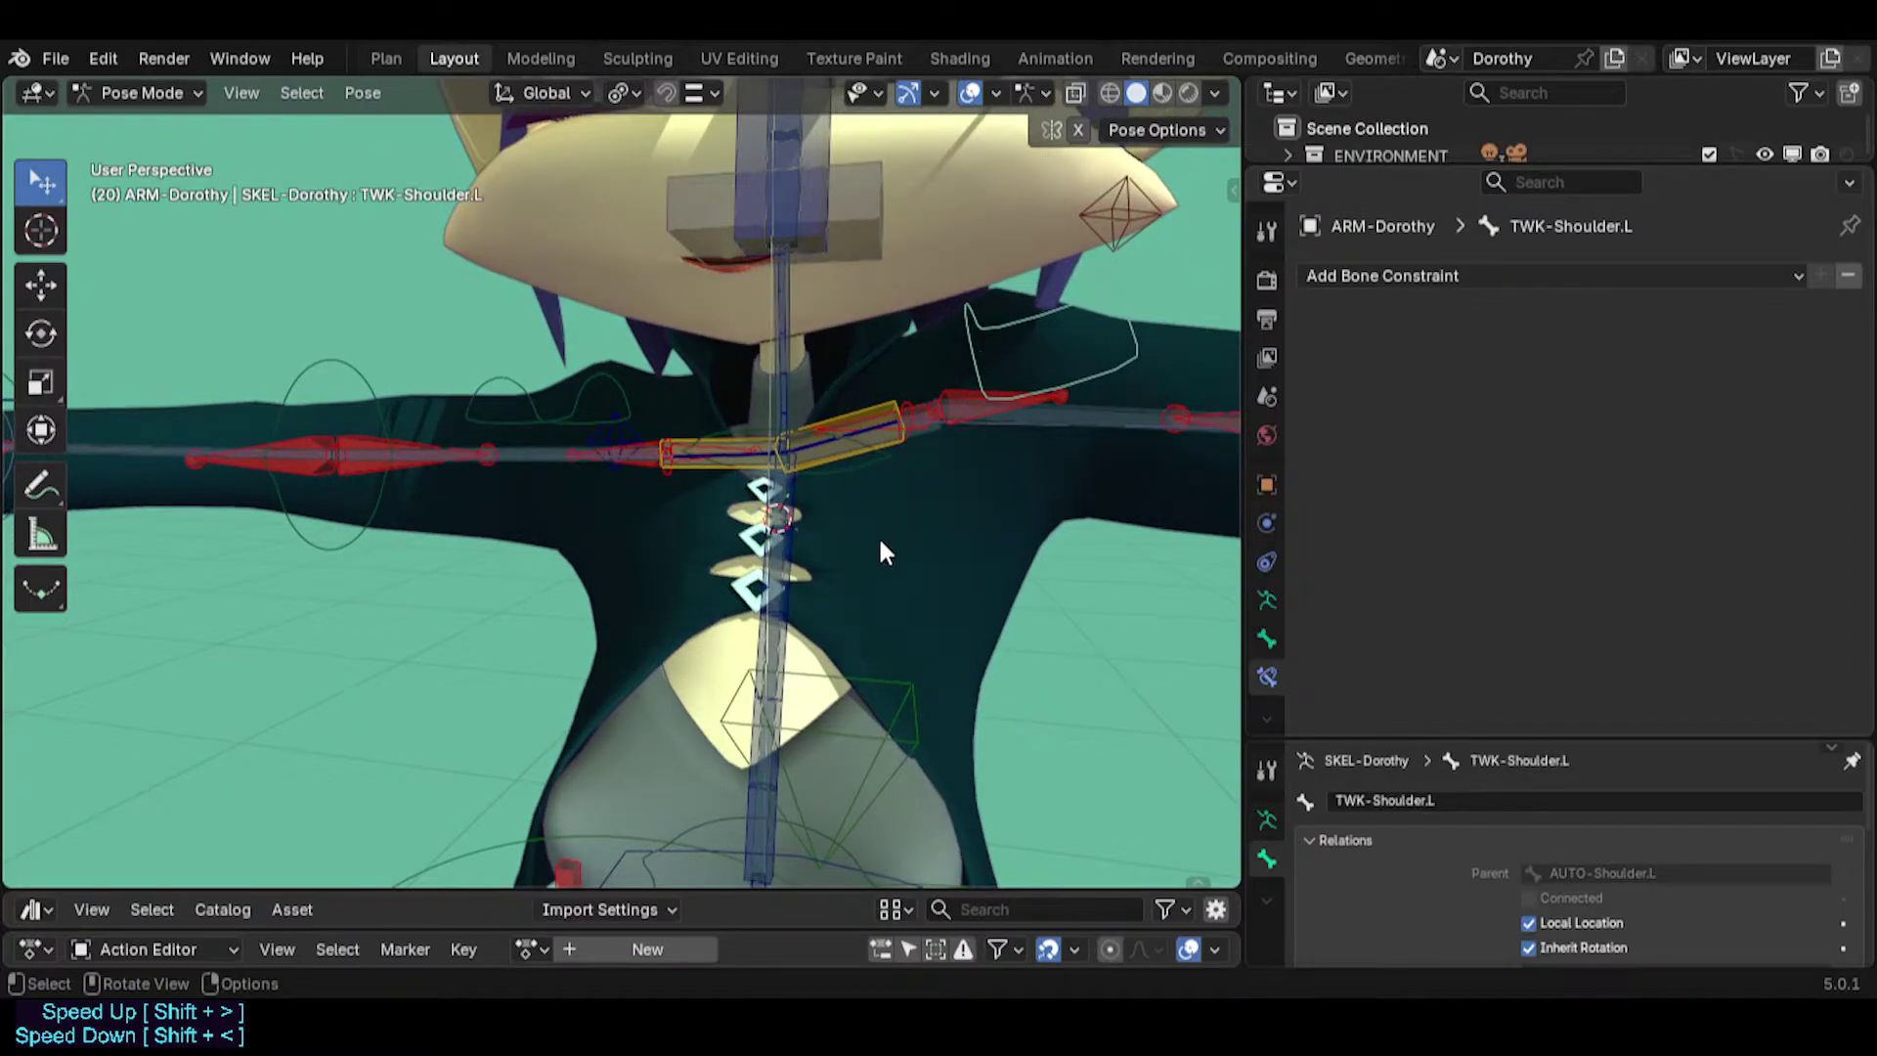
# Check the constraints and parents of the overlapping left shoulder bones, AUTO-Shoulder.L and CTL-Shoulder.L.
pyautogui.click(875, 411)
pyautogui.click(878, 420)
pyautogui.click(878, 425)
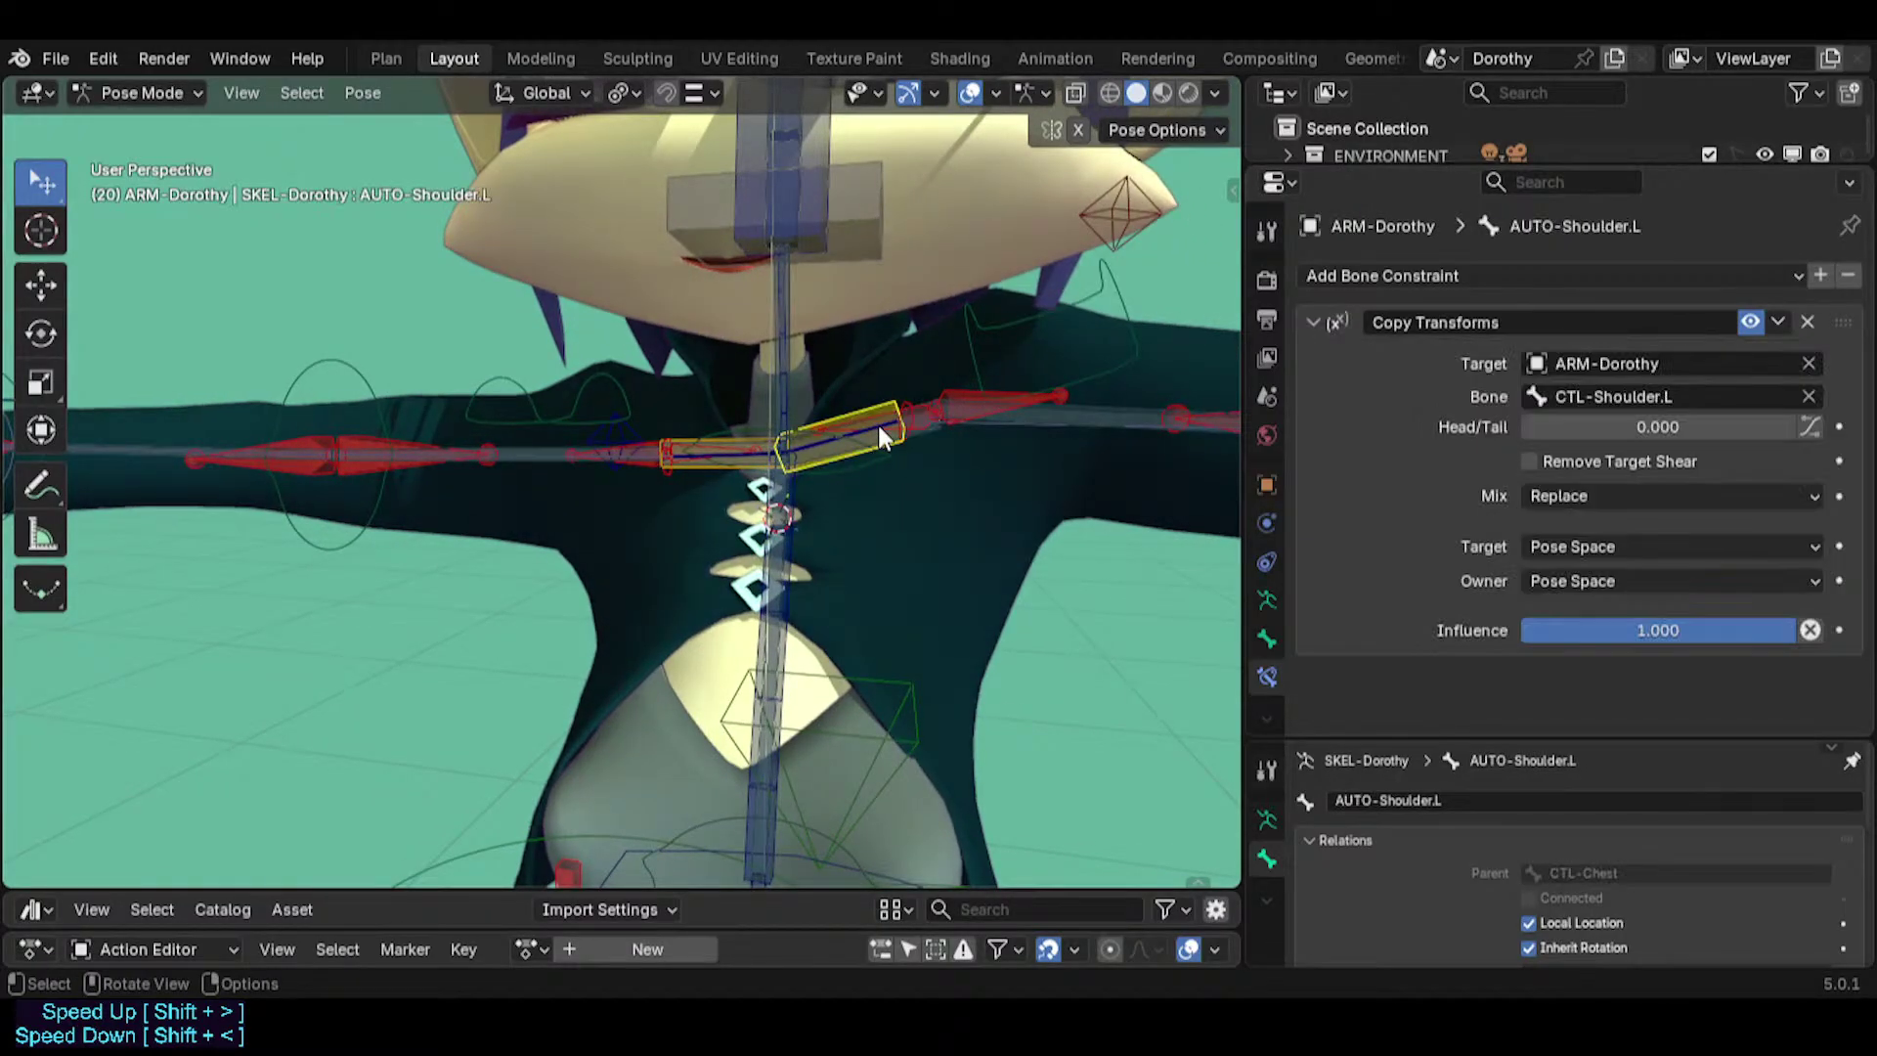
pyautogui.click(878, 425)
pyautogui.click(877, 425)
pyautogui.click(878, 425)
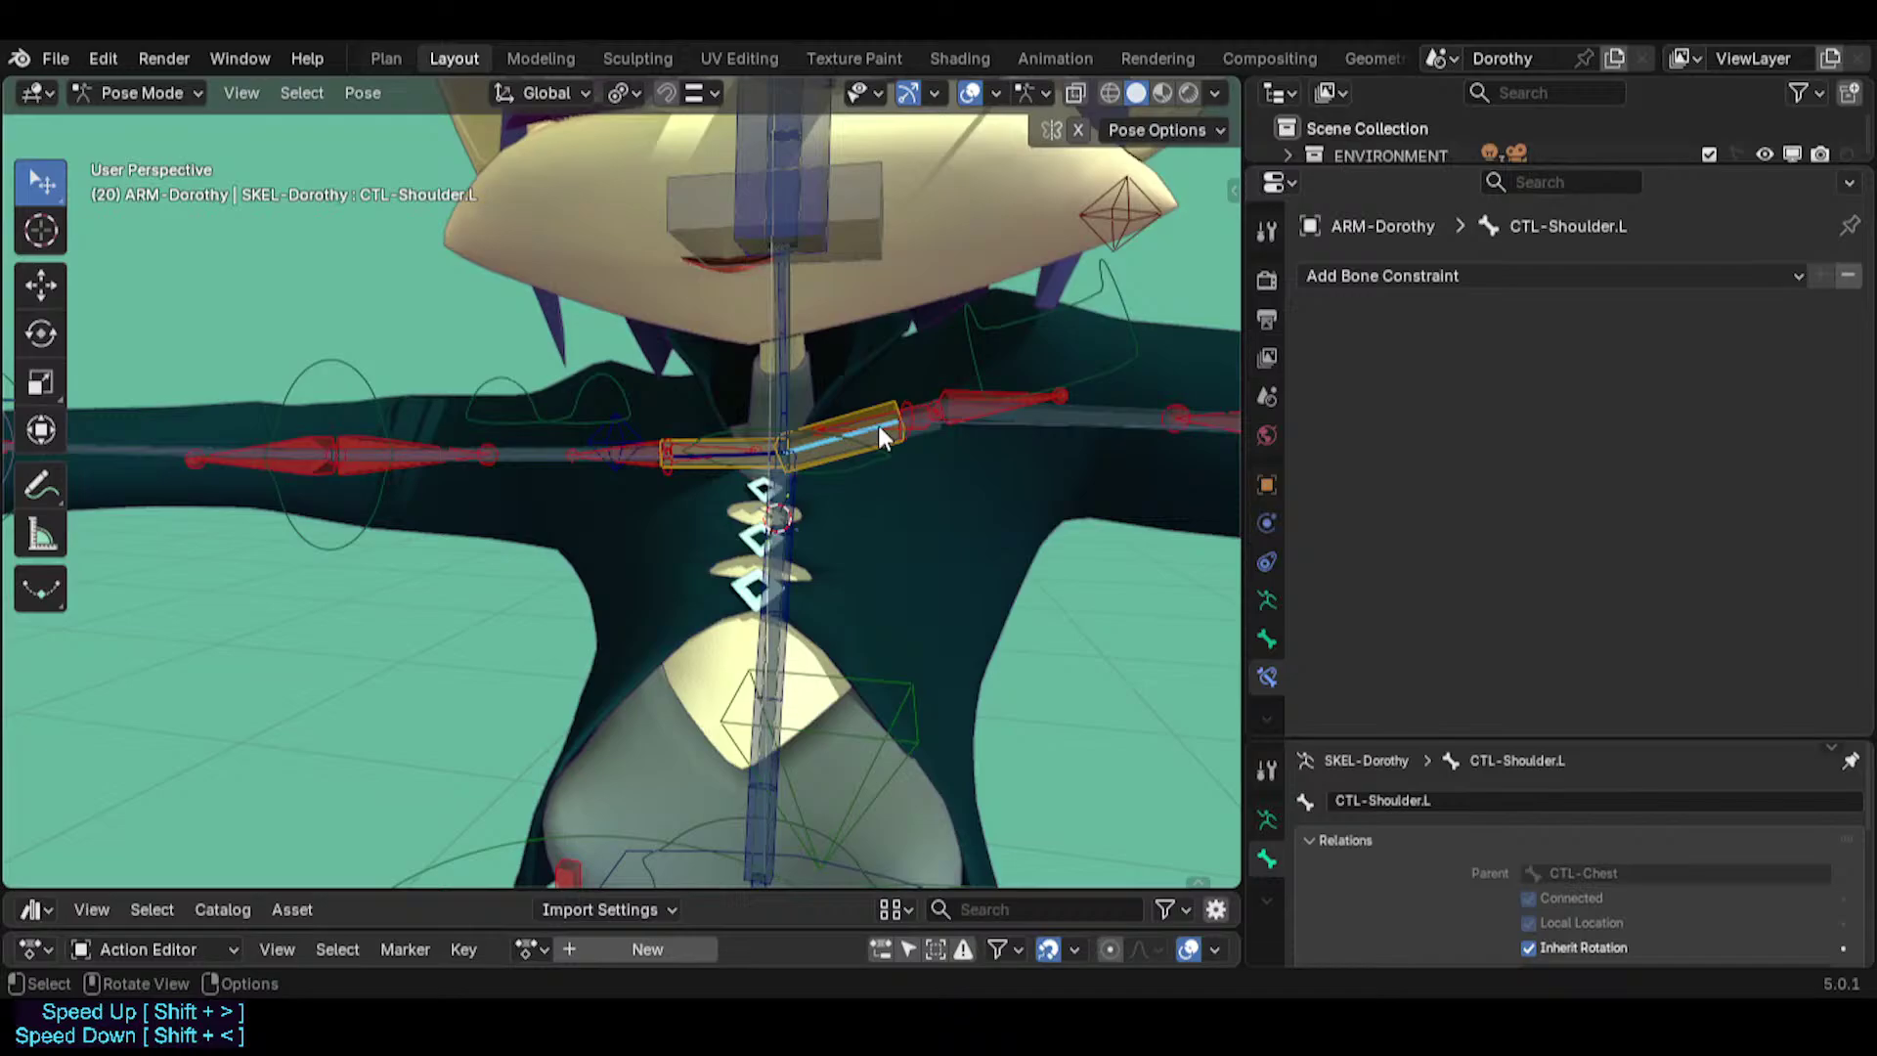
# Add a Copy Transforms constraint to TWK-Shoulder.L that targets AUTO-Shoulder.L.
pyautogui.click(966, 332)
pyautogui.scroll(2, 919, 391)
pyautogui.keyDown('alt'); pyautogui.keyDown('shift'); pyautogui.click(775, 462); pyautogui.keyUp('shift'); pyautogui.keyUp('alt')
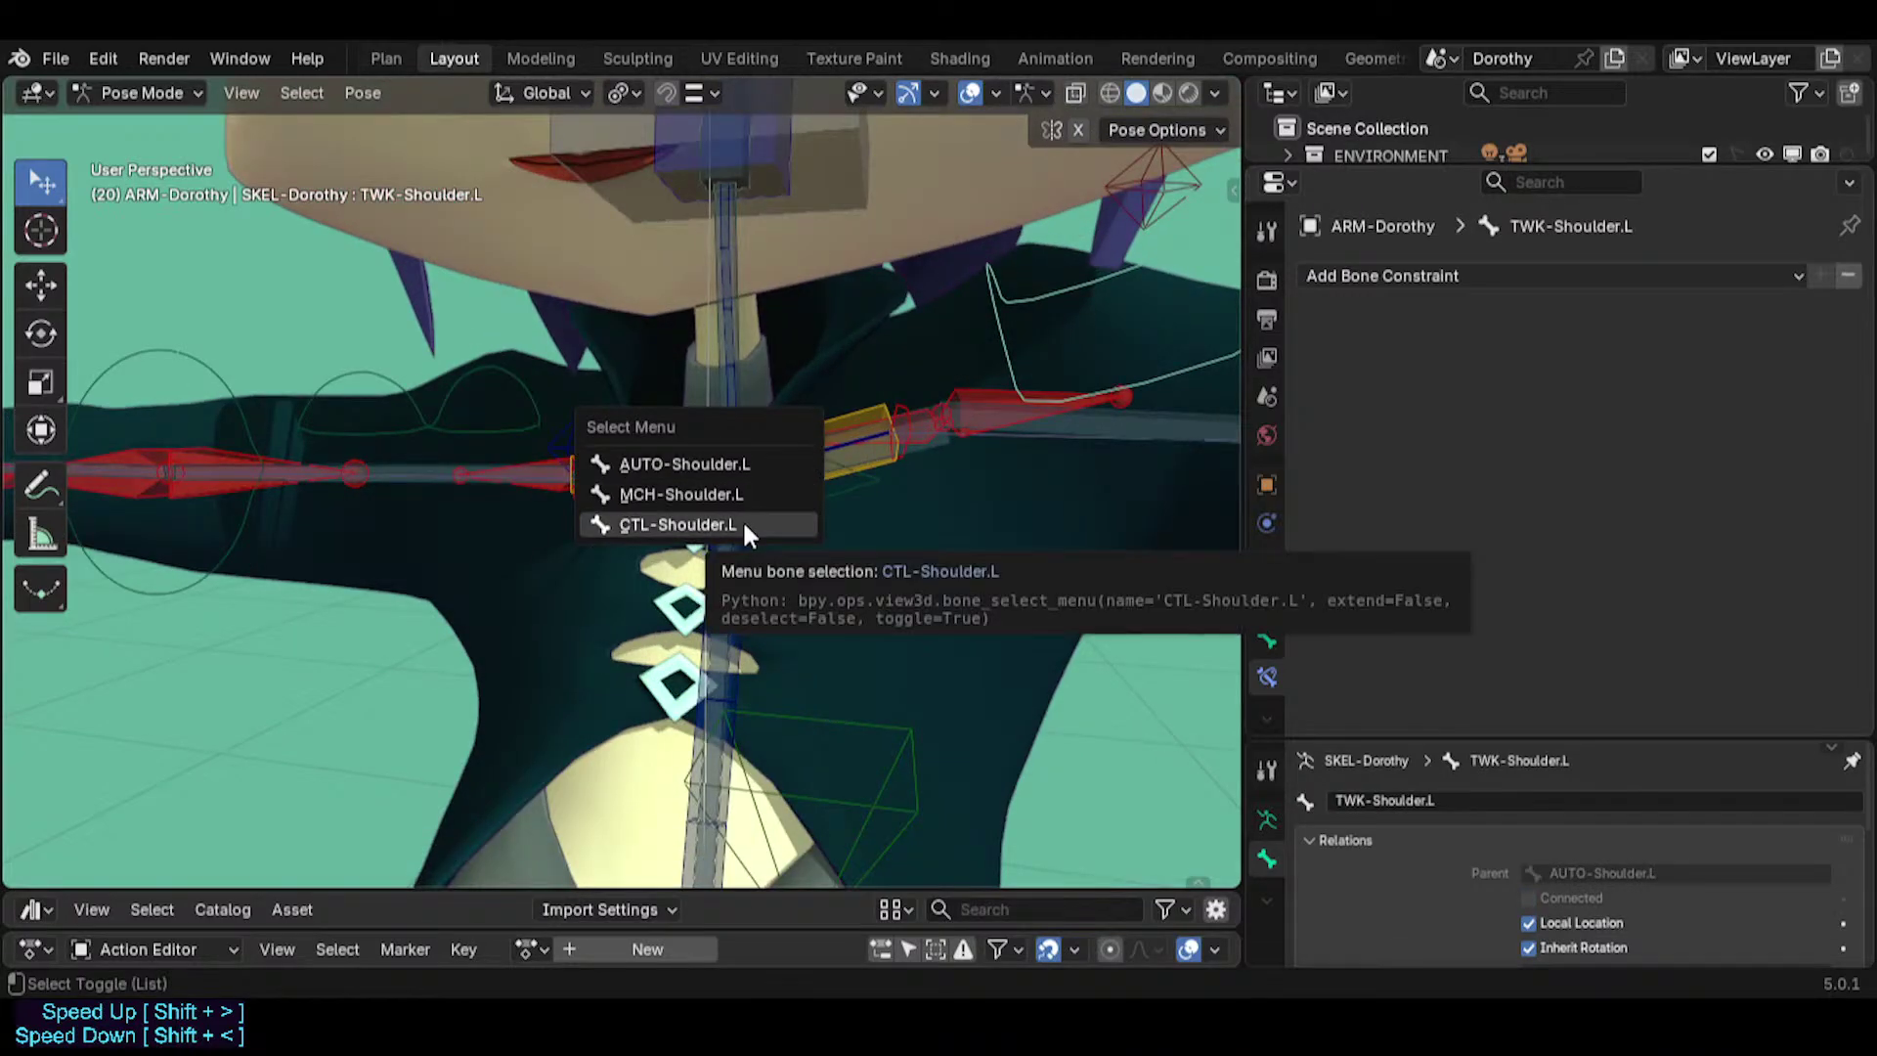
pyautogui.click(836, 401)
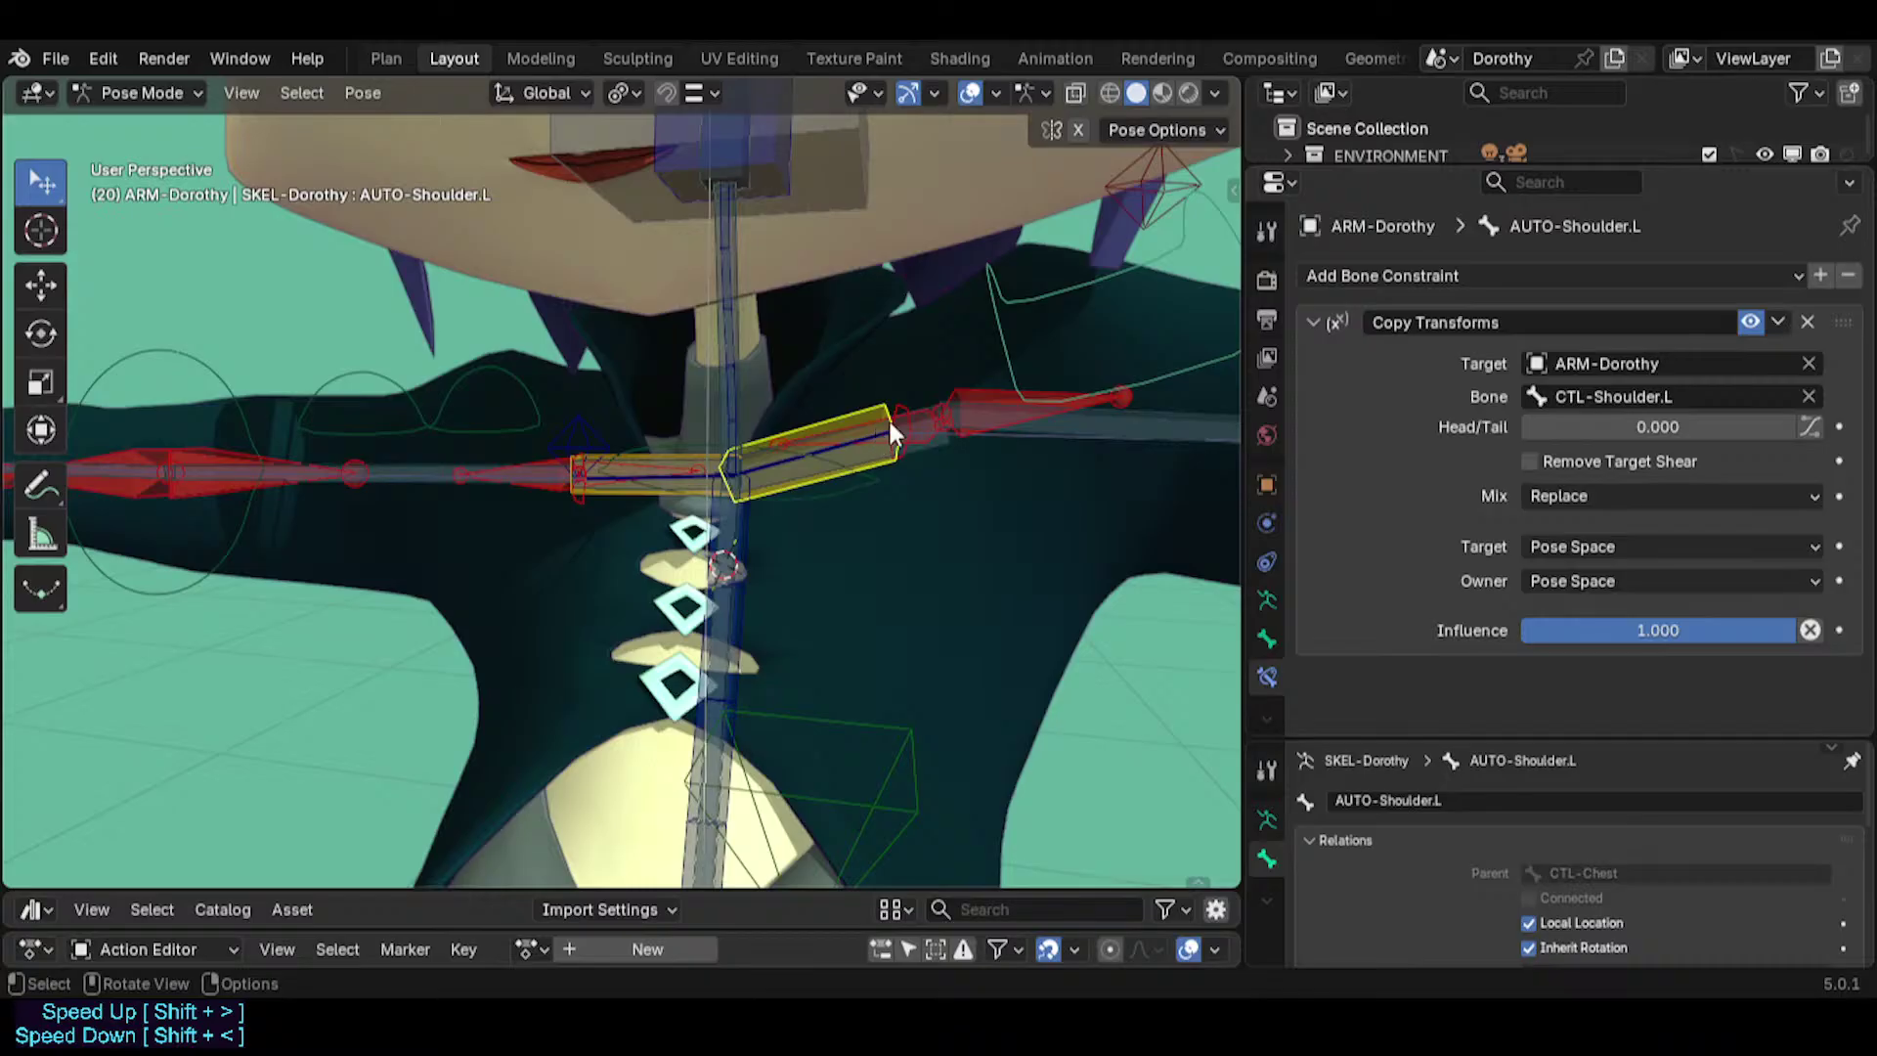
pyautogui.hotkey('ctrl', 'z')
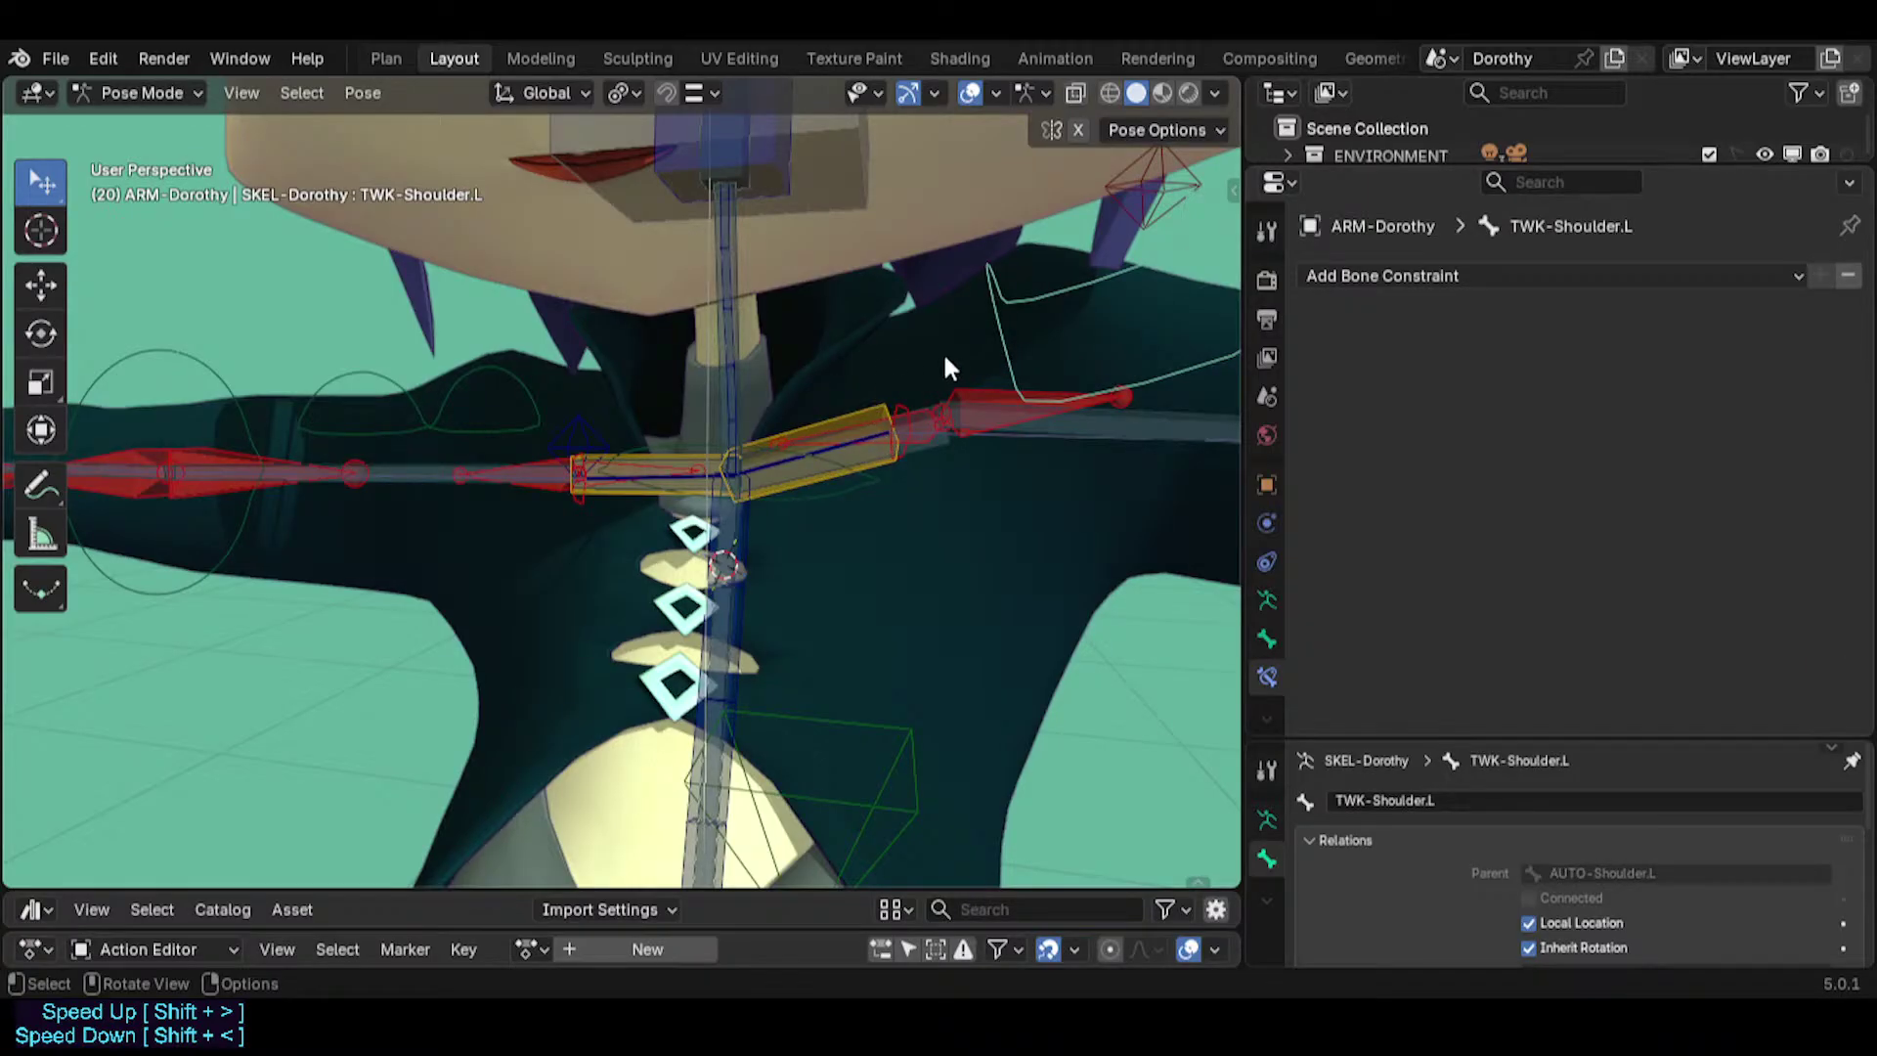
pyautogui.hotkey('ctrl', 'shift', 'z')
pyautogui.hotkey('ctrl', 'z')
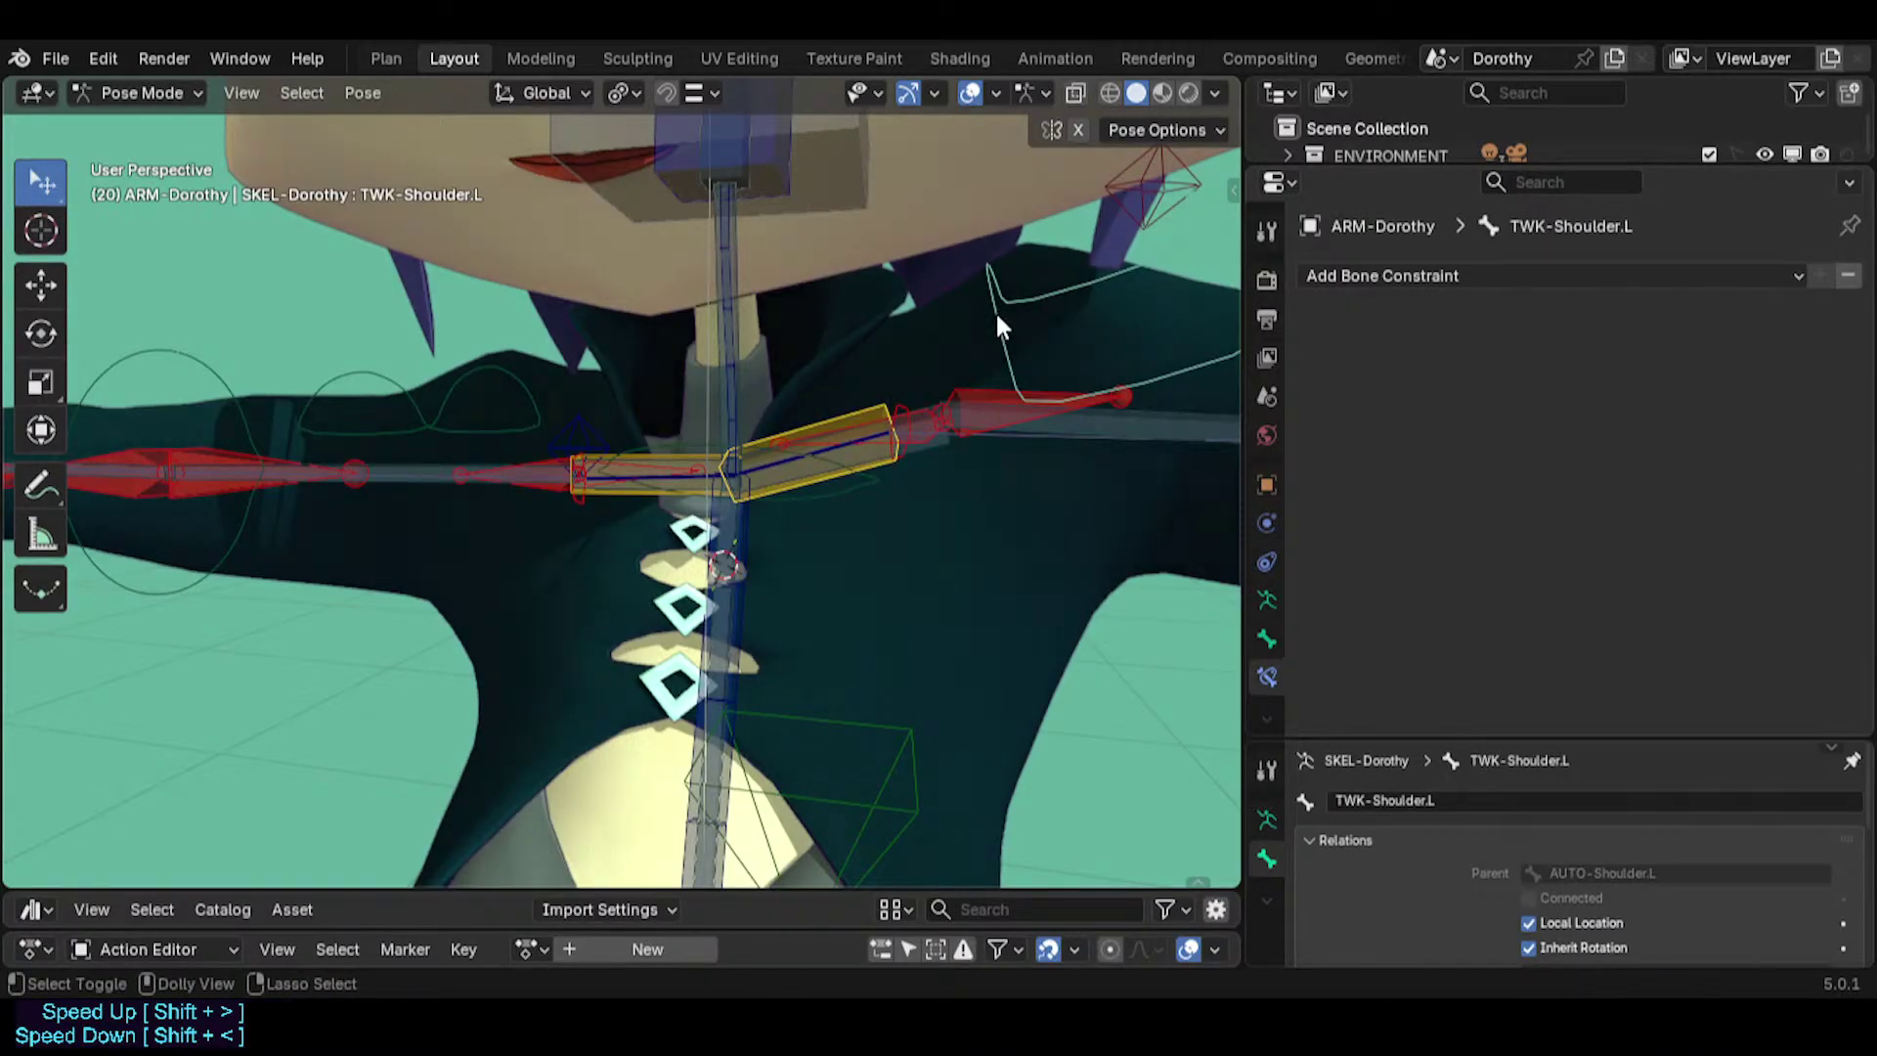
pyautogui.hotkey('ctrl', 'shift', 'c')
pyautogui.click(897, 313)
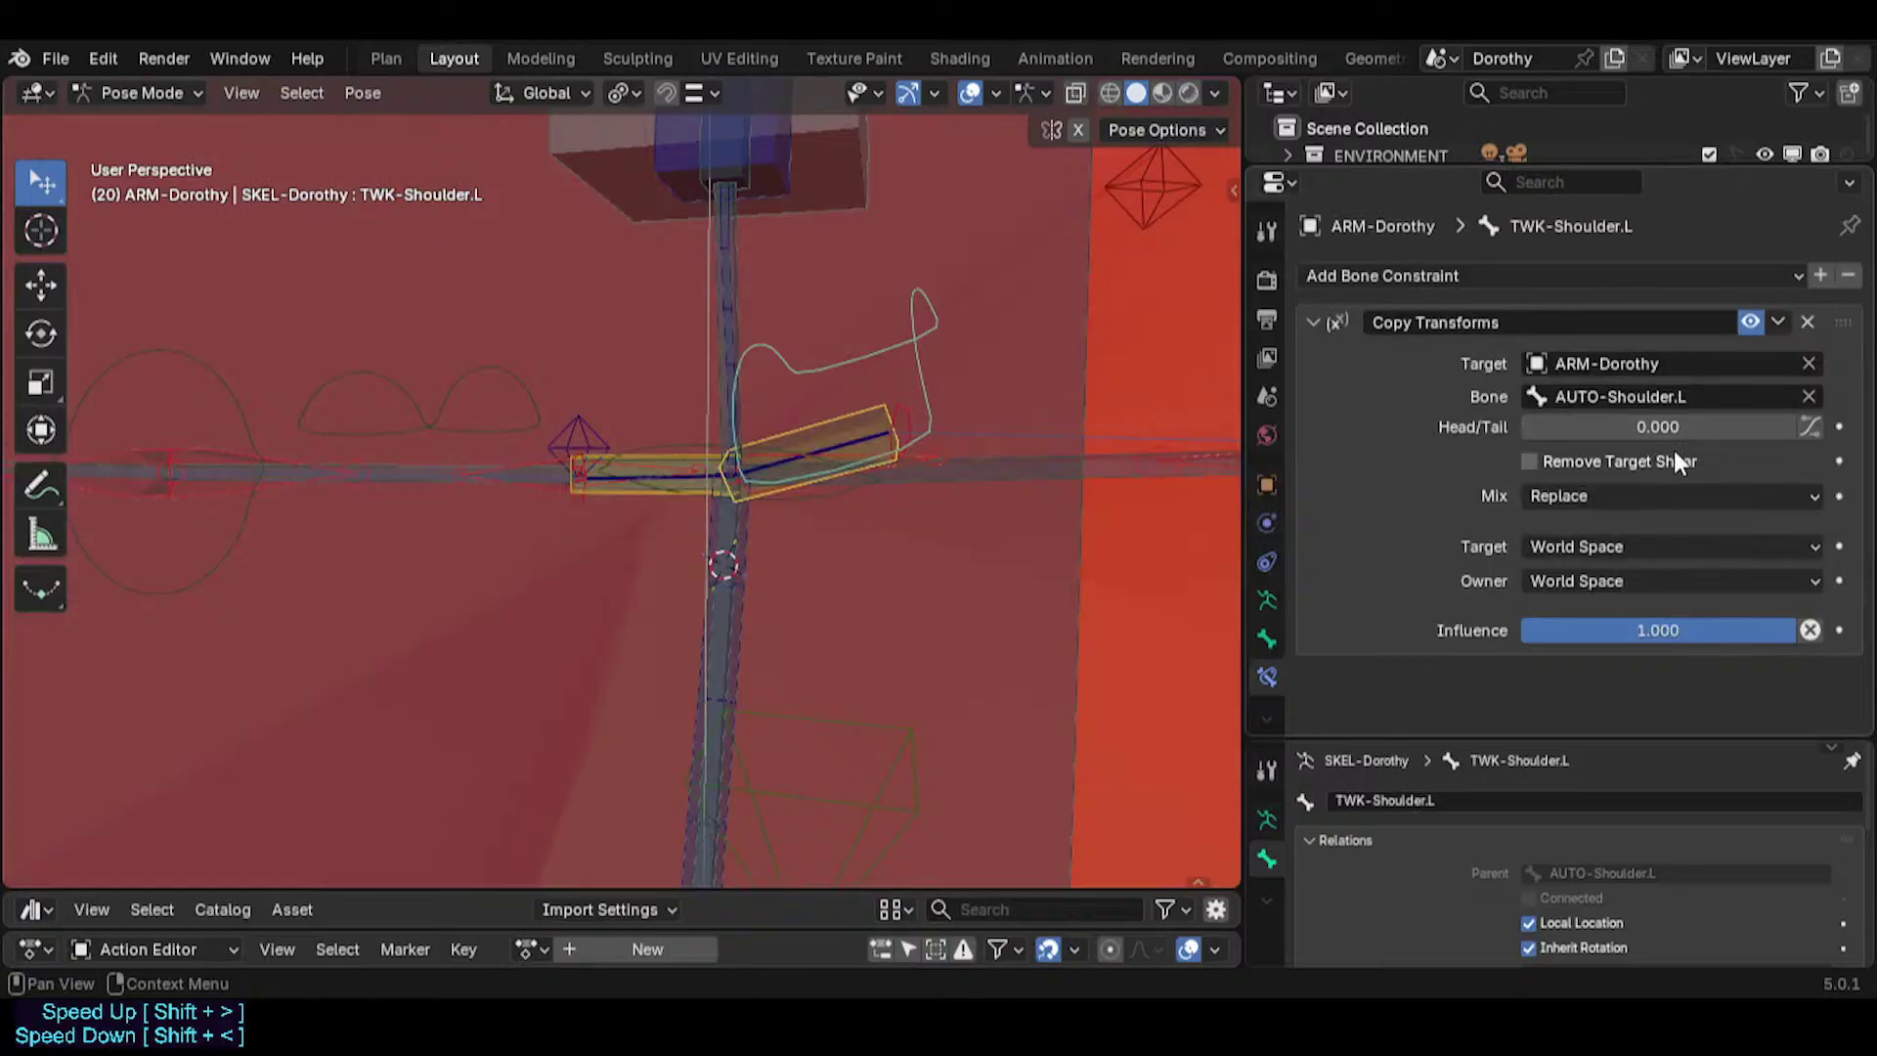
# Set TWK-Shoulder.L's Copy Transforms mix to Before Original (Full) and both target and owner to Local Space.
pyautogui.click(1586, 497)
pyautogui.click(1578, 566)
pyautogui.click(1575, 547)
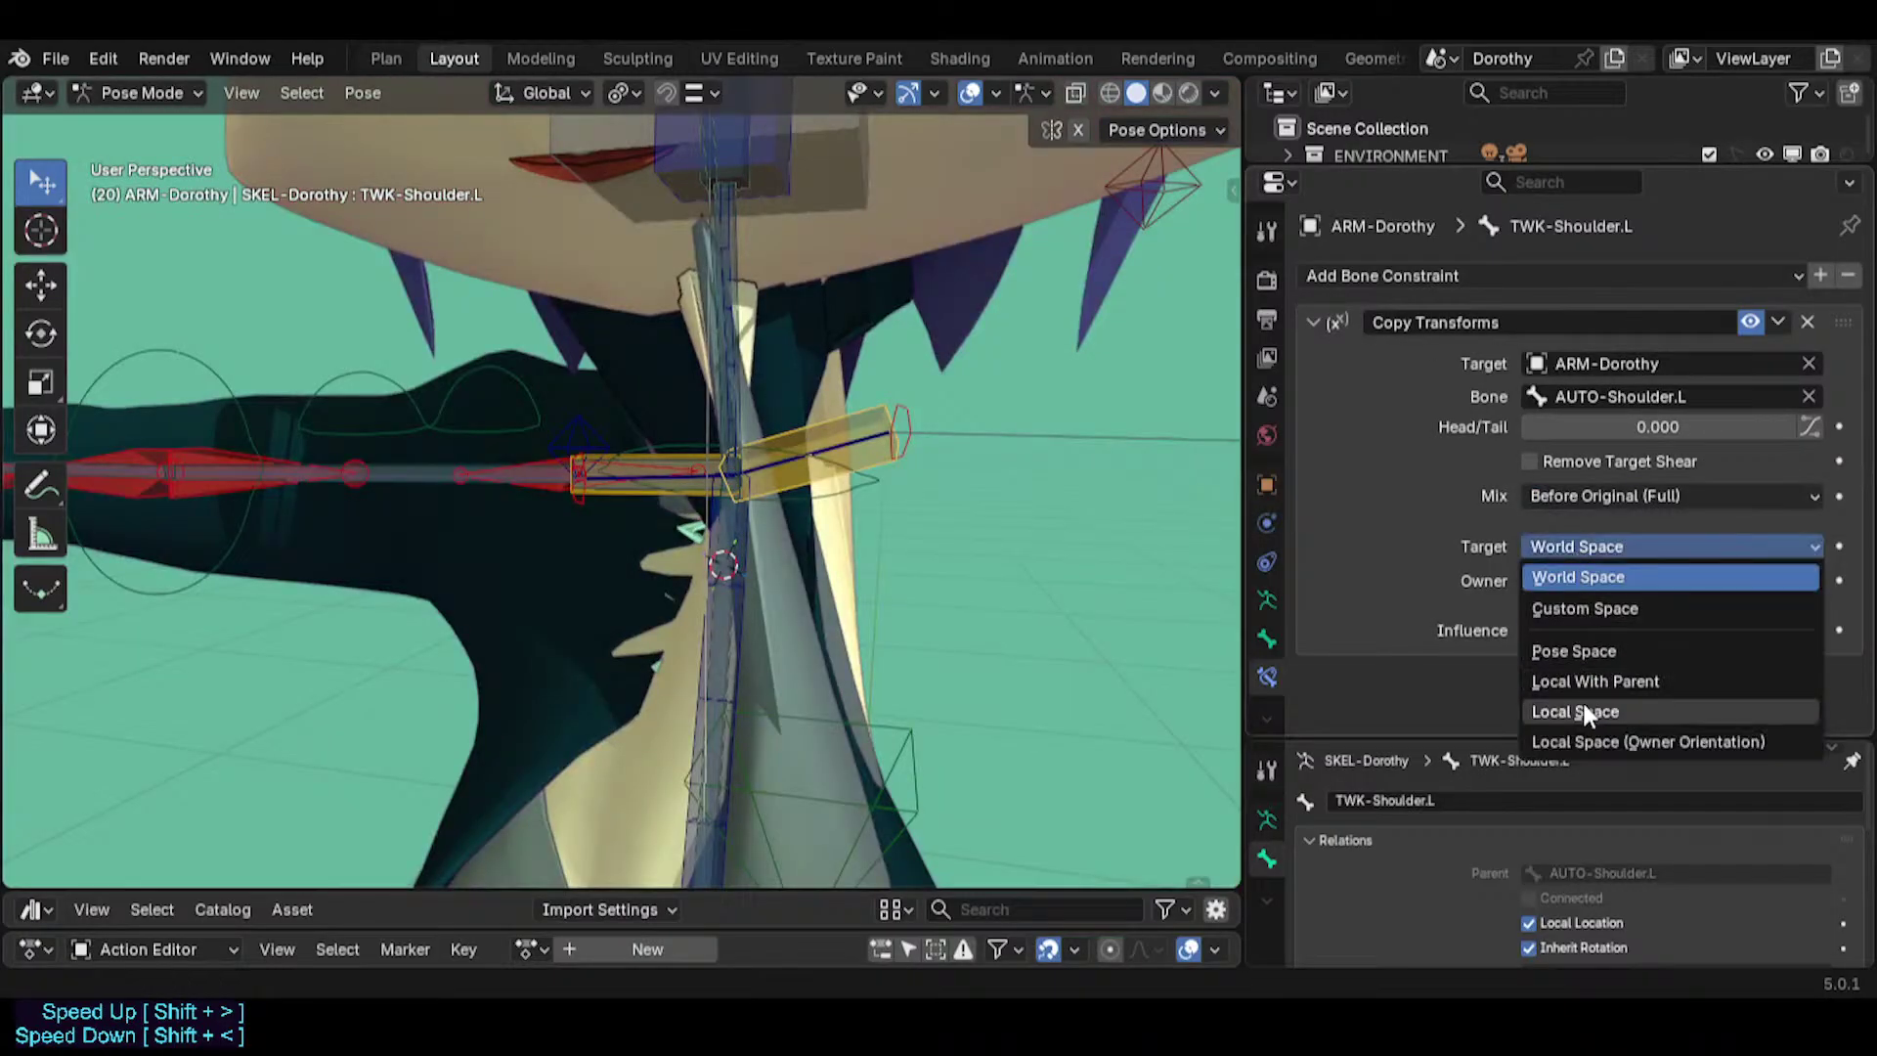
pyautogui.click(1579, 710)
pyautogui.click(1599, 586)
pyautogui.click(1597, 743)
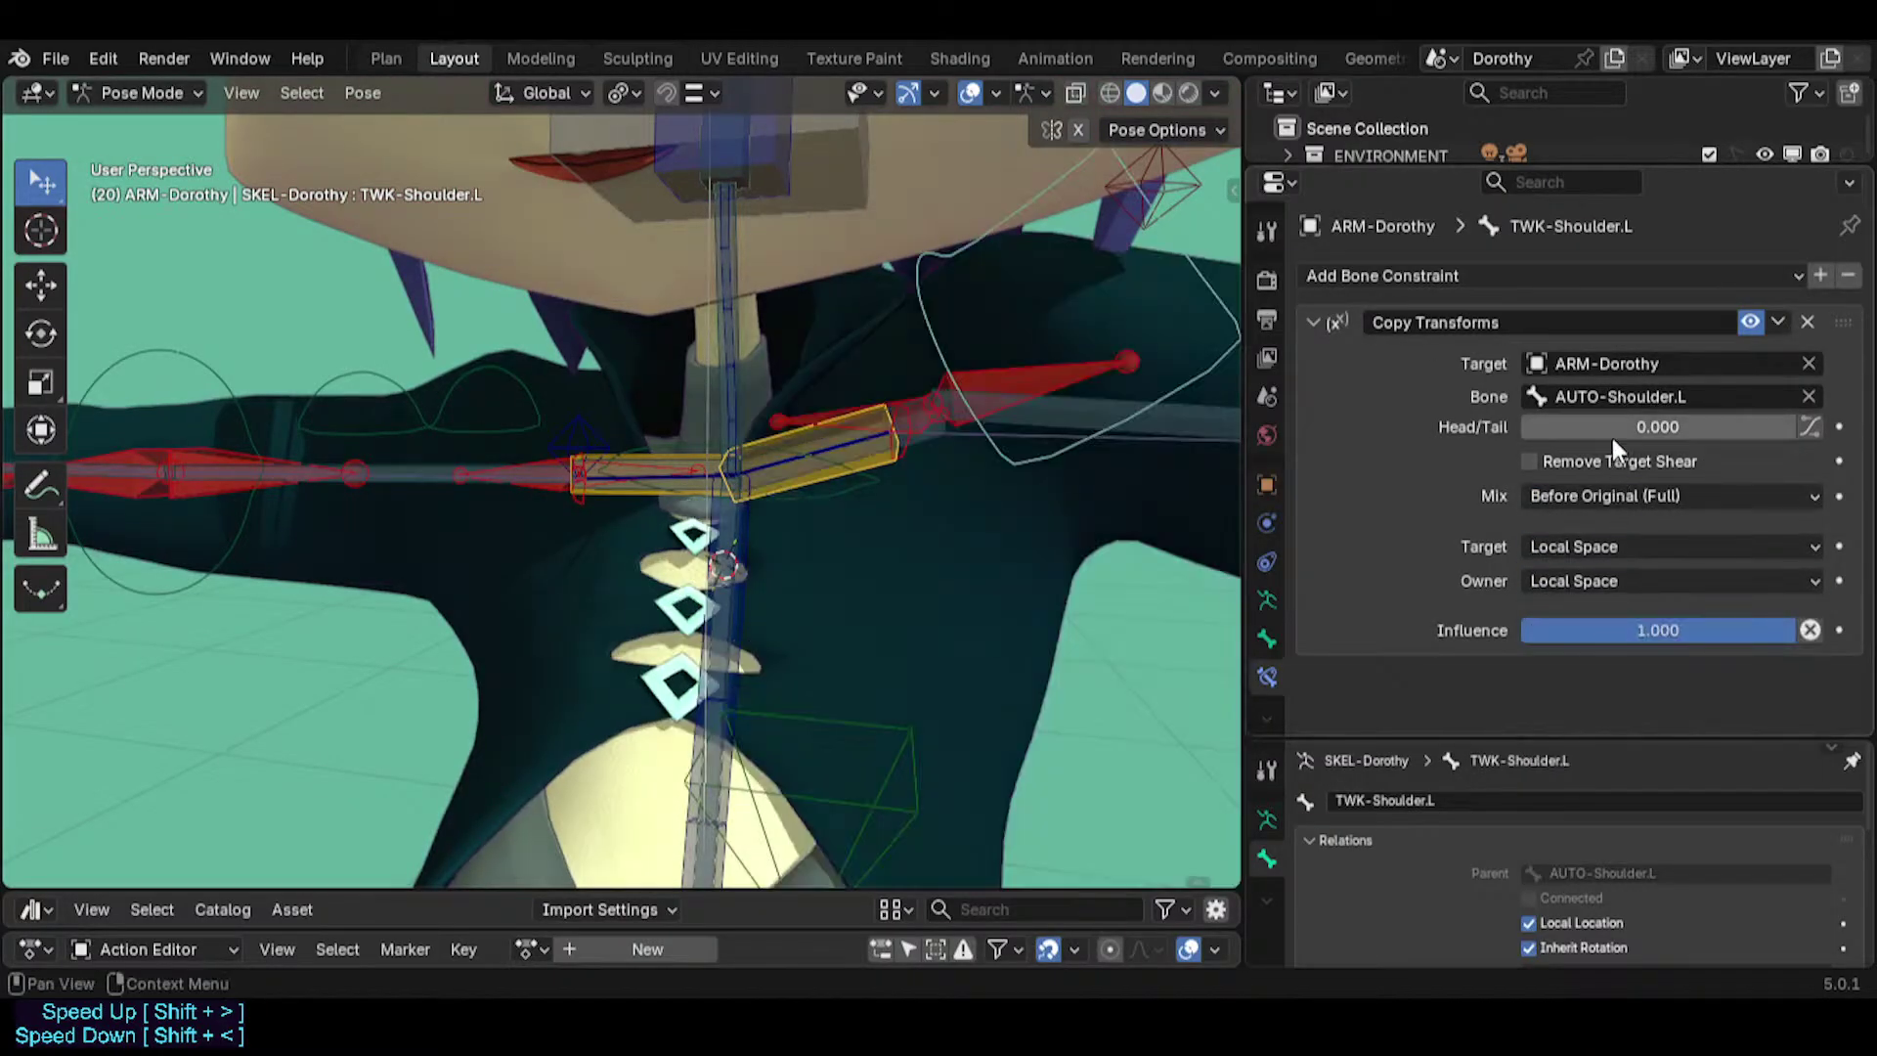
# Set the owner of TWK-Shoulder.L's Copy Transforms to Custom Space, using object ARM-Dorothy and bone AUTO-Shoulder.L.
pyautogui.click(1581, 580)
pyautogui.click(1575, 643)
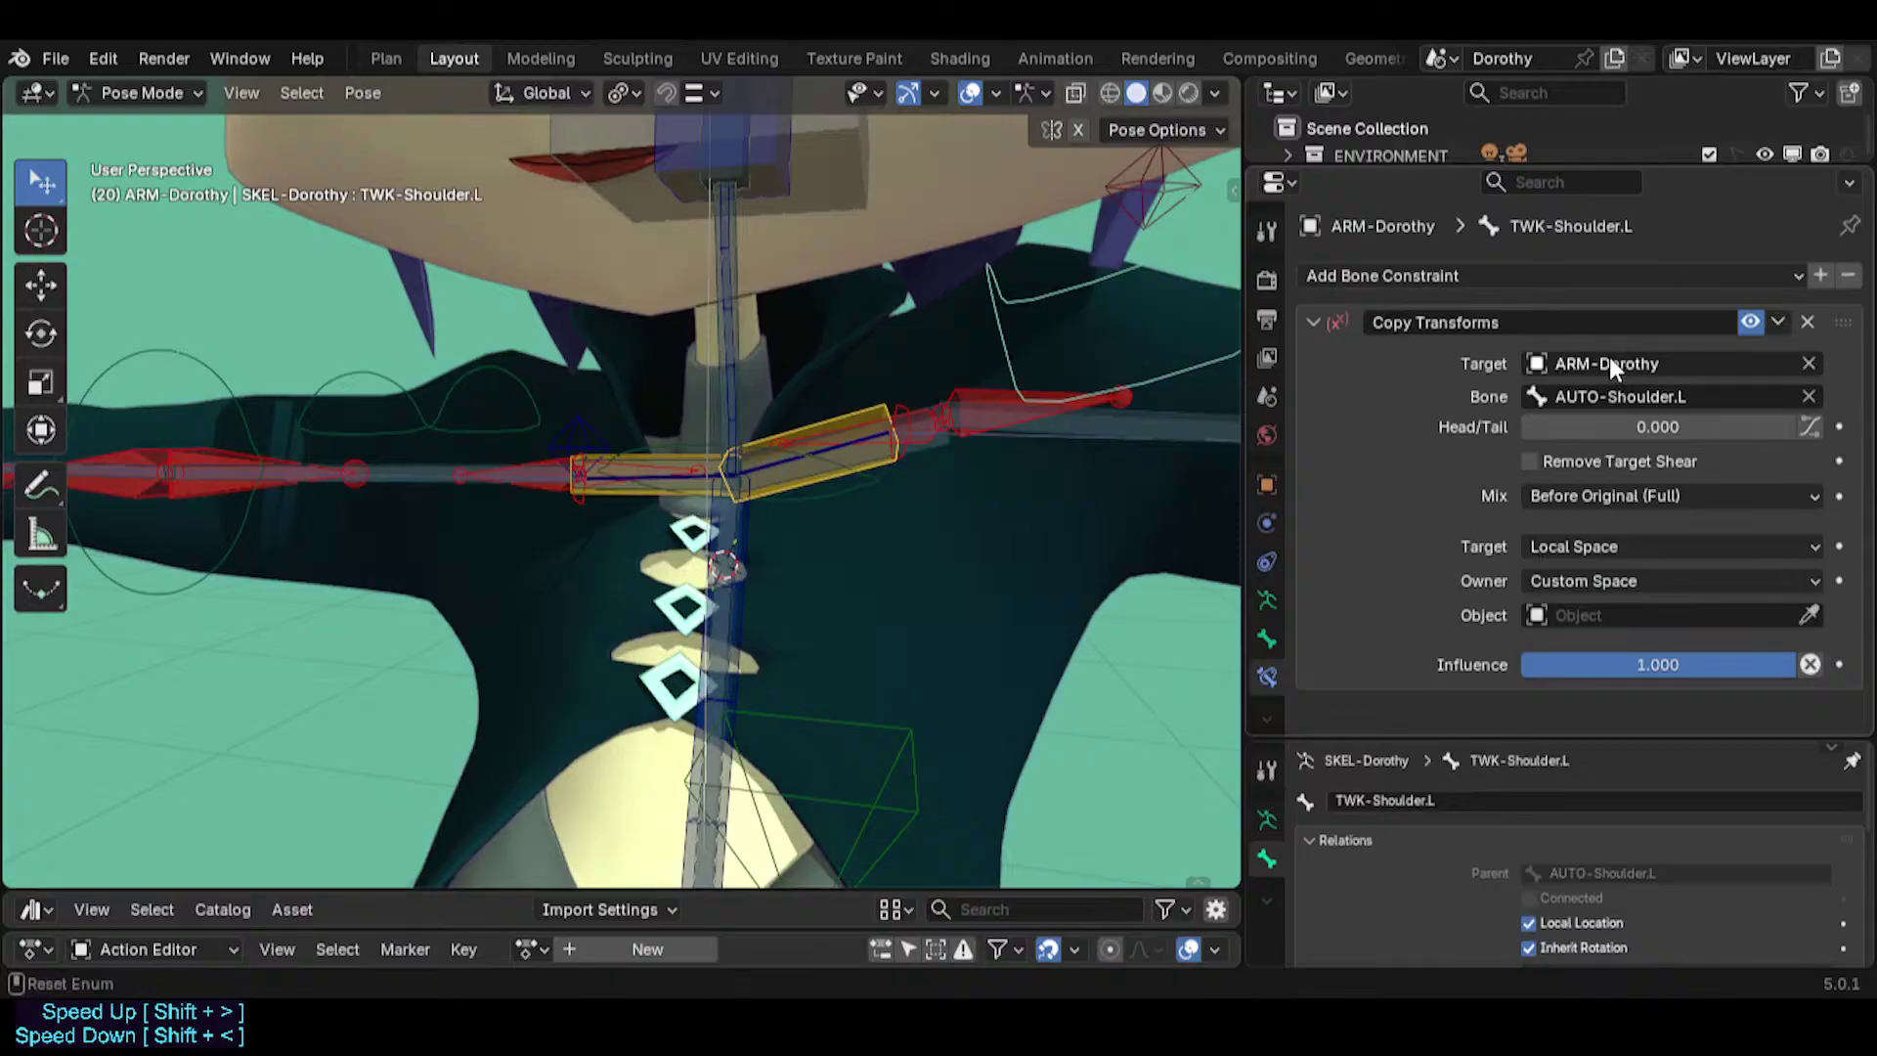
pyautogui.hotkey('ctrl', 'v')
pyautogui.hotkey('ctrl', 'c')
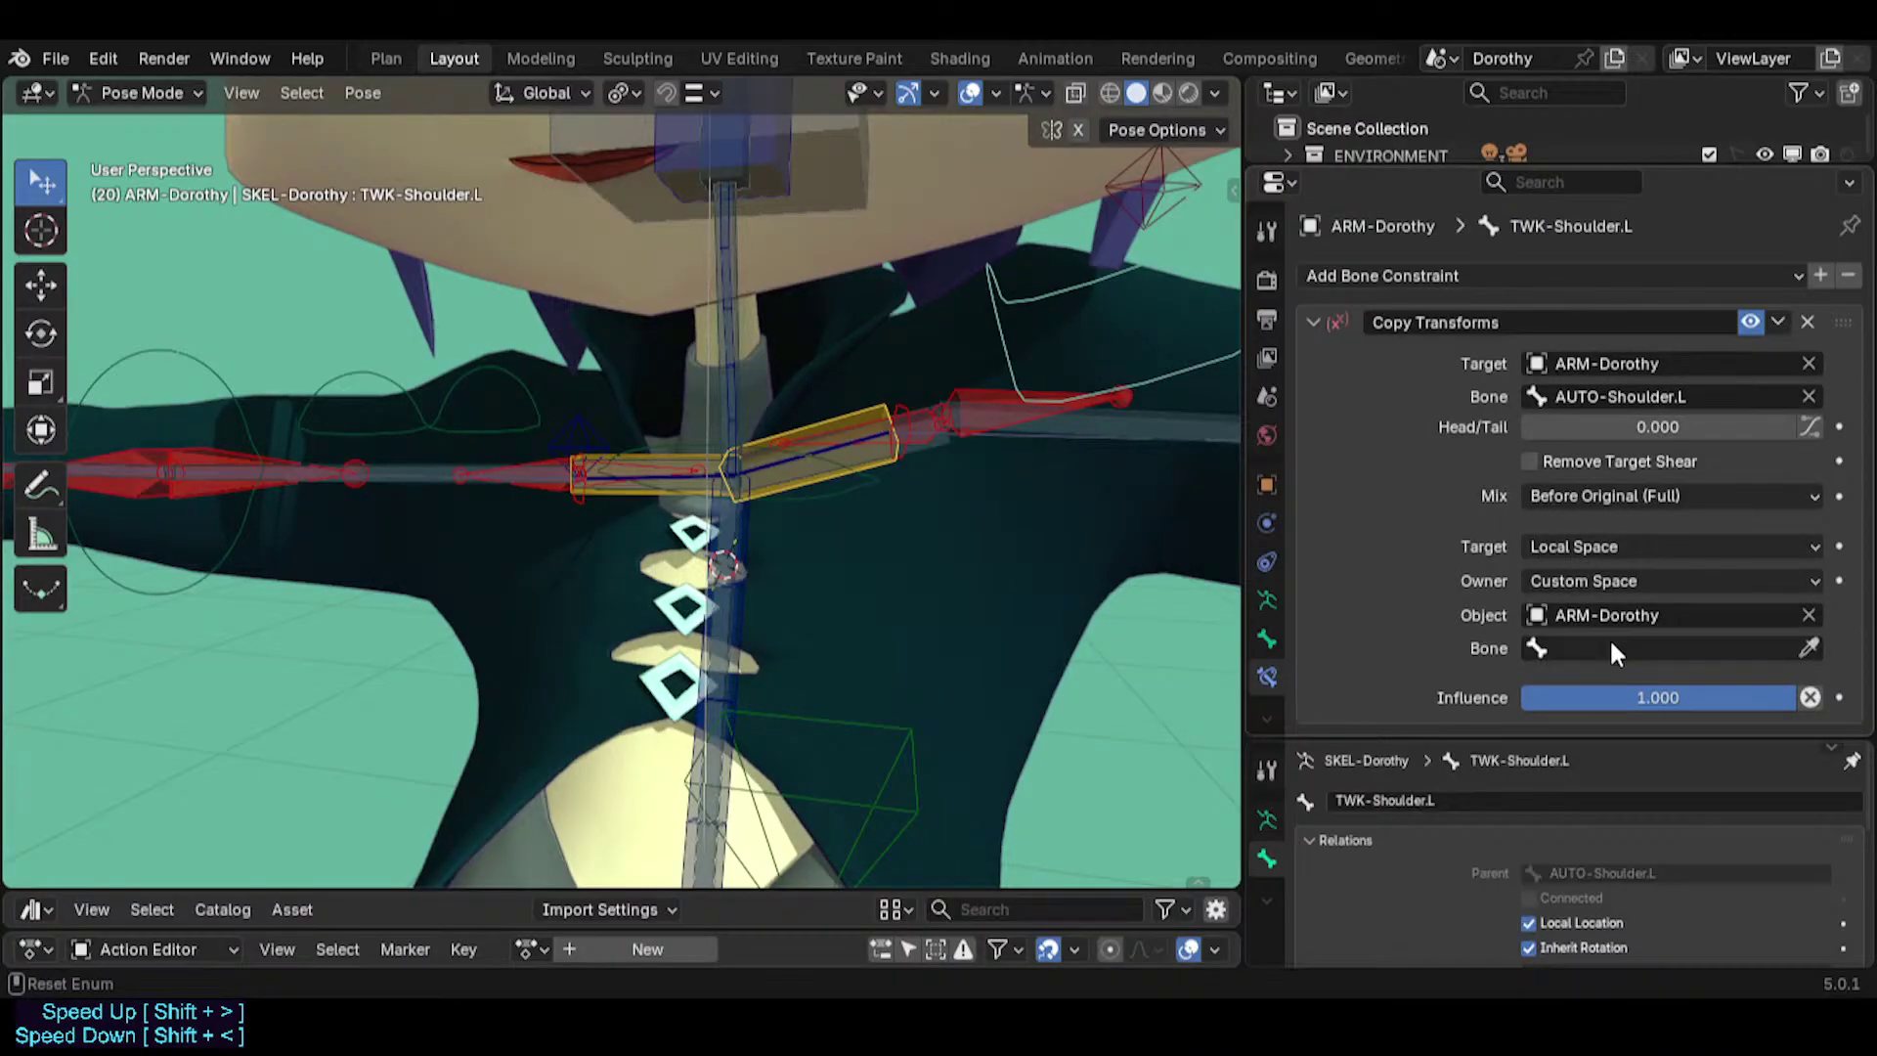
pyautogui.hotkey('ctrl', 'v')
# Reset the left shoulder pose and move TWK-Shoulder.L upward to test the constraint.
pyautogui.scroll(-4, 953, 361)
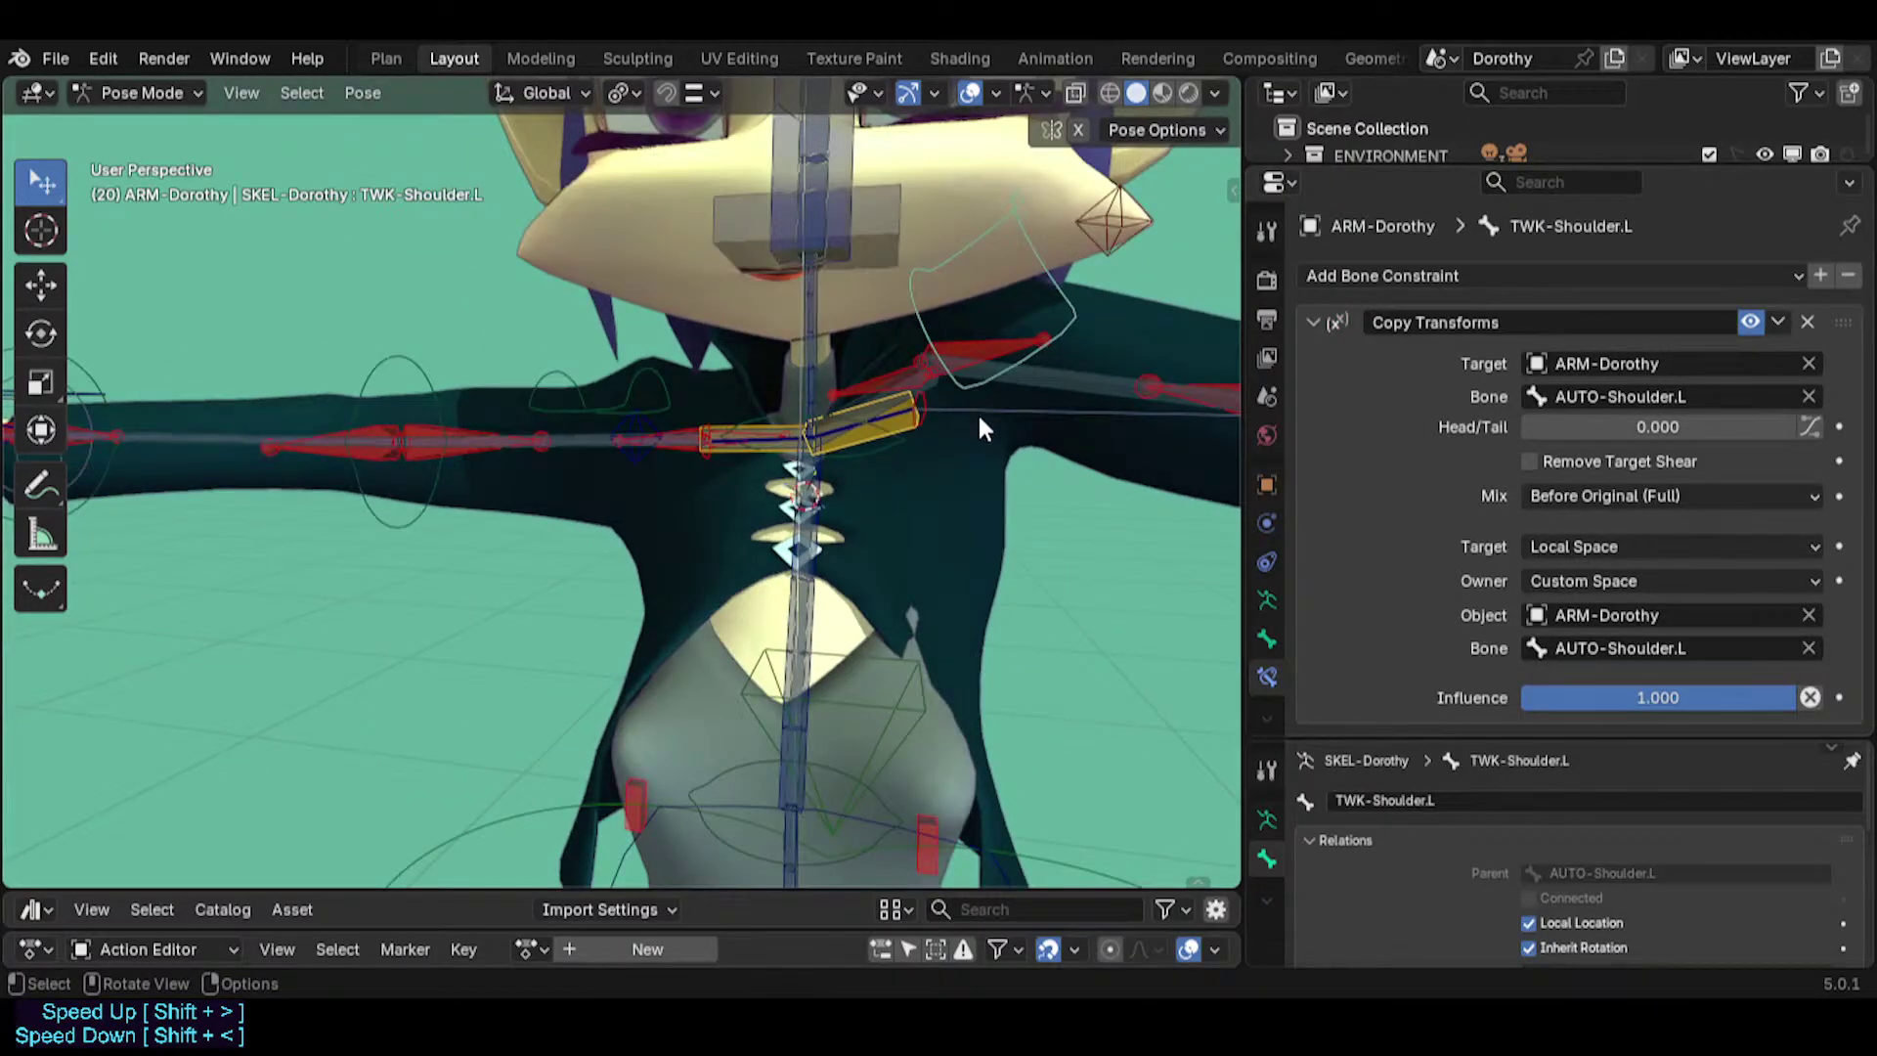
pyautogui.moveTo(1023, 432); pyautogui.dragTo(985, 403, button='middle')
pyautogui.click(959, 363)
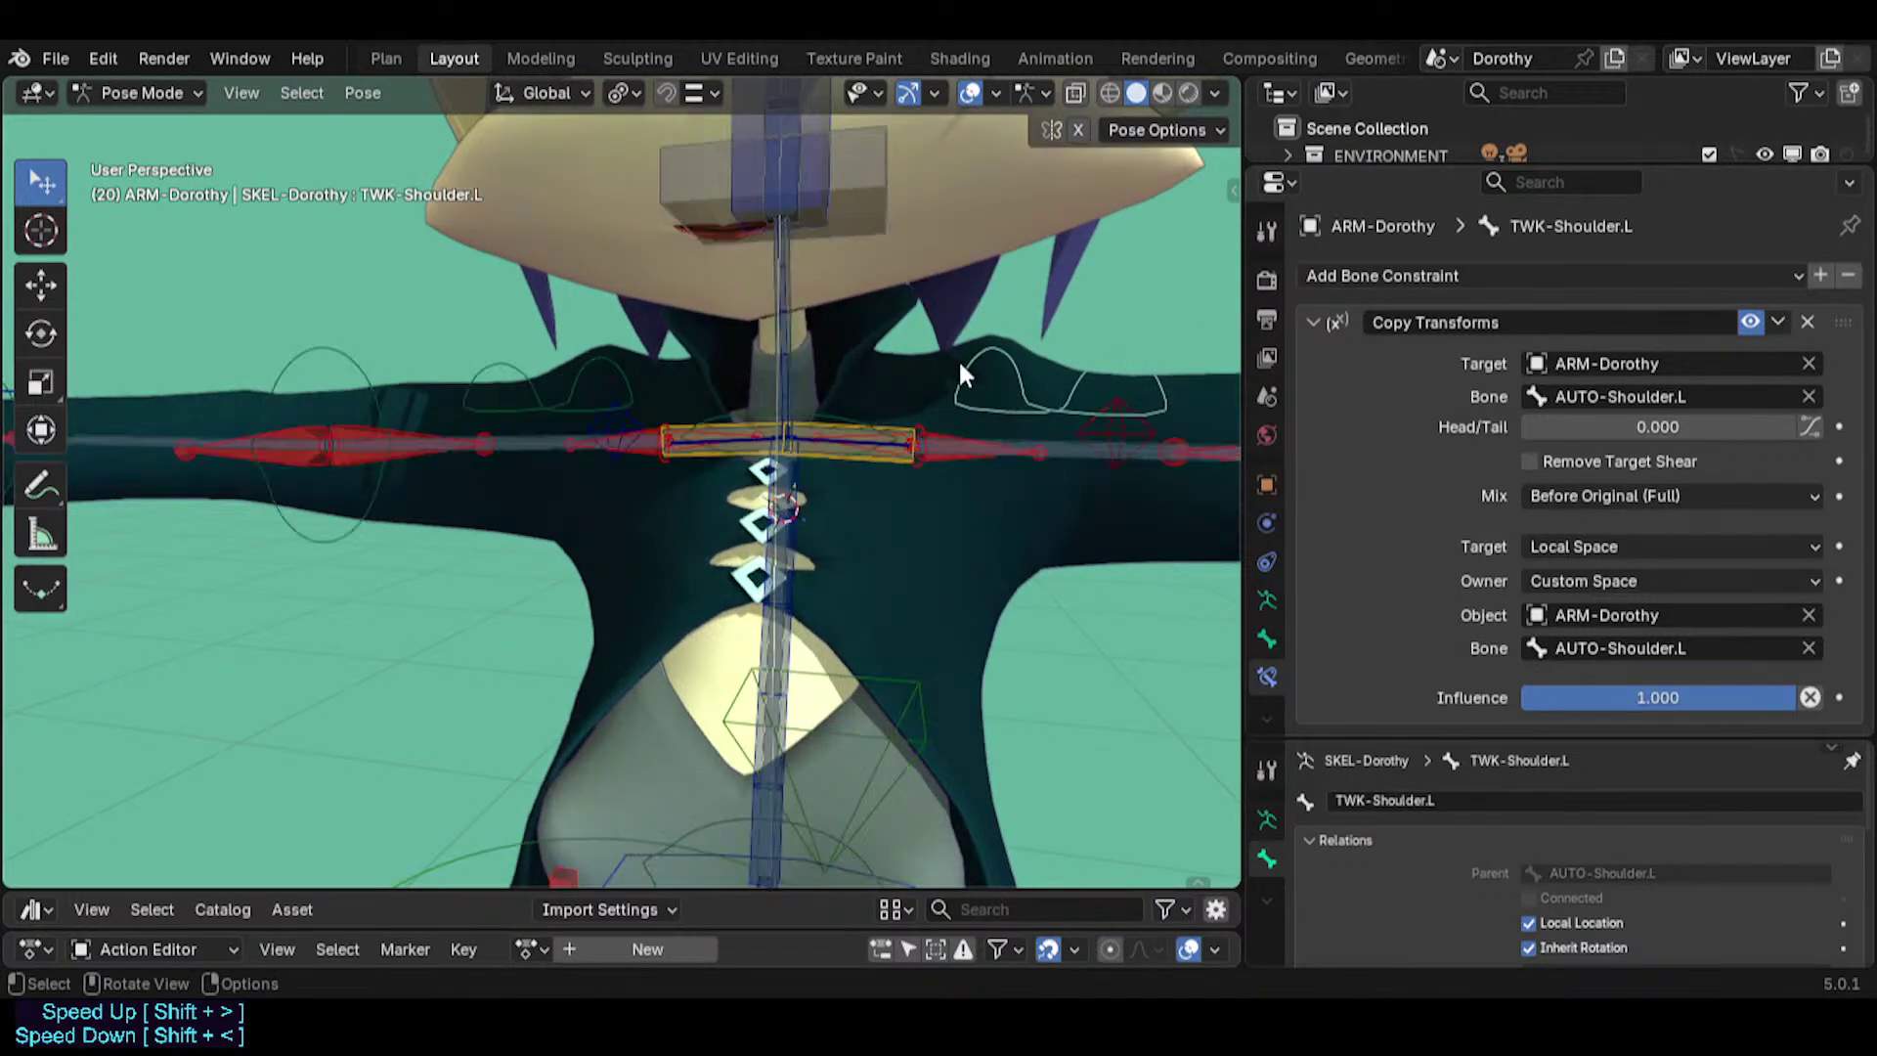
pyautogui.press('g')
pyautogui.click(1013, 344)
pyautogui.scroll(-2, 1014, 364)
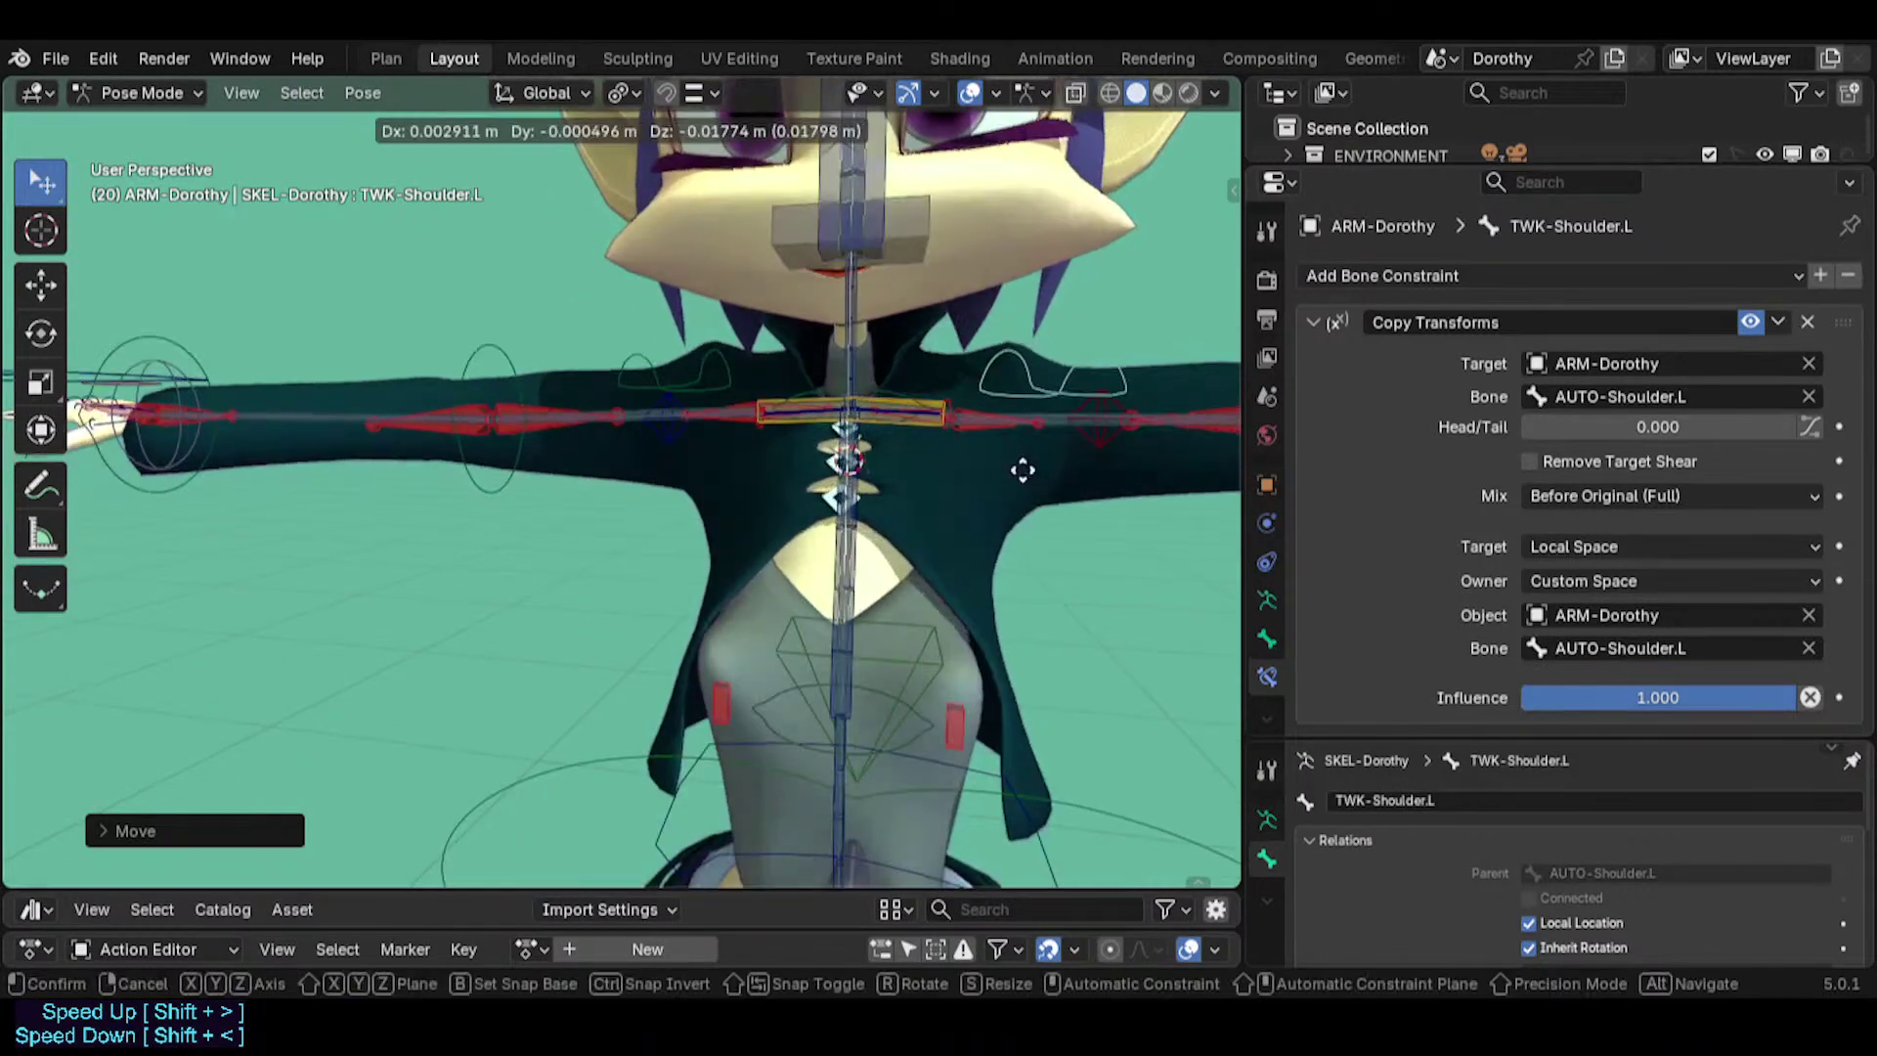
pyautogui.scroll(2, 1036, 406)
# Pick CTL-Shoulder.L among the overlapping left shoulder bones and rotate it to test how the tweak bone follows.
pyautogui.click(917, 427)
pyautogui.click(912, 415)
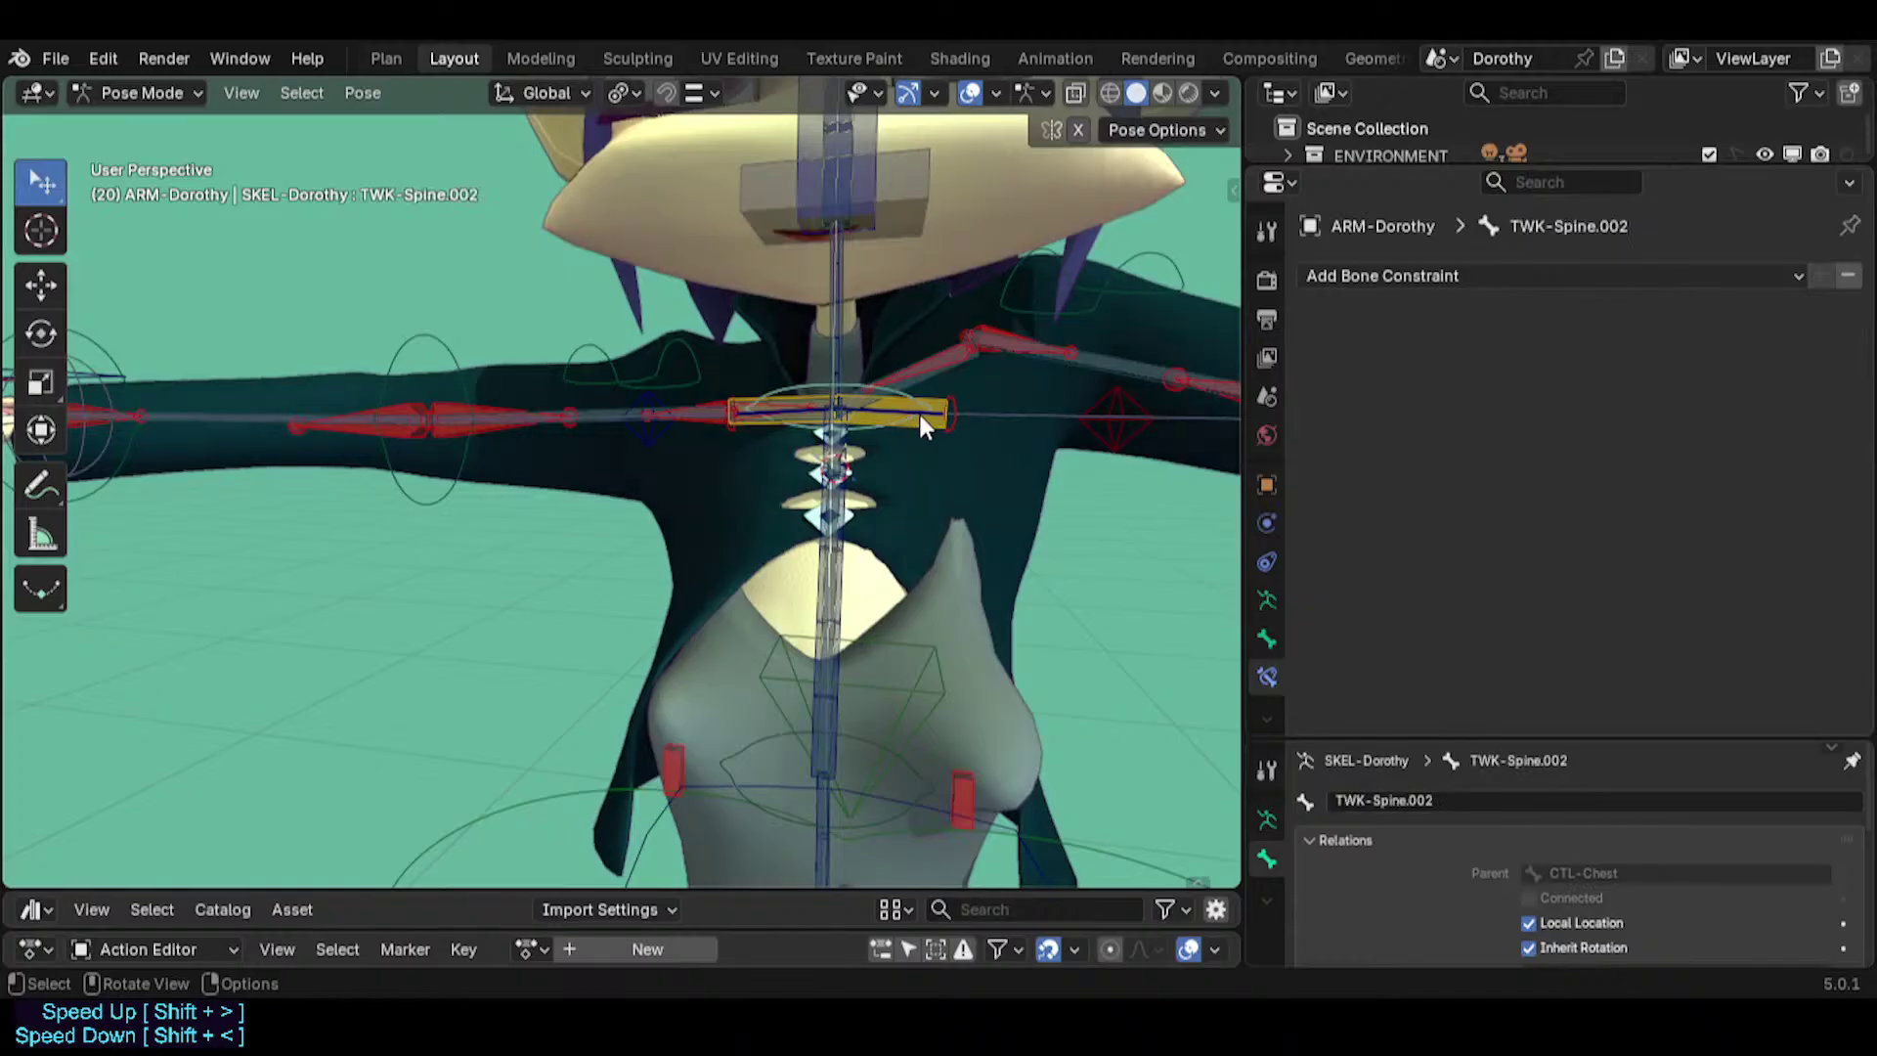
pyautogui.click(917, 410)
pyautogui.click(918, 411)
pyautogui.click(921, 415)
pyautogui.press('r')
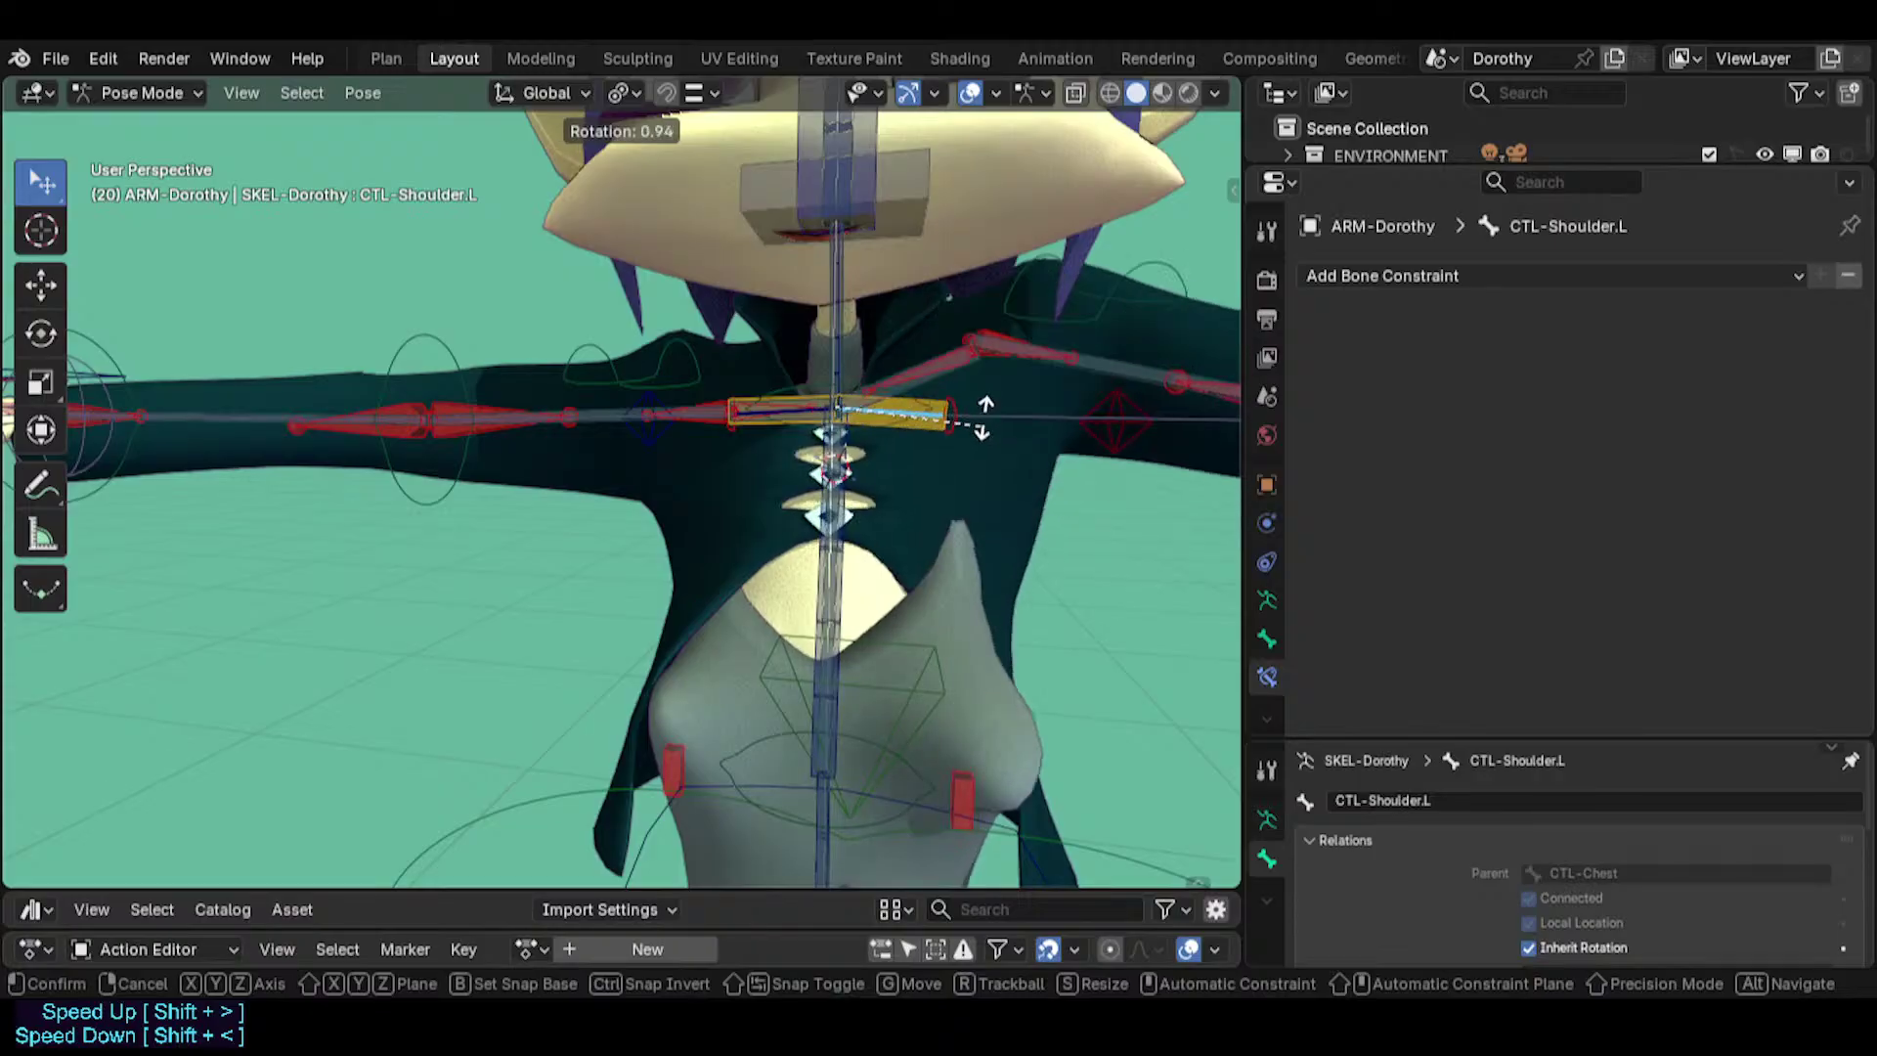
pyautogui.click(983, 420)
pyautogui.click(1011, 281)
# Reselect TWK-Shoulder.L and disable its Copy Transforms constraint.
pyautogui.click(918, 422)
pyautogui.click(938, 421)
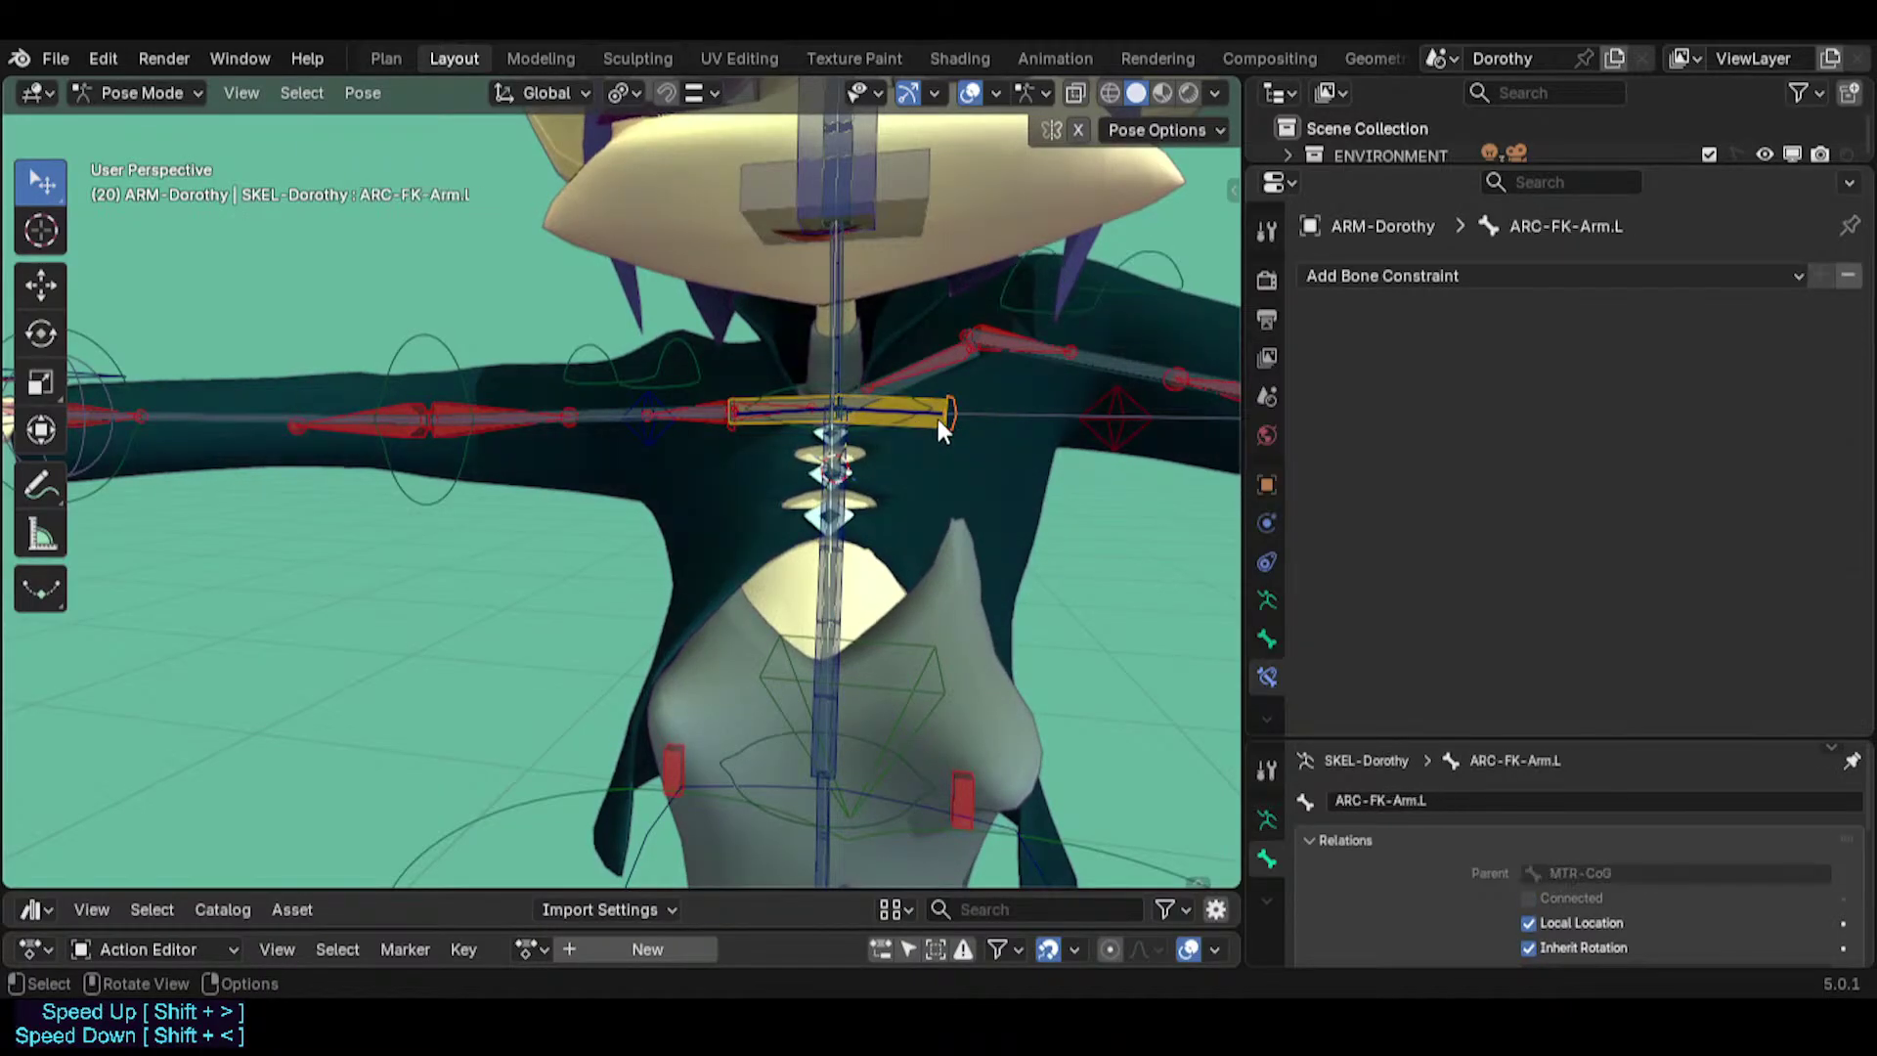
pyautogui.click(932, 418)
pyautogui.click(946, 410)
pyautogui.click(1066, 310)
pyautogui.click(1751, 322)
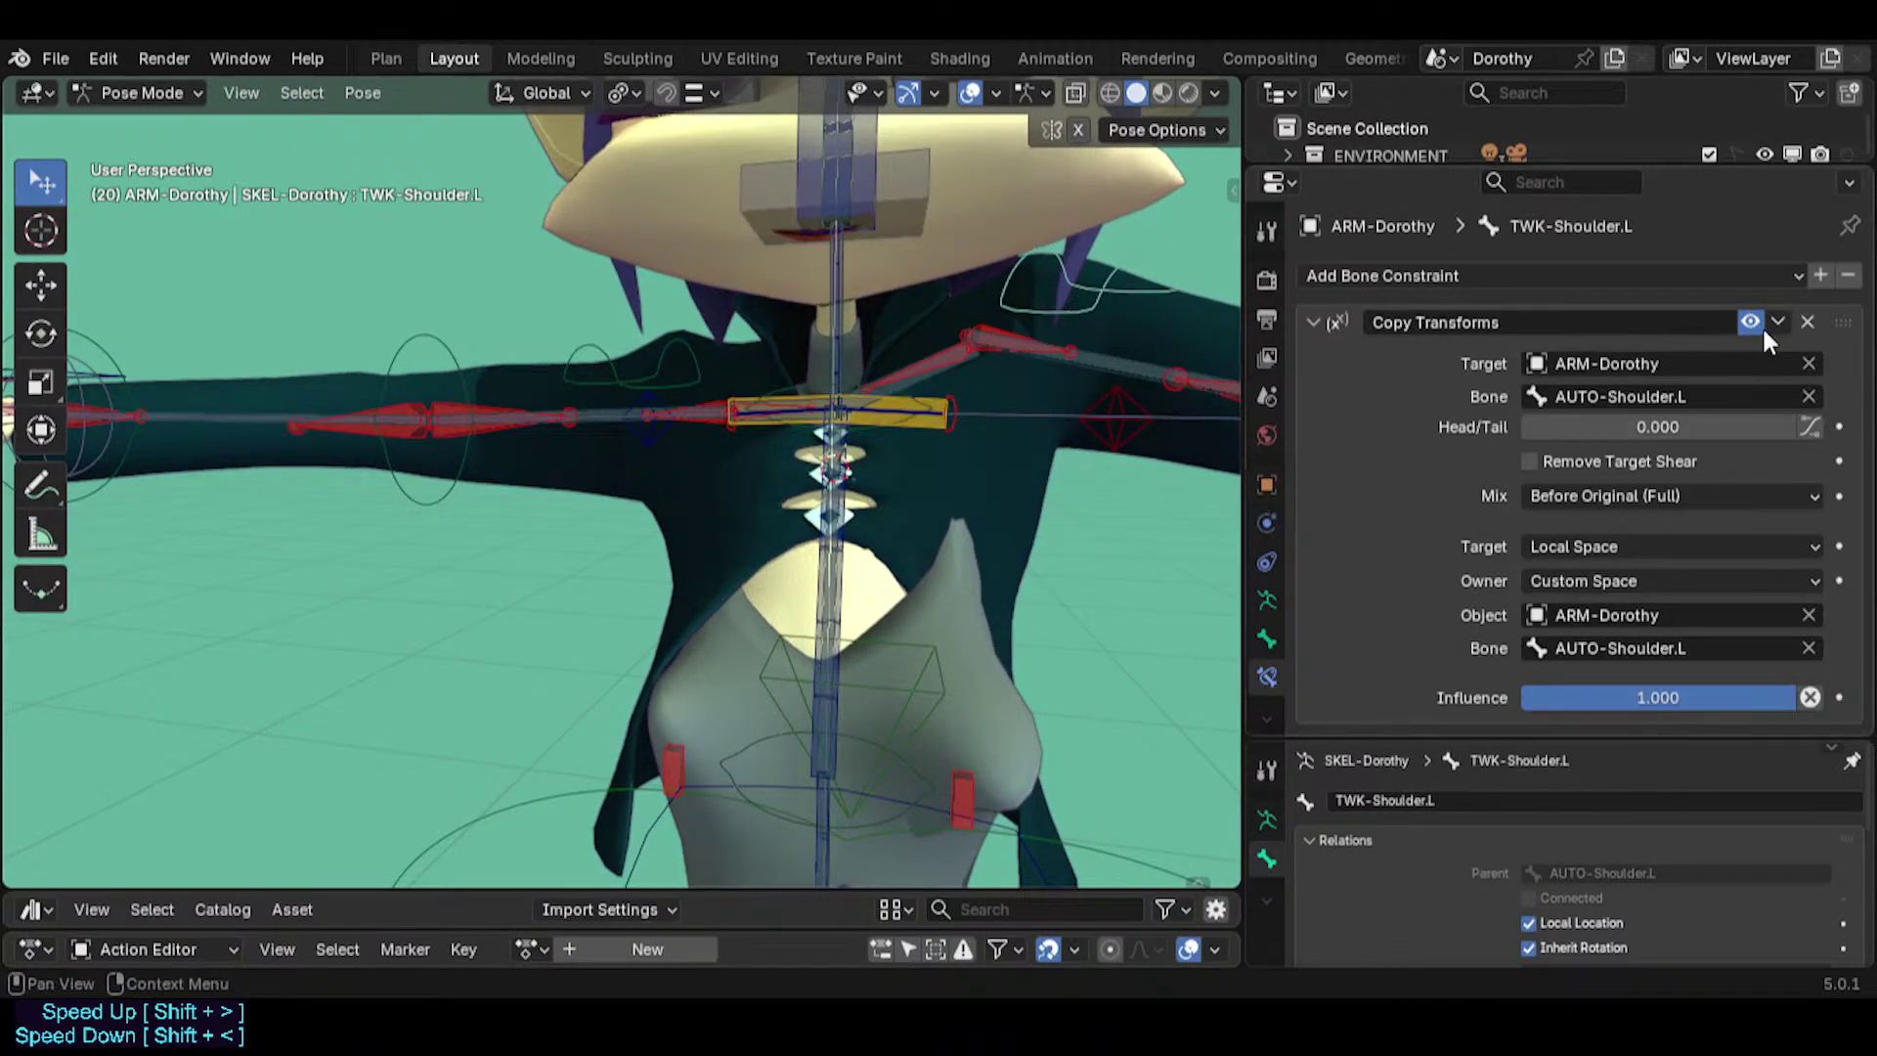
# Rotate CTL-Shoulder.L upward to test the shoulder with the tweak bone's constraint disabled.
pyautogui.click(935, 409)
pyautogui.click(935, 409)
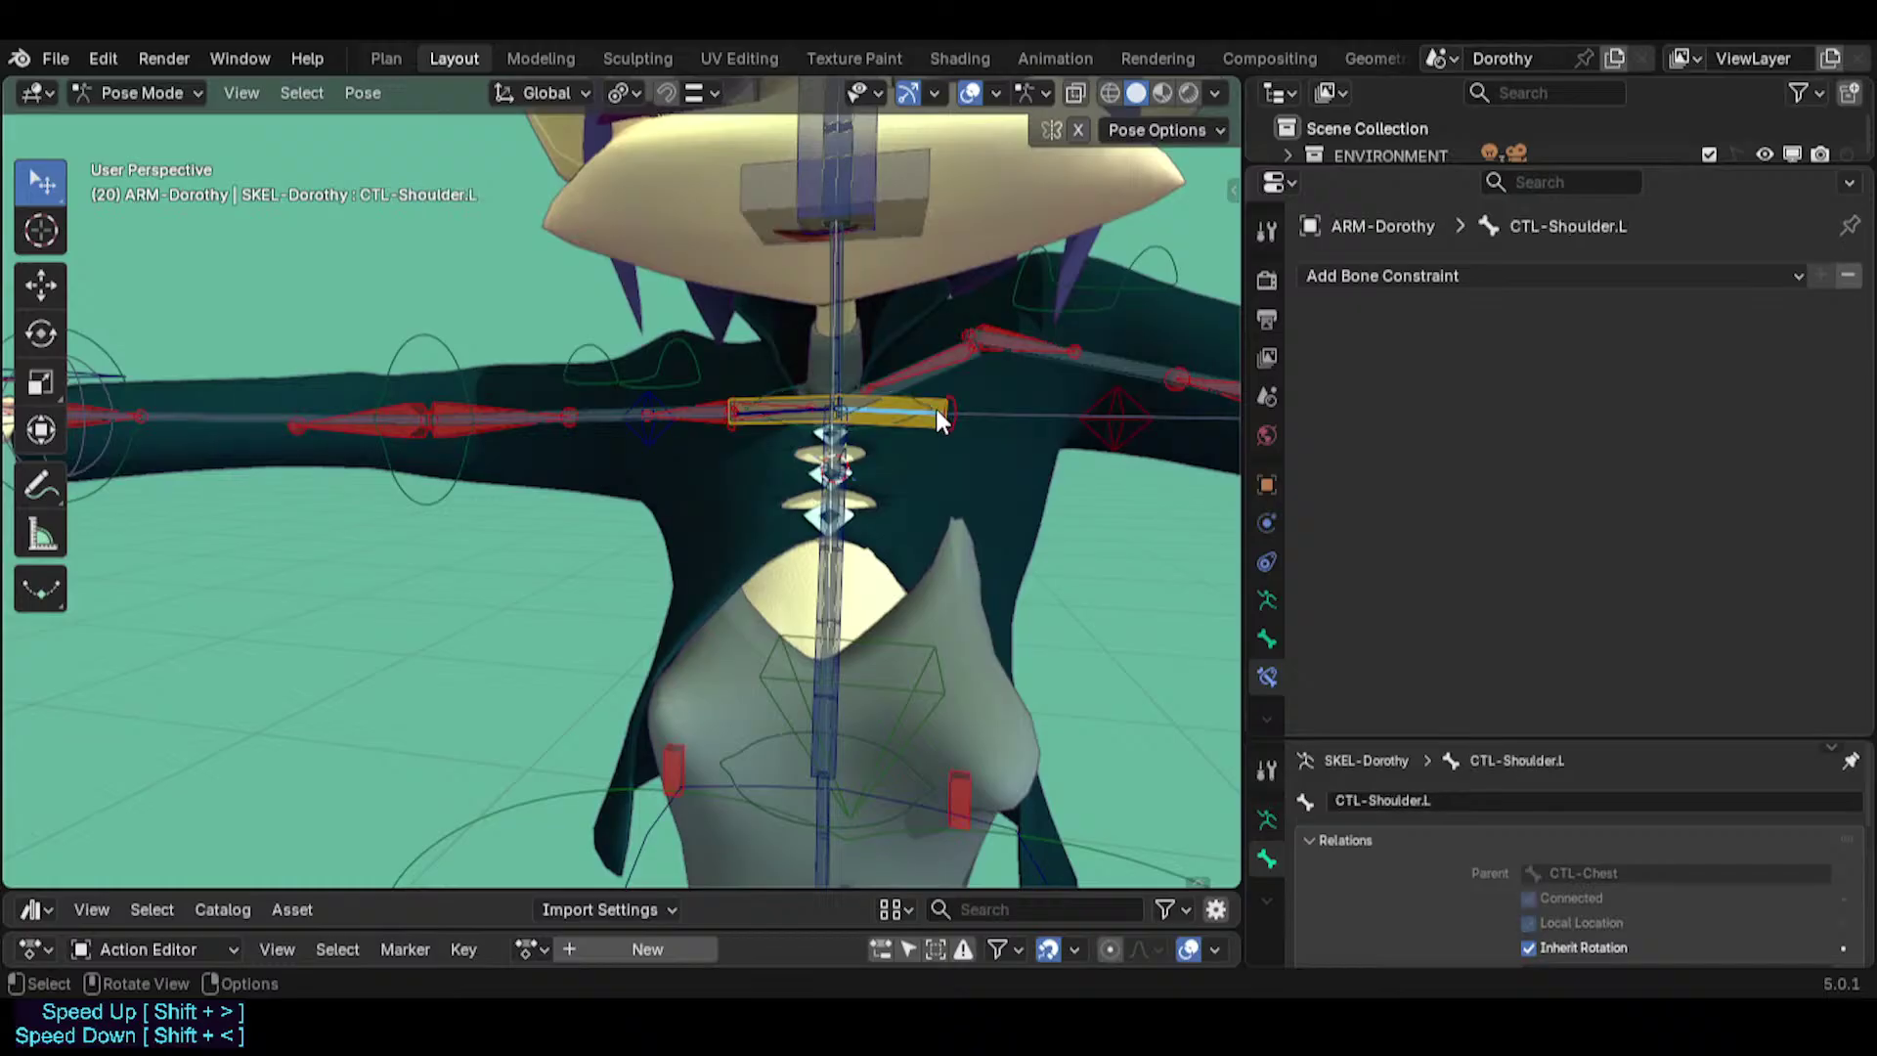
pyautogui.press('r')
pyautogui.click(946, 370)
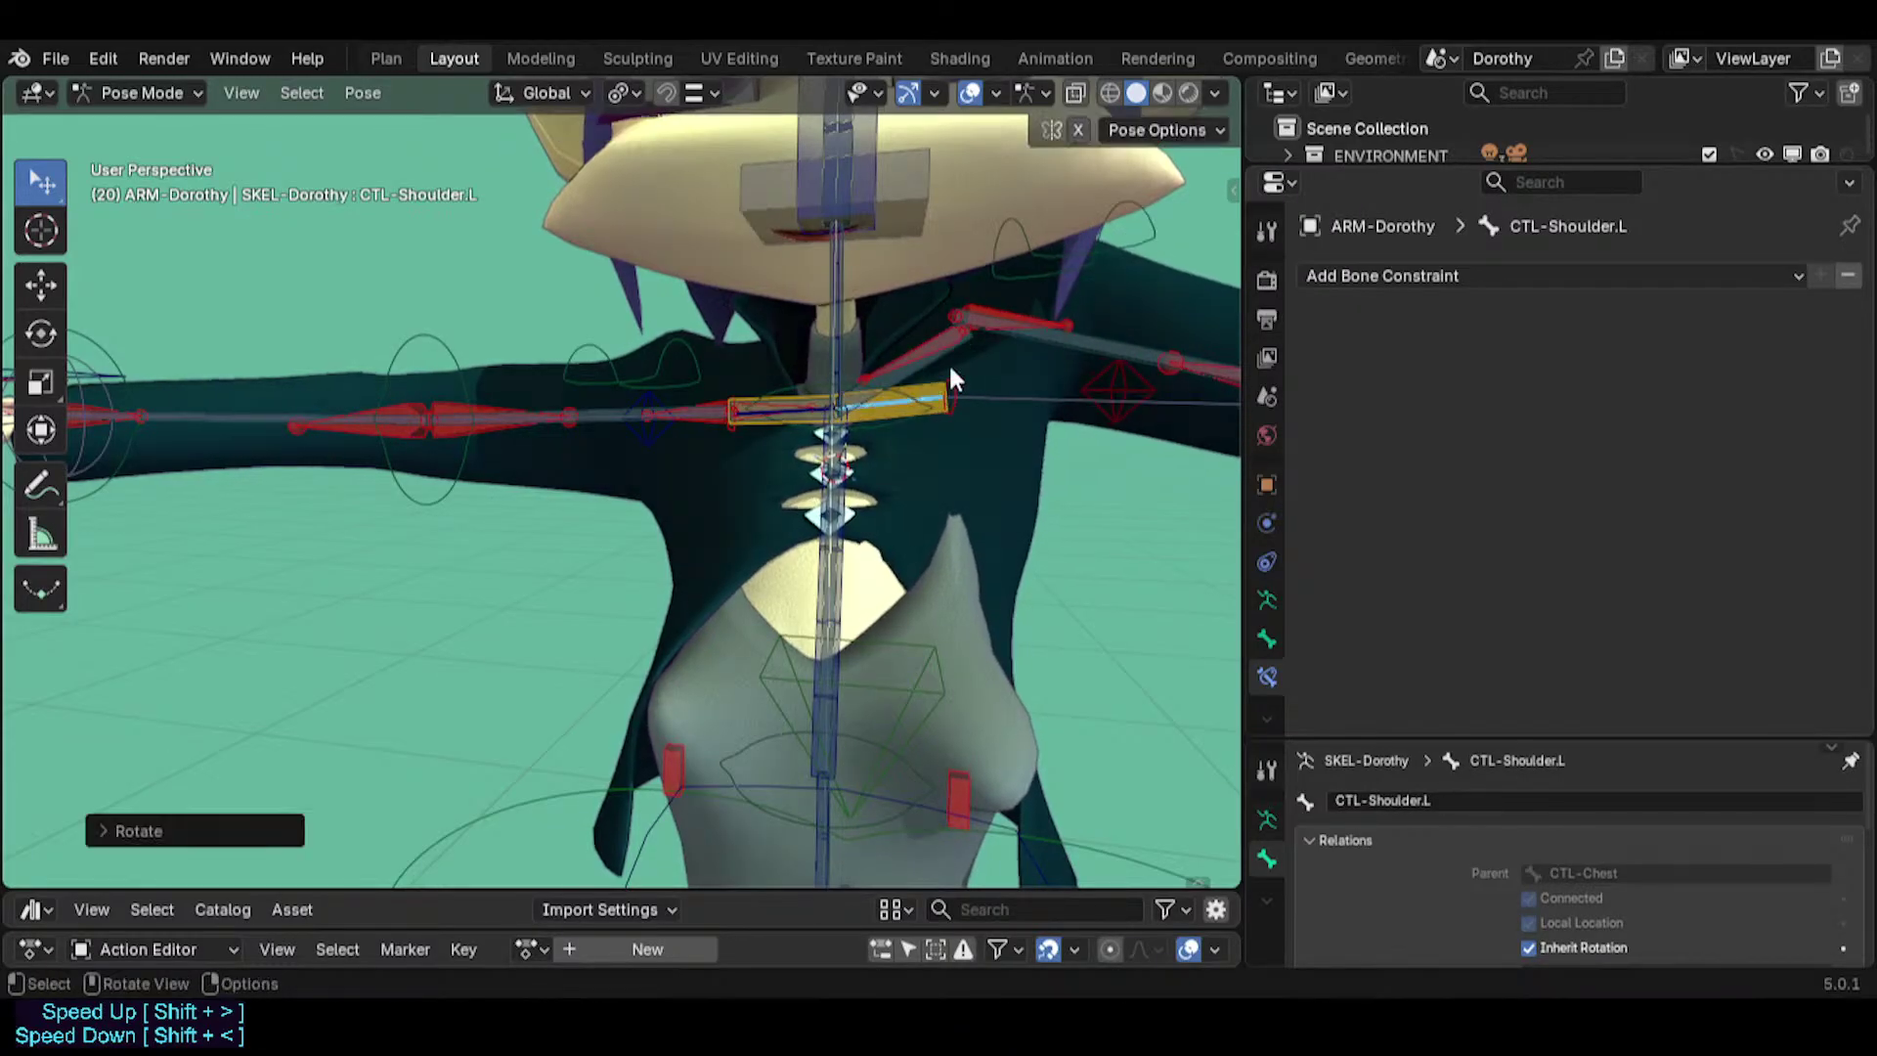
# Select all bones and reset them to the rest pose.
pyautogui.click(953, 352)
pyautogui.moveTo(1068, 307); pyautogui.dragTo(1083, 301, button='middle')
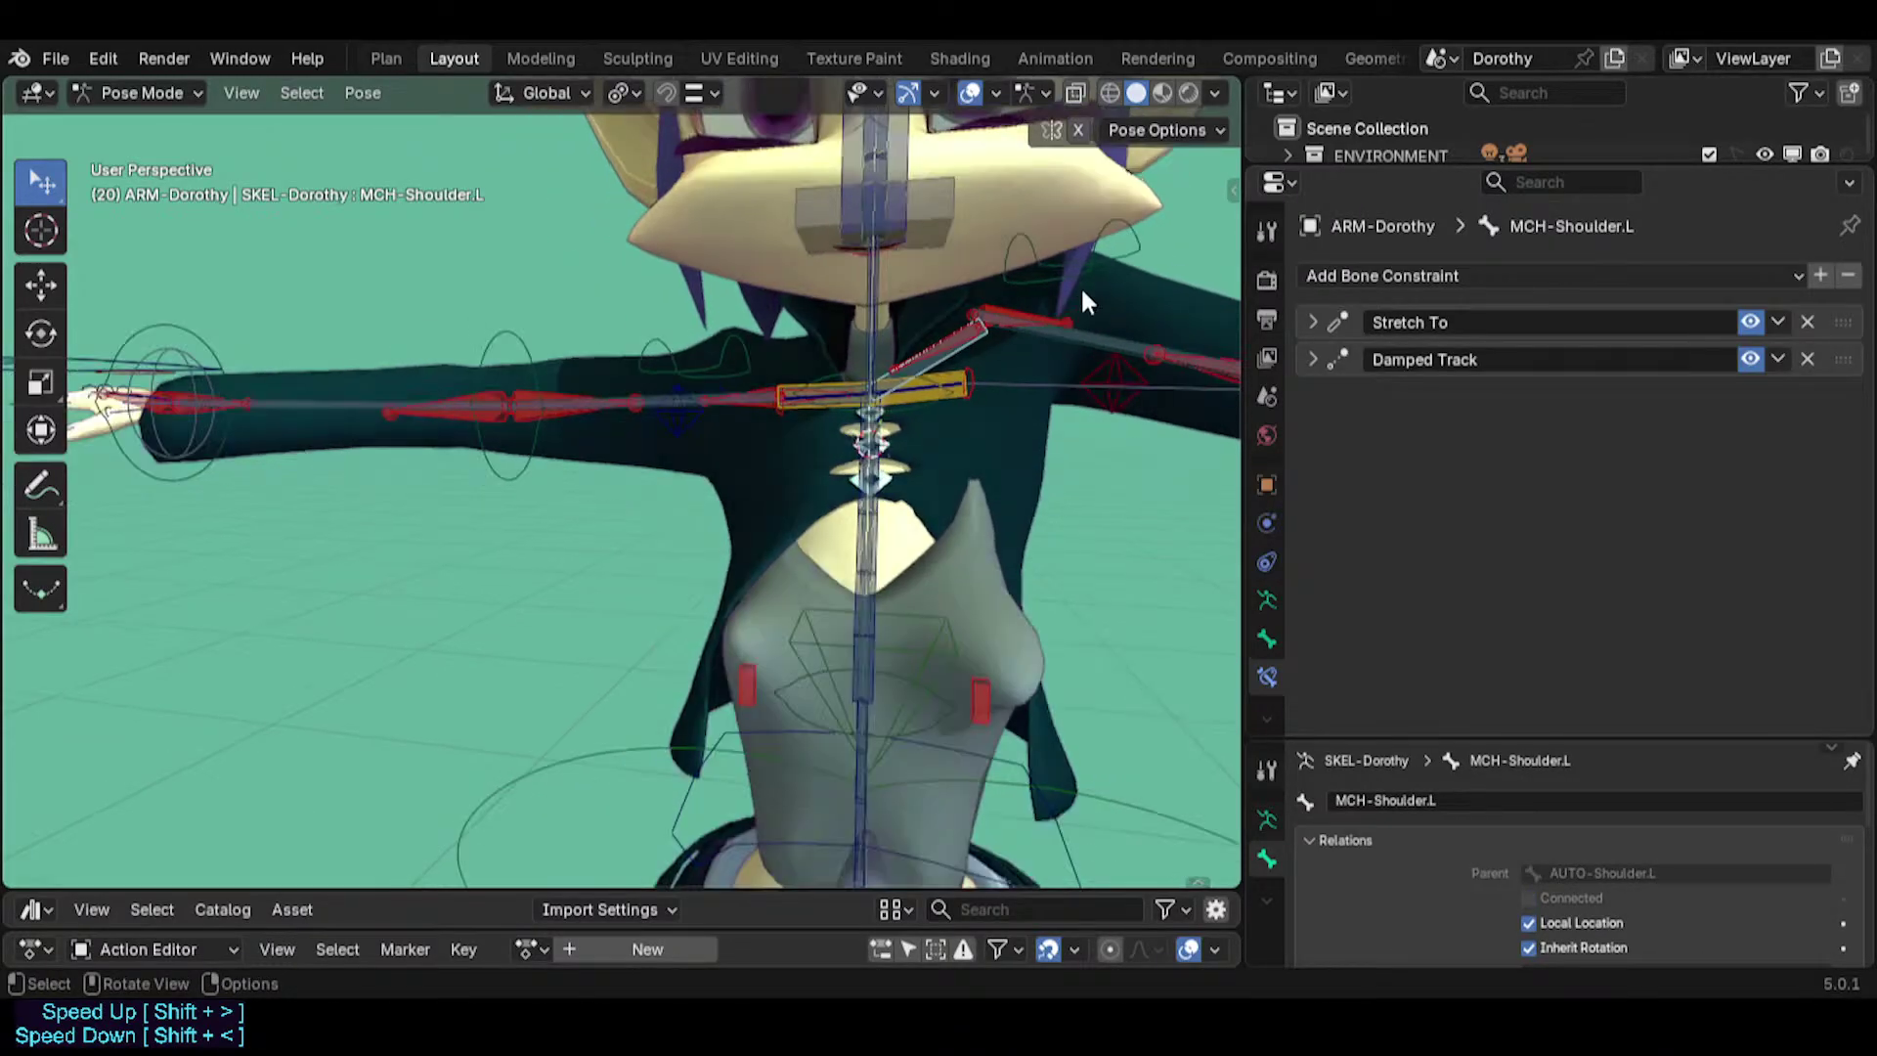
pyautogui.scroll(1, 975, 322)
pyautogui.press('a')
pyautogui.hotkey('alt', 'r')
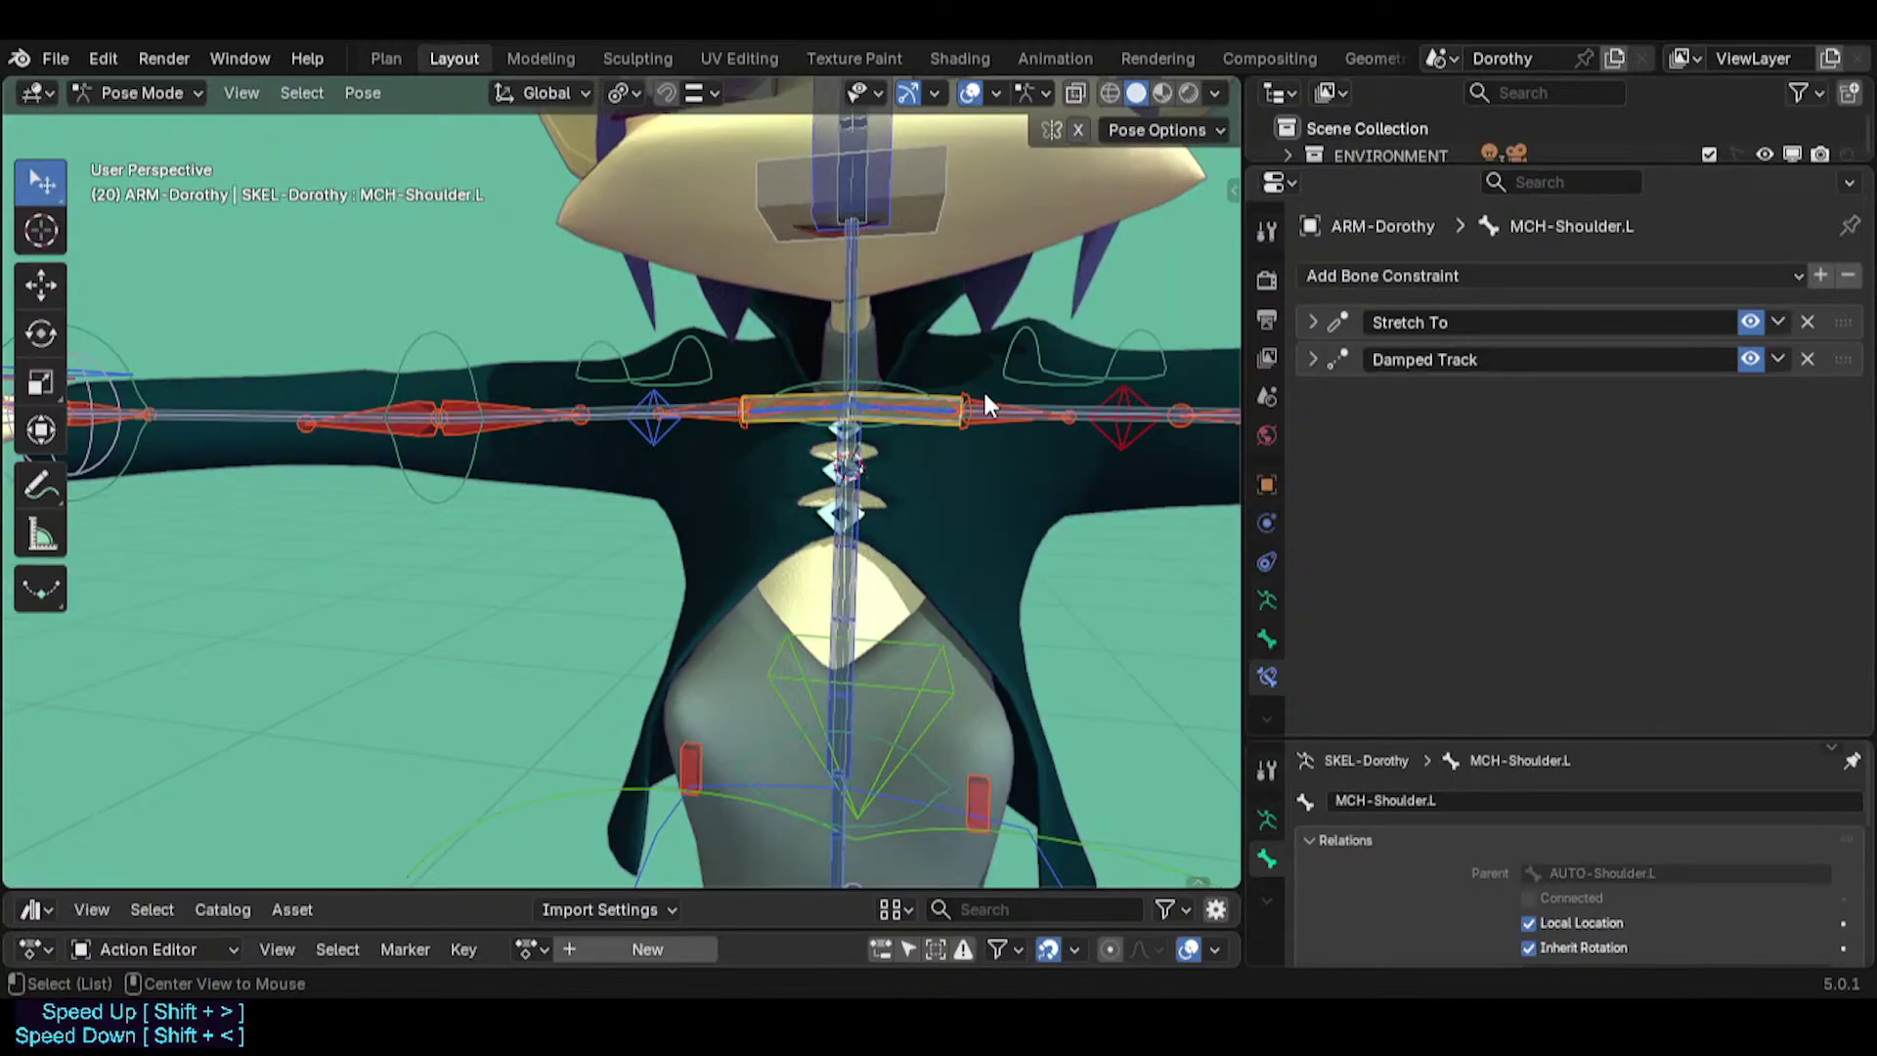
# Try moving TWK-Shoulder.L from the rest pose and cancel the move.
pyautogui.press('g')
pyautogui.rightClick(1052, 337)
pyautogui.click(1020, 328)
pyautogui.press('g')
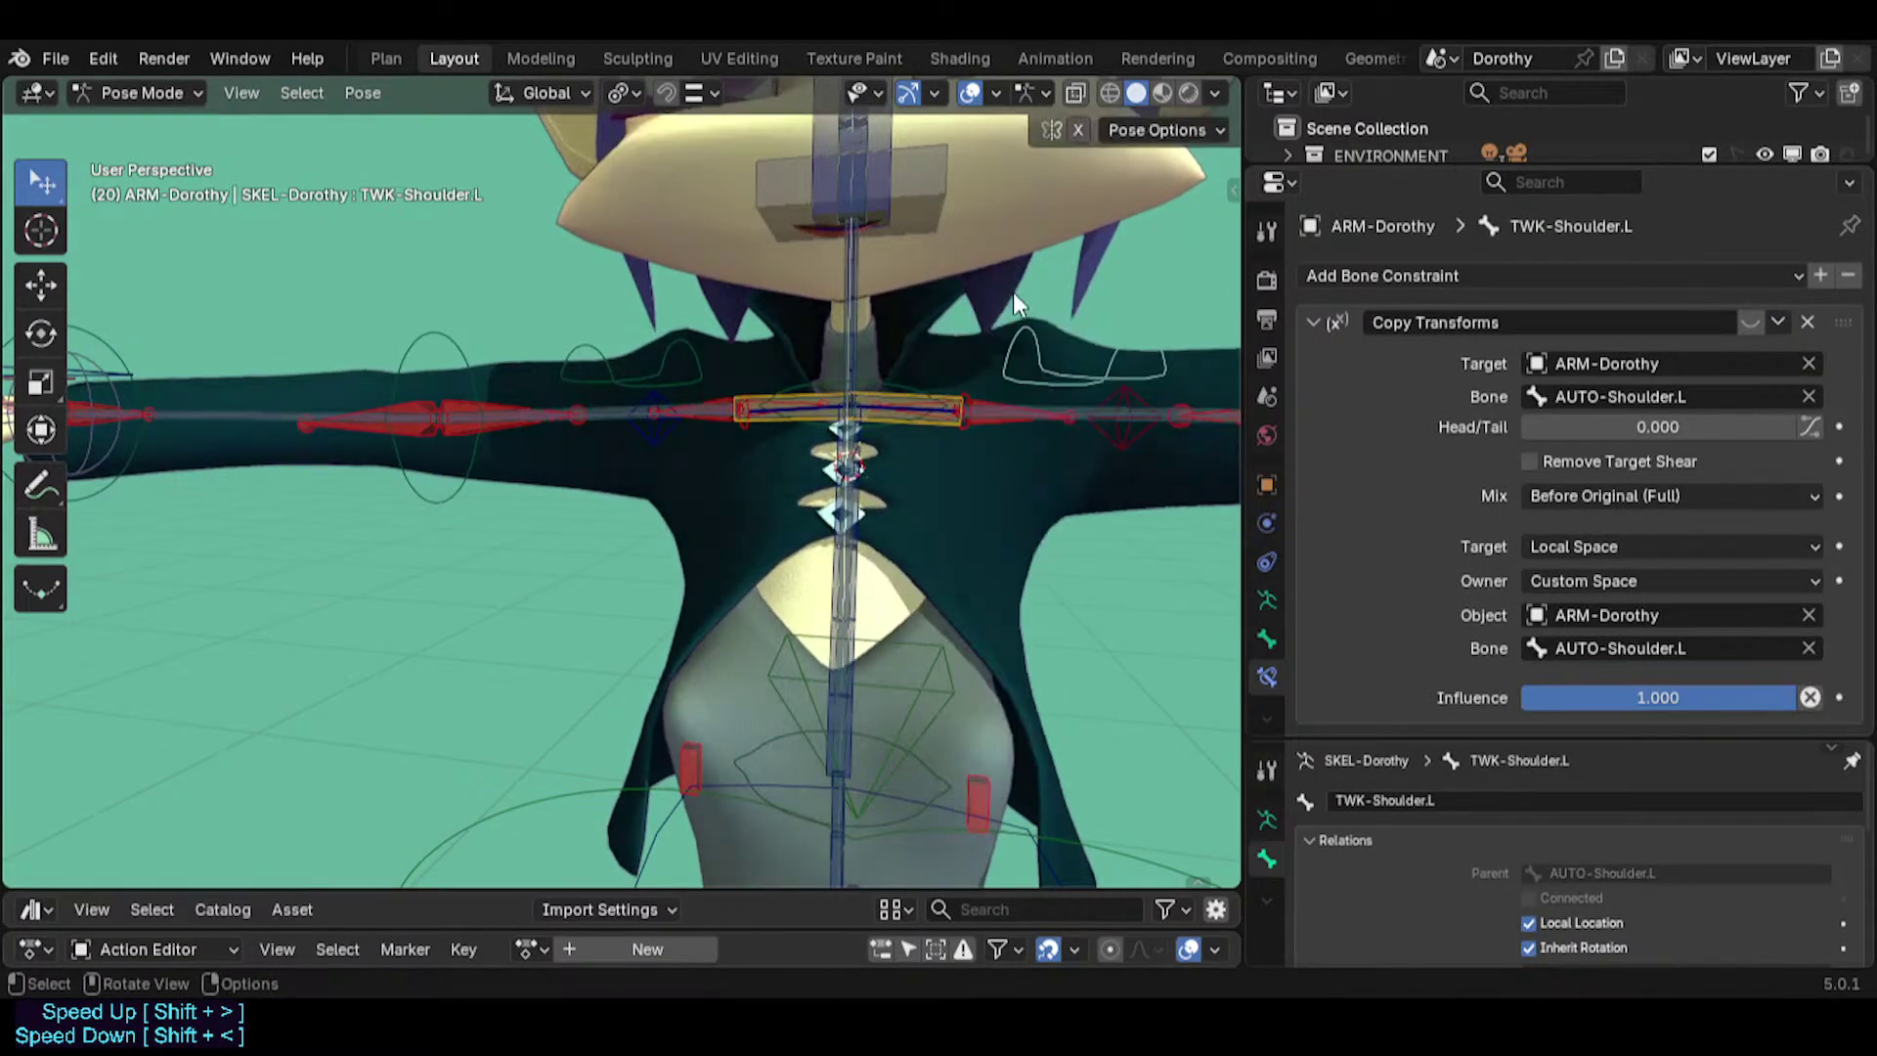
pyautogui.rightClick(1017, 340)
# Select CTL-Shoulder.L among the overlapping bones and rotate it up and down to test the unconstrained shoulder.
pyautogui.click(941, 404)
pyautogui.click(941, 404)
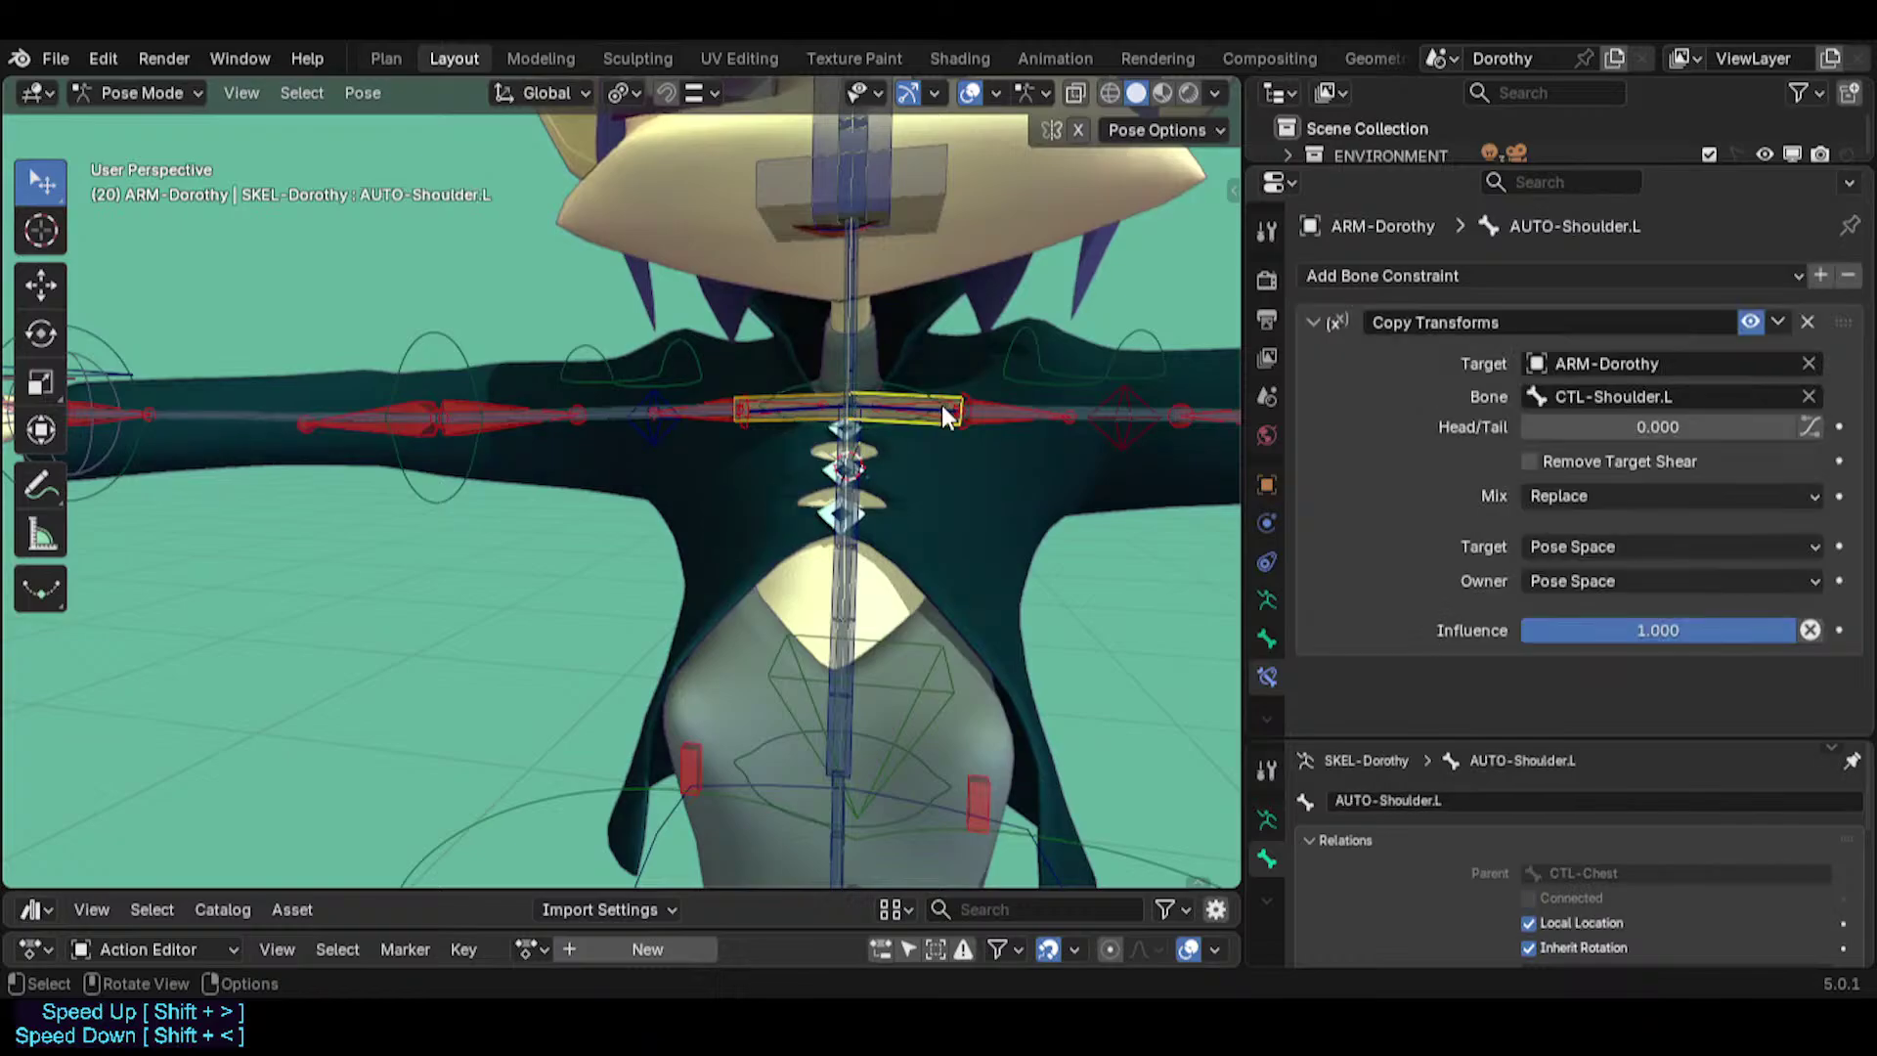
pyautogui.click(941, 404)
pyautogui.click(941, 405)
pyautogui.click(941, 405)
pyautogui.press('r')
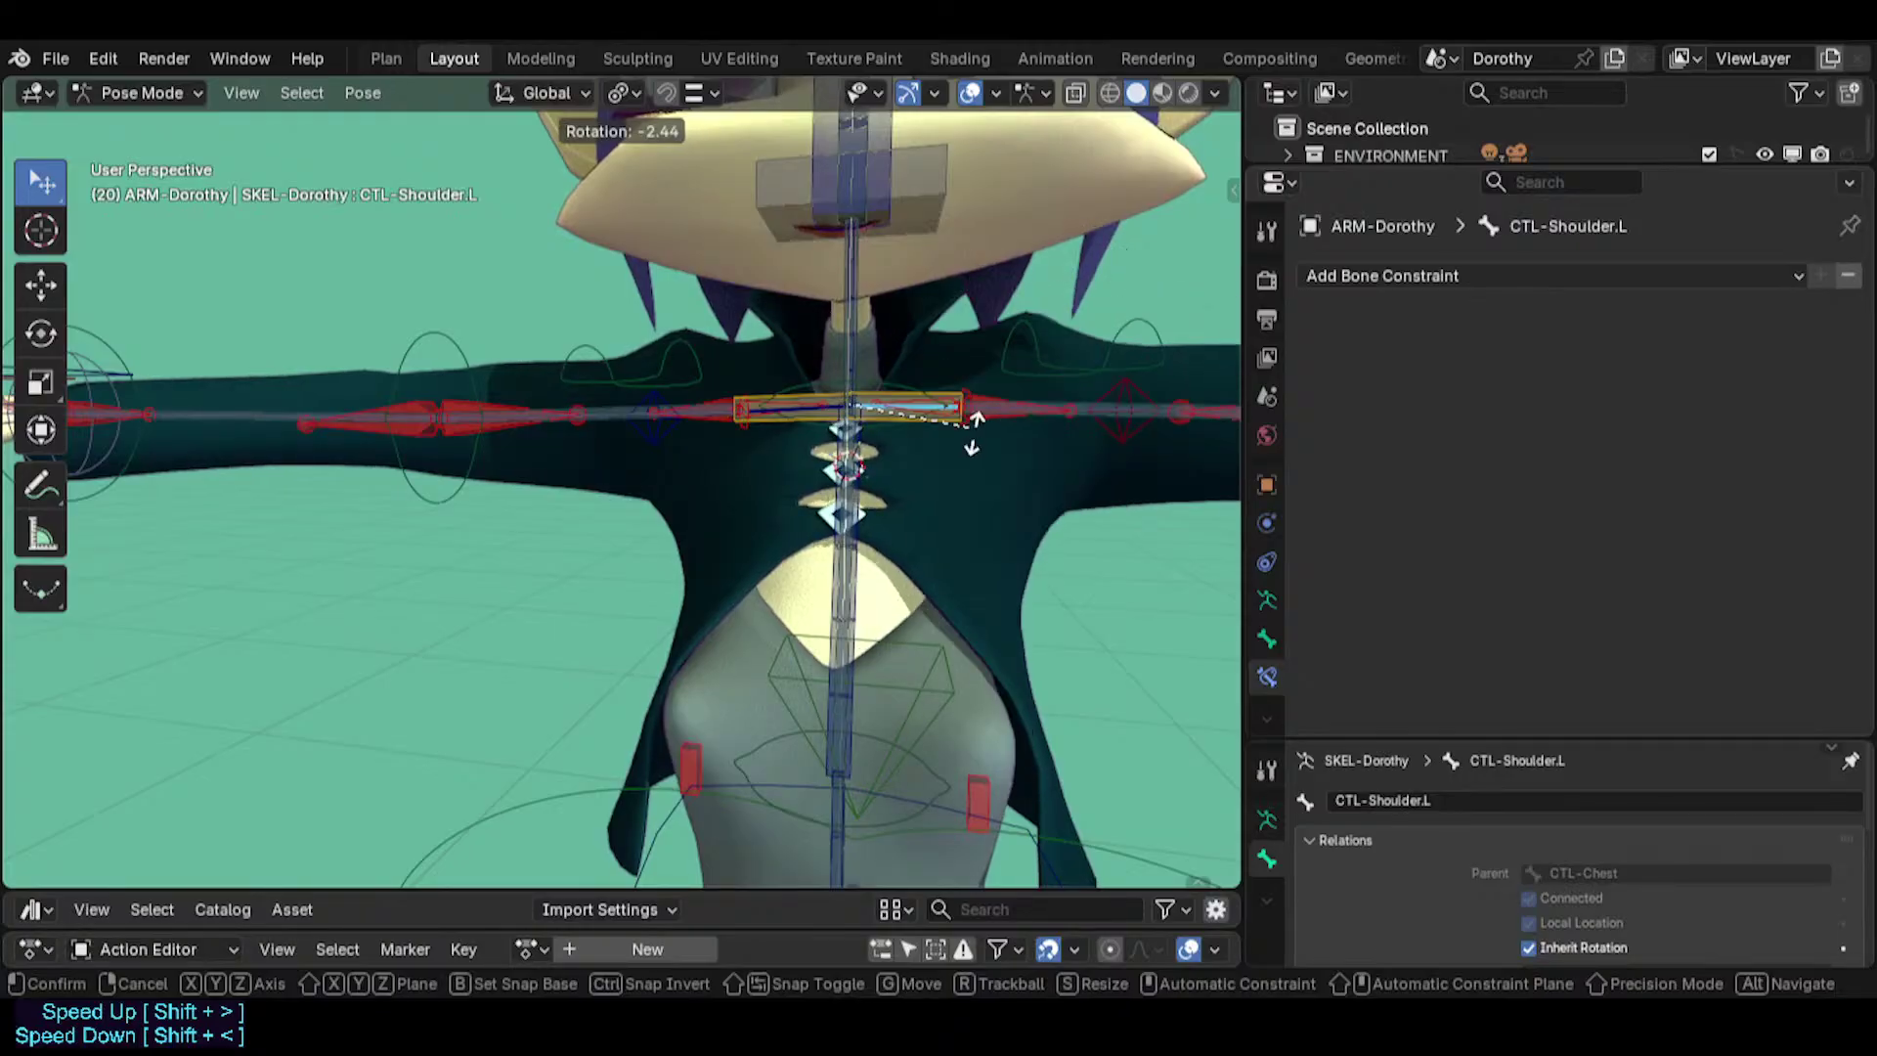
pyautogui.click(972, 497)
pyautogui.press('g')
pyautogui.click(1005, 453)
pyautogui.press('r')
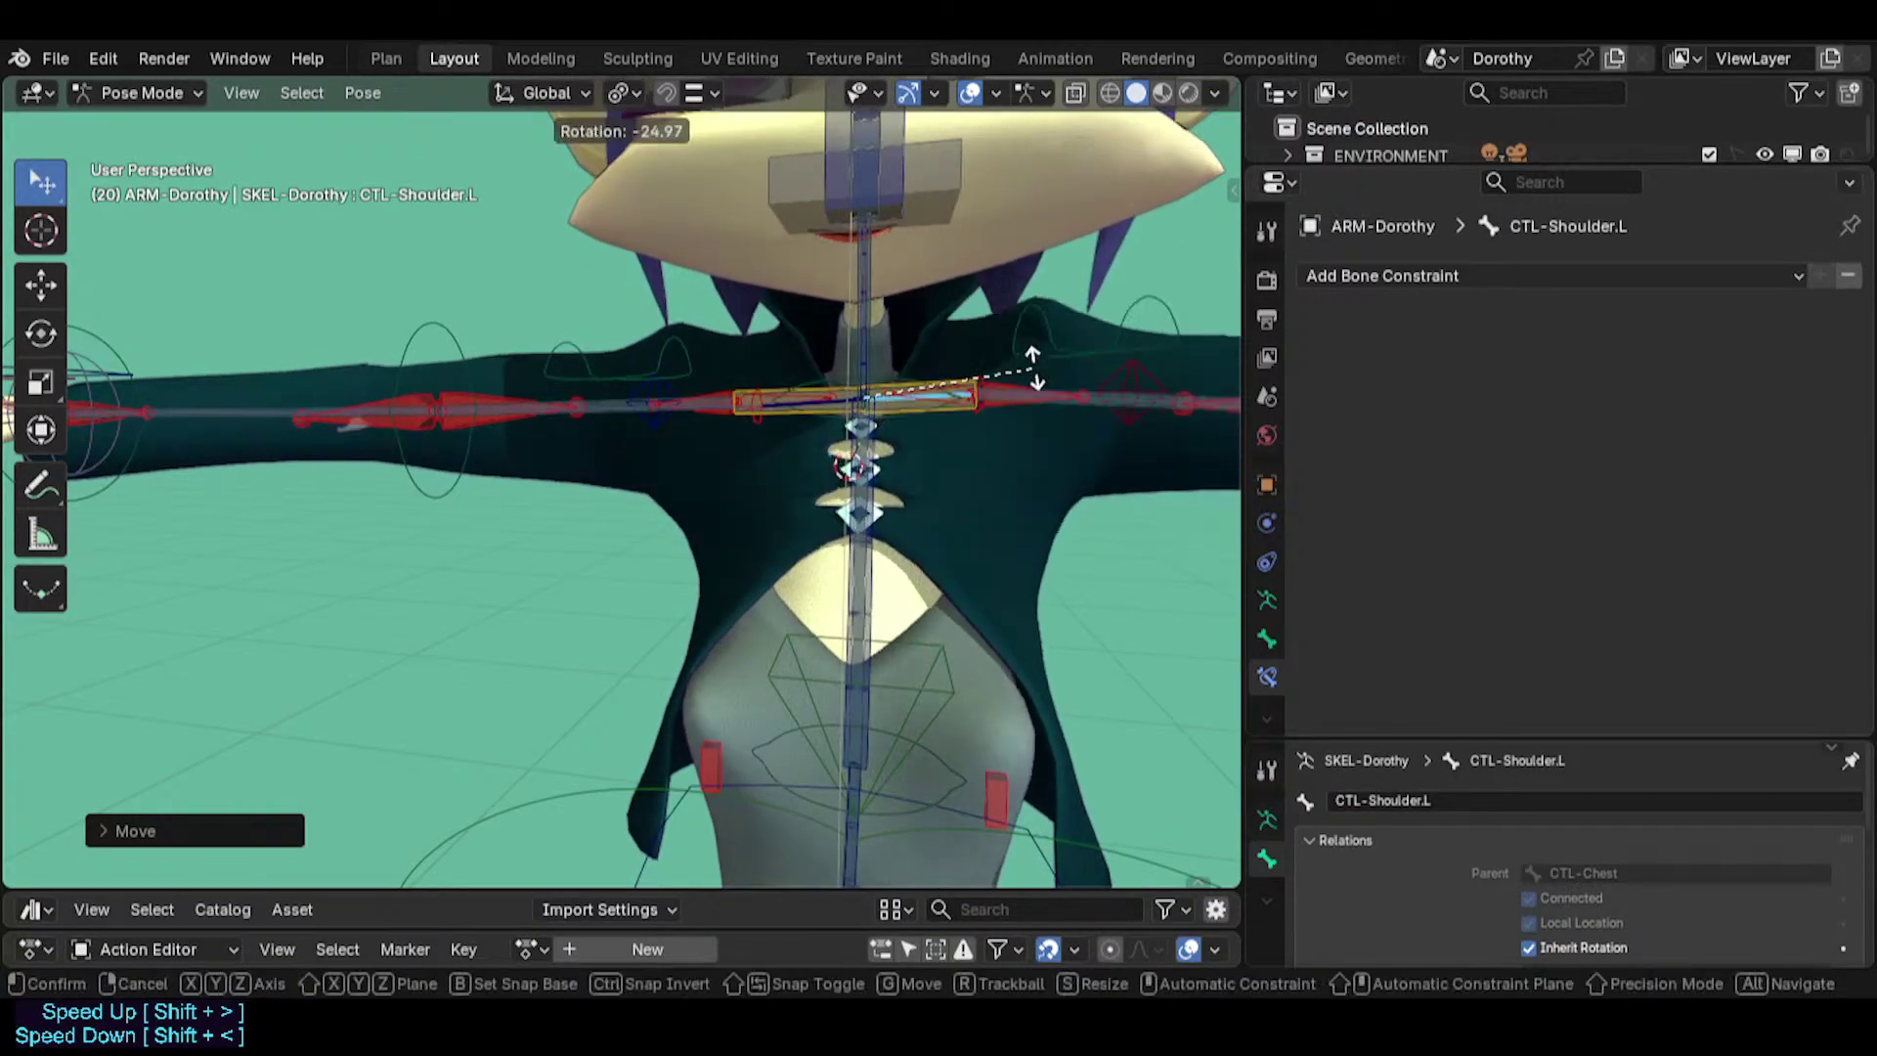
pyautogui.click(1026, 382)
# Move TWK-Shoulder.L upward, away from the end of the left shoulder control.
pyautogui.click(1053, 390)
pyautogui.press('g')
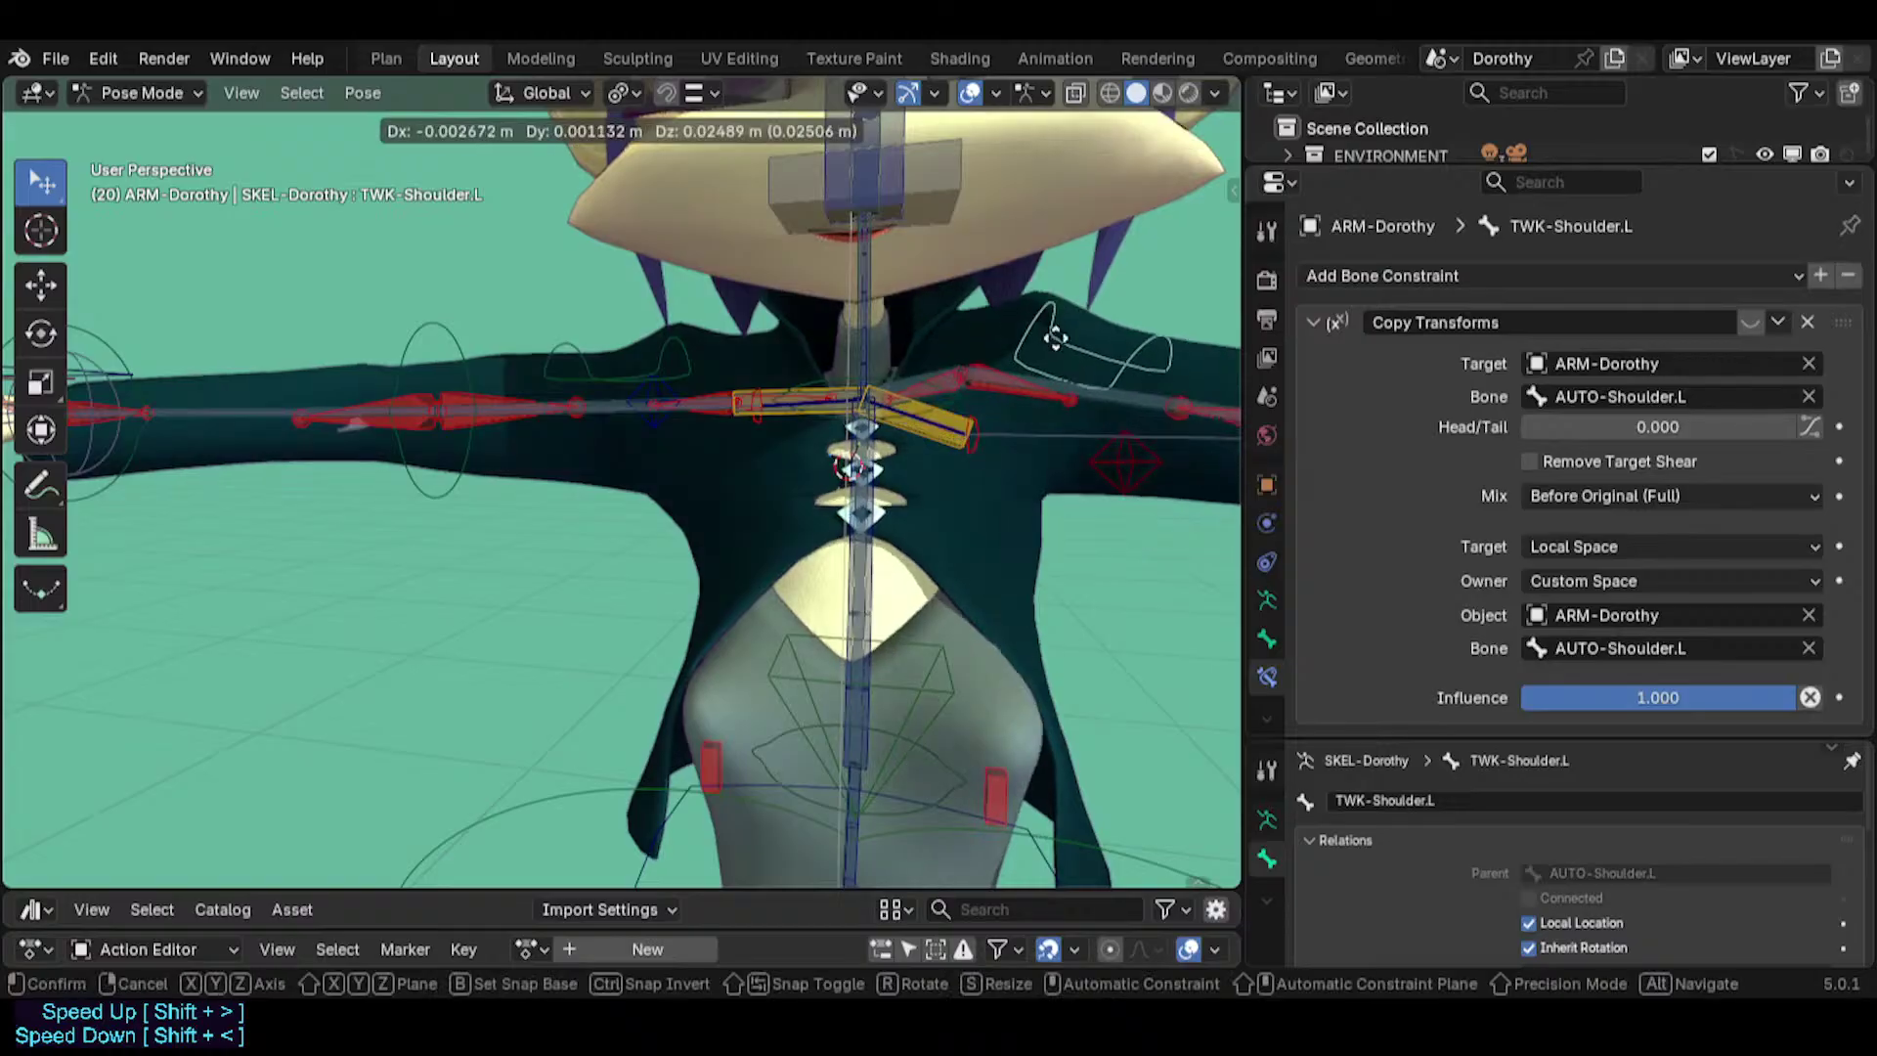
pyautogui.click(978, 419)
# Rotate CTL-Shoulder.L again to test how the offset TWK-Shoulder.L follows it.
pyautogui.click(954, 414)
pyautogui.click(952, 430)
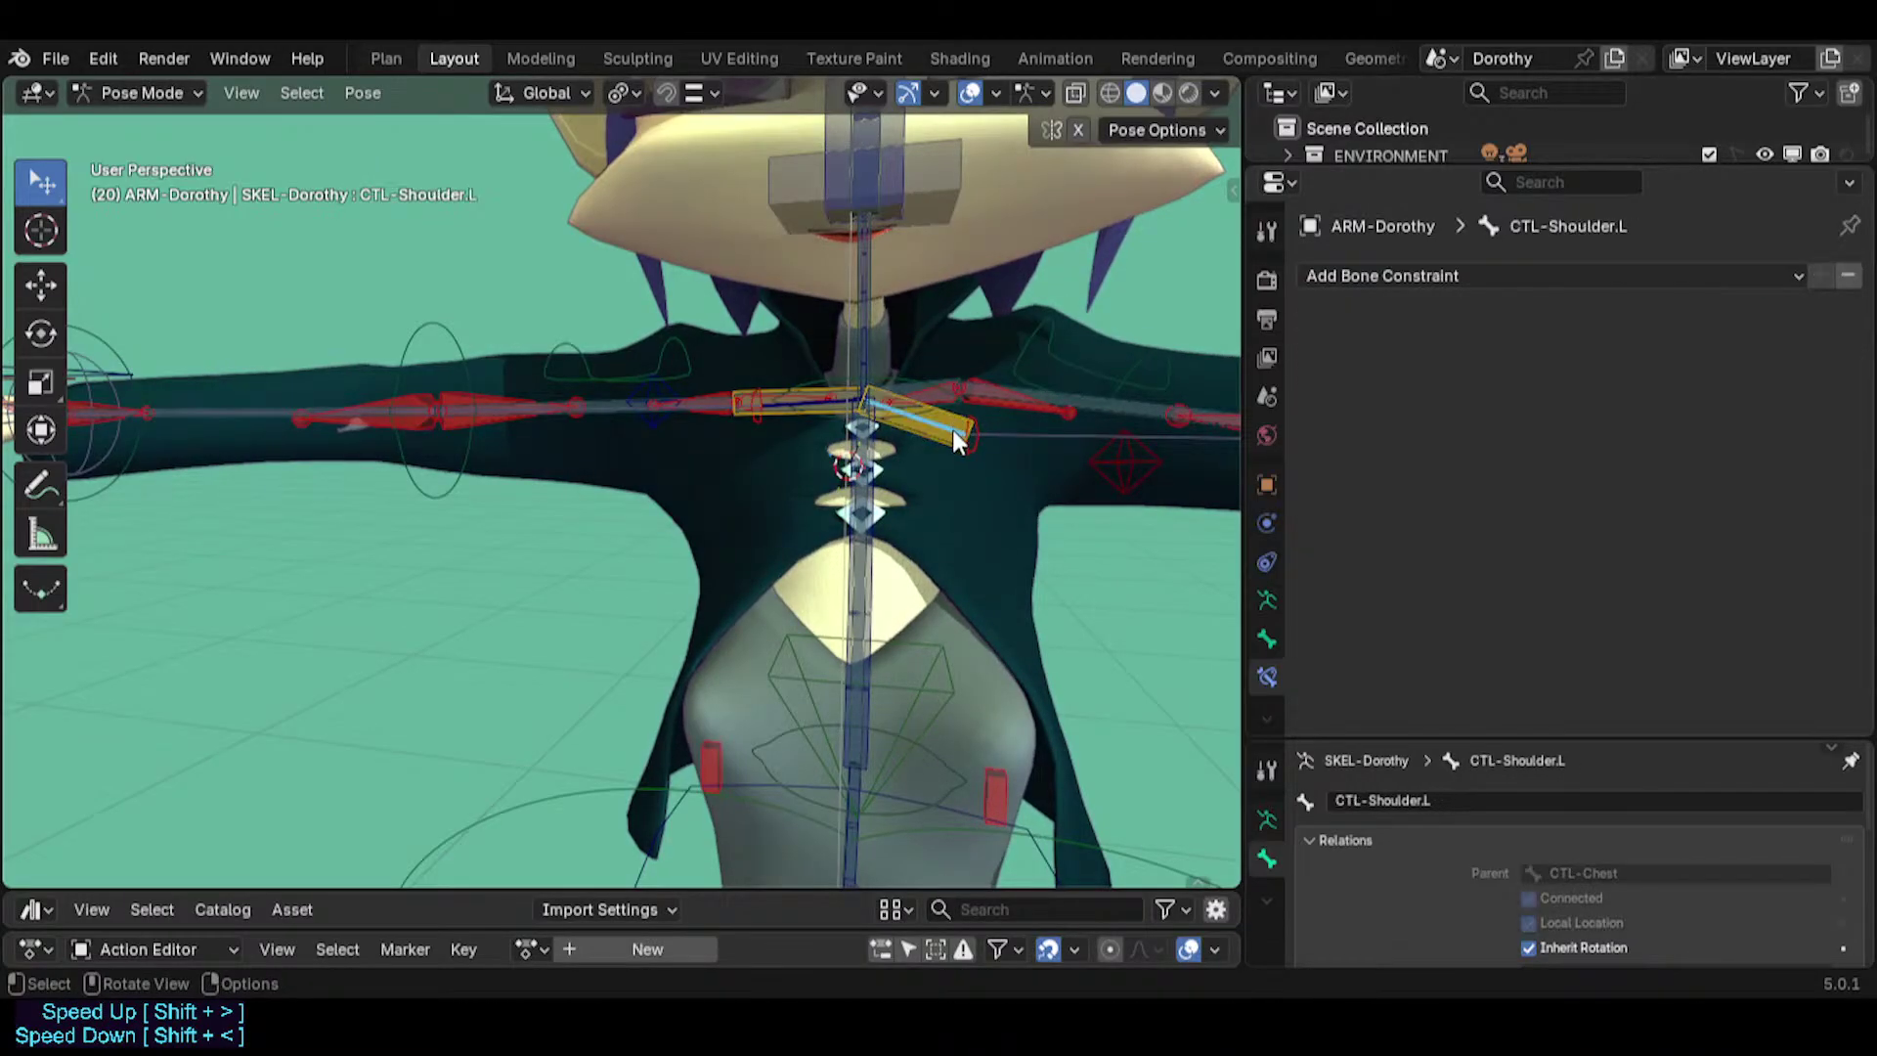
pyautogui.press('r')
pyautogui.click(1007, 332)
pyautogui.click(980, 348)
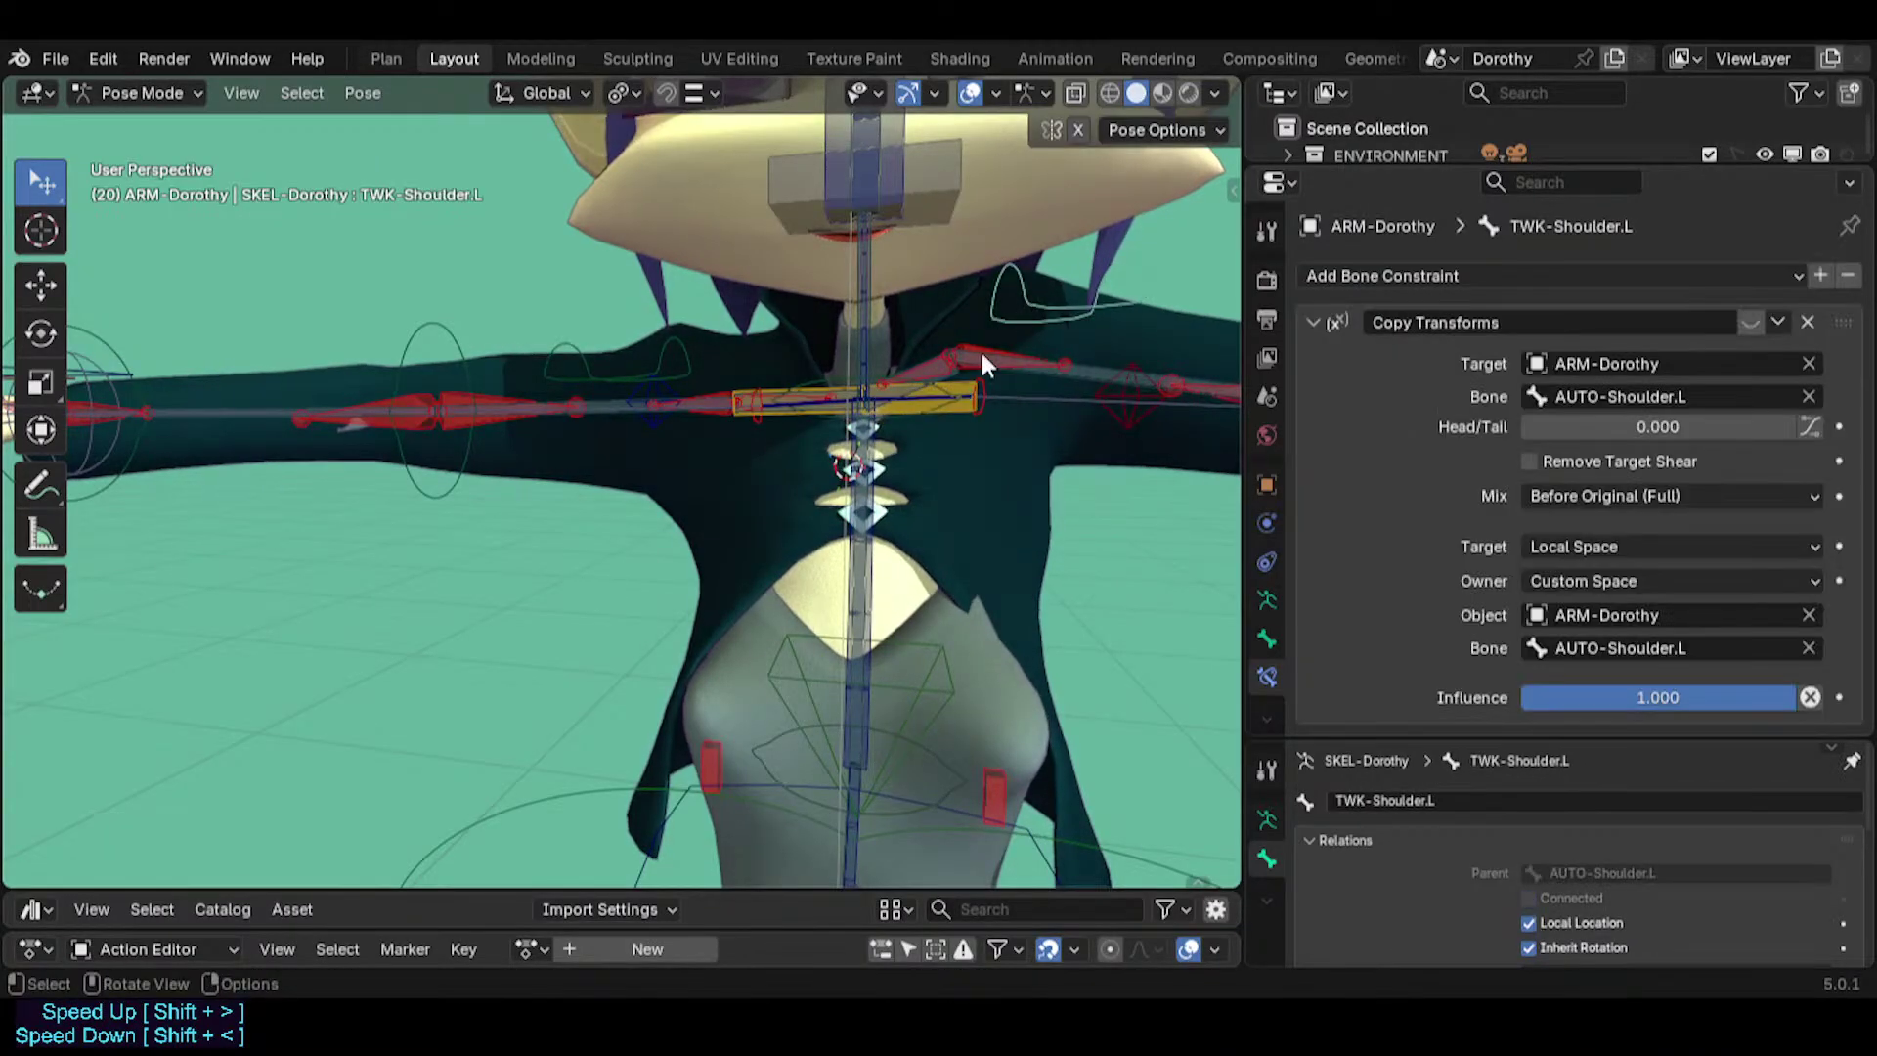
pyautogui.click(954, 407)
pyautogui.click(954, 399)
pyautogui.press('r')
pyautogui.click(991, 391)
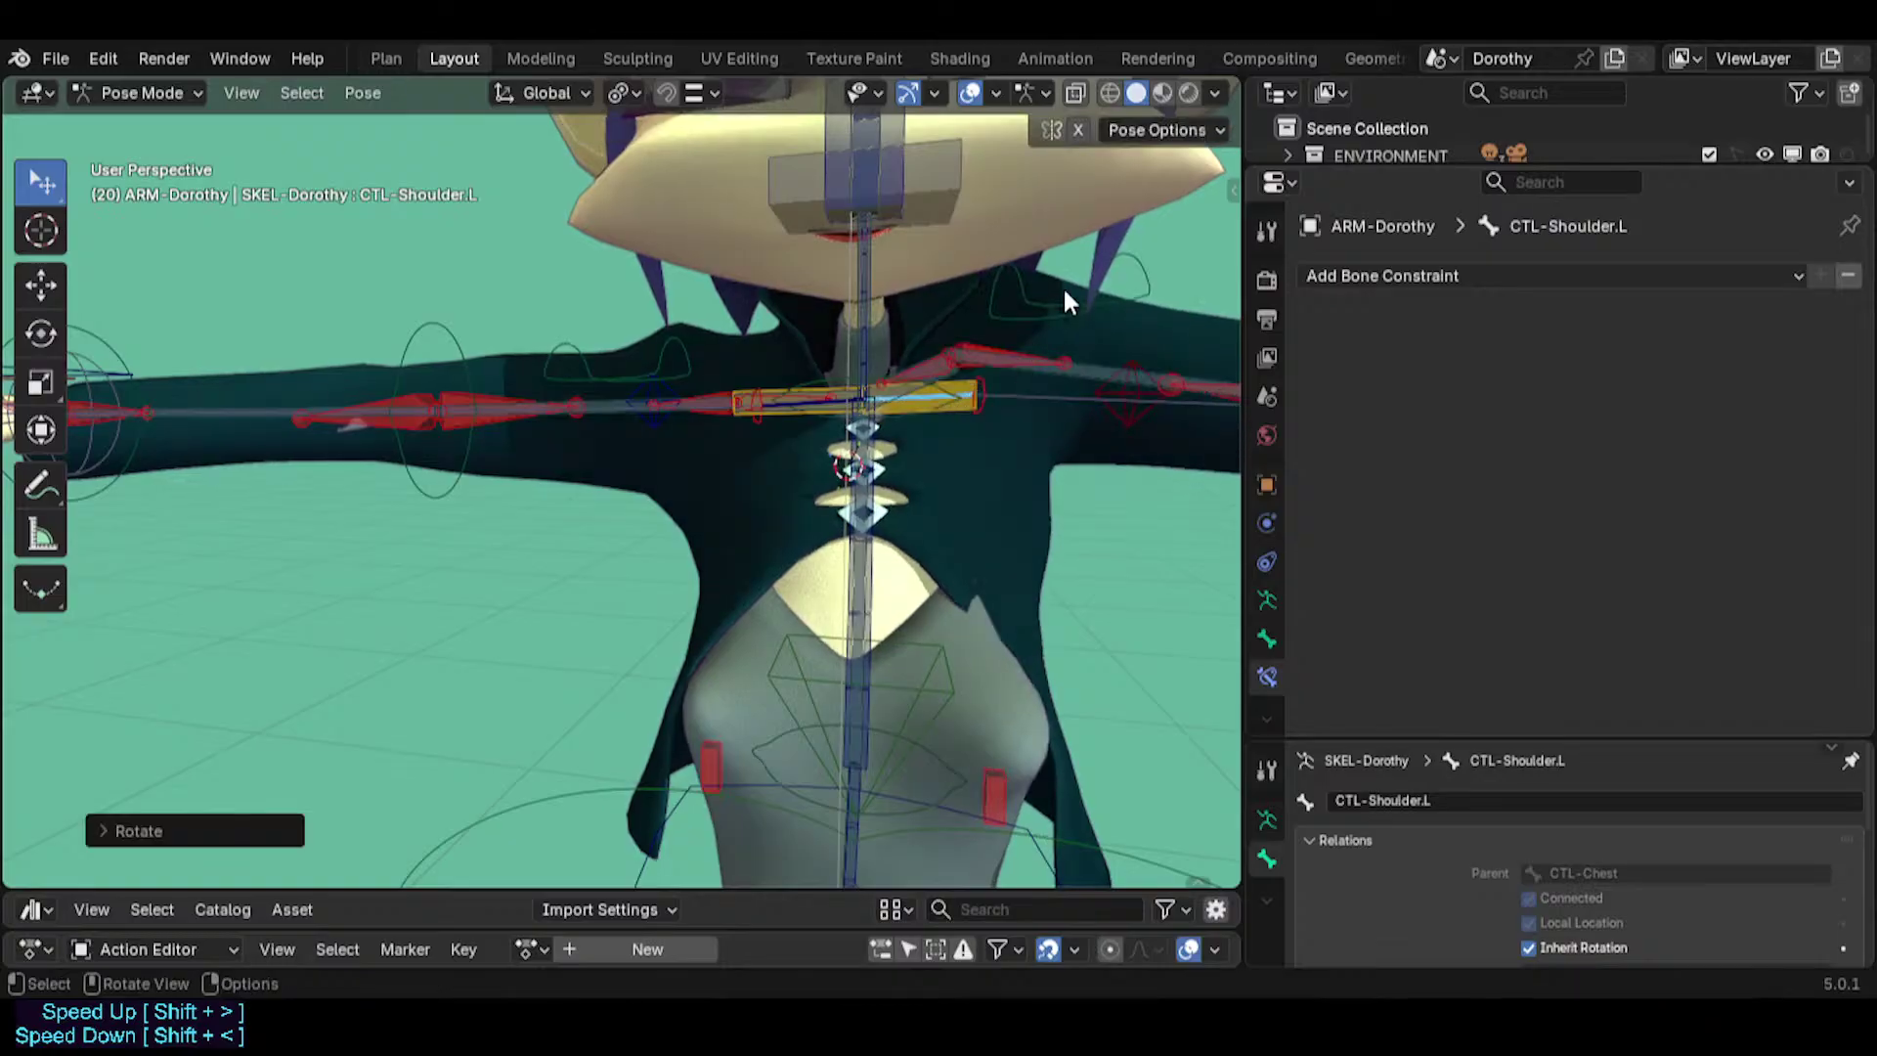
# Compare the offset TWK-Shoulder.L with its Copy Transforms constraint enabled and disabled.
pyautogui.click(1064, 289)
pyautogui.click(1749, 324)
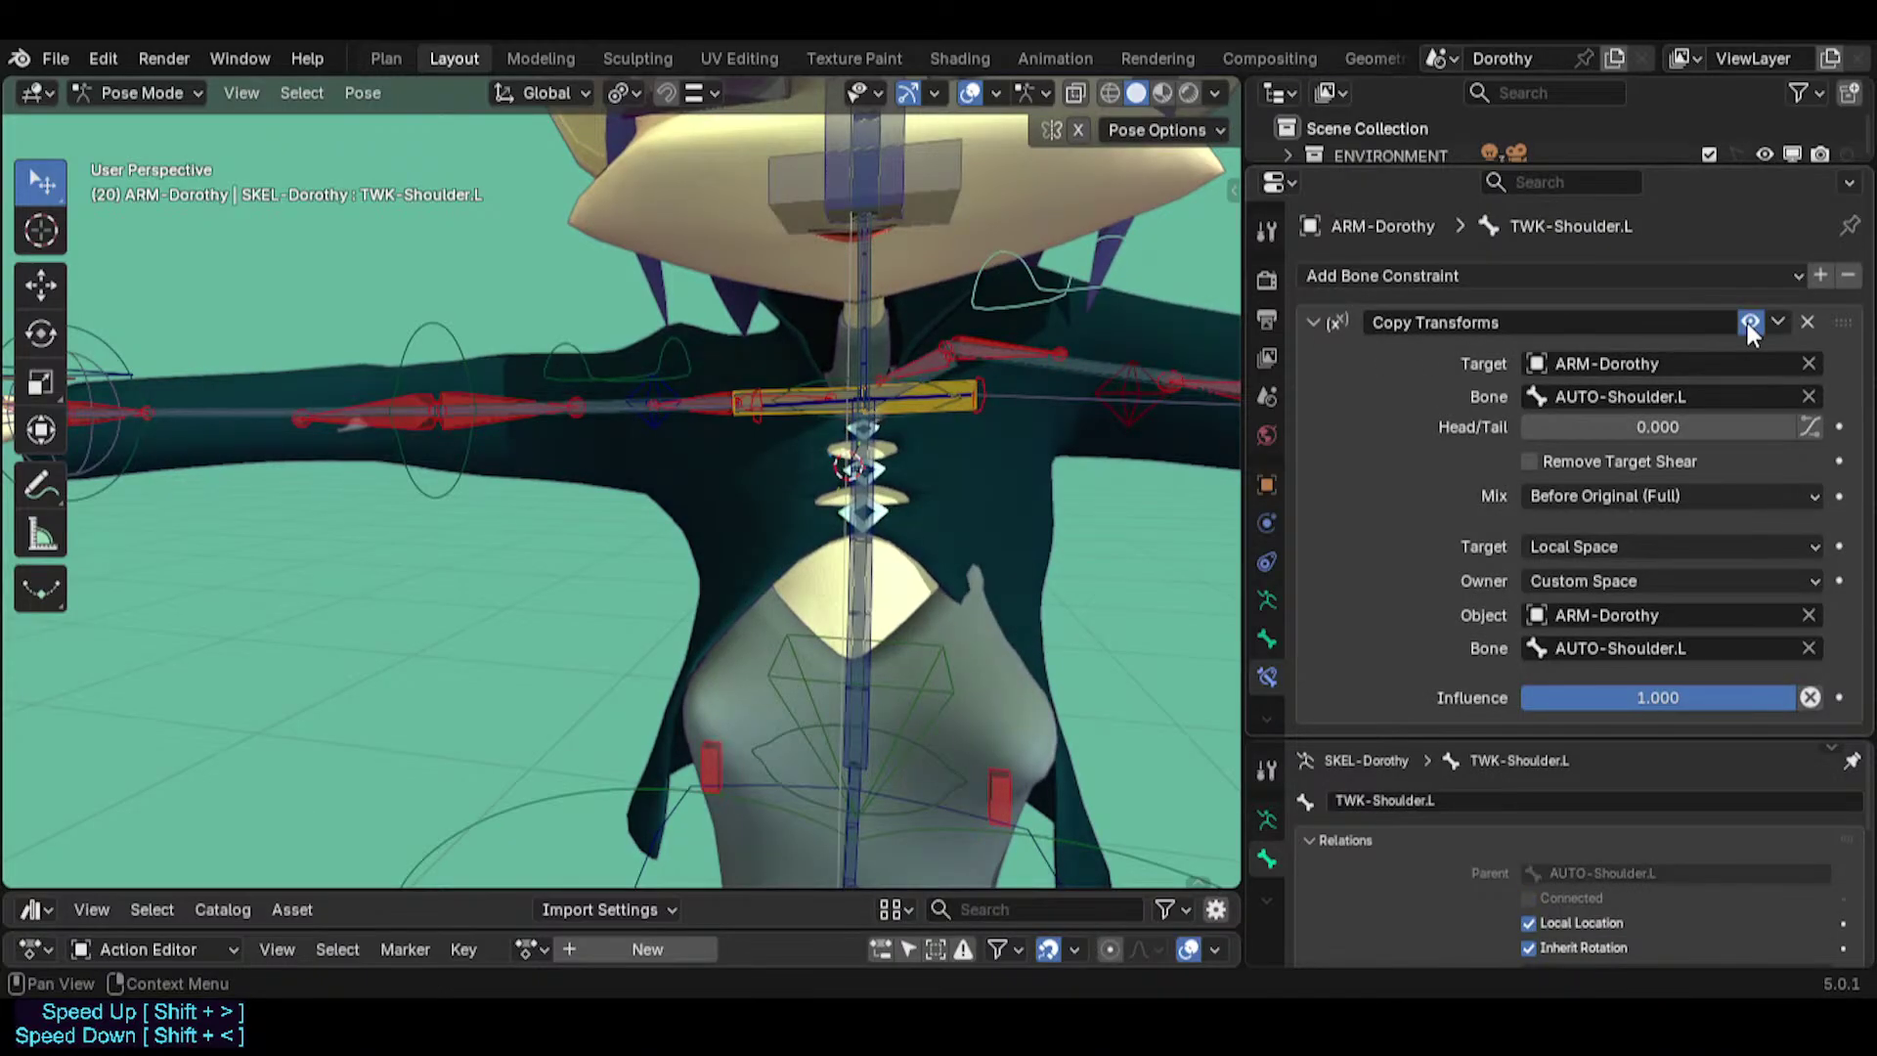
pyautogui.click(1747, 324)
pyautogui.click(1746, 323)
pyautogui.click(1747, 323)
pyautogui.click(1746, 323)
pyautogui.click(1746, 323)
pyautogui.click(1747, 324)
pyautogui.click(1747, 323)
pyautogui.click(1747, 324)
pyautogui.click(1747, 323)
pyautogui.click(1747, 323)
pyautogui.click(1746, 324)
pyautogui.click(1746, 323)
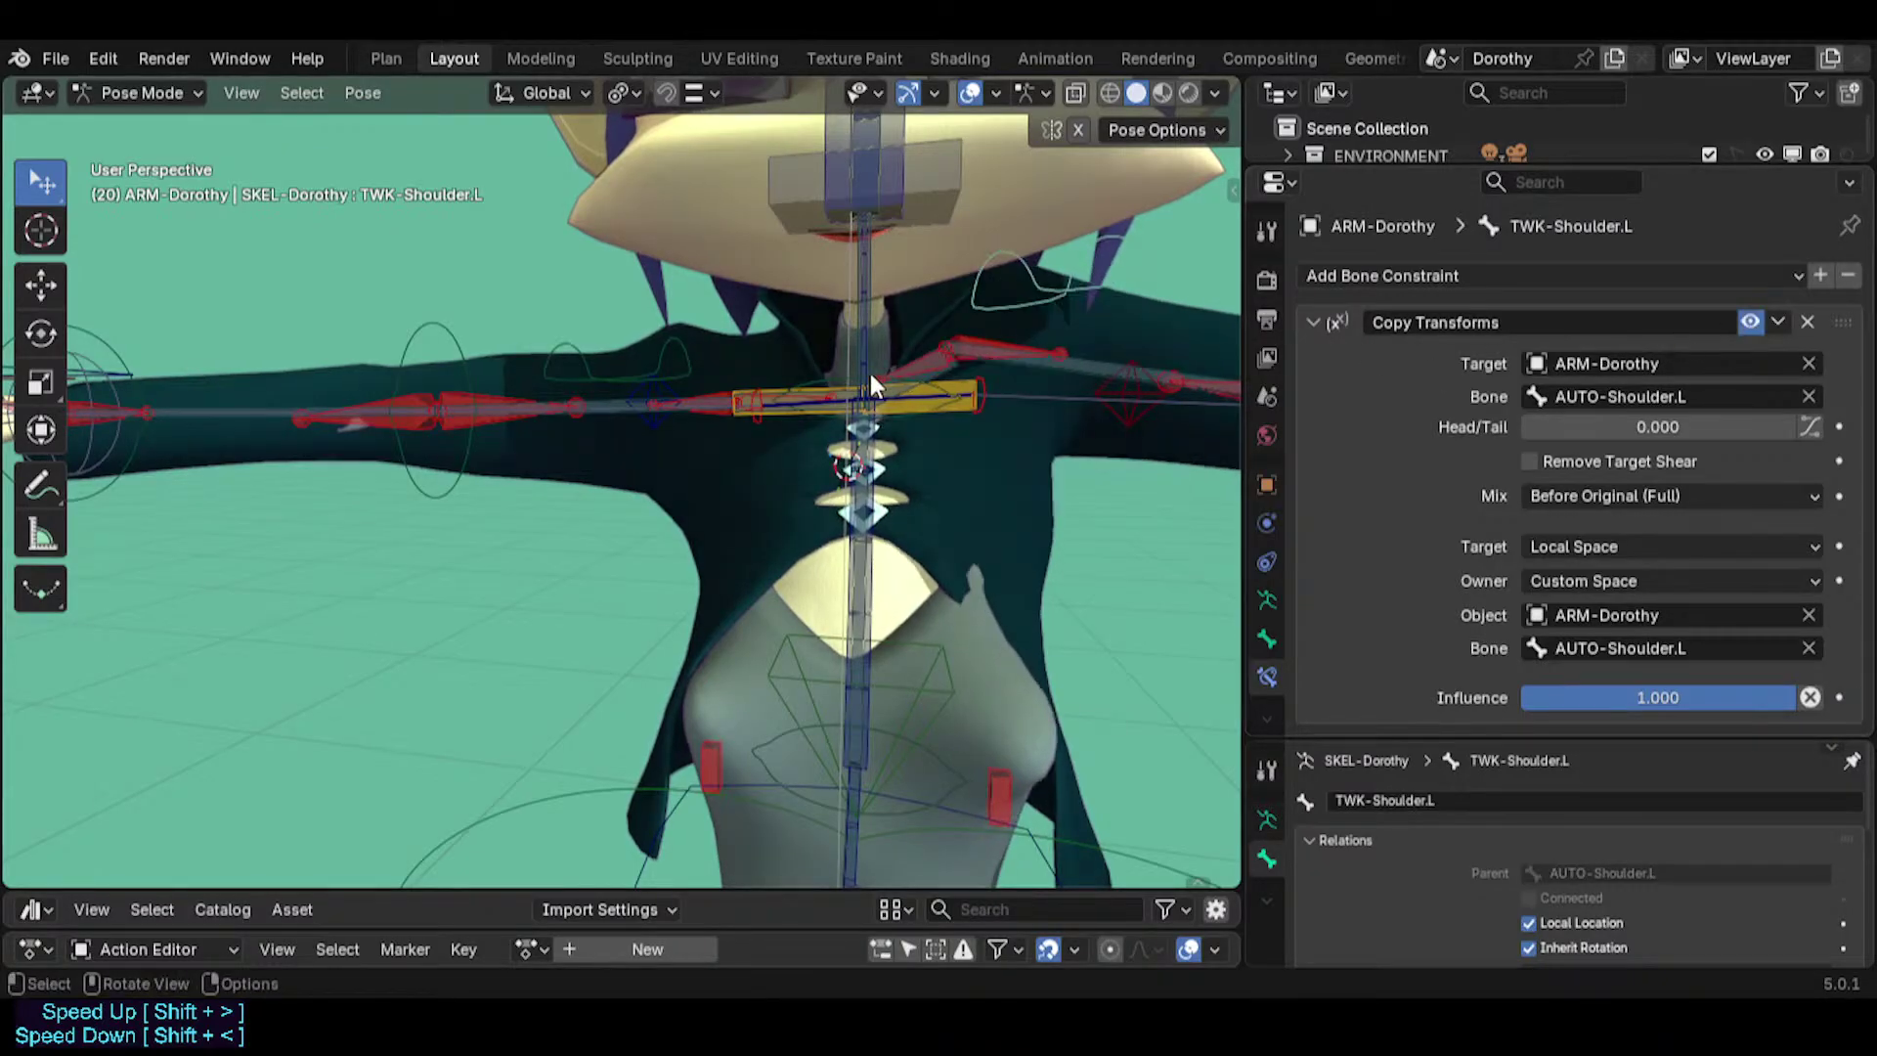
pyautogui.click(870, 375)
pyautogui.click(917, 377)
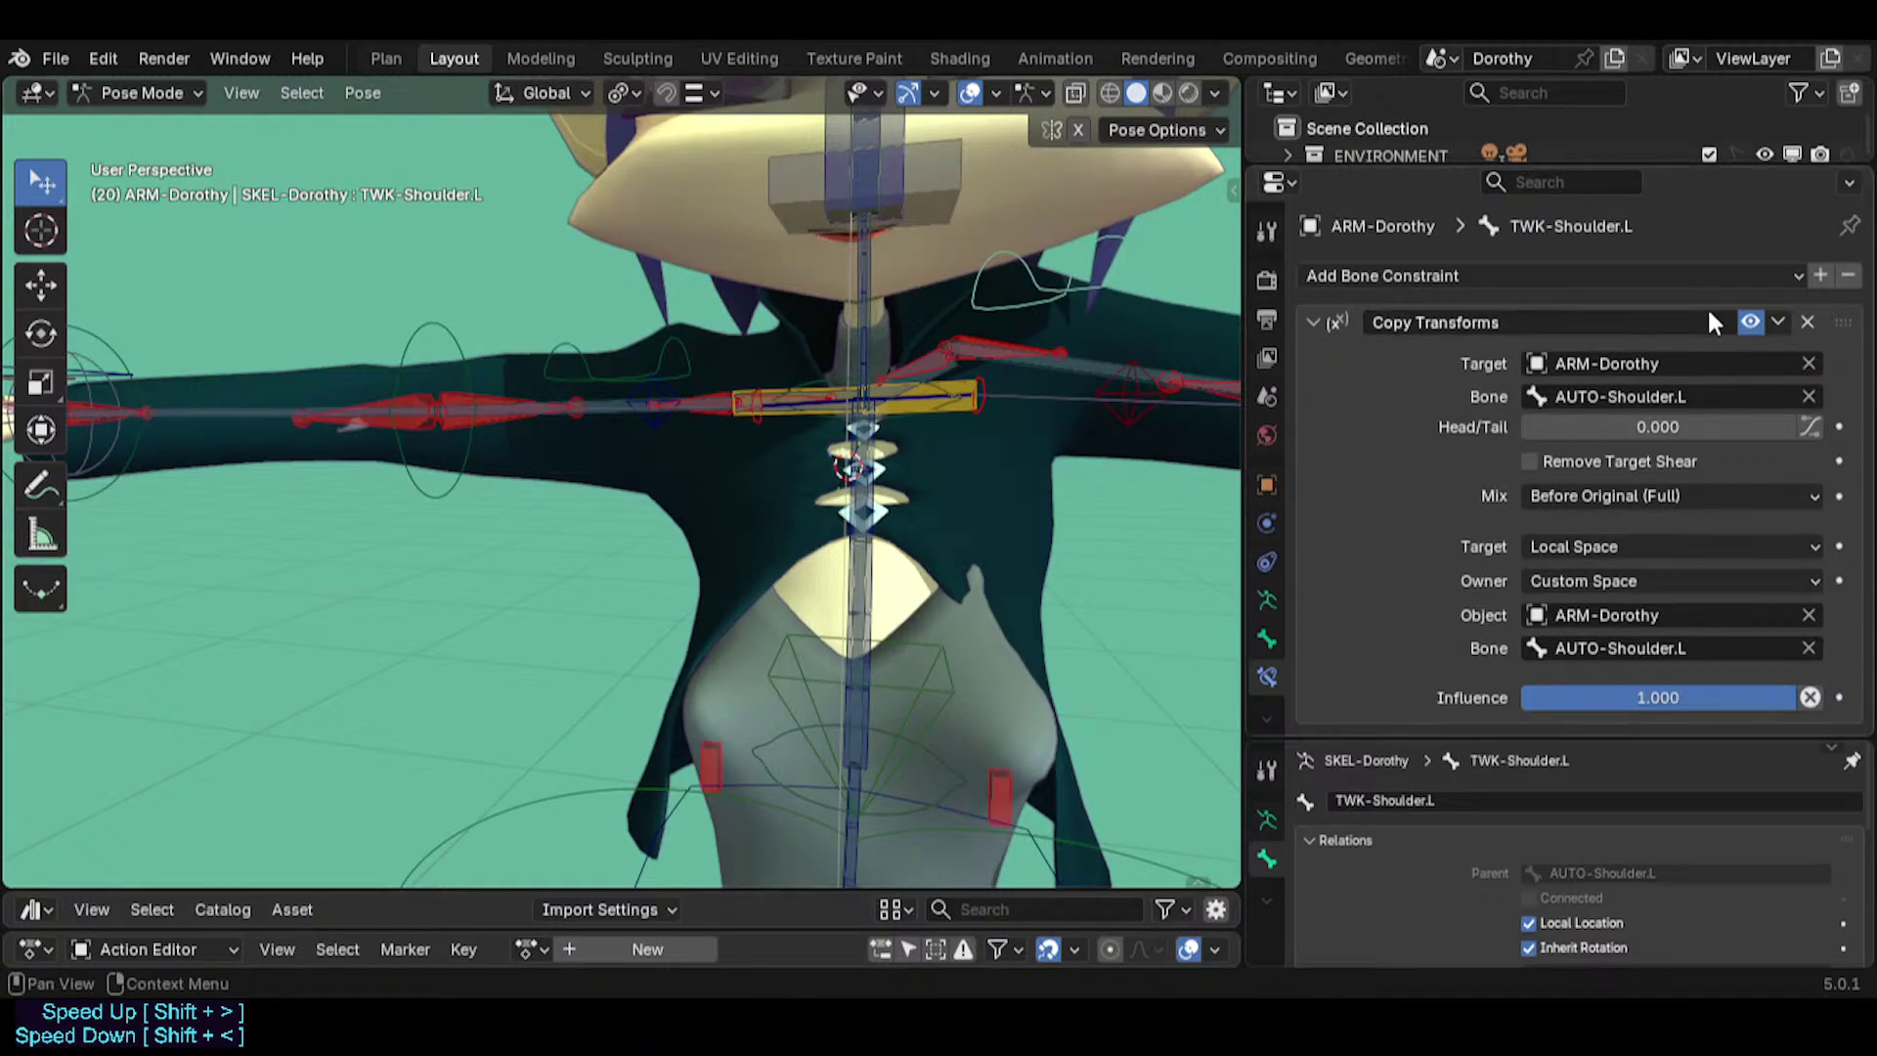
pyautogui.click(1751, 321)
pyautogui.click(1751, 322)
pyautogui.click(1751, 322)
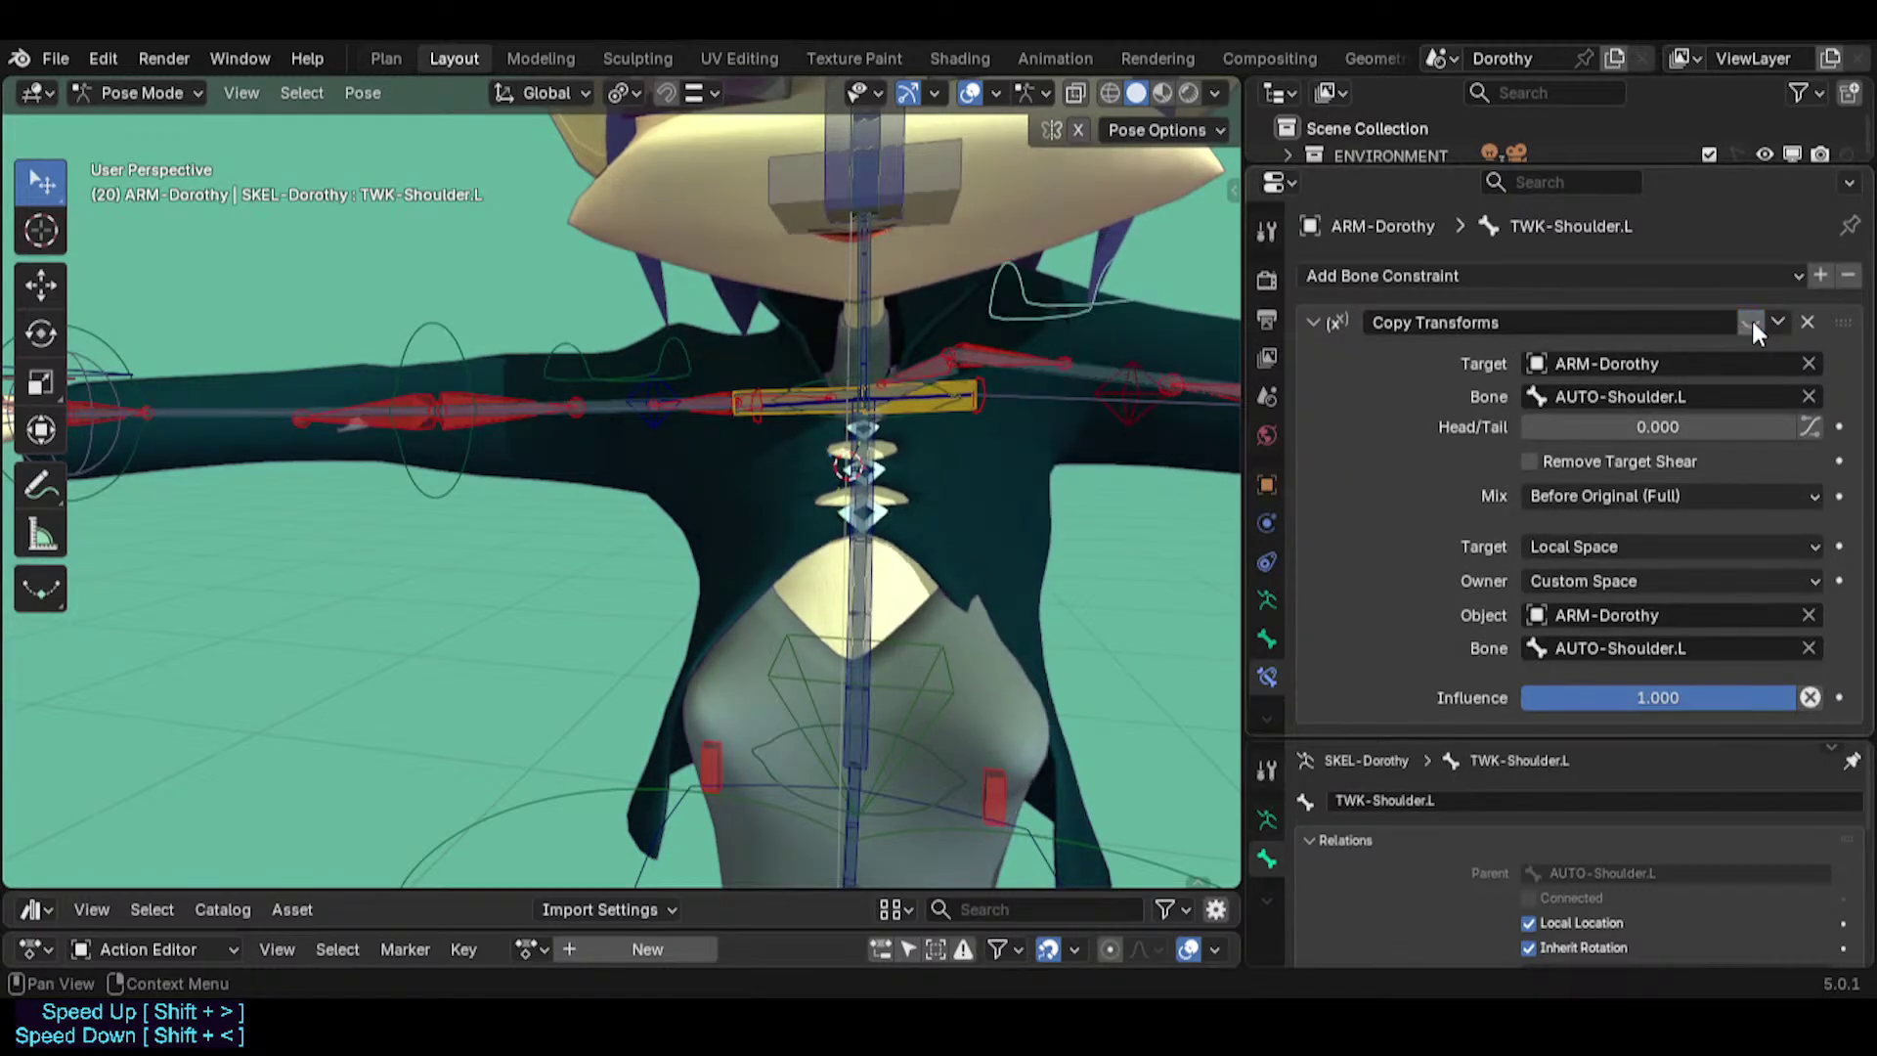
# Clear TWK-Shoulder.L's location and compare its pose with Copy Transforms on and off, leaving the constraint enabled.
pyautogui.click(1752, 322)
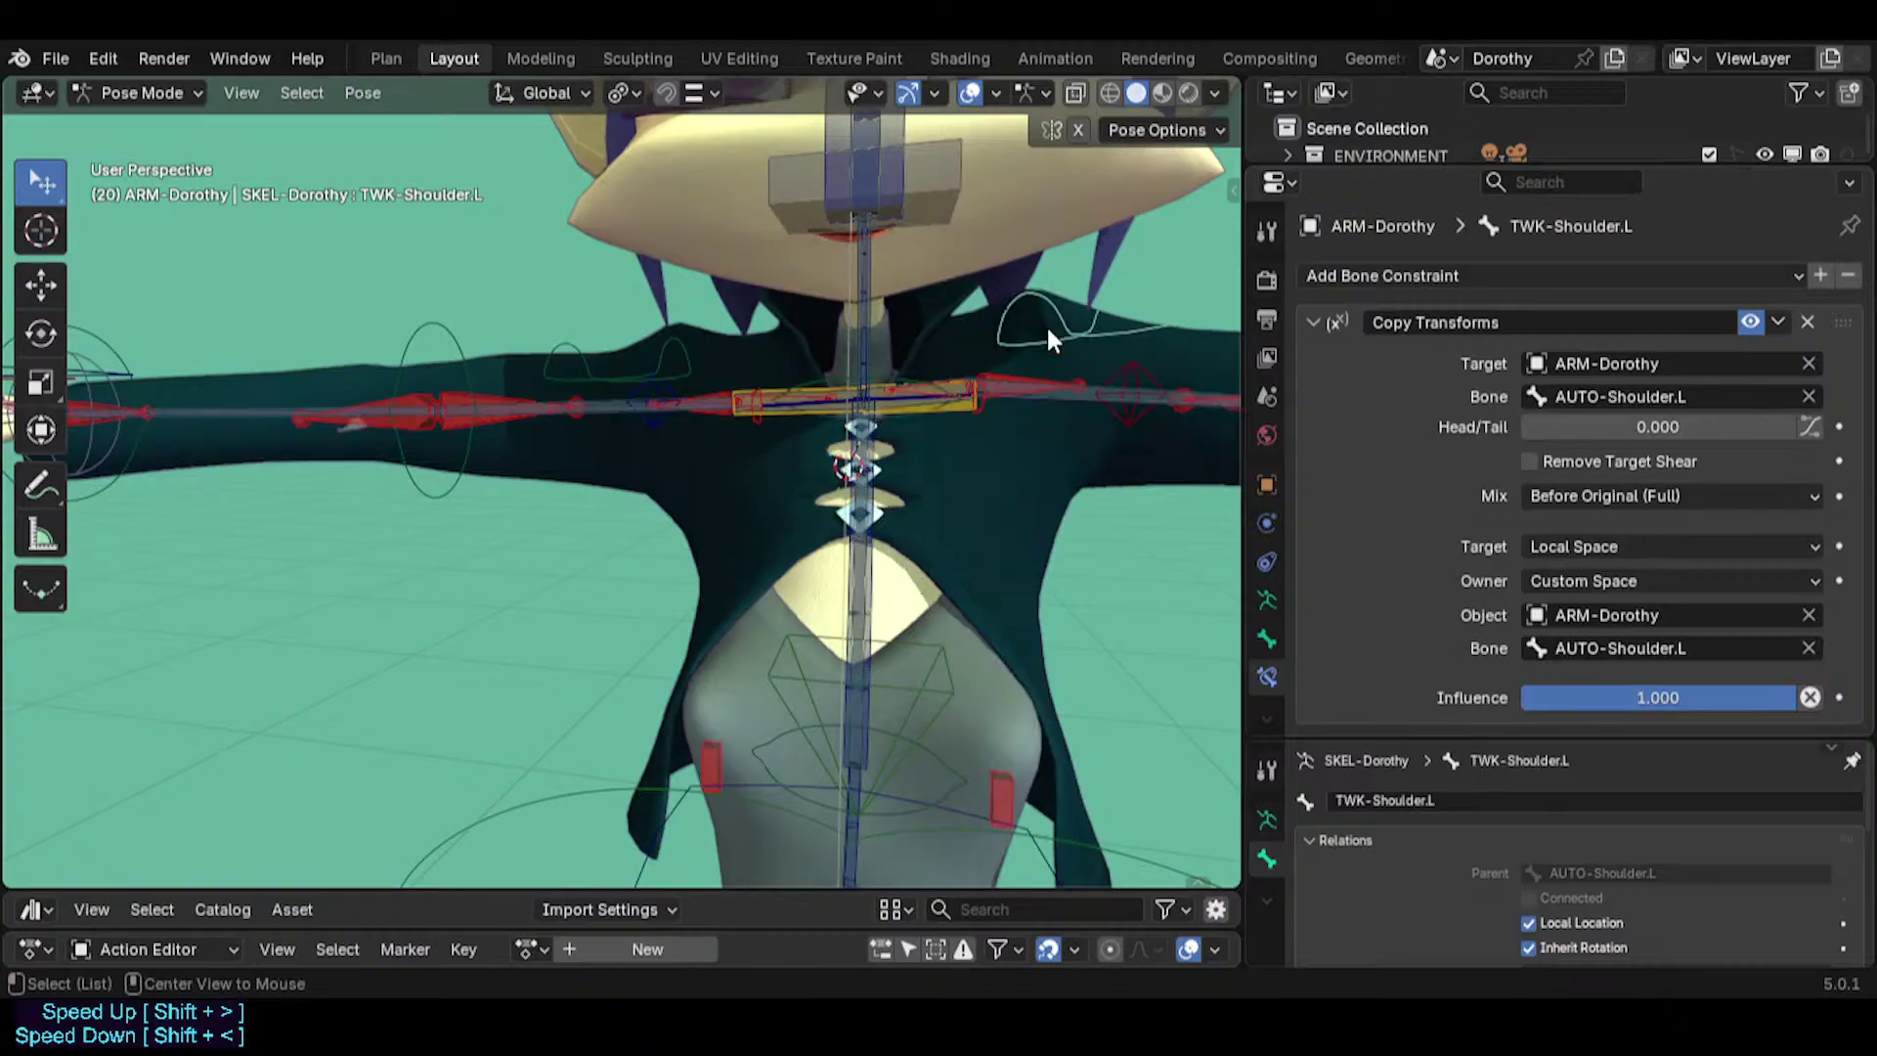
pyautogui.click(1750, 322)
pyautogui.click(1750, 322)
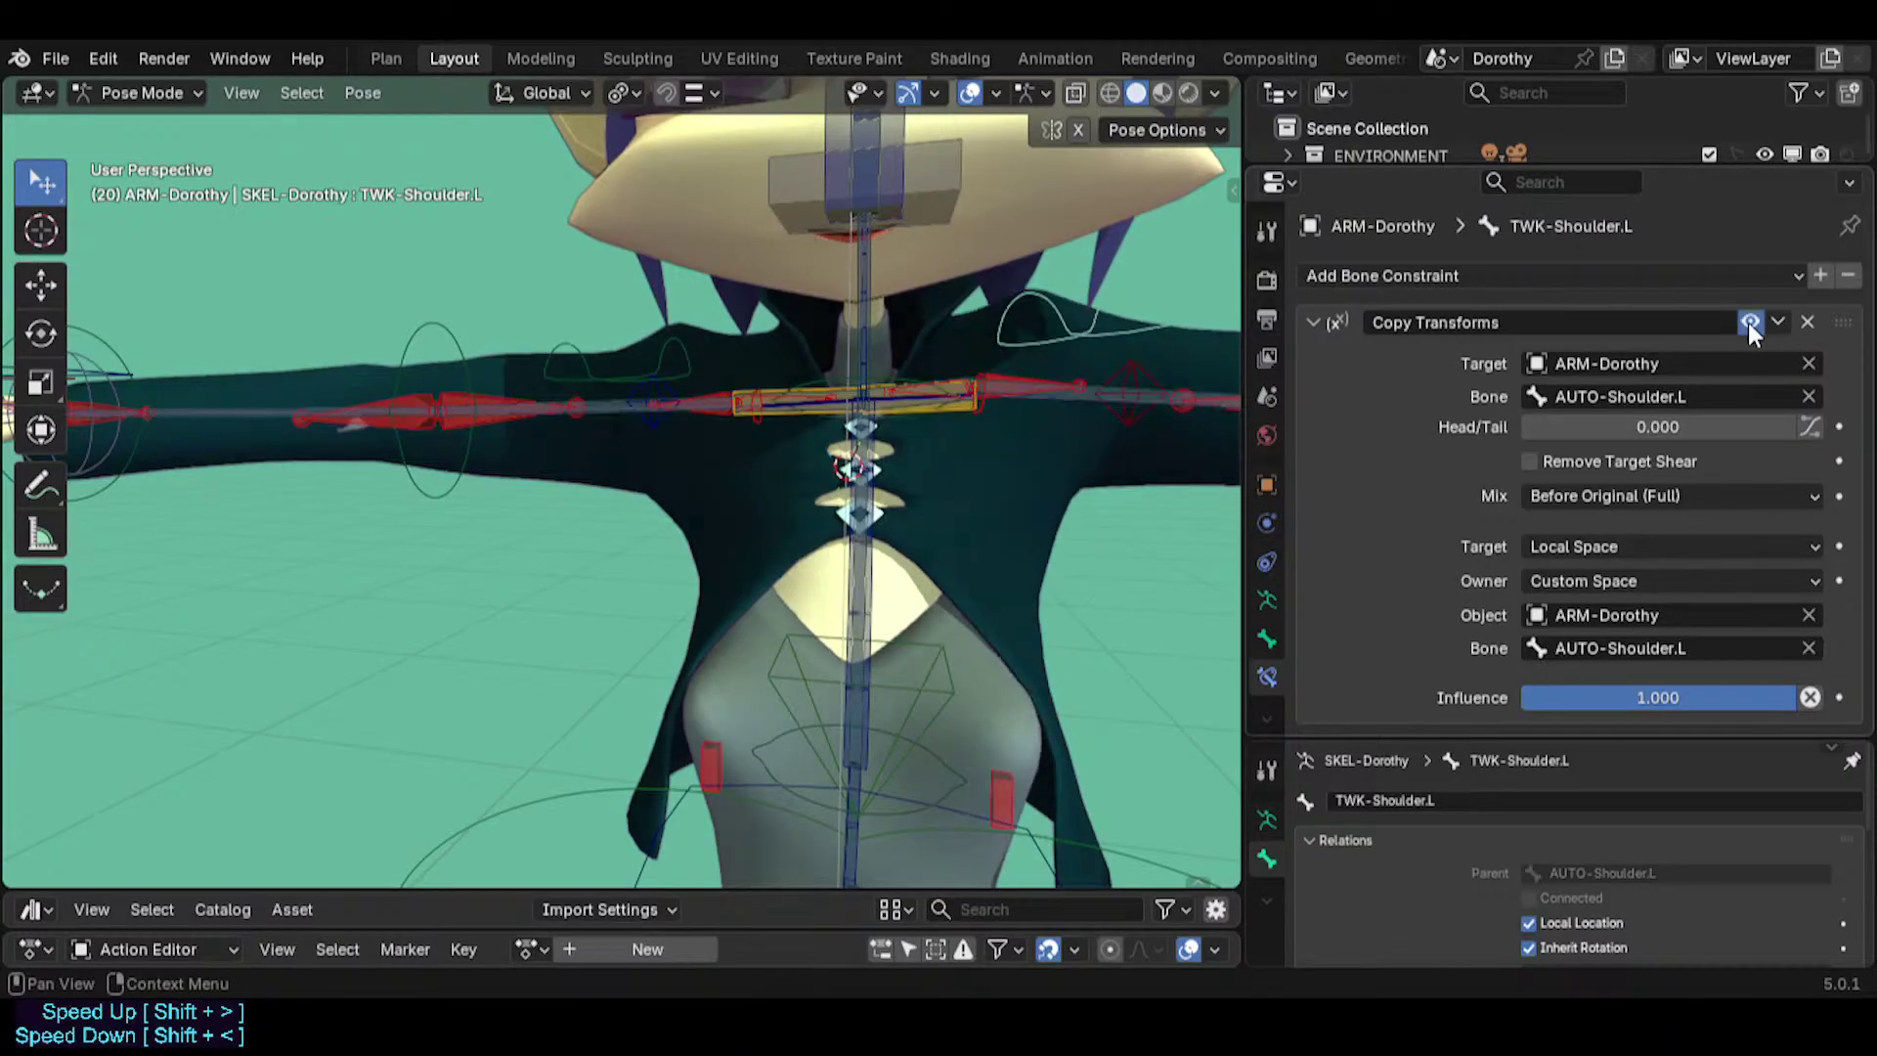
# Clear CTL-Shoulder.L's rotation and recheck TWK-Shoulder.L at rest with Copy Transforms toggled, leaving it enabled.
pyautogui.click(909, 393)
pyautogui.click(907, 395)
pyautogui.click(910, 396)
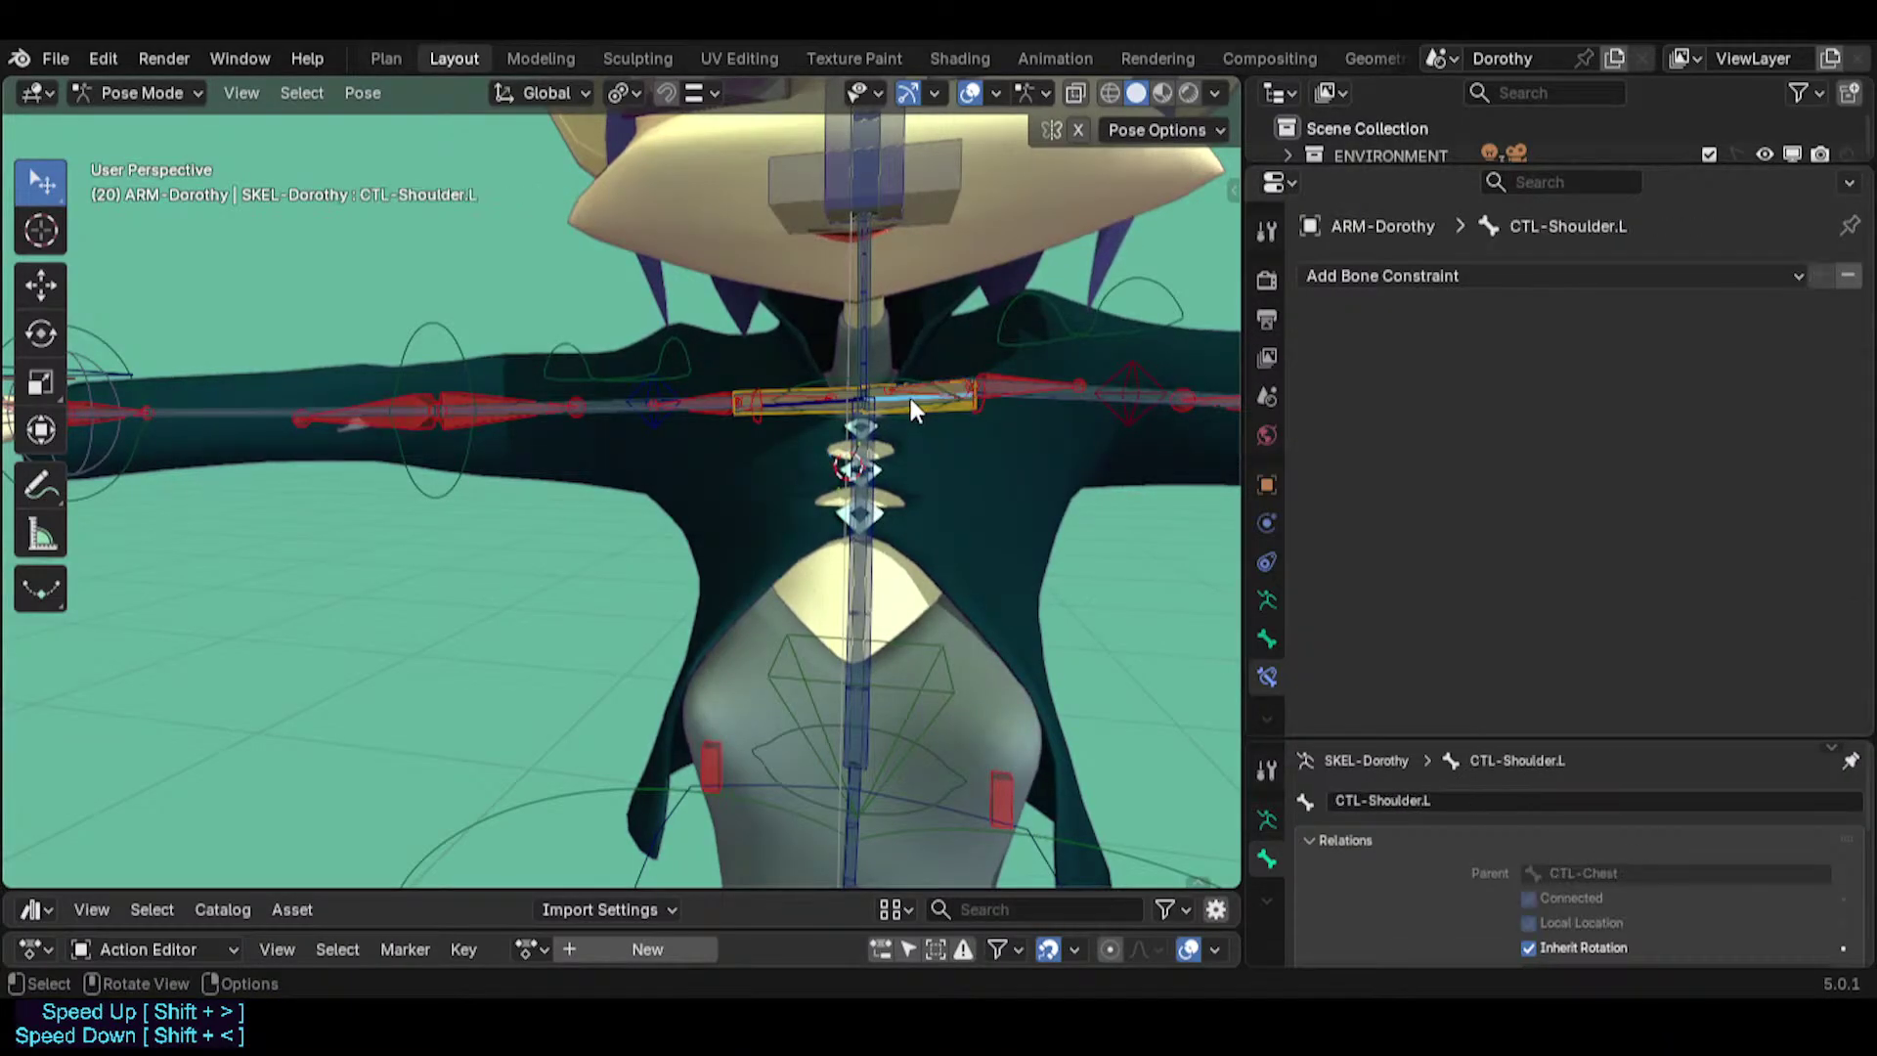
pyautogui.click(914, 404)
pyautogui.click(1758, 322)
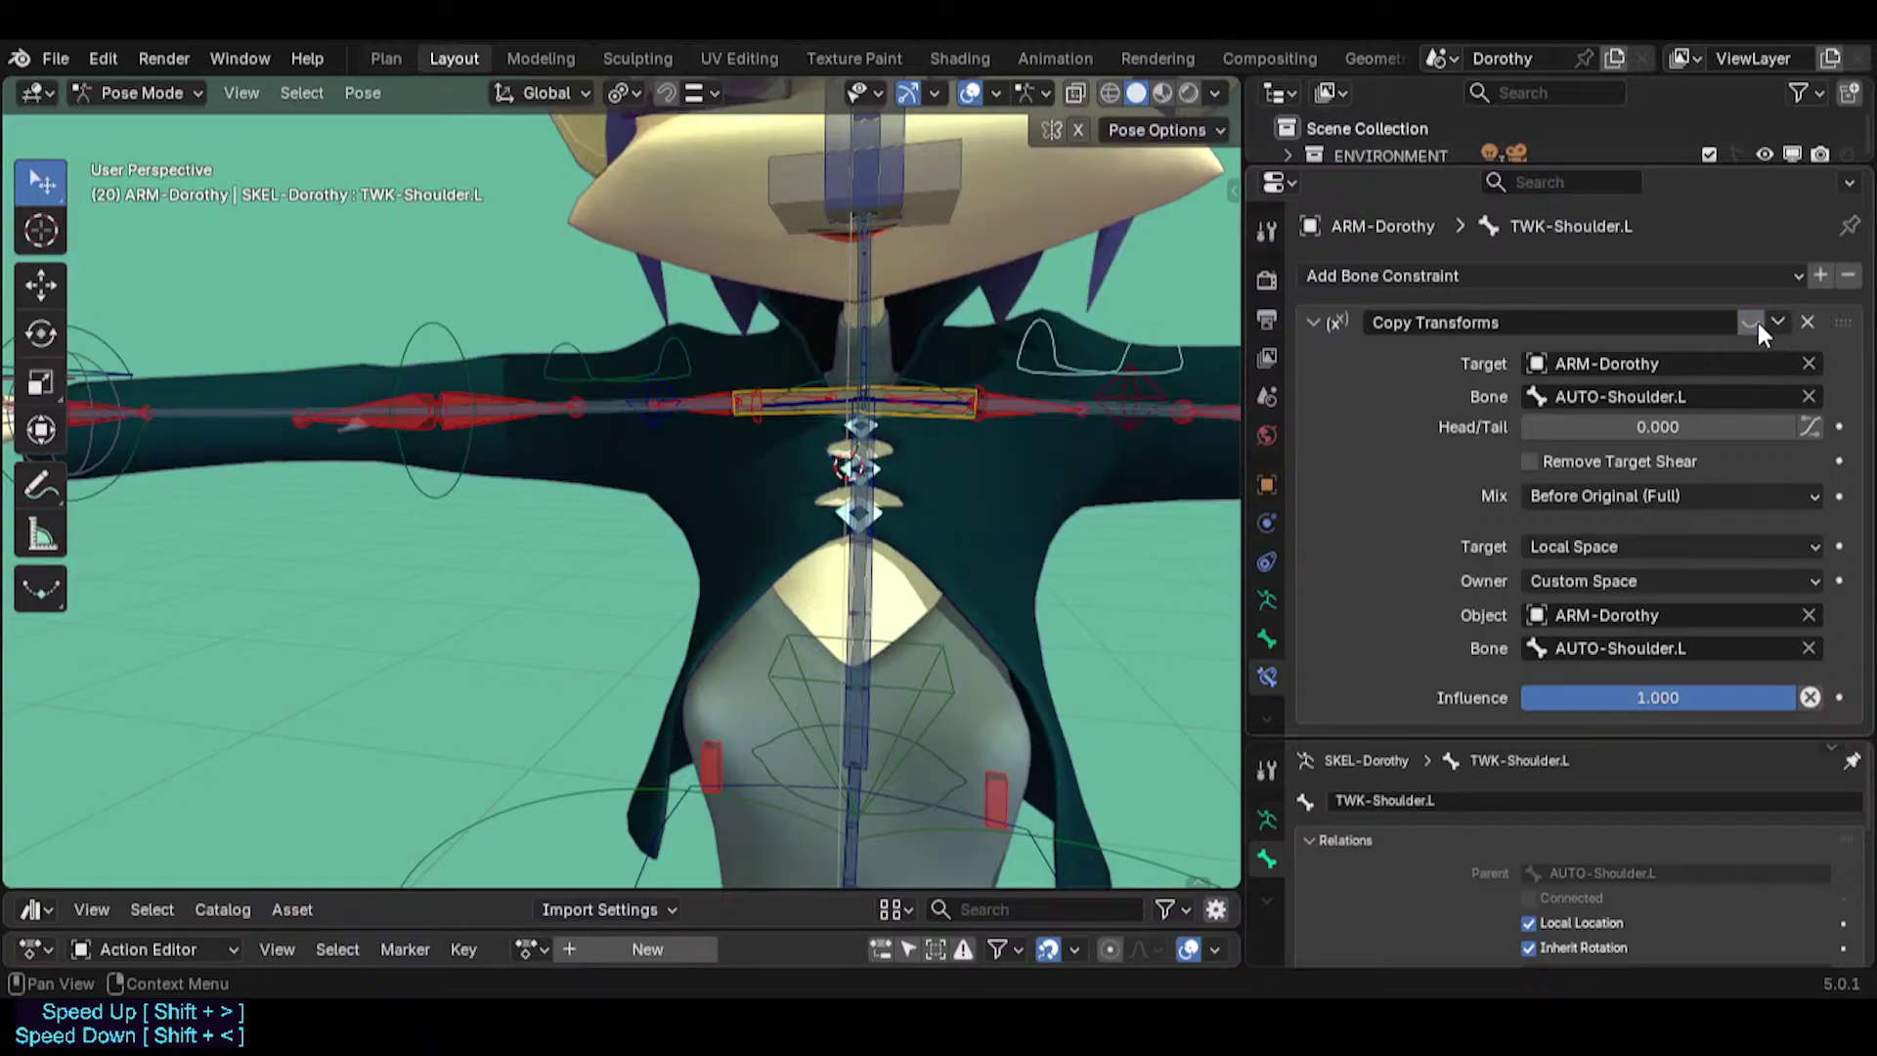
pyautogui.click(1758, 322)
pyautogui.click(1757, 323)
pyautogui.click(1758, 323)
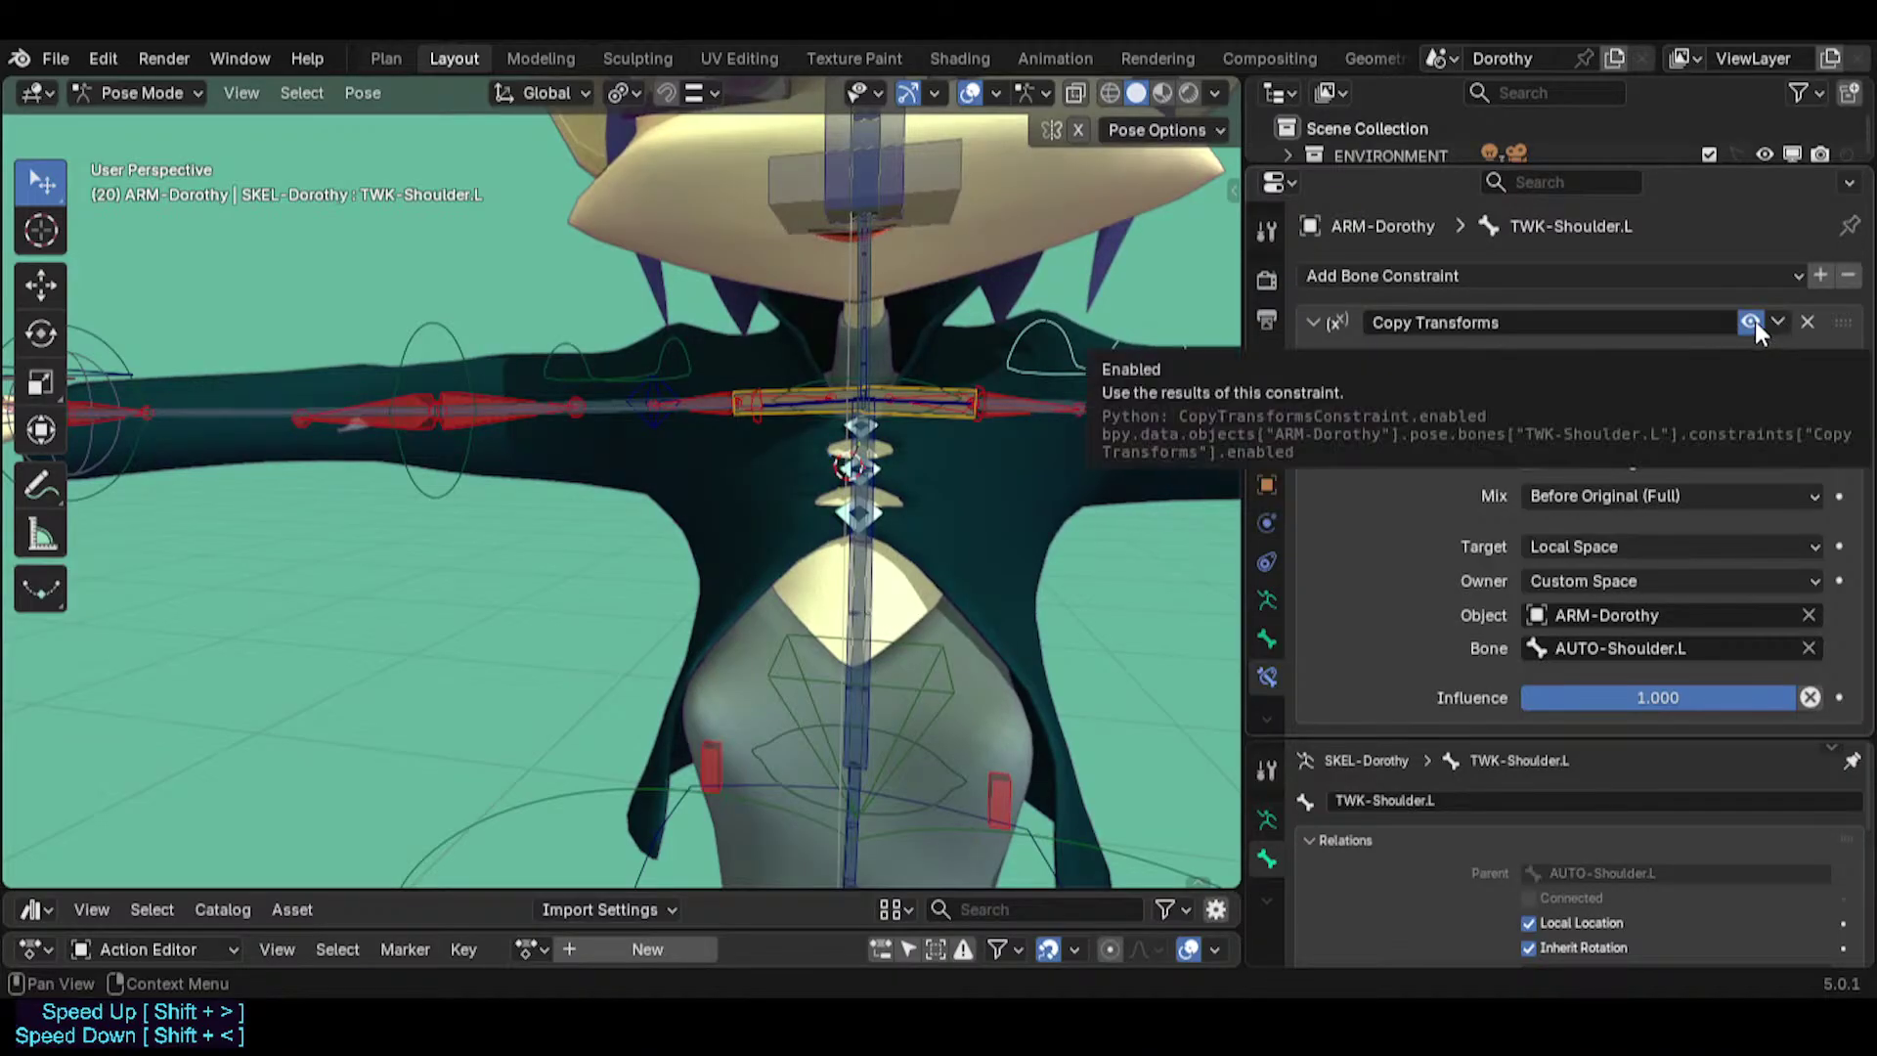
# Select AUTO-Shoulder.L and disable its Copy Transforms constraint.
pyautogui.moveTo(975, 413); pyautogui.dragTo(819, 432, button='middle')
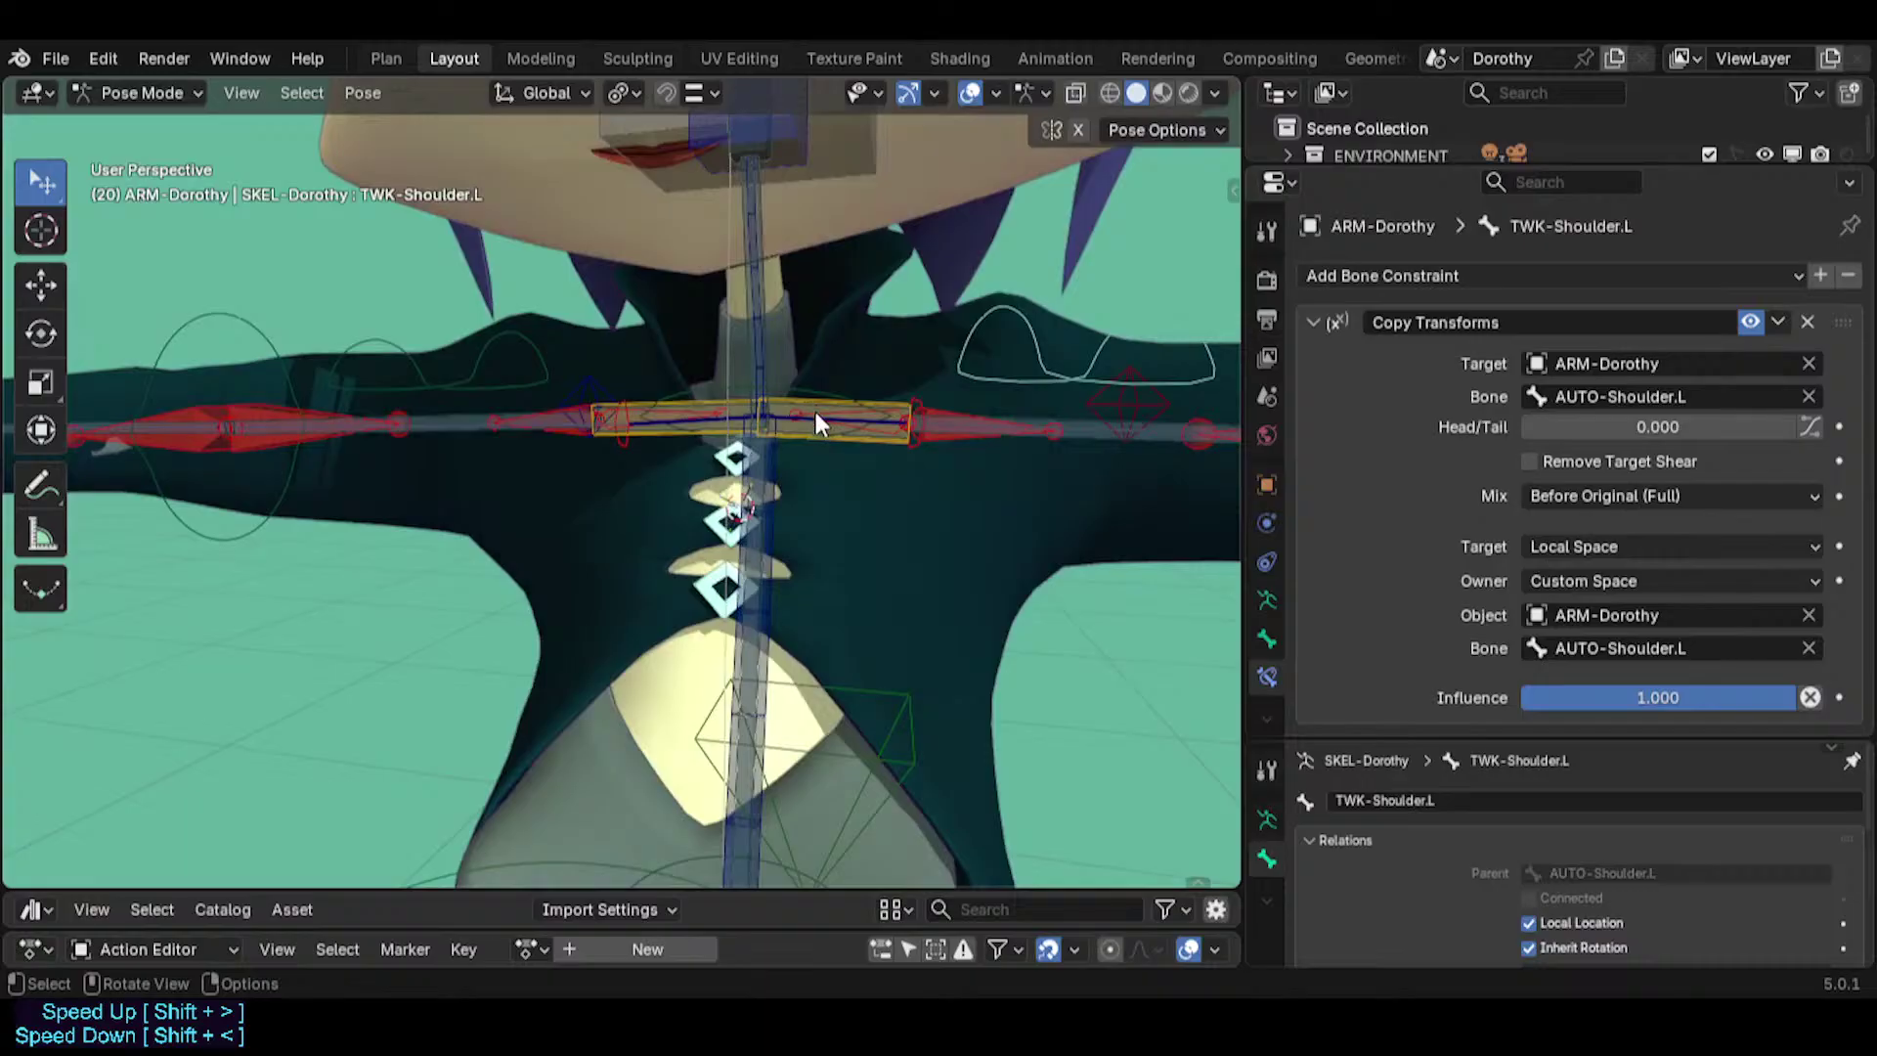
pyautogui.click(866, 443)
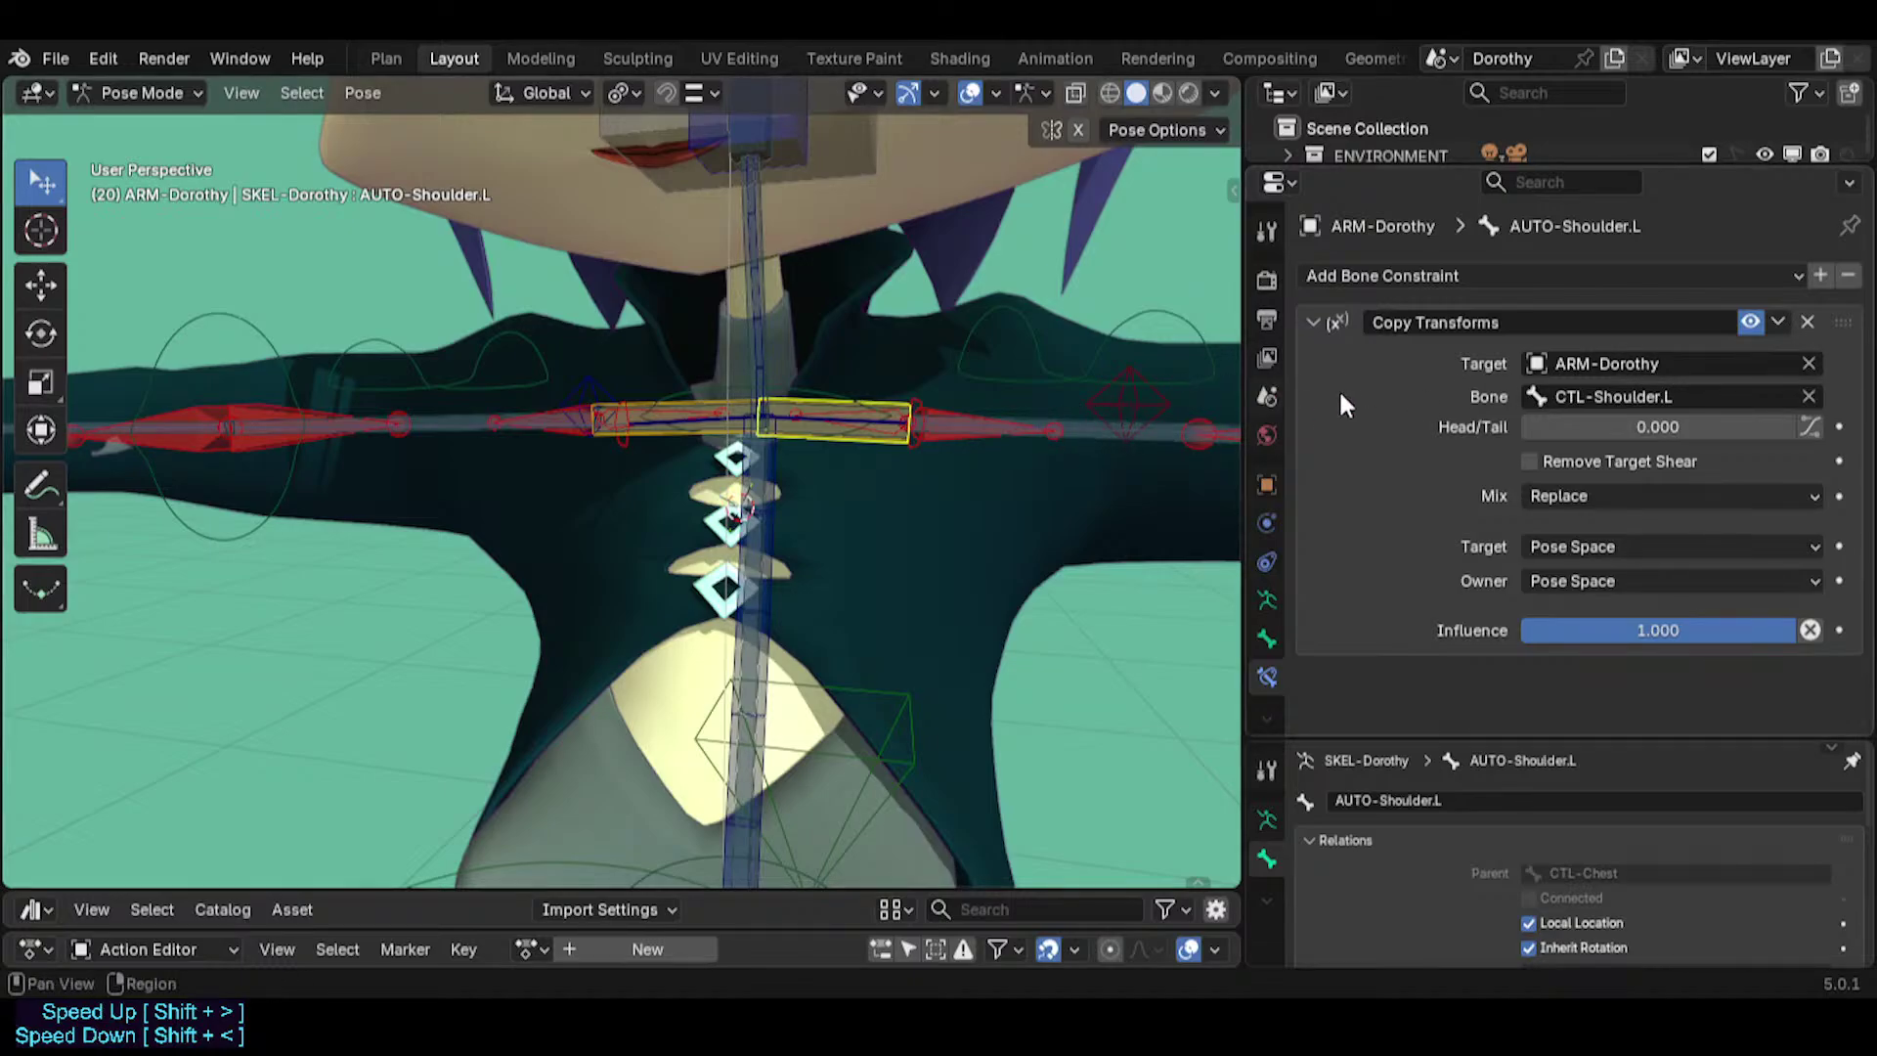
pyautogui.click(1749, 322)
# Rotate CTL-Shoulder.L upward and test-move TWK-Shoulder.L while AUTO-Shoulder.L's Copy Transforms constraint is disabled.
pyautogui.moveTo(976, 321); pyautogui.dragTo(960, 367, button='middle')
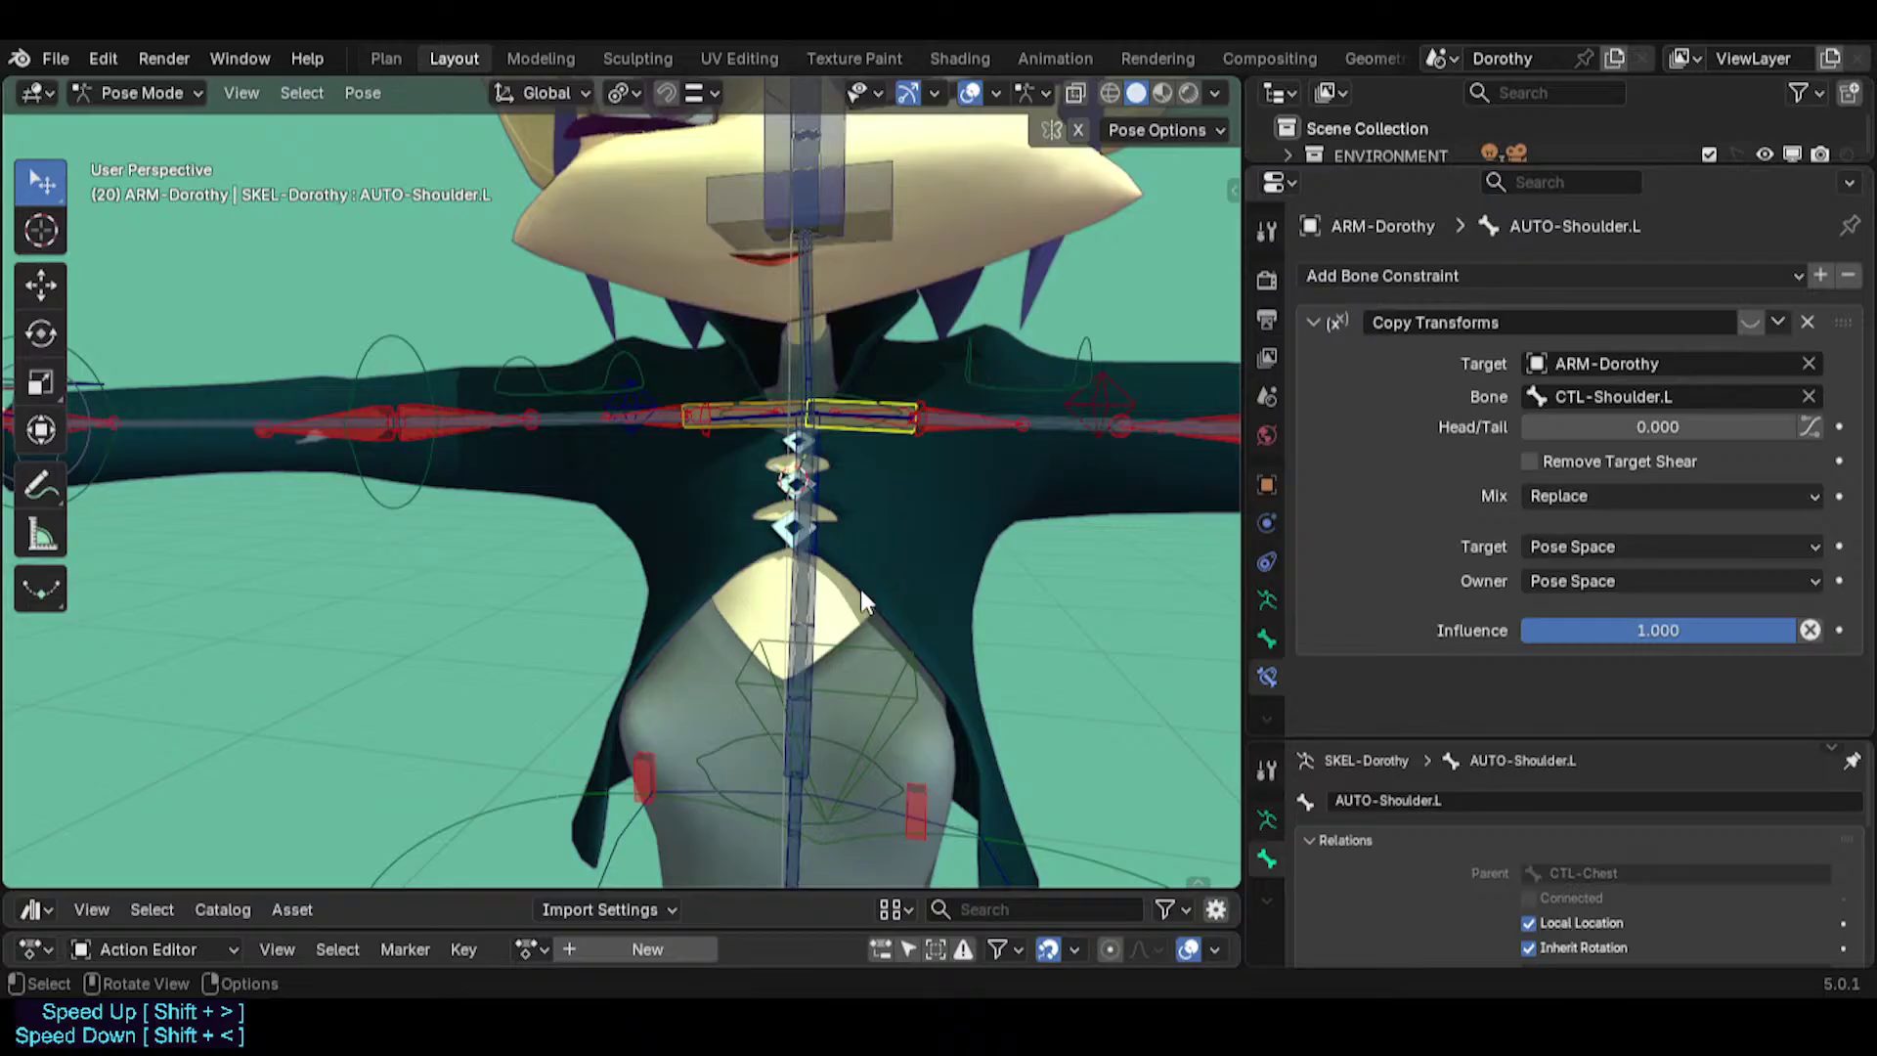
pyautogui.click(897, 418)
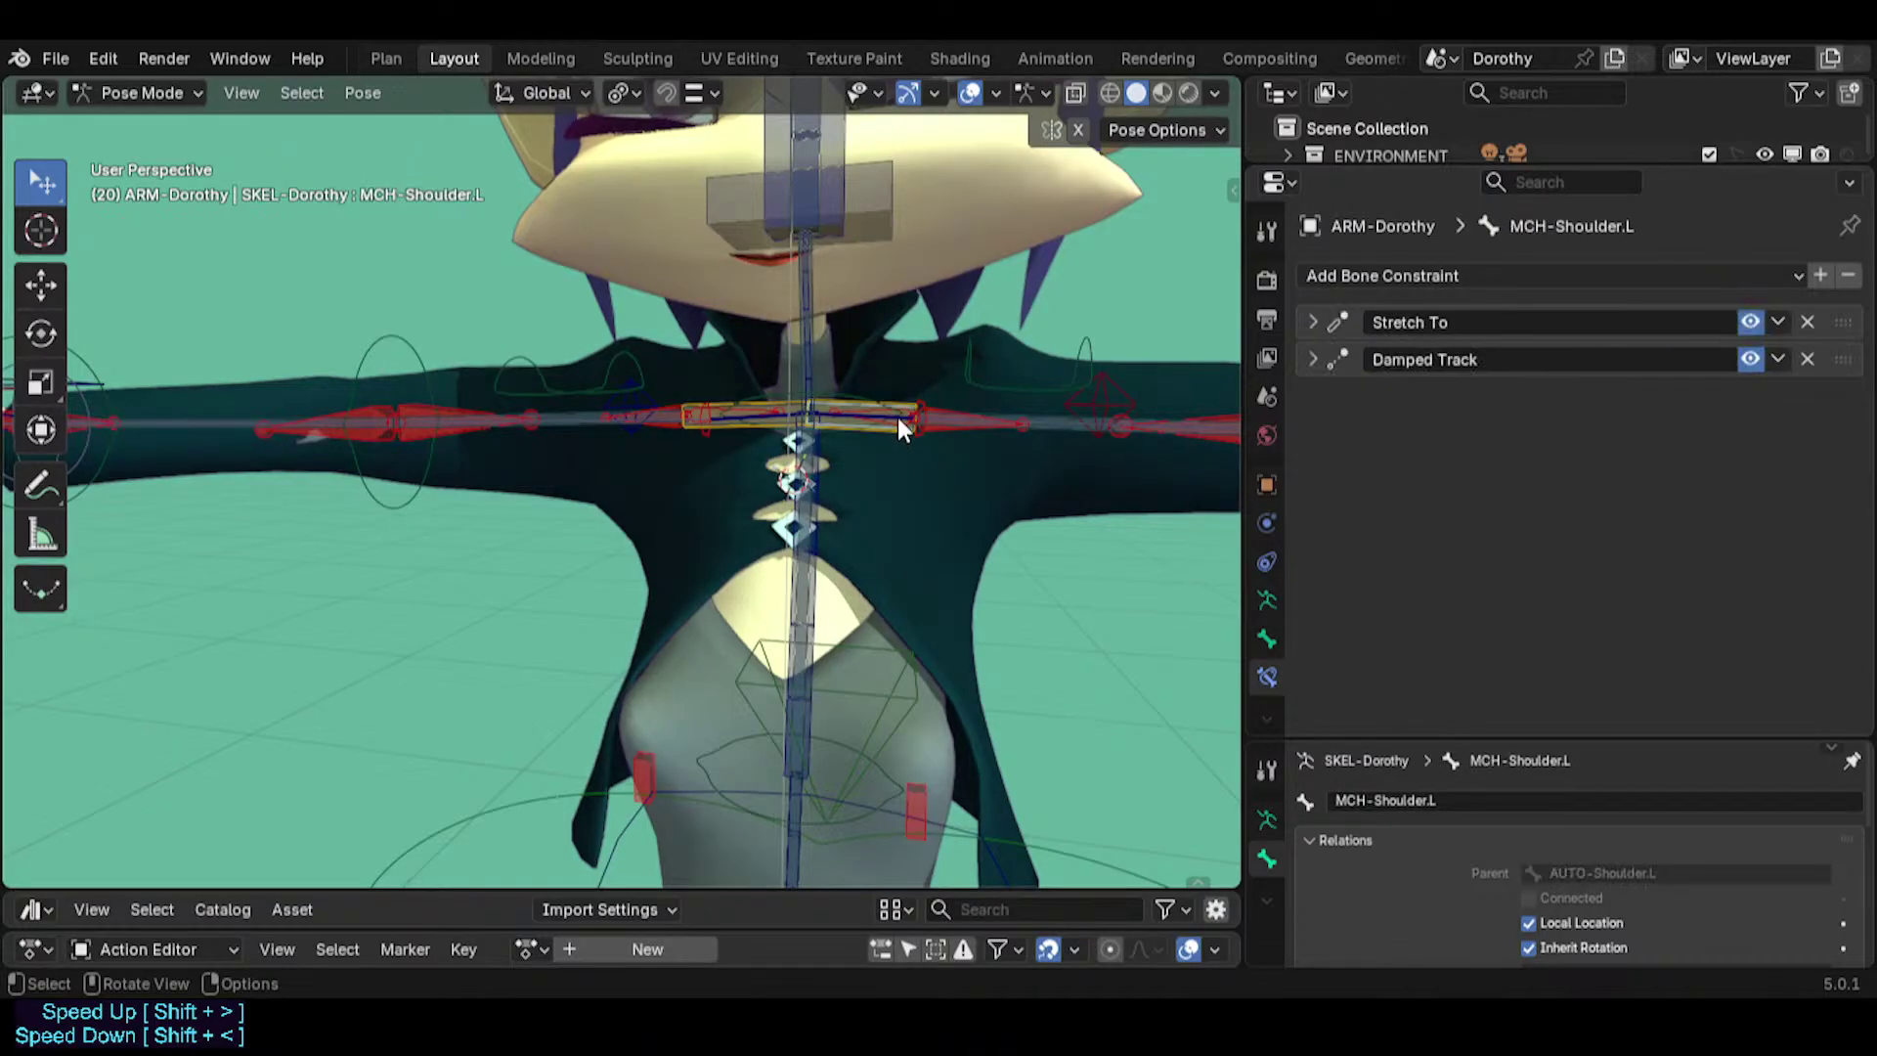
pyautogui.click(898, 419)
pyautogui.click(898, 419)
pyautogui.click(897, 419)
pyautogui.press('r')
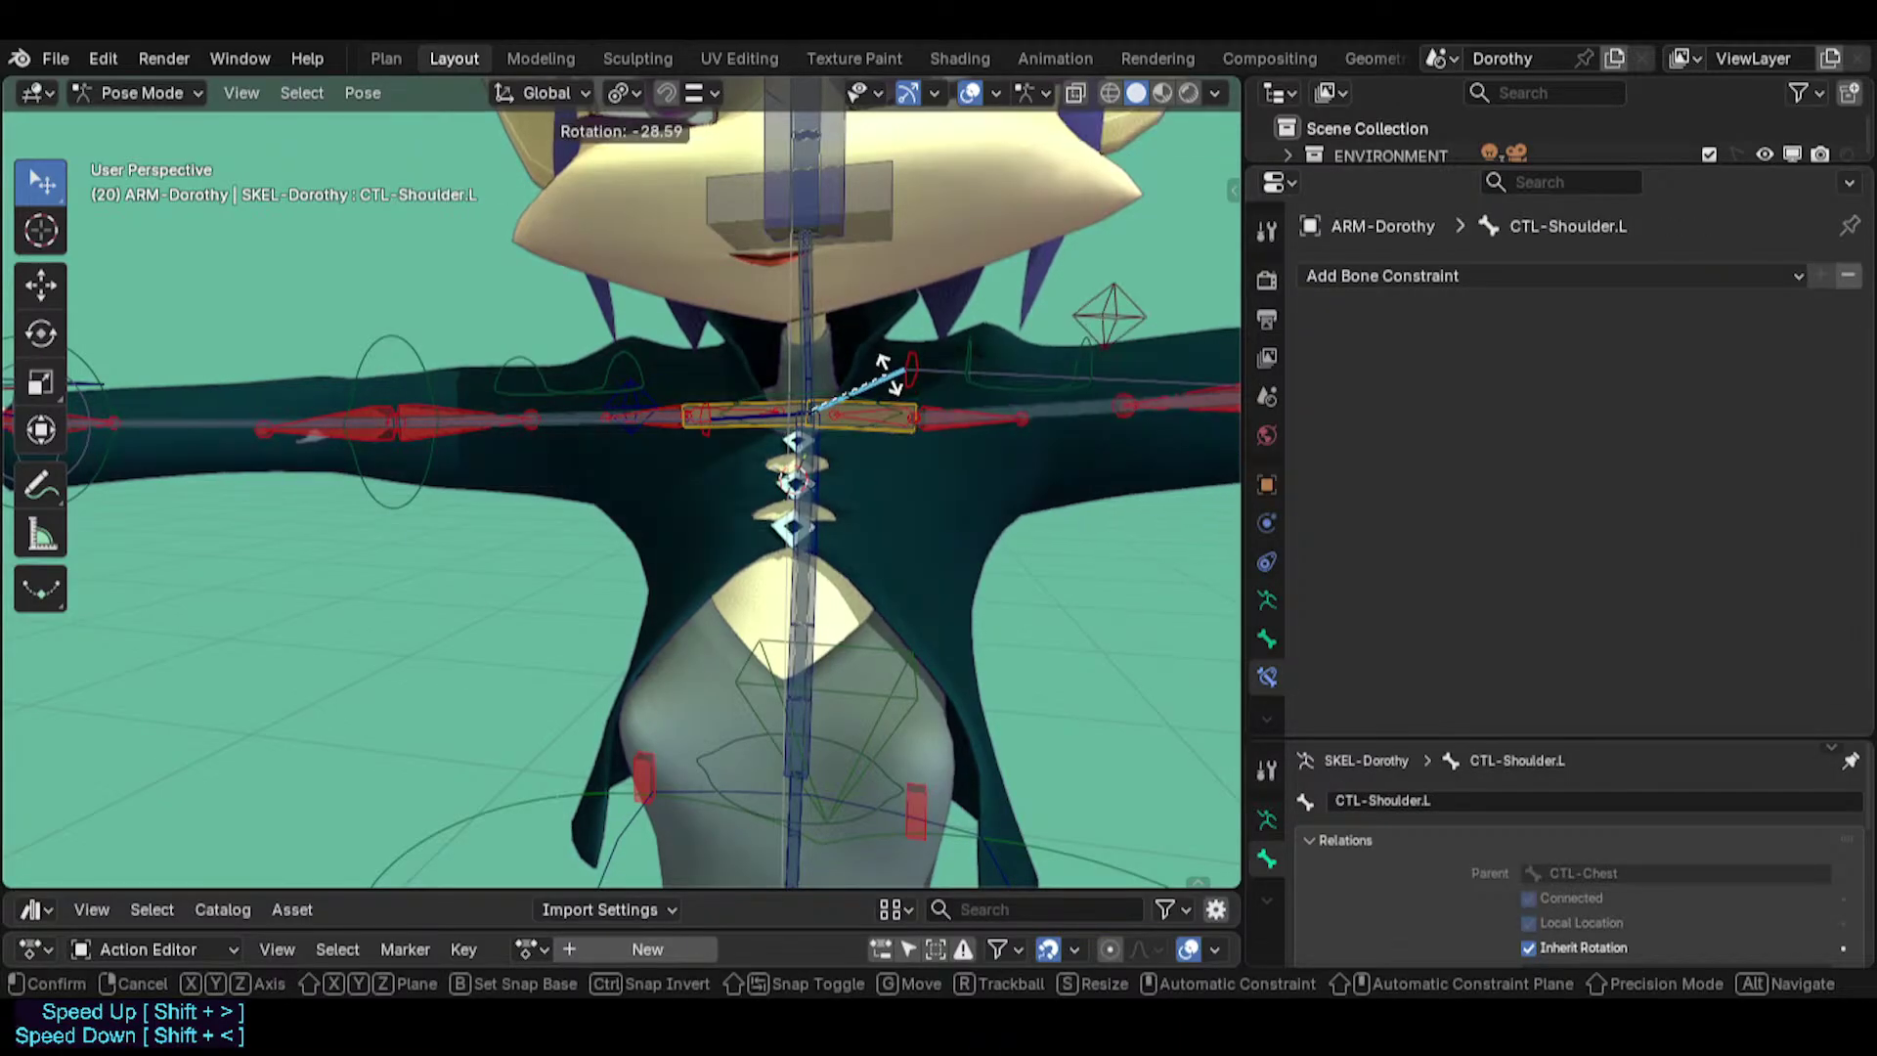
pyautogui.click(938, 371)
pyautogui.click(971, 361)
pyautogui.press('g')
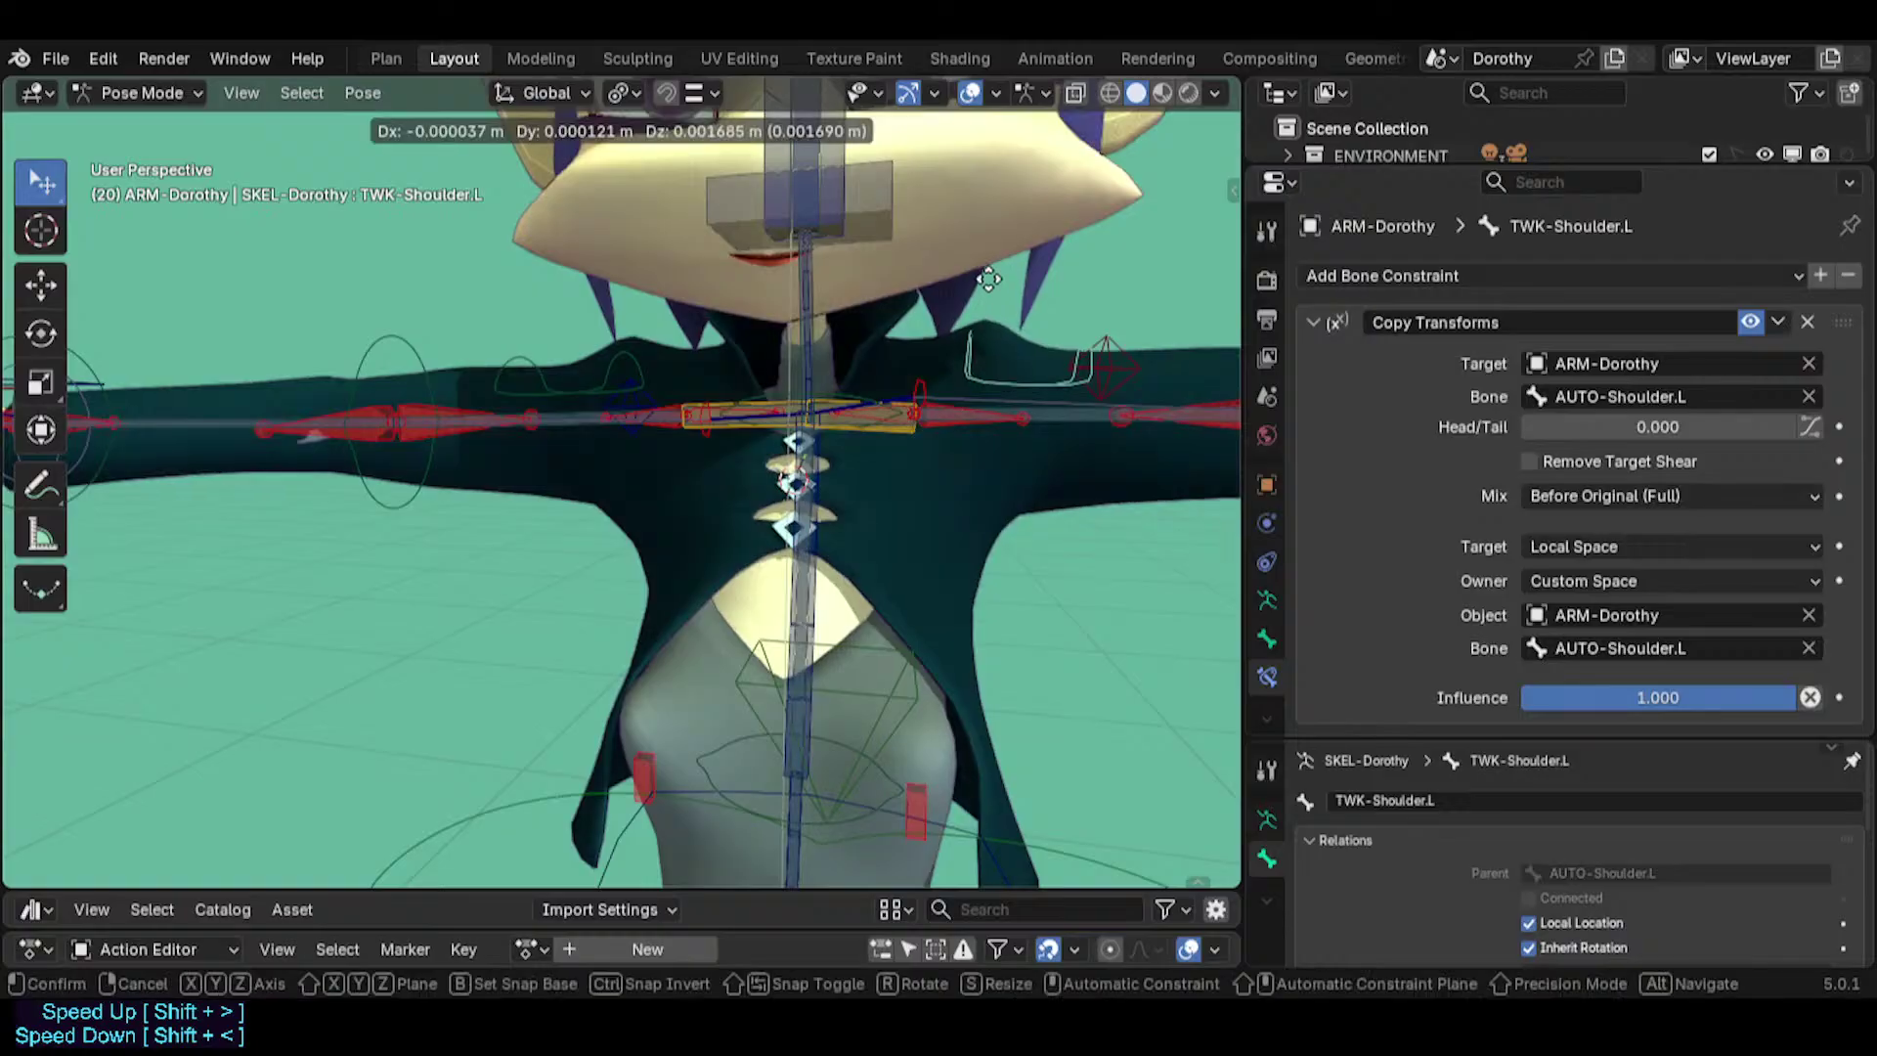
pyautogui.click(900, 378)
# Rotate CTL-Shoulder.L further upward and re-enable the Copy Transforms constraint on AUTO-Shoulder.L.
pyautogui.click(900, 387)
pyautogui.click(905, 411)
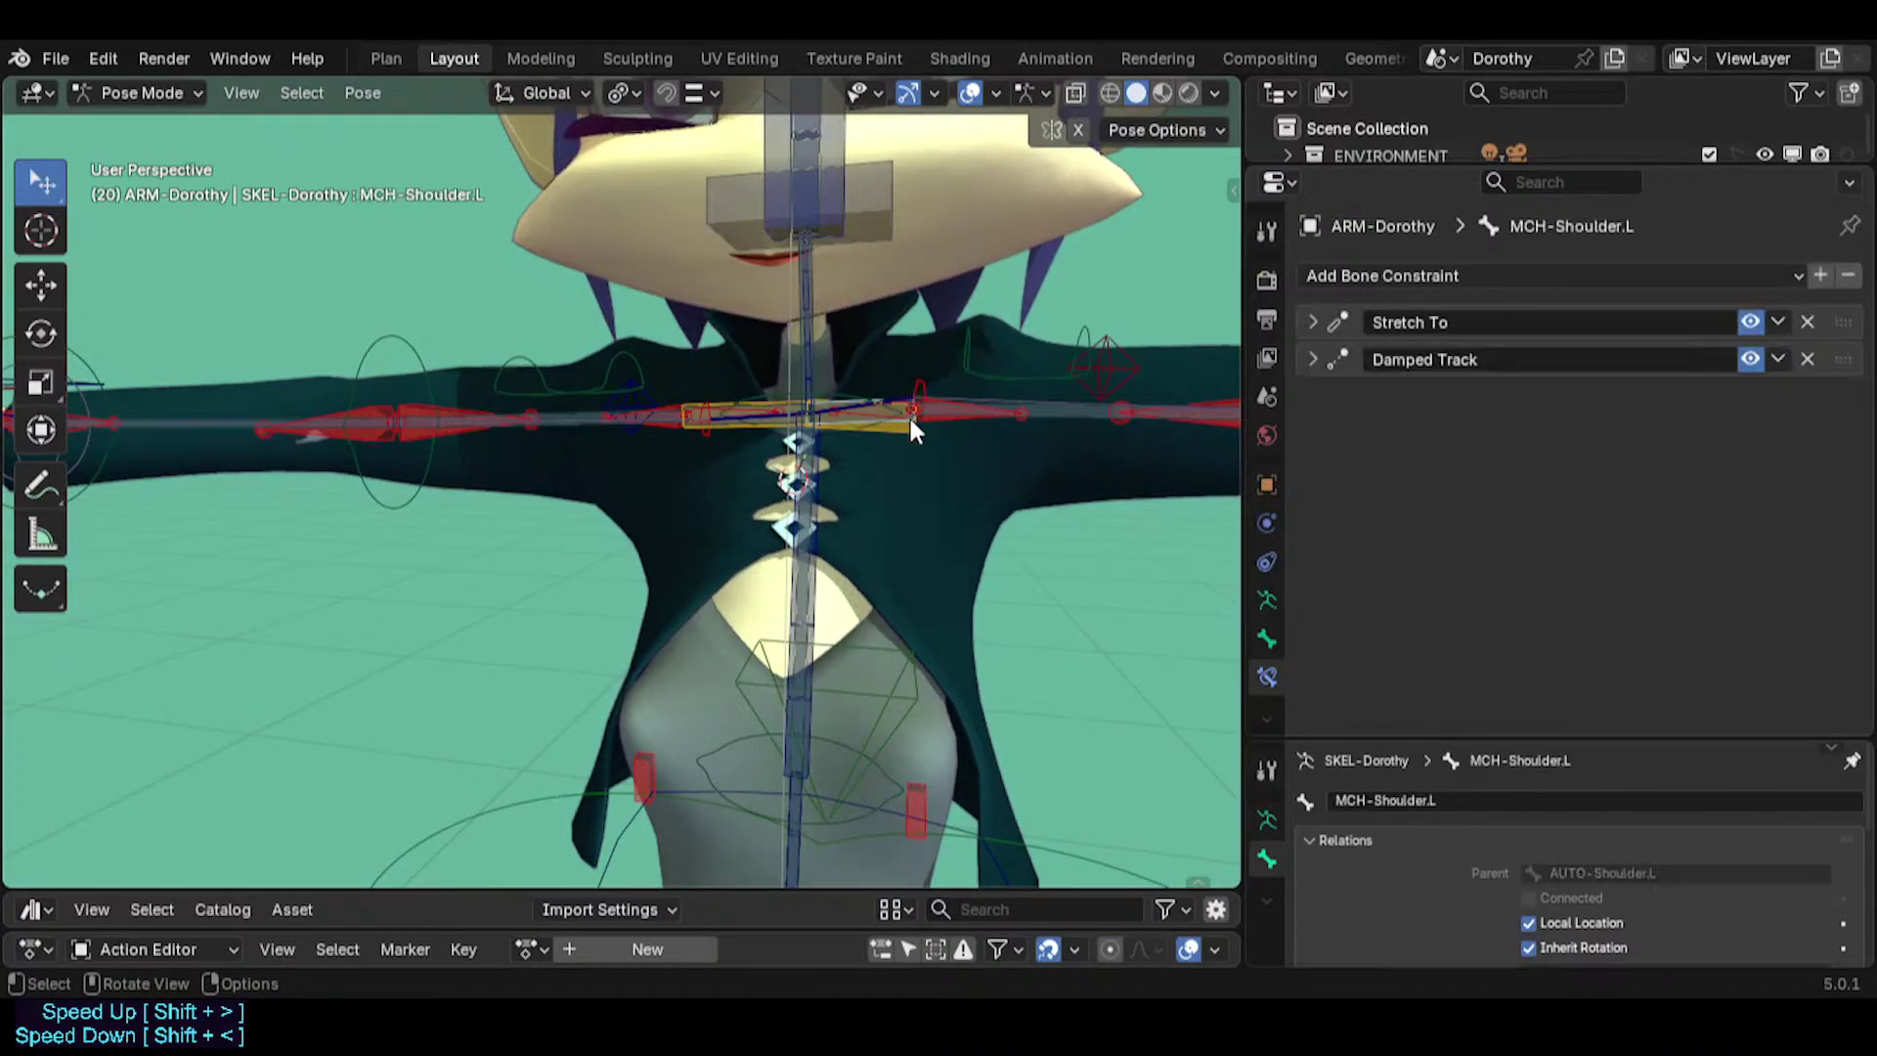
pyautogui.click(890, 399)
pyautogui.click(894, 401)
pyautogui.click(895, 399)
pyautogui.click(895, 400)
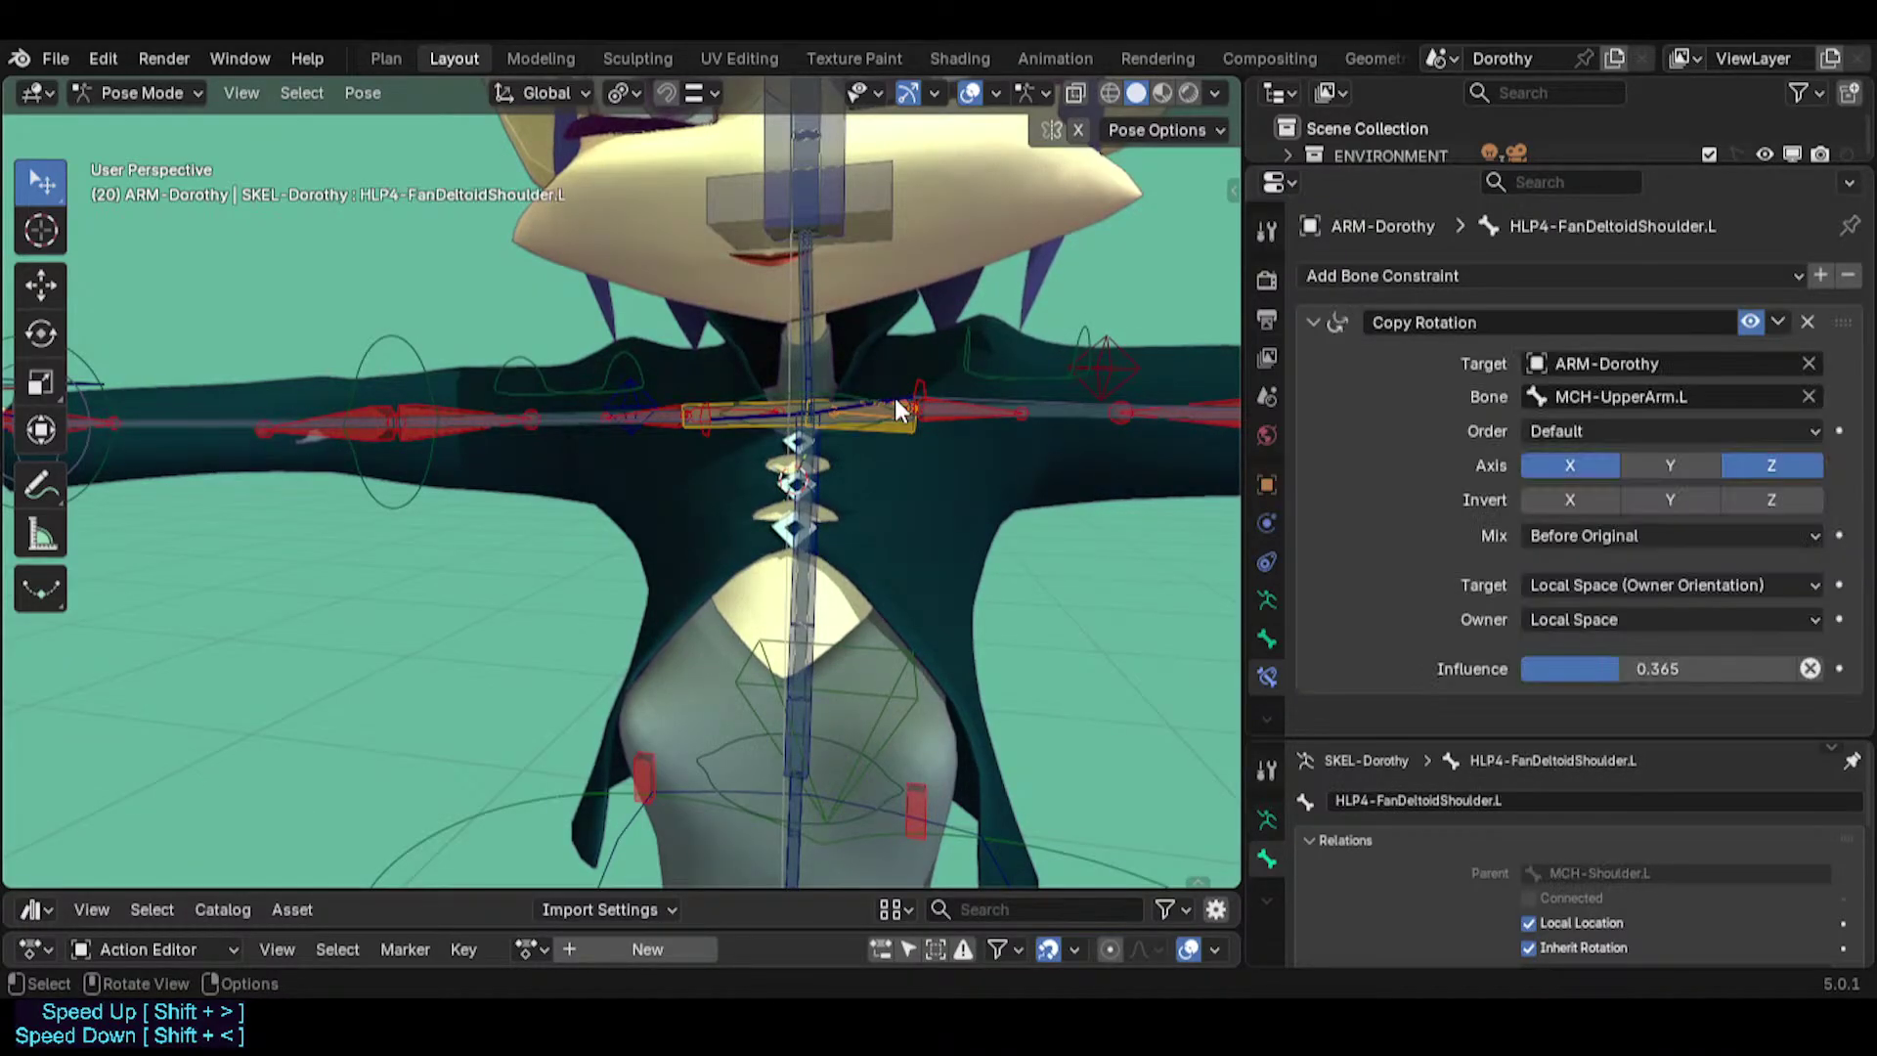
pyautogui.click(895, 400)
pyautogui.press('r')
pyautogui.click(893, 386)
pyautogui.click(906, 428)
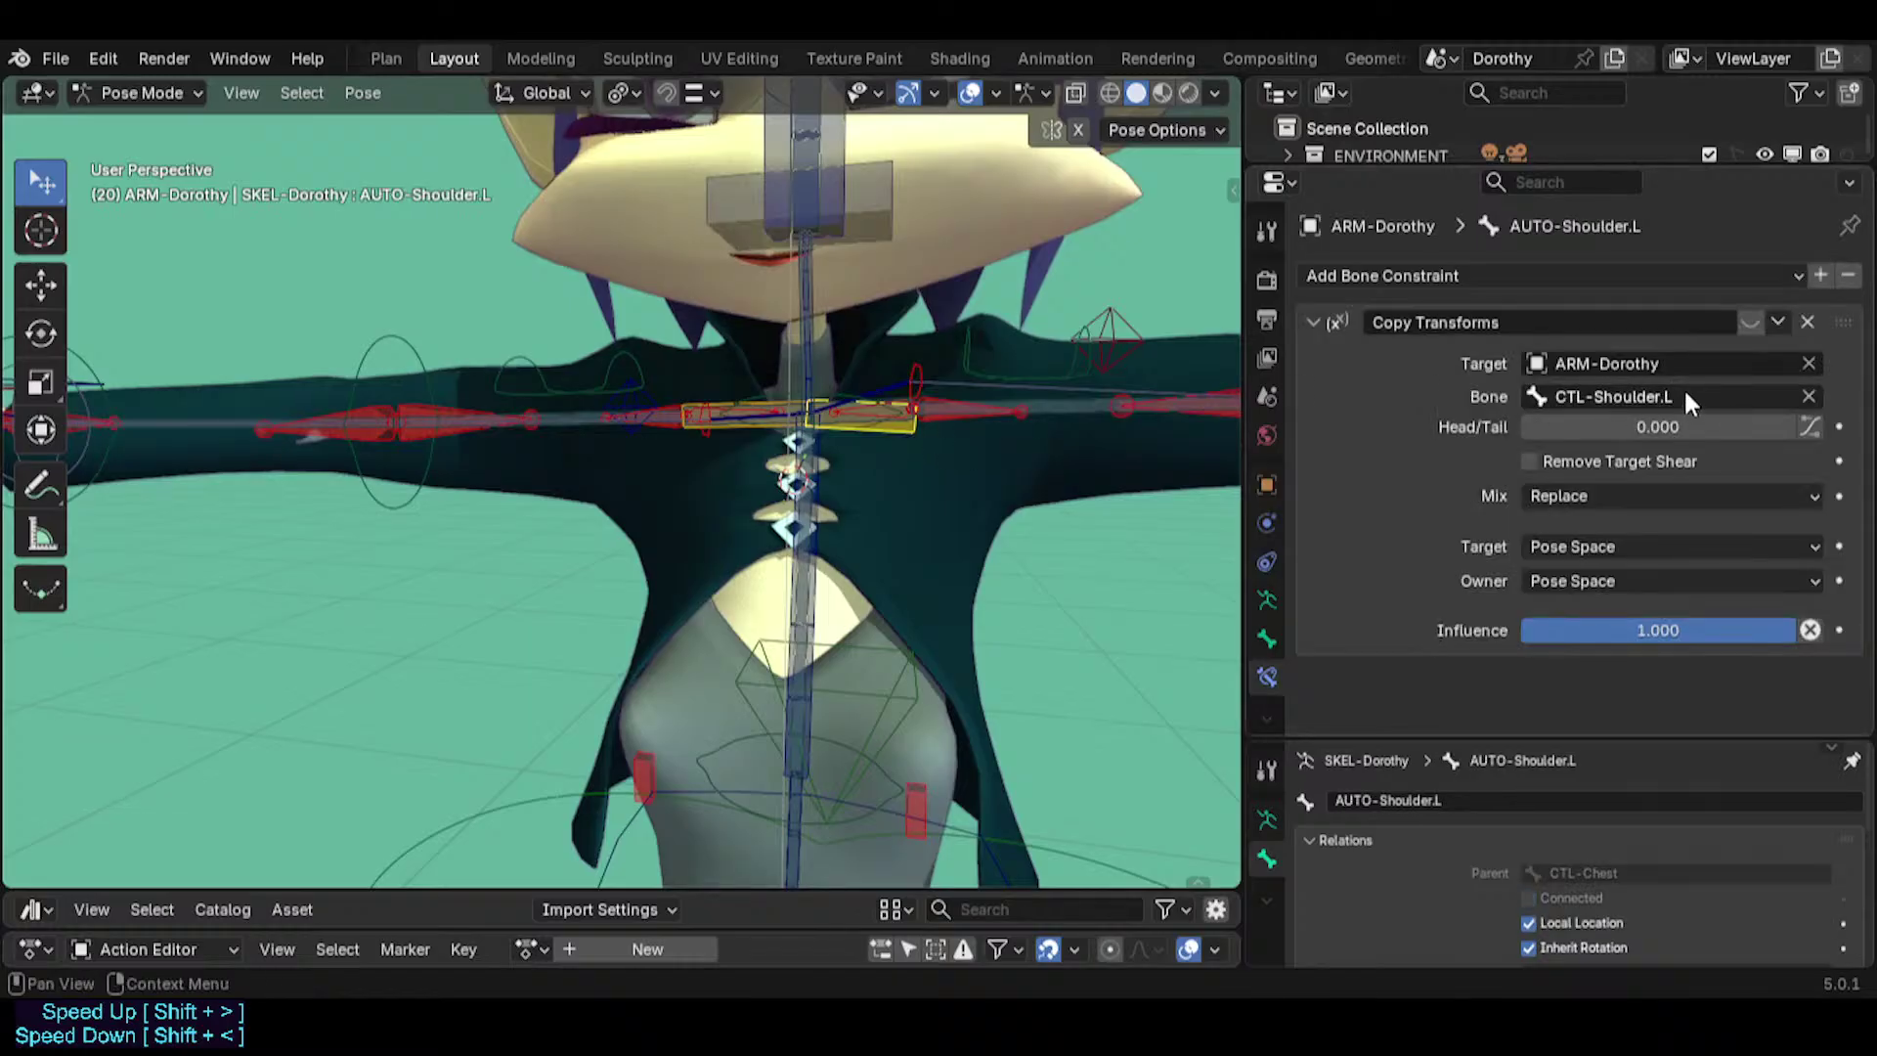
pyautogui.click(1755, 323)
# Rotate CTL-Shoulder.L up and down to test how the left shoulder follows with AUTO-Shoulder.L constrained.
pyautogui.click(896, 386)
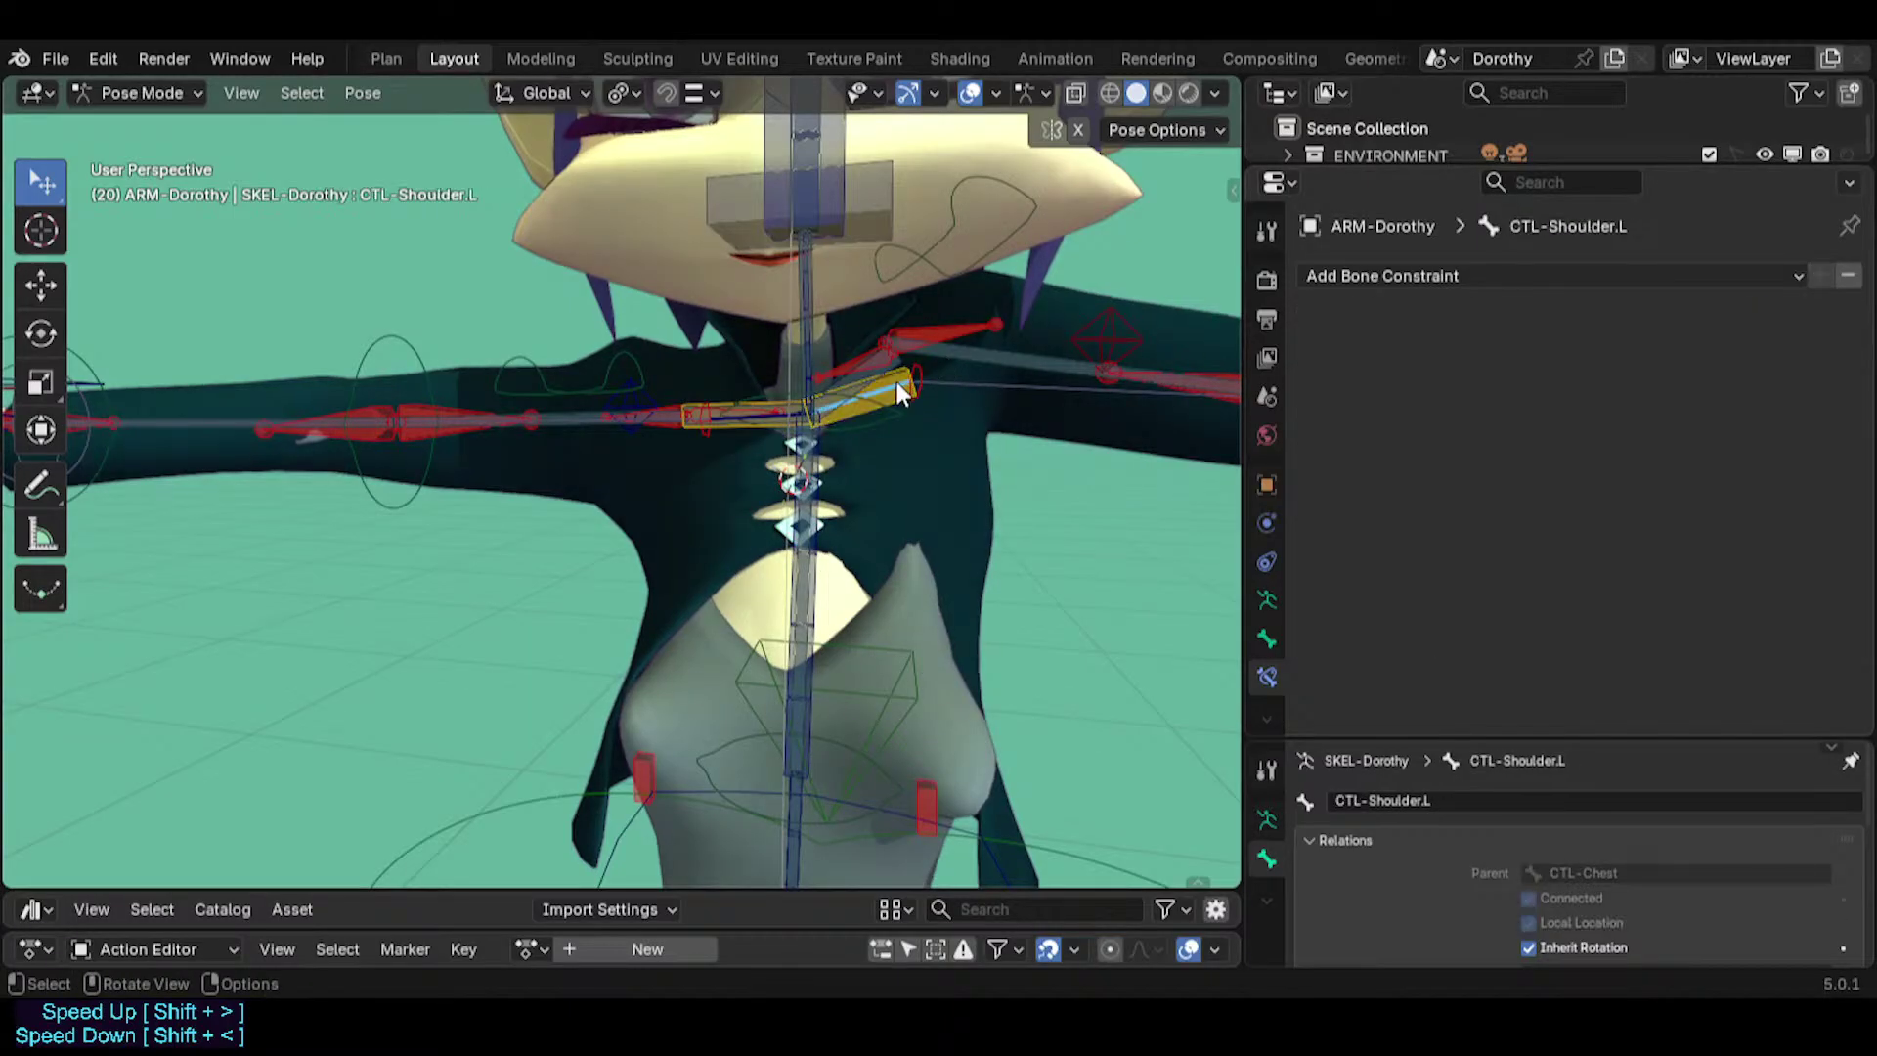
pyautogui.press('r')
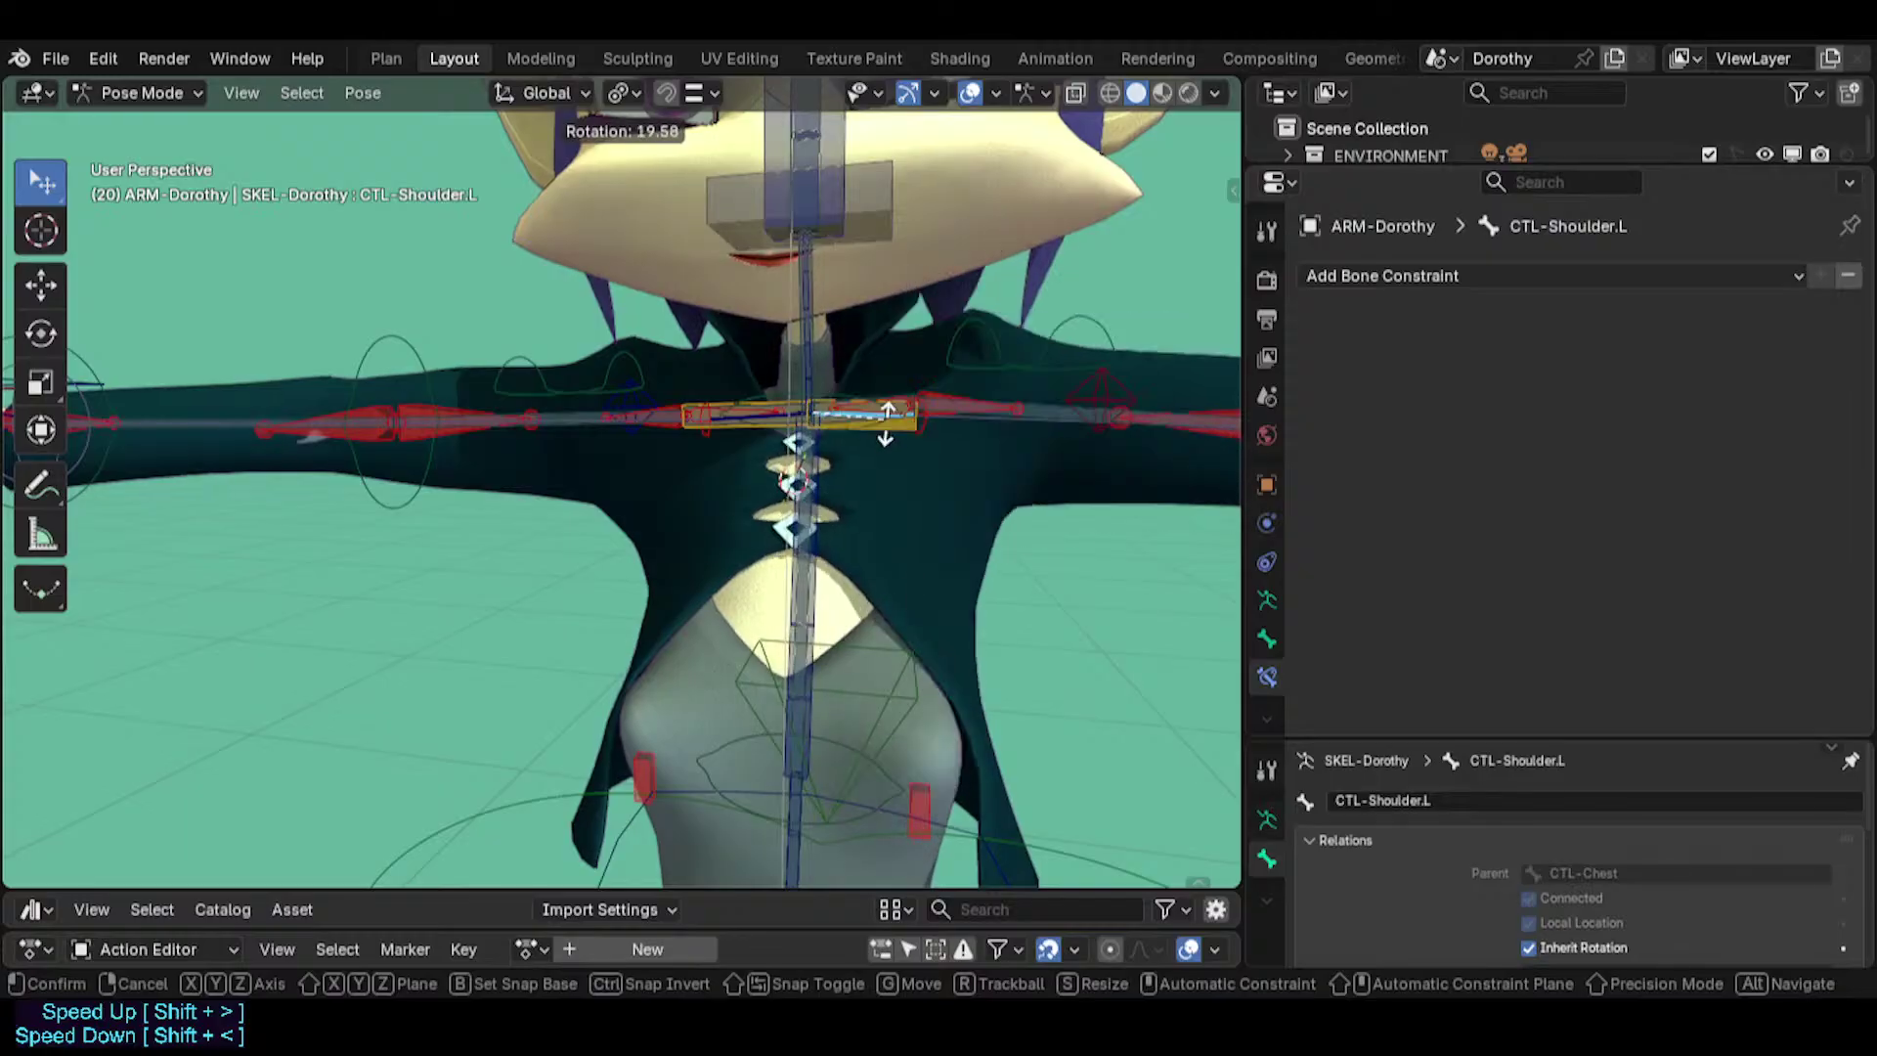
pyautogui.click(907, 432)
pyautogui.moveTo(909, 441); pyautogui.dragTo(967, 455, button='middle')
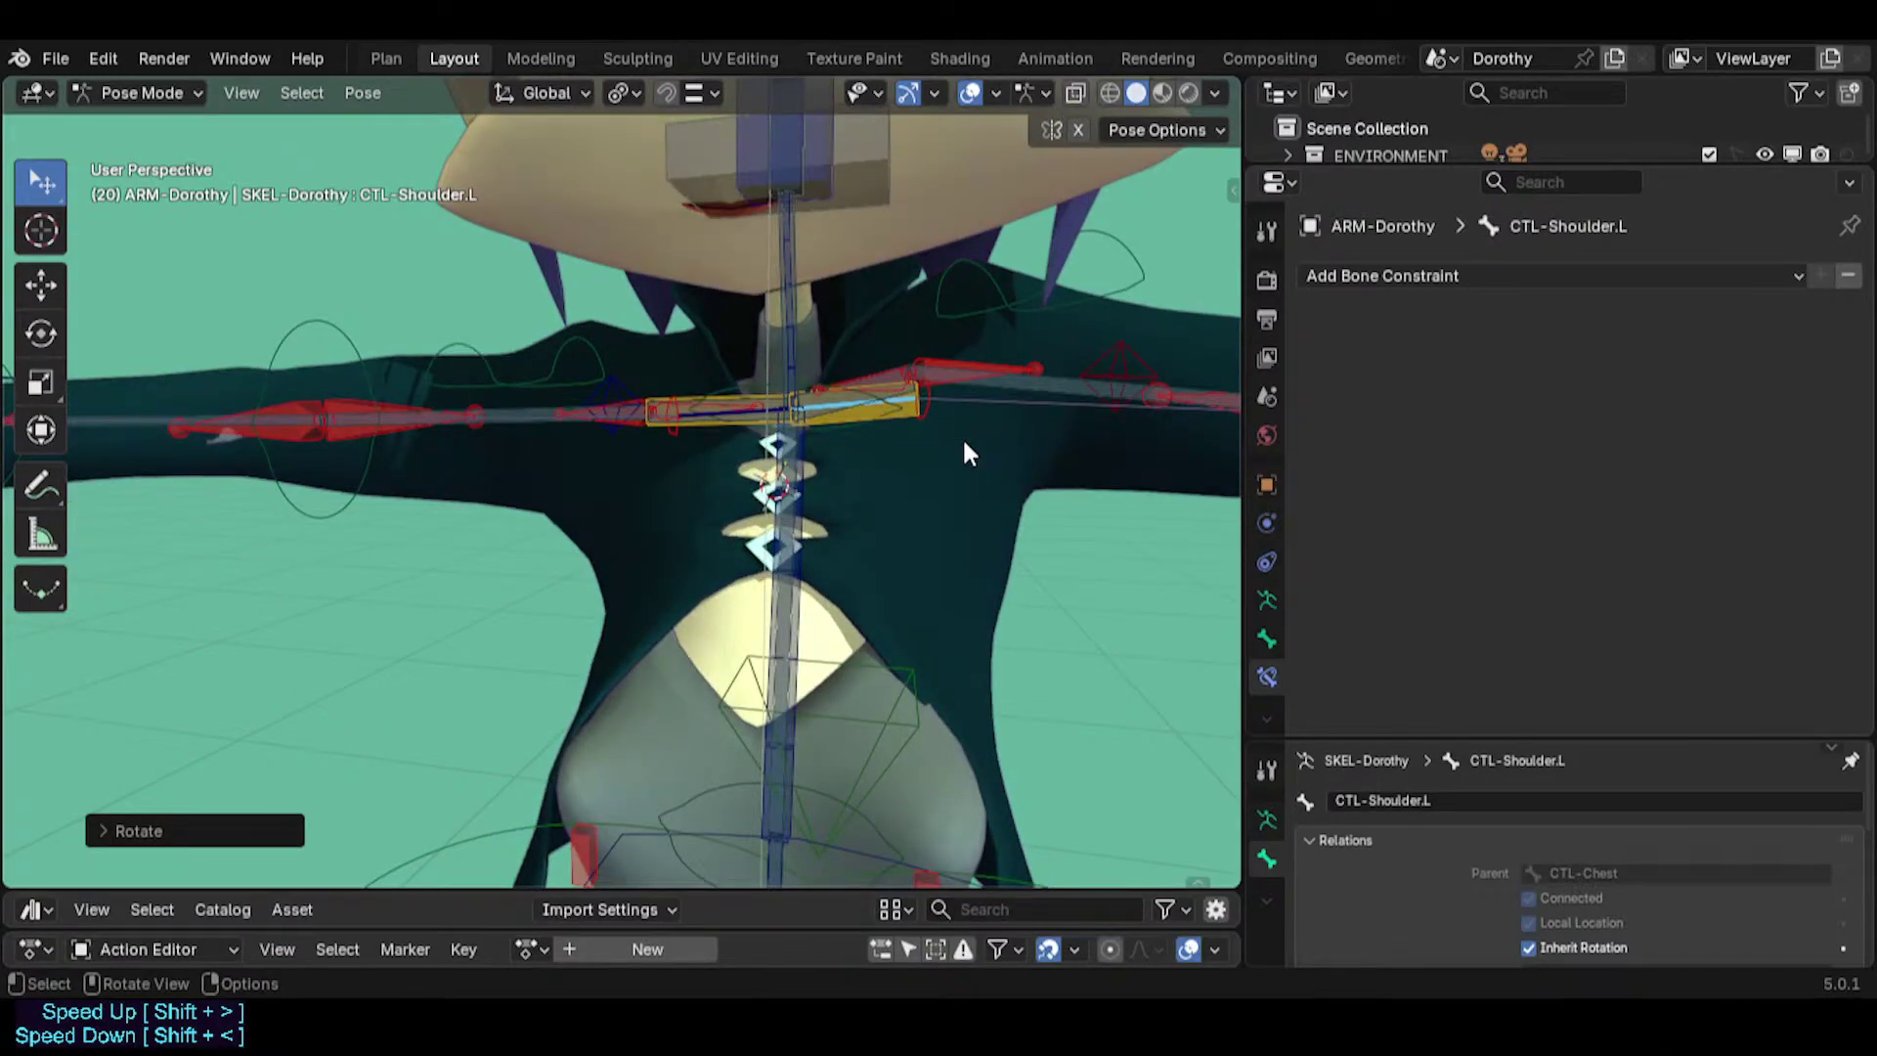
# Delete the AUTO-Shoulder.L bone and its mirrored right-side counterpart in Edit Mode, along with its Copy Transforms constraint.
pyautogui.click(905, 403)
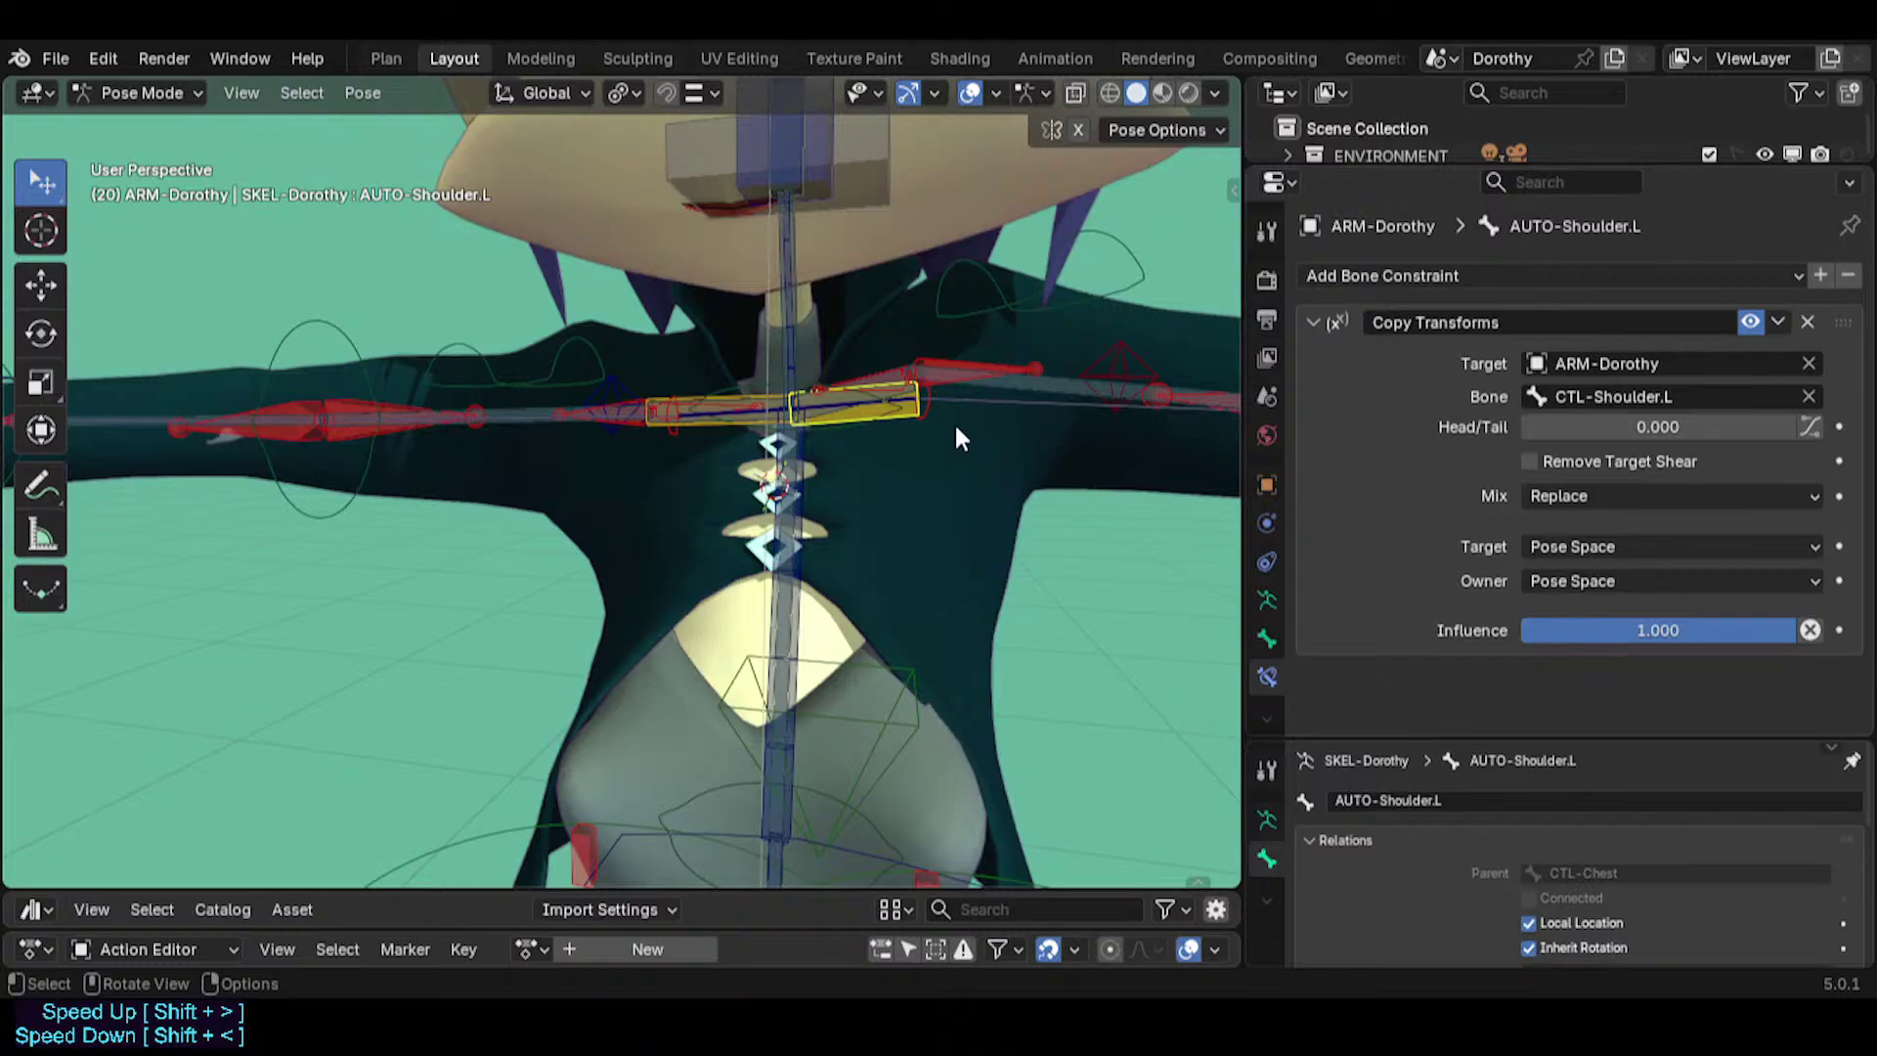
pyautogui.click(1806, 322)
pyautogui.moveTo(972, 369); pyautogui.dragTo(911, 425, button='middle')
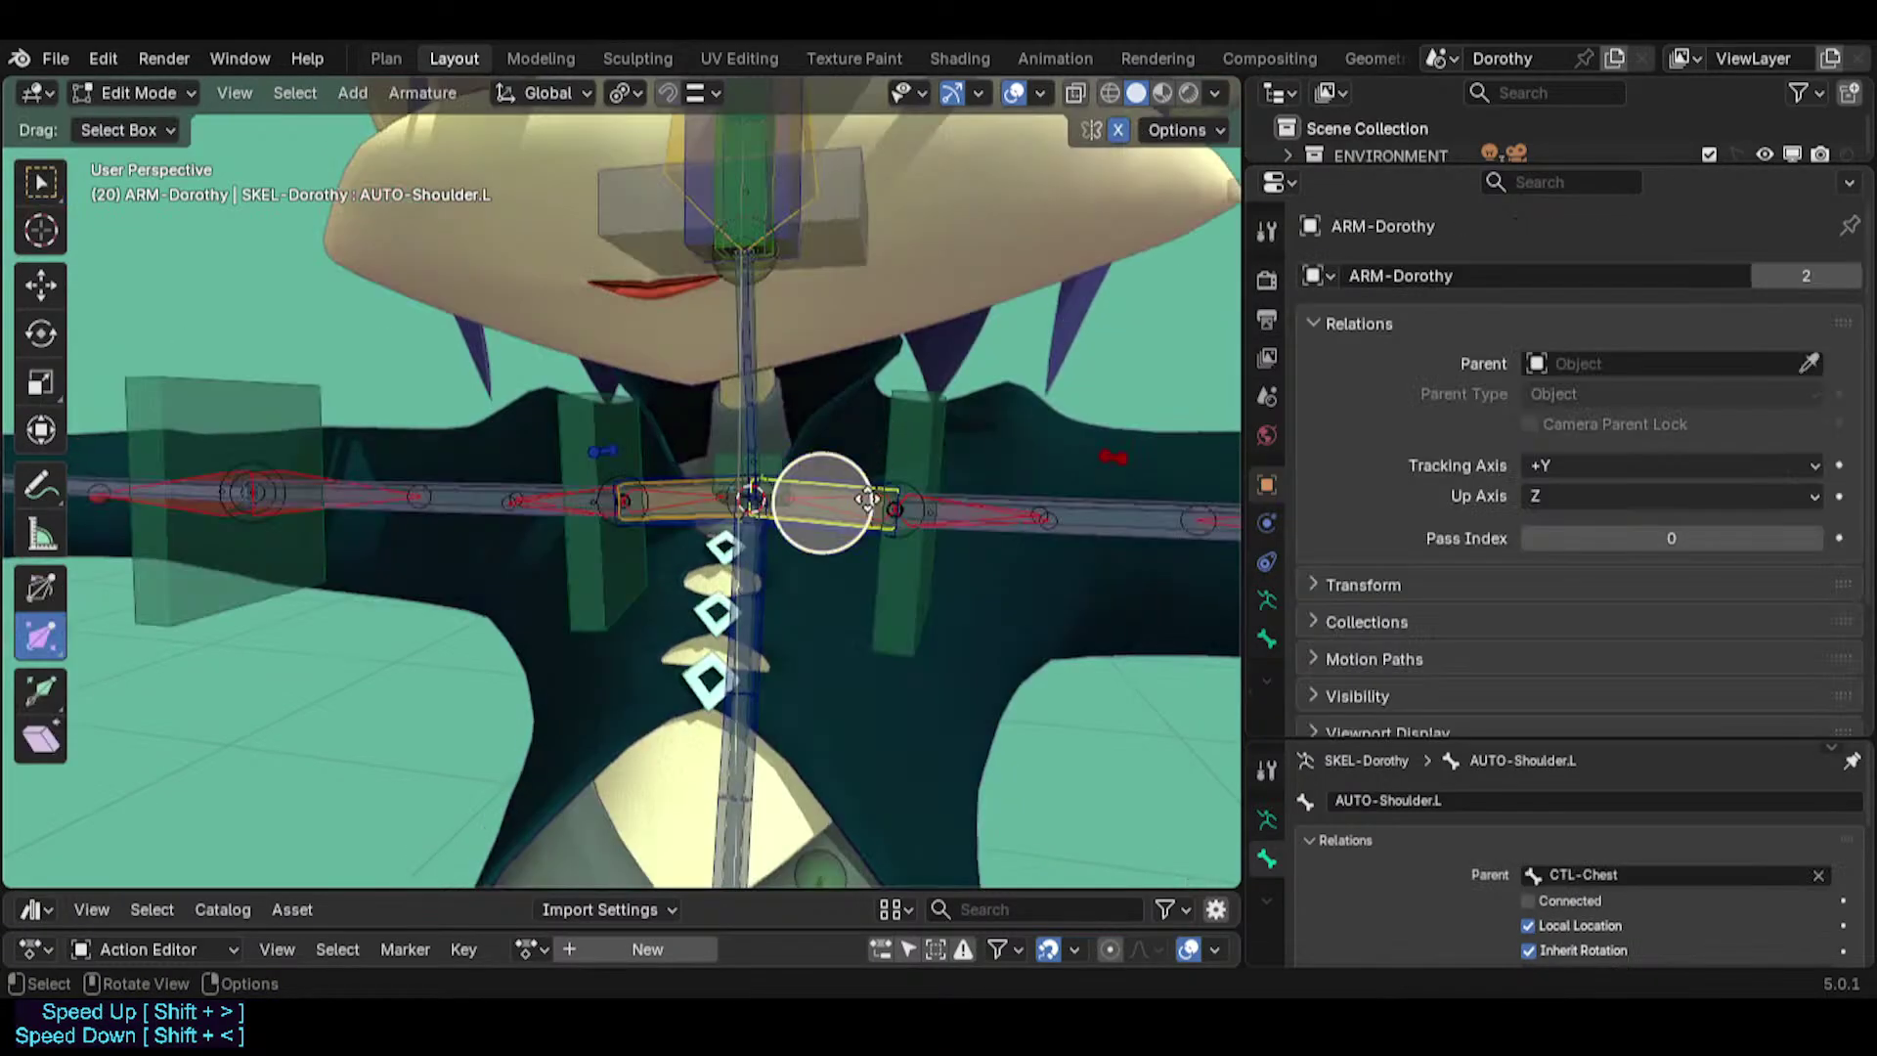
pyautogui.press('Escape')
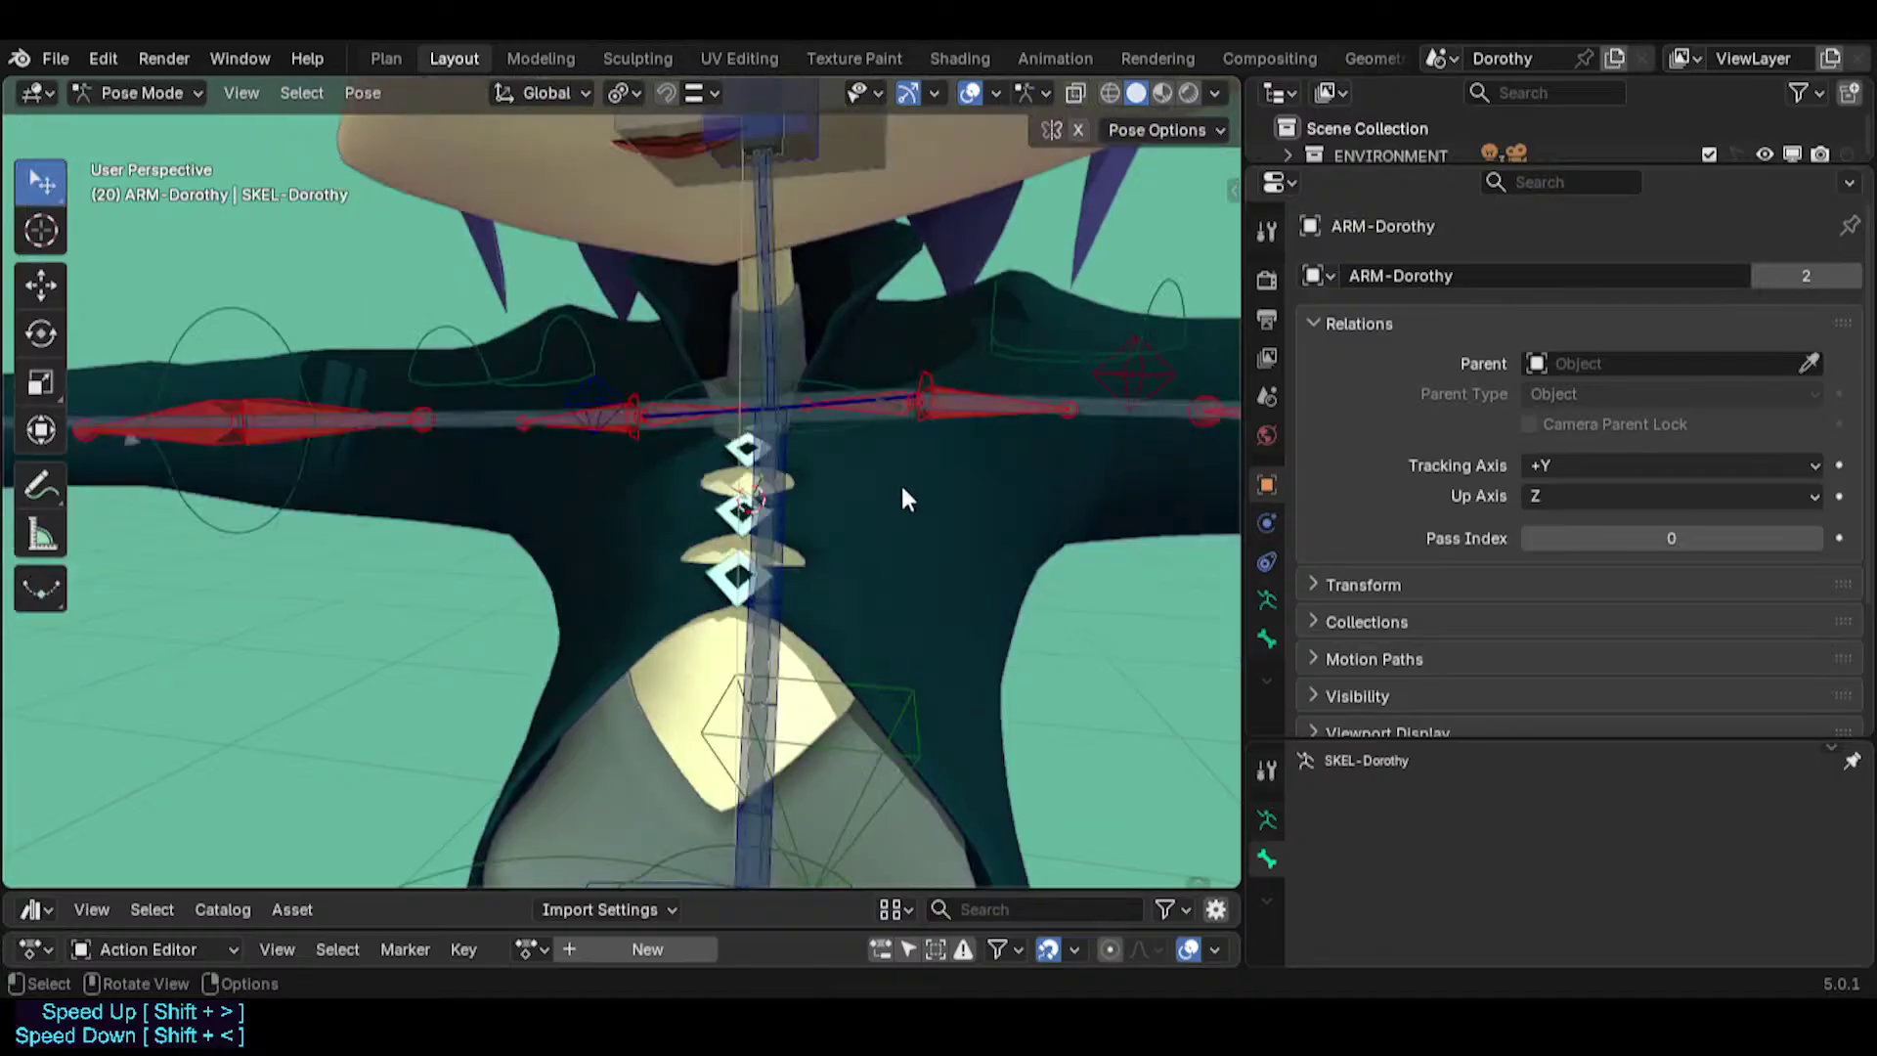
# Set both the target bone and the custom space bone of TWK-Shoulder.L's Copy Transforms constraint to CTL-Shoulder.L.
pyautogui.click(866, 404)
pyautogui.click(987, 333)
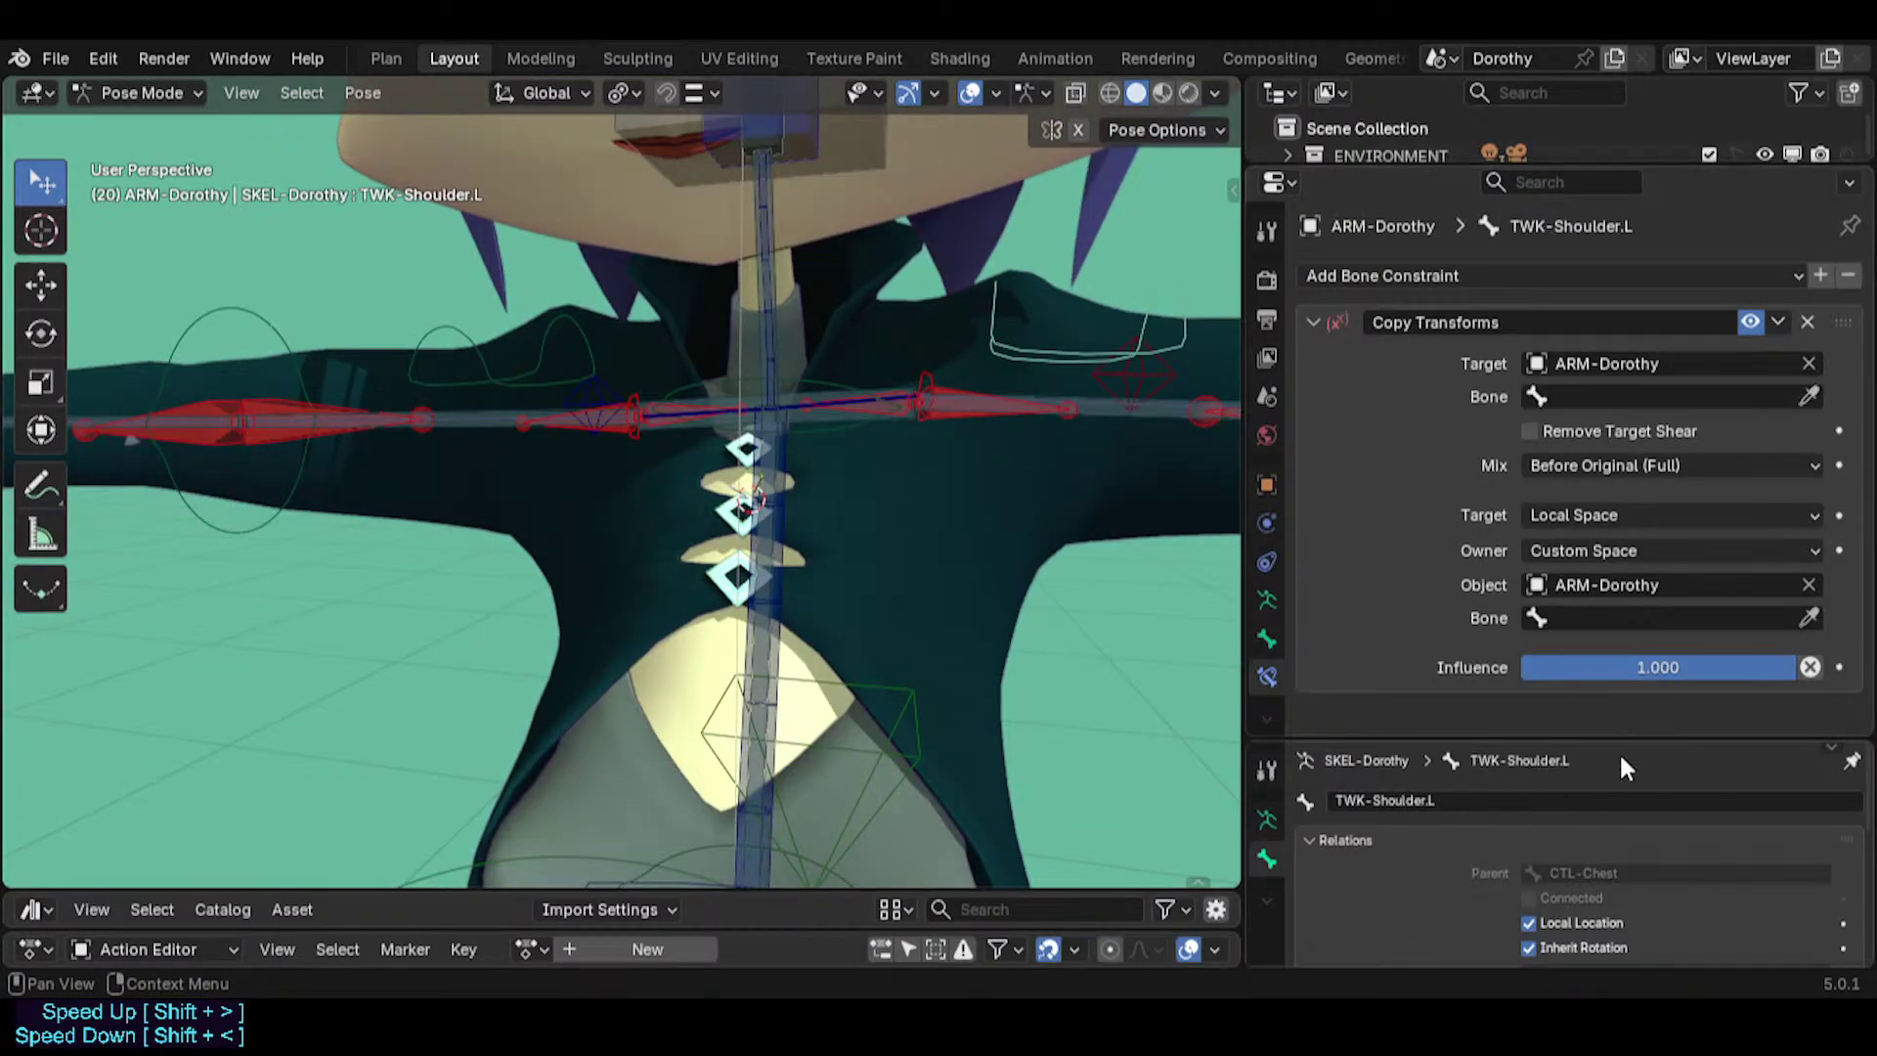
pyautogui.click(814, 415)
pyautogui.click(823, 407)
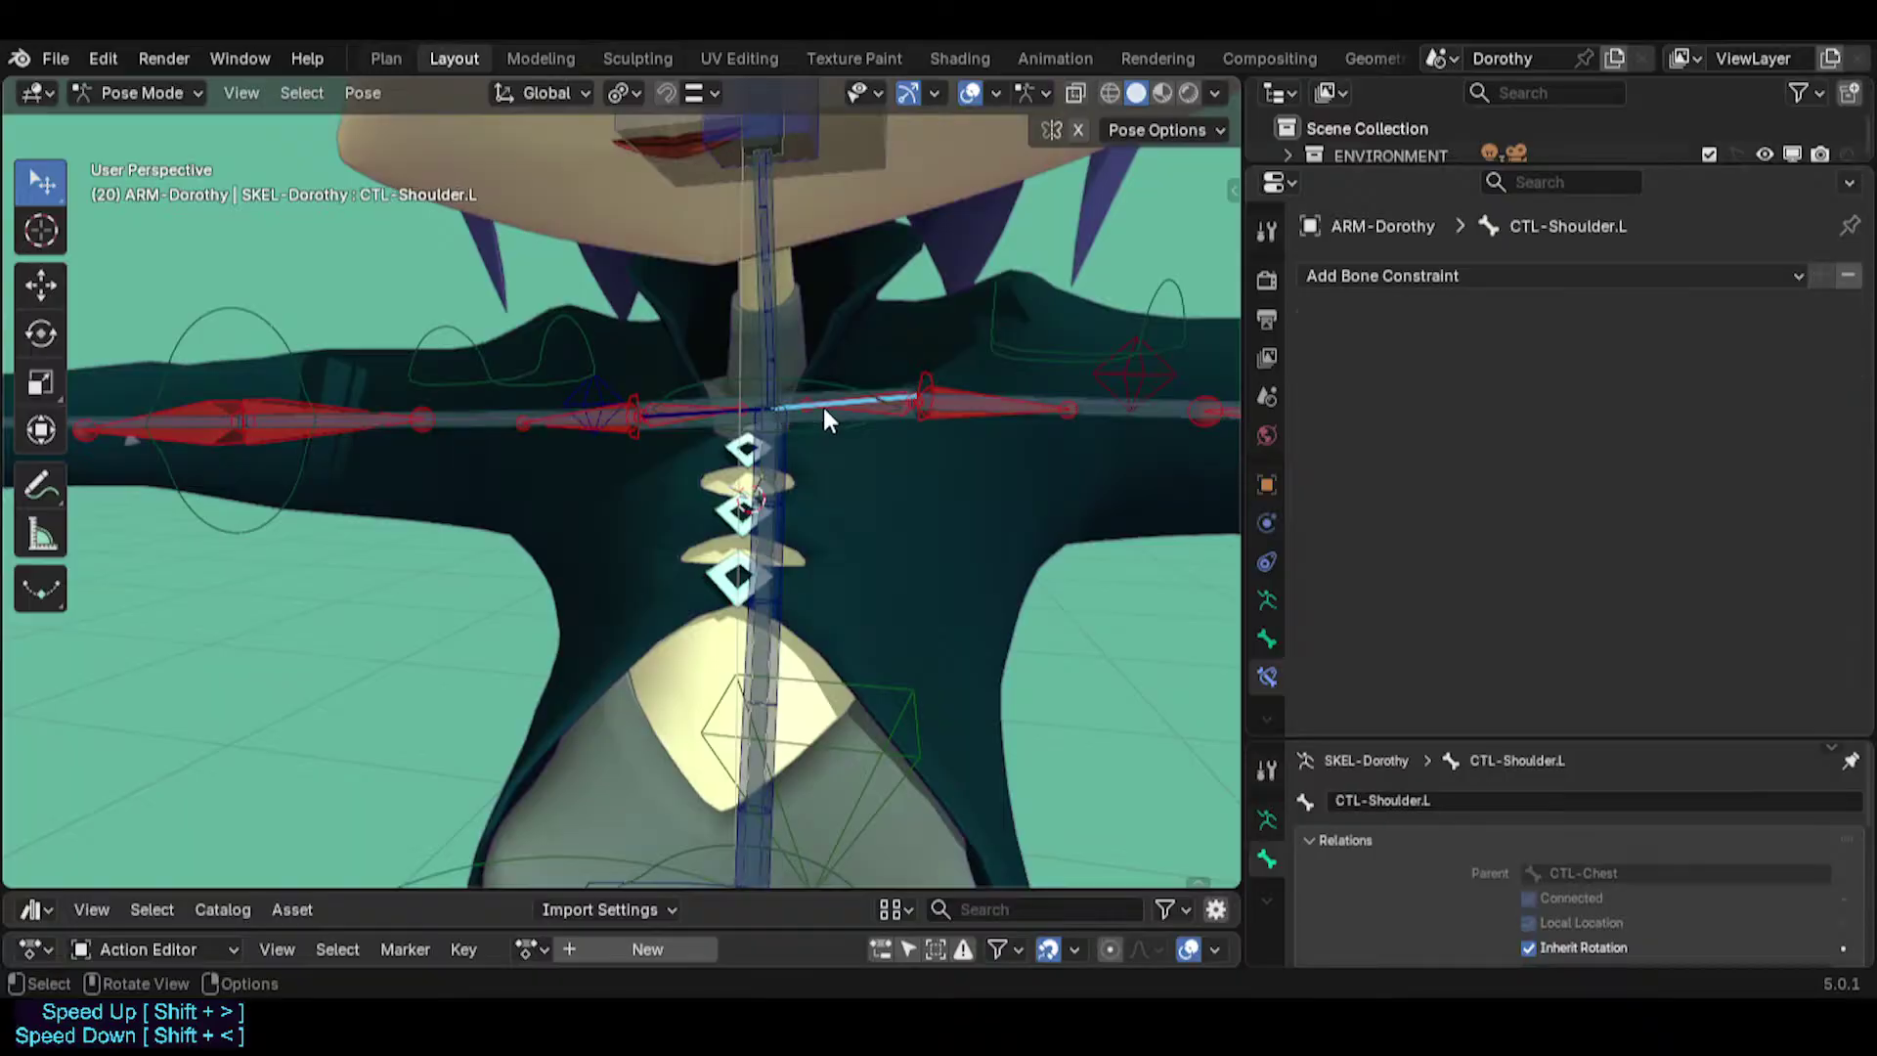
pyautogui.press('F2')
pyautogui.click(1056, 356)
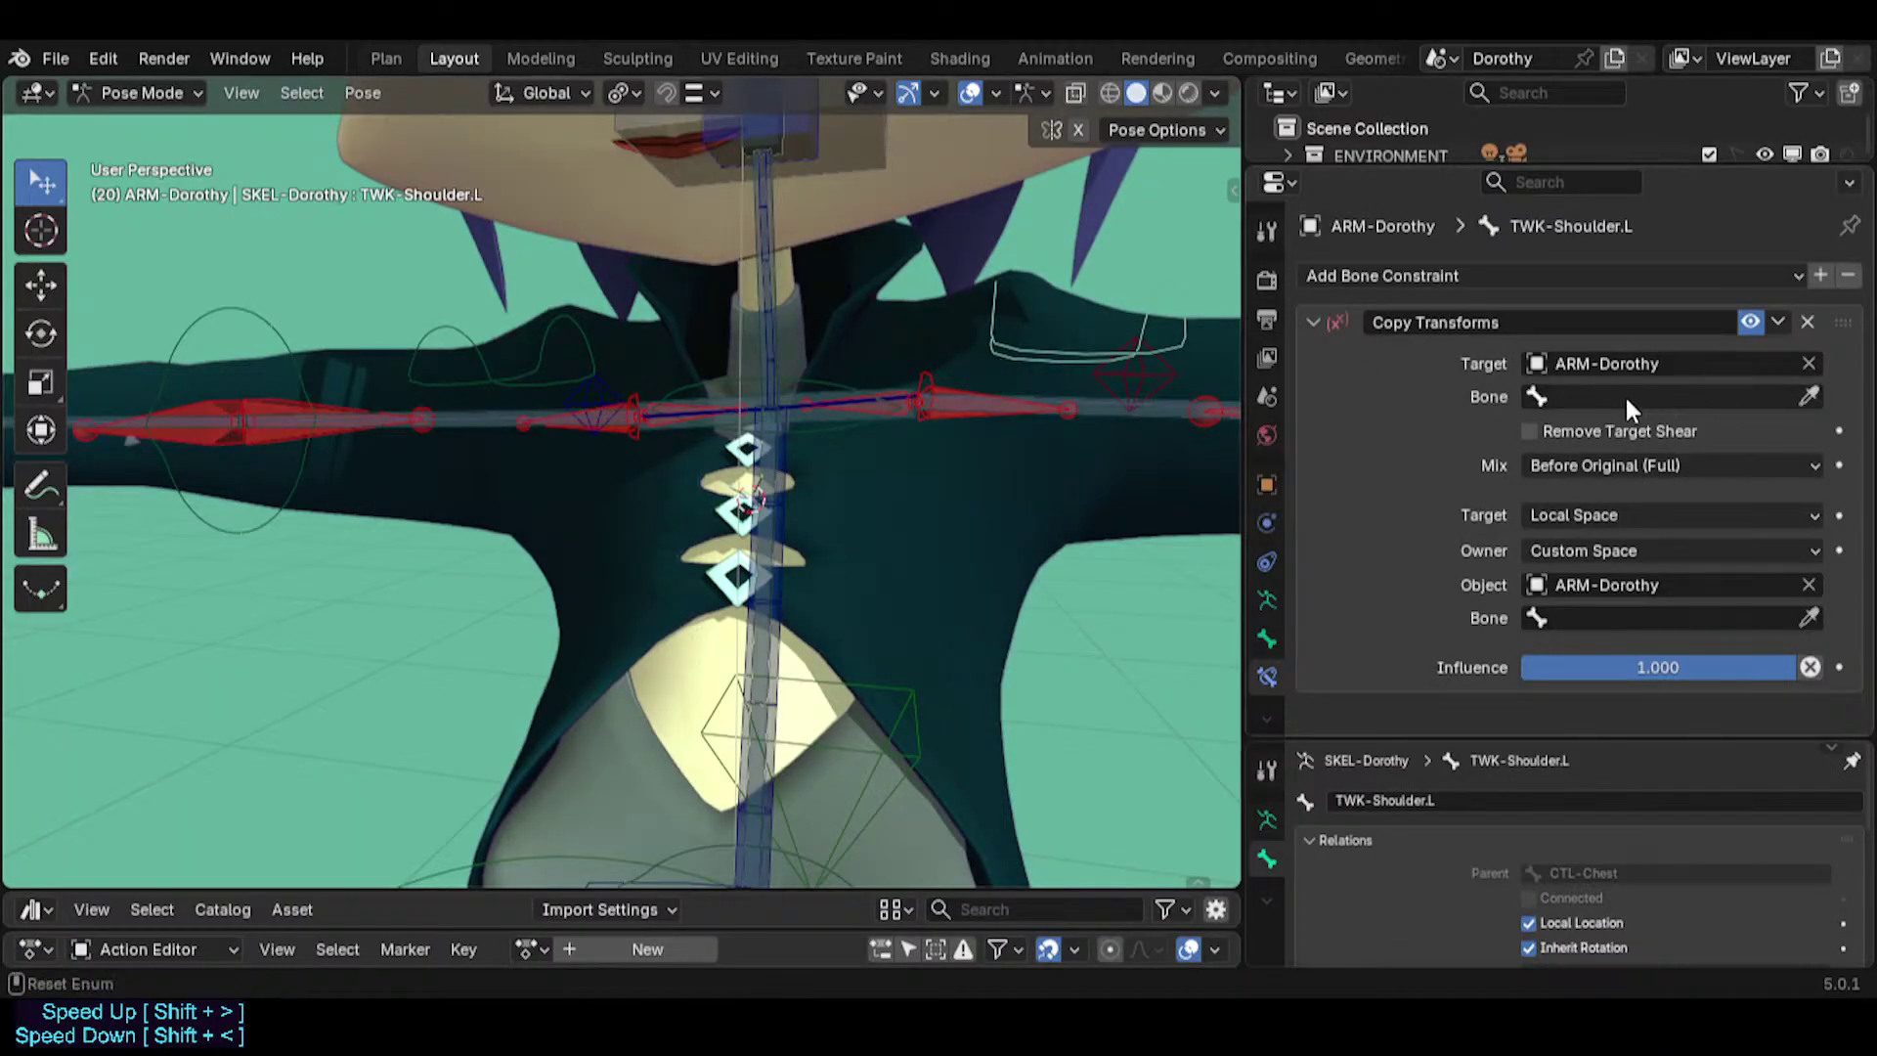
pyautogui.write('CTL-Shoulder.L')
pyautogui.write('CTL-Shoulder.L')
# Reset the shoulder pose and check TWK-Shoulder.L at rest with its Copy Transforms constraint toggled.
pyautogui.scroll(-2, 879, 420)
pyautogui.moveTo(874, 420)
pyautogui.mouseDown(button='middle')
pyautogui.moveTo(902, 461)
pyautogui.moveTo(872, 432)
pyautogui.mouseUp(button='middle')
pyautogui.click(872, 432)
pyautogui.click(873, 432)
pyautogui.click(873, 431)
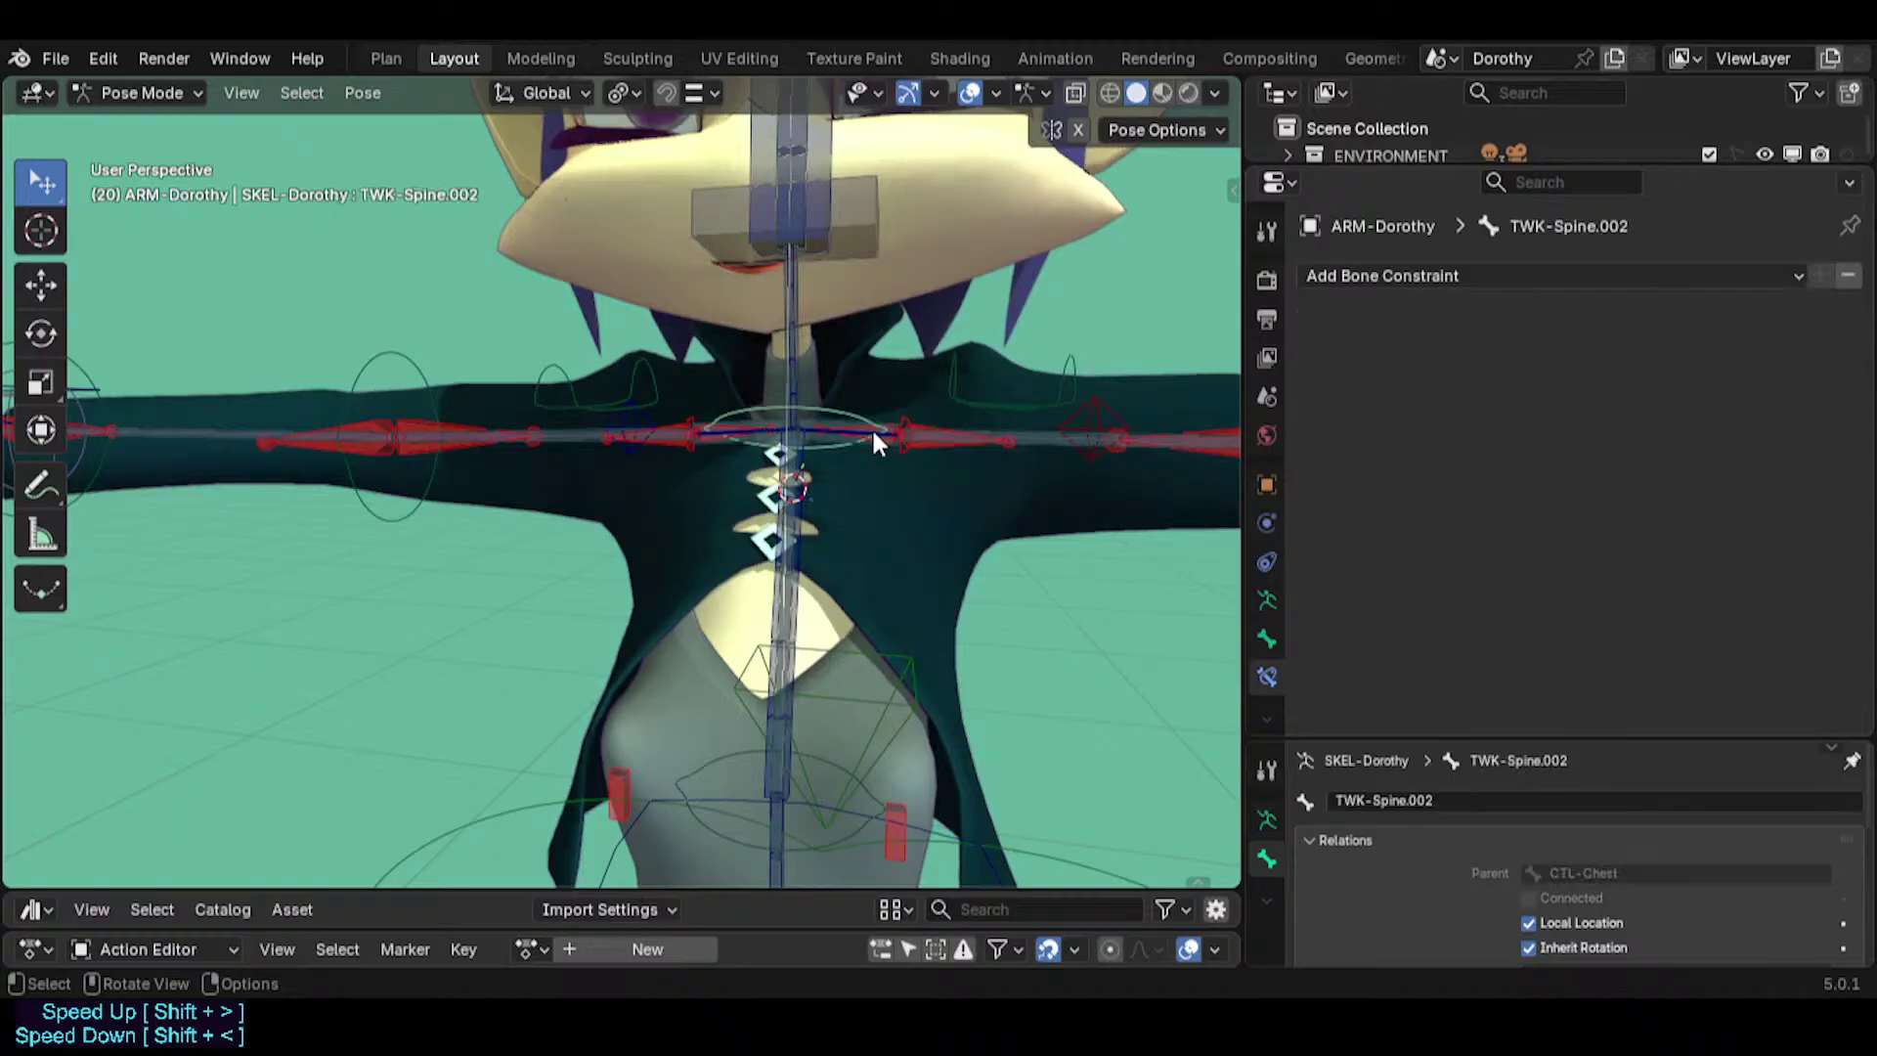
pyautogui.click(872, 431)
pyautogui.click(958, 395)
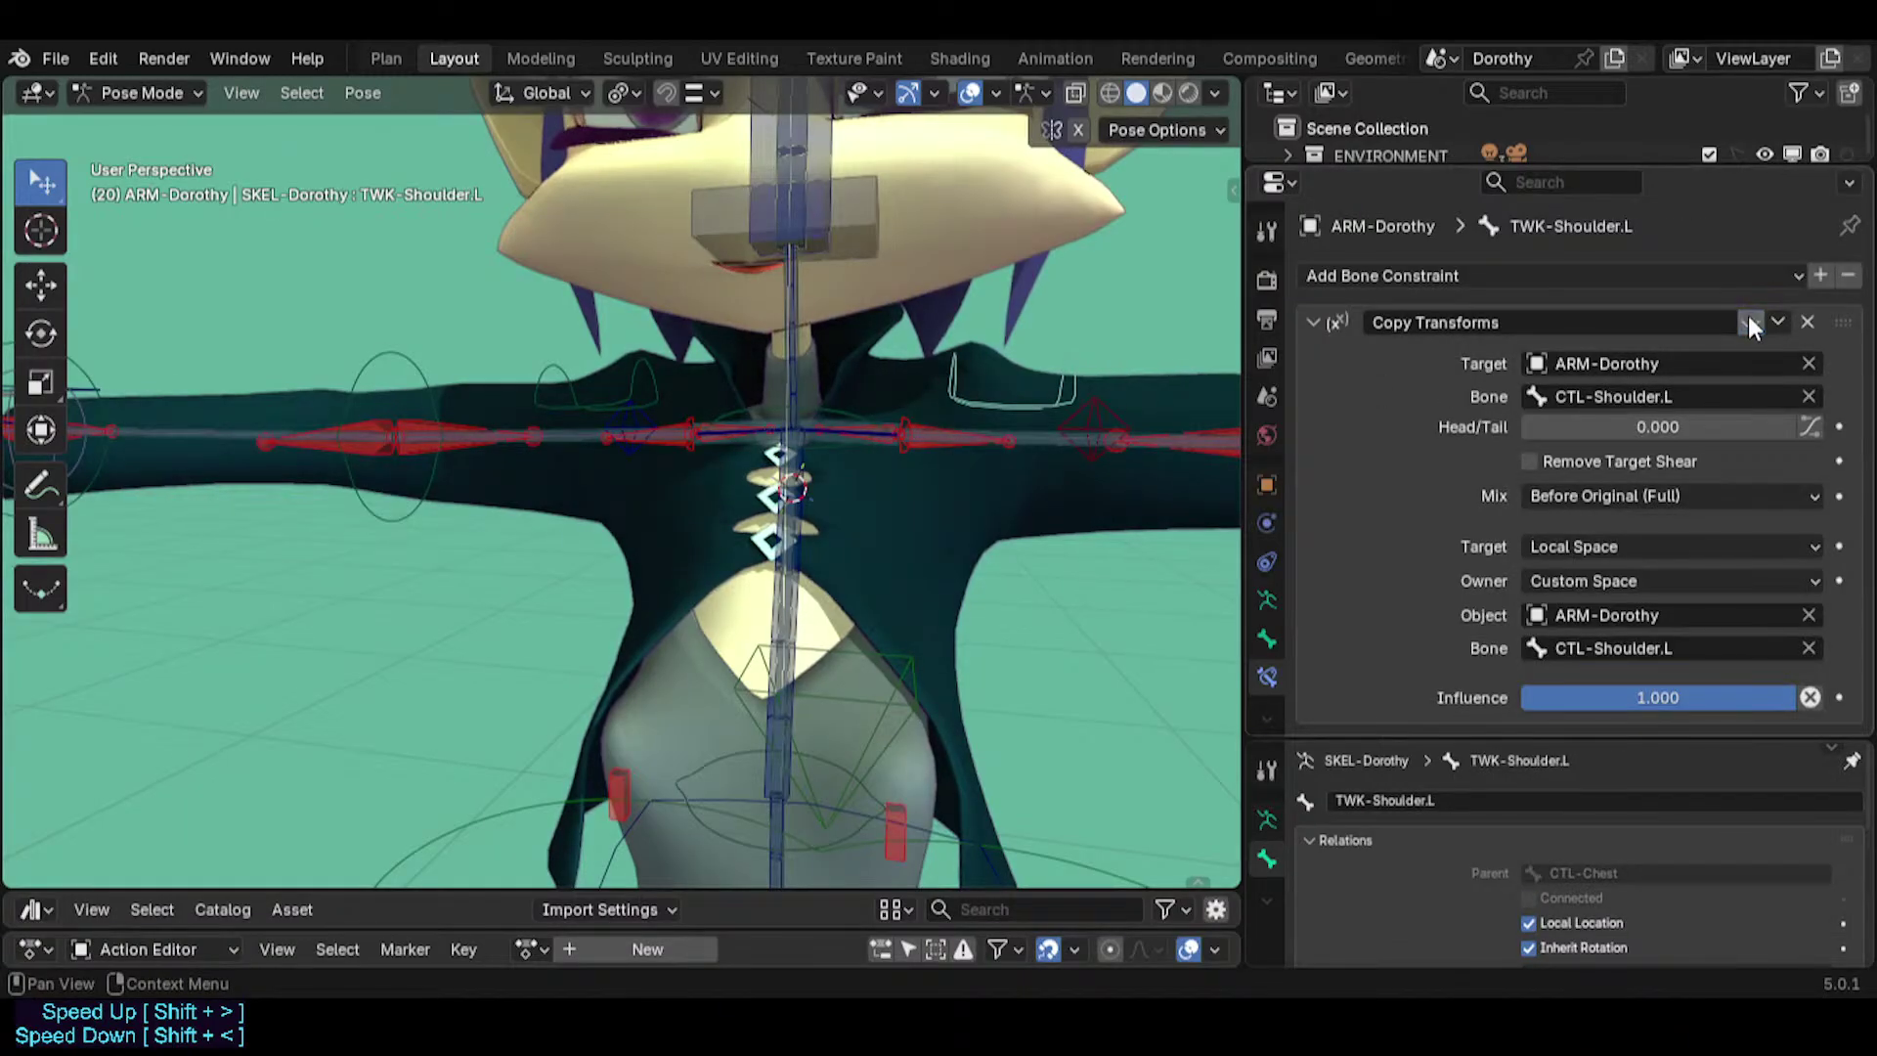
# Select CTL-Shoulder.L among the overlapping shoulder bones and rotate it upward by about 26 degrees.
pyautogui.click(888, 431)
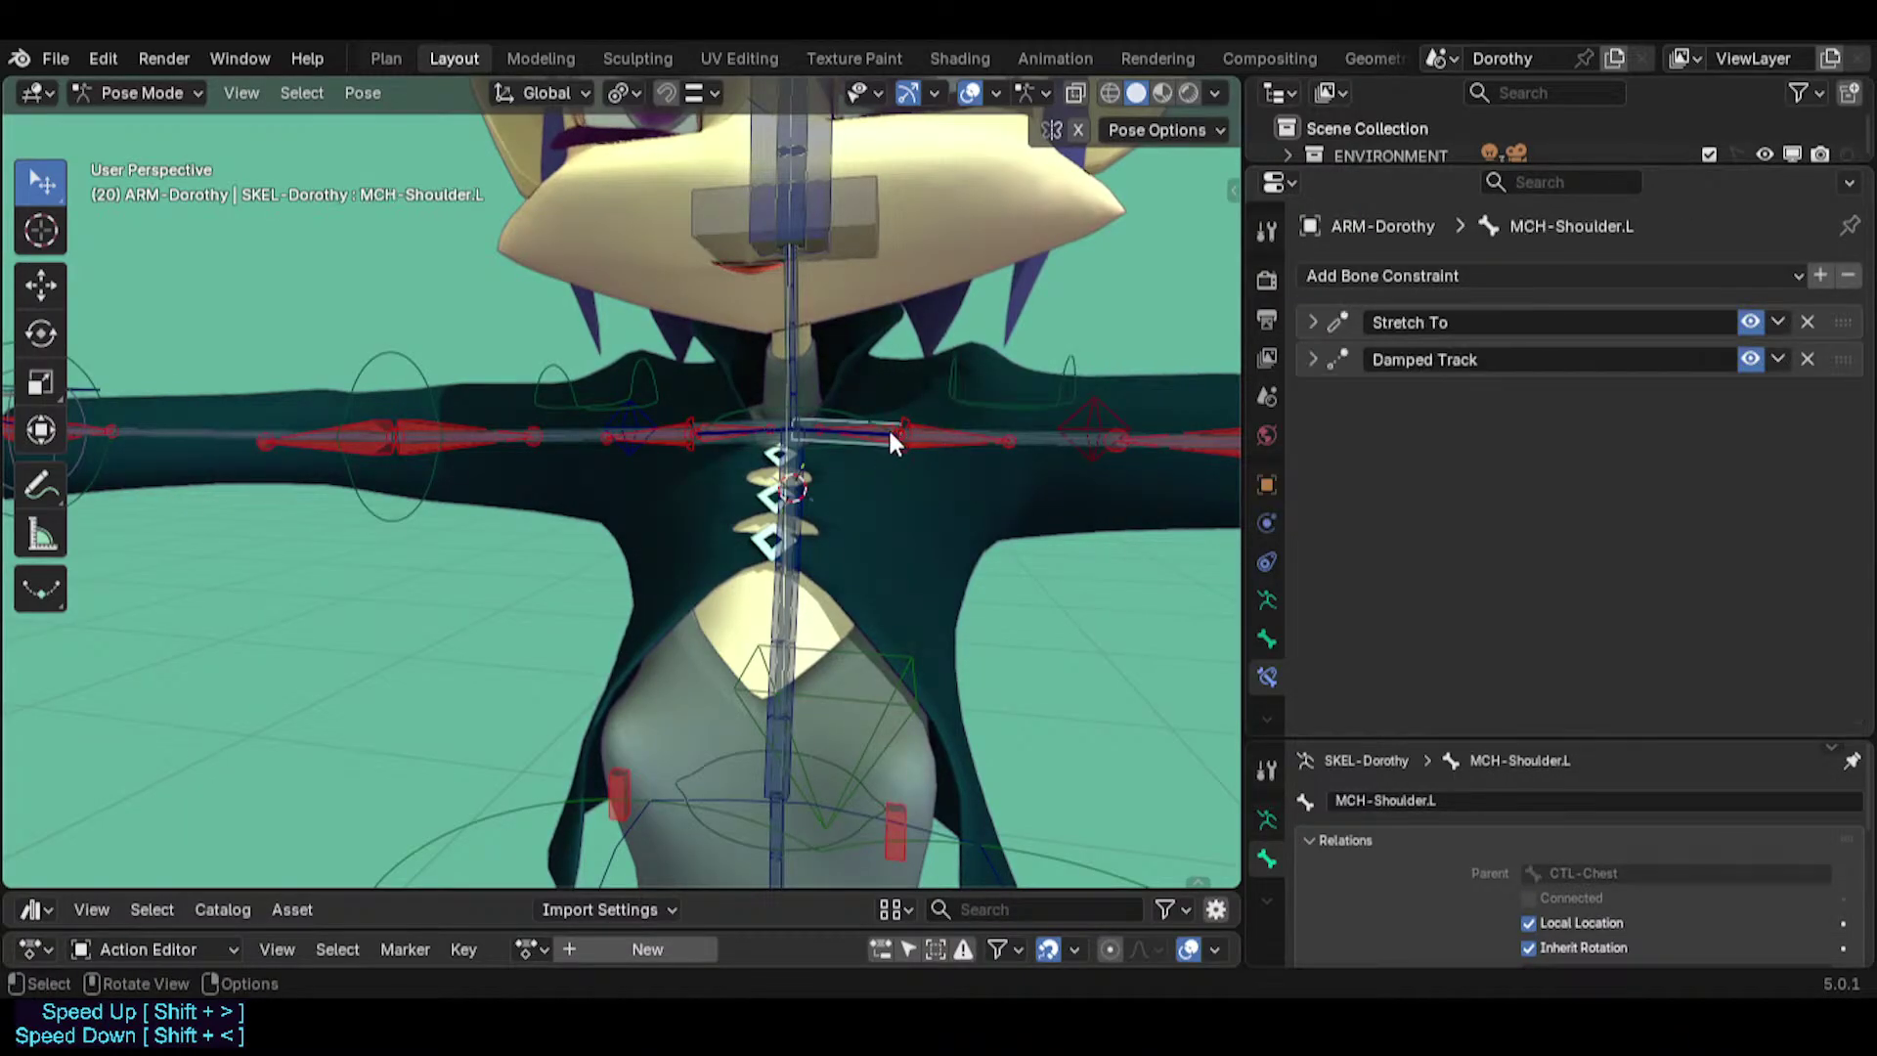
pyautogui.click(884, 430)
pyautogui.click(883, 431)
pyautogui.click(883, 427)
pyautogui.click(883, 432)
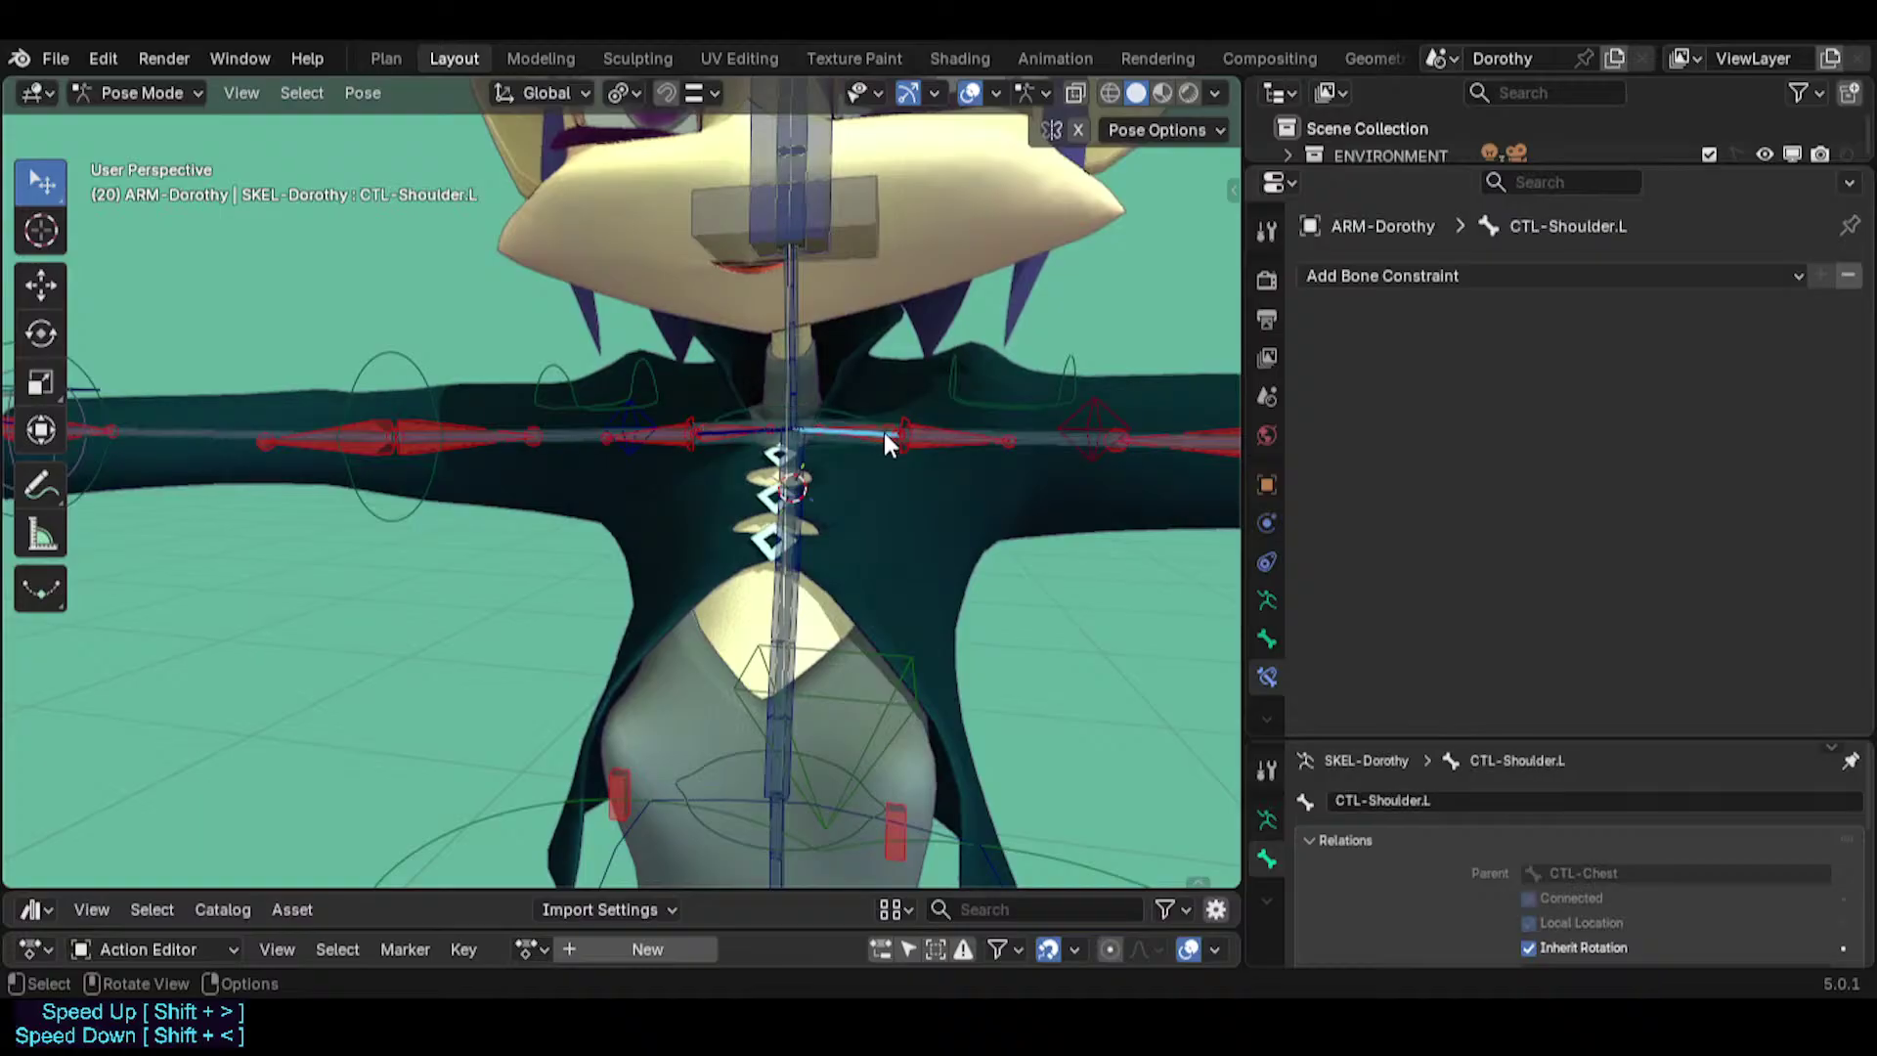
pyautogui.press('r')
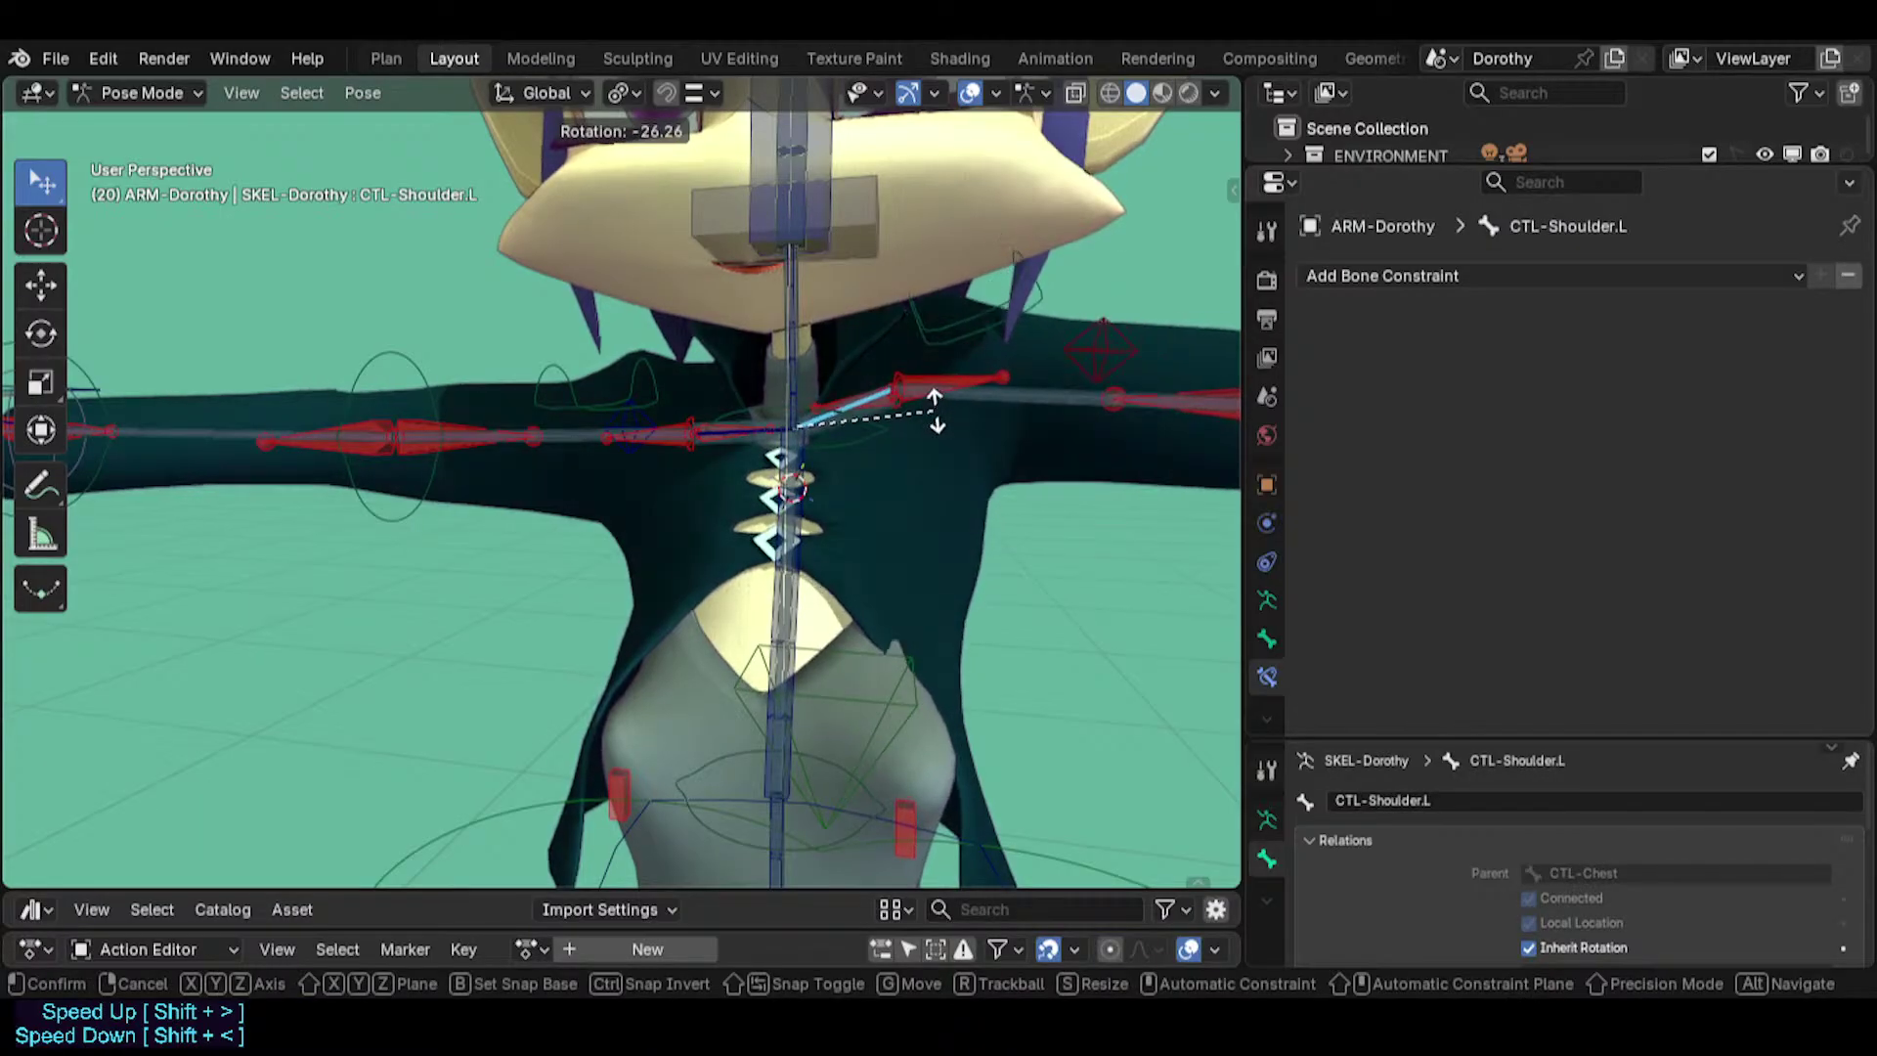
pyautogui.click(936, 411)
# Compare TWK-Shoulder.L's behaviour with Copy Transforms on and off under the rotated control, leaving the constraint disabled.
pyautogui.click(956, 337)
pyautogui.click(1750, 322)
pyautogui.click(1748, 323)
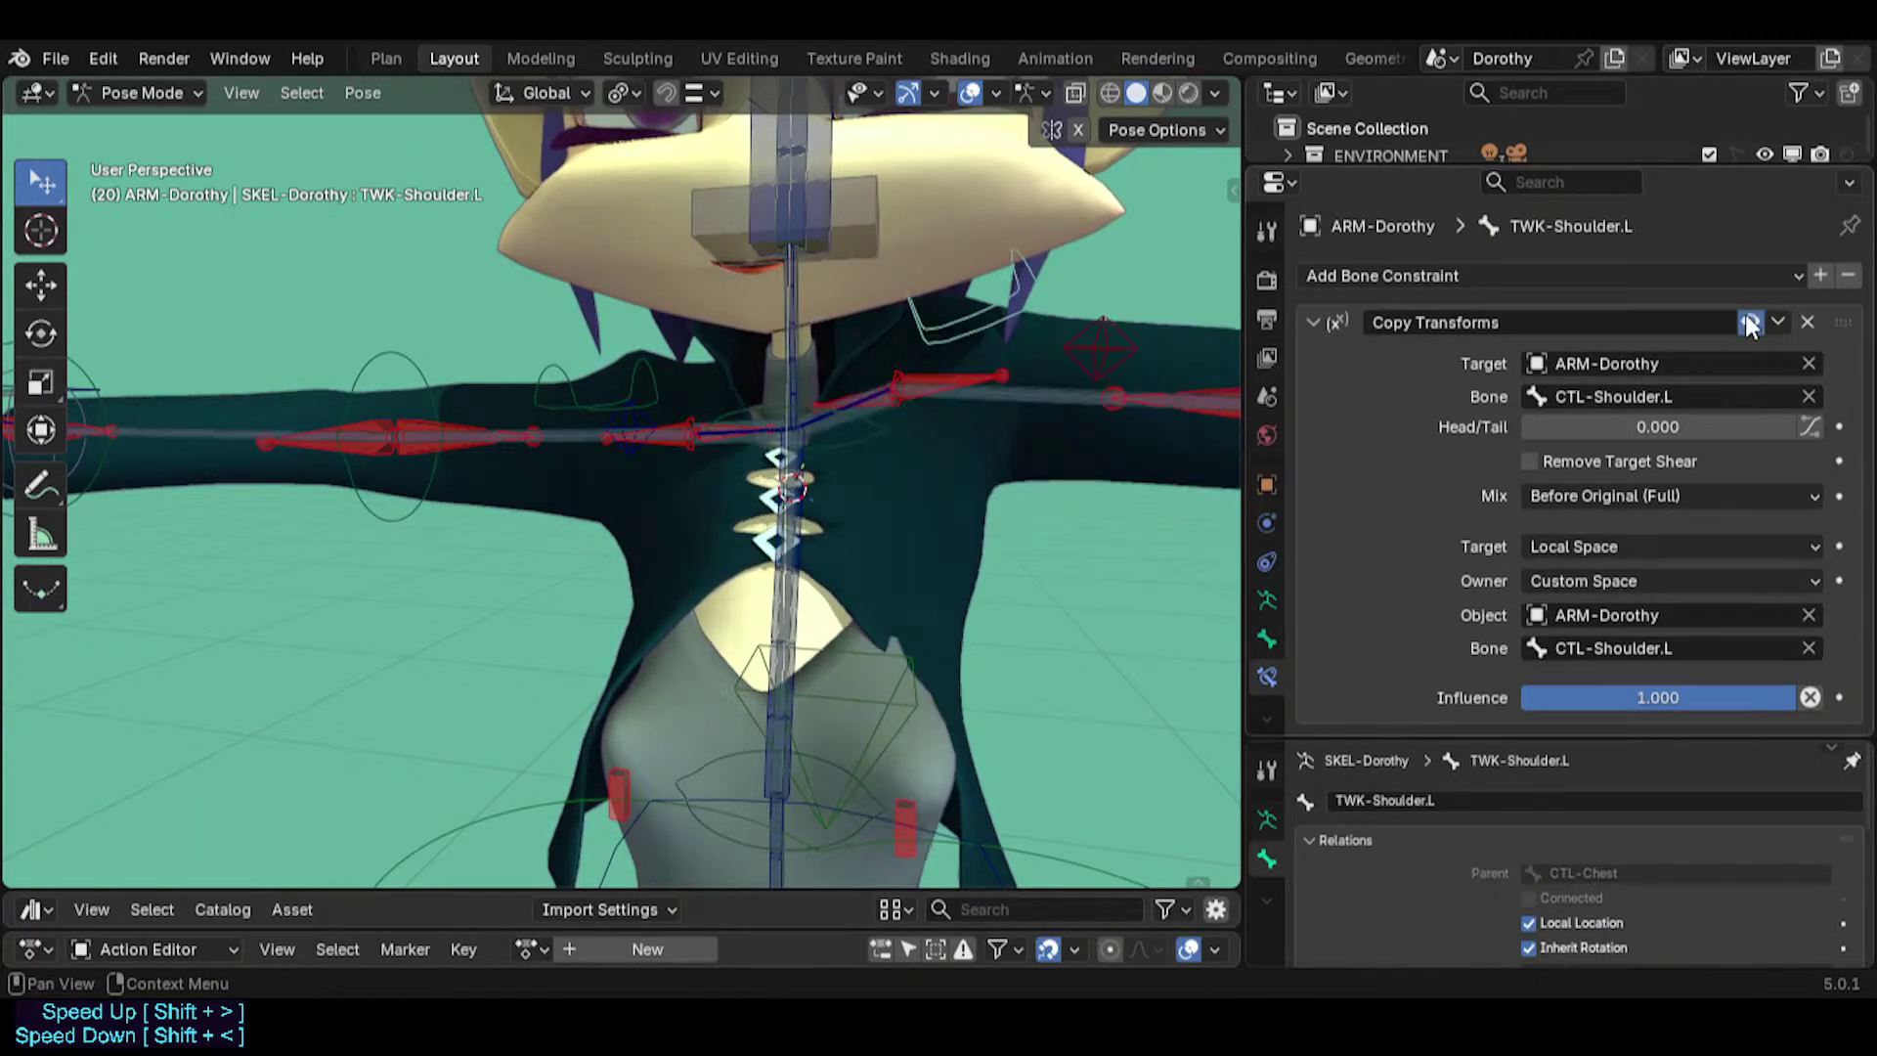
pyautogui.click(1748, 322)
pyautogui.click(1746, 318)
pyautogui.click(1746, 318)
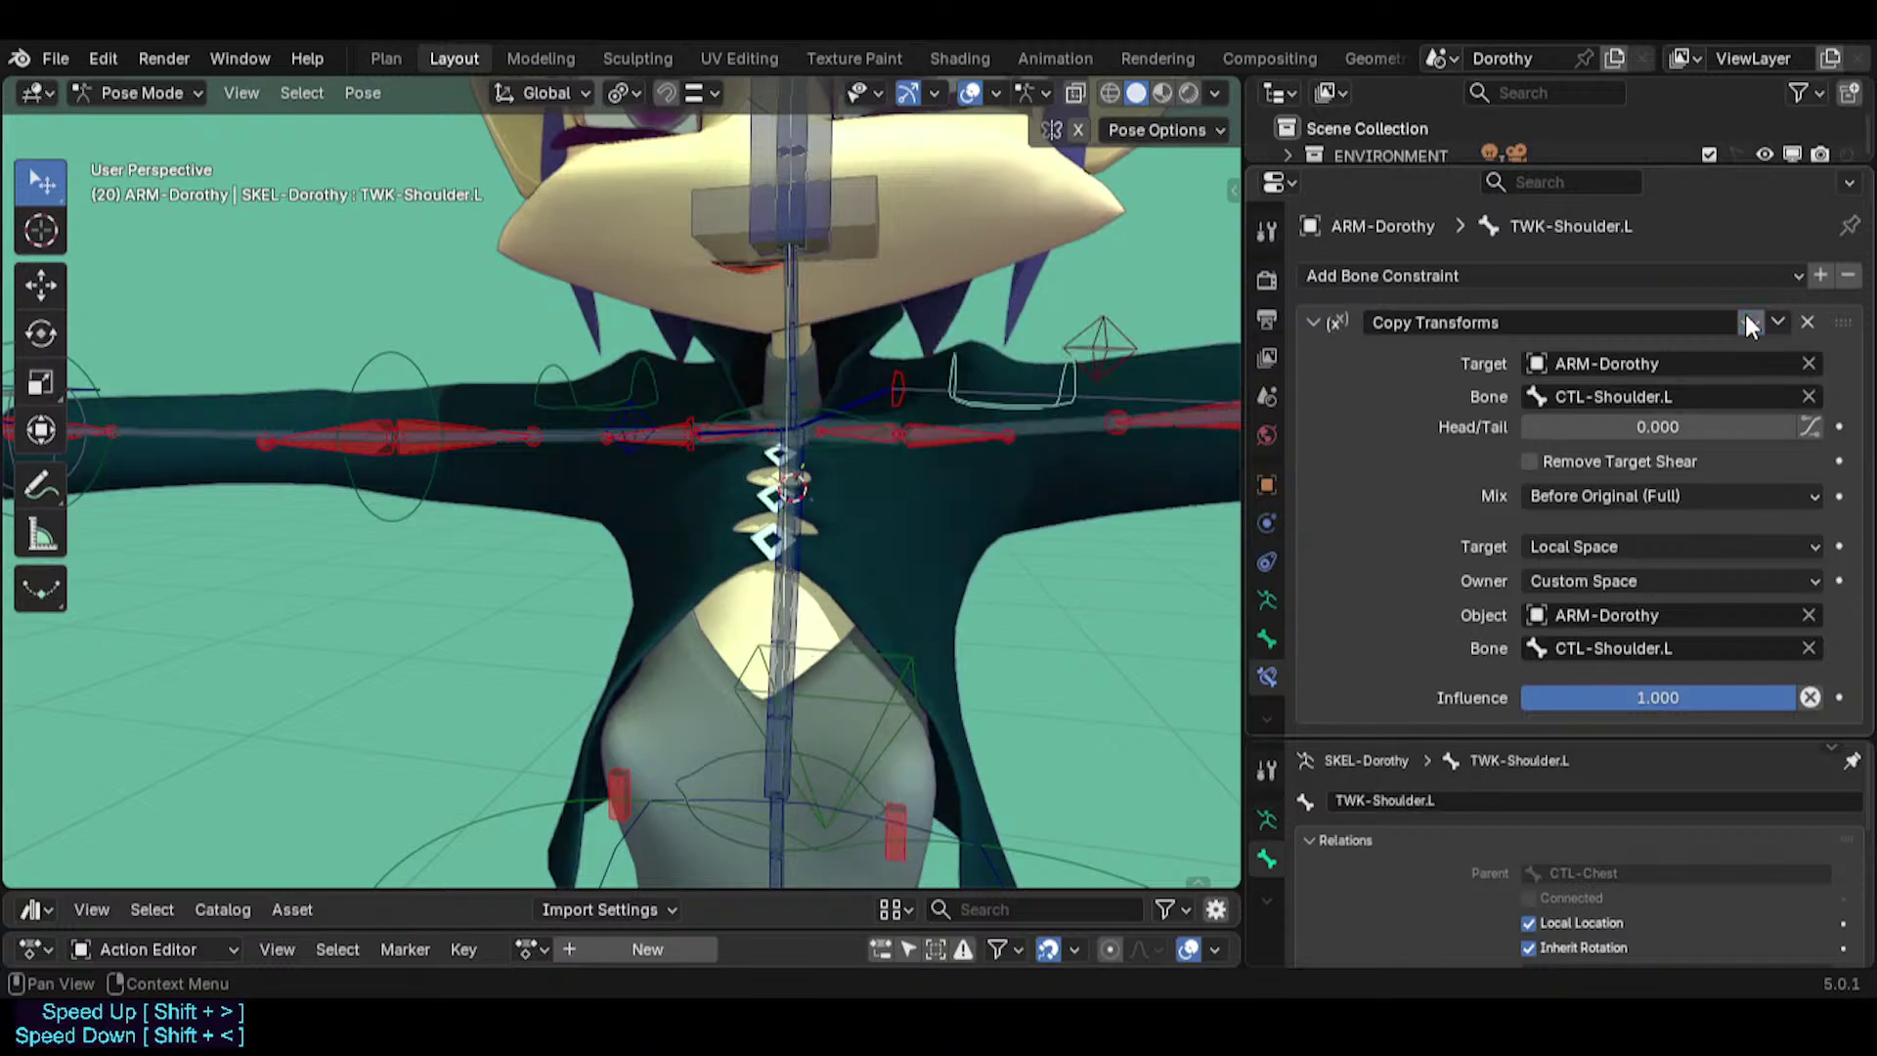
pyautogui.click(1747, 319)
pyautogui.click(1747, 319)
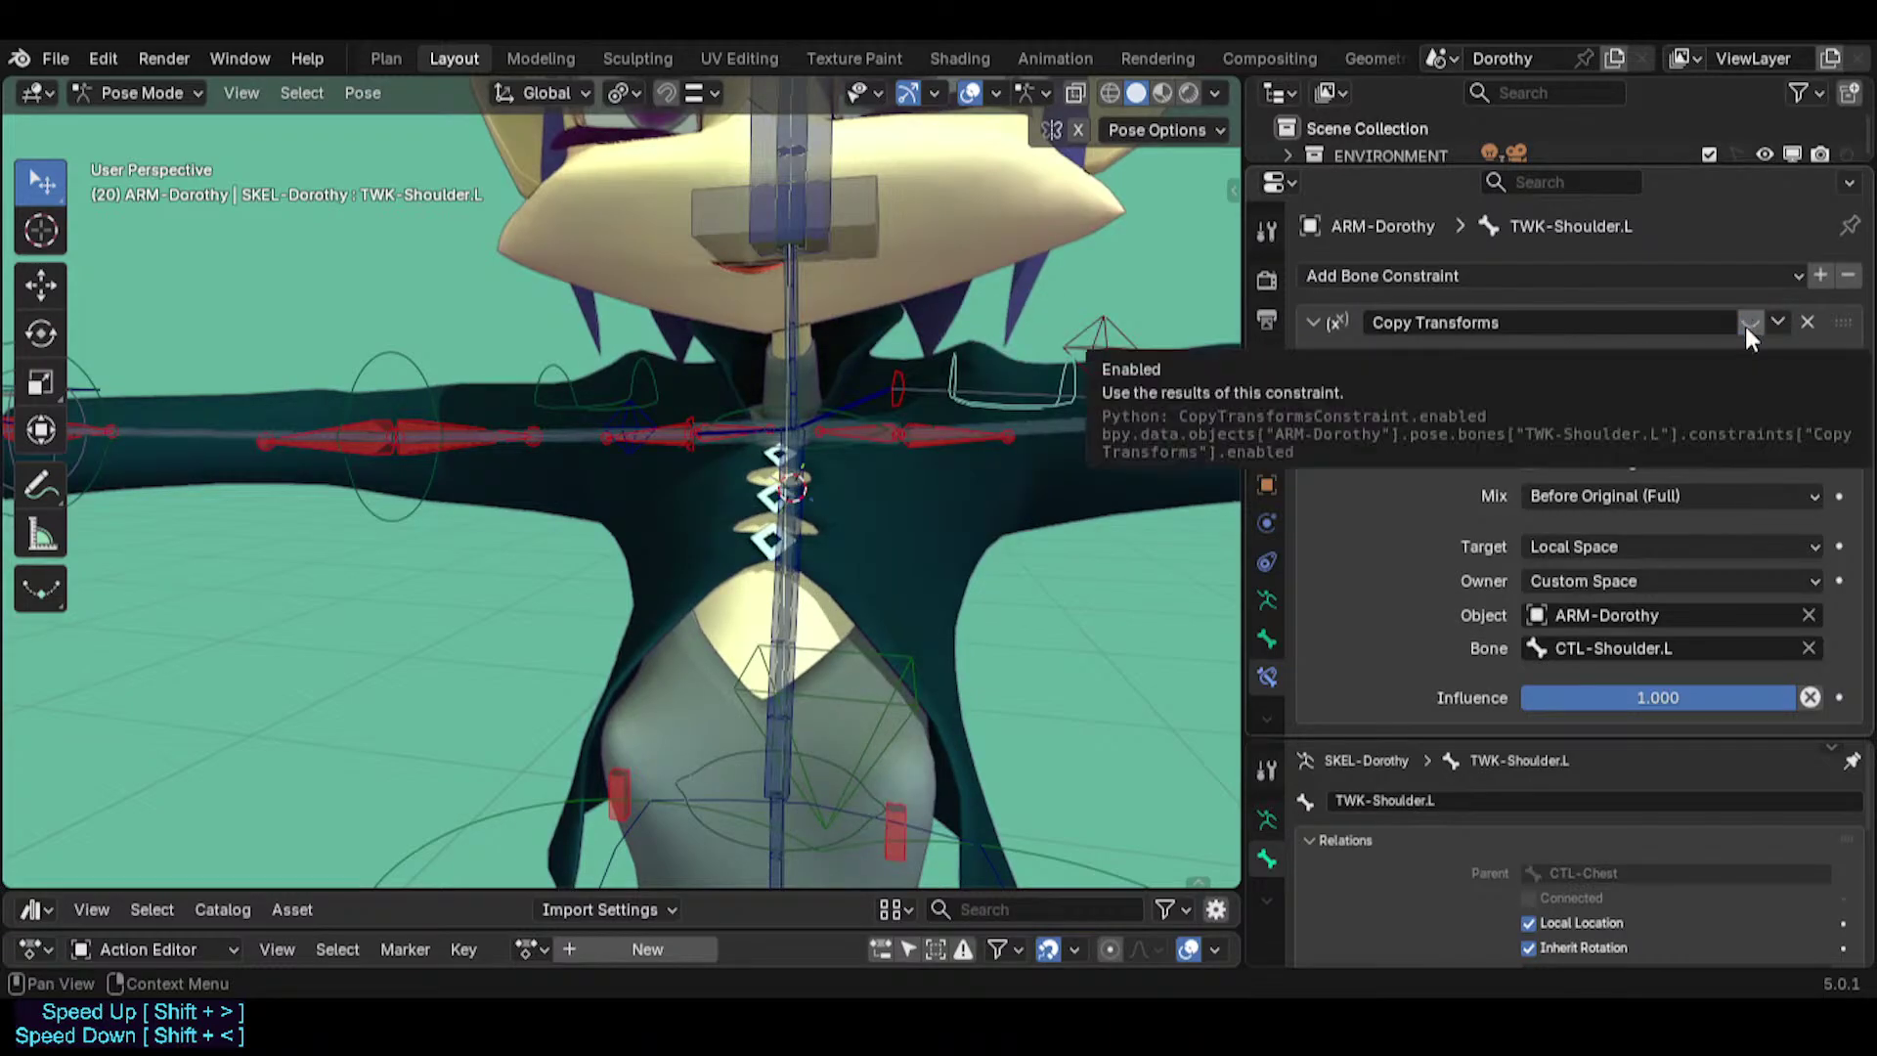
pyautogui.click(1752, 317)
pyautogui.click(1754, 313)
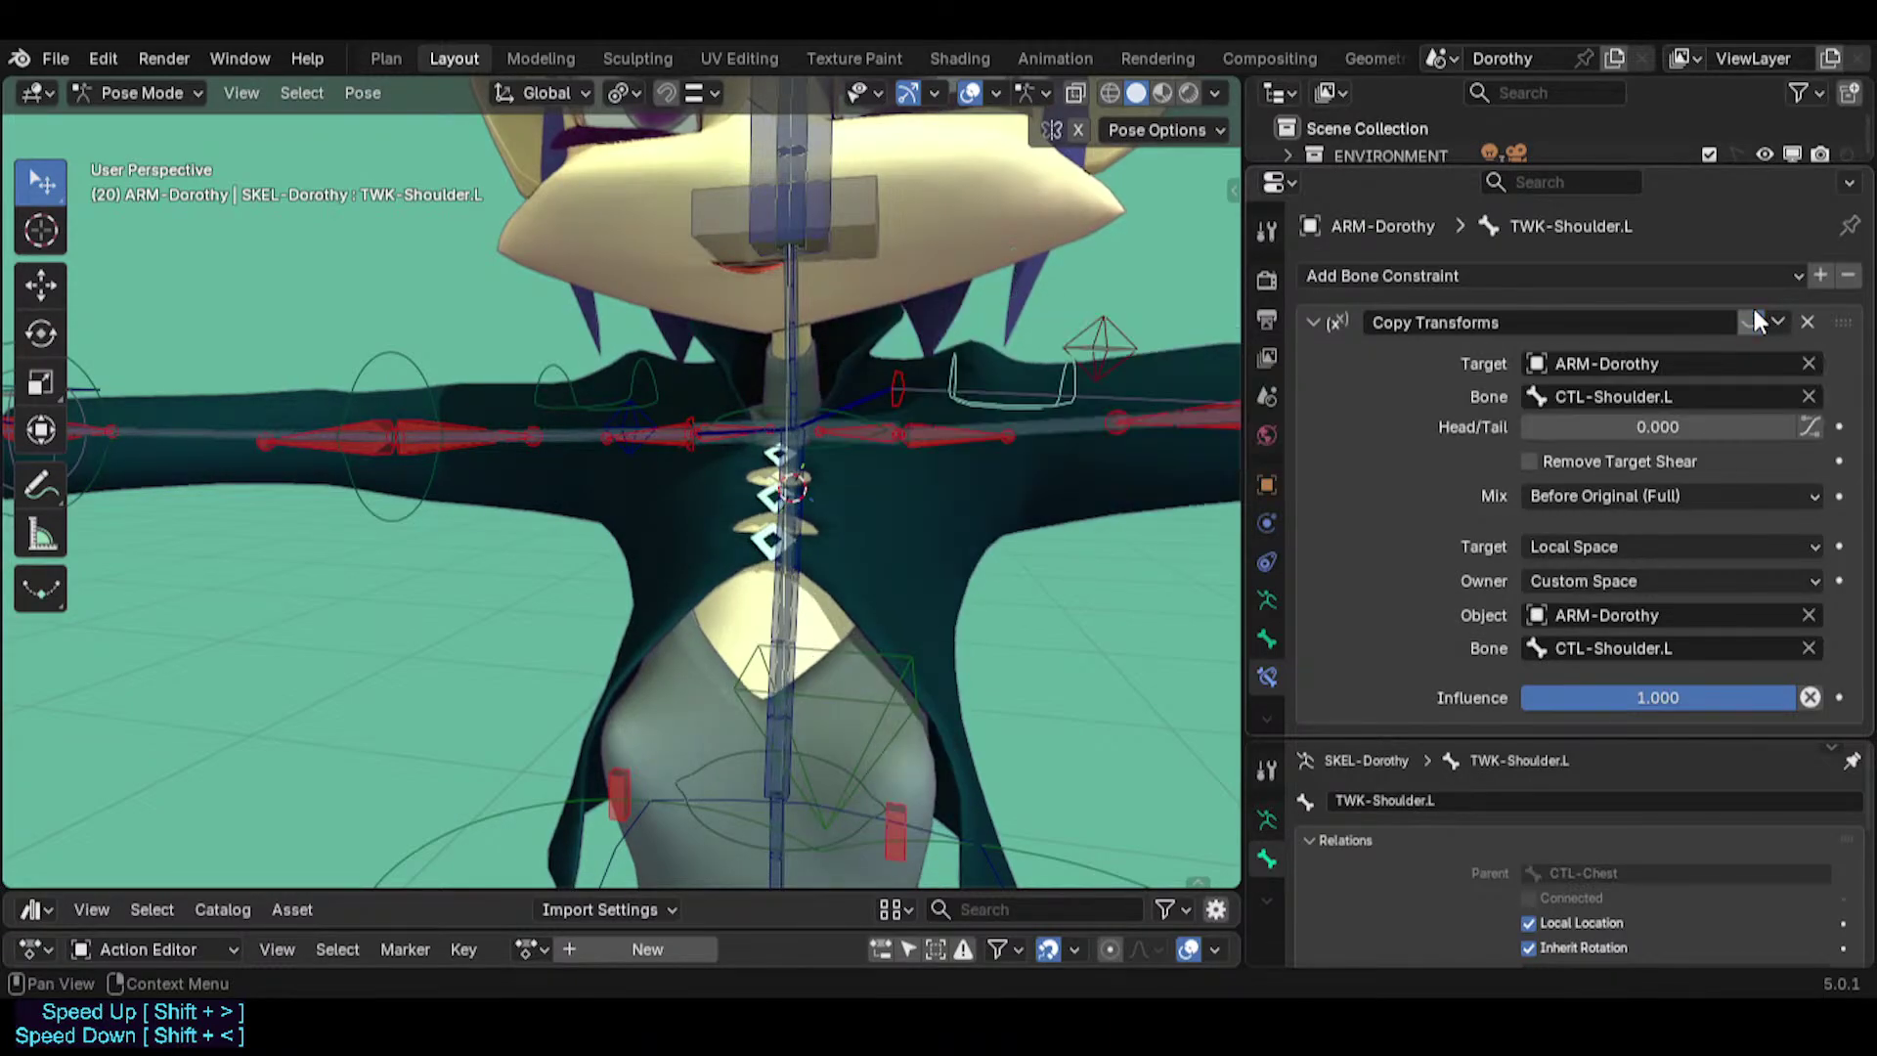
pyautogui.click(1753, 313)
pyautogui.click(1753, 313)
pyautogui.click(1754, 312)
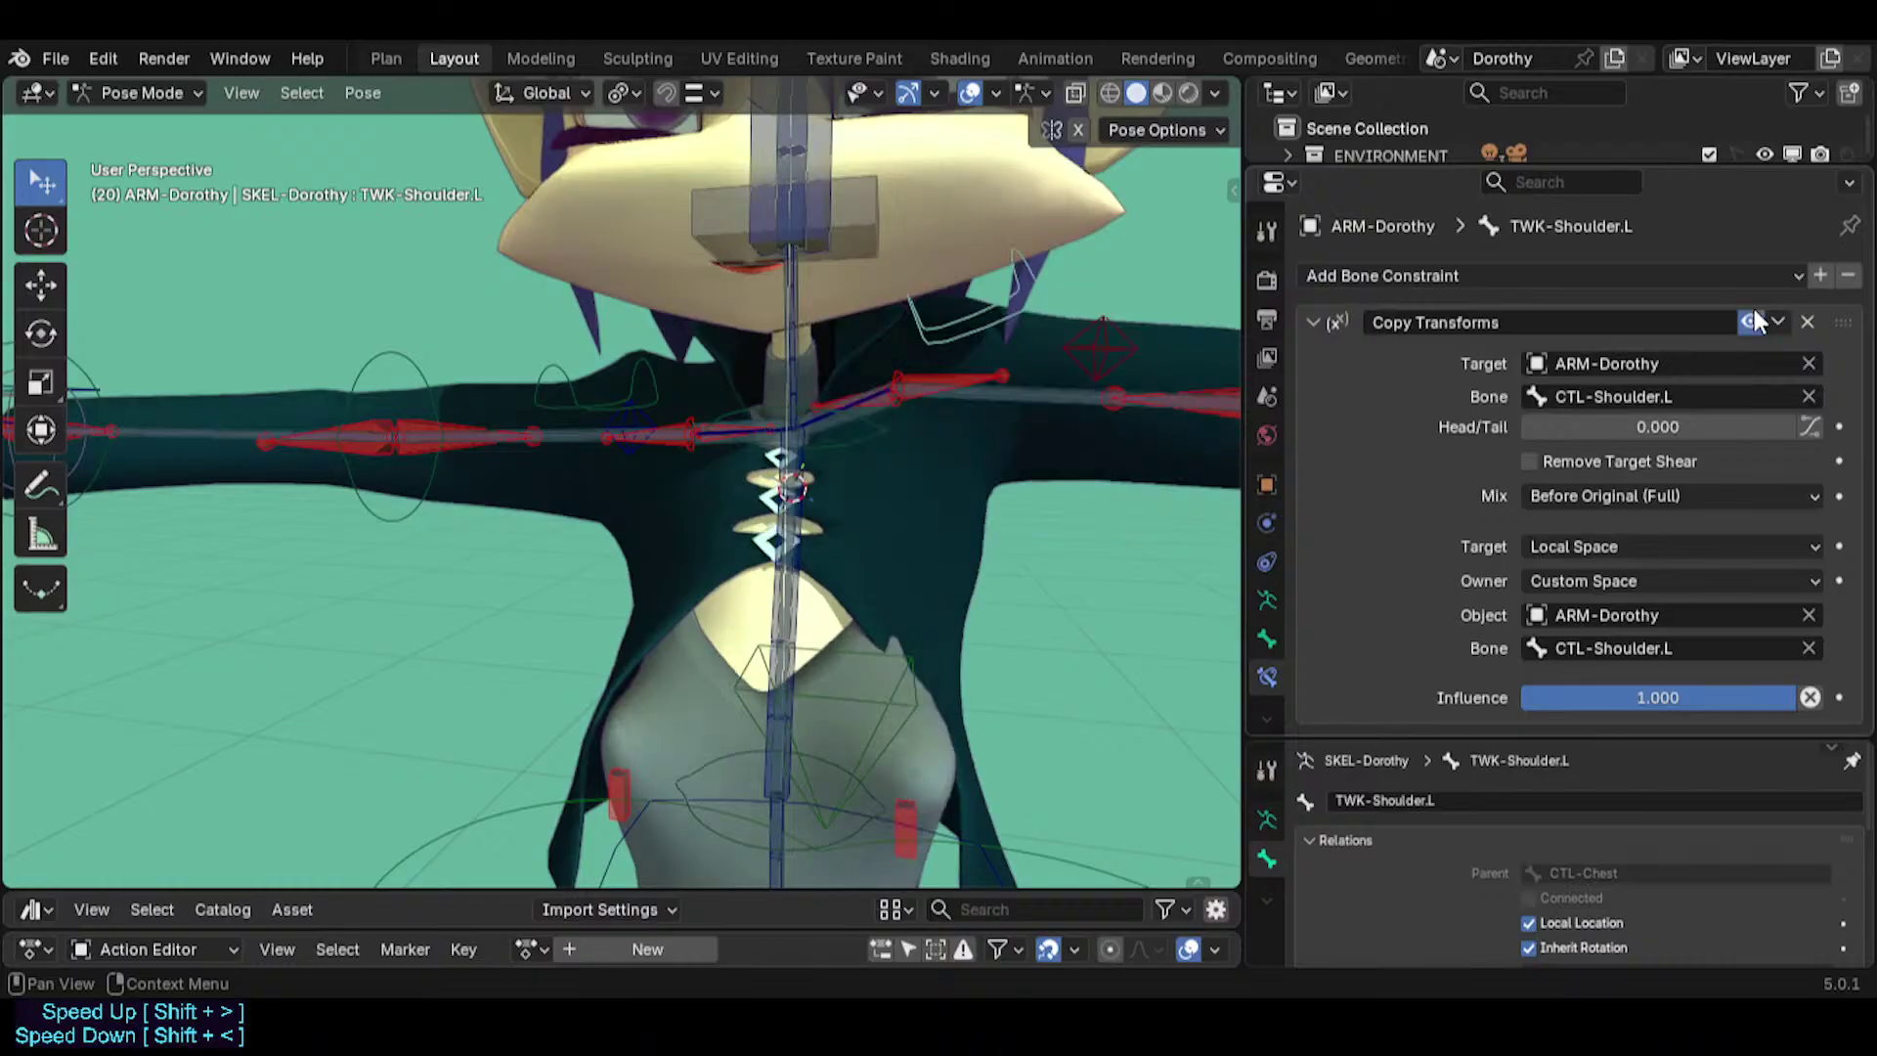
pyautogui.click(1754, 313)
# Clear the rotation of all bones and rotate CTL-Shoulder.L upward again.
pyautogui.hotkey('alt', 'r')
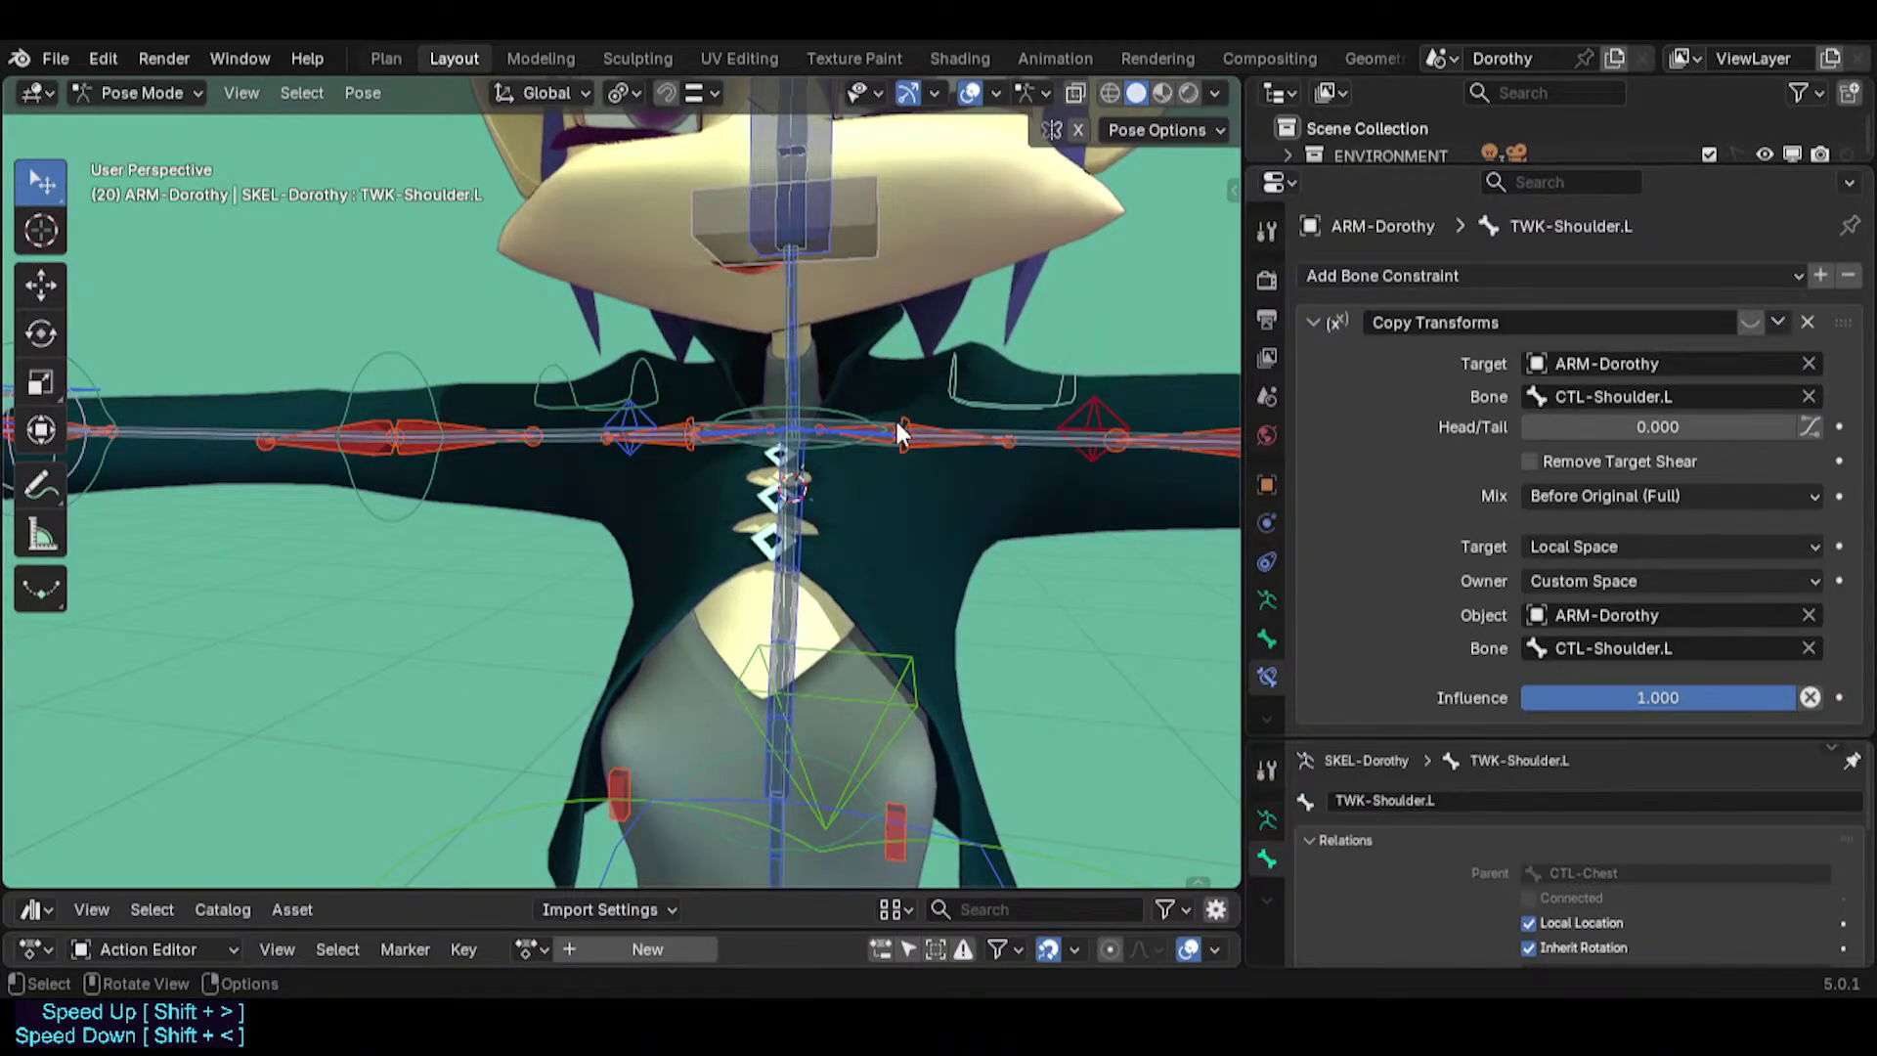
pyautogui.click(884, 424)
pyautogui.click(879, 425)
pyautogui.press('r')
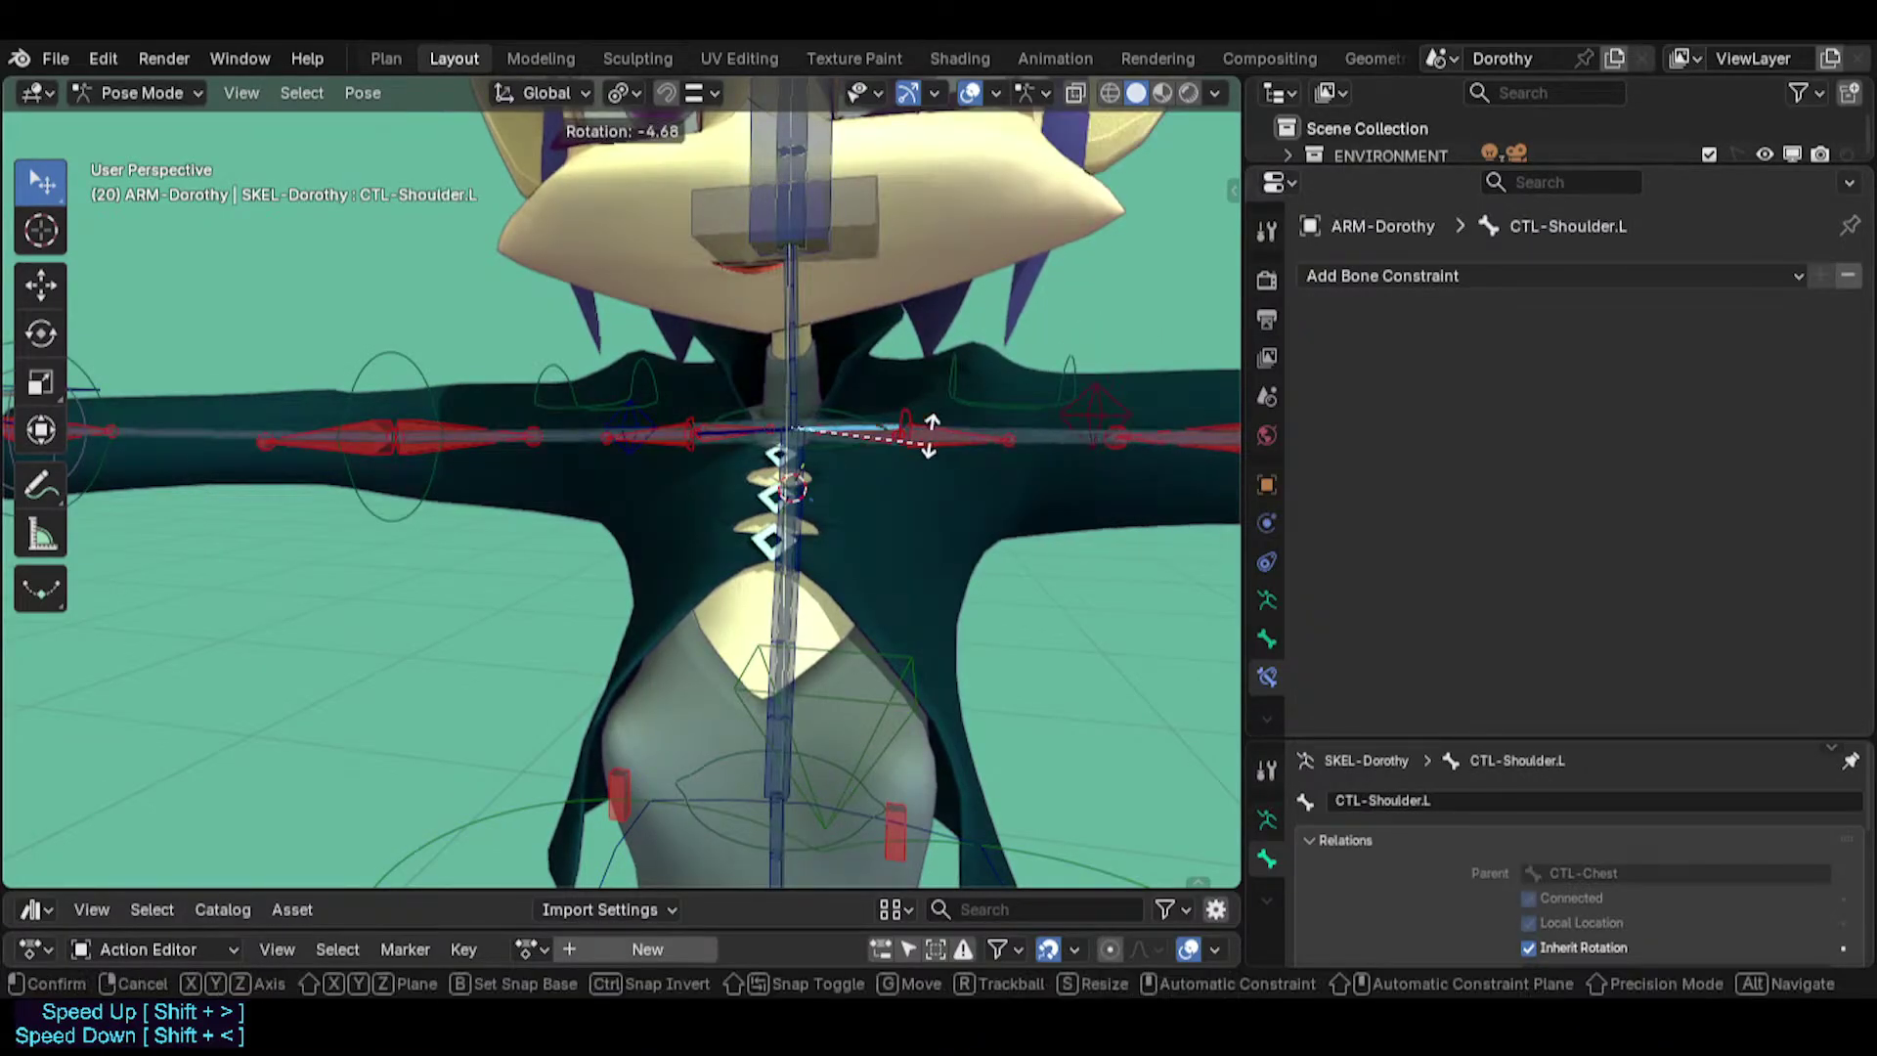
pyautogui.click(958, 370)
# Recheck TWK-Shoulder.L against the newly raised CTL-Shoulder.L by toggling Copy Transforms, leaving it disabled.
pyautogui.click(961, 377)
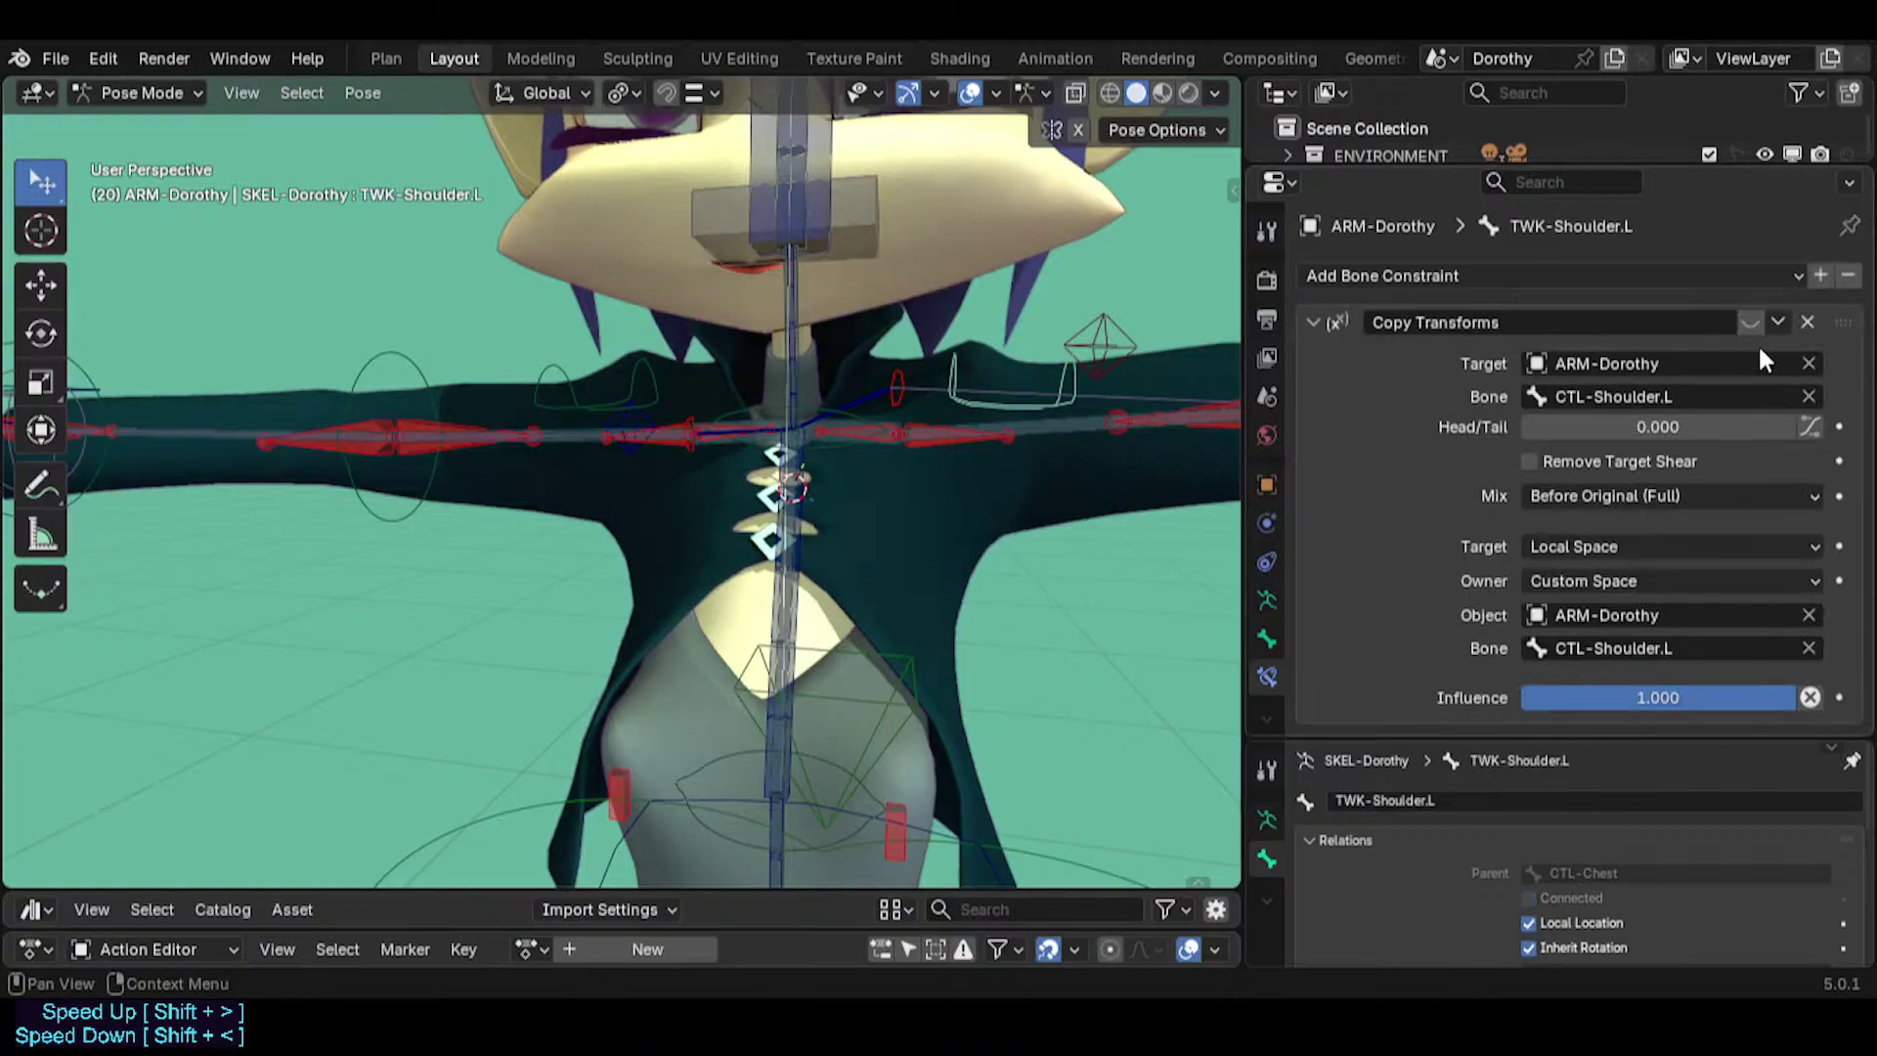
pyautogui.click(1749, 322)
pyautogui.click(1749, 321)
pyautogui.click(1749, 321)
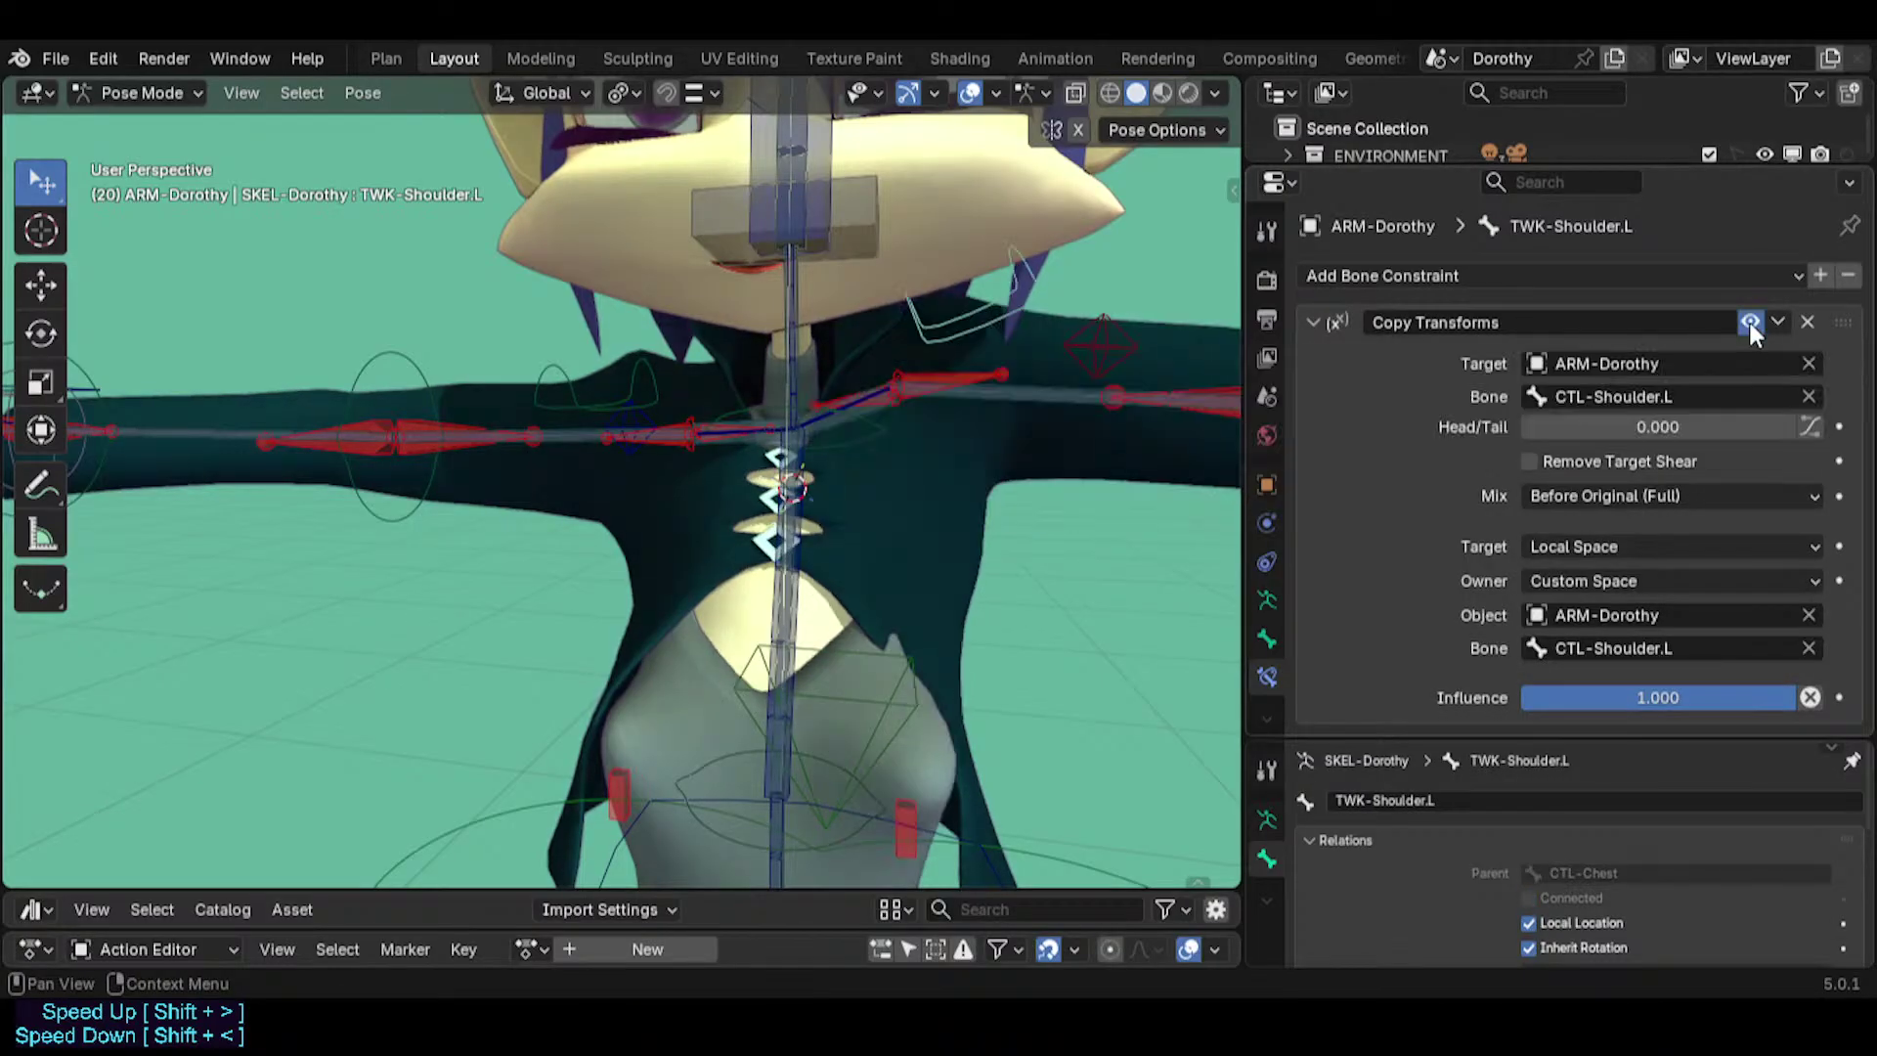
pyautogui.click(1749, 322)
pyautogui.click(1748, 321)
pyautogui.click(1748, 322)
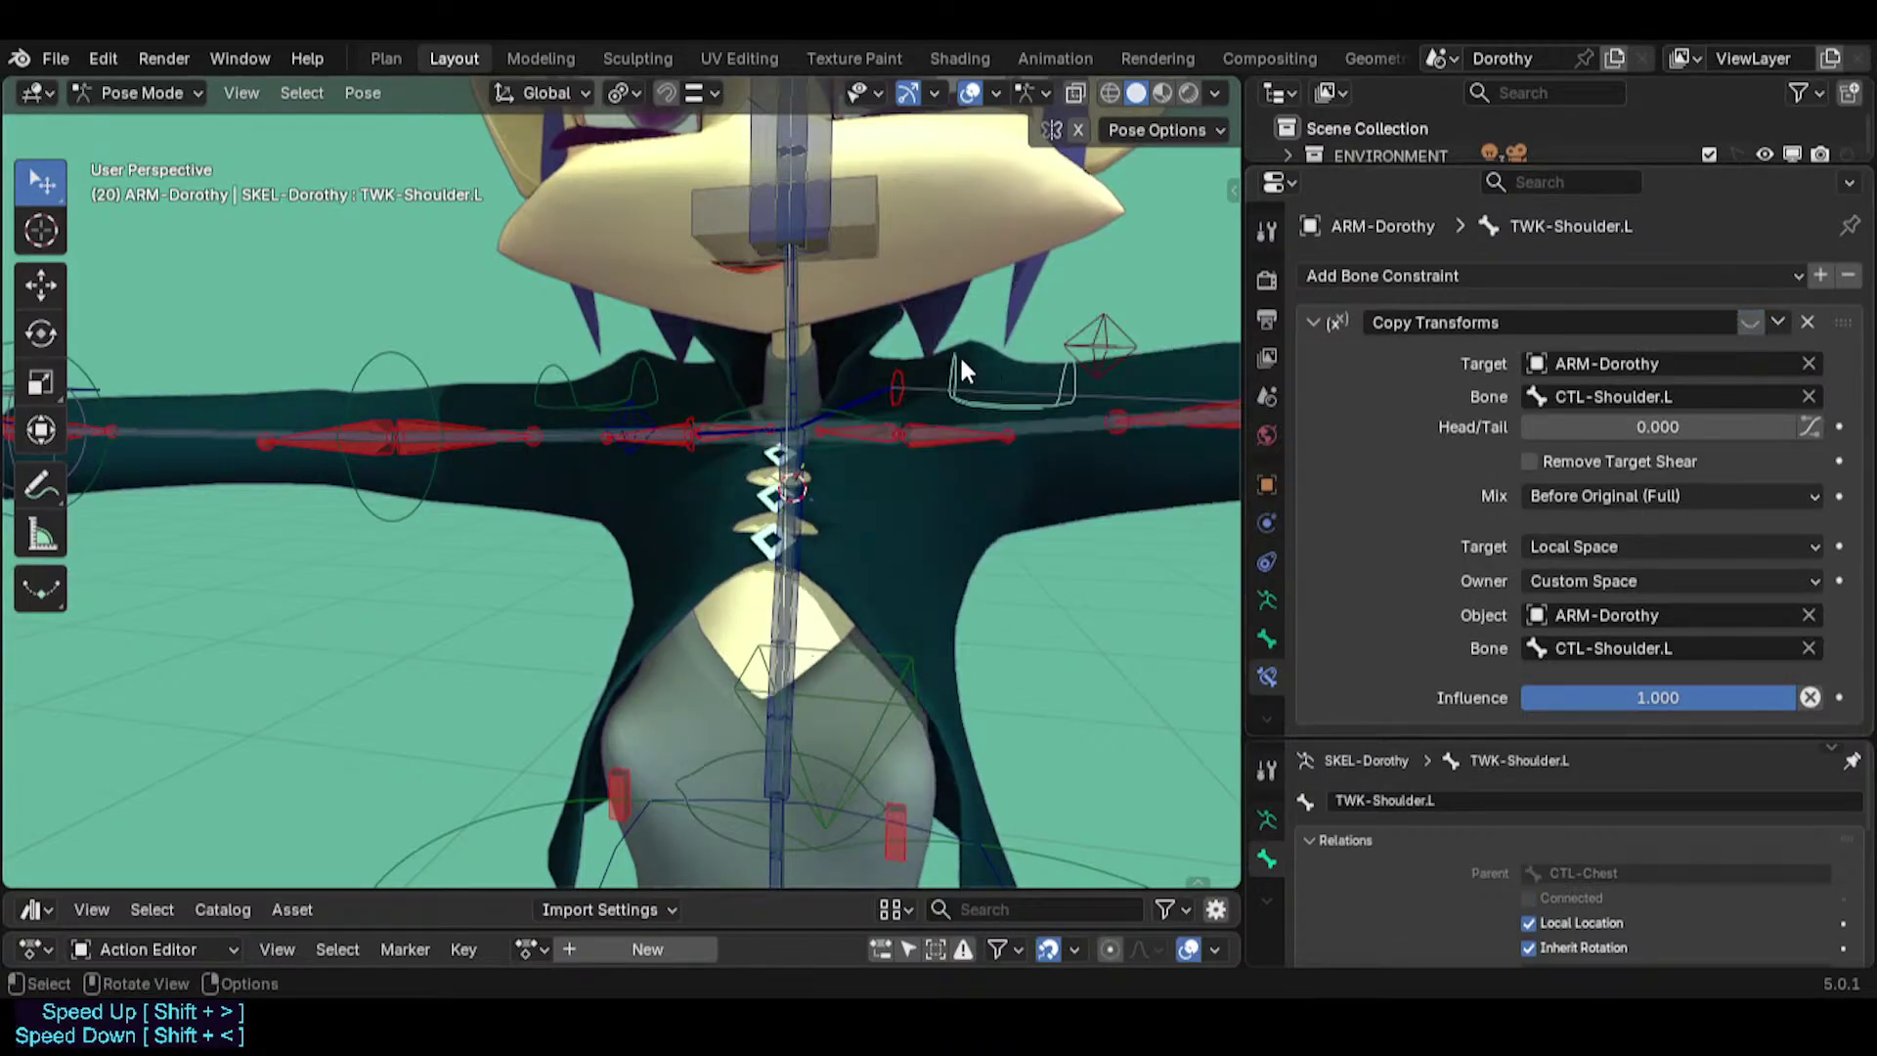
# Examine the Stretch To and Damped Track constraint settings on MCH-Shoulder.L.
pyautogui.click(860, 378)
pyautogui.click(865, 437)
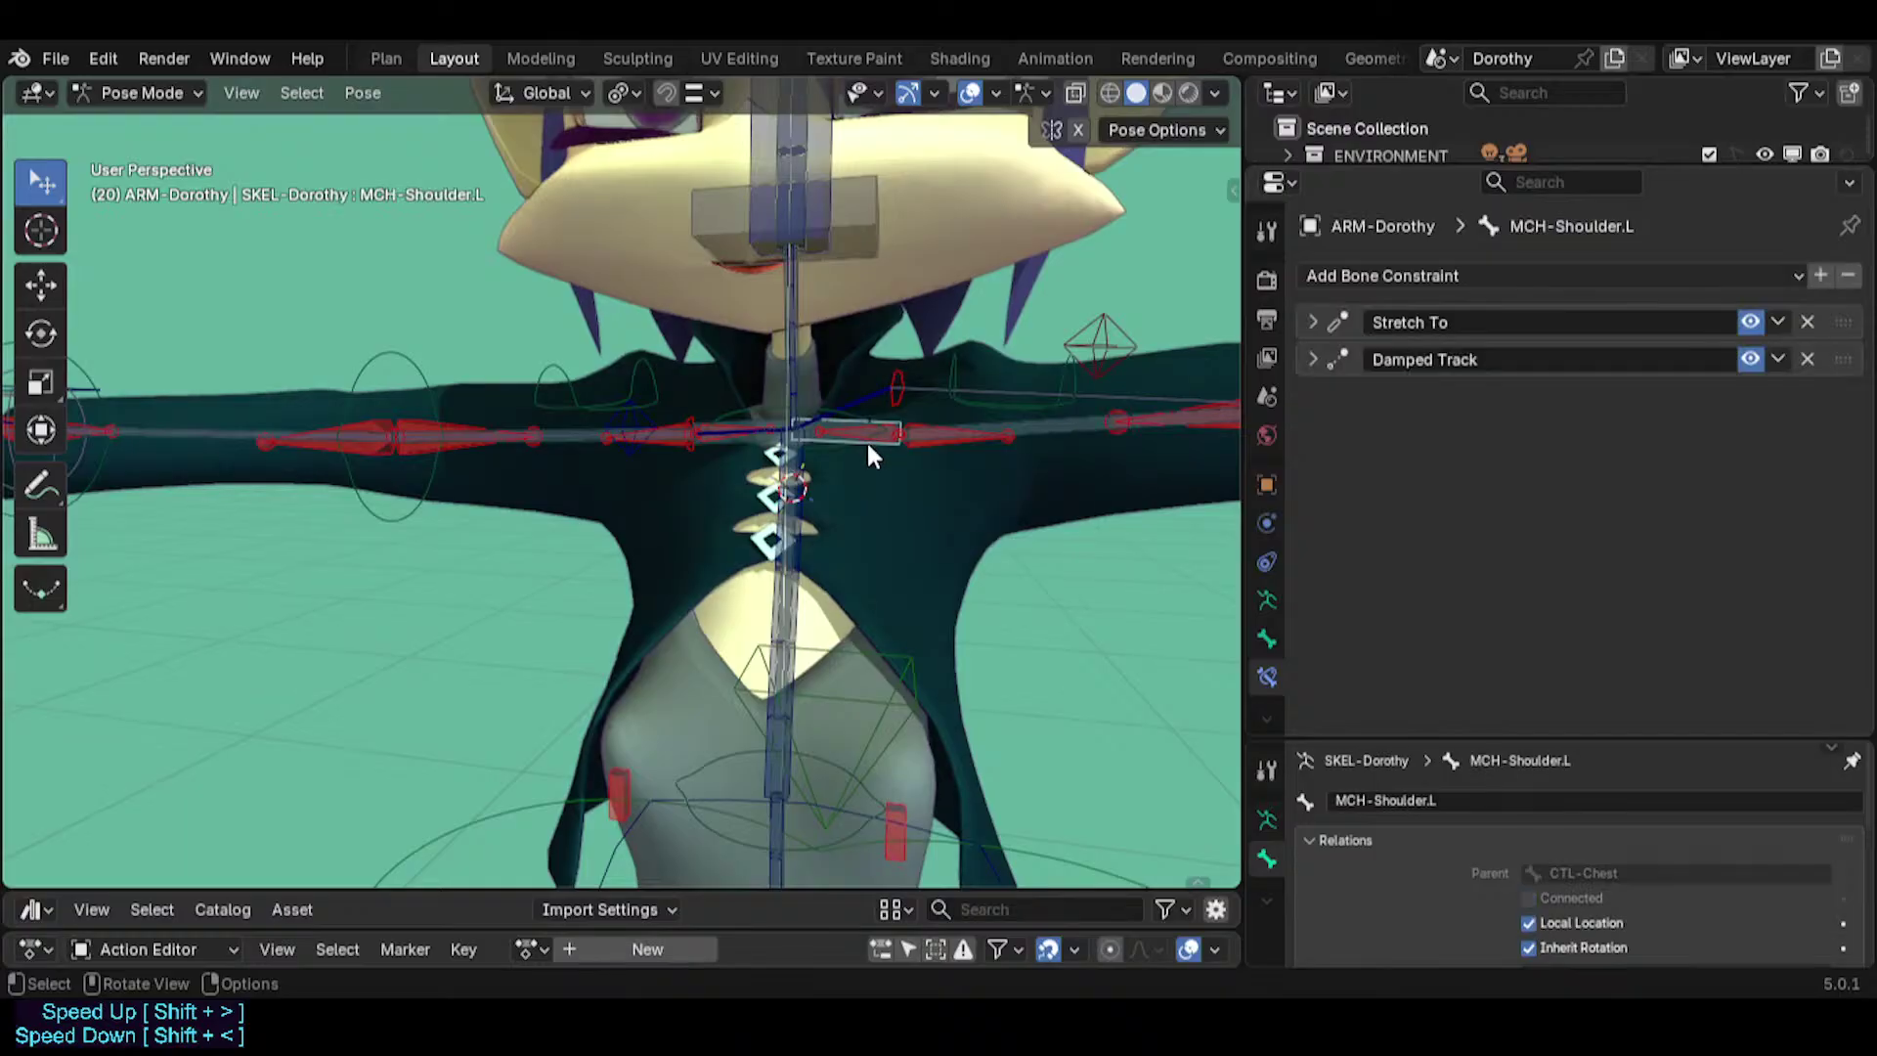
pyautogui.click(1303, 317)
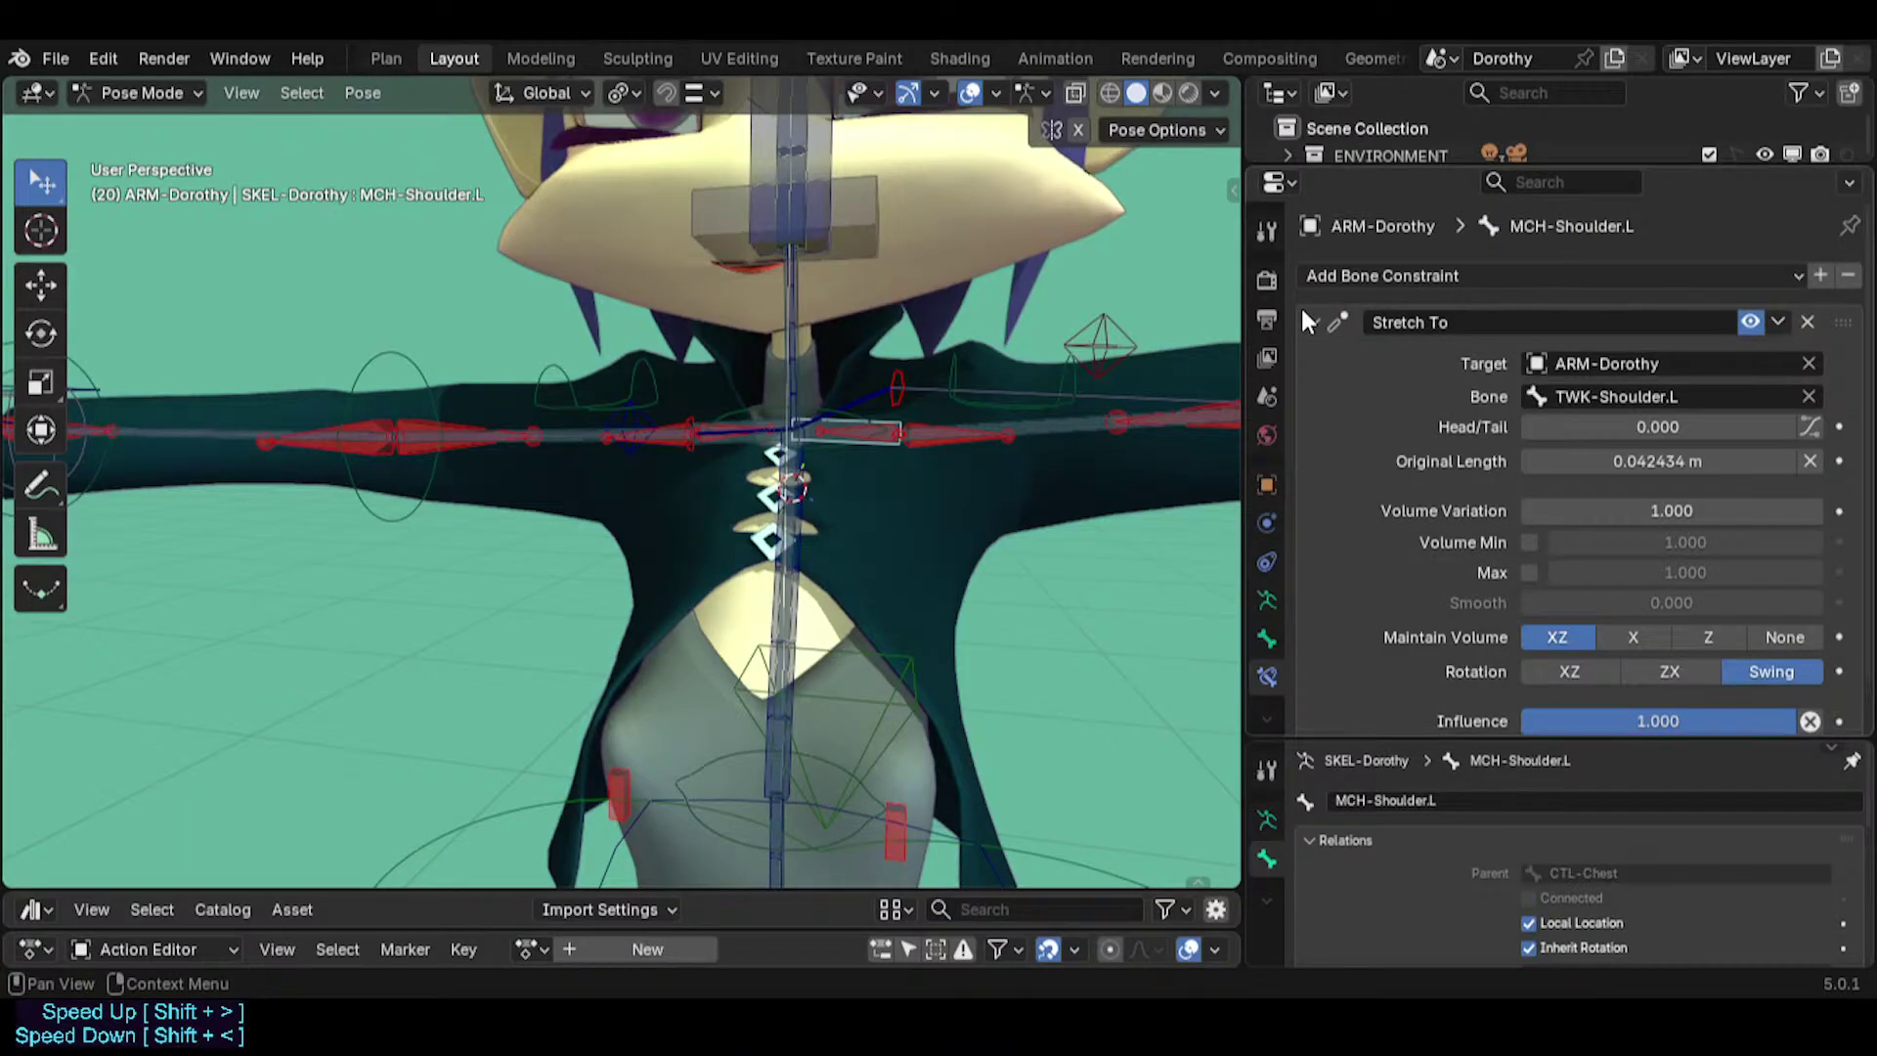
pyautogui.click(1304, 317)
pyautogui.click(1312, 361)
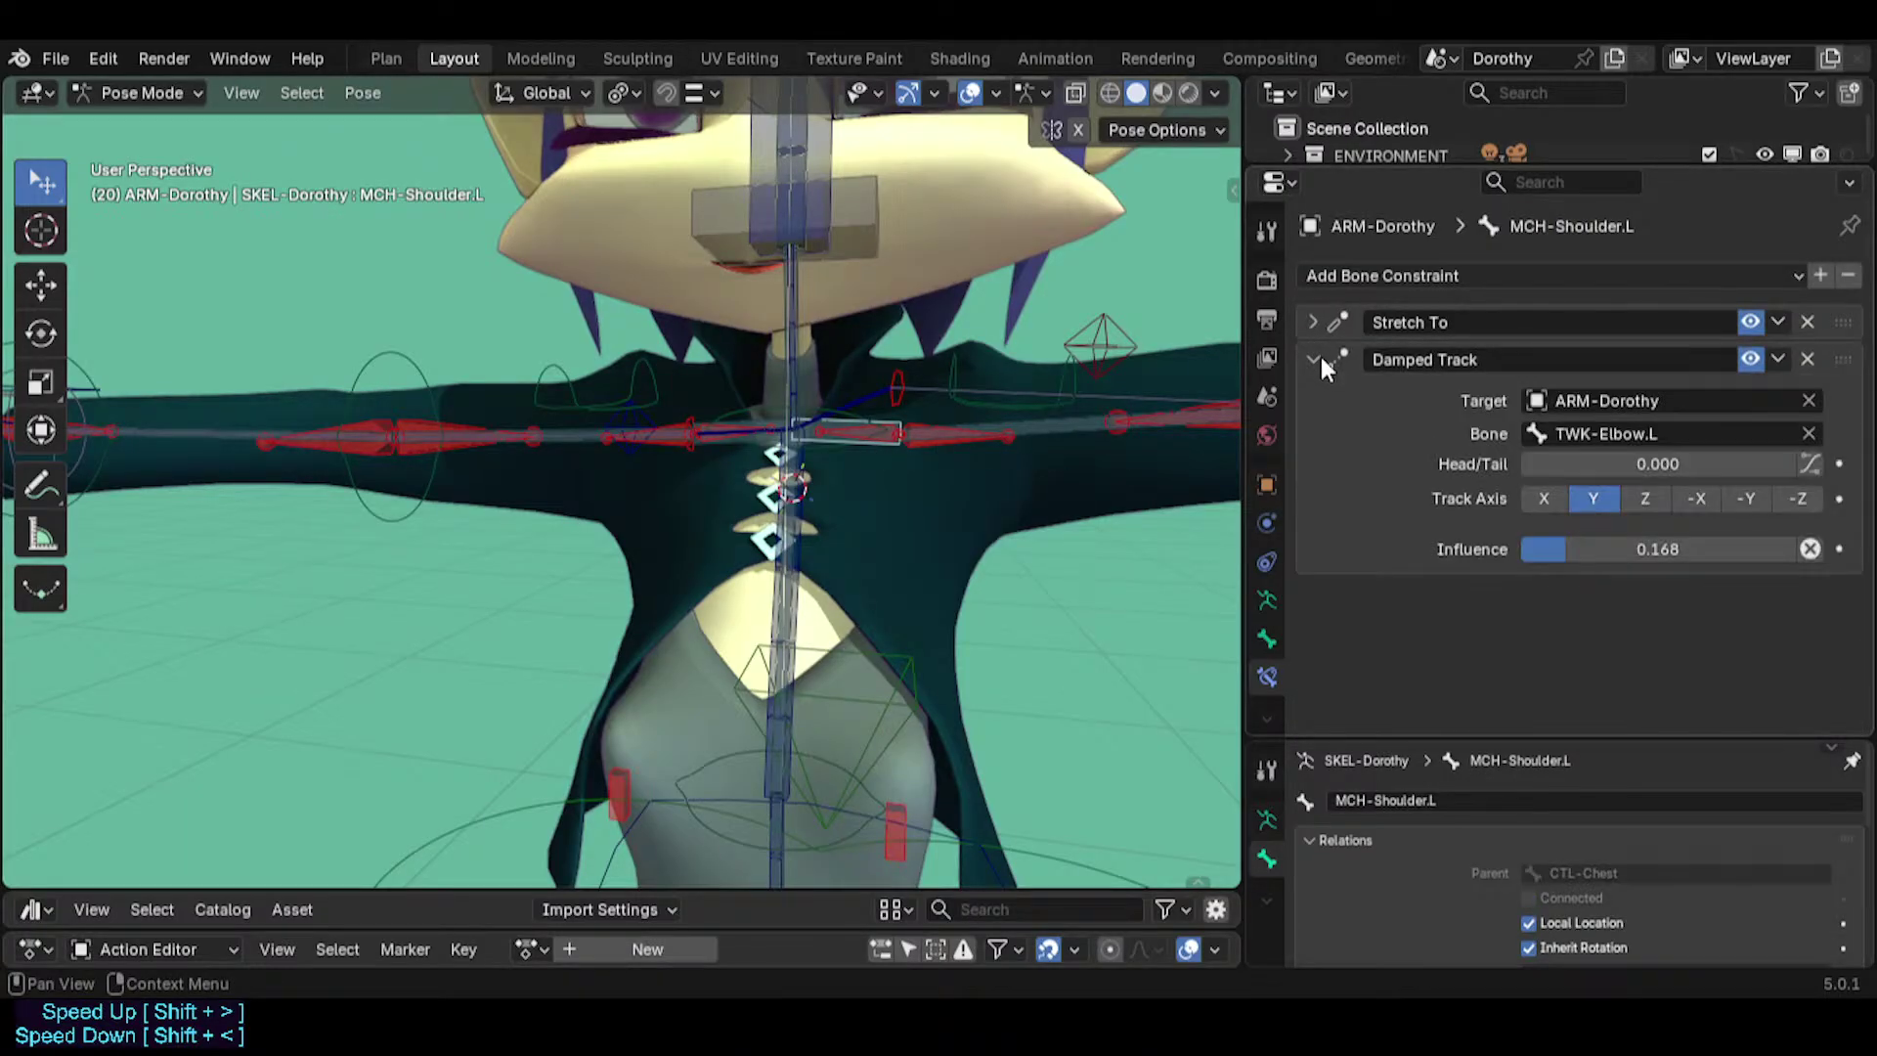
pyautogui.click(1314, 361)
pyautogui.click(1315, 317)
pyautogui.click(1315, 318)
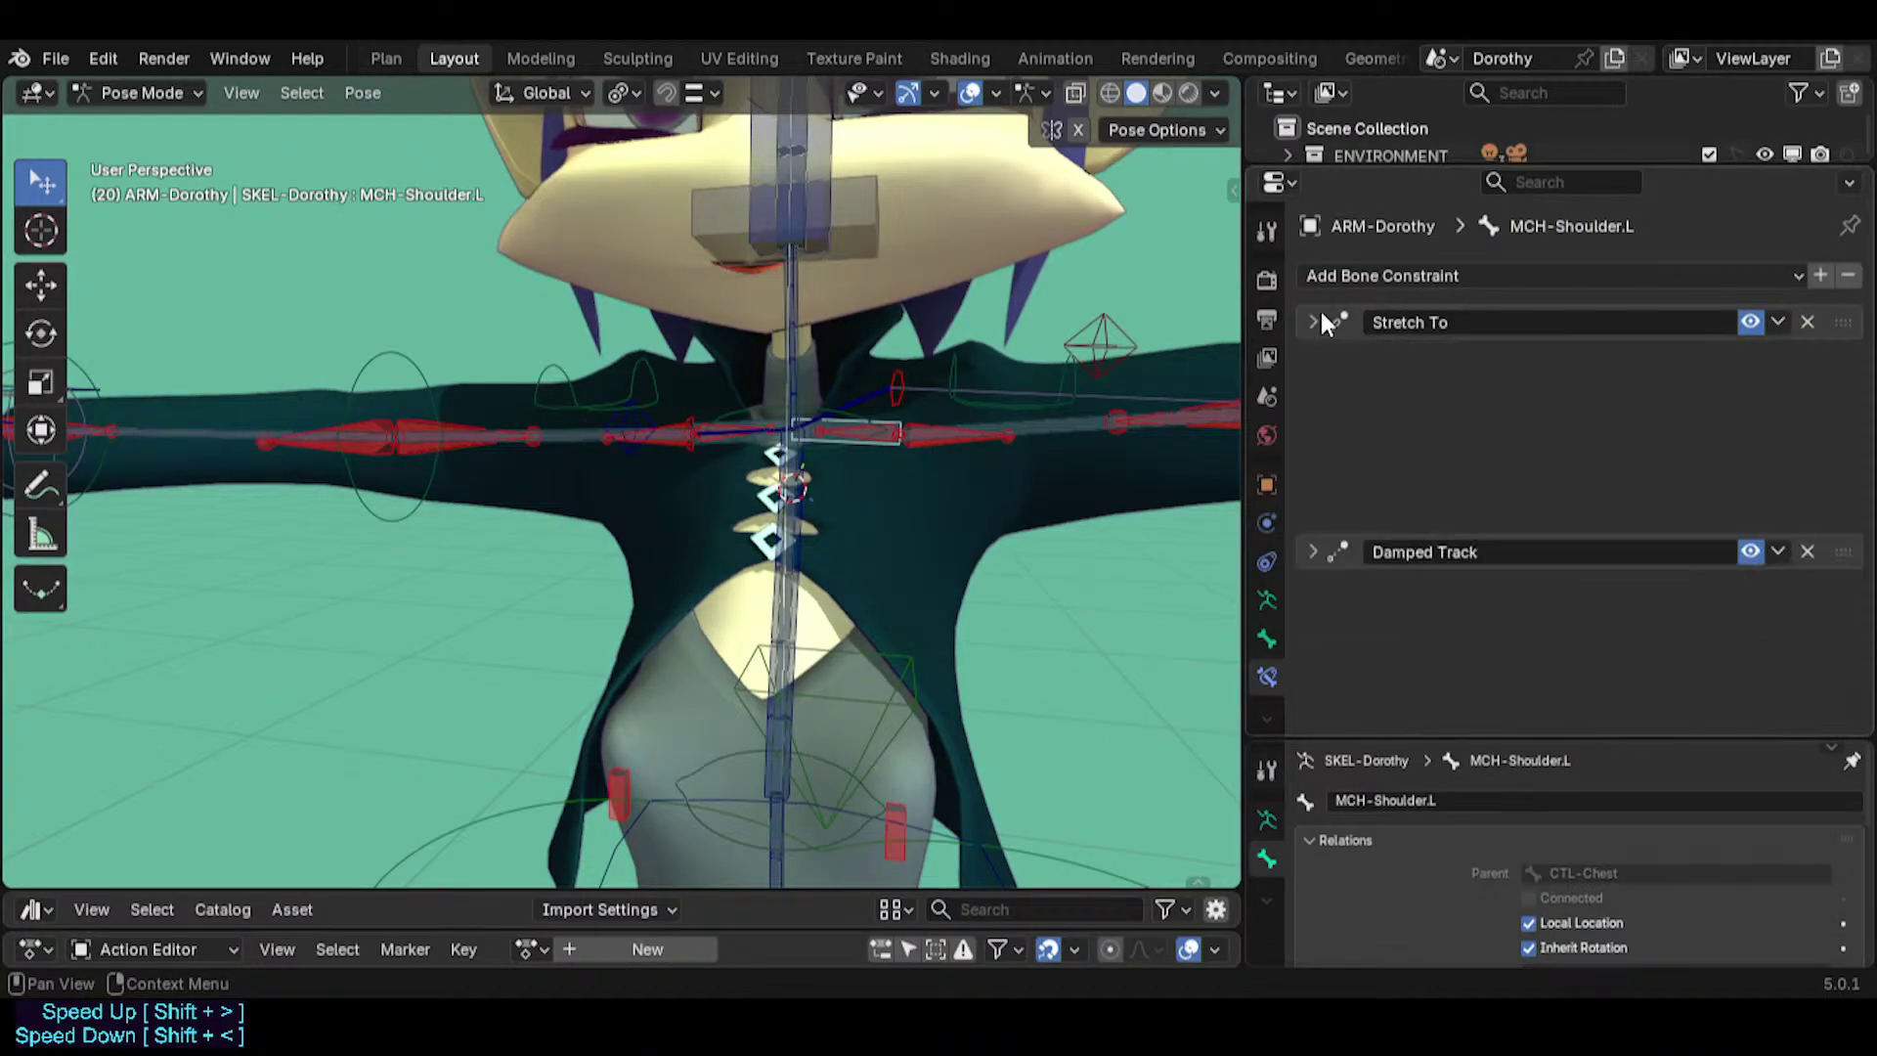
# Disable the Stretch To and Damped Track constraints on MCH-Shoulder.L, checking the Damped Track settings on the way.
pyautogui.click(1747, 323)
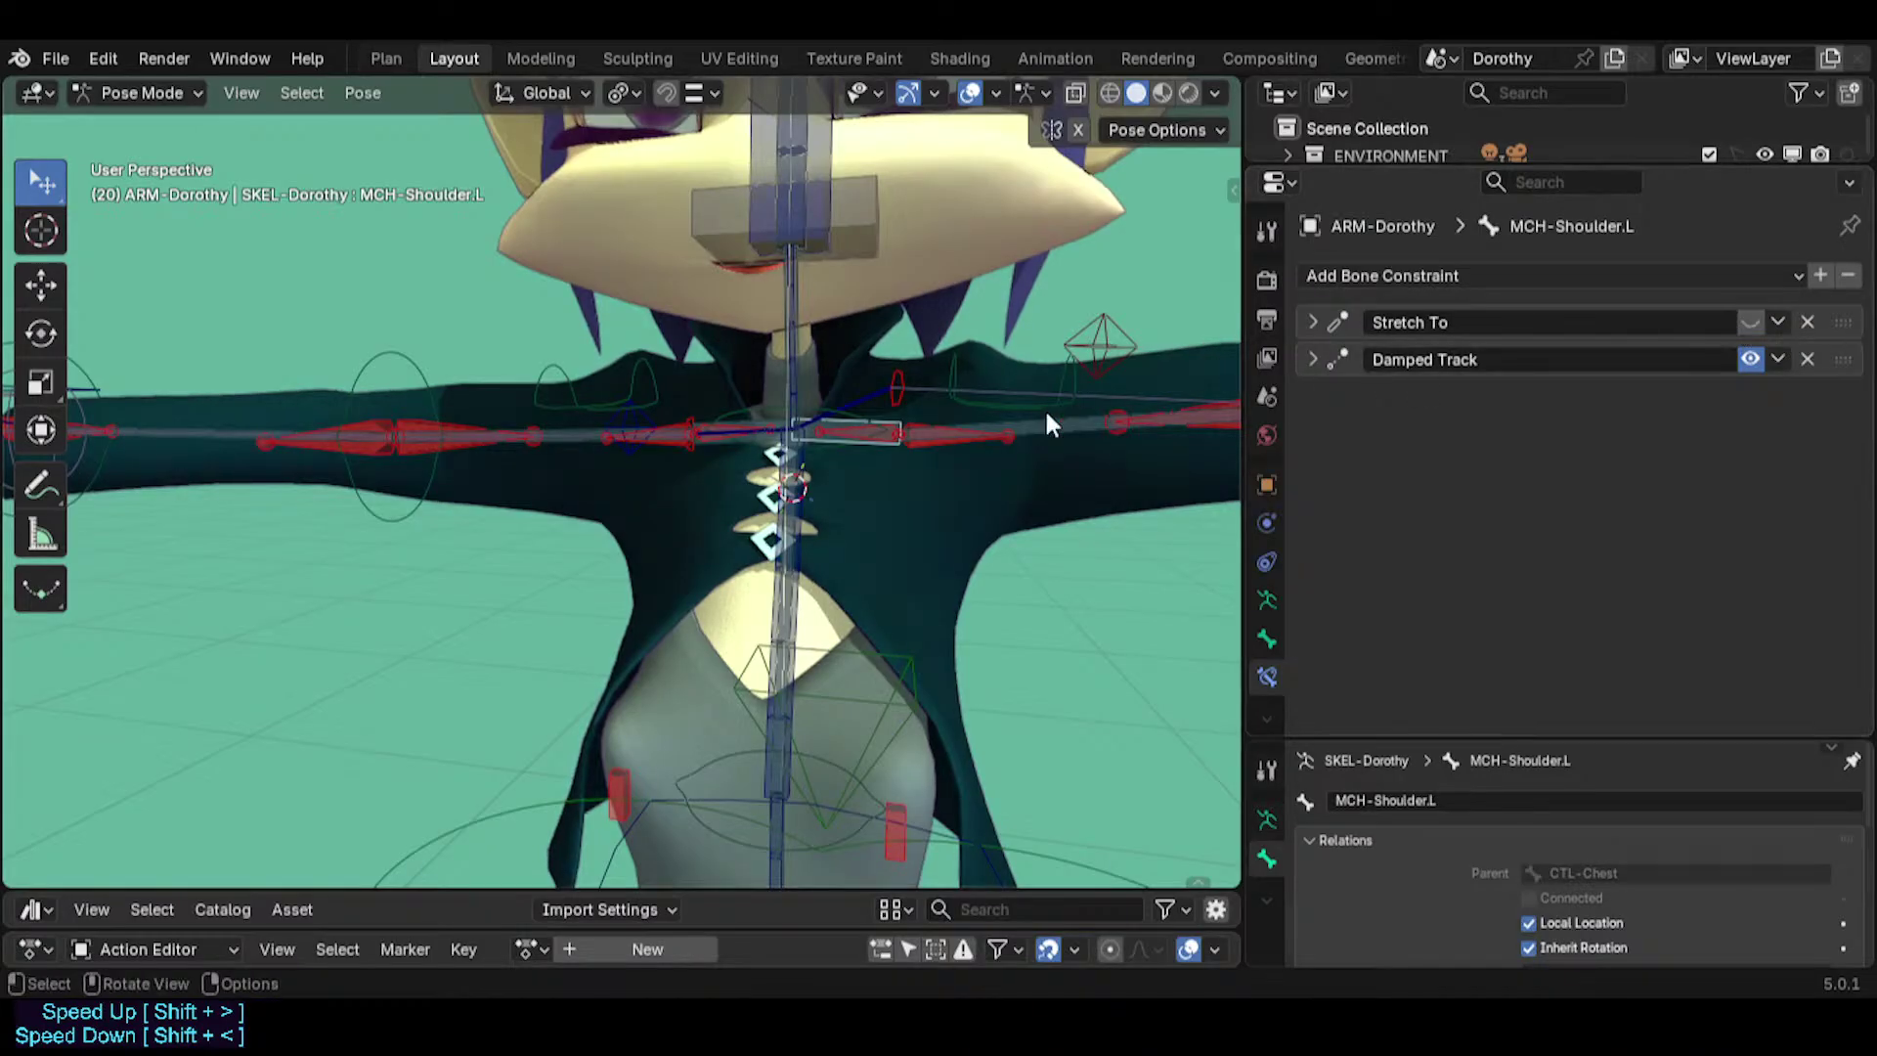
pyautogui.click(1310, 360)
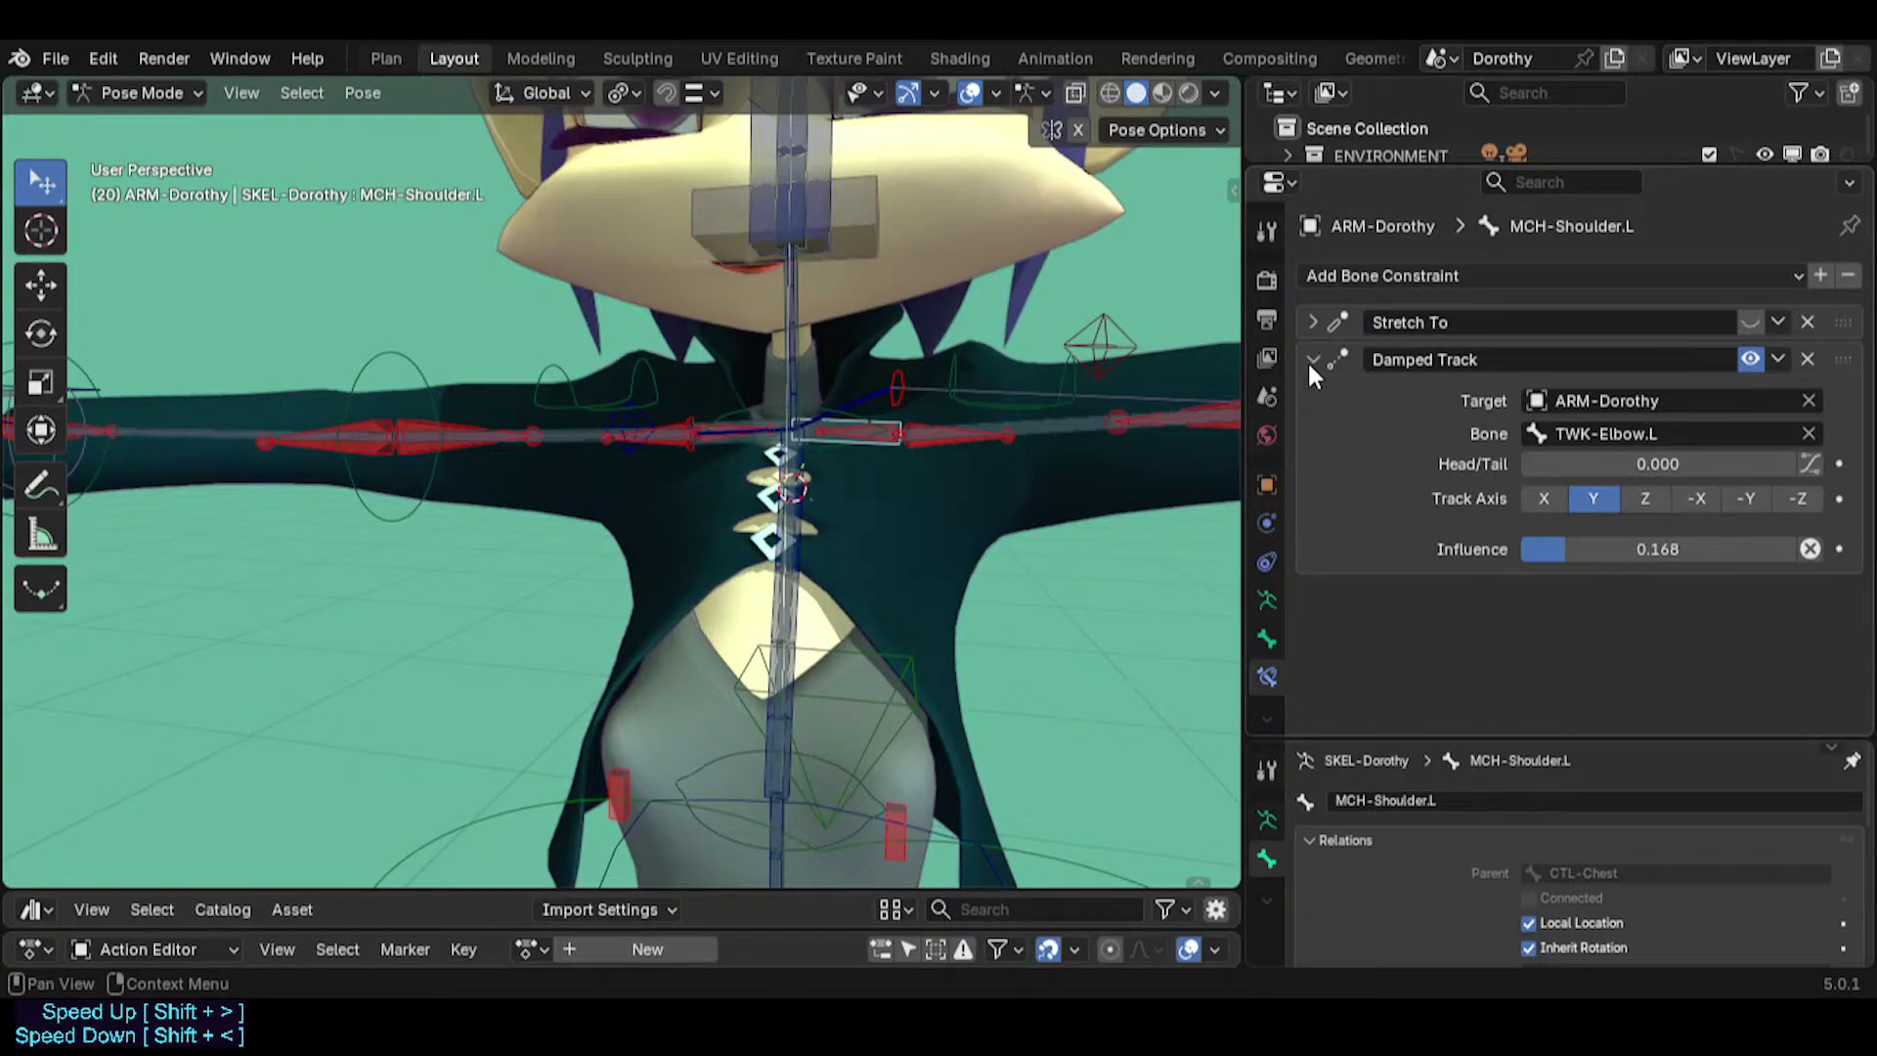
pyautogui.click(1310, 360)
pyautogui.click(1749, 357)
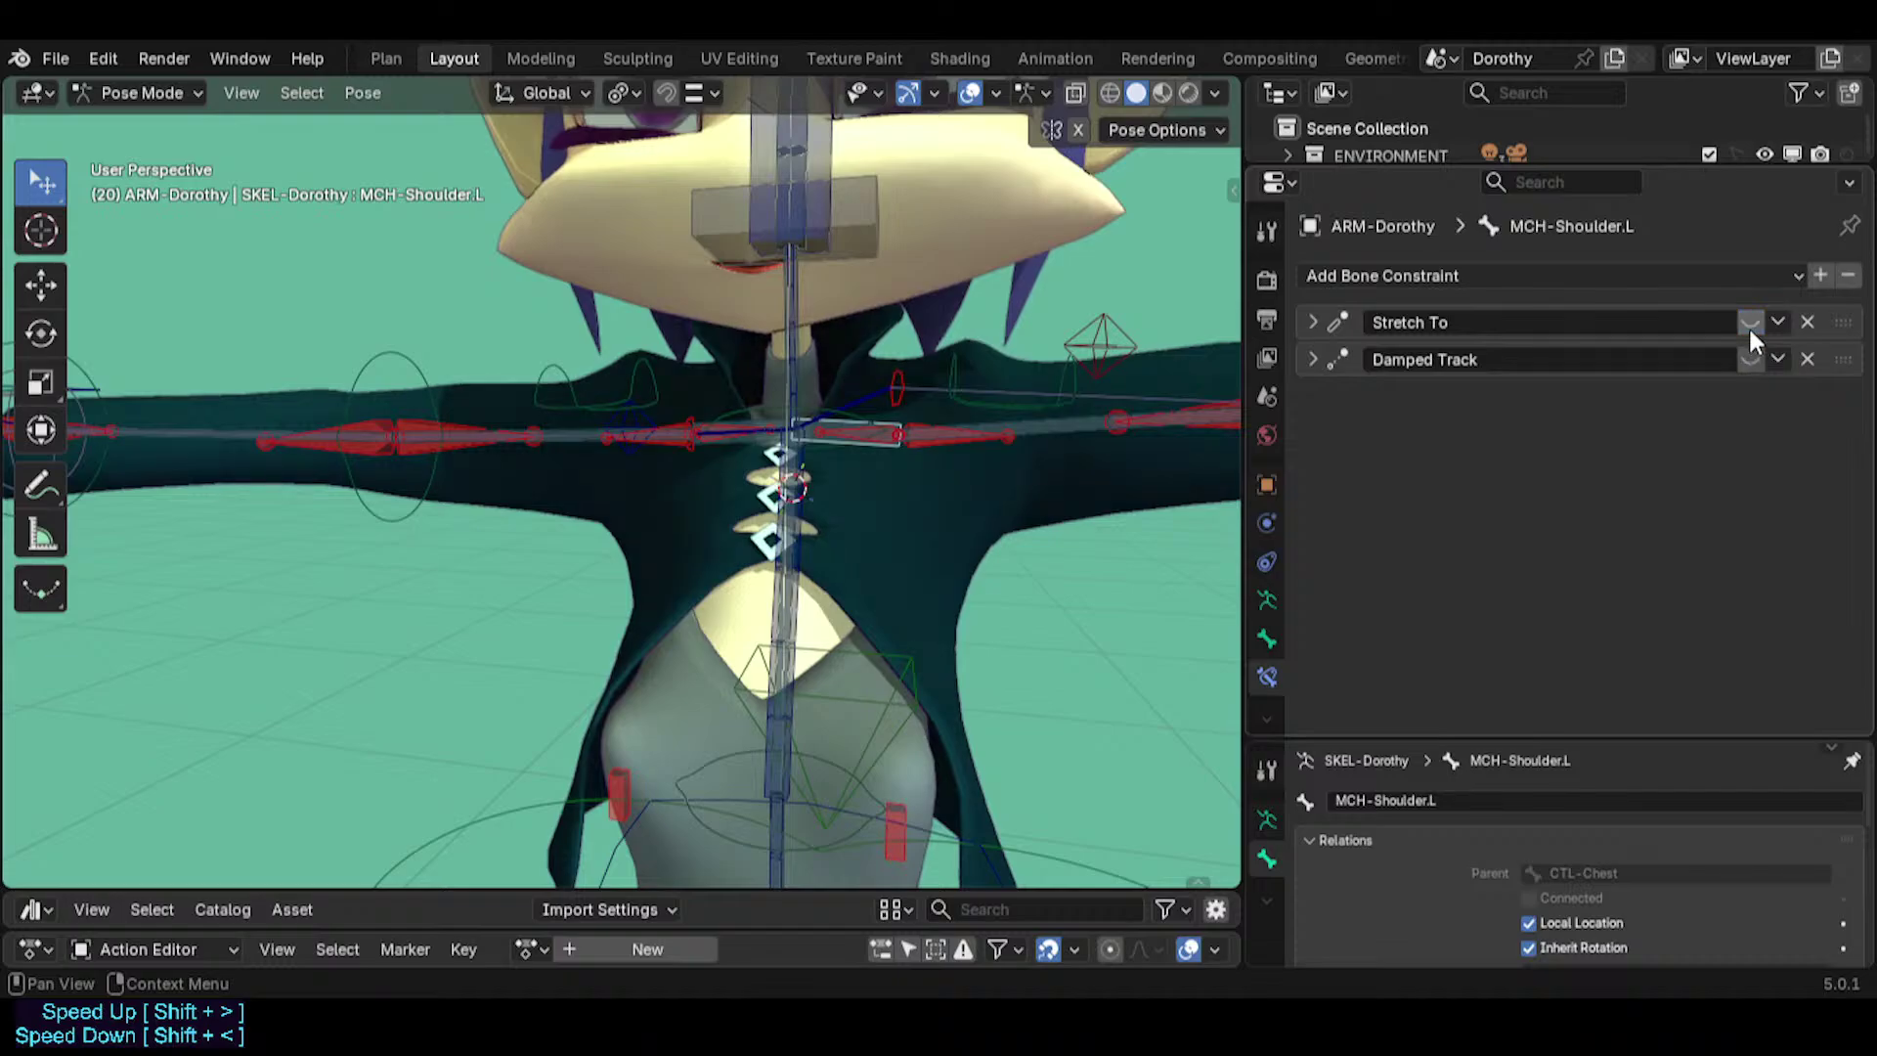
# Try moving TWK-Shoulder.L without keeping the move, and compare its pose with Copy Transforms on and off, leaving it disabled.
pyautogui.click(954, 360)
pyautogui.press('g')
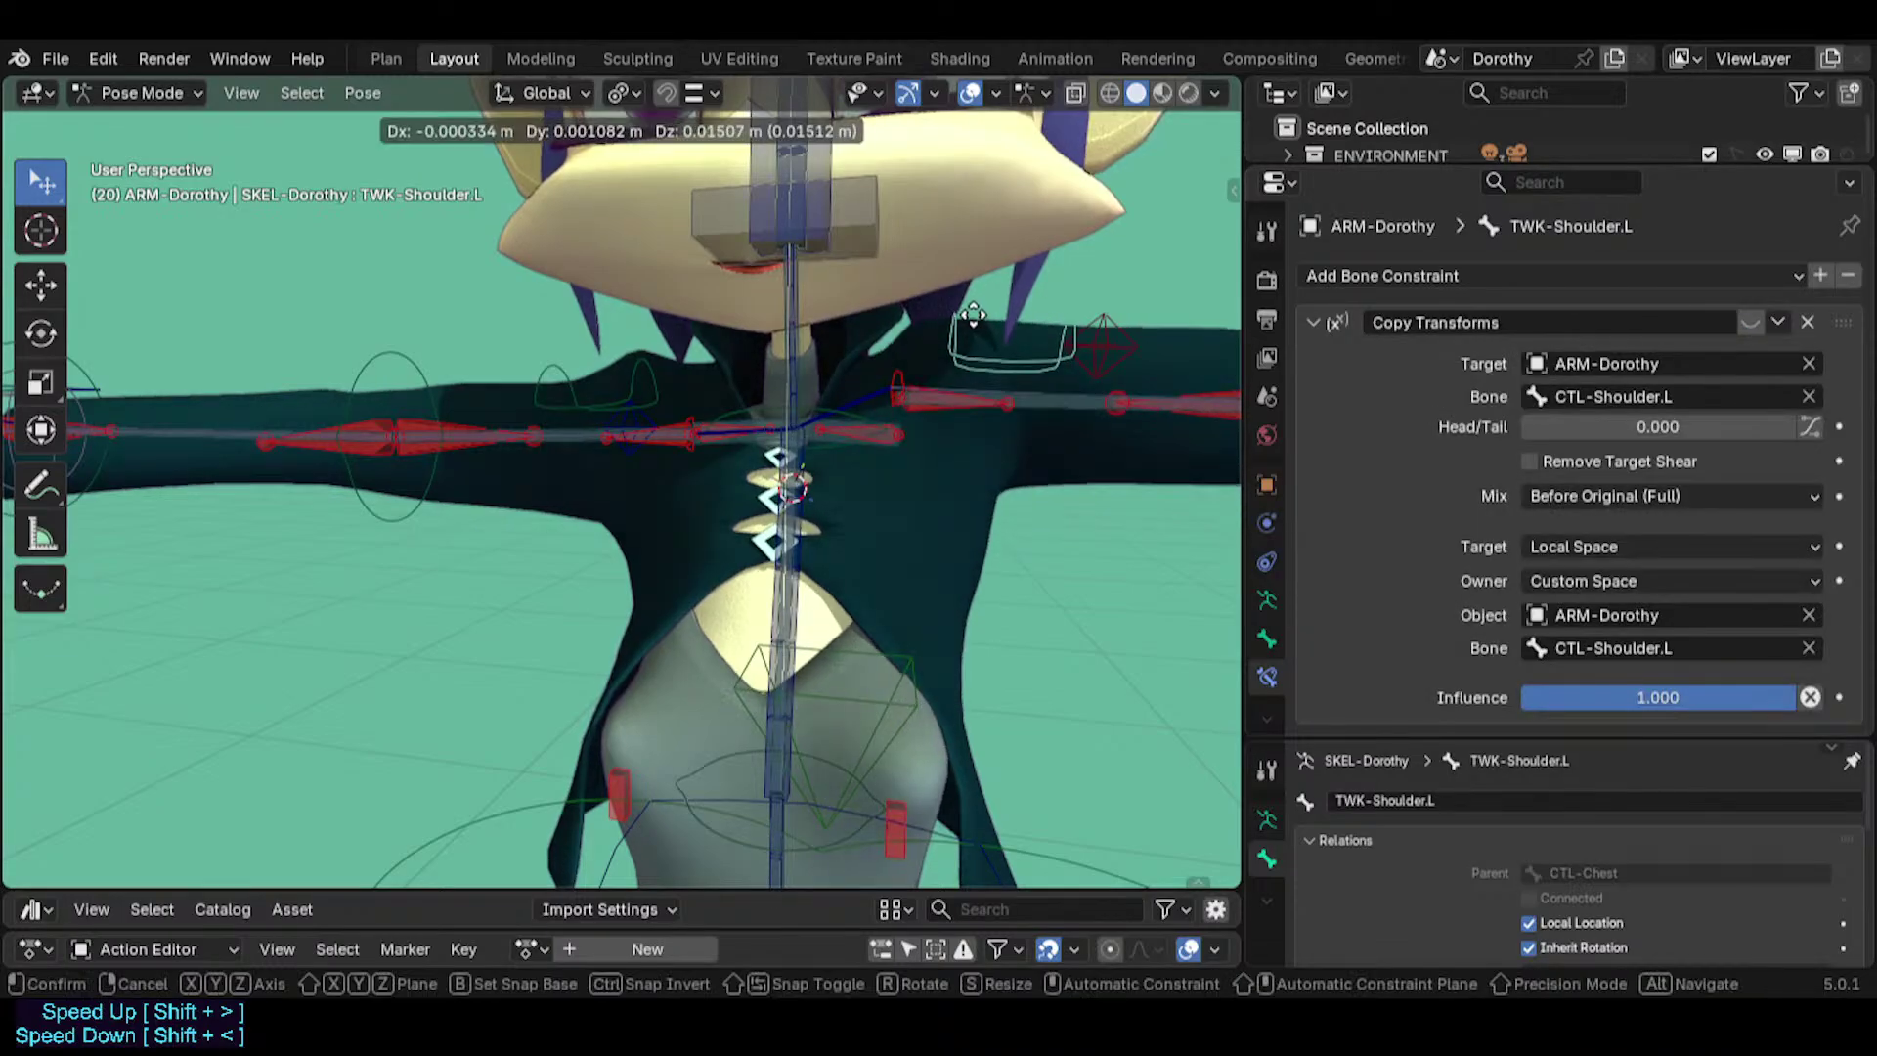
pyautogui.rightClick(965, 350)
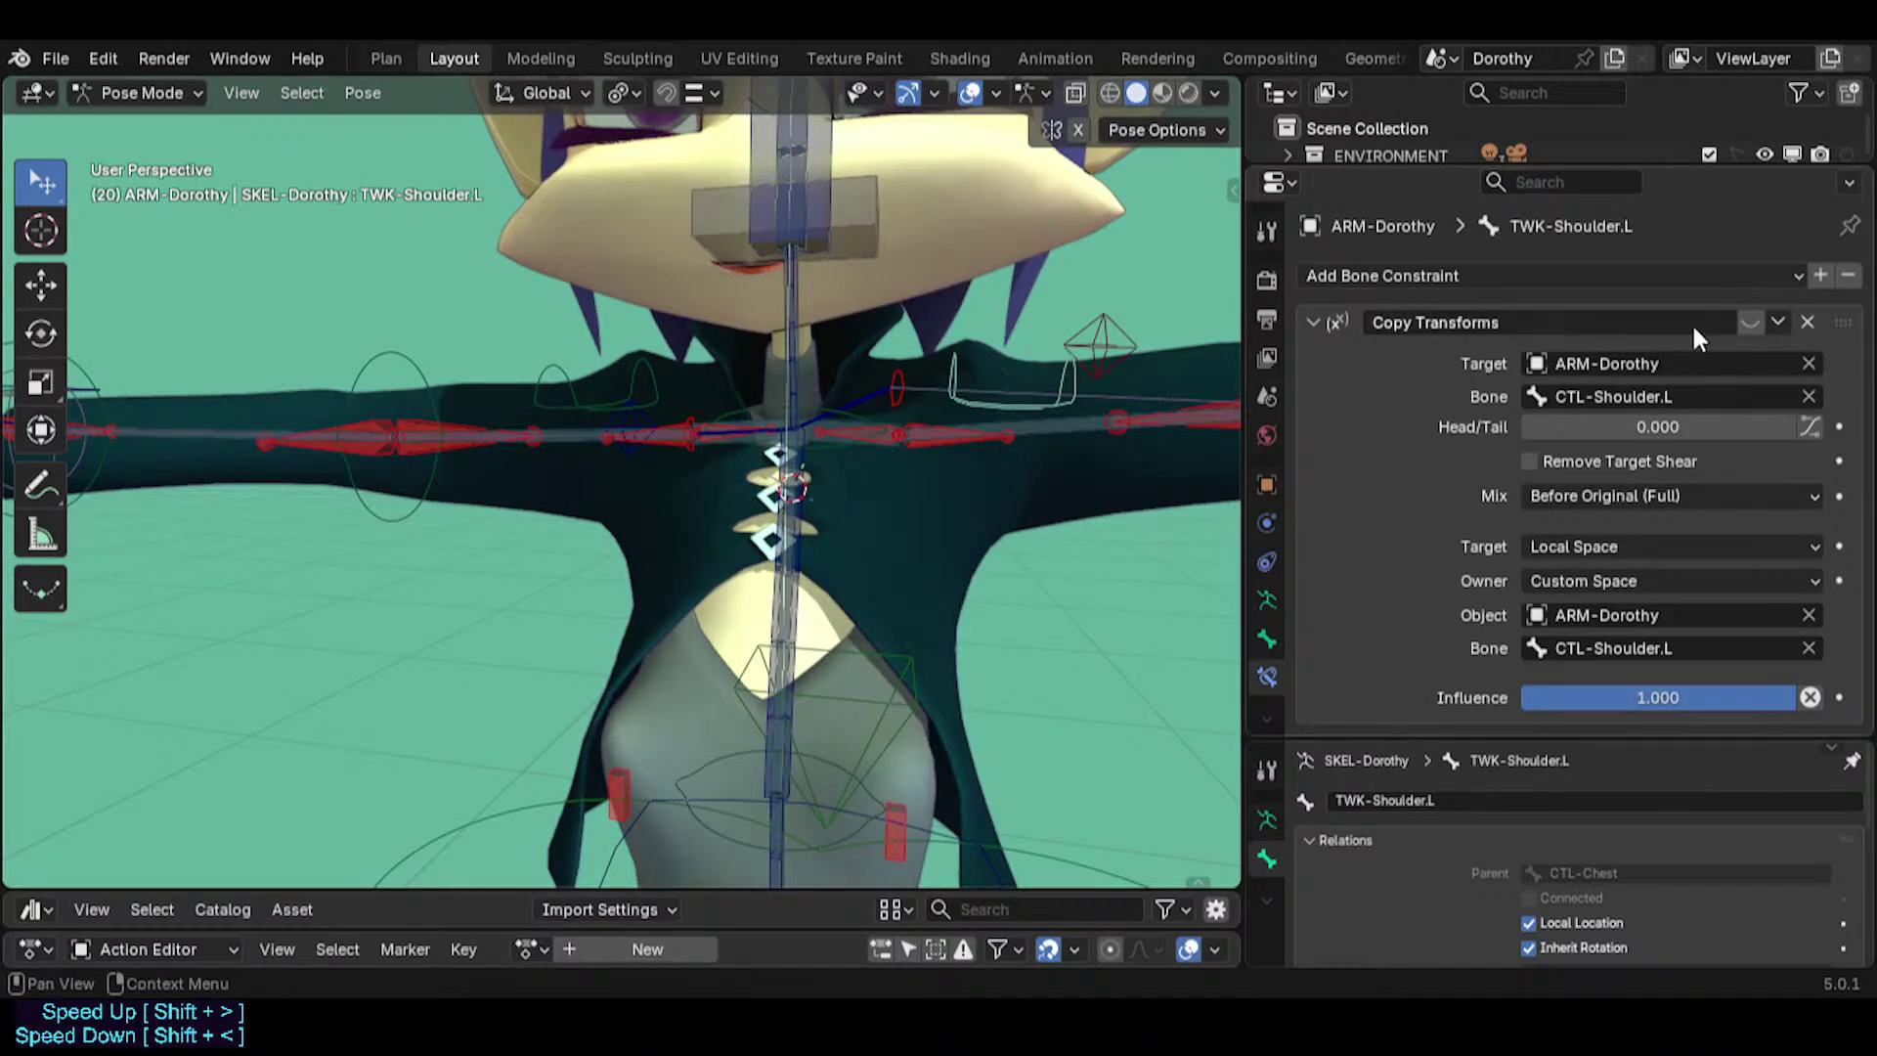
pyautogui.click(1753, 325)
pyautogui.click(1757, 323)
pyautogui.click(1757, 322)
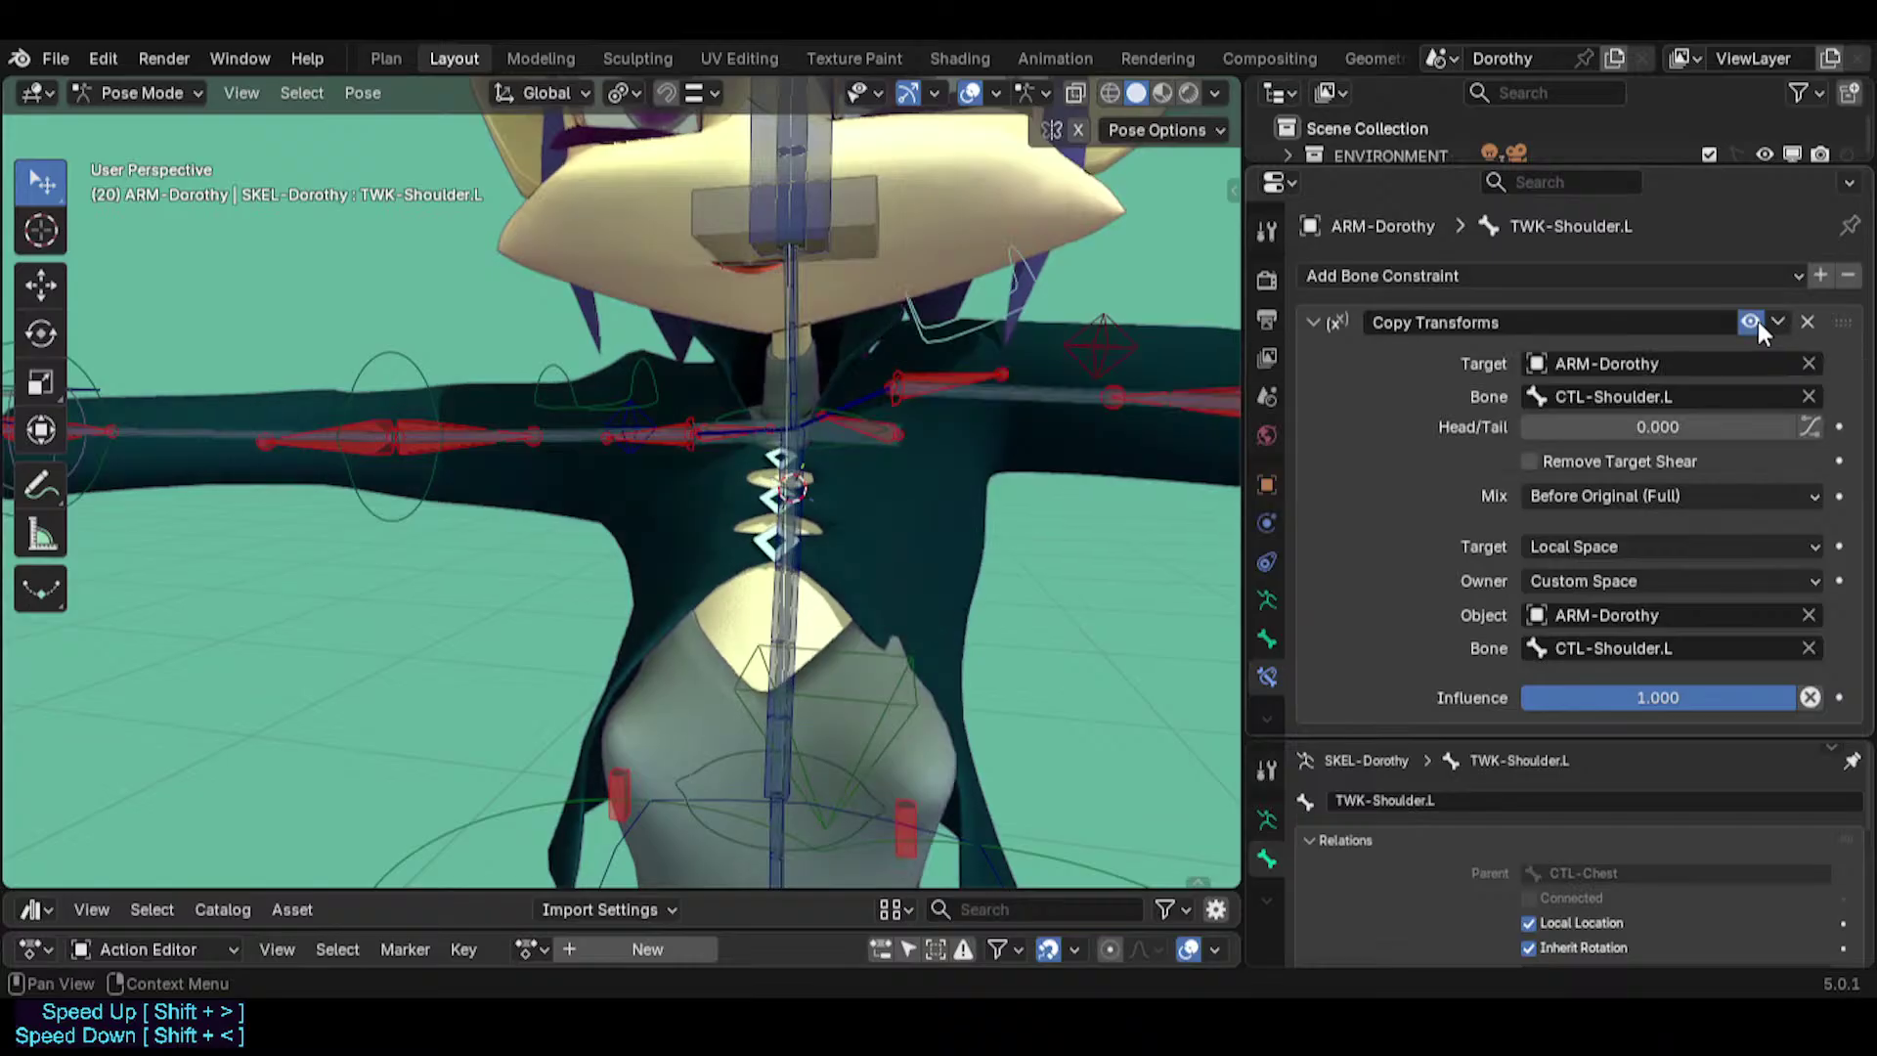
pyautogui.click(1757, 322)
pyautogui.click(1757, 322)
pyautogui.click(1757, 321)
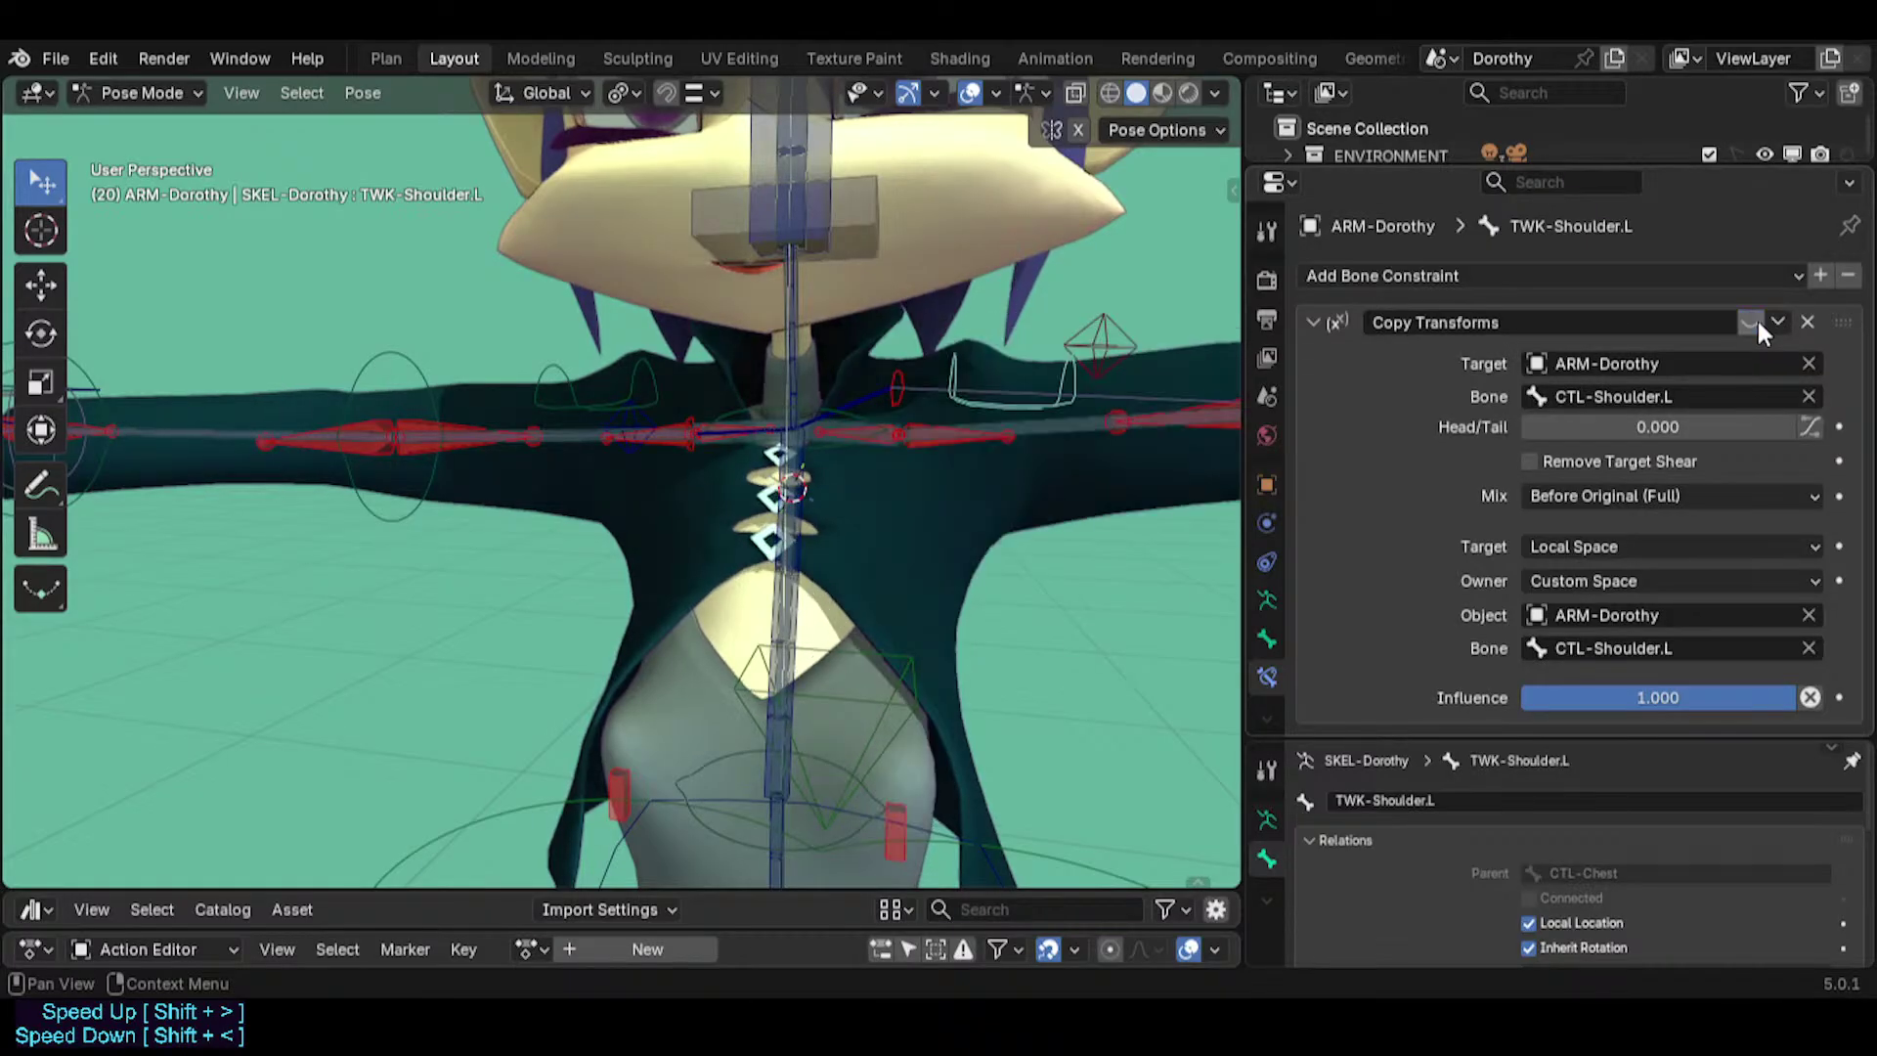
# Rotate CTL-Shoulder.L to test how TWK-Shoulder.L reacts without its Copy Transforms constraint.
pyautogui.click(894, 391)
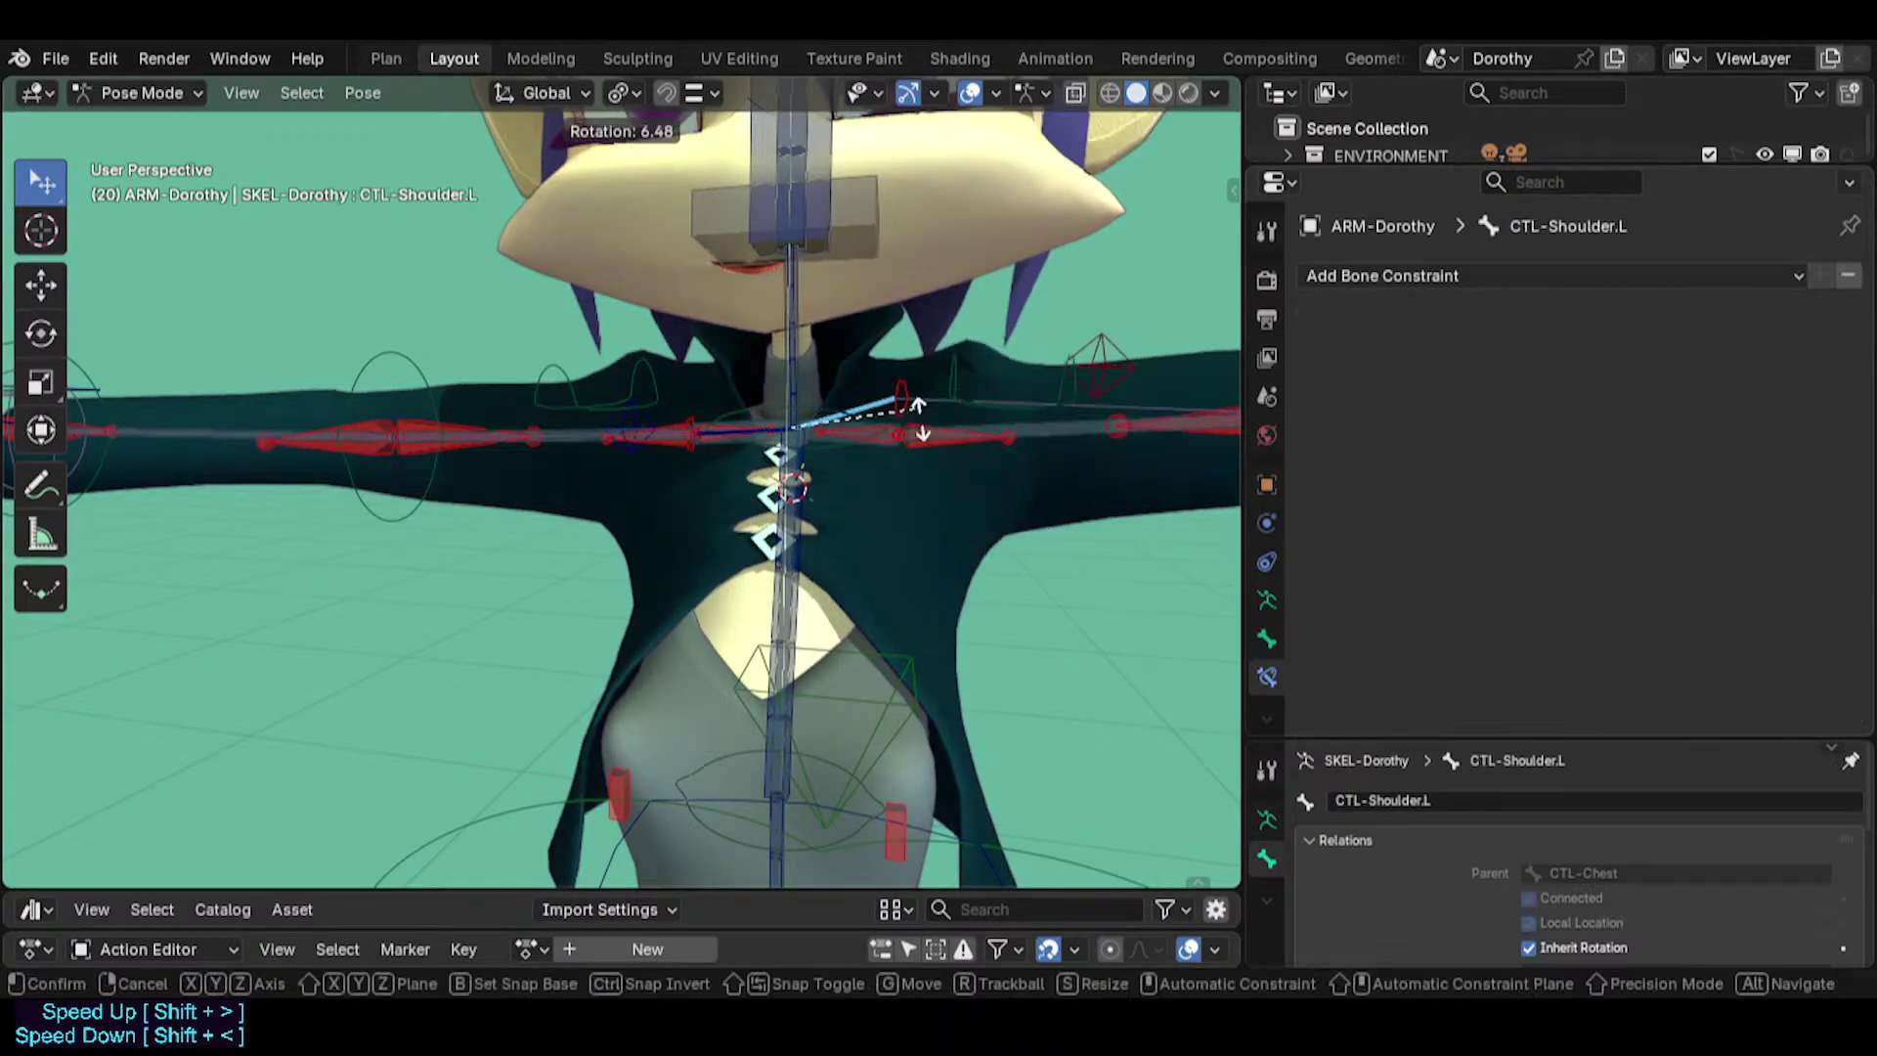
pyautogui.press('r')
pyautogui.click(952, 345)
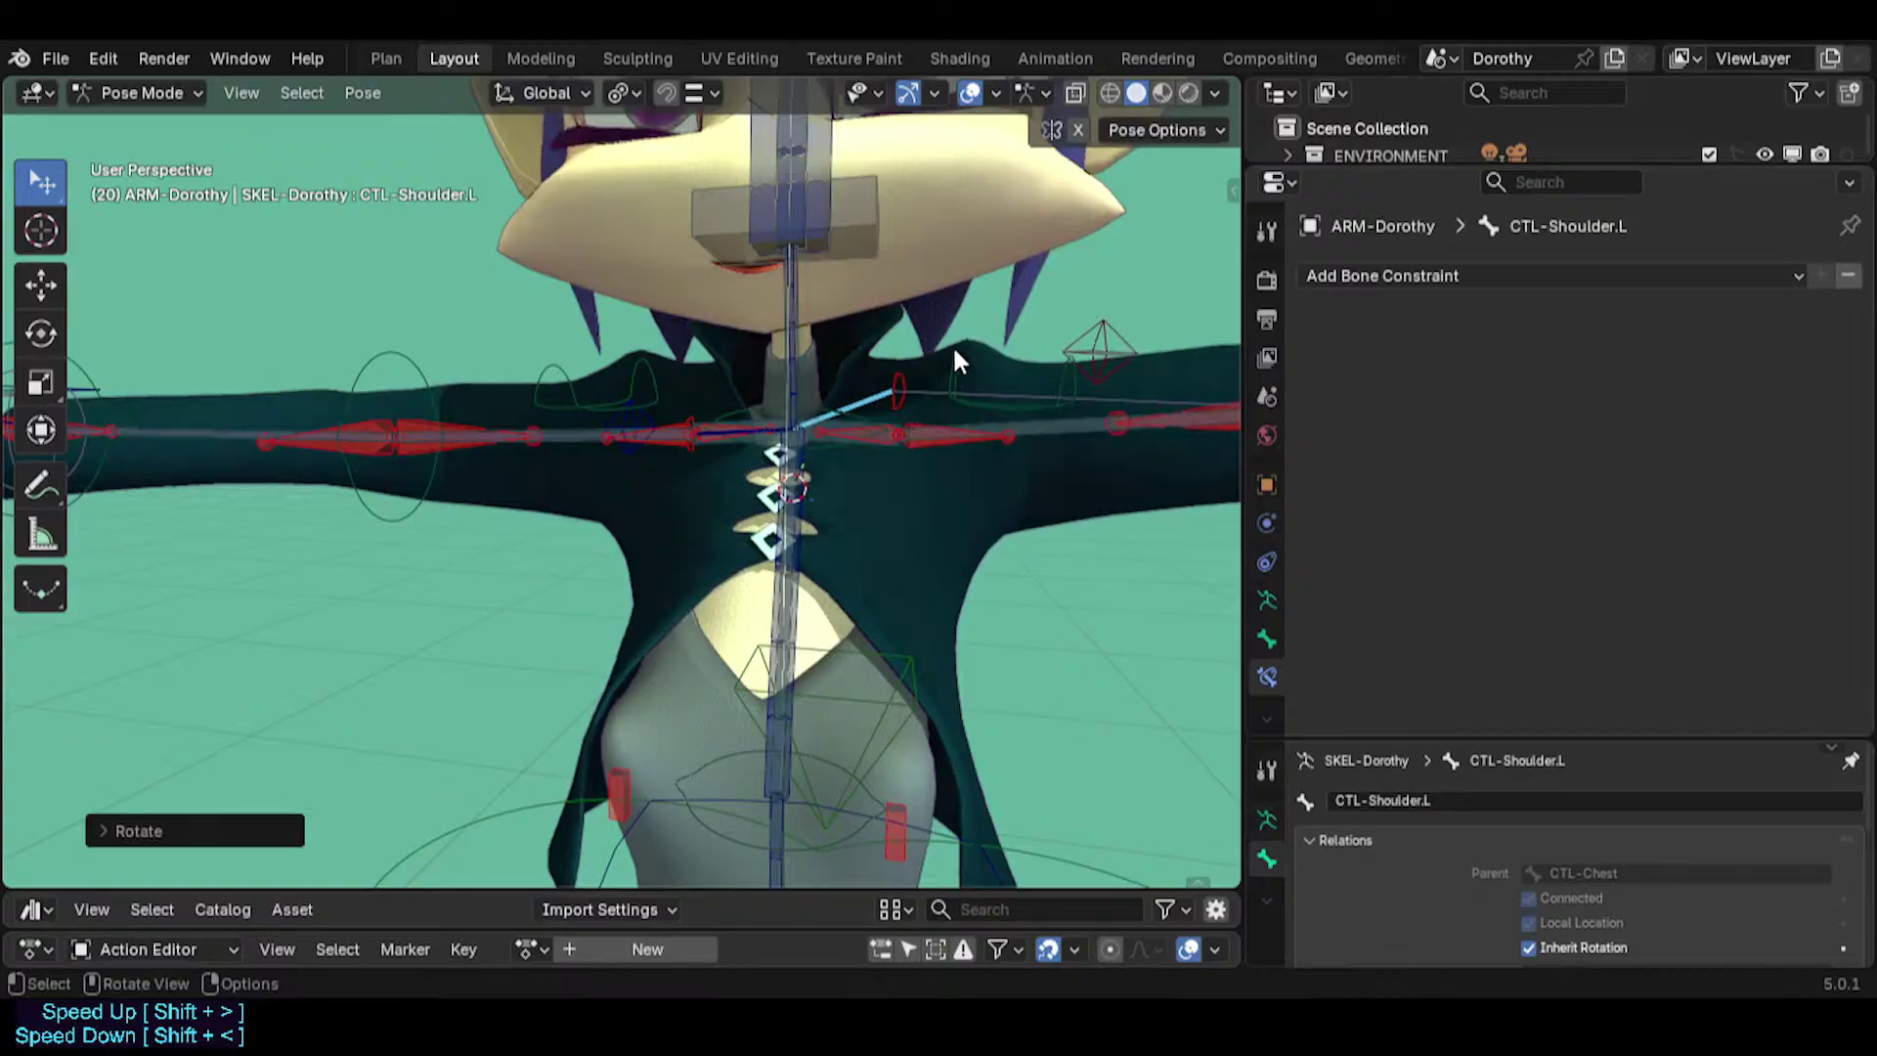
# Parent TWK-Shoulder.L to CTL-Shoulder.L in Edit Mode, keeping the offset.
pyautogui.click(957, 355)
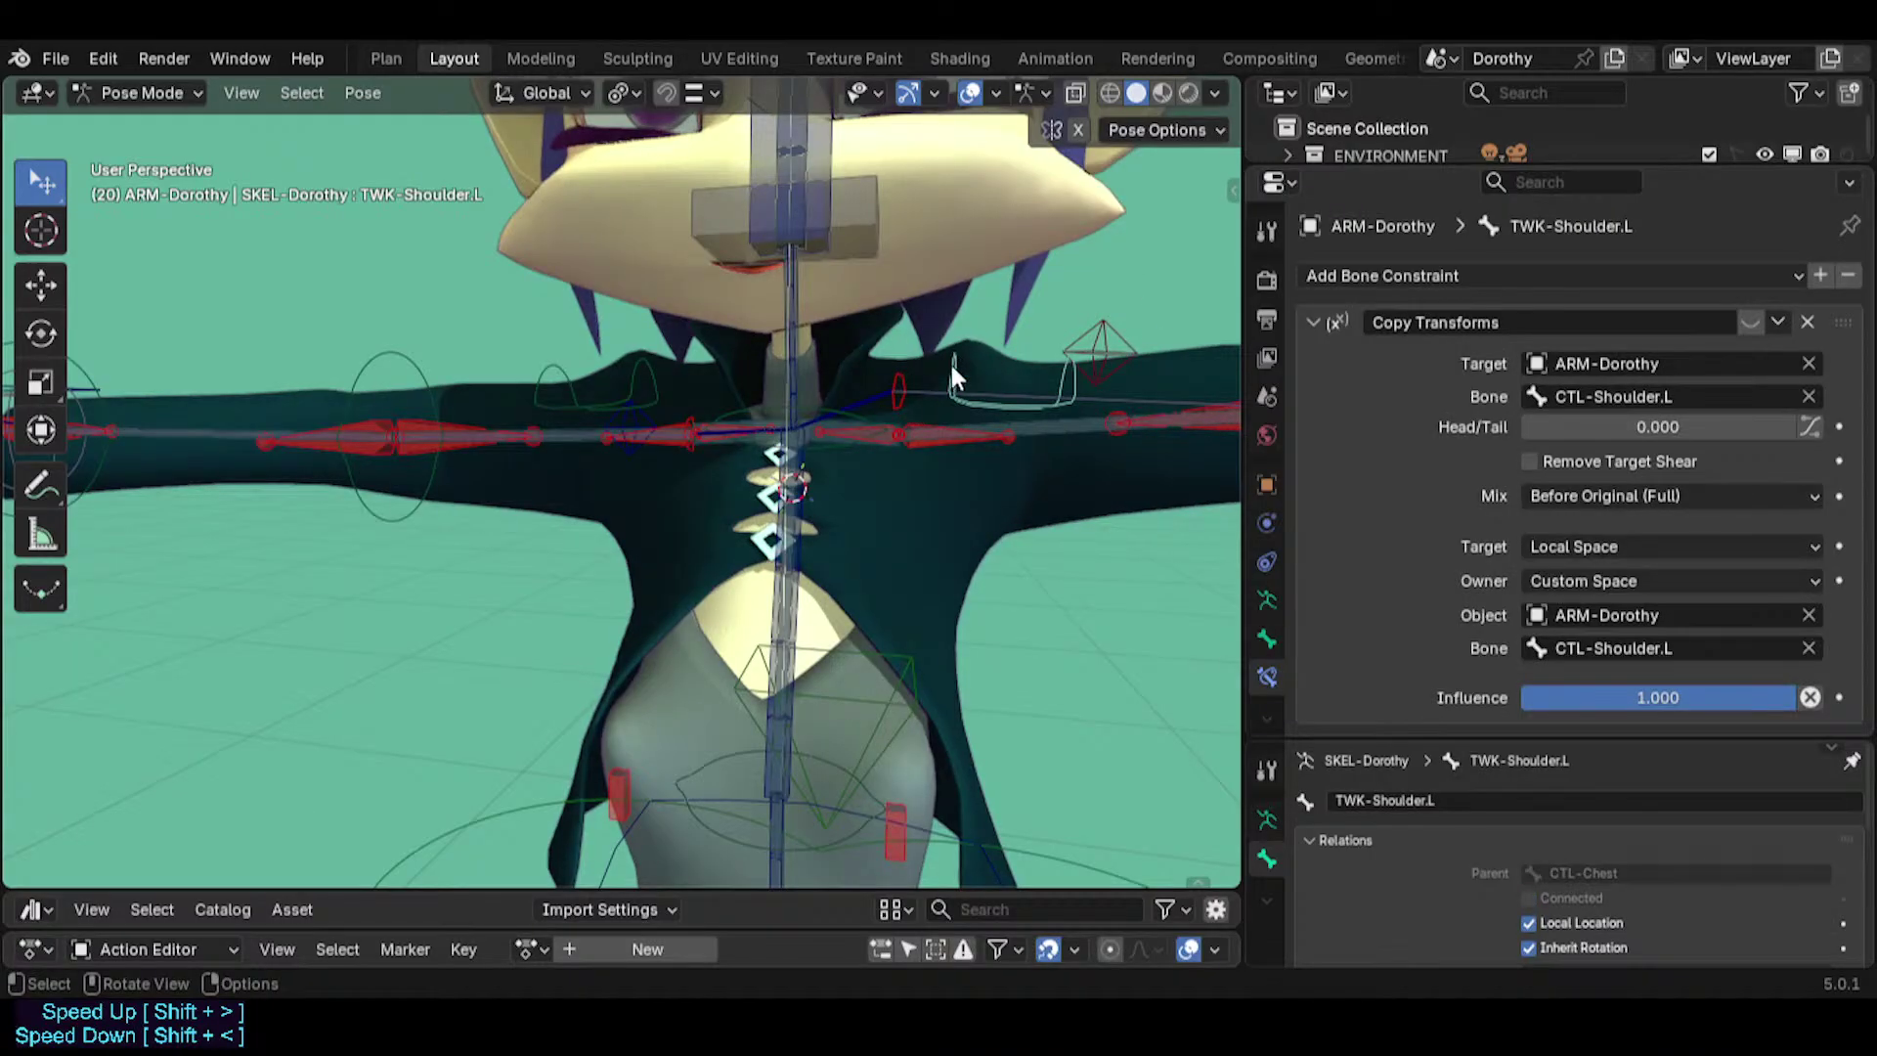
pyautogui.click(872, 398)
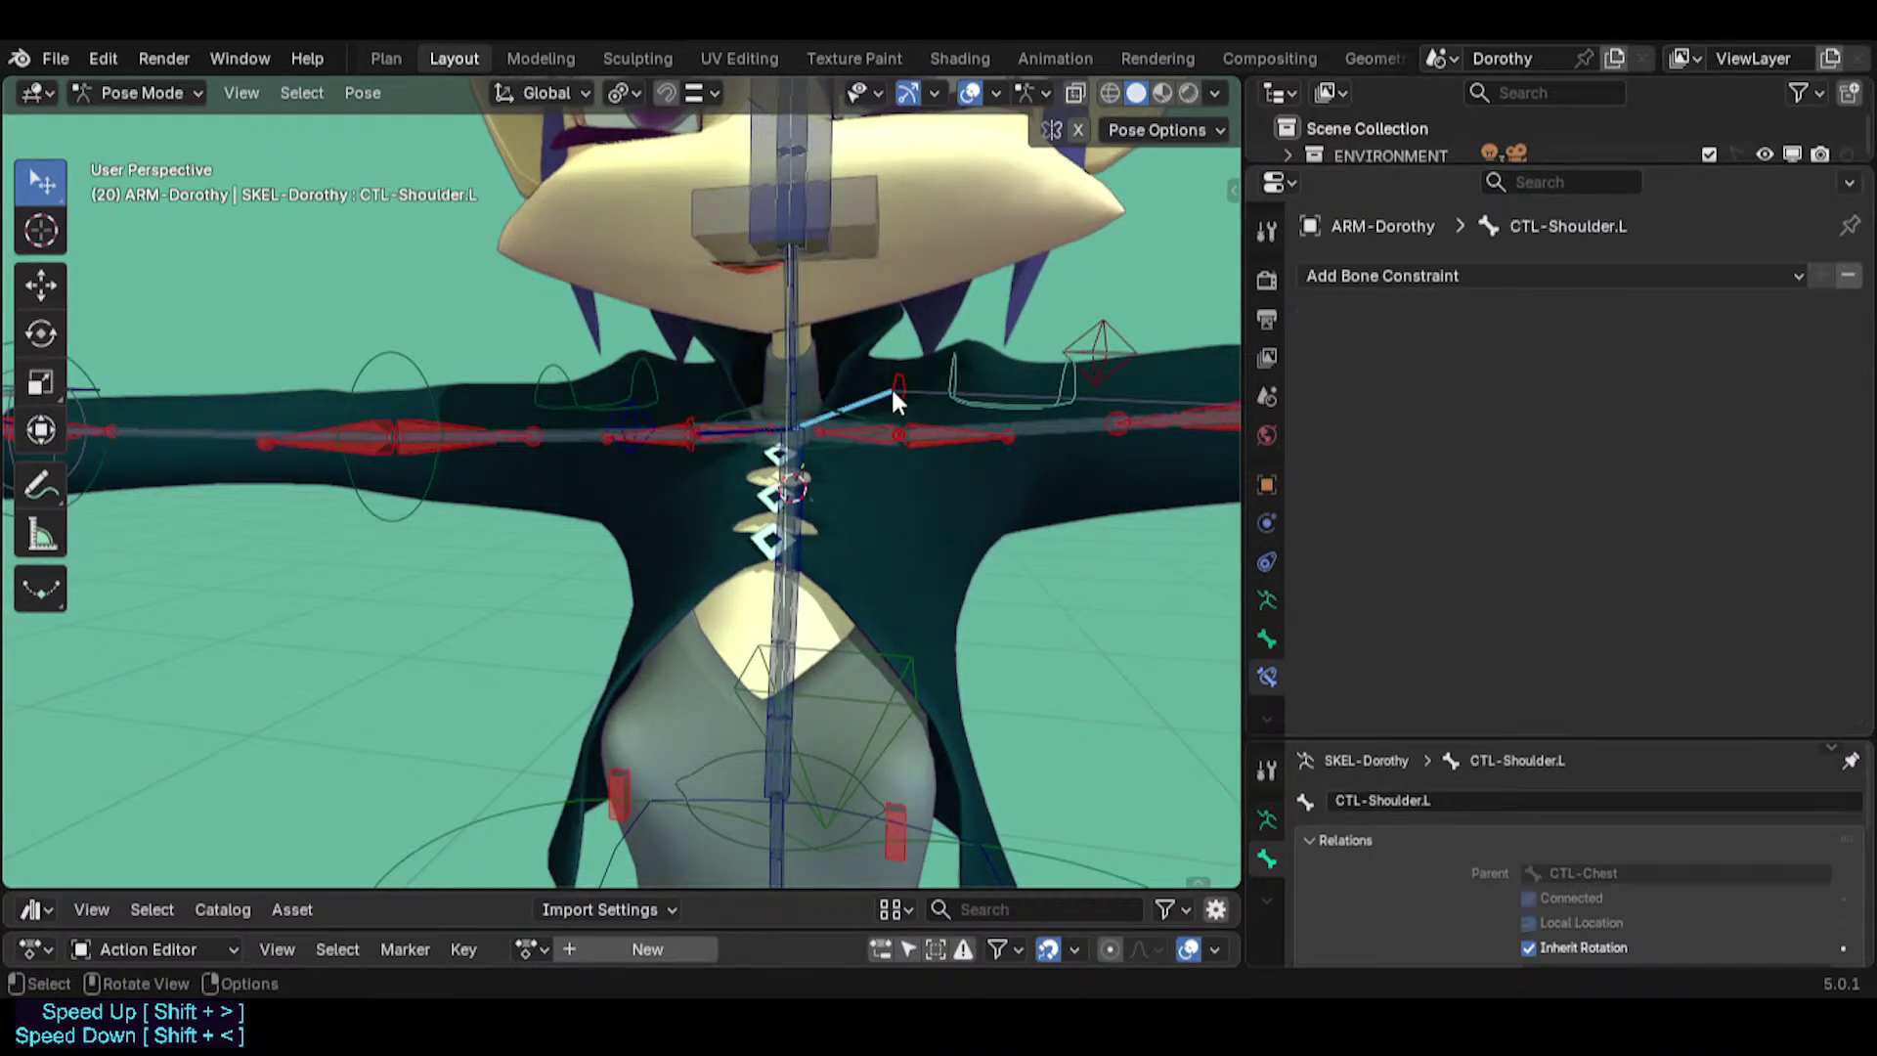
pyautogui.press('Tab')
pyautogui.hotkey('ctrl', 'p')
pyautogui.click(889, 387)
pyautogui.press('Tab')
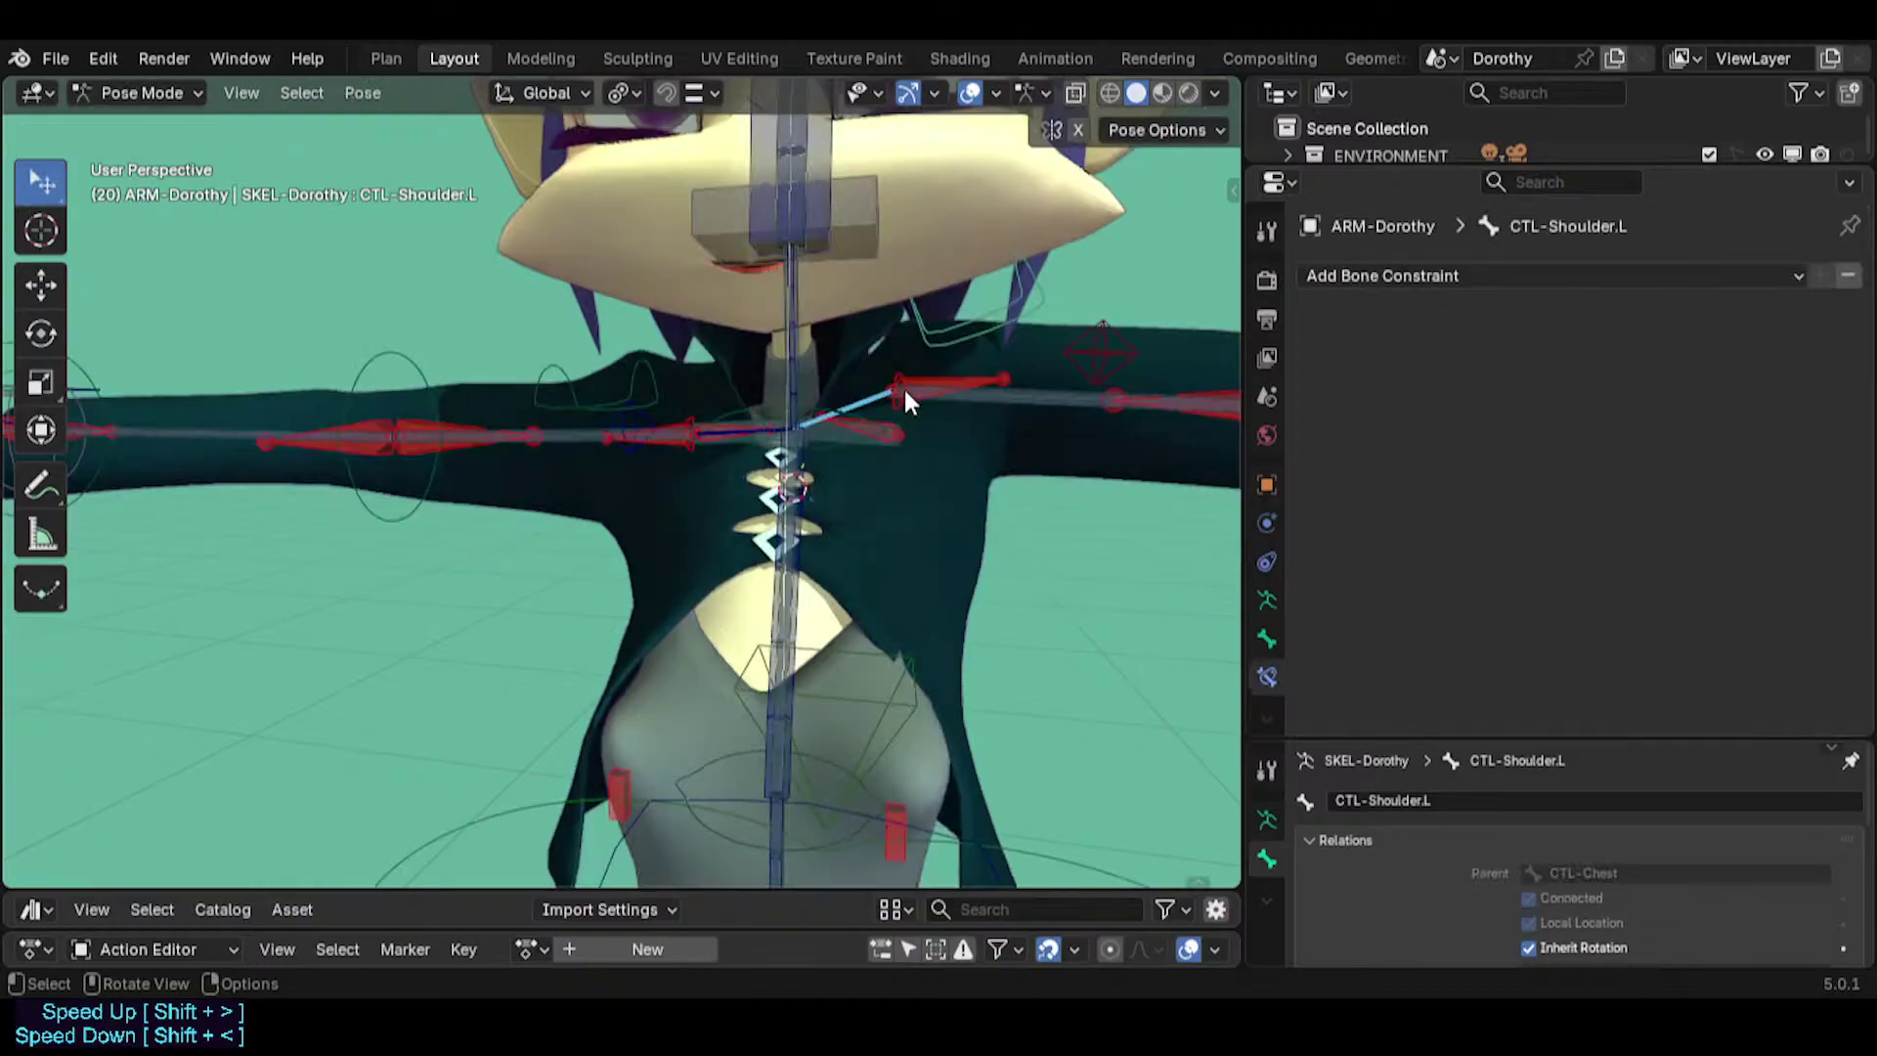
# Test the new parenting by rotating CTL-Shoulder.L, and check the parent assigned to TWK-Shoulder.L in Edit Mode.
pyautogui.click(943, 342)
pyautogui.click(962, 357)
pyautogui.press('r')
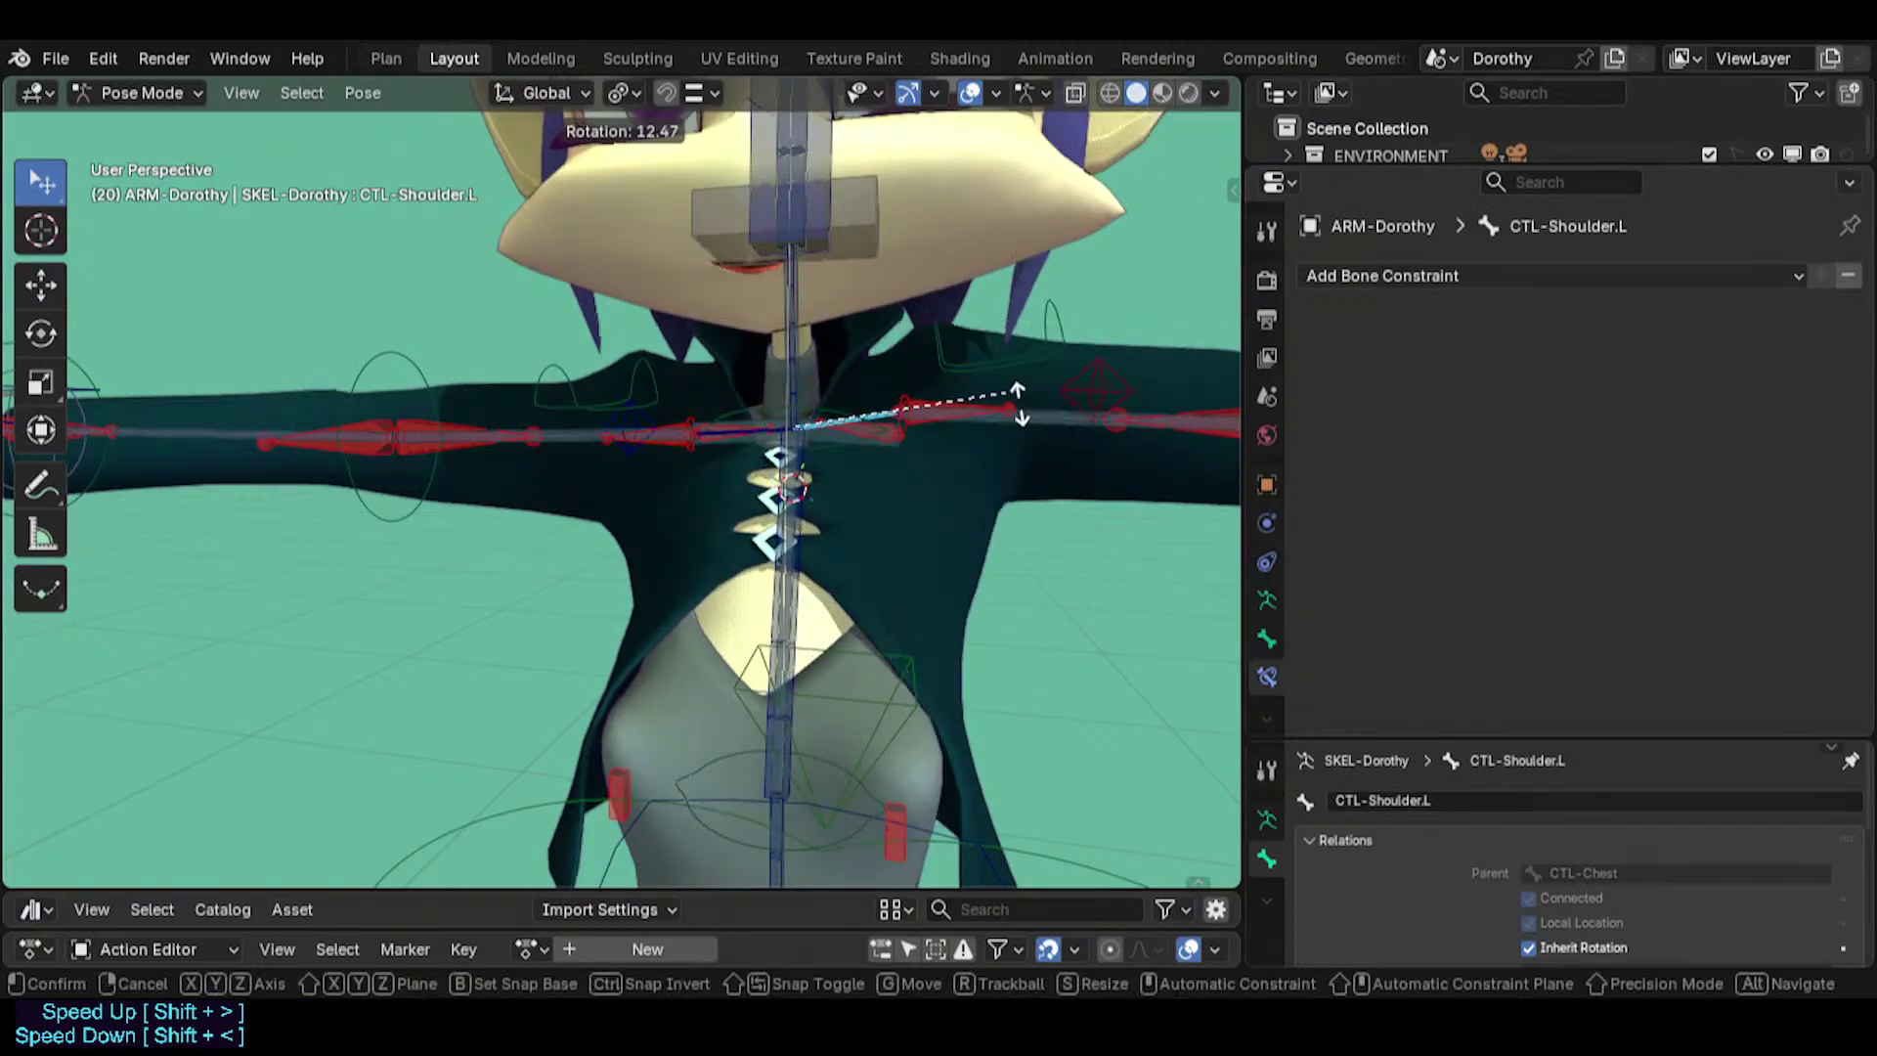
pyautogui.rightClick(983, 376)
pyautogui.press('Tab')
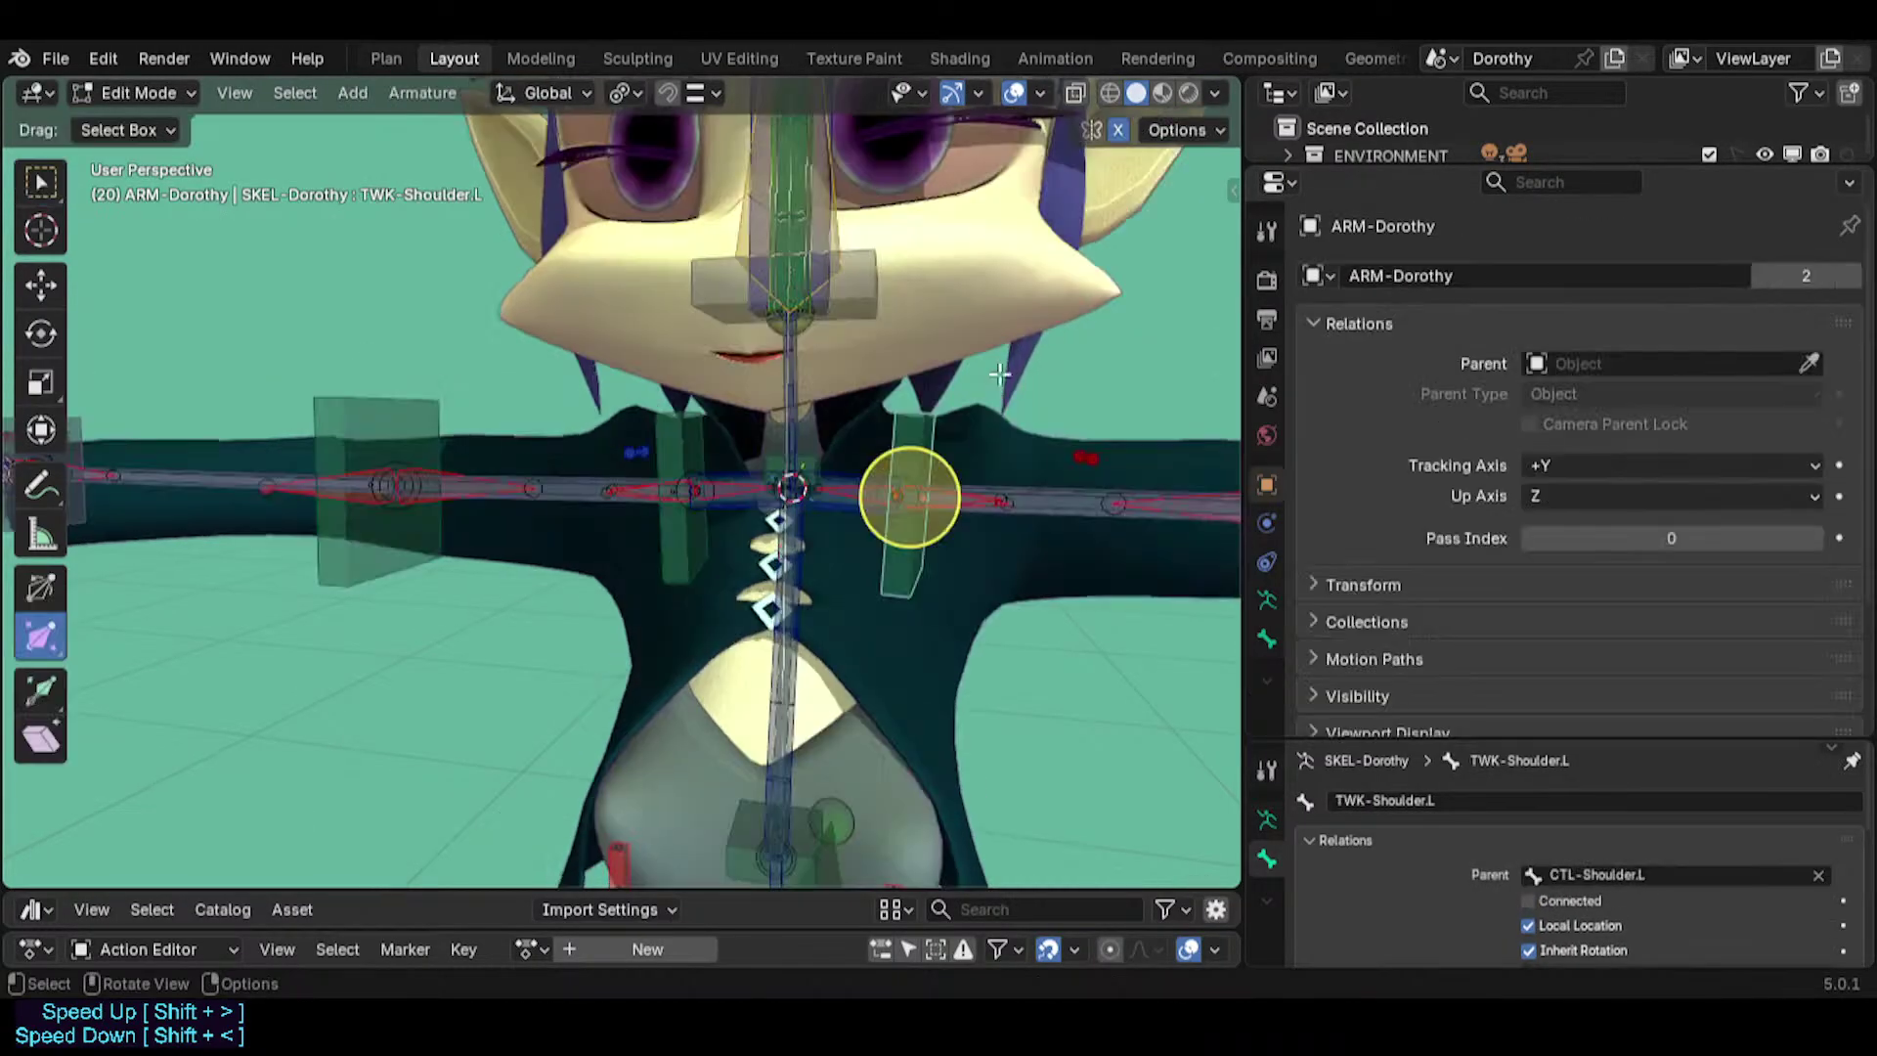
pyautogui.press('Tab')
pyautogui.click(874, 389)
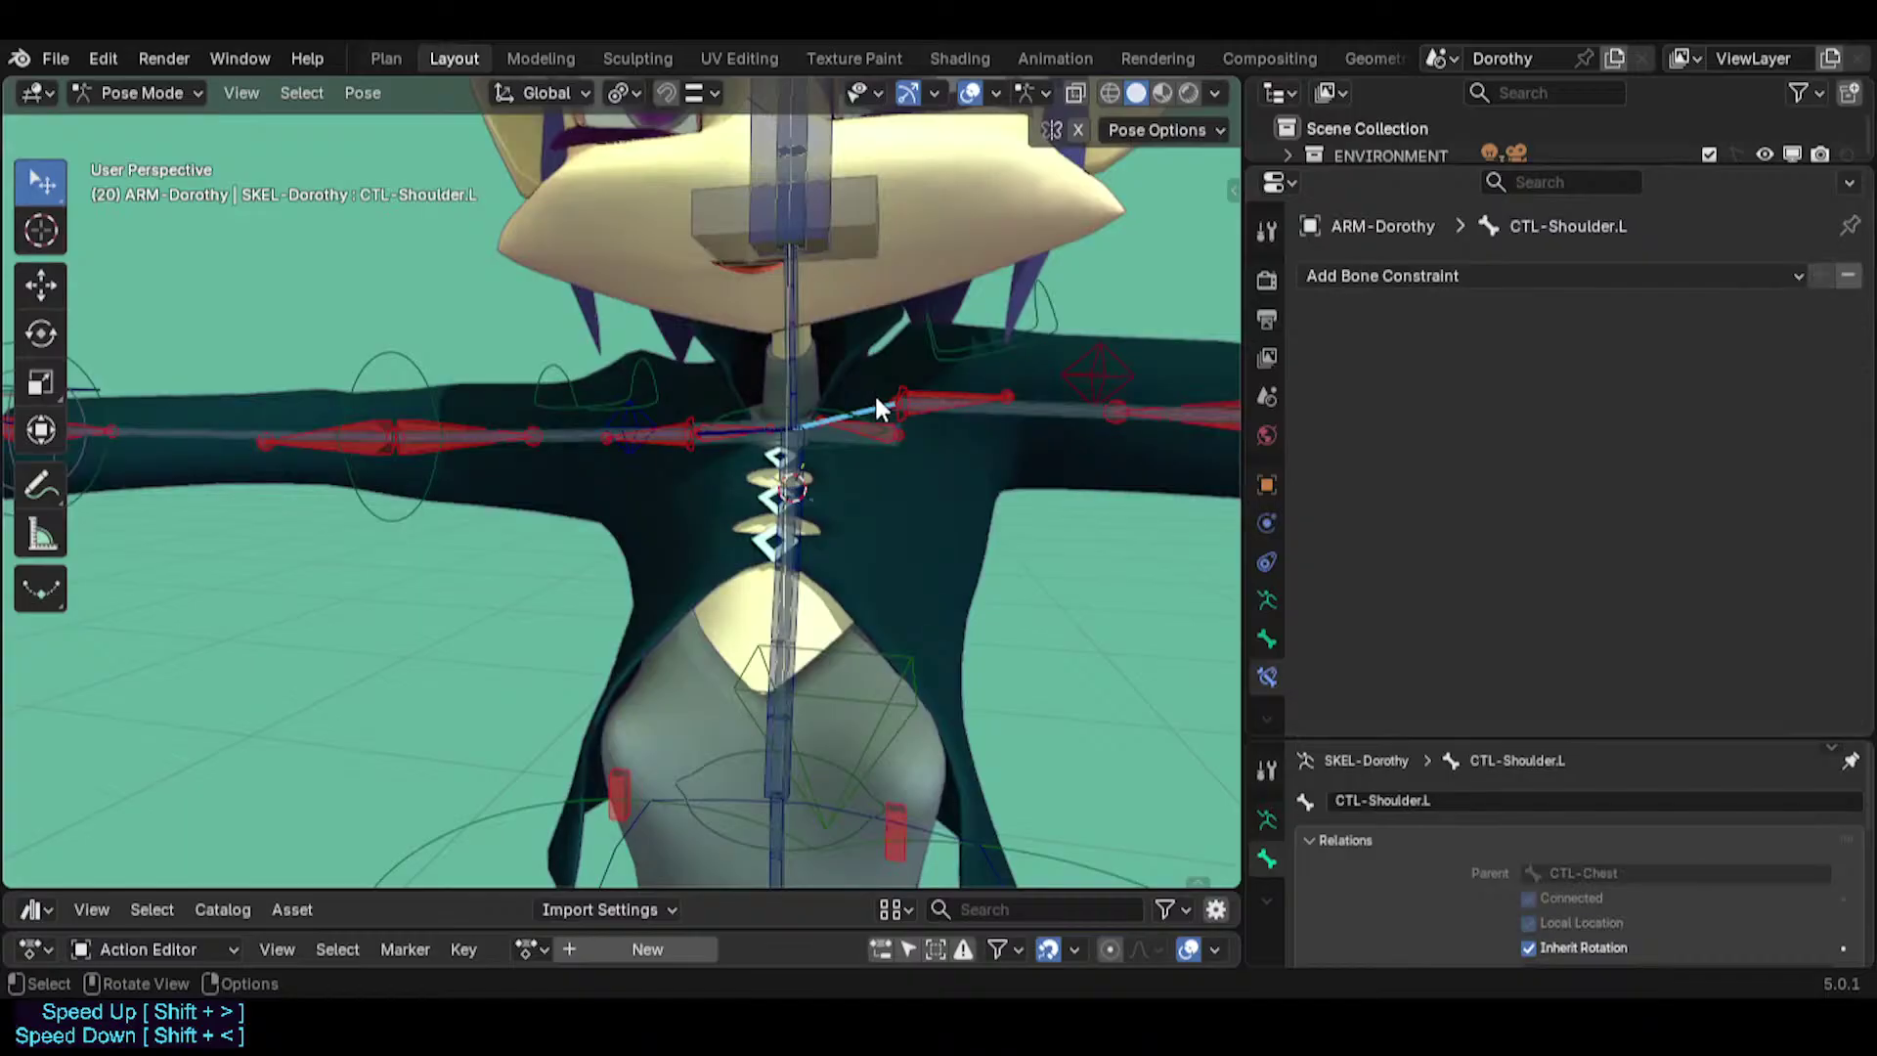
pyautogui.press('r')
pyautogui.click(912, 337)
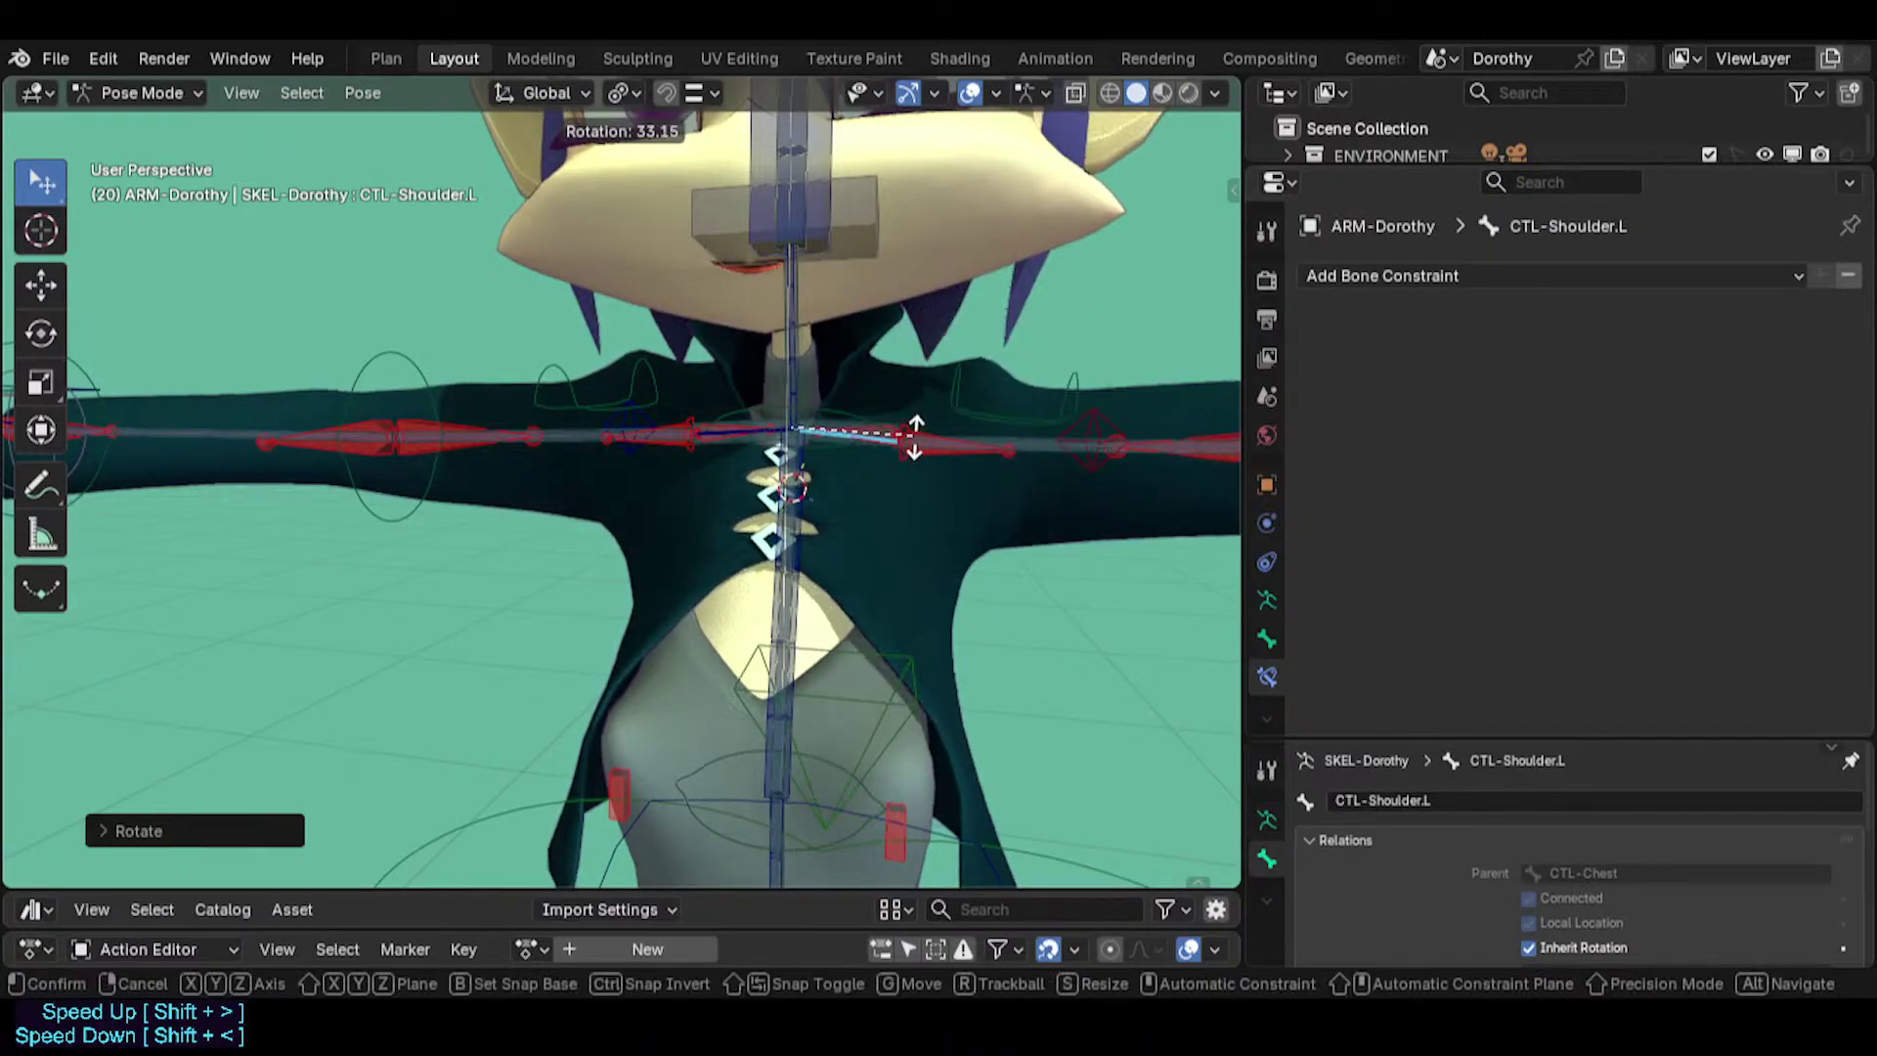
# Enable Copy Transforms on TWK-Shoulder.L and rotate CTL-Shoulder.L to test the constraint combined with the parenting.
pyautogui.click(931, 340)
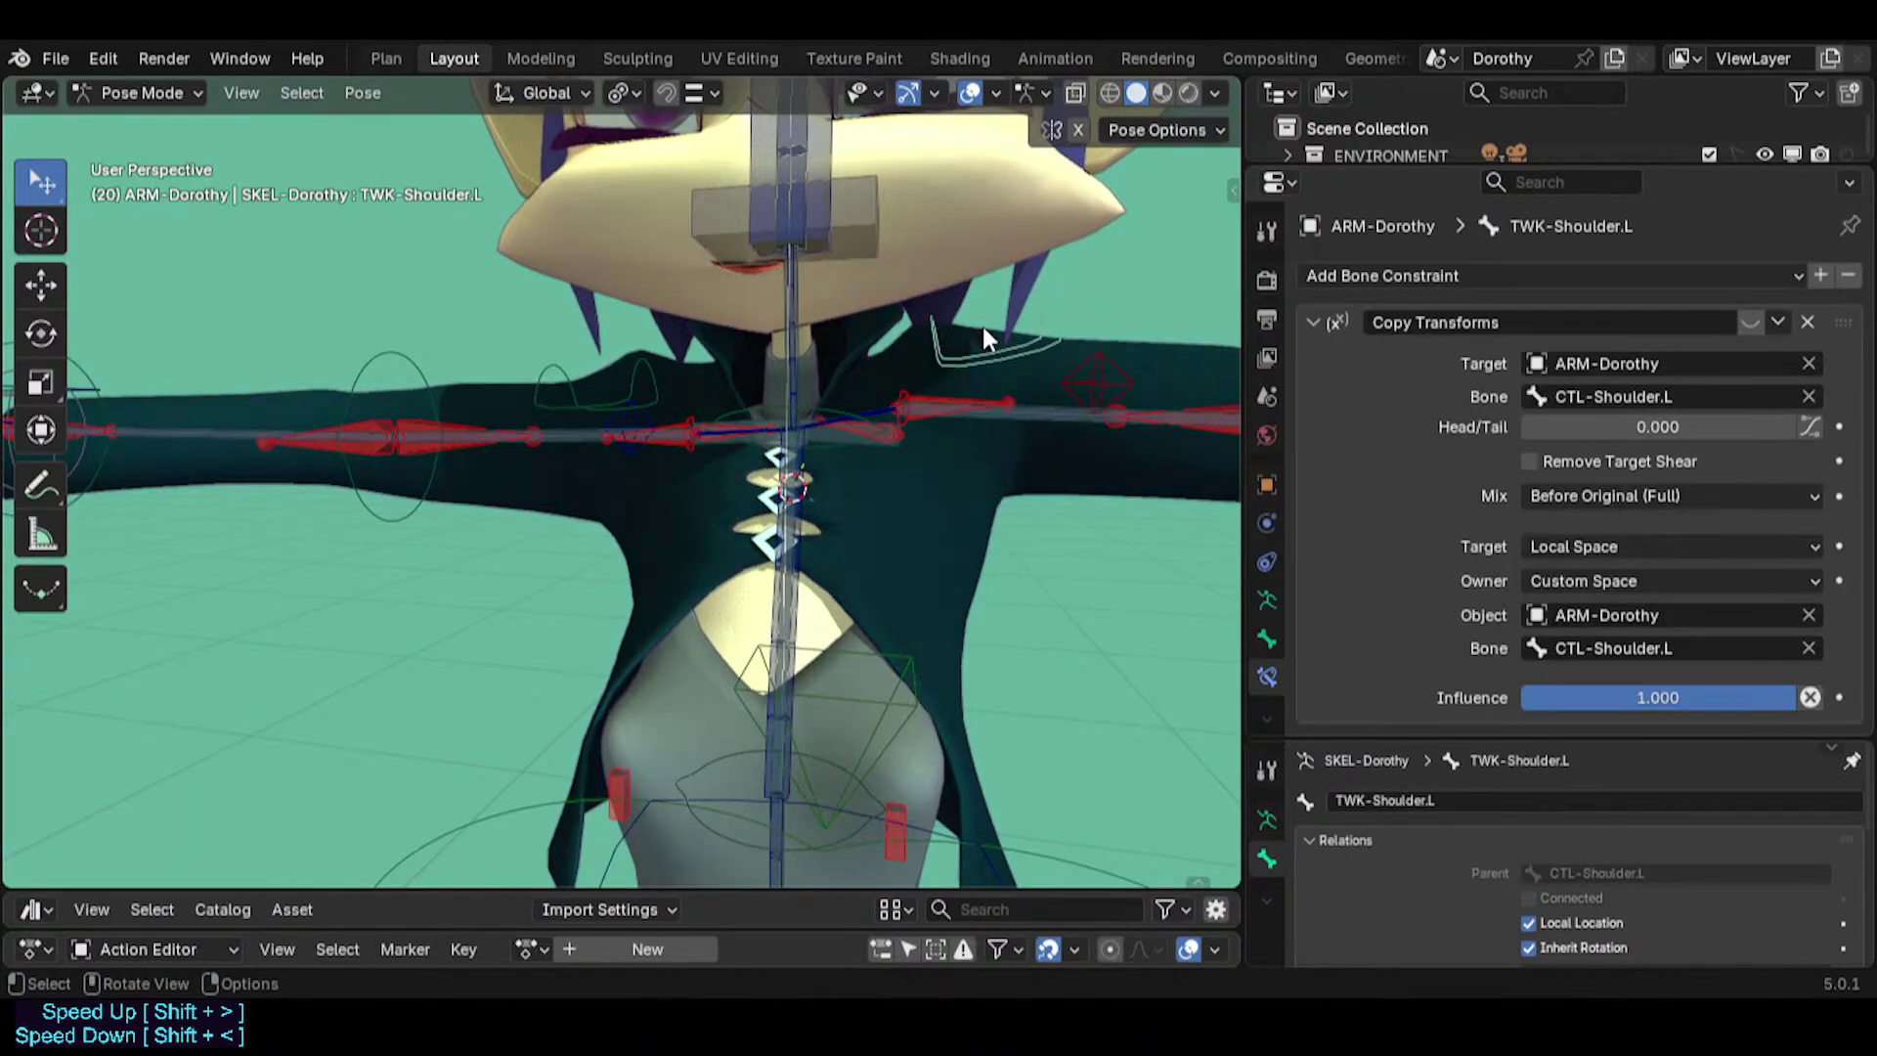
pyautogui.click(1749, 321)
pyautogui.click(915, 389)
pyautogui.press('r')
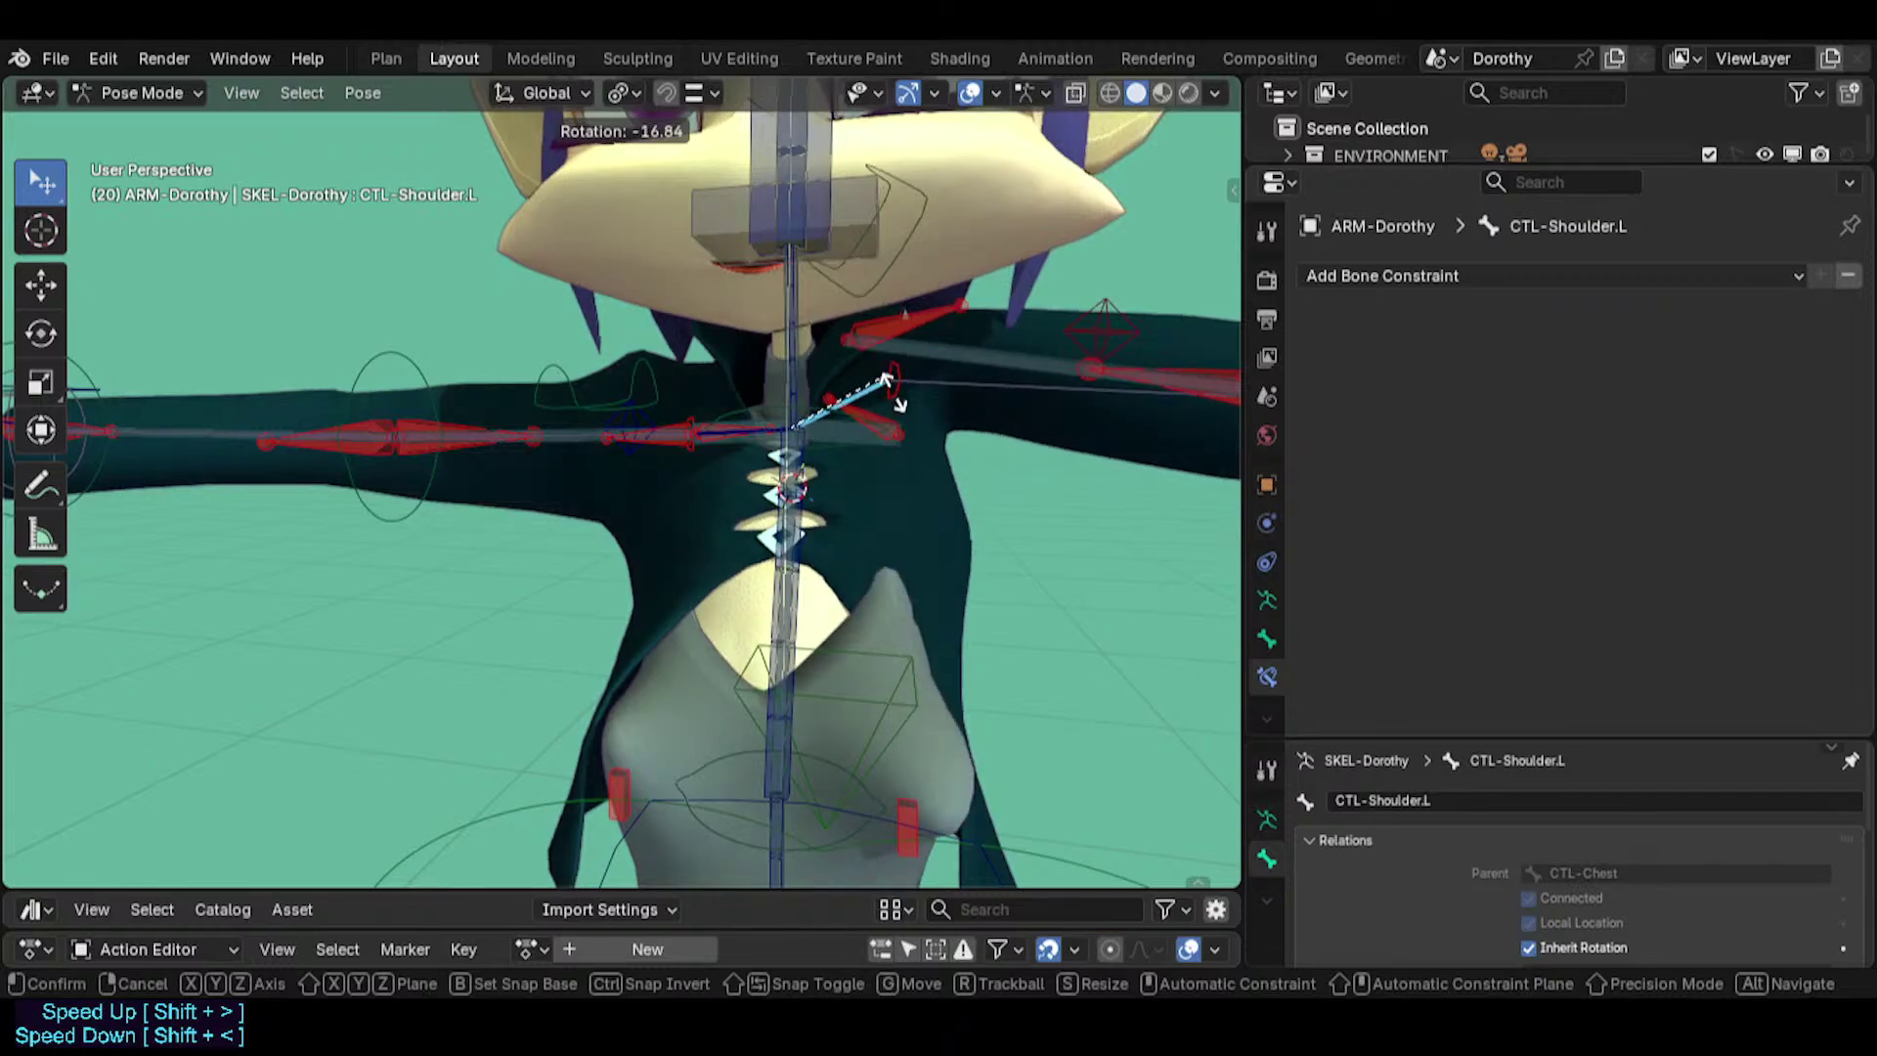
pyautogui.click(889, 383)
# Return the bones to their rest pose and rotate CTL-Shoulder.L upward again.
pyautogui.hotkey('ctrl', 'z')
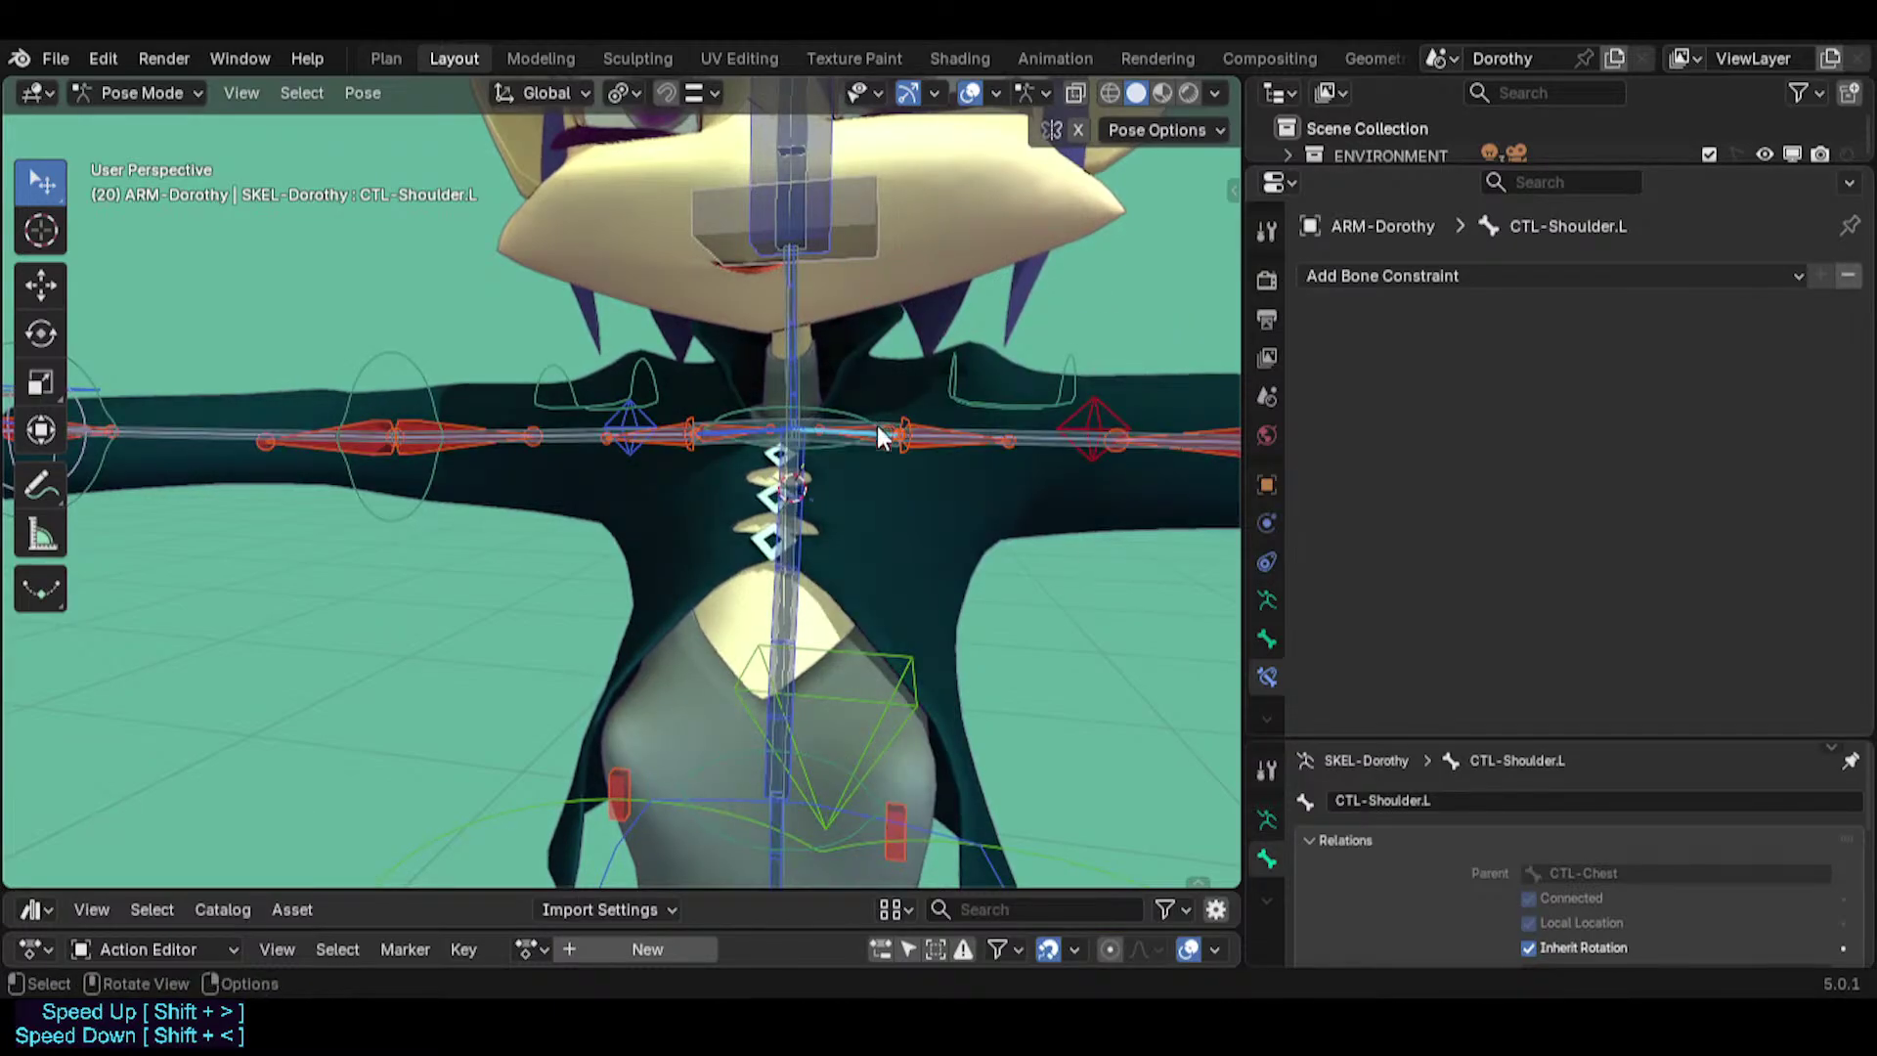
pyautogui.click(879, 431)
pyautogui.click(880, 431)
pyautogui.click(881, 434)
pyautogui.press('r')
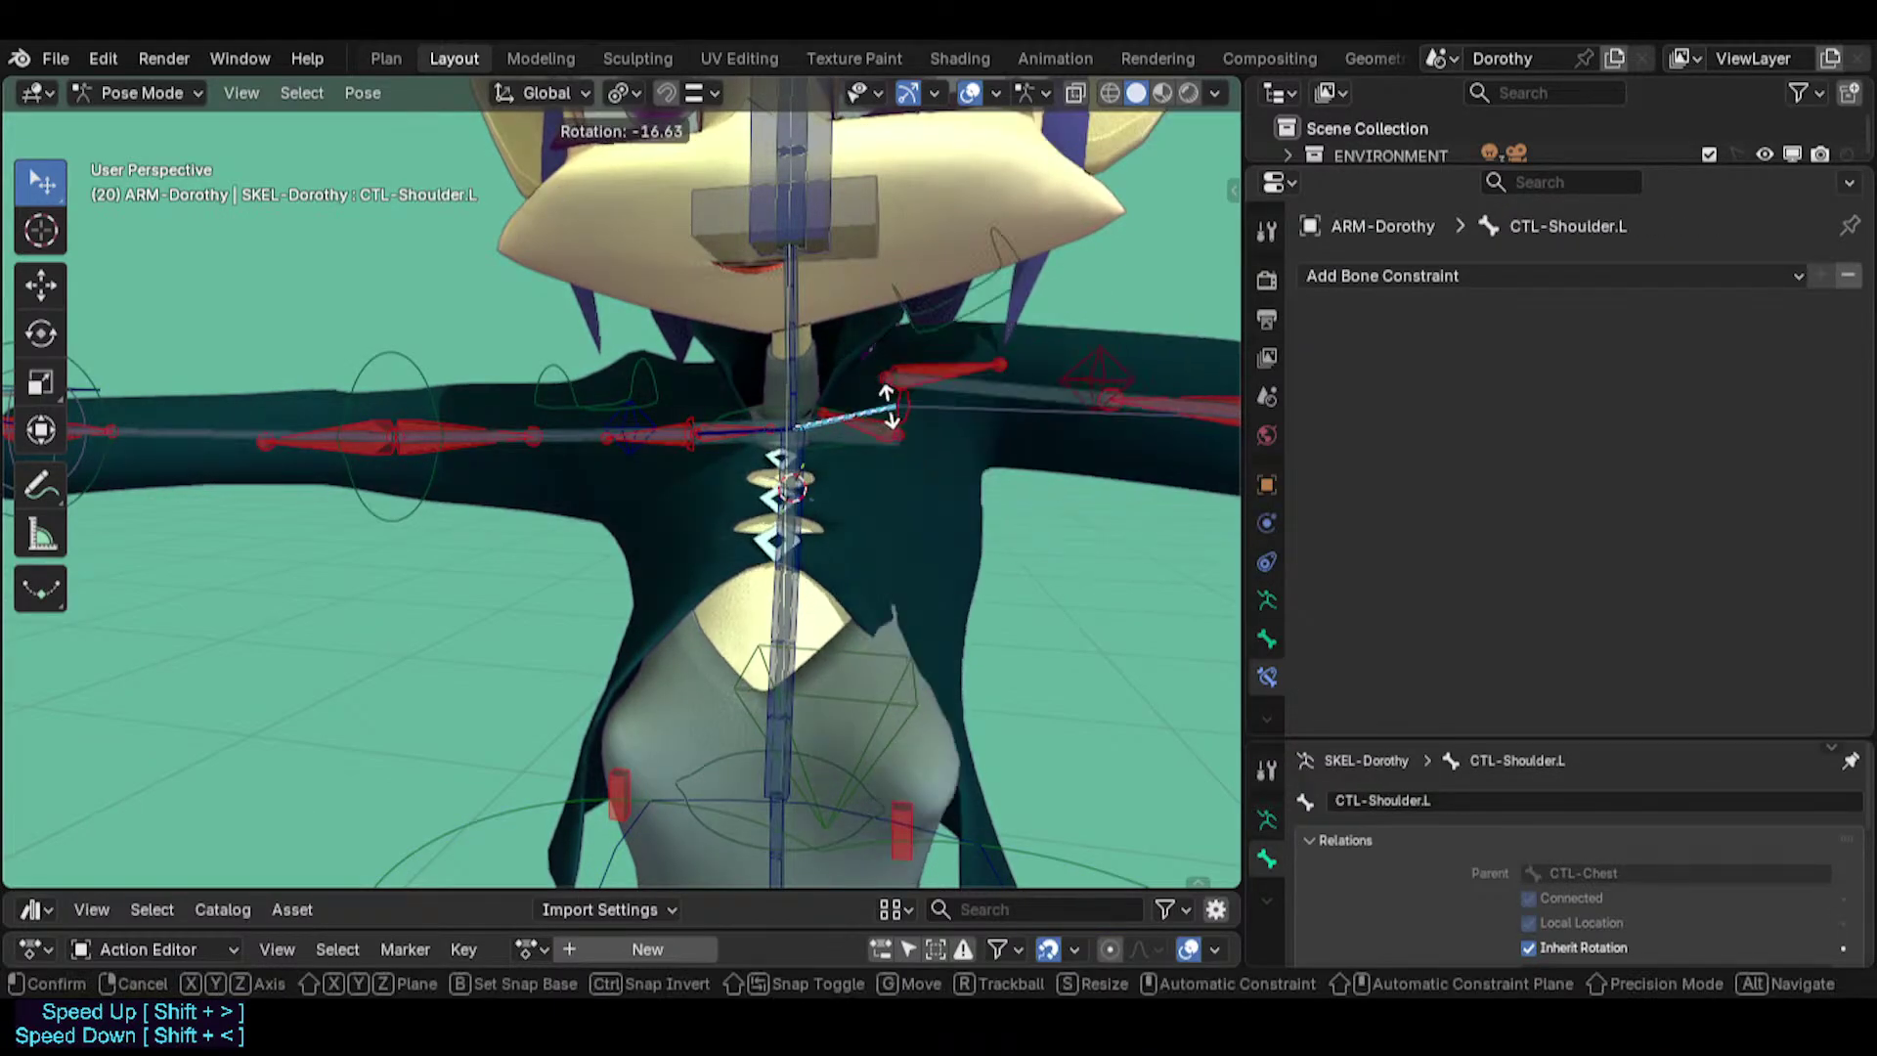
pyautogui.click(882, 412)
# Enable the Stretch To and Damped Track constraints on MCH-Shoulder.L.
pyautogui.click(872, 447)
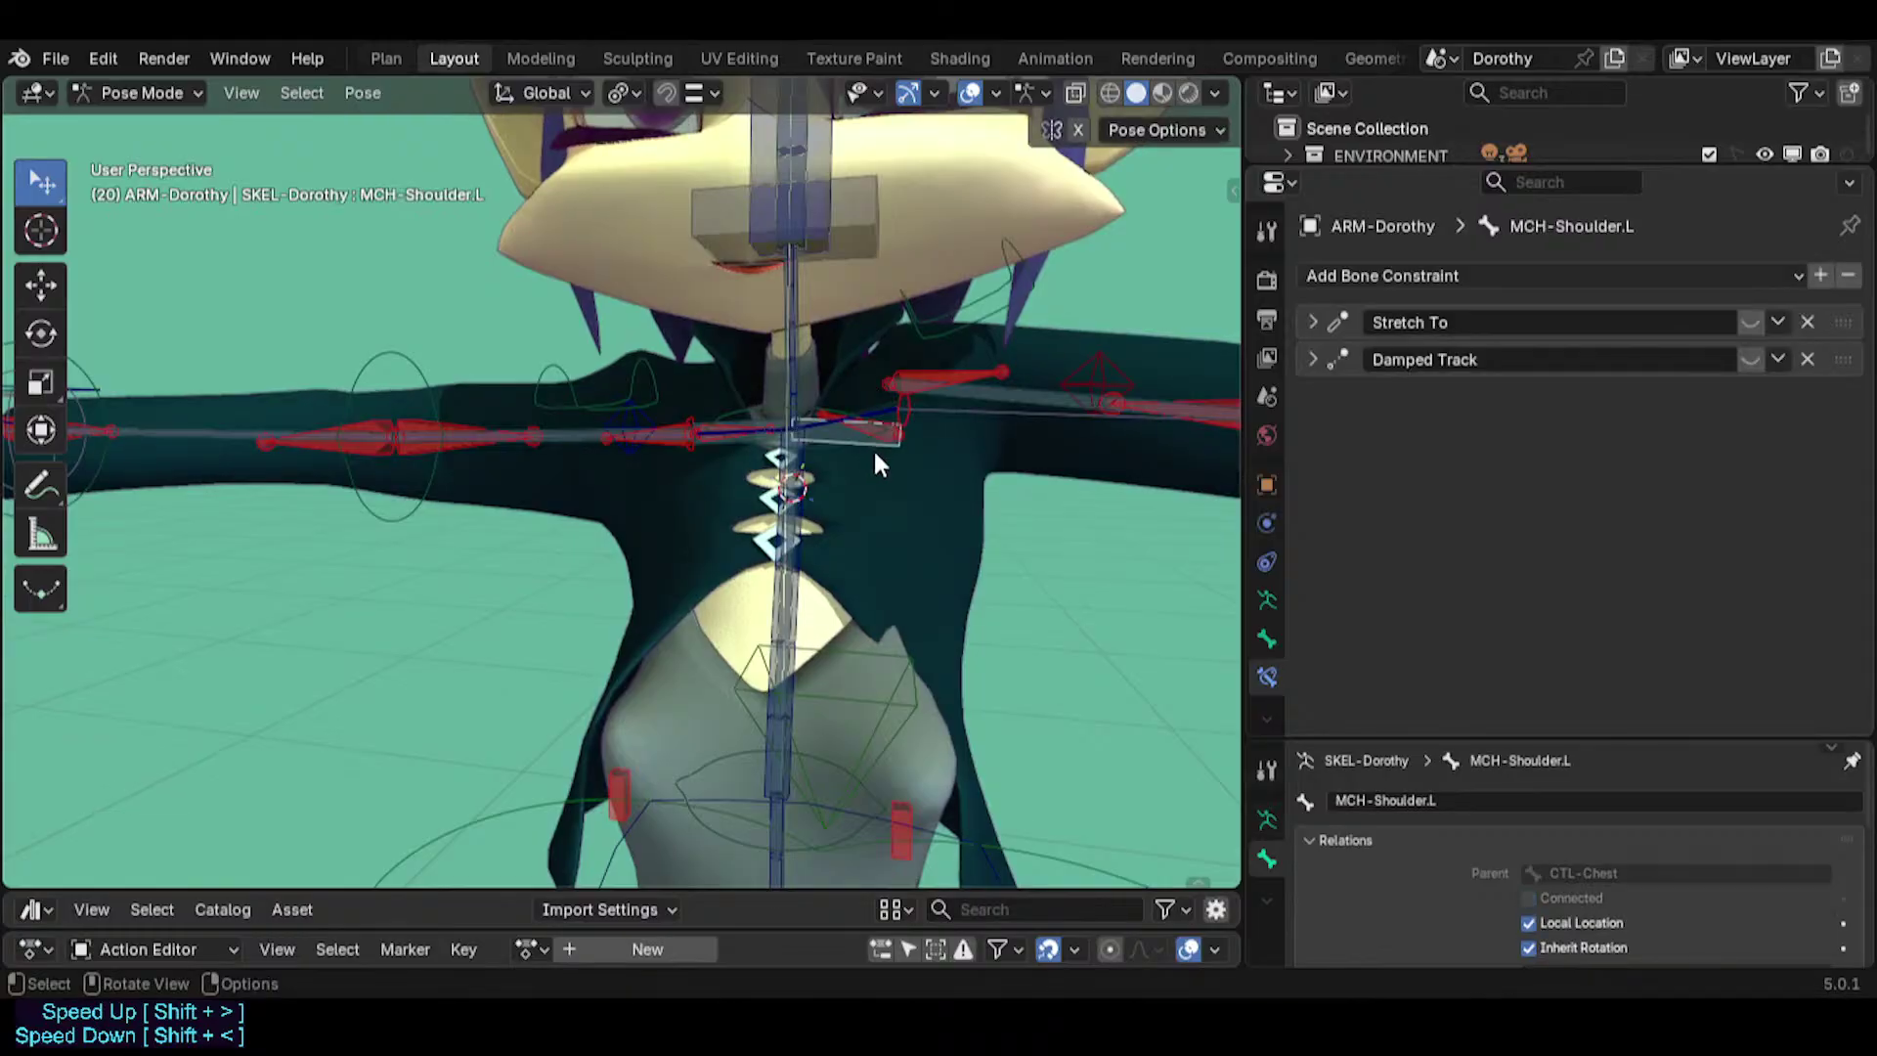
pyautogui.click(1748, 325)
pyautogui.click(1734, 357)
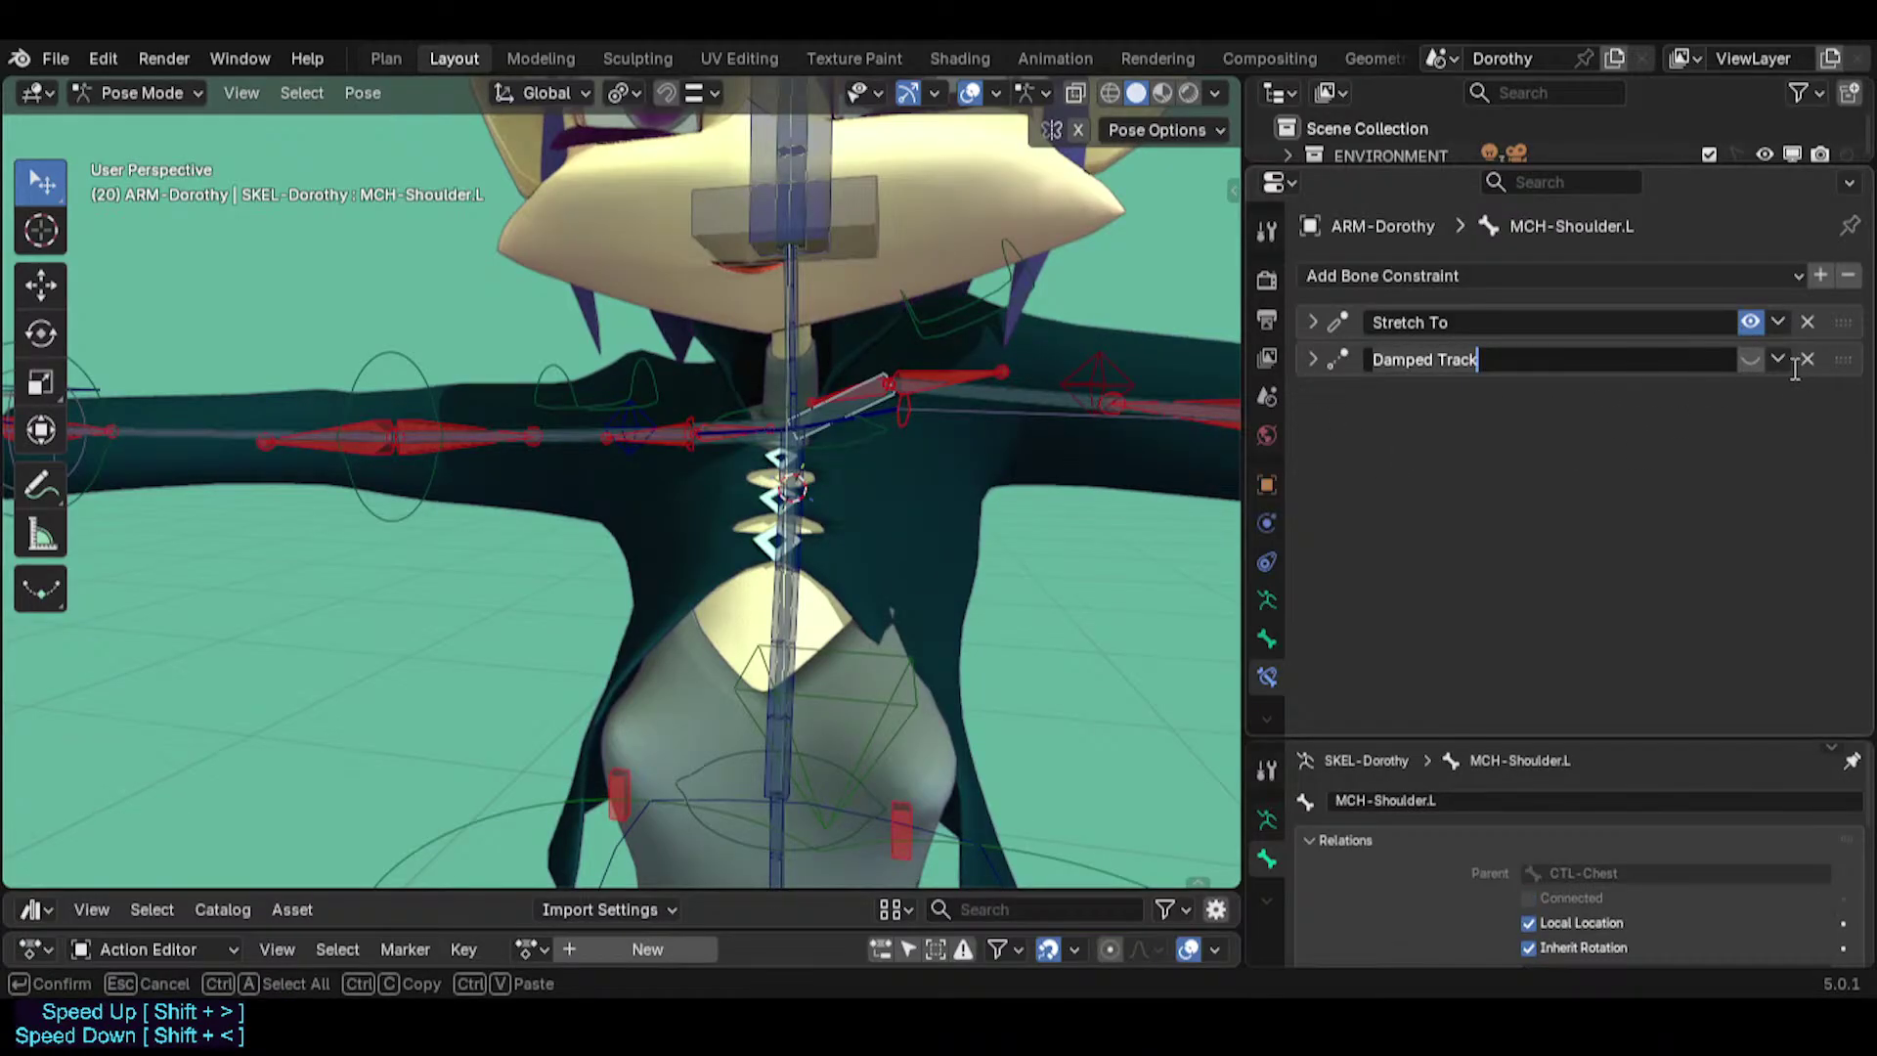
pyautogui.click(1751, 358)
# Rotate CTL-Shoulder.L to check the shoulder with MCH-Shoulder.L's constraints active, leaving it slightly raised.
pyautogui.click(876, 415)
pyautogui.click(883, 408)
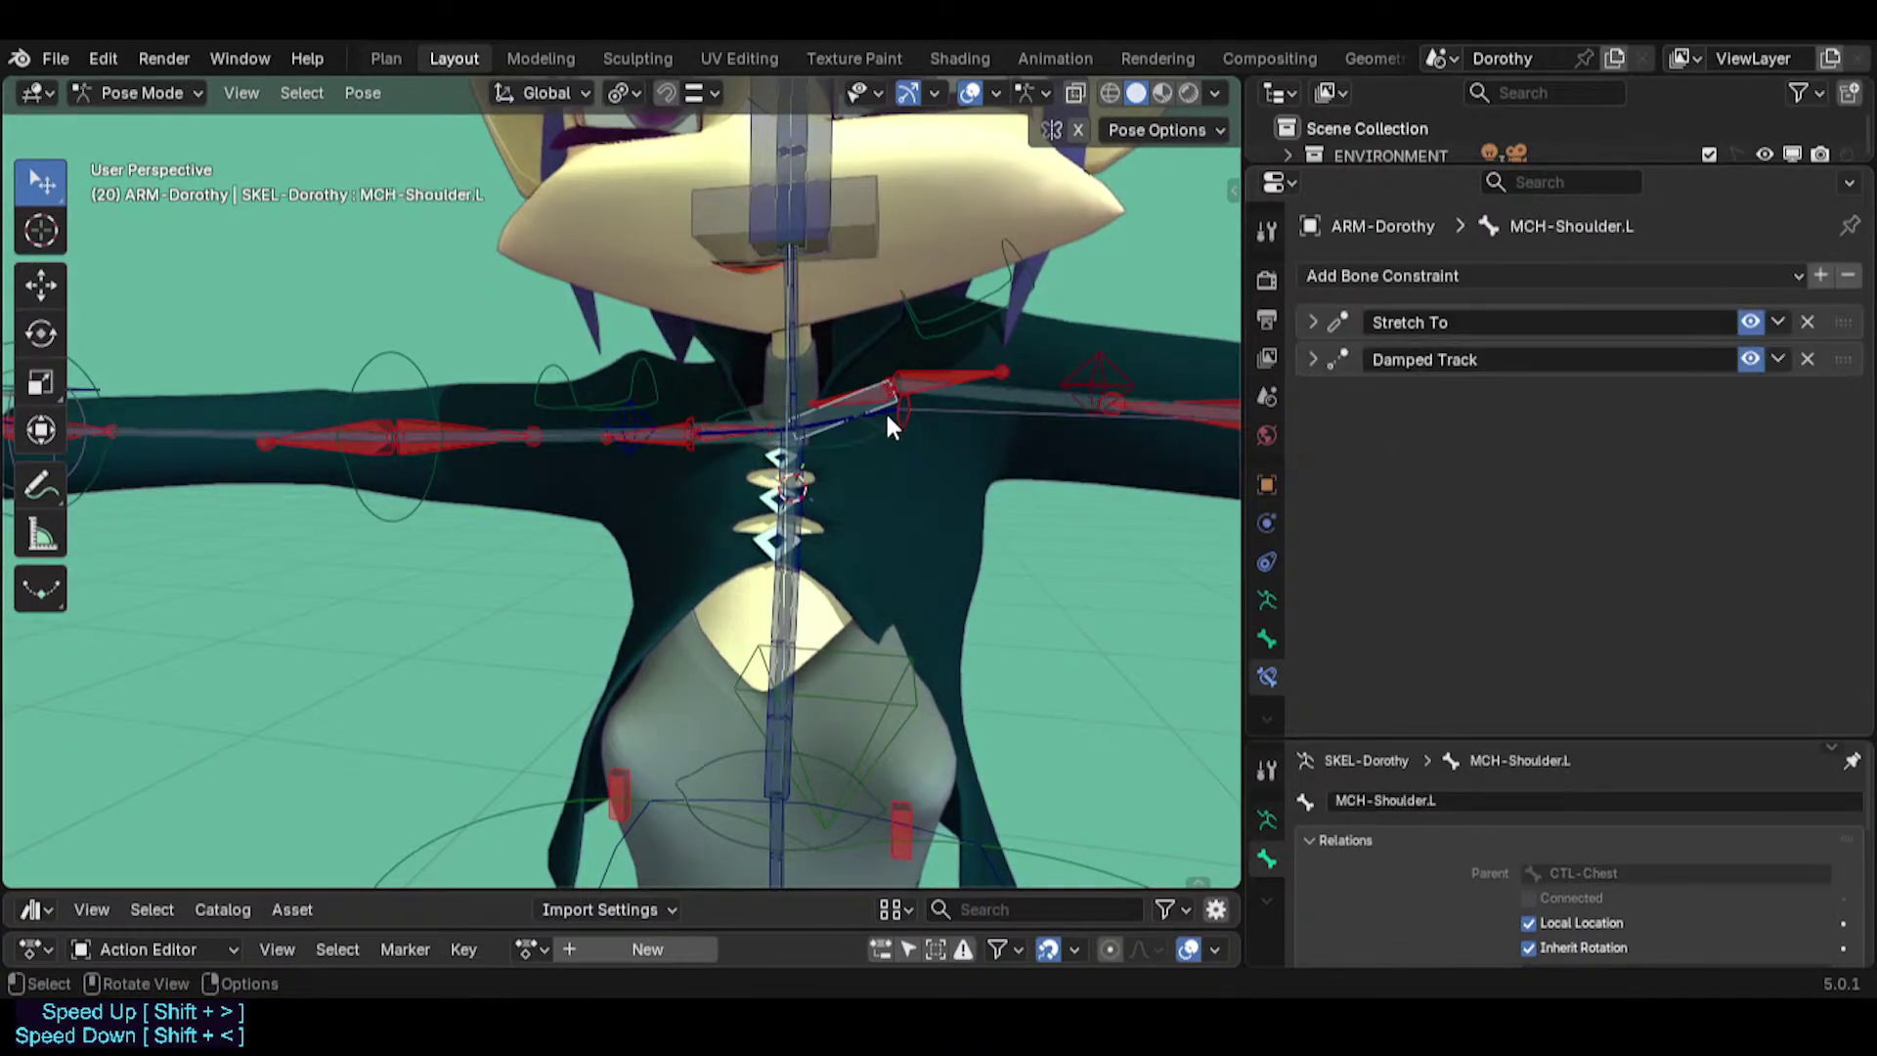
pyautogui.click(883, 414)
pyautogui.click(882, 406)
pyautogui.click(890, 411)
pyautogui.press('r')
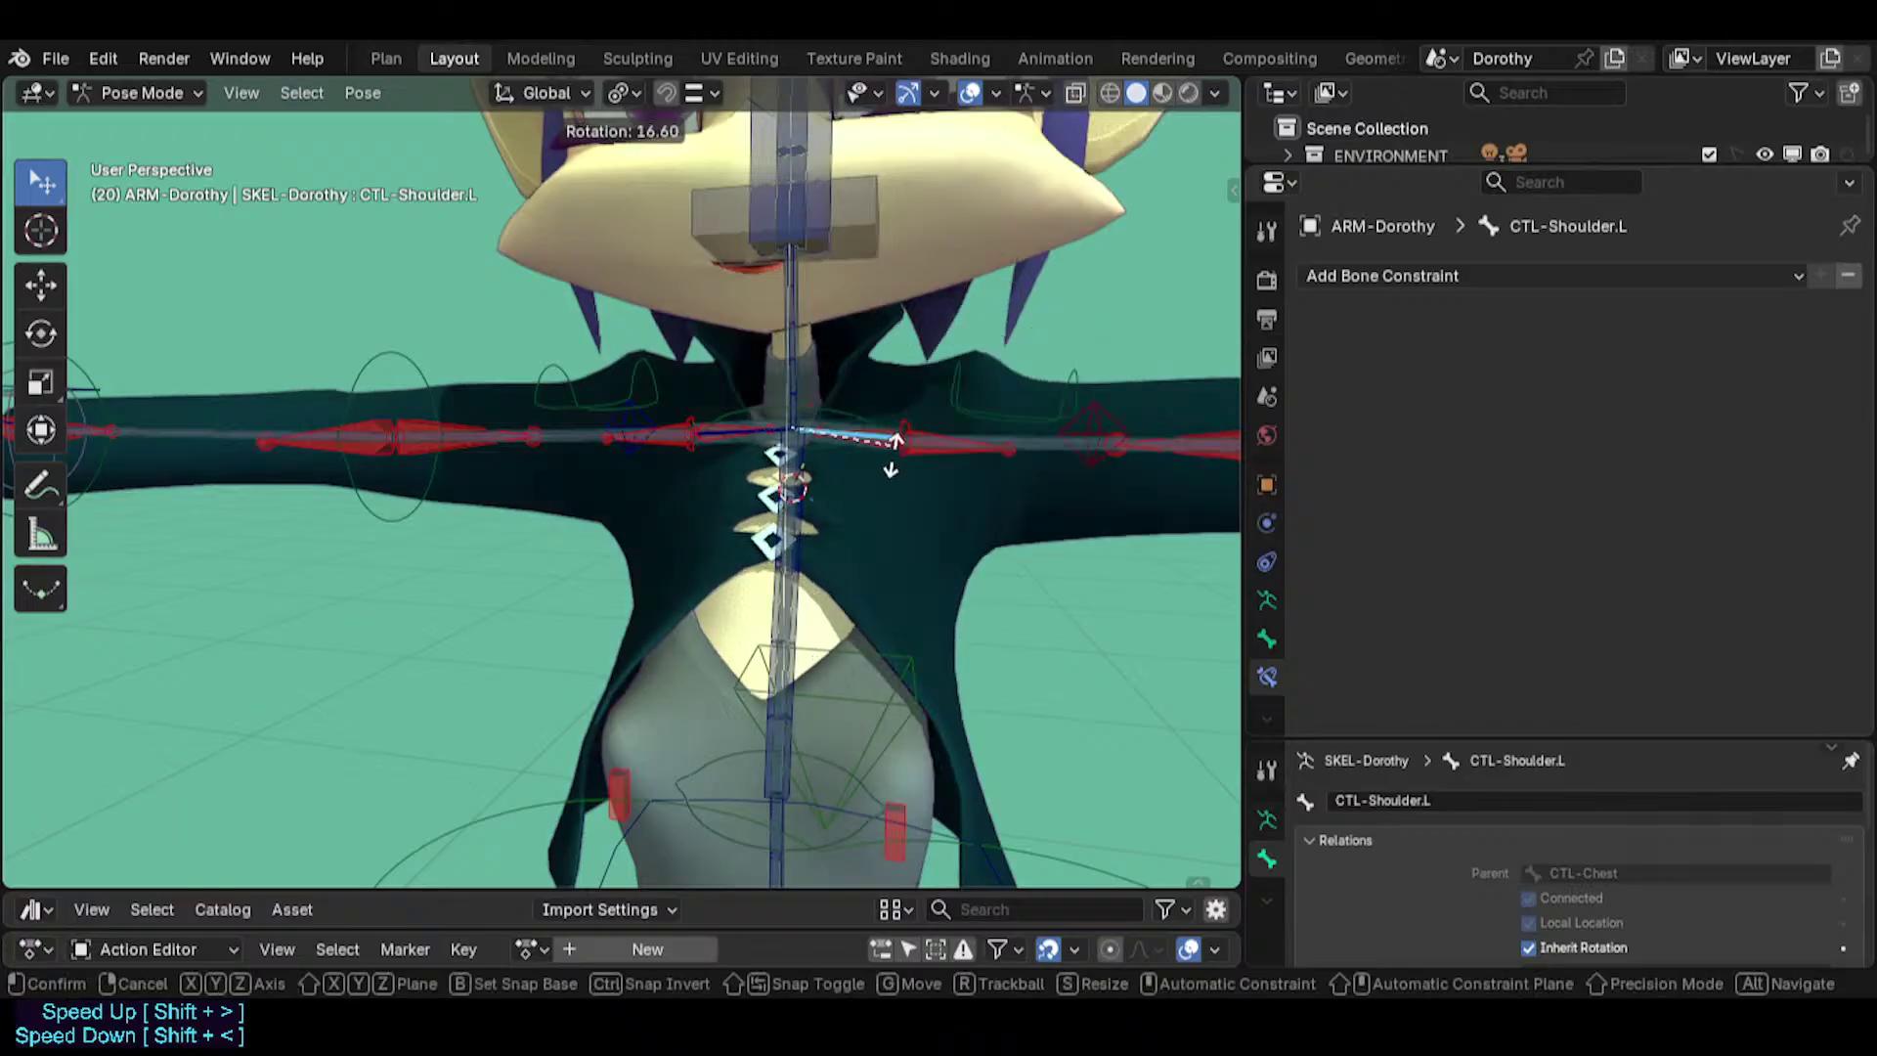
pyautogui.click(897, 426)
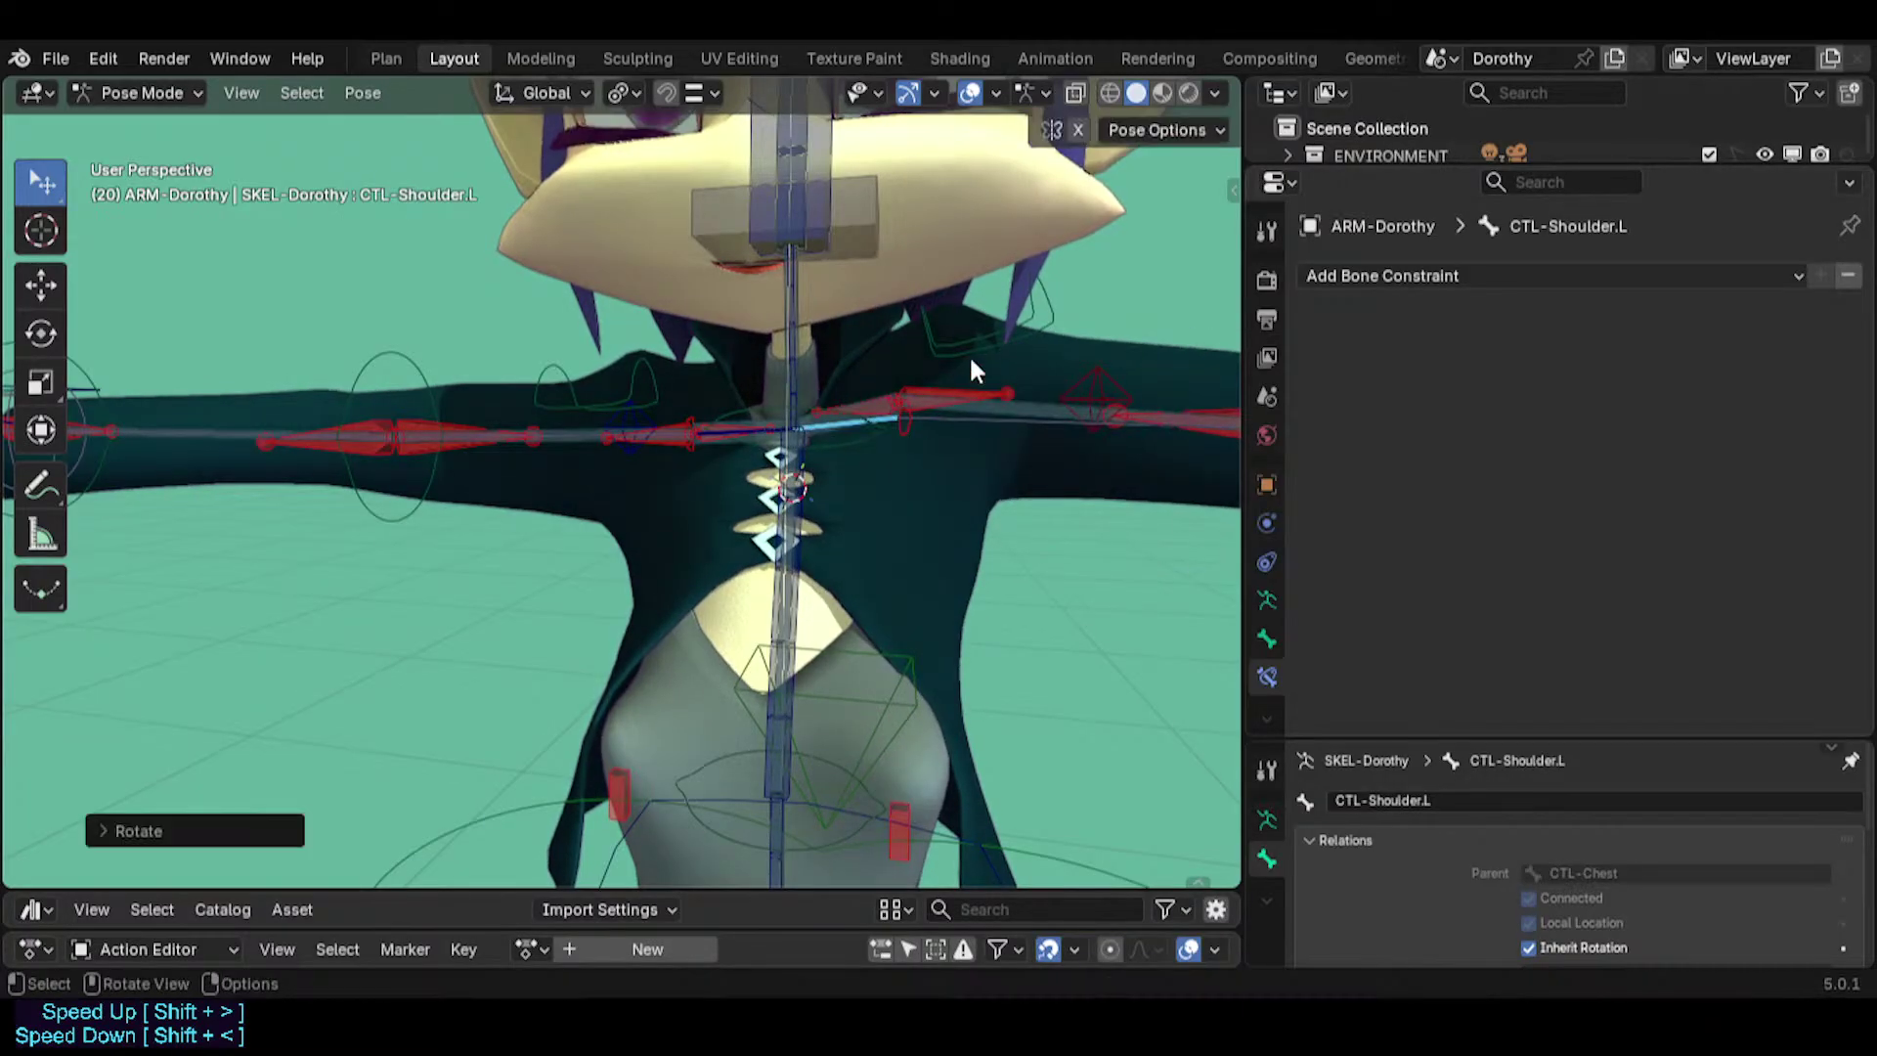
# Compare TWK-Shoulder.L's pose with Copy Transforms on and off, leaving the constraint enabled.
pyautogui.click(971, 356)
pyautogui.click(1753, 323)
pyautogui.click(1754, 323)
pyautogui.click(1753, 323)
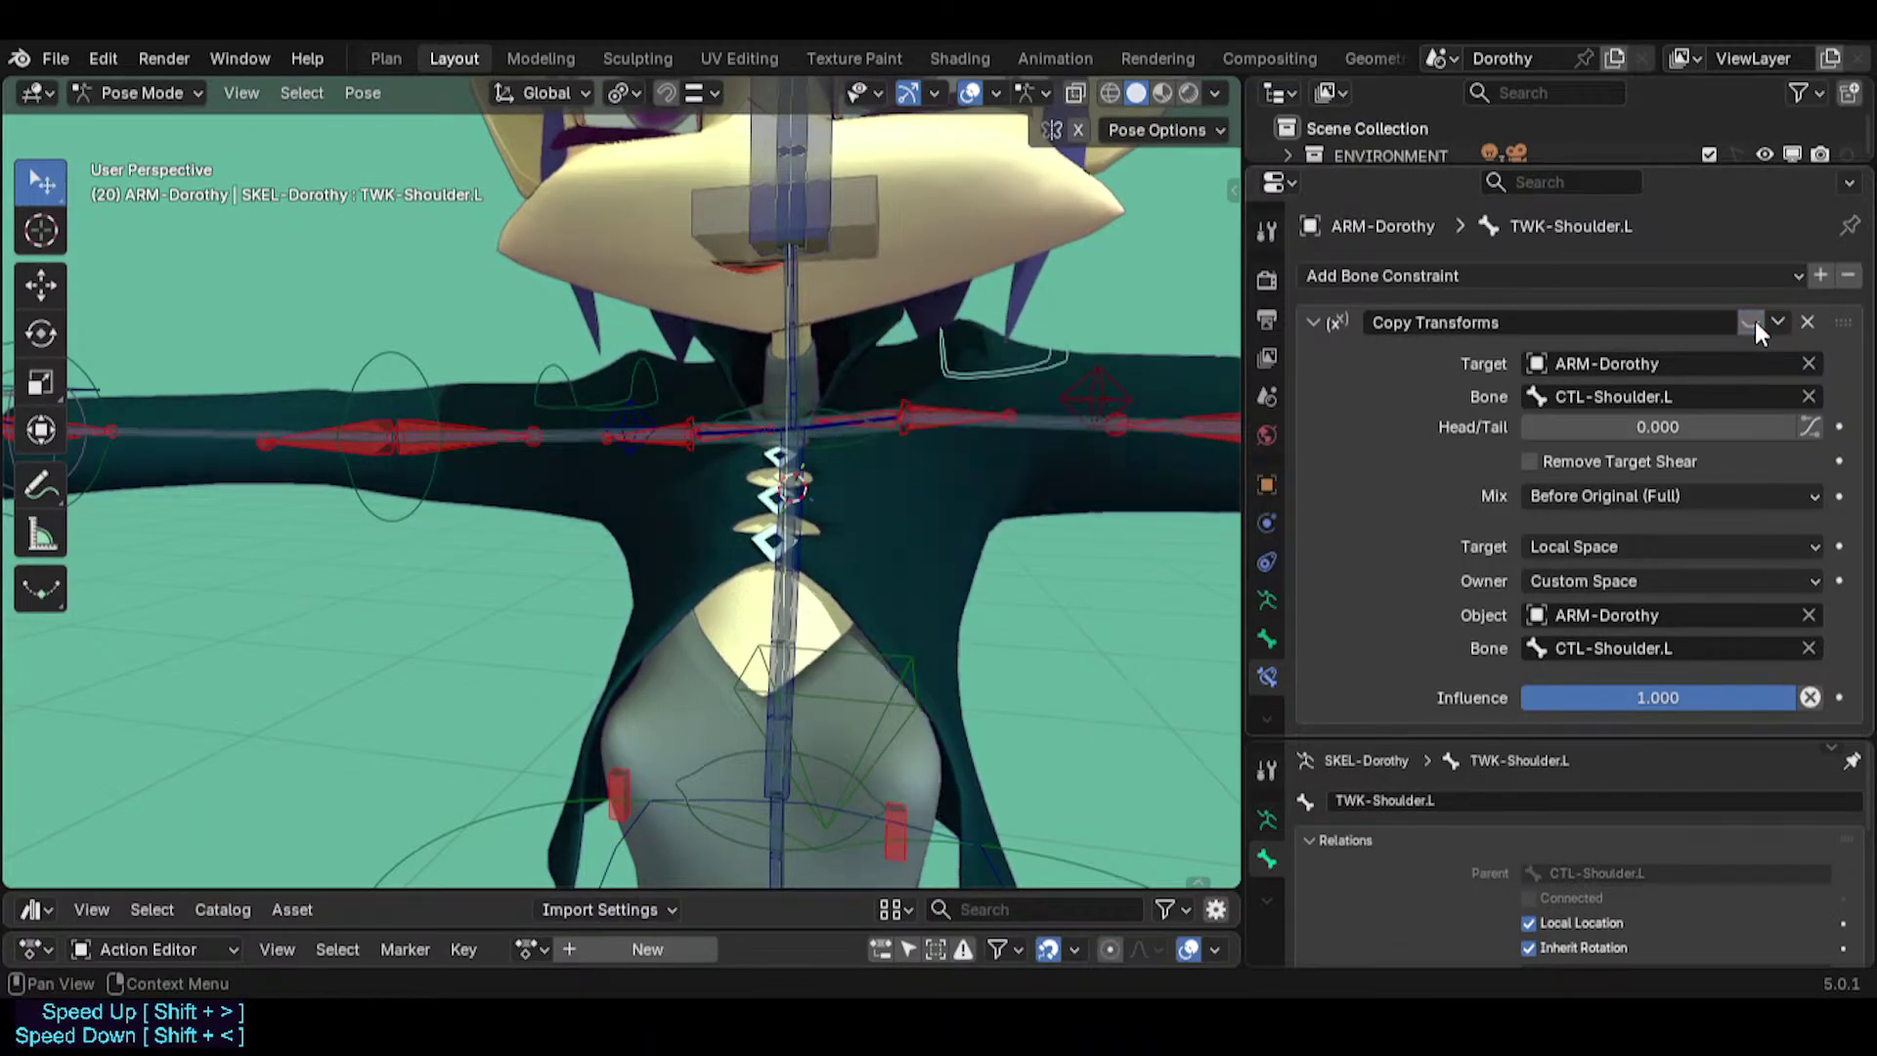
pyautogui.click(1753, 322)
# Rotate CTL-Shoulder.L once more and recheck TWK-Shoulder.L by toggling Copy Transforms, ending with it enabled.
pyautogui.click(879, 413)
pyautogui.click(879, 414)
pyautogui.press('r')
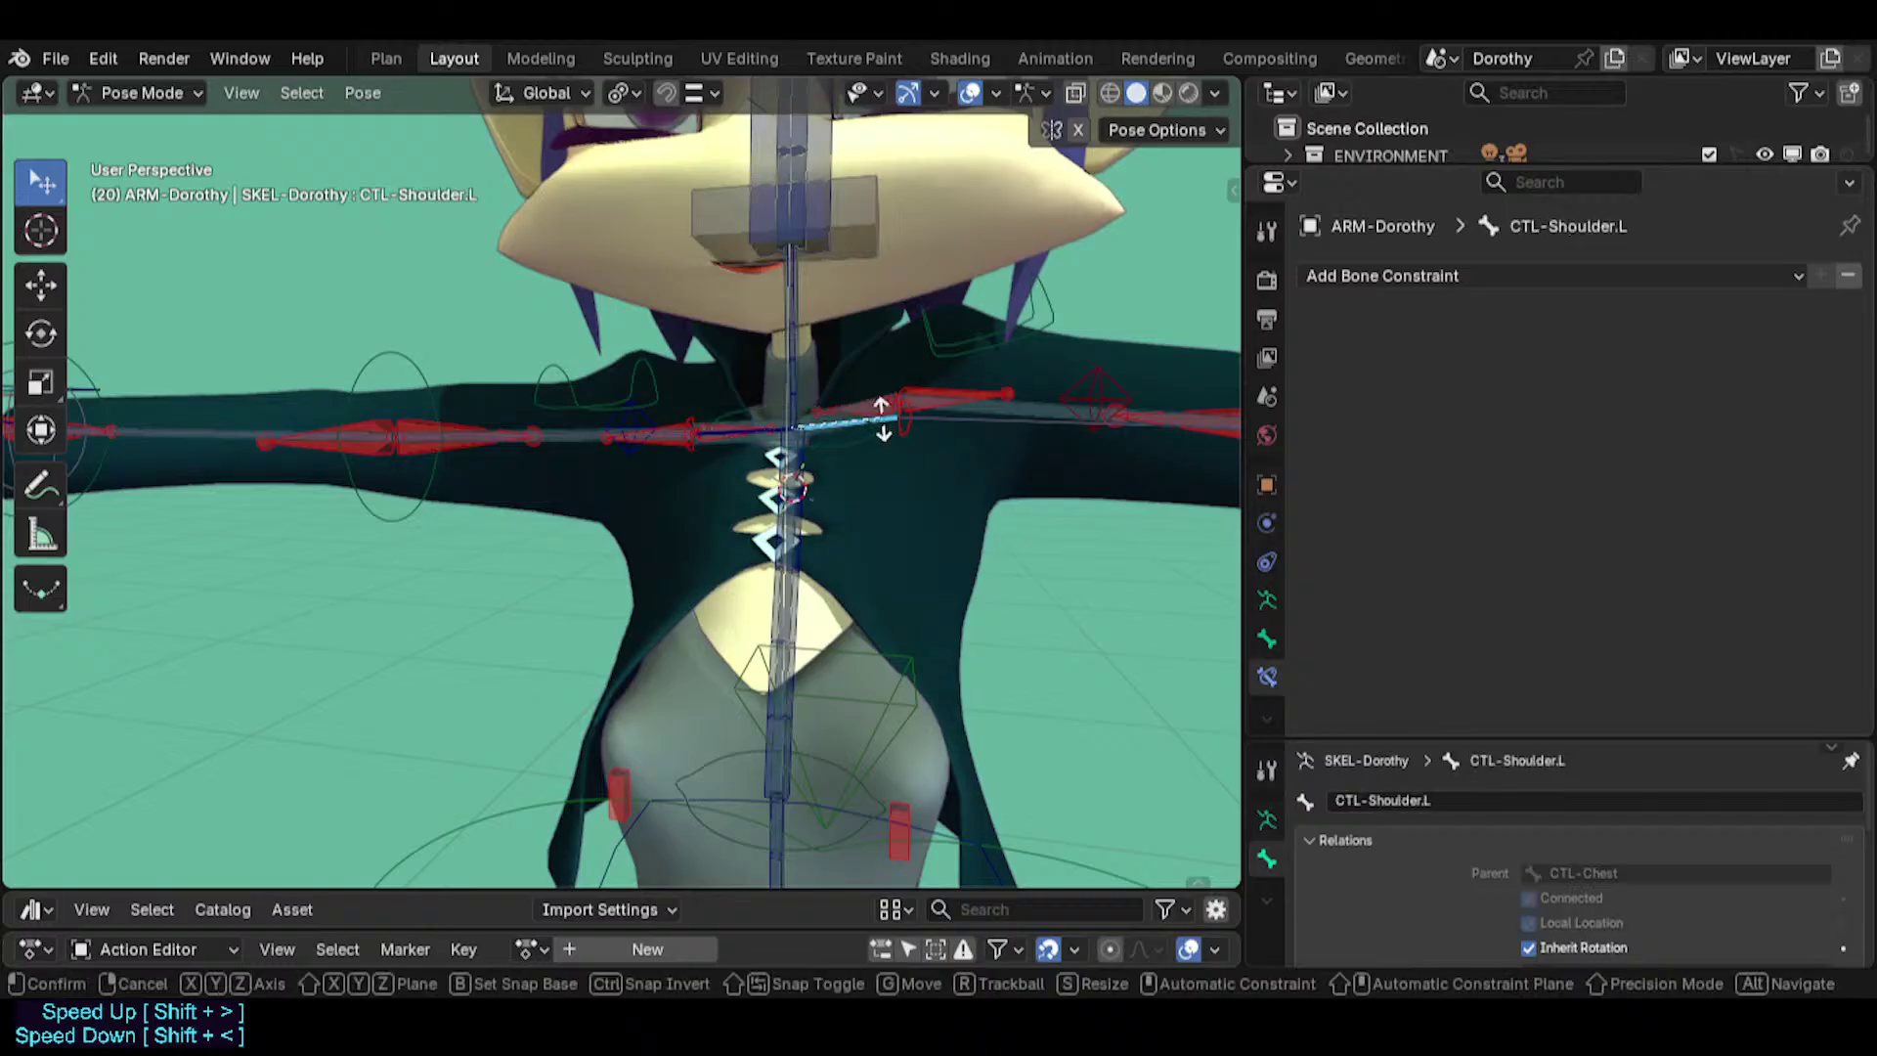
pyautogui.click(977, 333)
pyautogui.click(981, 326)
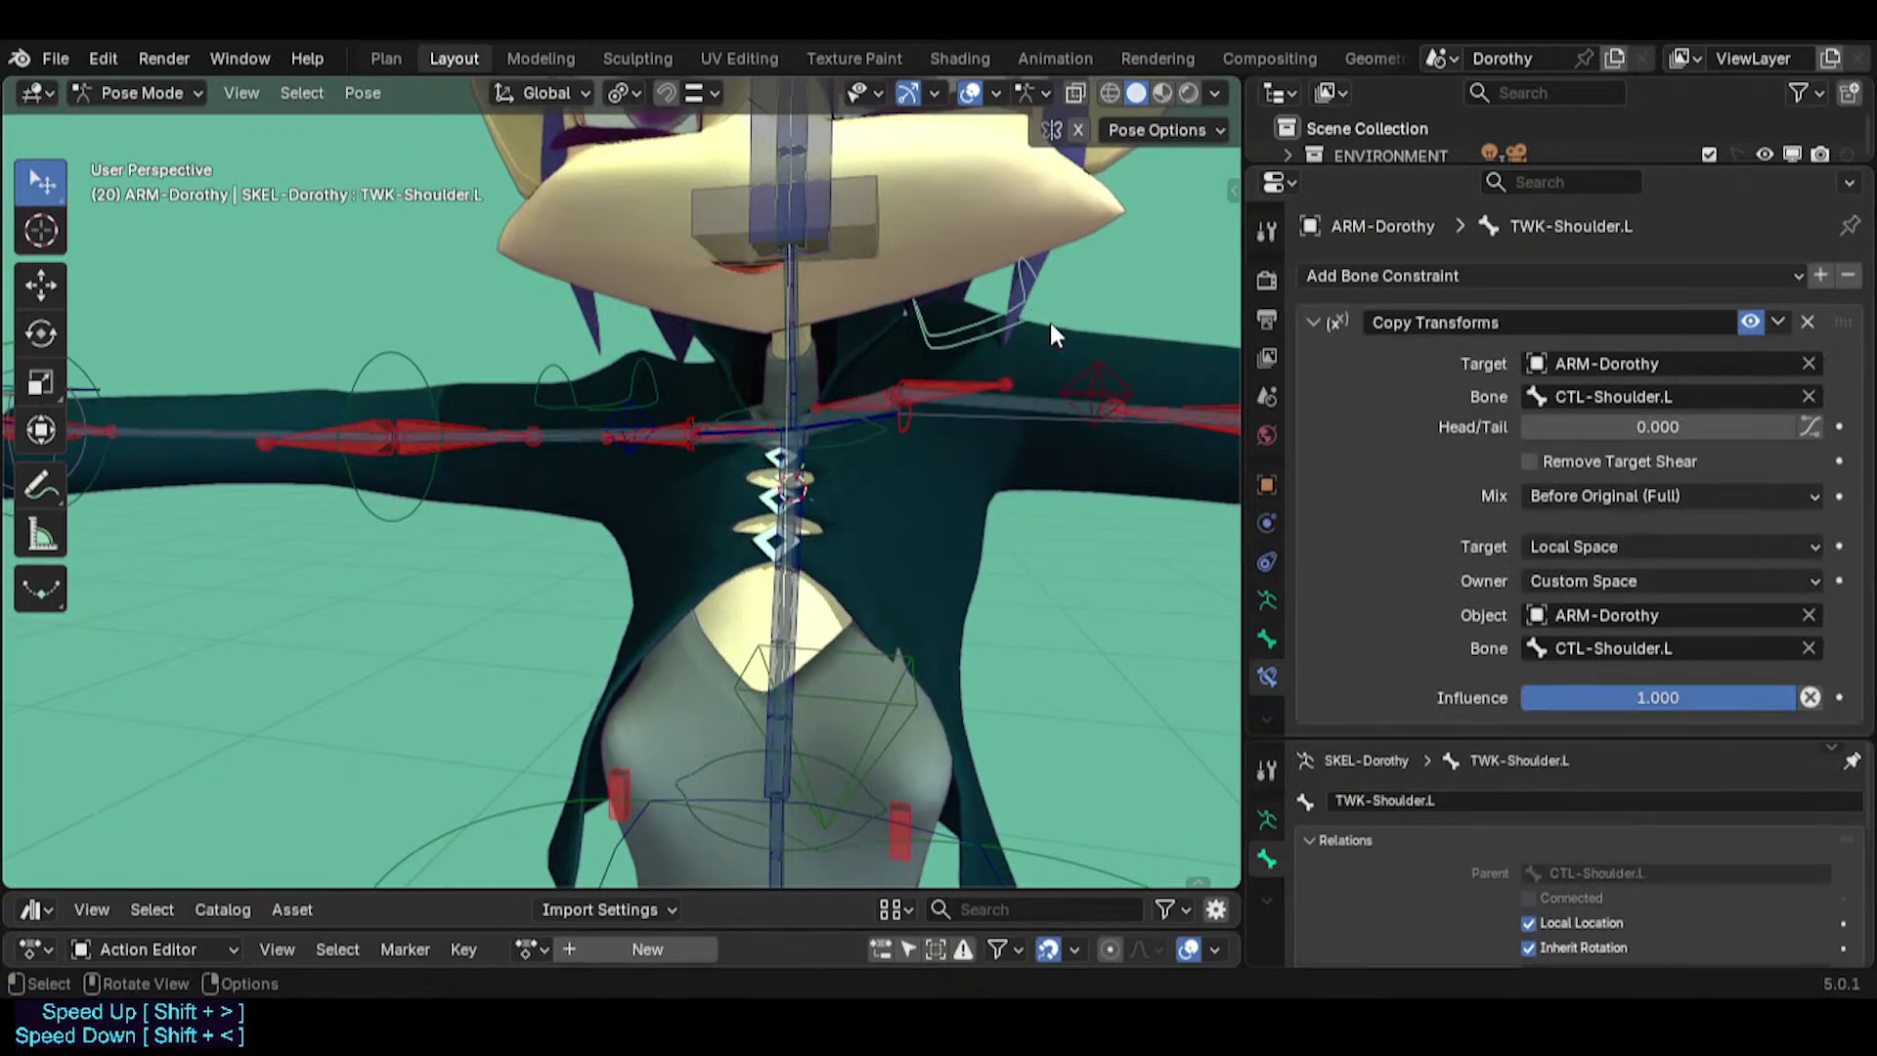
pyautogui.click(1748, 323)
pyautogui.click(1748, 322)
pyautogui.click(1748, 323)
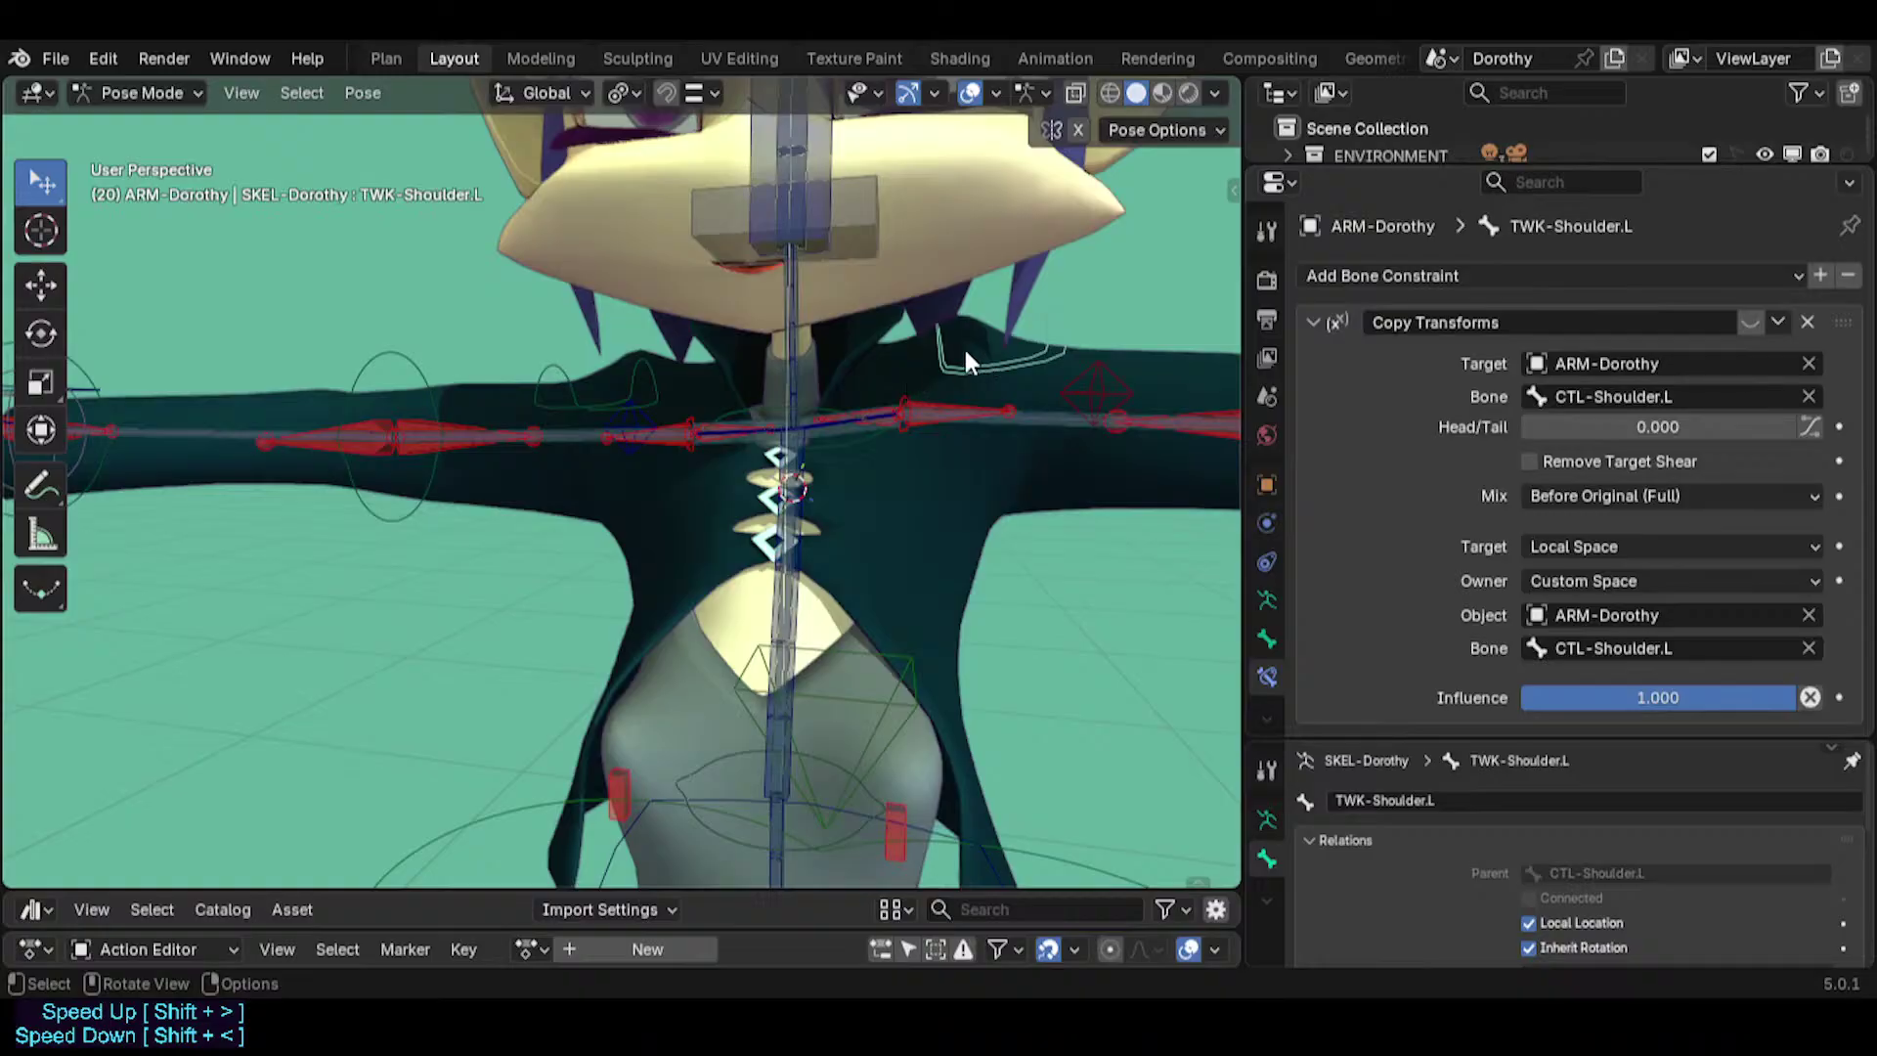
pyautogui.scroll(1, 934, 361)
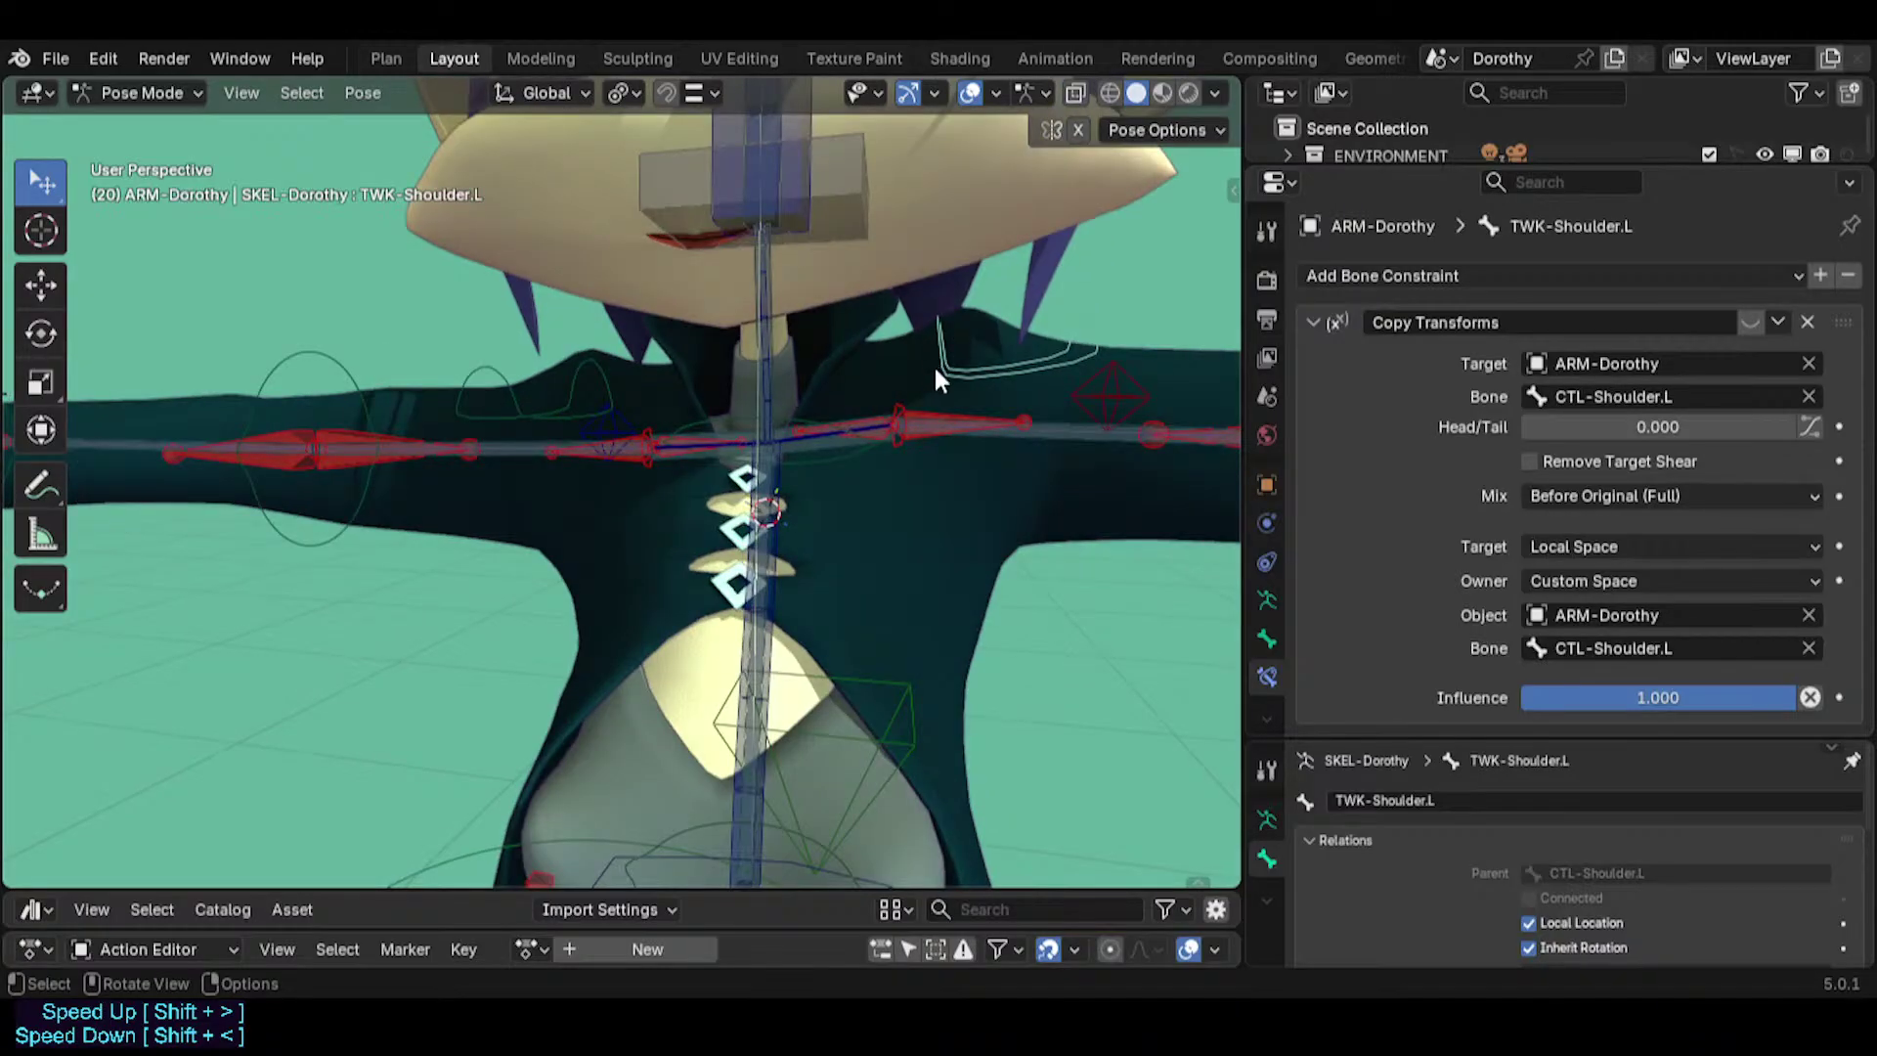
pyautogui.click(1749, 323)
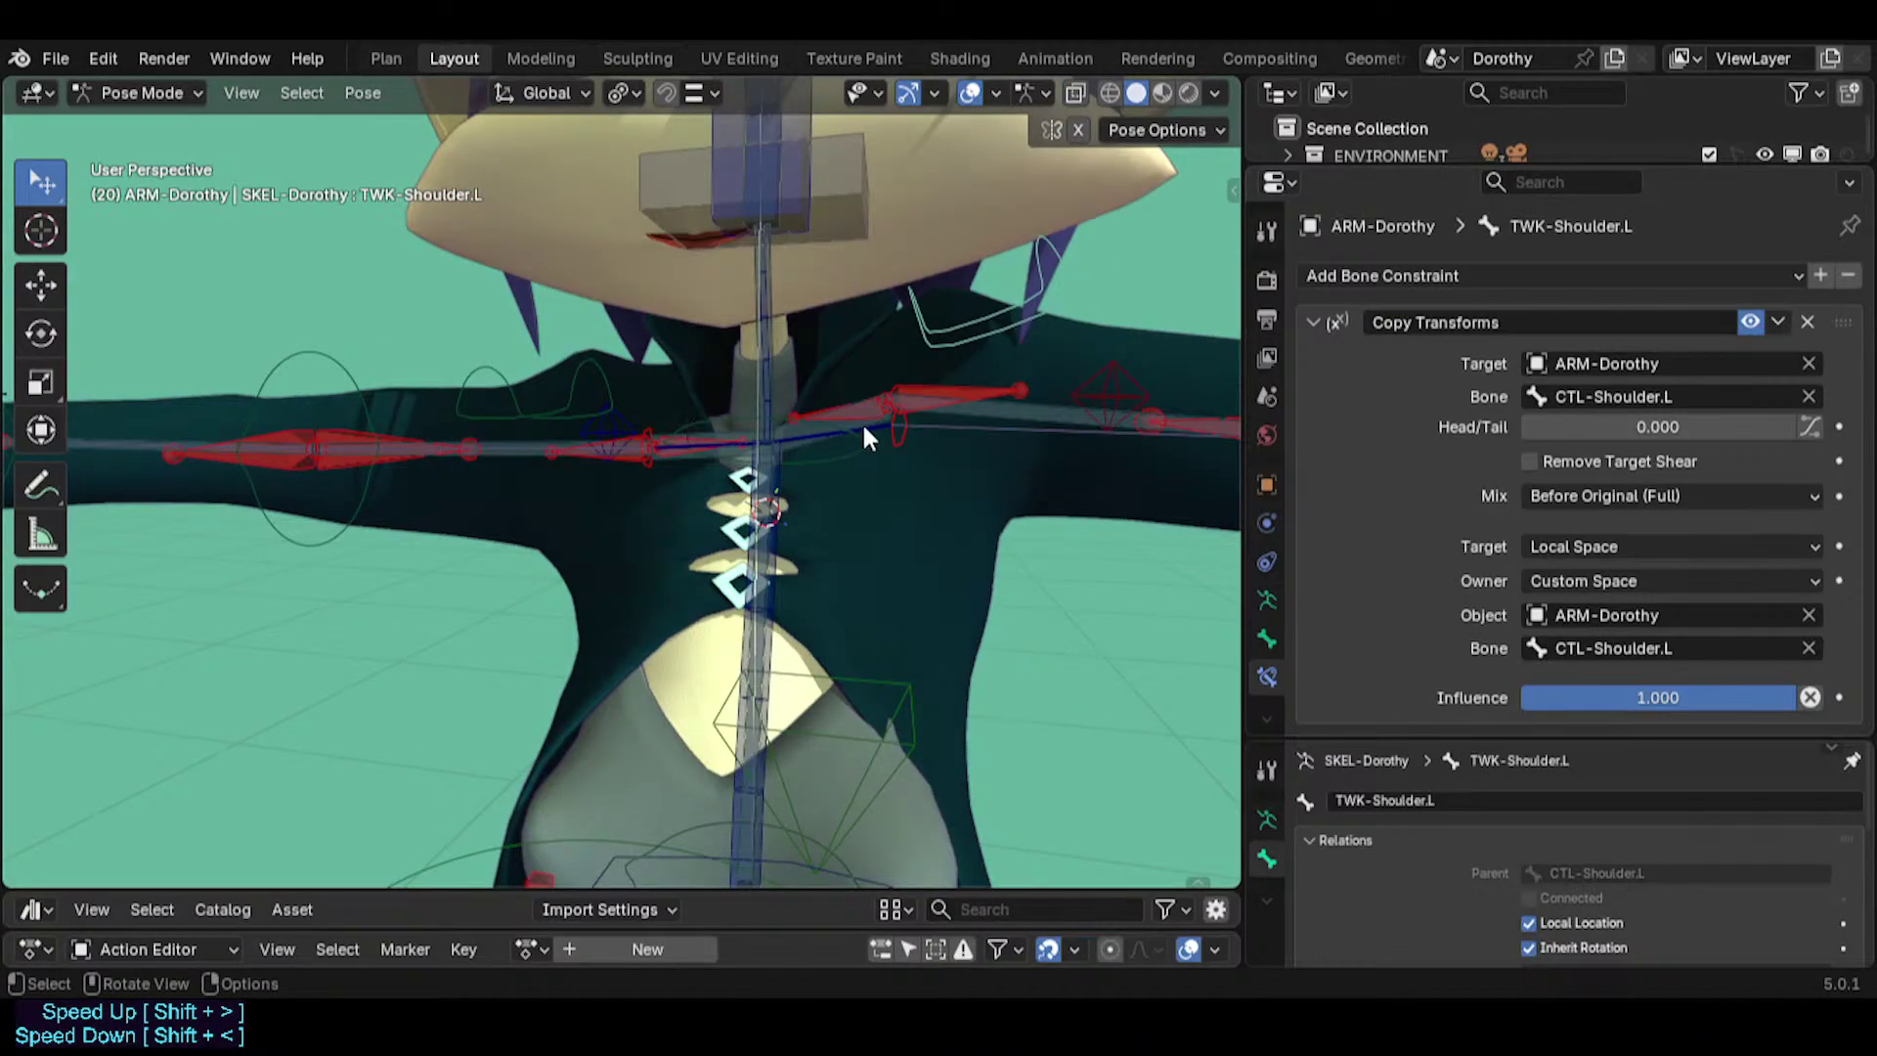
# Parent TWK-Shoulder.L to CTL-Chest in Edit Mode with Keep Offset.
pyautogui.scroll(1, 901, 377)
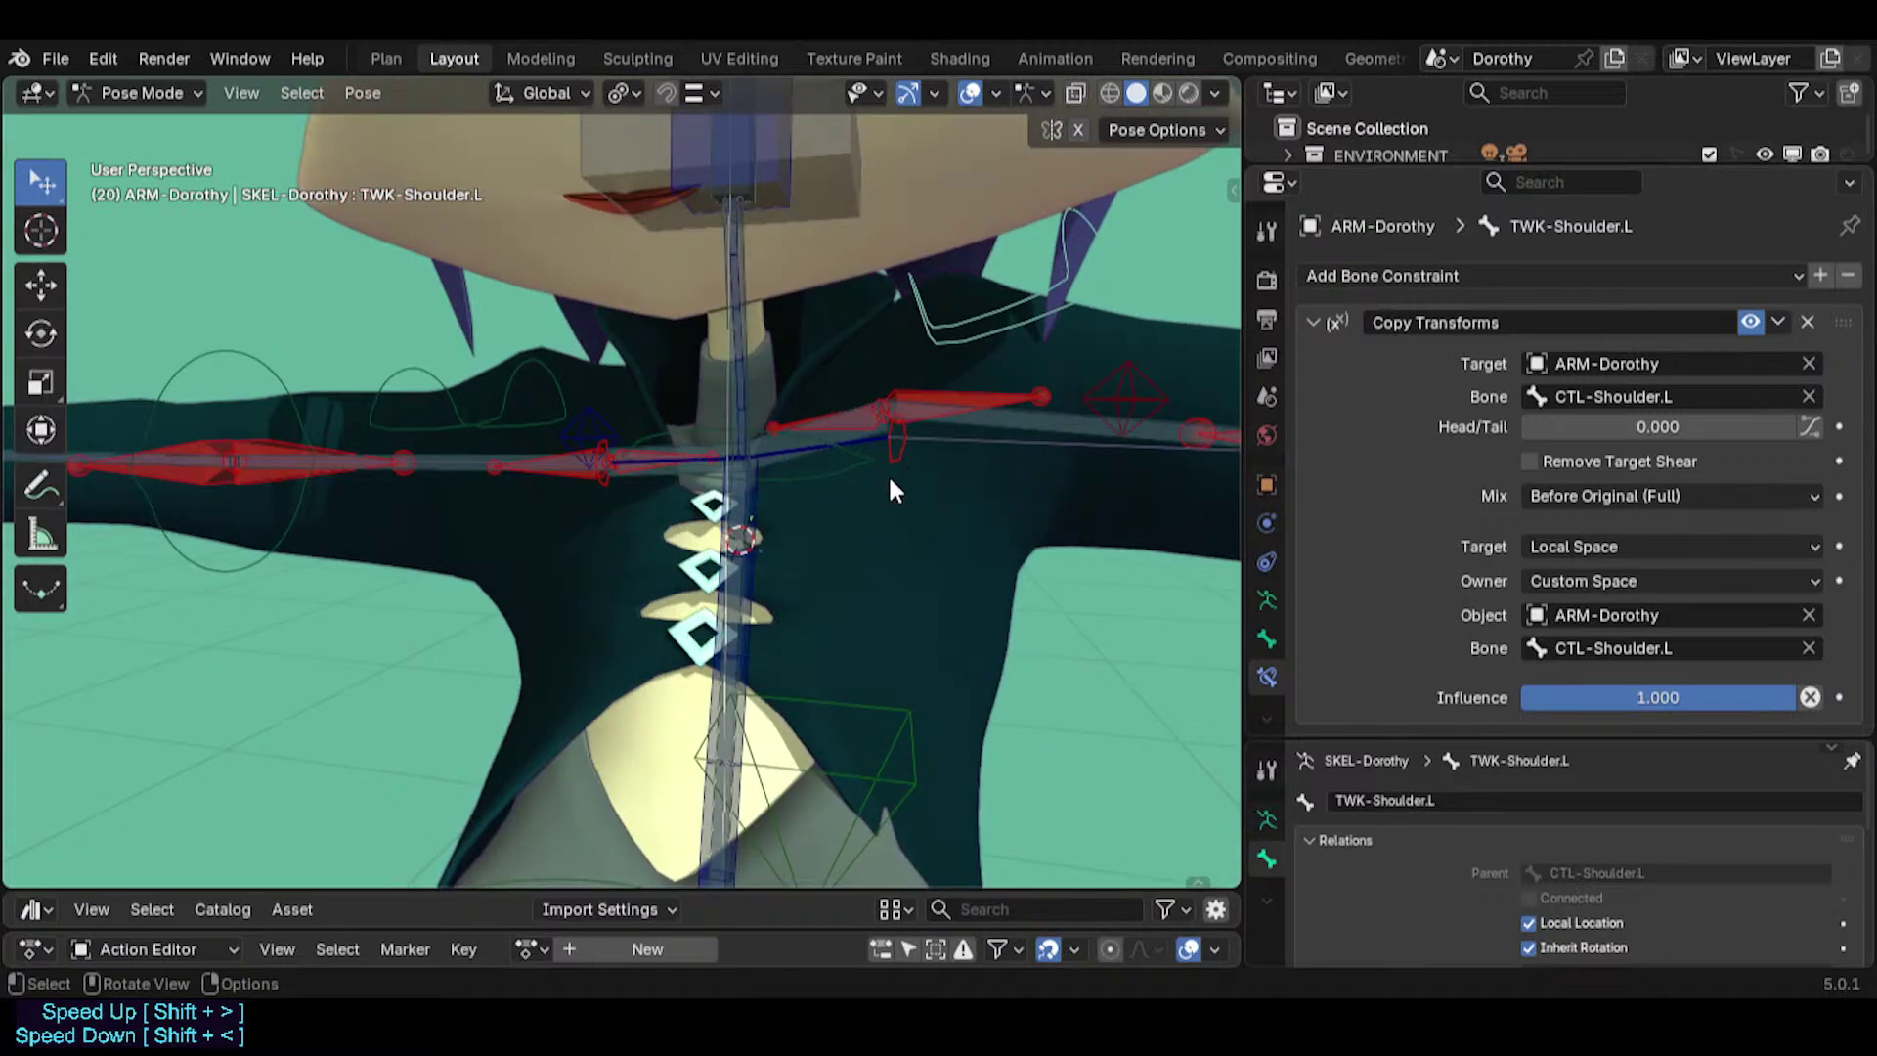
pyautogui.click(758, 501)
pyautogui.press('Tab')
pyautogui.hotkey('ctrl', 'p')
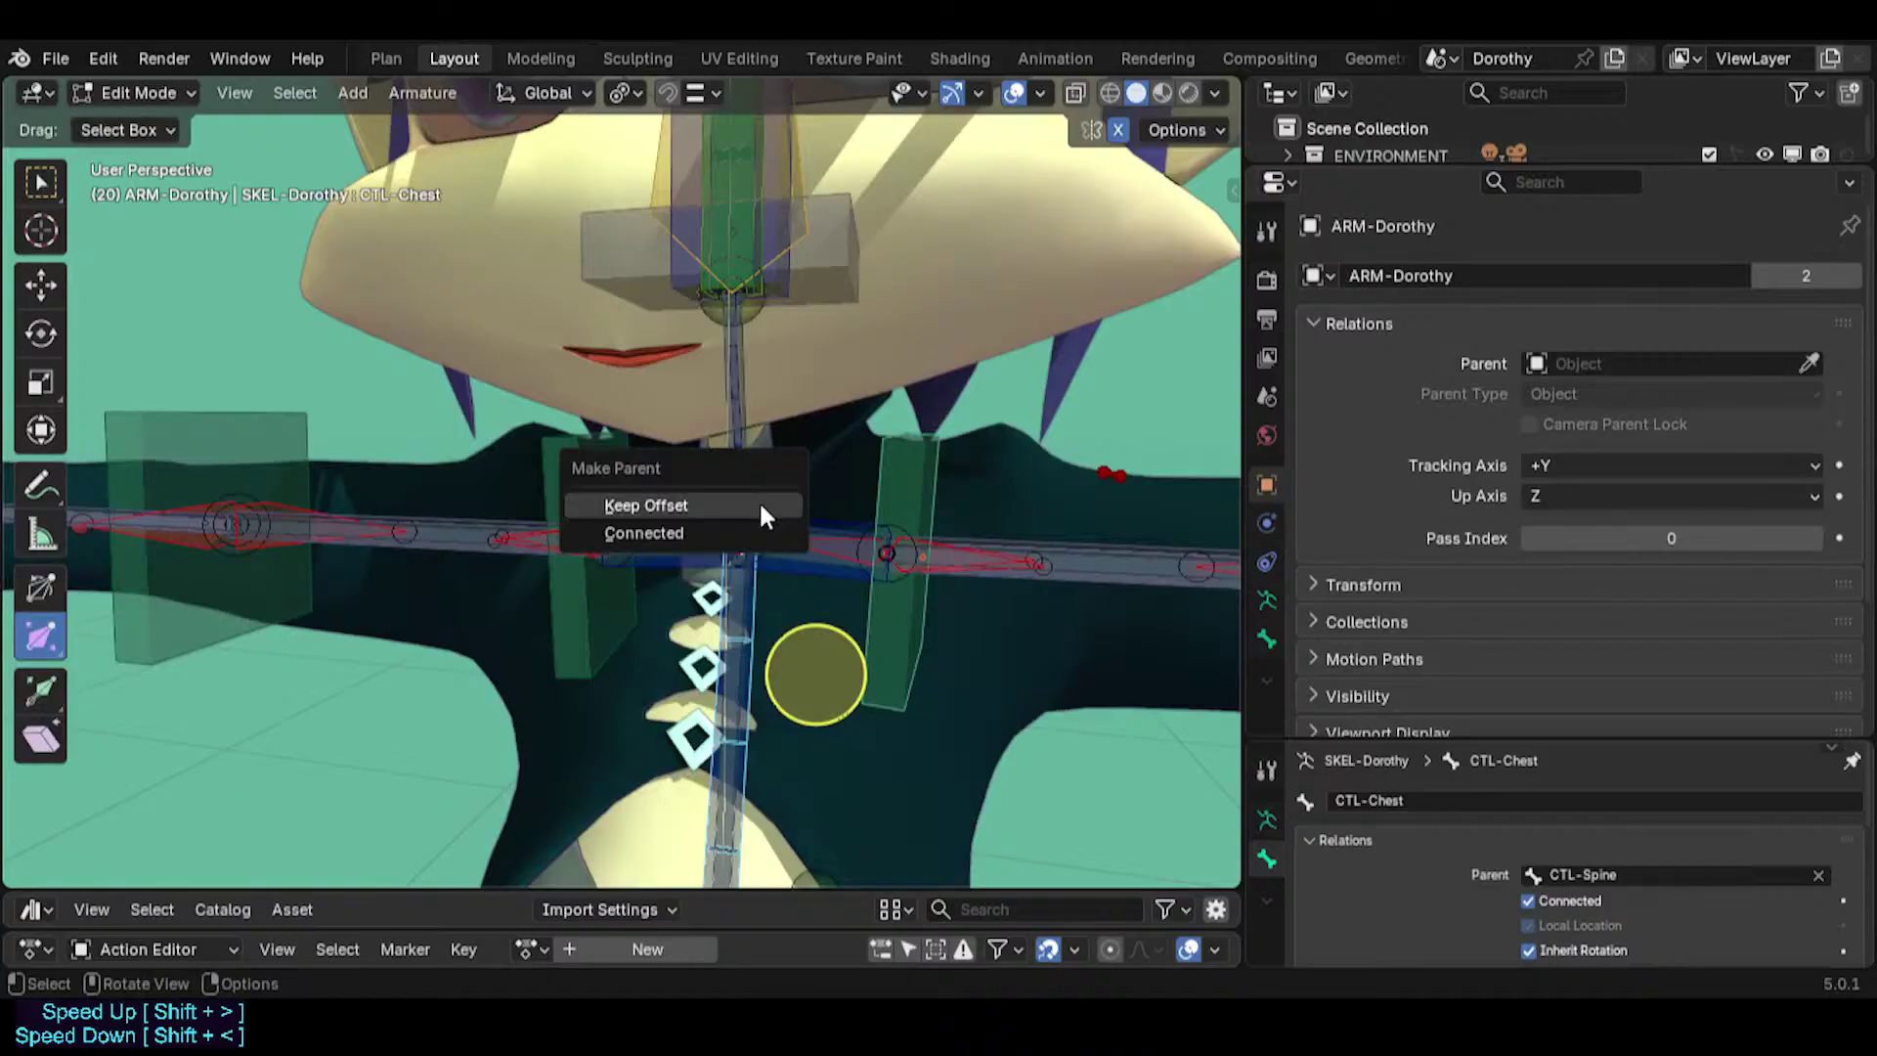
pyautogui.click(758, 503)
pyautogui.press('Tab')
# Return to Pose Mode and rotate CTL-Shoulder.L up and down several times to test the new TWK-Shoulder.L parenting.
pyautogui.scroll(-2, 759, 500)
pyautogui.scroll(1, 883, 411)
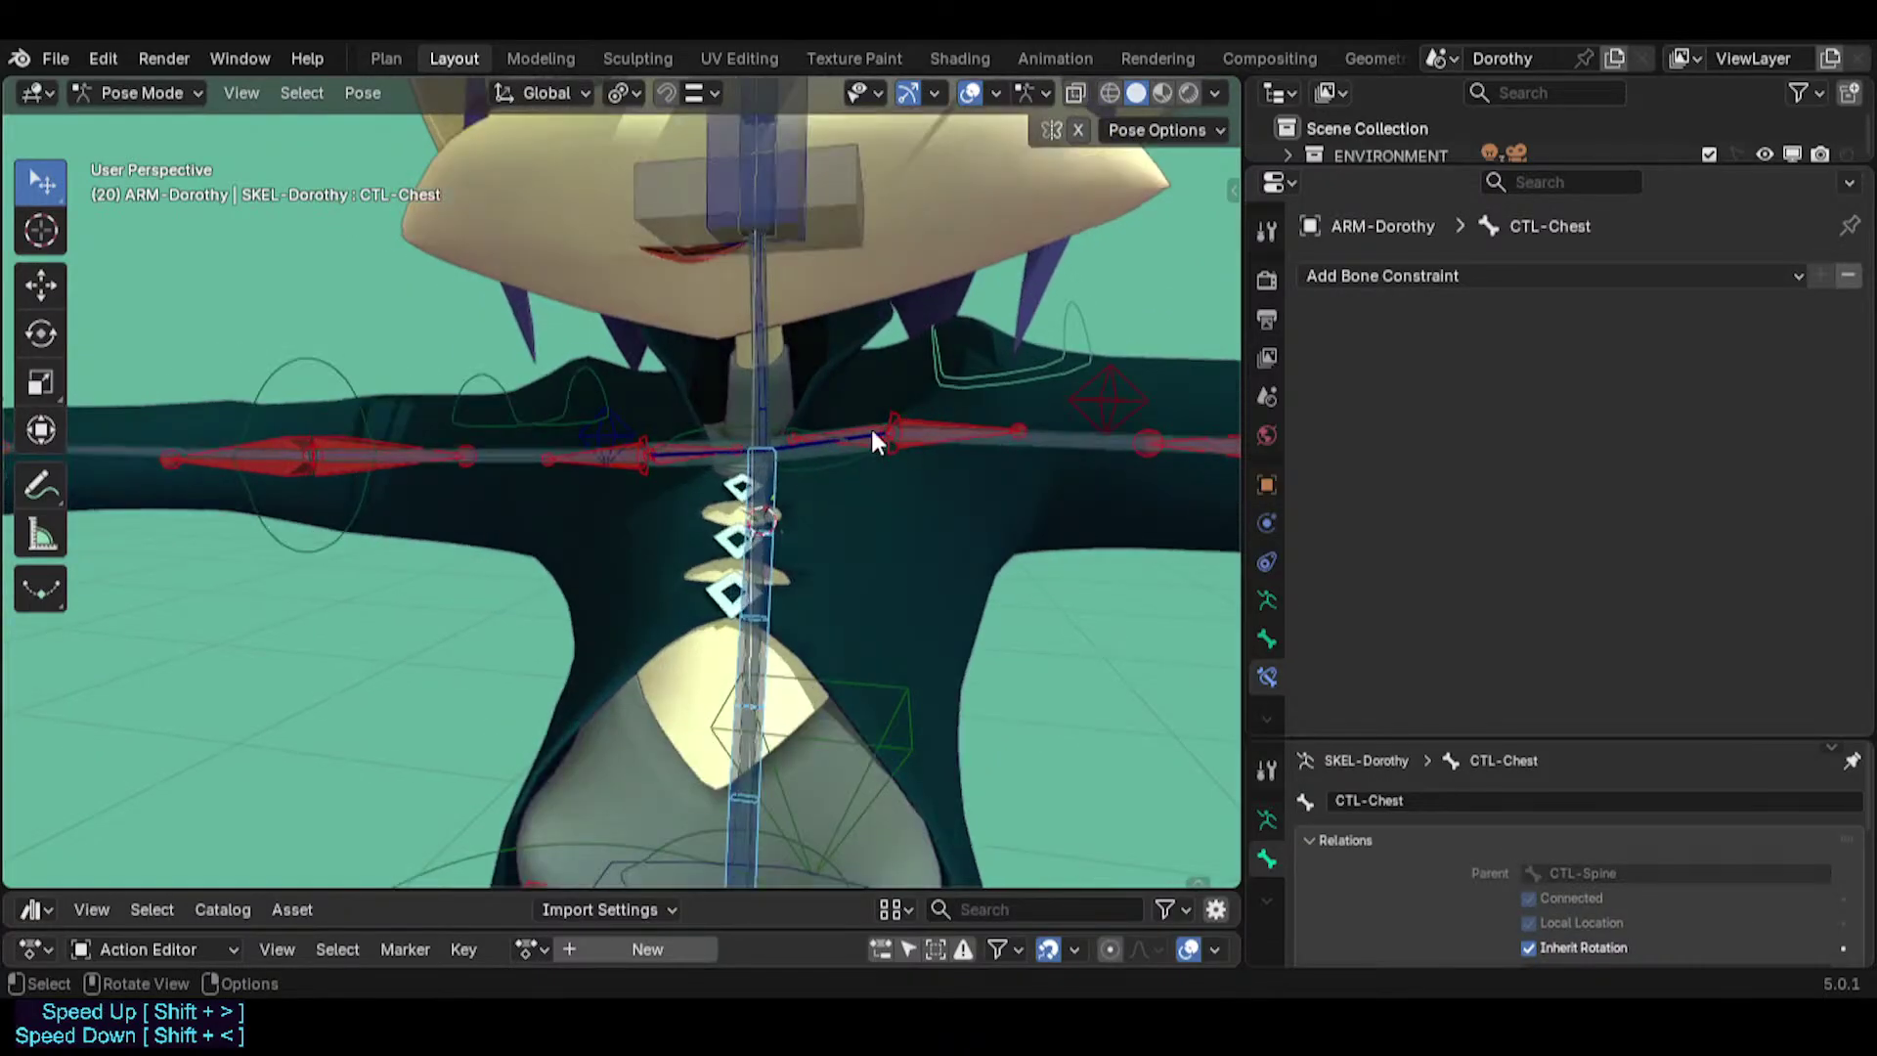
pyautogui.click(870, 426)
pyautogui.click(870, 428)
pyautogui.press('r')
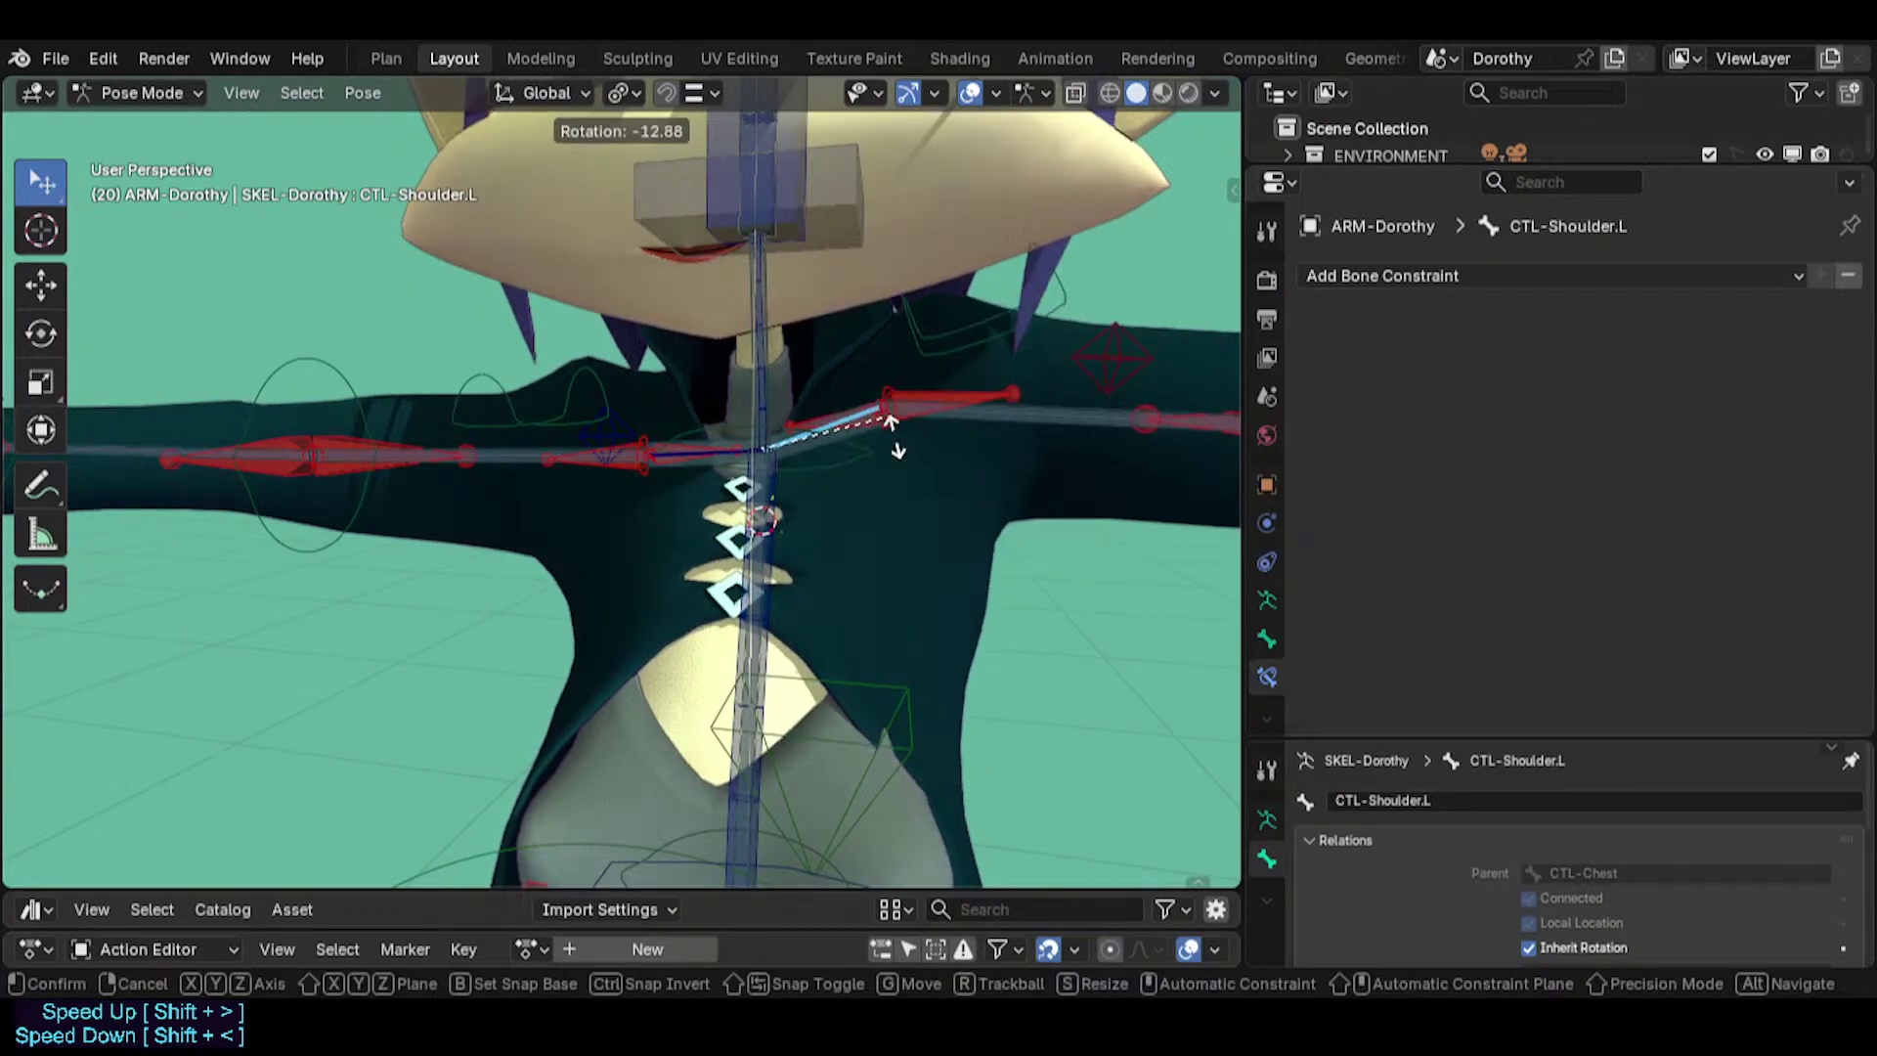
pyautogui.click(864, 476)
pyautogui.scroll(-2, 864, 476)
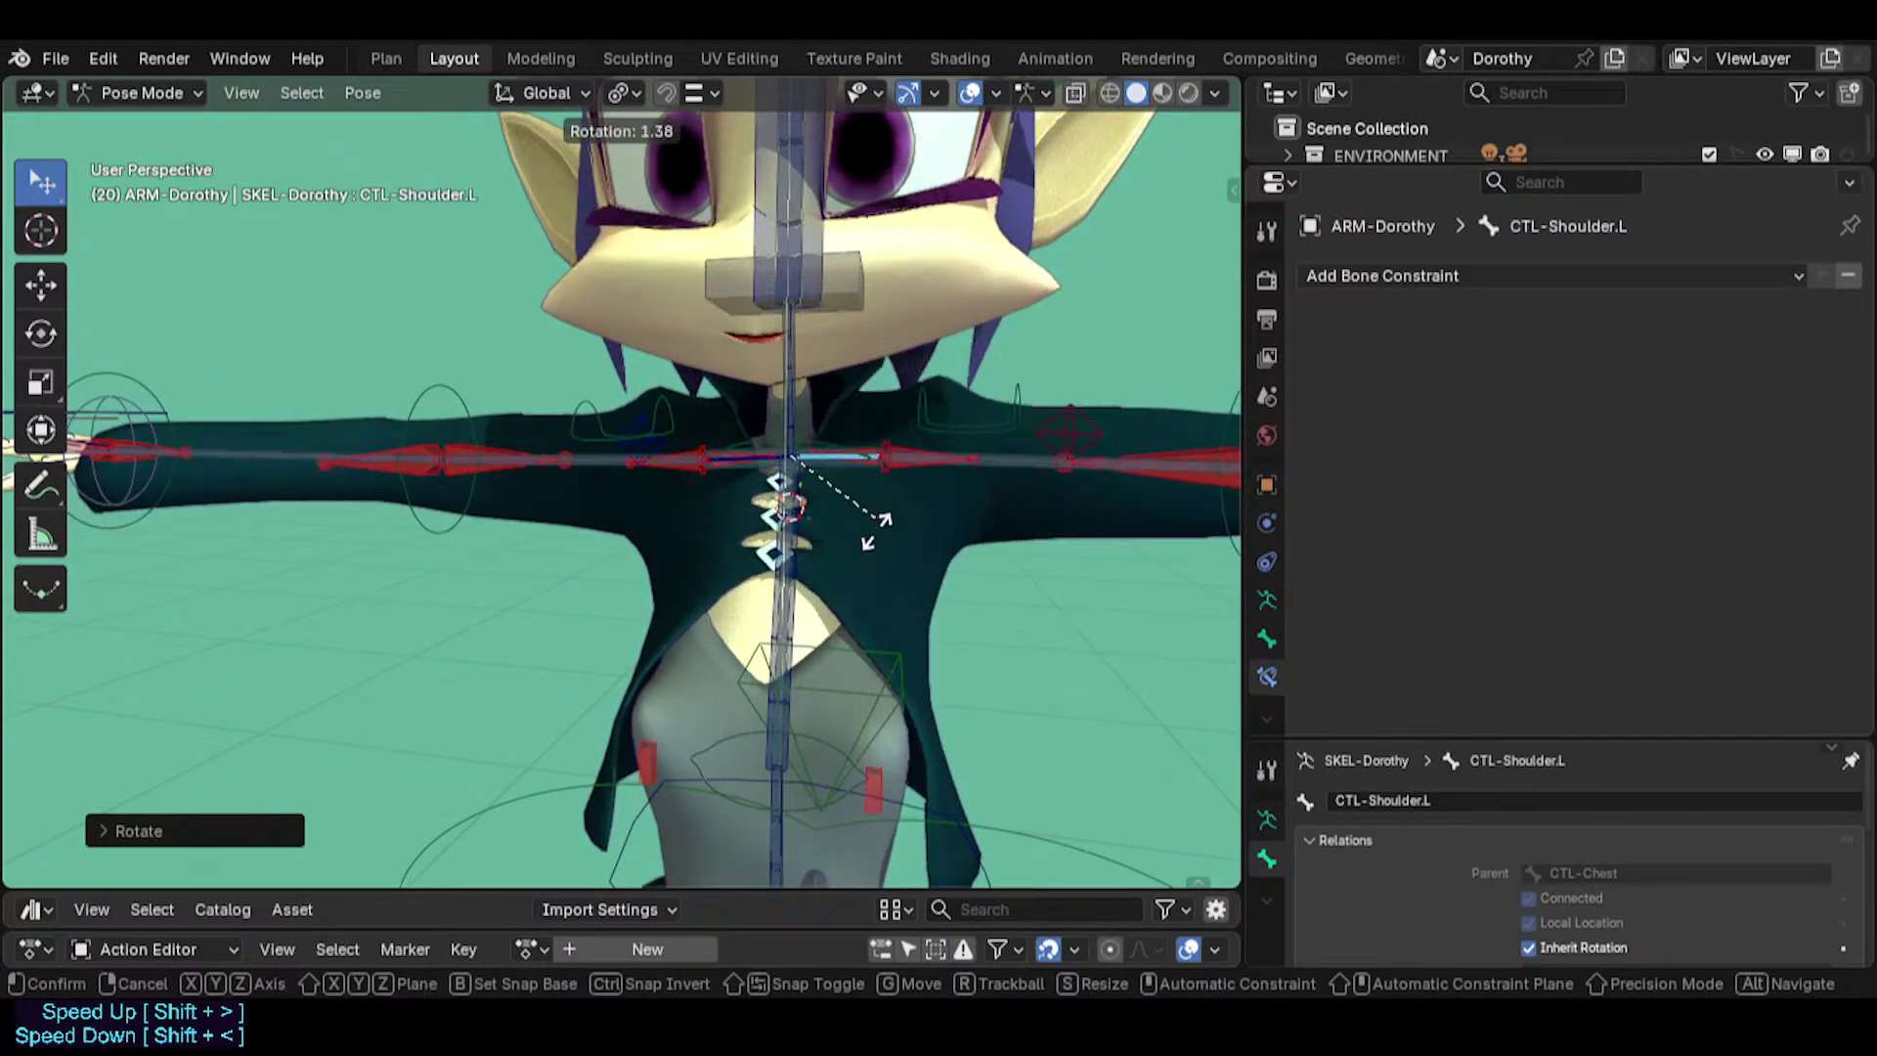
pyautogui.click(866, 480)
pyautogui.press('r')
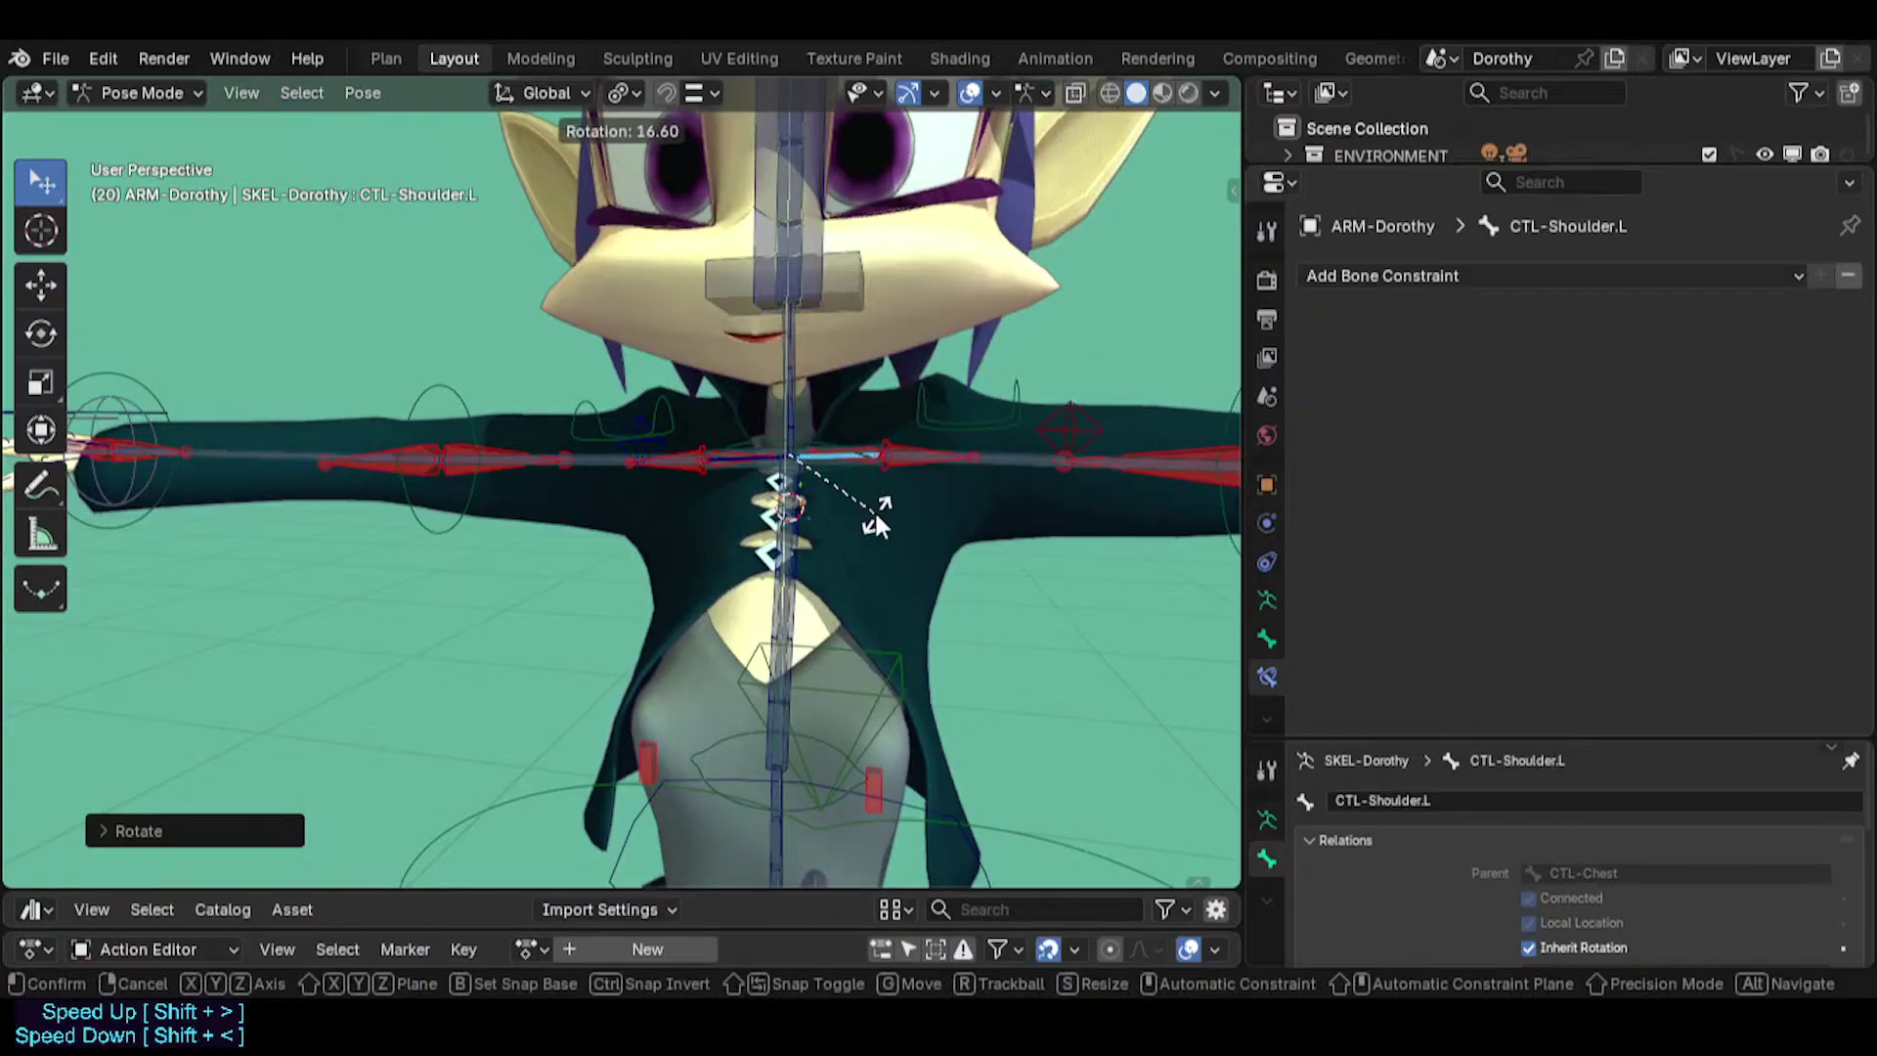
pyautogui.rightClick(883, 494)
pyautogui.press('r')
pyautogui.rightClick(892, 453)
pyautogui.press('r')
pyautogui.rightClick(916, 396)
# Move TWK-Shoulder.L slightly to test that it can be offset independently of the shoulder control.
pyautogui.click(917, 394)
pyautogui.press('g')
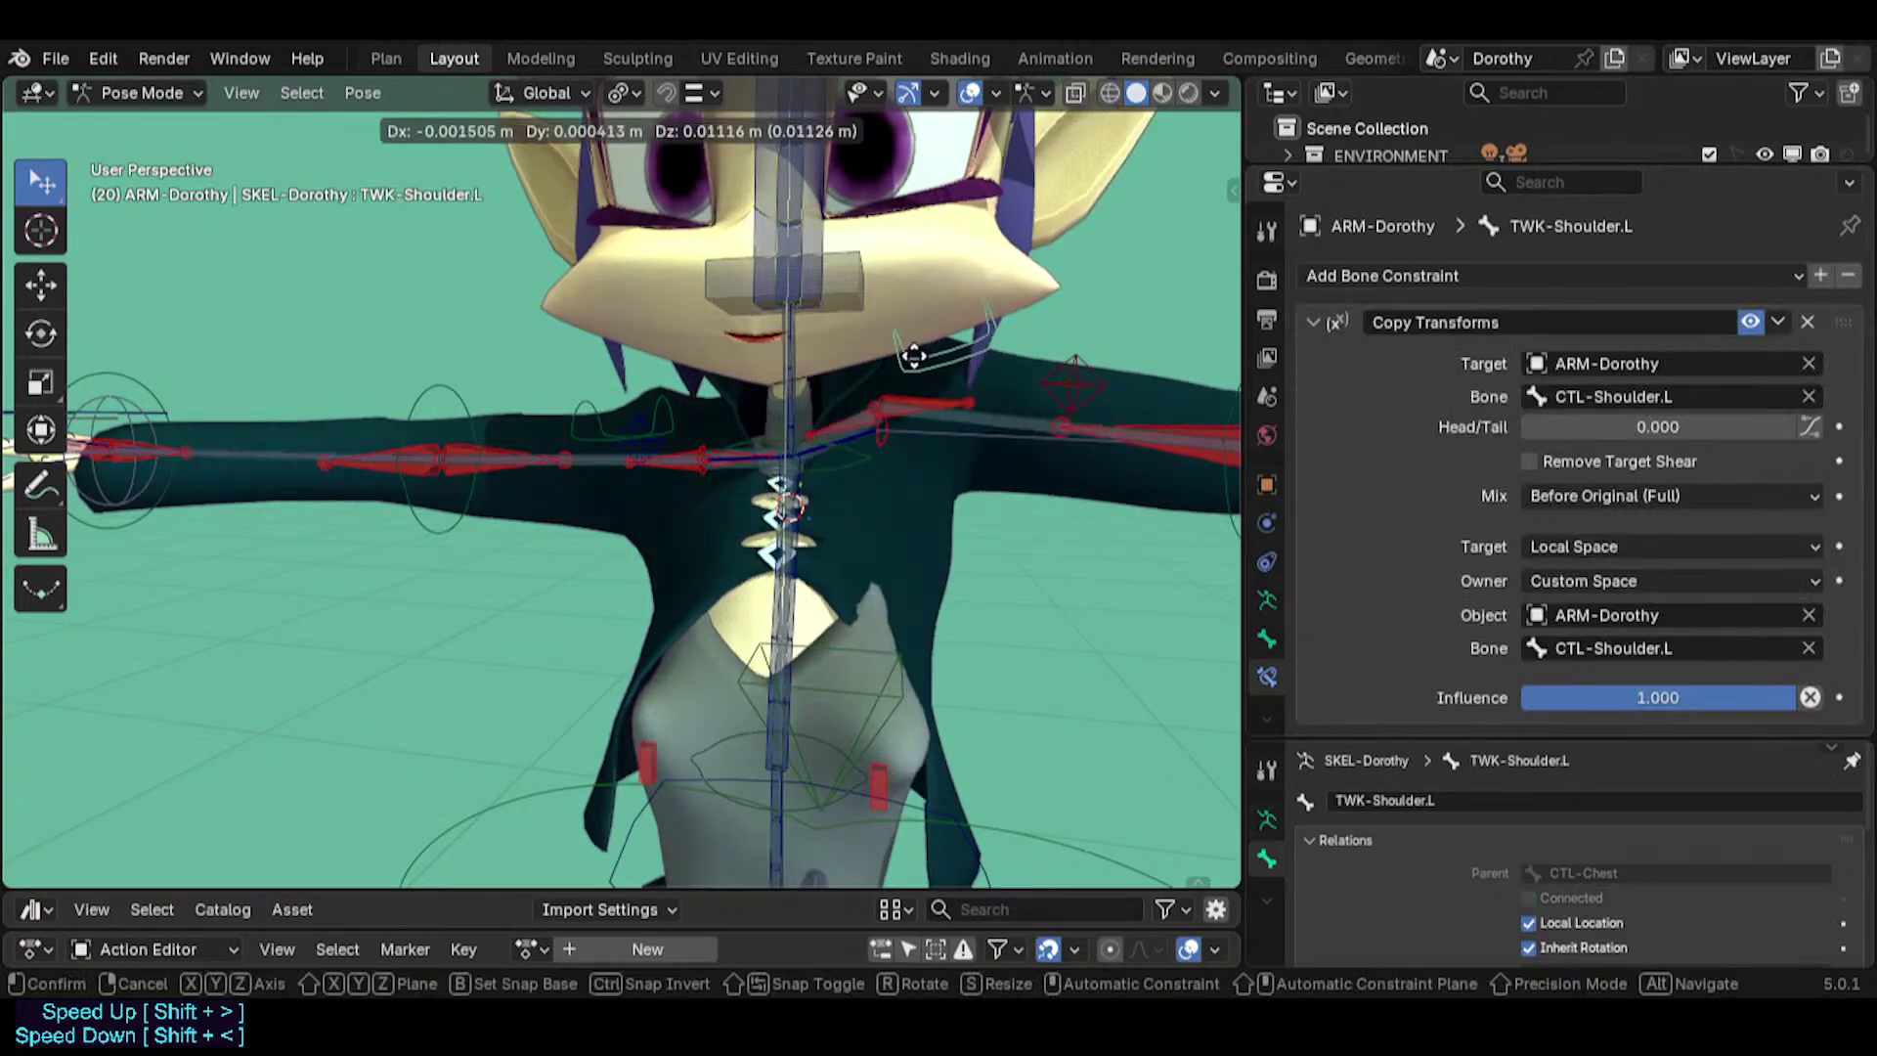
pyautogui.click(919, 398)
pyautogui.press('g')
pyautogui.rightClick(867, 414)
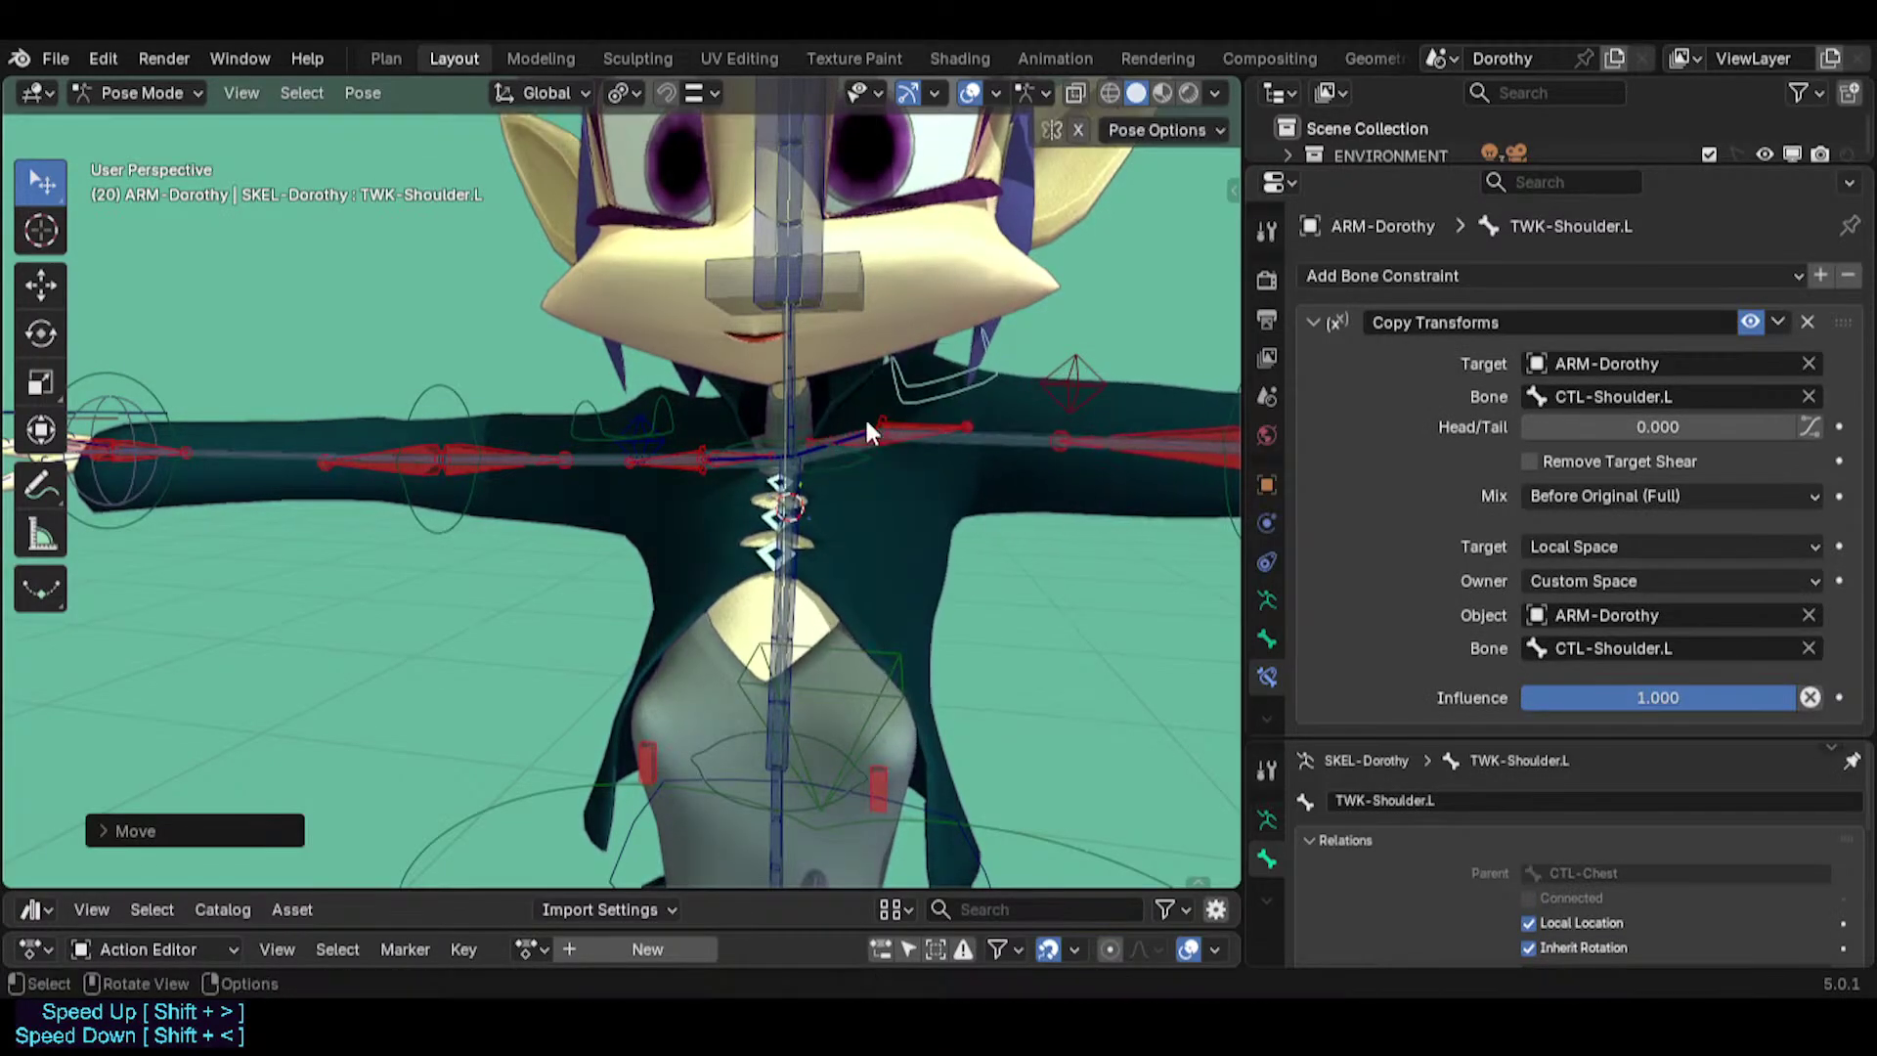
# Rotate CTL-Shoulder.L again to check how the shoulder follows with the moved TWK-Shoulder.L.
pyautogui.click(864, 428)
pyautogui.click(864, 431)
pyautogui.click(860, 431)
pyautogui.press('r')
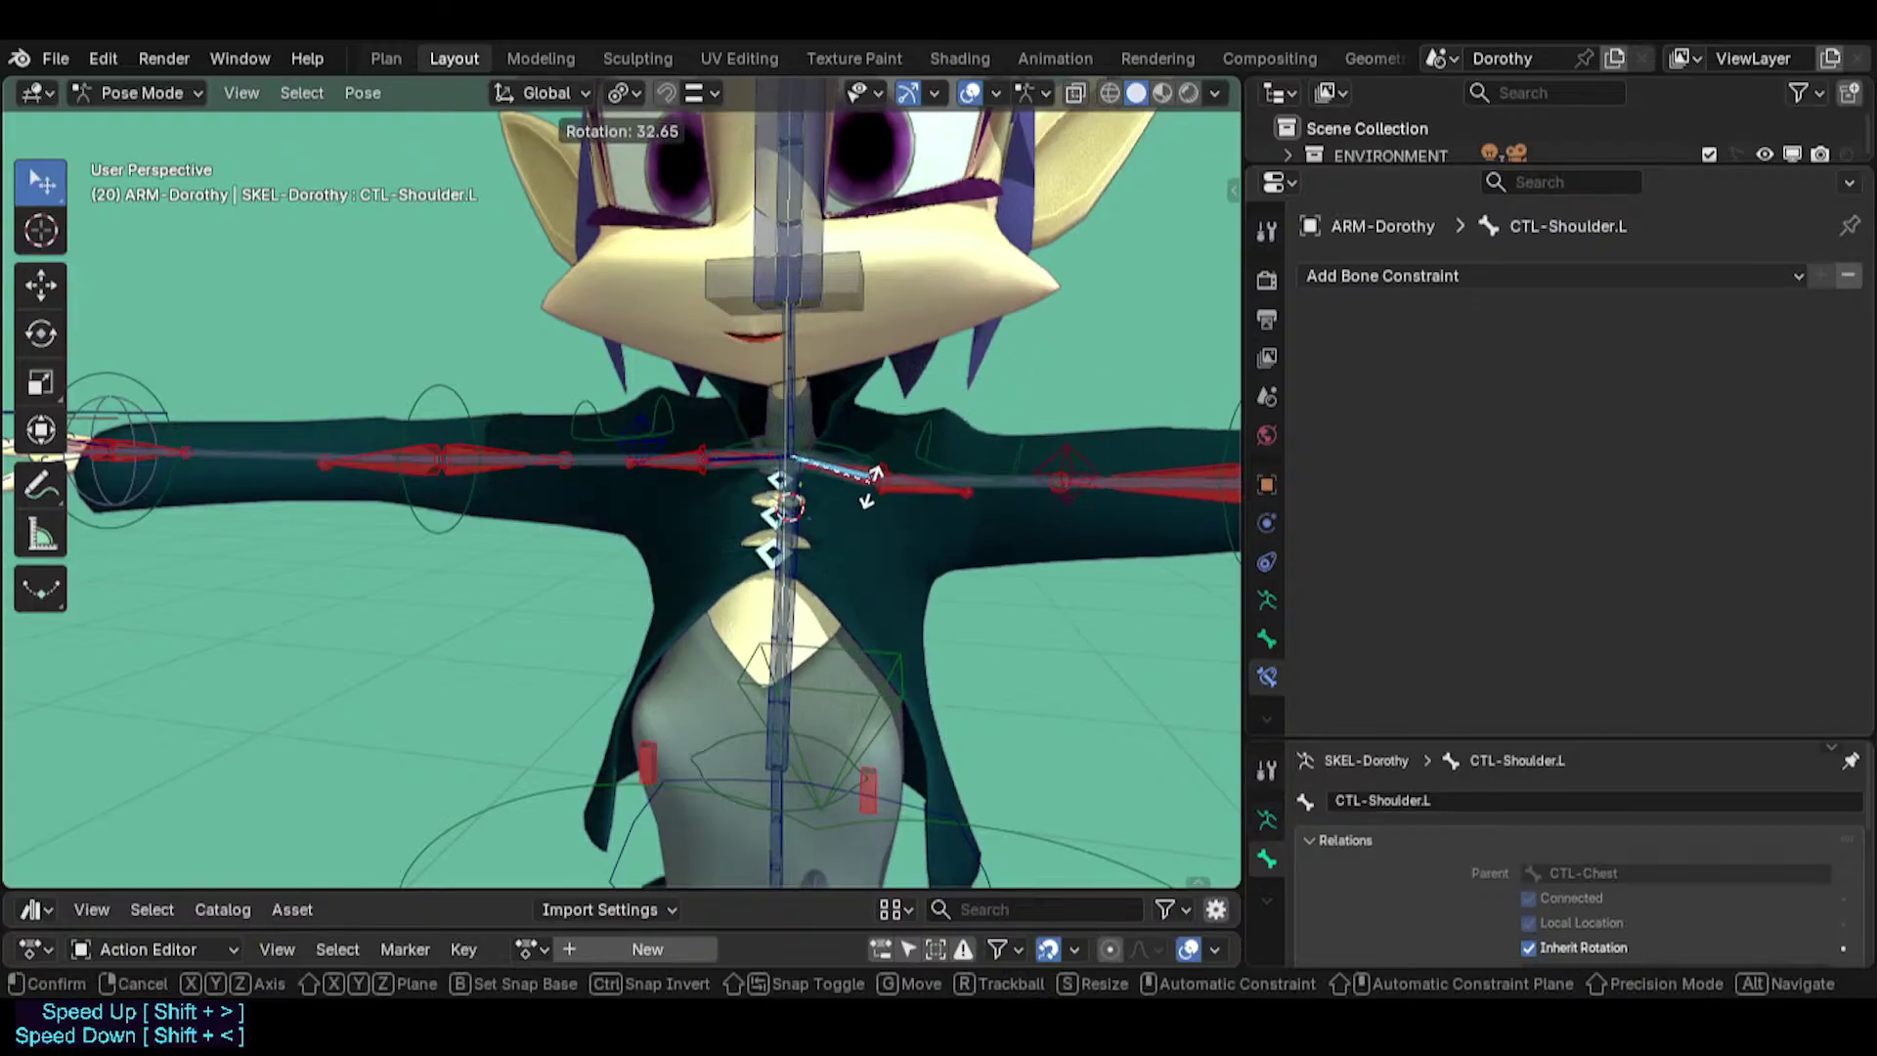
pyautogui.click(865, 471)
# Inspect the constraints on MCH-Shoulder.L and MCH-Shoulder.R, then those on TWK-Shoulder.L.
pyautogui.click(831, 446)
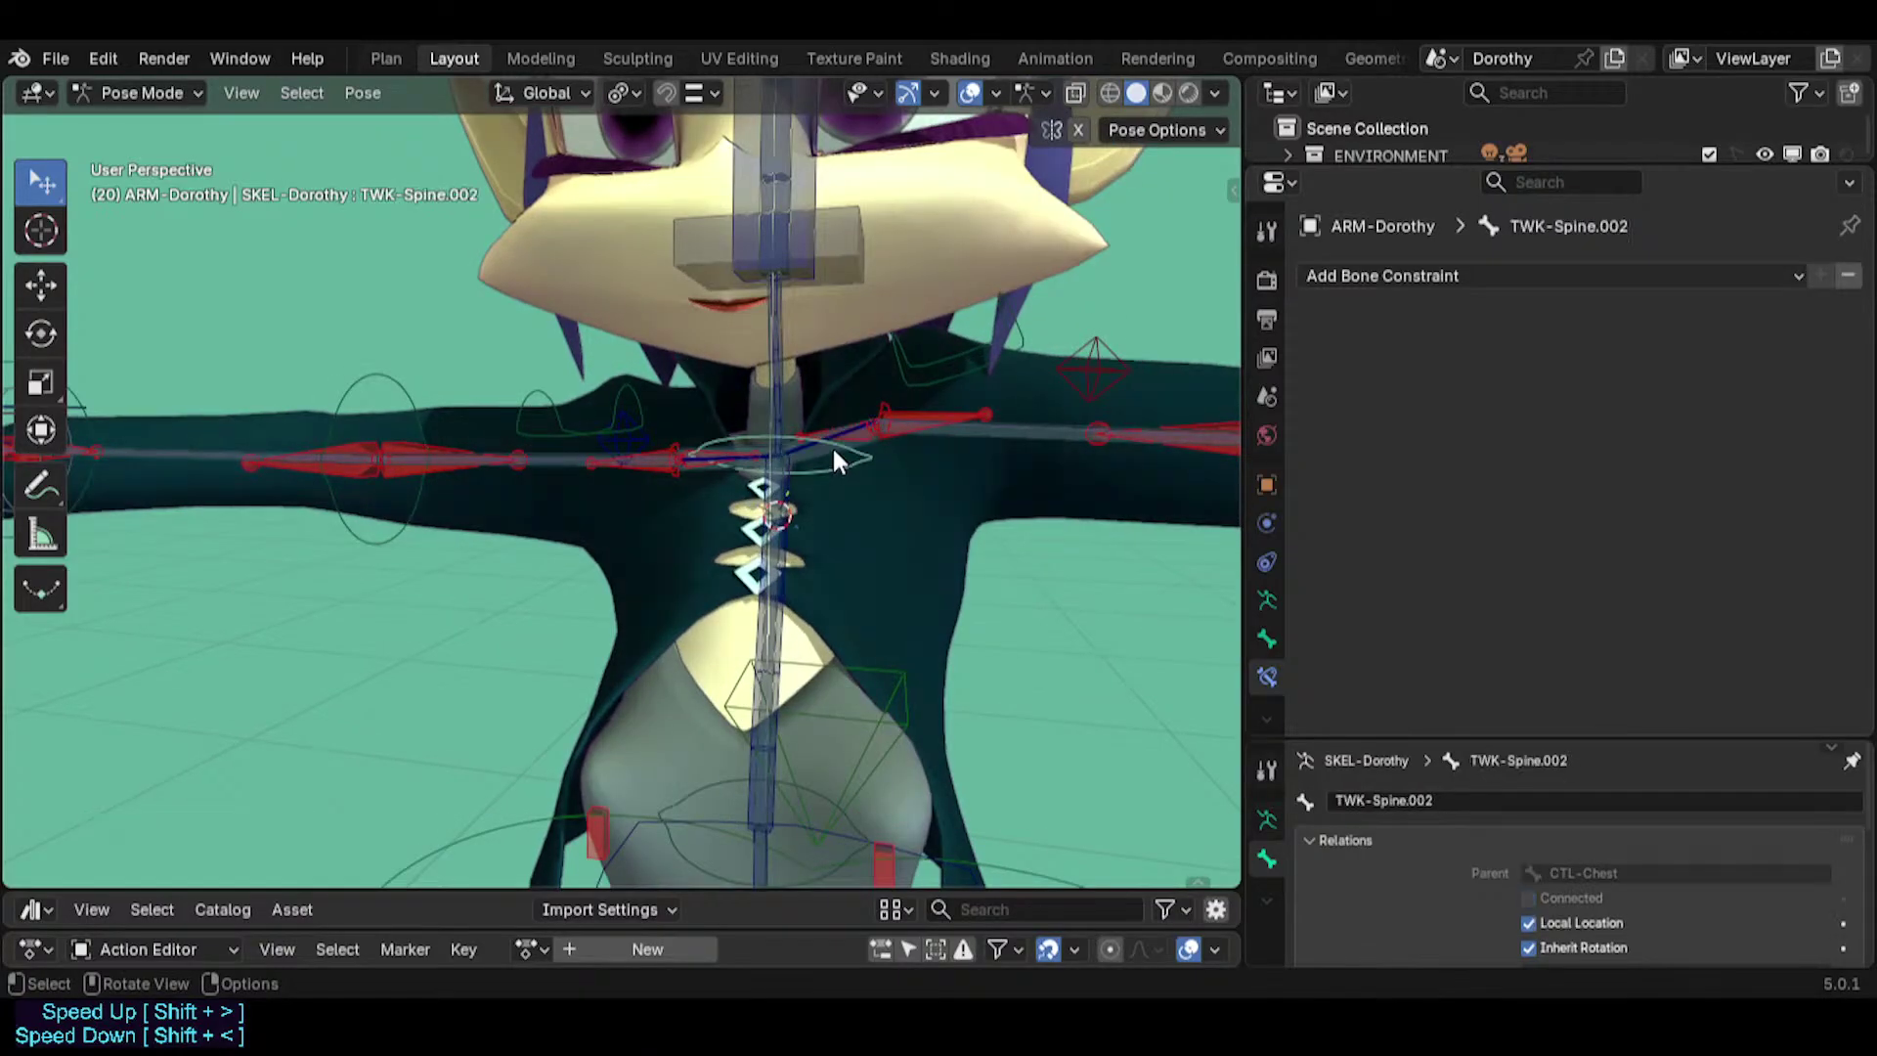
pyautogui.click(830, 445)
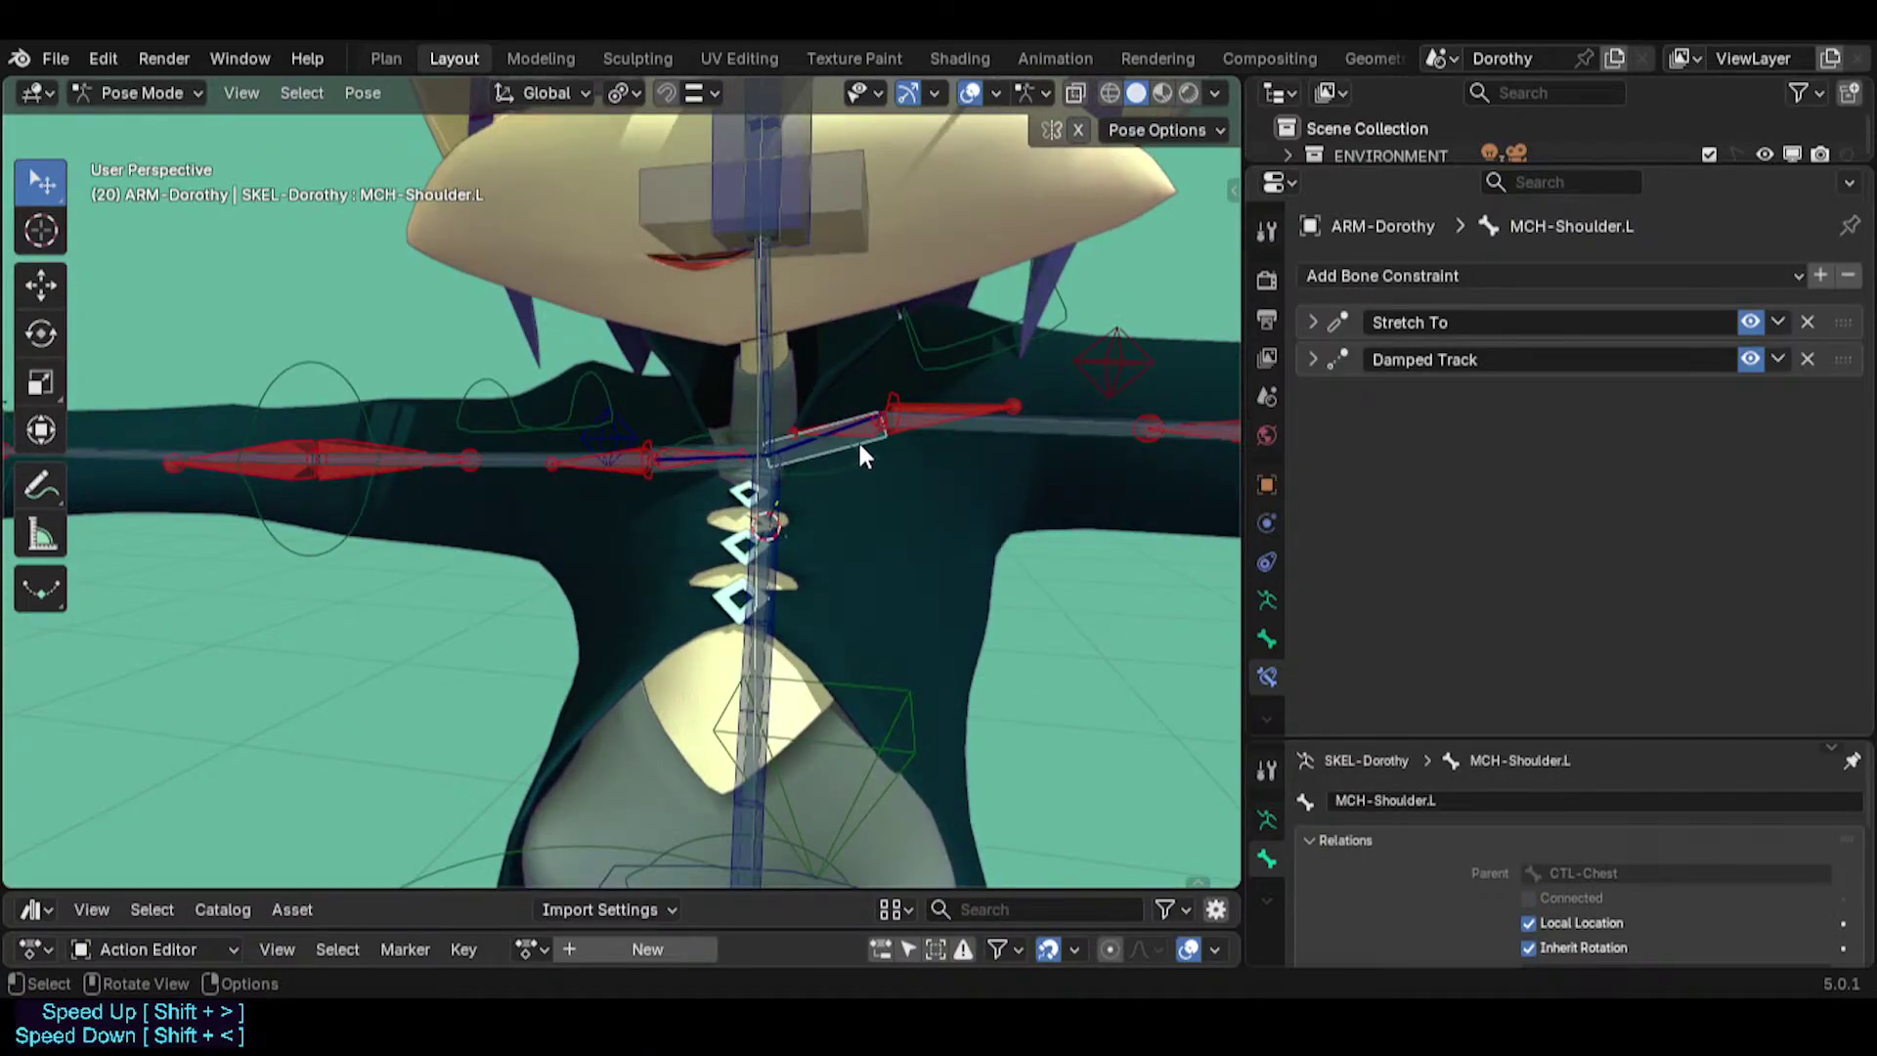
pyautogui.keyDown('alt'); pyautogui.click(688, 465); pyautogui.keyUp('alt')
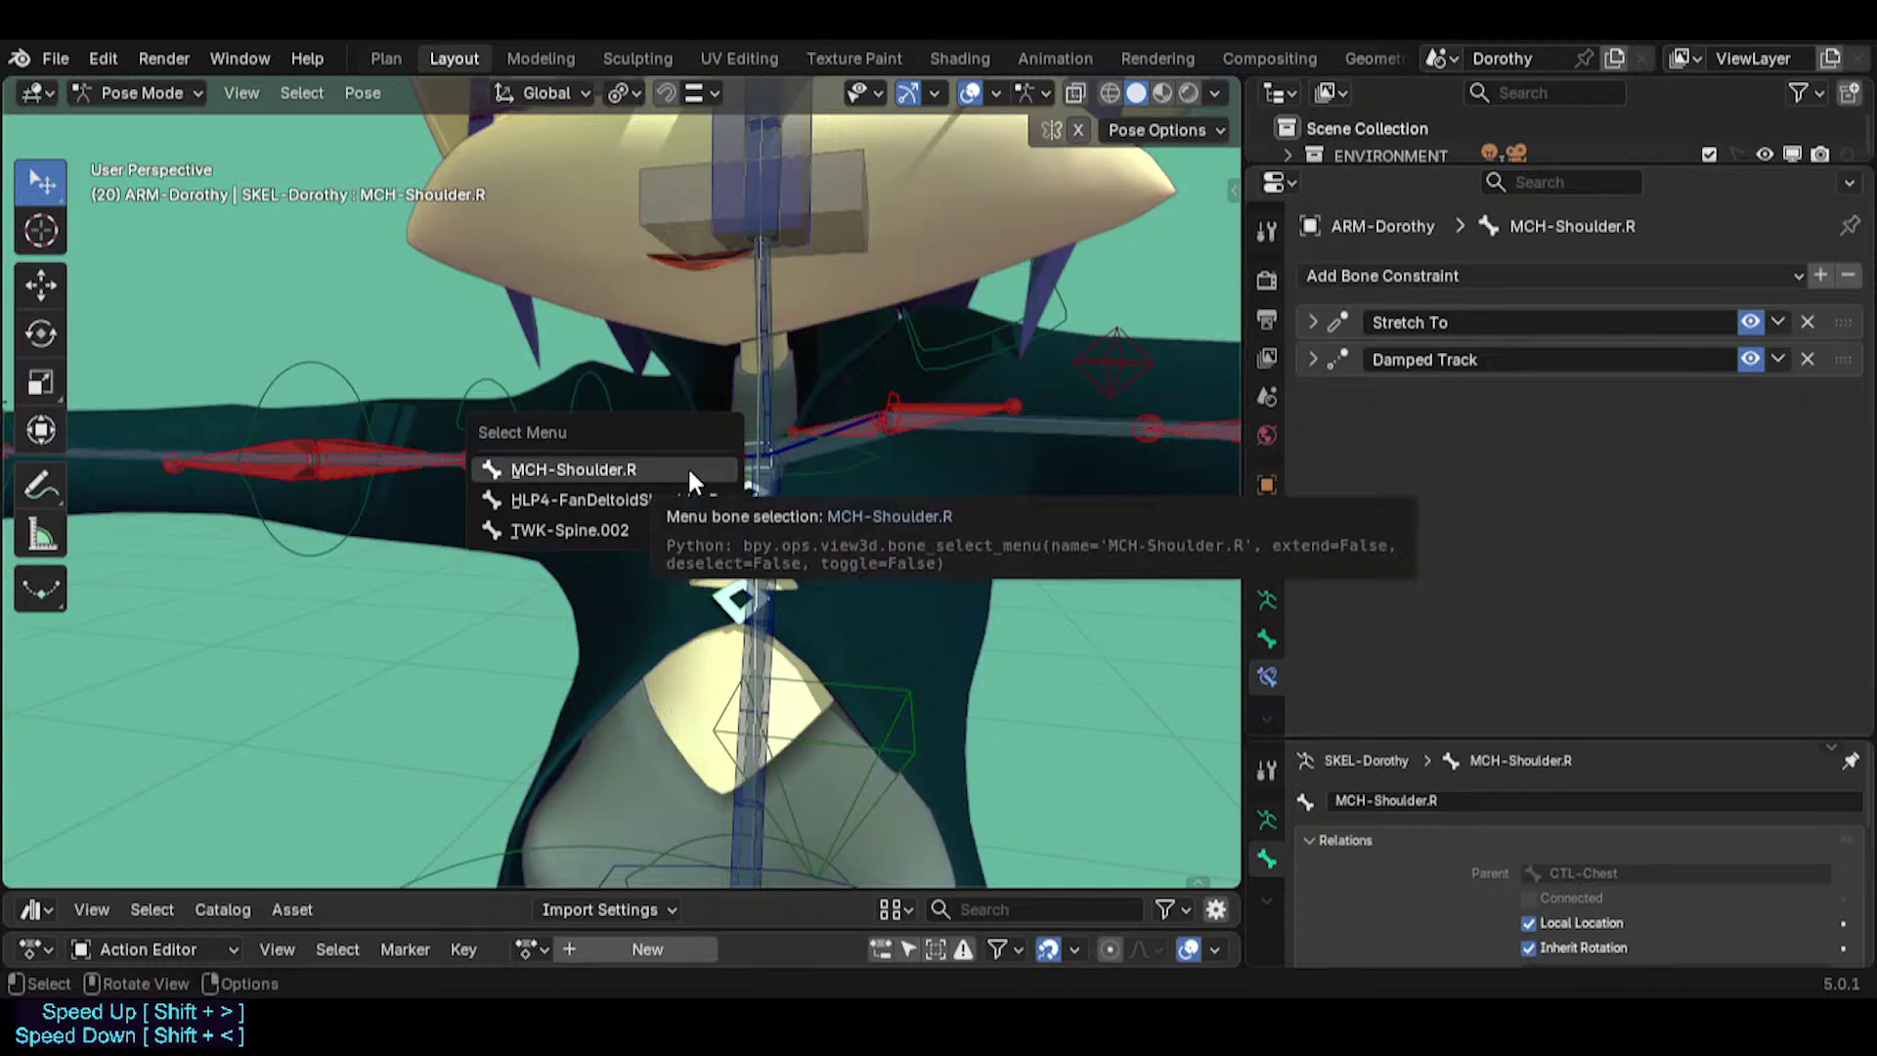
pyautogui.click(848, 422)
pyautogui.click(847, 422)
pyautogui.click(847, 422)
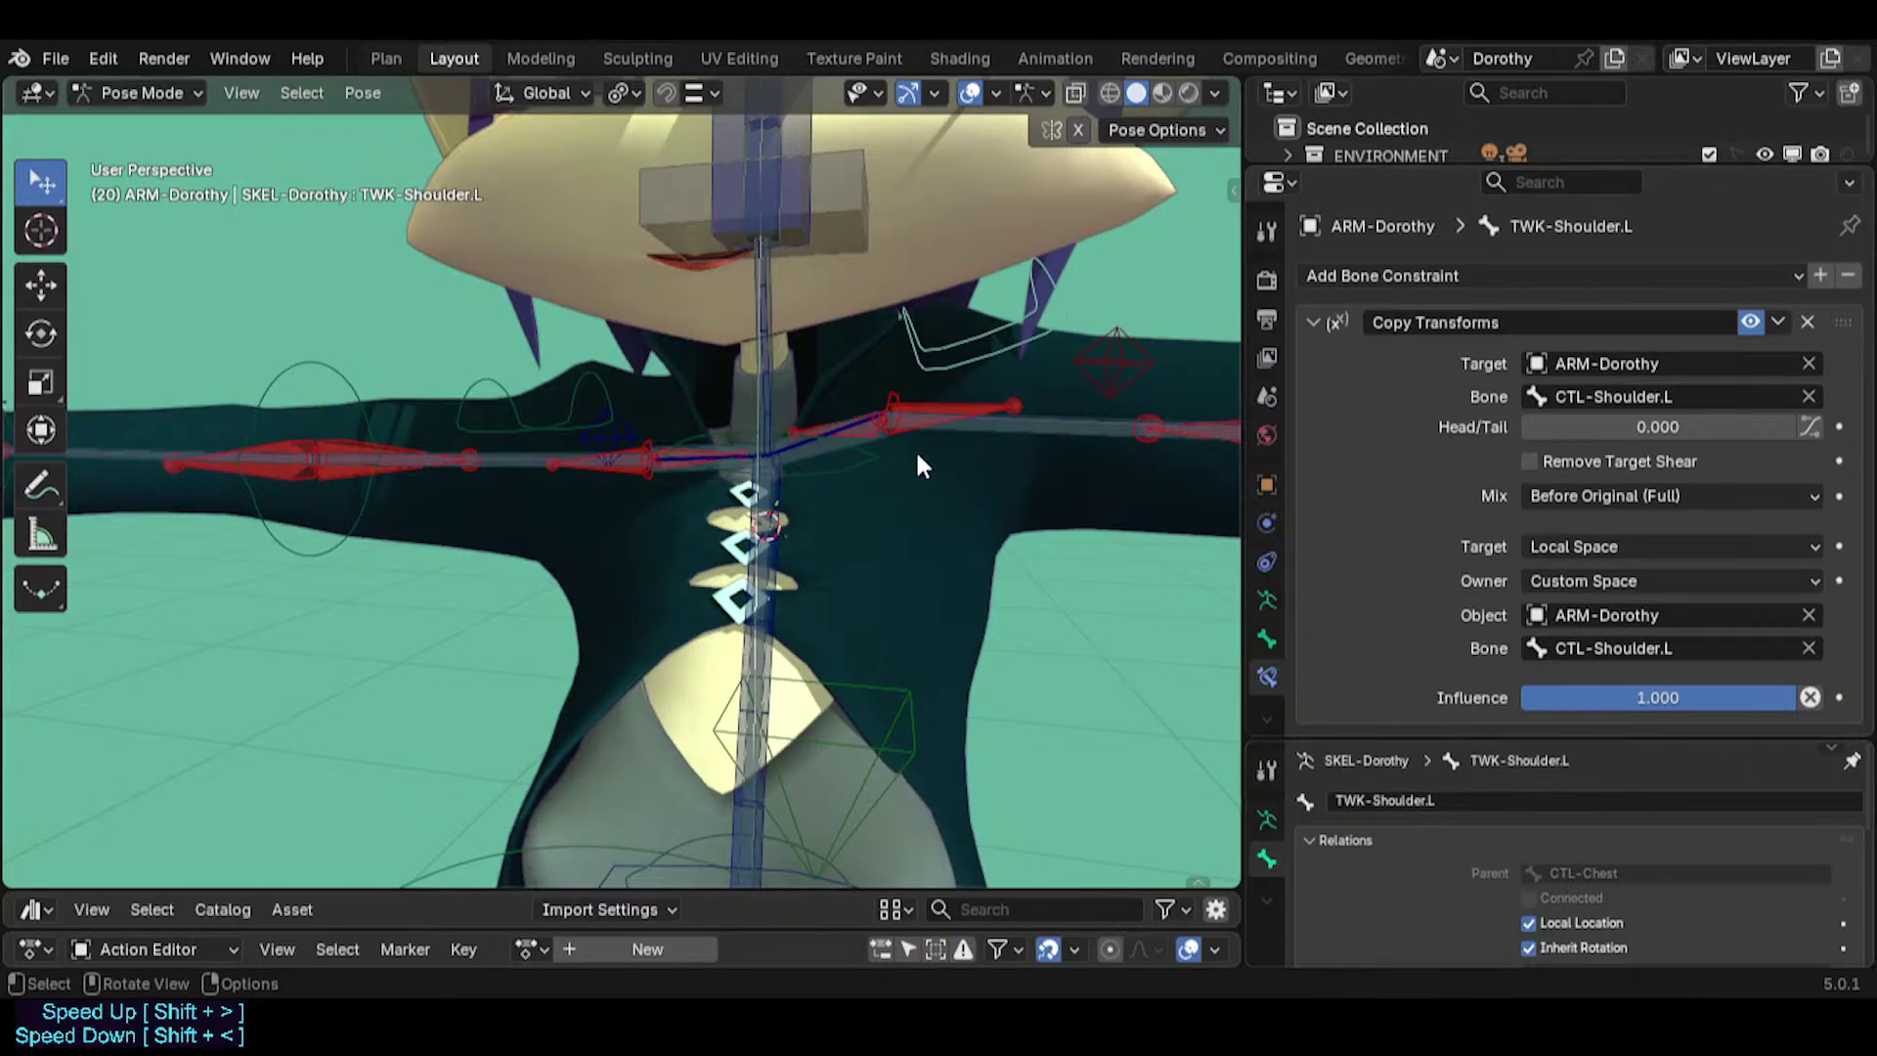
# Rotate and move CTL-Chest to test whether the shoulder bones follow the chest.
pyautogui.click(768, 502)
pyautogui.press('r')
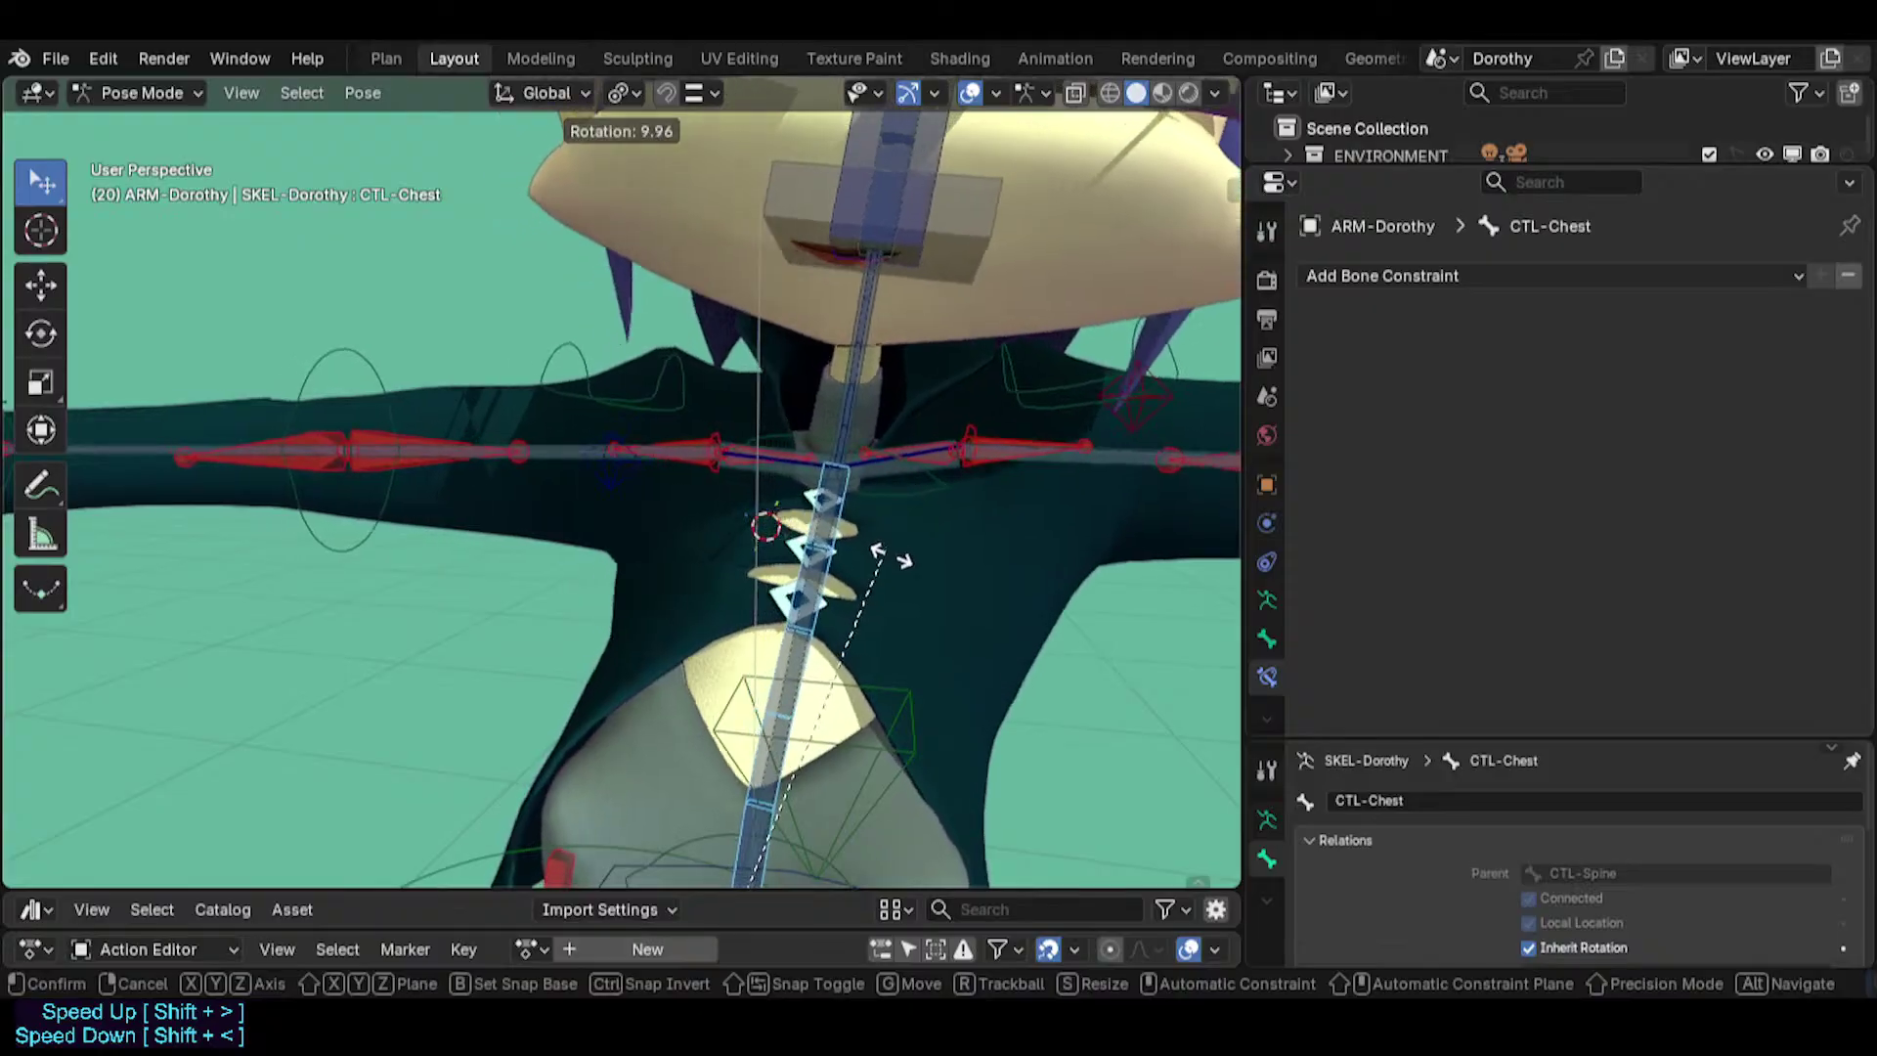
pyautogui.click(918, 503)
pyautogui.press('g')
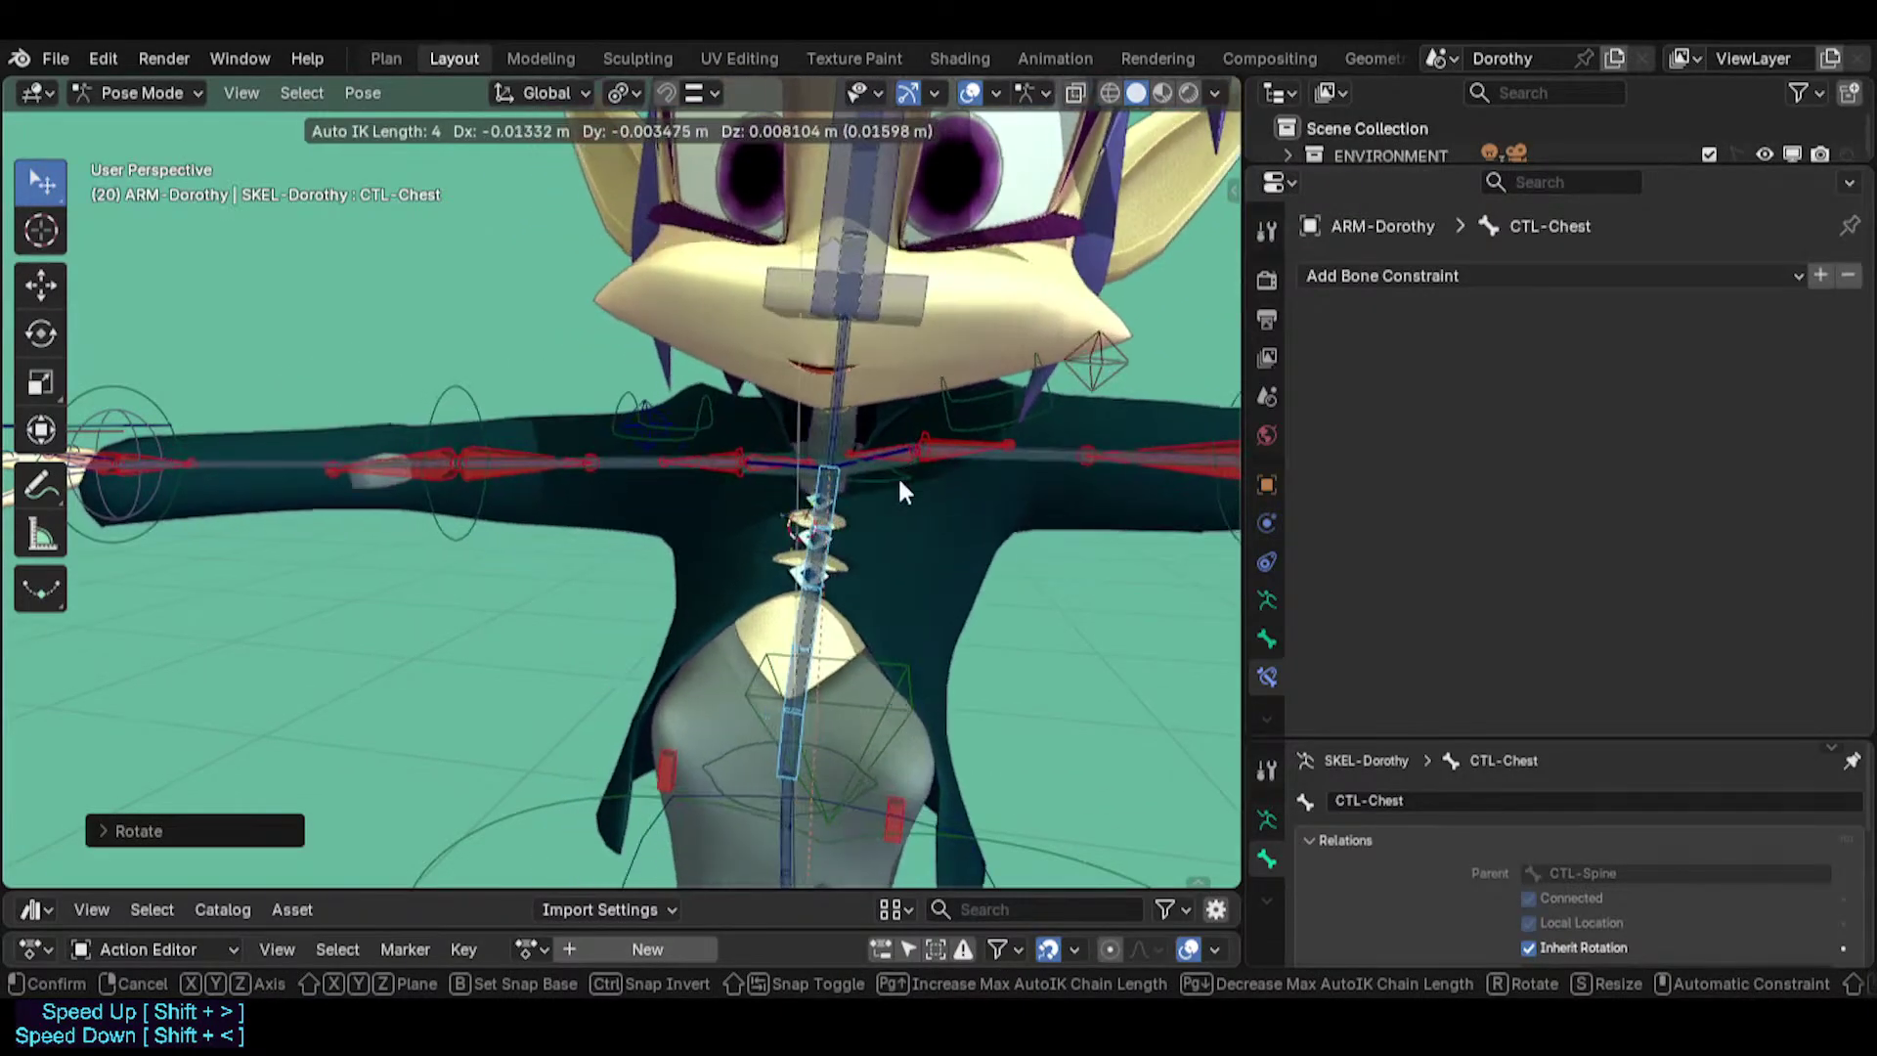
pyautogui.click(899, 478)
# Rotate CTL-Shoulder.L twice with the chest tilted to check the shoulder deformation.
pyautogui.click(907, 449)
pyautogui.click(907, 449)
pyautogui.click(907, 448)
pyautogui.press('r')
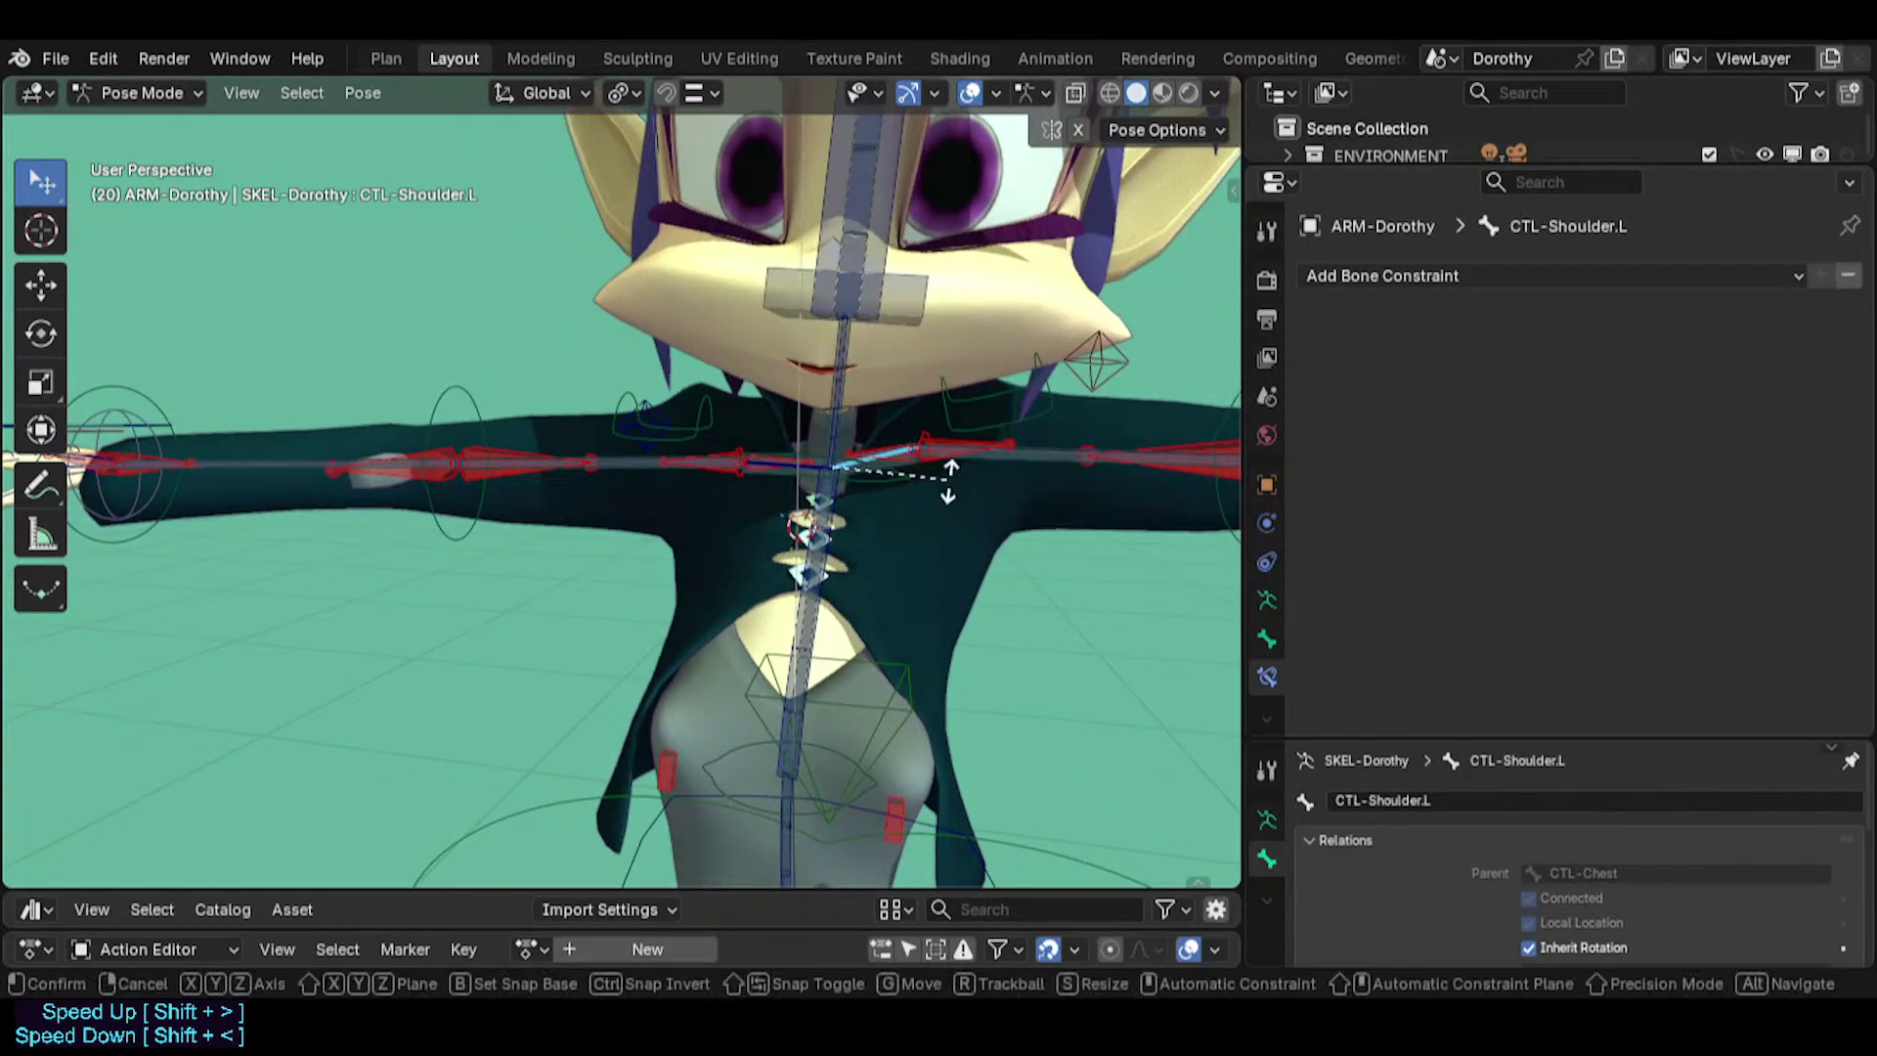
pyautogui.click(969, 456)
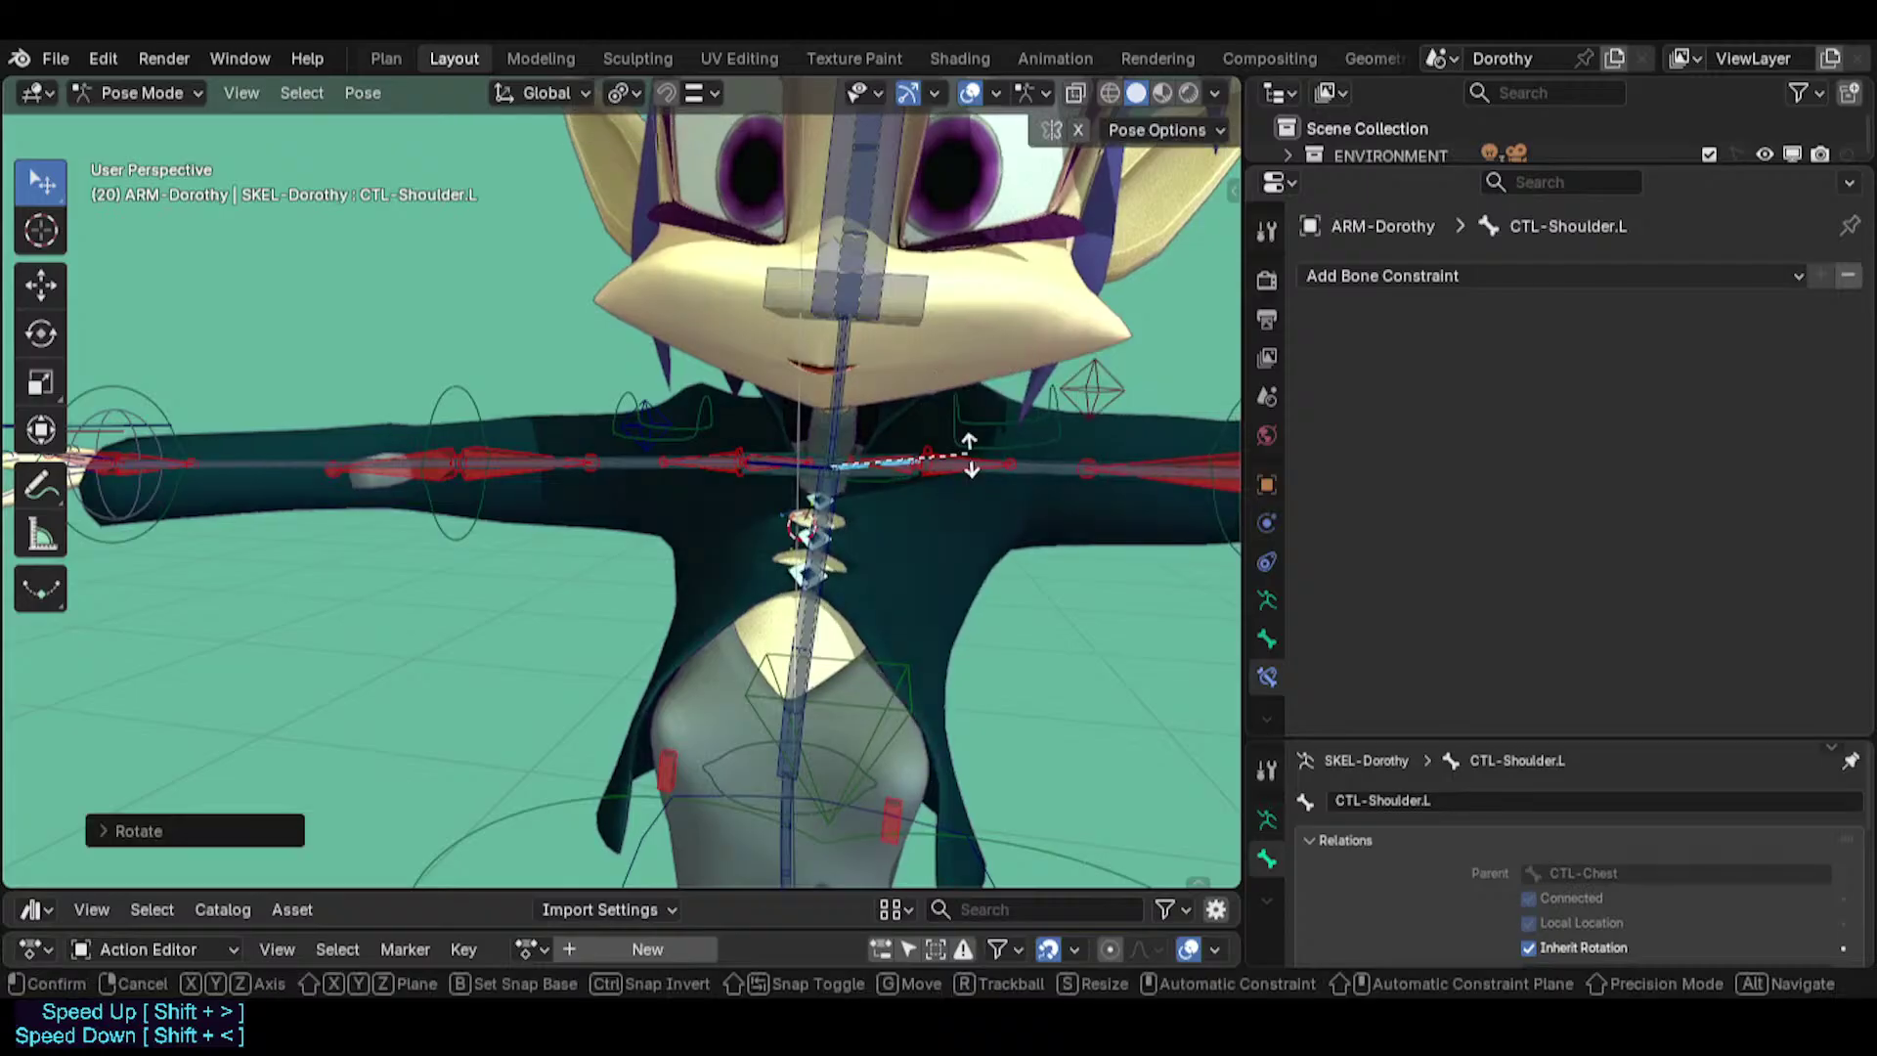
pyautogui.press('r')
pyautogui.click(984, 444)
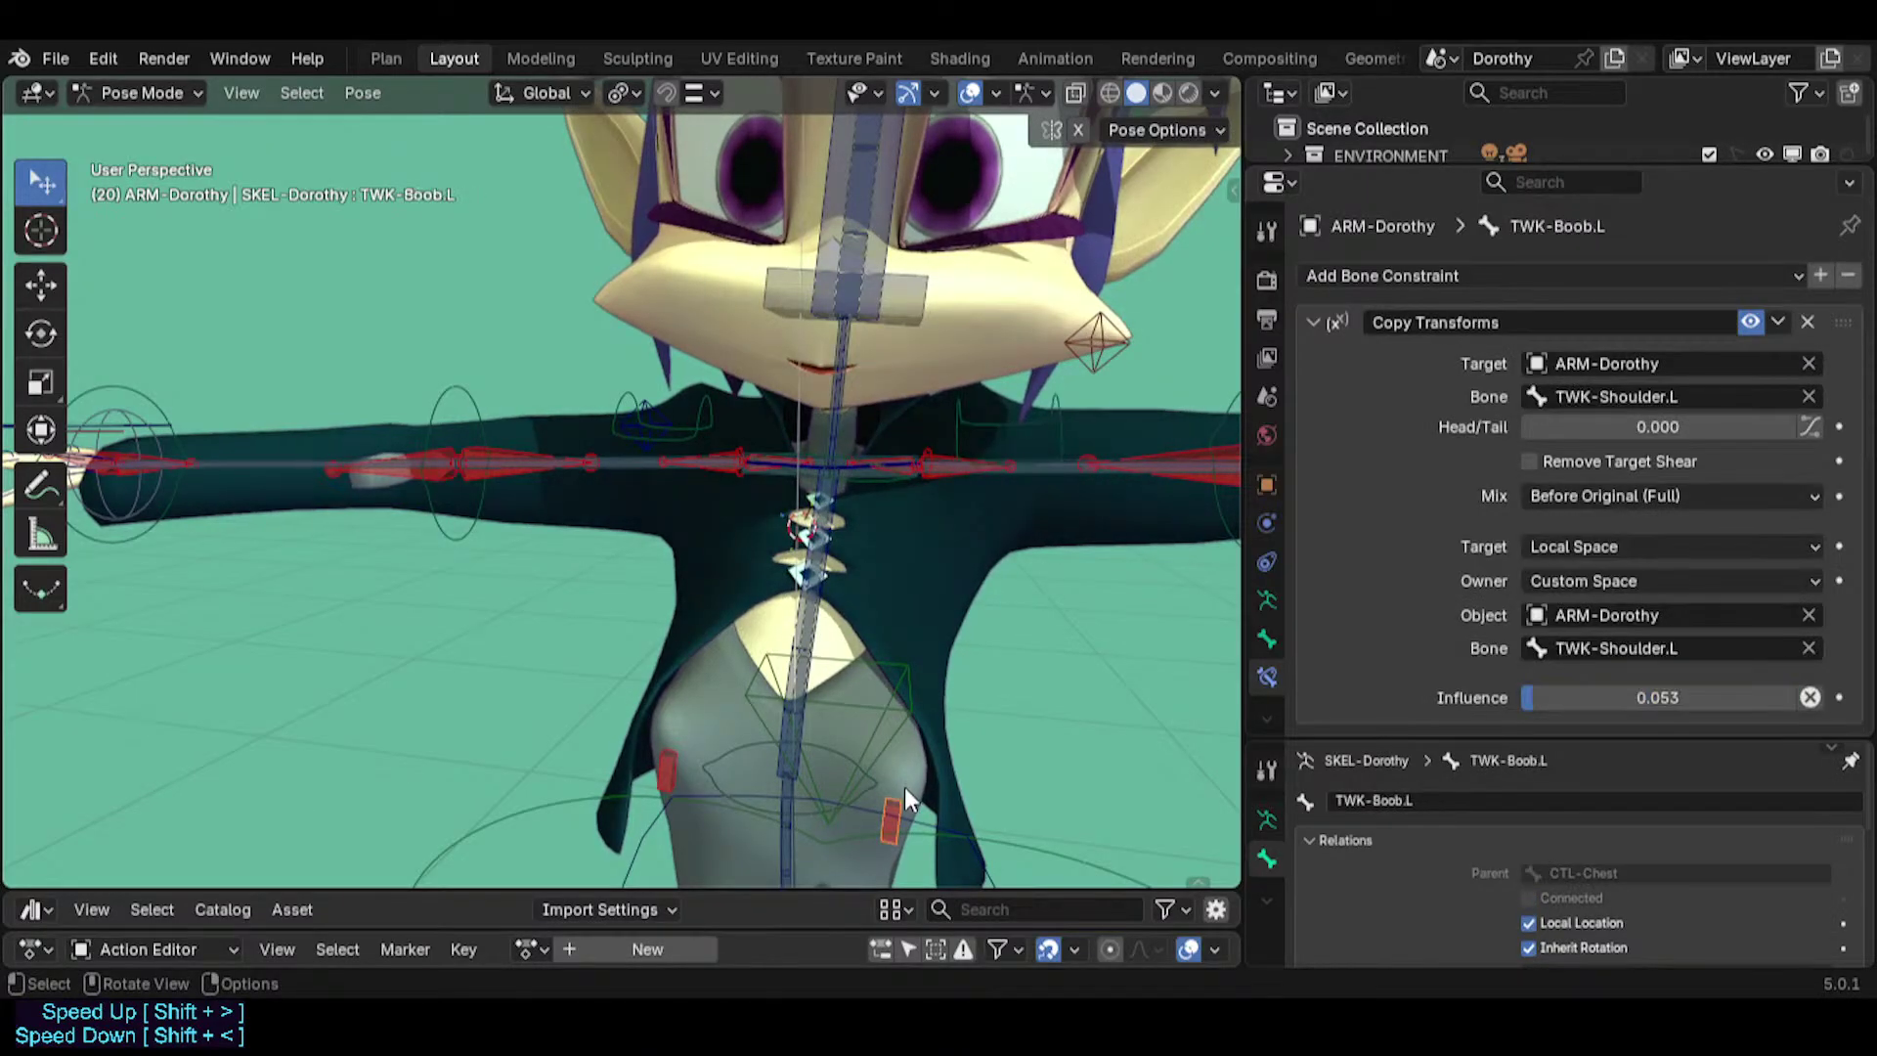
# Review TWK-Shoulder.L's Copy Transforms constraint and retest it by rotating CTL-Shoulder.L, leaving the shoulder slightly raised.
pyautogui.click(956, 406)
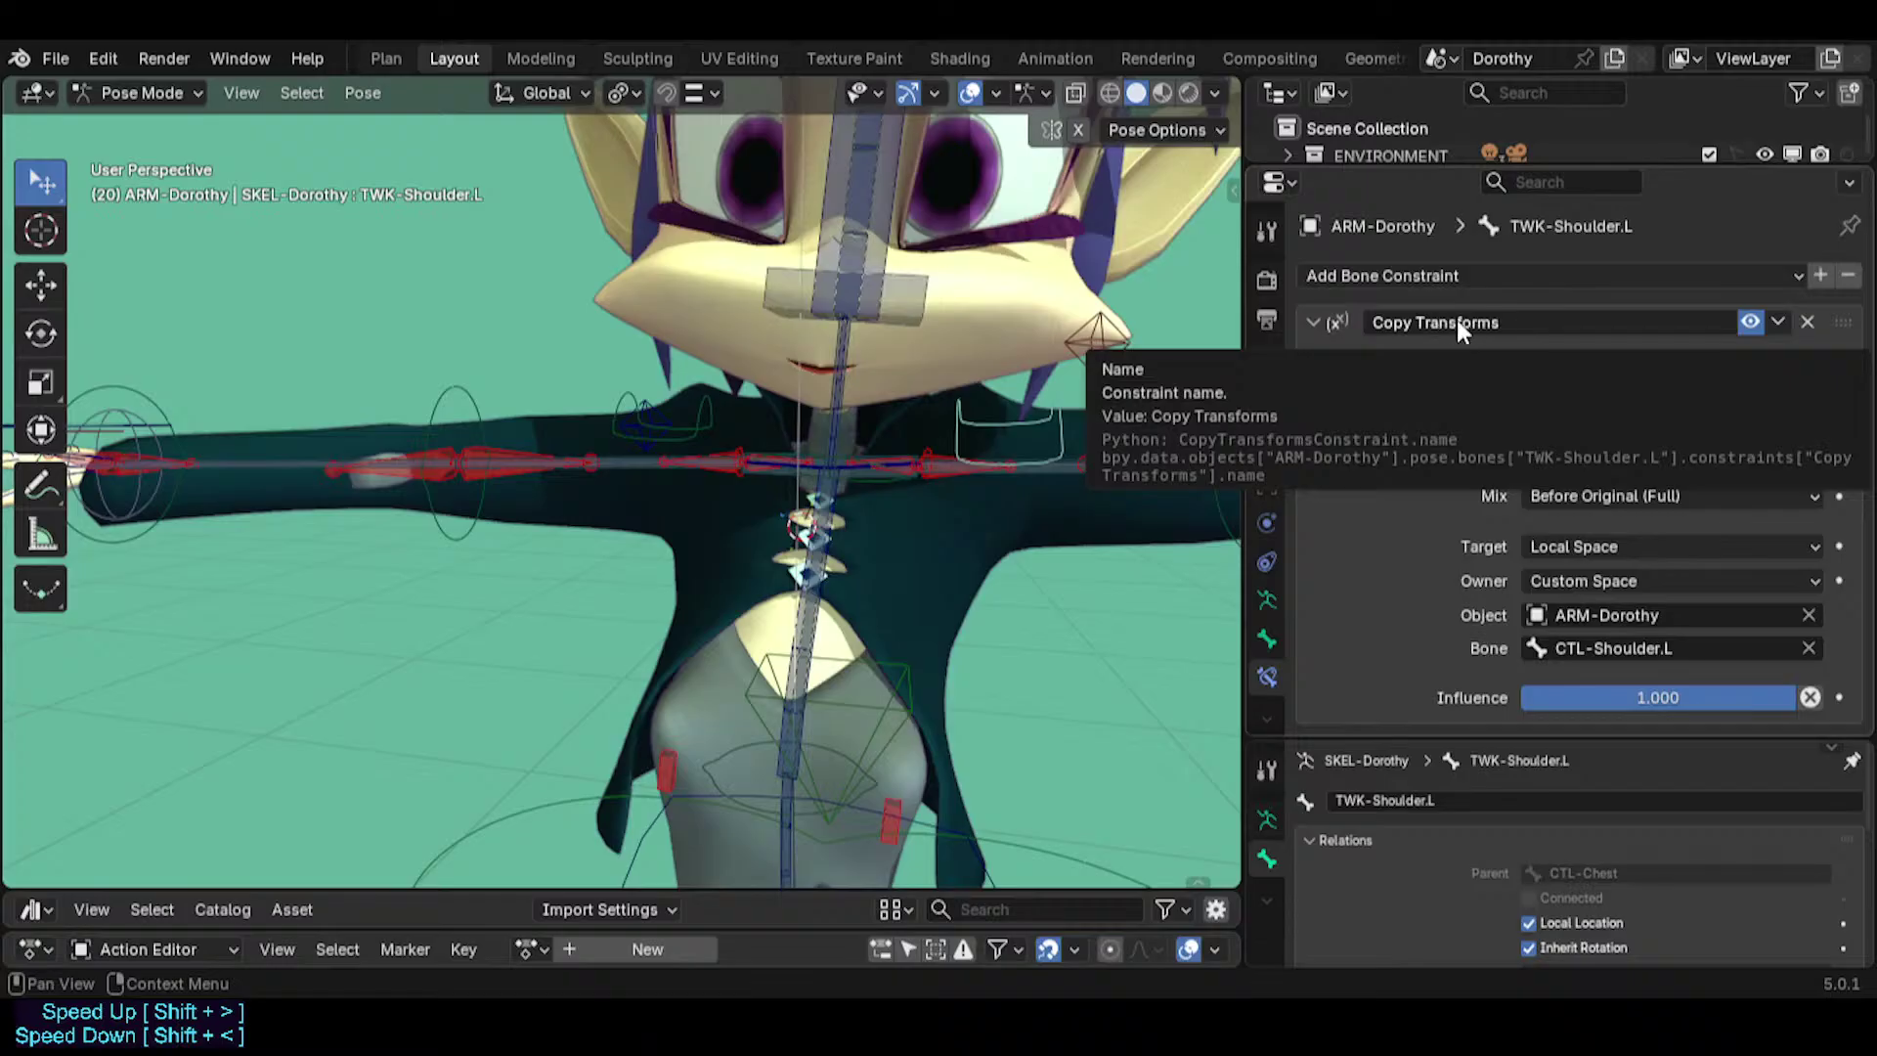
pyautogui.click(895, 459)
pyautogui.press('r')
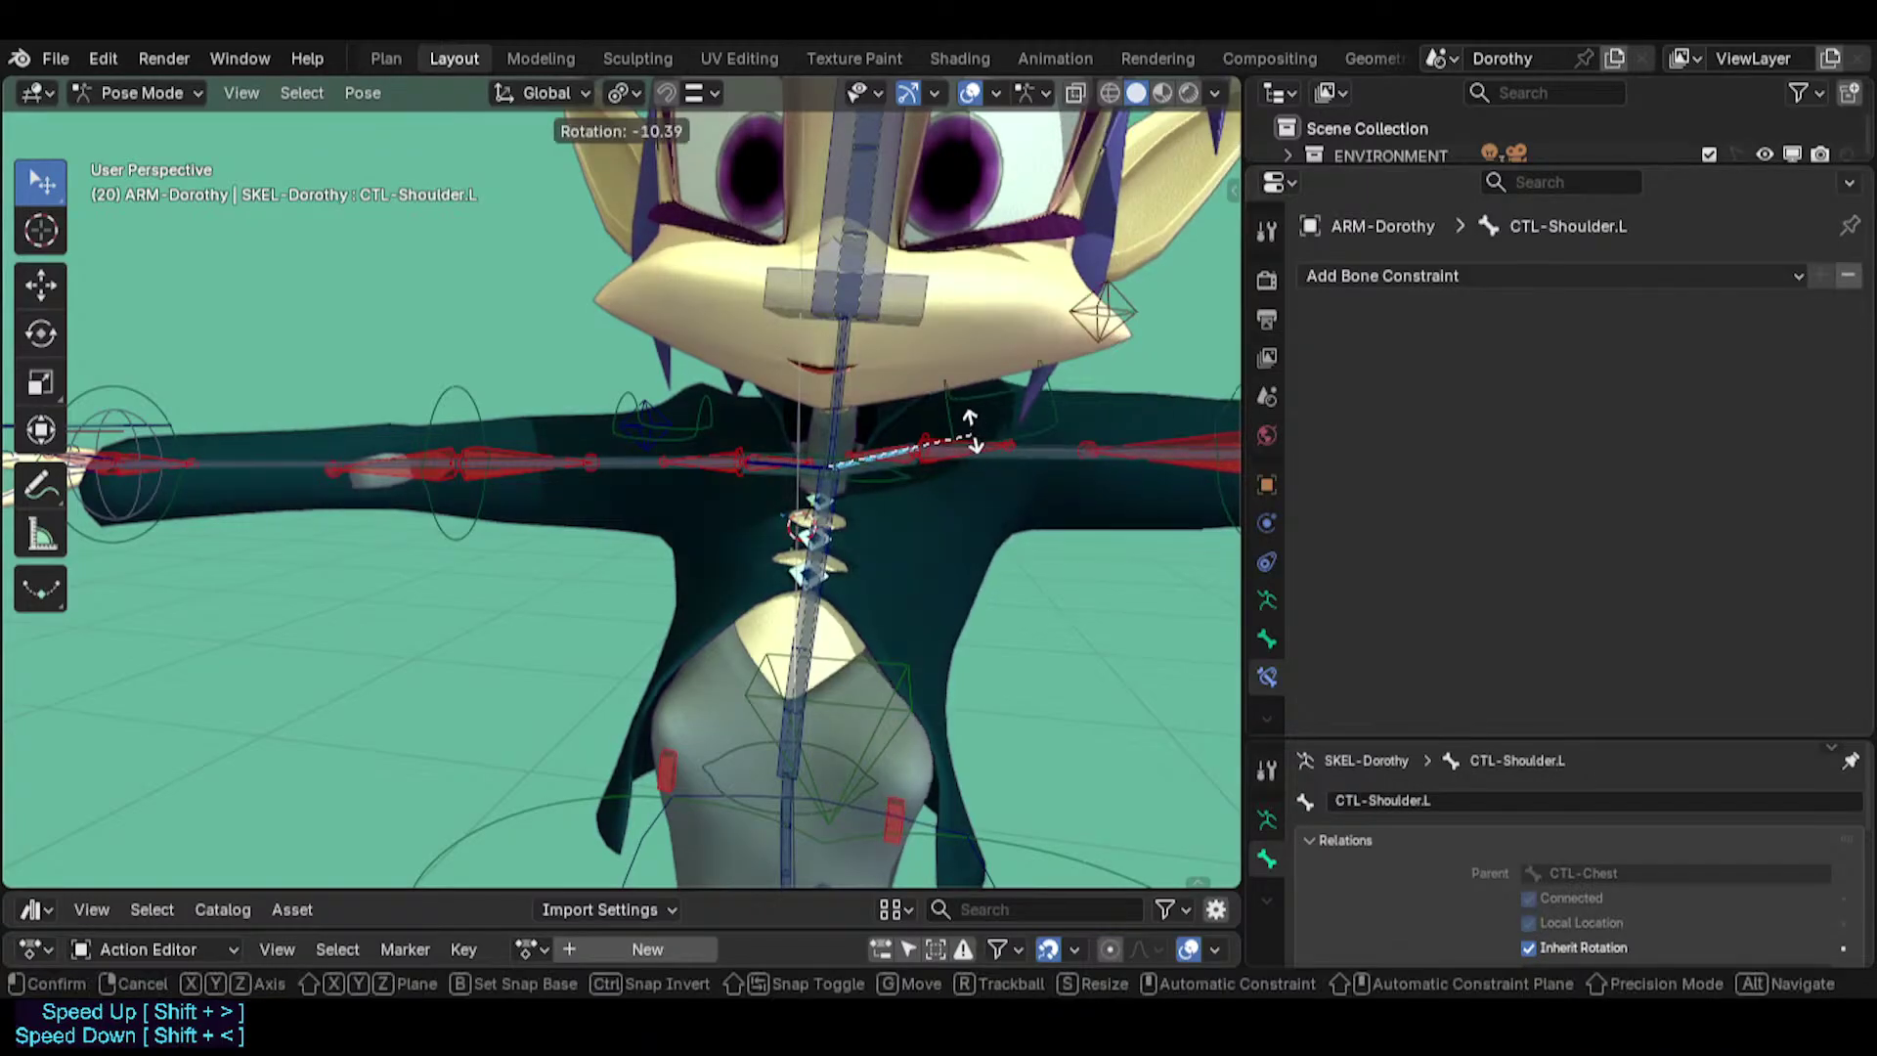
pyautogui.click(965, 460)
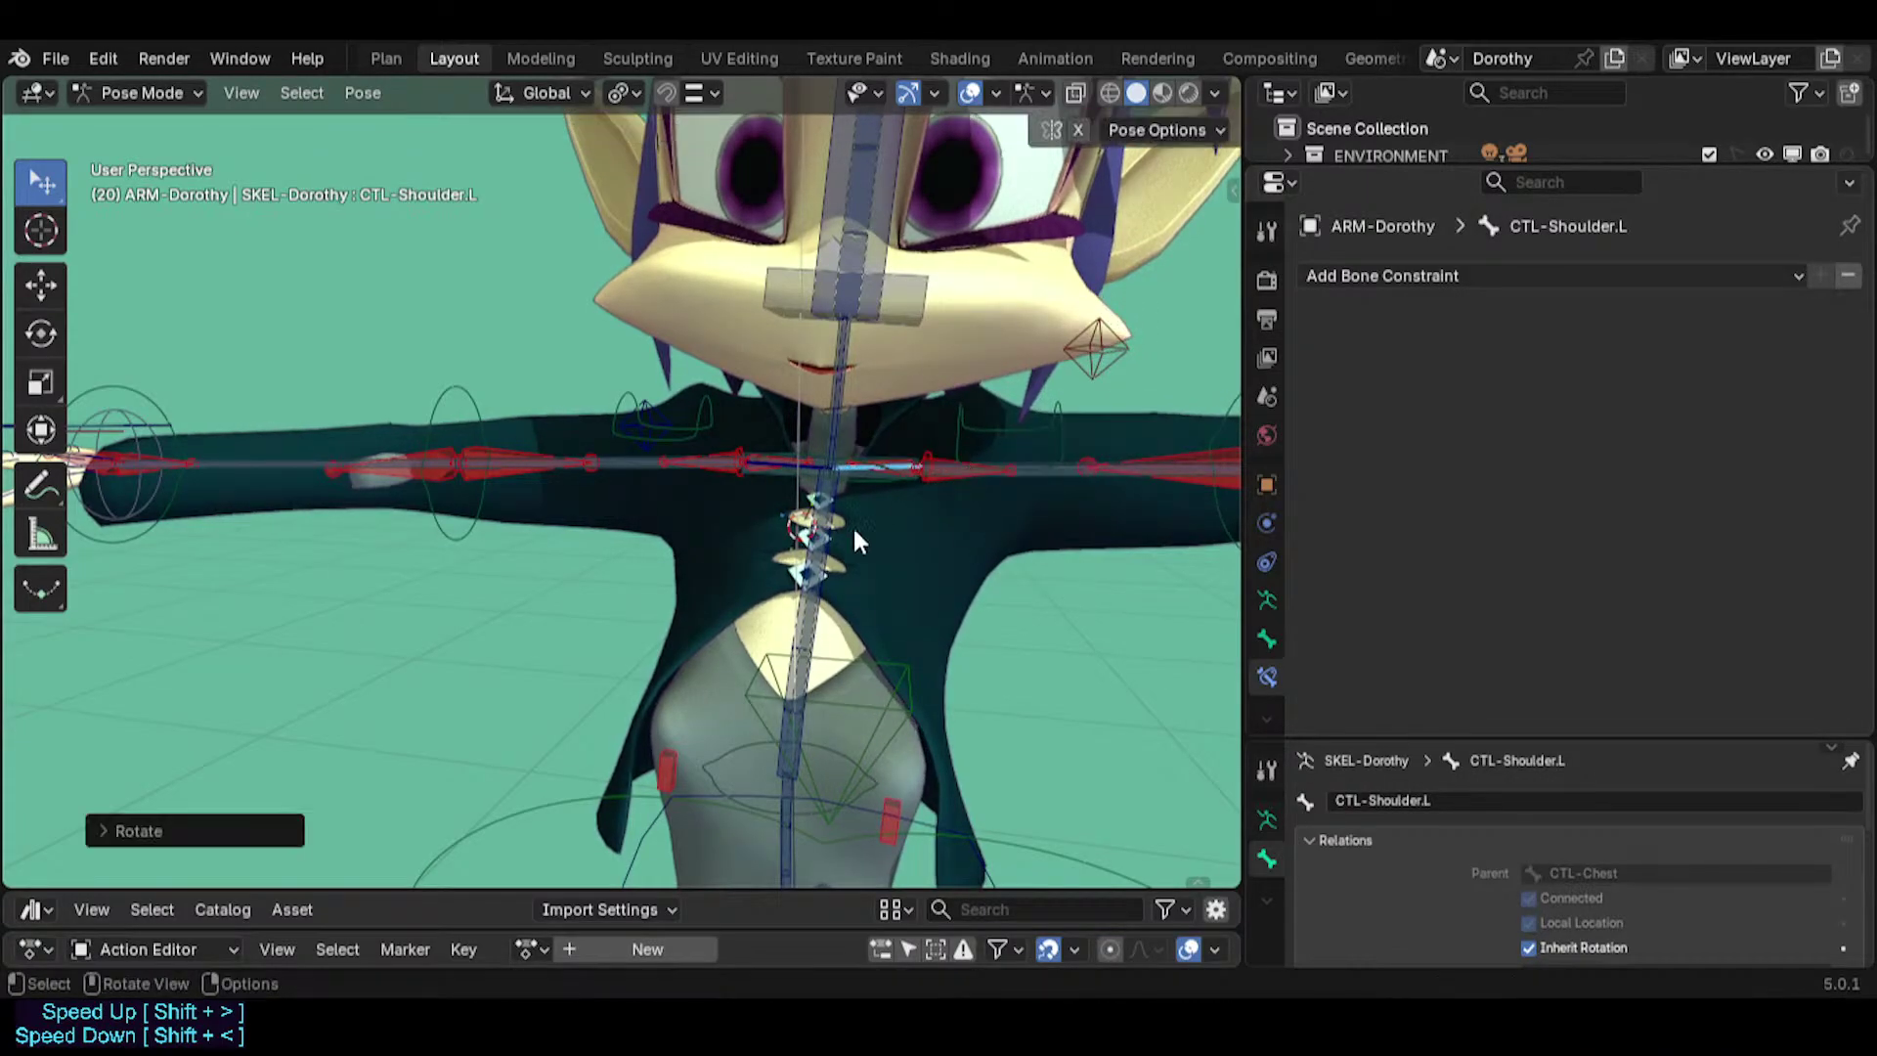
pyautogui.press('r')
pyautogui.click(842, 534)
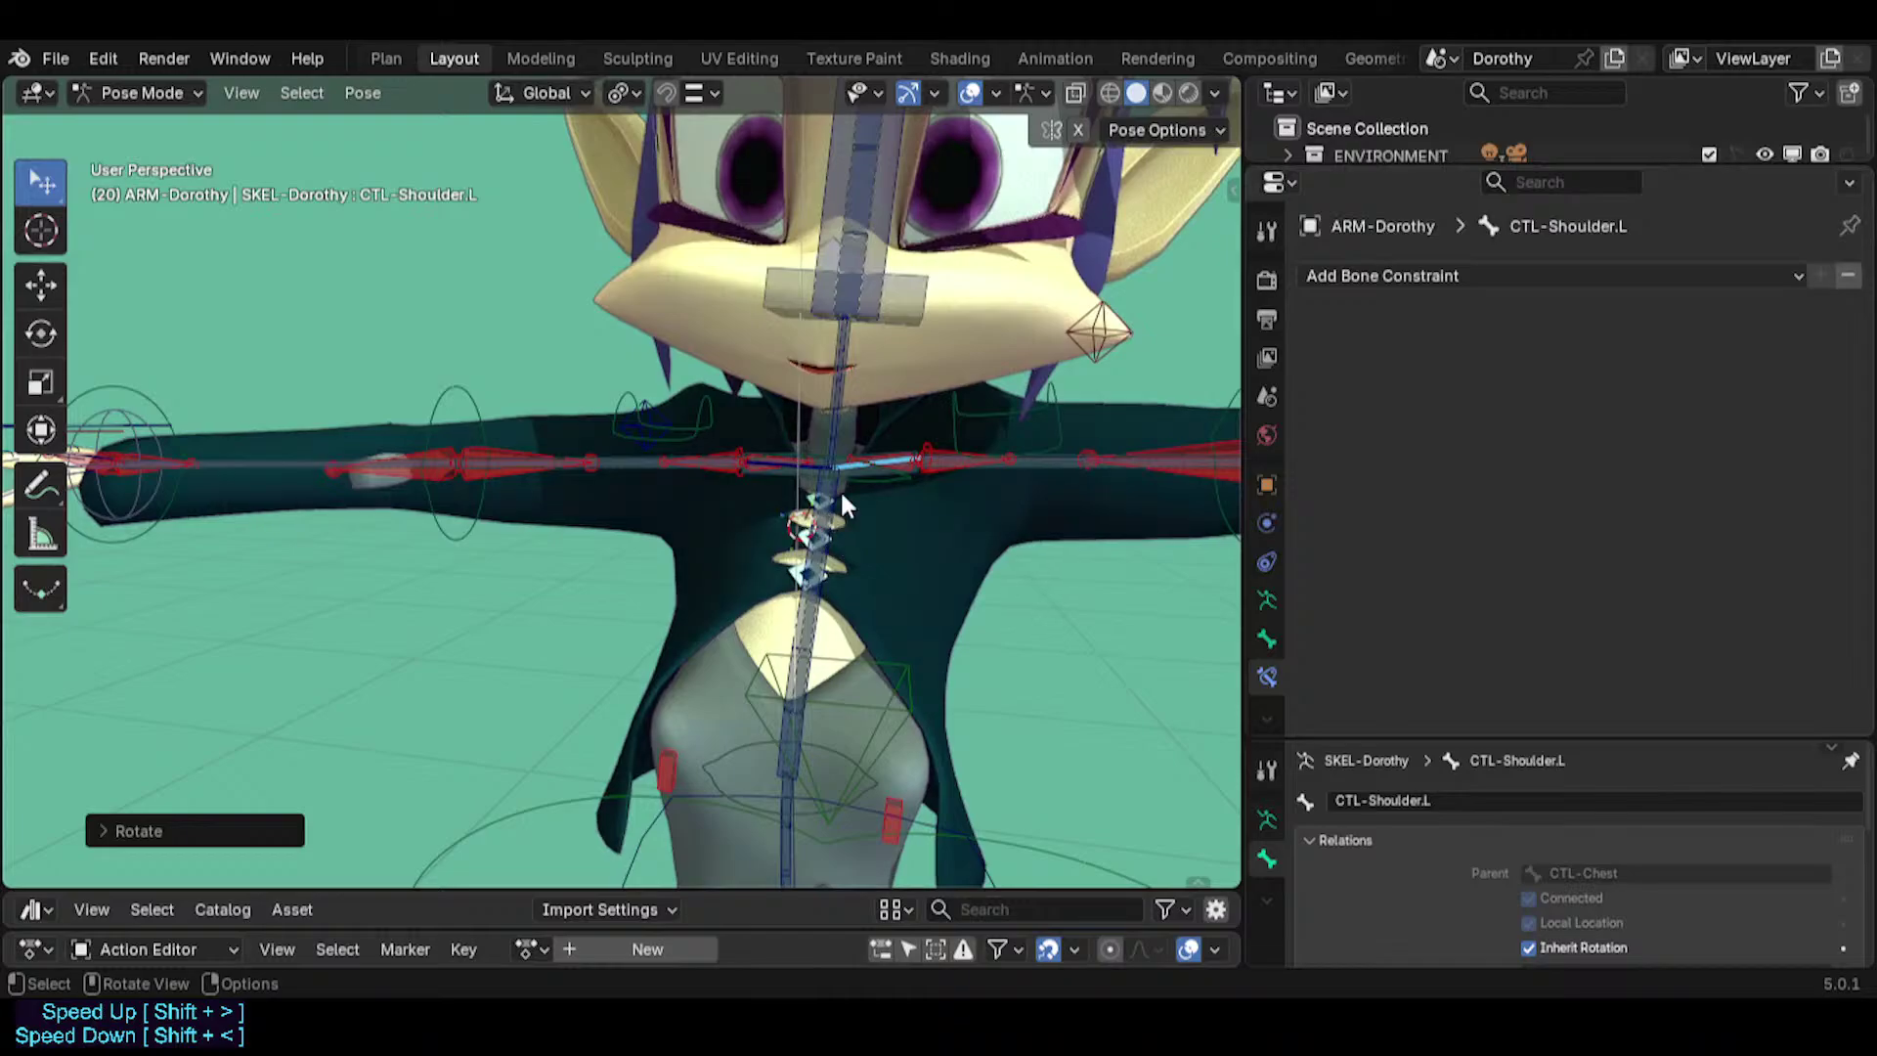
# Move CTL-Chest around with Auto IK to check both shoulders as the torso bends.
pyautogui.click(819, 513)
pyautogui.press('g')
pyautogui.click(719, 596)
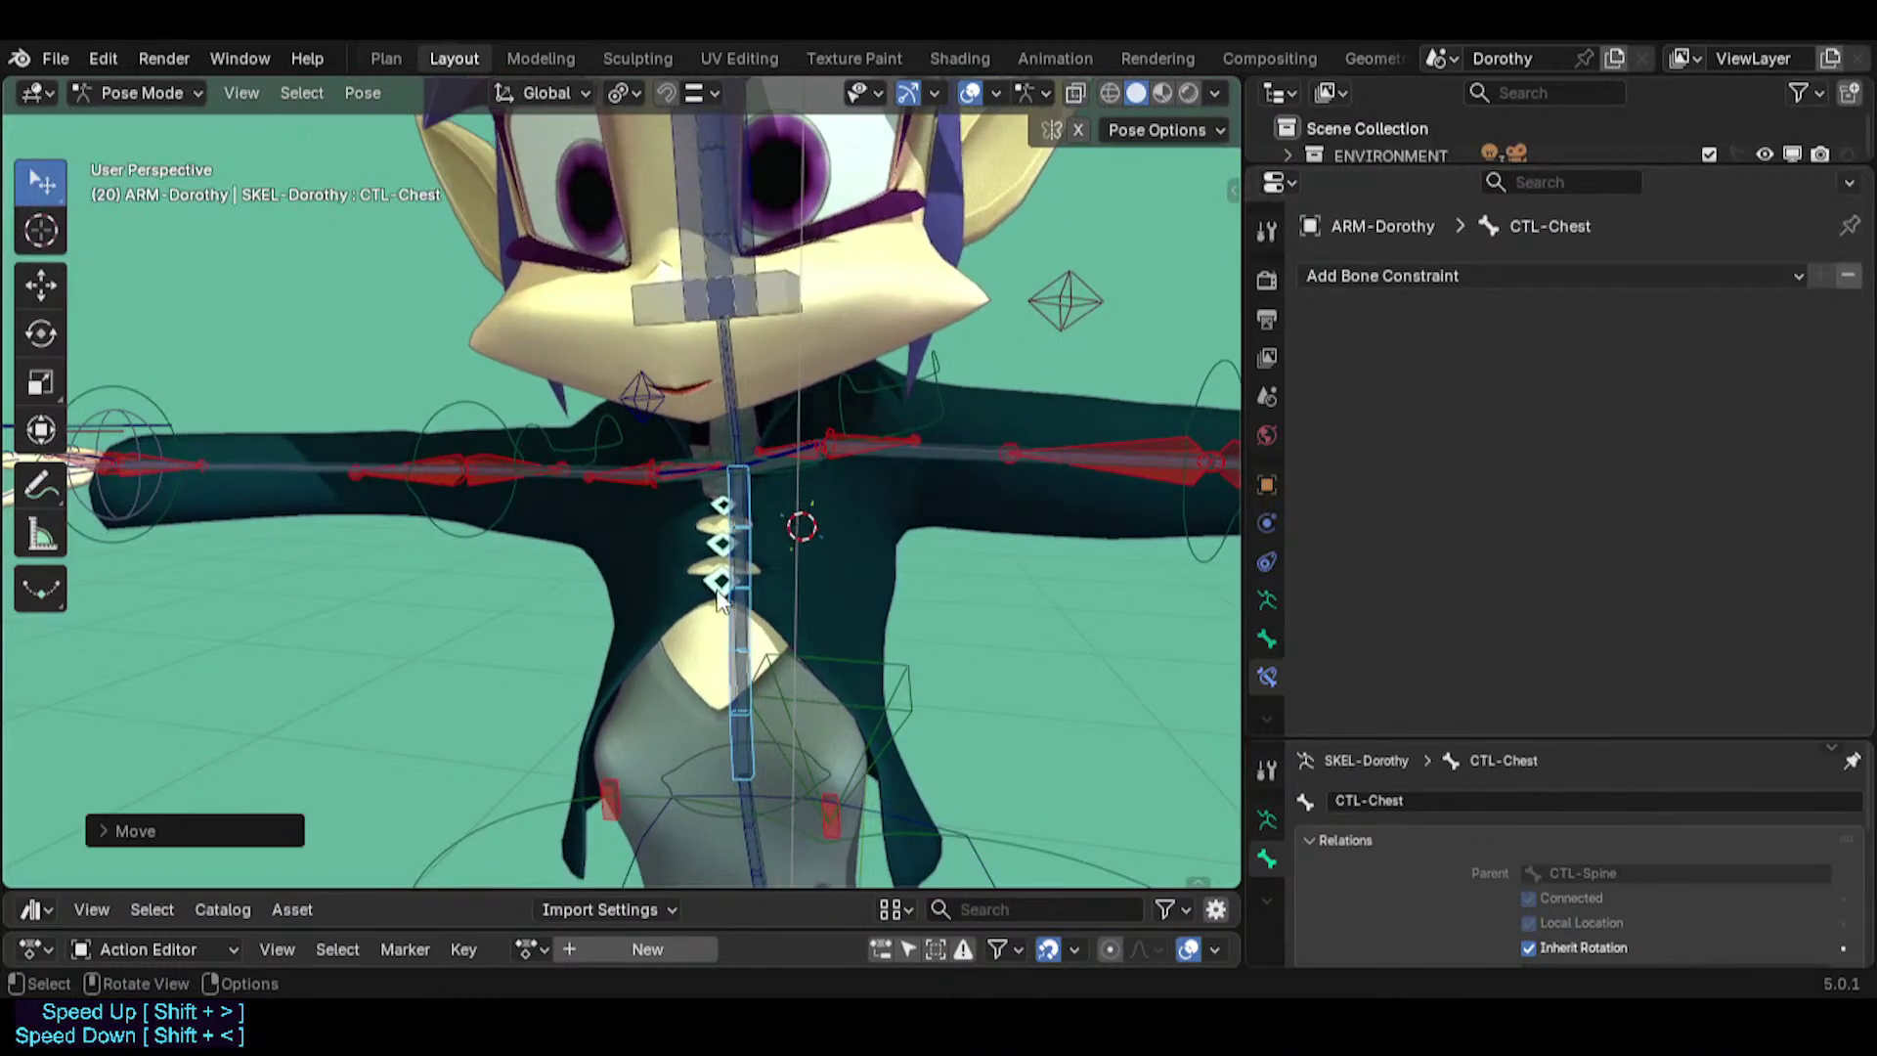
pyautogui.press('g')
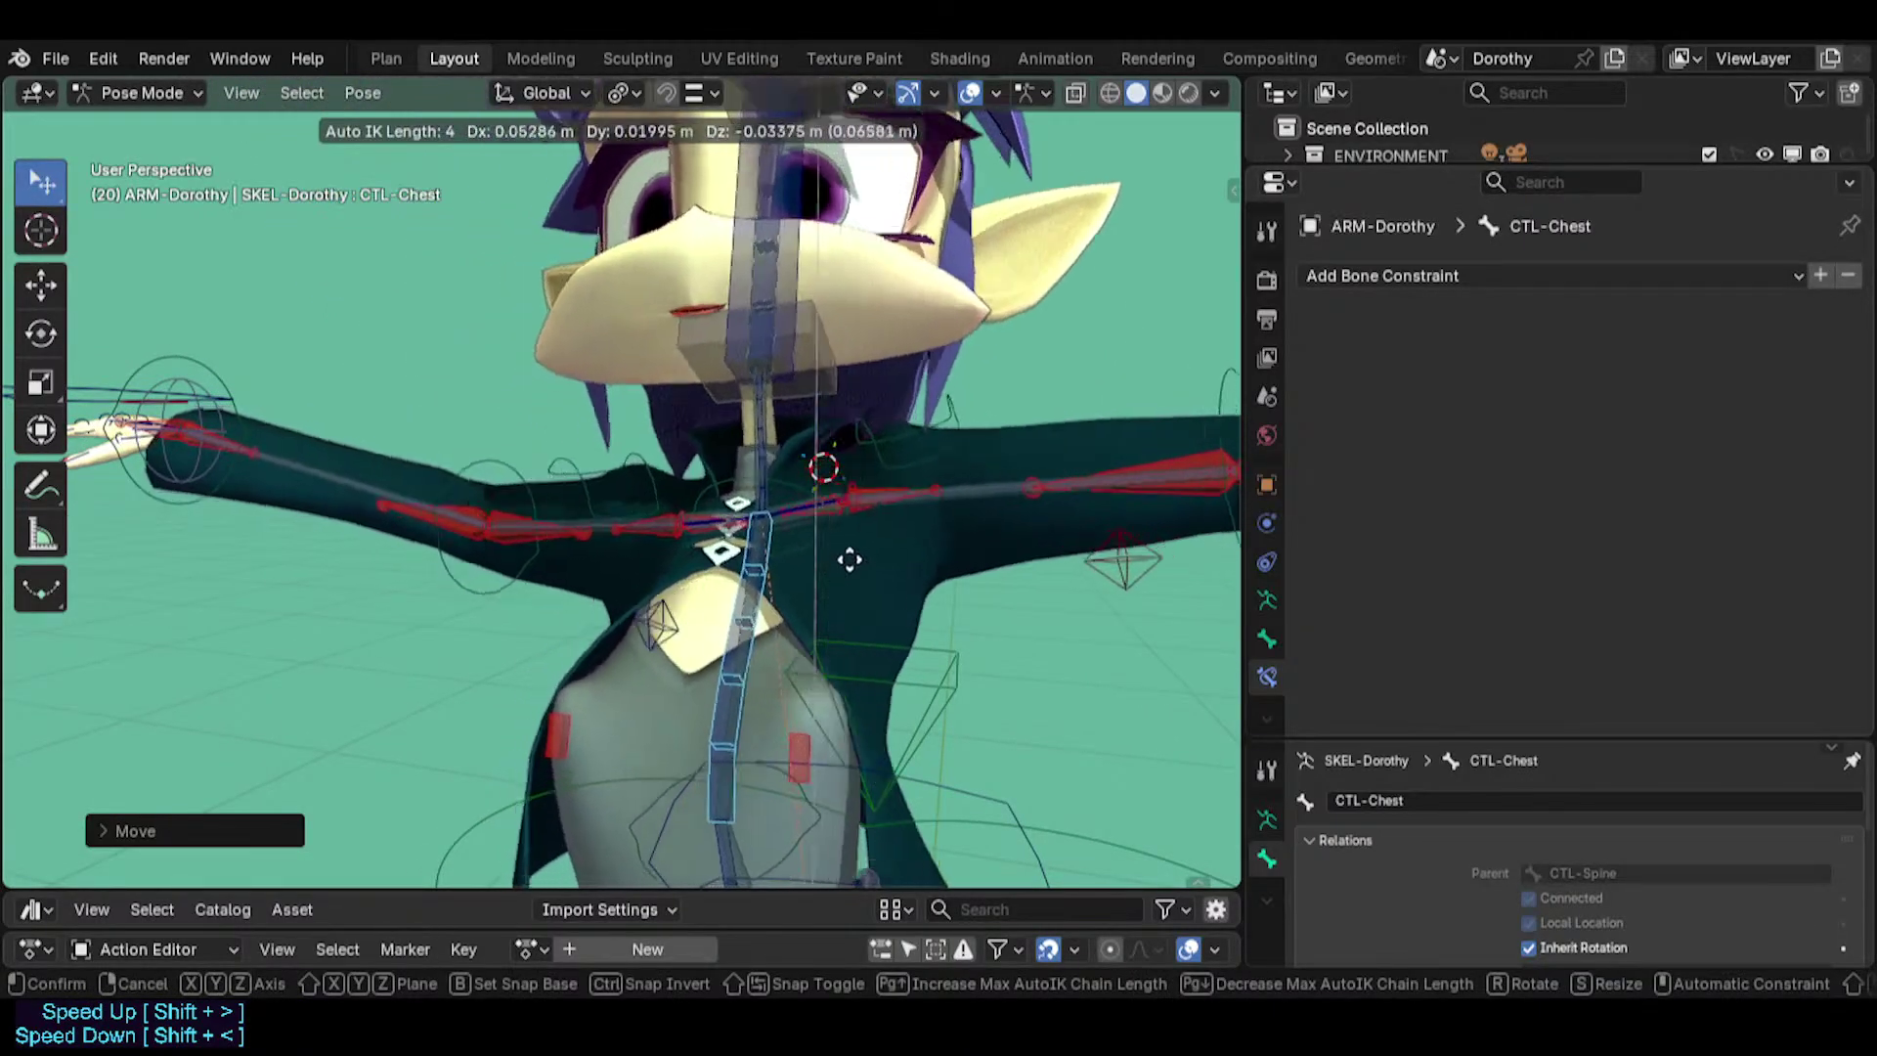
pyautogui.click(819, 489)
# Go through the overlapping bones at the left shoulder, then reselect CTL-Chest and rotate it.
pyautogui.click(799, 438)
pyautogui.click(800, 434)
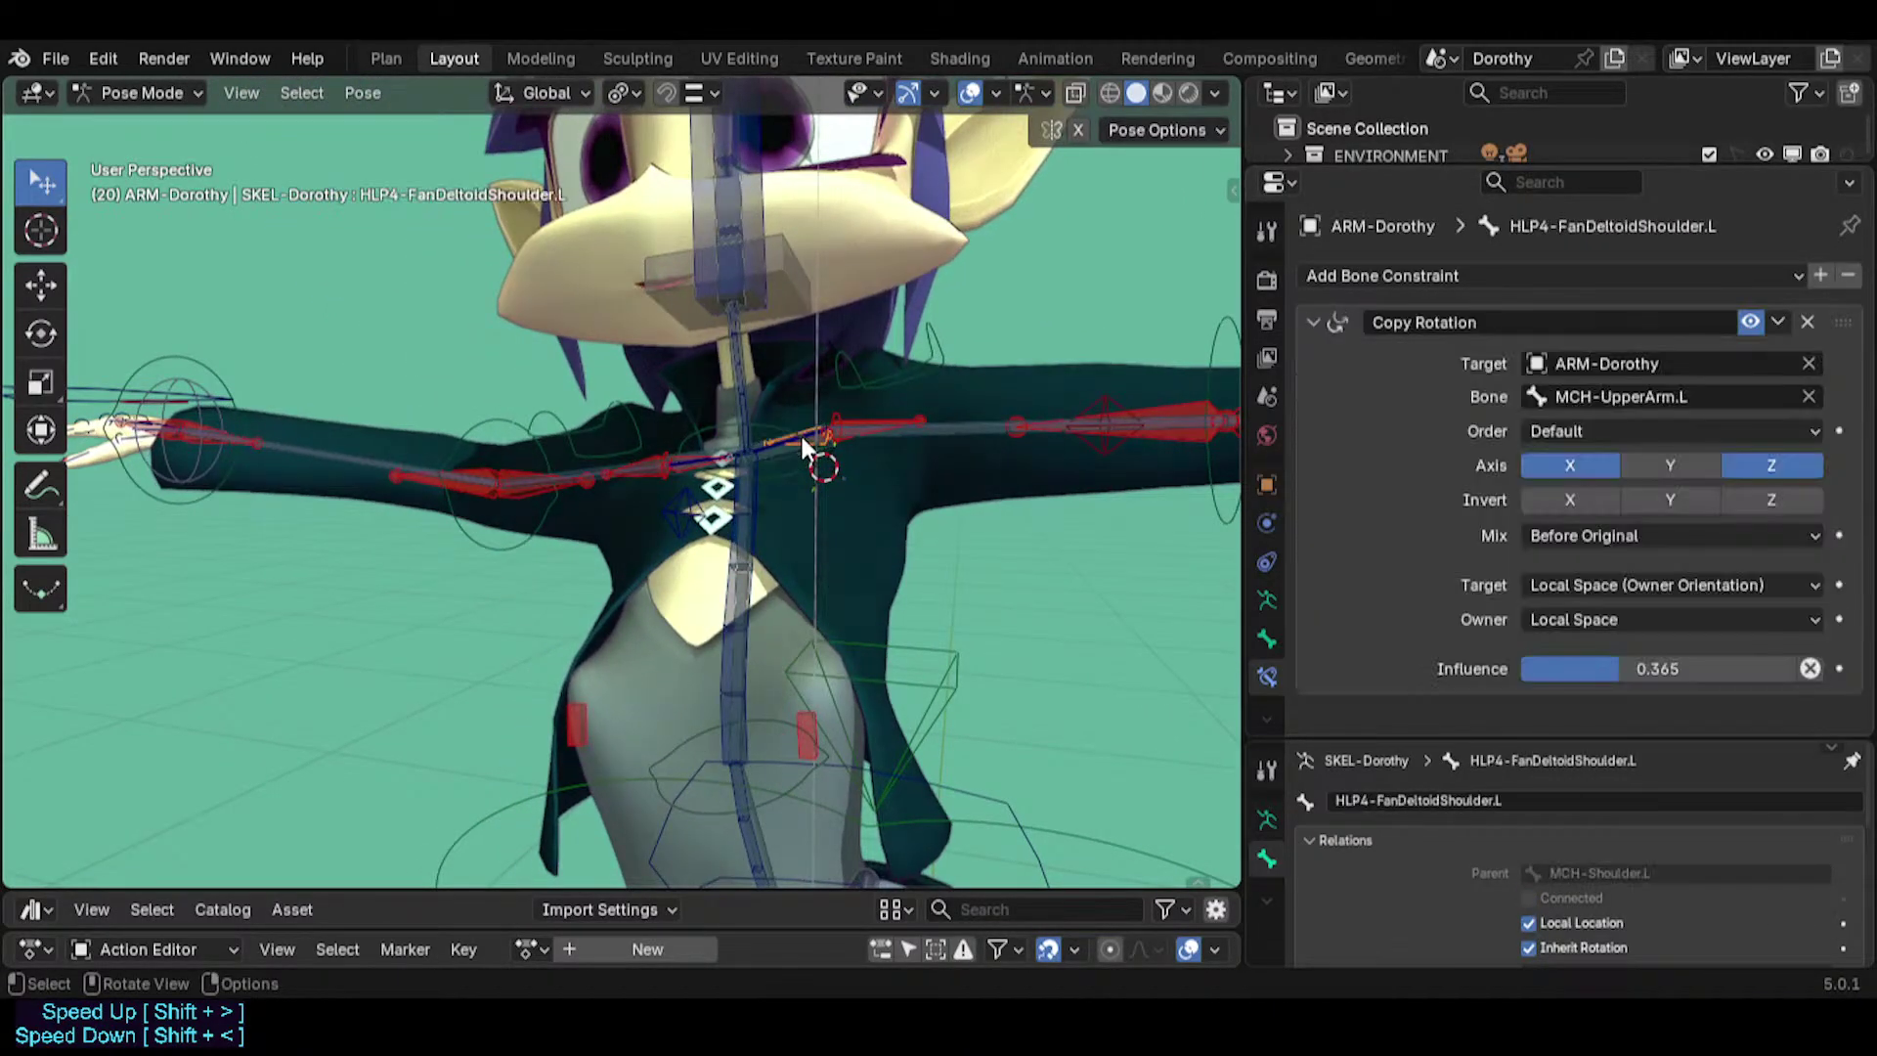
pyautogui.click(799, 432)
pyautogui.click(799, 434)
pyautogui.click(800, 439)
pyautogui.click(802, 442)
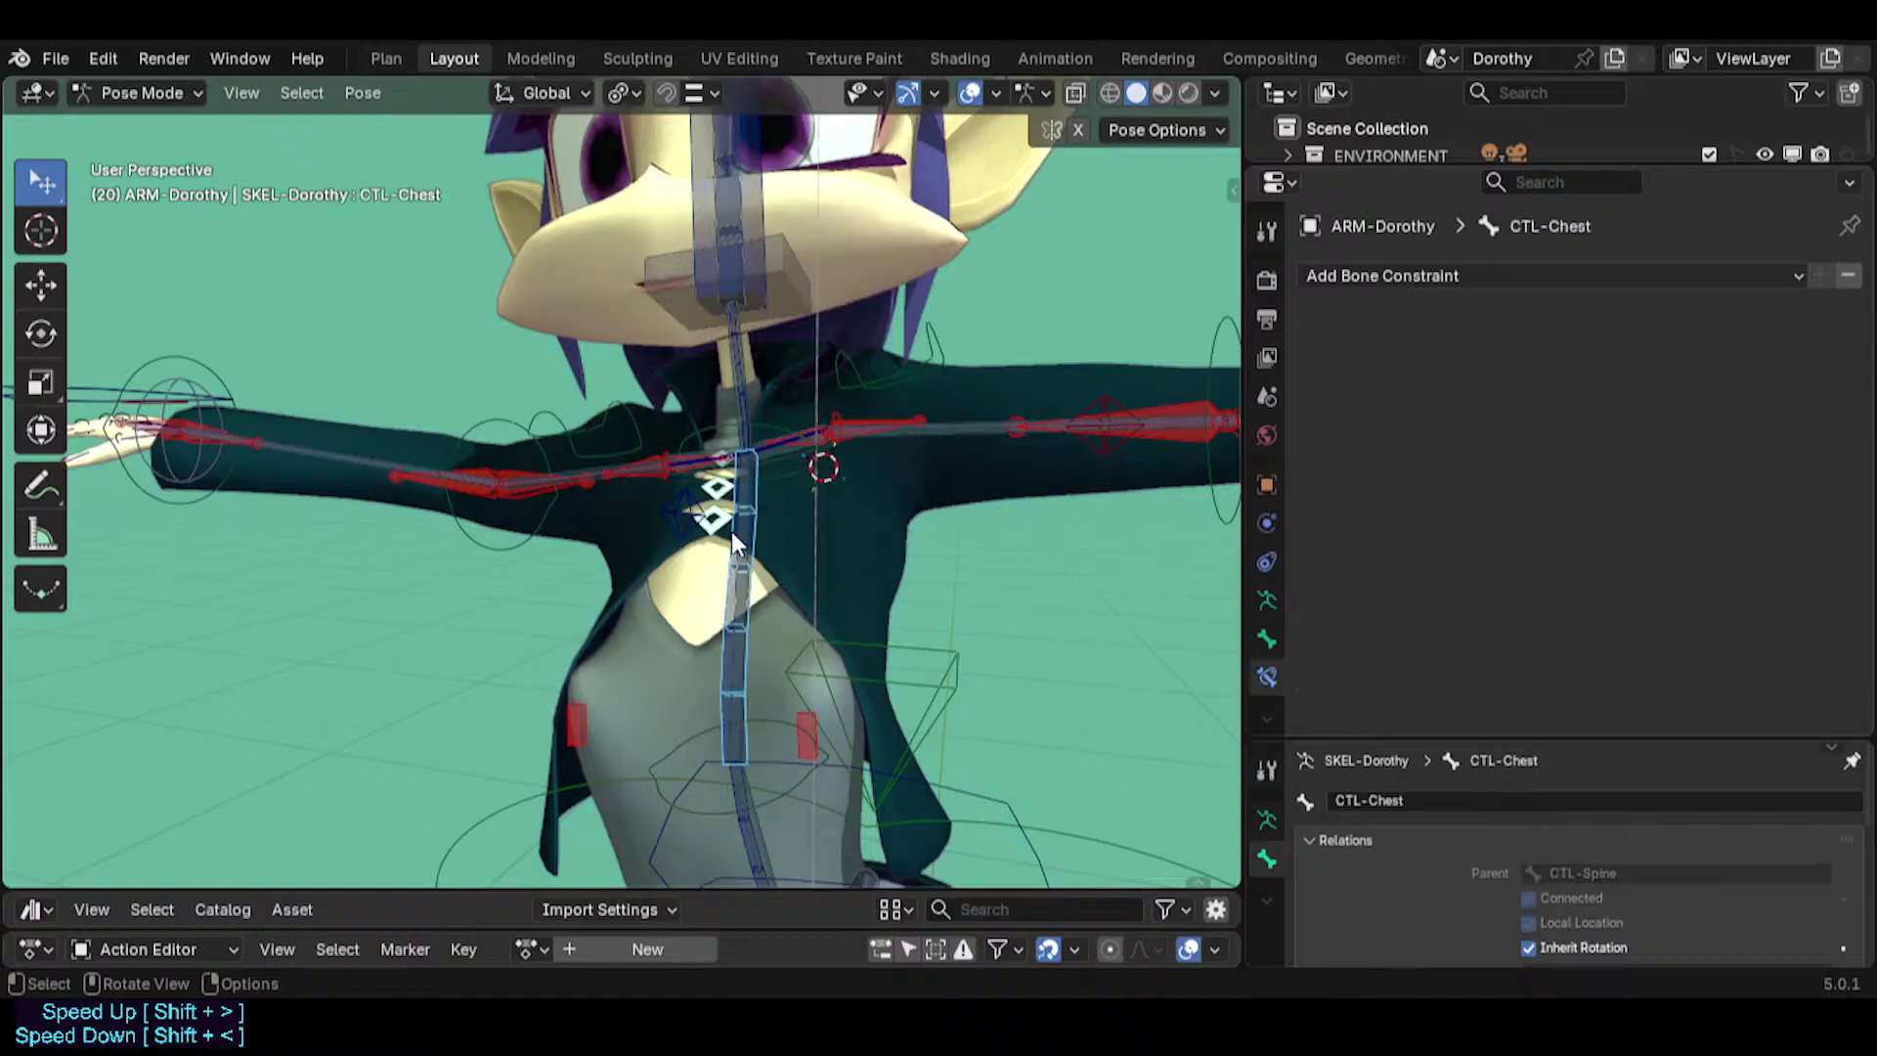
pyautogui.press('r')
pyautogui.click(860, 555)
# Move CTL-Chest repeatedly from different viewing angles to check the shoulders under strong torso bends.
pyautogui.moveTo(814, 518); pyautogui.dragTo(692, 598, button='middle')
pyautogui.press('g')
pyautogui.press('x')
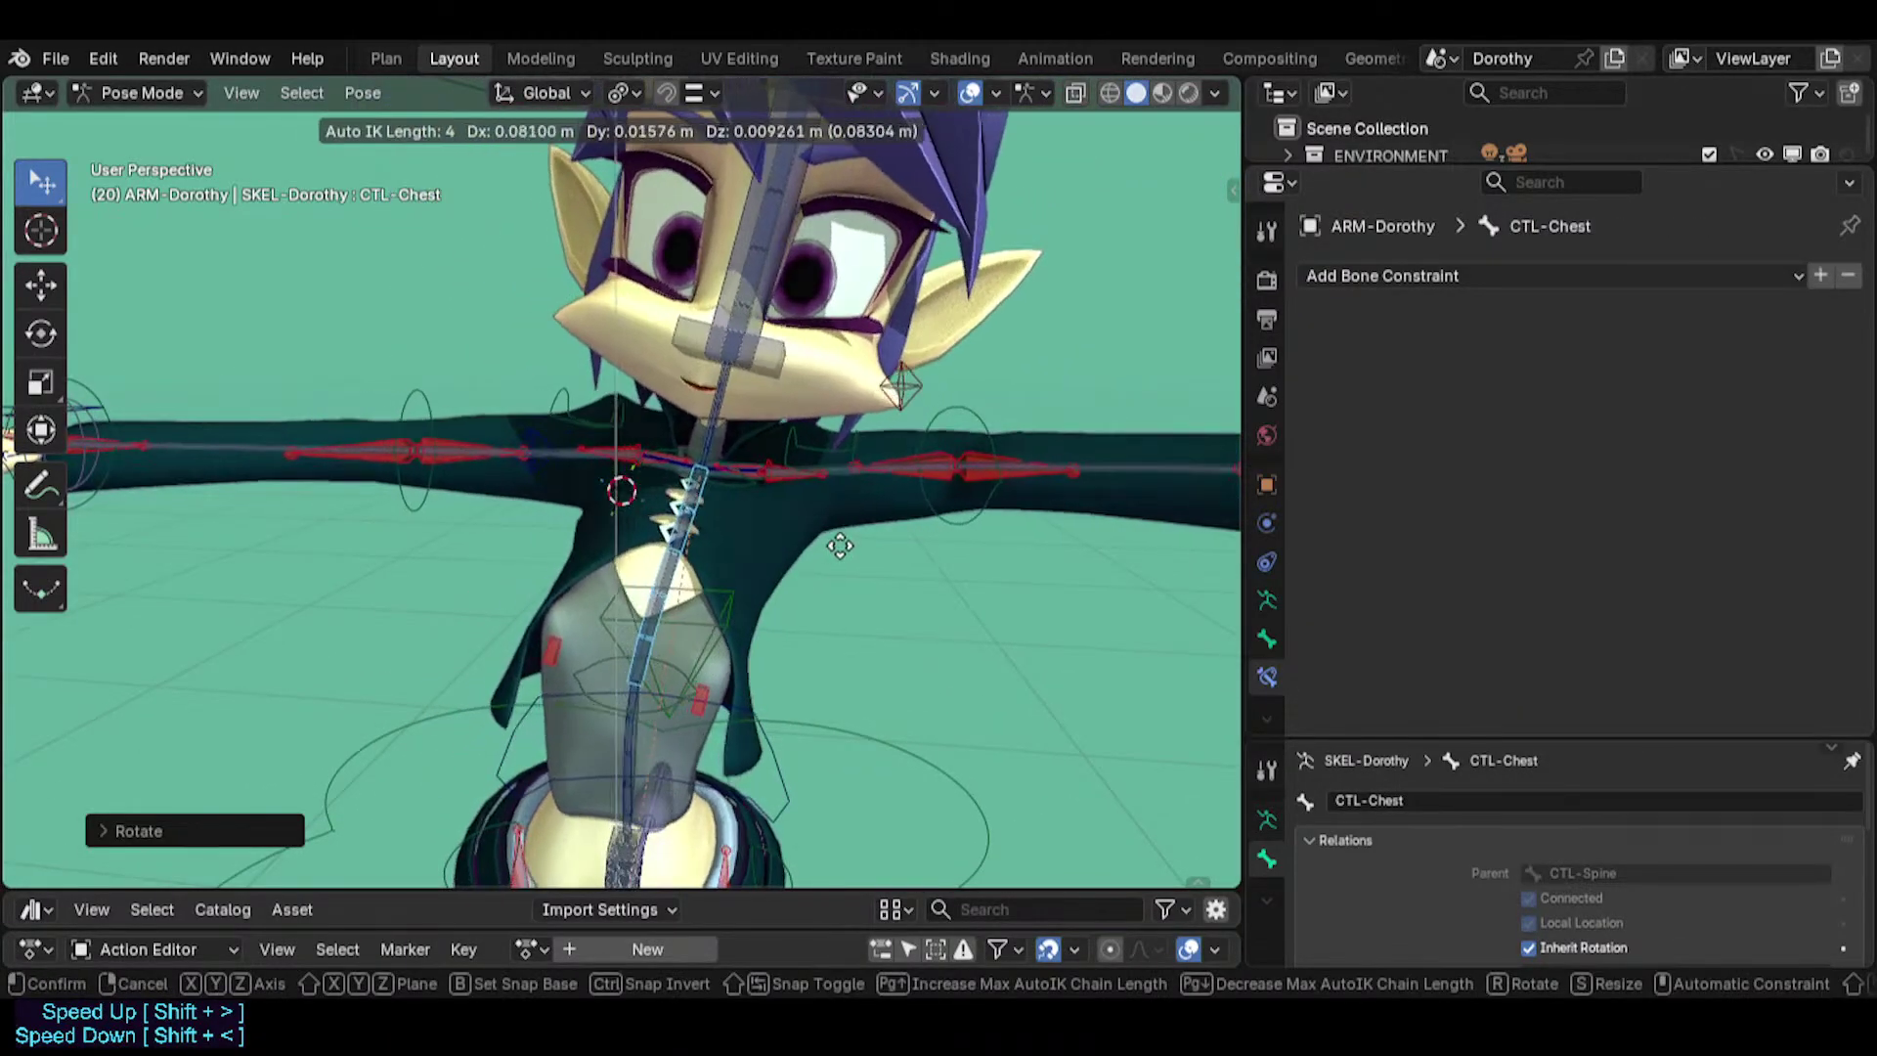
pyautogui.click(809, 543)
pyautogui.moveTo(810, 543); pyautogui.dragTo(574, 589, button='middle')
pyautogui.press('g')
pyautogui.press('x')
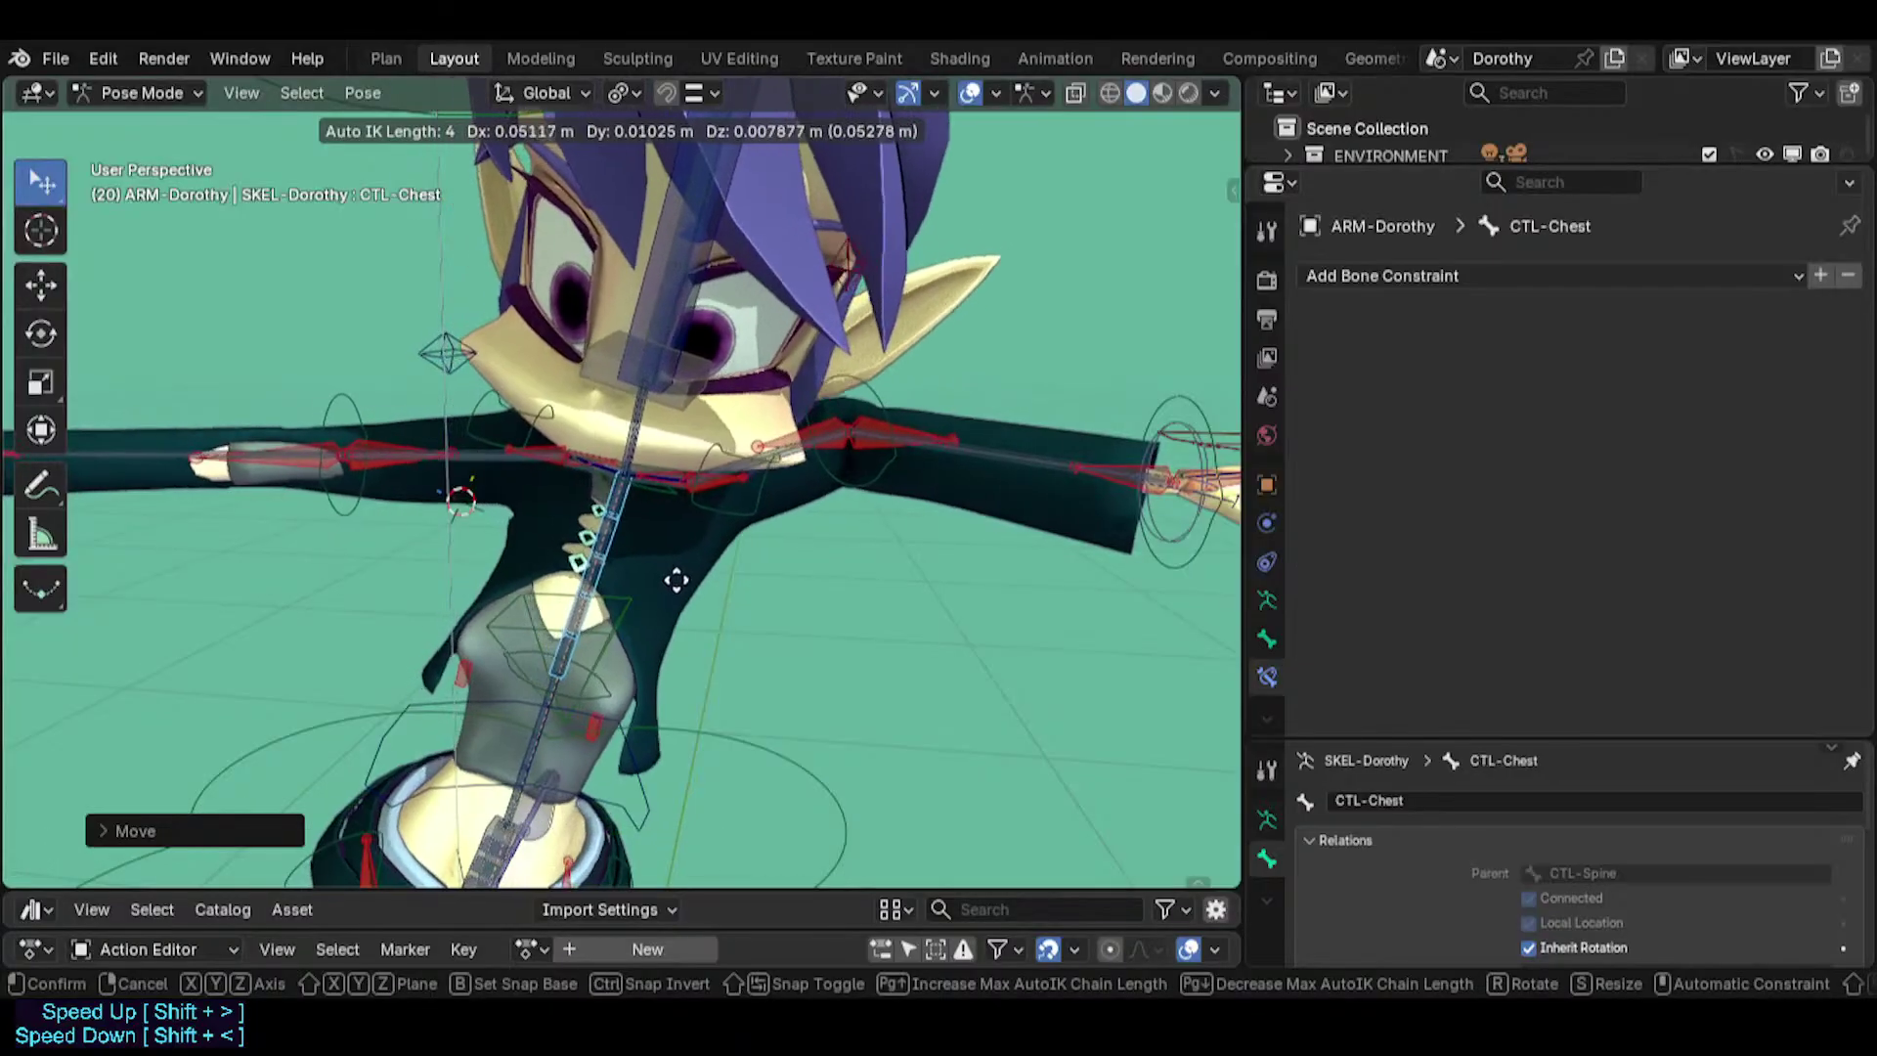
pyautogui.click(733, 583)
pyautogui.press('g')
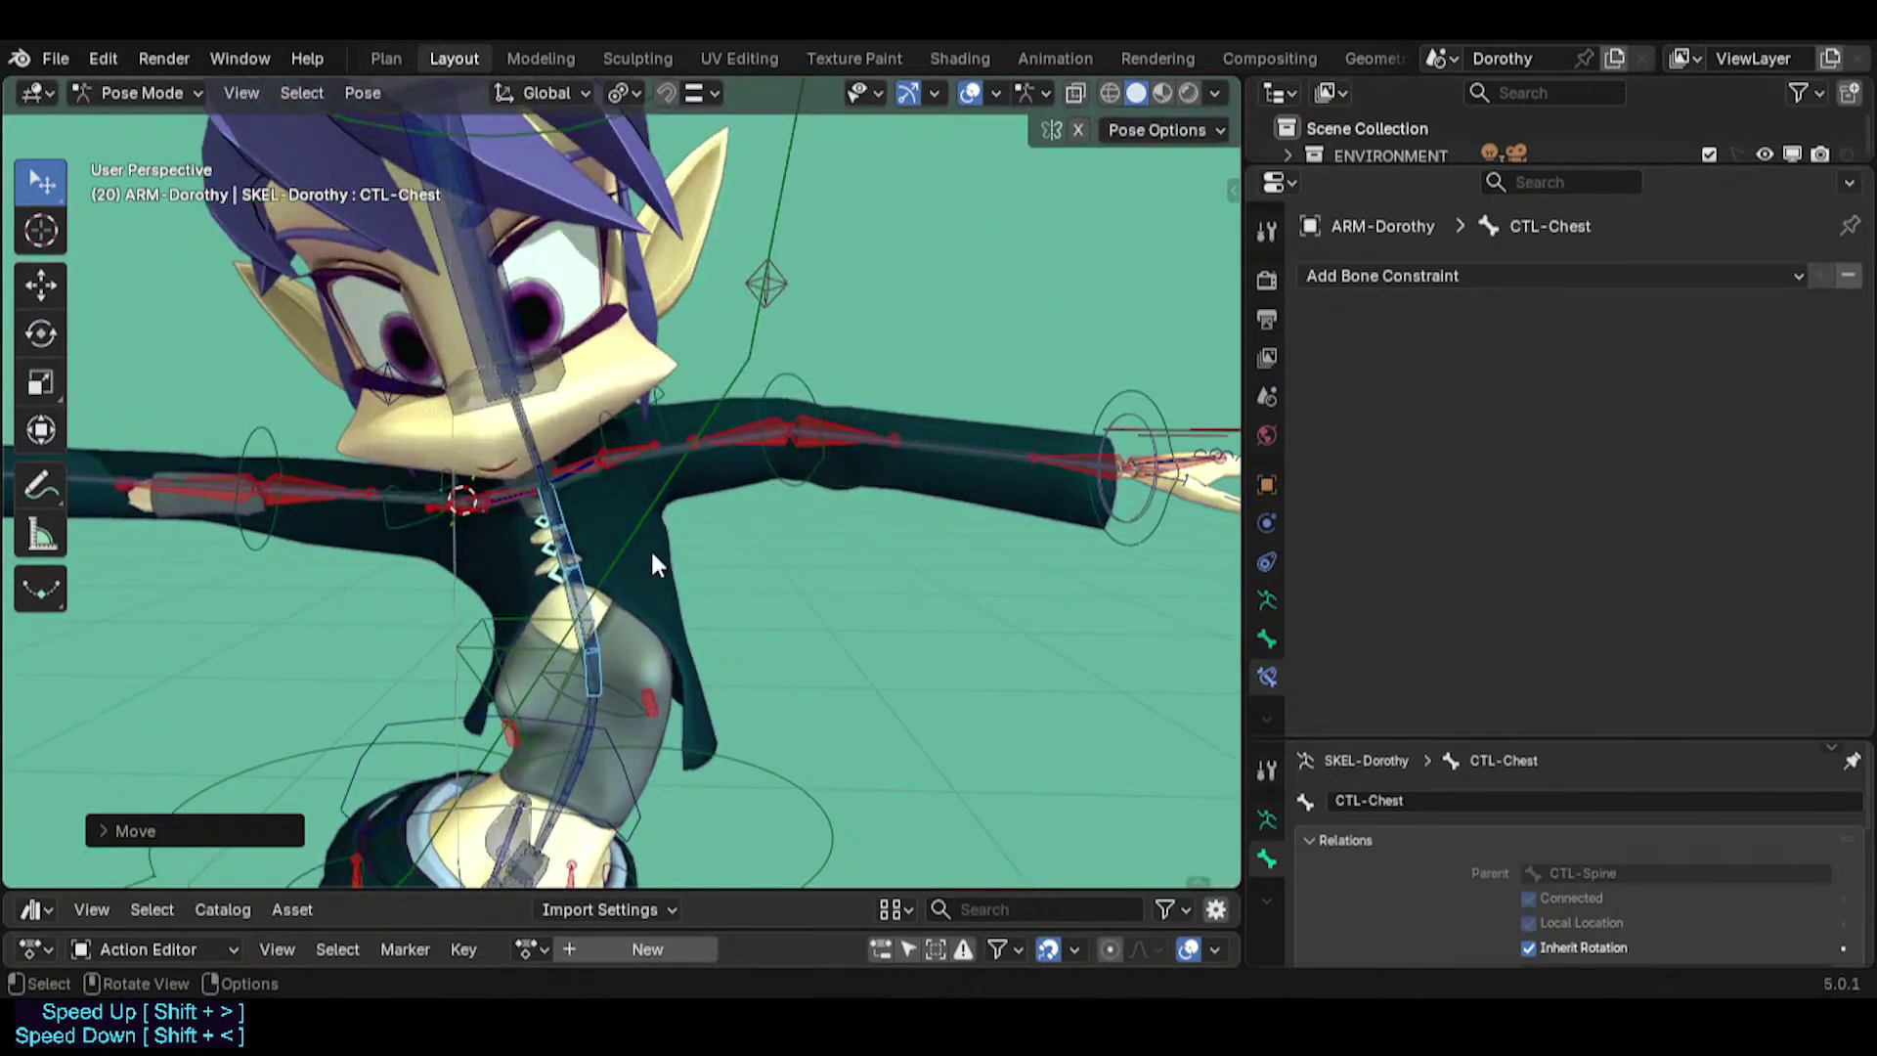
# Move MTR-IK-Hand.L down and inward to bend the left arm.
pyautogui.click(1116, 420)
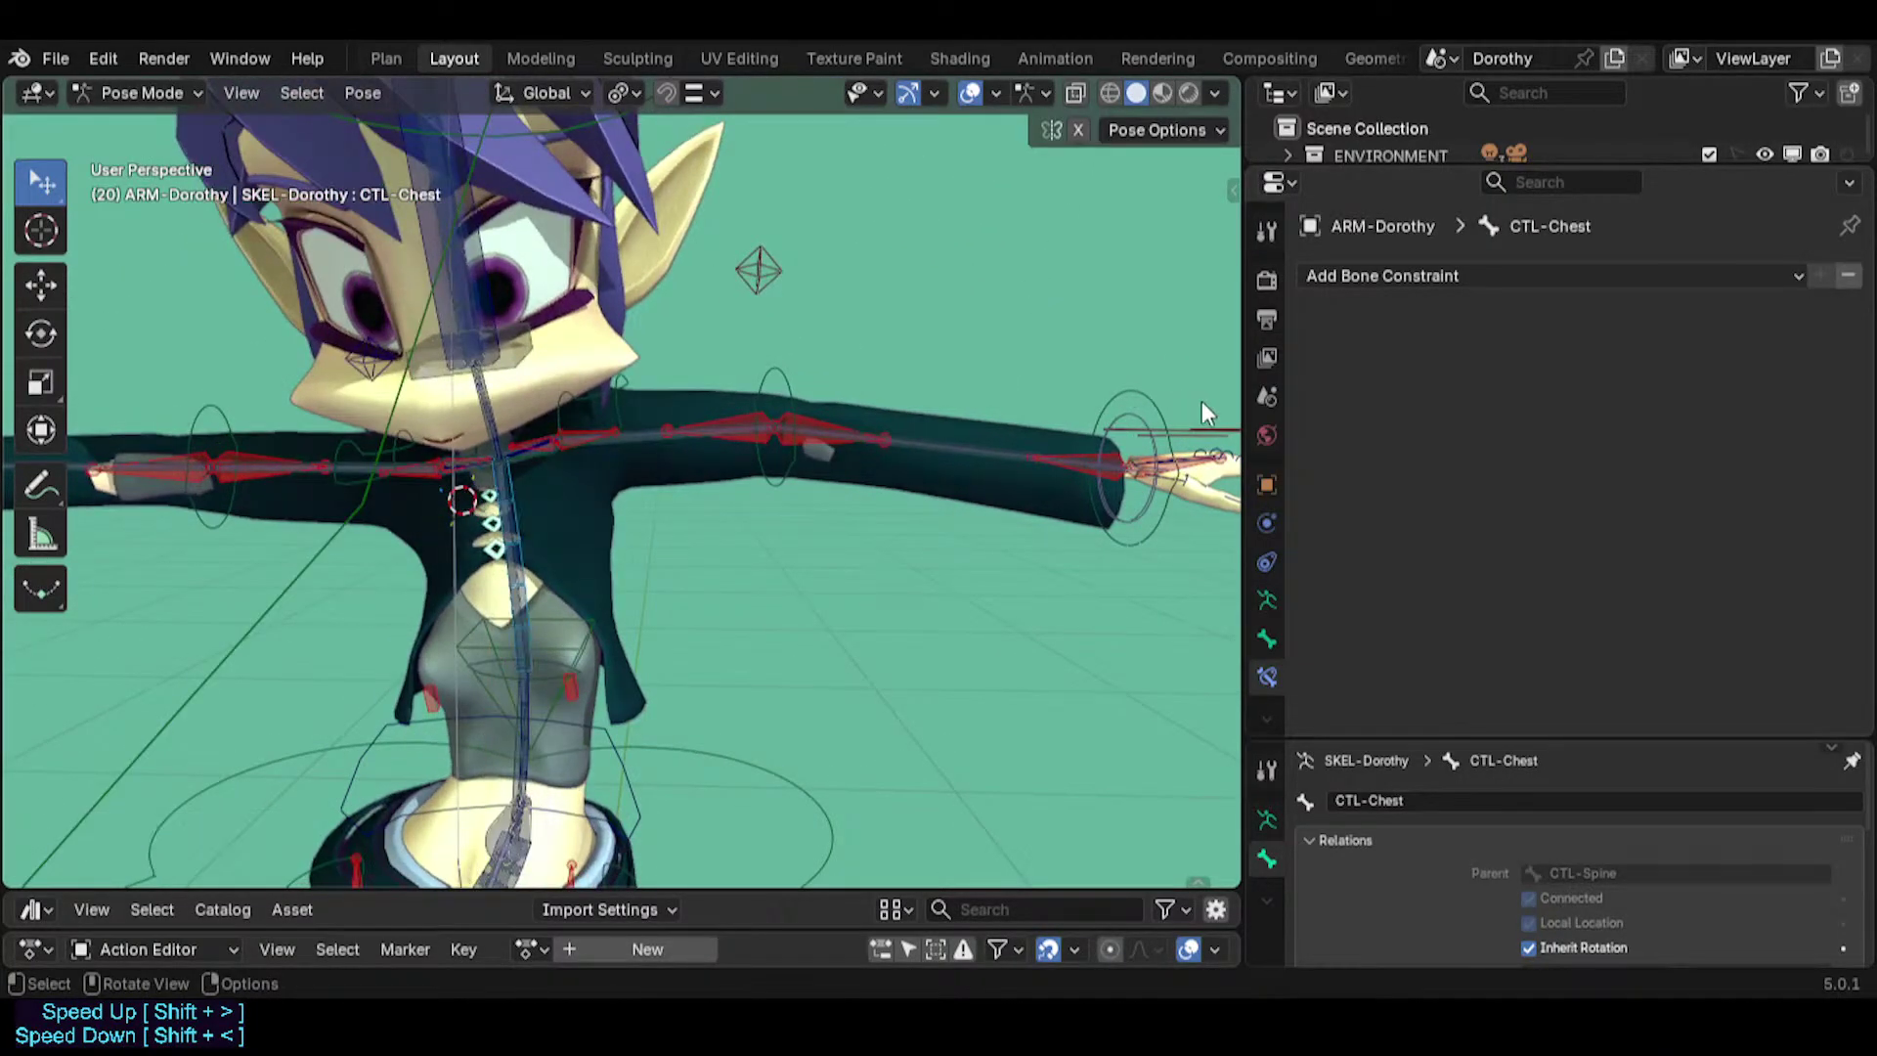
pyautogui.click(1178, 423)
pyautogui.press('g')
pyautogui.click(810, 569)
pyautogui.scroll(2, 809, 569)
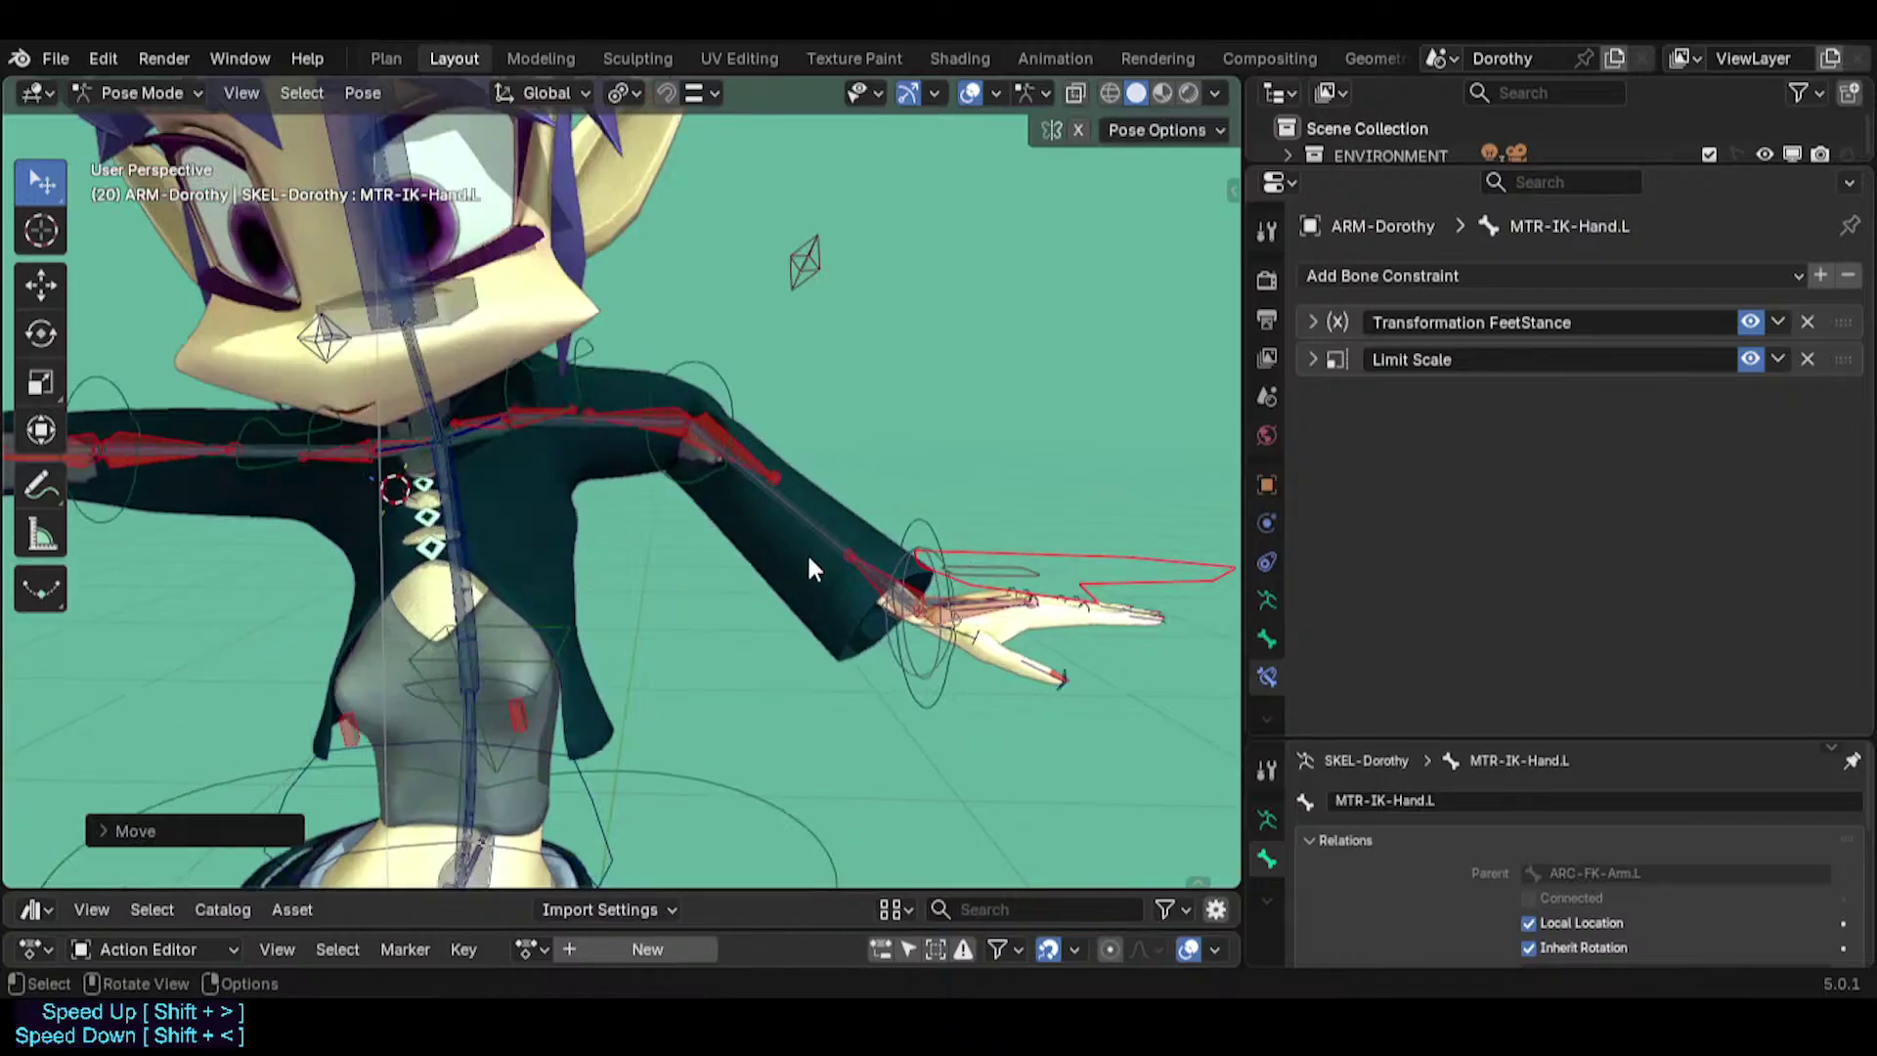
pyautogui.scroll(1, 810, 569)
# Move MTR-IK-Hand.L through several arm poses with the Auto IK length reduced to 3.
pyautogui.click(799, 511)
pyautogui.click(800, 510)
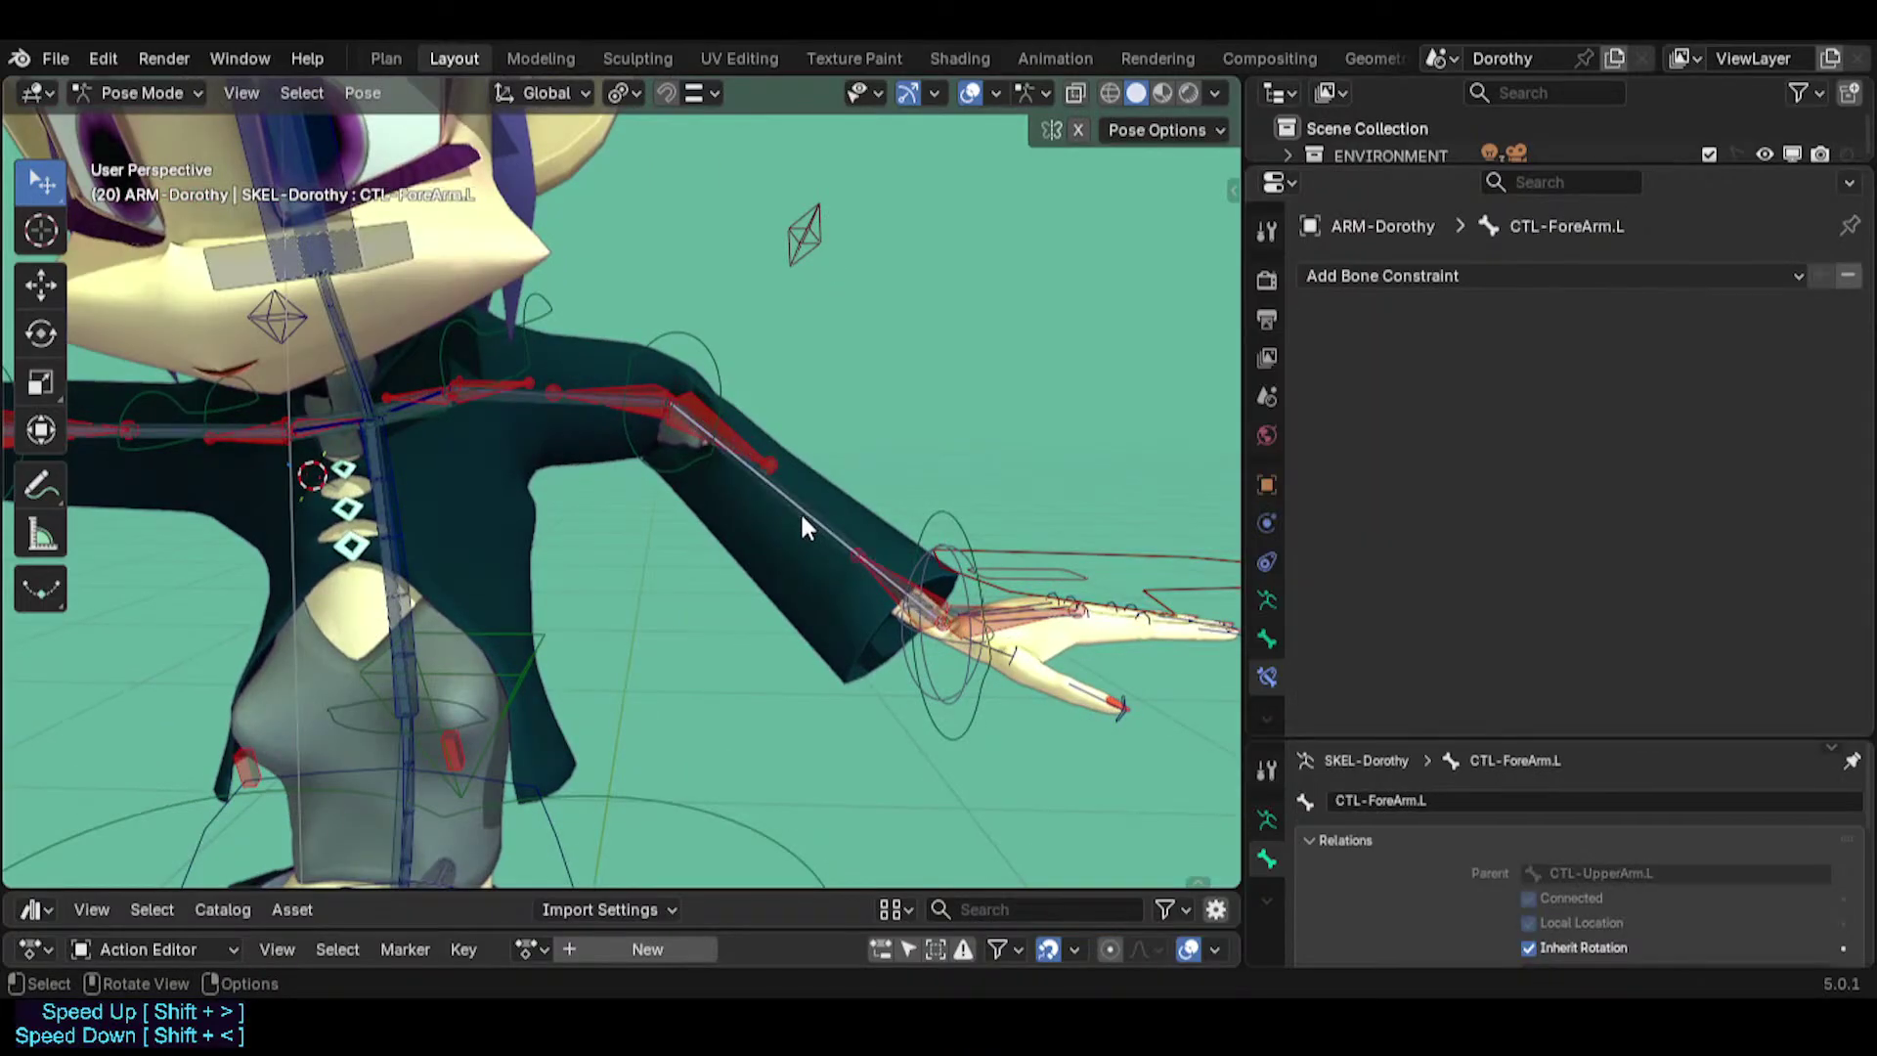
pyautogui.click(1034, 543)
pyautogui.press('g')
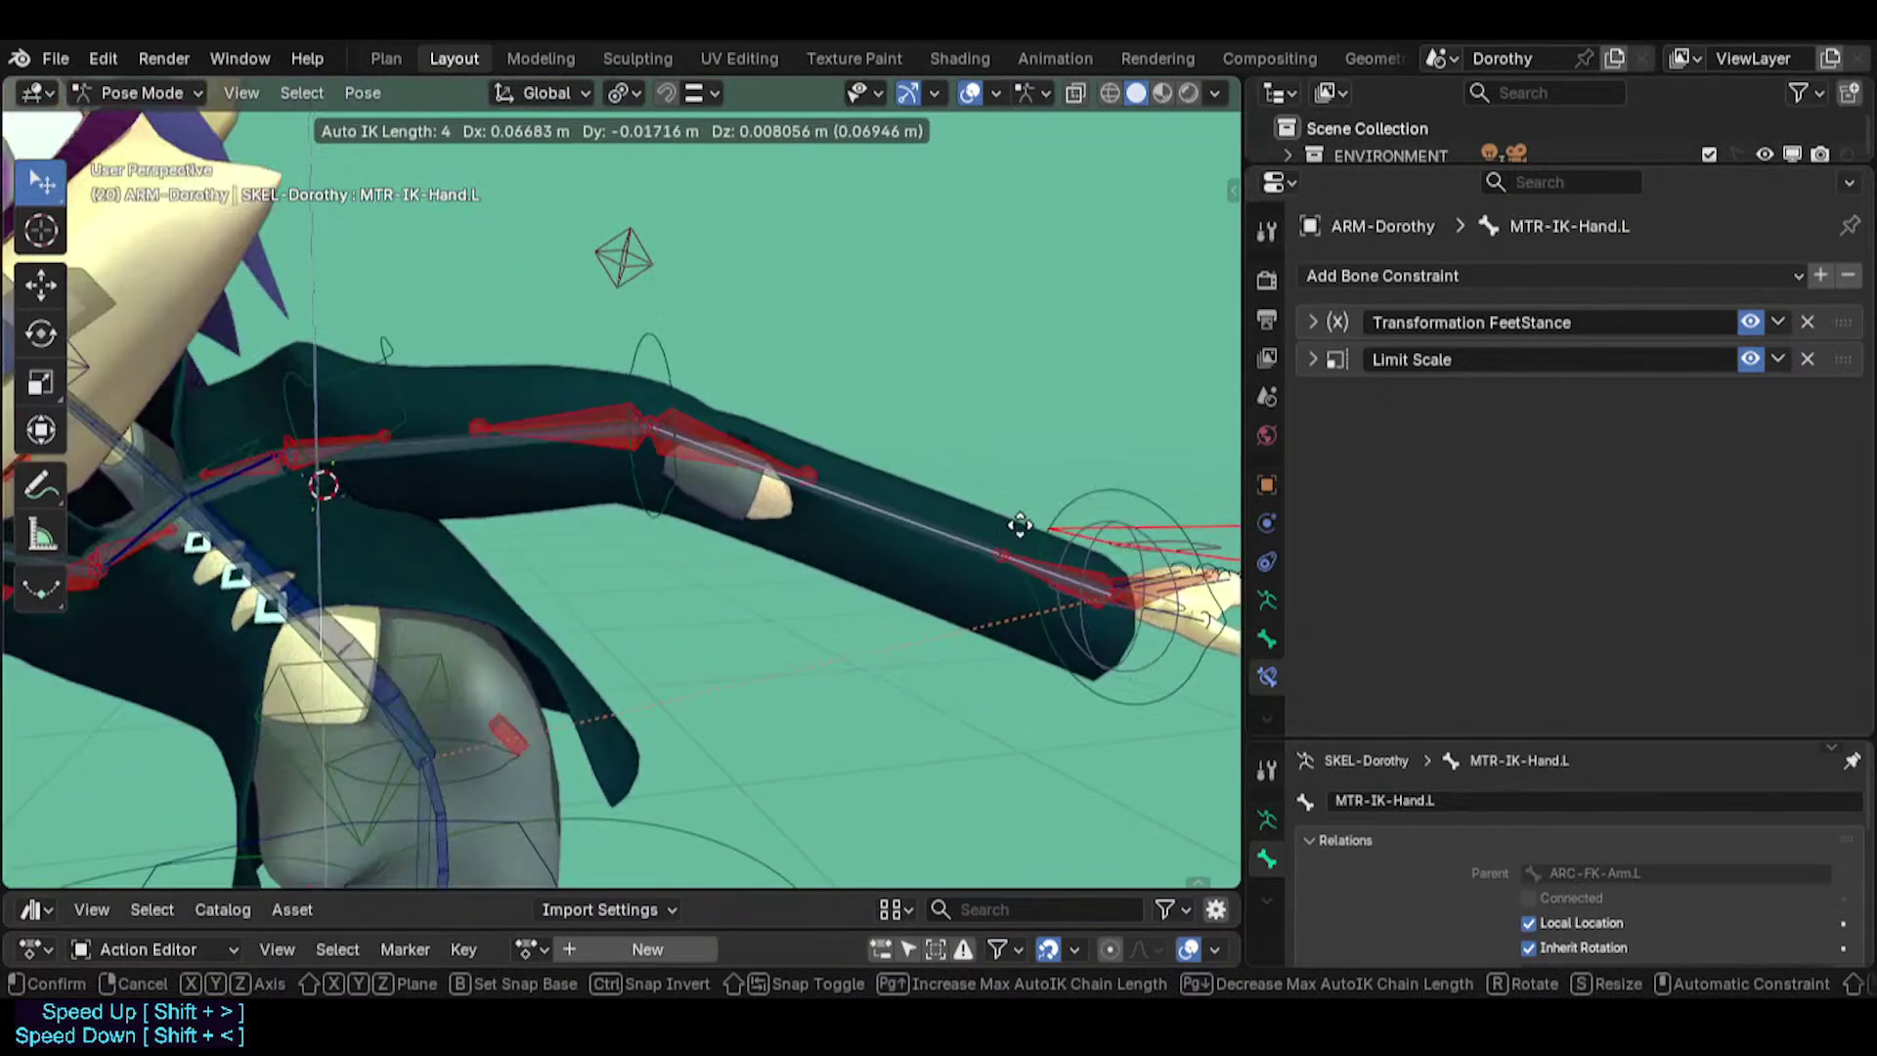
pyautogui.press('pagedown')
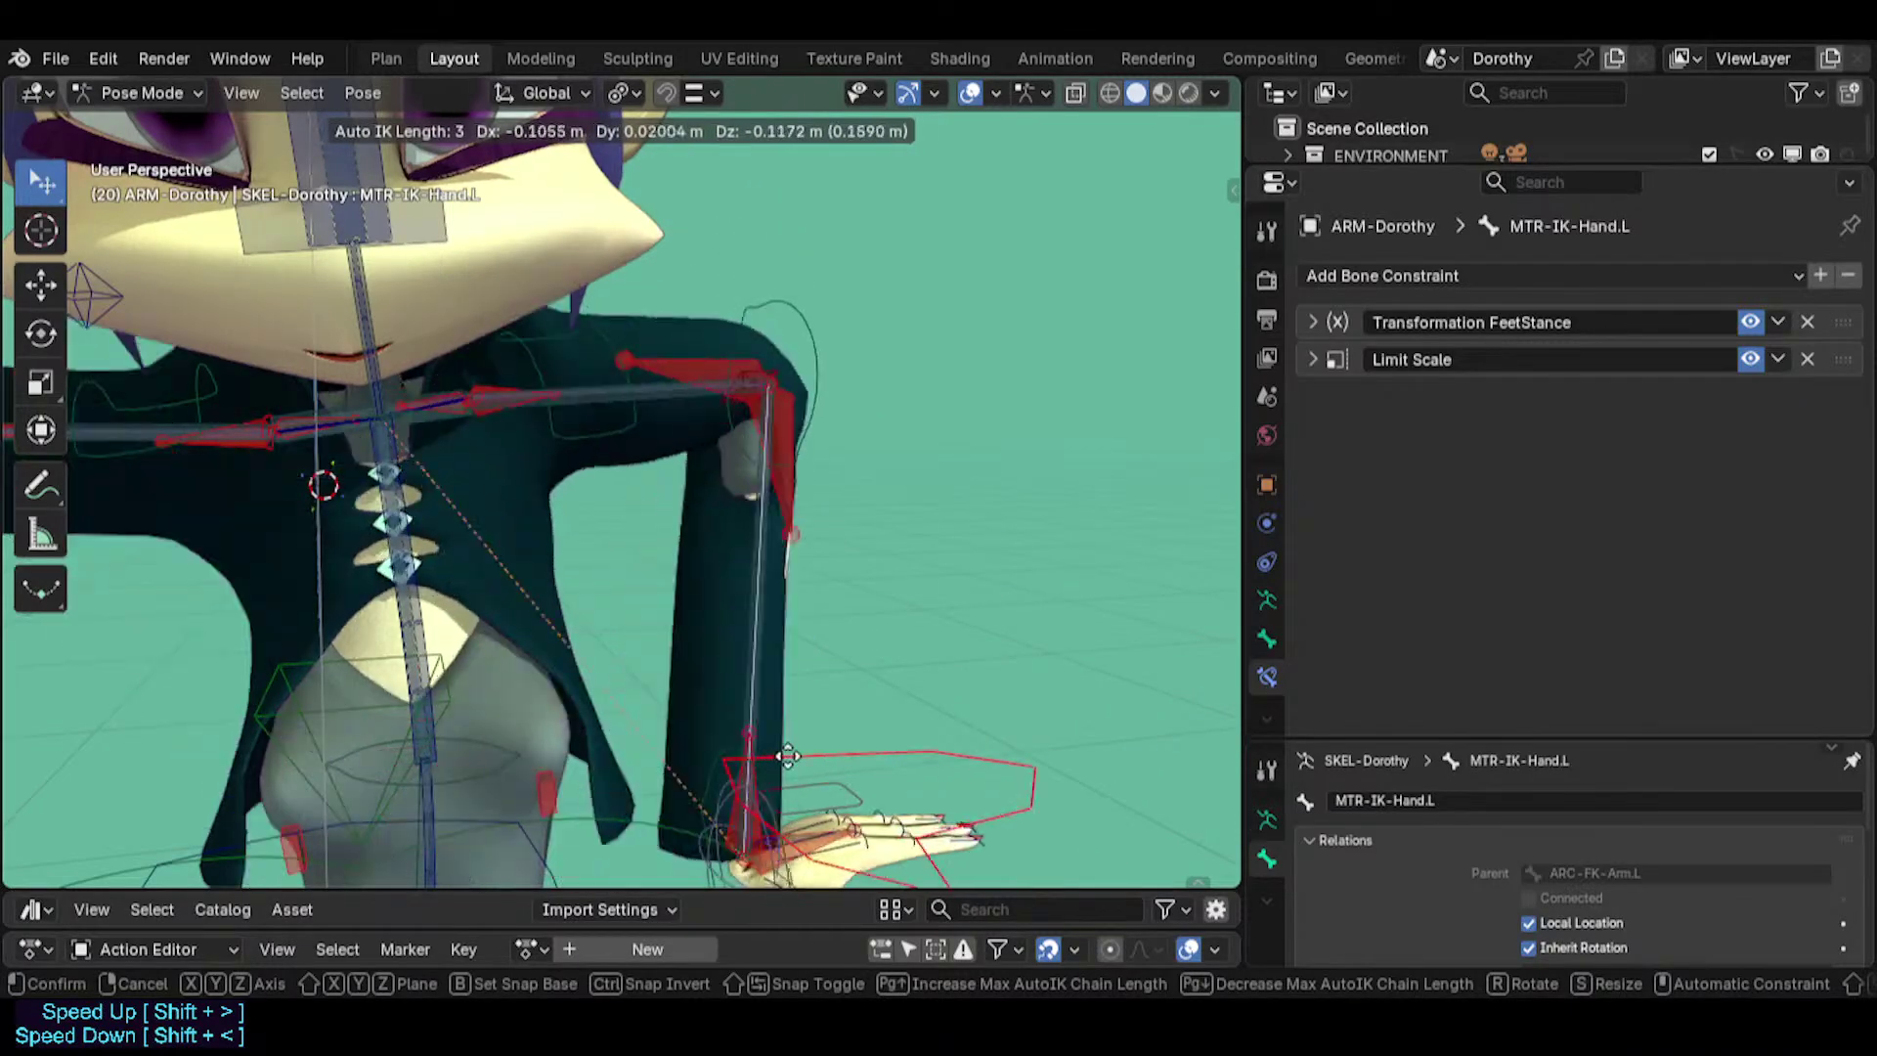
pyautogui.click(959, 678)
# Move MTR-IK-Hand.L through further bent-arm poses, checking the left shoulder and elbow from several viewing angles.
pyautogui.moveTo(959, 679); pyautogui.dragTo(1016, 674, button='middle')
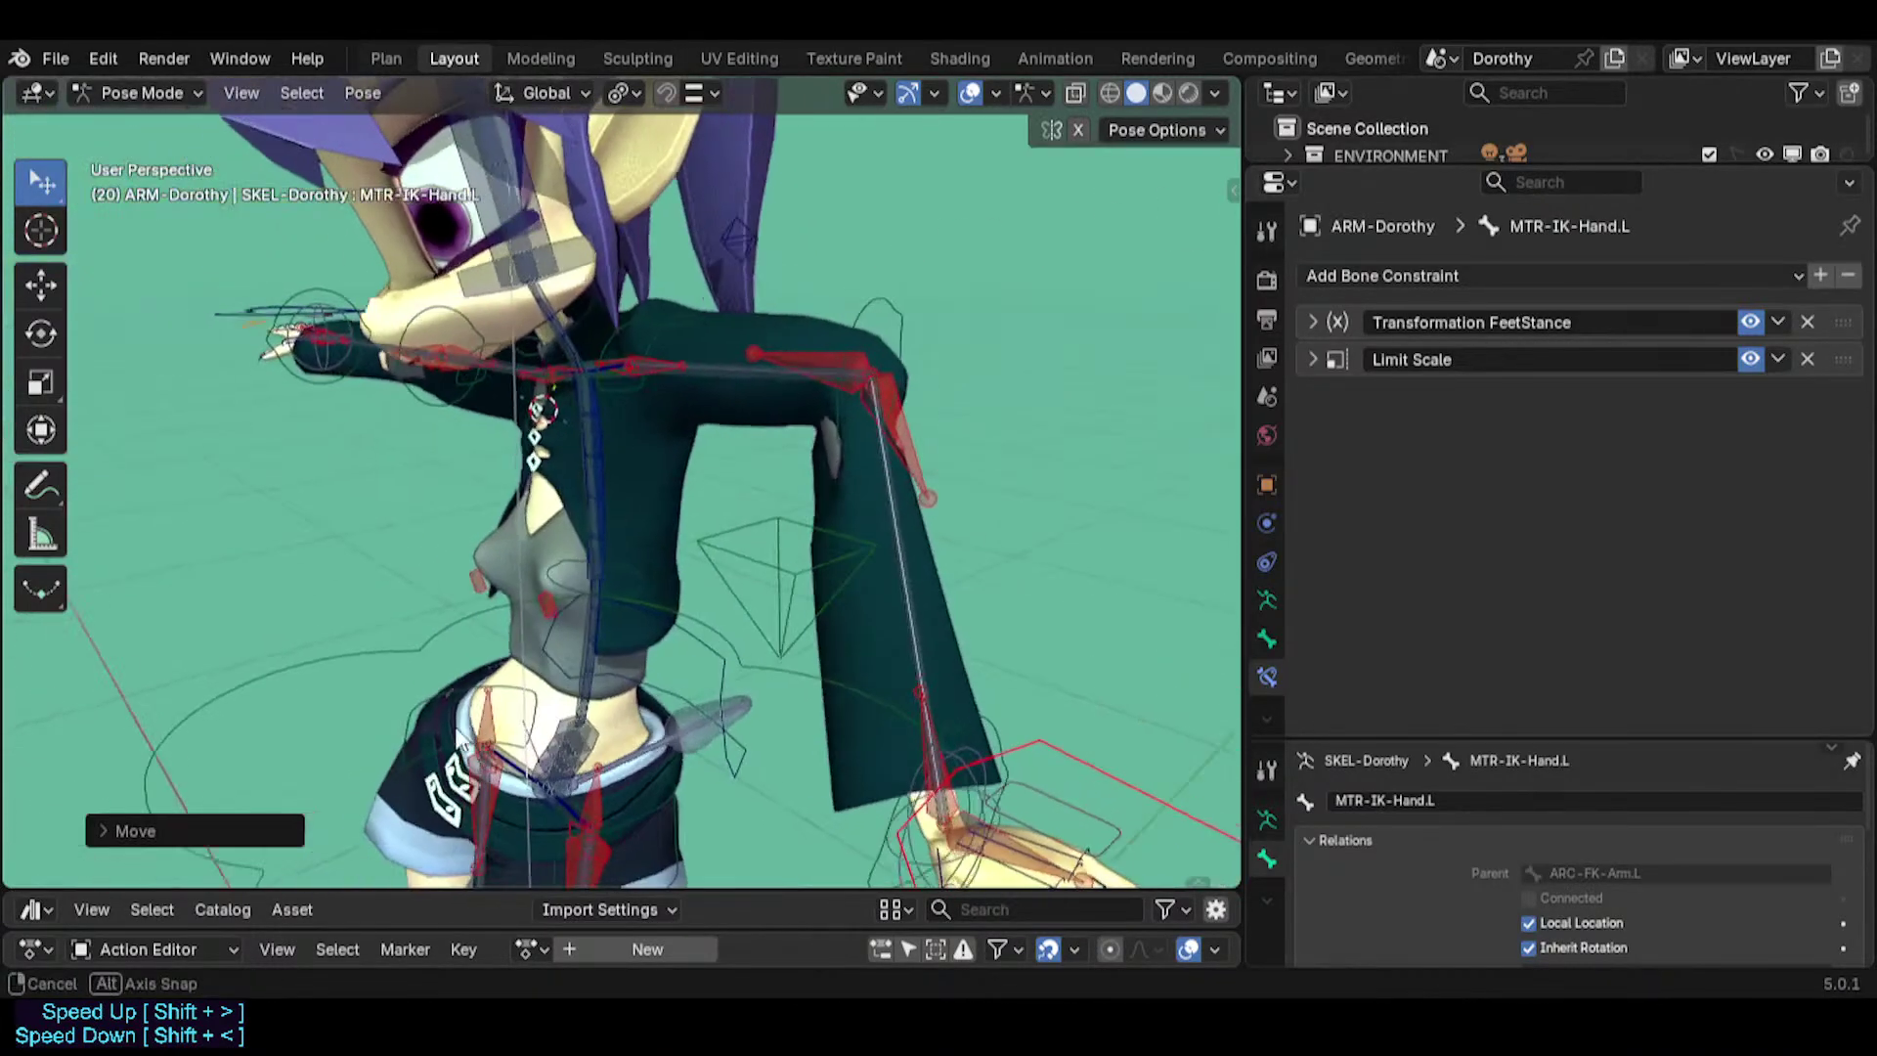
pyautogui.press('g')
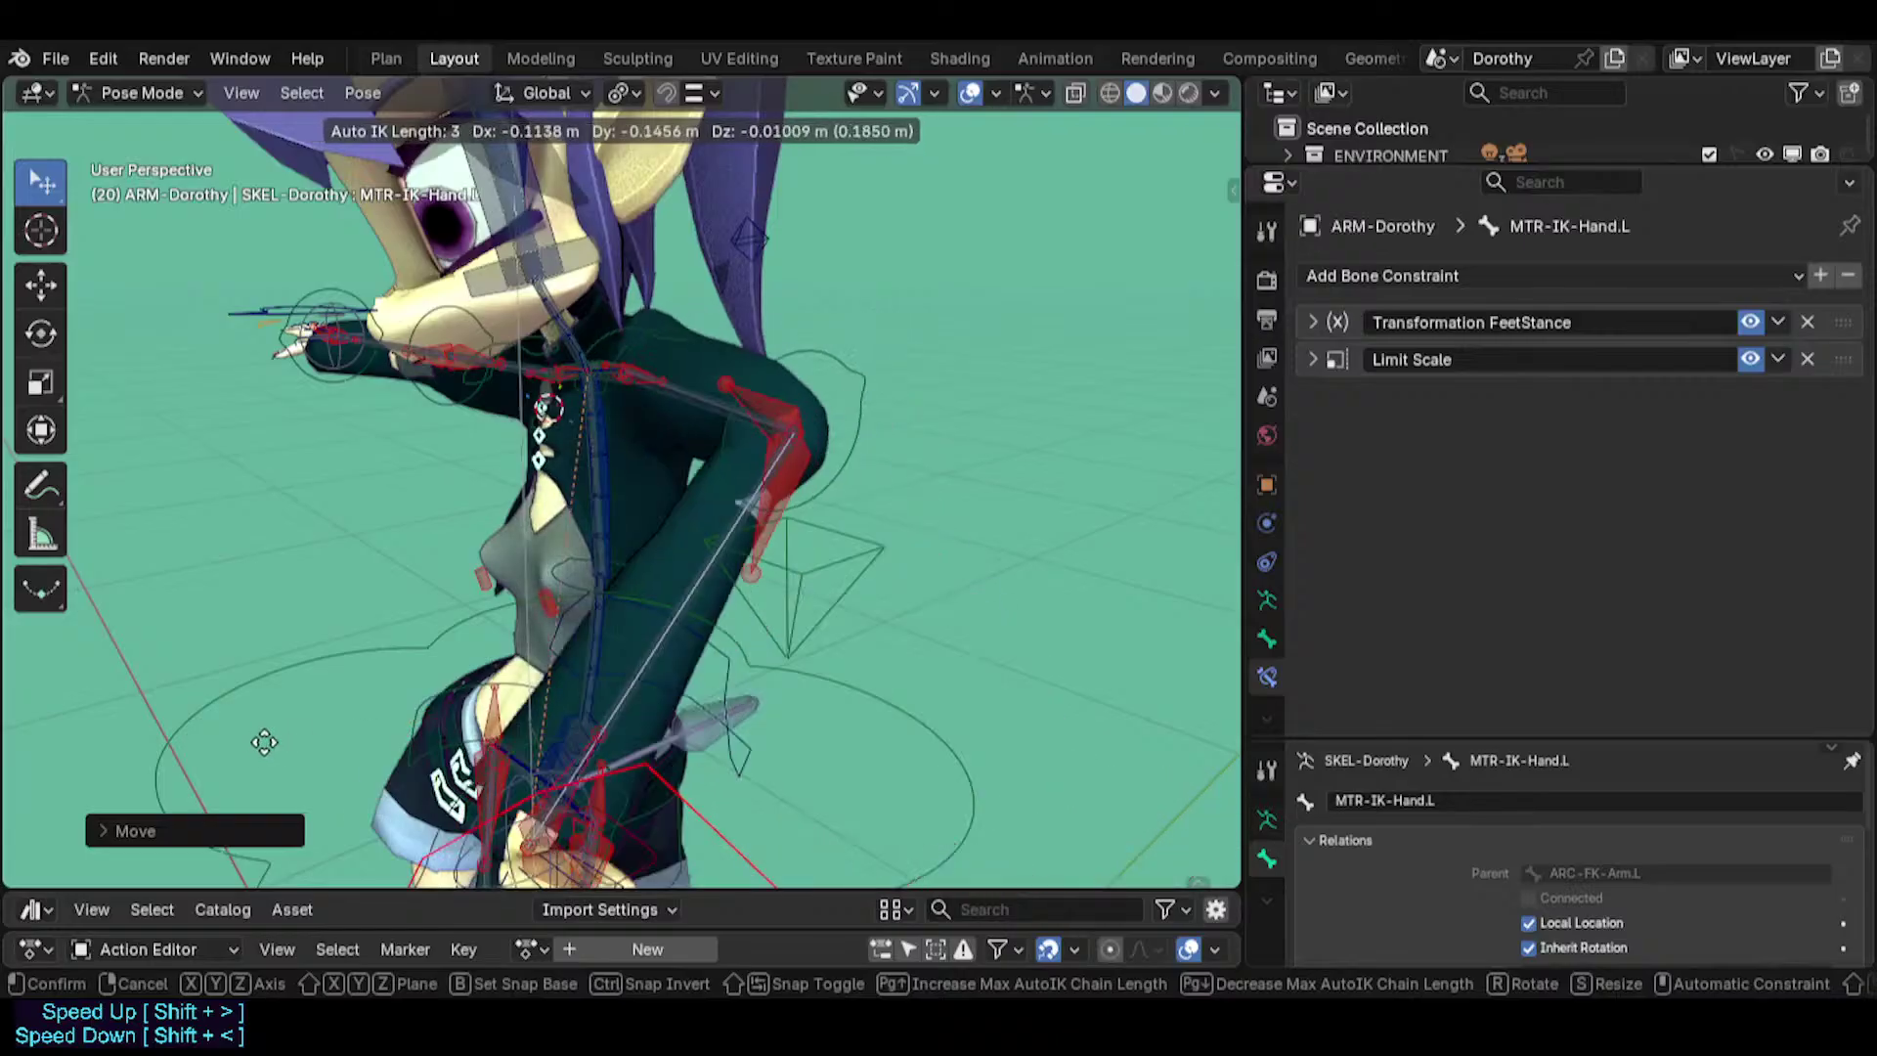
pyautogui.click(630, 694)
pyautogui.moveTo(631, 694); pyautogui.dragTo(778, 555, button='middle')
pyautogui.press('g')
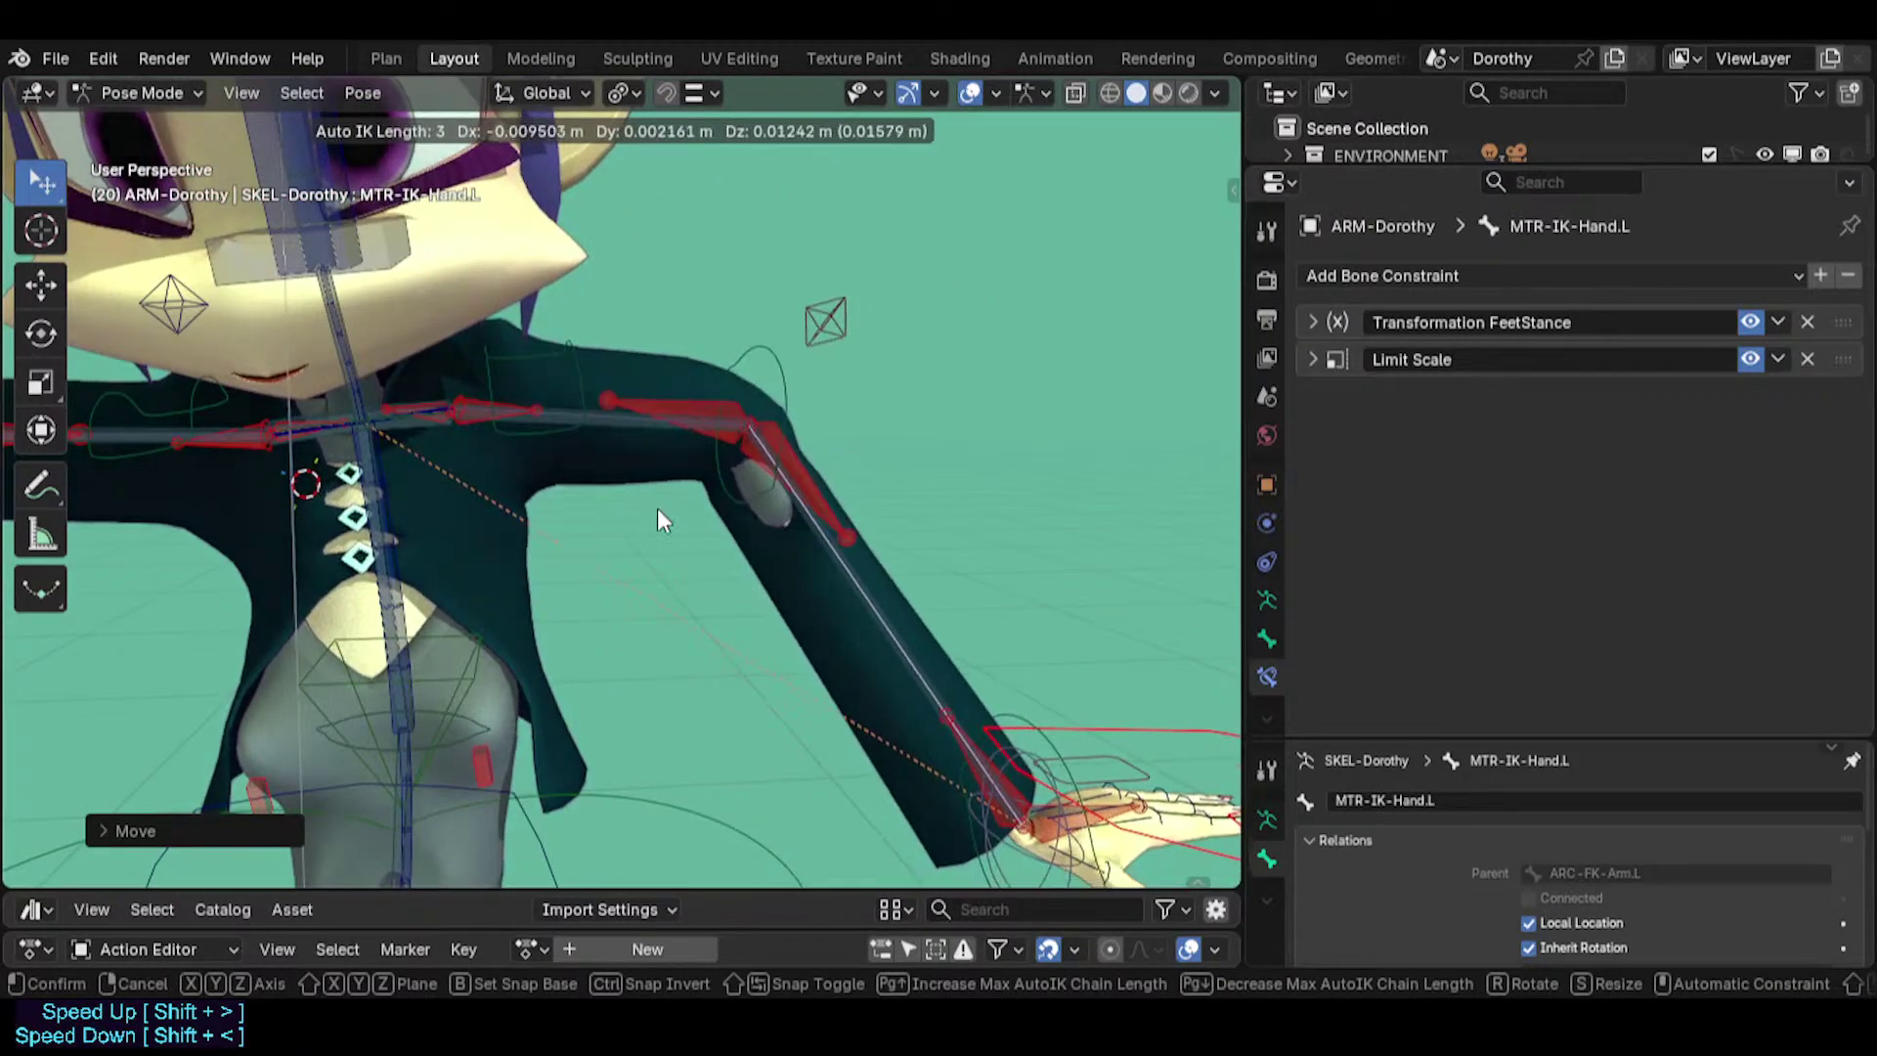
pyautogui.click(657, 520)
pyautogui.moveTo(657, 520); pyautogui.dragTo(690, 465, button='middle')
pyautogui.press('g')
pyautogui.click(688, 372)
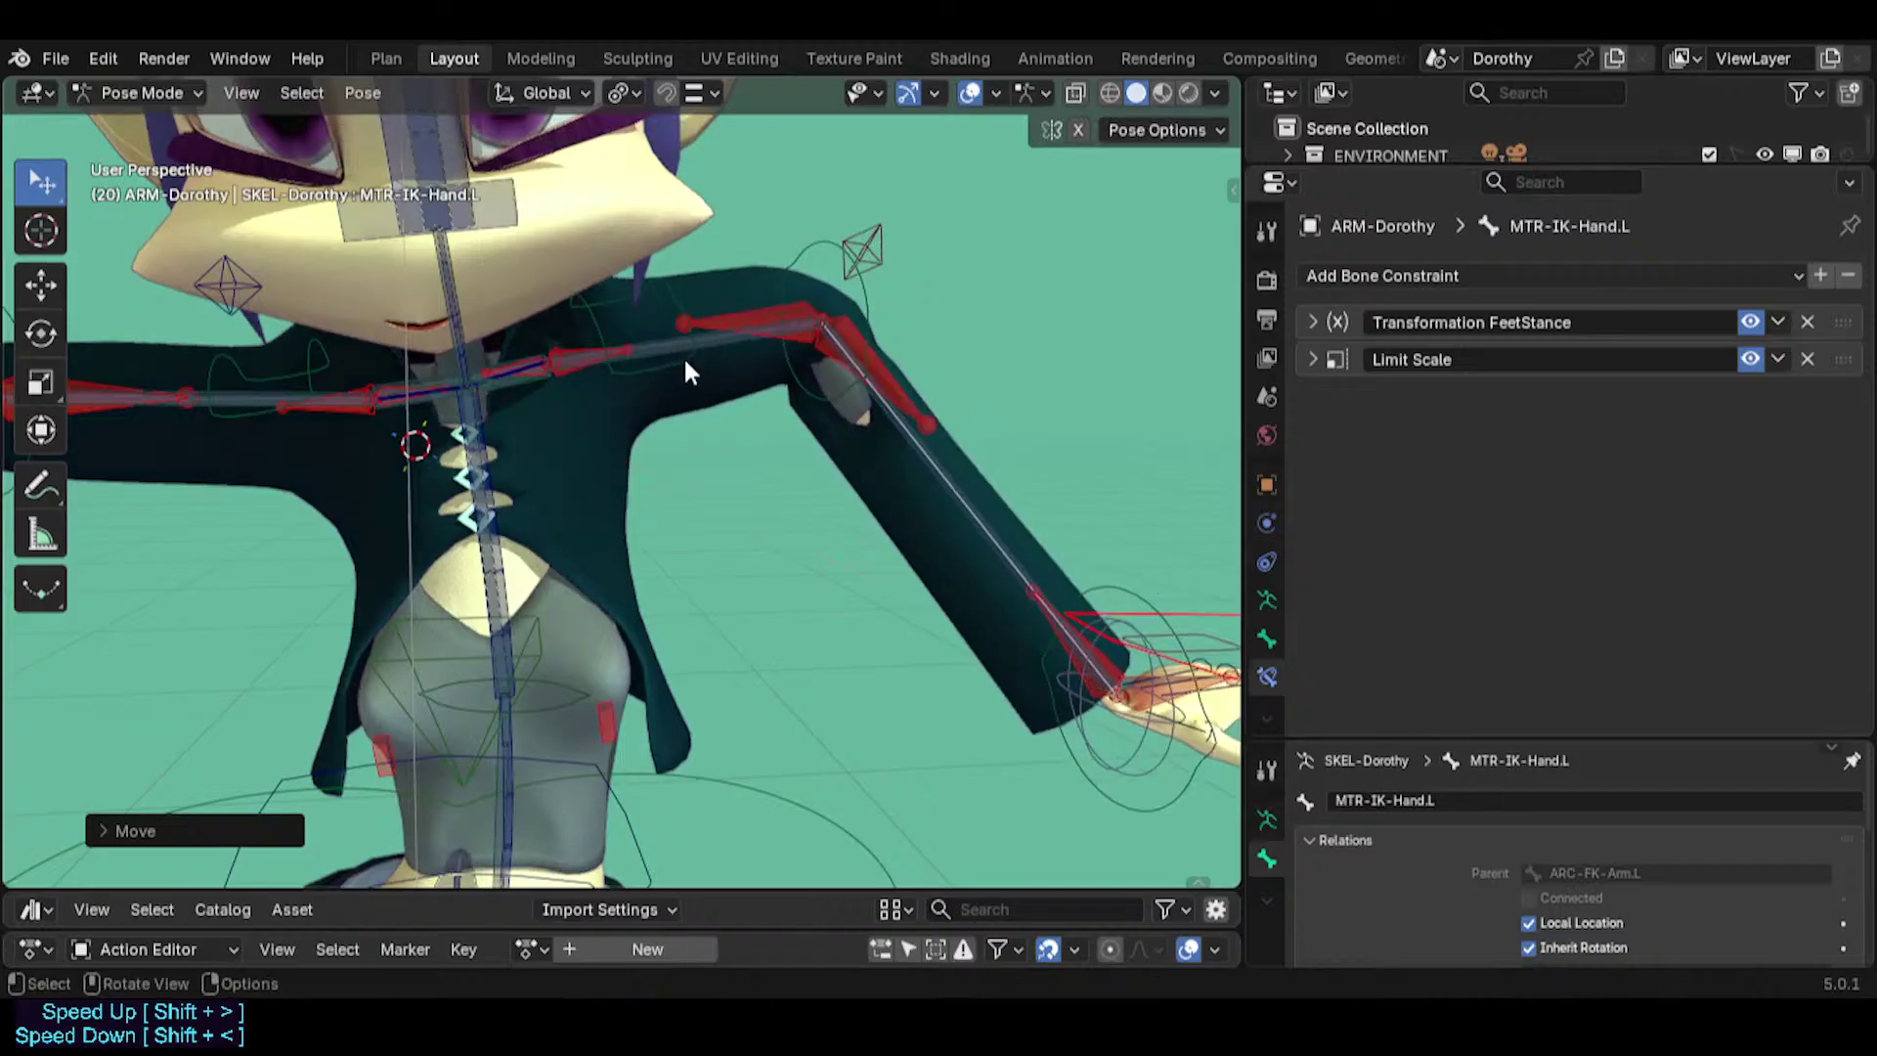
pyautogui.press('g')
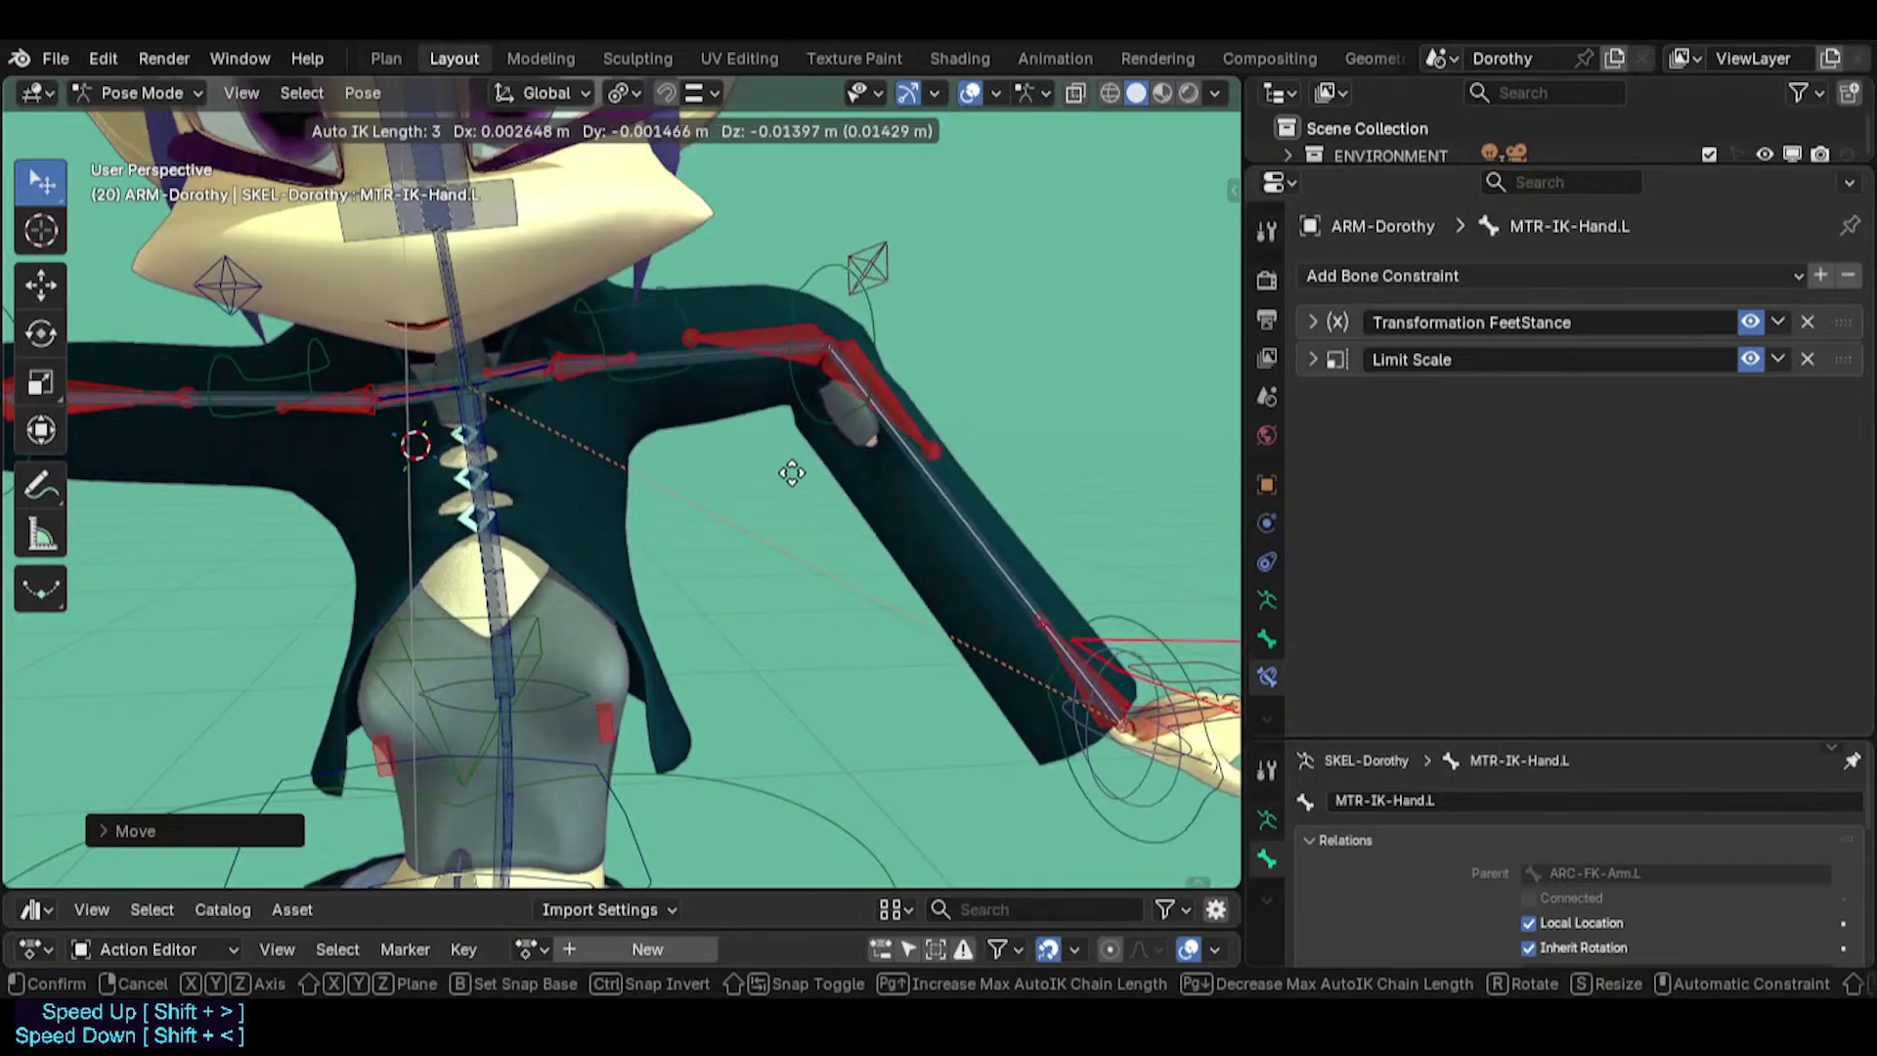
pyautogui.press('Escape')
# Disable TWK-Shoulder.L's Copy Transforms constraint, move CTL-ForeArm.L to compare the arm deformation, and re-enable the constraint.
pyautogui.click(595, 311)
pyautogui.click(1750, 323)
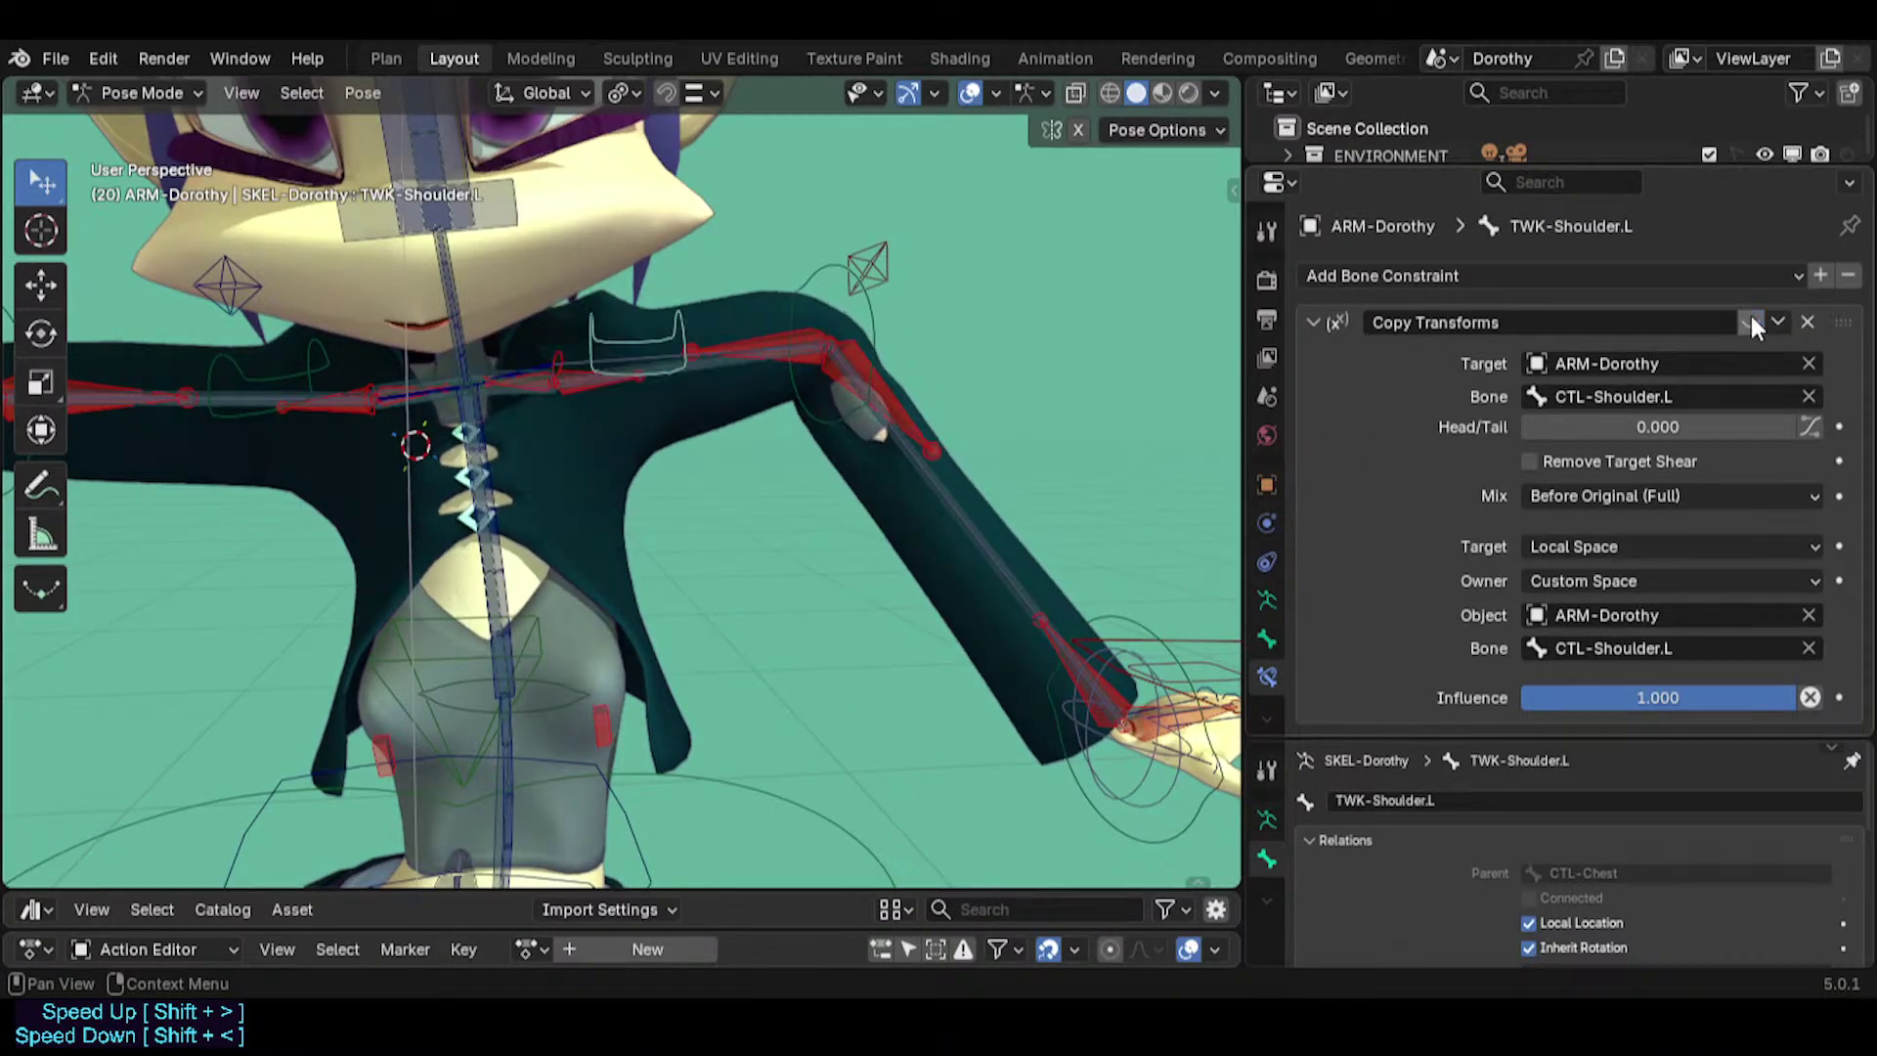
pyautogui.click(1195, 636)
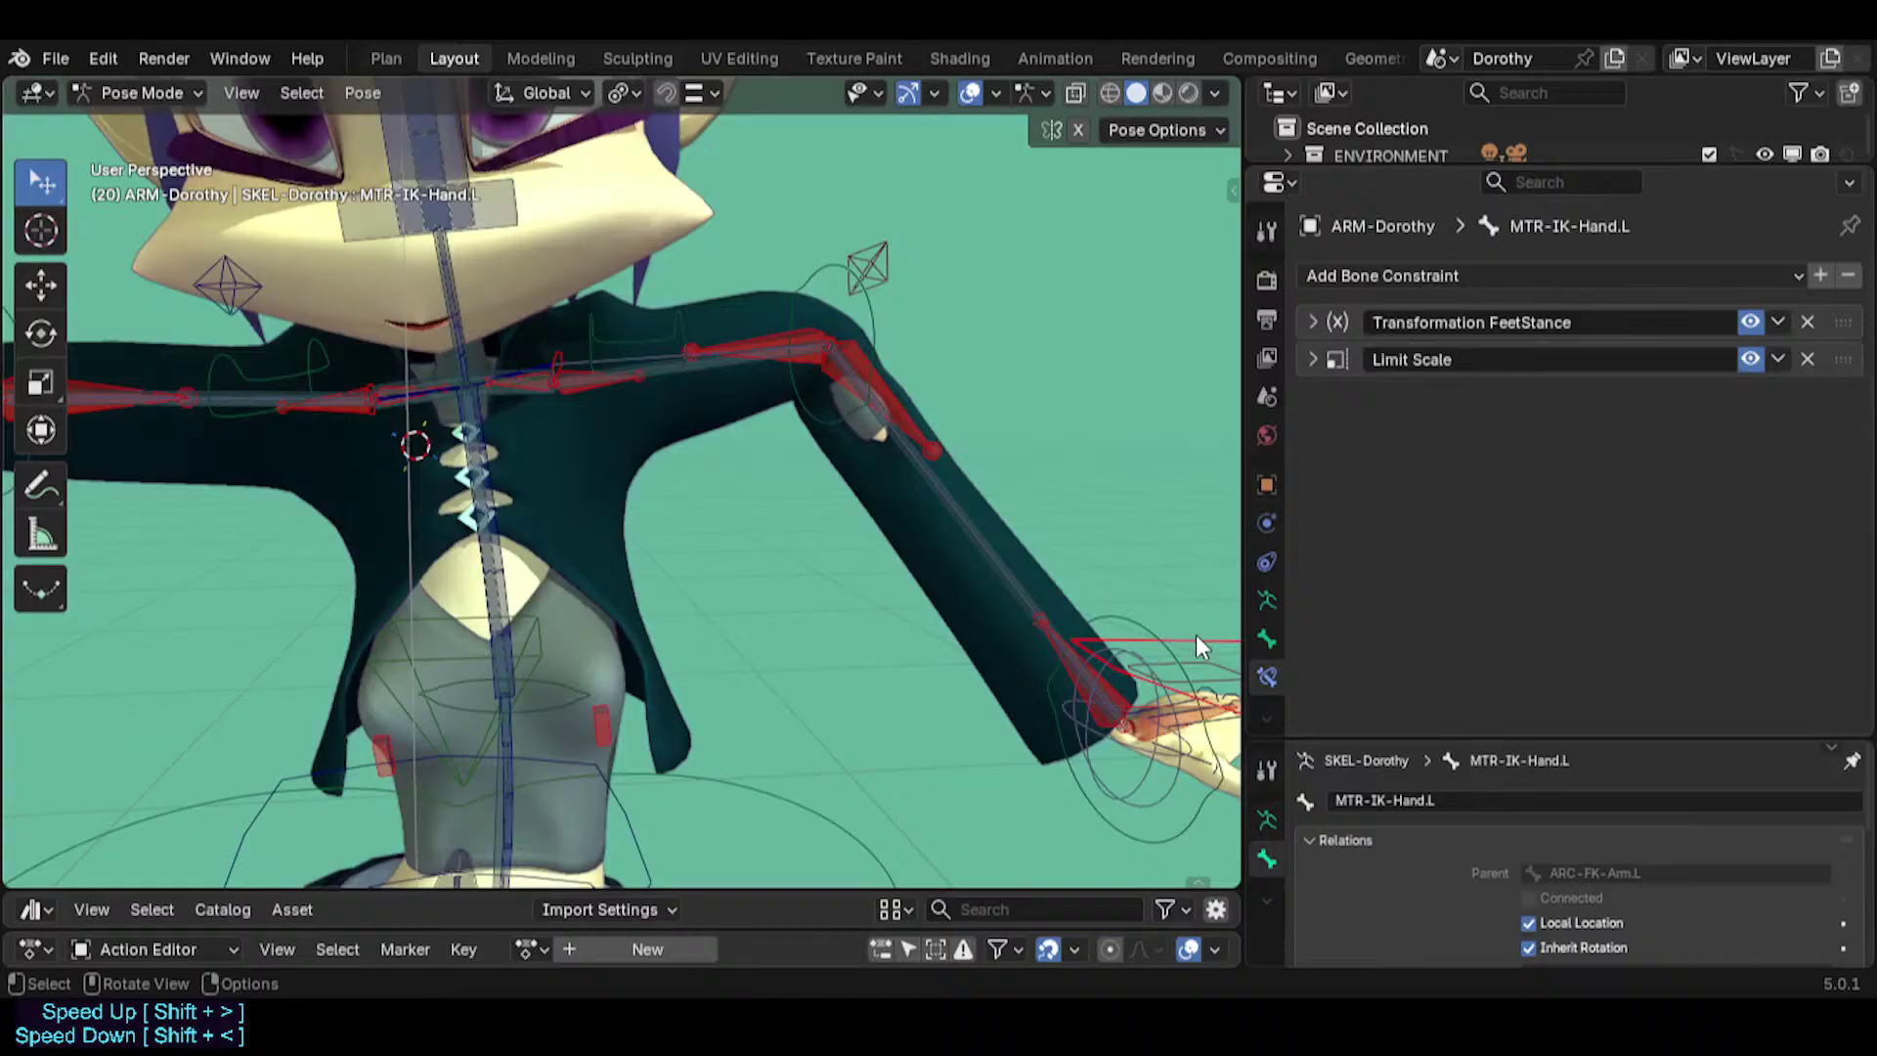
pyautogui.keyDown('alt'); pyautogui.click(982, 552); pyautogui.keyUp('alt')
pyautogui.click(924, 561)
pyautogui.press('g')
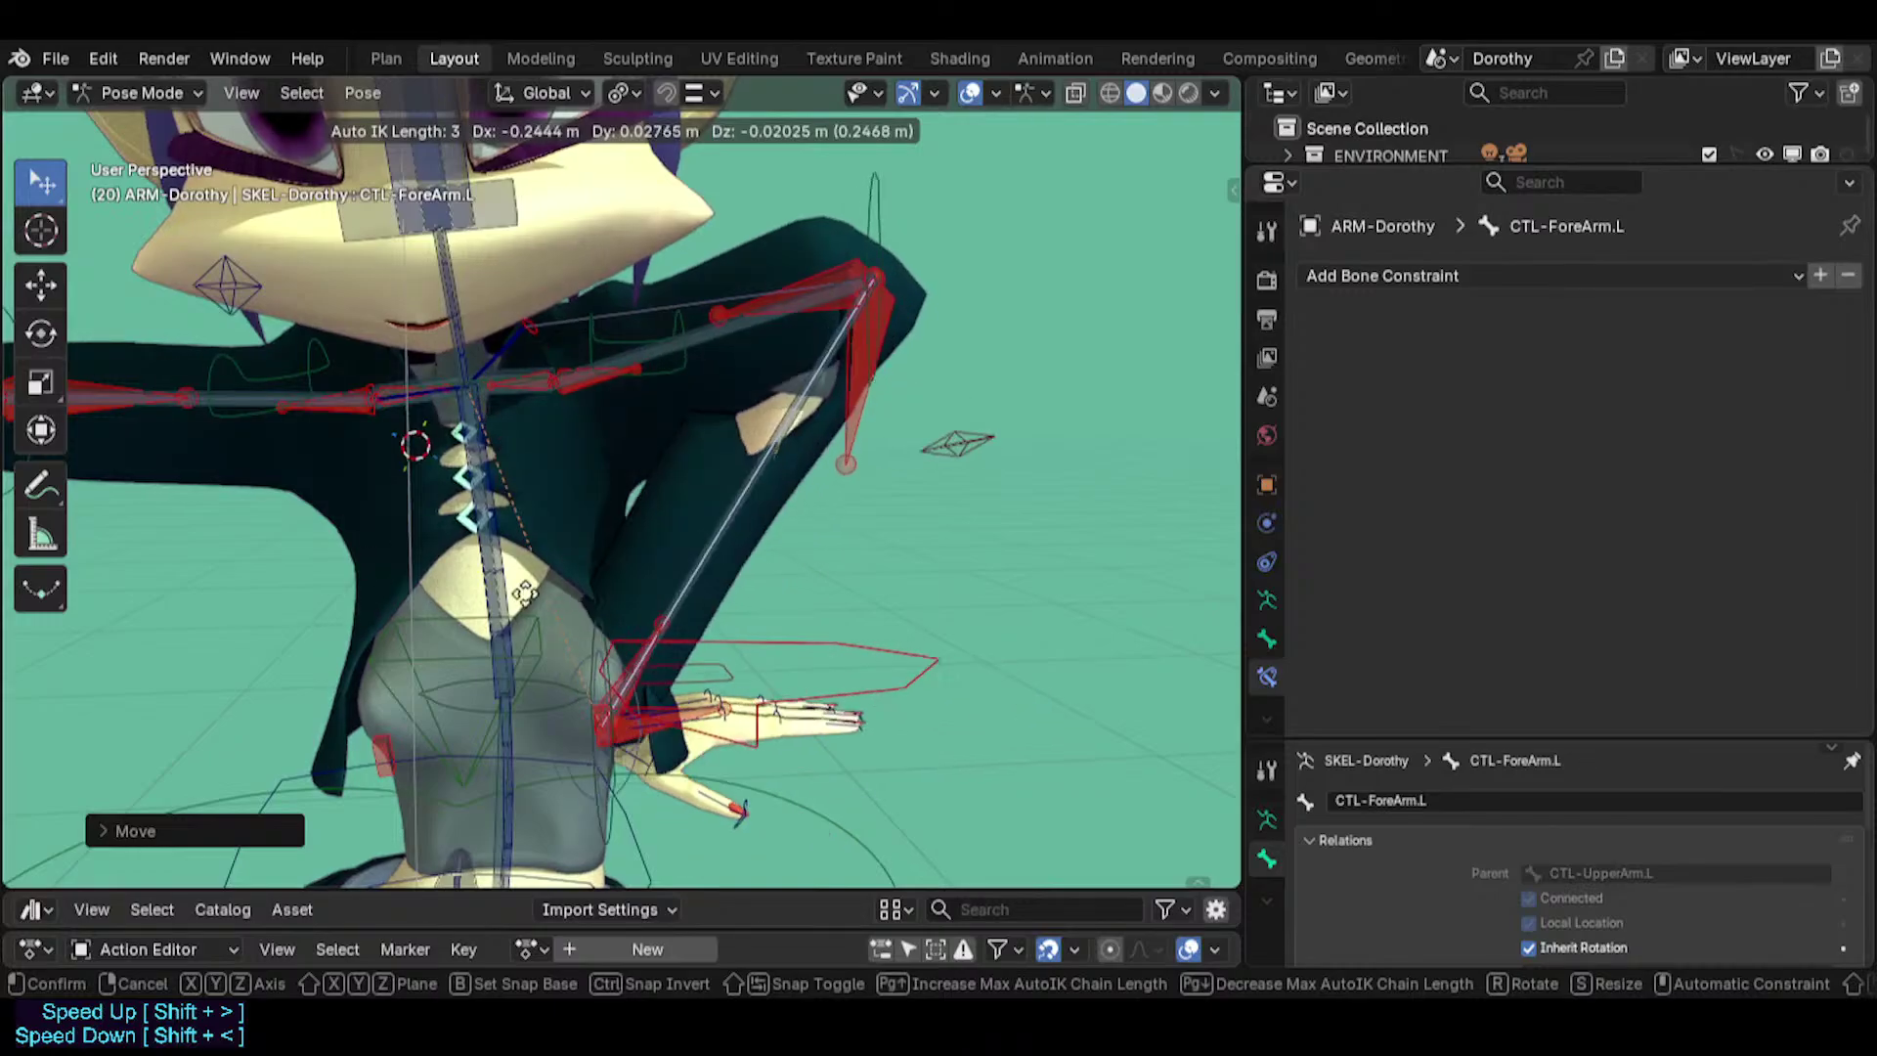
pyautogui.click(660, 274)
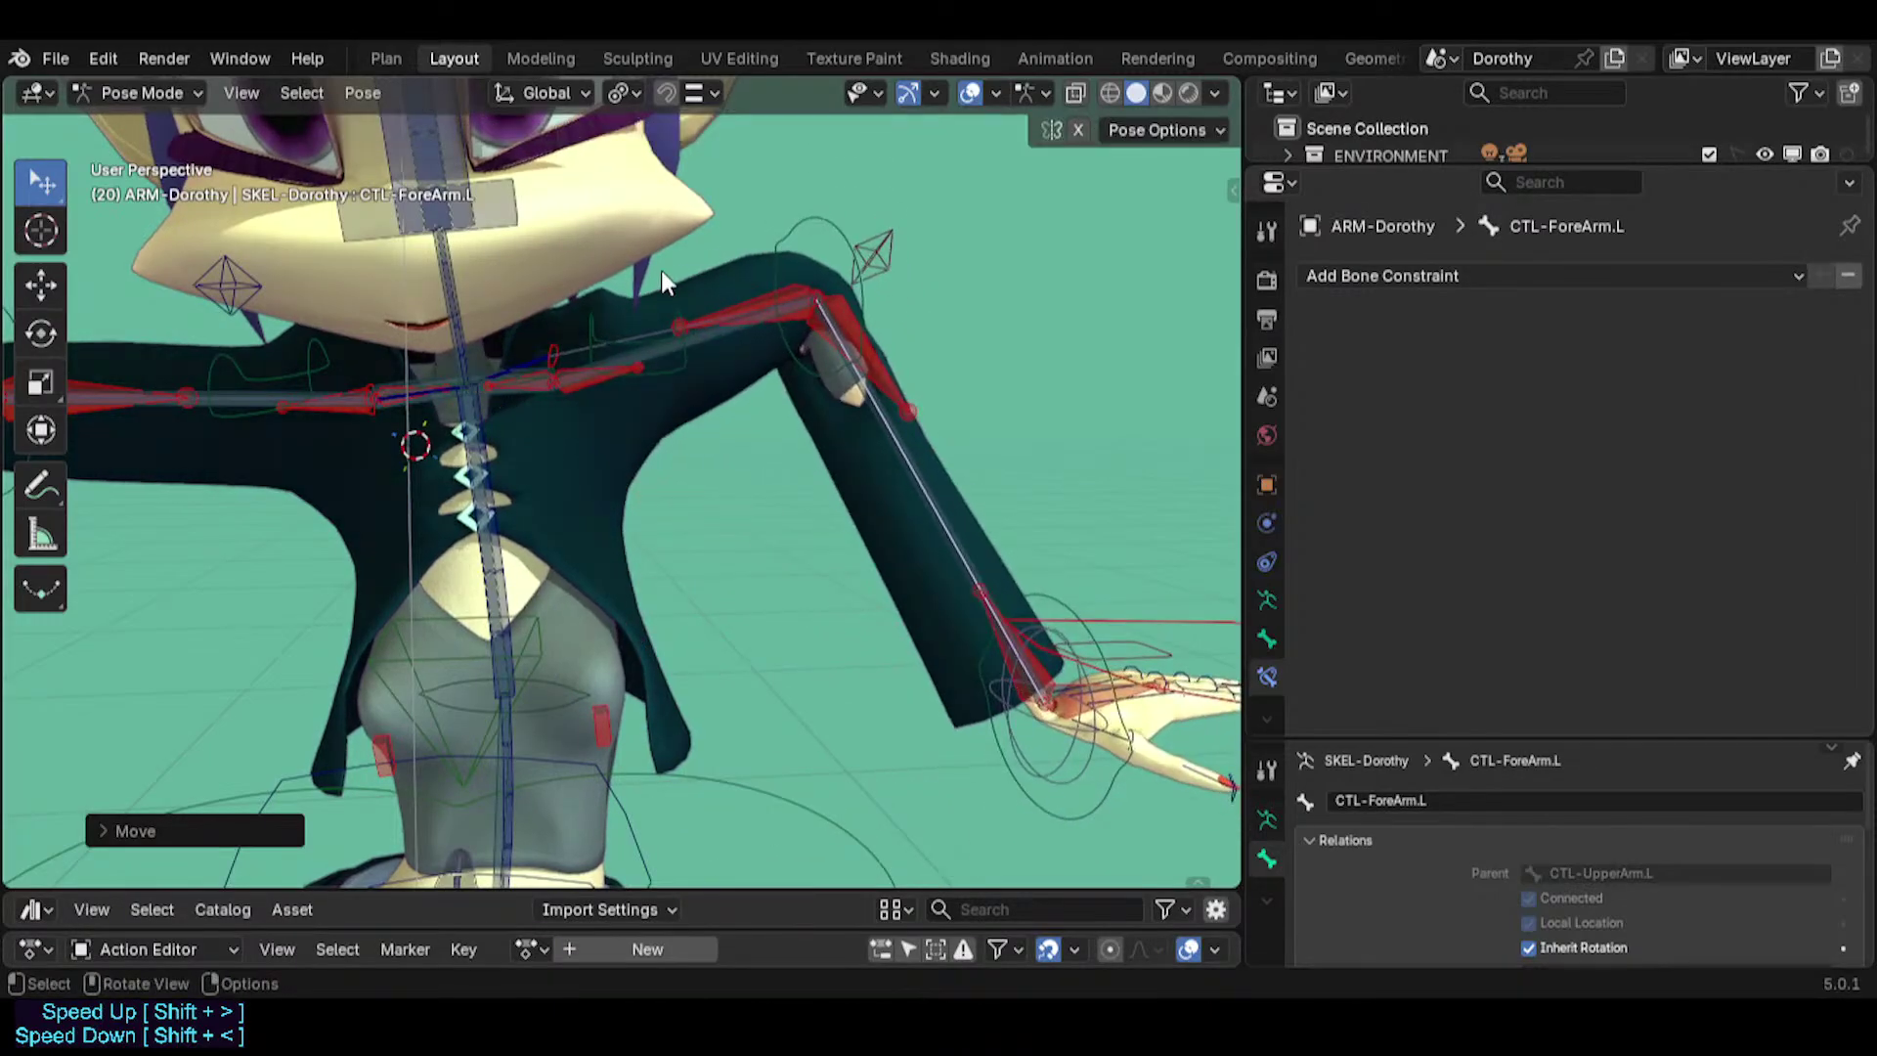
pyautogui.click(598, 317)
pyautogui.click(1749, 323)
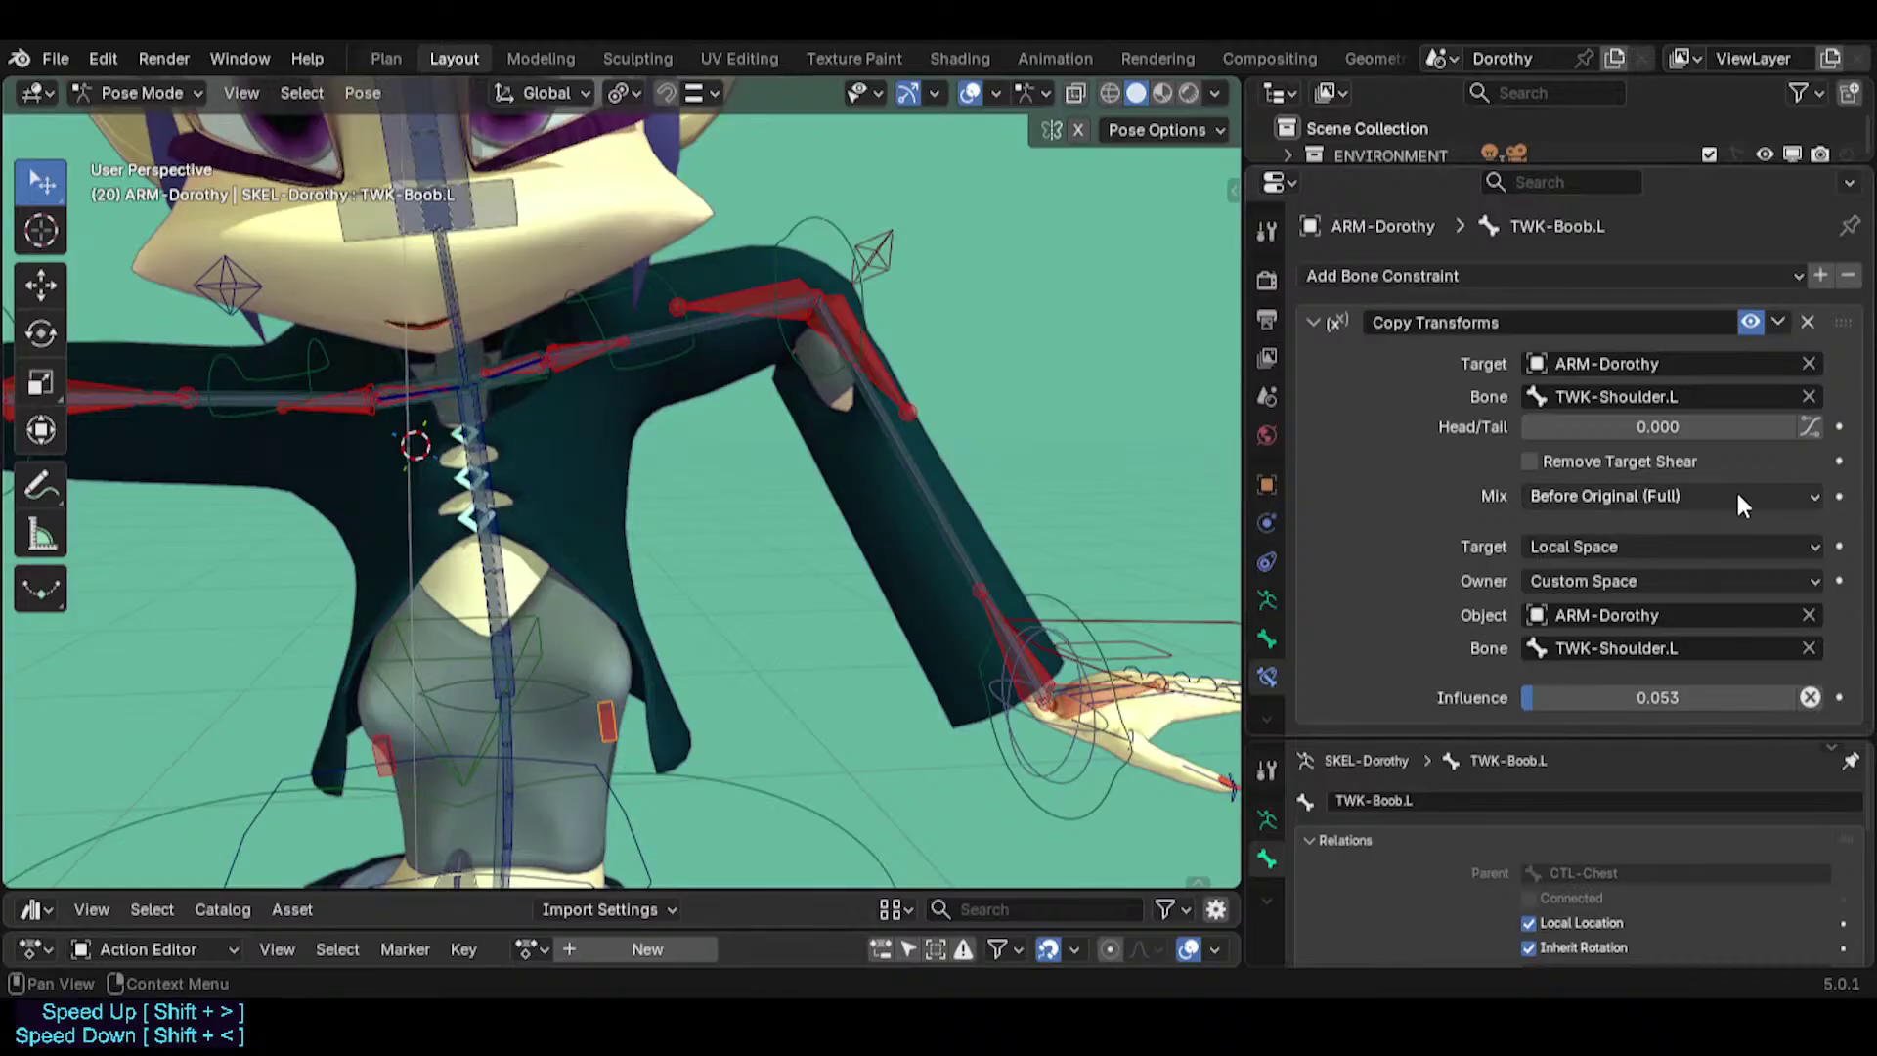
# Set the target space of TWK-Boob.L's Copy Transforms to Local Space (Owner Orientation) and move TWK-Shoulder.L to test it.
pyautogui.click(1568, 544)
pyautogui.click(1574, 735)
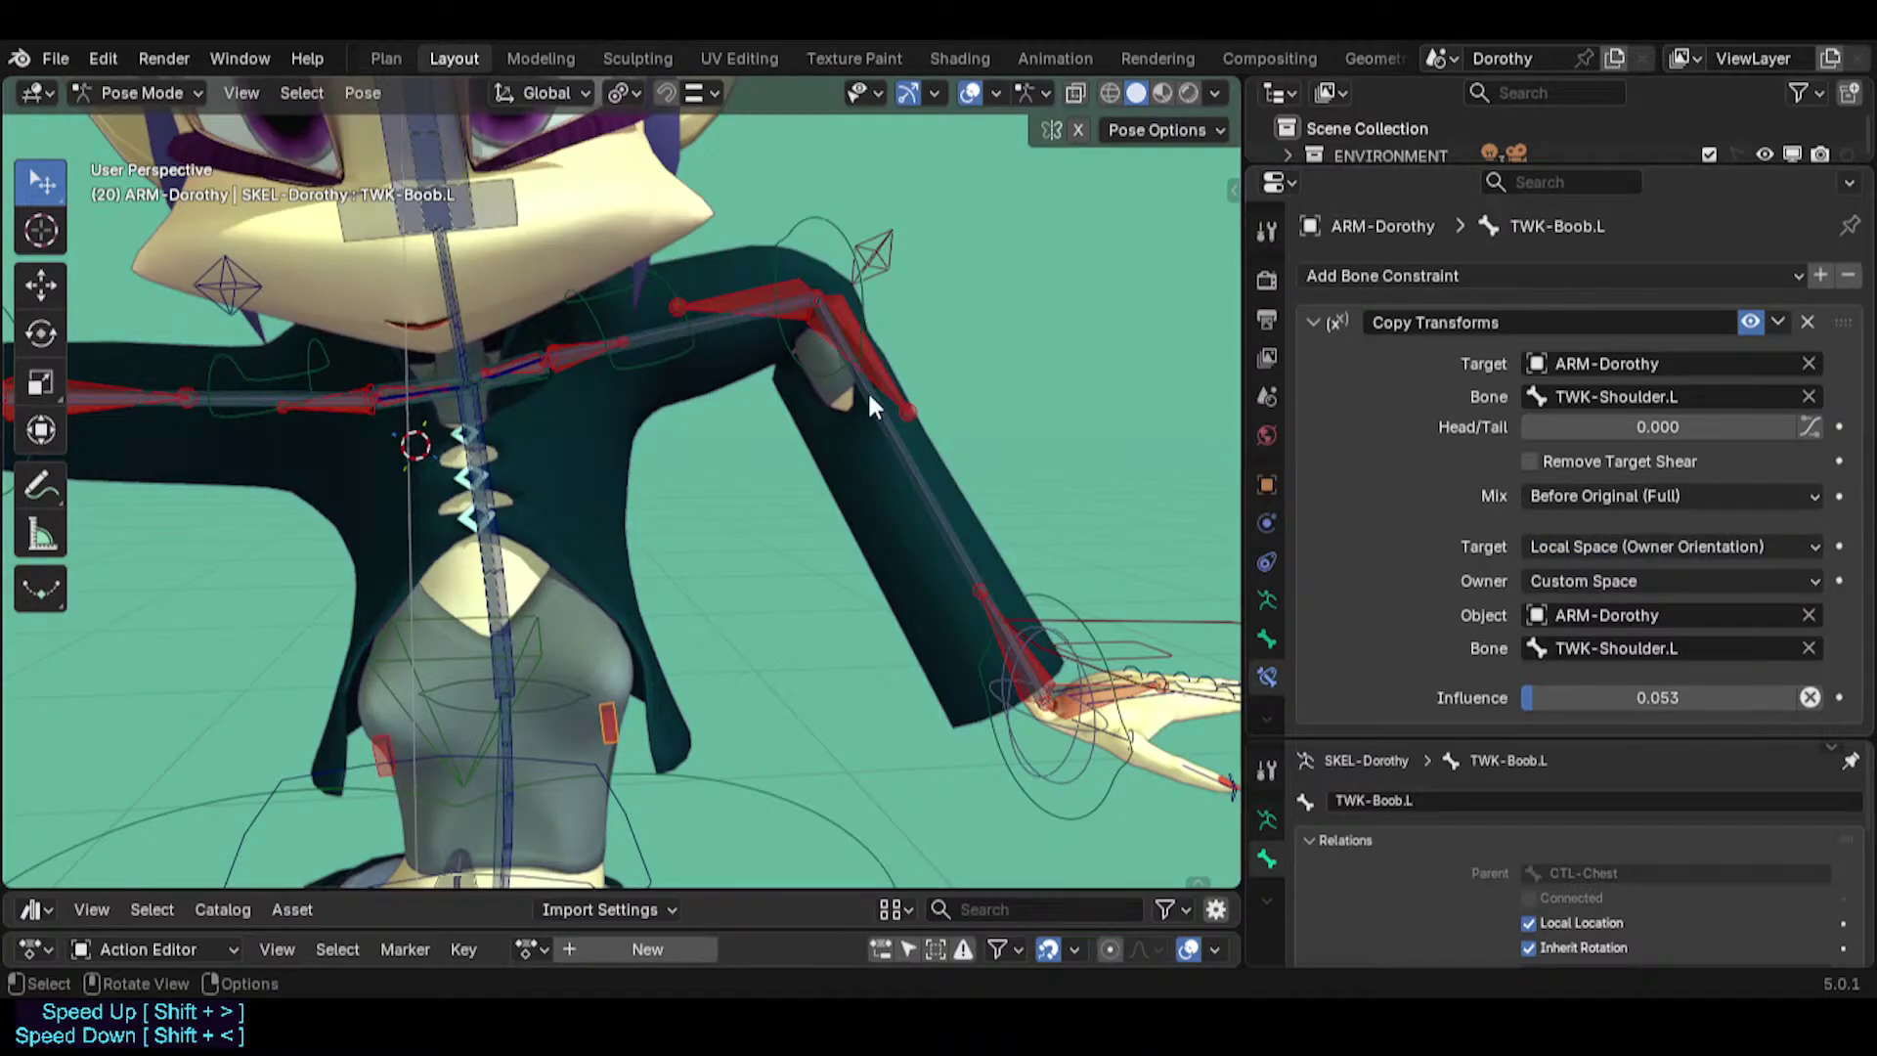
pyautogui.click(651, 275)
pyautogui.press('g')
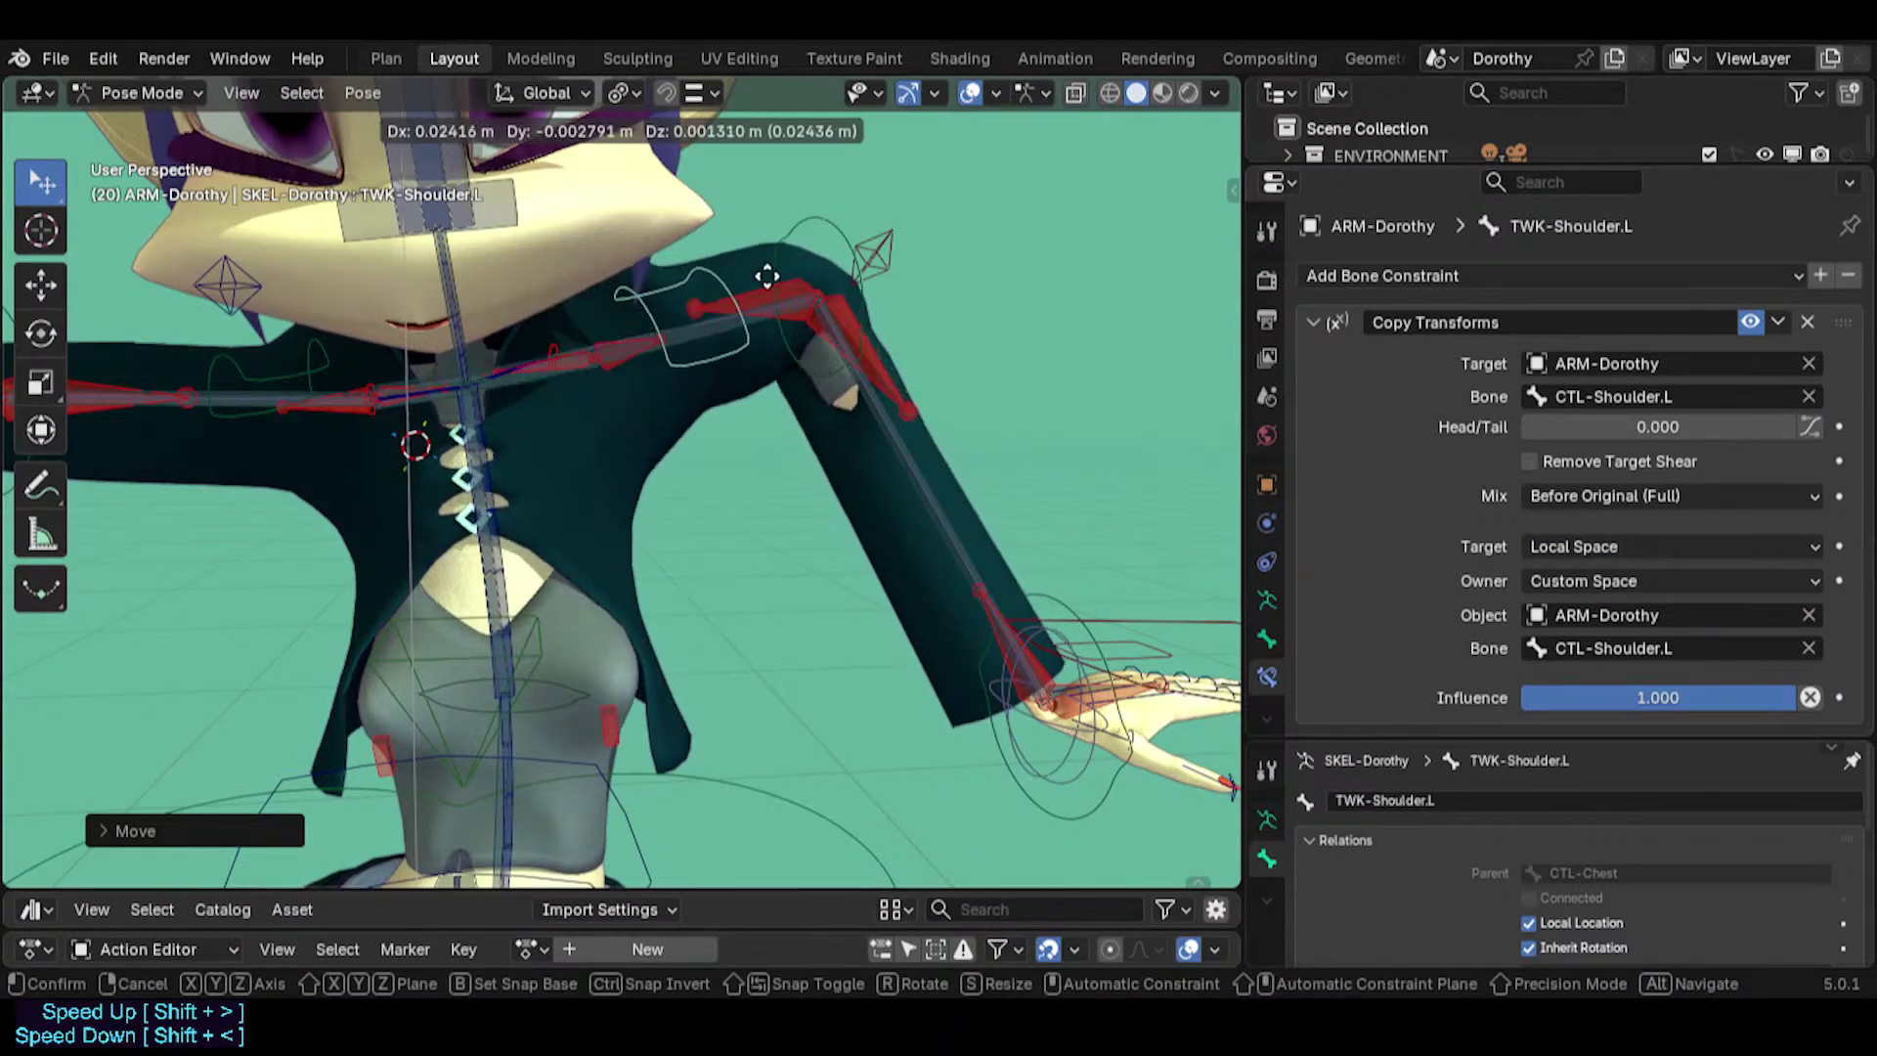
pyautogui.click(753, 283)
# Try Local Space (Owner Orientation) as the target space of TWK-Shoulder.L's Copy Transforms, move the bone, and undo the changes.
pyautogui.click(1638, 546)
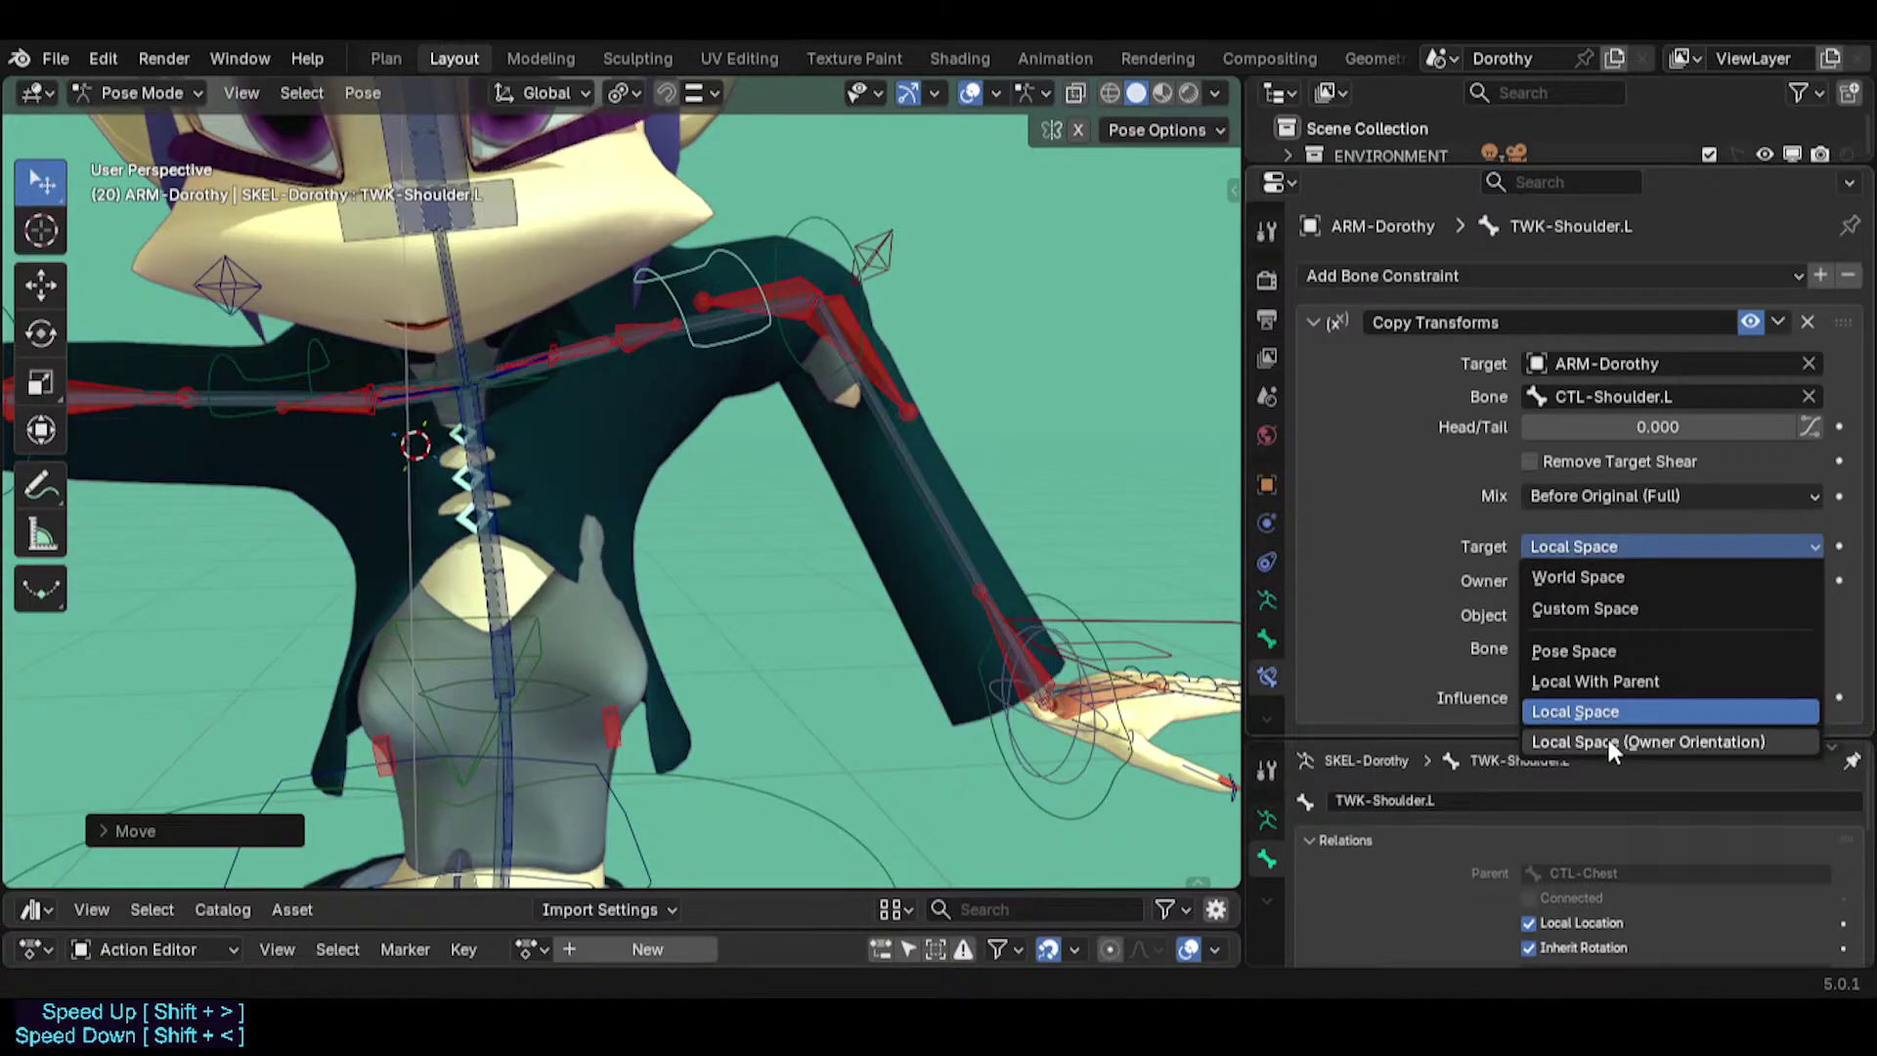
pyautogui.click(1608, 743)
pyautogui.press('g')
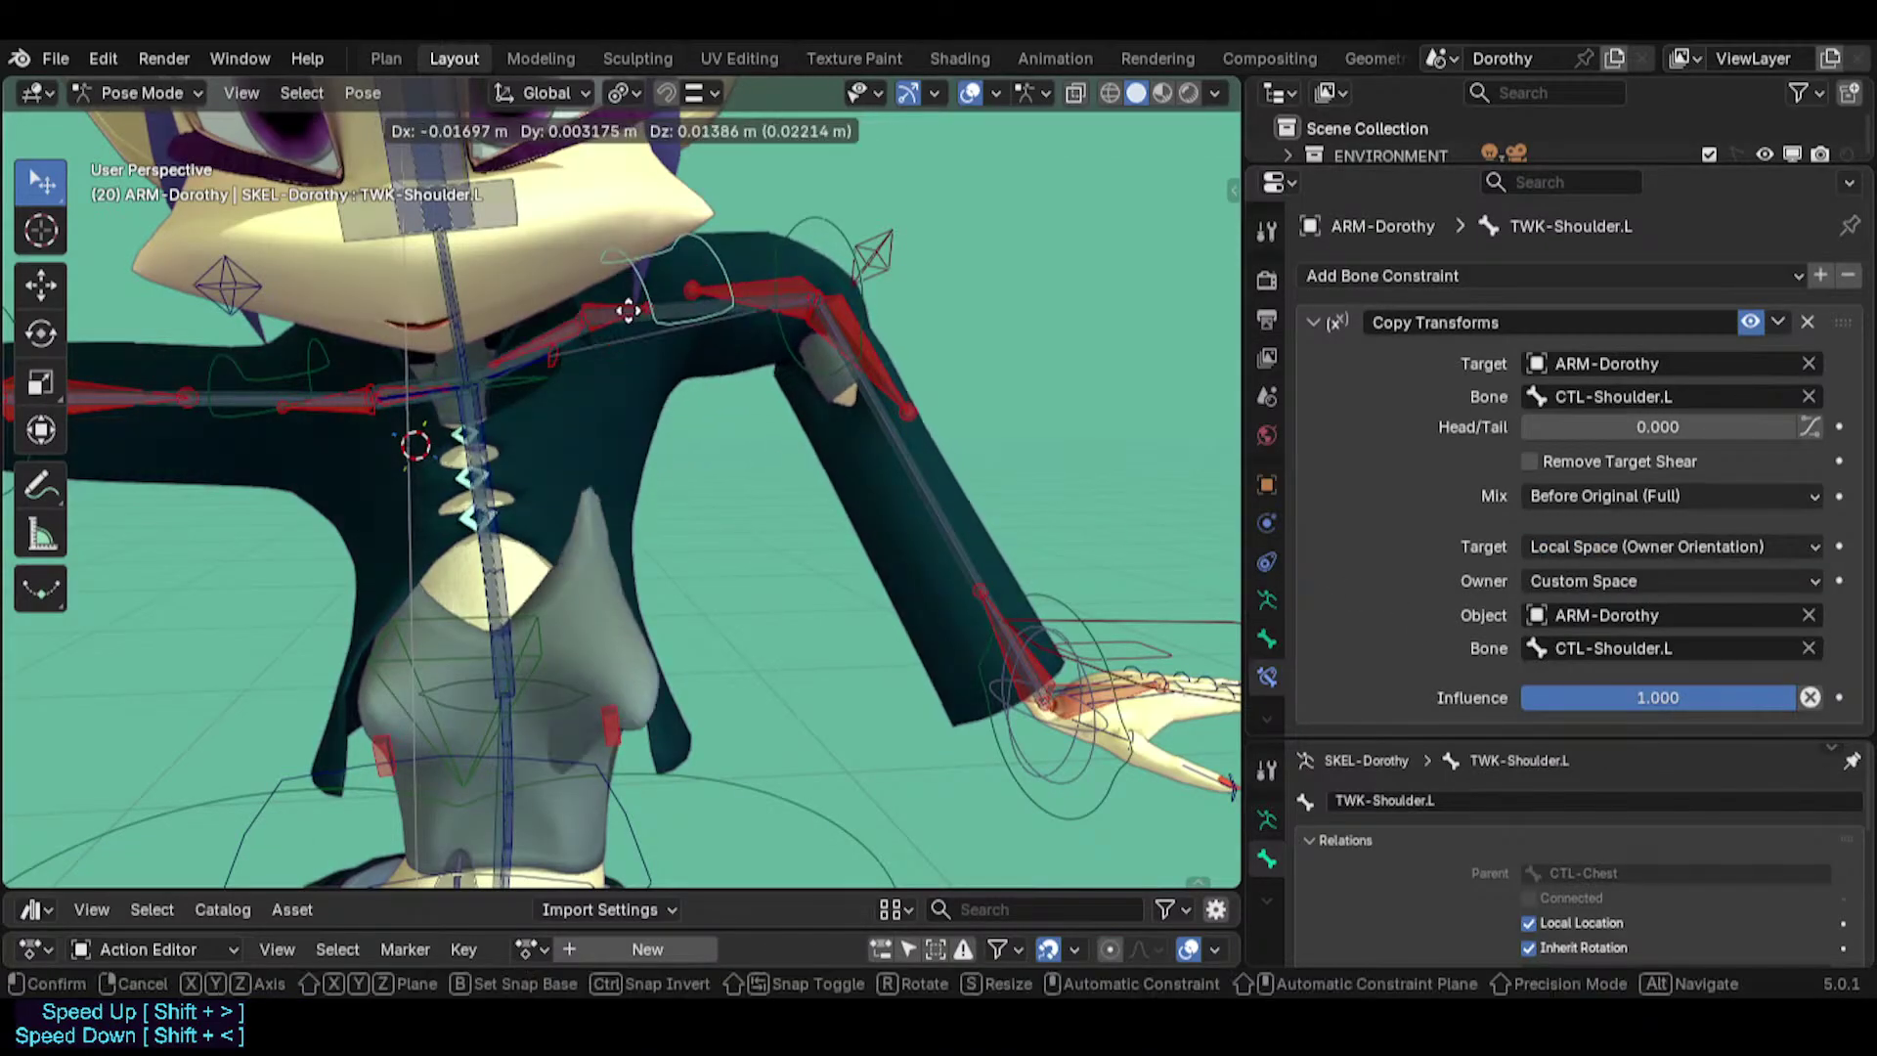
pyautogui.click(630, 340)
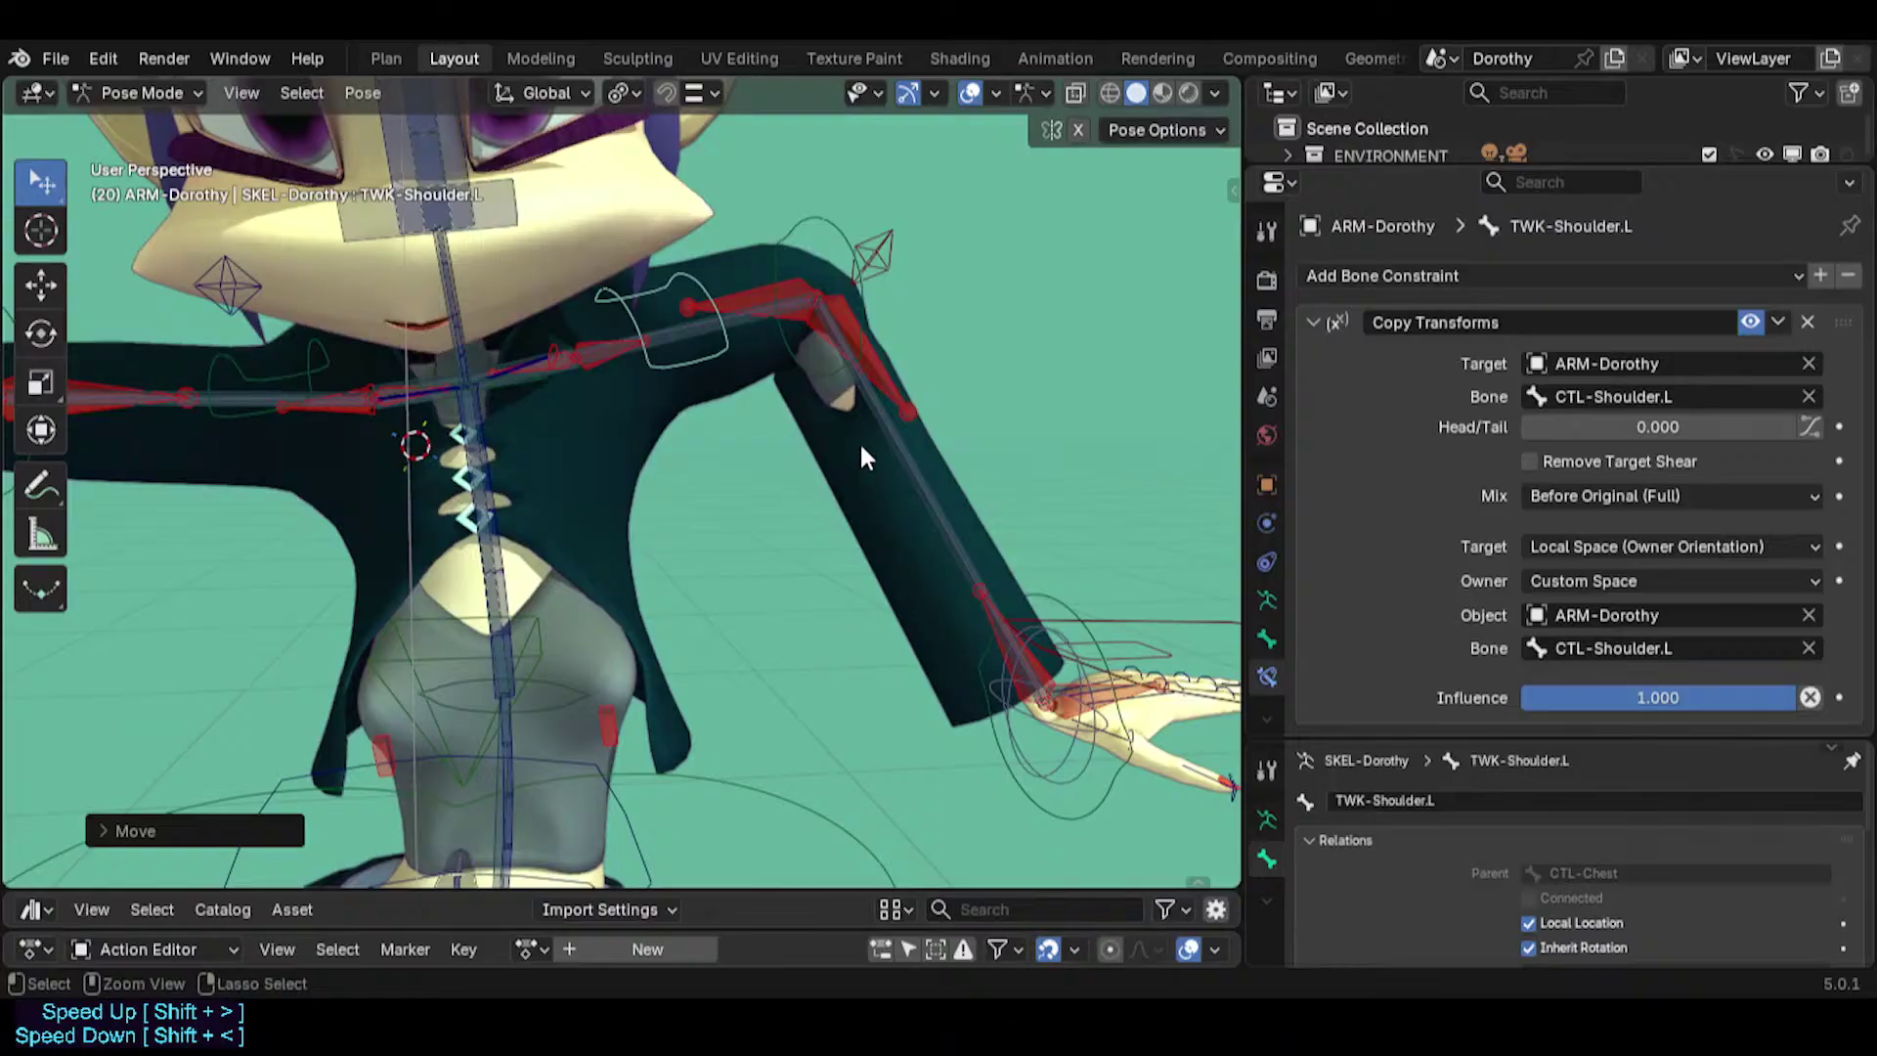
pyautogui.hotkey('ctrl', 'z')
pyautogui.hotkey('ctrl', 'z')
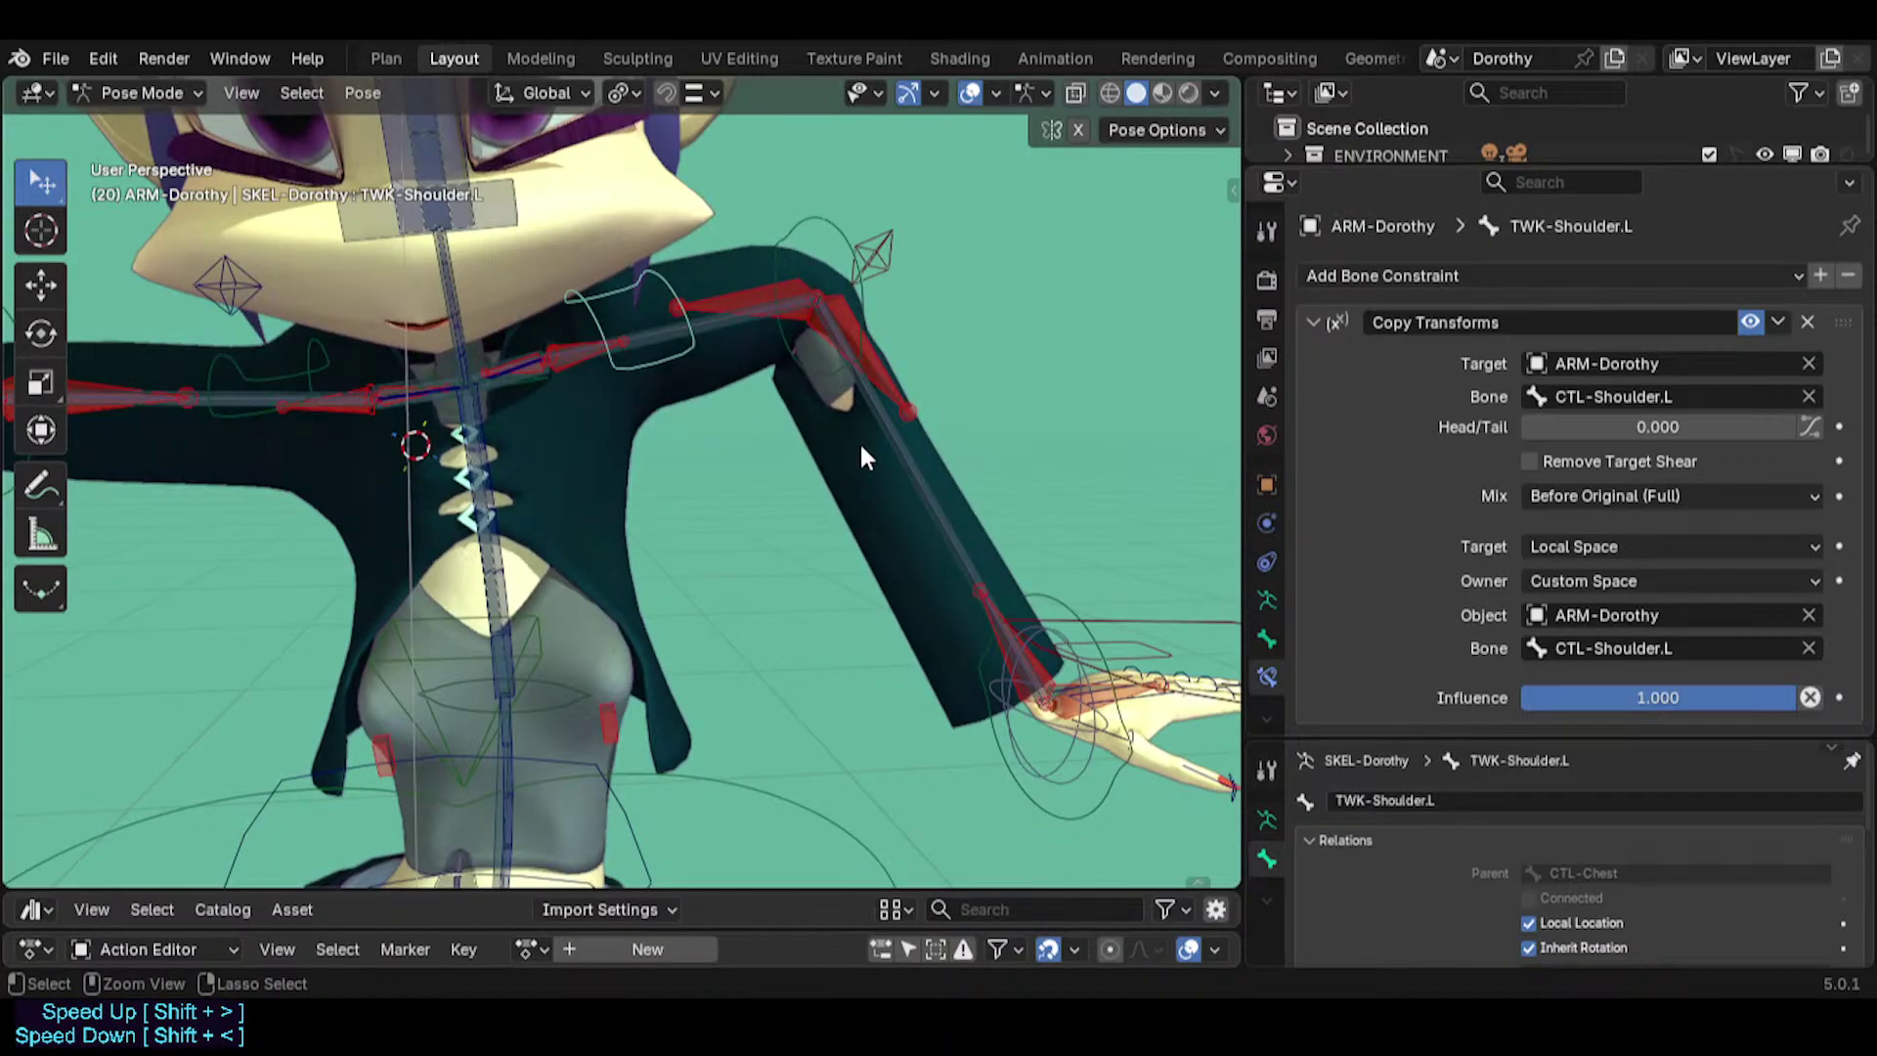
pyautogui.hotkey('ctrl', 'z')
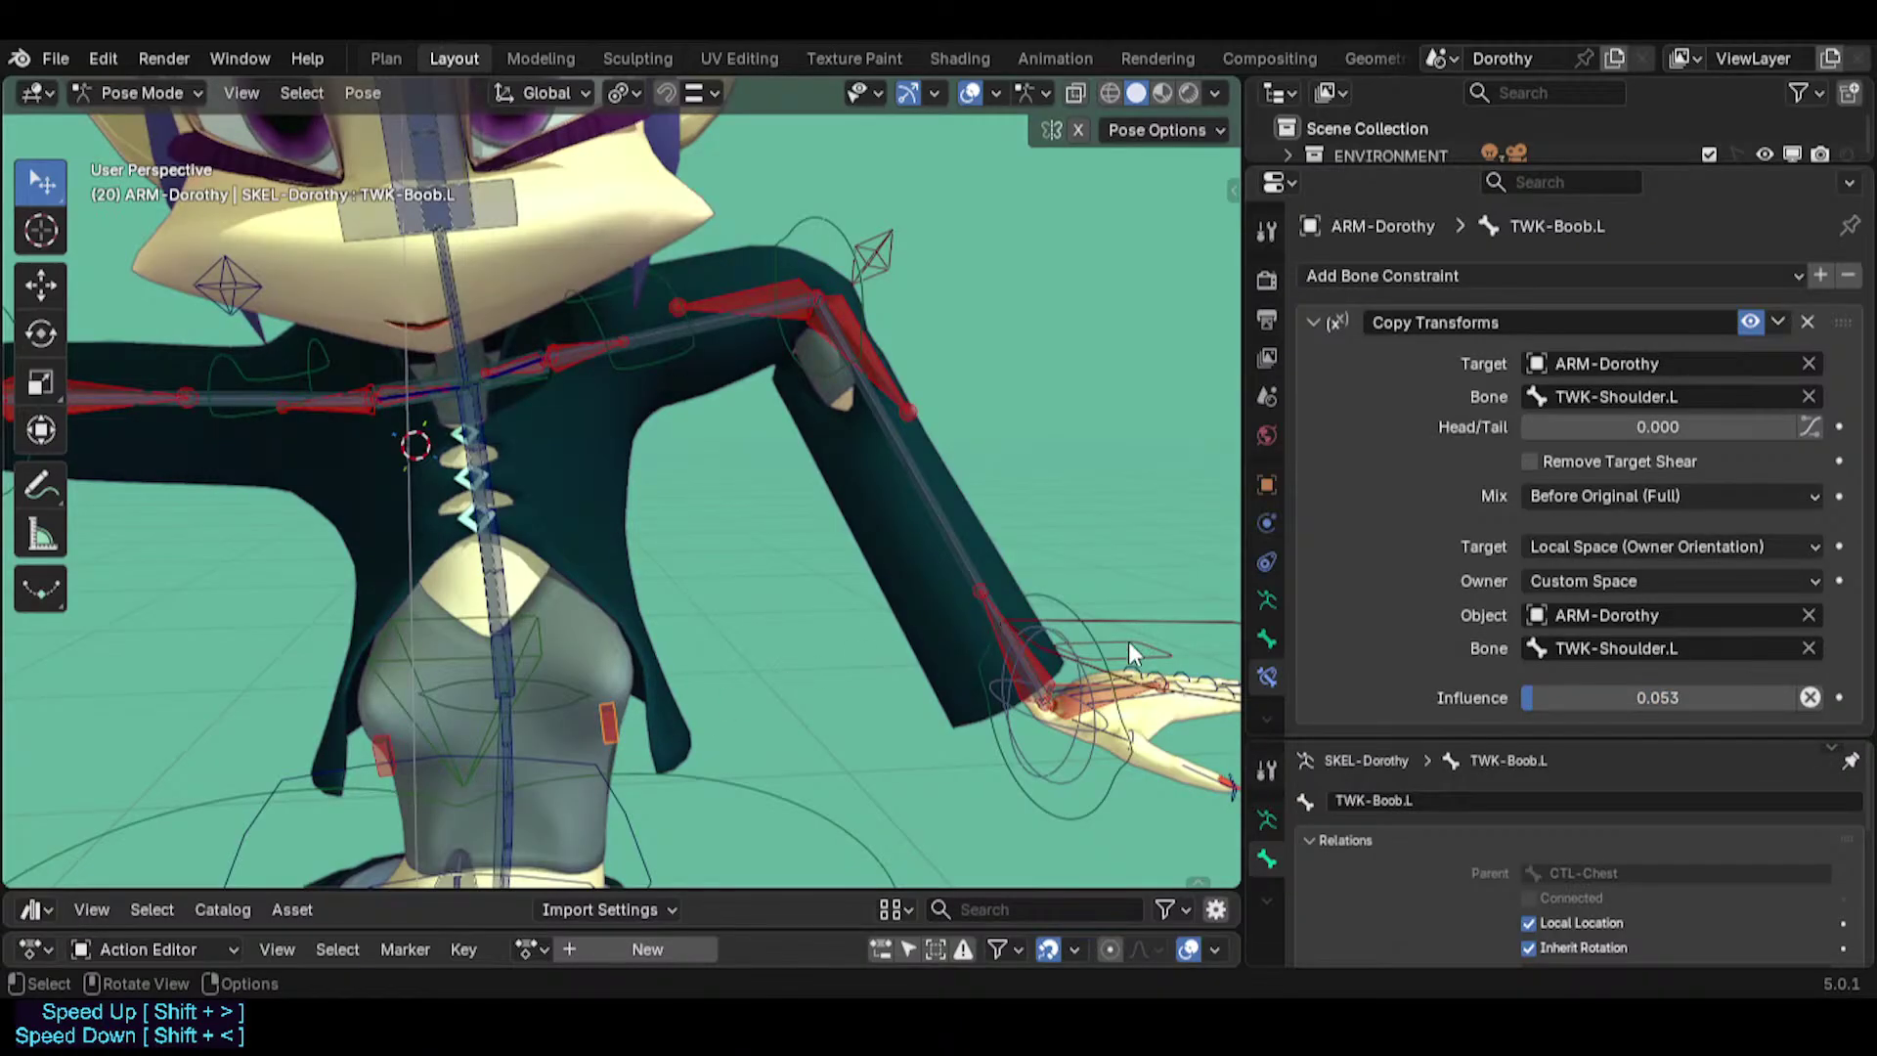
# Move MTR-IK-Hand.L slightly inward and up, and shift TWK-Shoulder.L repeatedly from different viewing angles.
pyautogui.moveTo(1132, 621); pyautogui.dragTo(1058, 592)
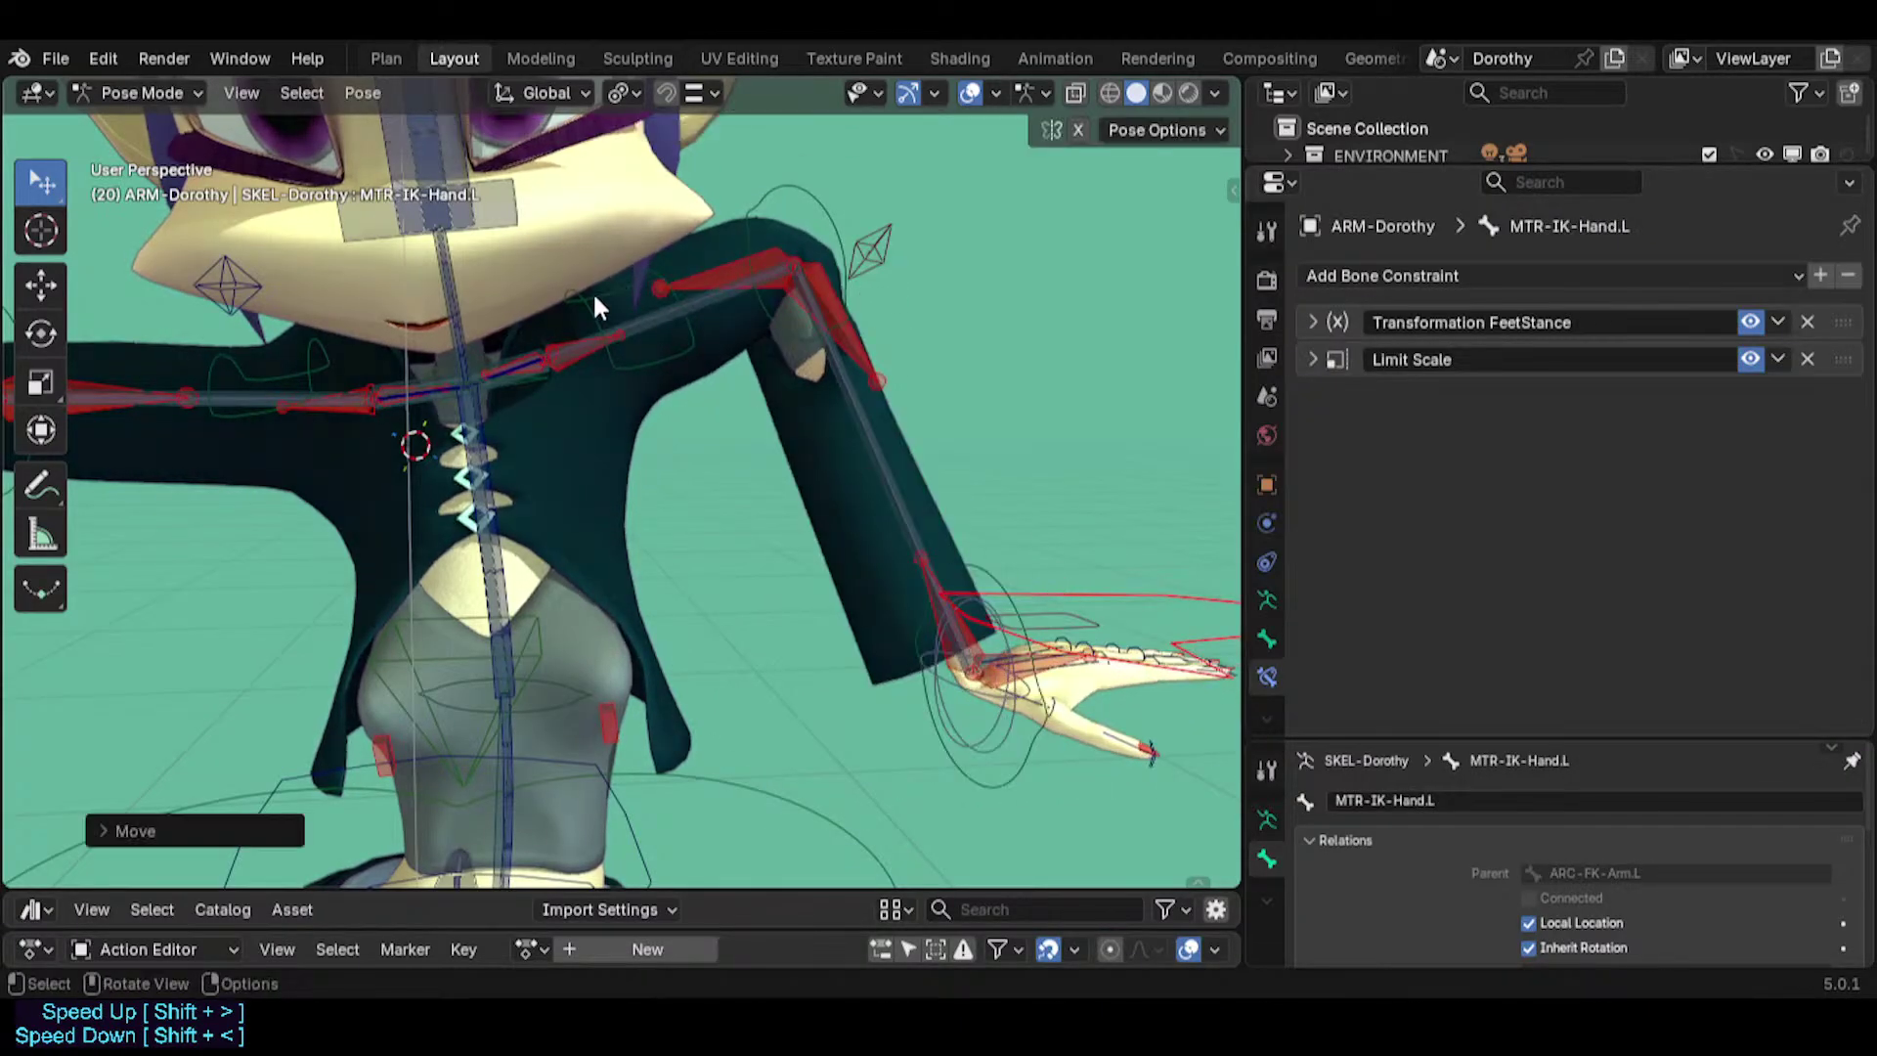
pyautogui.moveTo(573, 298)
pyautogui.mouseDown()
pyautogui.moveTo(545, 300)
pyautogui.moveTo(592, 306)
pyautogui.moveTo(536, 319)
pyautogui.moveTo(571, 332)
pyautogui.mouseUp()
pyautogui.moveTo(586, 343); pyautogui.dragTo(533, 334, button='middle')
pyautogui.moveTo(537, 330)
pyautogui.mouseDown()
pyautogui.moveTo(476, 316)
pyautogui.moveTo(535, 315)
pyautogui.mouseUp()
pyautogui.moveTo(533, 337); pyautogui.dragTo(291, 389, button='middle')
pyautogui.moveTo(500, 347)
pyautogui.mouseDown()
pyautogui.moveTo(482, 352)
pyautogui.moveTo(496, 338)
pyautogui.mouseUp()
pyautogui.moveTo(494, 340); pyautogui.dragTo(319, 334, button='middle')
pyautogui.moveTo(509, 310); pyautogui.dragTo(303, 355)
pyautogui.moveTo(303, 354); pyautogui.dragTo(752, 327, button='middle')
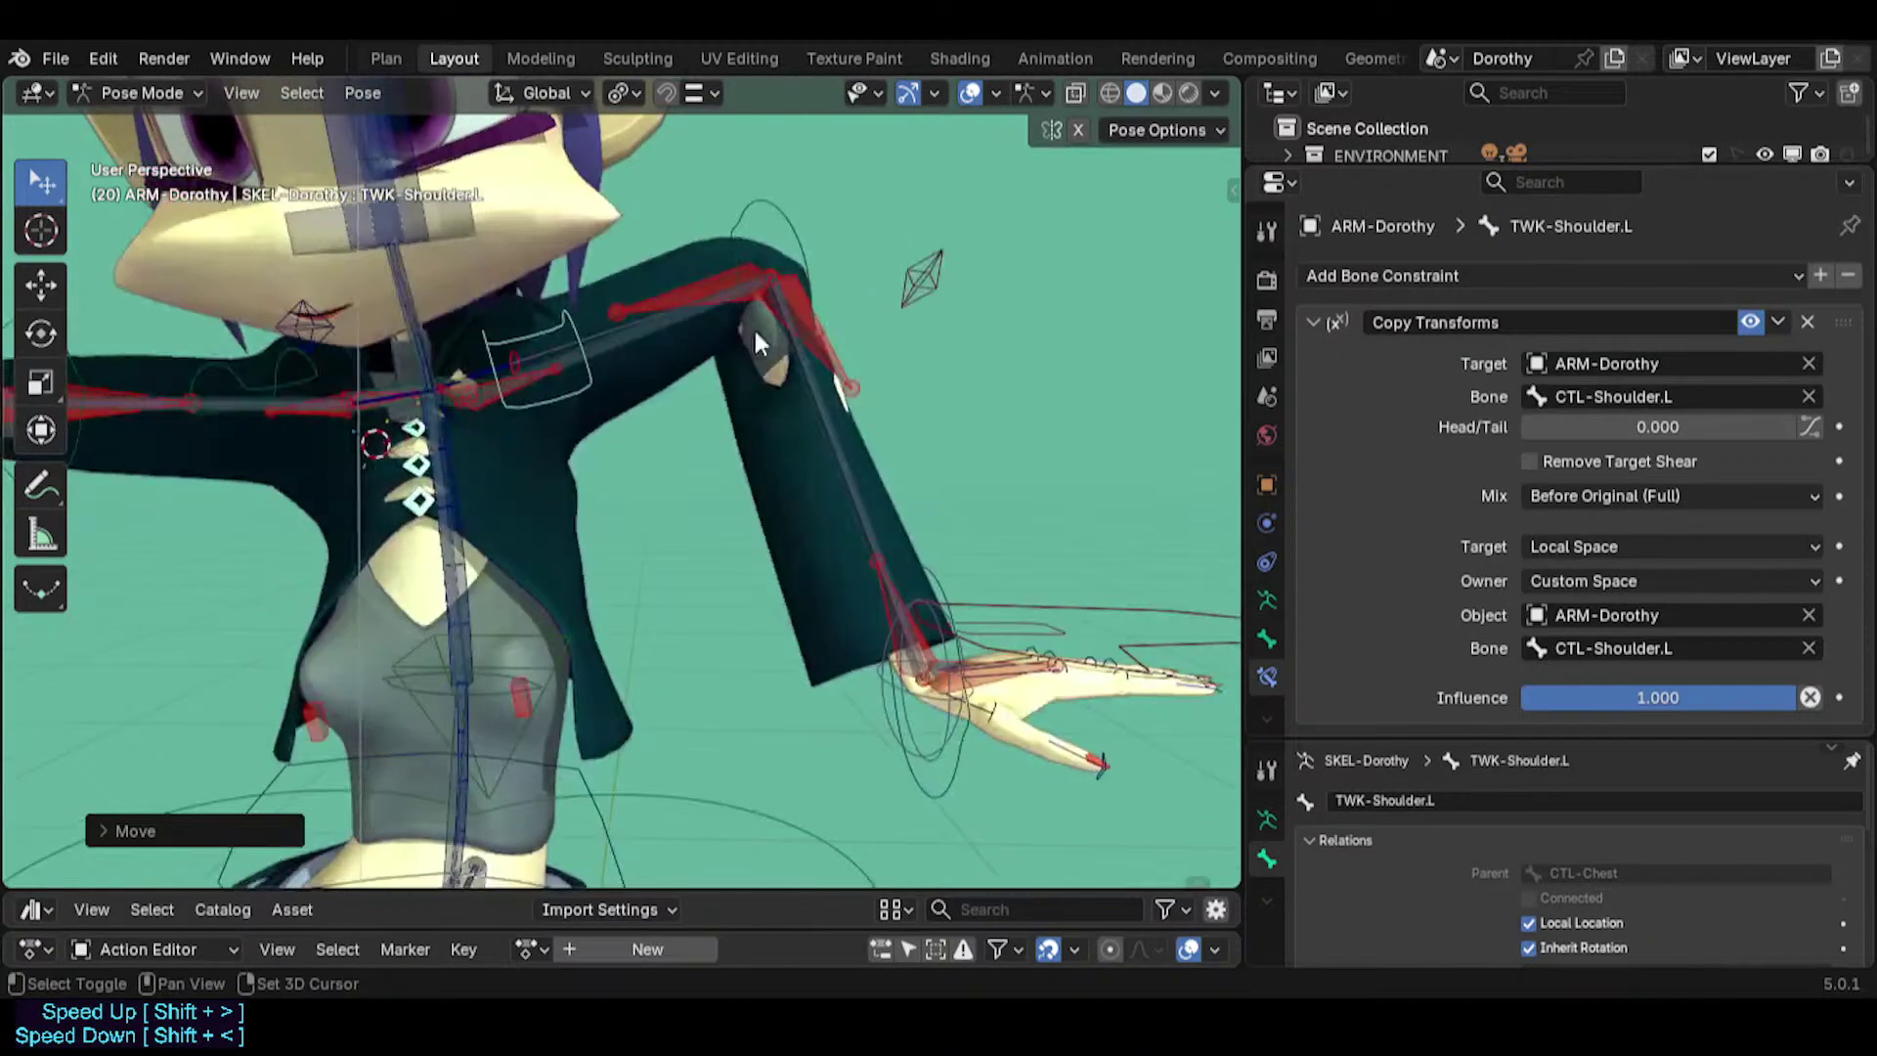
# Set the target space of TWK-Boob.L's Copy Transforms constraint to Local Space.
pyautogui.click(533, 679)
pyautogui.click(1573, 550)
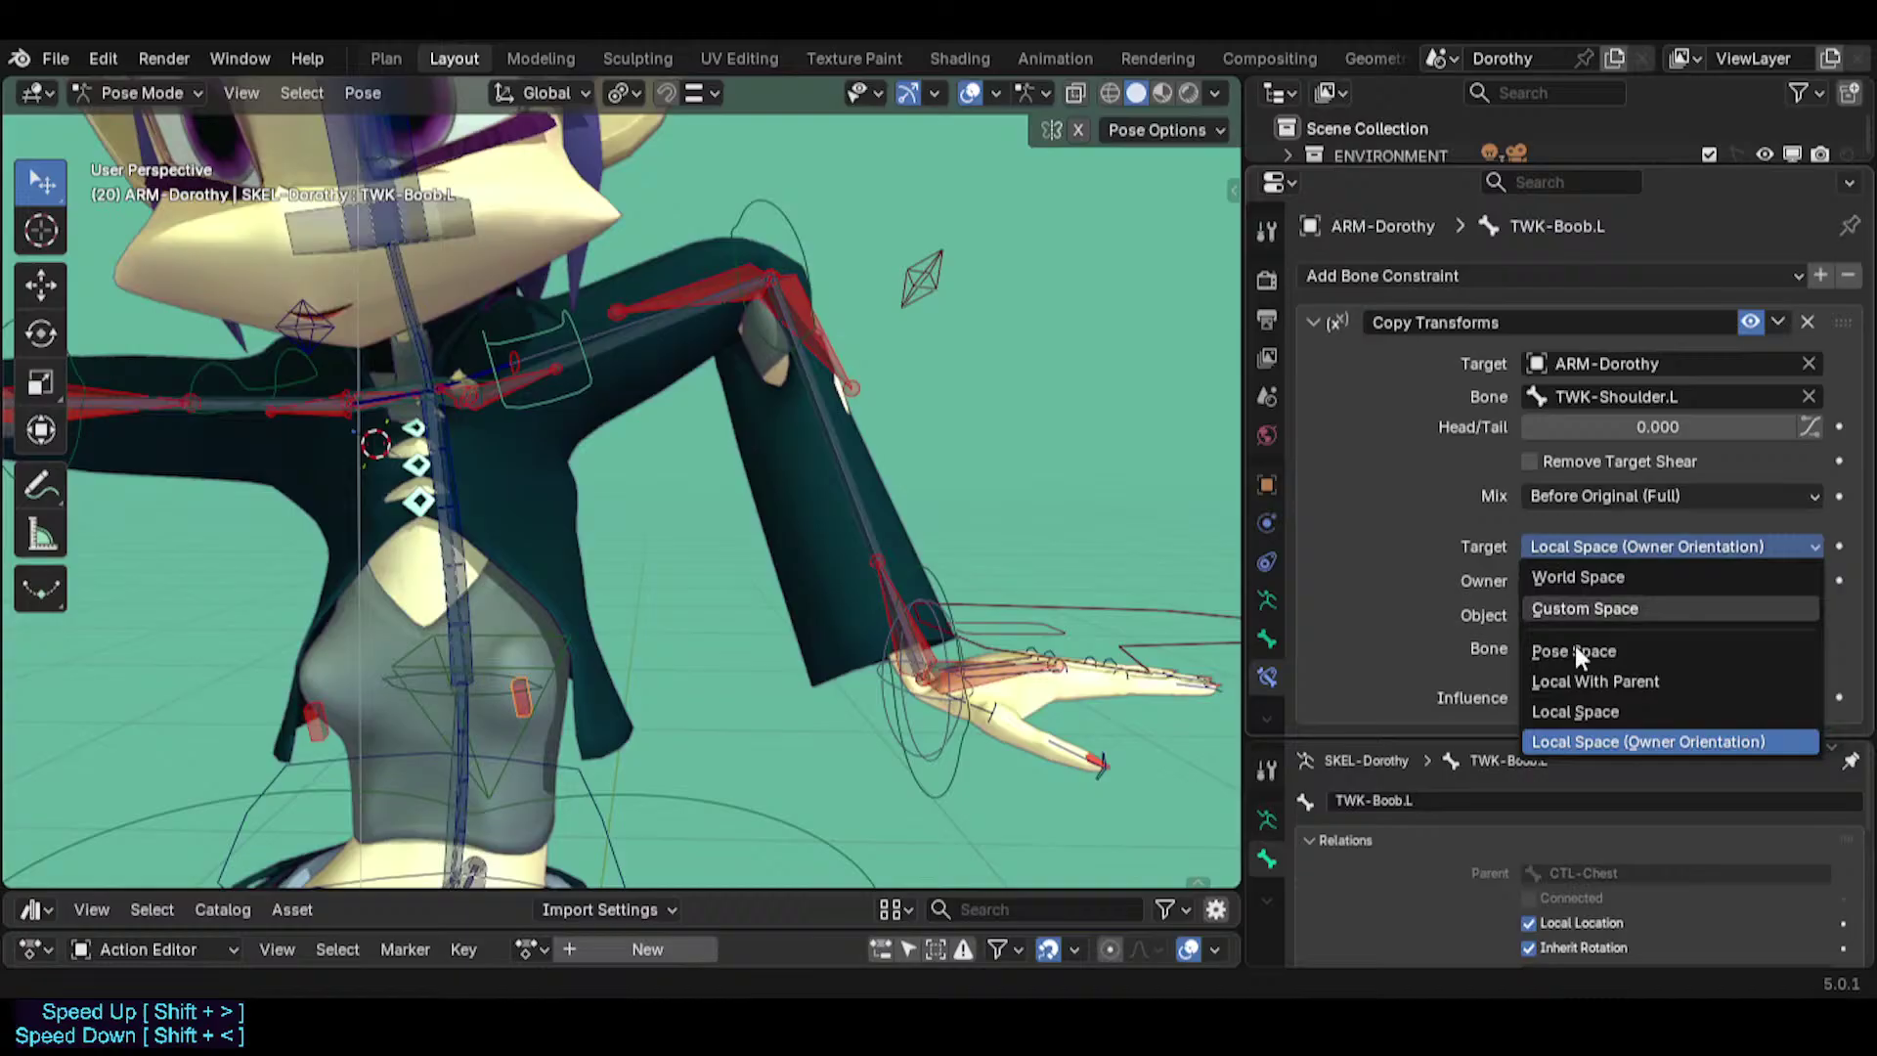
pyautogui.click(1572, 716)
# Move TWK-Shoulder.L outward and upward several times to check how the chest follows the shoulder.
pyautogui.keyDown('shift'); pyautogui.moveTo(690, 432); pyautogui.dragTo(361, 368, button='middle'); pyautogui.keyUp('shift')
pyautogui.click(254, 391)
pyautogui.keyDown('shift'); pyautogui.moveTo(254, 391); pyautogui.dragTo(439, 402, button='middle'); pyautogui.keyUp('shift')
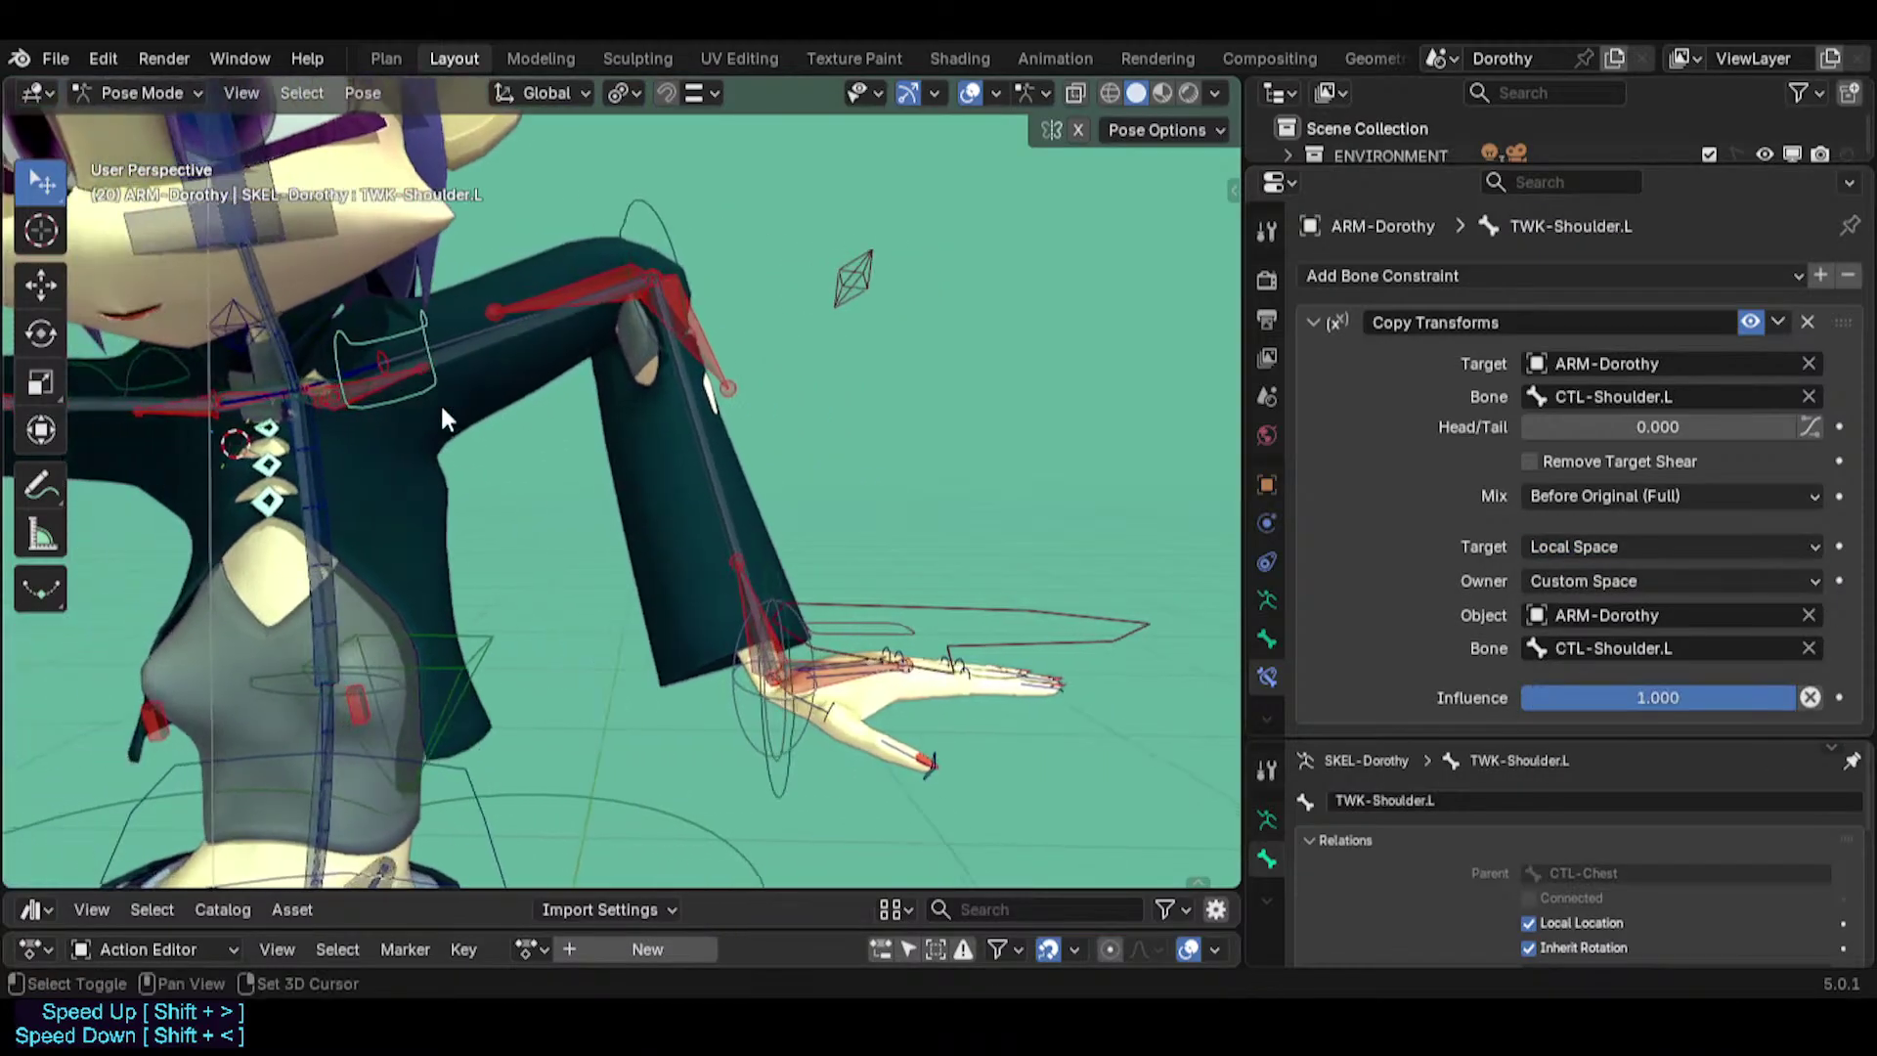
pyautogui.press('g')
pyautogui.click(435, 372)
pyautogui.press('g')
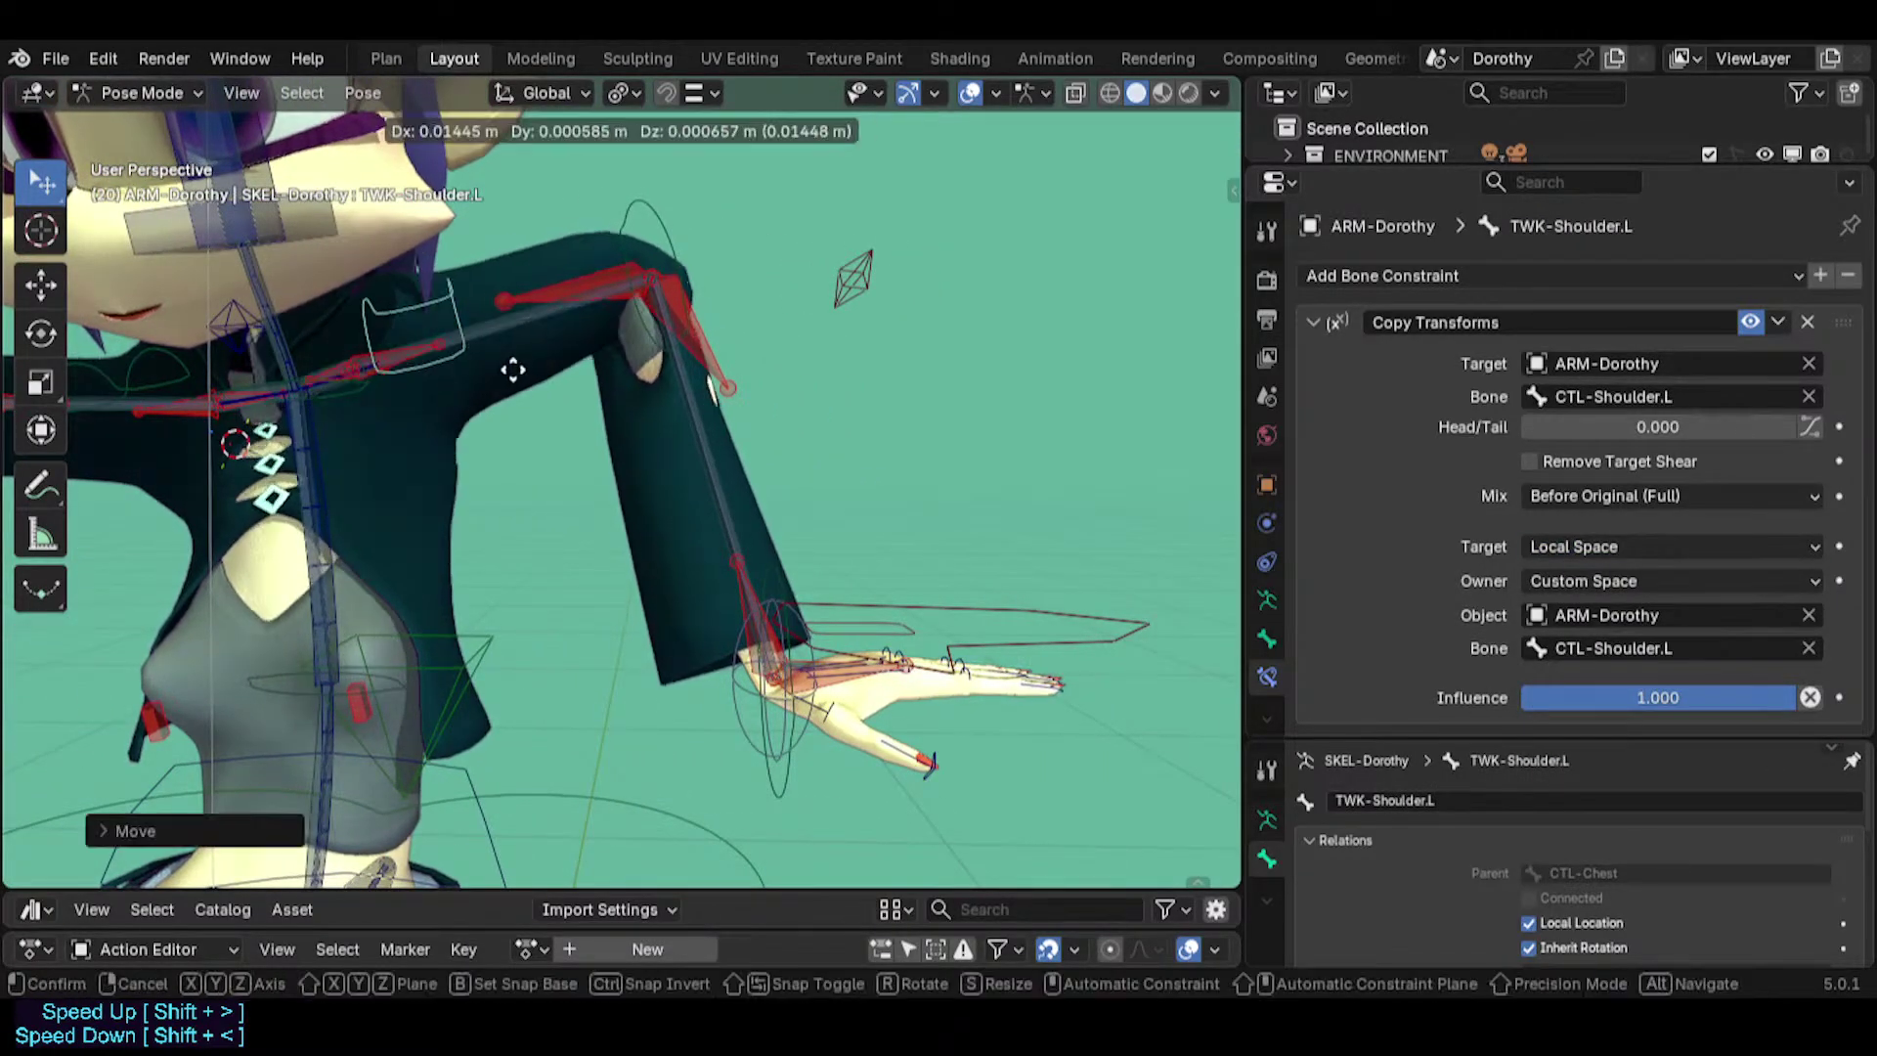
pyautogui.click(456, 346)
pyautogui.hotkey('shift', 'g')
pyautogui.click(432, 347)
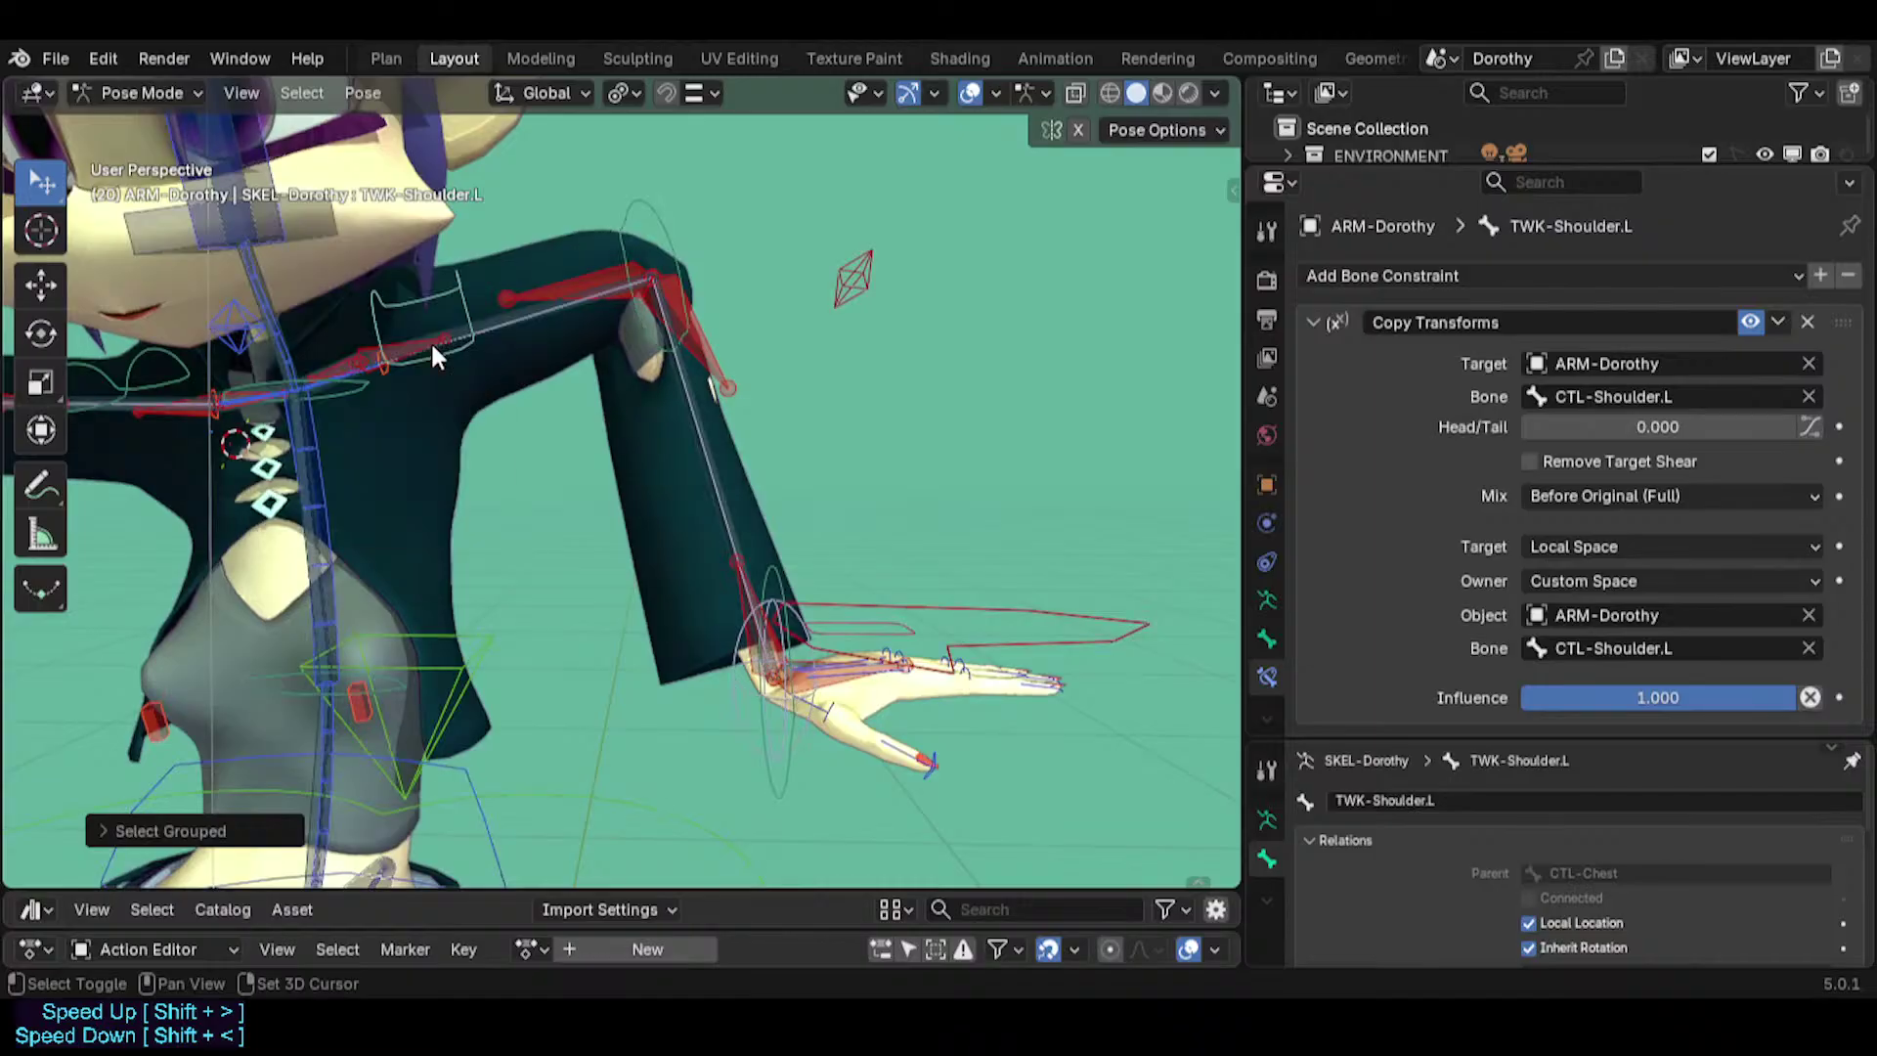
pyautogui.click(447, 348)
pyautogui.press('g')
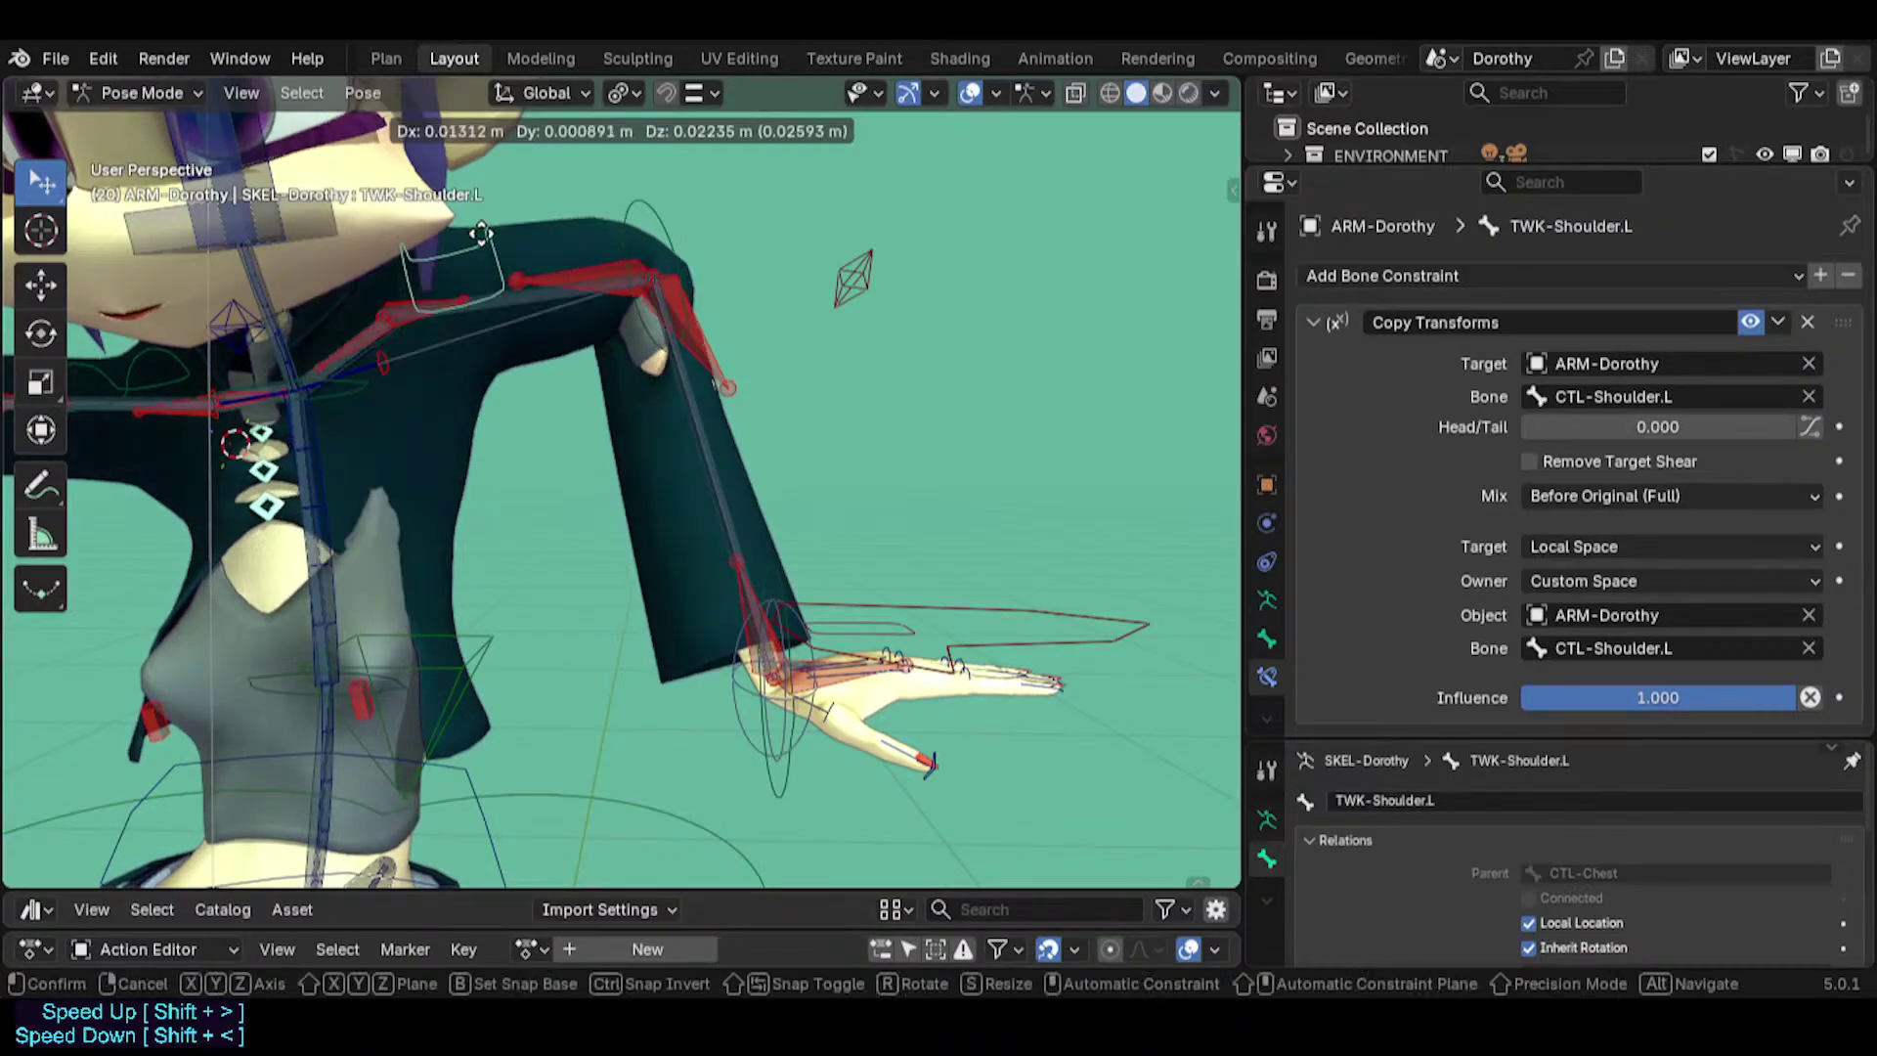
pyautogui.click(439, 300)
# Pick CTL-Shoulder.L from the overlapping left shoulder bones and try moving it.
pyautogui.click(343, 365)
pyautogui.click(361, 366)
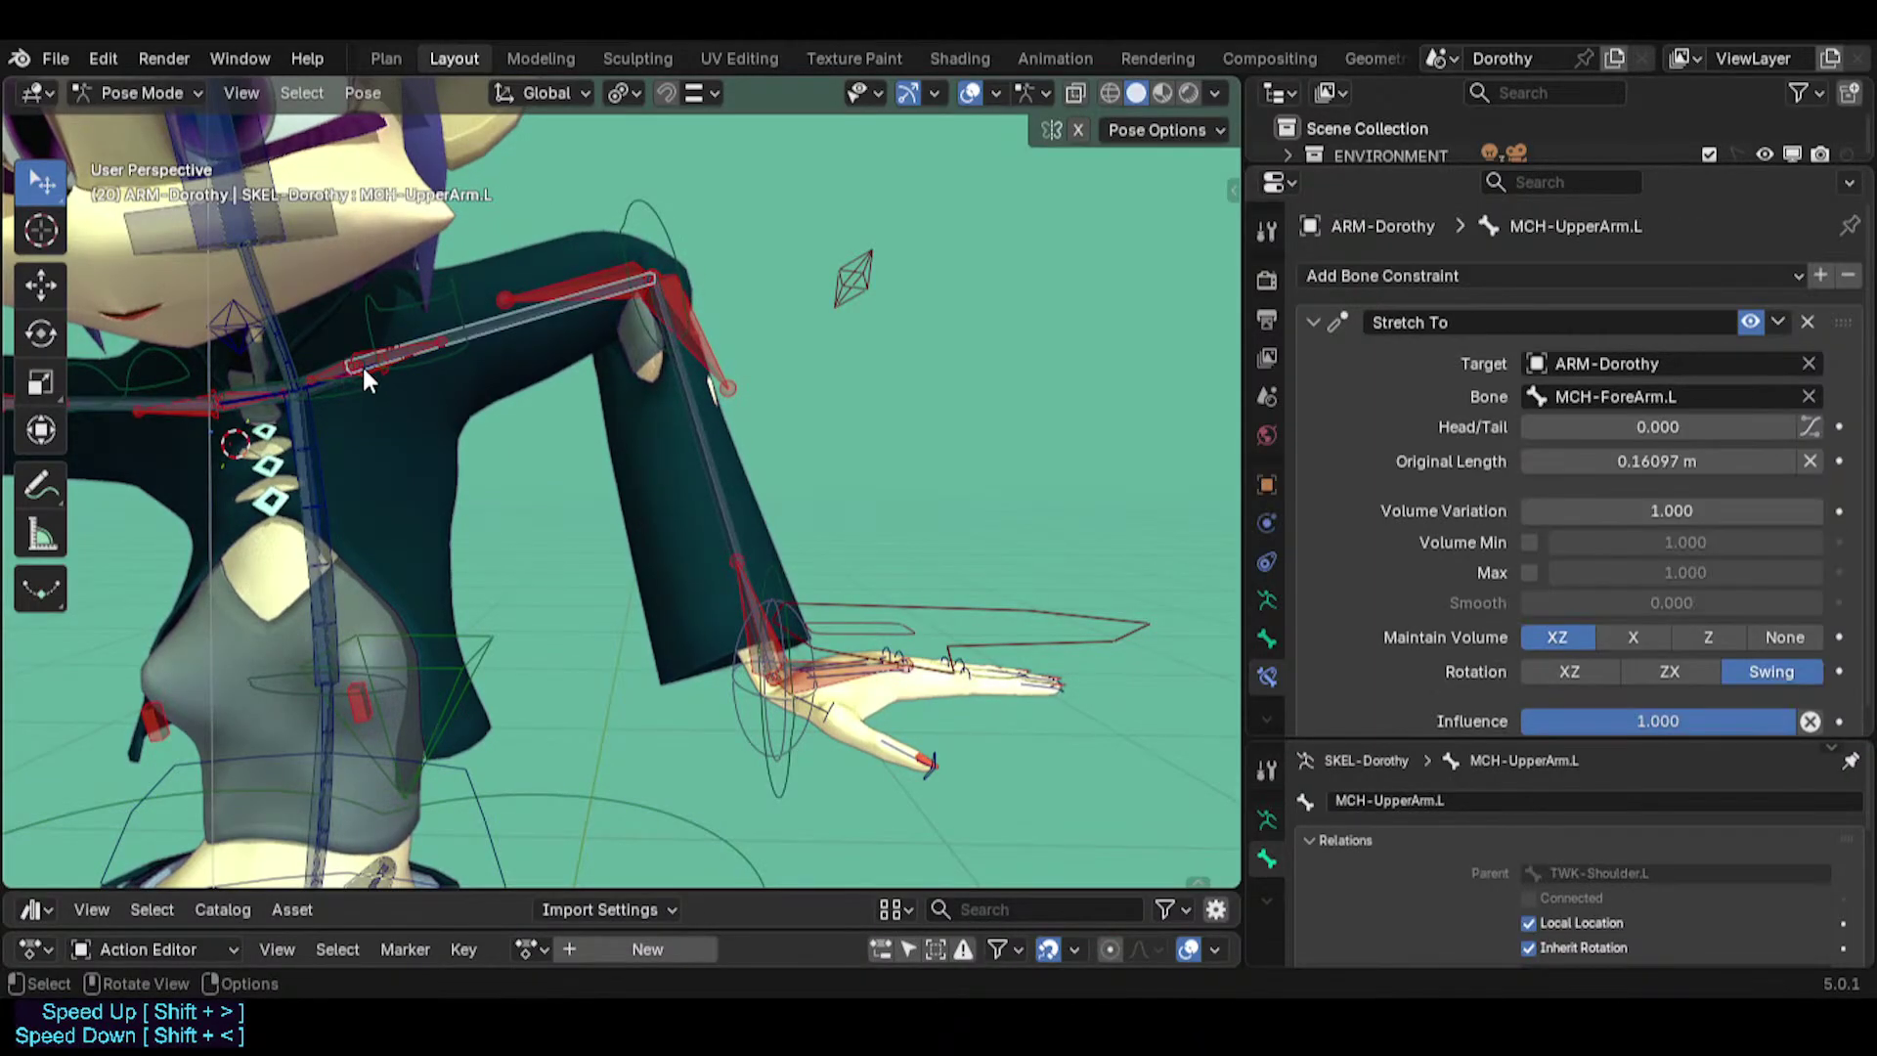
pyautogui.click(343, 375)
pyautogui.click(343, 377)
pyautogui.click(343, 377)
pyautogui.click(343, 376)
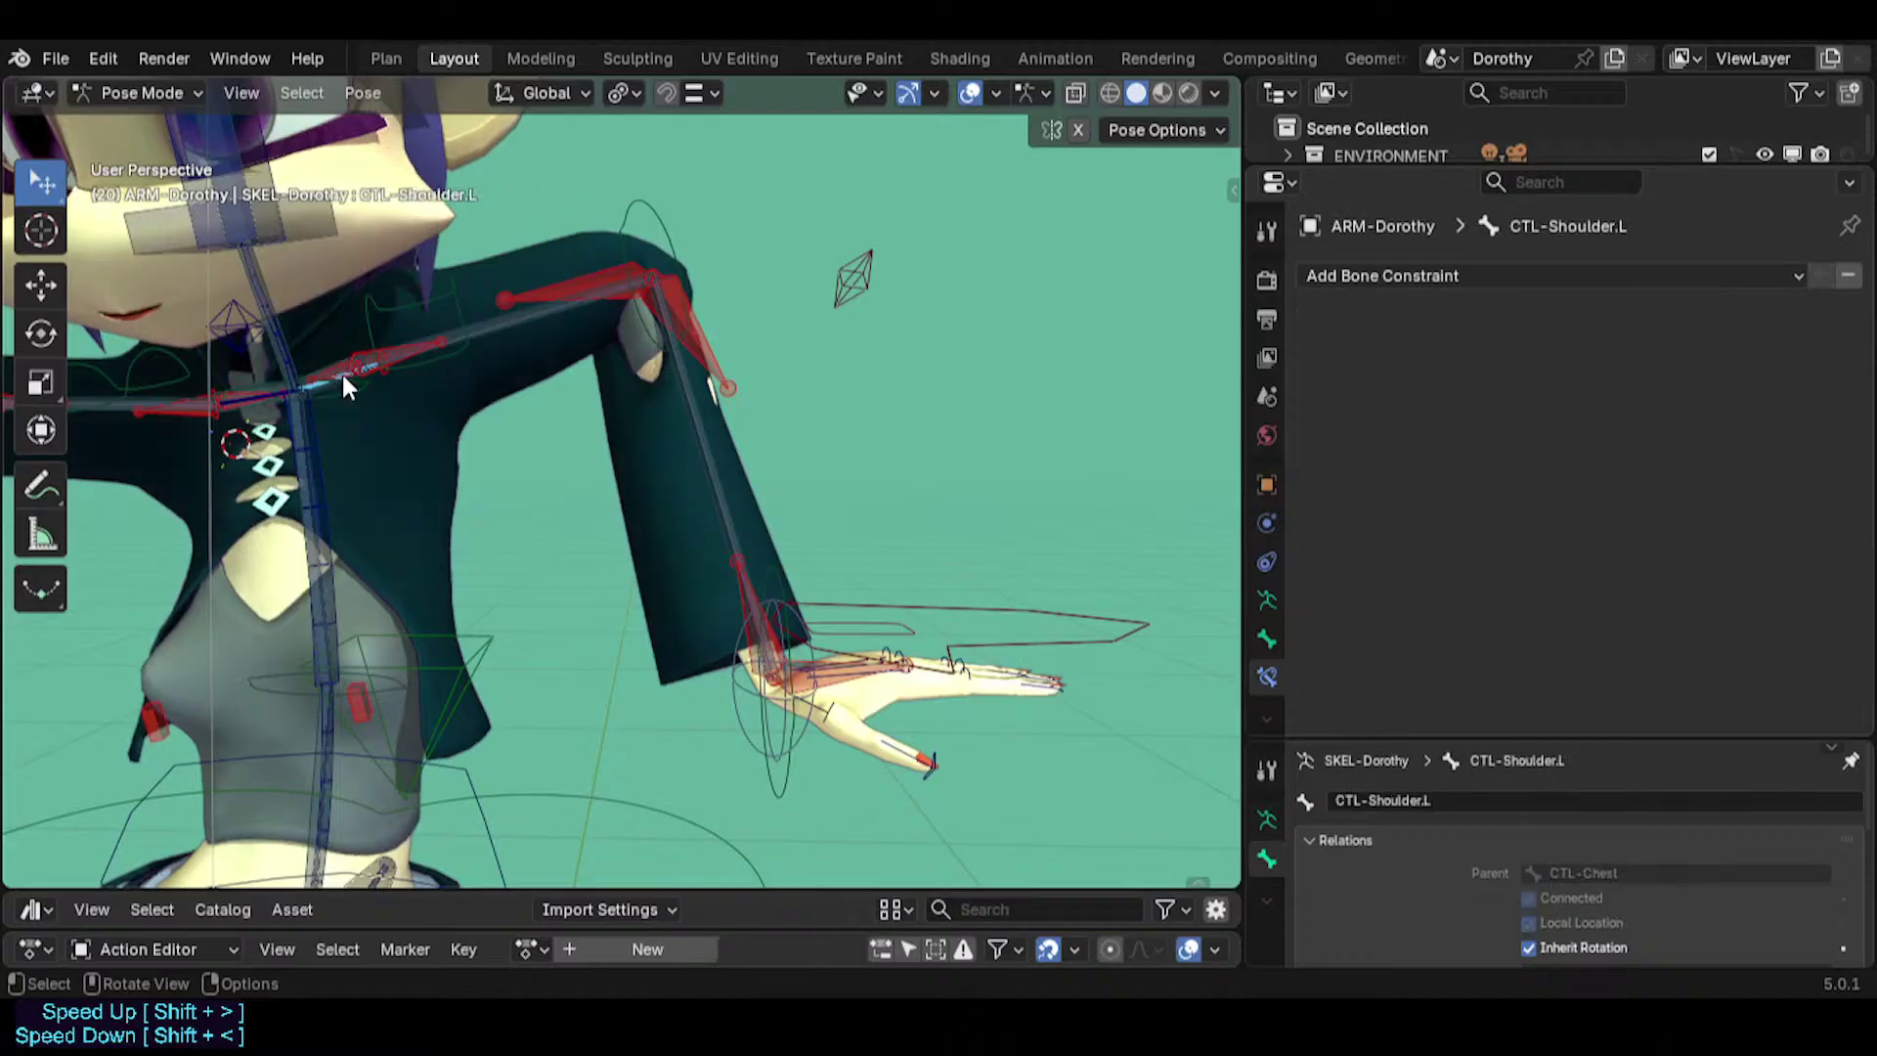
pyautogui.press('g')
pyautogui.click(350, 377)
# Symmetrize TWK-Boob.L to the opposite side in Edit Mode and save the file.
pyautogui.moveTo(350, 379); pyautogui.dragTo(428, 385, button='middle')
pyautogui.click(445, 706)
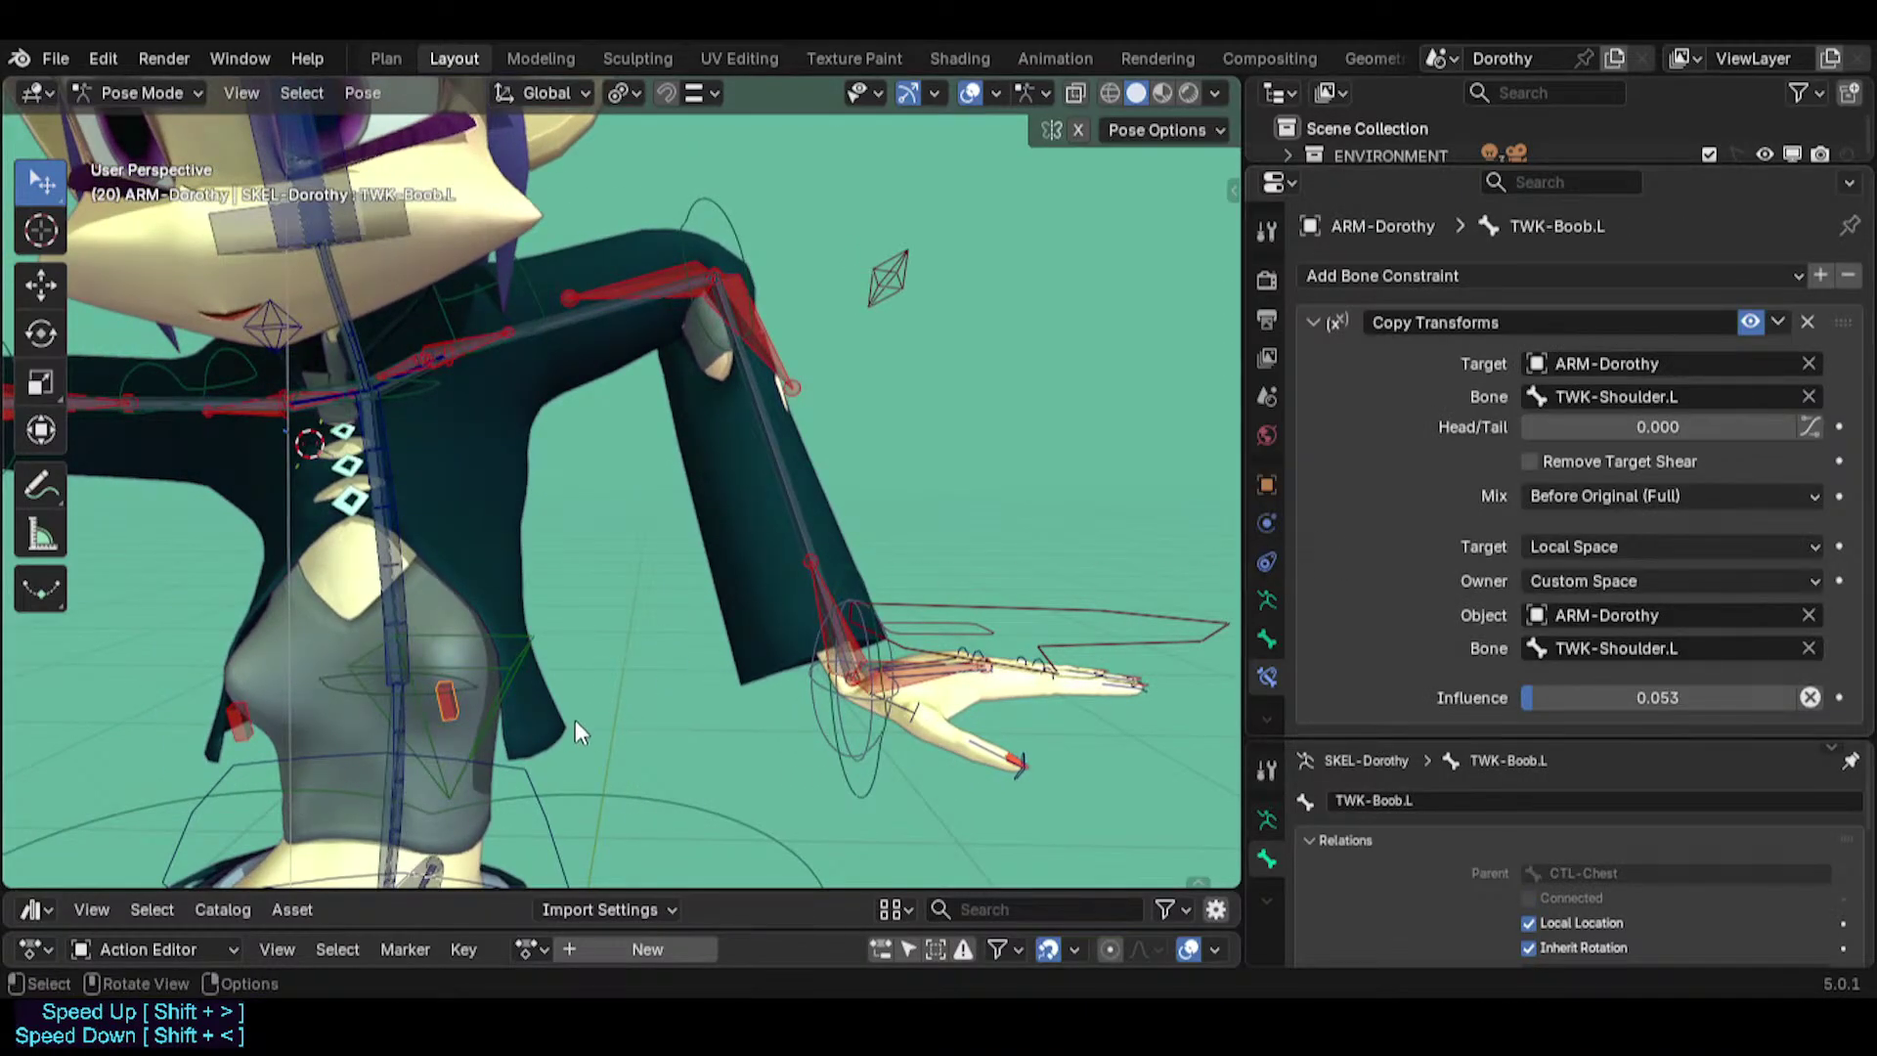
pyautogui.press('Tab')
pyautogui.rightClick(327, 737)
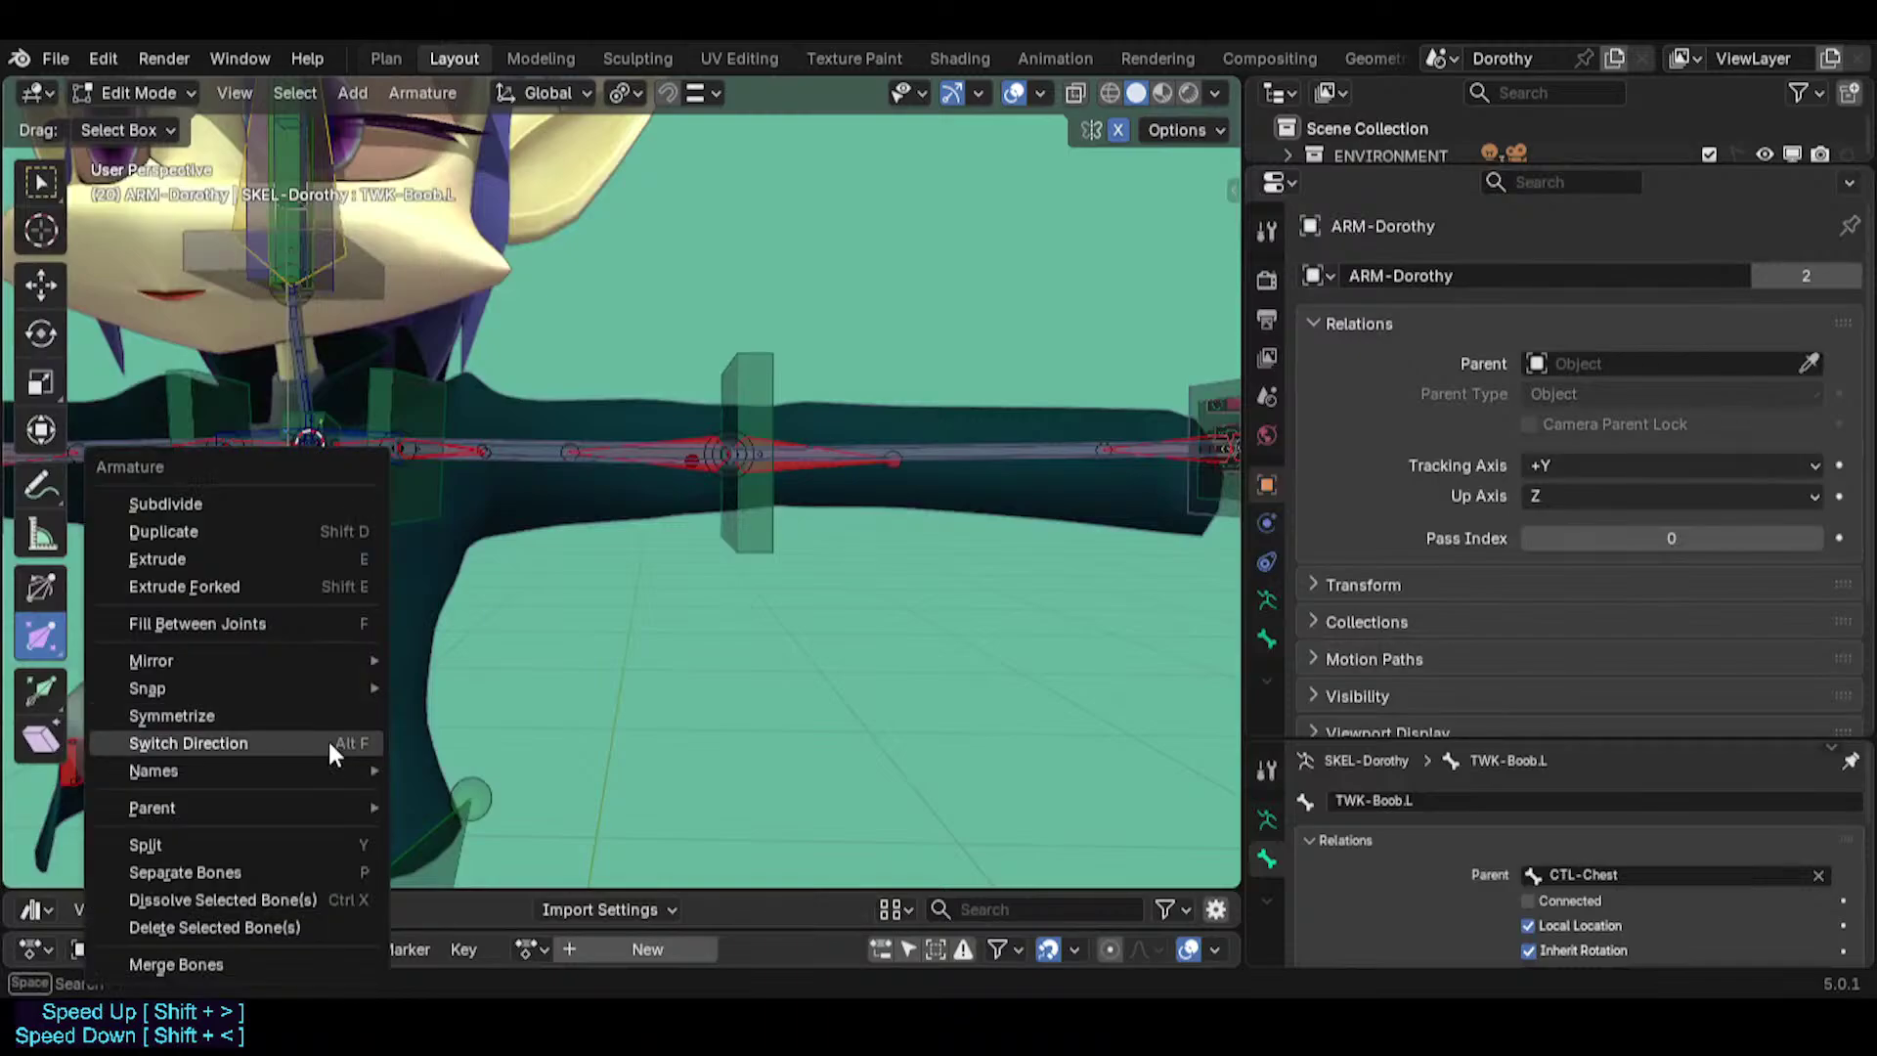
pyautogui.click(311, 714)
pyautogui.keyDown('shift'); pyautogui.moveTo(390, 612); pyautogui.dragTo(606, 530, button='middle'); pyautogui.keyUp('shift')
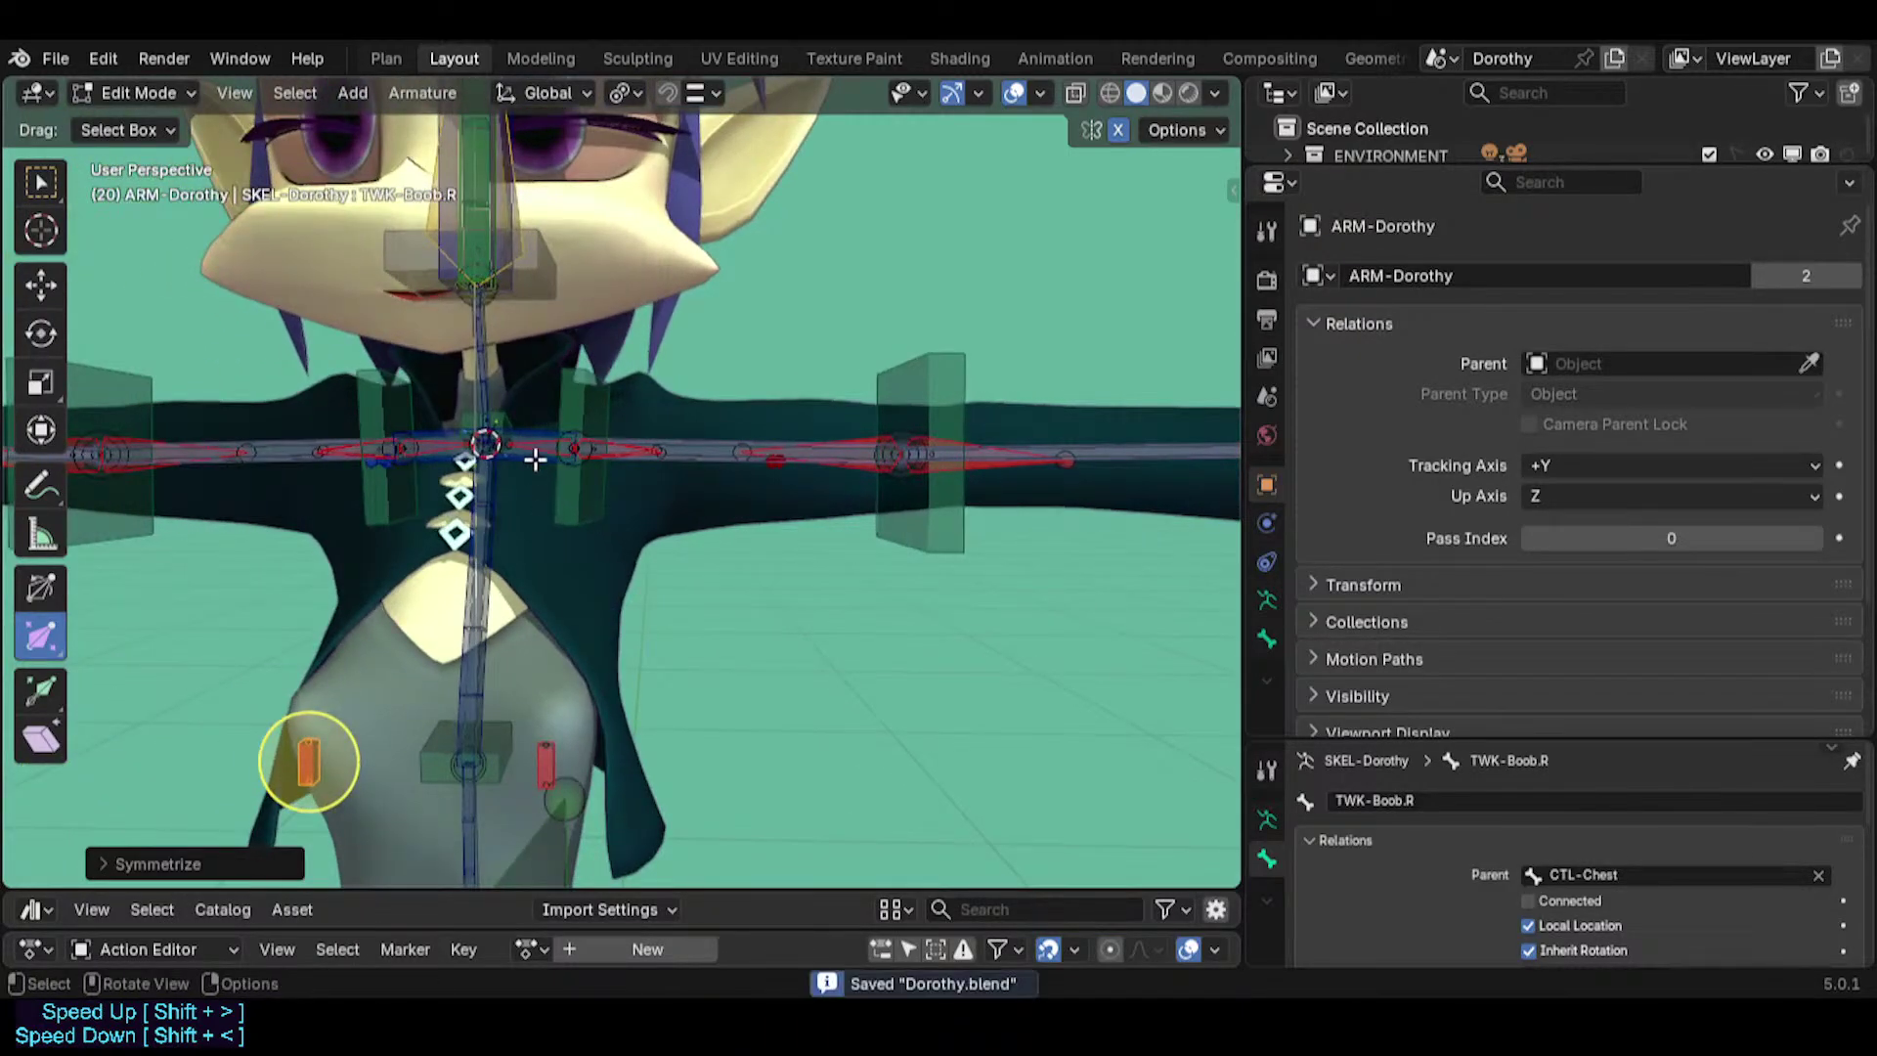
# Return to Pose Mode and go through the overlapping bones at the left shoulder to pick CTL-Shoulder.L.
pyautogui.press('Tab')
pyautogui.click(559, 372)
pyautogui.click(569, 372)
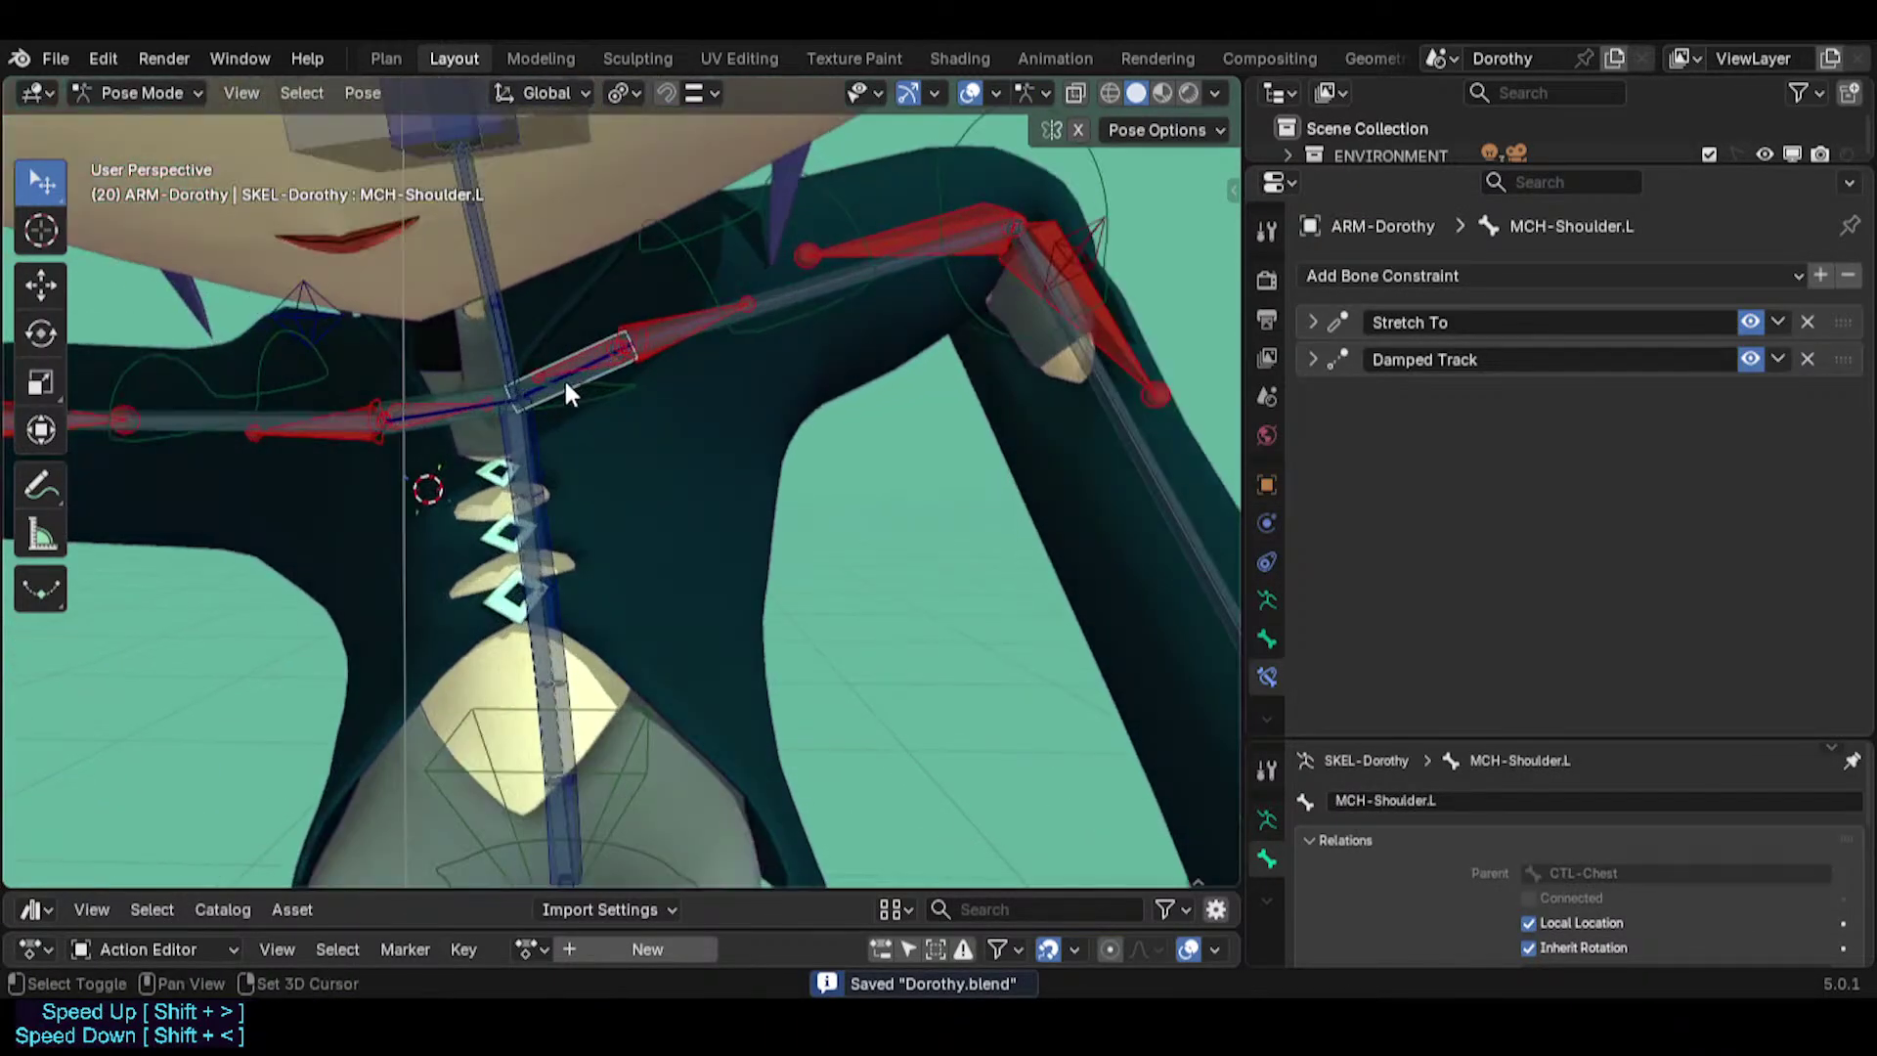
pyautogui.click(549, 377)
pyautogui.scroll(2, 572, 375)
pyautogui.click(577, 372)
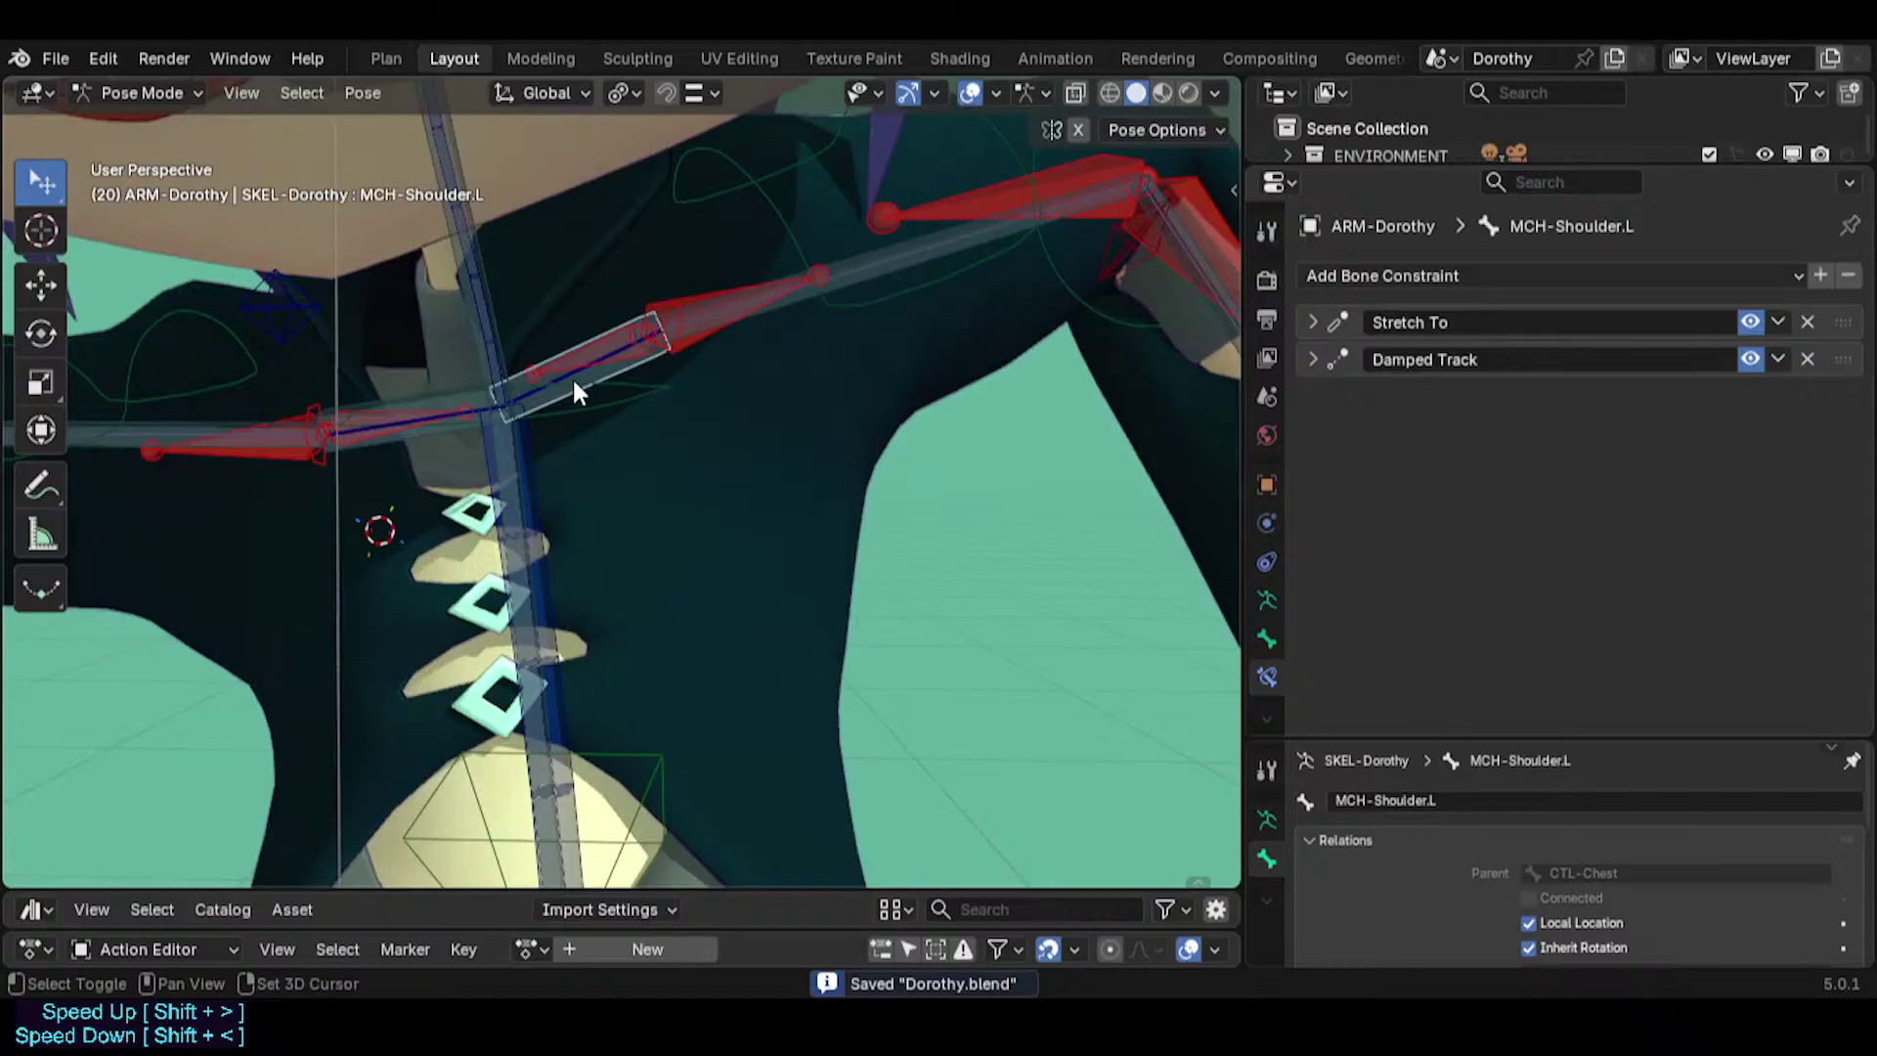
pyautogui.click(573, 376)
pyautogui.click(573, 373)
pyautogui.click(595, 352)
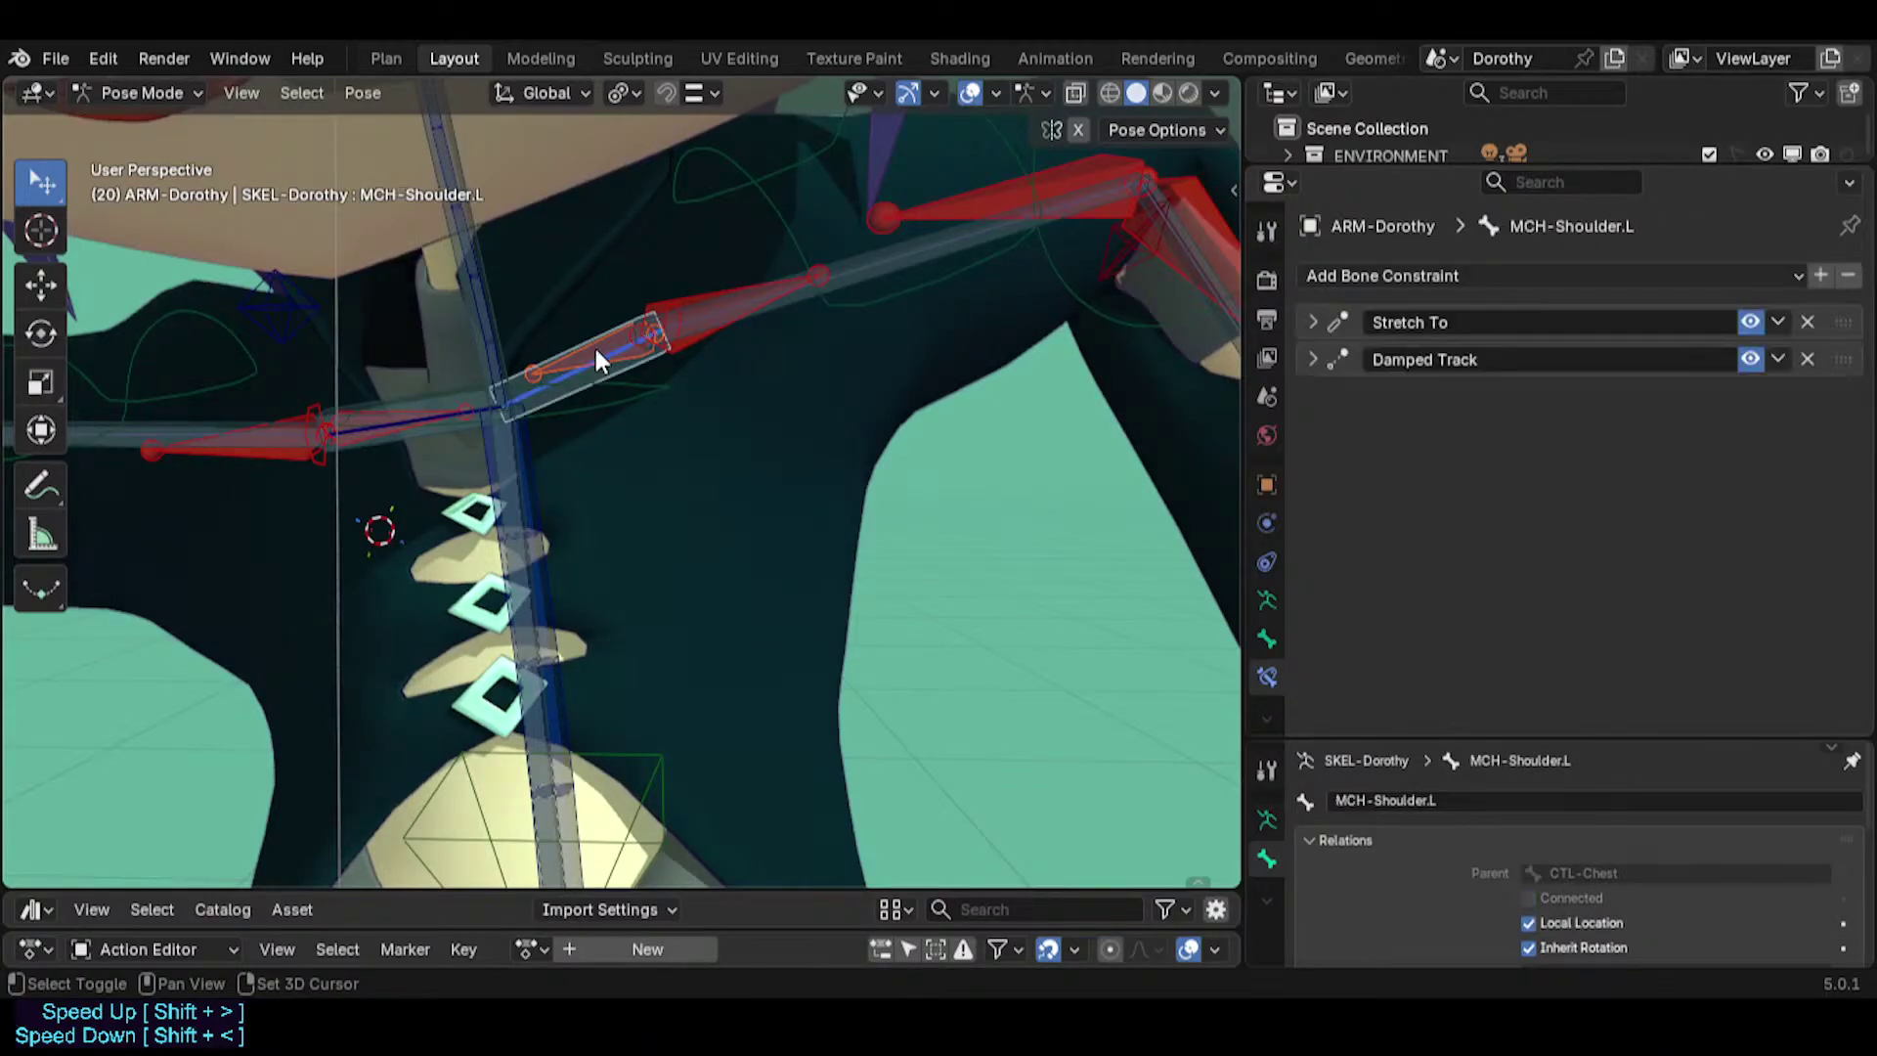
pyautogui.scroll(2, 567, 381)
pyautogui.keyDown('alt'); pyautogui.keyDown('shift'); pyautogui.click(578, 384); pyautogui.keyUp('shift'); pyautogui.keyUp('alt')
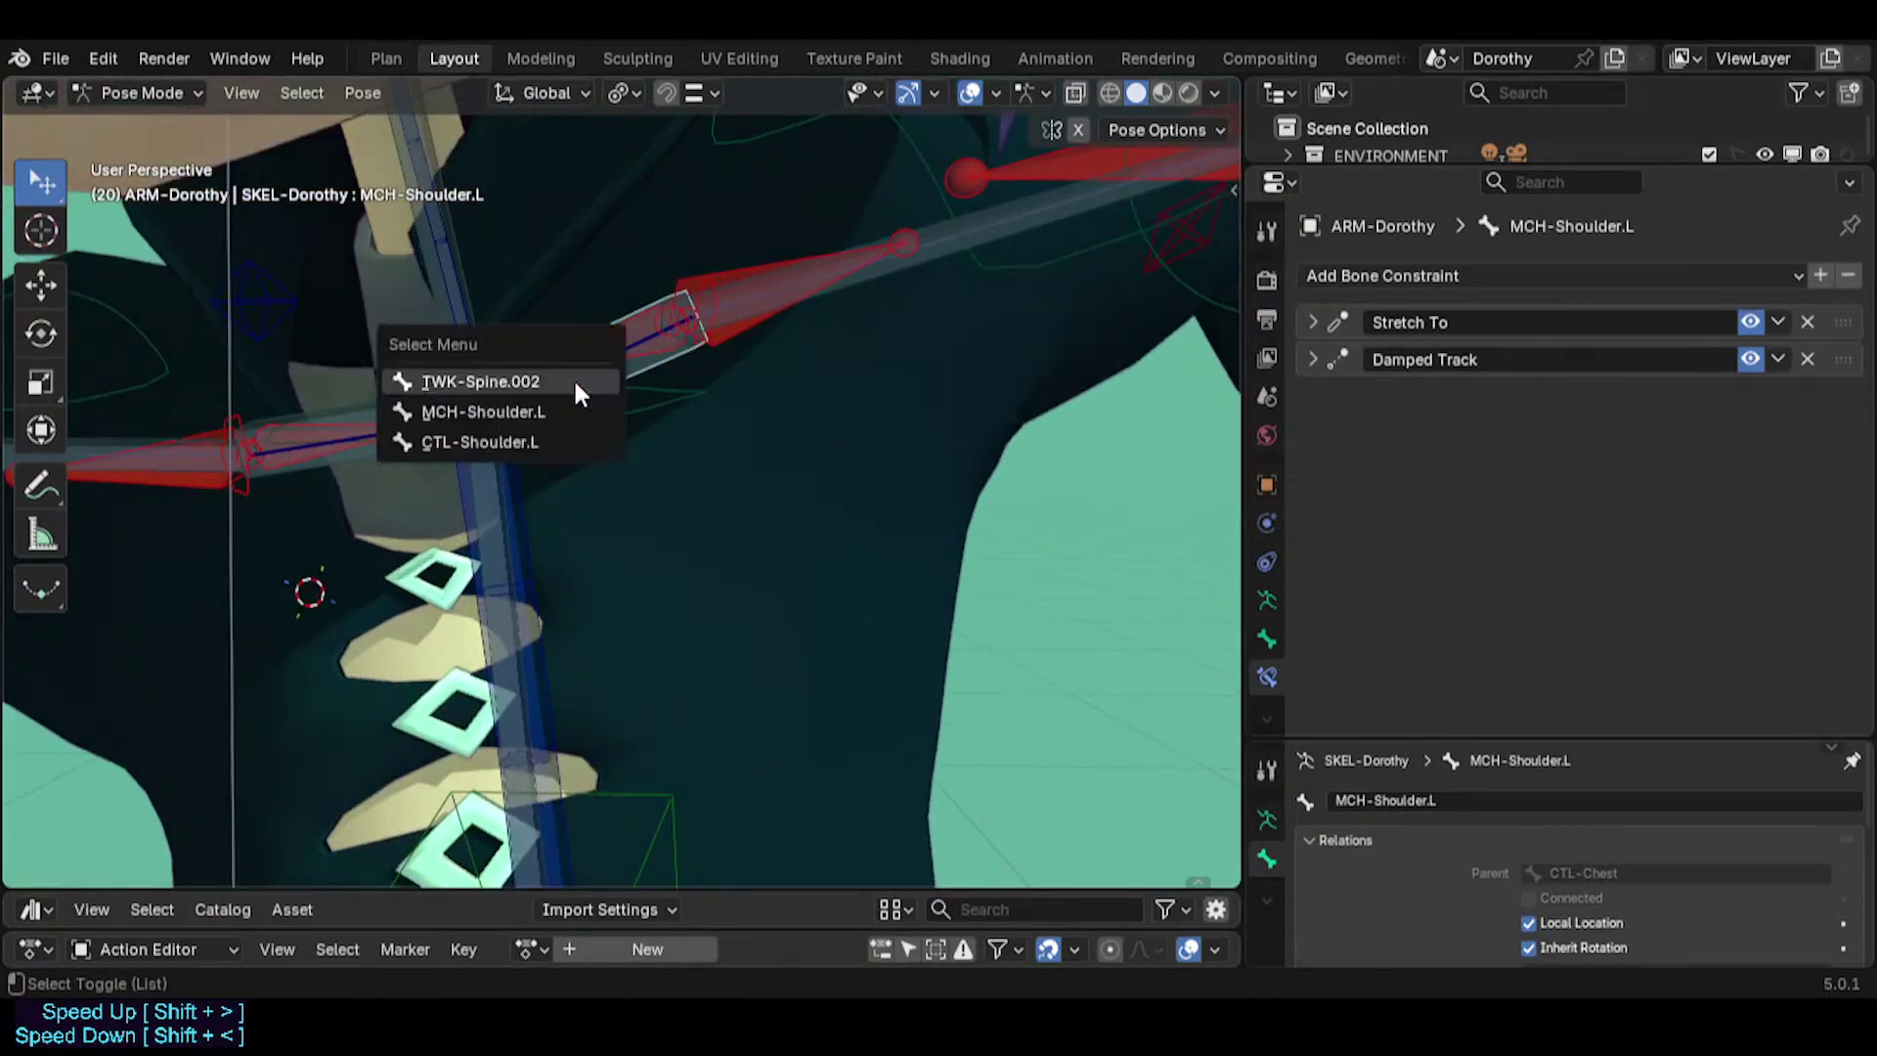
pyautogui.click(531, 445)
# Select TWK-Shoulder.L and symmetrize it to the opposite side in Edit Mode.
pyautogui.moveTo(531, 448); pyautogui.dragTo(683, 448, button='middle')
pyautogui.click(652, 462)
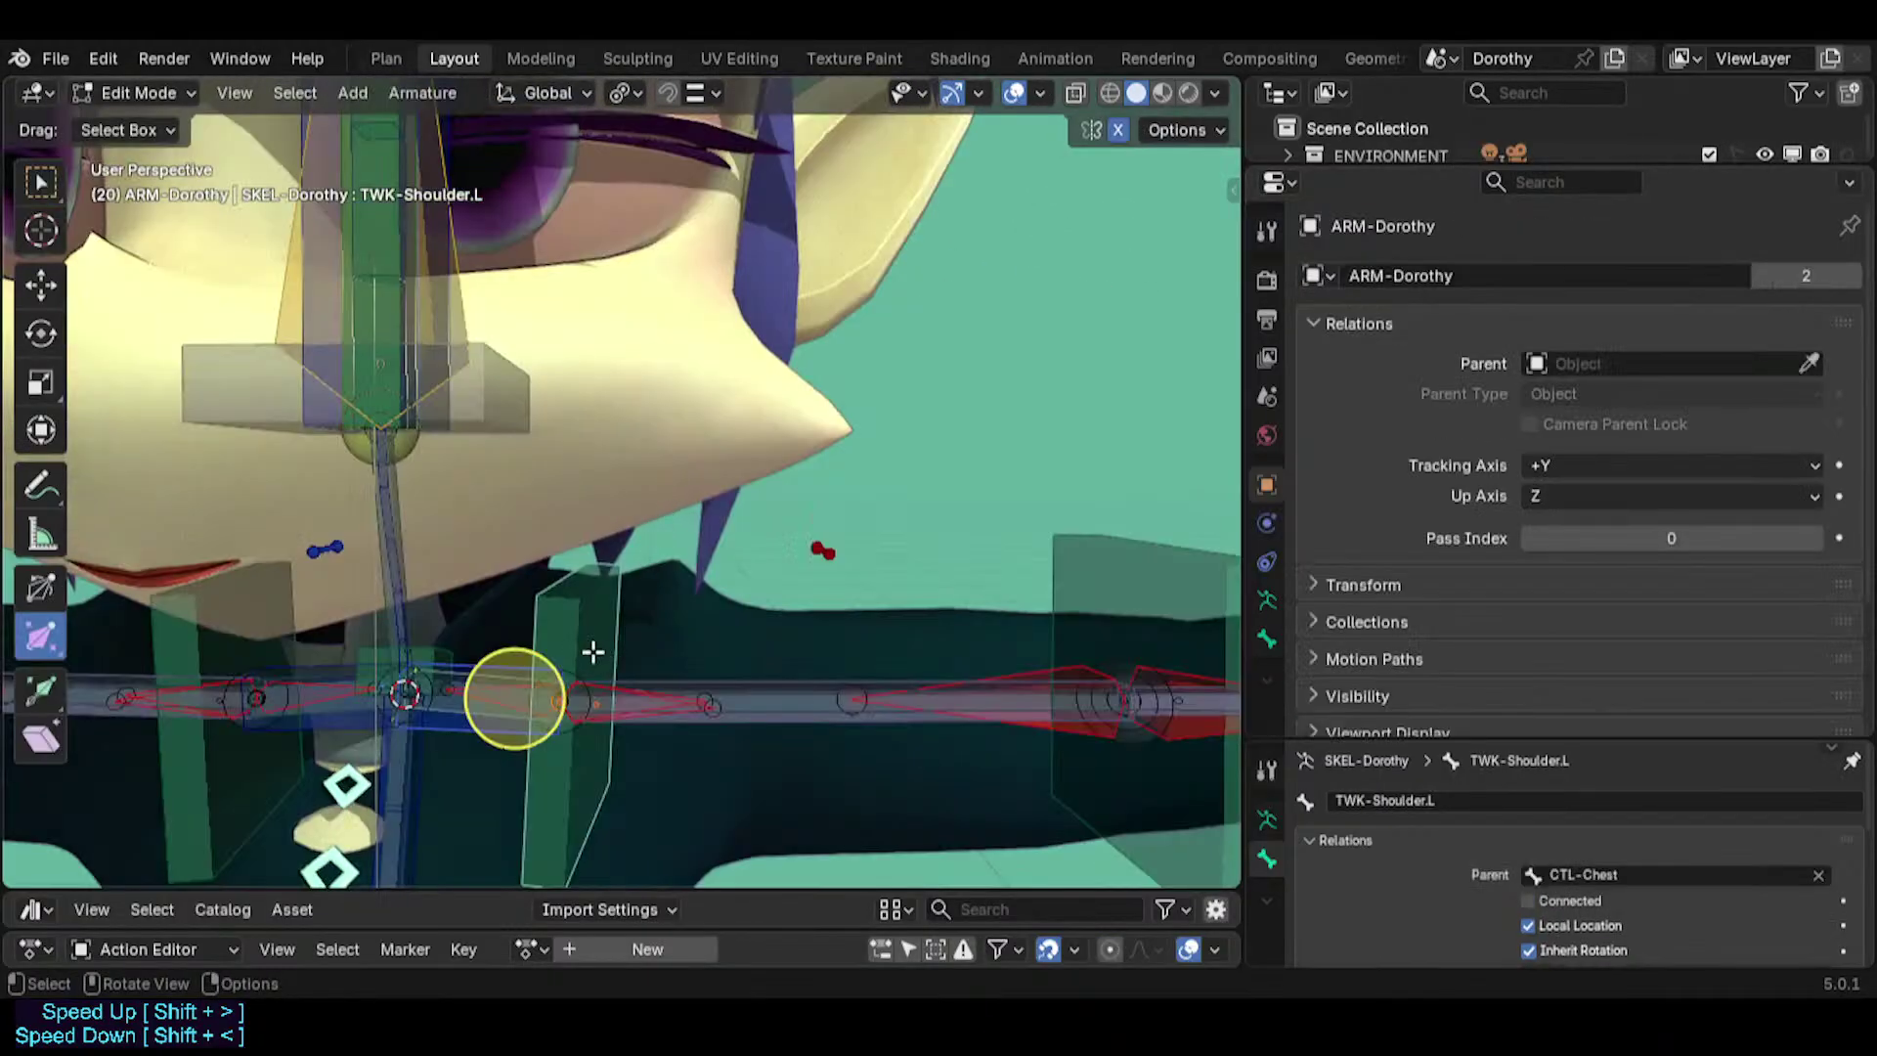
pyautogui.rightClick(572, 633)
pyautogui.click(571, 634)
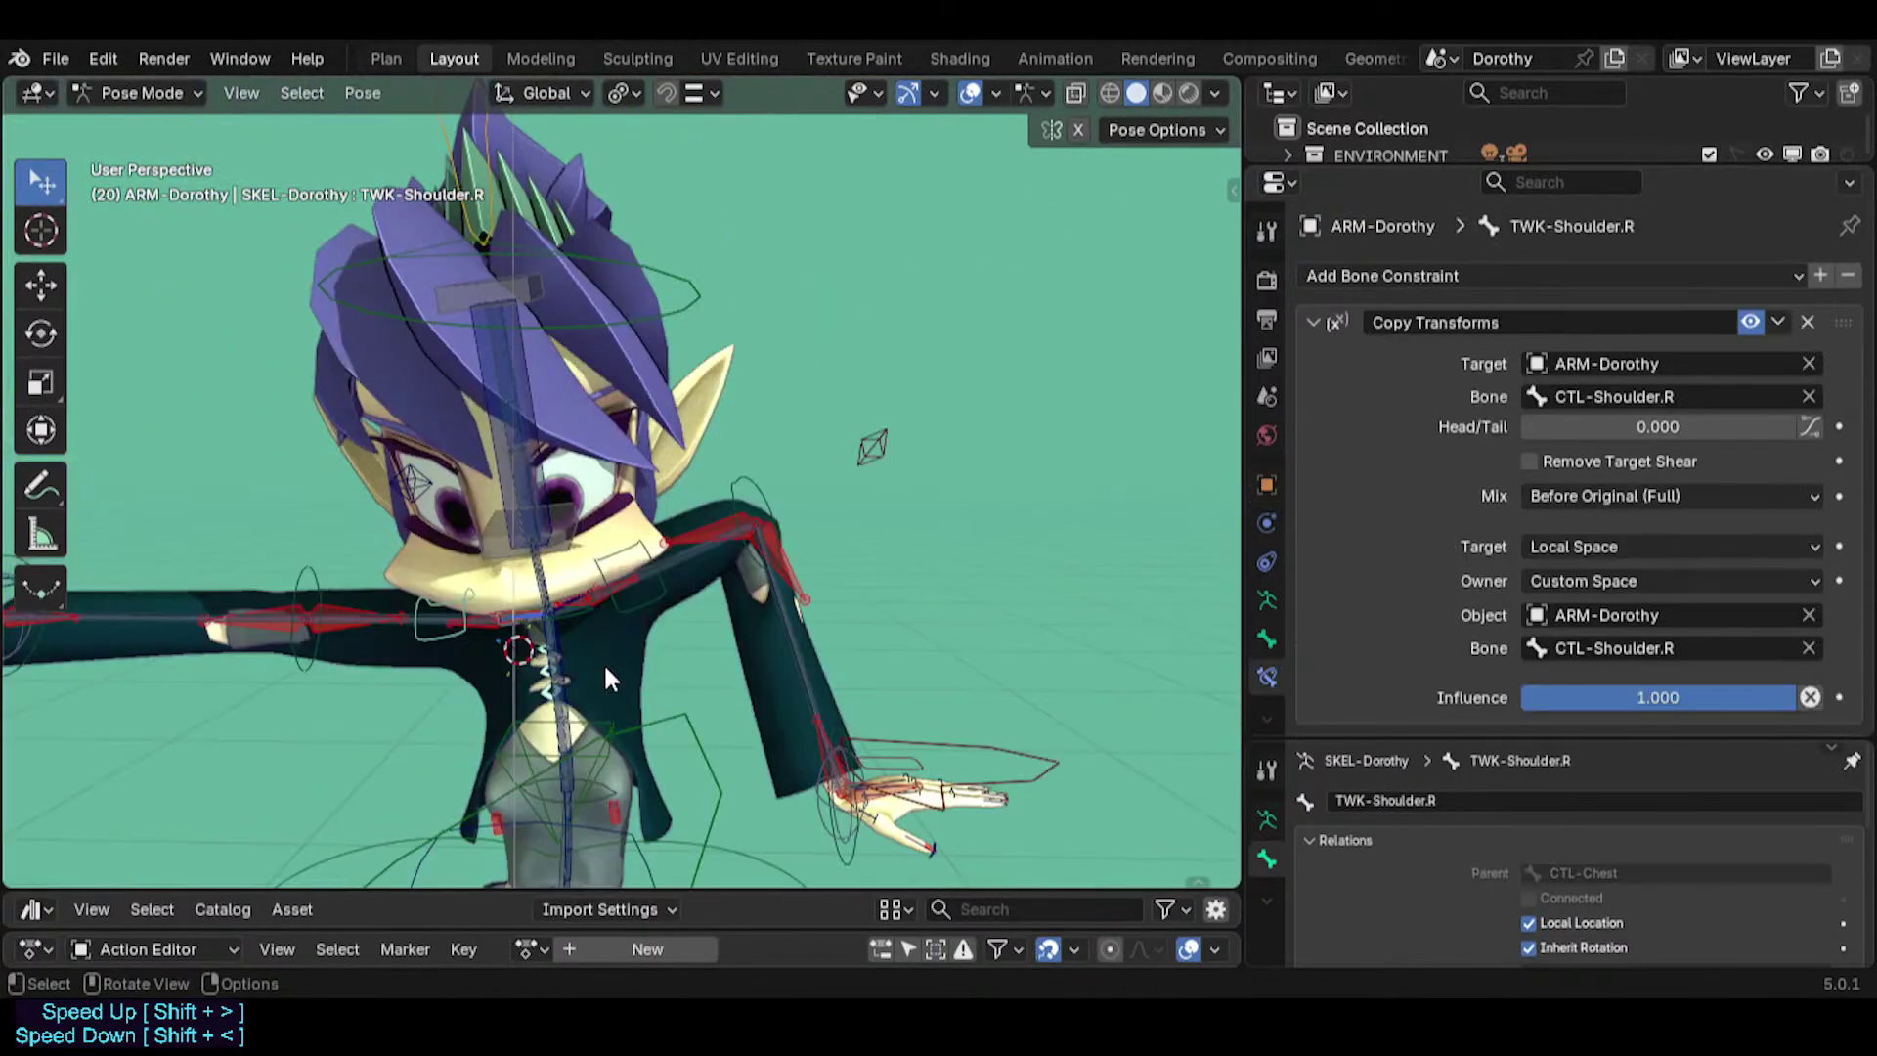
# Move the left hand control MTR-IK-Hand.L through several positions to test the arm and shoulder deformation.
pyautogui.moveTo(602, 660); pyautogui.dragTo(700, 489, button='middle')
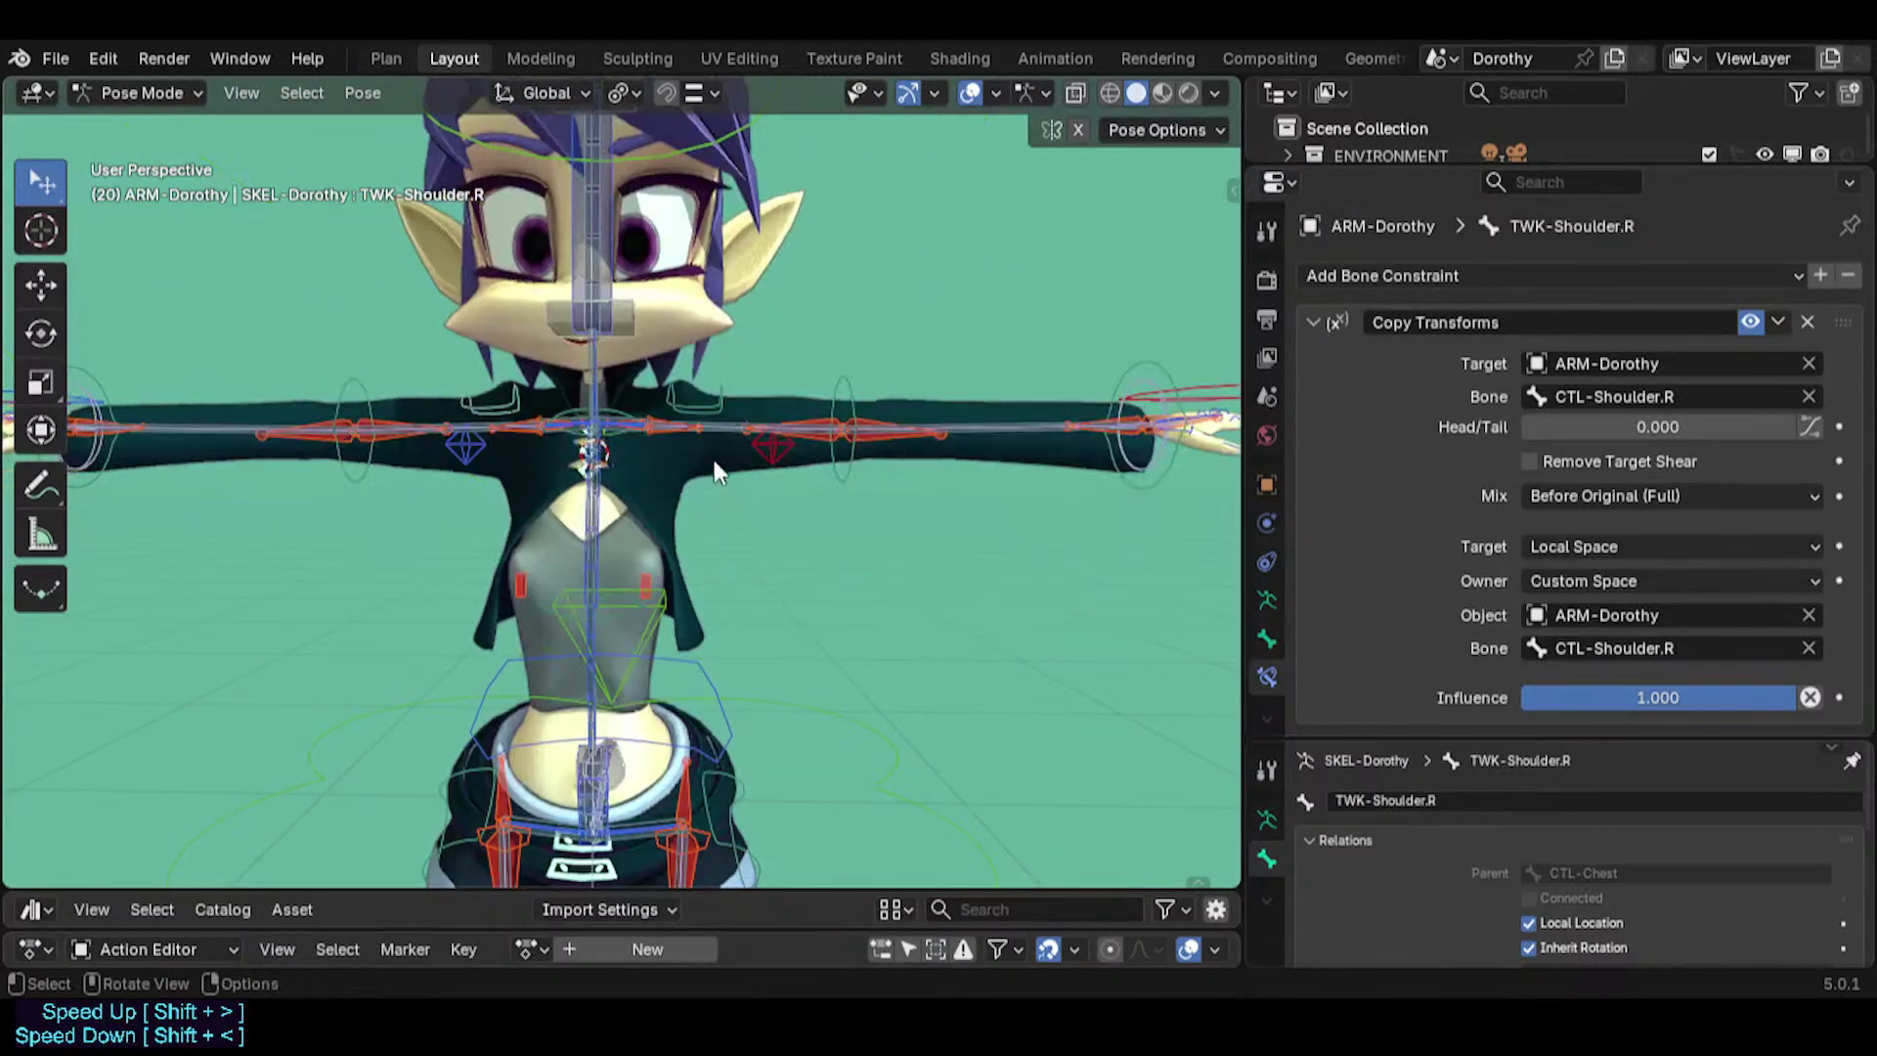
pyautogui.moveTo(819, 456); pyautogui.dragTo(940, 436, button='middle')
pyautogui.click(936, 417)
pyautogui.press('g')
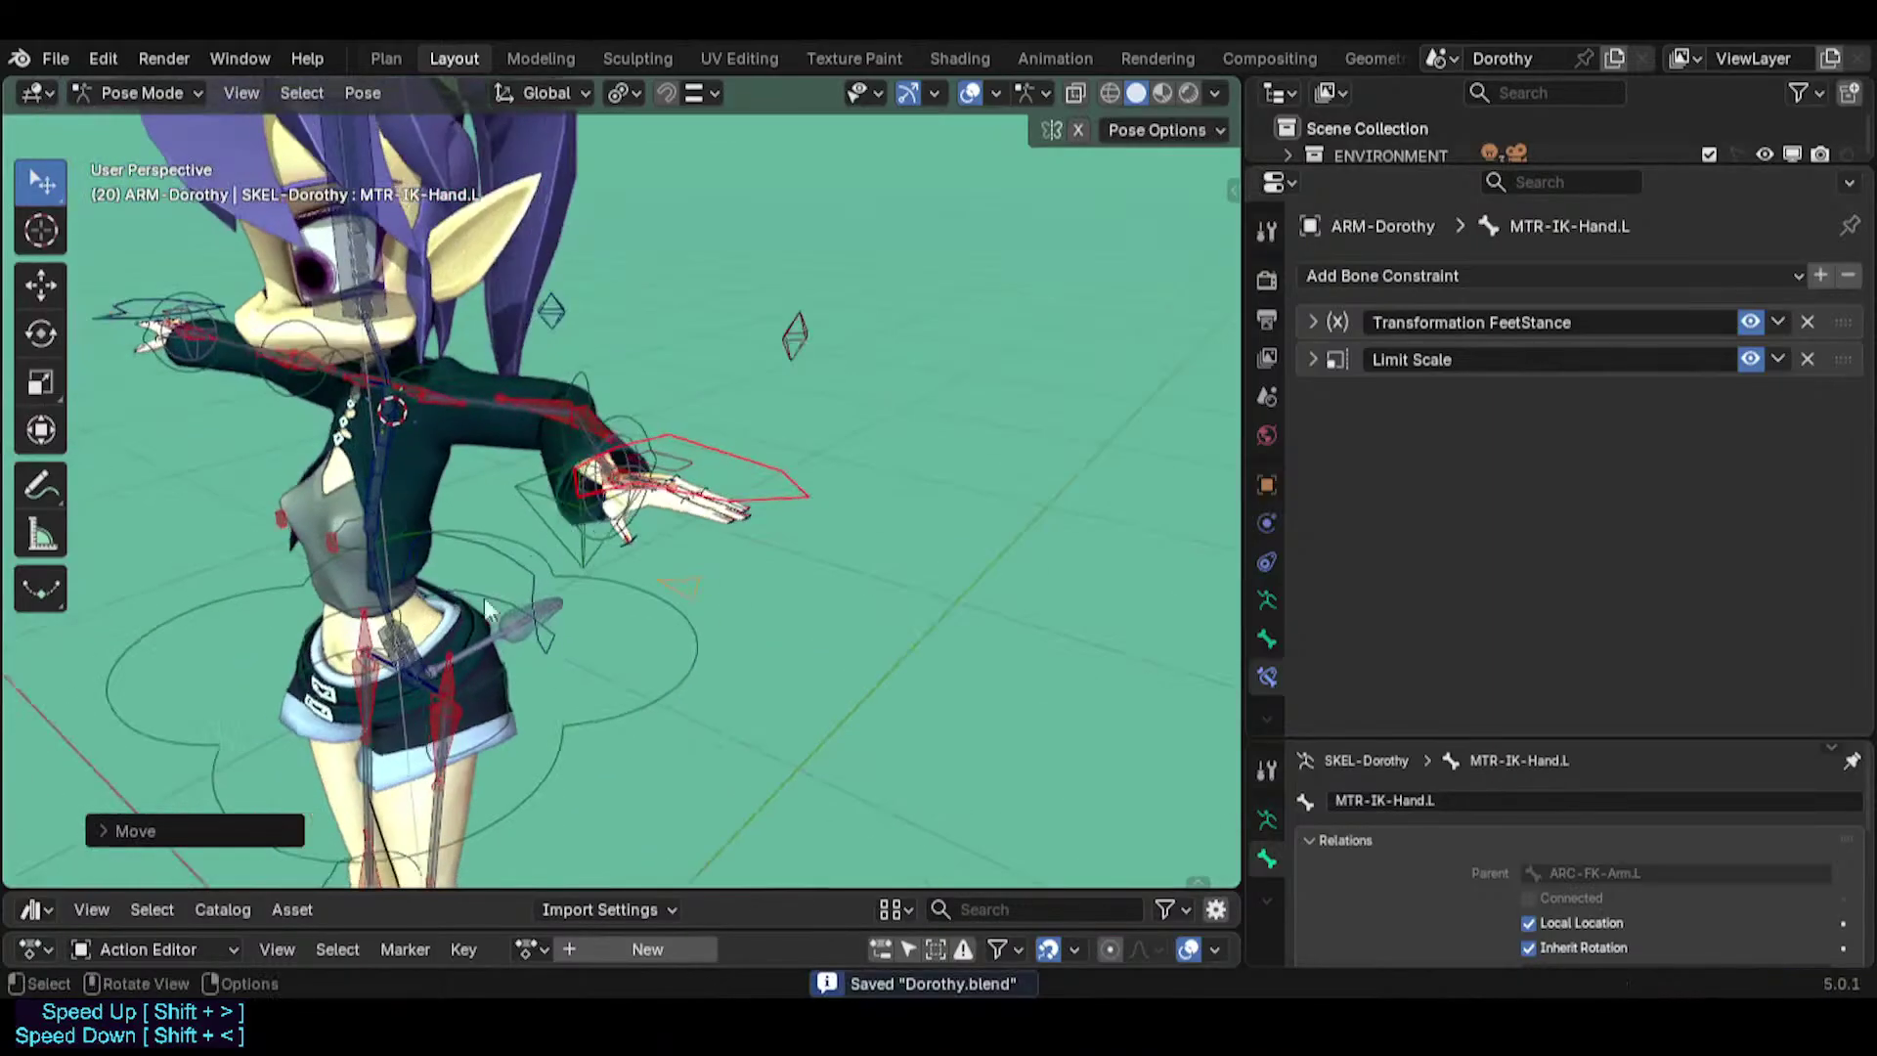
pyautogui.press('g')
pyautogui.click(602, 532)
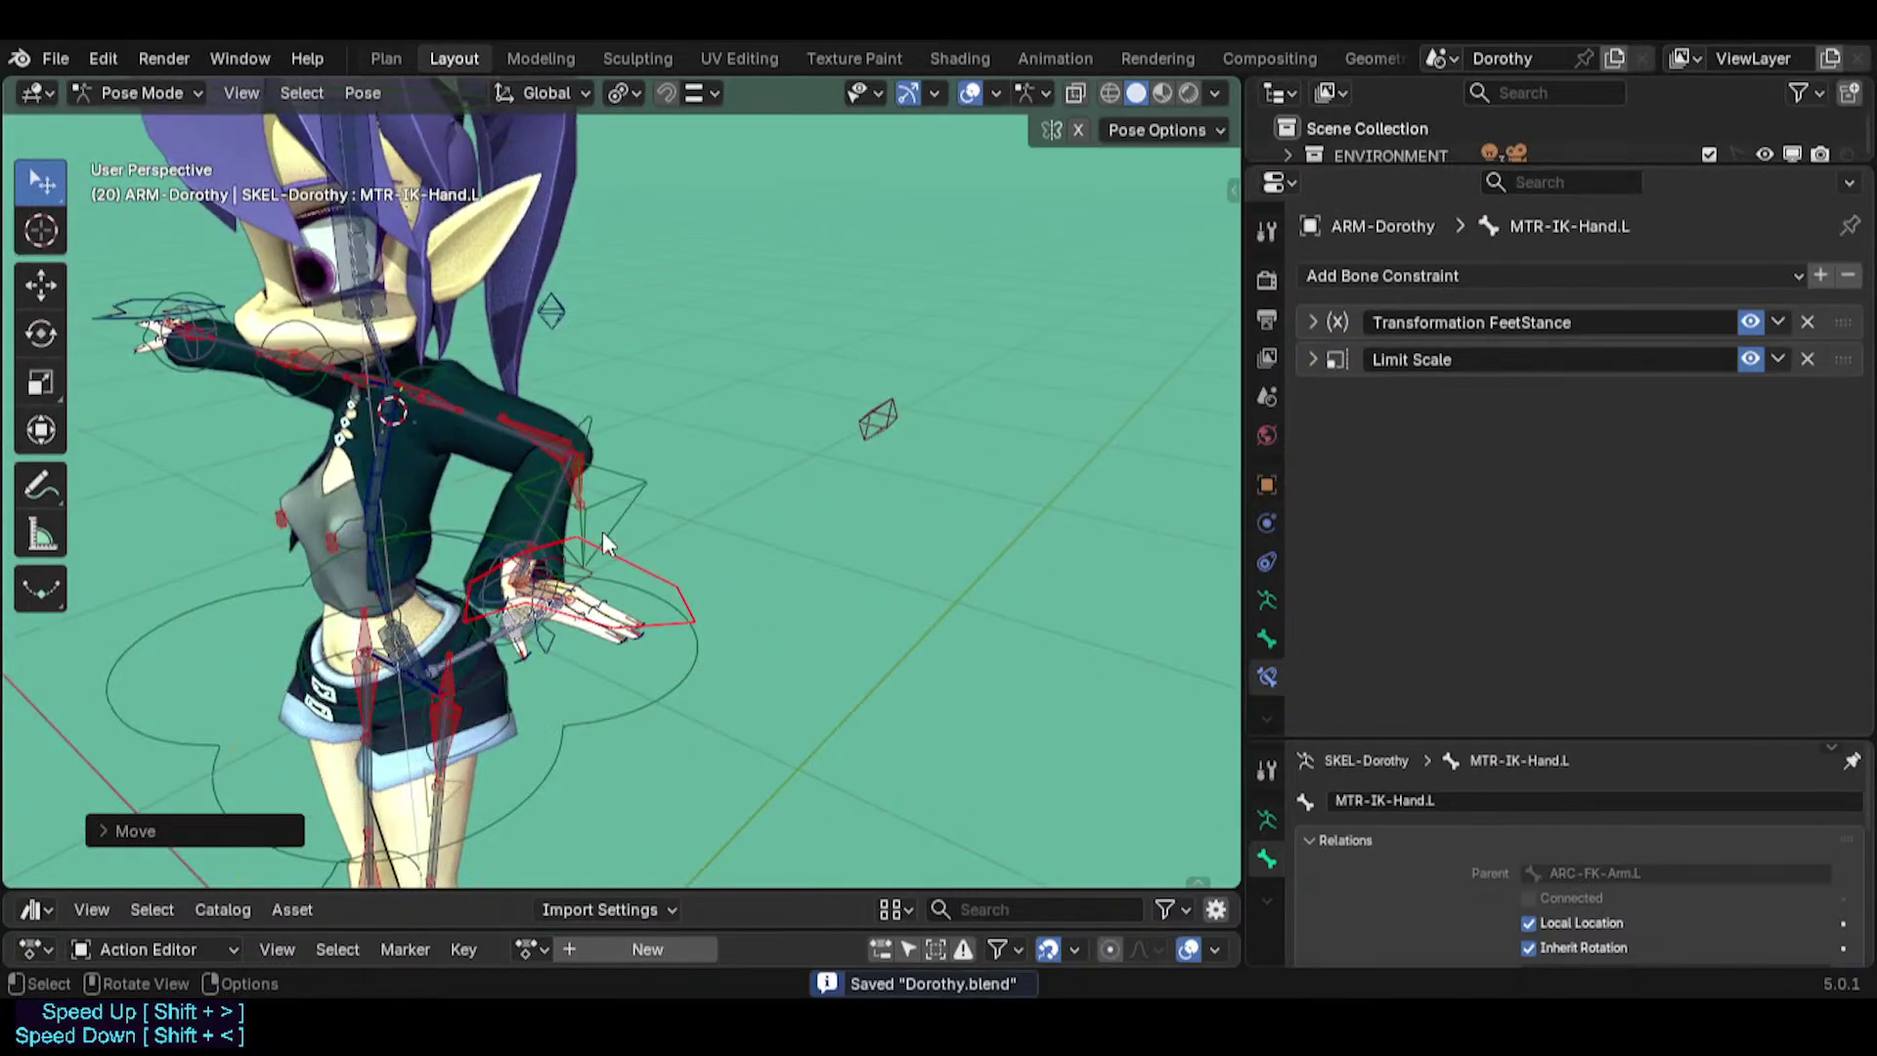
pyautogui.press('g')
pyautogui.click(904, 598)
# Raise the left foot control MTR-IK-Foot.L to bend the knee, and save the file.
pyautogui.moveTo(904, 598); pyautogui.dragTo(694, 438, button='middle')
pyautogui.keyDown('shift'); pyautogui.moveTo(674, 831); pyautogui.dragTo(783, 502, button='middle'); pyautogui.keyUp('shift')
pyautogui.click(681, 616)
pyautogui.press('g')
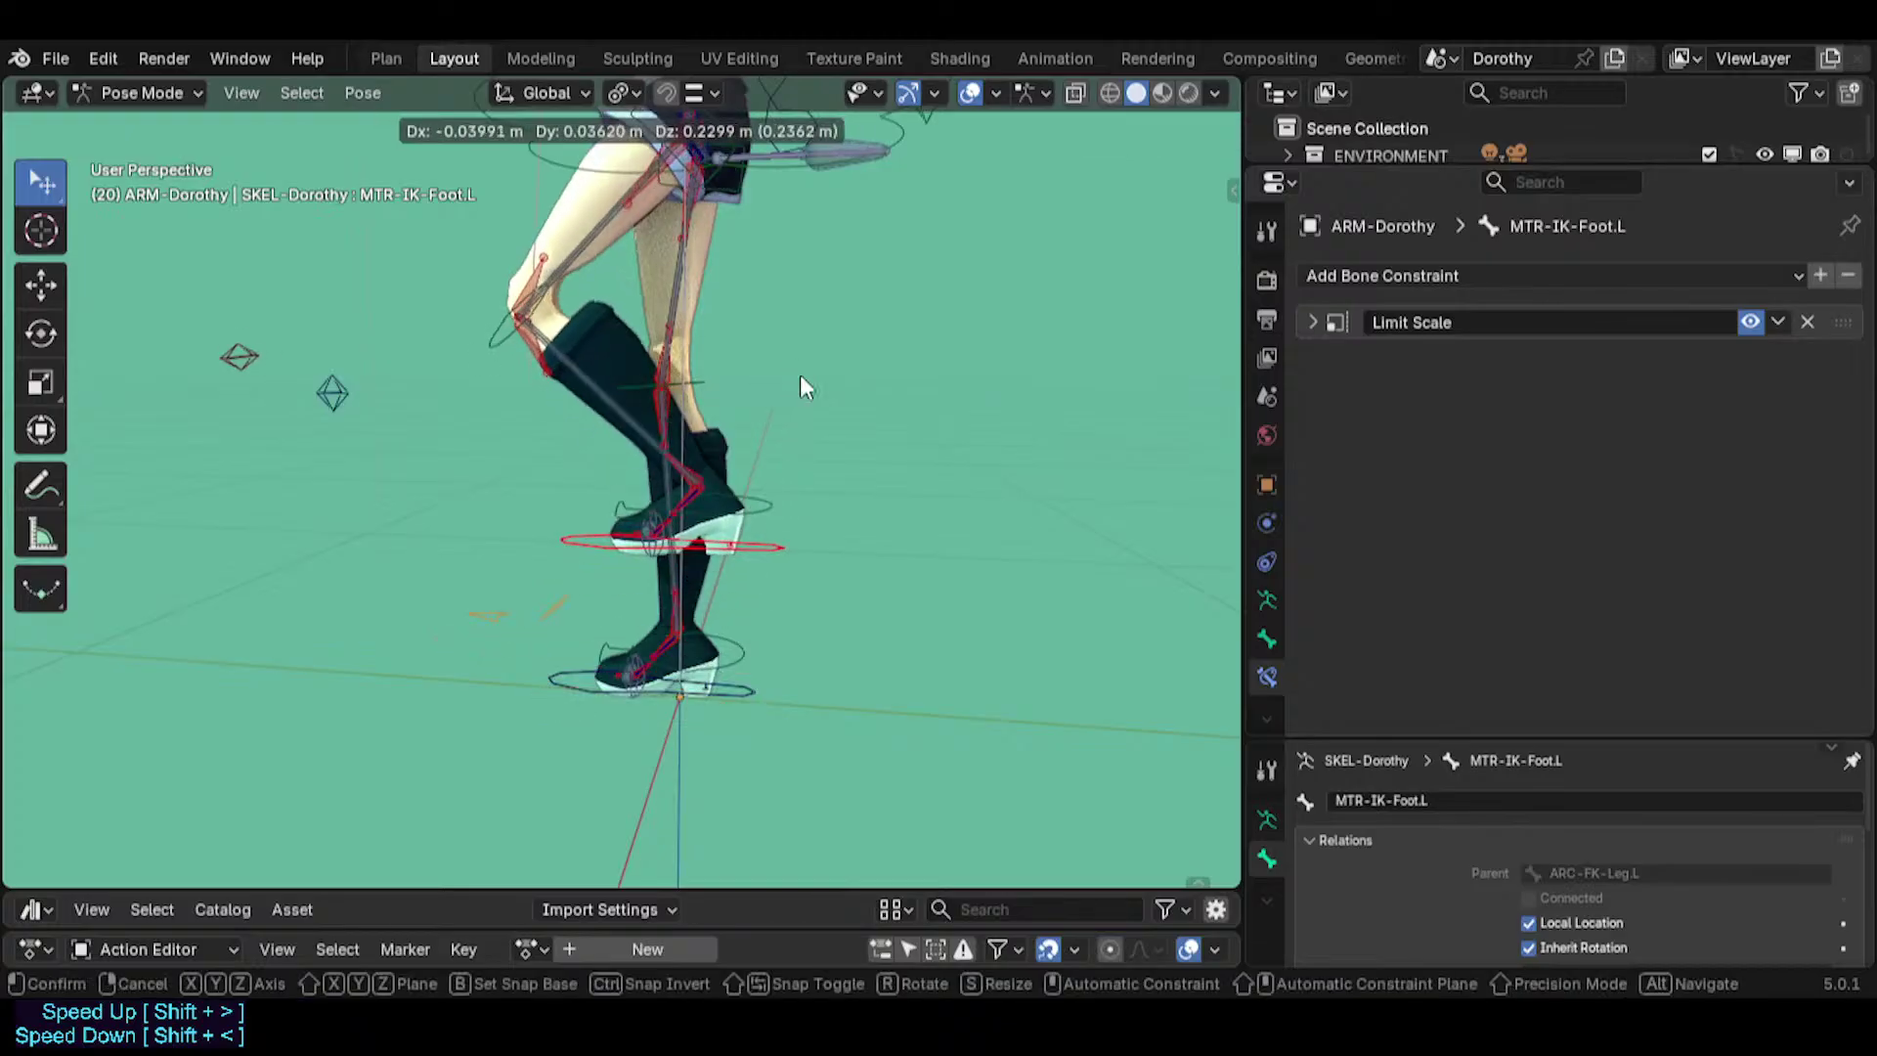
pyautogui.click(746, 477)
pyautogui.press('g')
pyautogui.click(699, 435)
pyautogui.moveTo(698, 435); pyautogui.dragTo(718, 416, button='middle')
pyautogui.keyDown('shift'); pyautogui.moveTo(729, 254); pyautogui.dragTo(596, 618, button='middle'); pyautogui.keyUp('shift')
pyautogui.moveTo(694, 455); pyautogui.dragTo(733, 407, button='middle')
pyautogui.hotkey('ctrl', 's')
# Go through the overlapping left thigh bones to compare the parents and constraints of MCH-Thigh.L and CTL-Thigh.L, and save the file.
pyautogui.scroll(4, 936, 489)
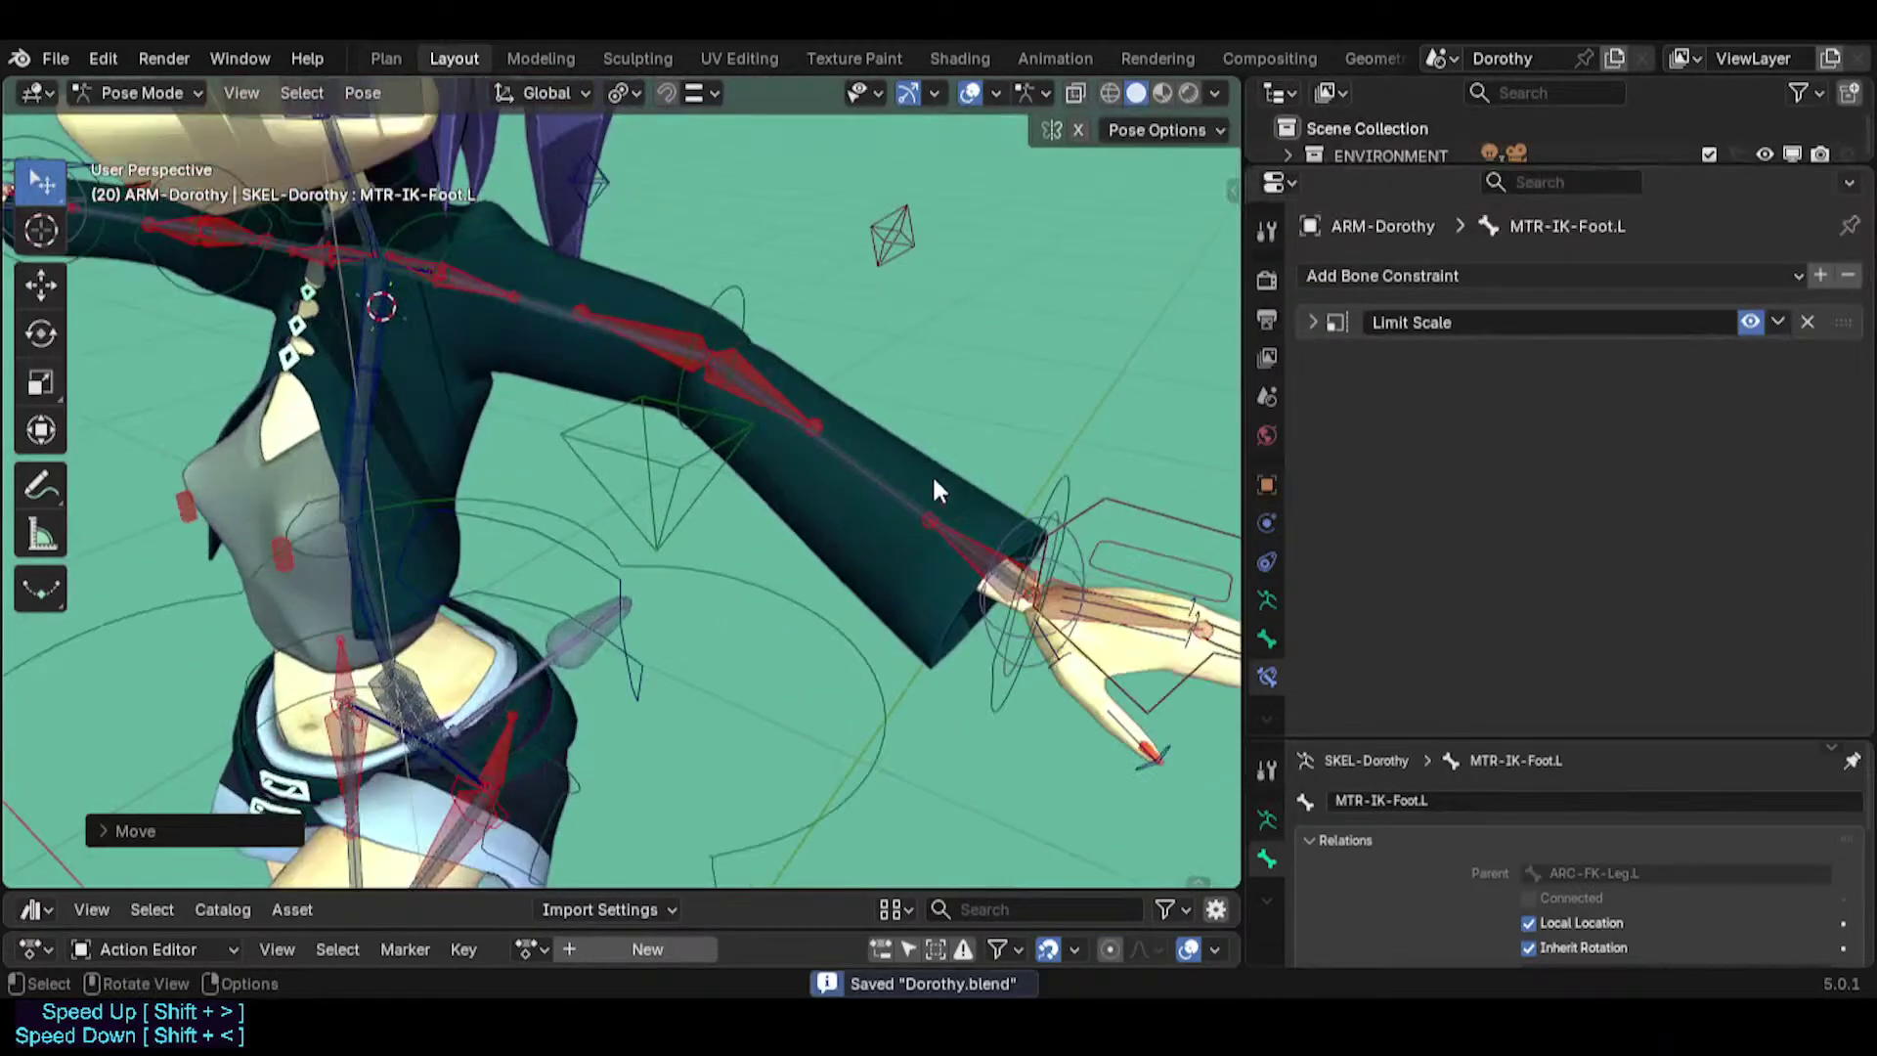
pyautogui.click(889, 474)
pyautogui.moveTo(889, 474); pyautogui.dragTo(625, 466, button='middle')
pyautogui.click(982, 468)
pyautogui.click(625, 409)
pyautogui.click(626, 407)
pyautogui.click(638, 463)
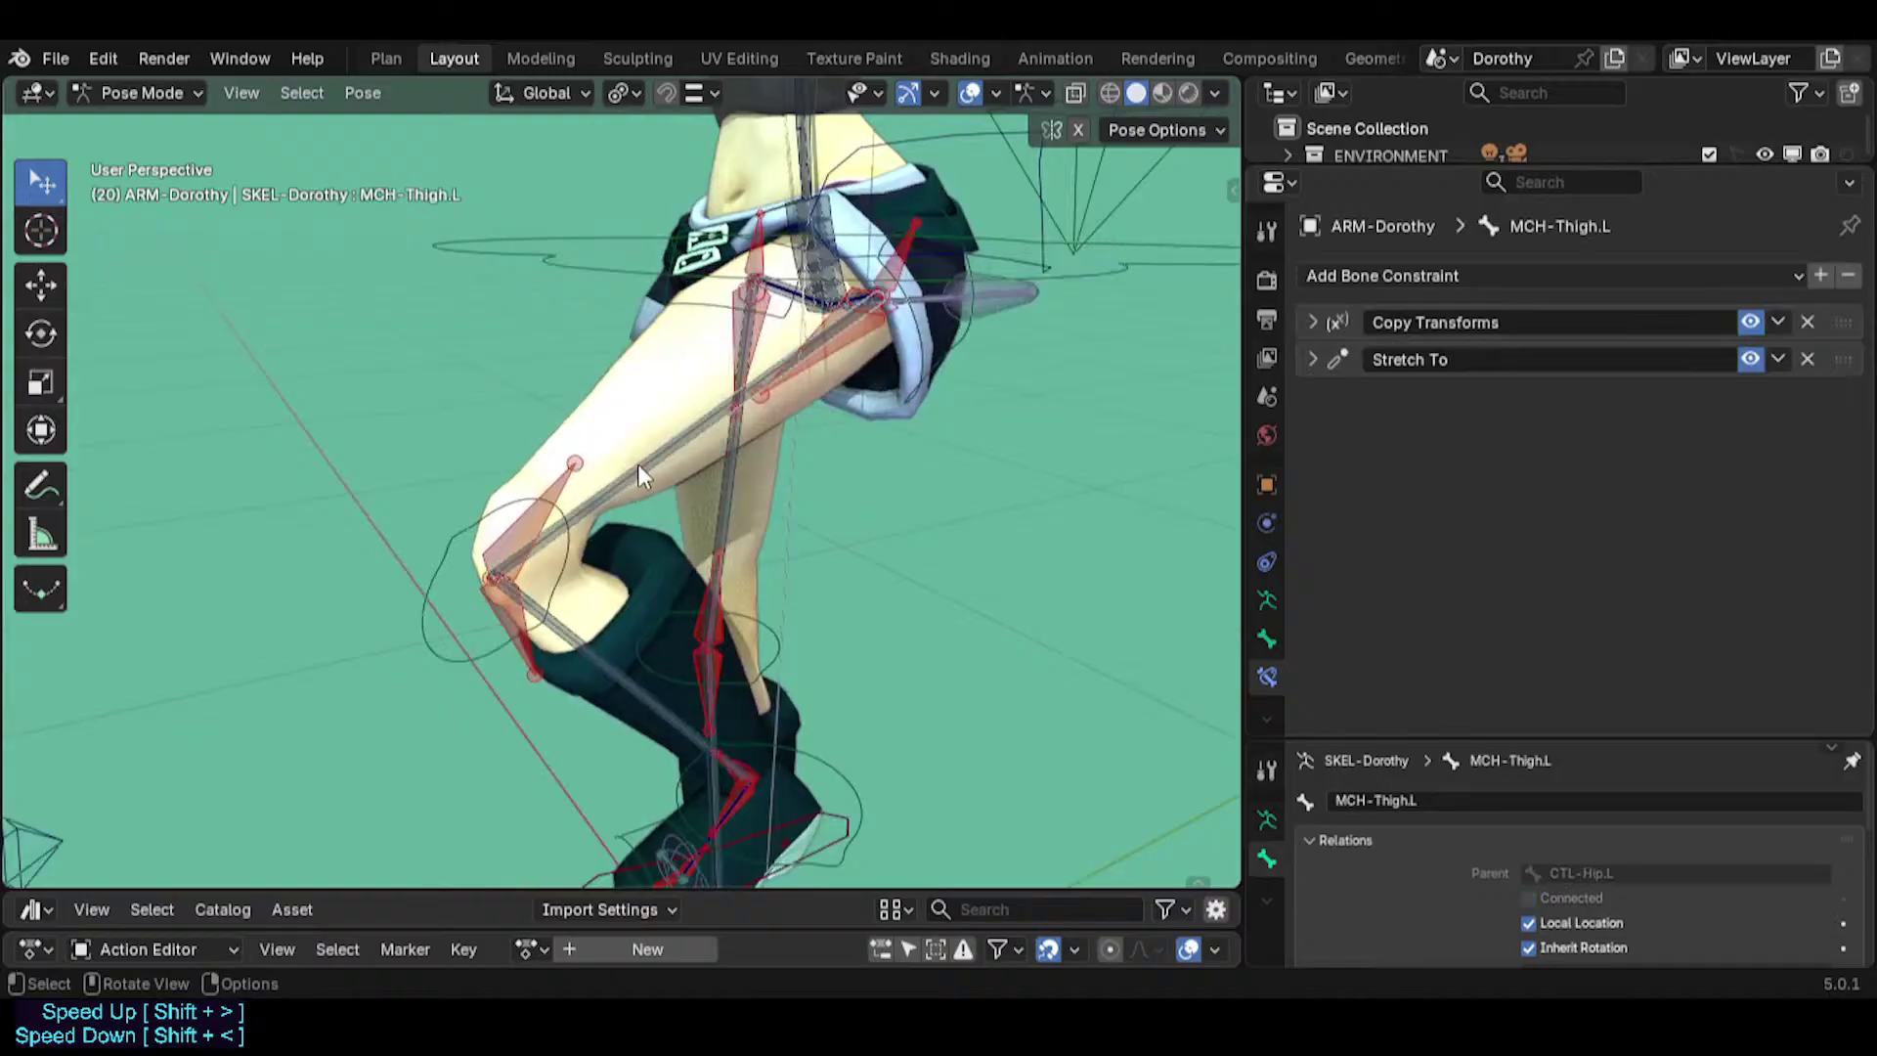
pyautogui.click(637, 463)
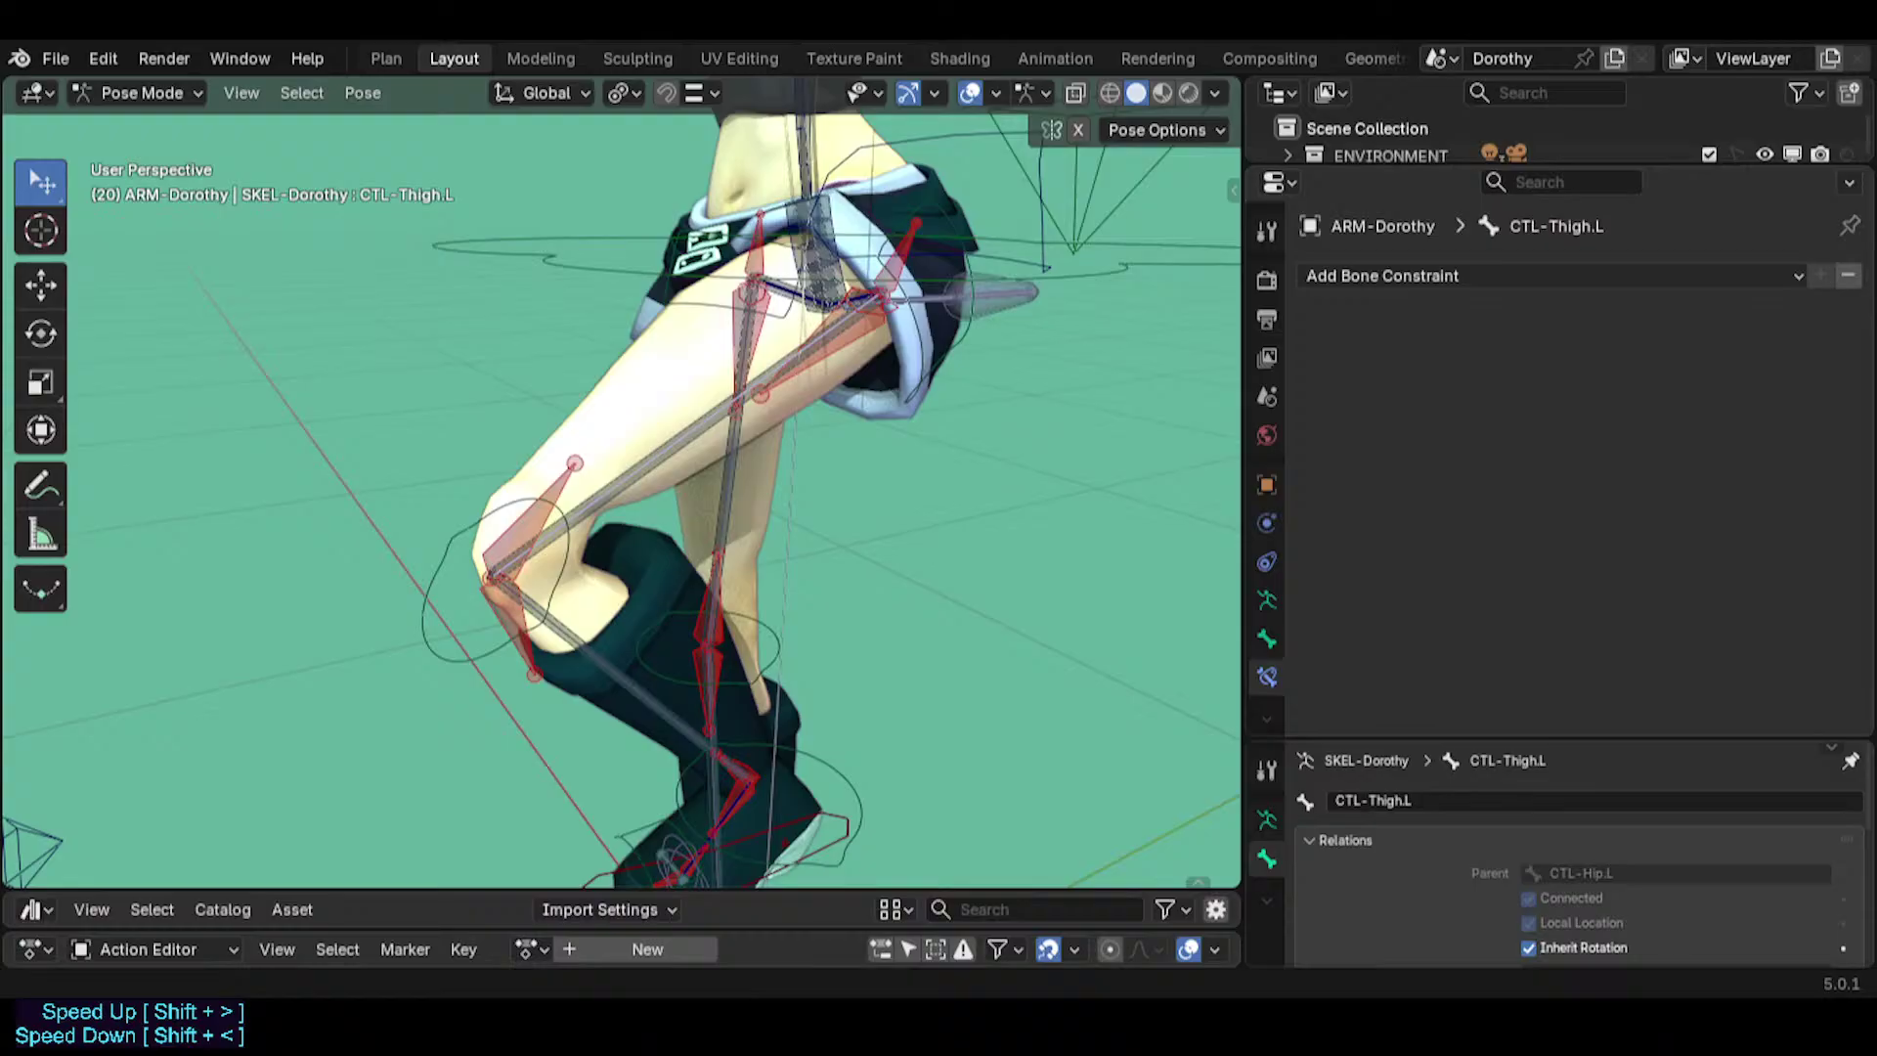
pyautogui.moveTo(645, 562); pyautogui.dragTo(706, 532, button='middle')
pyautogui.hotkey('ctrl', 's')
# Examine the parents and constraints of MCH-ForeArm.L, HLP4-FanElbowForeArm.L, TWK-Elbow.L and TWK-Shoulder.L in the left arm.
pyautogui.click(706, 532)
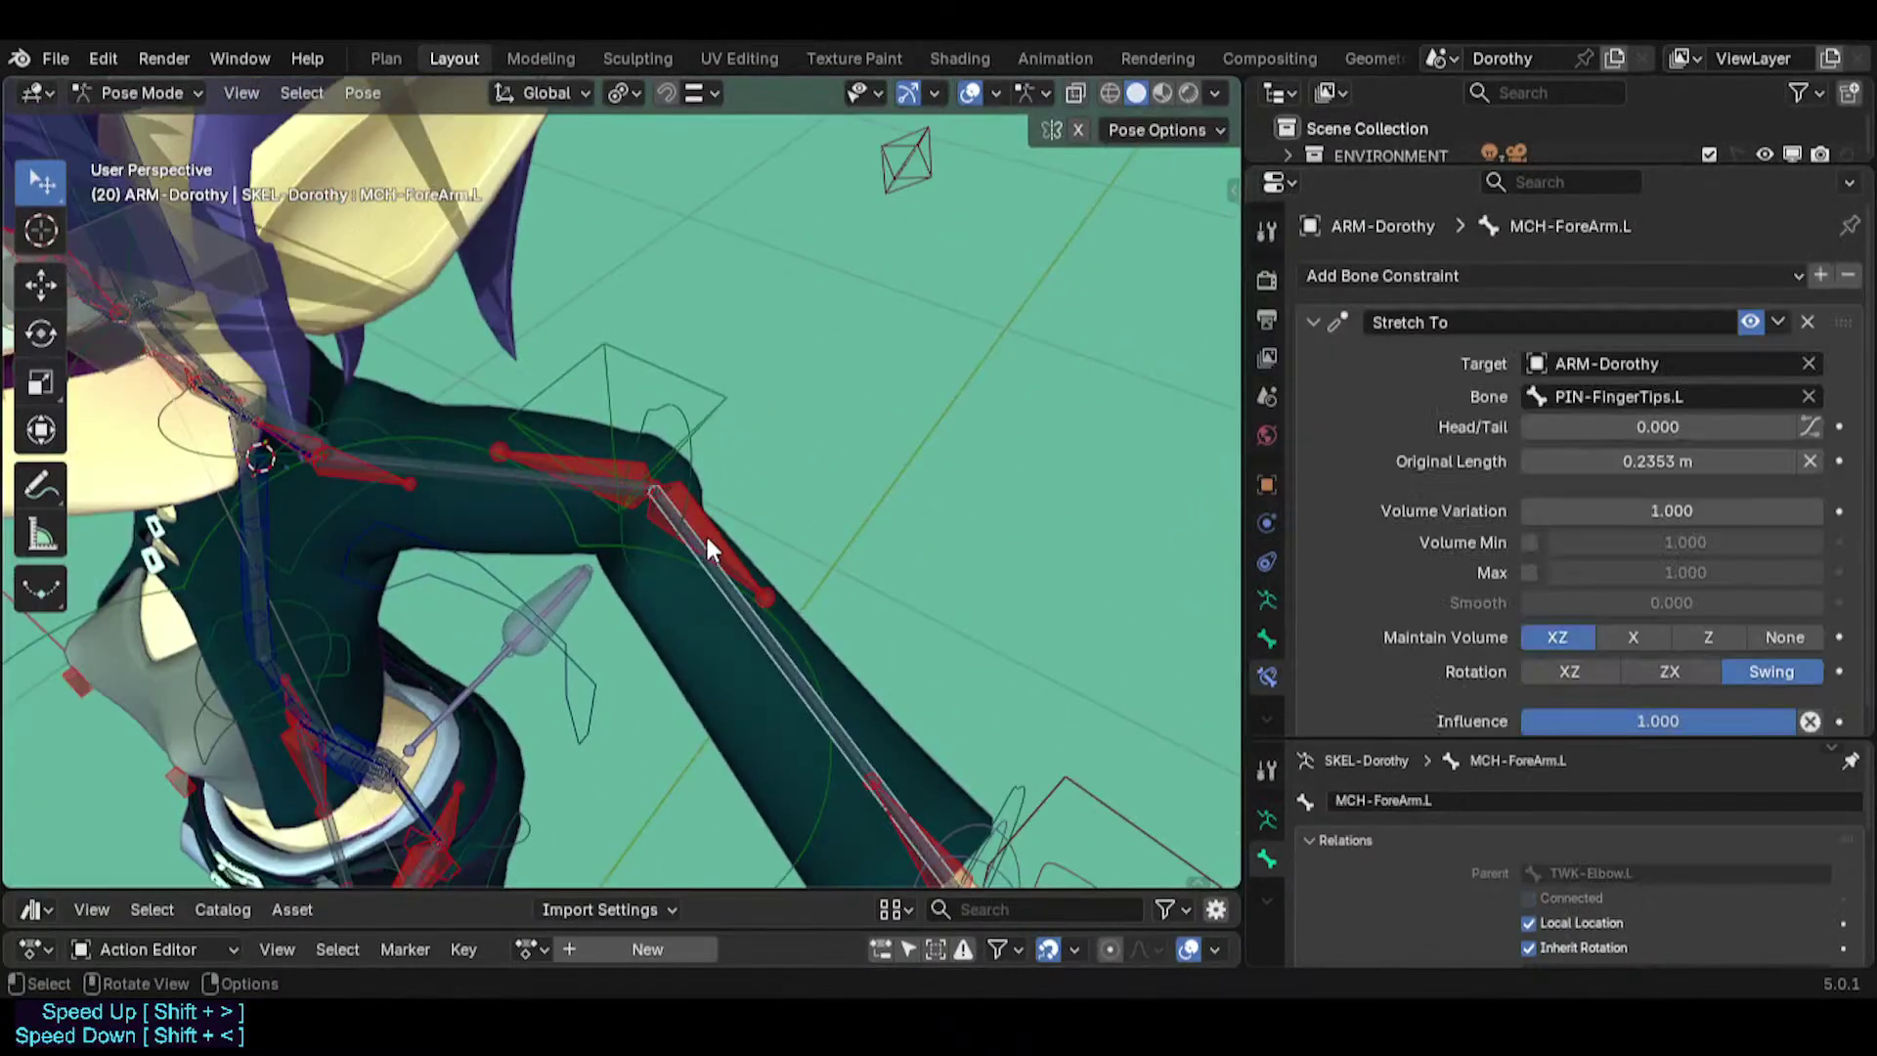
pyautogui.click(721, 513)
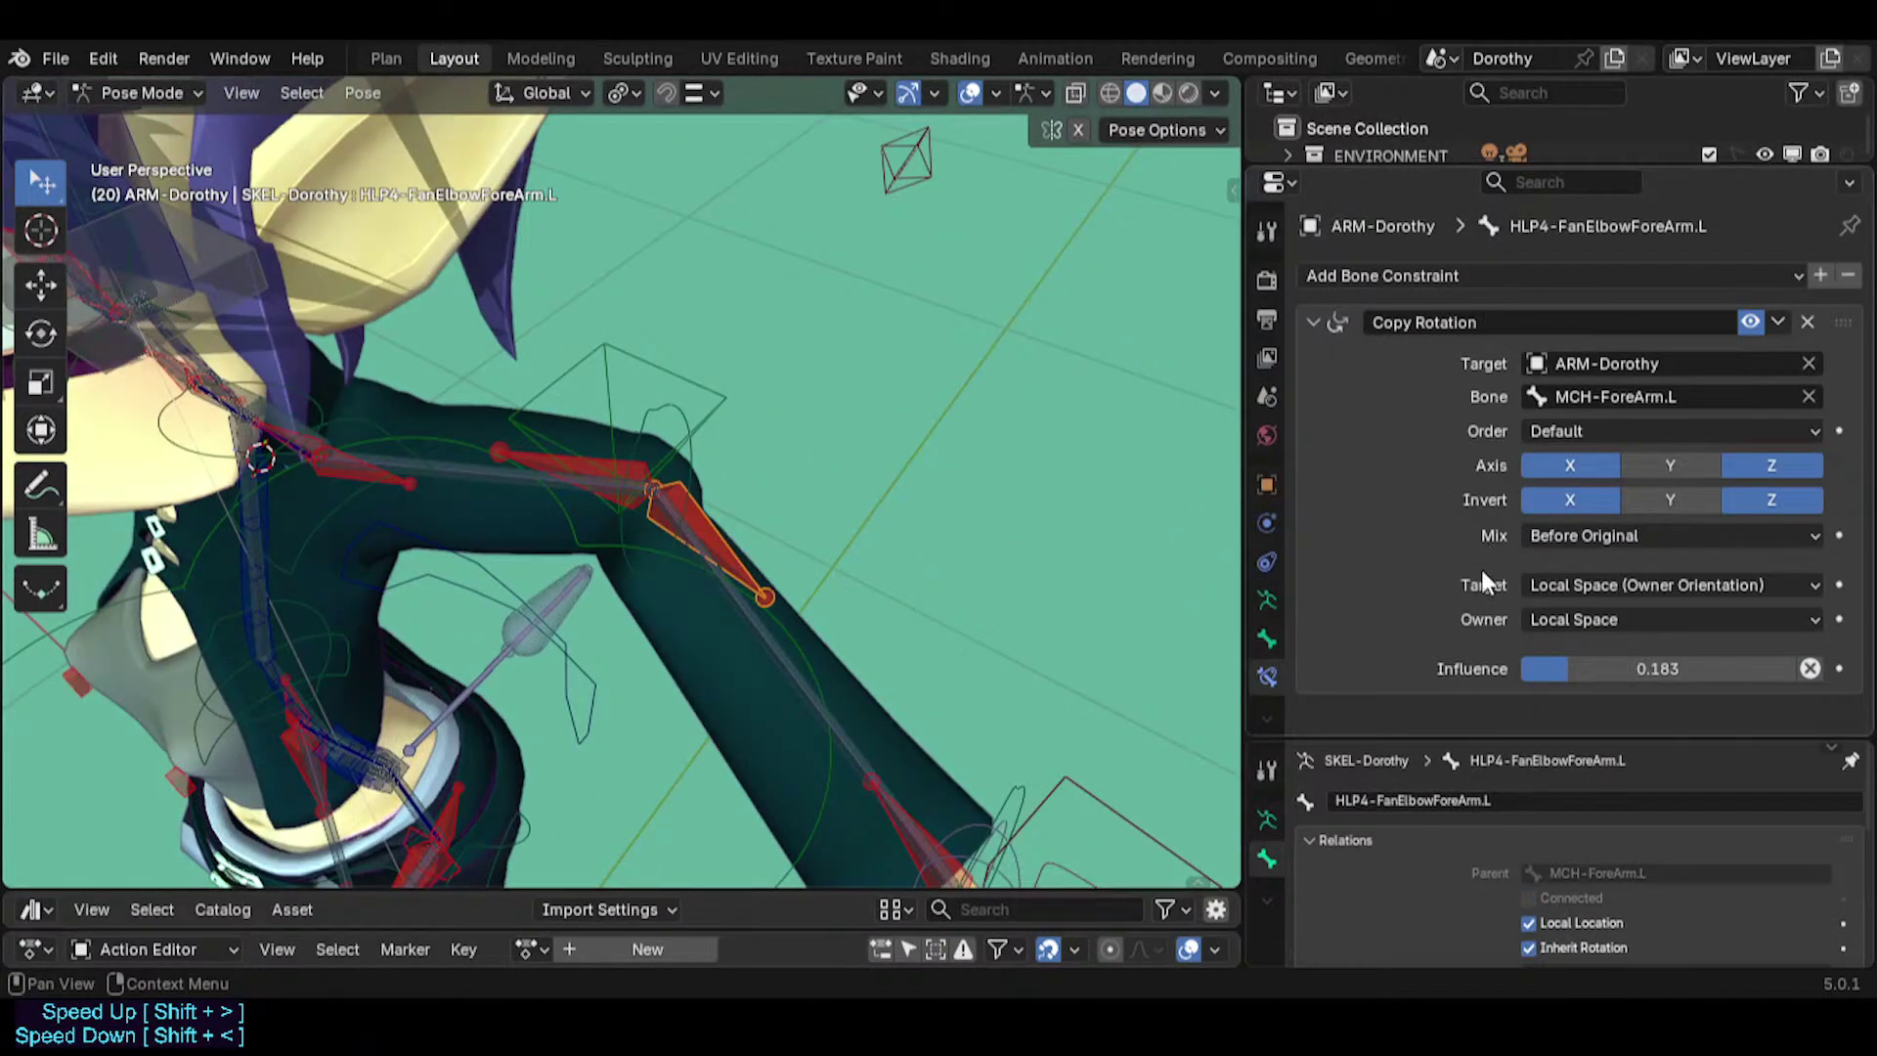
pyautogui.click(738, 606)
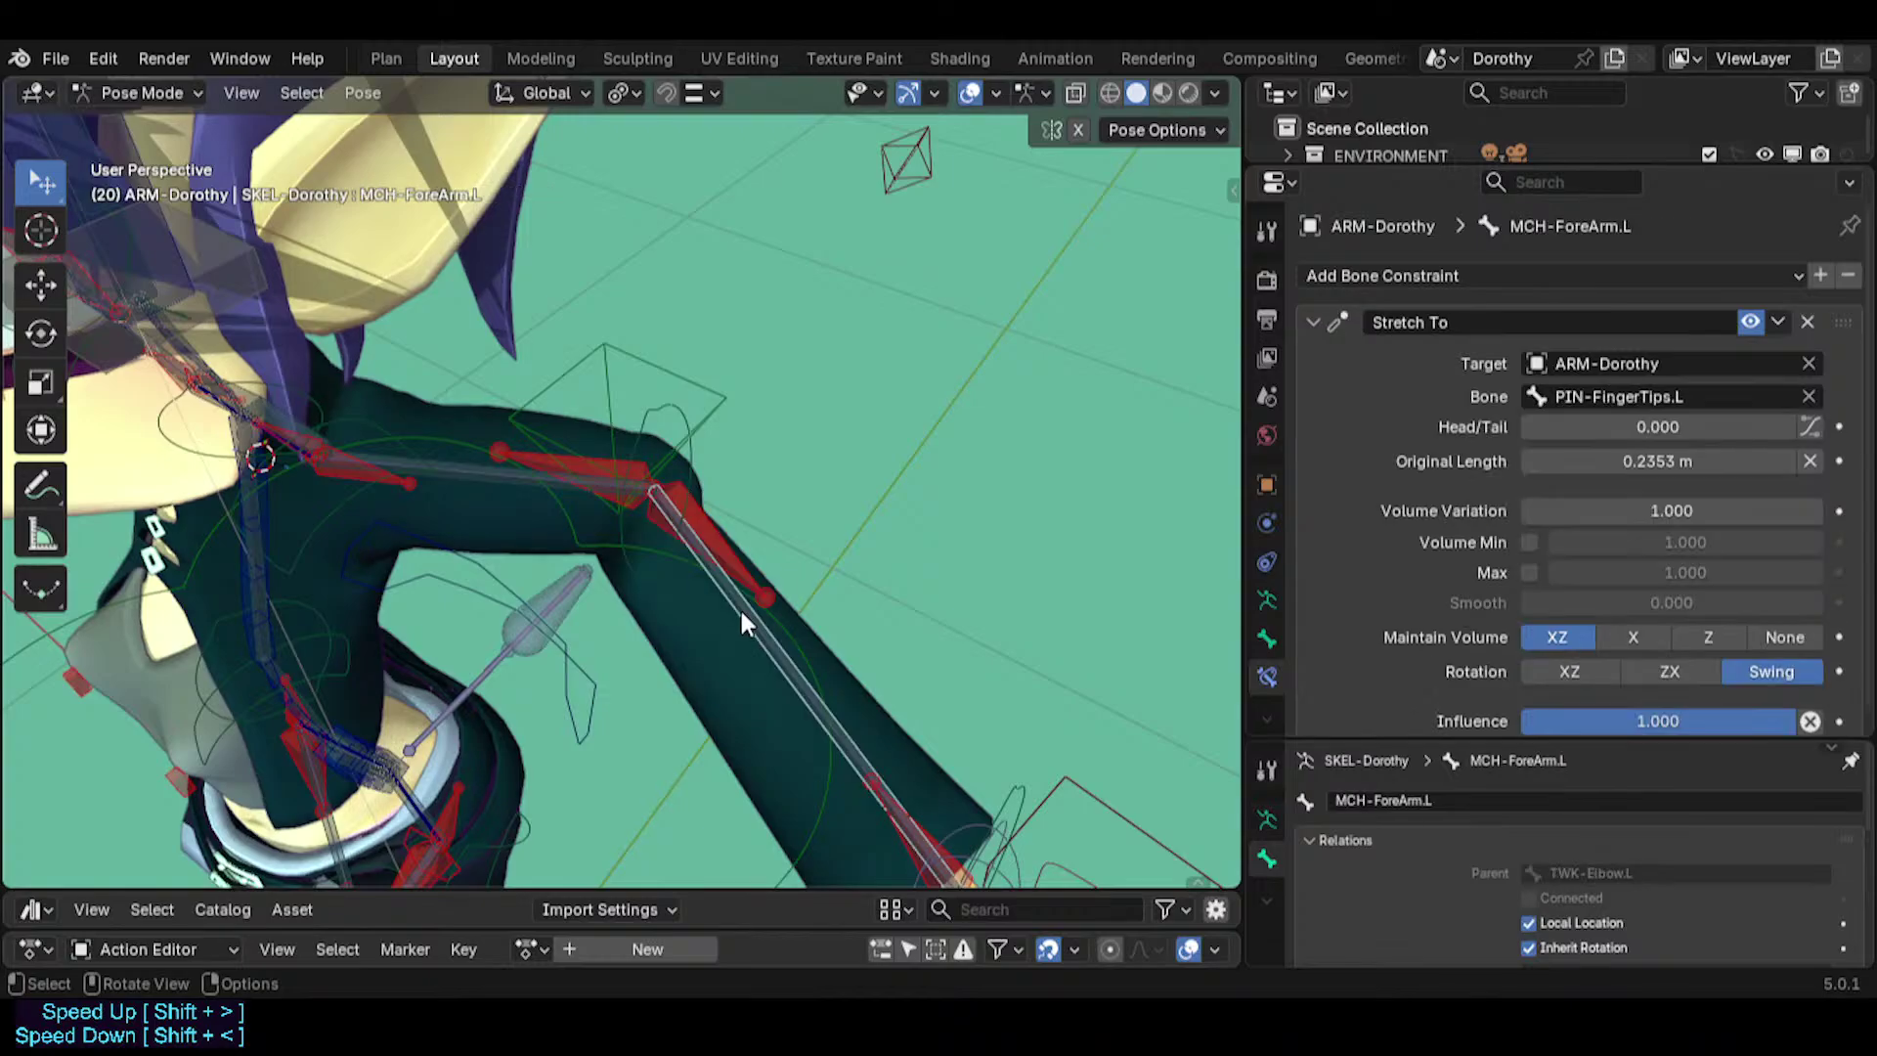
pyautogui.scroll(-1, 1388, 479)
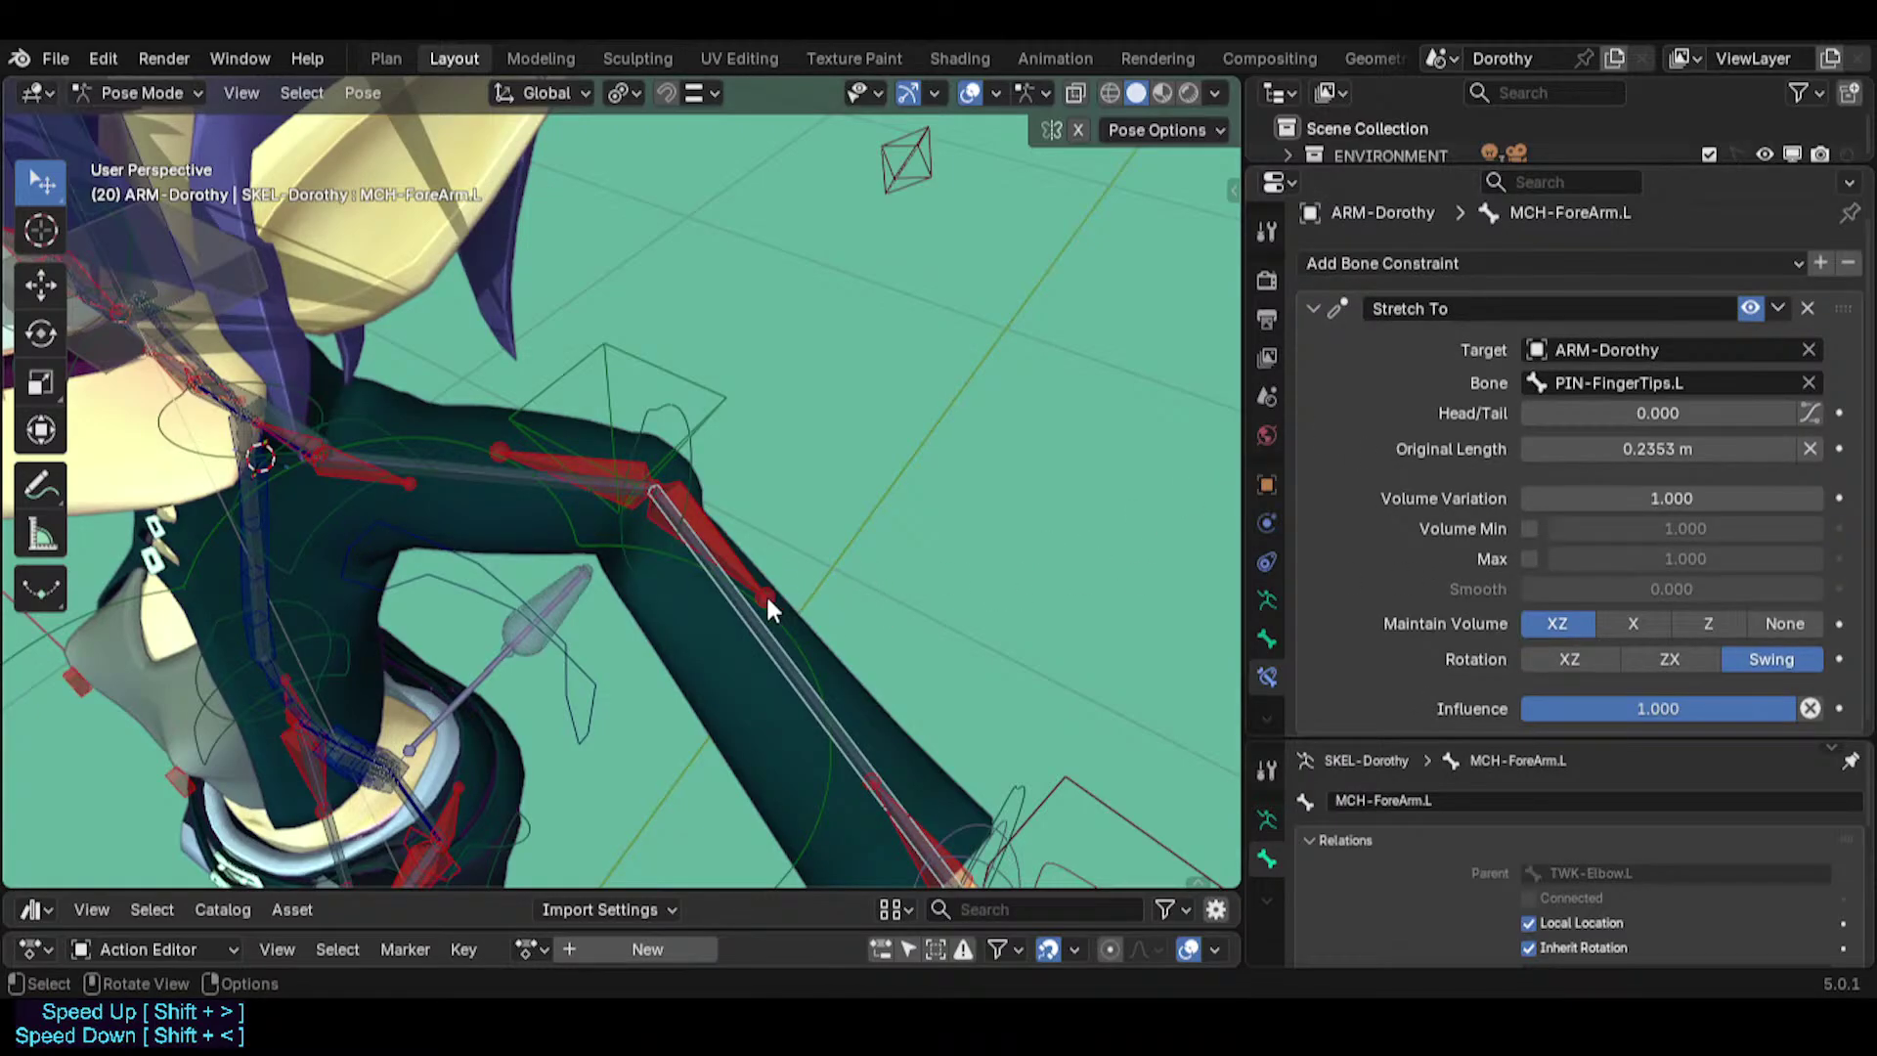
pyautogui.click(662, 459)
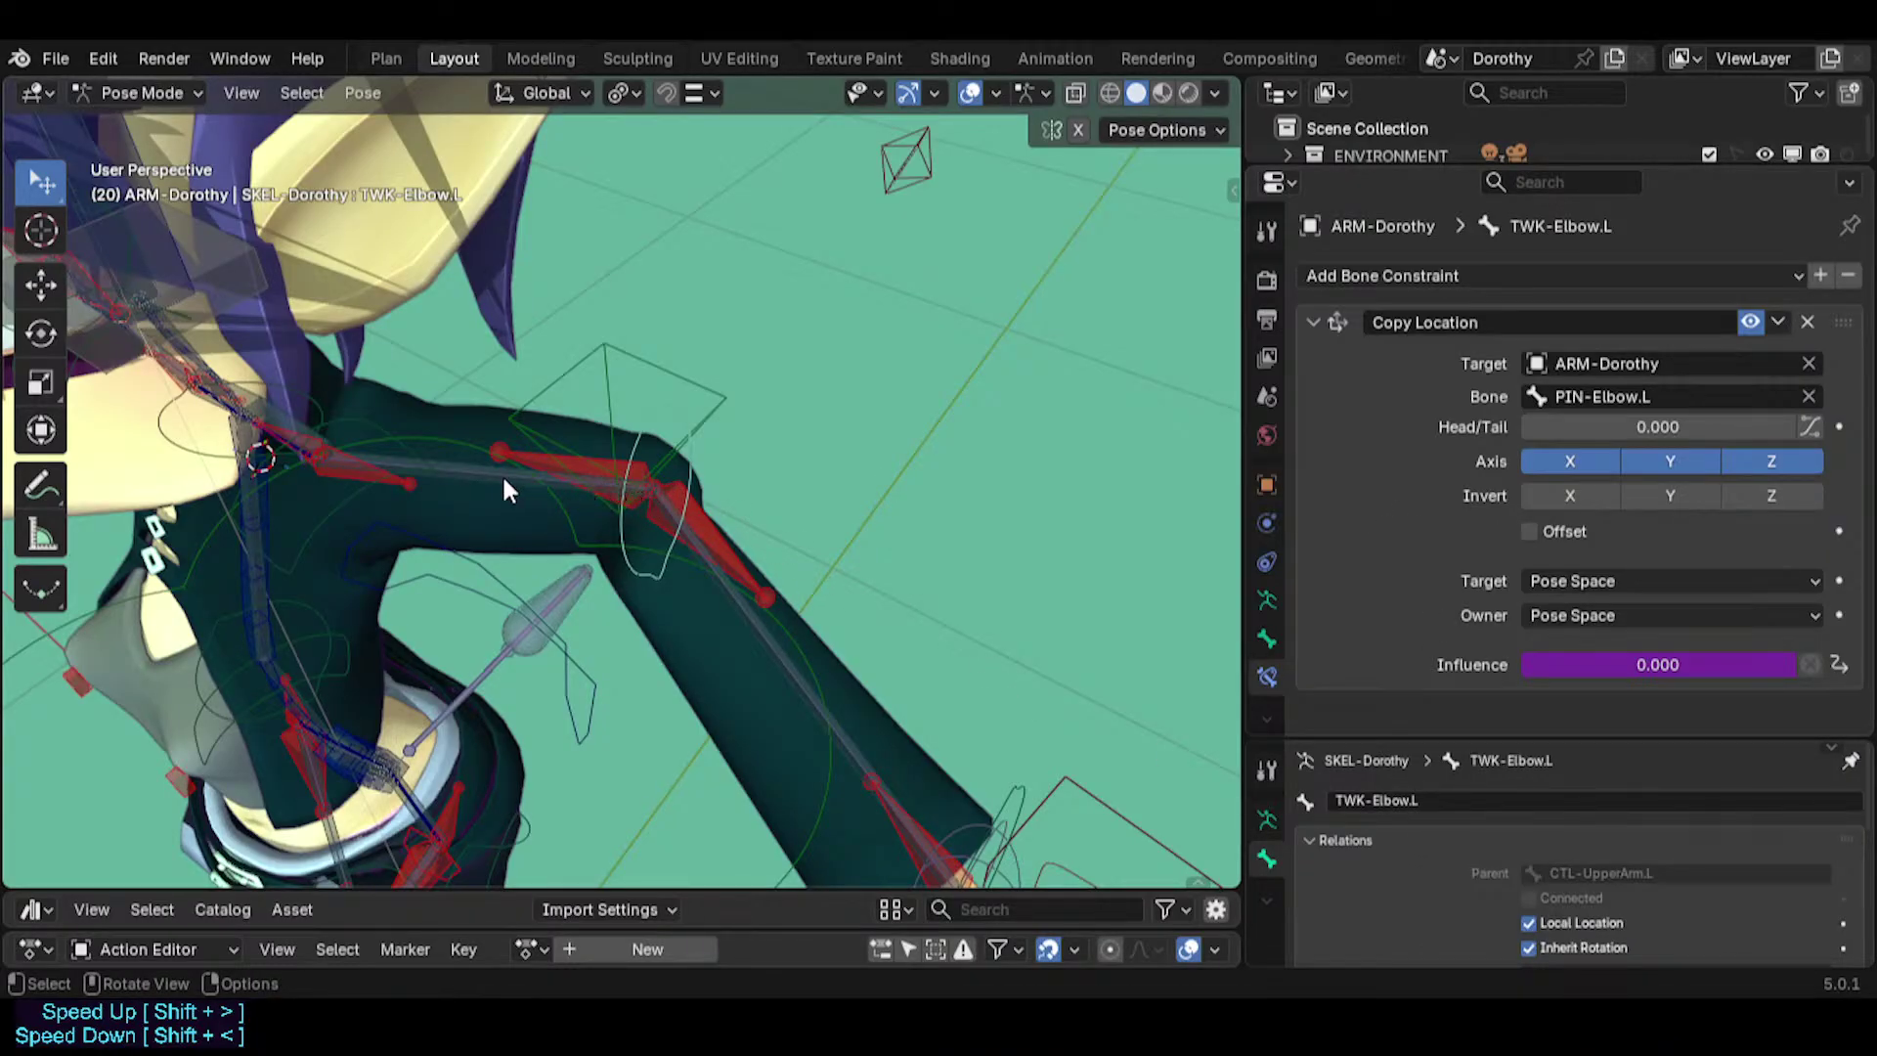
pyautogui.moveTo(487, 478); pyautogui.dragTo(428, 521, button='middle')
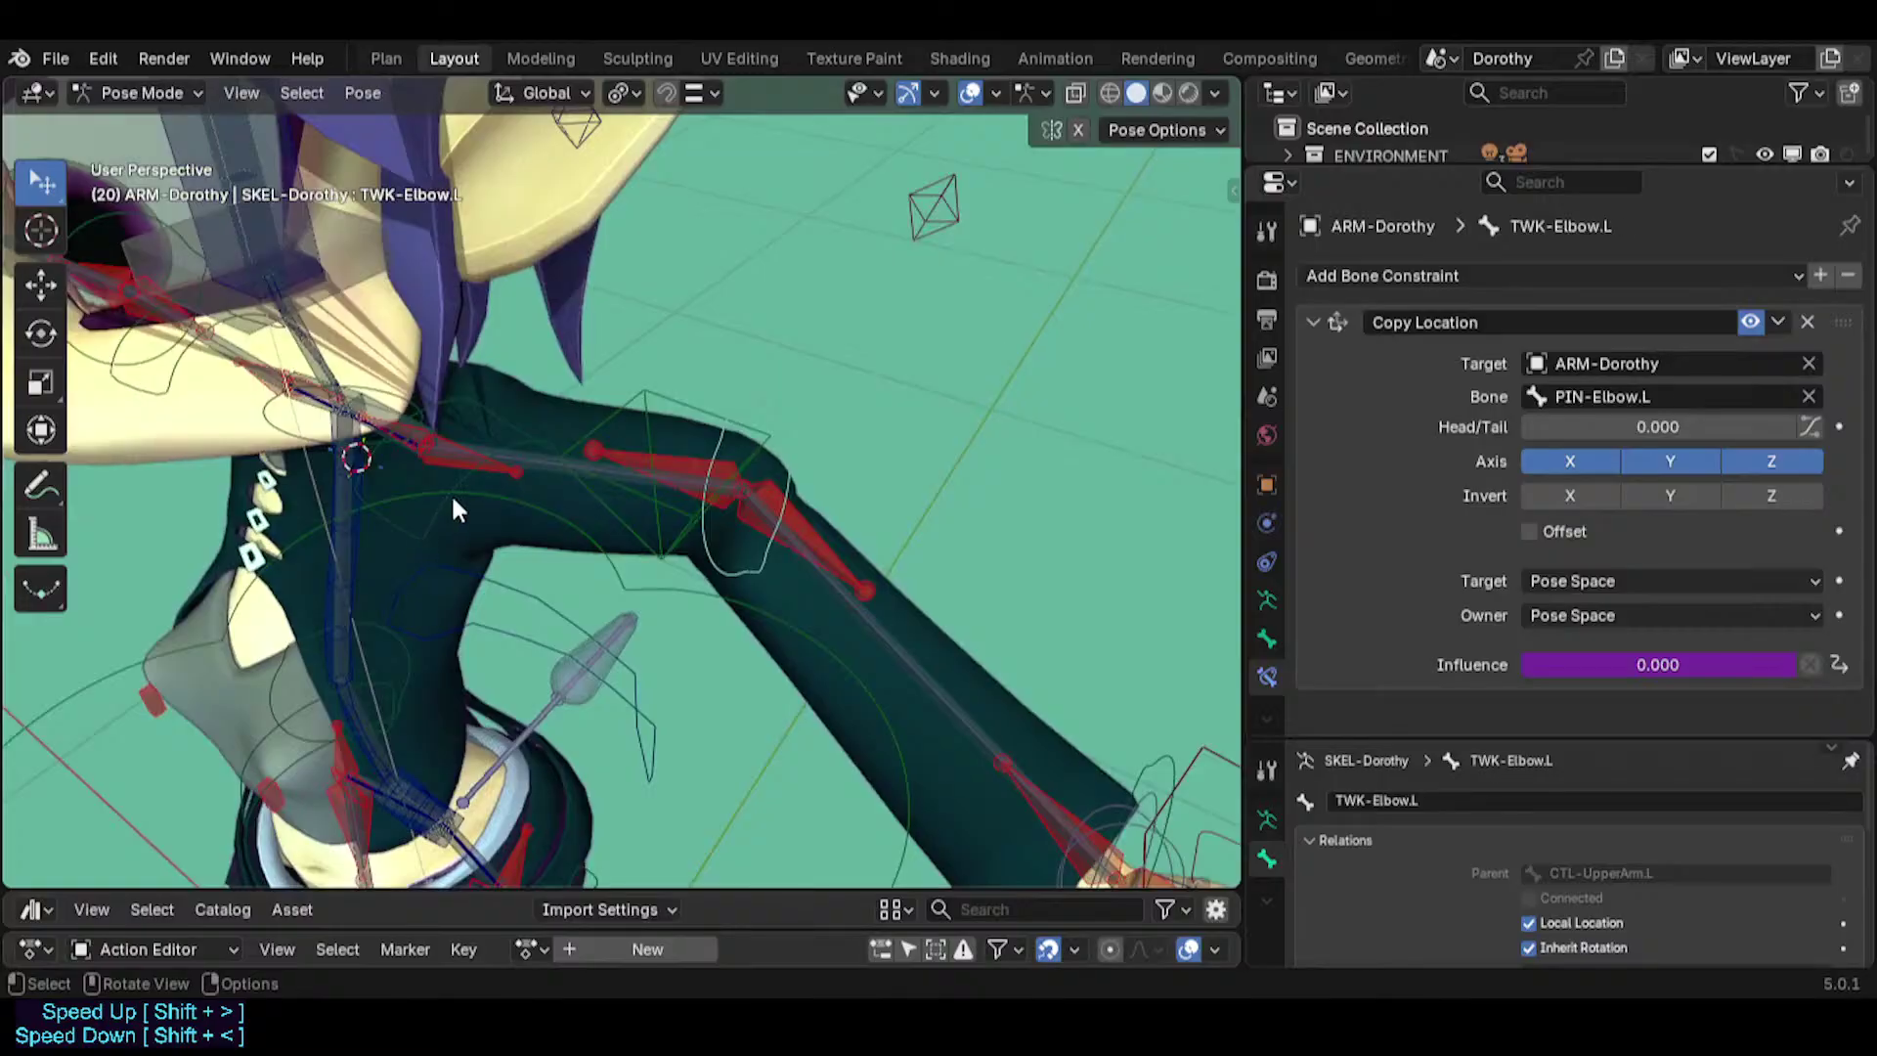
pyautogui.click(455, 509)
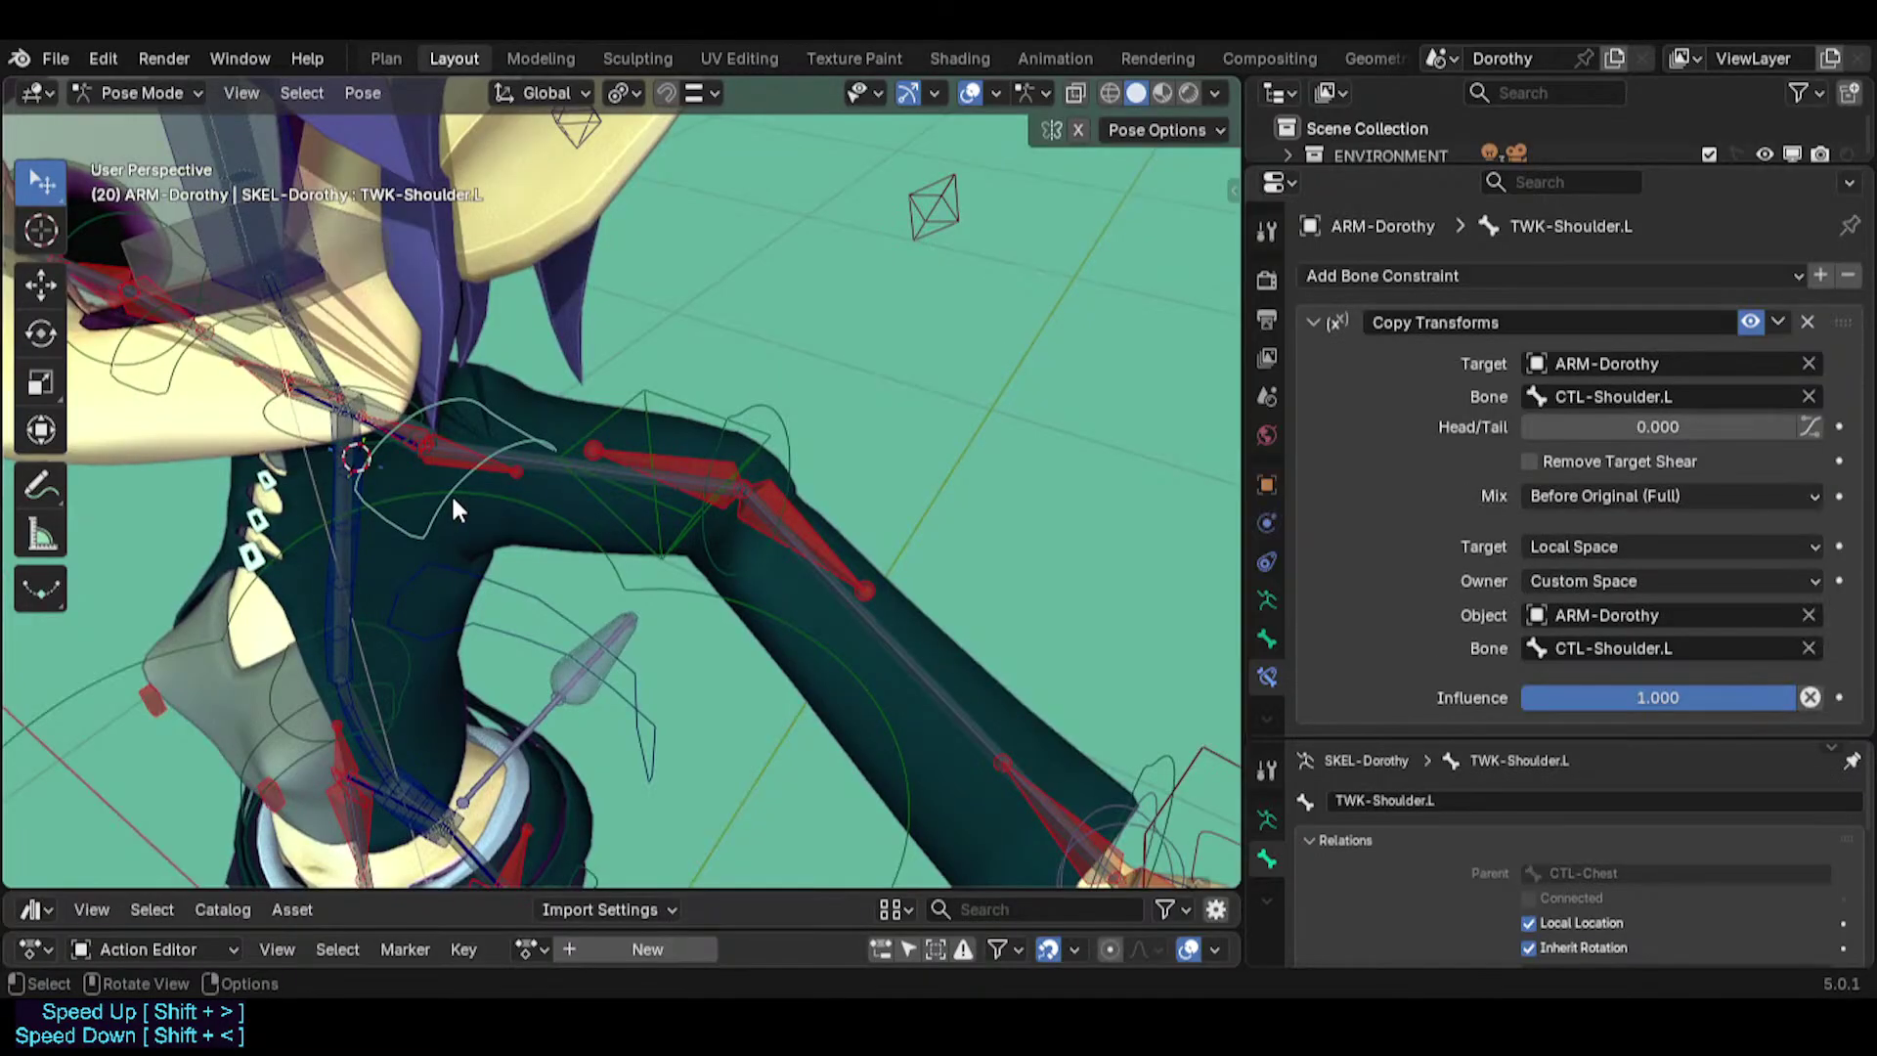
# Compare the Stretch To constraints and parents of MCH-UpperArm.L and MCH-ForeArm.L.
pyautogui.click(562, 475)
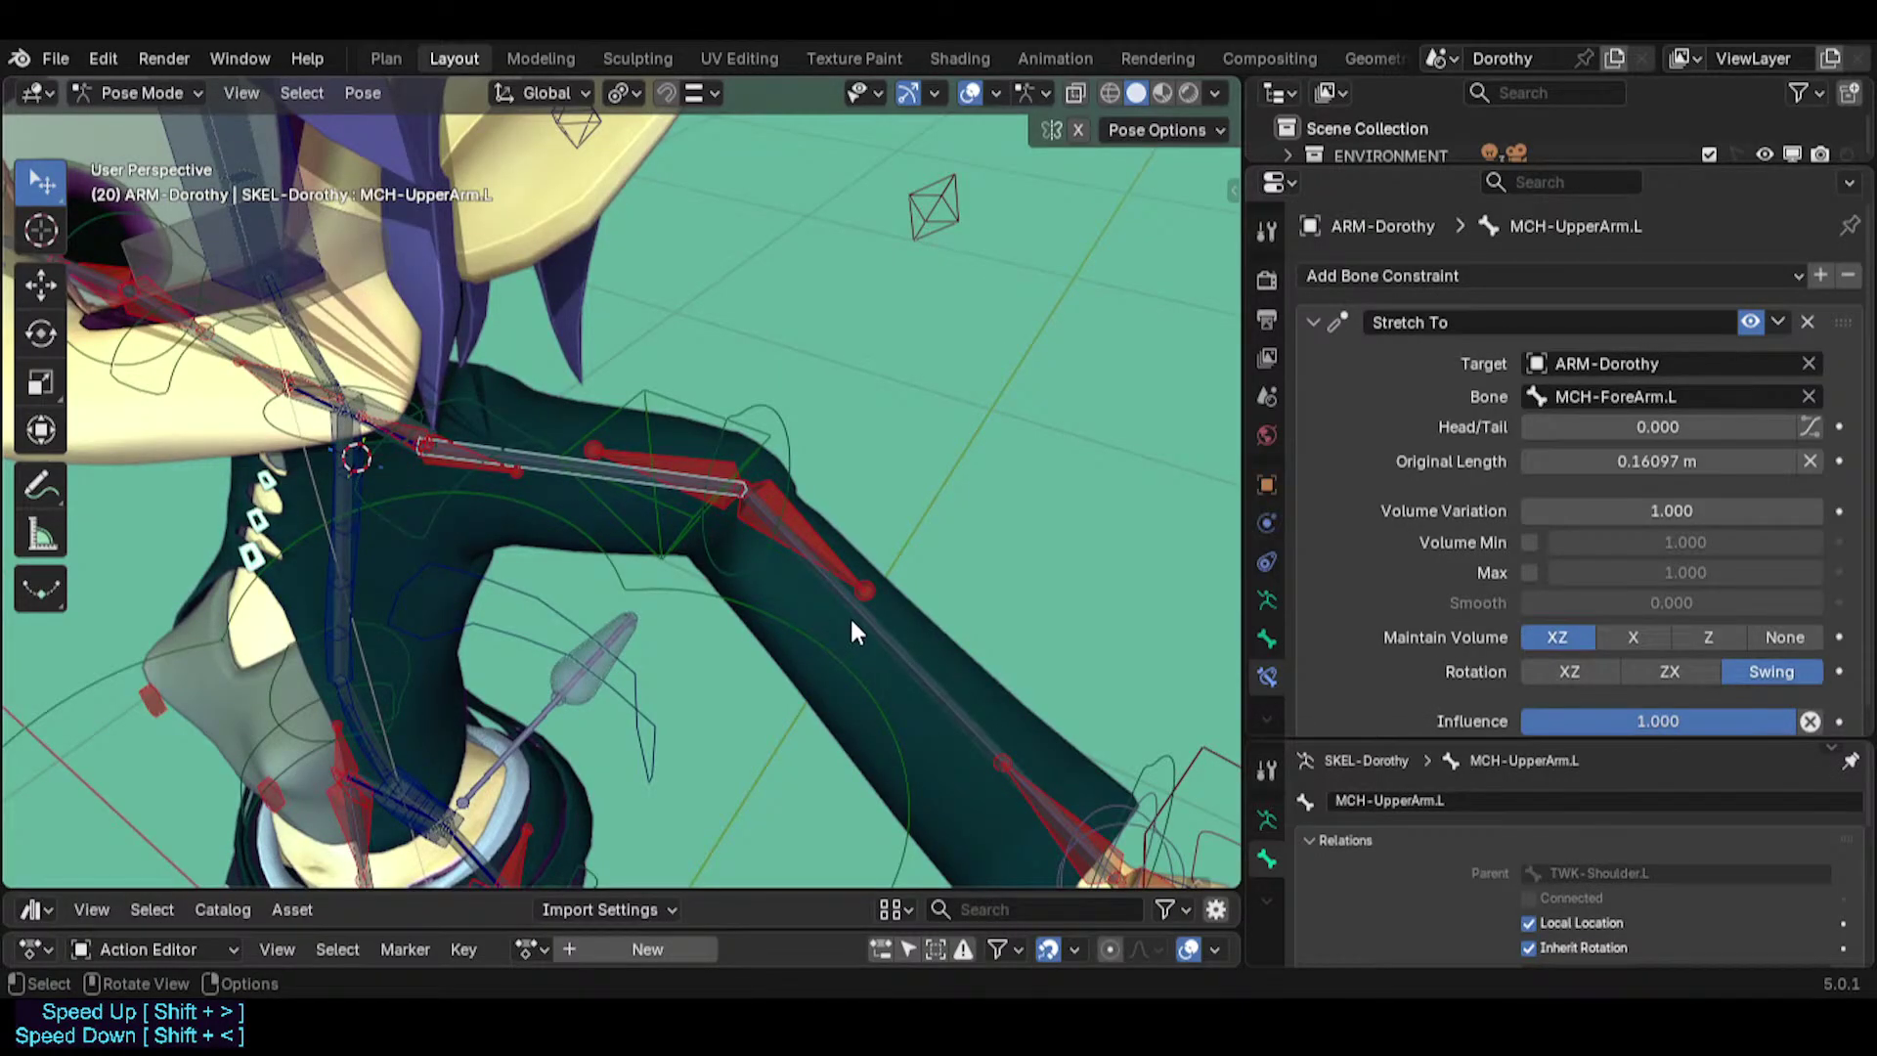
pyautogui.click(852, 627)
pyautogui.click(563, 477)
pyautogui.click(818, 600)
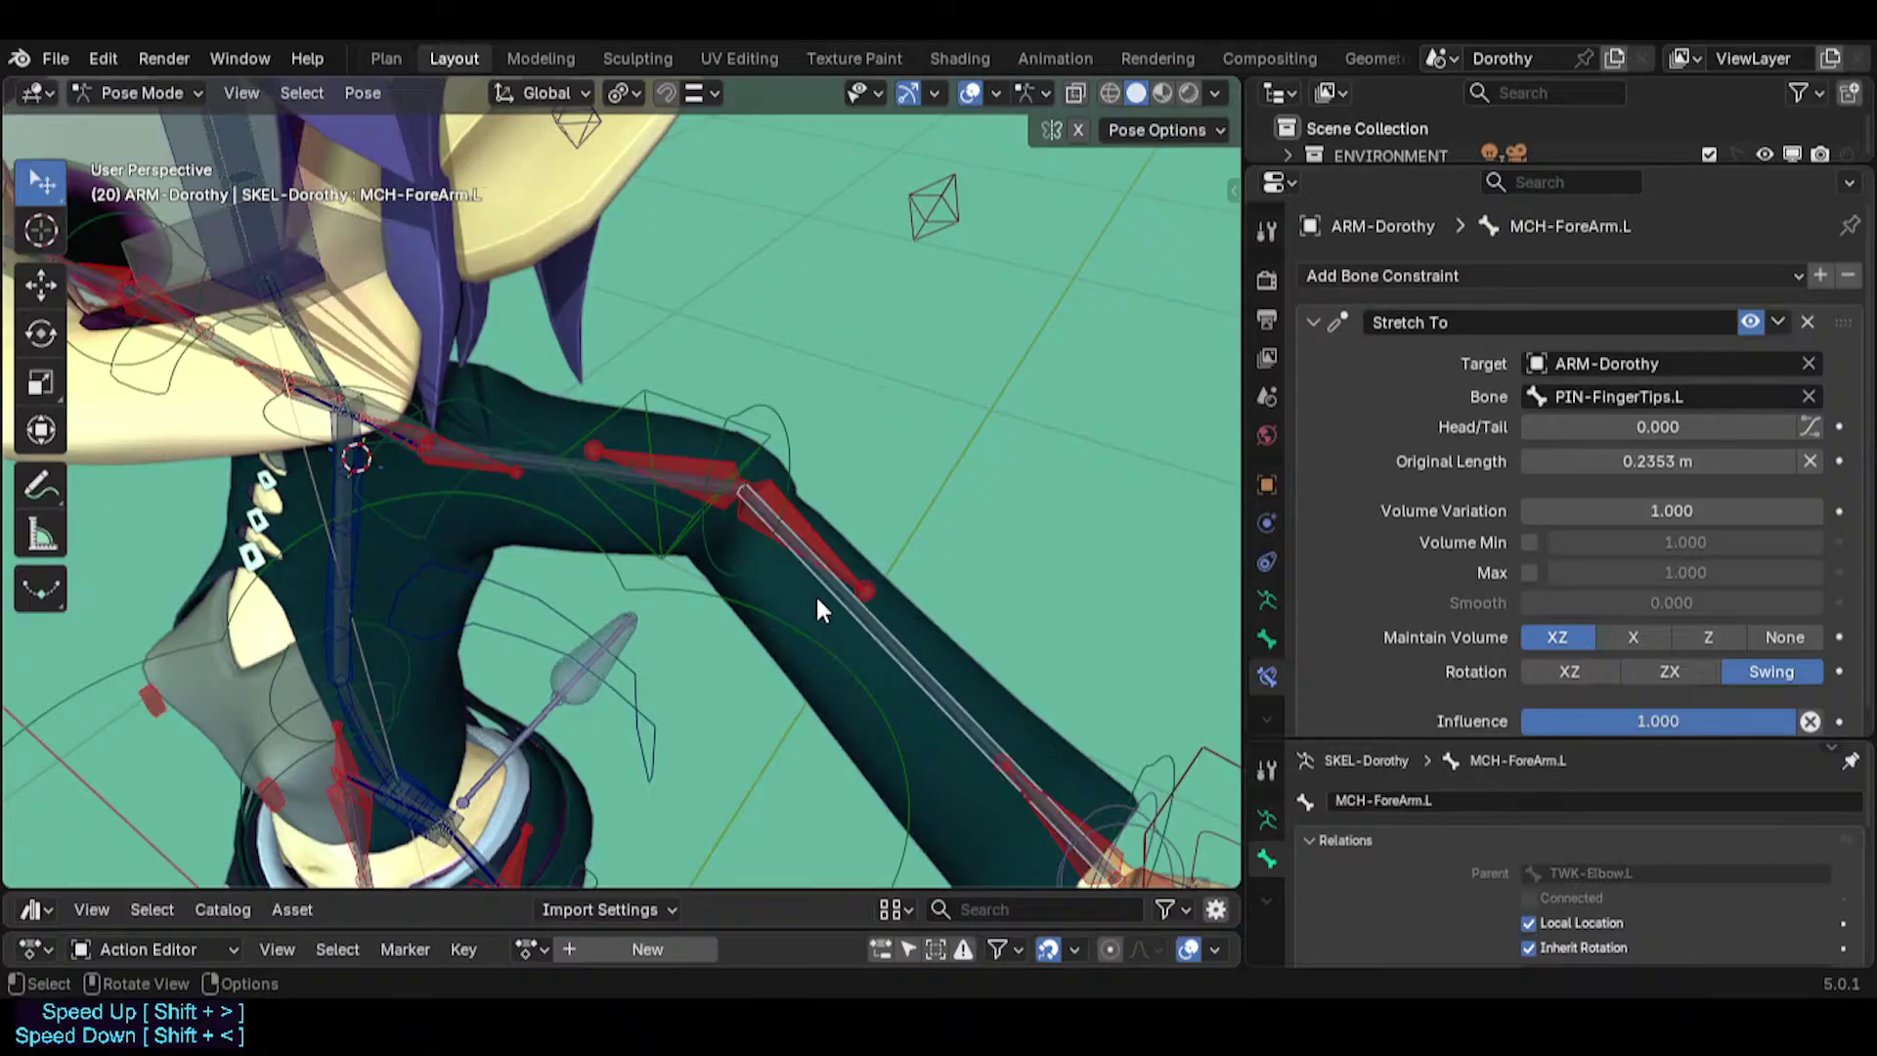
pyautogui.click(560, 483)
pyautogui.moveTo(619, 481); pyautogui.dragTo(660, 373, button='middle')
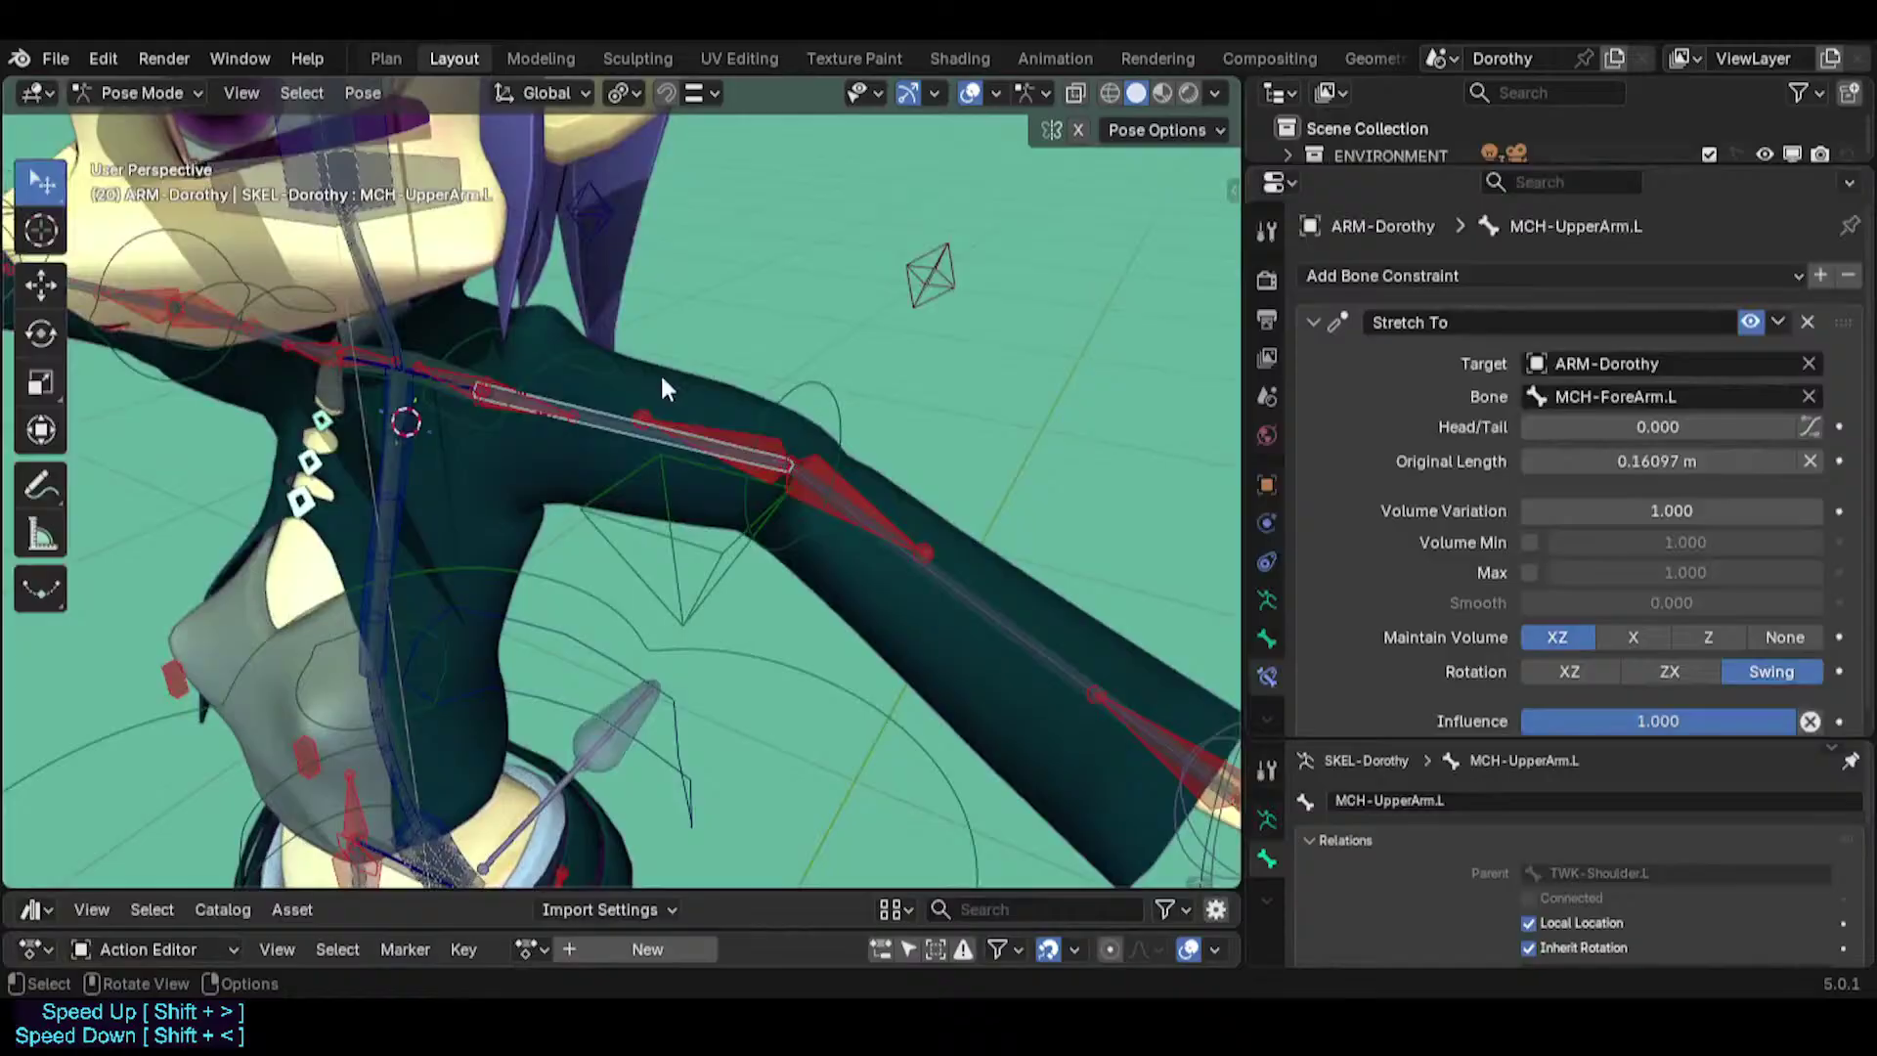
pyautogui.click(944, 606)
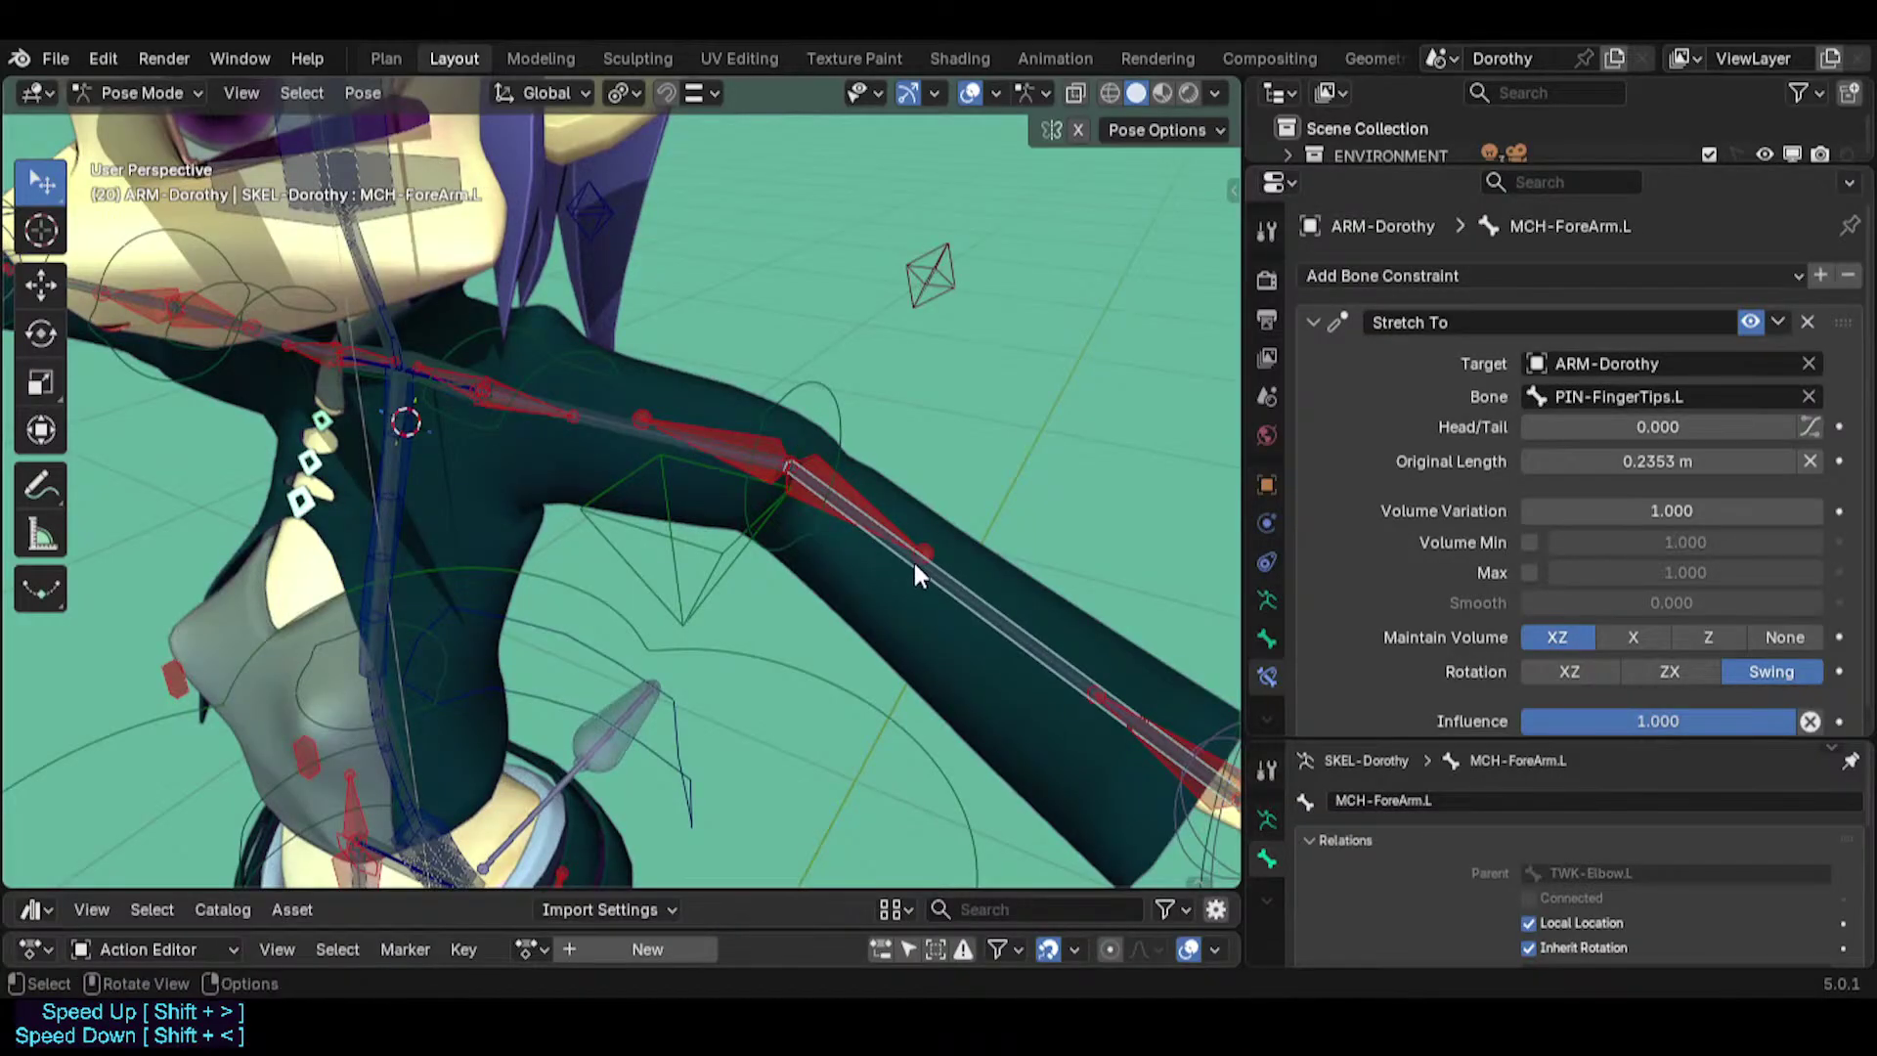
pyautogui.scroll(-2, 913, 561)
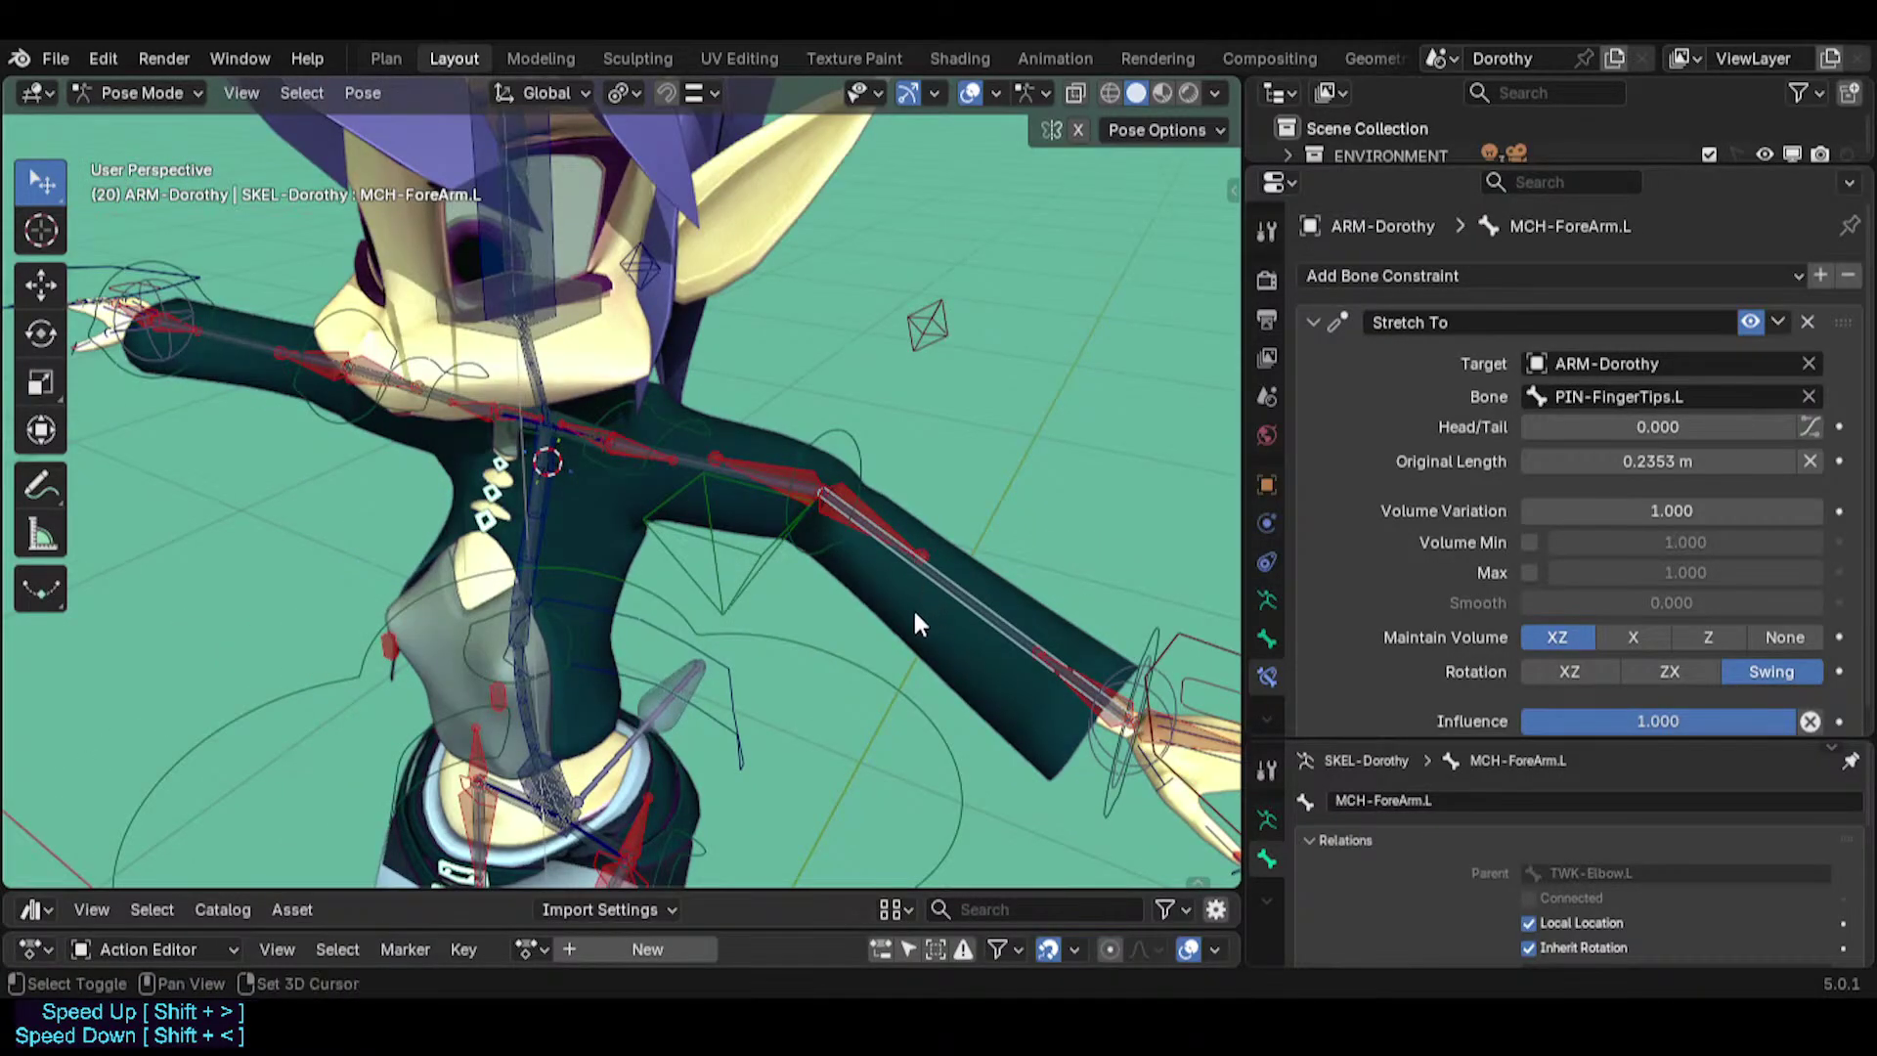
# Move MTR-IK-Hand.L closer to the body to bend the left elbow further.
pyautogui.keyDown('shift'); pyautogui.moveTo(912, 620); pyautogui.dragTo(850, 507, button='middle'); pyautogui.keyUp('shift')
pyautogui.click(1117, 489)
pyautogui.press('g')
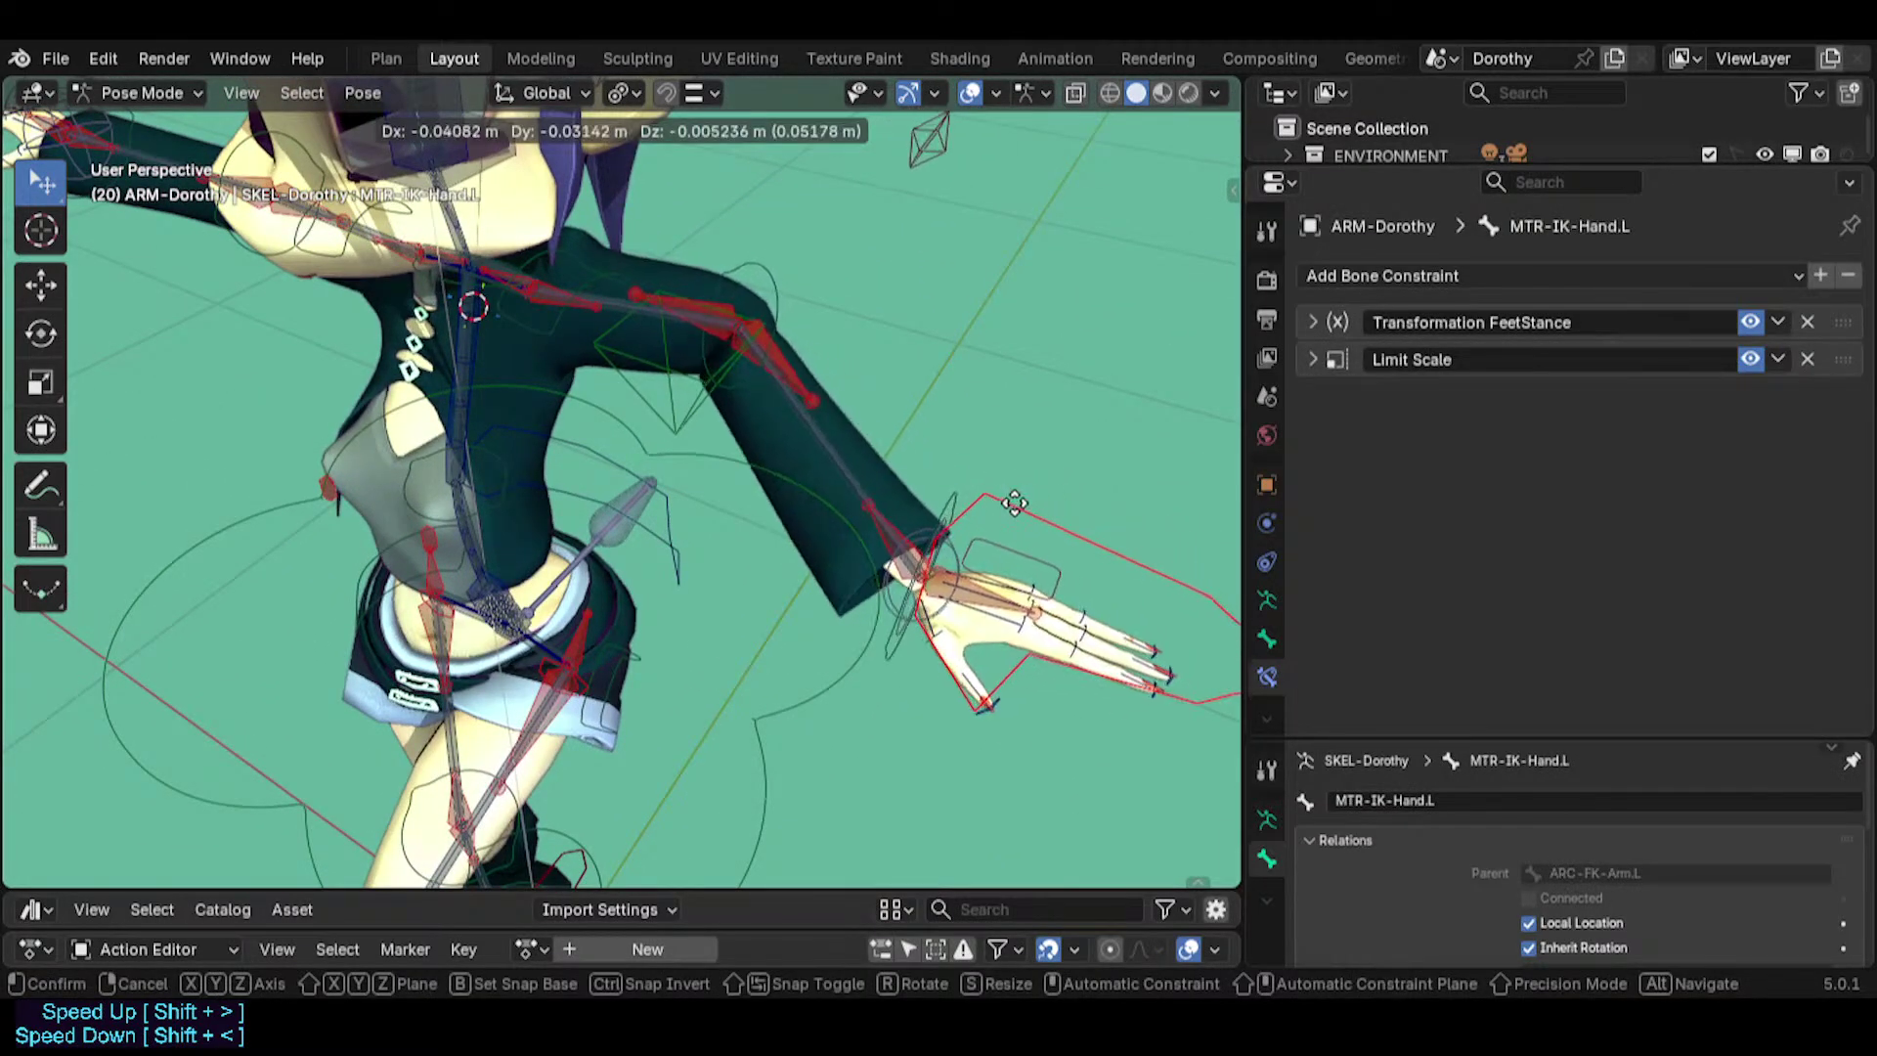
pyautogui.click(1006, 502)
# Compare the parent bone of TWK-Elbow.L with that of TWK-Knee.L on the bent left leg.
pyautogui.click(765, 286)
pyautogui.moveTo(696, 486); pyautogui.dragTo(724, 452, button='middle')
pyautogui.keyDown('shift'); pyautogui.moveTo(660, 675); pyautogui.dragTo(772, 366, button='middle'); pyautogui.keyUp('shift')
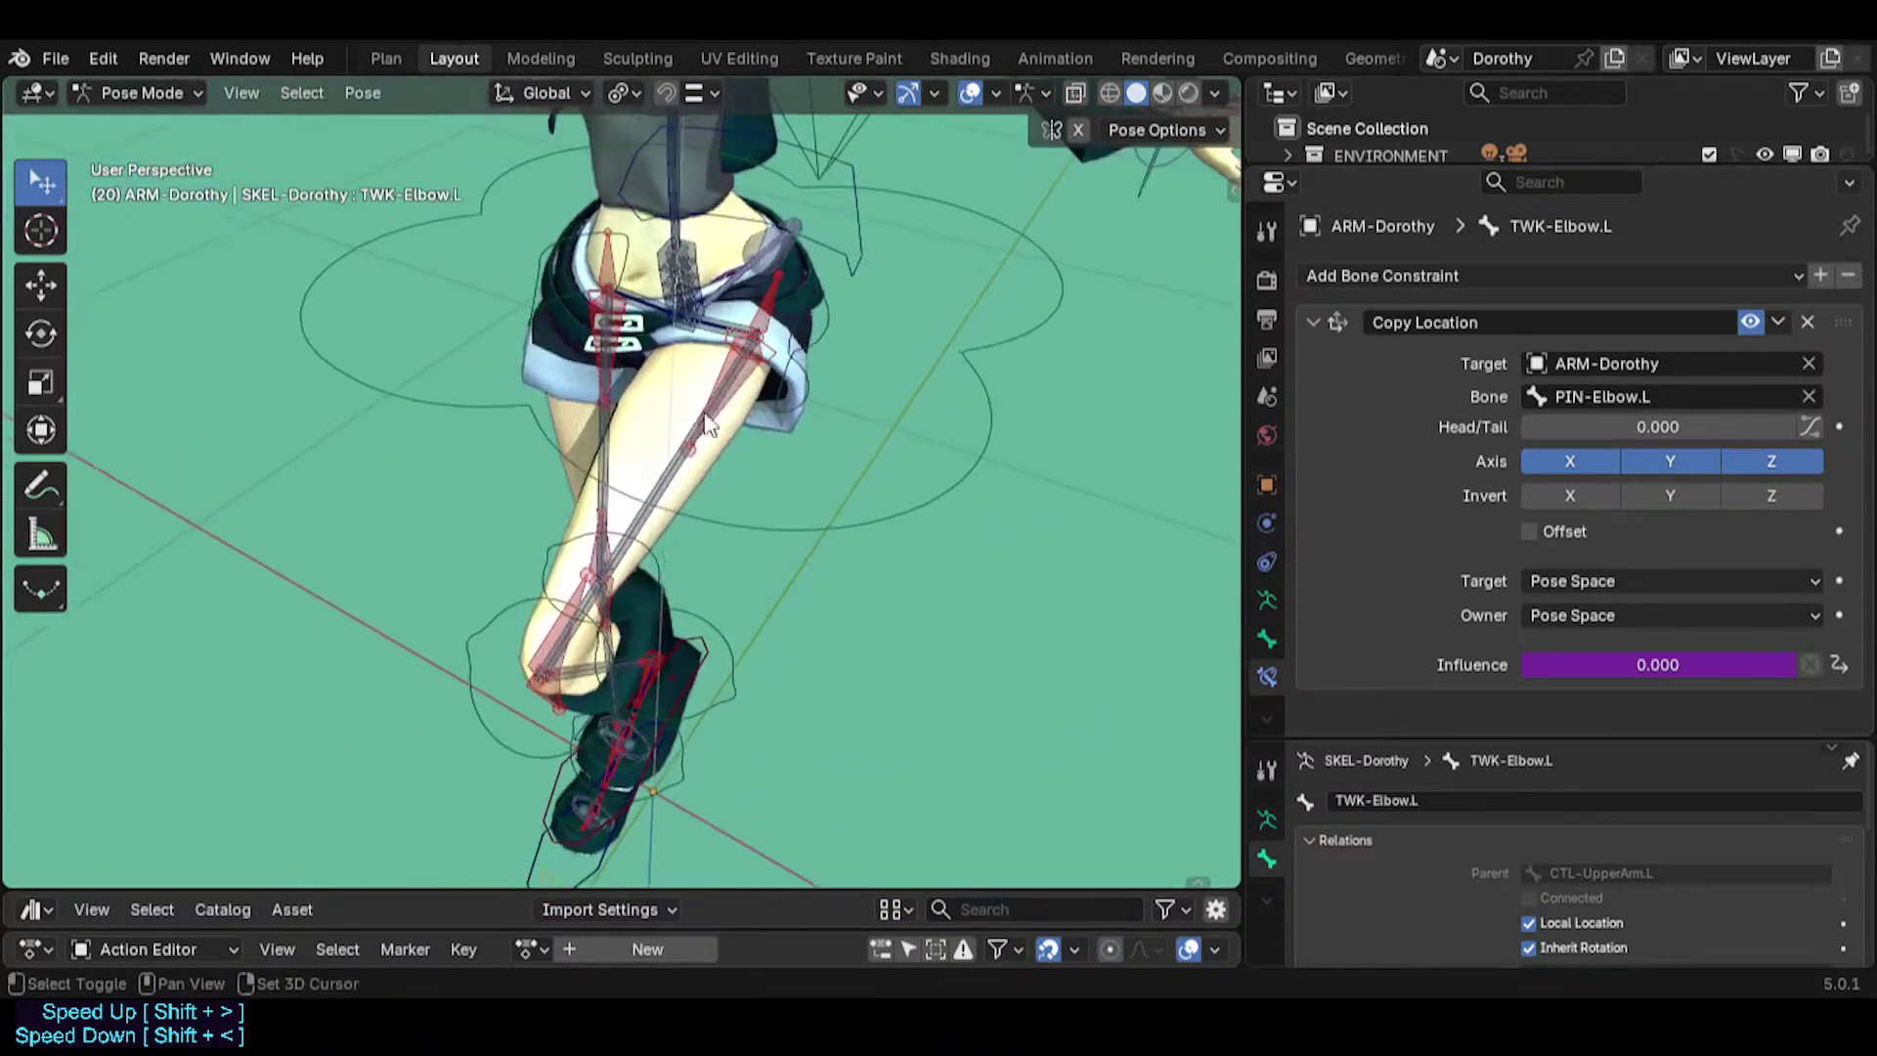
pyautogui.moveTo(708, 419); pyautogui.dragTo(530, 337, button='middle')
pyautogui.click(381, 562)
pyautogui.moveTo(506, 615); pyautogui.dragTo(523, 474, button='middle')
pyautogui.scroll(2, 481, 436)
pyautogui.moveTo(523, 474); pyautogui.dragTo(559, 489, button='middle')
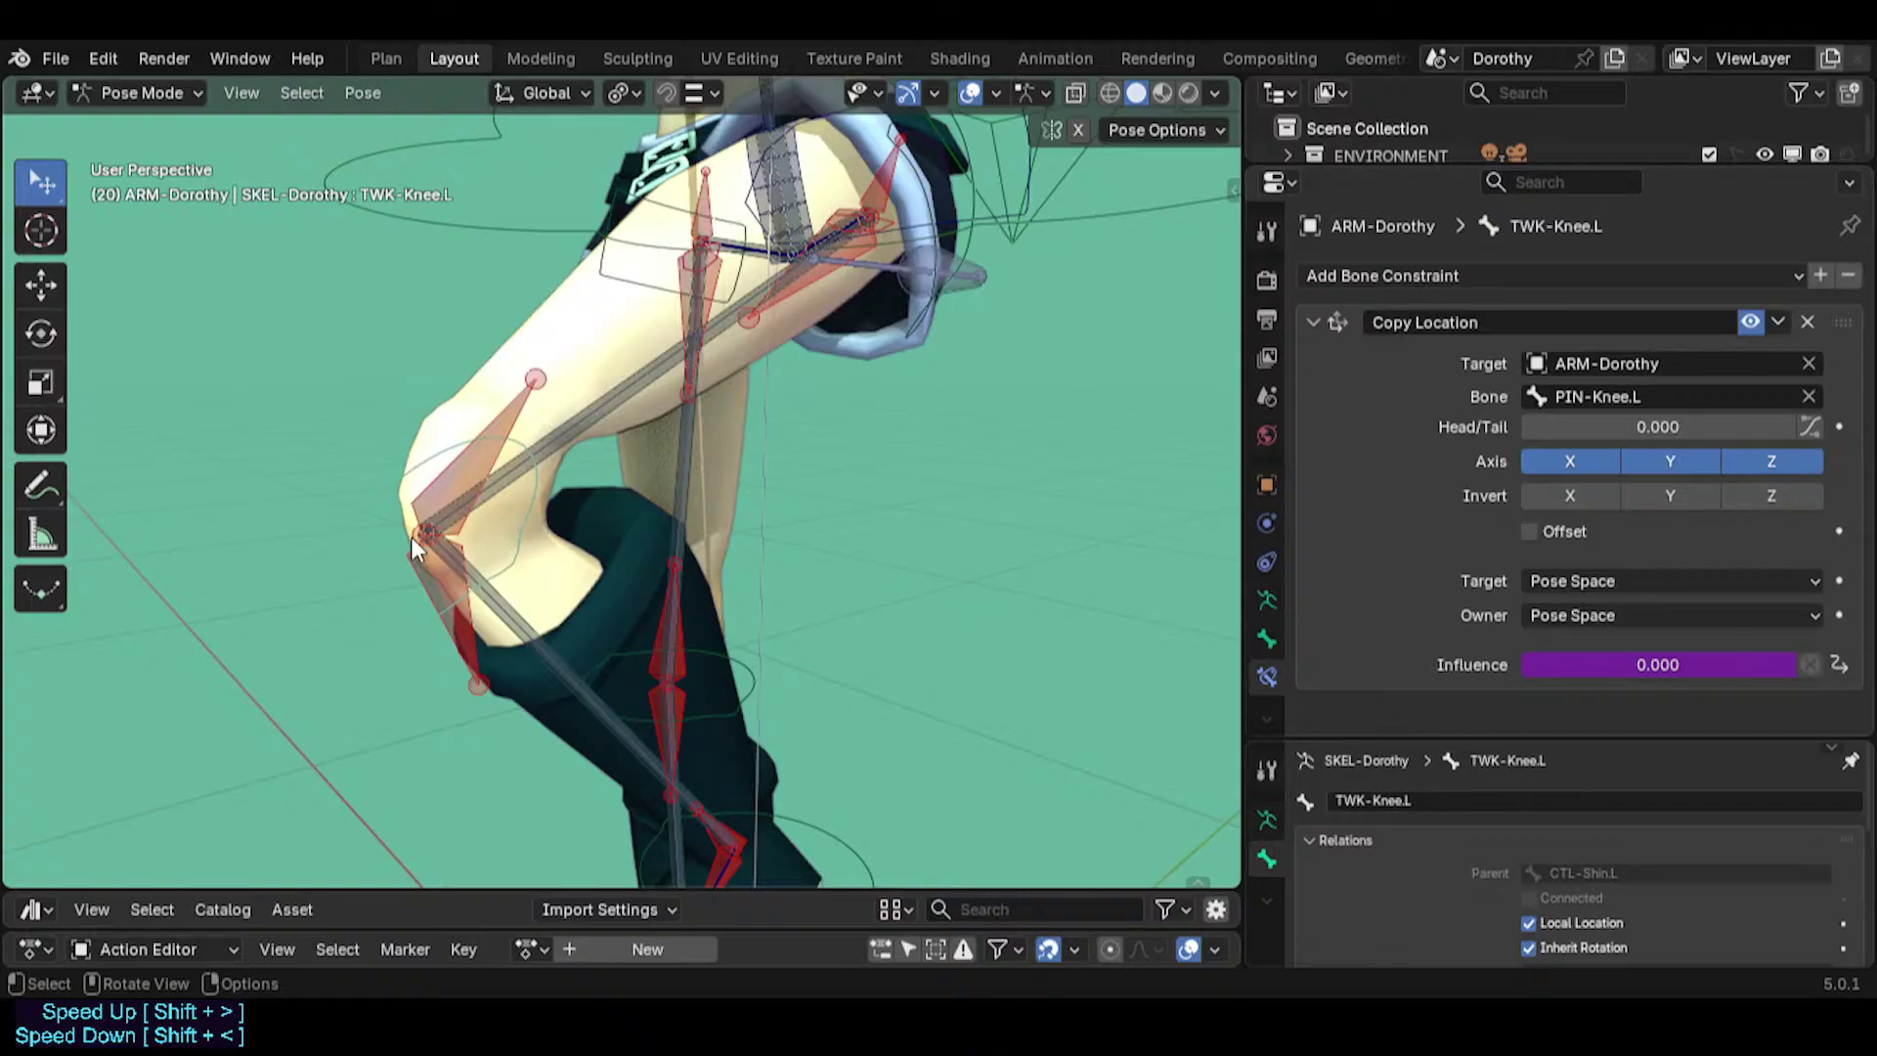
# Parent TWK-Knee.L to CTL-Thigh.L in Edit Mode with Keep Offset, and return to Pose Mode.
pyautogui.keyDown('shift'); pyautogui.click(561, 459); pyautogui.keyUp('shift')
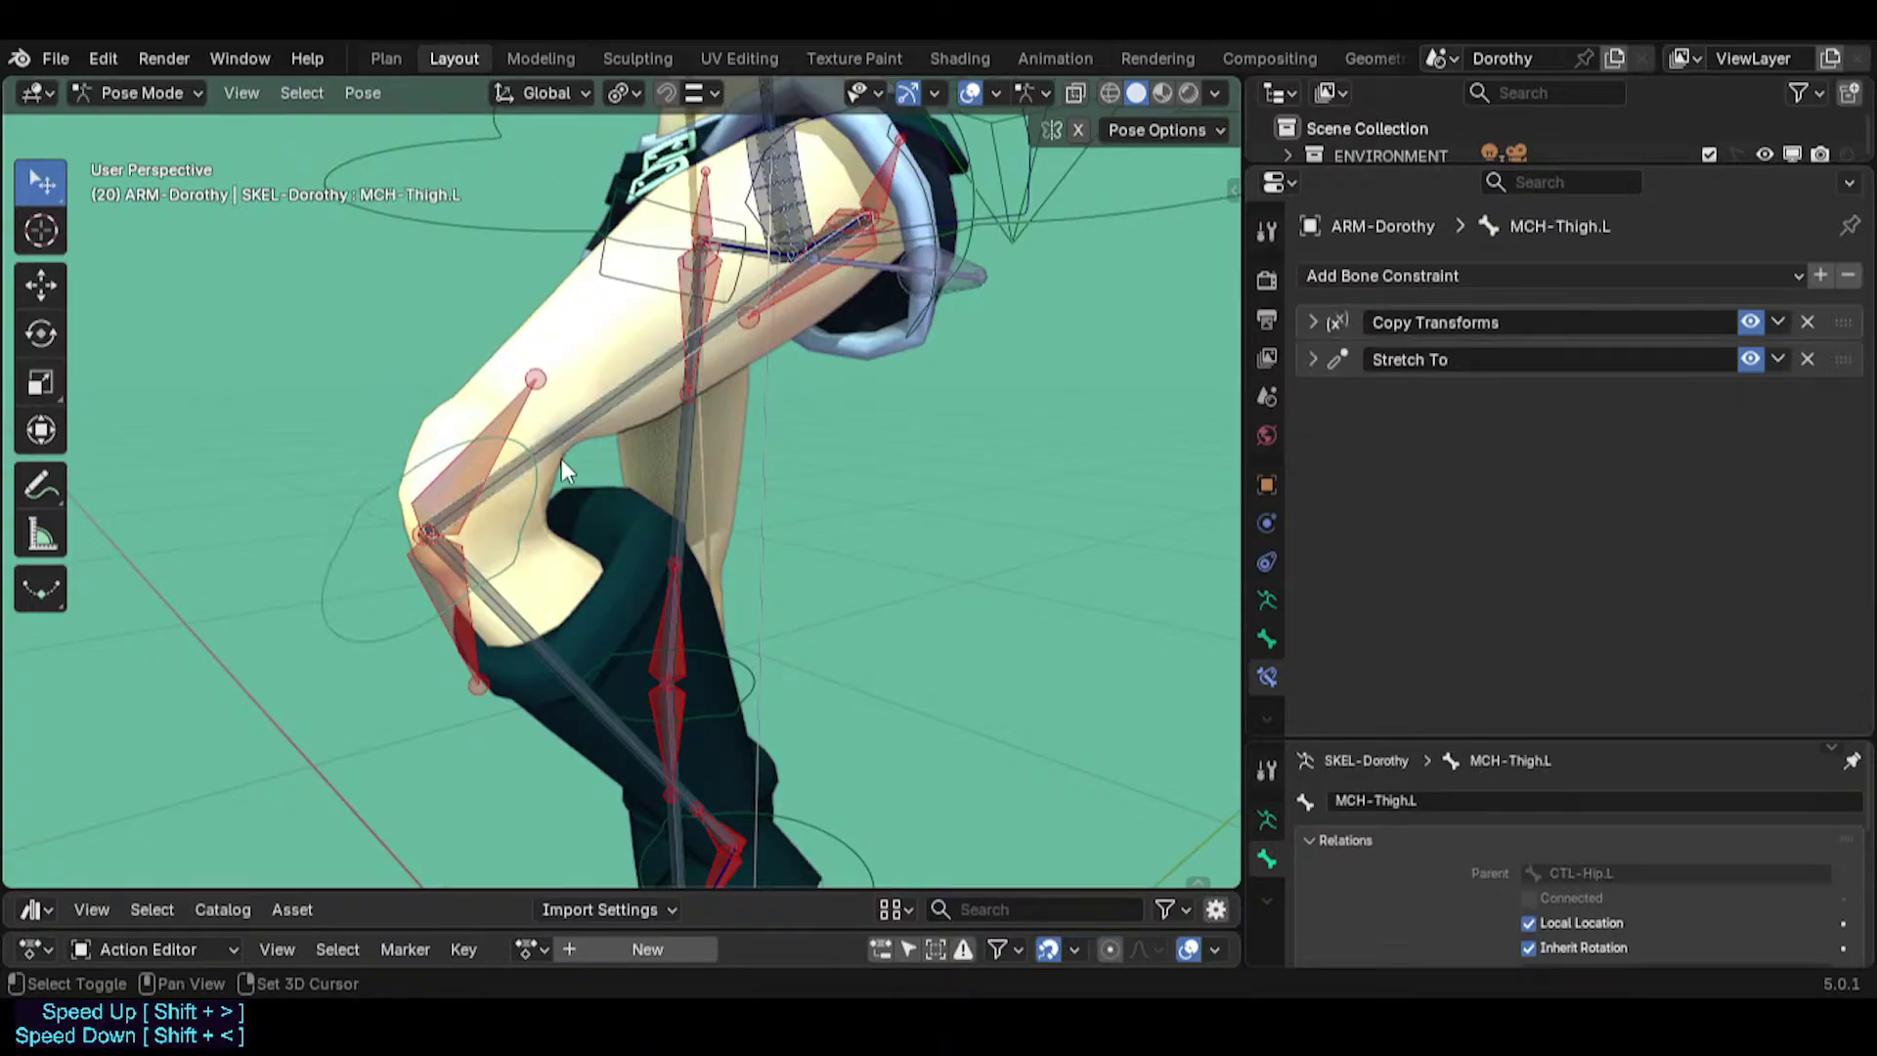
pyautogui.click(547, 462)
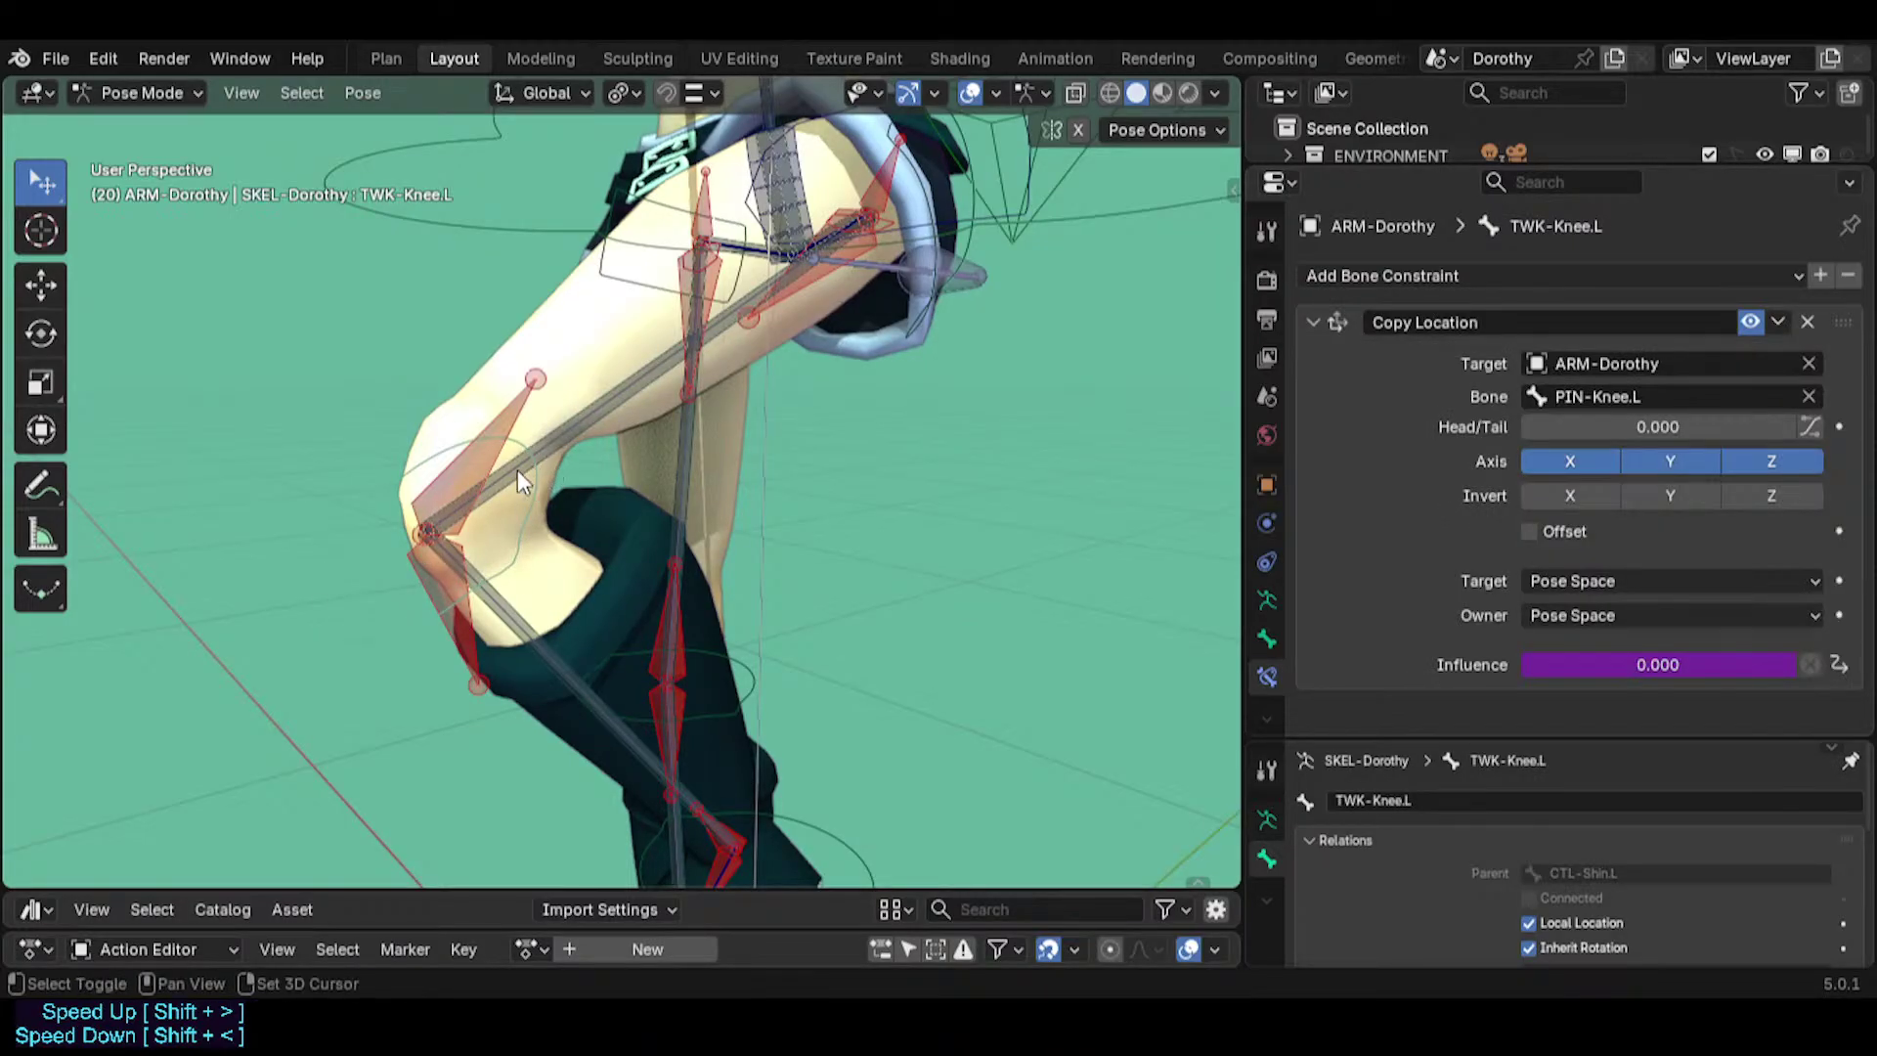
pyautogui.keyDown('alt'); pyautogui.click(520, 479); pyautogui.keyUp('alt')
pyautogui.click(459, 498)
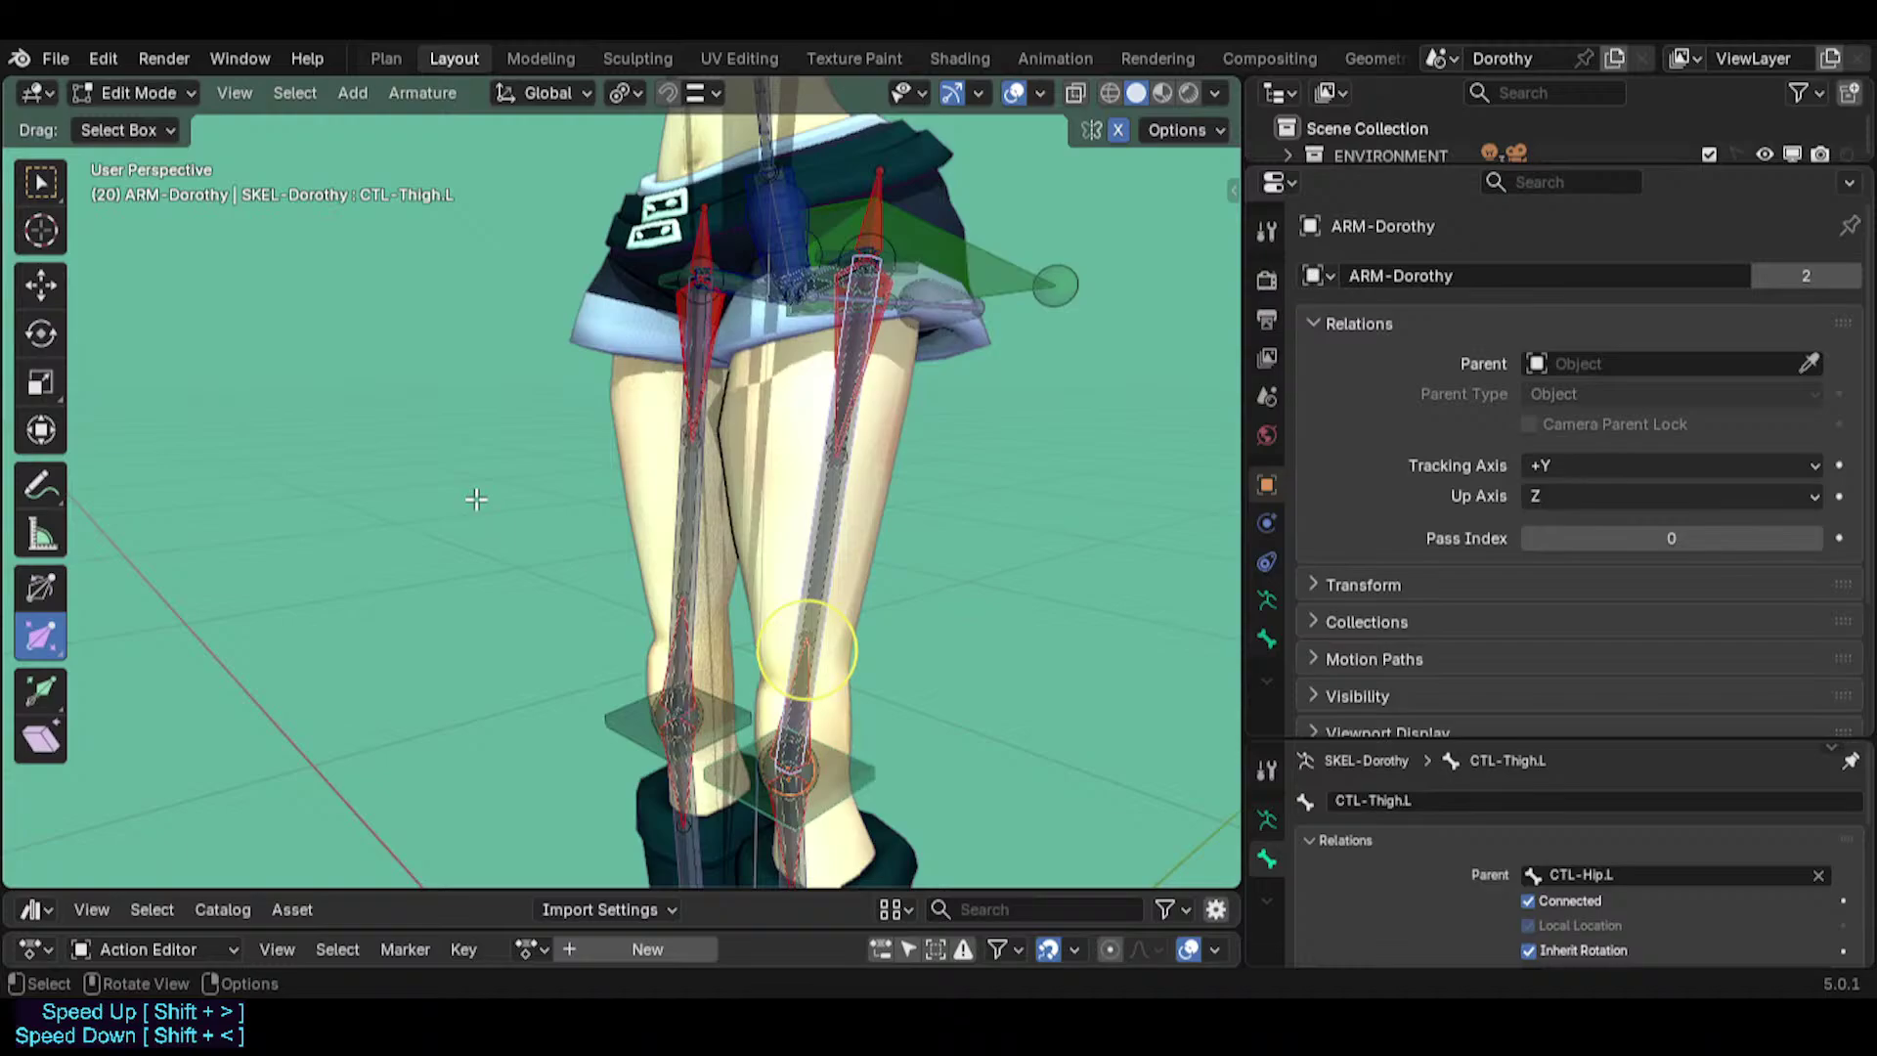
pyautogui.hotkey('ctrl', 'p')
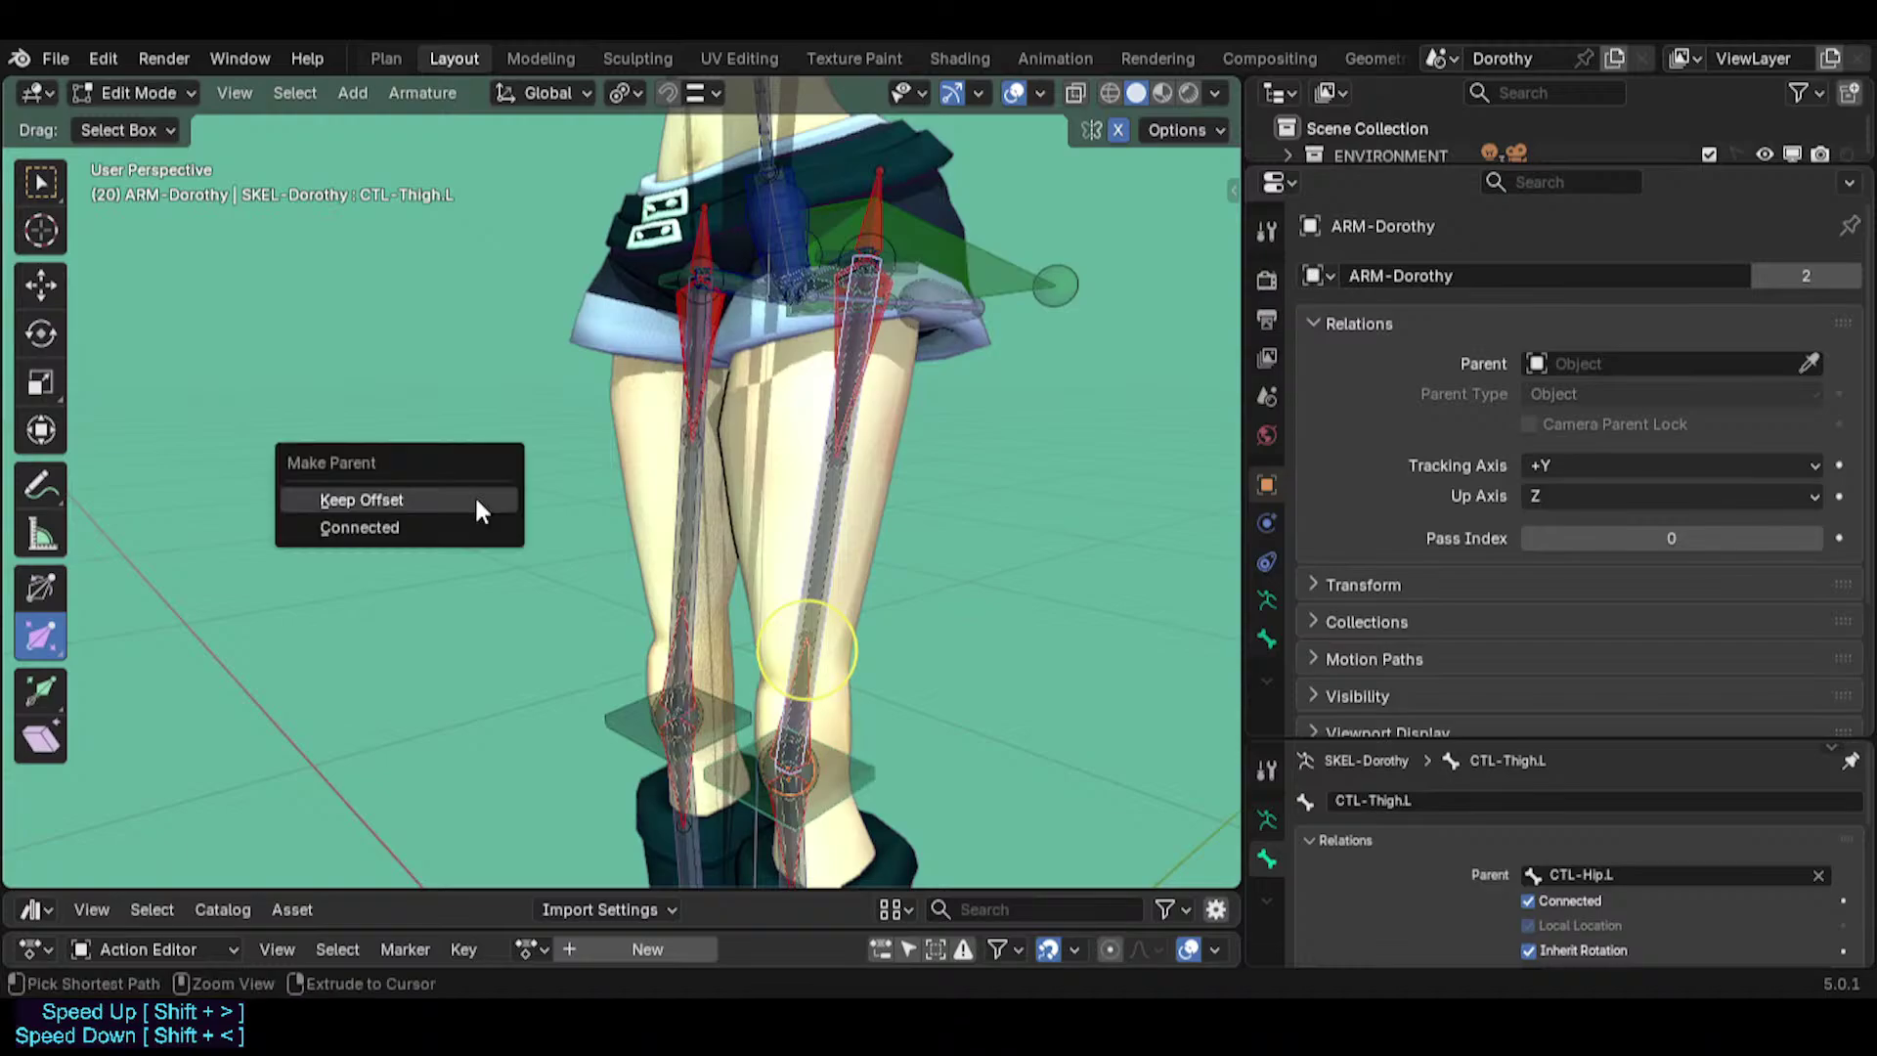
pyautogui.click(477, 500)
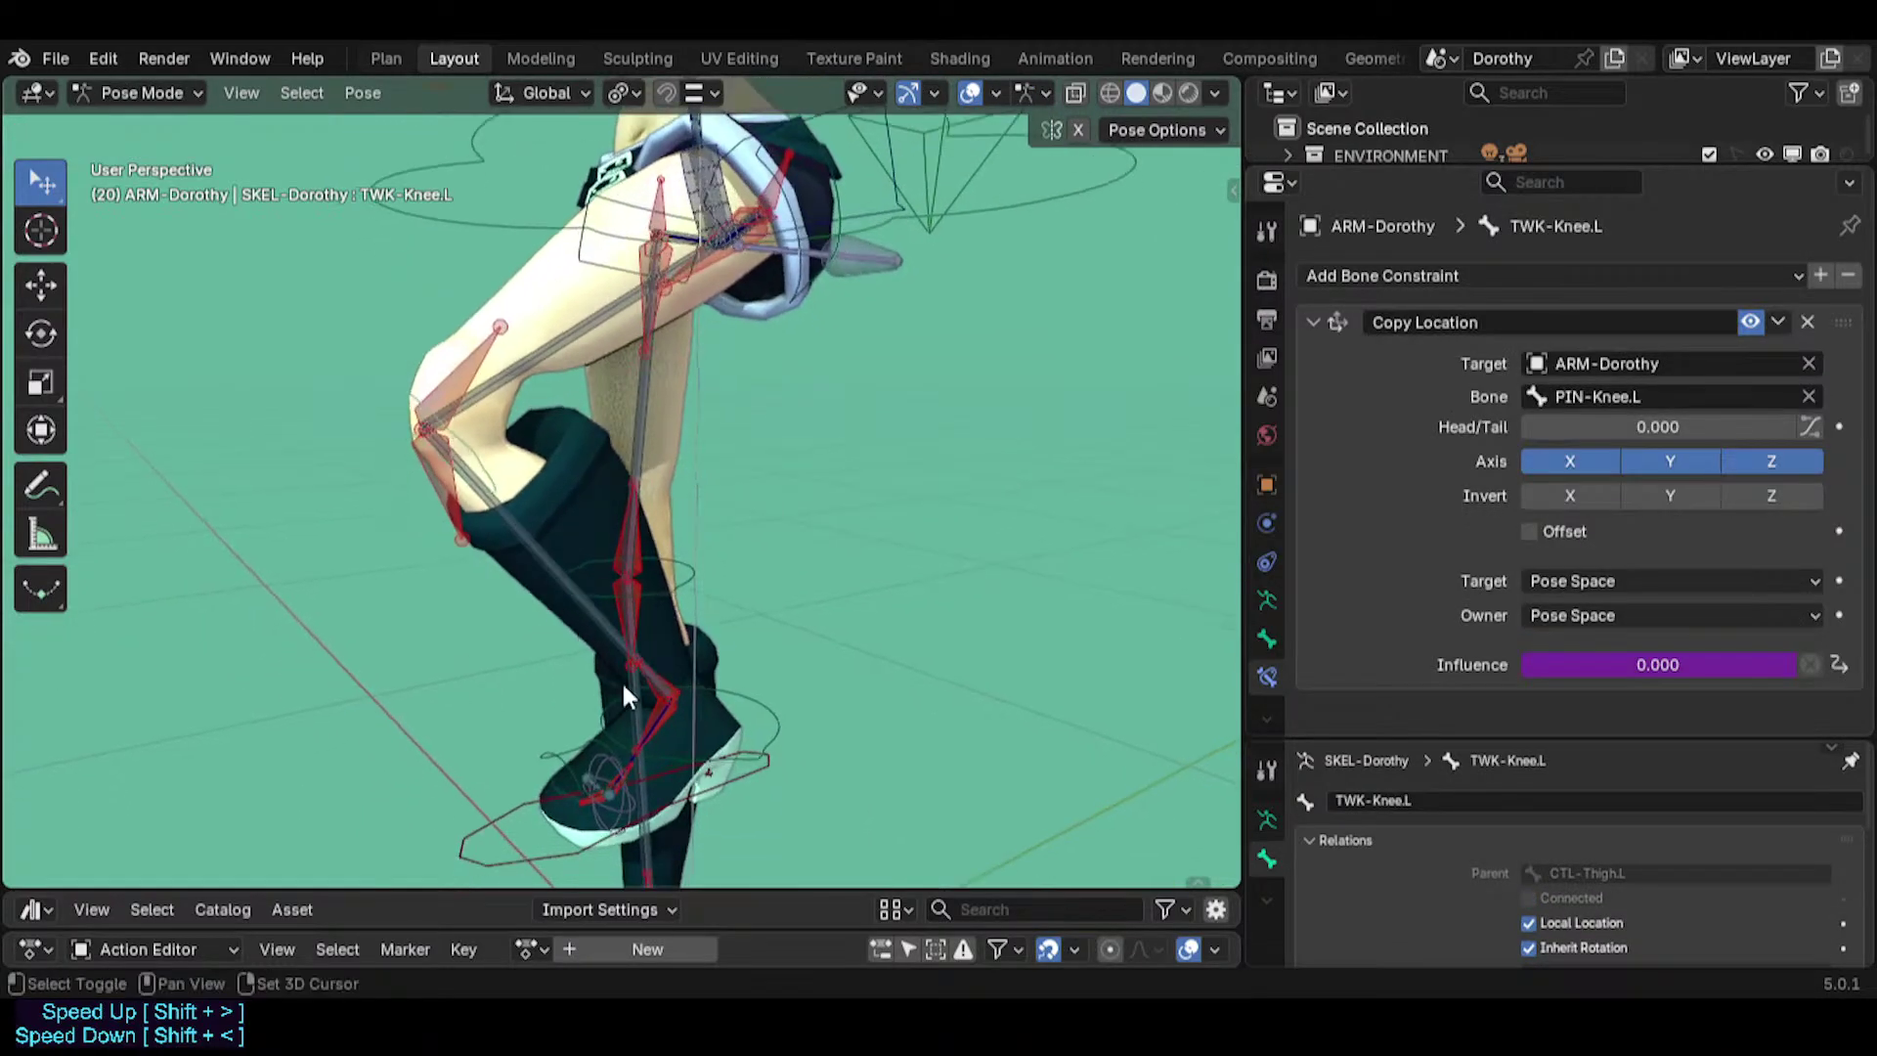
# Move the MTR-IK-Foot.L control so the left leg bends at the knee.
pyautogui.click(487, 824)
pyautogui.press('g')
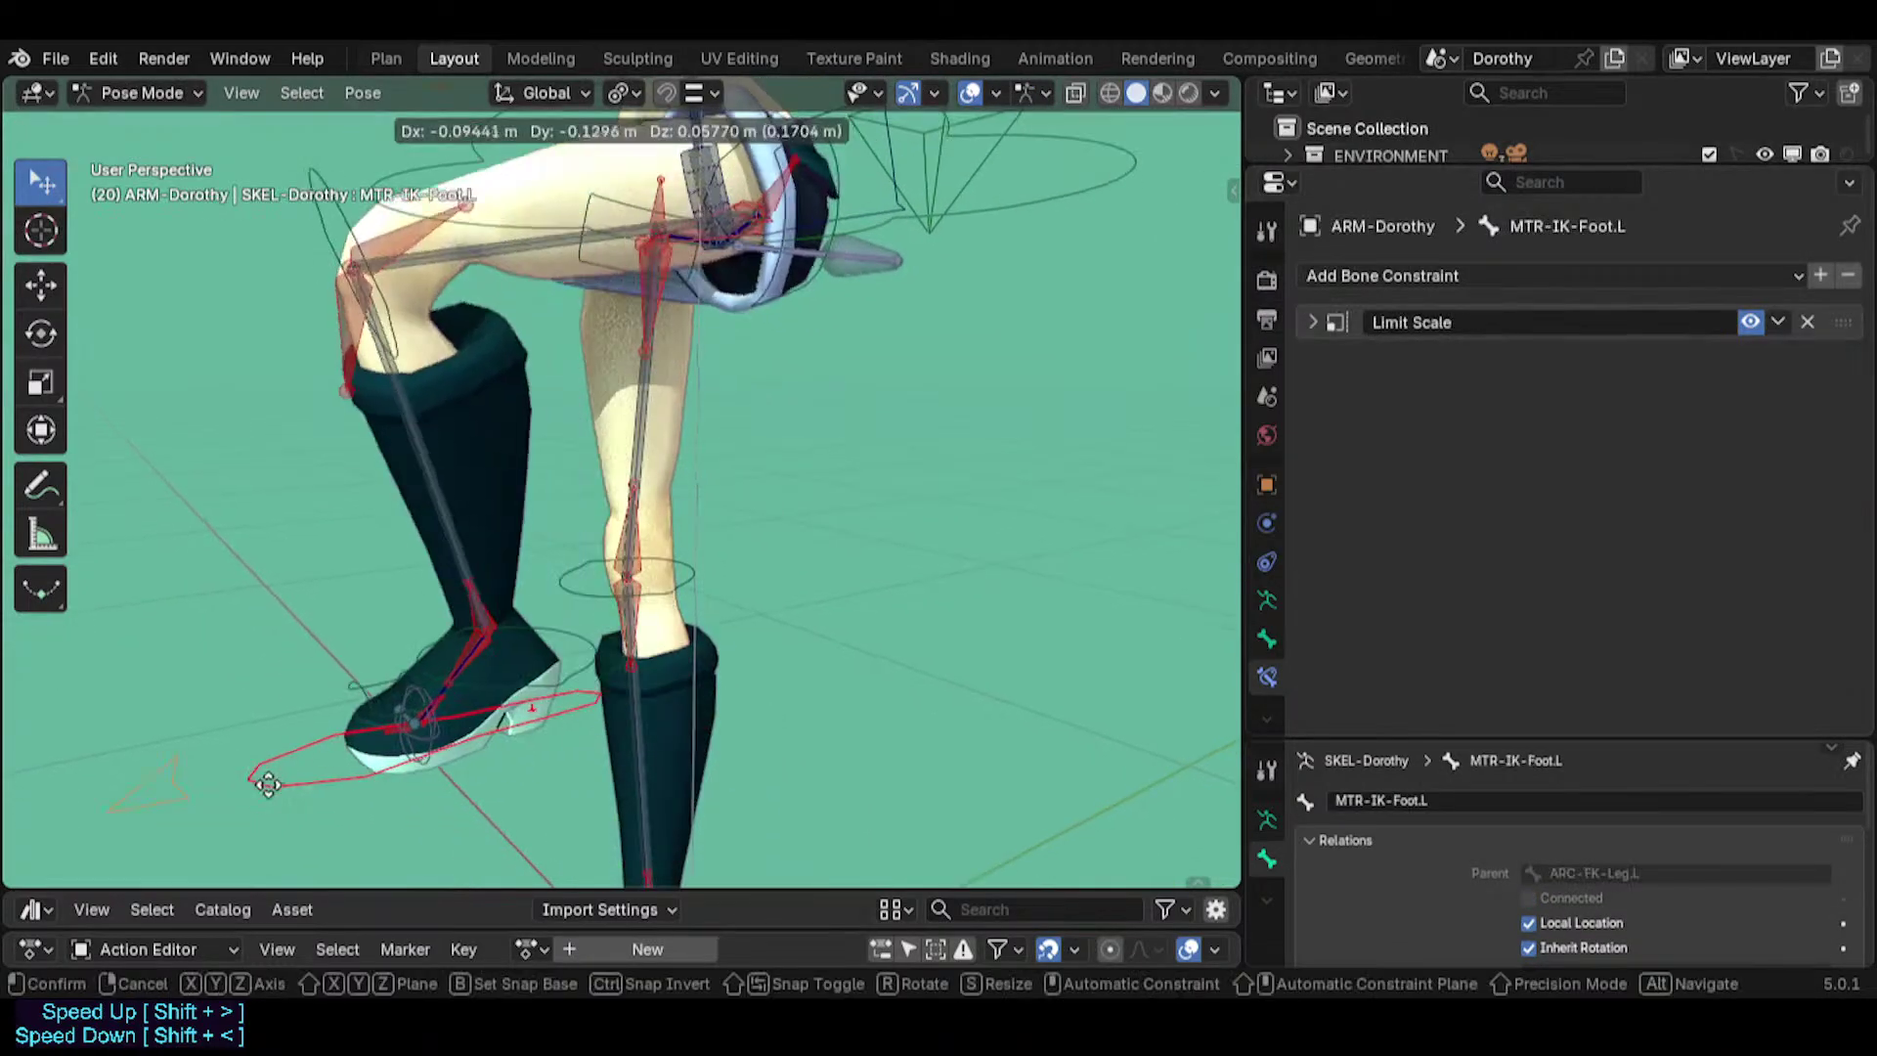
pyautogui.click(430, 567)
pyautogui.keyDown('shift'); pyautogui.moveTo(430, 567); pyautogui.dragTo(523, 479, button='middle'); pyautogui.keyUp('shift')
pyautogui.press('g')
pyautogui.click(512, 530)
# Remove the Copy Transforms constraint from the MCH-Shin.L bone.
pyautogui.scroll(2, 512, 449)
pyautogui.click(508, 371)
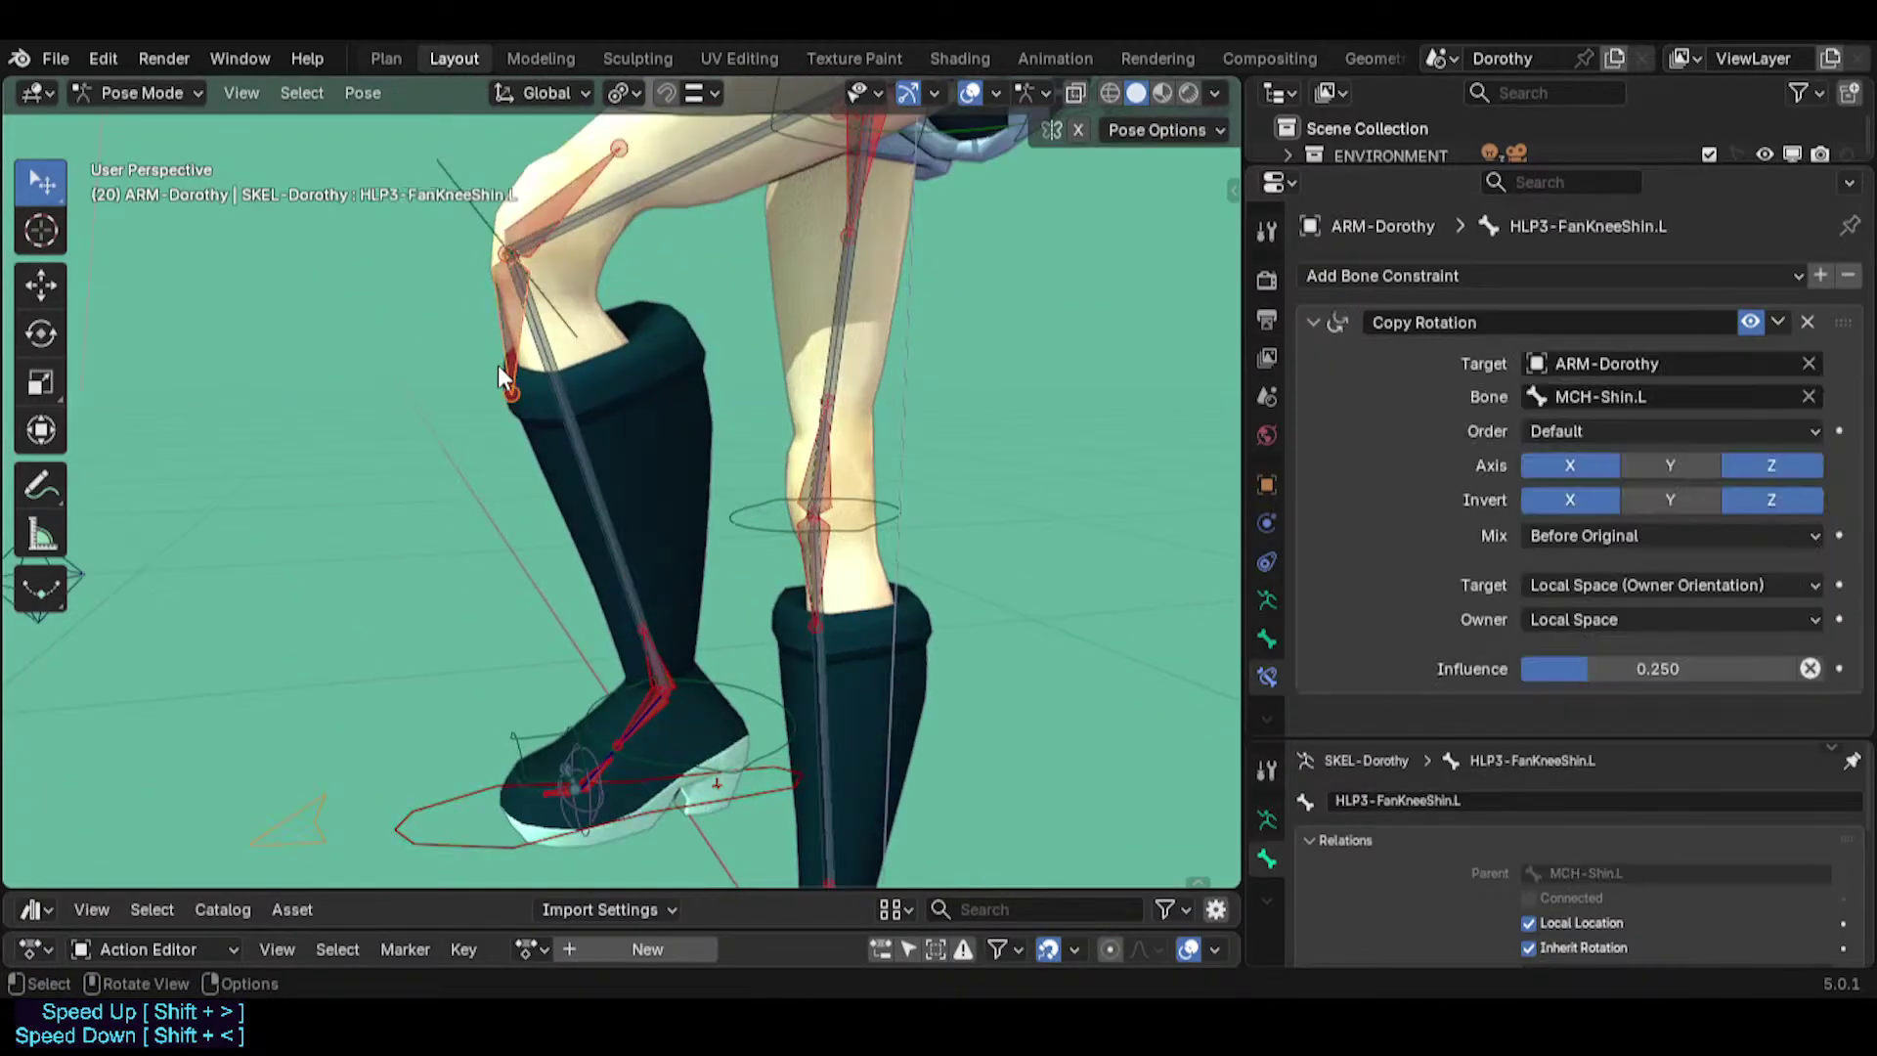
pyautogui.scroll(2, 499, 368)
pyautogui.click(576, 381)
pyautogui.keyDown('shift'); pyautogui.moveTo(688, 387); pyautogui.dragTo(684, 493, button='middle'); pyautogui.keyUp('shift')
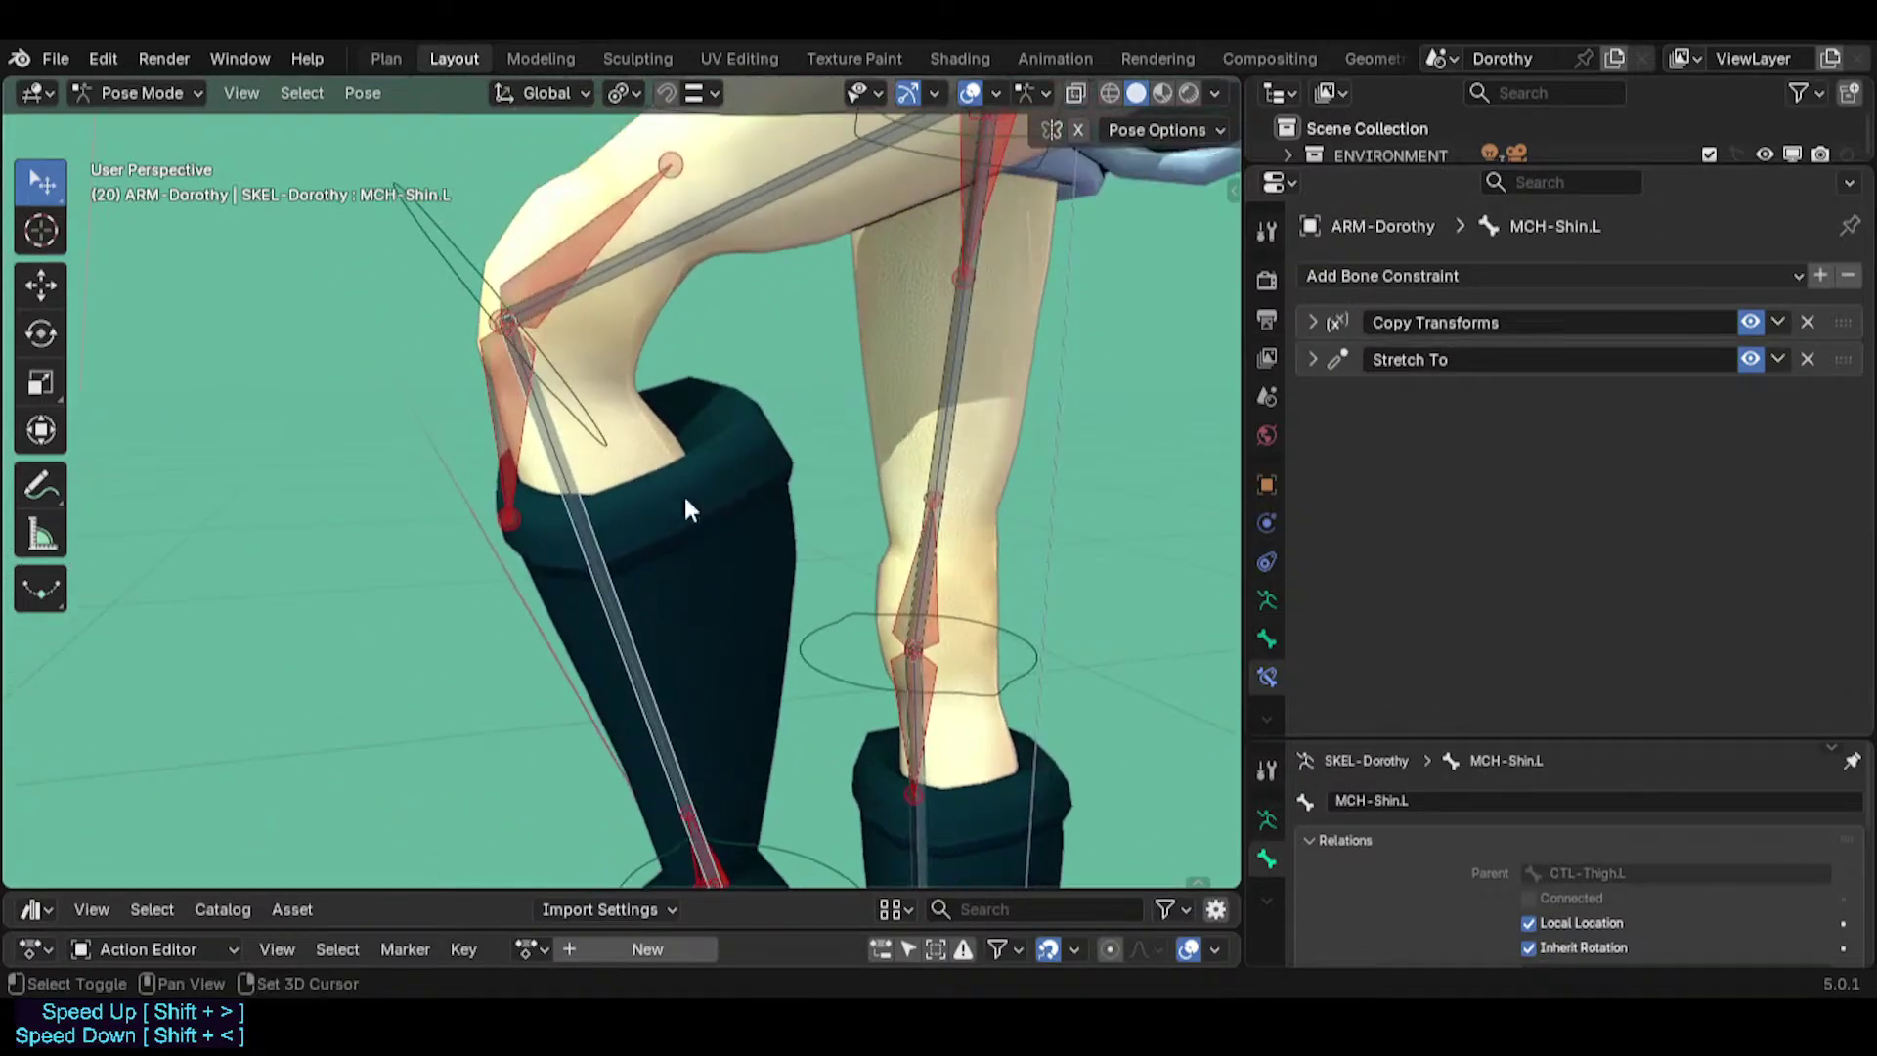
pyautogui.click(1806, 322)
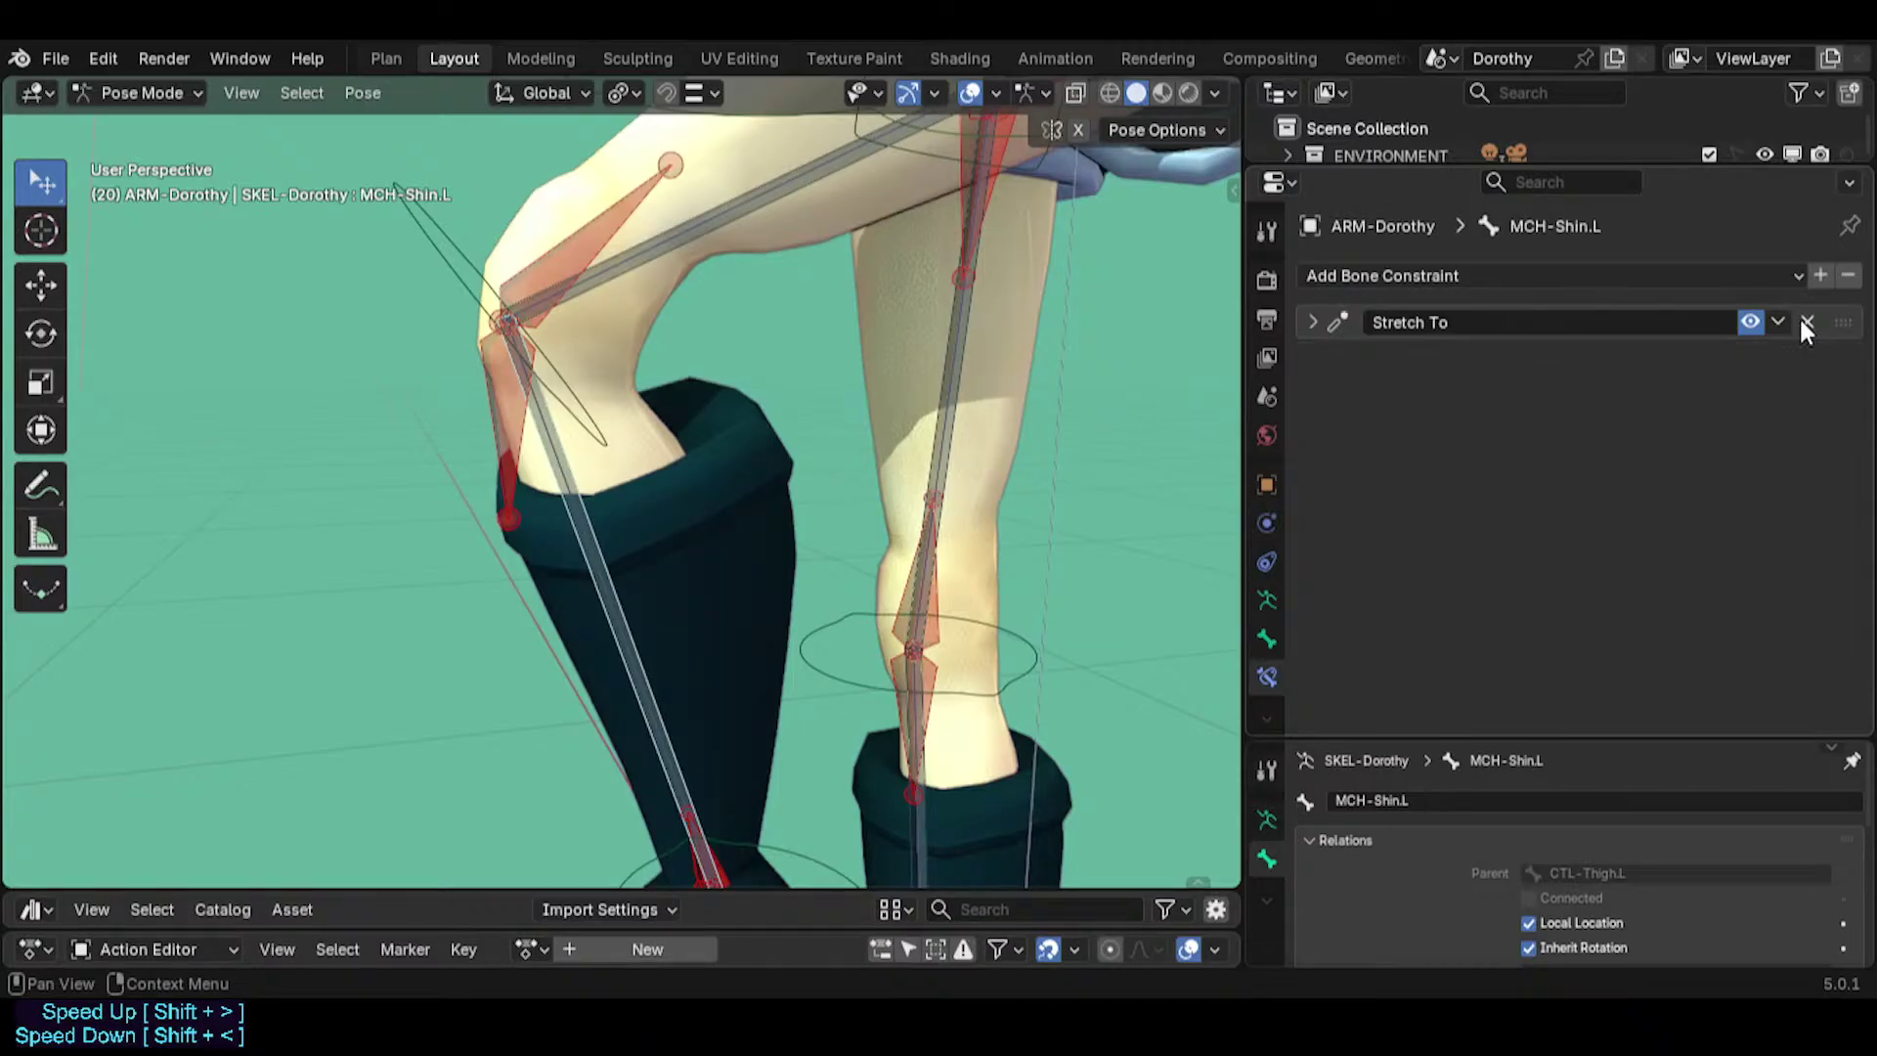
# Parent the MCH-Shin.L bone to CTL-Shin.L with Keep Offset, returning to Pose Mode.
pyautogui.click(711, 251)
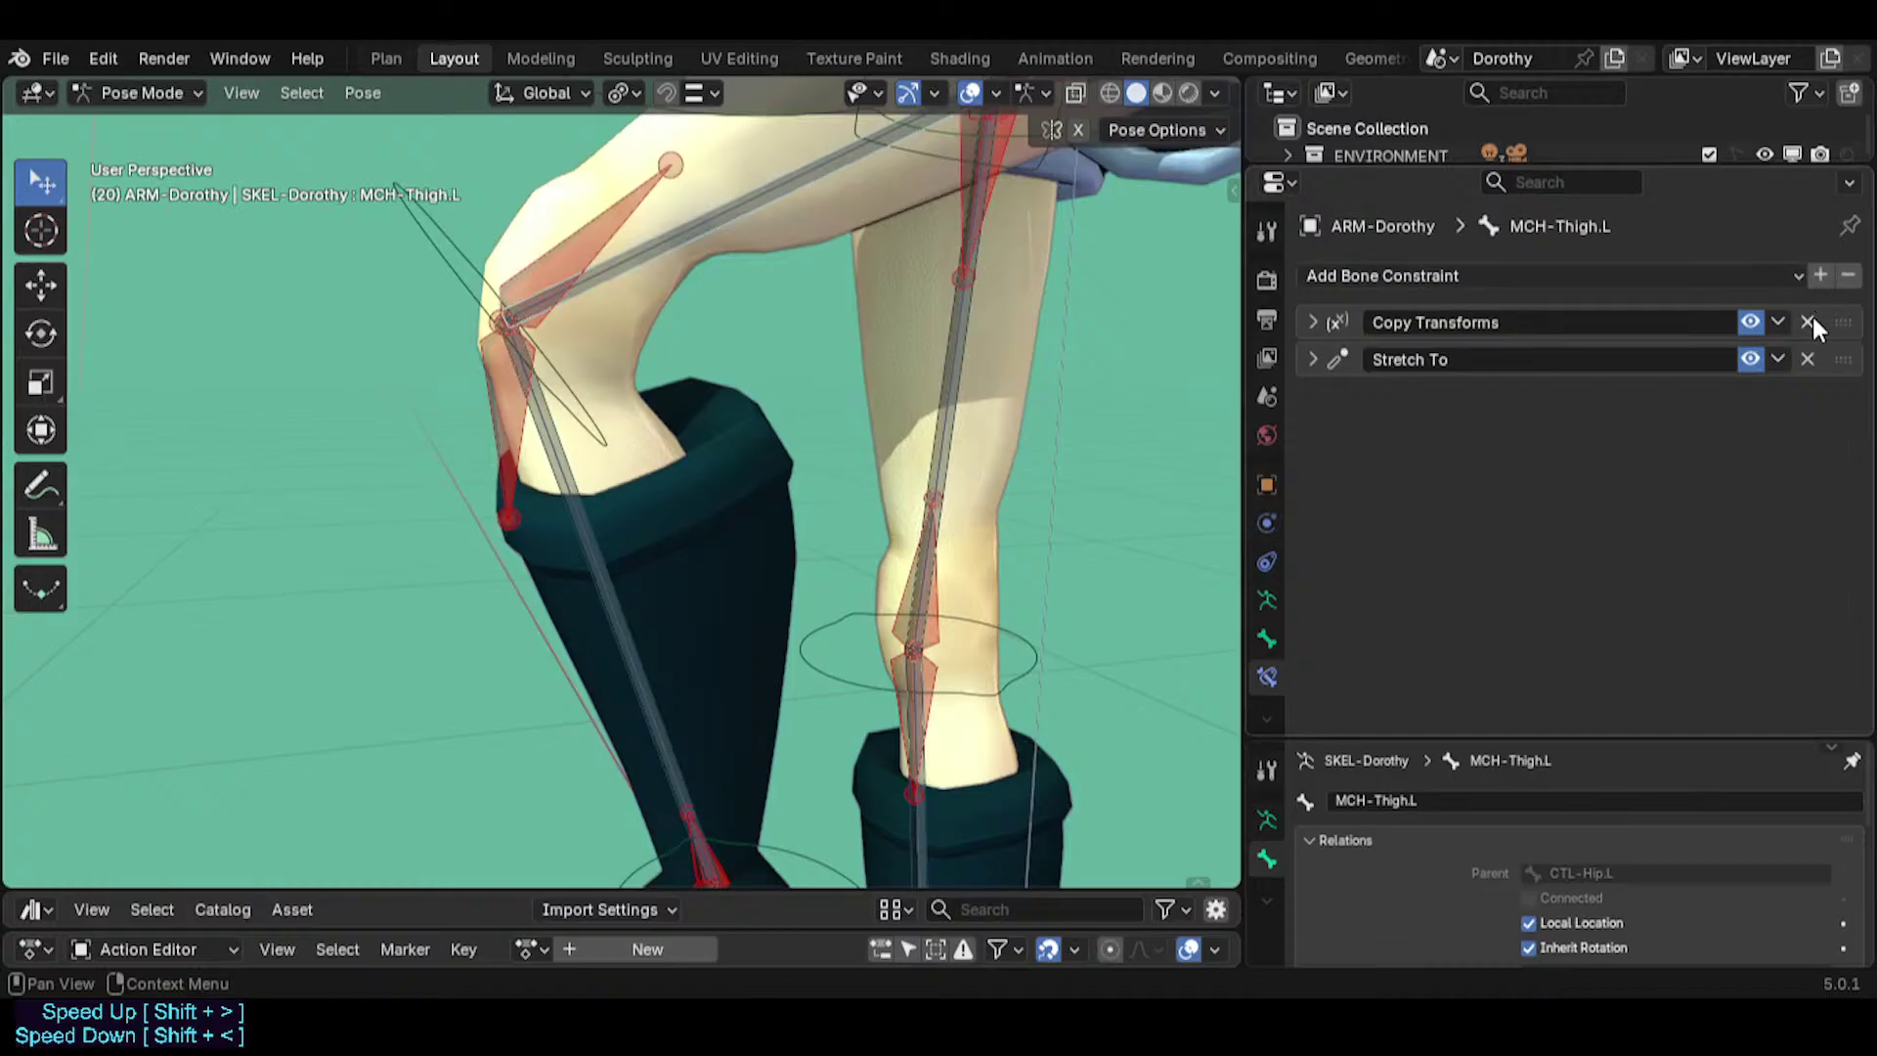
pyautogui.click(578, 514)
pyautogui.click(579, 510)
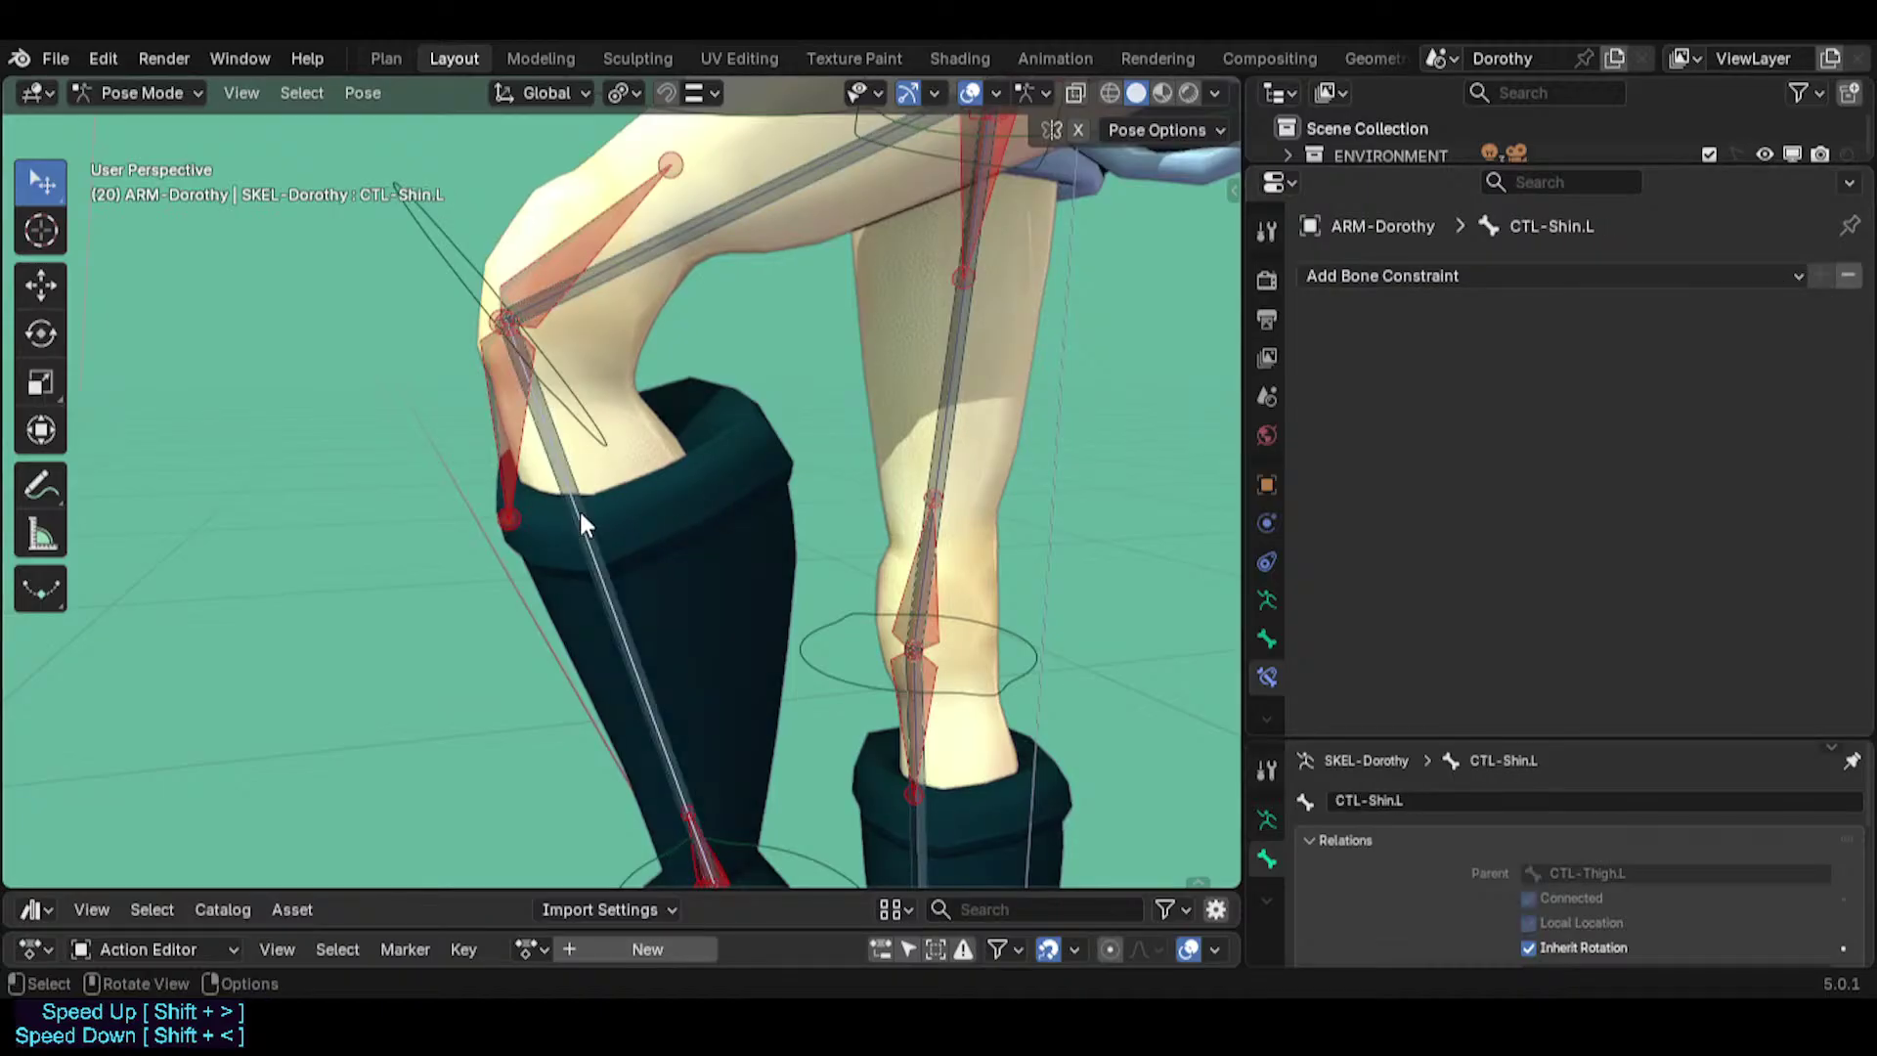
pyautogui.click(576, 516)
pyautogui.click(575, 511)
pyautogui.press('Tab')
pyautogui.hotkey('ctrl', 'p')
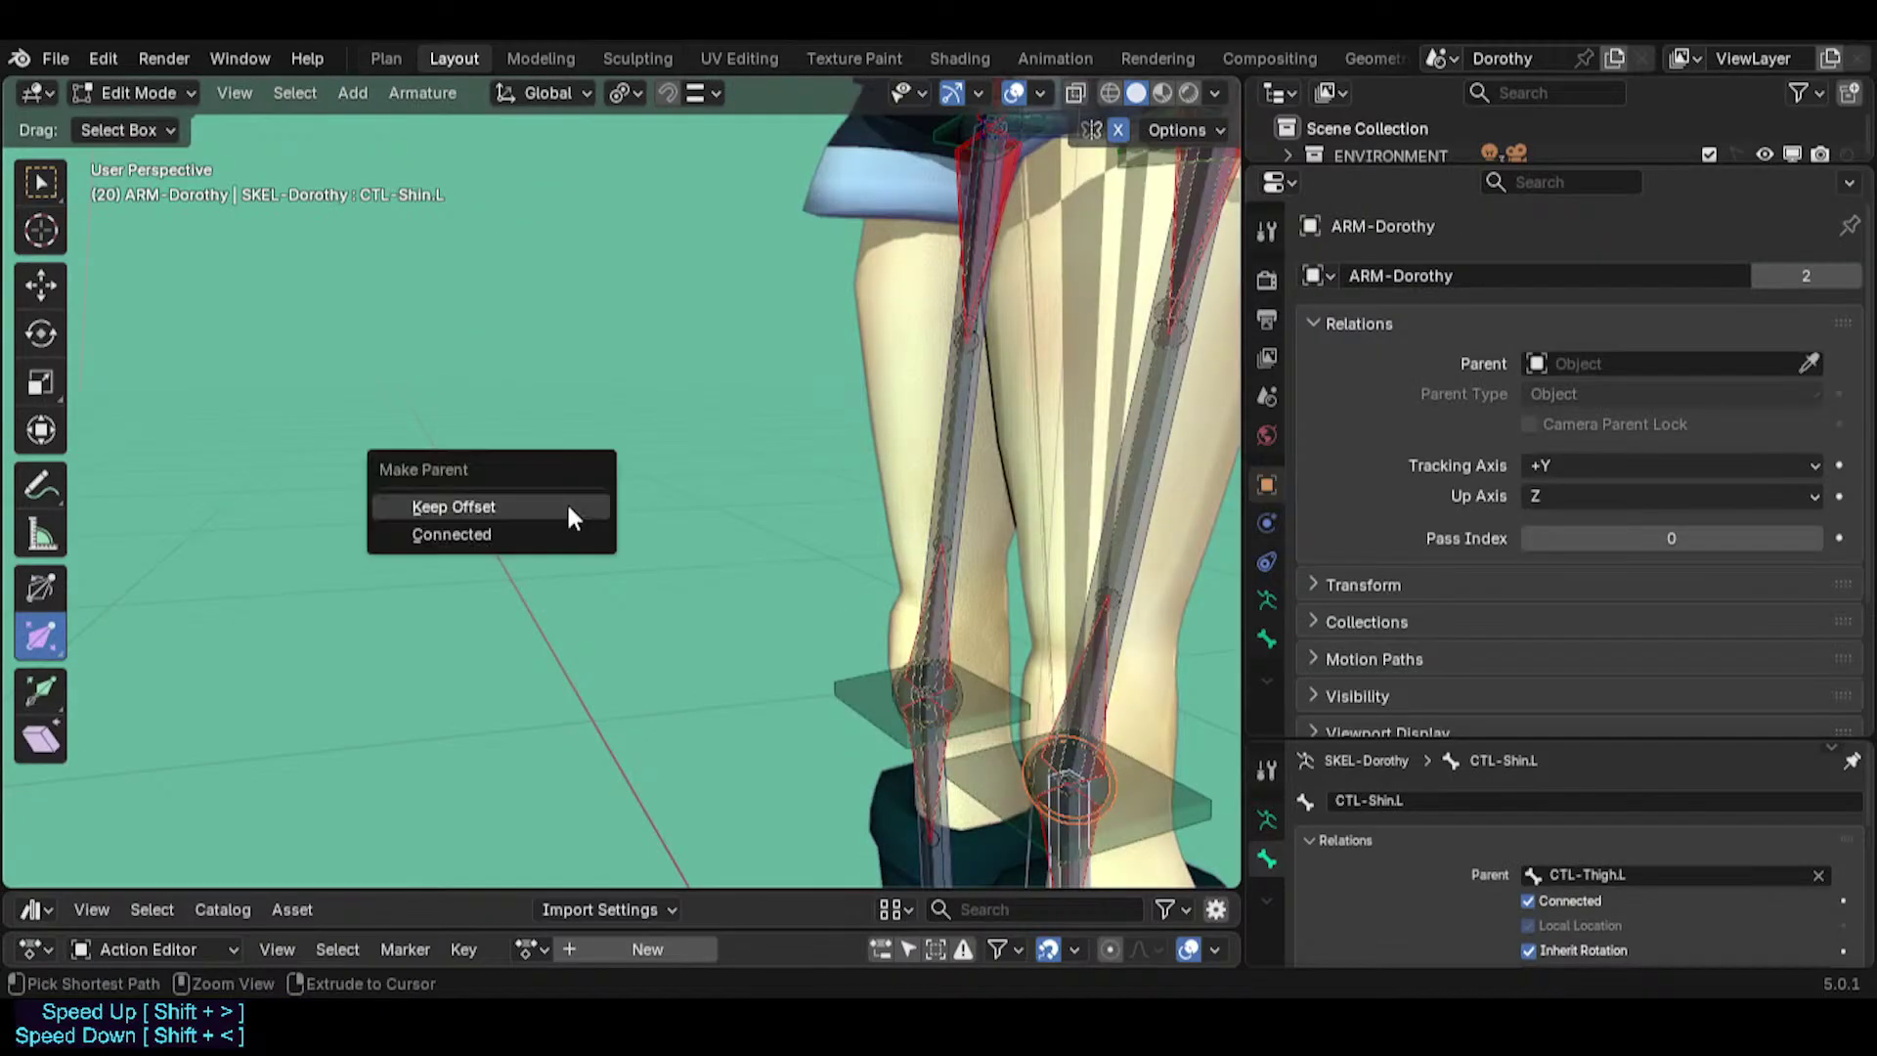
pyautogui.click(566, 503)
pyautogui.press('Tab')
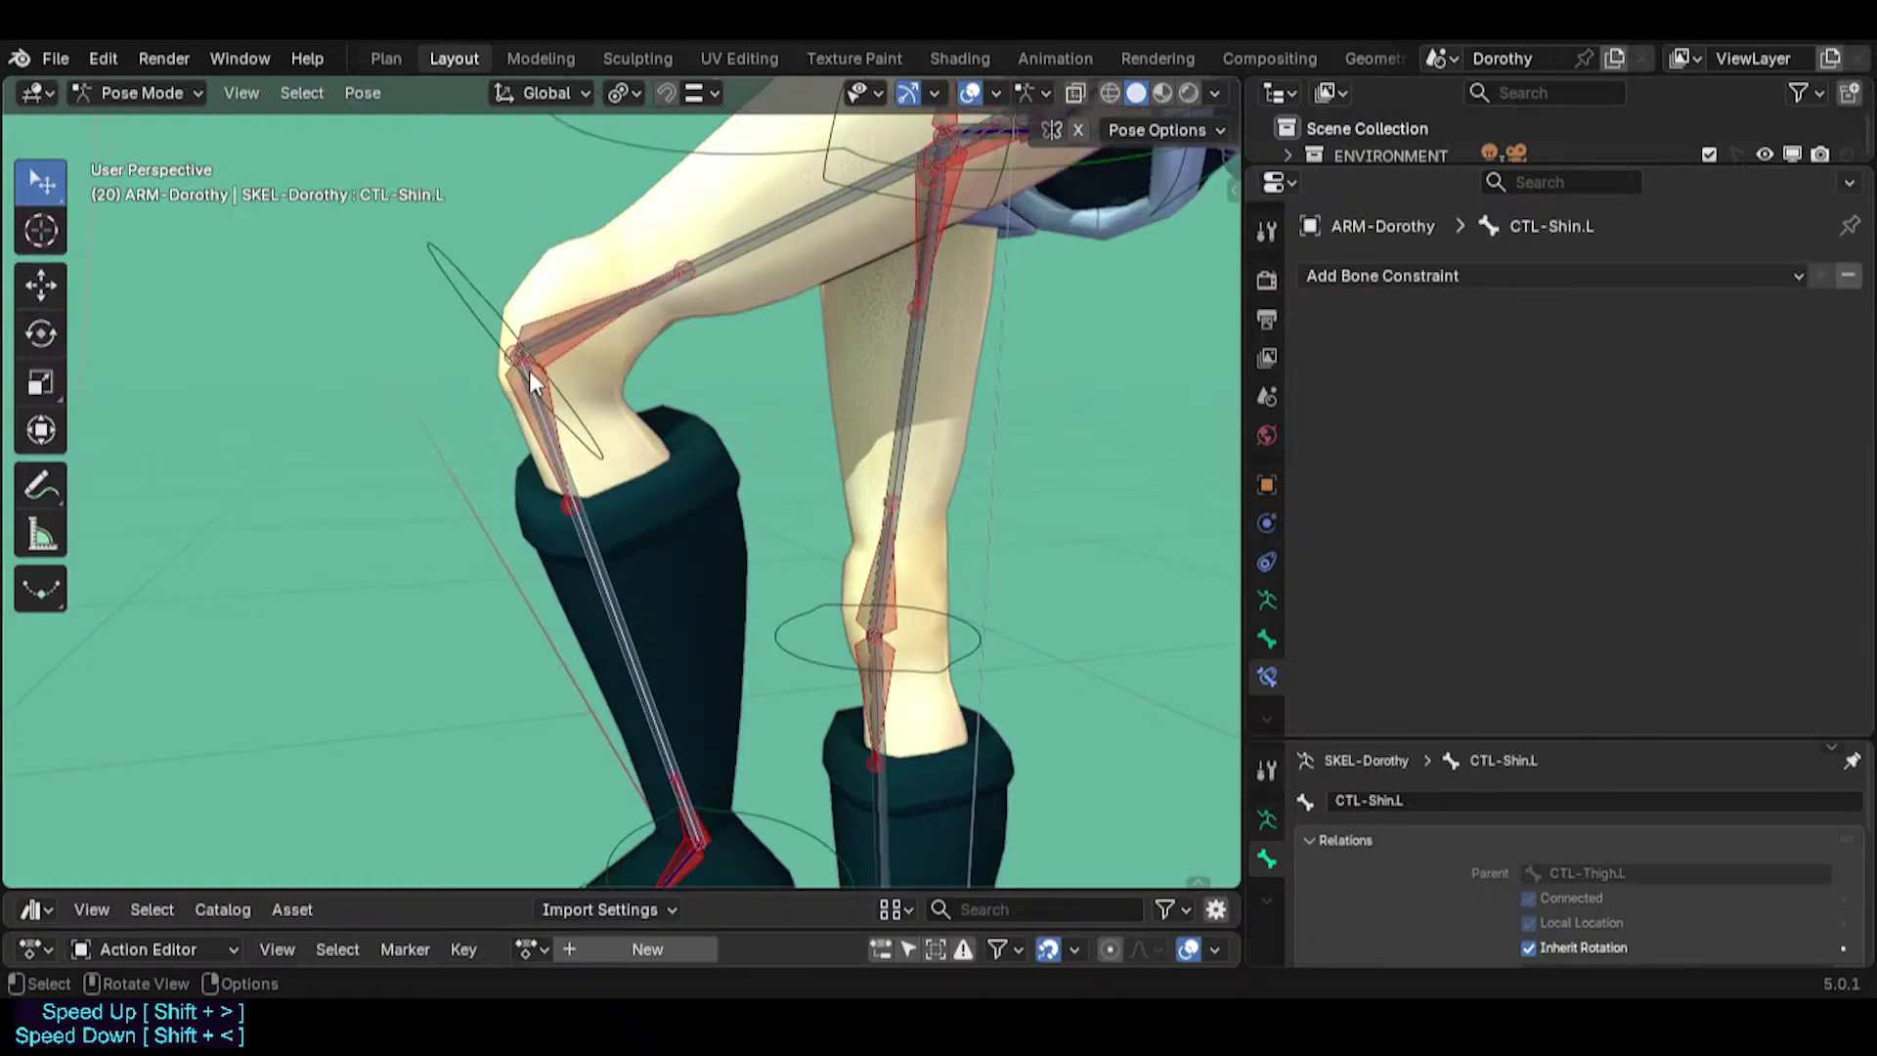
# Test-rotate the TWK-Knee.L bone to check how the shin responds to it.
pyautogui.click(536, 383)
pyautogui.press('r')
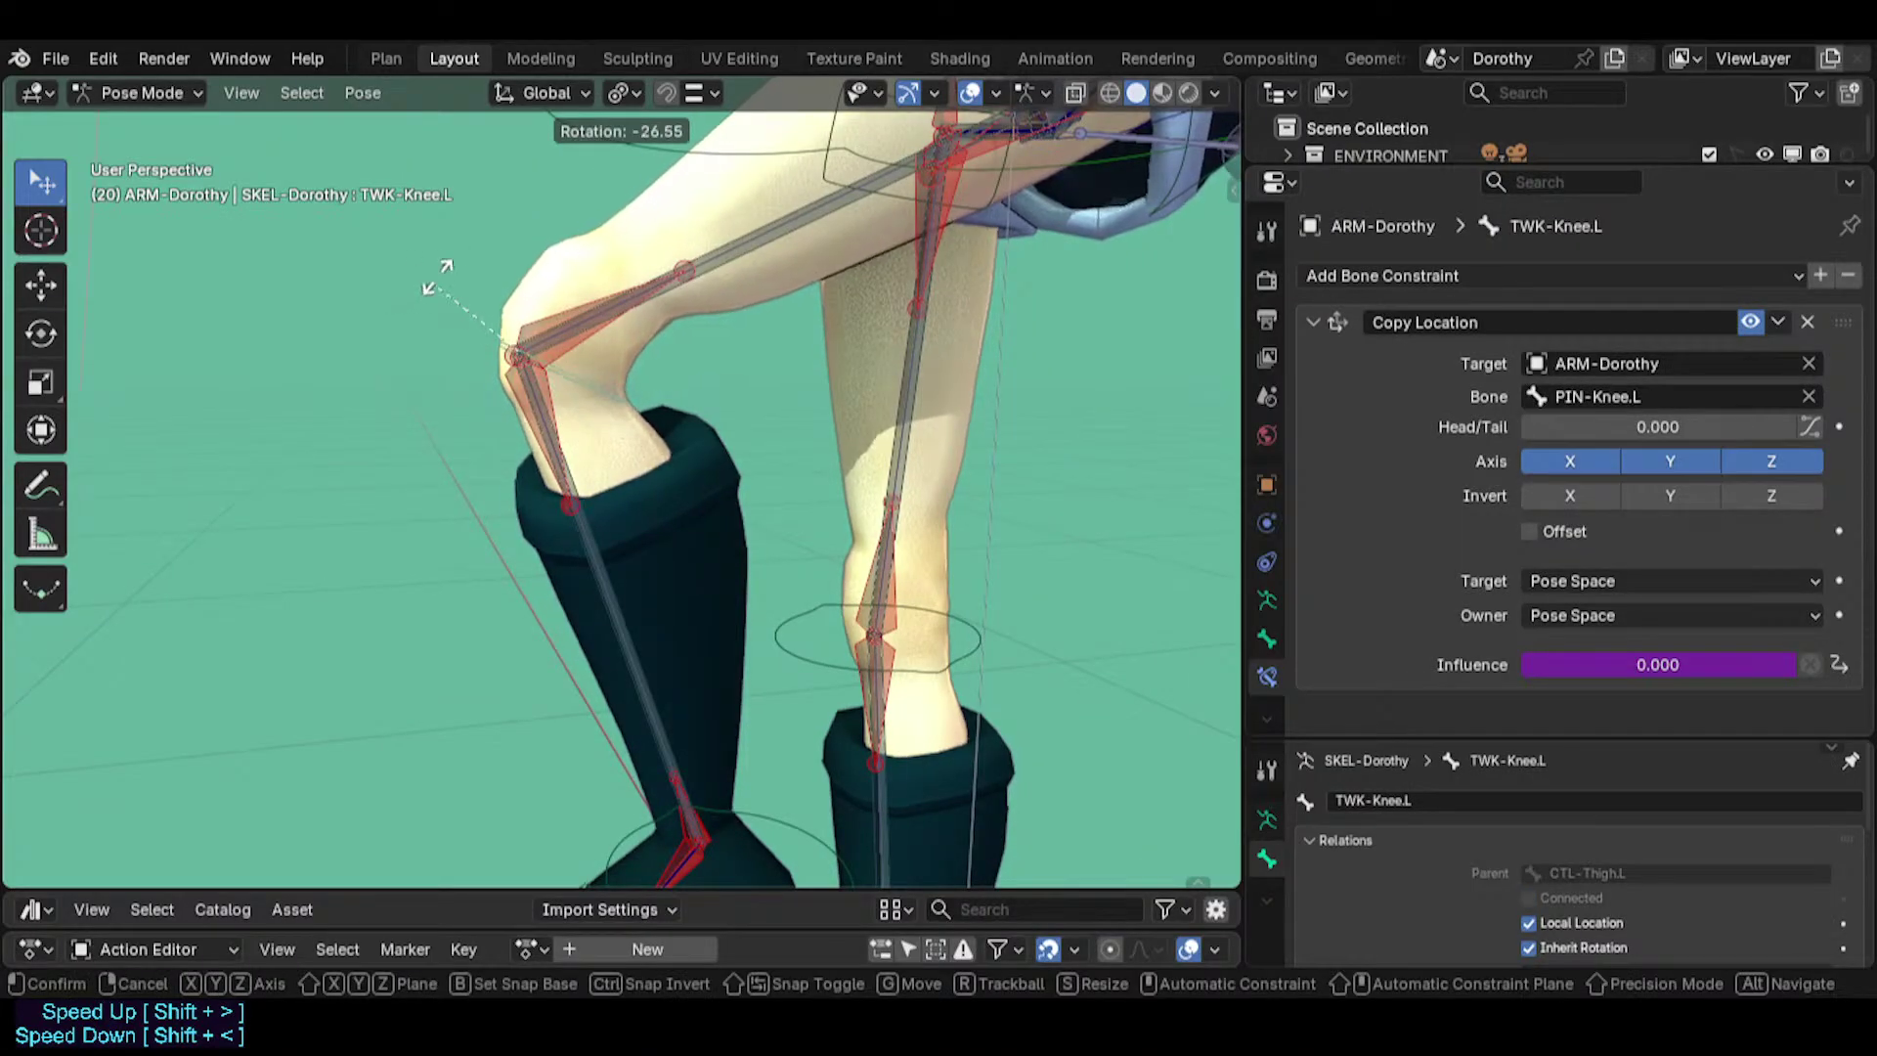
pyautogui.click(418, 329)
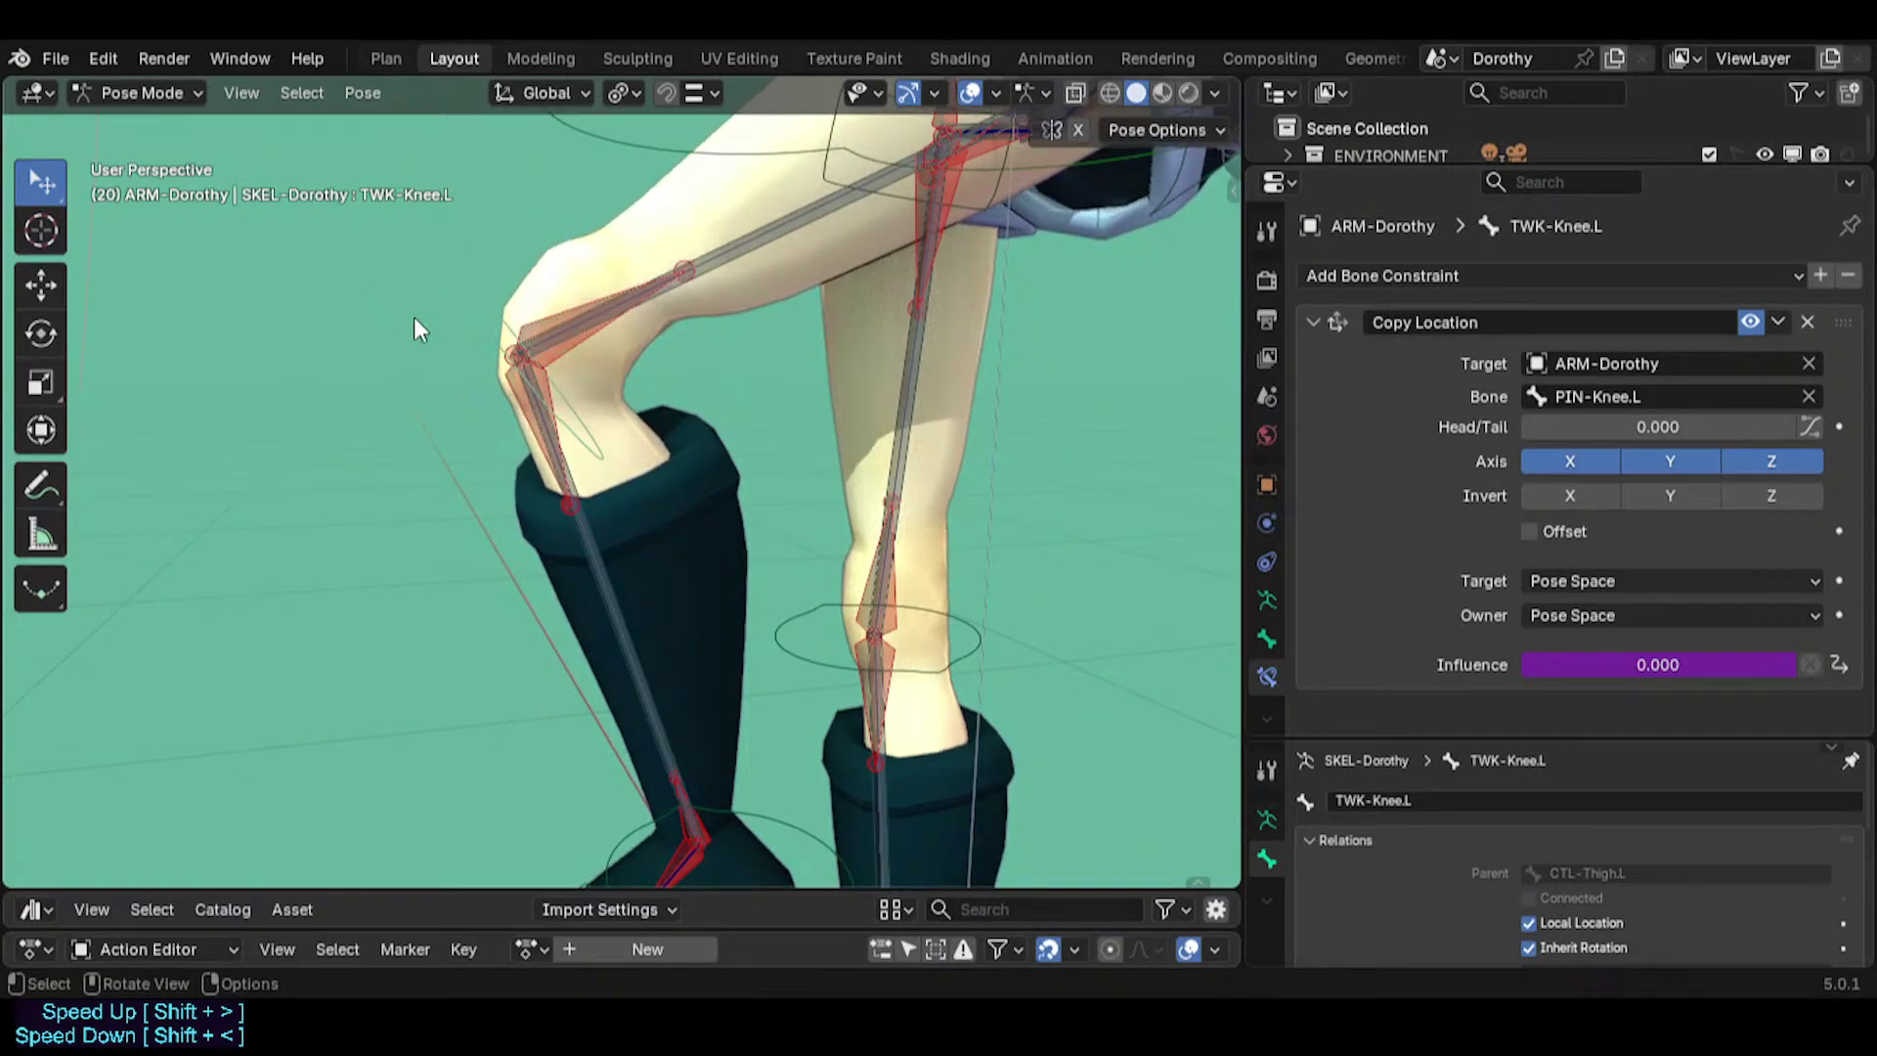
# Reparent the MCH-Shin.L bone to TWK-Knee.L and check its parent relation.
pyautogui.click(612, 589)
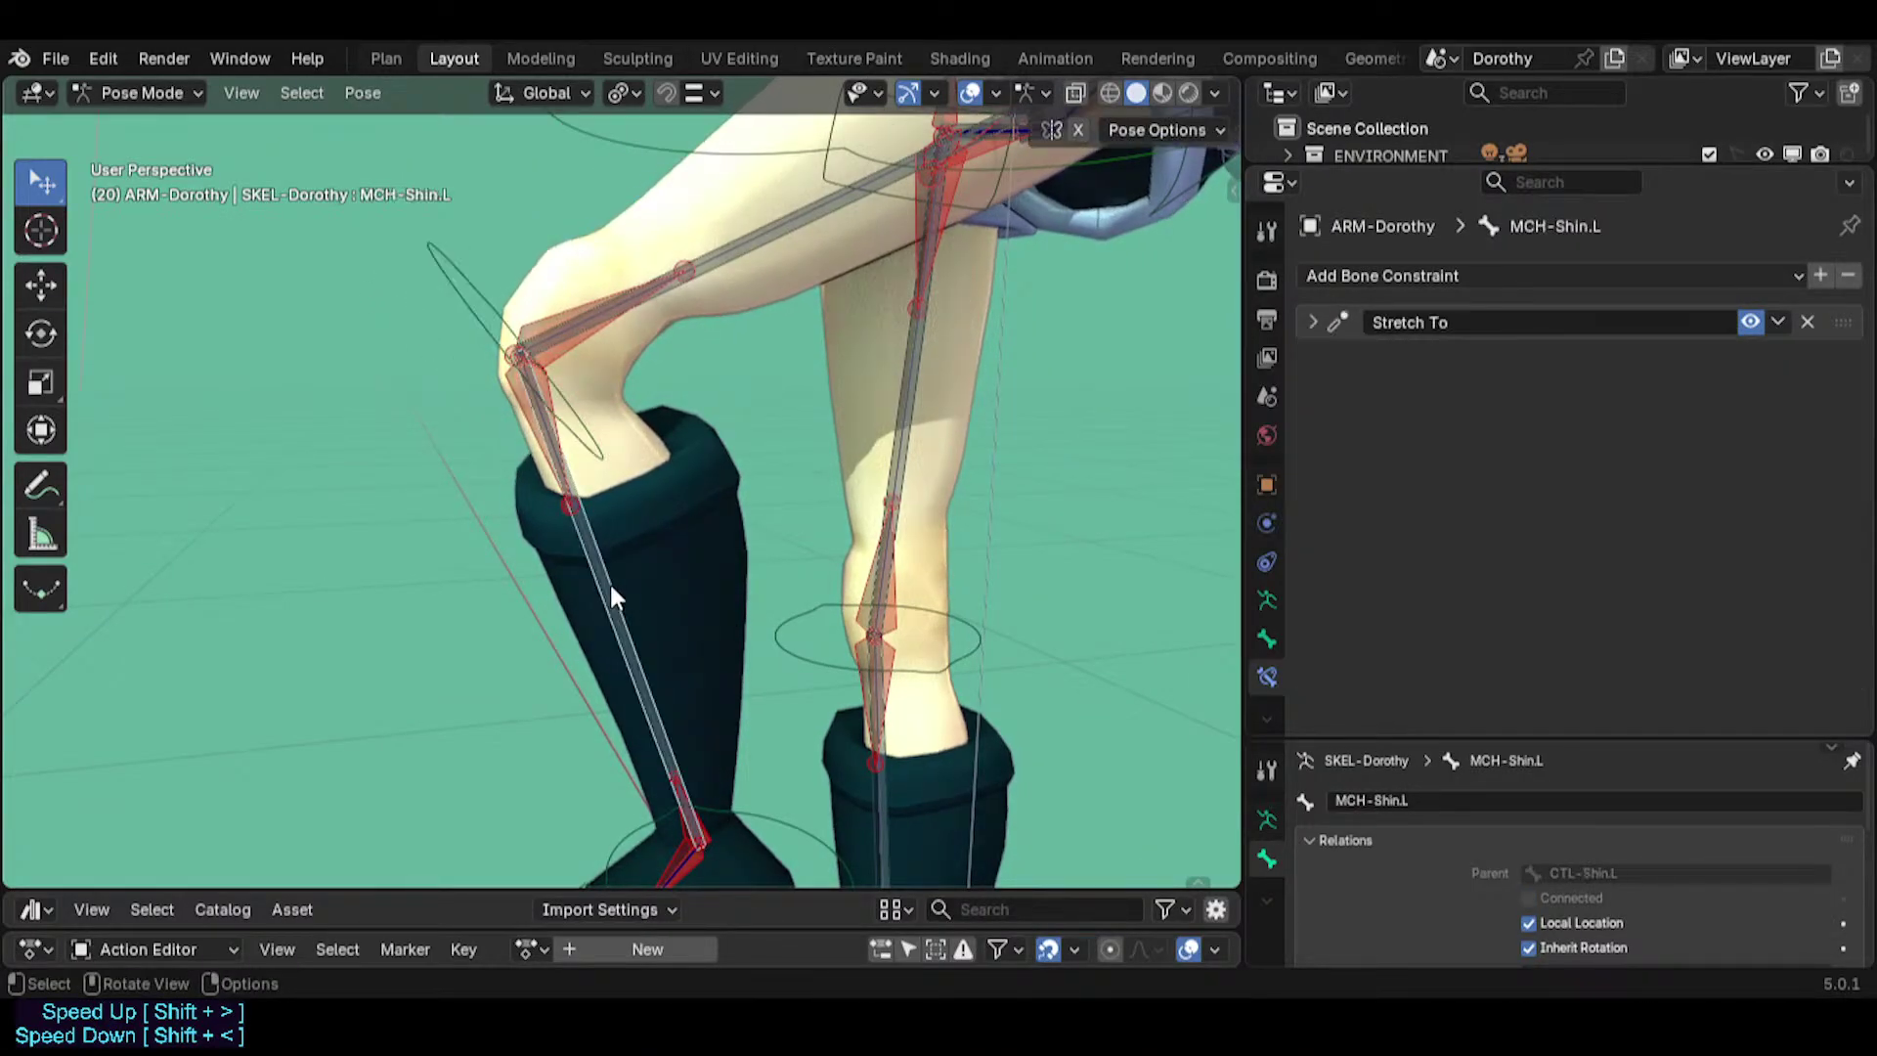
pyautogui.keyDown('shift'); pyautogui.click(592, 419); pyautogui.keyUp('shift')
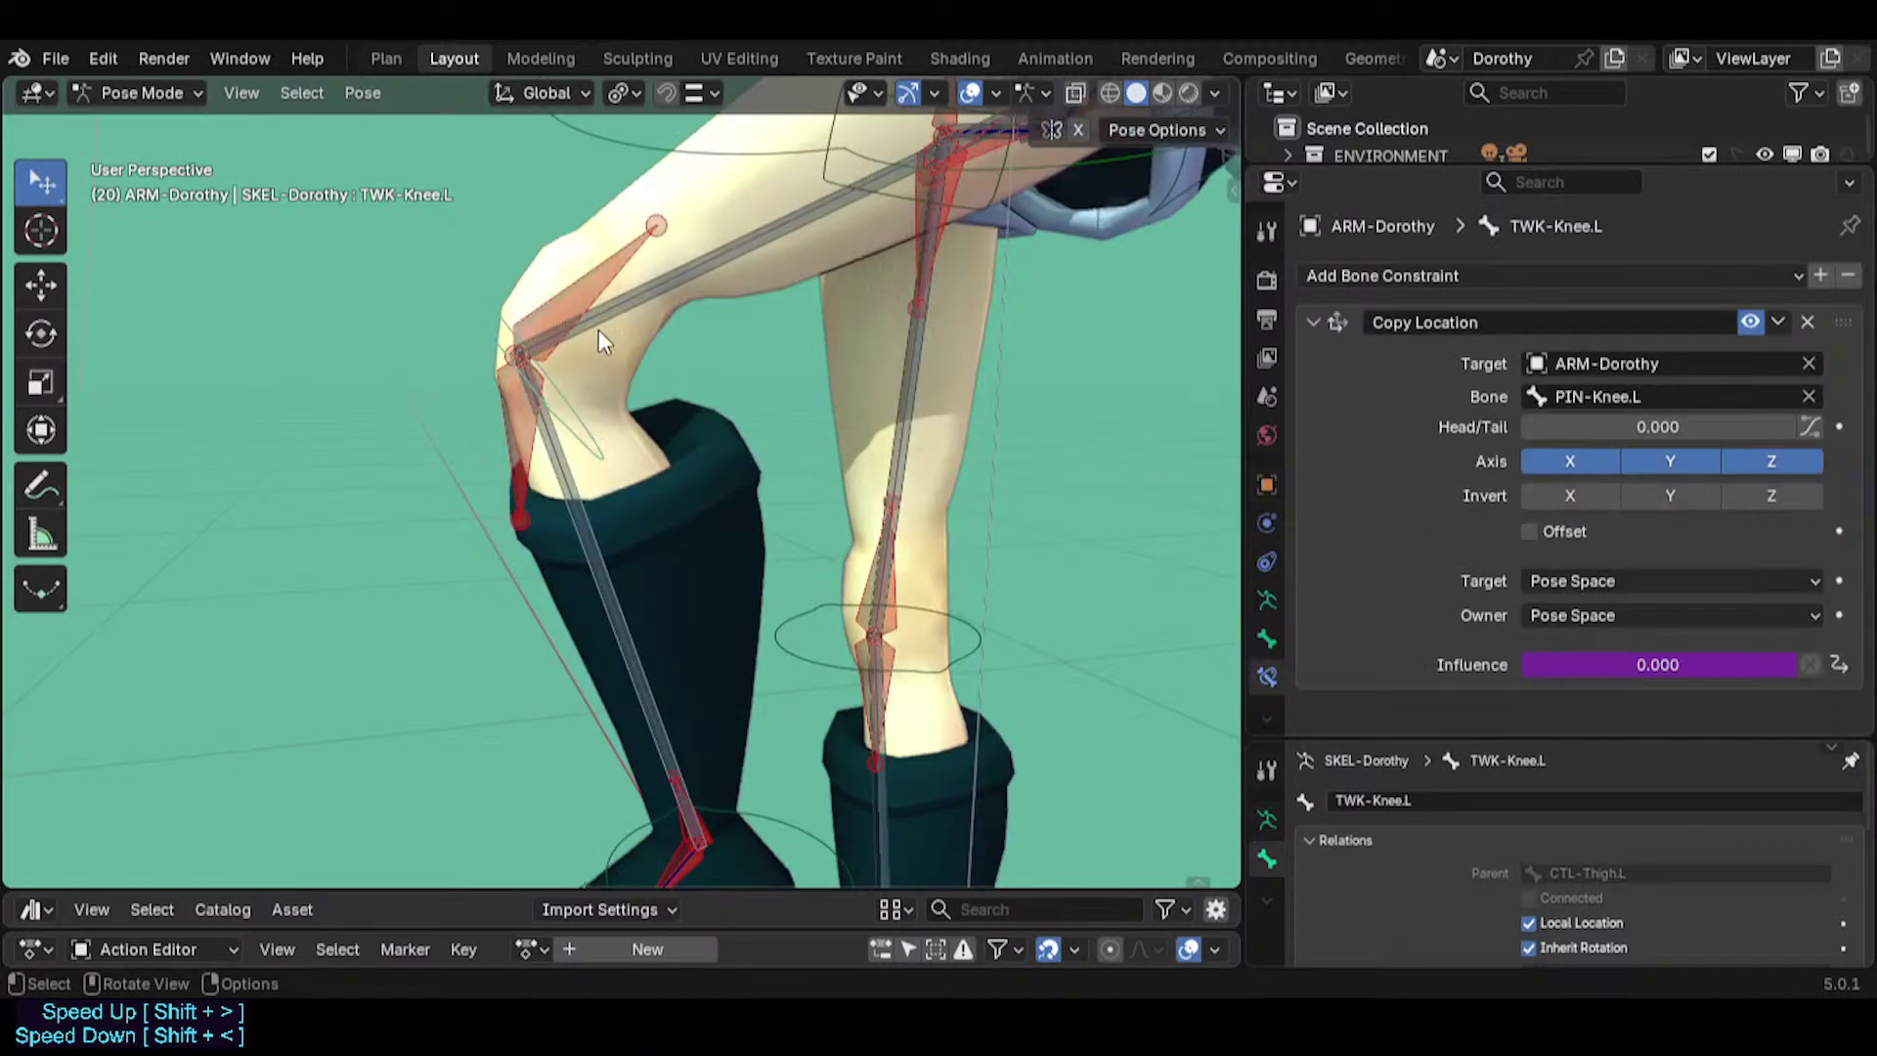
pyautogui.click(630, 307)
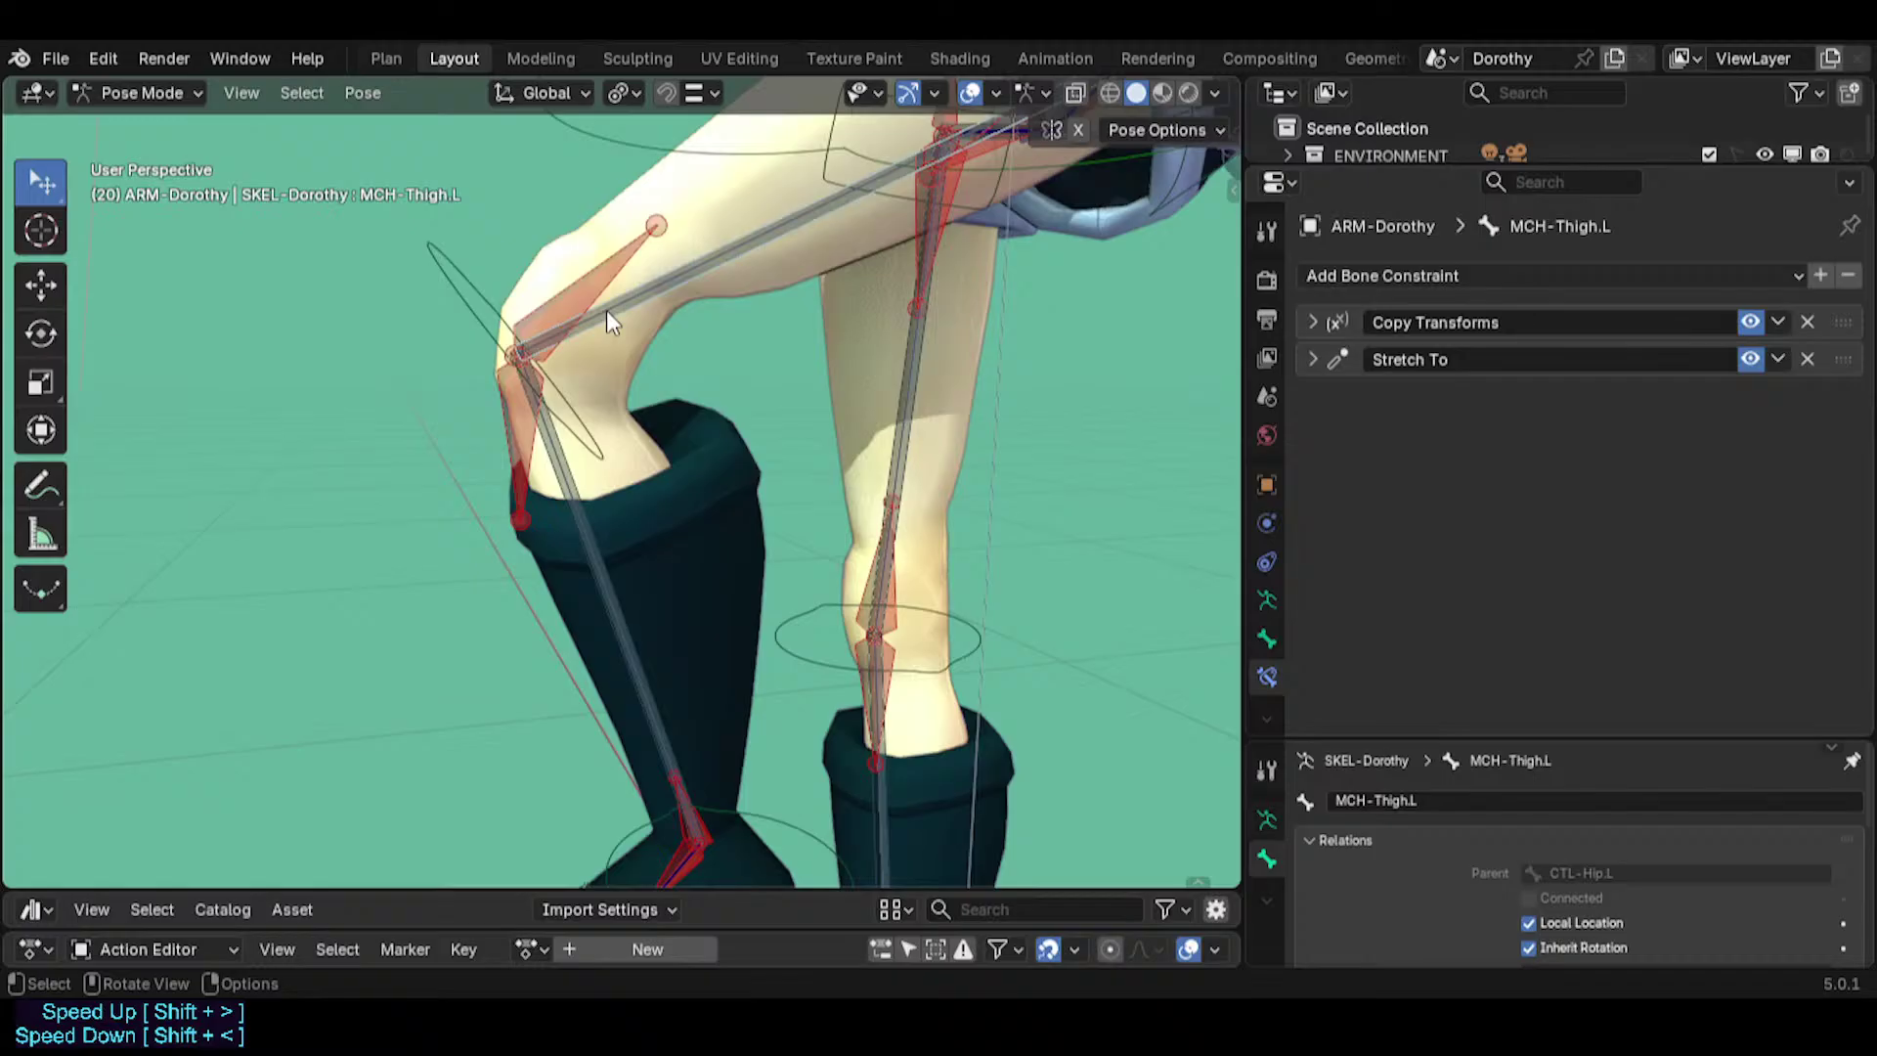
pyautogui.keyDown('shift'); pyautogui.moveTo(789, 273); pyautogui.dragTo(625, 451, button='middle'); pyautogui.keyUp('shift')
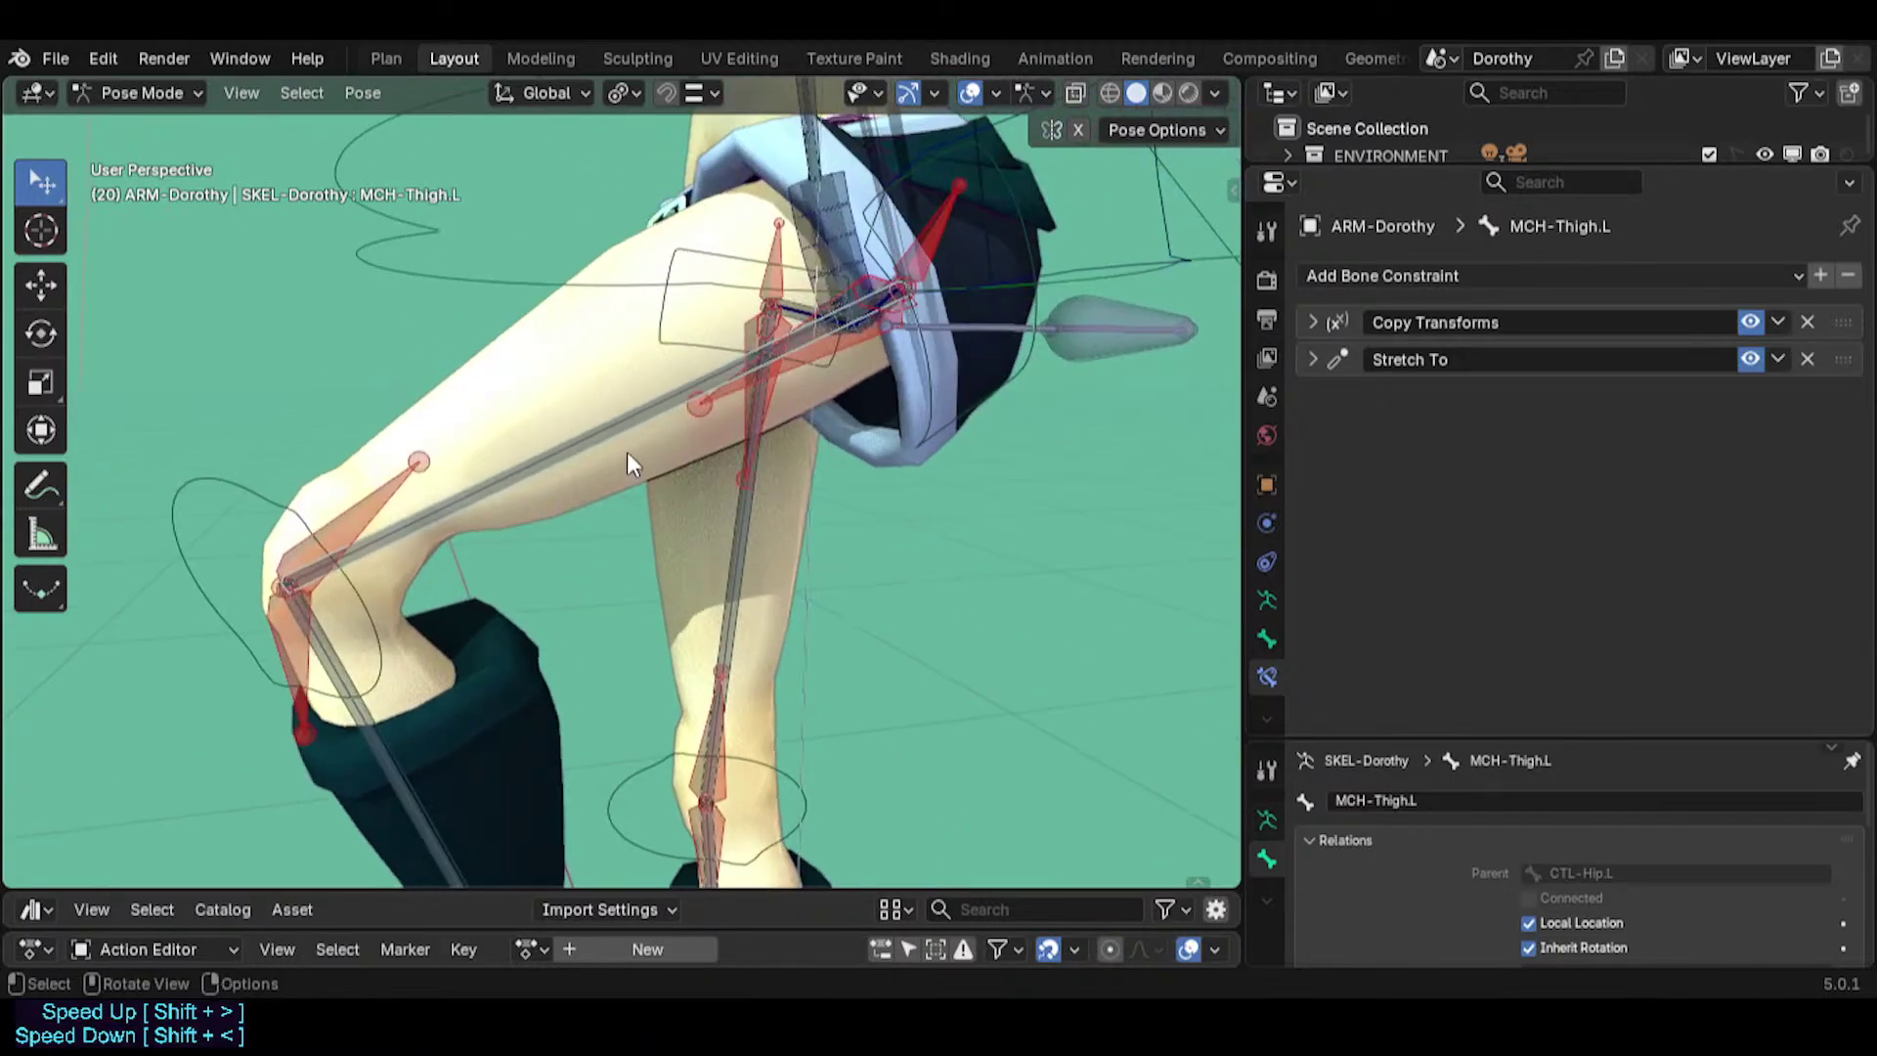
pyautogui.click(389, 759)
# Parent the MCH-Thigh.L bone to TWK-Hip.L and remove its Copy Transforms constraint.
pyautogui.keyDown('shift'); pyautogui.moveTo(627, 384); pyautogui.dragTo(543, 494, button='middle'); pyautogui.keyUp('shift')
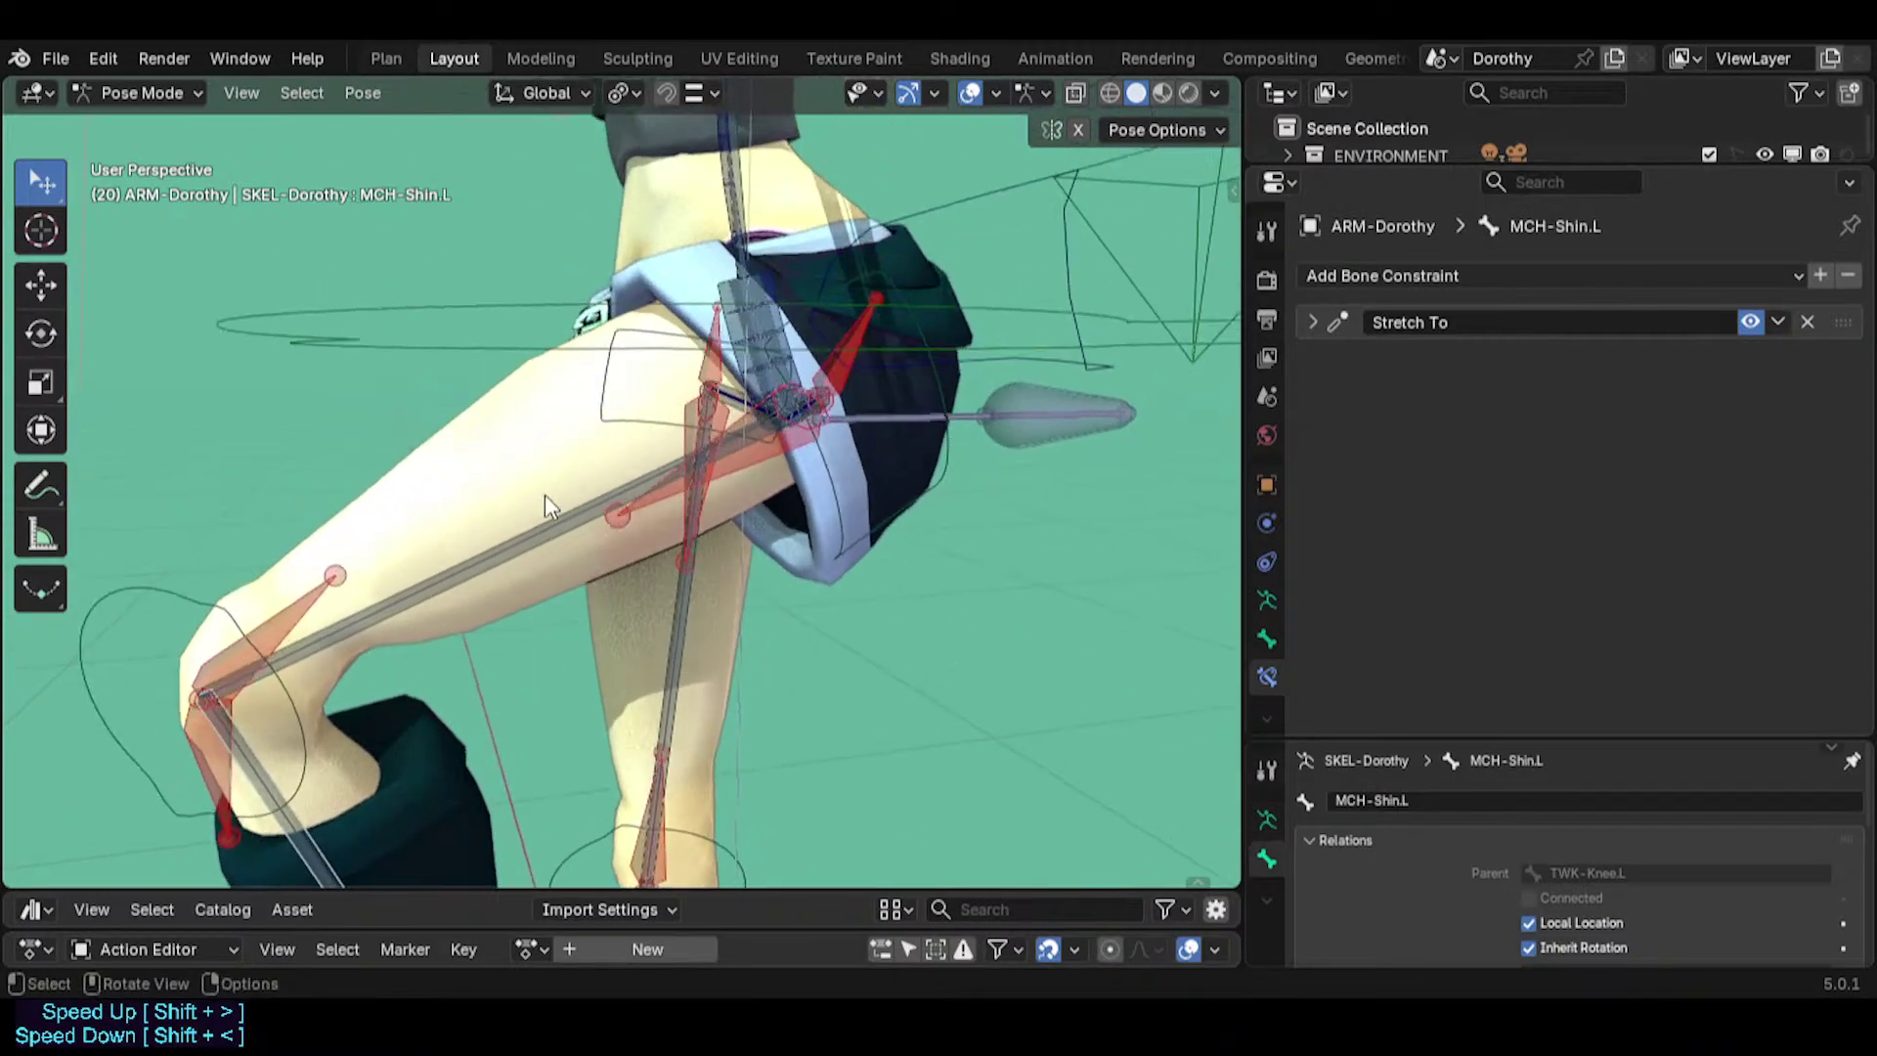
pyautogui.click(649, 484)
pyautogui.moveTo(850, 379); pyautogui.dragTo(958, 356, button='middle')
pyautogui.click(957, 395)
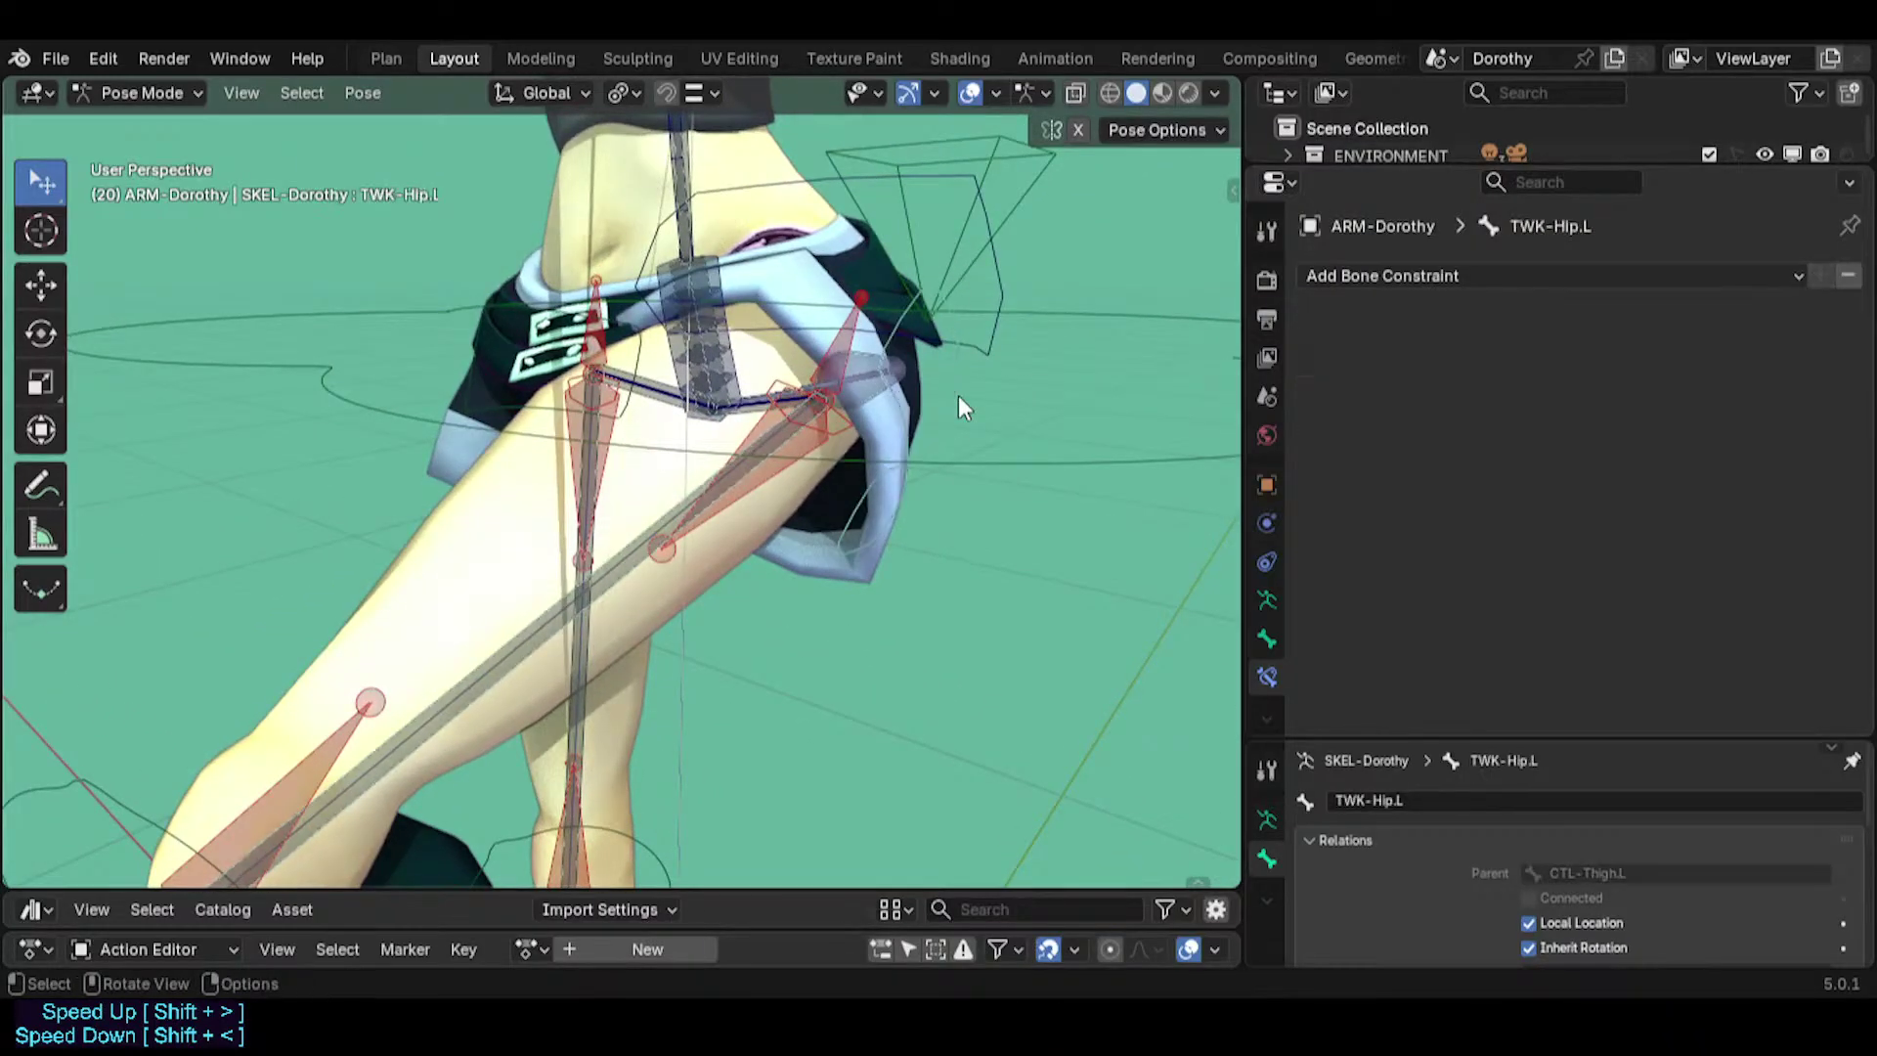
pyautogui.press('Tab')
pyautogui.press('Tab')
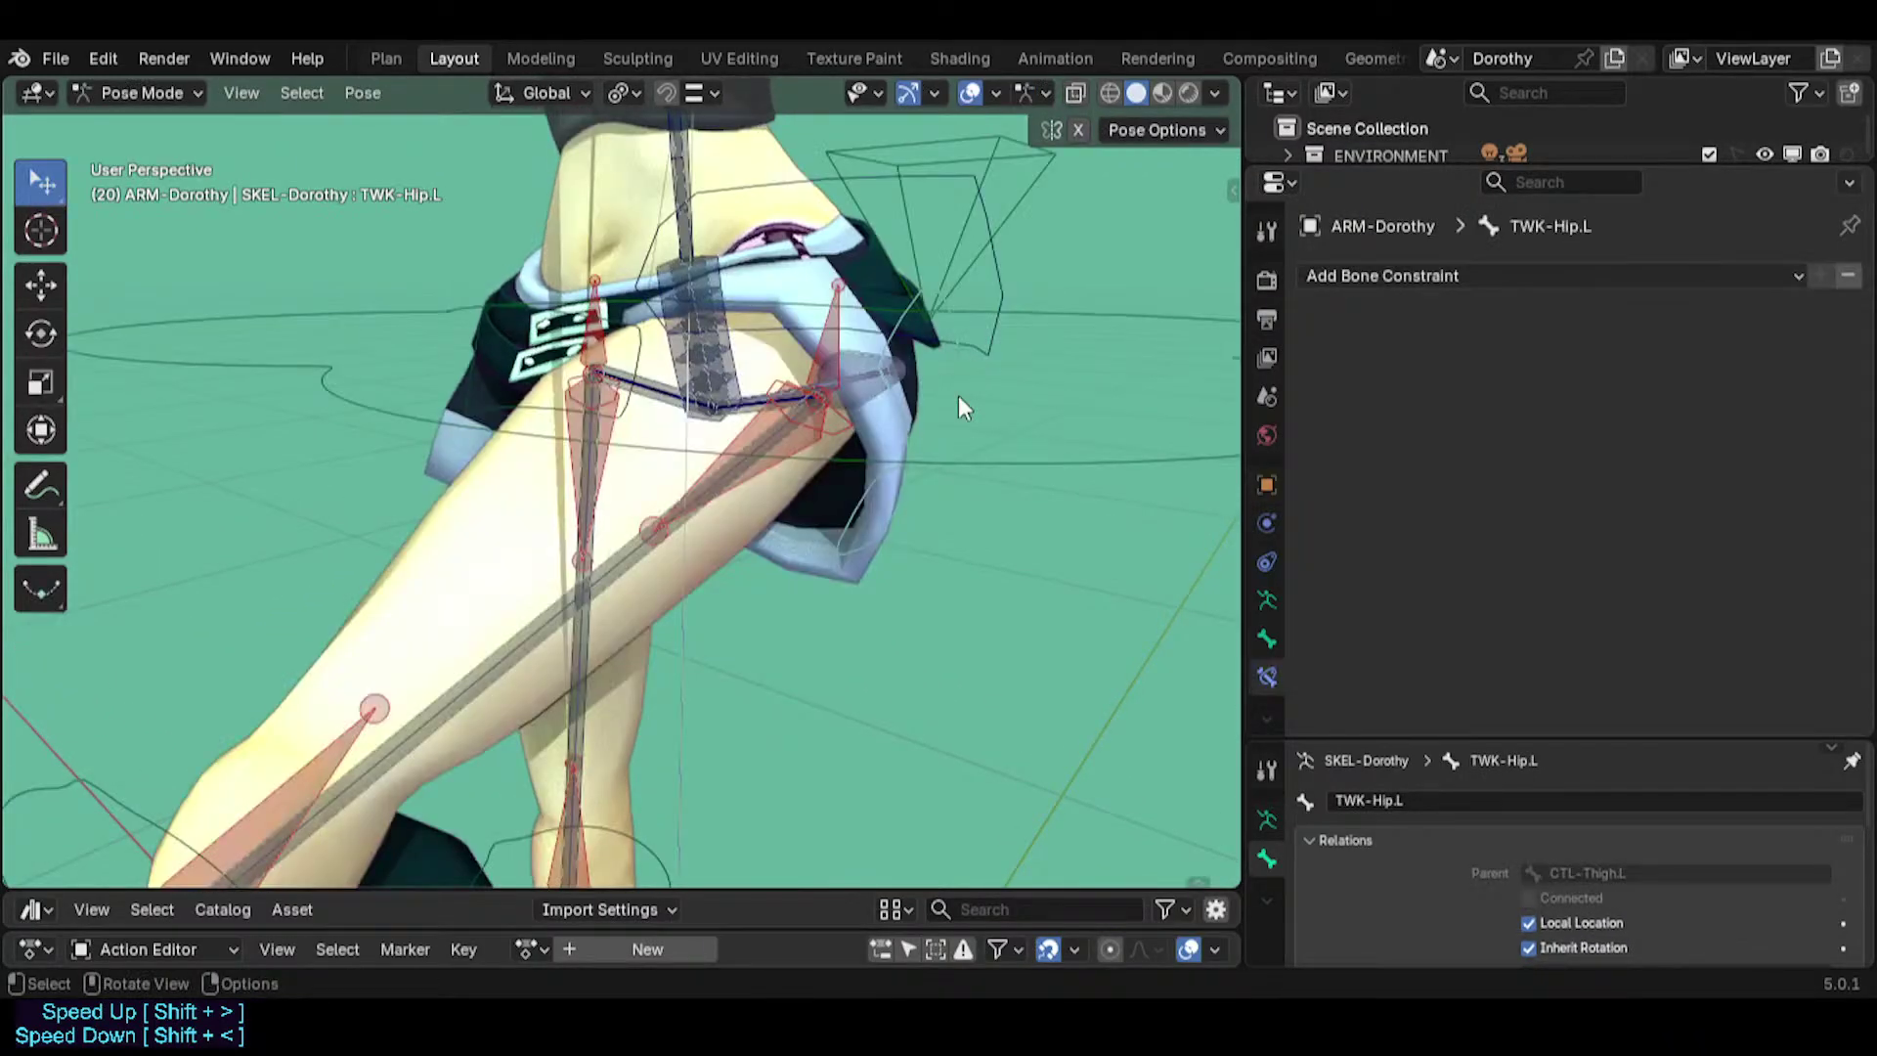
pyautogui.click(493, 633)
pyautogui.click(1806, 322)
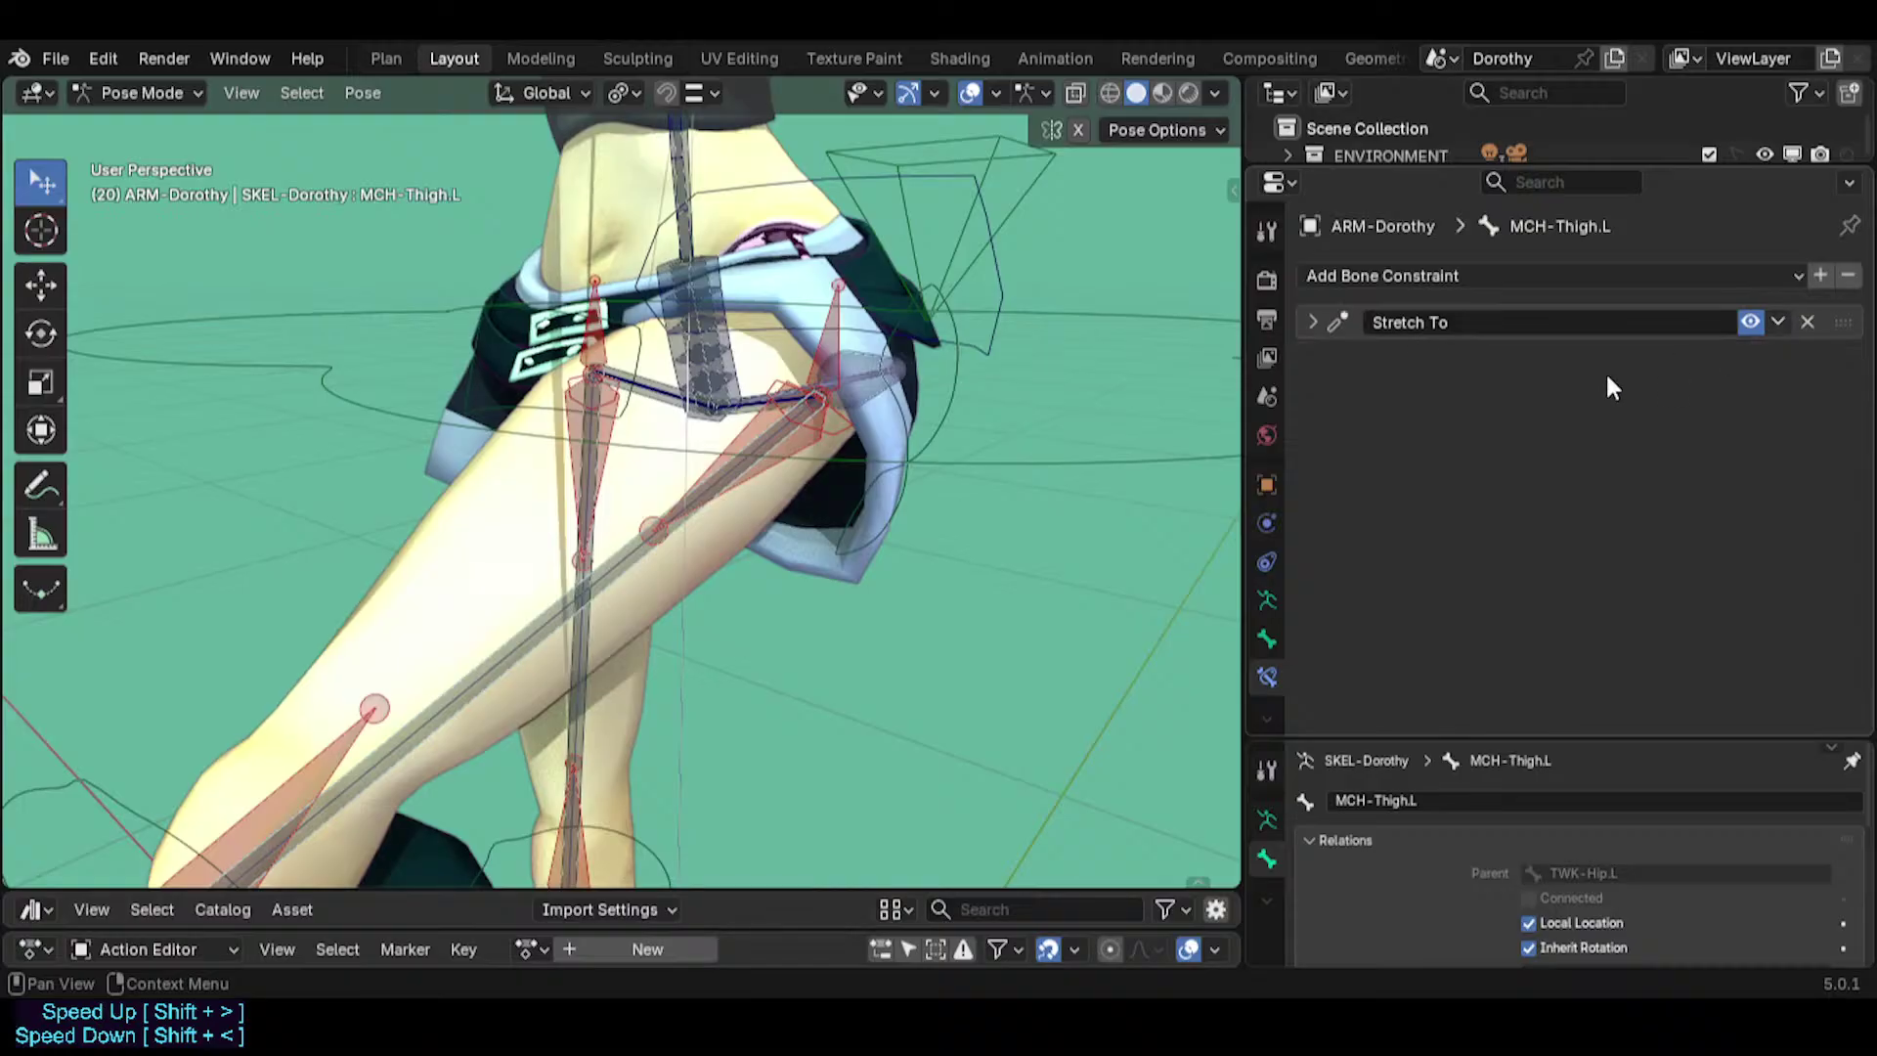
# Move the MTR-IK-Foot.L control around to test the leg, leaving the foot raised.
pyautogui.moveTo(823, 483); pyautogui.dragTo(606, 444, button='middle')
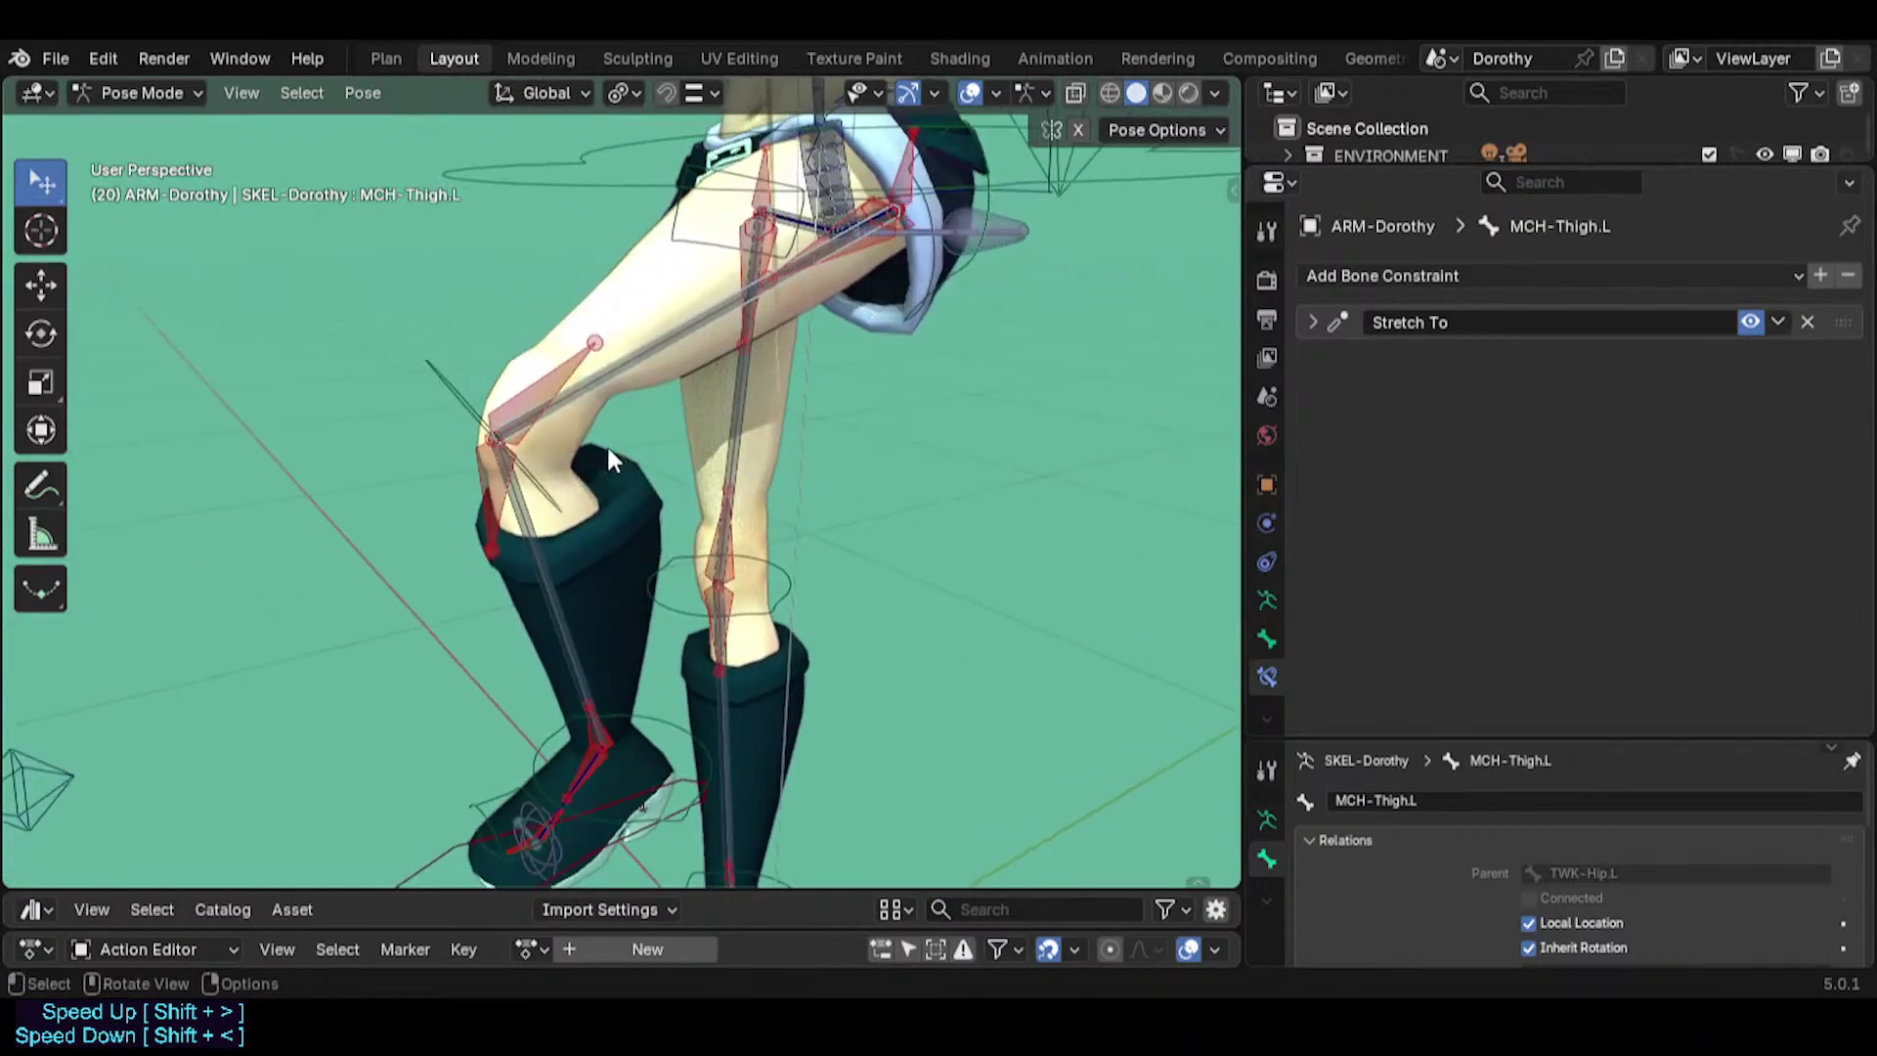
pyautogui.click(695, 731)
pyautogui.click(670, 782)
pyautogui.moveTo(671, 782); pyautogui.dragTo(642, 671, button='middle')
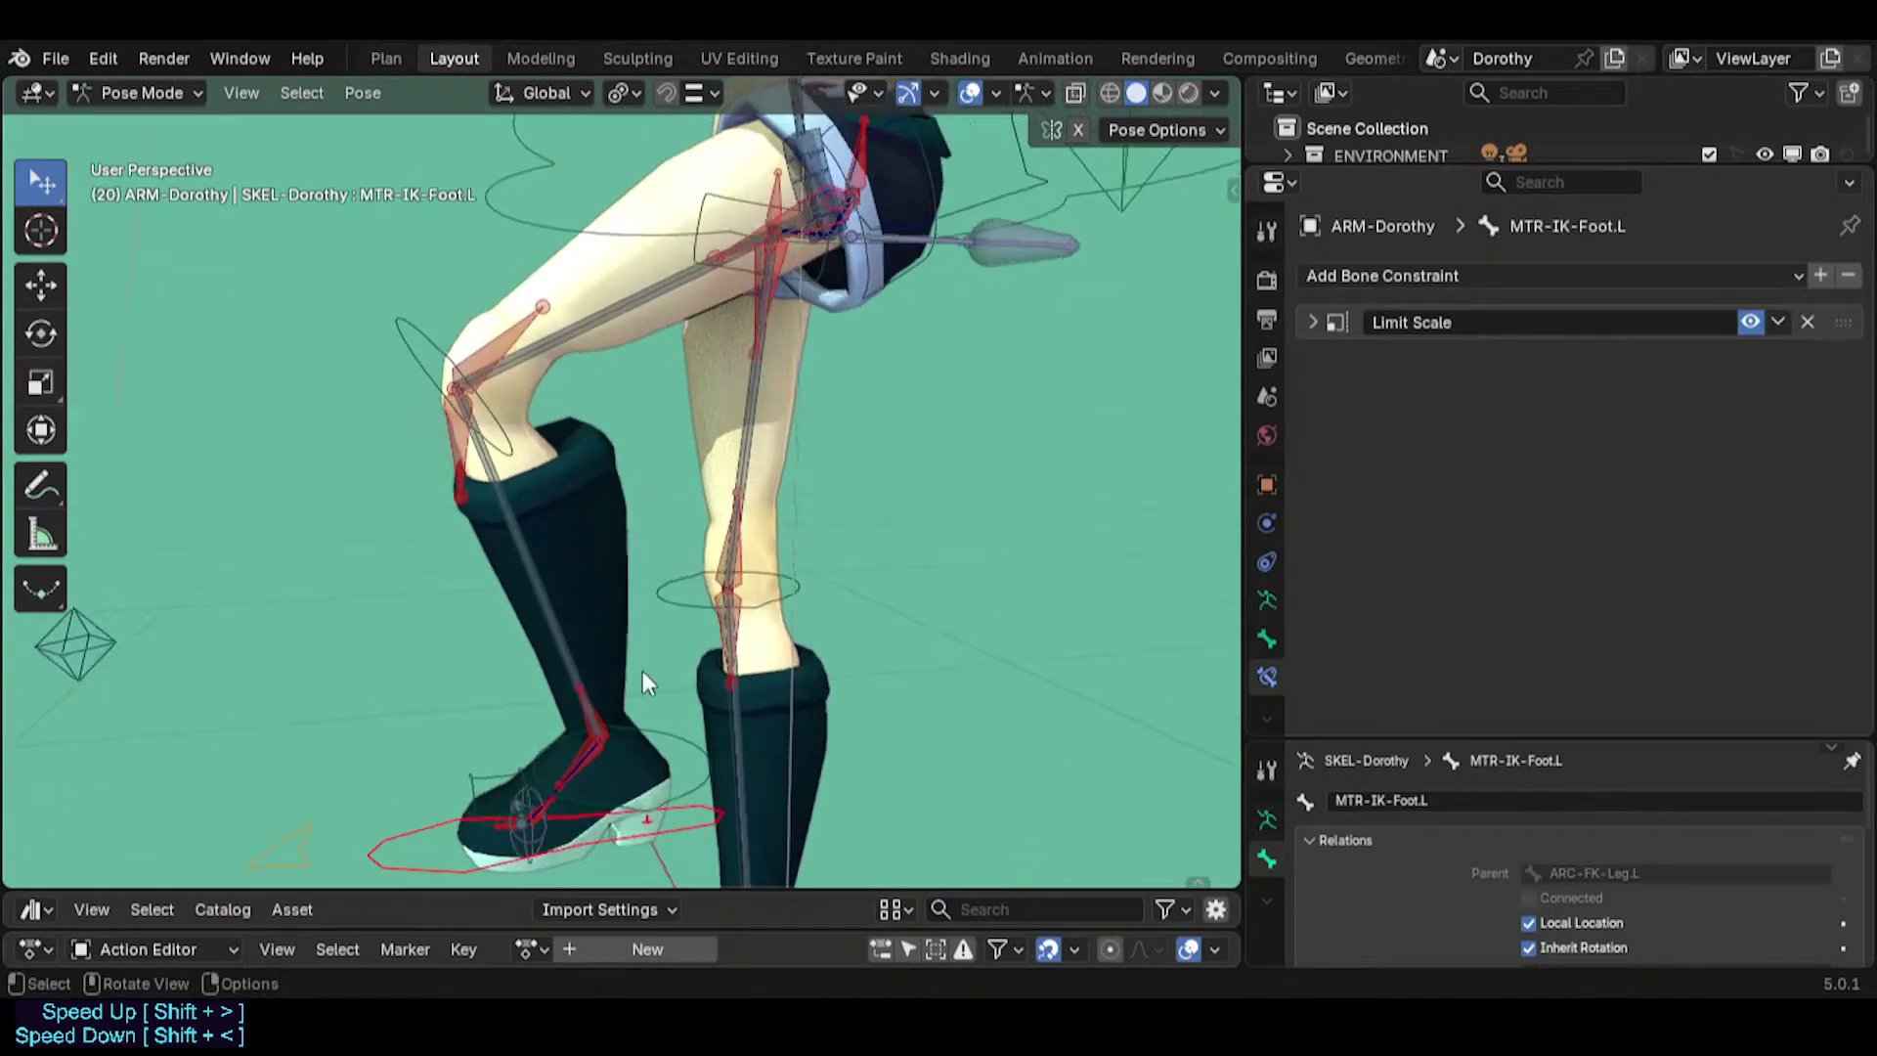
pyautogui.press('g')
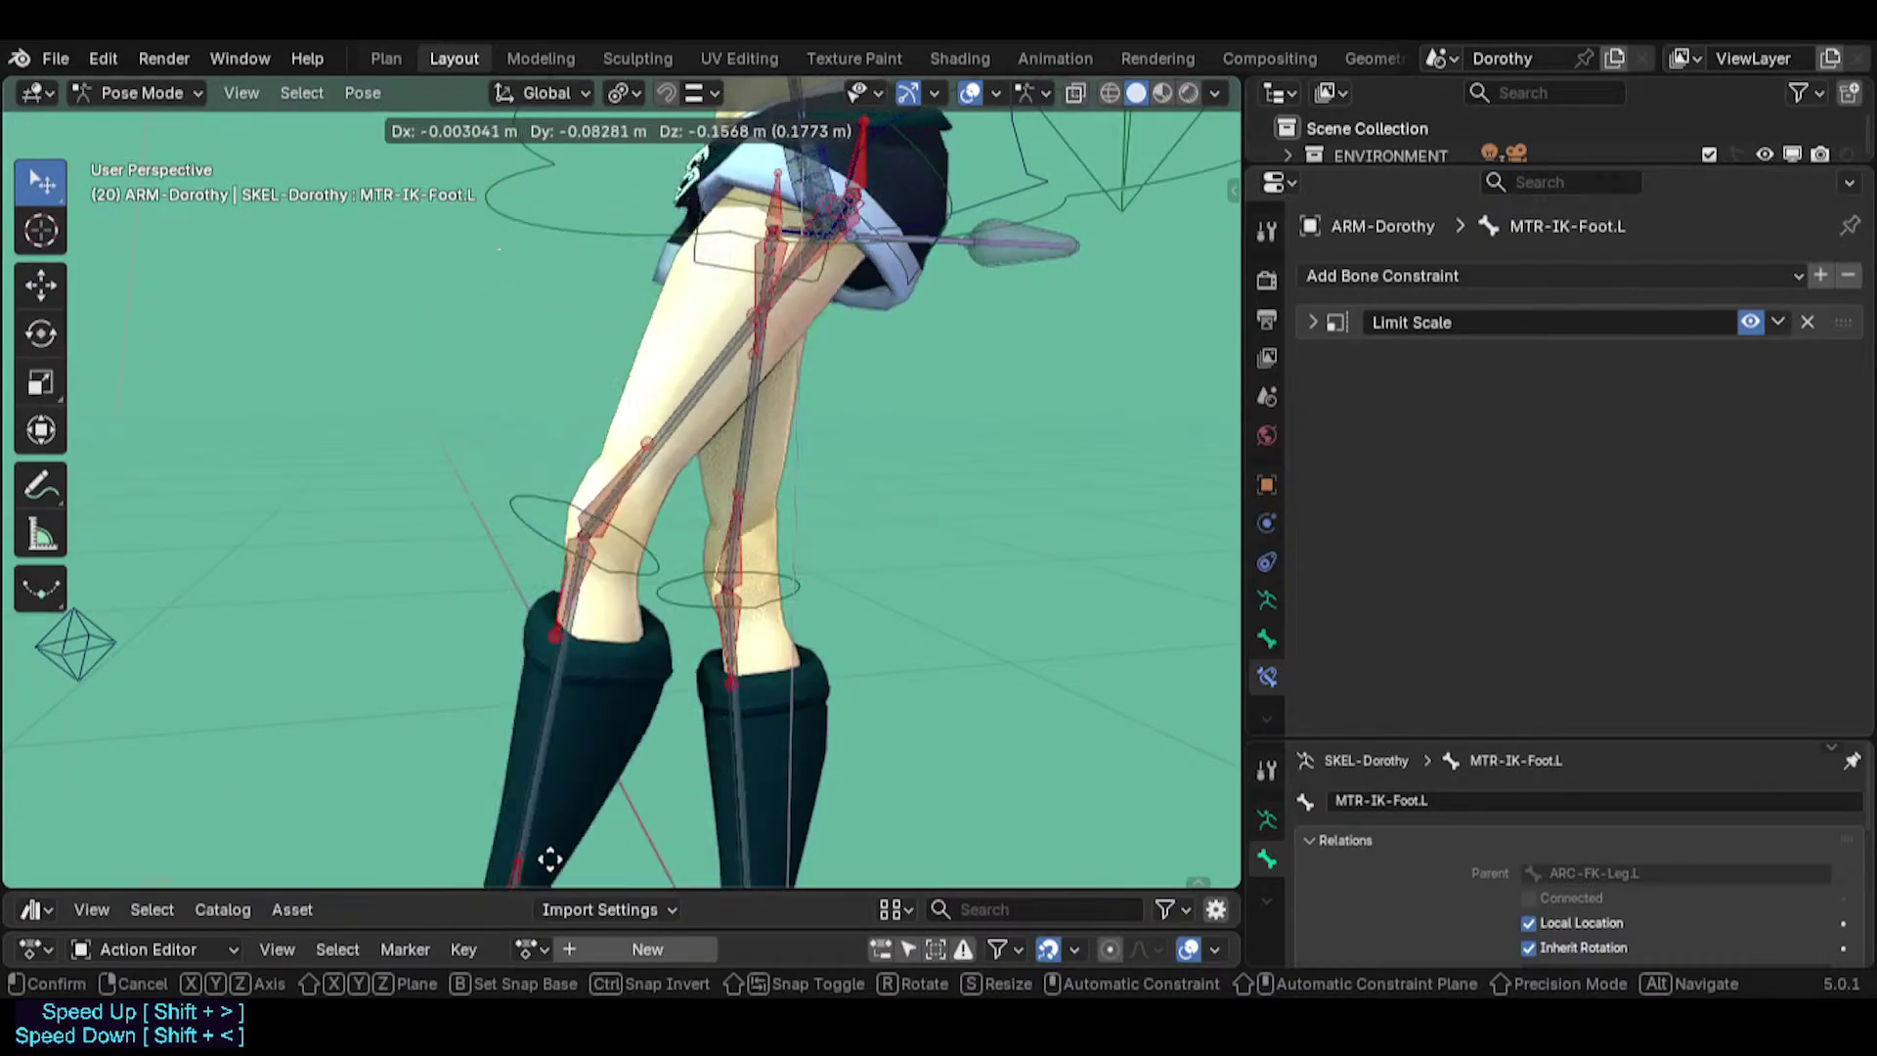
pyautogui.click(650, 528)
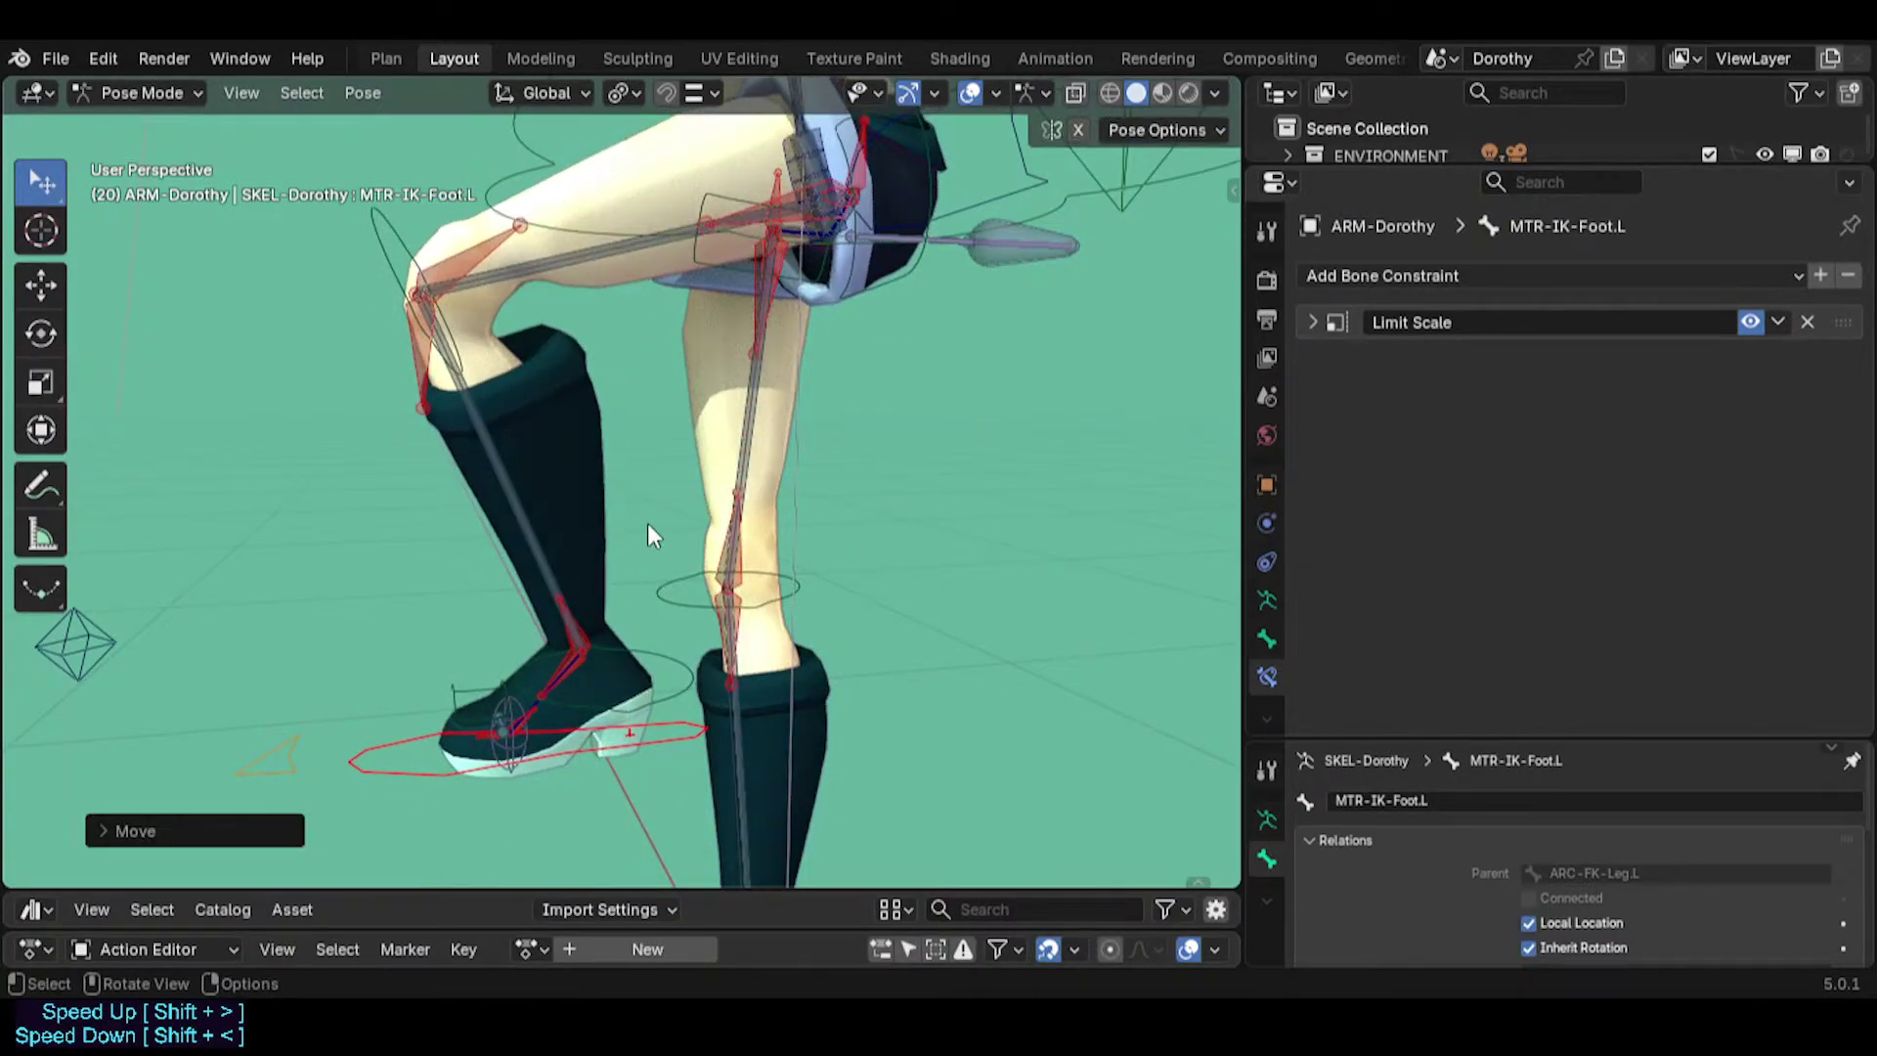
# Move the TWK-Knee.L bone forward off the thigh control's end and rotate it.
pyautogui.click(435, 278)
pyautogui.press('g')
pyautogui.press('r')
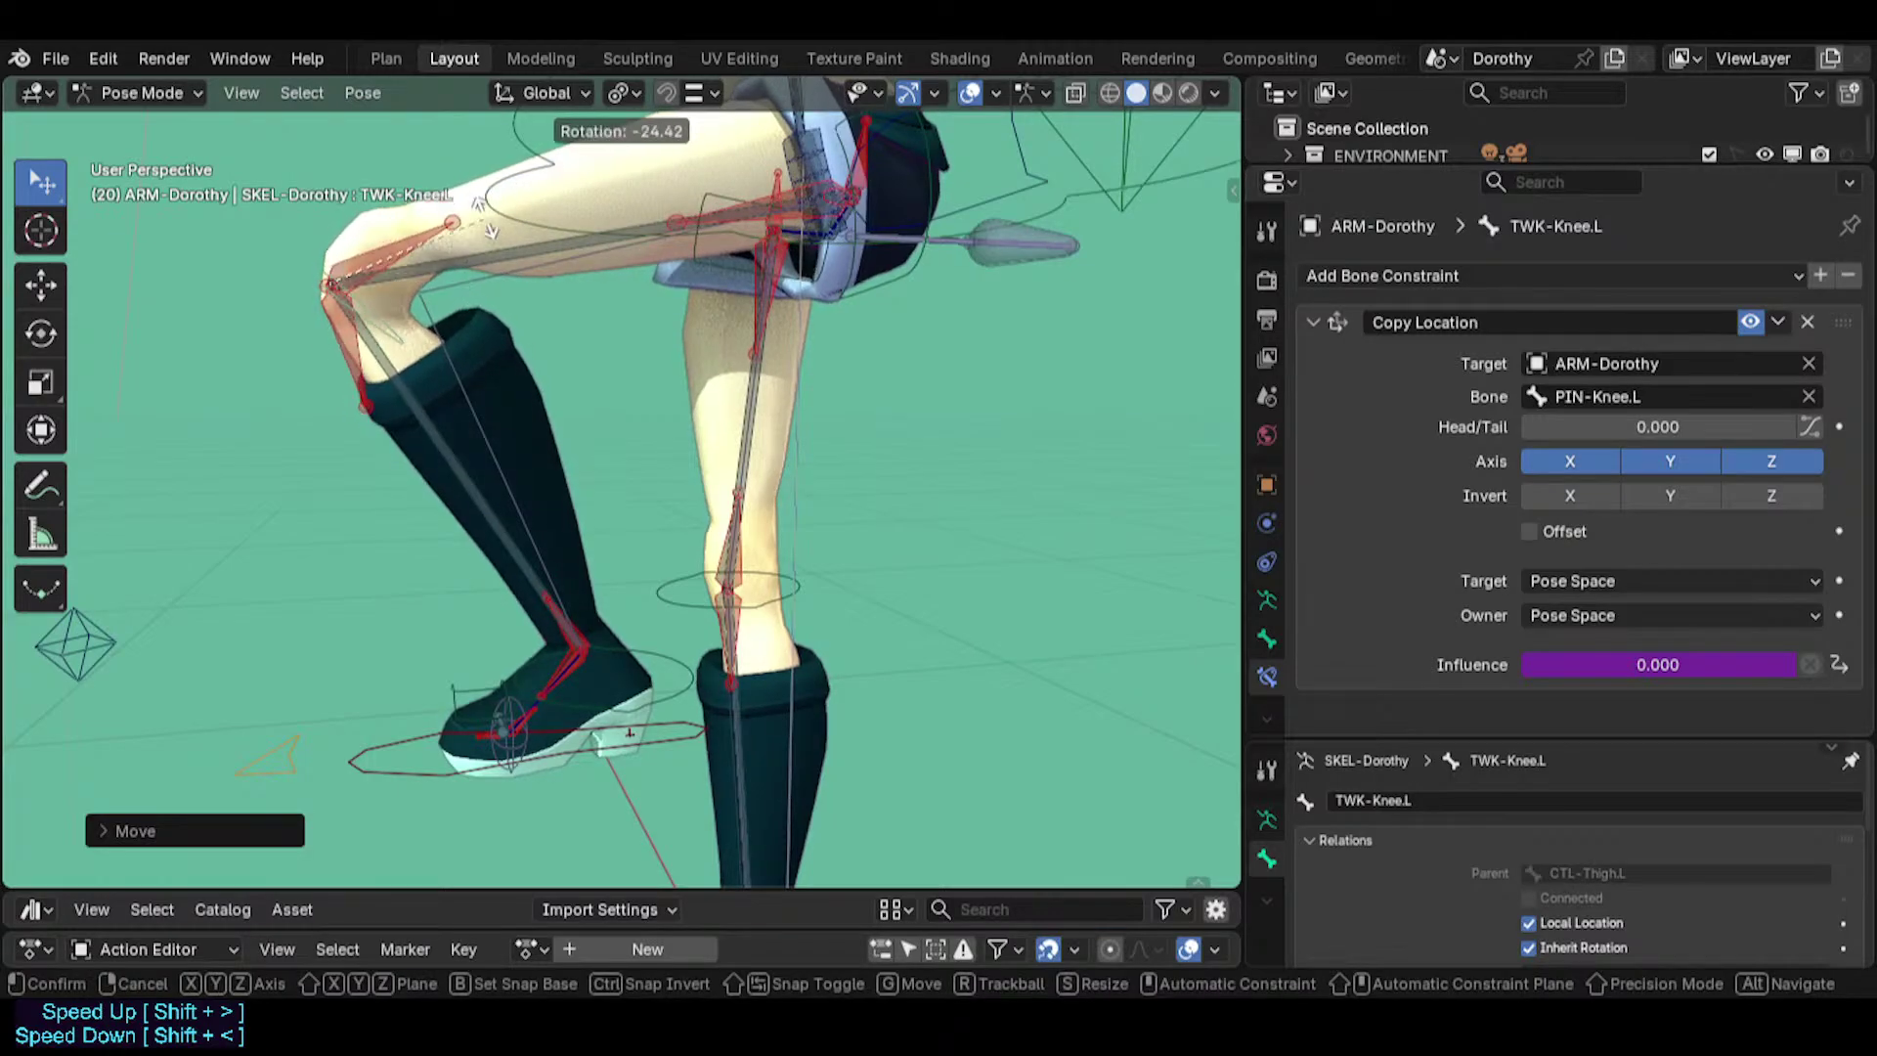
pyautogui.press('g')
pyautogui.click(475, 340)
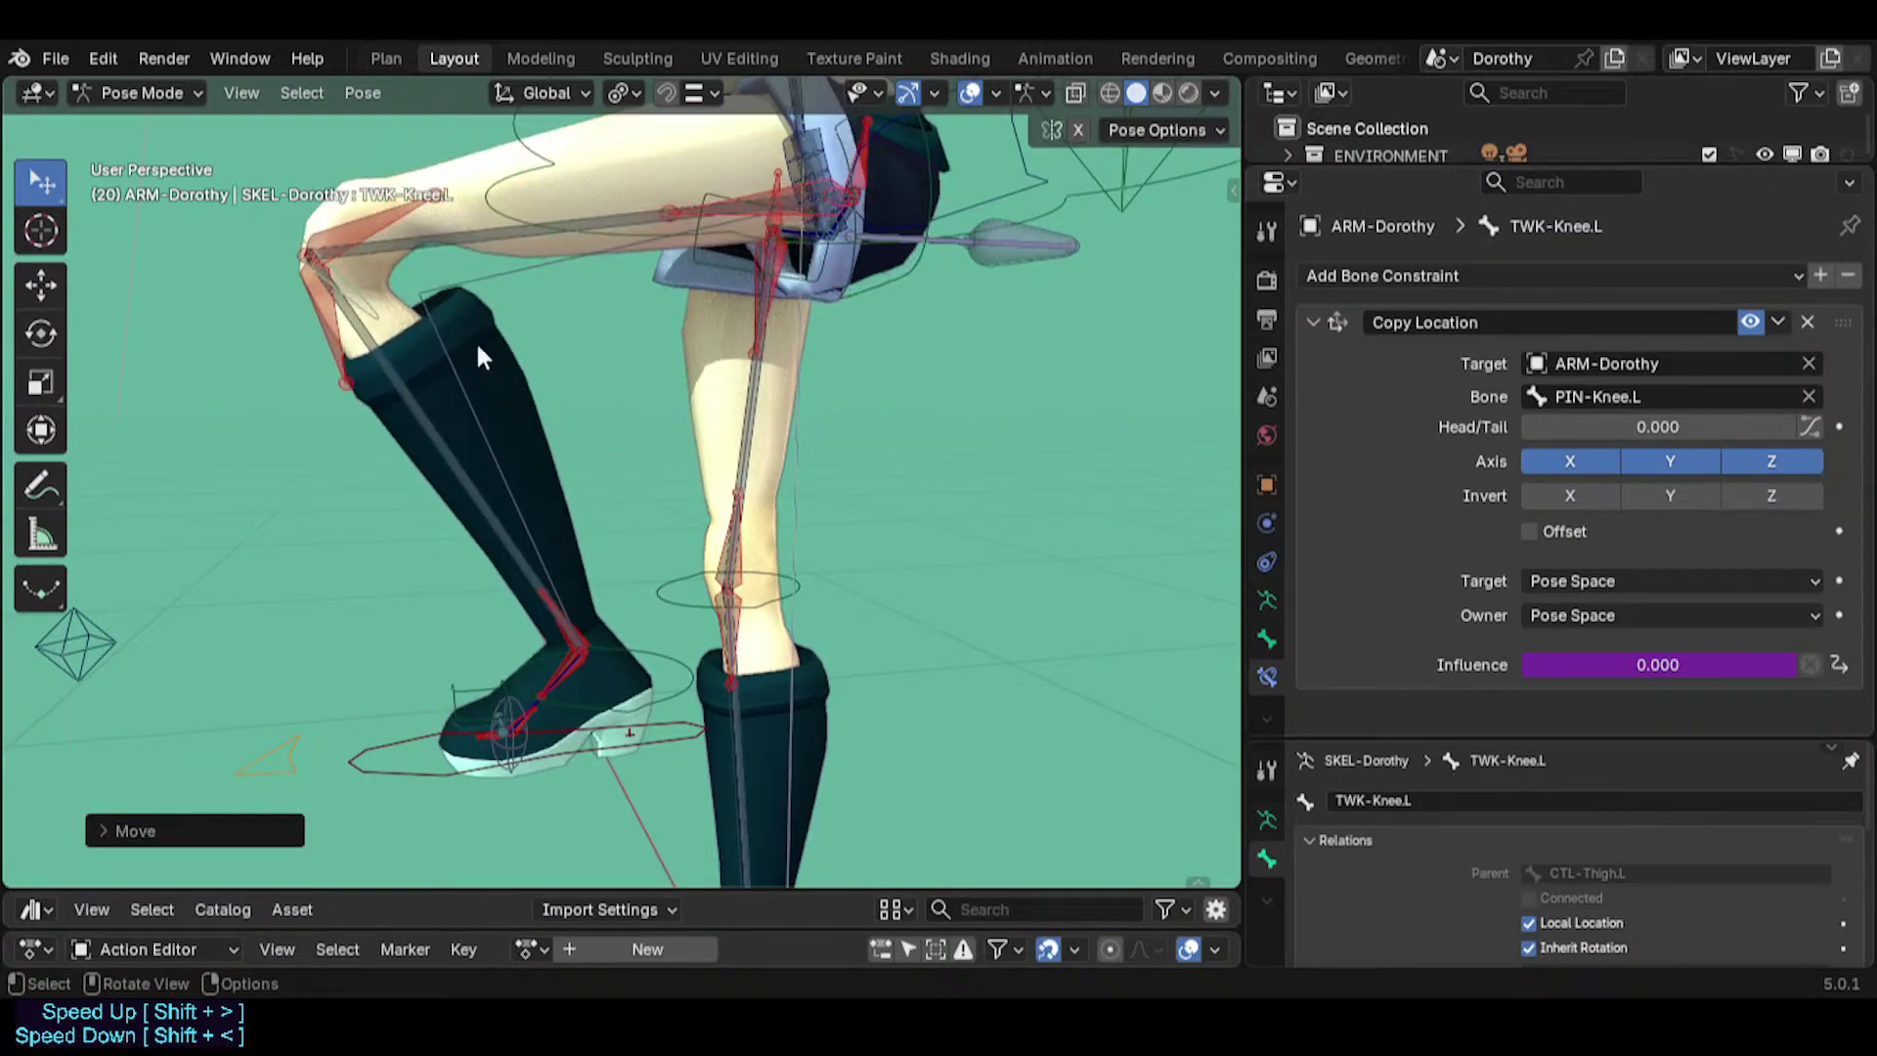
# Reposition the left IK foot control and rotate the TWK-Foot.L bone to tilt the foot.
pyautogui.click(629, 735)
pyautogui.press('g')
pyautogui.click(633, 752)
pyautogui.click(652, 738)
pyautogui.press('r')
pyautogui.click(661, 811)
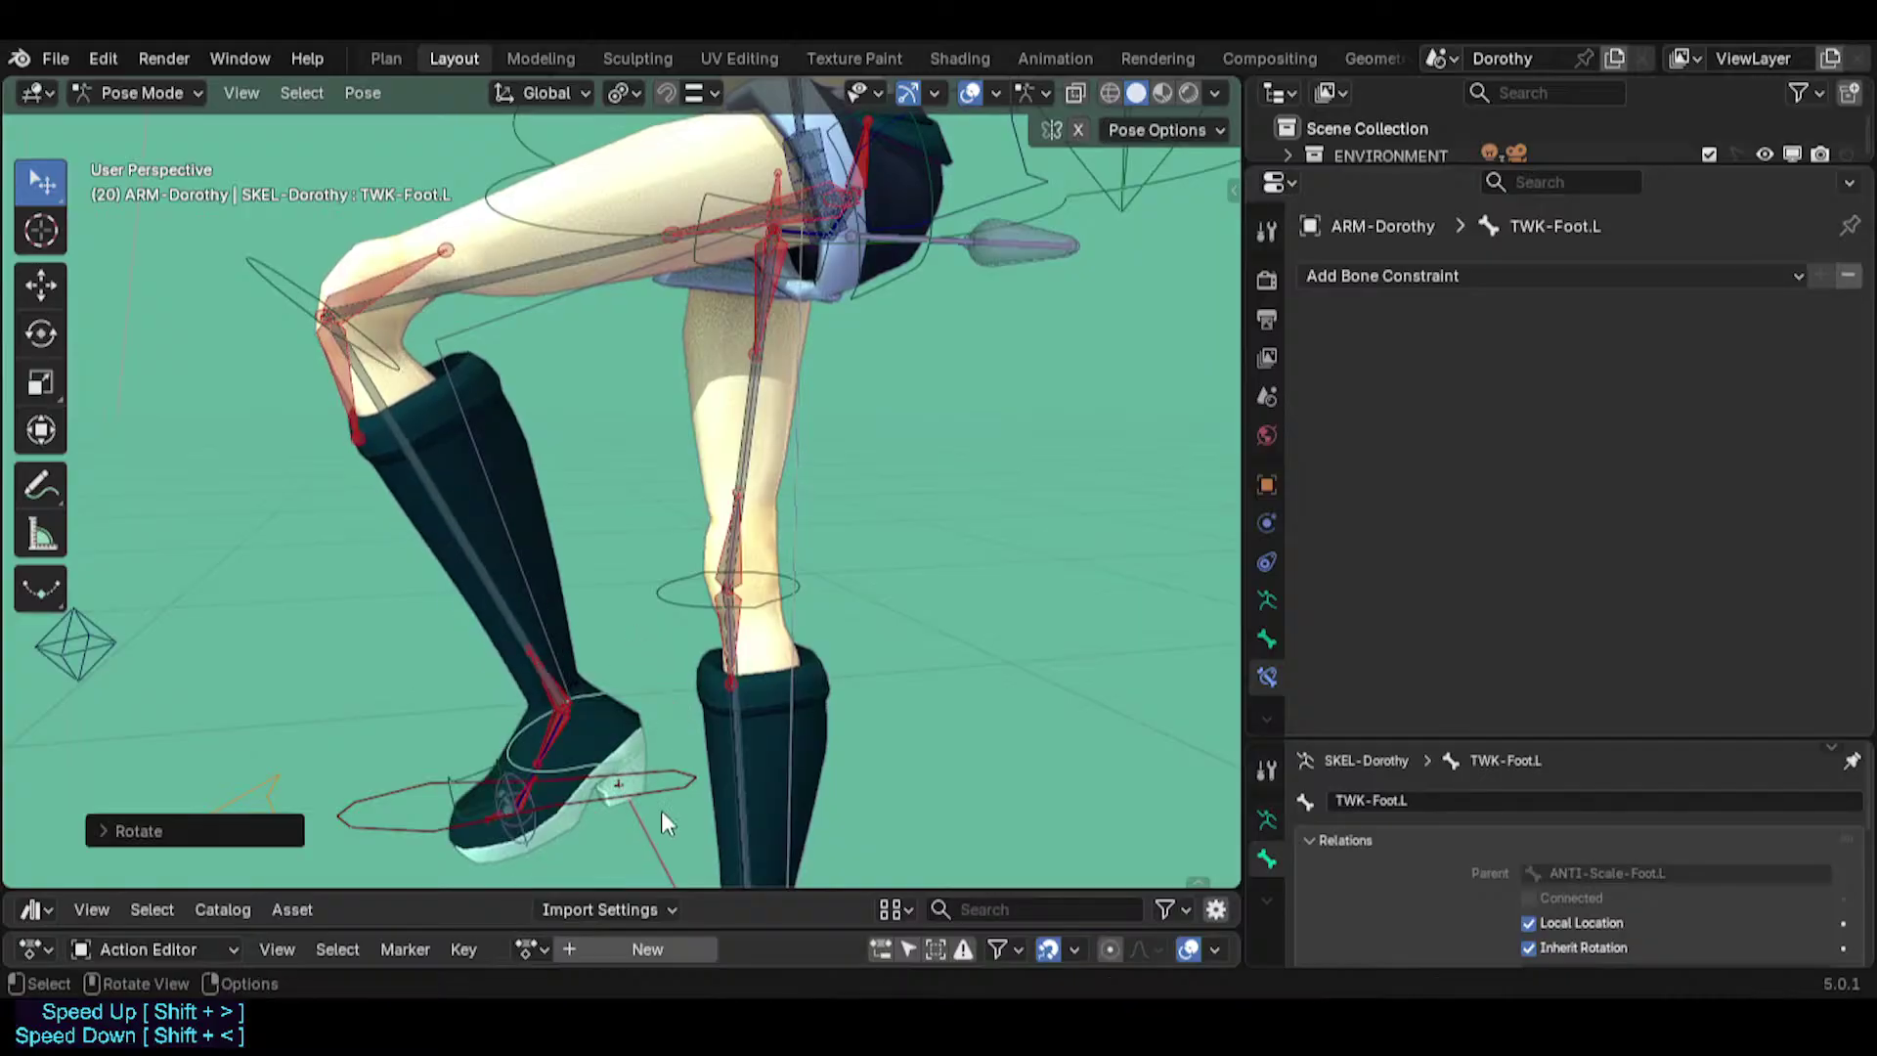
# Swing the MTR-IK-Foot.L control back and forth and leave the foot lower and further forward.
pyautogui.click(671, 778)
pyautogui.press('g')
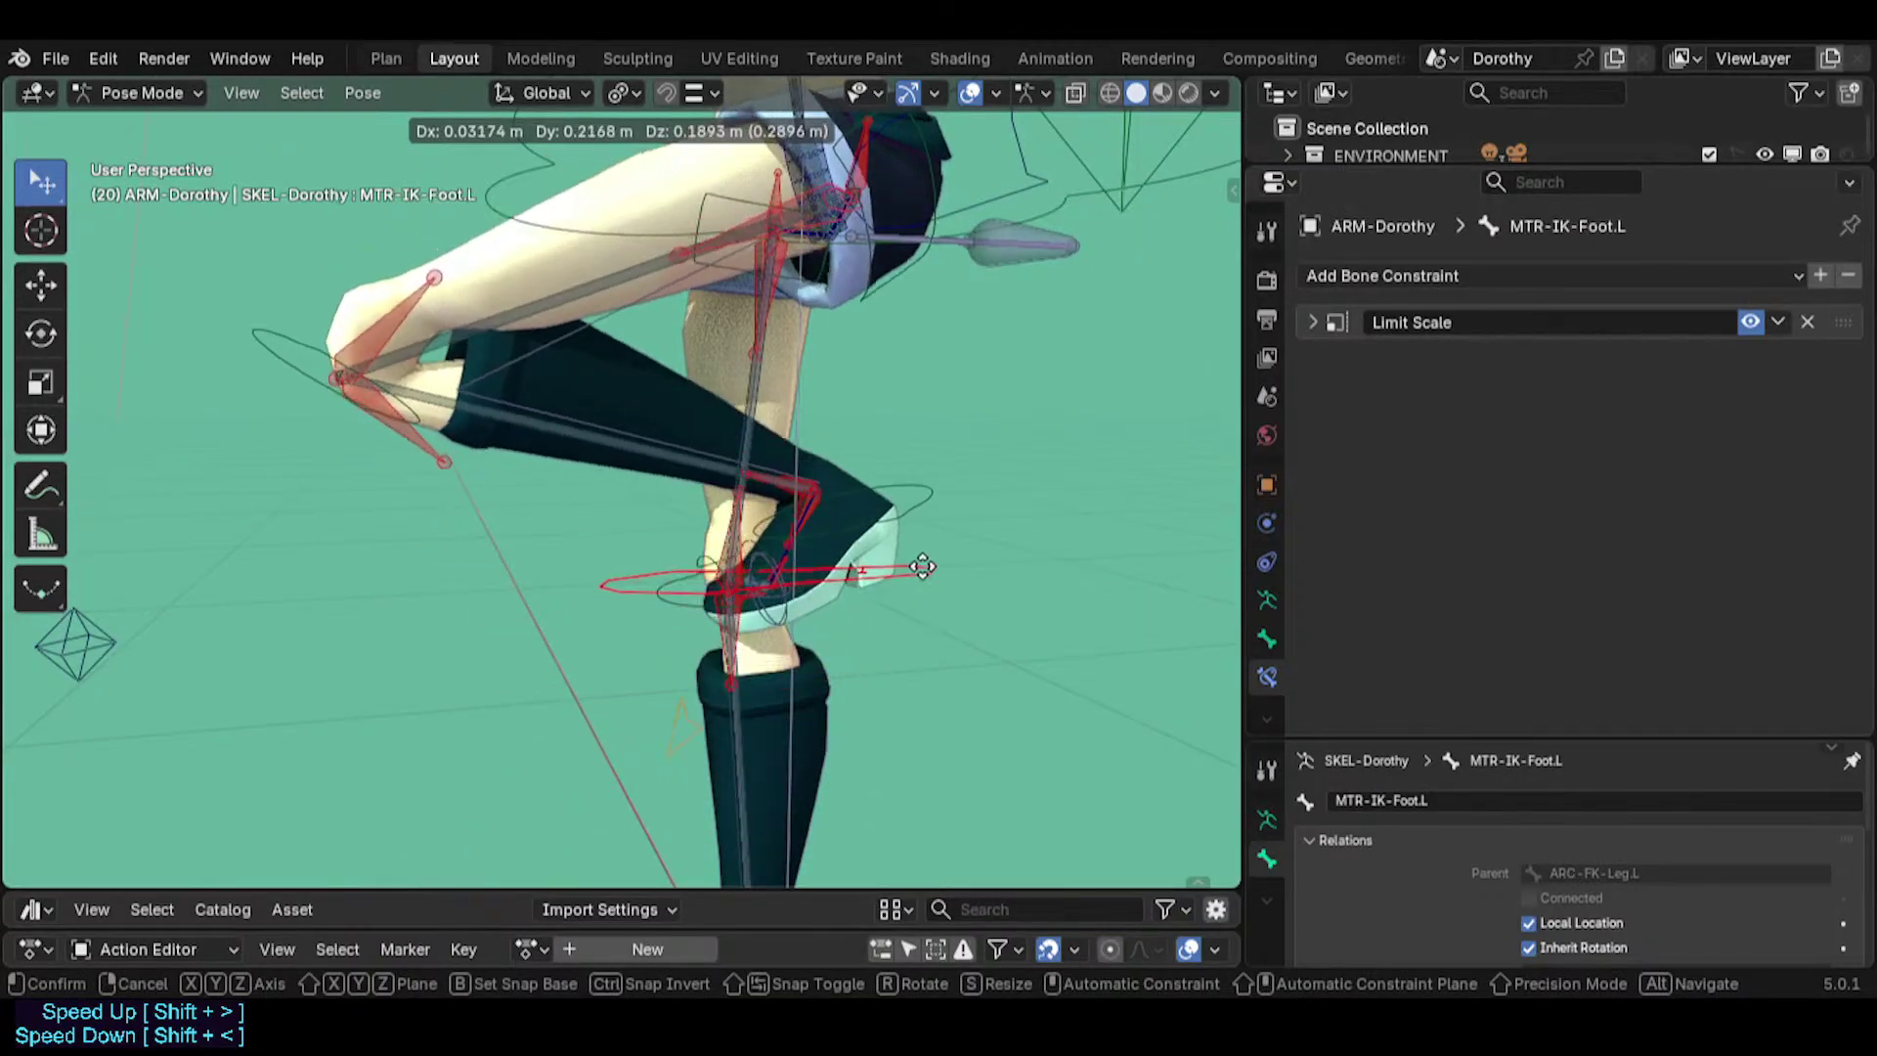
pyautogui.click(515, 646)
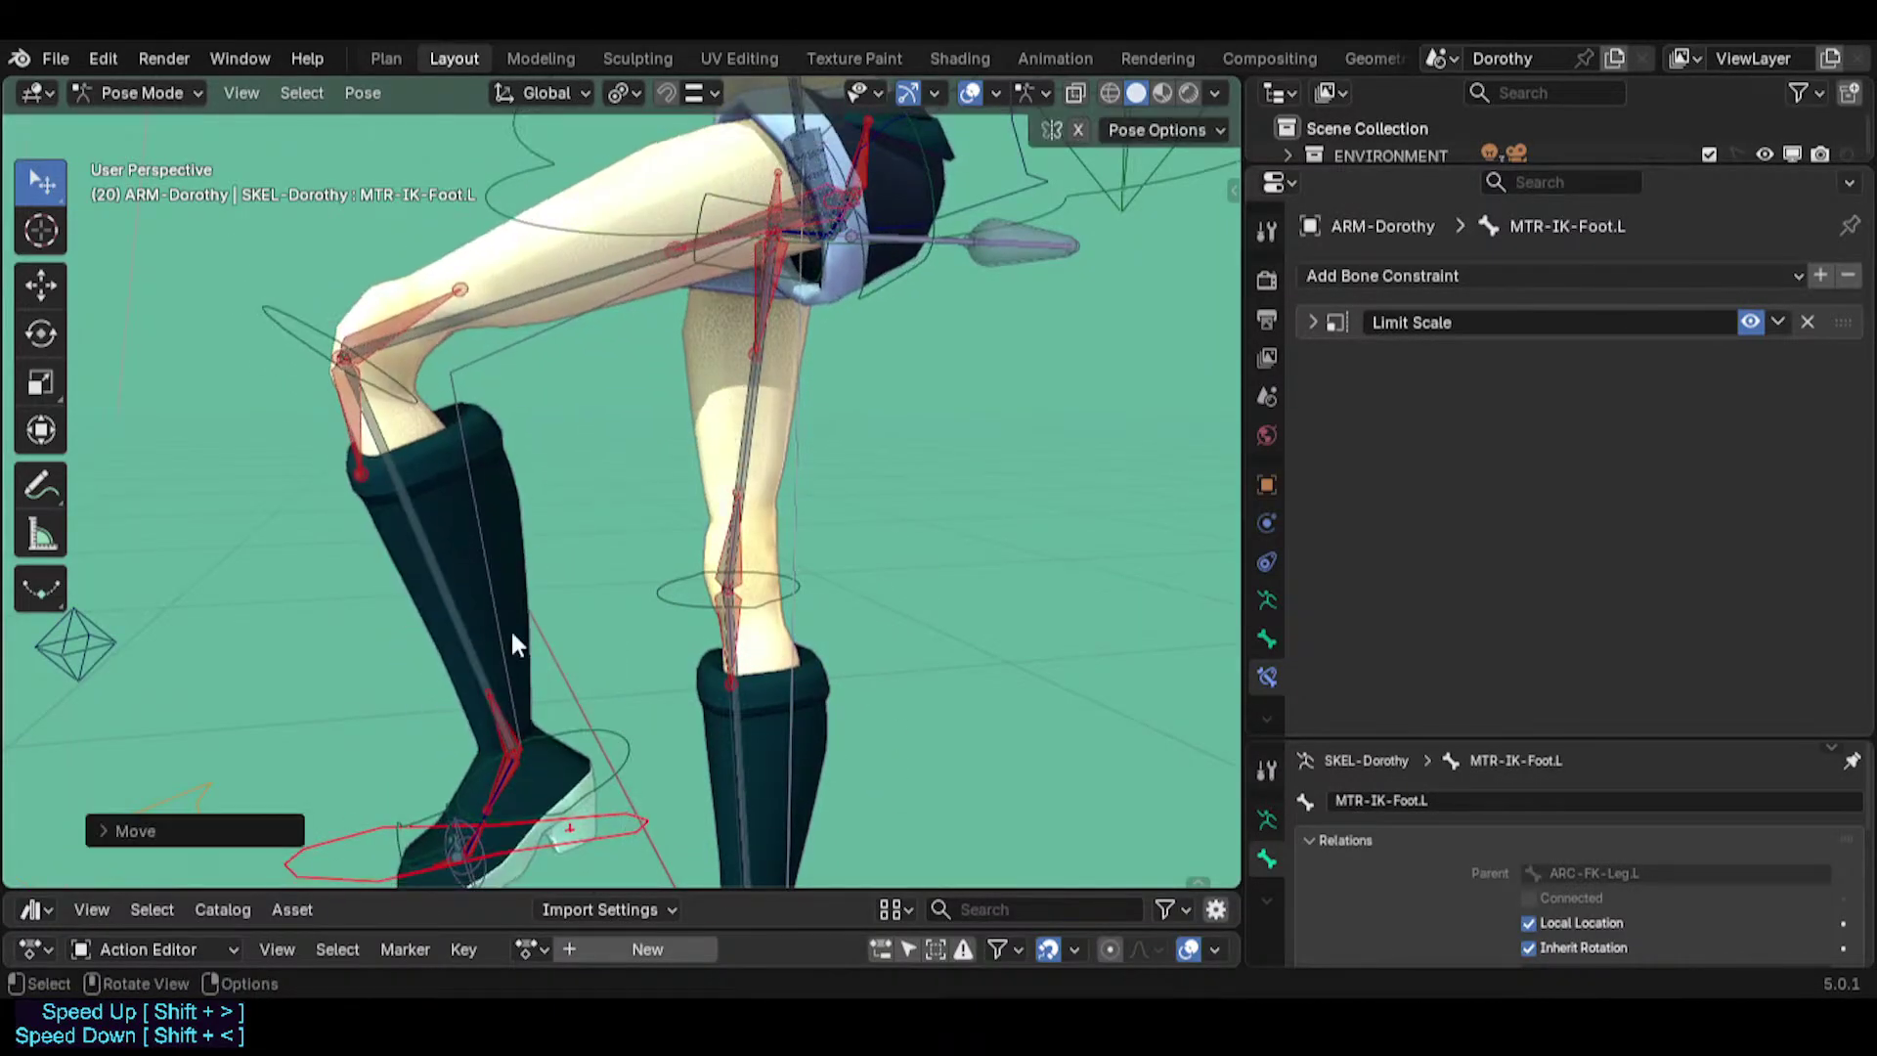
# Inspect the parents and constraints of the left leg's knee, MCH-Shin.L and CTL-Thigh.L bones.
pyautogui.click(301, 349)
pyautogui.click(386, 451)
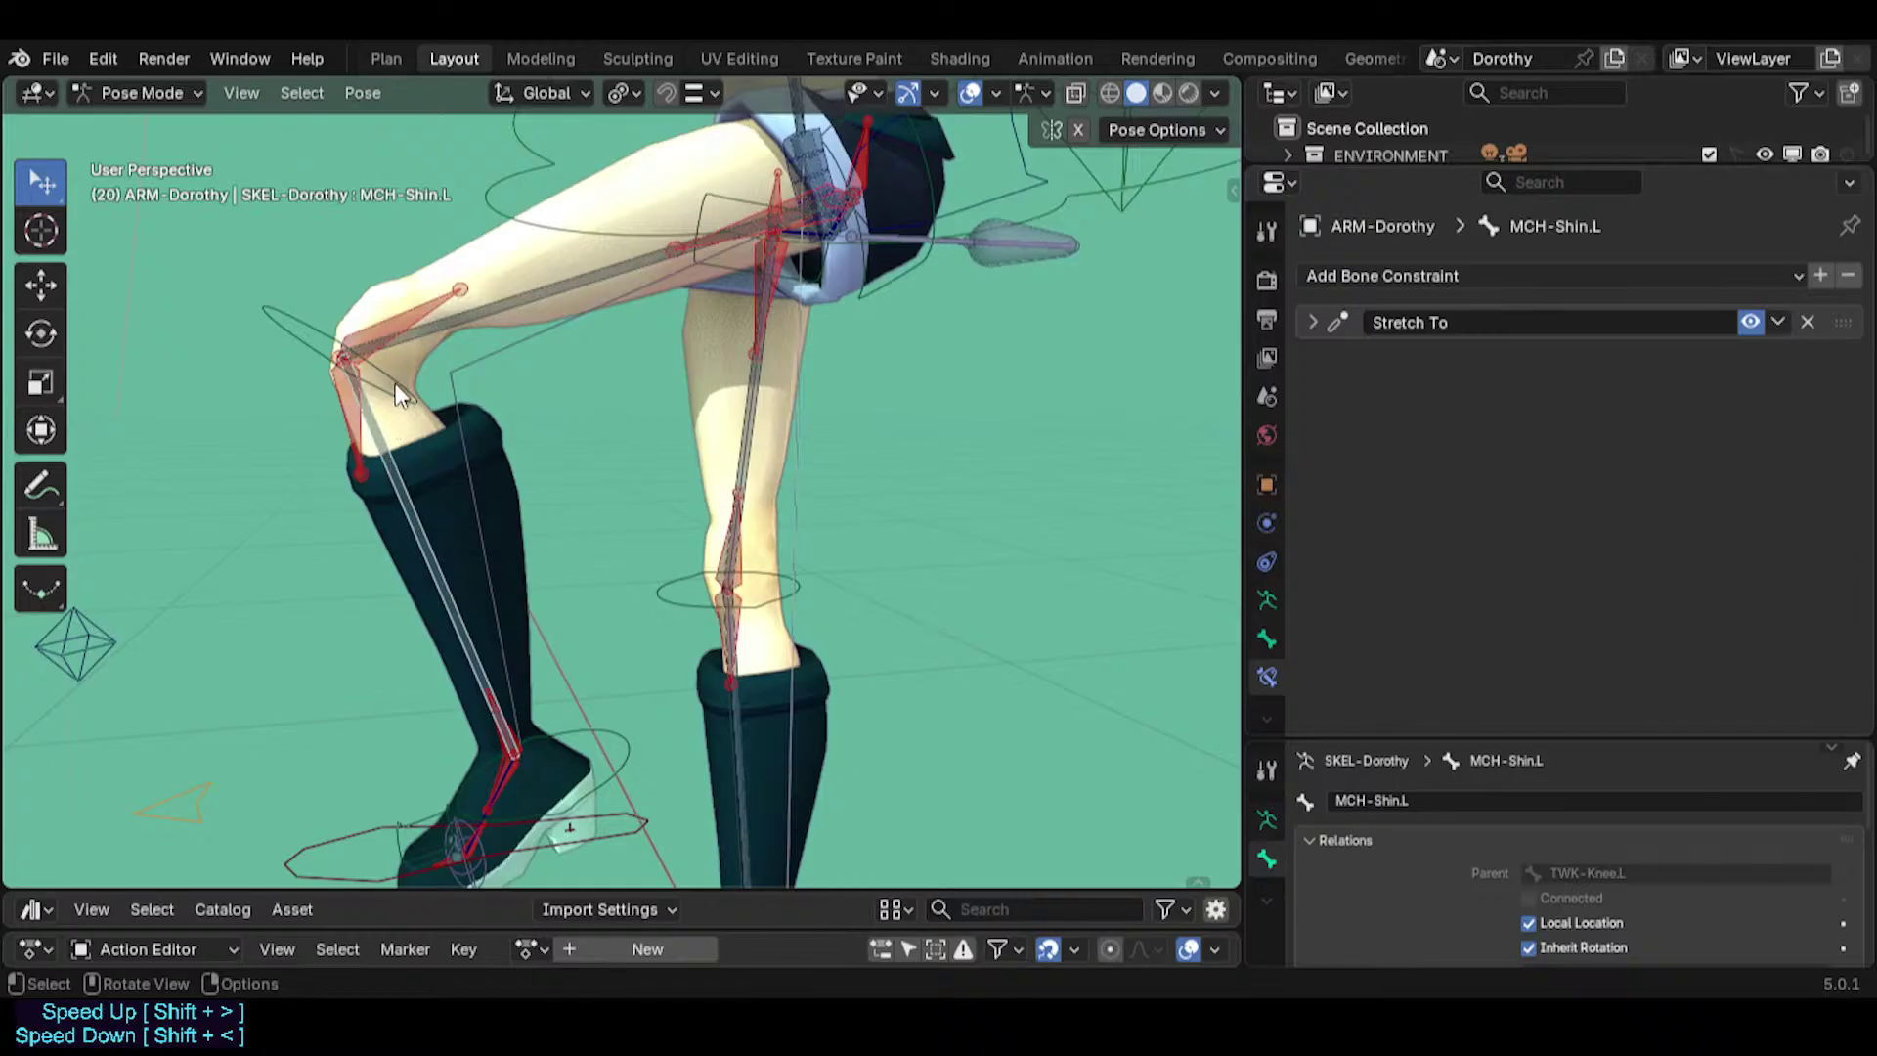
pyautogui.click(379, 358)
pyautogui.click(384, 417)
pyautogui.click(489, 349)
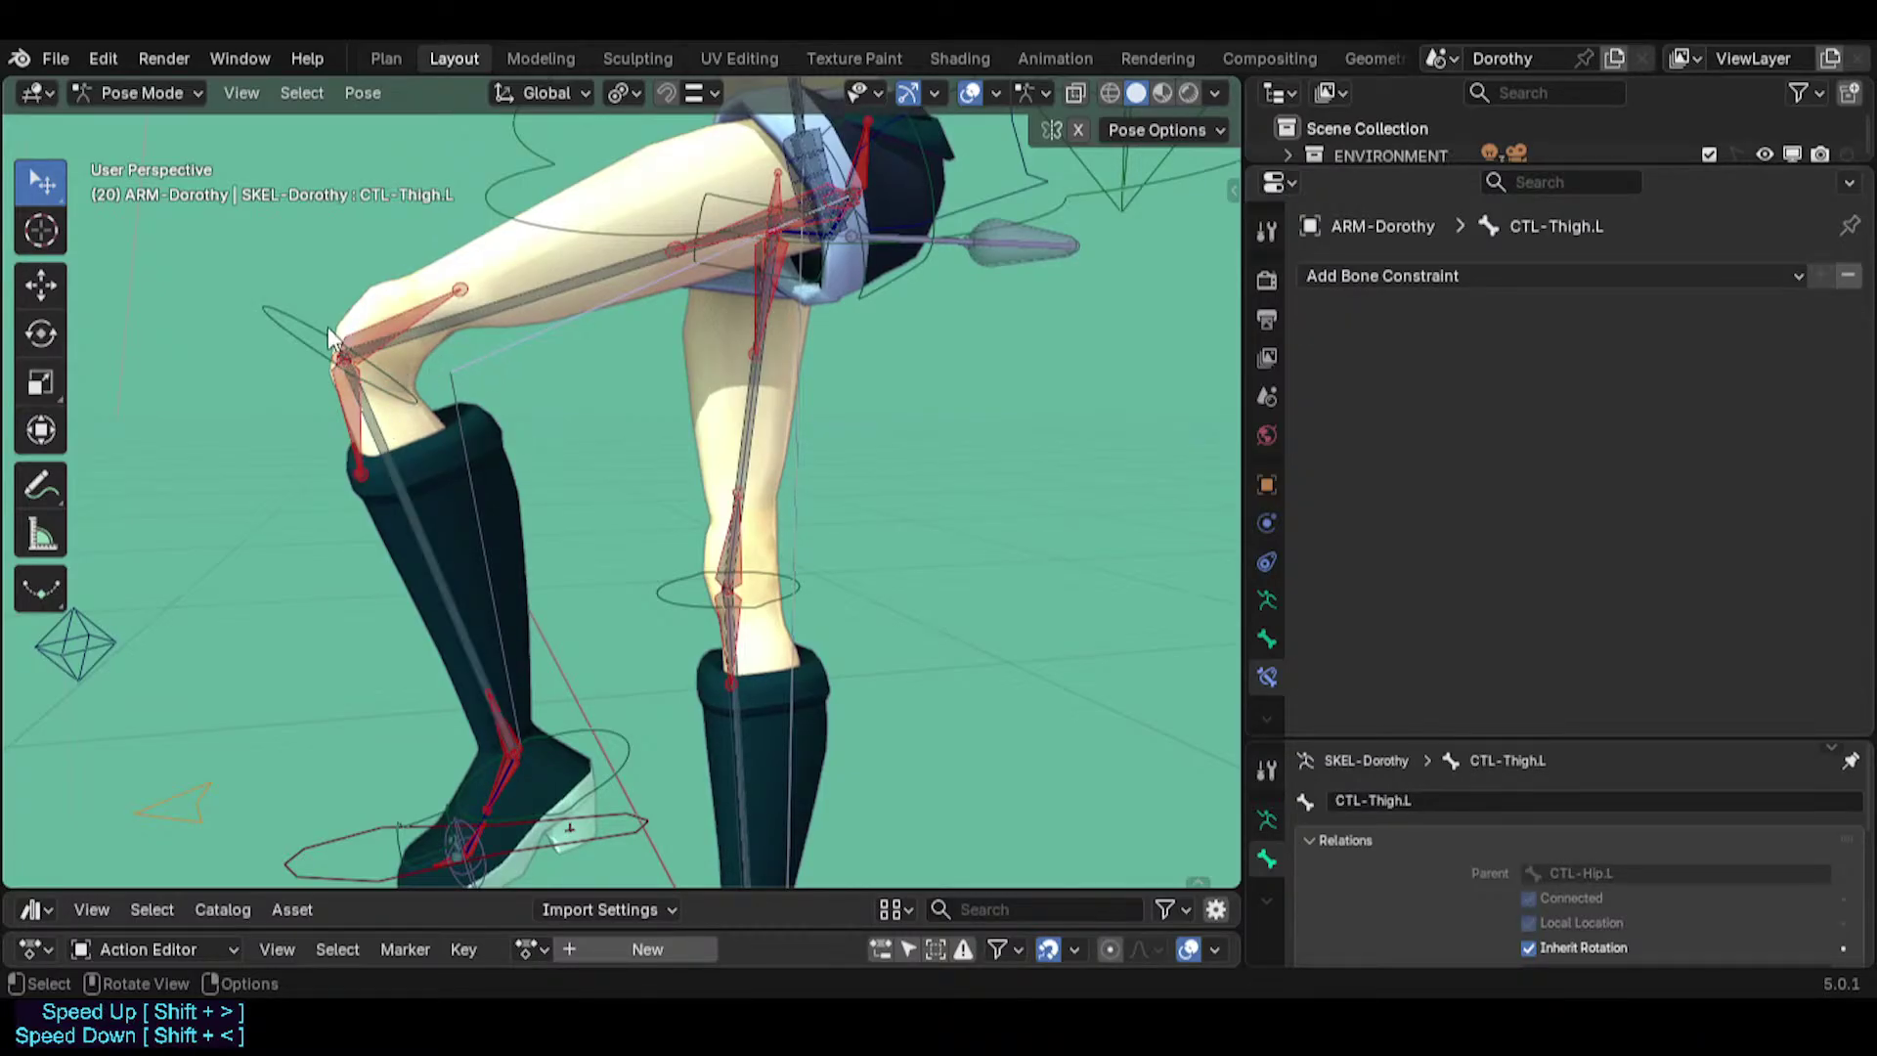
pyautogui.click(292, 323)
pyautogui.click(507, 350)
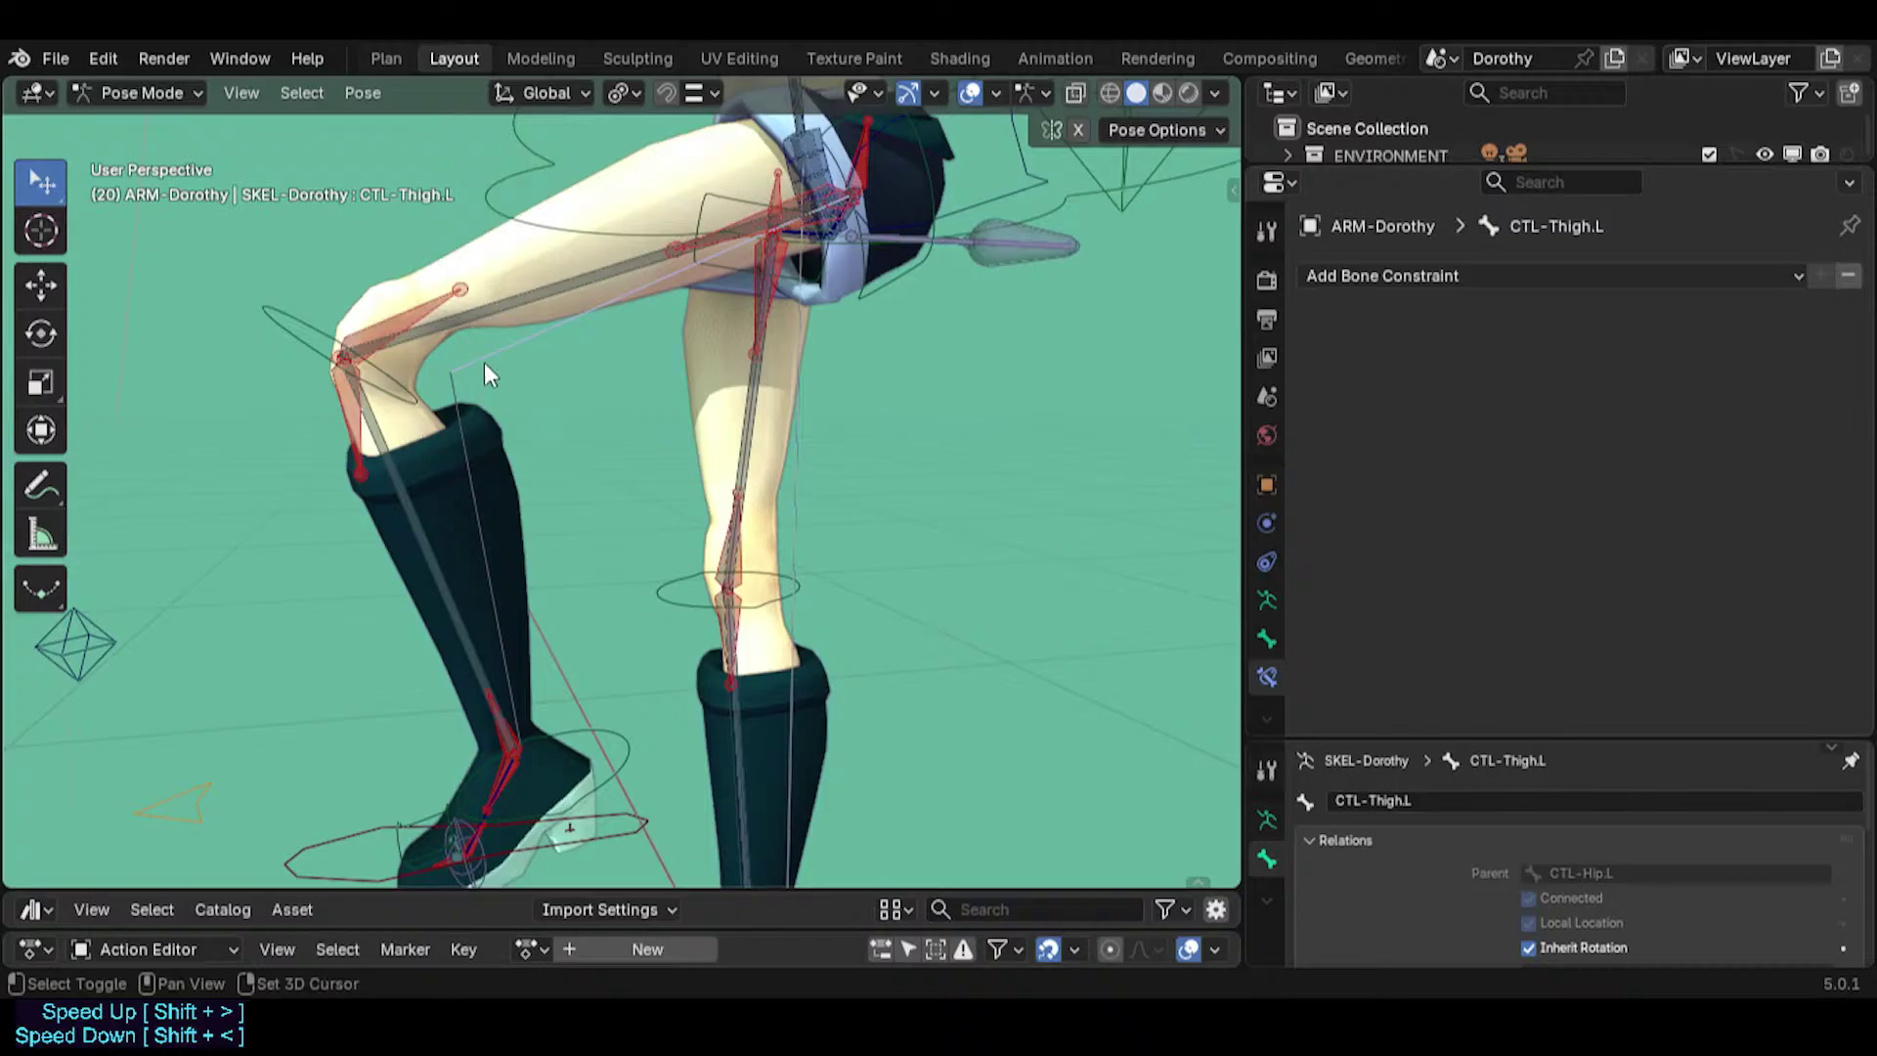
# Examine the MCH-Hip.L and TWK-Hip.L bones at the left hip joint.
pyautogui.keyDown('shift'); pyautogui.moveTo(484, 362); pyautogui.dragTo(462, 406, button='middle'); pyautogui.keyUp('shift')
pyautogui.keyDown('shift'); pyautogui.moveTo(696, 364); pyautogui.dragTo(667, 541, button='middle'); pyautogui.keyUp('shift')
pyautogui.moveTo(572, 396); pyautogui.dragTo(587, 469, button='middle')
pyautogui.scroll(5, 532, 398)
pyautogui.click(491, 489)
pyautogui.scroll(2, 494, 488)
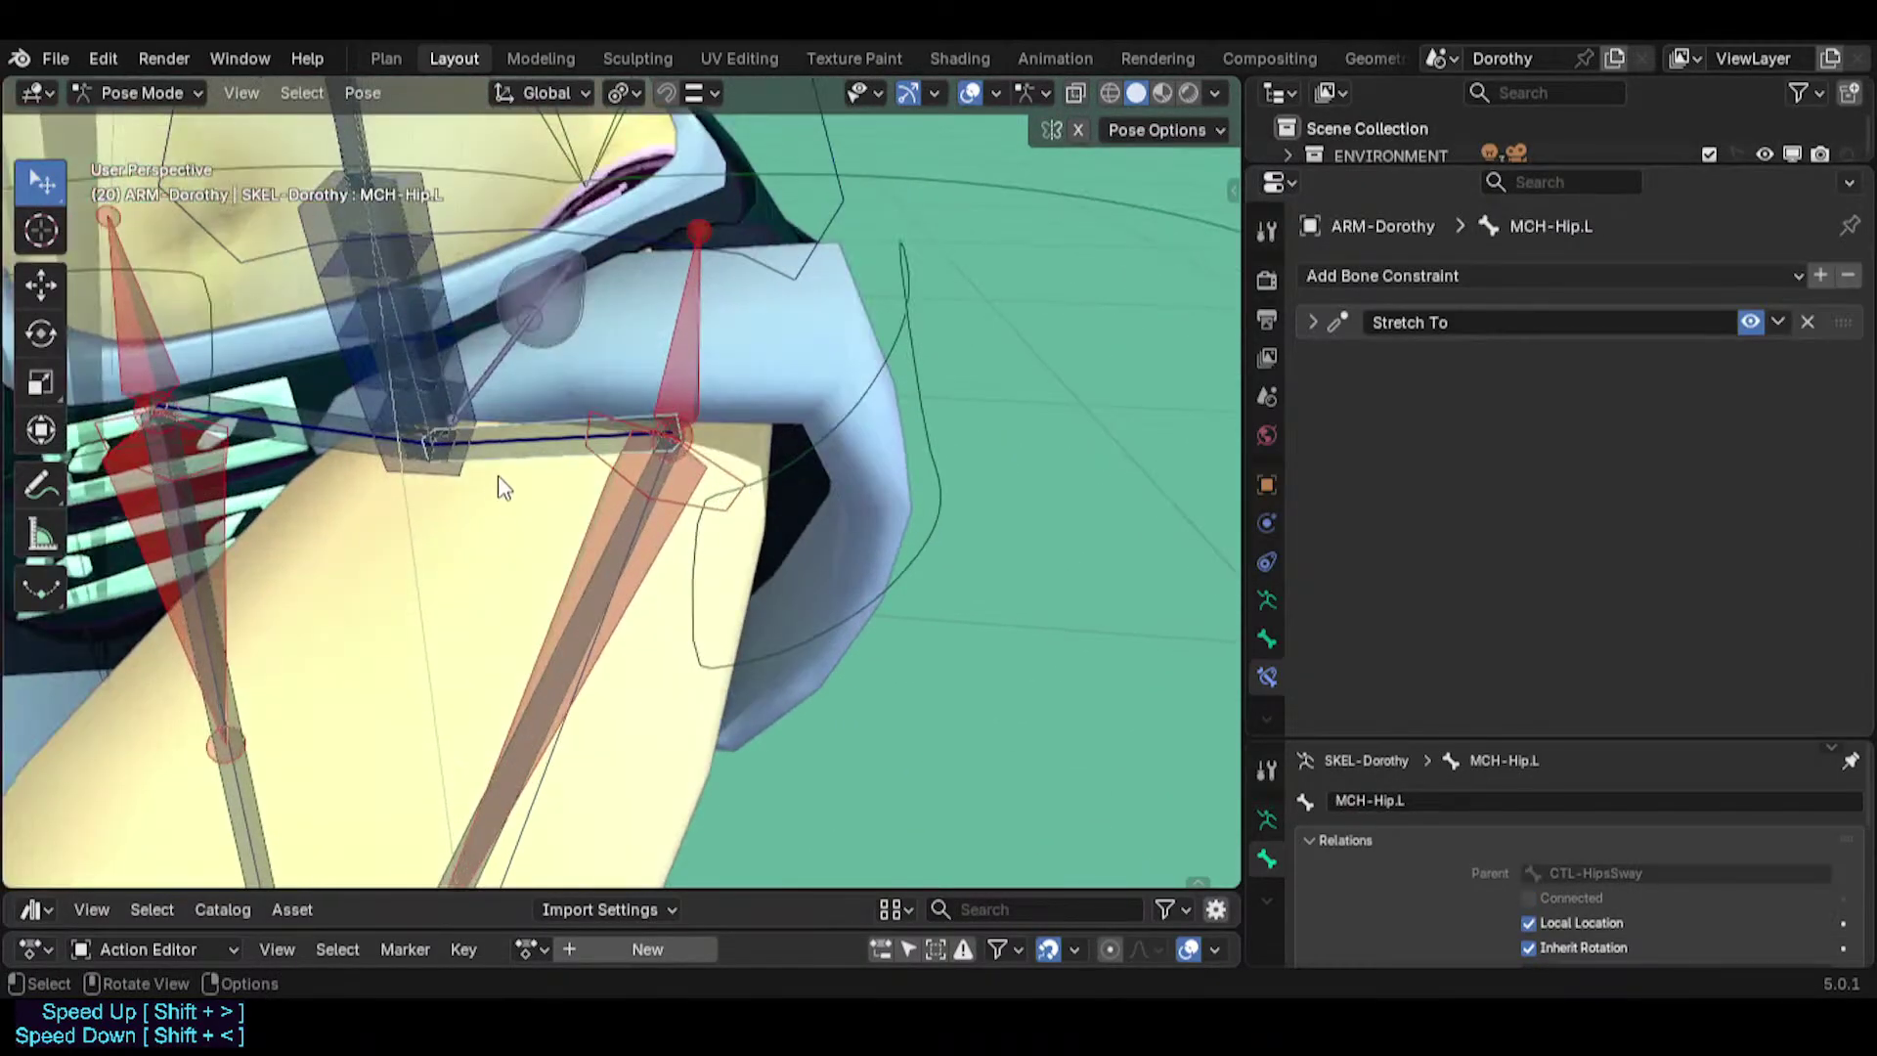
pyautogui.click(505, 459)
pyautogui.scroll(2, 565, 442)
pyautogui.click(841, 467)
# Save the Dorothy.blend file.
pyautogui.moveTo(576, 567); pyautogui.dragTo(572, 505, button='middle')
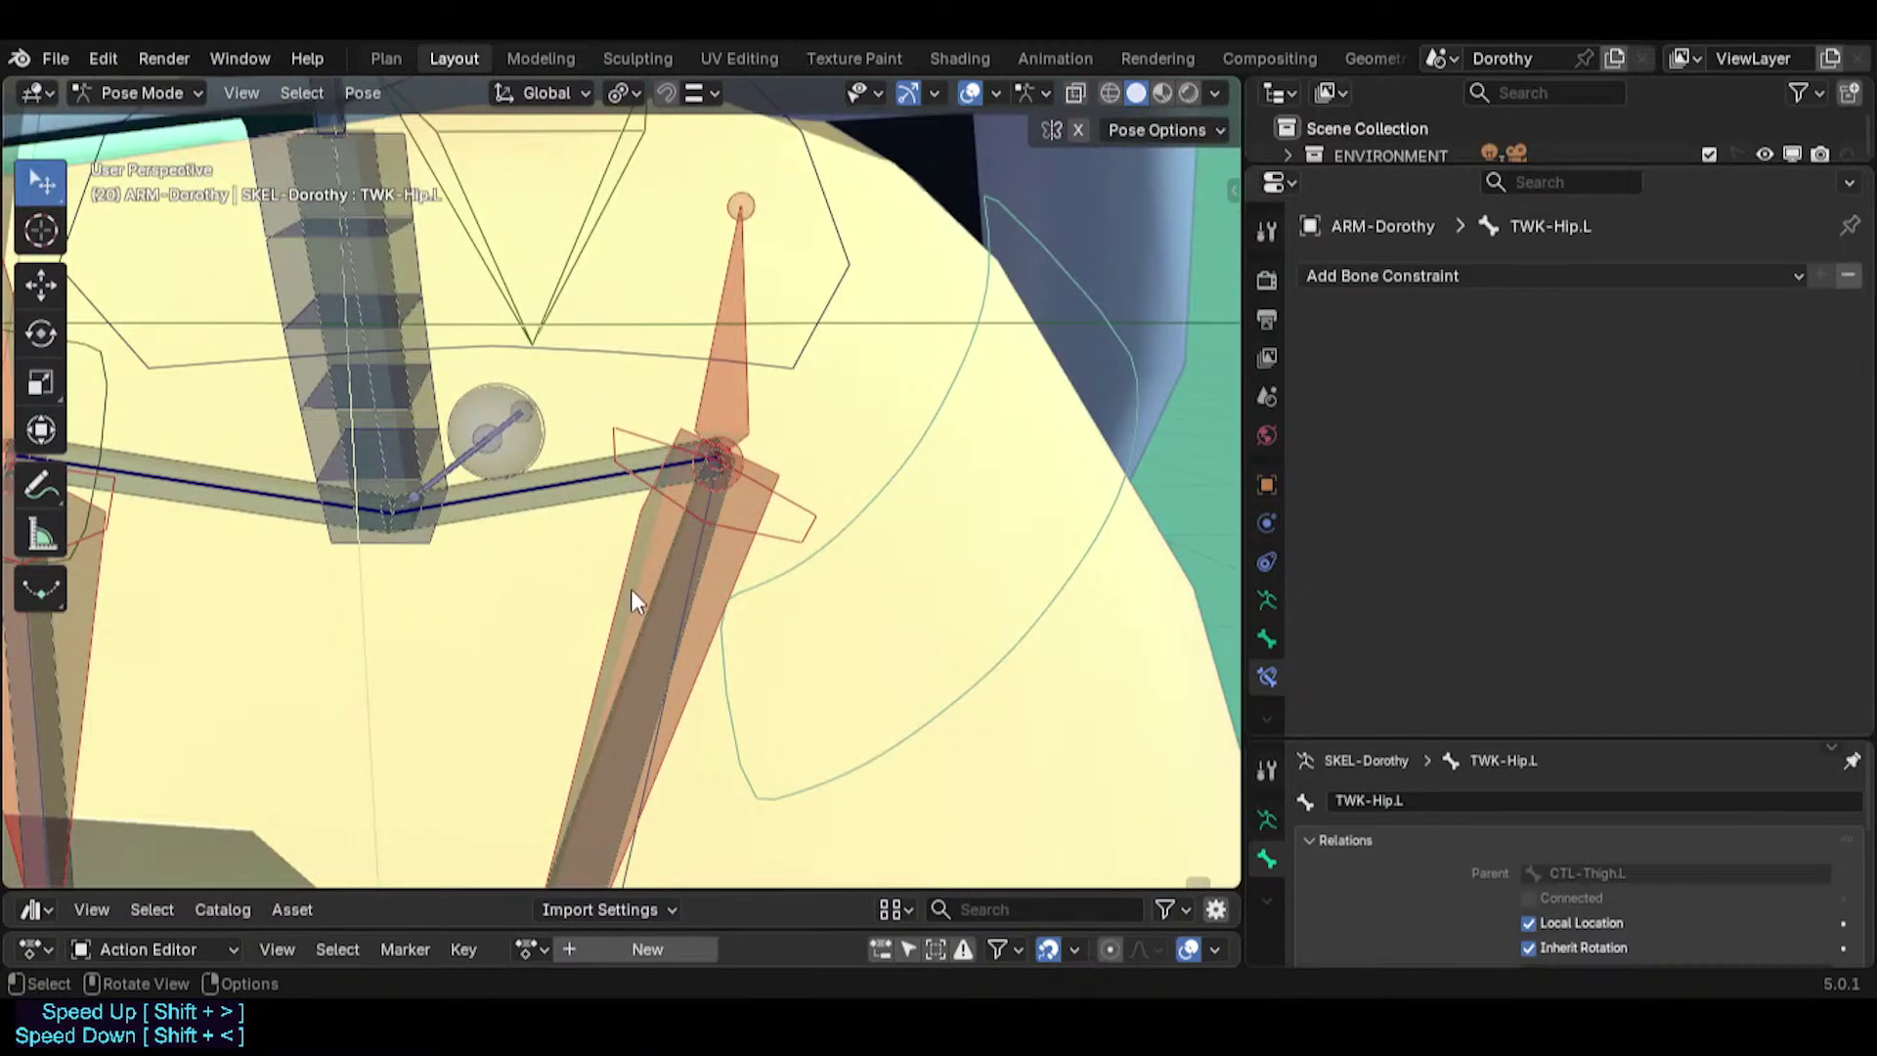
pyautogui.moveTo(729, 428); pyautogui.dragTo(771, 448, button='middle')
pyautogui.hotkey('ctrl', 's')
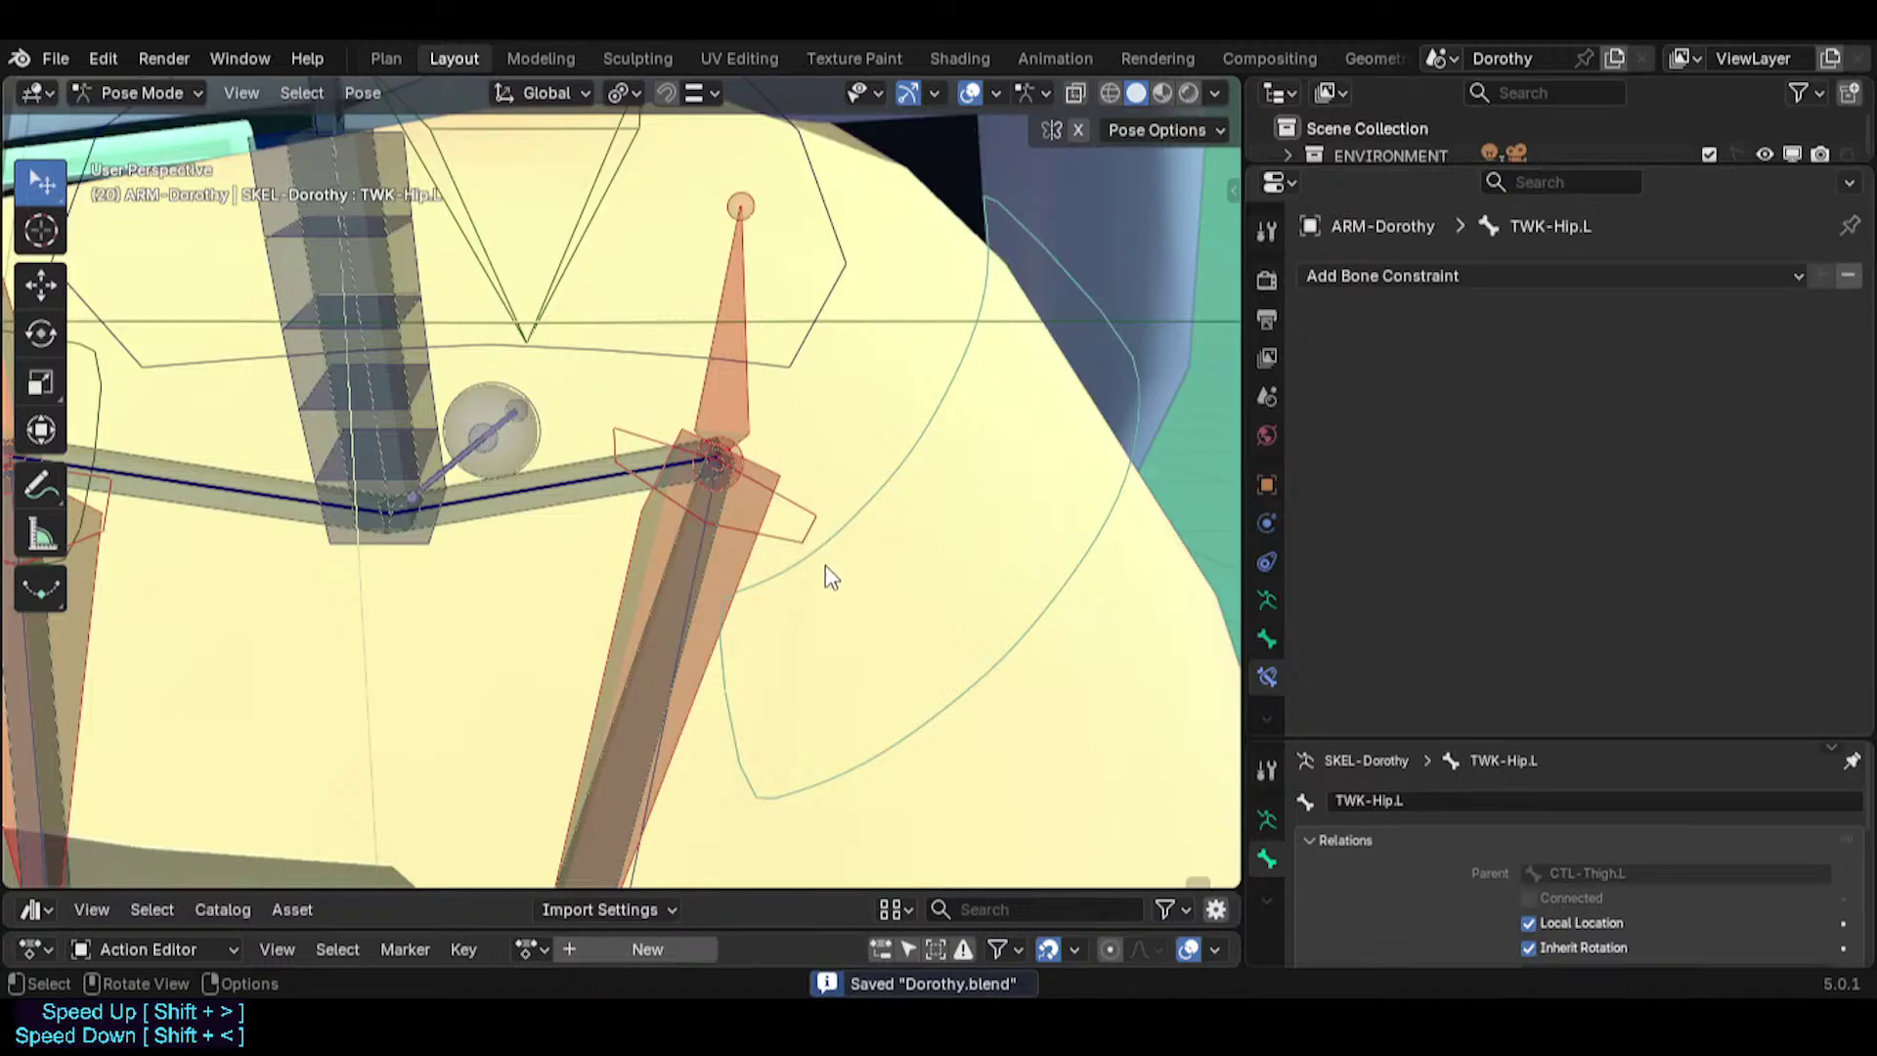
# Check the Copy Rotation constraint and parent of HLP3-FanPelvisThigh.L, and examine TWK-Hip.L within the whole leg.
pyautogui.moveTo(811, 553); pyautogui.dragTo(788, 531, button='middle')
pyautogui.click(677, 575)
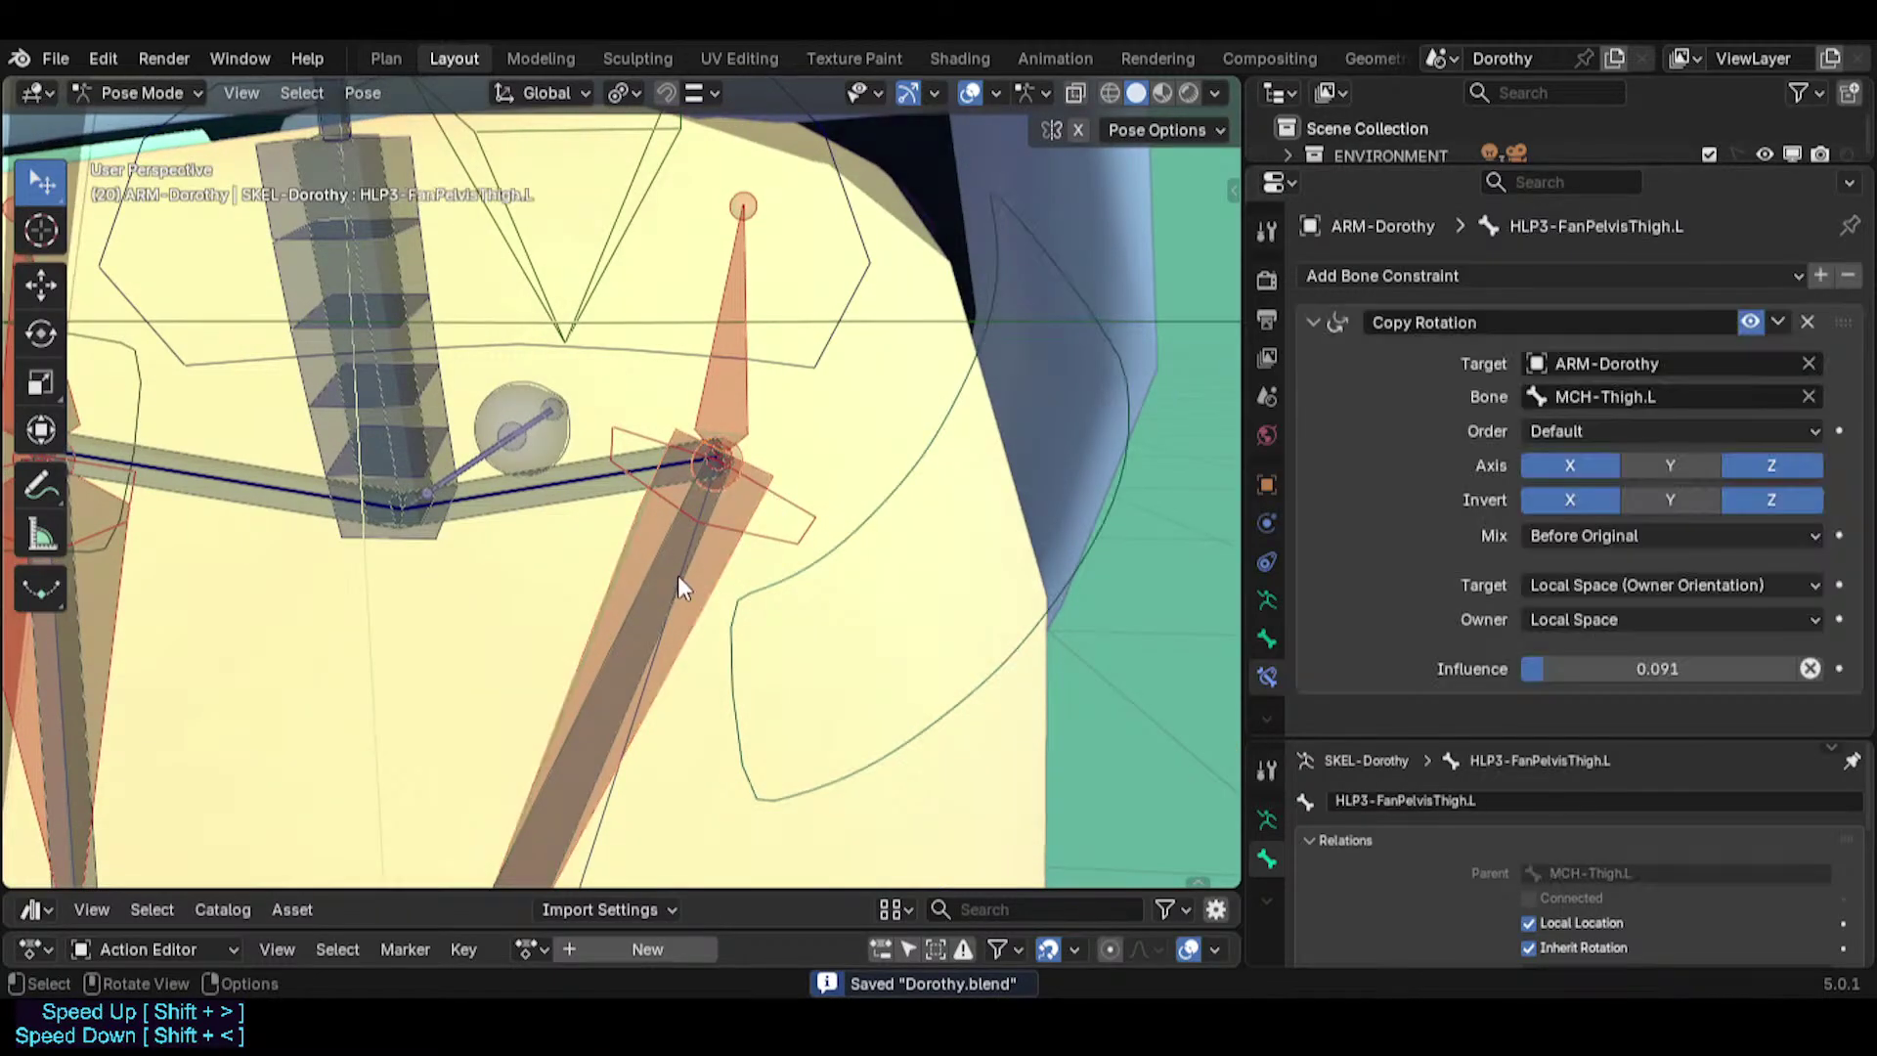
pyautogui.click(682, 577)
pyautogui.click(807, 576)
pyautogui.moveTo(836, 564); pyautogui.dragTo(596, 640, button='middle')
pyautogui.scroll(-3, 912, 612)
pyautogui.scroll(-3, 714, 630)
pyautogui.keyDown('shift'); pyautogui.moveTo(597, 640); pyautogui.dragTo(635, 471, button='middle'); pyautogui.keyUp('shift')
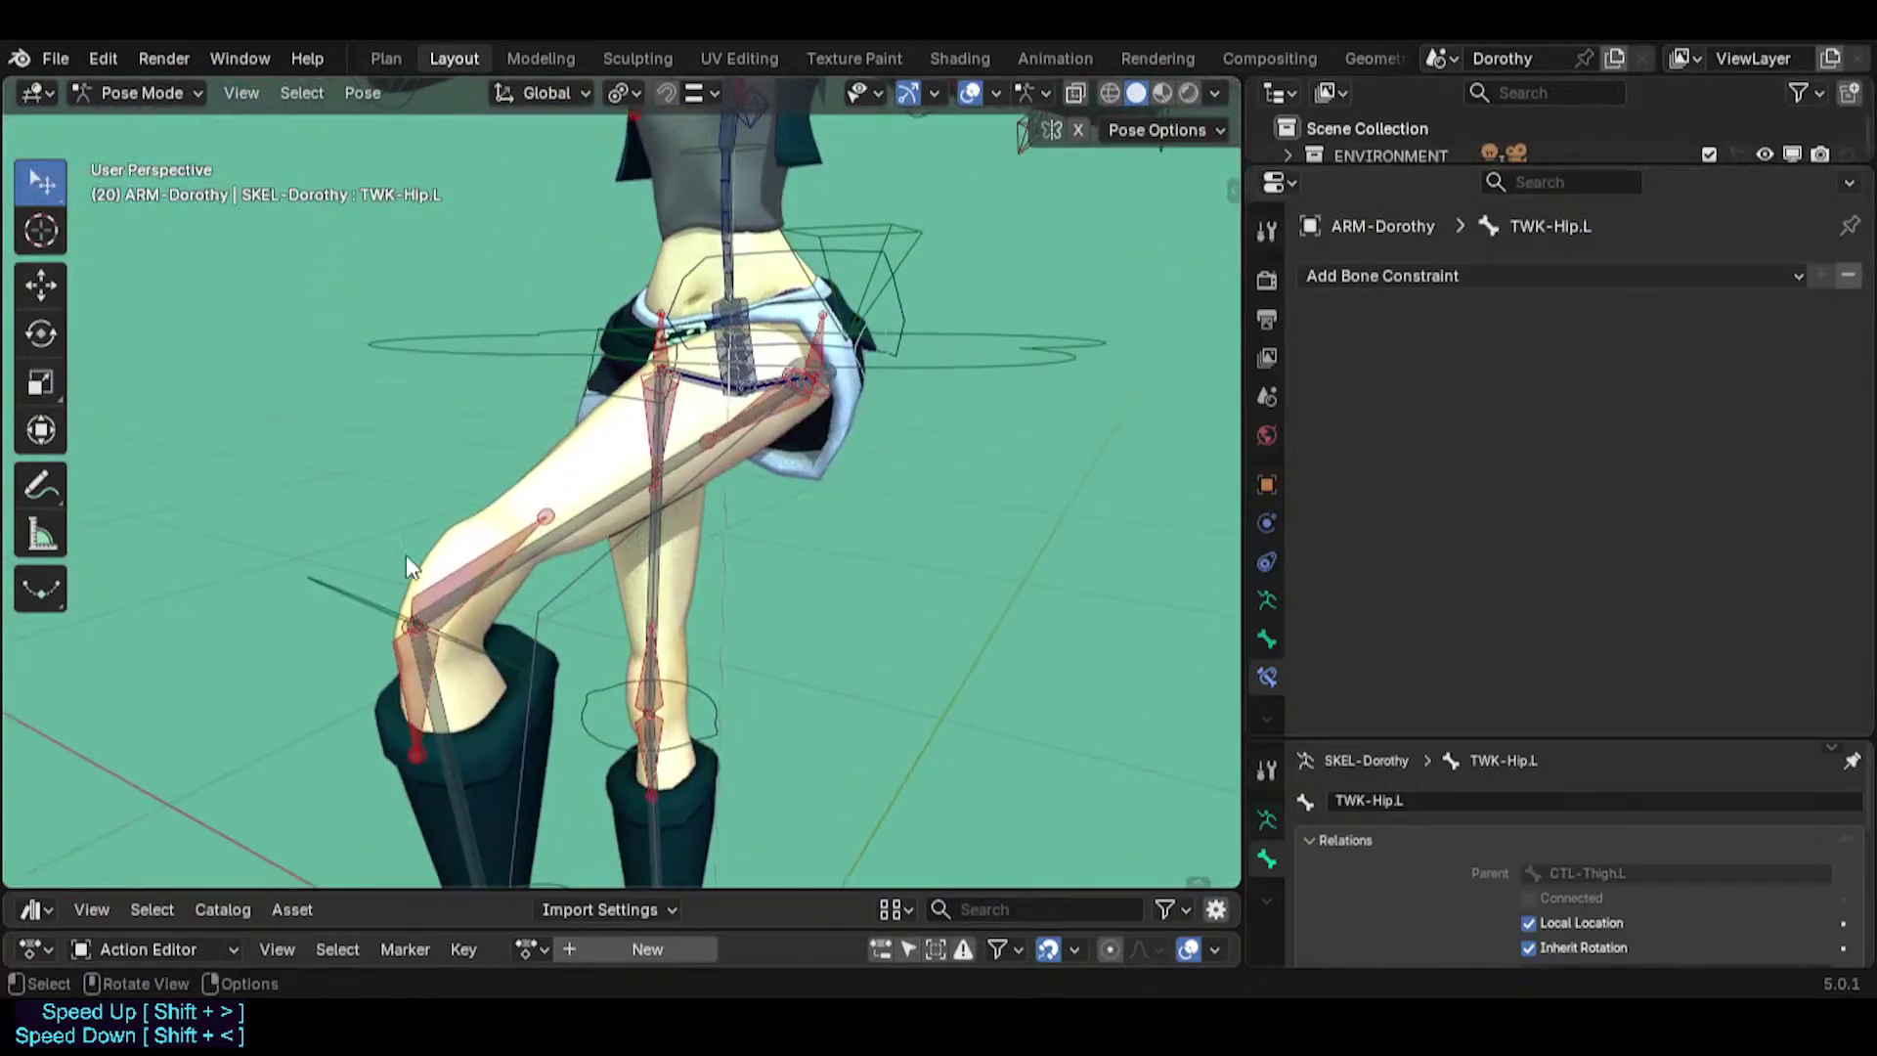
# Parent the TWK-Hip.L tweak bone to CTL-Hip.L at the left hip joint.
pyautogui.click(365, 589)
pyautogui.scroll(3, 690, 471)
pyautogui.scroll(2, 709, 366)
pyautogui.moveTo(711, 386); pyautogui.dragTo(840, 541, button='middle')
pyautogui.click(1151, 415)
pyautogui.scroll(2, 740, 572)
pyautogui.keyDown('alt'); pyautogui.click(782, 542); pyautogui.keyUp('alt')
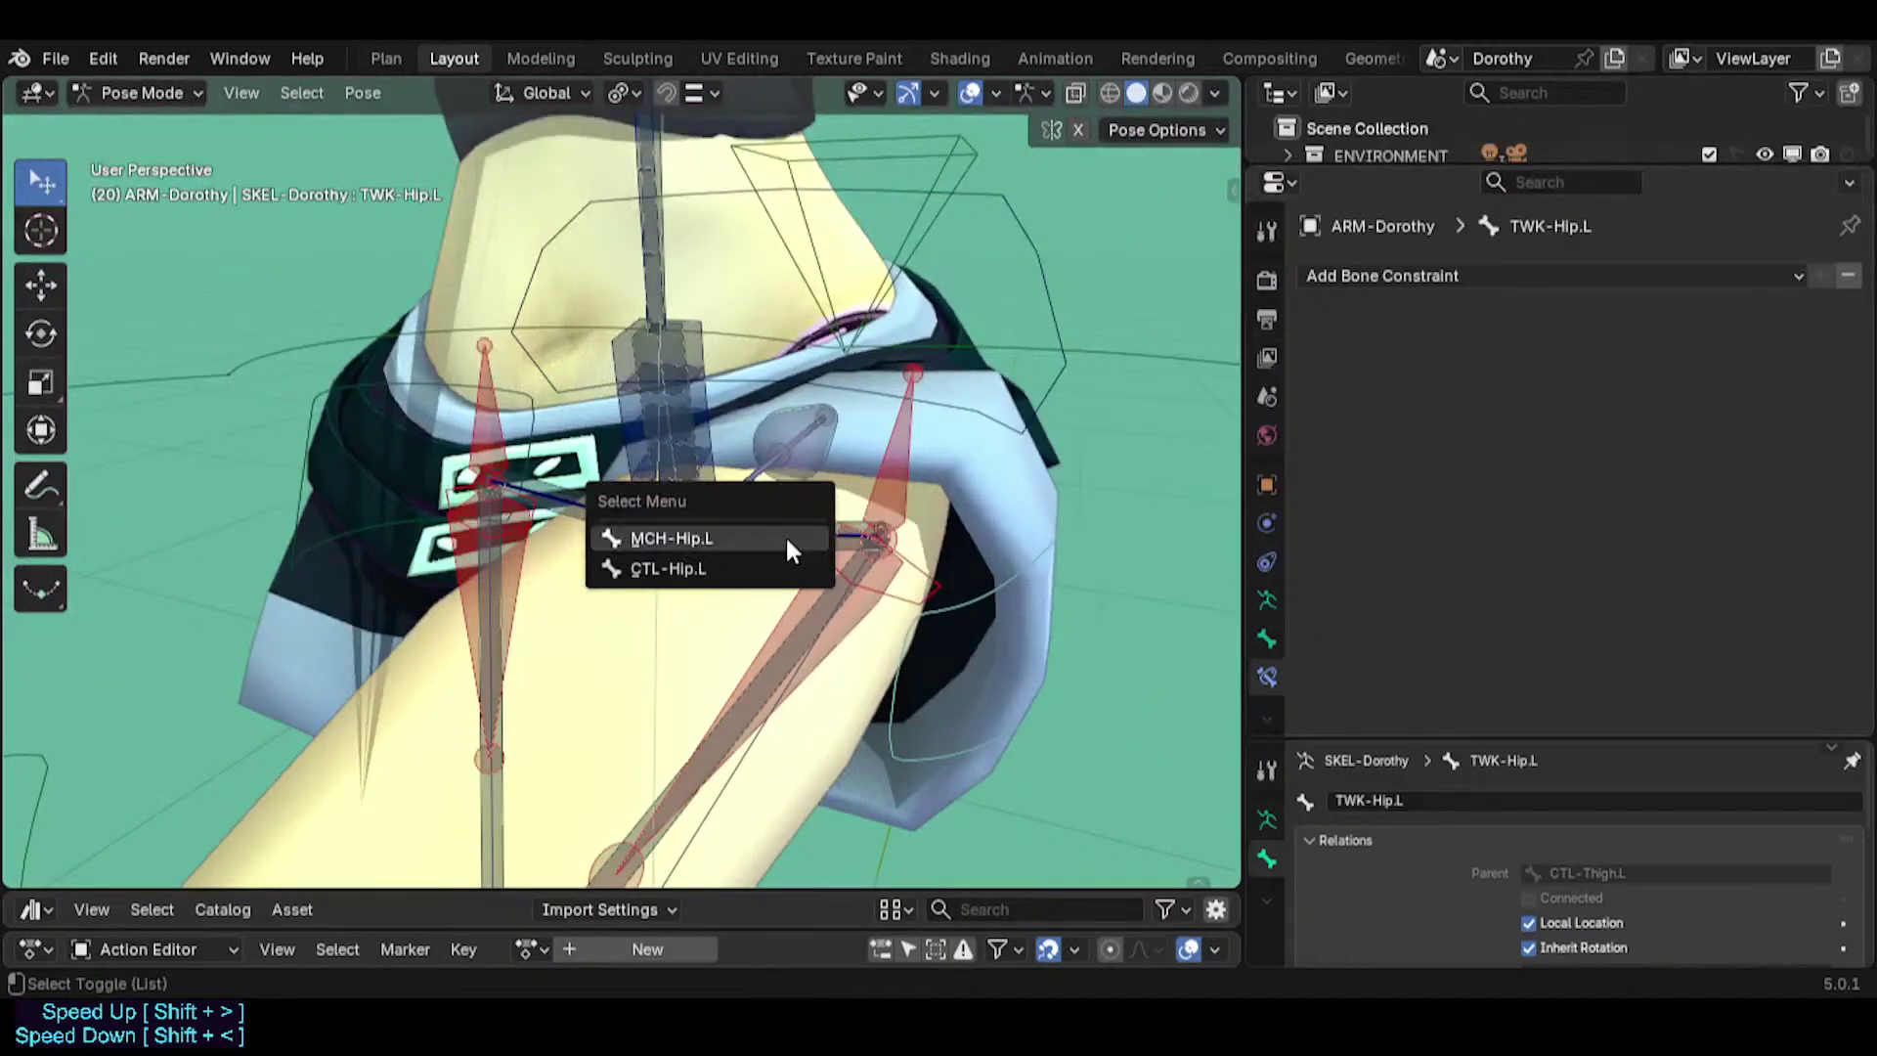
pyautogui.click(743, 560)
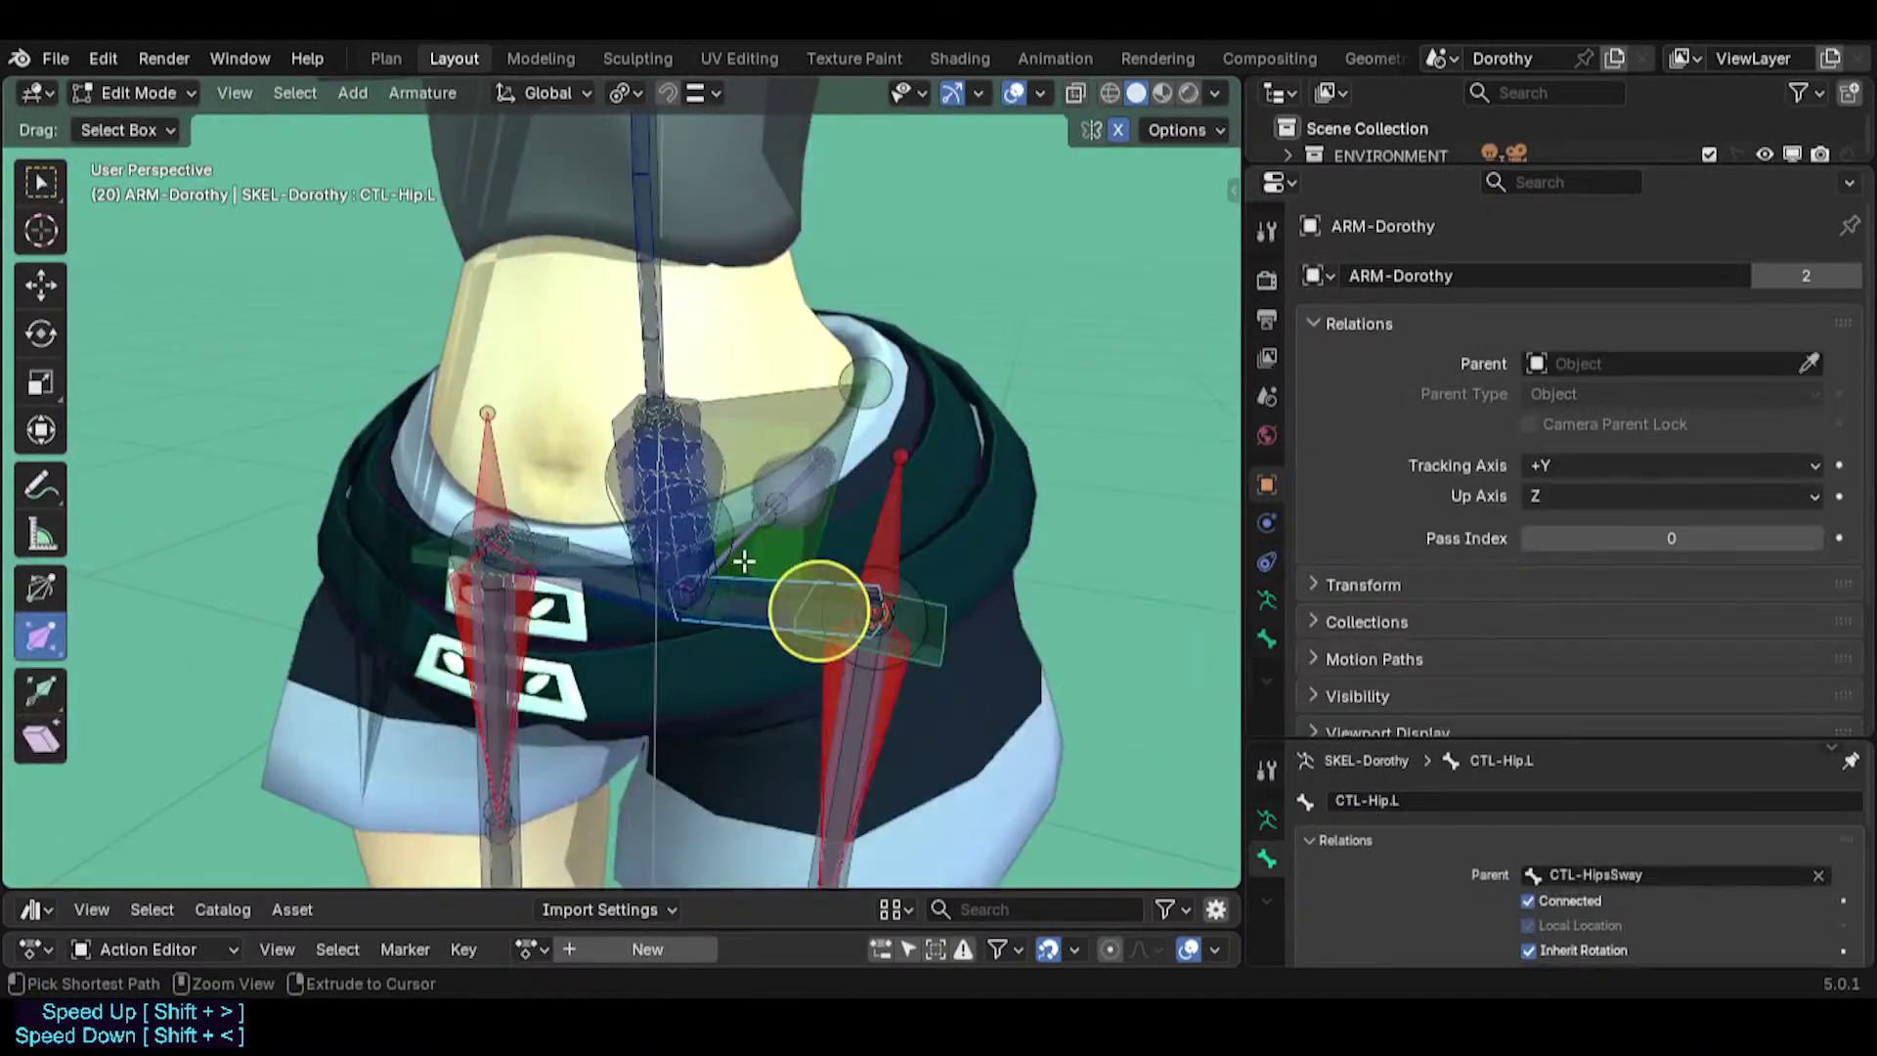
pyautogui.hotkey('ctrl', 'p')
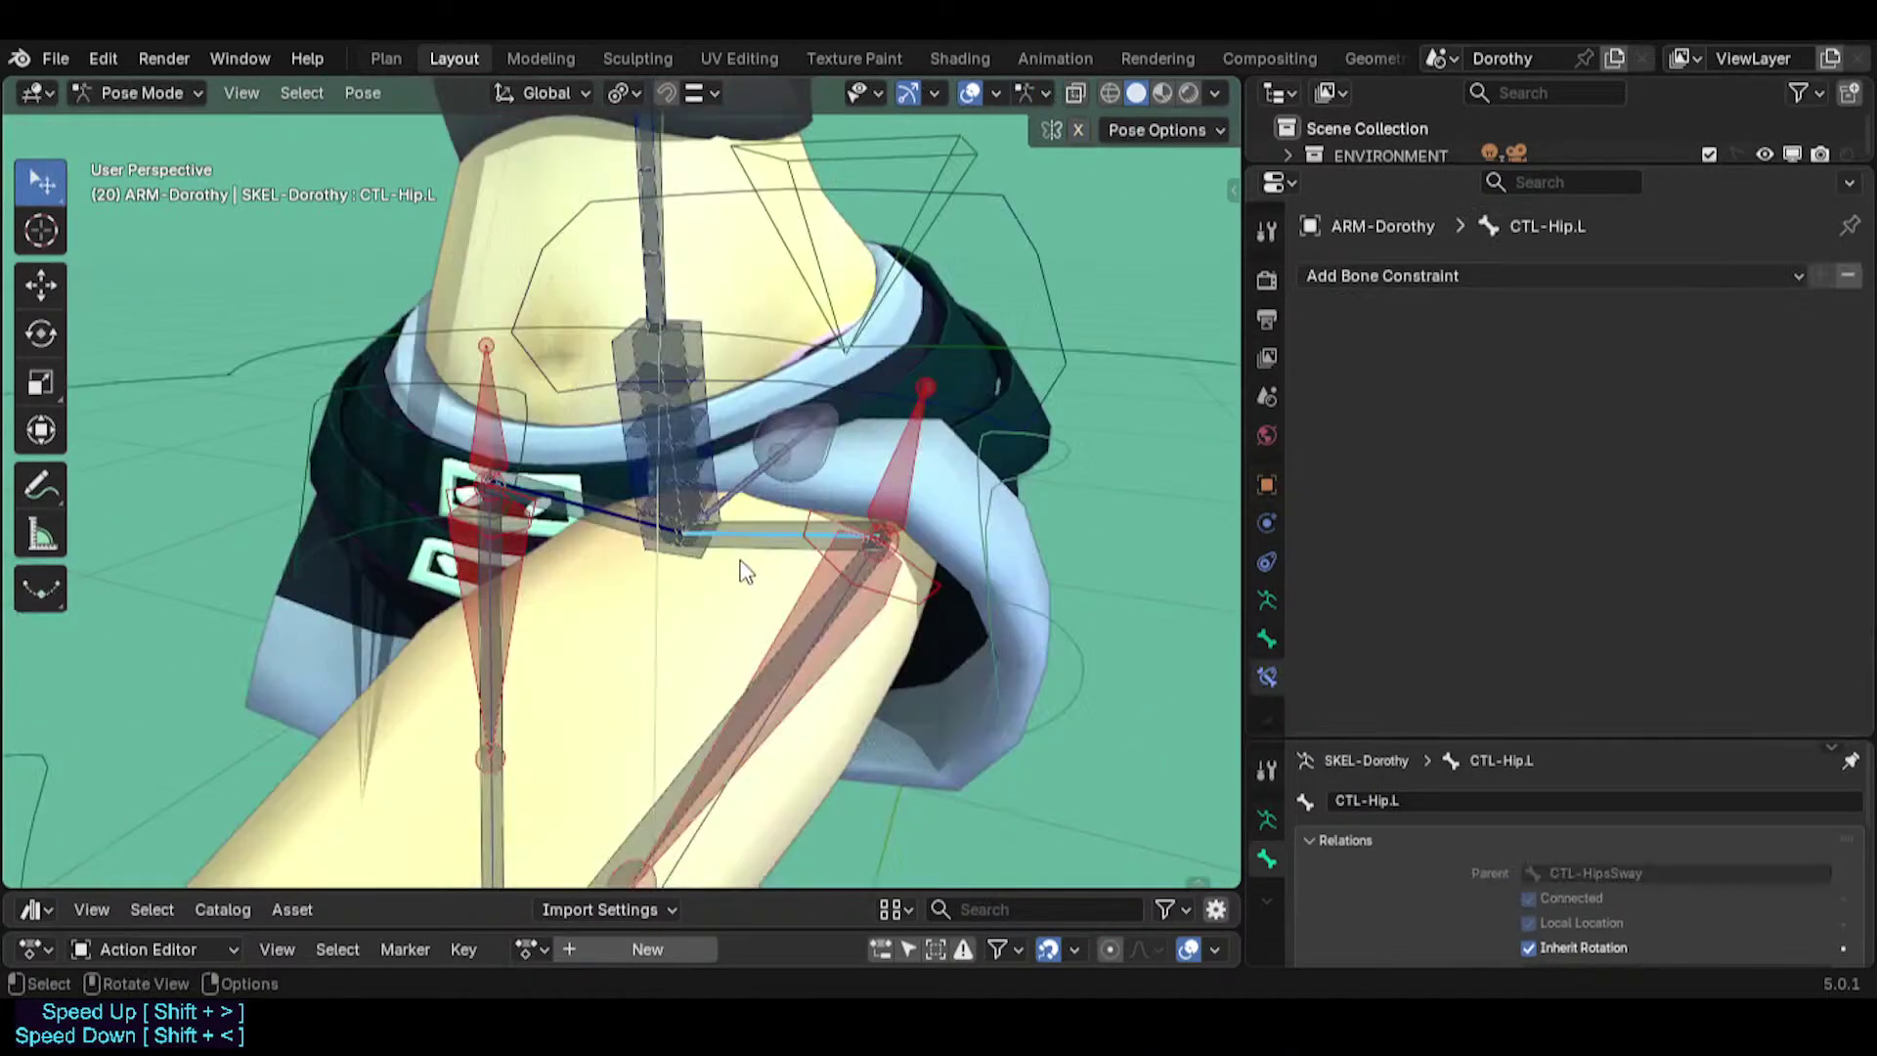
# Examine the parents and constraints of the overlapping MCH-Hip.L, CTL-Hip.L, CTL-Hips and MCH-Hips bones.
pyautogui.click(742, 572)
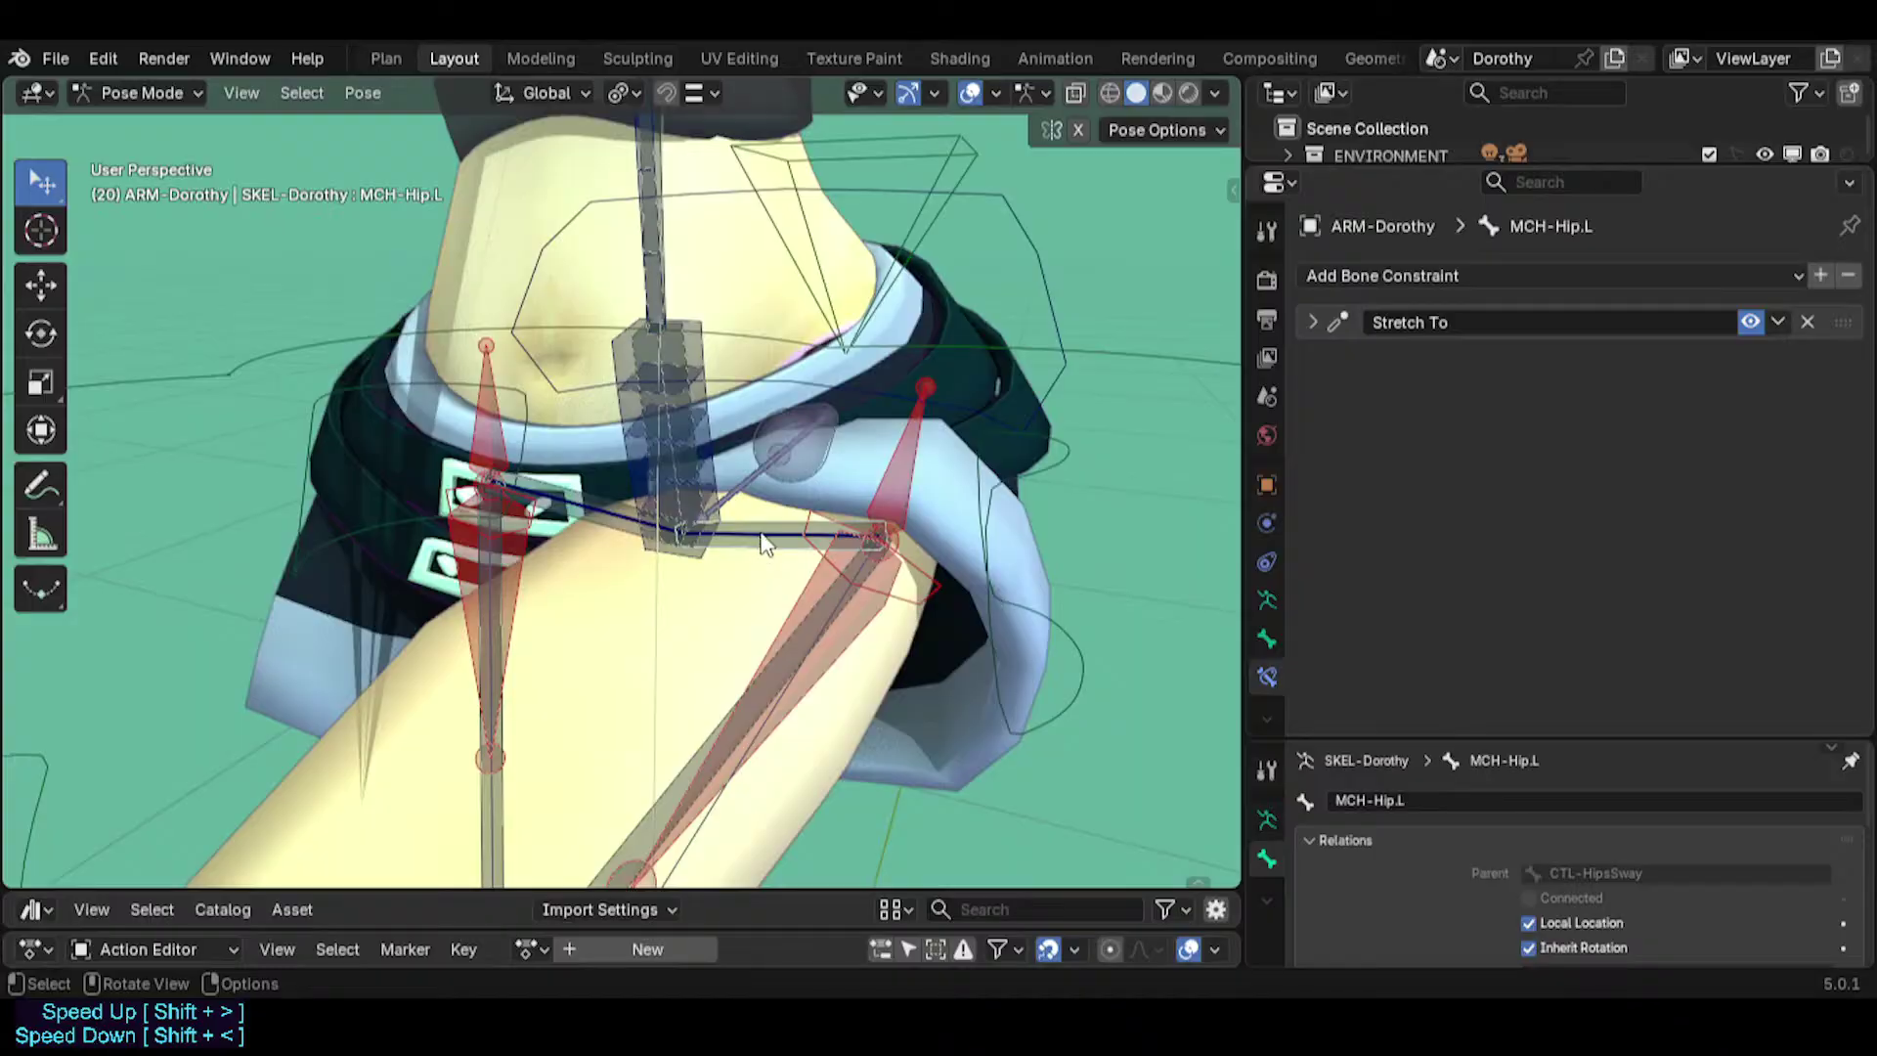
pyautogui.click(762, 542)
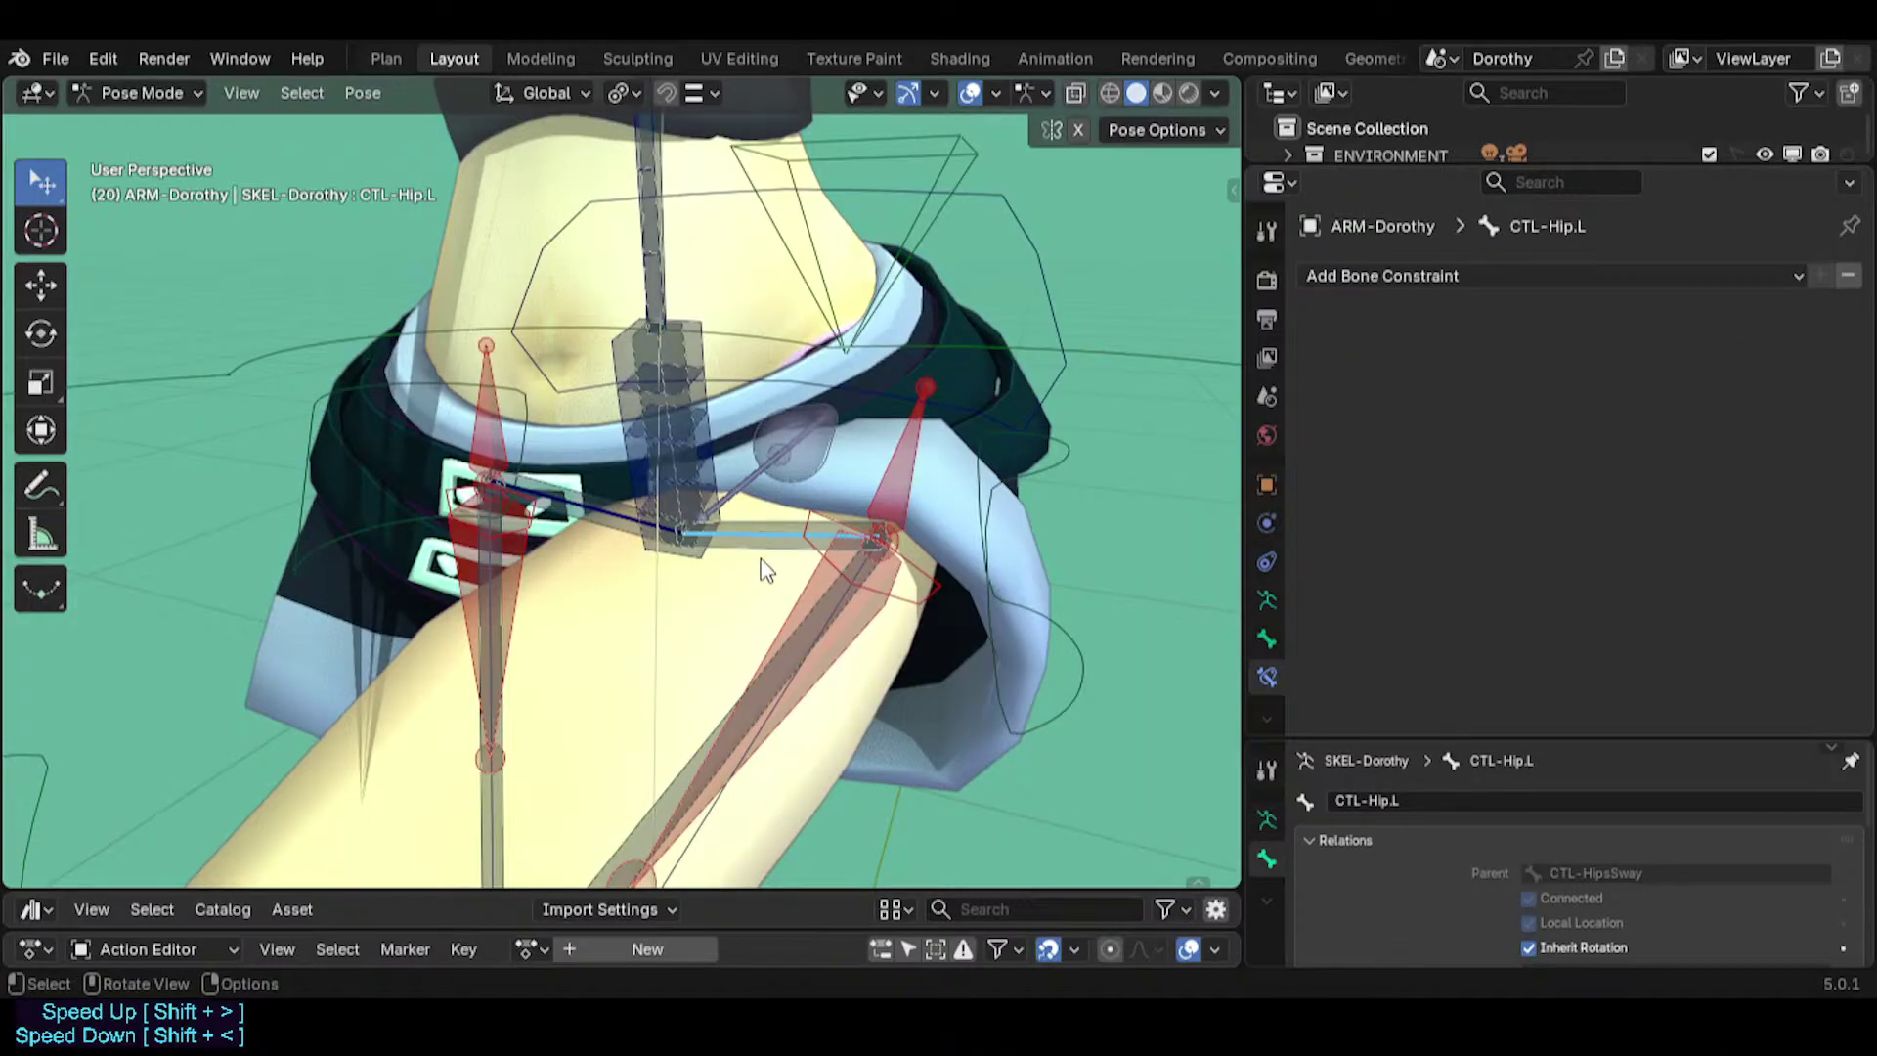
pyautogui.click(755, 545)
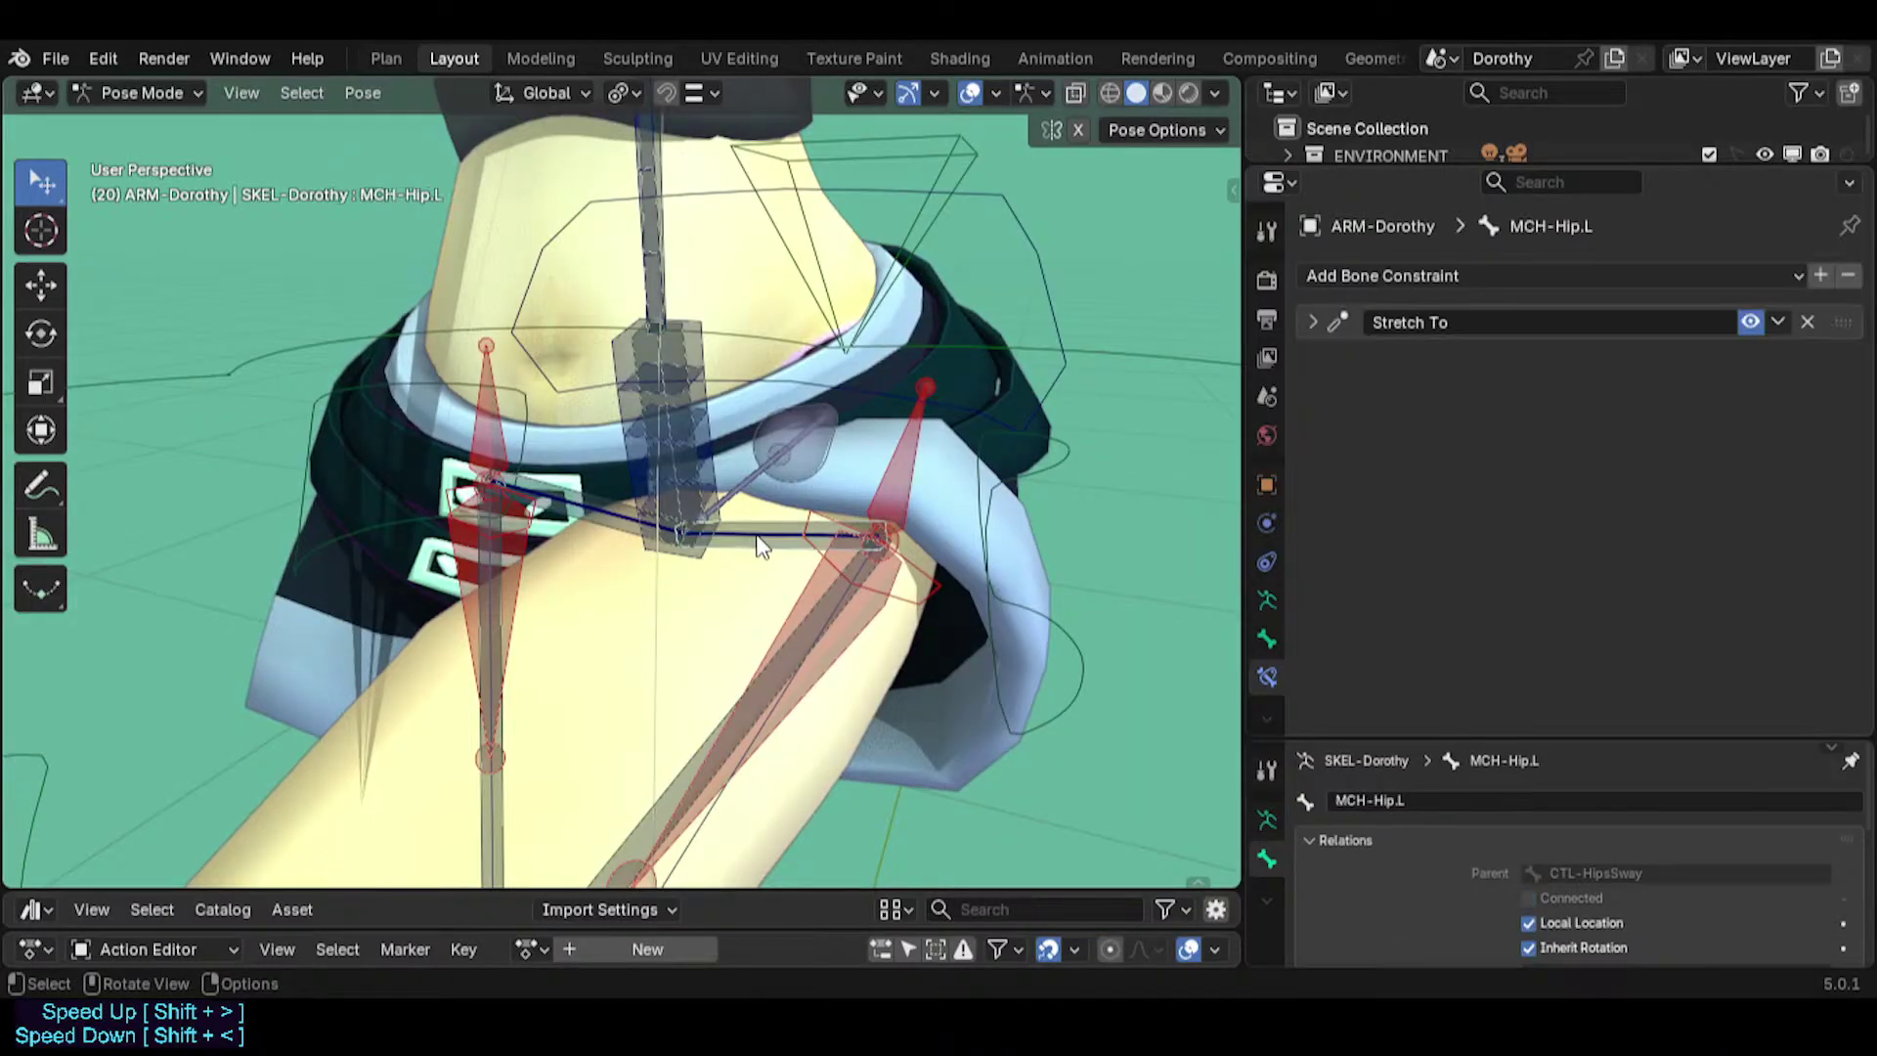
pyautogui.click(760, 550)
pyautogui.click(764, 549)
pyautogui.click(702, 562)
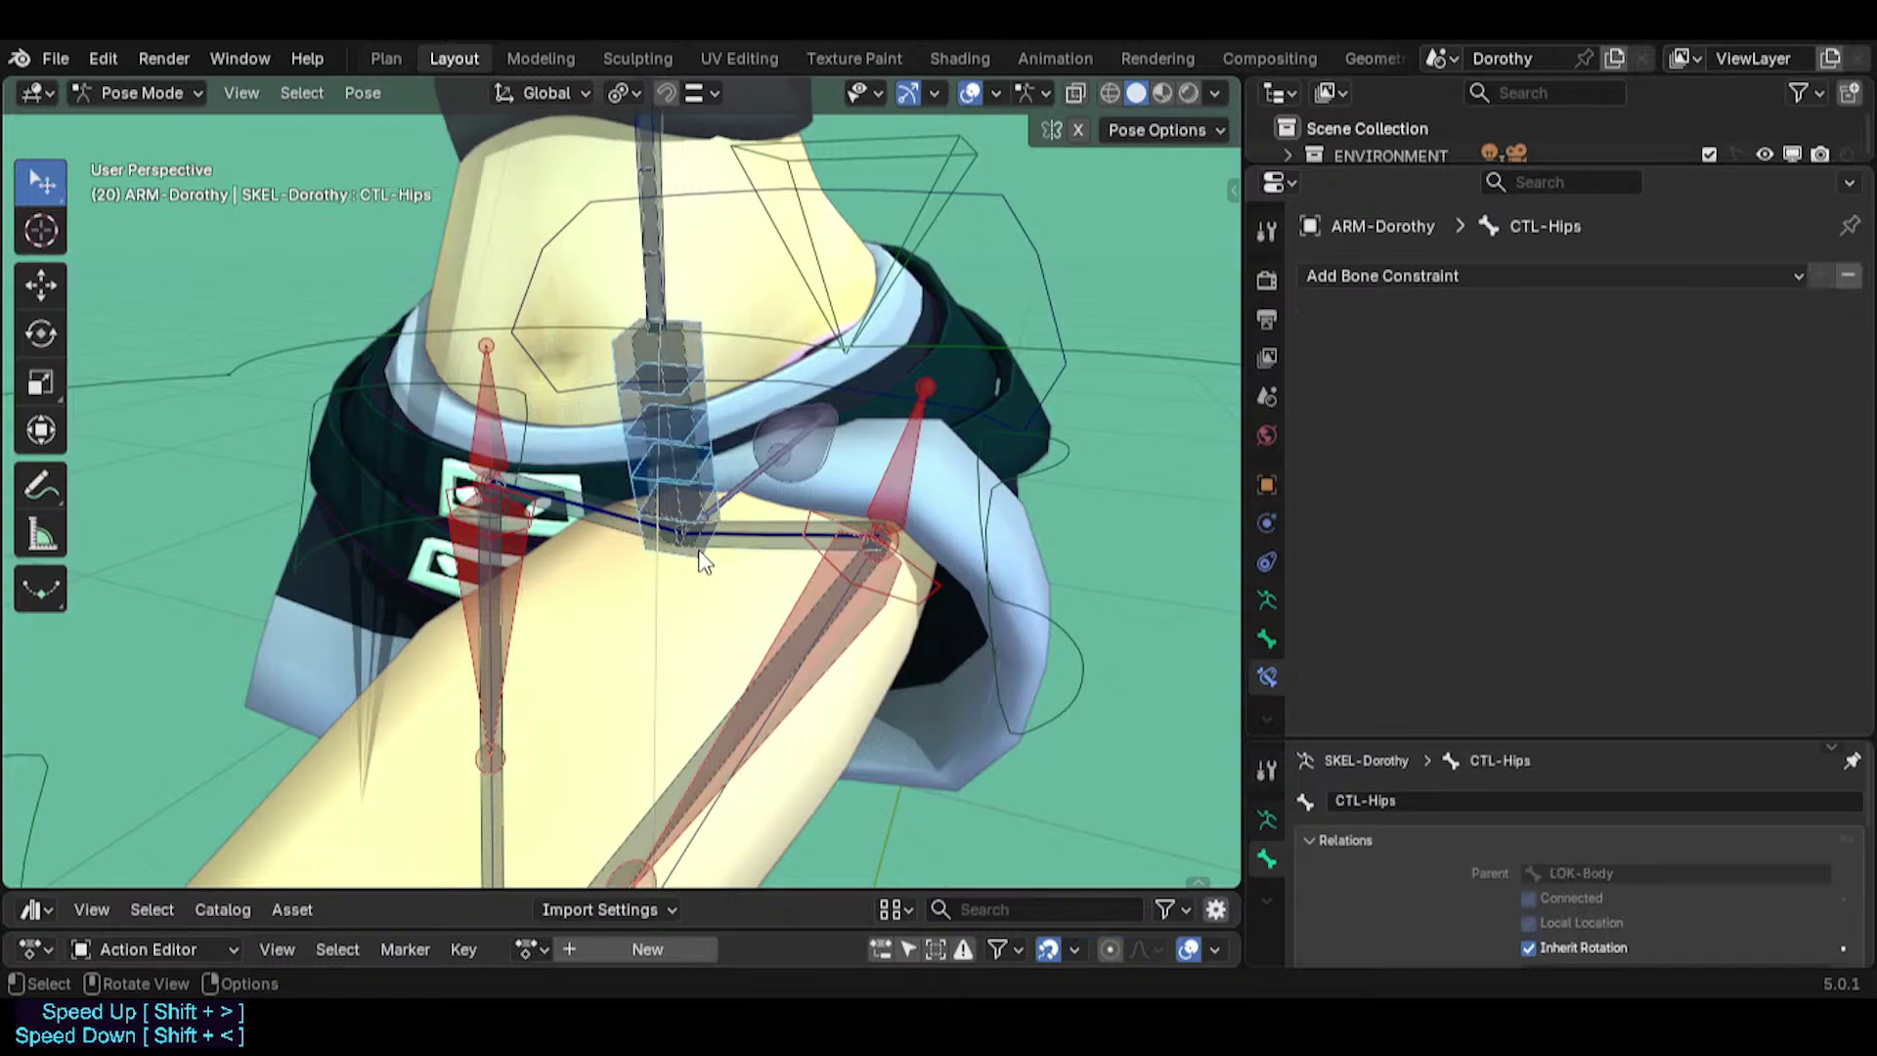
pyautogui.click(755, 543)
pyautogui.click(683, 455)
pyautogui.click(682, 455)
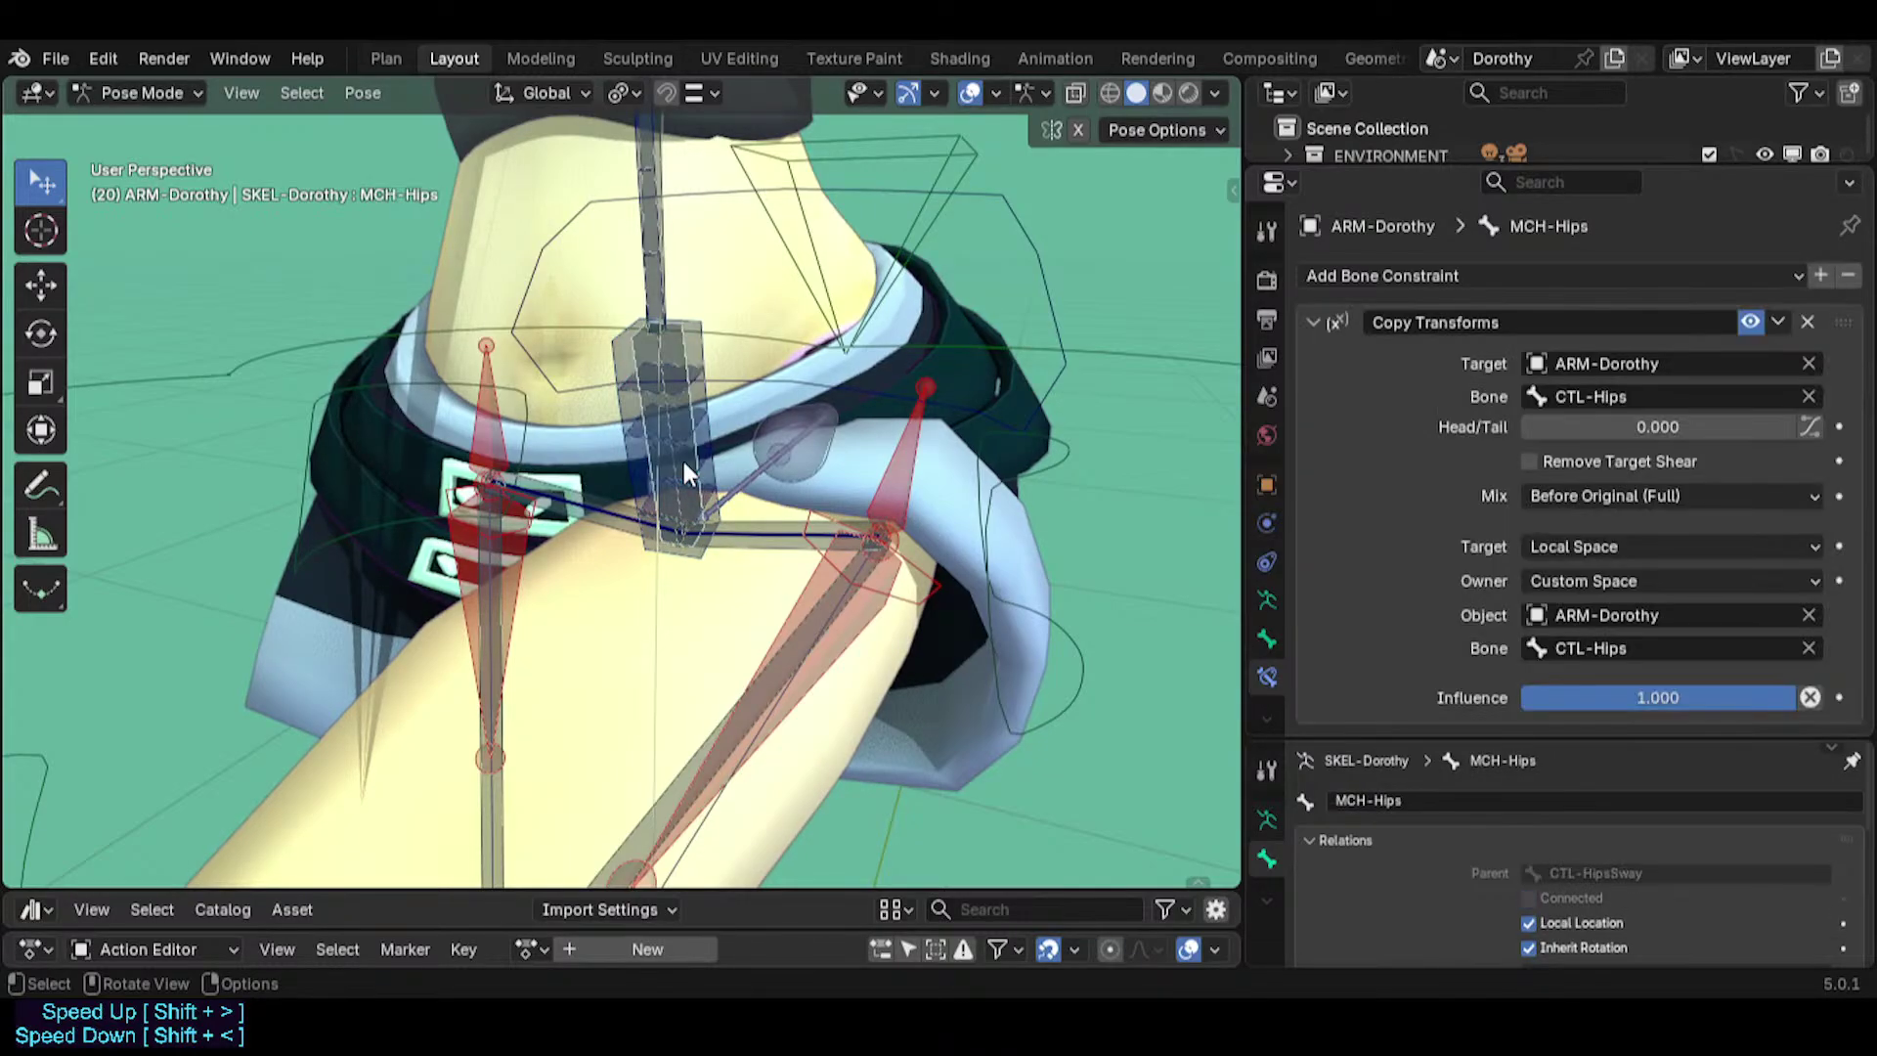
# Rotate the CTL-Hips and CTL-HipsSway bones to test how the pelvis and left hip follow.
pyautogui.click(682, 469)
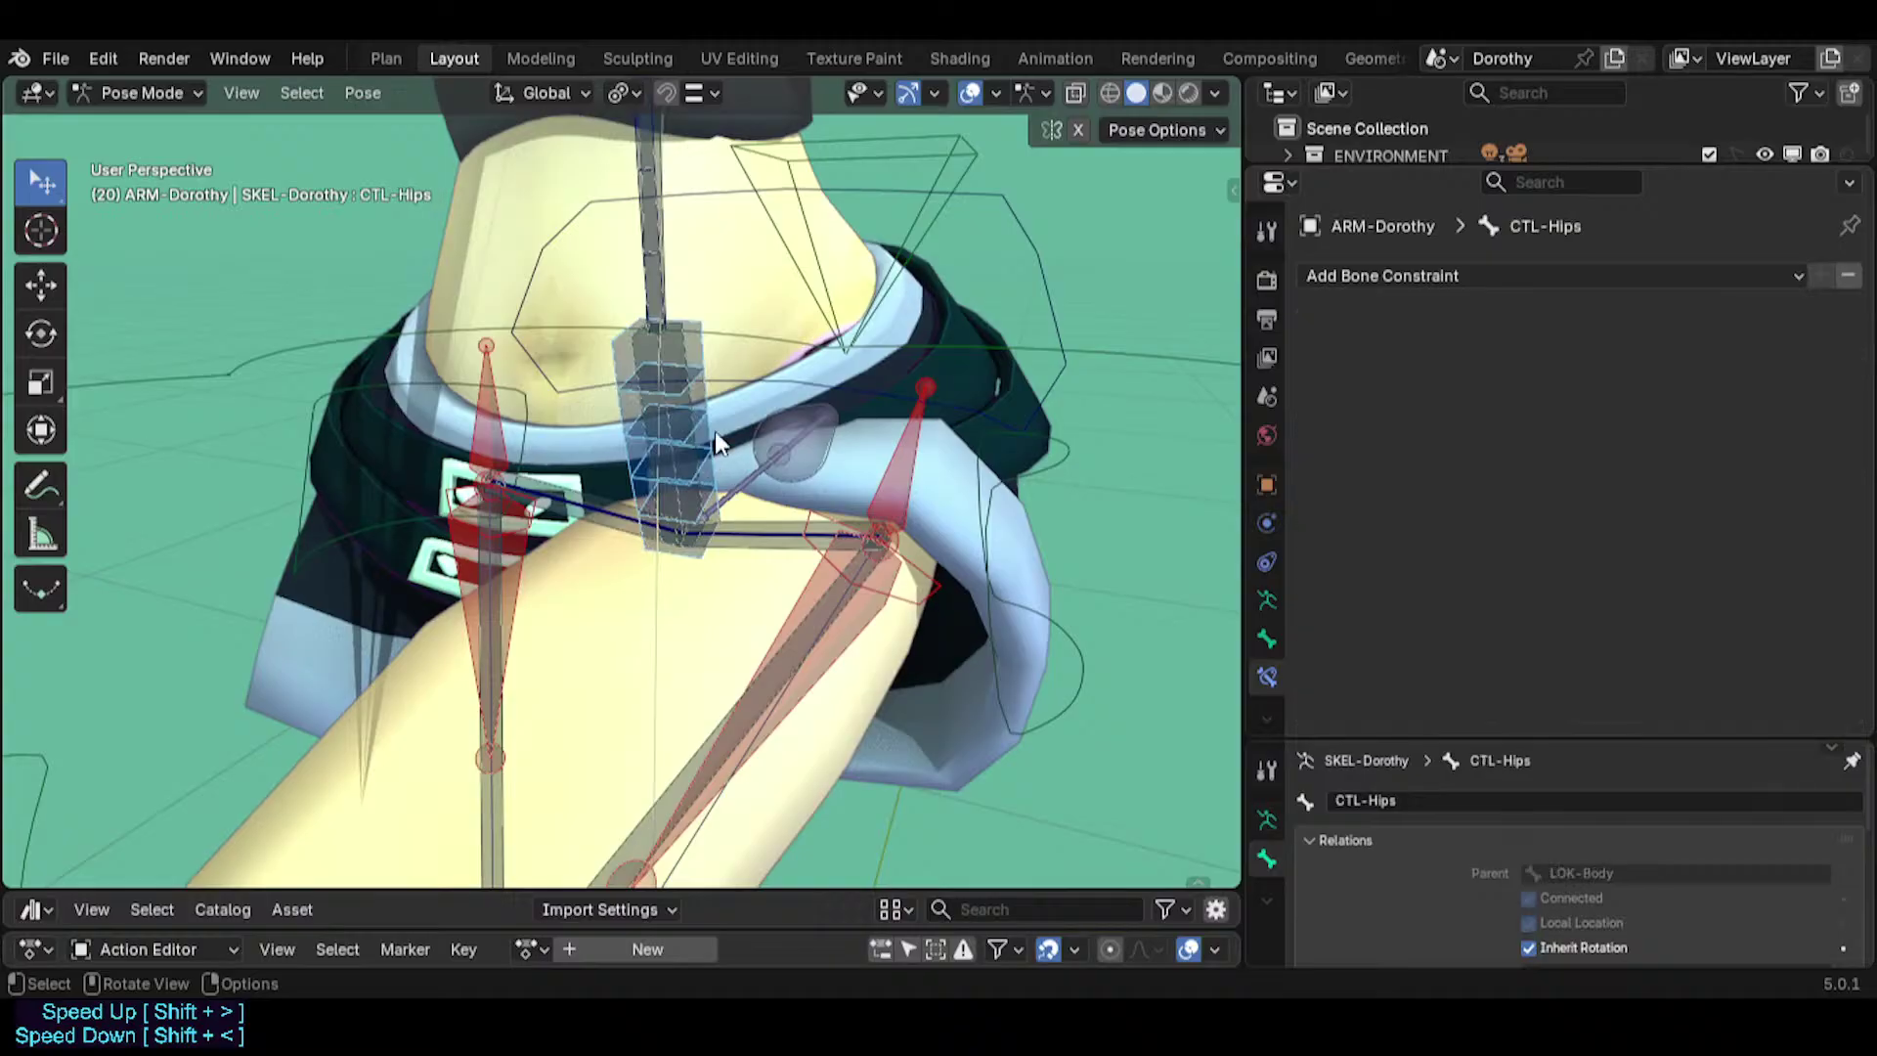
pyautogui.press('r')
pyautogui.click(702, 389)
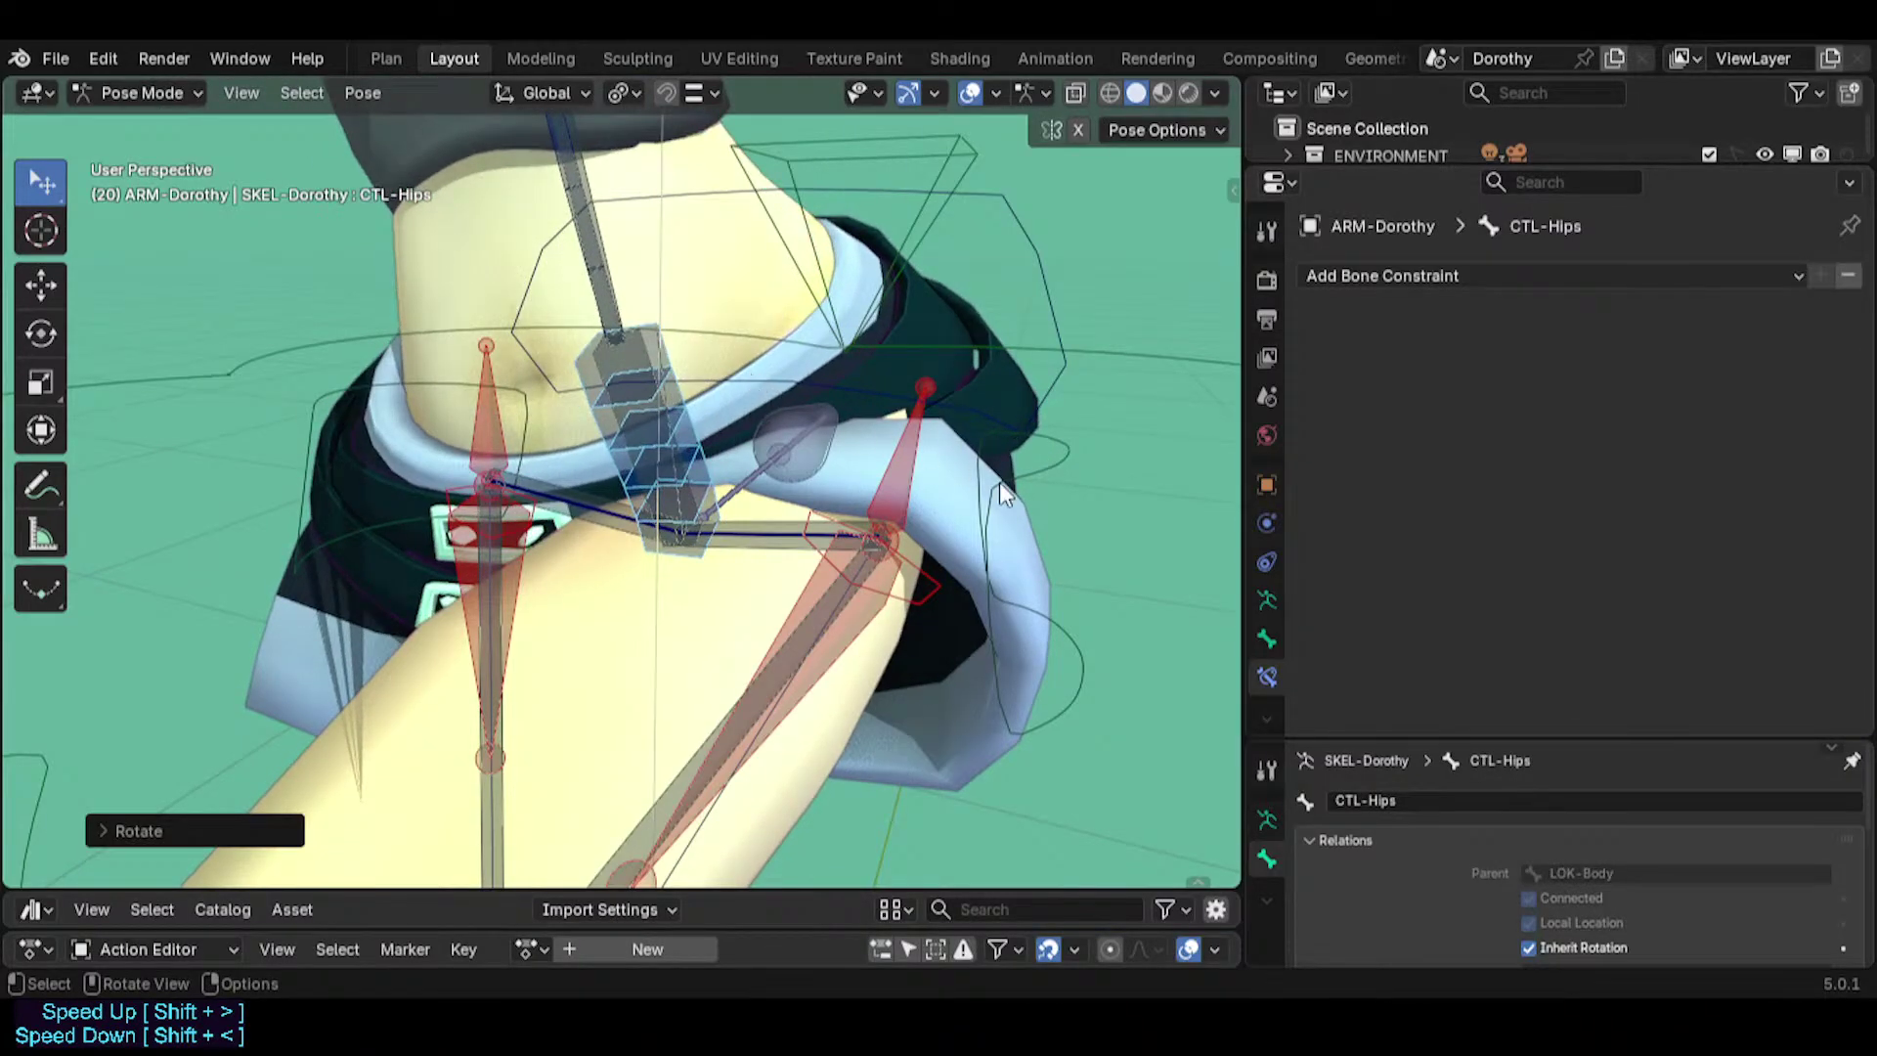
pyautogui.click(1052, 332)
pyautogui.click(1053, 331)
pyautogui.press('r')
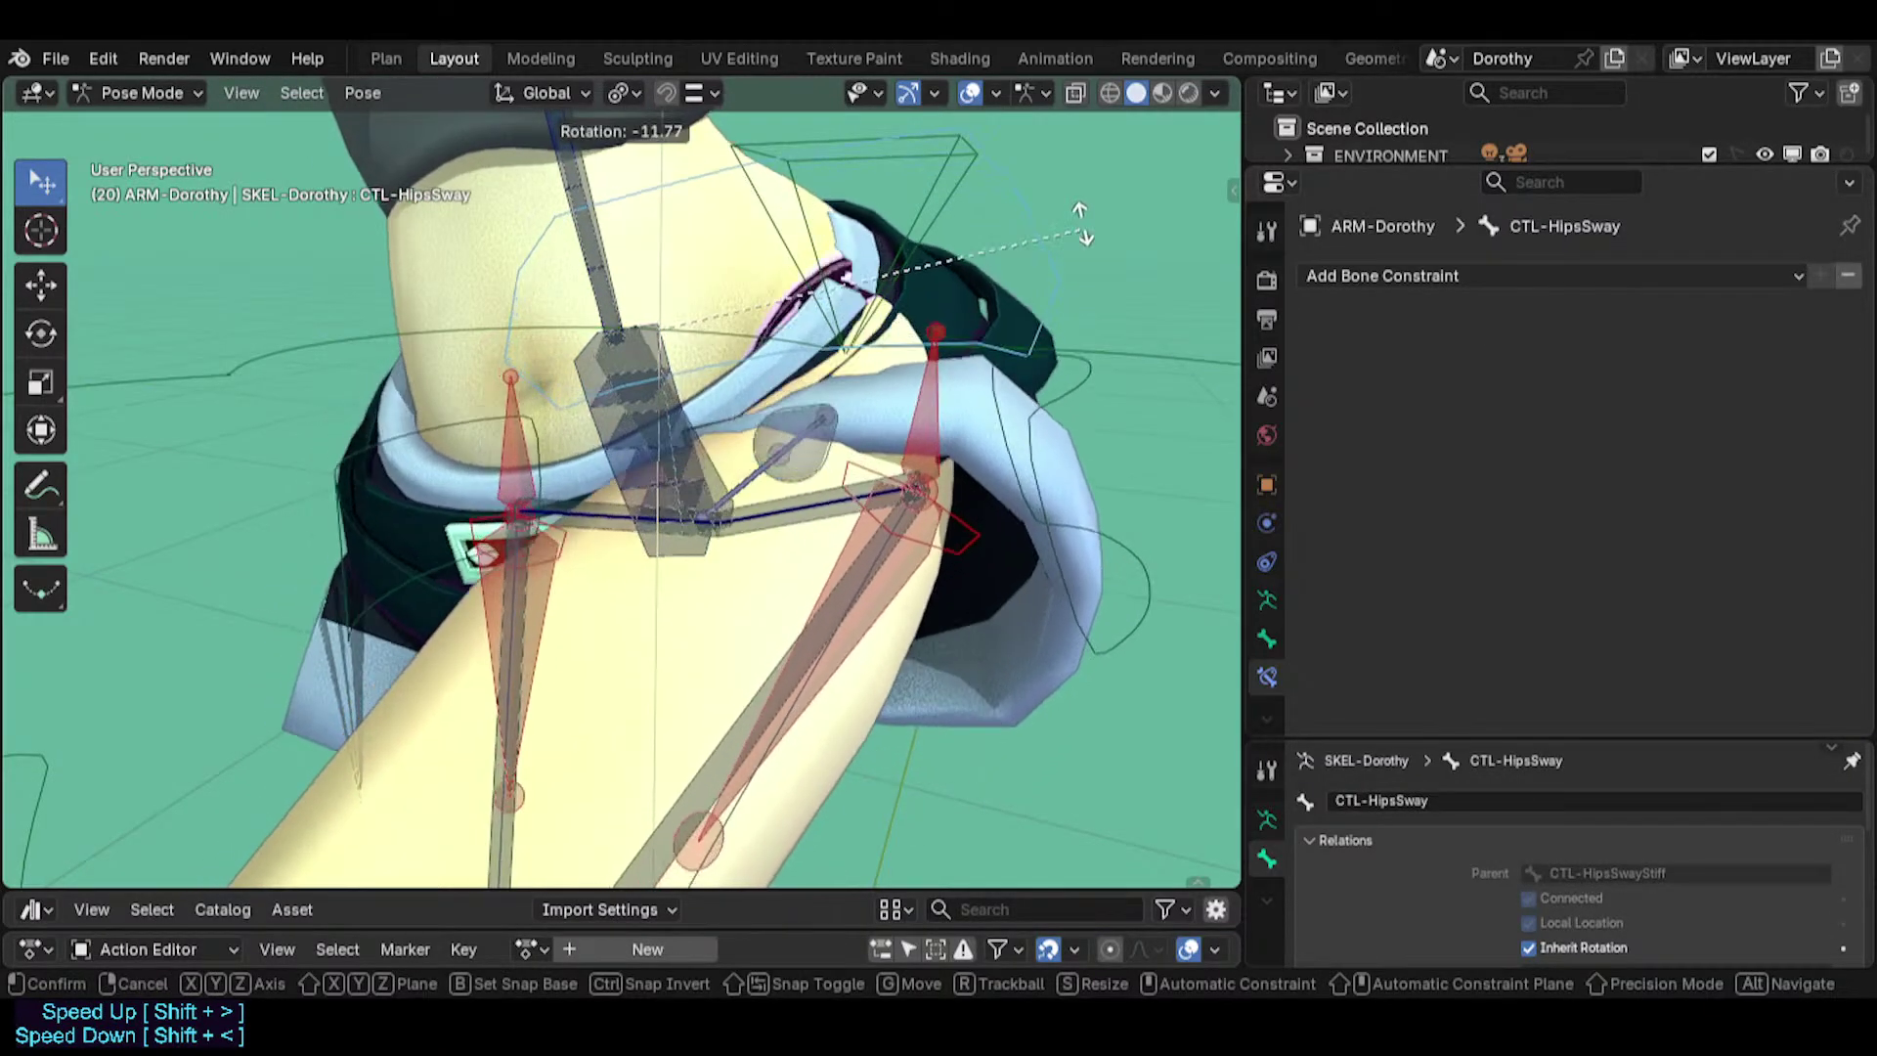
pyautogui.click(1070, 264)
pyautogui.press('r')
pyautogui.click(815, 446)
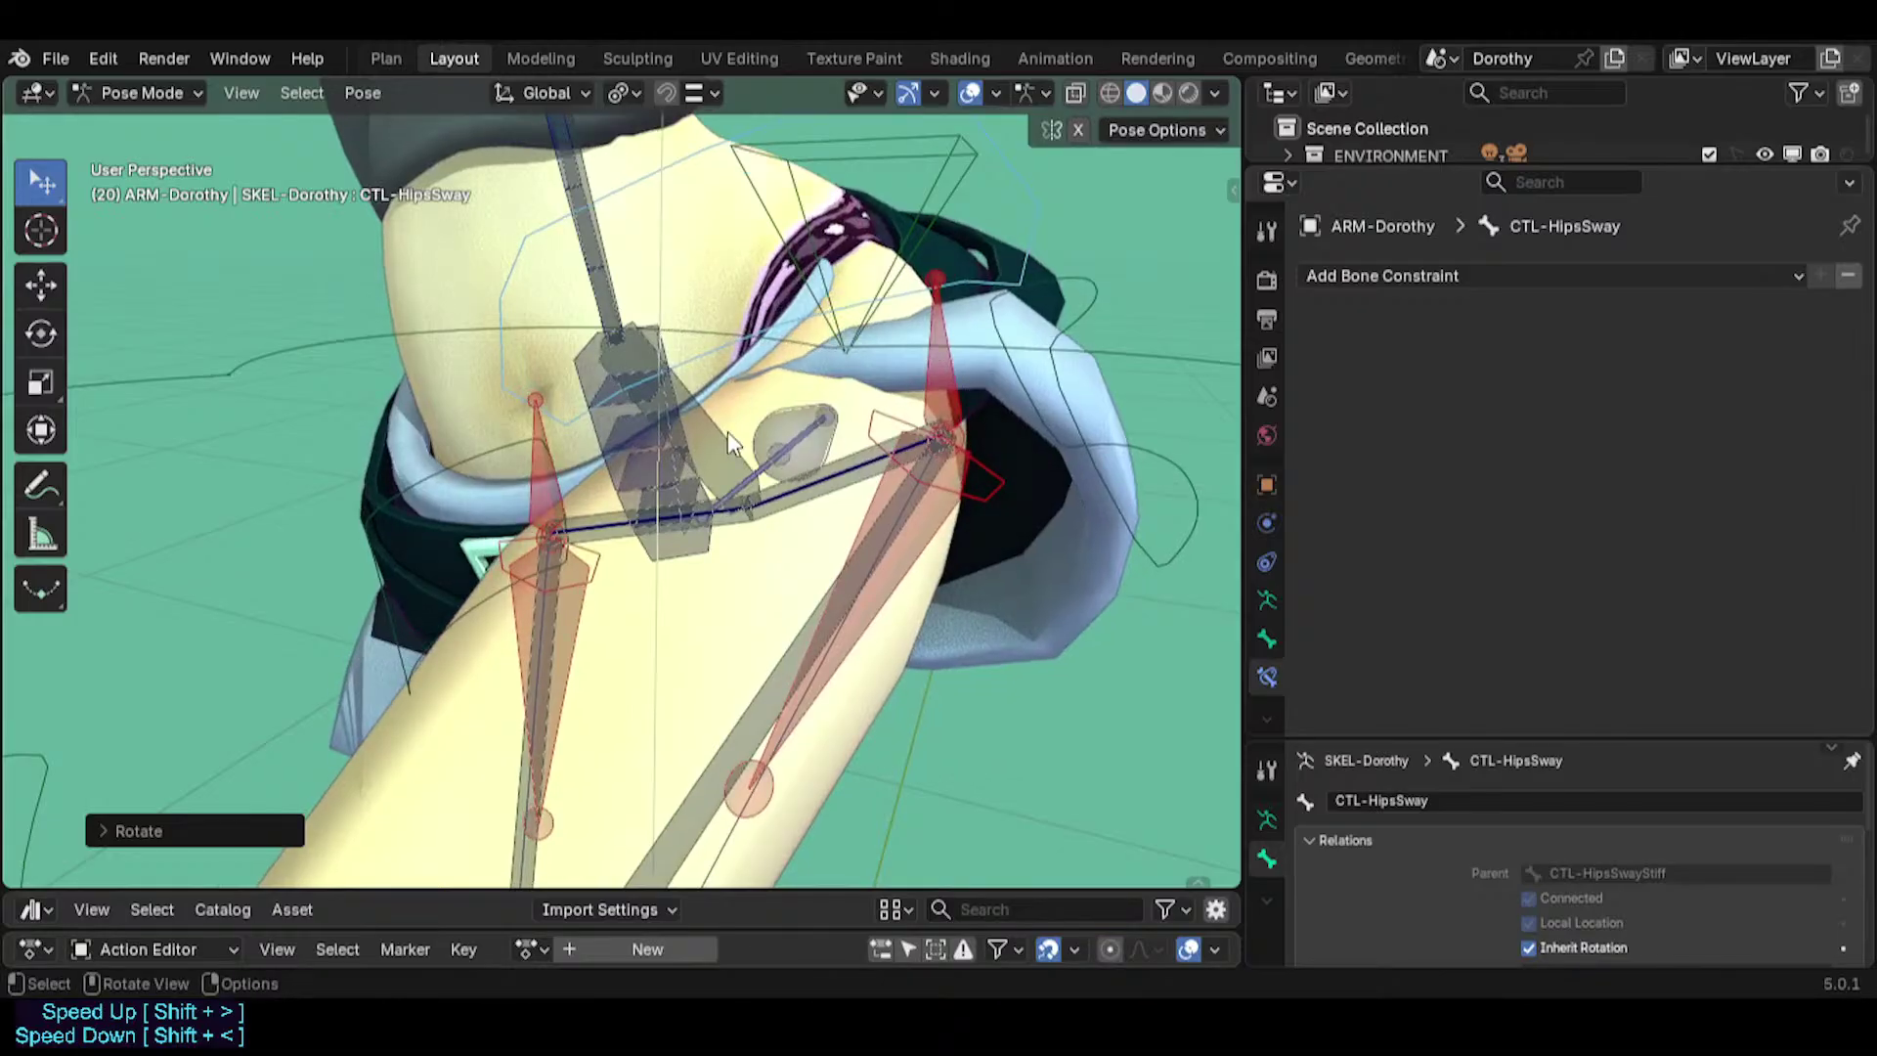
# Check the parents of TWK-Hip.L, MCH-Hip.L and CTL-Hips with the pelvis tilted.
pyautogui.click(813, 494)
pyautogui.click(815, 496)
pyautogui.moveTo(815, 496); pyautogui.dragTo(803, 543, button='middle')
pyautogui.click(1100, 412)
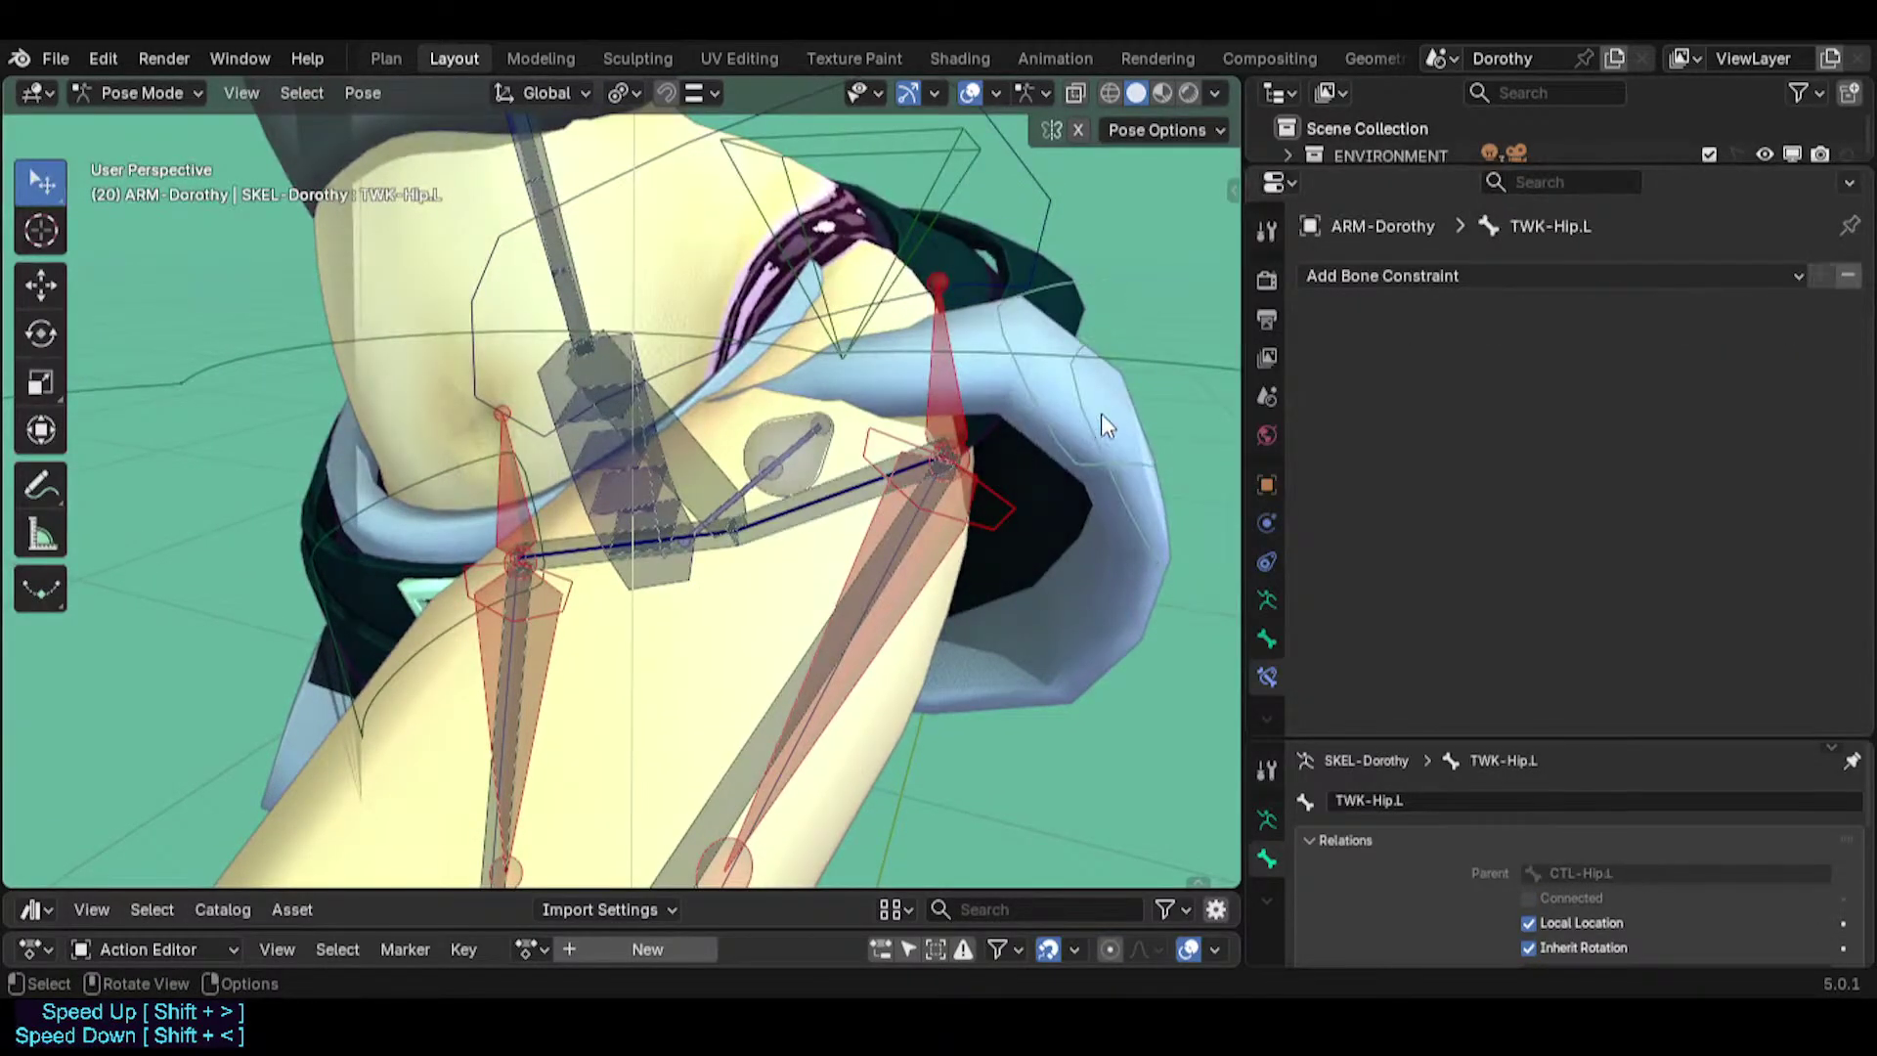
pyautogui.click(791, 549)
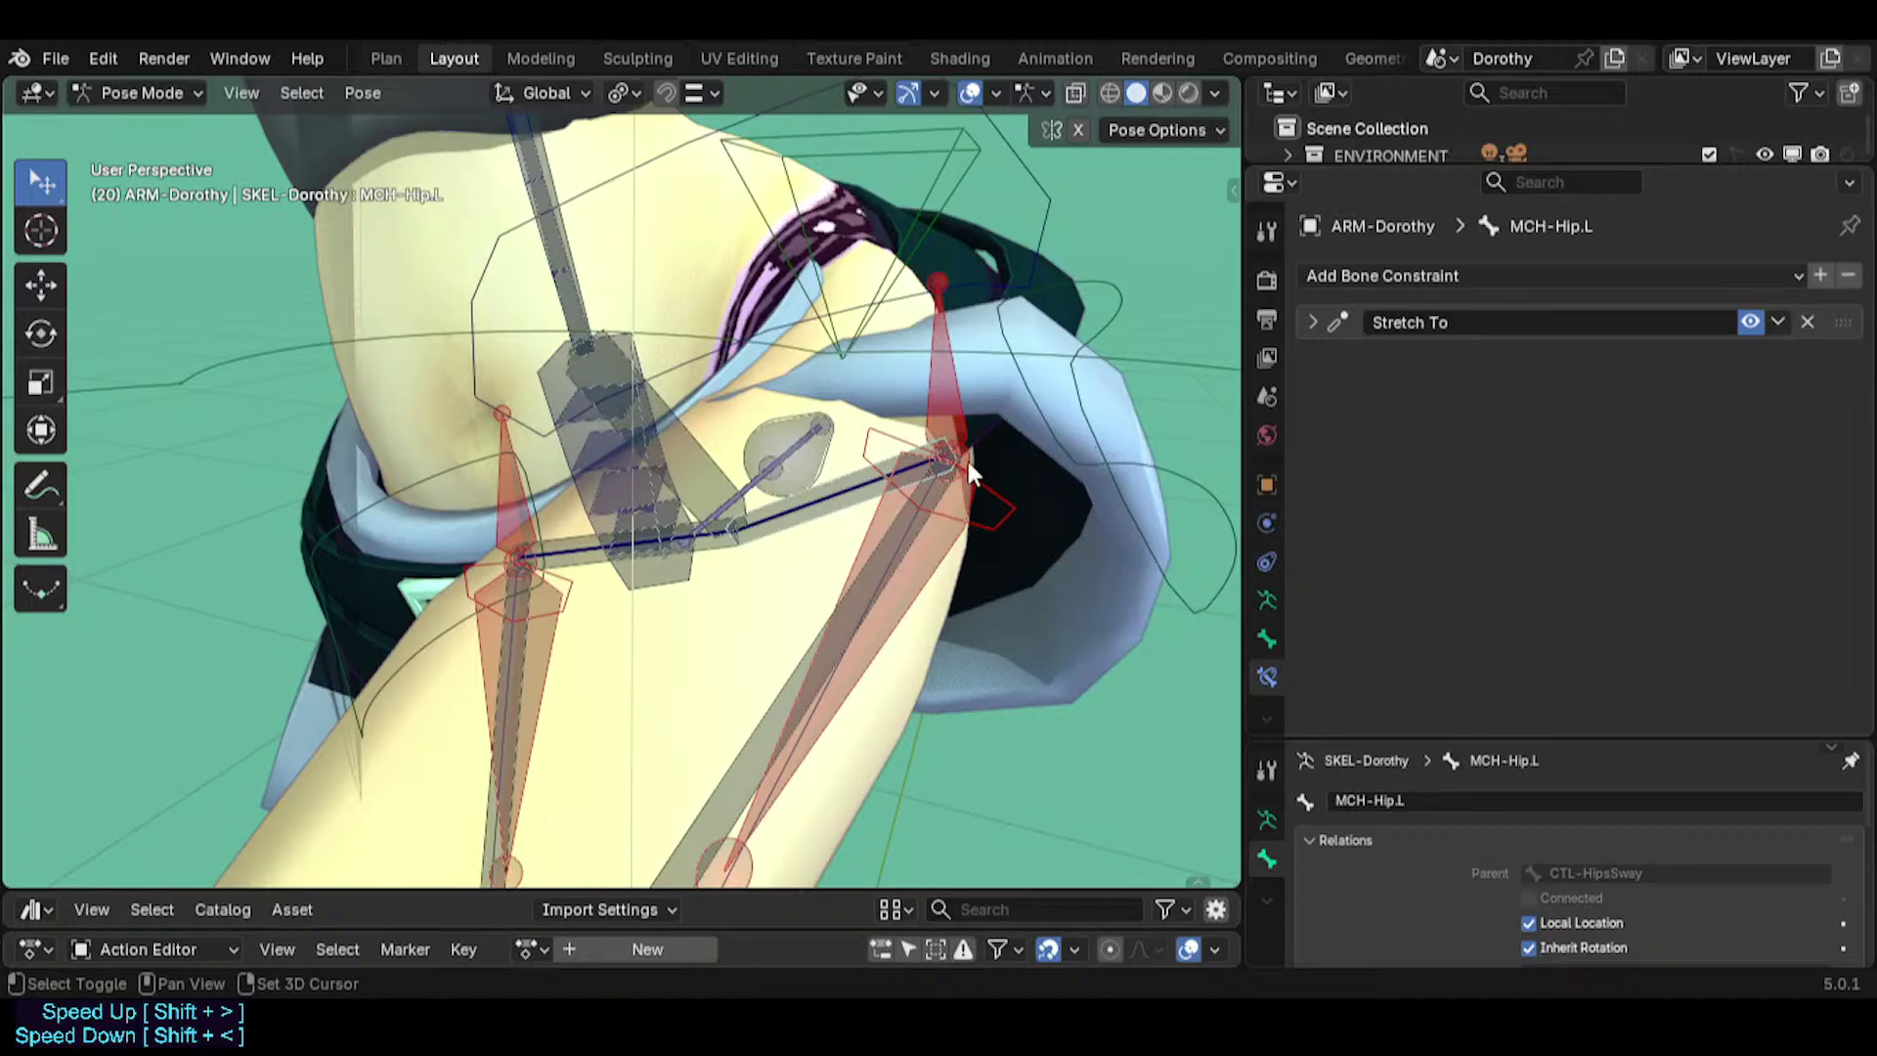
pyautogui.click(698, 446)
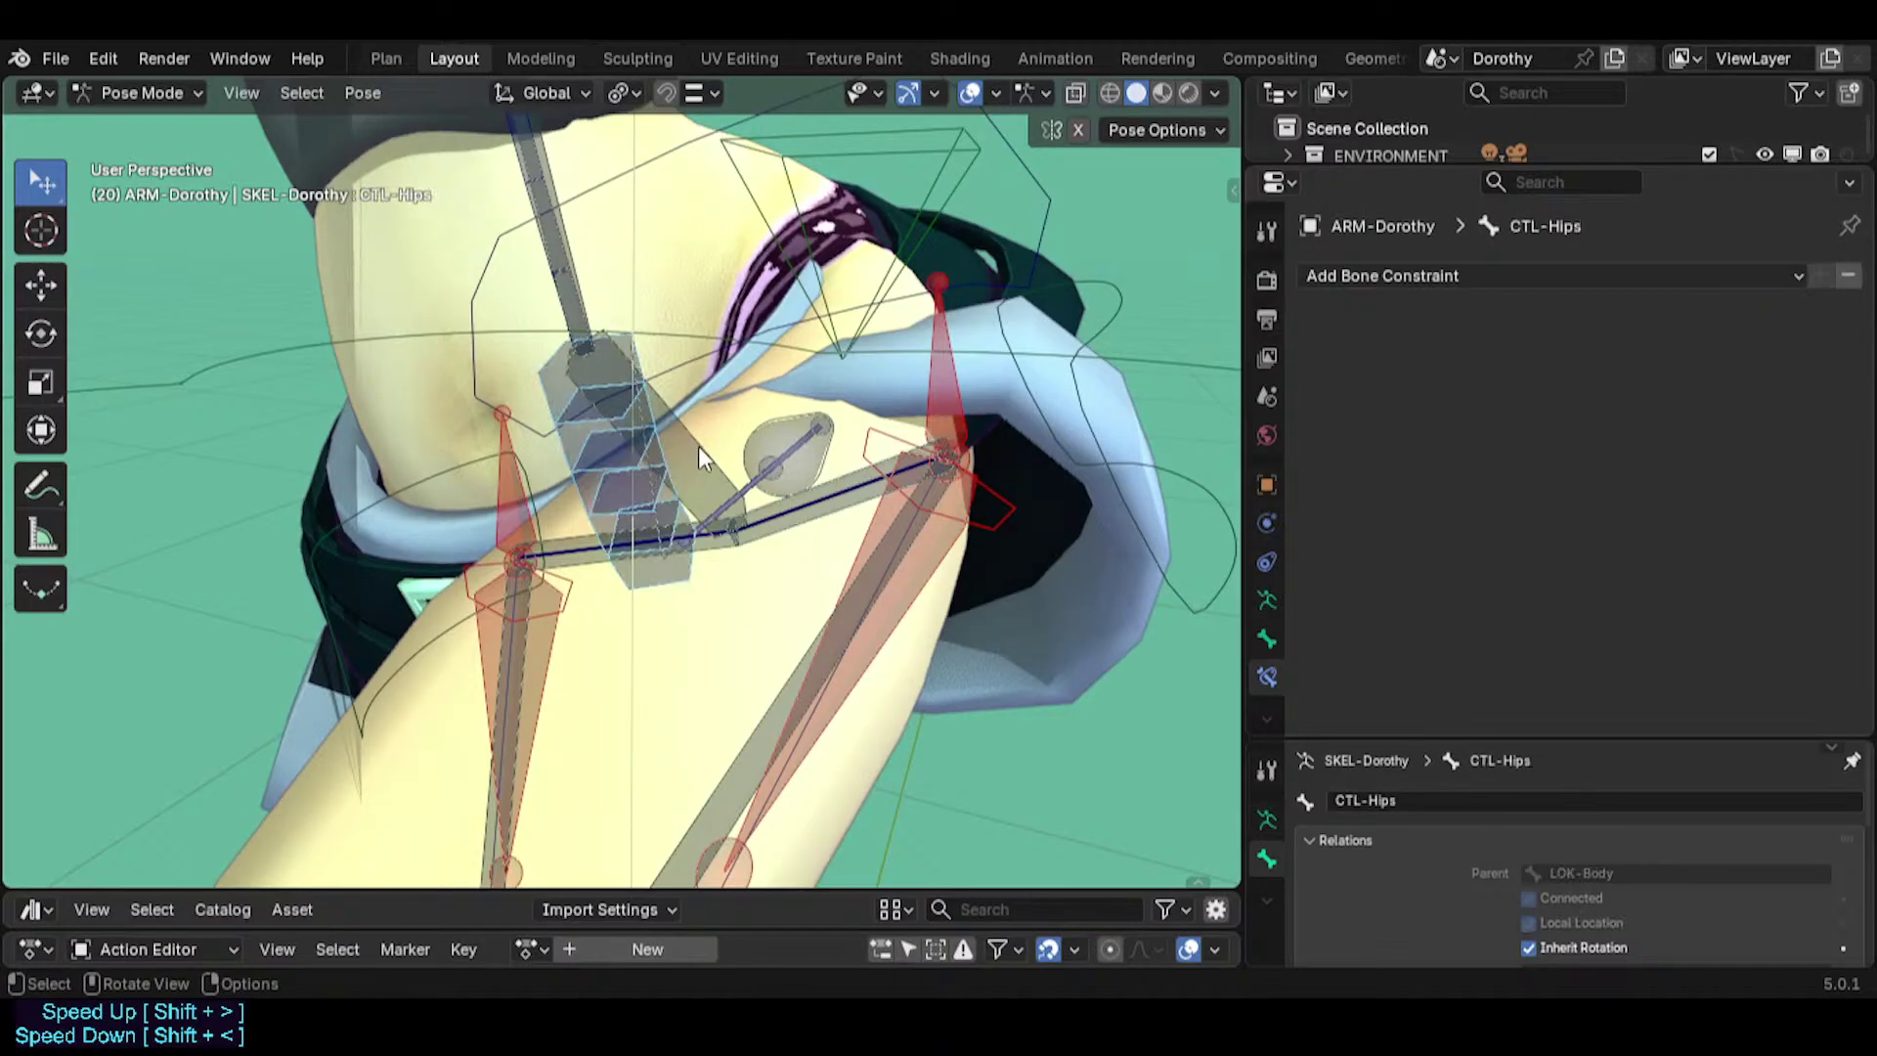
pyautogui.click(702, 450)
pyautogui.click(702, 450)
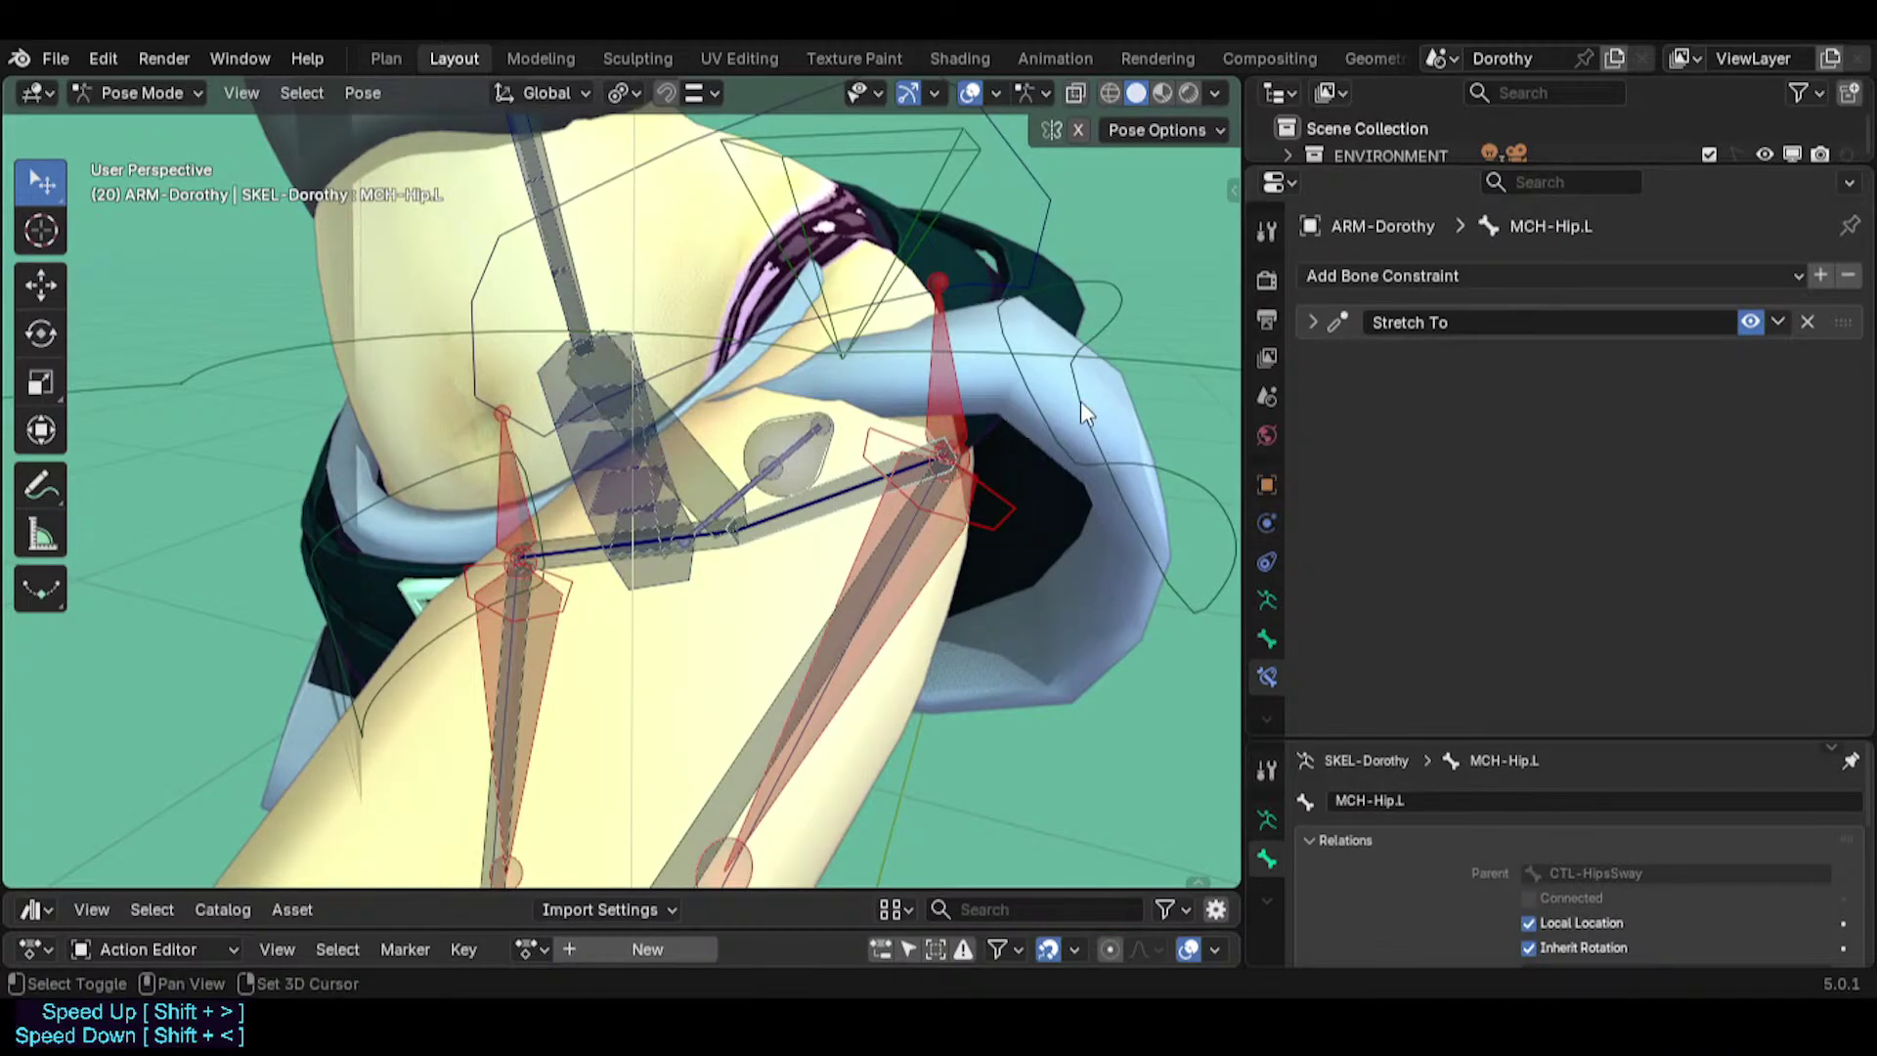
pyautogui.keyDown('shift'); pyautogui.click(1059, 401); pyautogui.keyUp('shift')
pyautogui.click(859, 510)
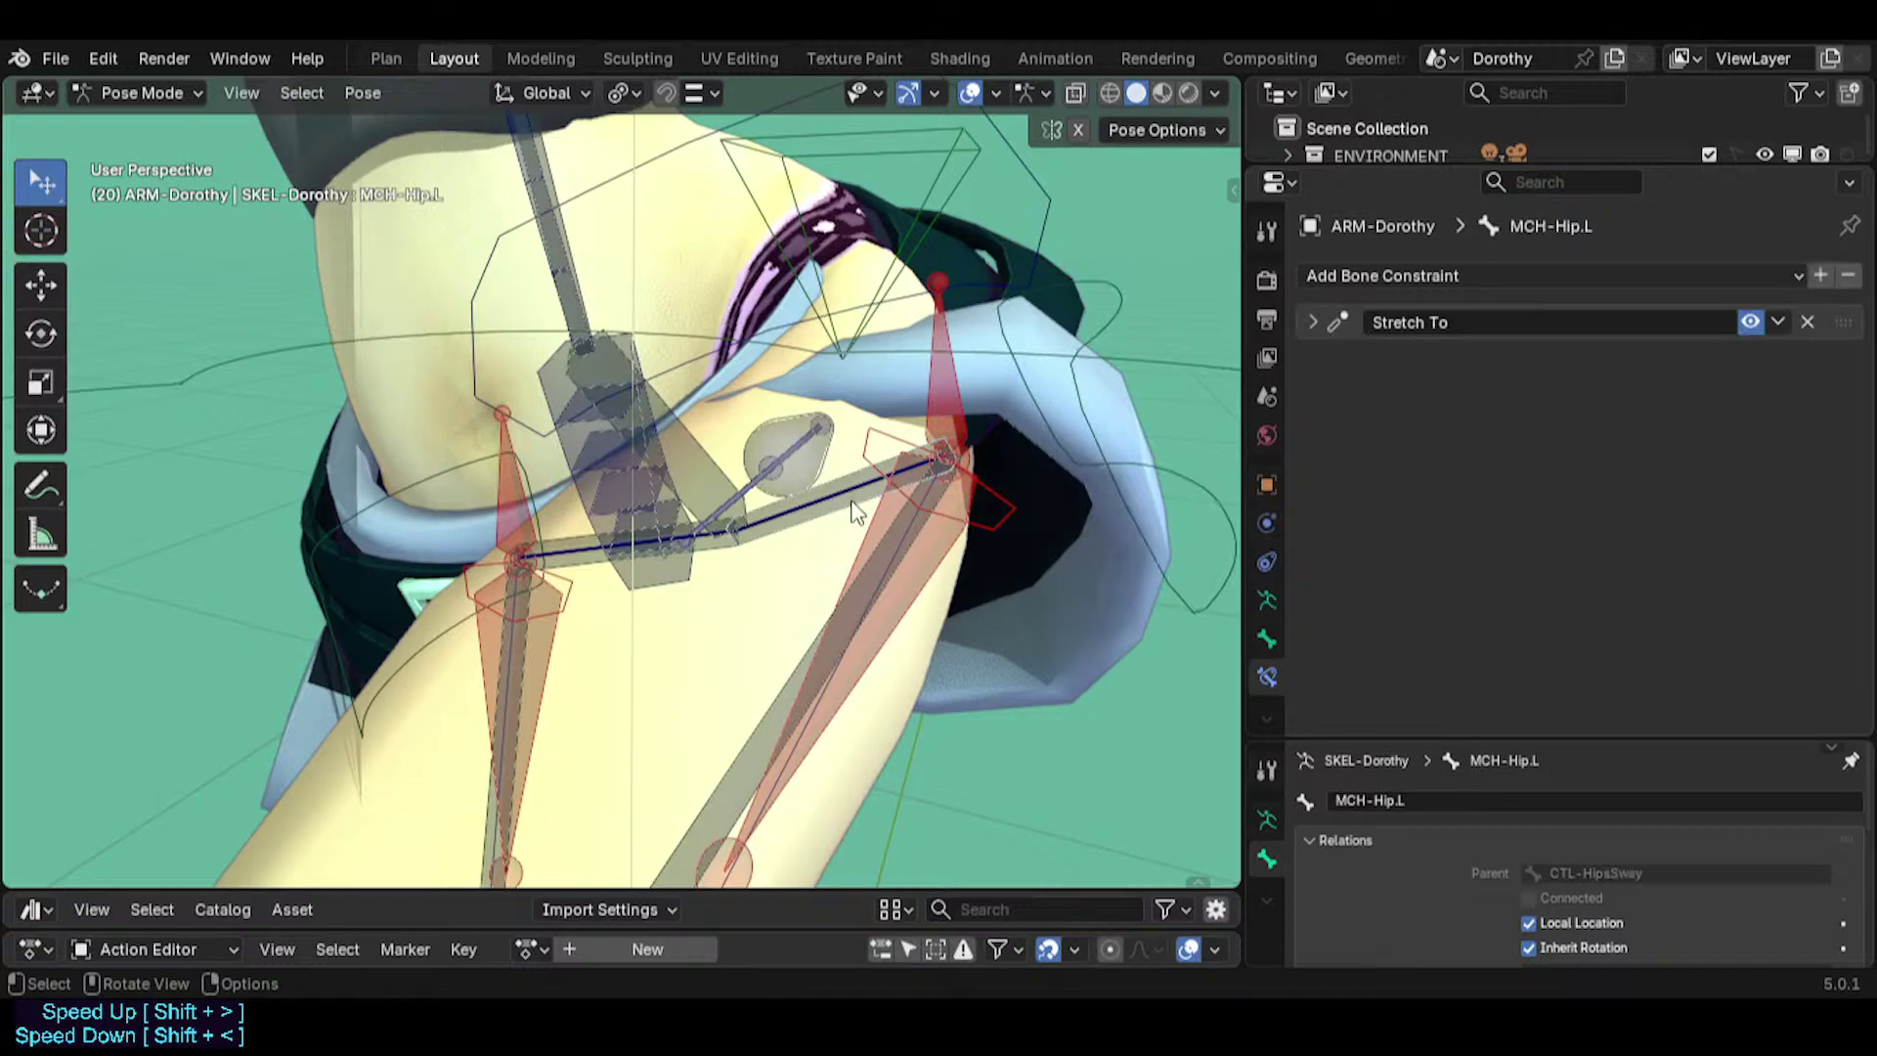
pyautogui.moveTo(843, 473)
pyautogui.mouseDown(button='middle')
pyautogui.moveTo(873, 518)
pyautogui.moveTo(821, 494)
pyautogui.mouseUp(button='middle')
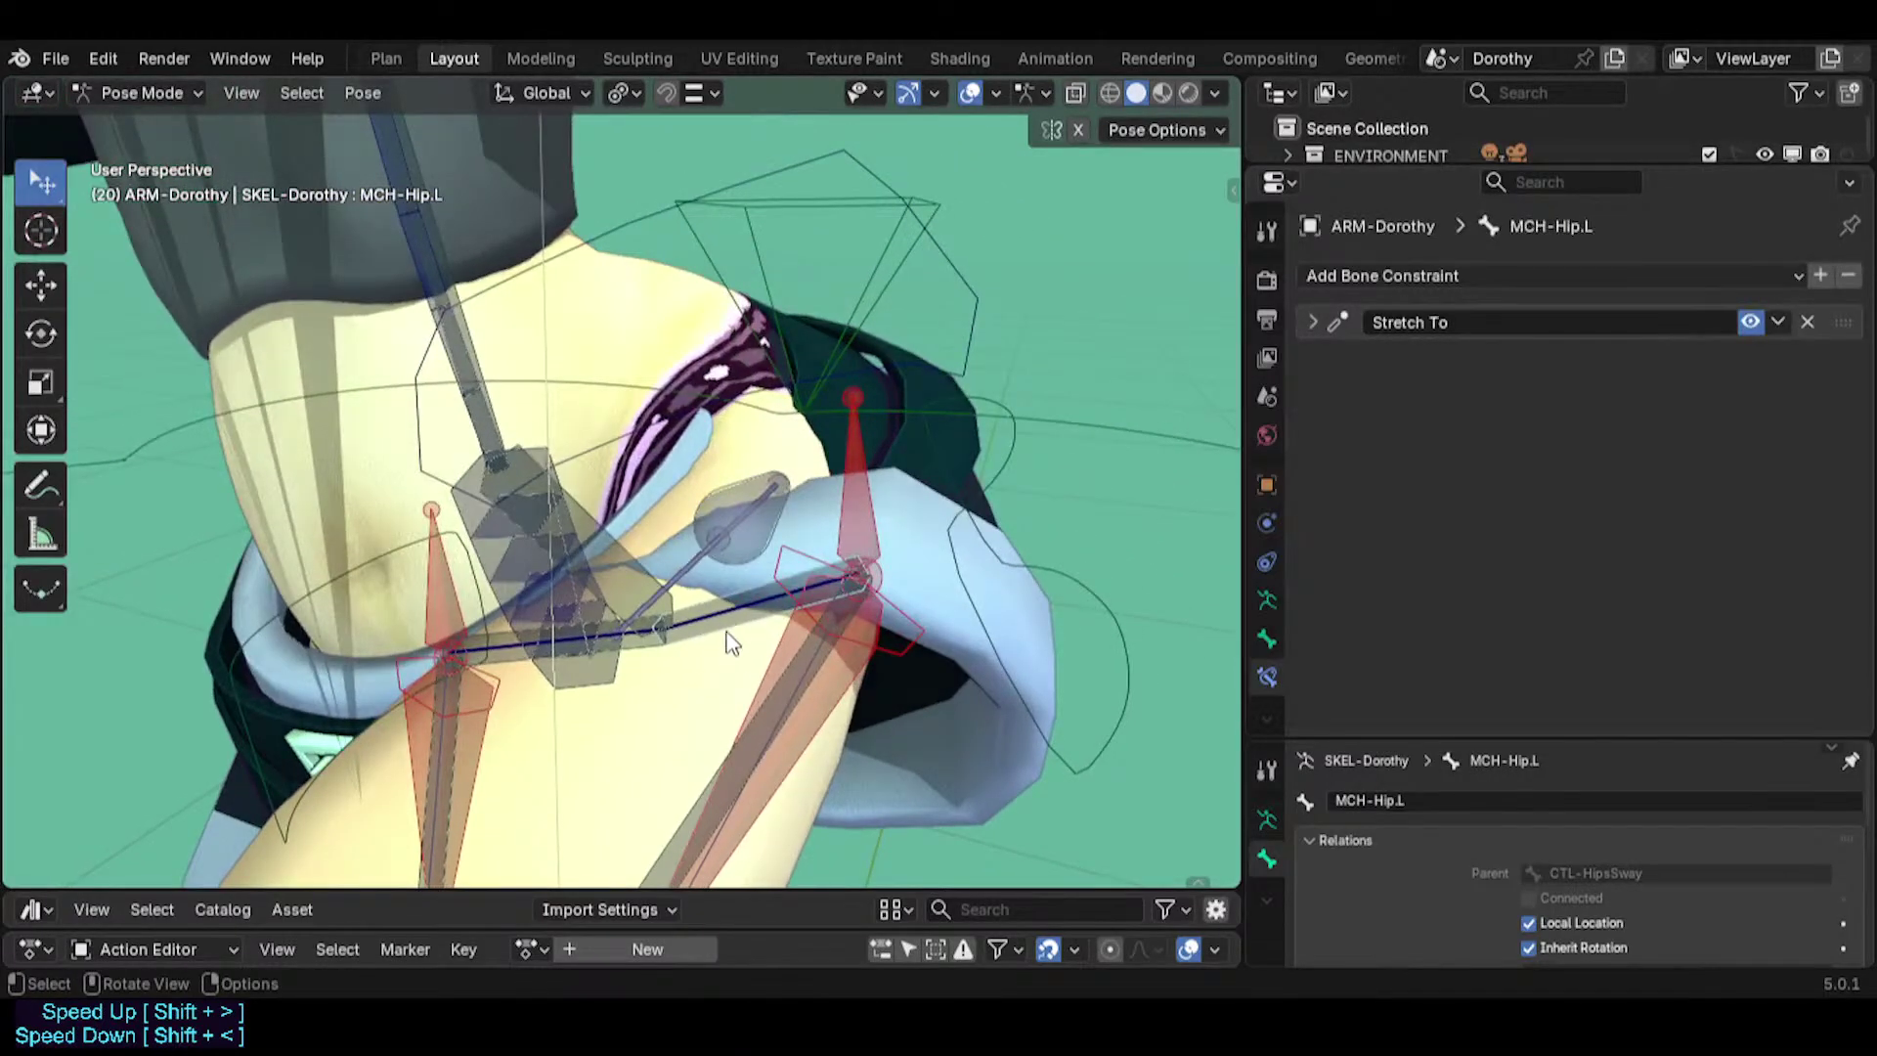
pyautogui.keyDown('shift'); pyautogui.click(968, 327); pyautogui.keyUp('shift')
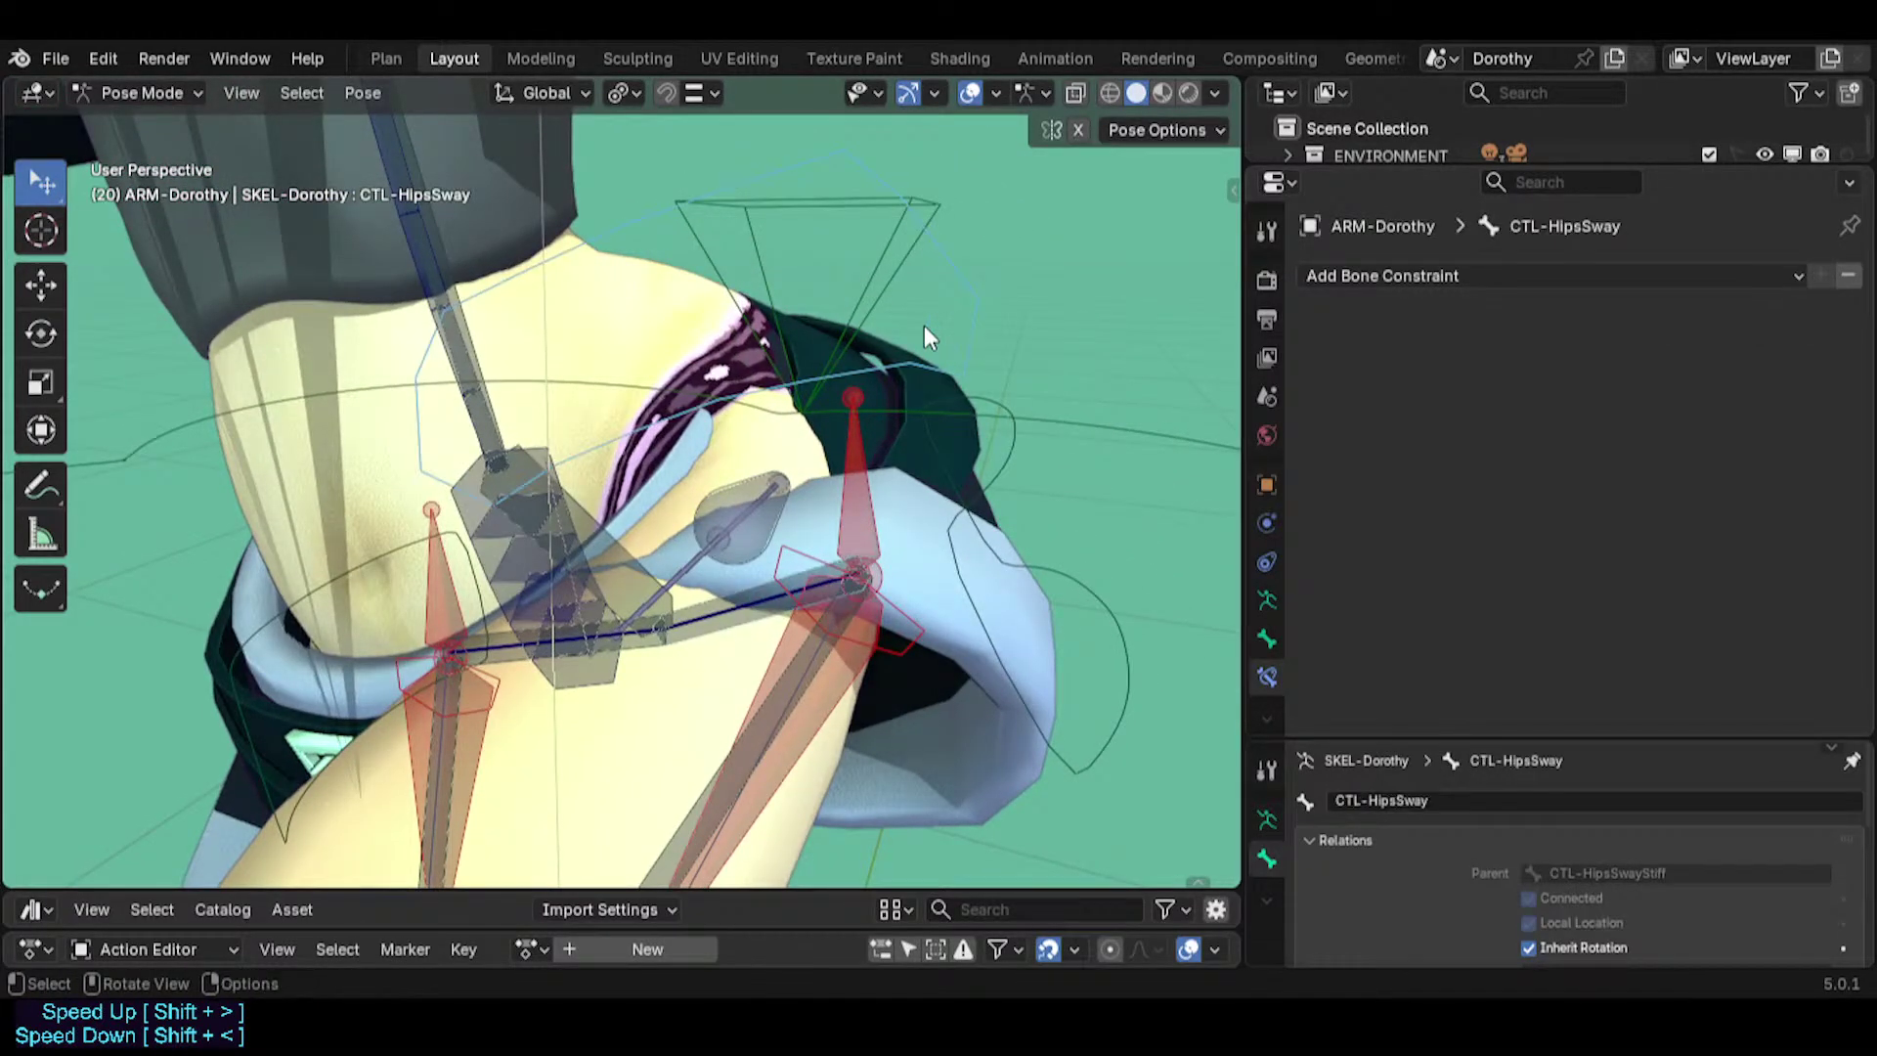
pyautogui.press('Tab')
pyautogui.hotkey('ctrl', 'p')
pyautogui.press('Escape')
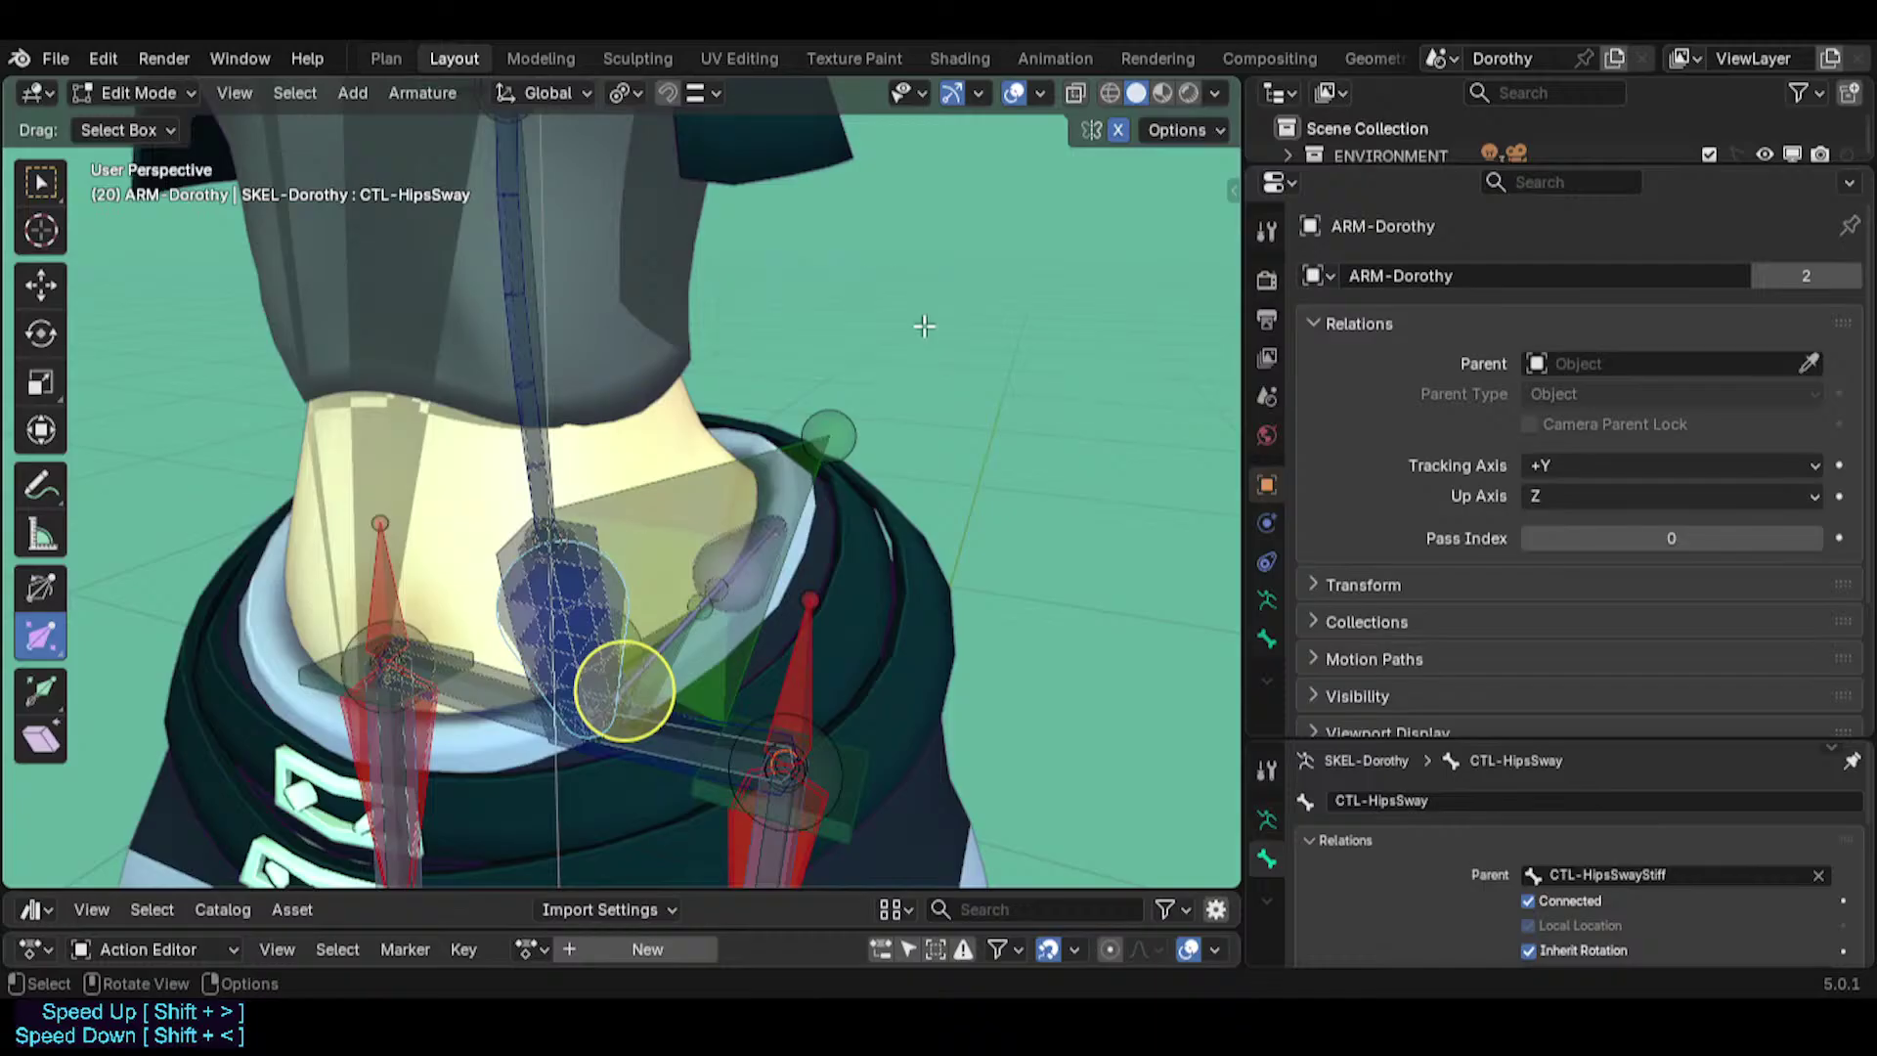
pyautogui.press('Tab')
# Check the parent of MCH-Hip.L and try moving the TWK-Hip.L bone in the tilted pose.
pyautogui.moveTo(944, 295); pyautogui.dragTo(887, 436, button='middle')
pyautogui.click(736, 628)
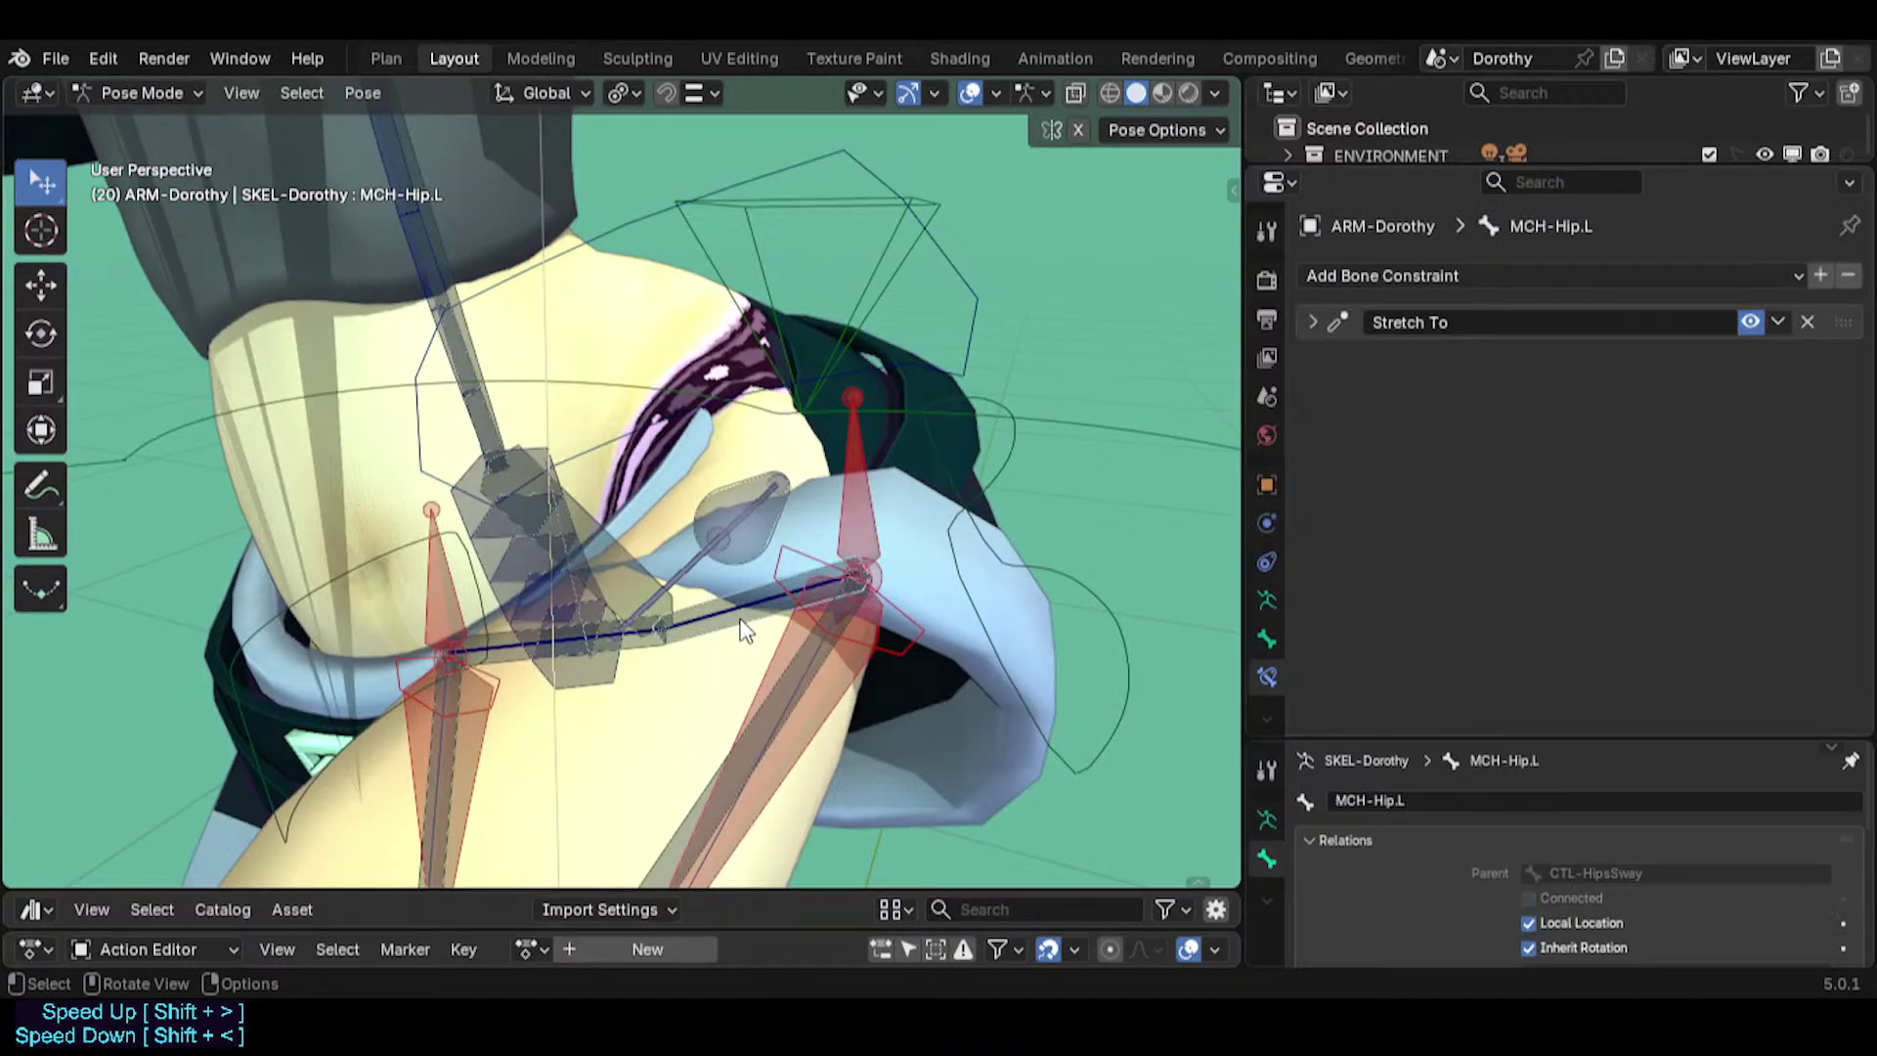
pyautogui.moveTo(740, 630); pyautogui.dragTo(819, 647, button='middle')
pyautogui.click(945, 606)
pyautogui.press('g')
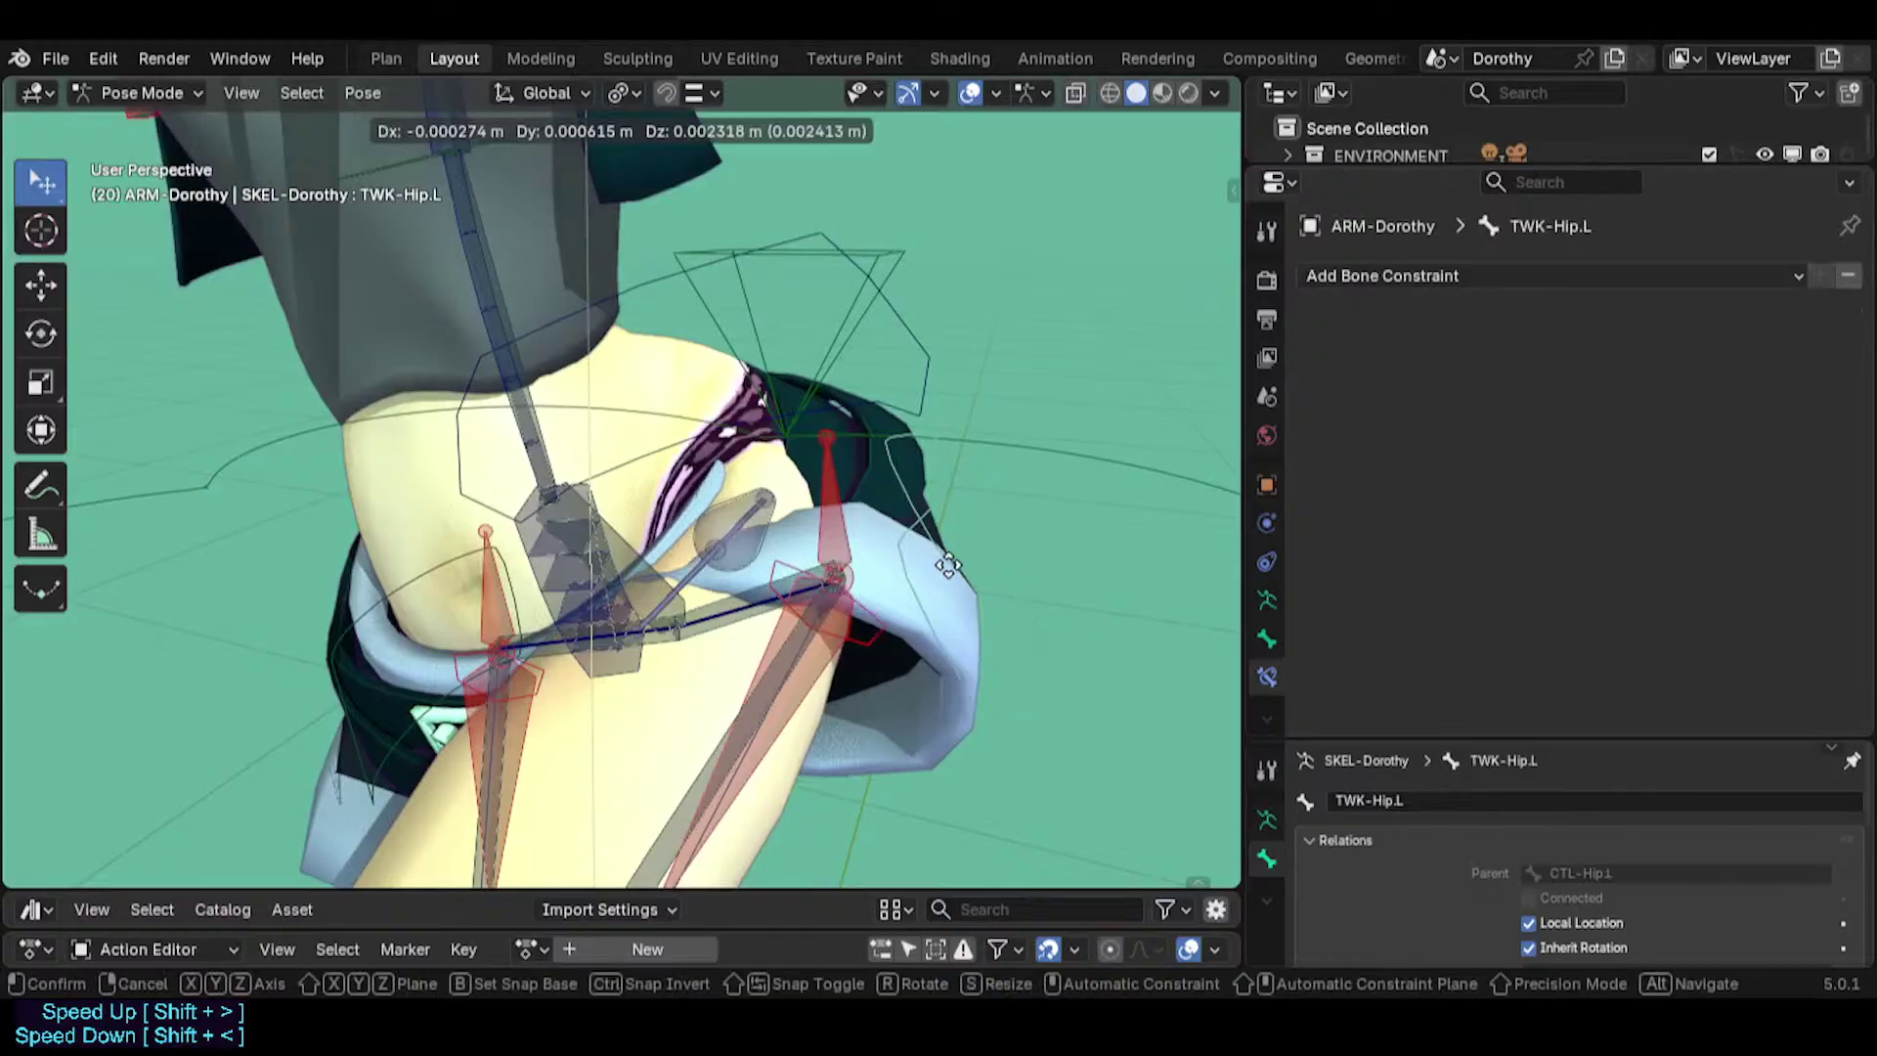
pyautogui.rightClick(944, 562)
# Clear the location and rotation of all bones in the armature.
pyautogui.keyDown('ctrl'); pyautogui.moveTo(809, 362); pyautogui.dragTo(643, 526, button='middle'); pyautogui.keyUp('ctrl')
pyautogui.scroll(-2, 645, 549)
pyautogui.scroll(-1, 694, 685)
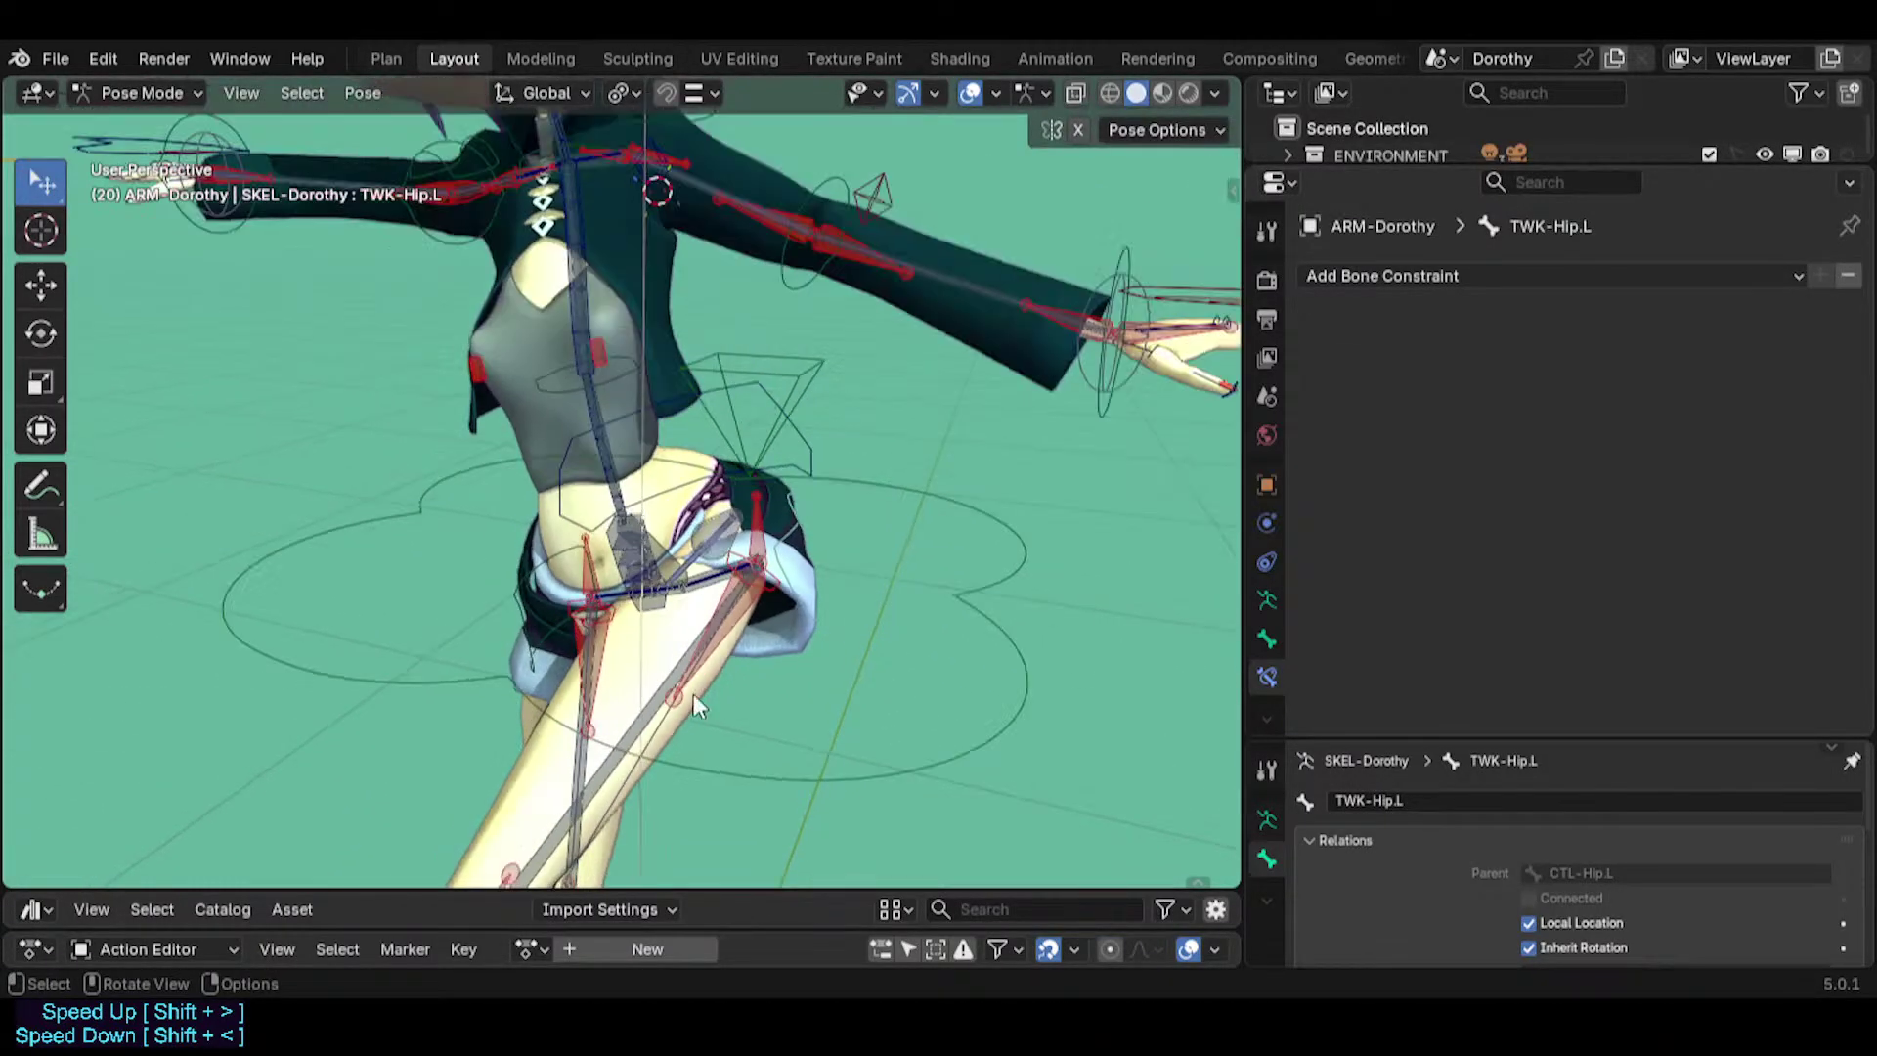
pyautogui.keyDown('shift'); pyautogui.moveTo(694, 694); pyautogui.dragTo(683, 561, button='middle'); pyautogui.keyUp('shift')
pyautogui.scroll(-2, 645, 581)
pyautogui.press('a')
pyautogui.hotkey('alt', 'g')
pyautogui.hotkey('alt', 'r')
pyautogui.moveTo(643, 716); pyautogui.dragTo(746, 557, button='middle')
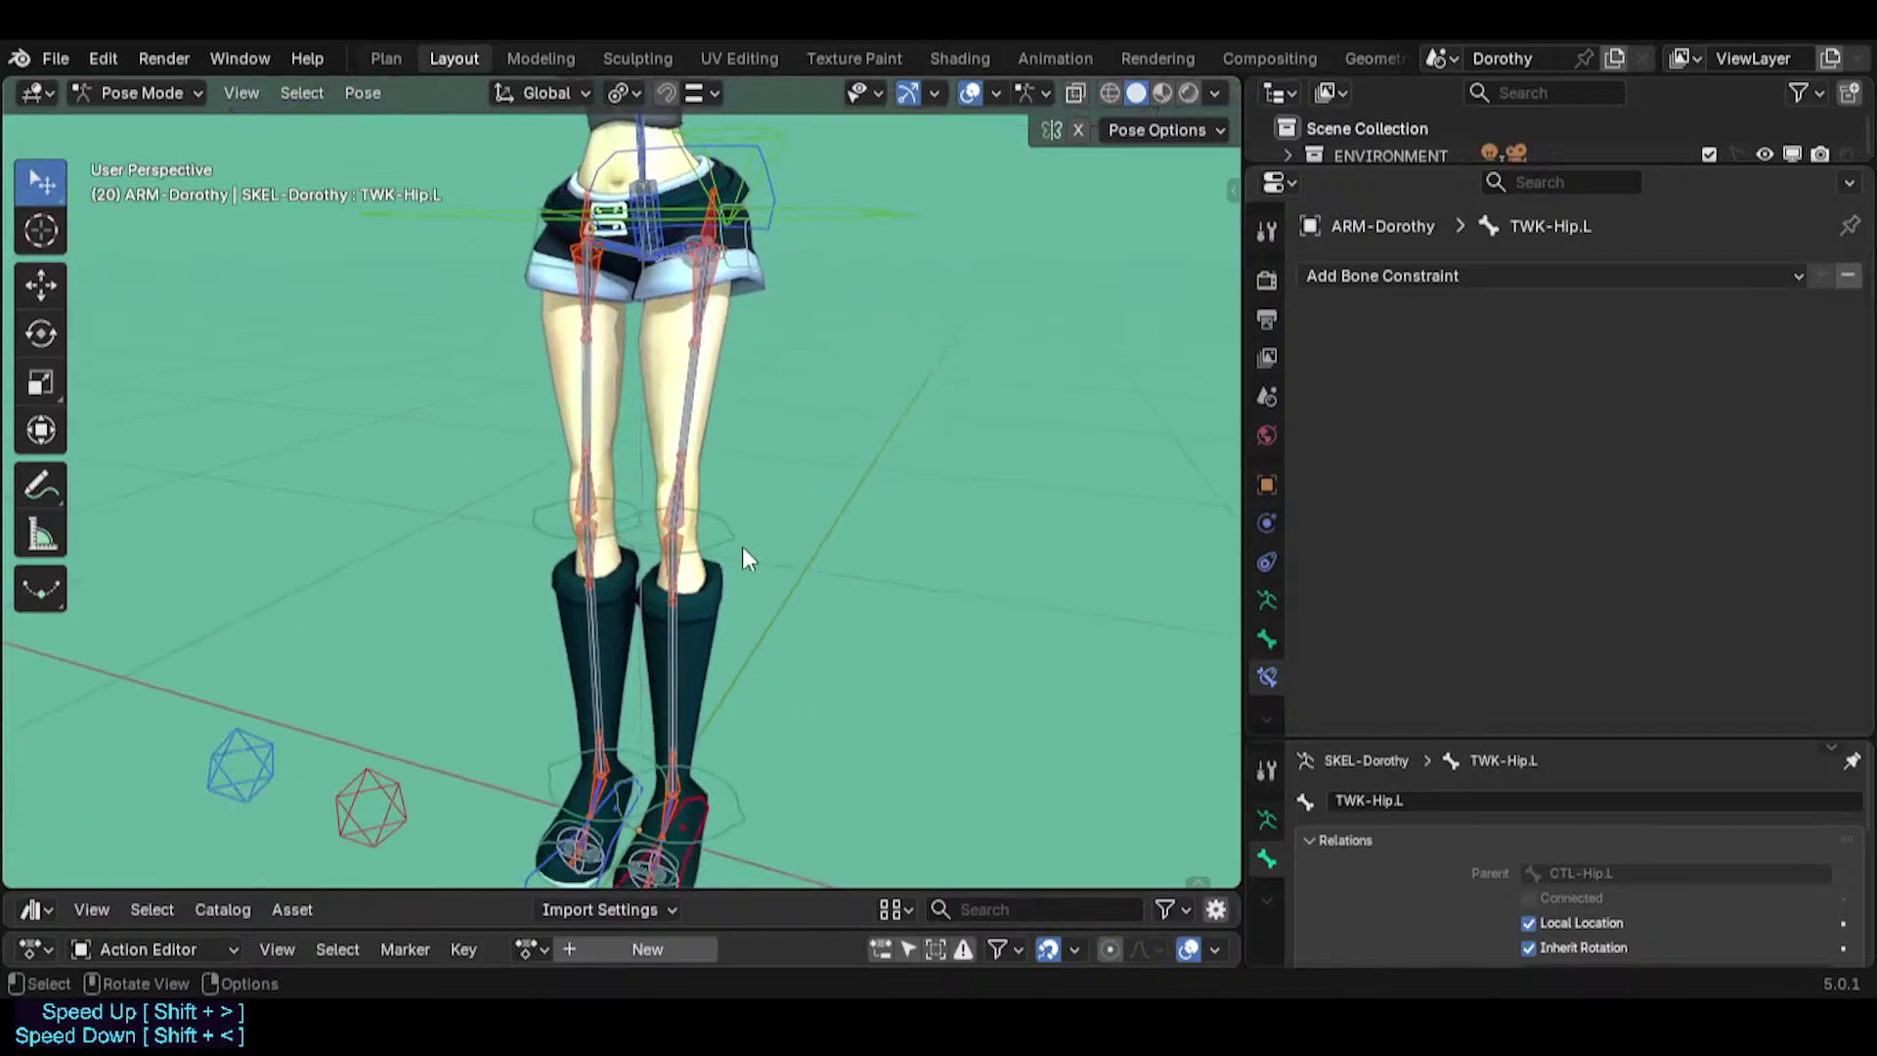
# Move MTR-IK-Foot.L to test the leg, leaving the foot raised behind the body with the knee bent, and save the file.
pyautogui.click(695, 866)
pyautogui.press('g')
pyautogui.click(864, 661)
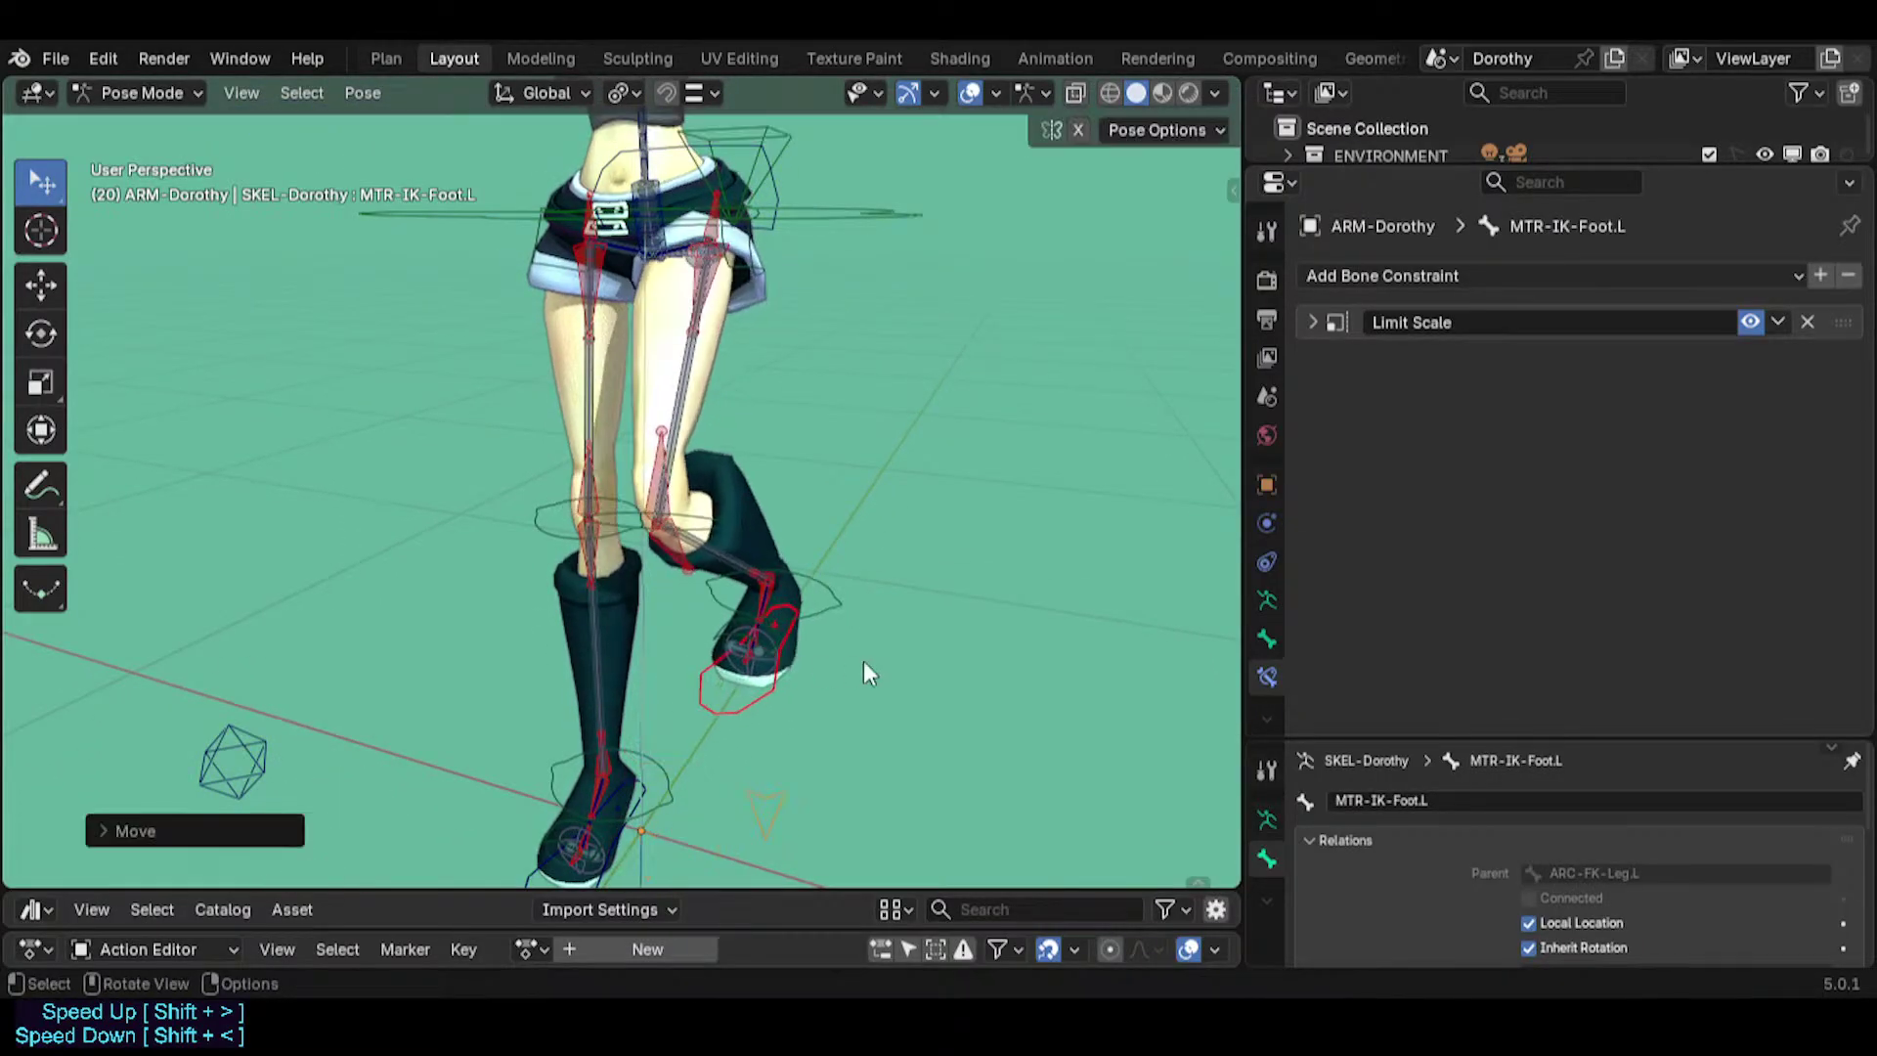
pyautogui.moveTo(864, 660); pyautogui.dragTo(547, 665, button='middle')
pyautogui.press('g')
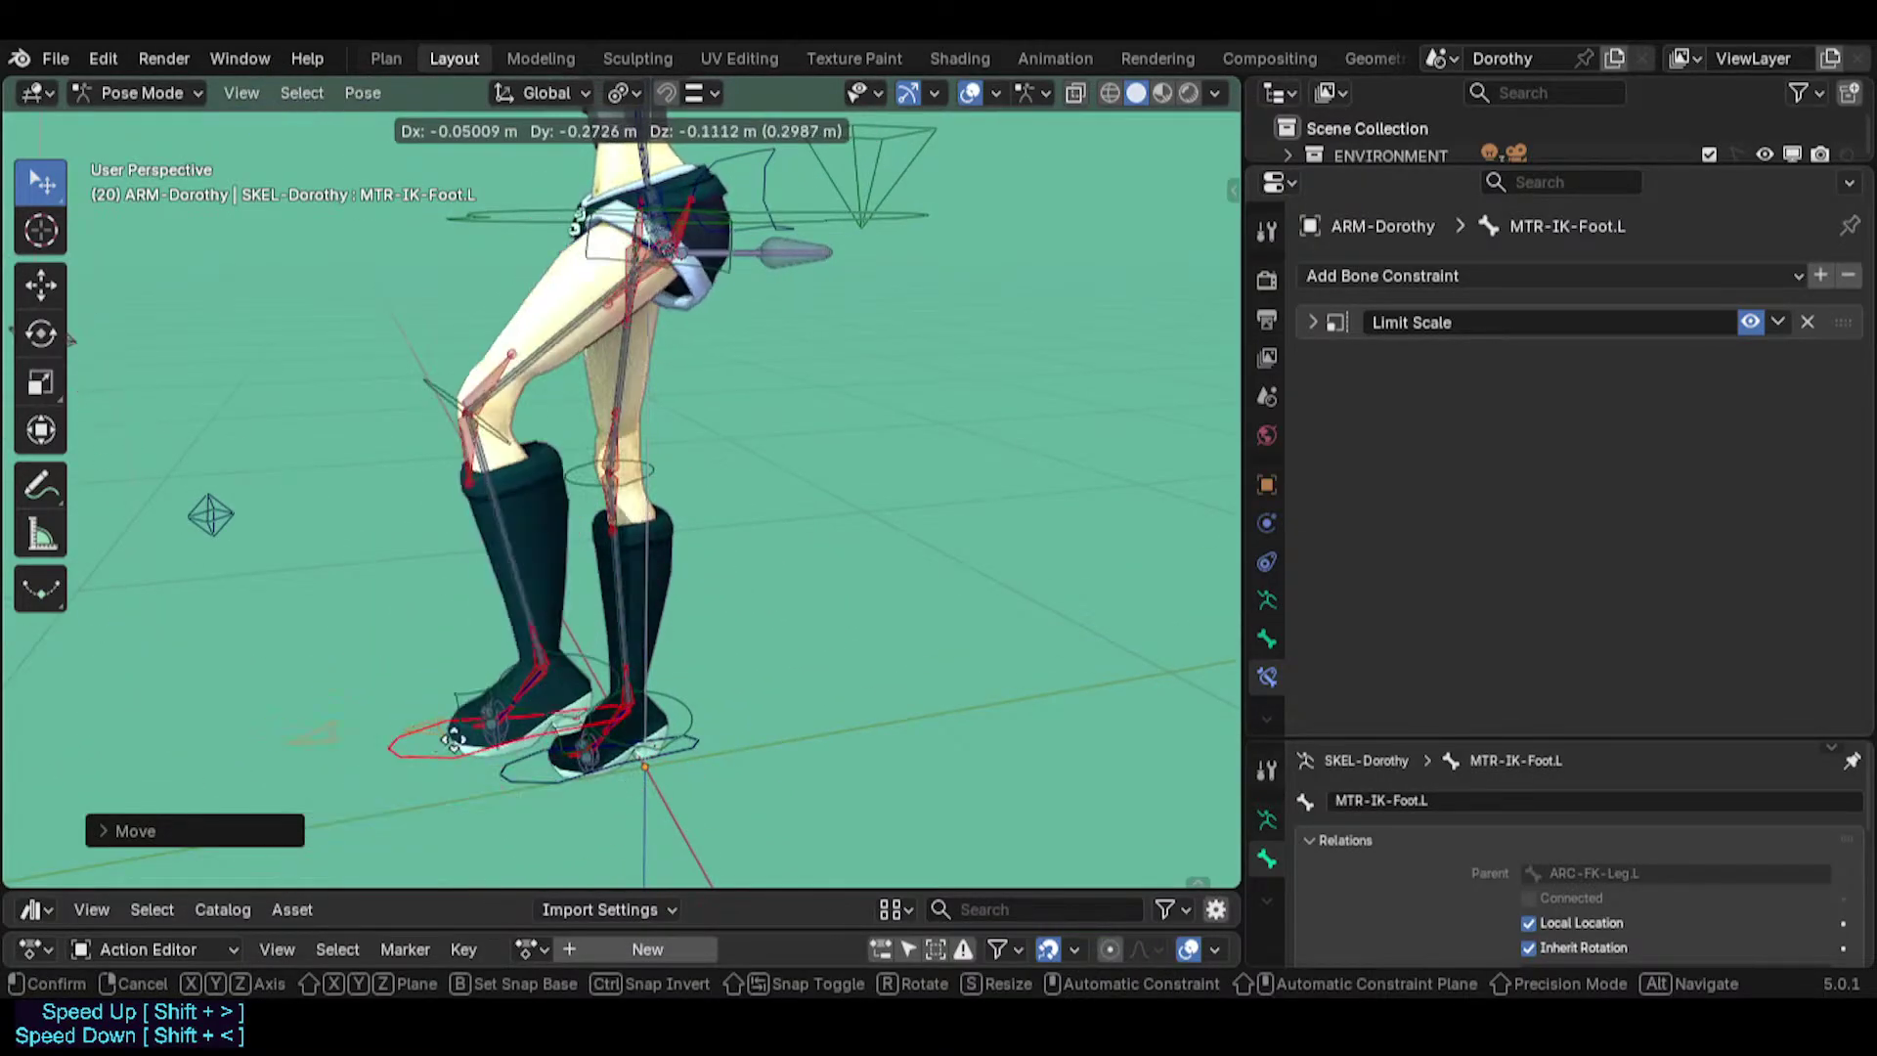
pyautogui.click(564, 655)
pyautogui.press('g')
pyautogui.click(700, 676)
pyautogui.hotkey('ctrl', 's')
# Inspect the parents and constraints of CTL-Shin.L, MCH-Thigh.L, CTL-Hip.L and TWK-Hip.L along the bent left leg.
pyautogui.scroll(6, 653, 512)
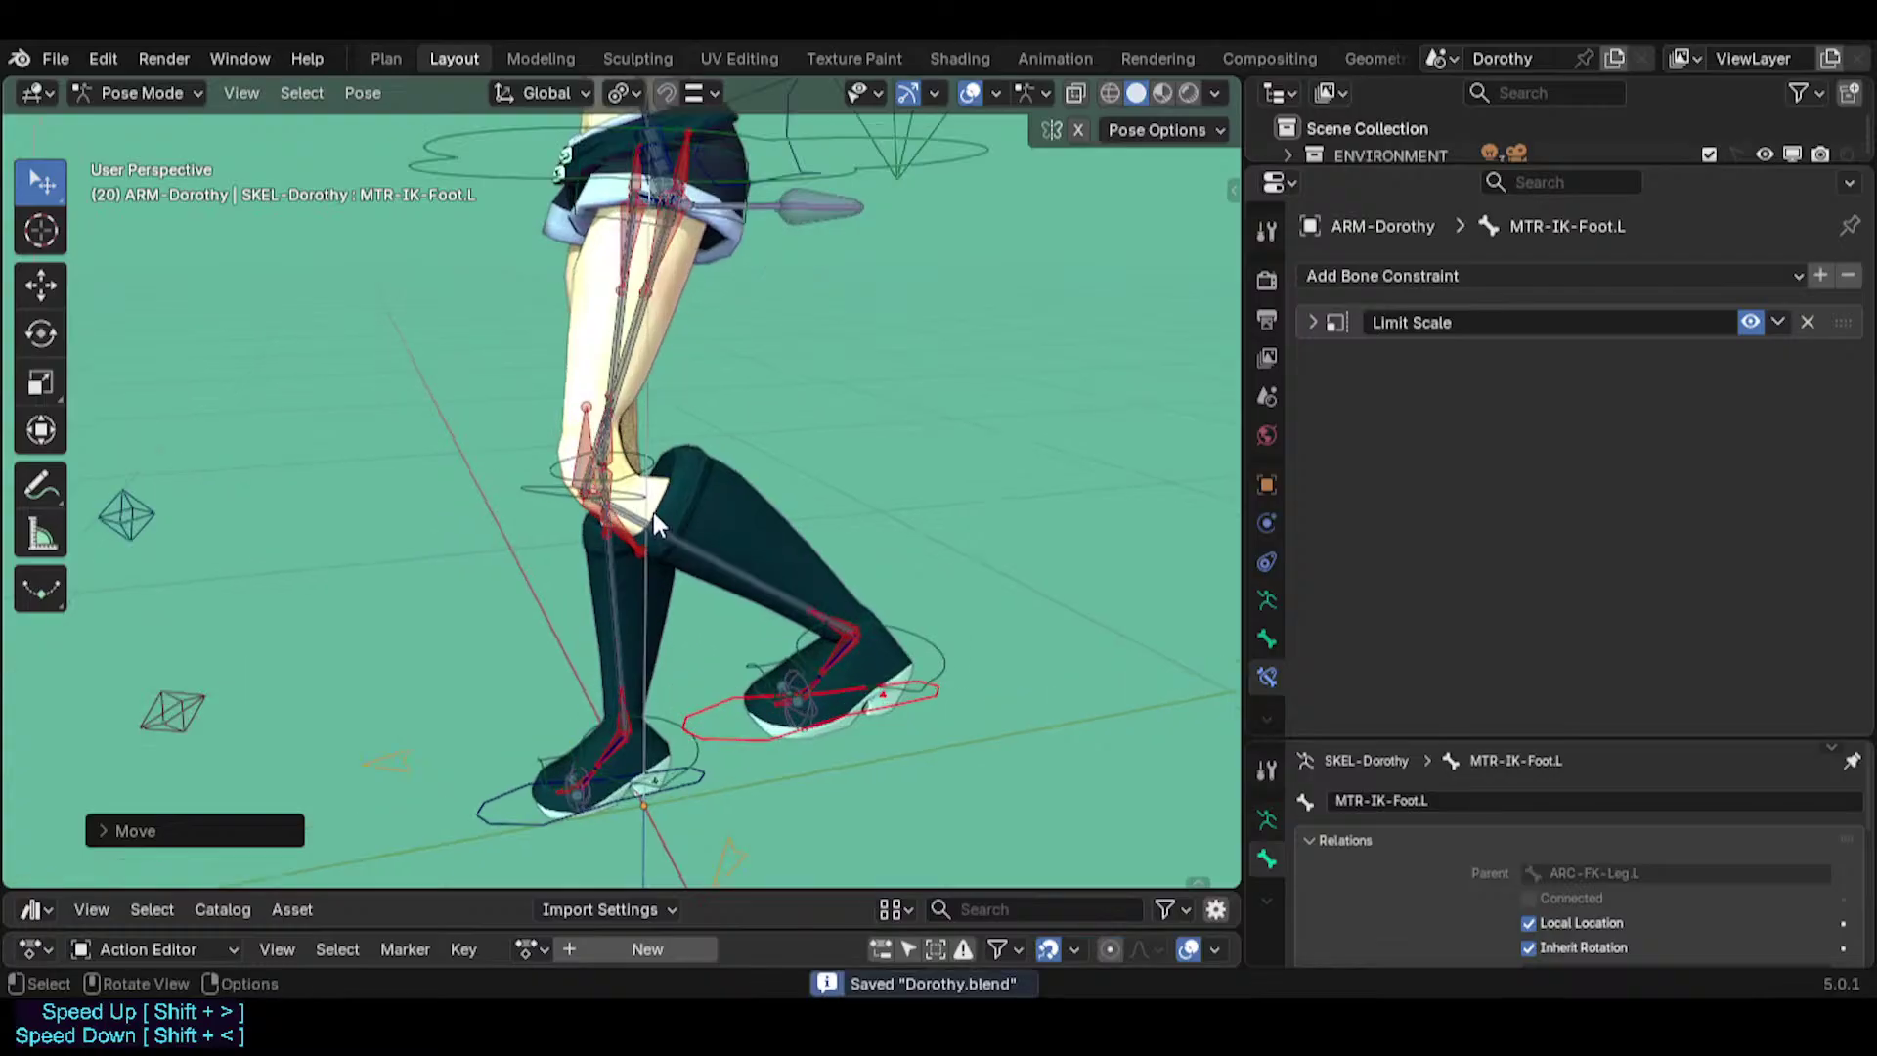
pyautogui.click(629, 539)
pyautogui.click(702, 540)
pyautogui.click(701, 537)
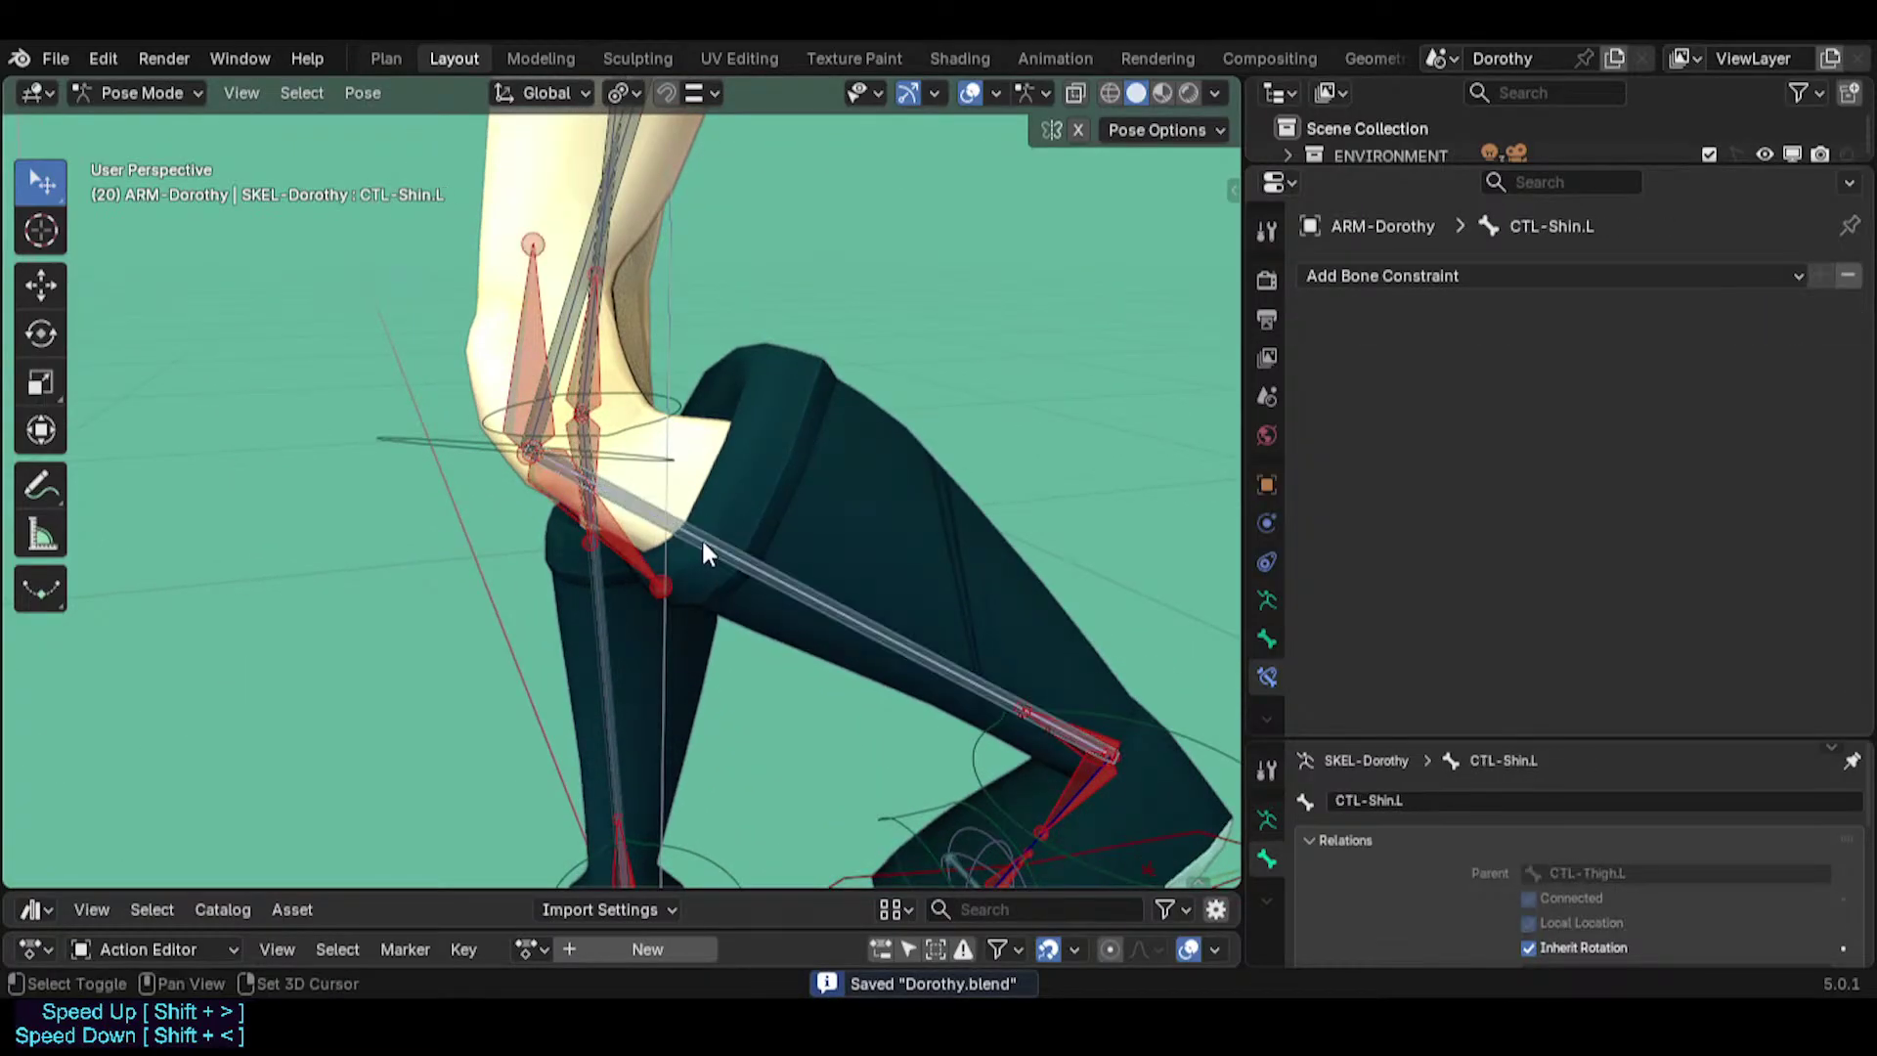
pyautogui.click(471, 432)
pyautogui.keyDown('shift'); pyautogui.moveTo(554, 279); pyautogui.dragTo(538, 455, button='middle'); pyautogui.keyUp('shift')
pyautogui.click(545, 450)
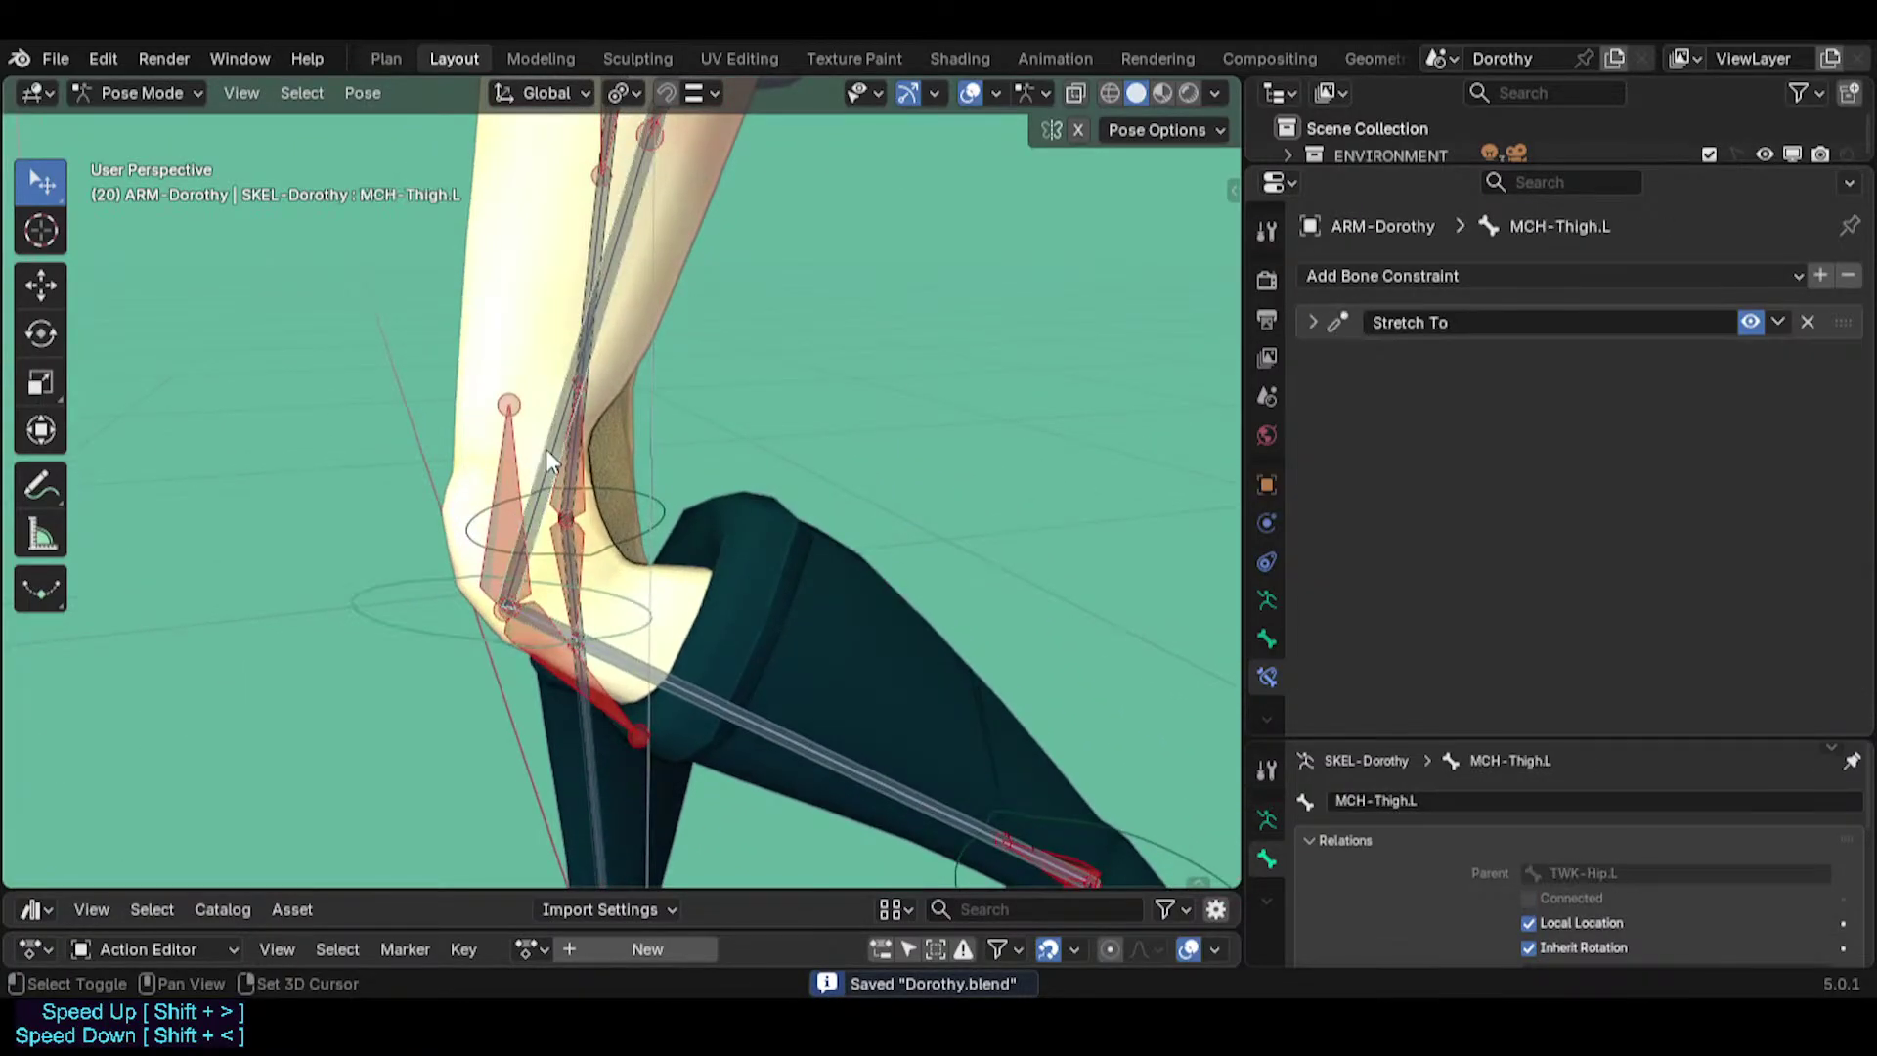
pyautogui.click(546, 449)
pyautogui.keyDown('shift'); pyautogui.moveTo(679, 326); pyautogui.dragTo(635, 516, button='middle'); pyautogui.keyUp('shift')
pyautogui.click(569, 473)
pyautogui.click(567, 473)
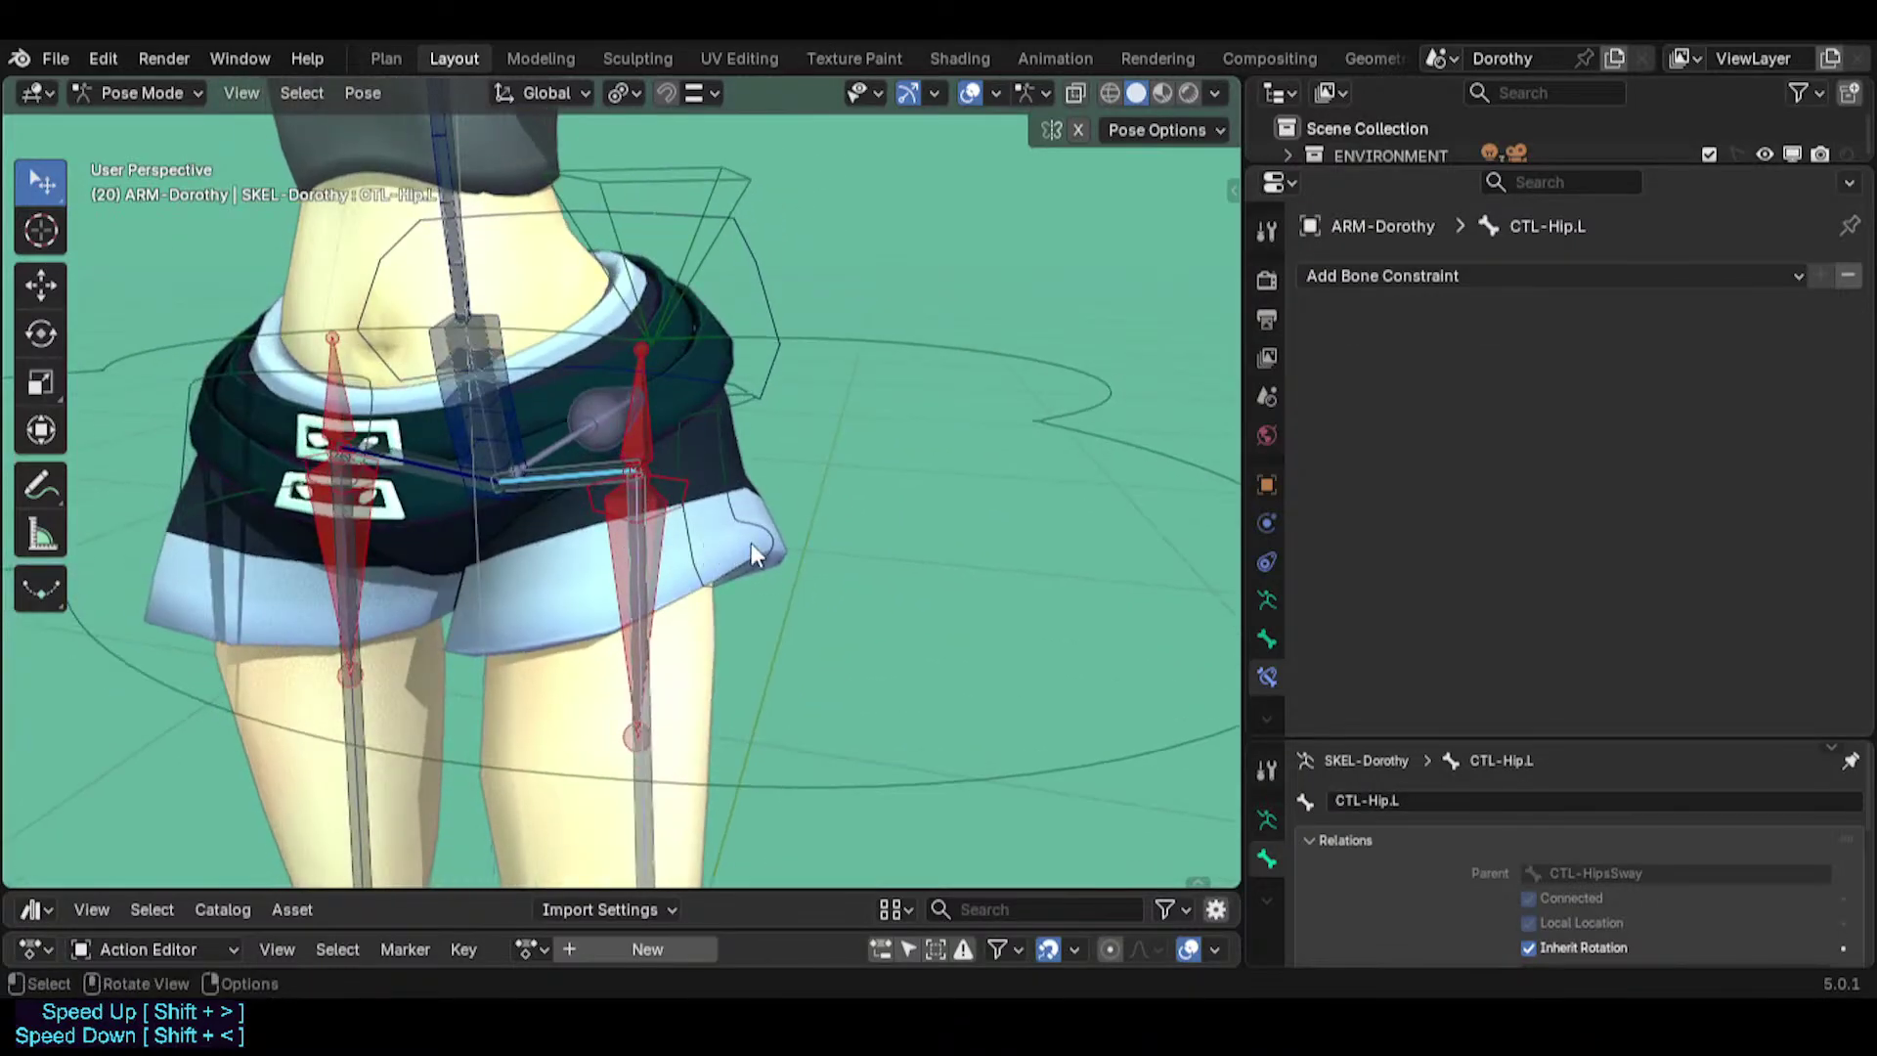
pyautogui.click(743, 553)
# Check the parent and Copy Location constraint of TWK-Knee.L, and examine HLP3-FanKneeThigh.R at the right knee.
pyautogui.scroll(-2, 738, 562)
pyautogui.keyDown('shift'); pyautogui.moveTo(700, 663); pyautogui.dragTo(704, 577, button='middle'); pyautogui.keyUp('shift')
pyautogui.moveTo(704, 577)
pyautogui.mouseDown(button='middle')
pyautogui.moveTo(718, 536)
pyautogui.moveTo(676, 601)
pyautogui.mouseUp(button='middle')
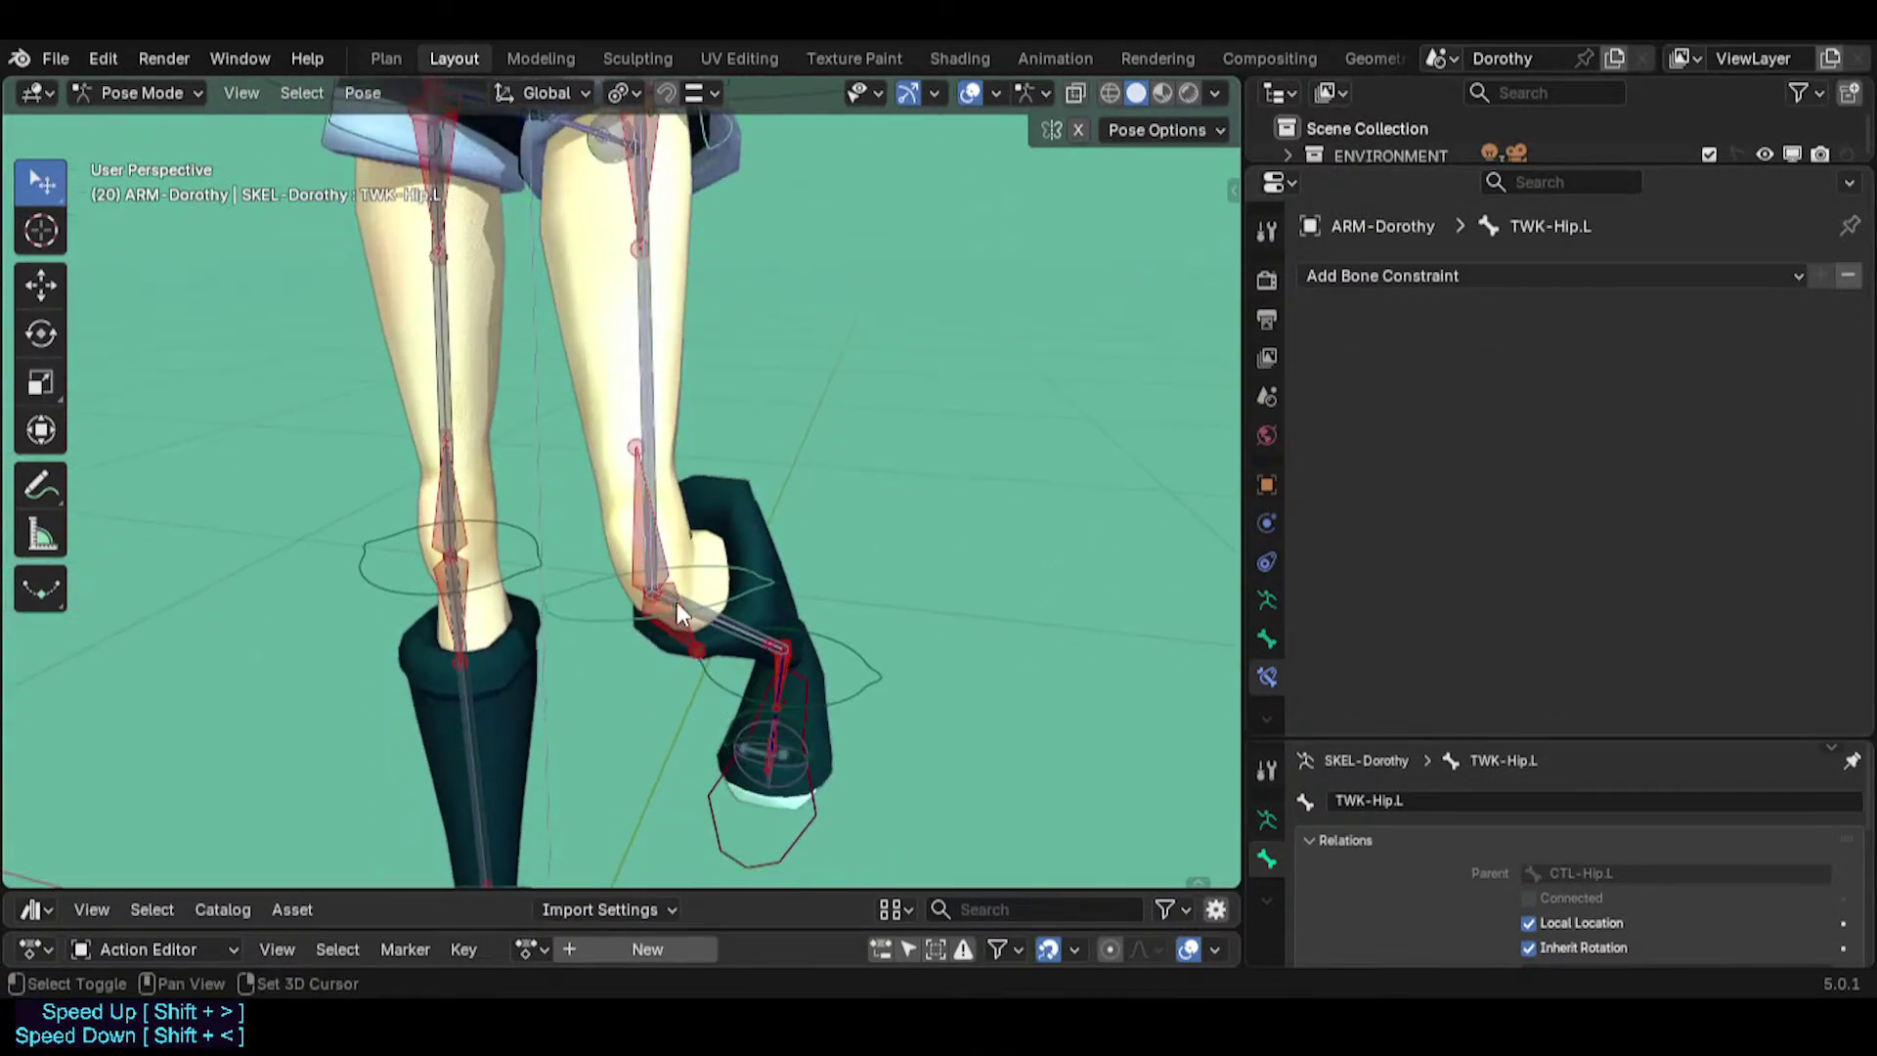
pyautogui.click(589, 622)
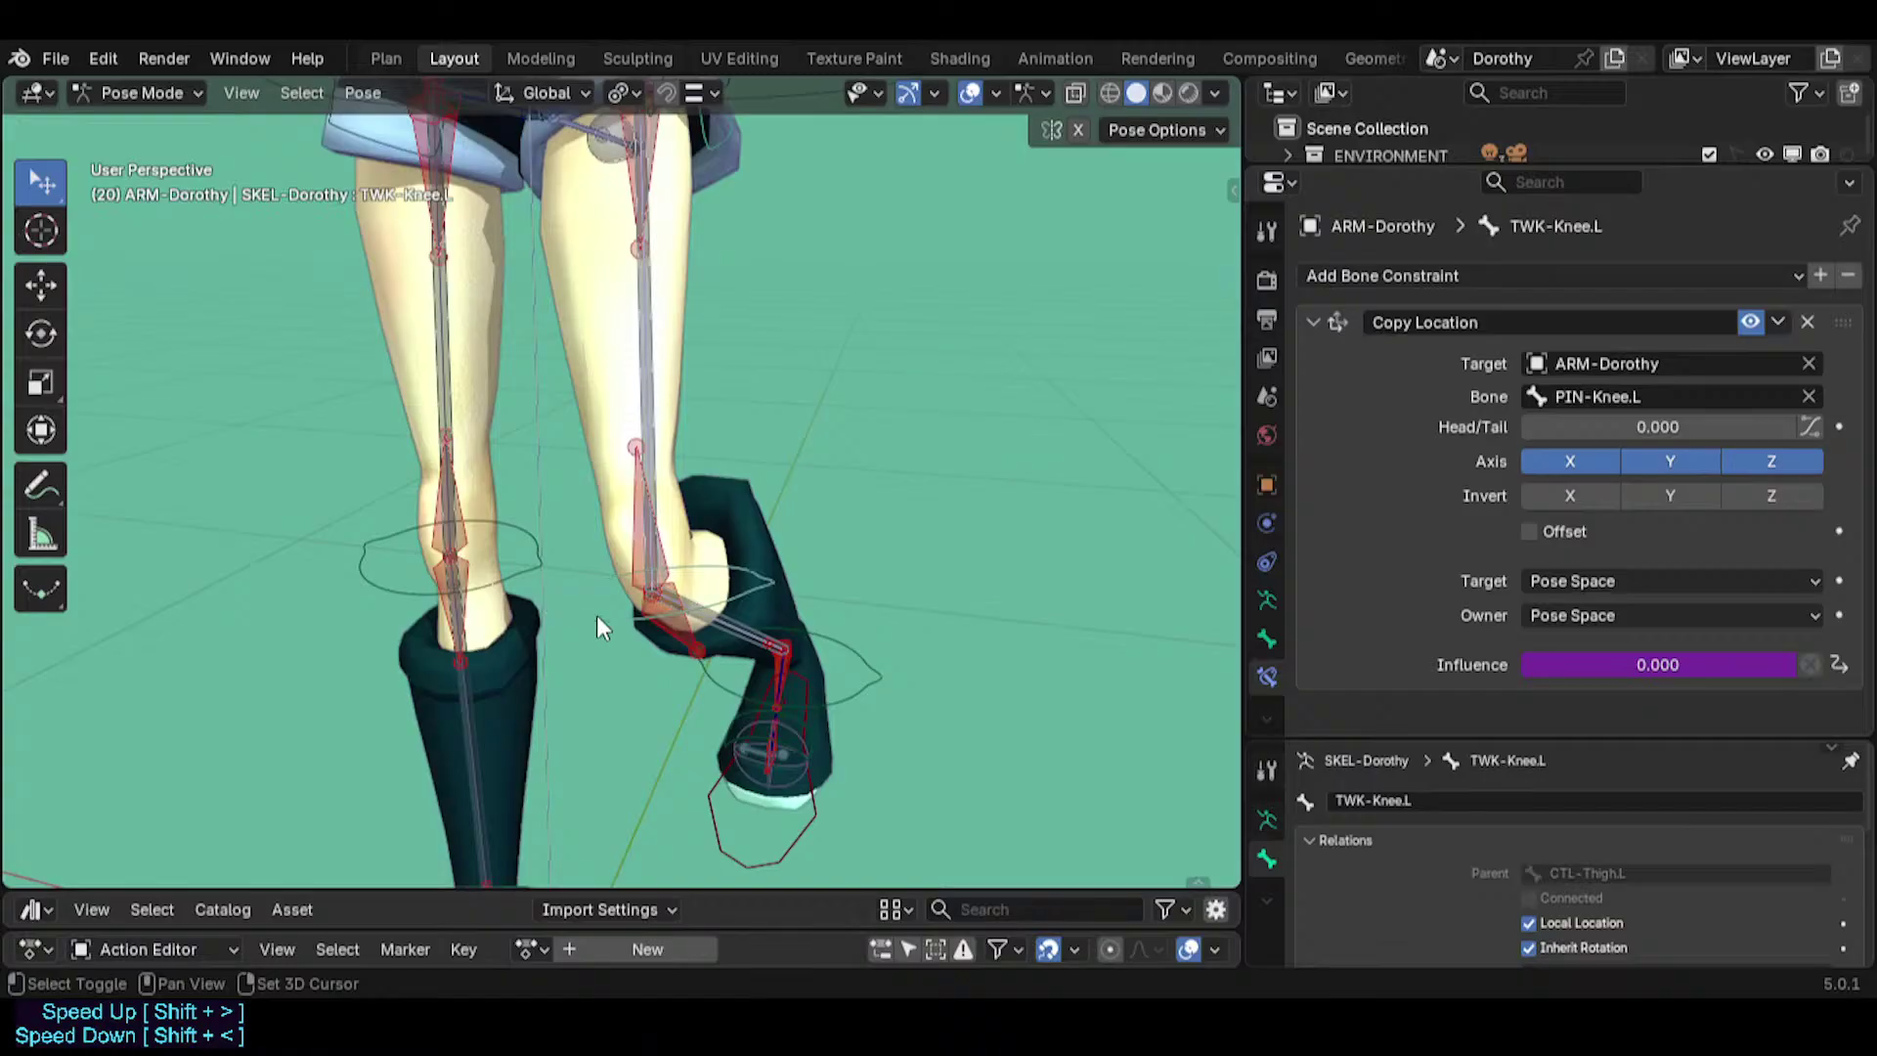
pyautogui.press('Tab')
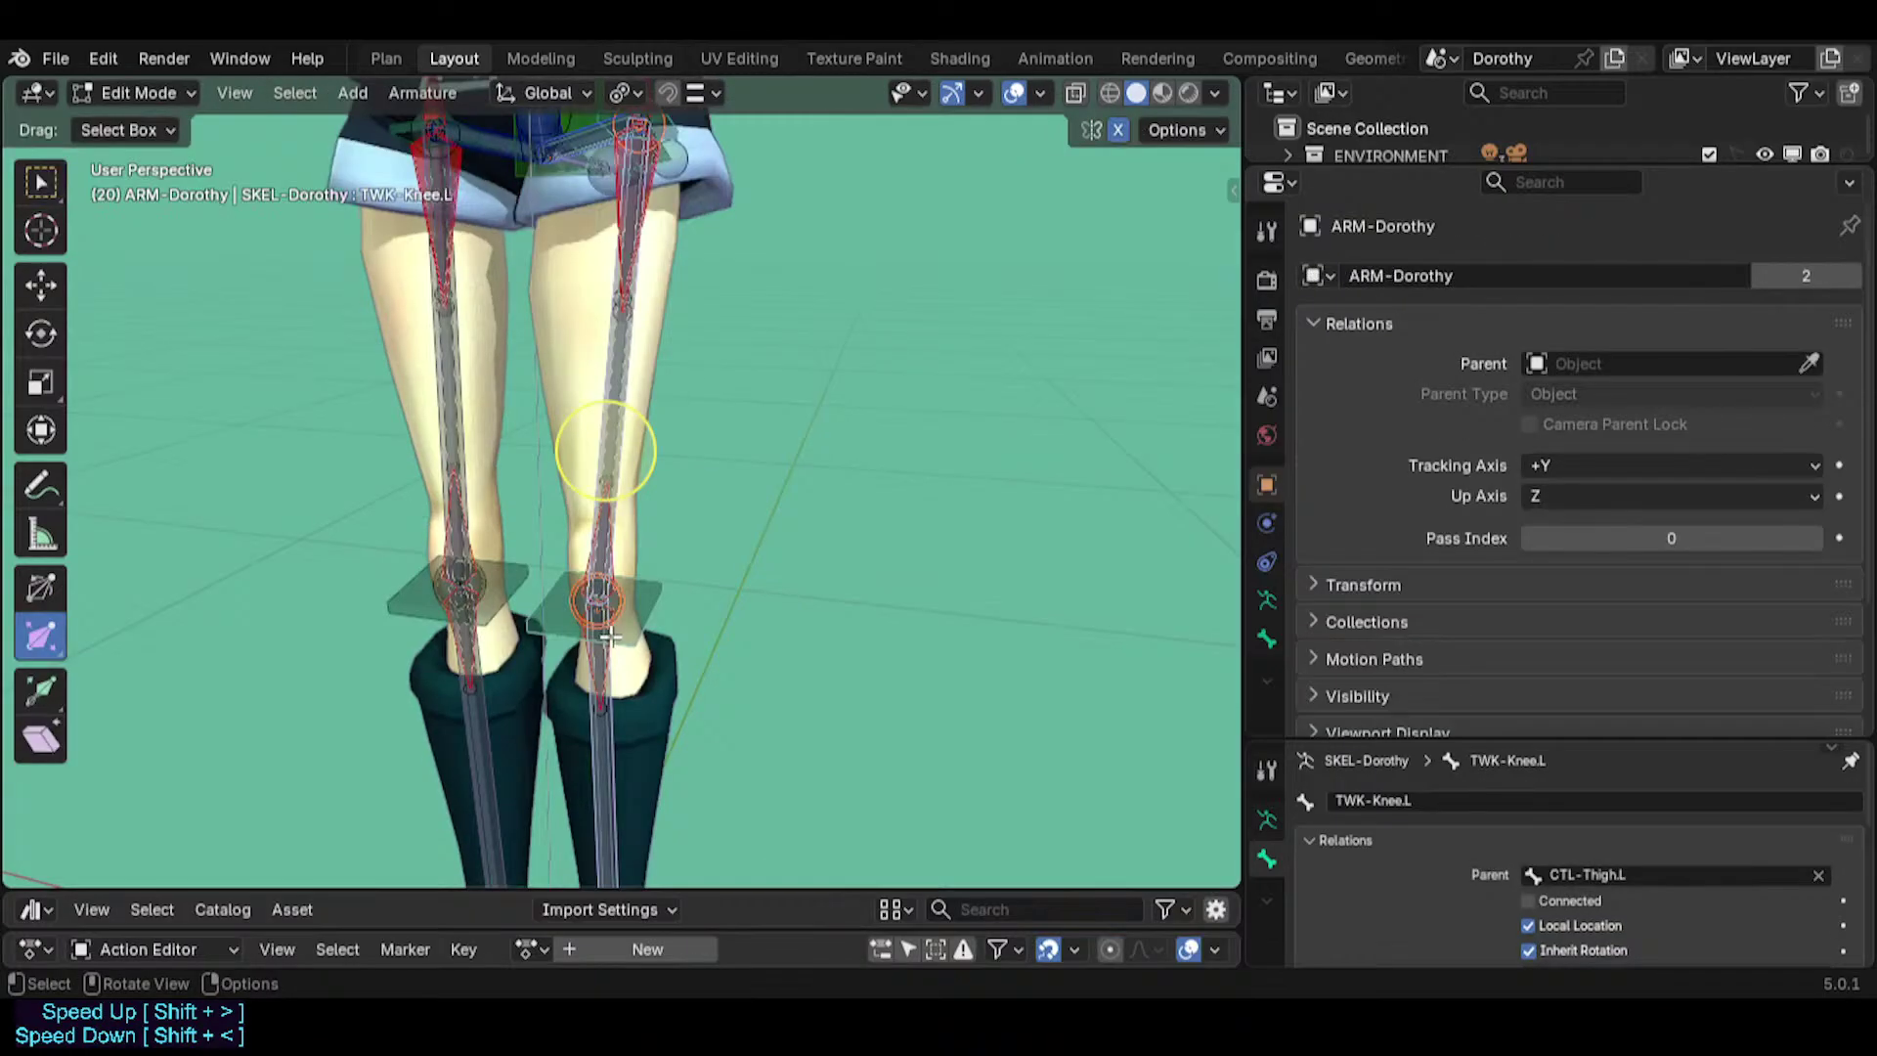
pyautogui.rightClick(622, 469)
pyautogui.click(622, 467)
pyautogui.press('Tab')
pyautogui.click(415, 565)
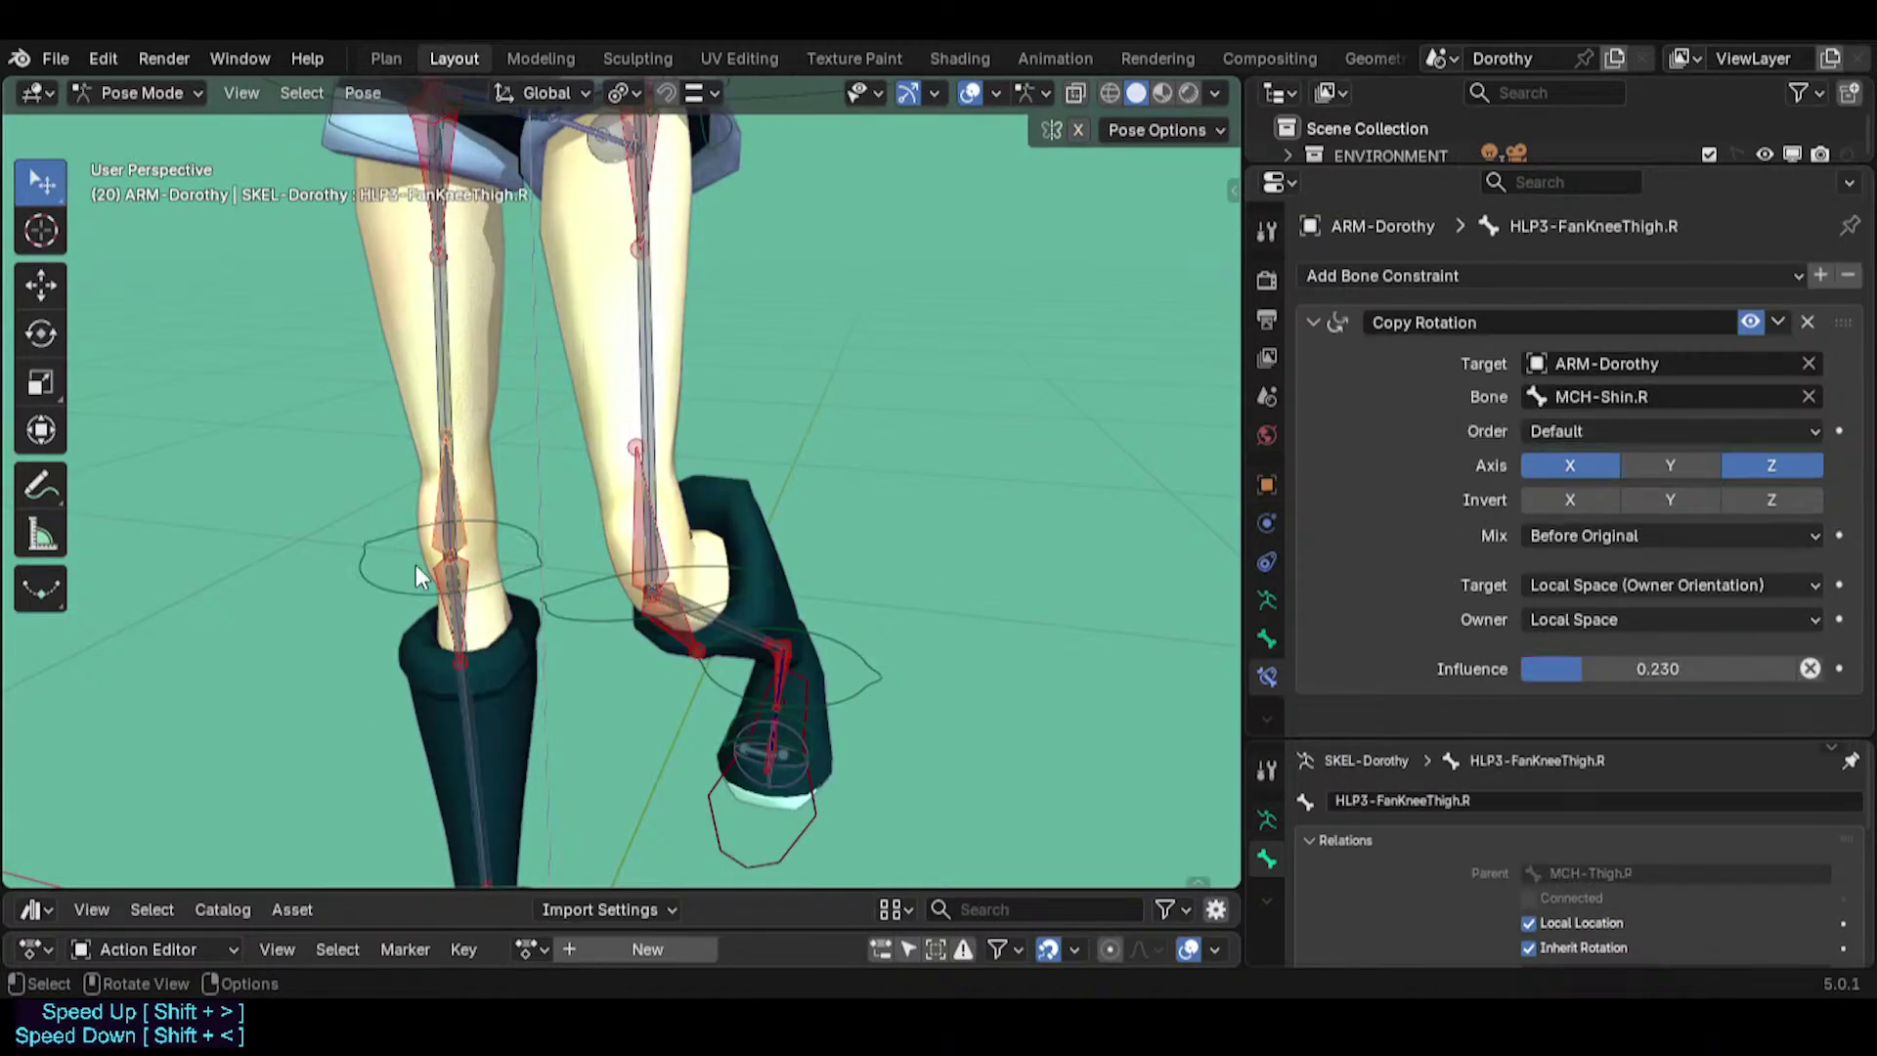
pyautogui.click(414, 565)
pyautogui.click(460, 560)
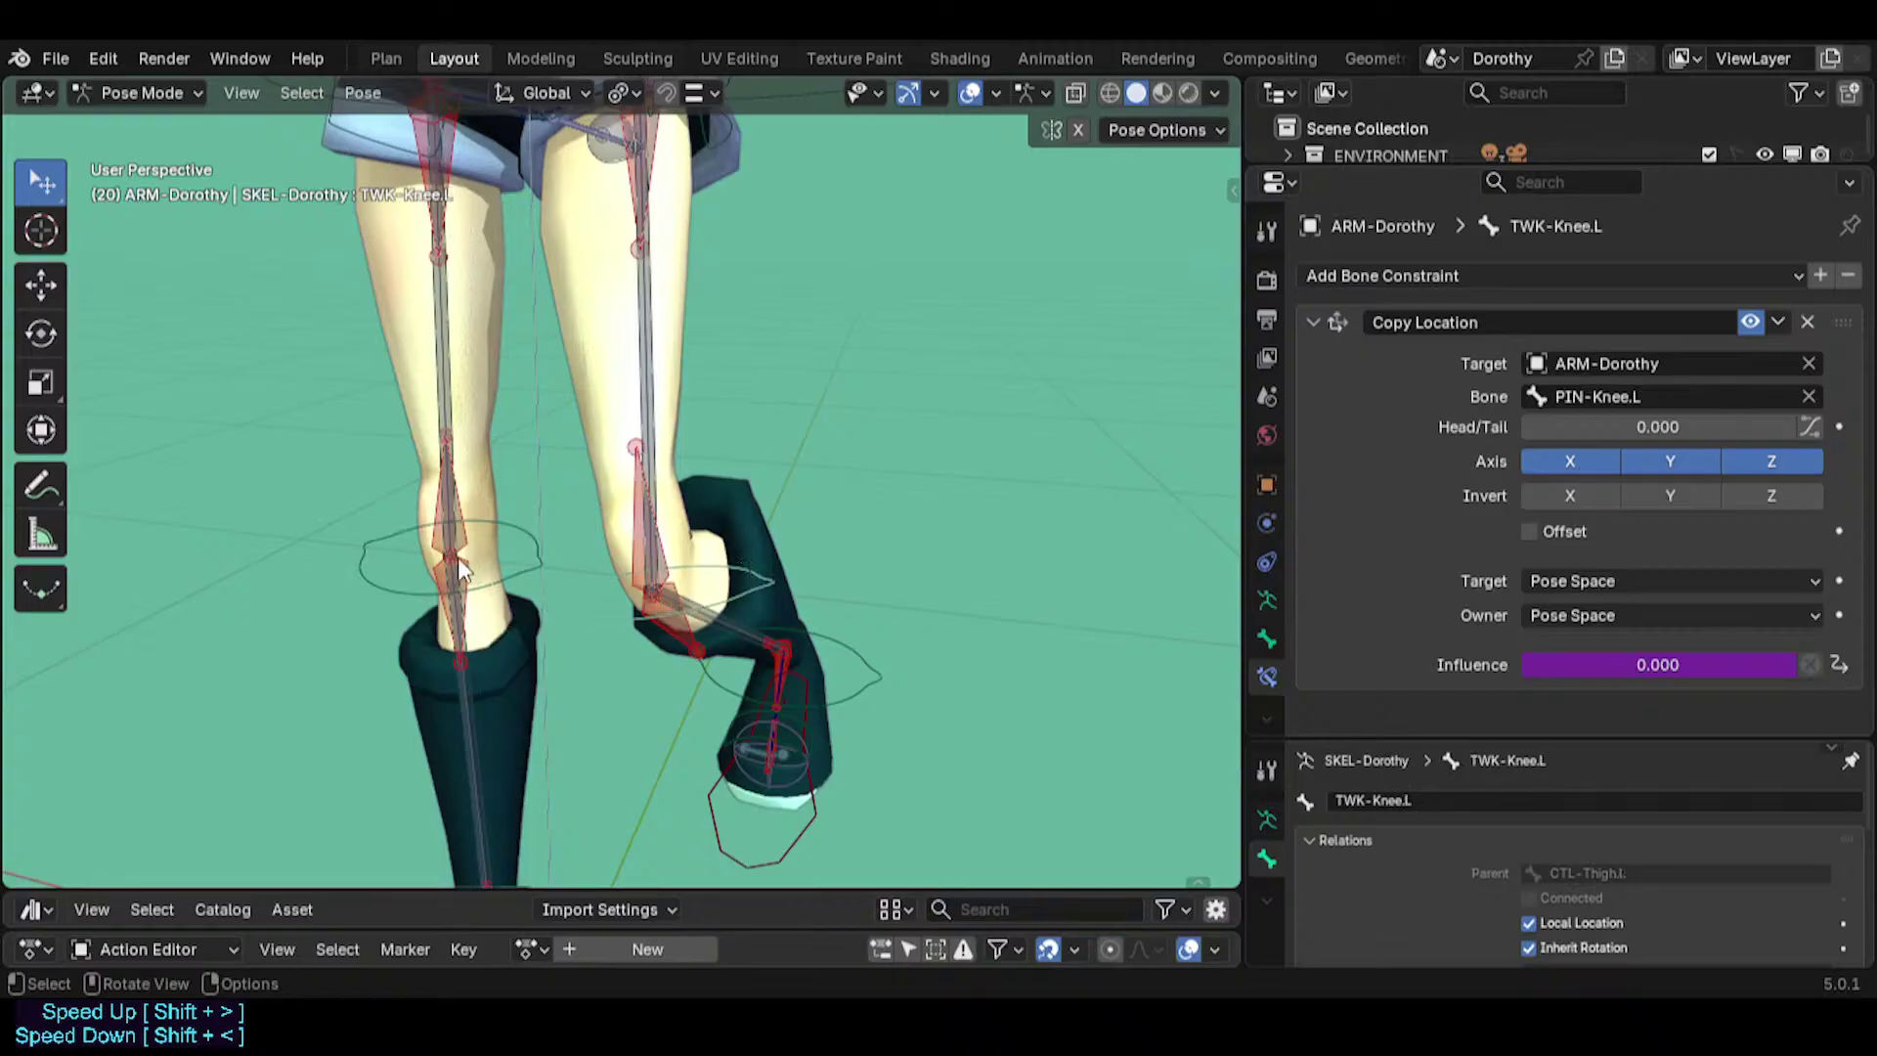
# Check the parent of TWK-Hip.L and the Copy Rotation constraint of HLP3-FanPelvisThigh.L at the left hip.
pyautogui.click(719, 575)
pyautogui.keyDown('shift'); pyautogui.moveTo(718, 146); pyautogui.dragTo(731, 498, button='middle'); pyautogui.keyUp('shift')
pyautogui.click(731, 503)
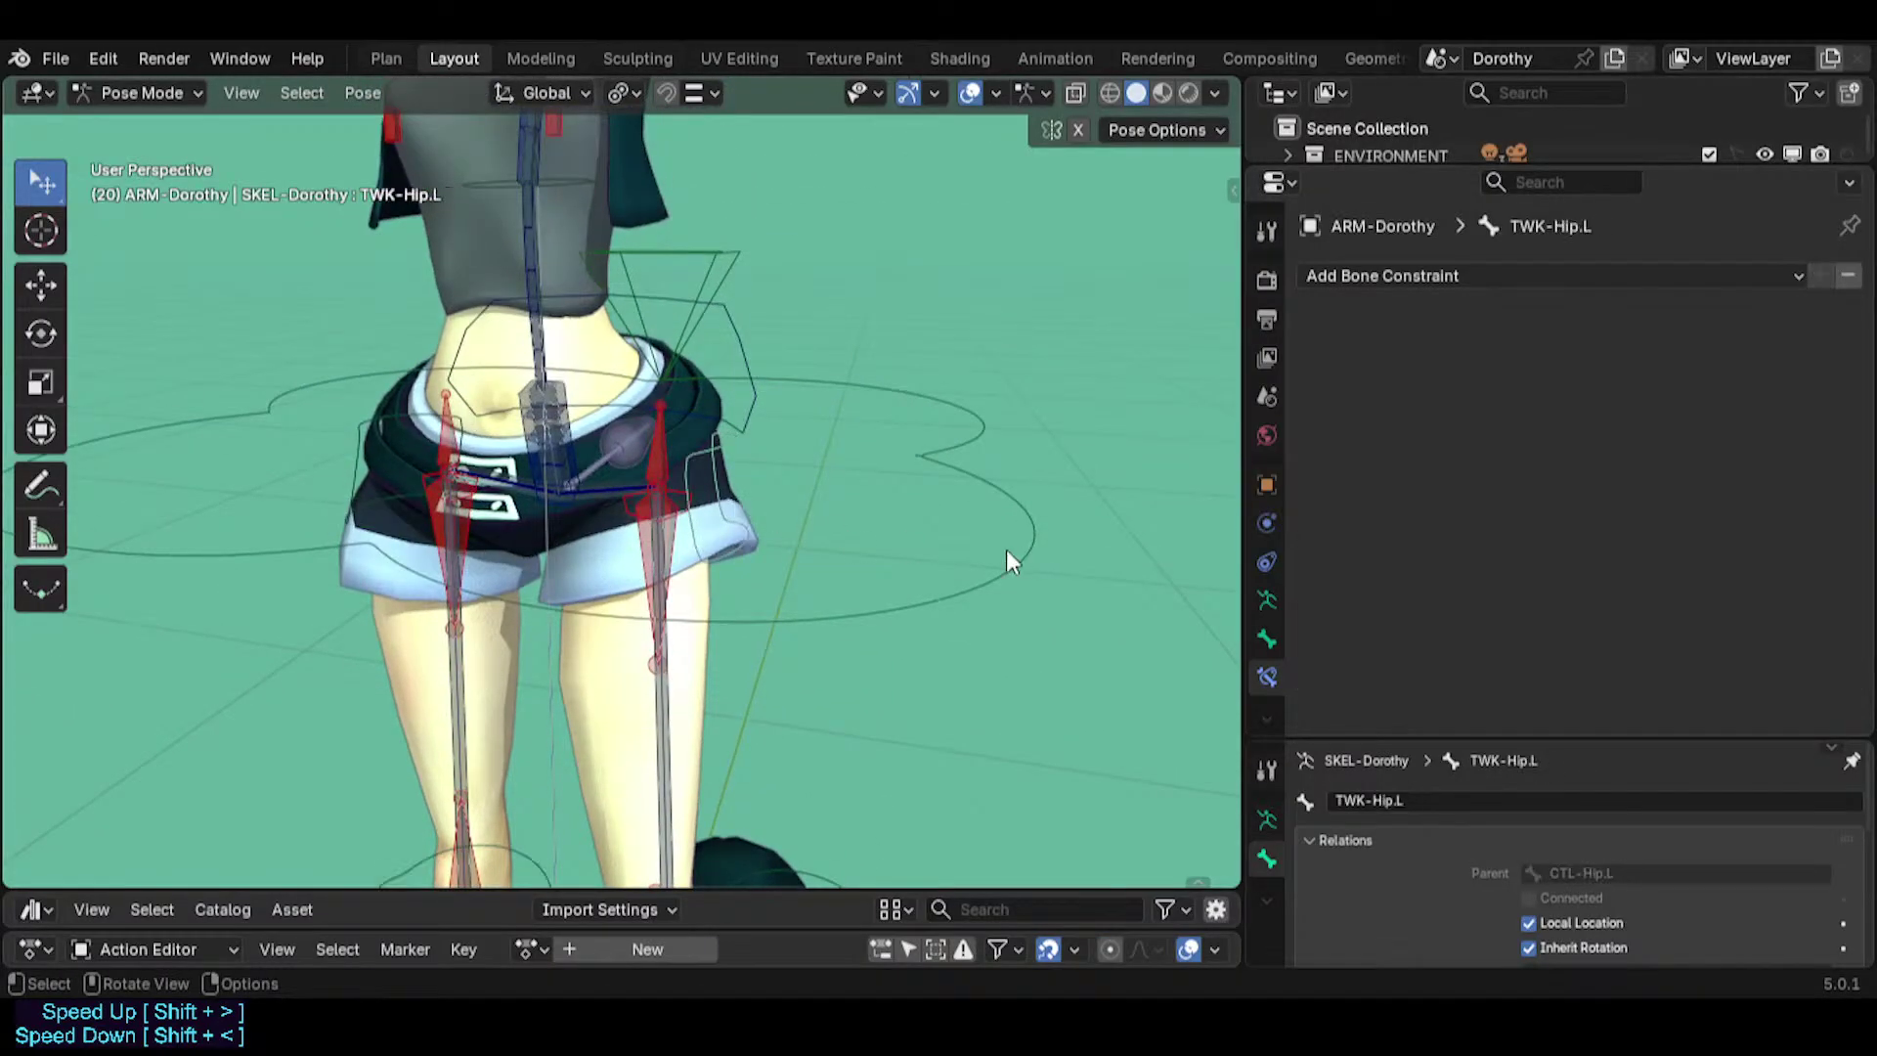
pyautogui.click(595, 483)
pyautogui.click(735, 507)
pyautogui.click(655, 526)
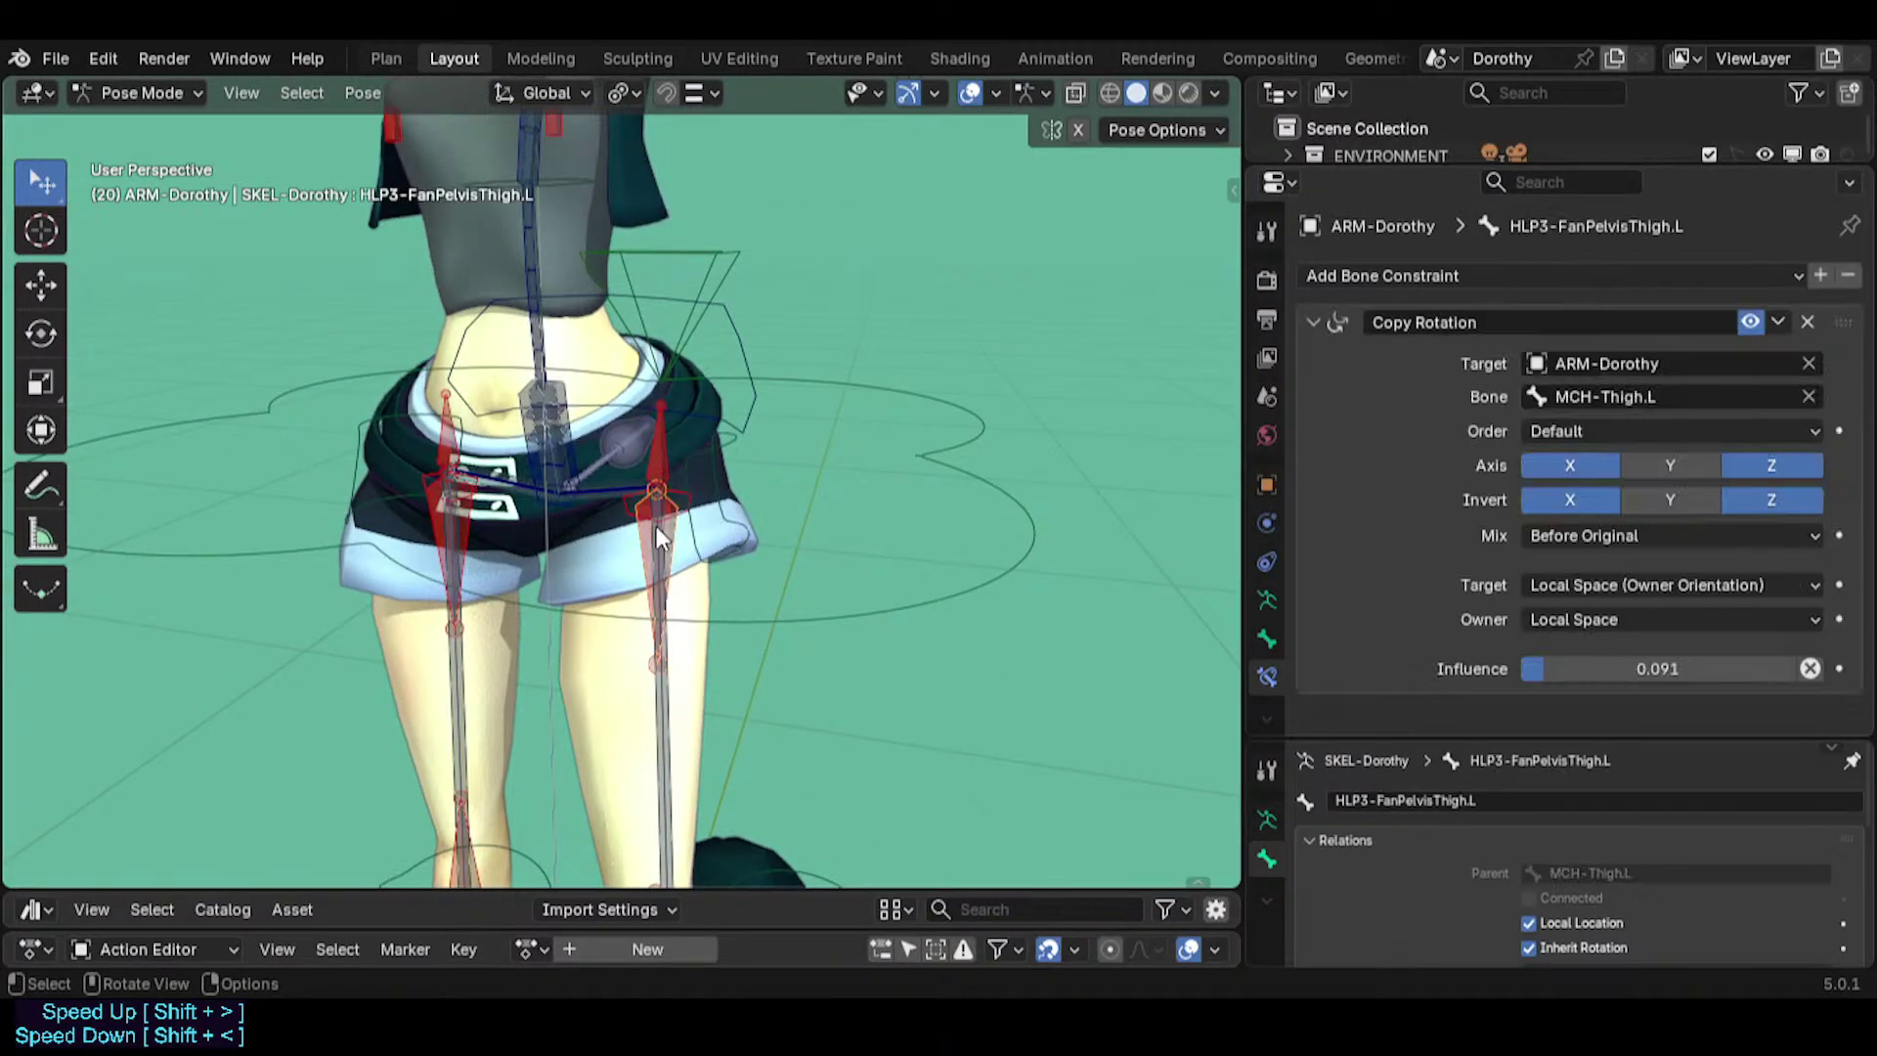
pyautogui.moveTo(723, 536); pyautogui.dragTo(676, 529, button='middle')
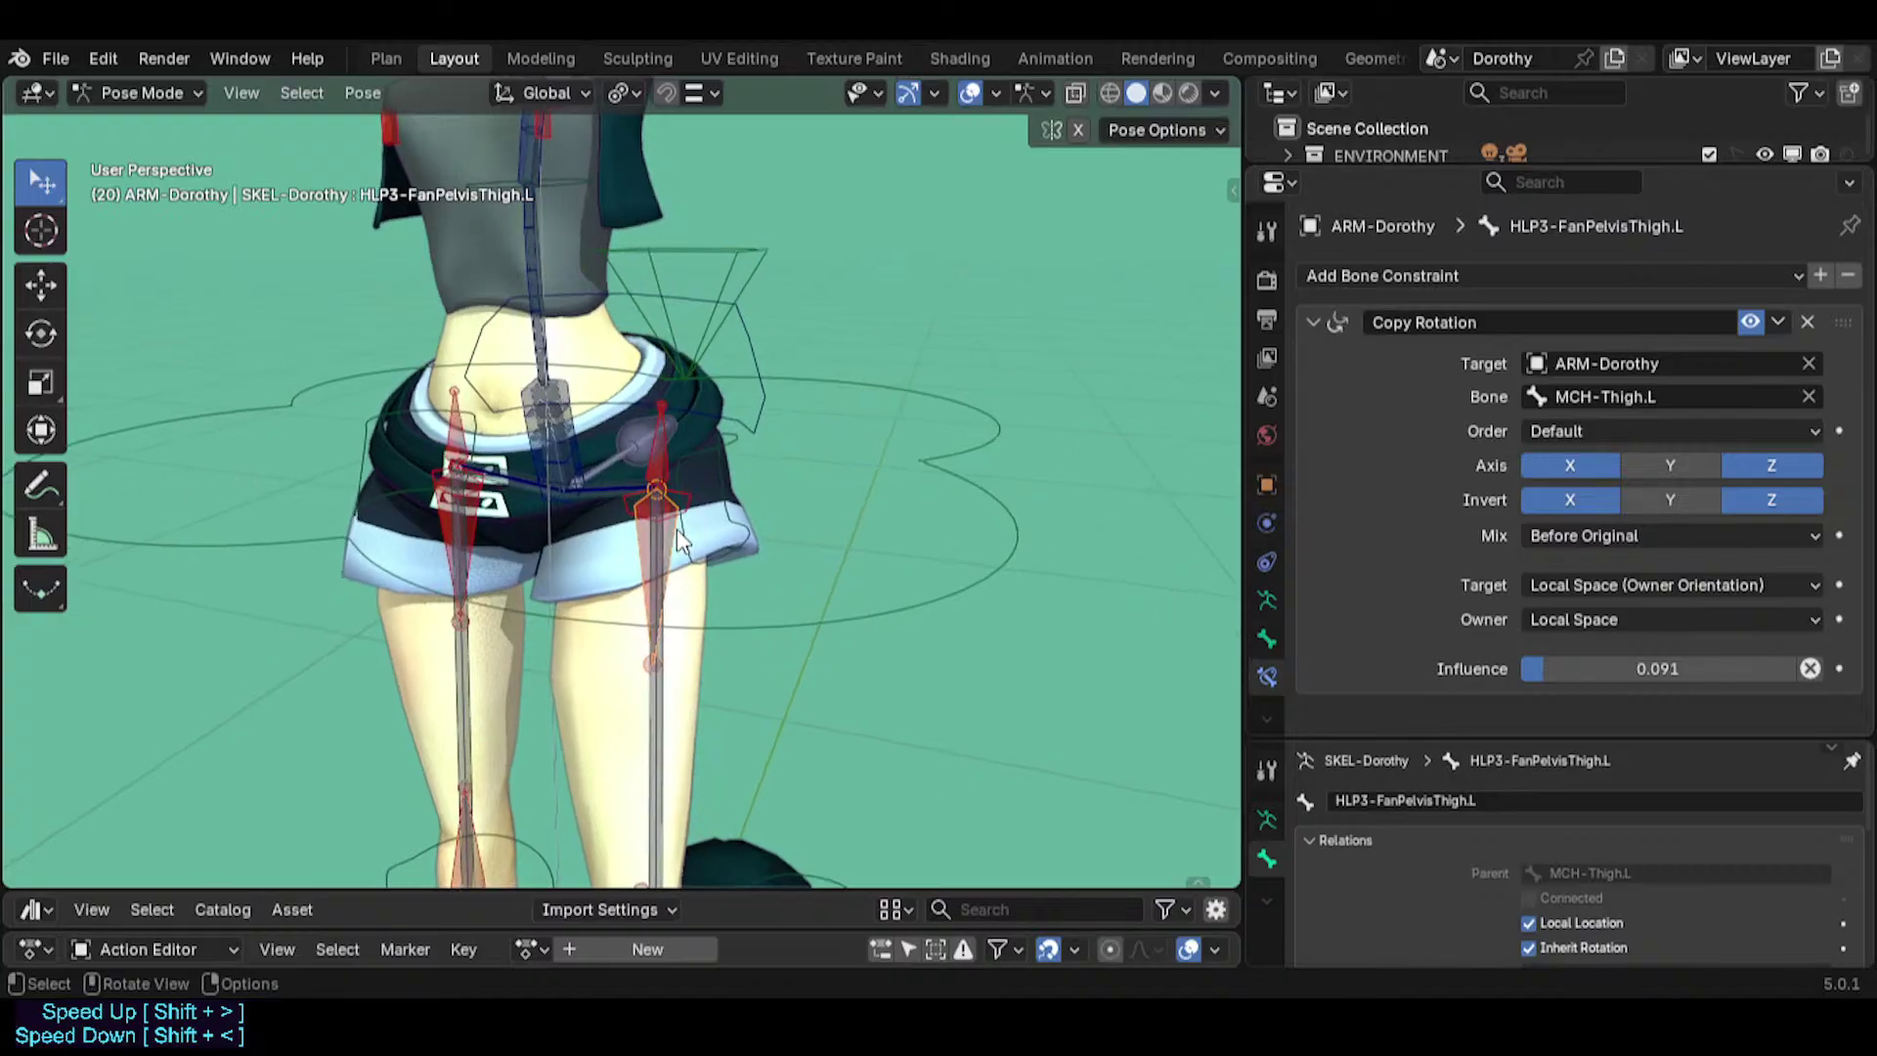
# Save the file and move MTR-IK-Foot.L through a raised-knee pose, placing the left foot near the ground behind the right one.
pyautogui.hotkey('ctrl', 's')
pyautogui.scroll(-5, 723, 587)
pyautogui.keyDown('shift'); pyautogui.moveTo(741, 747); pyautogui.dragTo(709, 547, button='middle'); pyautogui.keyUp('shift')
pyautogui.scroll(3, 709, 547)
pyautogui.moveTo(709, 547); pyautogui.dragTo(631, 567, button='middle')
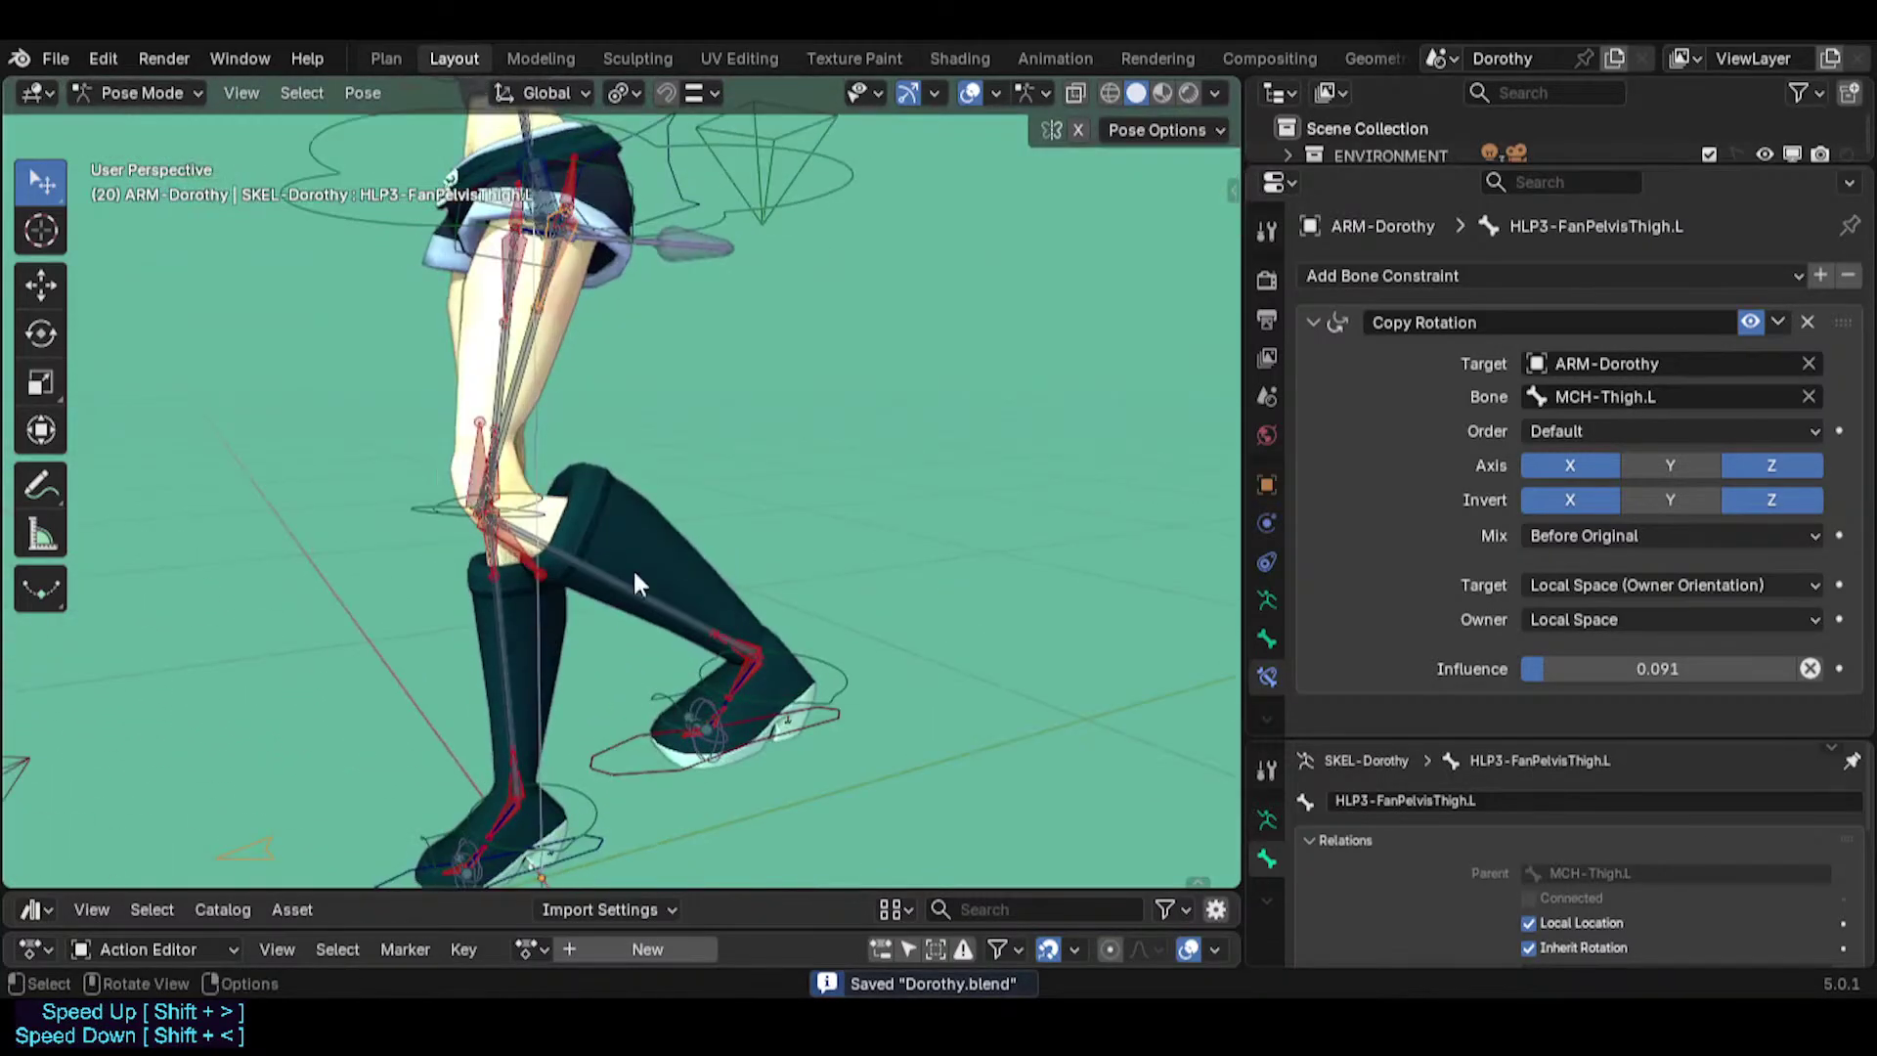
pyautogui.click(598, 772)
pyautogui.moveTo(598, 773); pyautogui.dragTo(771, 618, button='middle')
pyautogui.press('g')
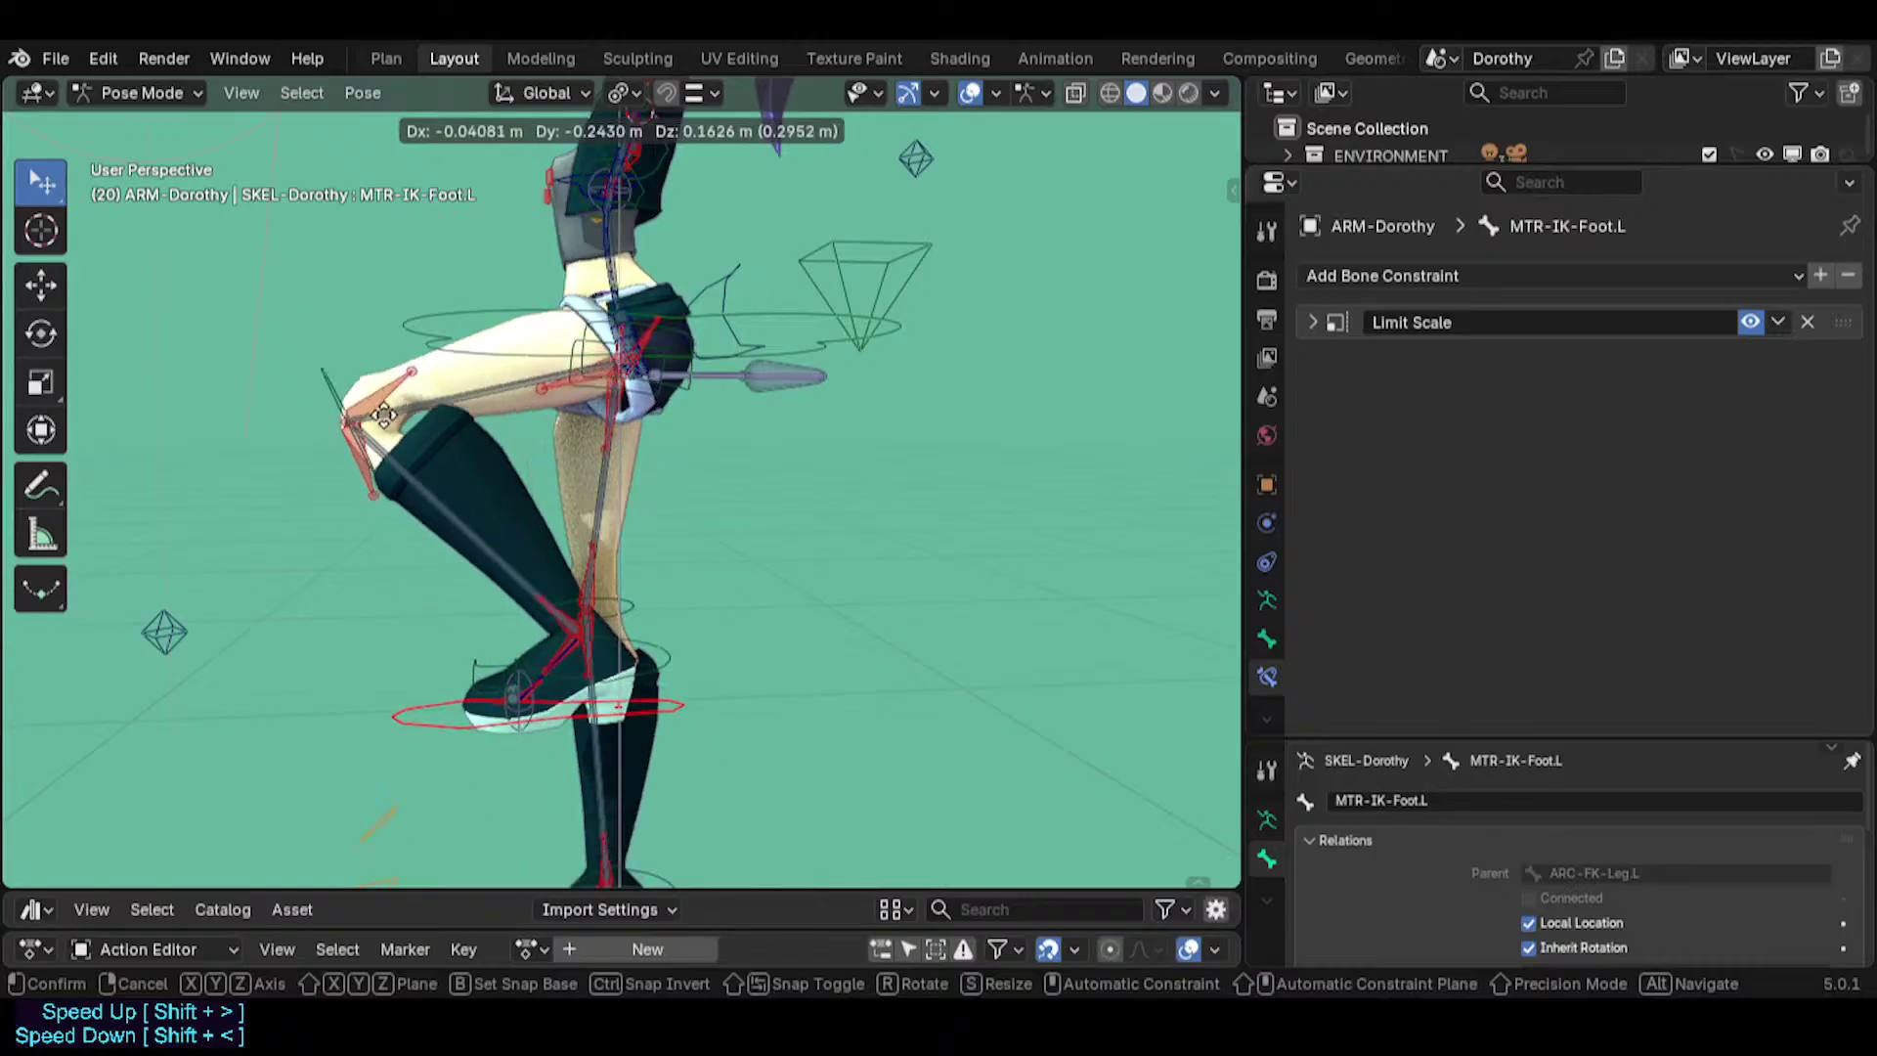
pyautogui.click(463, 536)
pyautogui.moveTo(464, 535); pyautogui.dragTo(557, 472, button='middle')
pyautogui.scroll(2, 748, 670)
pyautogui.moveTo(977, 695); pyautogui.dragTo(889, 720, button='middle')
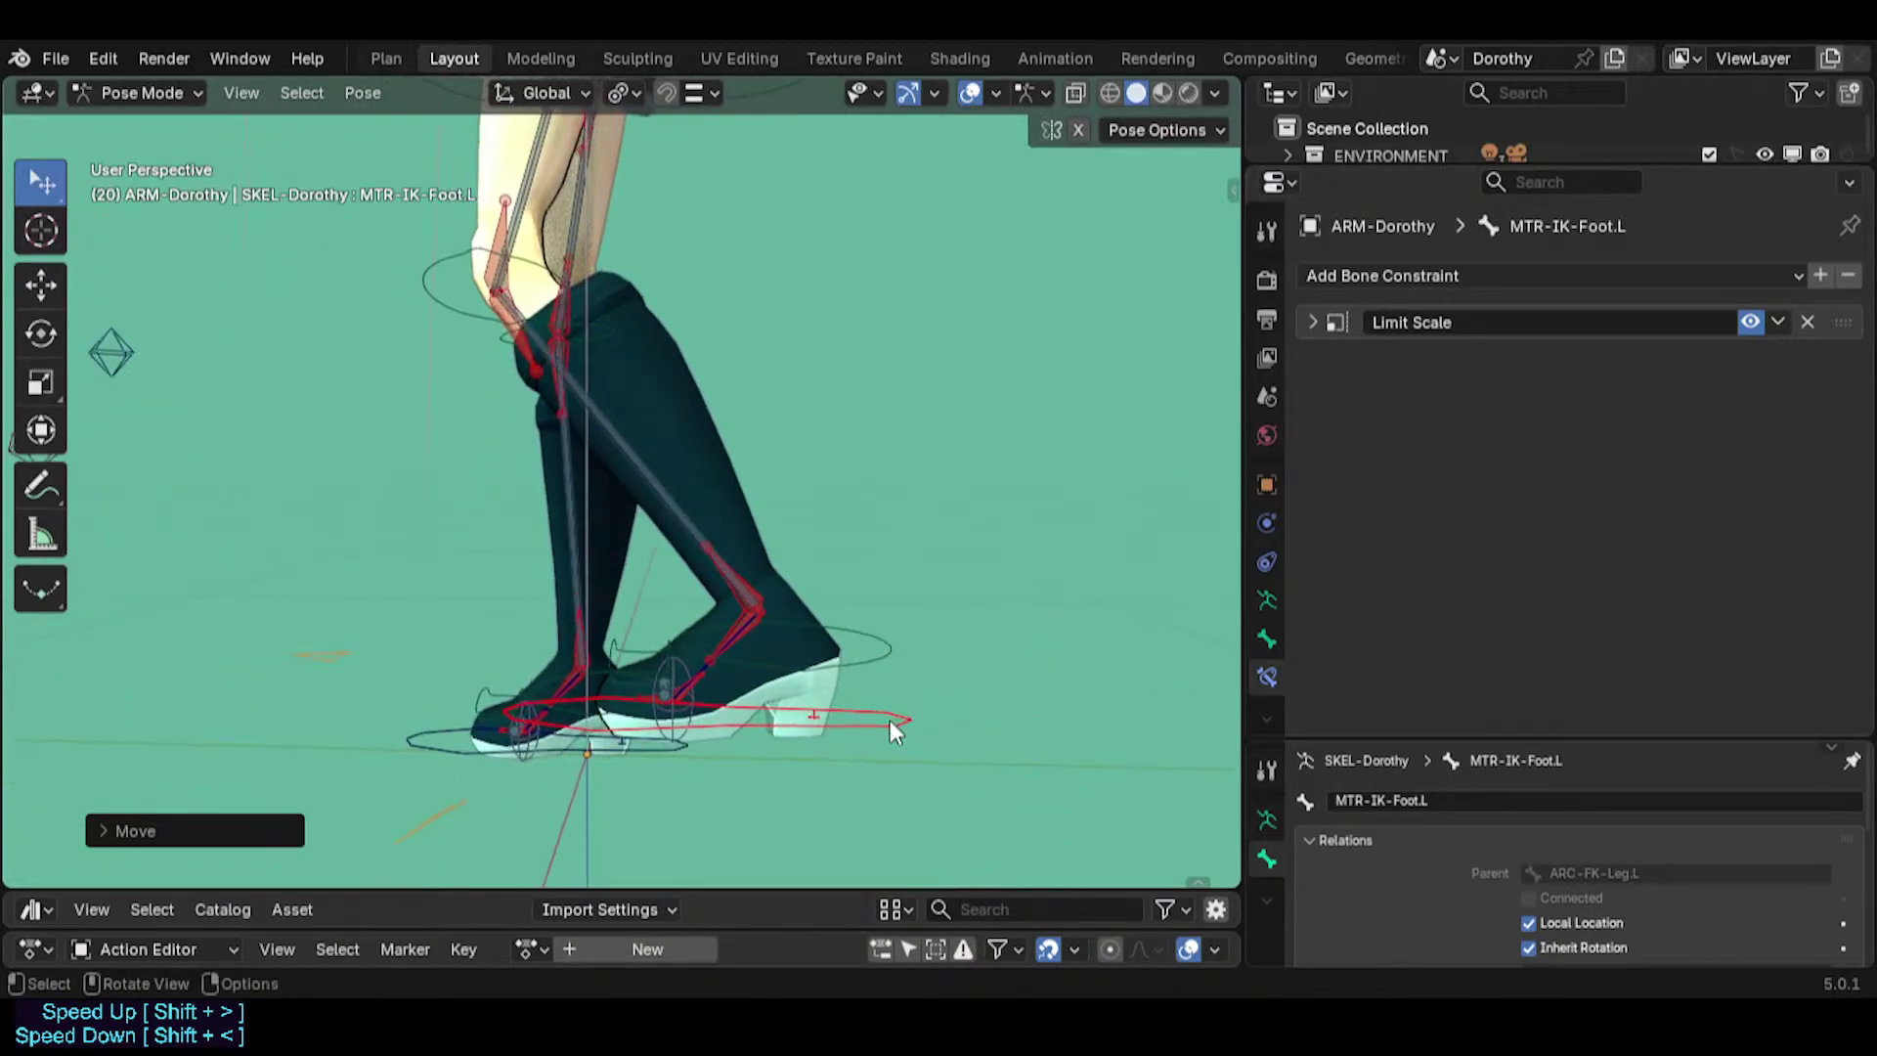
# Shift MTR-IK-Foot.L slightly and rotate it so the left heel is raised with the toe pointing down, and save the file.
pyautogui.press('g')
pyautogui.click(847, 628)
pyautogui.press('r')
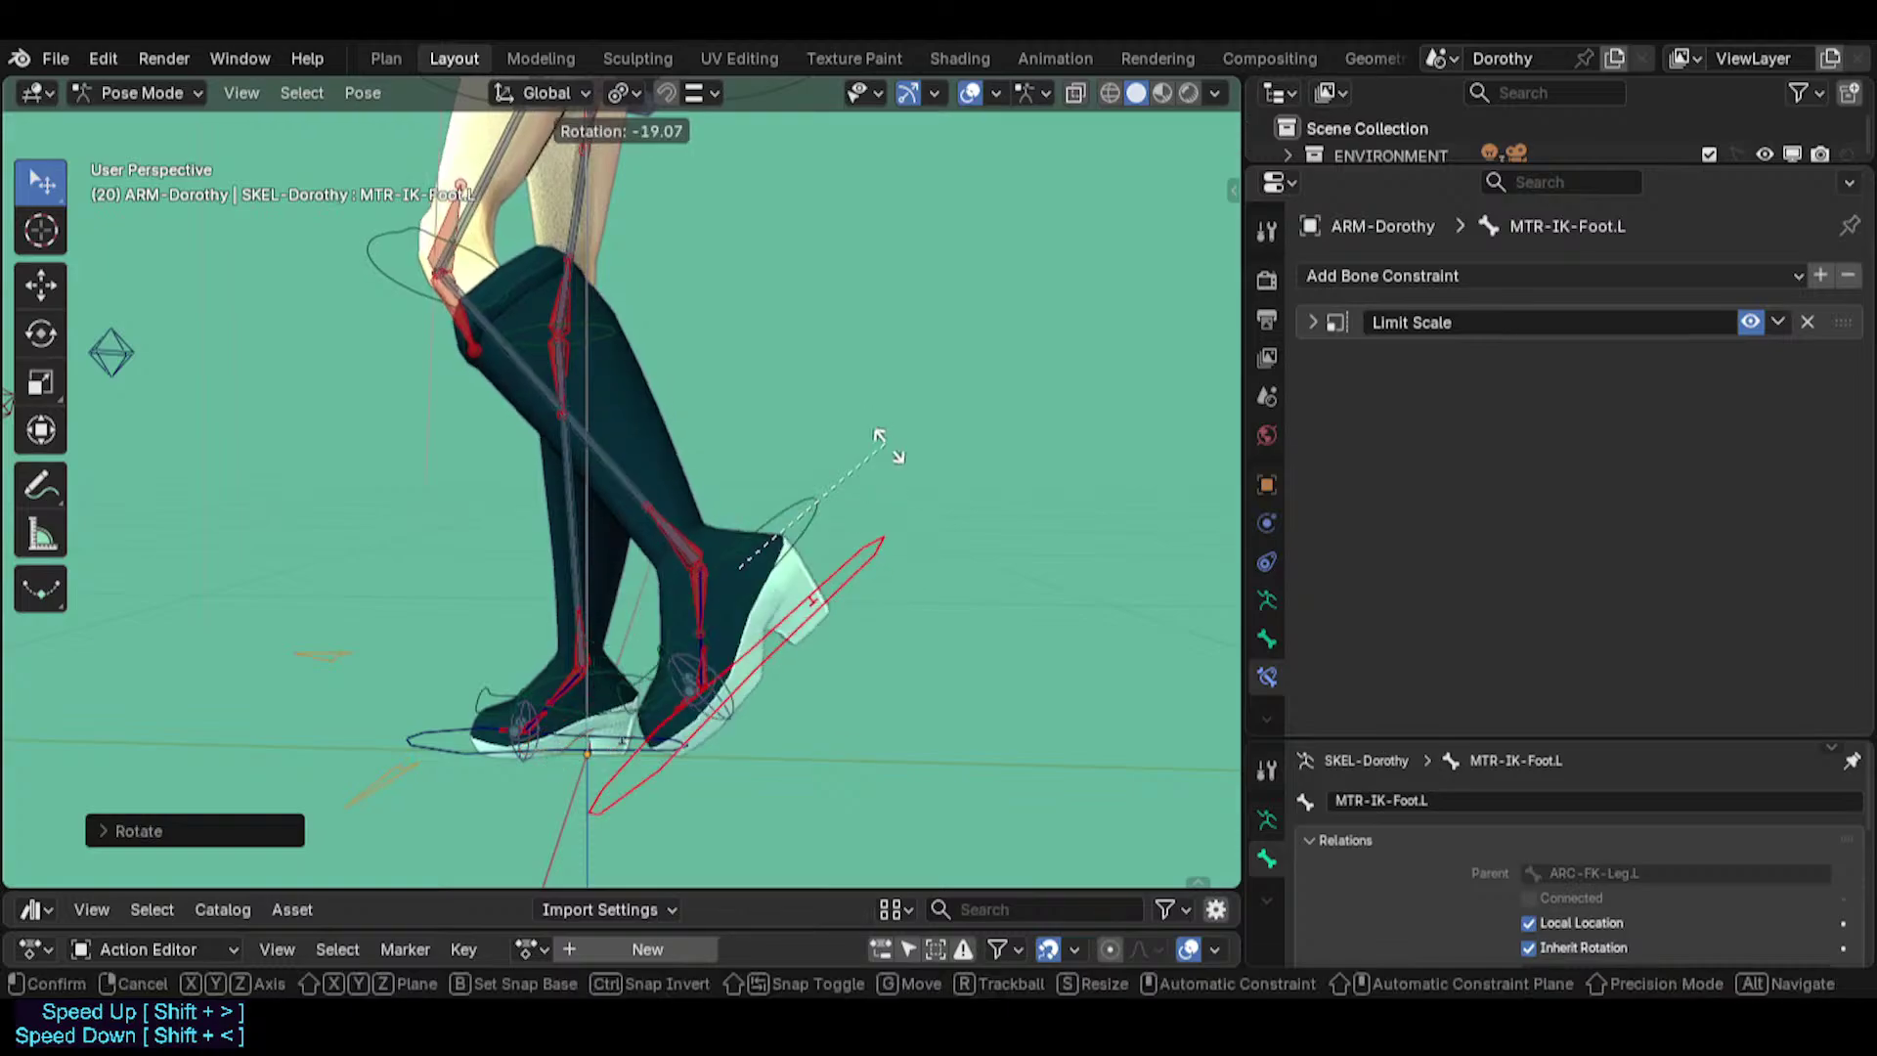
pyautogui.click(888, 537)
pyautogui.scroll(2, 712, 584)
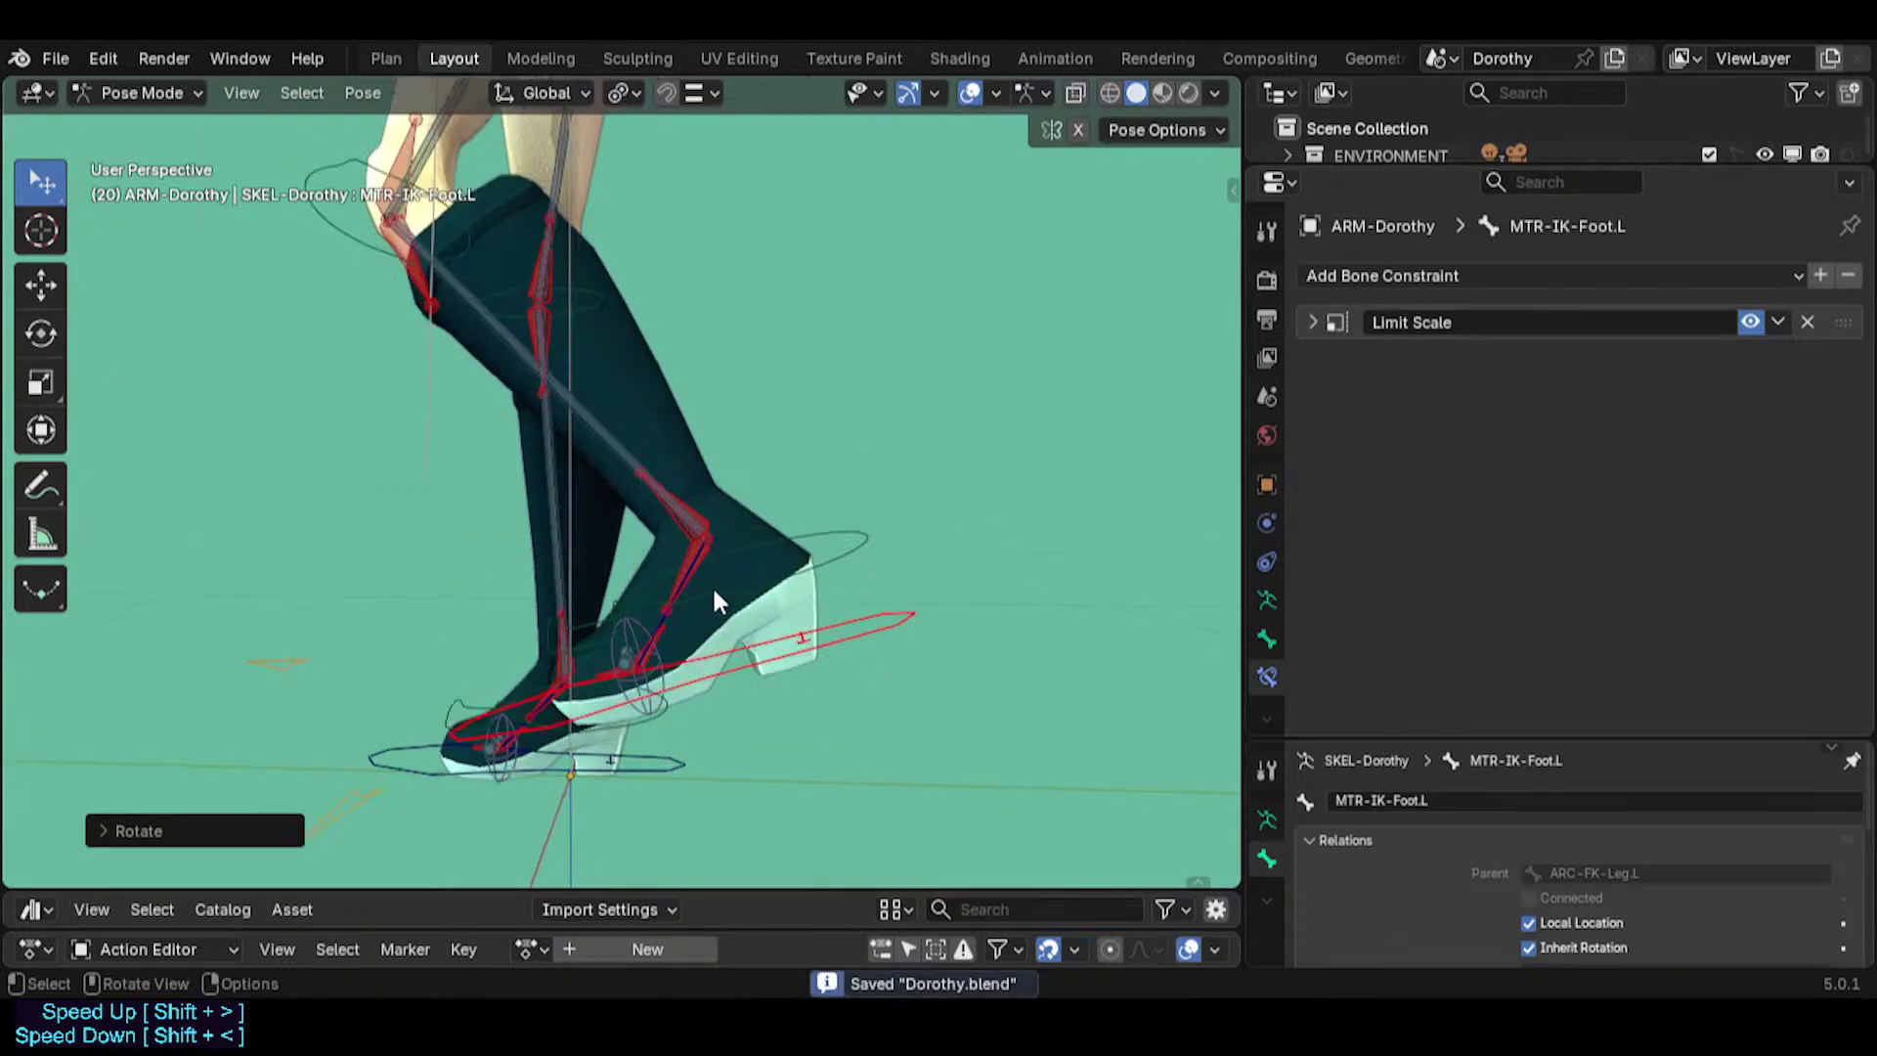
# Open the ToDoList text in the Plan workspace and add blank lines with a "!" entry marker beneath the FINAL NOTES heading.
pyautogui.click(387, 58)
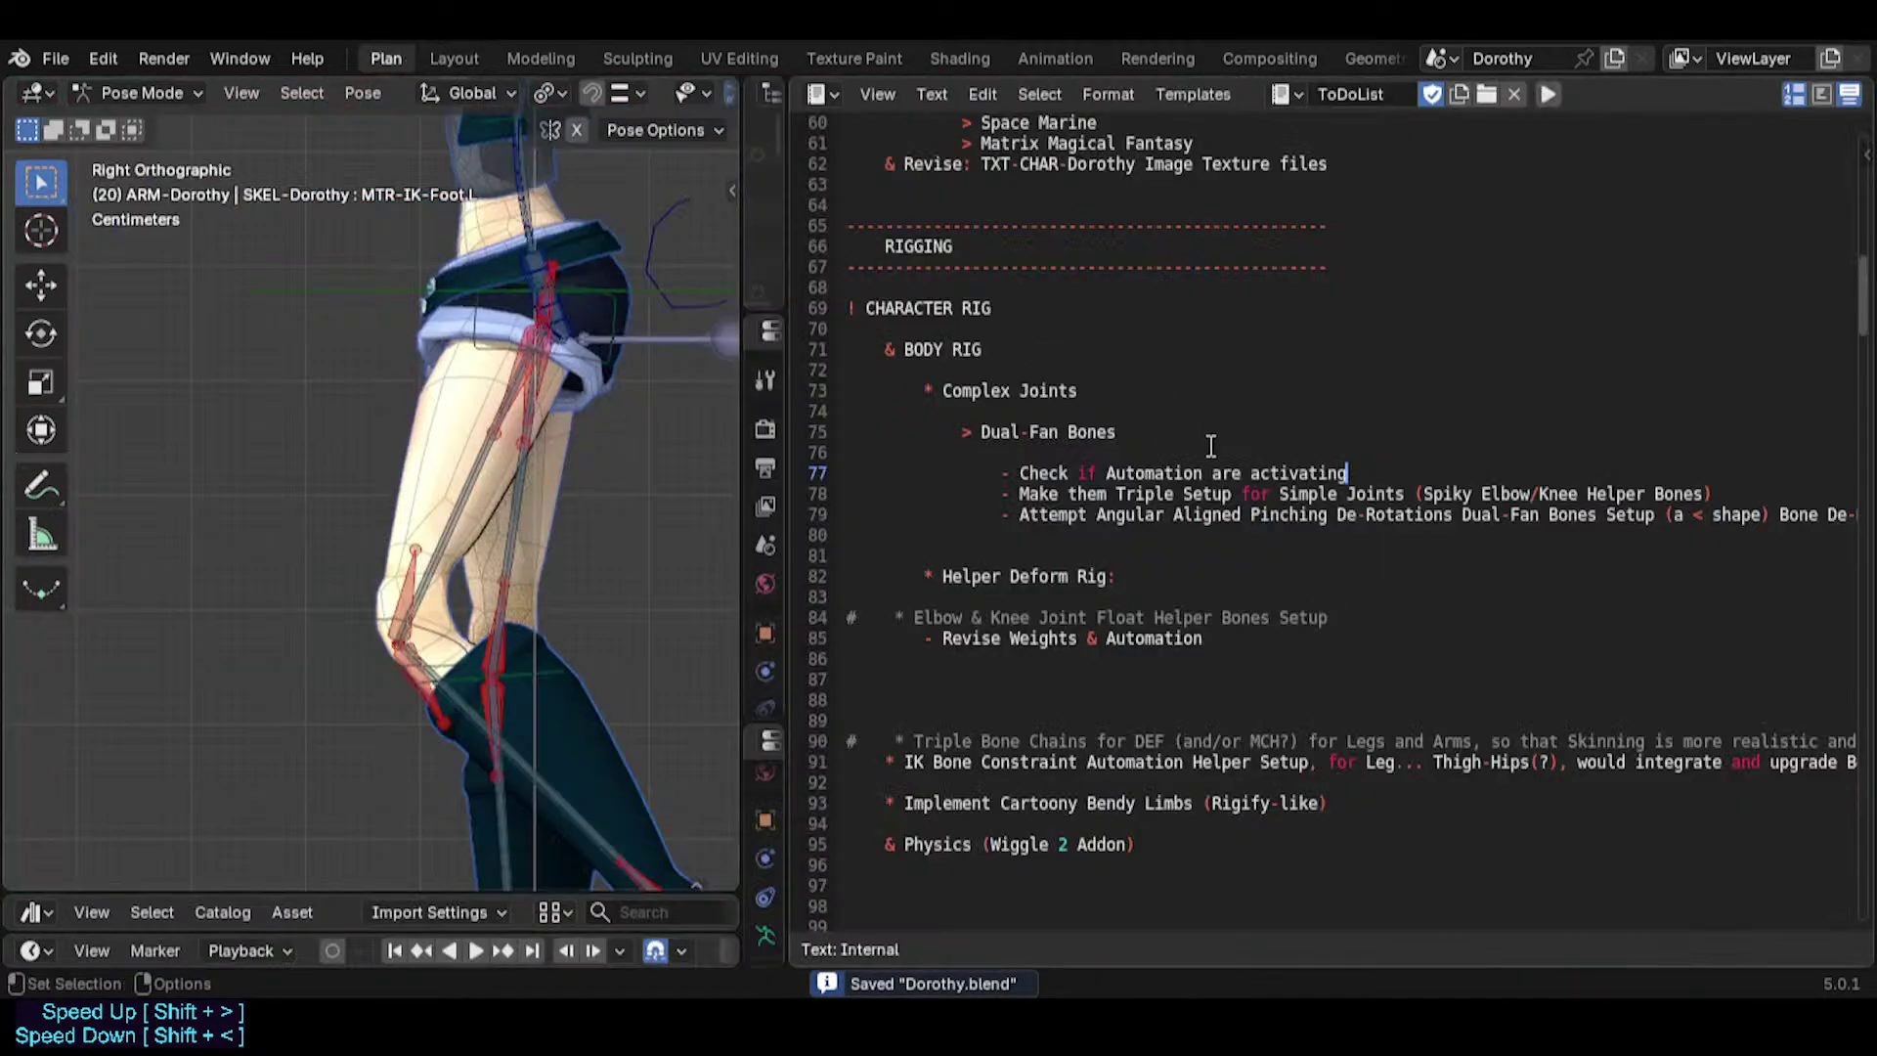
pyautogui.scroll(-6, 1329, 525)
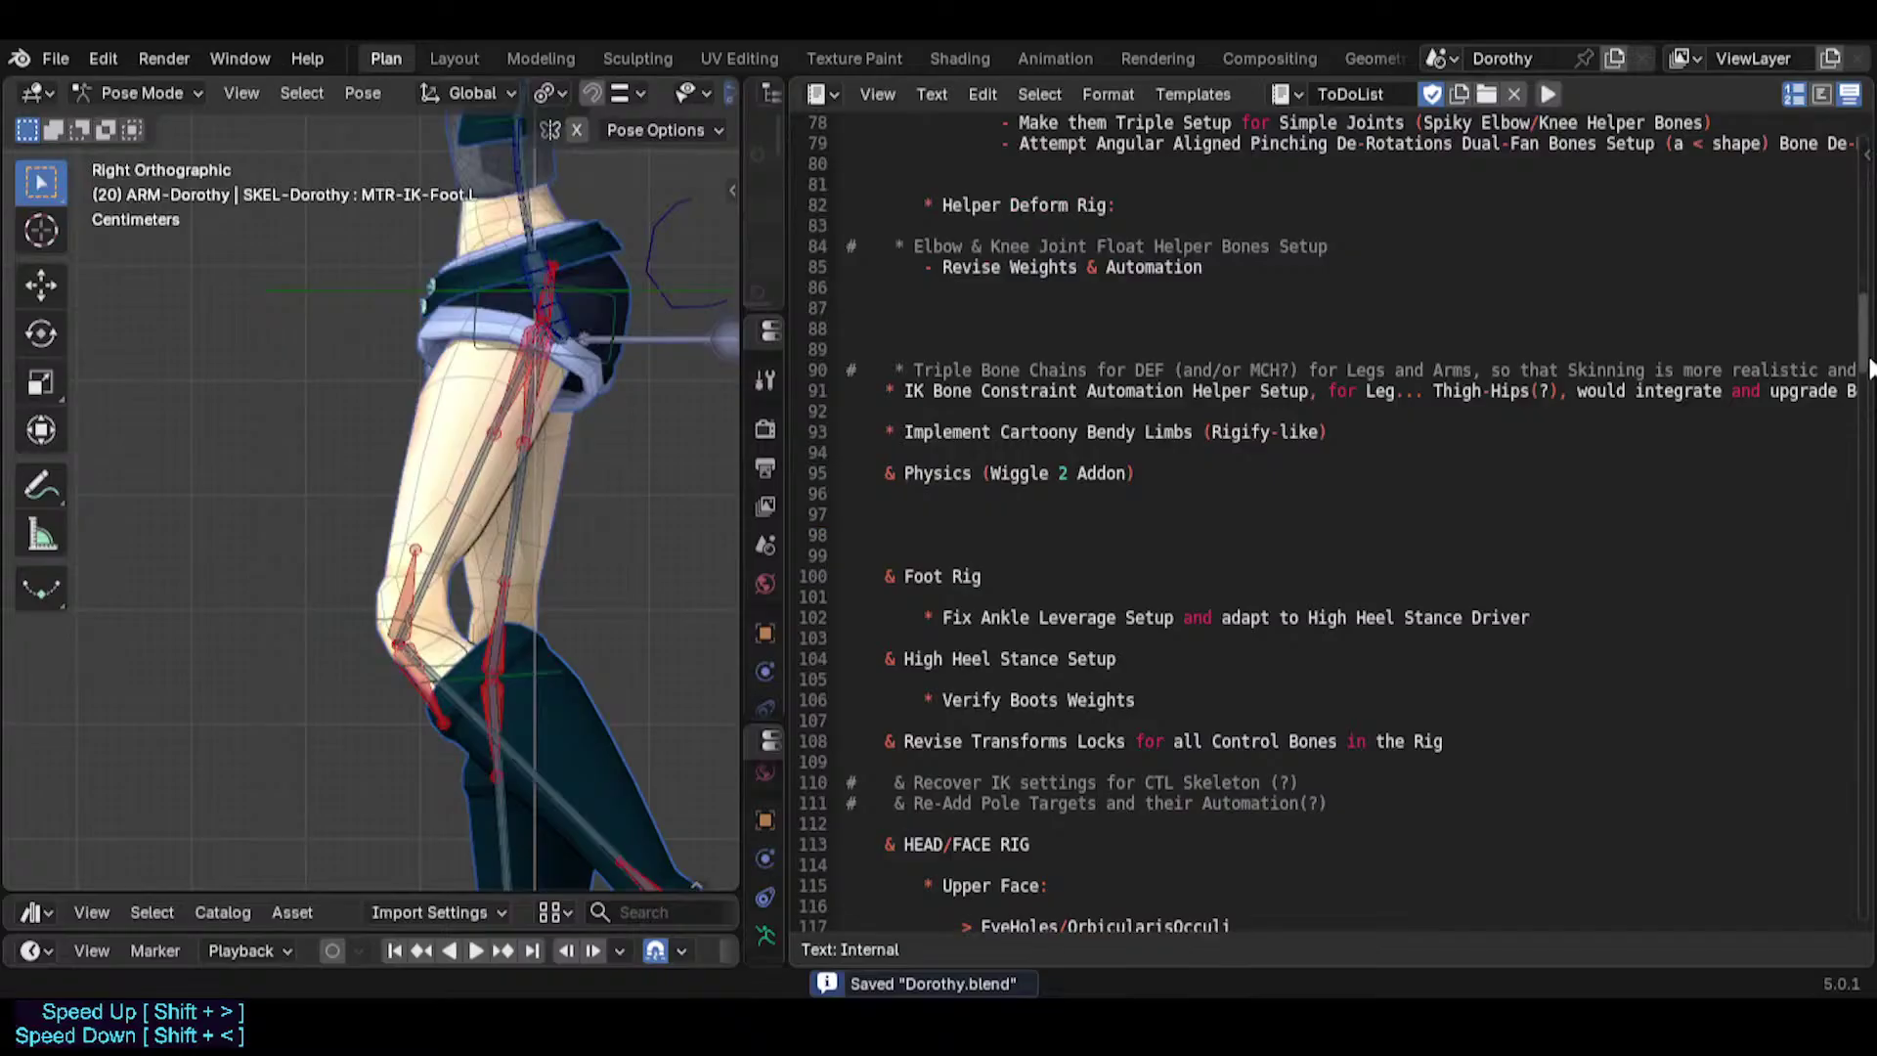
pyautogui.moveTo(1868, 369); pyautogui.dragTo(1862, 711)
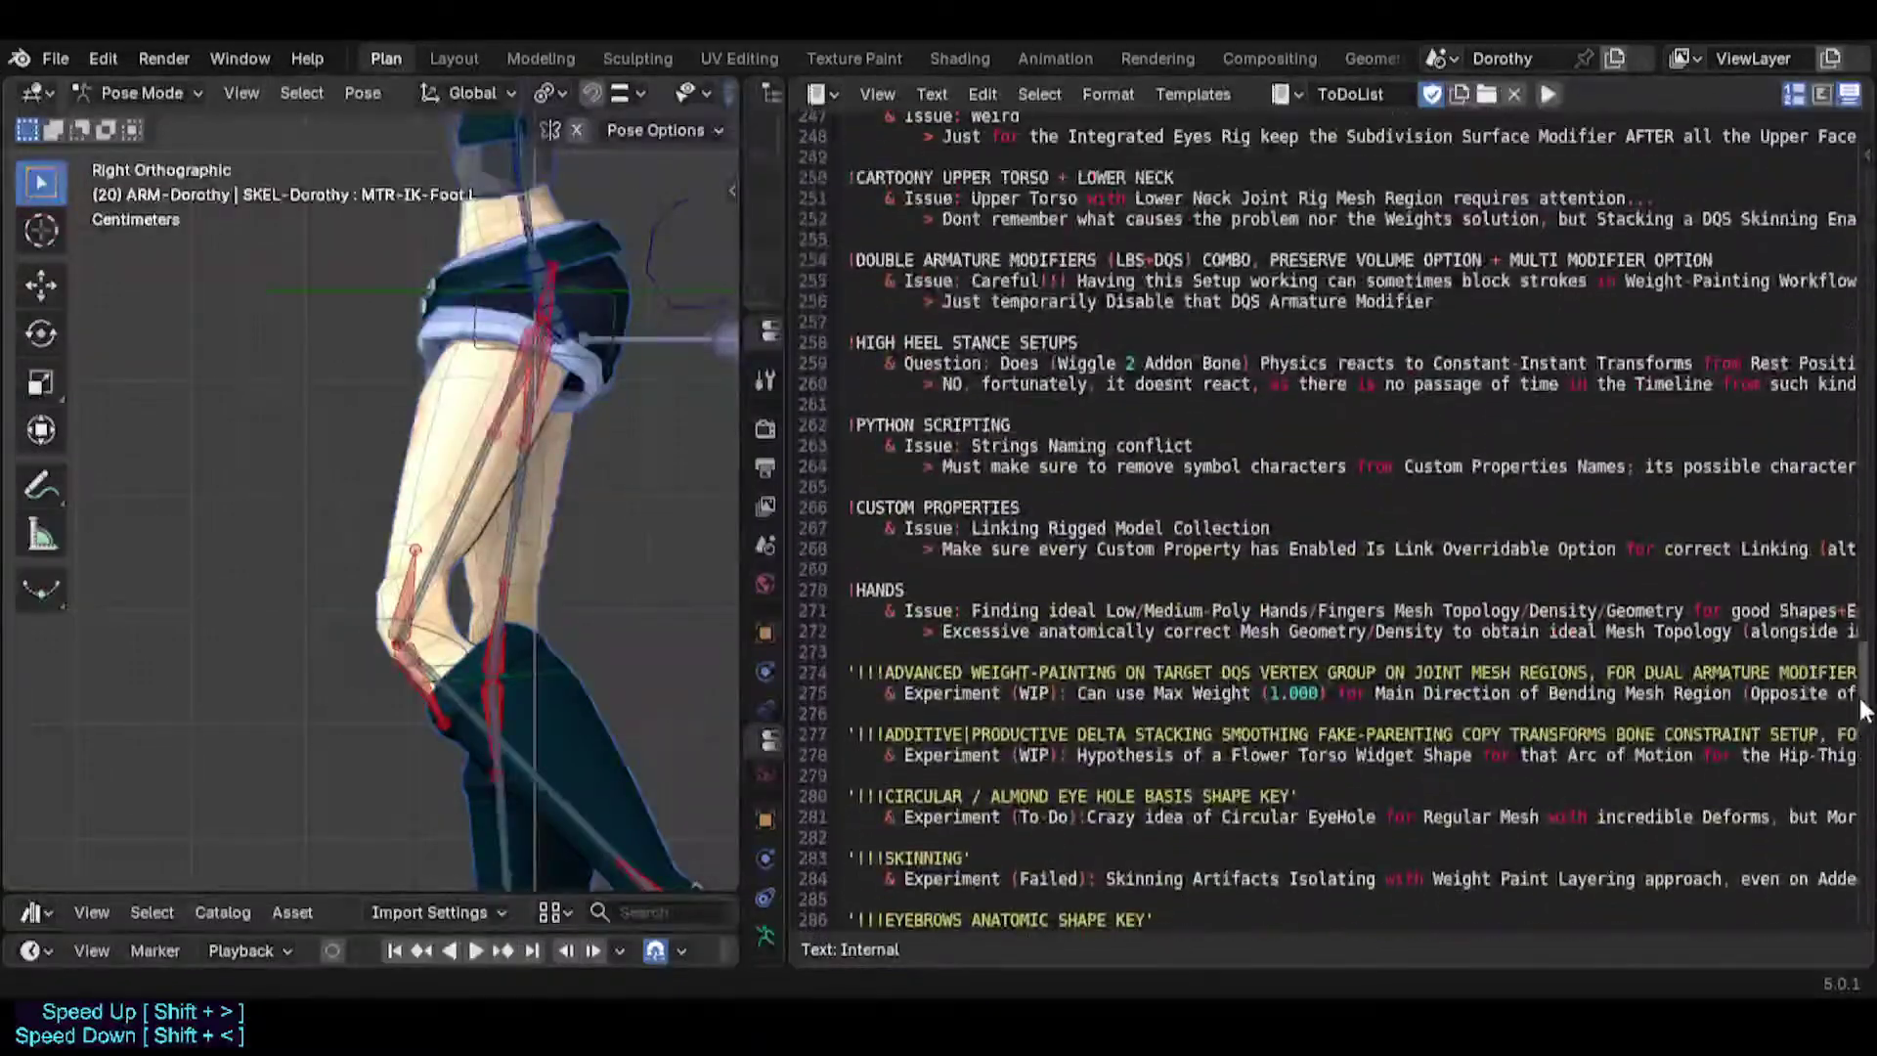
pyautogui.scroll(6, 1102, 528)
pyautogui.click(1103, 529)
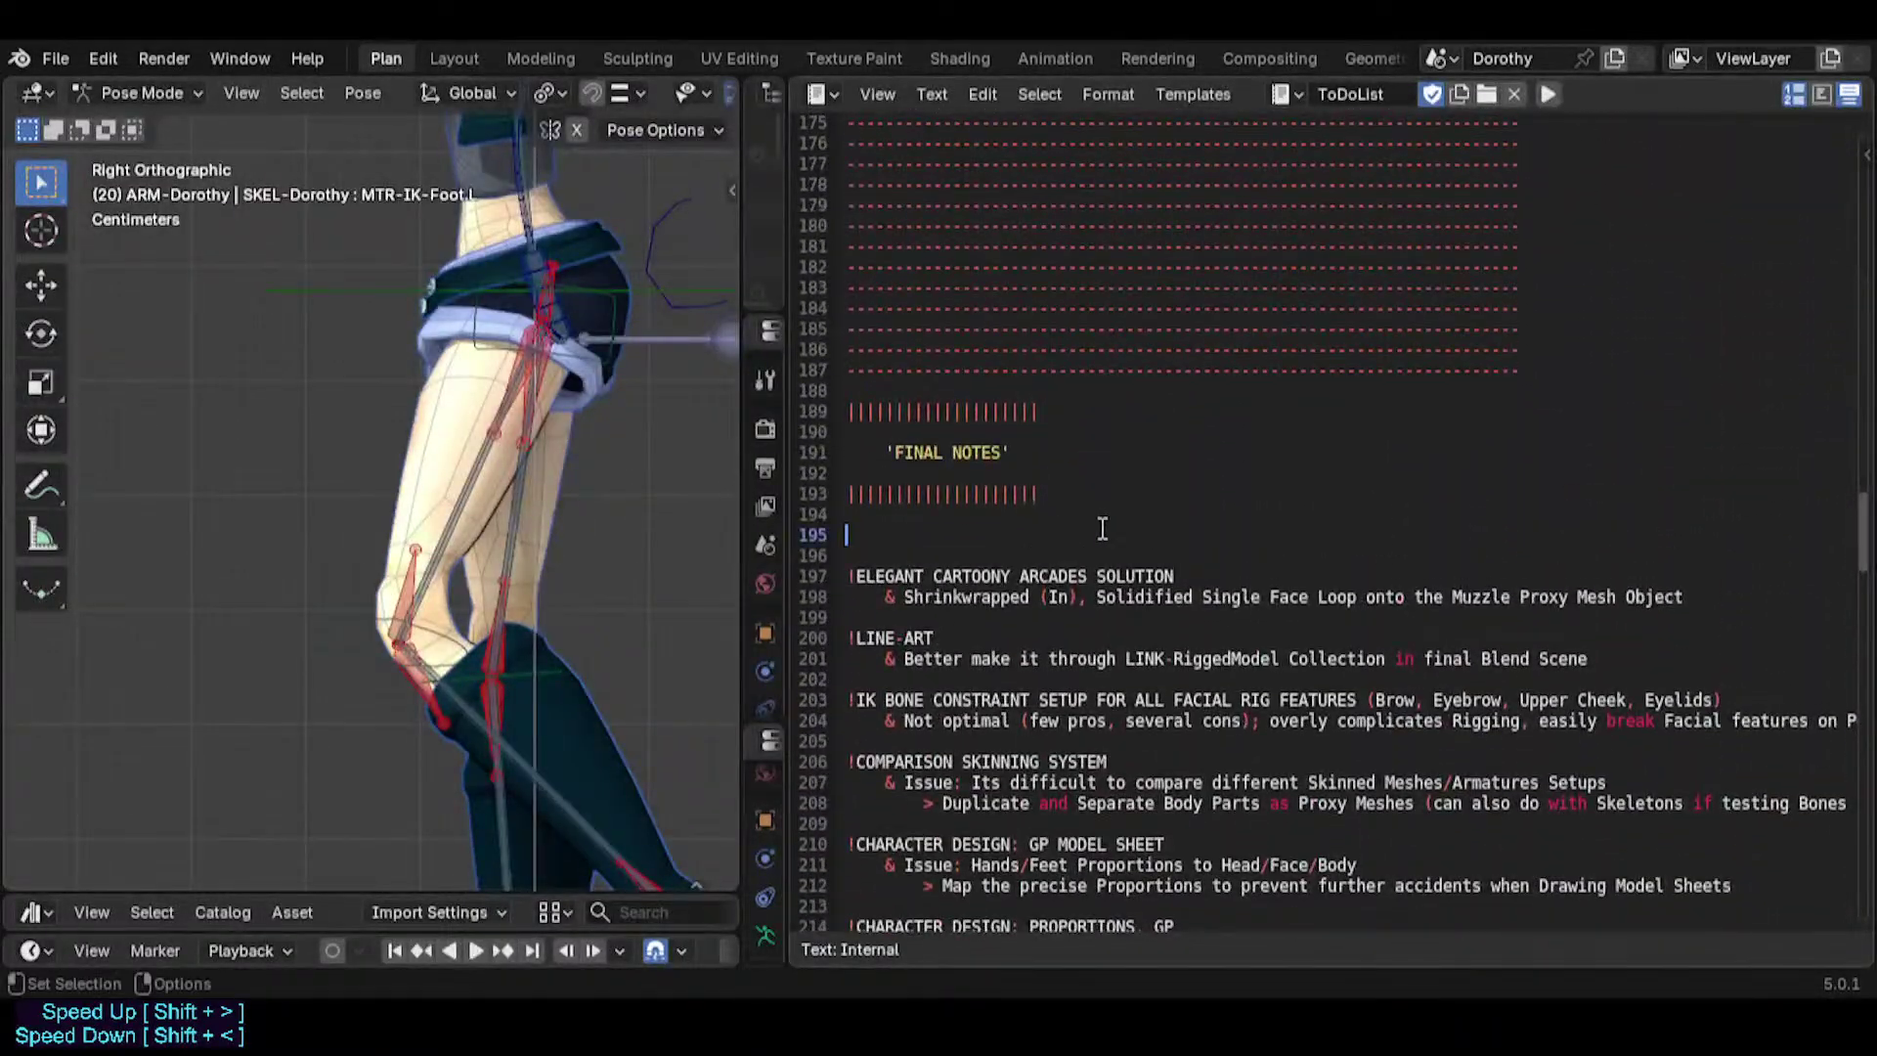
pyautogui.press('Return')
pyautogui.write('|')
pyautogui.press('Return')
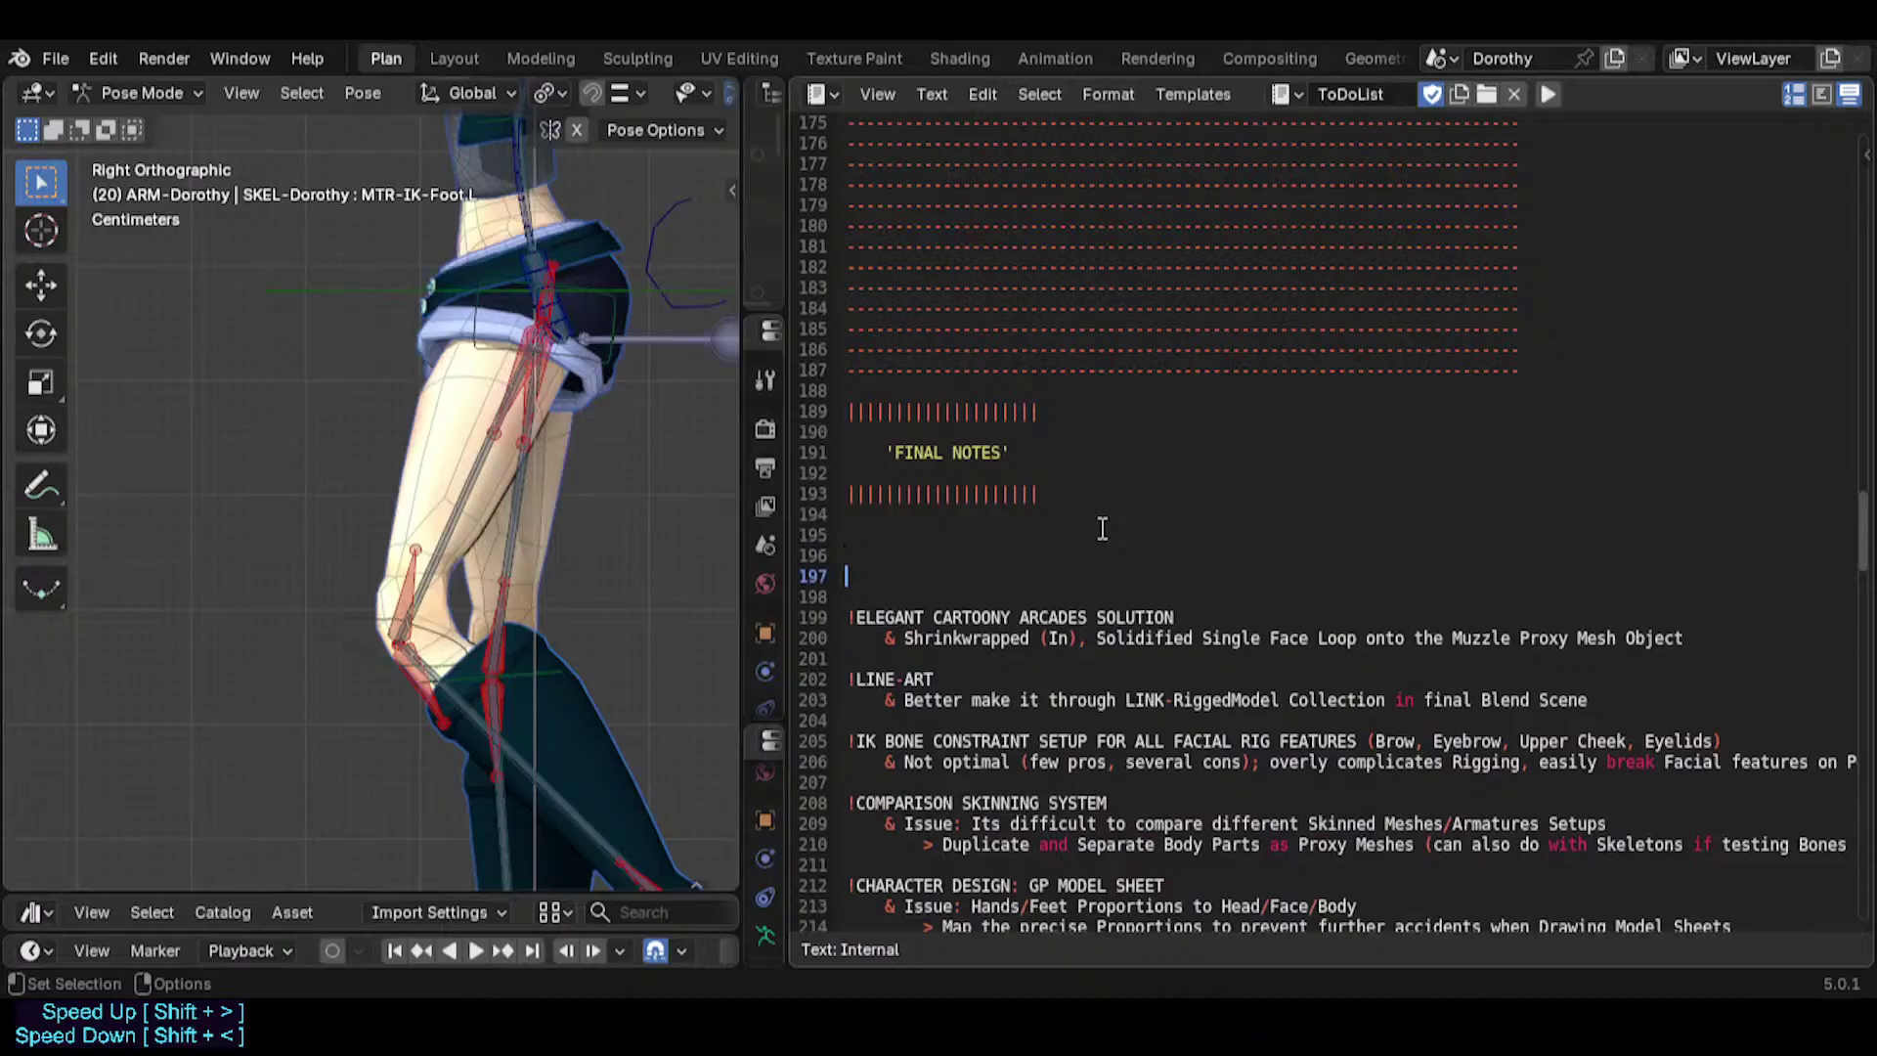
pyautogui.press('Up')
pyautogui.press('Up')
pyautogui.write('|')
pyautogui.press('Return')
pyautogui.press('Up')
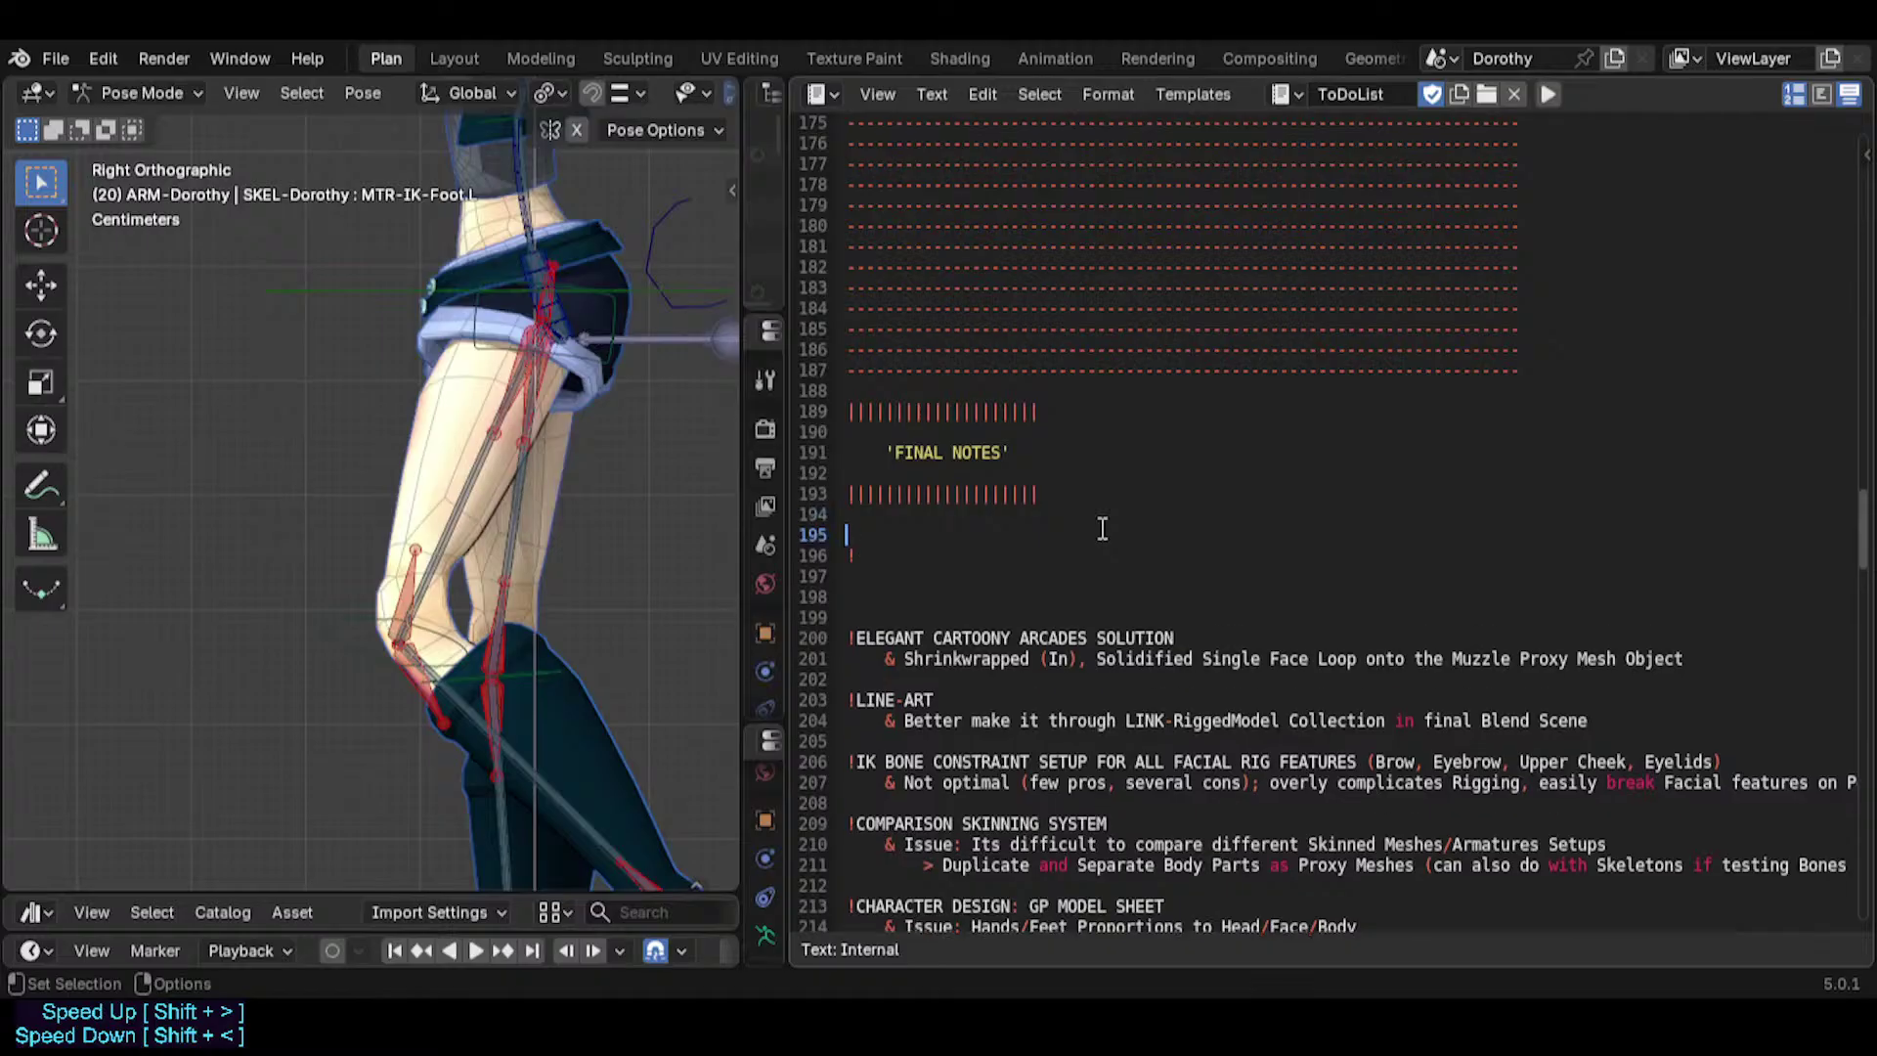
# Date the new entry under FINAL NOTES "2026-Mar-03".
pyautogui.write('202')
pyautogui.press('BackSpace')
pyautogui.press('BackSpace')
pyautogui.write('Mar-03')
pyautogui.press('Down')
pyautogui.press('Home')
# Title the new entry "!DUAL-FAN BONES AUTOMATION ACTIVATION SECRETS" and start a line beneath it.
pyautogui.write('BON')
pyautogui.press('BackSpace')
pyautogui.press('BackSpace')
pyautogui.press('BackSpace')
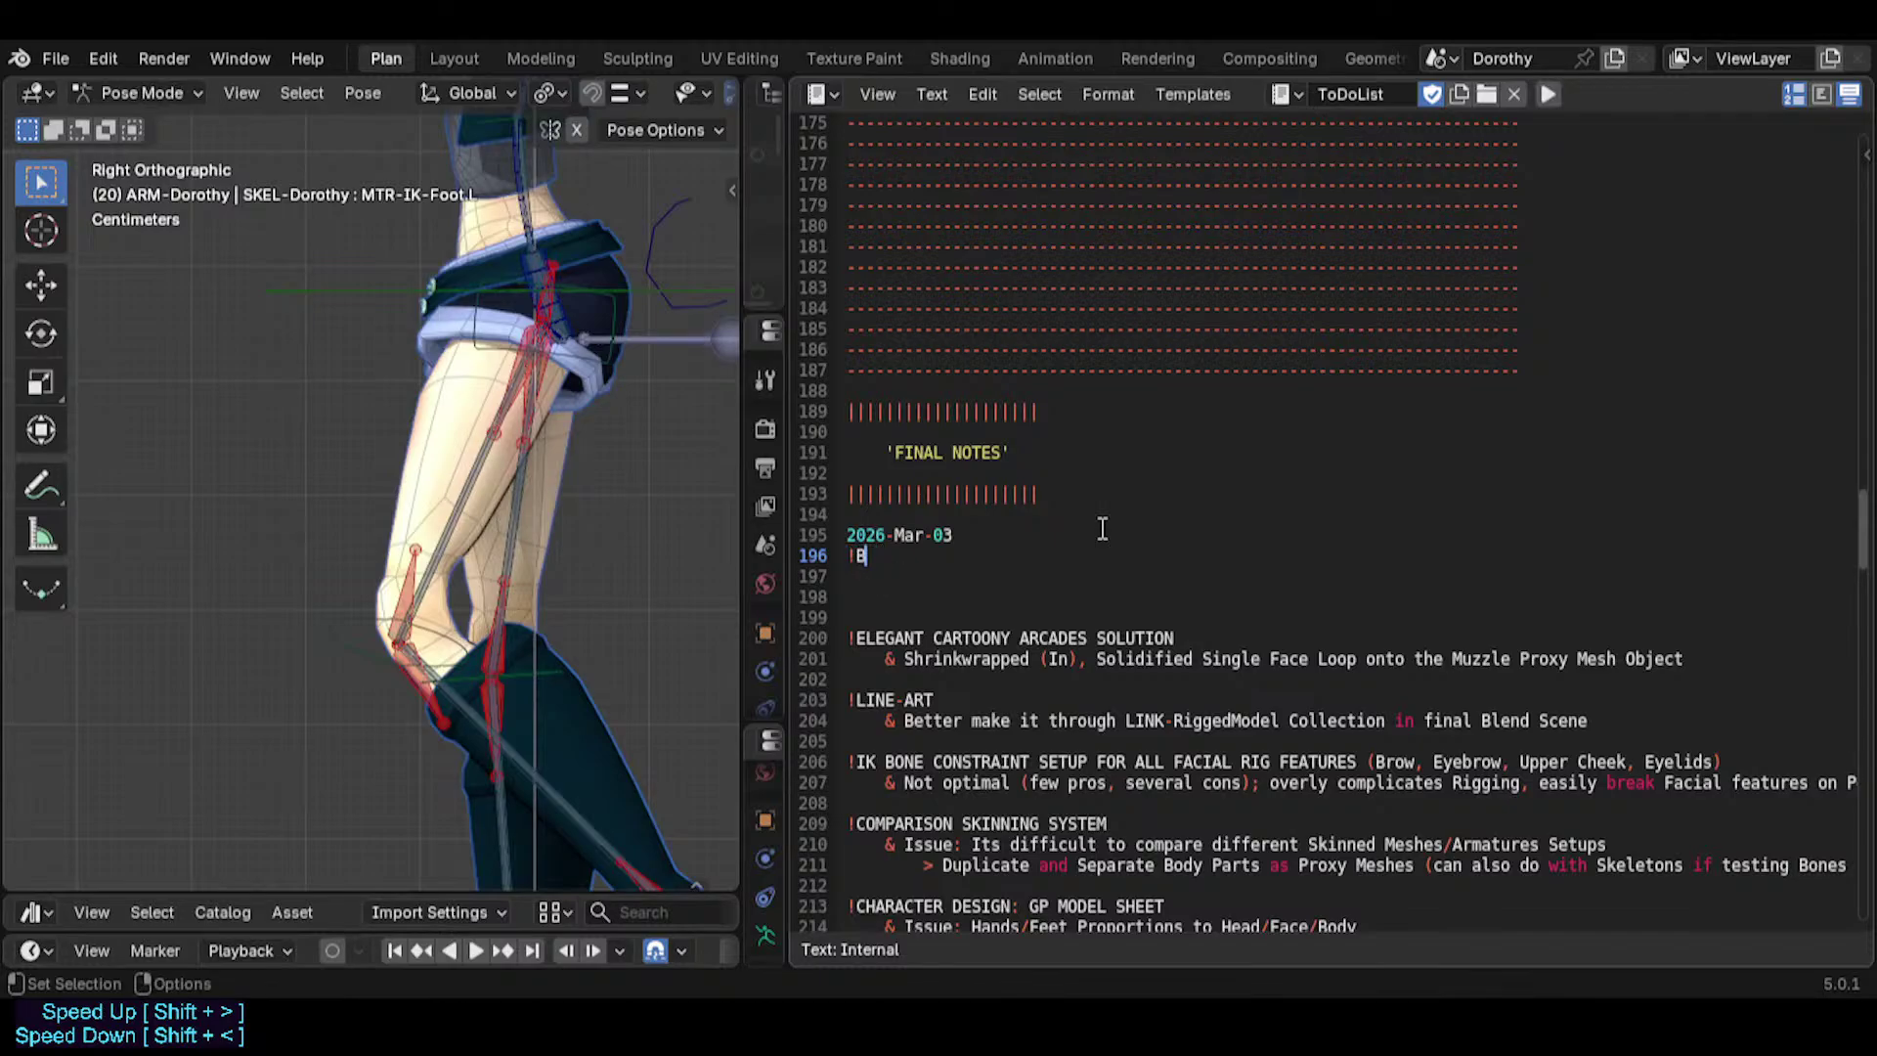
pyautogui.write('FA')
pyautogui.press('BackSpace')
pyautogui.press('BackSpace')
pyautogui.write('DUAL-FAN BONES ')
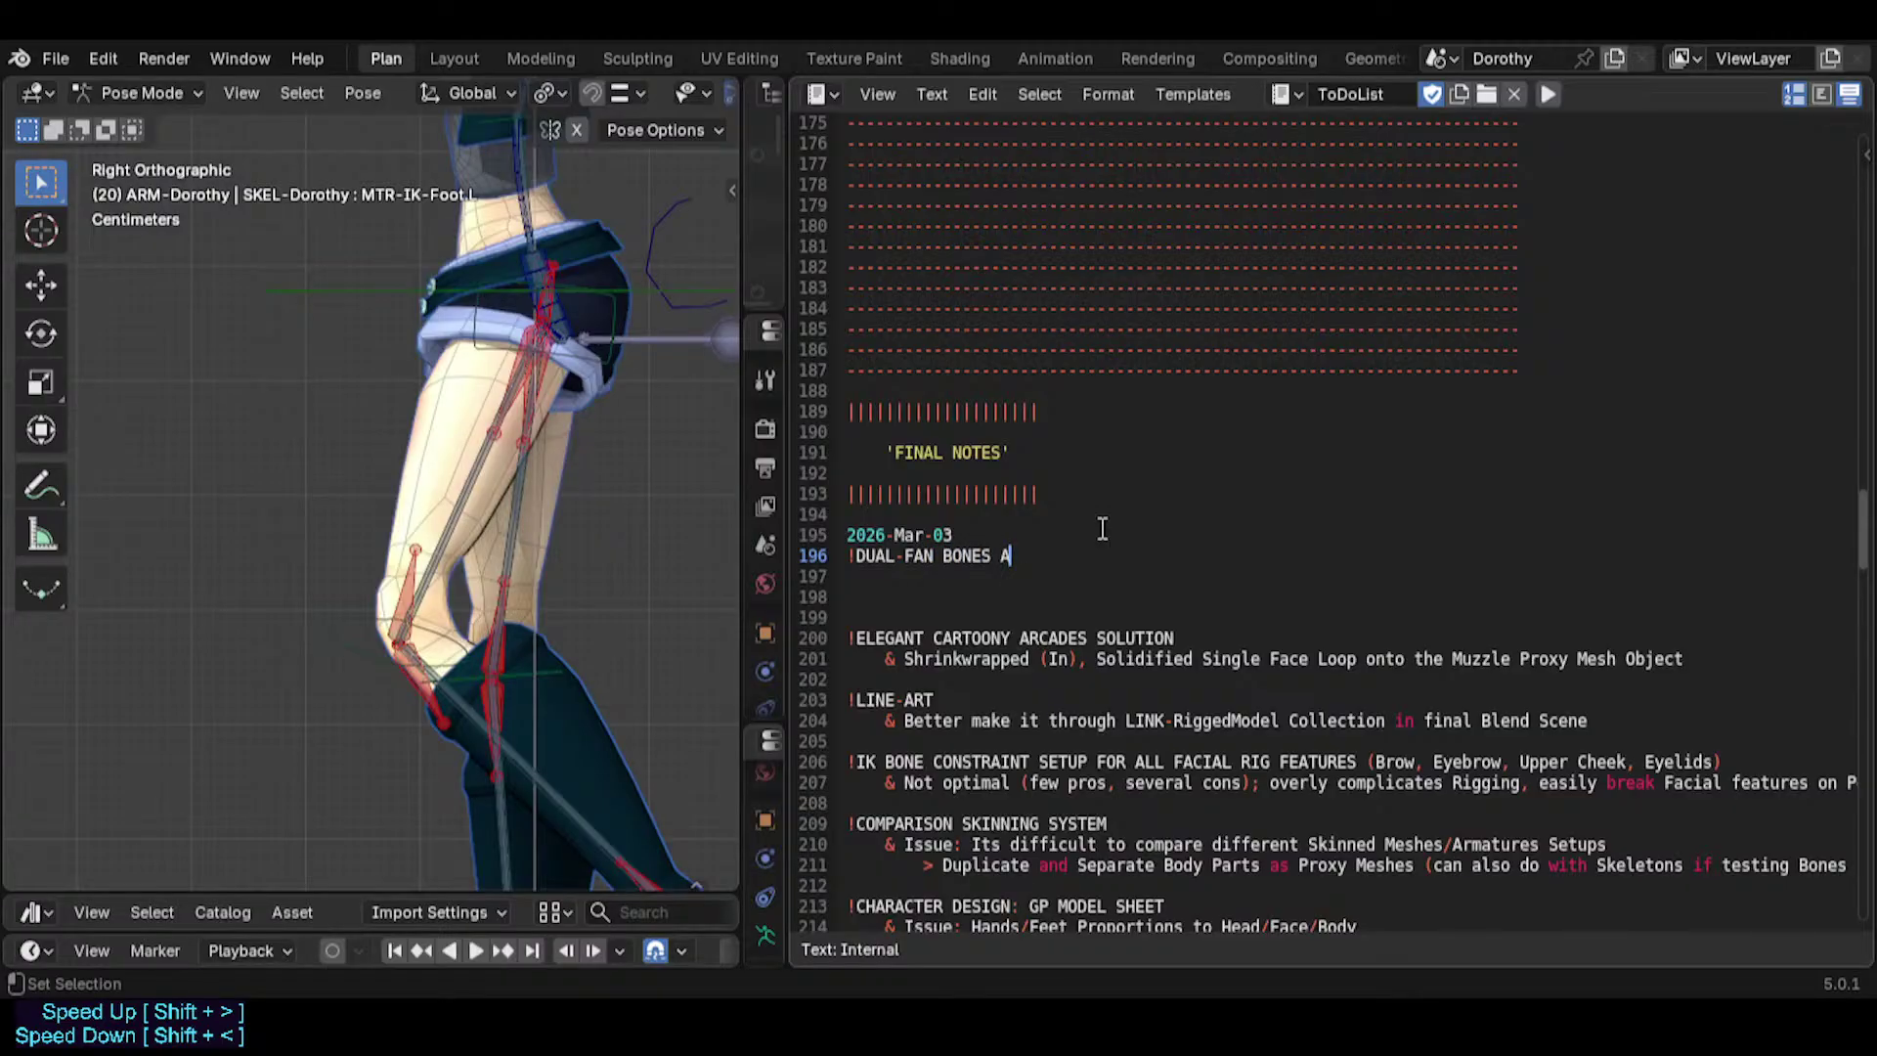
pyautogui.write('AUTOMATION ACTIVATION SECRET')
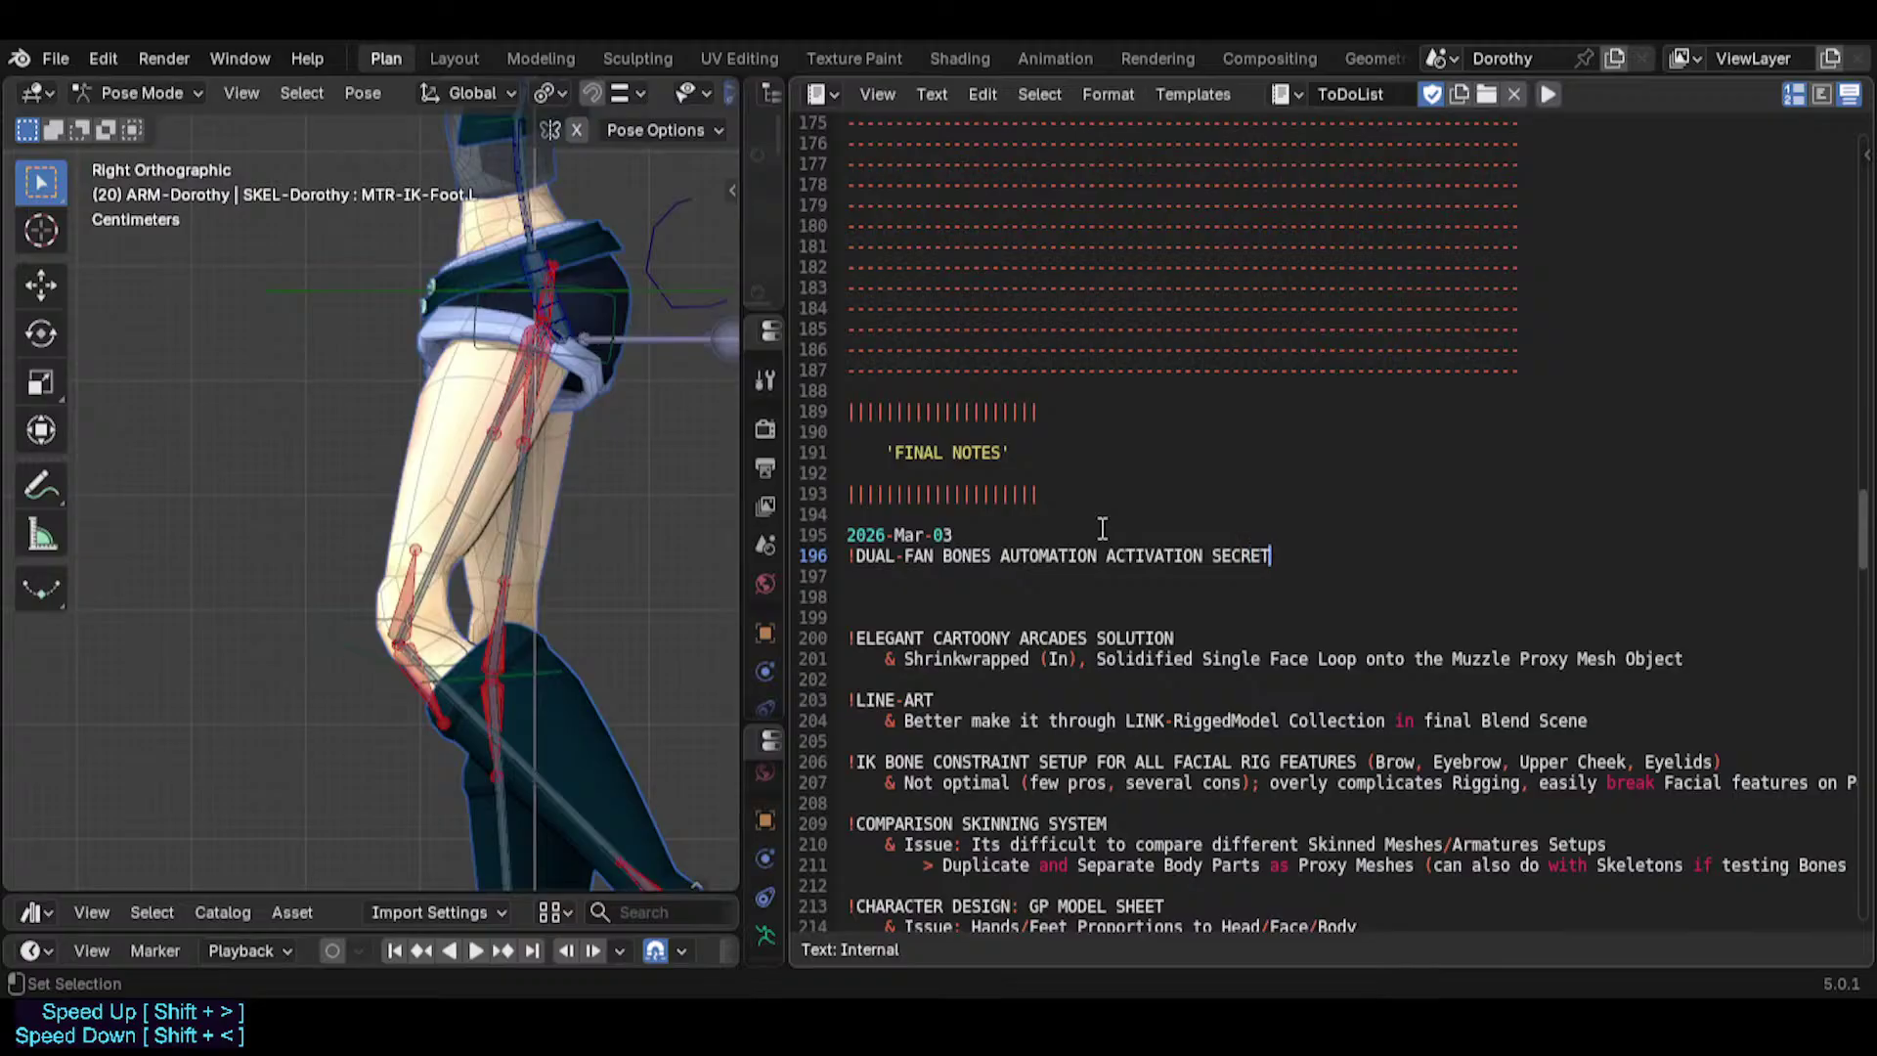
pyautogui.write('S')
pyautogui.press('Return')
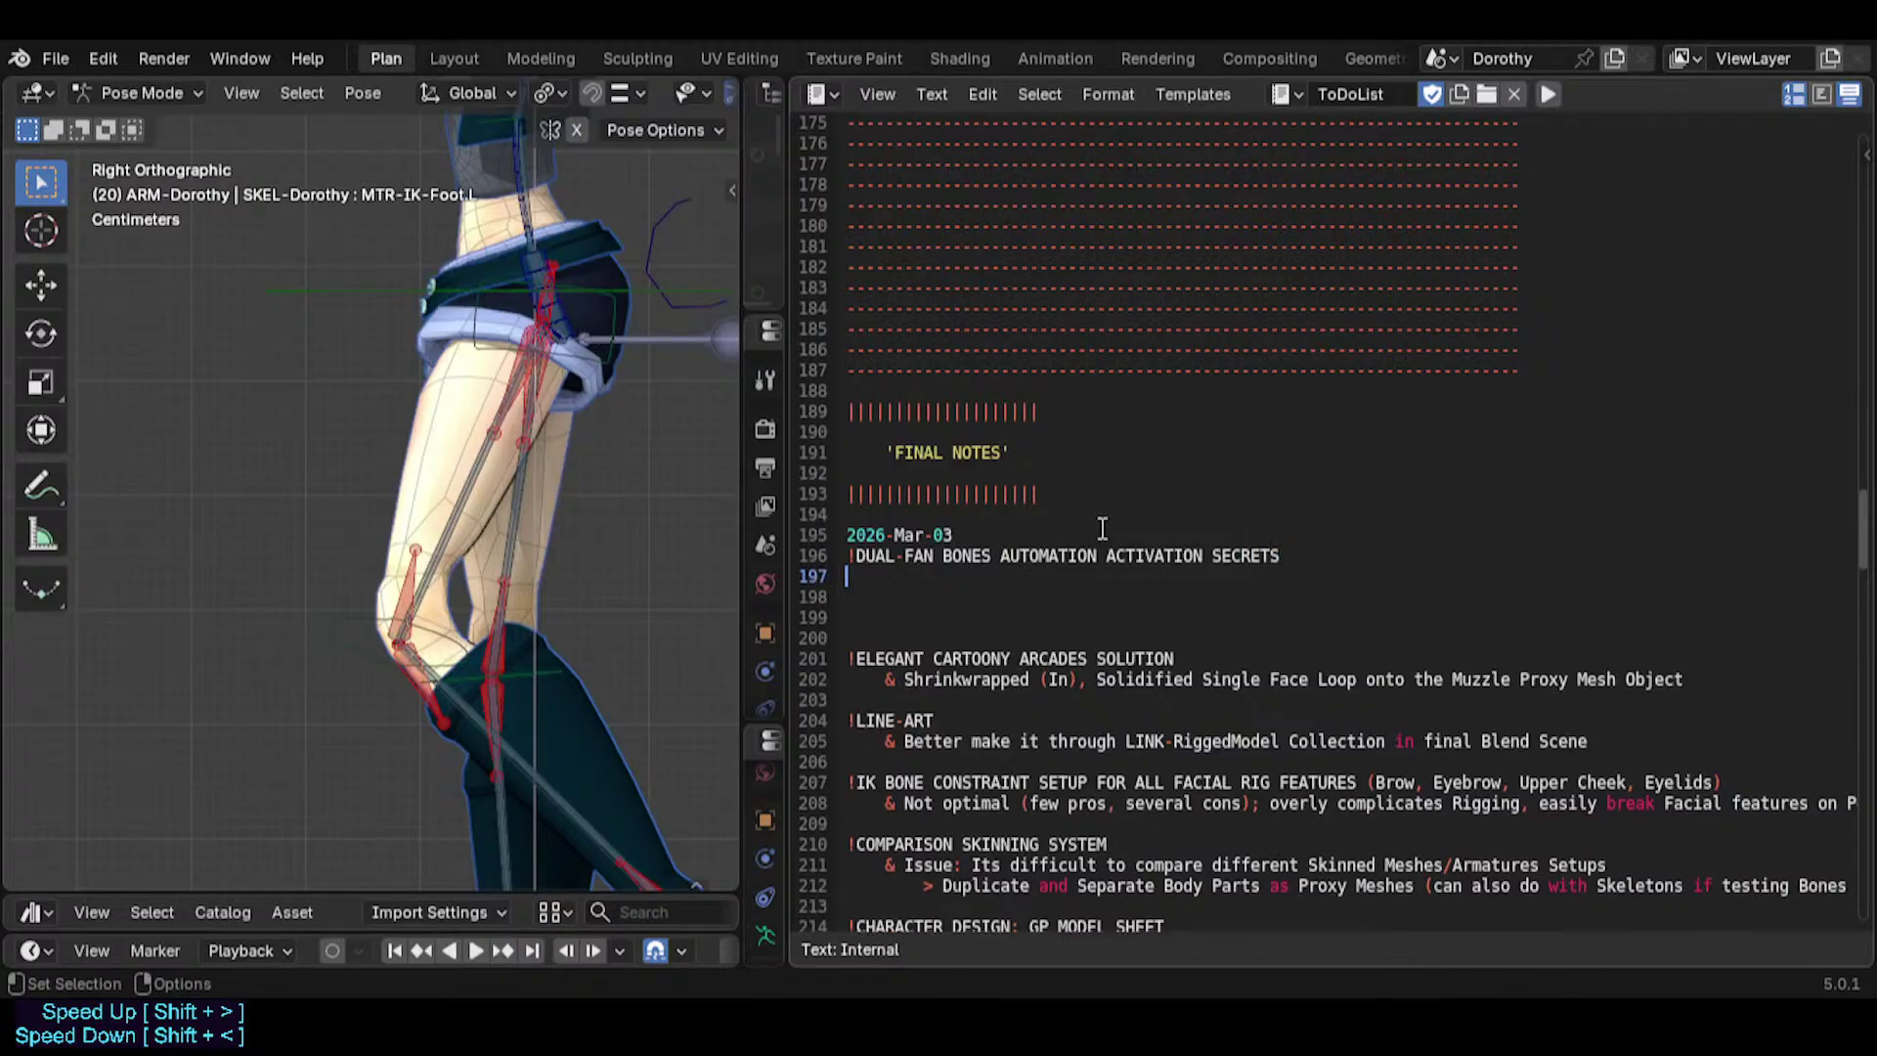
# Begin the entry's first indented line with "& Usually, it imples that the TWK-Knee/".
pyautogui.write('& Usually, it imples that the')
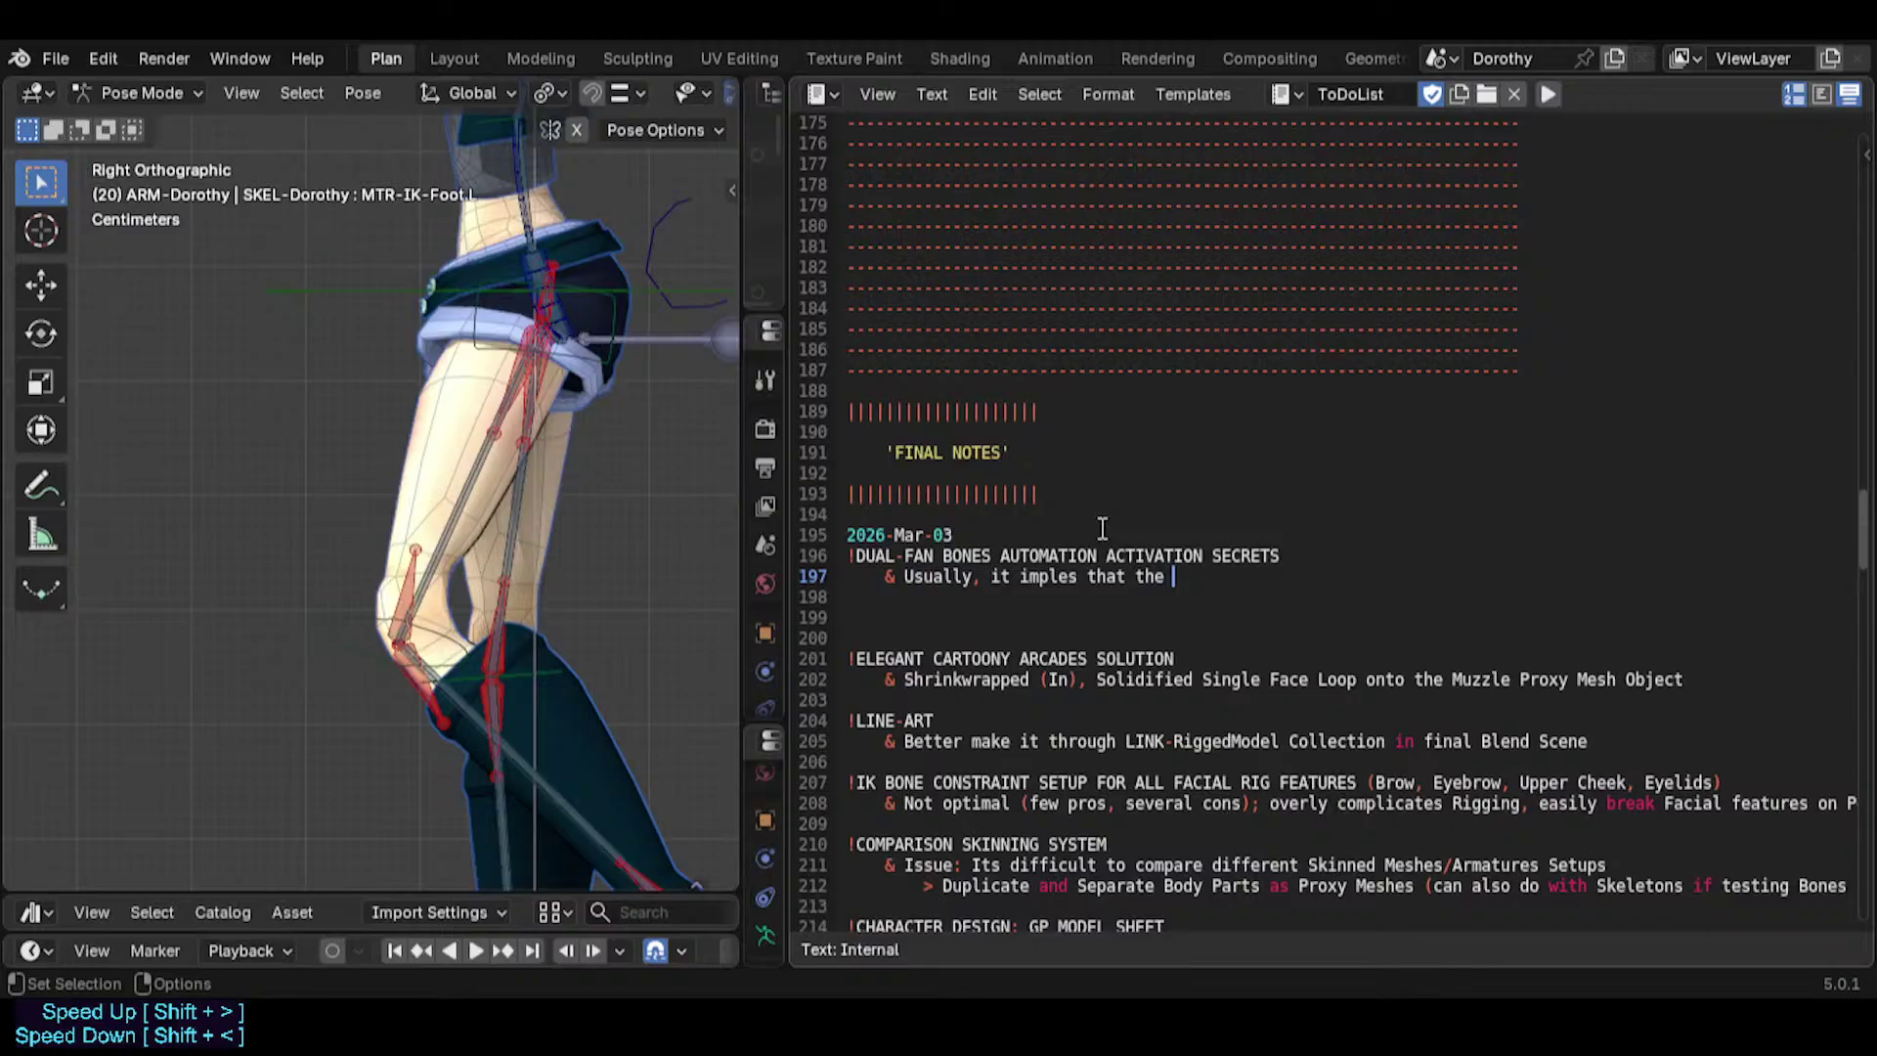
pyautogui.write(' TWK')
pyautogui.write(' Shin')
pyautogui.press('BackSpace')
pyautogui.press('BackSpace')
pyautogui.press('BackSpace')
pyautogui.press('BackSpace')
pyautogui.write('Knee')
pyautogui.press('BackSpace')
pyautogui.press('BackSpace')
pyautogui.press('BackSpace')
pyautogui.press('BackSpace')
pyautogui.write('-Kene')
pyautogui.press('BackSpace')
pyautogui.press('BackSpace')
pyautogui.write('ee/')
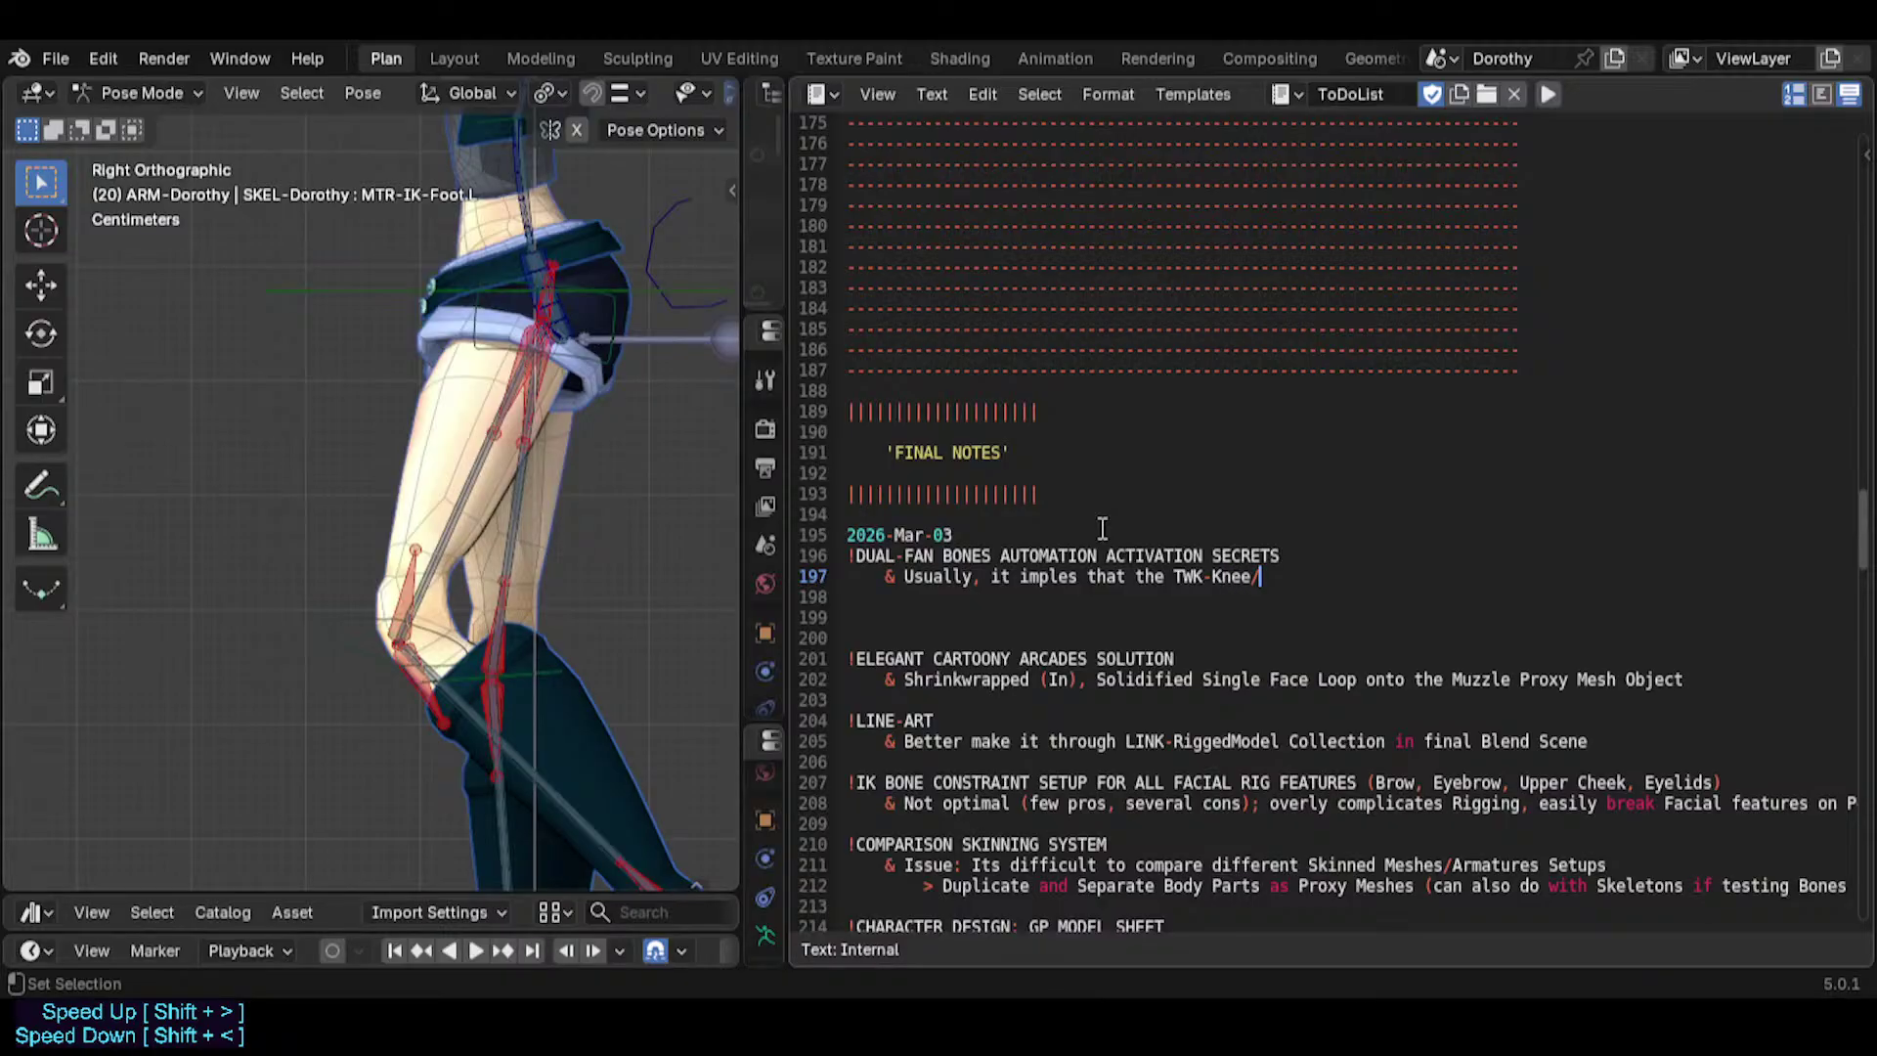
# Continue the line with "Elbow OR the MCH-Shin/MCH-ForeArm be P".
pyautogui.write('Elbow OR the MCH-Sh')
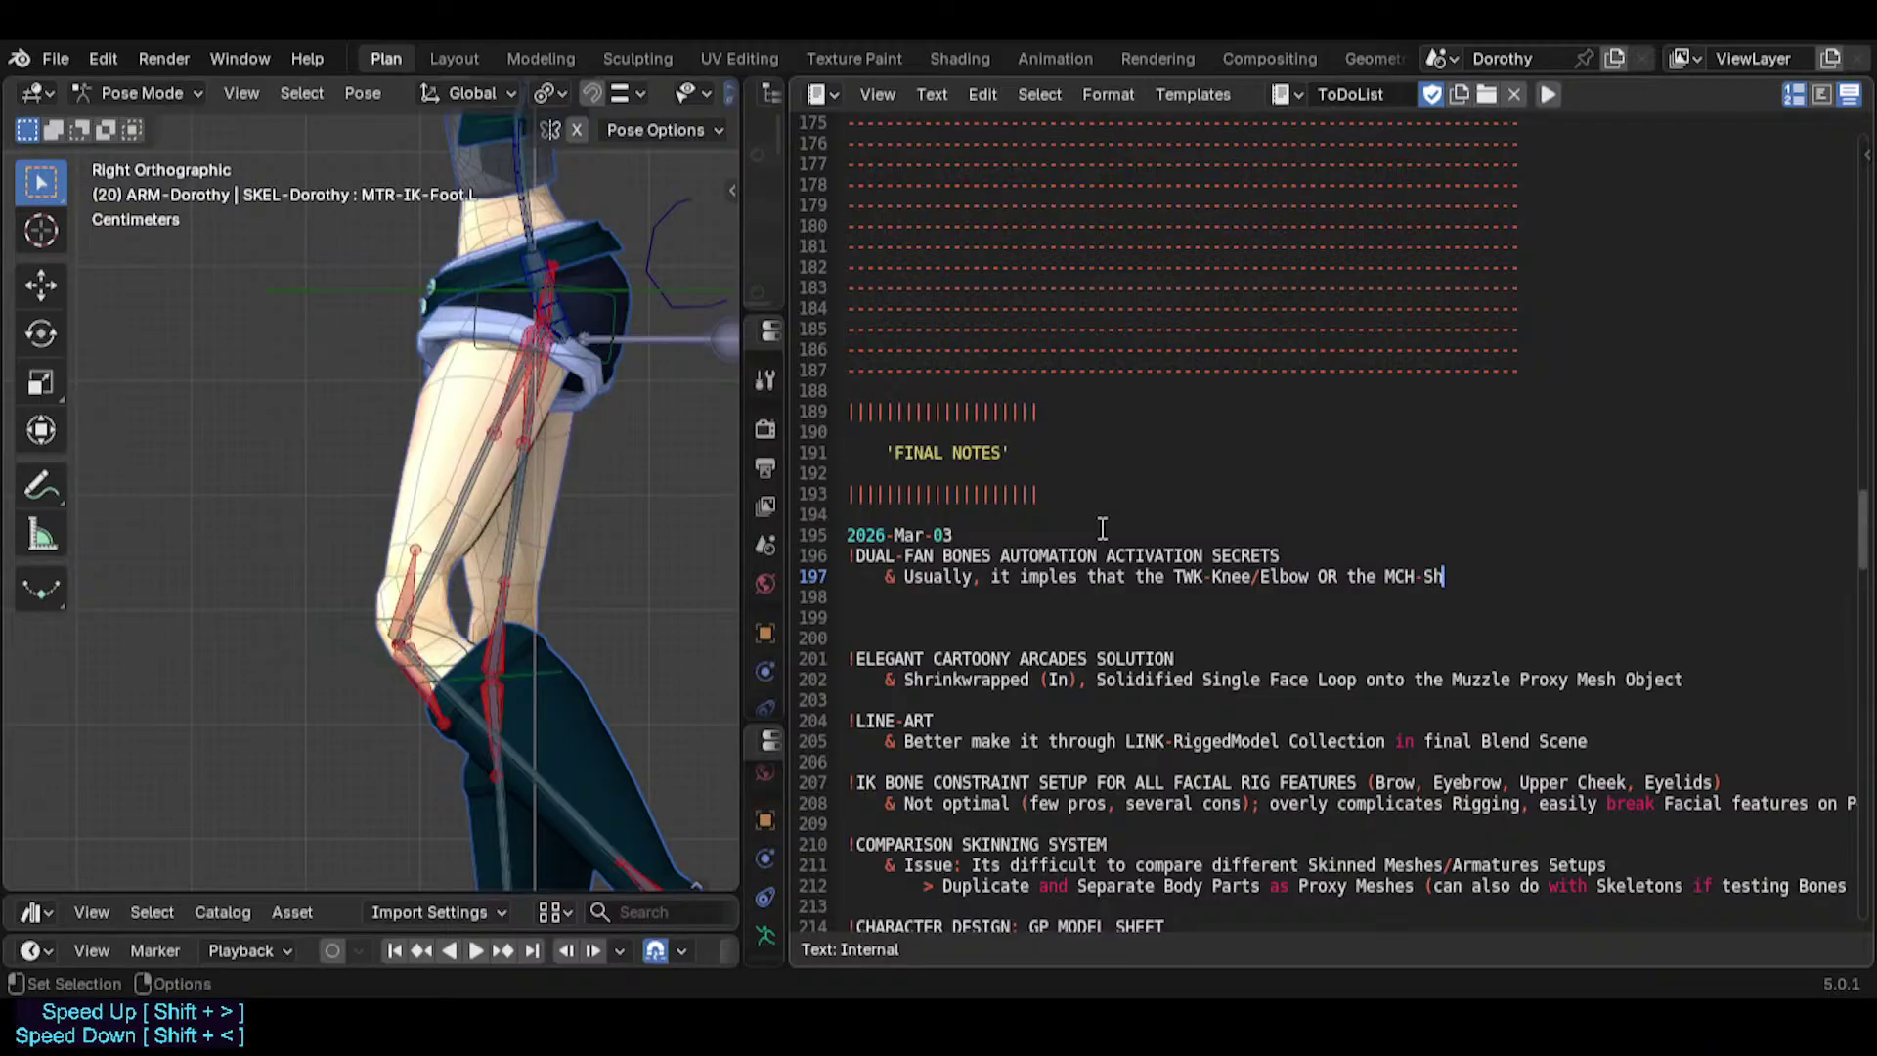
pyautogui.write('in/MCH-F')
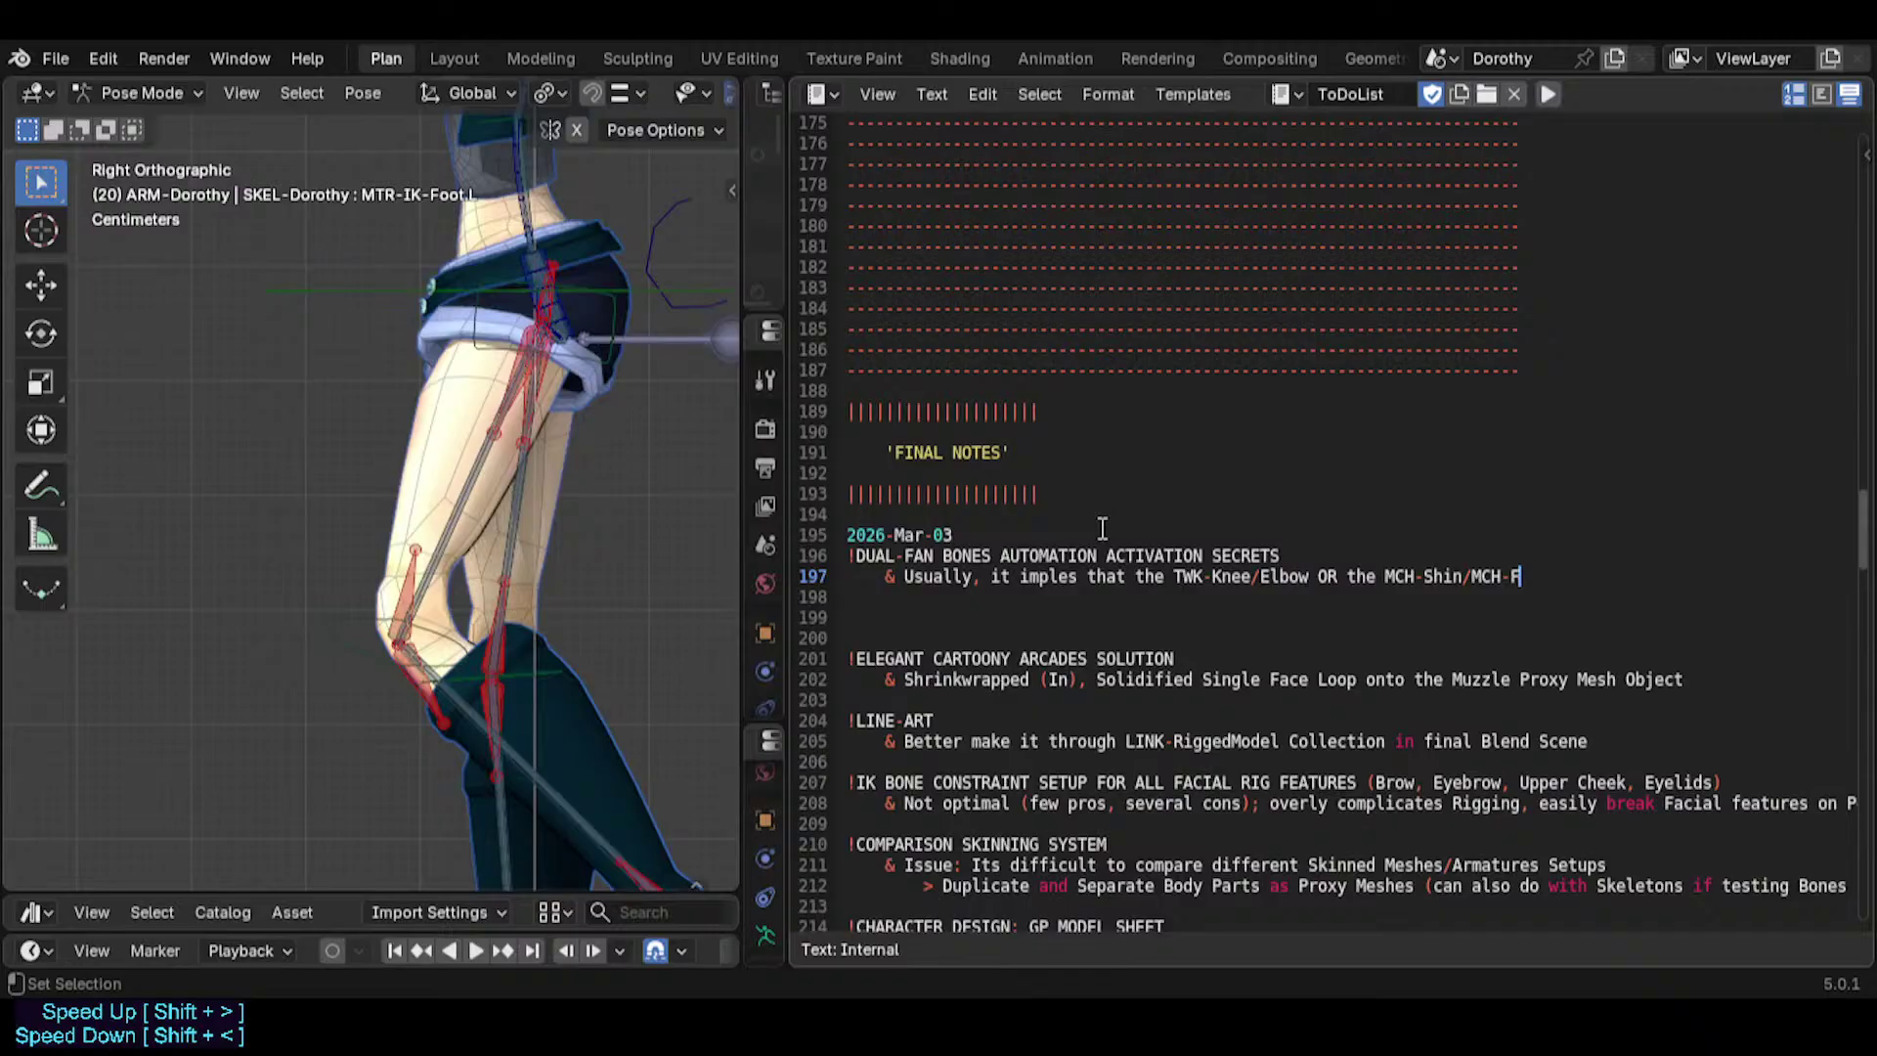
pyautogui.write('oreArm be Pa')
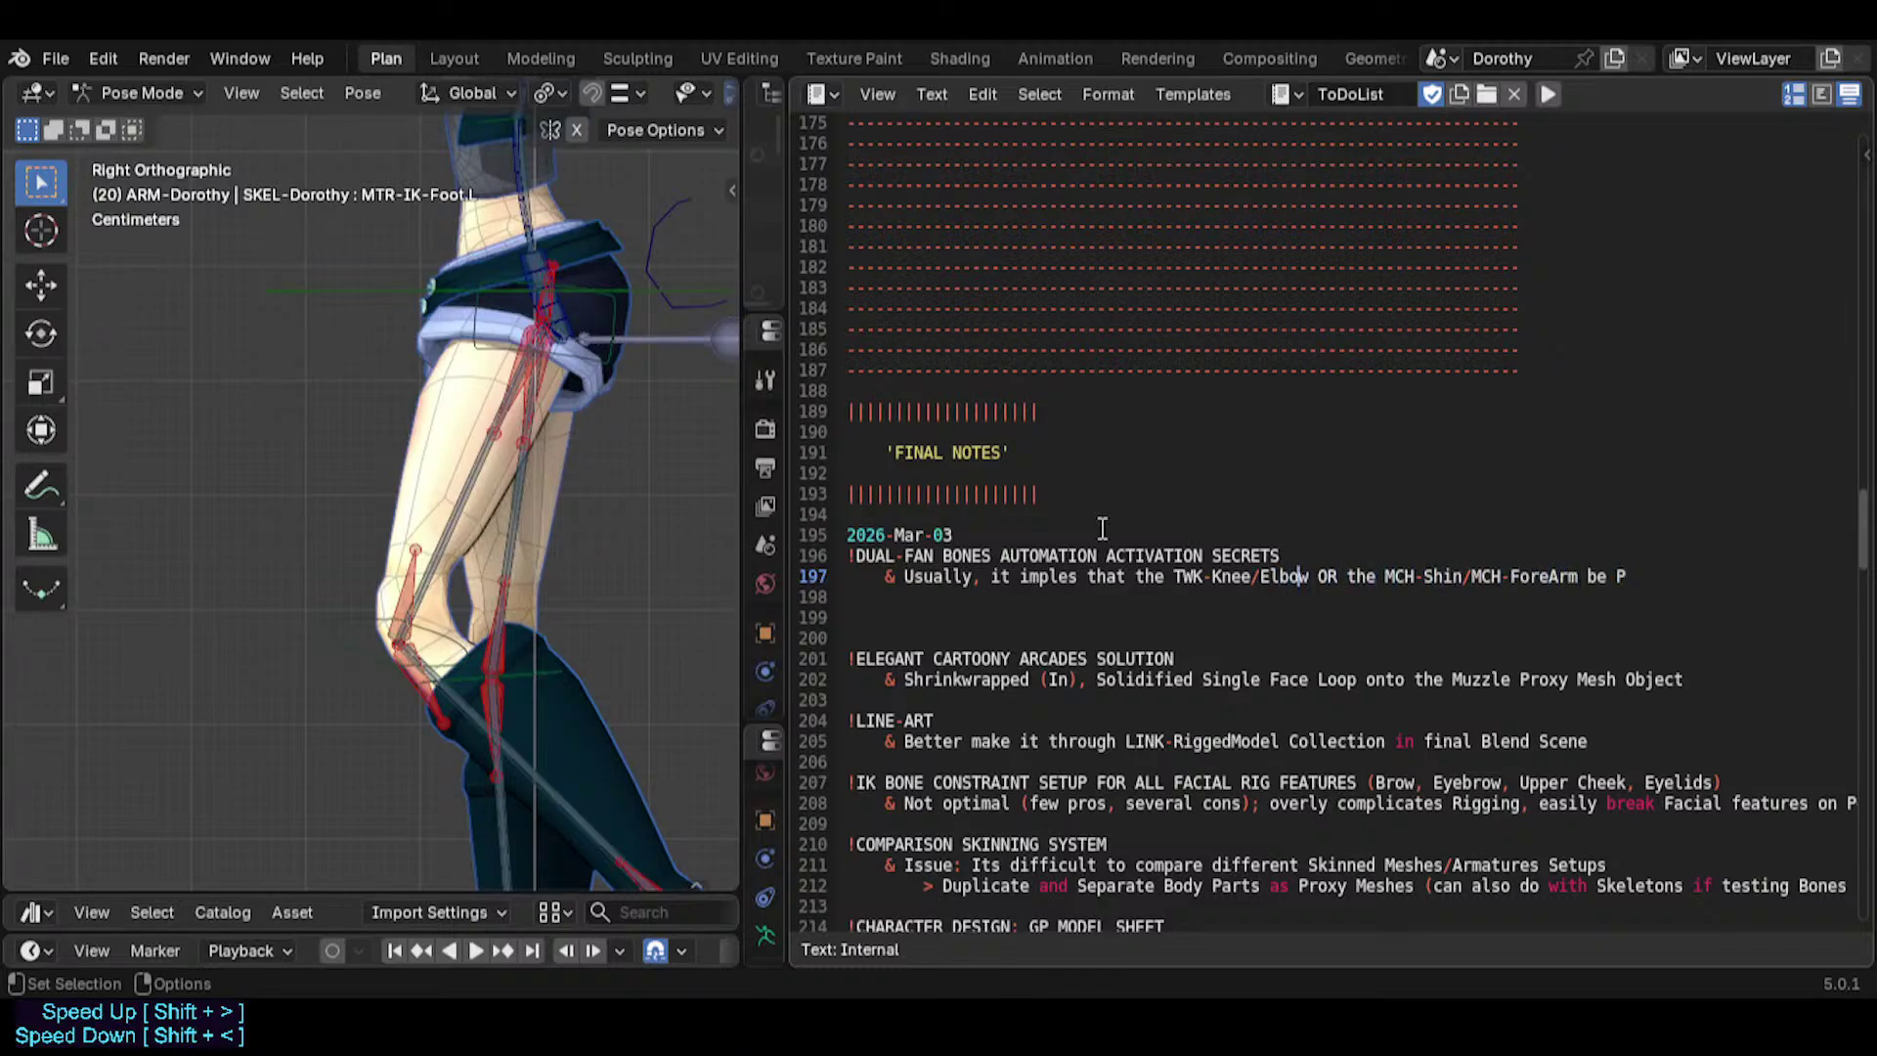
# Insert "be Parented Offset" after TWK-Knee/Elbow and put the OR clause on its own line, separated by a blank line.
pyautogui.write('be Par')
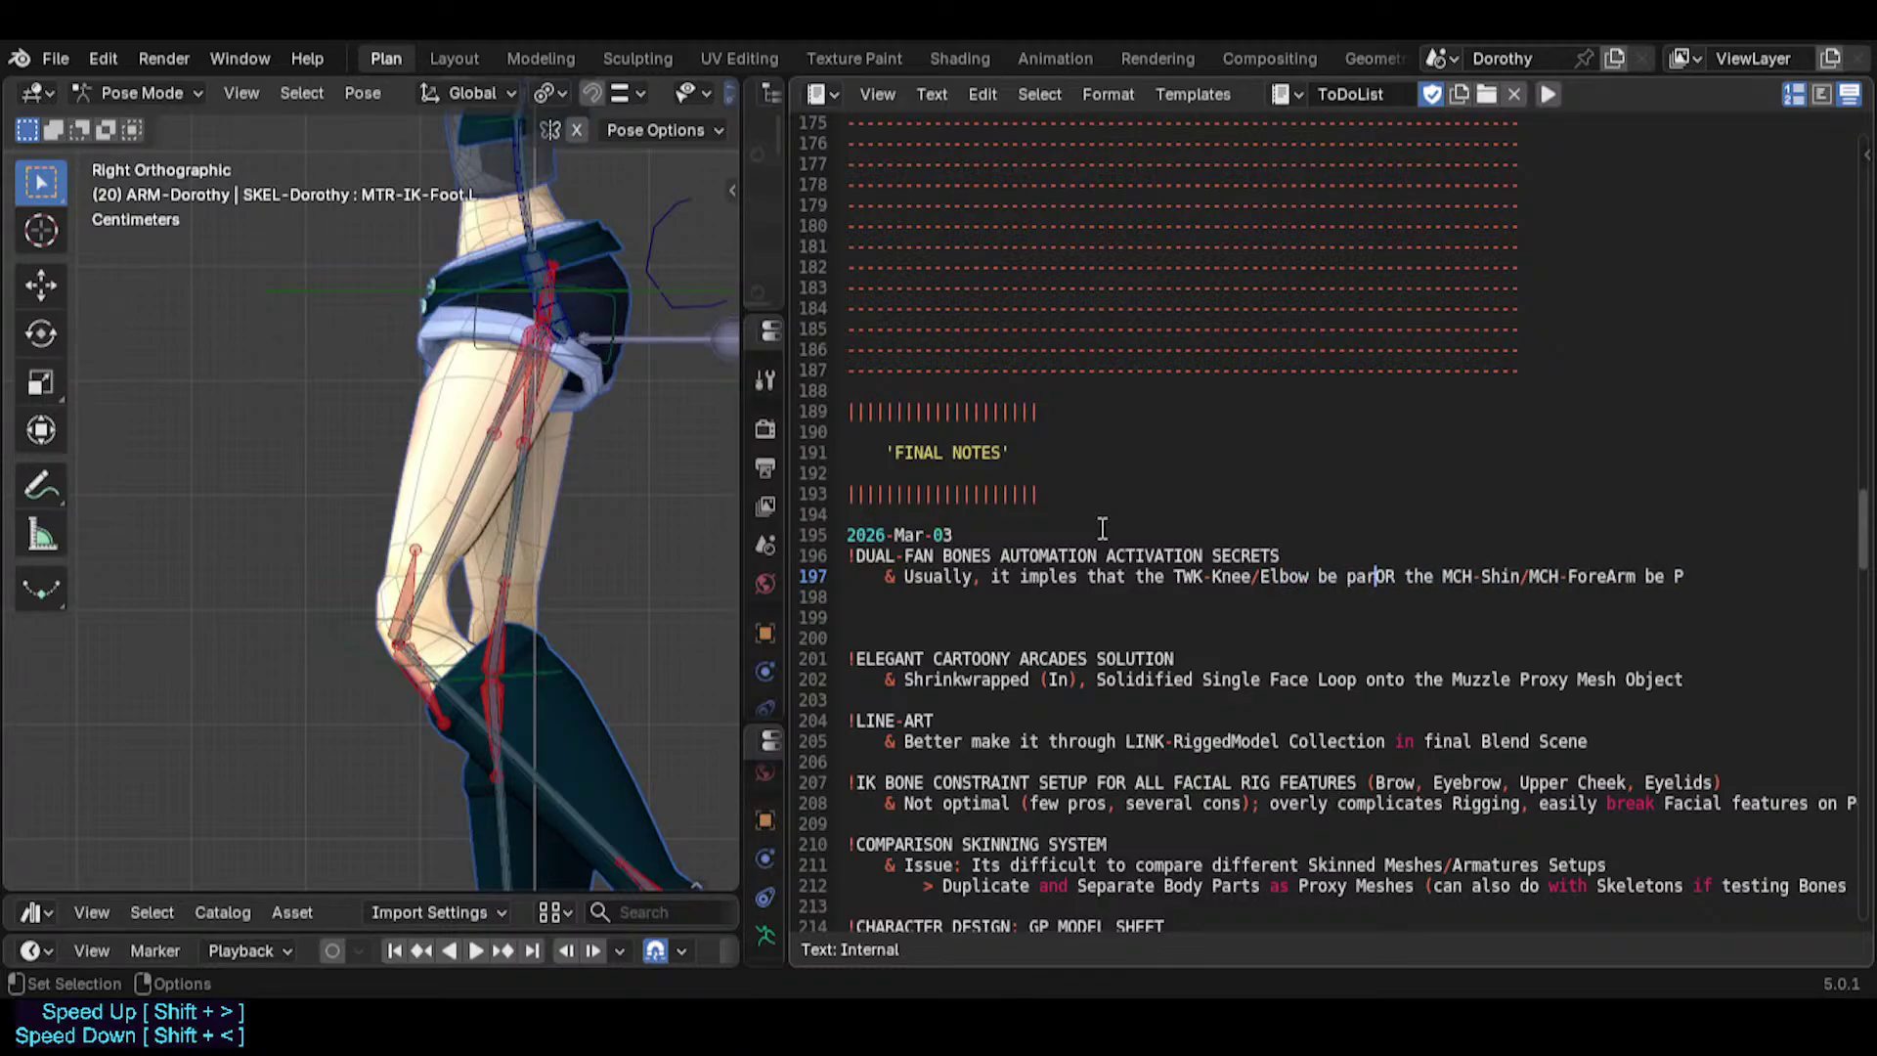
pyautogui.write('ented Offse')
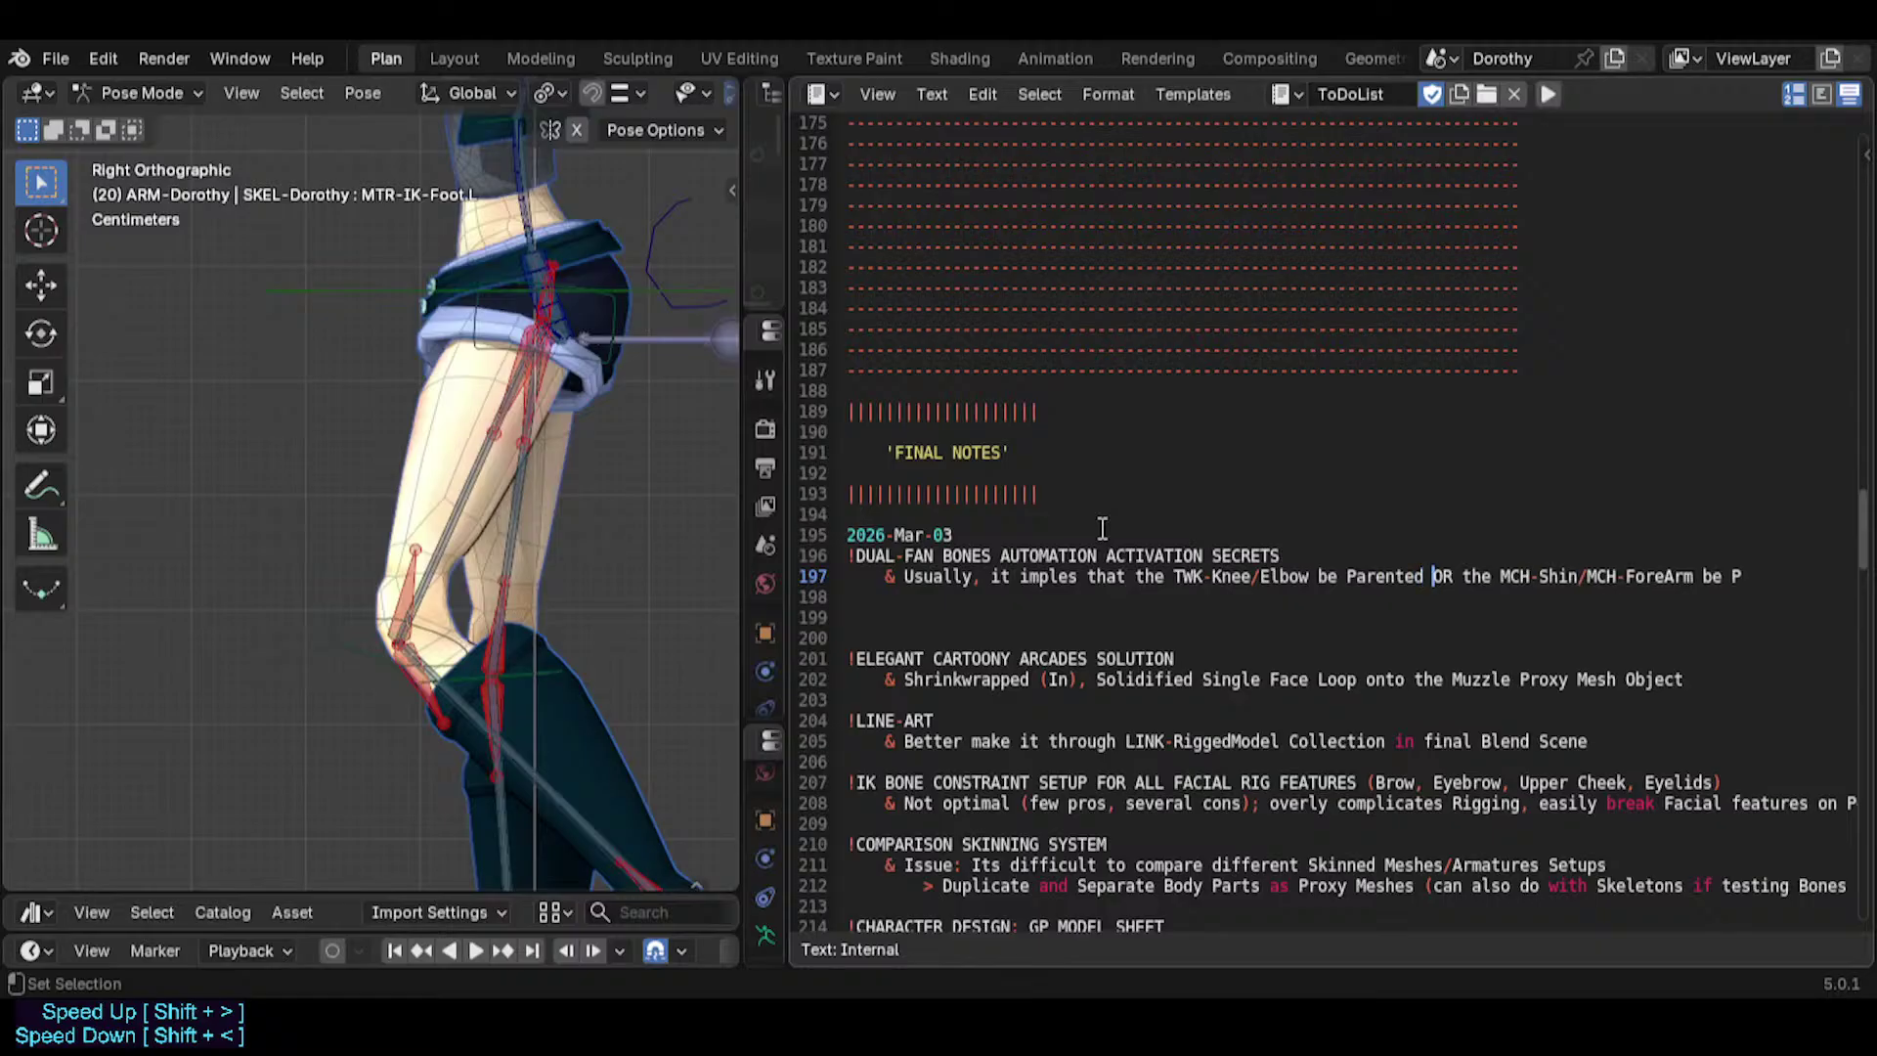
pyautogui.write('t O')
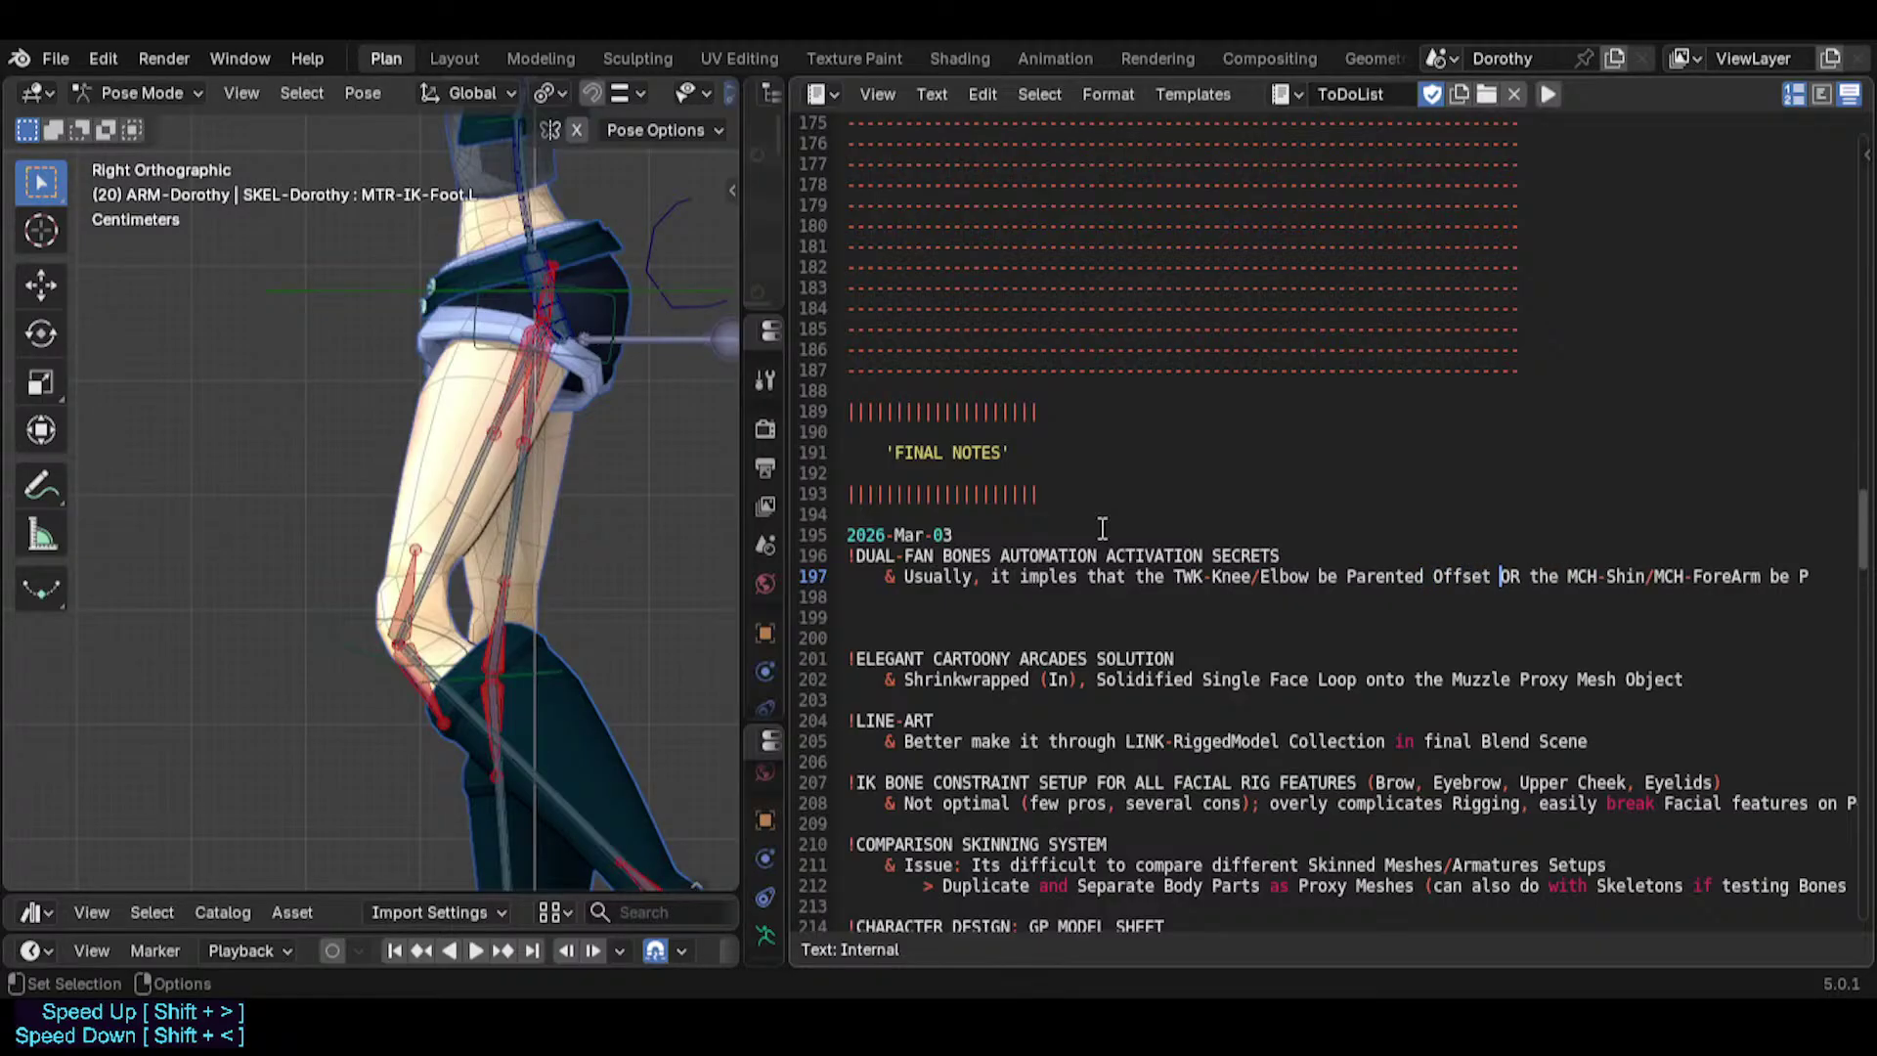
pyautogui.press('Return')
pyautogui.press('Return')
pyautogui.press('Left')
pyautogui.press('Left')
pyautogui.write('t')
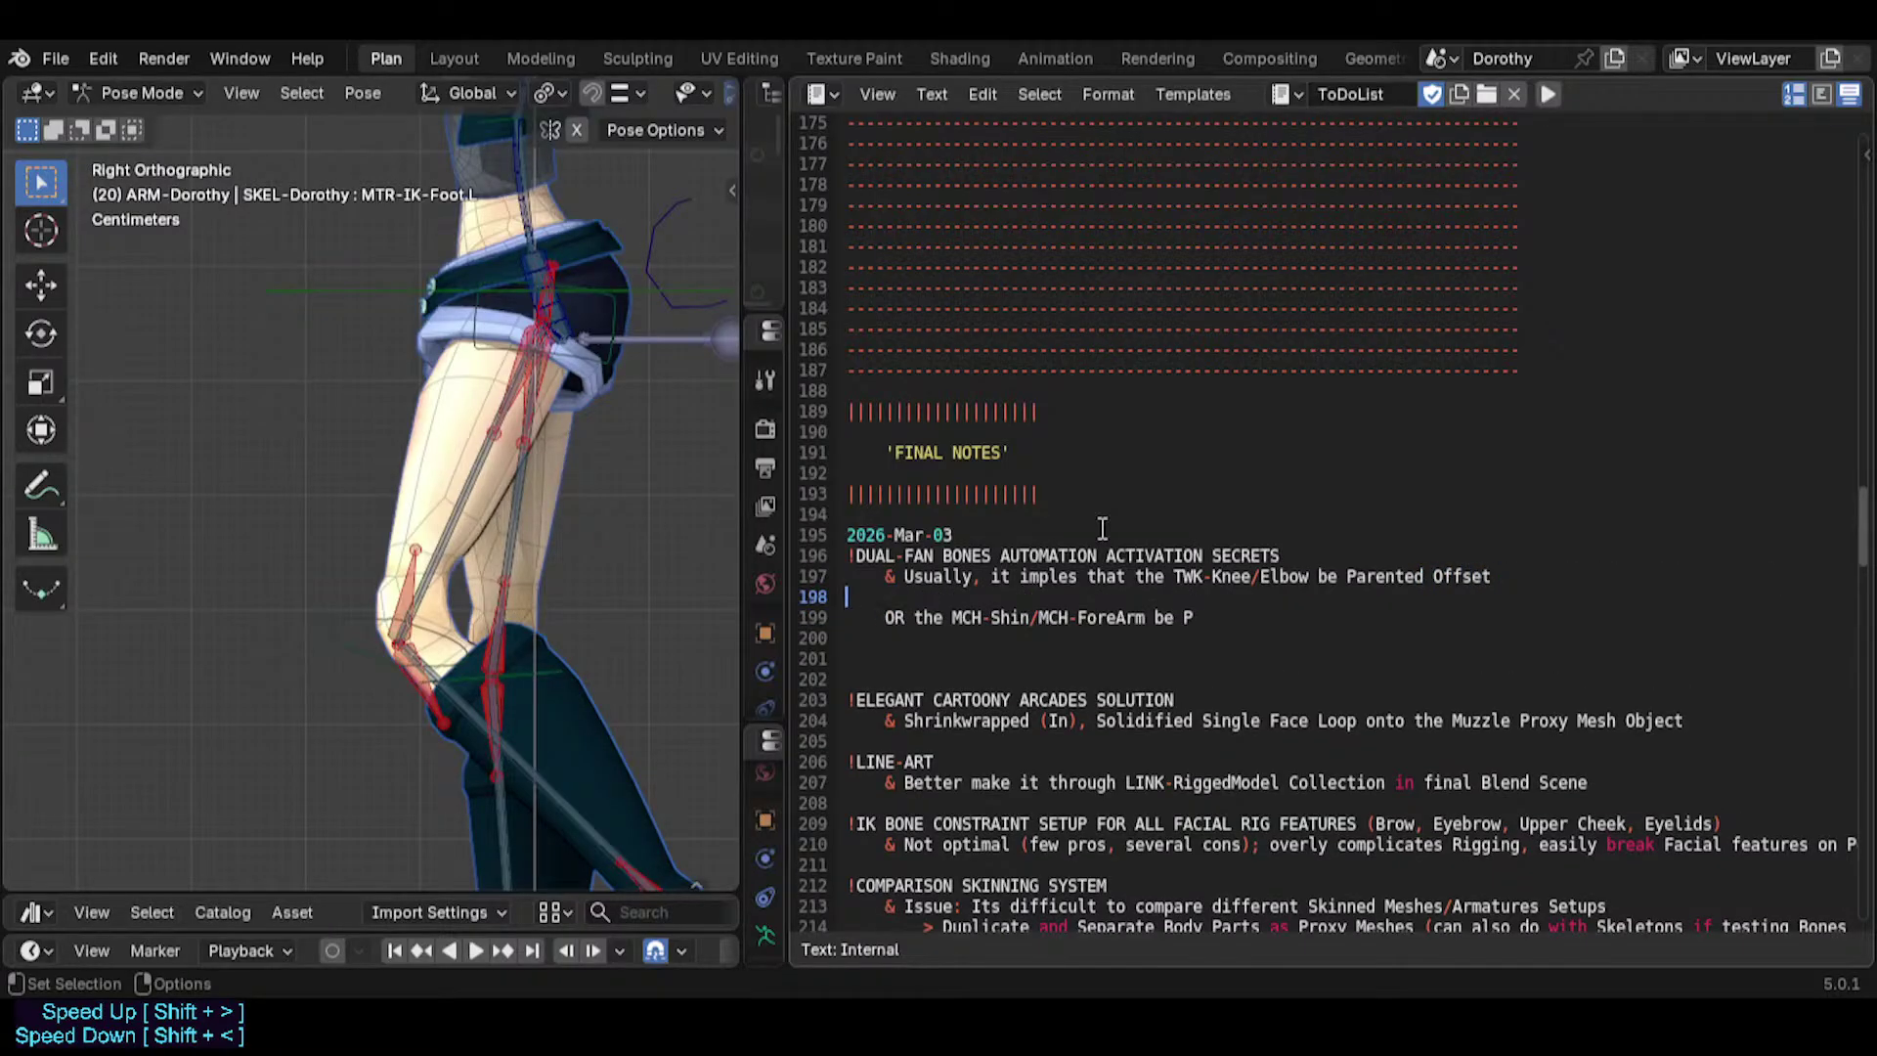
pyautogui.press('Left')
# Extend the TWK-Knee/Elbow line with "to upper level" after "Parented Offset".
pyautogui.write('to higher level')
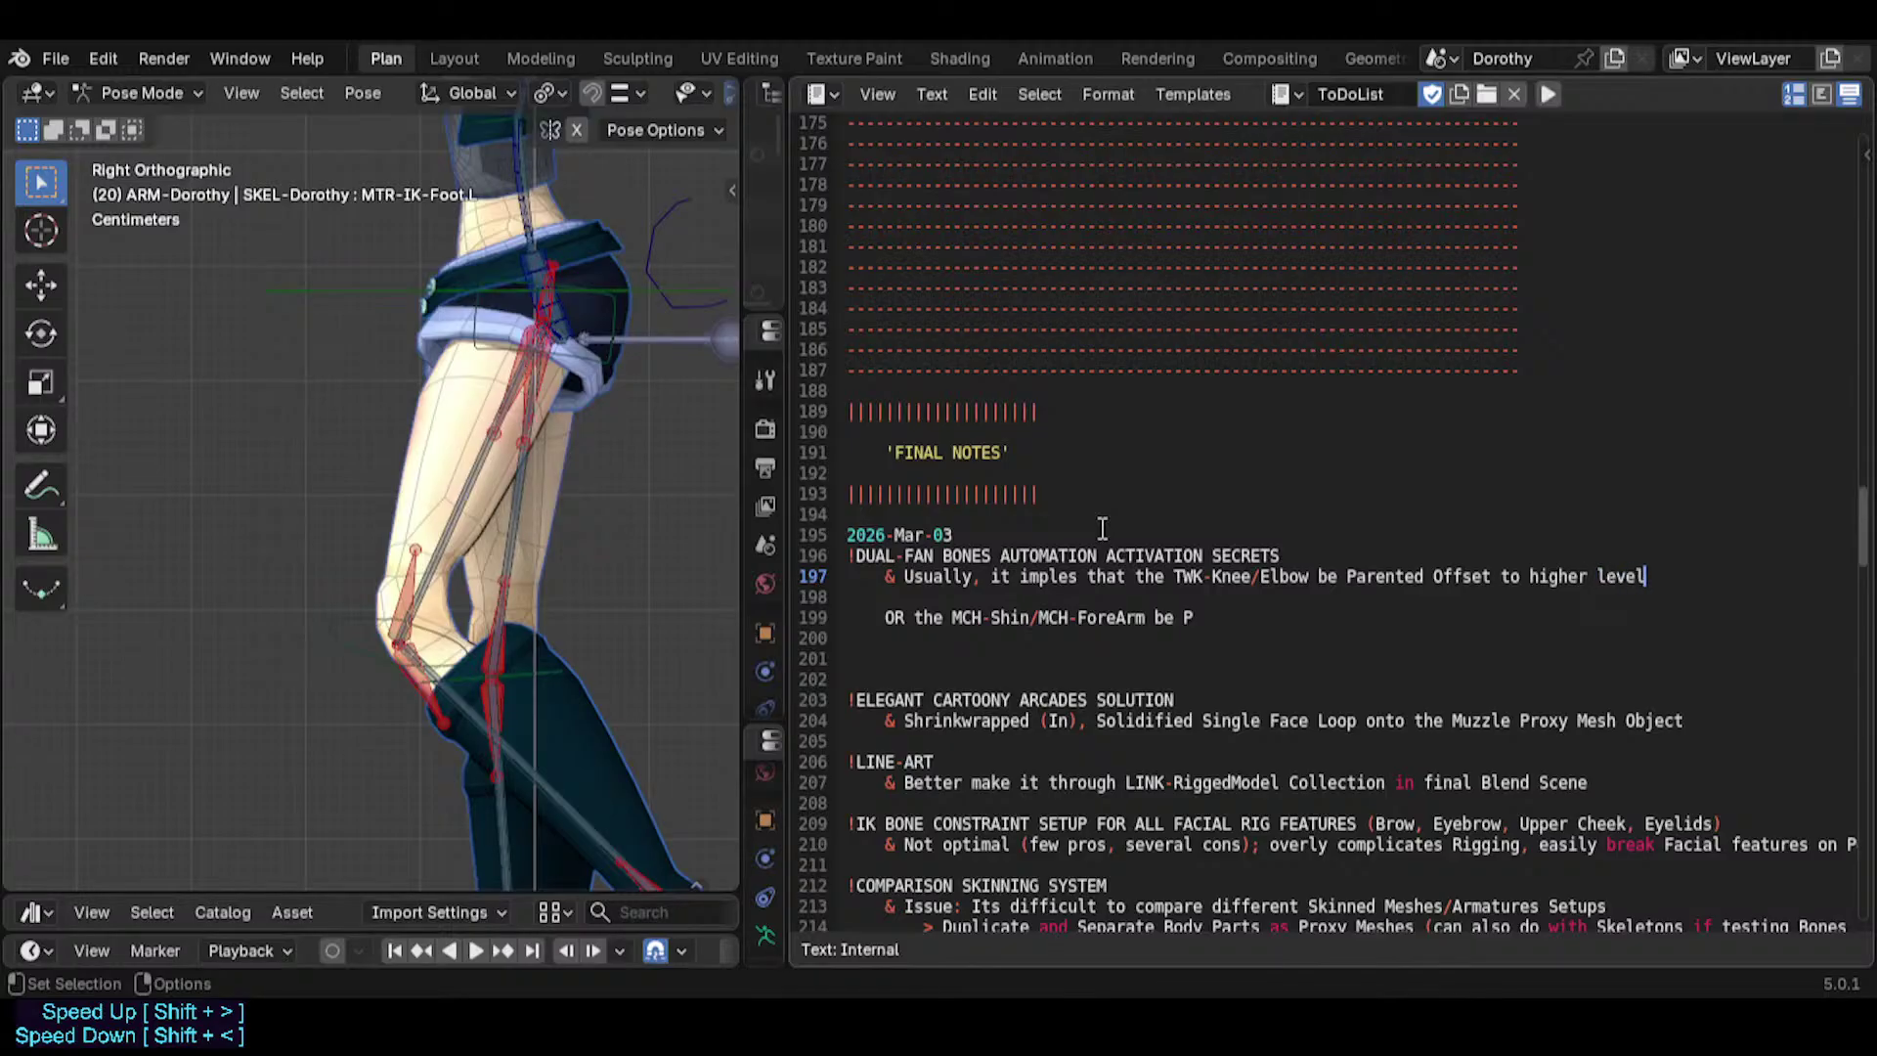
pyautogui.press('BackSpace')
pyautogui.press('BackSpace')
pyautogui.press('BackSpace')
pyautogui.press('BackSpace')
pyautogui.press('BackSpace')
pyautogui.press('BackSpace')
pyautogui.press('BackSpace')
pyautogui.press('BackSpace')
pyautogui.press('BackSpace')
pyautogui.press('BackSpace')
pyautogui.press('BackSpace')
pyautogui.write('upper level ')
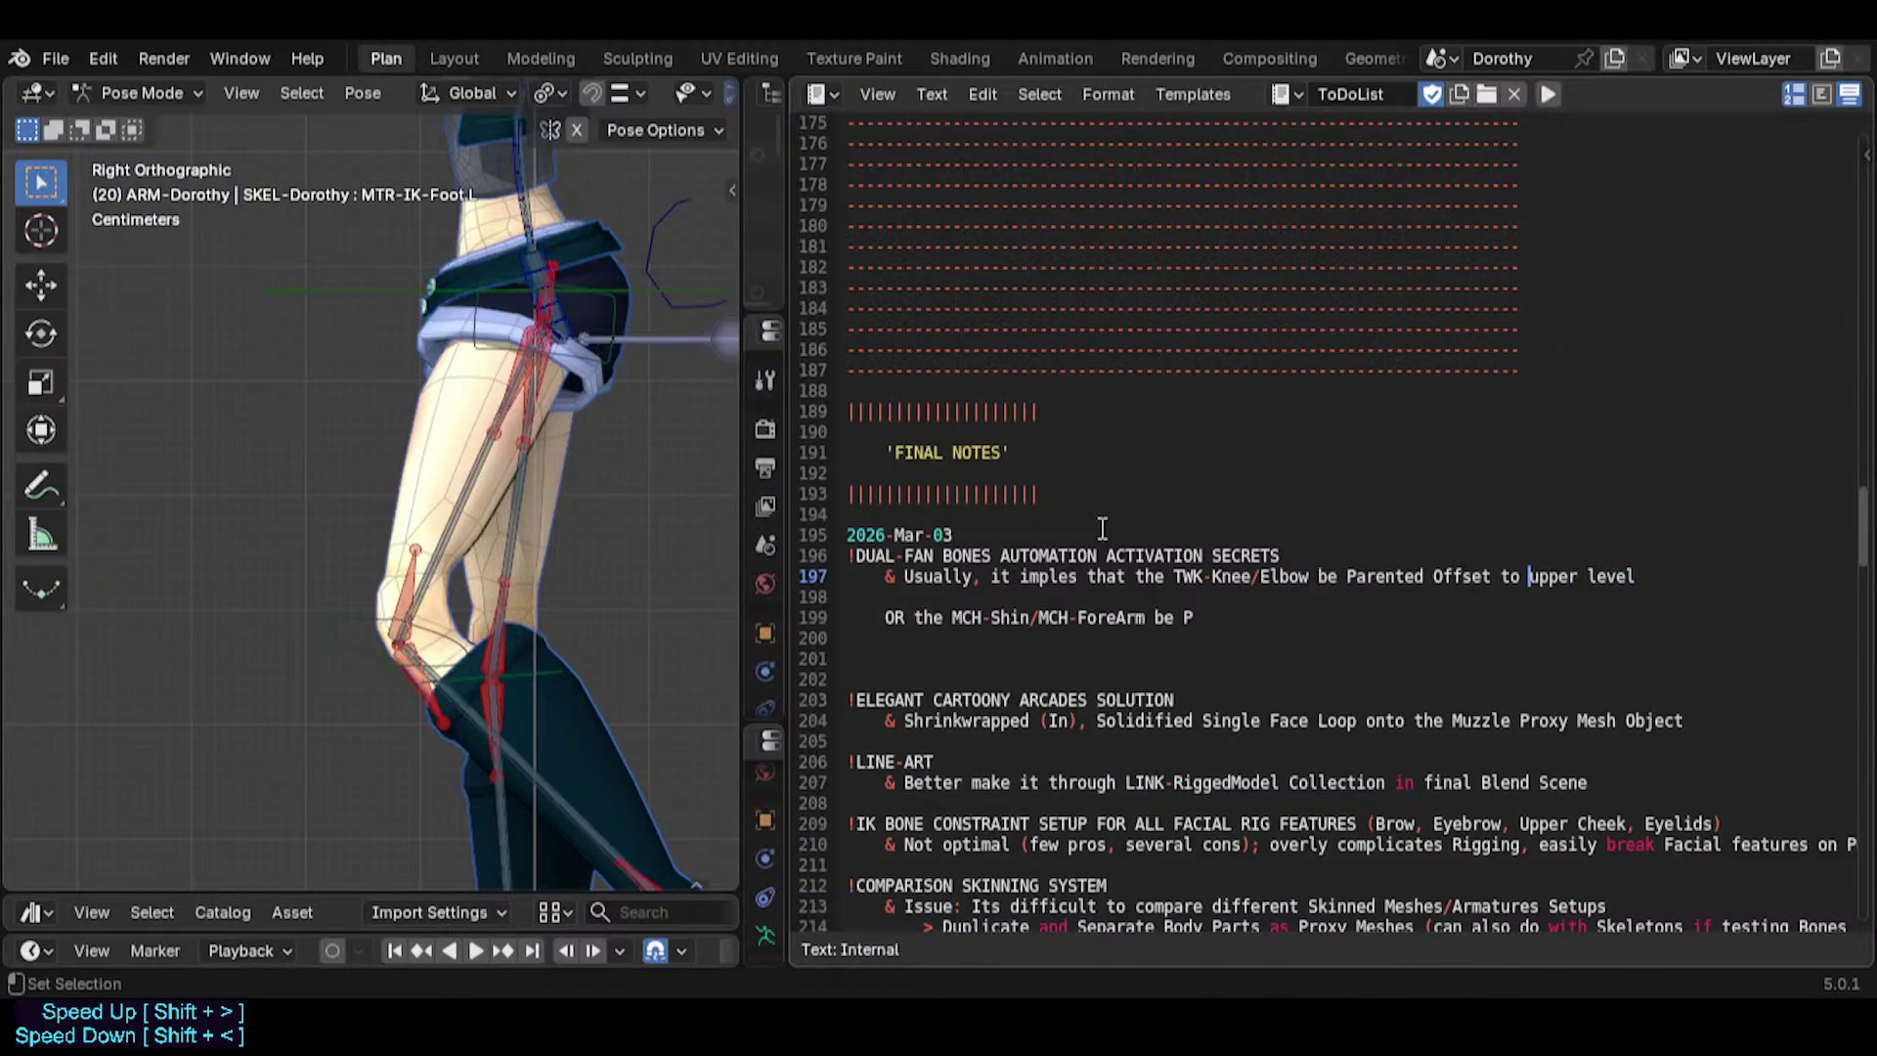
# Insert "the Limb" before "upper level" in the TWK-Knee/Elbow line.
pyautogui.write('Limb')
pyautogui.press('Left')
pyautogui.press('Left')
pyautogui.press('Left')
pyautogui.press('Left')
pyautogui.press('Left')
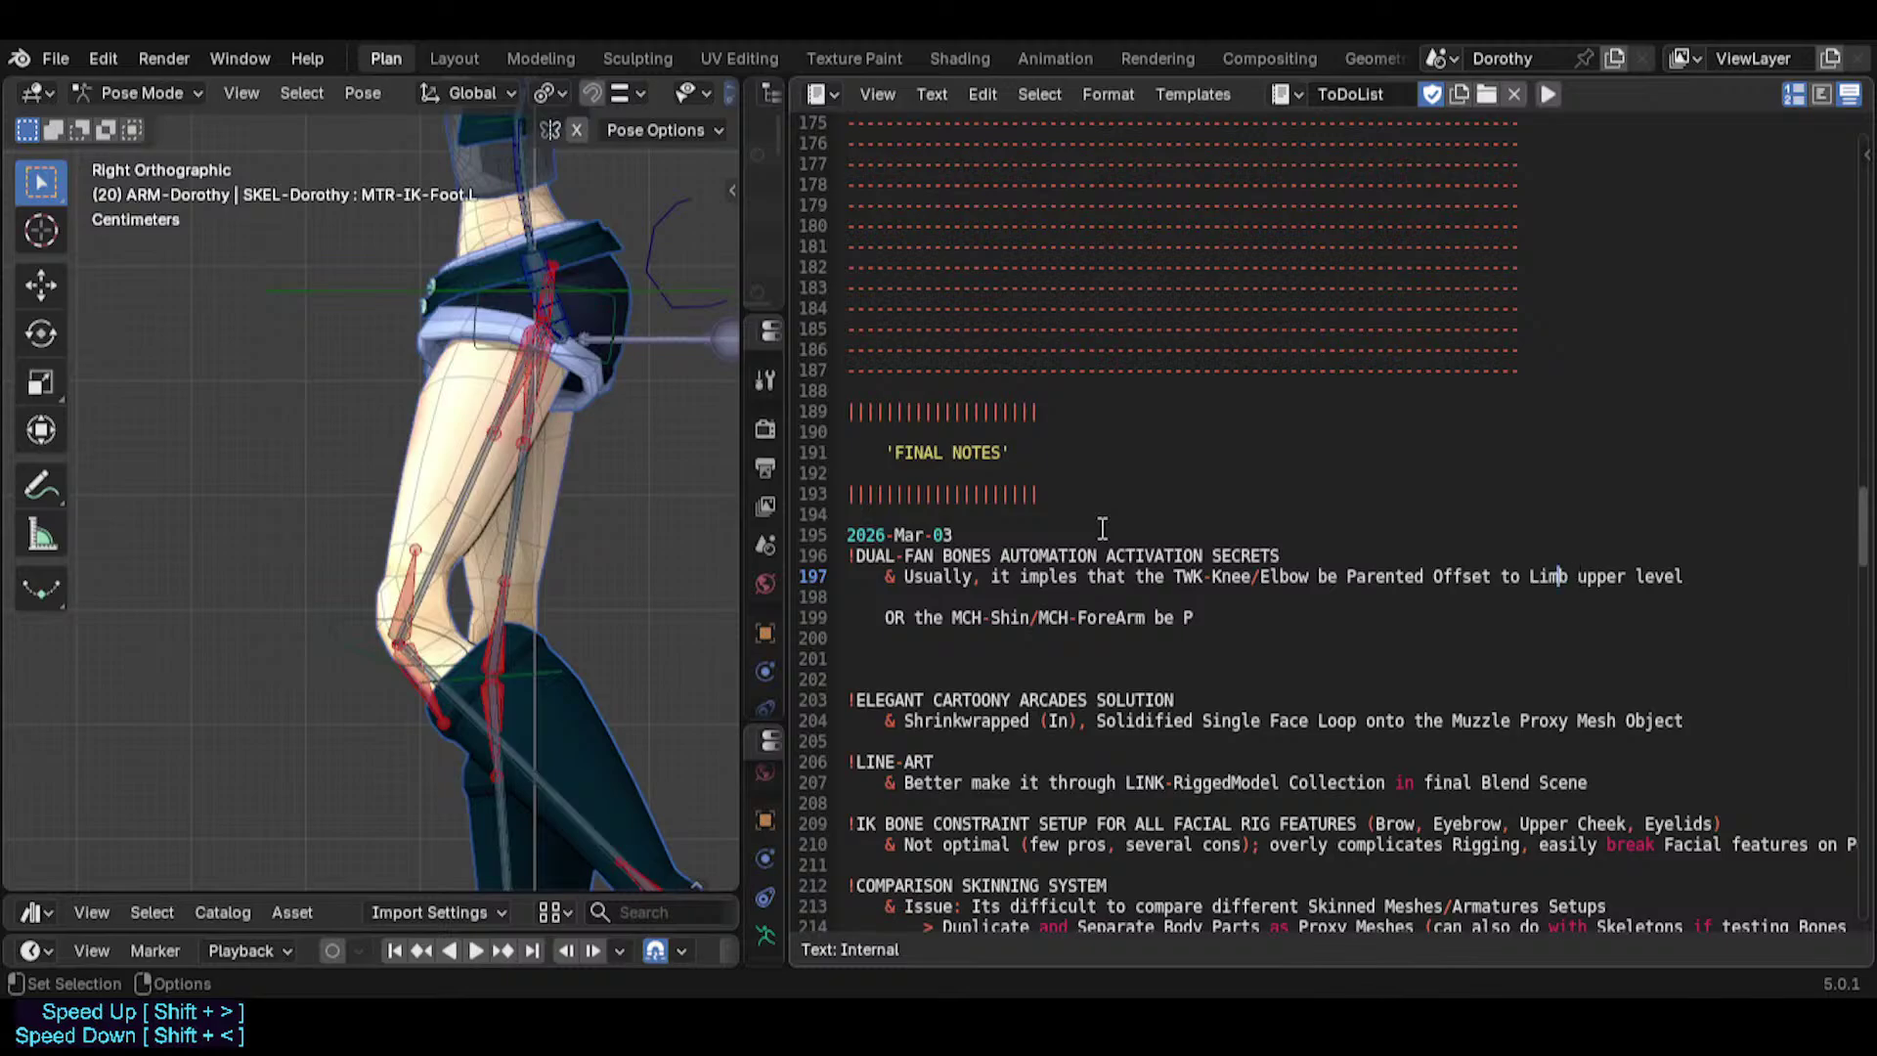
pyautogui.write('a')
pyautogui.press('BackSpace')
pyautogui.write('the')
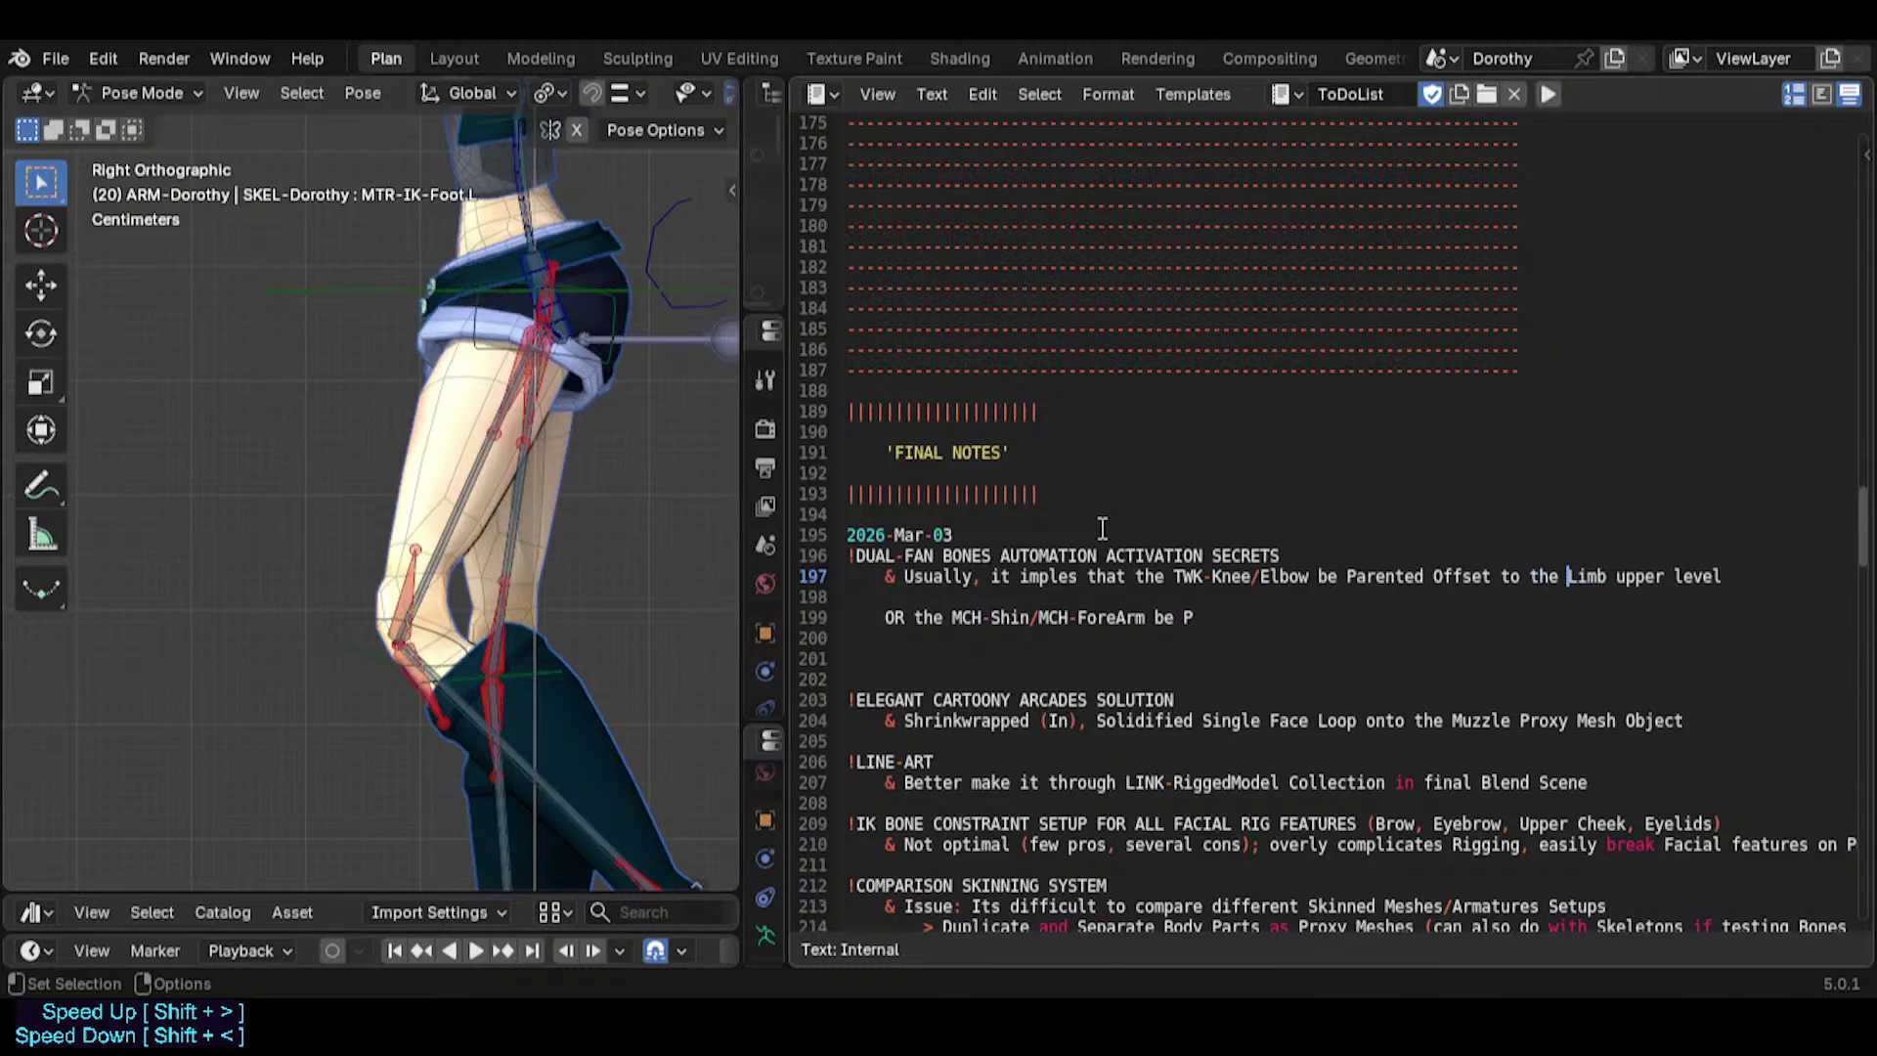
# Append "Controller" after "upper level" at the end of the TWK-Knee/Elbow line.
pyautogui.press('Right')
pyautogui.press('Right')
pyautogui.press('Right')
pyautogui.write('Controller Bone')
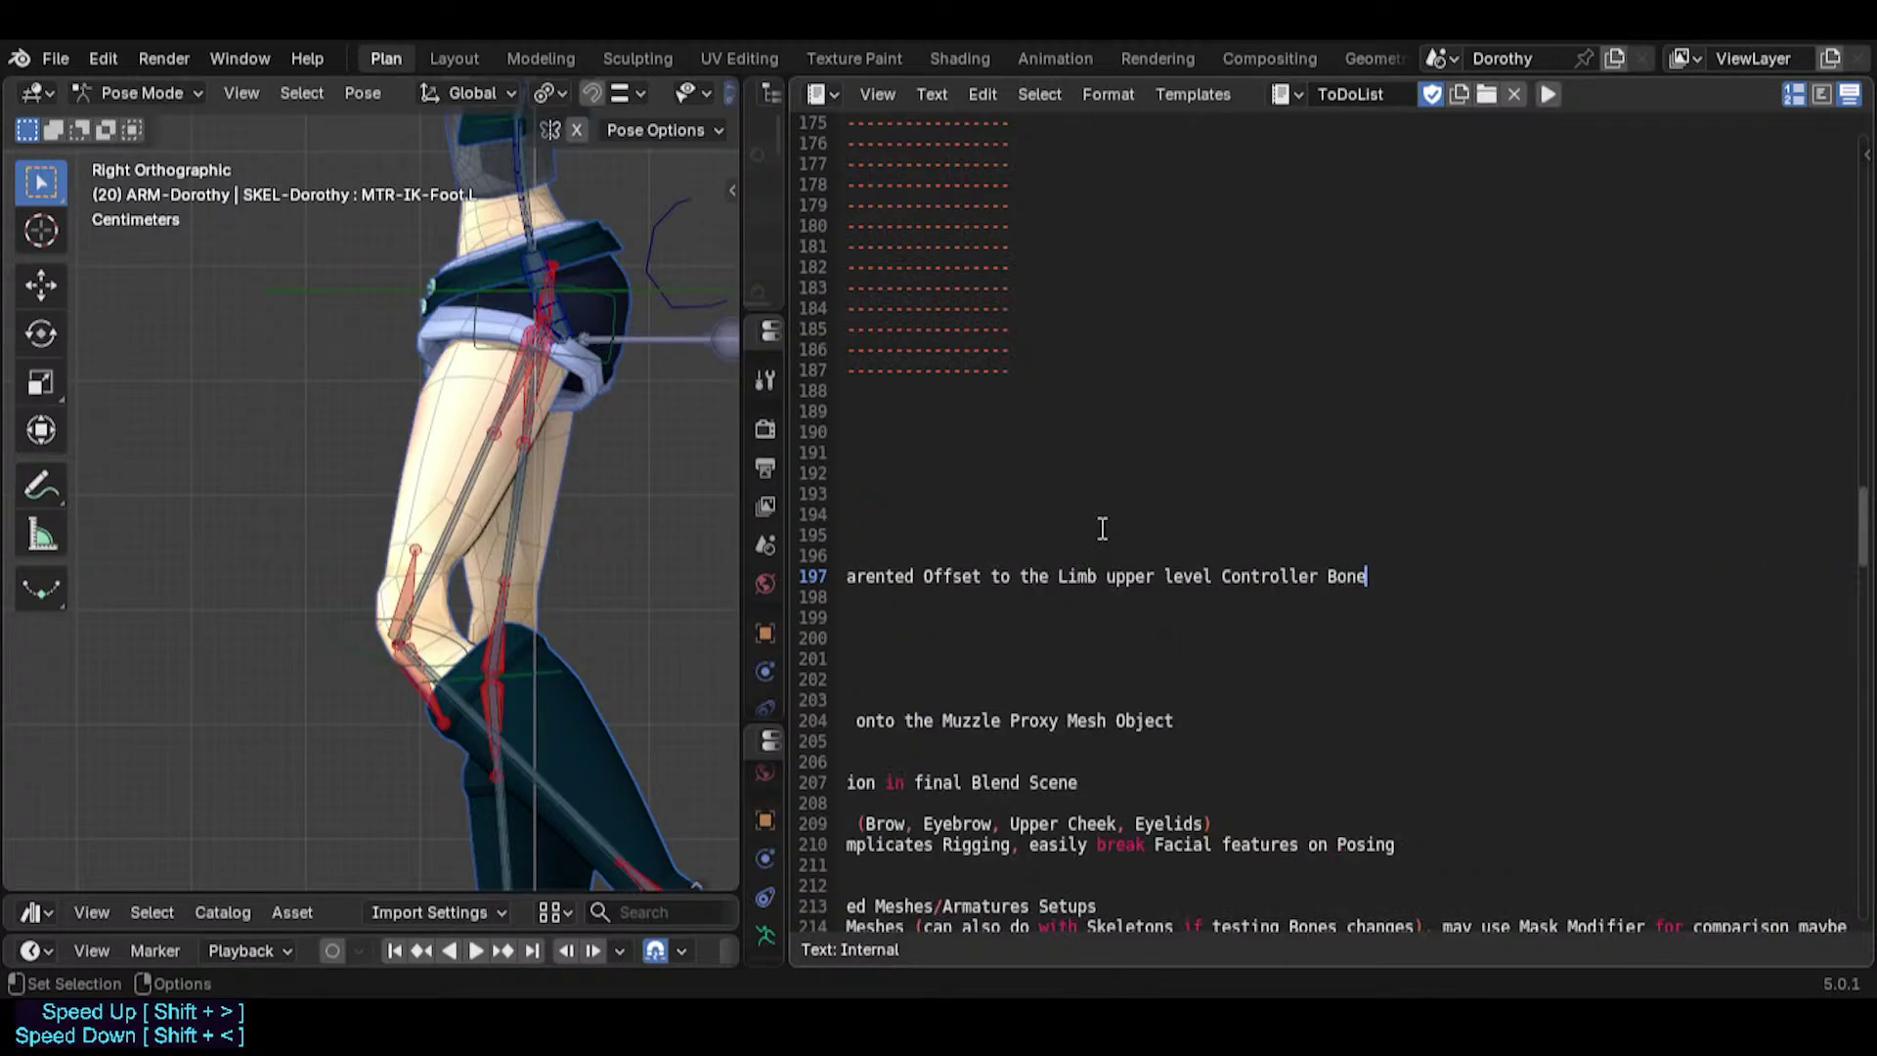
pyautogui.press('BackSpace')
pyautogui.press('BackSpace')
pyautogui.press('BackSpace')
pyautogui.press('BackSpace')
pyautogui.press('BackSpace')
pyautogui.press('Home')
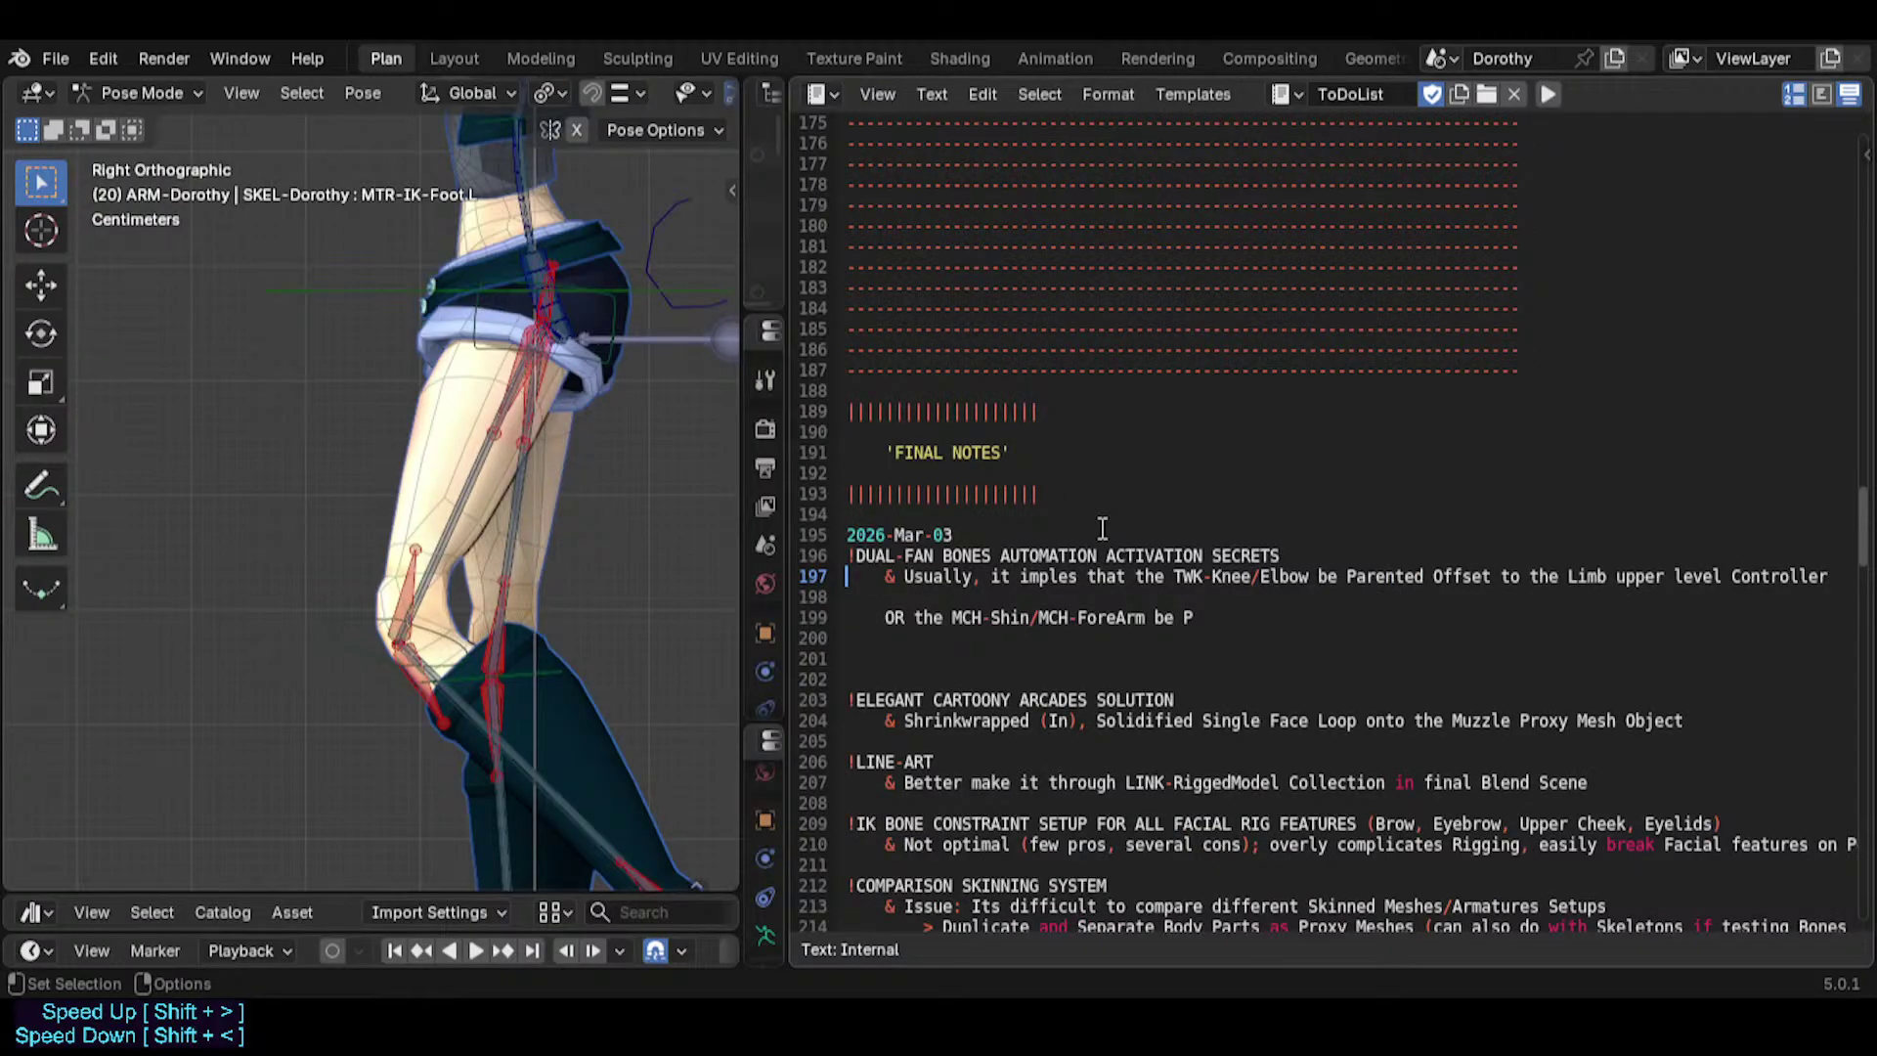
# Insert "either" before "the TWK-Knee/Elbow" in the first note under DUAL-FAN BONES AUTOMATION ACTIVATION SECRETS.
pyautogui.hotkey('ctrl', 'Right')
pyautogui.hotkey('ctrl', 'Right')
pyautogui.hotkey('ctrl', 'Right')
pyautogui.hotkey('ctrl', 'Right')
pyautogui.hotkey('ctrl', 'Right')
pyautogui.hotkey('ctrl', 'Right')
pyautogui.hotkey('ctrl', 'Right')
pyautogui.press('Left')
pyautogui.press('BackSpace')
pyautogui.press('BackSpace')
pyautogui.press('BackSpace')
pyautogui.press('BackSpace')
pyautogui.write('m either')
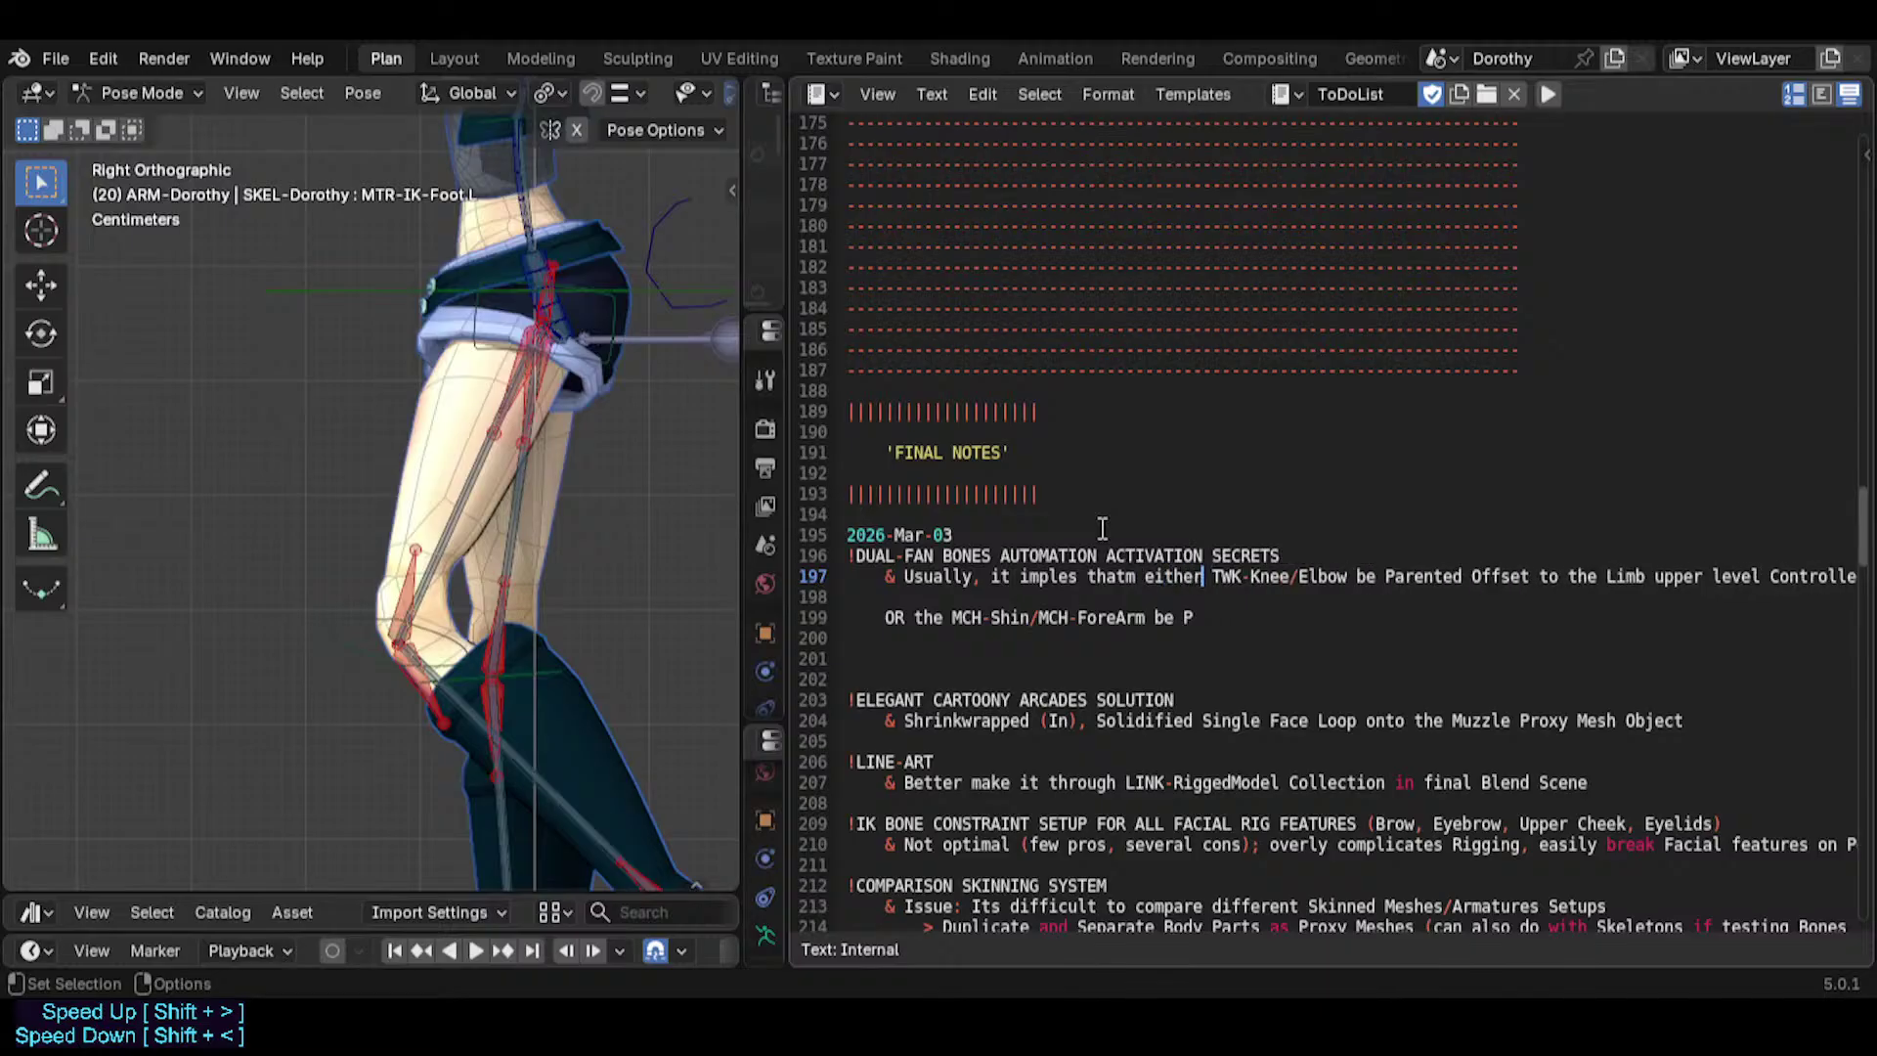
pyautogui.write(' the')
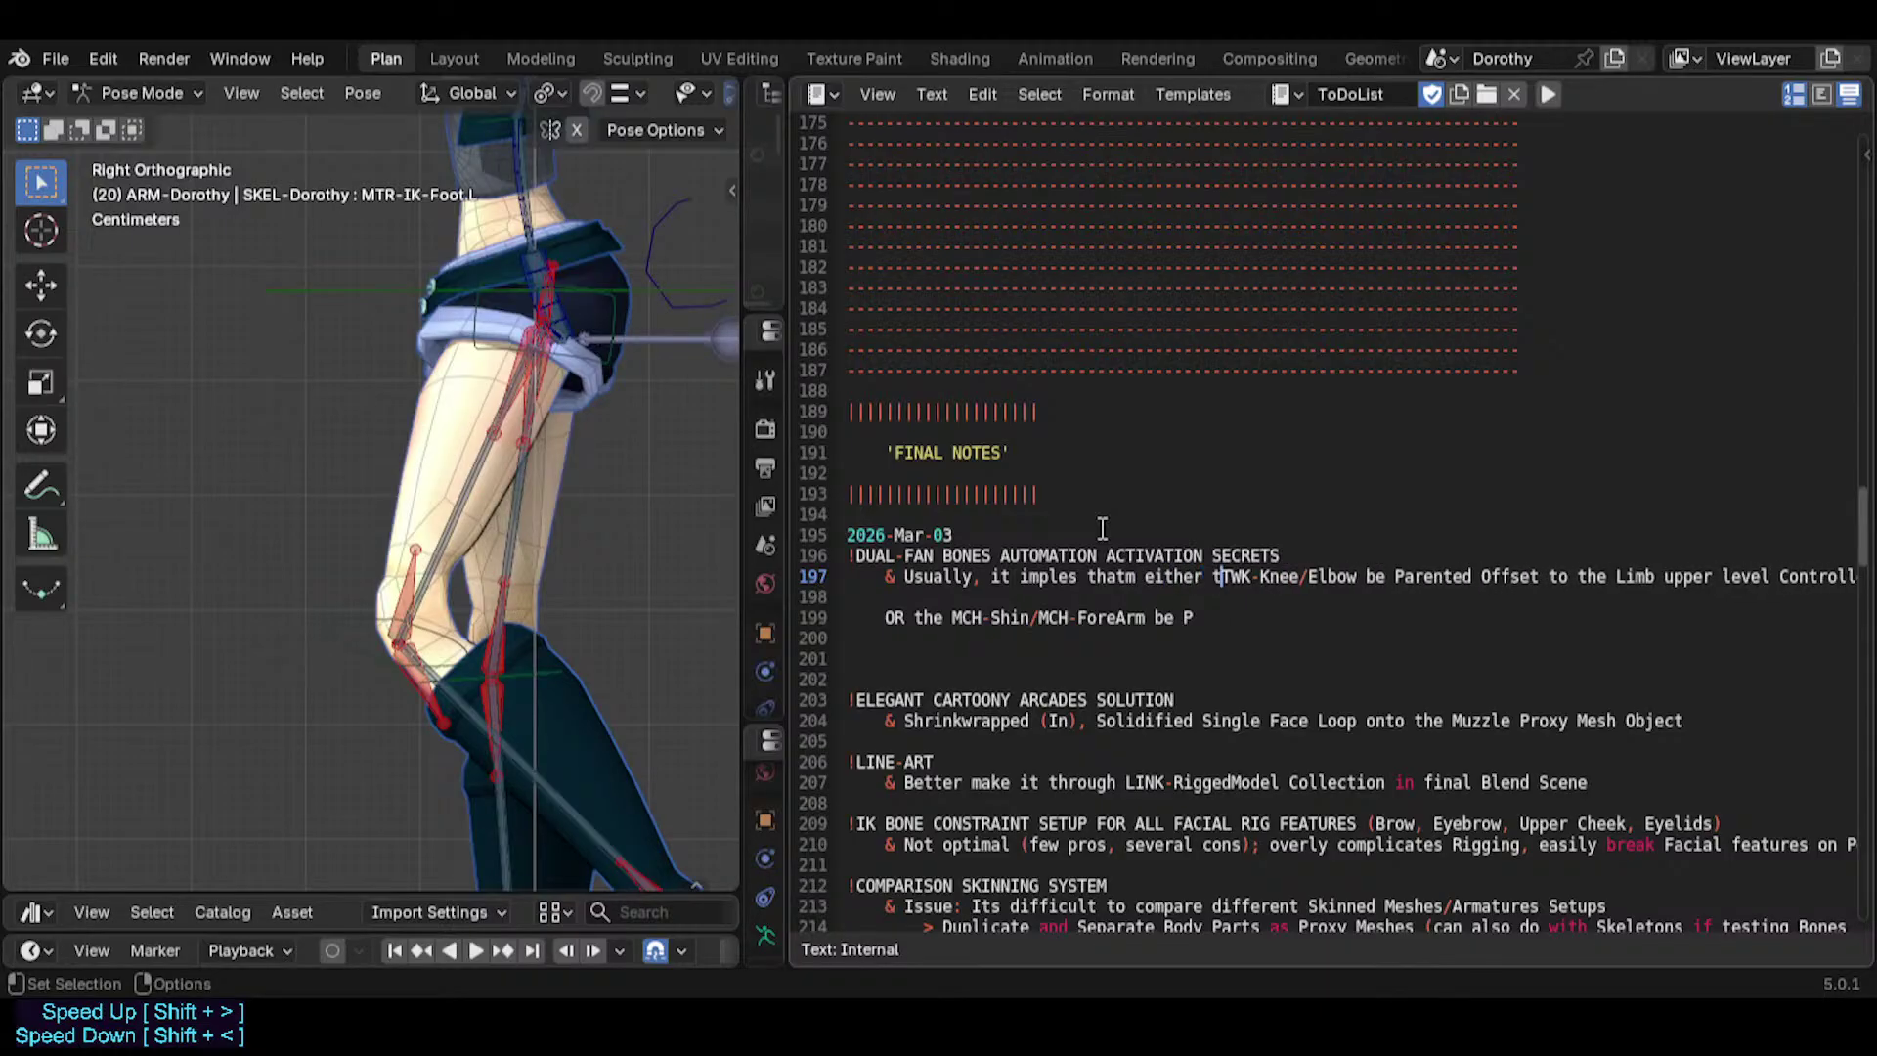
pyautogui.hotkey('ctrl', 'Right')
pyautogui.hotkey('ctrl', 'Right')
pyautogui.hotkey('ctrl', 'Right')
pyautogui.hotkey('ctrl', 'Right')
pyautogui.press('Right')
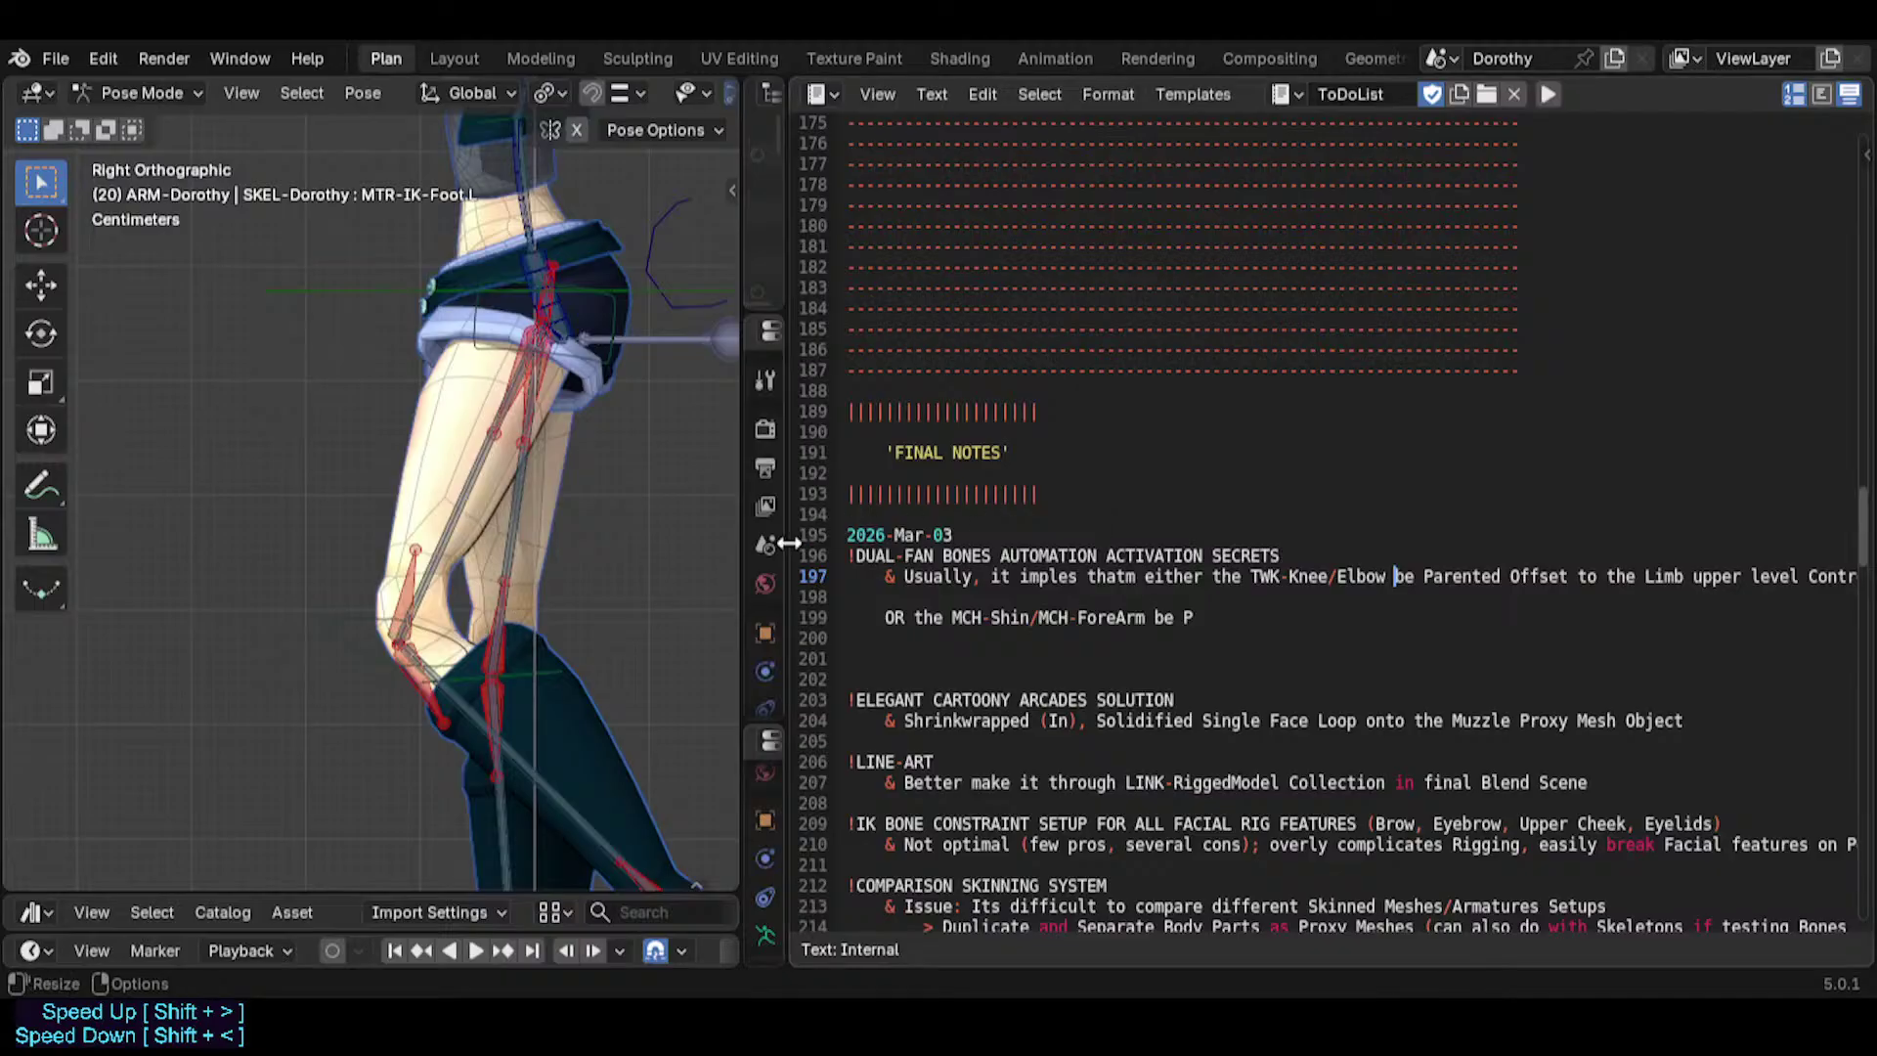
# Inspect the parents and constraints of the MCH-Shin.L, TWK-Elbow.L and MCH-ForeArm.L bones.
pyautogui.click(461, 711)
pyautogui.moveTo(461, 710); pyautogui.dragTo(576, 587, button='middle')
pyautogui.moveTo(790, 220); pyautogui.dragTo(1290, 222)
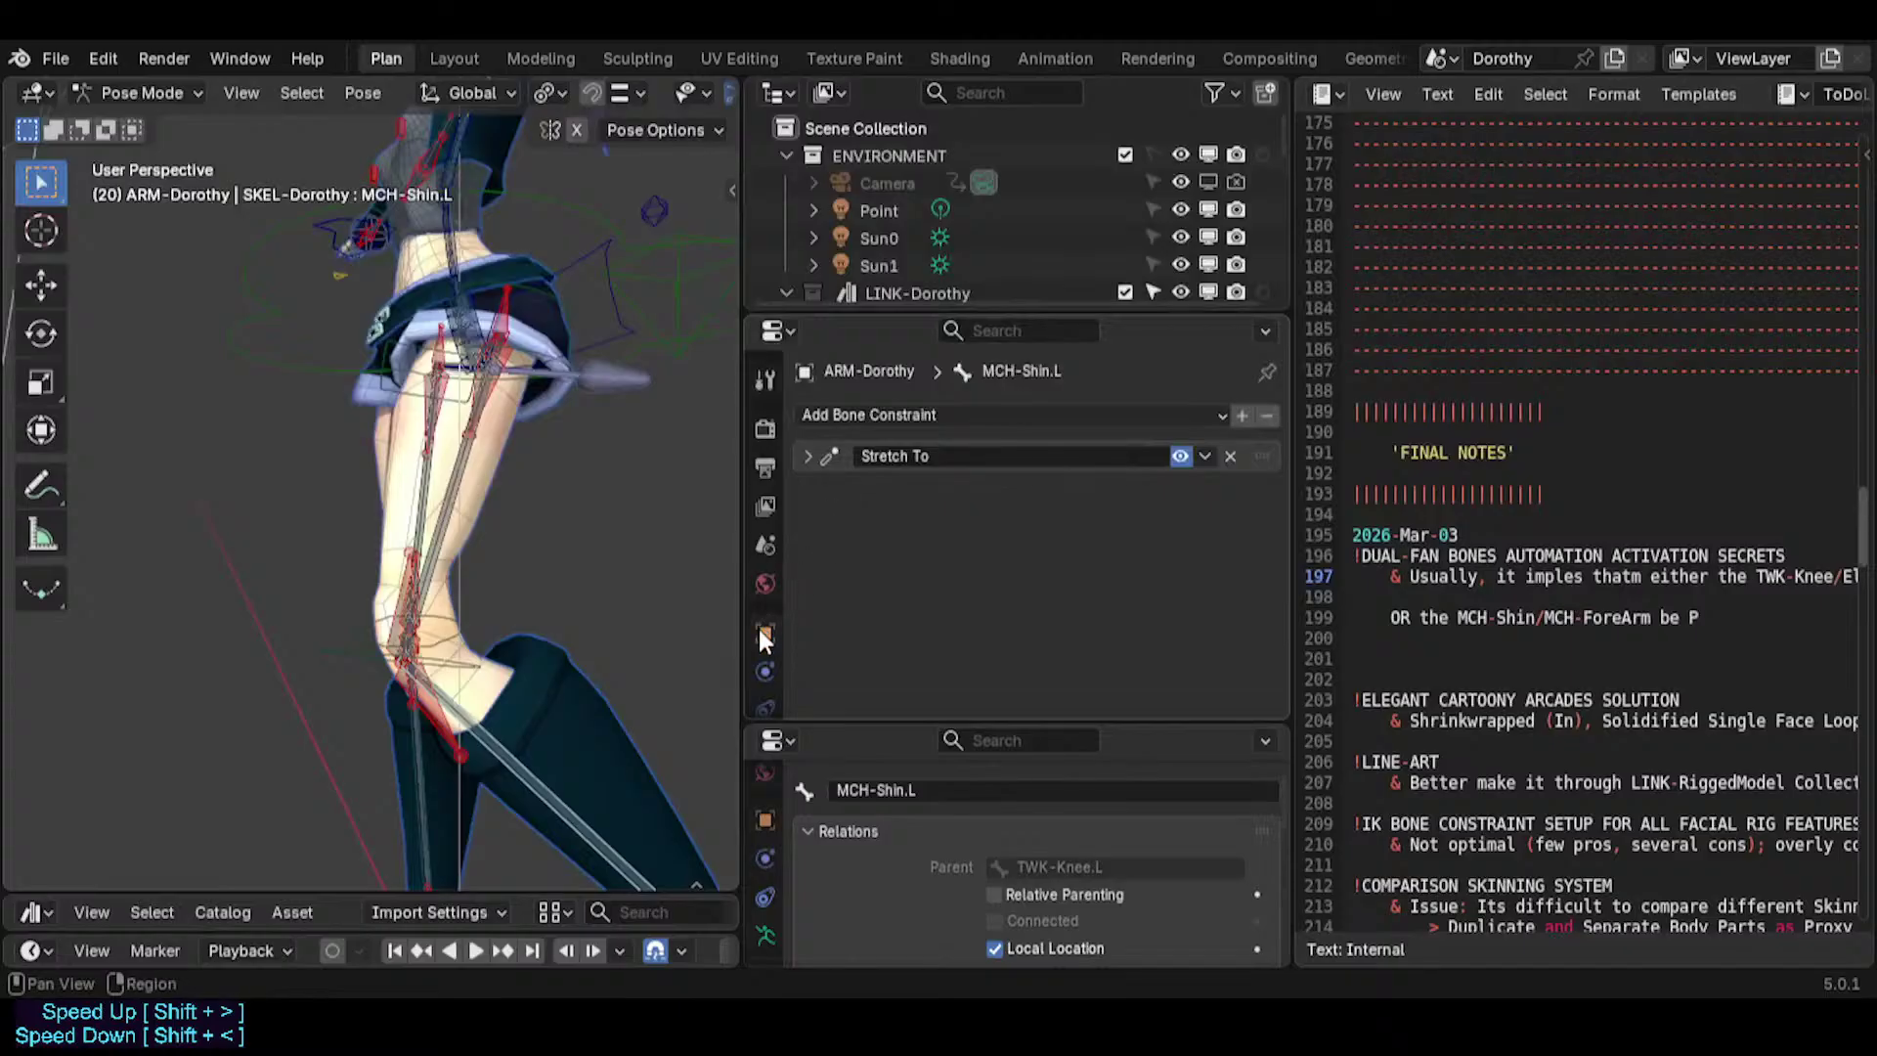
pyautogui.keyDown('shift'); pyautogui.moveTo(570, 205); pyautogui.dragTo(439, 404, button='middle'); pyautogui.keyUp('shift')
pyautogui.keyDown('shift'); pyautogui.moveTo(497, 469); pyautogui.dragTo(488, 626, button='middle'); pyautogui.keyUp('shift')
pyautogui.moveTo(479, 430); pyautogui.dragTo(547, 475, button='middle')
pyautogui.click(566, 444)
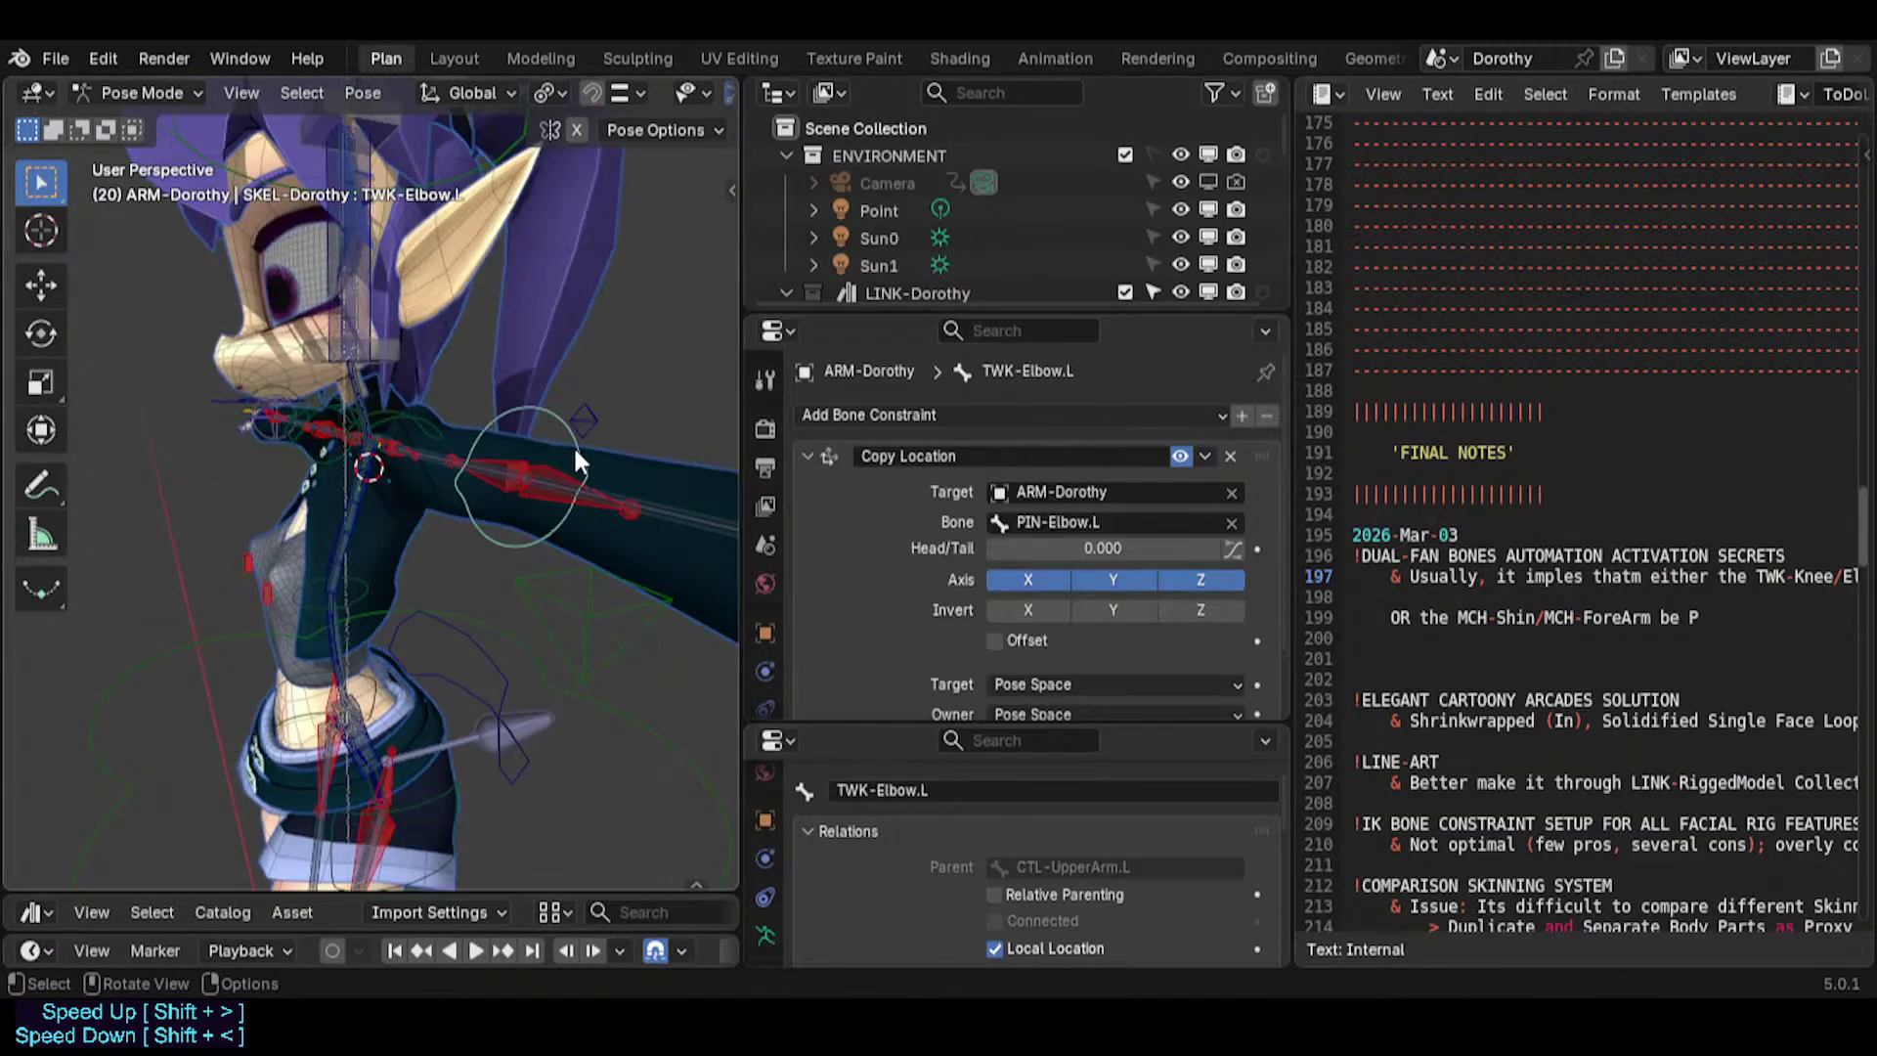
pyautogui.scroll(-2, 934, 546)
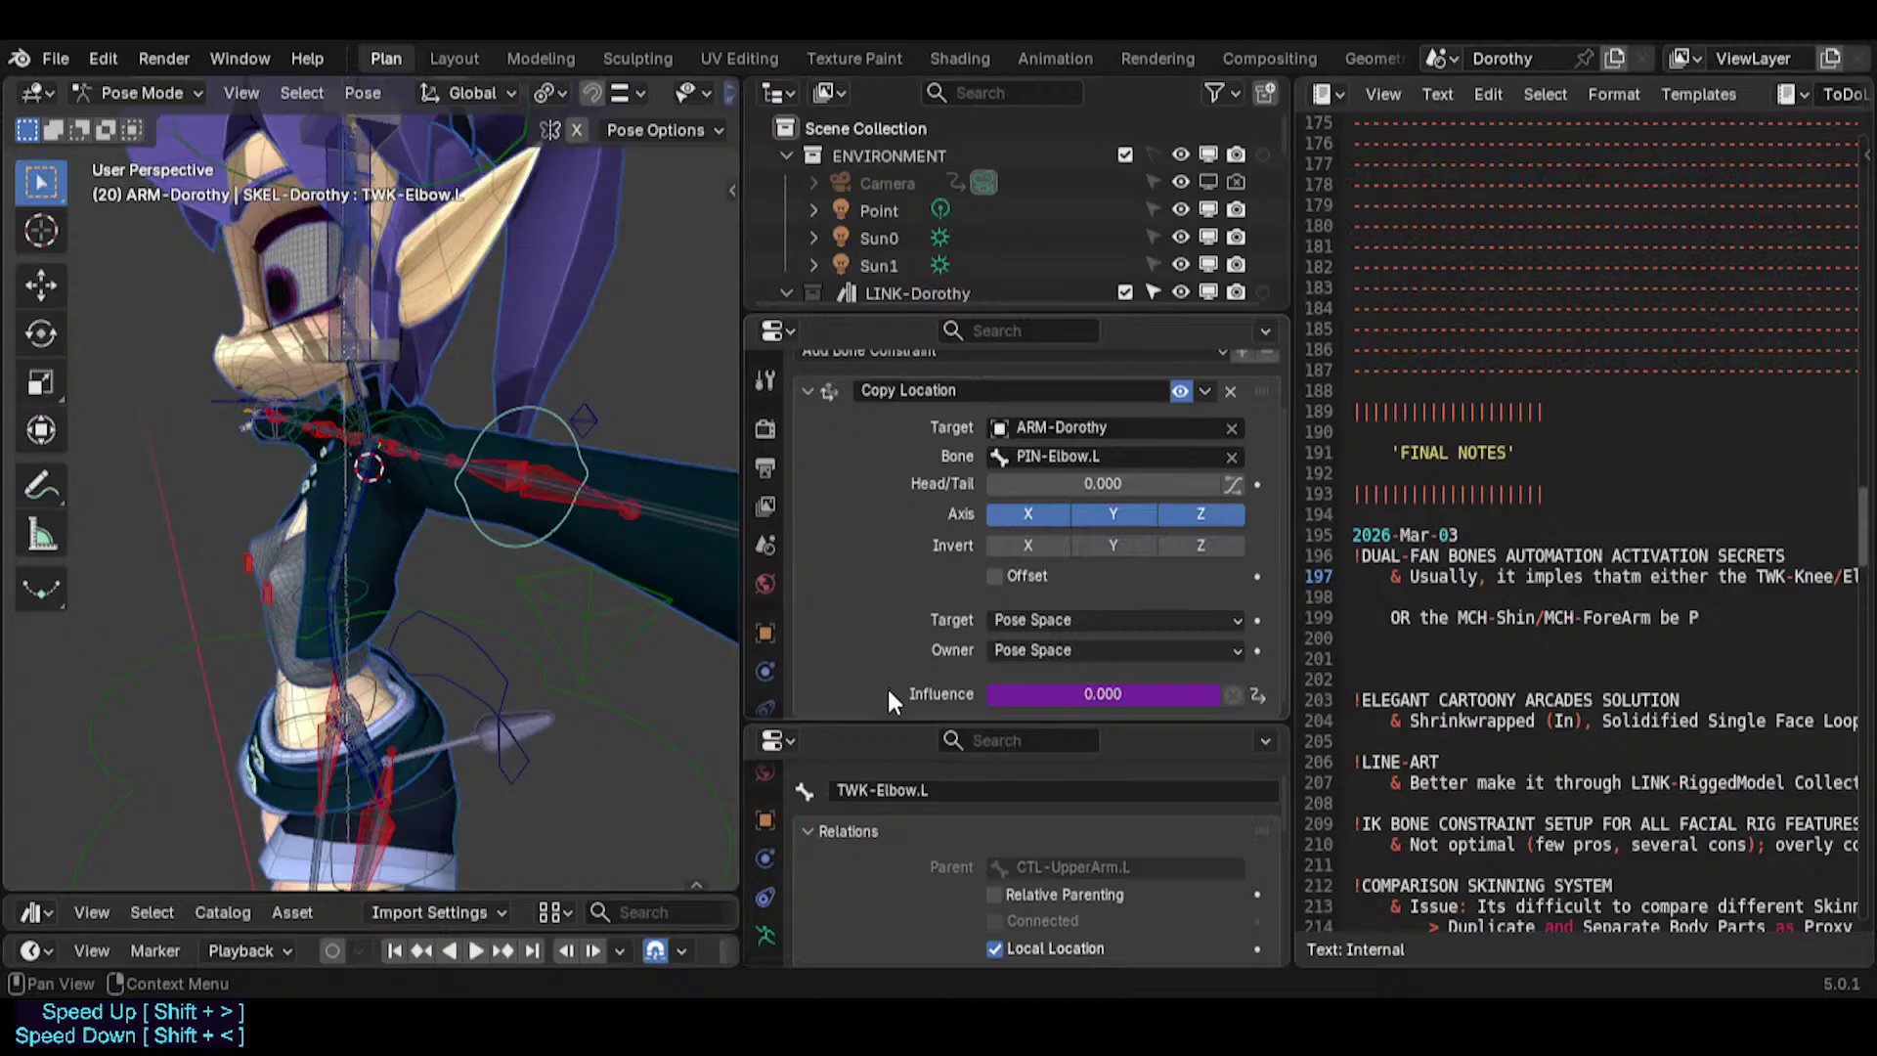
pyautogui.click(659, 498)
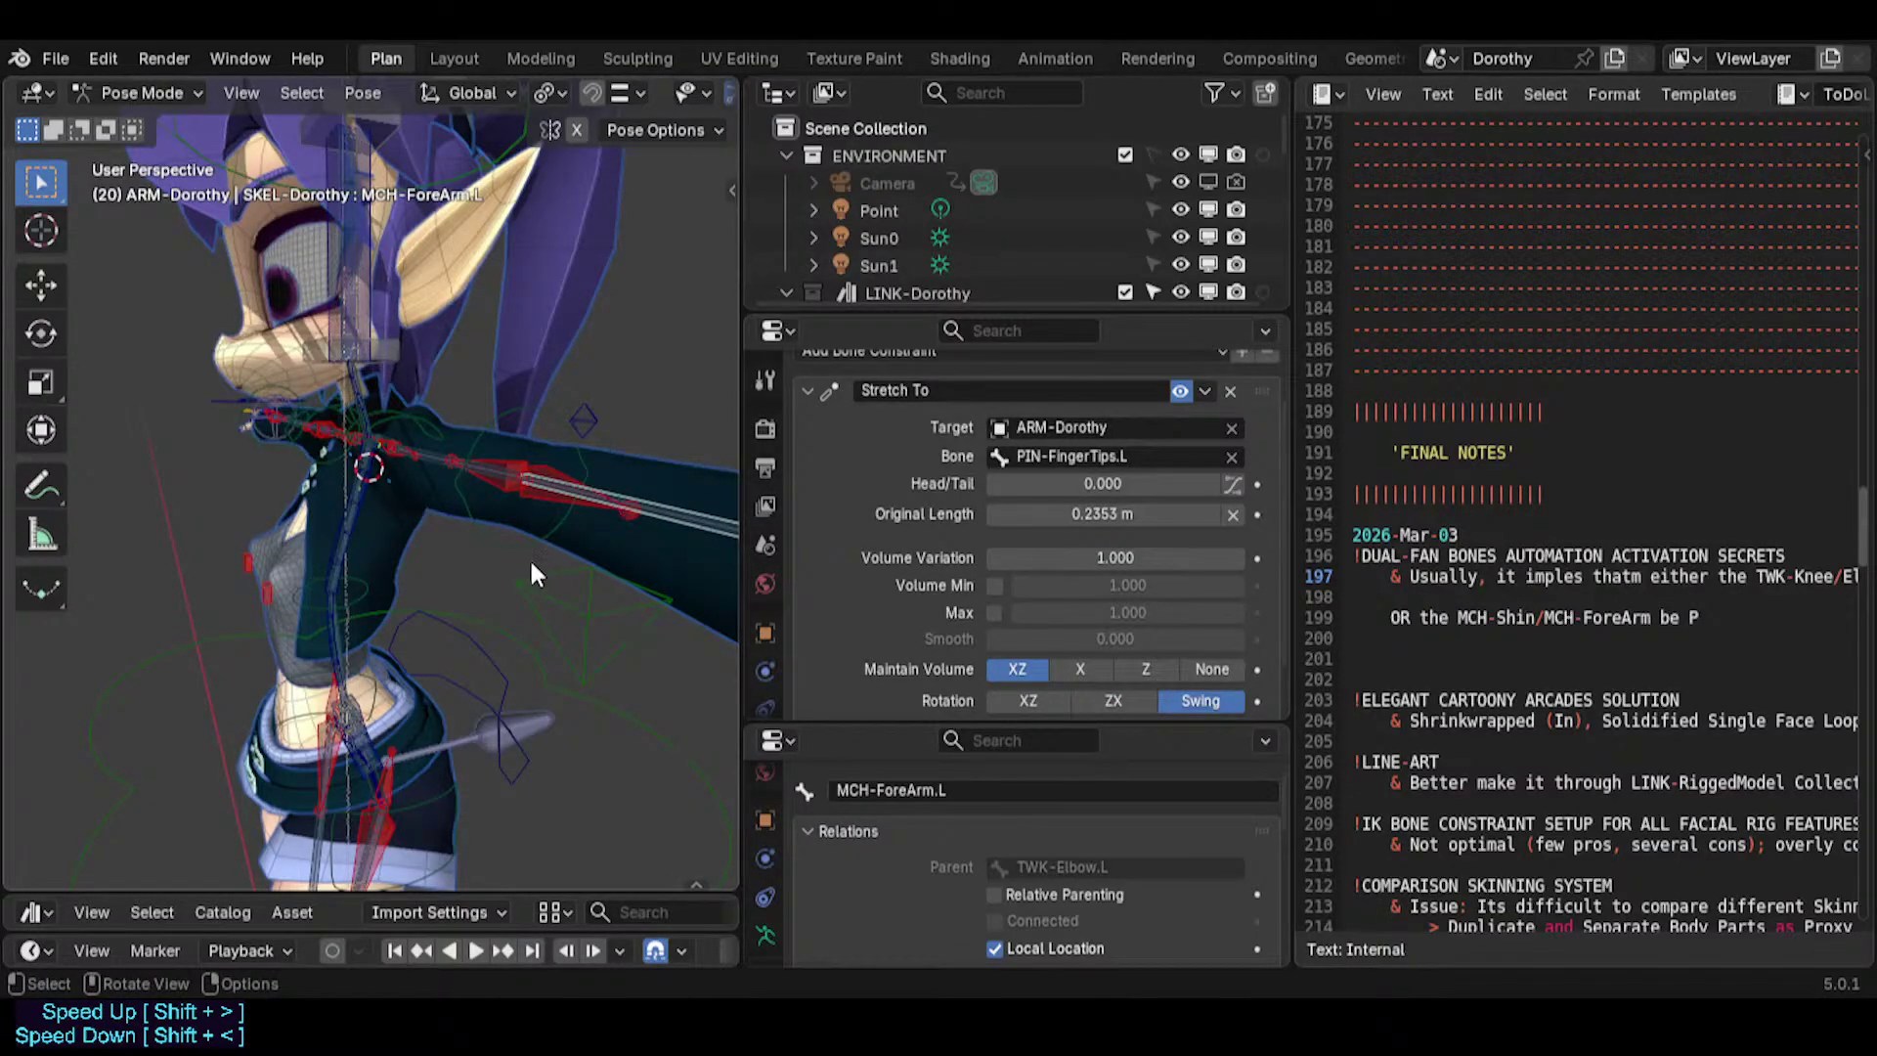
pyautogui.keyDown('shift'); pyautogui.scroll(-10, 557, 553); pyautogui.keyUp('shift')
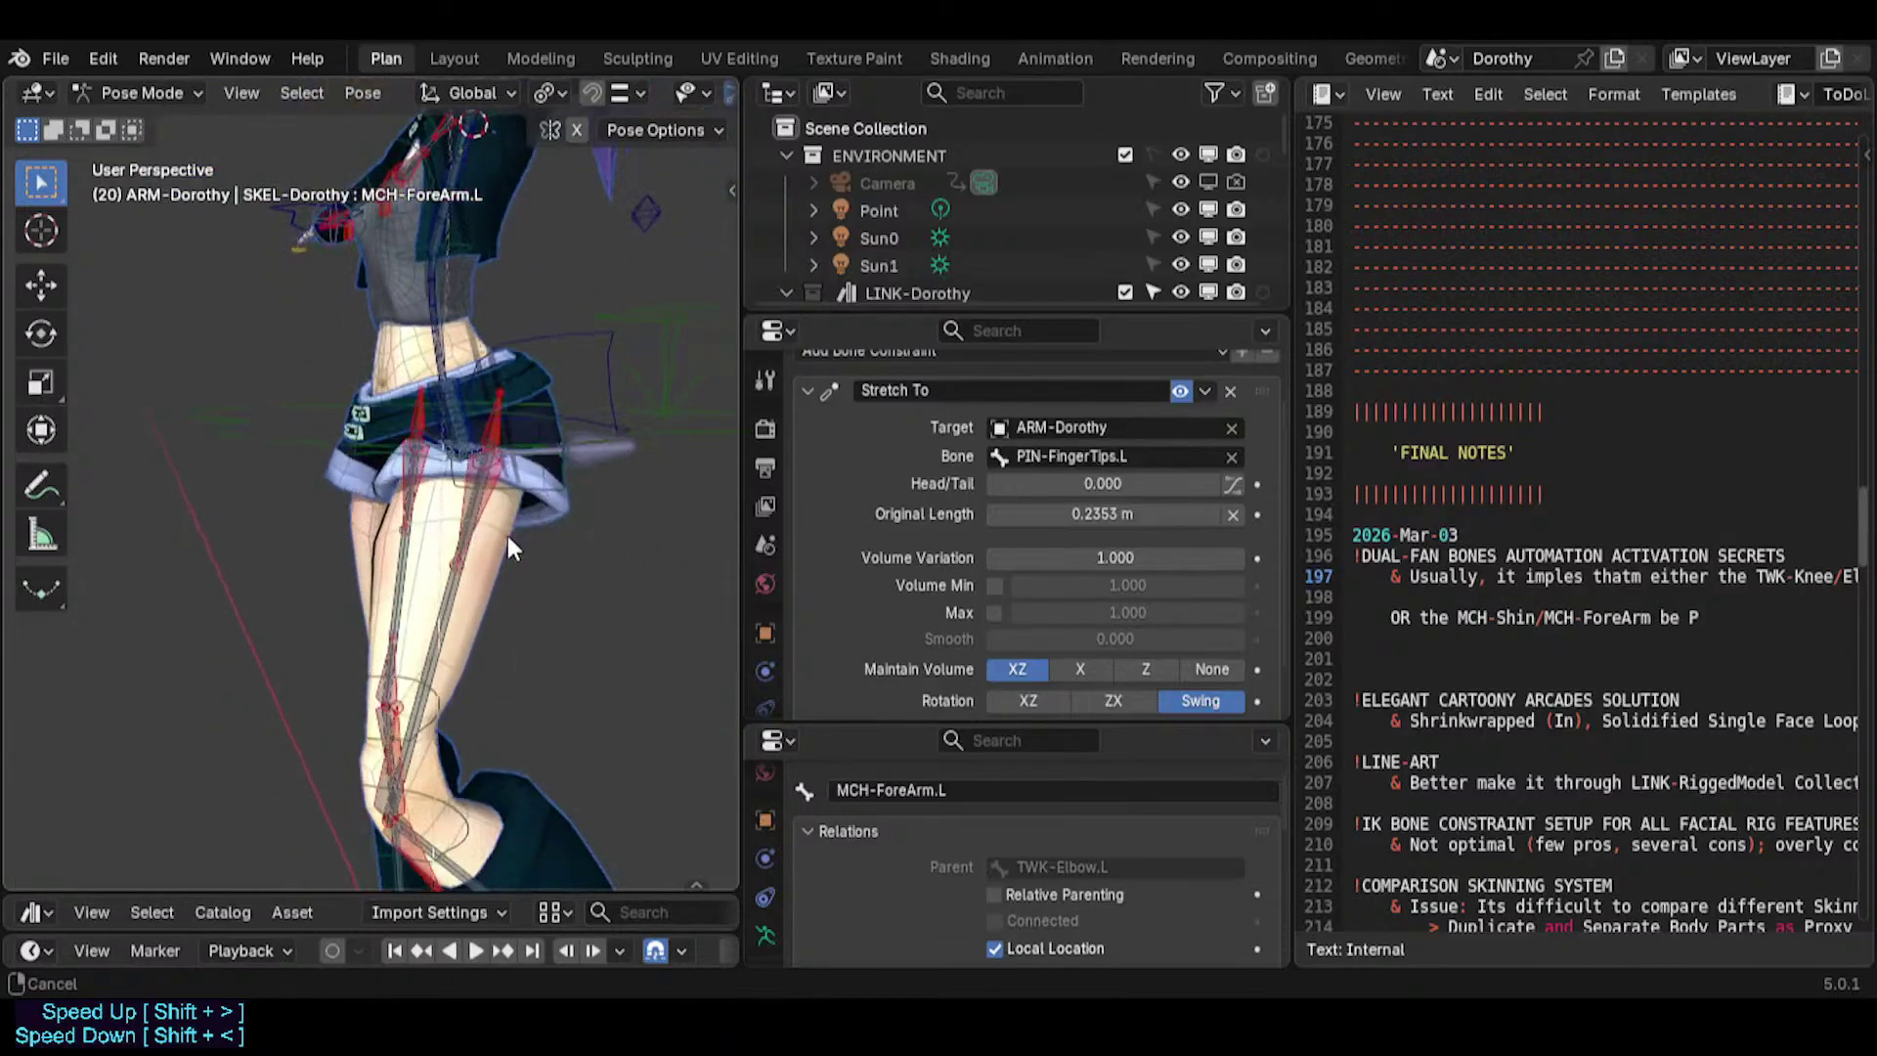
pyautogui.keyDown('shift'); pyautogui.scroll(-4, 489, 531); pyautogui.keyUp('shift')
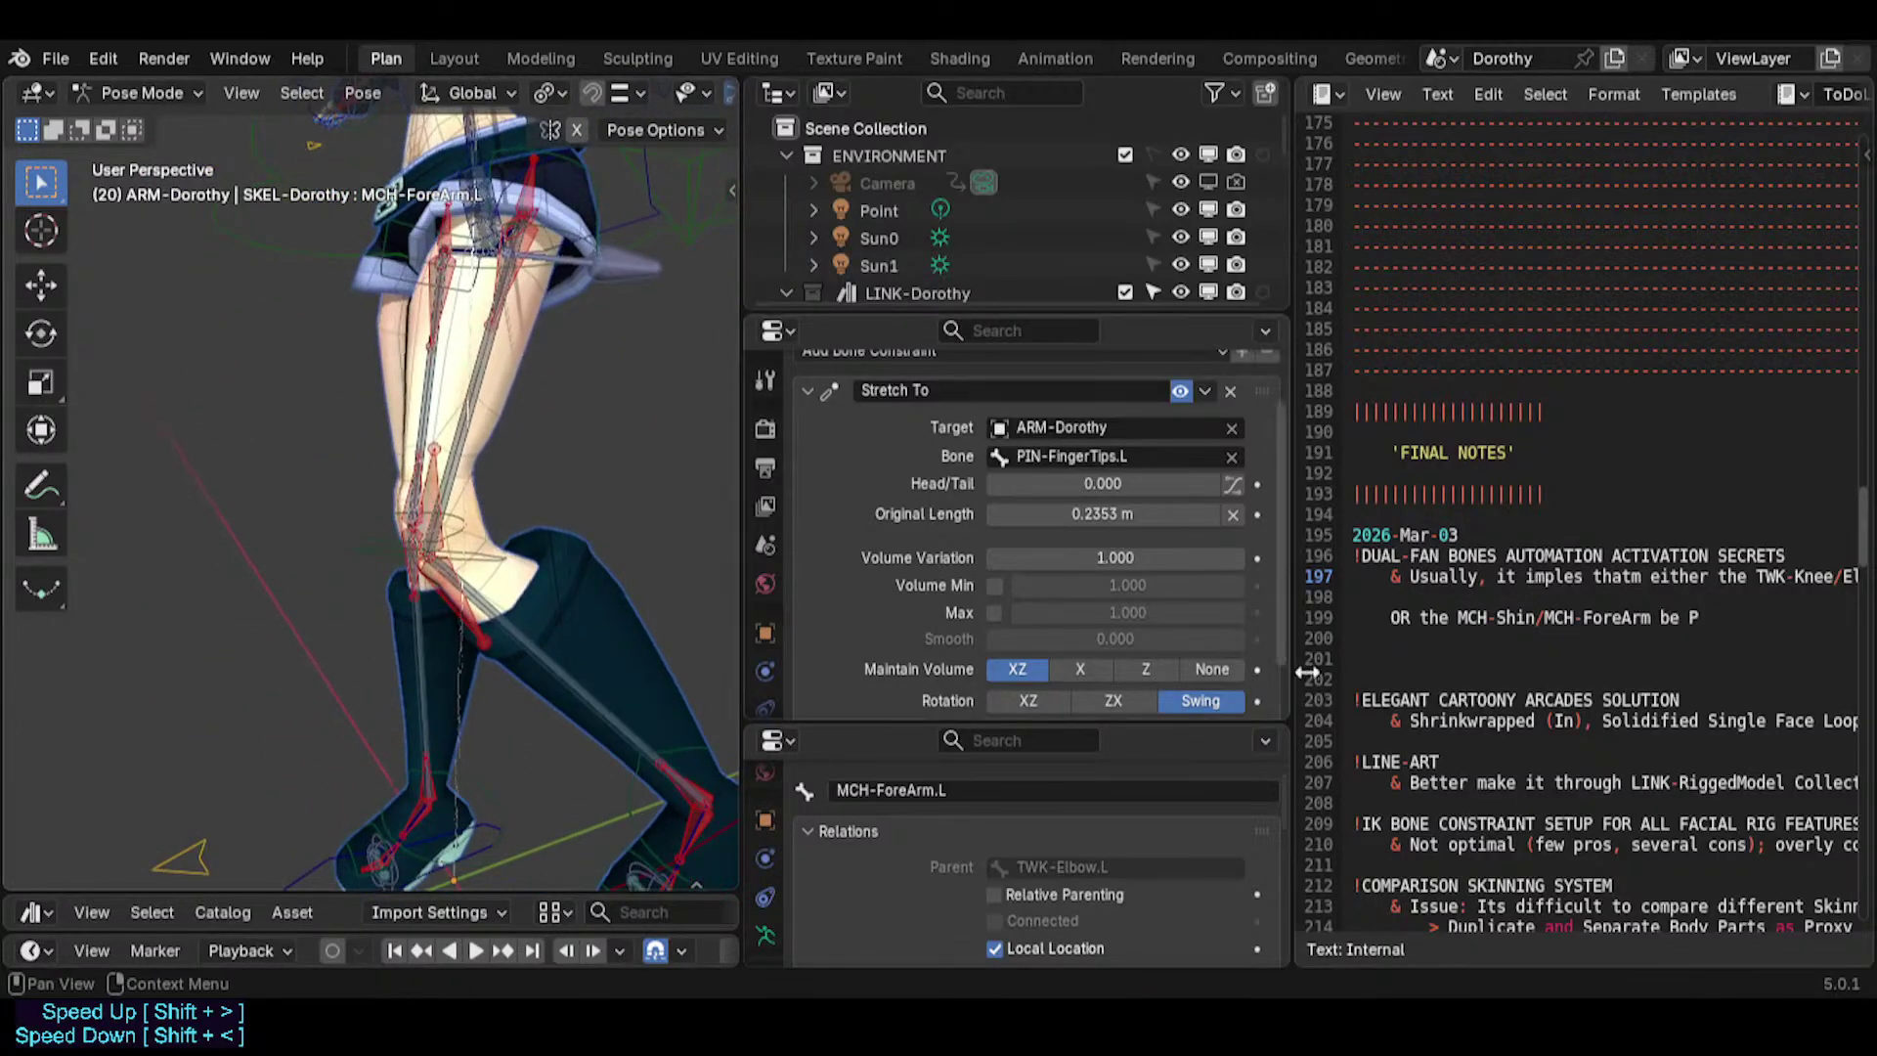
# Widen the text editor, delete the stray "m" after "that", and move the "either the TWK-Knee/Elbow" clause two lines down.
pyautogui.moveTo(1284, 573); pyautogui.dragTo(997, 566)
pyautogui.moveTo(1271, 622); pyautogui.dragTo(1162, 622, button='middle')
pyautogui.click(1240, 577)
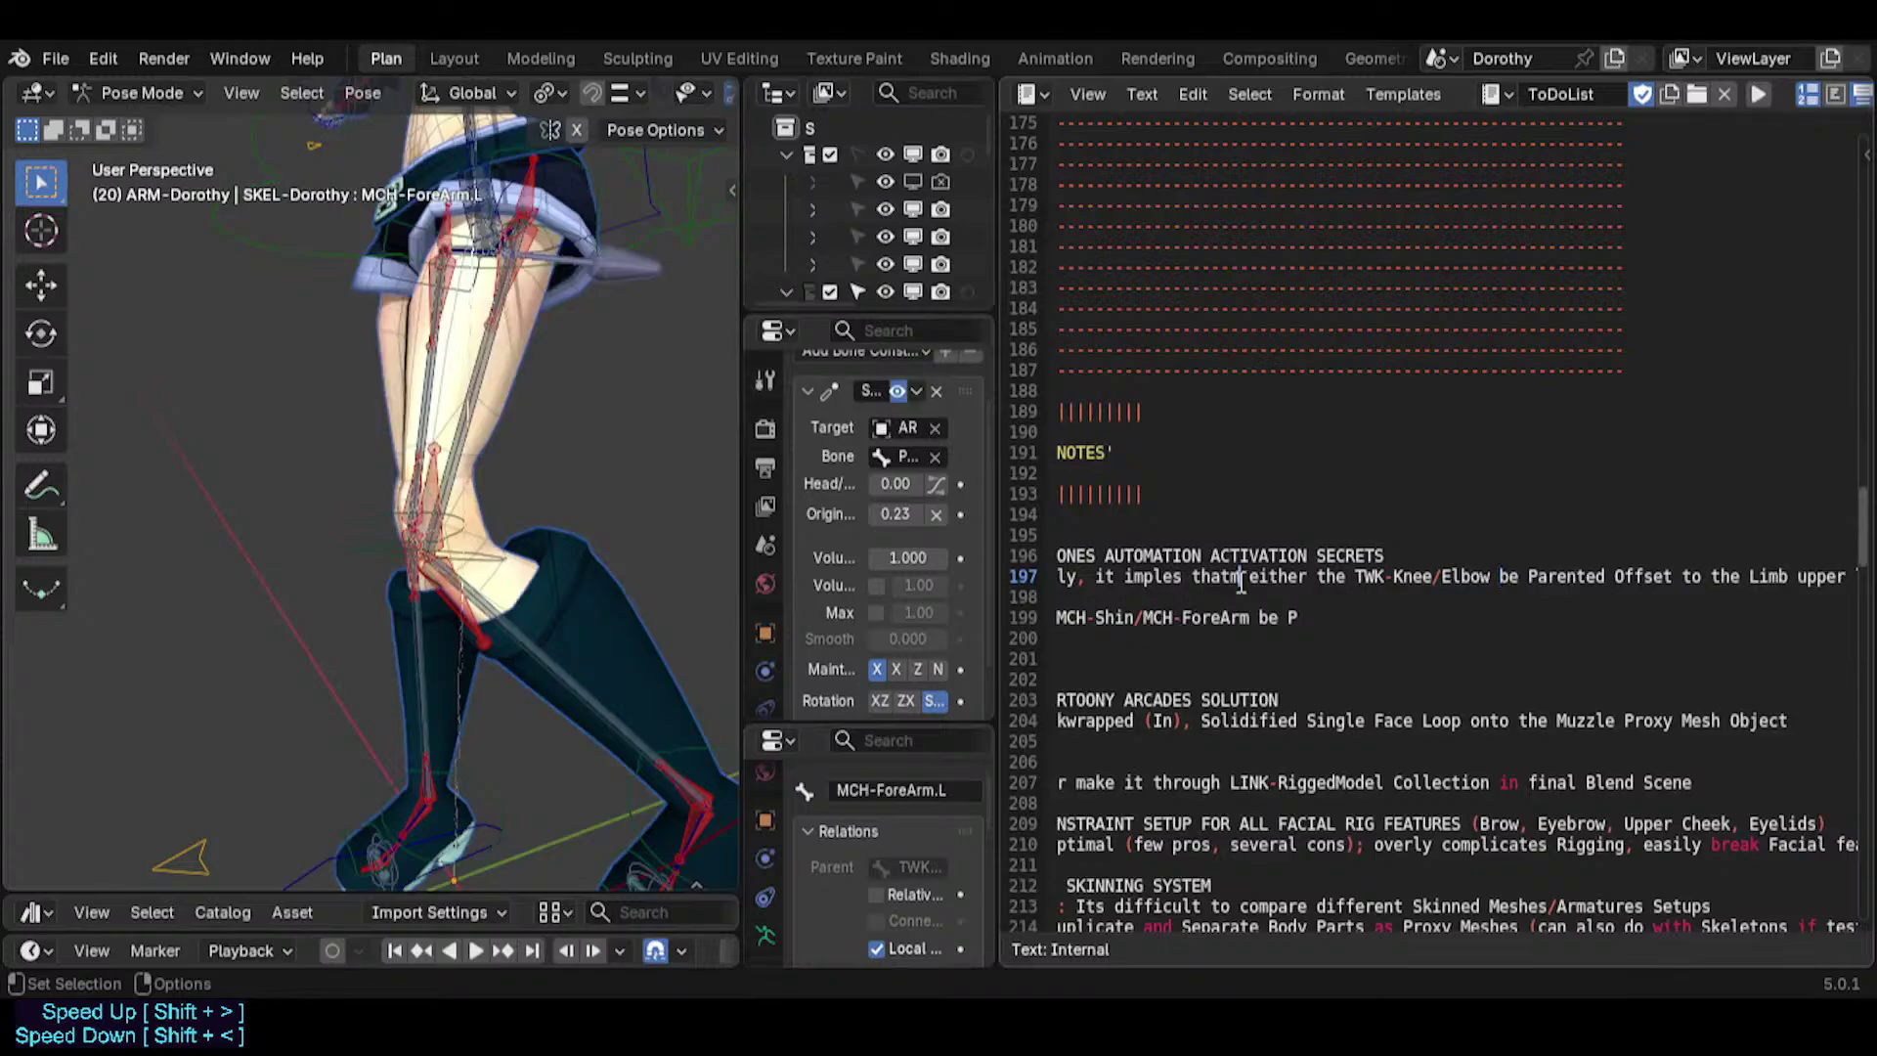
pyautogui.press('BackSpace')
pyautogui.press('Right')
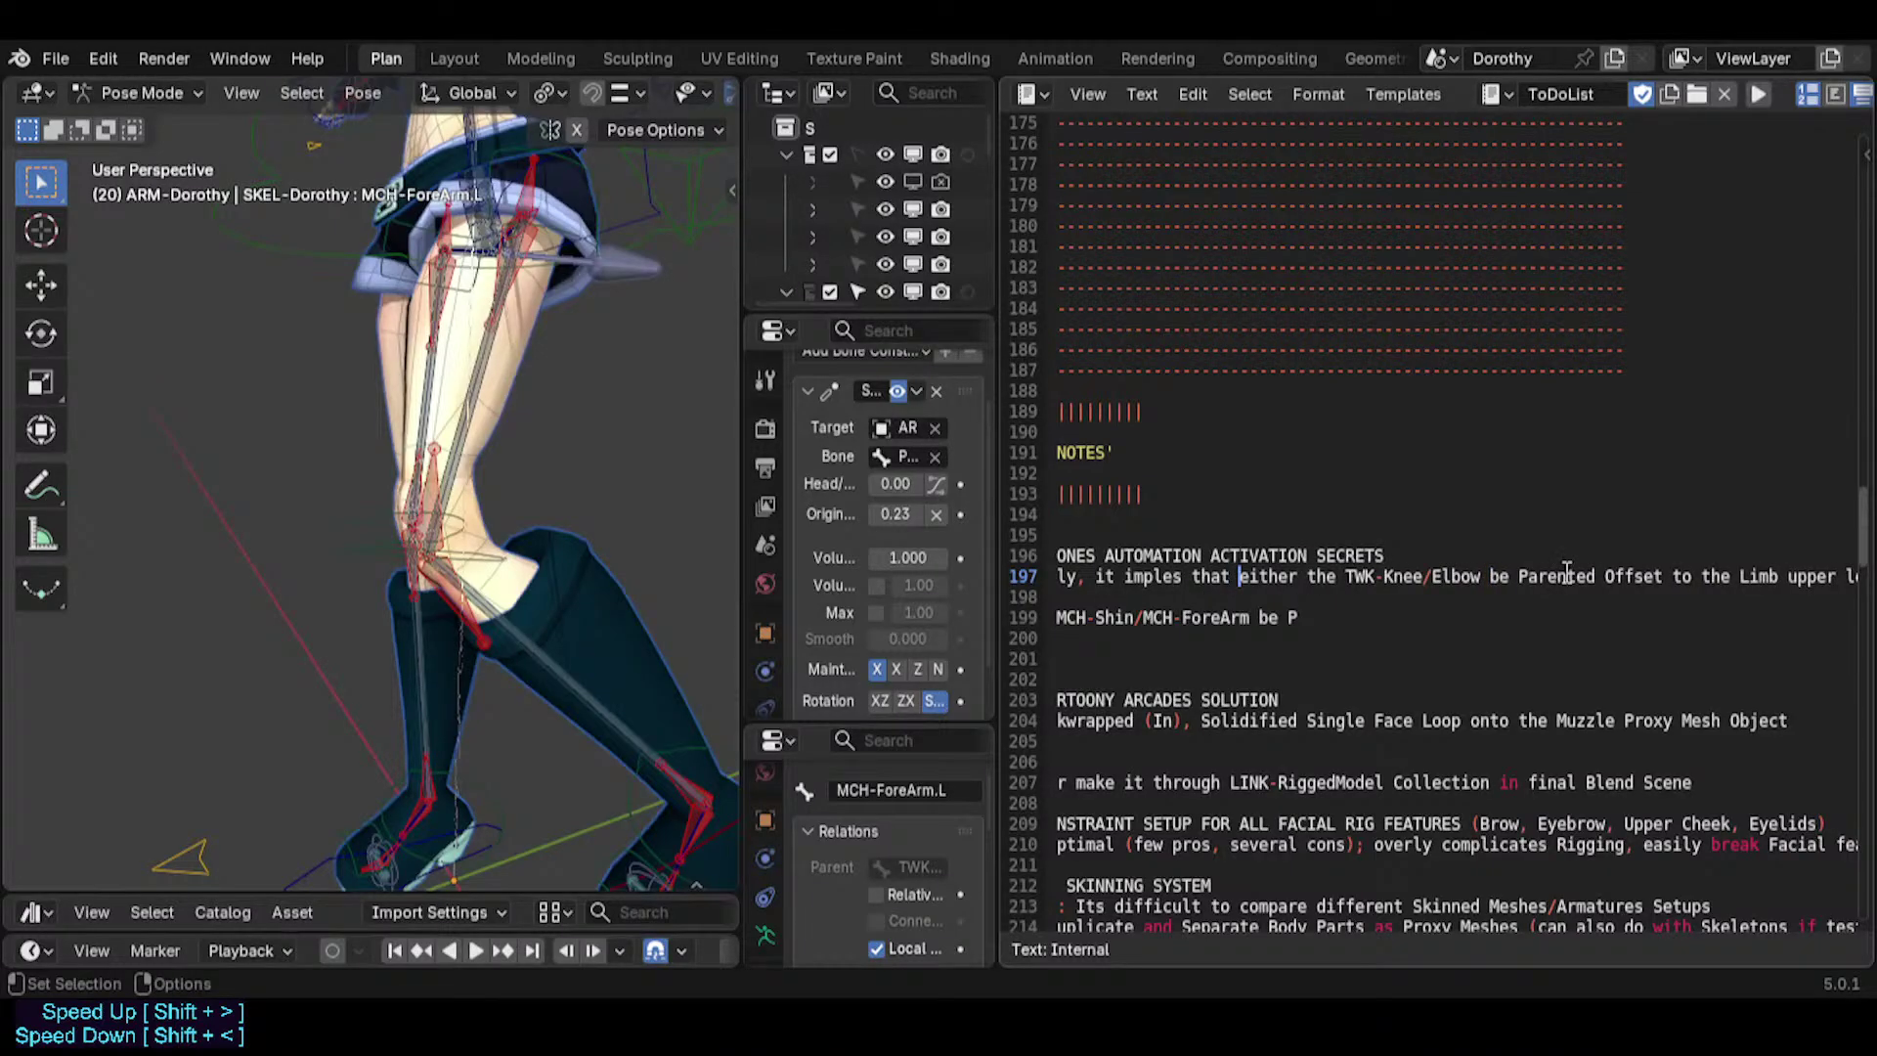
pyautogui.press('Return')
pyautogui.press('Return')
# Replace "that" at the end of the "Usually" line with "a Parenting Relation".
pyautogui.press('Up')
pyautogui.press('Up')
pyautogui.press('End')
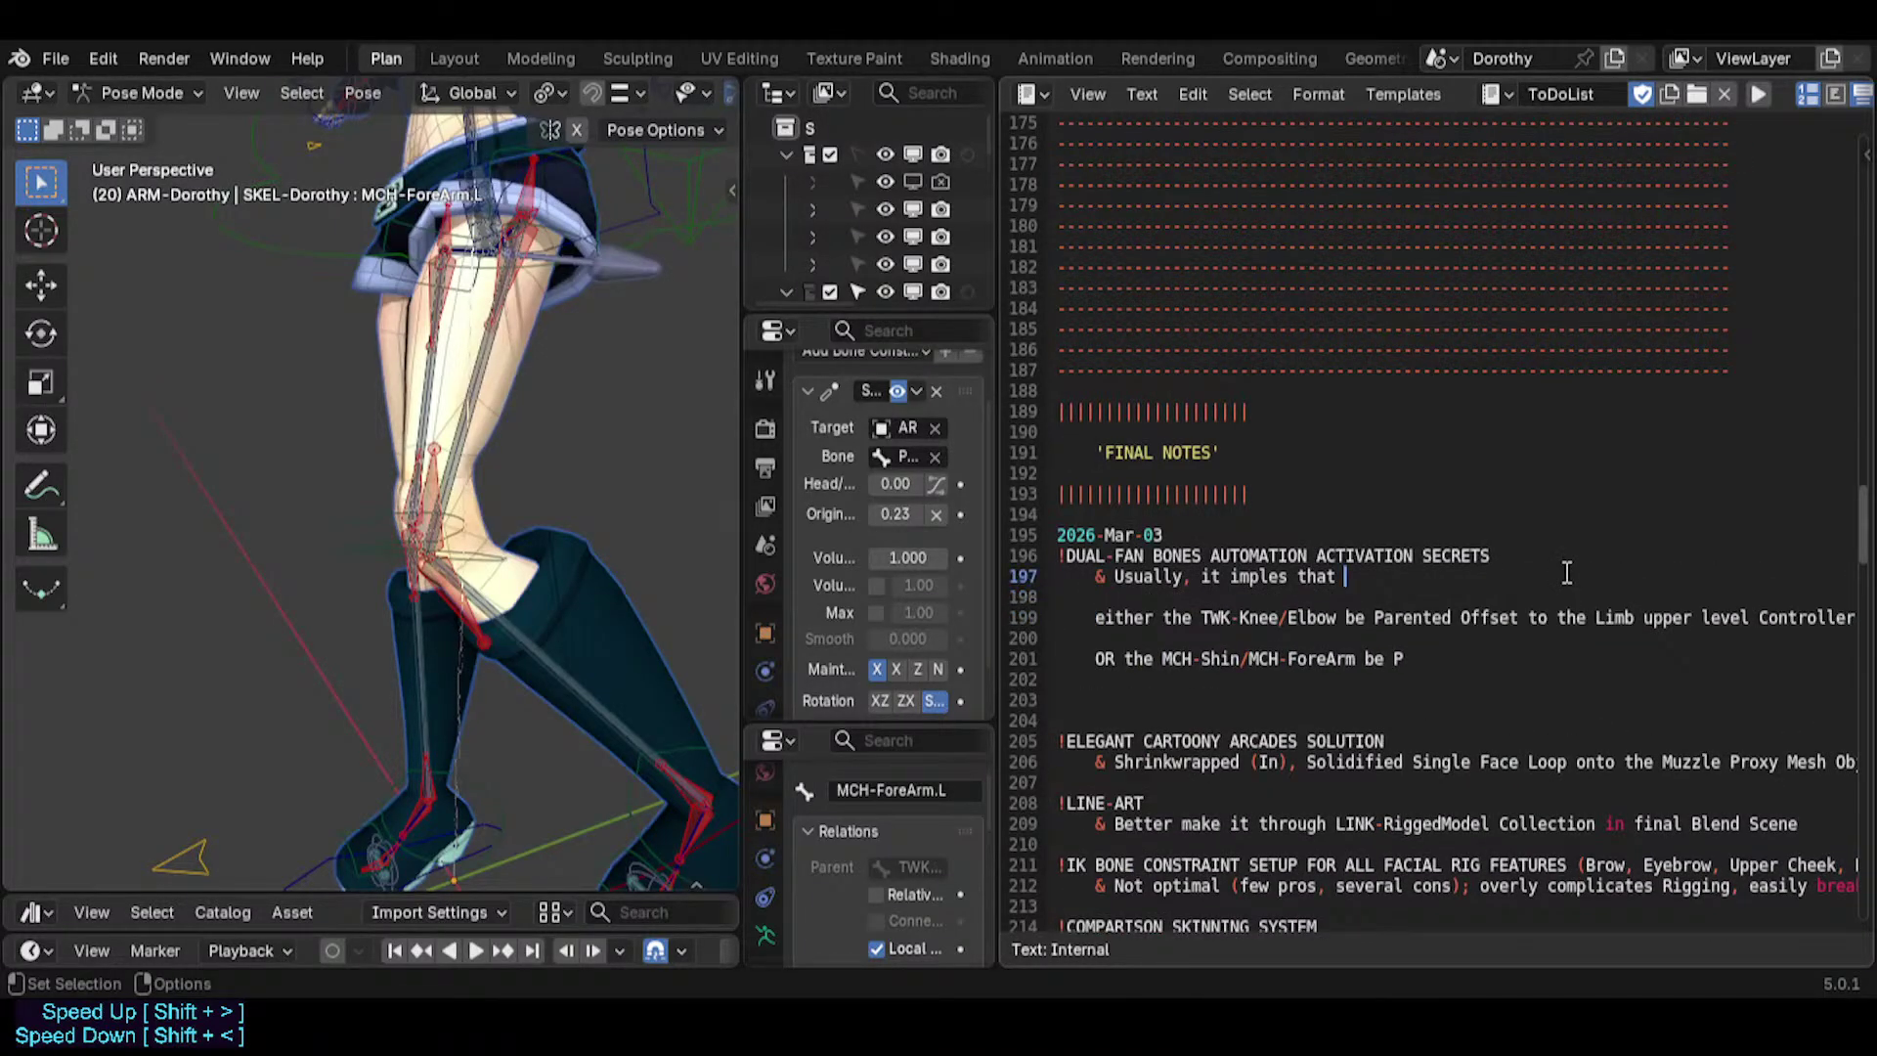
pyautogui.press('BackSpace')
pyautogui.press('BackSpace')
pyautogui.press('BackSpace')
pyautogui.press('BackSpace')
pyautogui.press('BackSpace')
pyautogui.write('a Parenting Relation ')
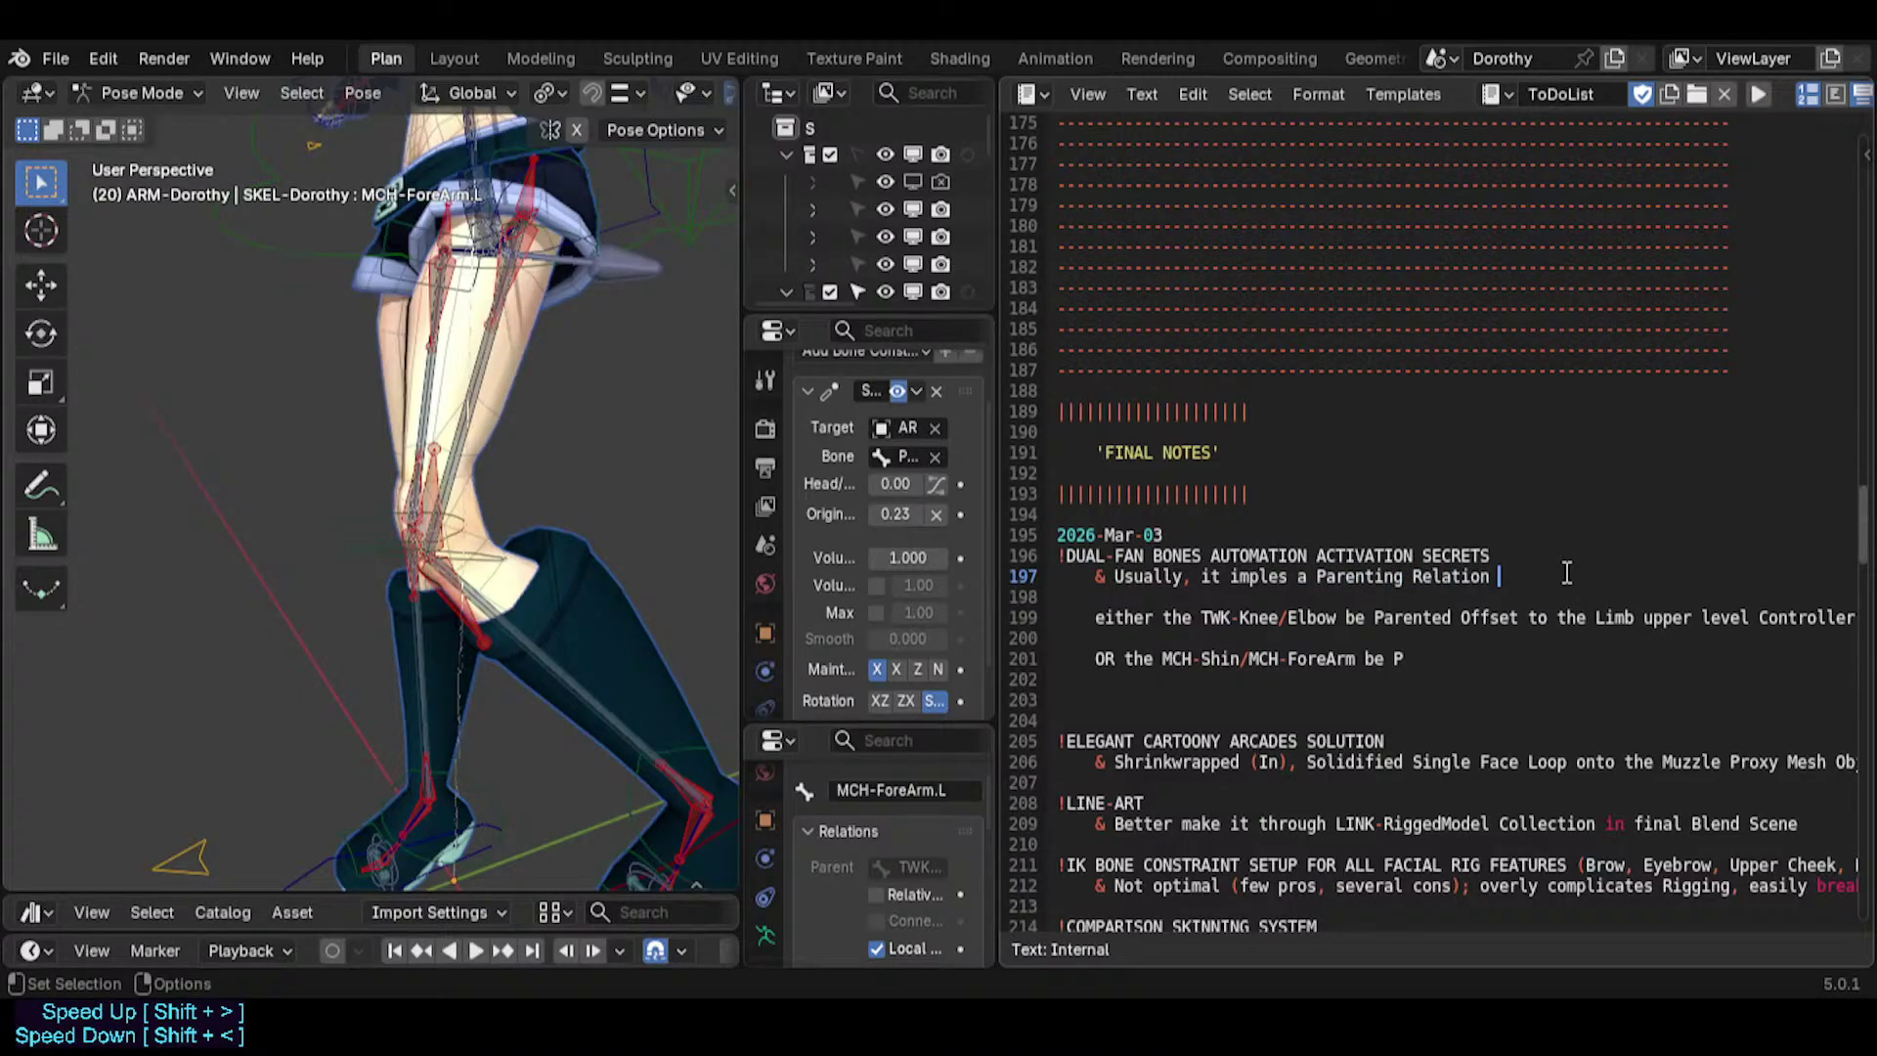
# Append "(Parent Offset), either from" after "a Parenting Relation".
pyautogui.write('(Parent')
pyautogui.press('BackSpace')
pyautogui.press('BackSpace')
pyautogui.press('BackSpace')
pyautogui.press('BackSpace')
pyautogui.press('BackSpace')
pyautogui.press('BackSpace')
pyautogui.write('Dire')
pyautogui.press('BackSpace')
pyautogui.press('BackSpace')
pyautogui.press('BackSpace')
pyautogui.press('BackSpace')
pyautogui.write('Parent Offset), either from')
# Join the TWK-Knee/Elbow clause back onto the "either from" line, replacing its leading "either the" with "the".
pyautogui.hotkey('shift', 'Down')
pyautogui.hotkey('shift', 'Down')
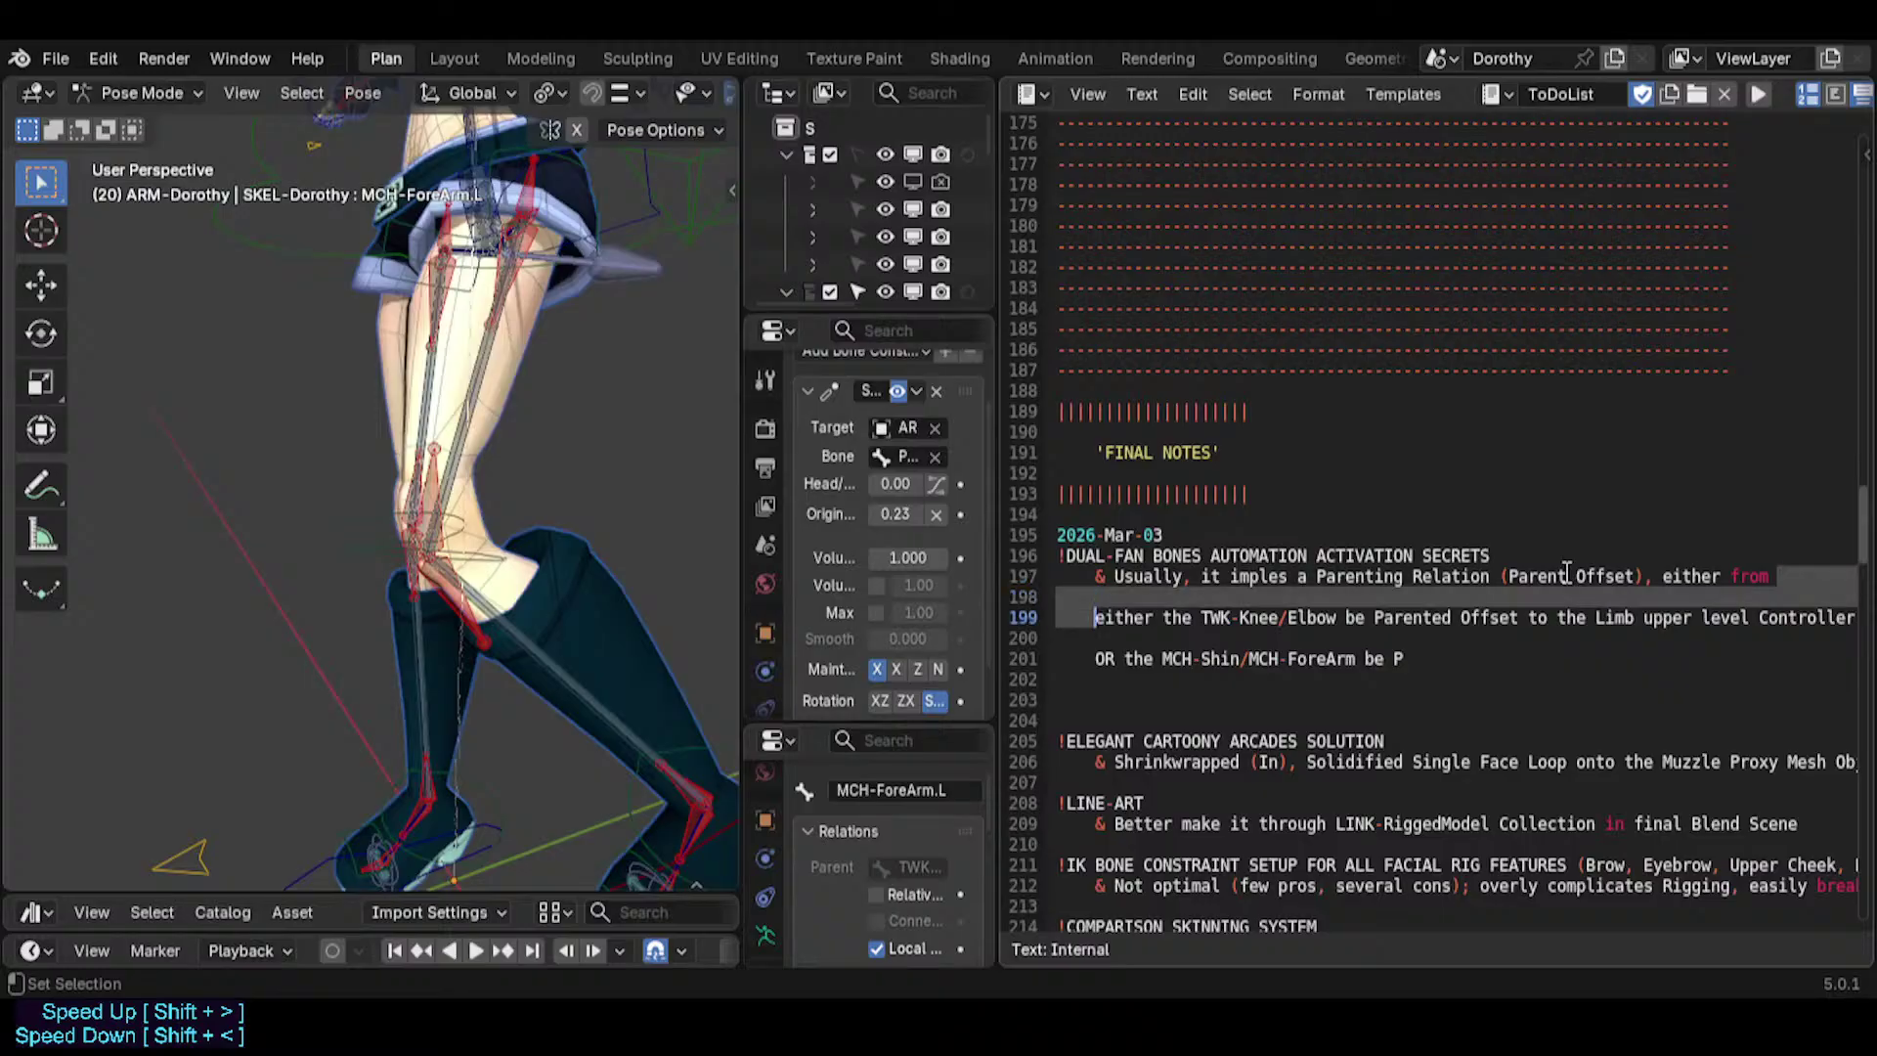
pyautogui.hotkey('shift', 'Right')
pyautogui.hotkey('shift', 'Right')
pyautogui.hotkey('shift', 'Right')
pyautogui.hotkey('shift', 'Right')
pyautogui.hotkey('shift', 'Right')
pyautogui.hotkey('shift', 'Right')
pyautogui.hotkey('shift', 'Right')
pyautogui.hotkey('shift', 'Right')
pyautogui.hotkey('shift', 'Right')
pyautogui.hotkey('shift', 'Right')
pyautogui.hotkey('shift', 'Right')
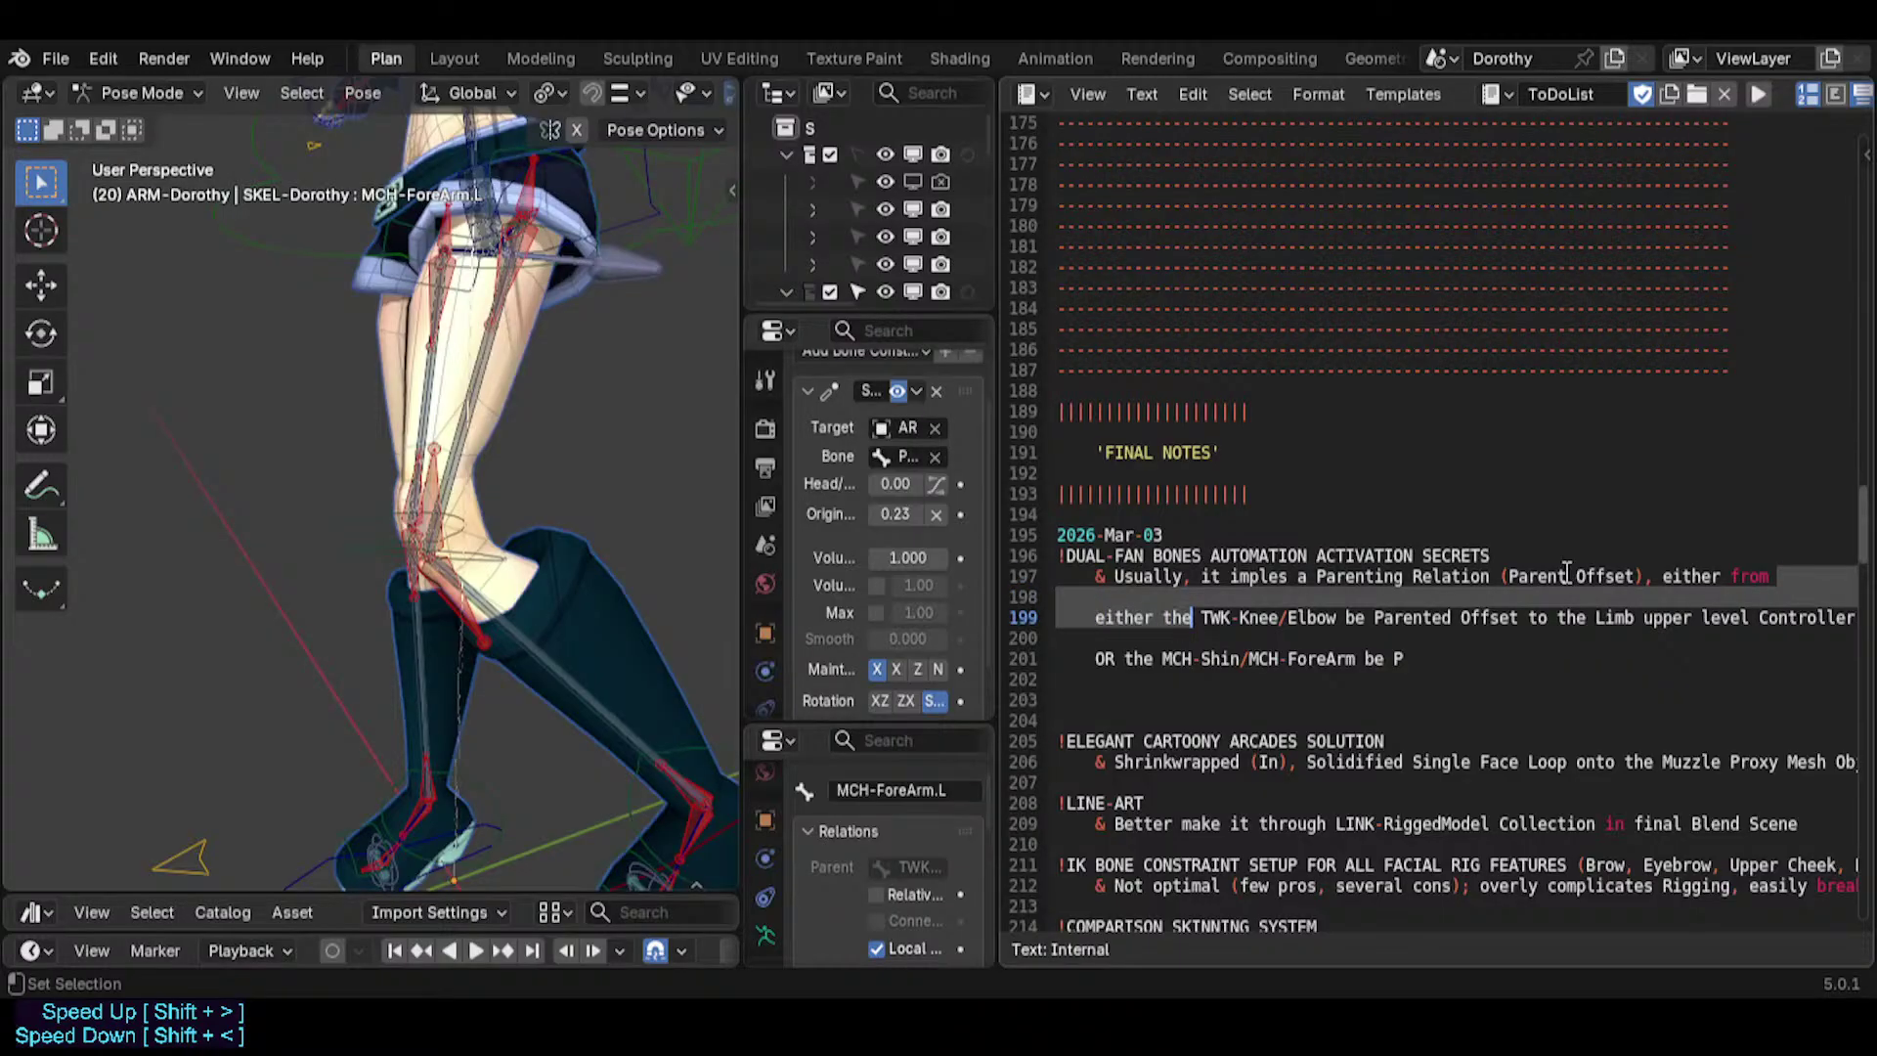
pyautogui.press('BackSpace')
pyautogui.press('Delete')
pyautogui.write('the TWK-')
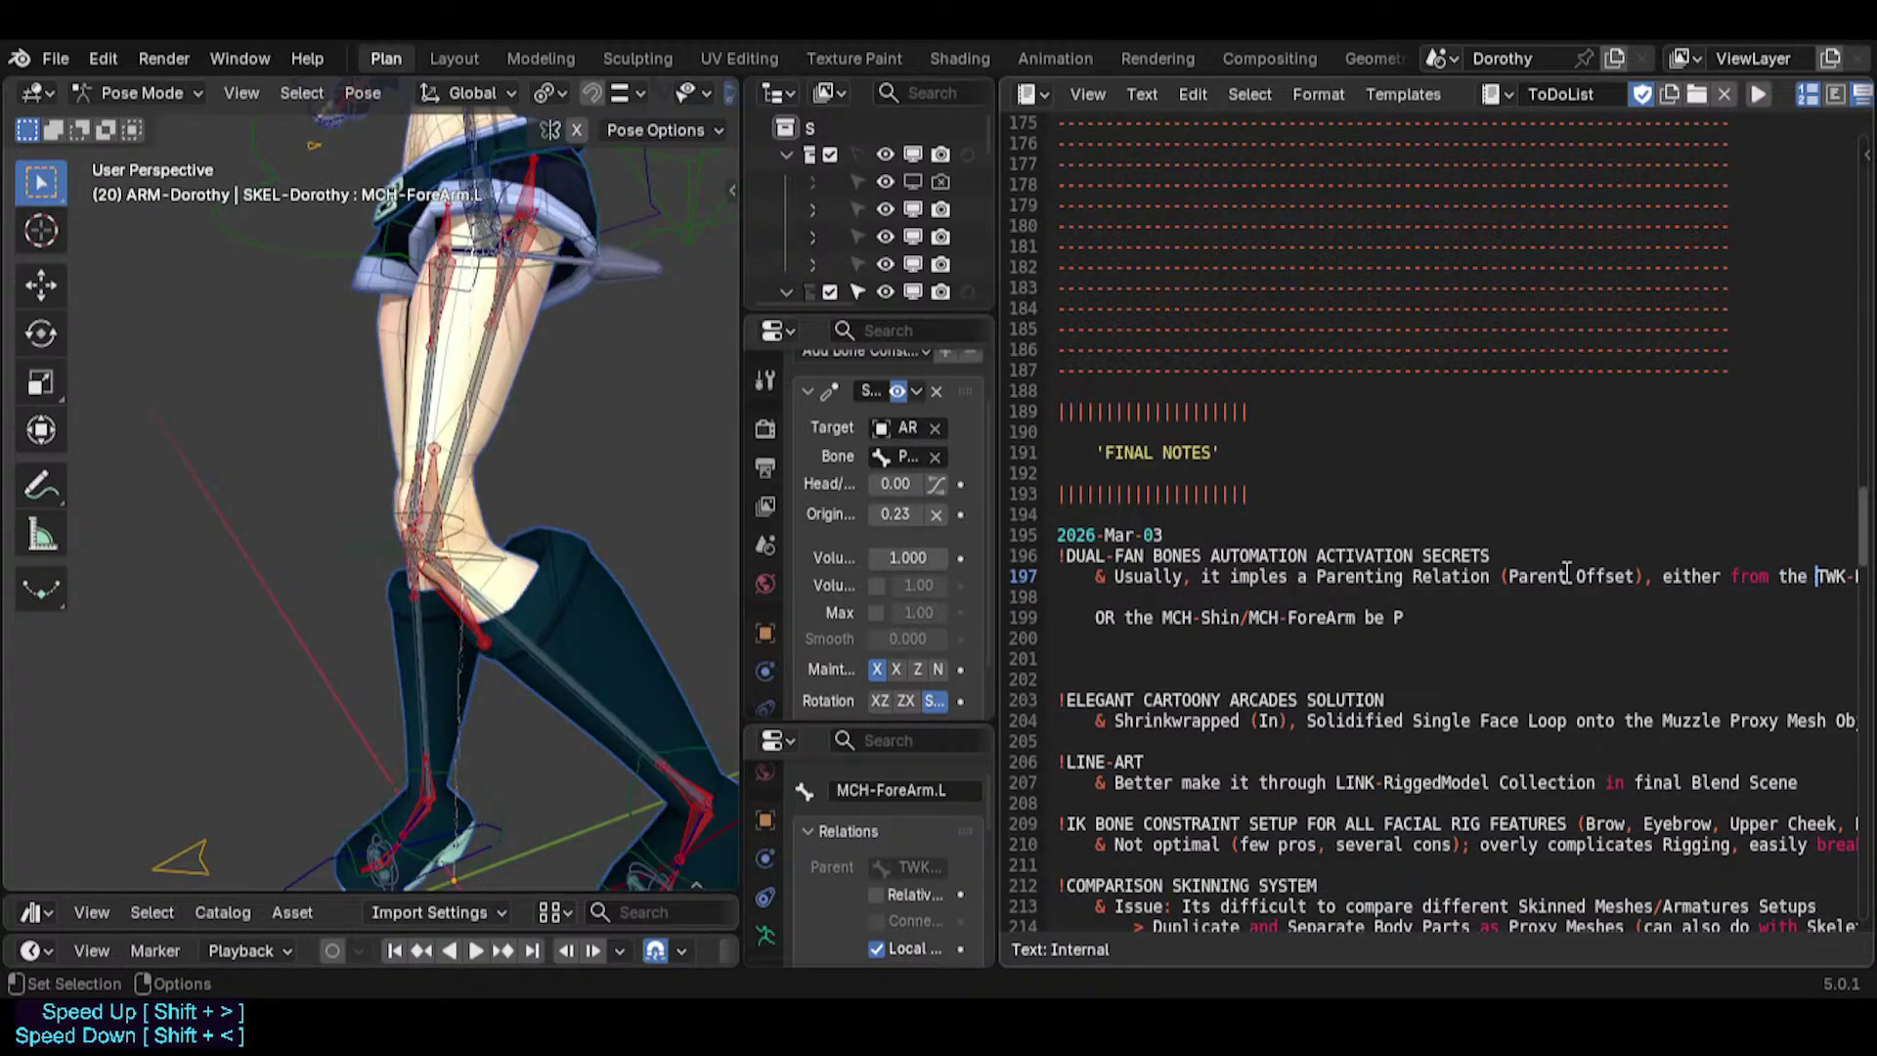
# Replace "be Parented Offset to the Limb upper level Controller" after TWK-Knee/Elbow with "or the MCH-Shin/ForeArm, to a".
pyautogui.press('End')
pyautogui.hotkey('ctrl', 'Left')
pyautogui.hotkey('ctrl', 'Left')
pyautogui.hotkey('ctrl', 'Left')
pyautogui.hotkey('ctrl', 'Left')
pyautogui.hotkey('ctrl', 'Left')
pyautogui.hotkey('ctrl', 'Left')
pyautogui.hotkey('ctrl', 'Left')
pyautogui.hotkey('ctrl', 'Left')
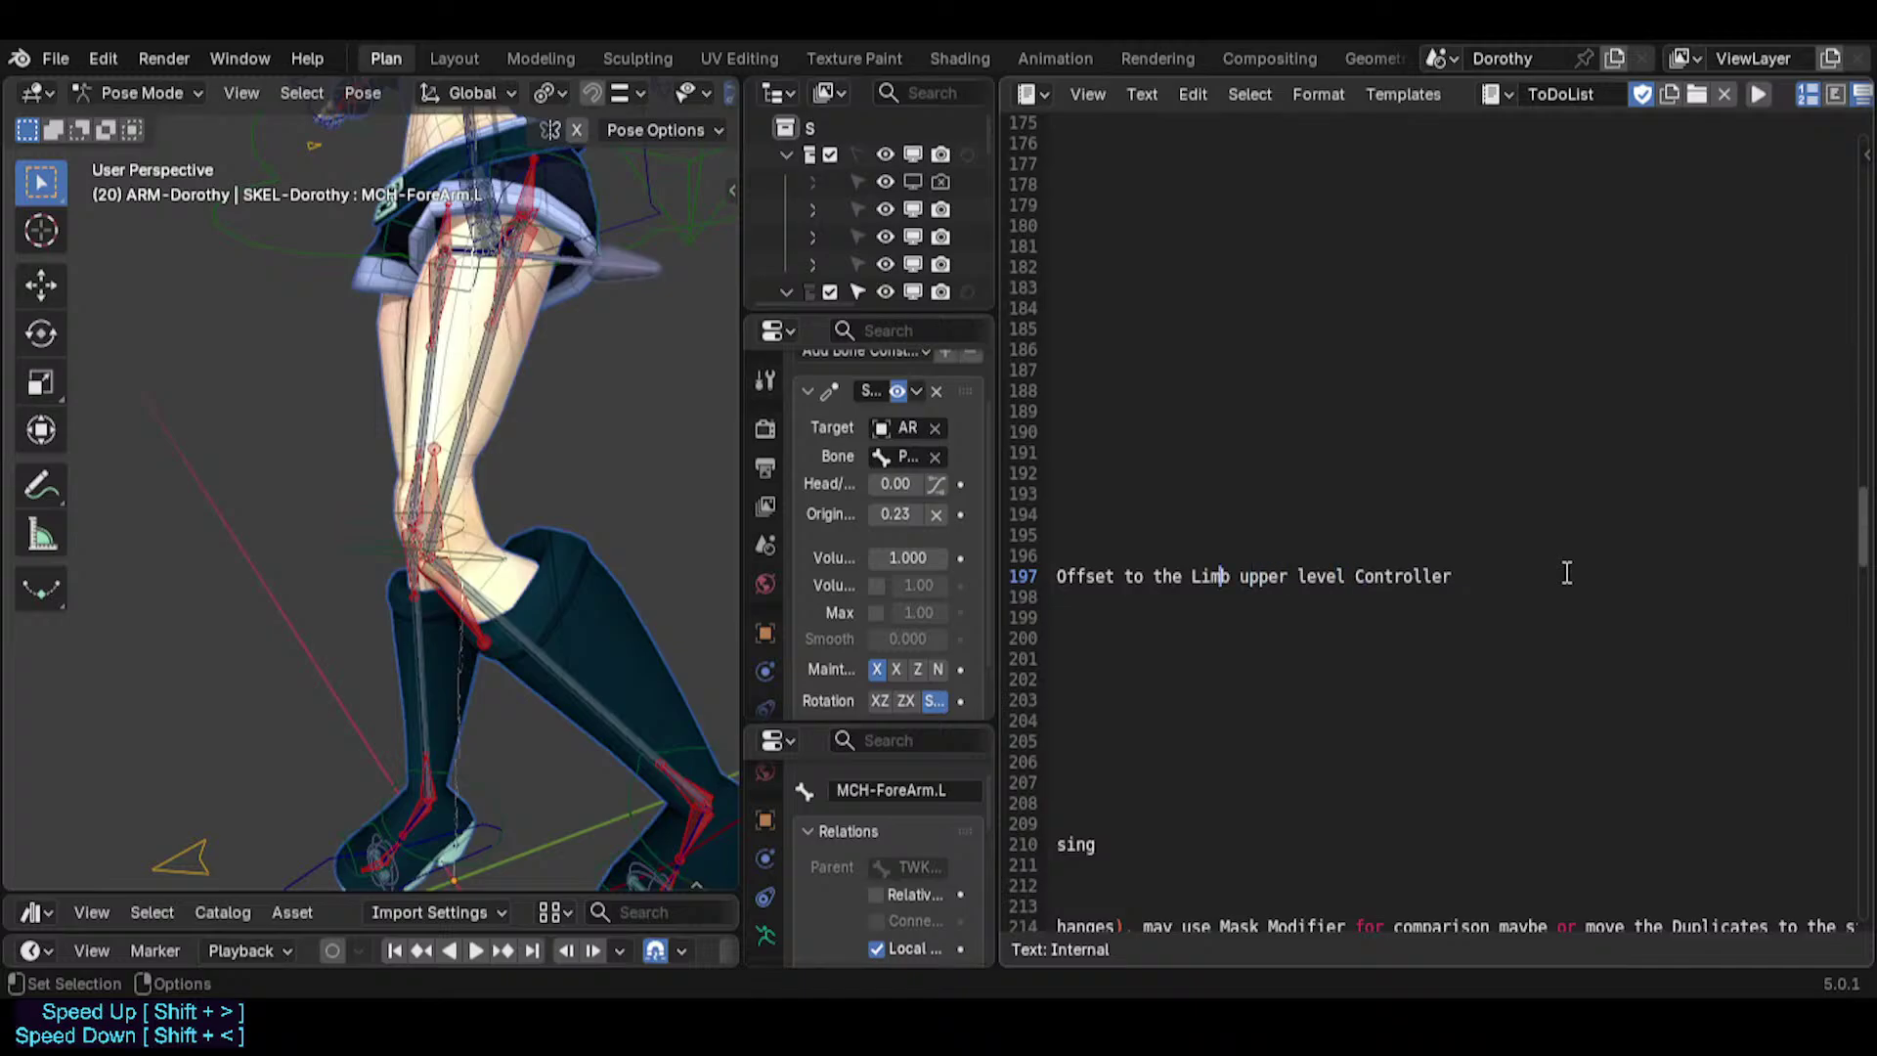
pyautogui.hotkey('ctrl', 'Right')
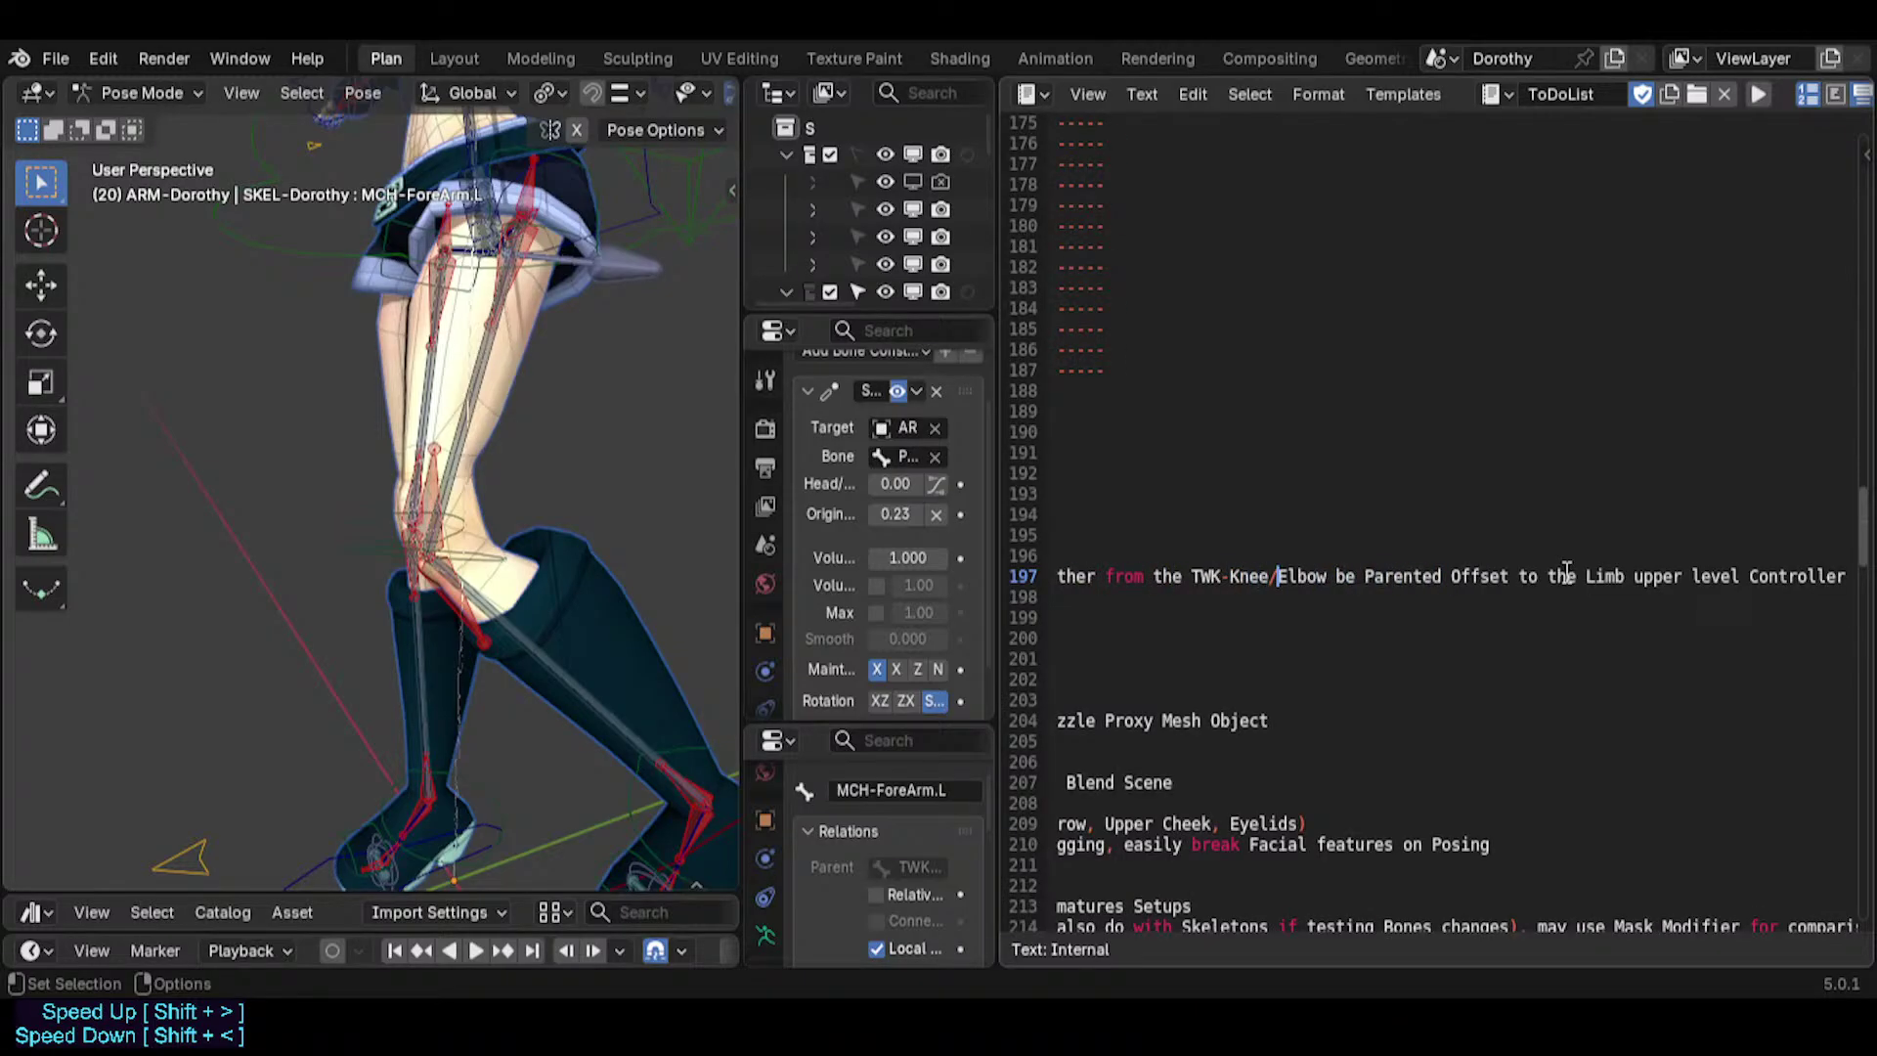
pyautogui.hotkey('ctrl', 'Right')
pyautogui.hotkey('ctrl', 'Right')
pyautogui.hotkey('ctrl', 'shift', 'Right')
pyautogui.hotkey('ctrl', 'shift', 'Right')
pyautogui.hotkey('shift', 'End')
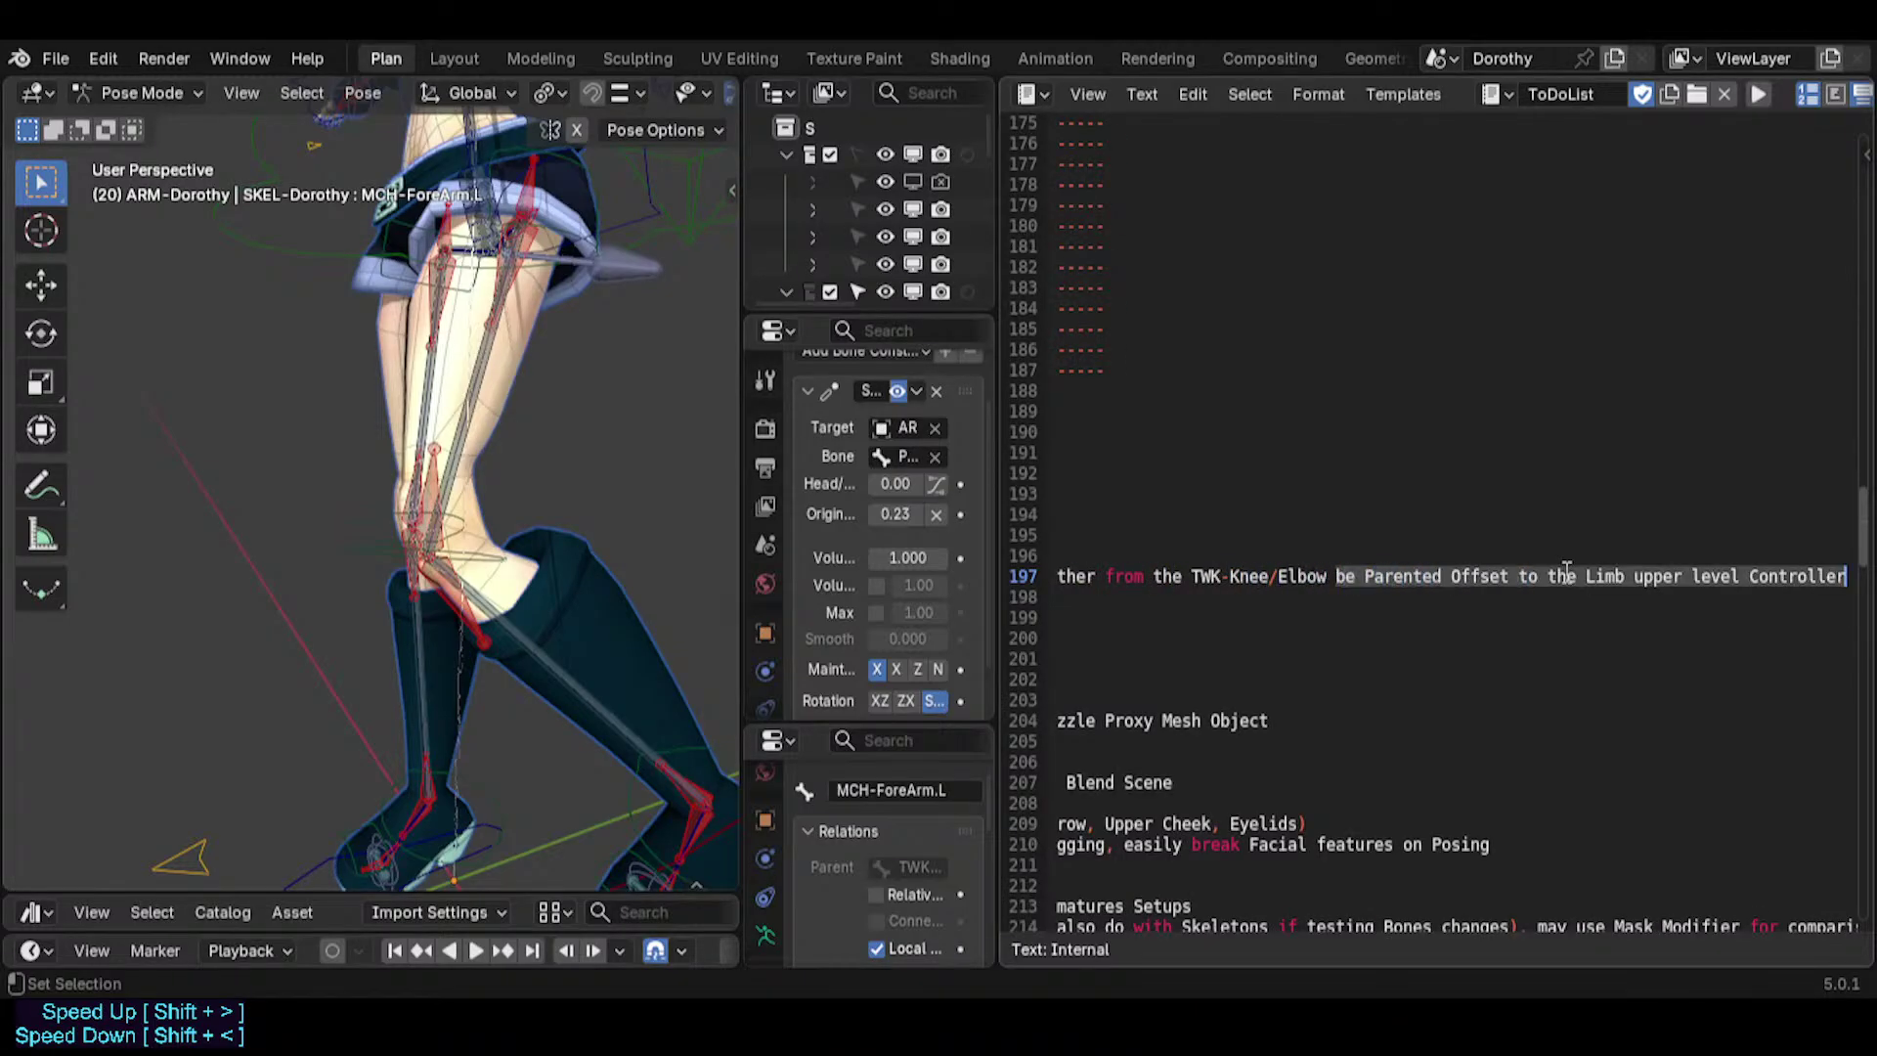
pyautogui.write('or to')
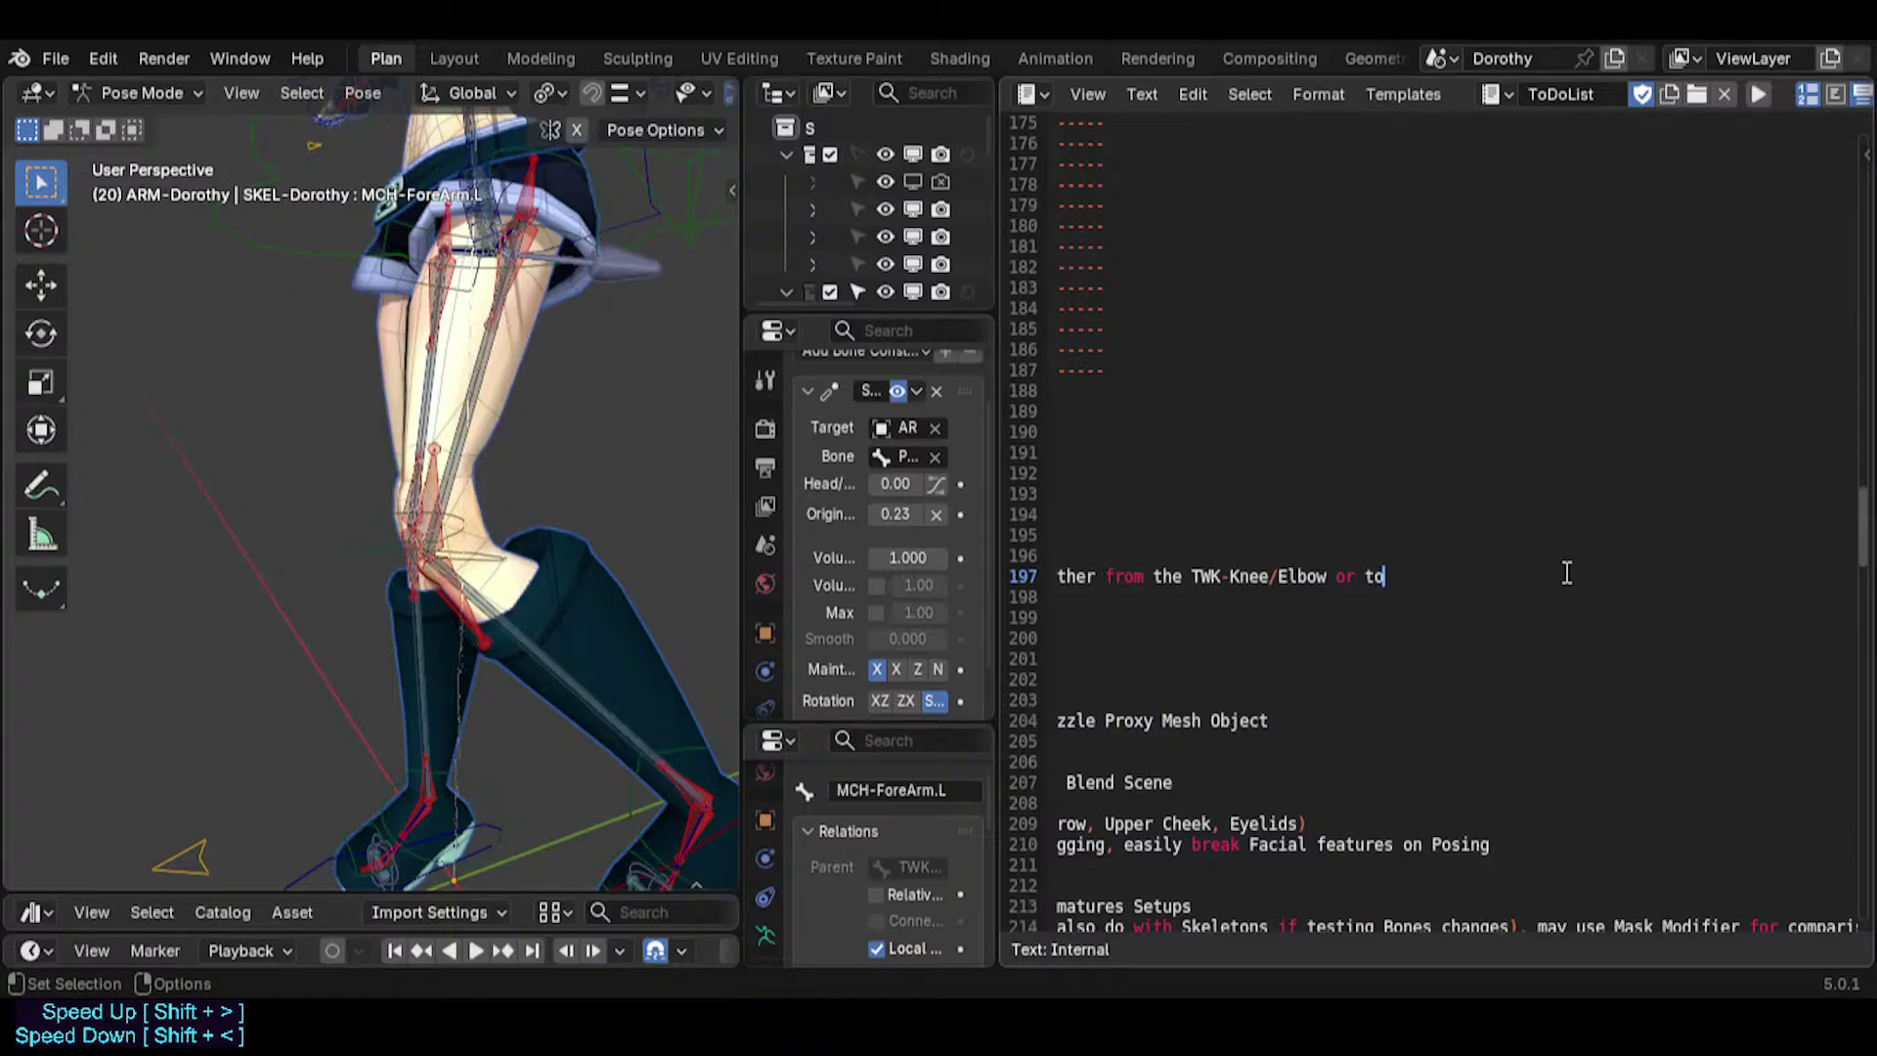
pyautogui.press('BackSpace')
pyautogui.press('BackSpace')
pyautogui.write('the MCH-Shin/')
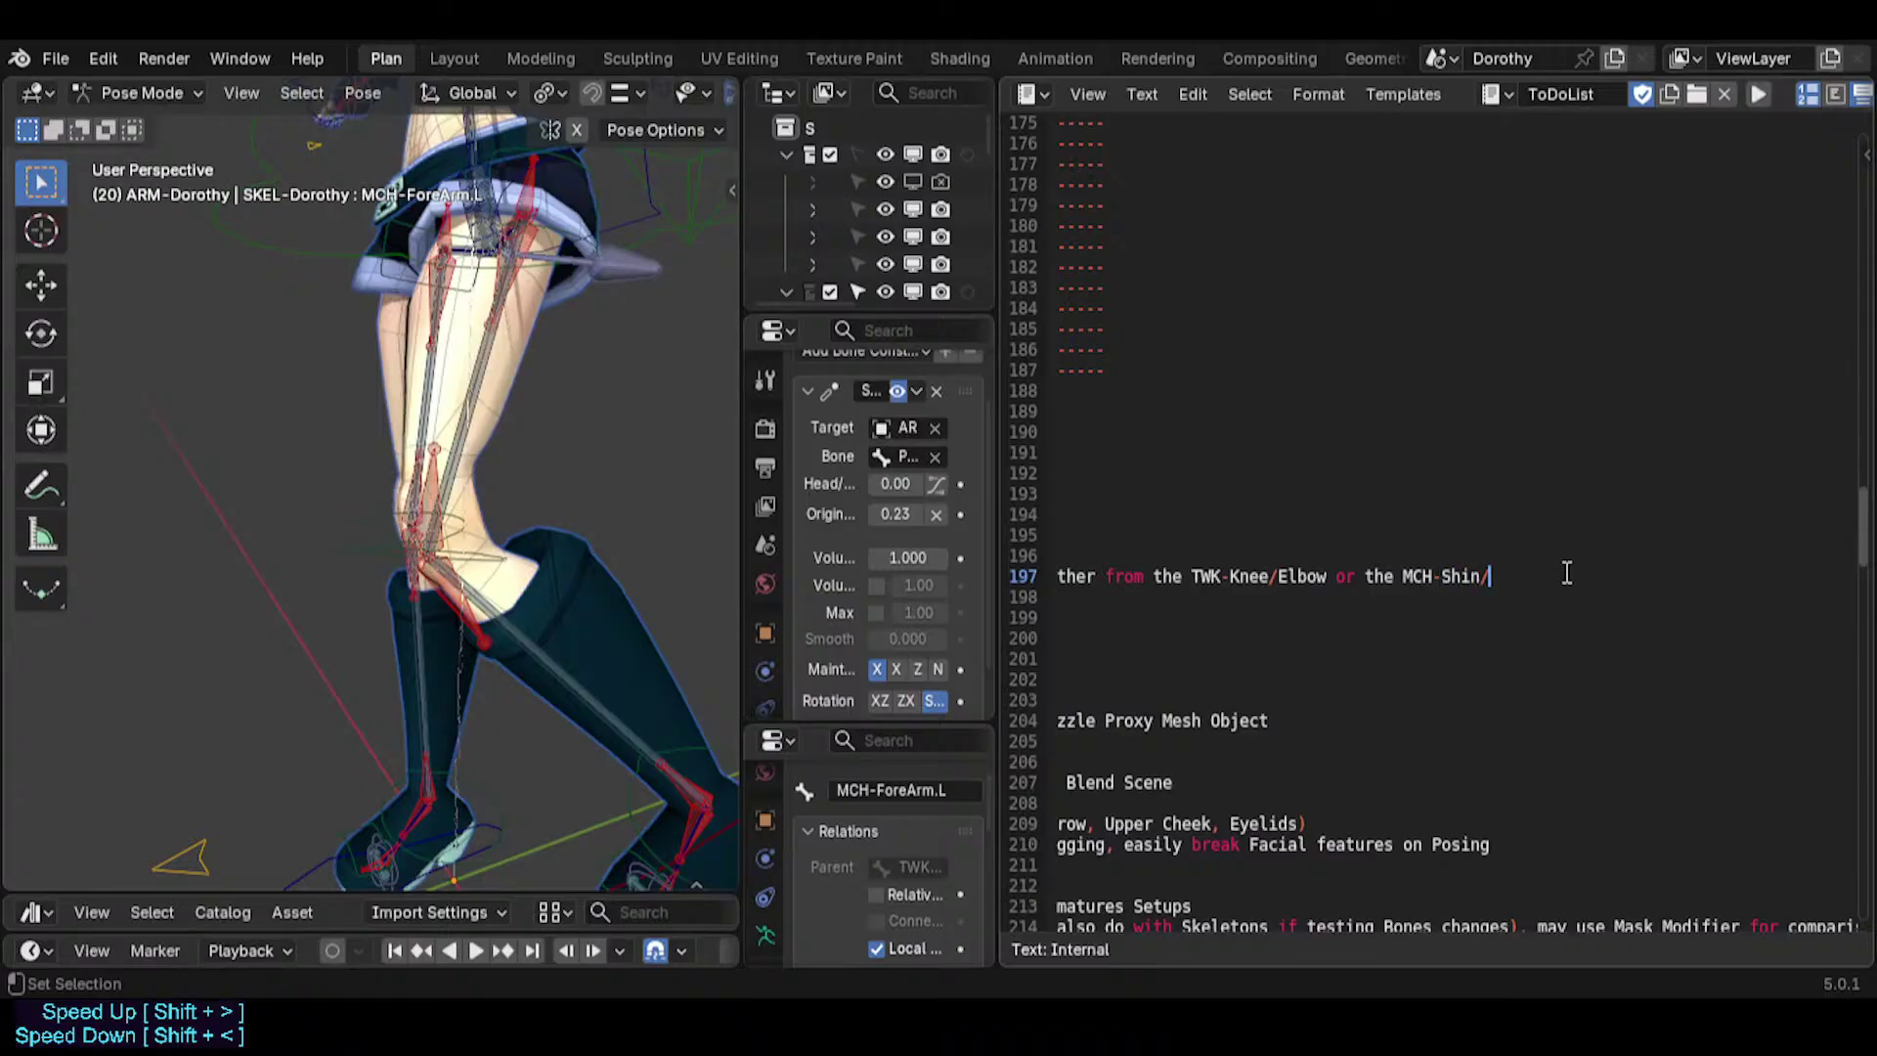
pyautogui.write('ForeArm, to a H')
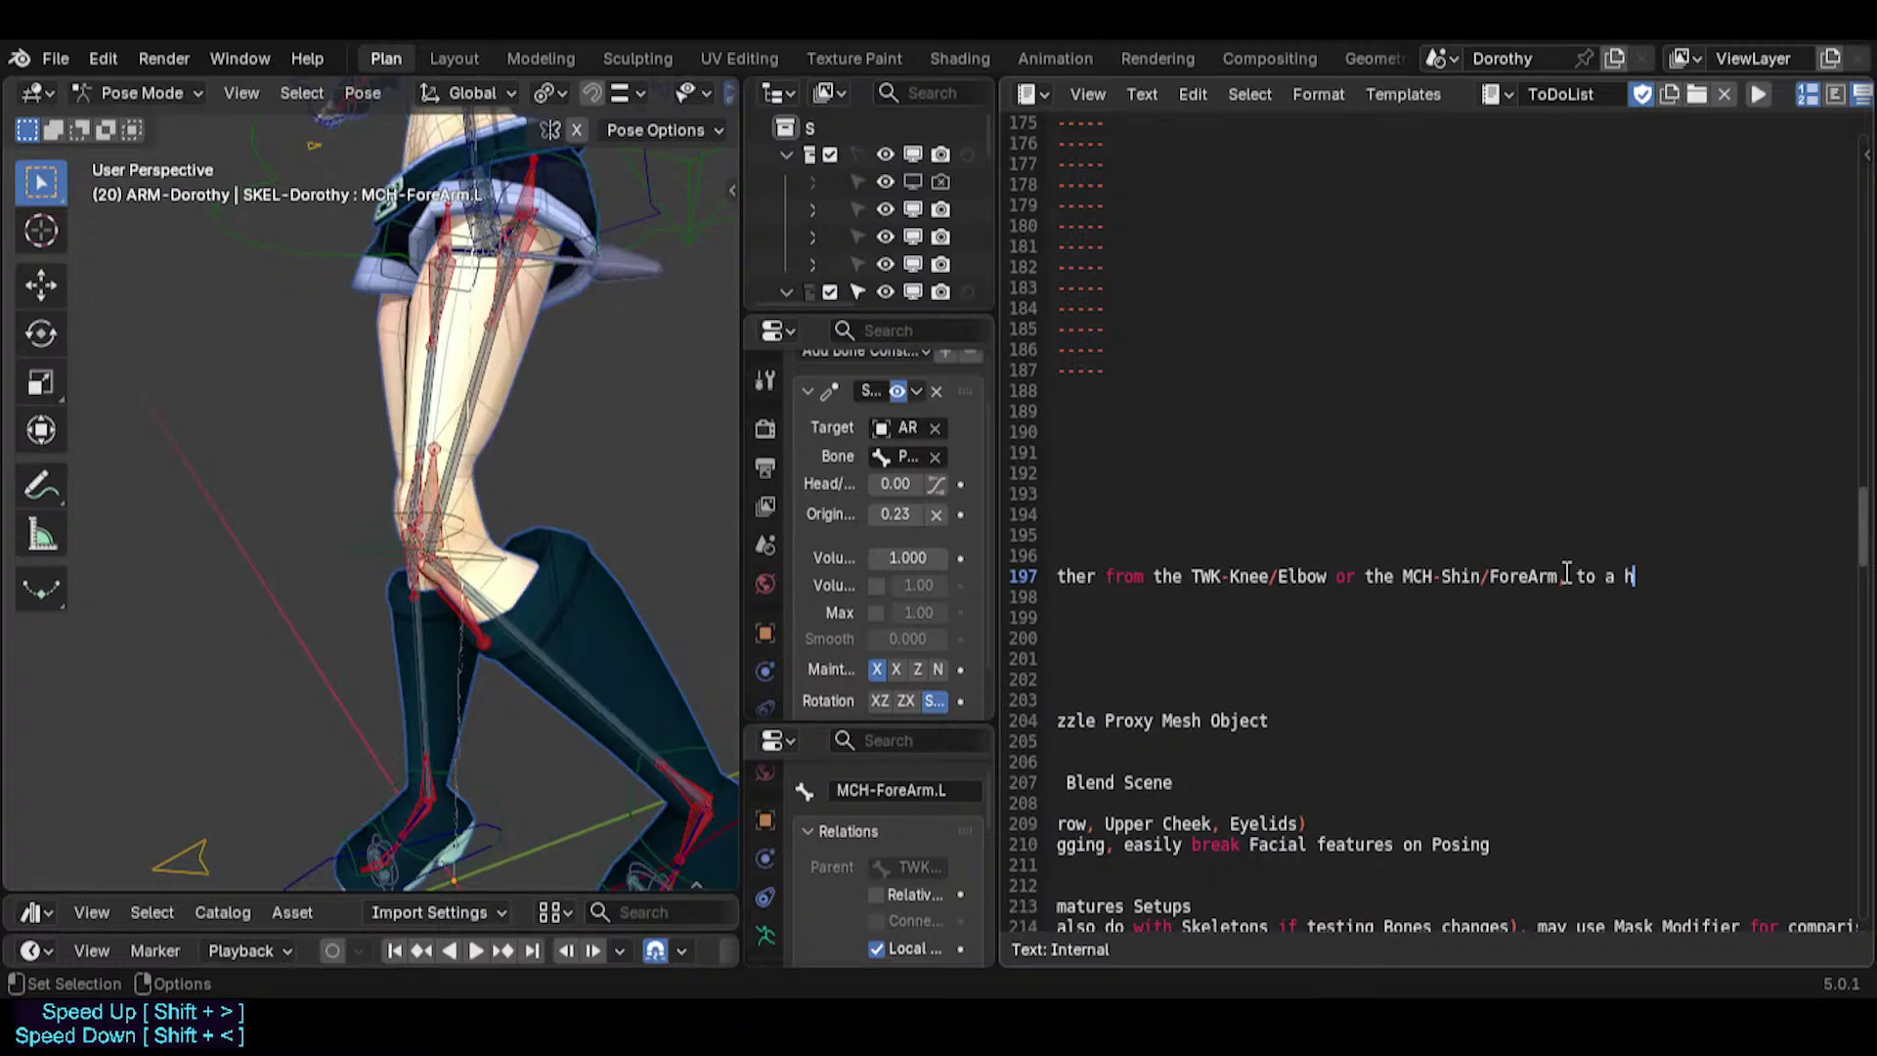
# Reword the ending after "MCH-Shin/ForeArm," to read "to higher hierarchy".
pyautogui.press('BackSpace')
pyautogui.press('BackSpace')
pyautogui.press('BackSpace')
pyautogui.write('the upp')
pyautogui.press('BackSpace')
pyautogui.press('BackSpace')
pyautogui.press('BackSpace')
pyautogui.write('higher')
pyautogui.press('BackSpace')
pyautogui.press('BackSpace')
pyautogui.press('BackSpace')
pyautogui.press('BackSpace')
pyautogui.press('BackSpace')
pyautogui.press('BackSpace')
pyautogui.press('BackSpace')
pyautogui.press('BackSpace')
pyautogui.press('BackSpace')
pyautogui.press('BackSpace')
pyautogui.write('a hie')
pyautogui.press('BackSpace')
pyautogui.press('BackSpace')
pyautogui.press('BackSpace')
pyautogui.press('BackSpace')
pyautogui.press('BackSpace')
pyautogui.write('the higher')
pyautogui.press('BackSpace')
pyautogui.press('BackSpace')
pyautogui.press('BackSpace')
pyautogui.press('BackSpace')
pyautogui.press('BackSpace')
pyautogui.press('BackSpace')
pyautogui.press('BackSpace')
pyautogui.press('BackSpace')
pyautogui.press('BackSpace')
pyautogui.press('BackSpace')
pyautogui.write('higher hierarchy PL')
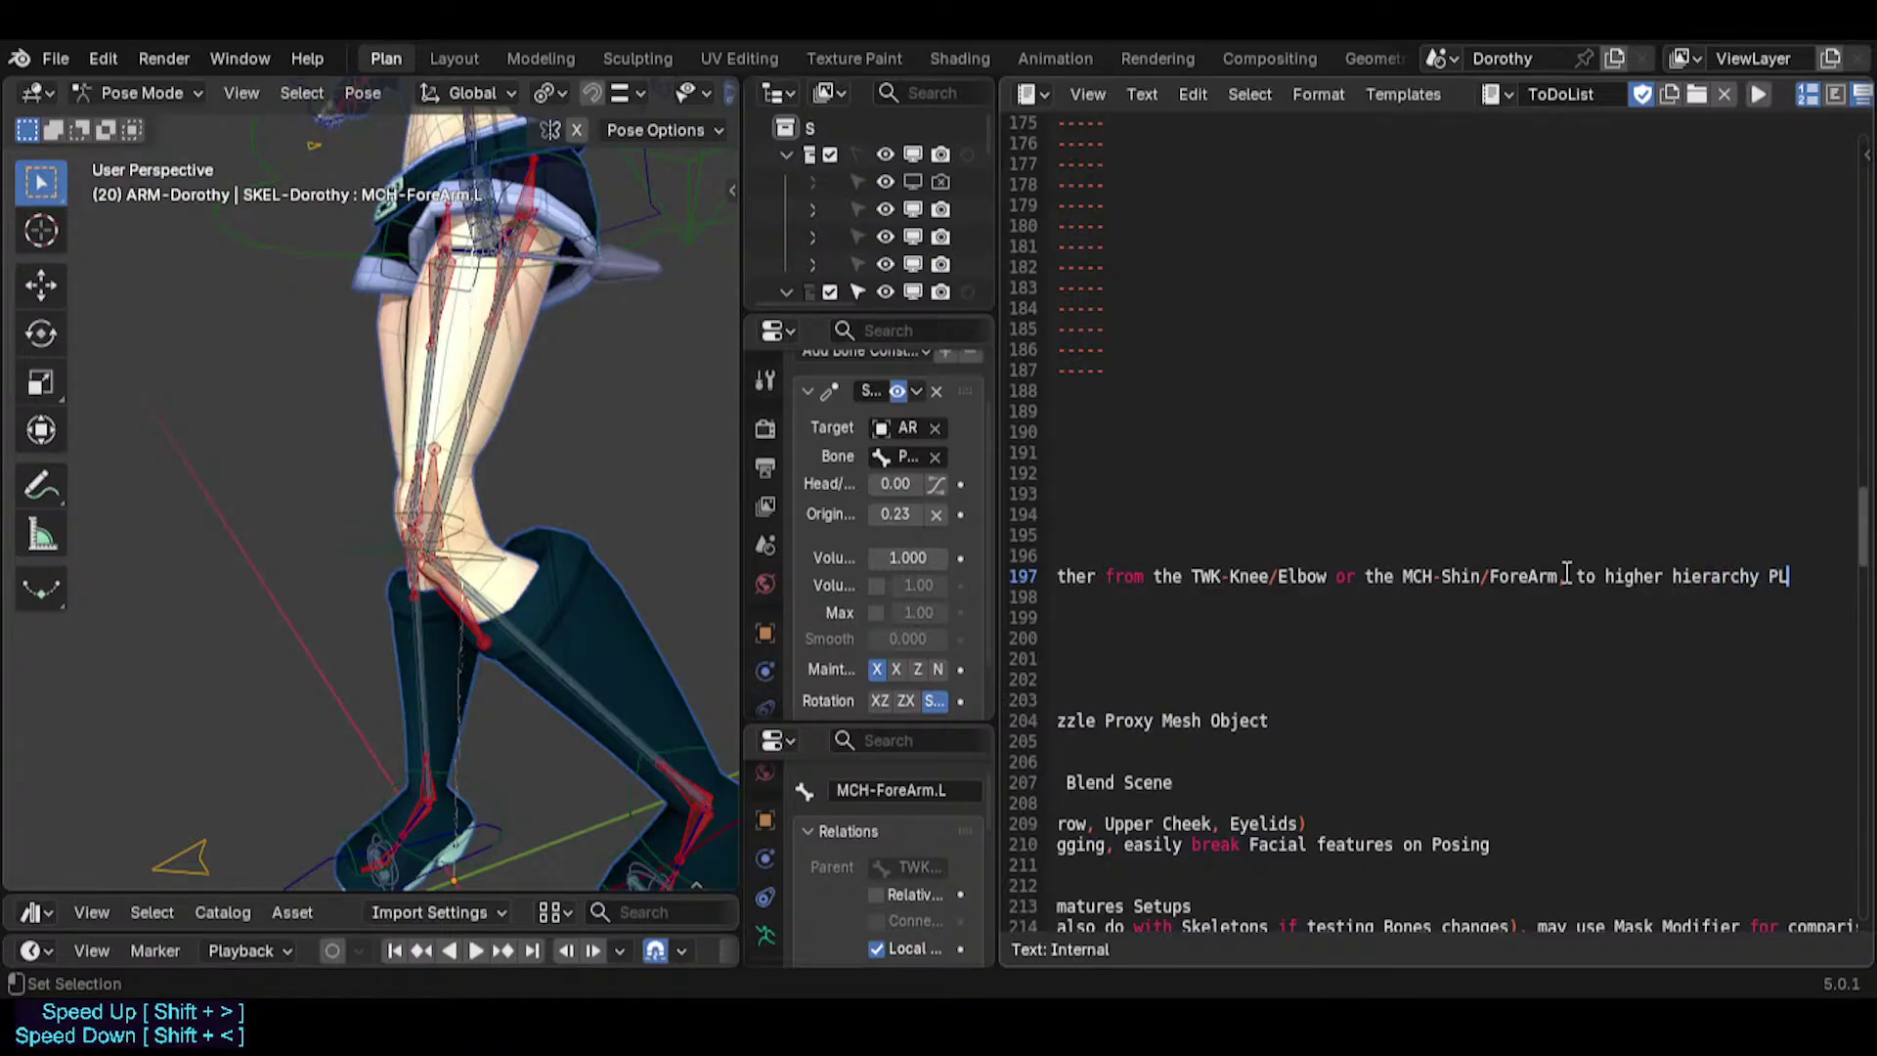
# Continue the line after "higher hierarchy" with "IN ADDTION to Limb upper level, that means, respectively:".
pyautogui.write('US')
pyautogui.press('BackSpace')
pyautogui.press('BackSpace')
pyautogui.press('BackSpace')
pyautogui.press('BackSpace')
pyautogui.write('IN ADDTION to ')
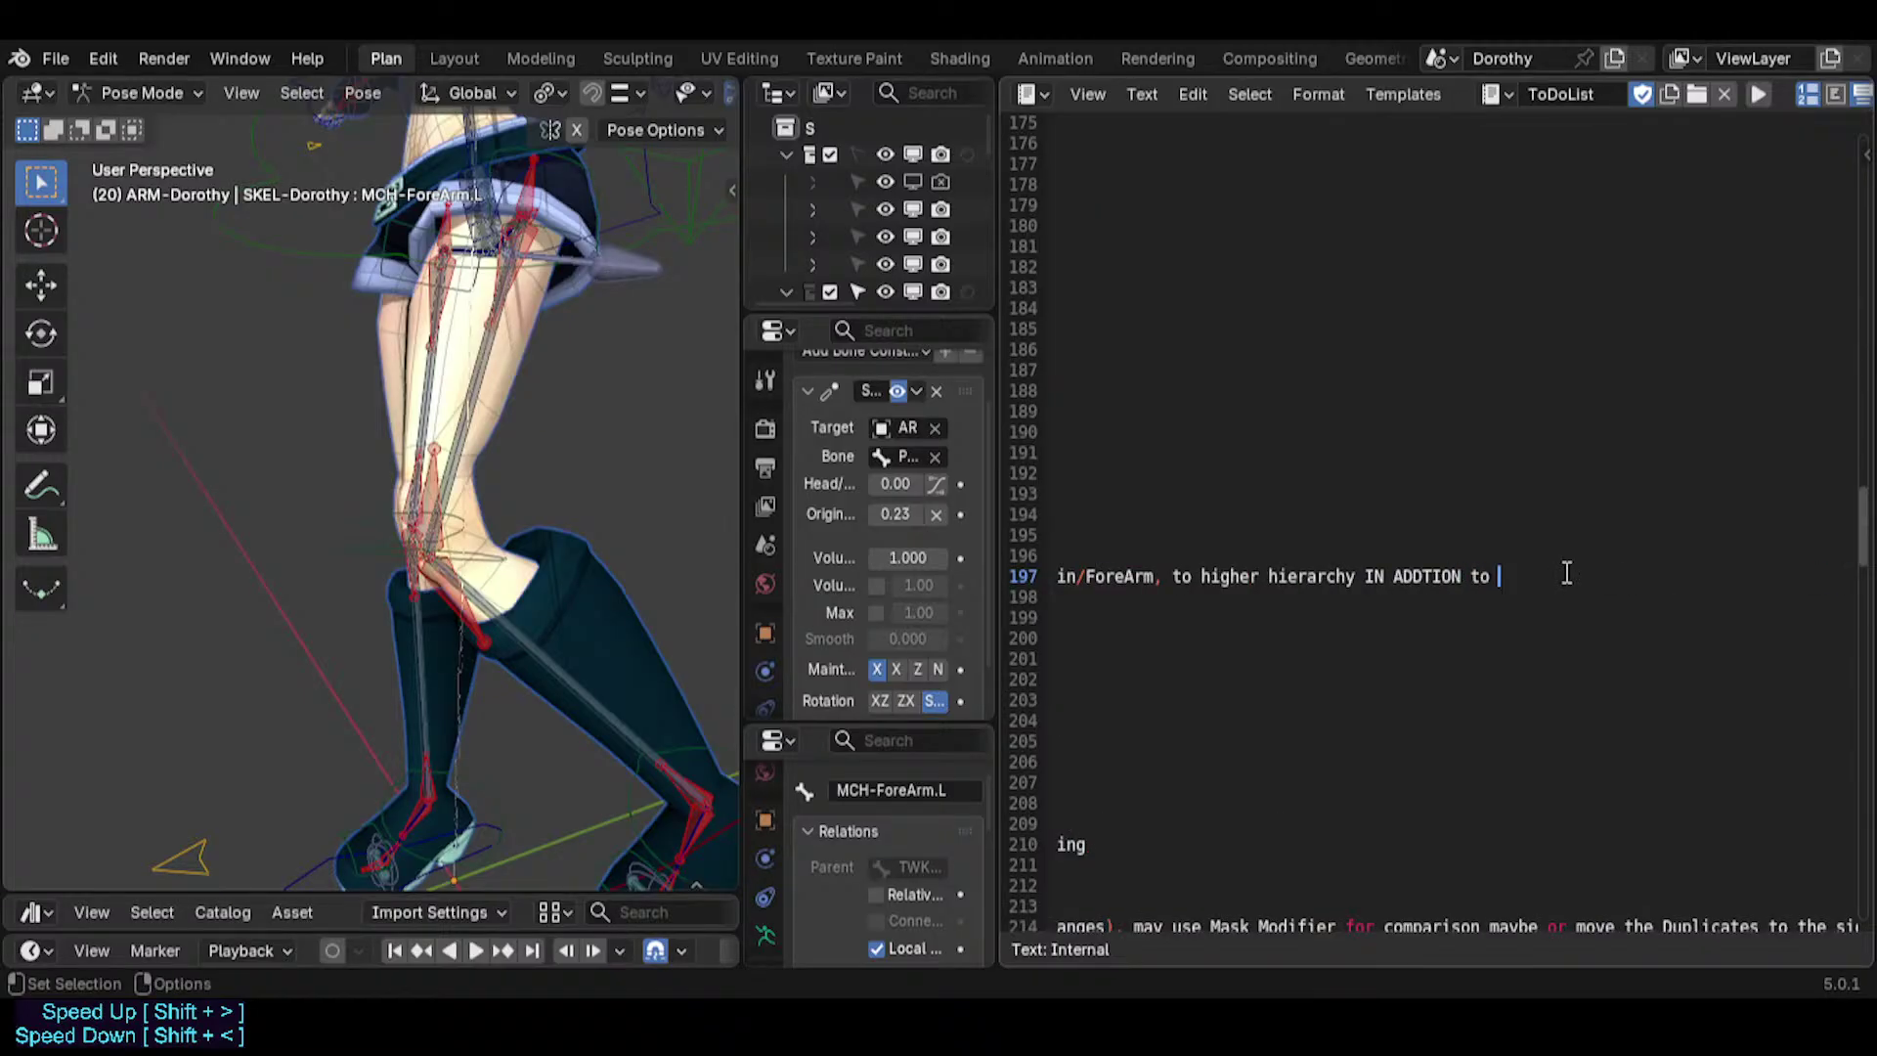
pyautogui.write('Limb upper level, that means, r')
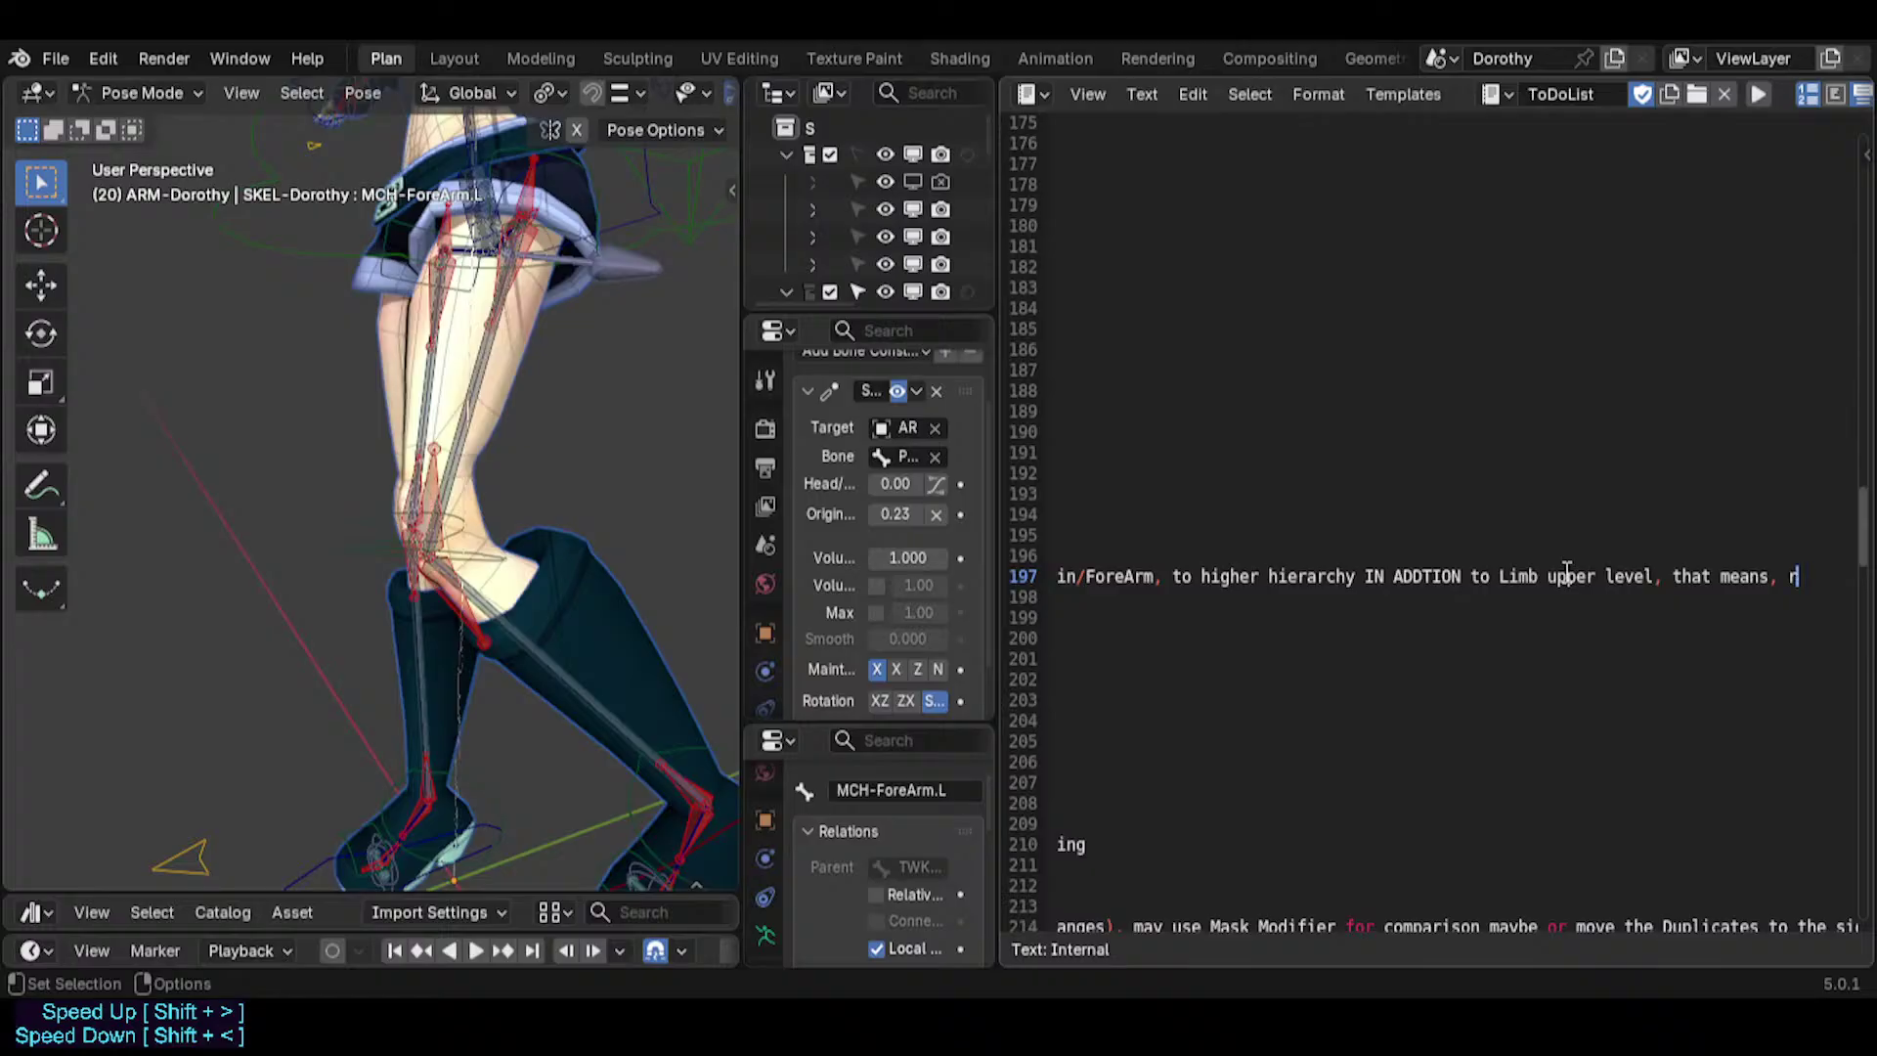
pyautogui.write('espectively:')
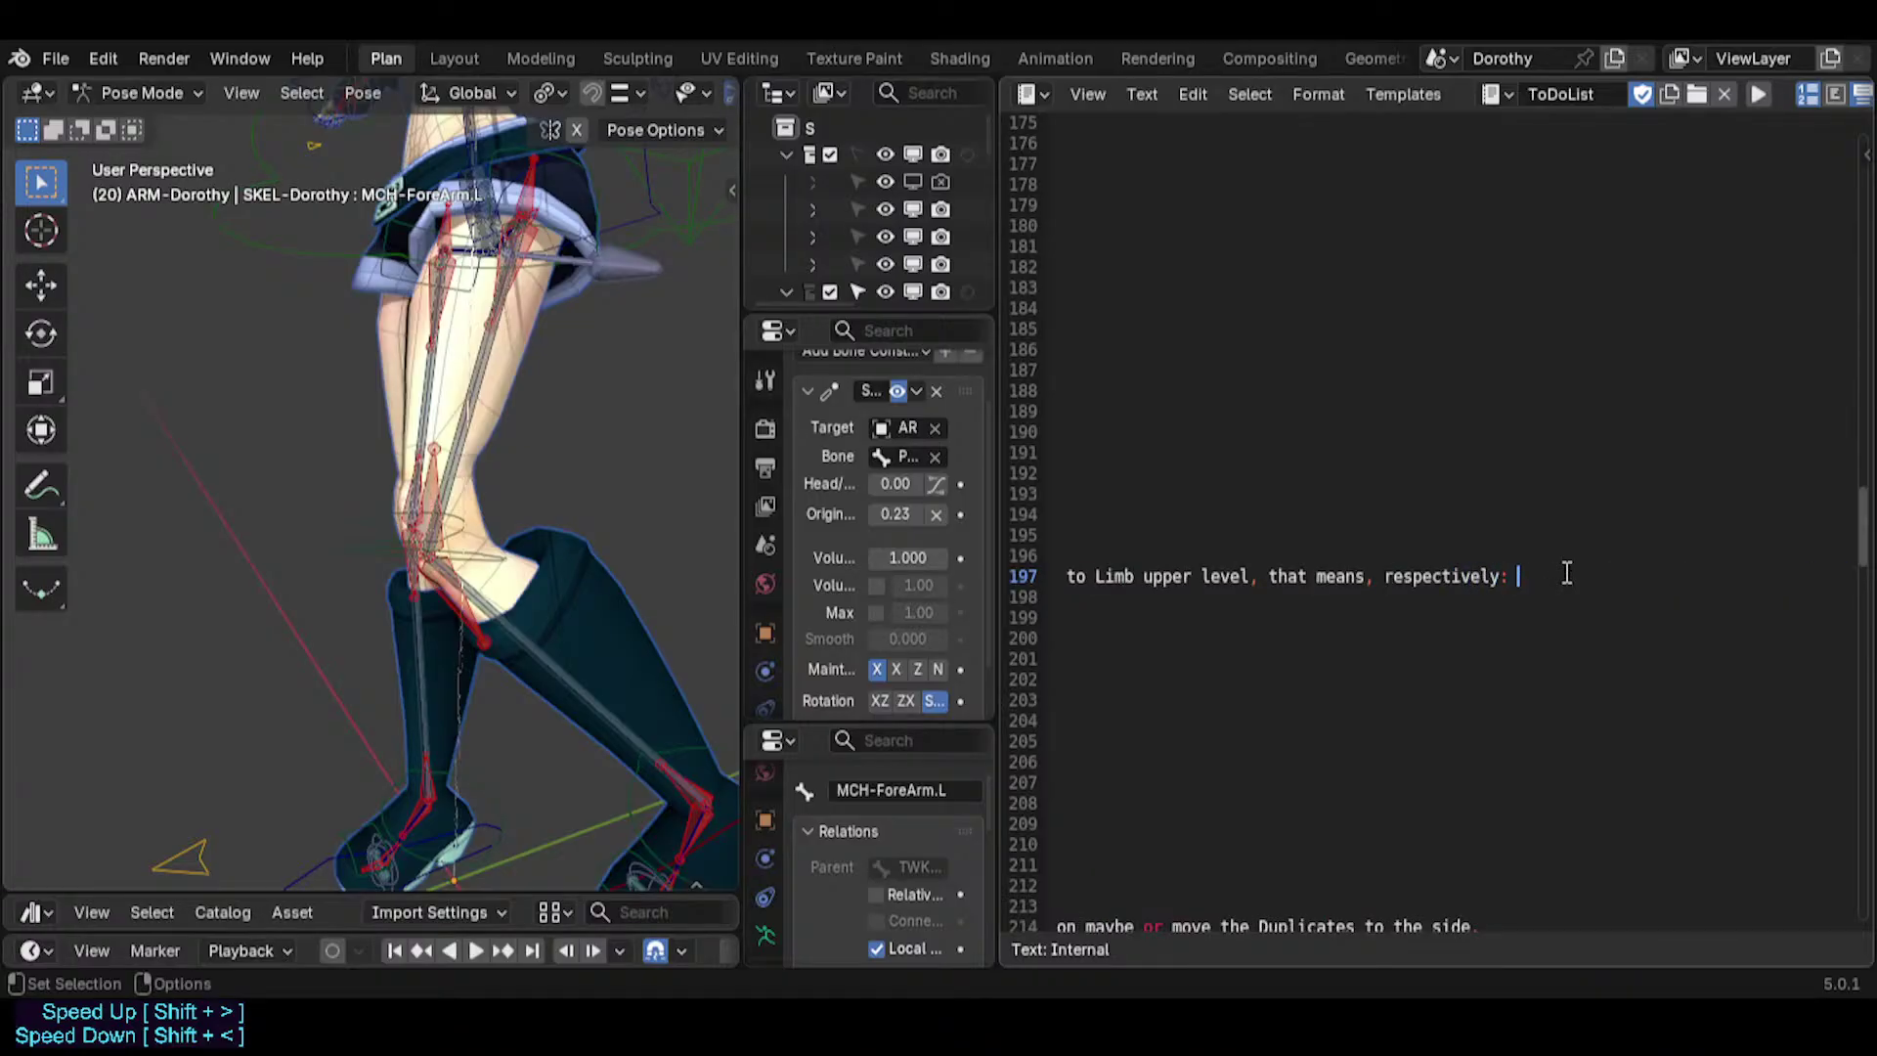
# Append "TWK-Knee to CTL-Thigh, or" after "respectively:" at the end of the line.
pyautogui.press('Home')
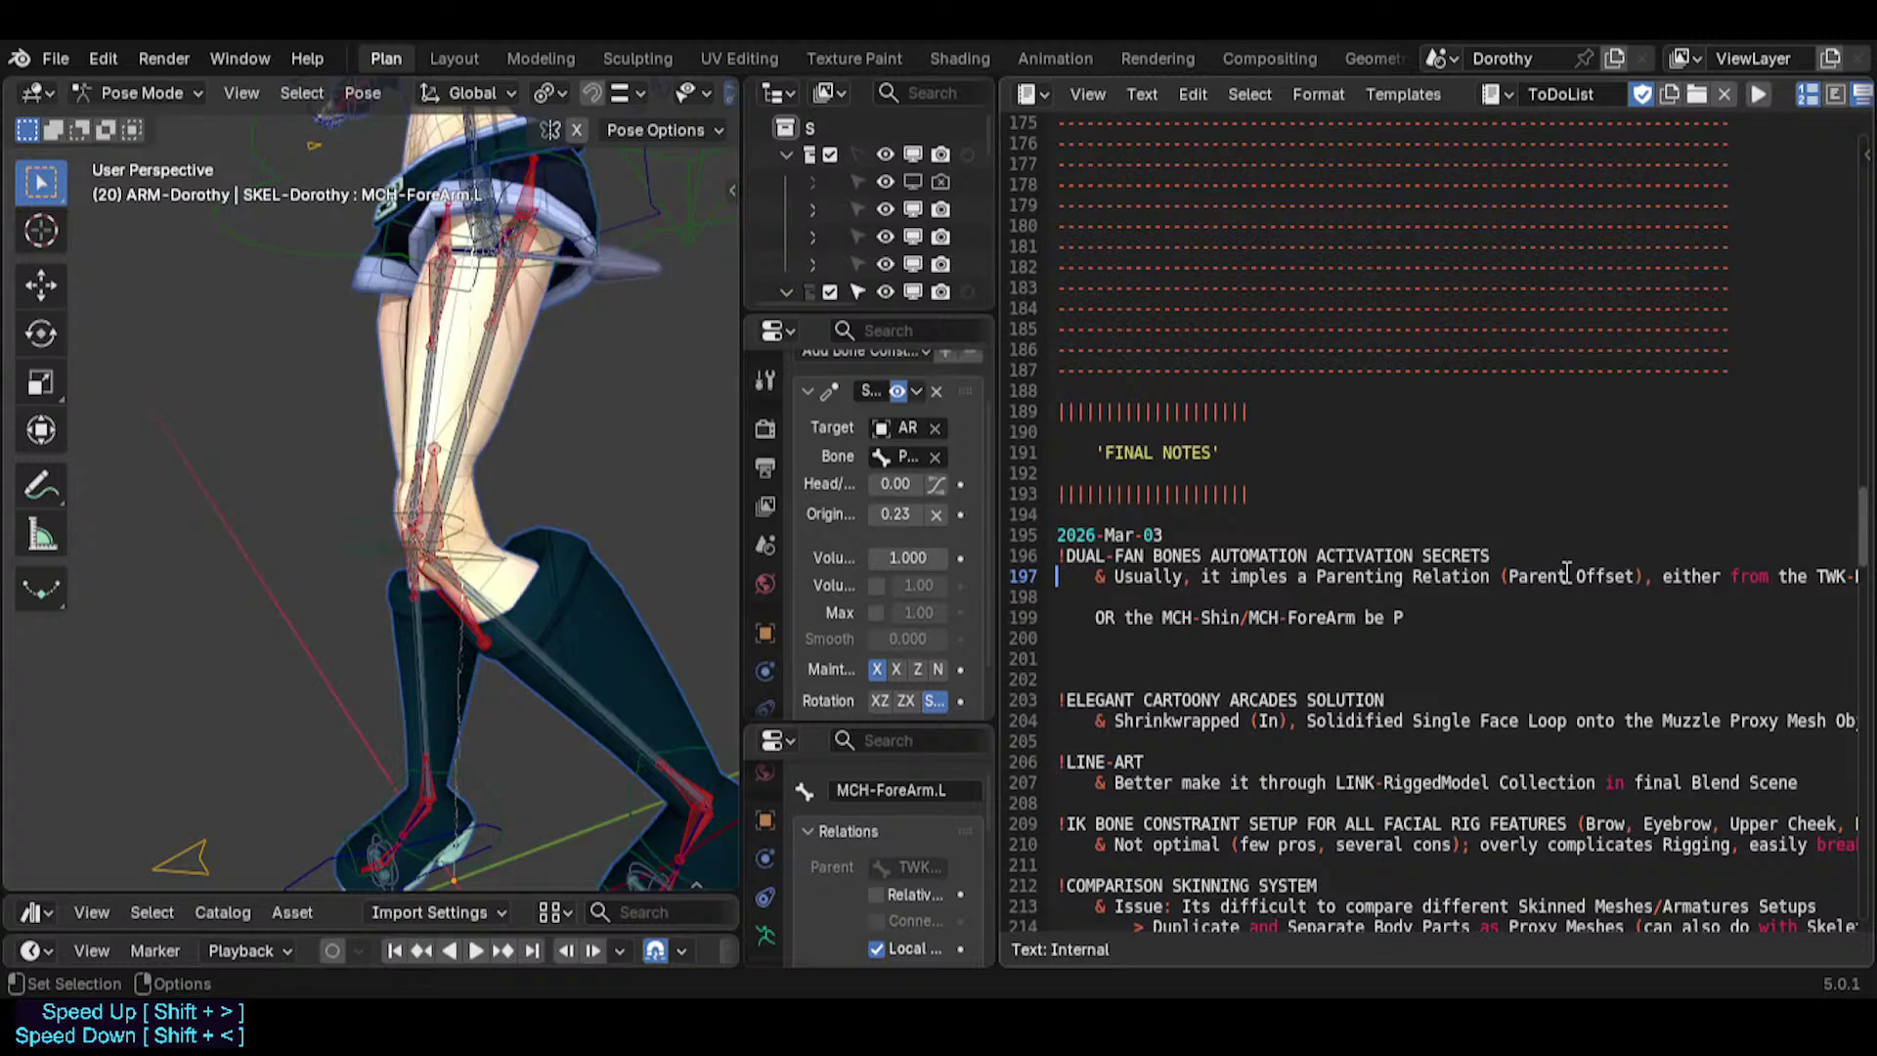
pyautogui.hotkey('shift', 'End')
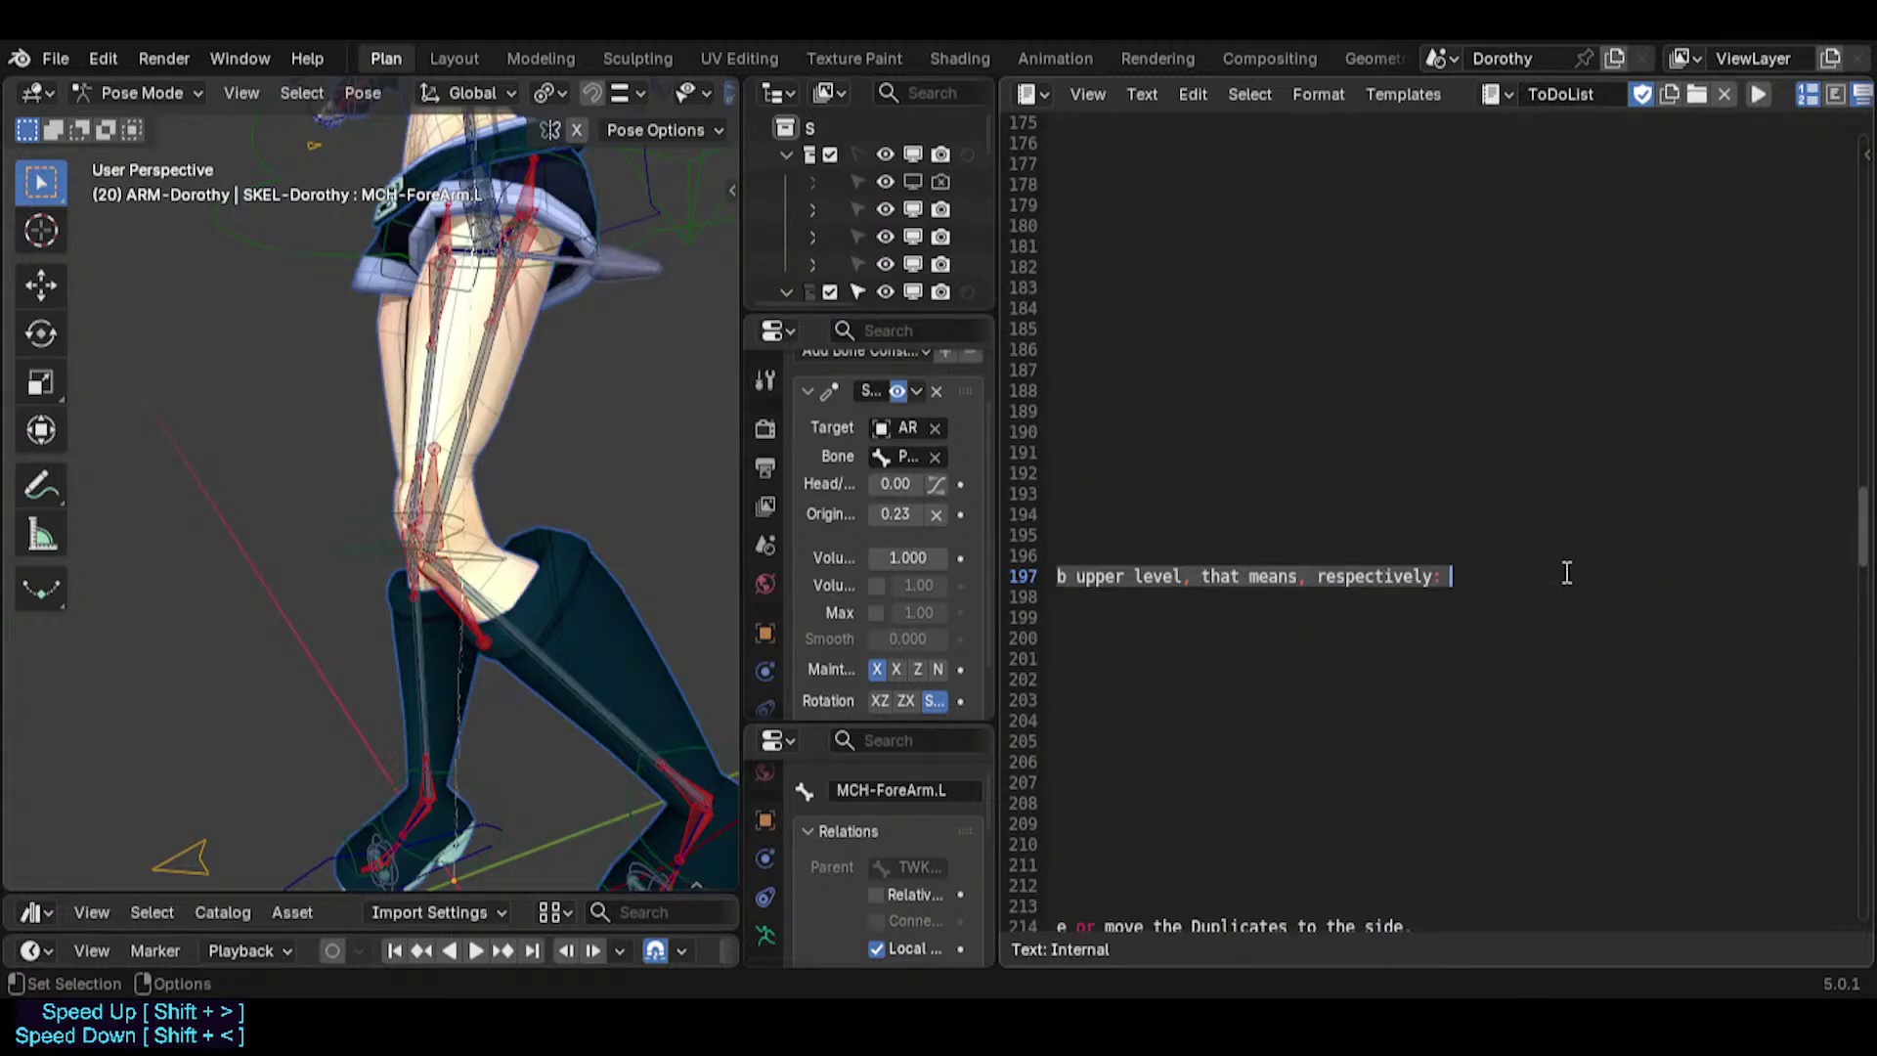
pyautogui.press('End')
pyautogui.write('TWK')
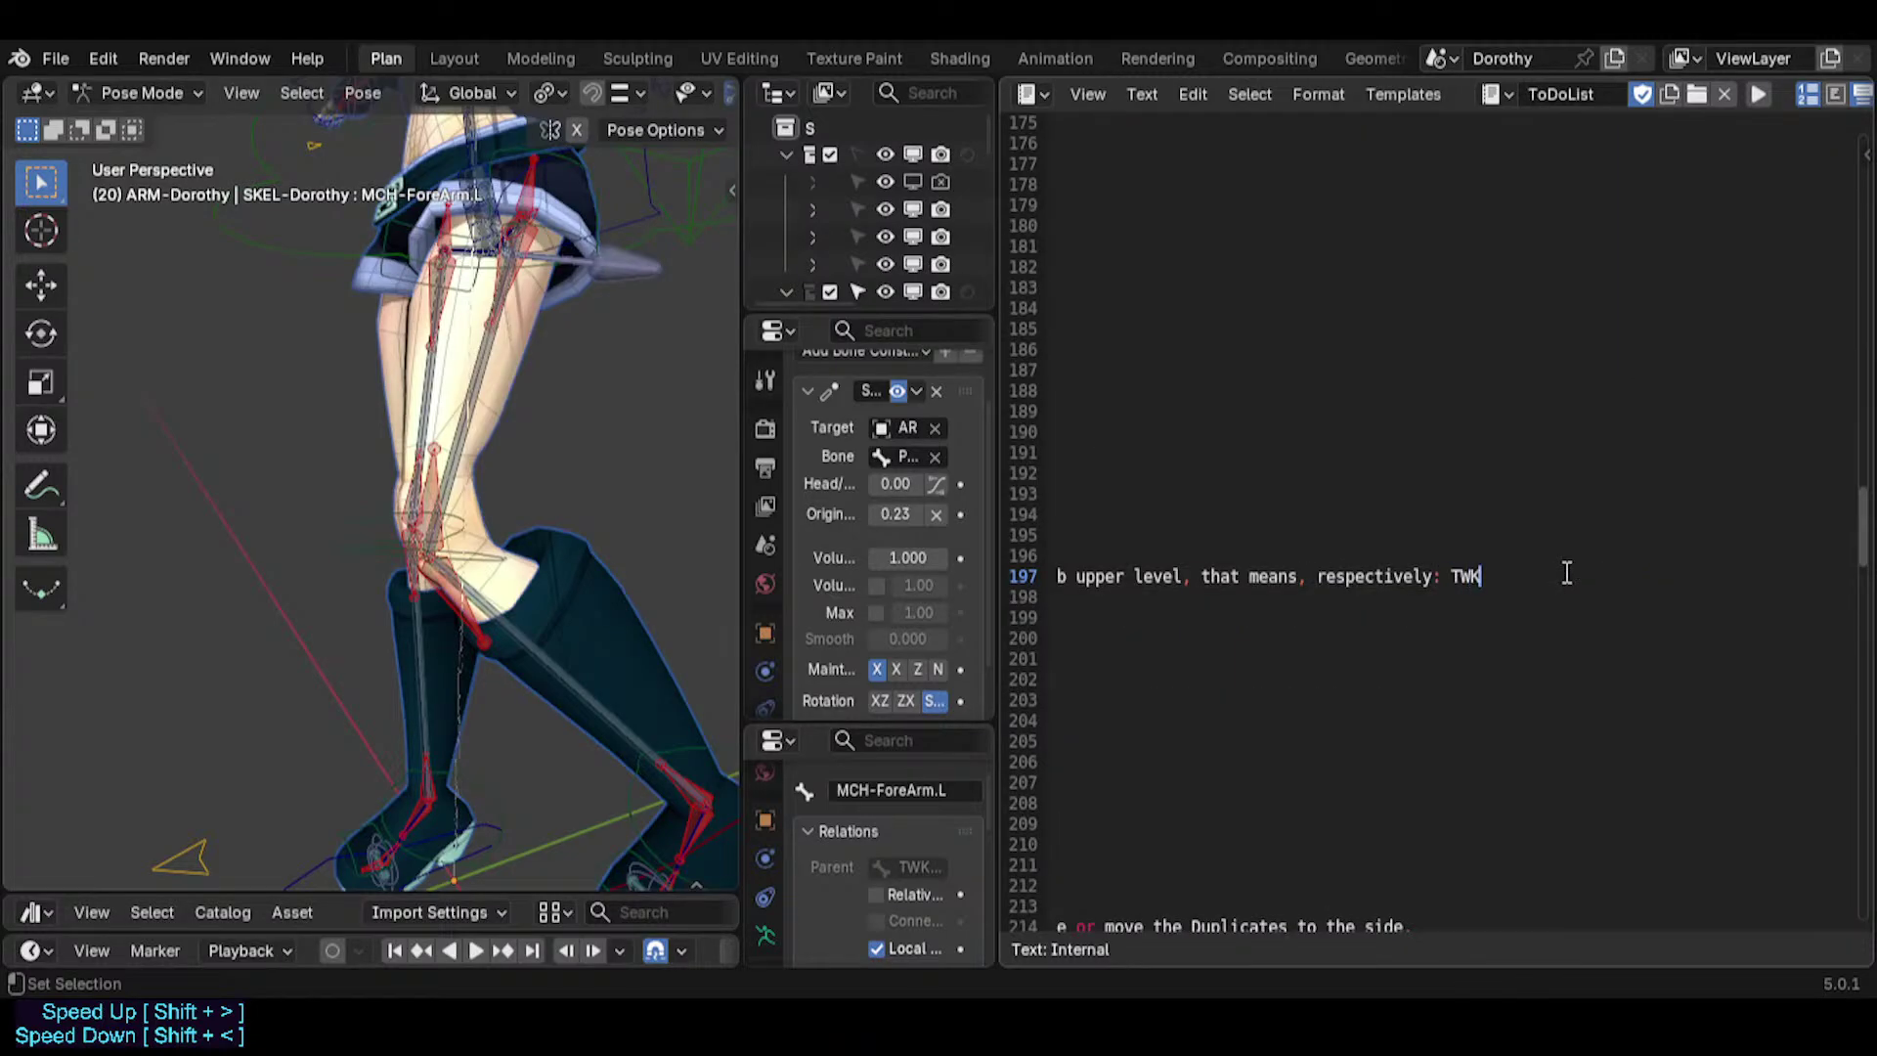
pyautogui.write('-Keen')
pyautogui.press('BackSpace')
pyautogui.press('BackSpace')
pyautogui.press('BackSpace')
pyautogui.write('nee to CTL-Thigh, or')
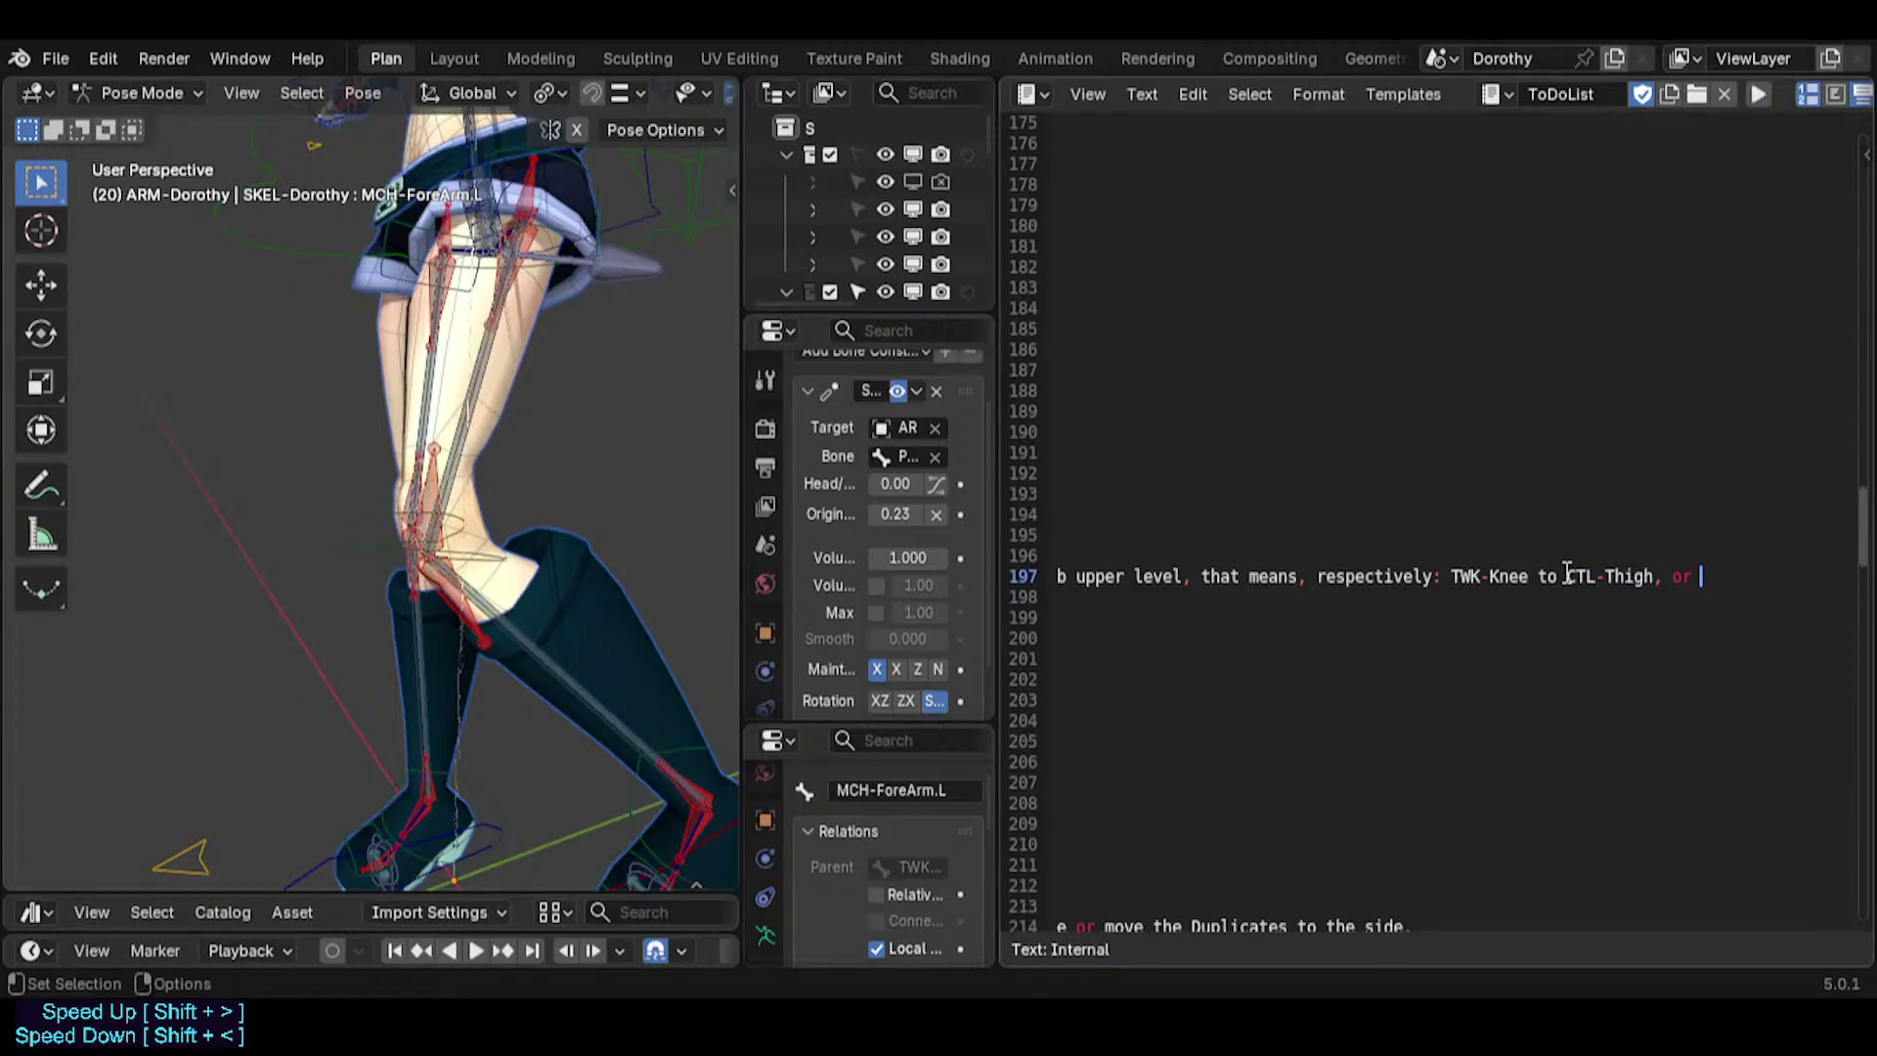
# Replace the line's ending after "CTL-Thig" with "or MCH-Shin to".
pyautogui.press('BackSpace')
pyautogui.press('BackSpace')
pyautogui.press('BackSpace')
pyautogui.press('BackSpace')
pyautogui.press('BackSpace')
pyautogui.press('BackSpace')
pyautogui.write('or MCH-Shin to Up')
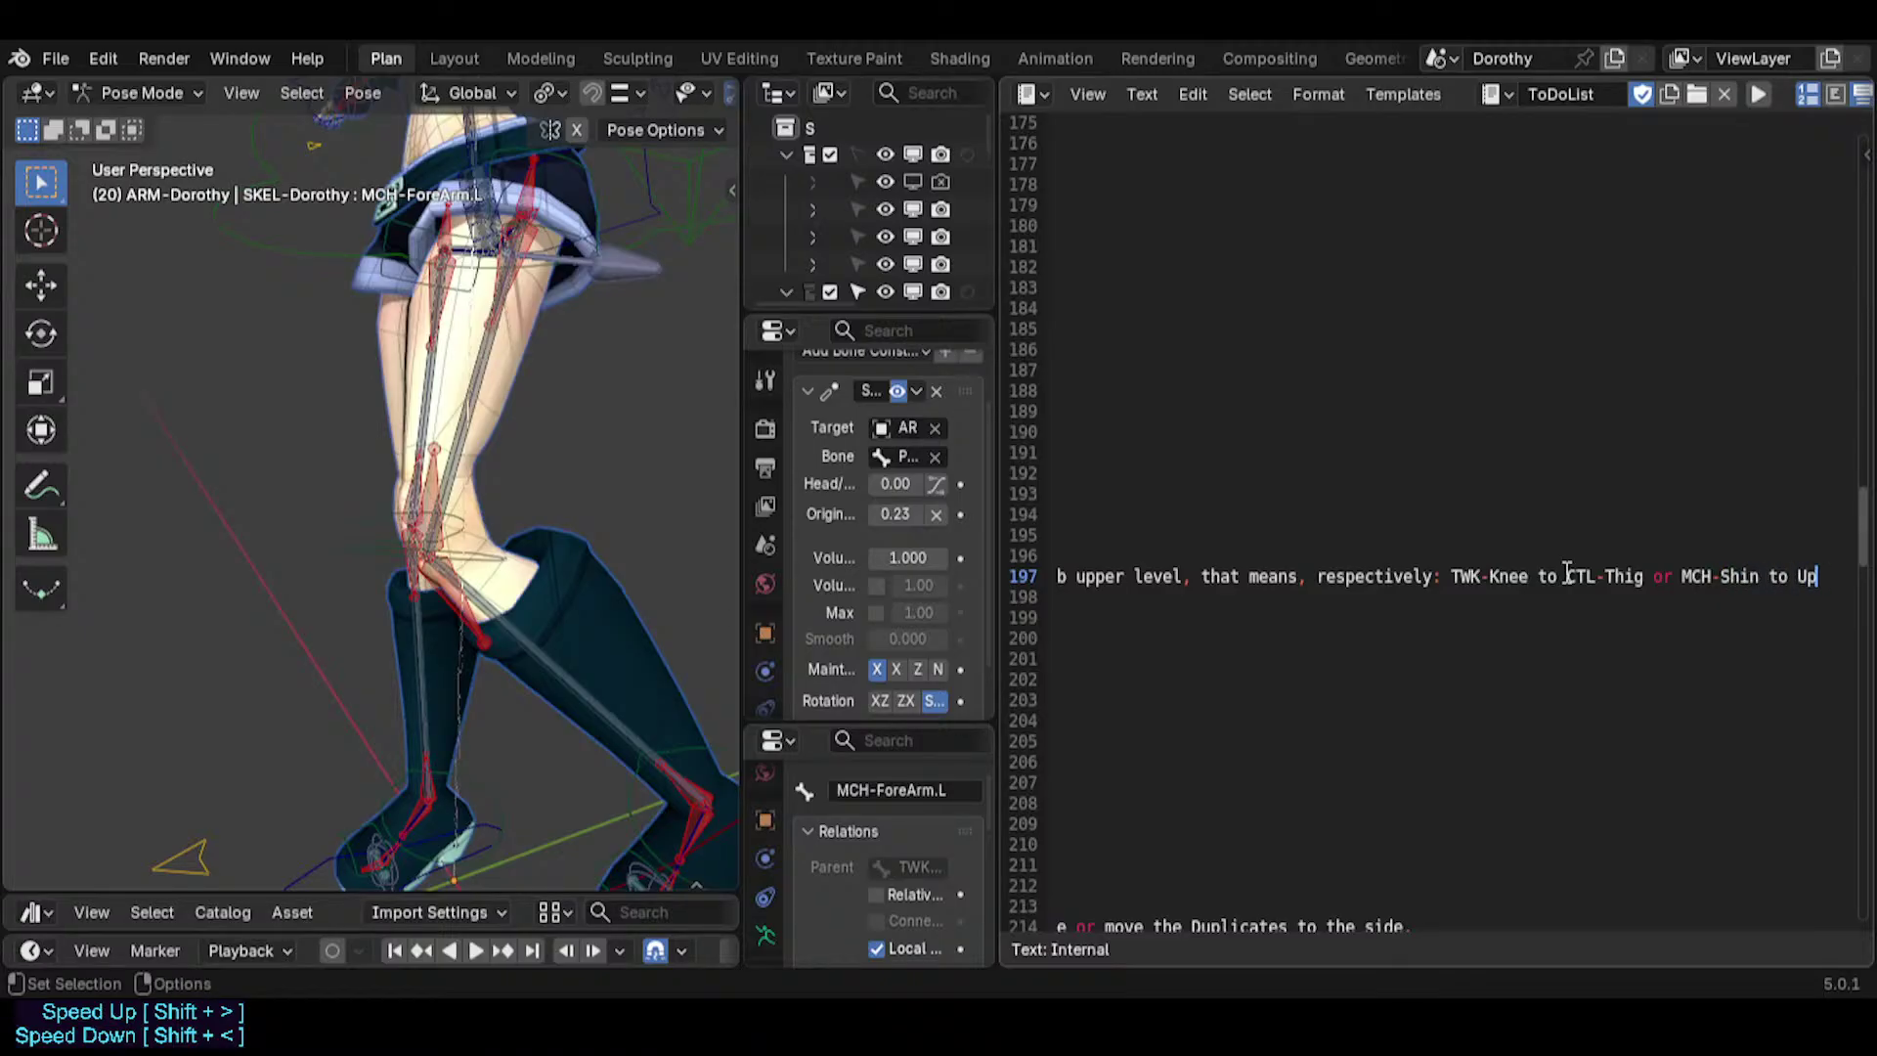
pyautogui.press('BackSpace')
pyautogui.press('BackSpace')
# Restore the missing final "h" so the controller name in the line reads "CTL-Thigh".
pyautogui.press('Left')
pyautogui.press('Left')
pyautogui.press('Left')
pyautogui.press('Left')
pyautogui.press('Left')
pyautogui.press('Left')
pyautogui.press('Left')
pyautogui.press('Left')
pyautogui.press('Left')
pyautogui.press('Left')
pyautogui.press('Left')
pyautogui.press('Left')
pyautogui.press('Left')
pyautogui.press('Left')
pyautogui.press('Left')
pyautogui.press('Left')
pyautogui.write('h')
# Finish the line with "Upper Thigh" after "MCH-Shin to".
pyautogui.press('Left')
pyautogui.press('Left')
pyautogui.press('Left')
pyautogui.press('Left')
pyautogui.press('Left')
pyautogui.press('Left')
pyautogui.press('Left')
pyautogui.press('Left')
pyautogui.press('Left')
pyautogui.press('Left')
pyautogui.press('Left')
pyautogui.press('Left')
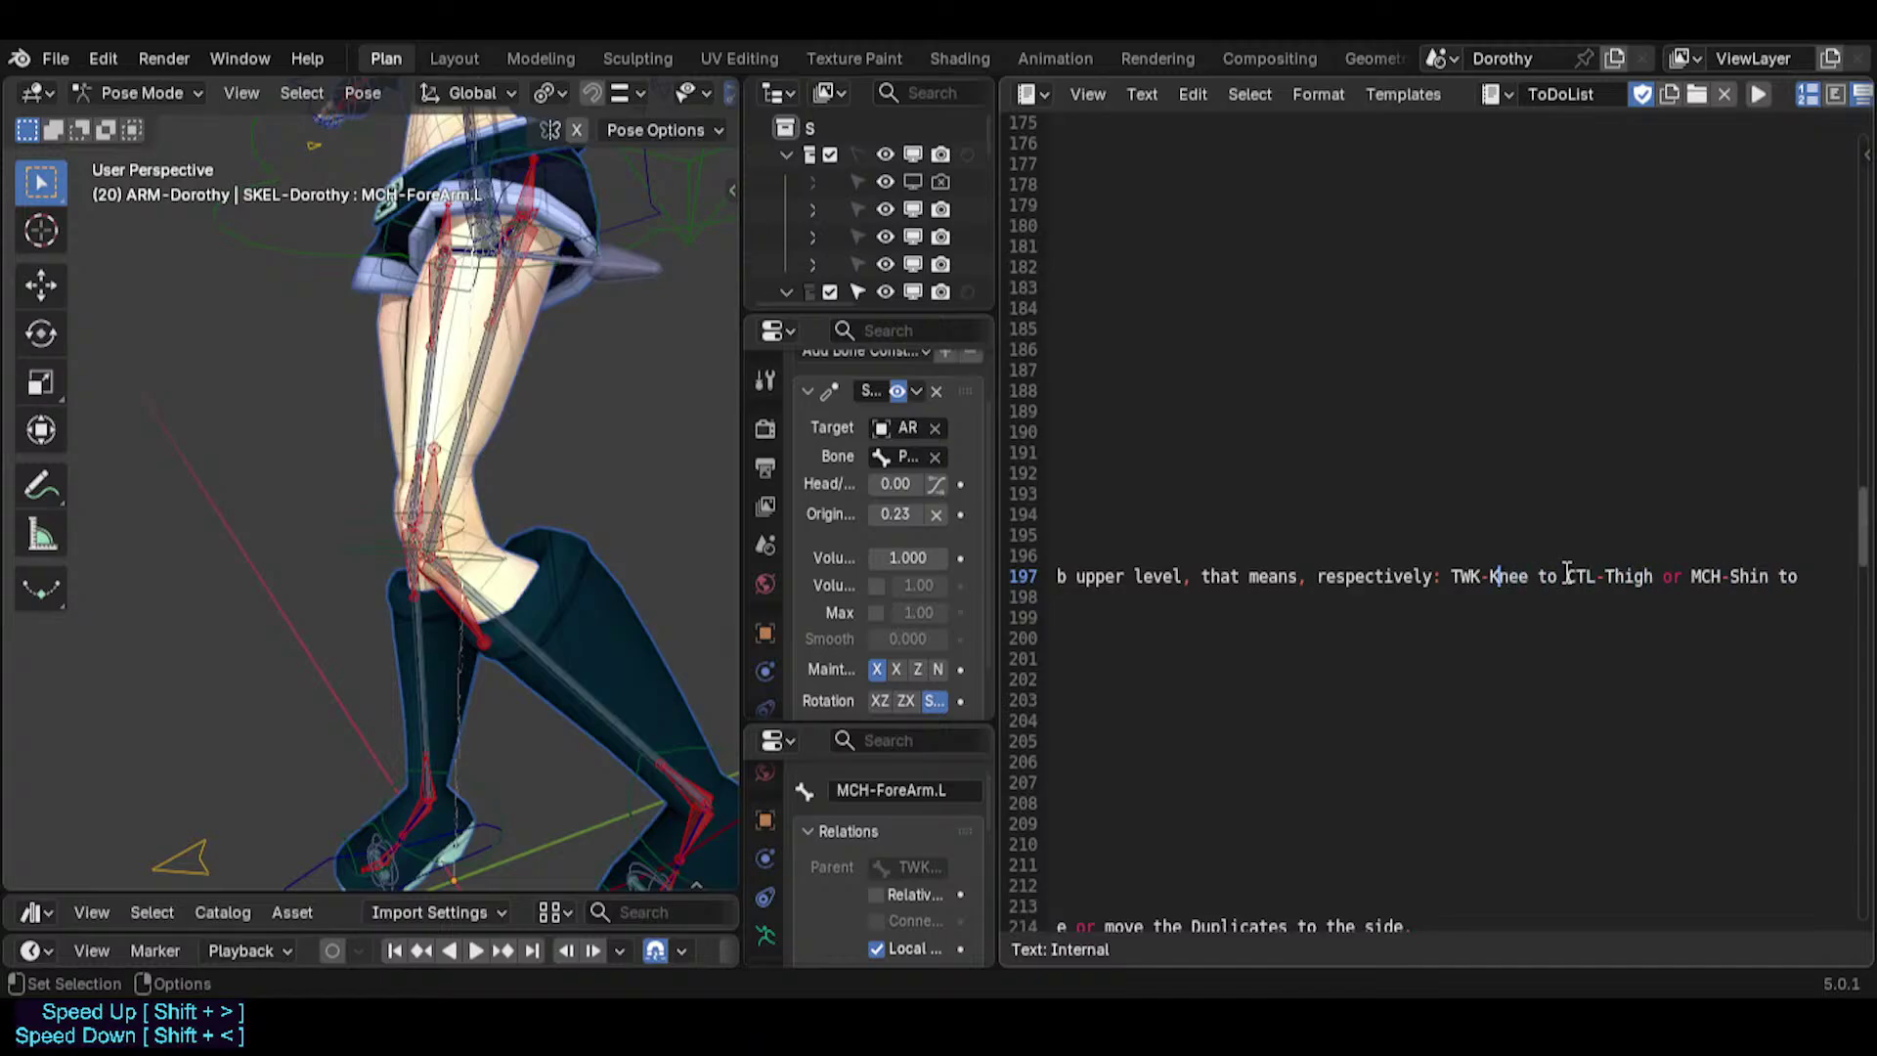
pyautogui.press('End')
pyautogui.write('r T')
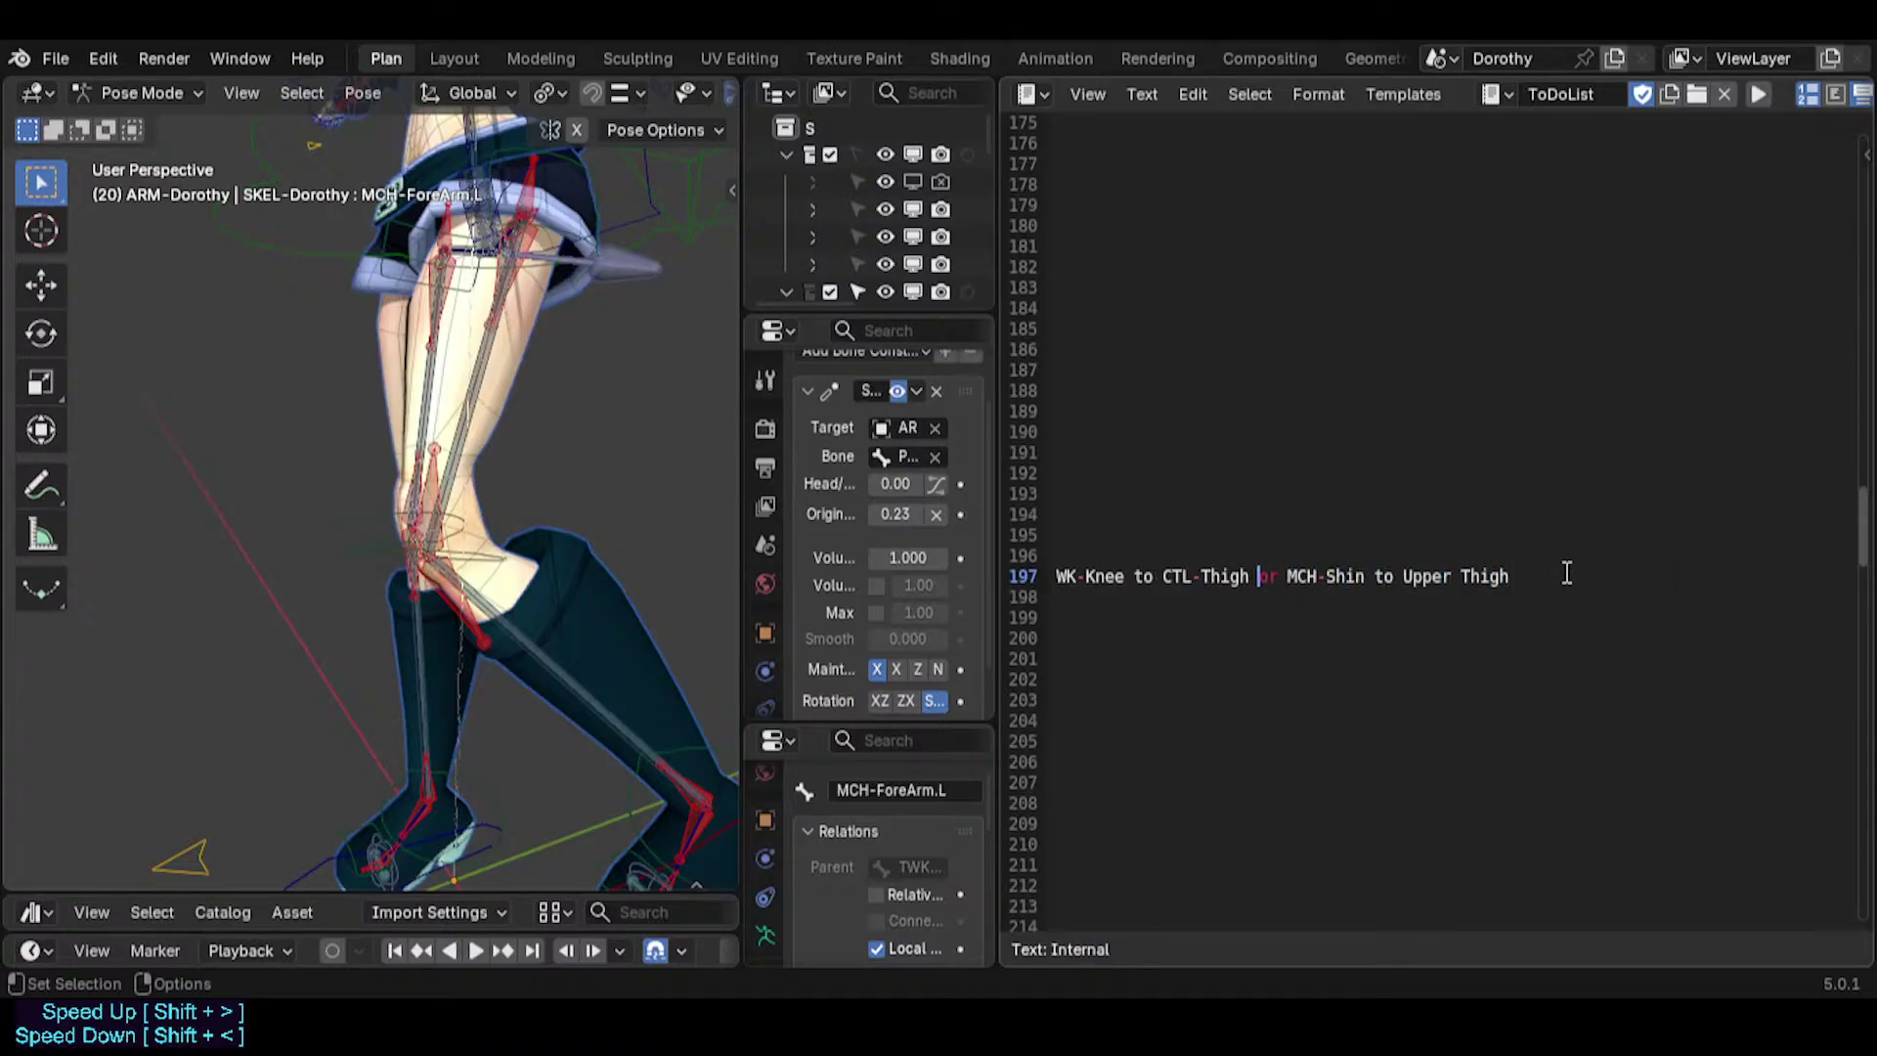
# Insert "at least" between "or" and "MCH-Shin" in the line and save the file.
pyautogui.press('Left')
pyautogui.press('Left')
pyautogui.press('Left')
pyautogui.press('Left')
pyautogui.press('Left')
pyautogui.press('Left')
pyautogui.press('Left')
pyautogui.press('Left')
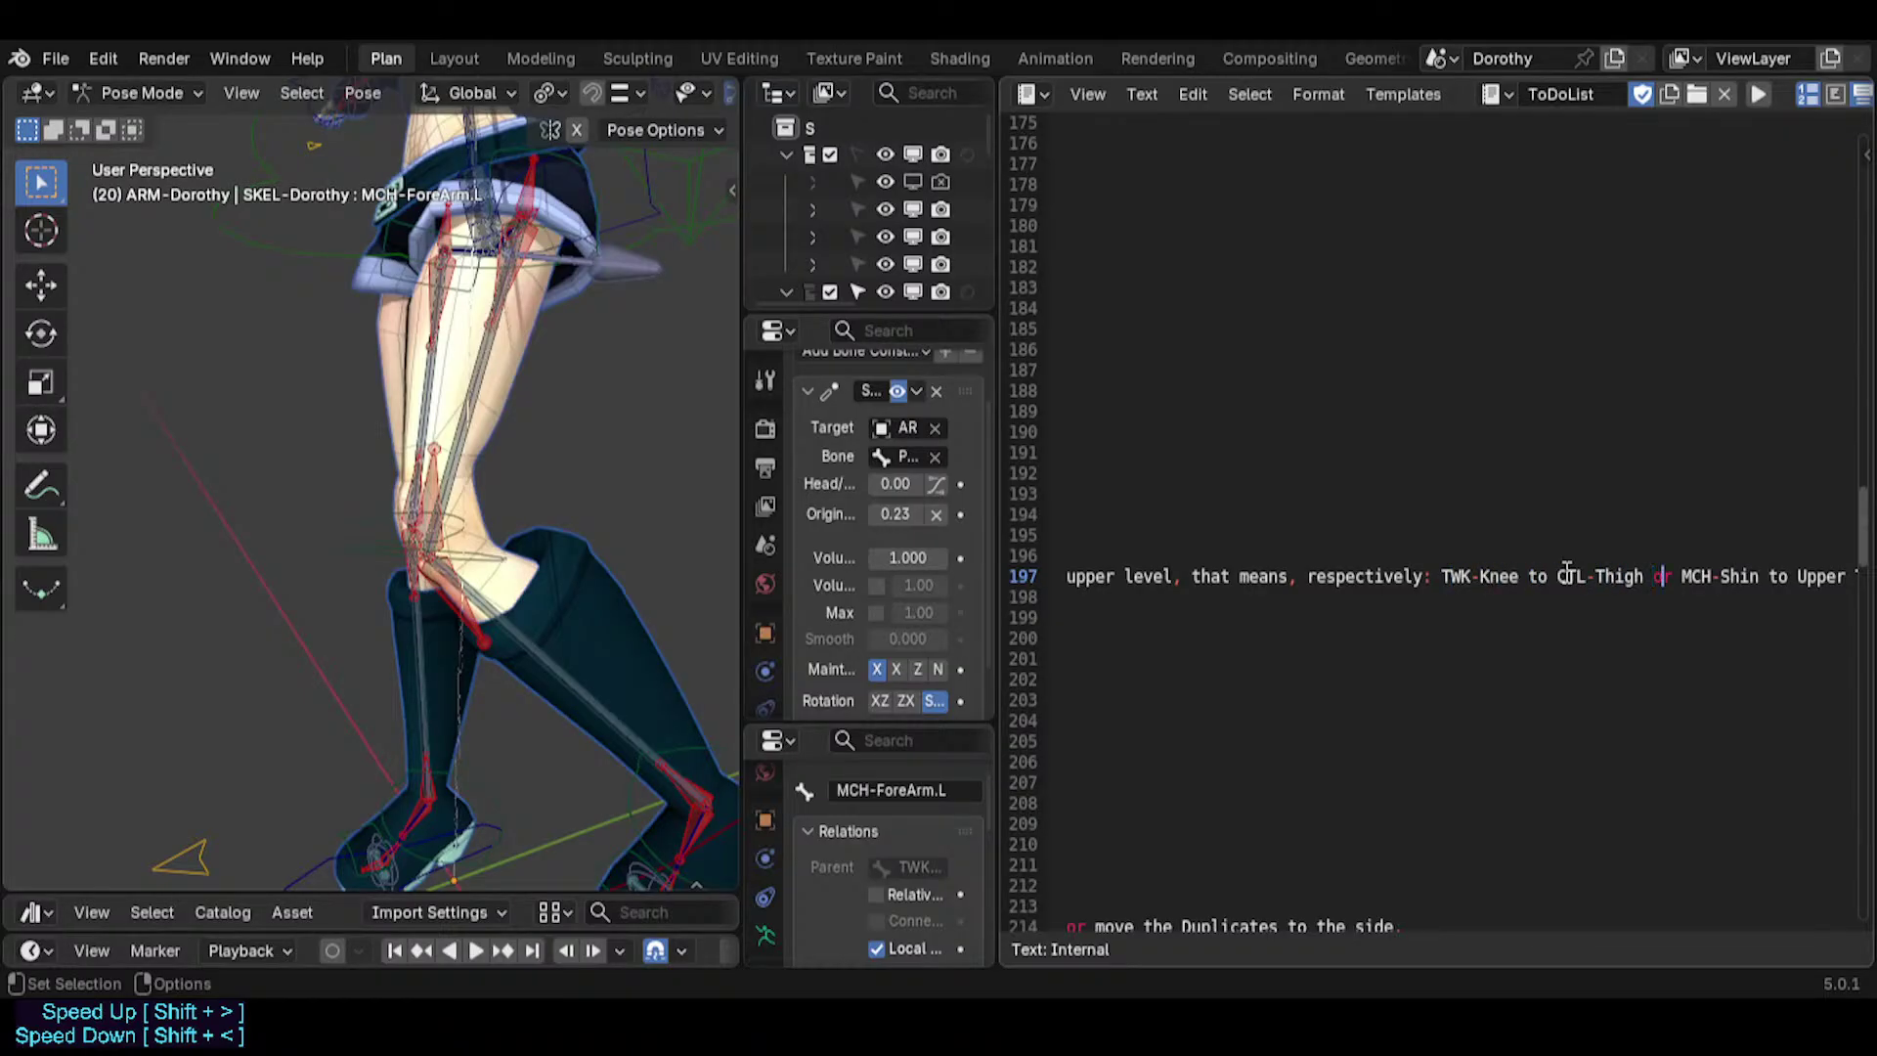
pyautogui.write('at least')
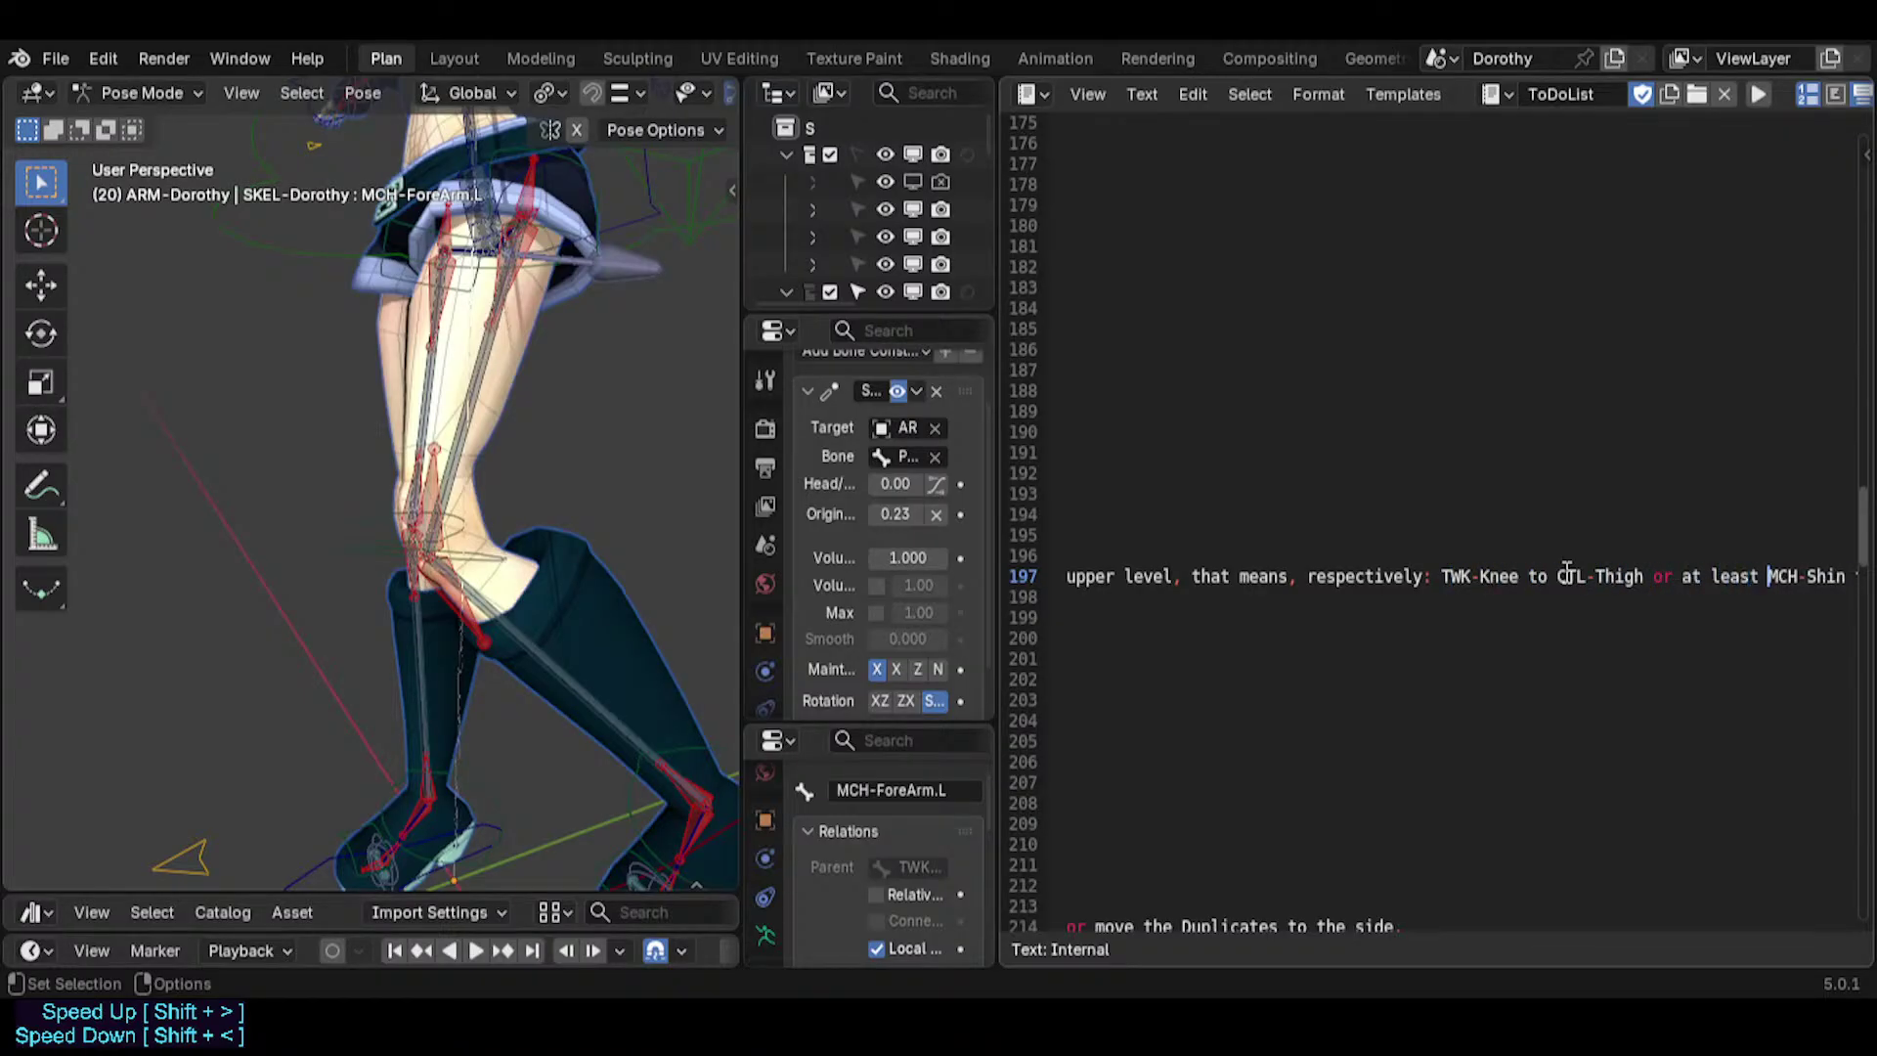
pyautogui.press('End')
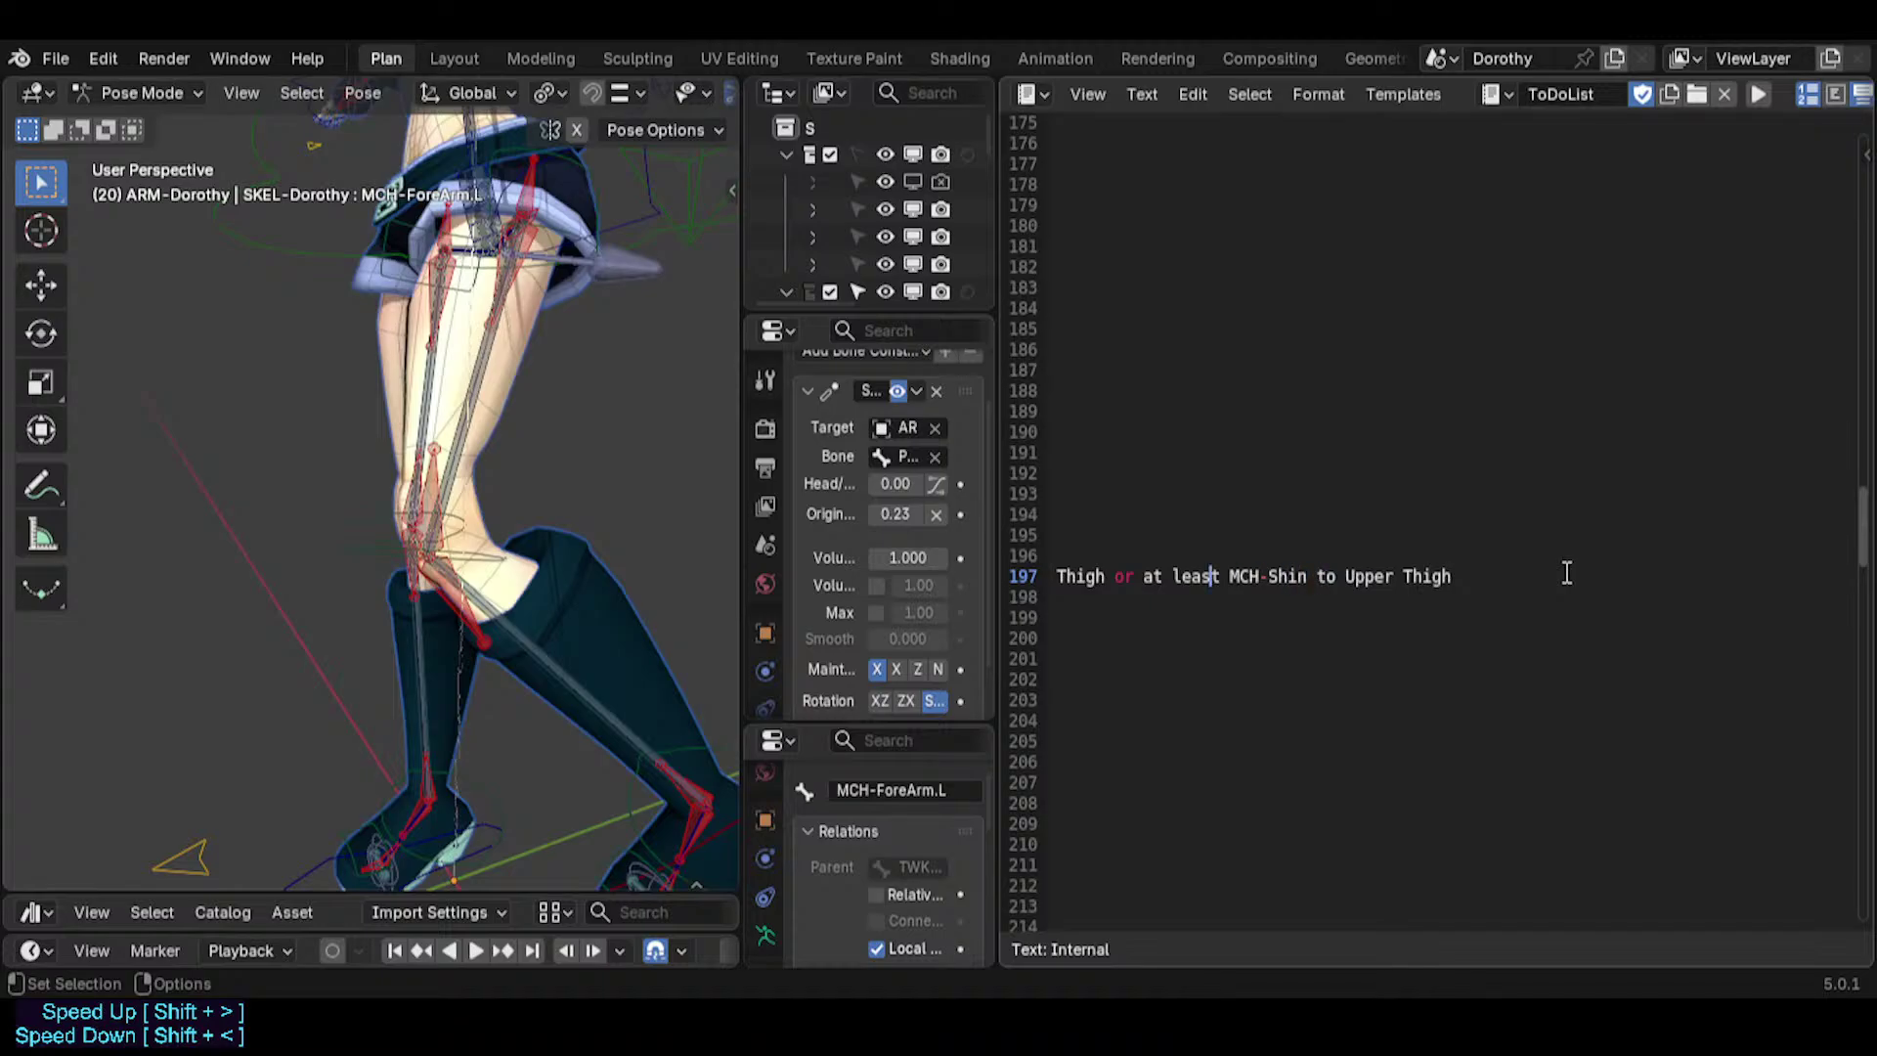
pyautogui.hotkey('ctrl', 's')
# Select the MCH-Shin.L bone and enlarge the 3D viewport at the expense of the text editor.
pyautogui.click(530, 640)
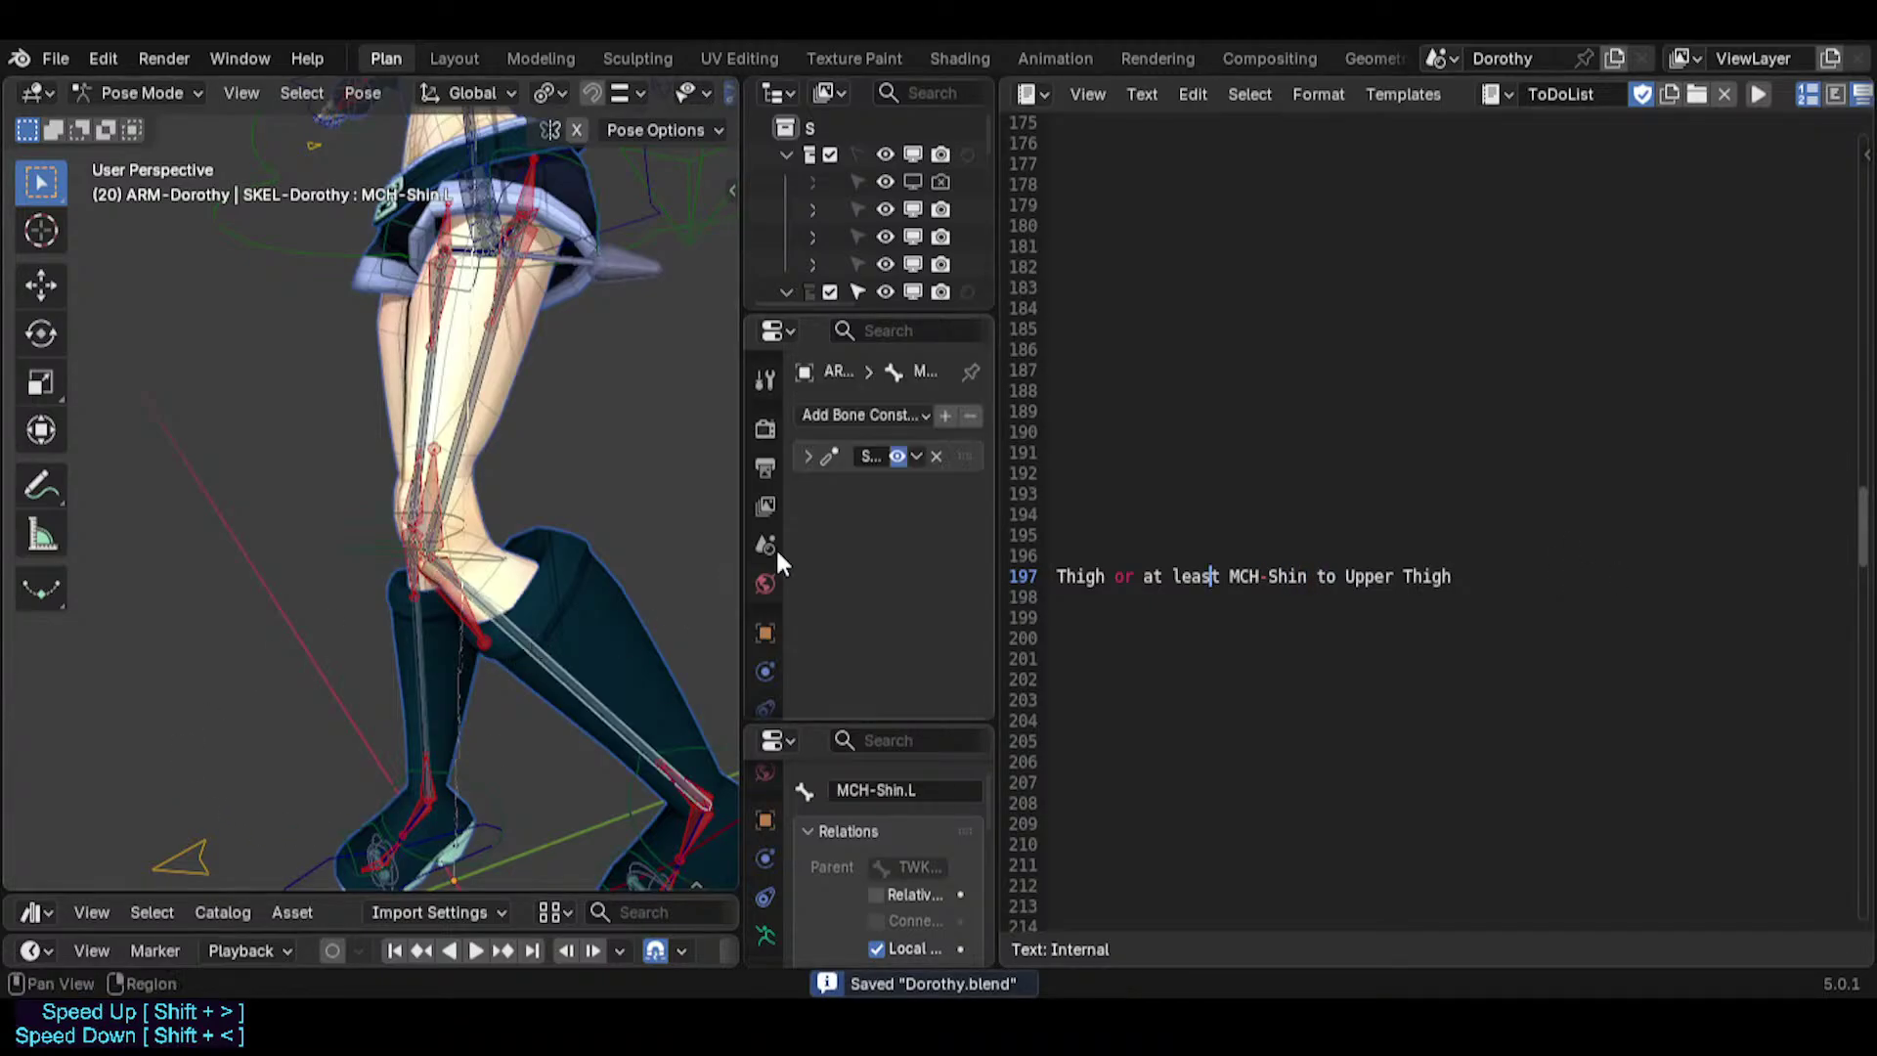
pyautogui.moveTo(999, 423); pyautogui.dragTo(1278, 427)
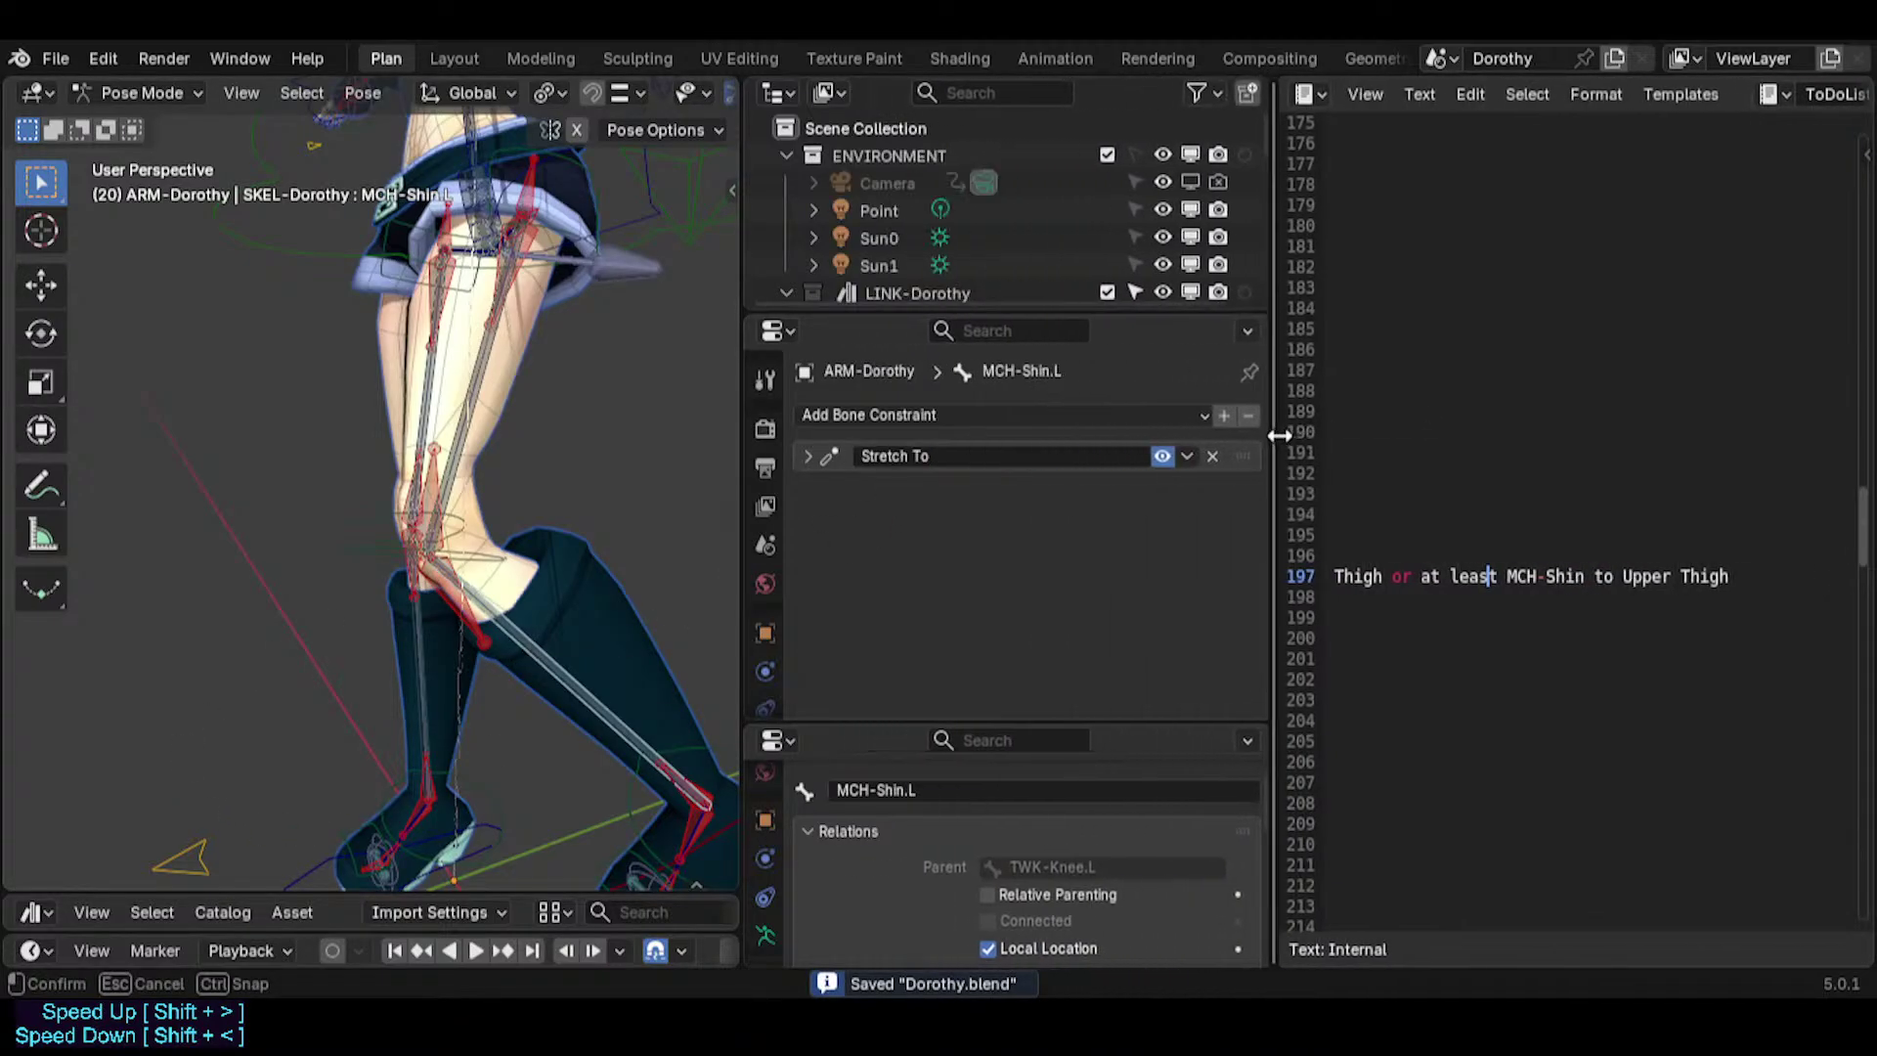
pyautogui.moveTo(757, 420); pyautogui.dragTo(1229, 466)
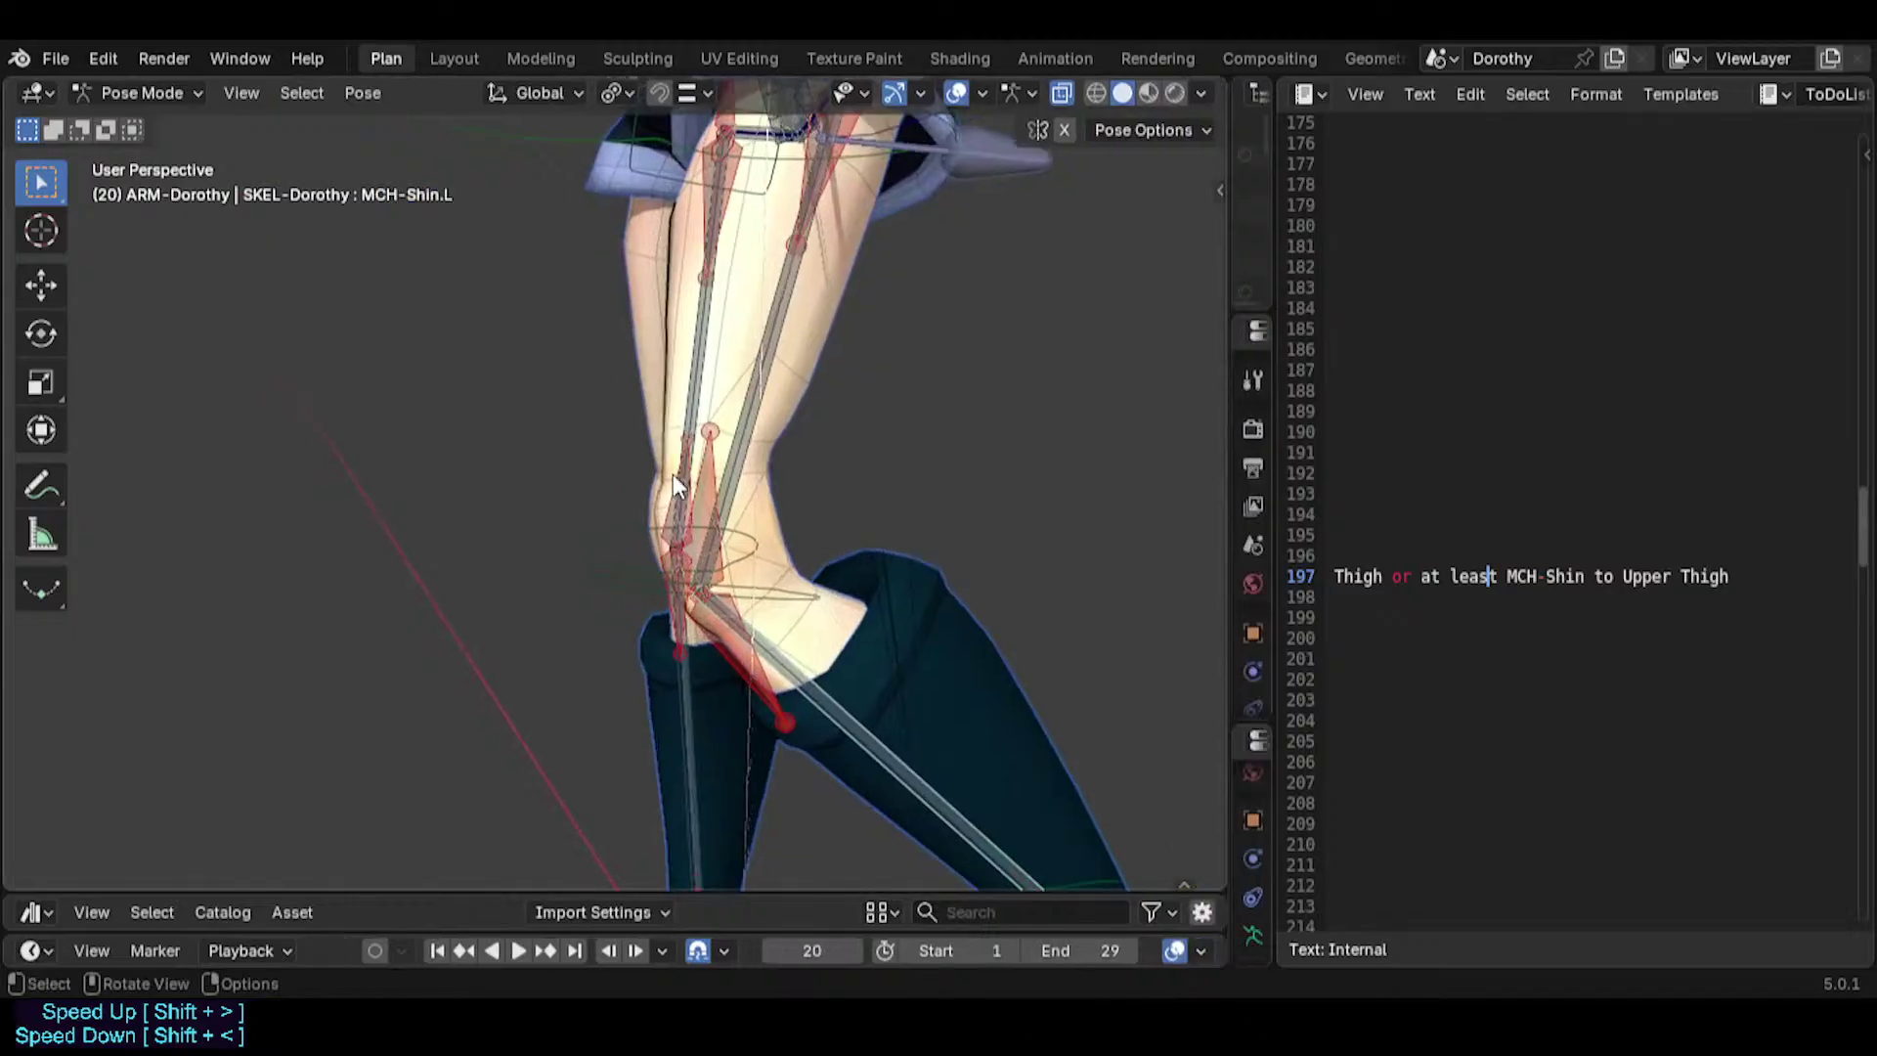
pyautogui.scroll(1, 811, 630)
pyautogui.moveTo(808, 688); pyautogui.dragTo(745, 690, button='middle')
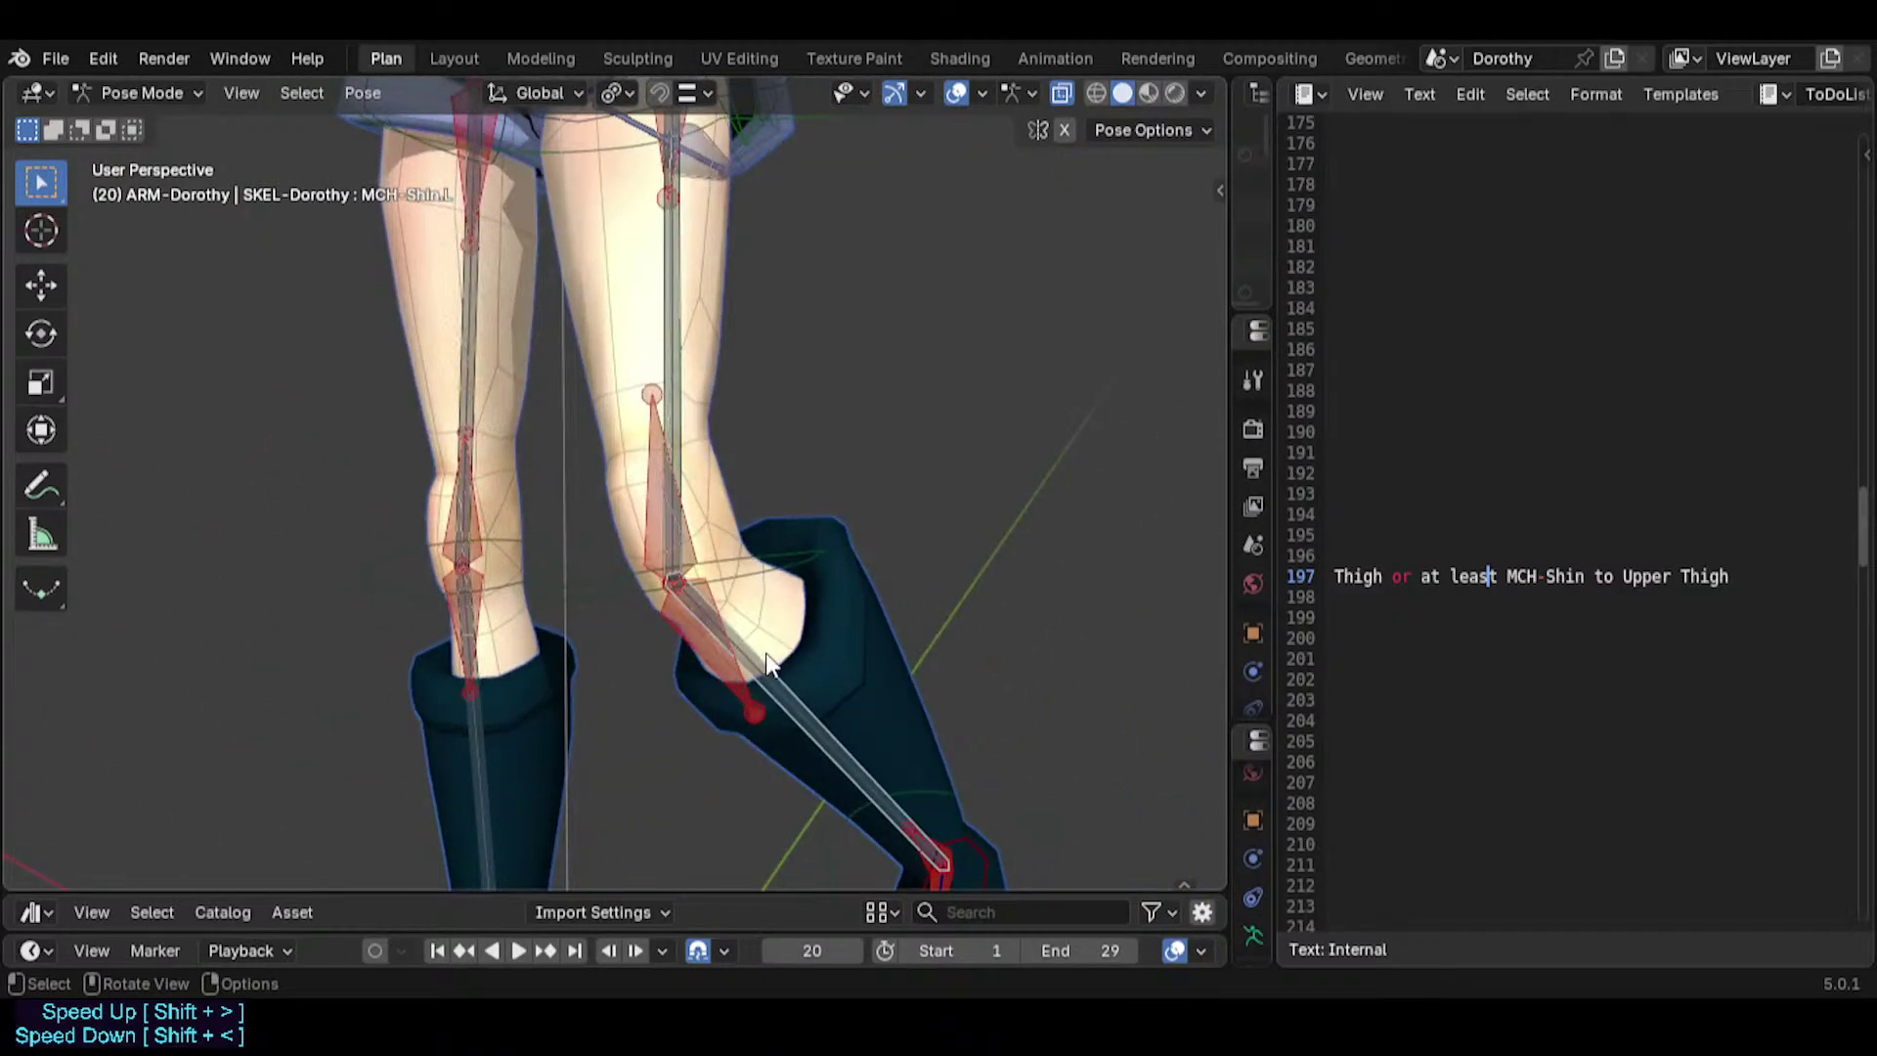
pyautogui.click(757, 672)
pyautogui.press('g')
pyautogui.rightClick(689, 554)
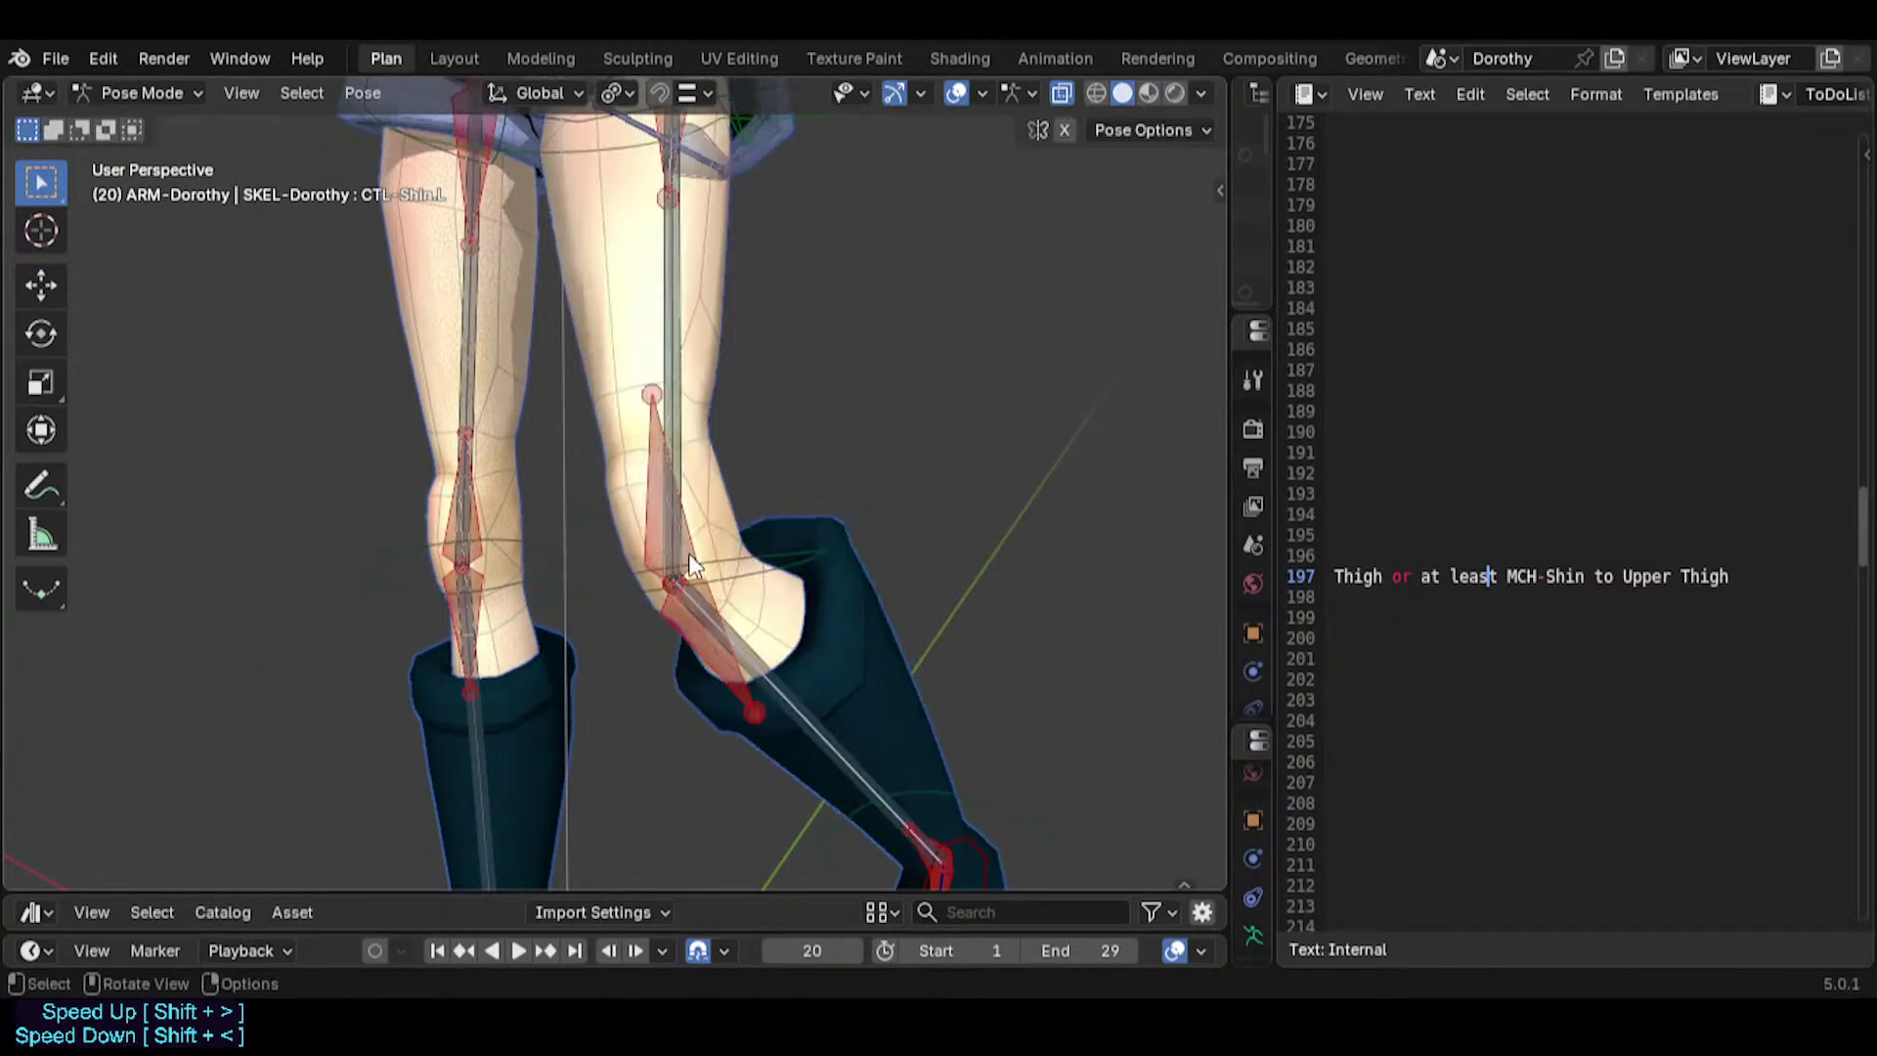
# Narrow the text editor to widen the outliner and properties areas beside the 3D viewport.
pyautogui.scroll(-4, 689, 565)
pyautogui.moveTo(1276, 464); pyautogui.dragTo(1530, 465)
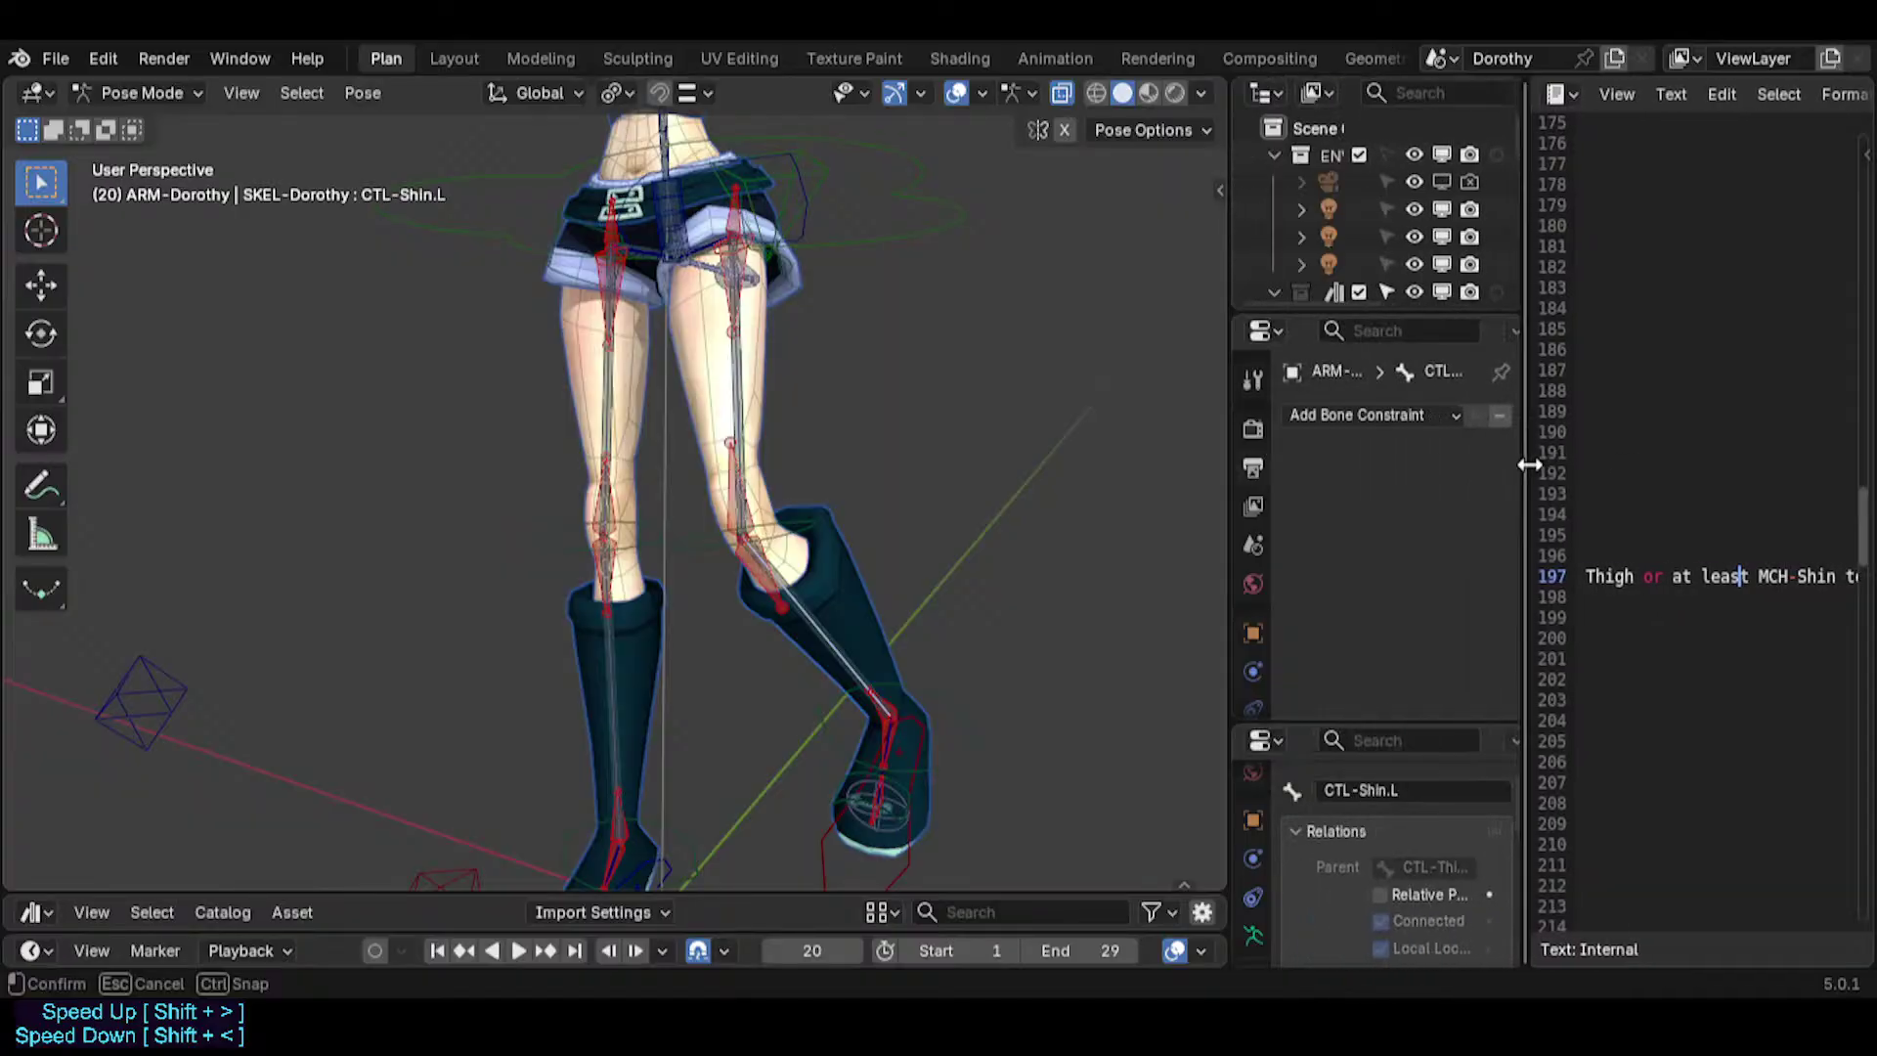
pyautogui.moveTo(1233, 459); pyautogui.dragTo(1194, 459)
pyautogui.scroll(-1, 809, 767)
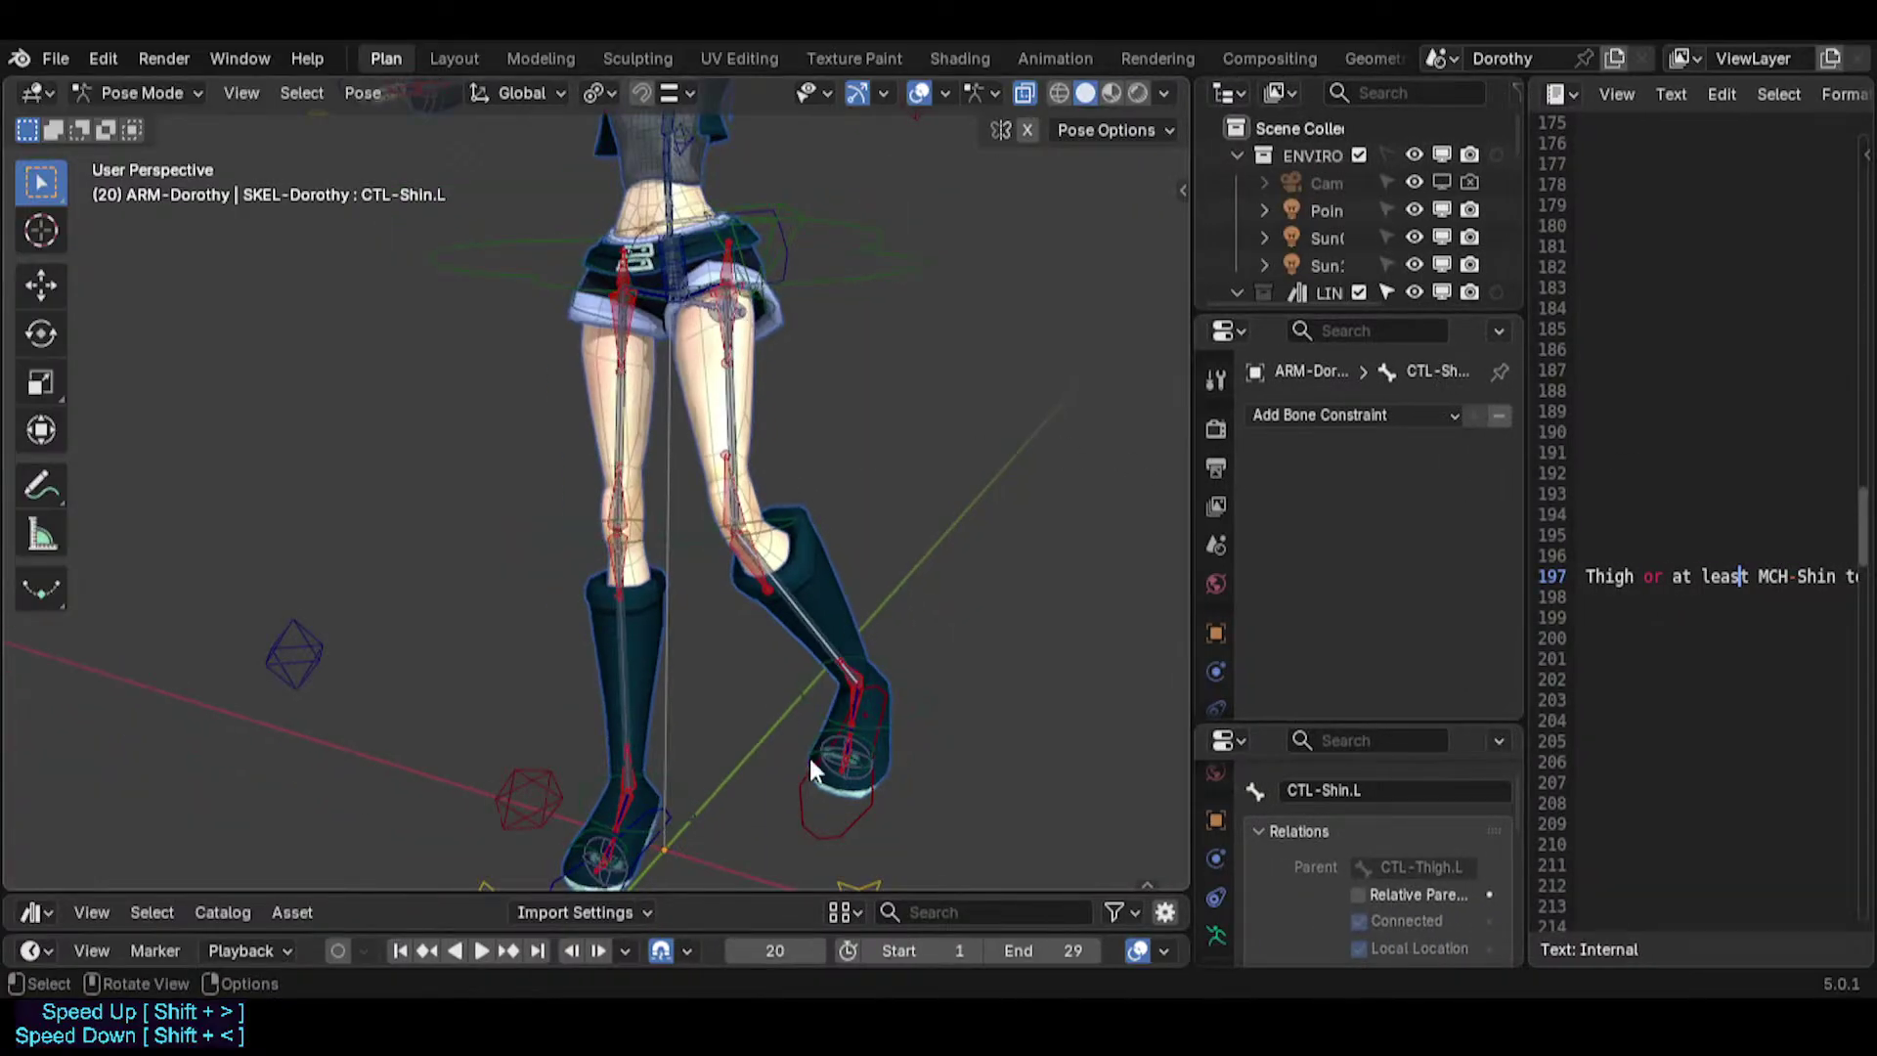
# Move the MTR-IK-Foot.L control through several positions to test how the left knee bends.
pyautogui.click(859, 813)
pyautogui.moveTo(858, 809); pyautogui.dragTo(757, 718, button='middle')
pyautogui.press('g')
pyautogui.click(698, 471)
pyautogui.moveTo(697, 471); pyautogui.dragTo(696, 508, button='middle')
pyautogui.press('g')
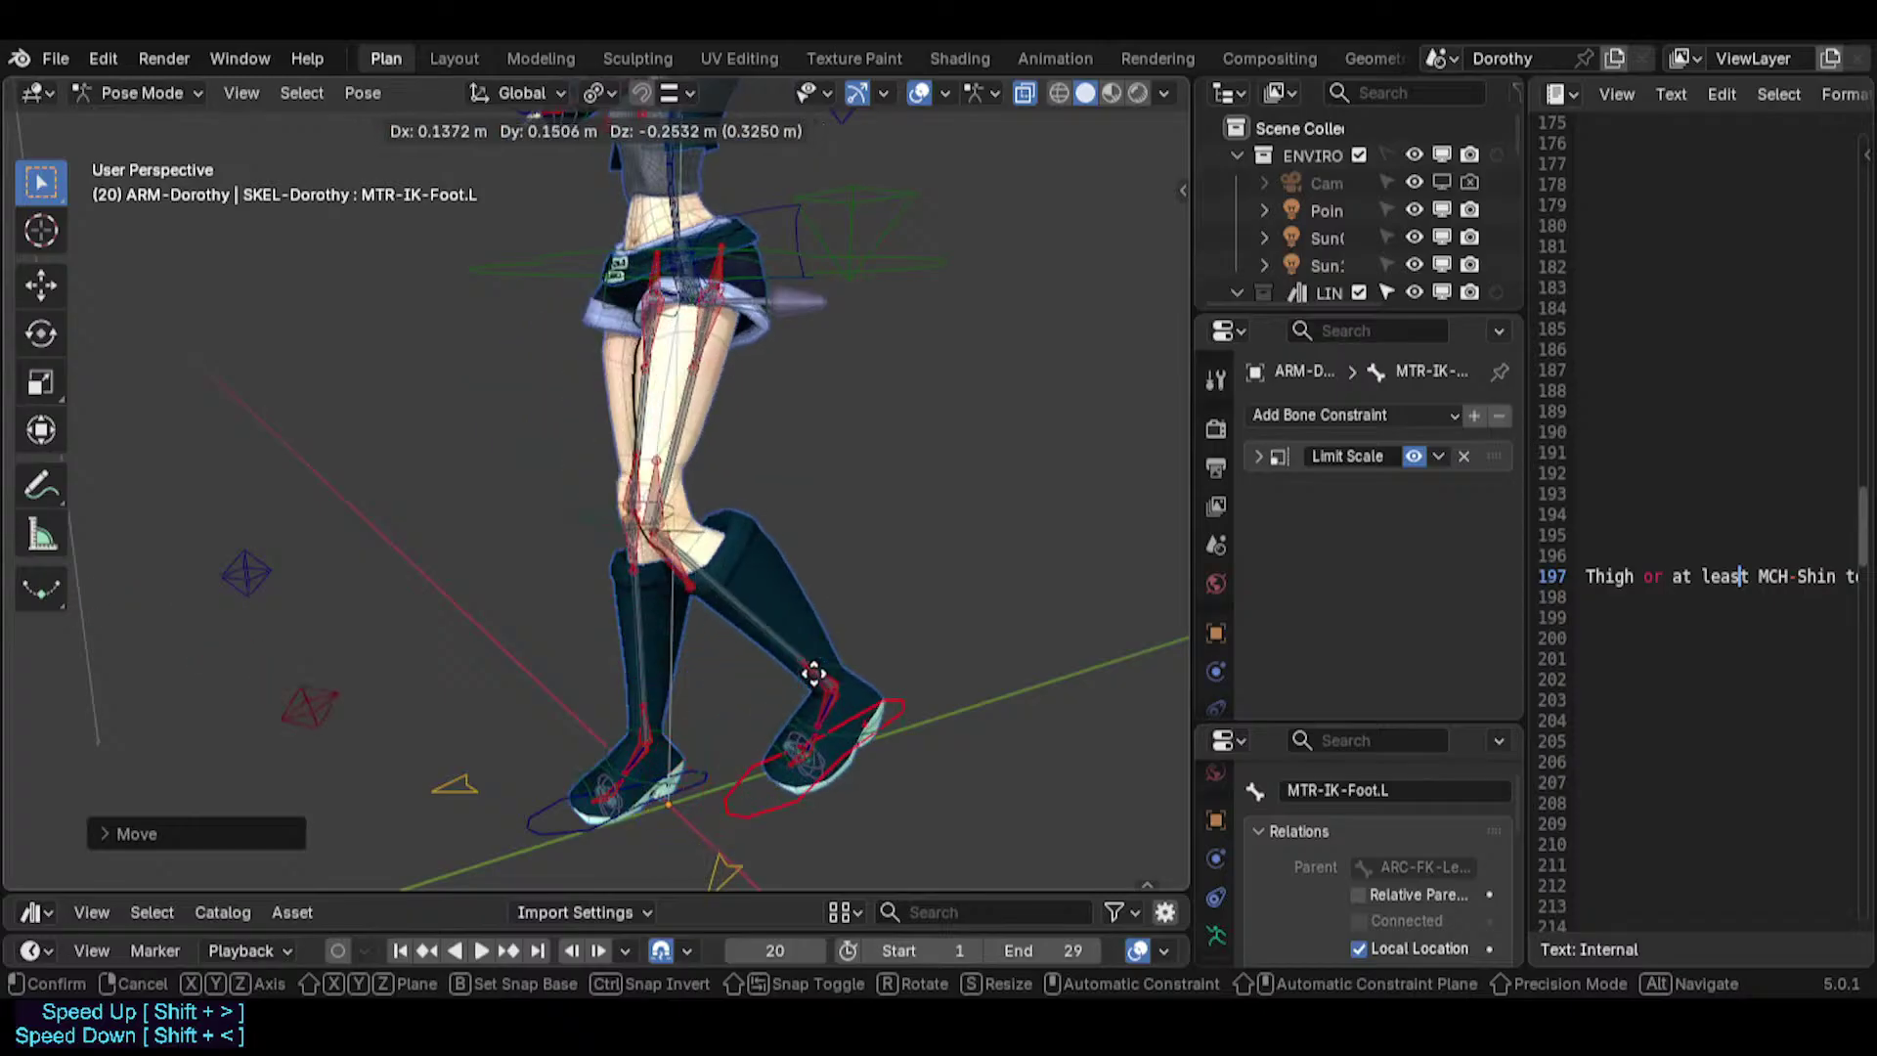
pyautogui.click(735, 604)
pyautogui.moveTo(735, 605); pyautogui.dragTo(716, 501, button='middle')
pyautogui.scroll(4, 716, 498)
pyautogui.press('g')
pyautogui.click(396, 389)
pyautogui.moveTo(396, 389); pyautogui.dragTo(448, 379, button='middle')
pyautogui.press('g')
pyautogui.click(566, 723)
pyautogui.keyDown('shift'); pyautogui.moveTo(723, 277); pyautogui.dragTo(587, 550, button='middle'); pyautogui.keyUp('shift')
pyautogui.moveTo(549, 549); pyautogui.dragTo(649, 540, button='middle')
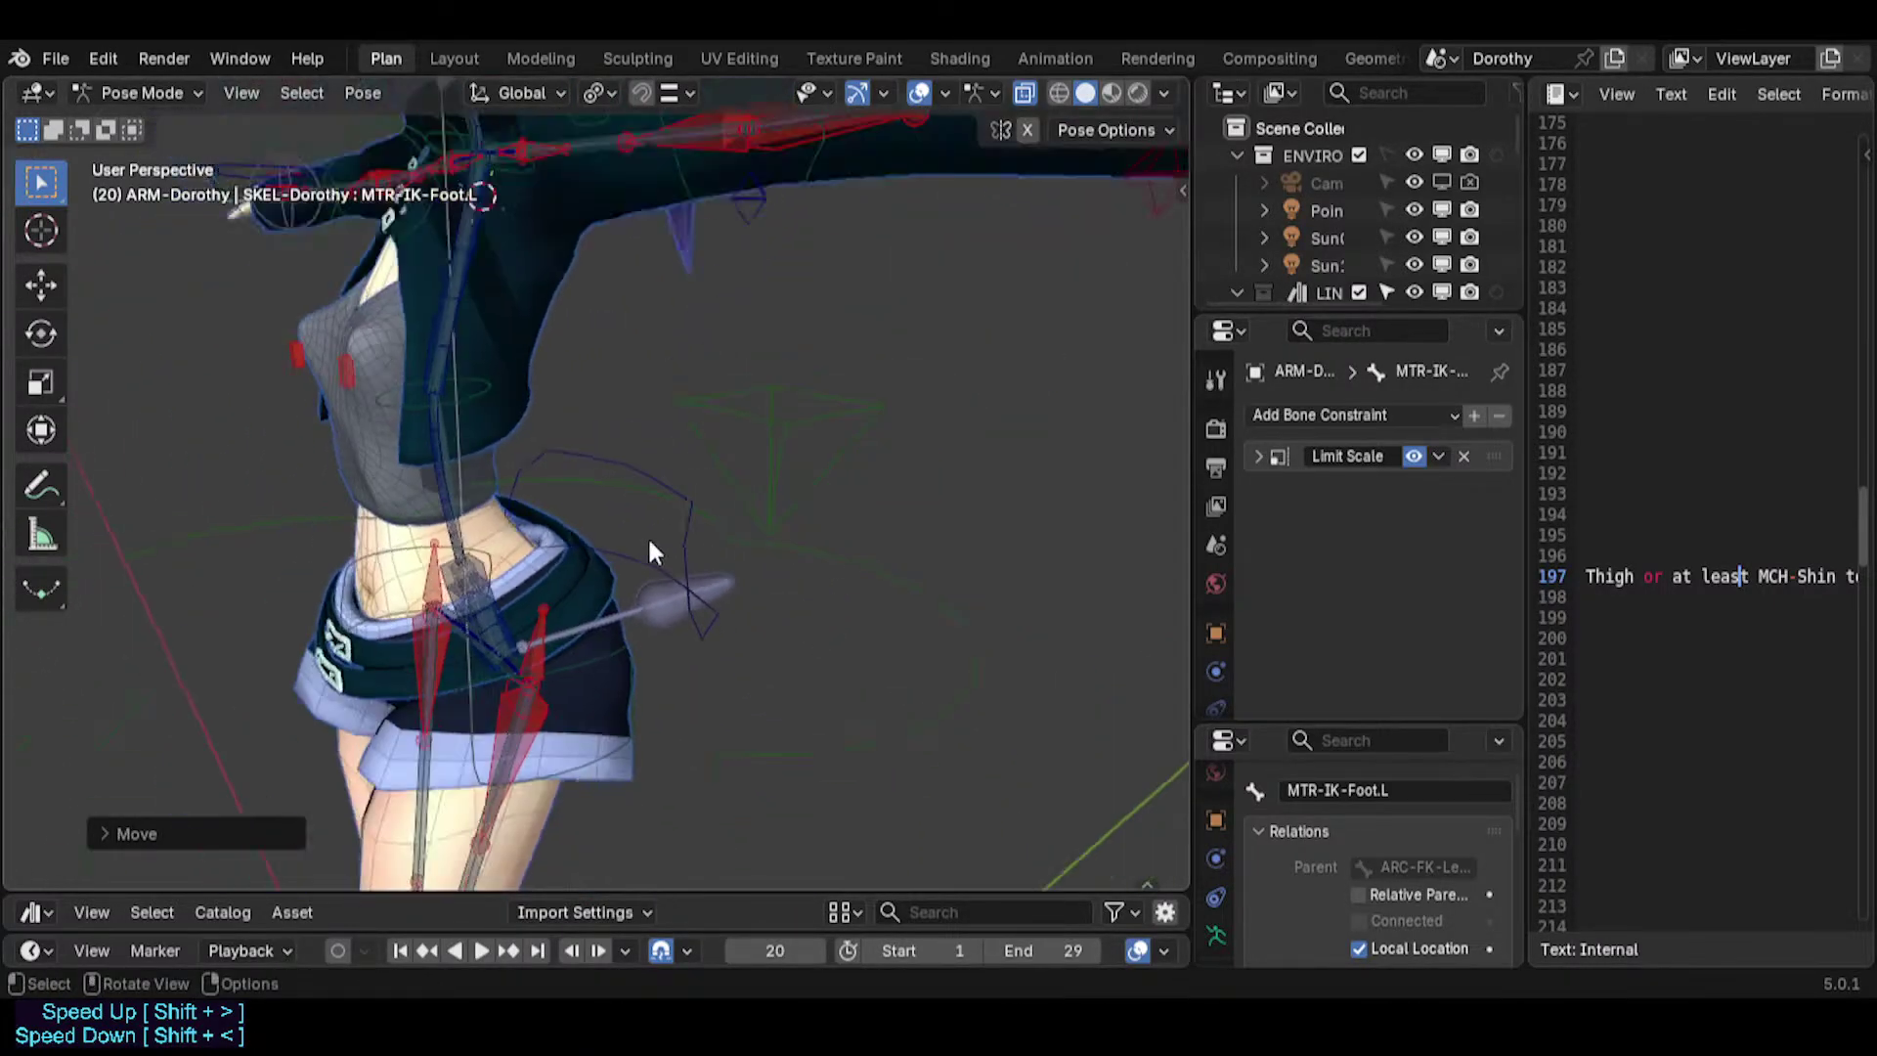
# Select the TWK-Knee.R bone and check its constraint and parent against the legs in front view.
pyautogui.keyDown('shift'); pyautogui.moveTo(553, 674); pyautogui.dragTo(700, 244, button='middle'); pyautogui.keyUp('shift')
pyautogui.scroll(2, 508, 703)
pyautogui.click(463, 696)
pyautogui.moveTo(645, 616); pyautogui.dragTo(819, 606, button='middle')
# Add a line below the "Usually" note reading "I was doing wrong for the Leg, because the TWK-Knee was Parented Offset".
pyautogui.click(1649, 578)
pyautogui.moveTo(1595, 578); pyautogui.dragTo(1857, 607, button='middle')
pyautogui.moveTo(1657, 594); pyautogui.dragTo(1857, 616, button='middle')
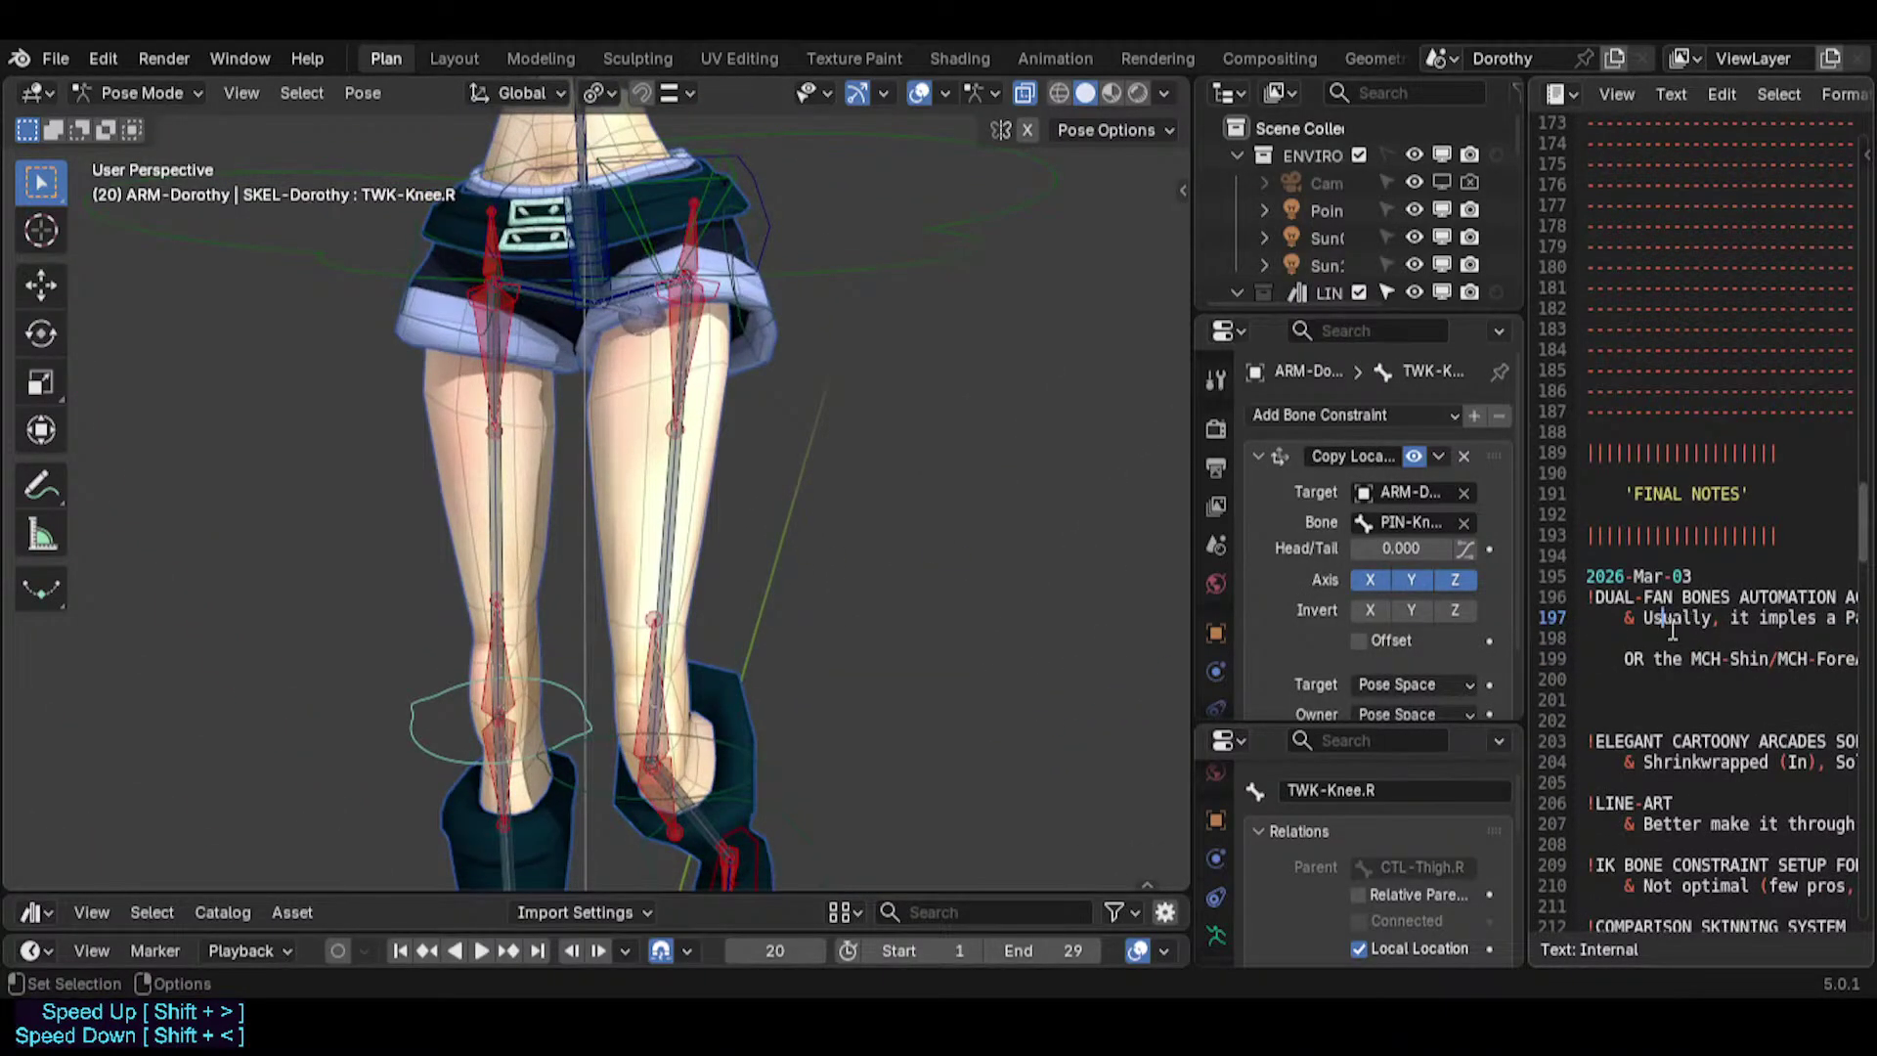
pyautogui.press('End')
pyautogui.press('Return')
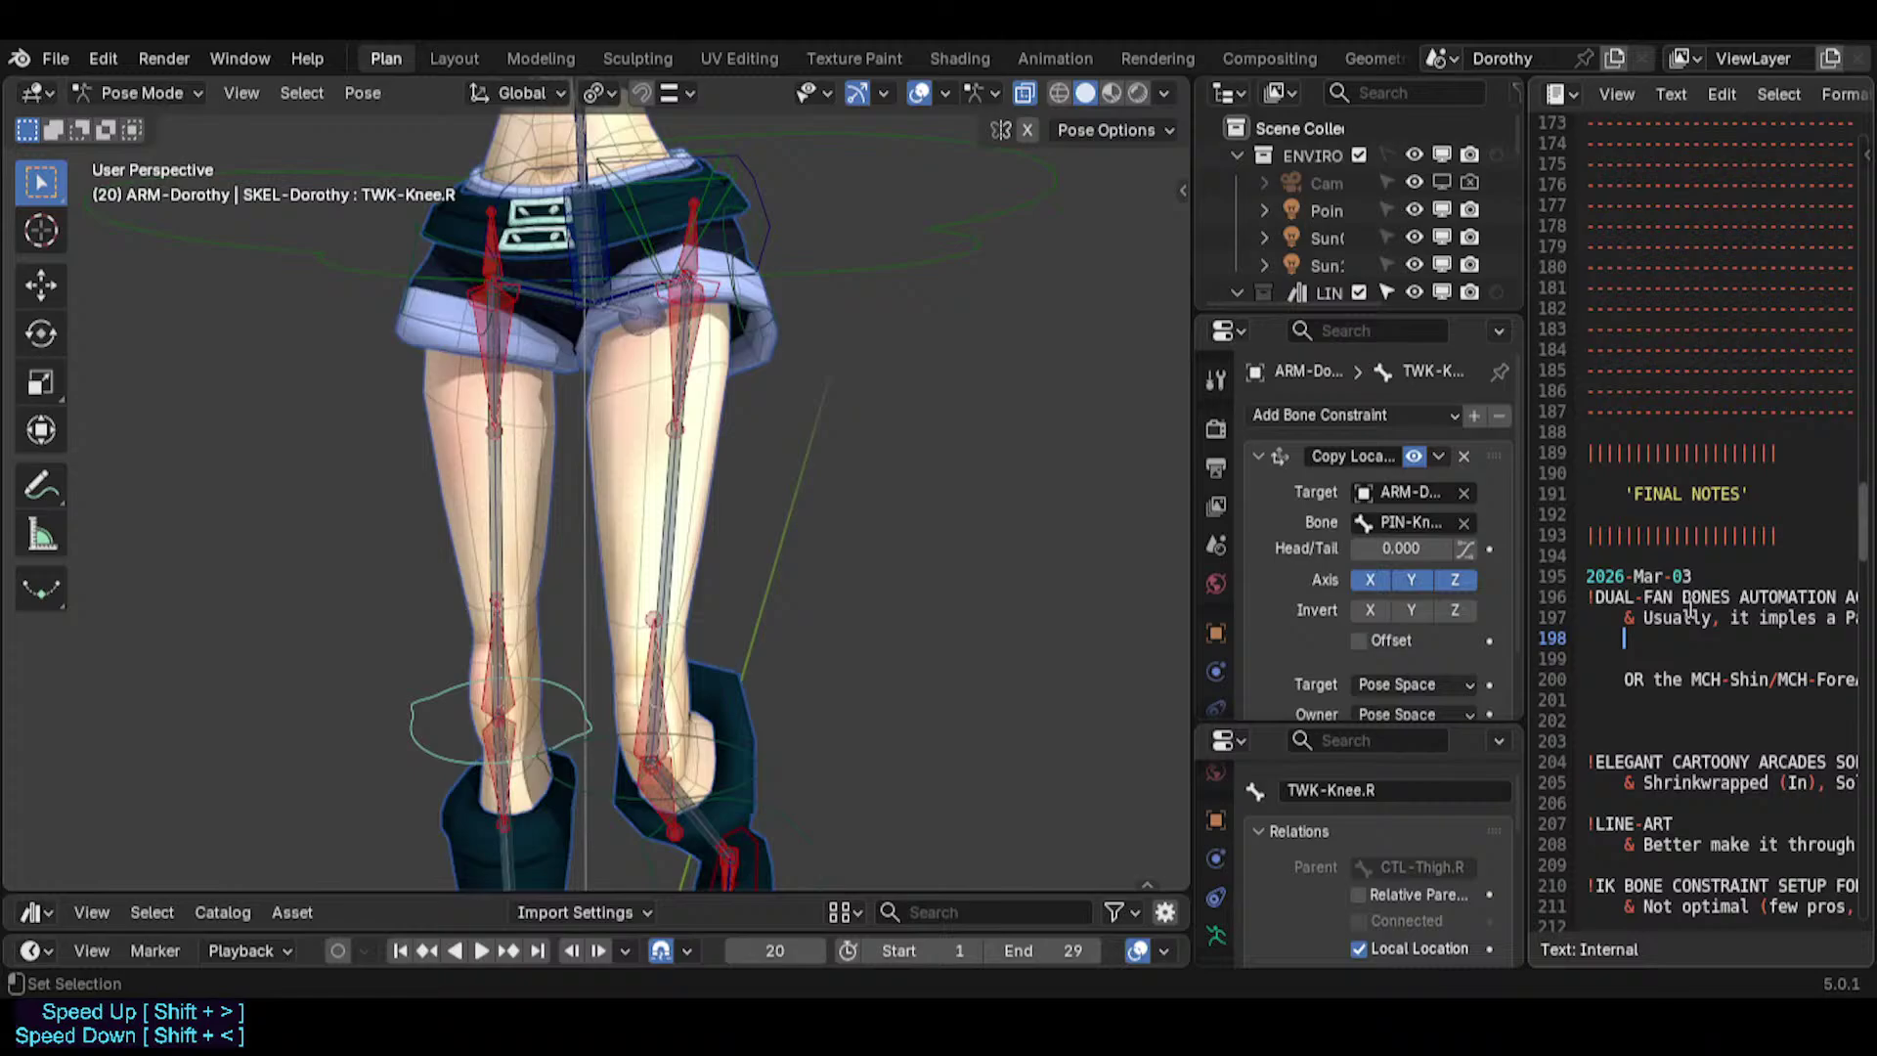
pyautogui.write('I was doing wrong')
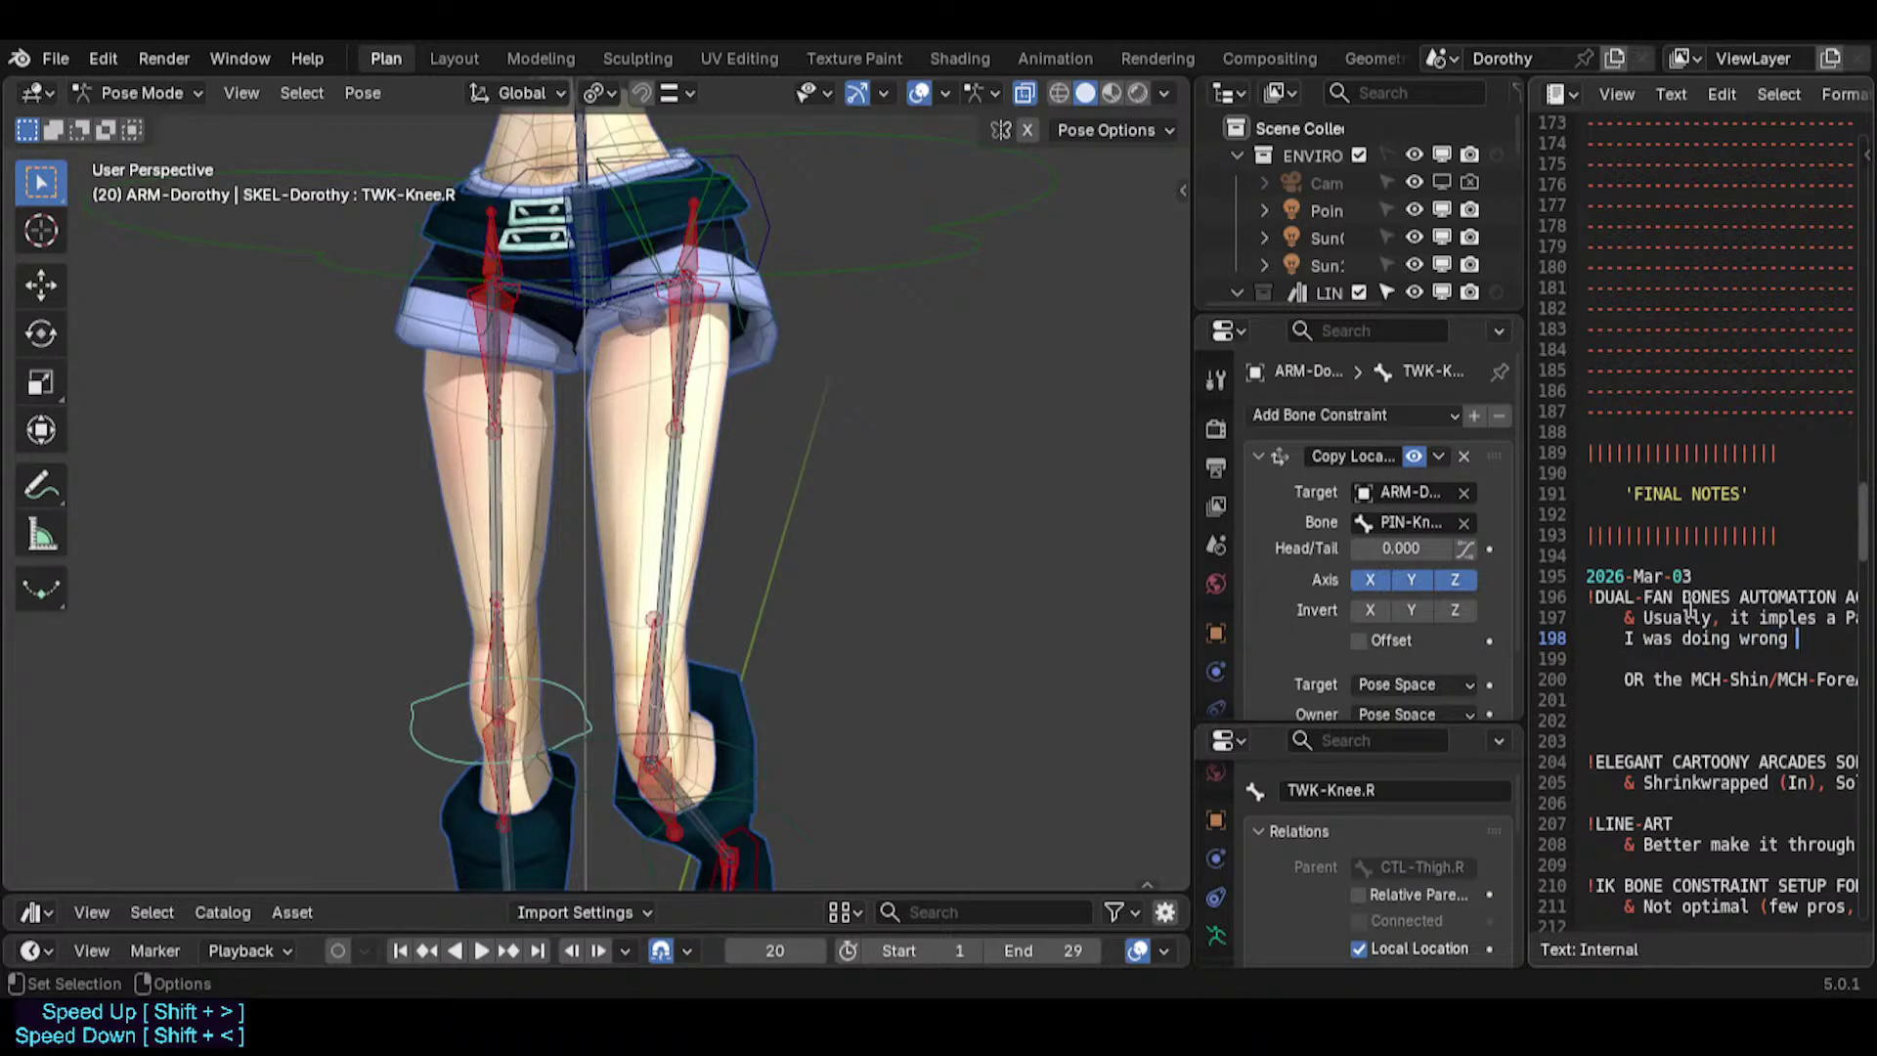
pyautogui.write(' for the Leg')
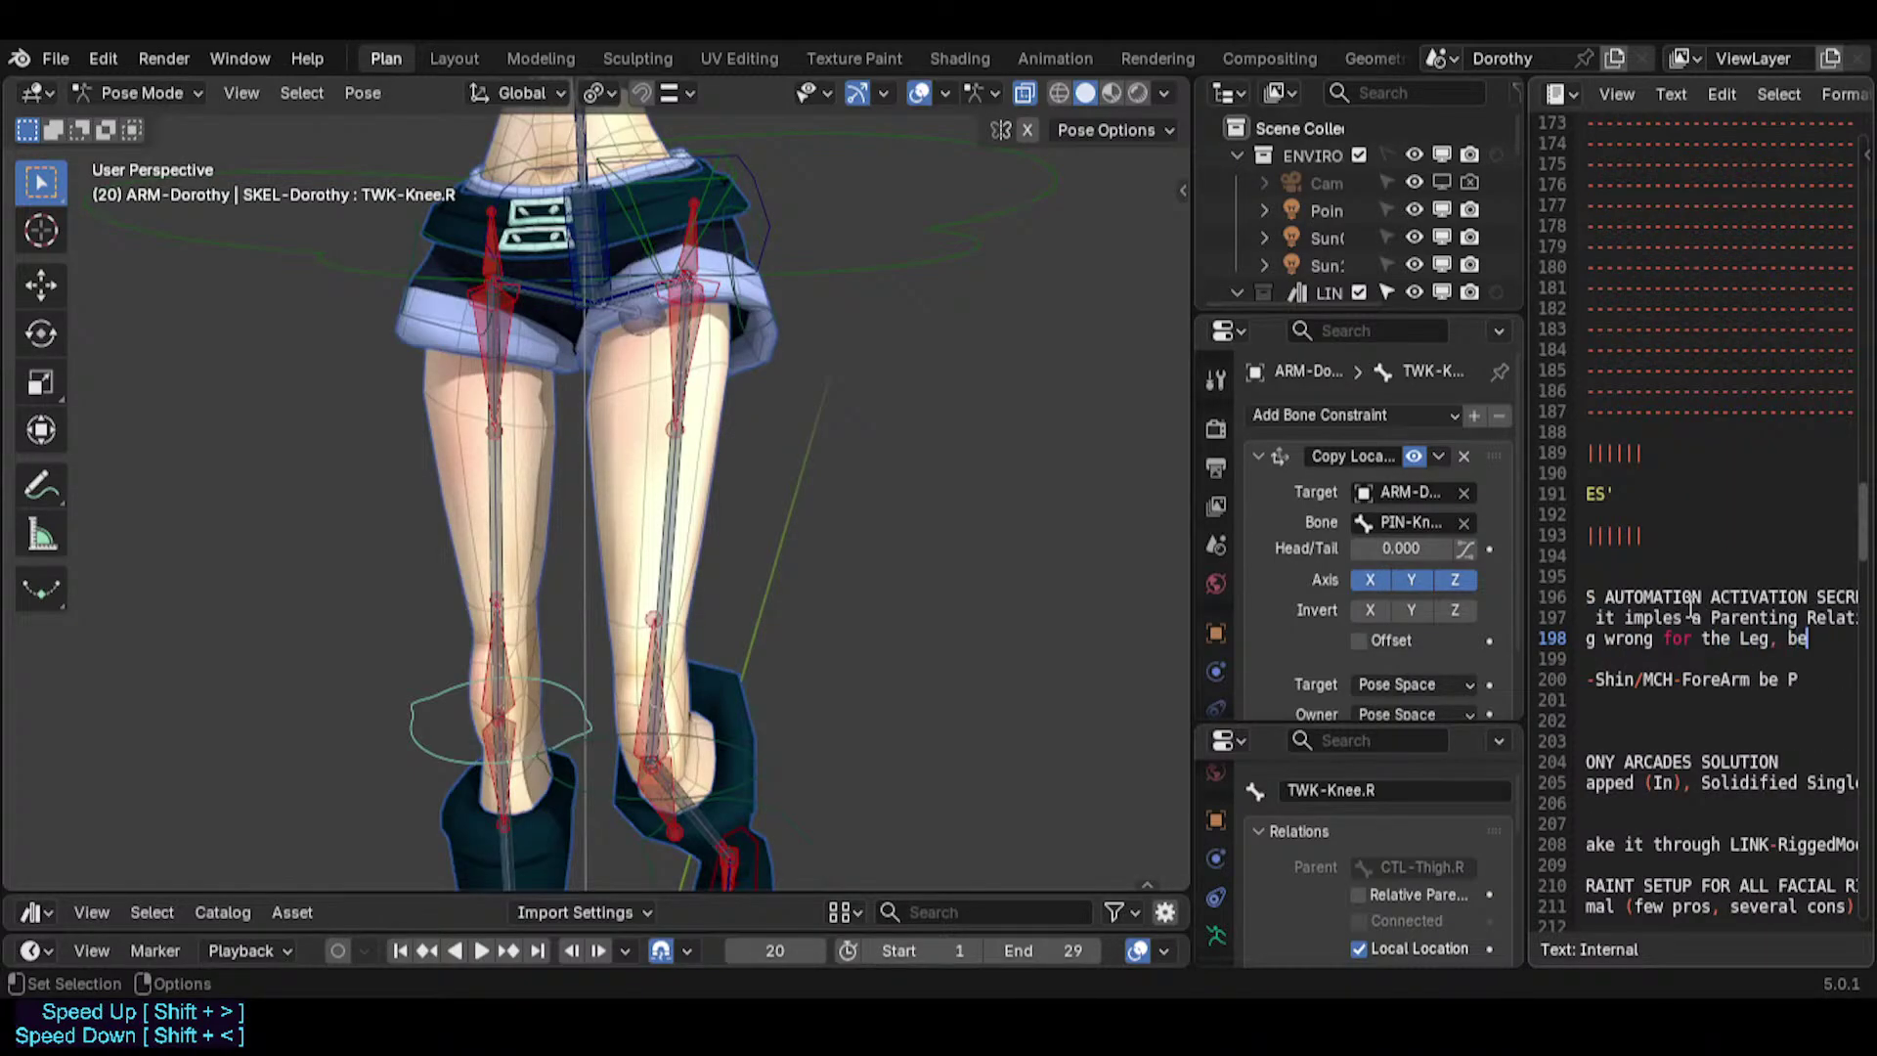
pyautogui.write(', because the TWK-')
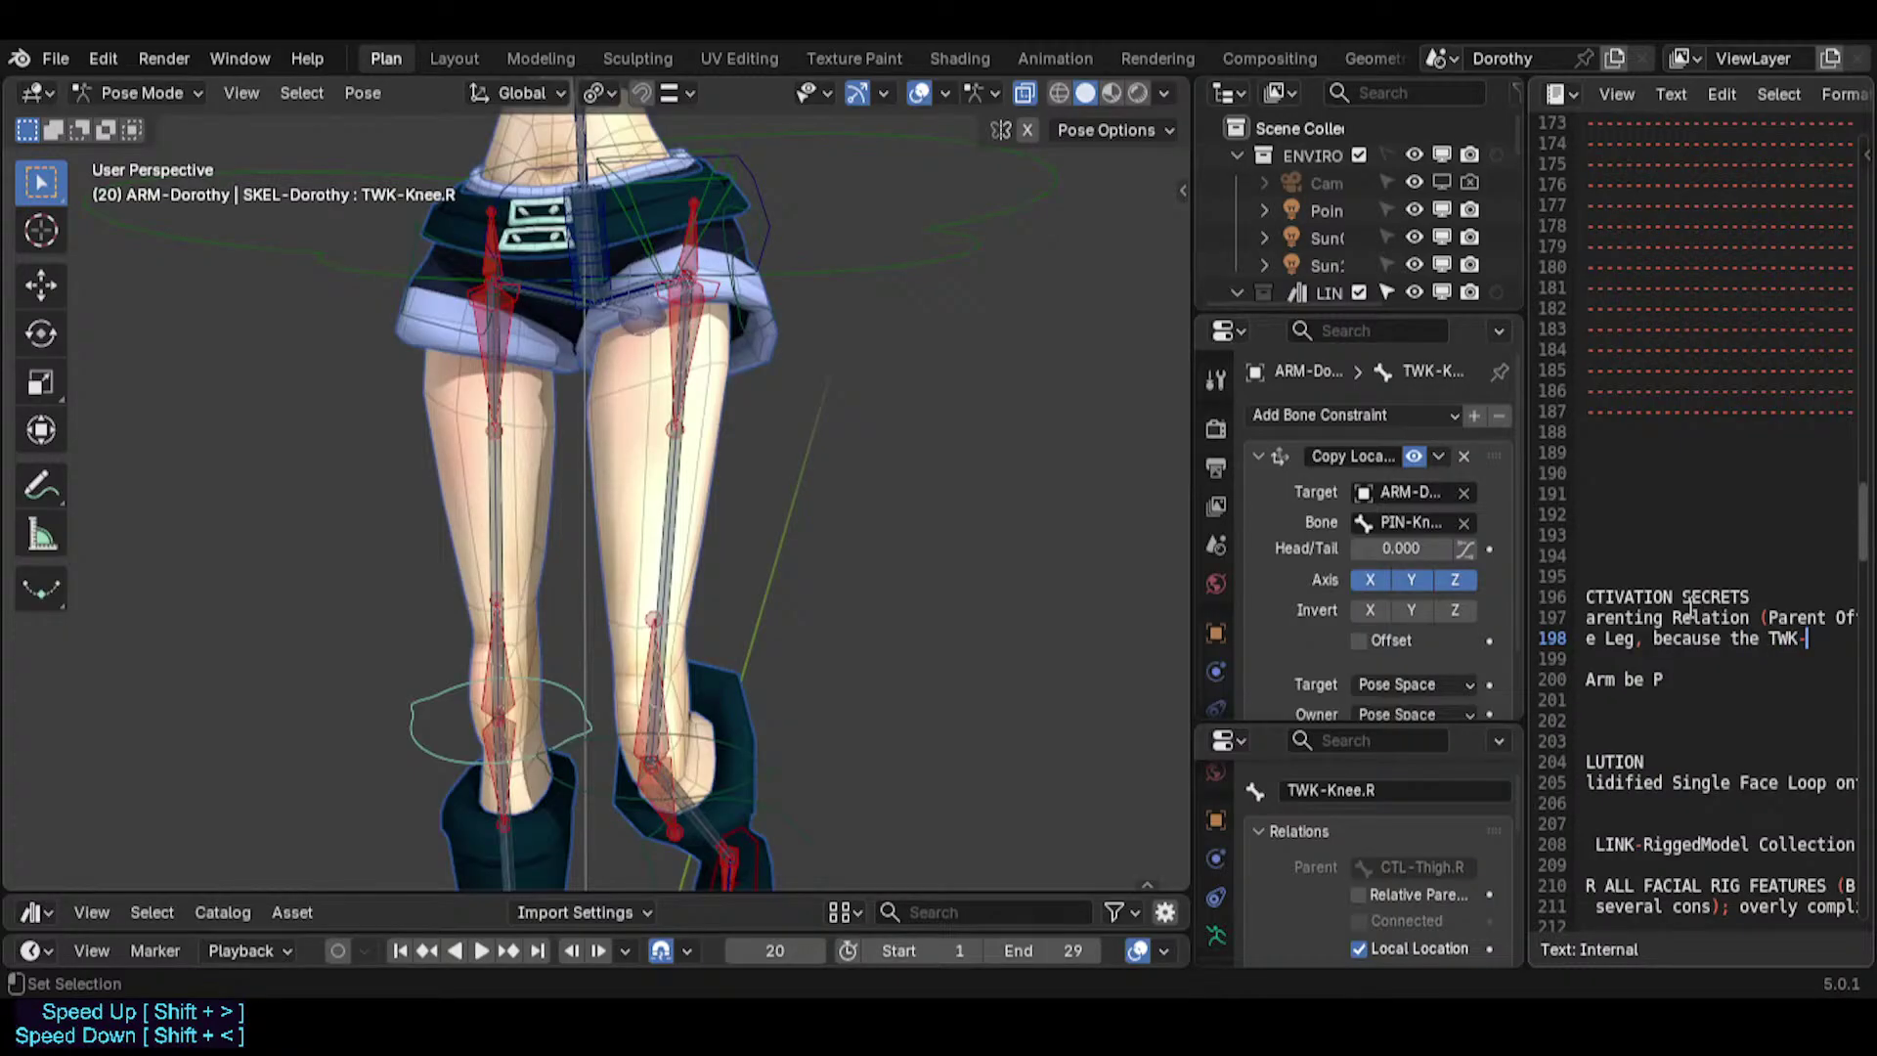
pyautogui.write('Knee wa')
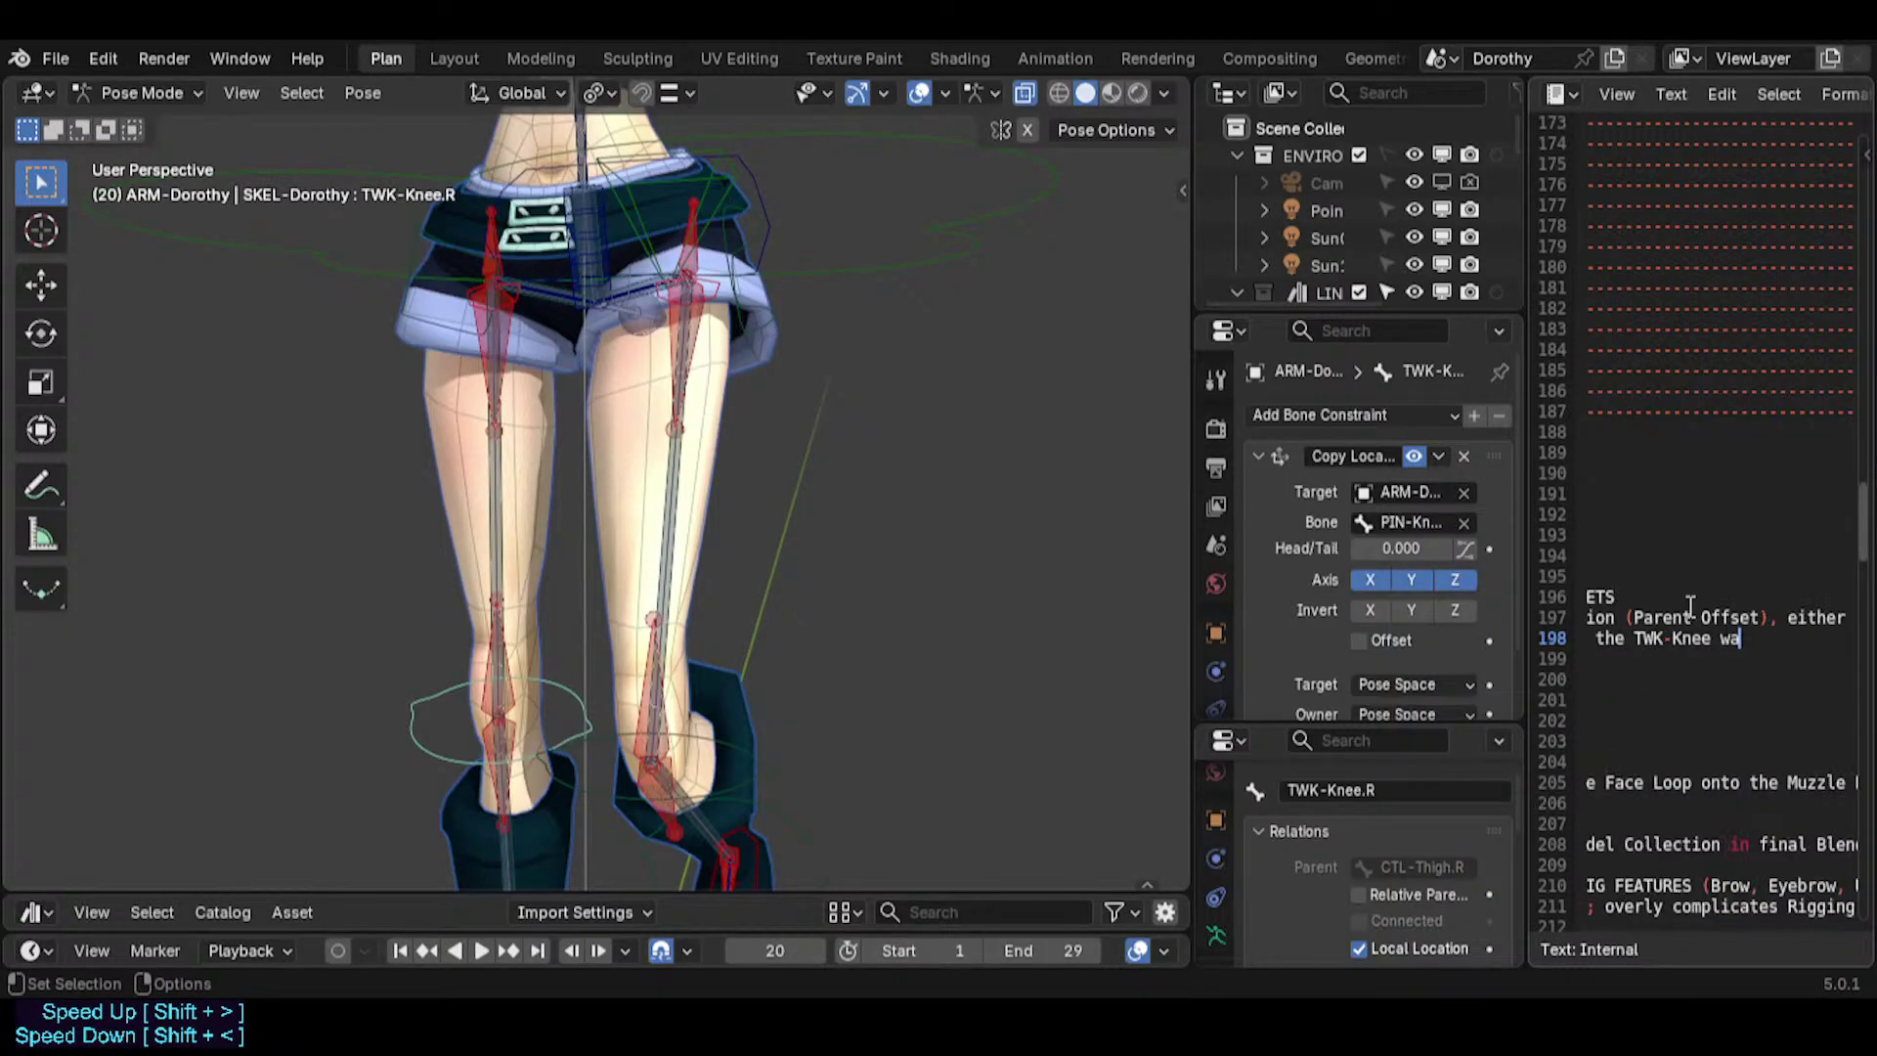
pyautogui.write('s Parented Offs')
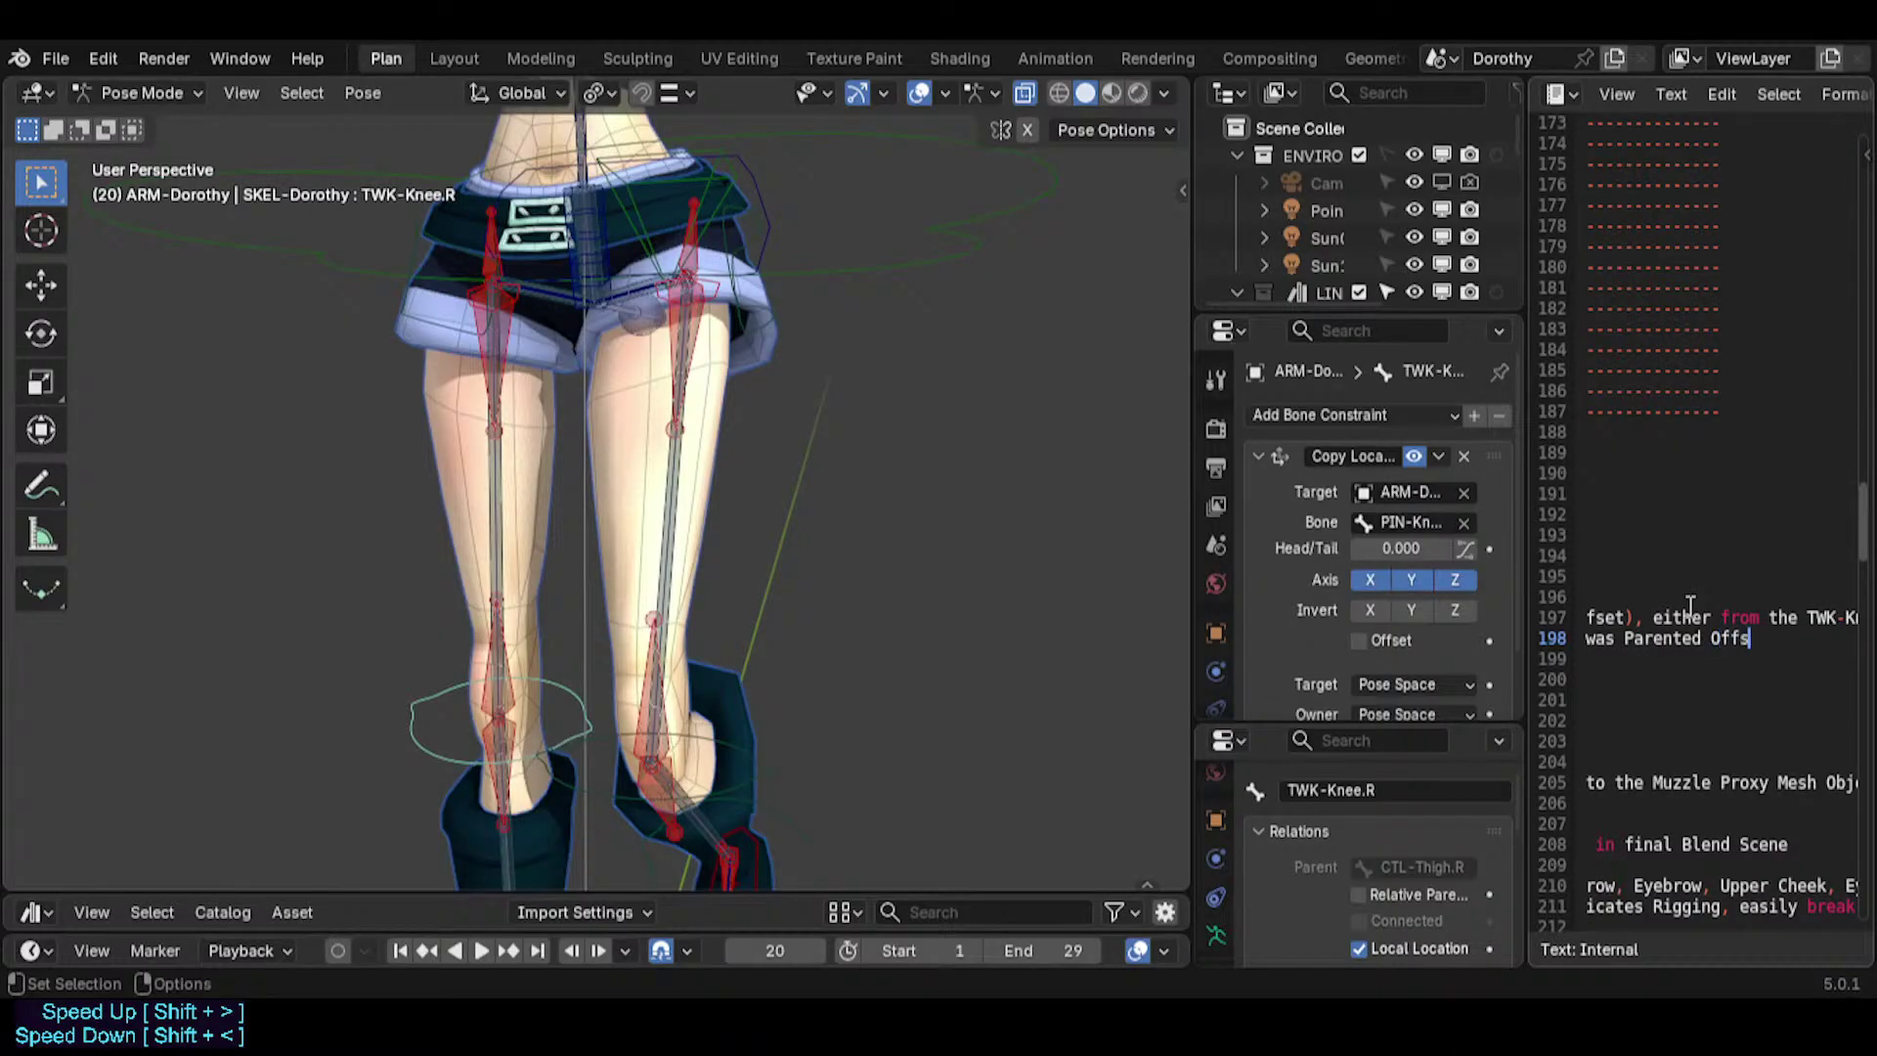
# Complete the new line with "to the CTL-Shin and not the CTL-Thigh" and save the file.
pyautogui.write('CT')
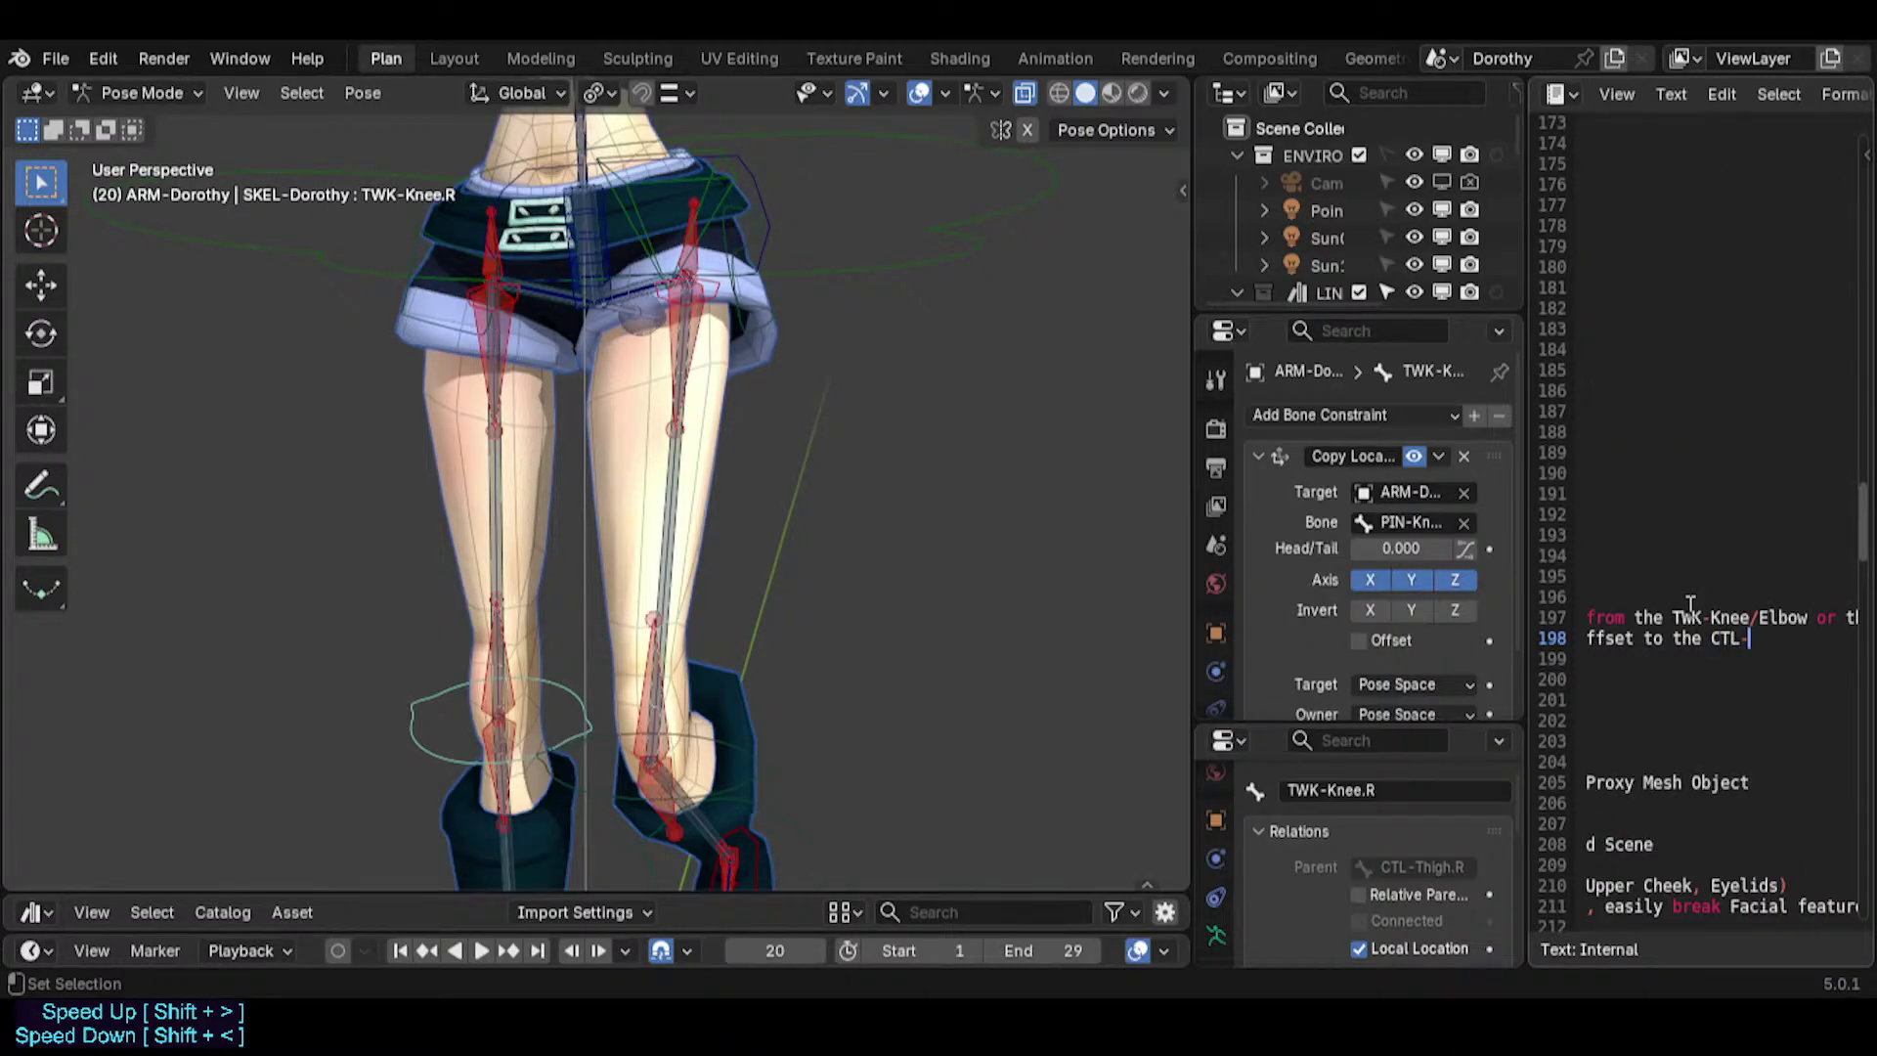
pyautogui.write('L-Shin and not the C')
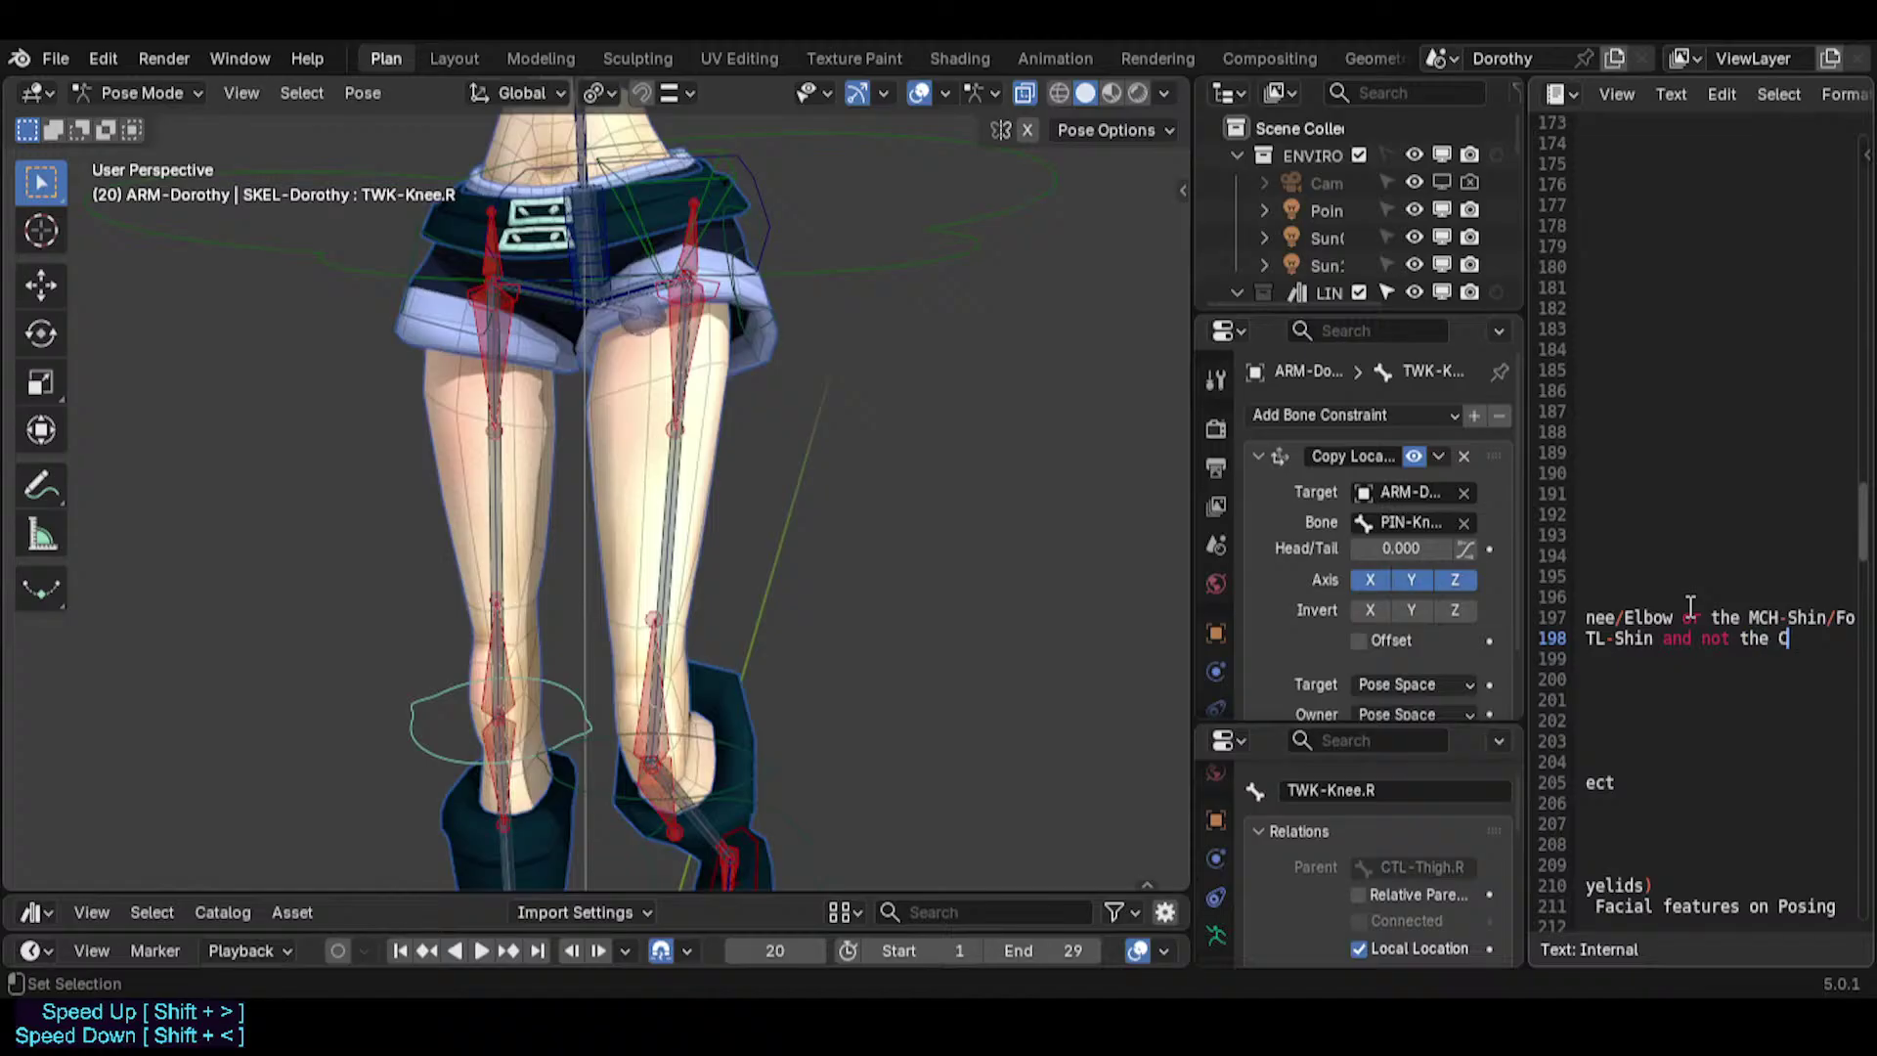
pyautogui.write('TL-Thig')
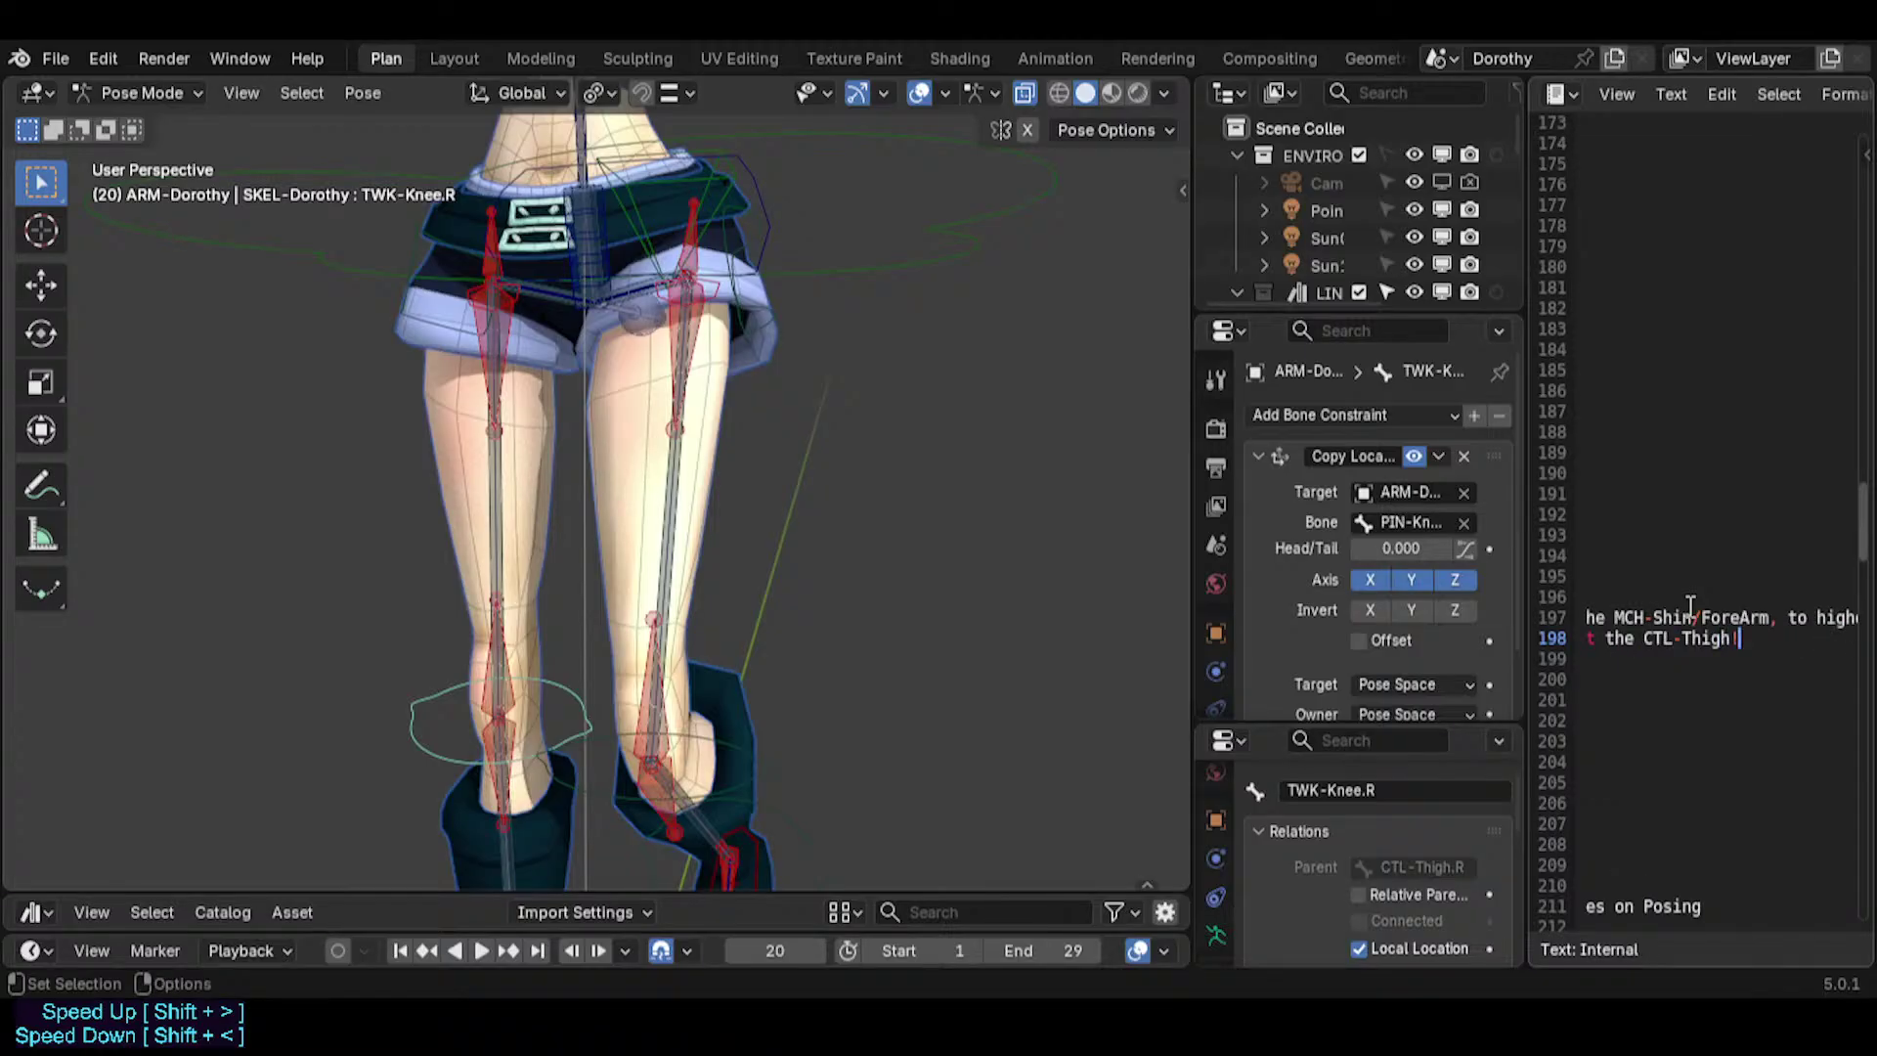
pyautogui.write('h')
pyautogui.press('Home')
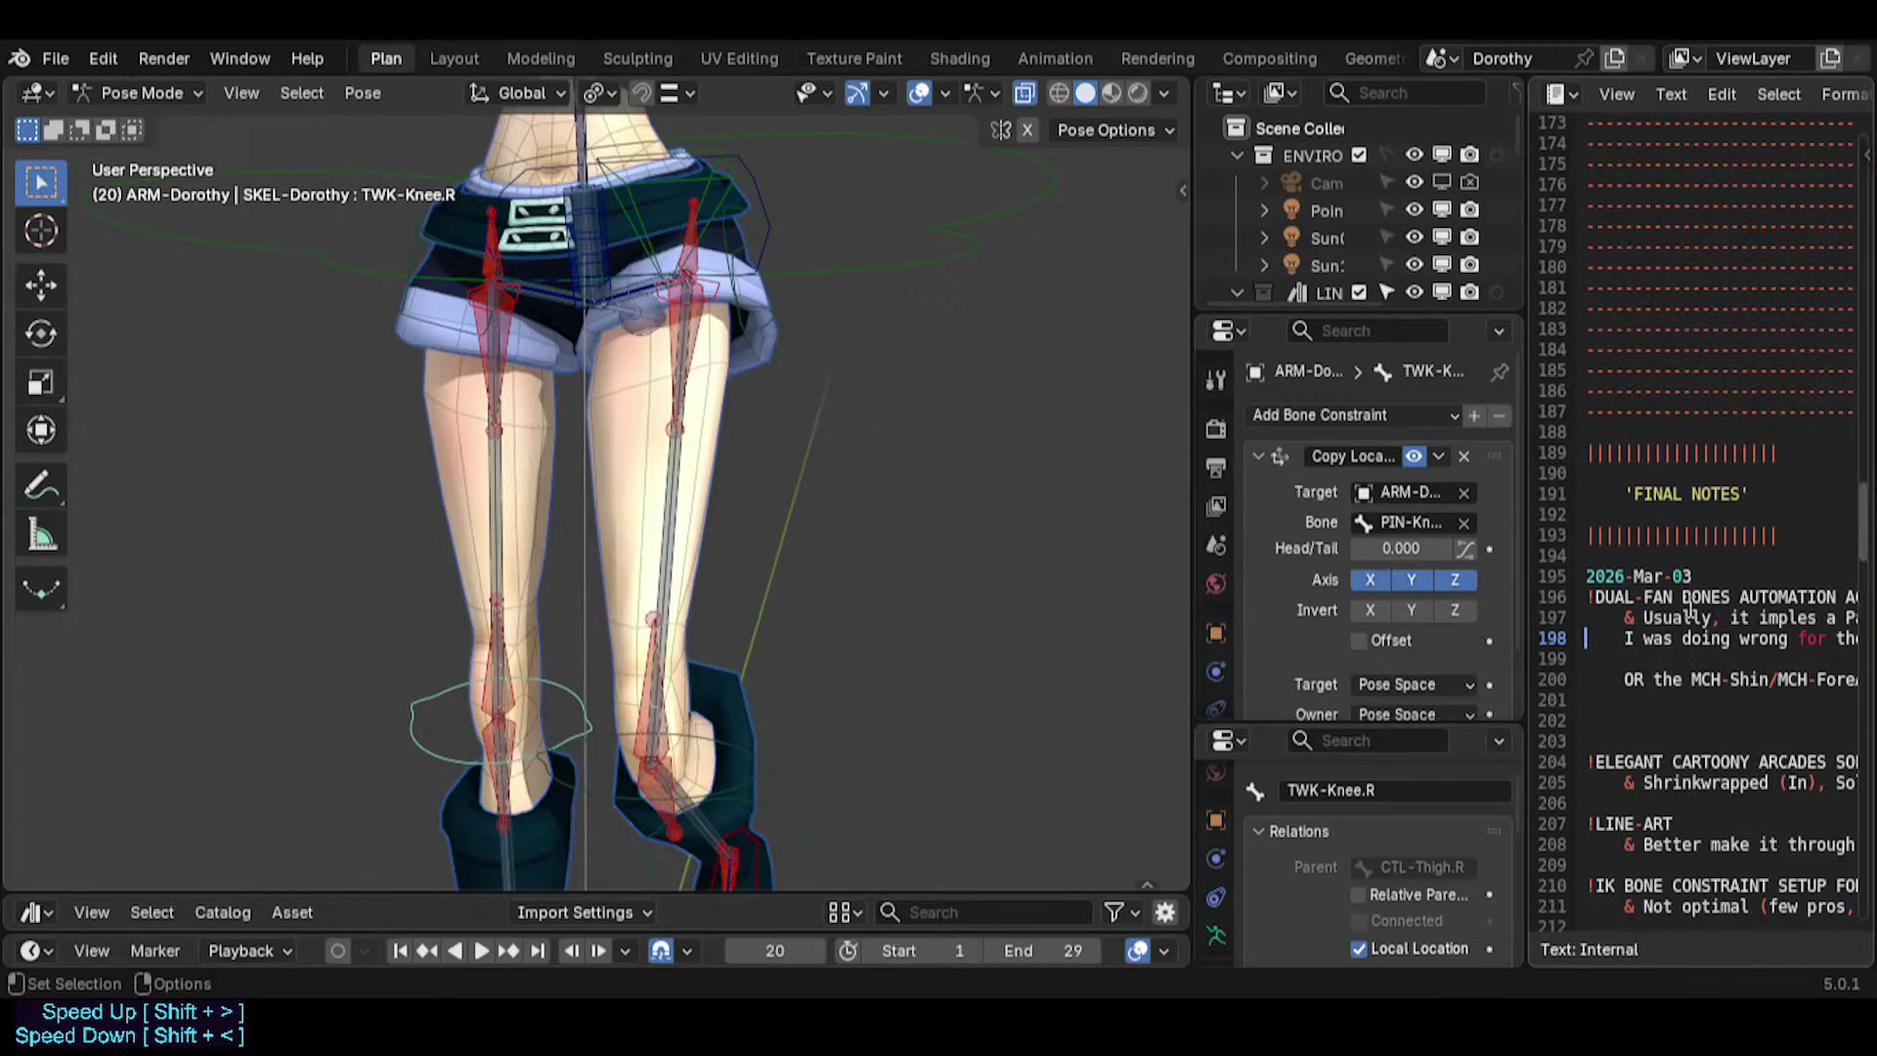
pyautogui.hotkey('ctrl', 's')
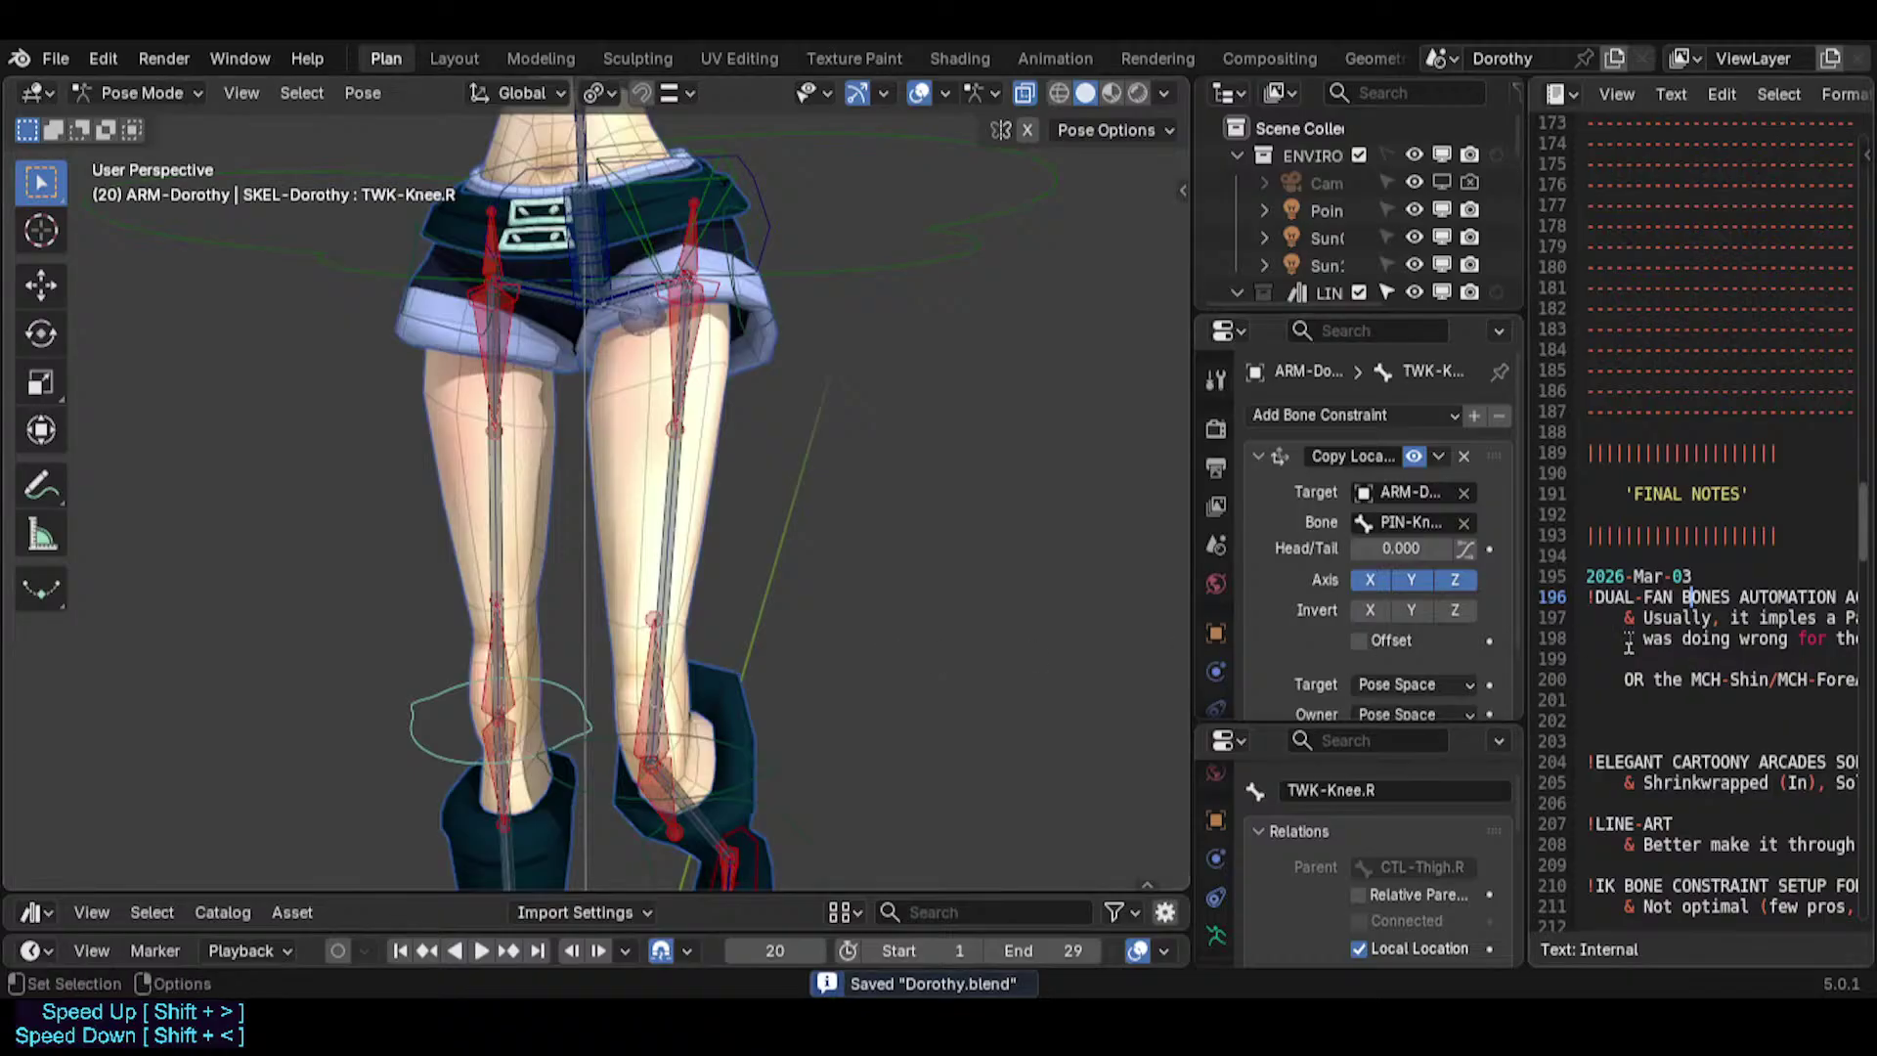
# Delete the unfinished "OR the MCH-Shin/MCH-ForeArm be P" line with its surplus blank lines and save the file.
pyautogui.hotkey('shift', 'Down')
pyautogui.hotkey('shift', 'End')
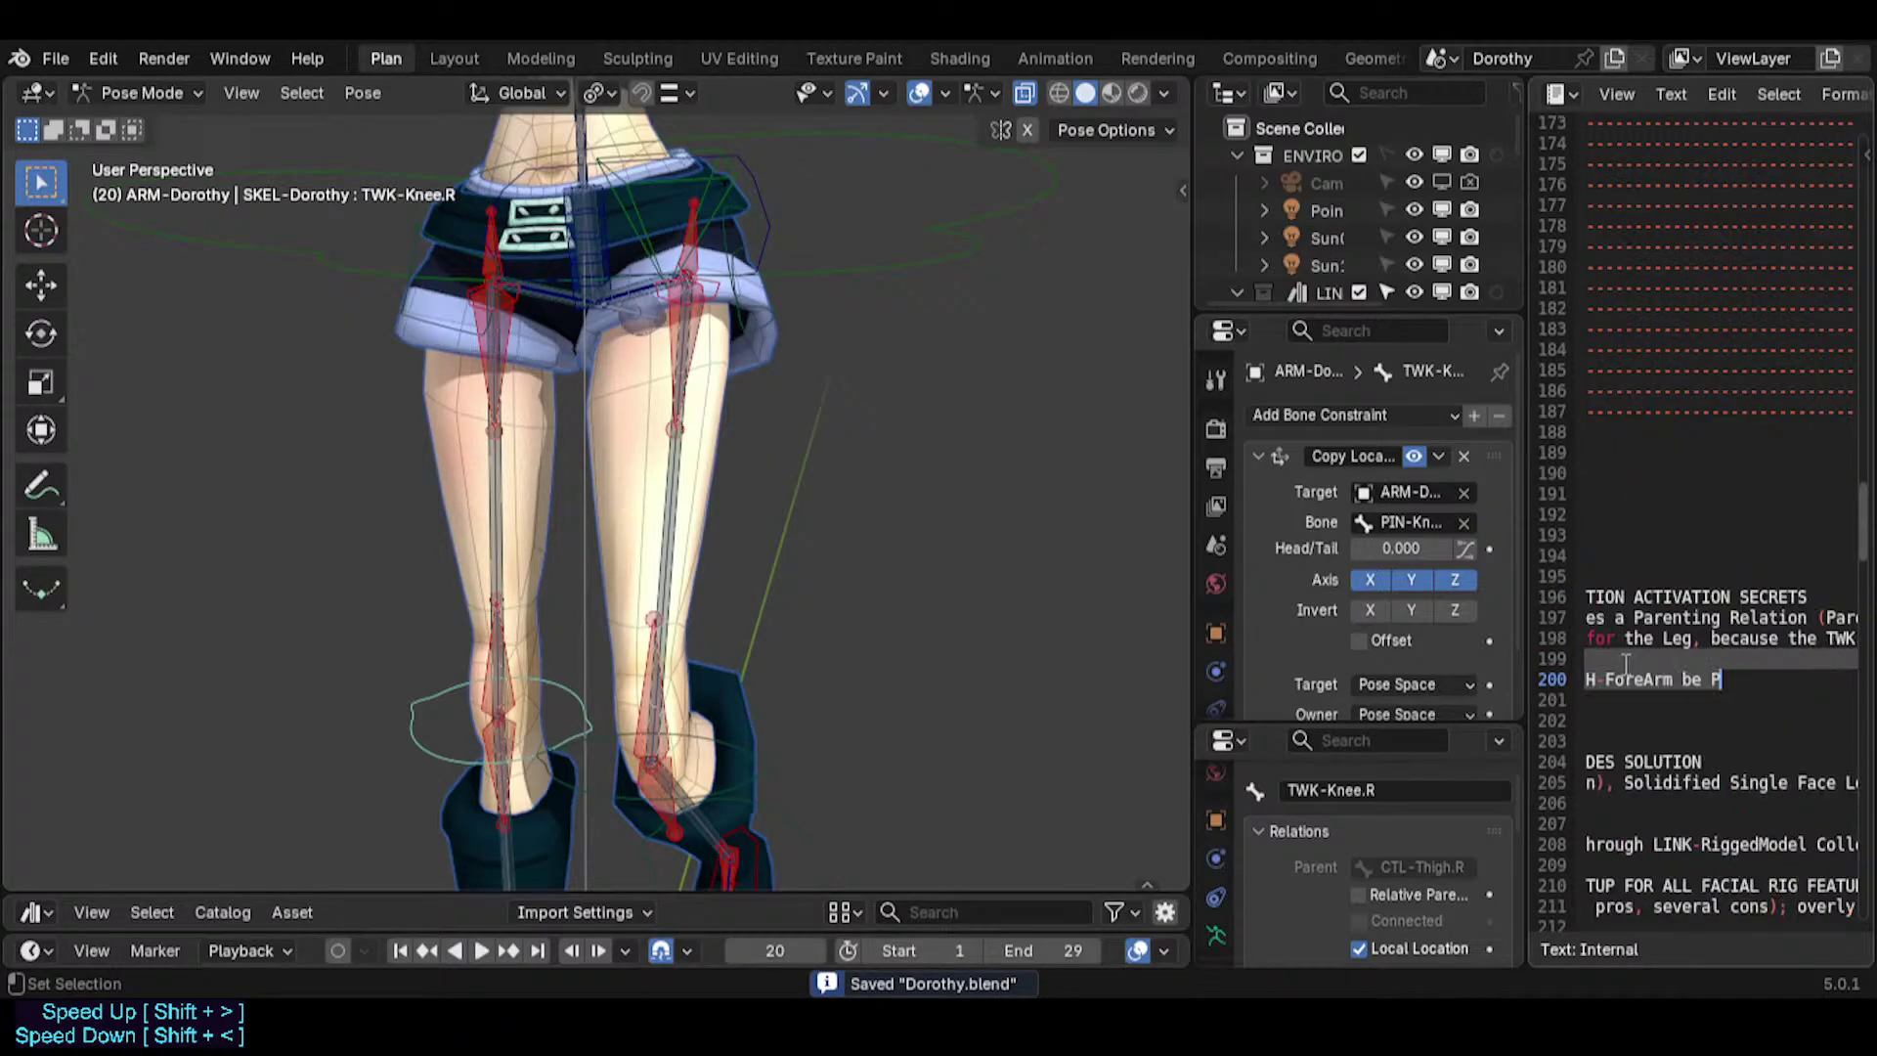
pyautogui.press('BackSpace')
pyautogui.press('Delete')
pyautogui.press('Delete')
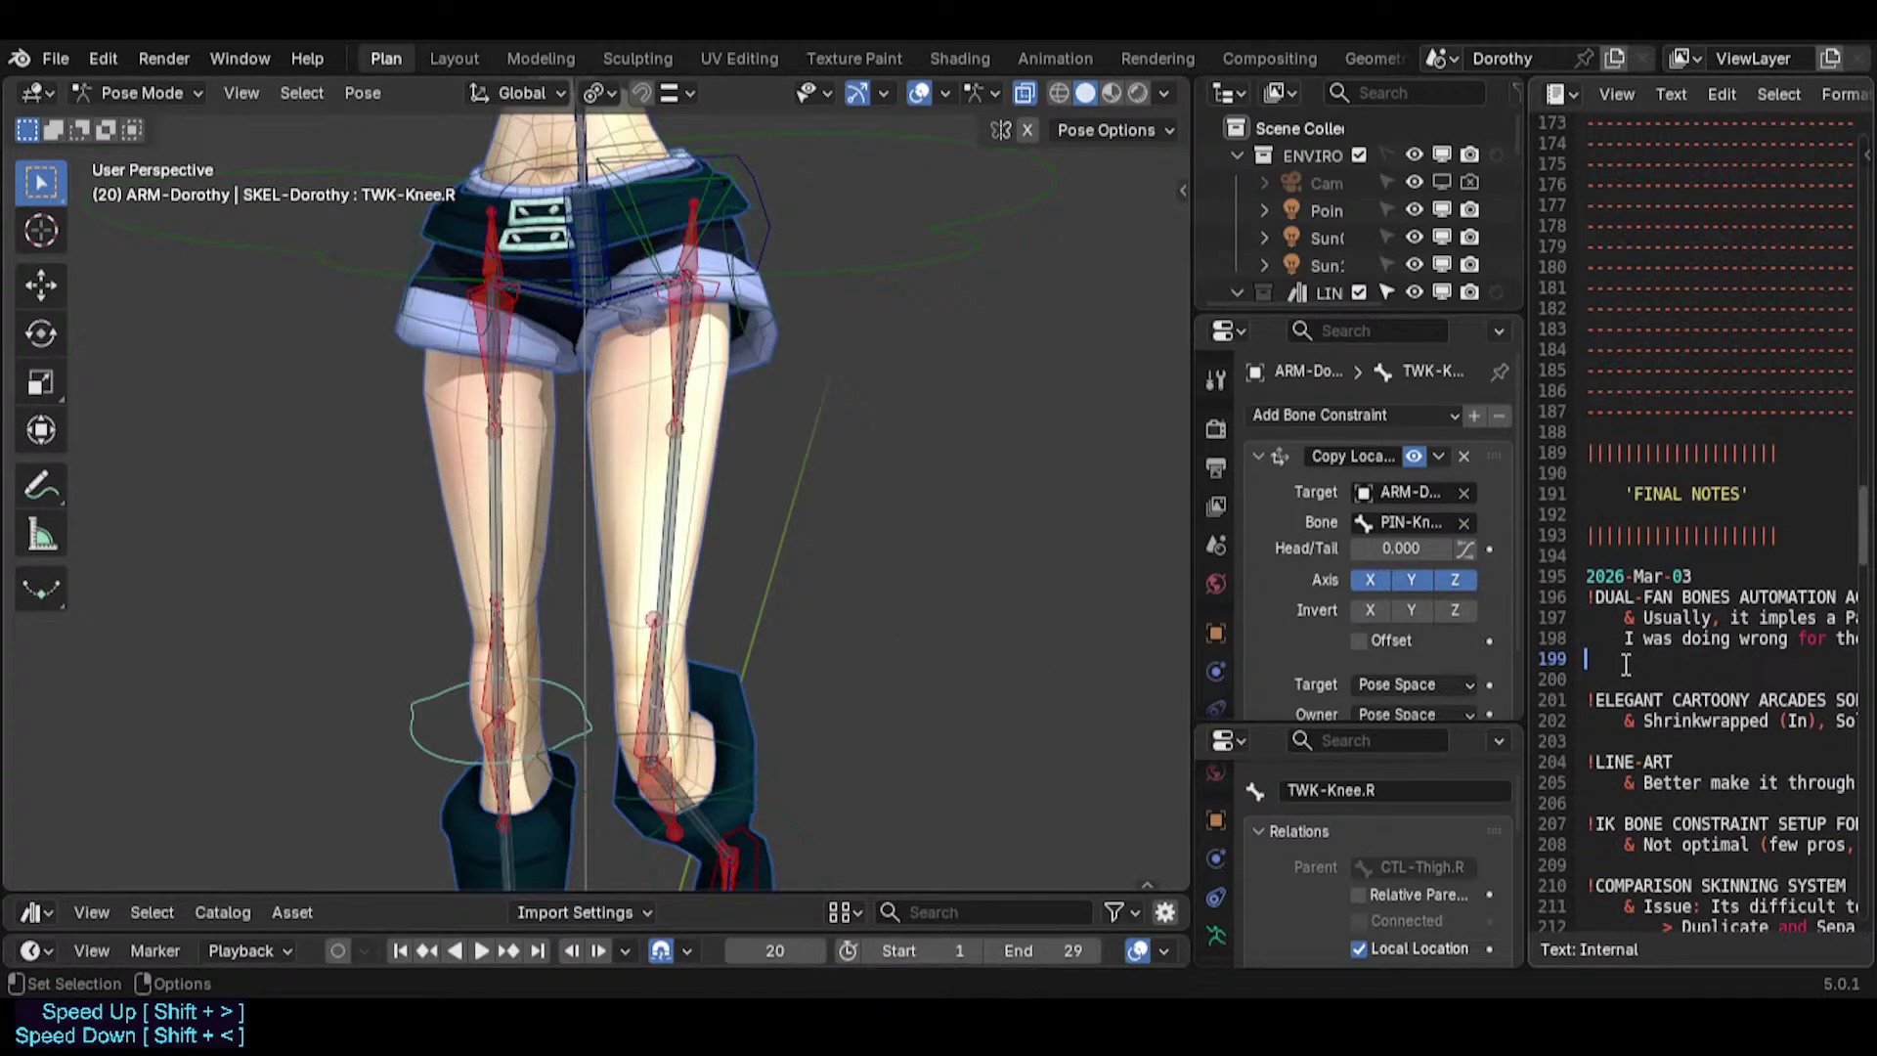
pyautogui.press('Delete')
# Raise the MTR-IK-Foot.L control so that the left knee bends sharply, and fine-tune its position.
pyautogui.click(817, 395)
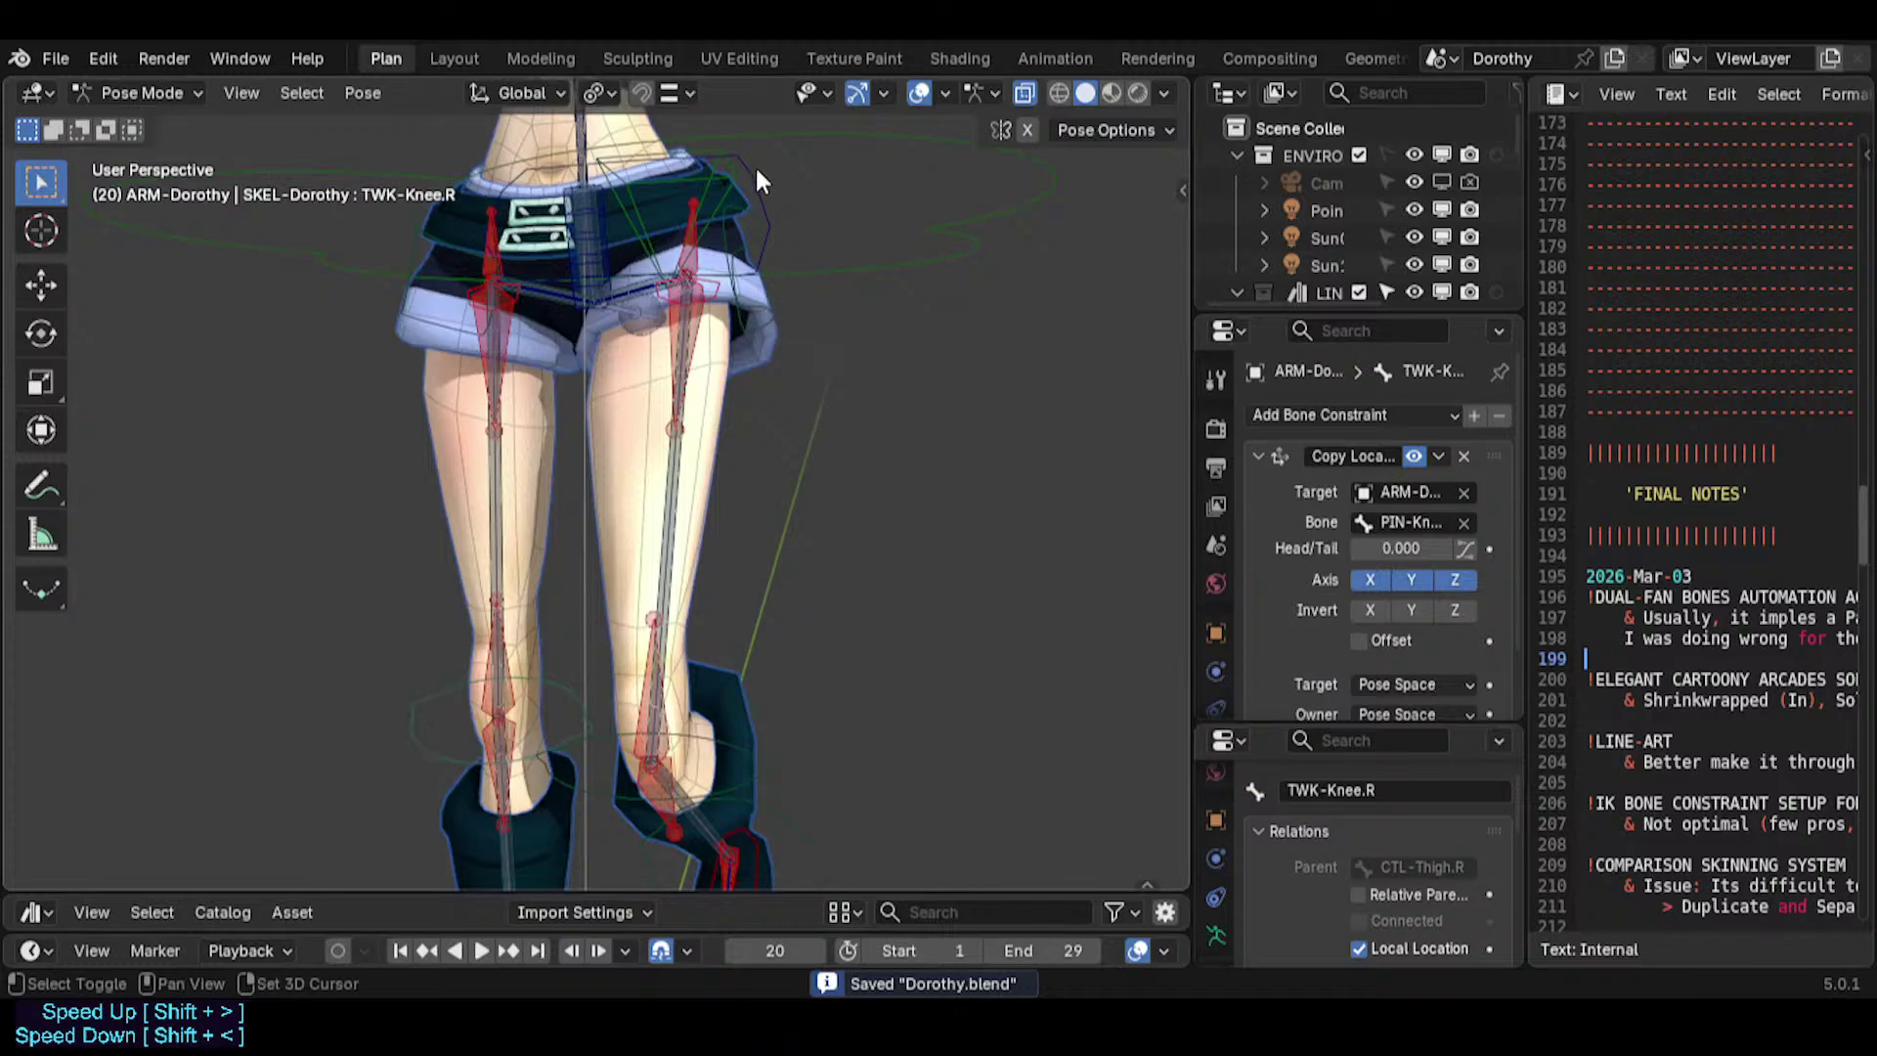
pyautogui.keyDown('shift'); pyautogui.moveTo(755, 167); pyautogui.dragTo(675, 362, button='middle'); pyautogui.keyUp('shift')
pyautogui.moveTo(674, 362); pyautogui.dragTo(669, 577, button='middle')
pyautogui.click(770, 391)
pyautogui.click(859, 745)
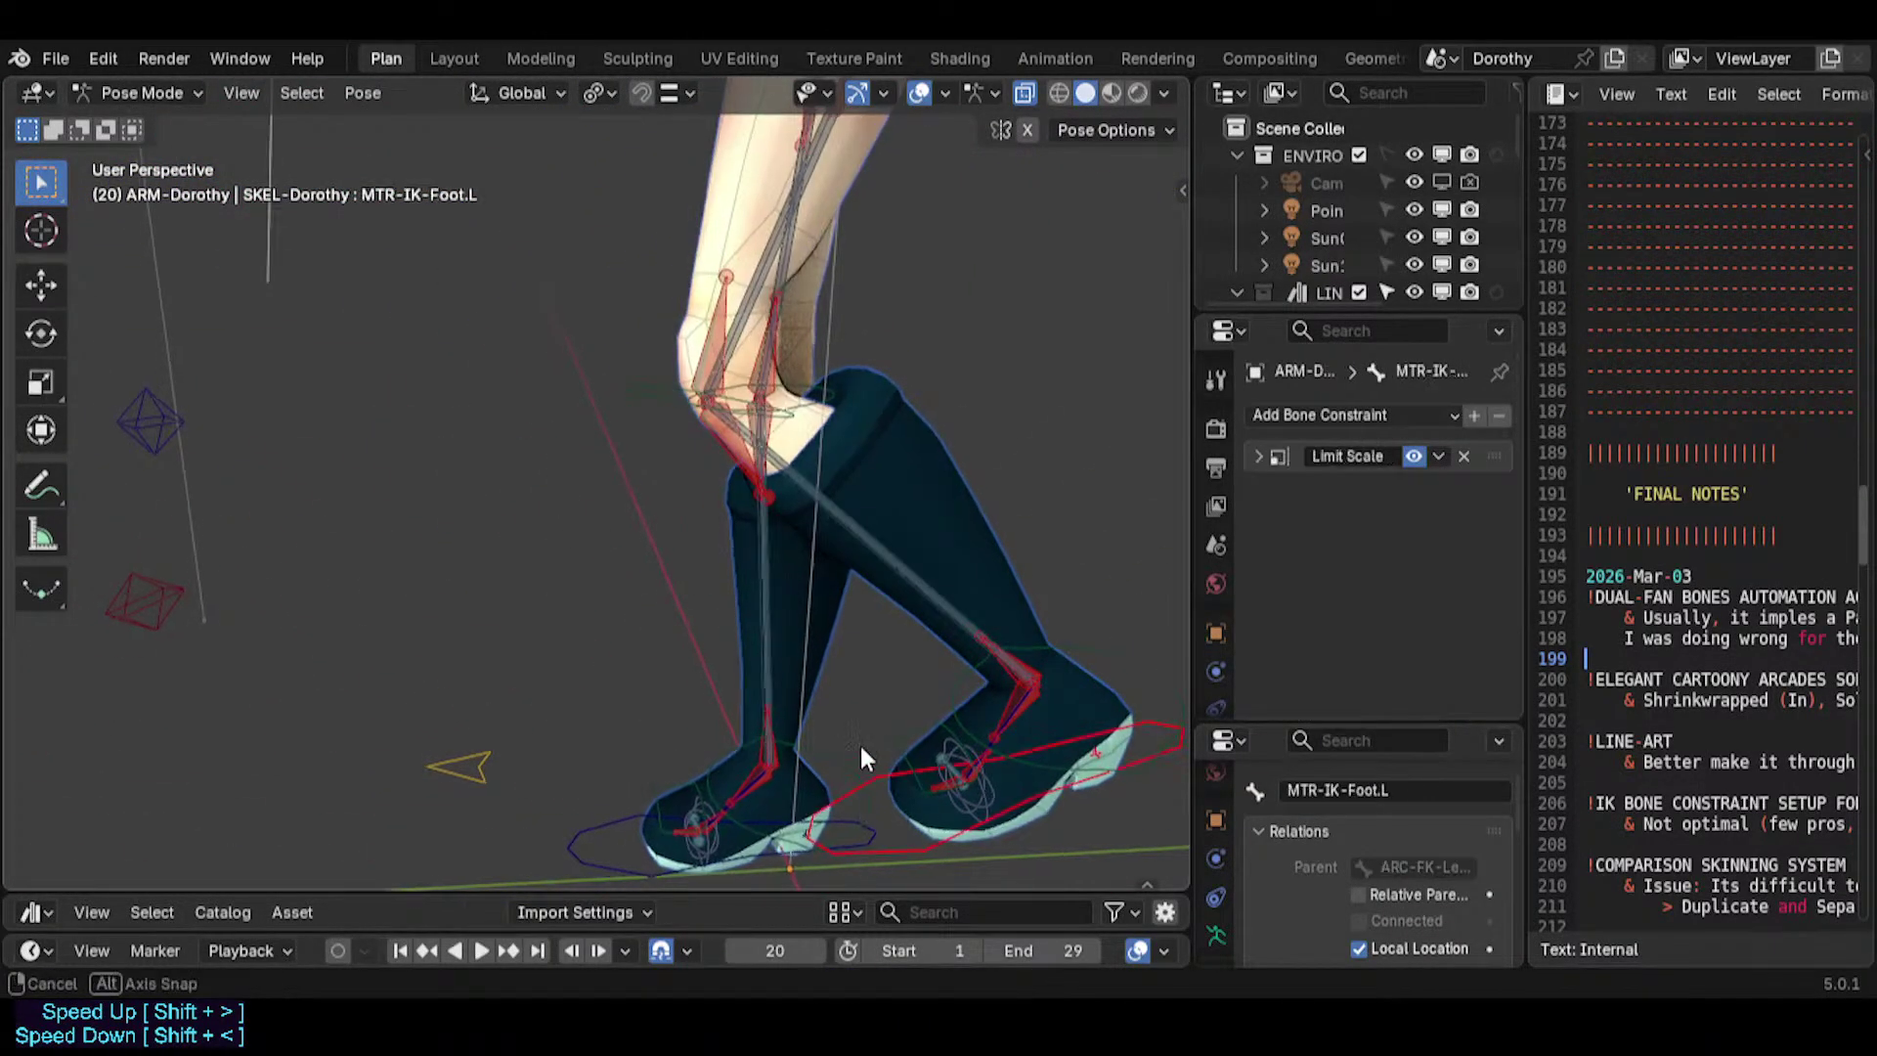
pyautogui.press('g')
pyautogui.click(758, 497)
pyautogui.keyDown('shift'); pyautogui.moveTo(775, 422); pyautogui.dragTo(717, 557, button='middle'); pyautogui.keyUp('shift')
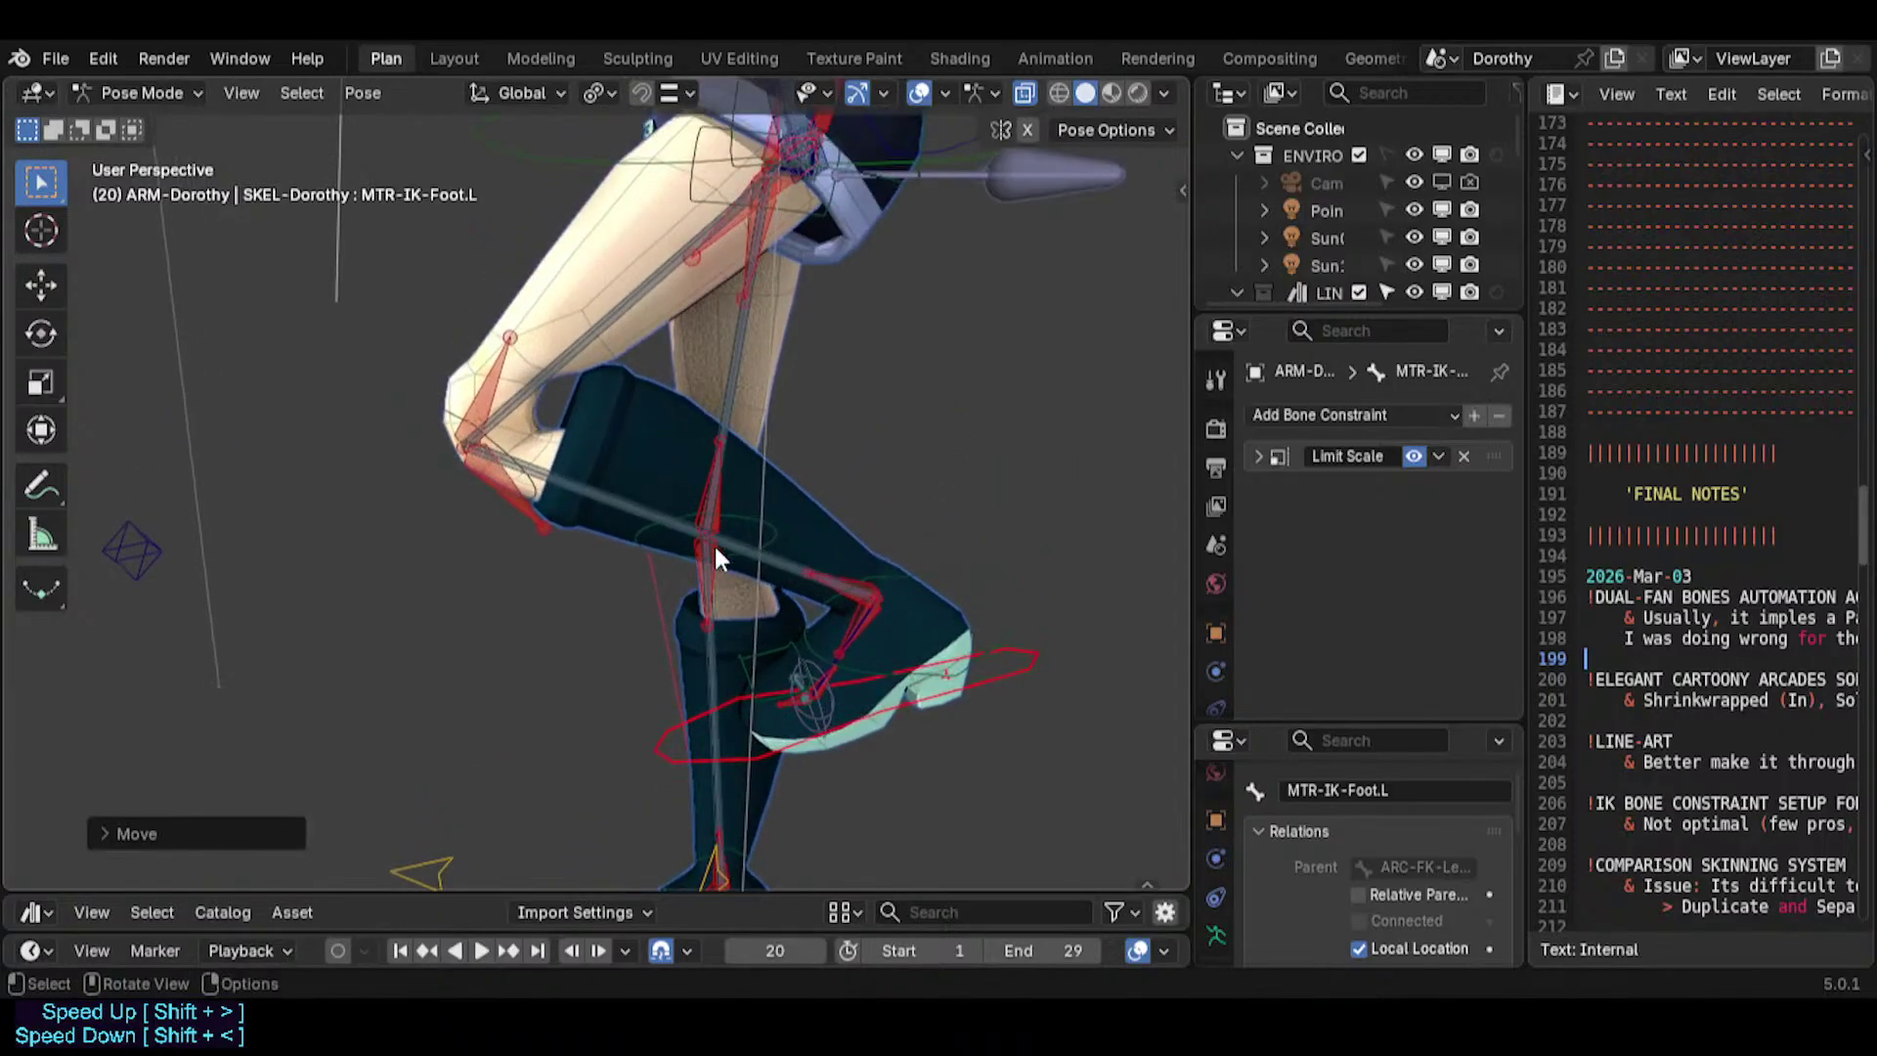
pyautogui.press('g')
pyautogui.click(725, 546)
# Check the TWK-Knee.L bone's relations and move the MTR-IK-Foot.L control forward to reshape the knee bend.
pyautogui.click(459, 427)
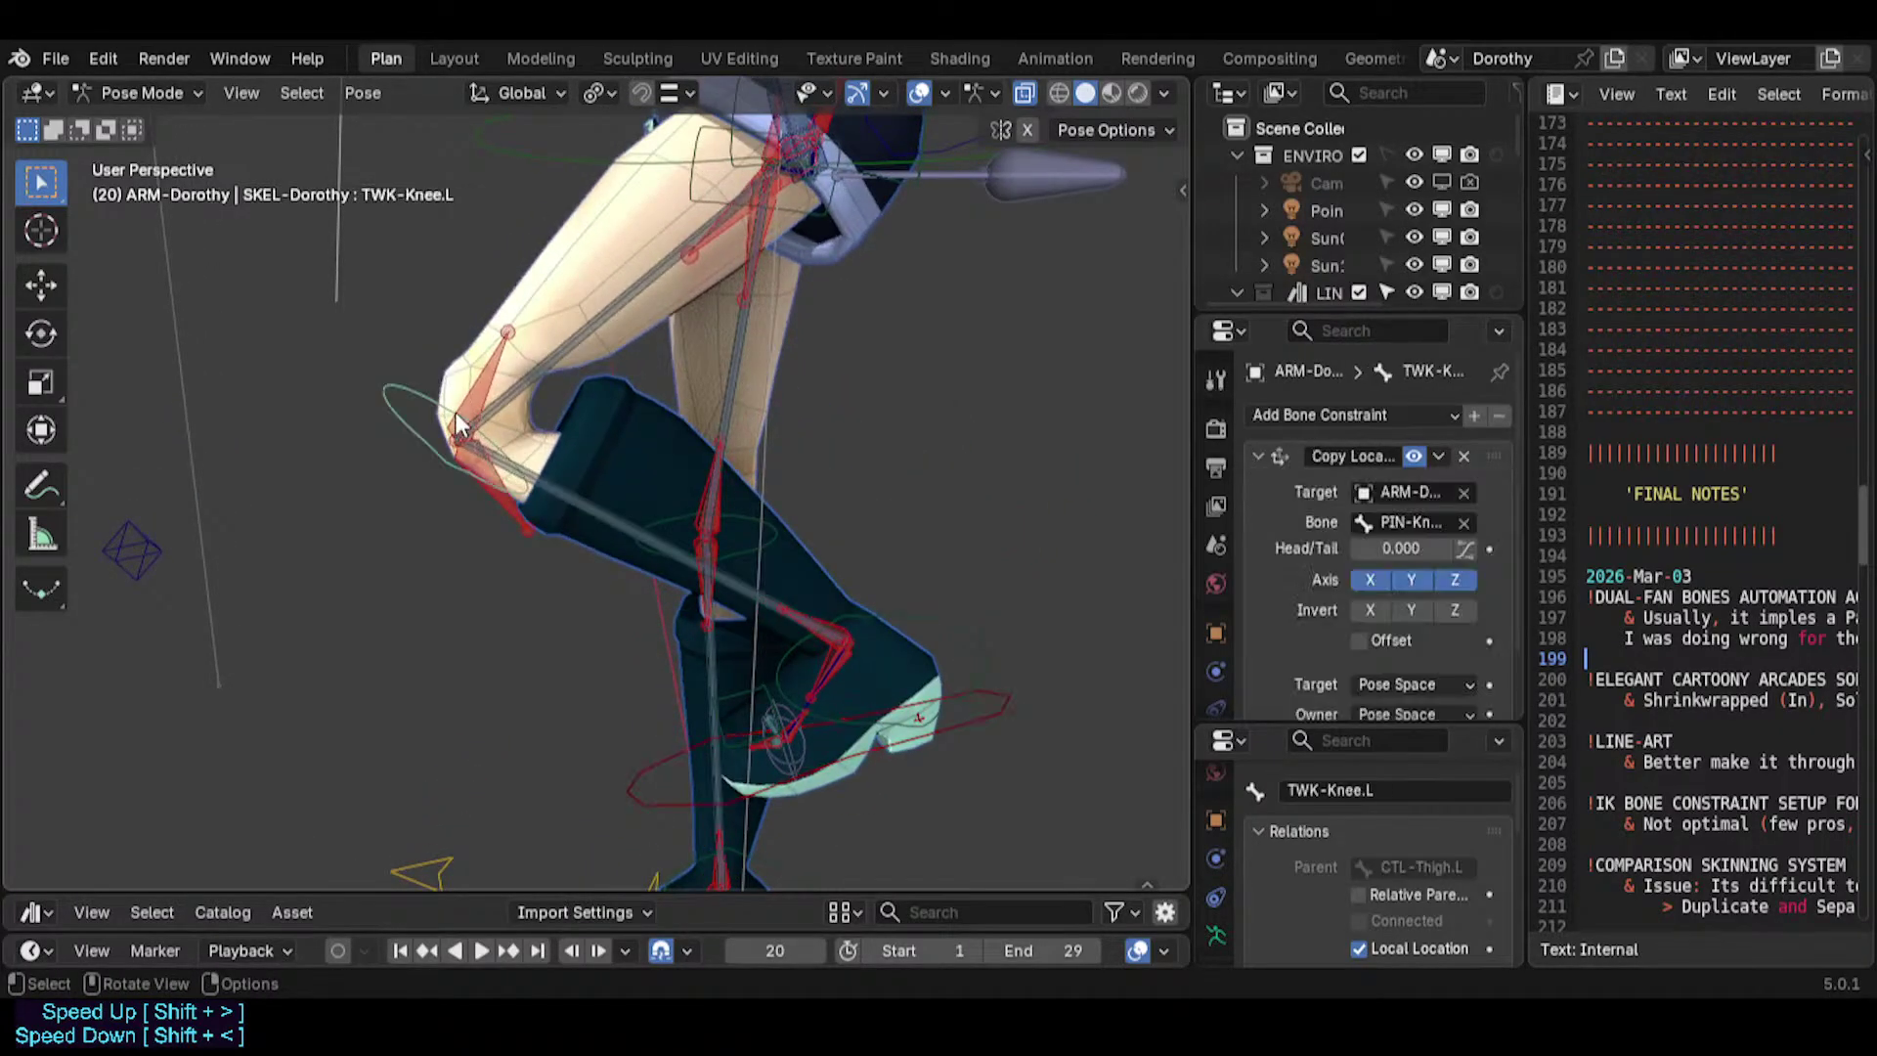
pyautogui.click(679, 744)
pyautogui.press('g')
pyautogui.click(445, 777)
pyautogui.click(344, 303)
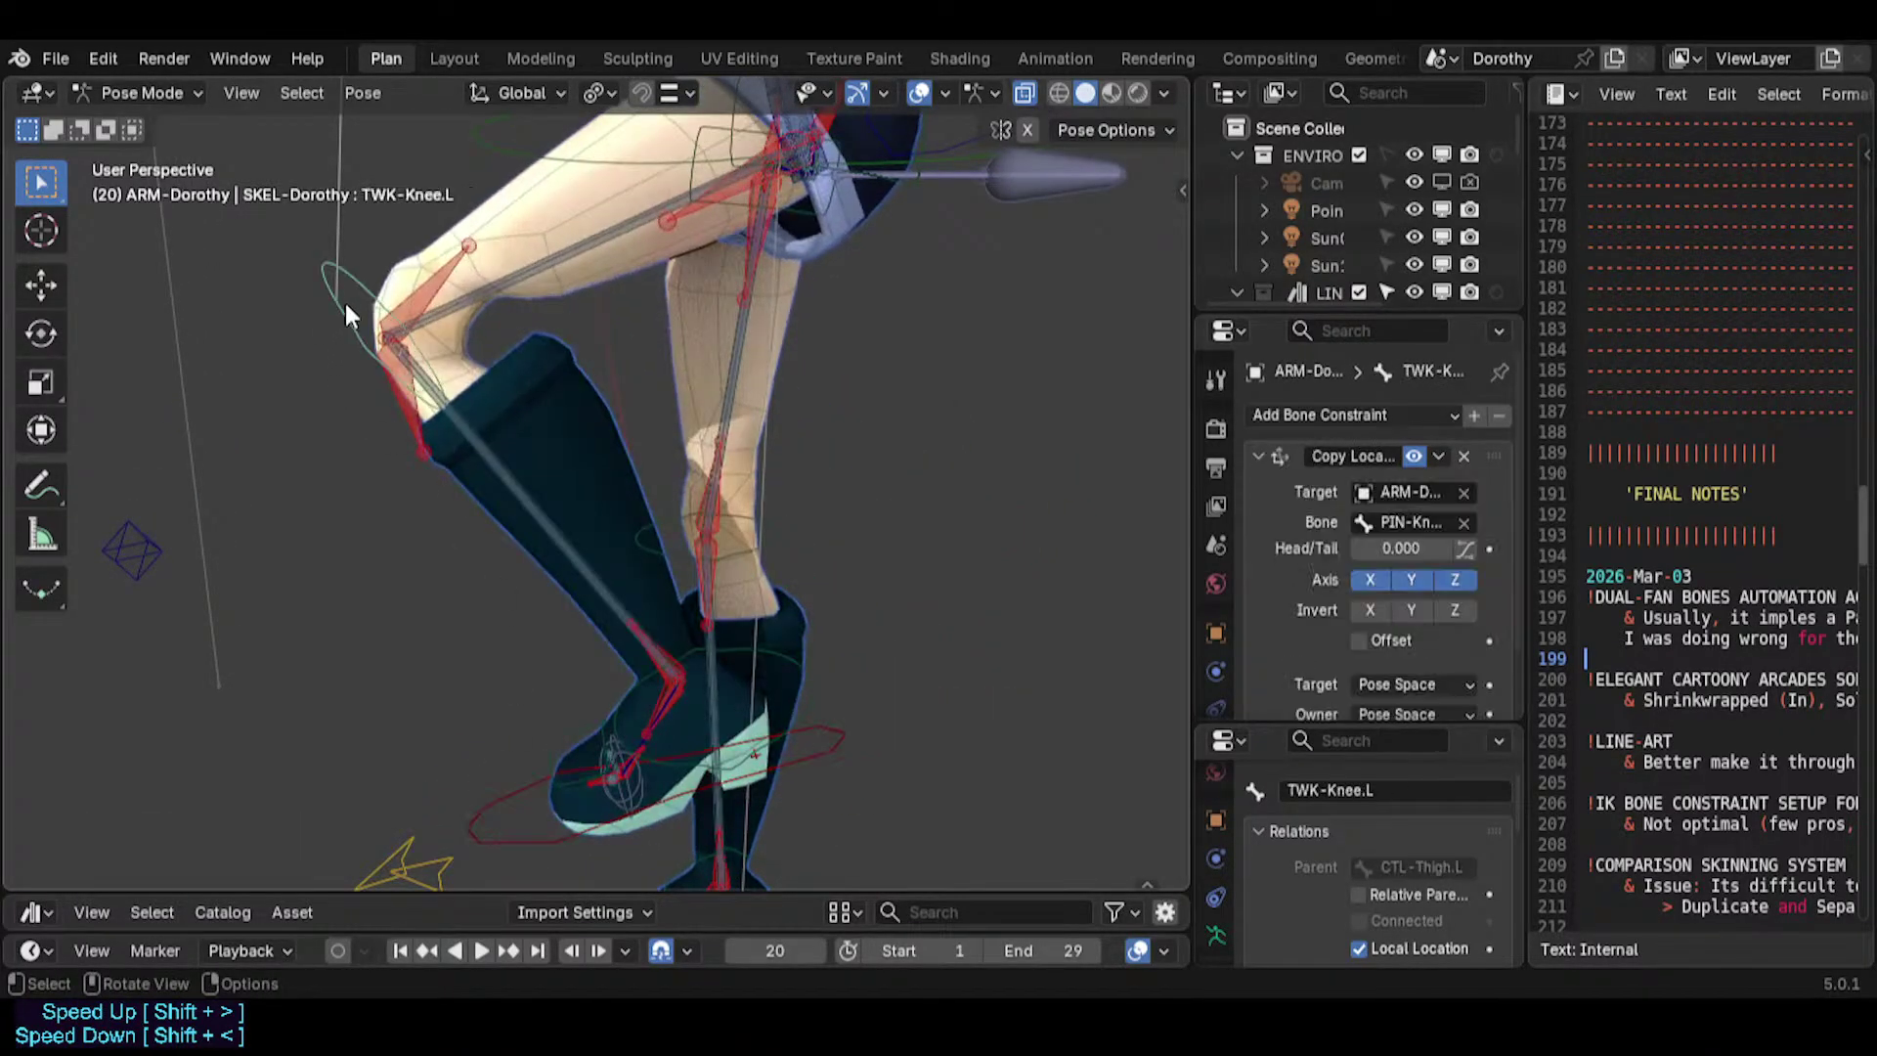
# Move the MTR-IK-Foot.L control forward and back to test the left knee's deformation at different bend angles.
pyautogui.click(553, 770)
pyautogui.press('g')
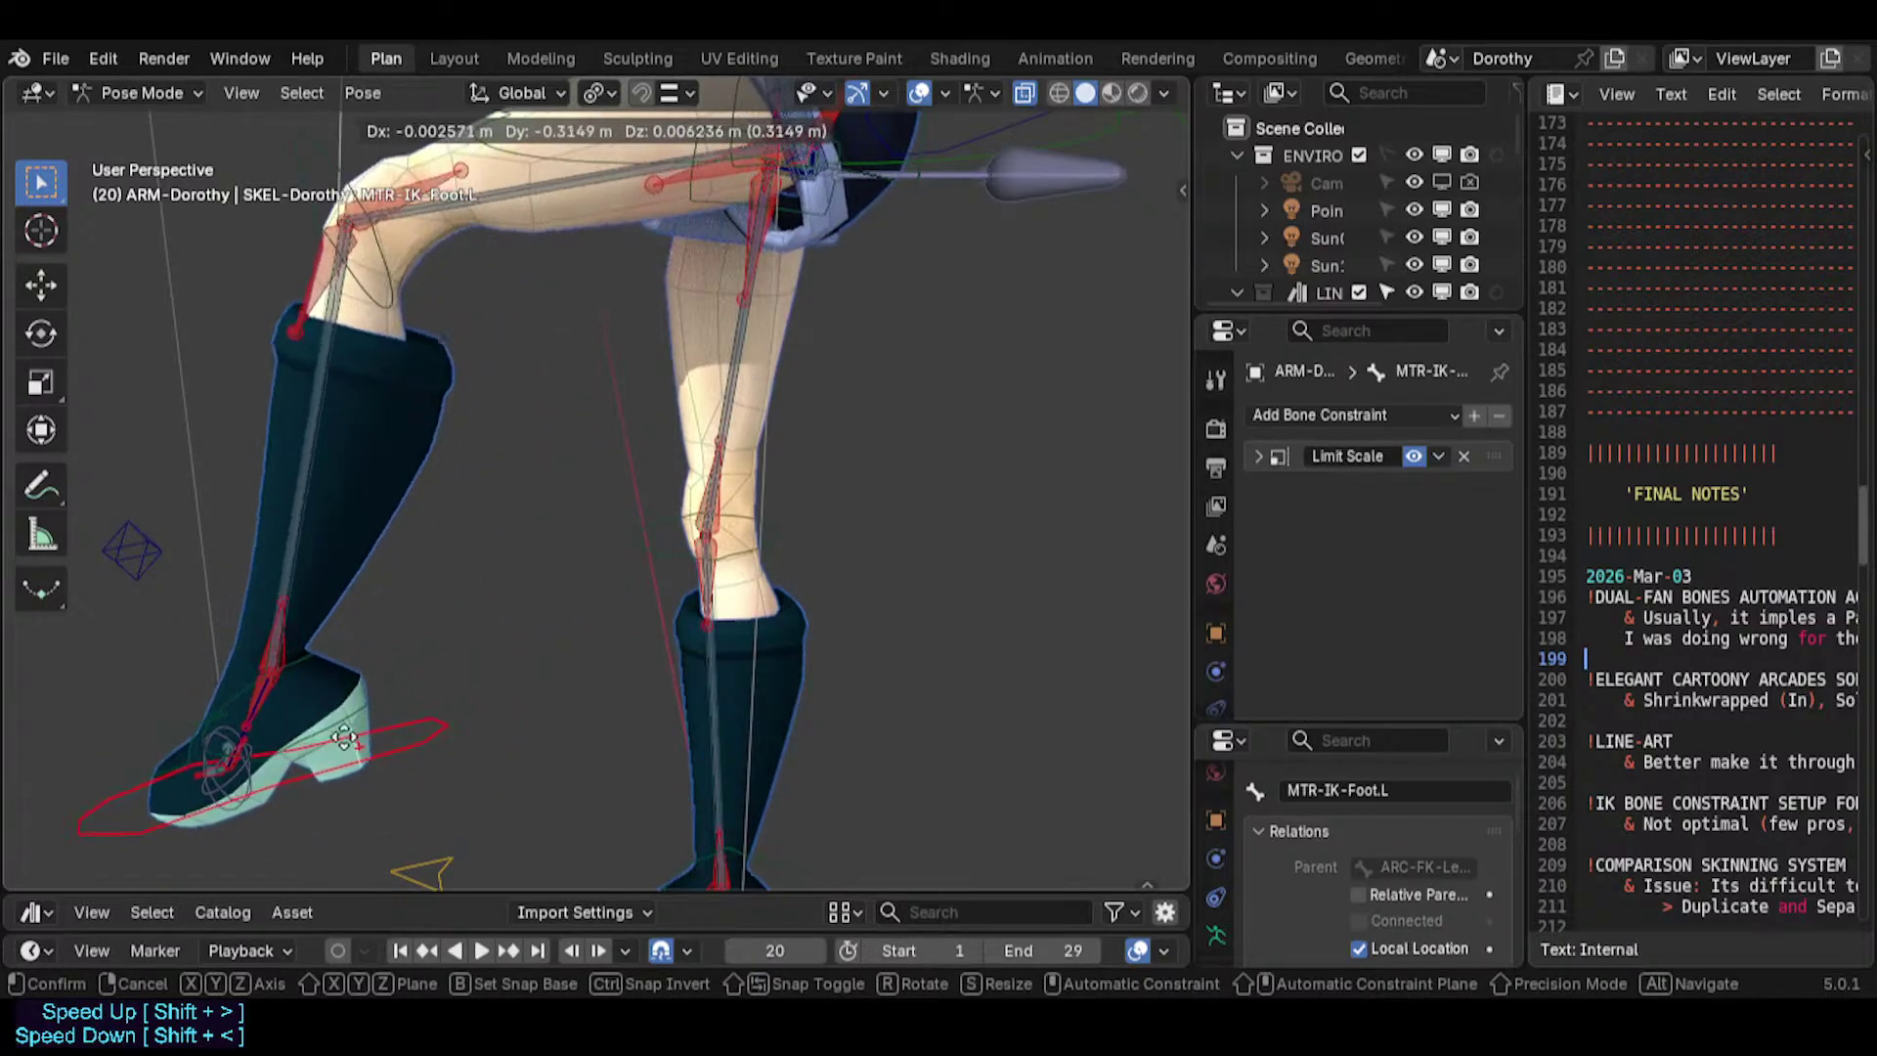
pyautogui.click(620, 607)
pyautogui.moveTo(619, 607); pyautogui.dragTo(685, 483, button='middle')
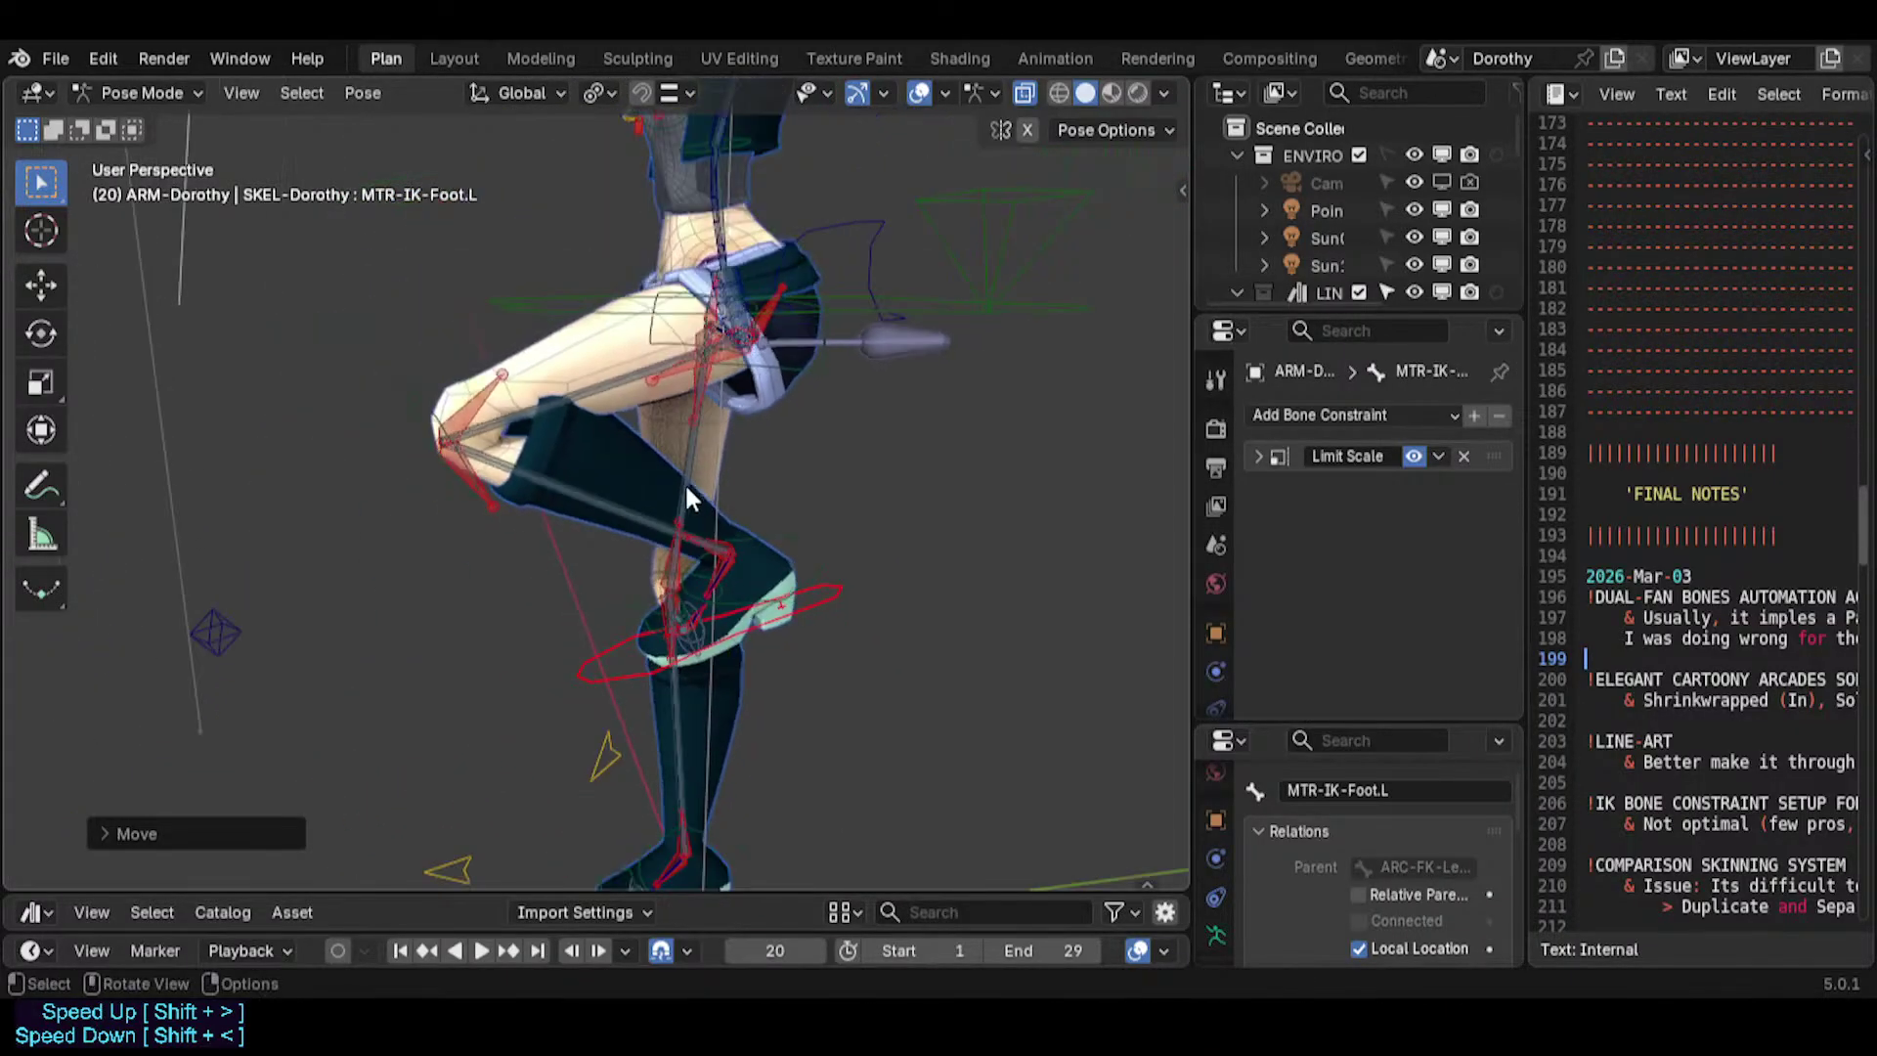
pyautogui.press('g')
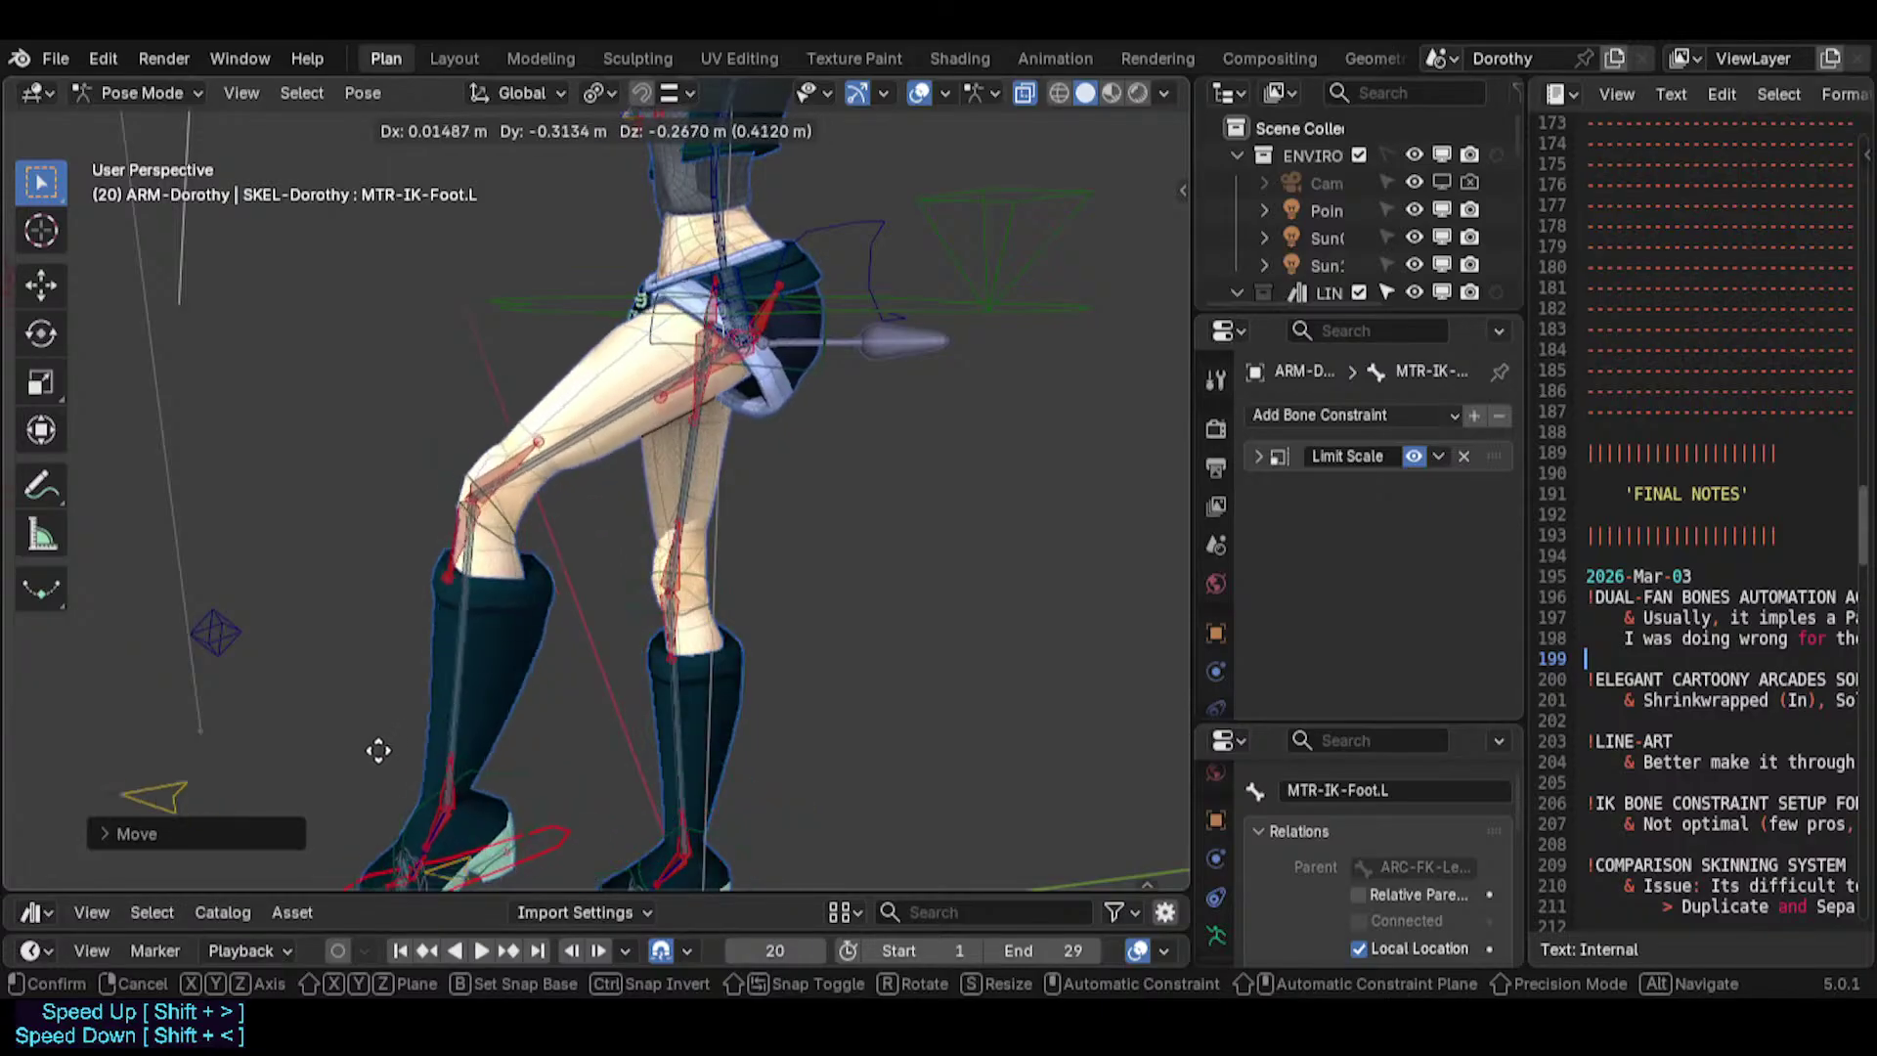
pyautogui.click(572, 615)
# Try to move the TWK-Knee.L bone, and reposition the MTR-IK-Foot.L control to test the knee bend again.
pyautogui.click(421, 380)
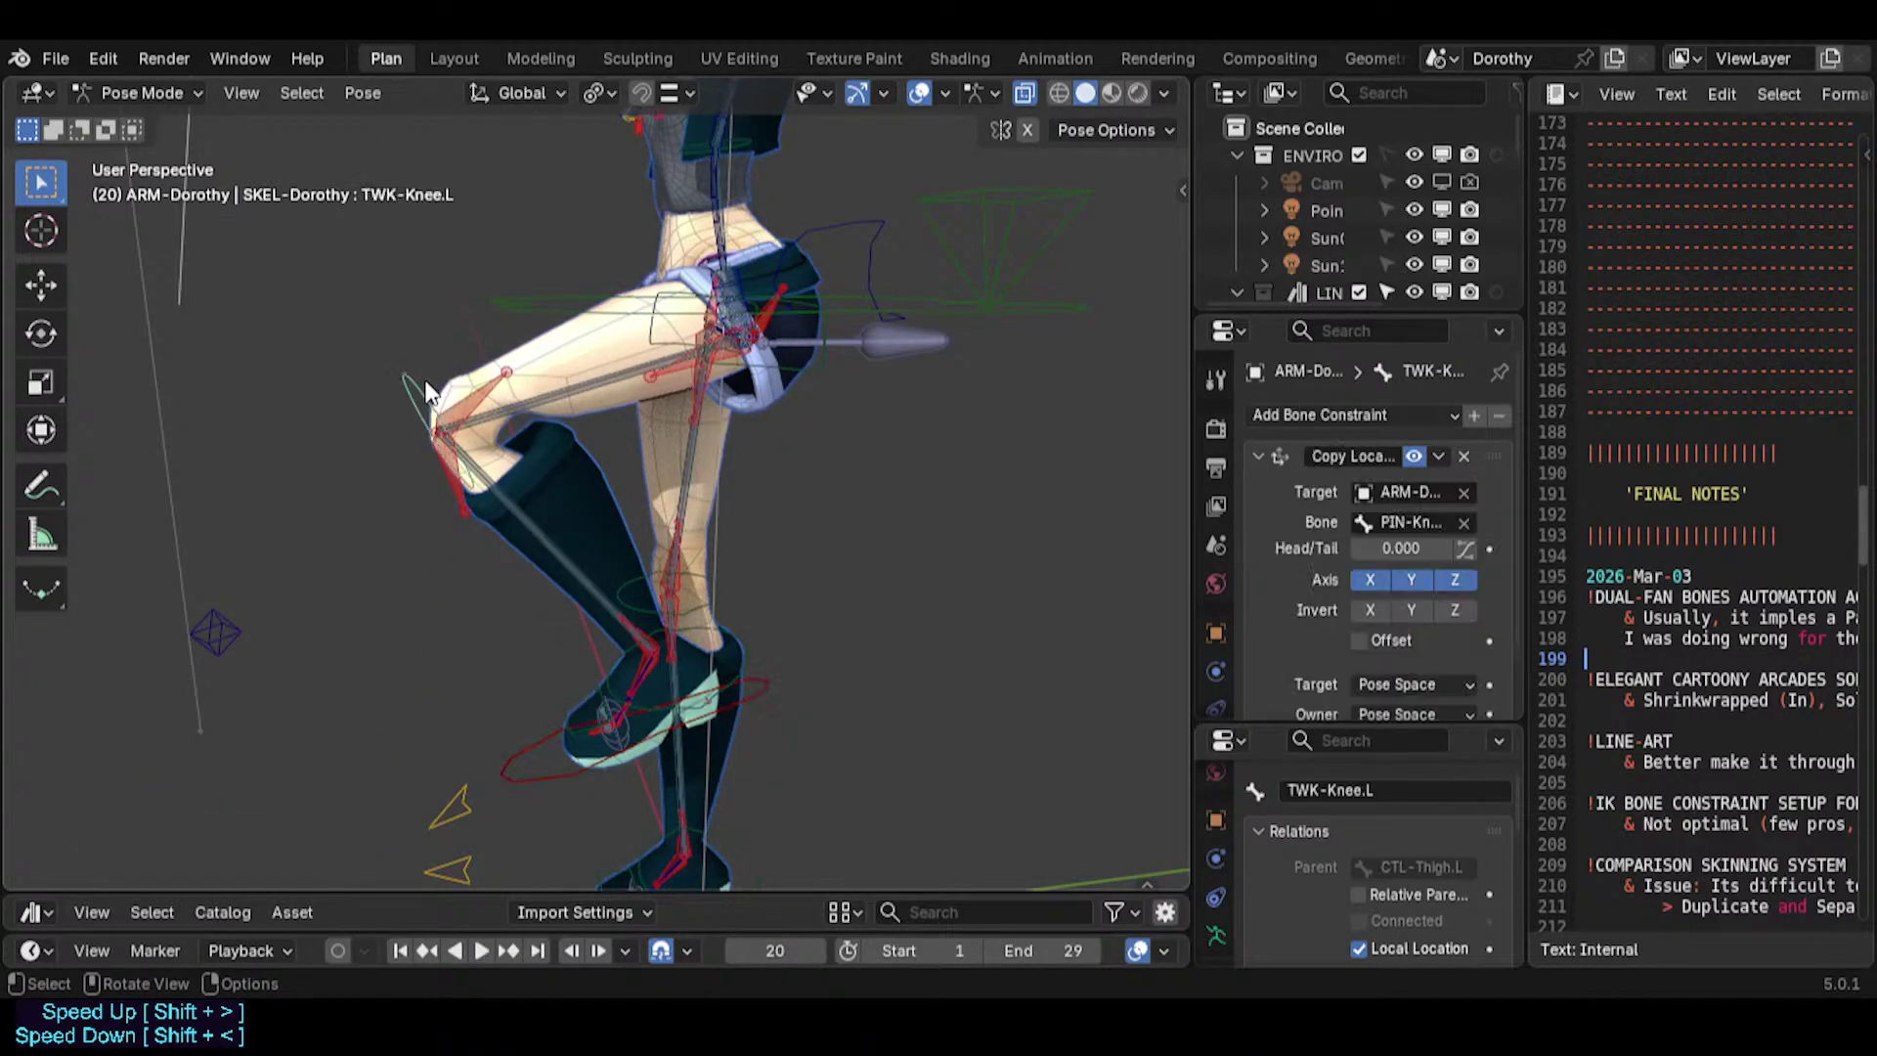
pyautogui.press('g')
pyautogui.rightClick(496, 575)
pyautogui.click(553, 800)
pyautogui.press('g')
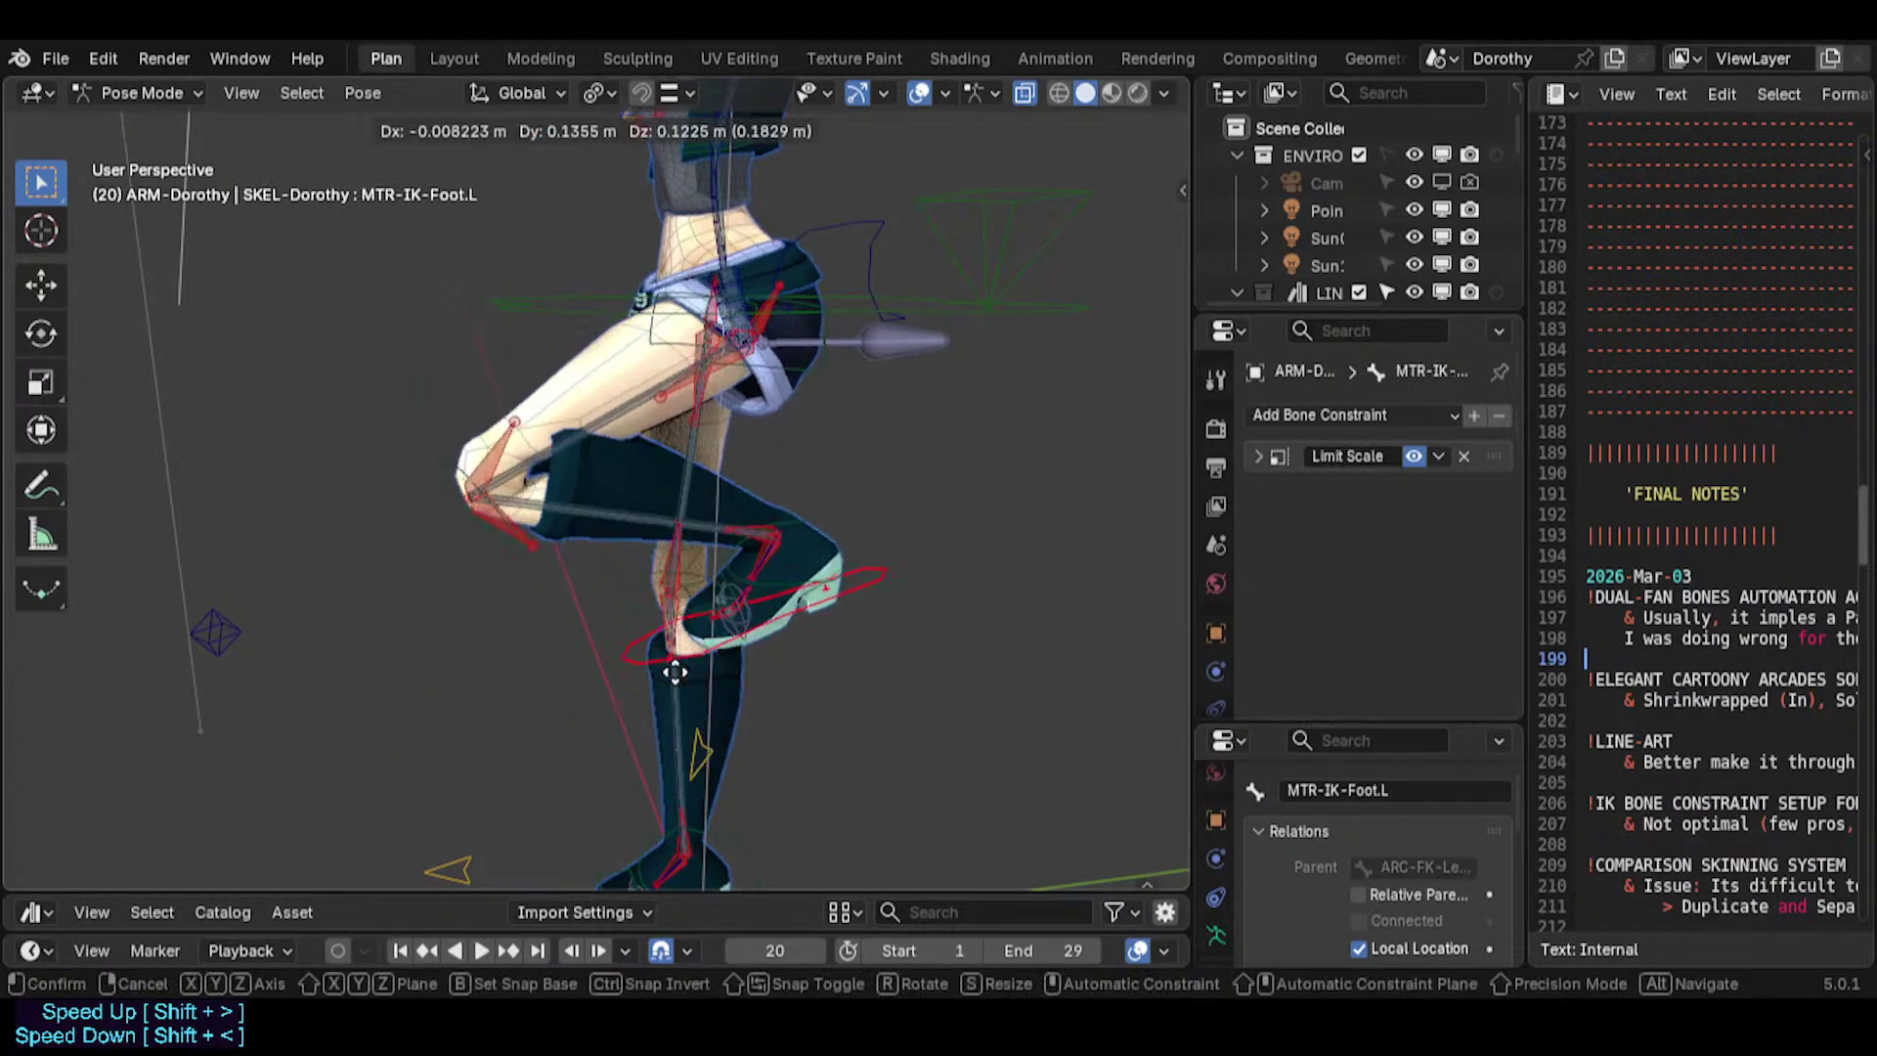
pyautogui.click(513, 782)
# Examine the parents of the MCH-ForeArm.L, TWK-Elbow.L and TWK-Shoulder.L bones in the left arm.
pyautogui.keyDown('shift'); pyautogui.moveTo(728, 369); pyautogui.dragTo(752, 623, button='middle'); pyautogui.keyUp('shift')
pyautogui.click(742, 577)
pyautogui.scroll(3, 838, 591)
pyautogui.scroll(2, 663, 518)
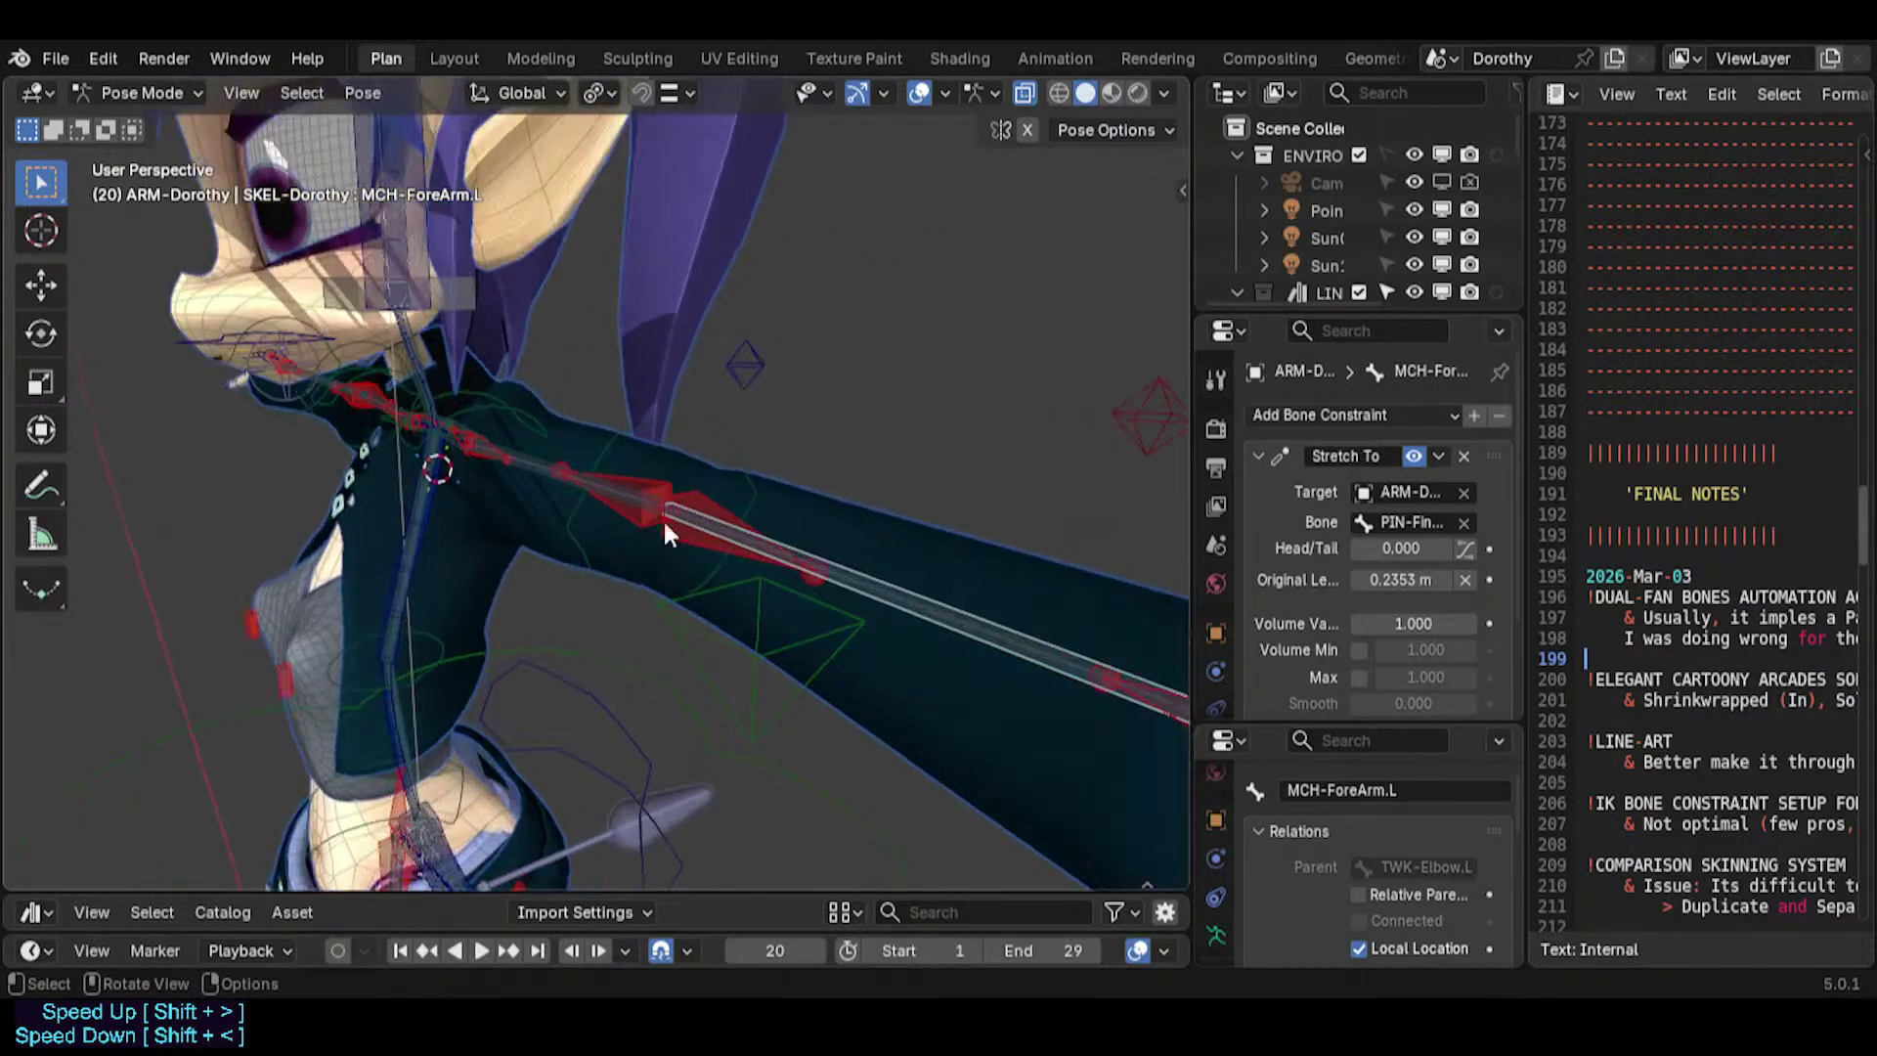
pyautogui.click(671, 472)
pyautogui.scroll(3, 671, 479)
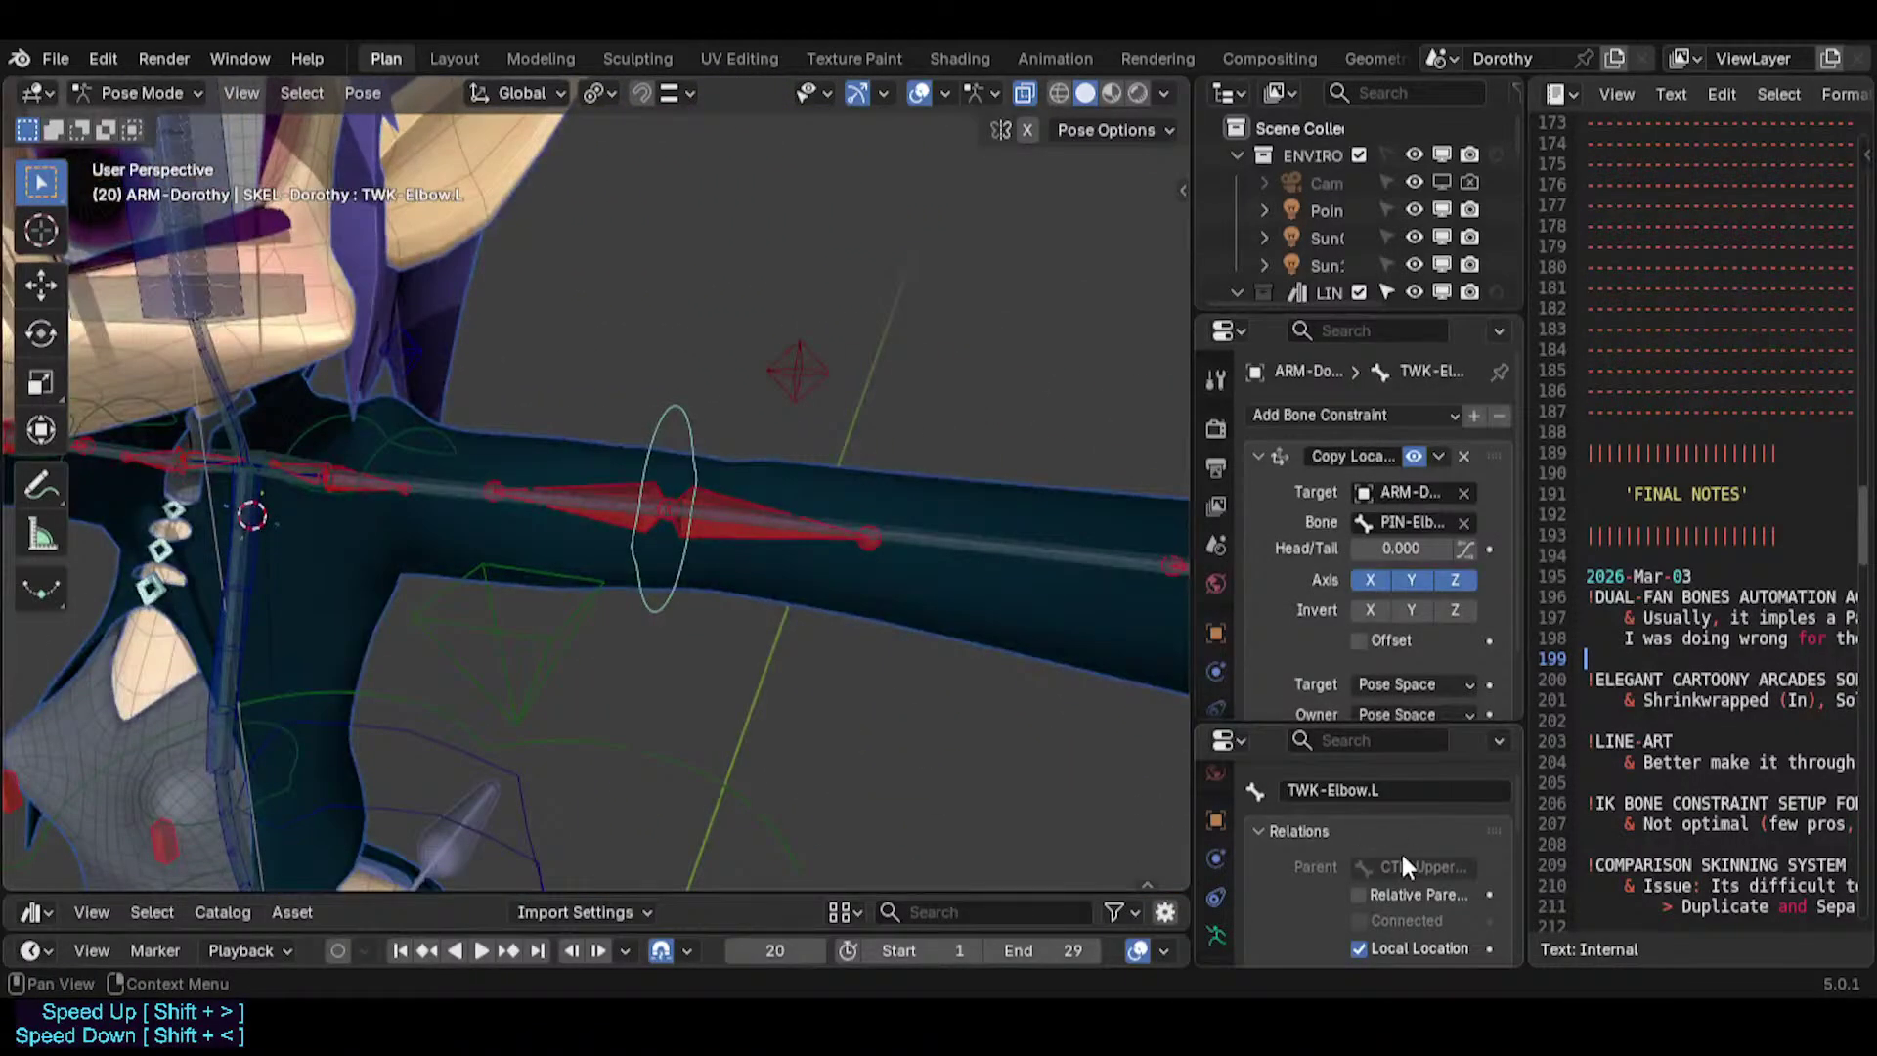
pyautogui.keyDown('shift'); pyautogui.moveTo(425, 418); pyautogui.dragTo(446, 420, button='middle'); pyautogui.keyUp('shift')
pyautogui.click(424, 432)
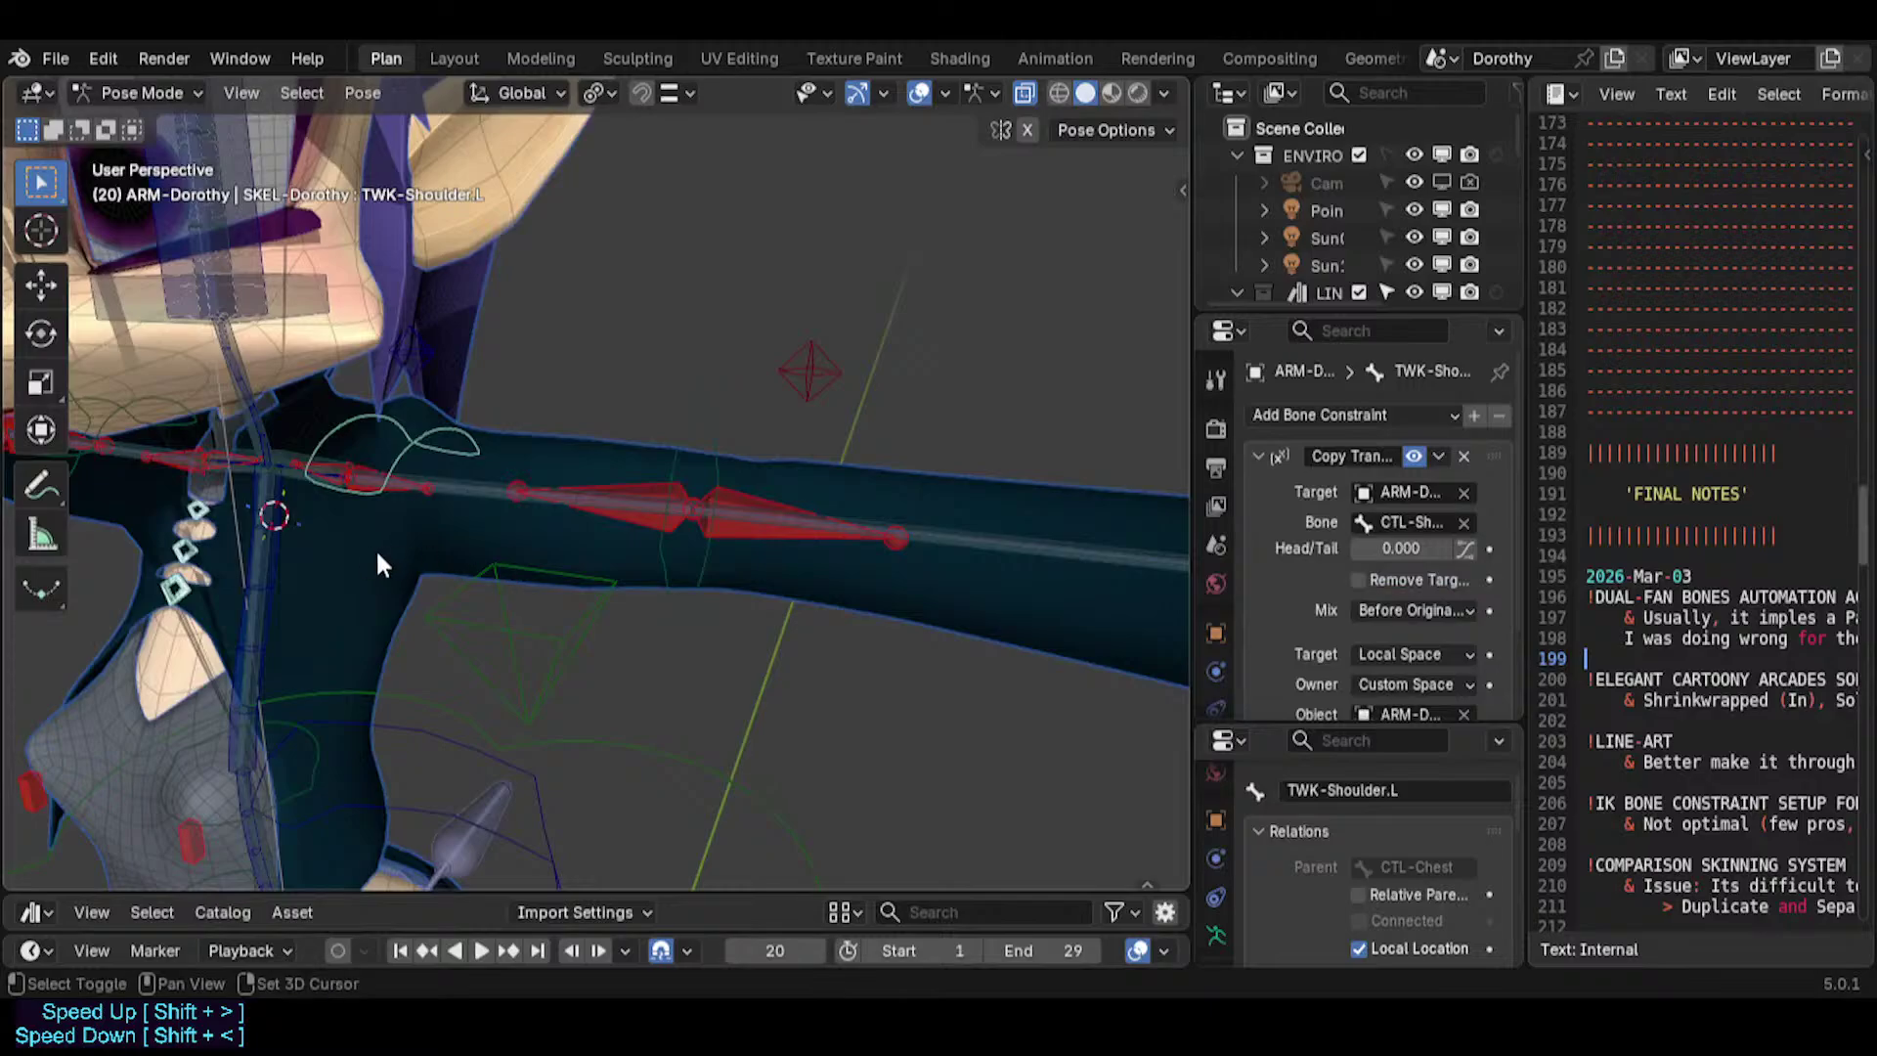
pyautogui.keyDown('shift'); pyautogui.moveTo(381, 565); pyautogui.dragTo(497, 553, button='middle'); pyautogui.keyUp('shift')
pyautogui.keyDown('shift'); pyautogui.moveTo(561, 462); pyautogui.dragTo(413, 450, button='middle'); pyautogui.keyUp('shift')
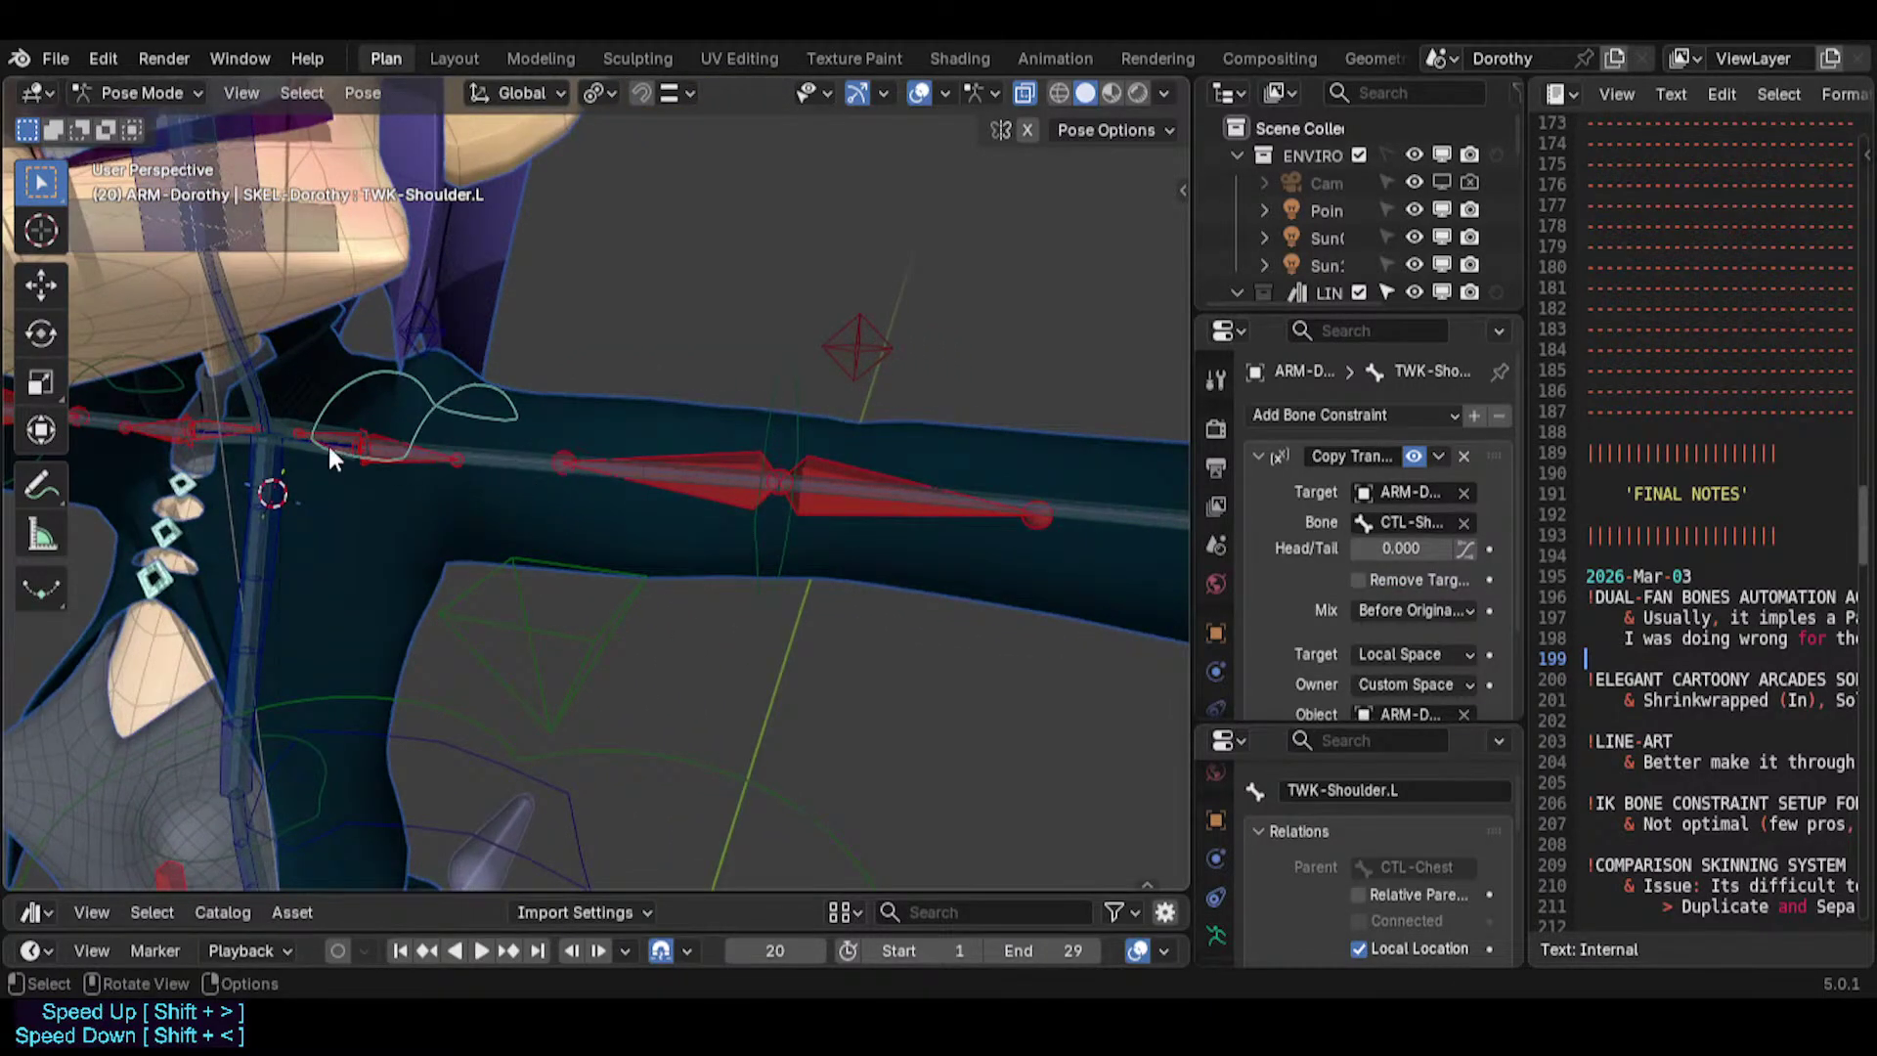
# Compare the parents of MCH-Shoulder.L, MCH-UpperArm.L and MCH-ForeArm.L, widening the bone properties to read the full names.
pyautogui.click(298, 430)
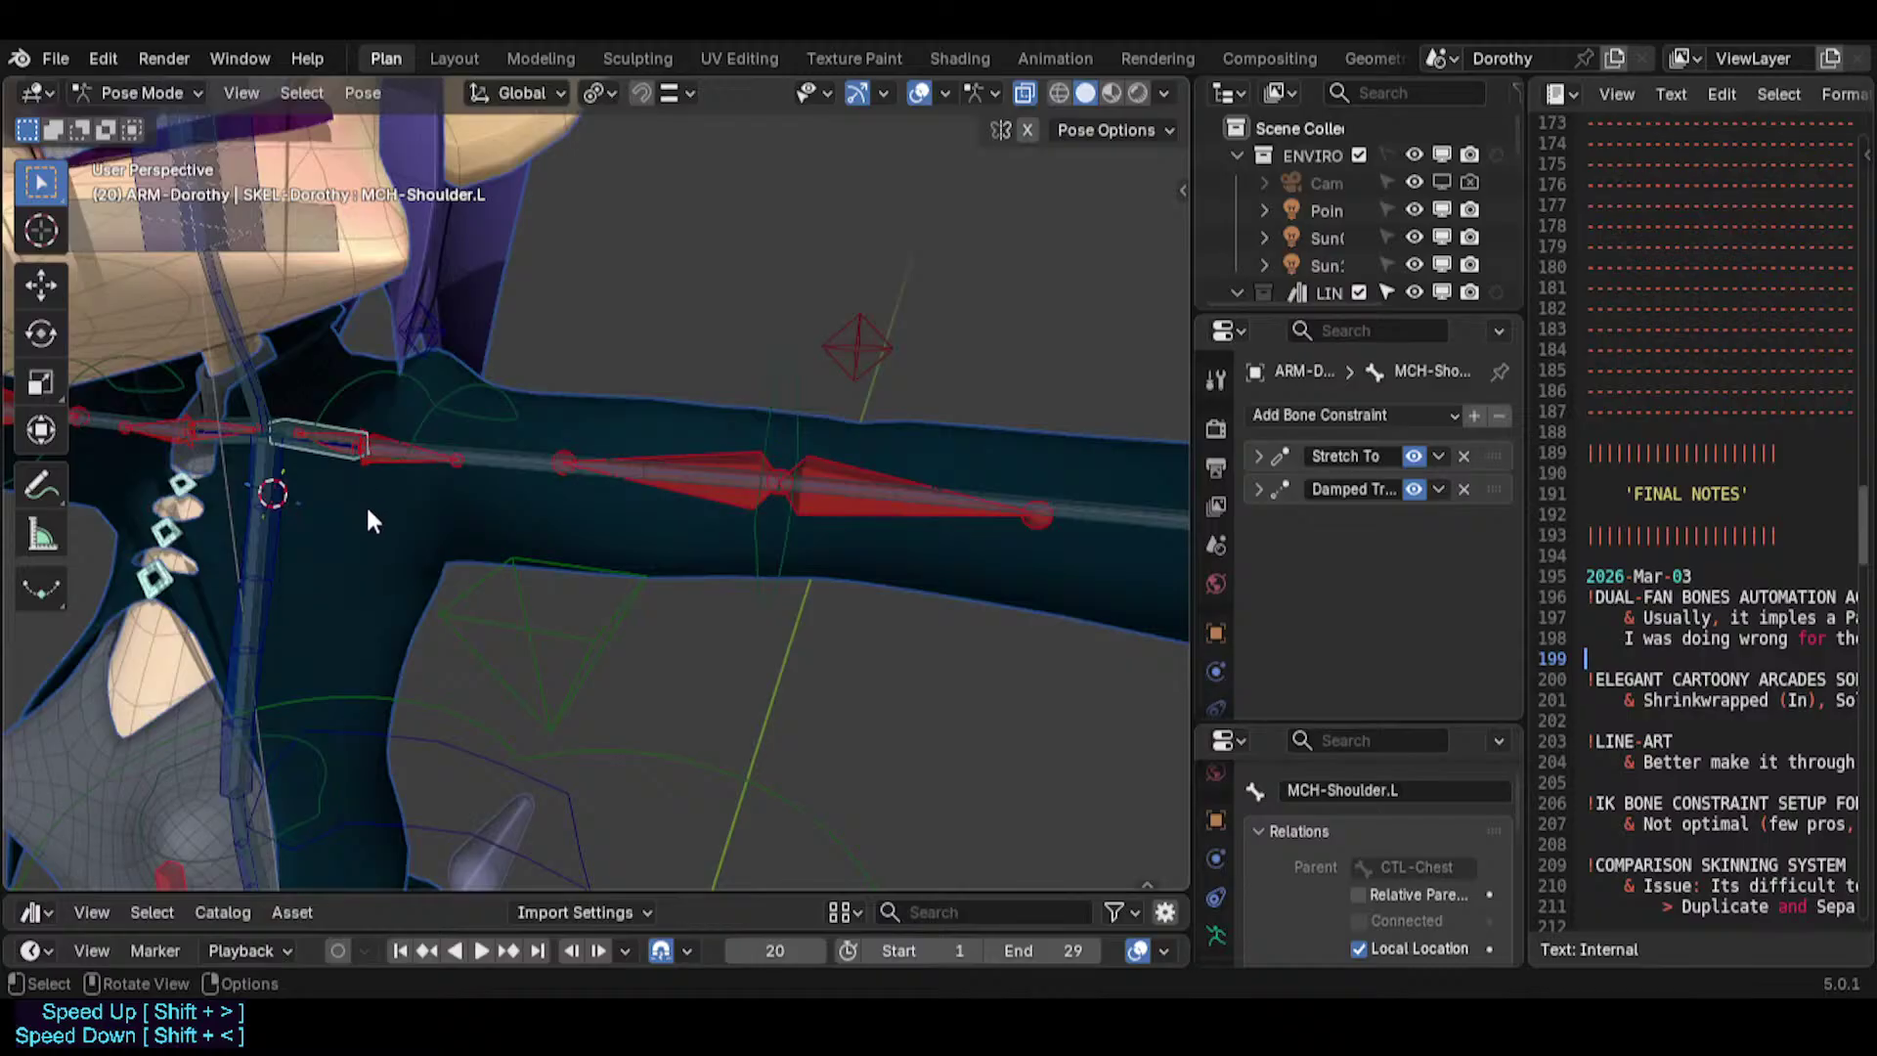
pyautogui.keyDown('shift'); pyautogui.moveTo(365, 502); pyautogui.dragTo(543, 374, button='middle'); pyautogui.keyUp('shift')
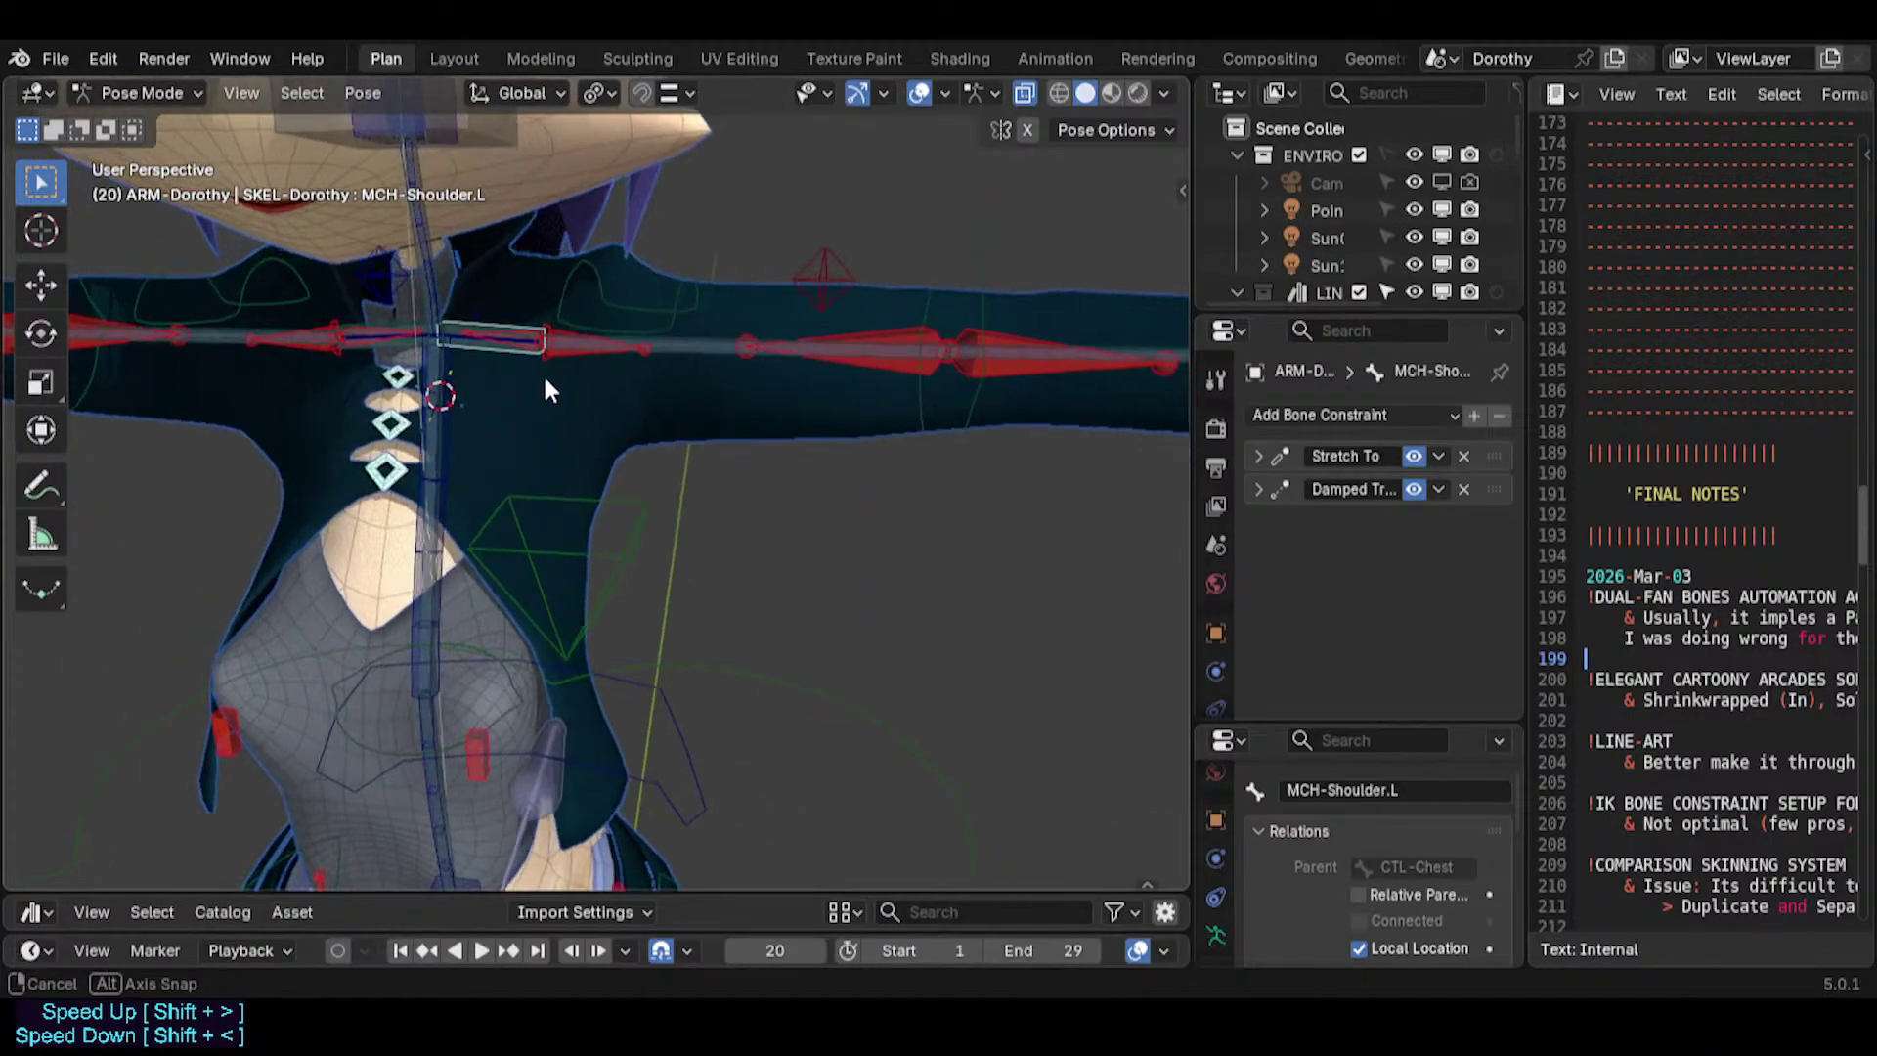
pyautogui.keyDown('shift'); pyautogui.click(681, 360); pyautogui.keyUp('shift')
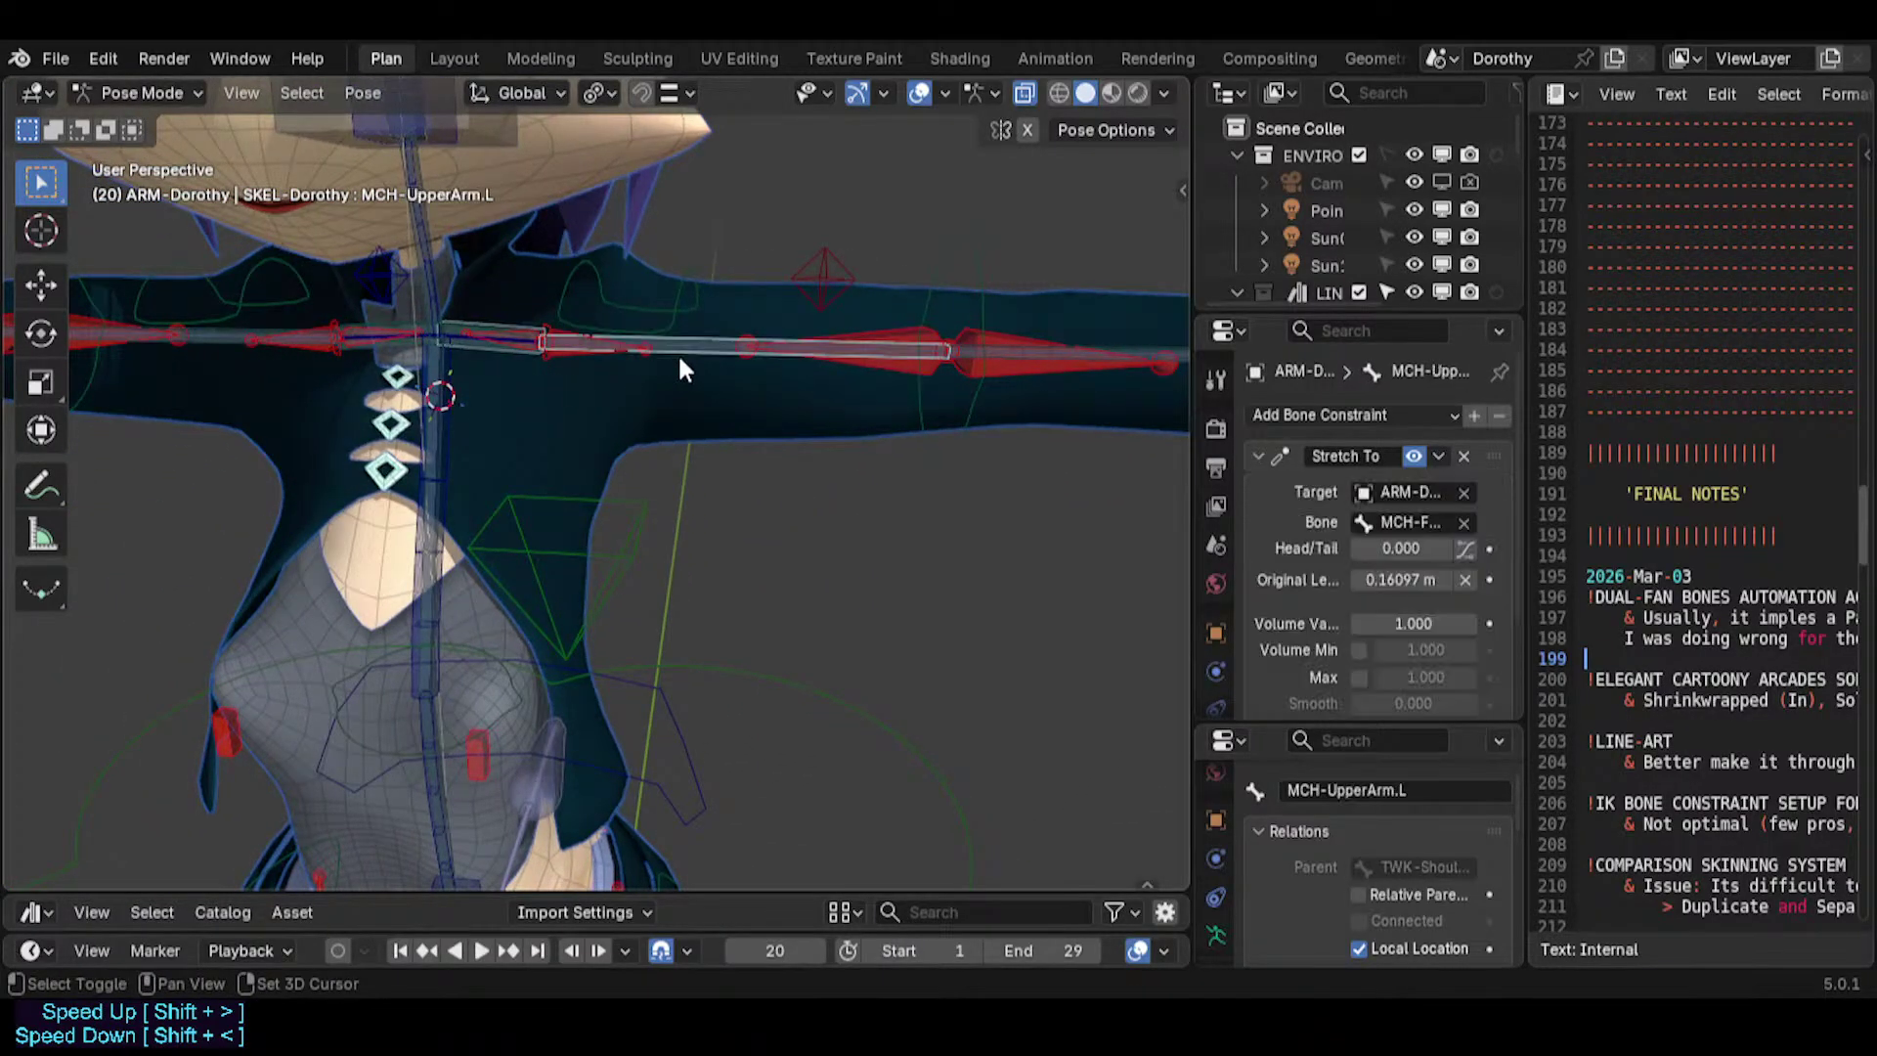
pyautogui.keyDown('shift'); pyautogui.moveTo(783, 383); pyautogui.dragTo(583, 483, button='middle'); pyautogui.keyUp('shift')
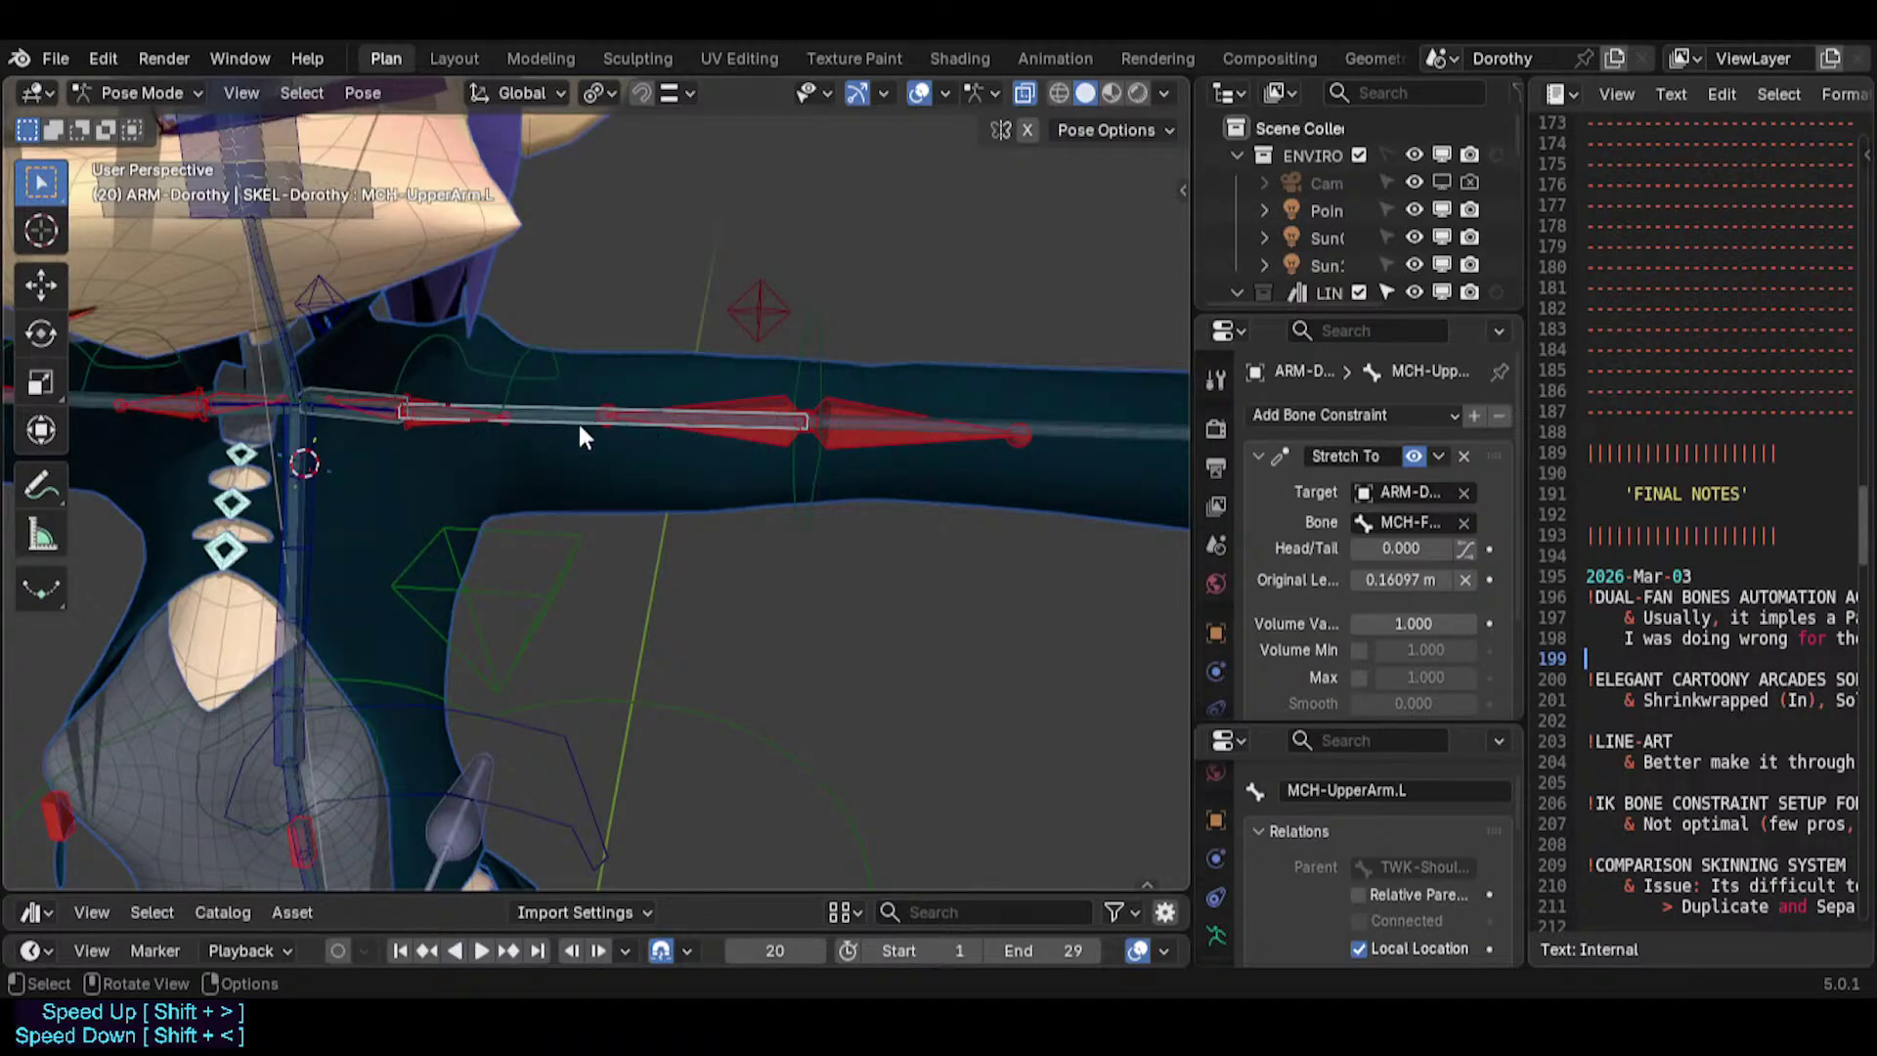
pyautogui.click(1083, 440)
pyautogui.click(1077, 438)
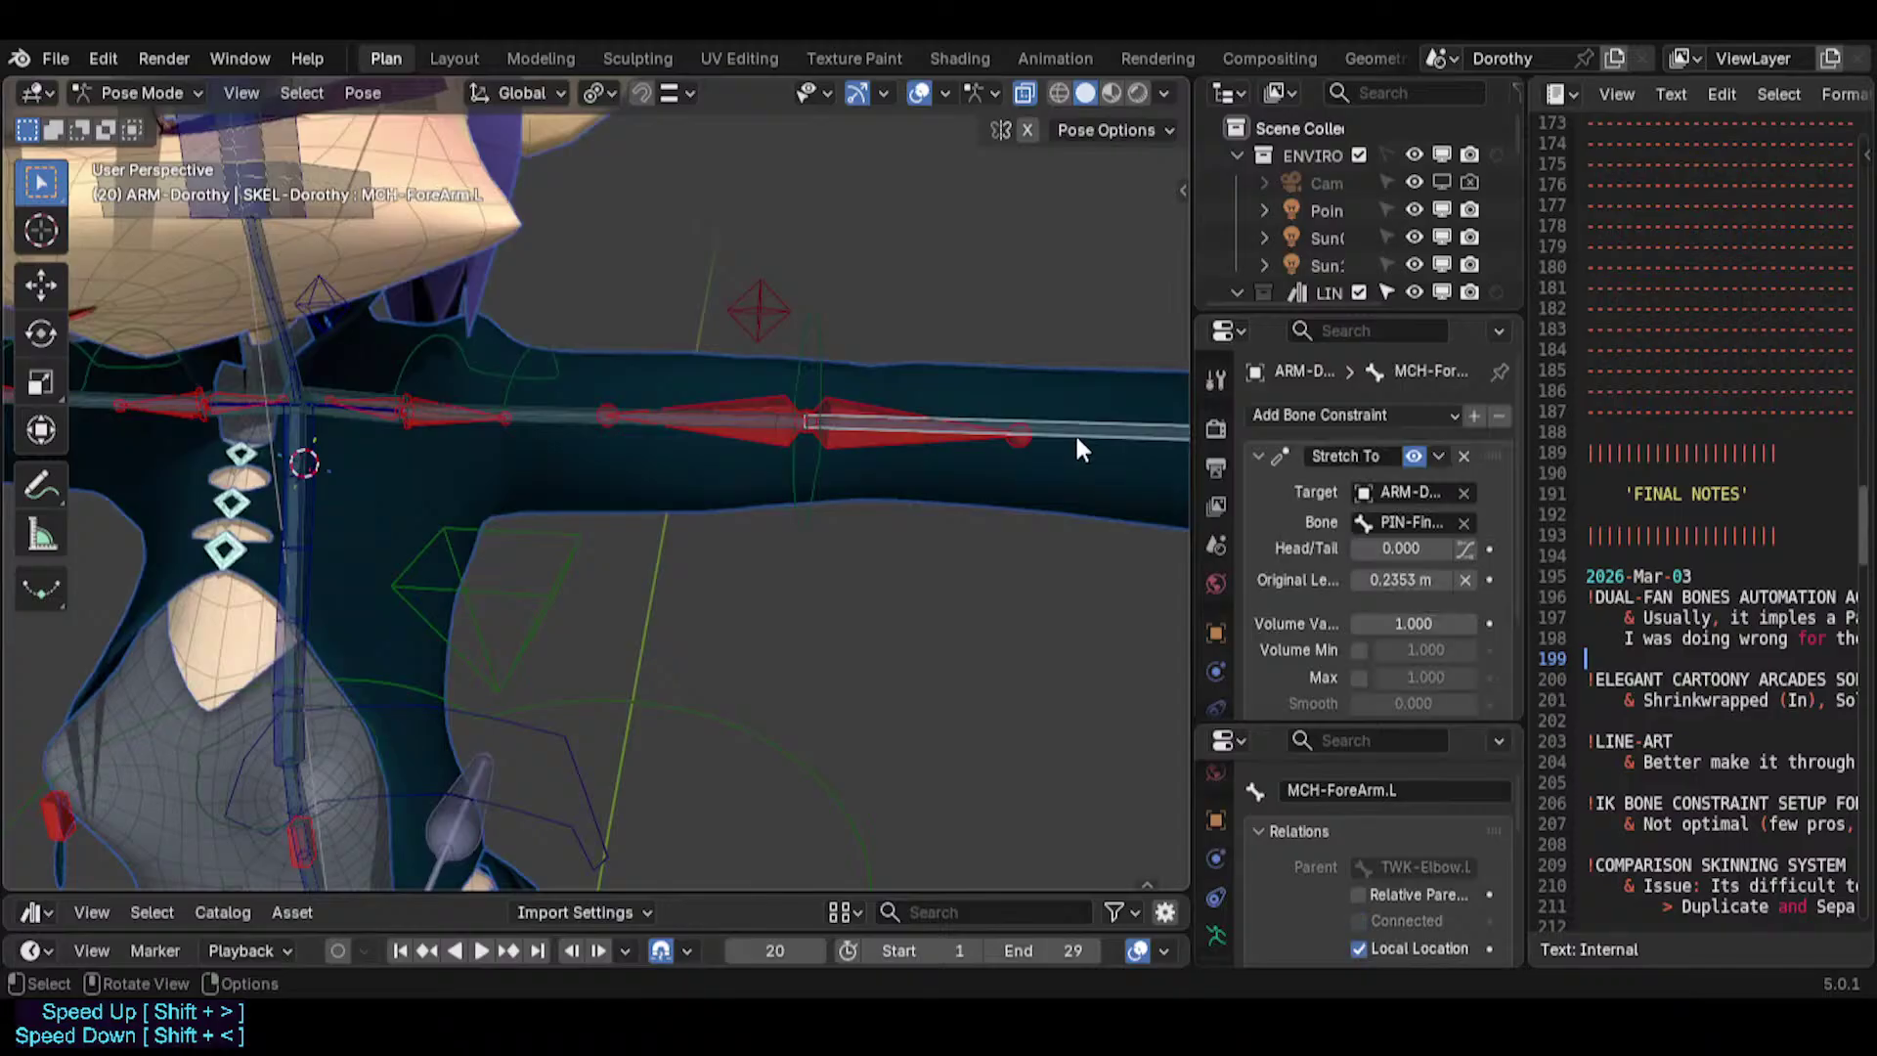
pyautogui.moveTo(1191, 645); pyautogui.dragTo(1152, 635)
pyautogui.click(533, 428)
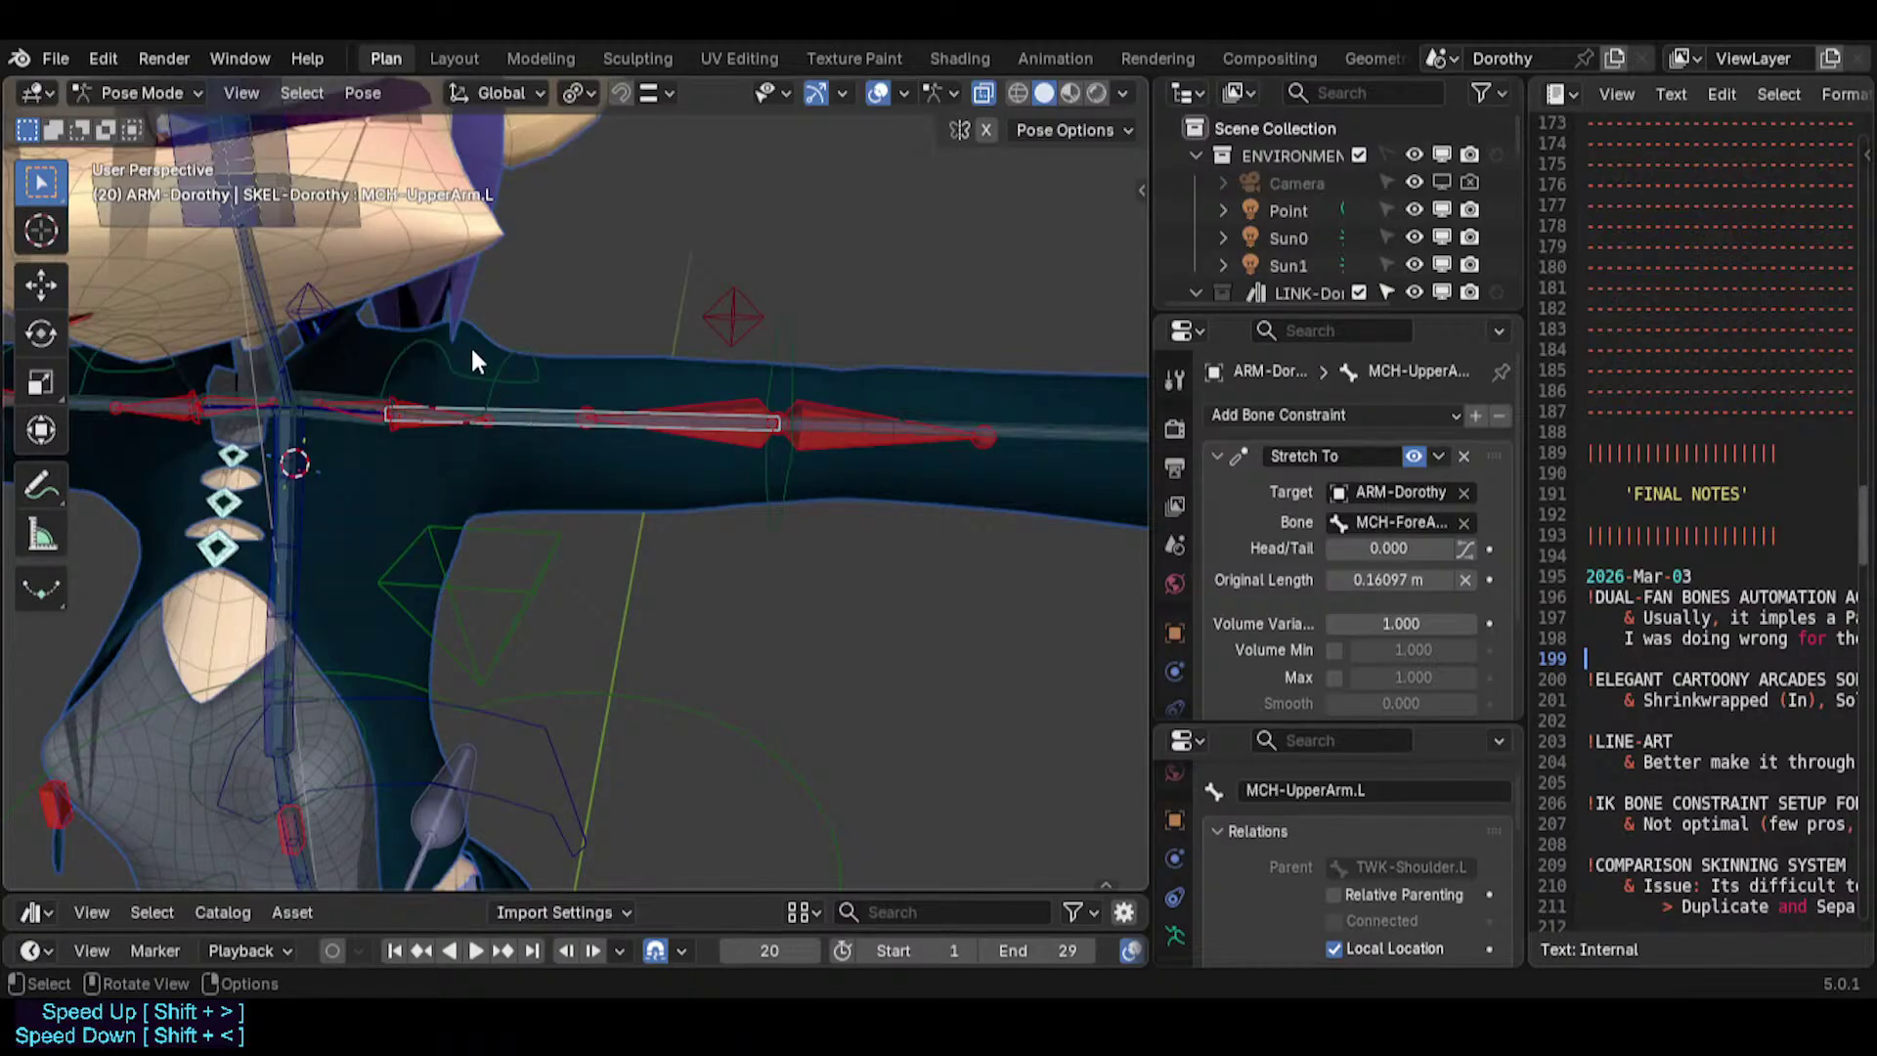
# Try rotating the TWK-Shoulder.L bone.
pyautogui.click(492, 365)
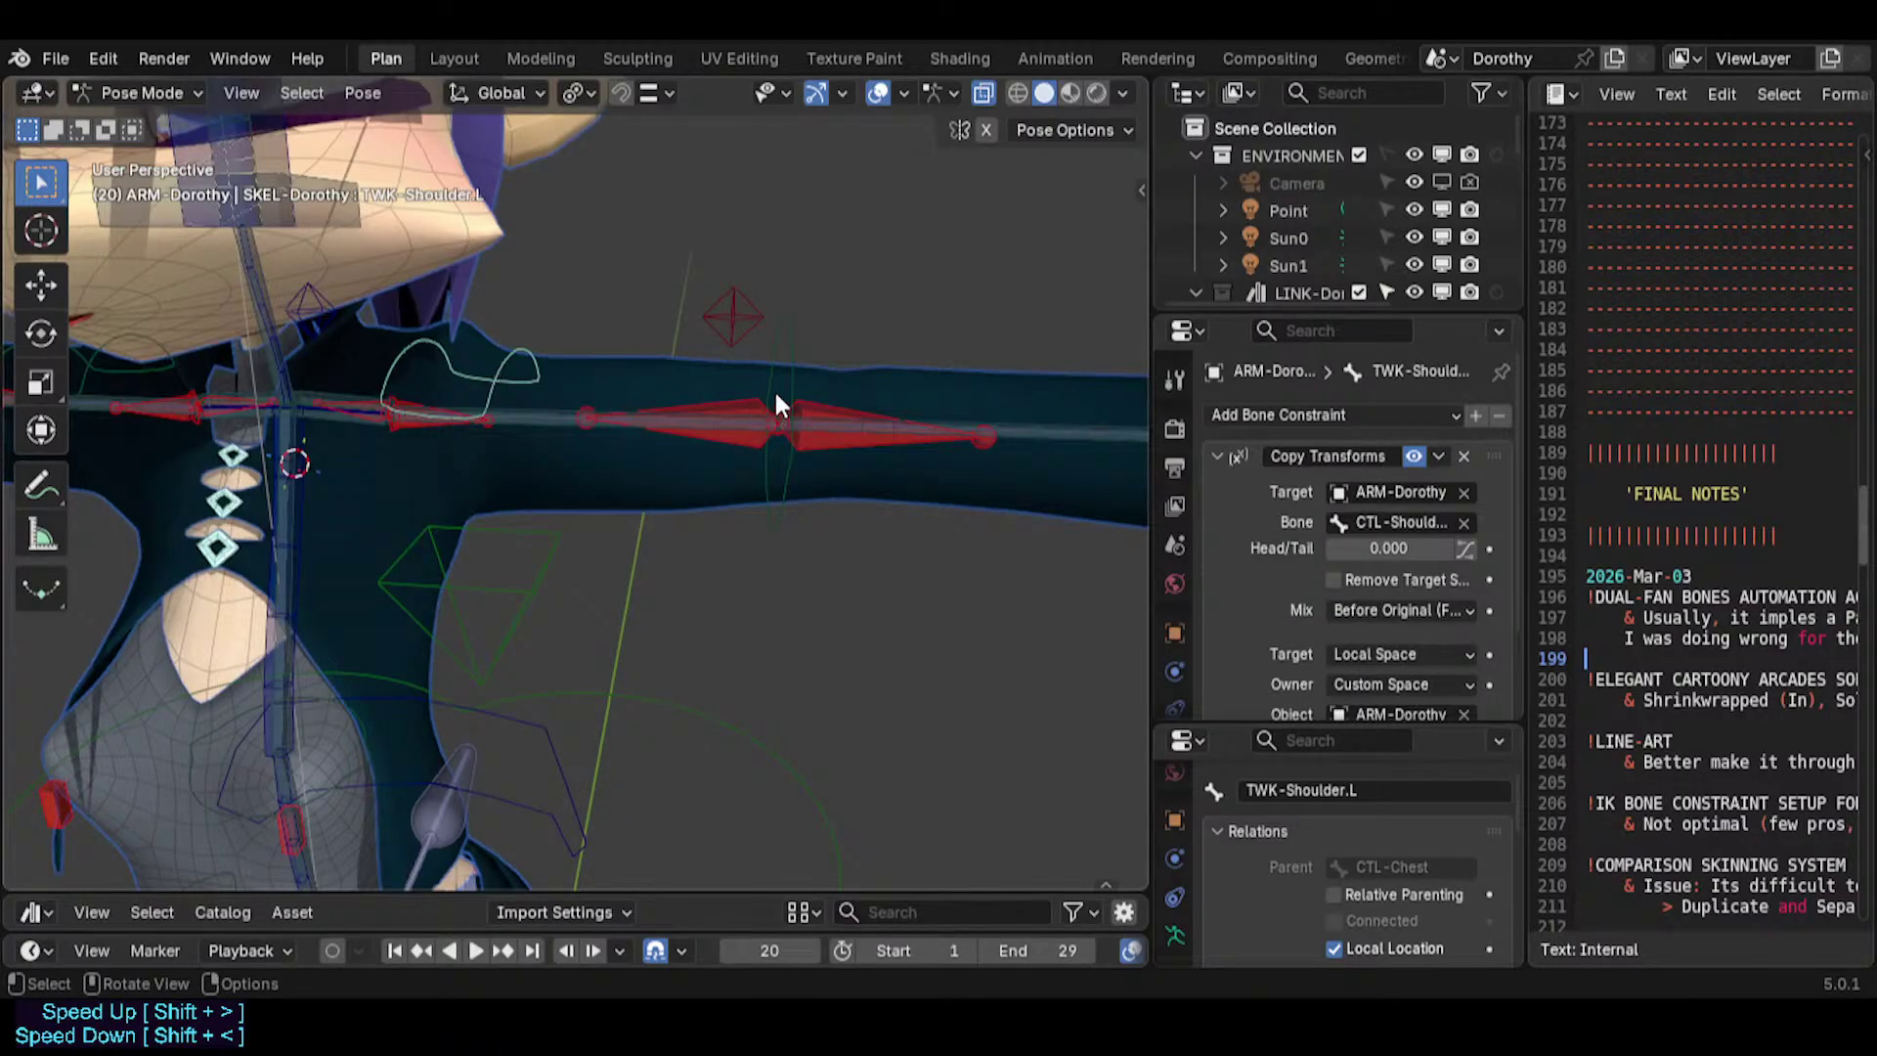
pyautogui.press('r')
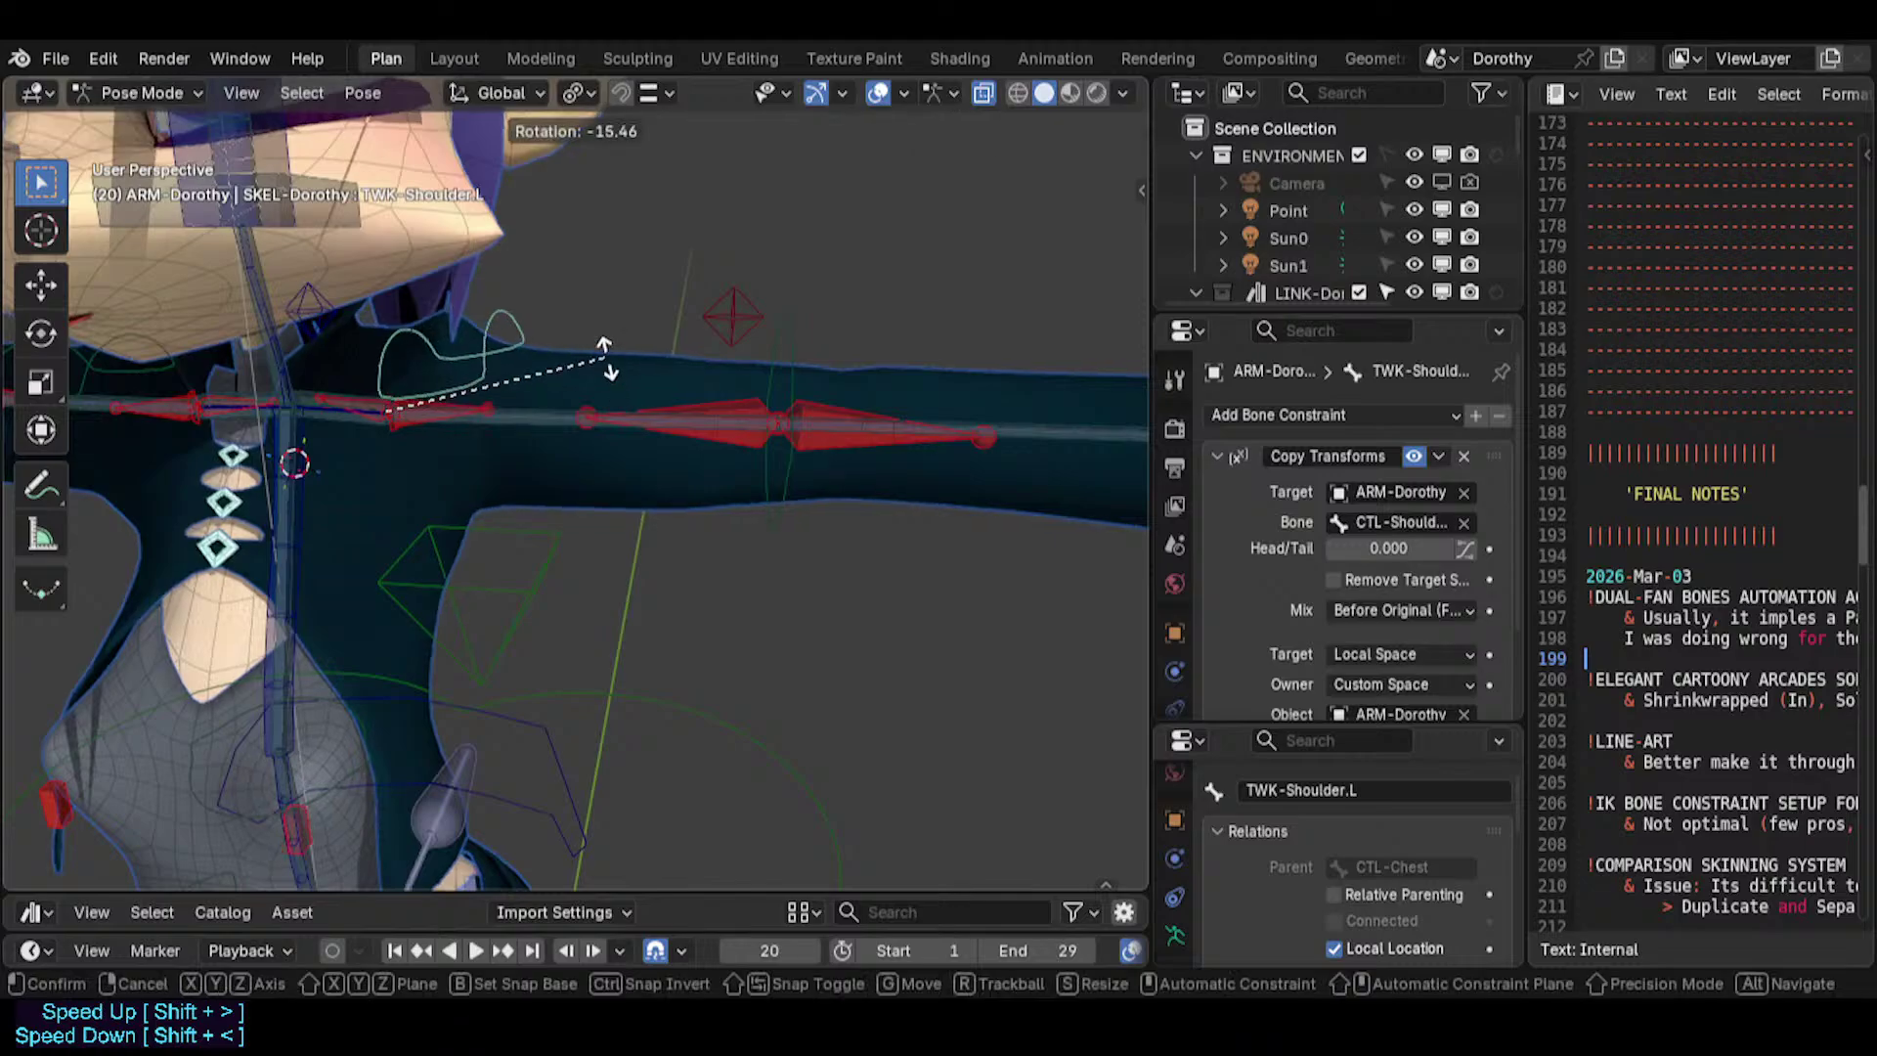
pyautogui.rightClick(591, 412)
# Pick the CTL-Shoulder.L bone out of the overlapping bones at the left shoulder and rotate it.
pyautogui.click(384, 409)
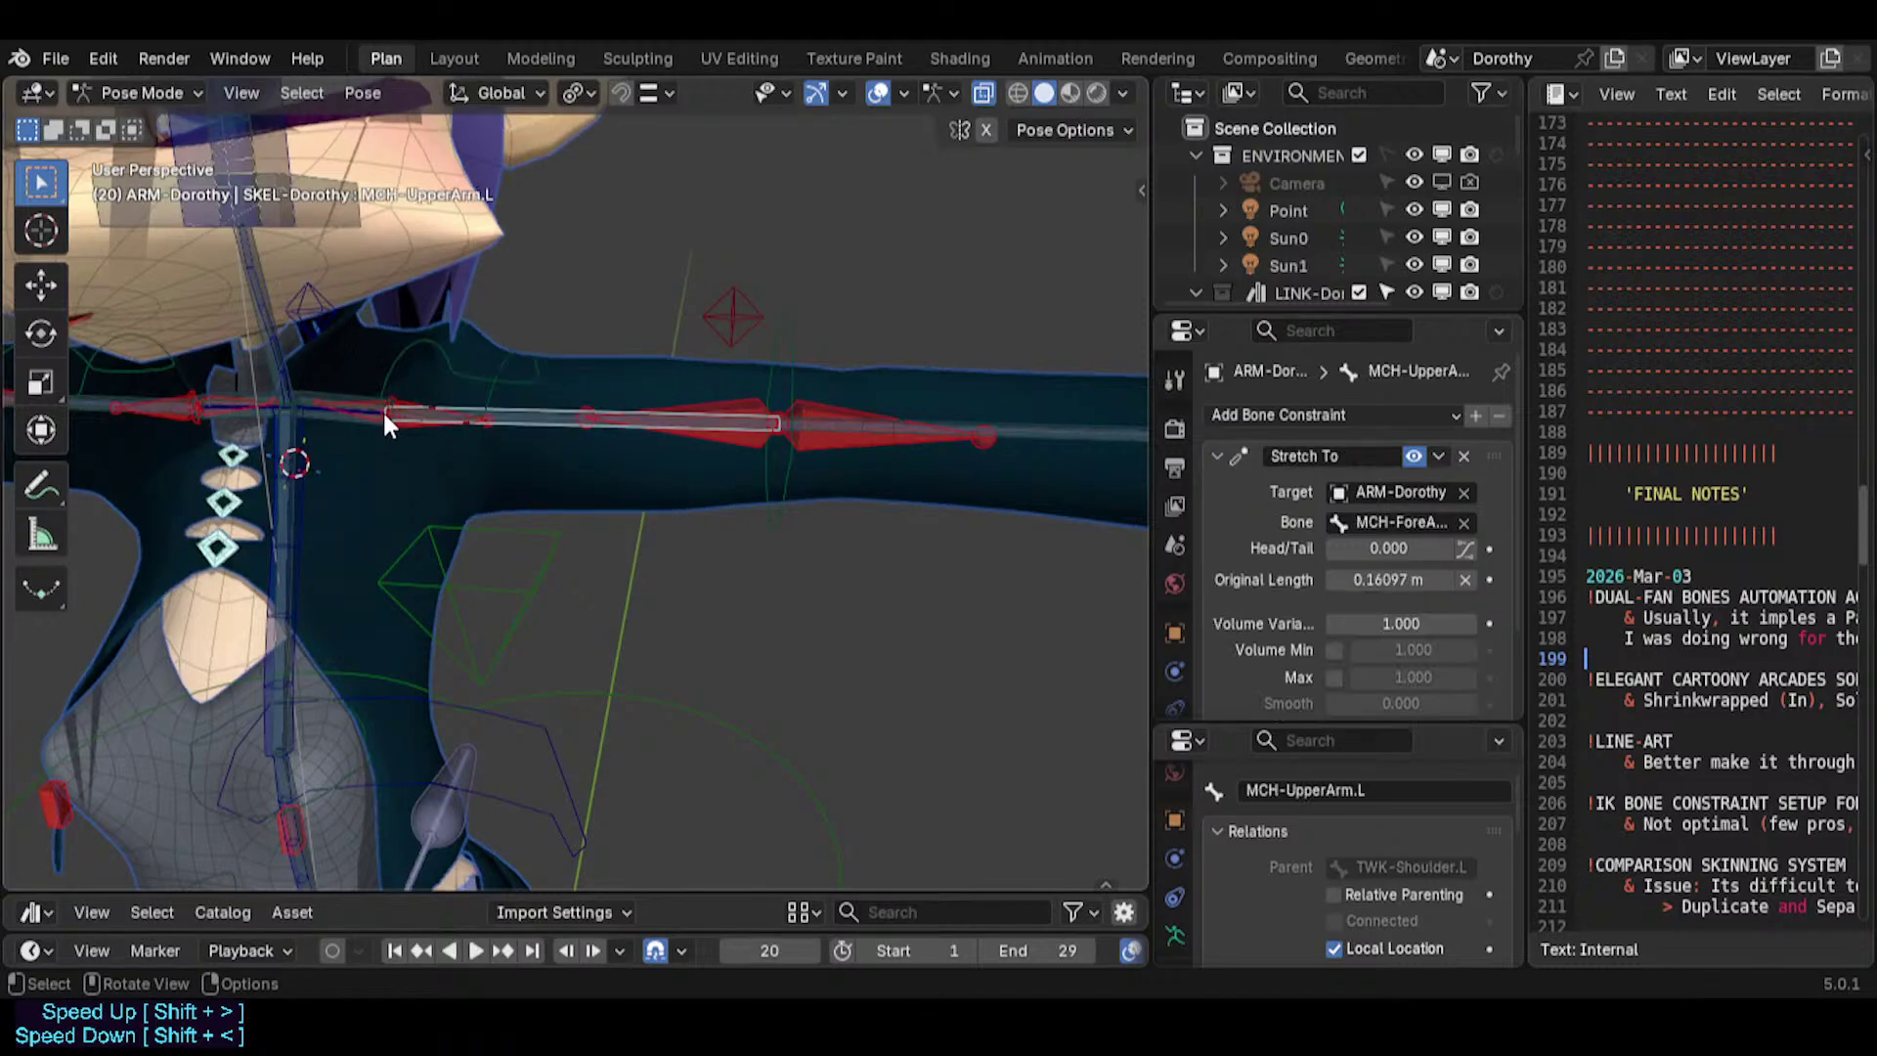
pyautogui.click(380, 409)
pyautogui.click(373, 409)
pyautogui.click(374, 403)
pyautogui.click(377, 409)
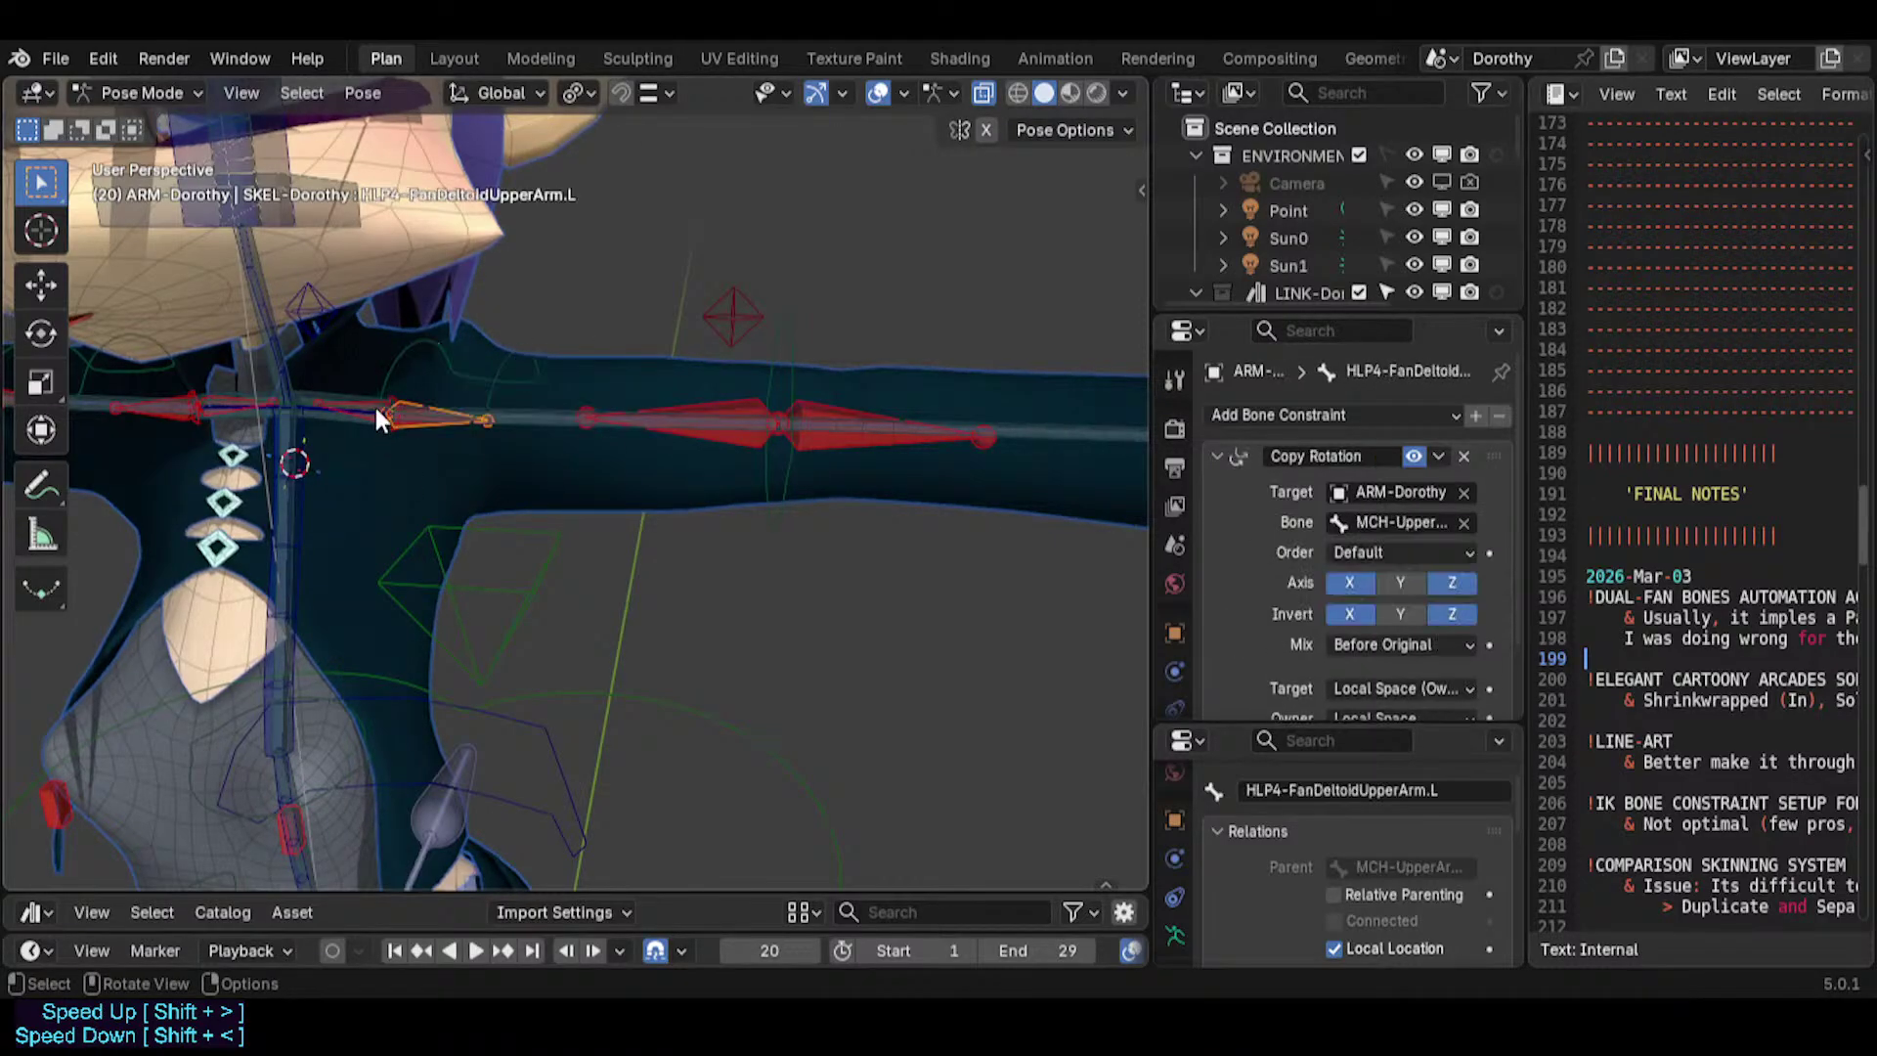
pyautogui.click(377, 410)
pyautogui.scroll(4, 371, 413)
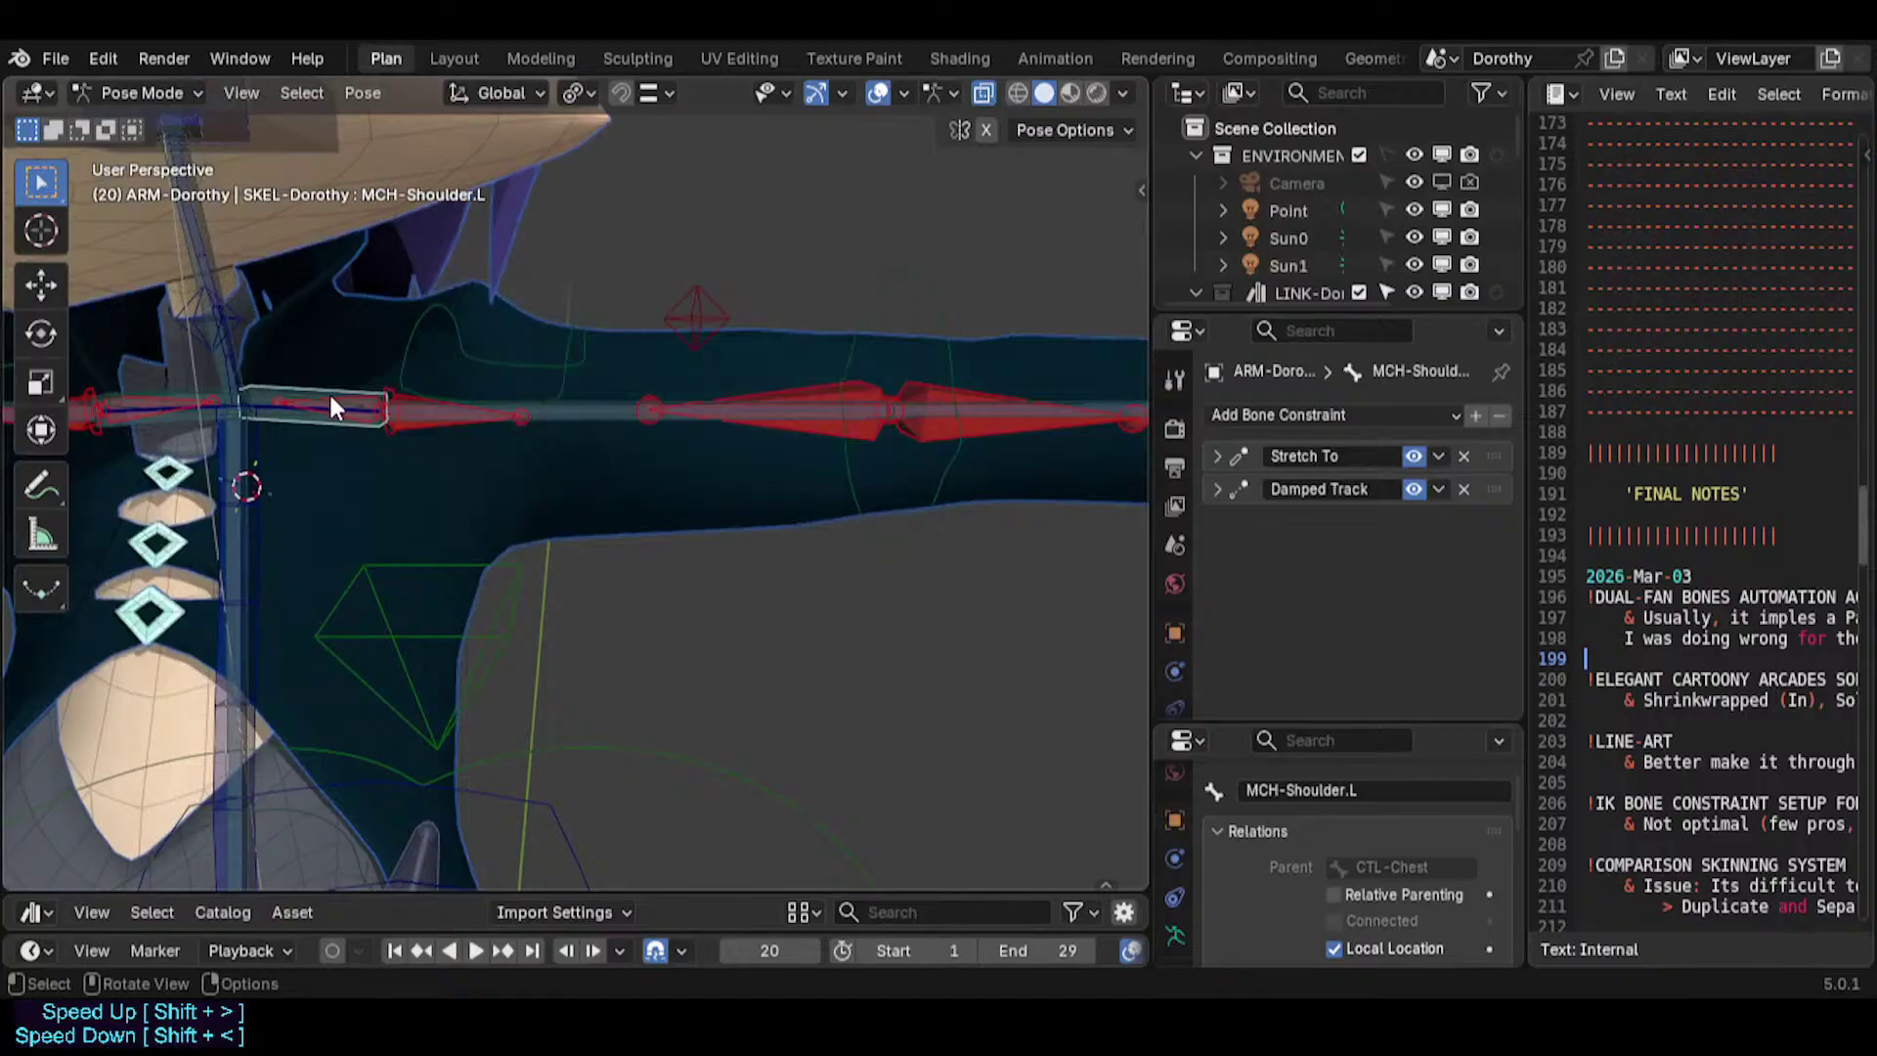
pyautogui.click(338, 402)
pyautogui.click(339, 401)
pyautogui.click(356, 406)
pyautogui.click(356, 407)
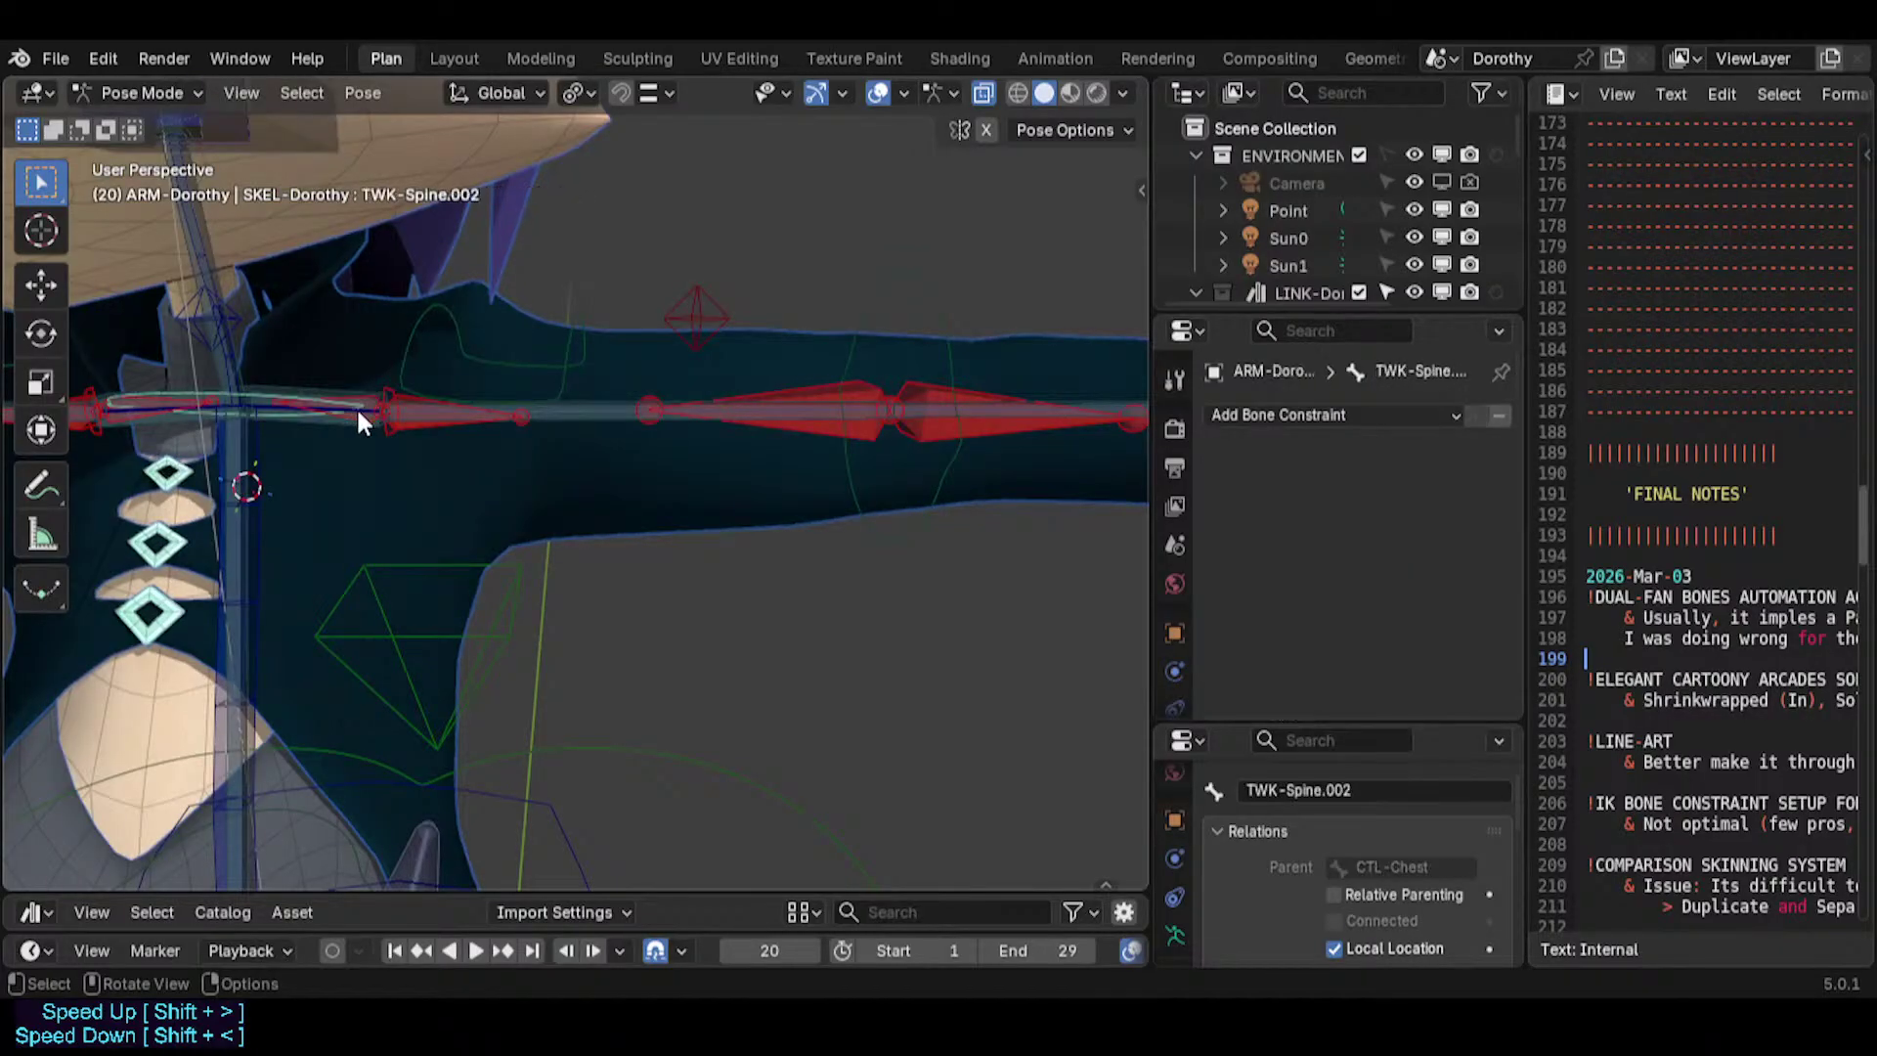
pyautogui.click(356, 407)
pyautogui.press('r')
pyautogui.click(360, 340)
# Rotate CTL-Shoulder.L up and down several times to test the shoulder deformation, and save the file.
pyautogui.keyDown('shift'); pyautogui.moveTo(363, 340); pyautogui.dragTo(527, 364, button='middle'); pyautogui.keyUp('shift')
pyautogui.press('r')
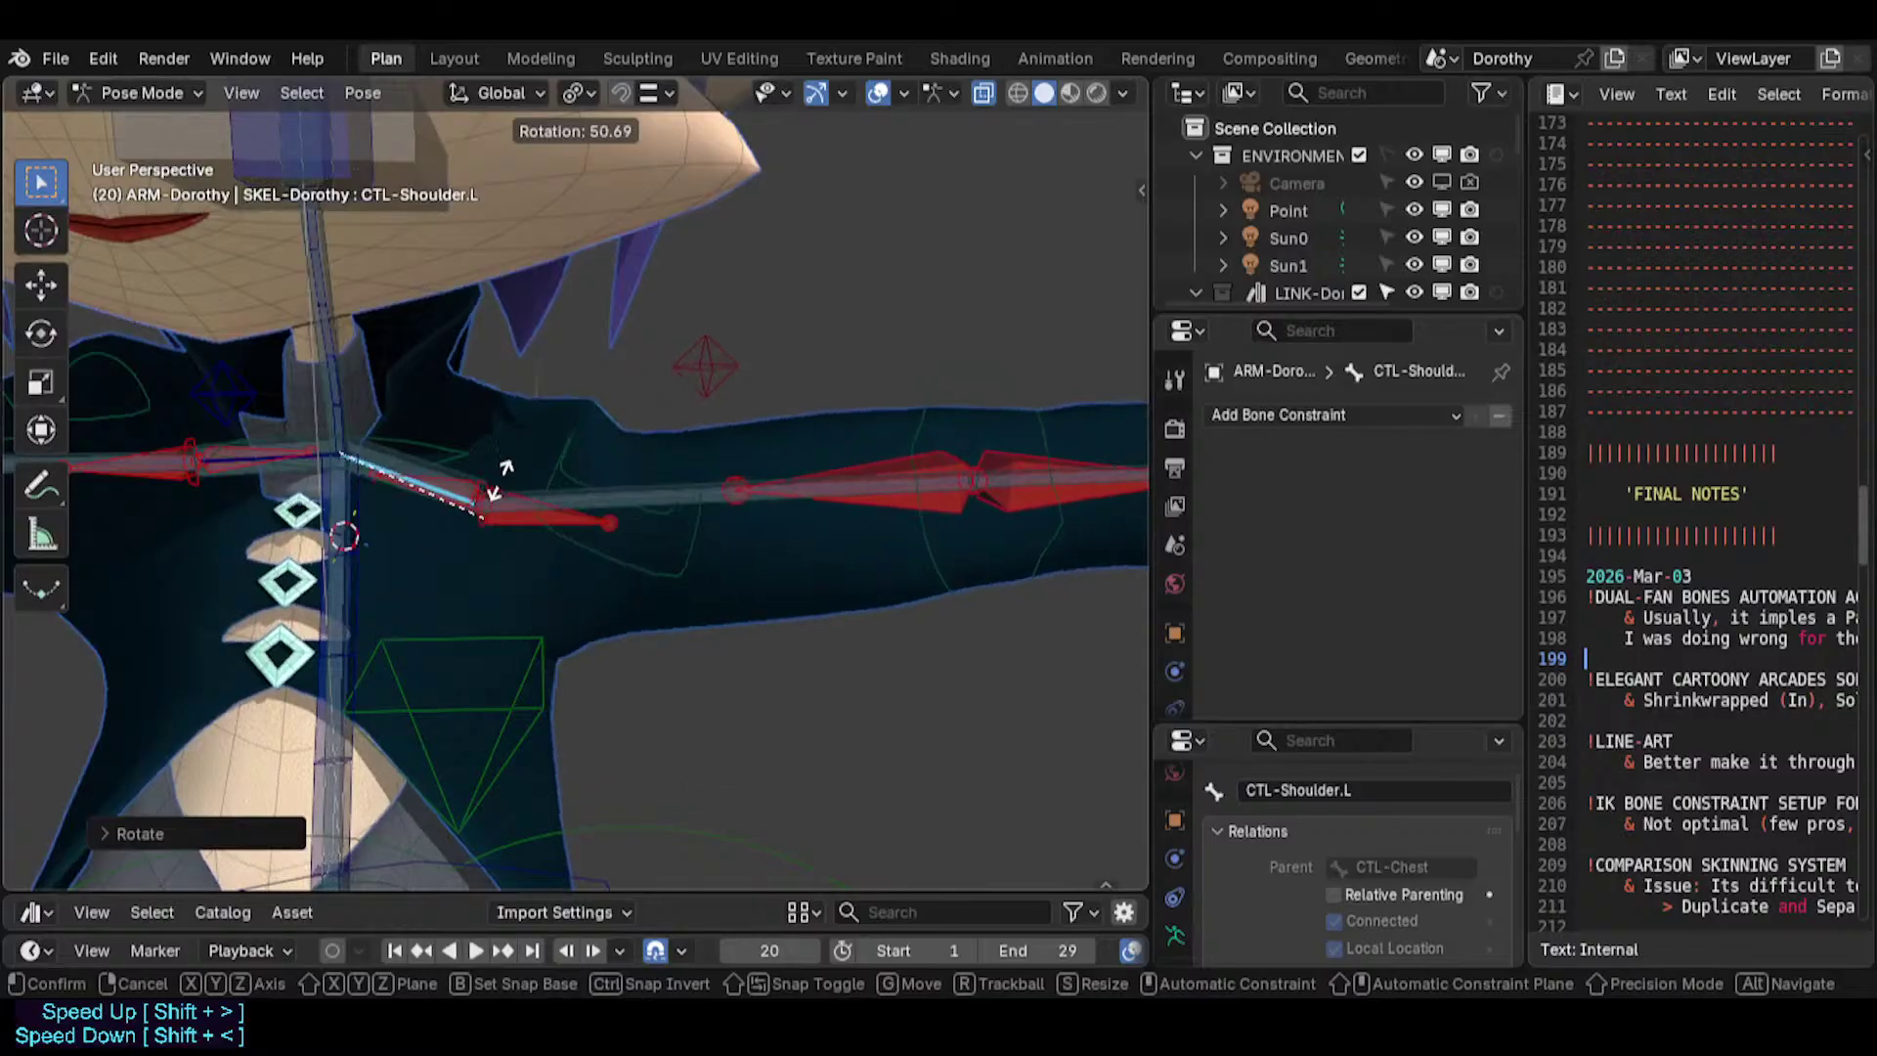
pyautogui.click(491, 450)
pyautogui.press('r')
pyautogui.click(457, 530)
pyautogui.moveTo(458, 531); pyautogui.dragTo(477, 601, button='middle')
pyautogui.press('r')
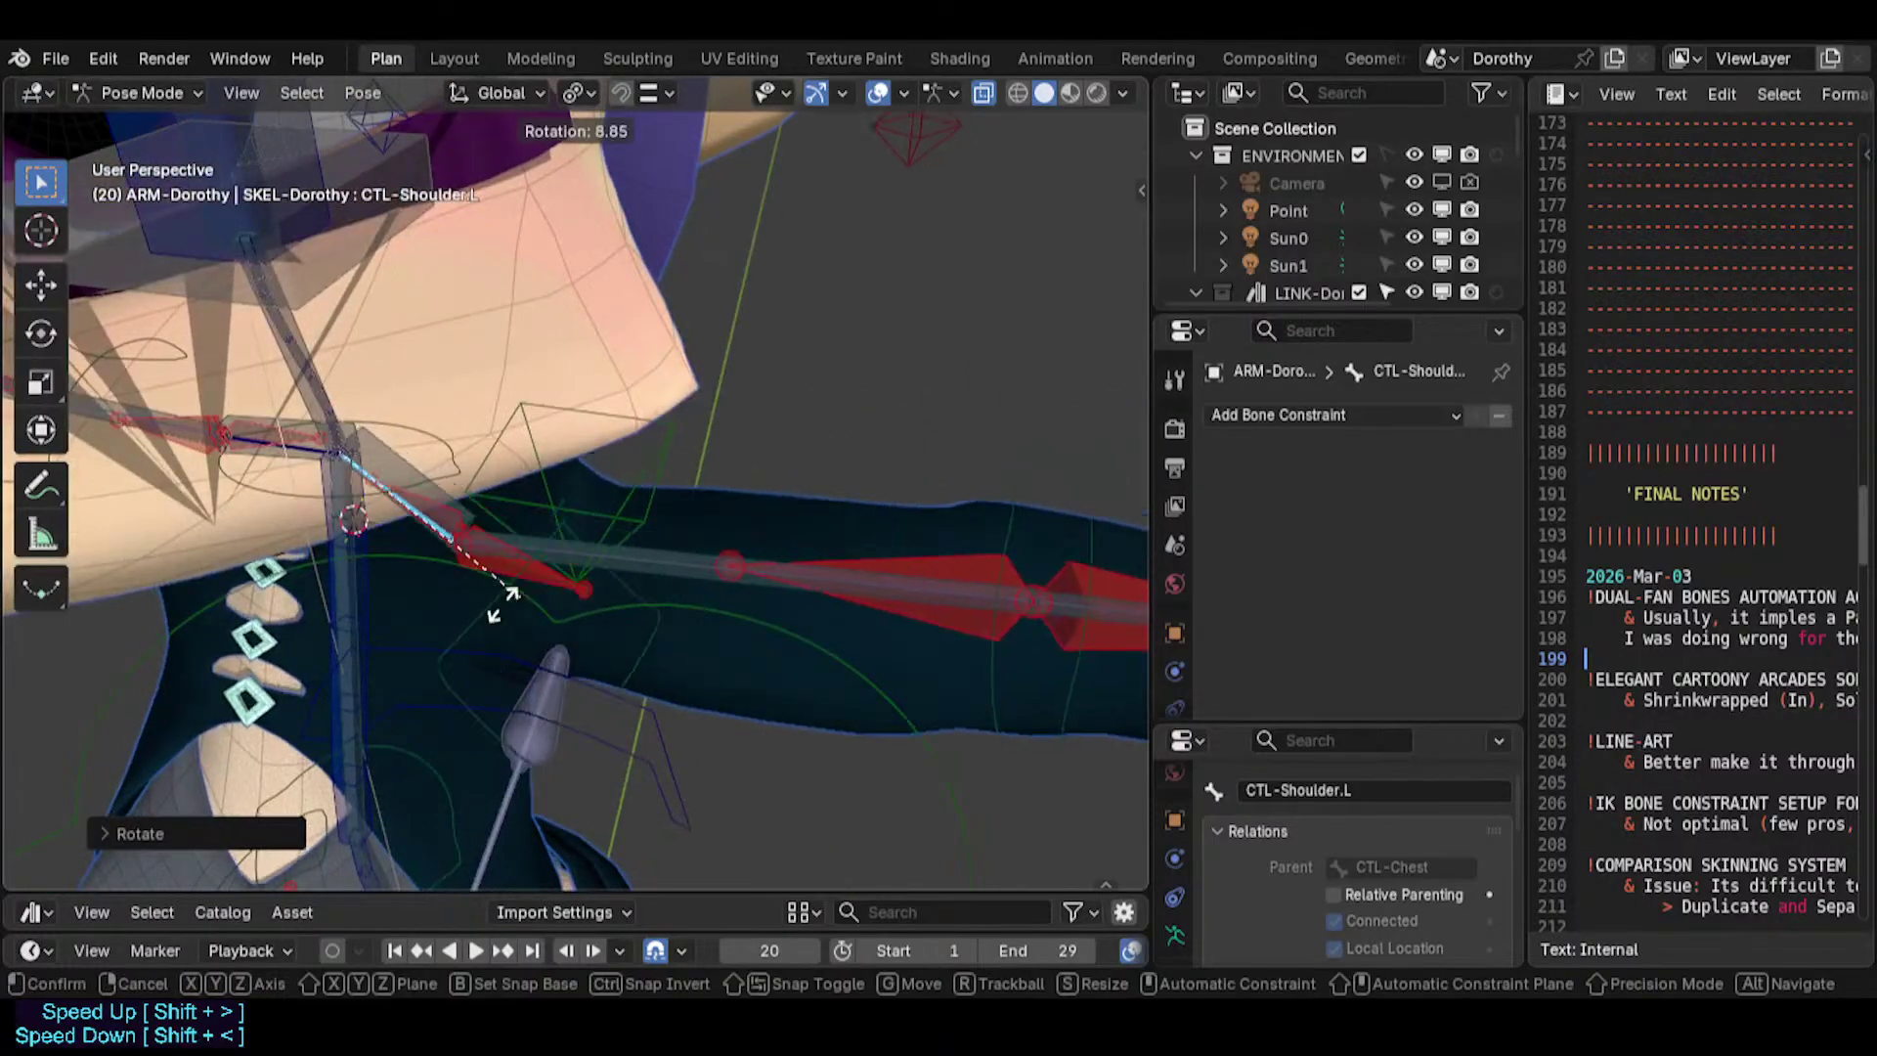
pyautogui.click(686, 520)
pyautogui.moveTo(686, 520); pyautogui.dragTo(361, 436, button='middle')
pyautogui.hotkey('ctrl', 's')
# Try to move the TWK-Elbow.L bone.
pyautogui.click(571, 370)
pyautogui.press('g')
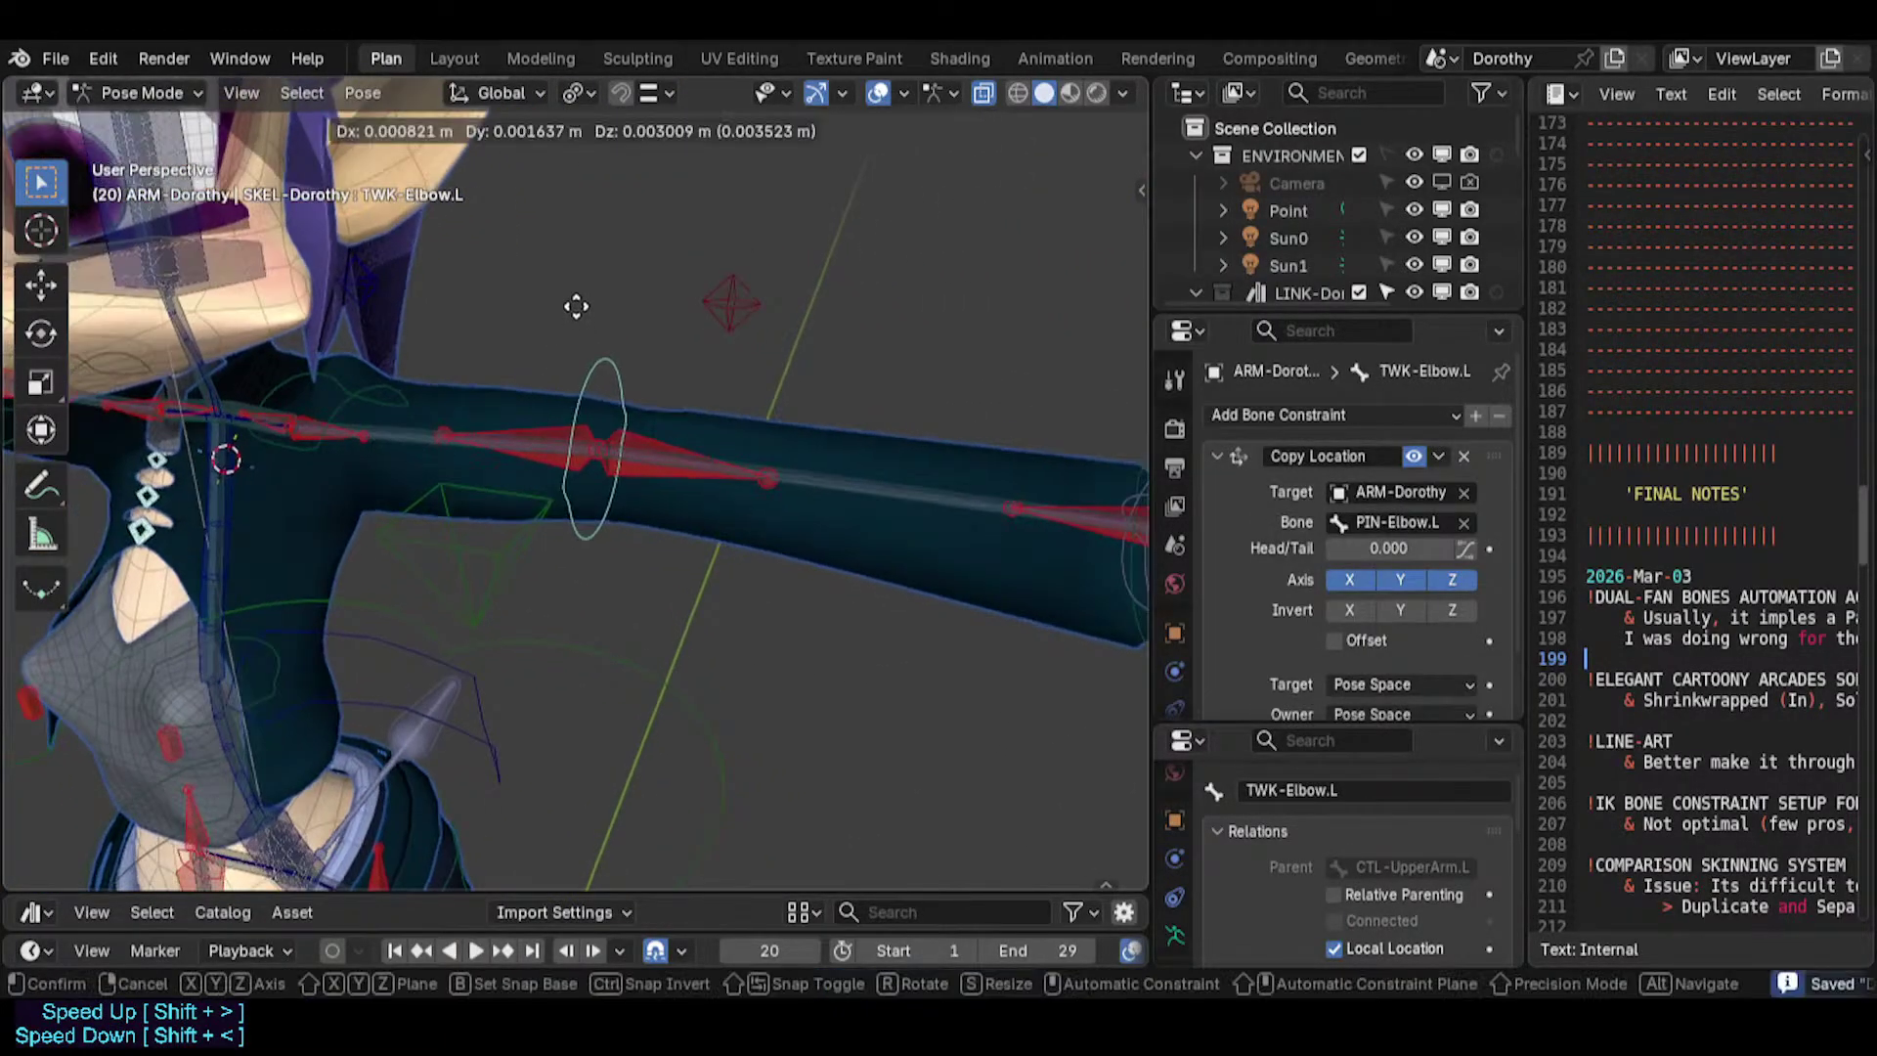
pyautogui.press('Escape')
# Move the MTR-IK-Hand.L control to bend the left elbow sharply and extend the arm again.
pyautogui.moveTo(729, 368); pyautogui.dragTo(585, 468, button='middle')
pyautogui.click(1047, 439)
pyautogui.press('g')
pyautogui.click(663, 594)
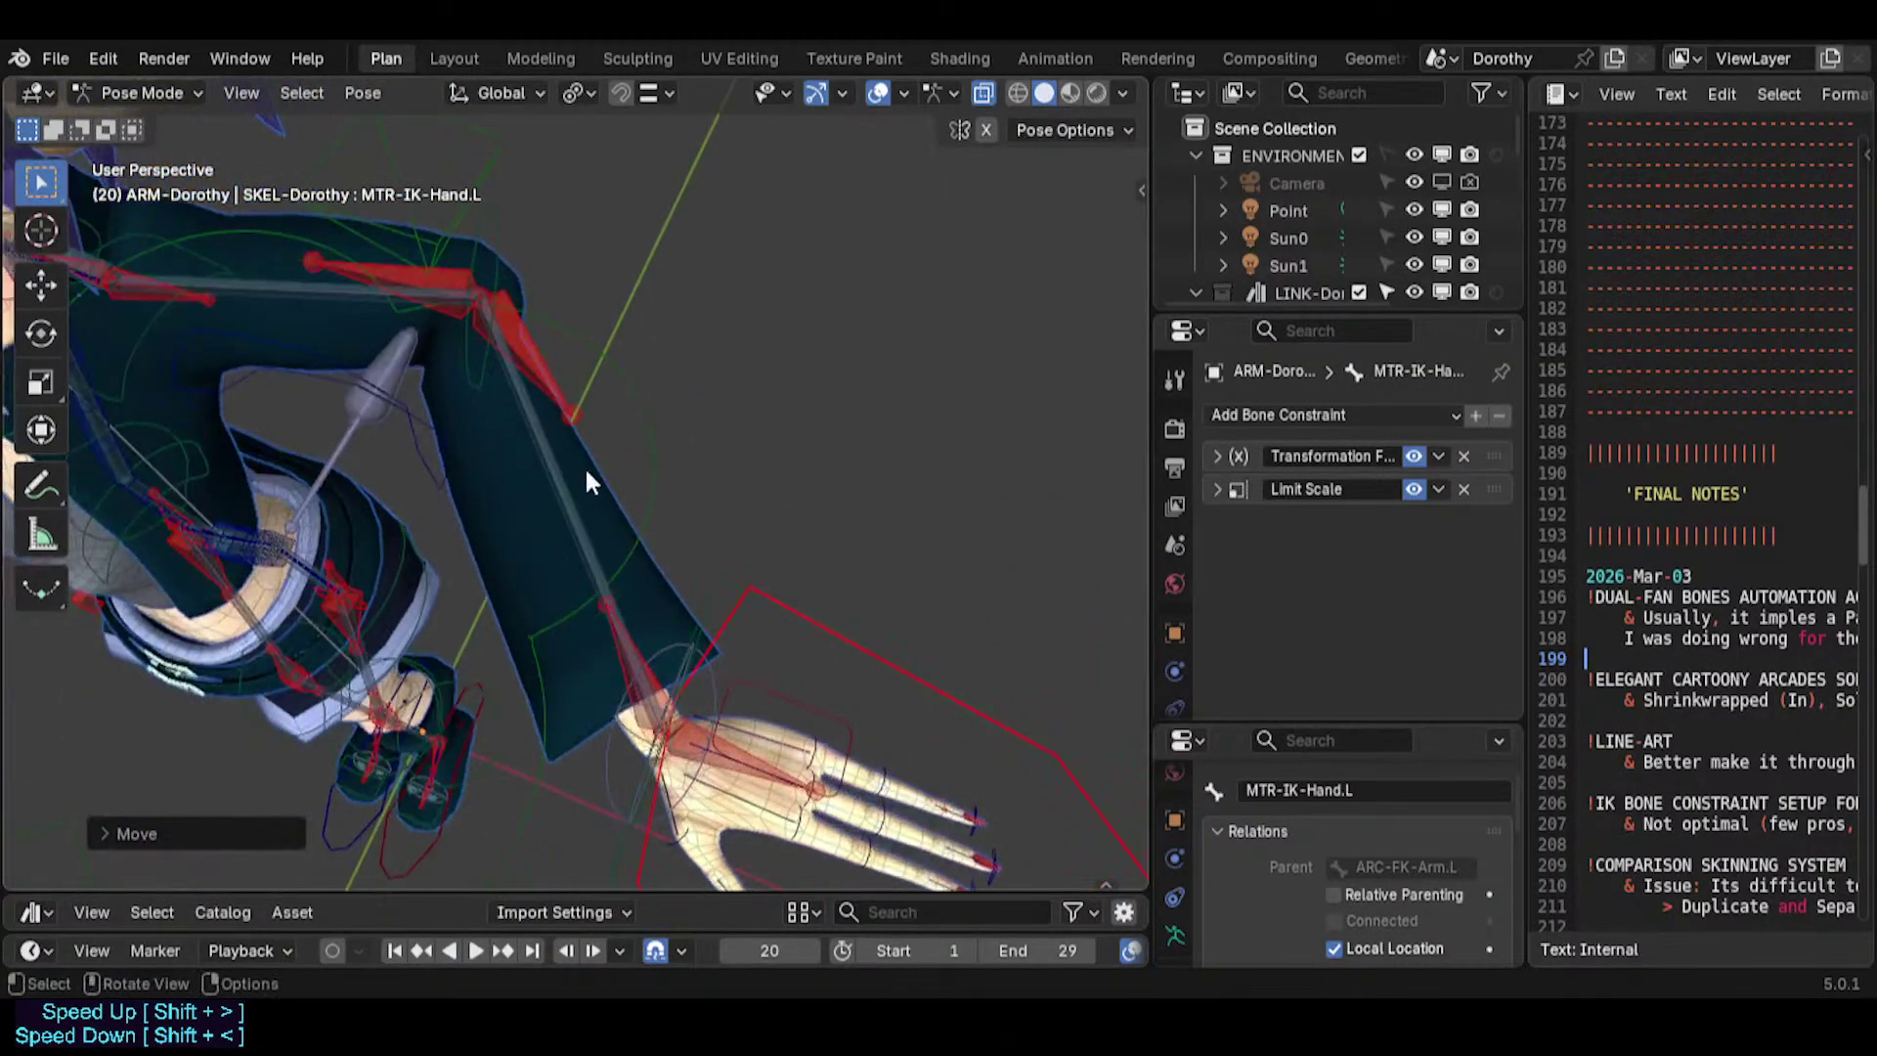
pyautogui.press('g')
pyautogui.click(765, 356)
pyautogui.keyDown('shift'); pyautogui.moveTo(765, 356); pyautogui.dragTo(704, 570, button='middle'); pyautogui.keyUp('shift')
pyautogui.press('g')
pyautogui.click(735, 423)
pyautogui.moveTo(735, 422); pyautogui.dragTo(577, 371, button='middle')
# Save the file and clear the location of the MTR-IK-Hand.L control.
pyautogui.hotkey('ctrl', 's')
pyautogui.scroll(1, 566, 625)
pyautogui.press('a')
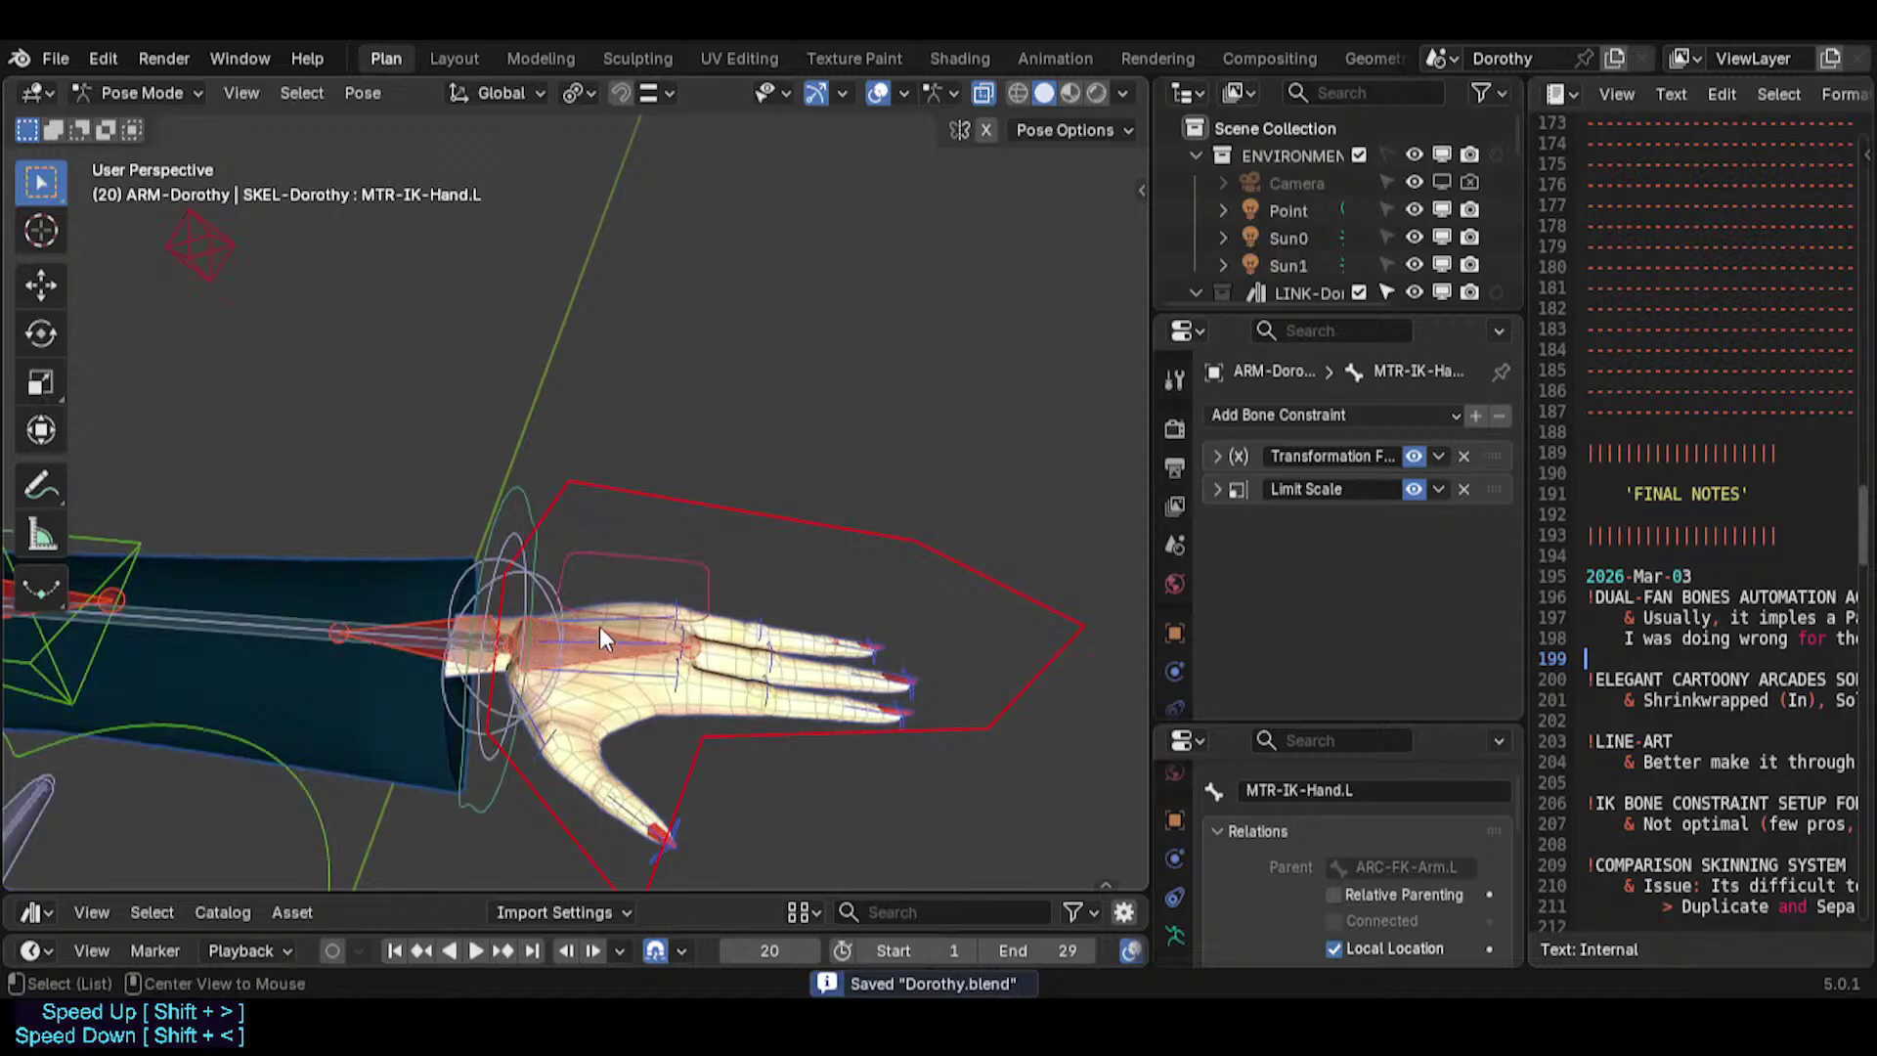
pyautogui.hotkey('alt', 'g')
# Rotate the MTR-IK-Hand.L control about the global Z axis so that the left wrist bends.
pyautogui.keyDown('shift'); pyautogui.moveTo(681, 694); pyautogui.dragTo(738, 291, button='middle'); pyautogui.keyUp('shift')
pyautogui.scroll(-4, 830, 547)
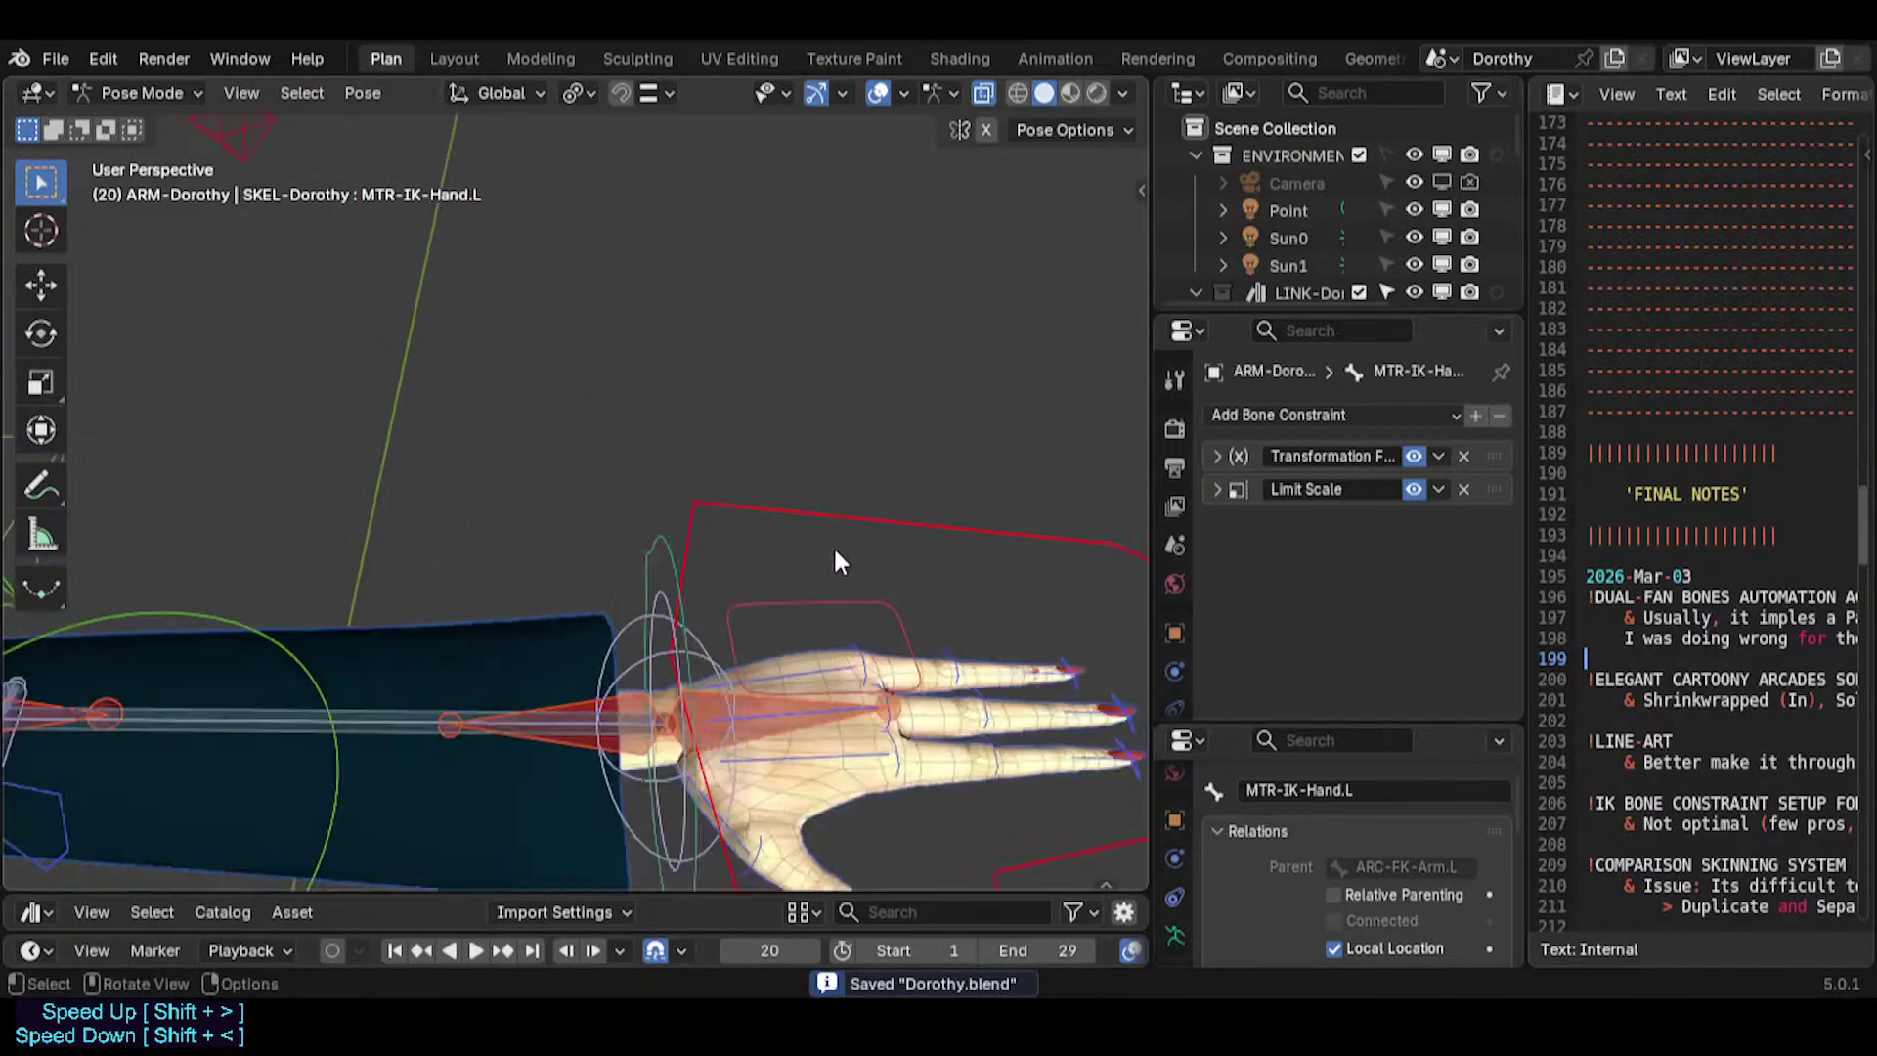
pyautogui.moveTo(825, 537); pyautogui.dragTo(792, 626, button='middle')
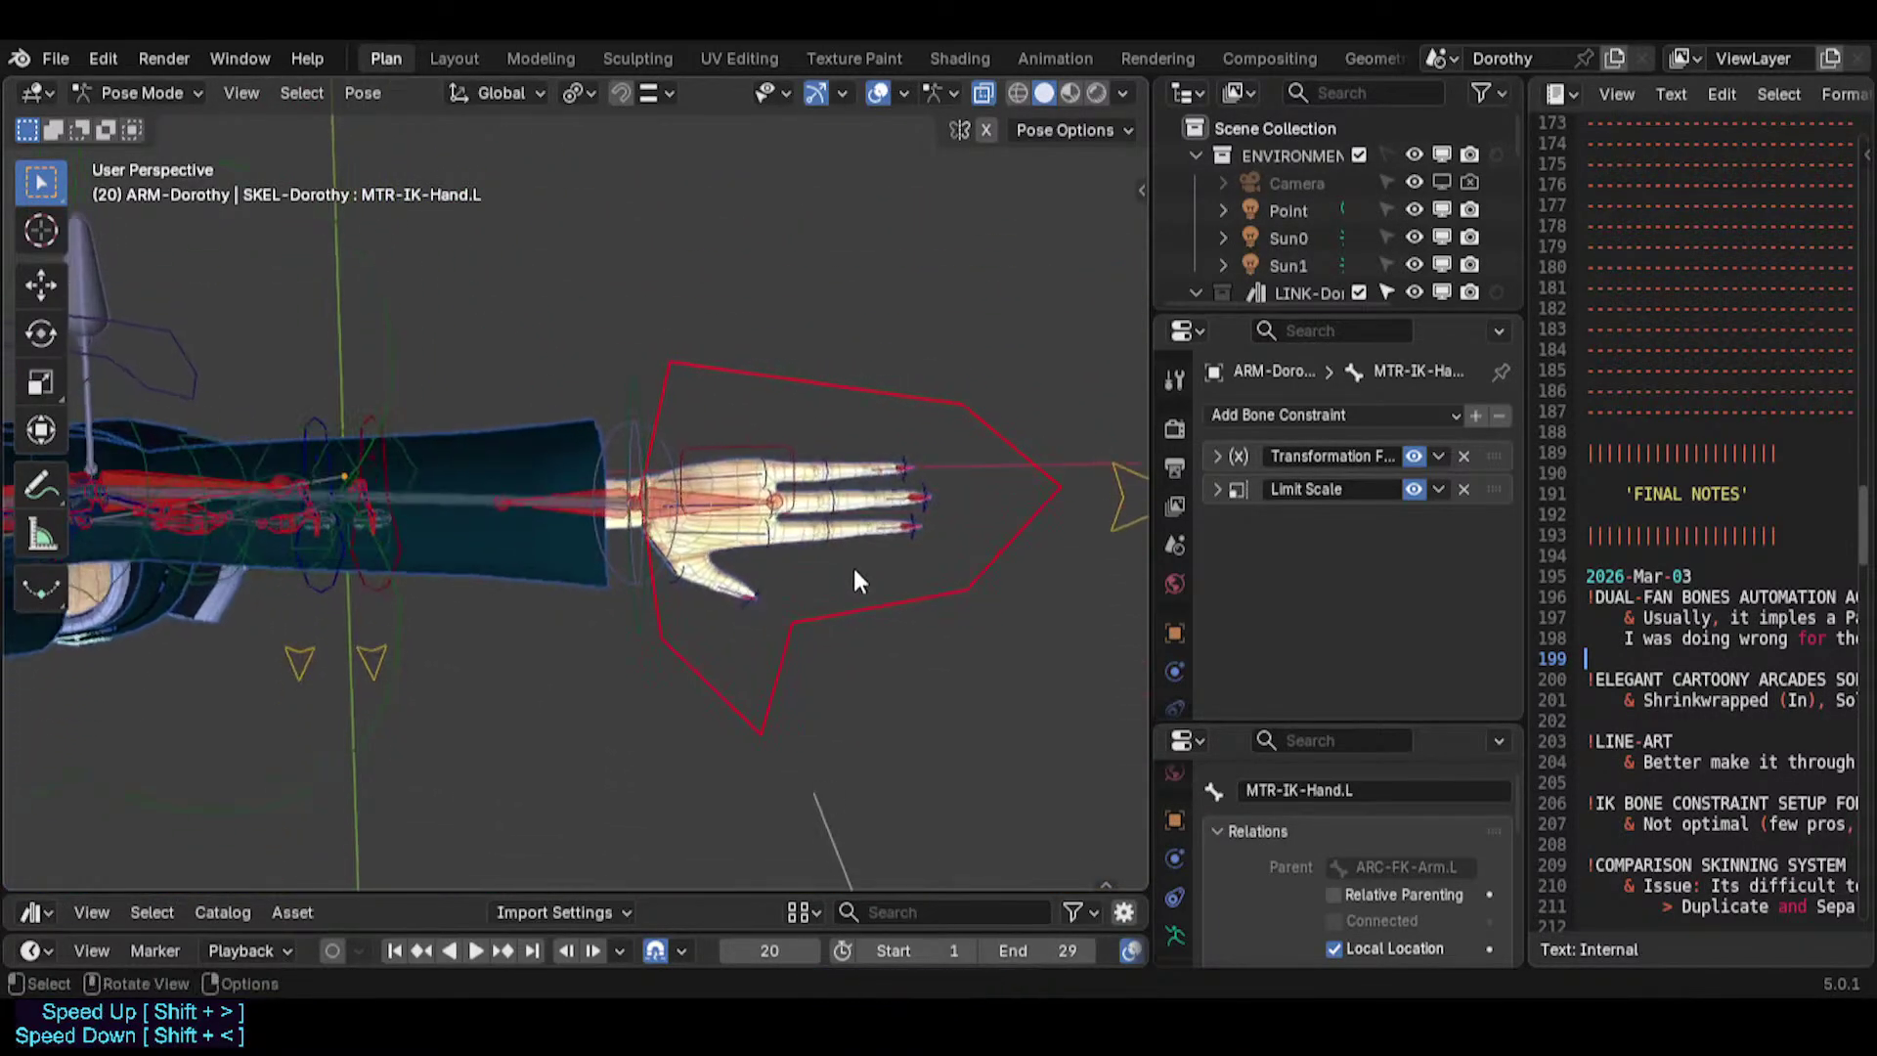
pyautogui.press('r')
pyautogui.press('z')
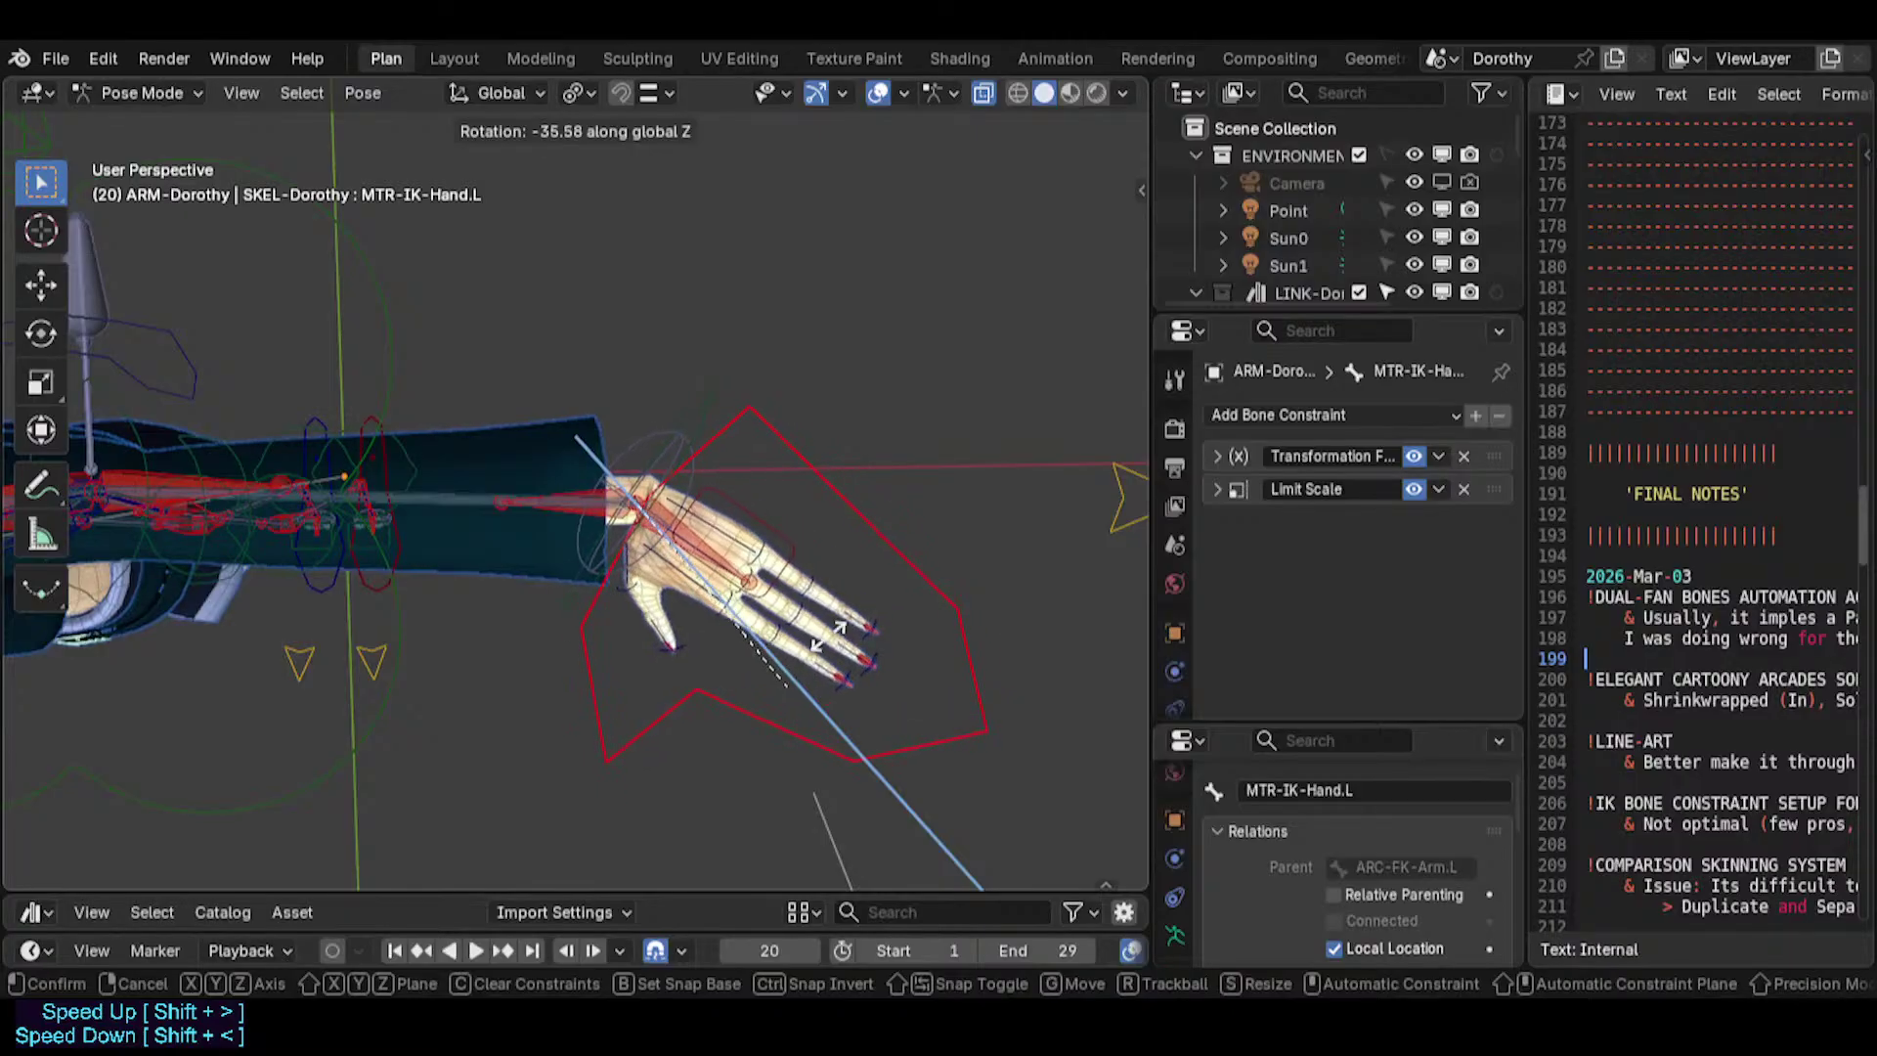
pyautogui.click(808, 594)
# Select the HLP4-FanWristHand.L bone and widen the properties area to show its Transformation constraint.
pyautogui.click(706, 523)
pyautogui.click(705, 519)
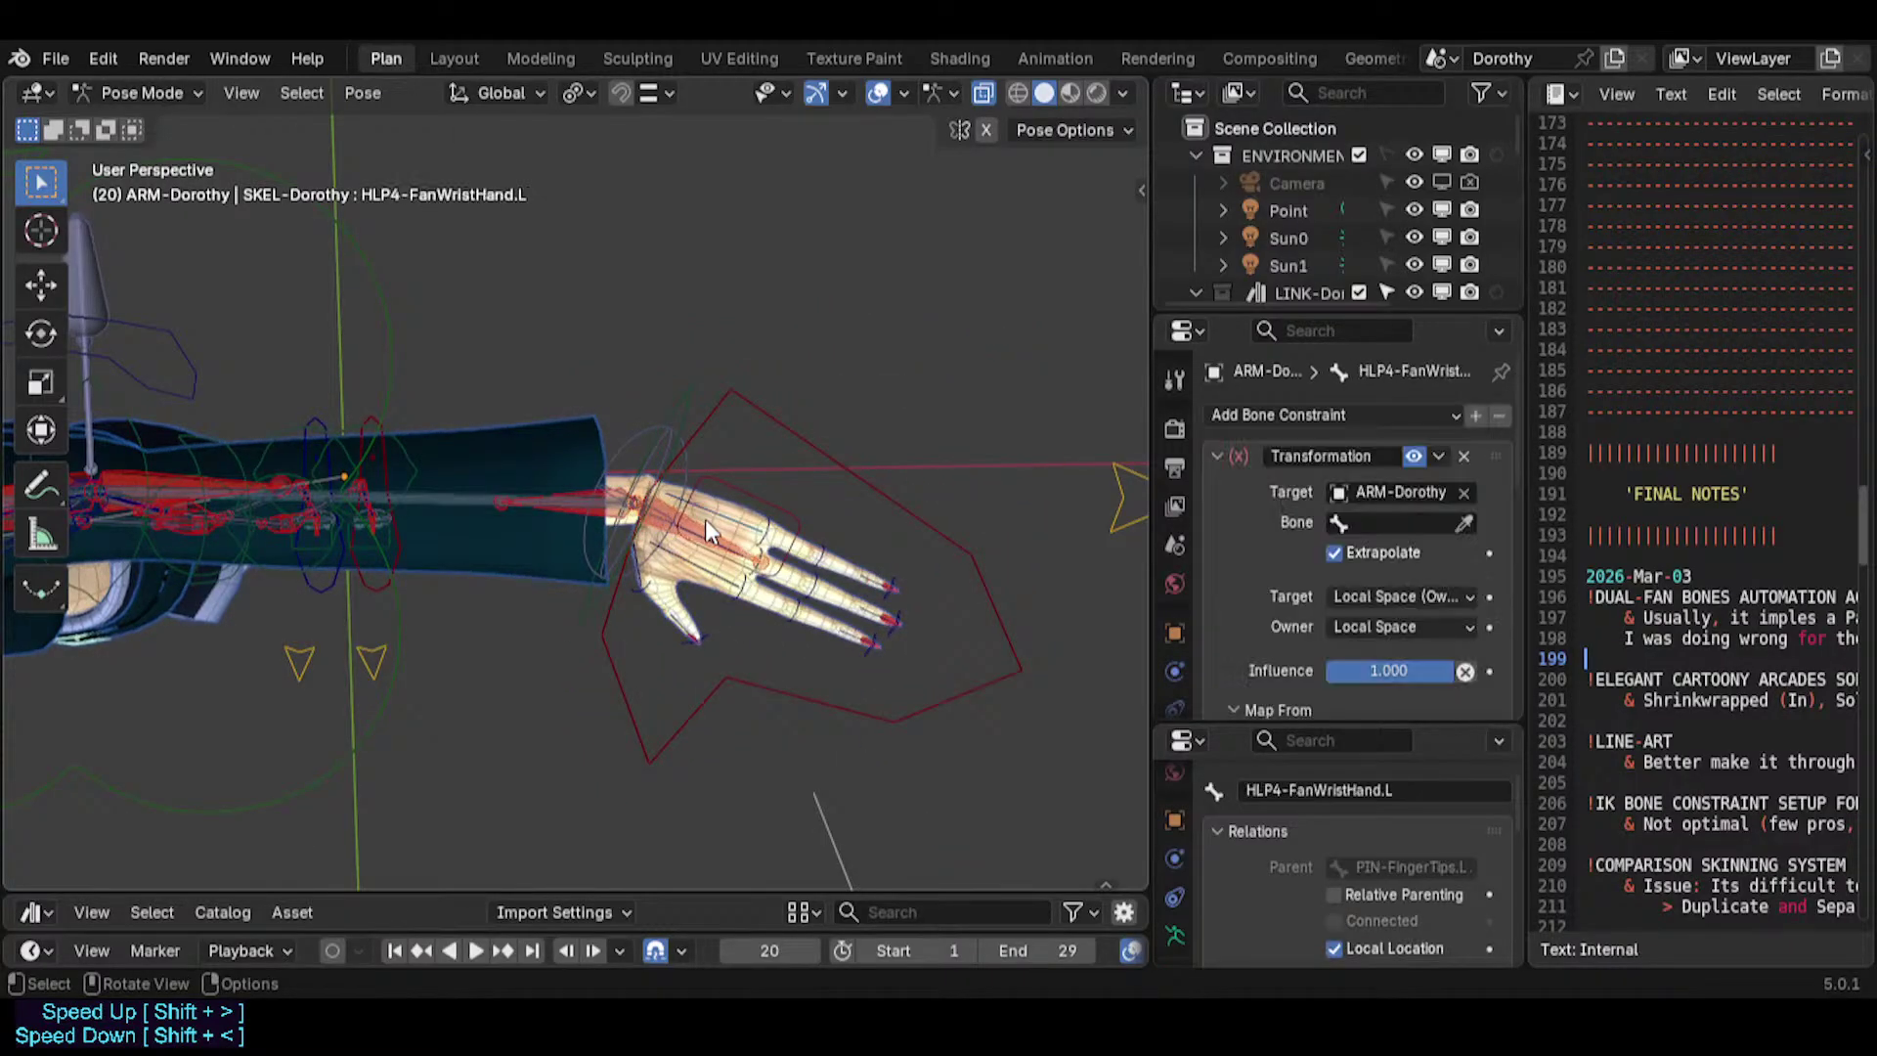
pyautogui.moveTo(1527, 345); pyautogui.dragTo(1679, 342)
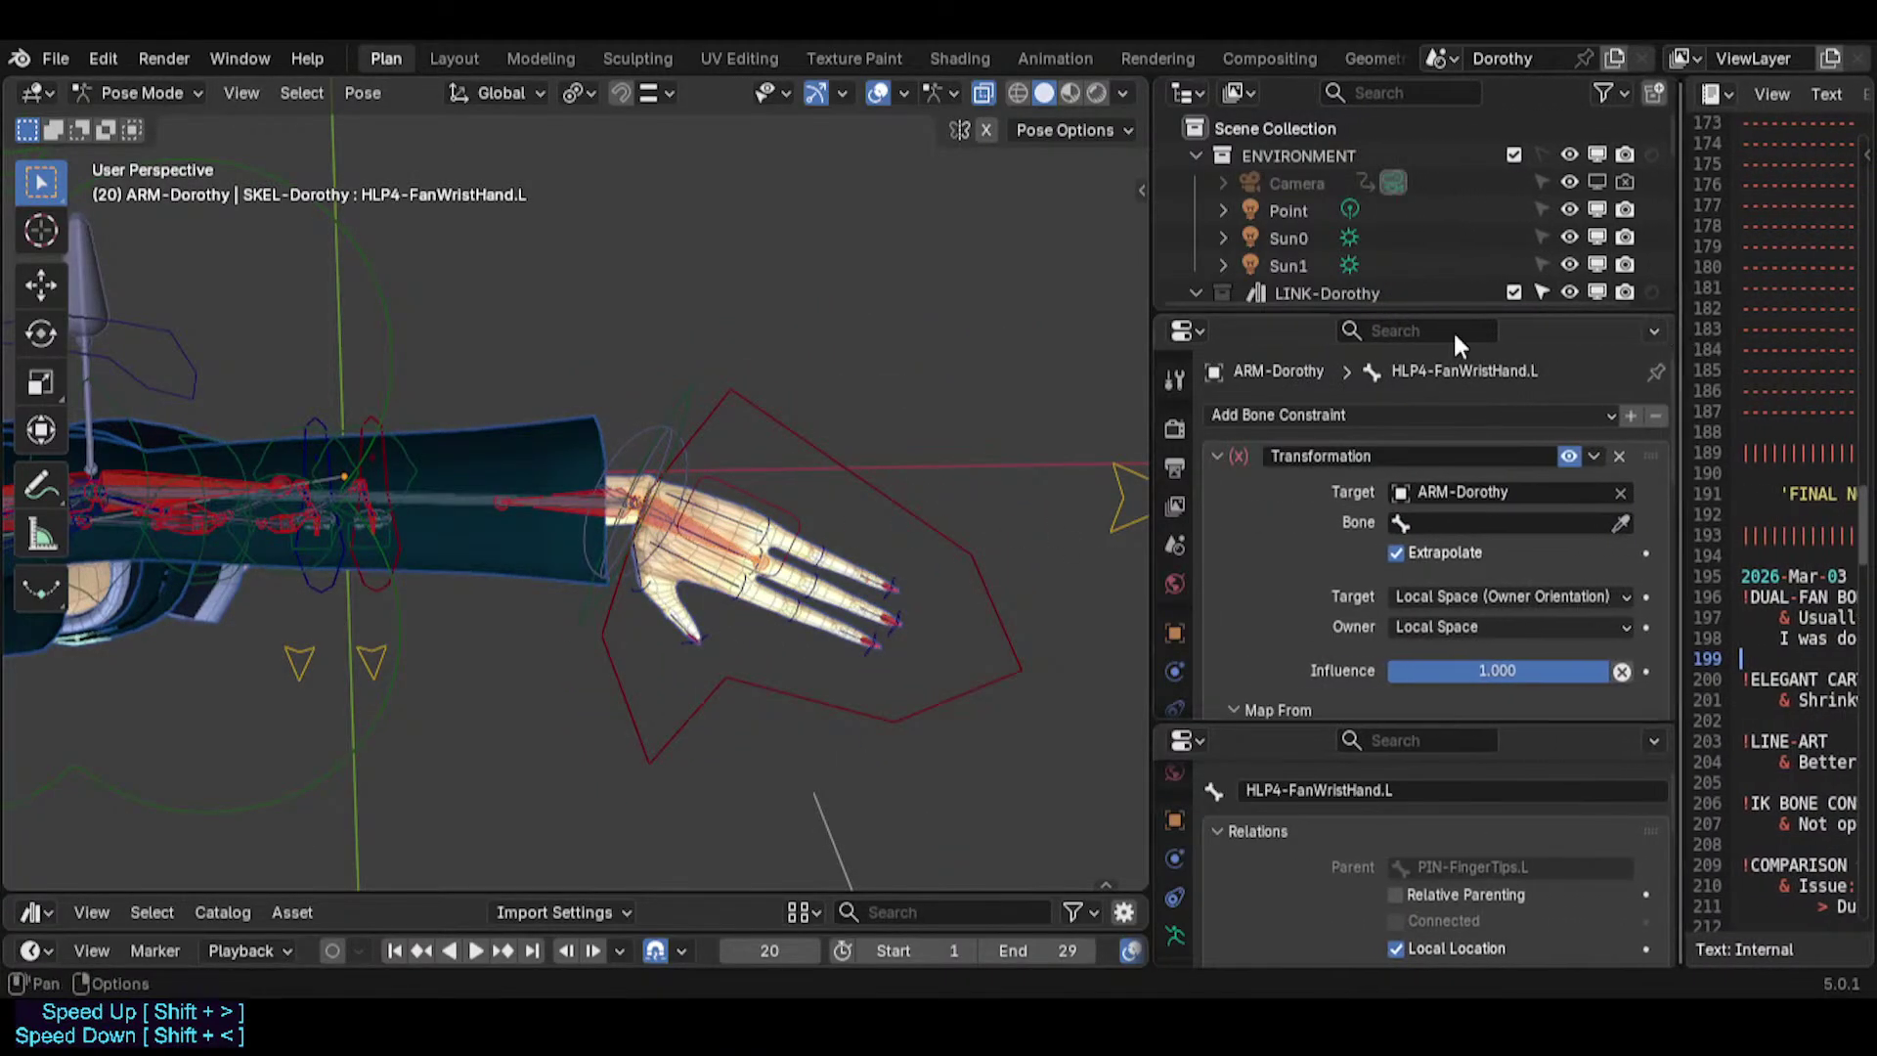
# Switch to the Layout workspace and select the HLP4-FanWristHand.L bone at the left wrist.
pyautogui.click(452, 59)
pyautogui.moveTo(764, 340); pyautogui.dragTo(849, 534, button='middle')
pyautogui.scroll(3, 809, 538)
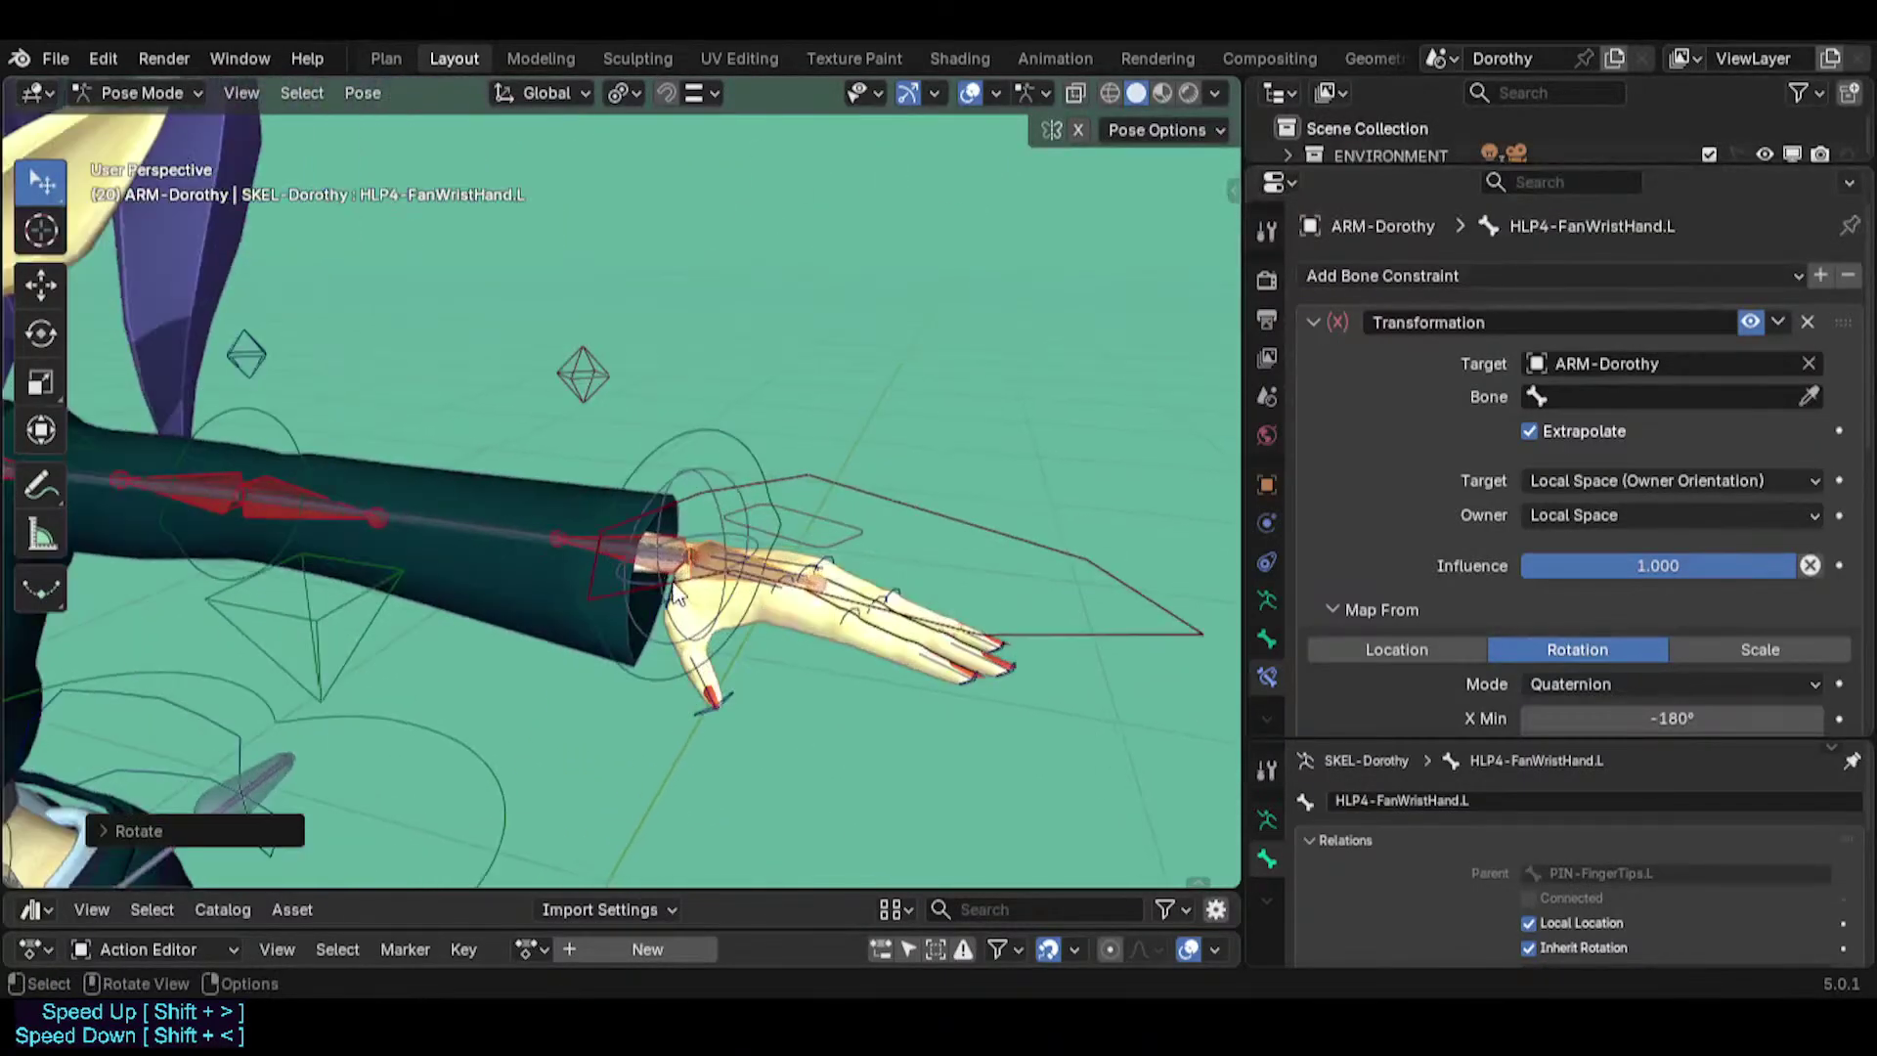
pyautogui.moveTo(674, 518); pyautogui.dragTo(762, 513, button='middle')
pyautogui.scroll(2, 586, 488)
pyautogui.click(567, 492)
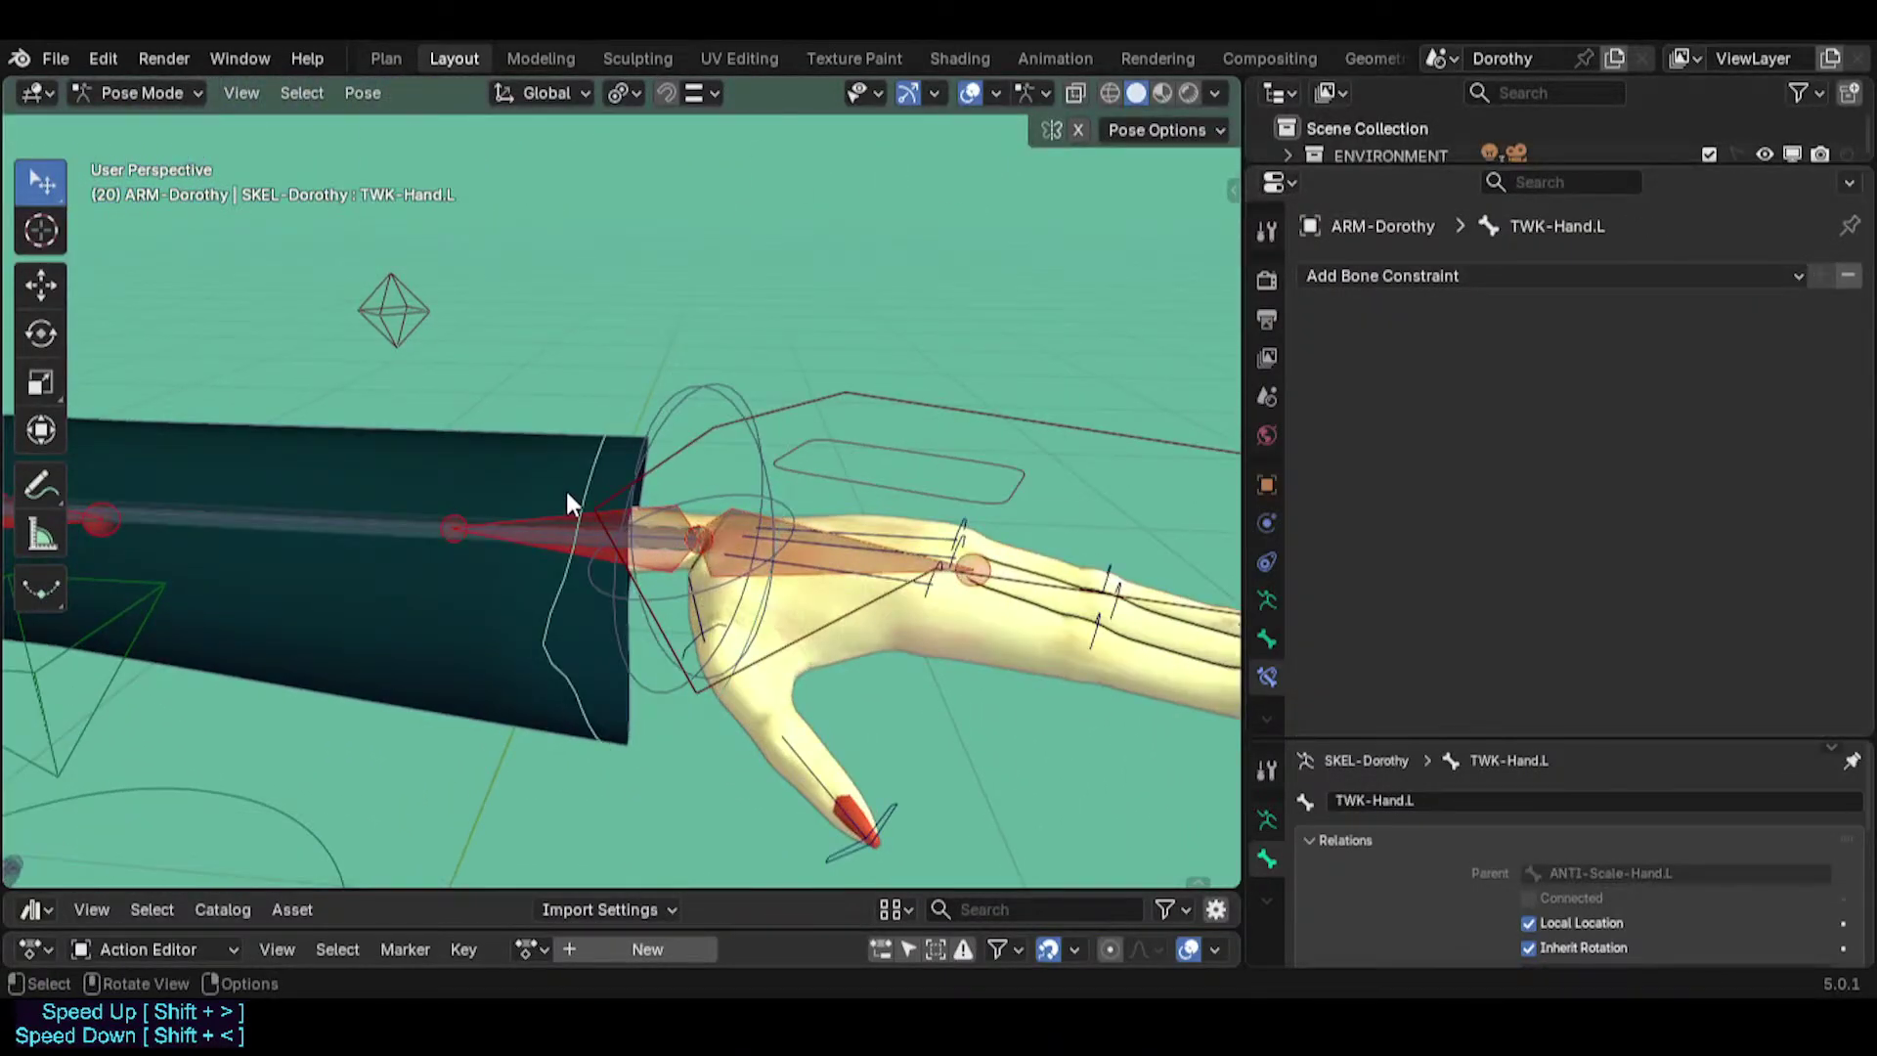
pyautogui.click(710, 506)
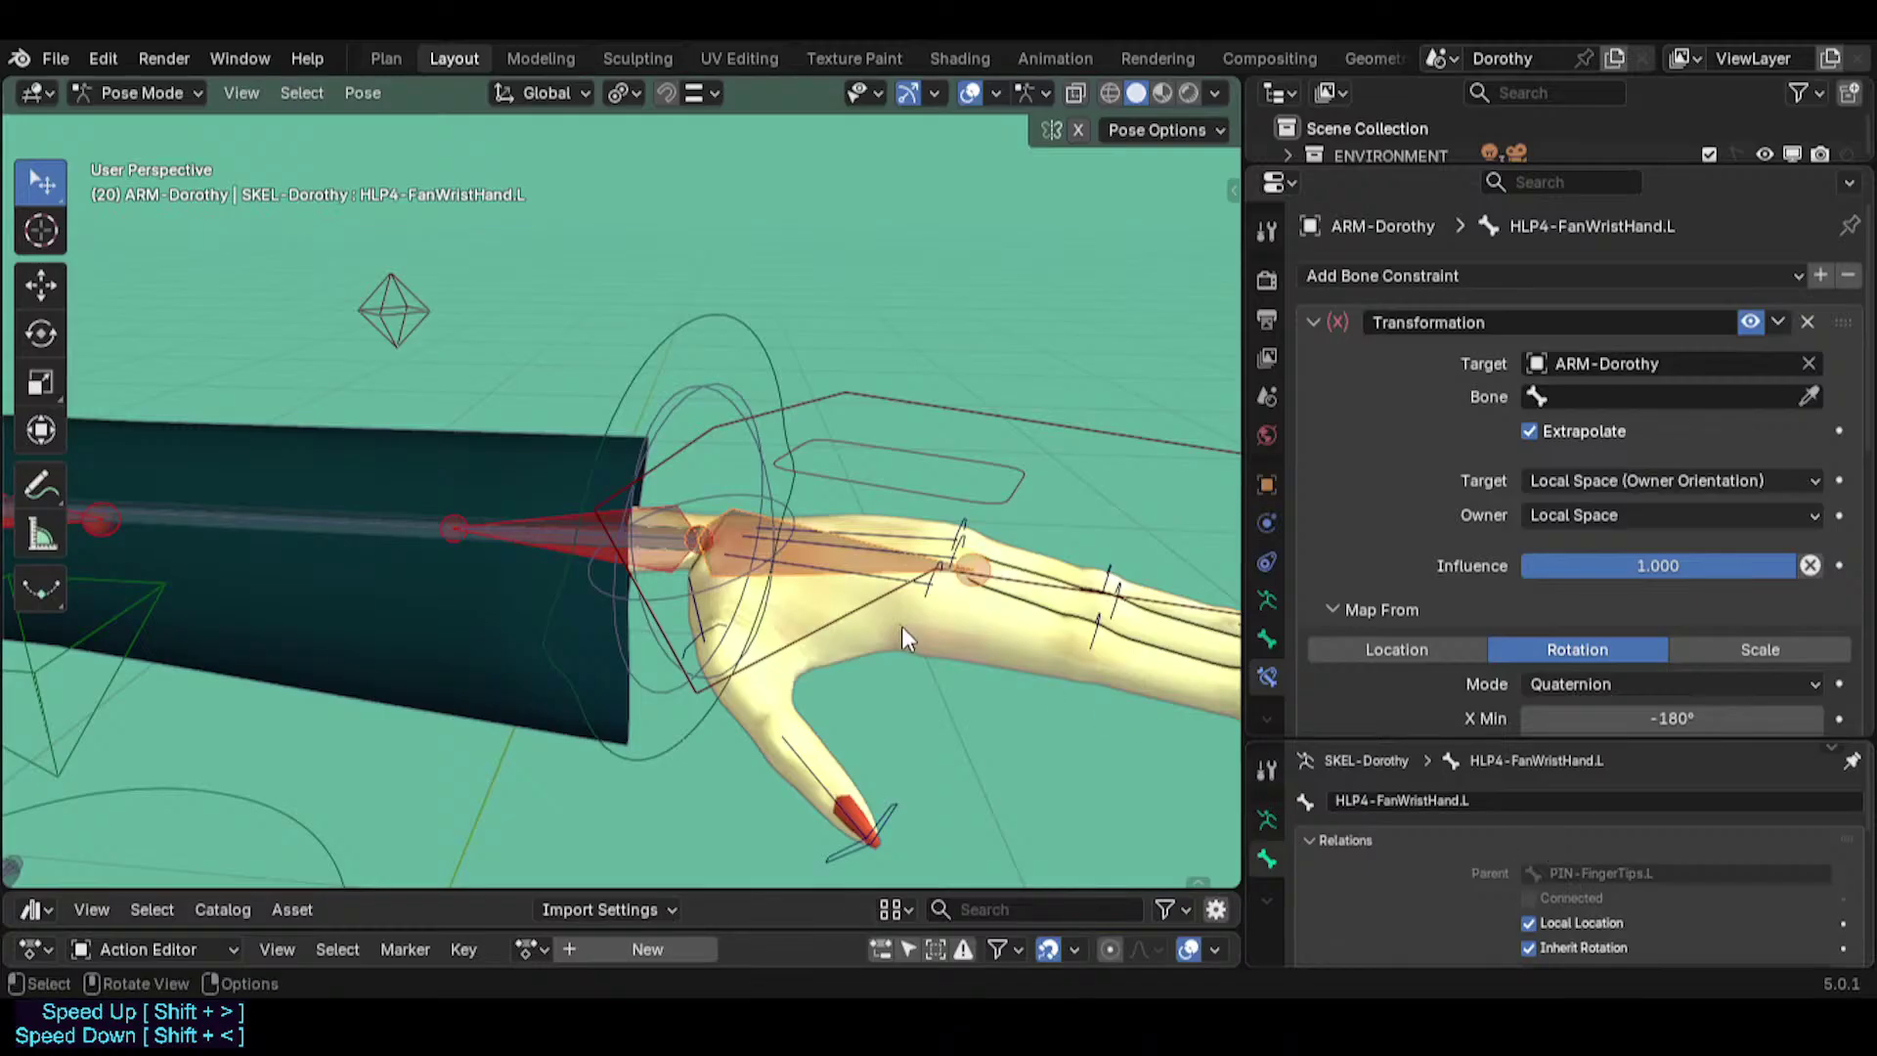
# Select HLP4-FanWristHand.L, the wrist ring control and HLP4-FanWristForeArm.L together, with HLP4-FanWristForeArm.L as the active bone.
pyautogui.scroll(1, 905, 635)
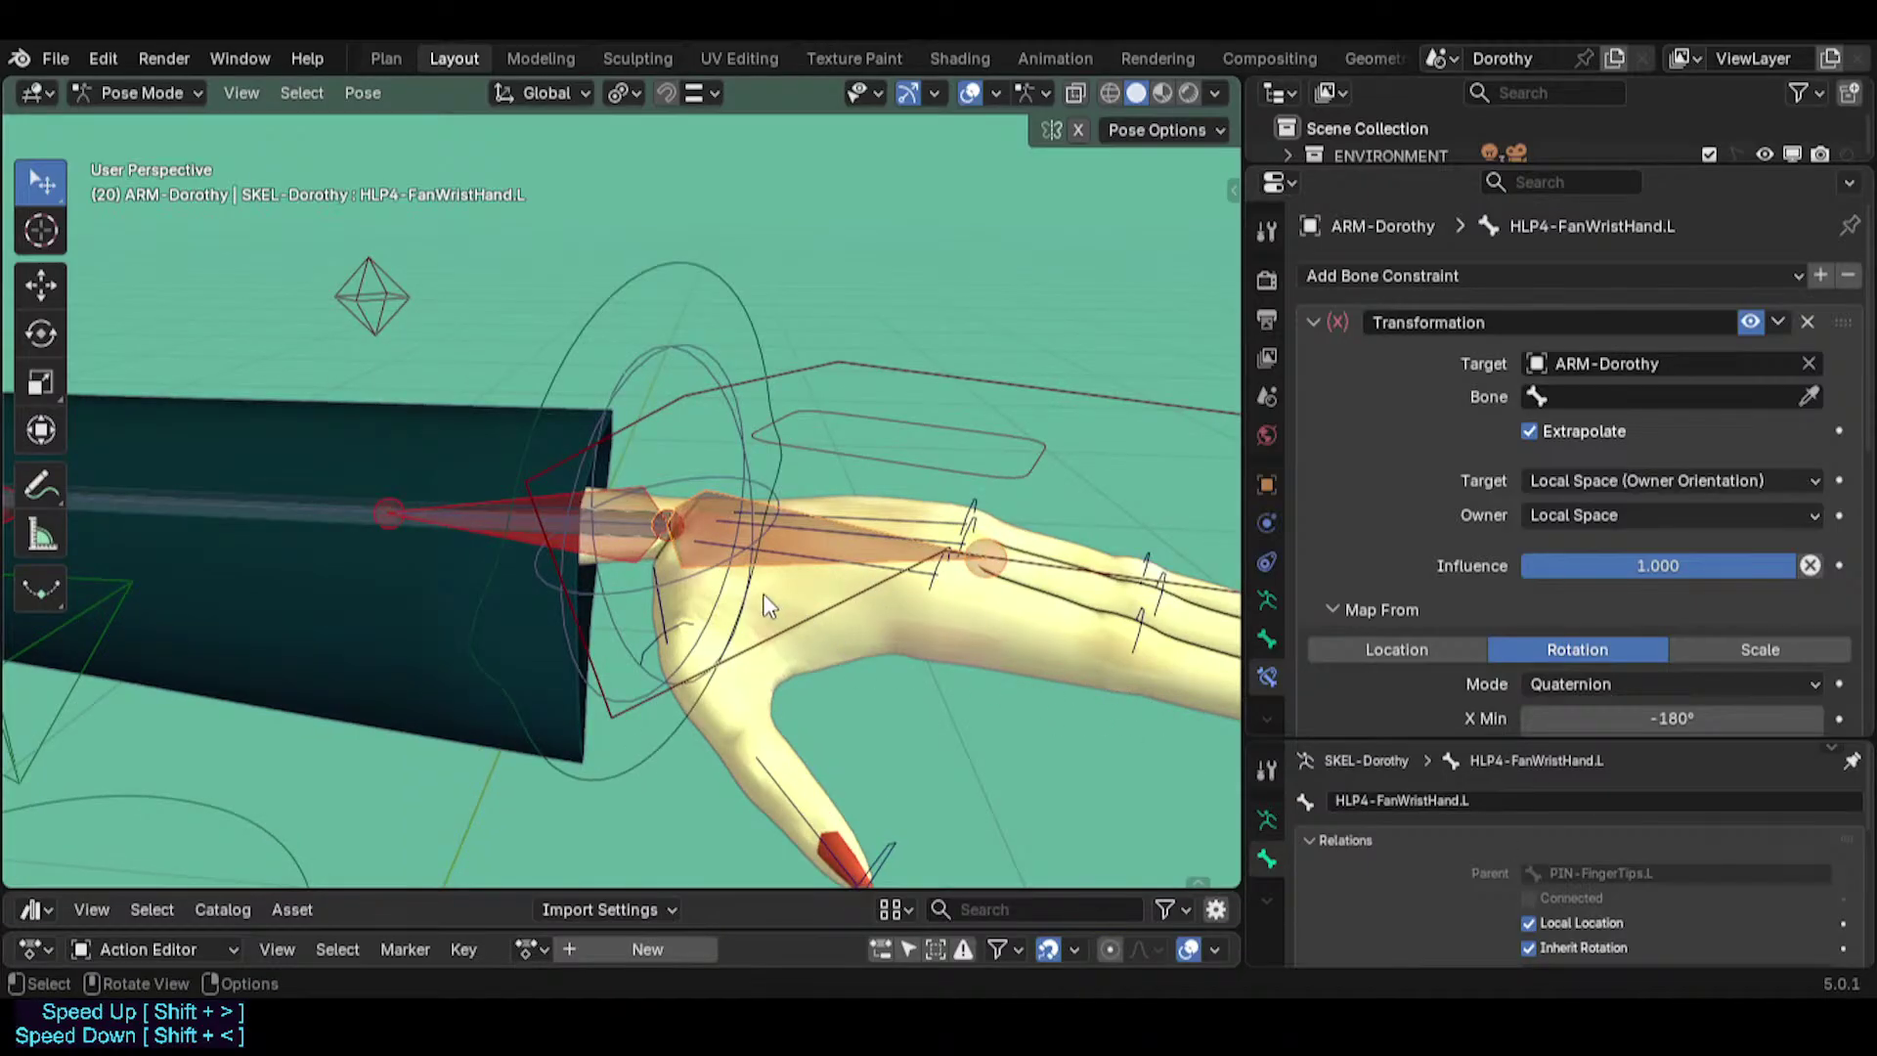
pyautogui.moveTo(768, 606); pyautogui.dragTo(723, 598, button='middle')
pyautogui.click(626, 594)
pyautogui.click(711, 483)
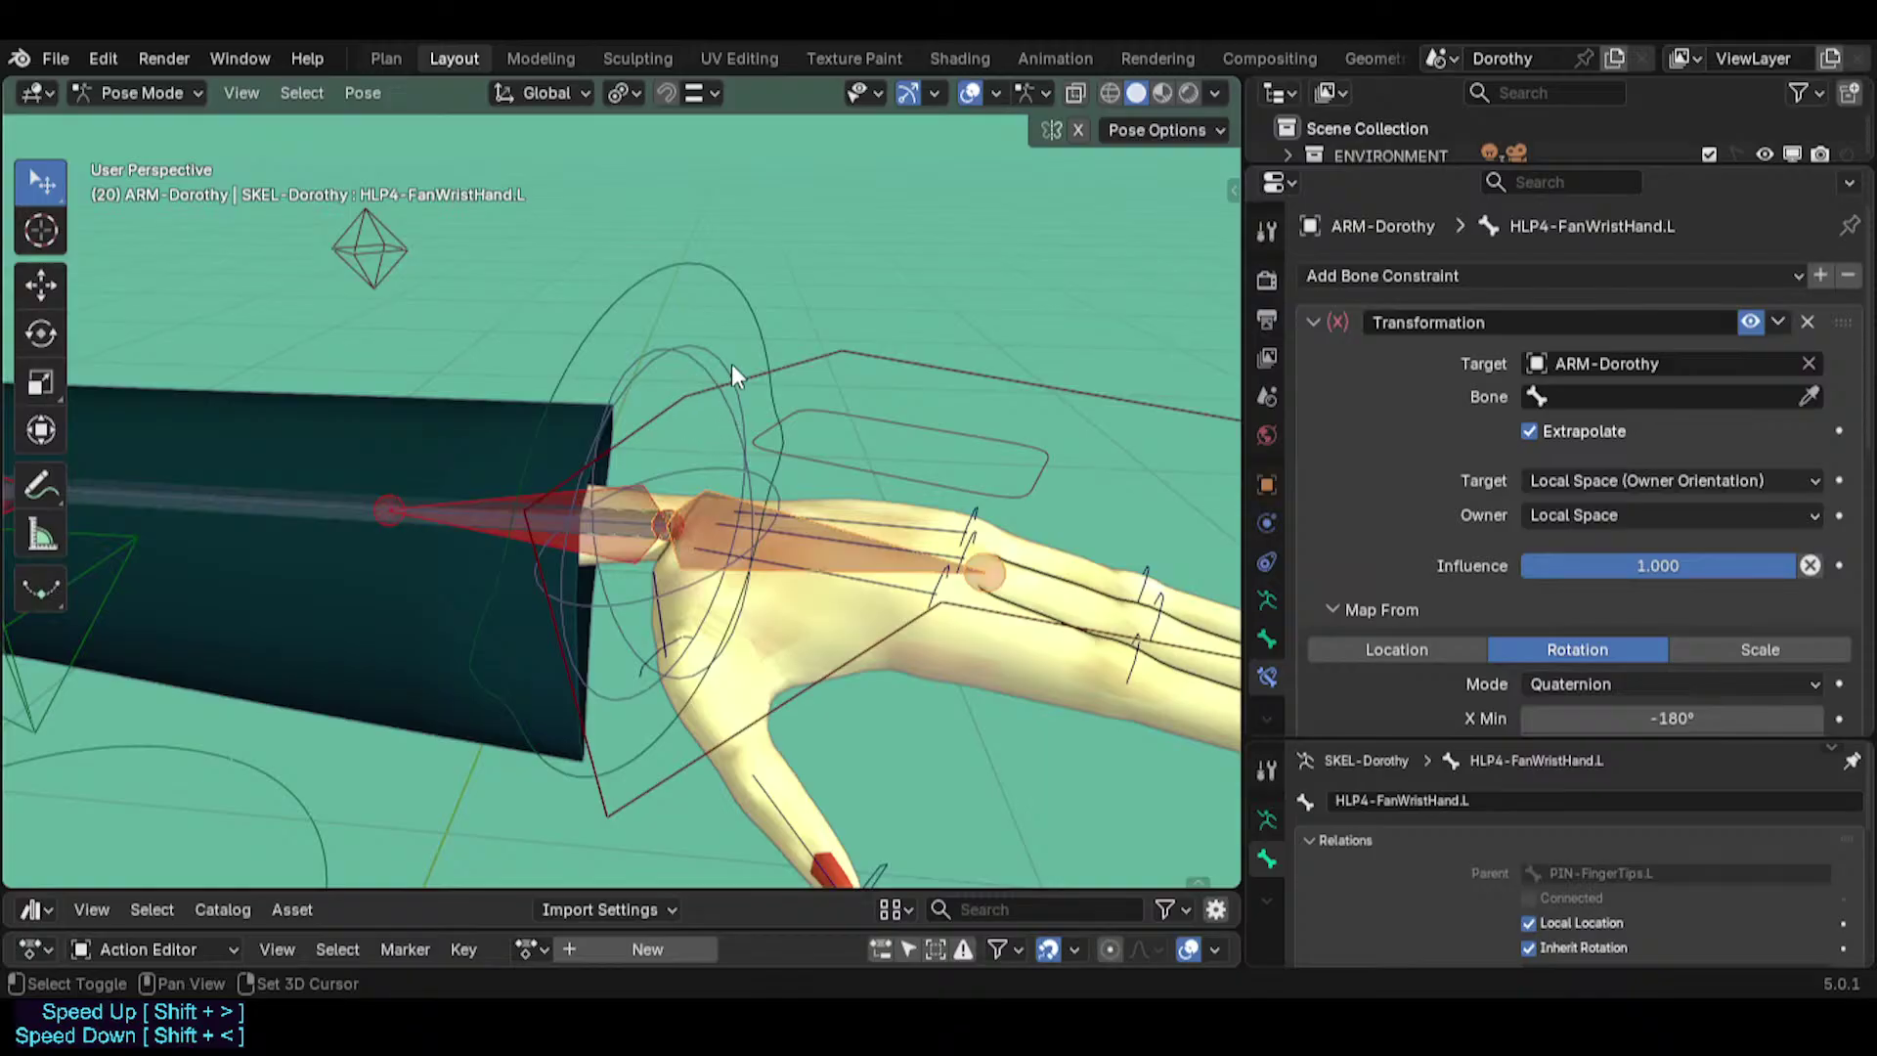
pyautogui.keyDown('shift'); pyautogui.click(735, 371); pyautogui.keyUp('shift')
pyautogui.keyDown('shift'); pyautogui.click(712, 502); pyautogui.keyUp('shift')
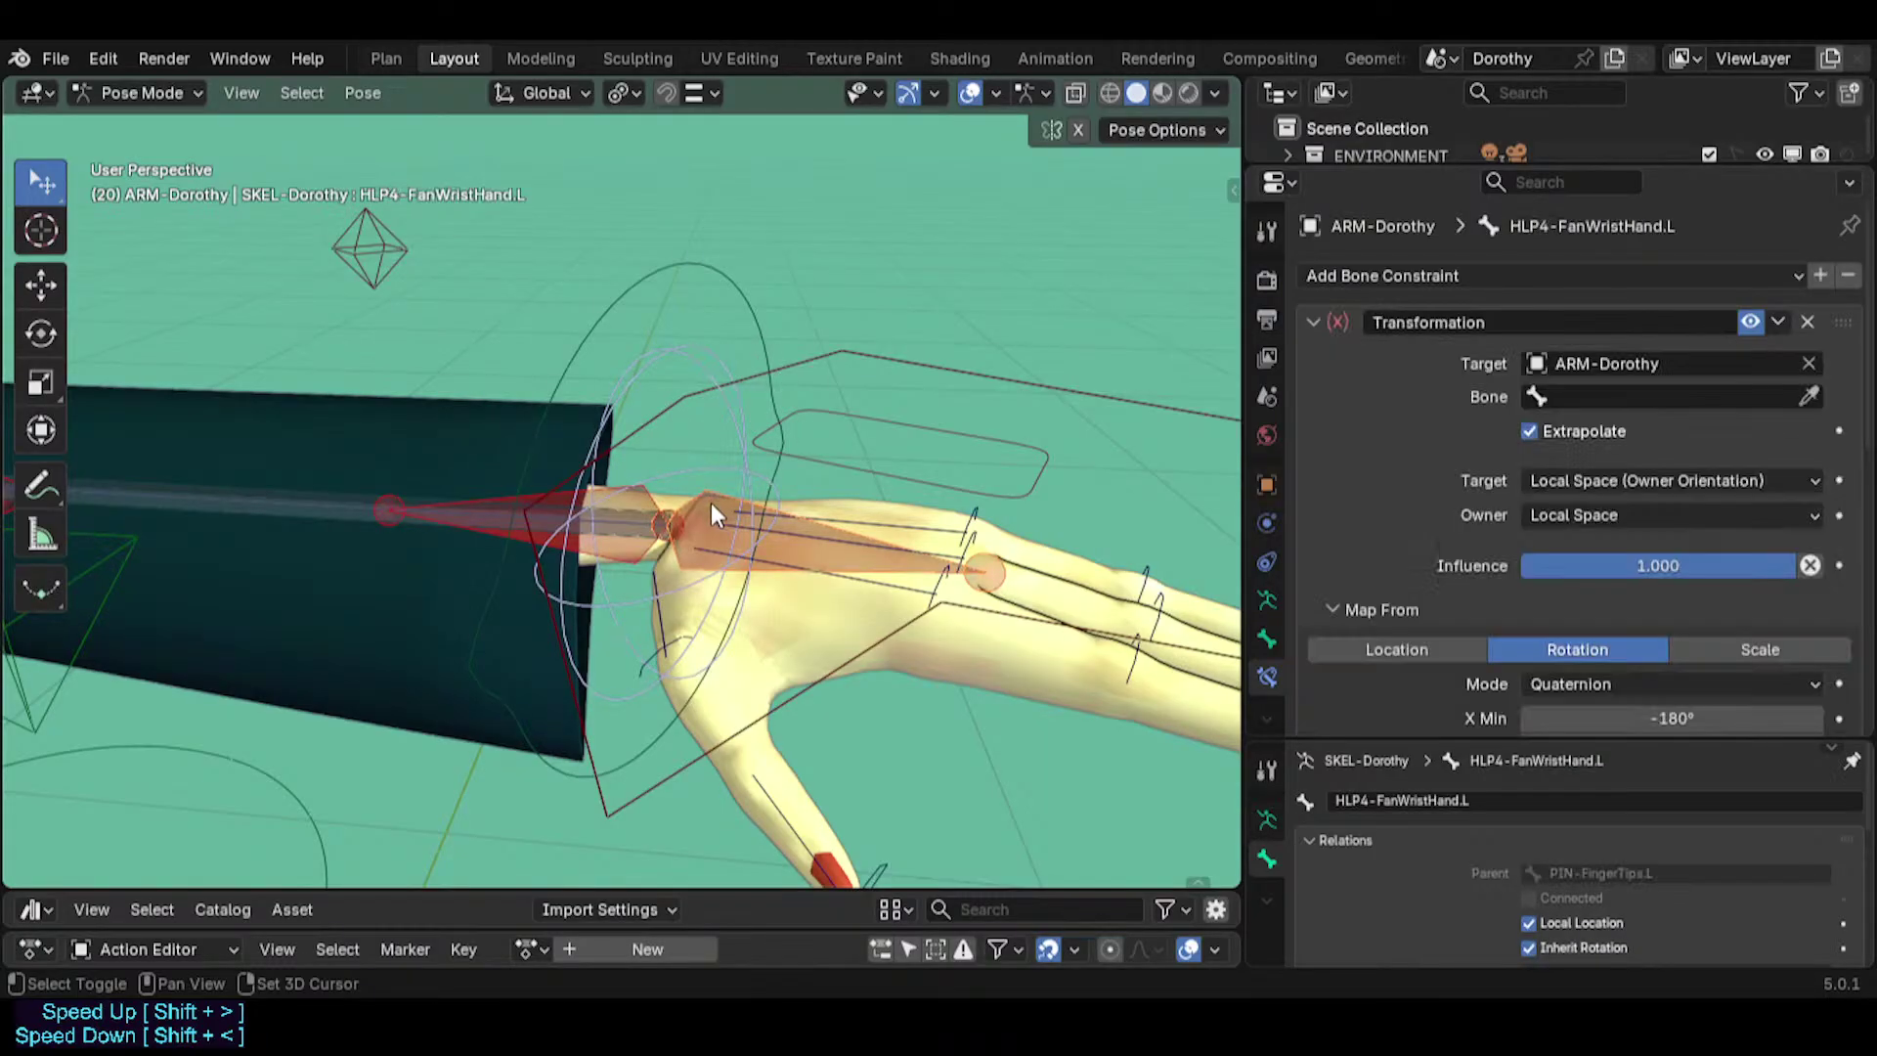
pyautogui.keyDown('shift'); pyautogui.click(639, 502); pyautogui.keyUp('shift')
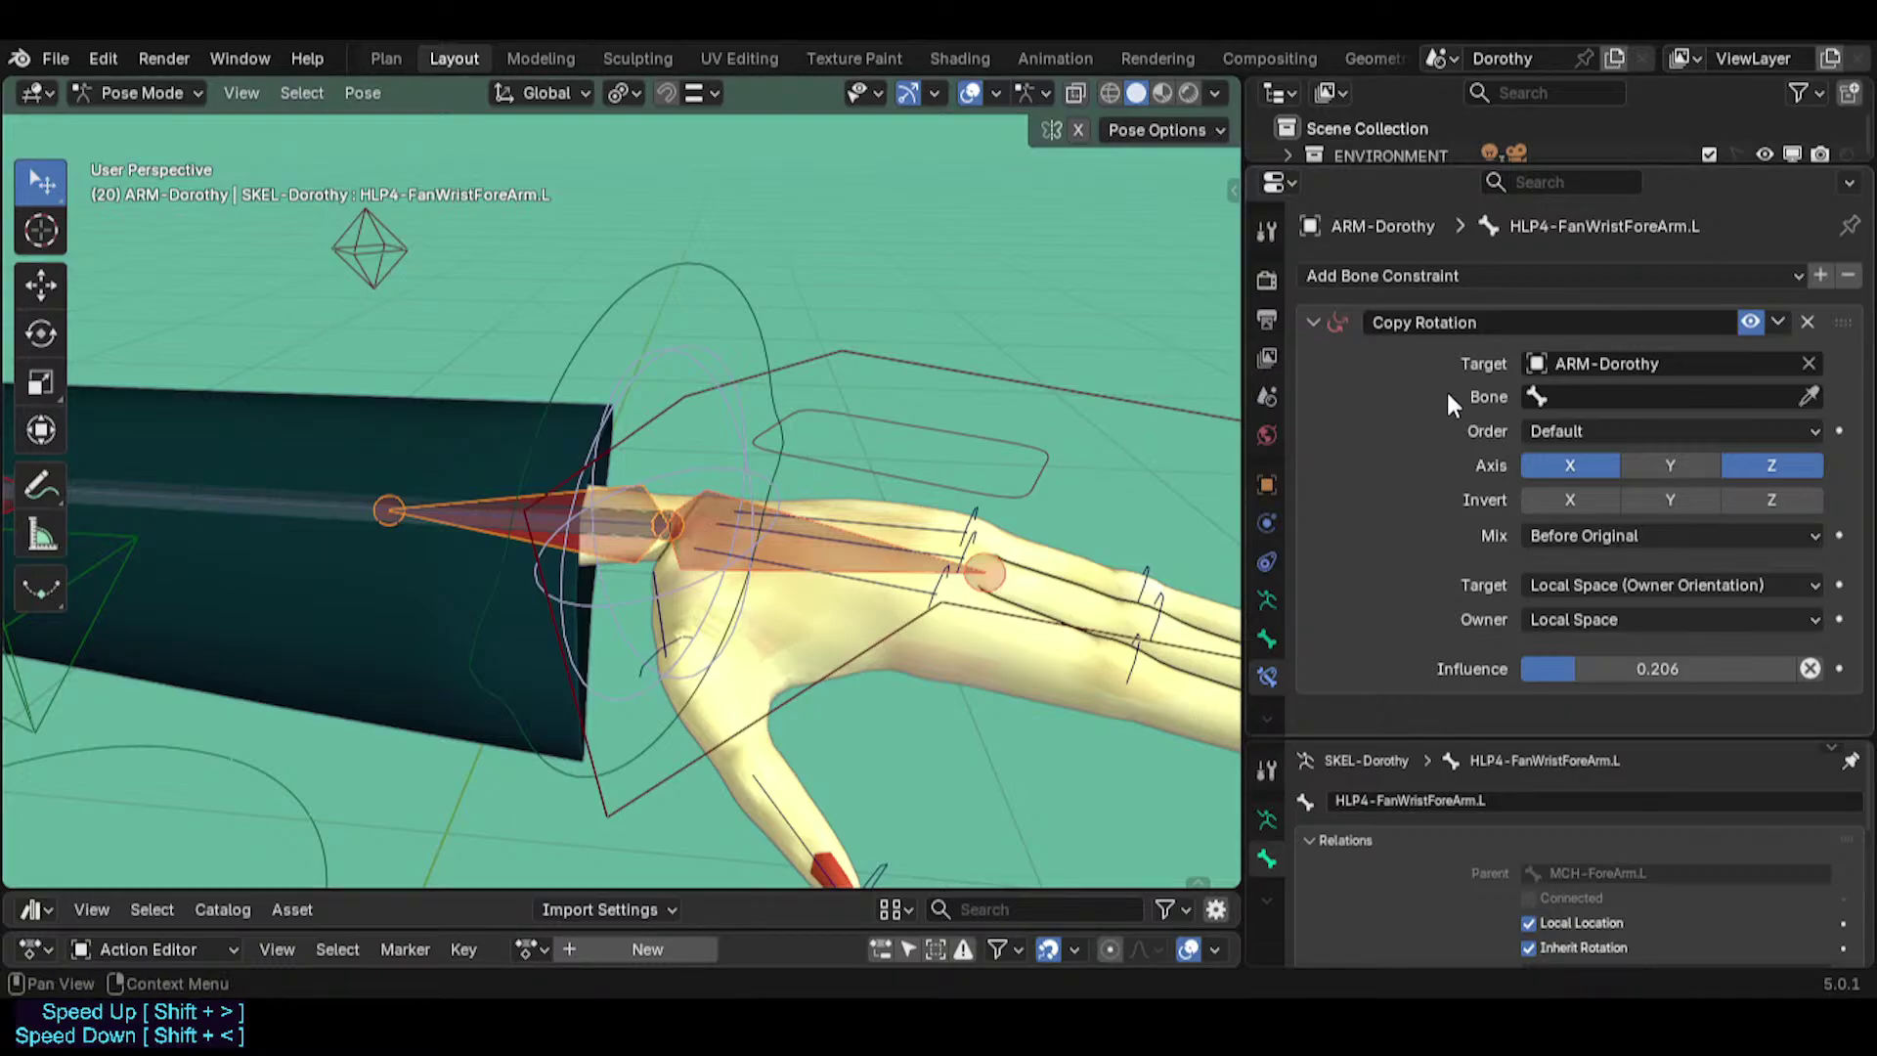
# Examine the Map From and Map To settings in the Transformation constraint of the HLP4-FanWristHand.L bone.
pyautogui.click(731, 511)
pyautogui.scroll(-7, 1525, 463)
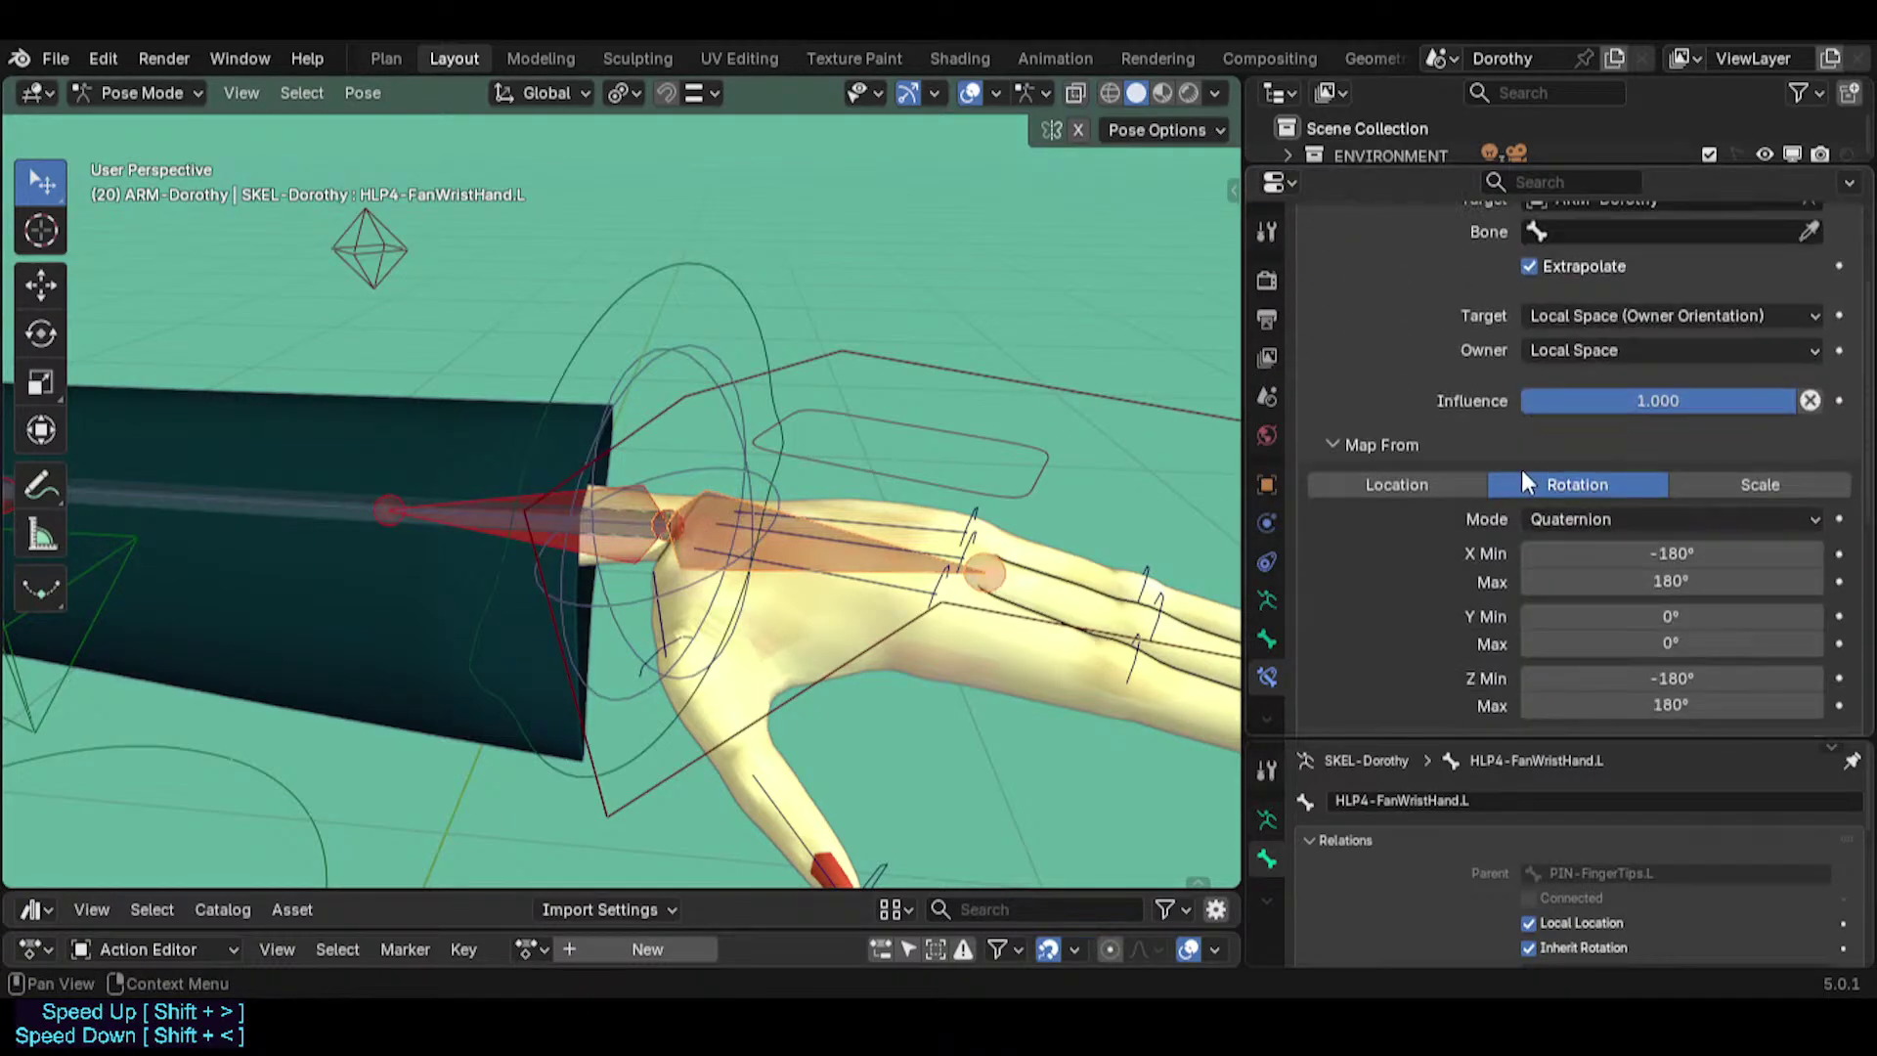
pyautogui.scroll(-4, 1521, 478)
pyautogui.scroll(8, 1517, 502)
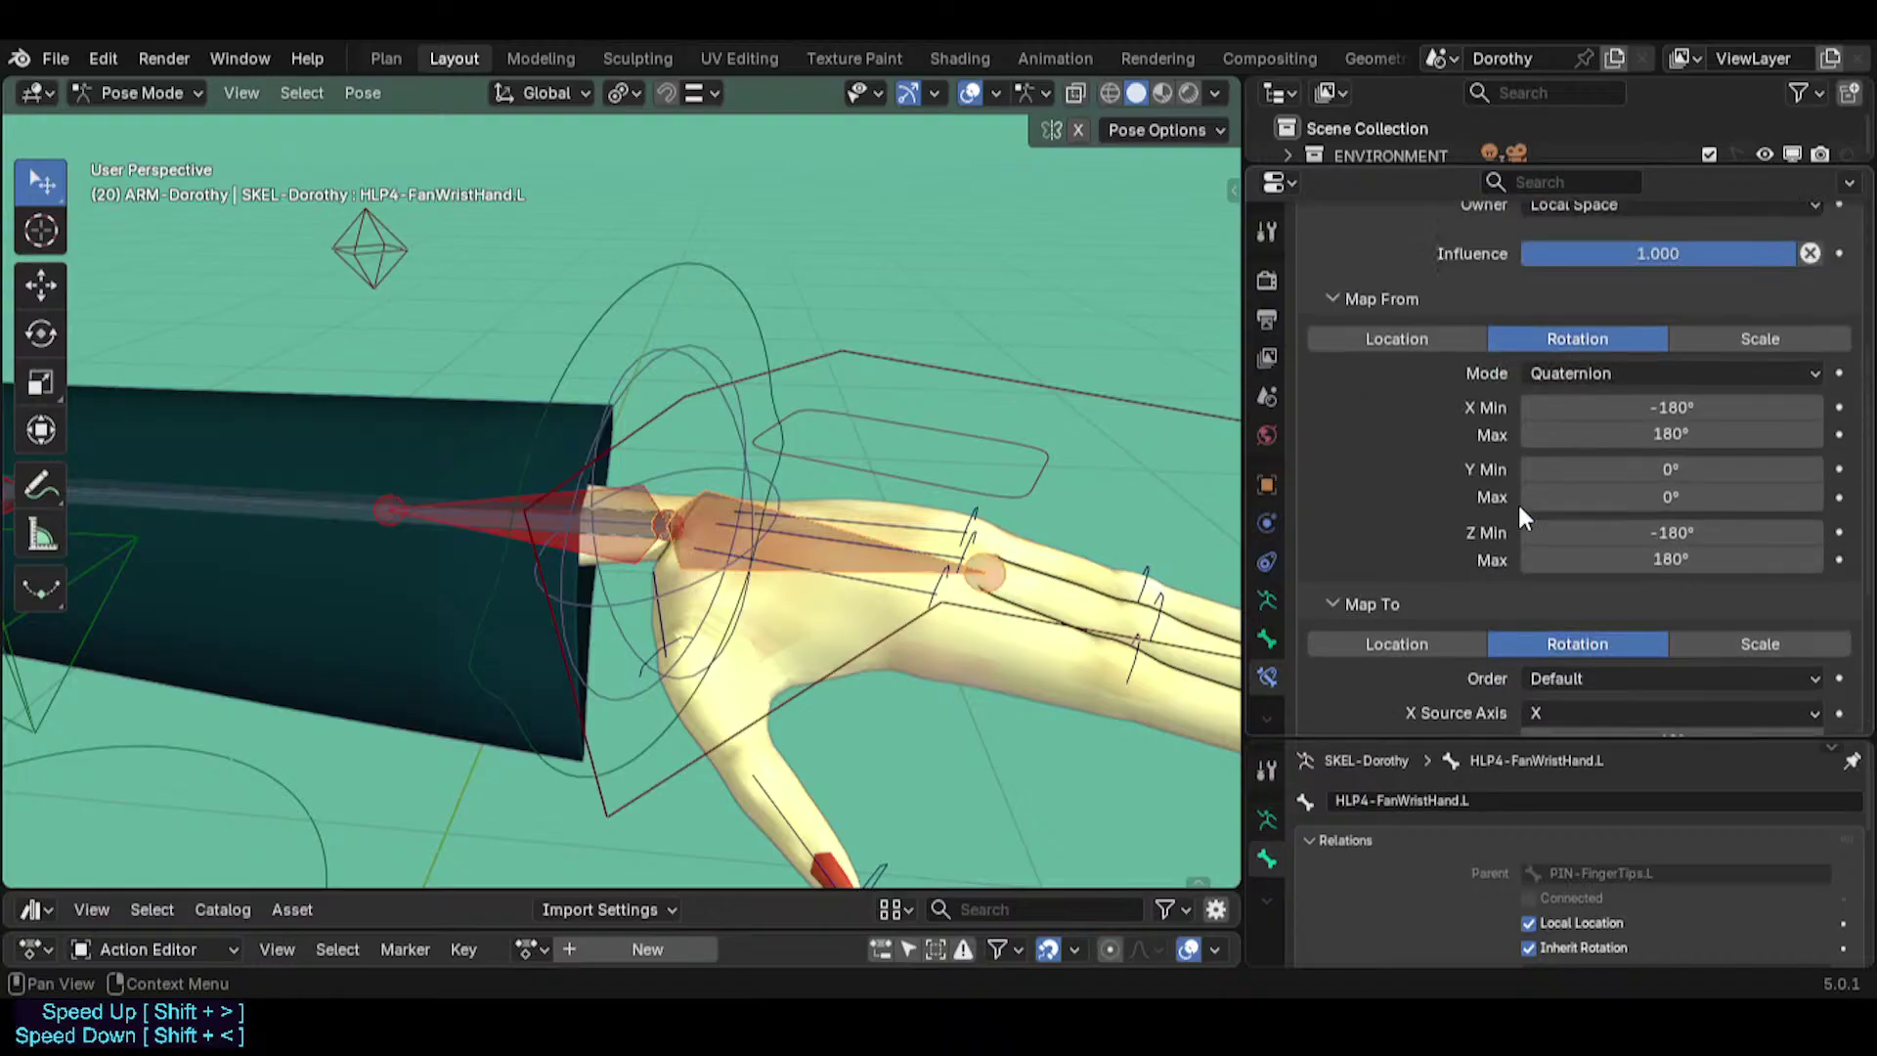
pyautogui.scroll(3, 1520, 508)
# Compare the Copy Rotation constraint of HLP4-FanWristForeArm.L with the Transformation constraint of HLP4-FanWristHand.L while viewing the wrist from different angles.
pyautogui.click(627, 520)
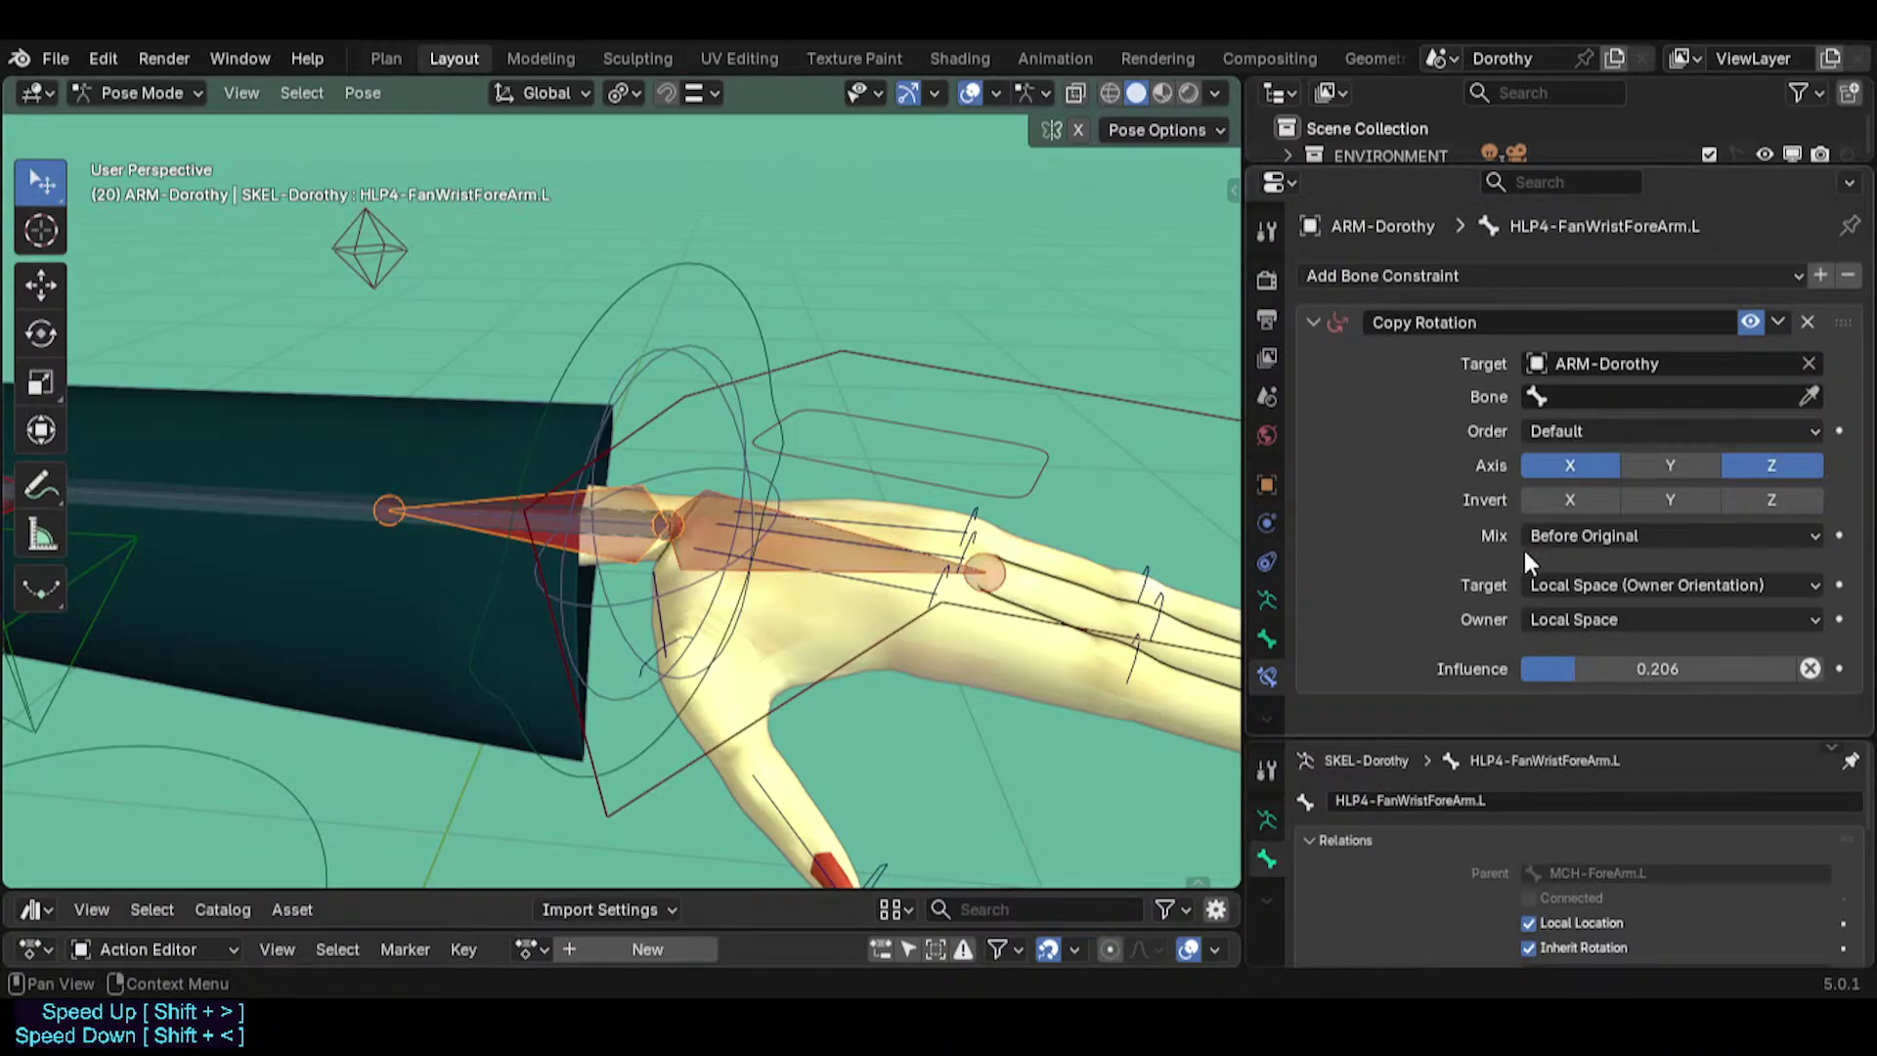
pyautogui.moveTo(733, 630); pyautogui.dragTo(583, 481, button='middle')
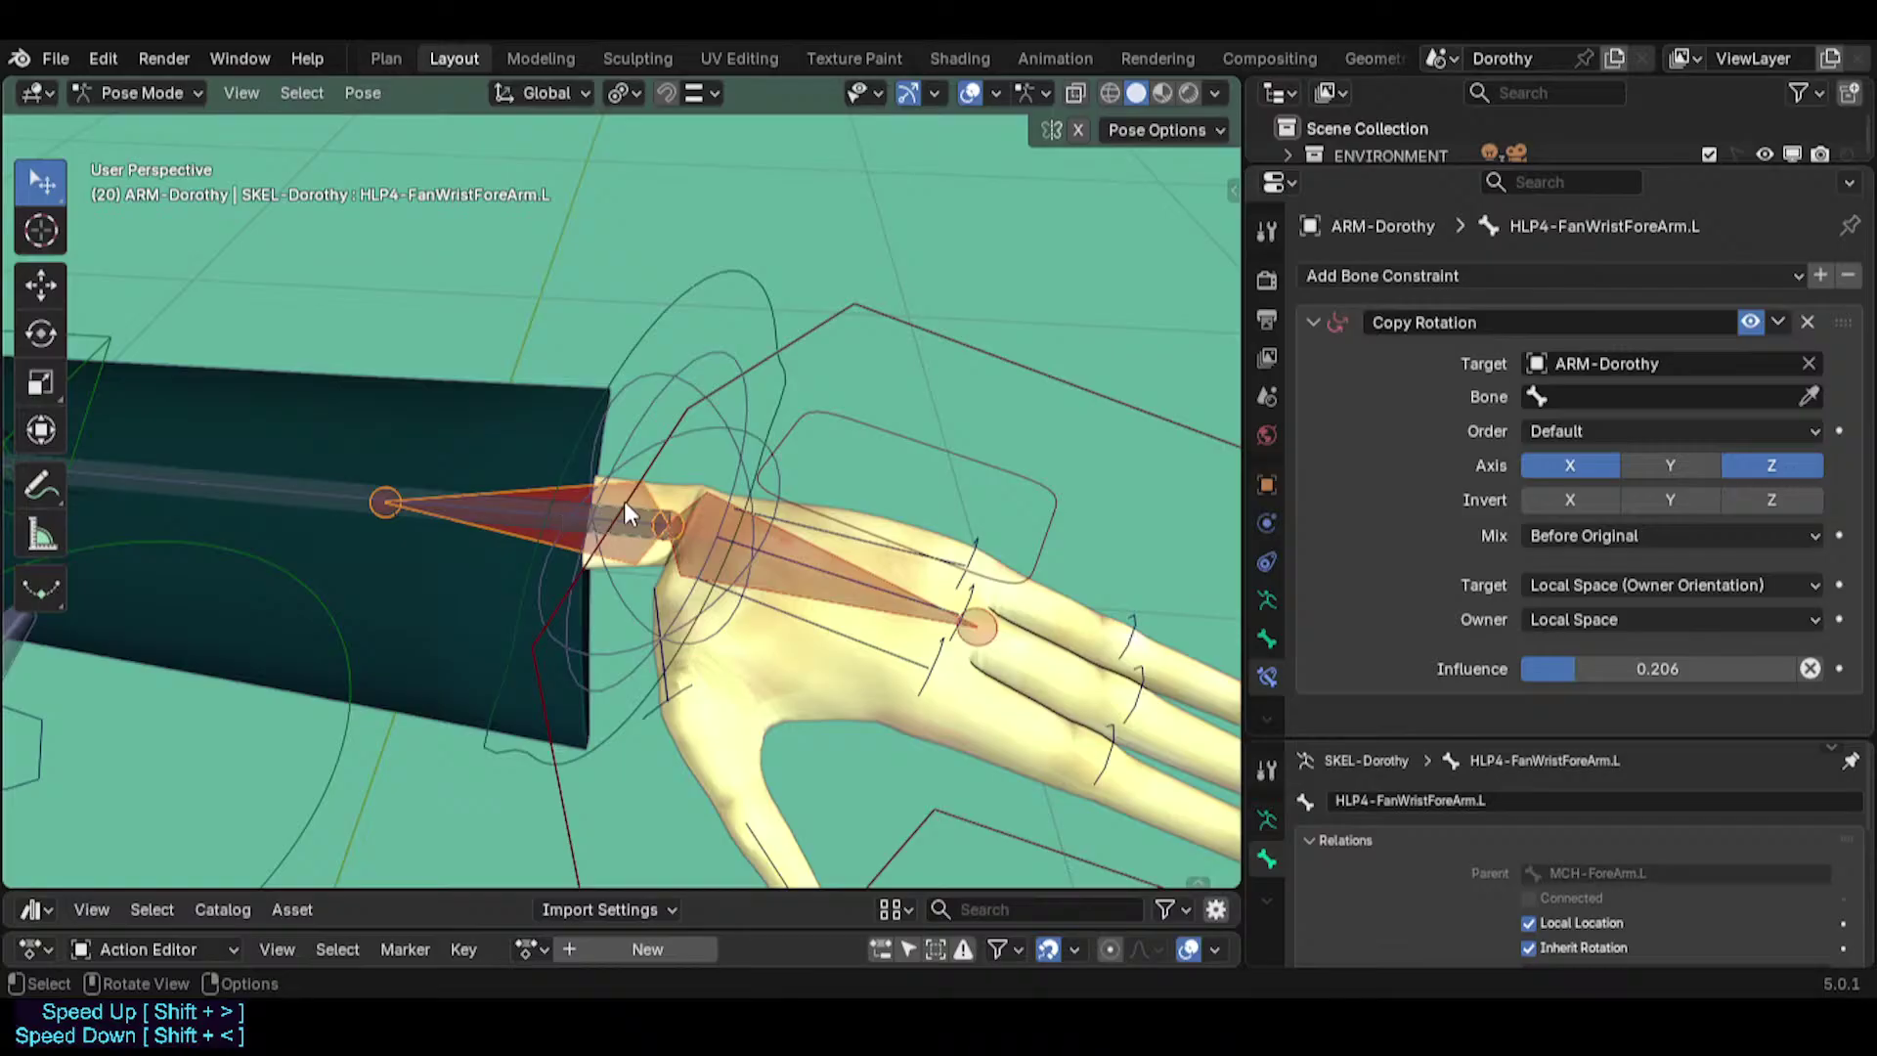
pyautogui.click(725, 555)
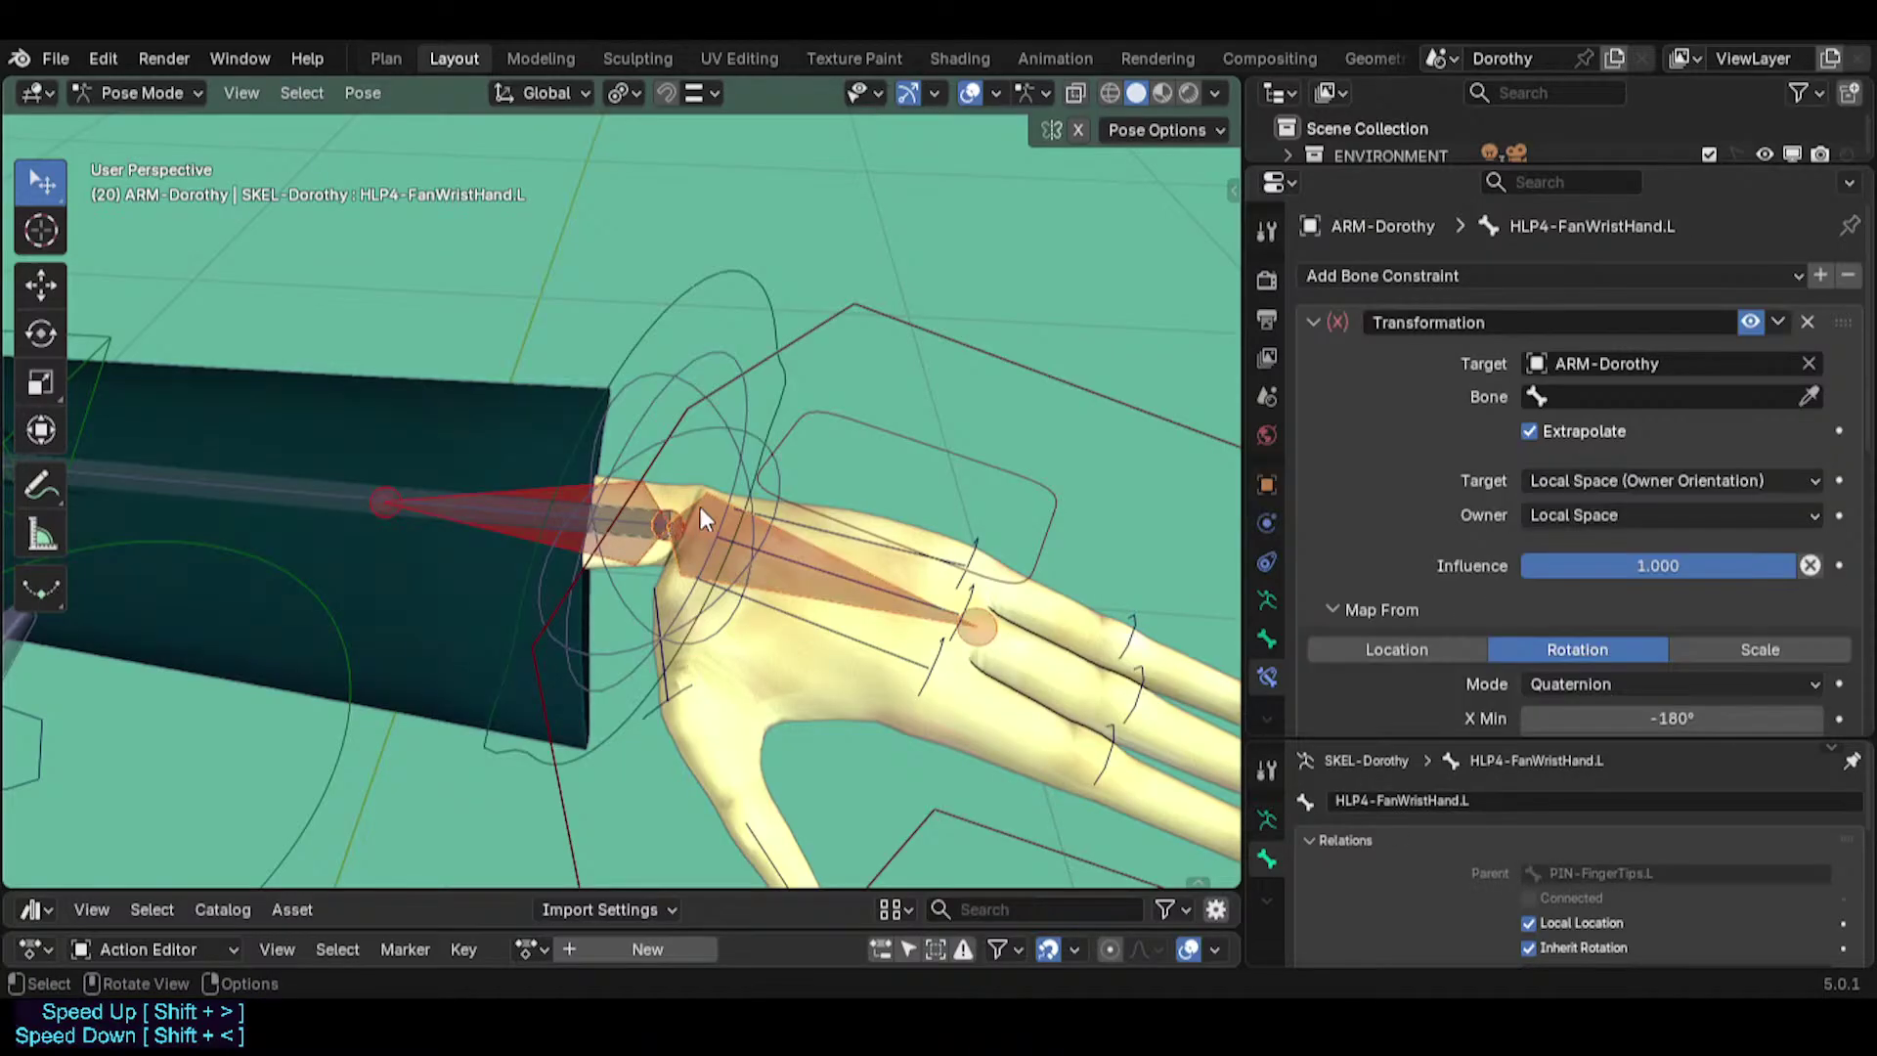
pyautogui.click(626, 489)
pyautogui.click(712, 496)
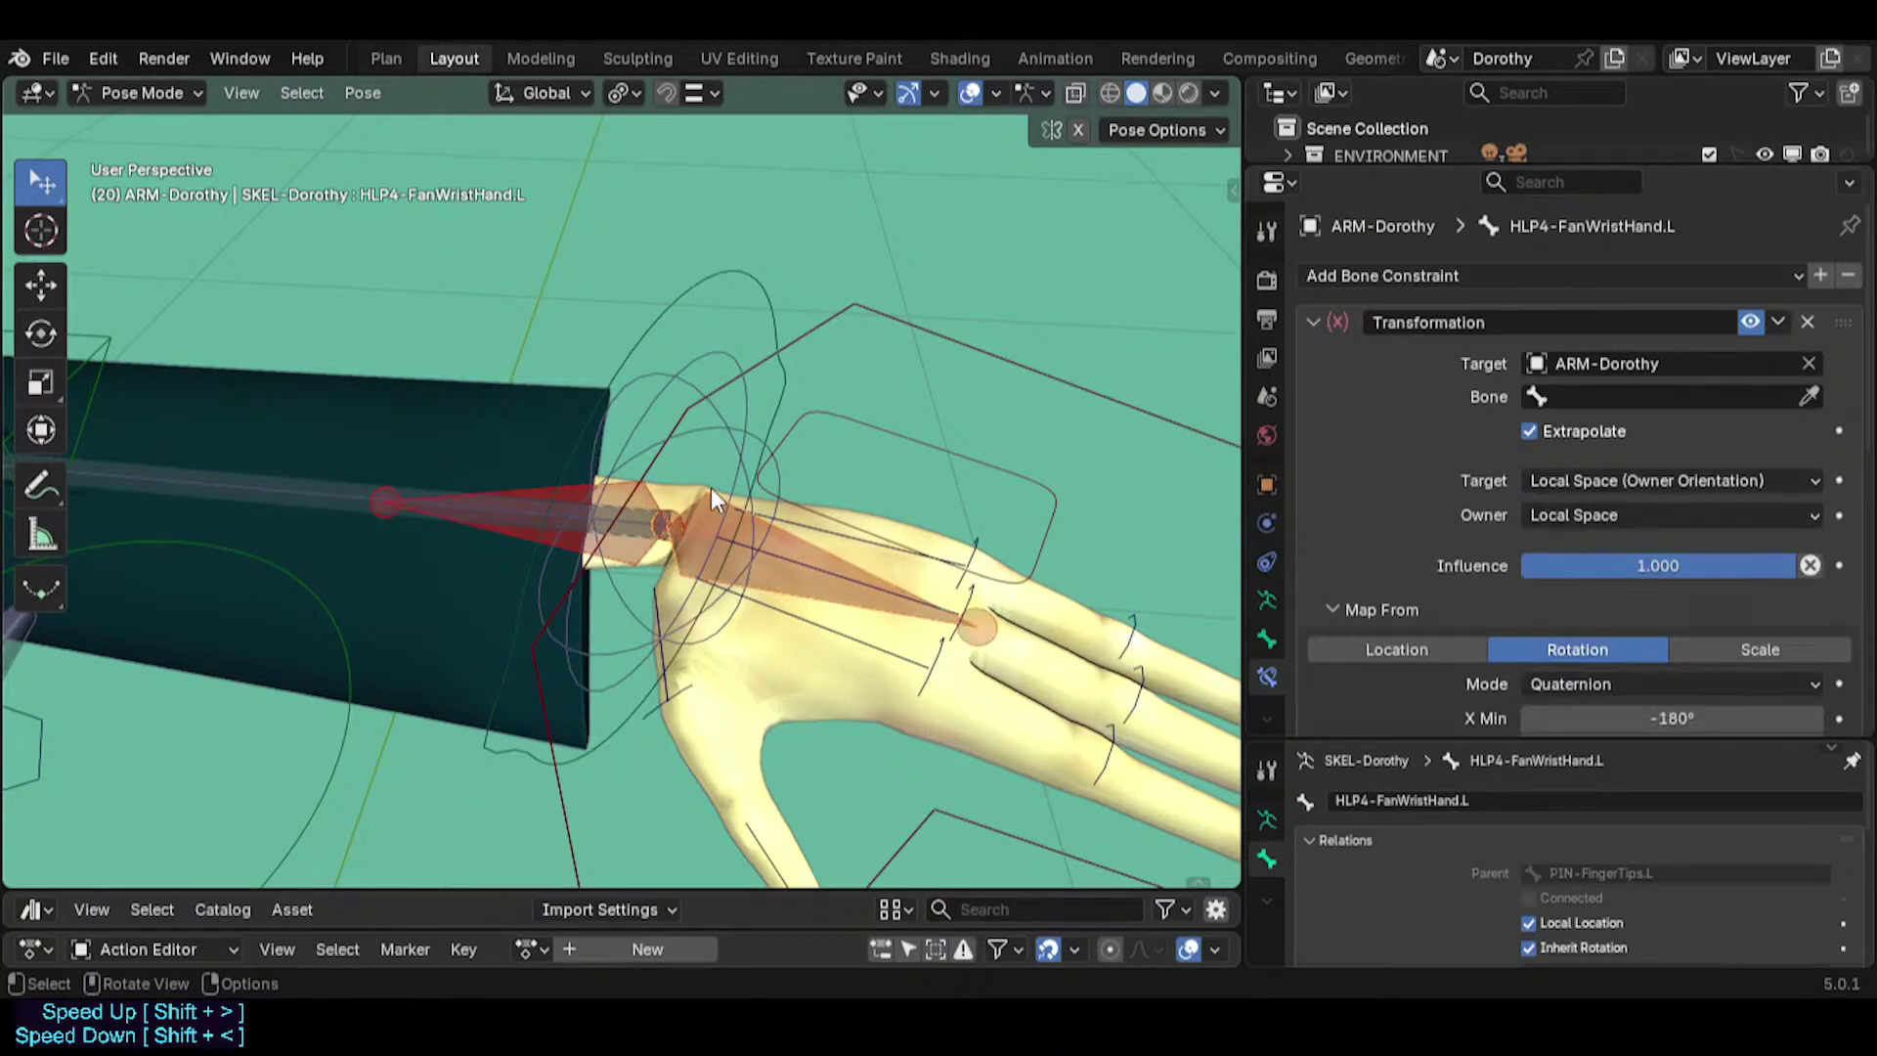
pyautogui.click(633, 487)
pyautogui.click(653, 489)
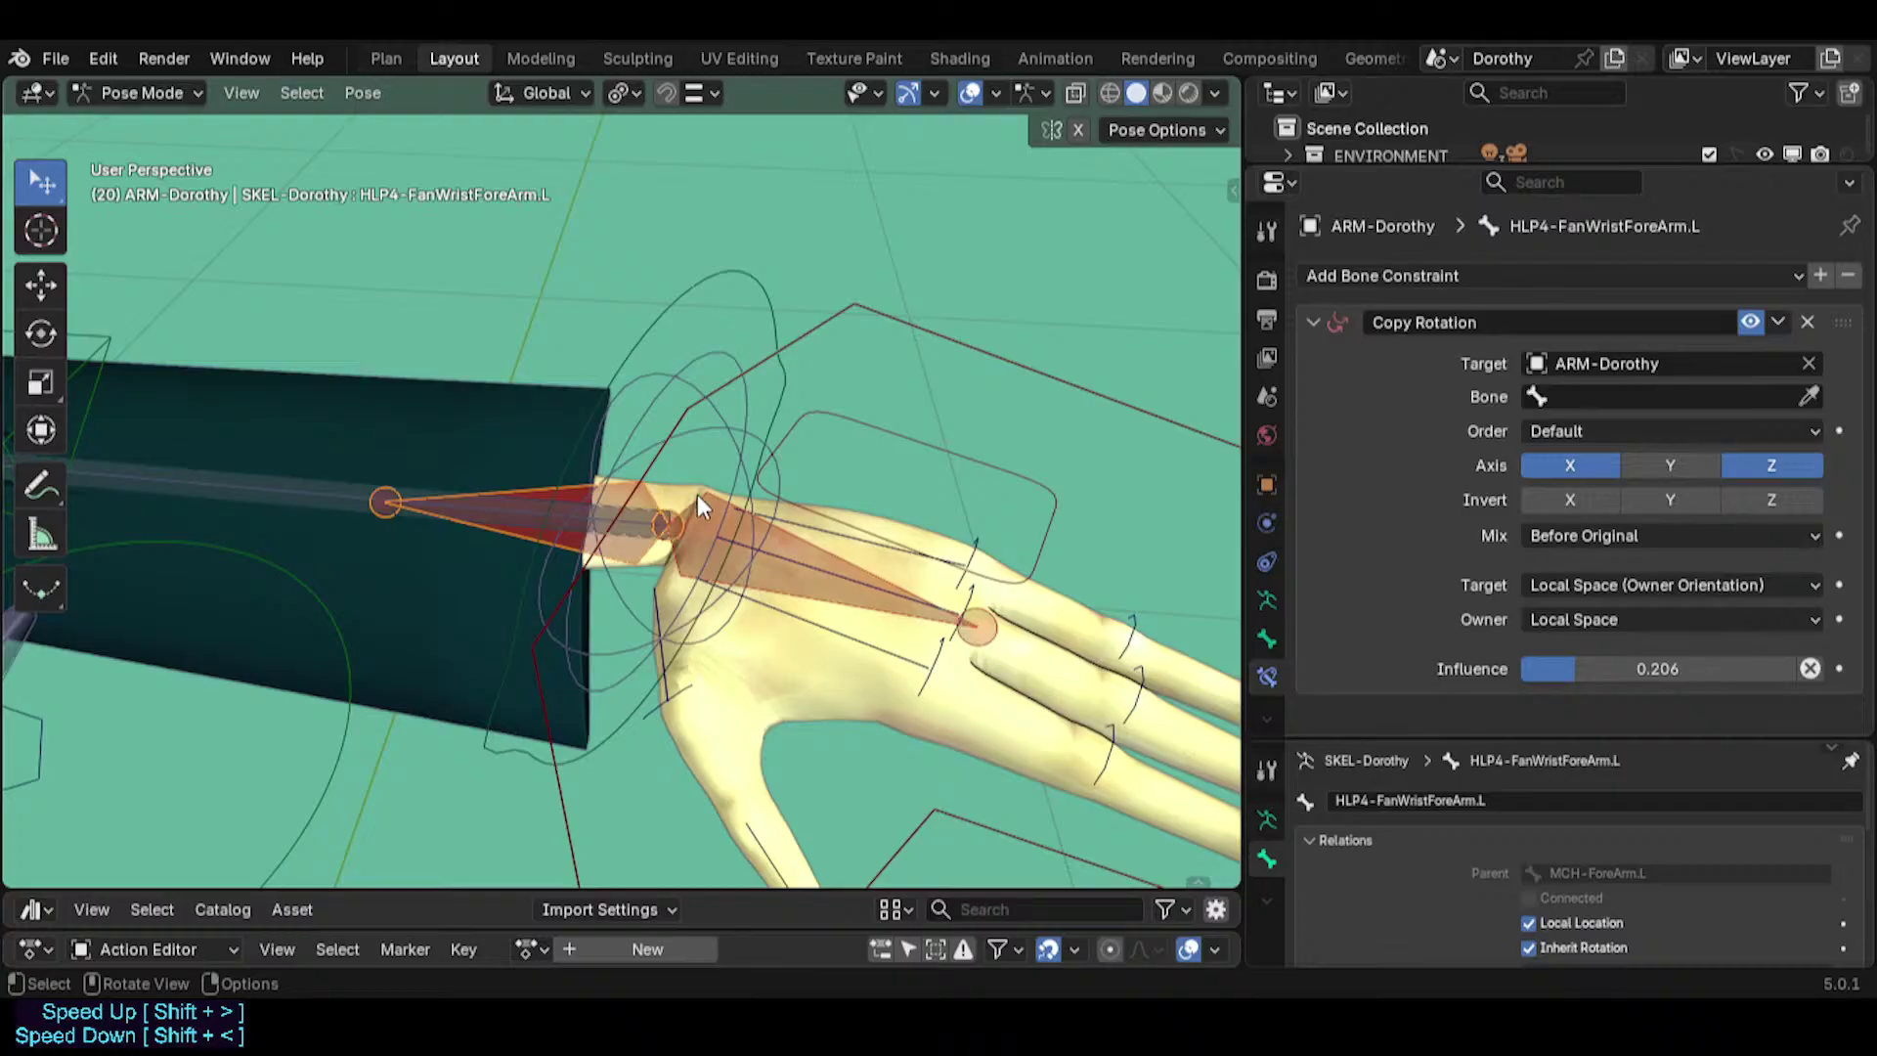
pyautogui.click(698, 495)
pyautogui.moveTo(755, 504); pyautogui.dragTo(743, 425, button='middle')
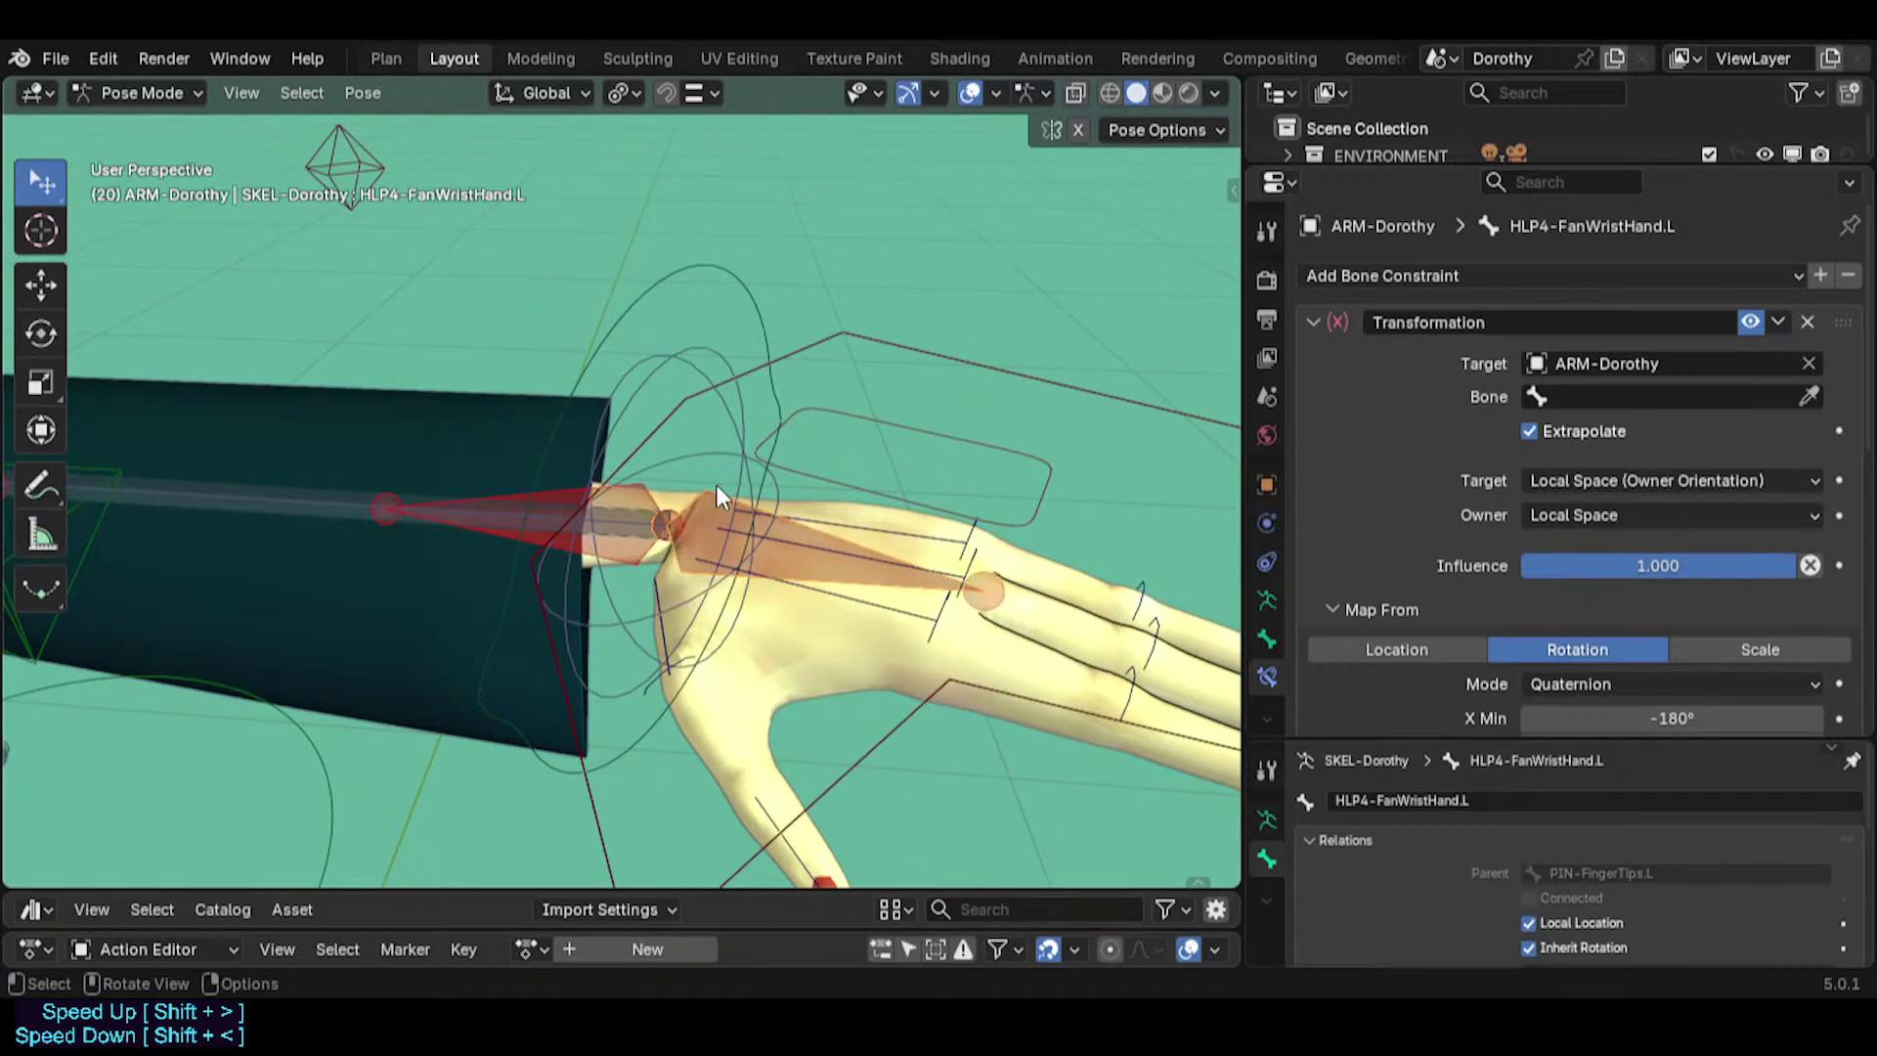
pyautogui.moveTo(770, 483)
pyautogui.mouseDown(button='middle')
pyautogui.moveTo(892, 426)
pyautogui.moveTo(913, 336)
pyautogui.moveTo(847, 400)
pyautogui.moveTo(875, 484)
pyautogui.moveTo(737, 467)
pyautogui.mouseUp(button='middle')
pyautogui.scroll(-6, 684, 486)
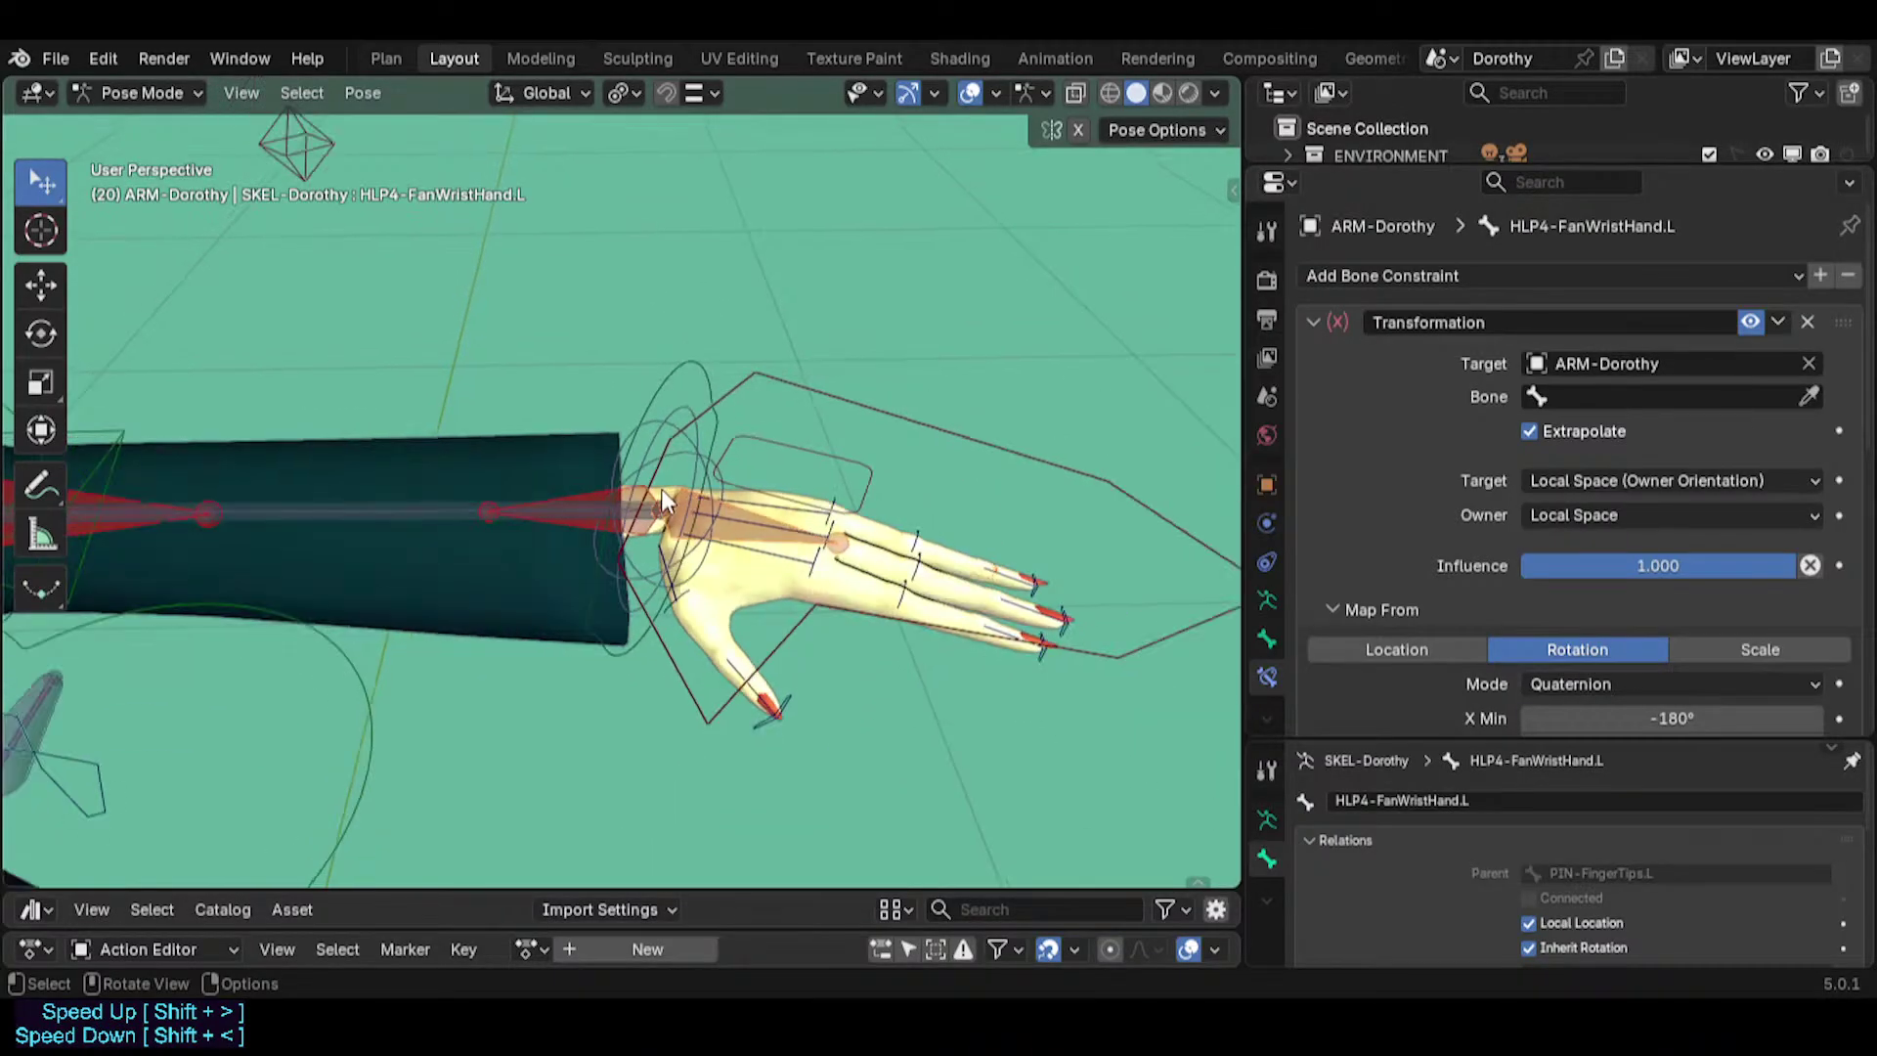
# Select the HLP4-FanElbowForeArm.L bone and make the MECHANISM-All bone collection visible.
pyautogui.click(525, 452)
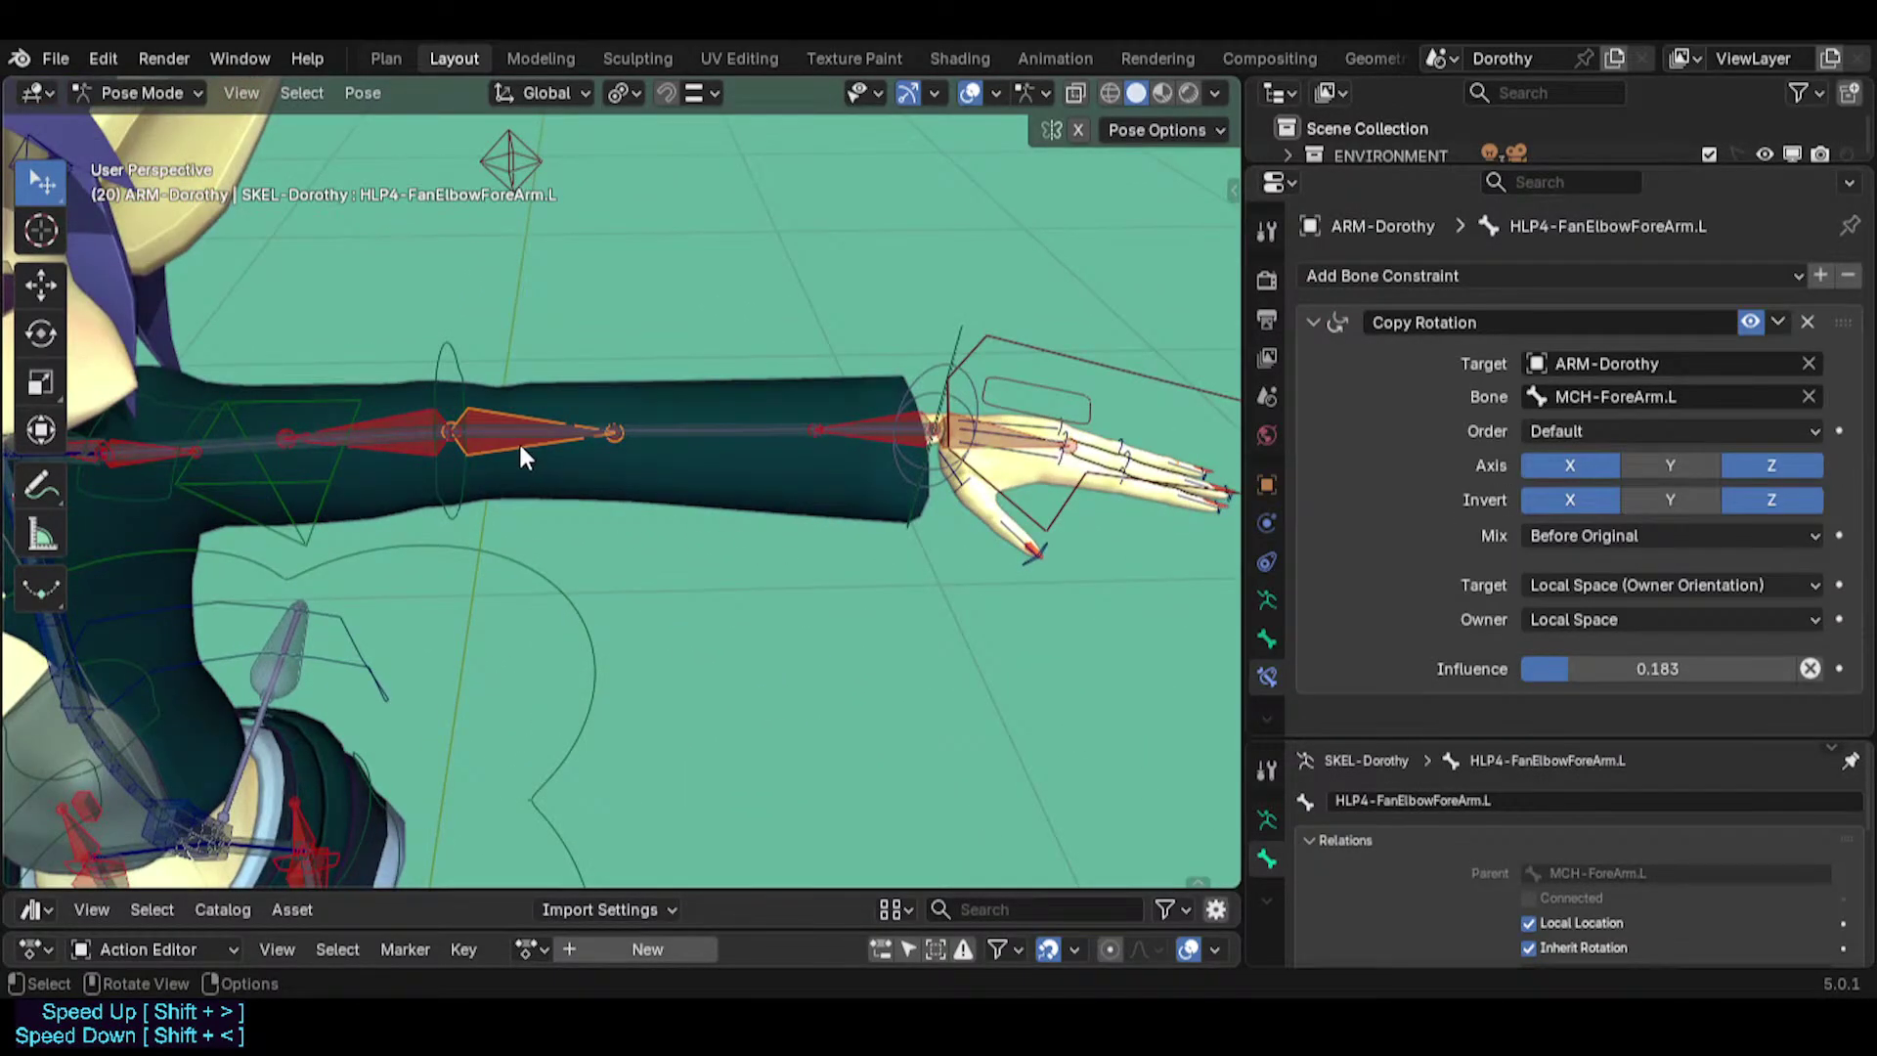
pyautogui.scroll(6, 532, 518)
pyautogui.press('n')
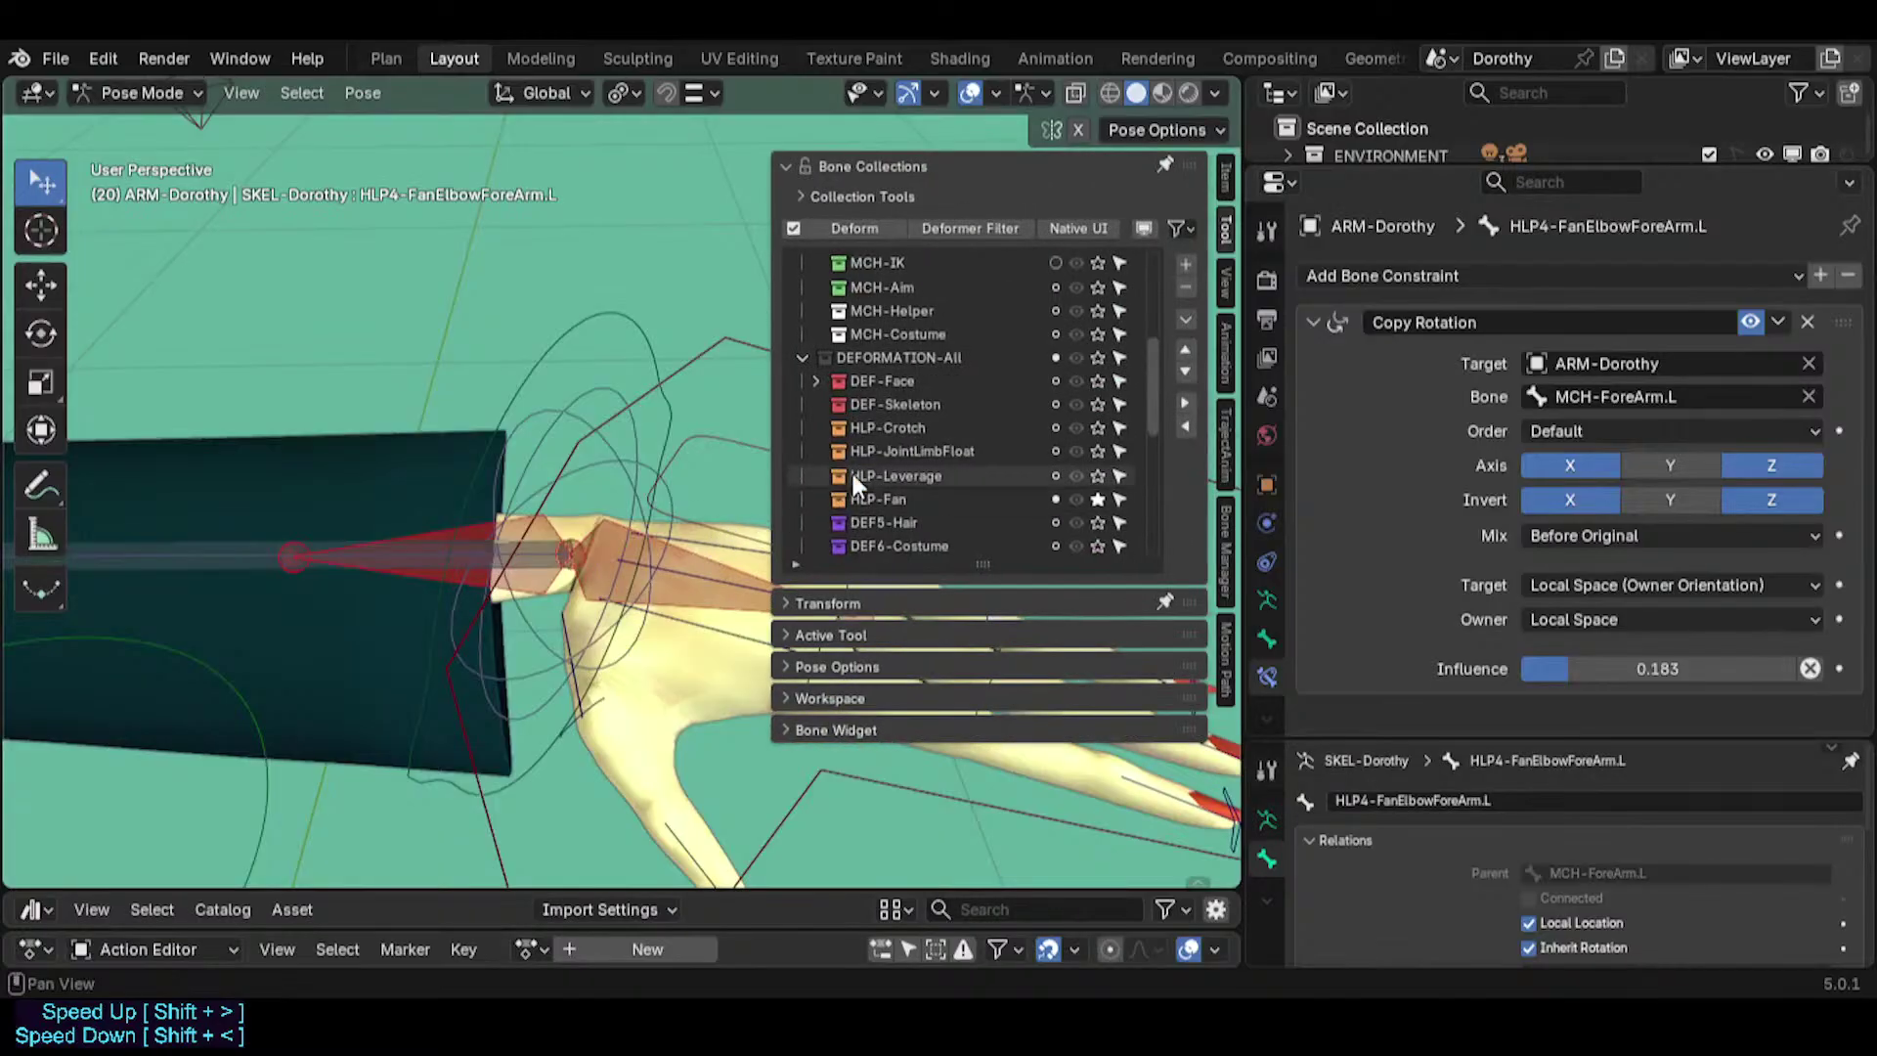
pyautogui.scroll(5, 1105, 401)
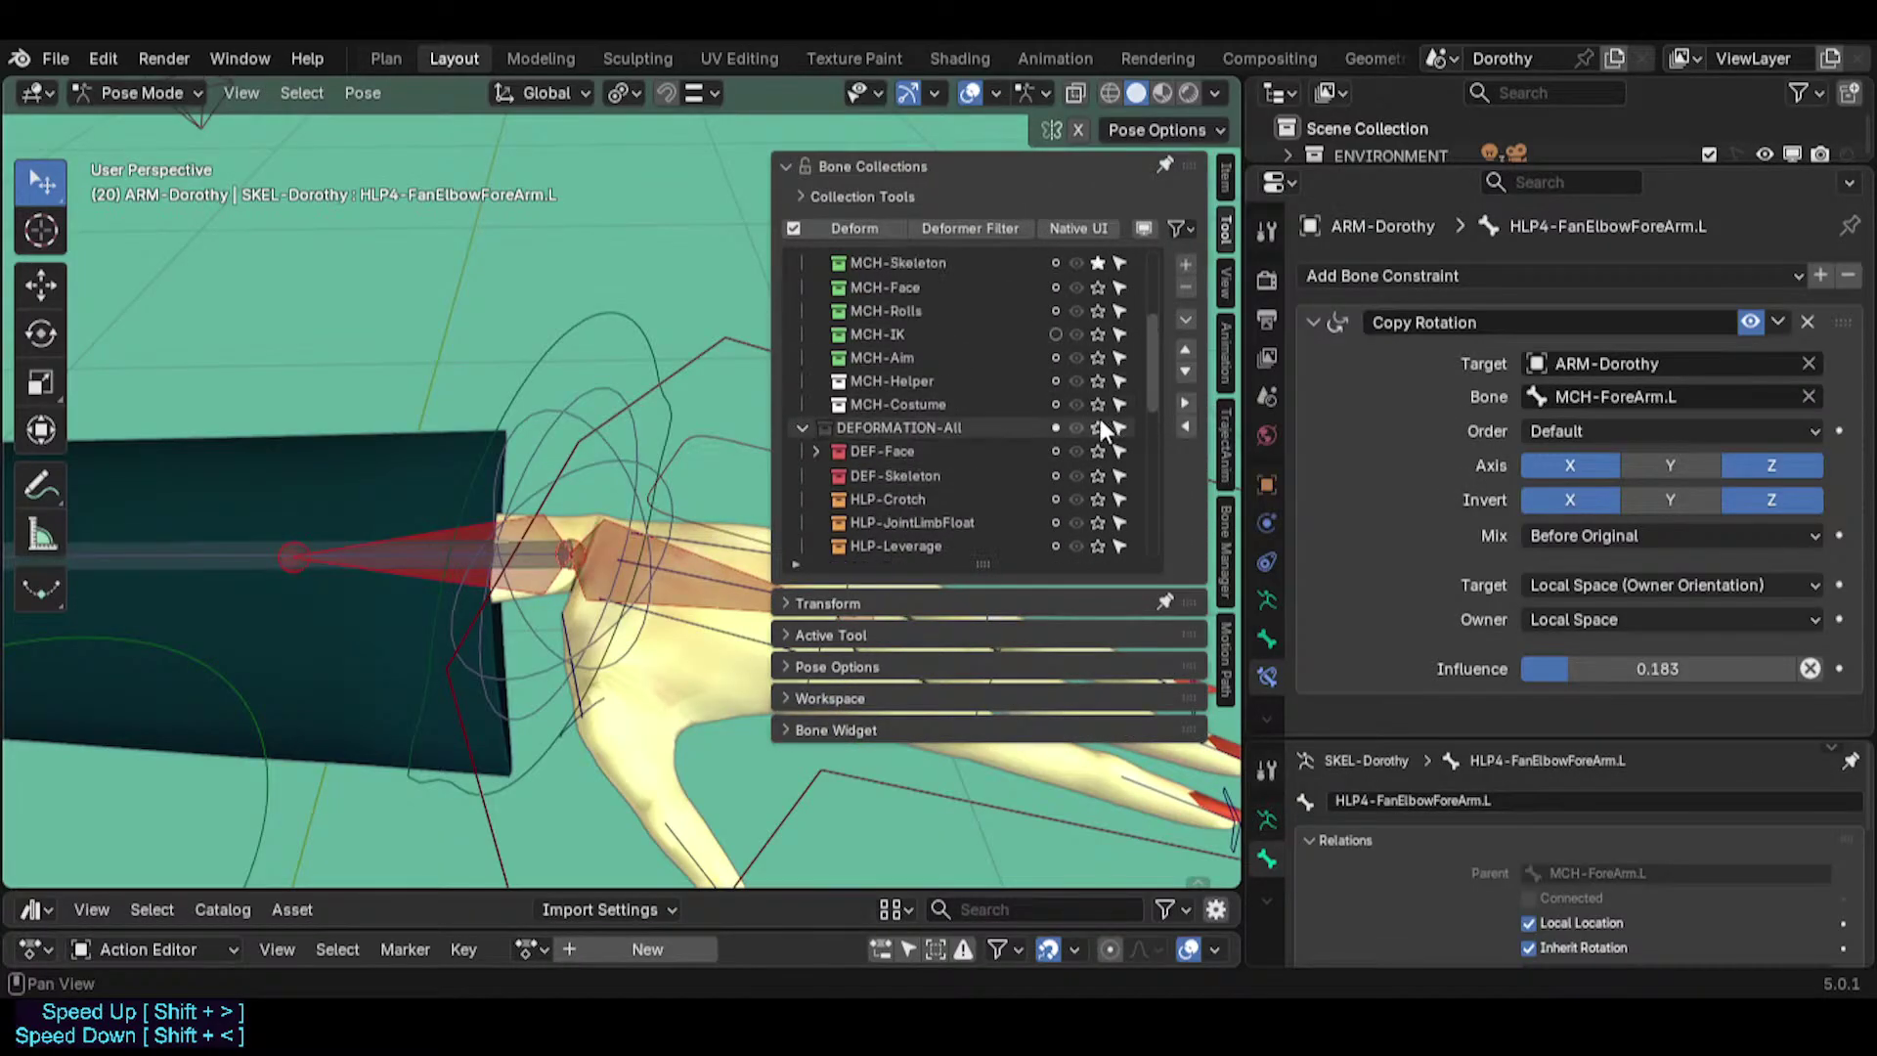
pyautogui.scroll(5, 1087, 346)
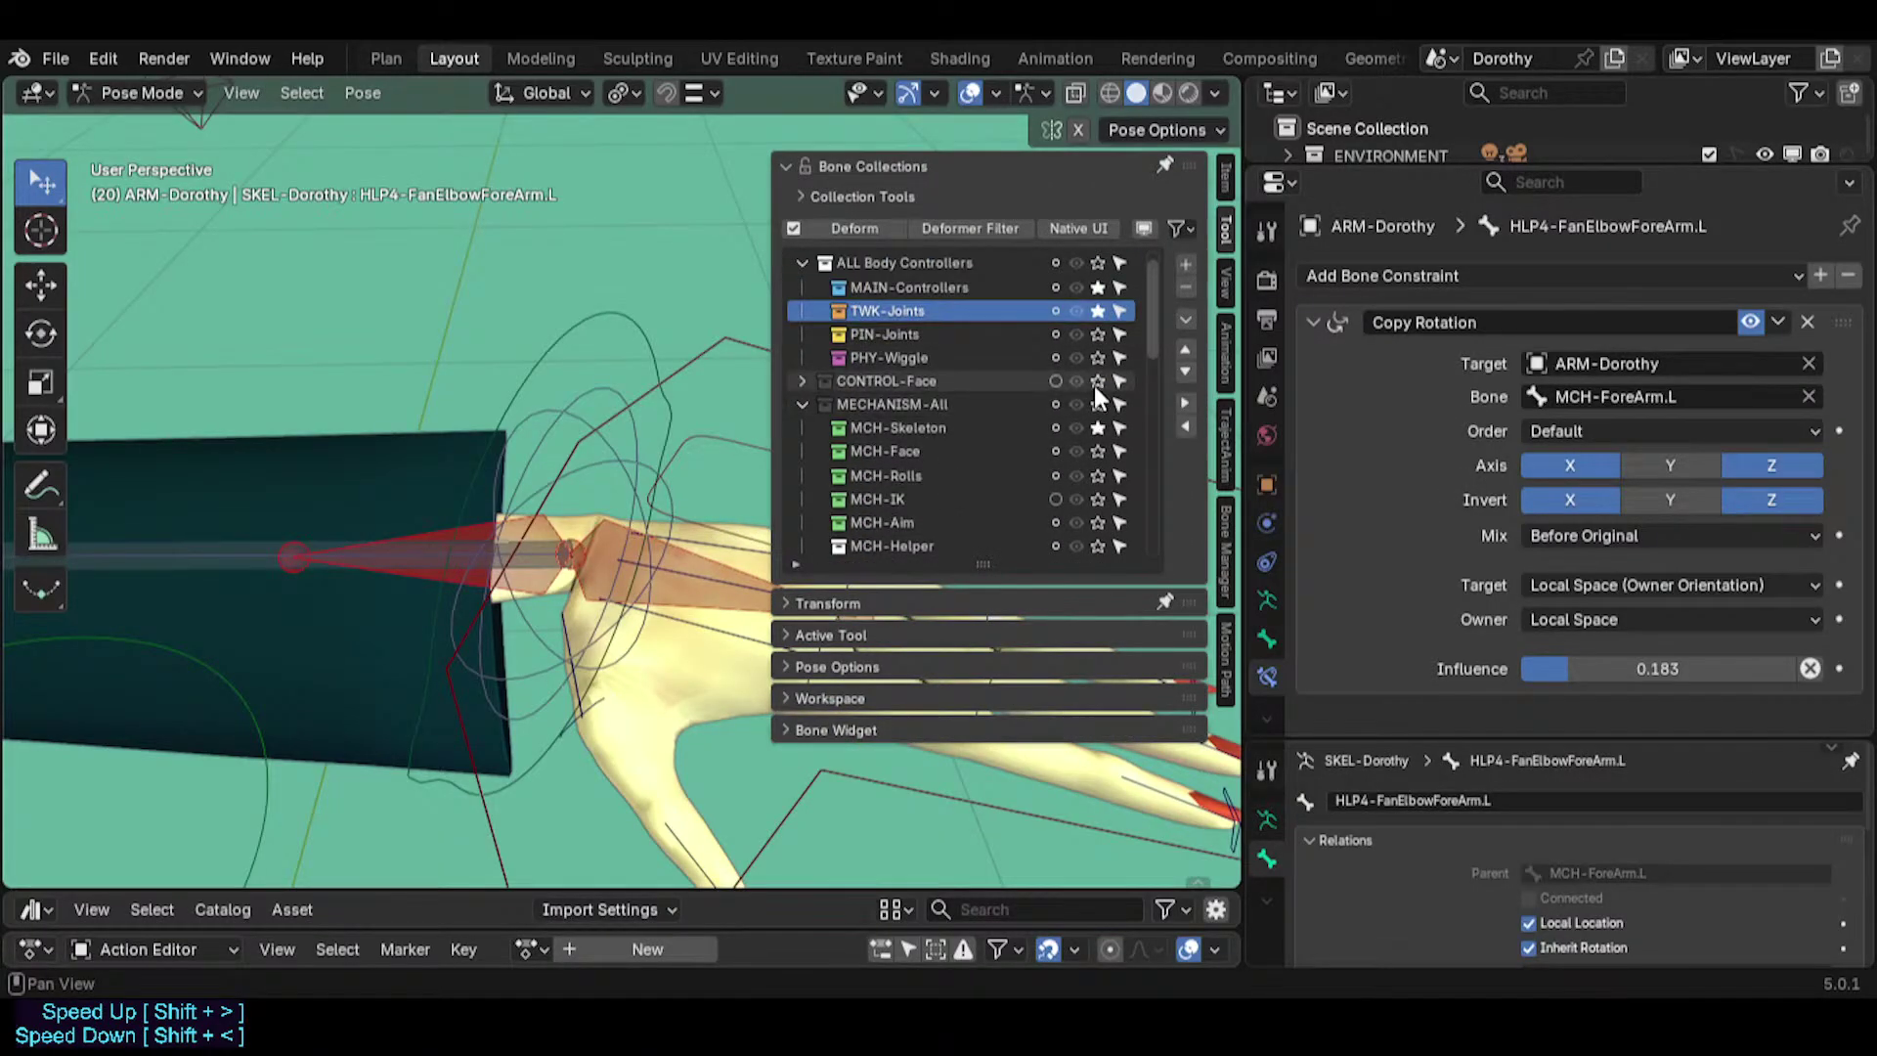
pyautogui.click(1076, 403)
pyautogui.press('n')
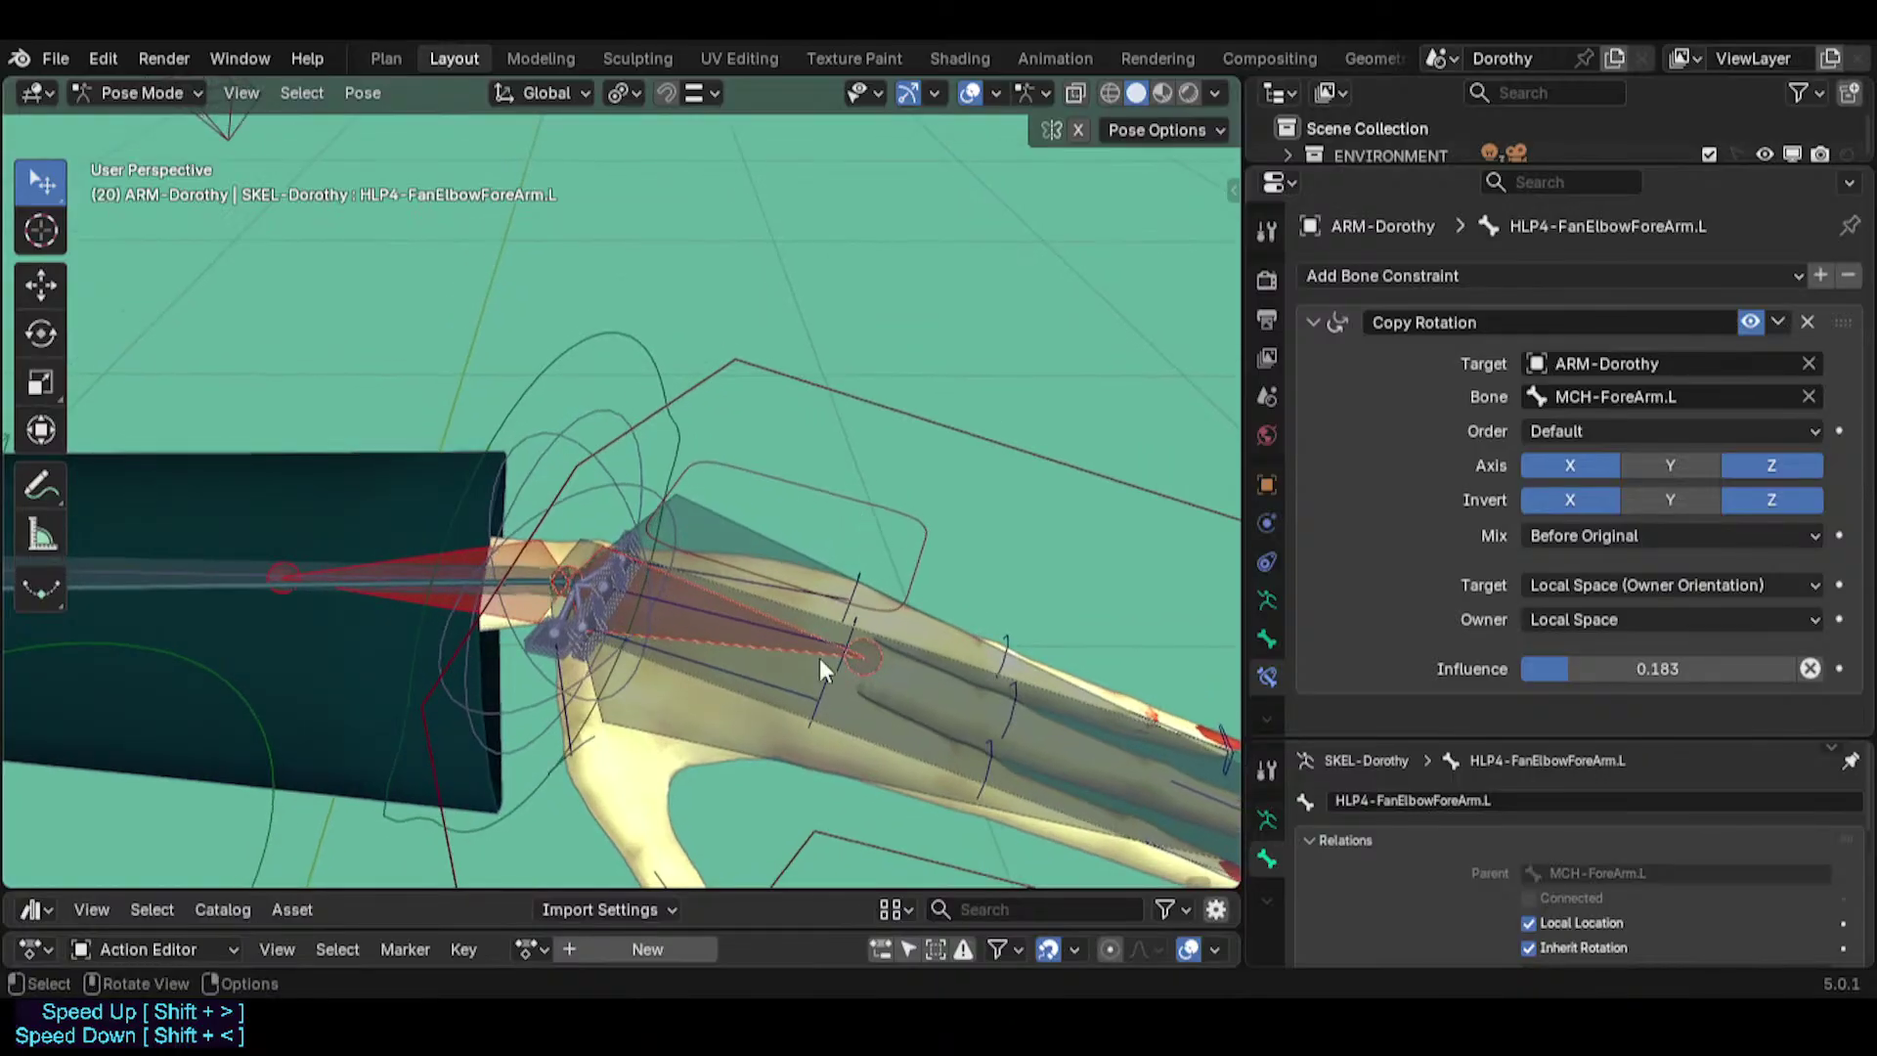
# Rotate the MTR-IK-Hand.L control back and forth to tilt the left hand at the wrist.
pyautogui.click(795, 688)
pyautogui.click(794, 676)
pyautogui.moveTo(795, 676); pyautogui.dragTo(1042, 466, button='middle')
pyautogui.click(972, 445)
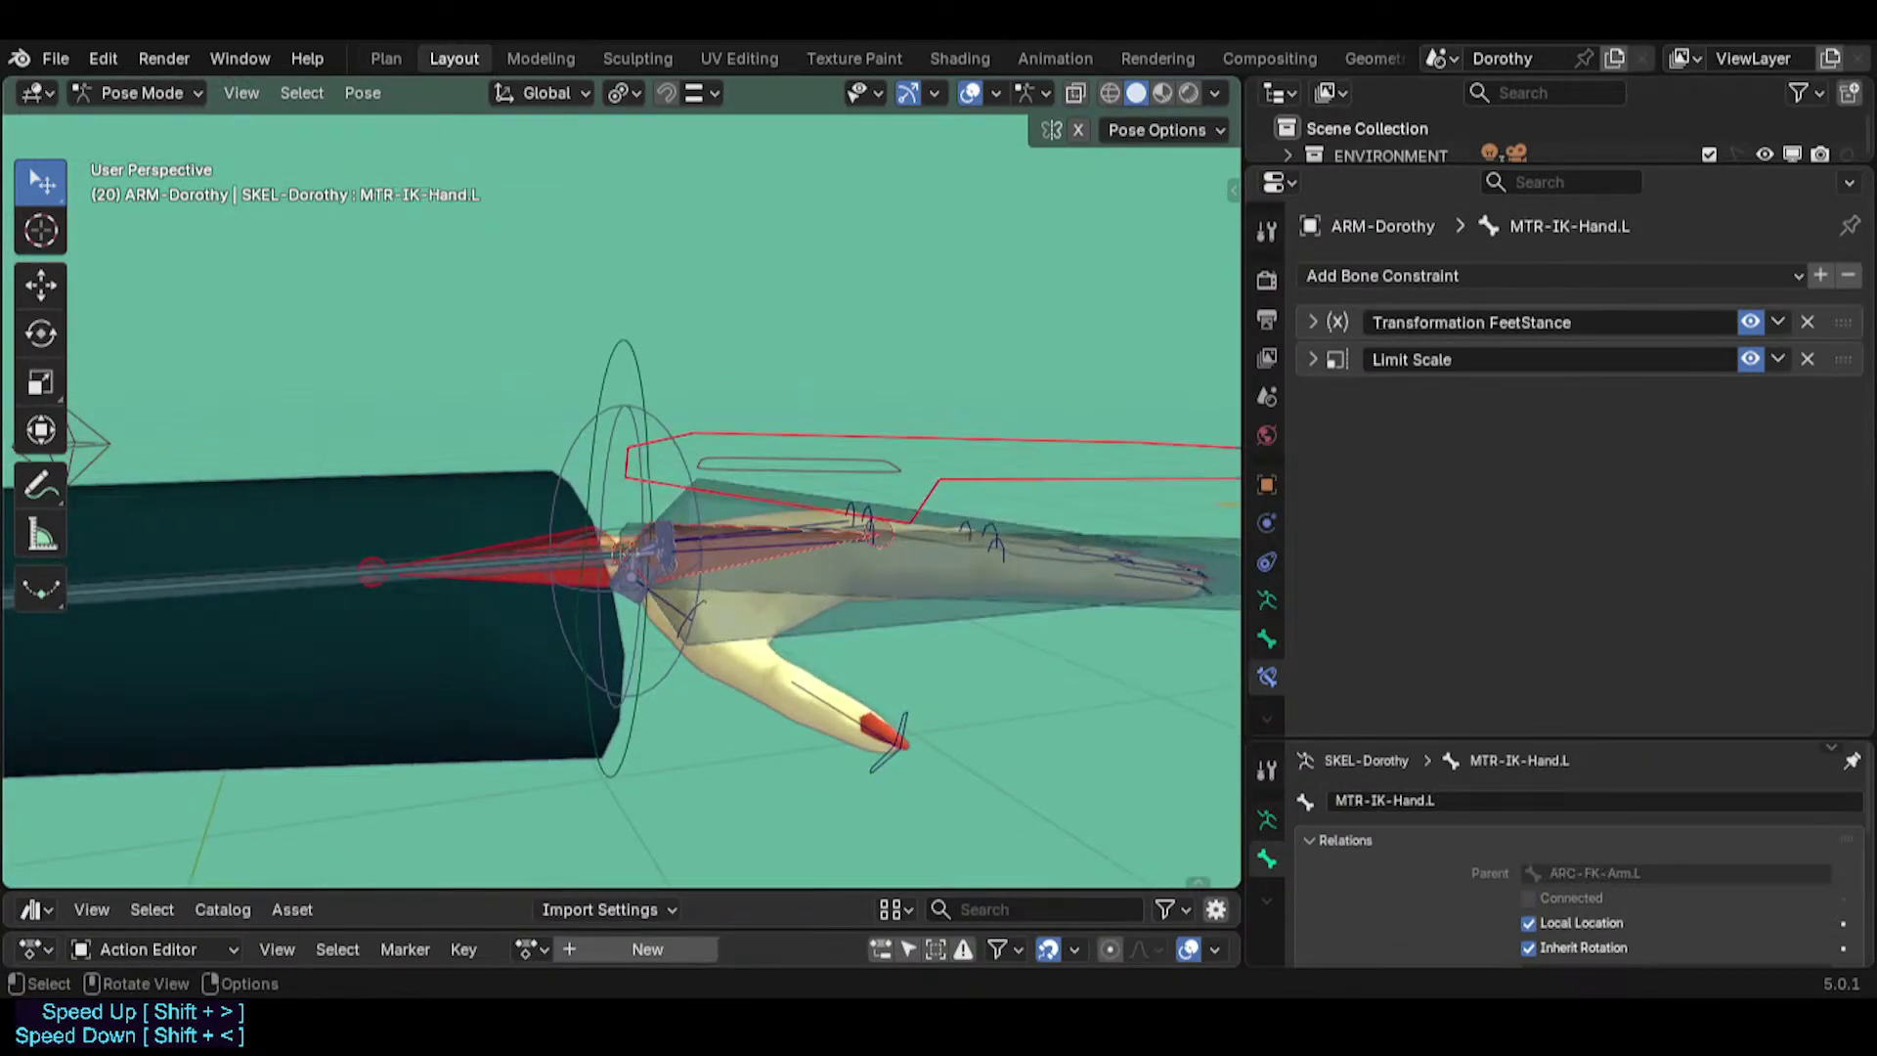
pyautogui.press('r')
pyautogui.click(890, 273)
pyautogui.press('r')
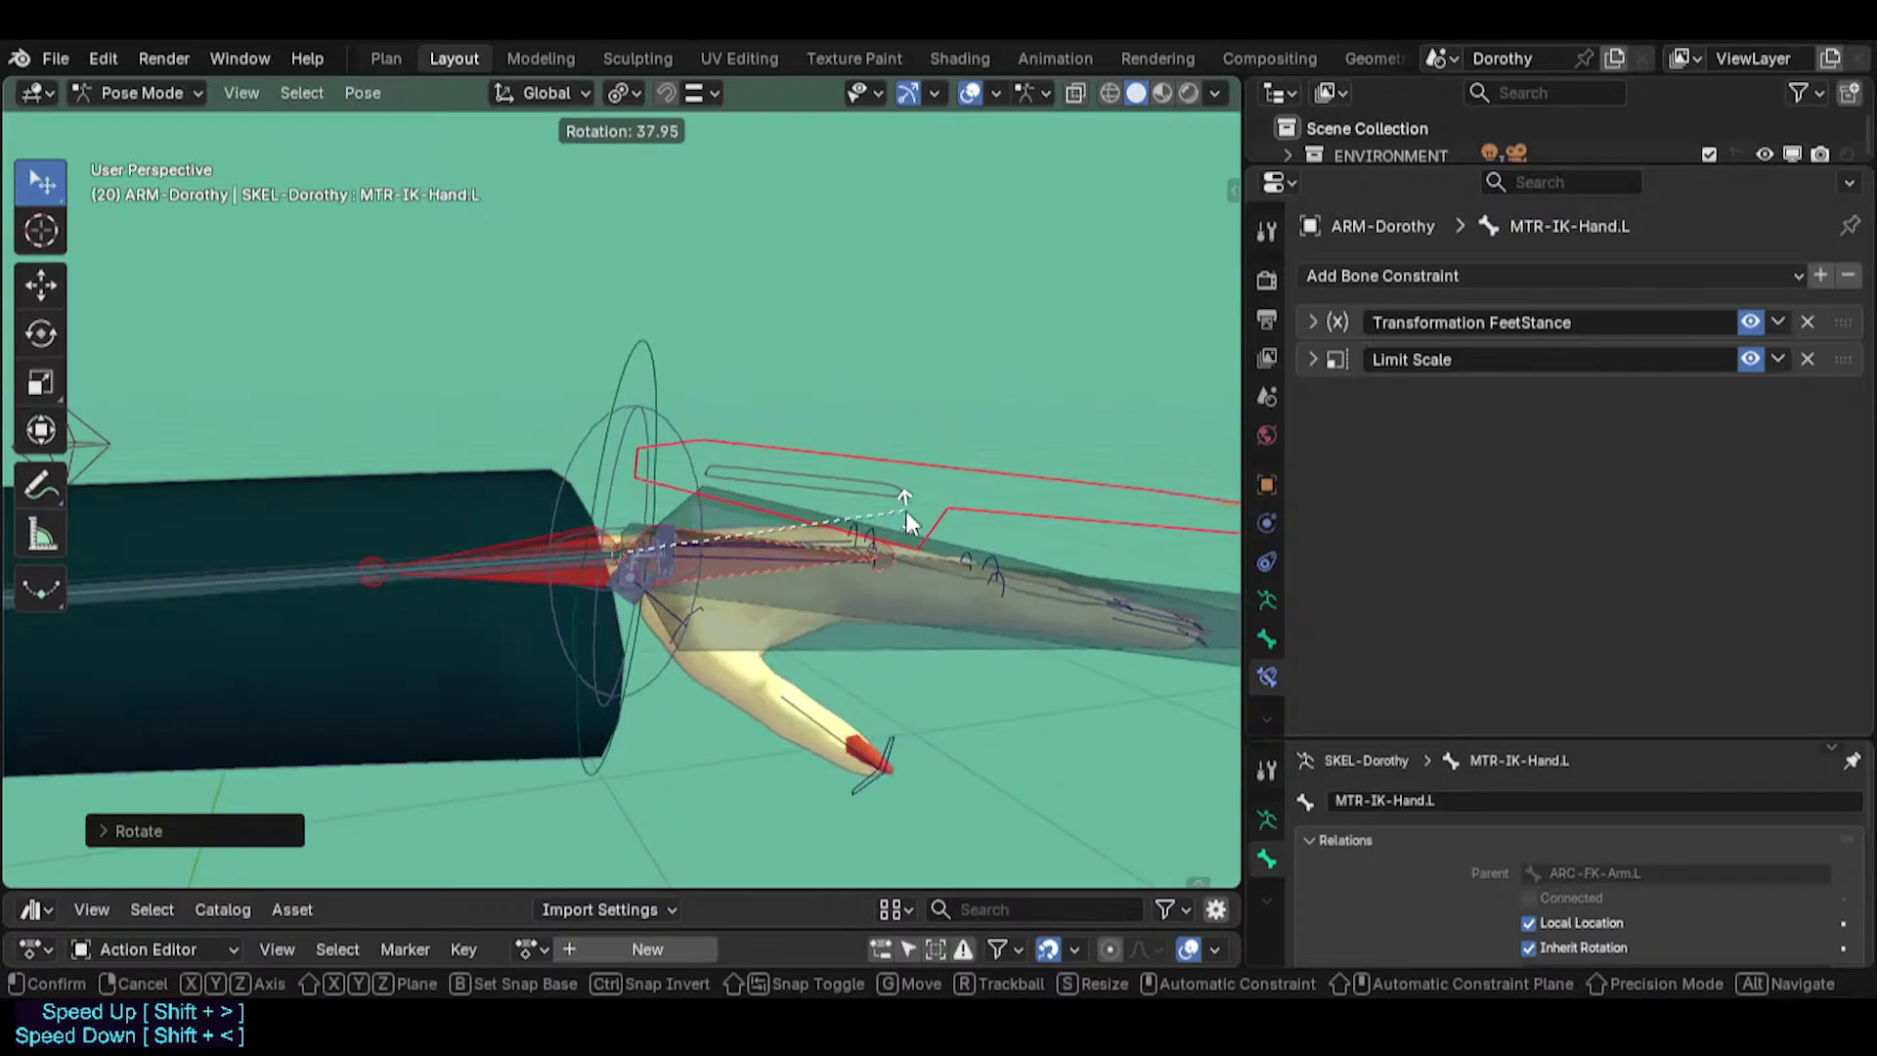
pyautogui.click(904, 516)
# Show the deformation bones and select MCH-IKO-Hand.L among the overlapping bones of the left hand.
pyautogui.moveTo(904, 516); pyautogui.dragTo(833, 577, button='middle')
pyautogui.click(833, 563)
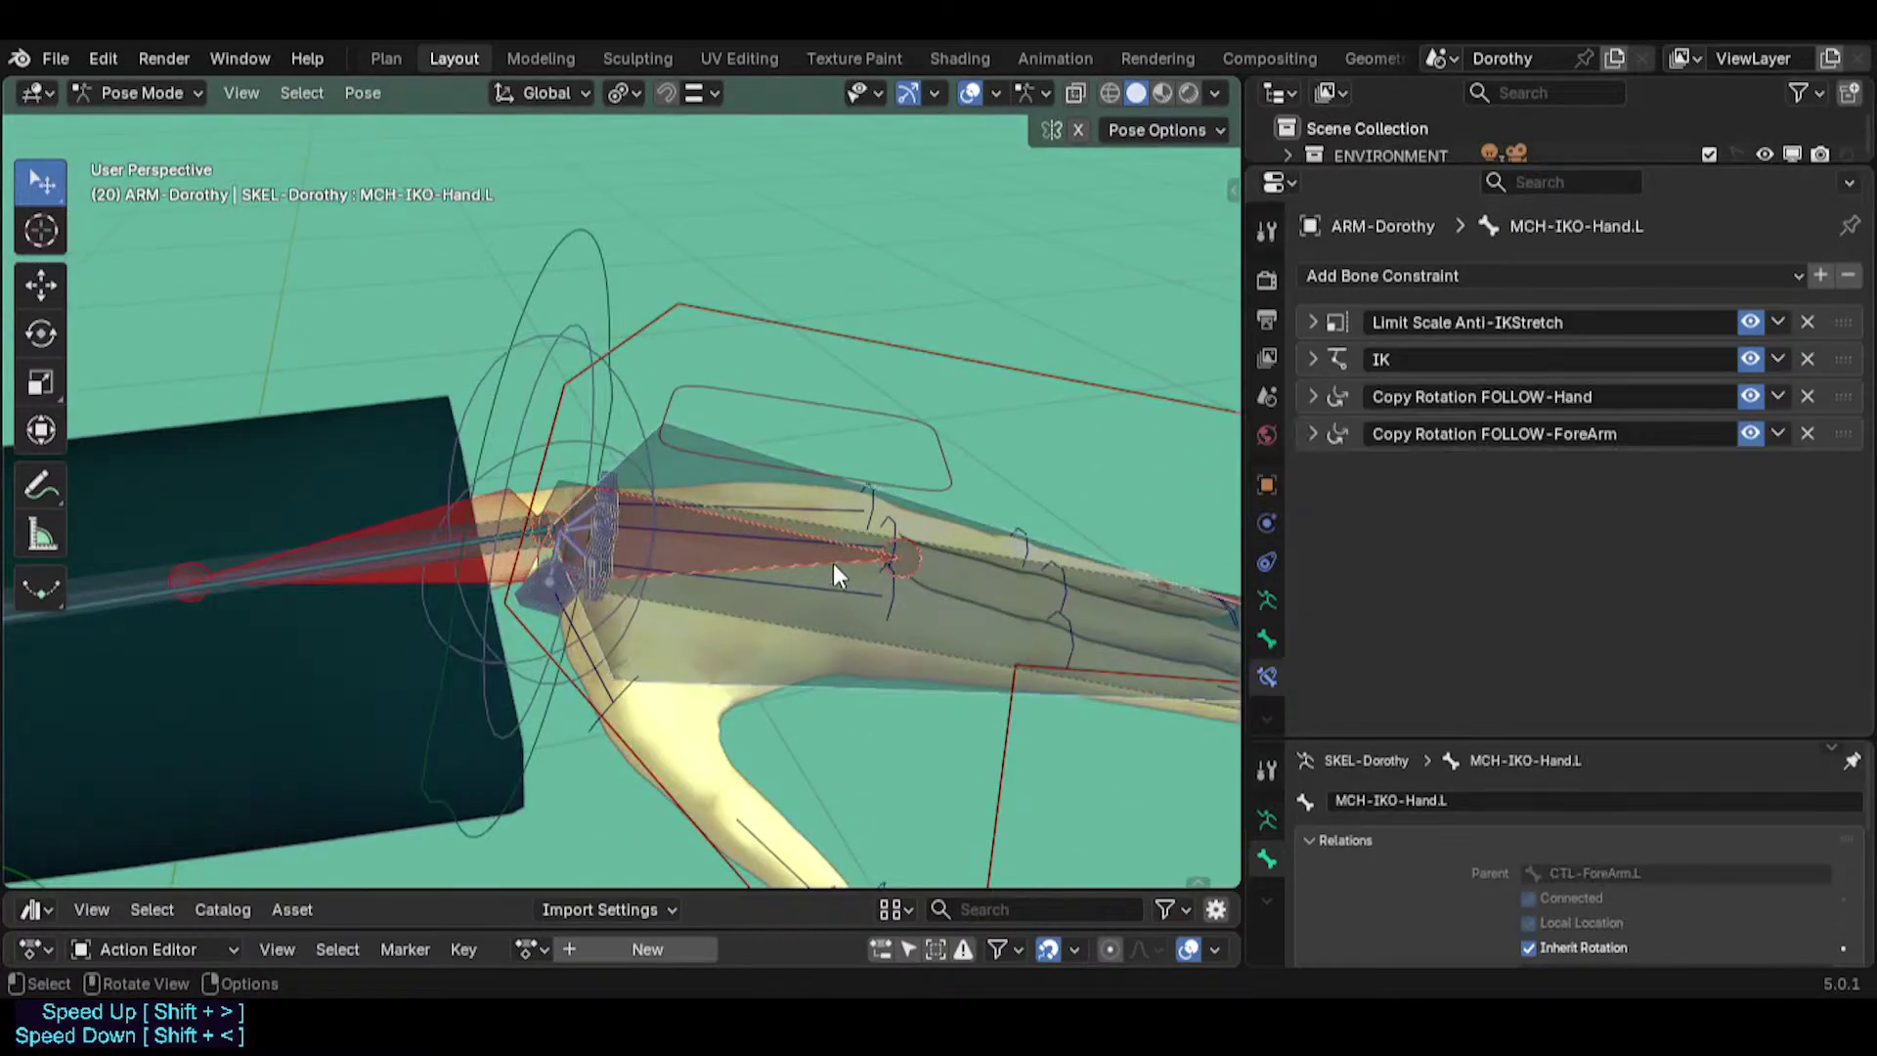
pyautogui.press('q')
pyautogui.click(783, 542)
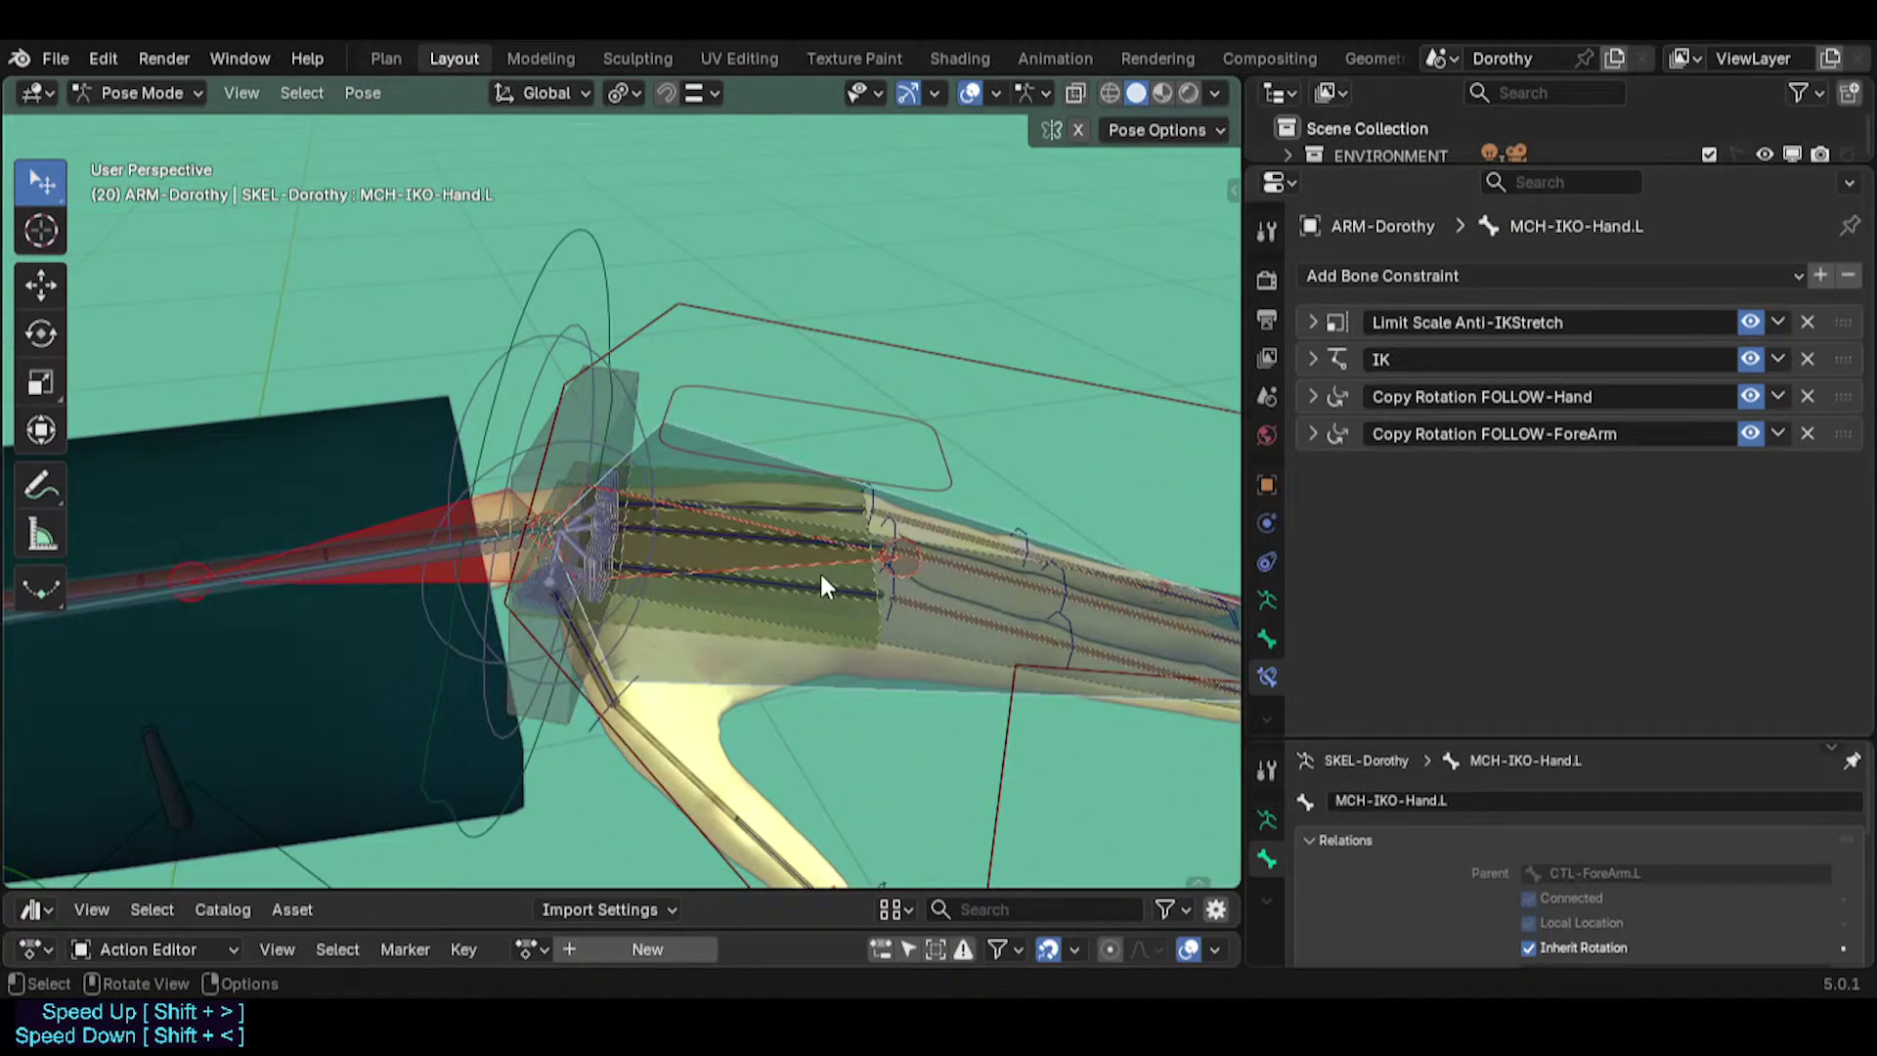
pyautogui.keyDown('alt'); pyautogui.click(752, 590); pyautogui.keyUp('alt')
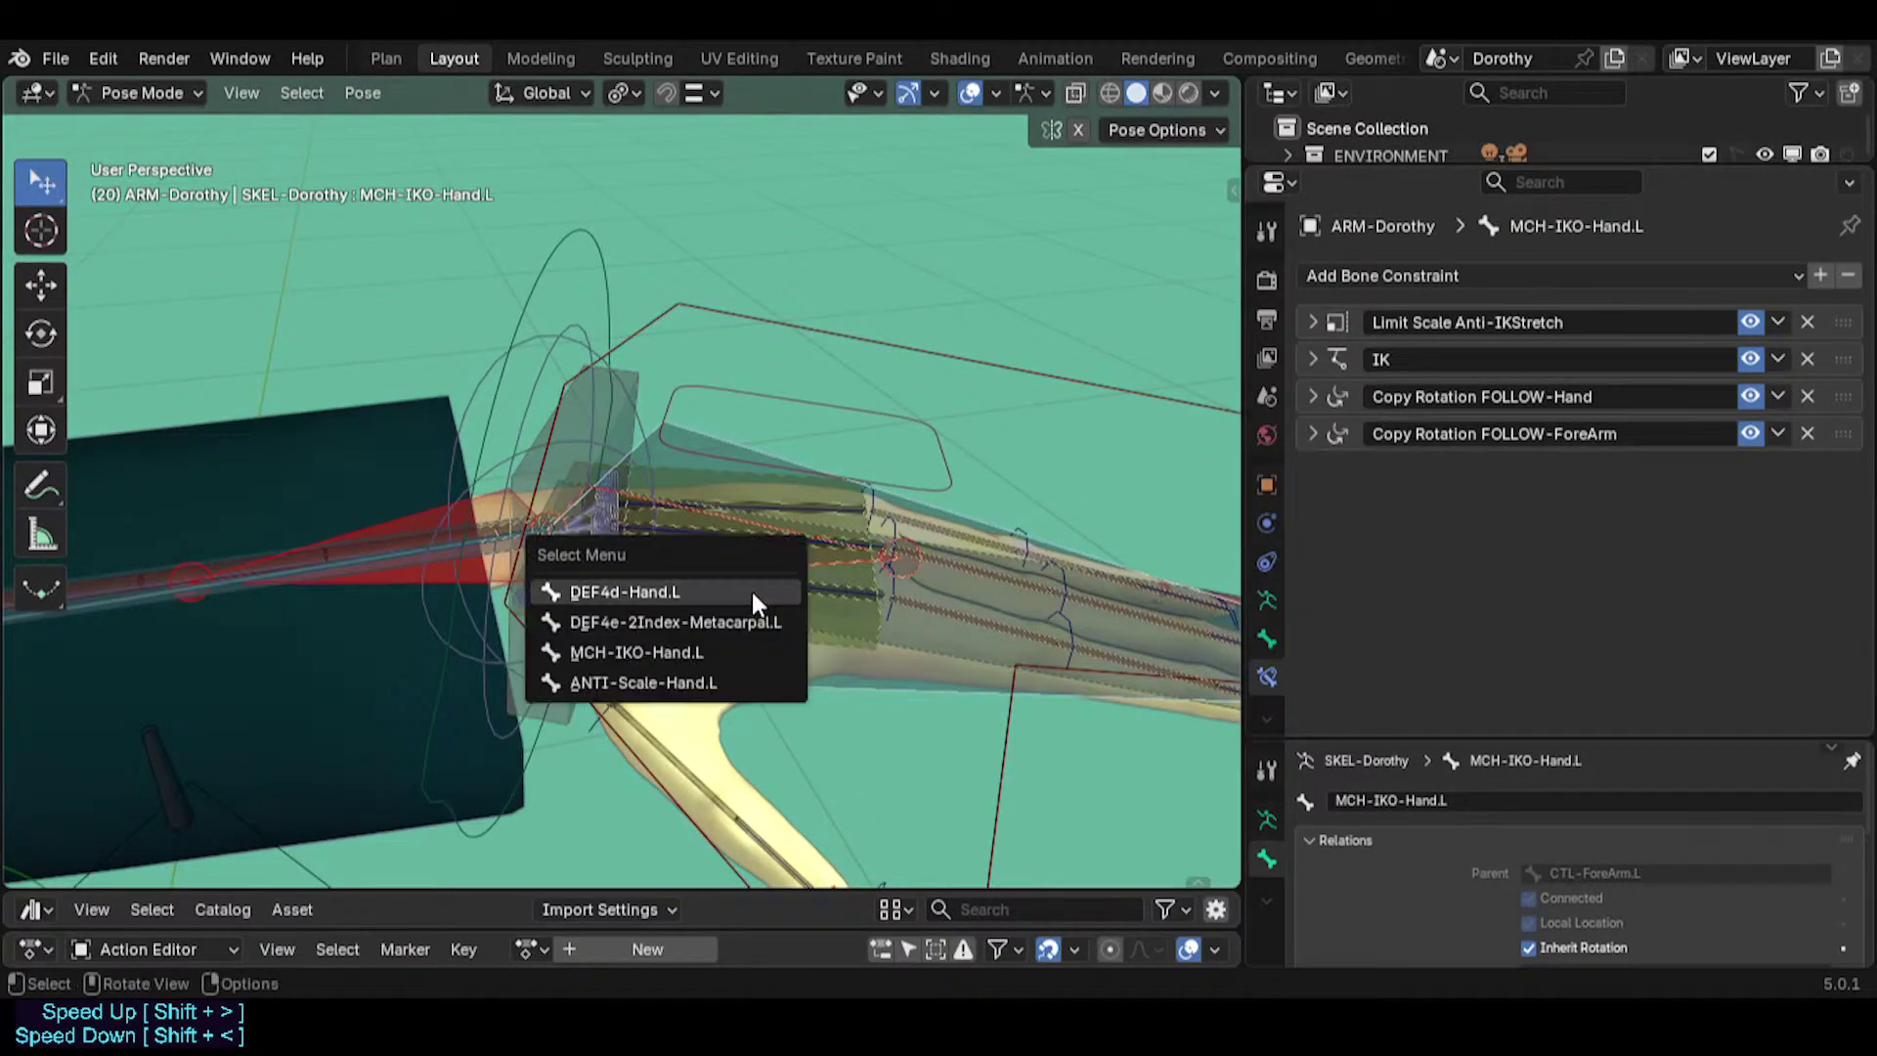
pyautogui.click(719, 647)
# Expand the Copy Rotation FOLLOW-ForeArm constraint of MCH-IKO-Hand.L and view its settings.
pyautogui.moveTo(846, 665); pyautogui.dragTo(930, 573, button='middle')
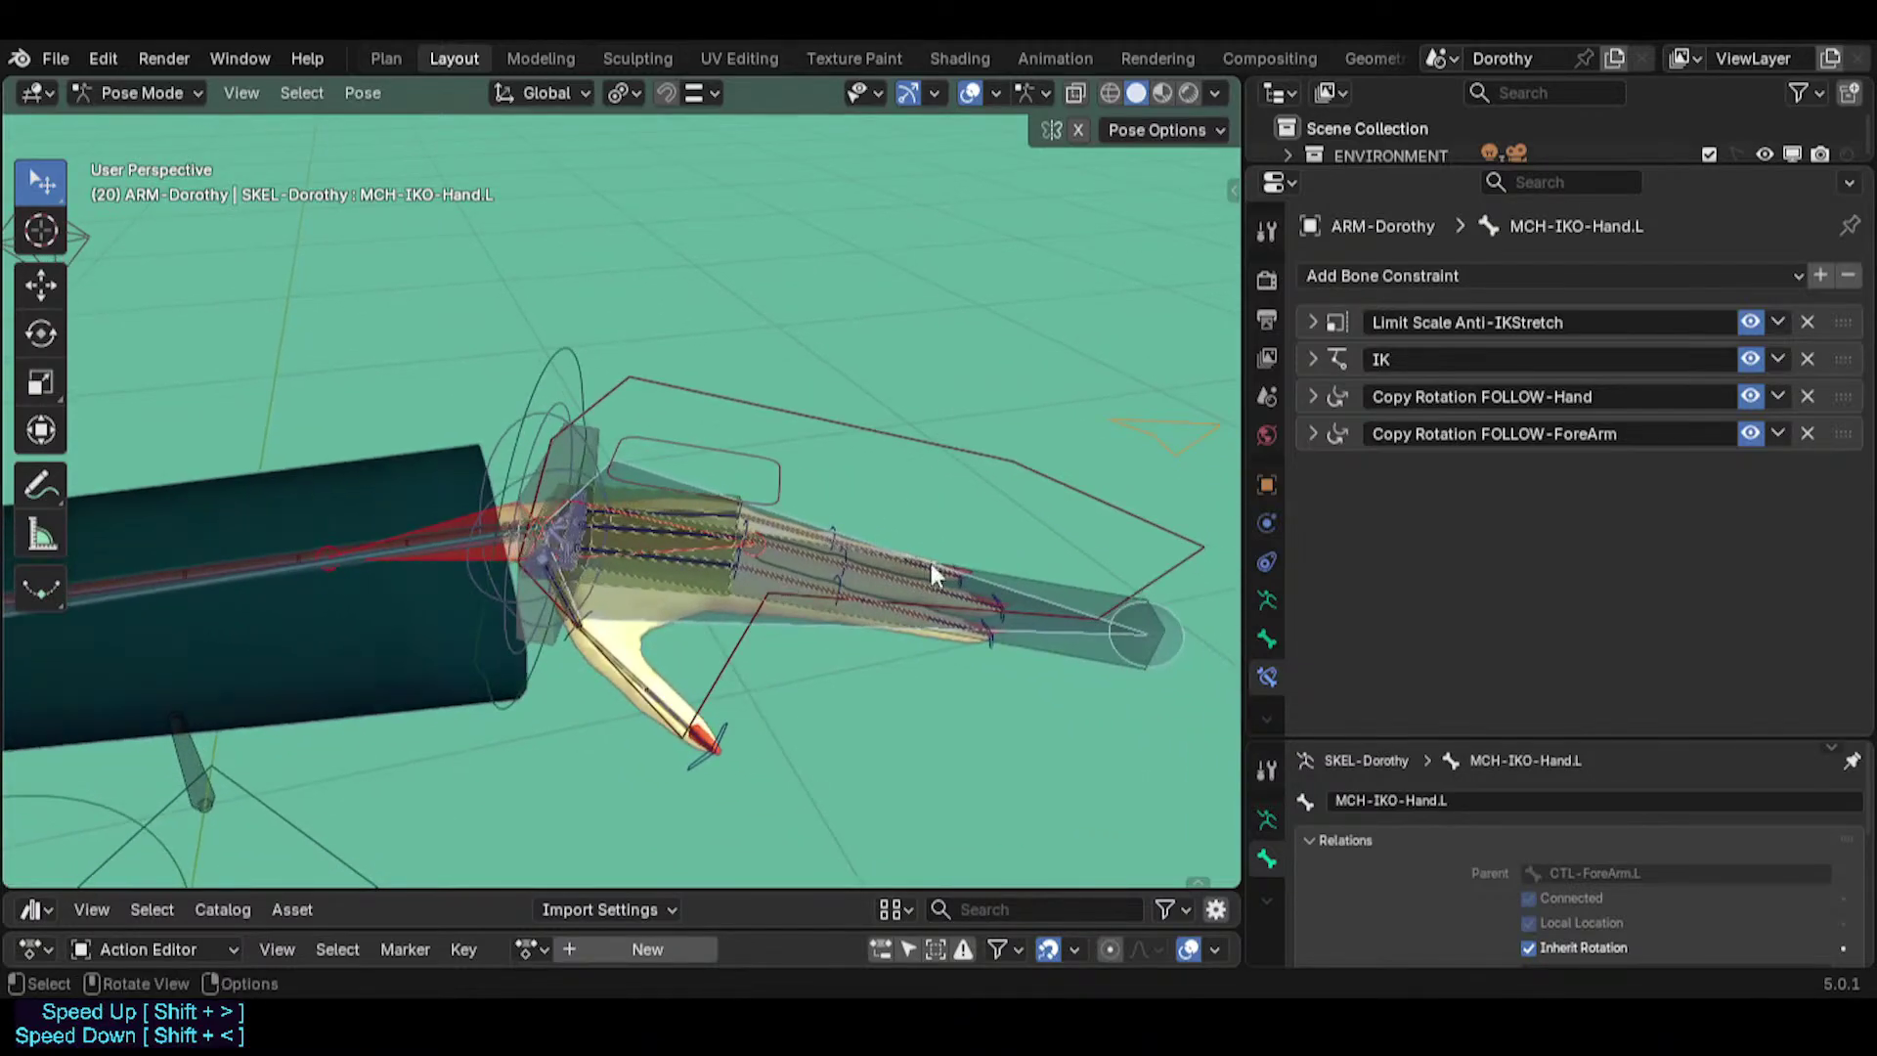
pyautogui.click(1311, 433)
pyautogui.scroll(-2, 1429, 514)
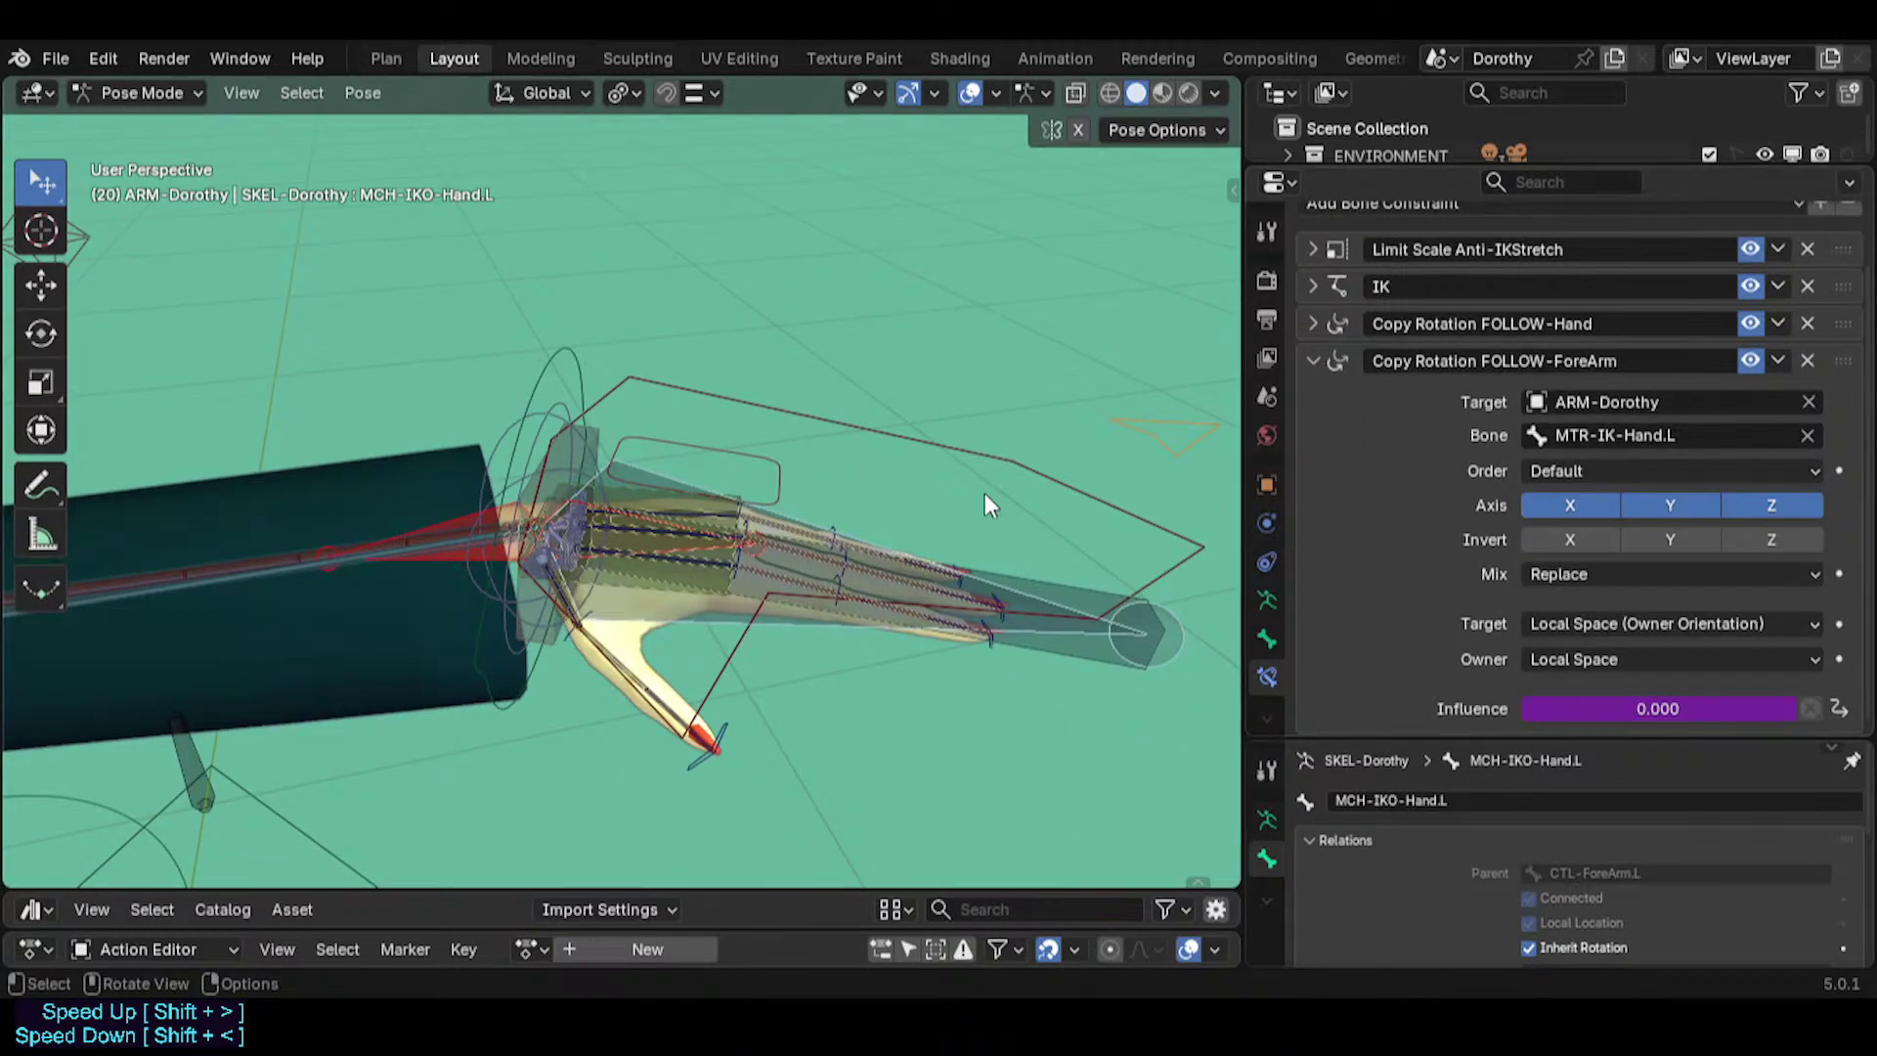
# Scale and rotate the MTR-IK-Hand.L control to test the left wrist, and clear its rotation.
pyautogui.click(971, 453)
pyautogui.press('s')
pyautogui.click(1145, 525)
pyautogui.press('r')
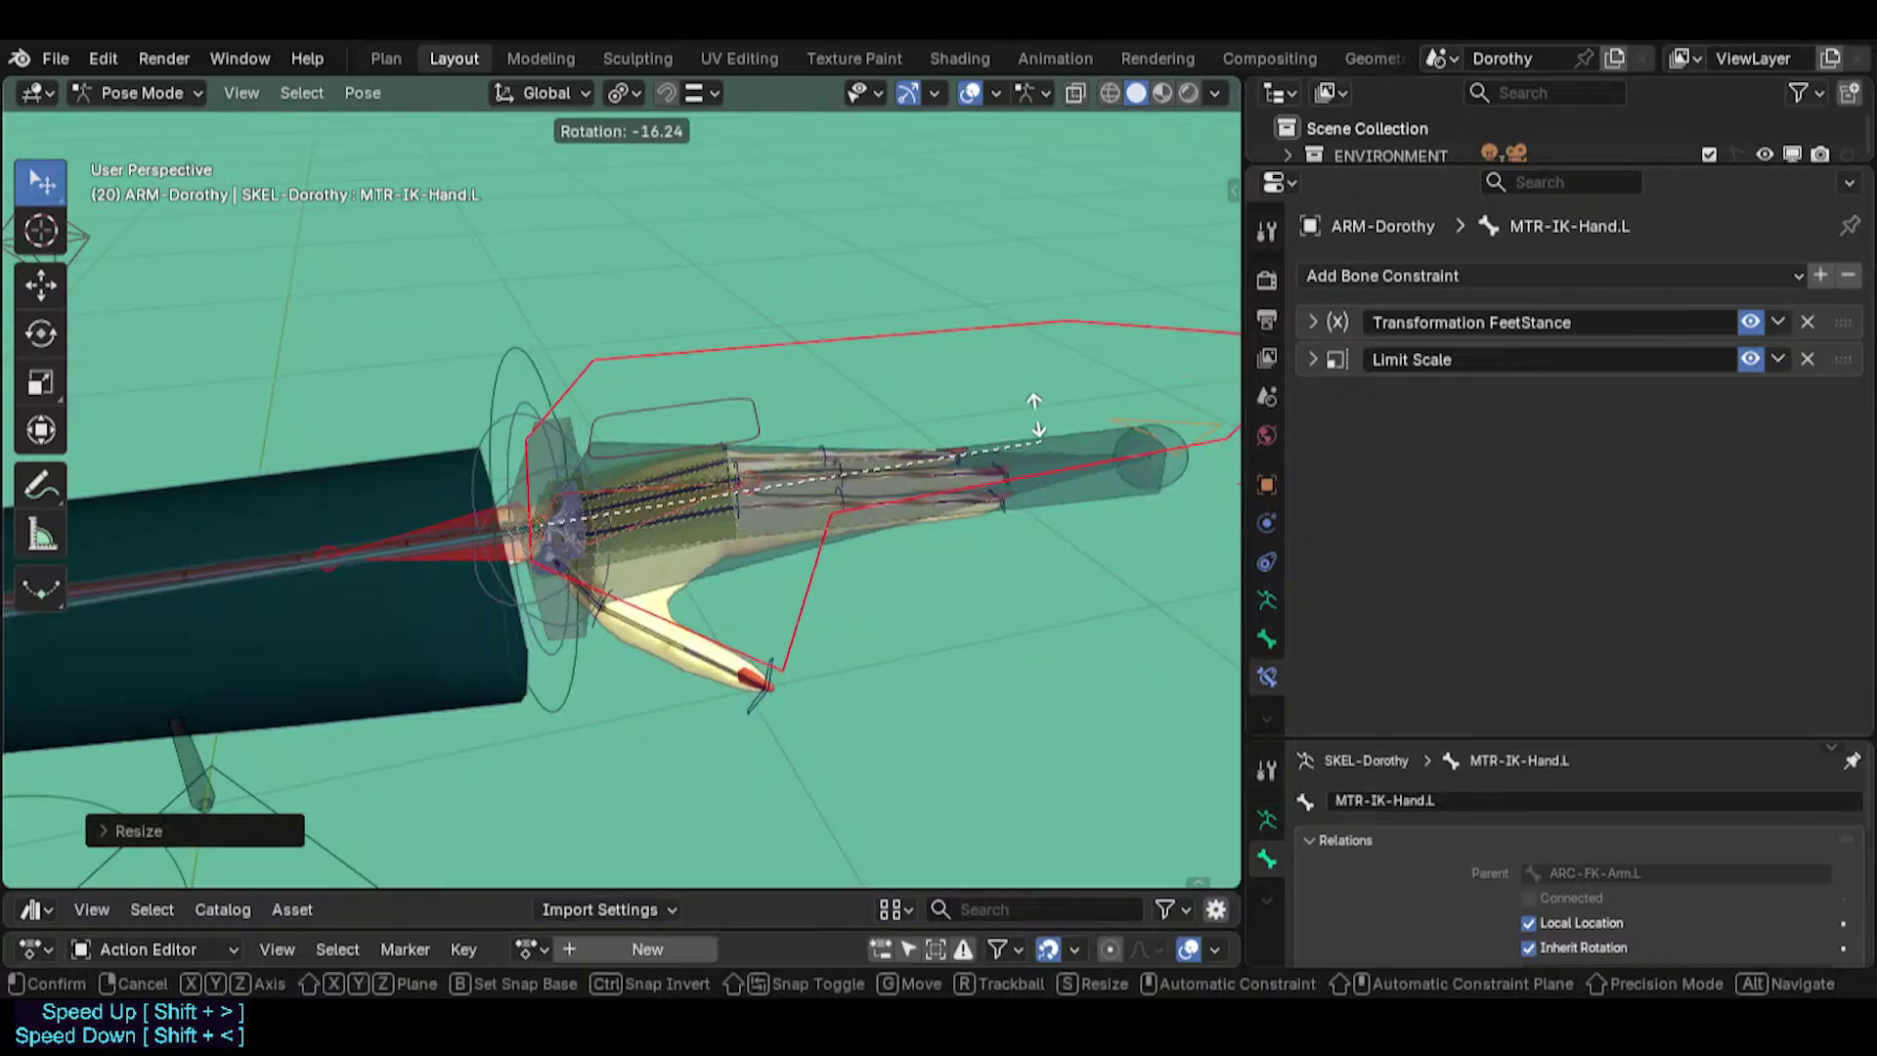
pyautogui.click(933, 396)
pyautogui.press('r')
pyautogui.click(977, 444)
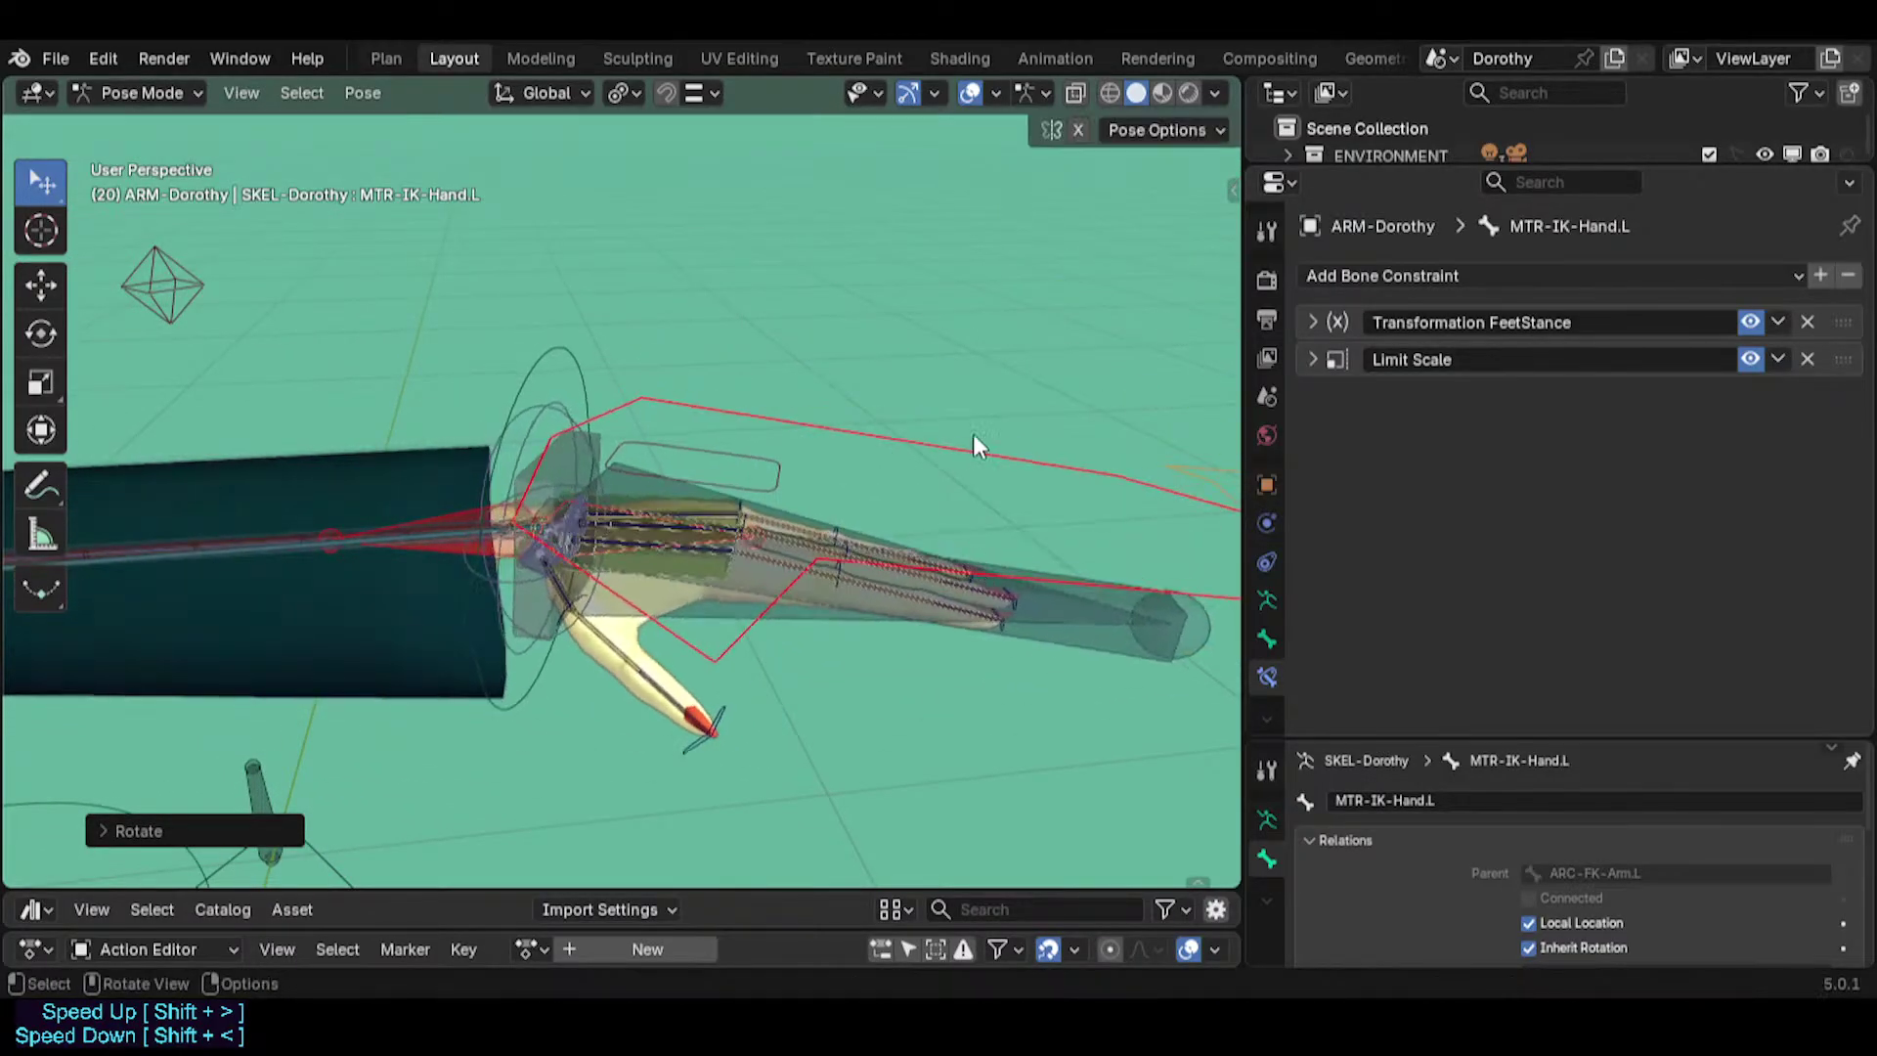
pyautogui.moveTo(977, 445); pyautogui.dragTo(794, 665, button='middle')
pyautogui.hotkey('alt', 'r')
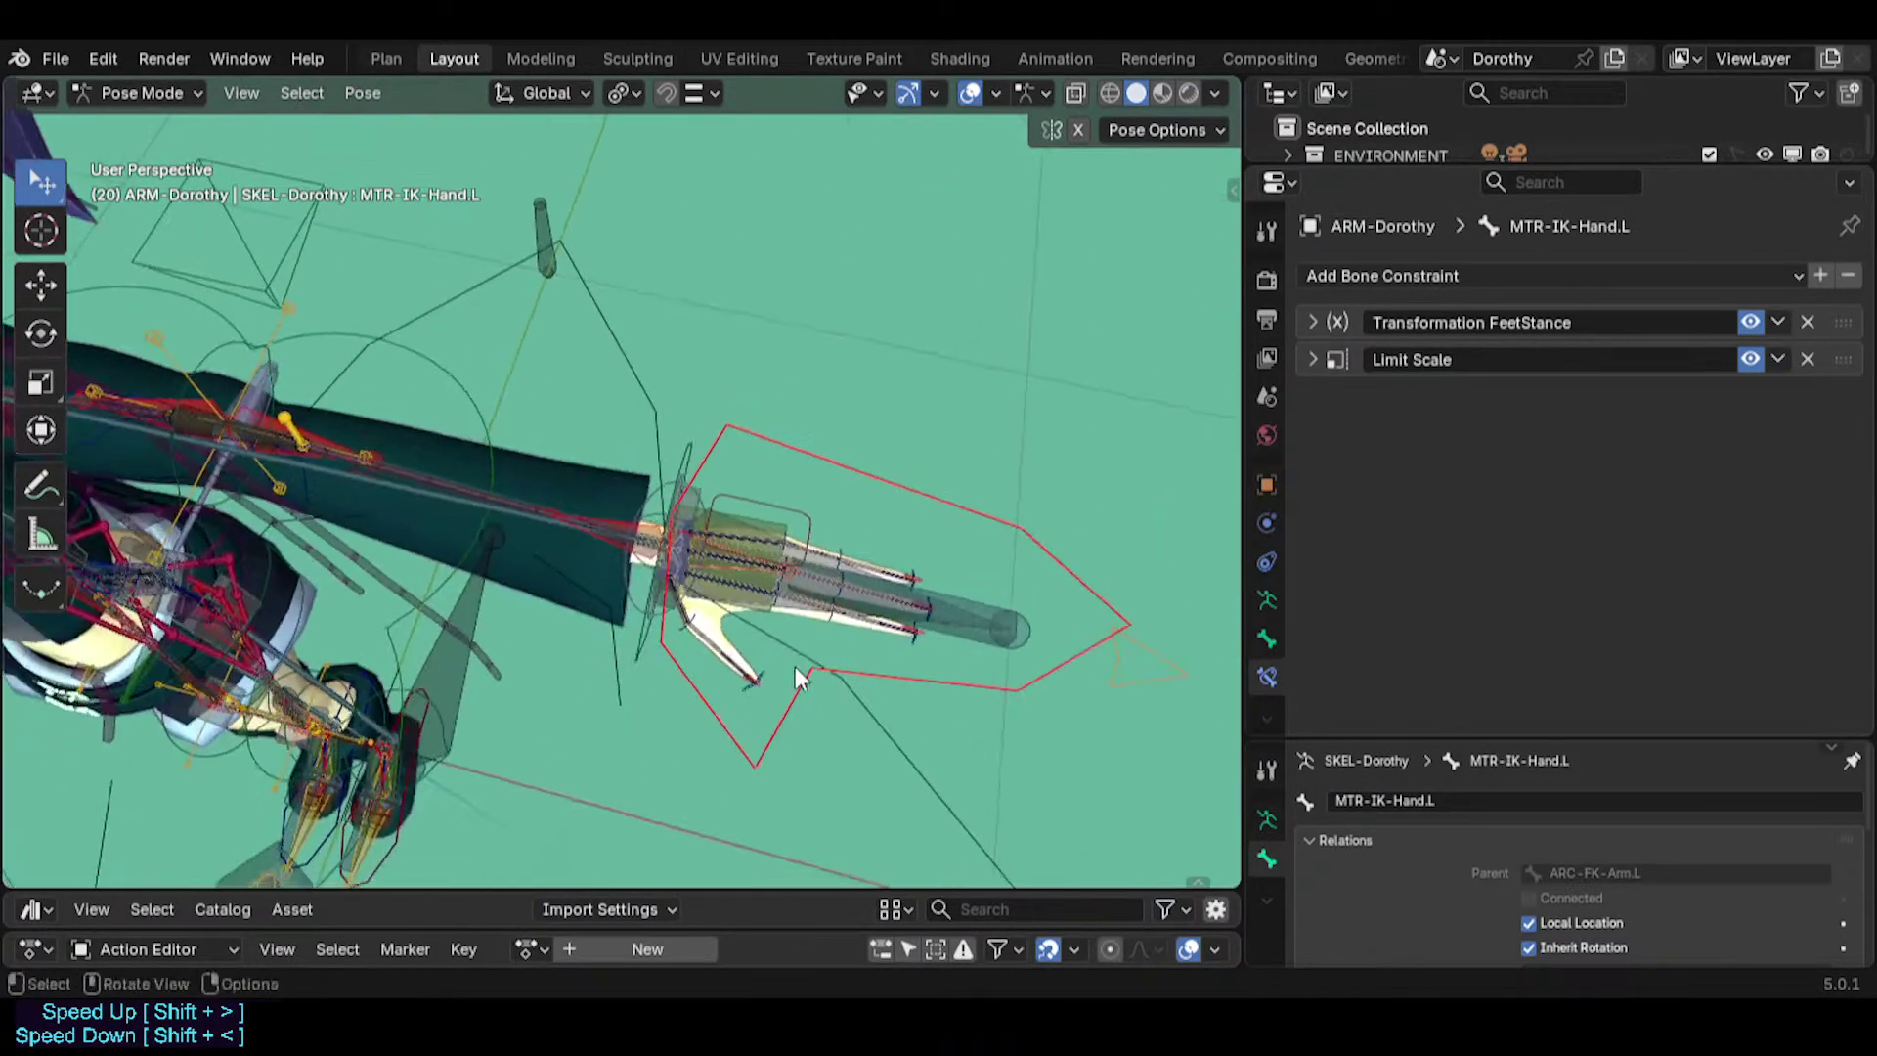
# Move the MTR-IK-Hand.L control toward the body so that the left elbow bends.
pyautogui.press('g')
pyautogui.click(674, 749)
pyautogui.keyDown('shift'); pyautogui.moveTo(675, 748); pyautogui.dragTo(754, 573, button='middle'); pyautogui.keyUp('shift')
pyautogui.press('g')
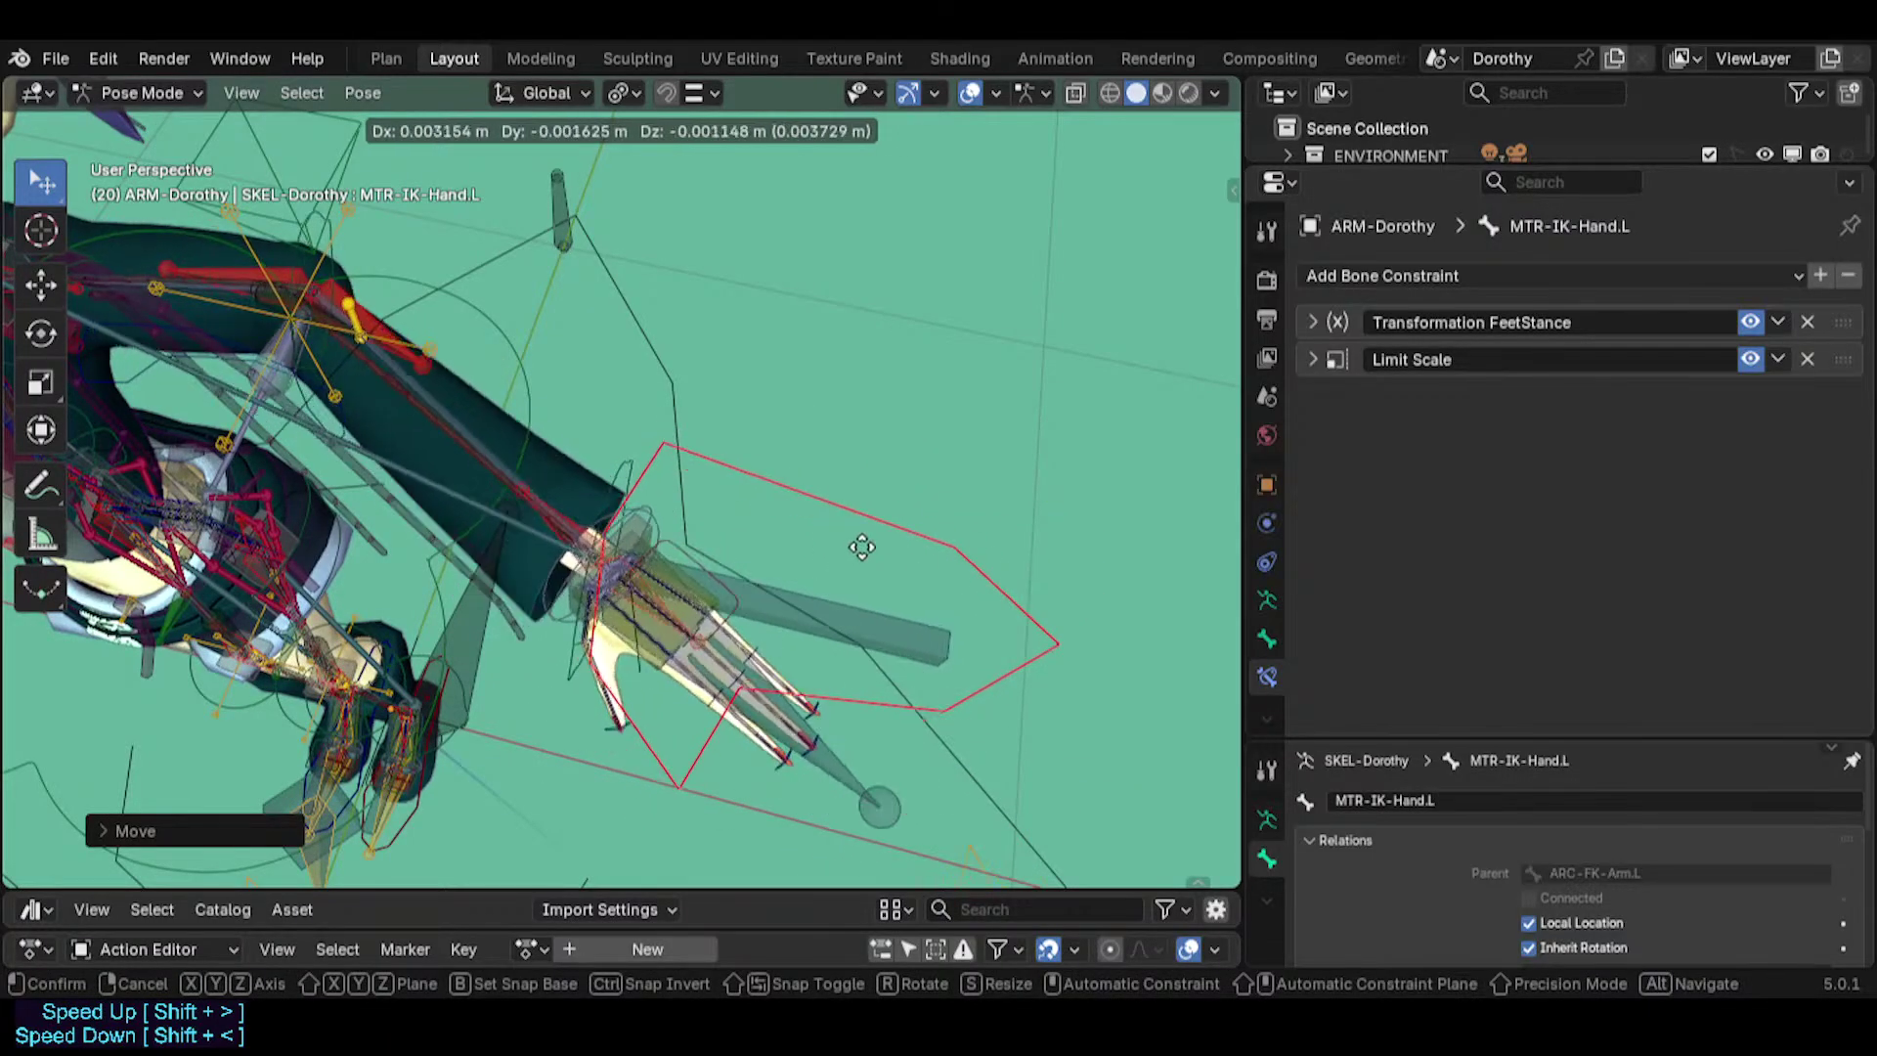
pyautogui.click(778, 604)
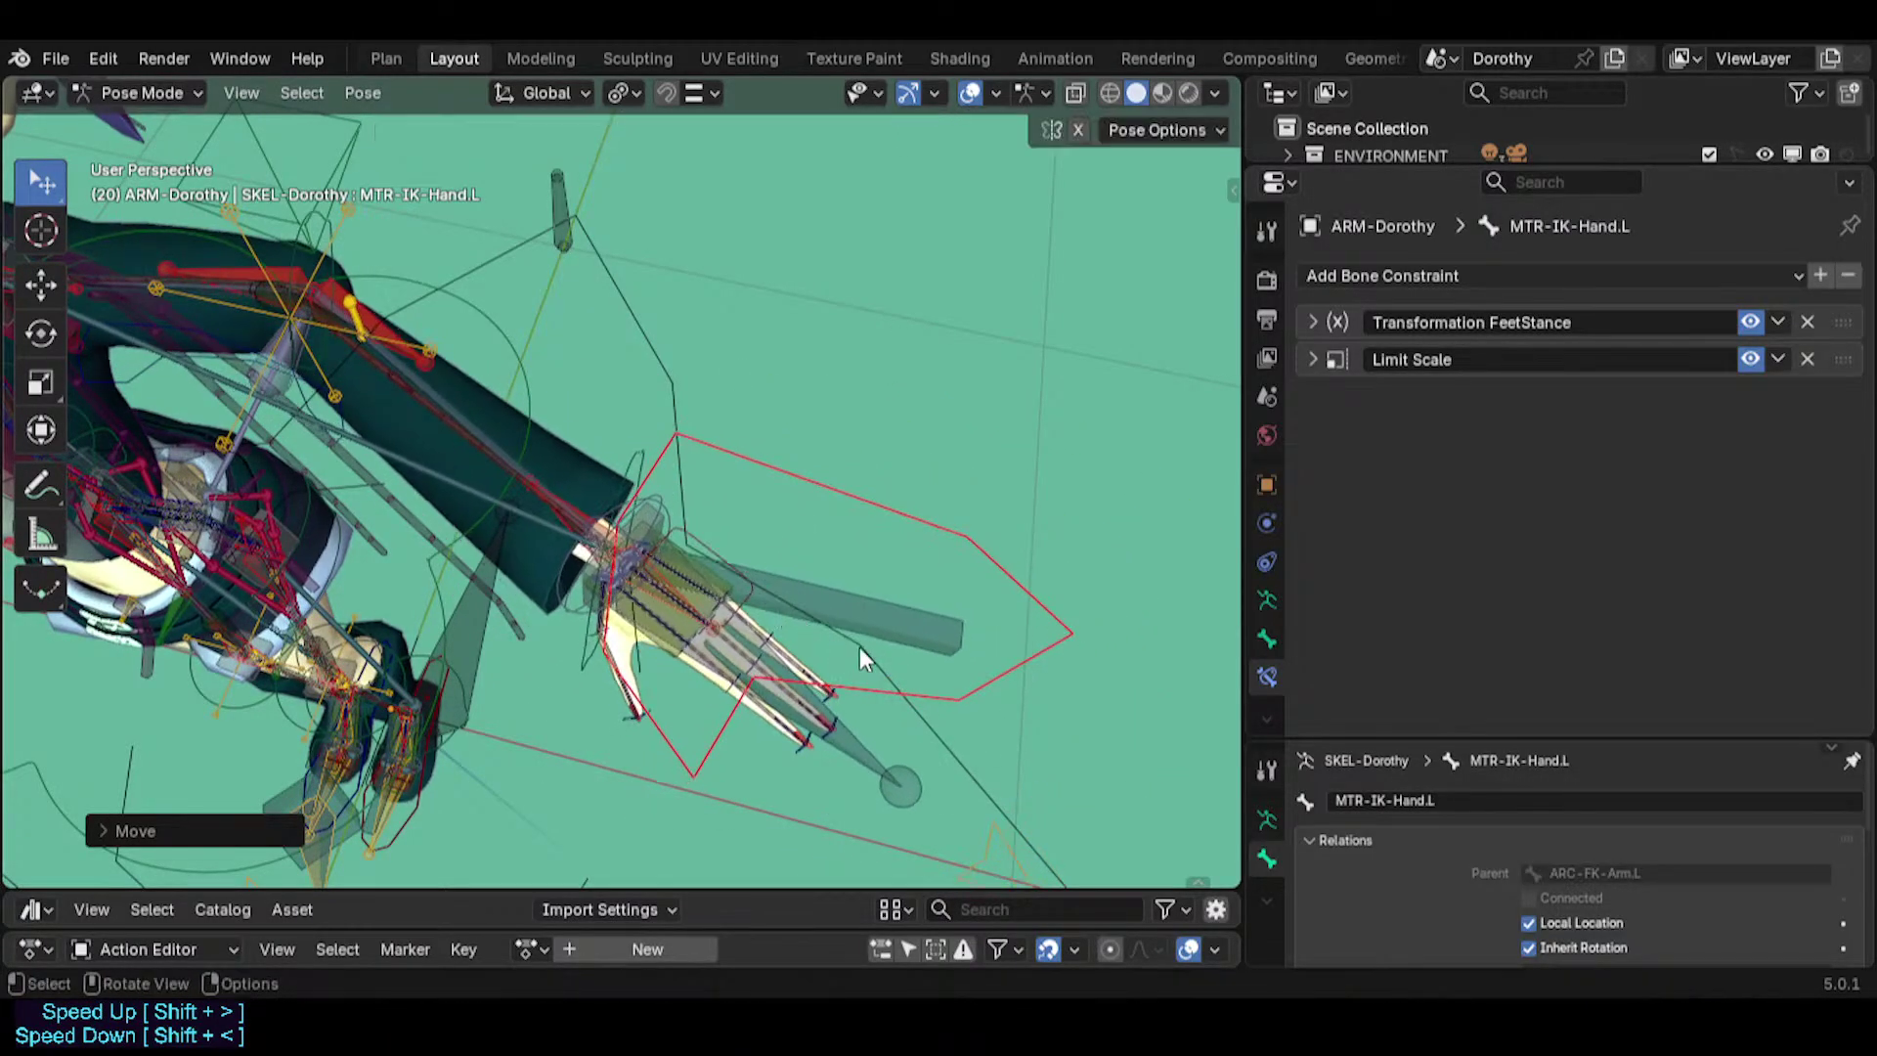
# Rotate the MTR-IK-Hand.L control roughly in line with the hand and rescale it.
pyautogui.press('r')
pyautogui.click(803, 706)
pyautogui.press('s')
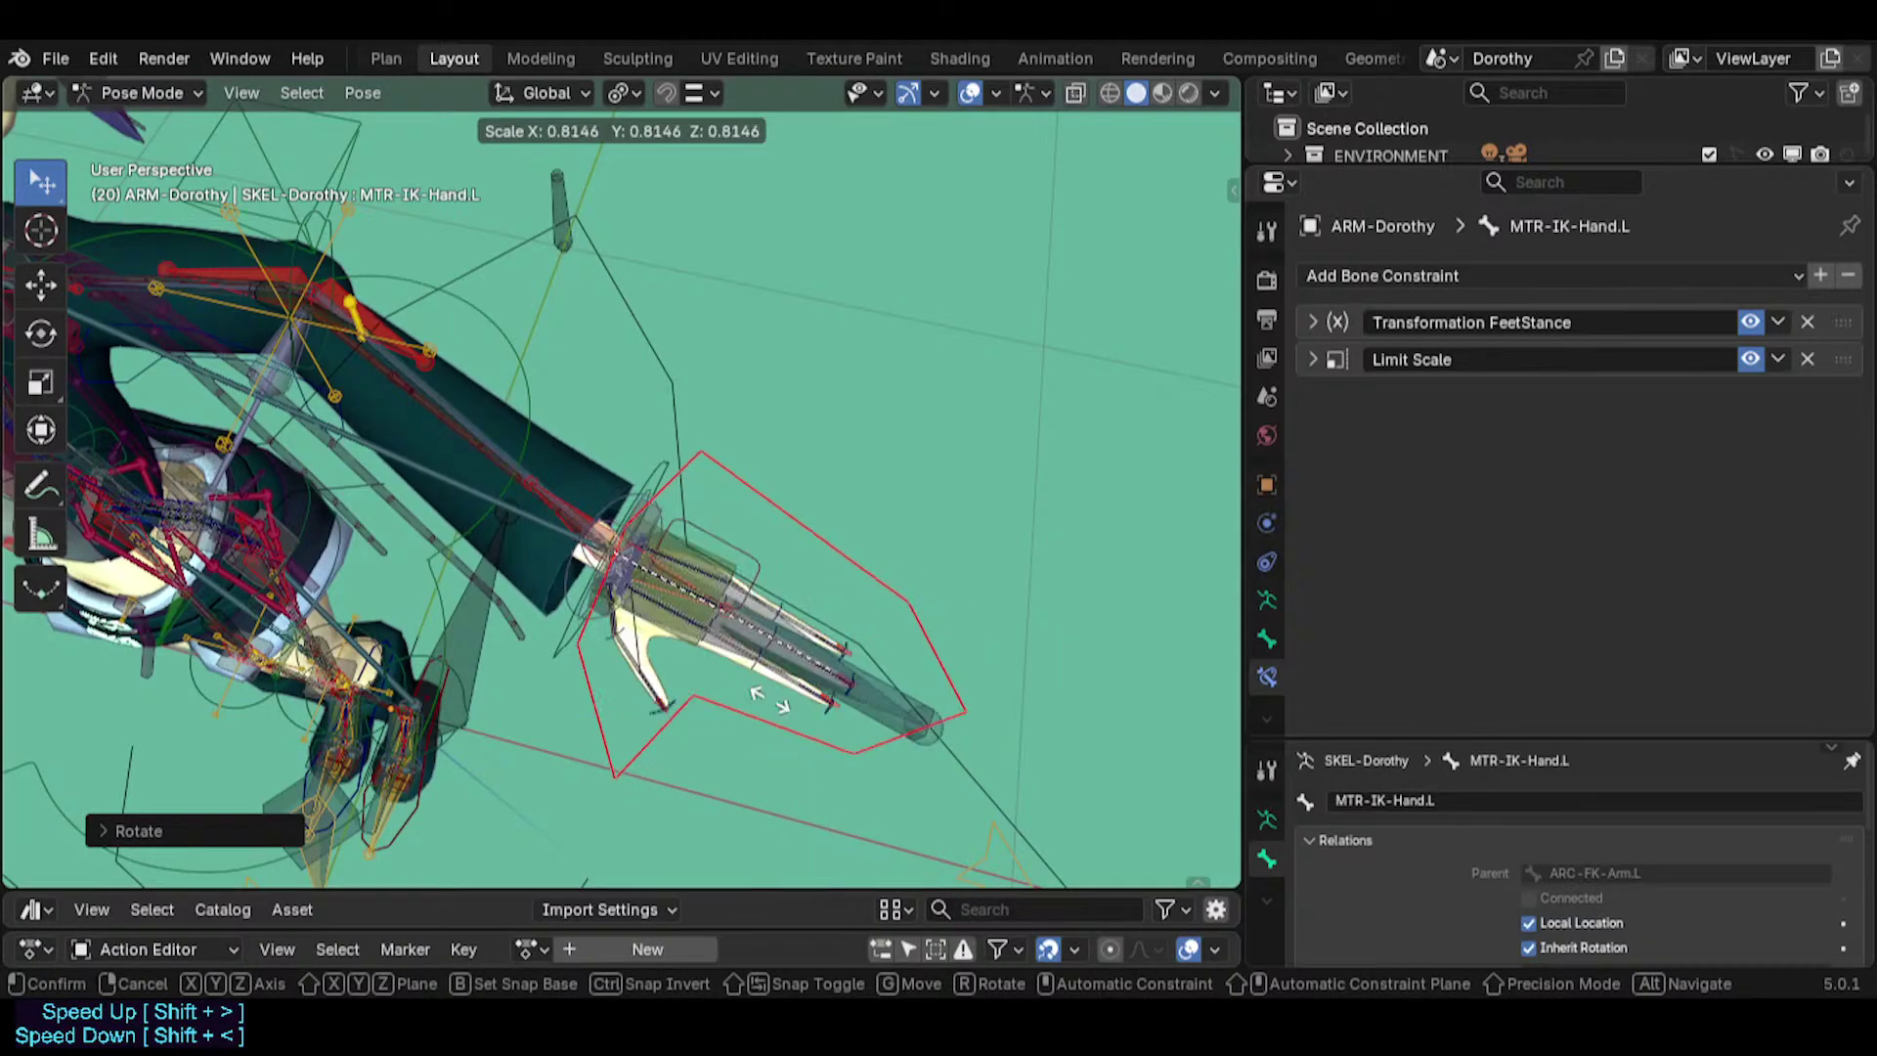
pyautogui.click(823, 689)
# Move the MTR-IK-Hand.L control a little and enlarge it to test the left wrist.
pyautogui.moveTo(823, 689); pyautogui.dragTo(731, 692, button='middle')
pyautogui.press('g')
pyautogui.click(728, 700)
pyautogui.press('s')
pyautogui.click(955, 740)
pyautogui.moveTo(880, 714); pyautogui.dragTo(788, 684, button='middle')
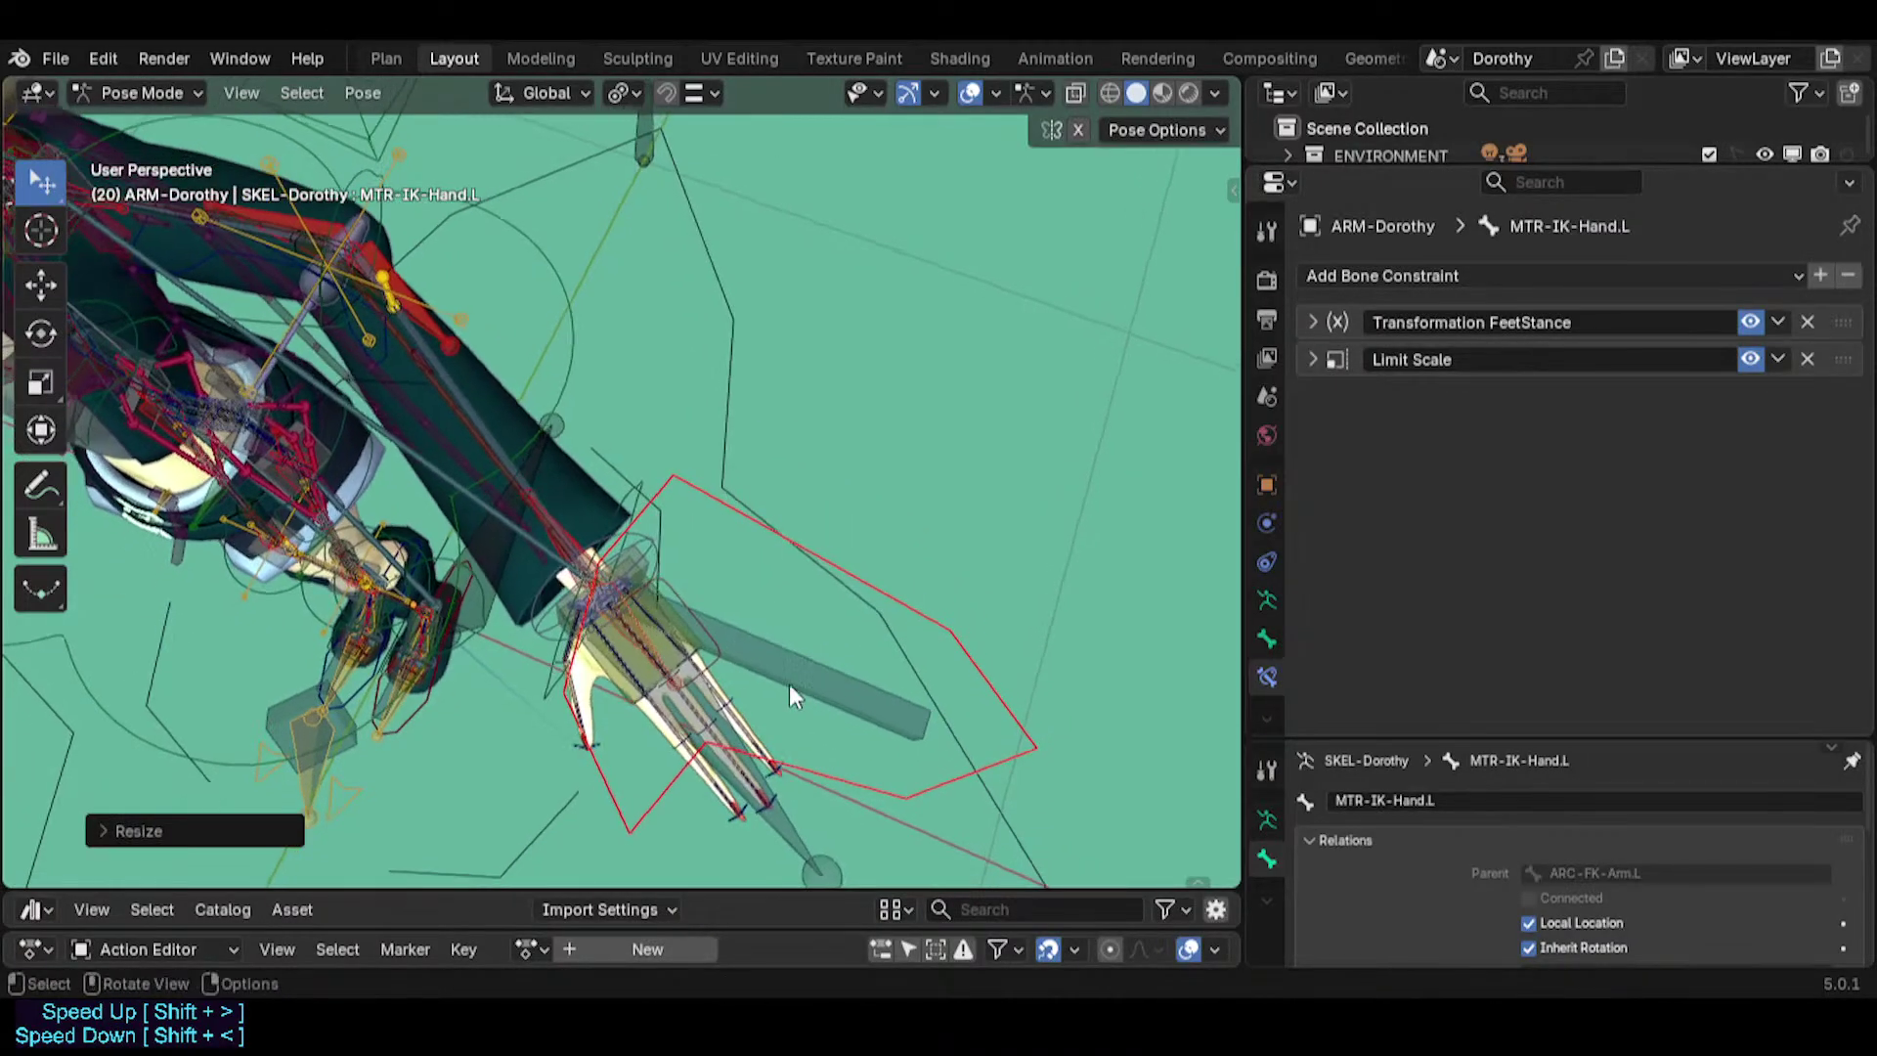
# Move the MTR-IK-Hand.L control slightly and rotate it up and down to test the left wrist.
pyautogui.press('g')
pyautogui.click(873, 631)
pyautogui.click(975, 655)
pyautogui.moveTo(975, 654); pyautogui.dragTo(1093, 402, button='middle')
pyautogui.click(1094, 499)
pyautogui.press('r')
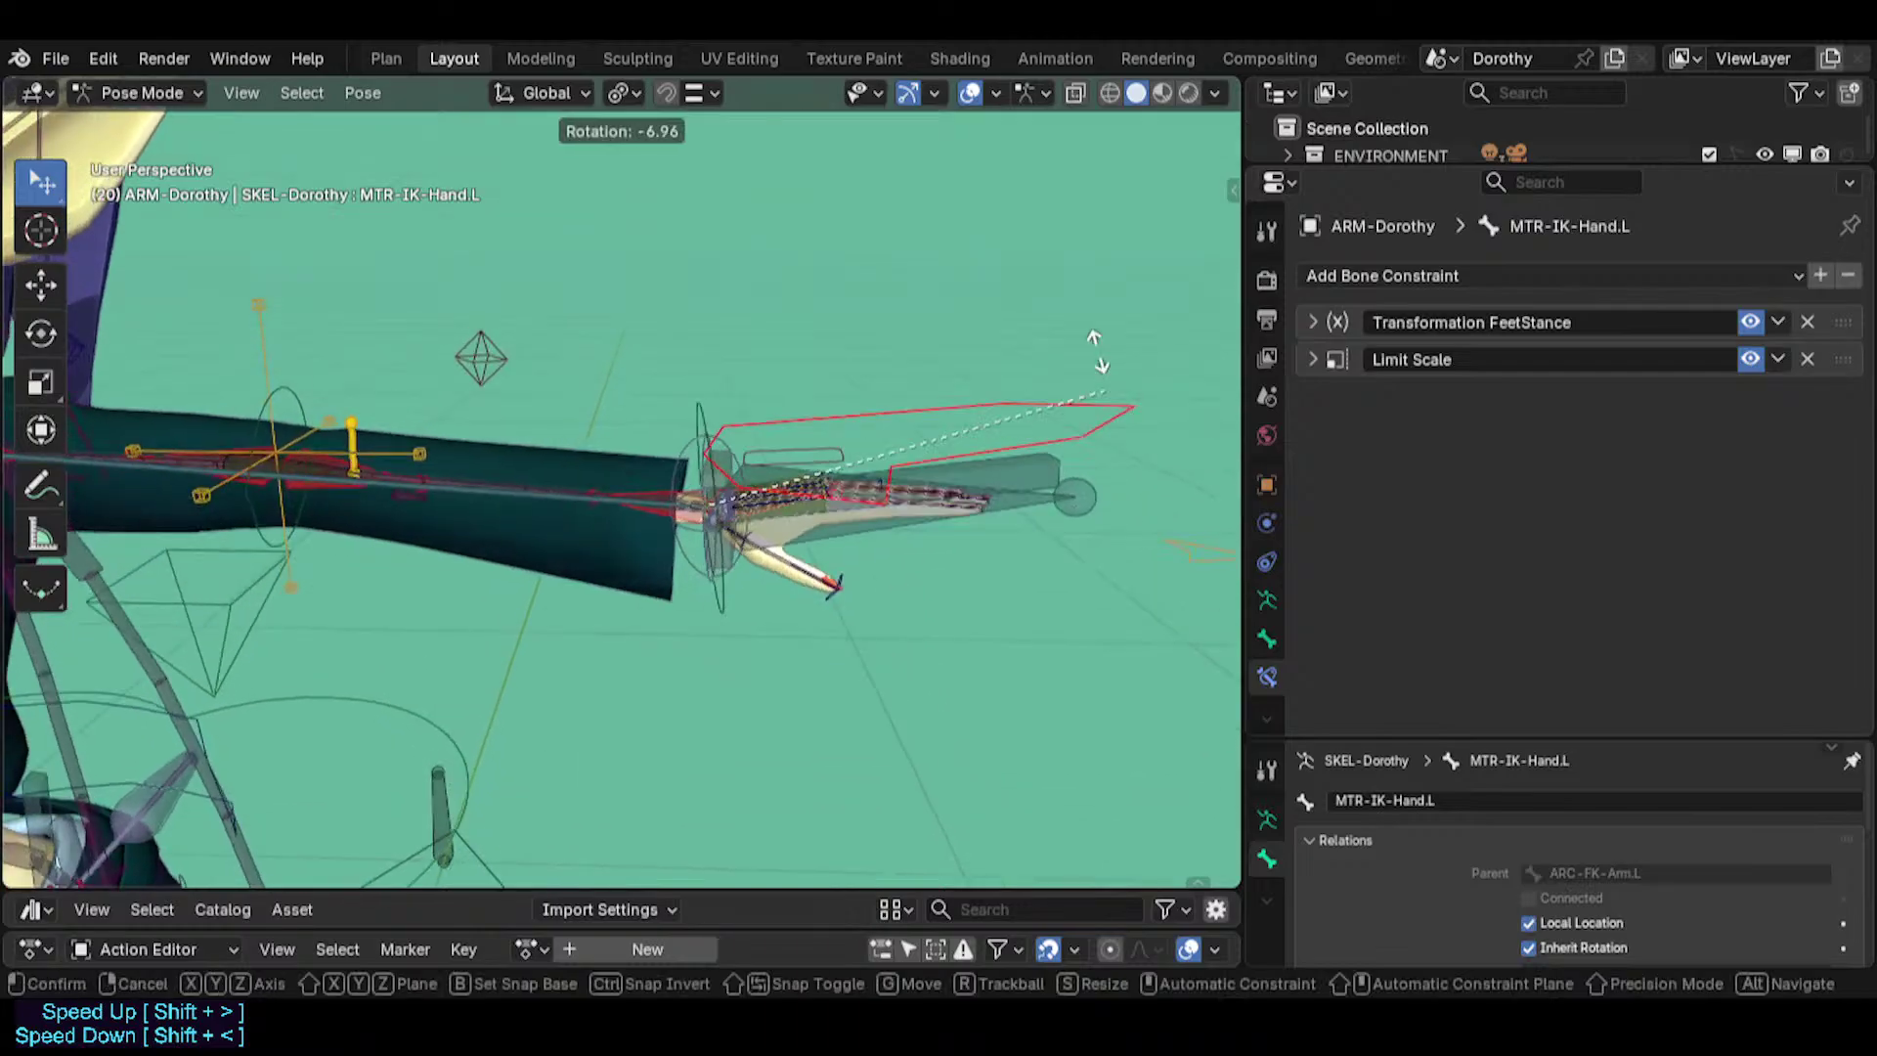
pyautogui.click(1095, 522)
pyautogui.scroll(2, 1063, 553)
pyautogui.press('r')
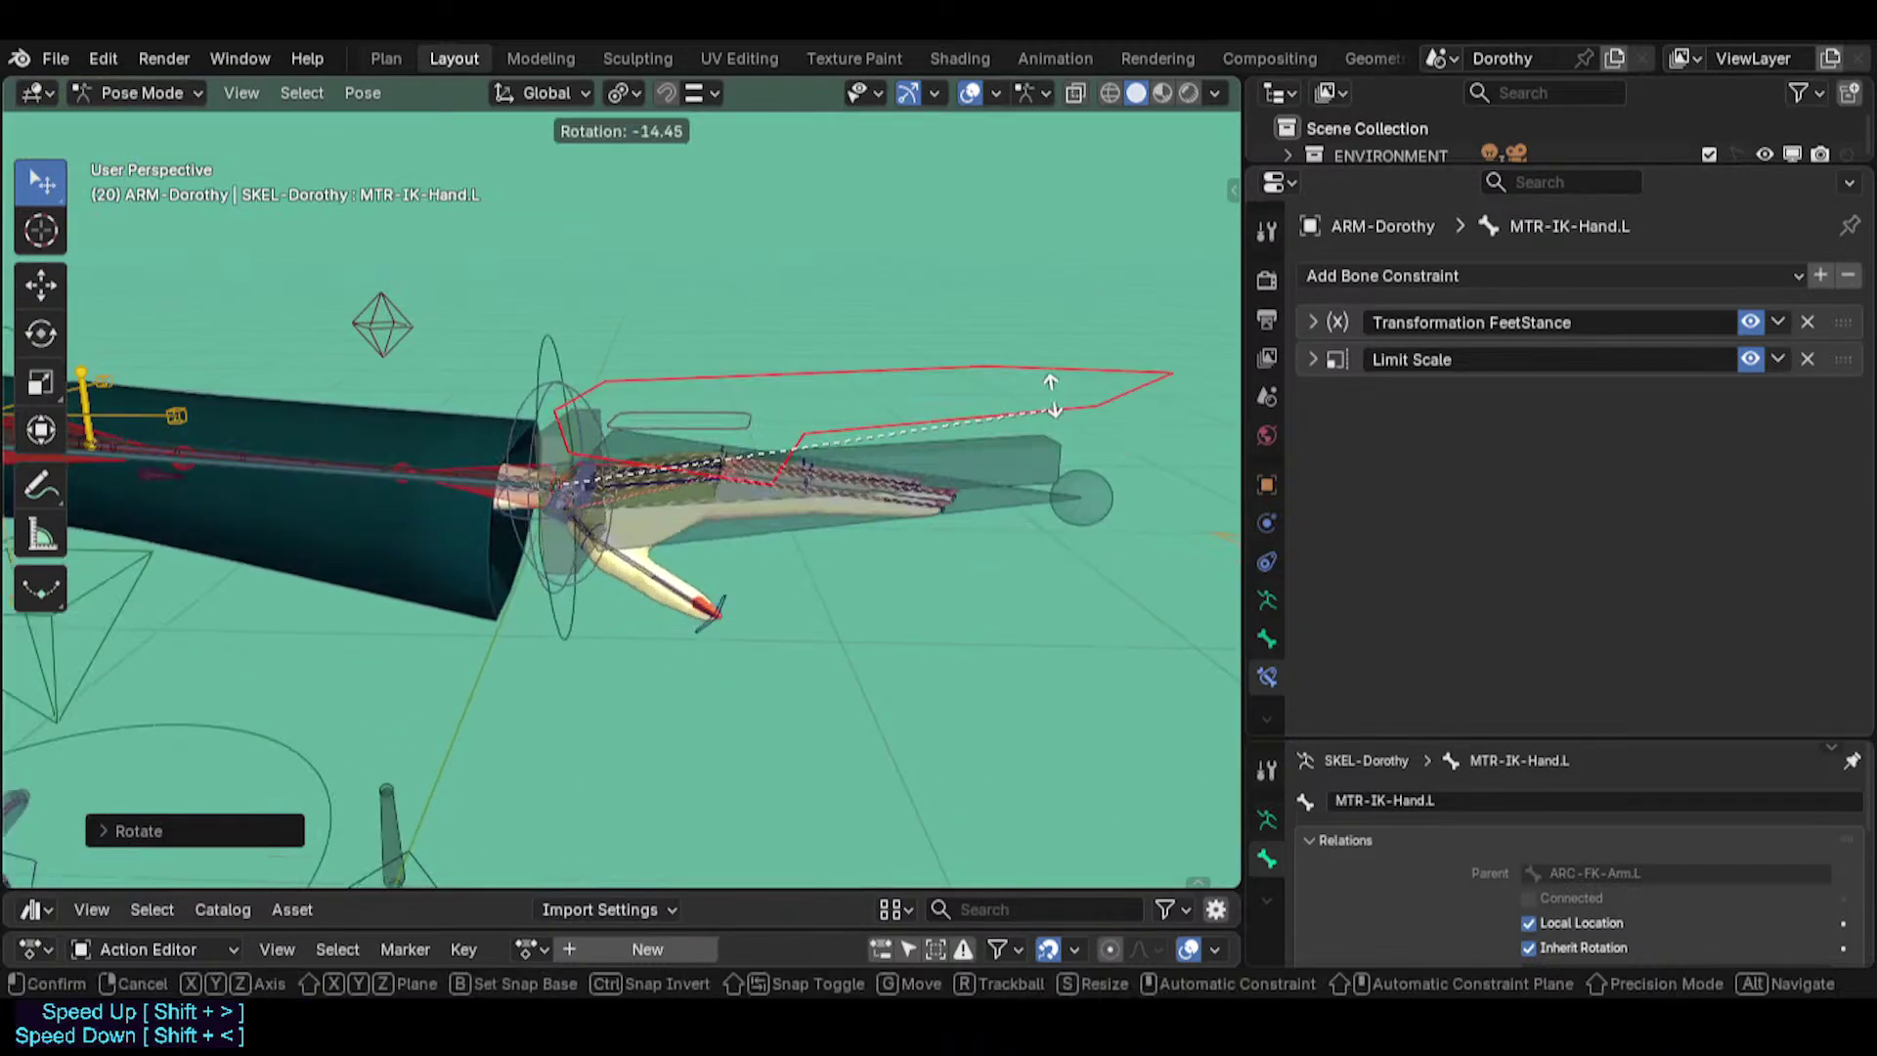
pyautogui.click(1017, 544)
# Set MCH-IKO-Hand.L as the target bone of the Copy Rotation constraint on HLP4-FanWristForeArm.L, using its copied name.
pyautogui.click(779, 549)
pyautogui.press('F2')
pyautogui.hotkey('ctrl', 'c')
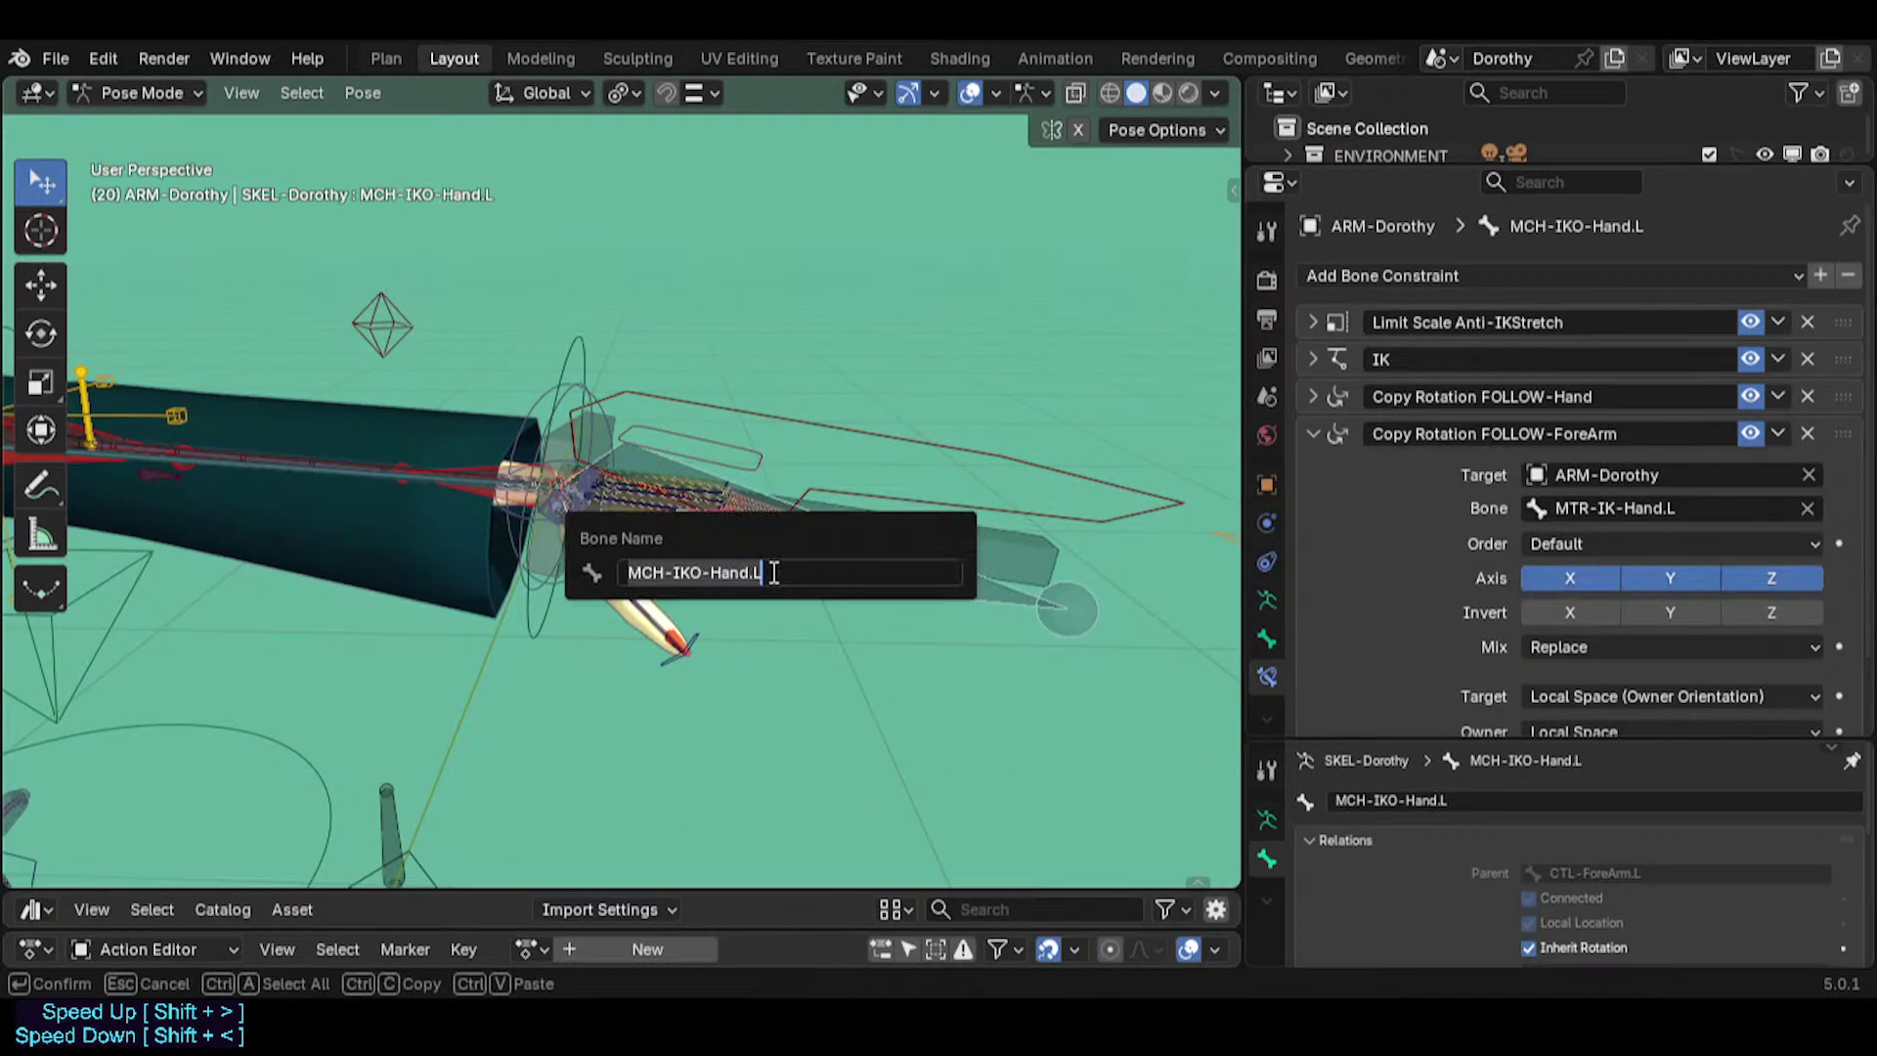
pyautogui.press('Escape')
pyautogui.scroll(2, 645, 498)
pyautogui.moveTo(618, 448); pyautogui.dragTo(491, 481, button='middle')
pyautogui.click(479, 503)
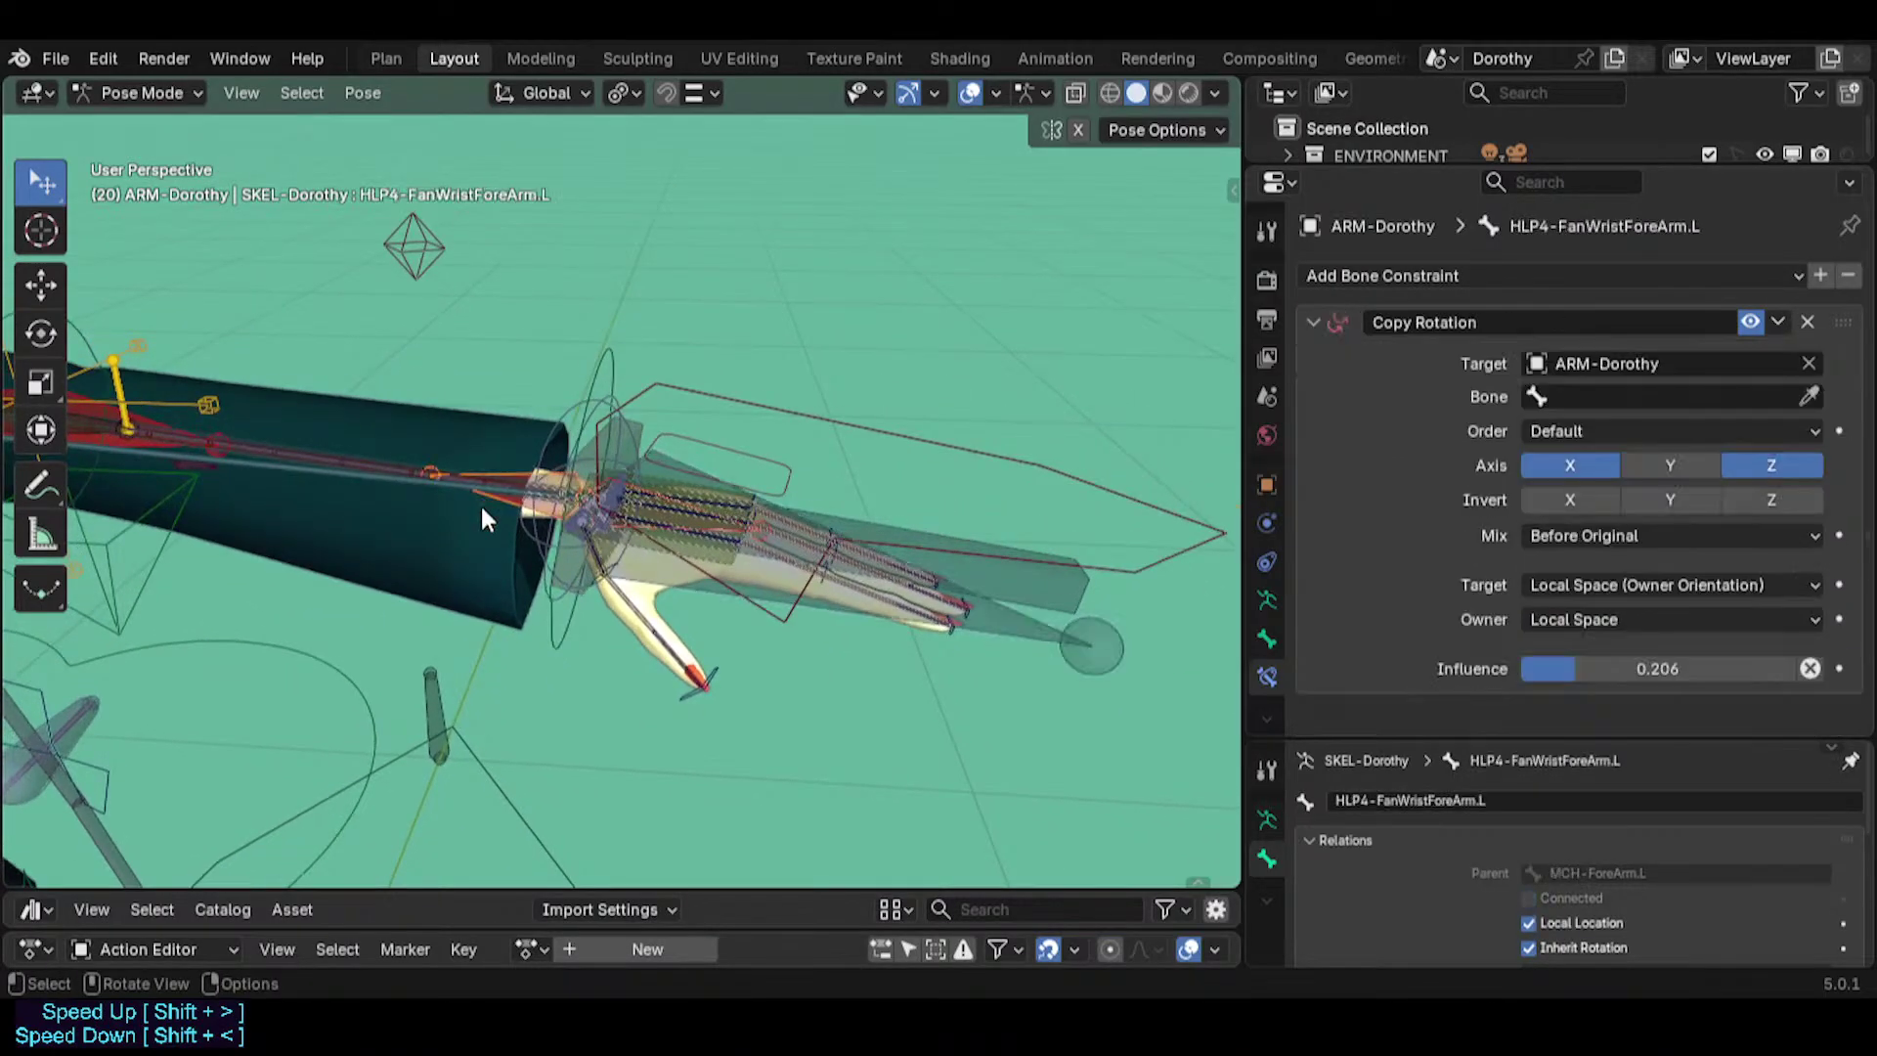
pyautogui.hotkey('ctrl', 'v')
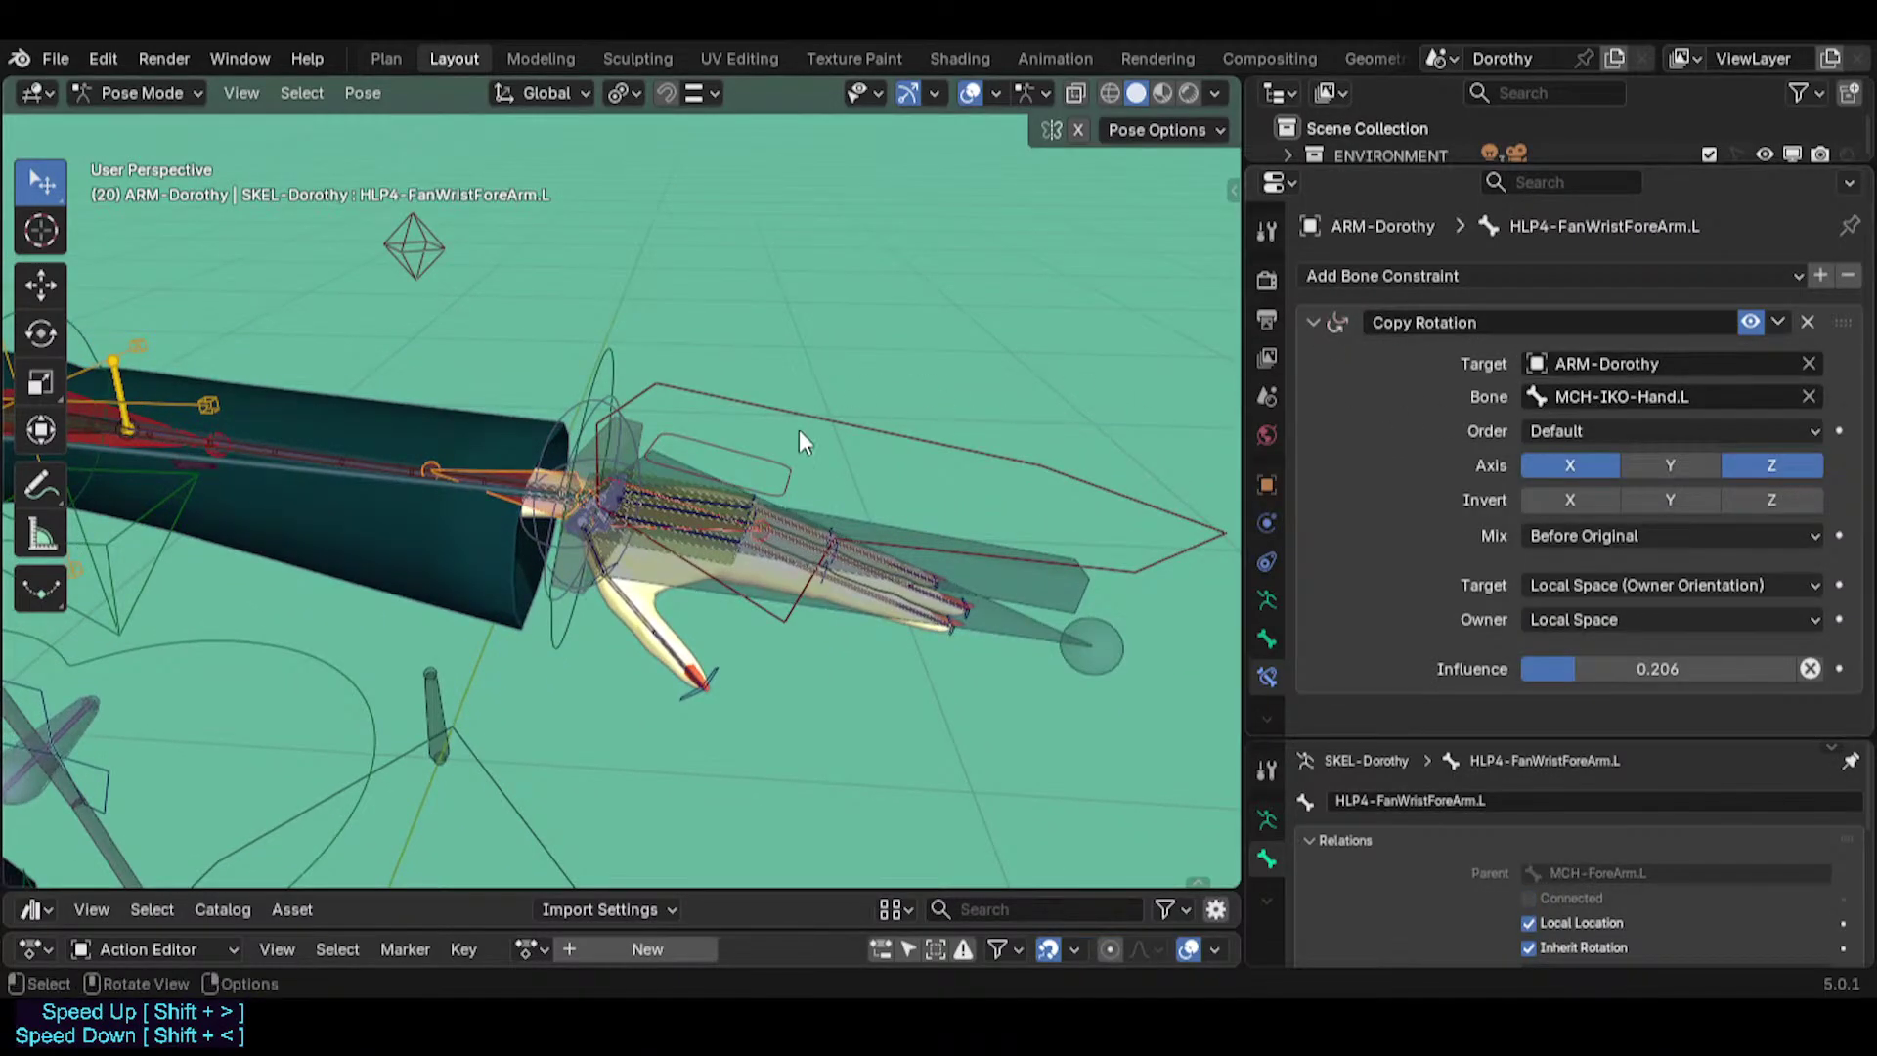
# Examine the target bone and mapping ranges of the Transformation constraint on HLP4-FanWristHand.L.
pyautogui.scroll(4, 725, 537)
pyautogui.click(685, 555)
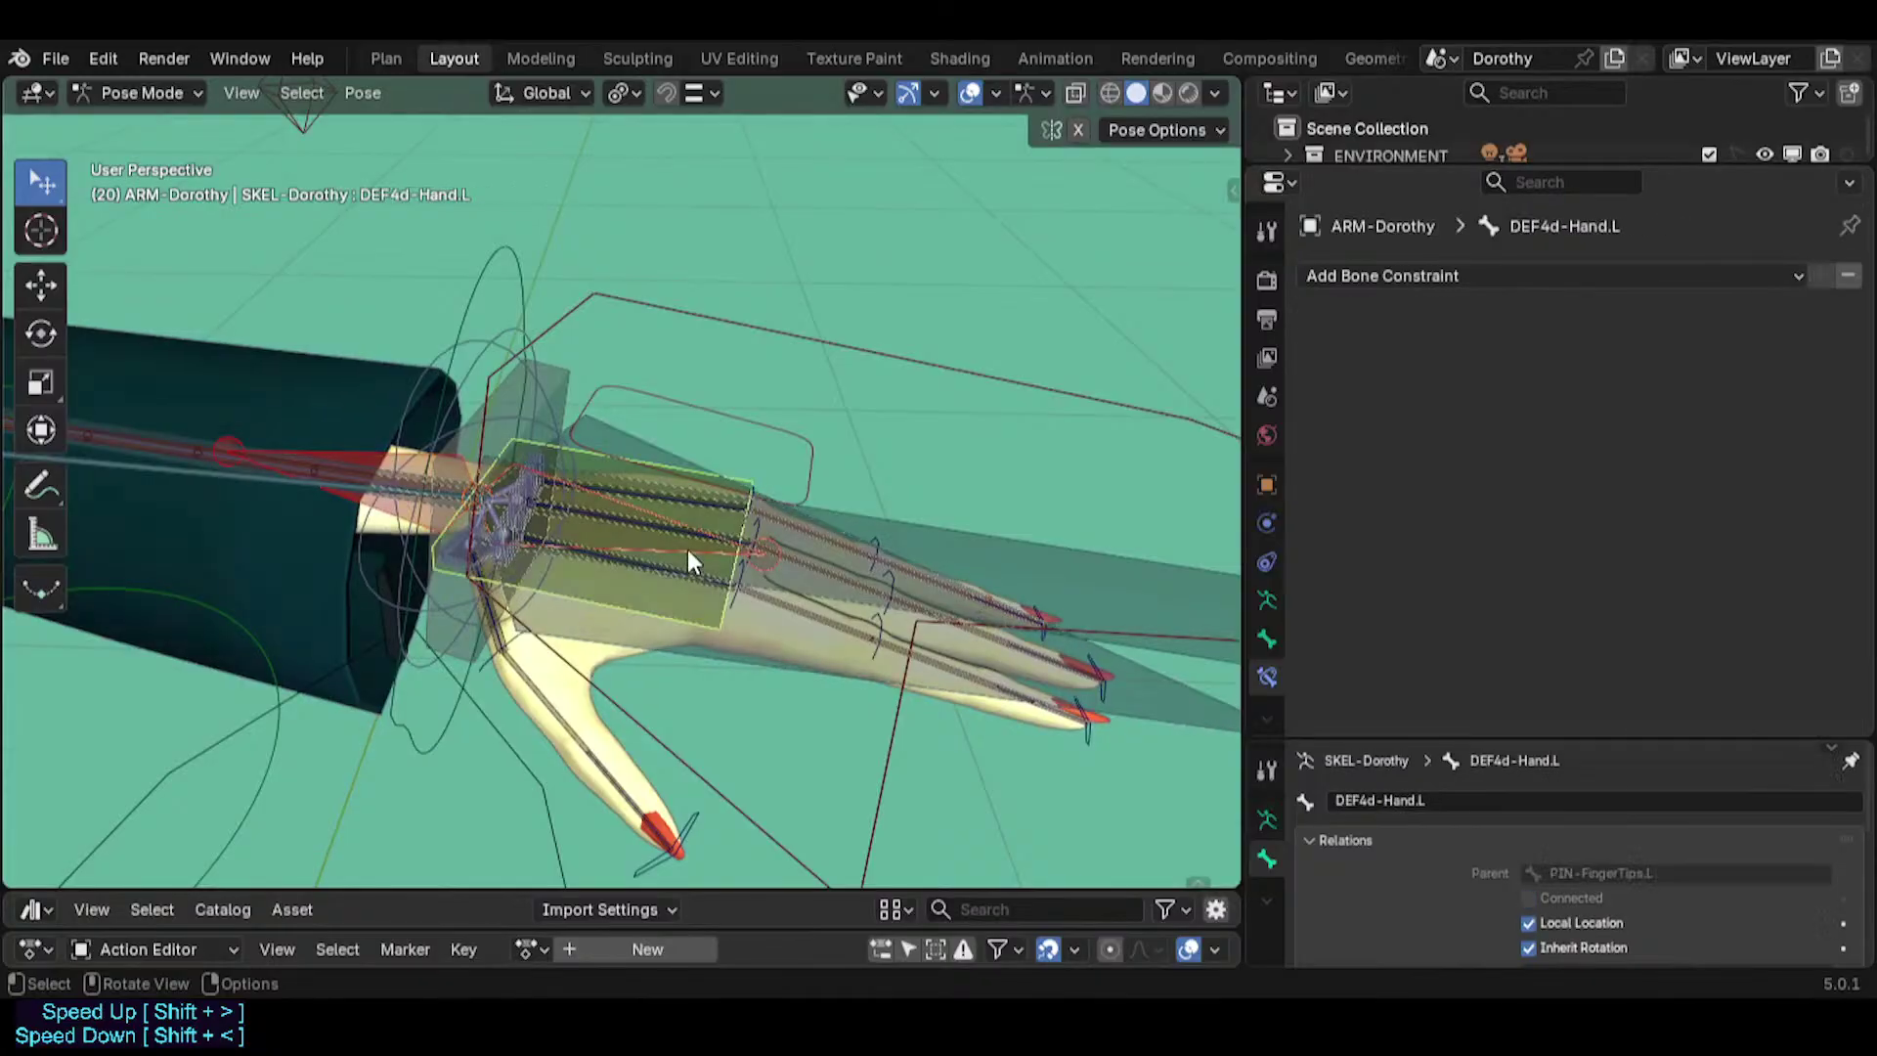
pyautogui.click(689, 553)
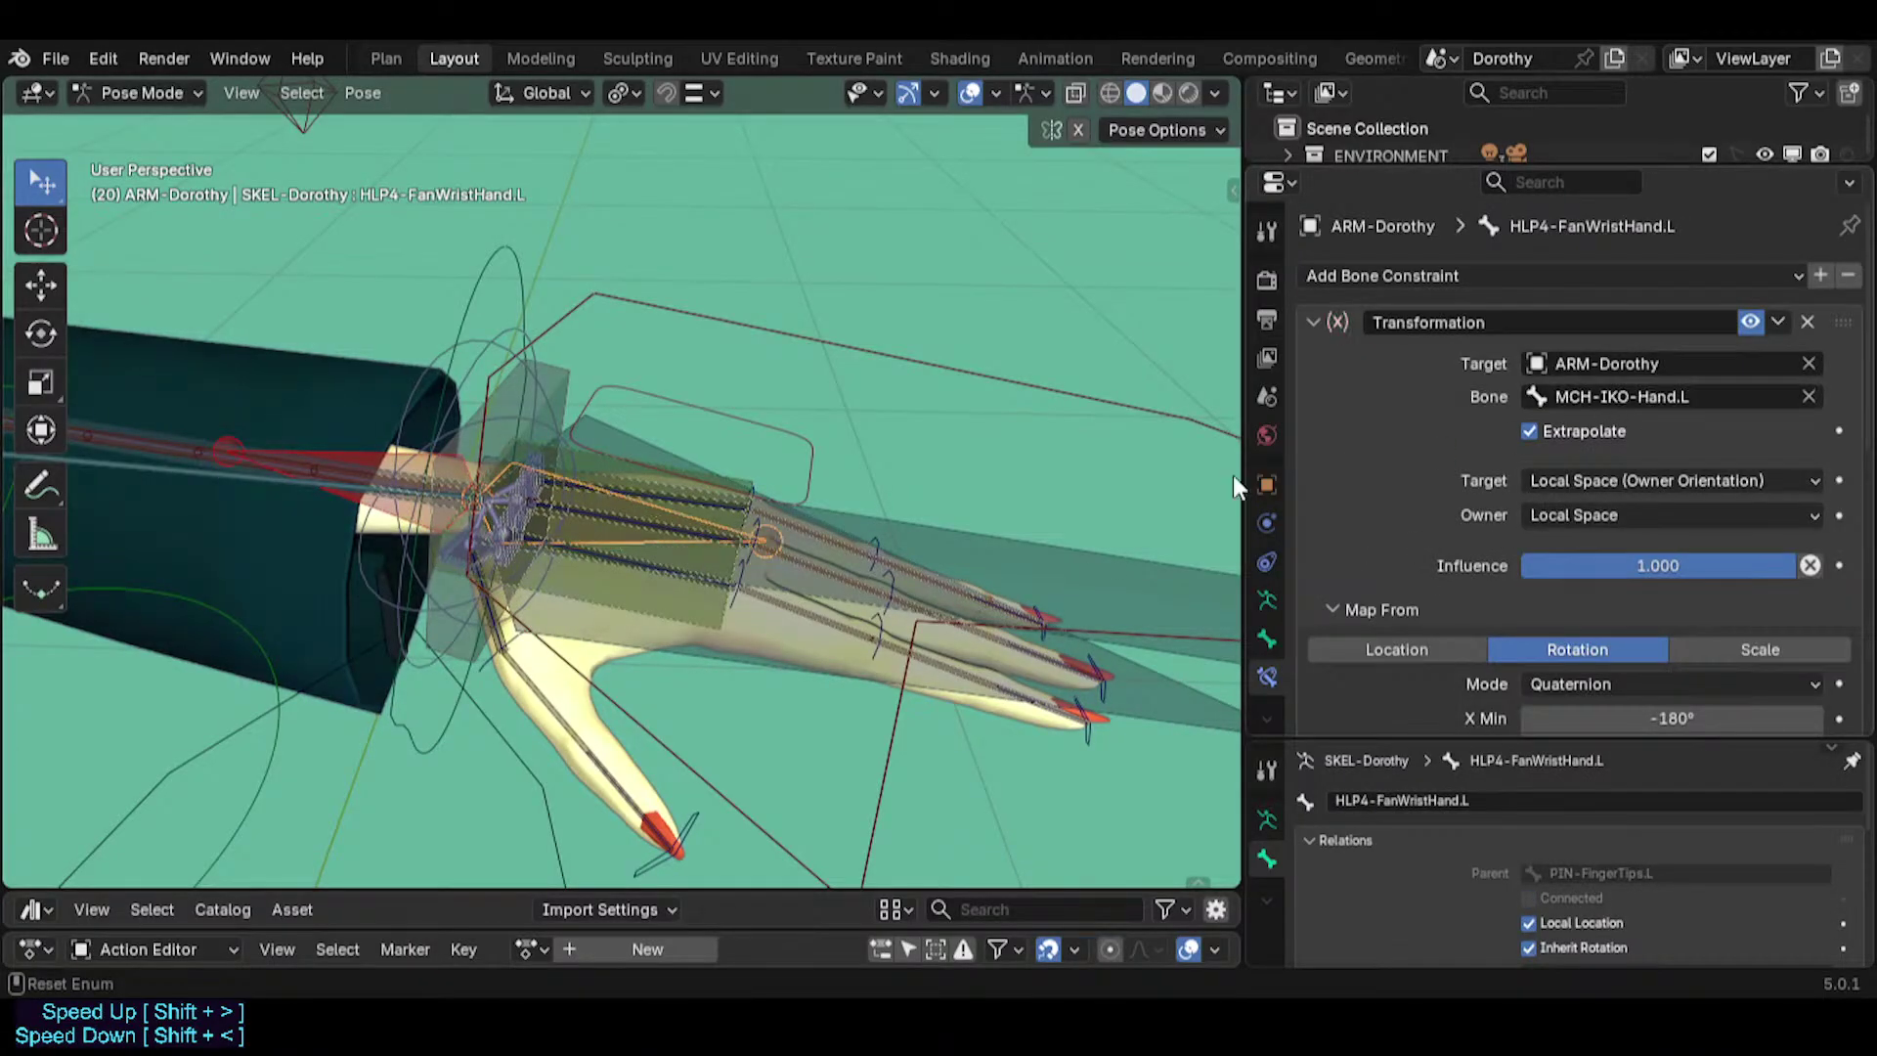
pyautogui.scroll(-5, 1583, 573)
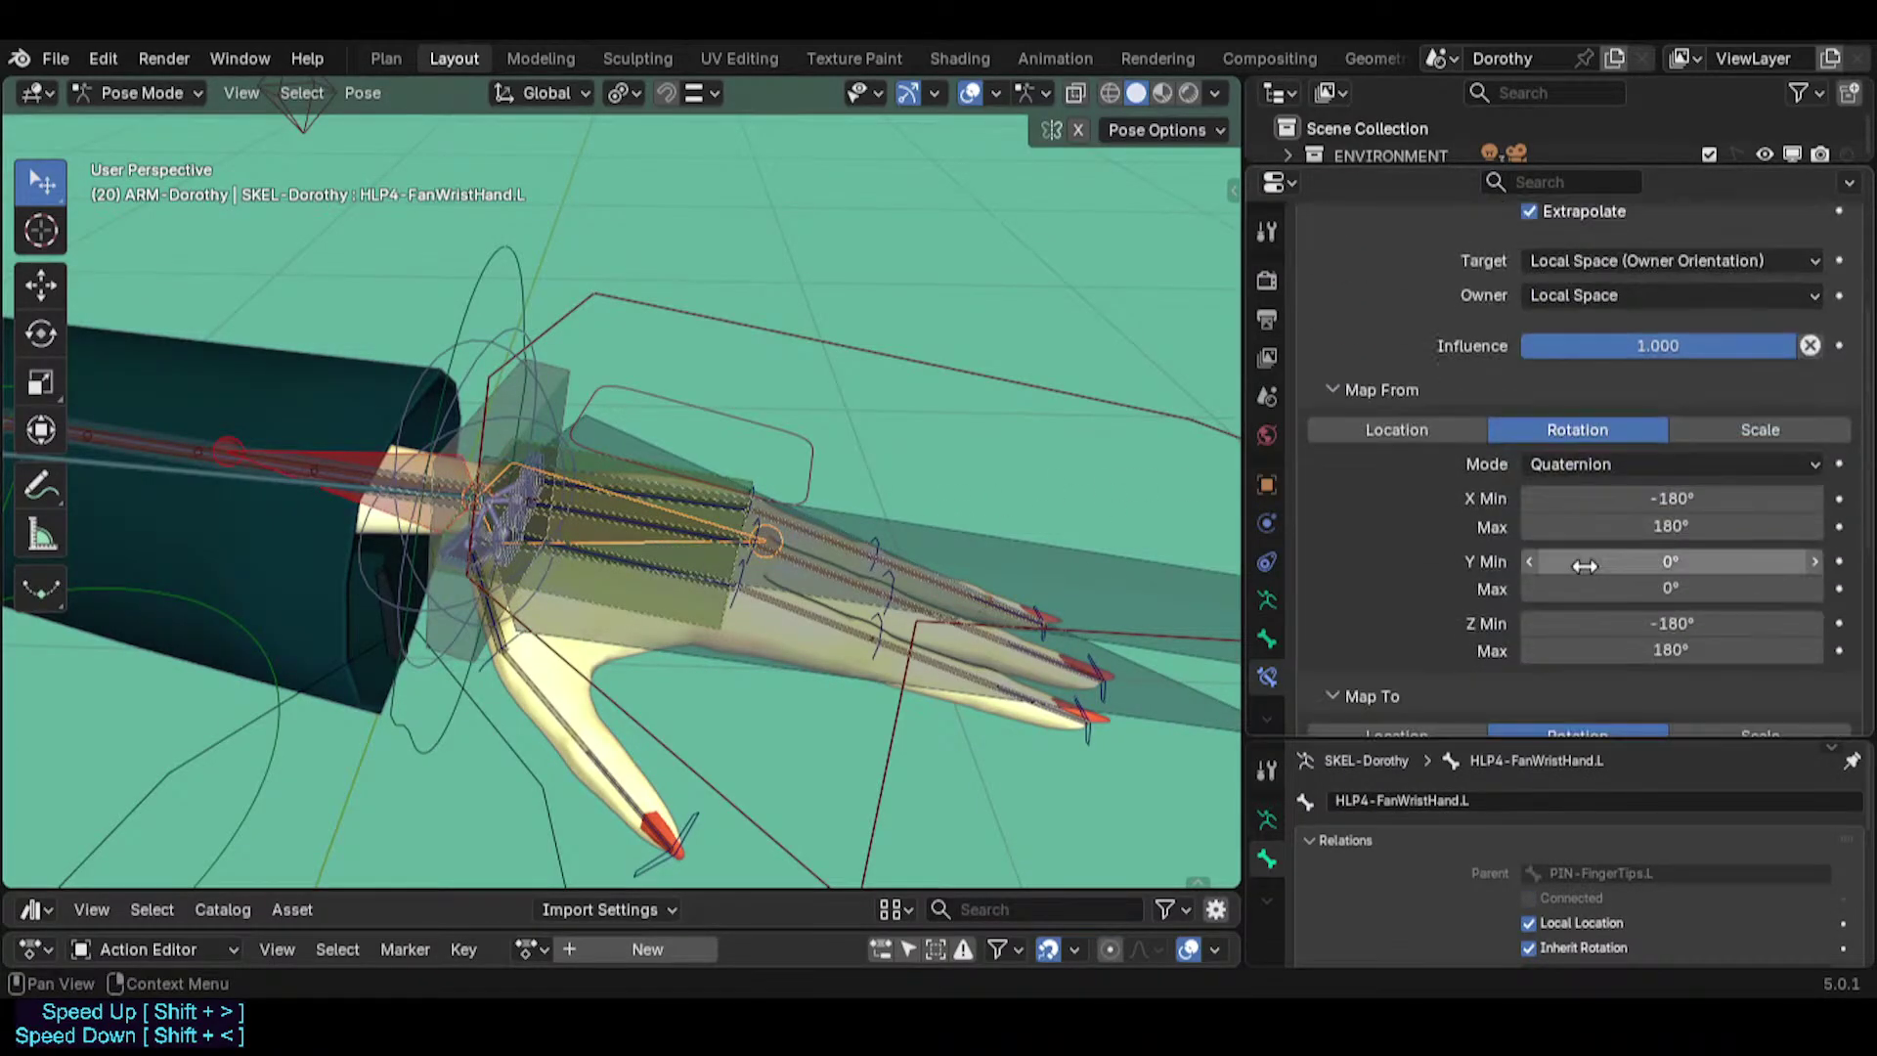
pyautogui.scroll(5, 1583, 566)
pyautogui.scroll(-3, 810, 469)
pyautogui.moveTo(712, 483); pyautogui.dragTo(763, 307, button='middle')
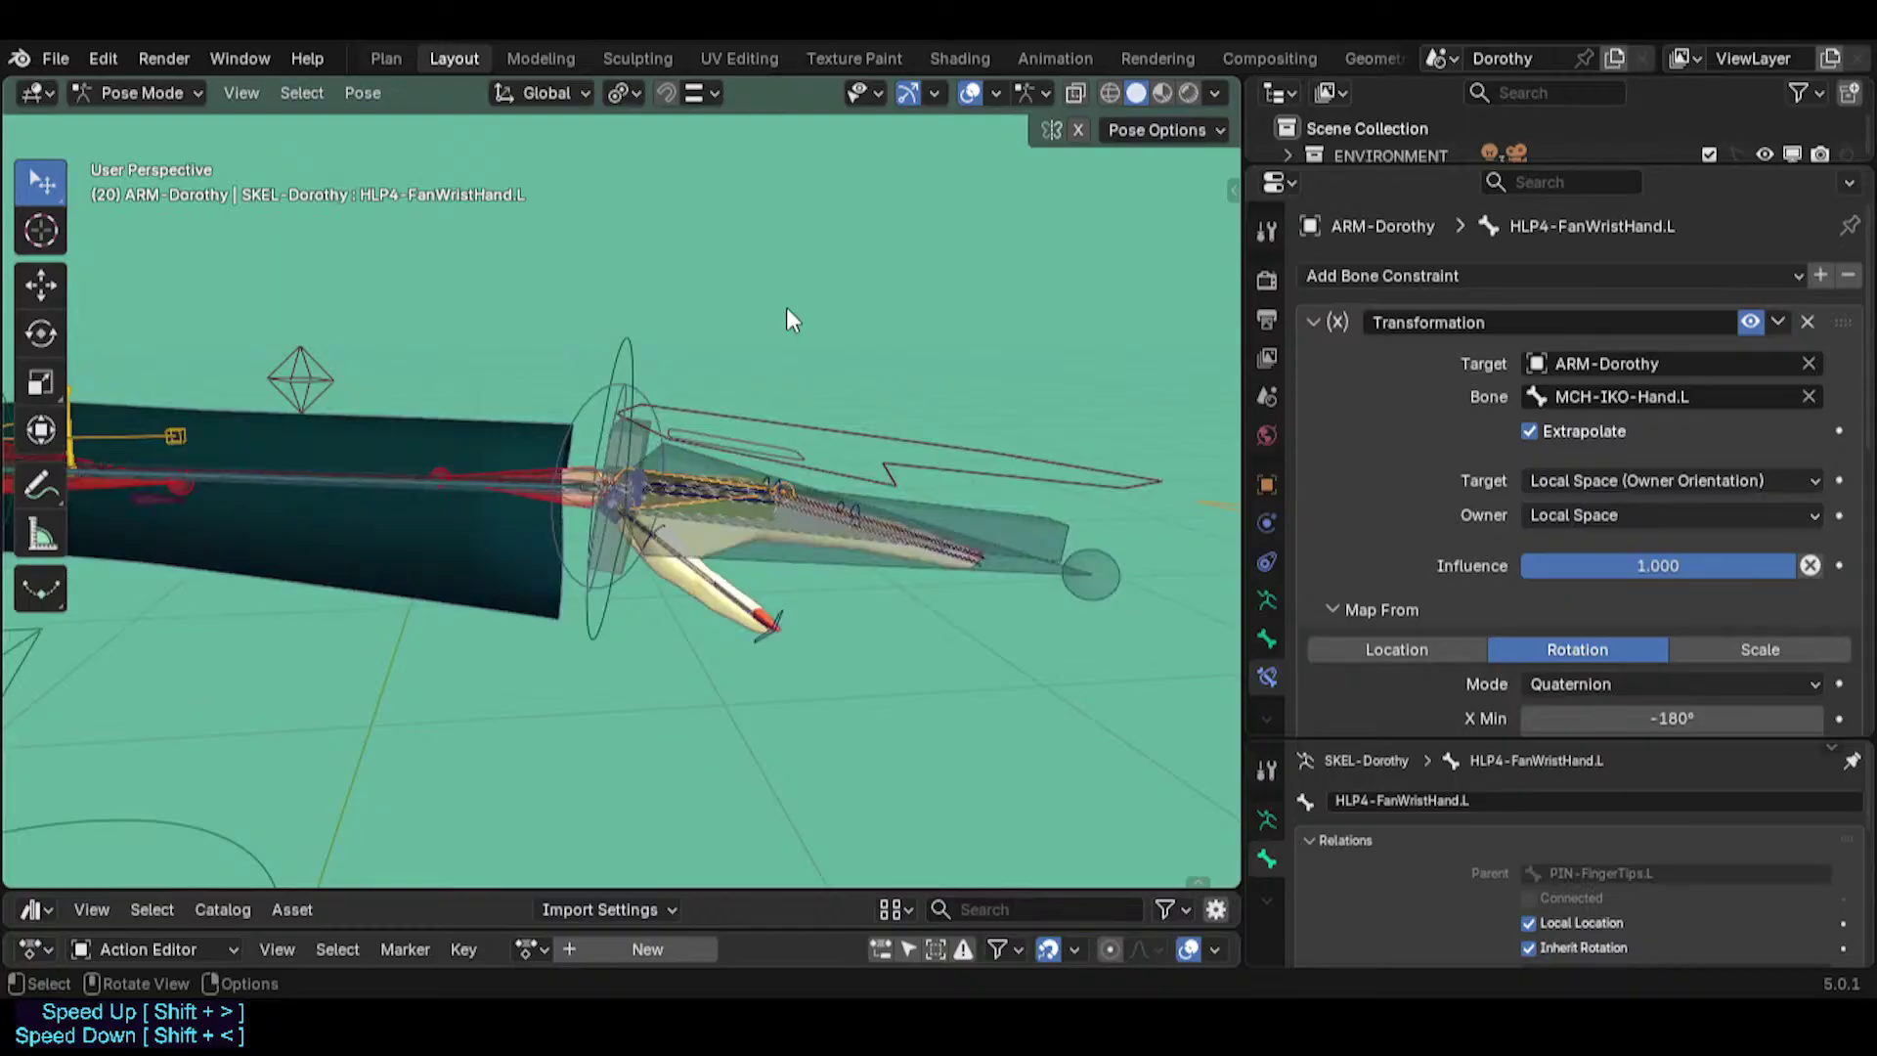
# Enlarge the wrist fan bones HLP4-FanWristForeArm.L and HLP4-FanWristHand.L in Edit Mode.
pyautogui.press('KP_1')
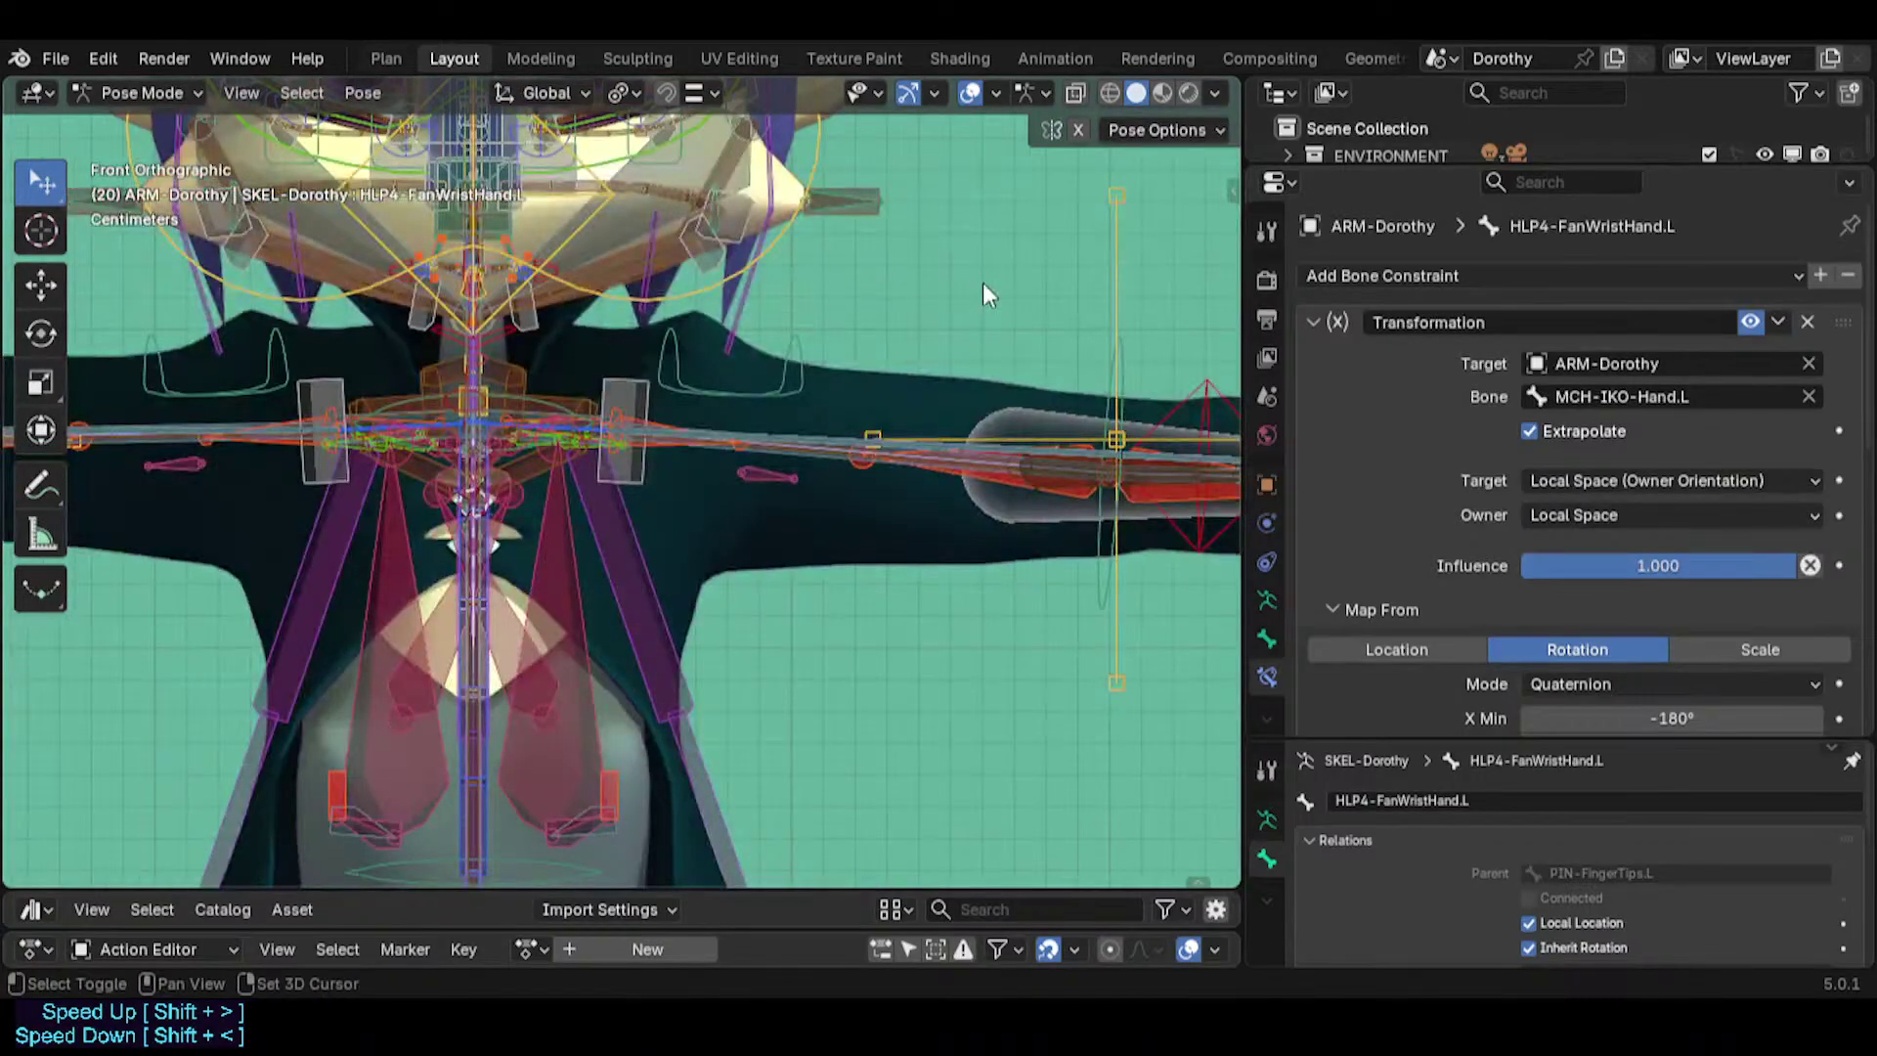
pyautogui.keyDown('shift'); pyautogui.moveTo(983, 283); pyautogui.dragTo(102, 293, button='middle'); pyautogui.keyUp('shift')
pyautogui.keyDown('shift'); pyautogui.moveTo(499, 397); pyautogui.dragTo(201, 400, button='middle'); pyautogui.keyUp('shift')
pyautogui.click(592, 468)
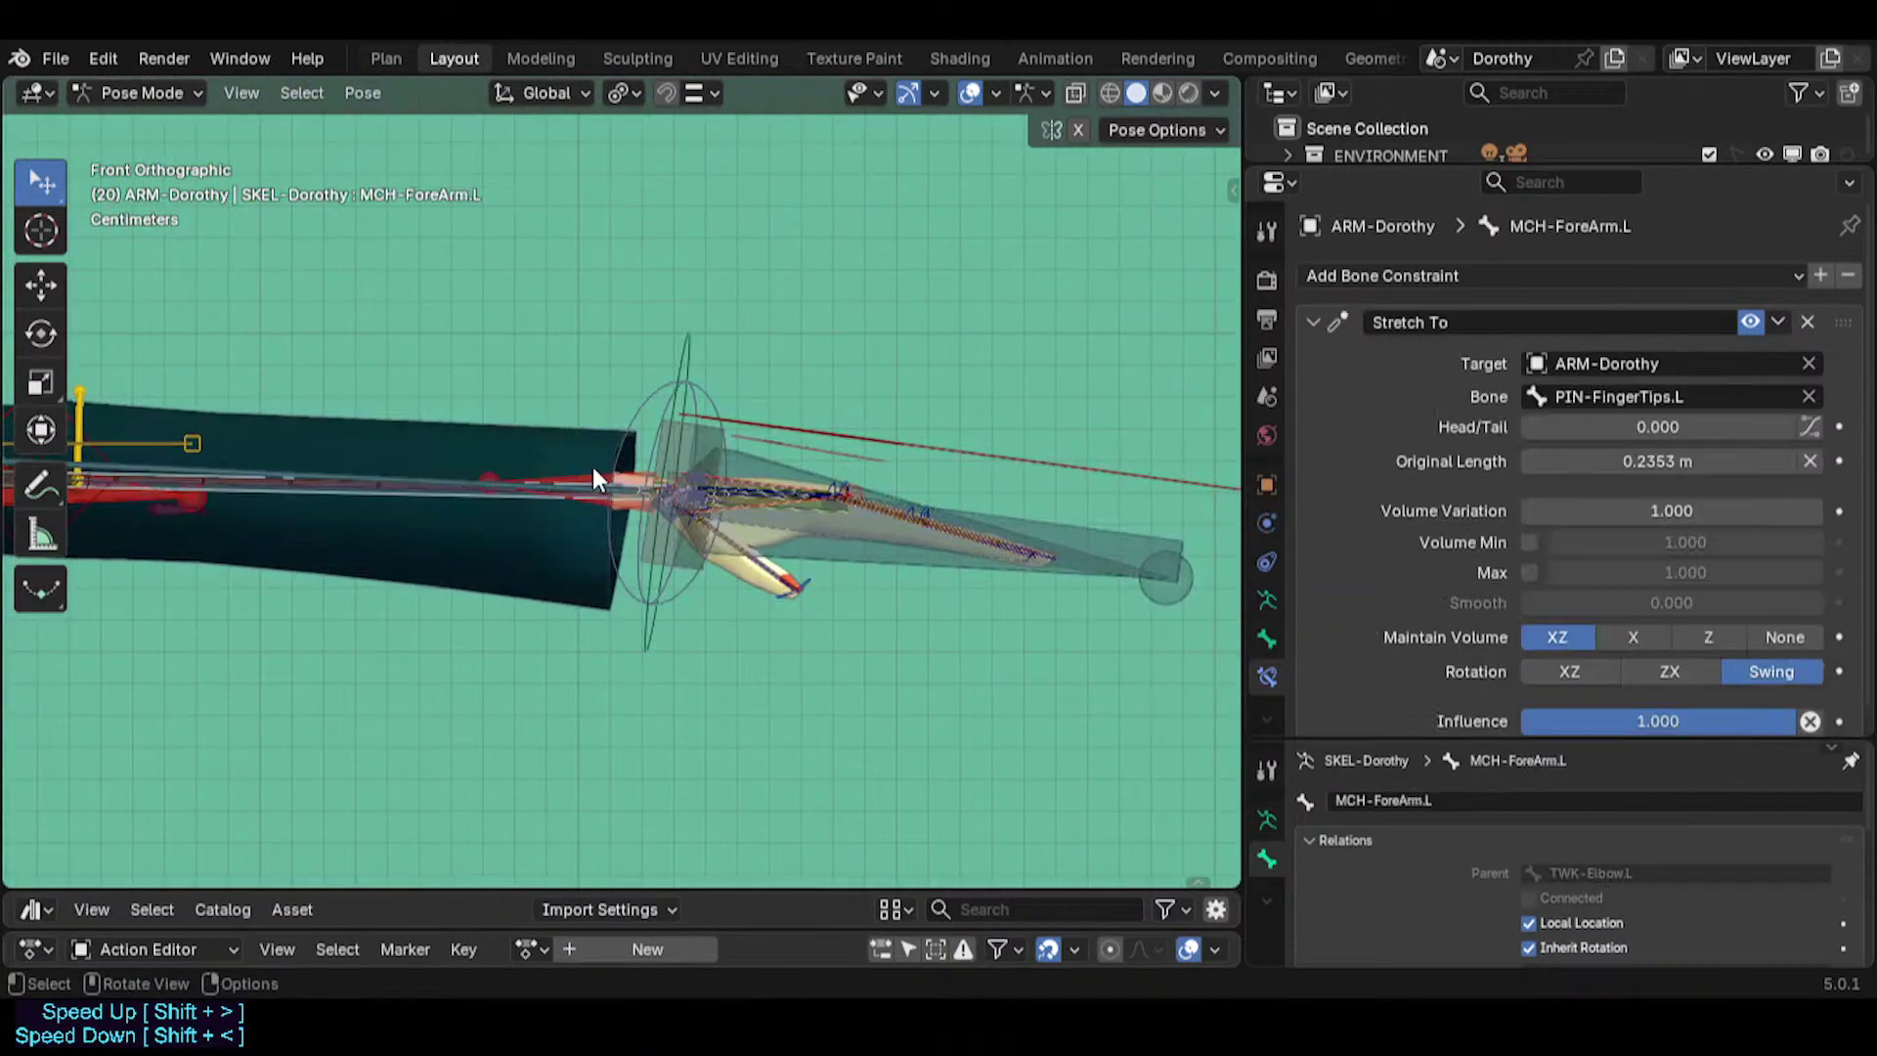
pyautogui.click(592, 469)
pyautogui.press('Tab')
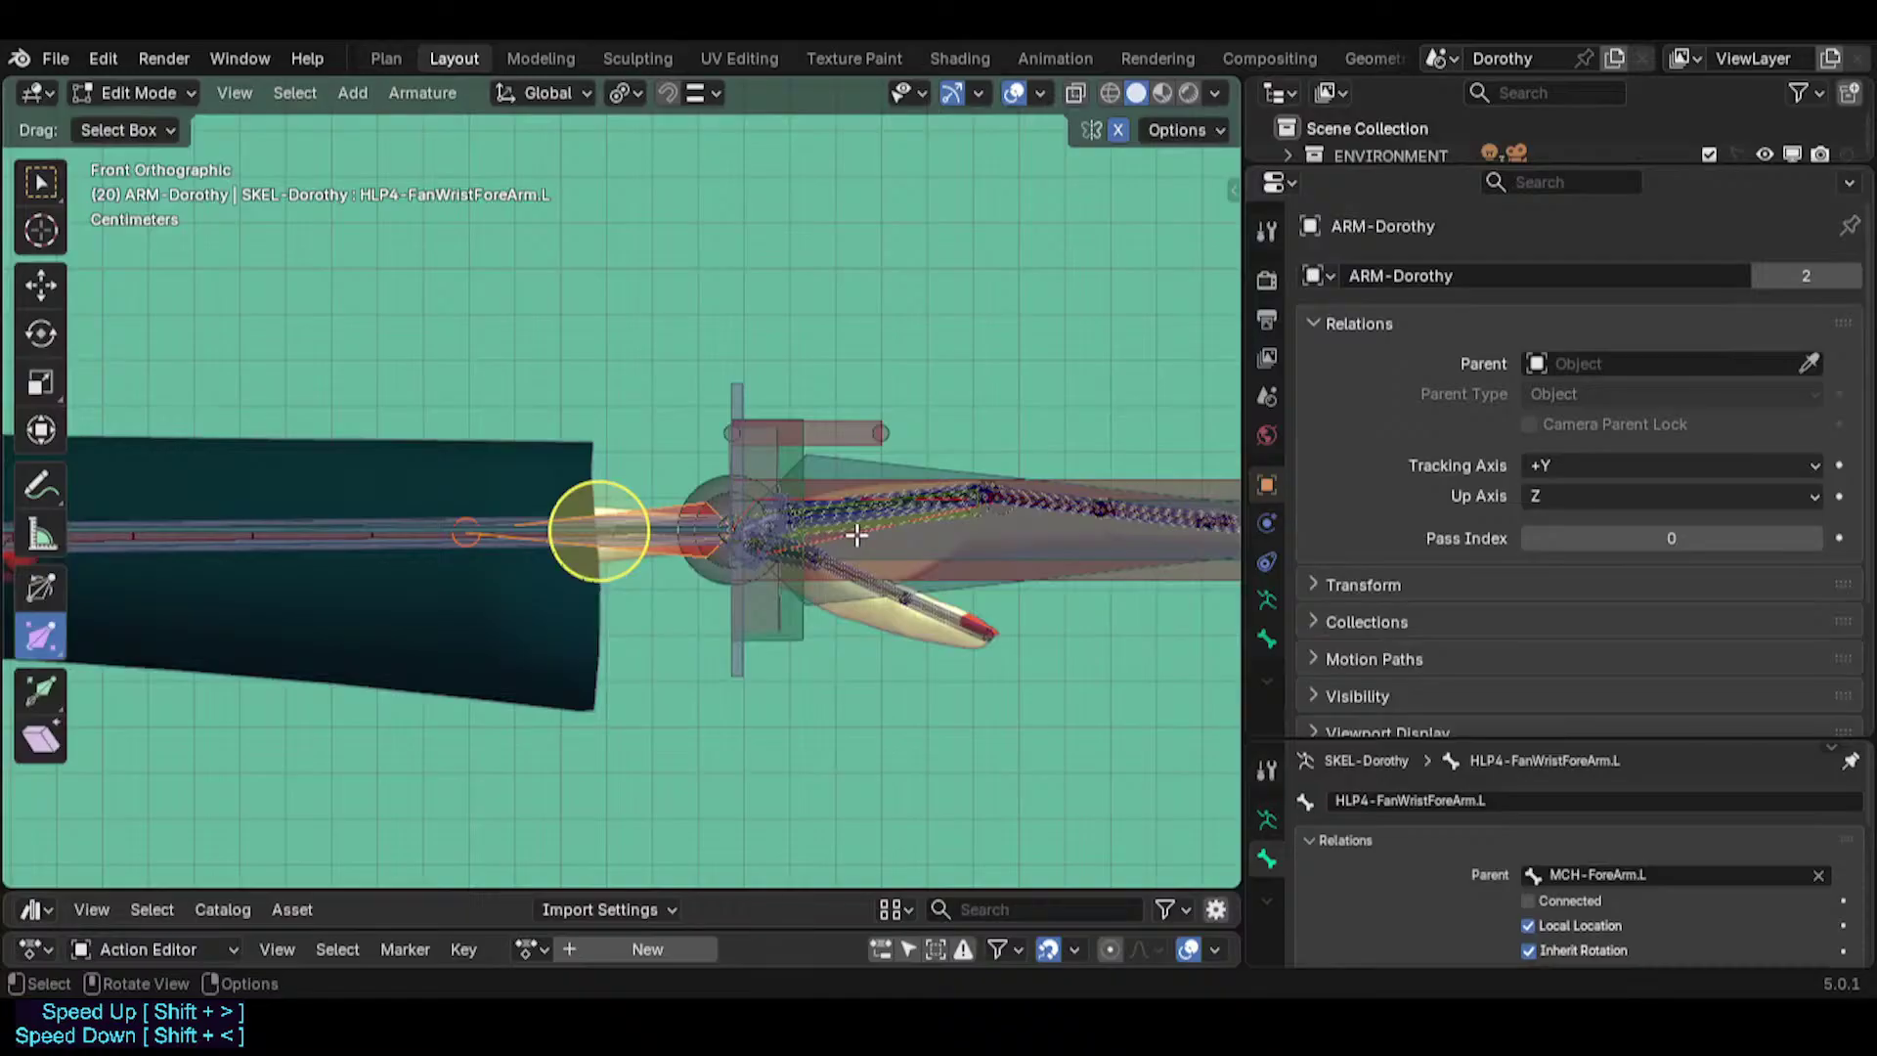
pyautogui.keyDown('alt'); pyautogui.click(834, 543); pyautogui.keyUp('alt')
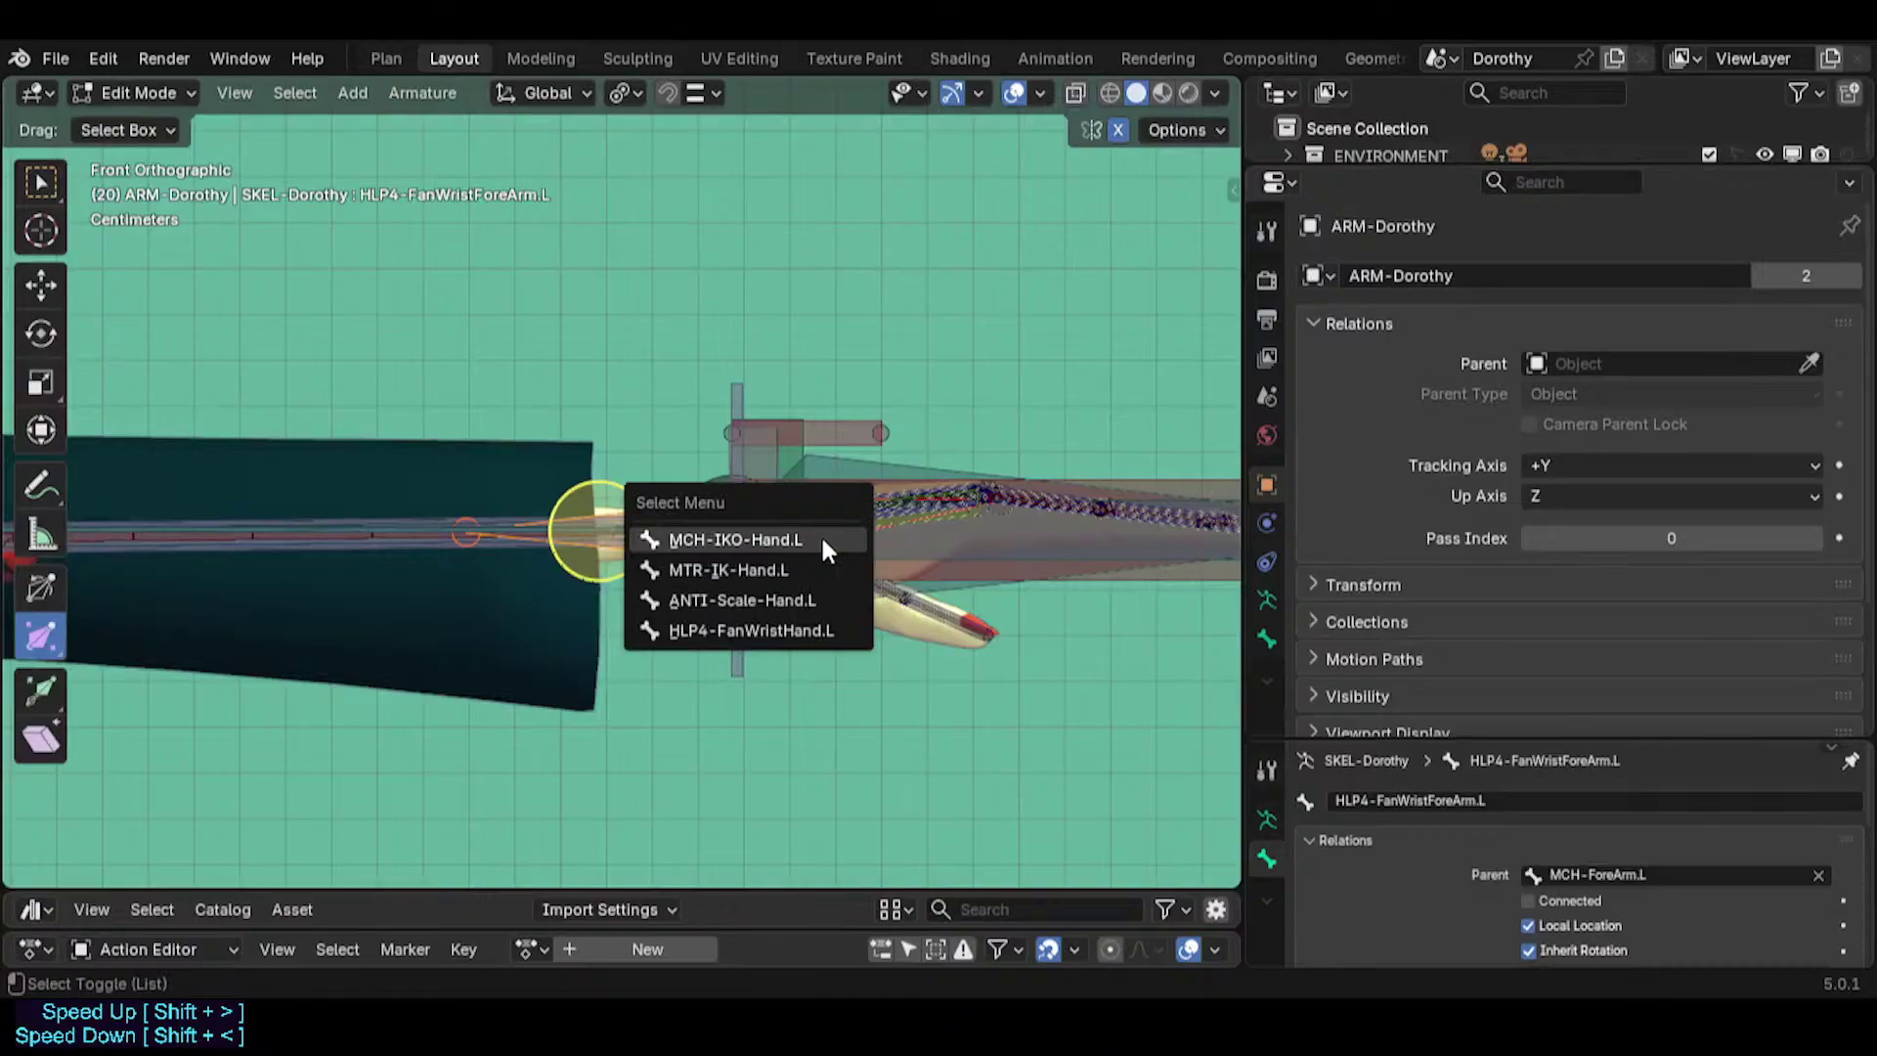
pyautogui.click(792, 631)
pyautogui.press('s')
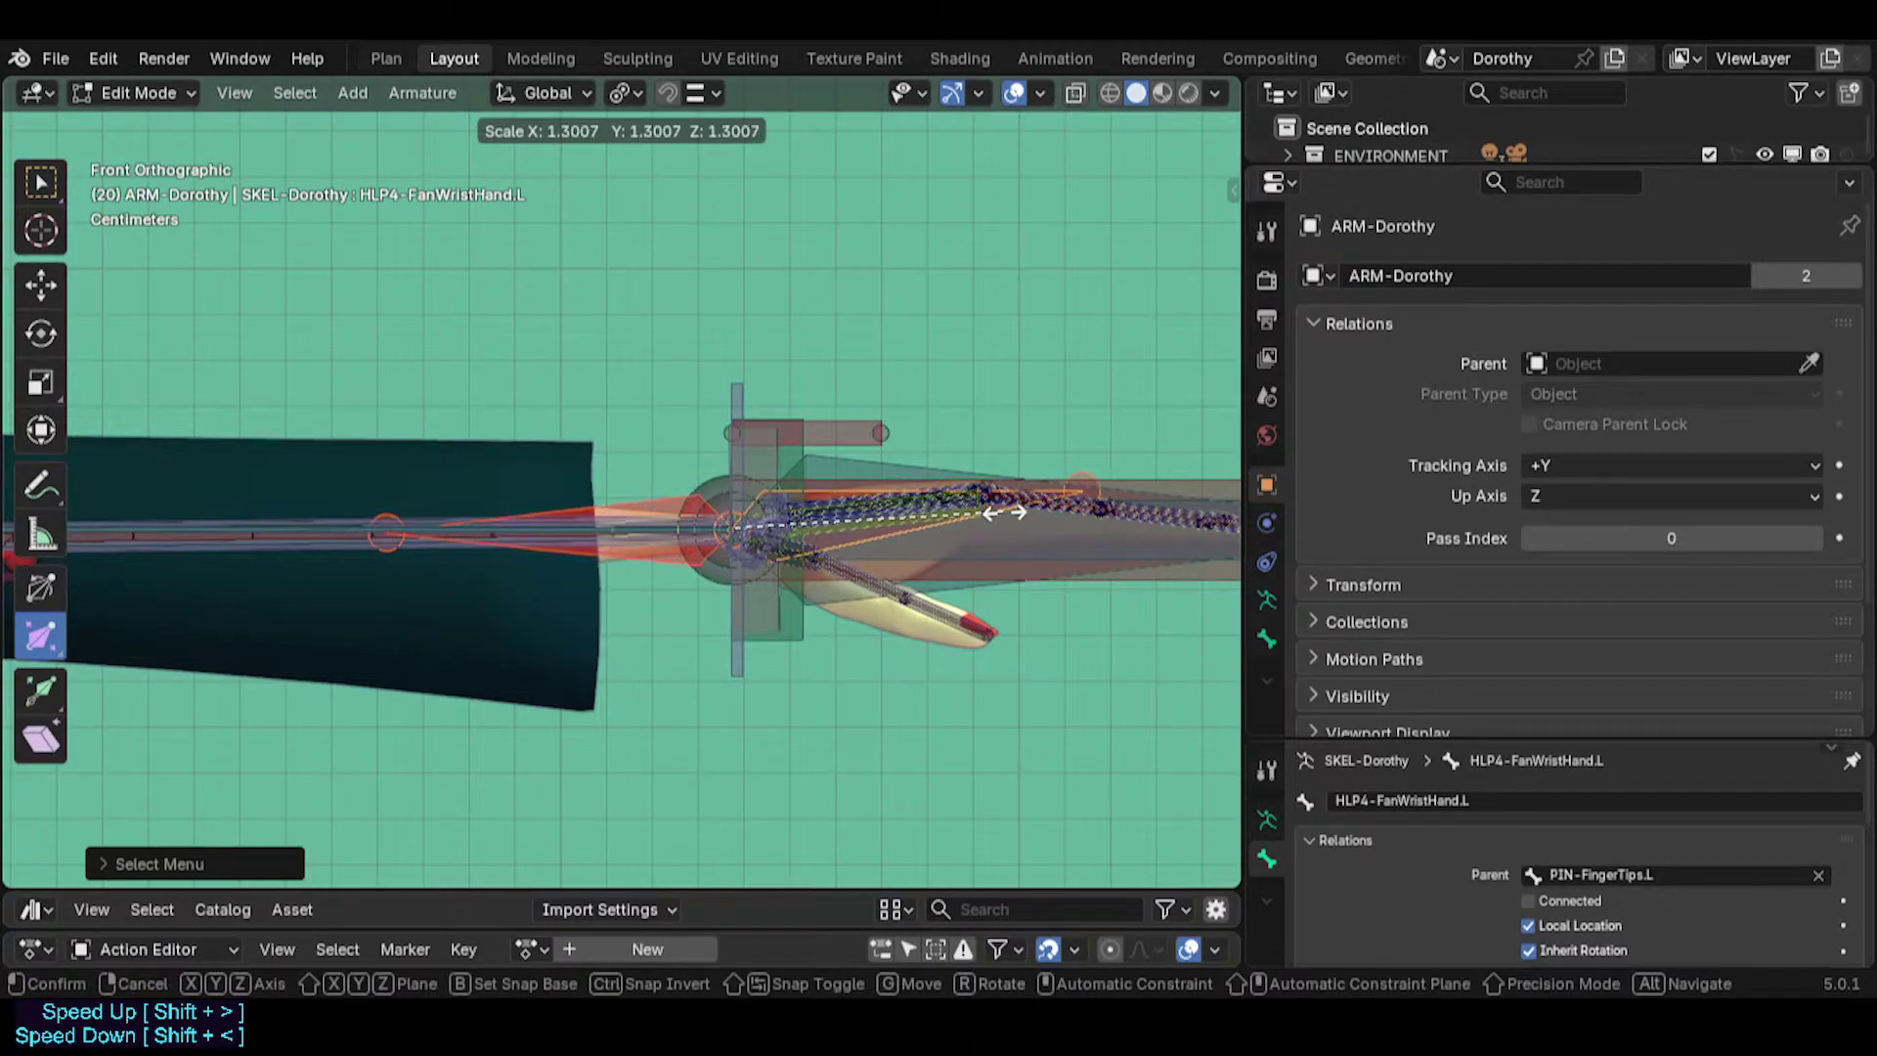
pyautogui.click(1113, 457)
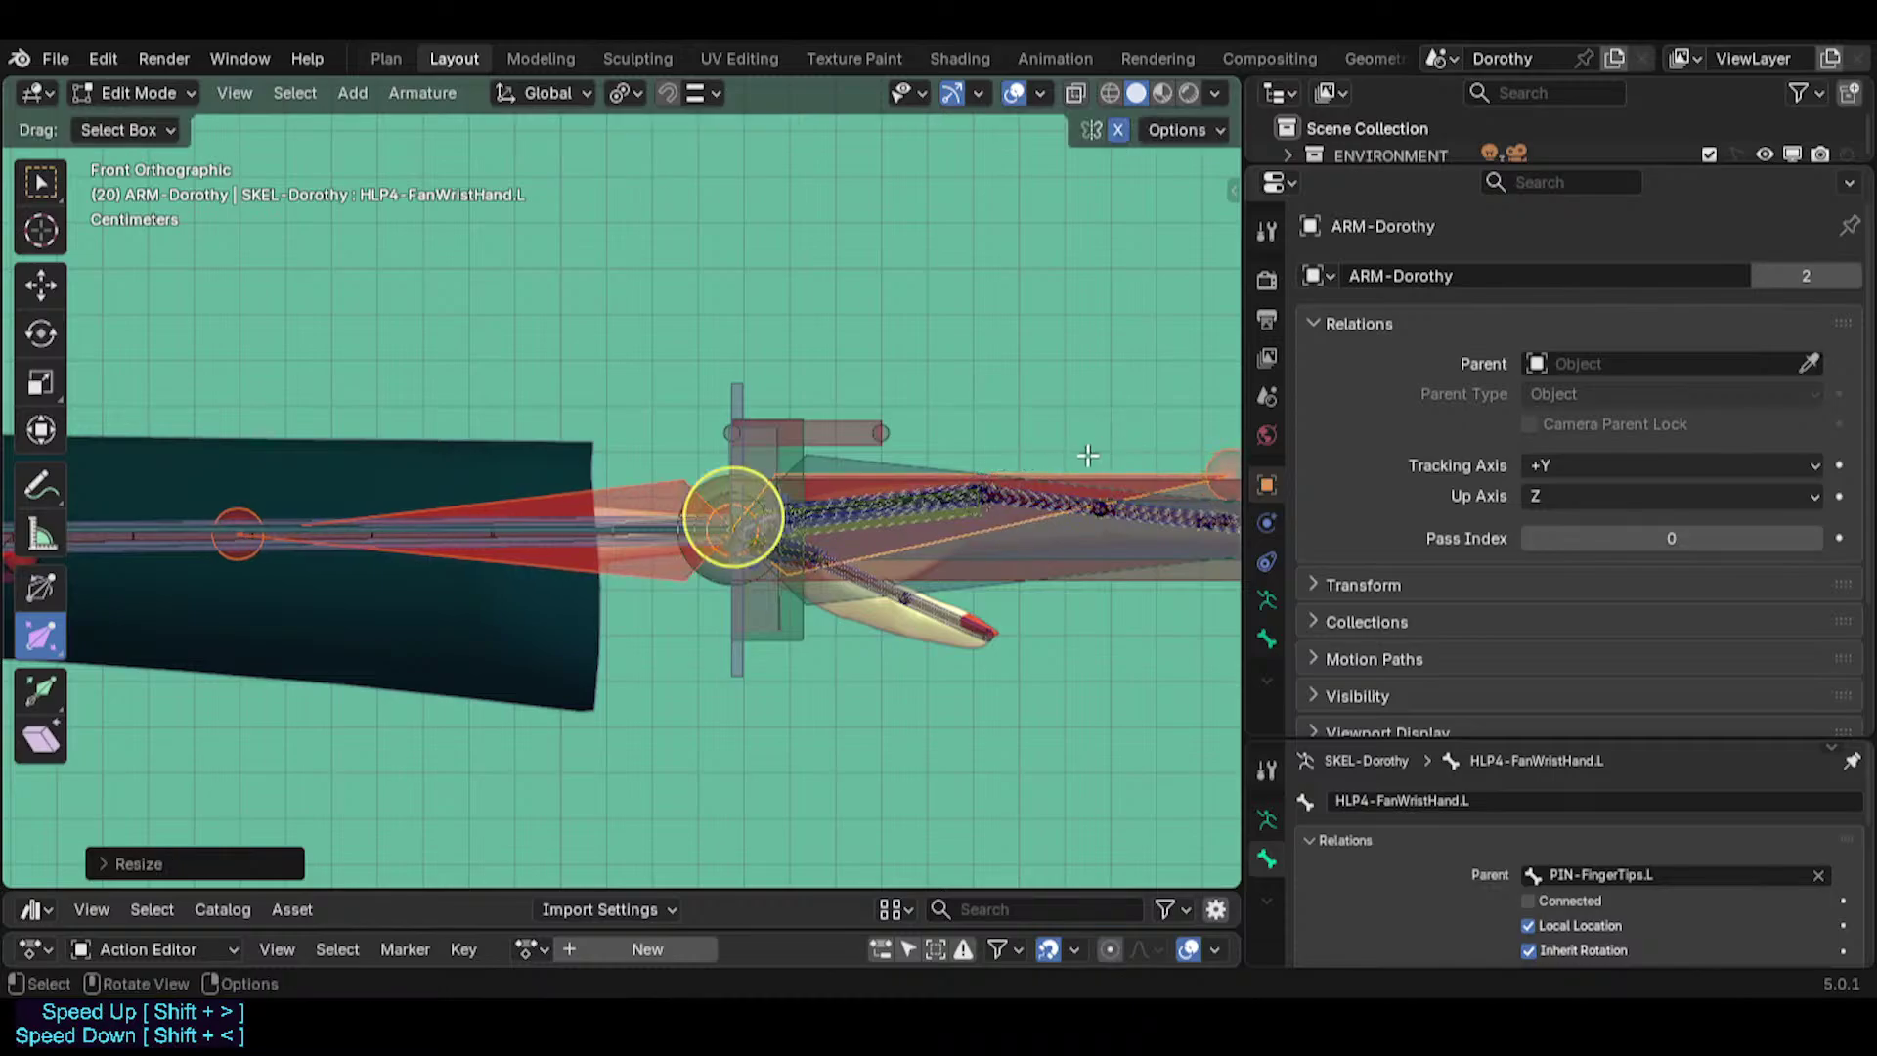
# Scale the two wrist fan bones up a little further and return to Pose Mode.
pyautogui.scroll(-3, 1089, 457)
pyautogui.keyDown('shift'); pyautogui.moveTo(936, 491); pyautogui.dragTo(741, 550, button='middle'); pyautogui.keyUp('shift')
pyautogui.press('s')
pyautogui.click(869, 496)
pyautogui.press('Tab')
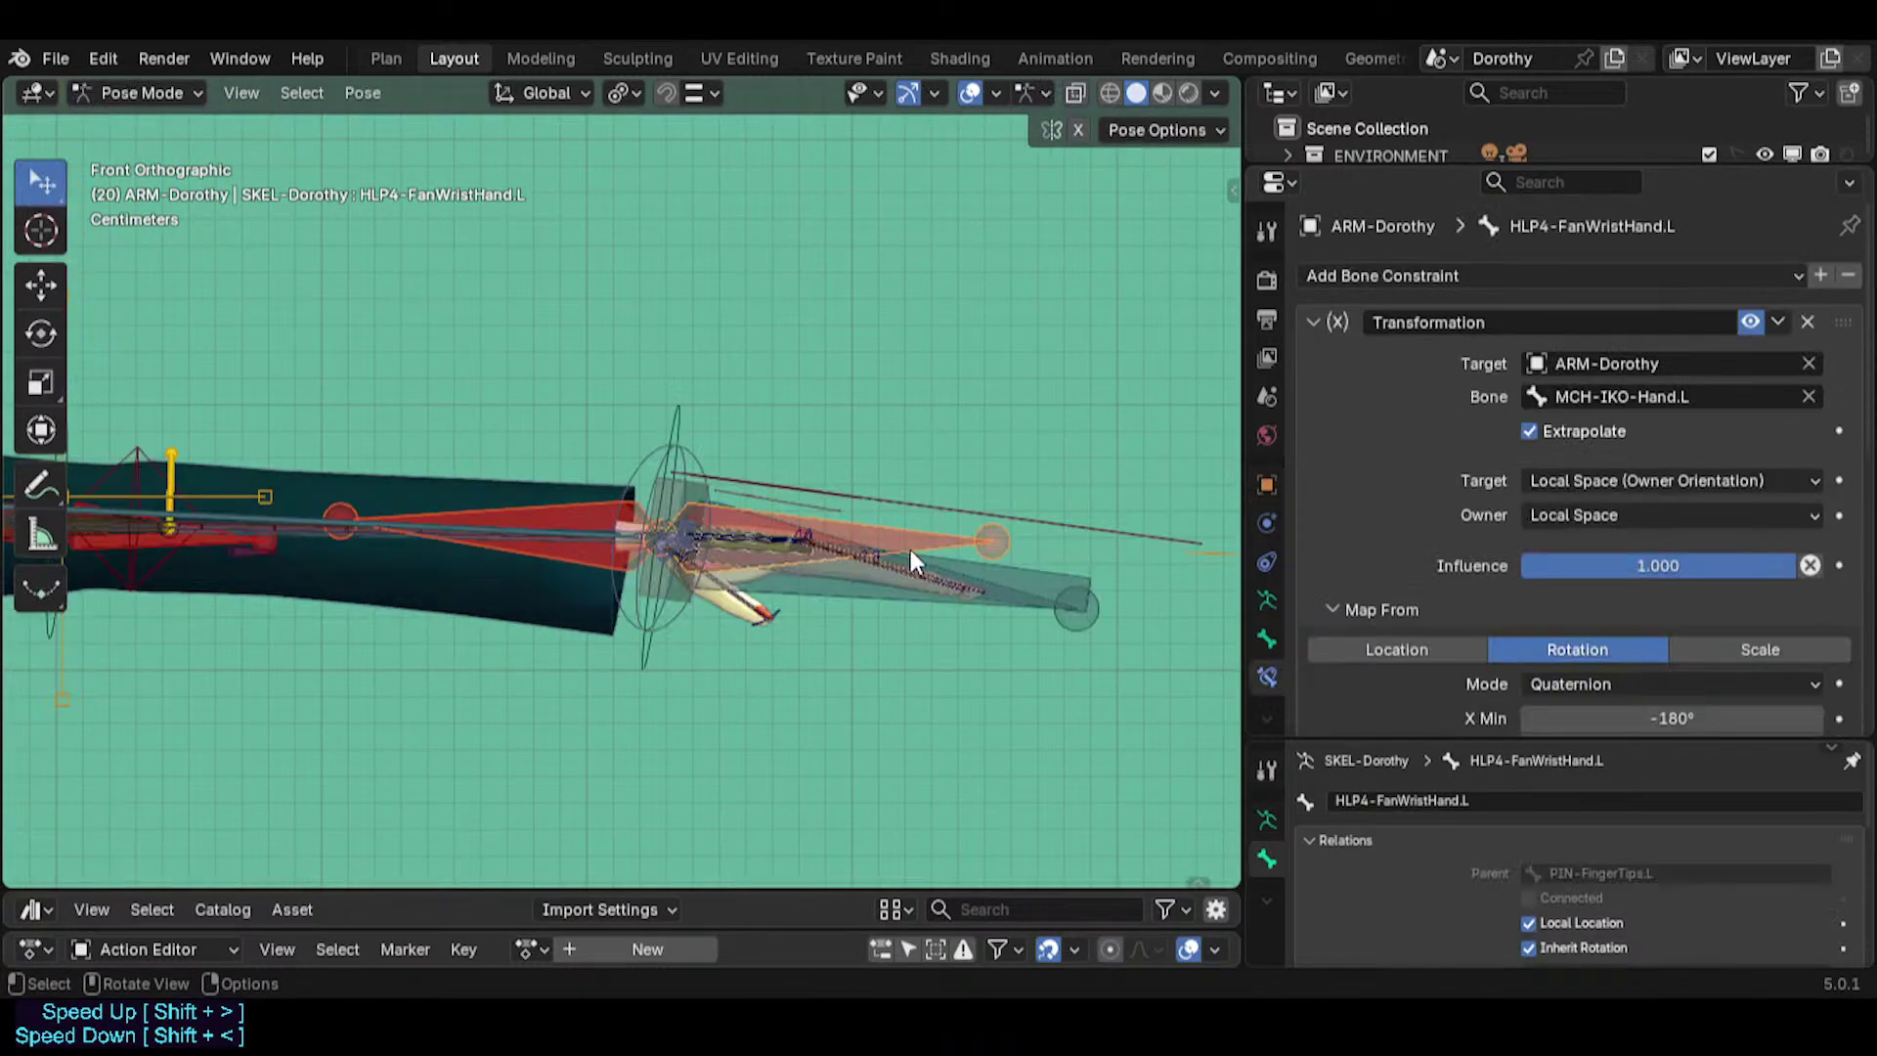
# Rotate the MTR-IK-Hand.L control vertically in front view and sideways from above to test the enlarged wrist fan bones.
pyautogui.moveTo(911, 549)
pyautogui.mouseDown(button='middle')
pyautogui.moveTo(887, 642)
pyautogui.moveTo(930, 519)
pyautogui.mouseUp(button='middle')
pyautogui.click(971, 481)
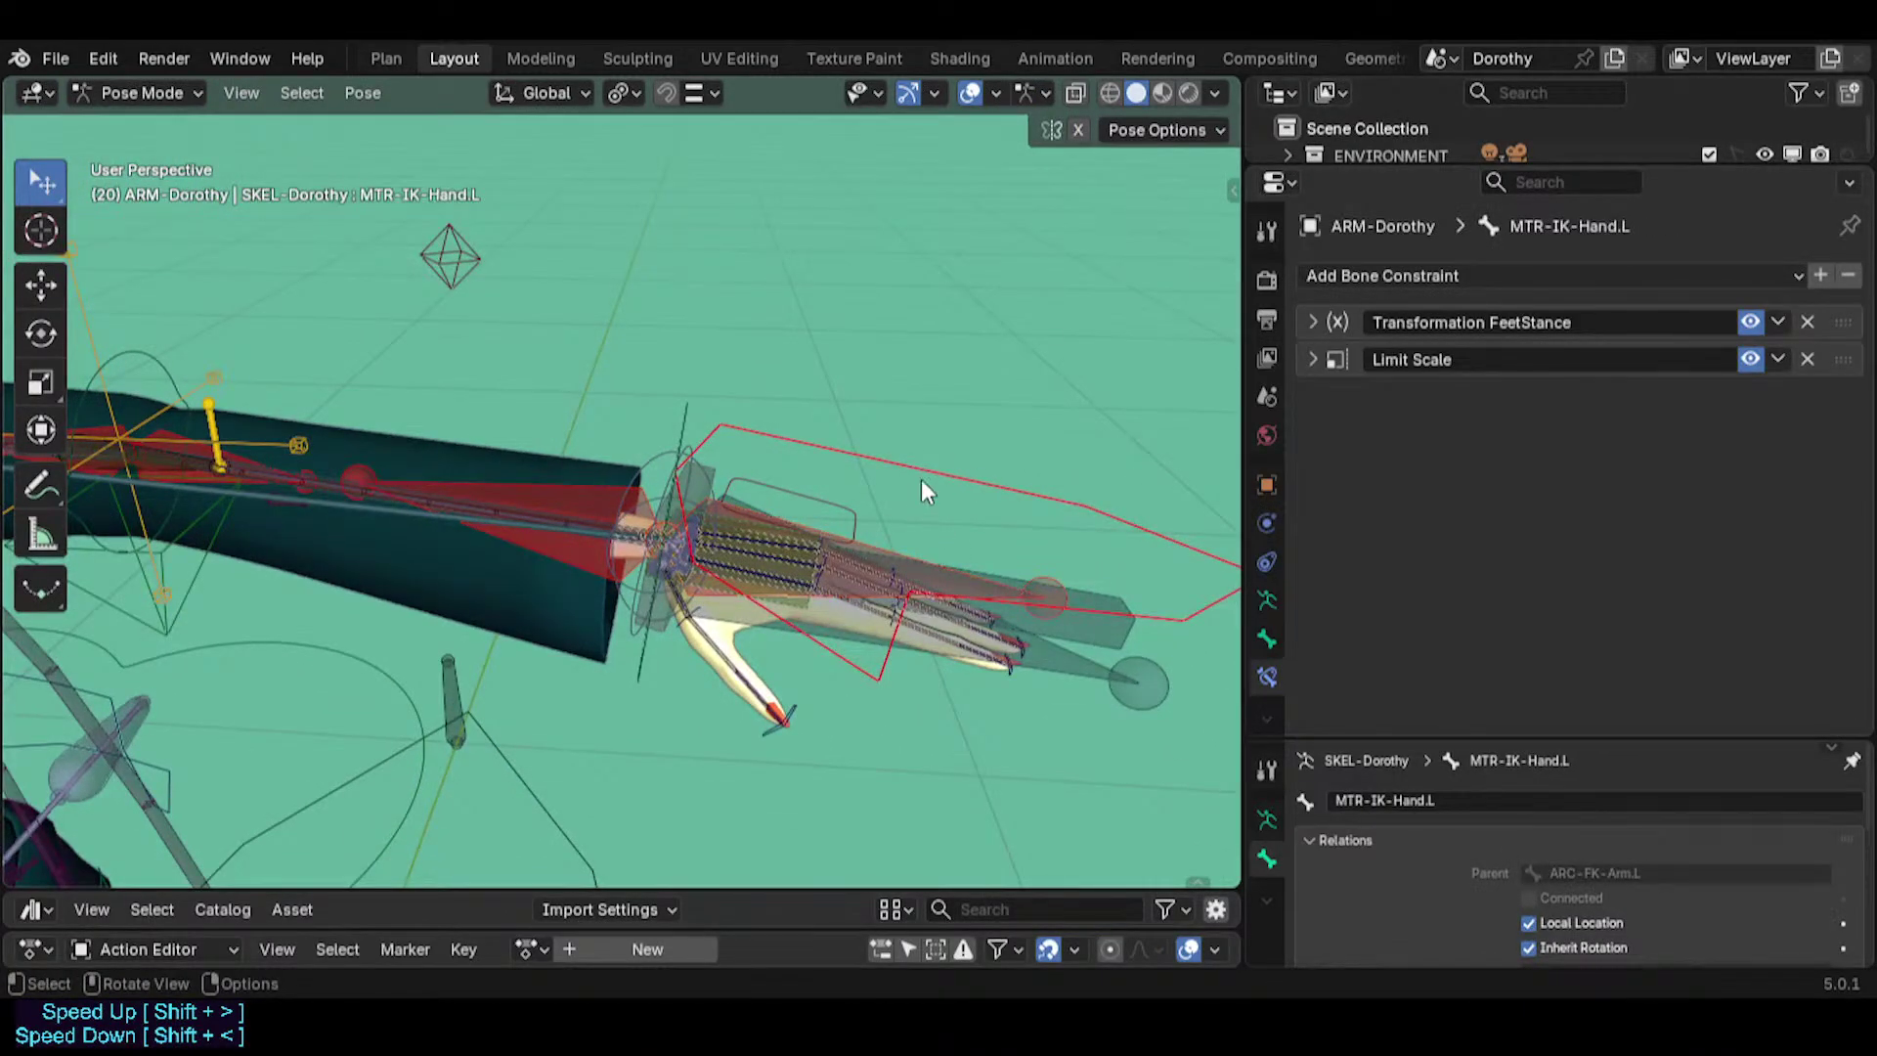
pyautogui.press('KP_1')
pyautogui.press('r')
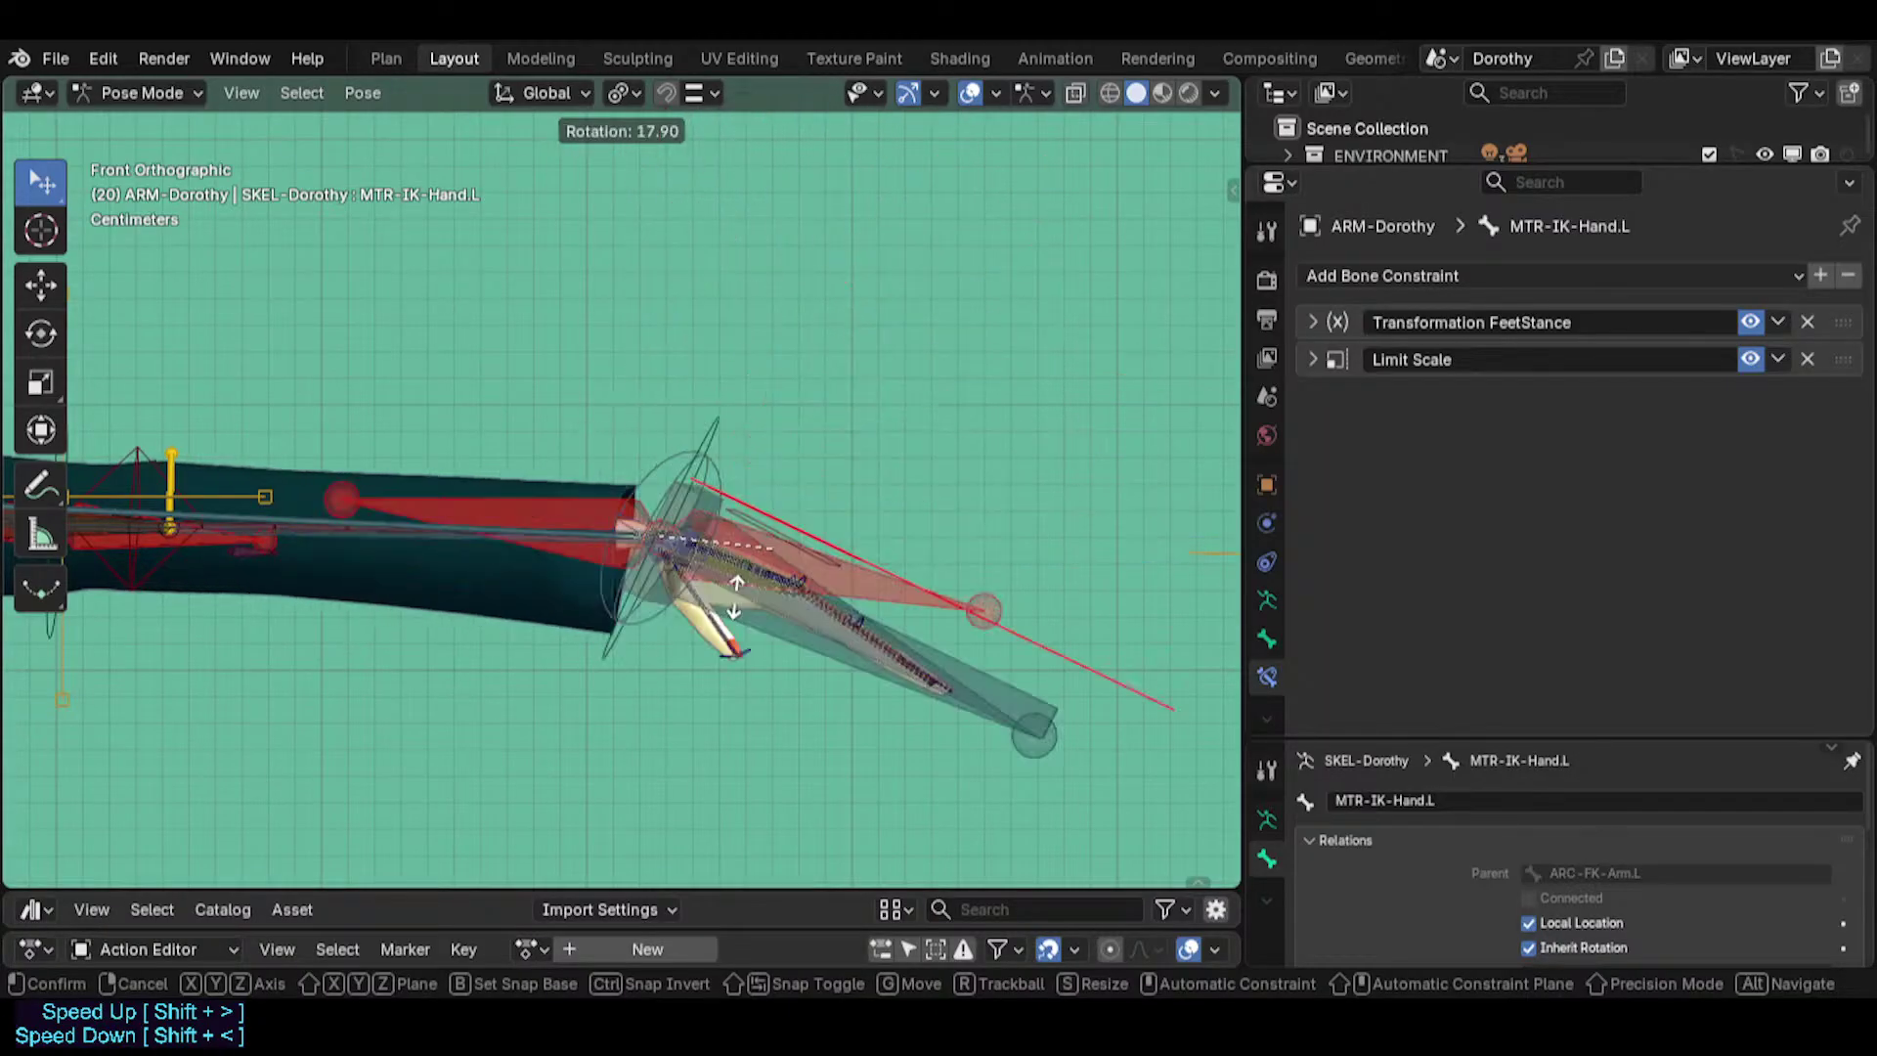
pyautogui.click(782, 323)
pyautogui.moveTo(782, 322); pyautogui.dragTo(901, 493, button='middle')
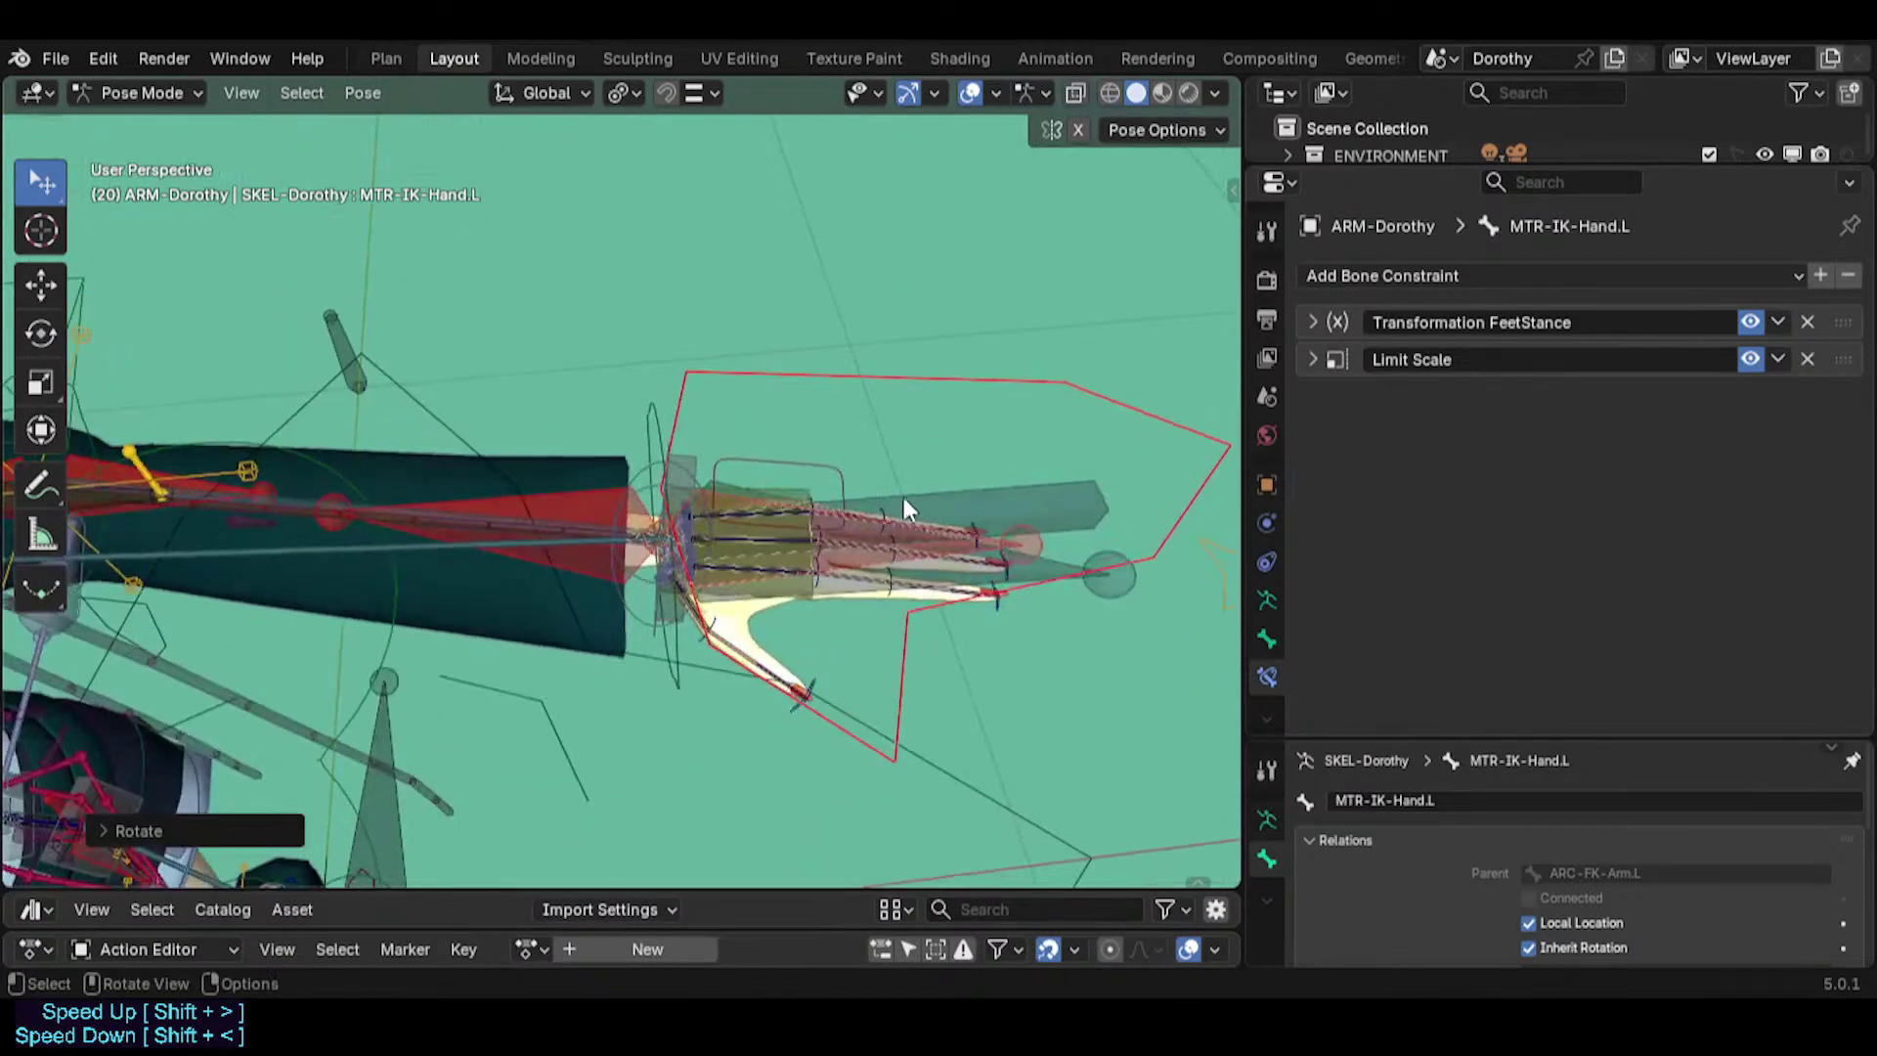
pyautogui.press('r')
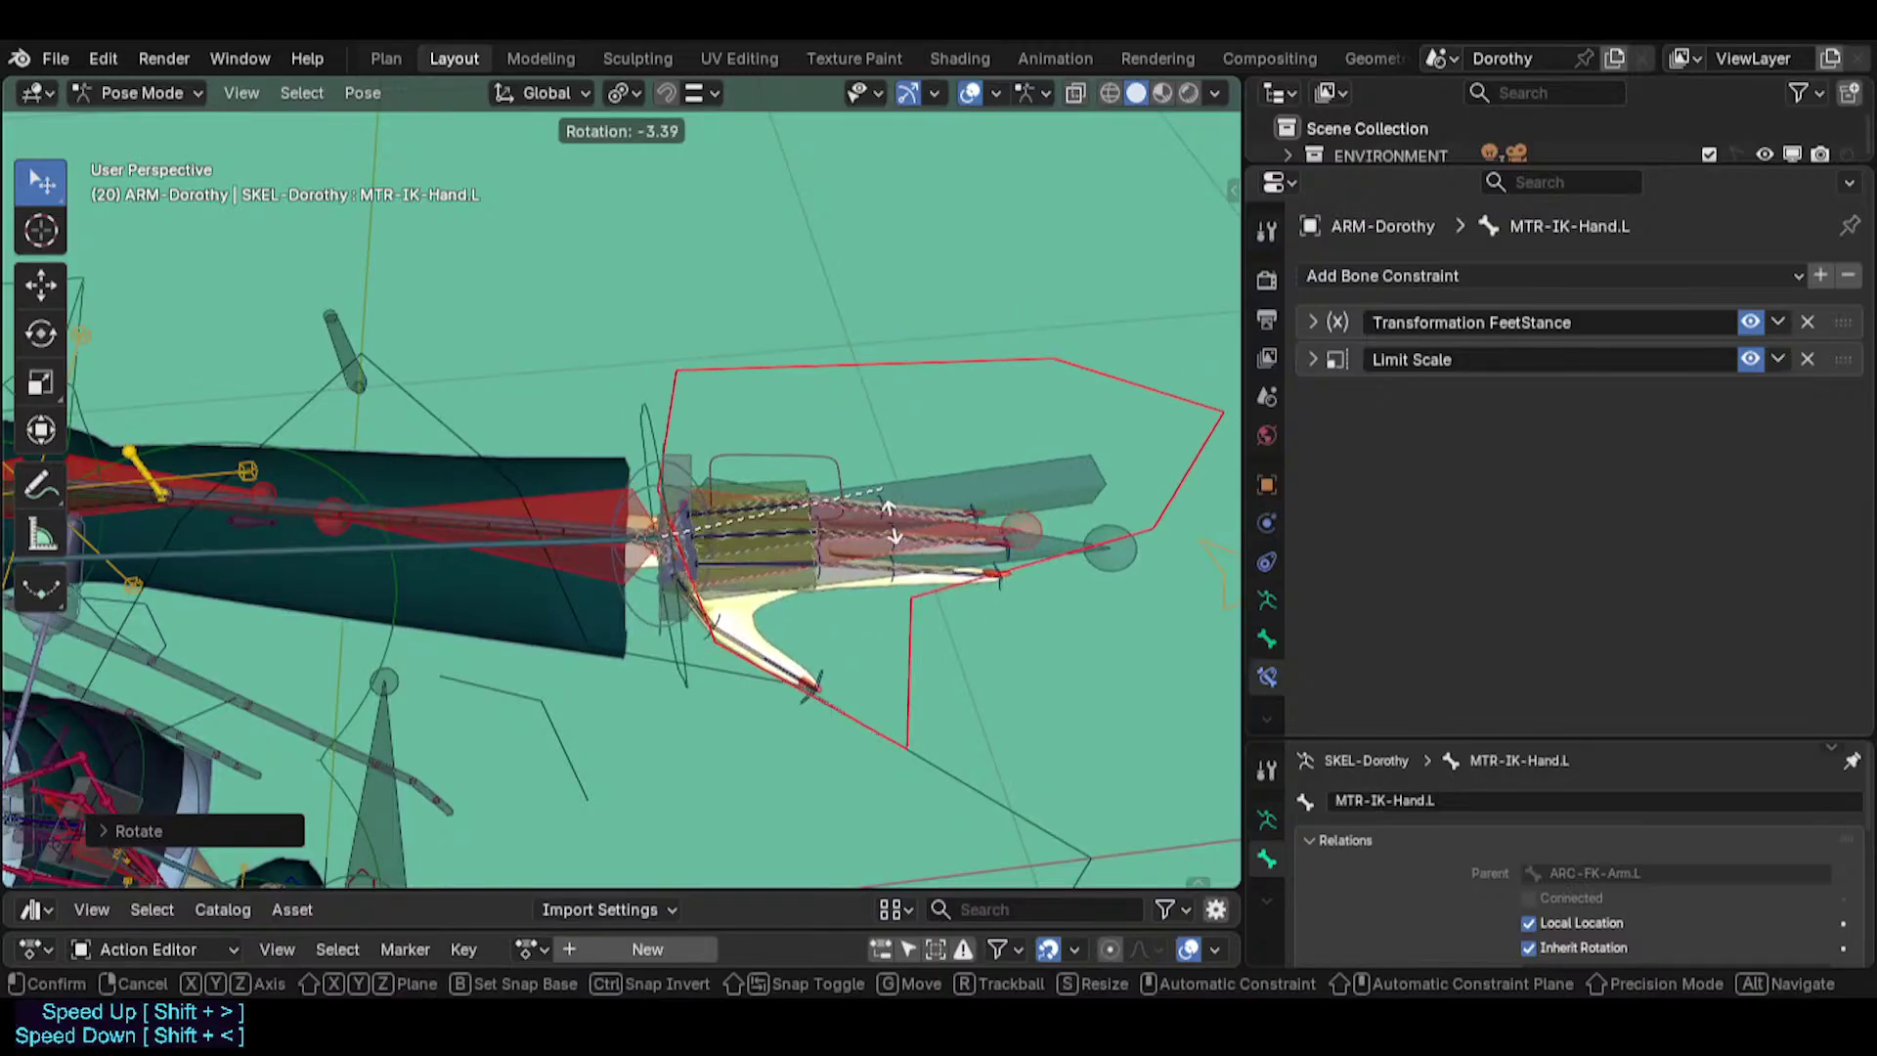
pyautogui.click(890, 520)
# Alternately rotate the TWK-Hand.L and MTR-IK-Hand.L controls to compare how the wrist fan bones follow each one.
pyautogui.click(654, 400)
pyautogui.press('r')
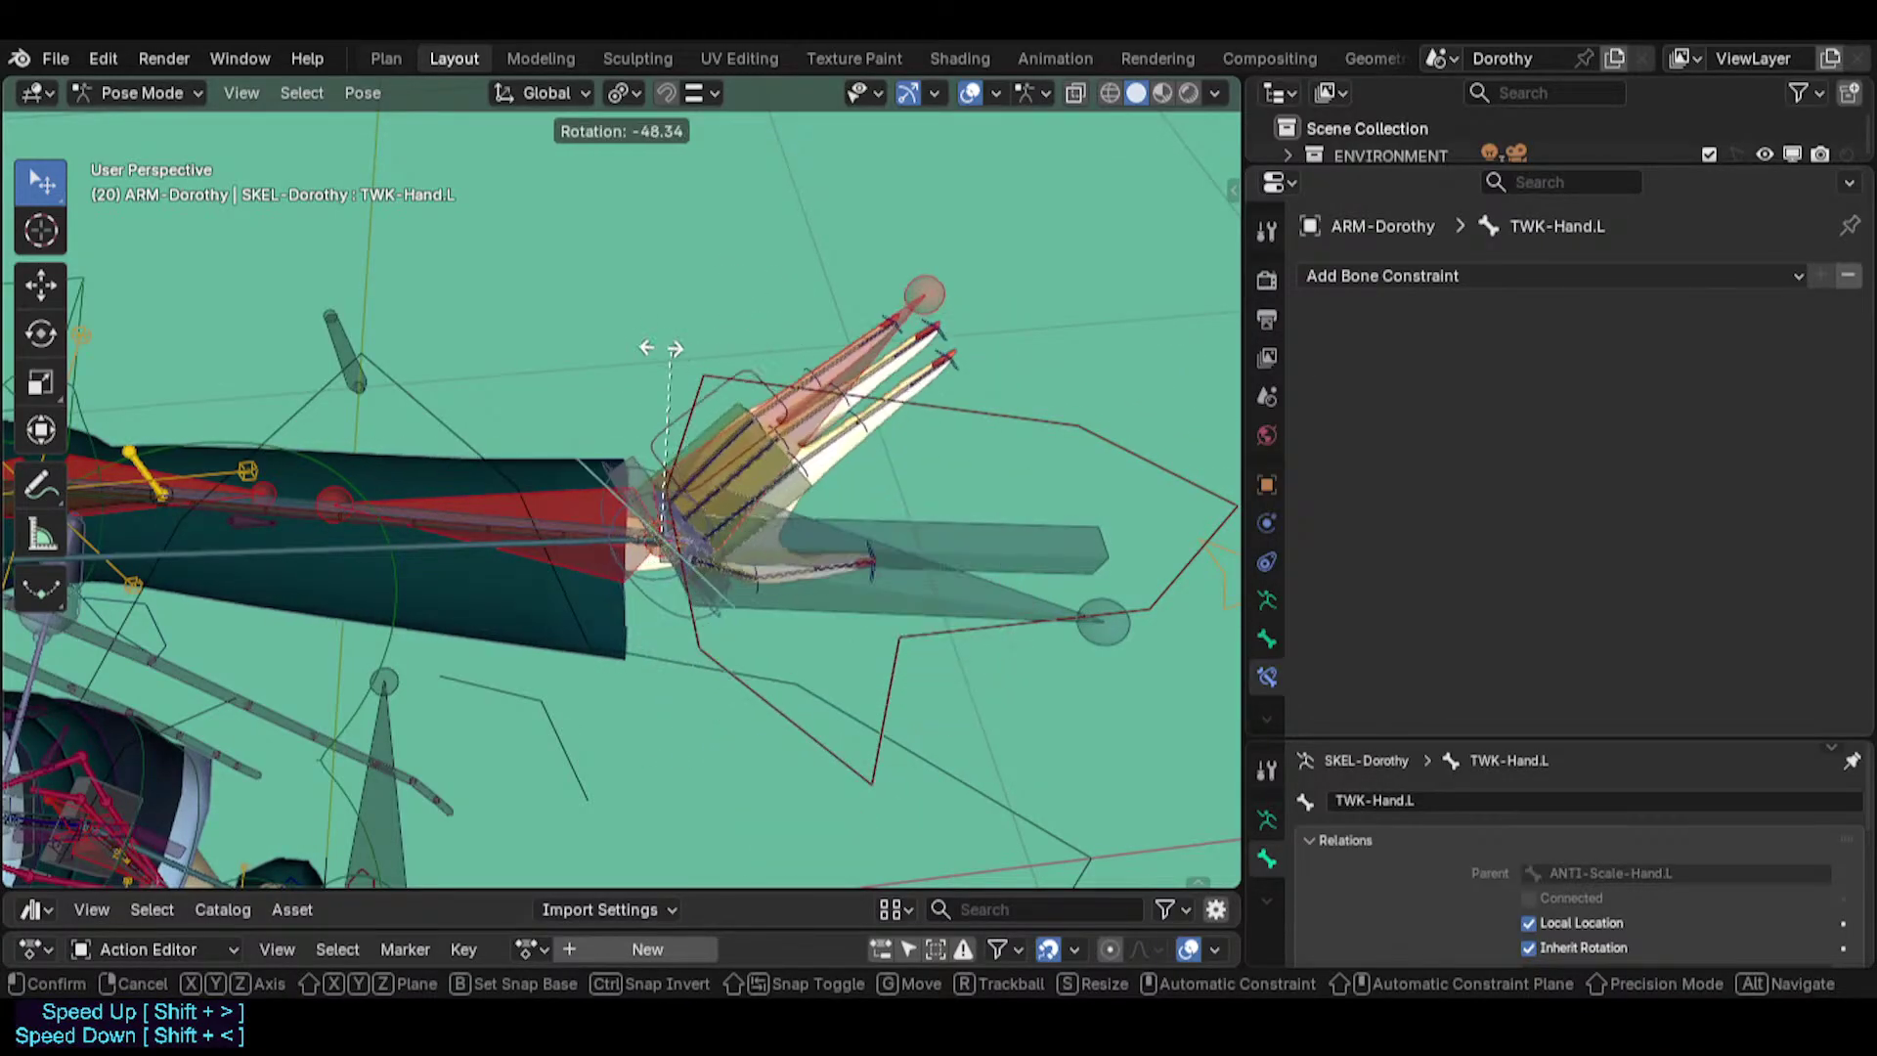
pyautogui.click(748, 450)
pyautogui.click(819, 414)
pyautogui.press('r')
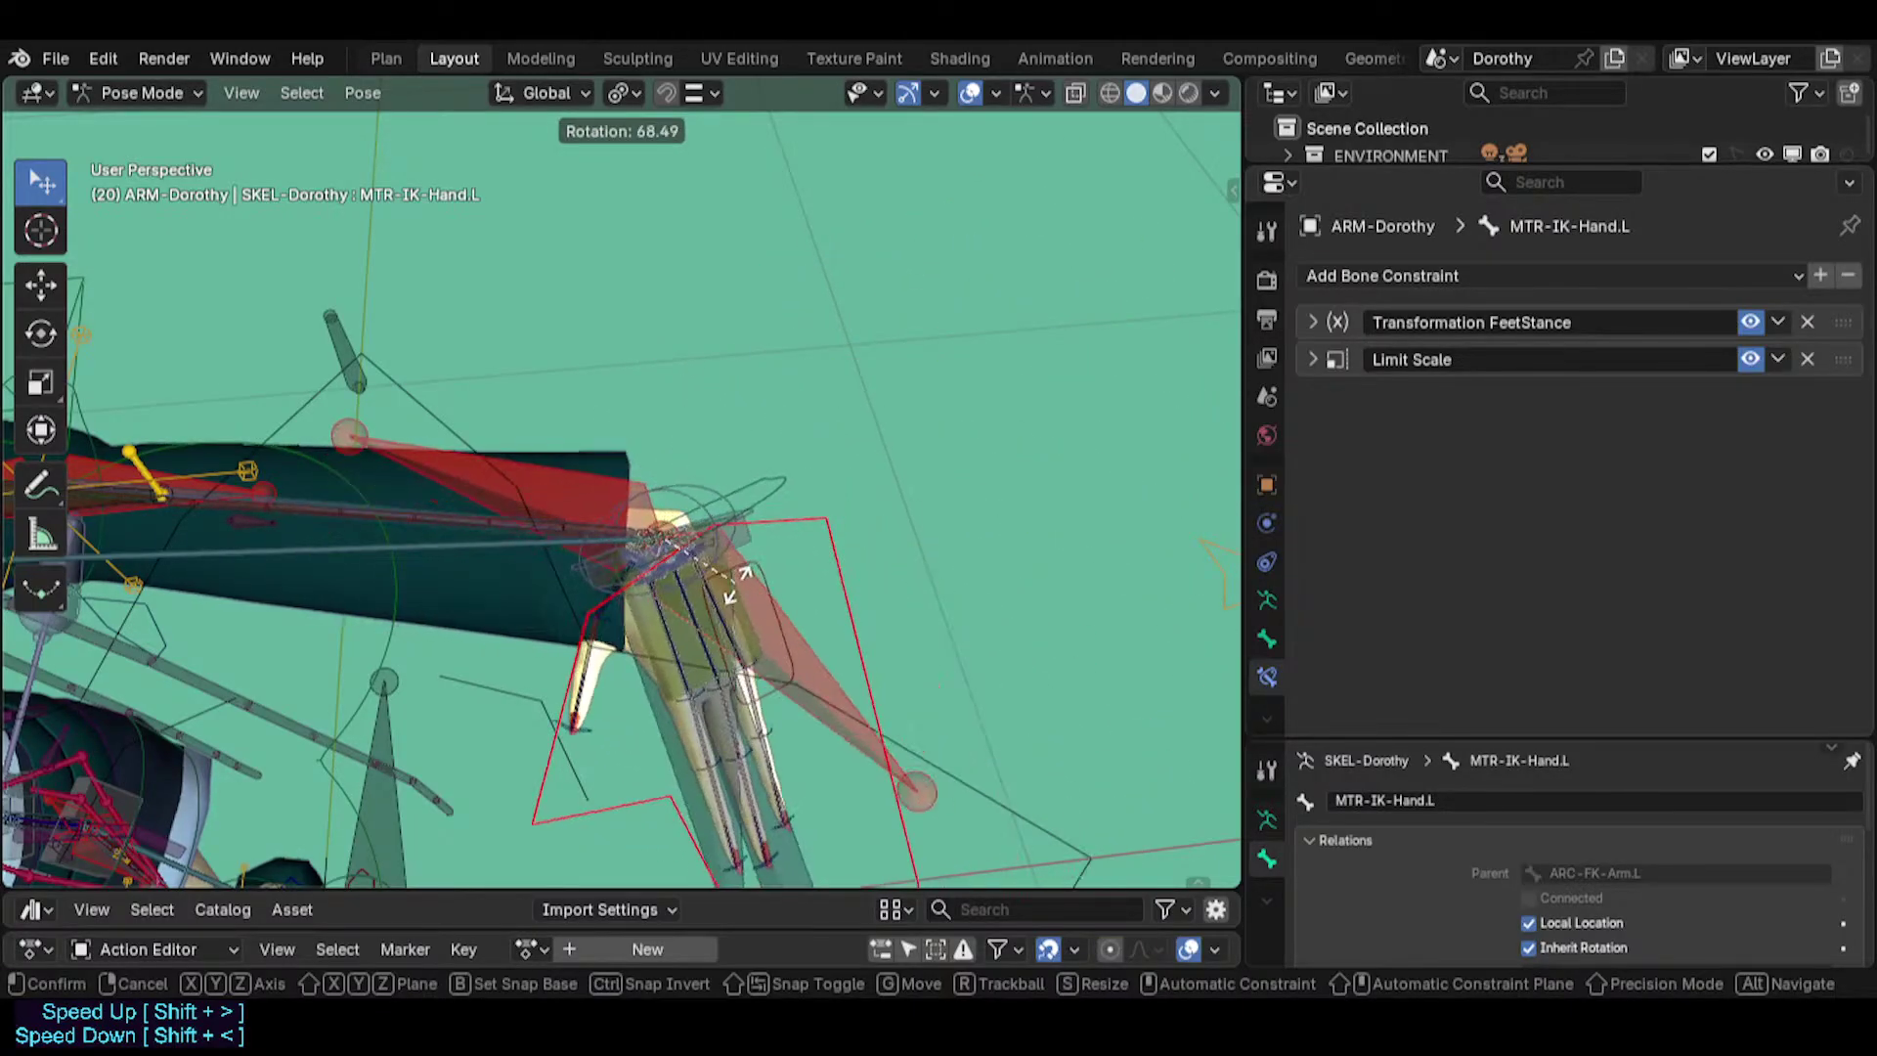
pyautogui.click(649, 427)
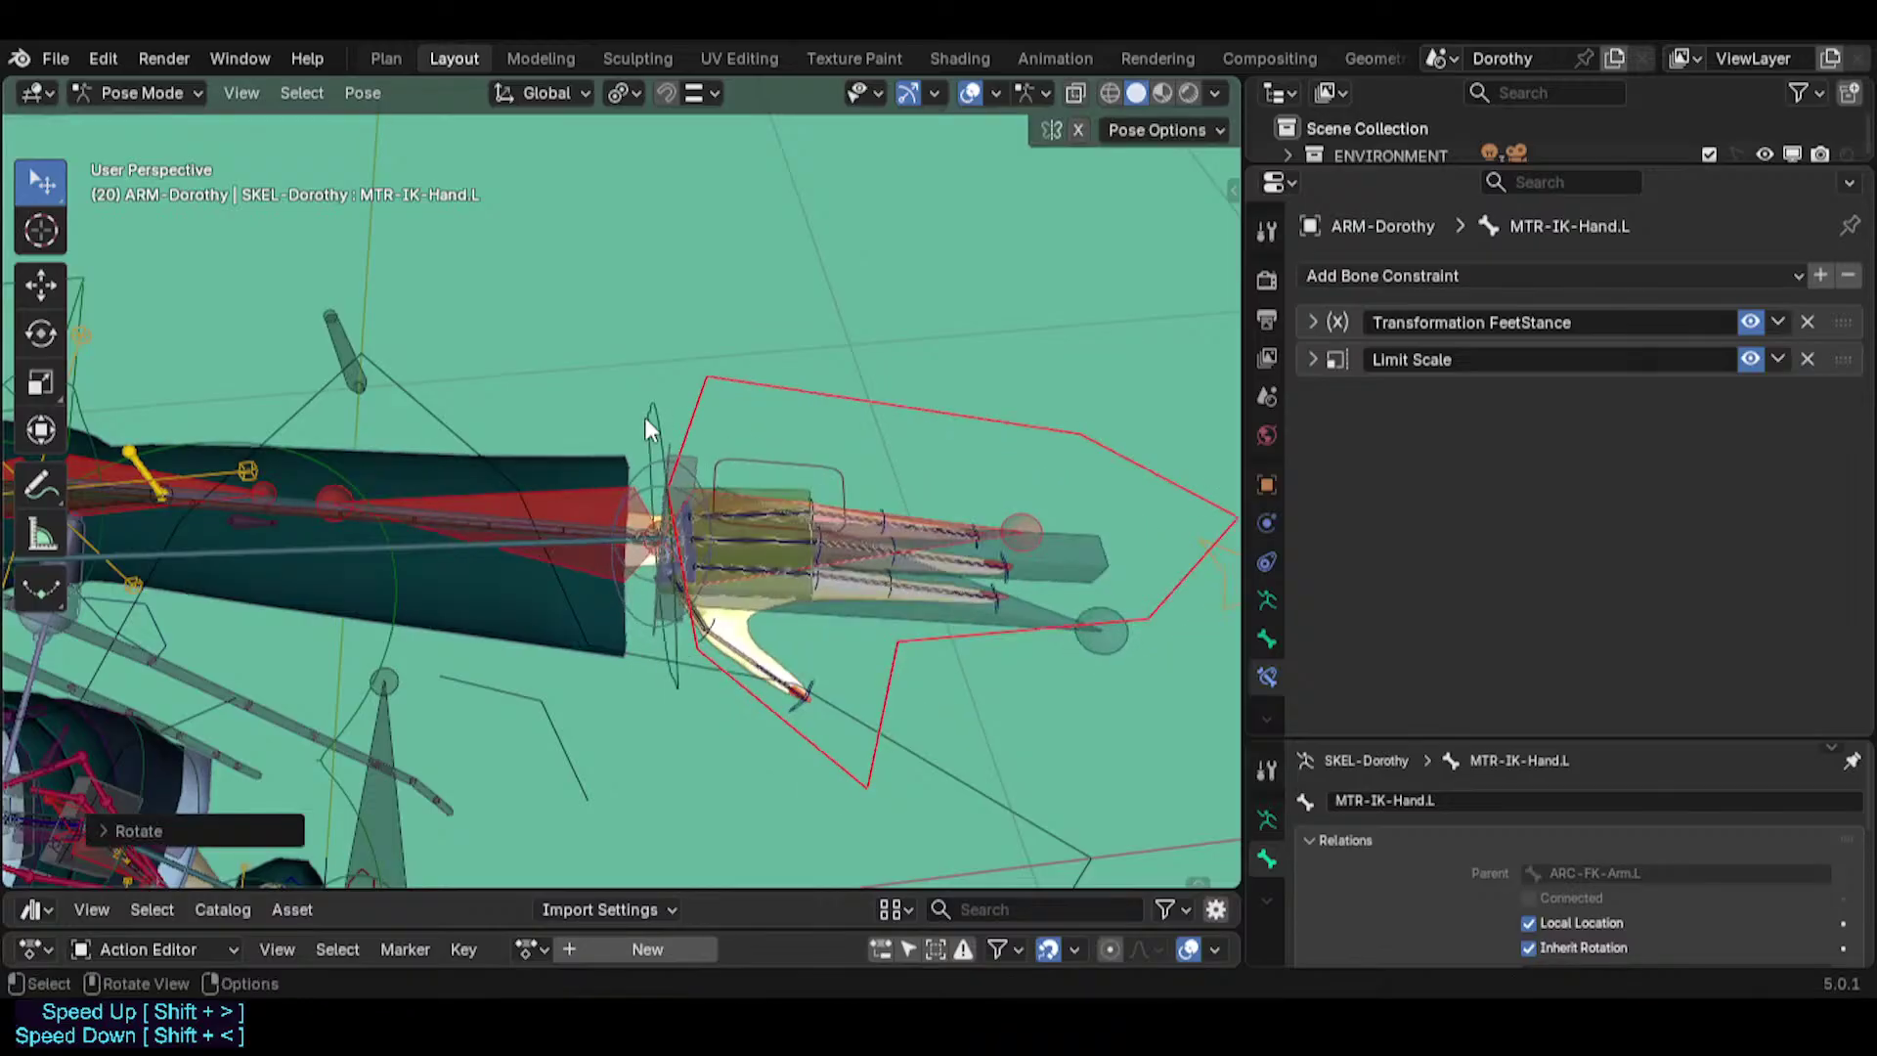
pyautogui.click(645, 419)
pyautogui.press('r')
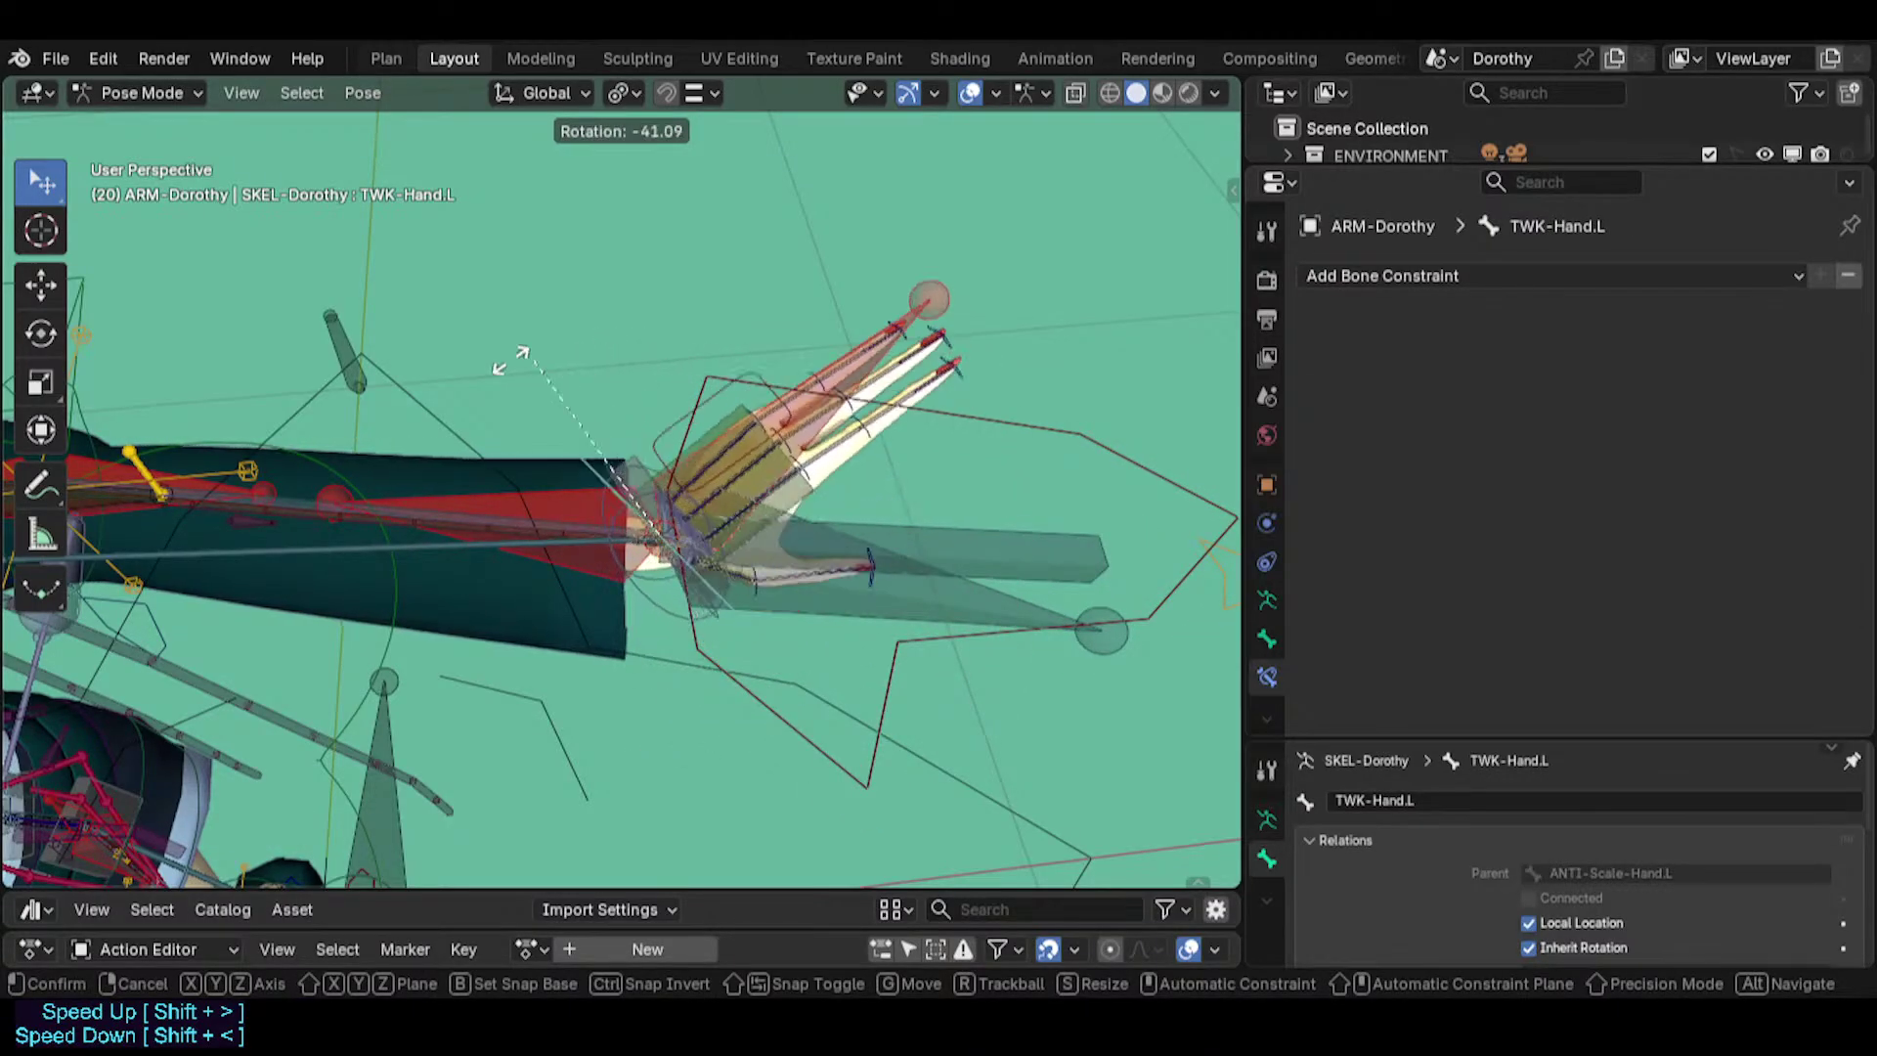
pyautogui.click(698, 407)
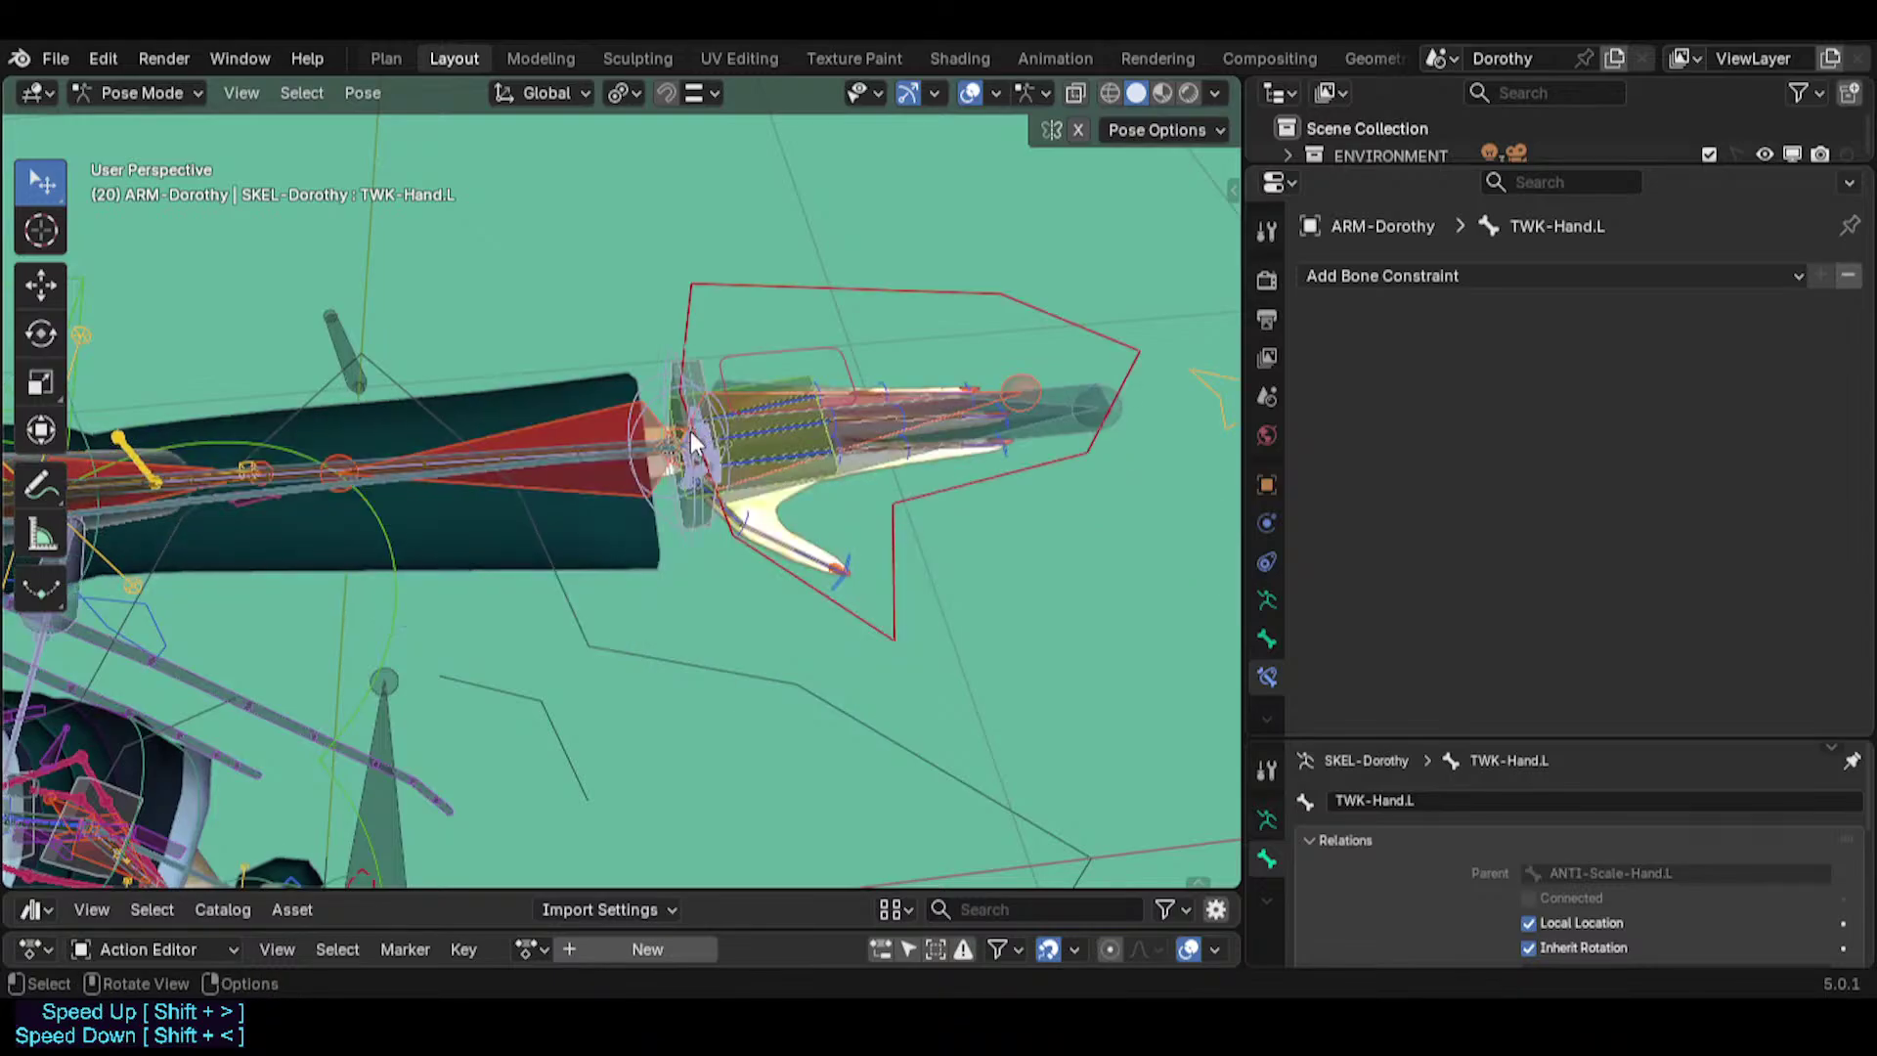
# Rotate the TWK-Hand.L control back and forth about the global Z axis to test the wrist fan bones.
pyautogui.moveTo(649, 354); pyautogui.dragTo(651, 432, button='middle')
pyautogui.click(637, 382)
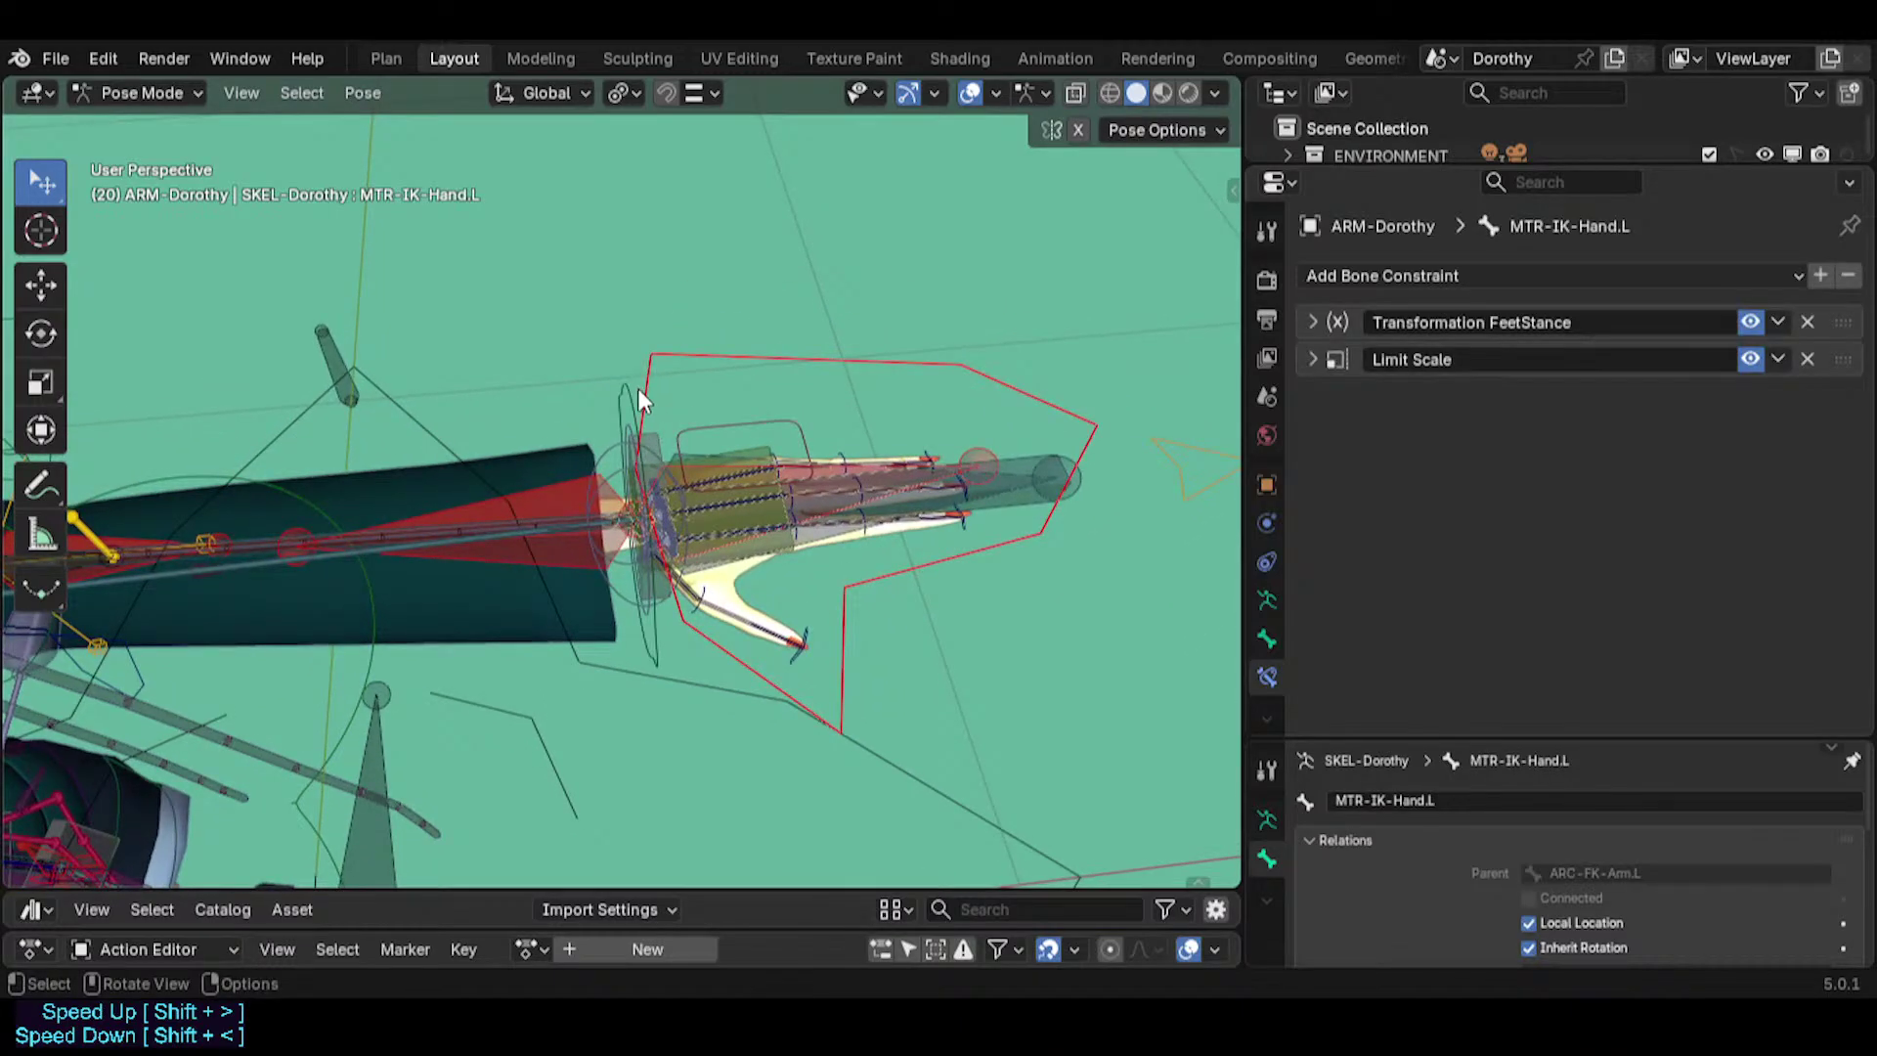
pyautogui.click(718, 419)
pyautogui.press('r')
pyautogui.press('z')
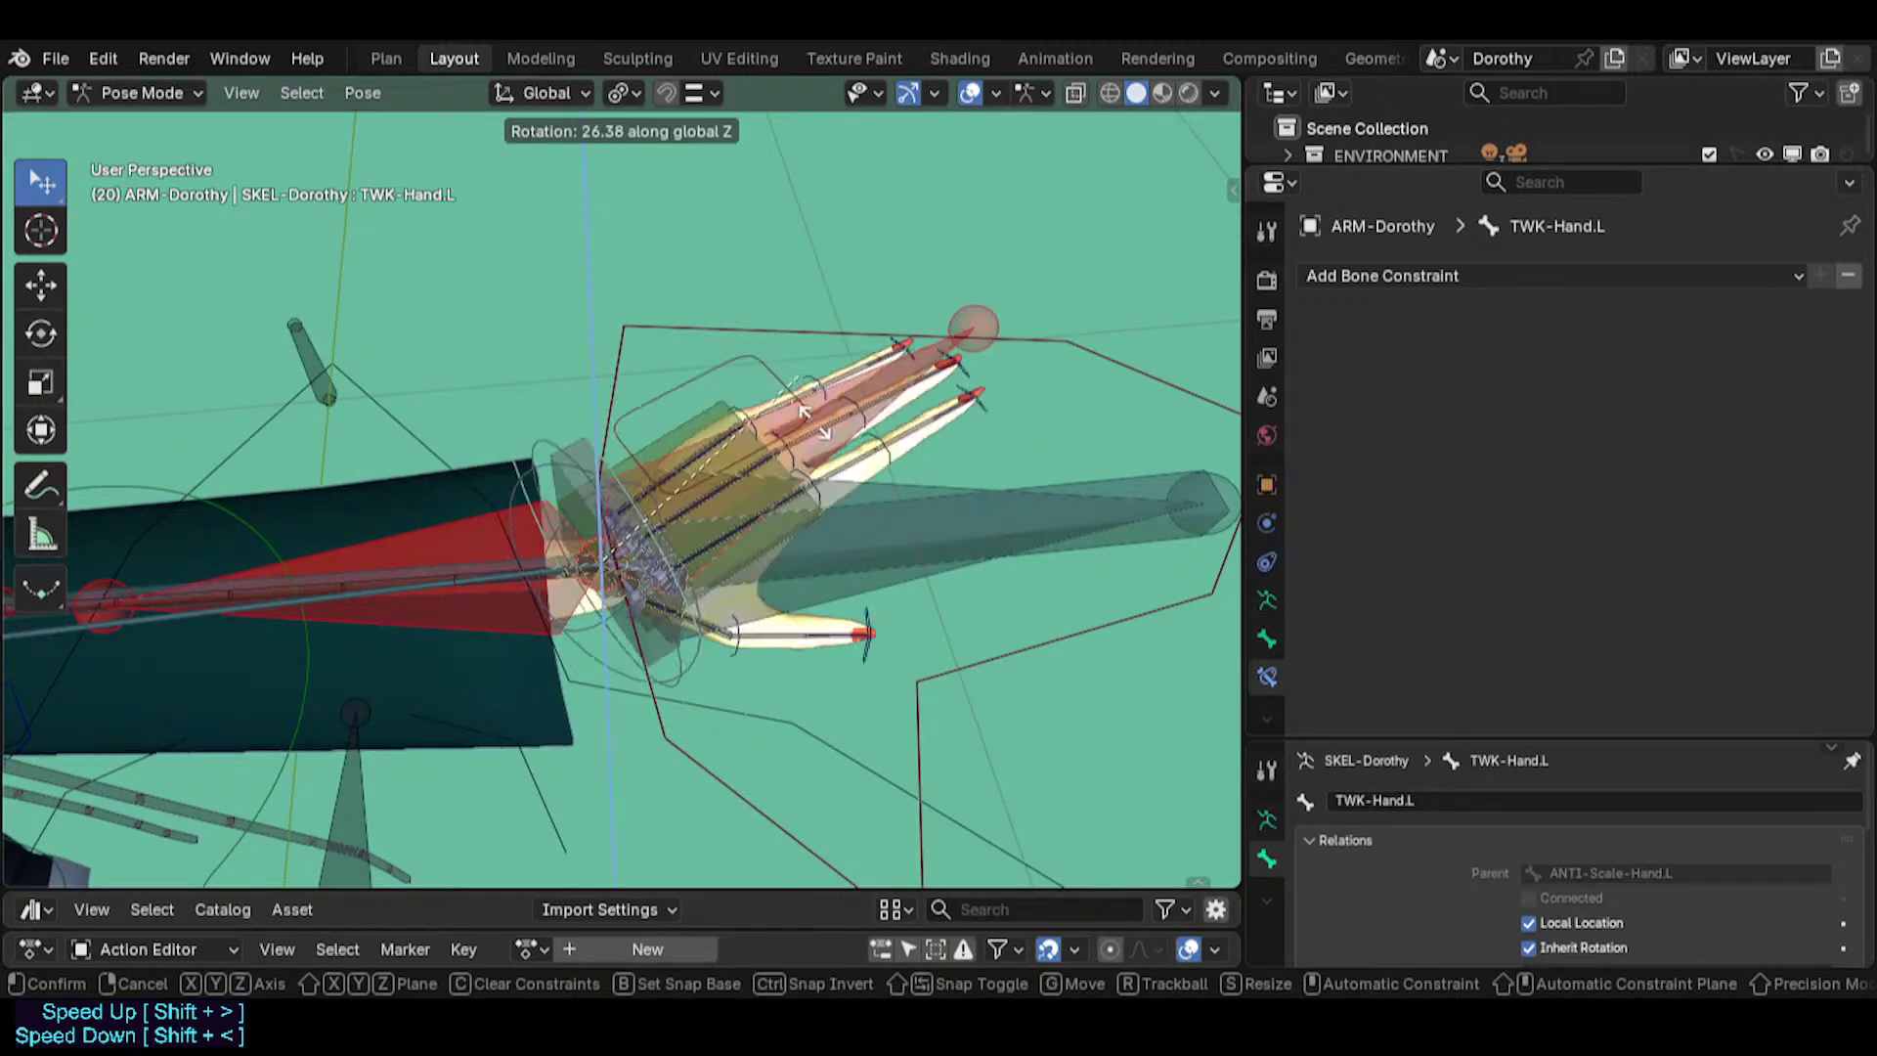
pyautogui.click(802, 519)
pyautogui.press('r')
pyautogui.press('z')
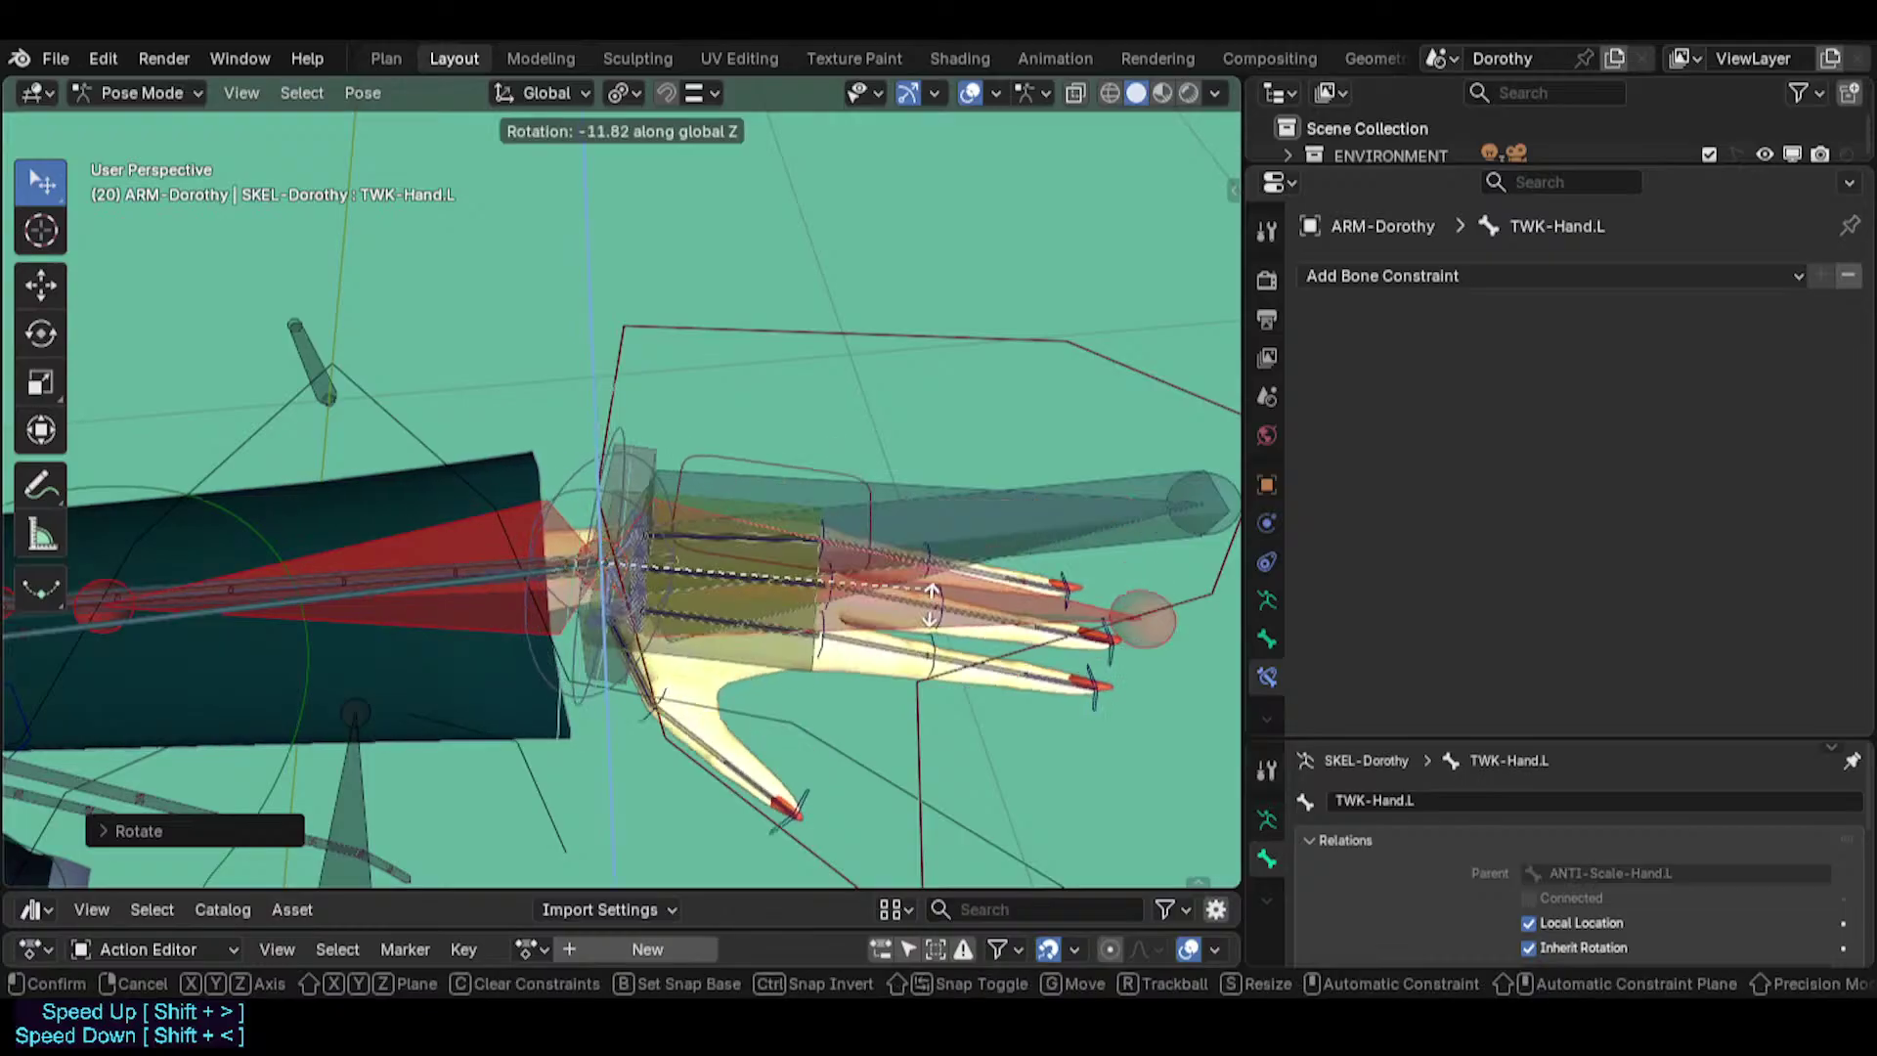
pyautogui.click(931, 604)
# Check the constraints on MCH-IKO-Hand.L and try rotating the TWK-Hand.L control from a lower viewing angle.
pyautogui.click(935, 508)
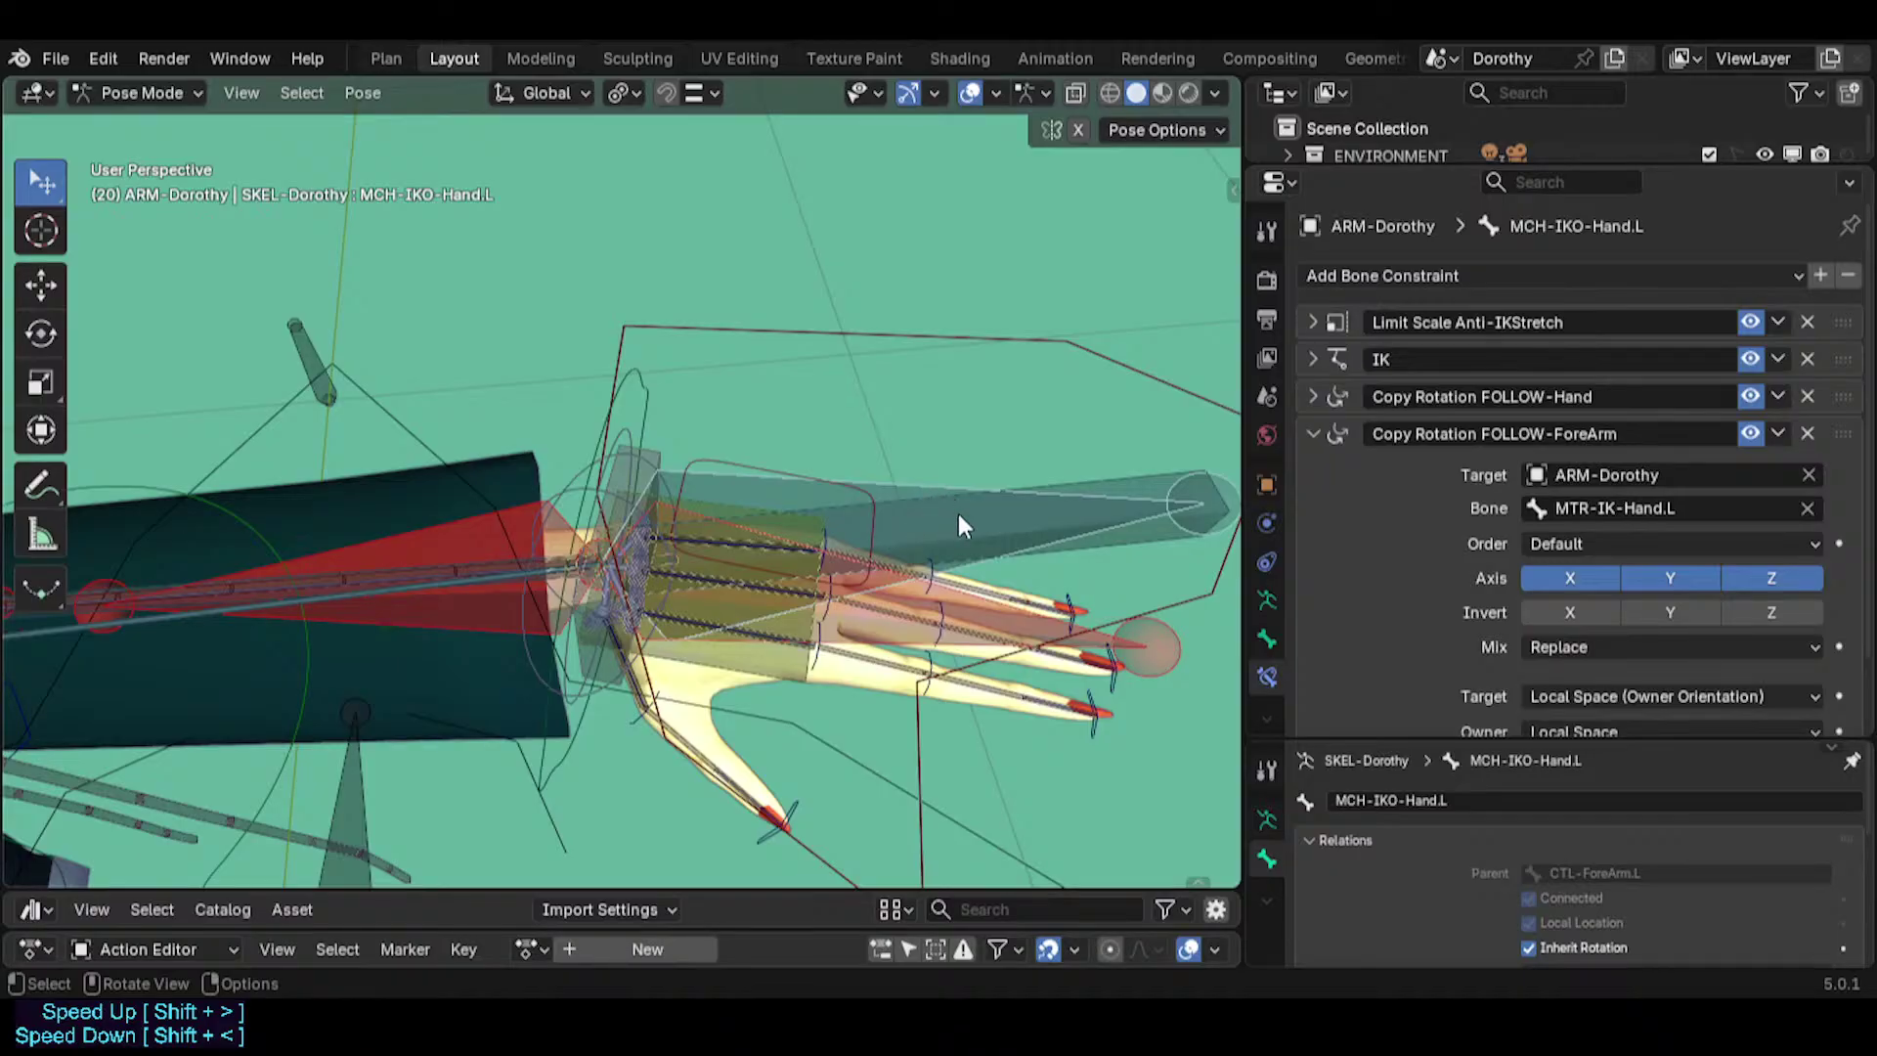
pyautogui.moveTo(931, 550); pyautogui.dragTo(668, 349, button='middle')
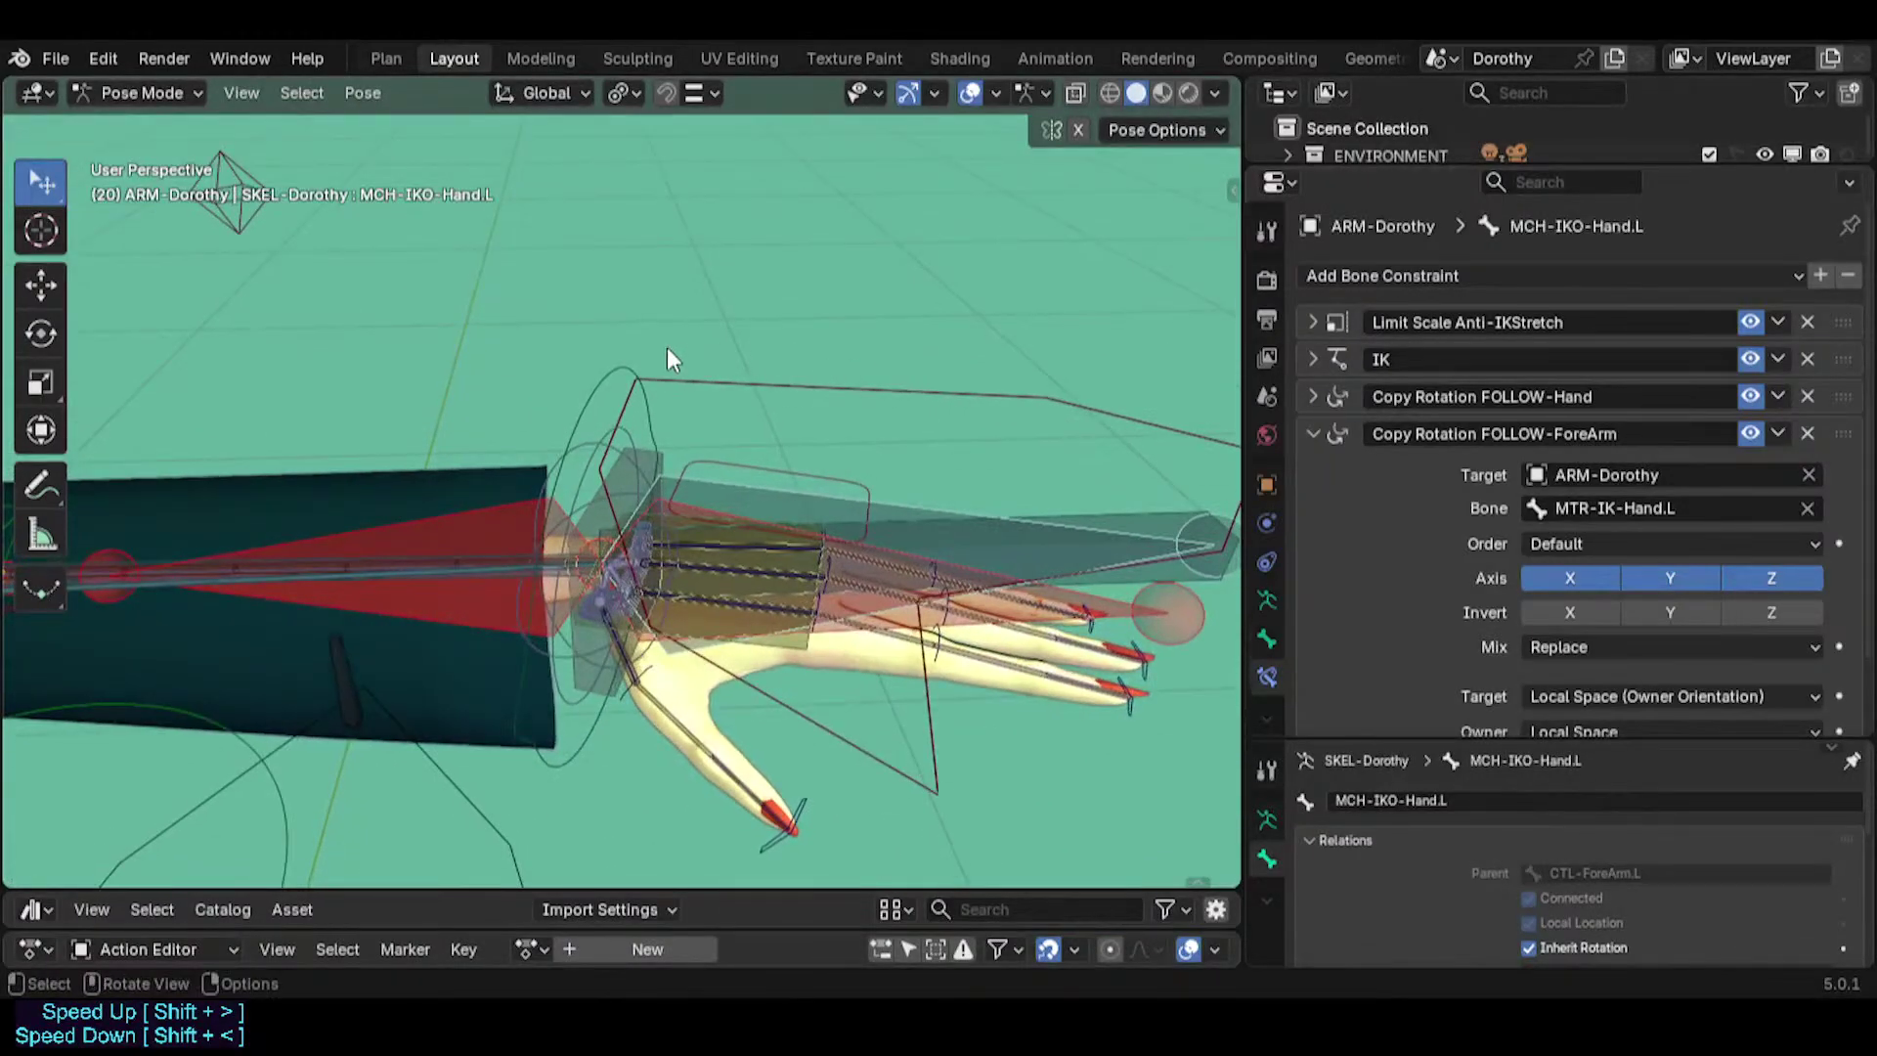
pyautogui.click(628, 366)
pyautogui.press('r')
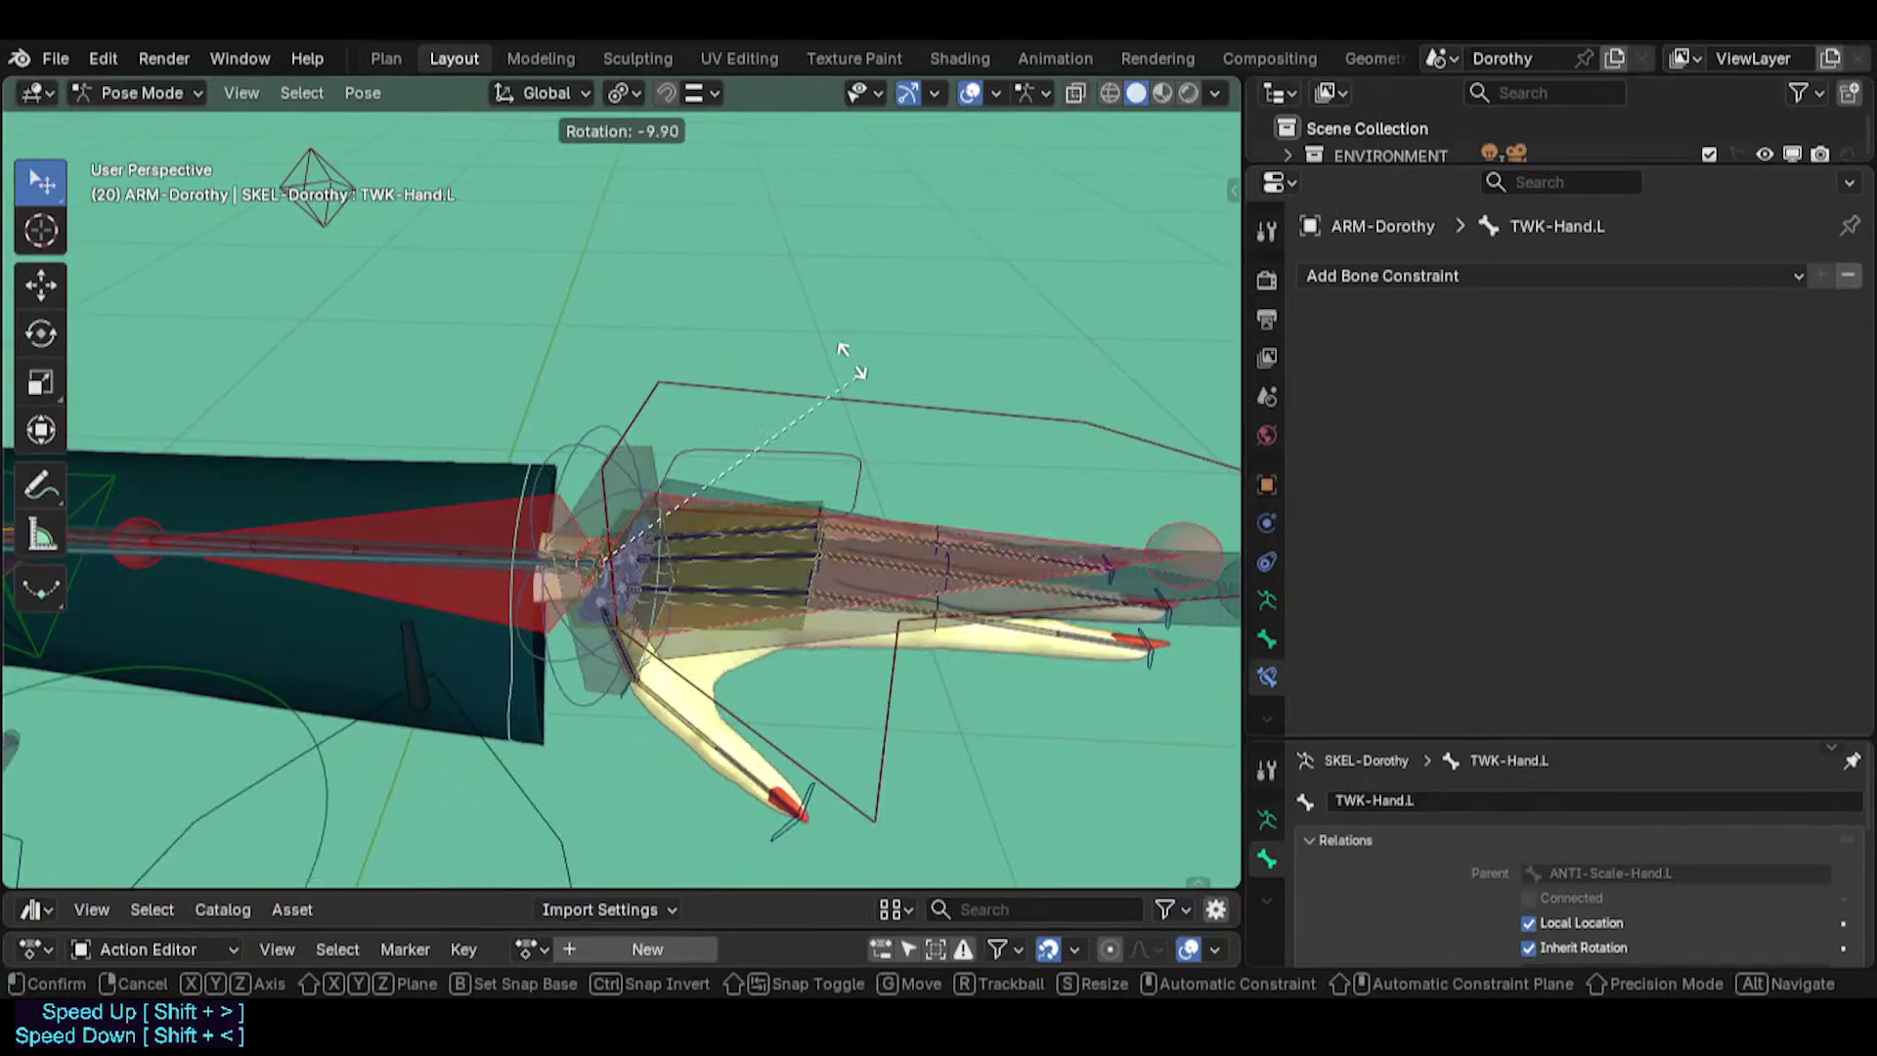
pyautogui.rightClick(821, 359)
# Trackball-rotate the MTR-IK-Hand.L control to test the wrist in several directions, and save Dorothy.blend.
pyautogui.click(887, 412)
pyautogui.press('r')
pyautogui.press('r')
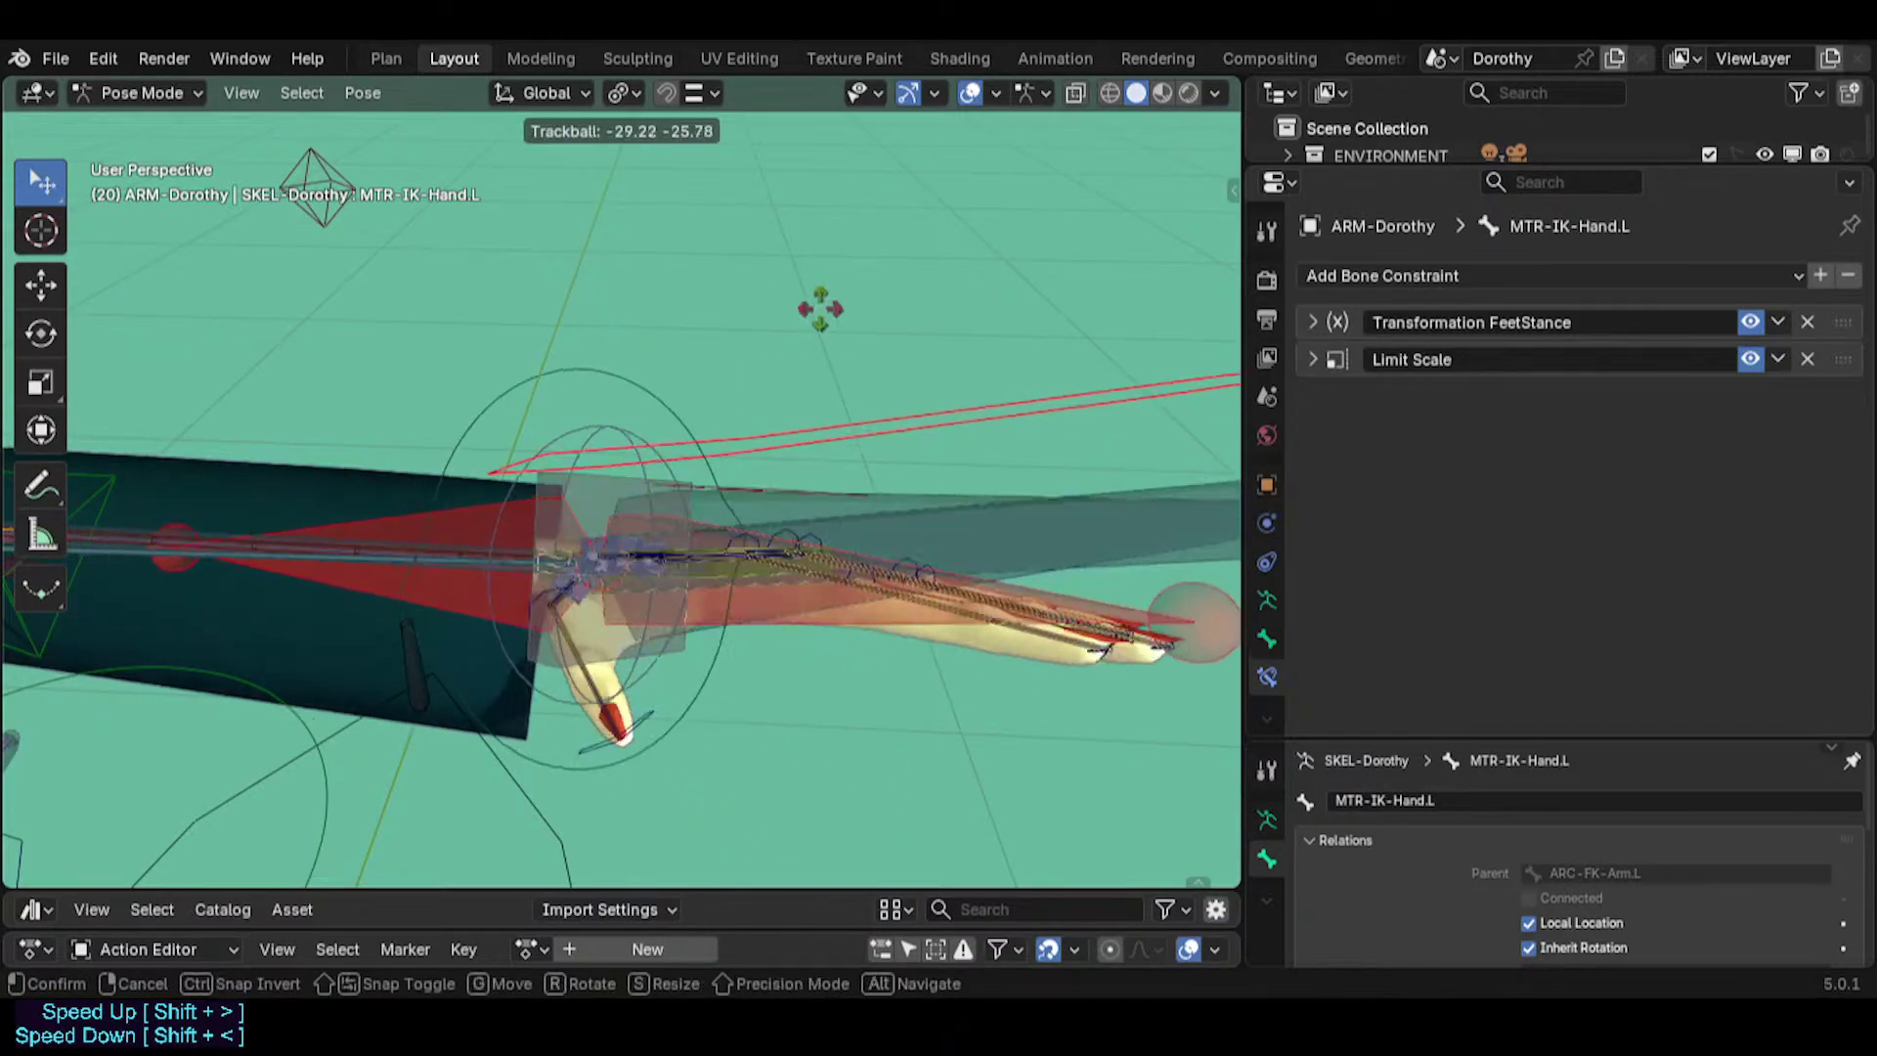
pyautogui.click(860, 406)
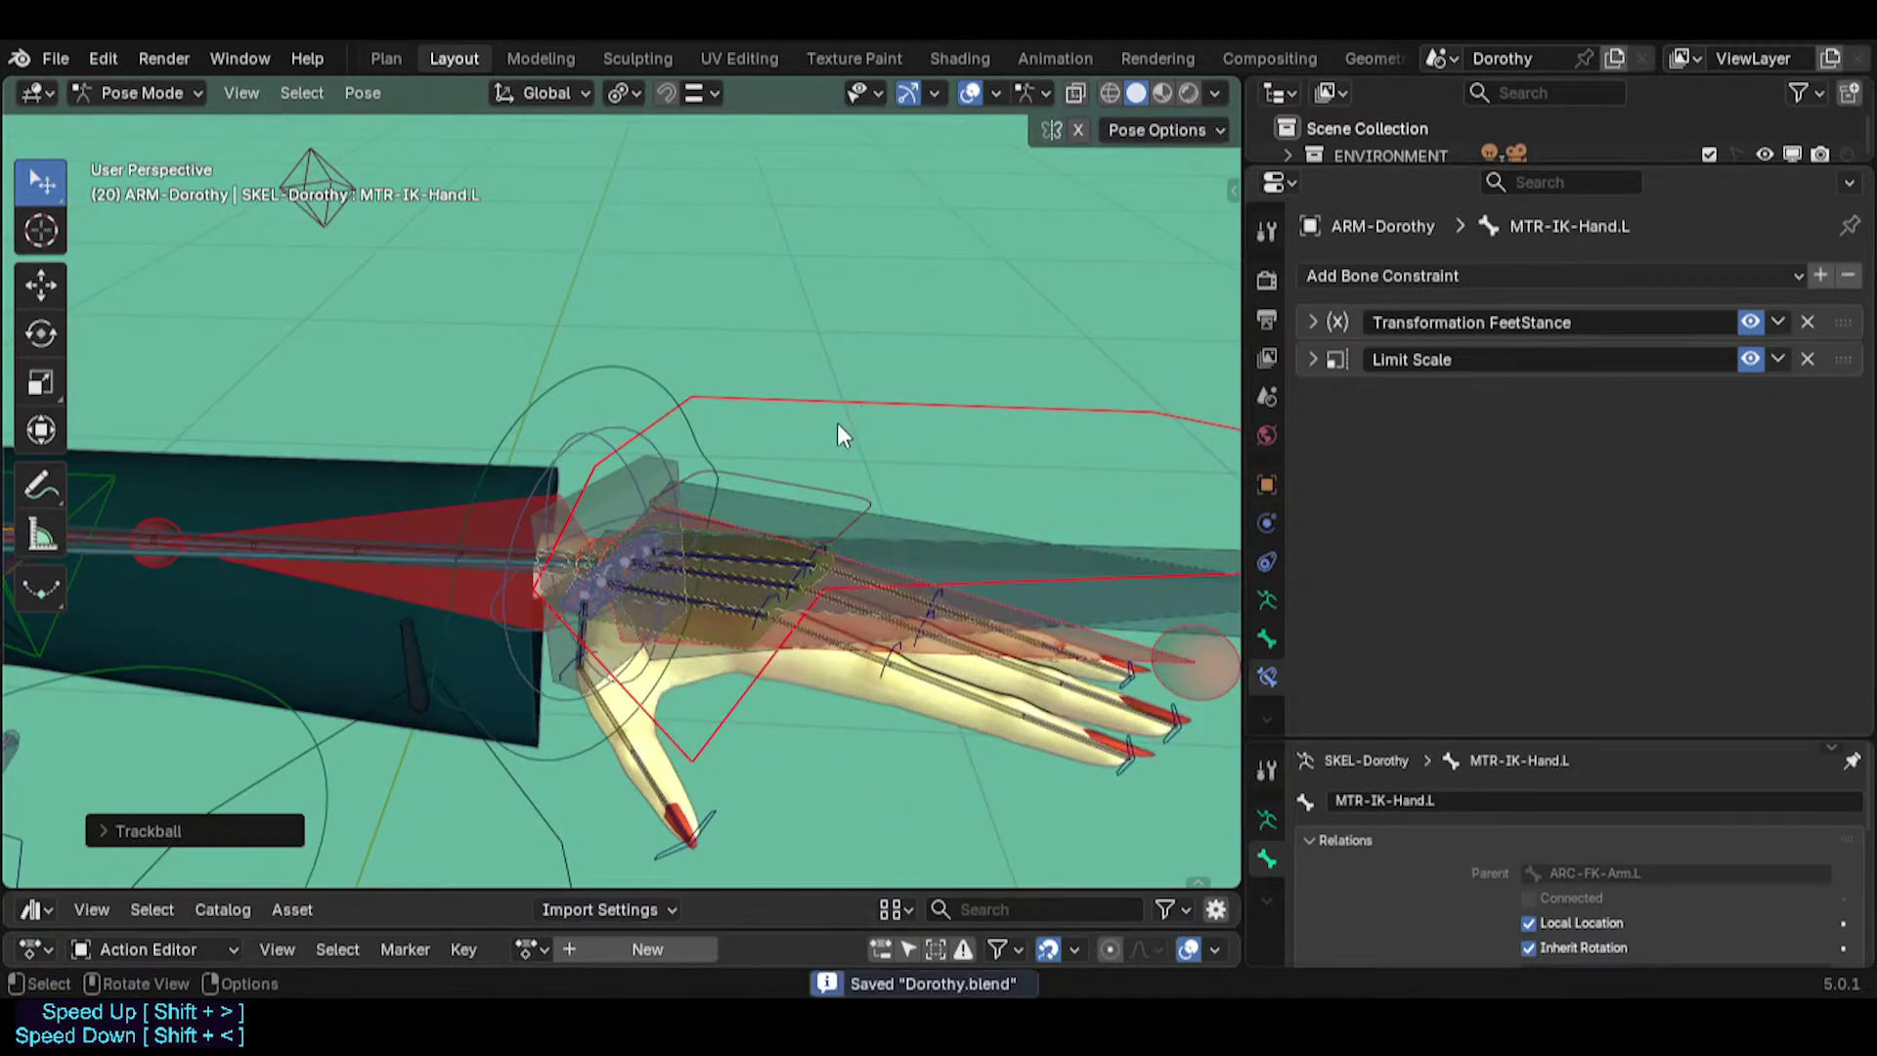
# Check the Stretch To constraint on MCH-ForeArm.L and its target along the forearm.
pyautogui.moveTo(838, 427); pyautogui.dragTo(640, 516, button='middle')
pyautogui.click(717, 482)
pyautogui.click(707, 470)
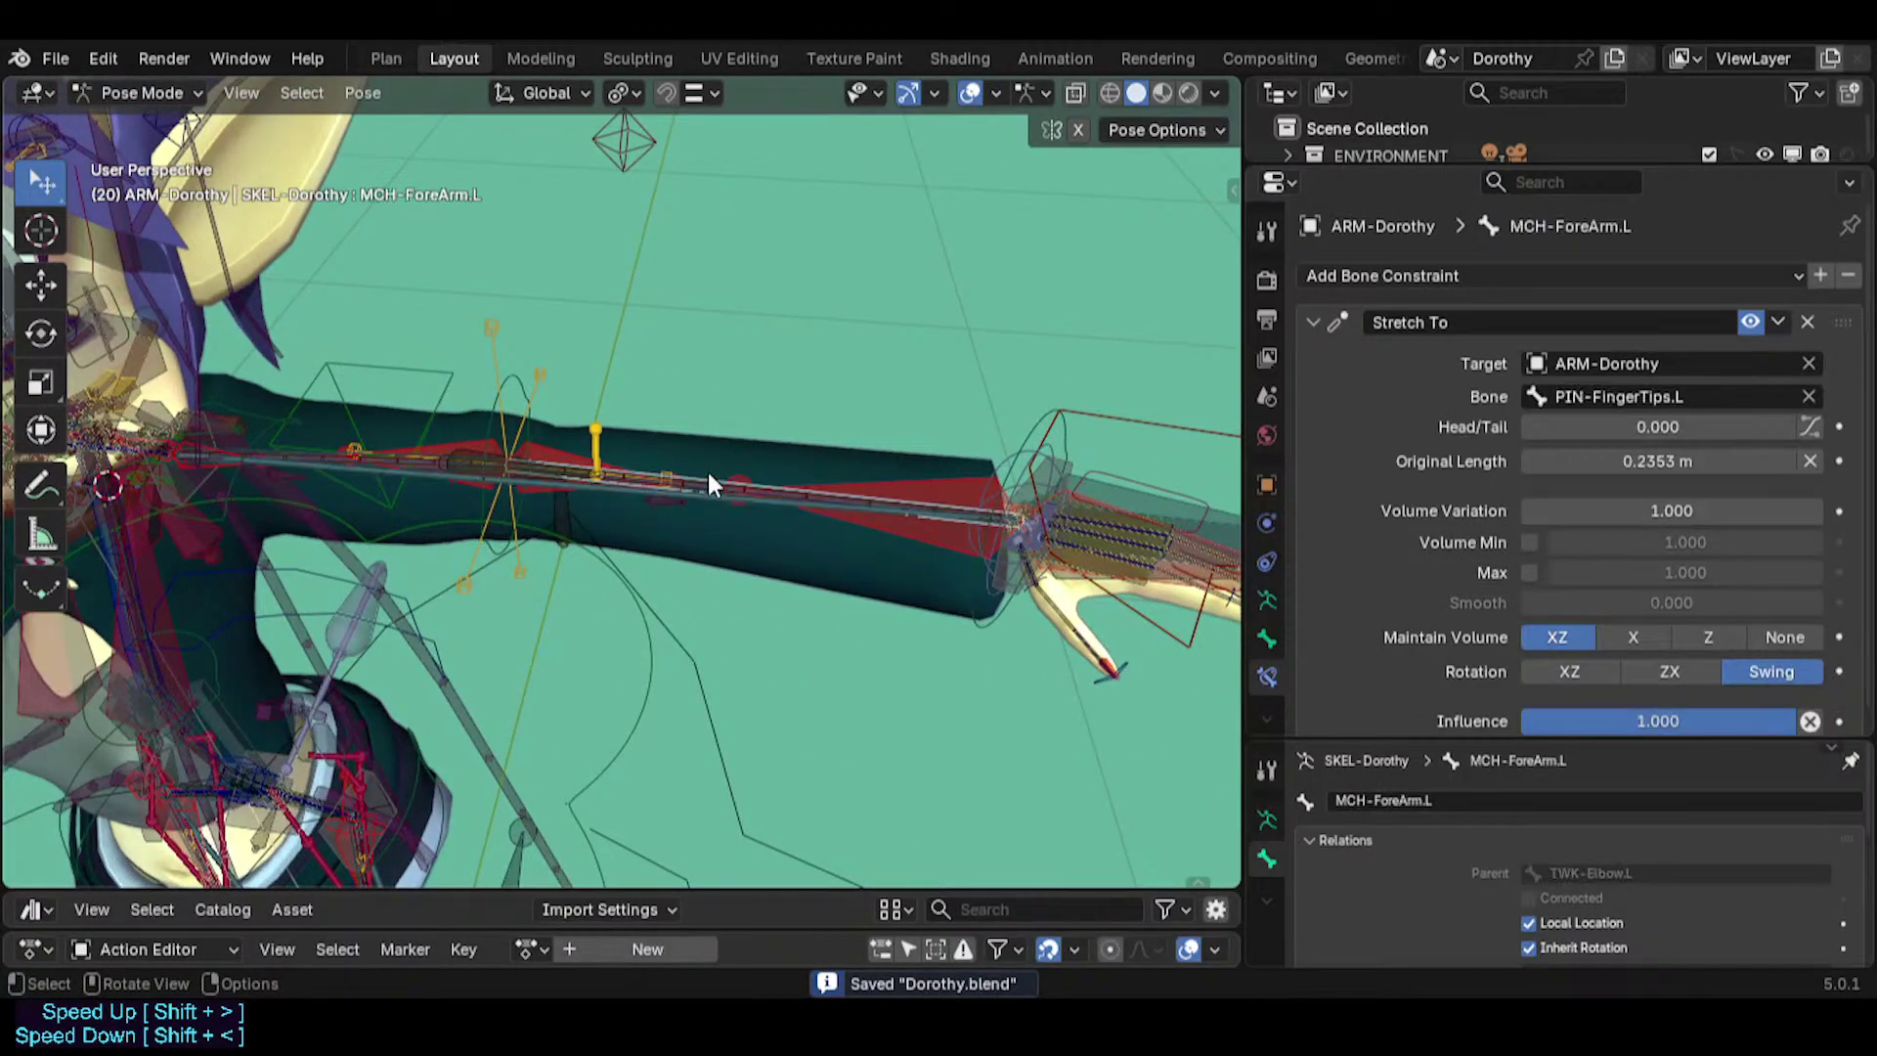
pyautogui.scroll(2, 644, 446)
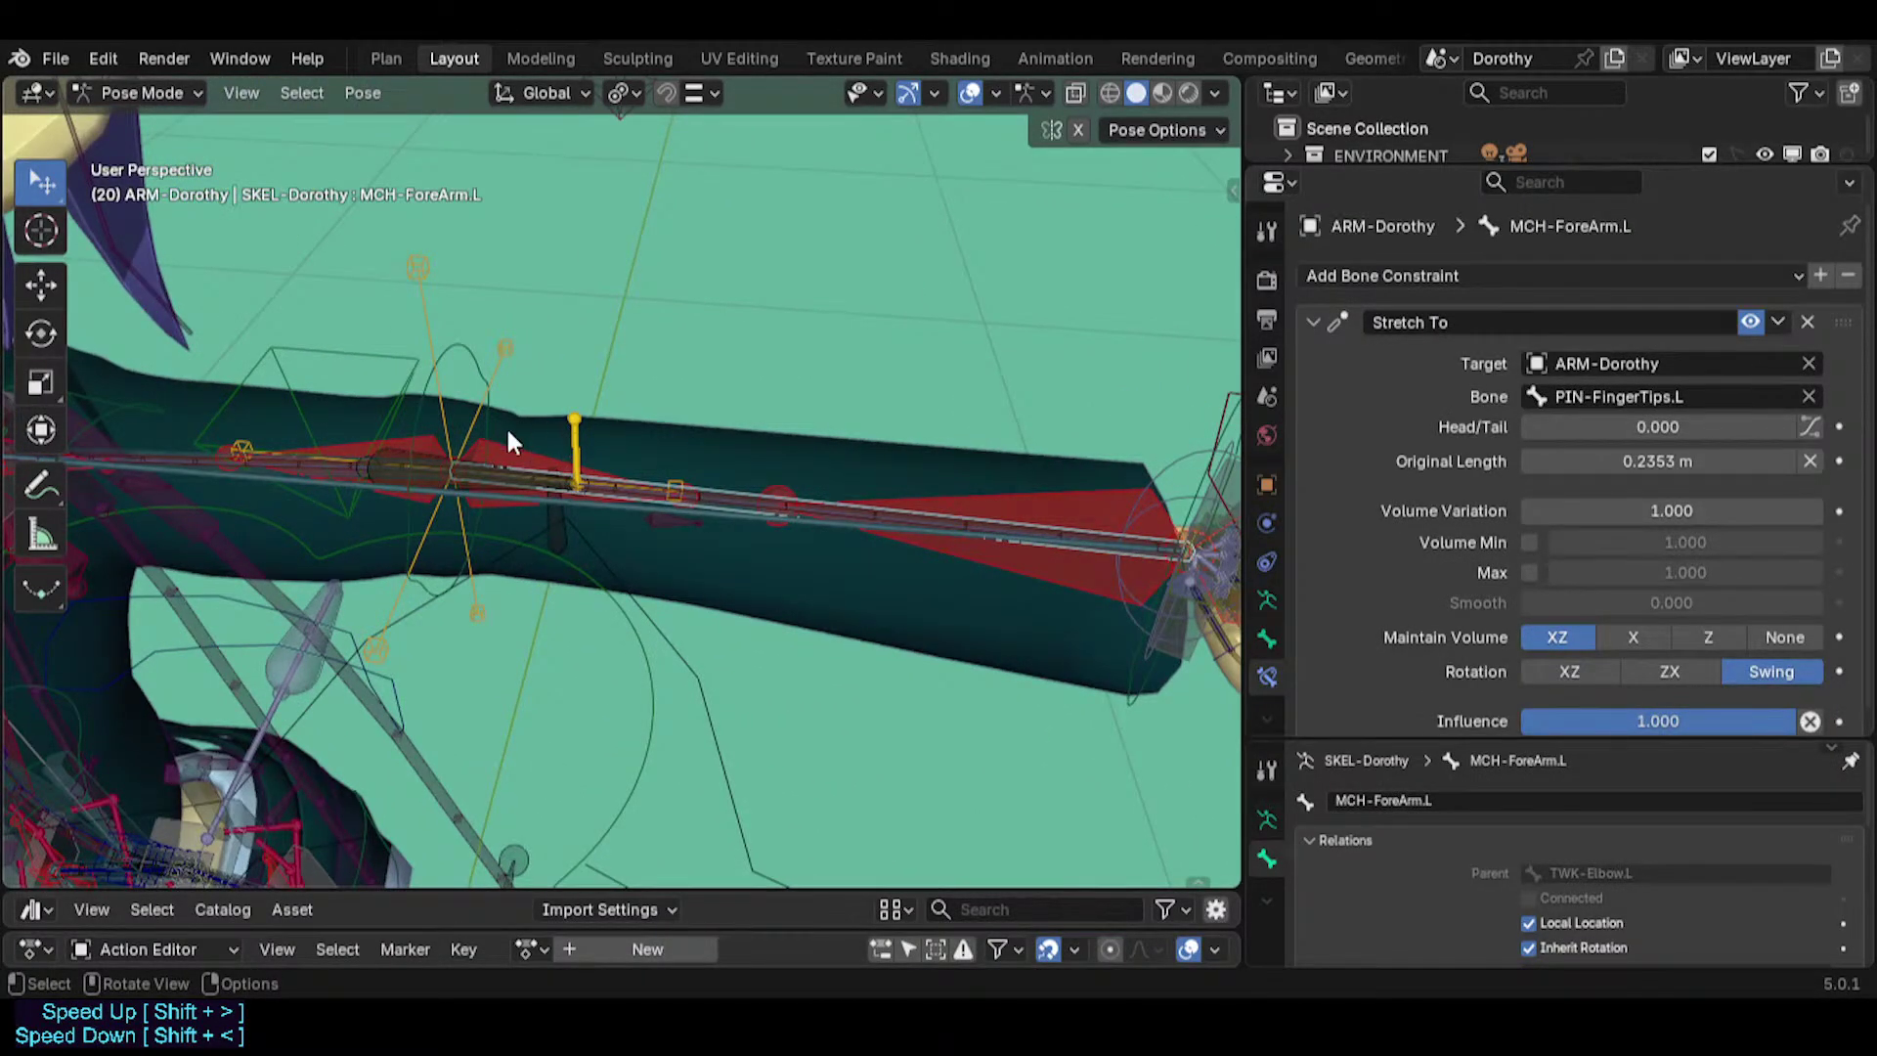
pyautogui.moveTo(648, 439); pyautogui.dragTo(537, 464, button='middle')
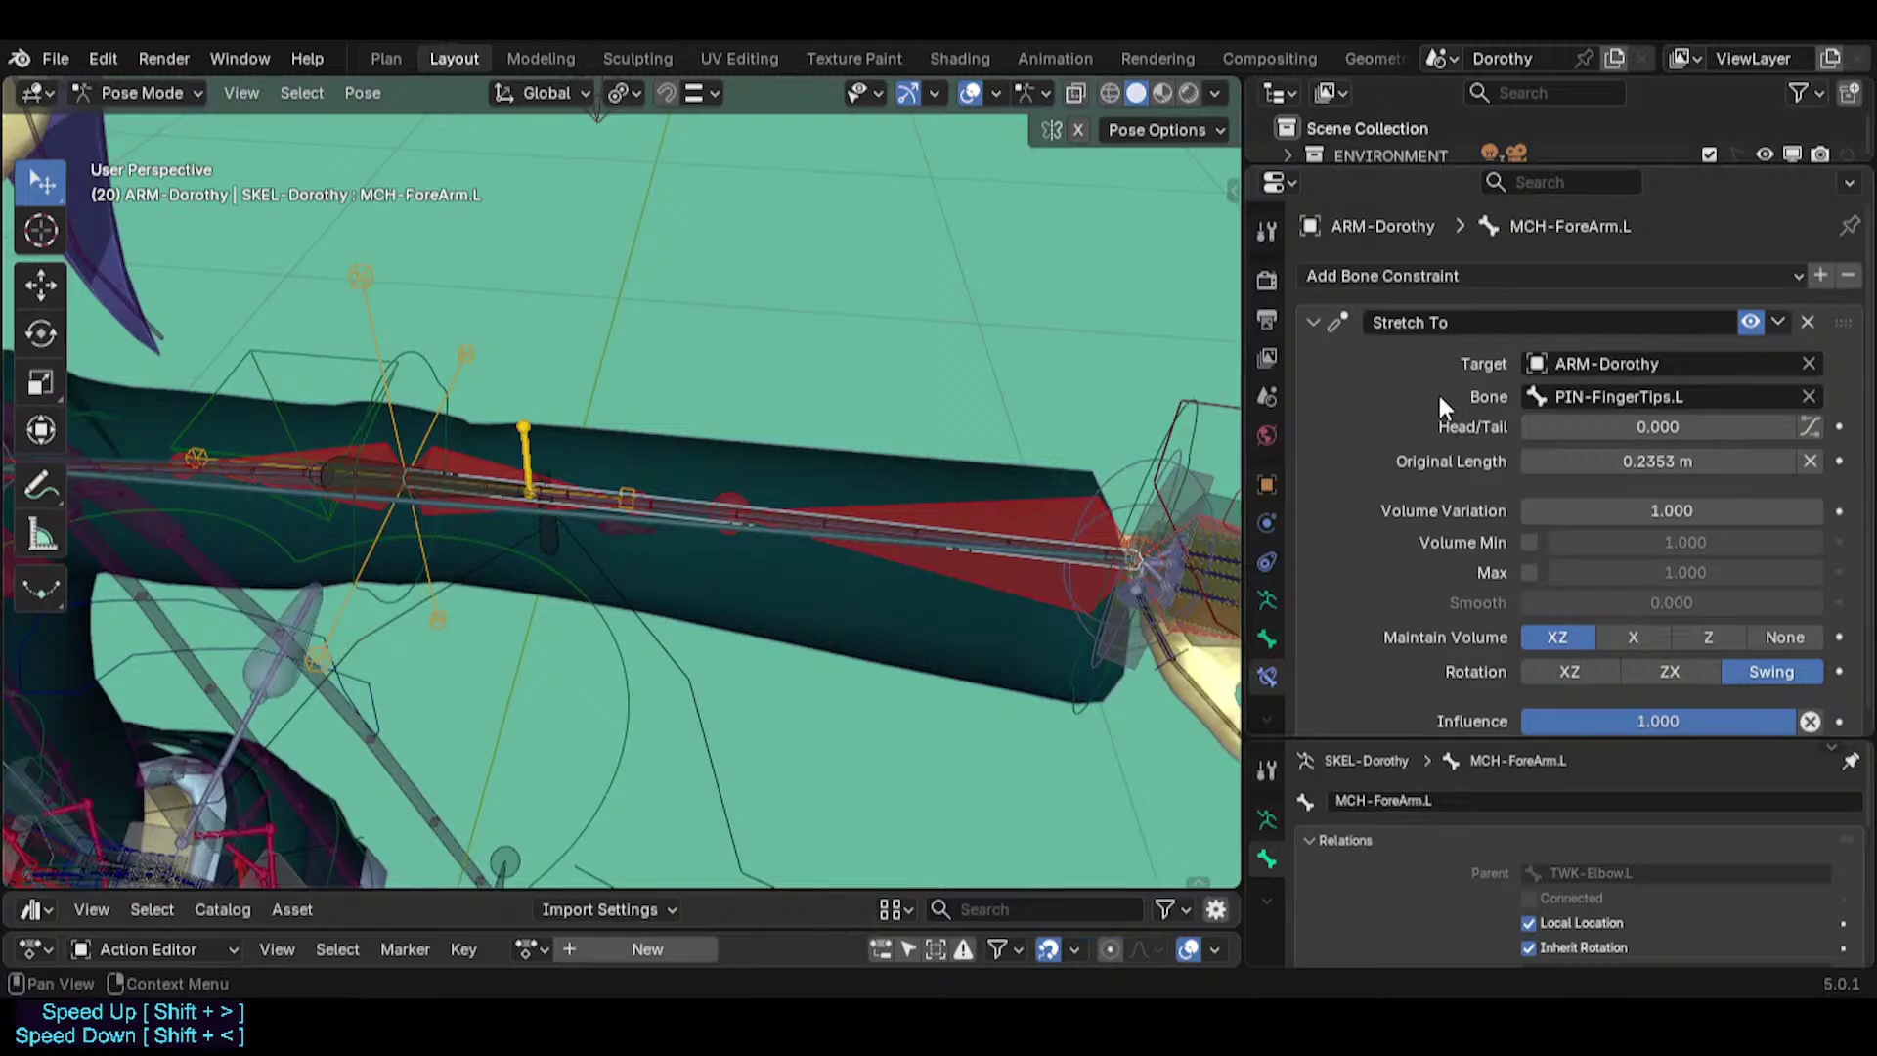
pyautogui.keyDown('shift'); pyautogui.moveTo(942, 433); pyautogui.dragTo(753, 453, button='middle'); pyautogui.keyUp('shift')
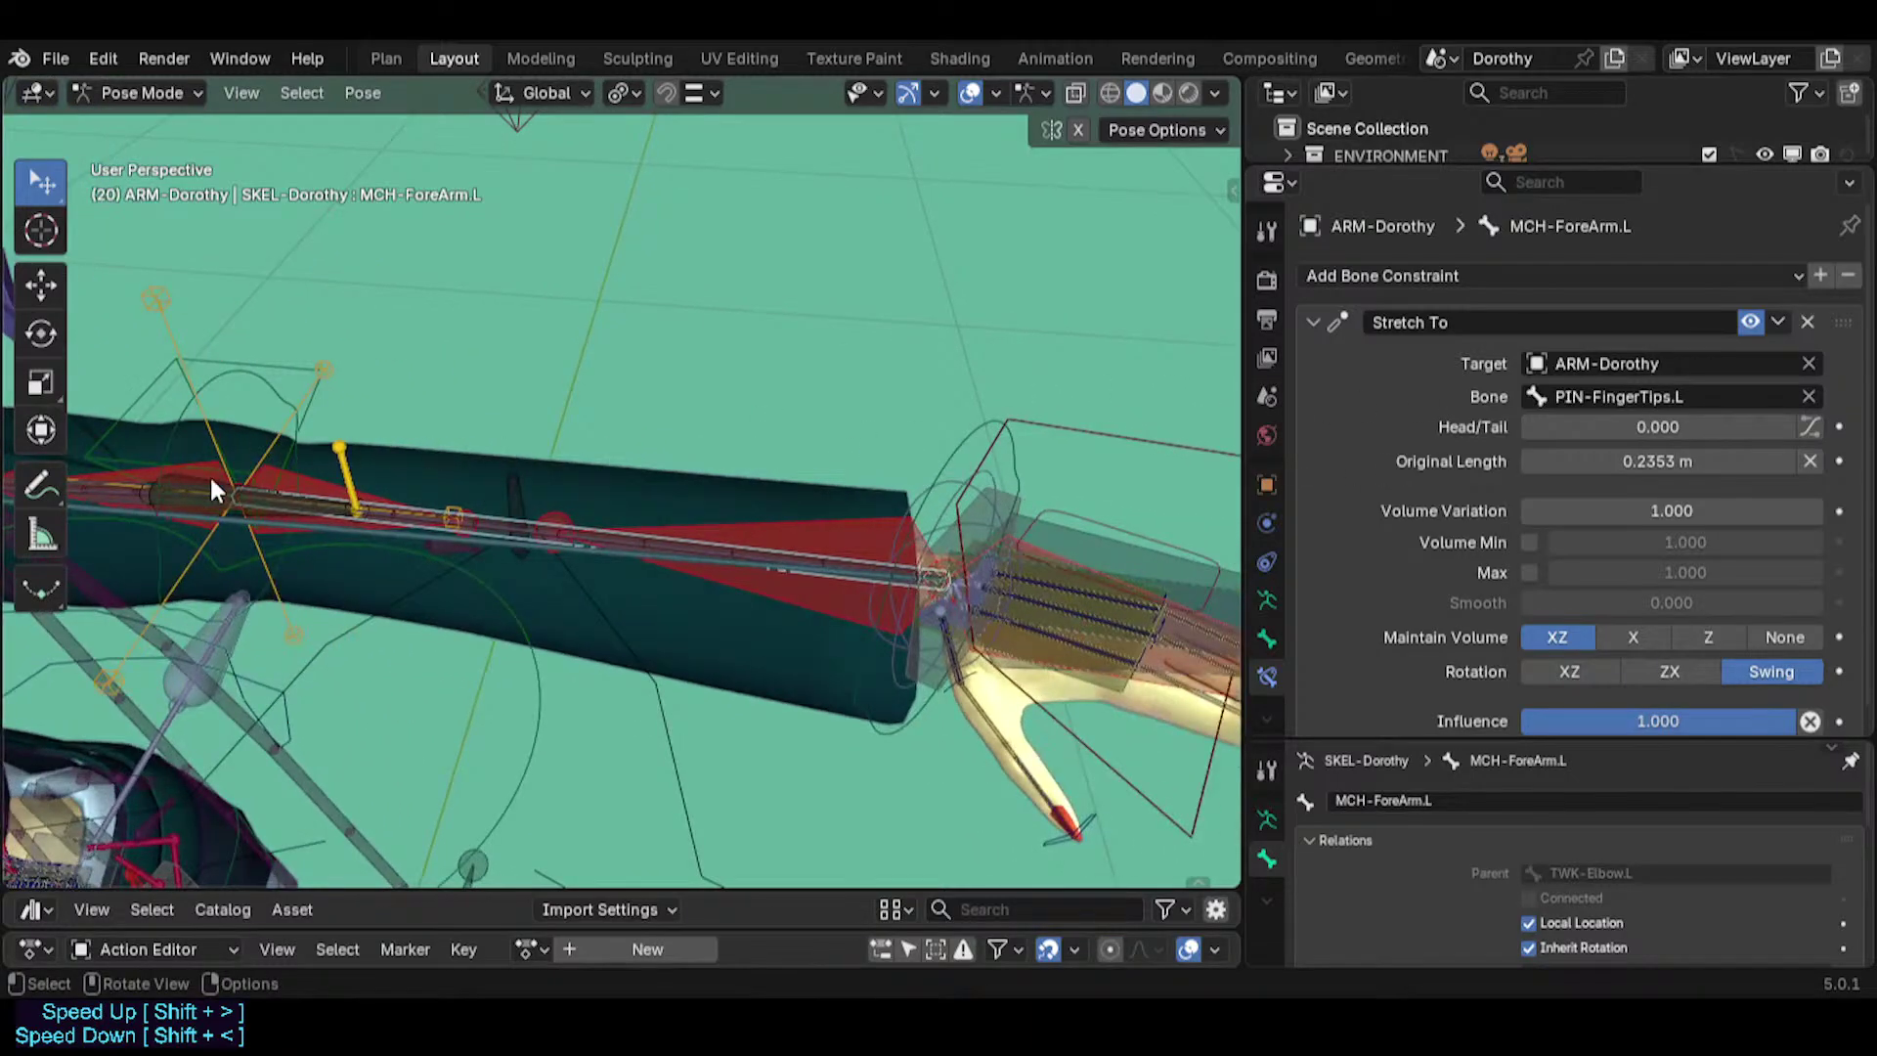
pyautogui.keyDown('shift'); pyautogui.moveTo(215, 488); pyautogui.dragTo(540, 562, button='middle'); pyautogui.keyUp('shift')
# Check the Copy Location constraint on TWK-Elbow.L and examine the neighbouring bones around the elbow and upper arm.
pyautogui.click(496, 468)
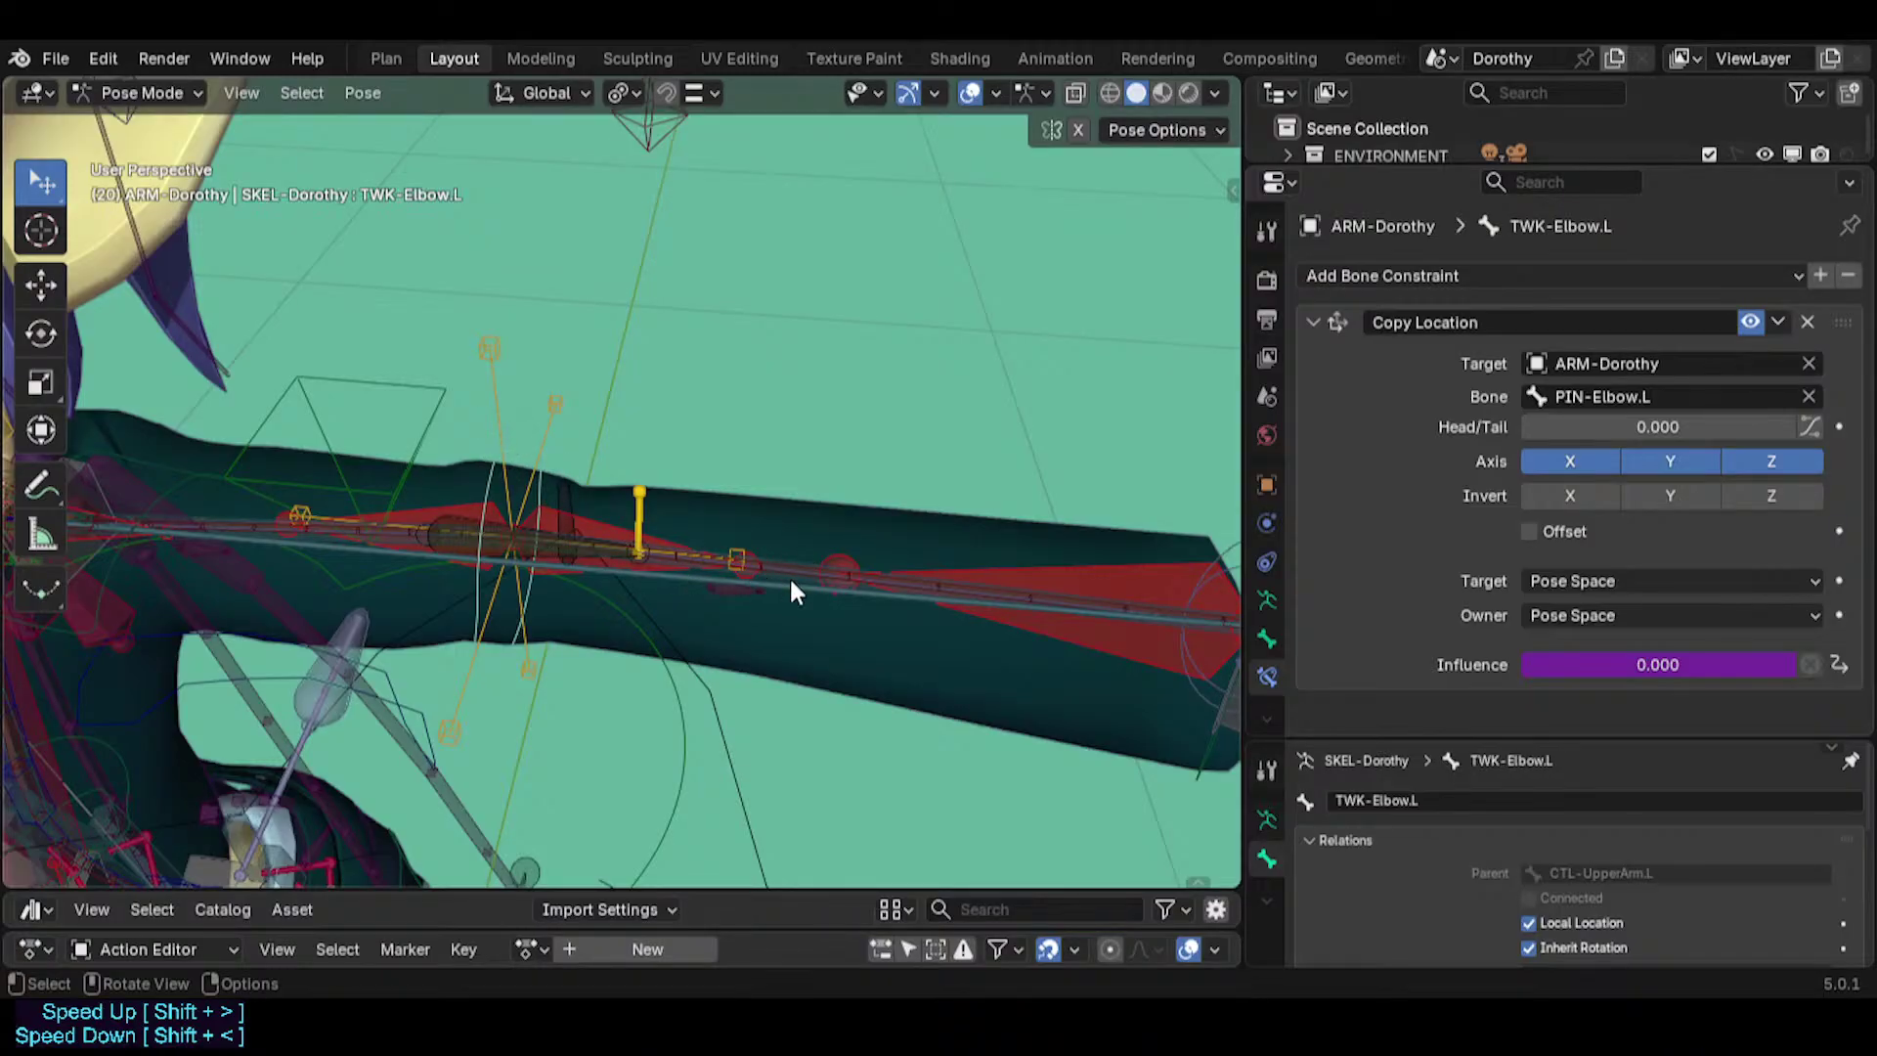
pyautogui.click(797, 569)
pyautogui.click(470, 465)
pyautogui.click(319, 539)
pyautogui.click(244, 519)
# Check TWK-Hand.L and MCH-IKO-Hand.L for constraints, and collapse the Copy Rotation FOLLOW-ForeArm settings.
pyautogui.keyDown('shift'); pyautogui.moveTo(721, 507); pyautogui.dragTo(229, 446, button='middle'); pyautogui.keyUp('shift')
pyautogui.click(724, 403)
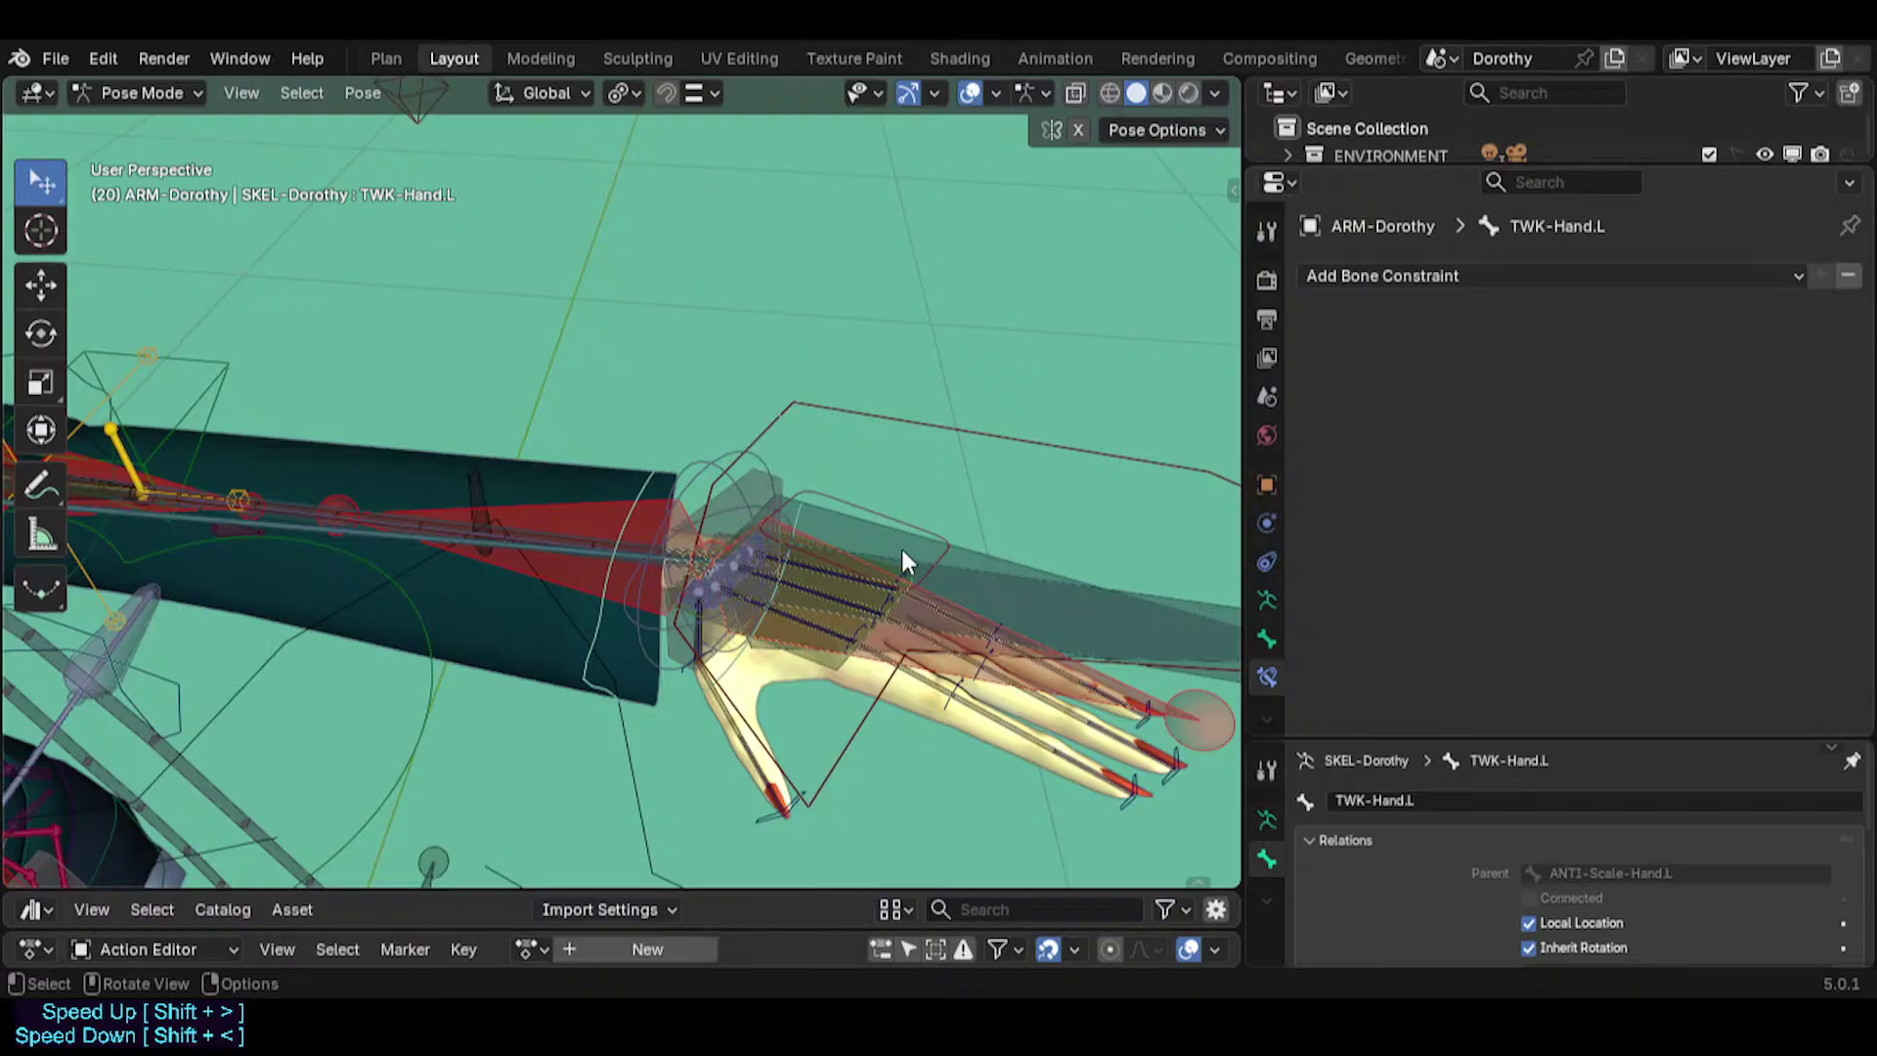
pyautogui.moveTo(753, 404); pyautogui.dragTo(911, 506, button='middle')
pyautogui.click(952, 508)
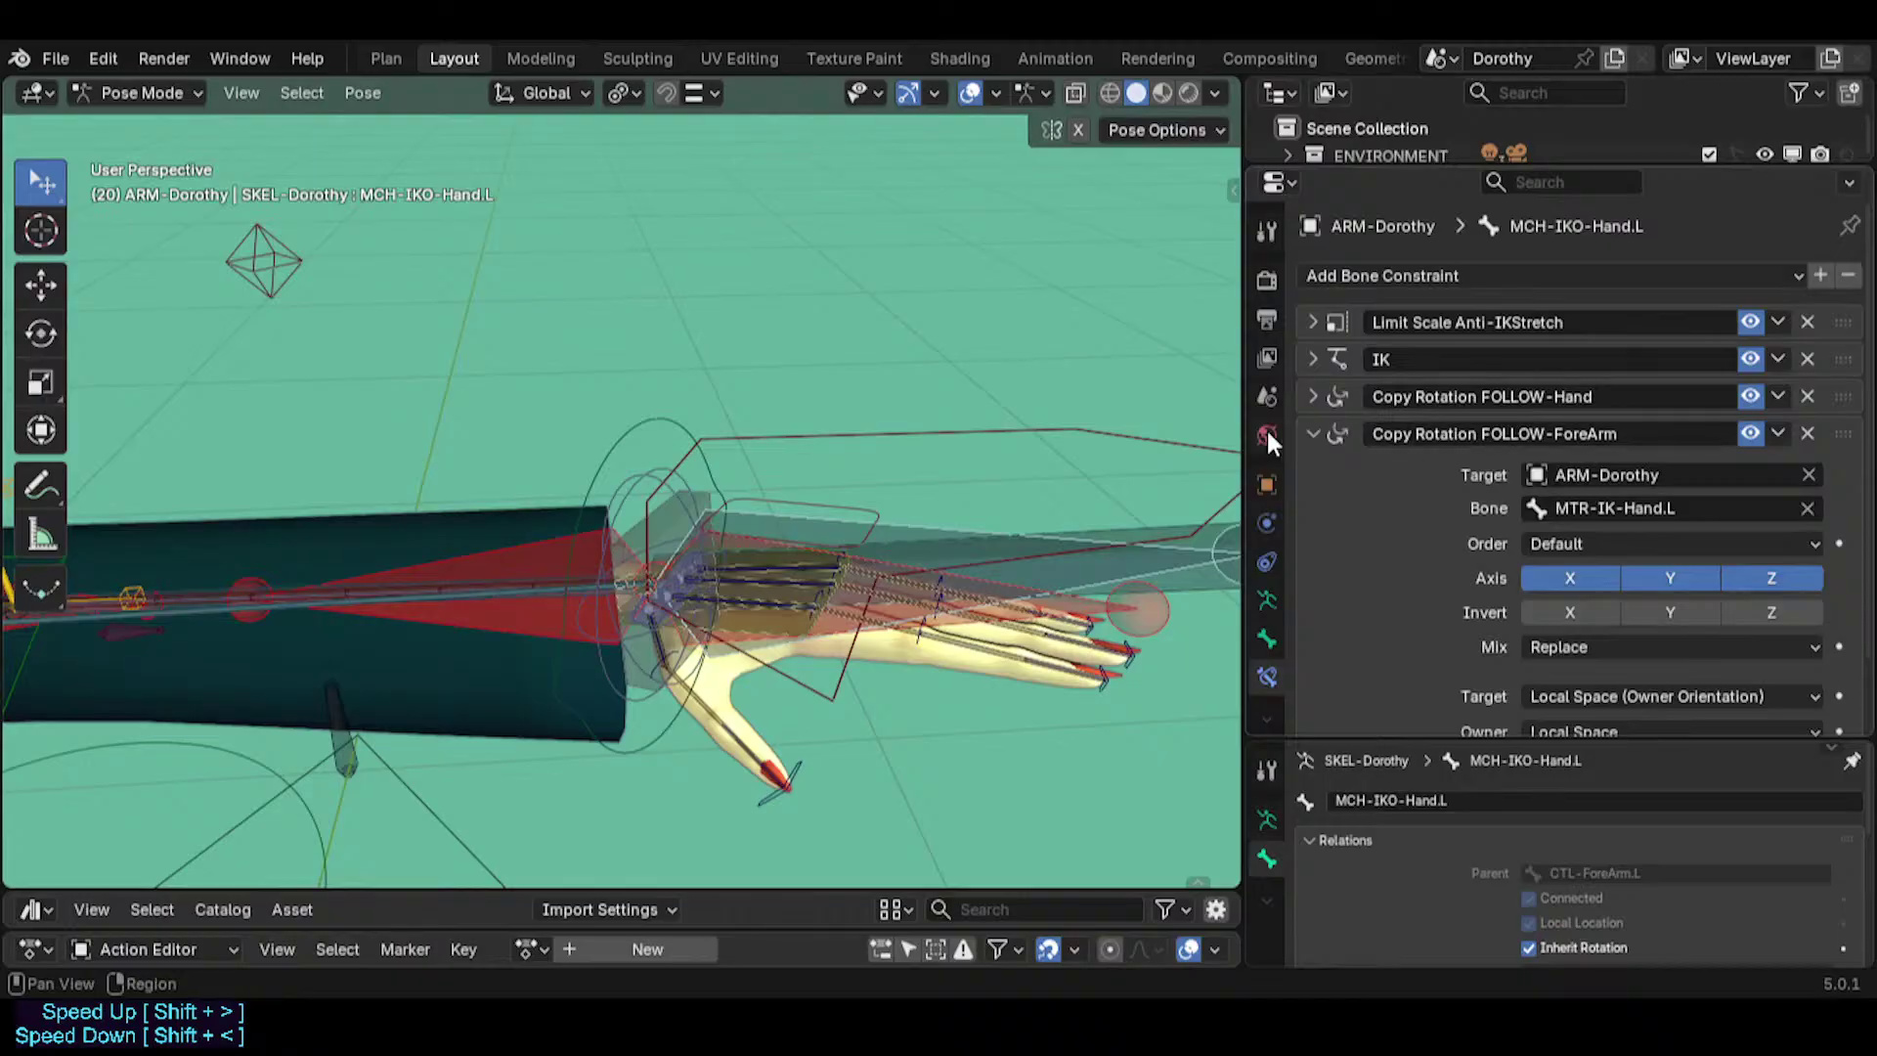
pyautogui.click(1311, 431)
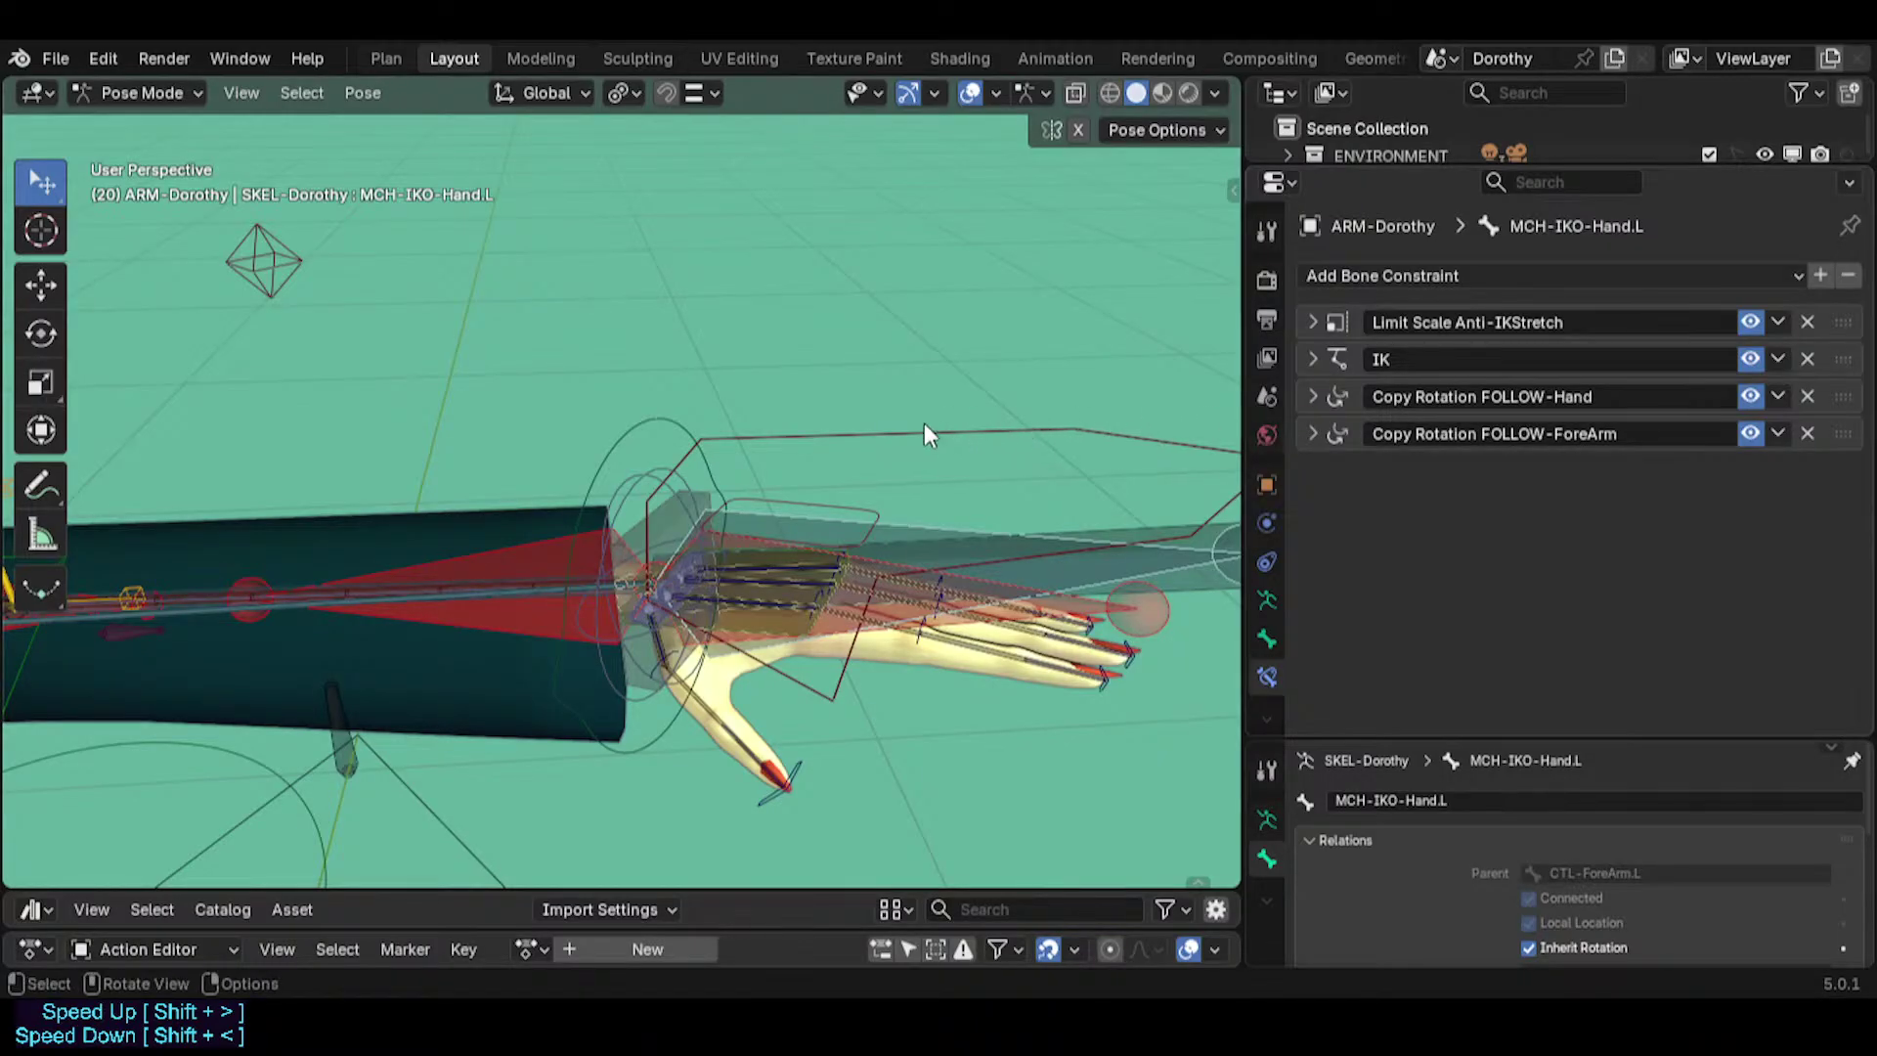
# Rotate the MTR-IK-Hand.L control to test how the hand and wrist fan bones follow.
pyautogui.moveTo(923, 425); pyautogui.dragTo(937, 488, button='middle')
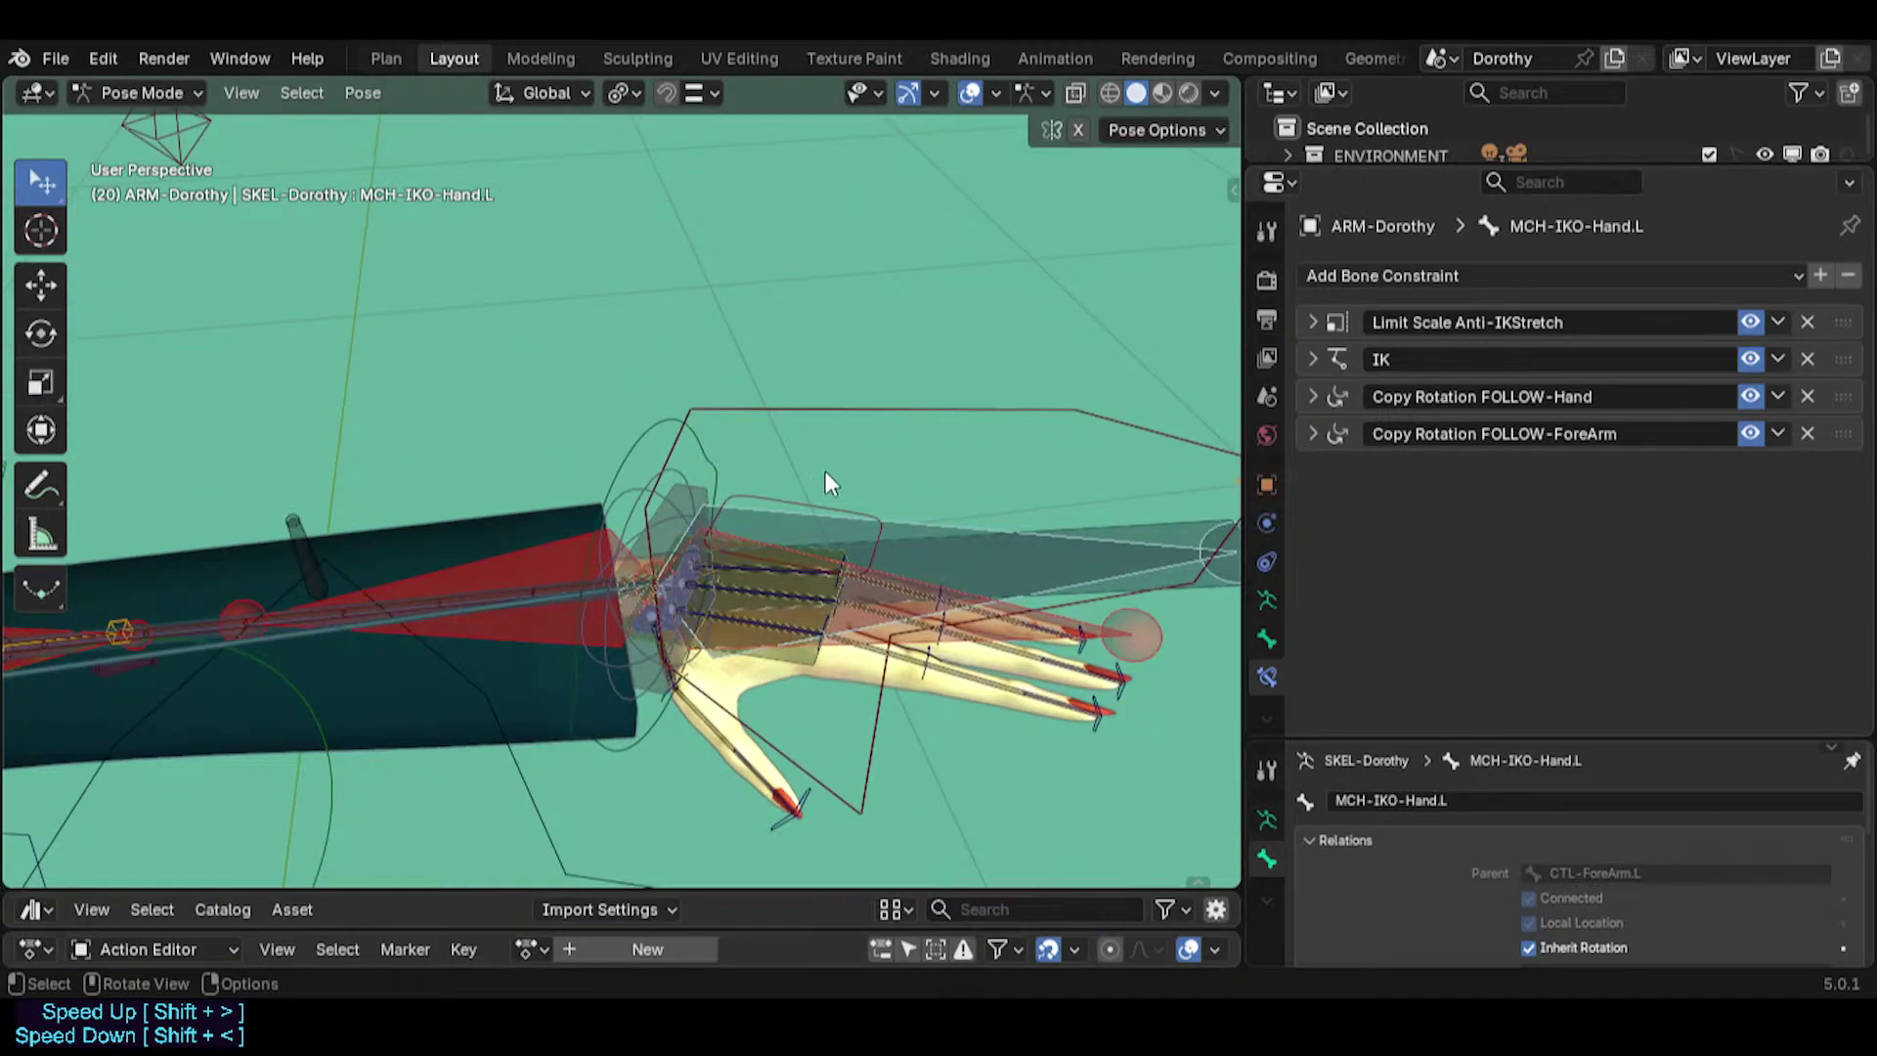
pyautogui.click(660, 433)
pyautogui.click(671, 431)
pyautogui.moveTo(823, 425); pyautogui.dragTo(1028, 455, button='middle')
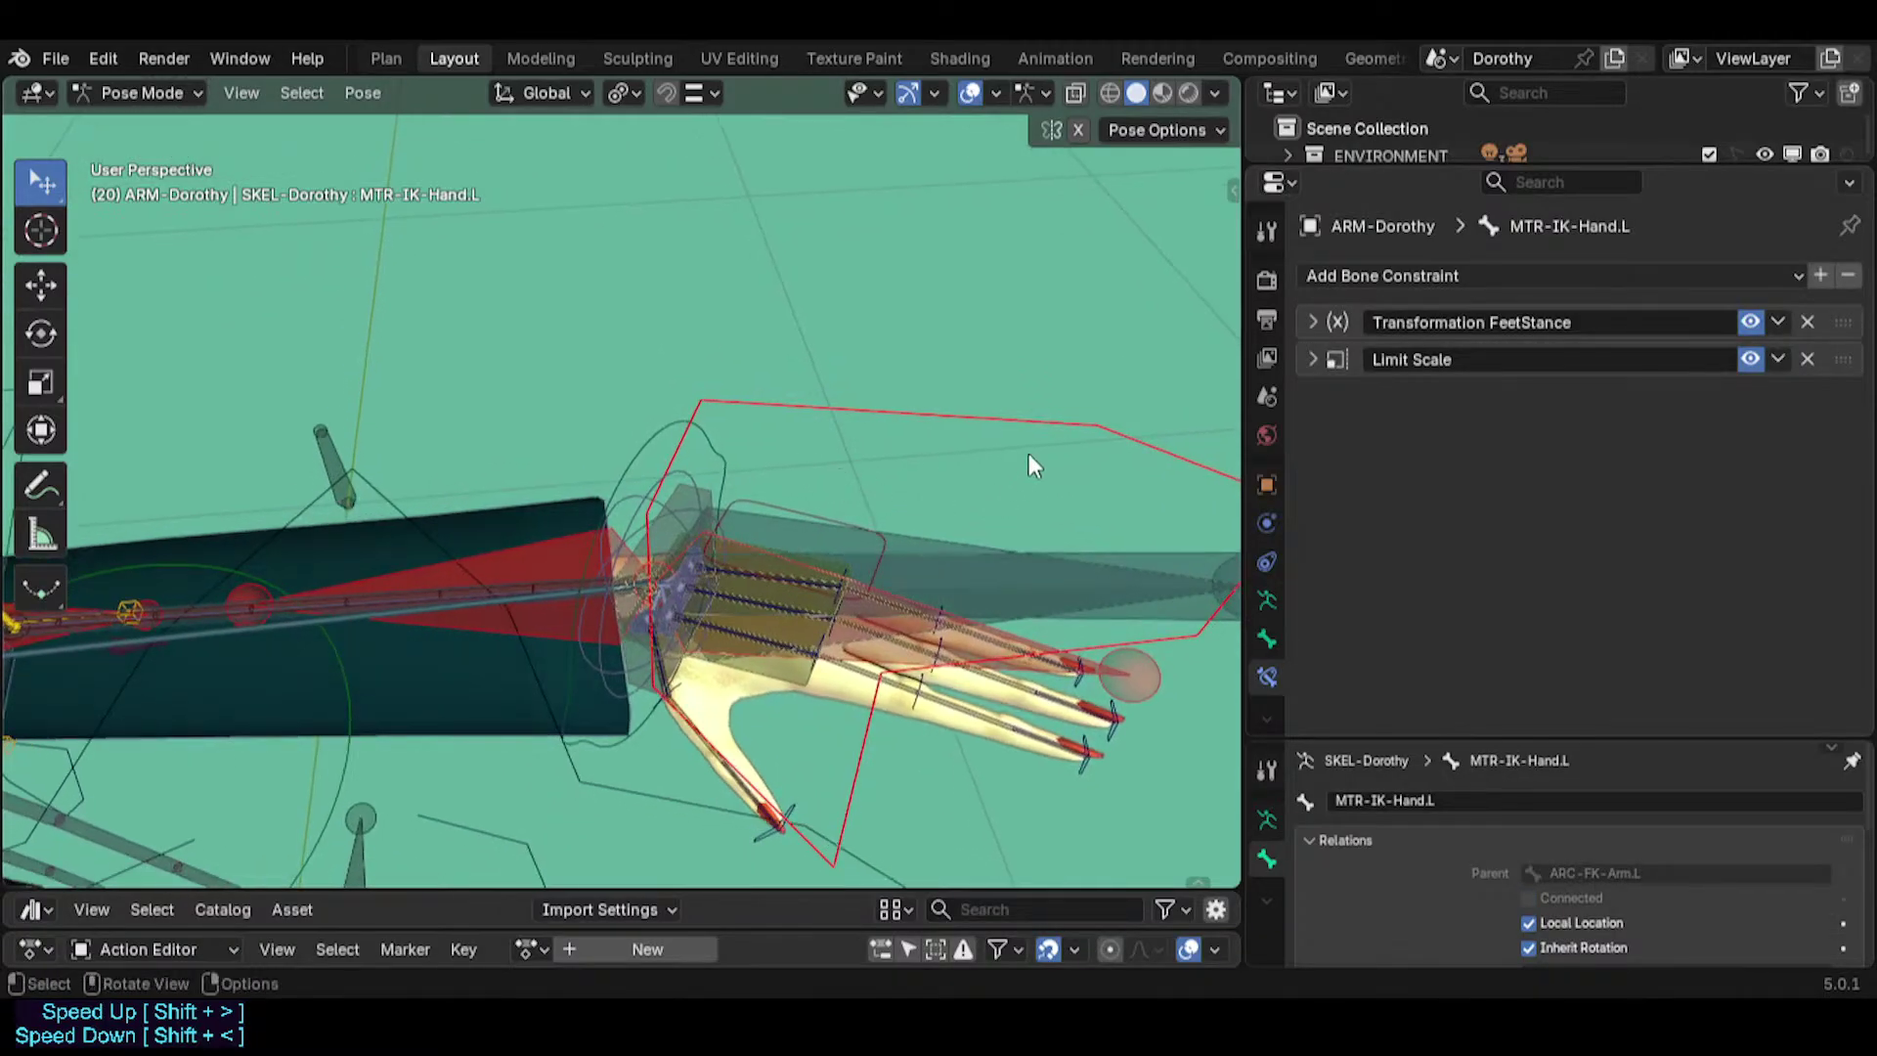
pyautogui.press('r')
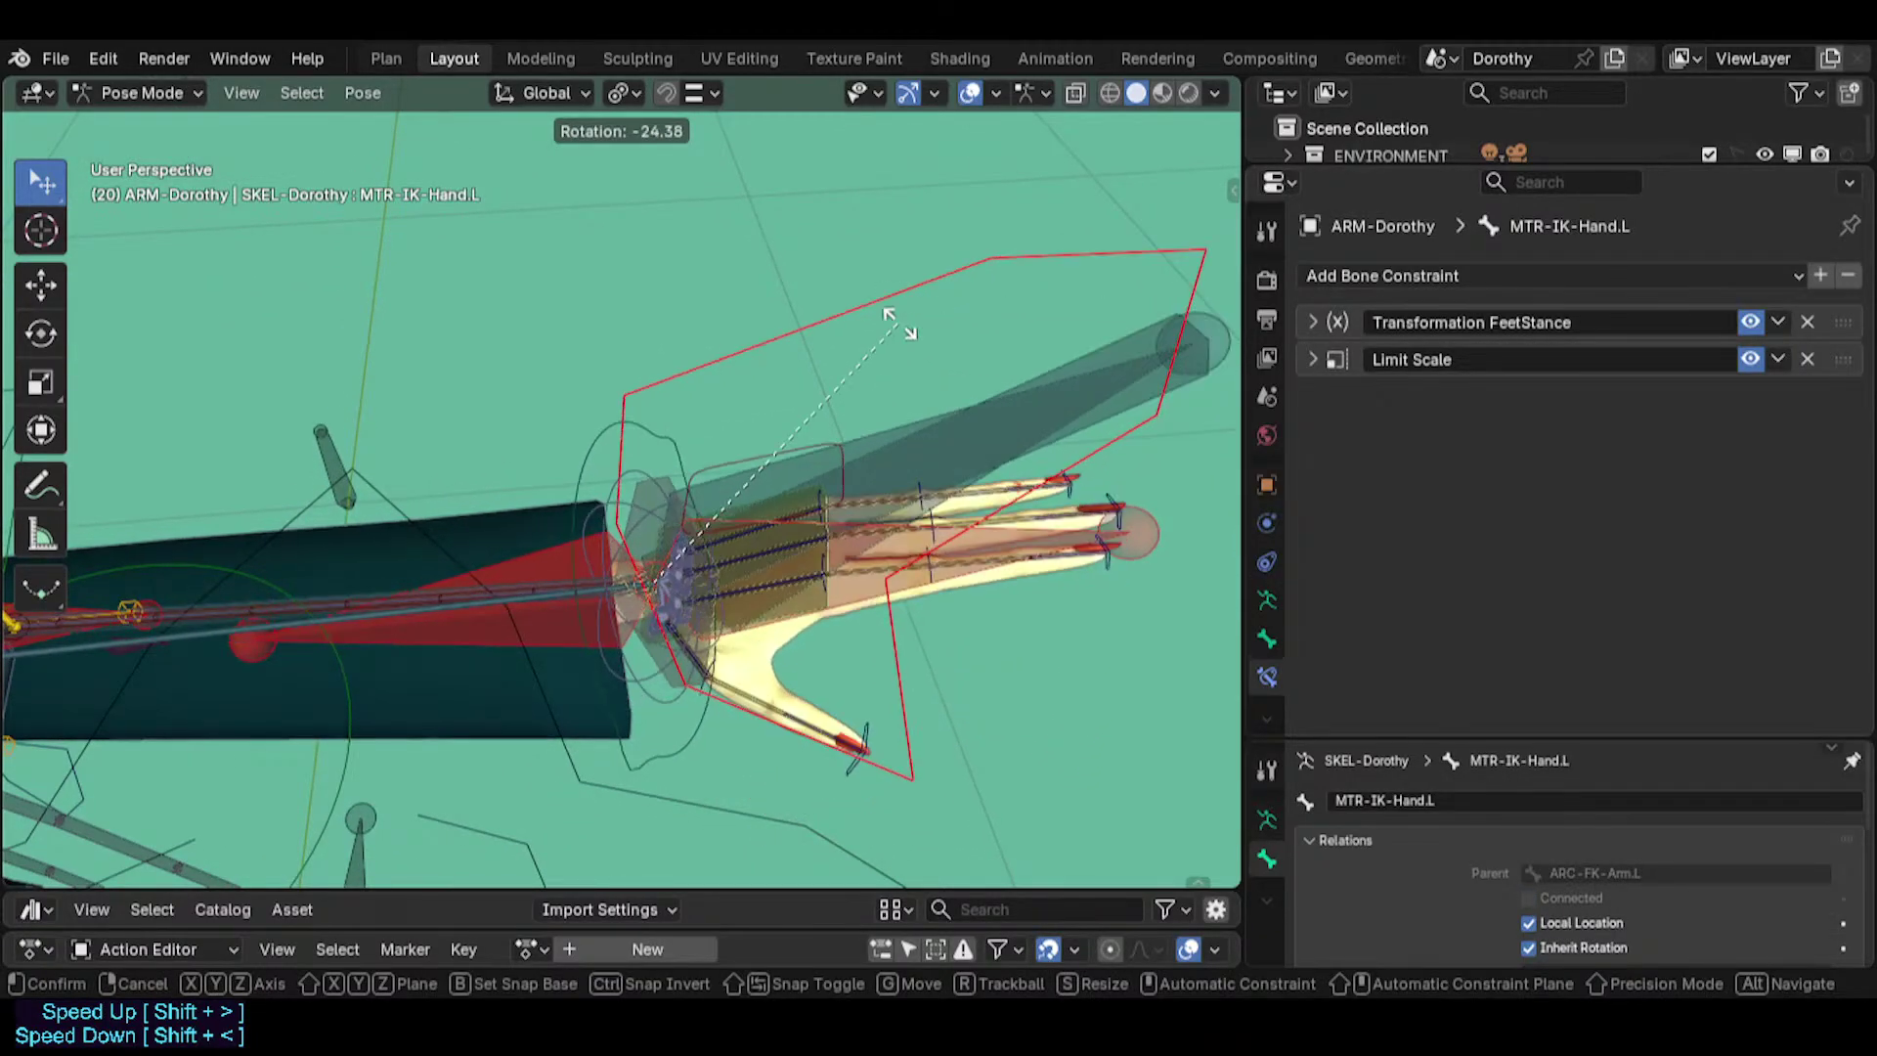
pyautogui.click(752, 518)
# Move the TWK-Hand.L control up and away from the IK hand bone in two passes.
pyautogui.click(661, 452)
pyautogui.press('g')
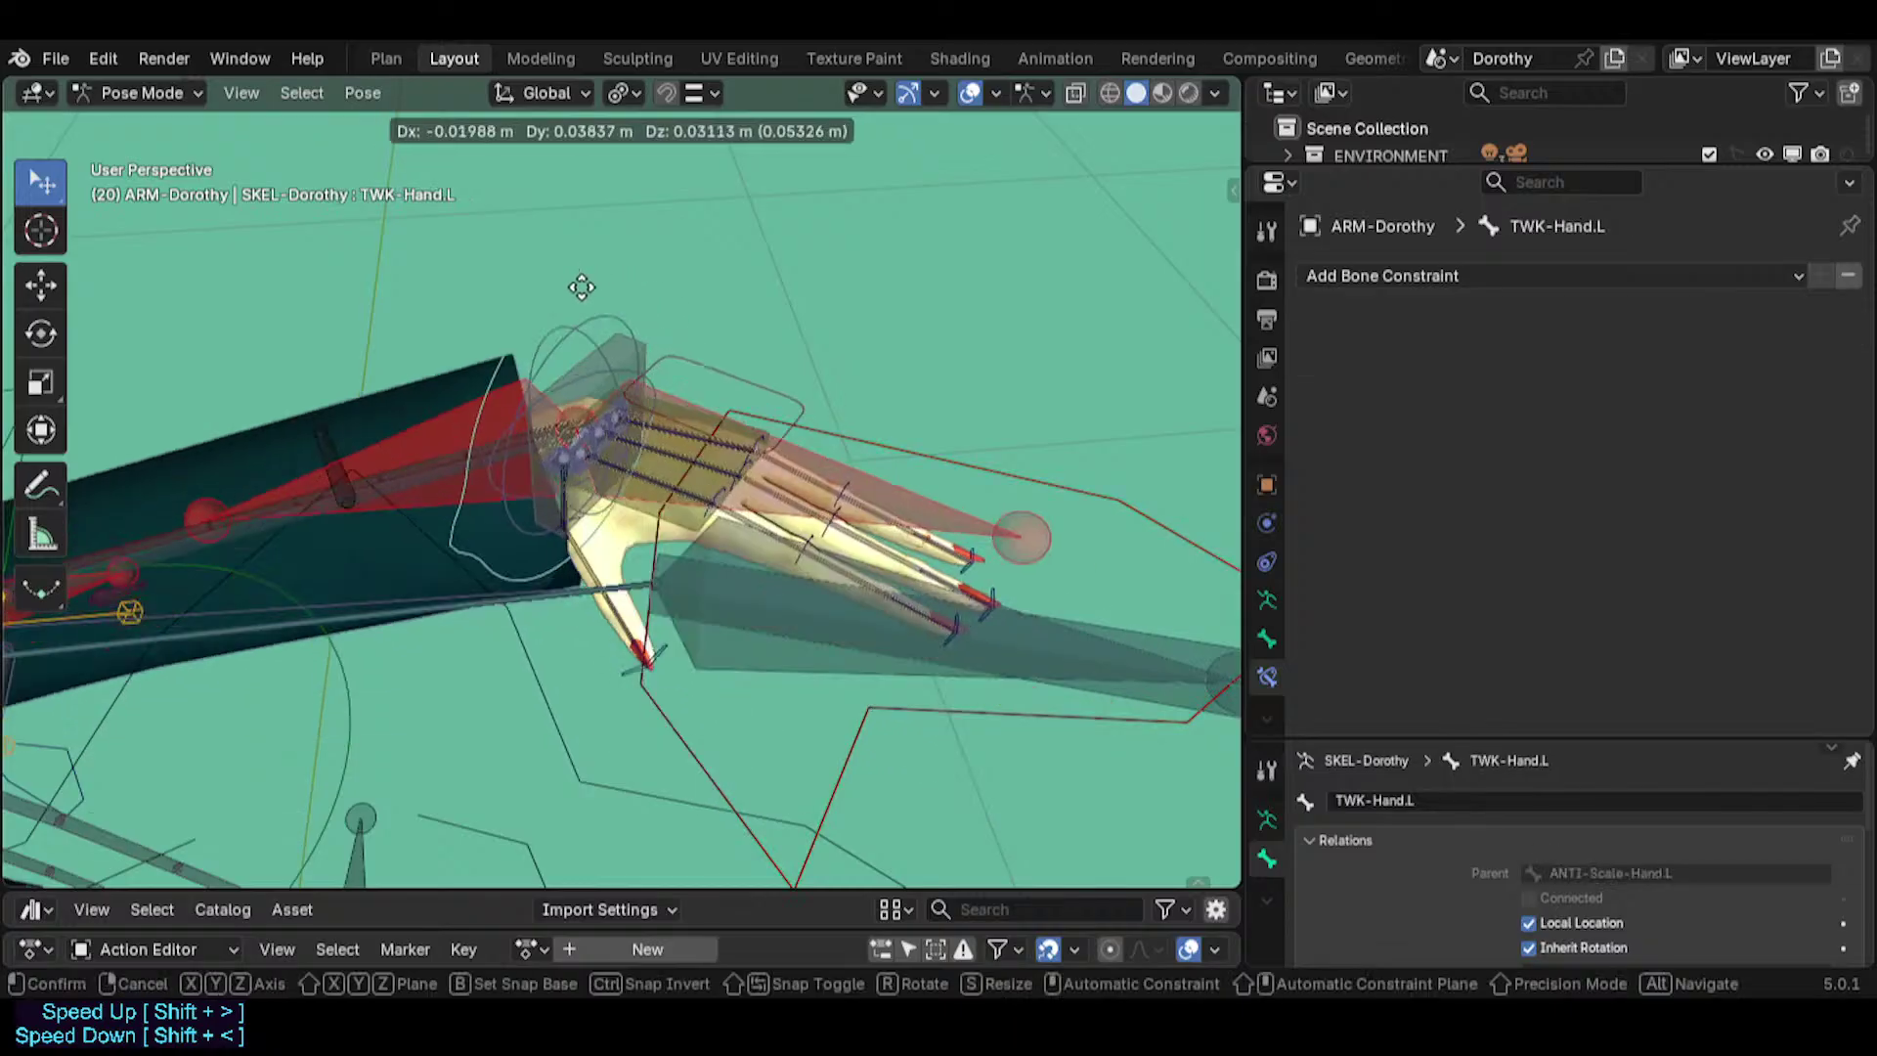
pyautogui.click(479, 443)
pyautogui.press('g')
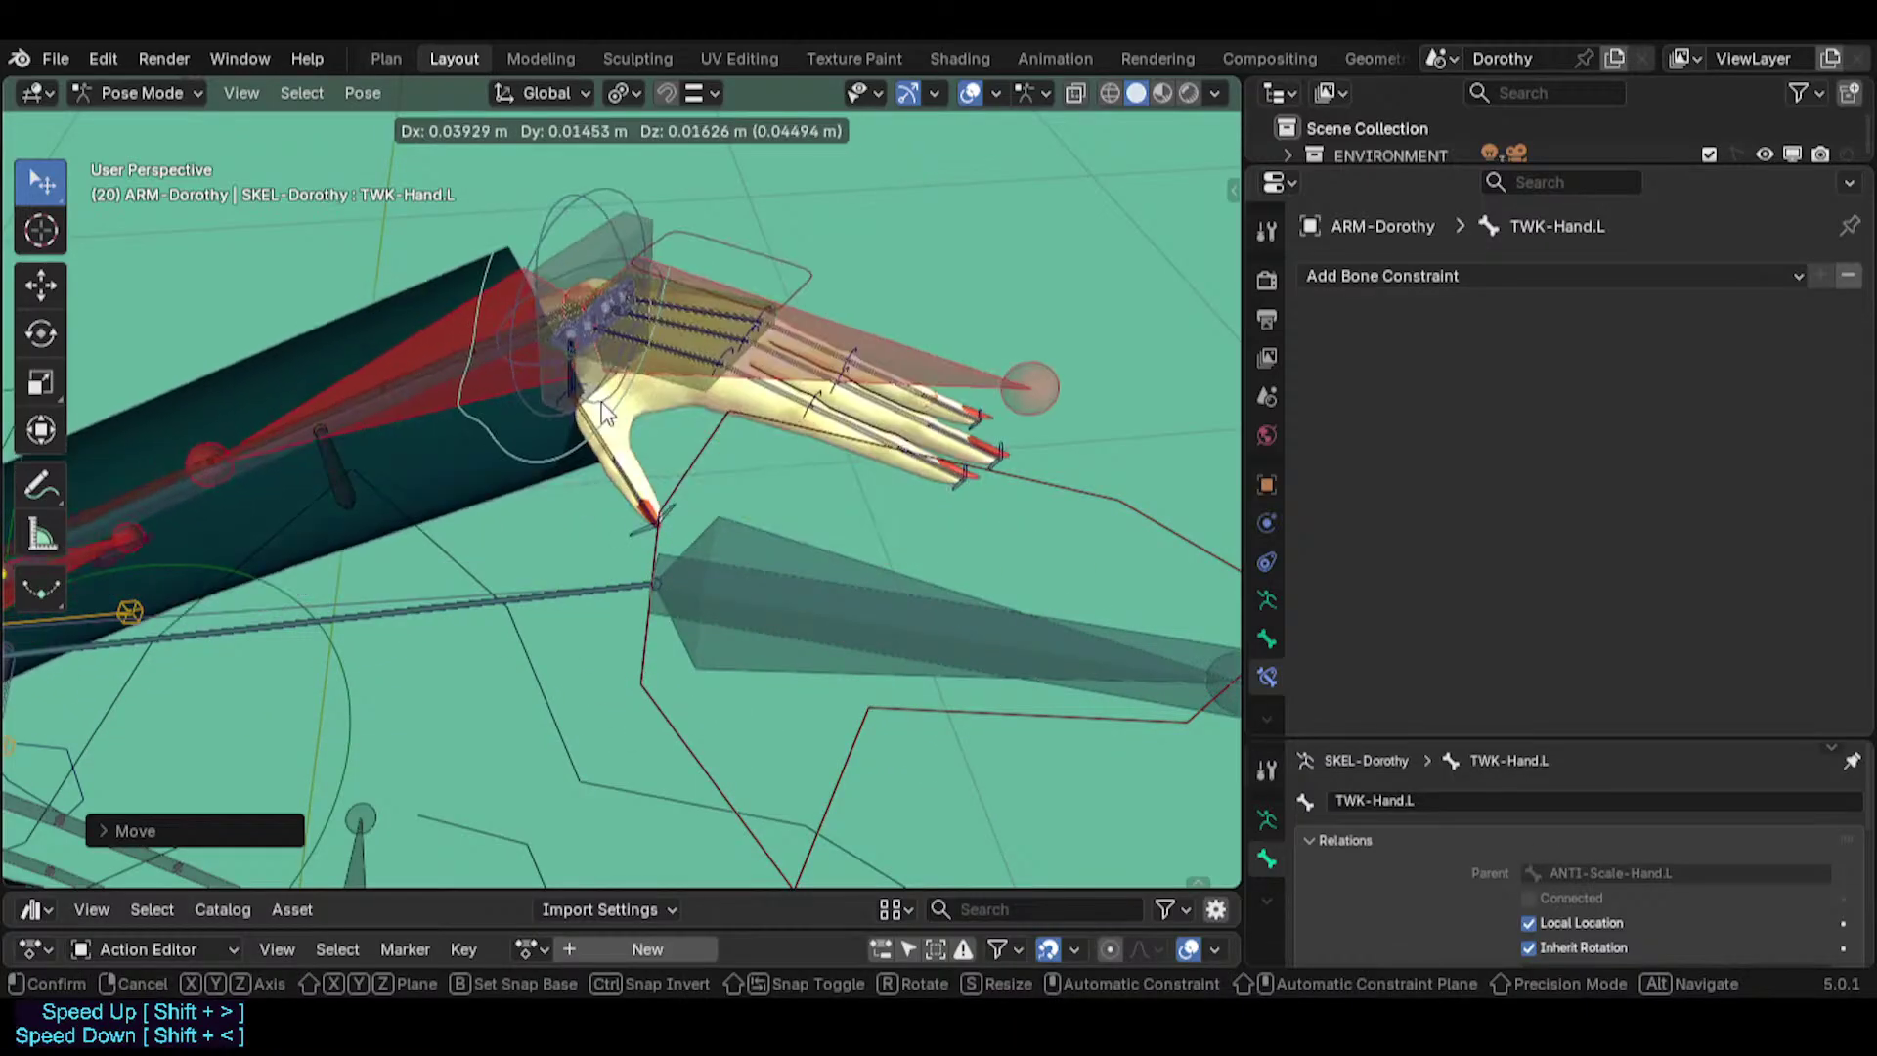
pyautogui.click(606, 413)
# Move the MTR-IK-Hand.L control slightly and rotate TWK-Hand.L to bend the separated hand upward.
pyautogui.click(739, 469)
pyautogui.press('g')
pyautogui.click(803, 613)
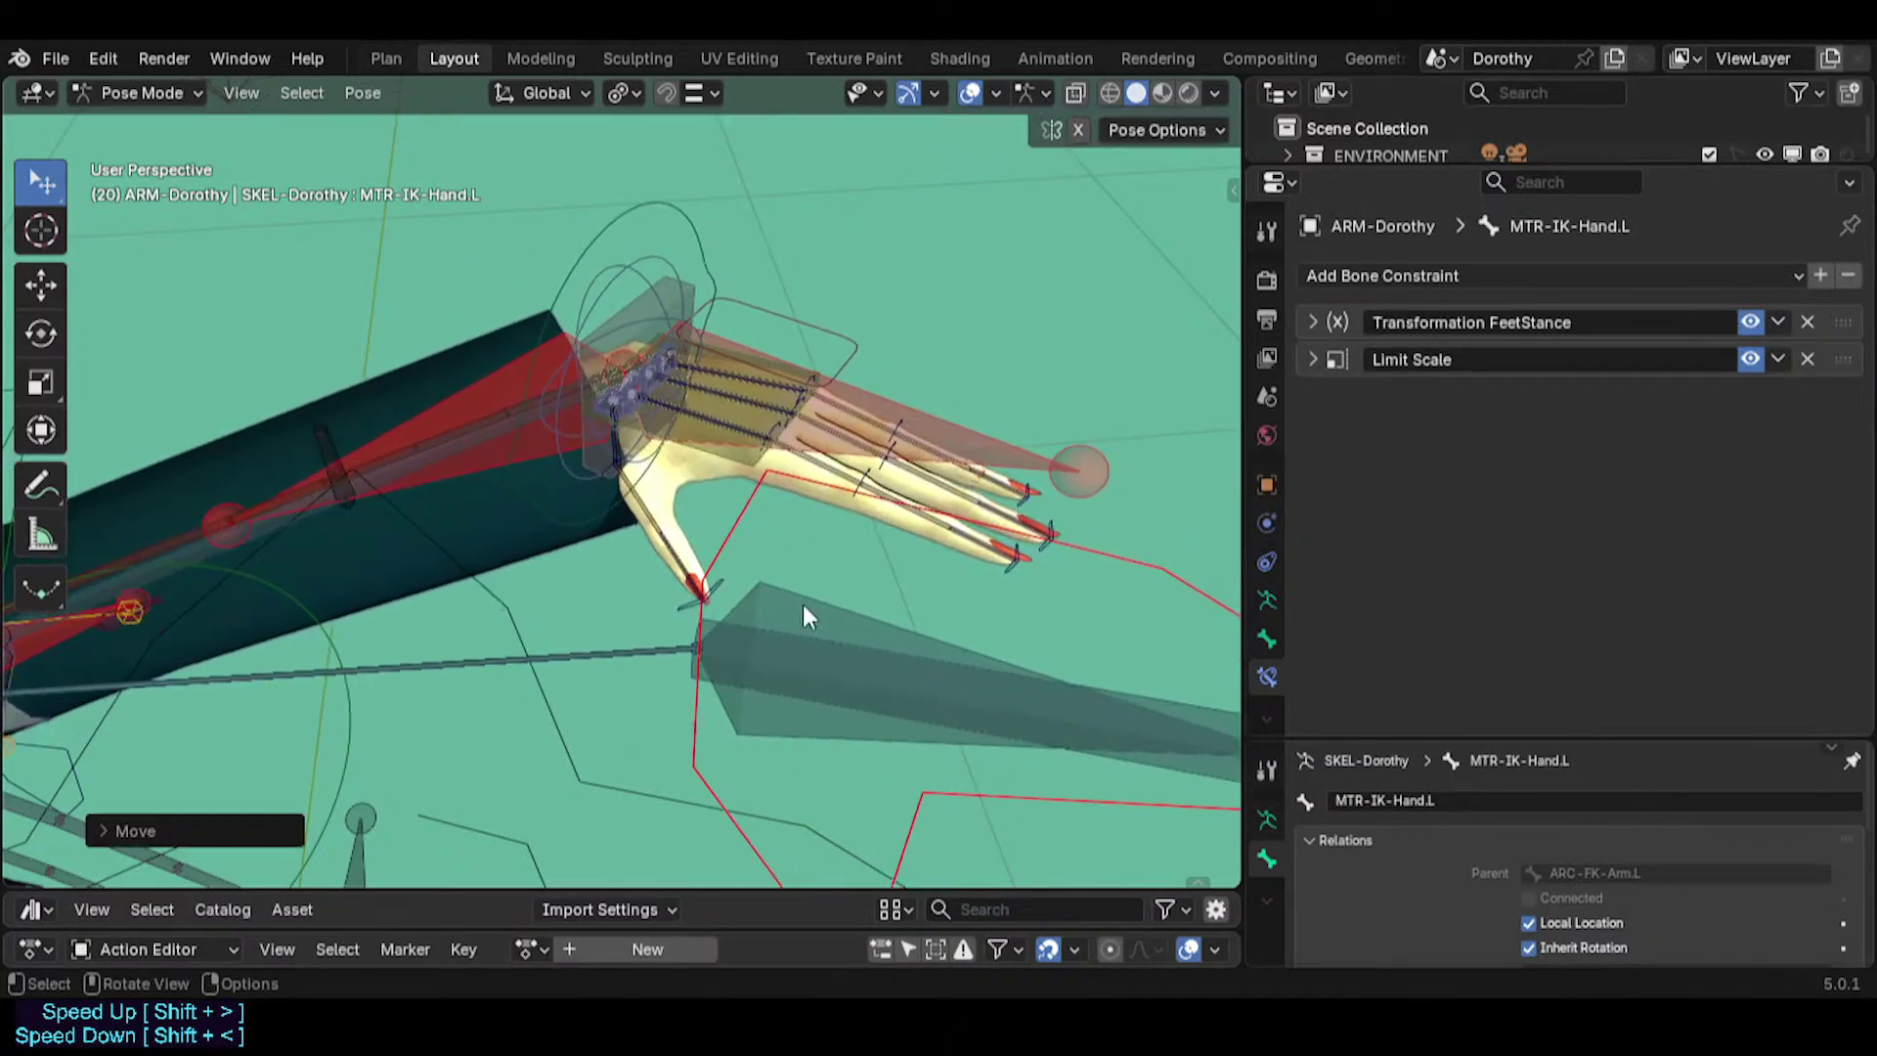
pyautogui.click(815, 489)
pyautogui.press('r')
pyautogui.click(825, 455)
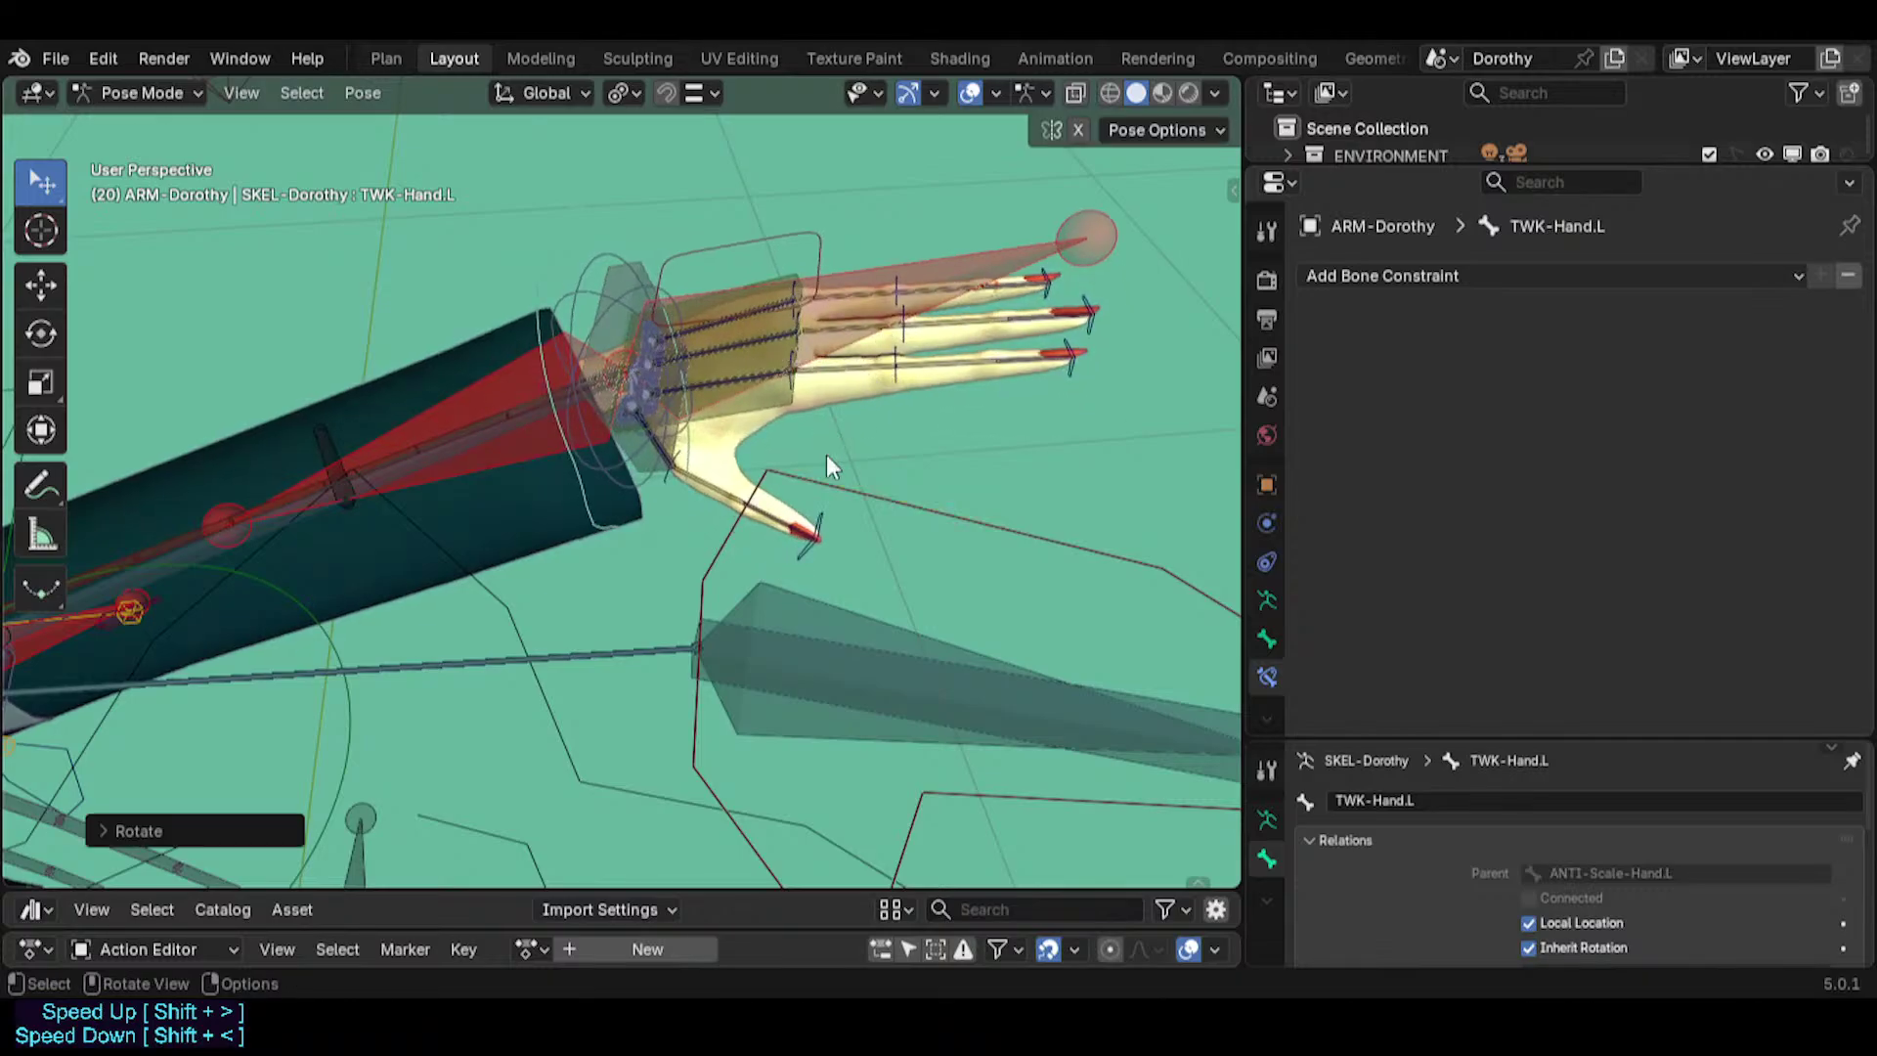
# Compare the constraints of MCH-IKO-Hand.L with the Copy Rotation target on HLP4-FanWristForeArm.L.
pyautogui.click(830, 620)
pyautogui.moveTo(843, 594); pyautogui.dragTo(736, 584, button='middle')
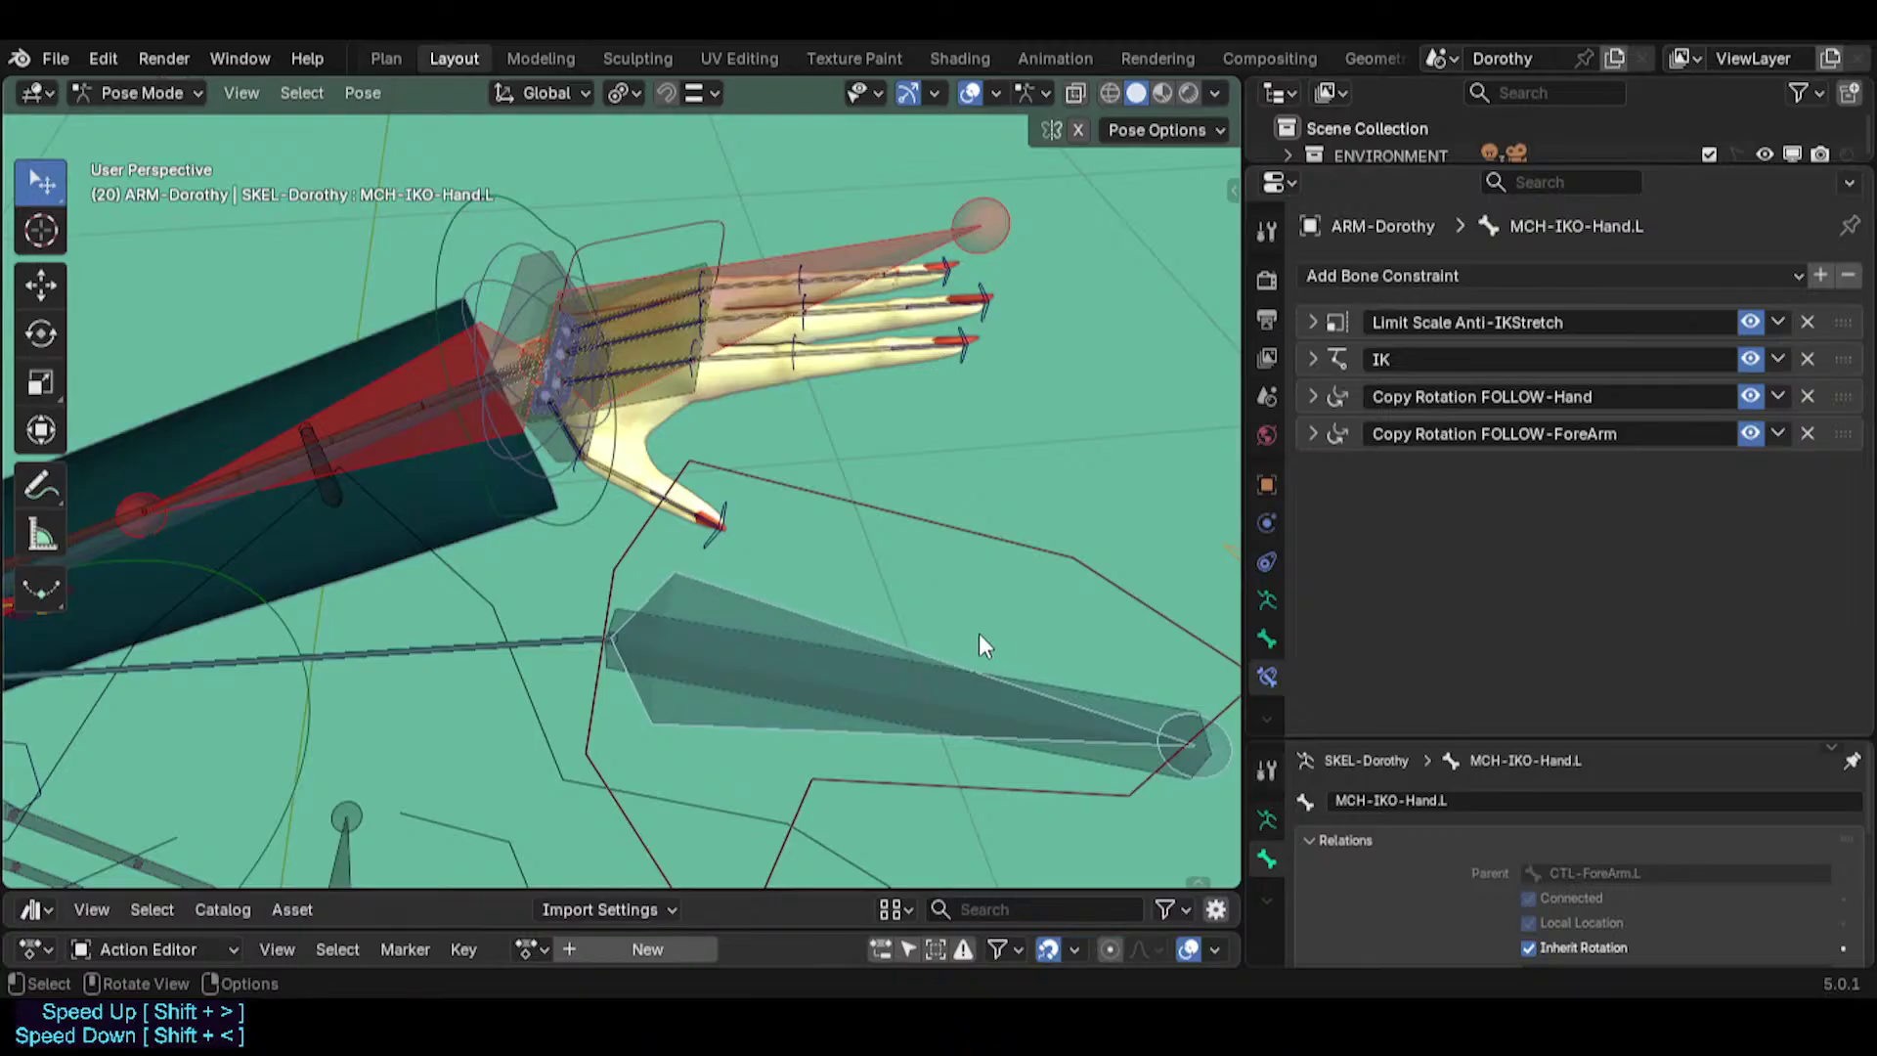
pyautogui.click(400, 360)
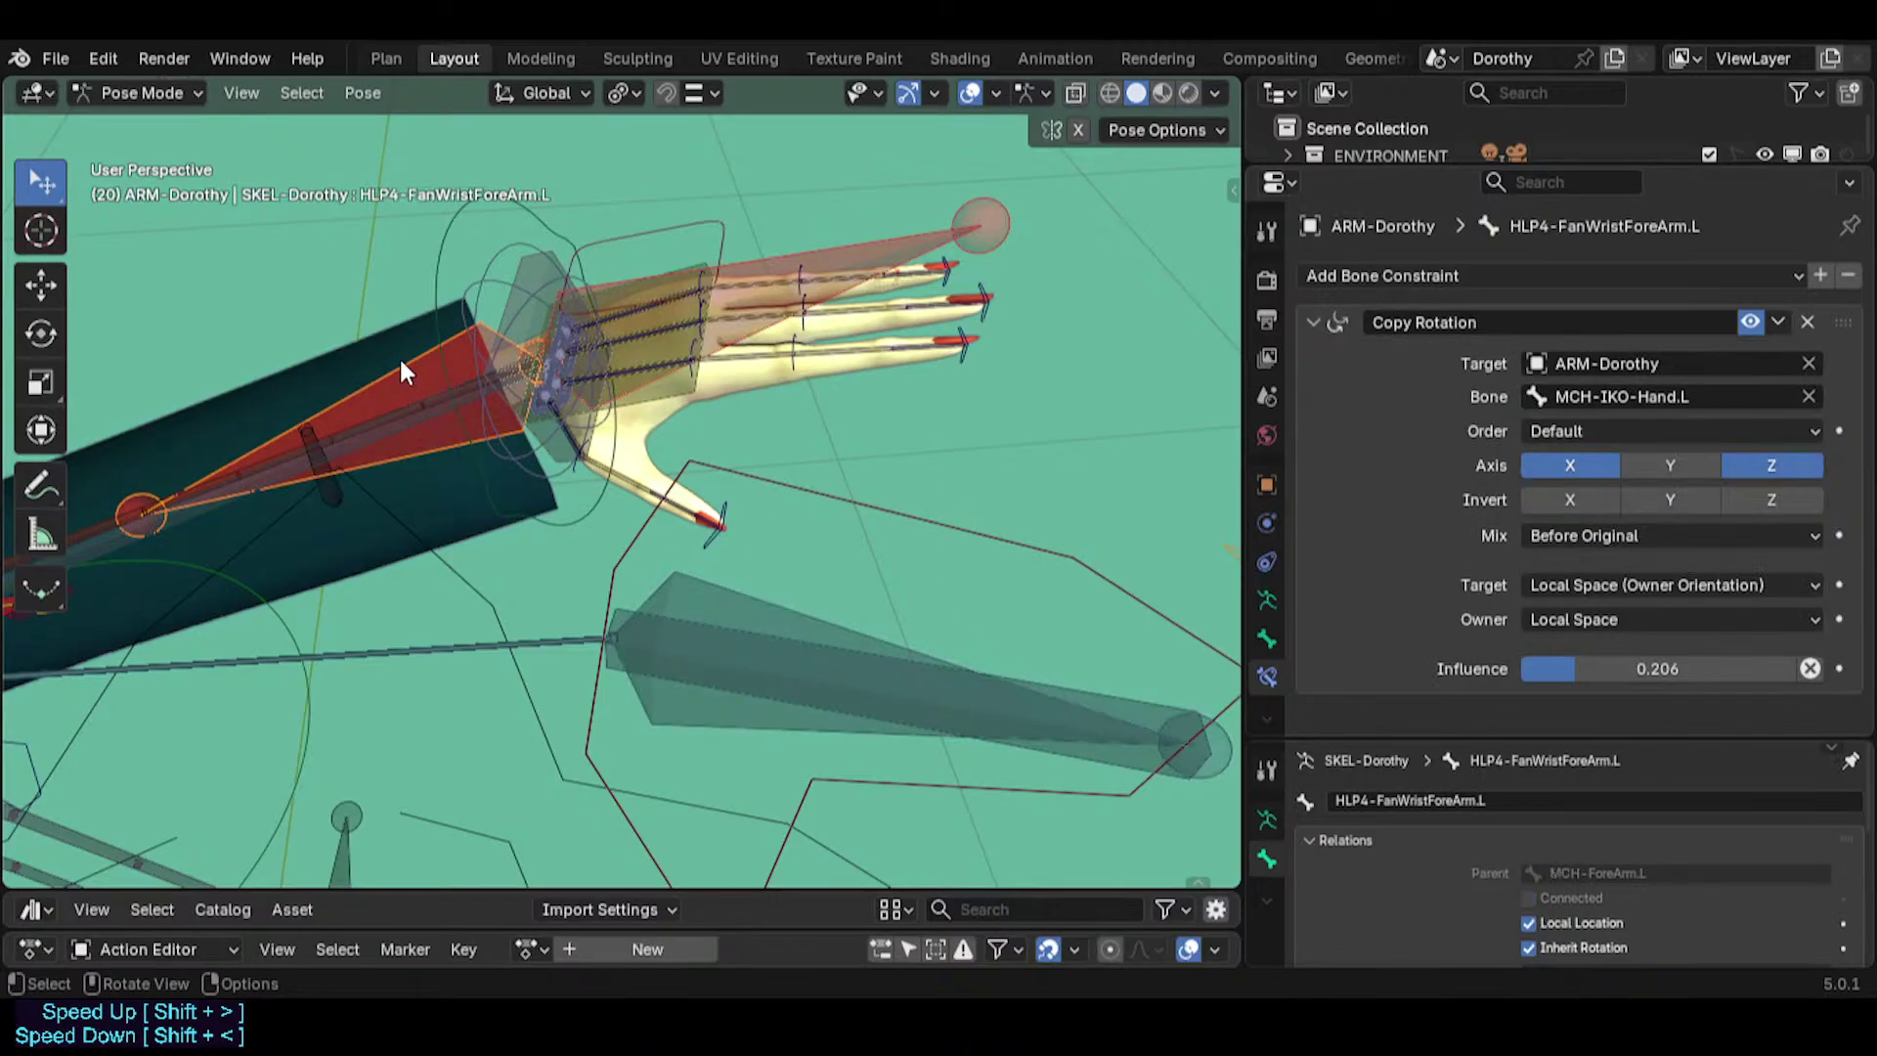
pyautogui.click(776, 266)
# Trackball-rotate and then view-rotate MTR-IK-Hand.L to test the offset hand and wrist fan bones.
pyautogui.click(899, 498)
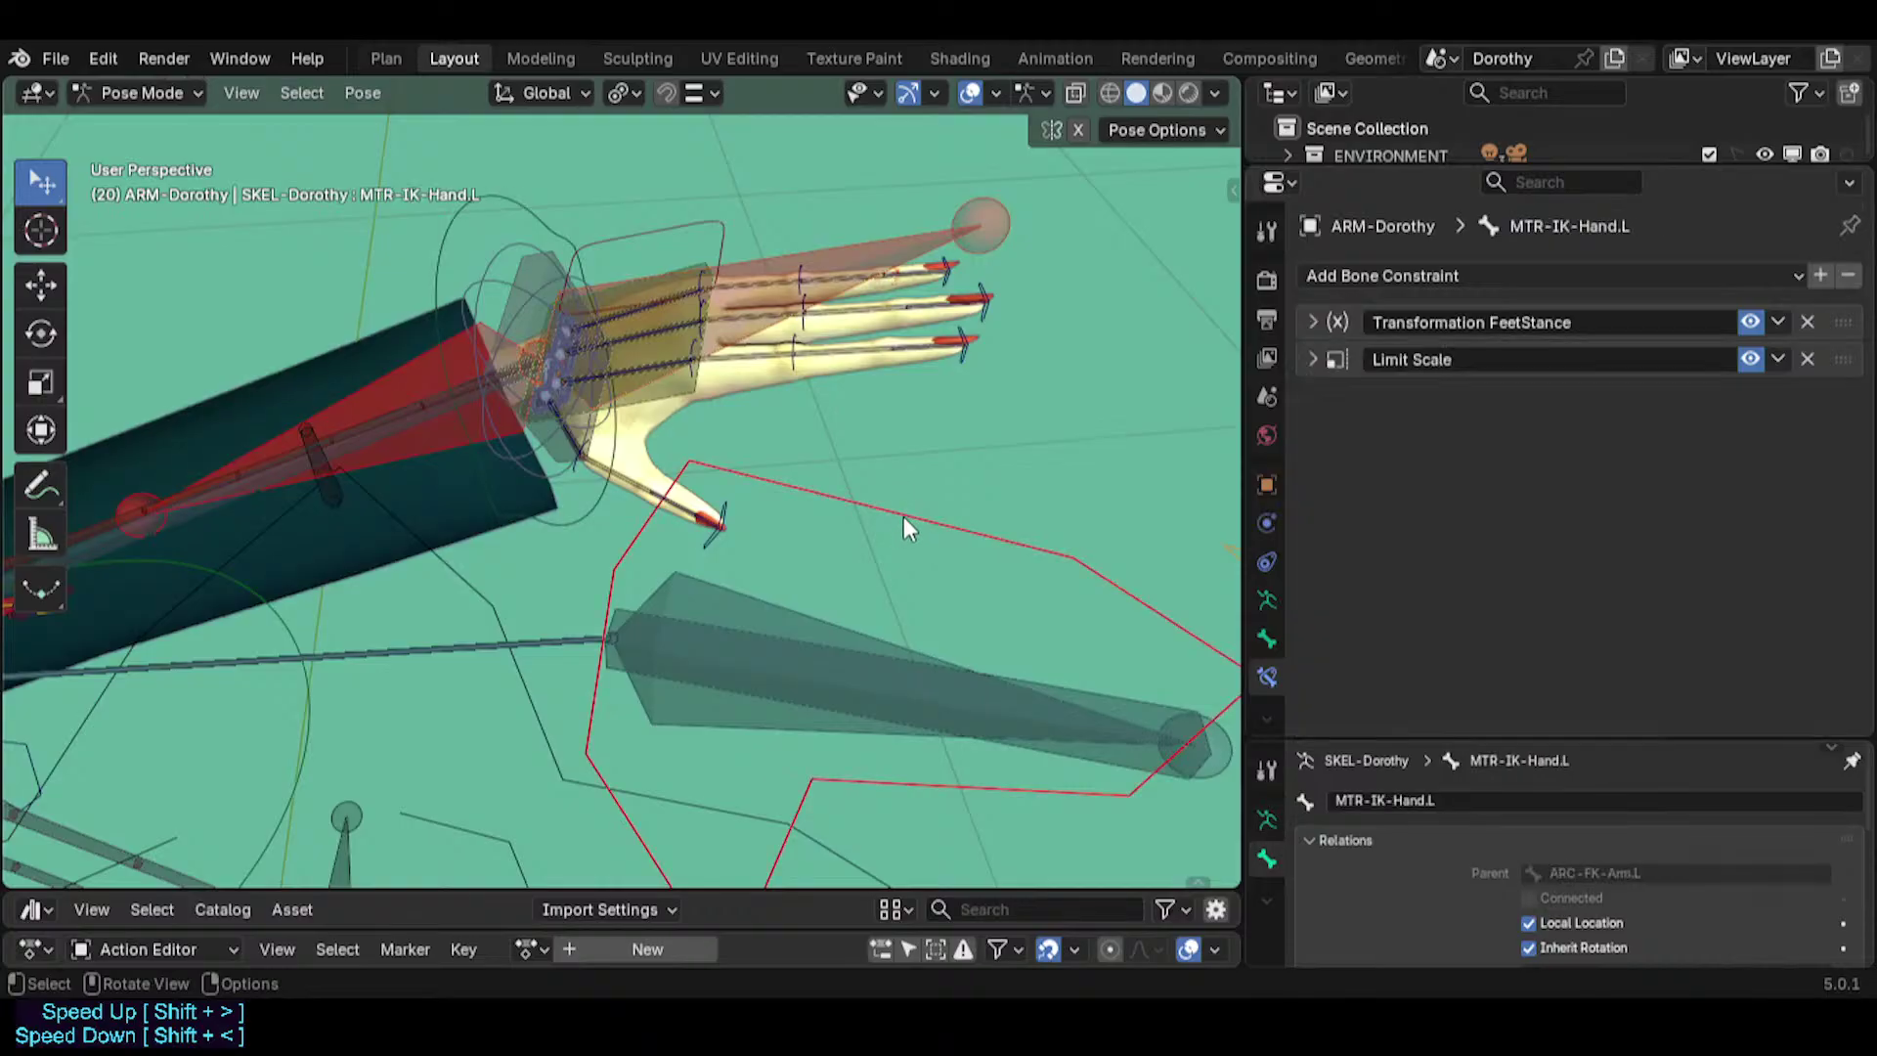
pyautogui.press('r')
pyautogui.press('r')
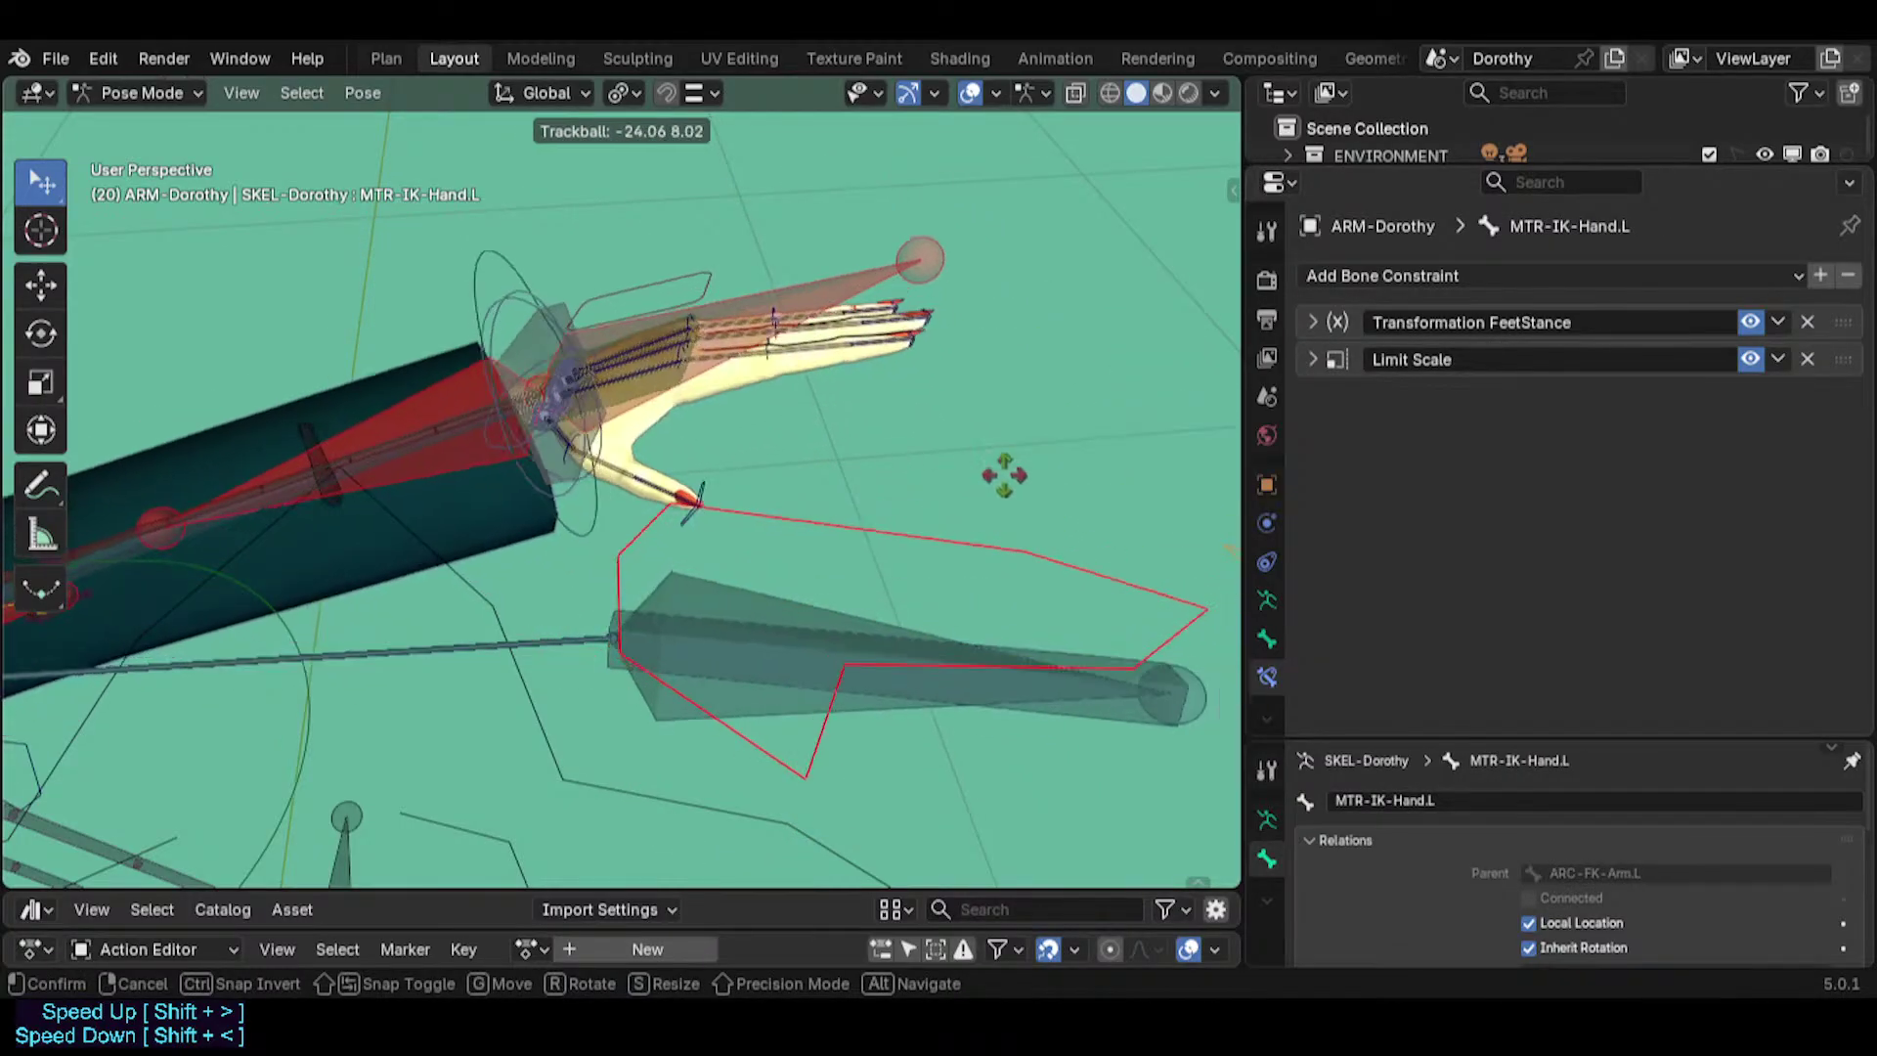
pyautogui.click(987, 481)
pyautogui.press('r')
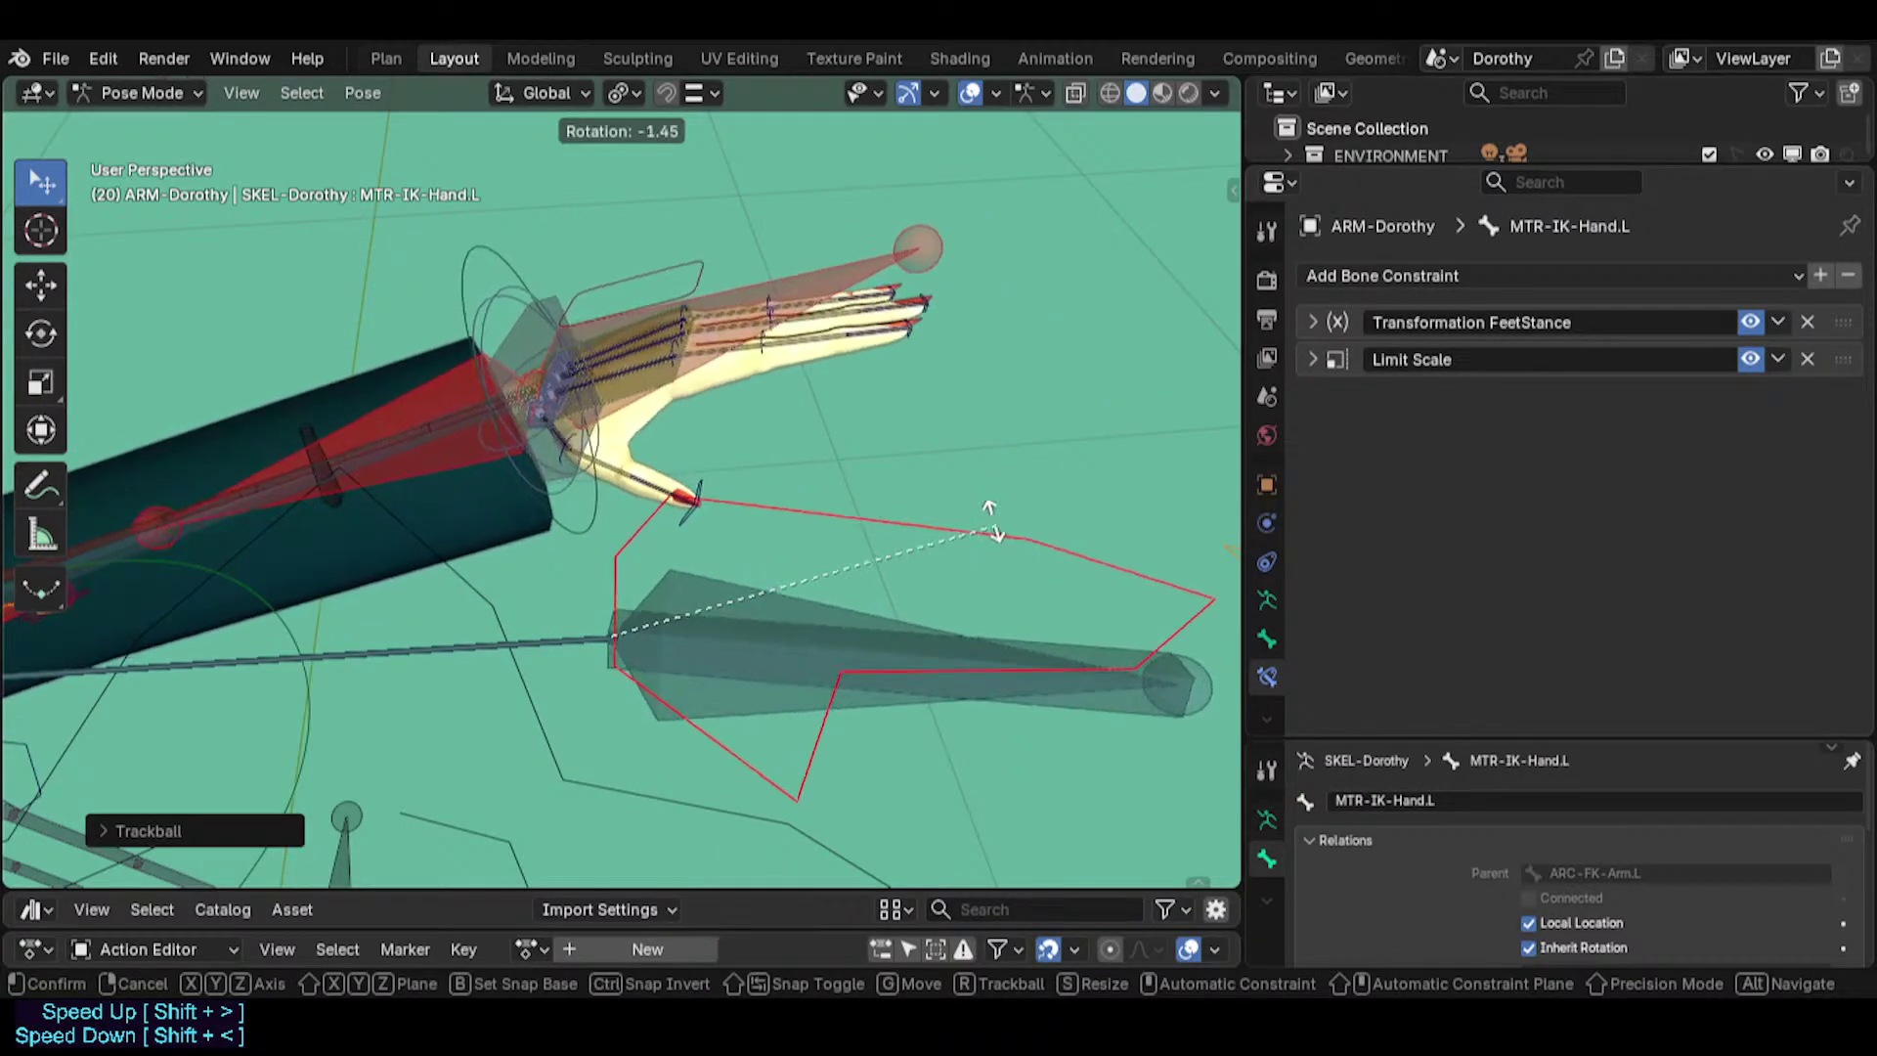
pyautogui.click(993, 522)
# Rotate the TWK-Hand.L control from two viewing angles to test the wrist fan bones.
pyautogui.click(486, 290)
pyautogui.press('r')
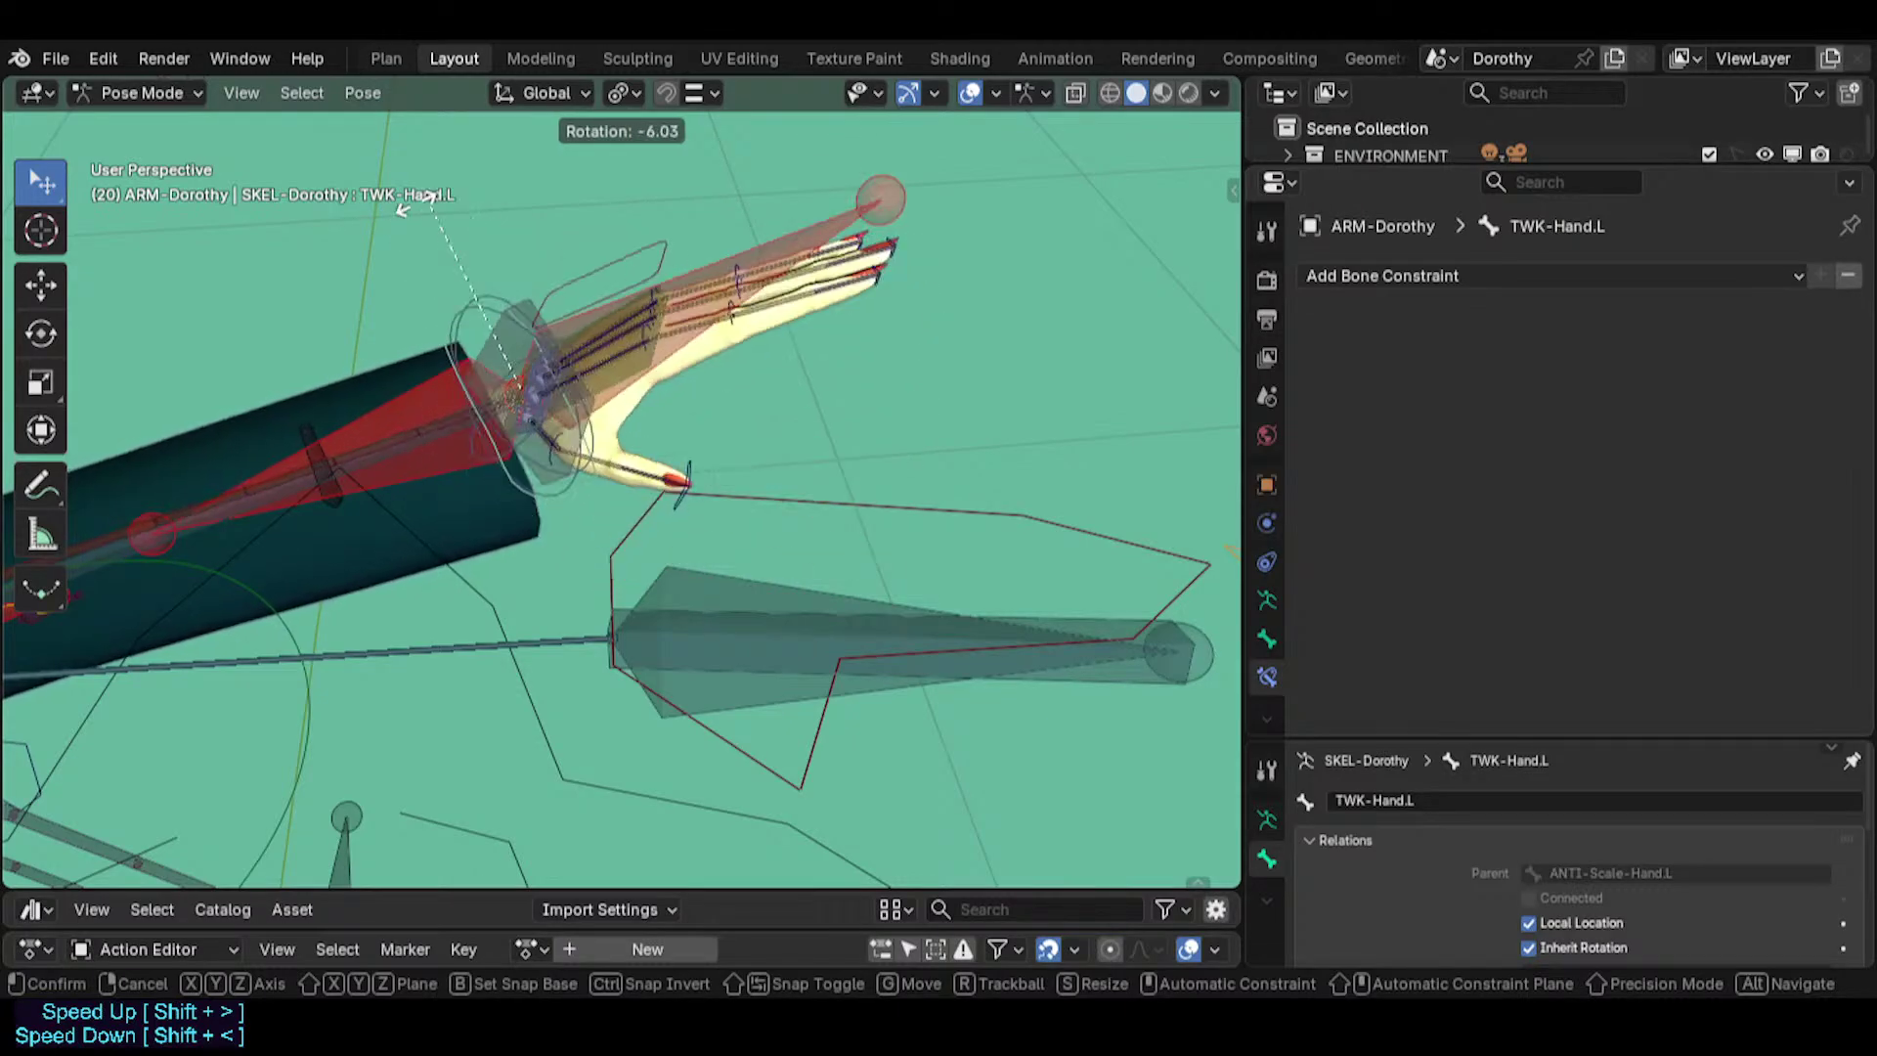
pyautogui.click(472, 227)
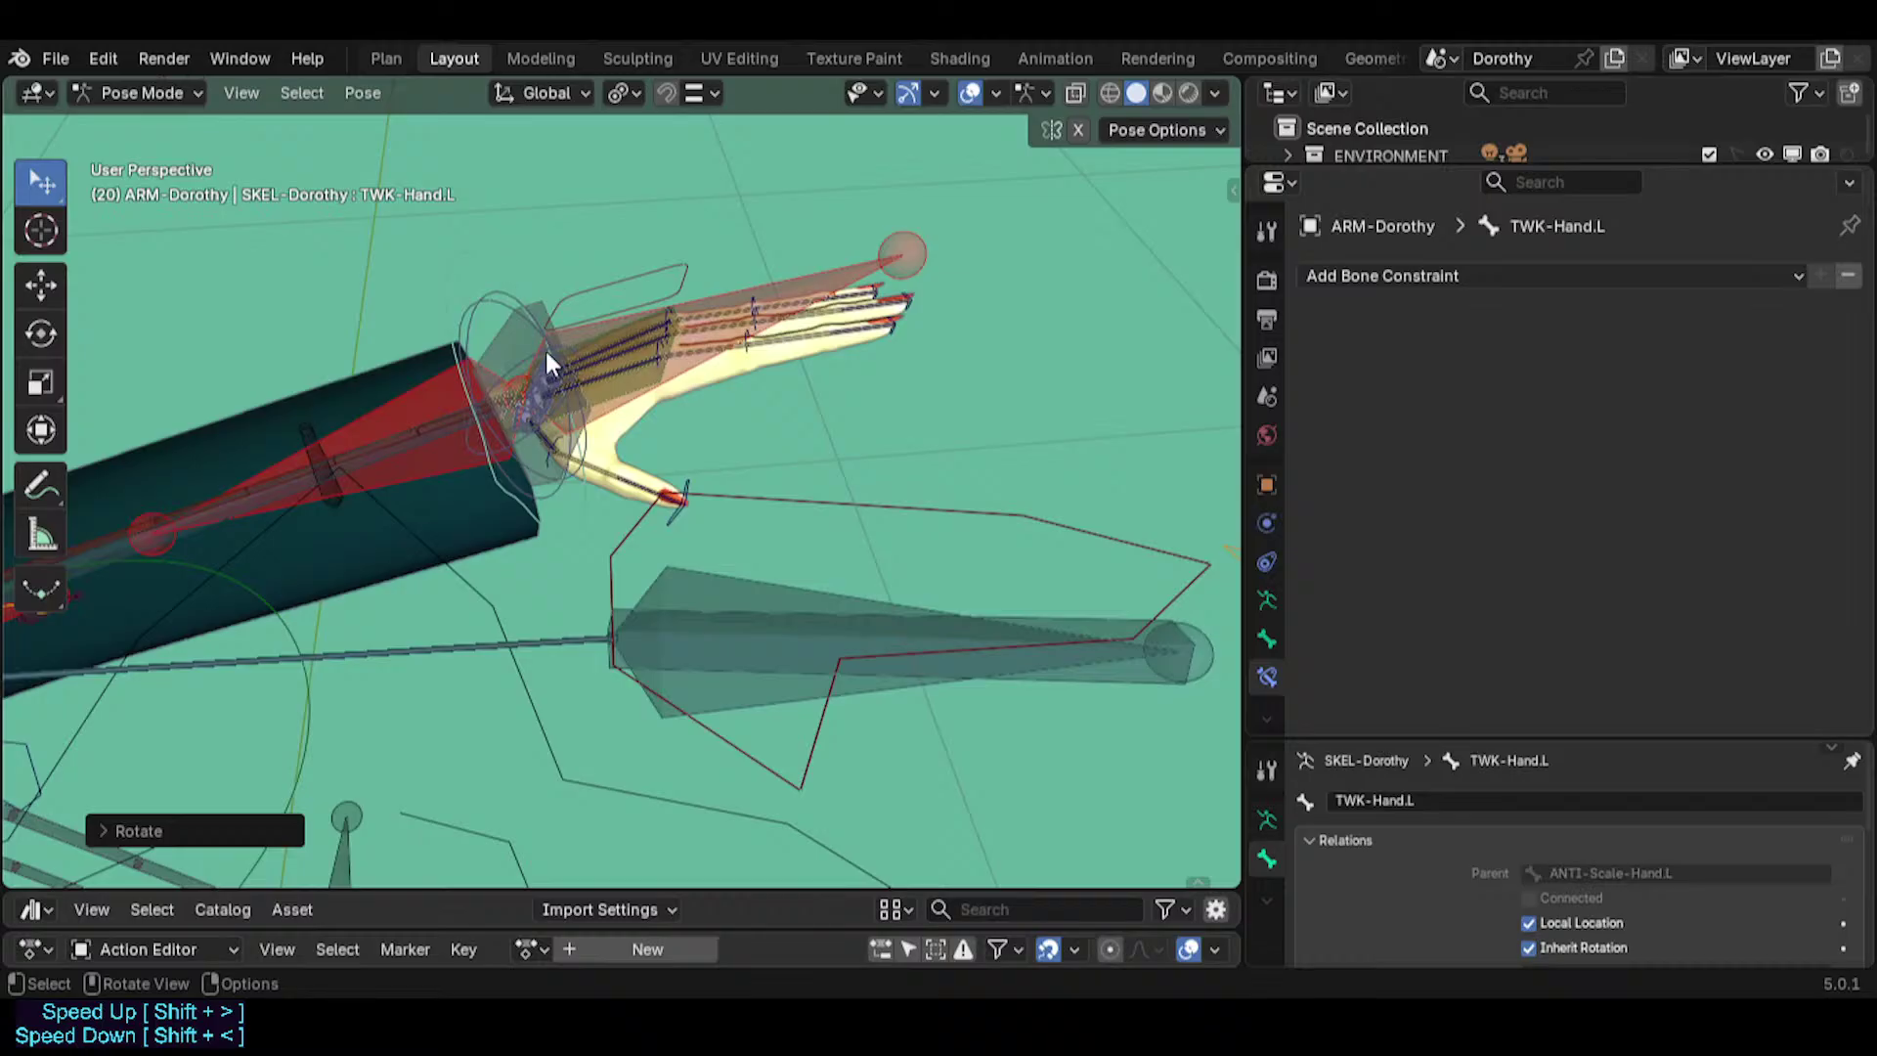
pyautogui.scroll(-1, 514, 285)
pyautogui.moveTo(526, 293); pyautogui.dragTo(620, 266, button='middle')
pyautogui.press('r')
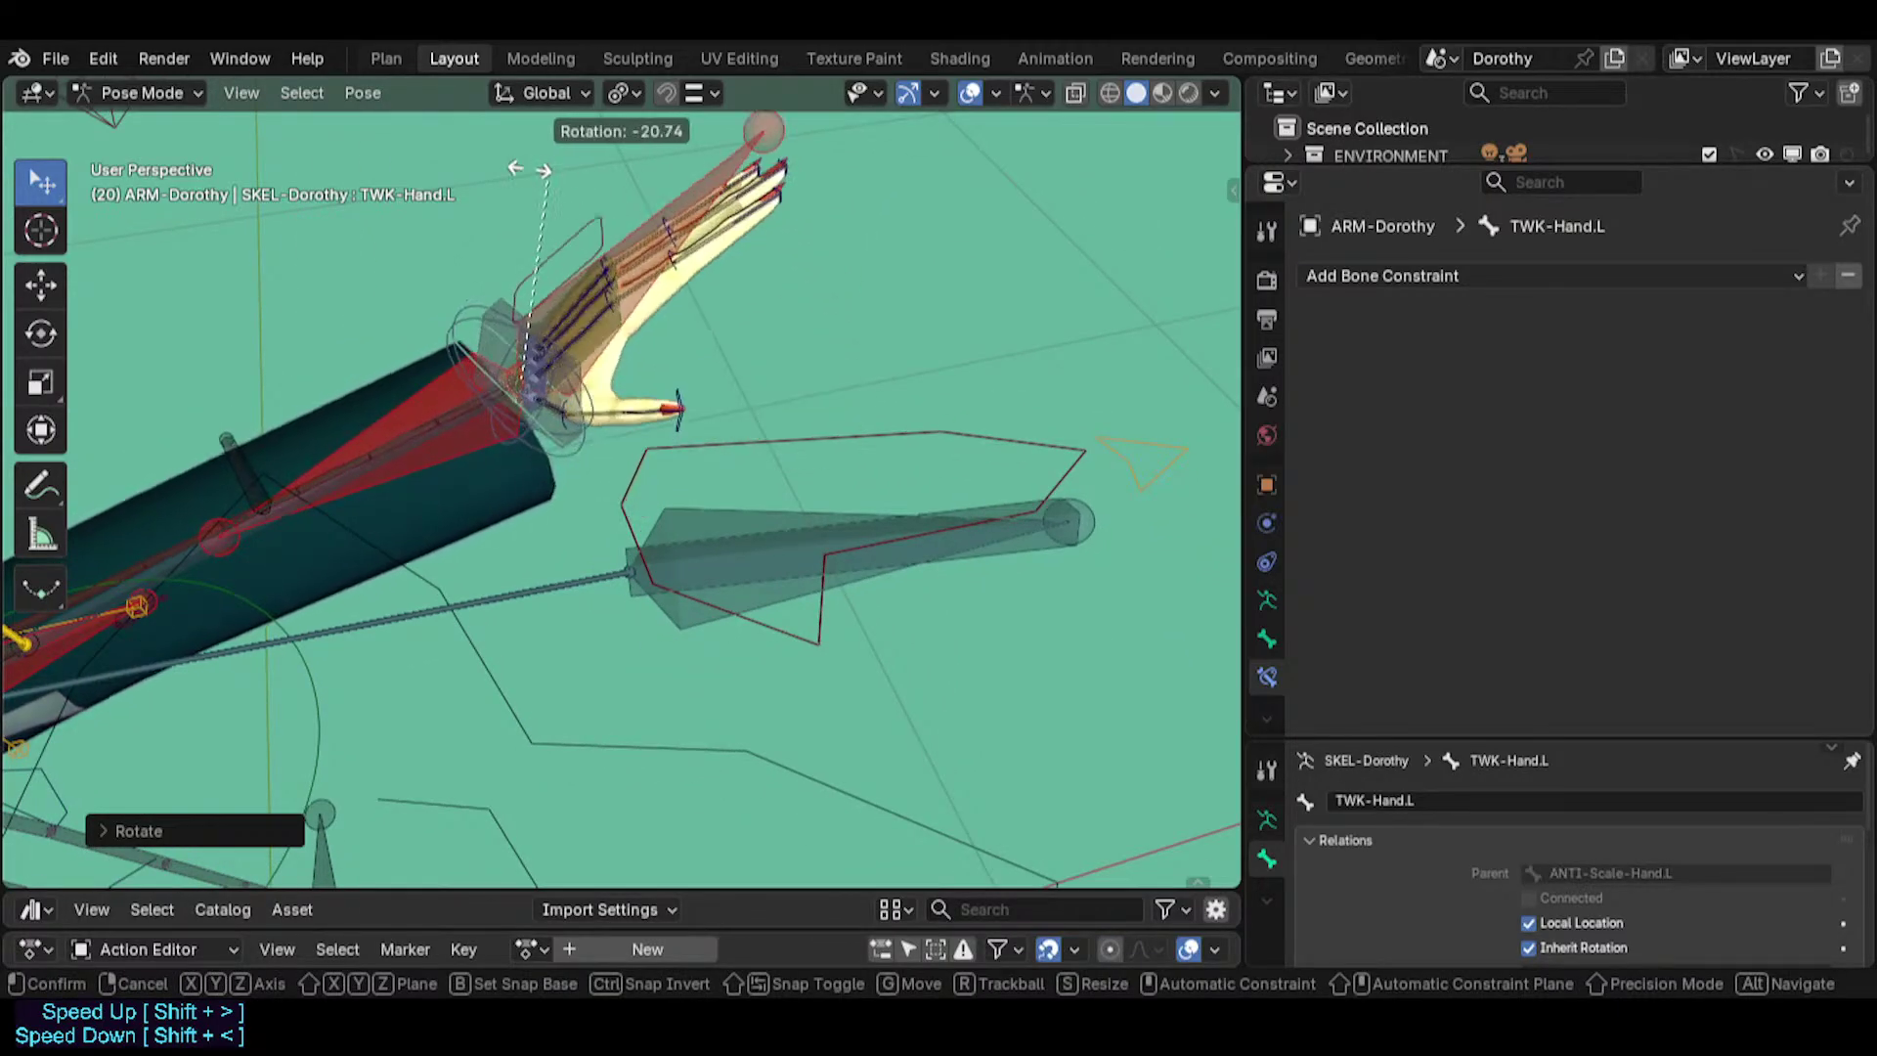
pyautogui.click(797, 419)
# Trackball-rotate the TWK-Hand.L control twice to test the wrist bend in several directions.
pyautogui.moveTo(797, 418); pyautogui.dragTo(754, 469, button='middle')
pyautogui.press('r')
pyautogui.press('r')
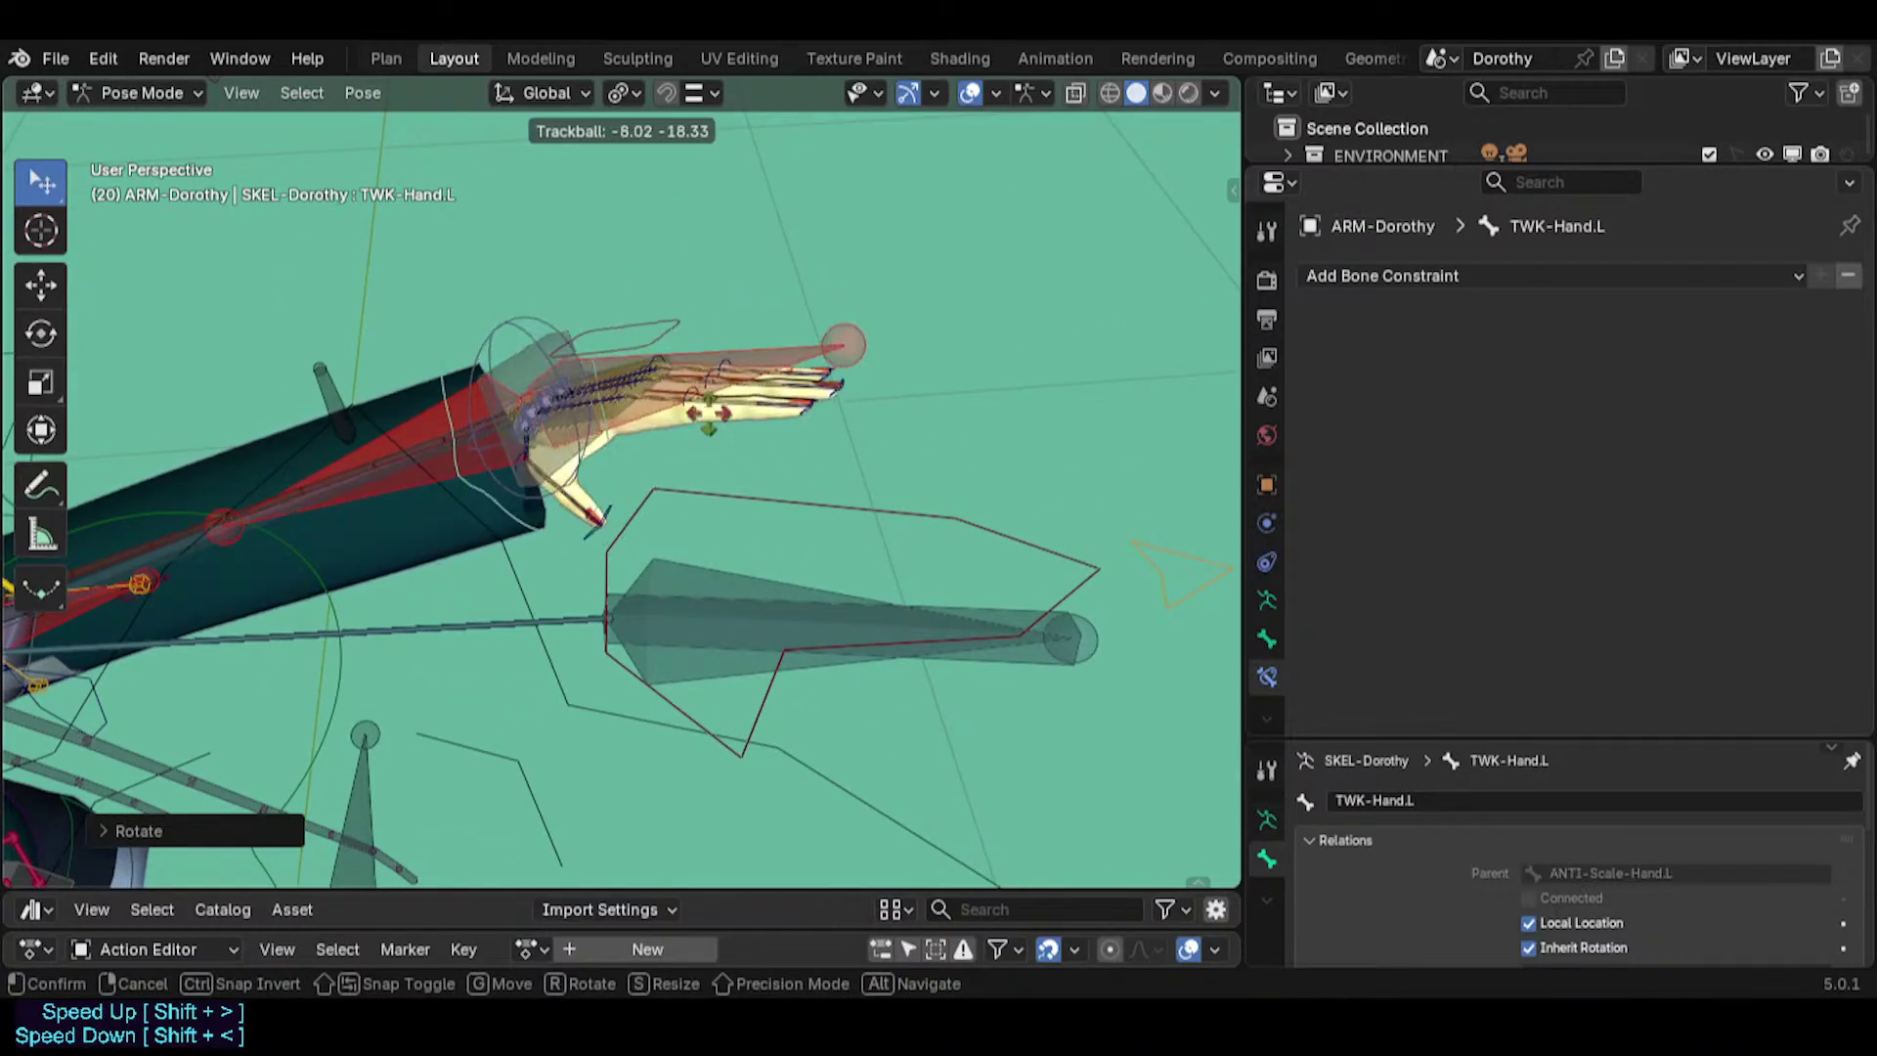
pyautogui.click(797, 437)
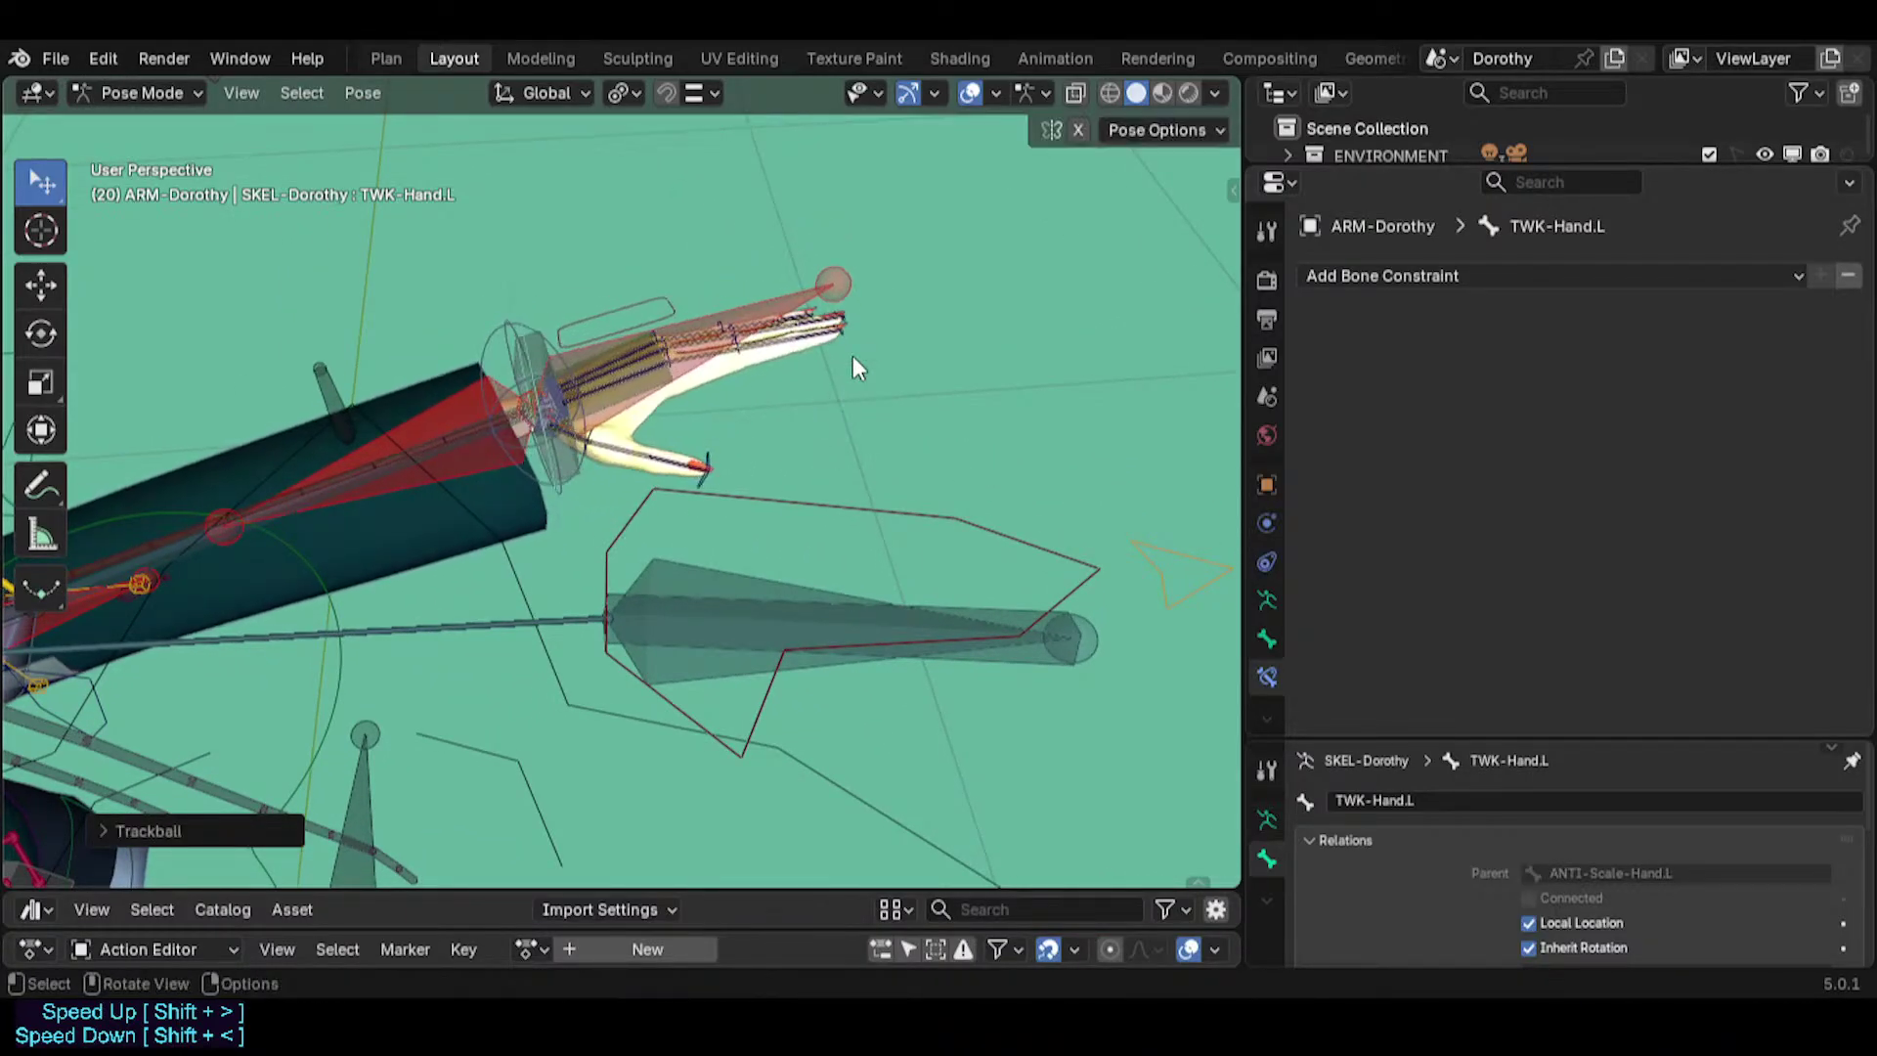
pyautogui.scroll(-1, 854, 357)
pyautogui.scroll(2, 852, 356)
pyautogui.keyDown('shift'); pyautogui.moveTo(793, 335); pyautogui.dragTo(823, 375, button='middle'); pyautogui.keyUp('shift')
pyautogui.press('r')
pyautogui.press('r')
pyautogui.click(843, 489)
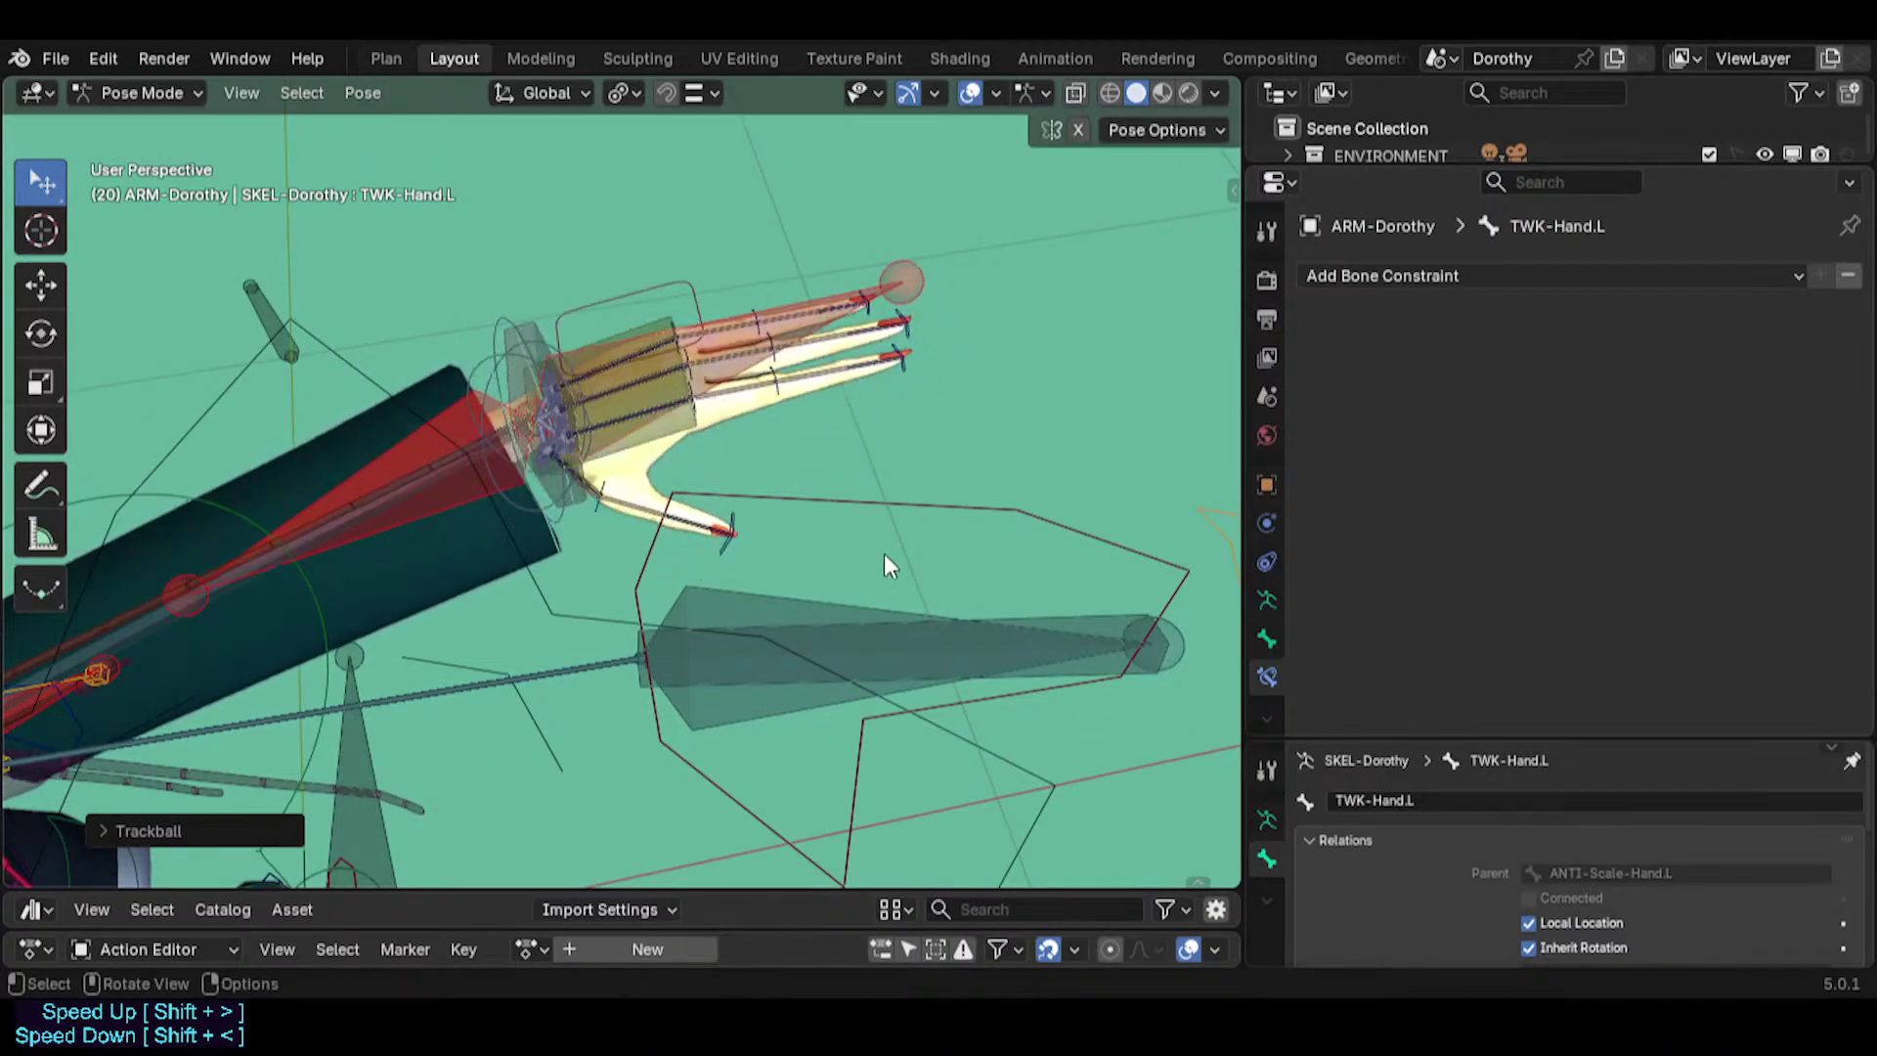
# Undo the stray change and rotate the MTR-IK-Hand.L control to compare the wrist's response.
pyautogui.moveTo(927, 500); pyautogui.dragTo(930, 491)
pyautogui.hotkey('ctrl', 'z')
pyautogui.press('r')
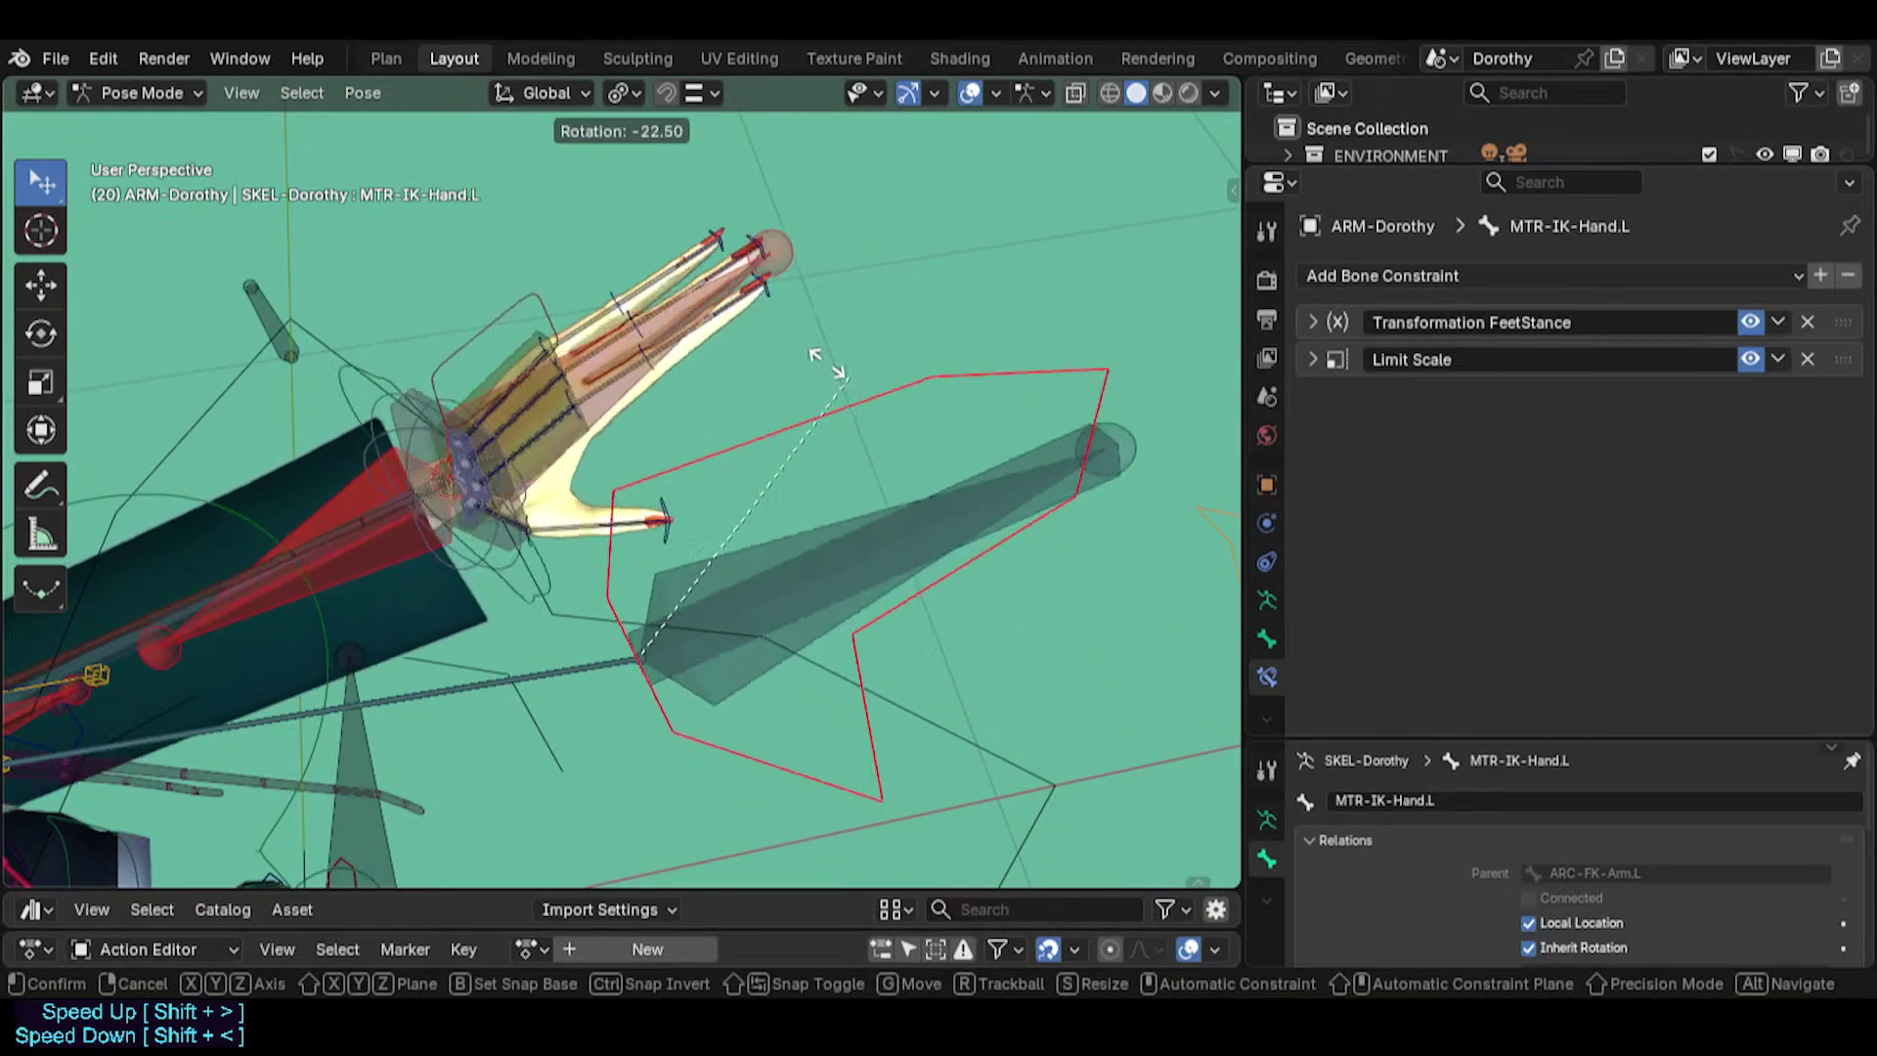
pyautogui.click(821, 498)
# Inspect MCH-IKO-Hand.L, TWK-Hand.L and the parent of DEF4d-Hand.L, and save Dorothy.blend.
pyautogui.click(808, 591)
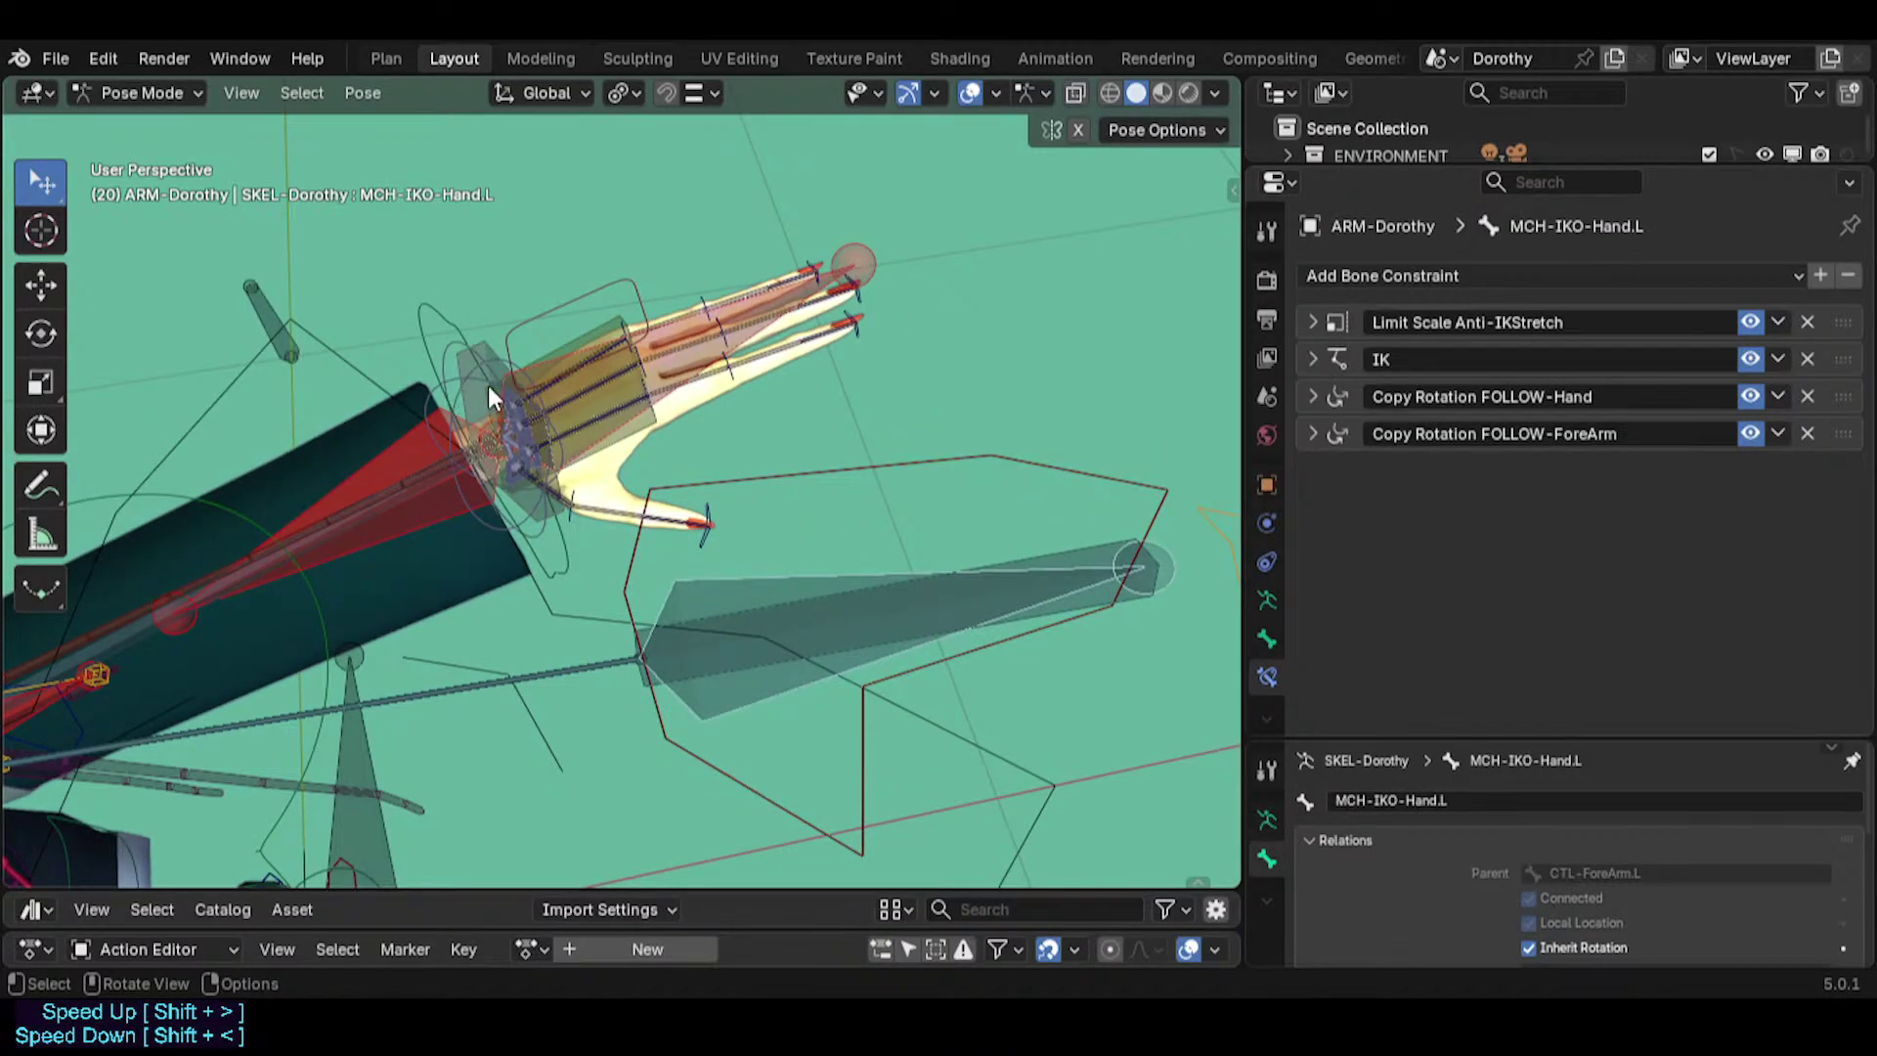
pyautogui.click(432, 298)
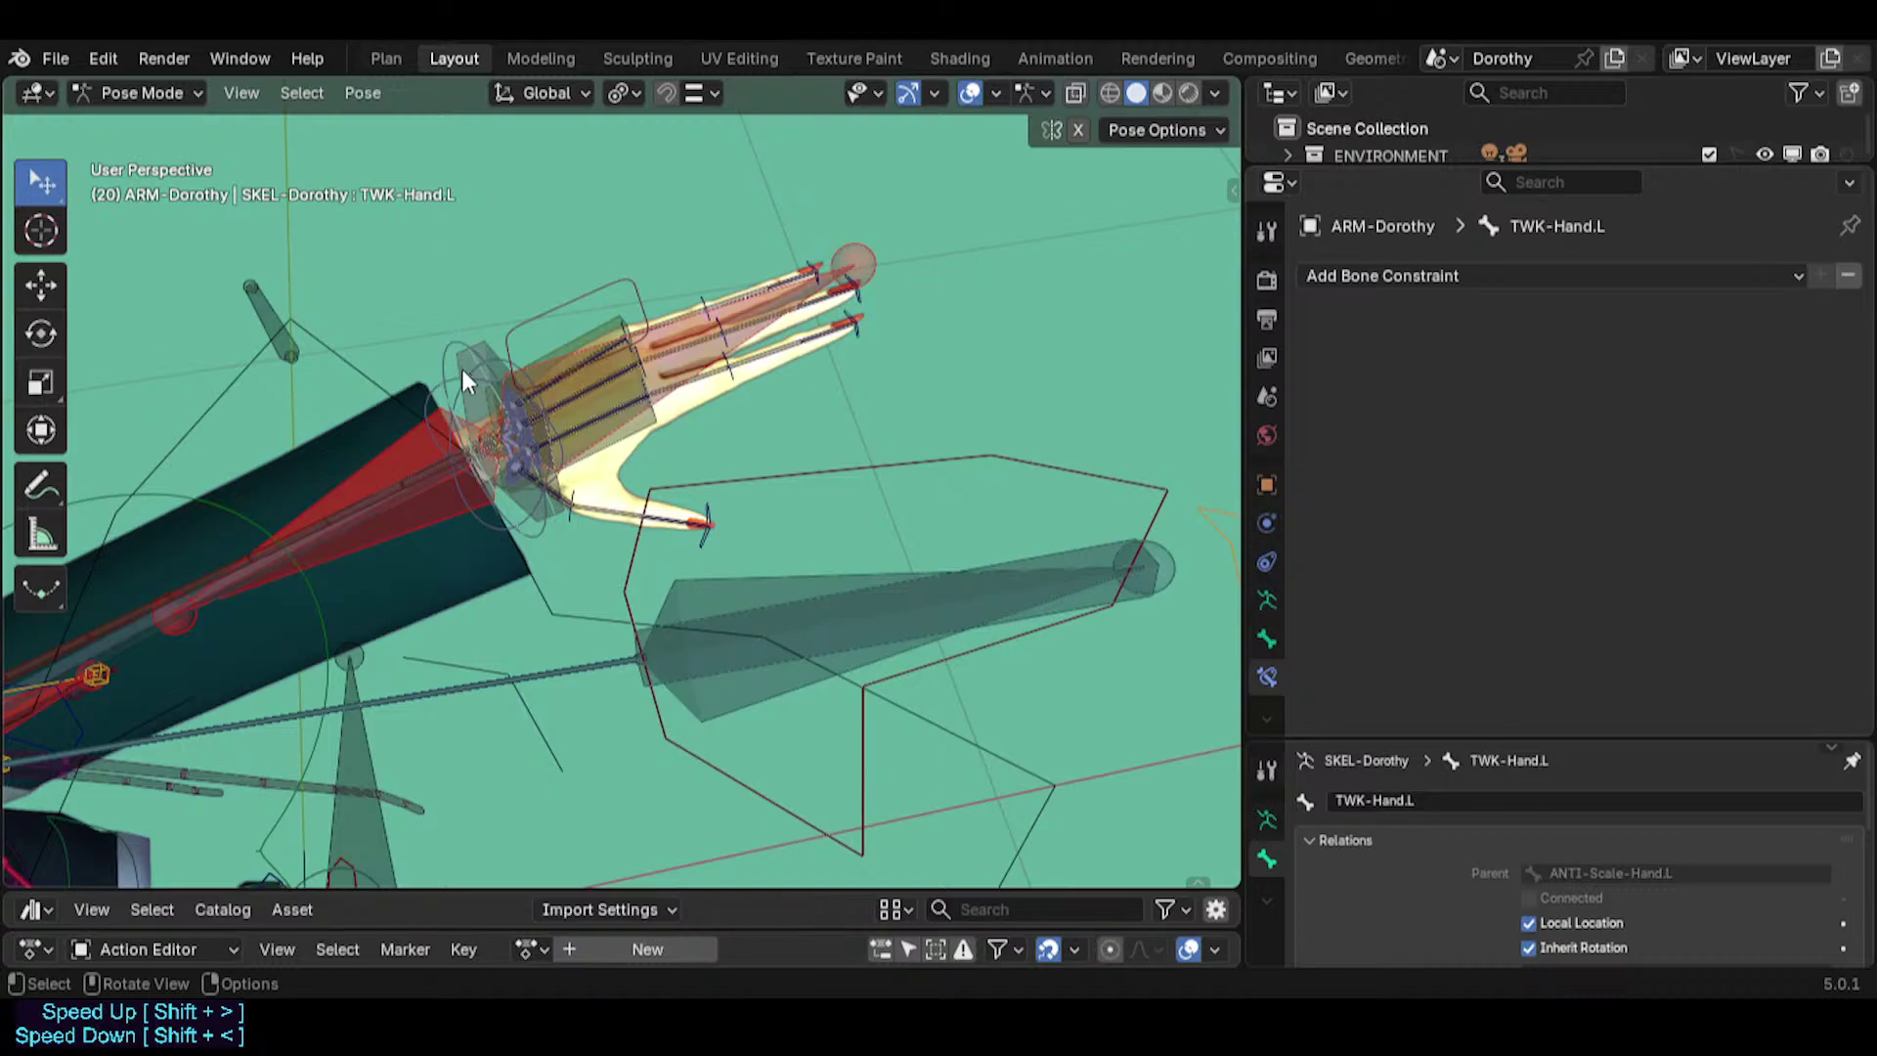
pyautogui.click(612, 452)
pyautogui.hotkey('ctrl', 's')
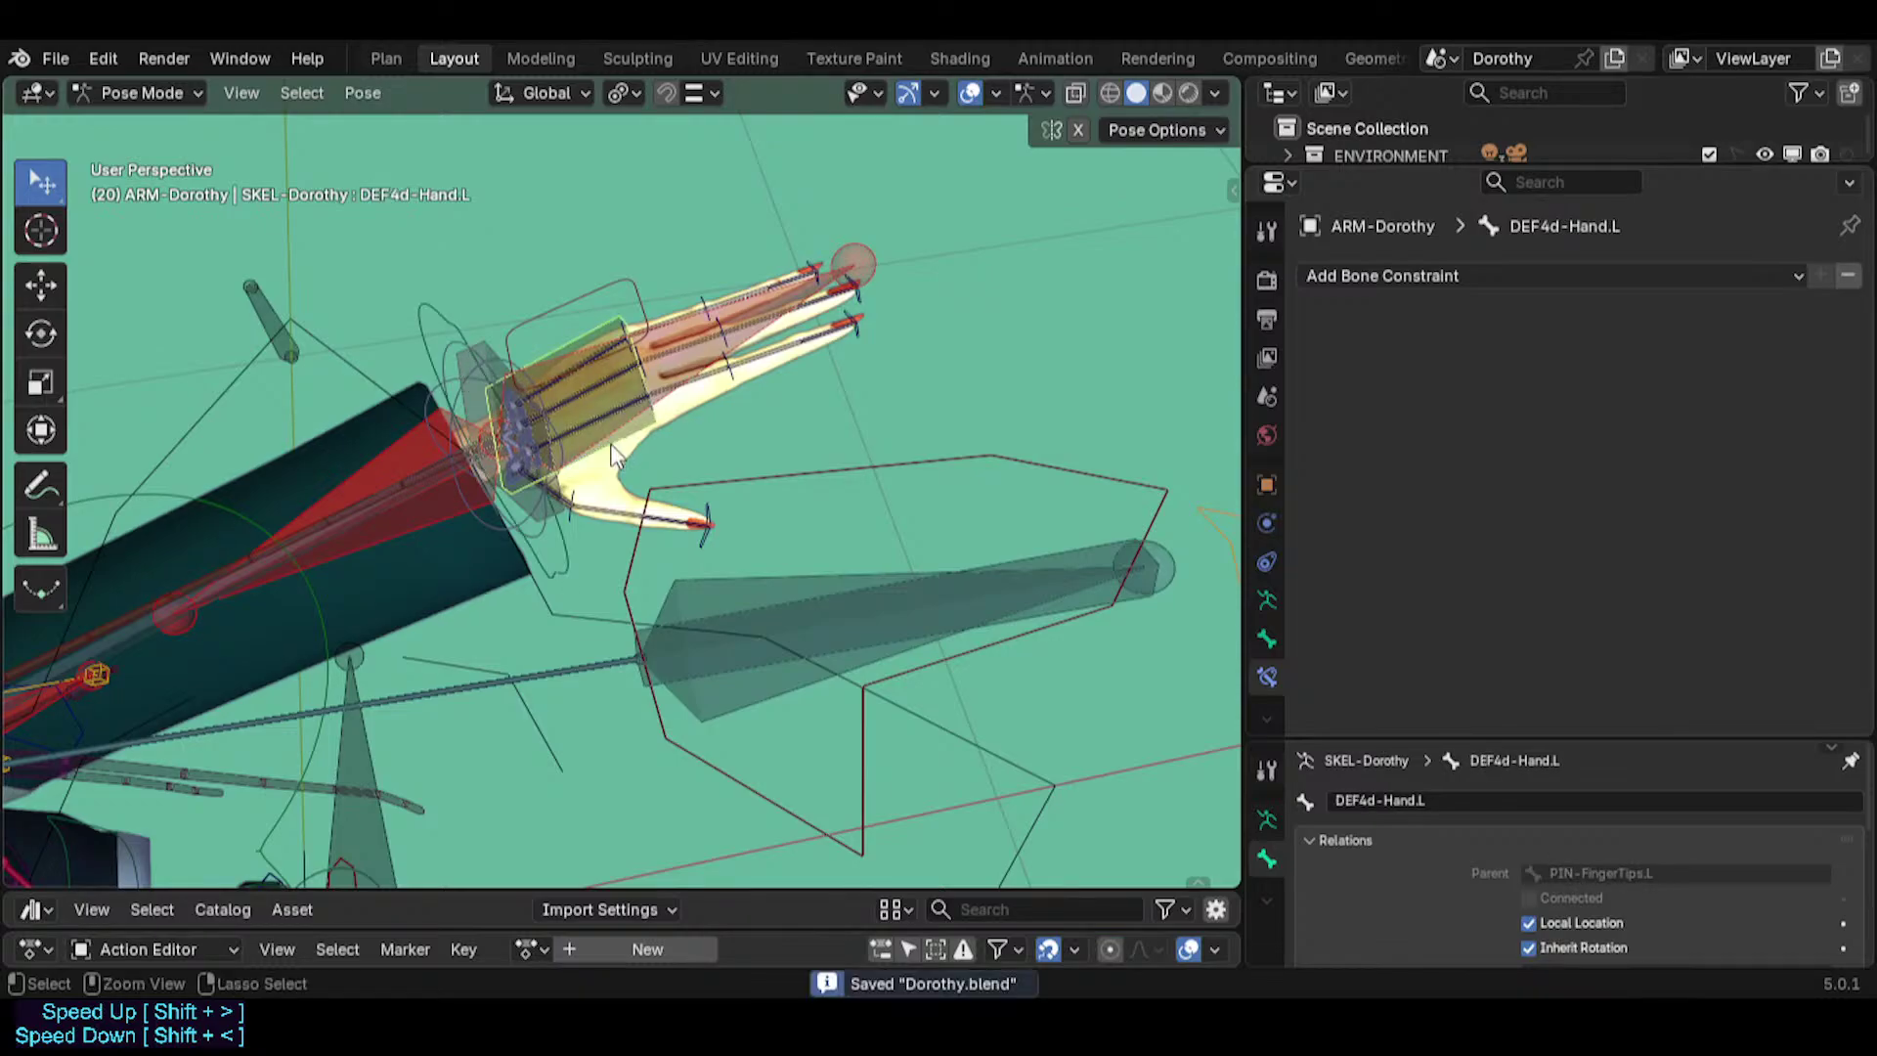
# Select the PIN-FingerTips.L bone at the wrist and check its list of constraints.
pyautogui.scroll(2, 612, 452)
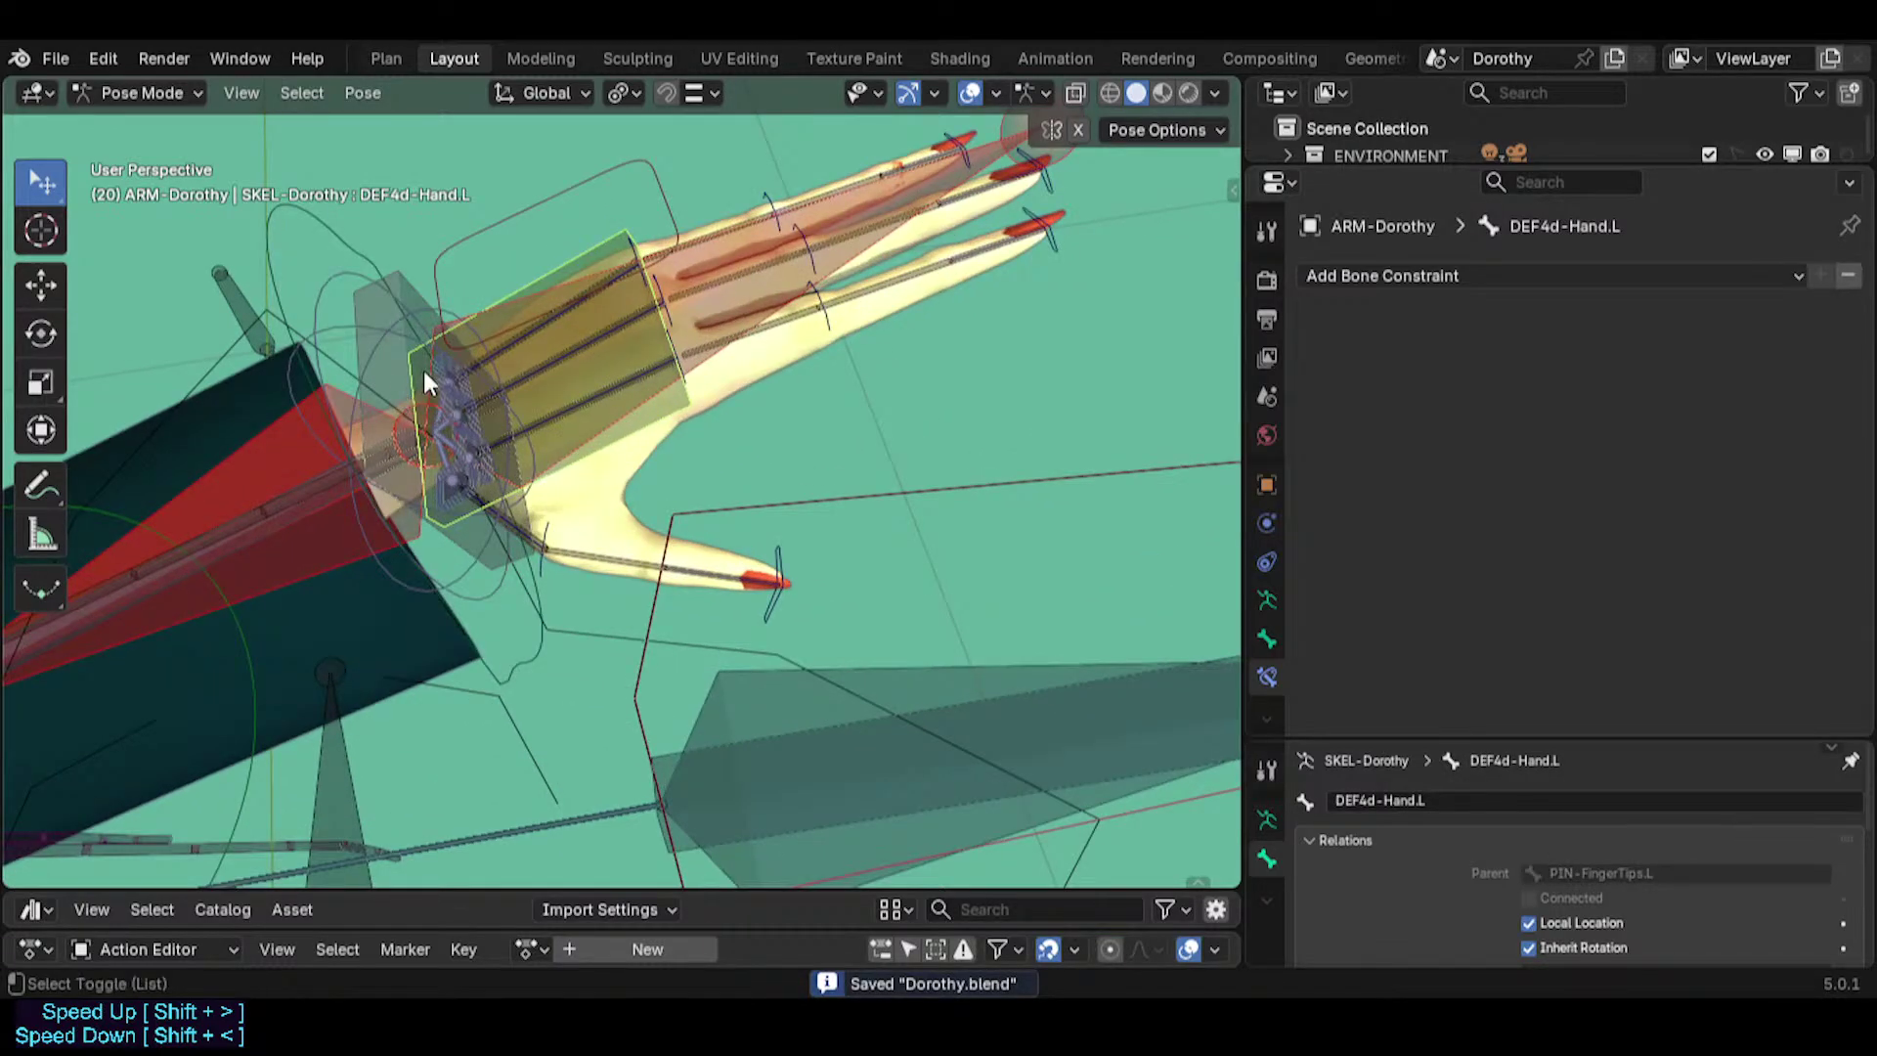
pyautogui.click(362, 303)
pyautogui.click(338, 280)
pyautogui.scroll(-2, 350, 309)
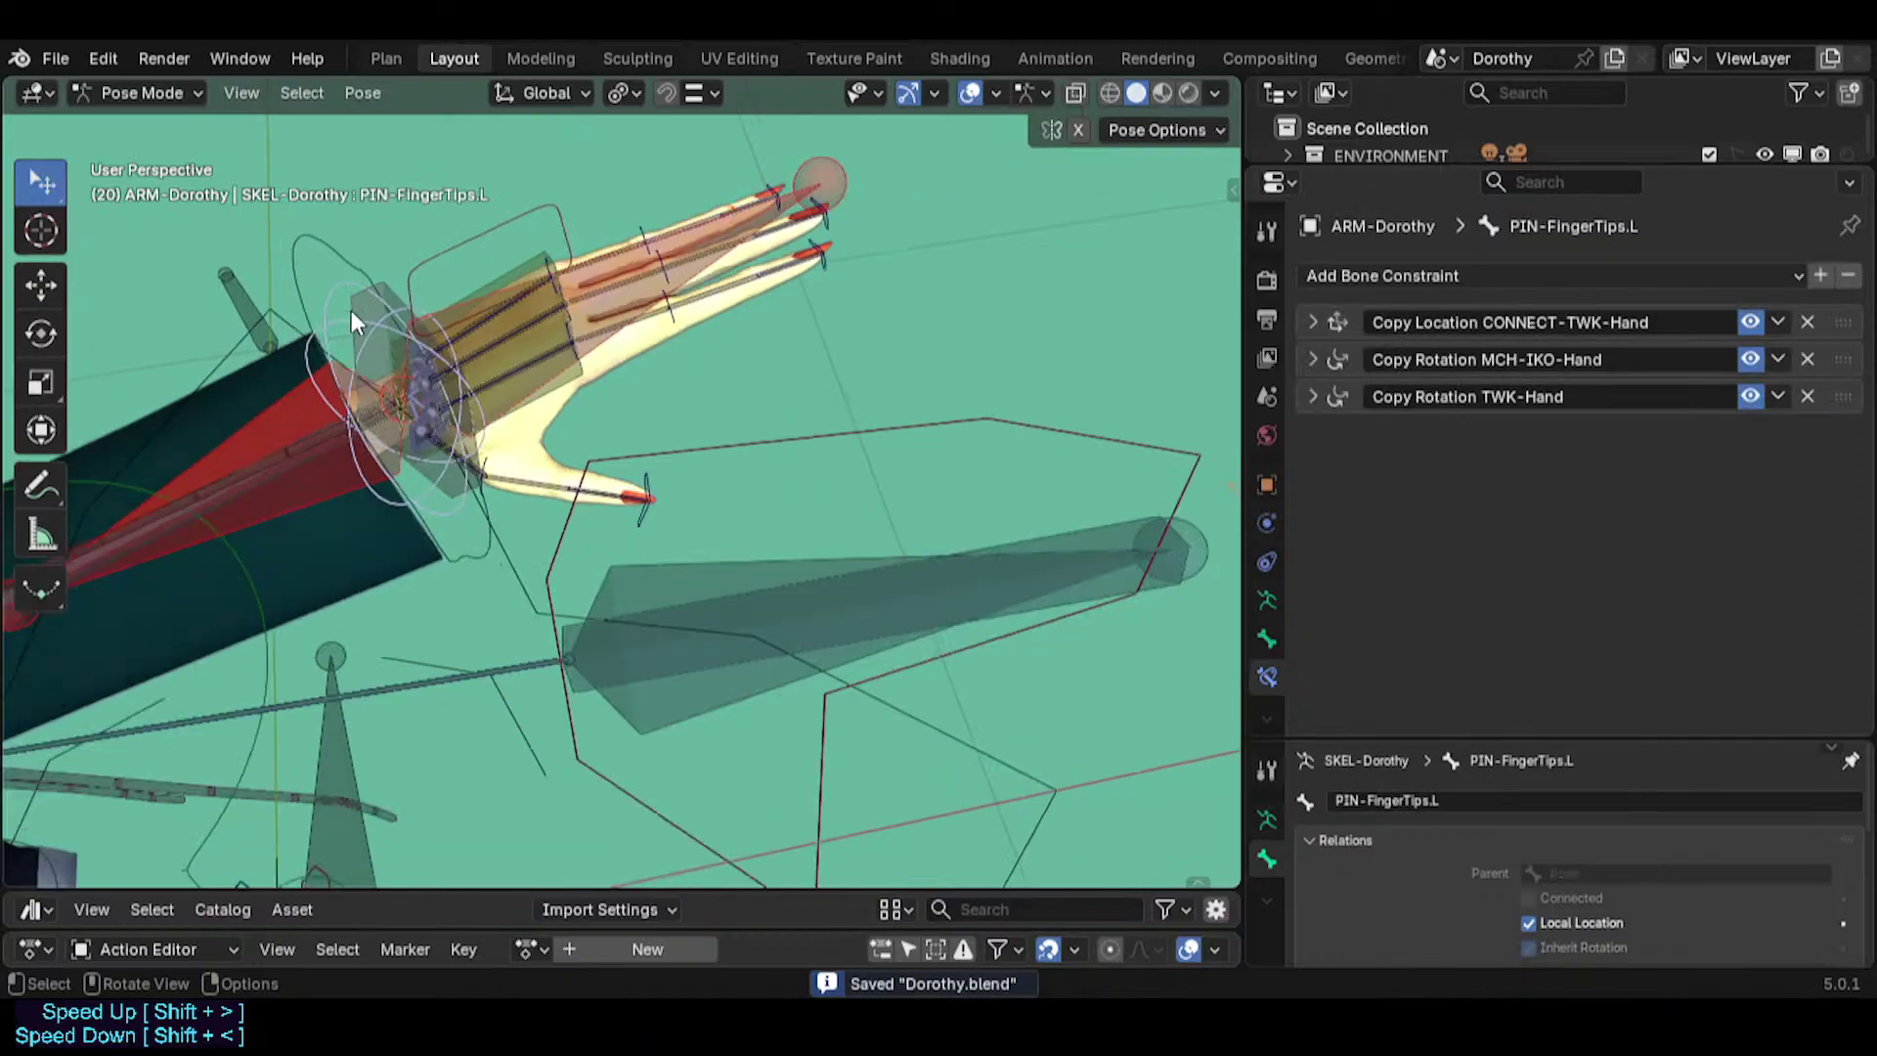
# Rotate TWK-Hand.L twice, checking between the rotations how PIN-FingerTips.L follows it.
pyautogui.click(337, 242)
pyautogui.press('r')
pyautogui.click(338, 293)
pyautogui.click(338, 294)
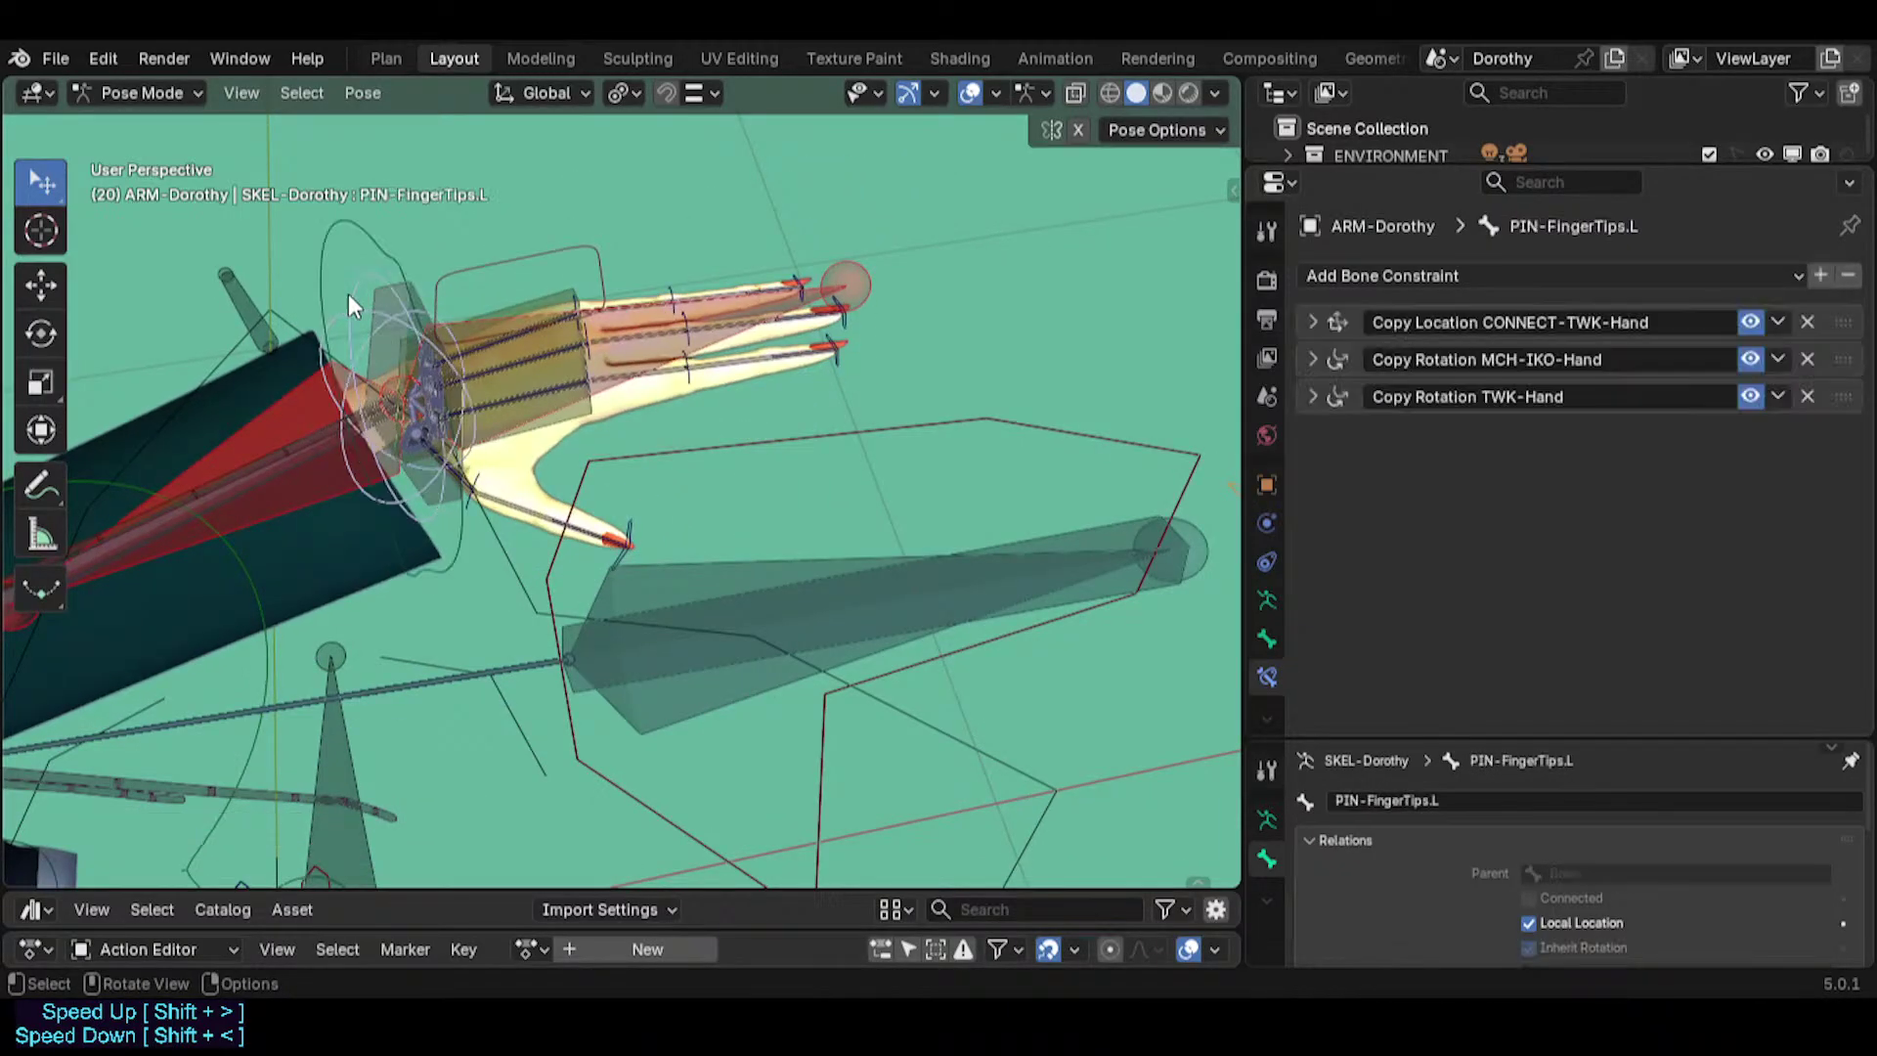
pyautogui.keyDown('shift'); pyautogui.moveTo(440, 382); pyautogui.dragTo(559, 442, button='middle'); pyautogui.keyUp('shift')
pyautogui.click(561, 260)
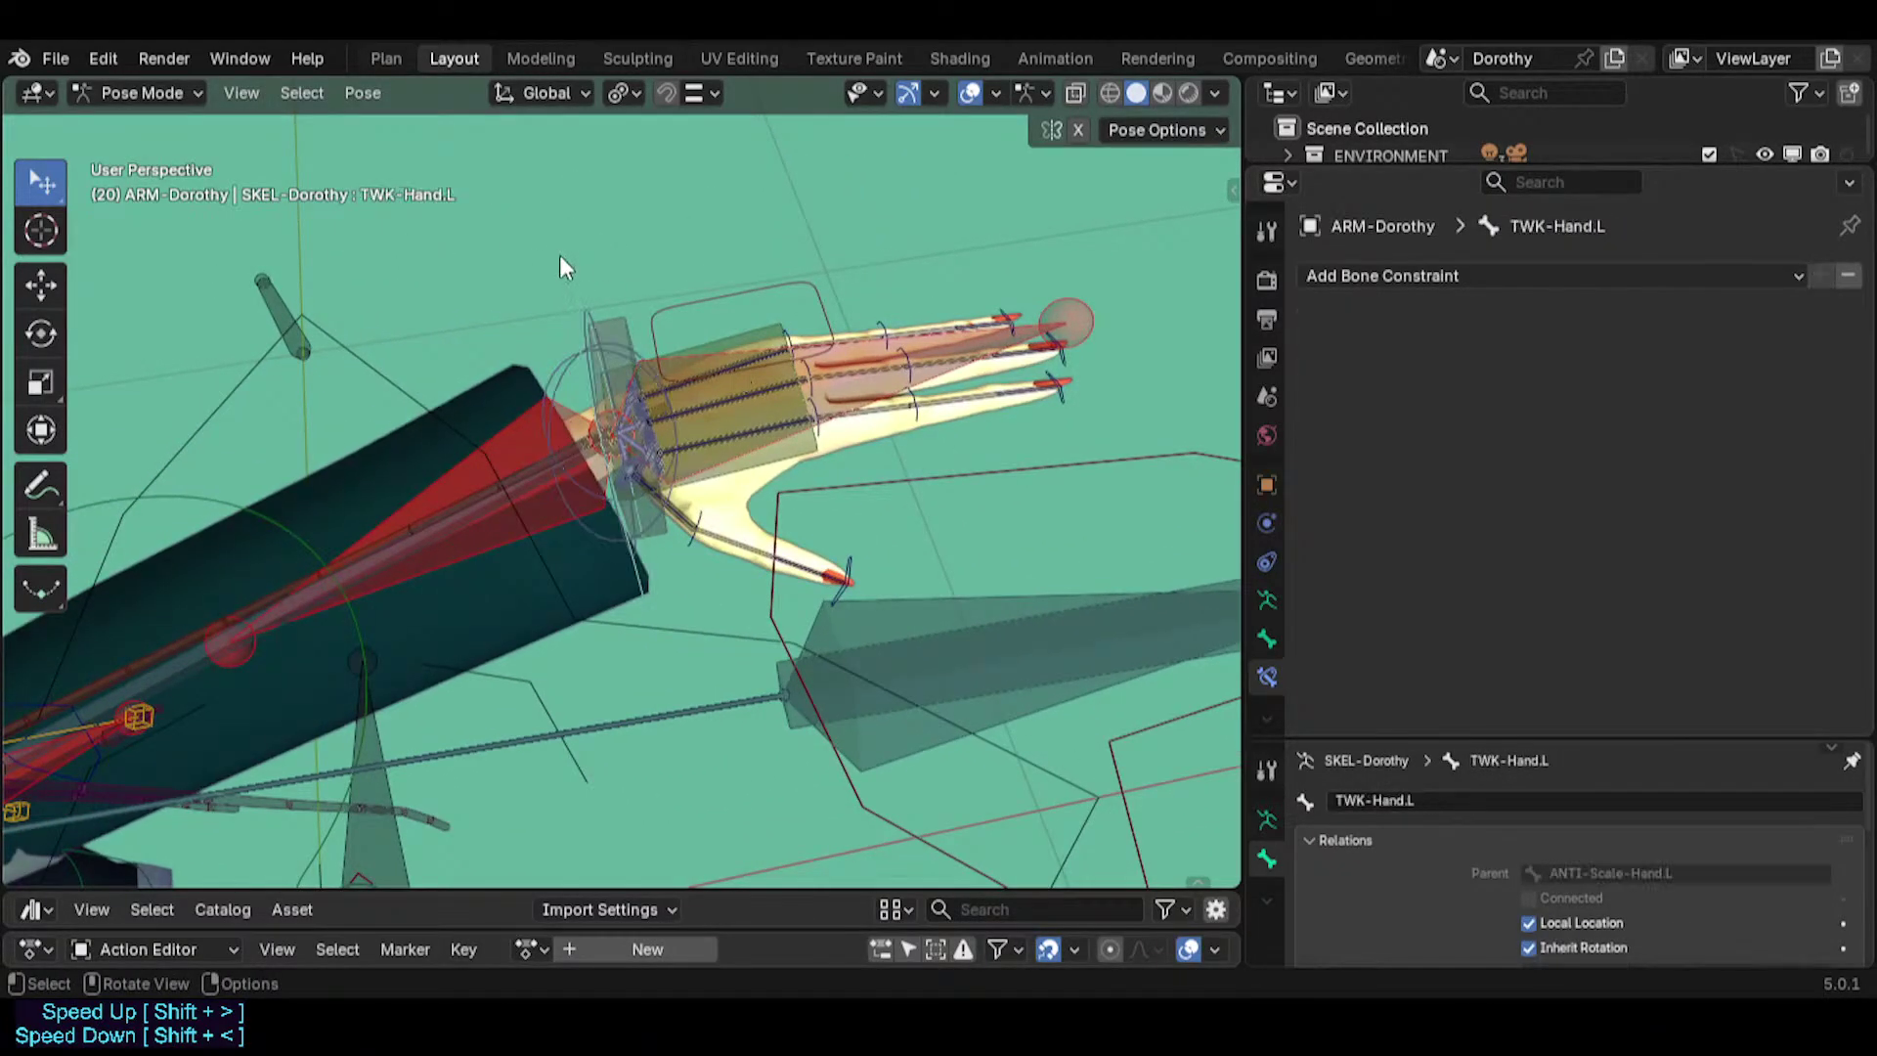
pyautogui.press('r')
pyautogui.click(544, 349)
# Copy the PIN-FingerTips.L bone name and set it as the target bone of HLP4-FanWristForeArm.L's Copy Rotation constraint.
pyautogui.click(577, 358)
pyautogui.press('F2')
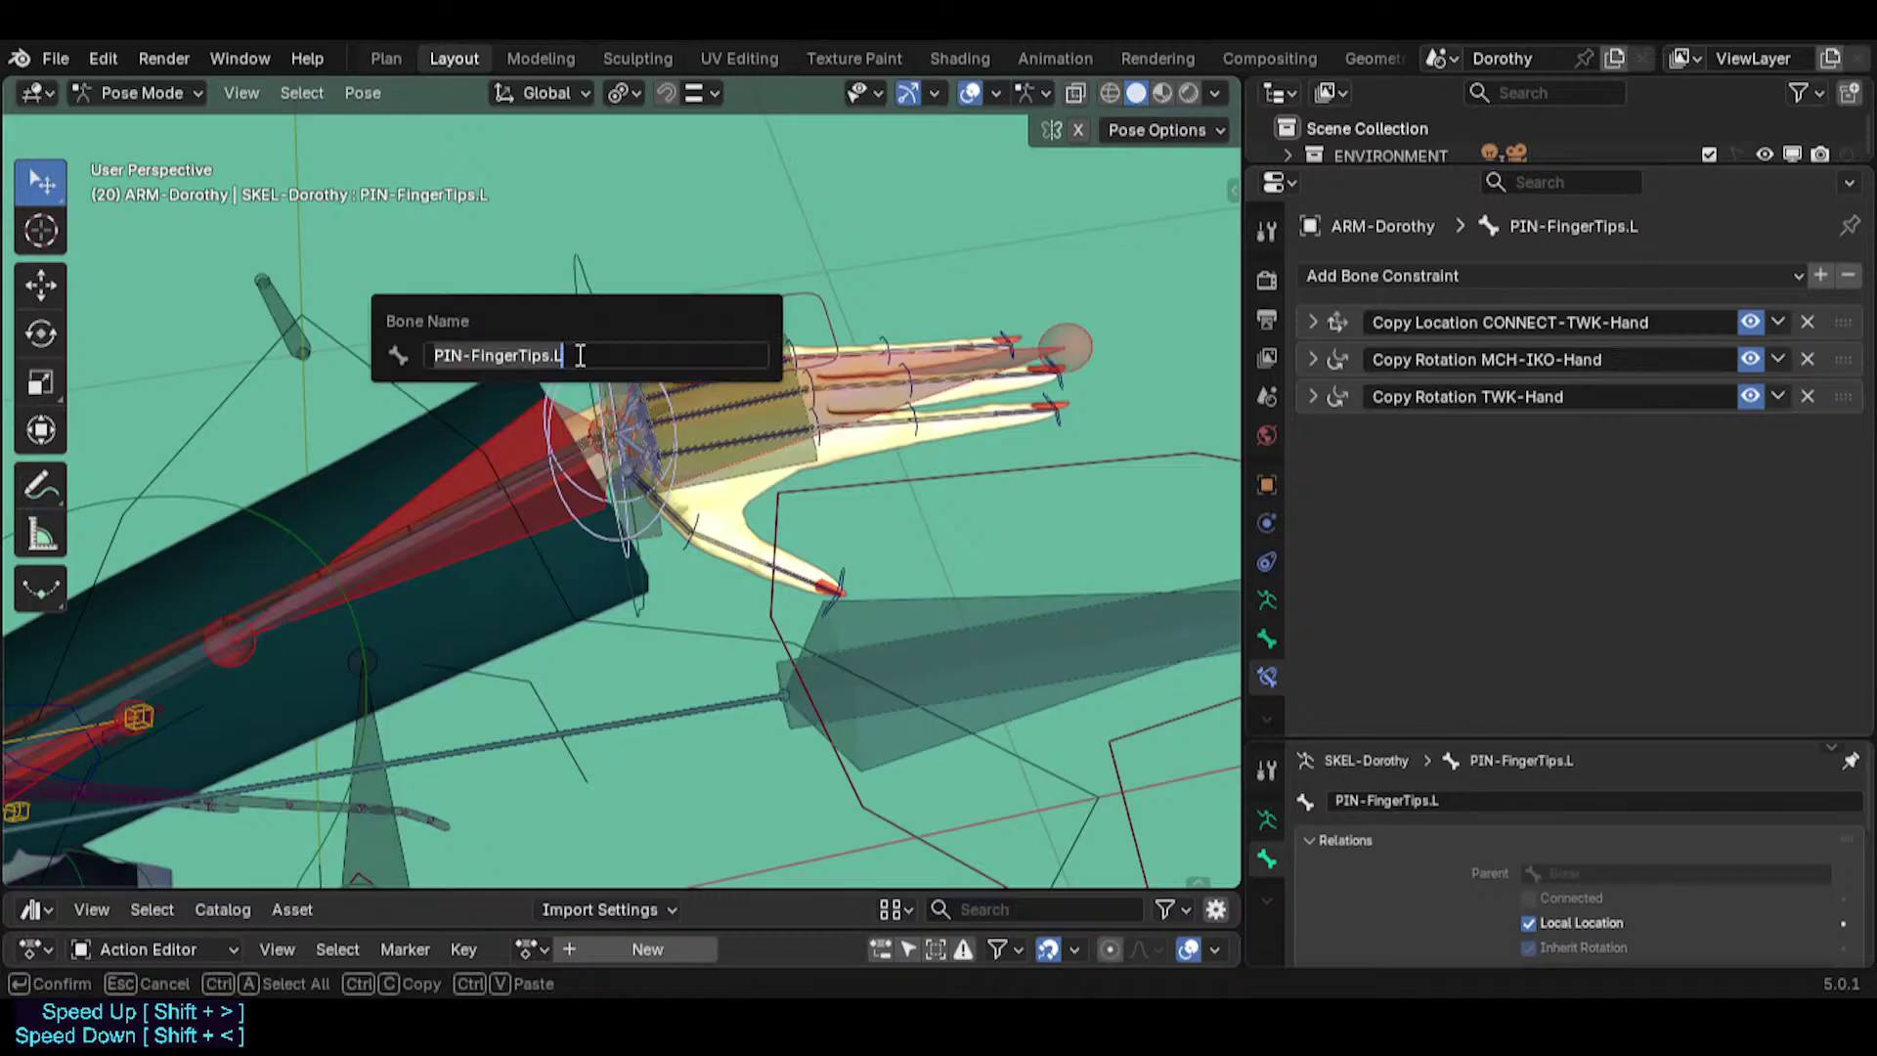
pyautogui.press('Escape')
pyautogui.press('F2')
pyautogui.hotkey('ctrl', 'c')
pyautogui.press('Escape')
pyautogui.click(471, 440)
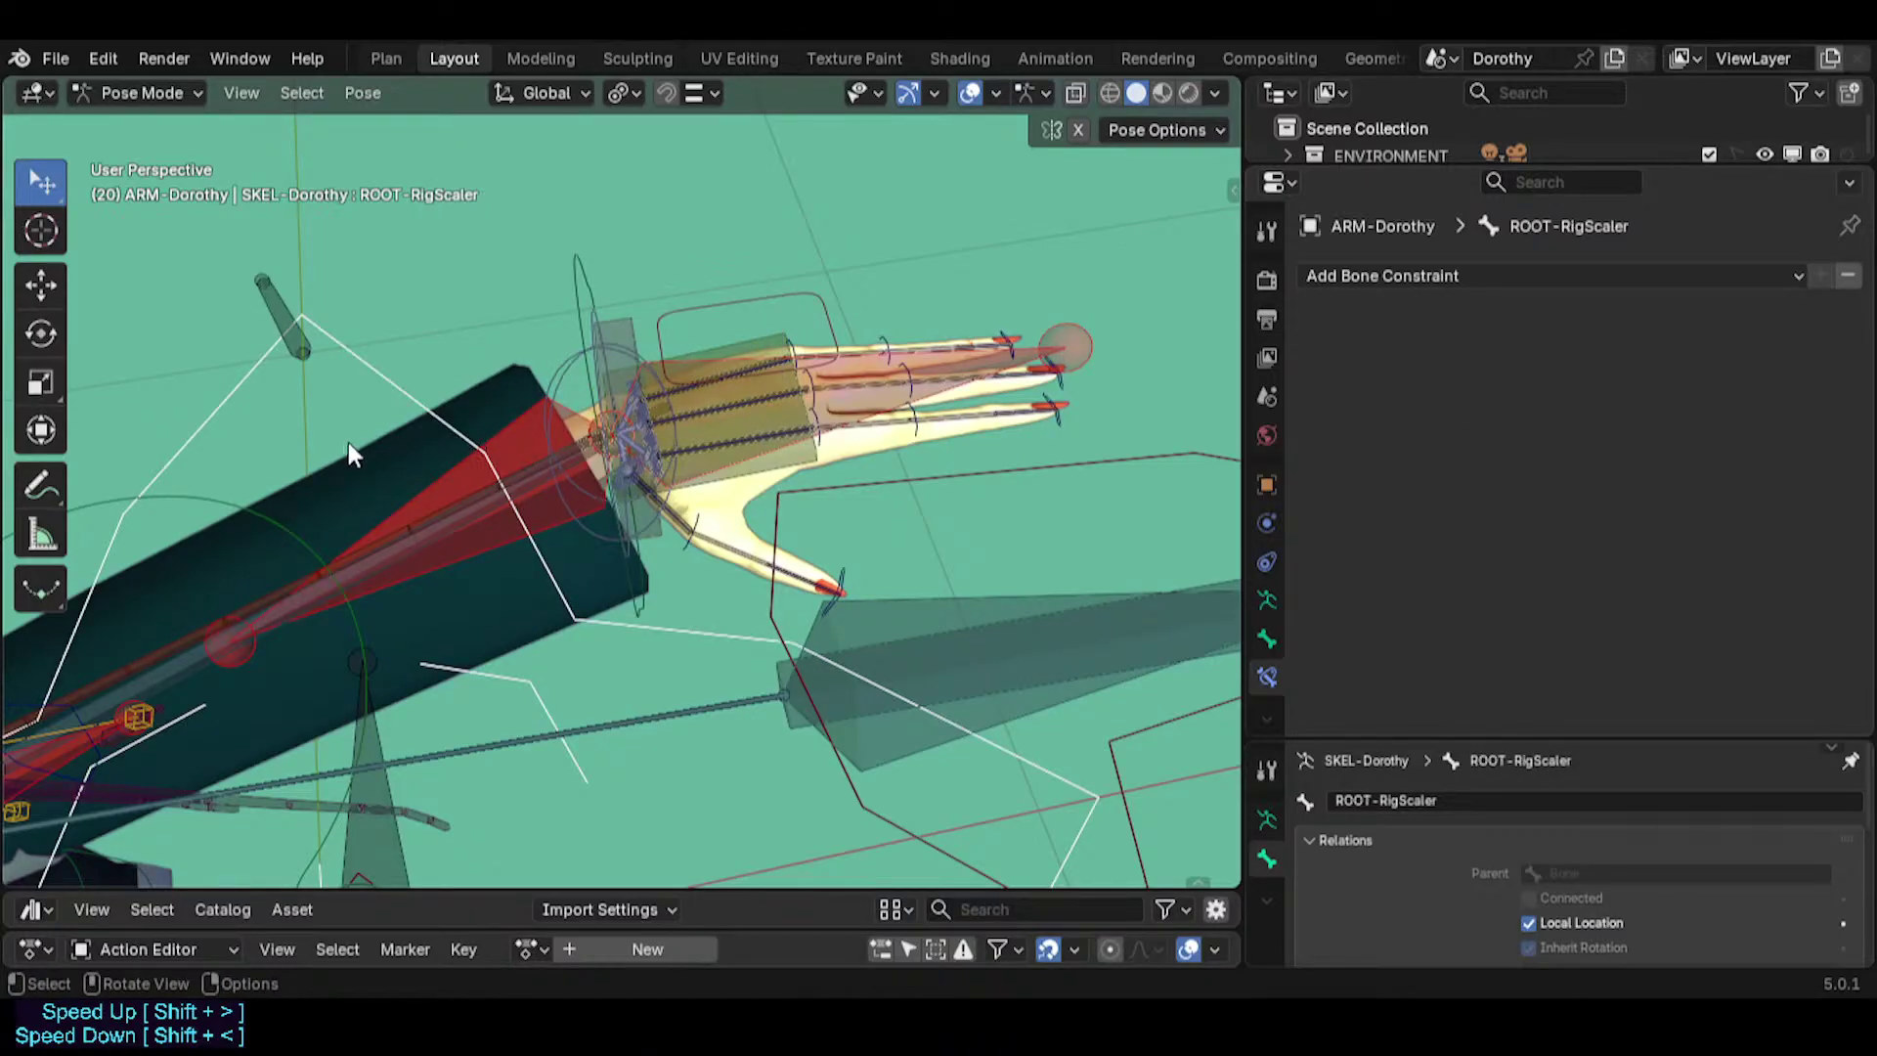
pyautogui.click(489, 410)
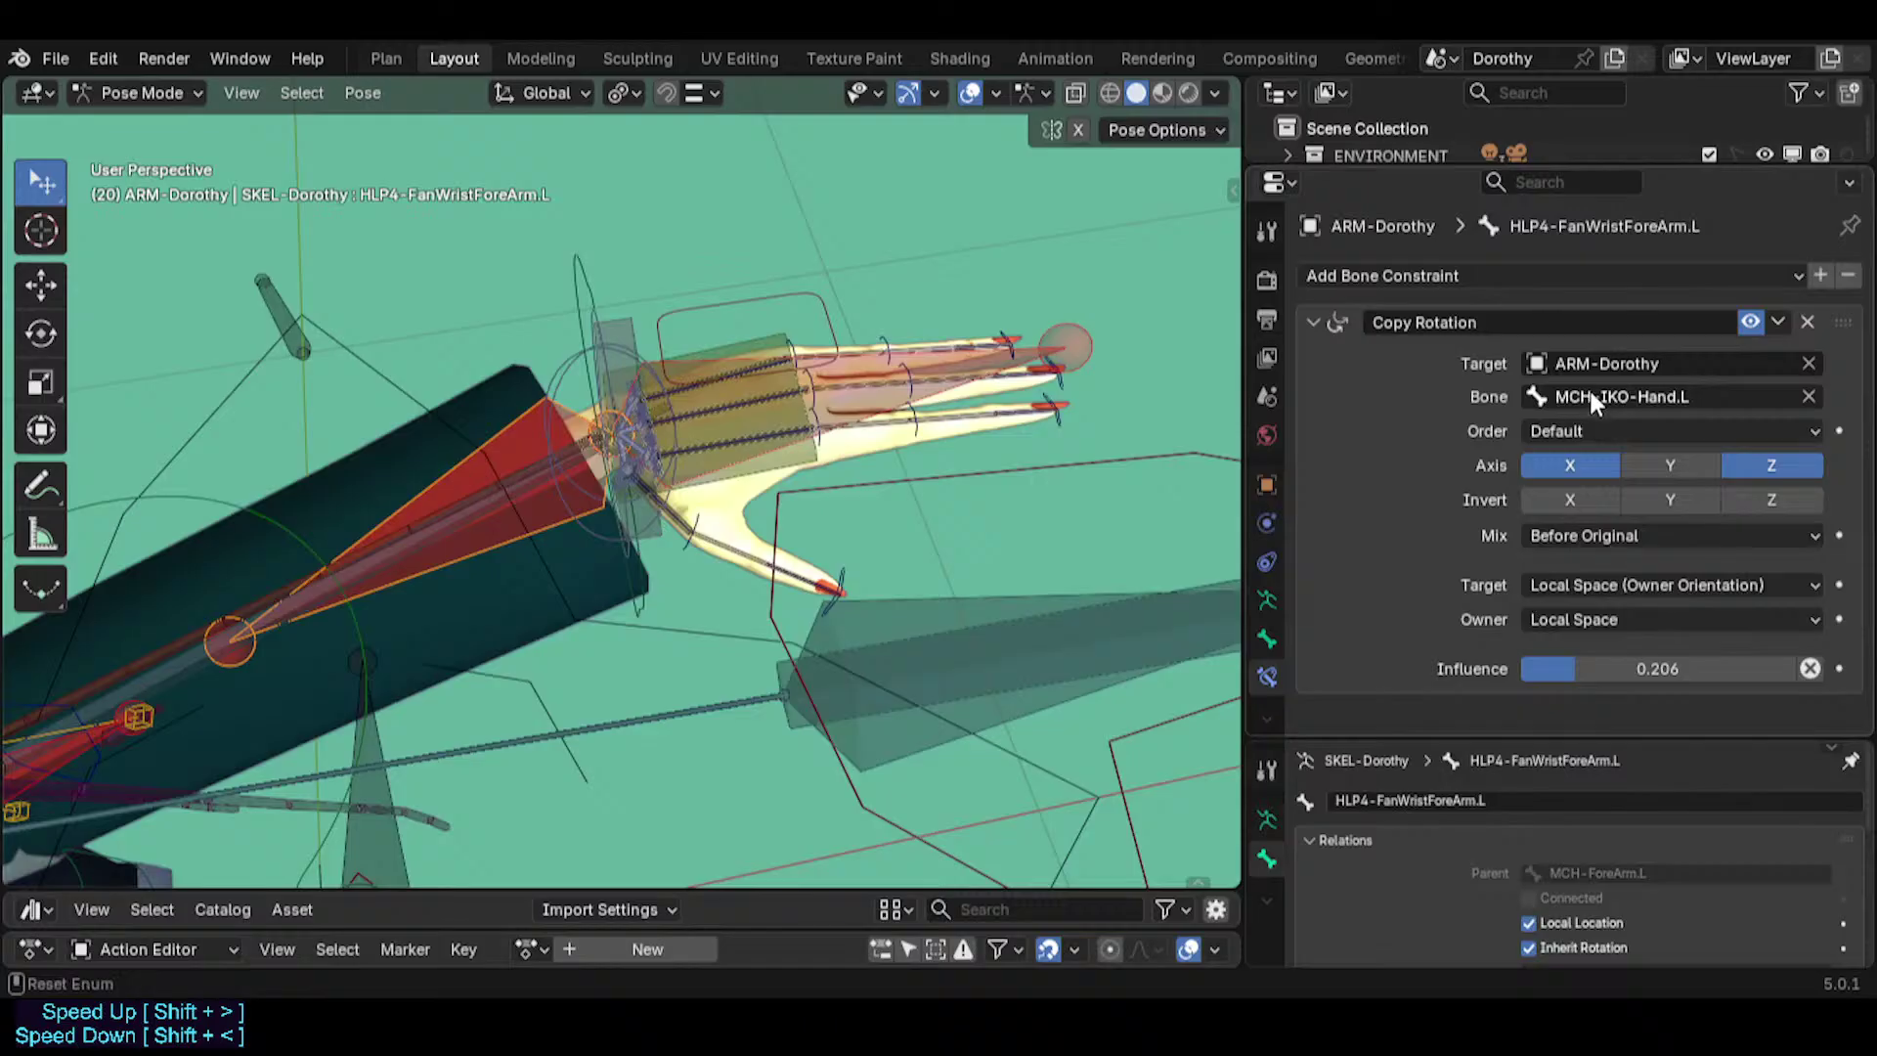
pyautogui.hotkey('ctrl', 'v')
# Set the target bone of HLP4-FanWristHand.L's Transformation constraint to PIN-FingerTips.L.
pyautogui.click(973, 369)
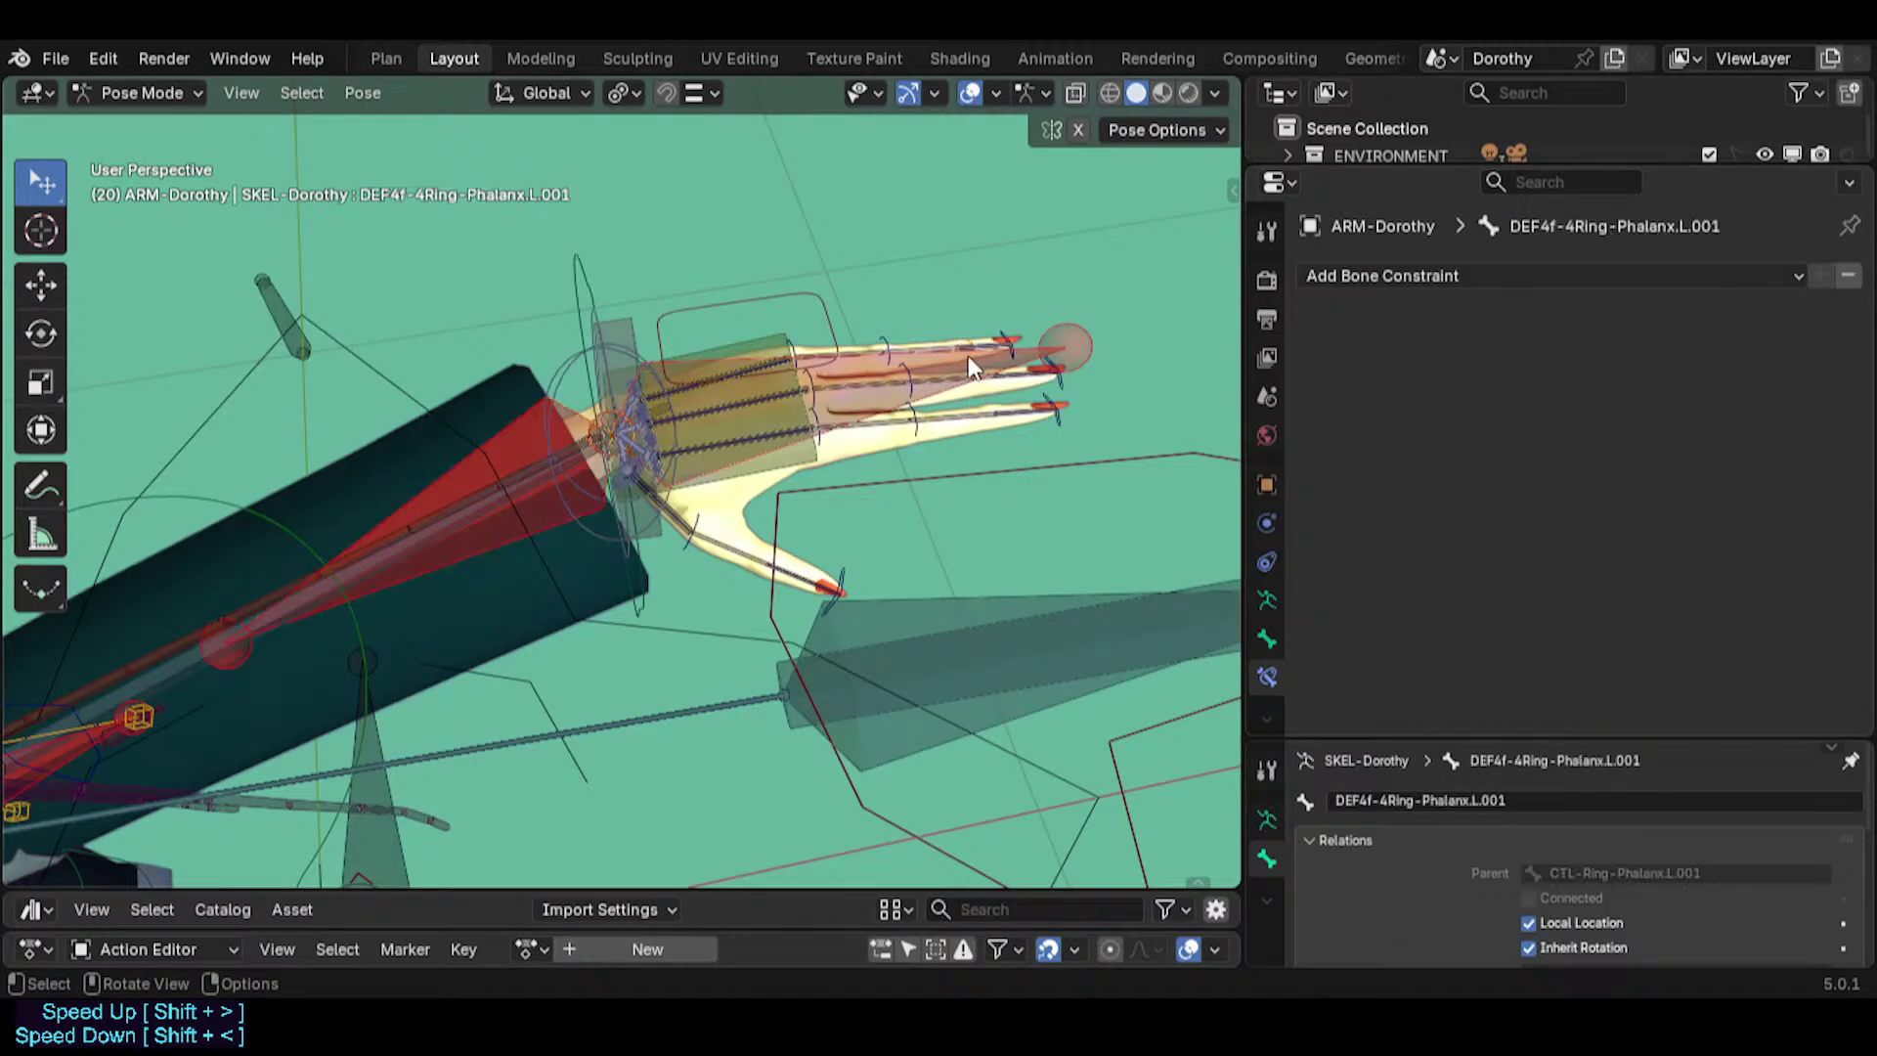
pyautogui.click(972, 369)
pyautogui.hotkey('ctrl', 'v')
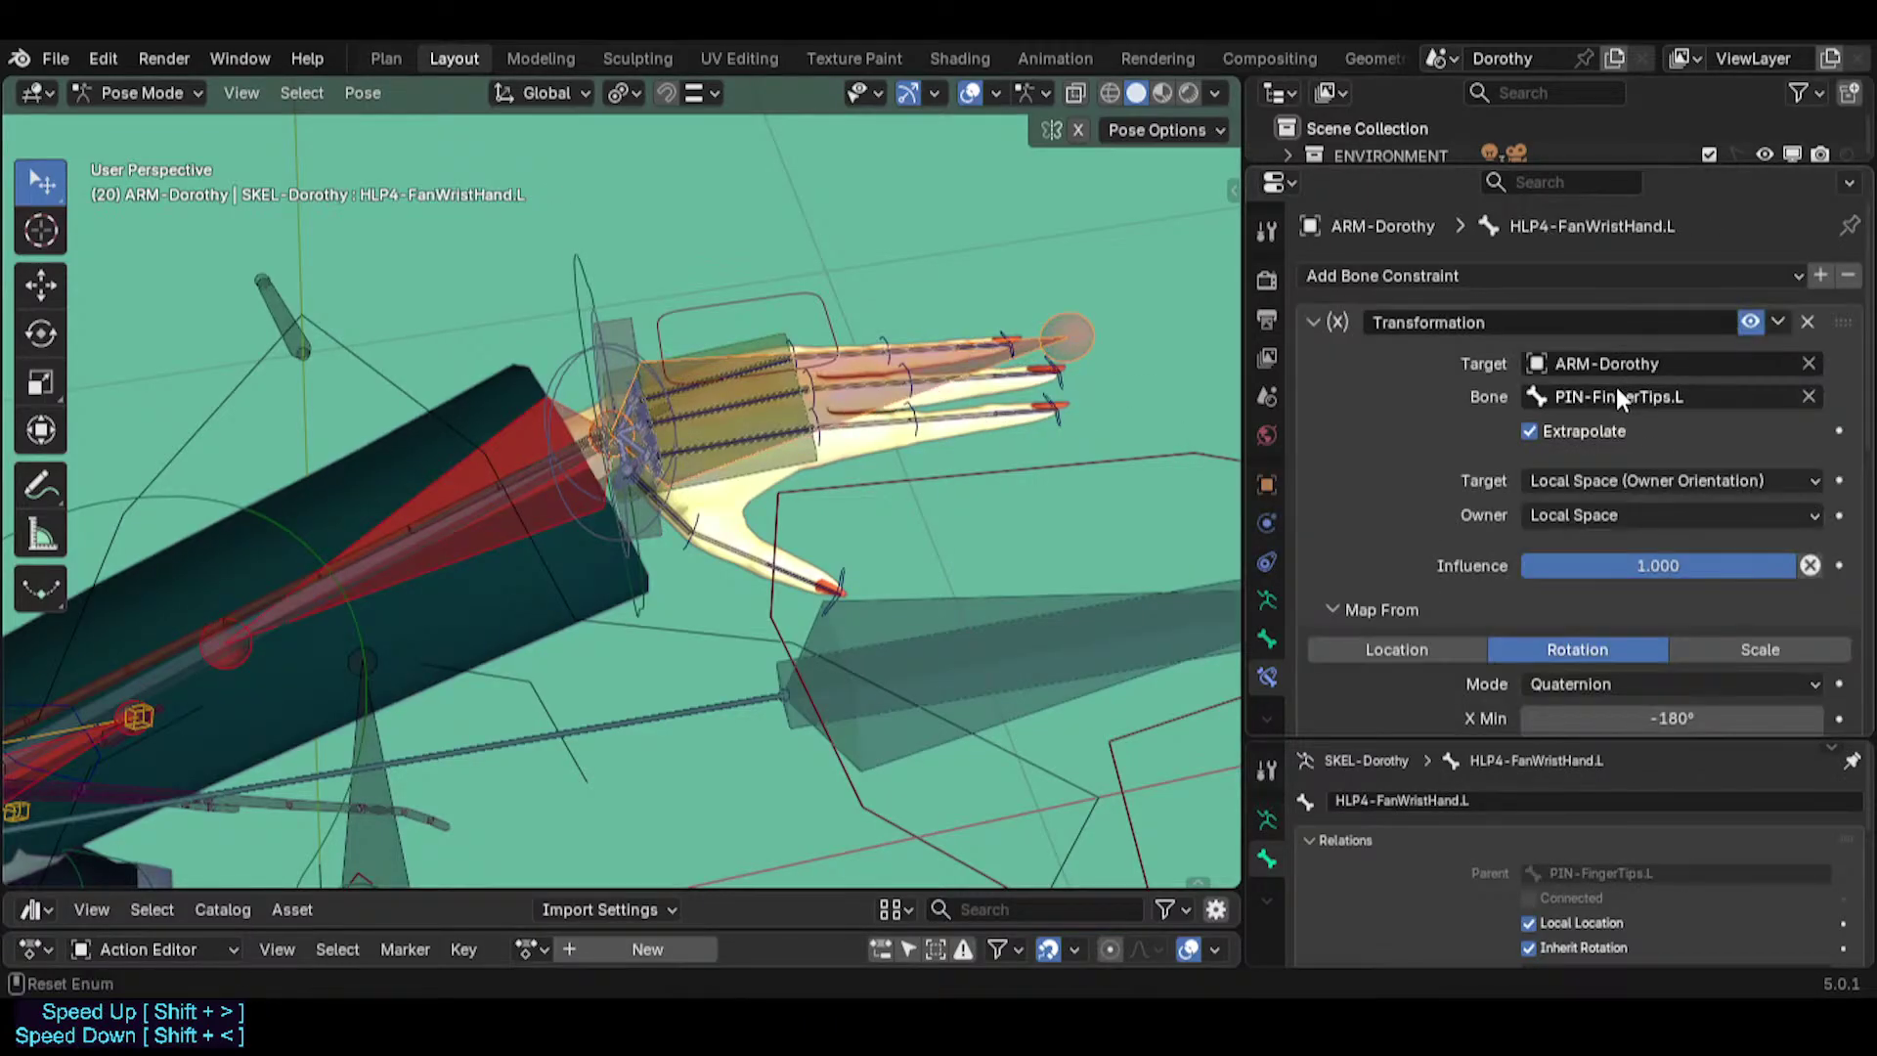
# Rotate TWK-Hand.L back and forth to test how the two wrist fan bones react.
pyautogui.click(572, 322)
pyautogui.press('r')
pyautogui.click(844, 430)
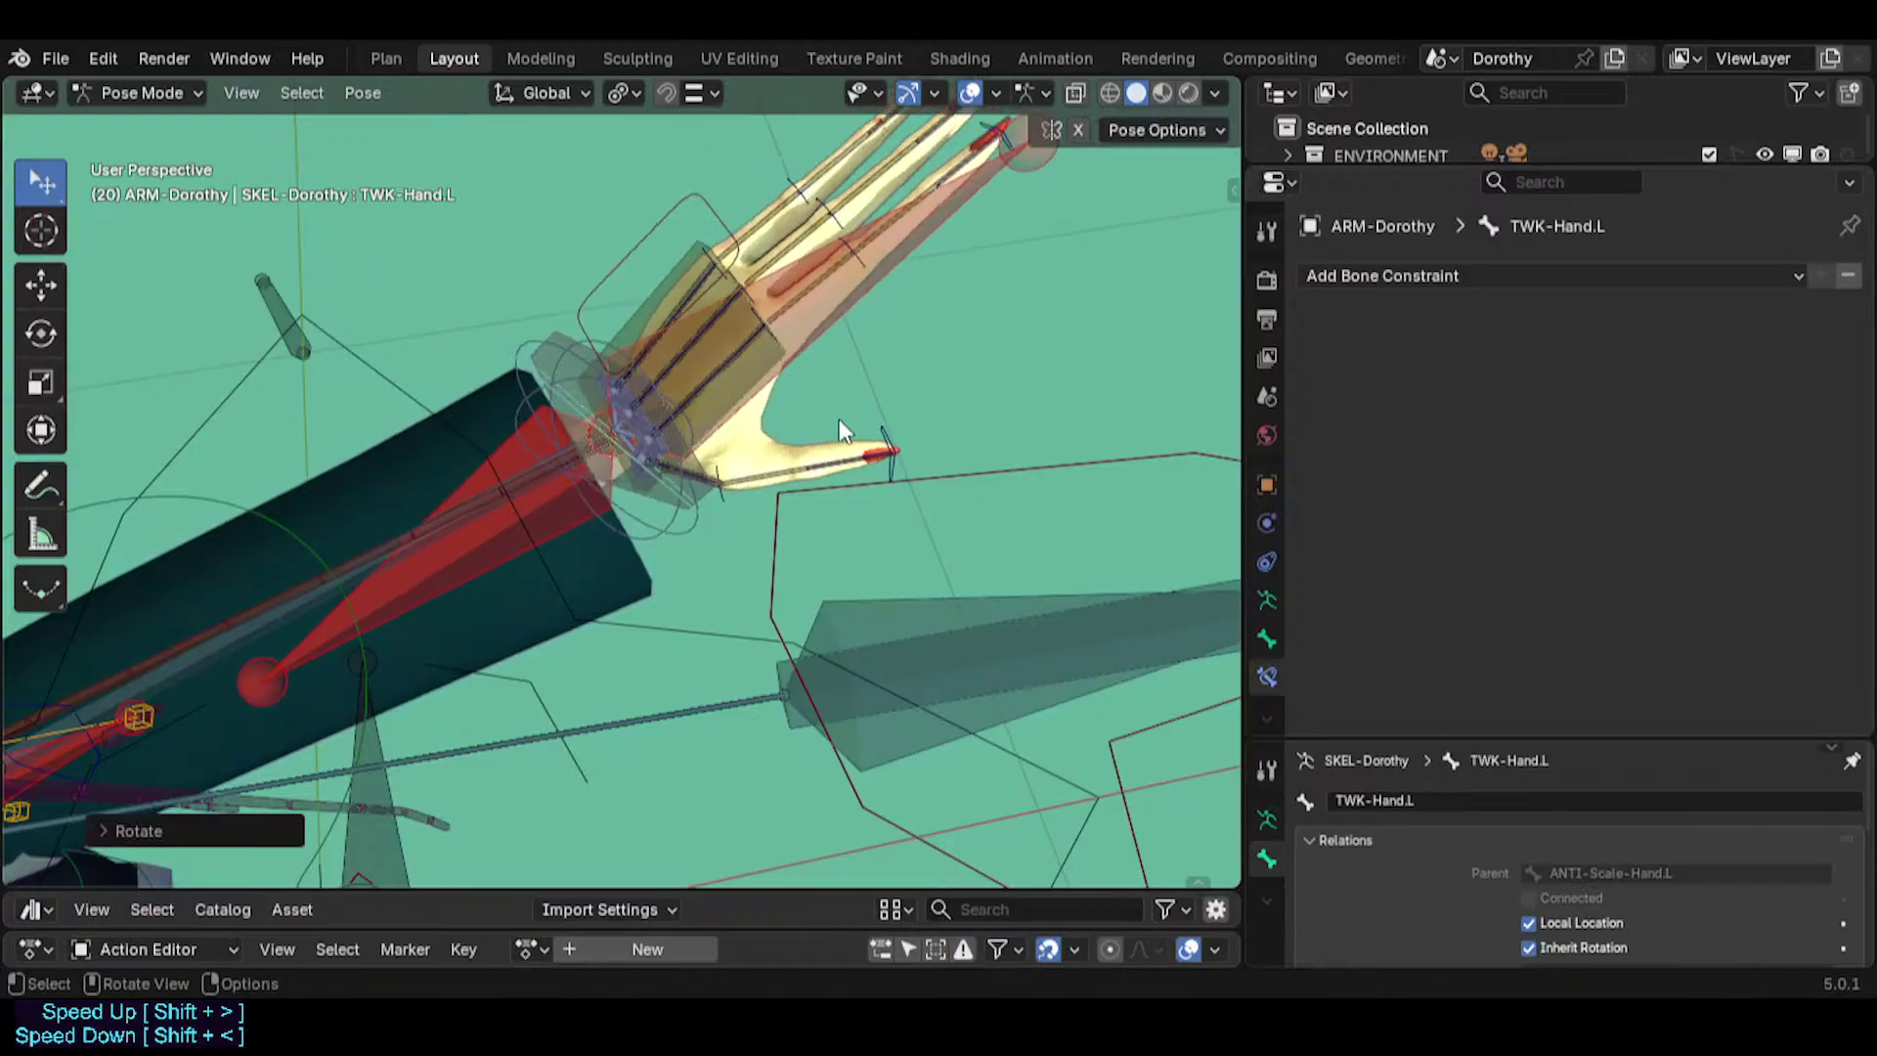
pyautogui.moveTo(844, 430); pyautogui.dragTo(792, 422, button='middle')
pyautogui.press('r')
pyautogui.click(839, 544)
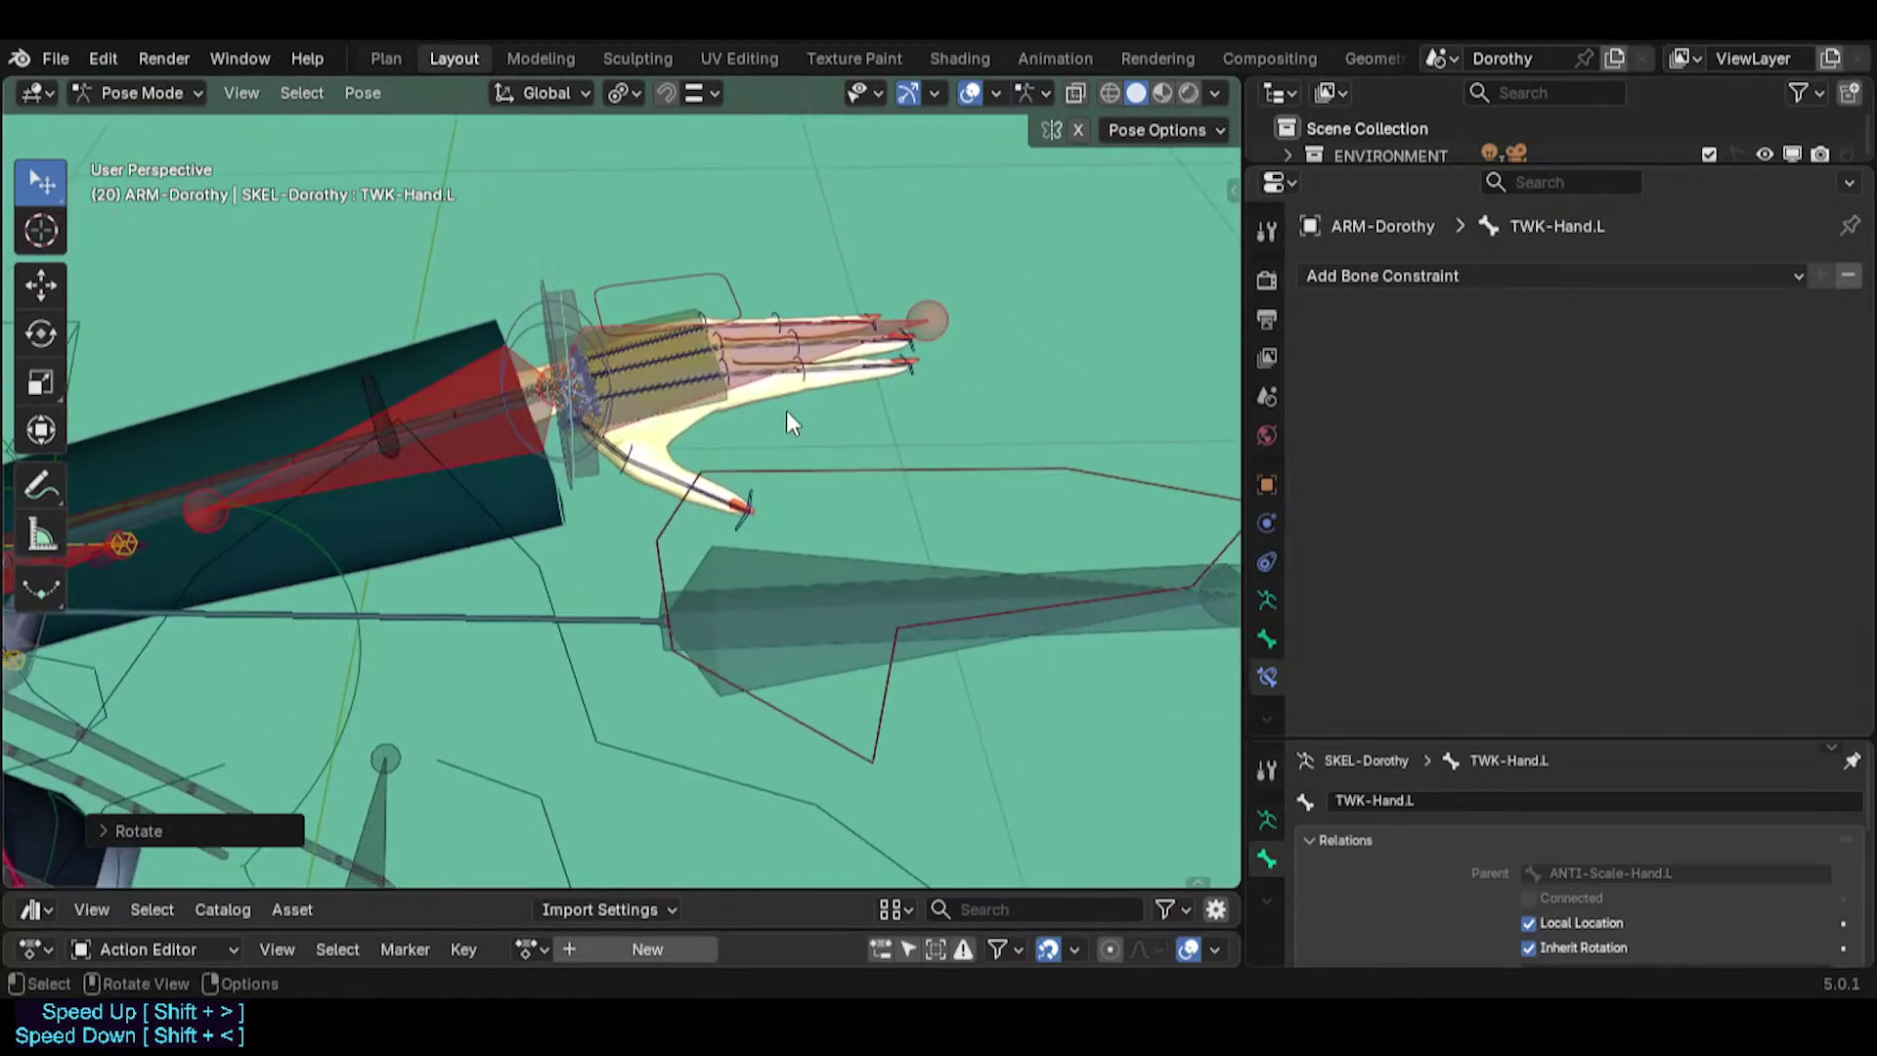
# Rotate the MTR-IK-Hand.L control freely and about its local X axis to test the wrist fan bones.
pyautogui.click(842, 465)
pyautogui.press('r')
pyautogui.click(854, 548)
pyautogui.moveTo(854, 549); pyautogui.dragTo(929, 571, button='middle')
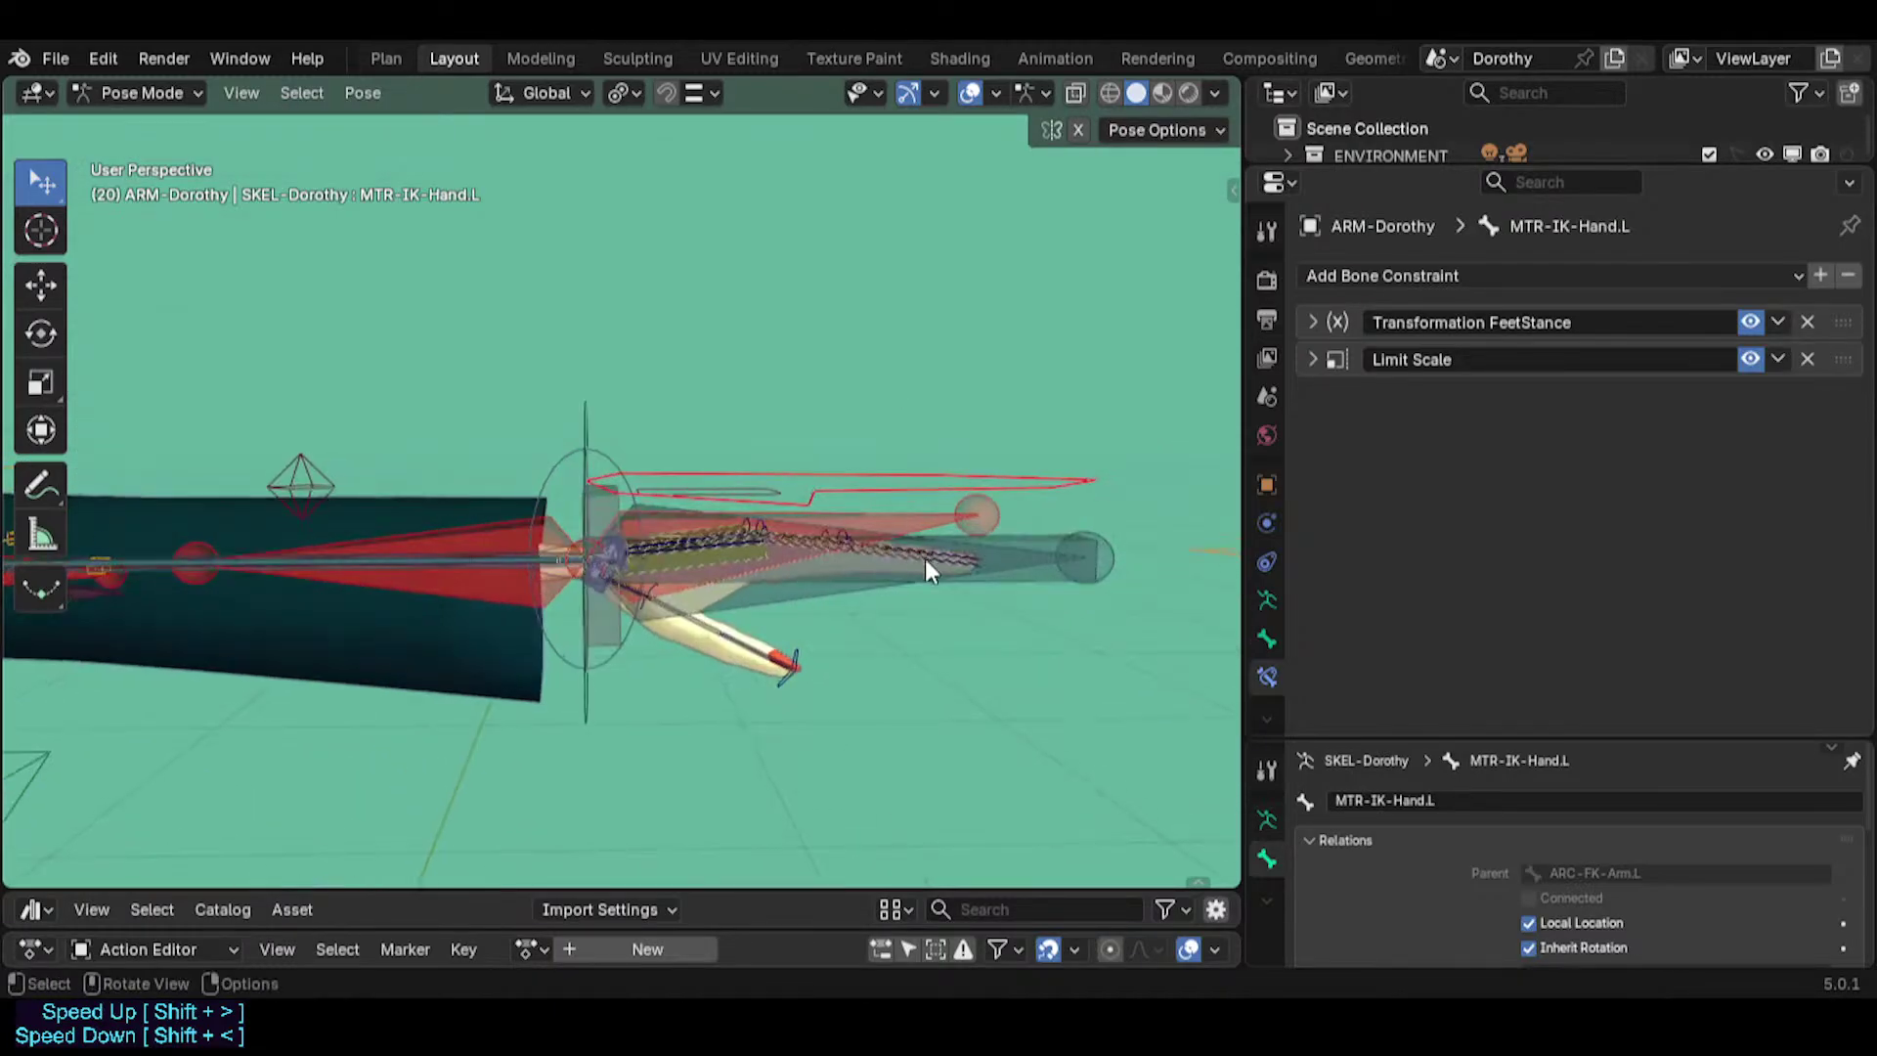
pyautogui.press('r')
pyautogui.press('x')
pyautogui.press('x')
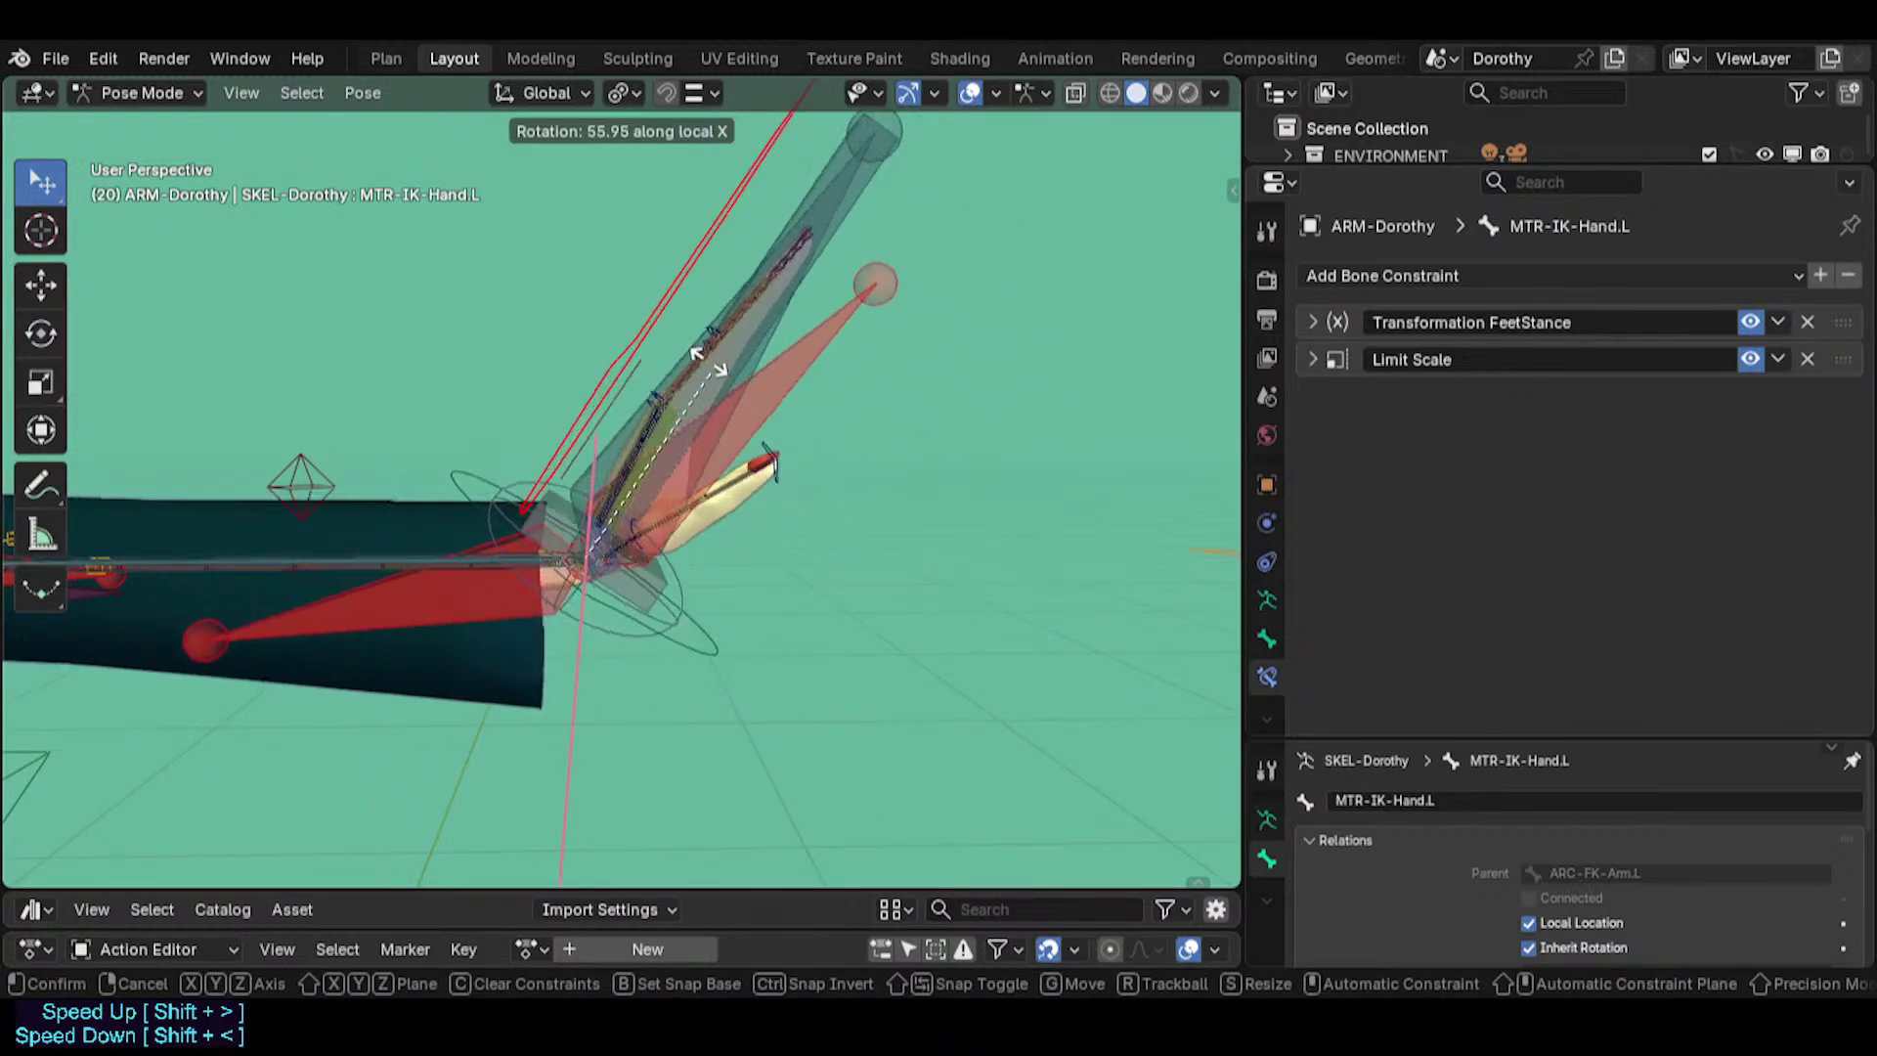
pyautogui.click(826, 606)
pyautogui.moveTo(826, 606)
pyautogui.mouseDown(button='middle')
pyautogui.moveTo(838, 635)
pyautogui.moveTo(831, 606)
pyautogui.mouseUp(button='middle')
pyautogui.press('r')
pyautogui.click(842, 581)
# Inspect TWK-Hand.L and the MCH-IKO-Hand.L bone with its list of constraints.
pyautogui.click(670, 489)
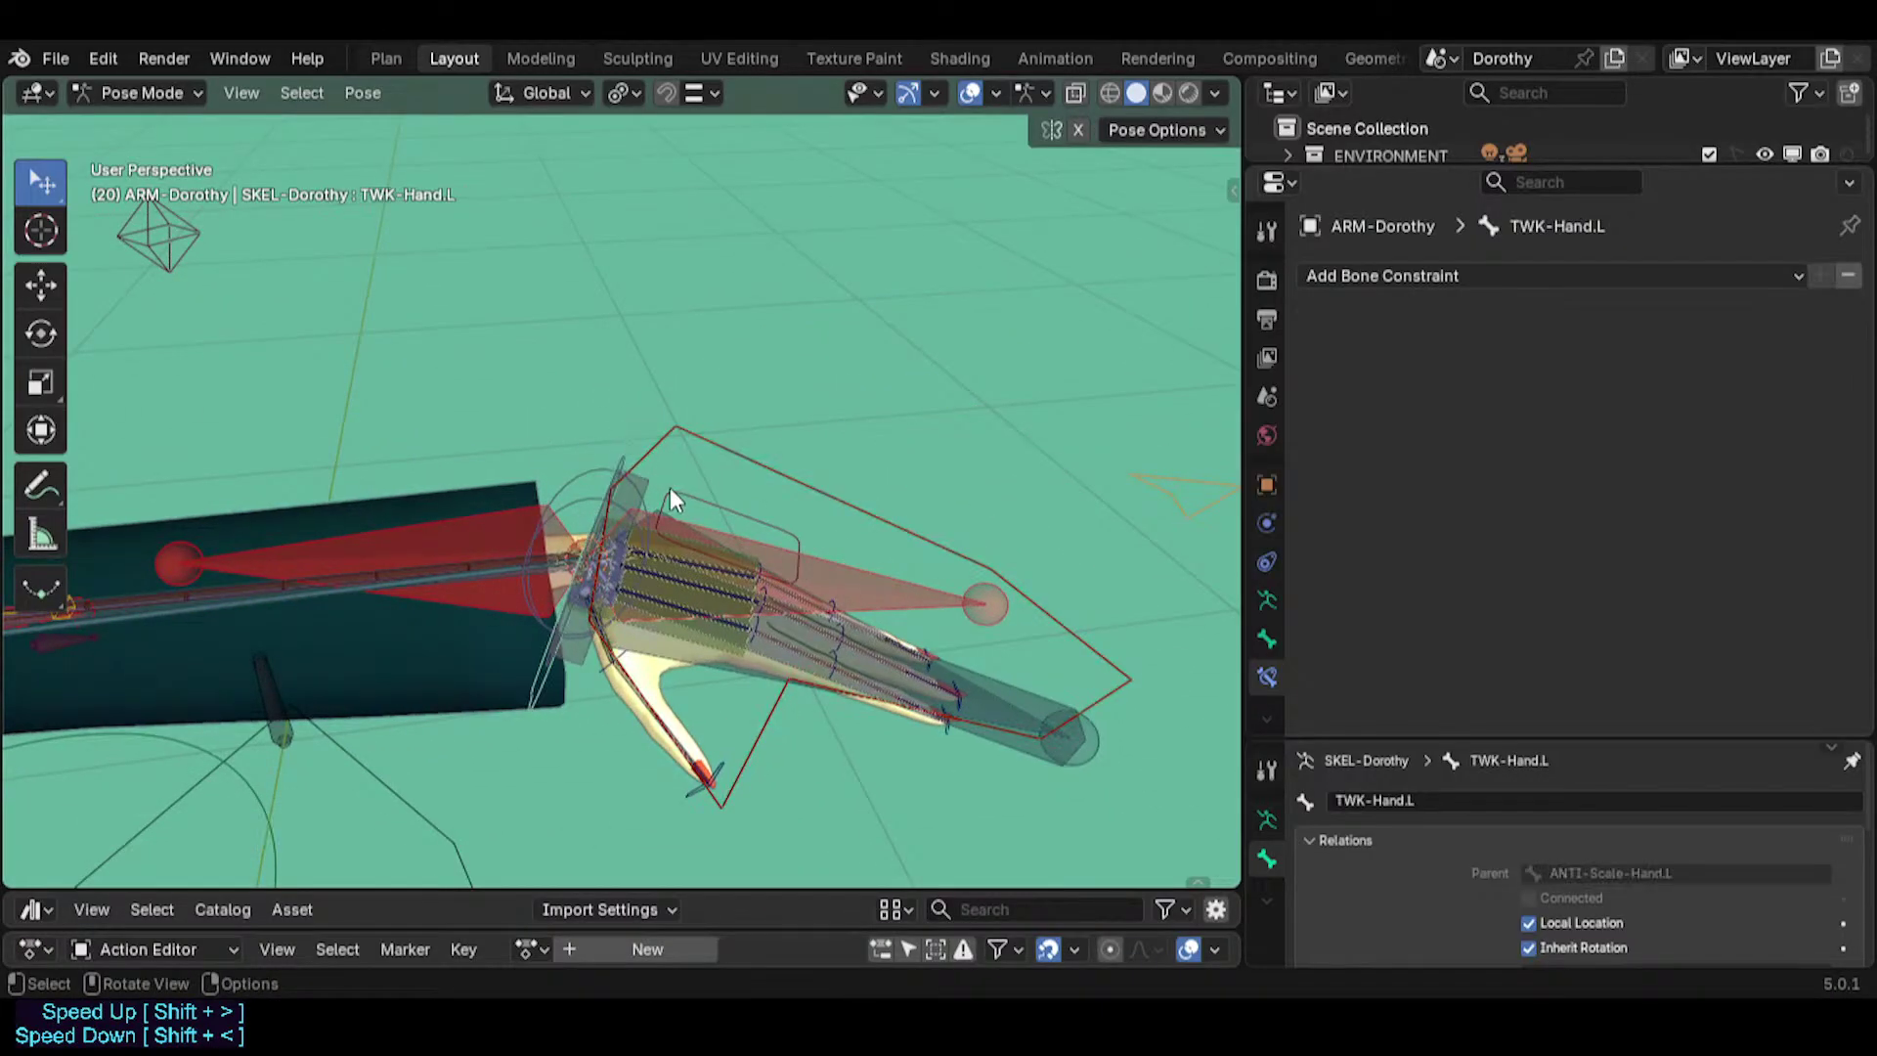
pyautogui.click(807, 637)
pyautogui.click(737, 664)
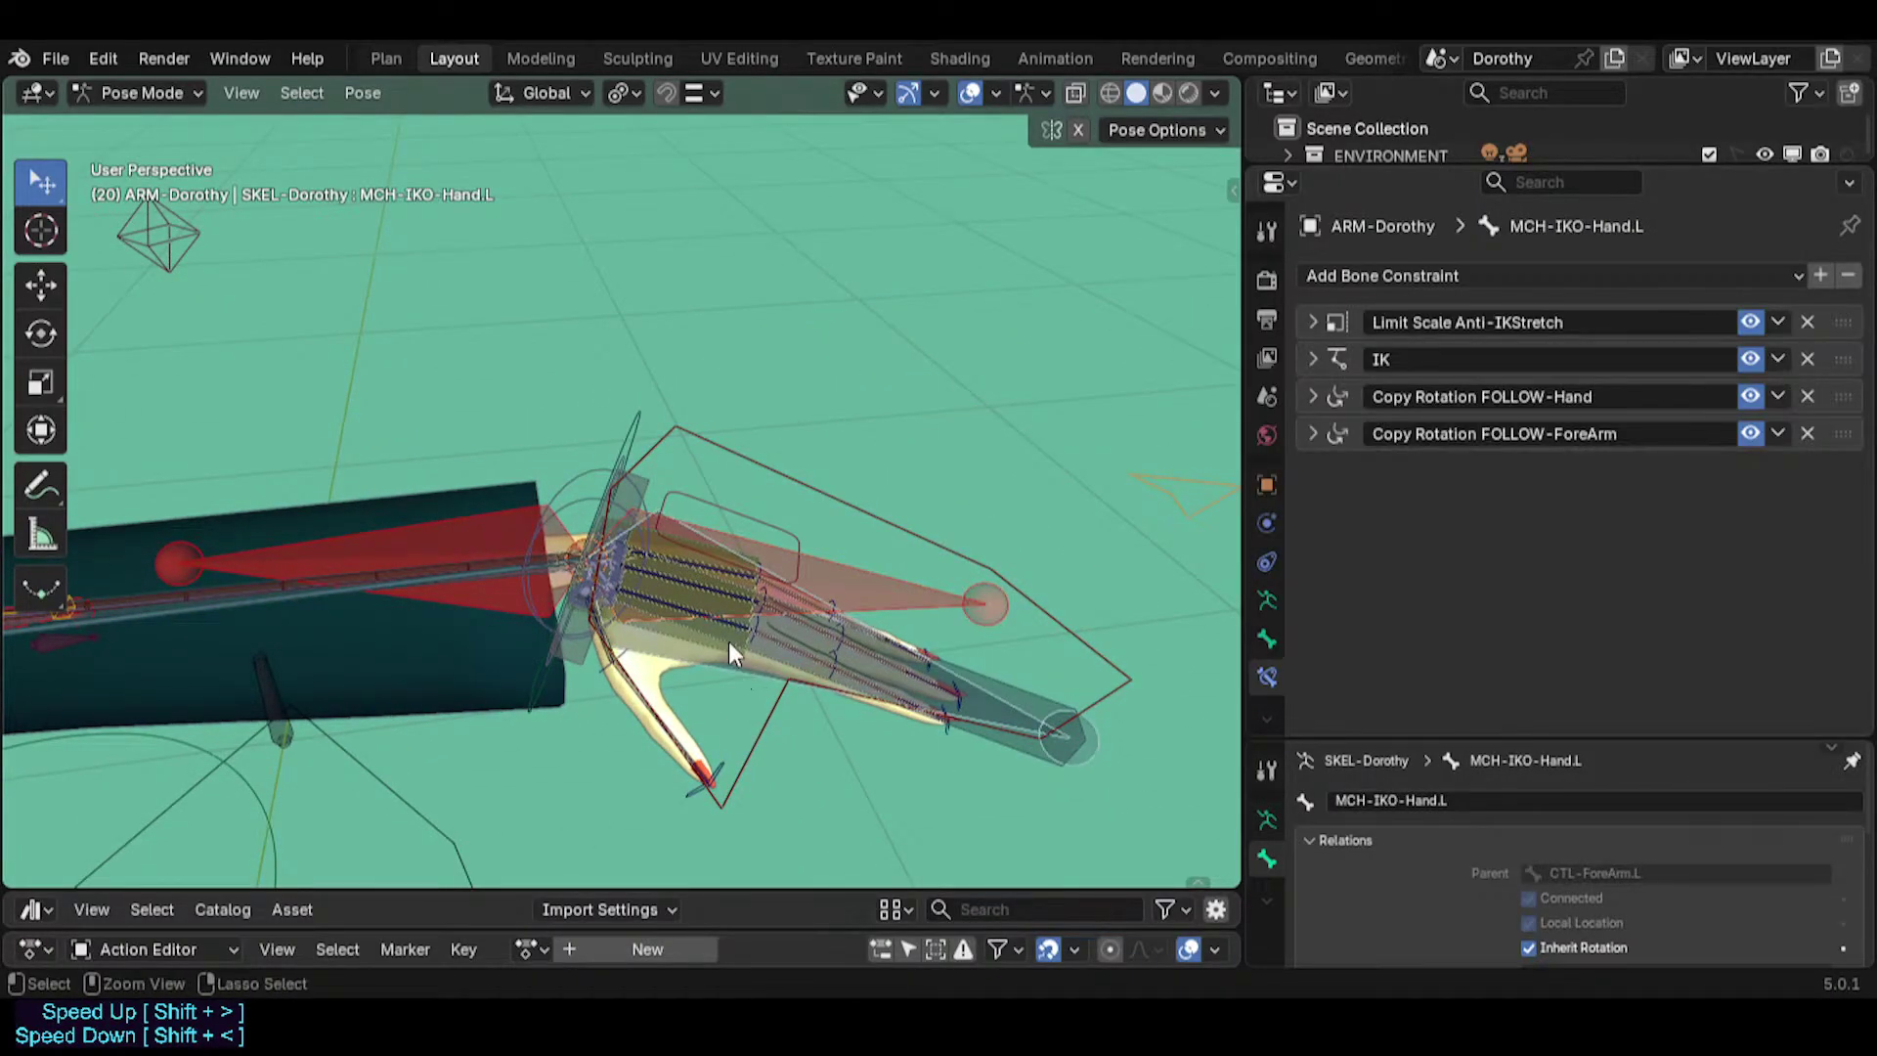
pyautogui.moveTo(730, 641); pyautogui.dragTo(796, 543, button='middle')
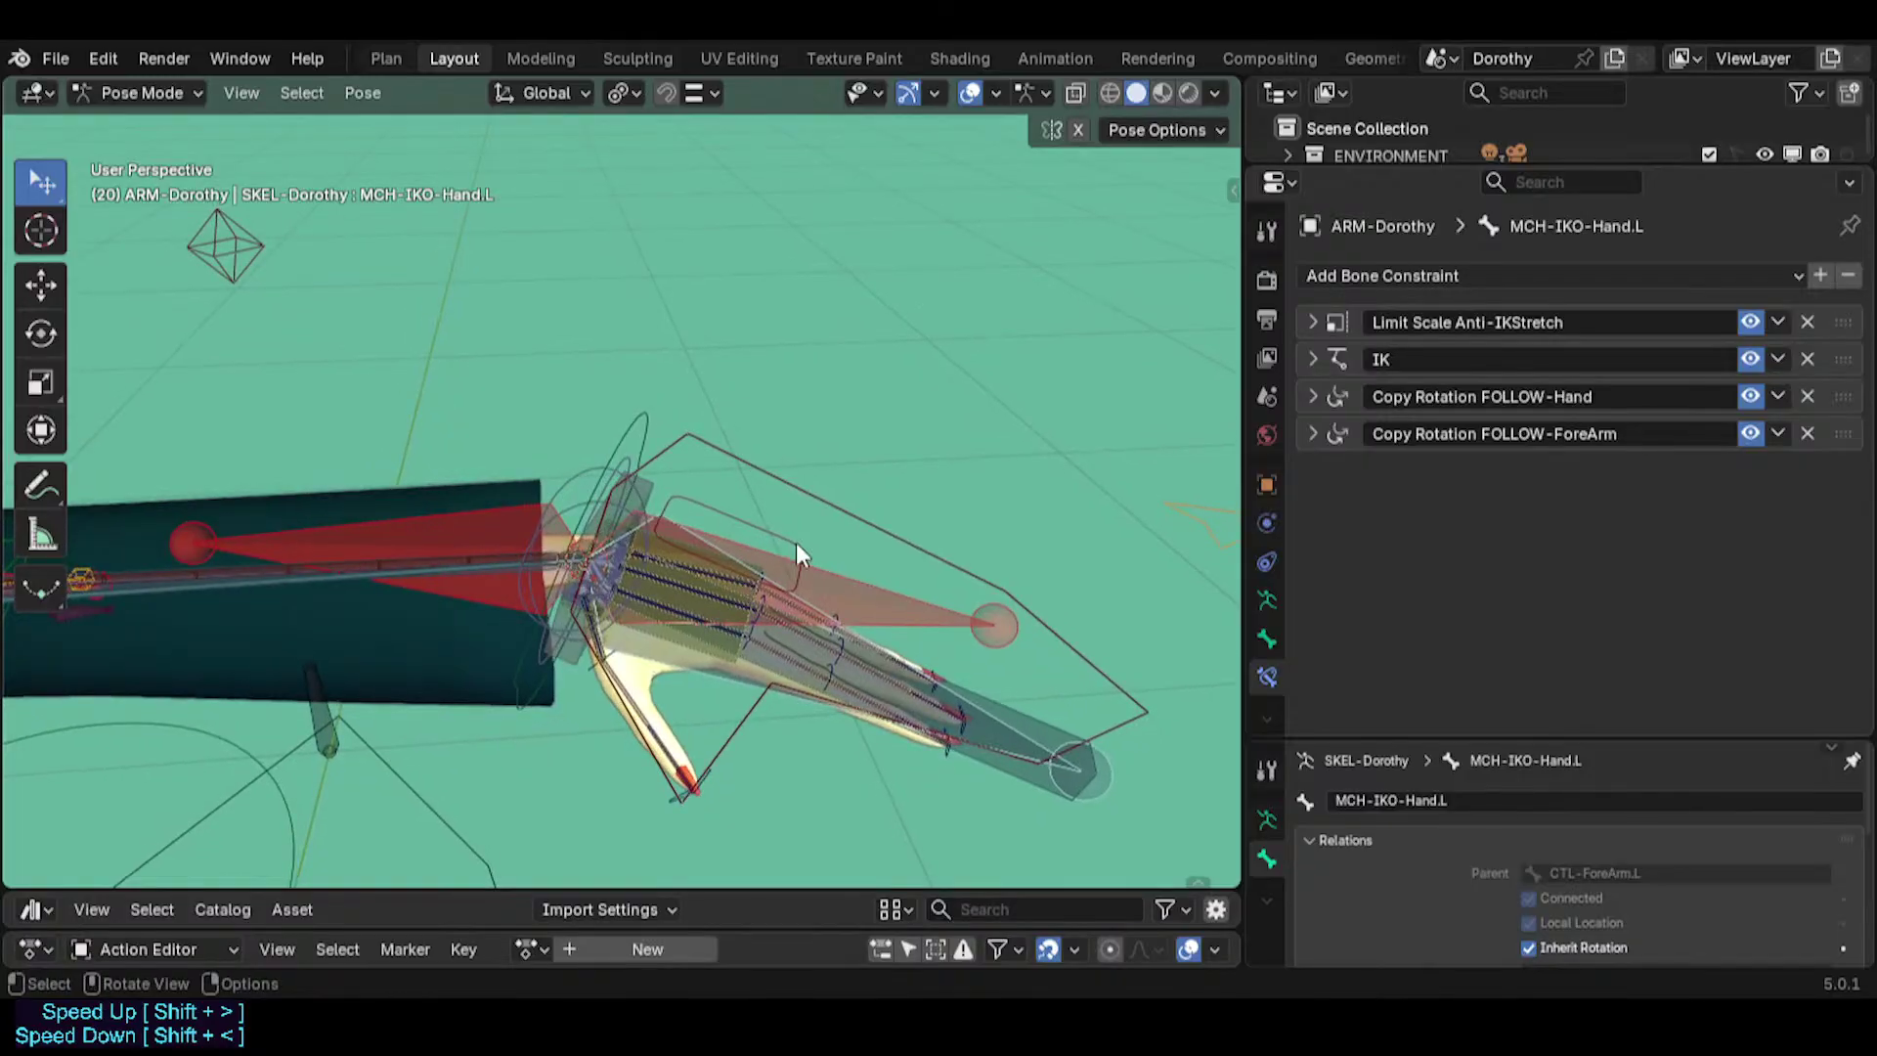
# Move TWK-Hand.L away from the IK hand control and rotate it, including a trackball rotation, to test the fan bones.
pyautogui.click(598, 465)
pyautogui.press('g')
pyautogui.click(531, 171)
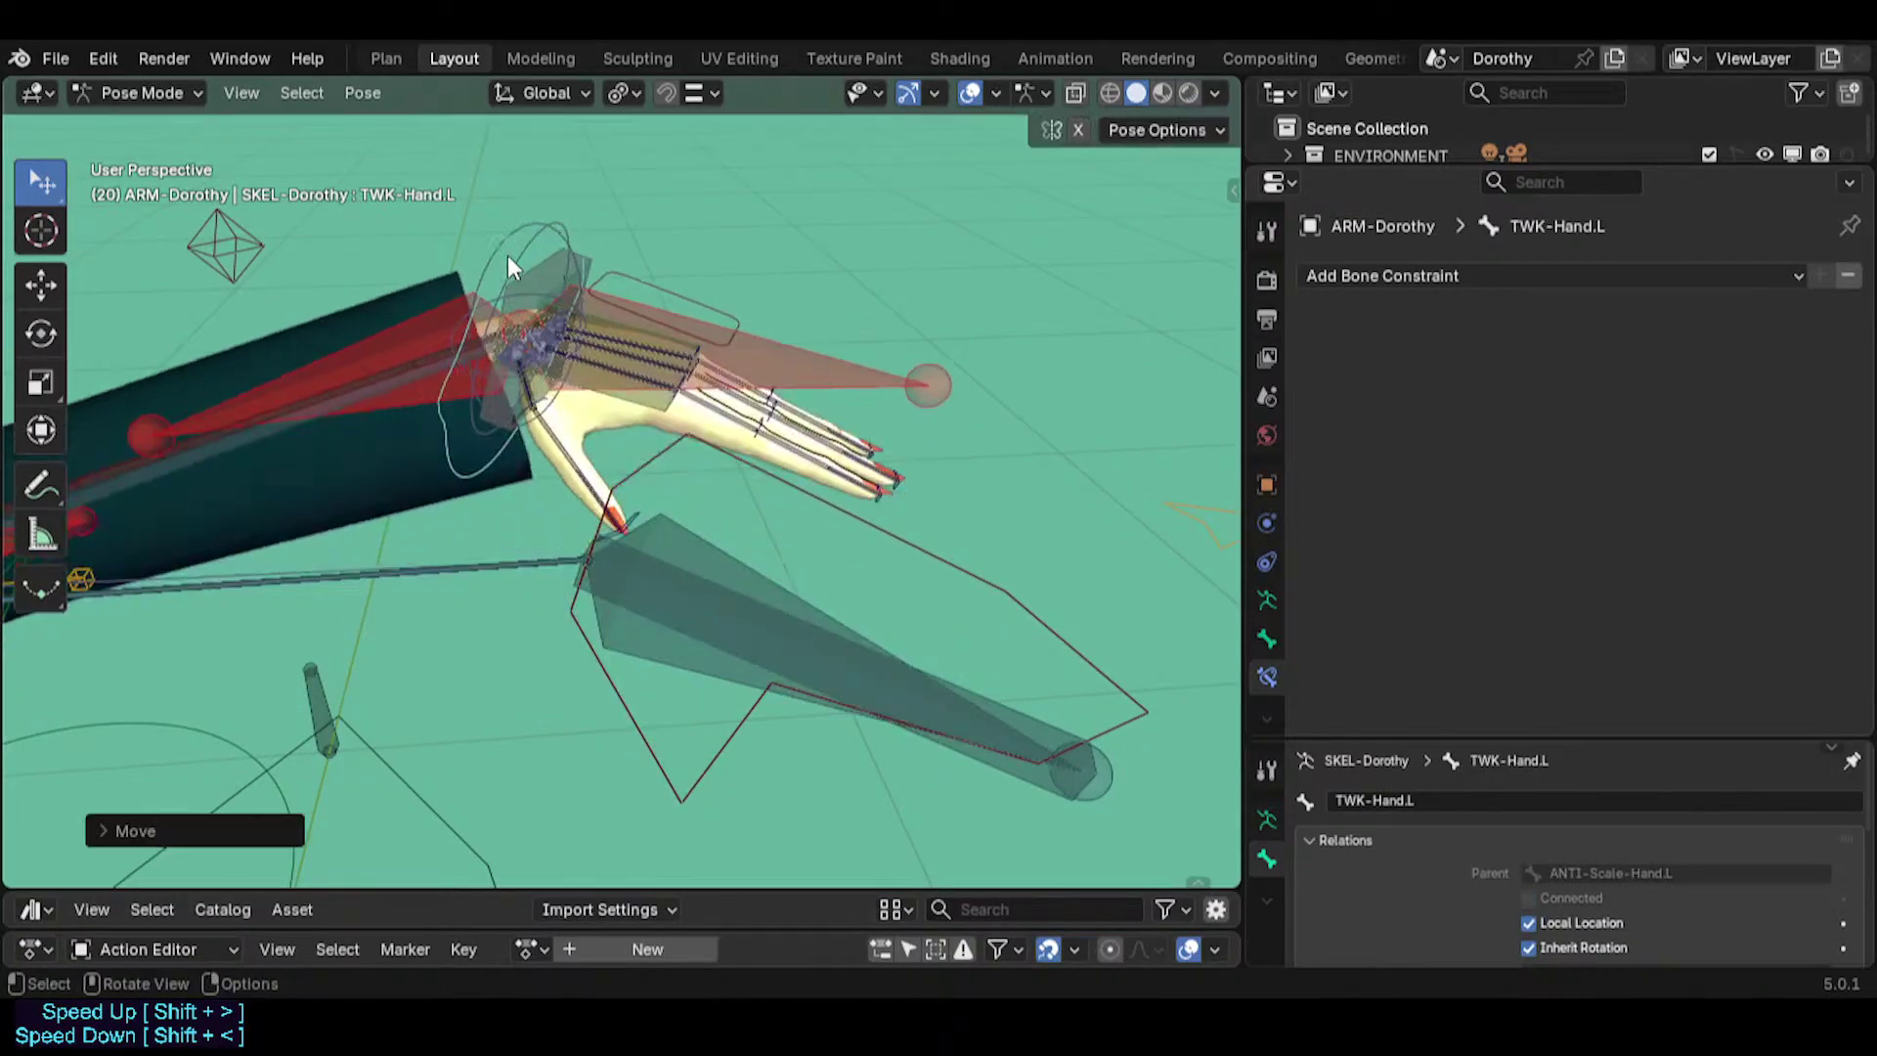
pyautogui.click(497, 256)
pyautogui.click(579, 203)
pyautogui.press('r')
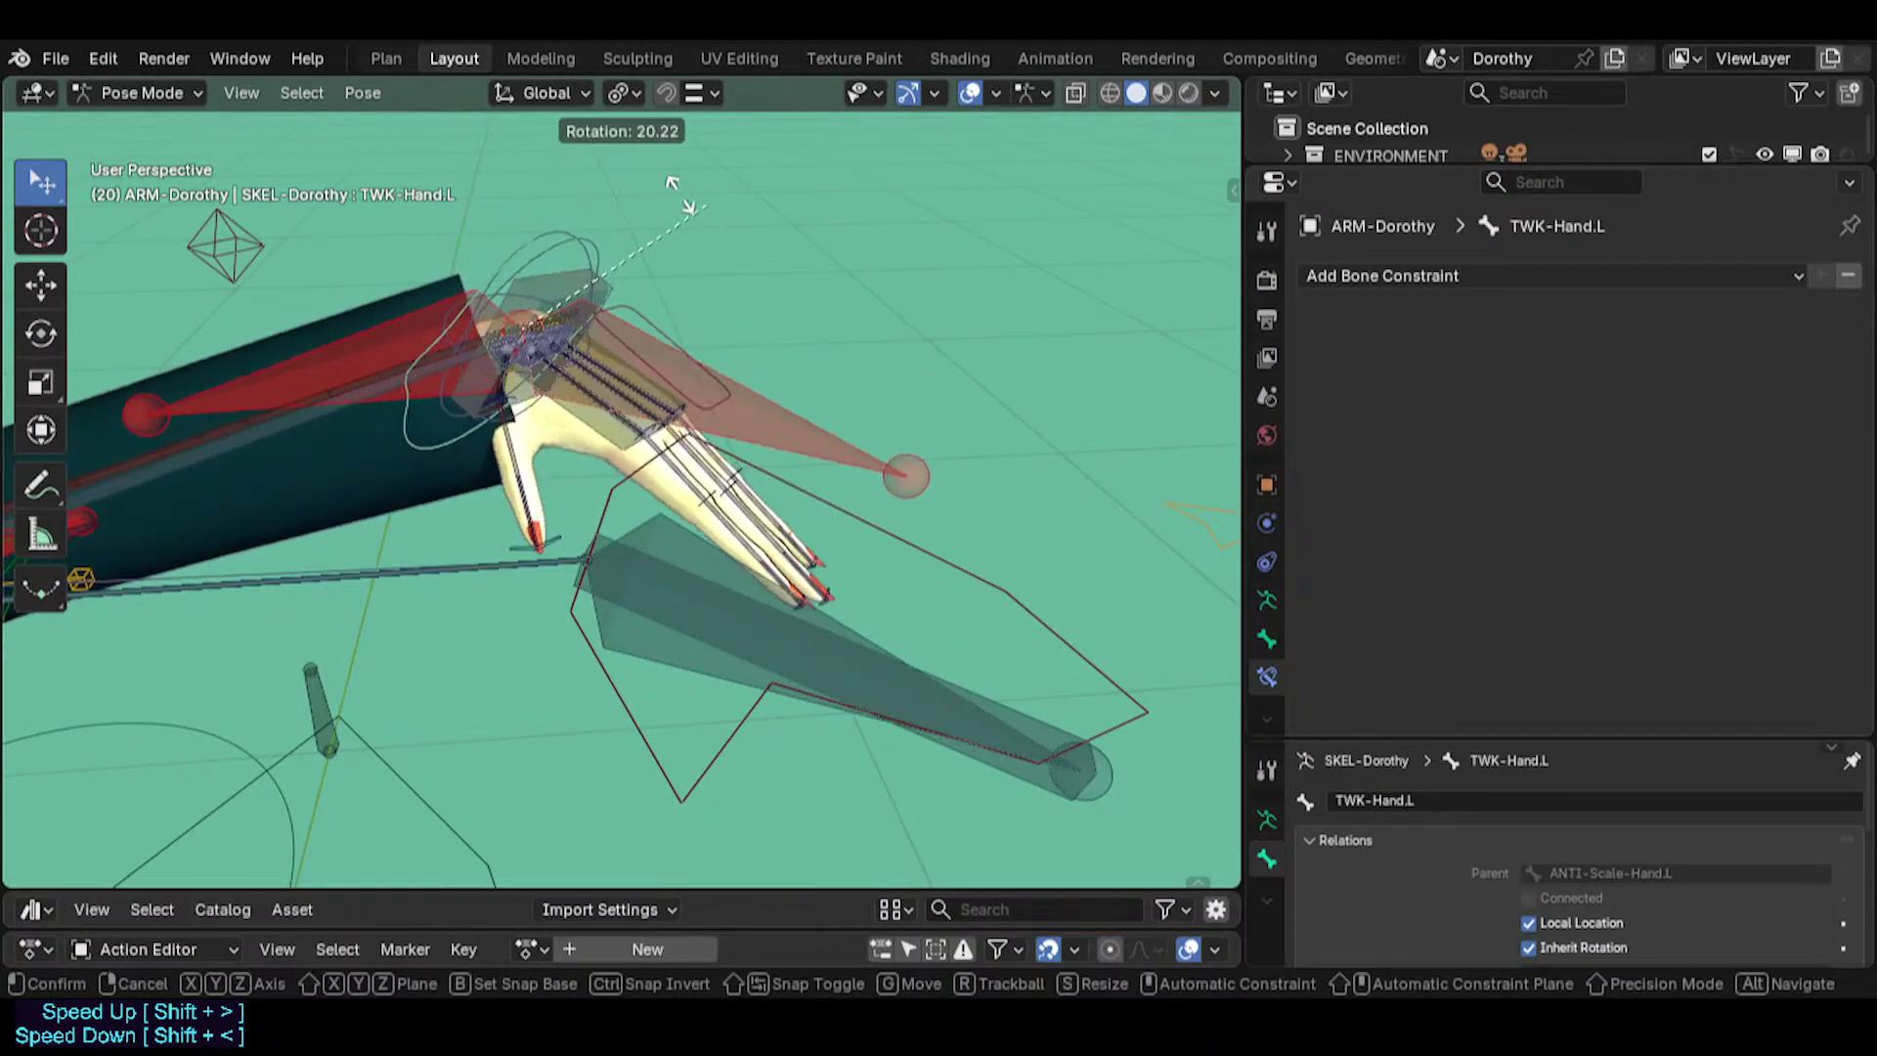
pyautogui.click(643, 463)
pyautogui.press('r')
pyautogui.press('r')
pyautogui.click(665, 460)
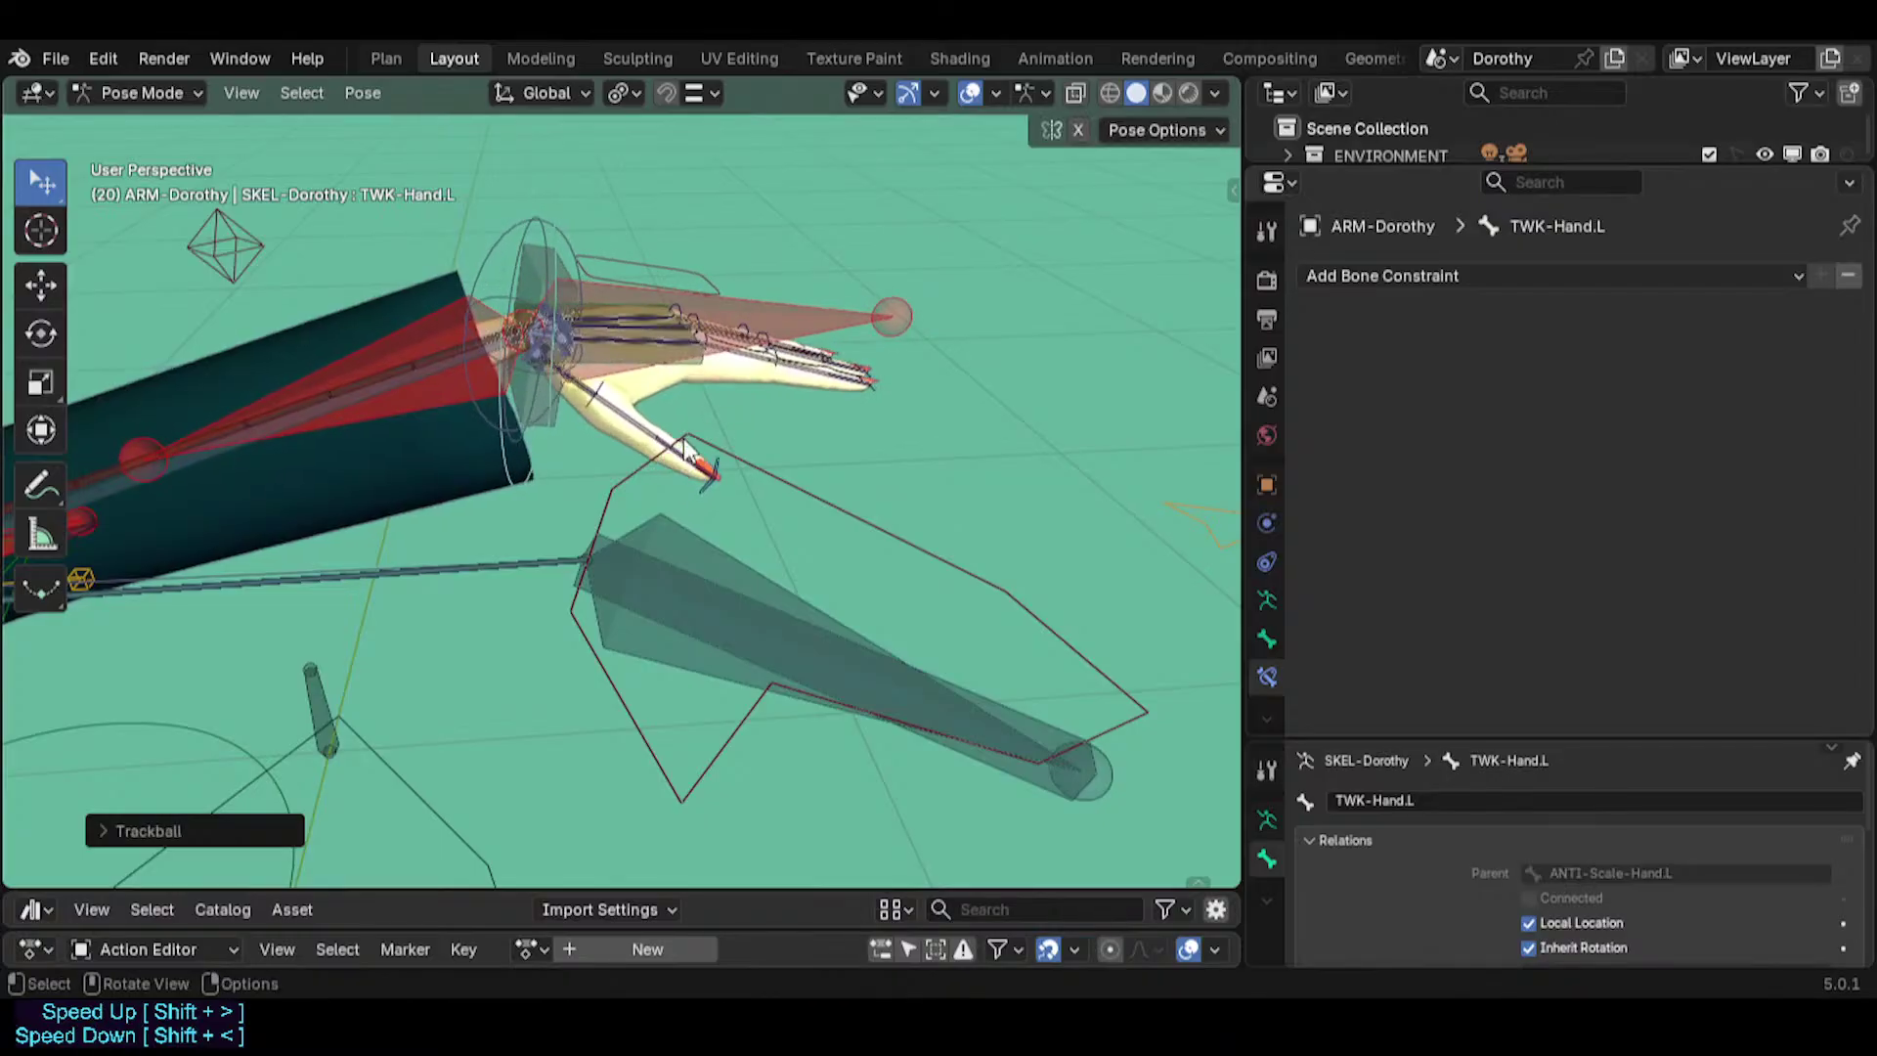
# Reposition TWK-Hand.L and move the MTR-IK-Hand.L control slightly to check that the wrist follows.
pyautogui.press('g')
pyautogui.click(790, 481)
pyautogui.click(787, 472)
pyautogui.press('g')
pyautogui.click(806, 536)
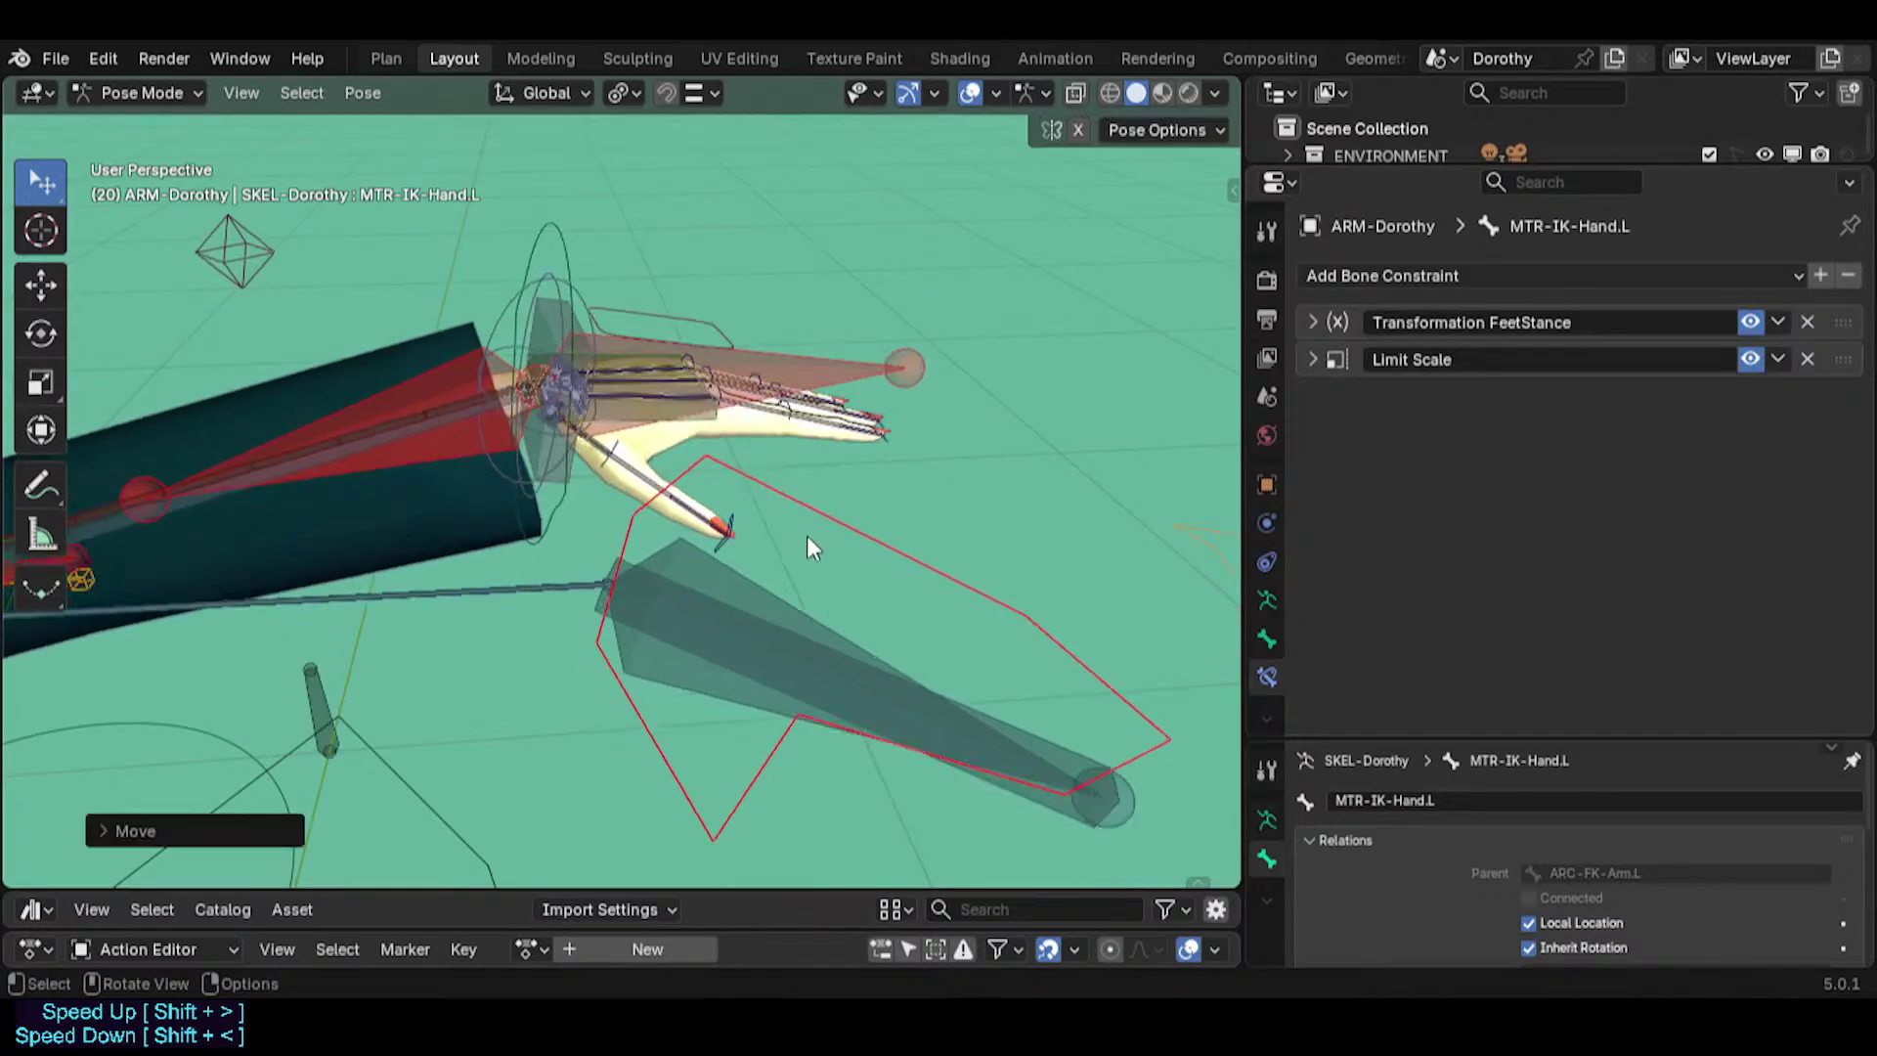
# Select HLP4-FanWristForeArm.L and HLP4-FanWristHand.L together, with the hand fan bone active.
pyautogui.scroll(-2, 801, 528)
pyautogui.click(575, 349)
pyautogui.click(575, 349)
pyautogui.click(494, 415)
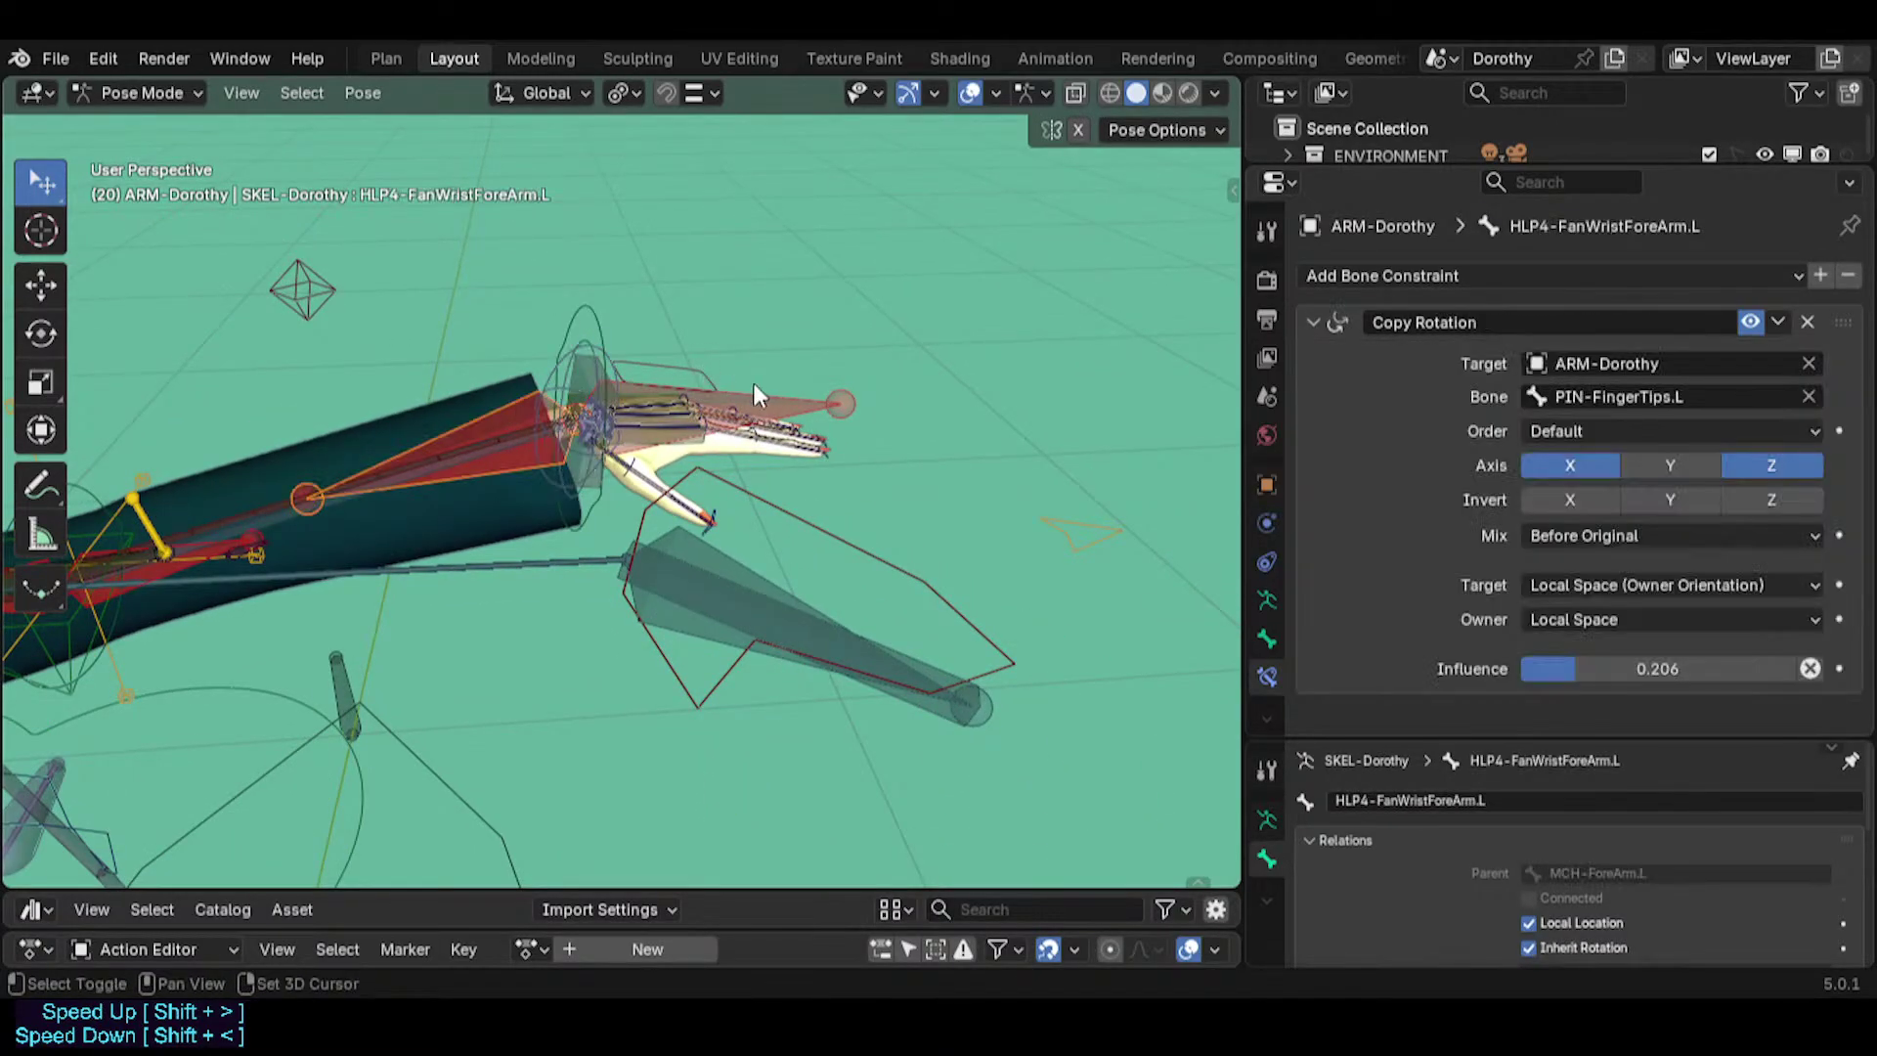
pyautogui.keyDown('shift'); pyautogui.click(766, 402); pyautogui.keyUp('shift')
# Compare the Map From and Map To rotation ranges in HLP4-FanWristHand.L's Transformation constraint.
pyautogui.scroll(-10, 1443, 553)
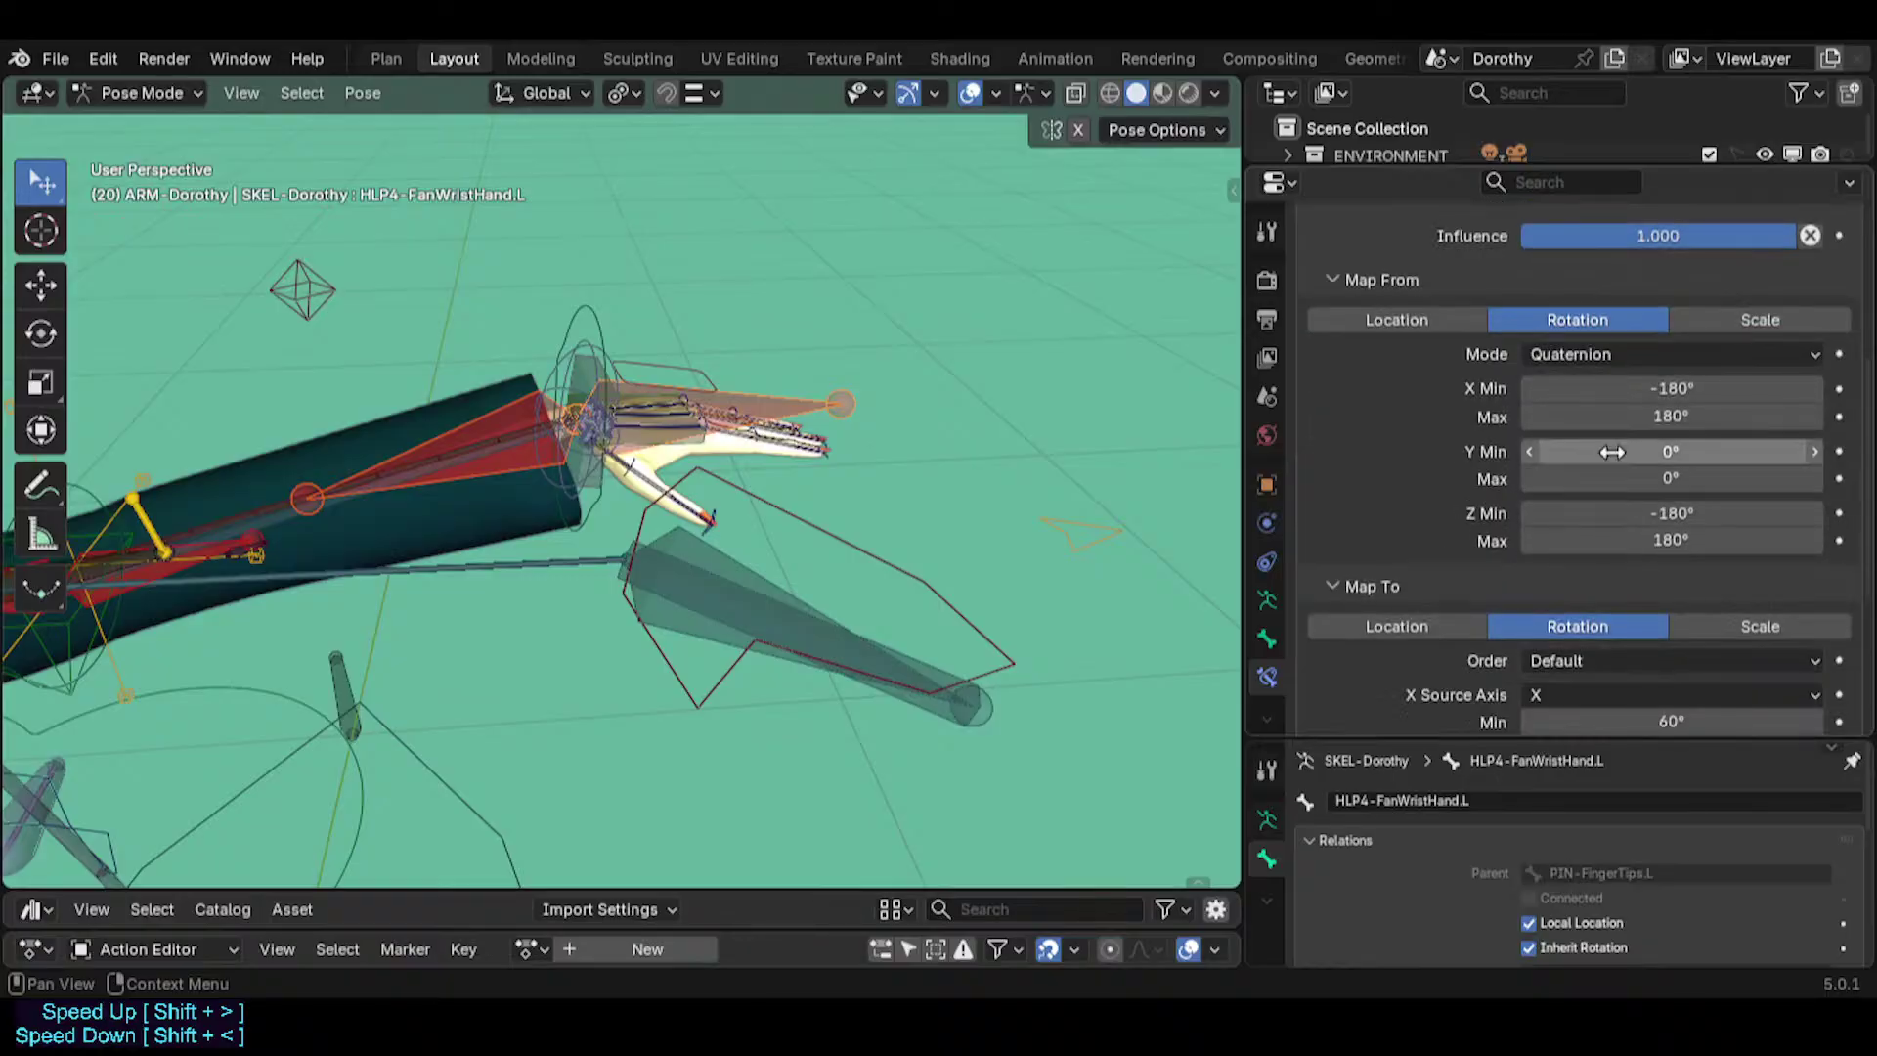
pyautogui.scroll(-1, 1668, 577)
pyautogui.scroll(5, 1613, 405)
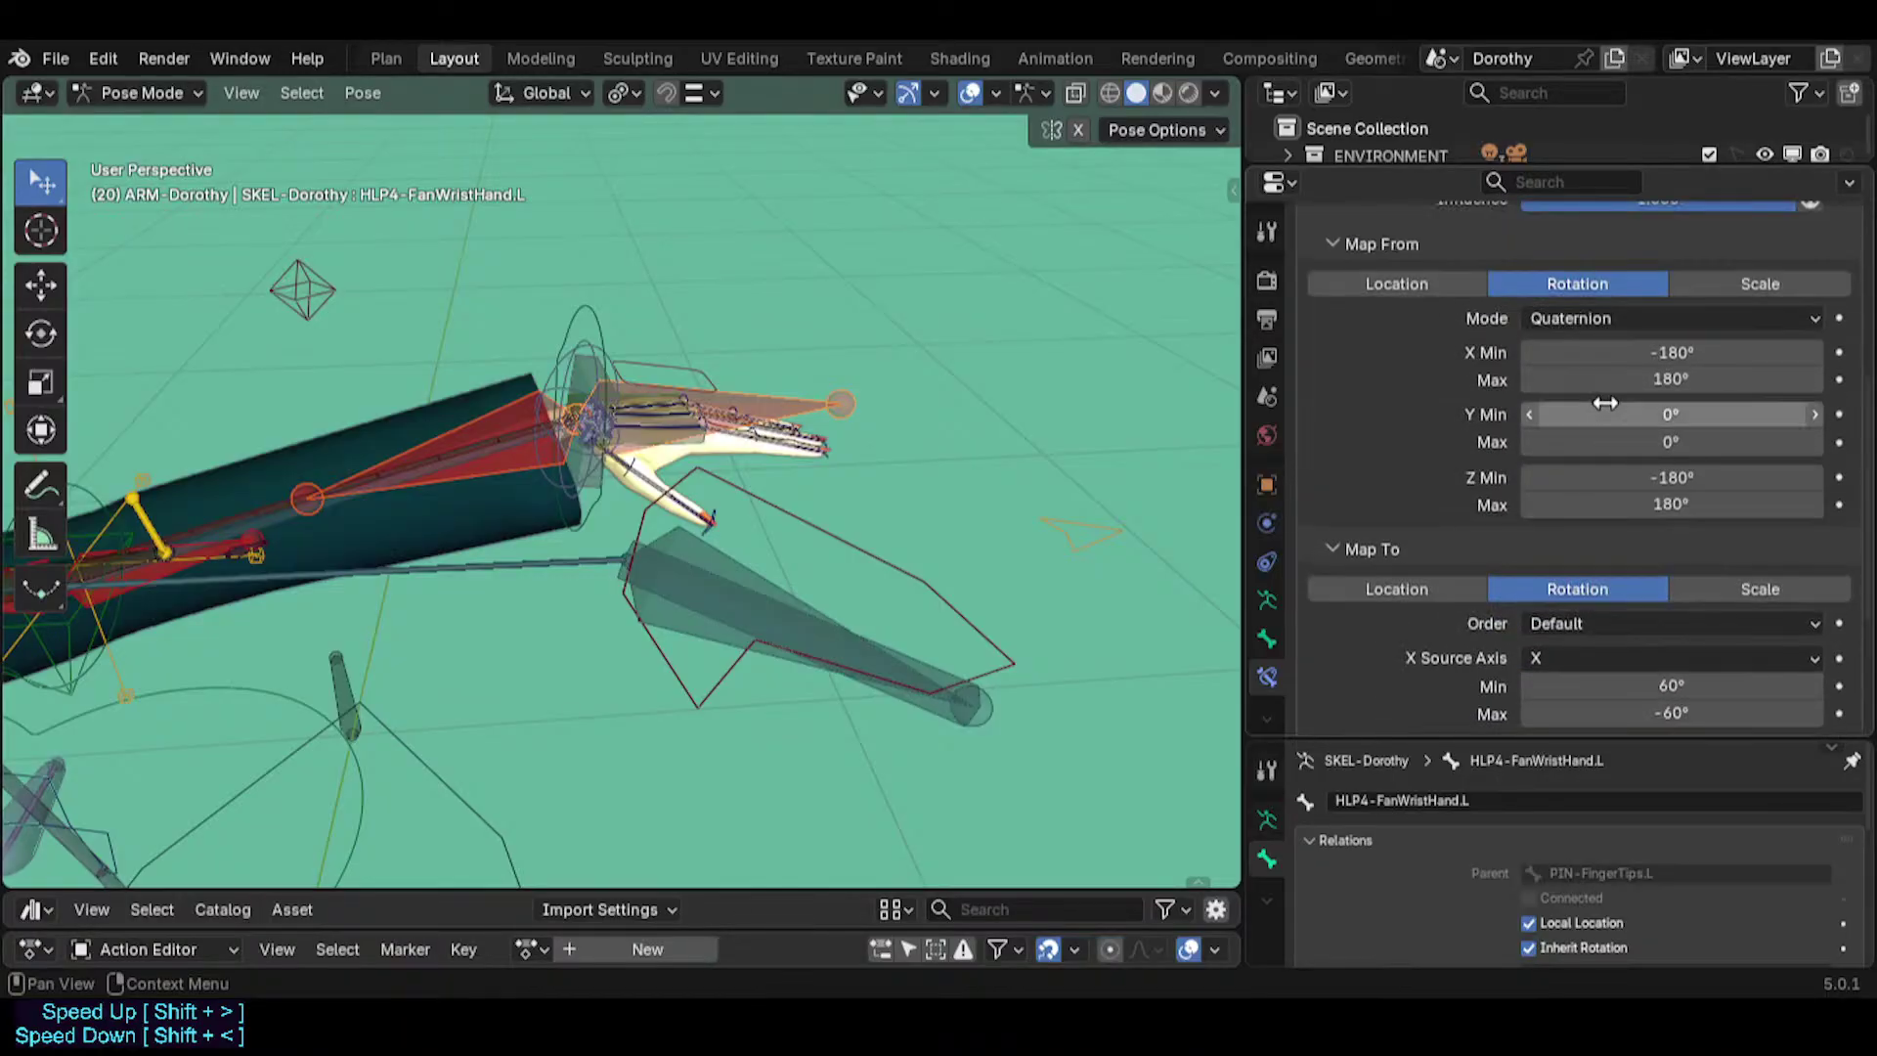
pyautogui.scroll(-5, 1630, 585)
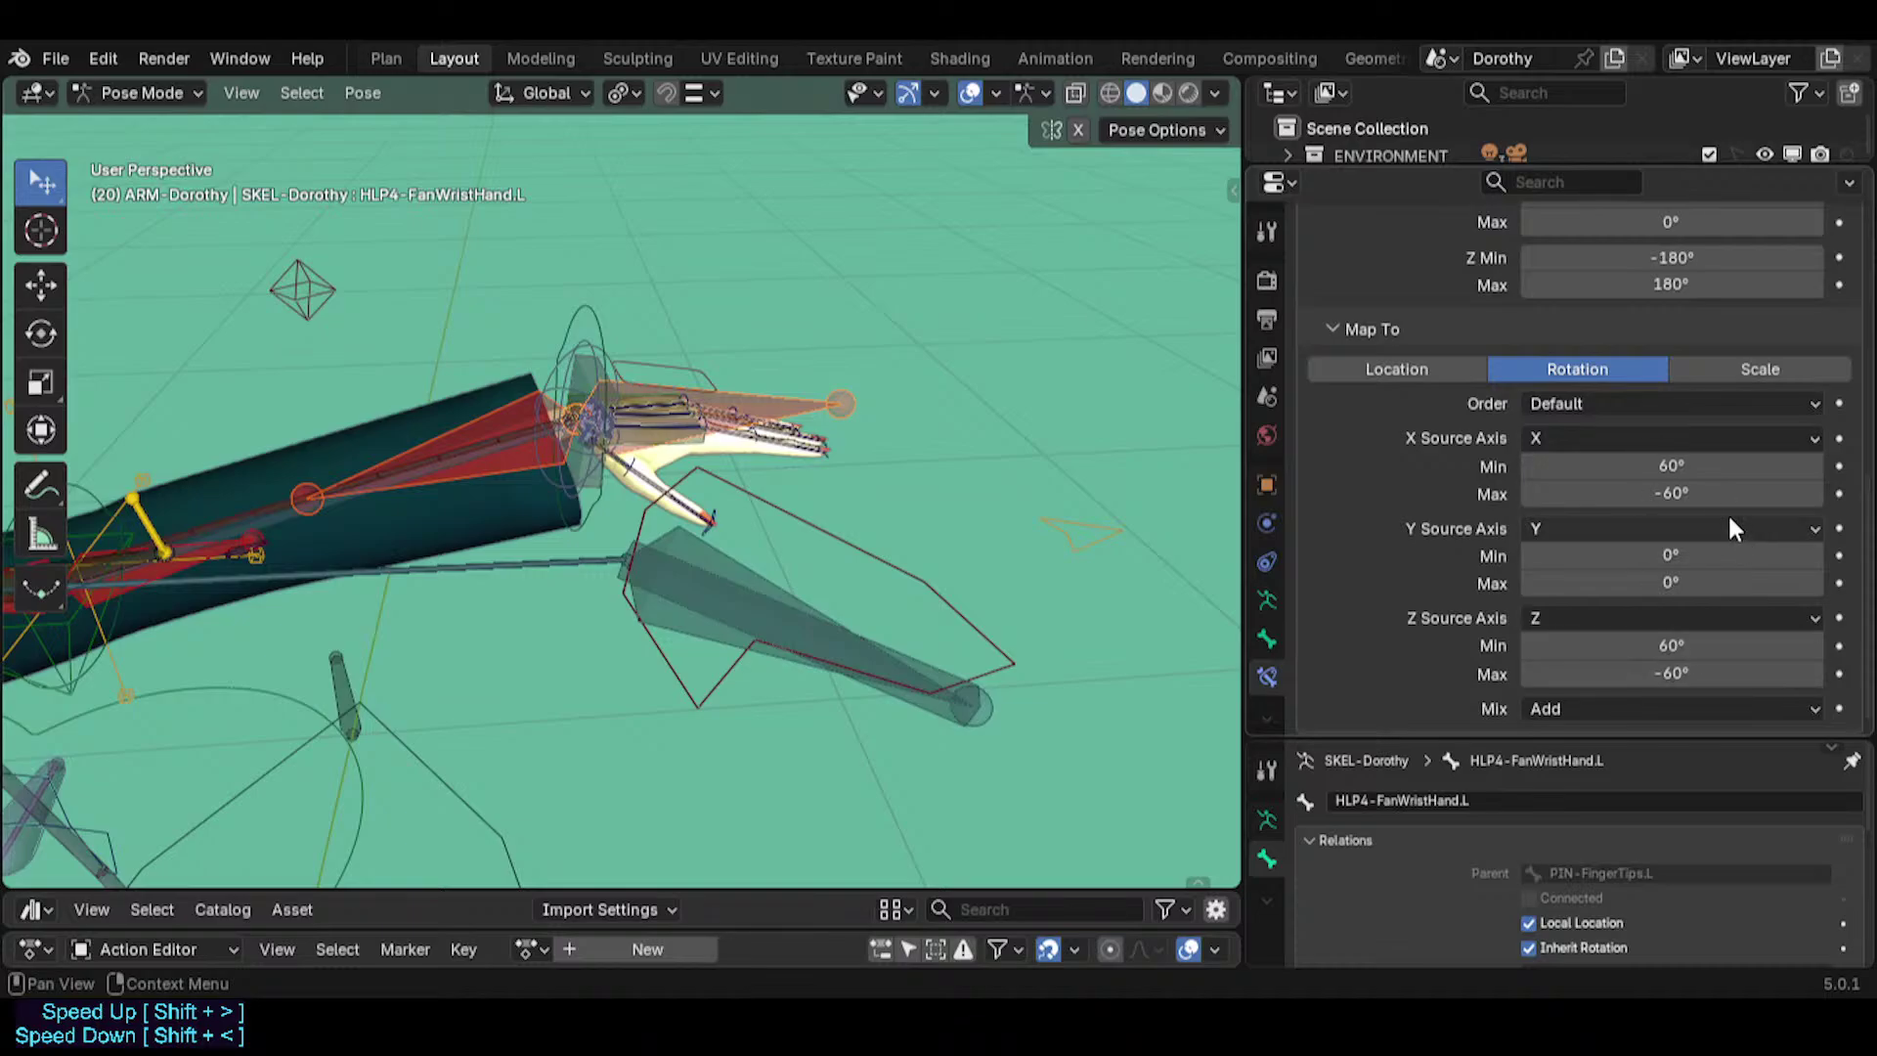
pyautogui.scroll(3, 1612, 469)
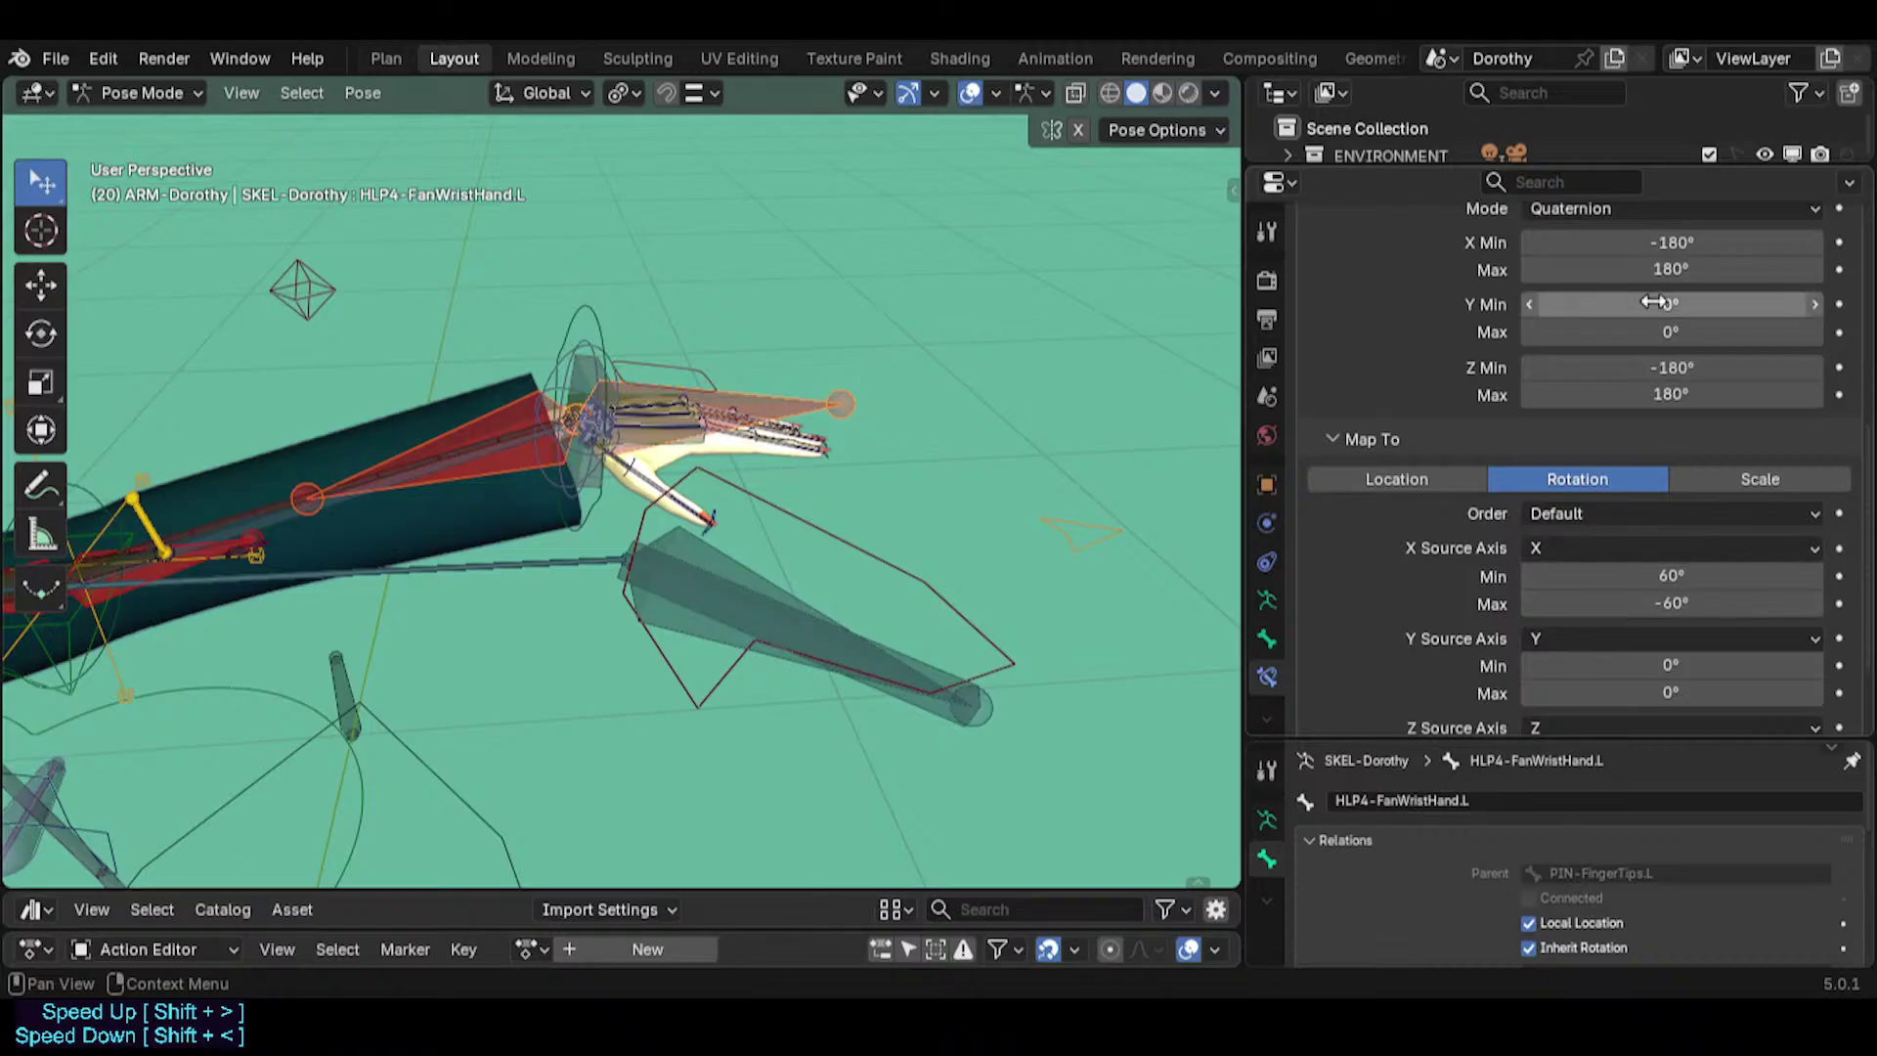
pyautogui.scroll(-3, 1695, 532)
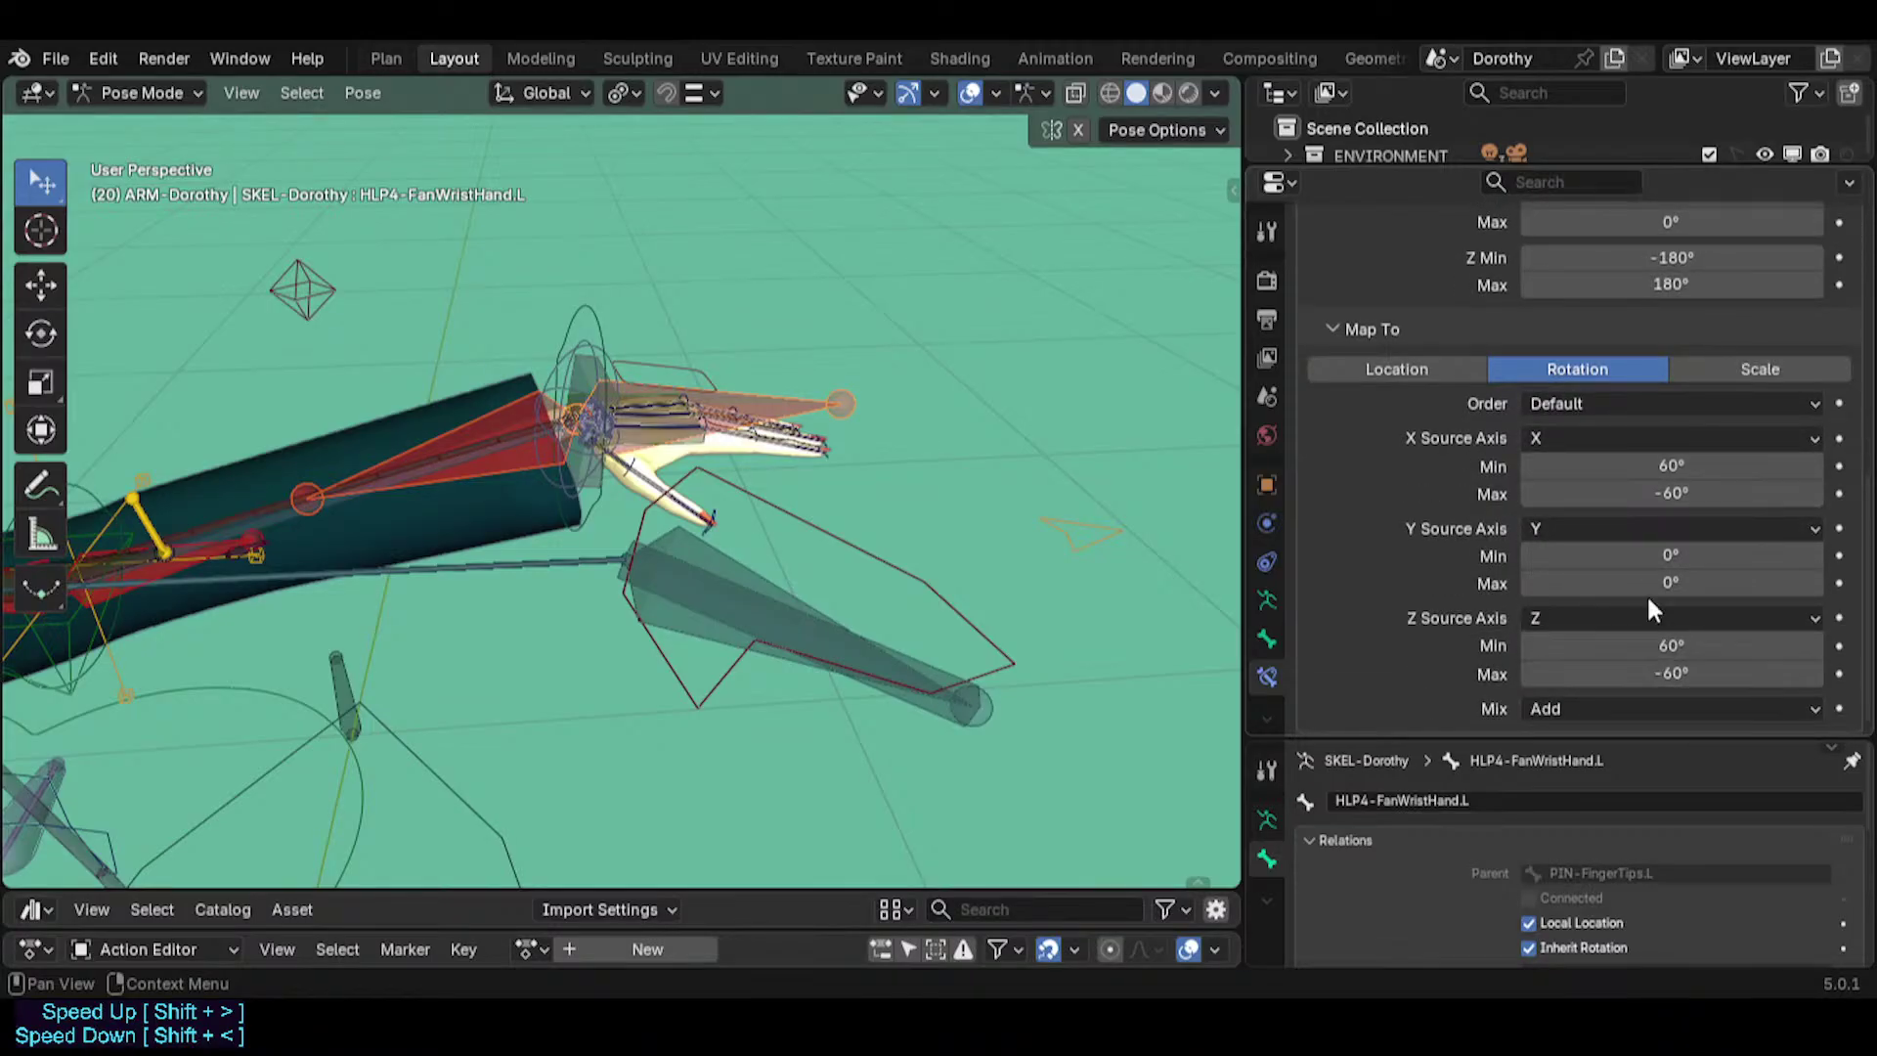
pyautogui.scroll(3, 1687, 455)
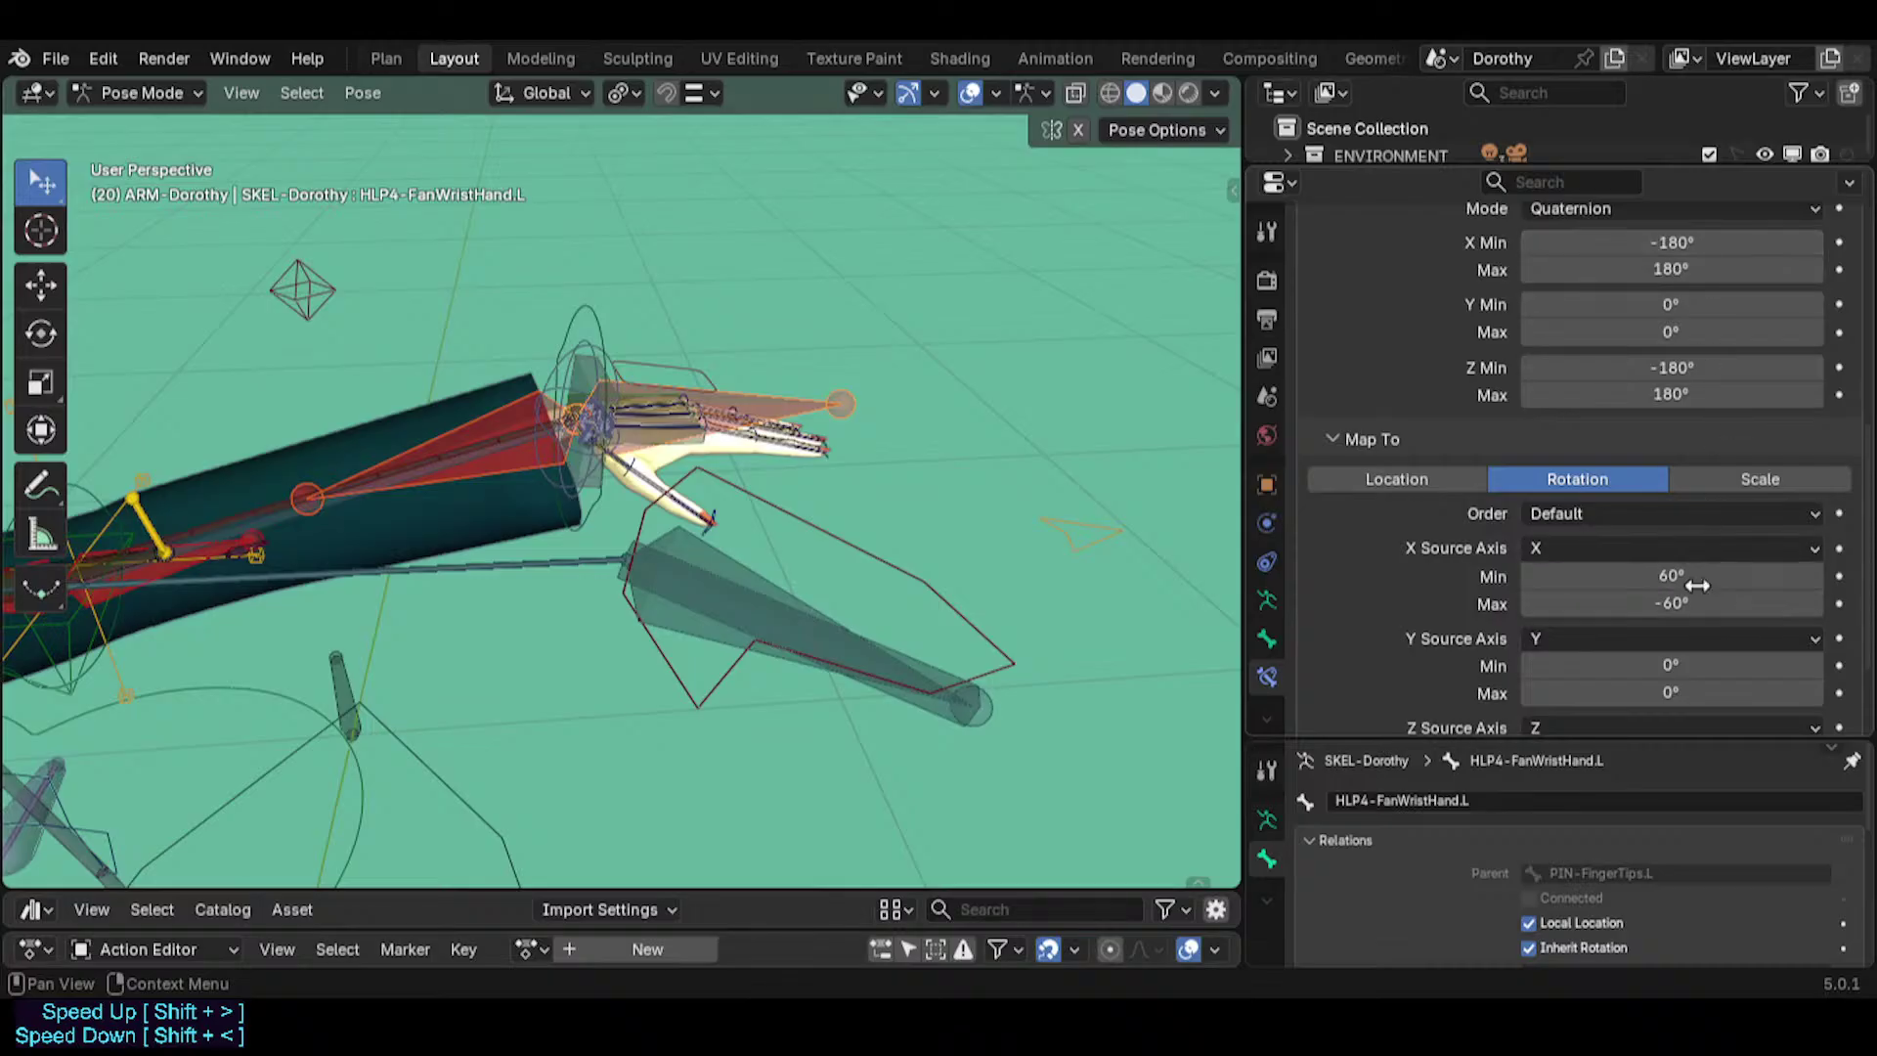
pyautogui.scroll(-3, 1698, 601)
pyautogui.scroll(7, 1626, 370)
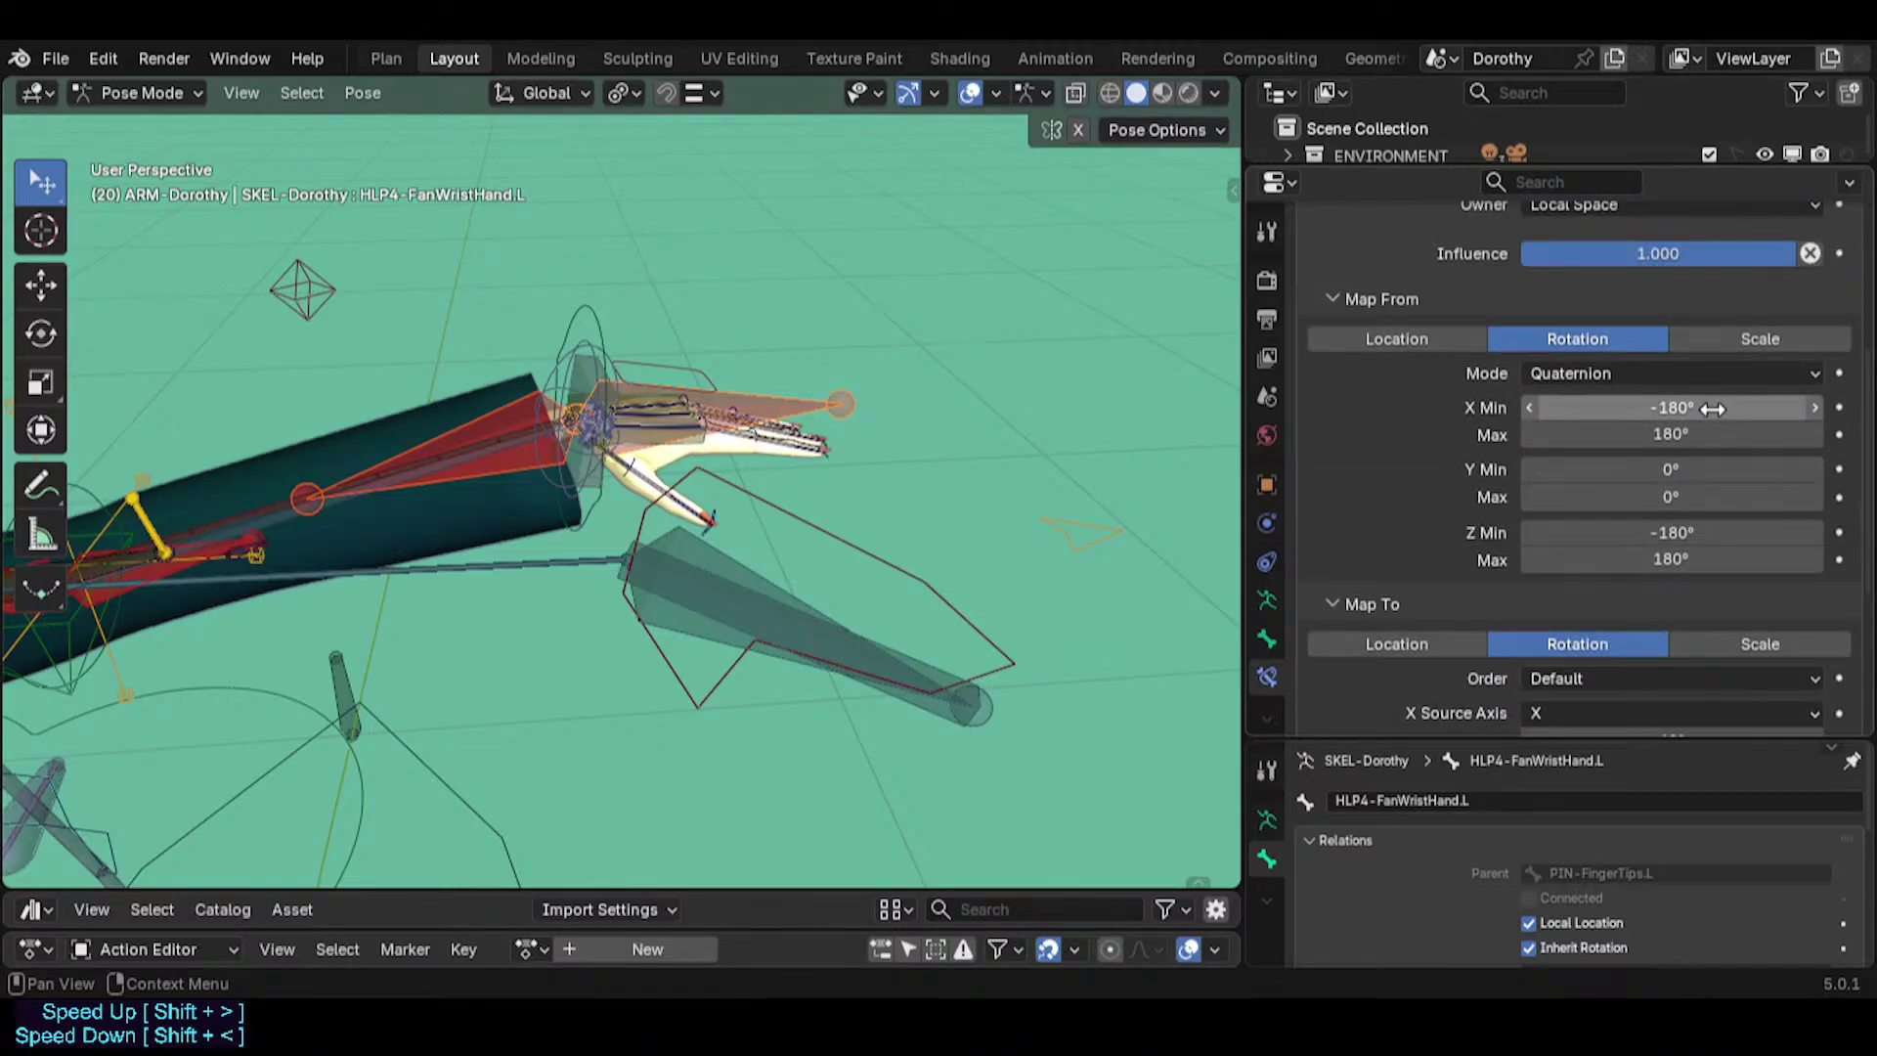
pyautogui.scroll(-5, 1701, 479)
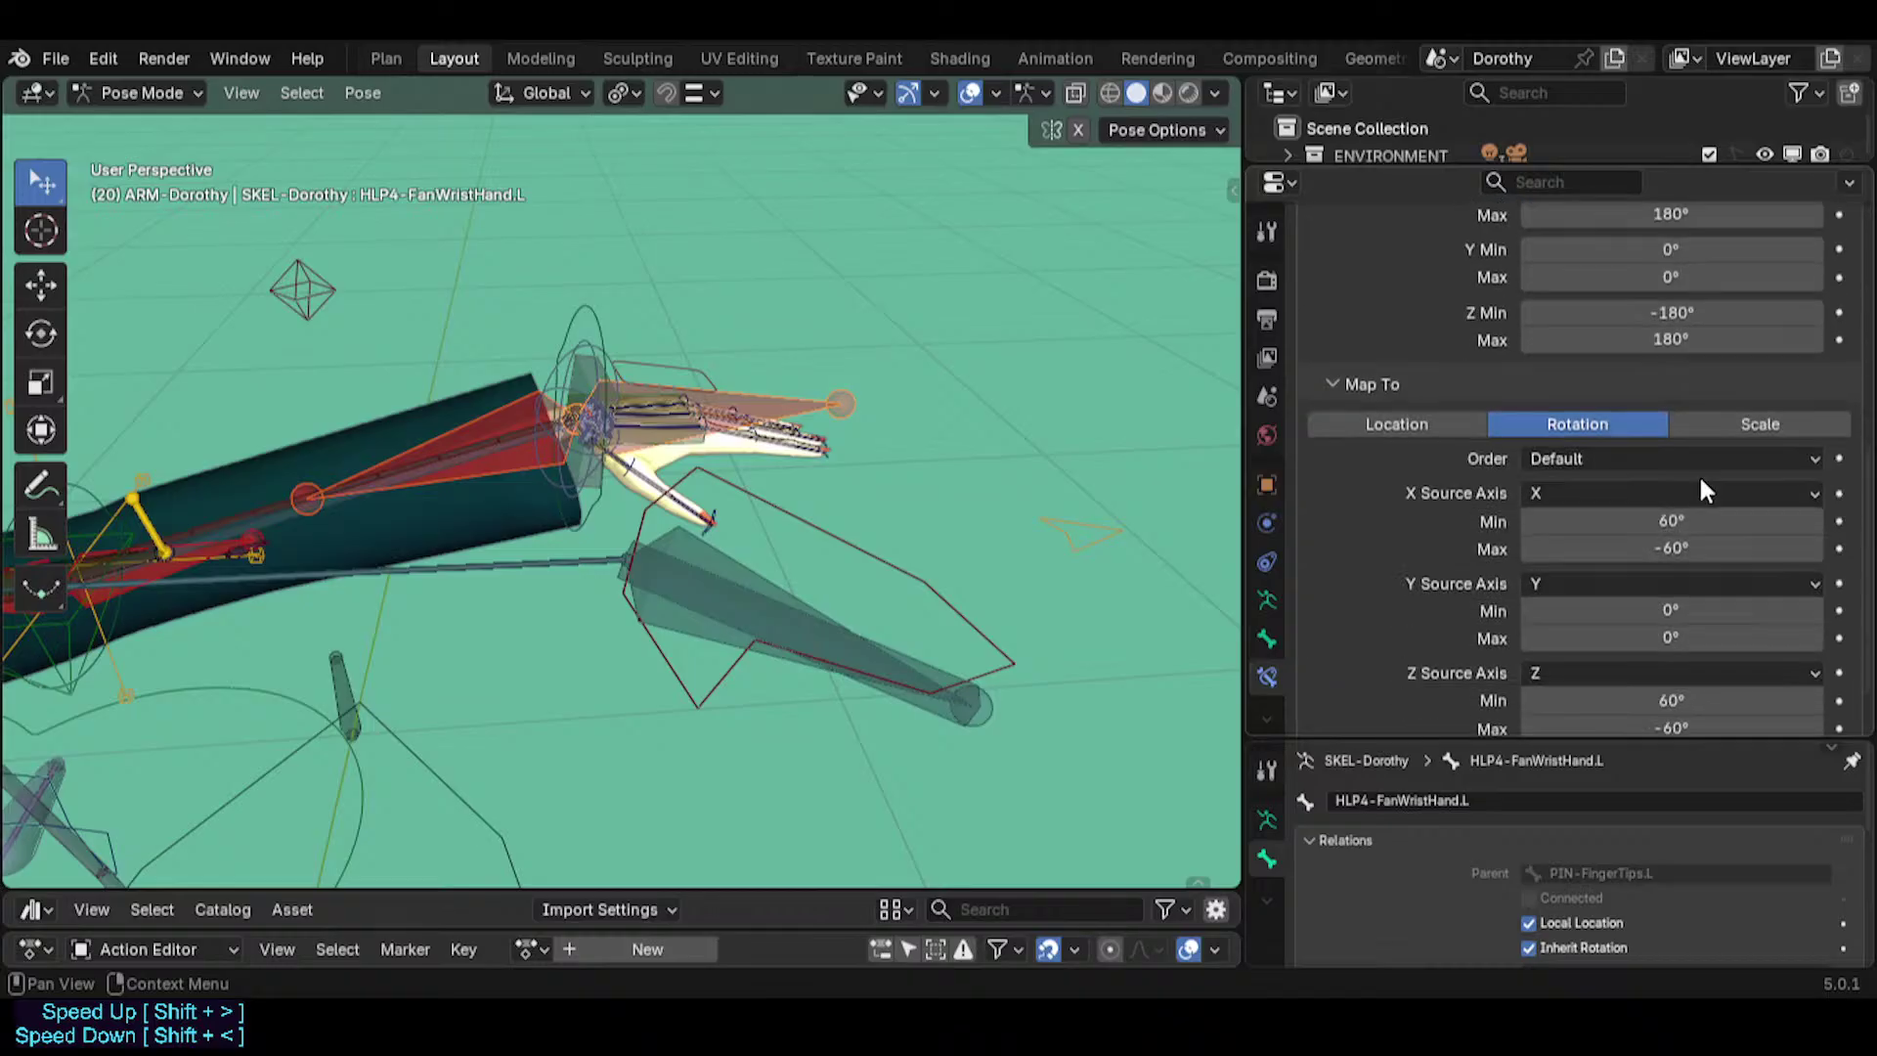
pyautogui.scroll(4, 1681, 489)
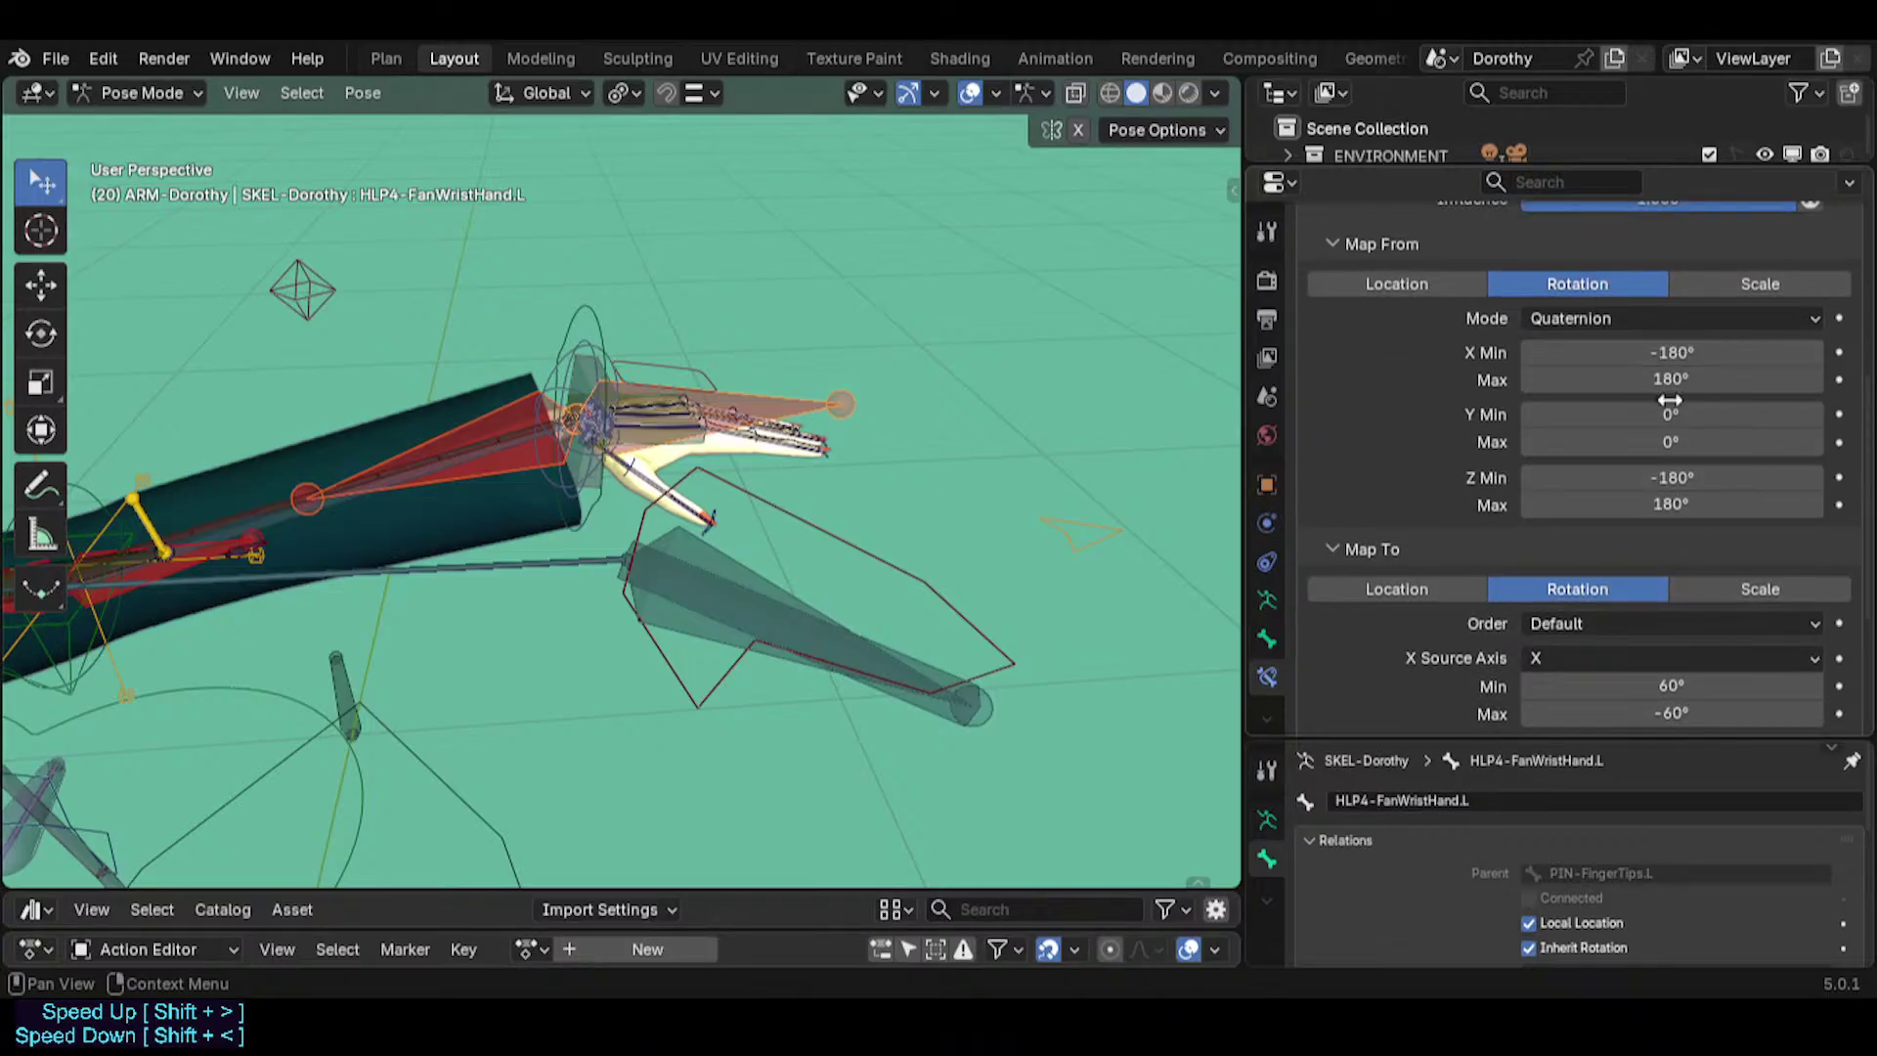
pyautogui.scroll(-4, 1670, 400)
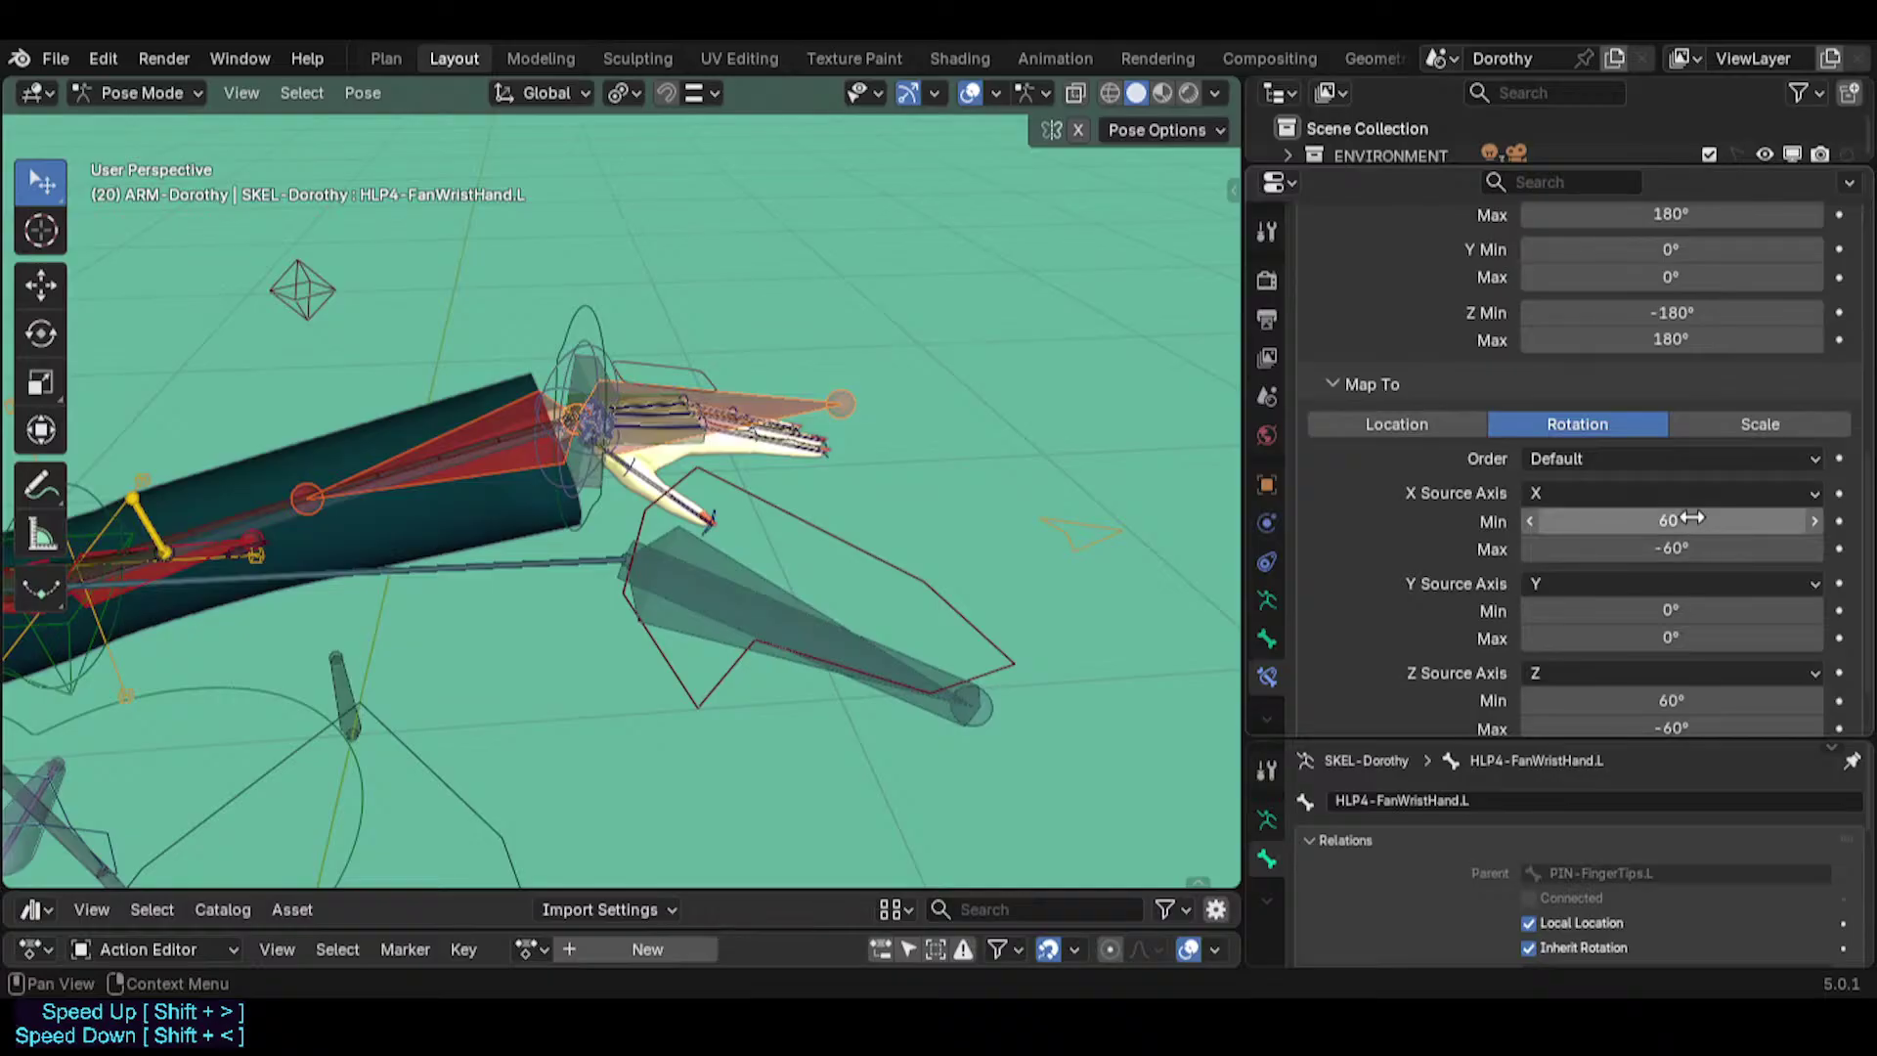
pyautogui.scroll(3, 1703, 528)
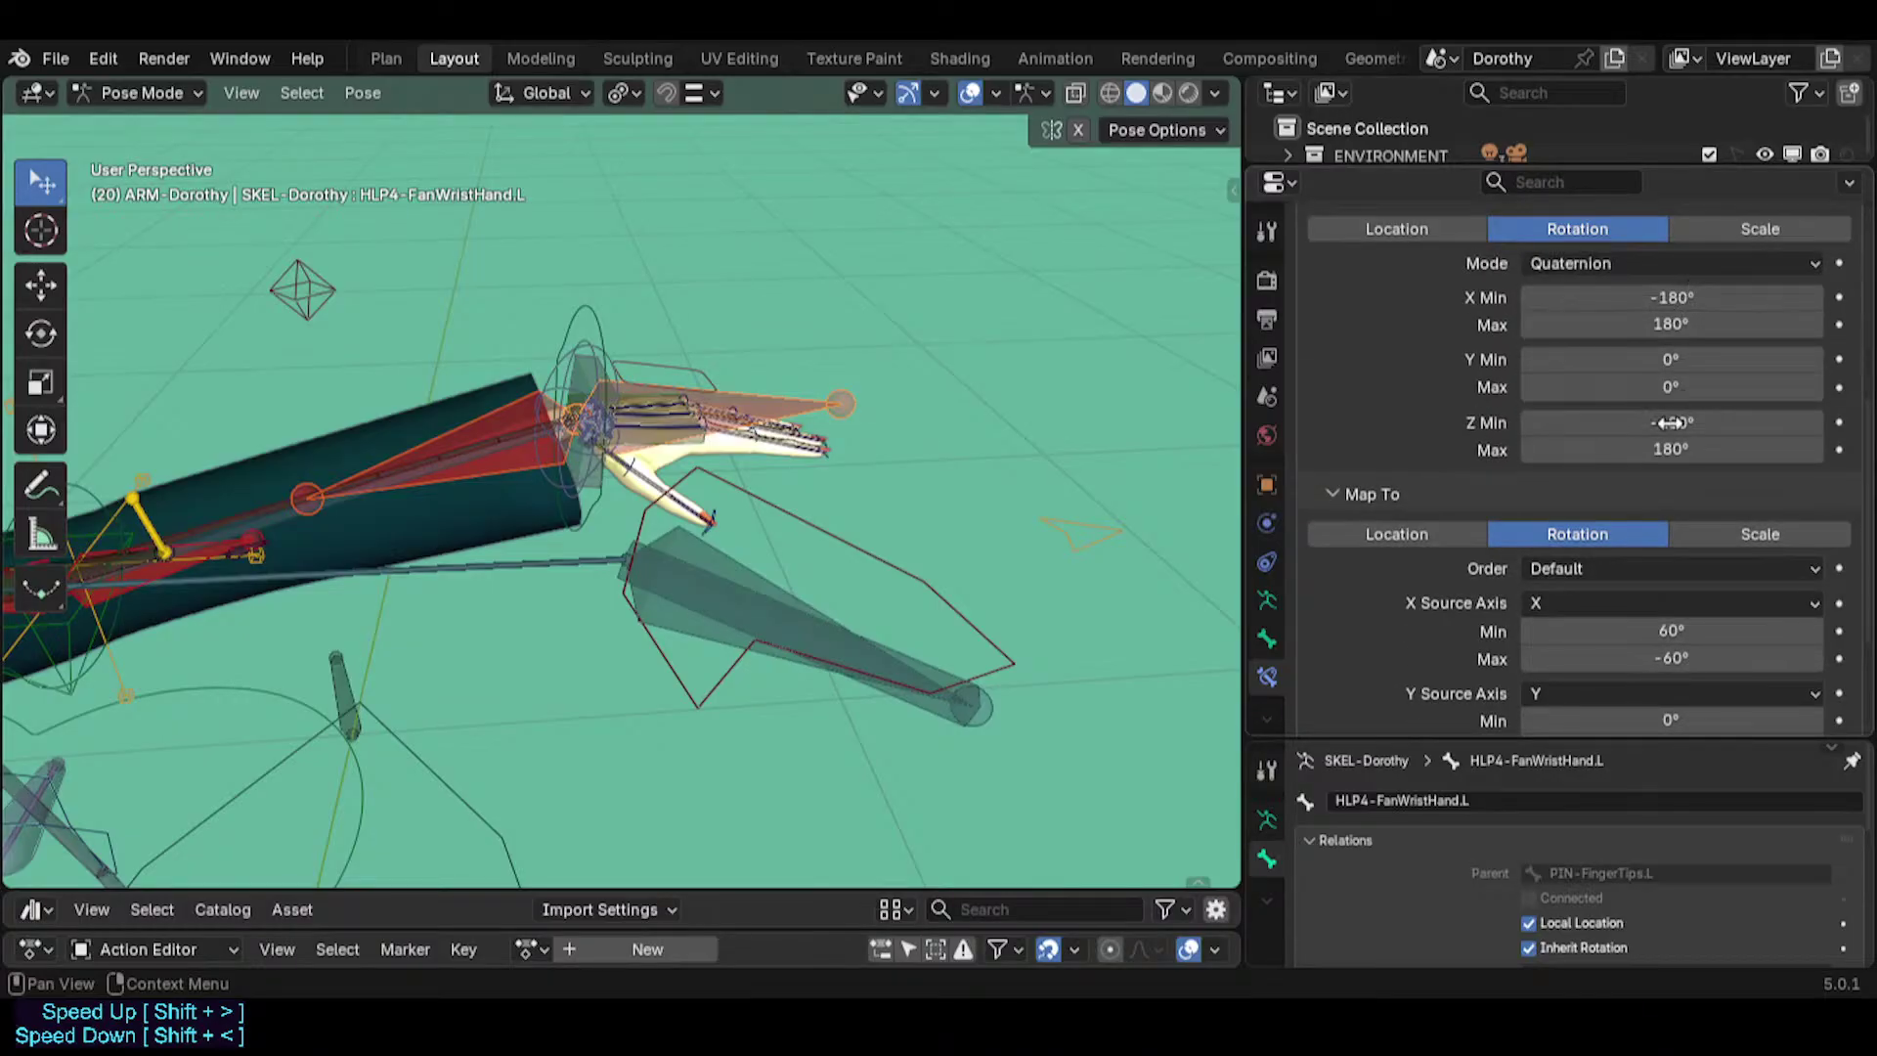
pyautogui.scroll(-4, 1684, 494)
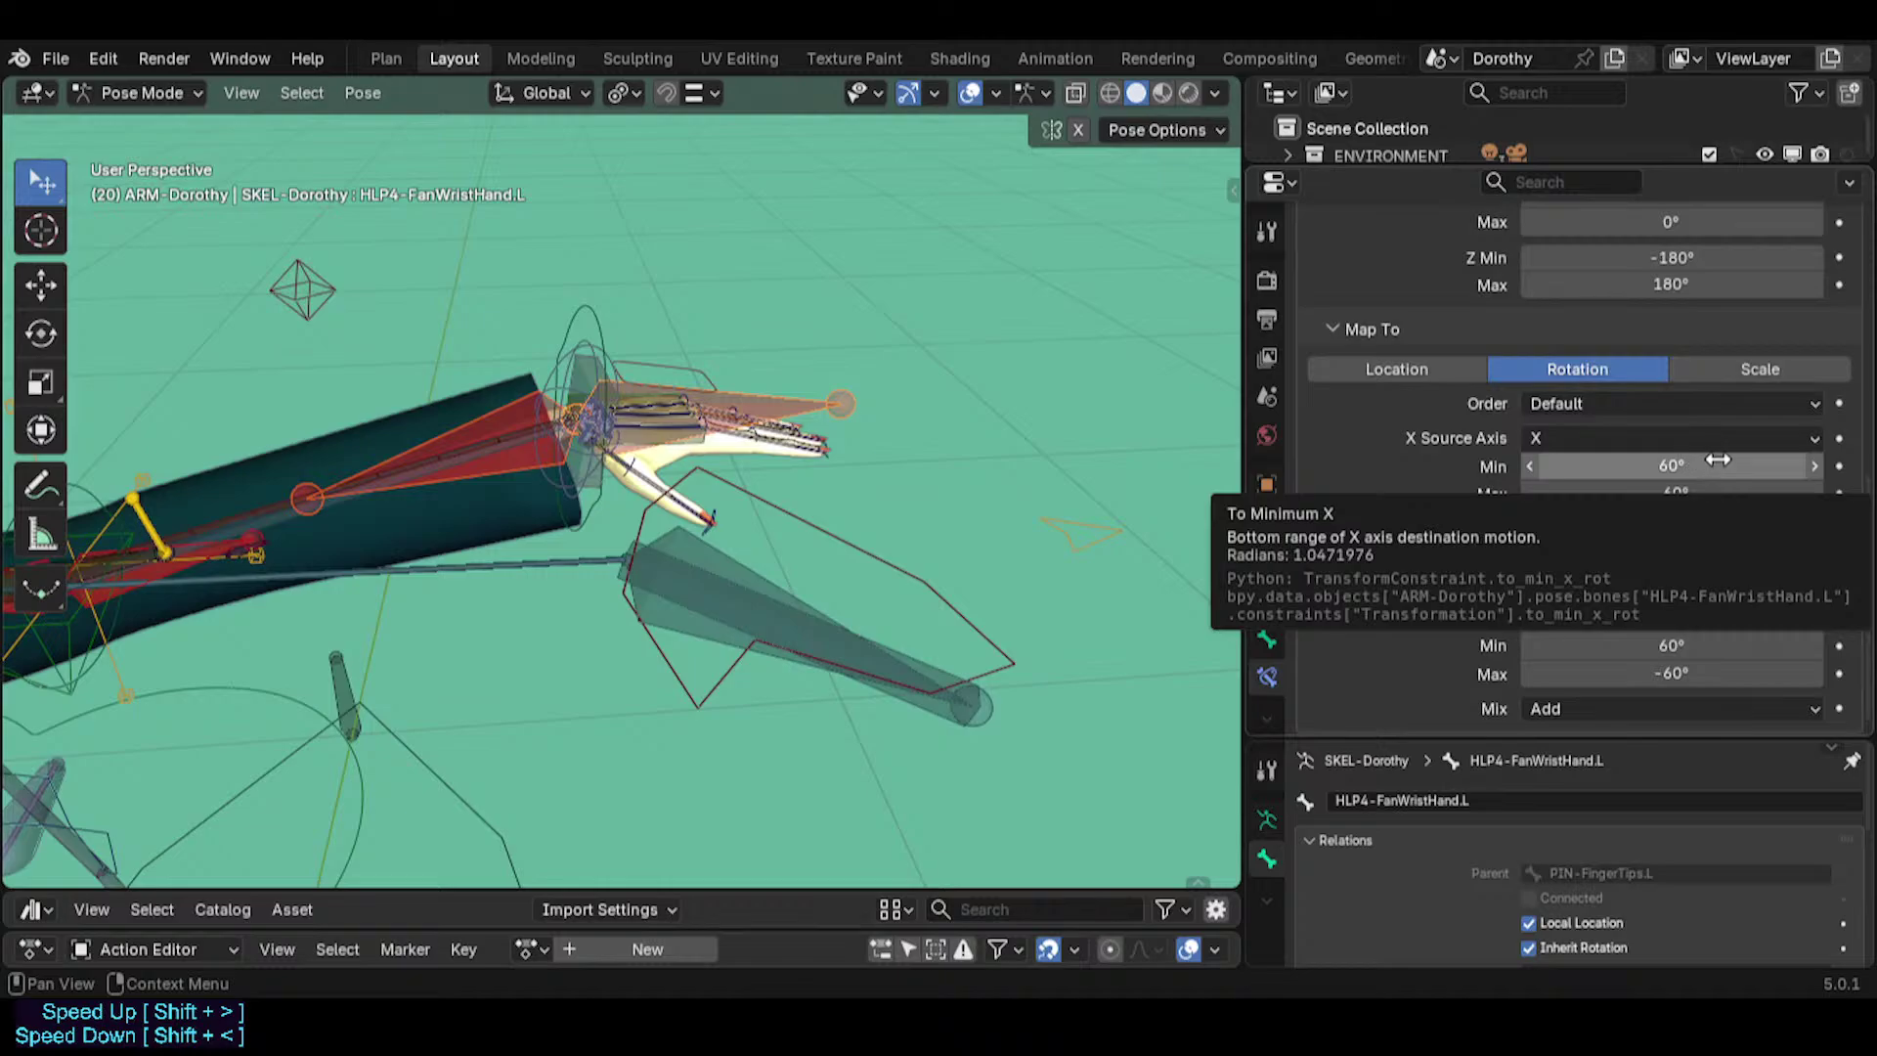
pyautogui.scroll(2, 1734, 425)
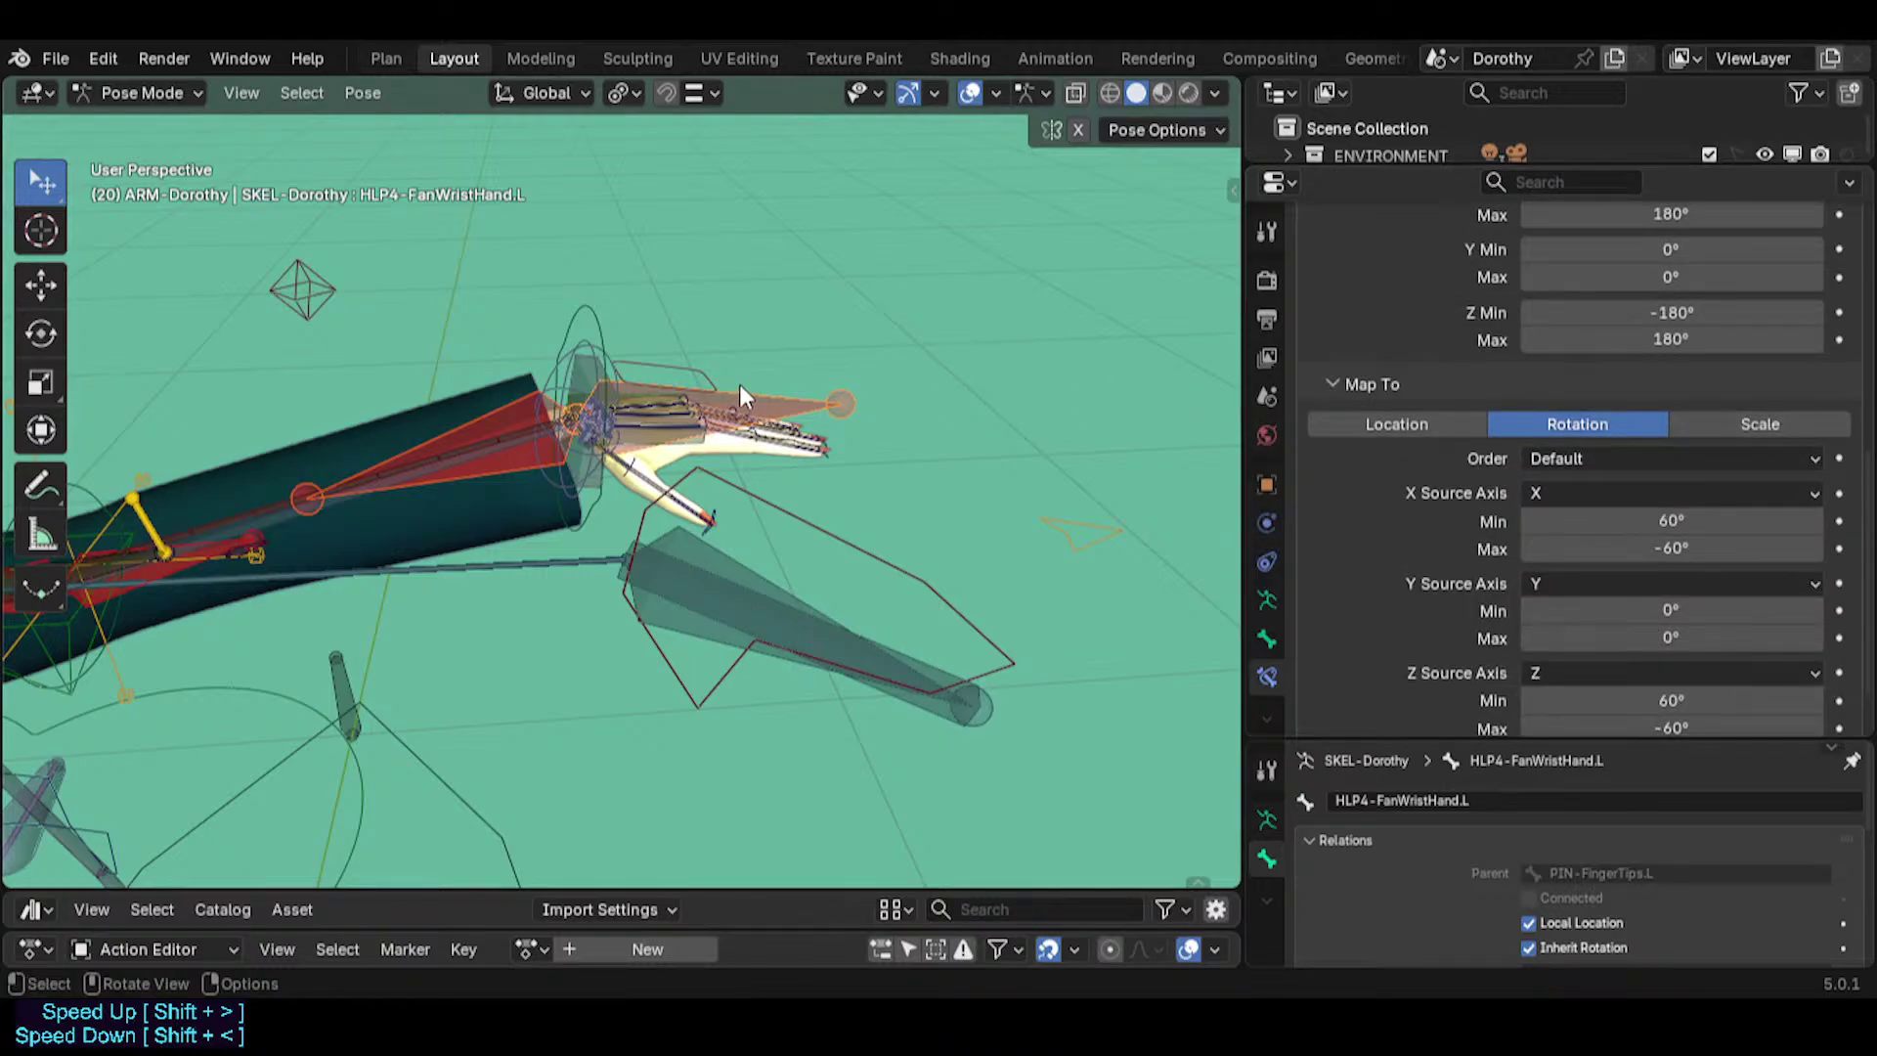
# Symmetrize the two selected wrist fan bones in Edit Mode, return to Pose Mode and save Dorothy.blend.
pyautogui.moveTo(739, 384)
pyautogui.mouseDown(button='middle')
pyautogui.moveTo(694, 205)
pyautogui.moveTo(658, 372)
pyautogui.moveTo(712, 404)
pyautogui.mouseUp(button='middle')
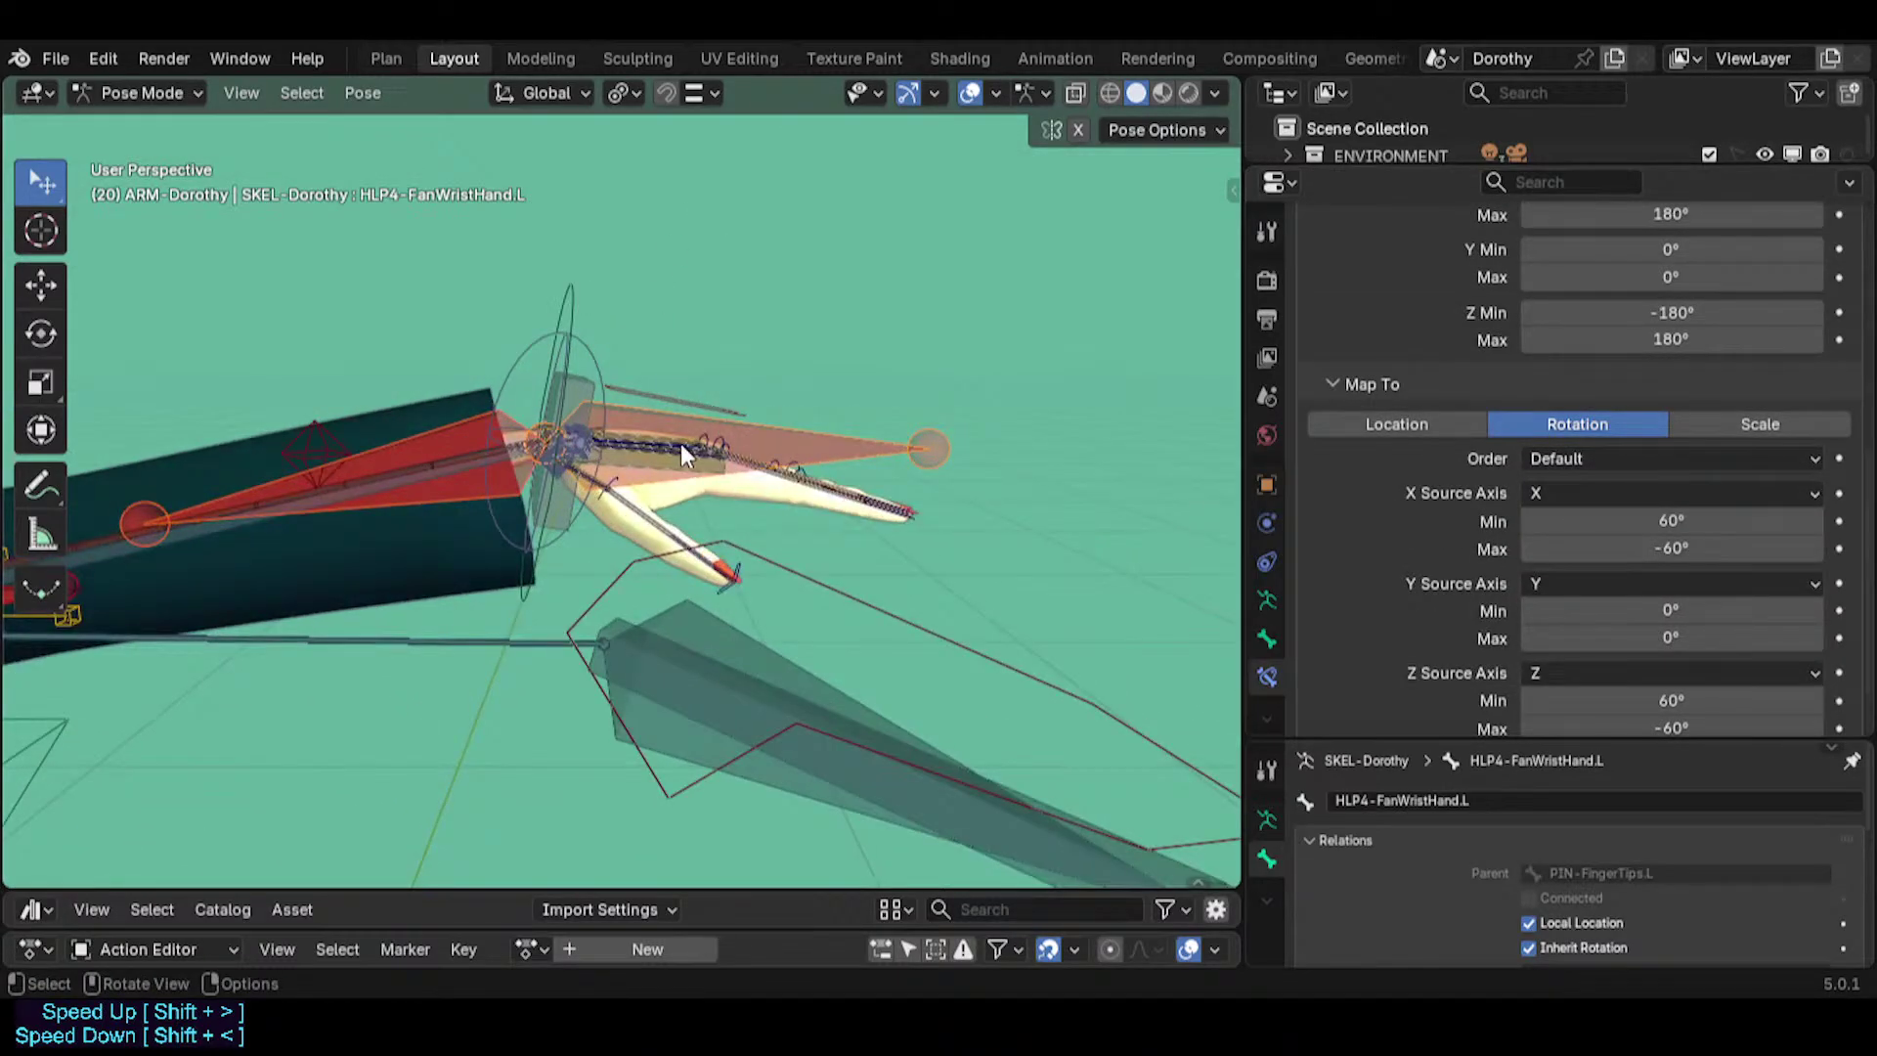
pyautogui.press('Tab')
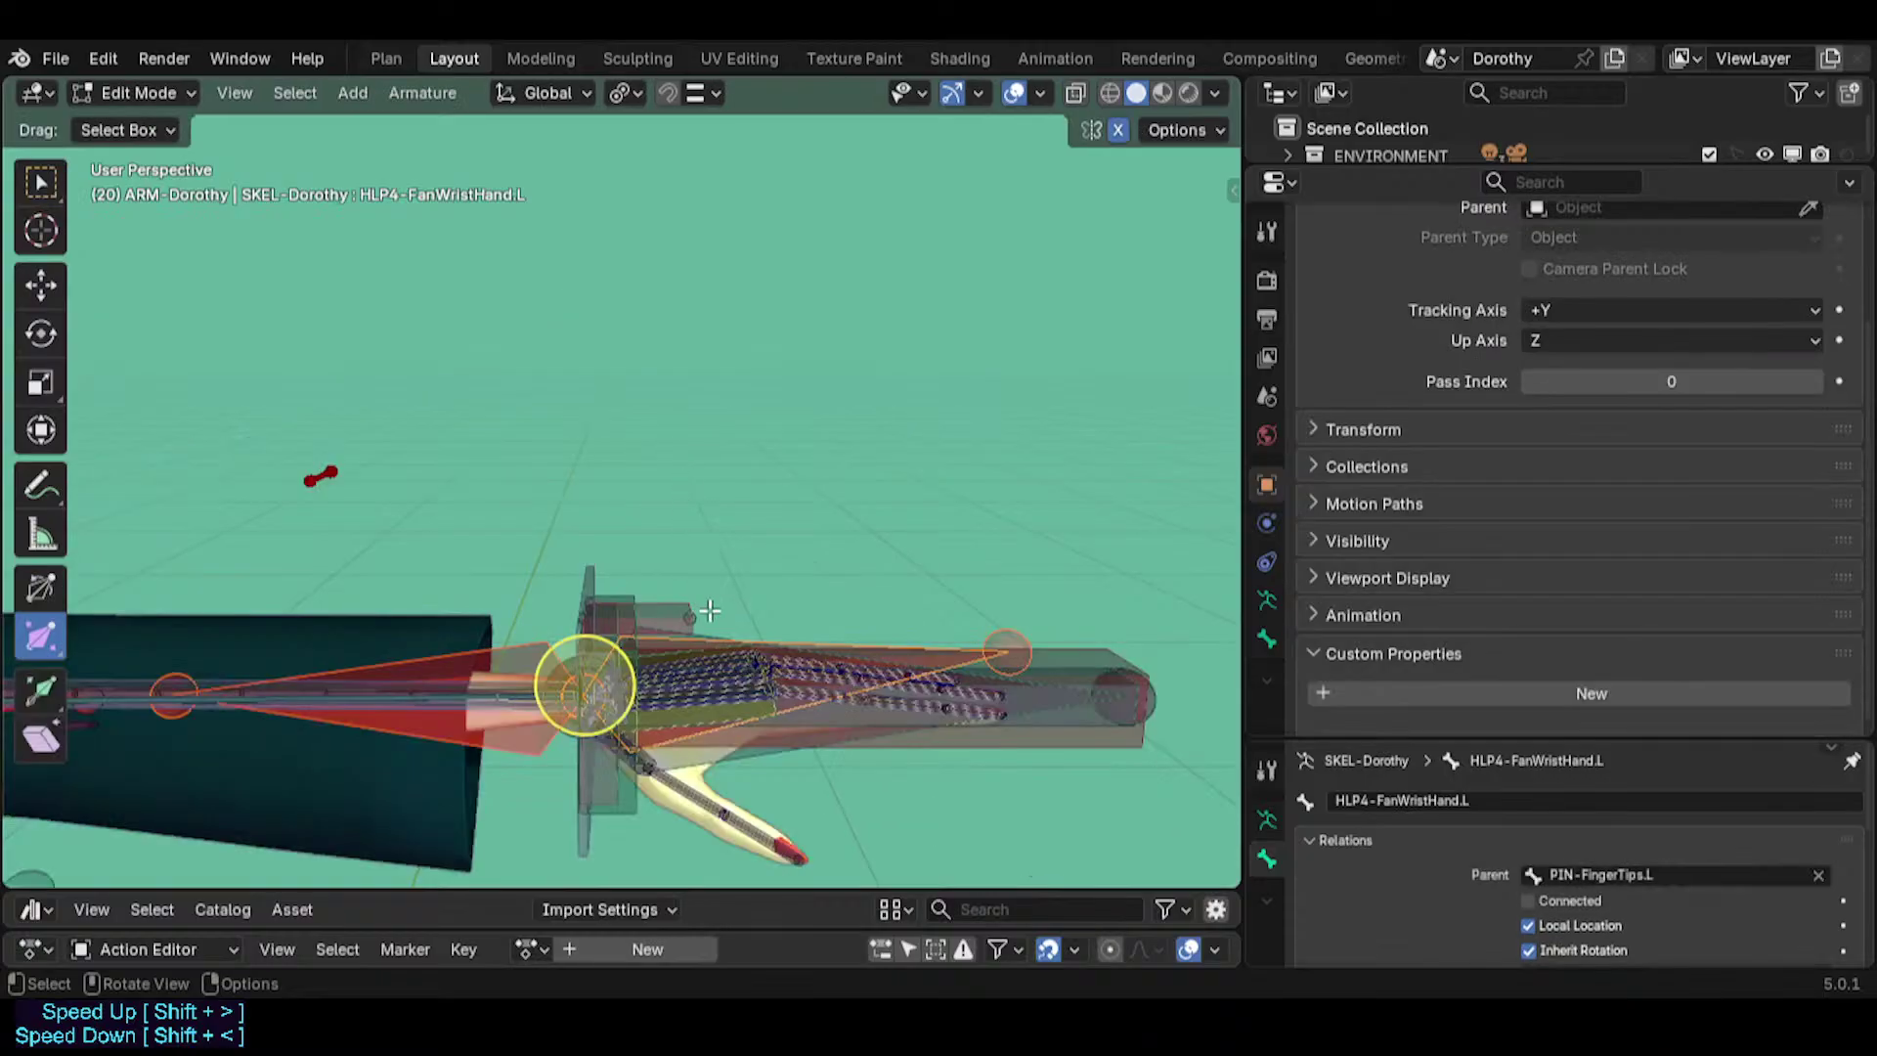
pyautogui.rightClick(707, 629)
pyautogui.click(684, 632)
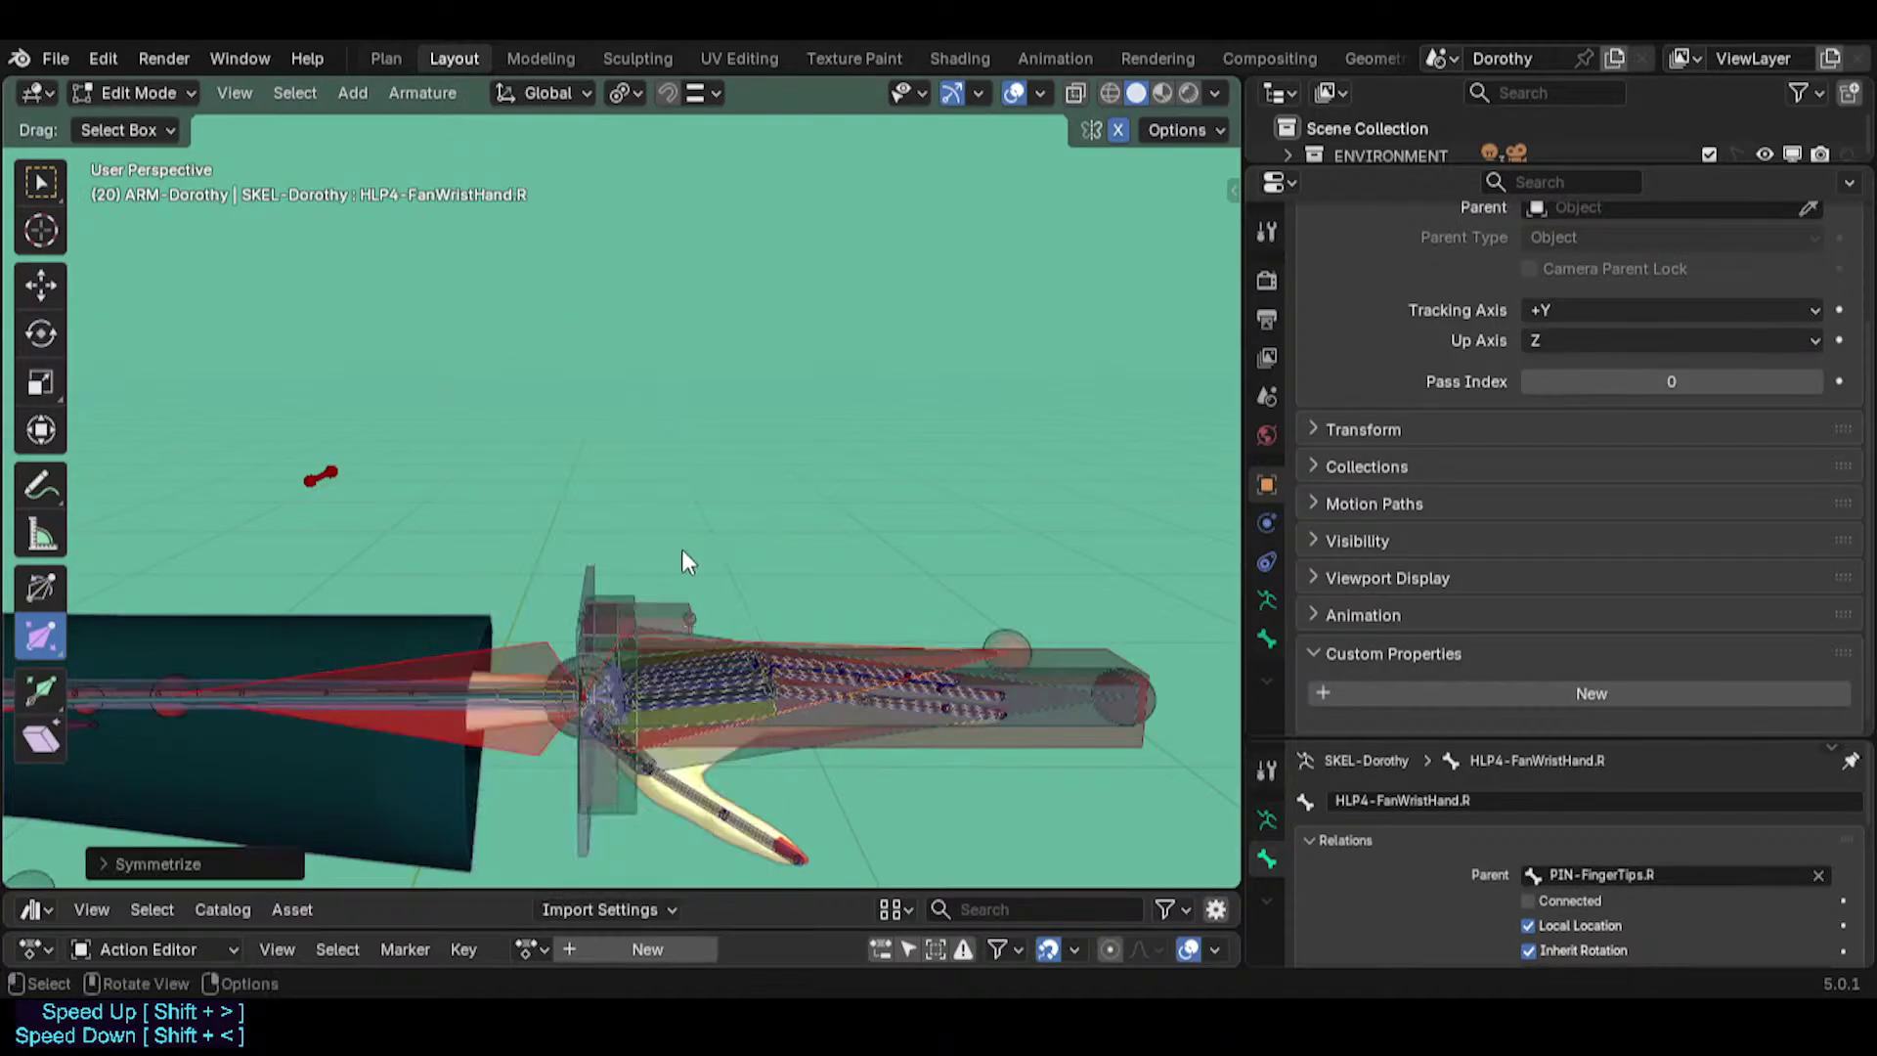
pyautogui.press('Tab')
pyautogui.hotkey('ctrl', 's')
# Select the ANTI-Scale-Foot.L bone at the left ankle and check its constraint list.
pyautogui.moveTo(677, 477); pyautogui.dragTo(1019, 328, button='middle')
pyautogui.scroll(-1, 544, 577)
pyautogui.scroll(-2, 643, 469)
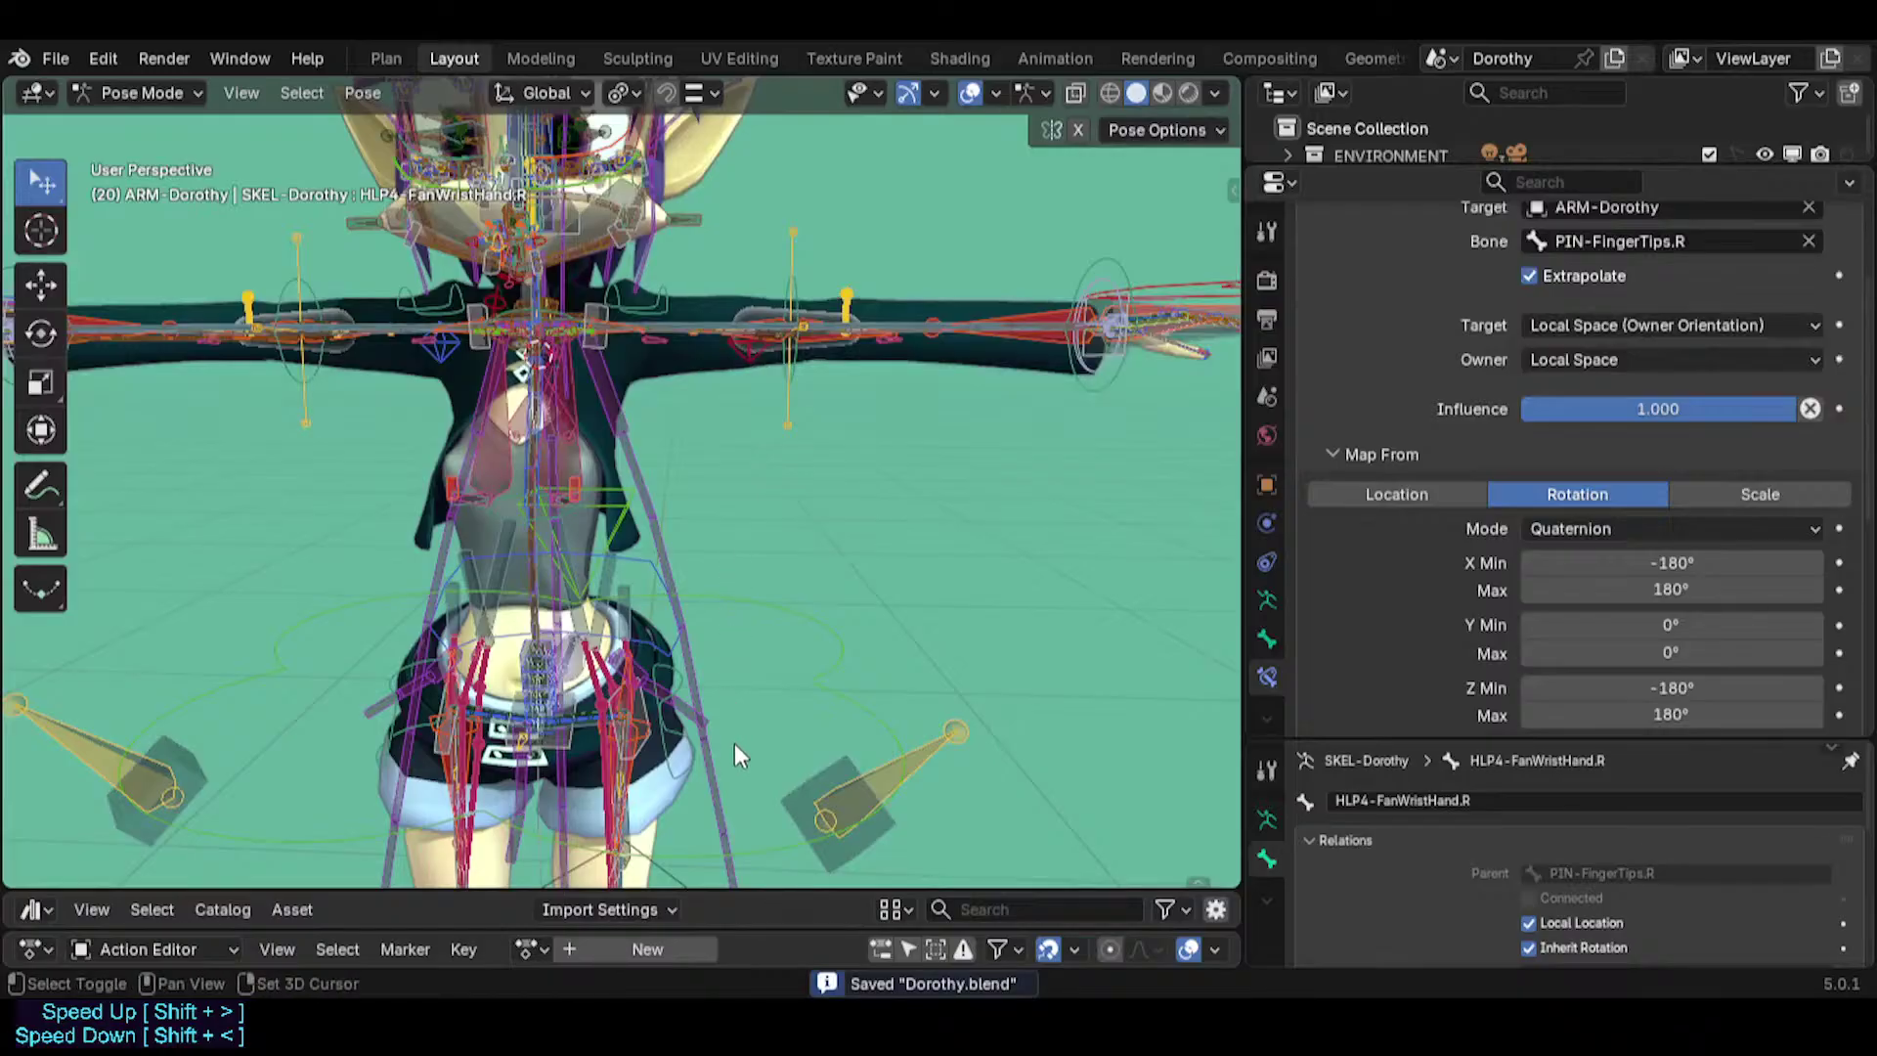
pyautogui.keyDown('shift'); pyautogui.moveTo(735, 743); pyautogui.dragTo(721, 328, button='middle'); pyautogui.keyUp('shift')
pyautogui.keyDown('shift'); pyautogui.moveTo(713, 643); pyautogui.dragTo(721, 246, button='middle'); pyautogui.keyUp('shift')
pyautogui.scroll(2, 671, 648)
pyautogui.scroll(4, 612, 569)
pyautogui.moveTo(583, 645); pyautogui.dragTo(625, 578, button='middle')
pyautogui.scroll(3, 621, 587)
pyautogui.click(724, 542)
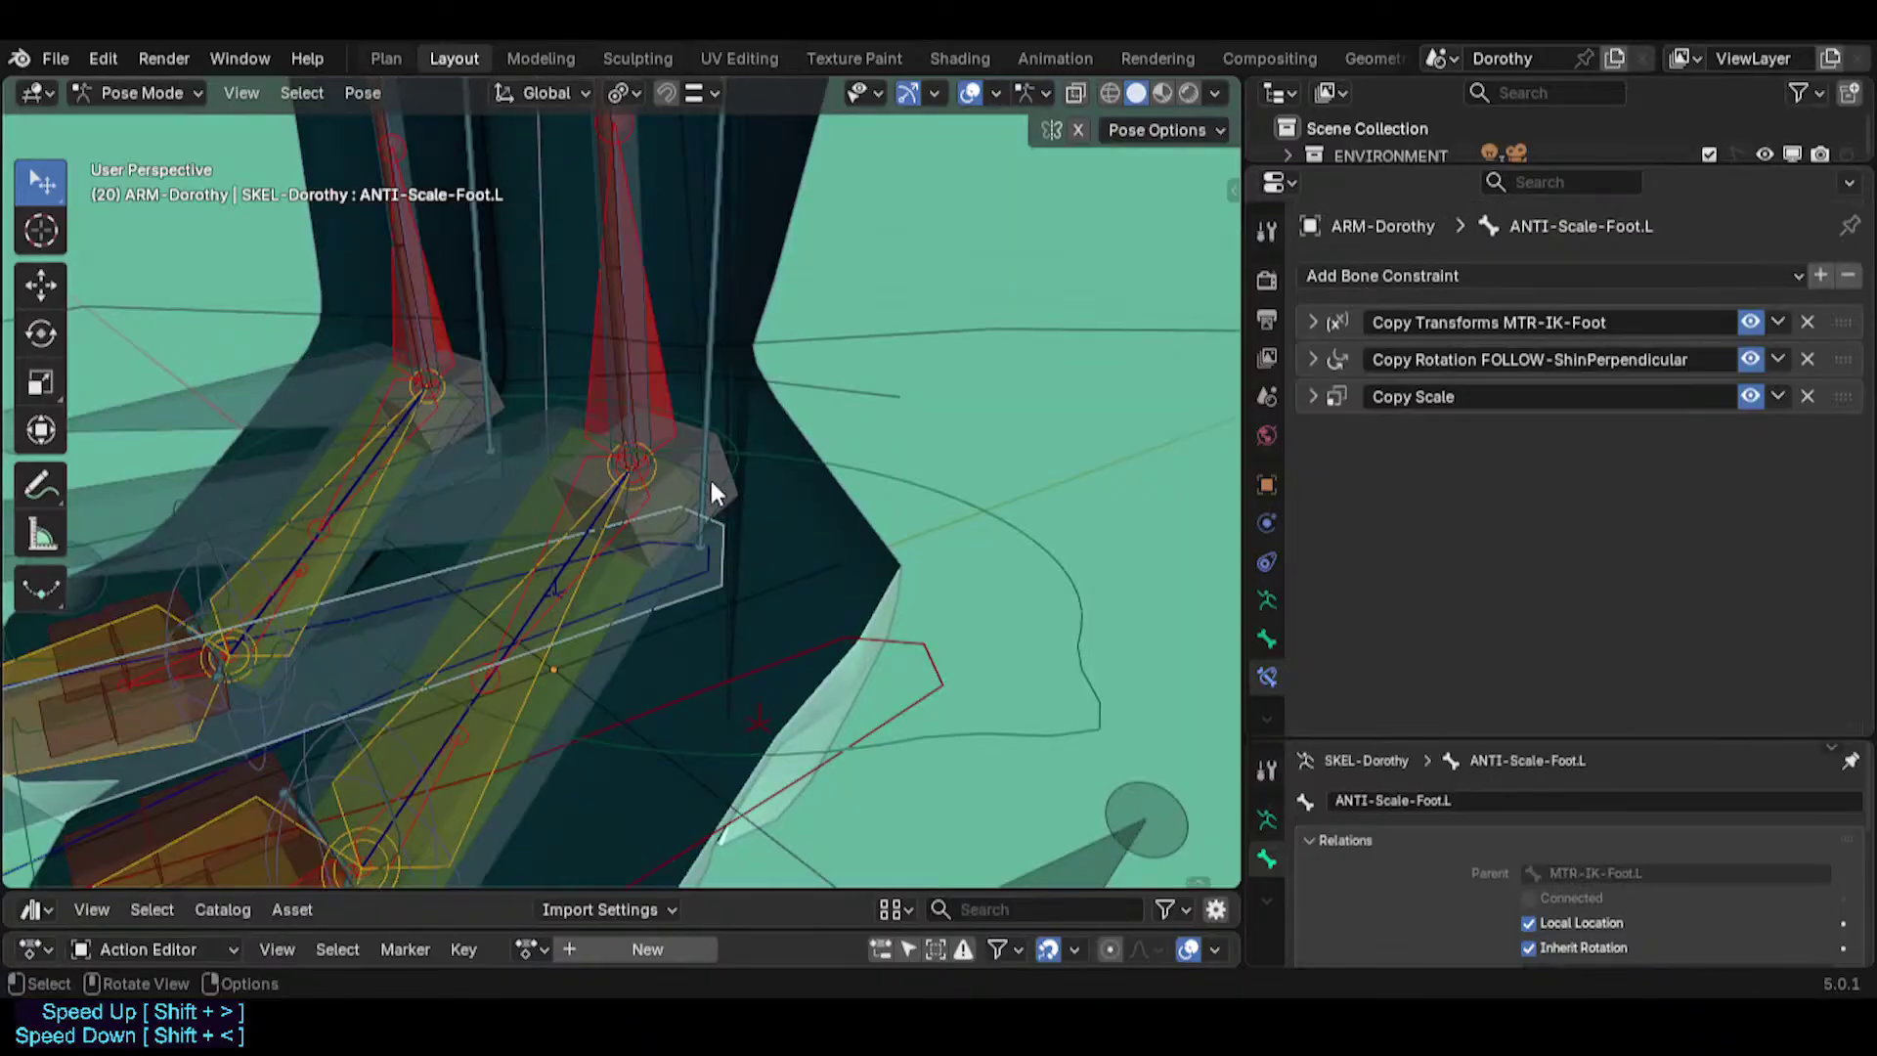
# Select HLP3-FanAnkleShin.L at the left ankle and check its Copy Rotation constraint settings.
pyautogui.click(654, 608)
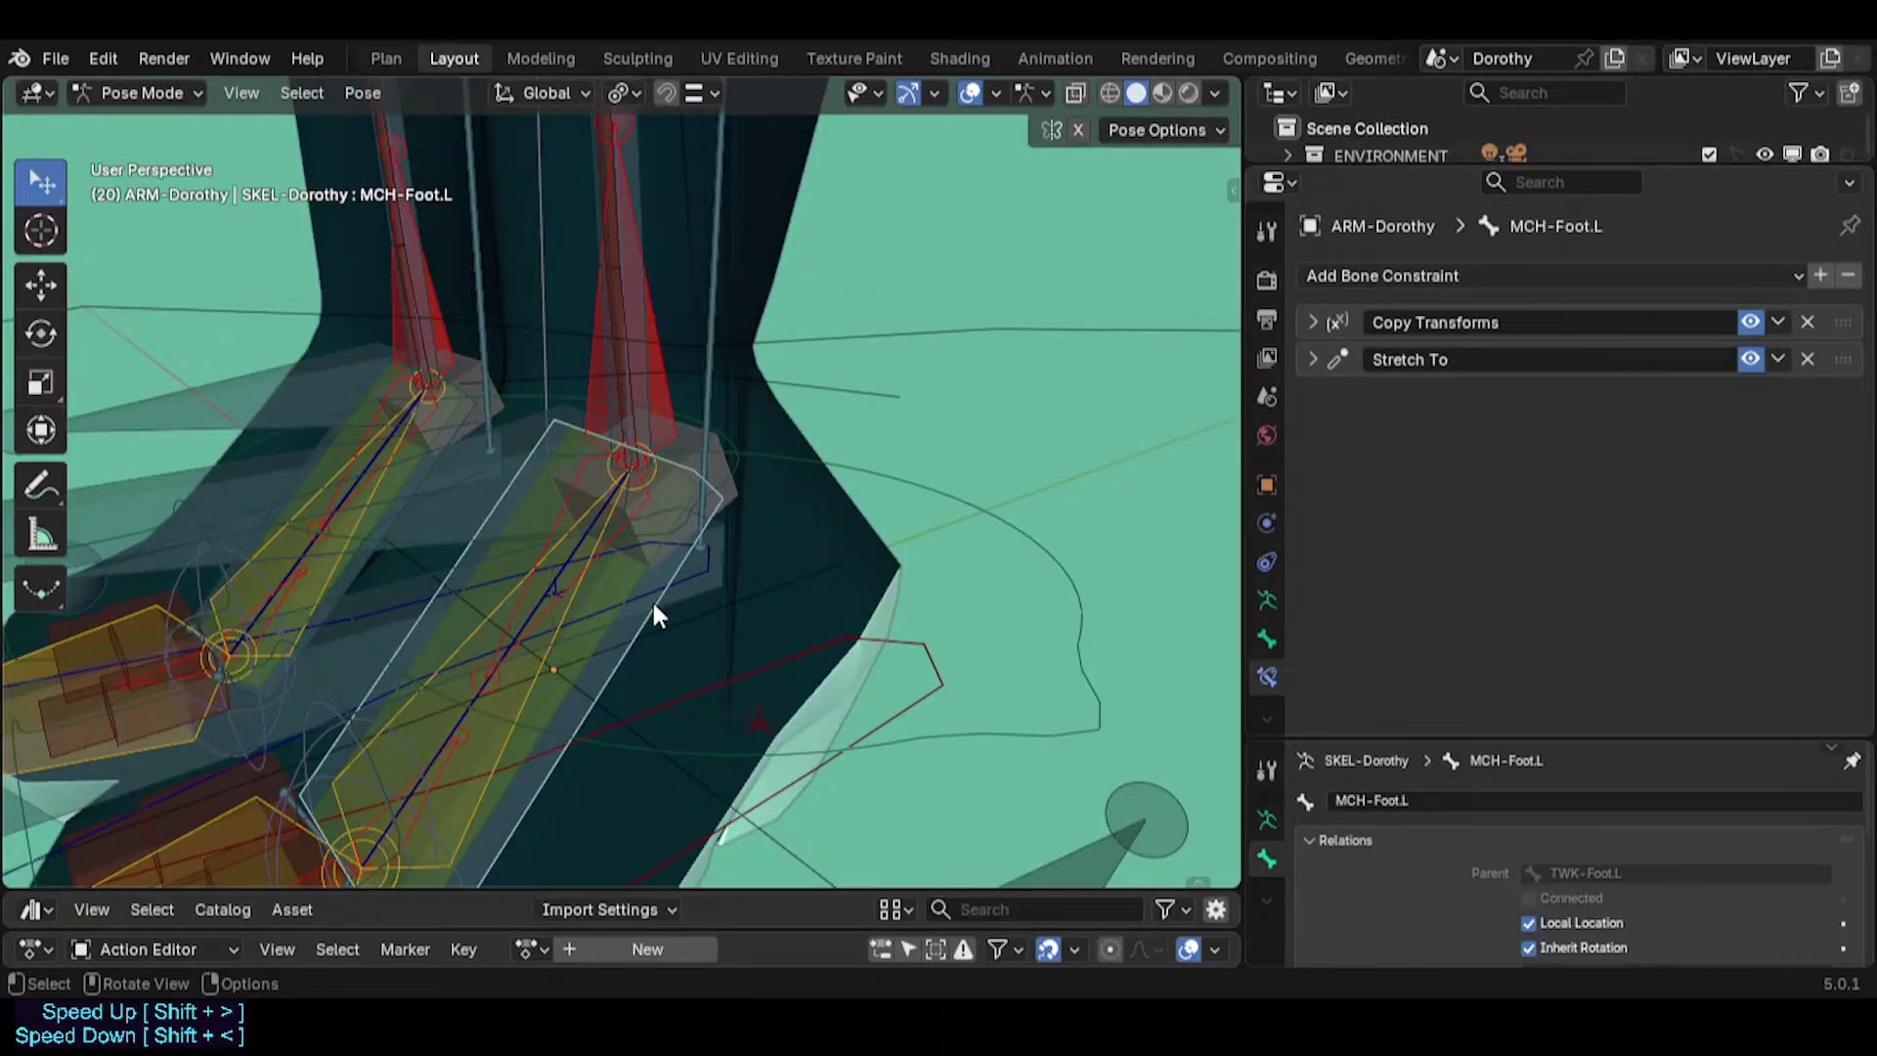
pyautogui.click(665, 430)
pyautogui.moveTo(687, 445); pyautogui.dragTo(877, 647, button='middle')
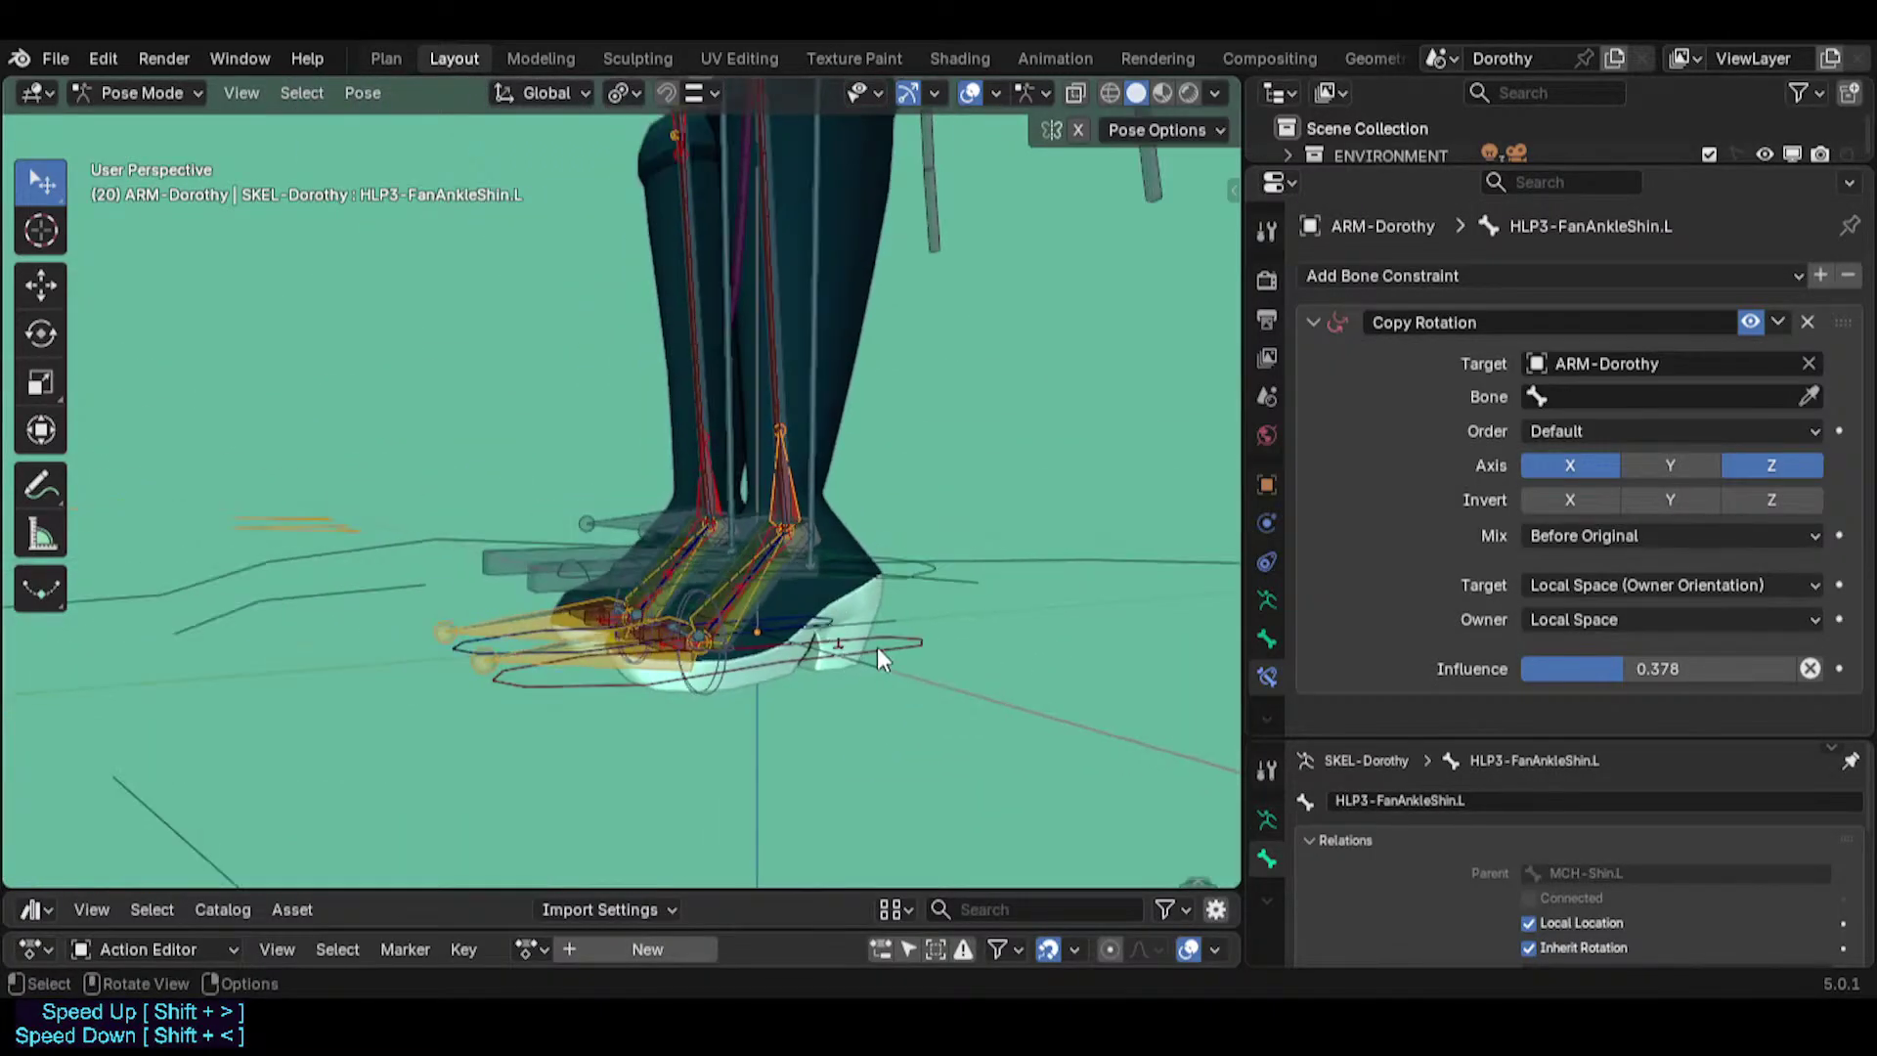
# Lift the left foot forward off the ground and tilt its toe downward using the MTR-IK-Foot.L controller.
pyautogui.click(819, 638)
pyautogui.press('g')
pyautogui.click(559, 372)
pyautogui.keyDown('shift'); pyautogui.moveTo(627, 459); pyautogui.dragTo(649, 543, button='middle'); pyautogui.keyUp('shift')
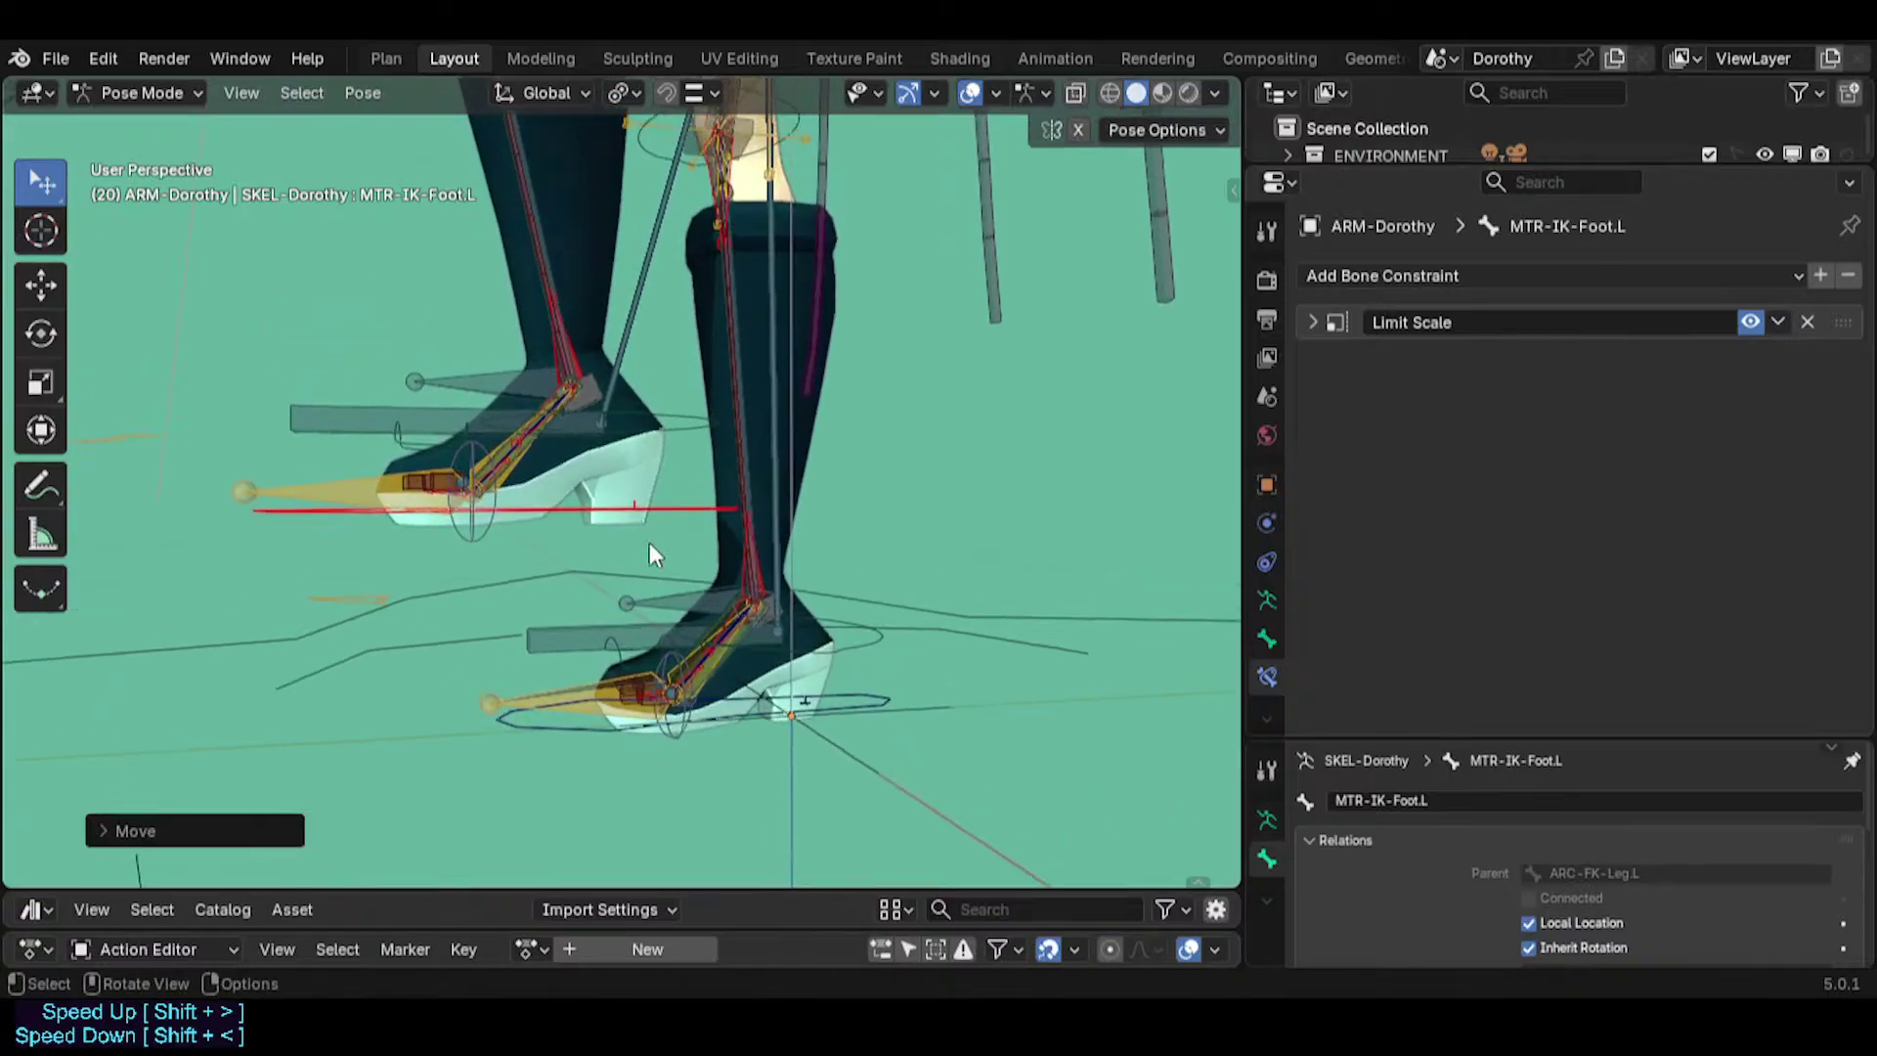
pyautogui.press('r')
pyautogui.click(739, 463)
pyautogui.press('g')
pyautogui.click(643, 389)
pyautogui.keyDown('shift'); pyautogui.moveTo(671, 434); pyautogui.dragTo(688, 526, button='middle'); pyautogui.keyUp('shift')
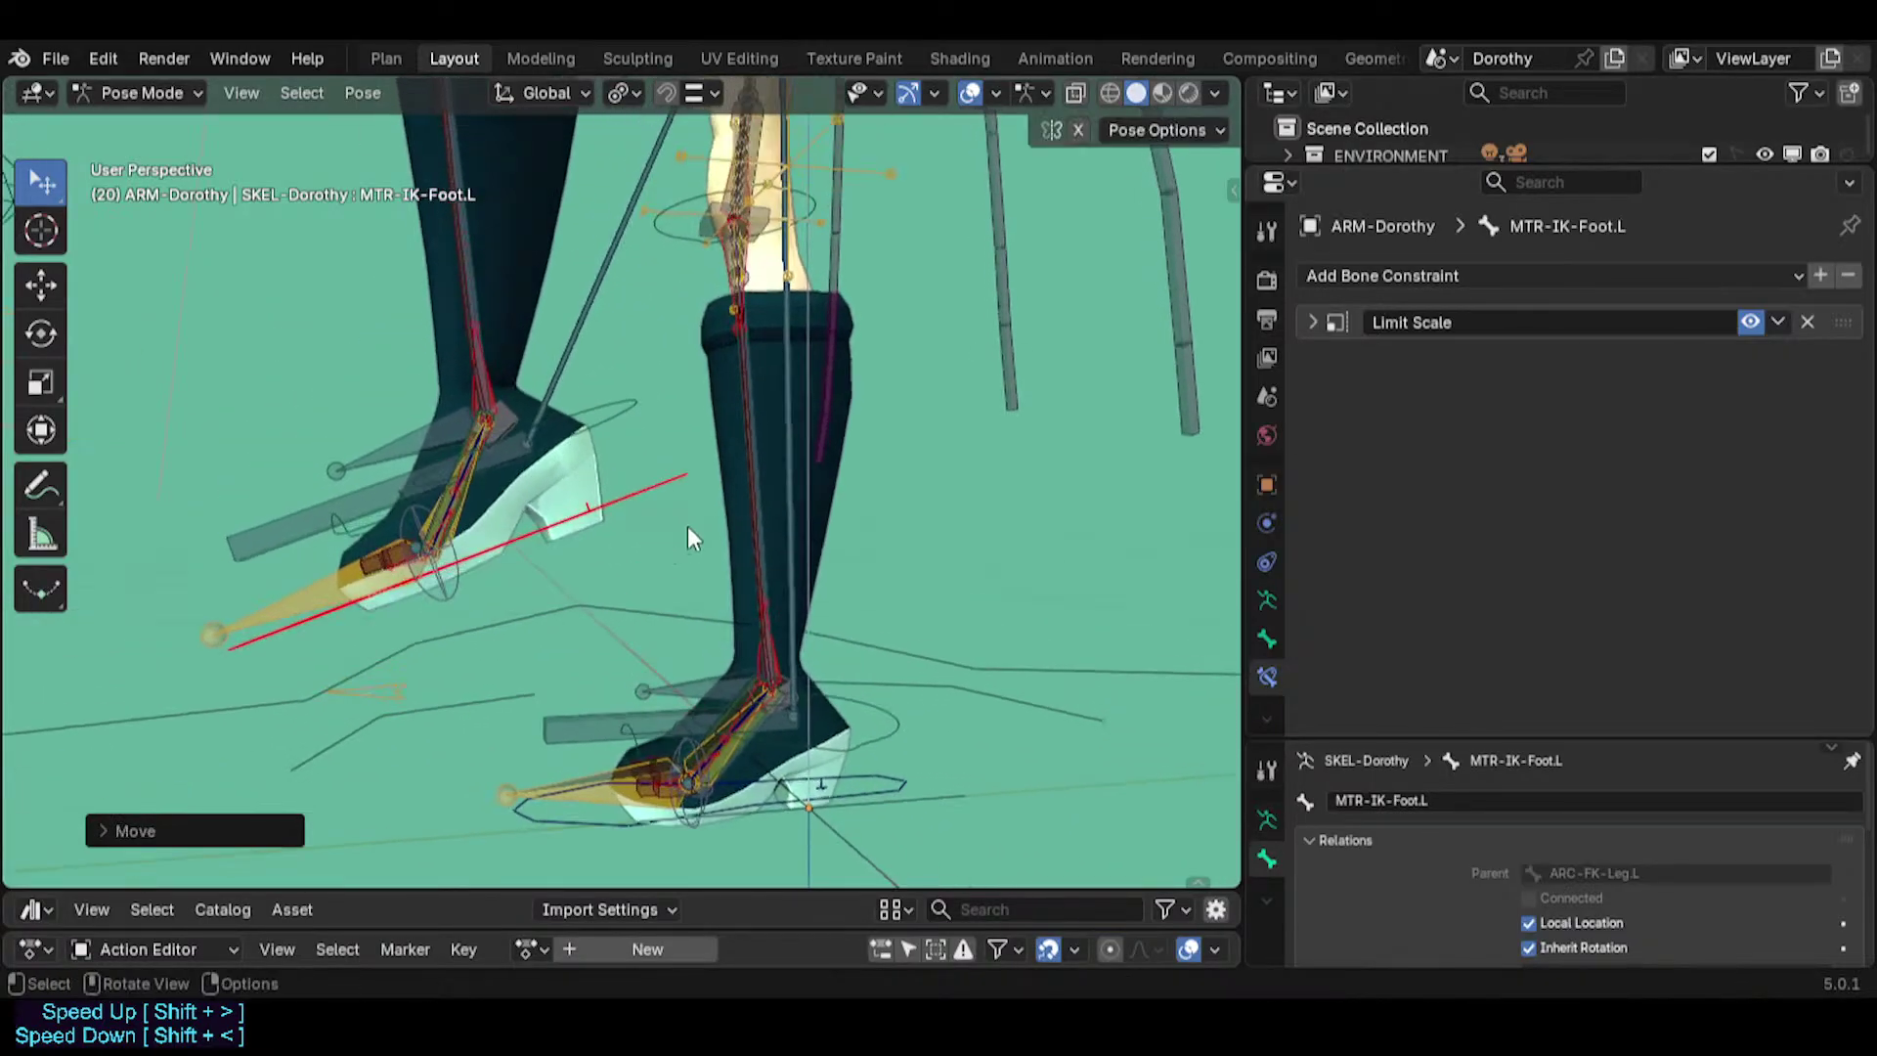
pyautogui.press('r')
pyautogui.click(703, 501)
pyautogui.press('r')
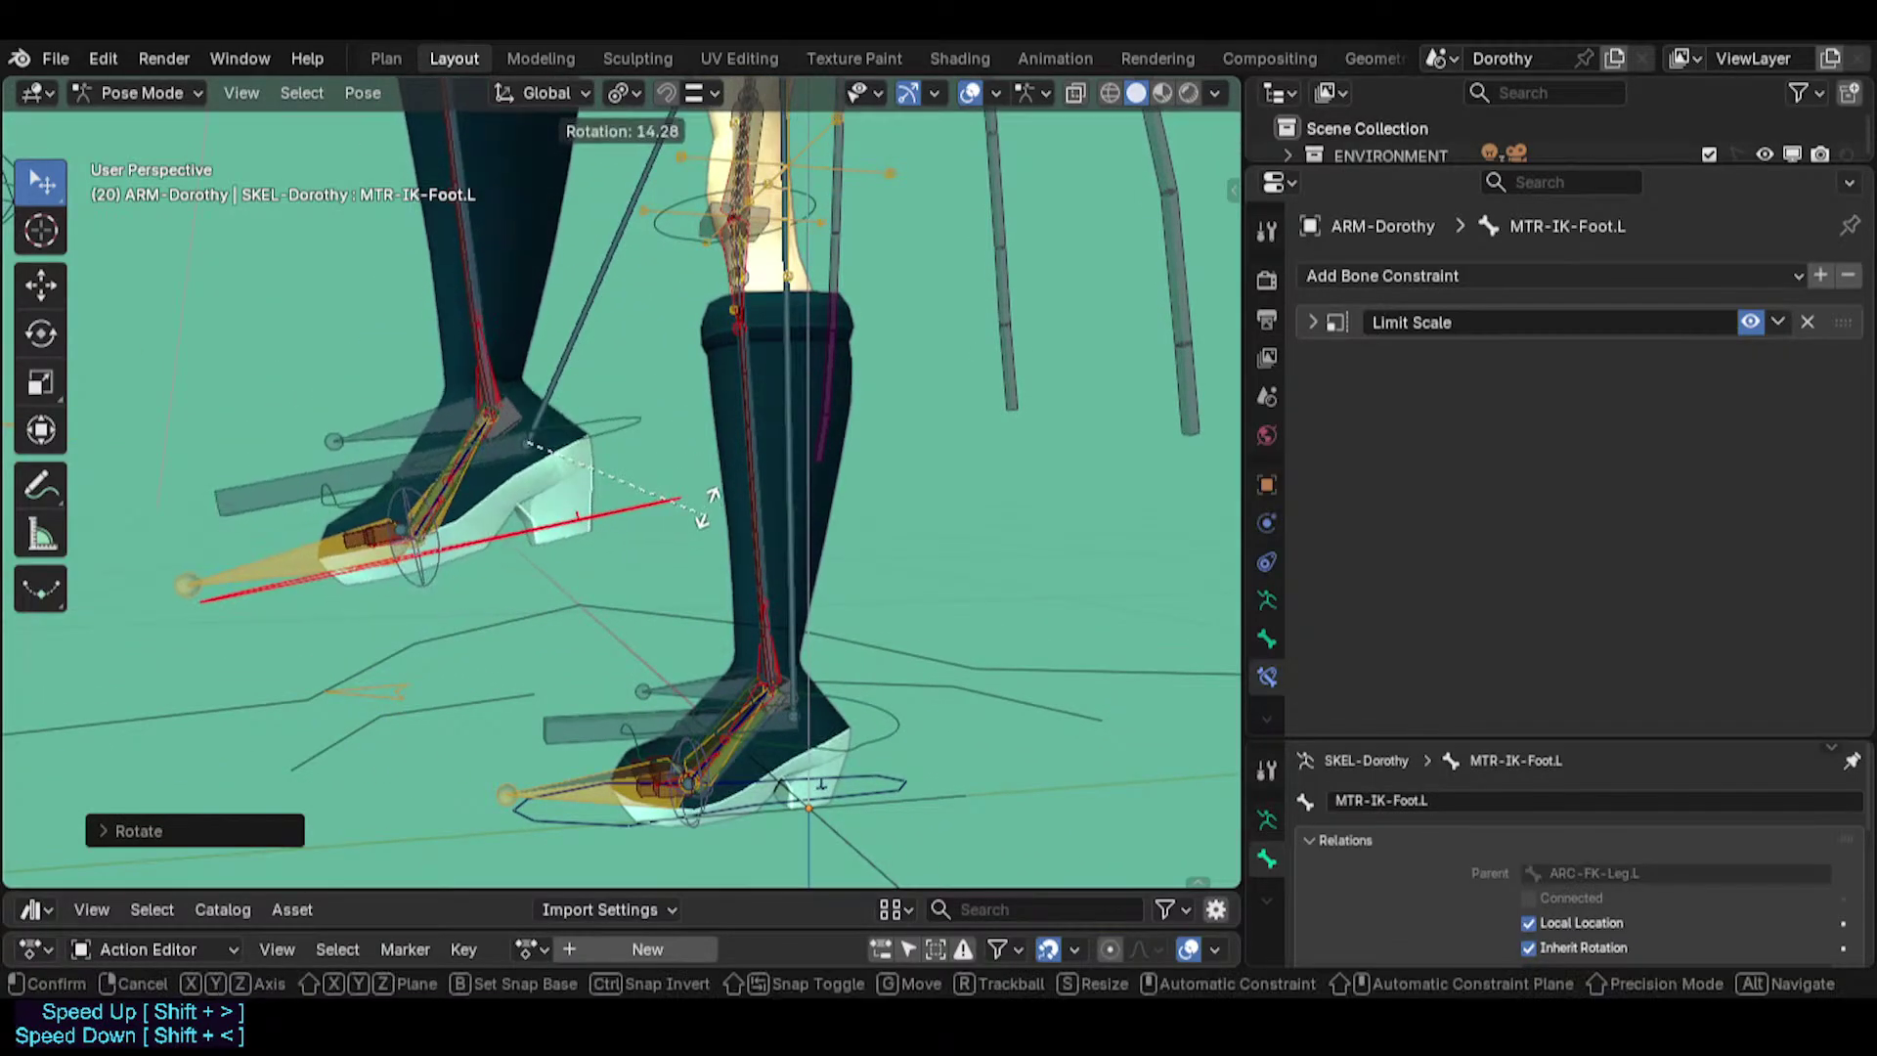
pyautogui.rightClick(699, 521)
# Rotate the TWK-Foot.L tweak bone to point the left toe down and test the ankle deformation.
pyautogui.click(581, 402)
pyautogui.press('r')
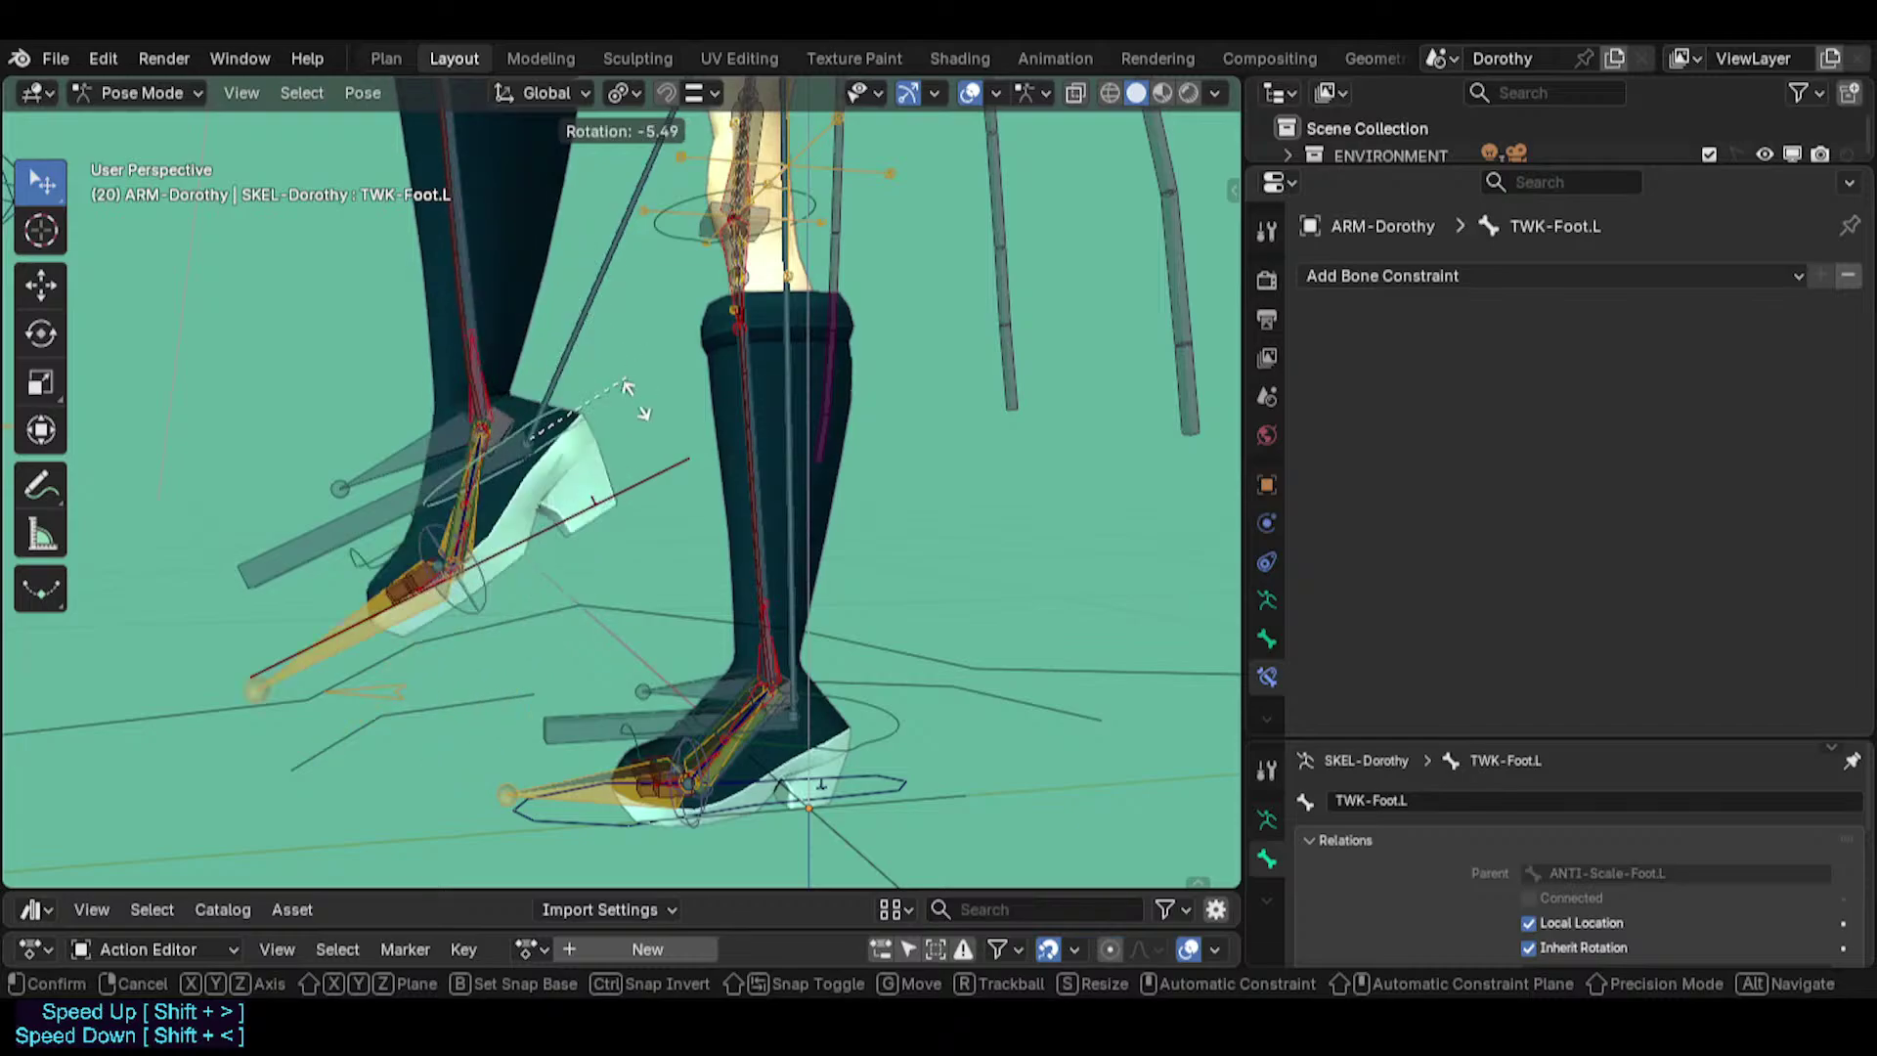
pyautogui.click(588, 397)
pyautogui.scroll(2, 594, 402)
pyautogui.moveTo(594, 402); pyautogui.dragTo(672, 442, button='middle')
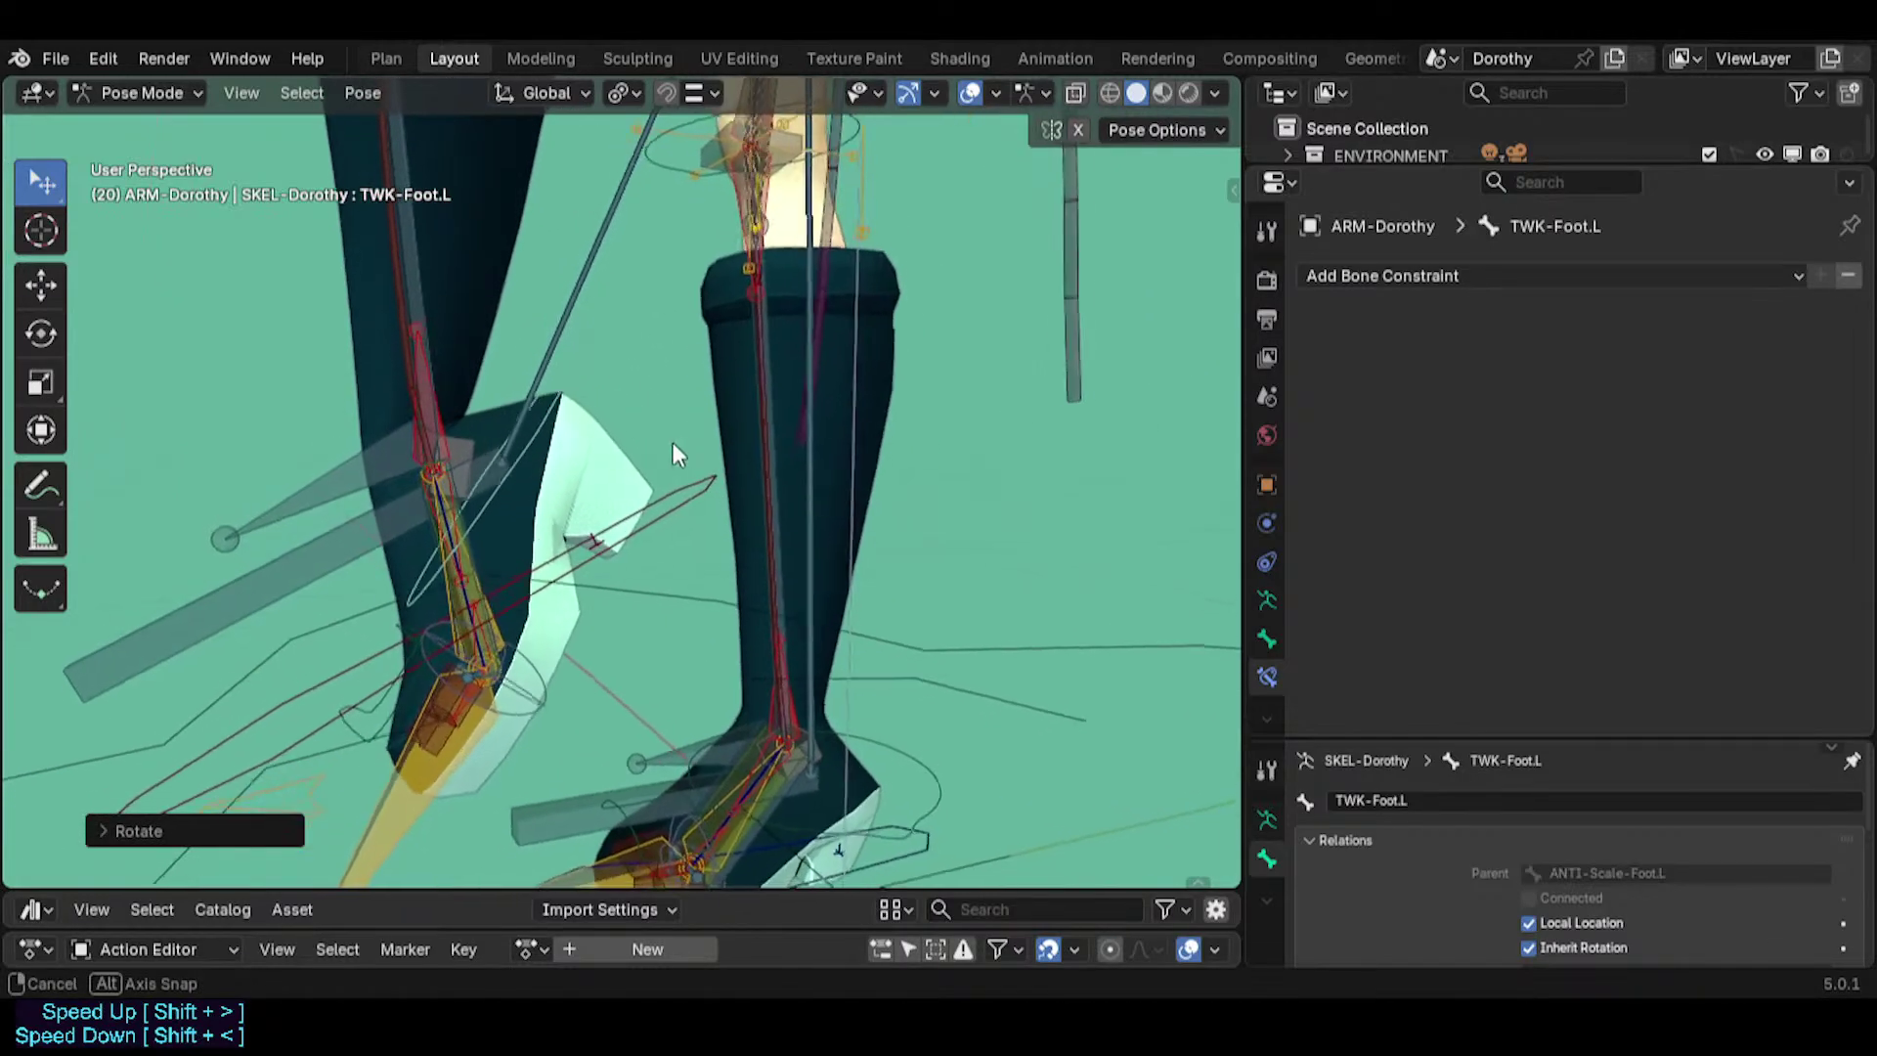
# Examine the leg mechanism bones by soloing the MCH-Skeleton and MECHANISM-All bone collections, ending with all collections shown.
pyautogui.press('n')
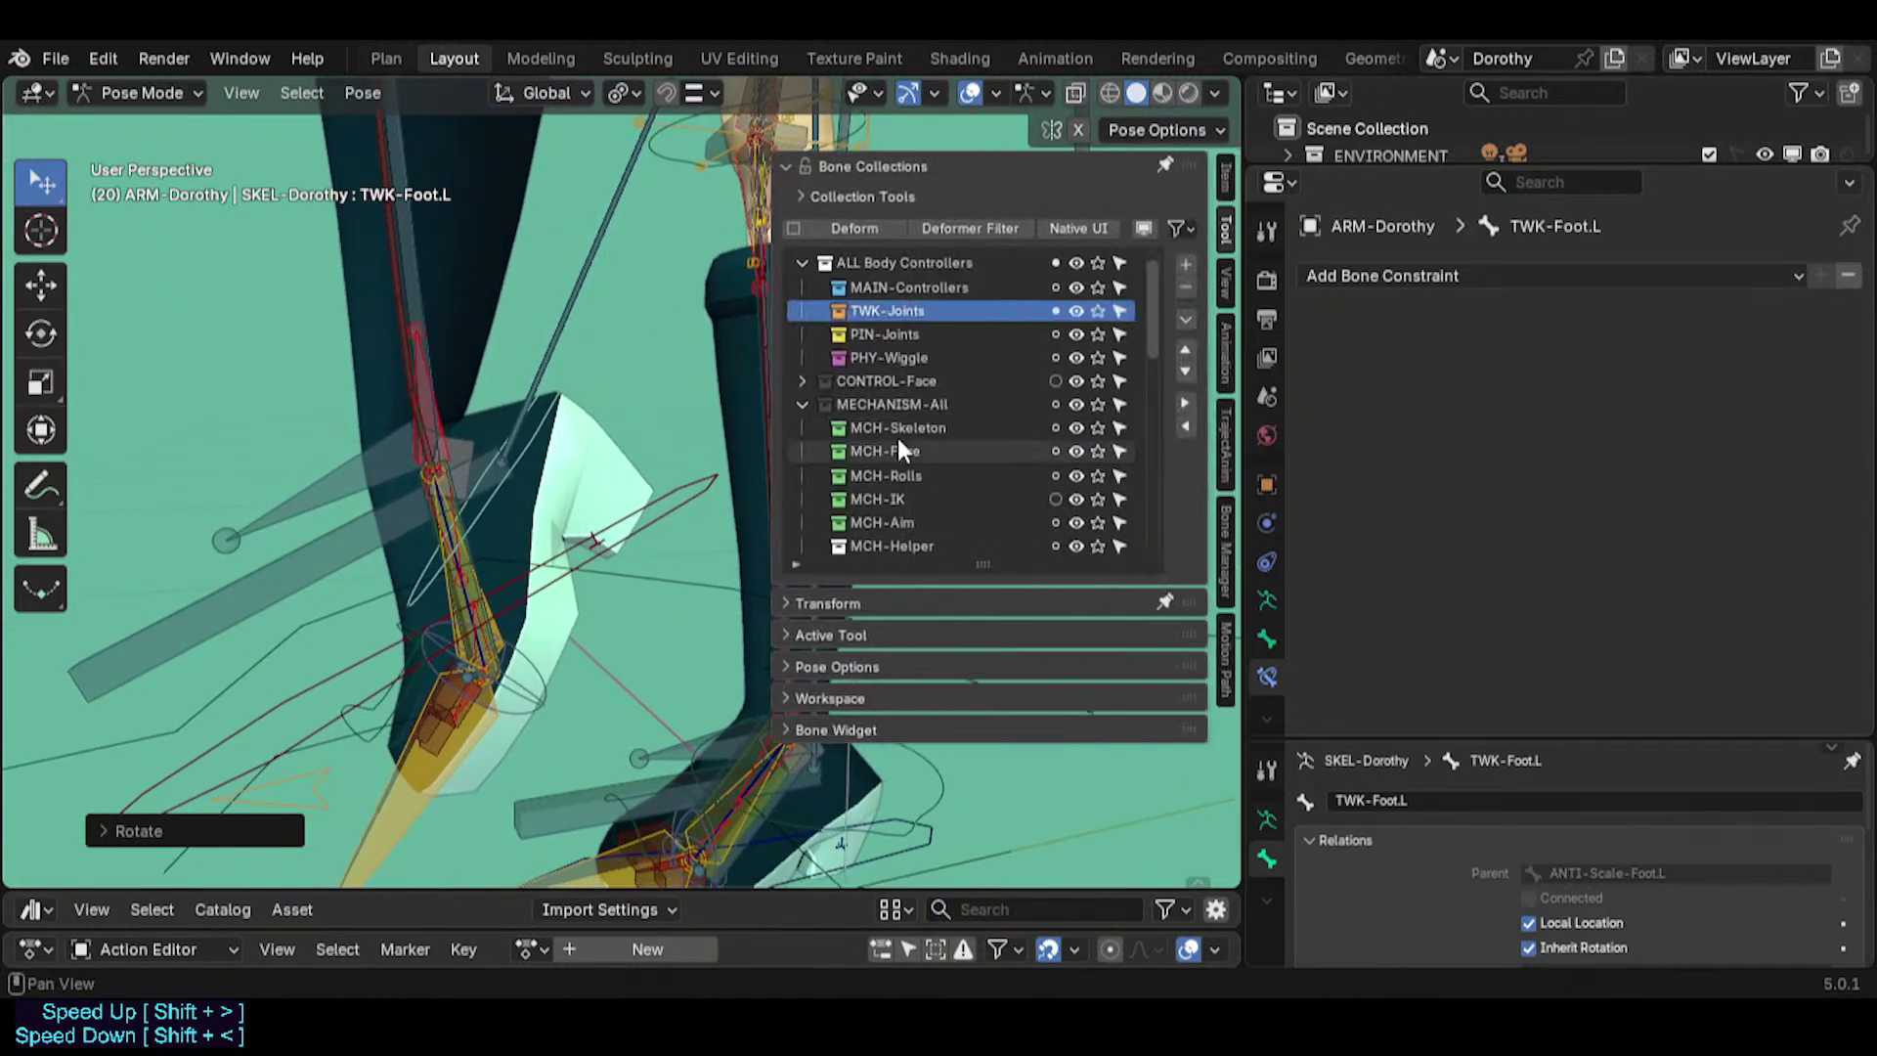
pyautogui.click(1098, 404)
pyautogui.click(1102, 403)
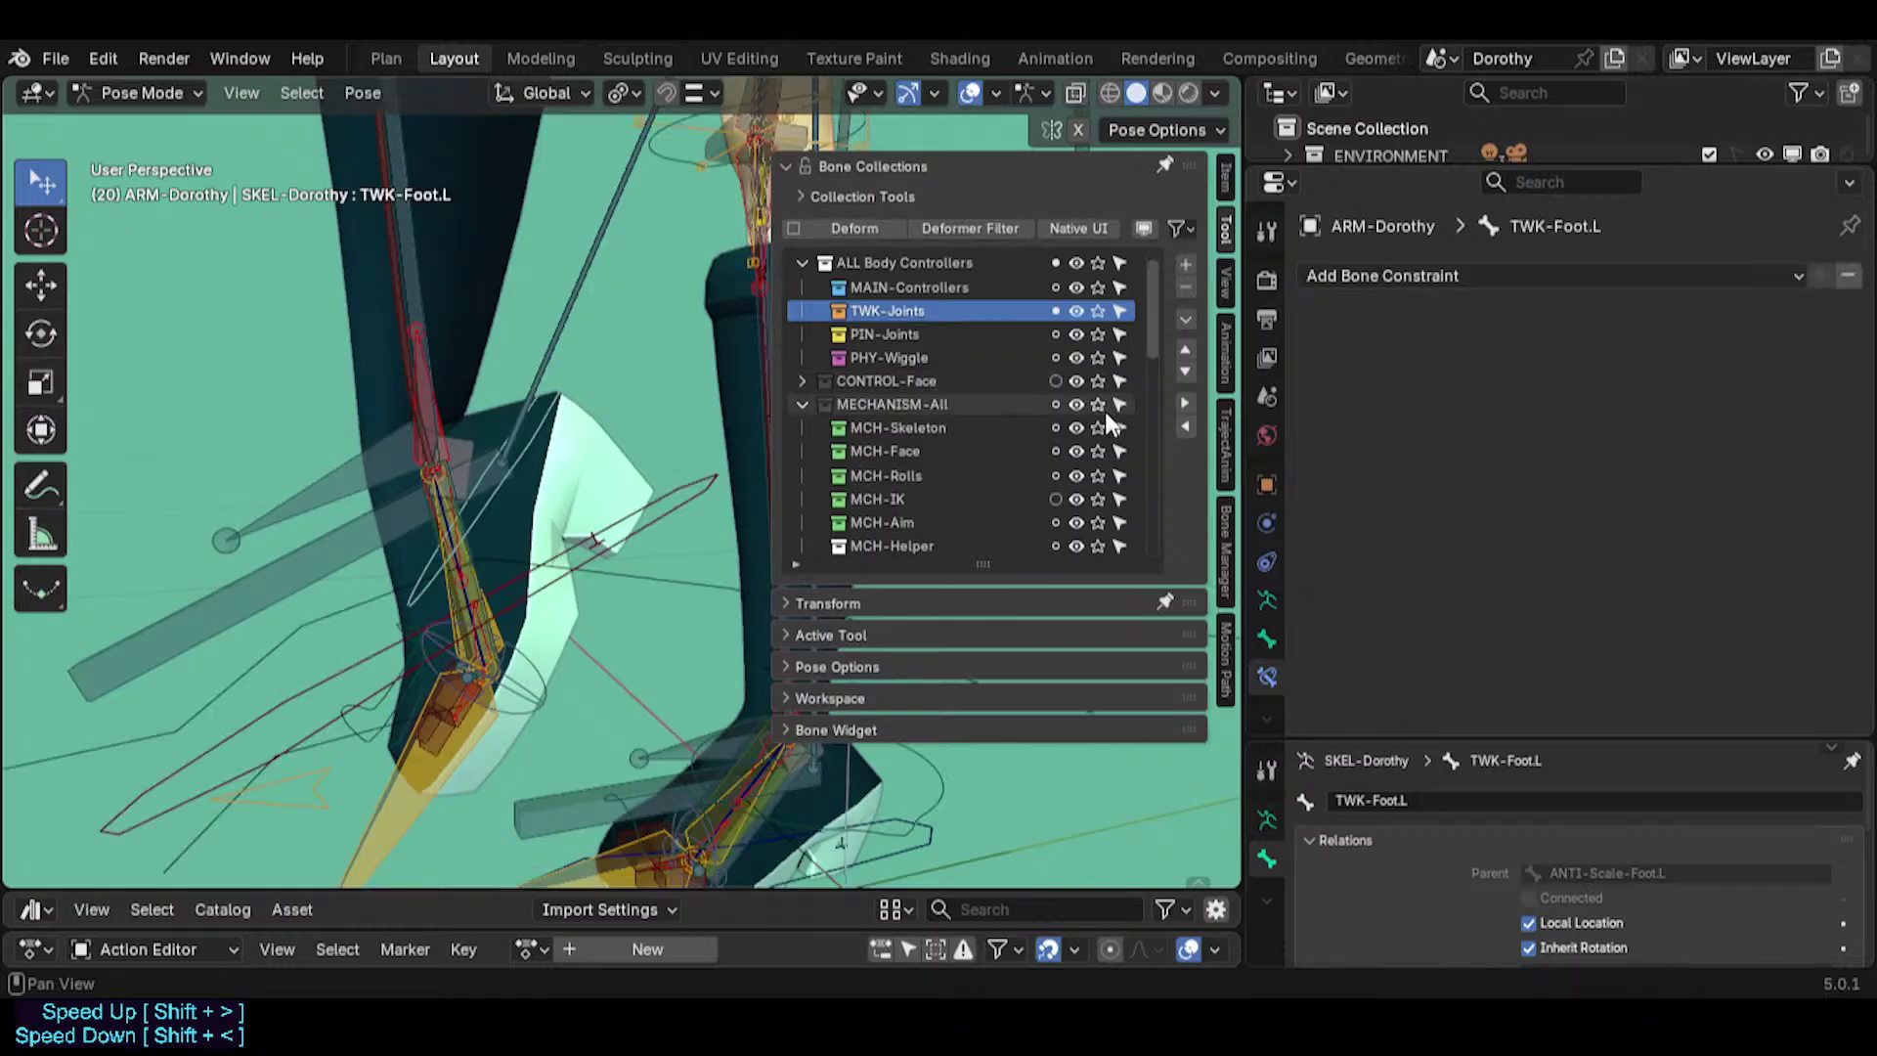
pyautogui.click(1102, 430)
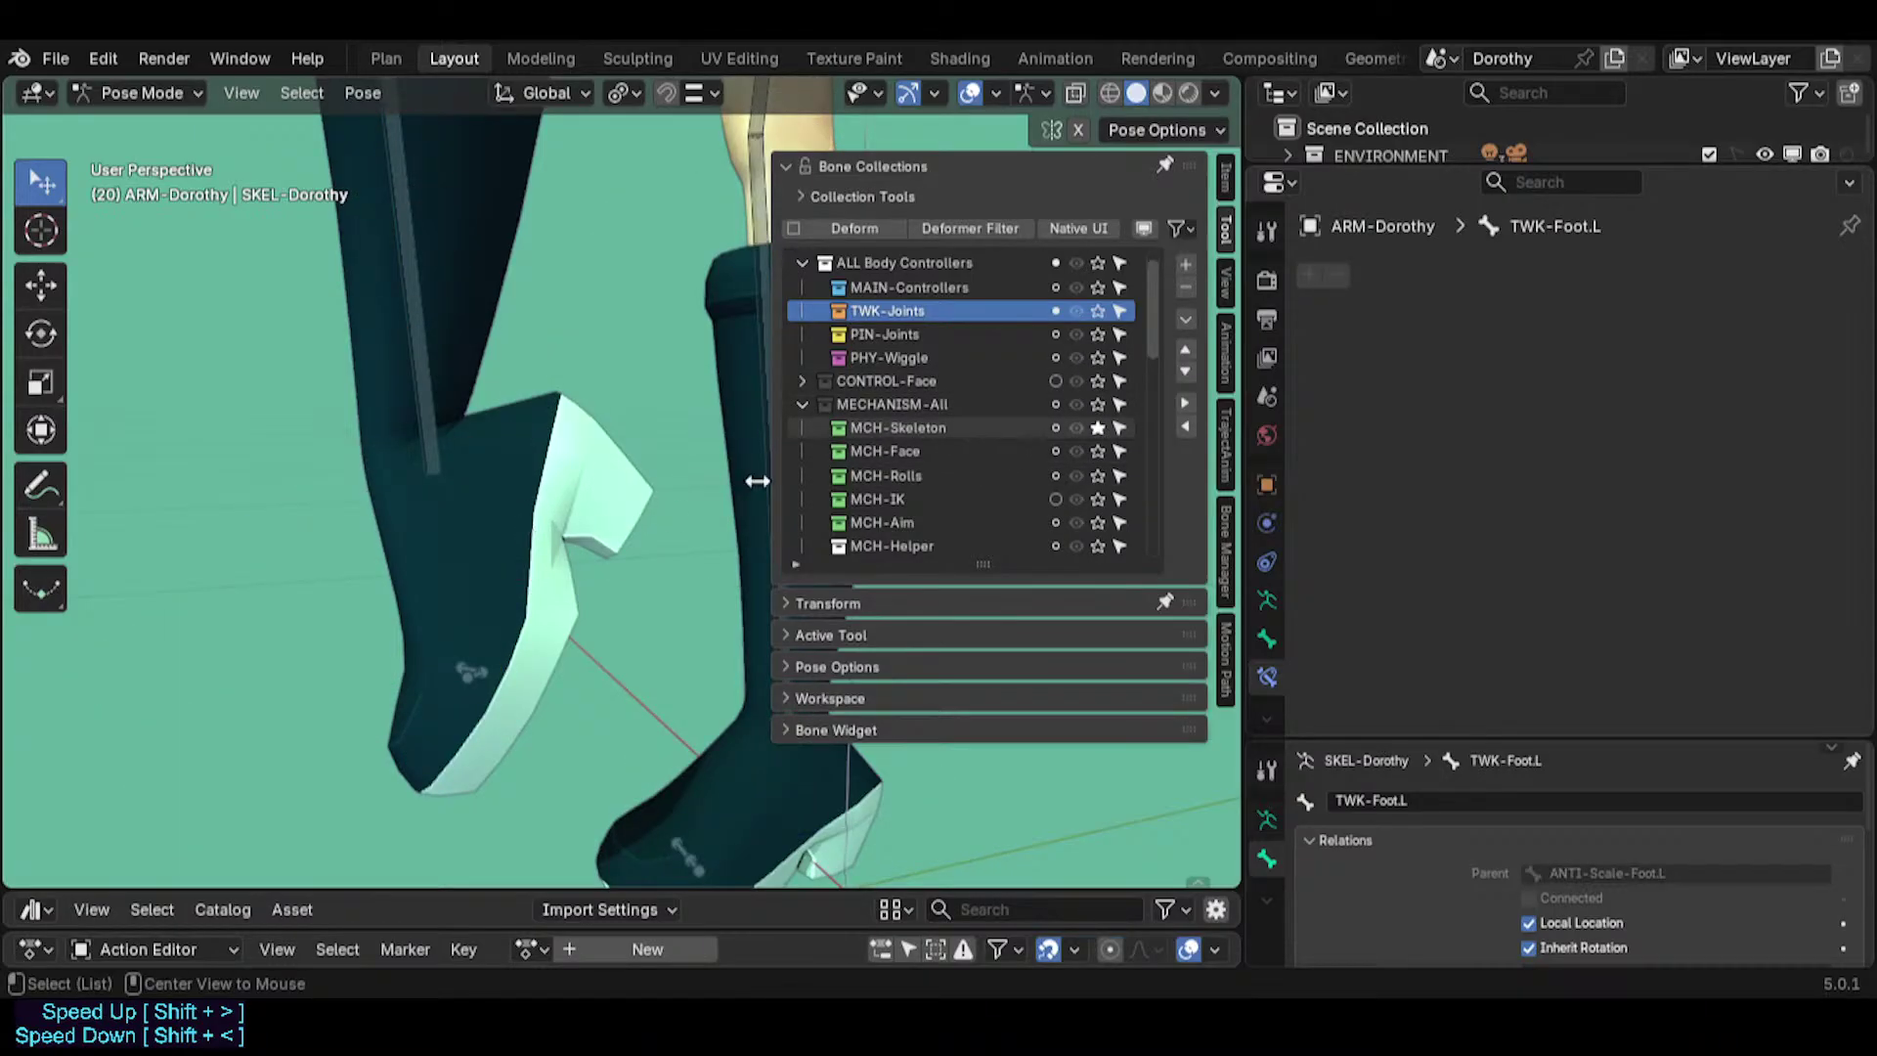
pyautogui.click(1098, 427)
pyautogui.click(1098, 404)
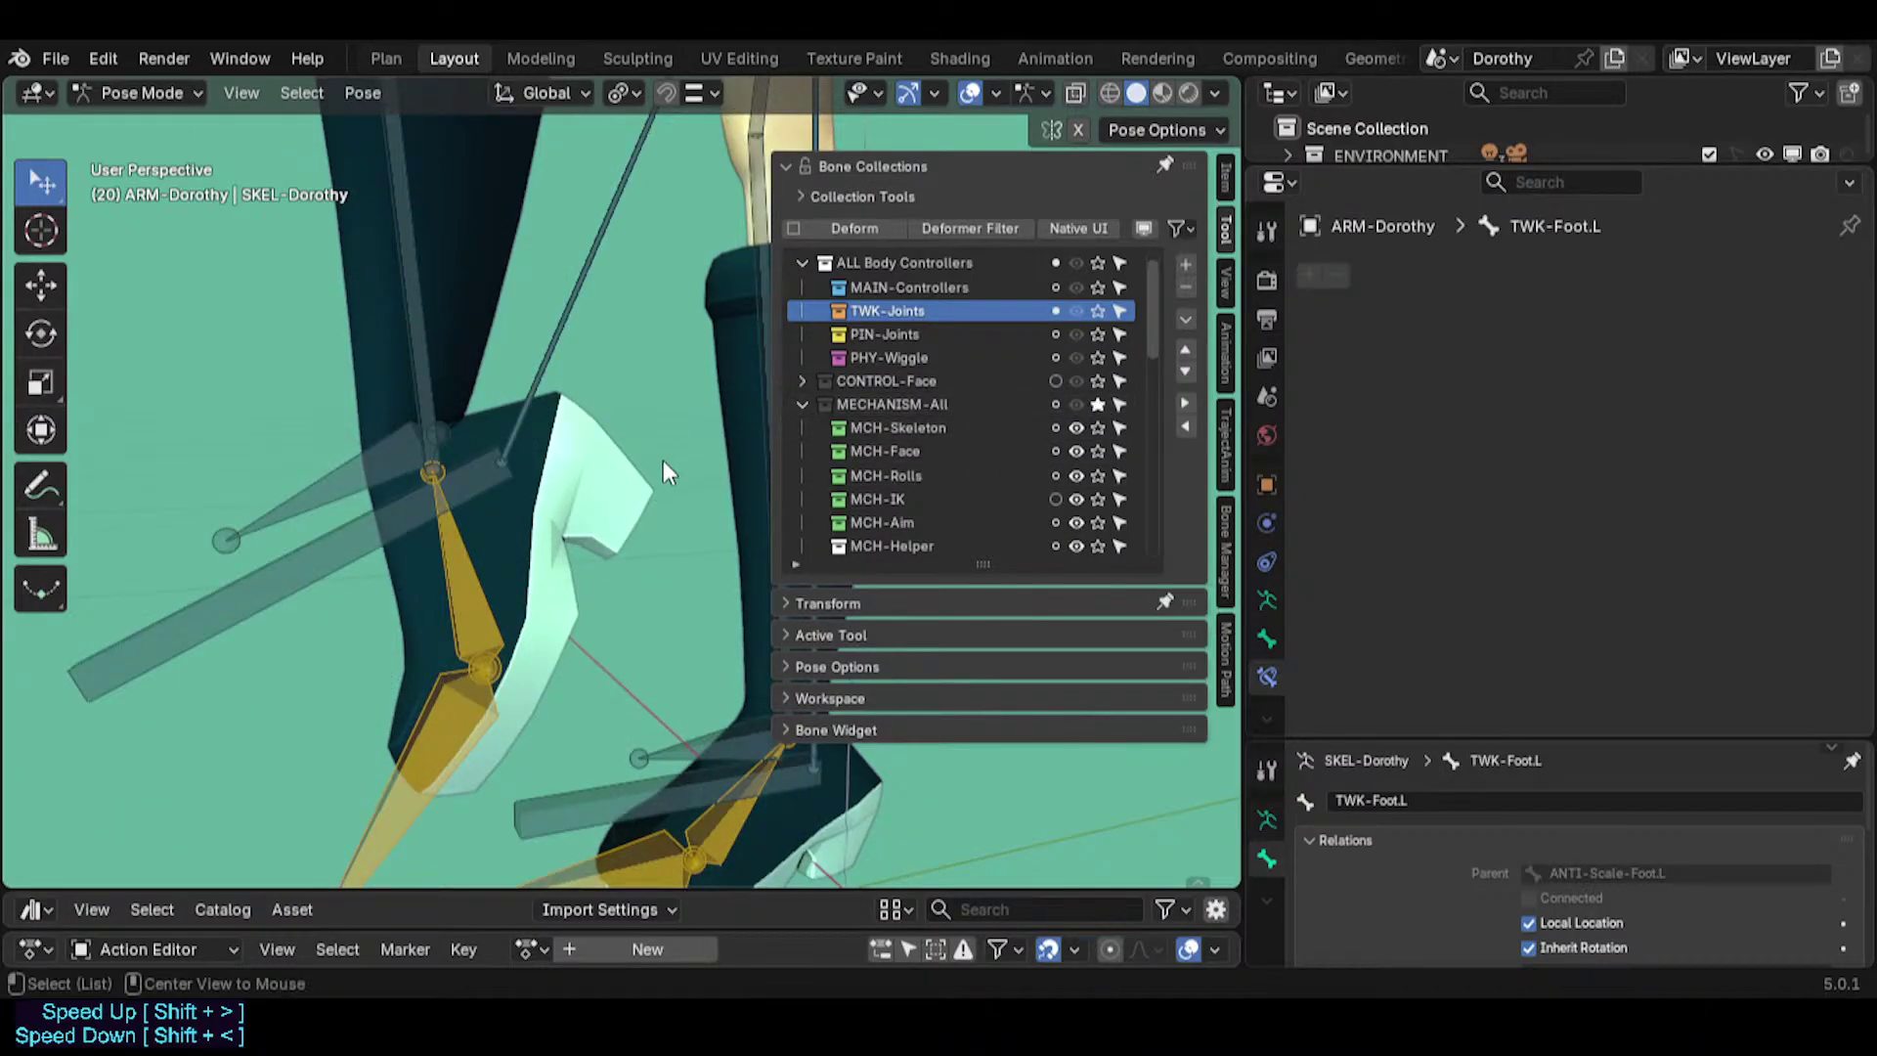
pyautogui.scroll(-8, 654, 459)
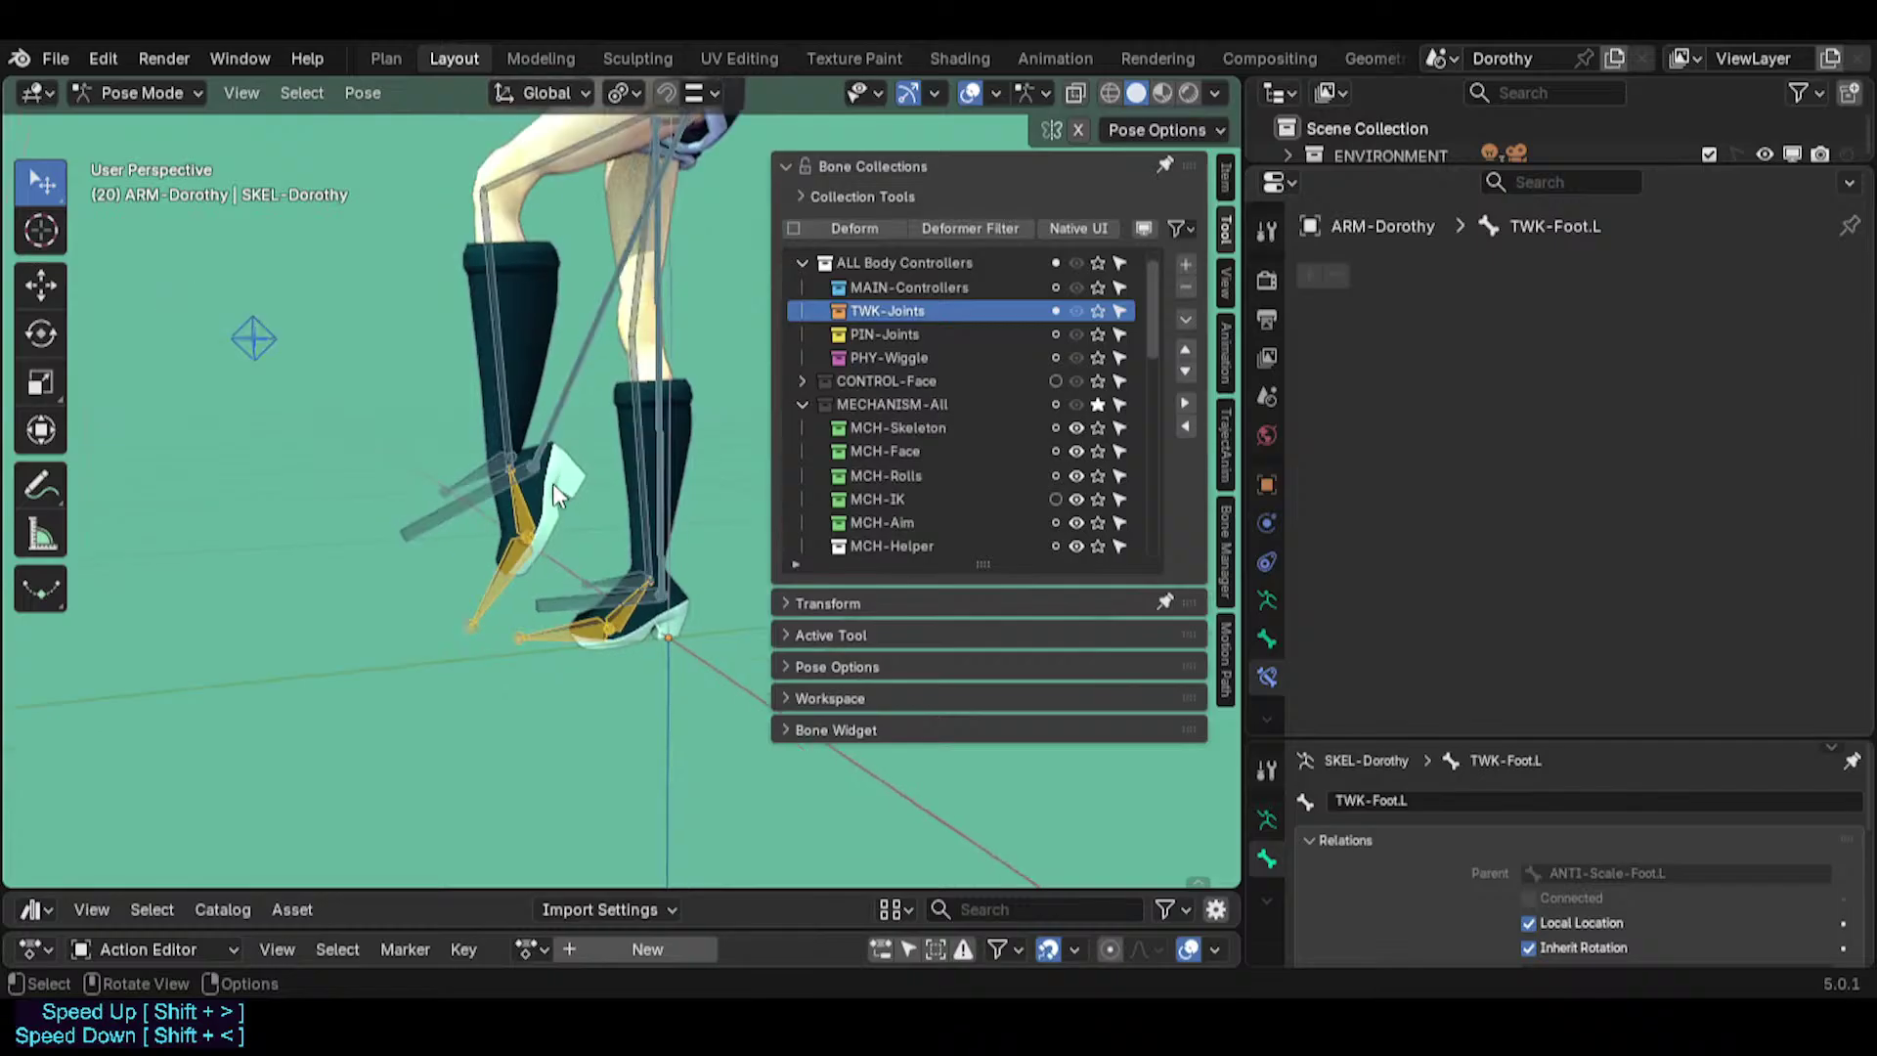
pyautogui.scroll(2, 602, 479)
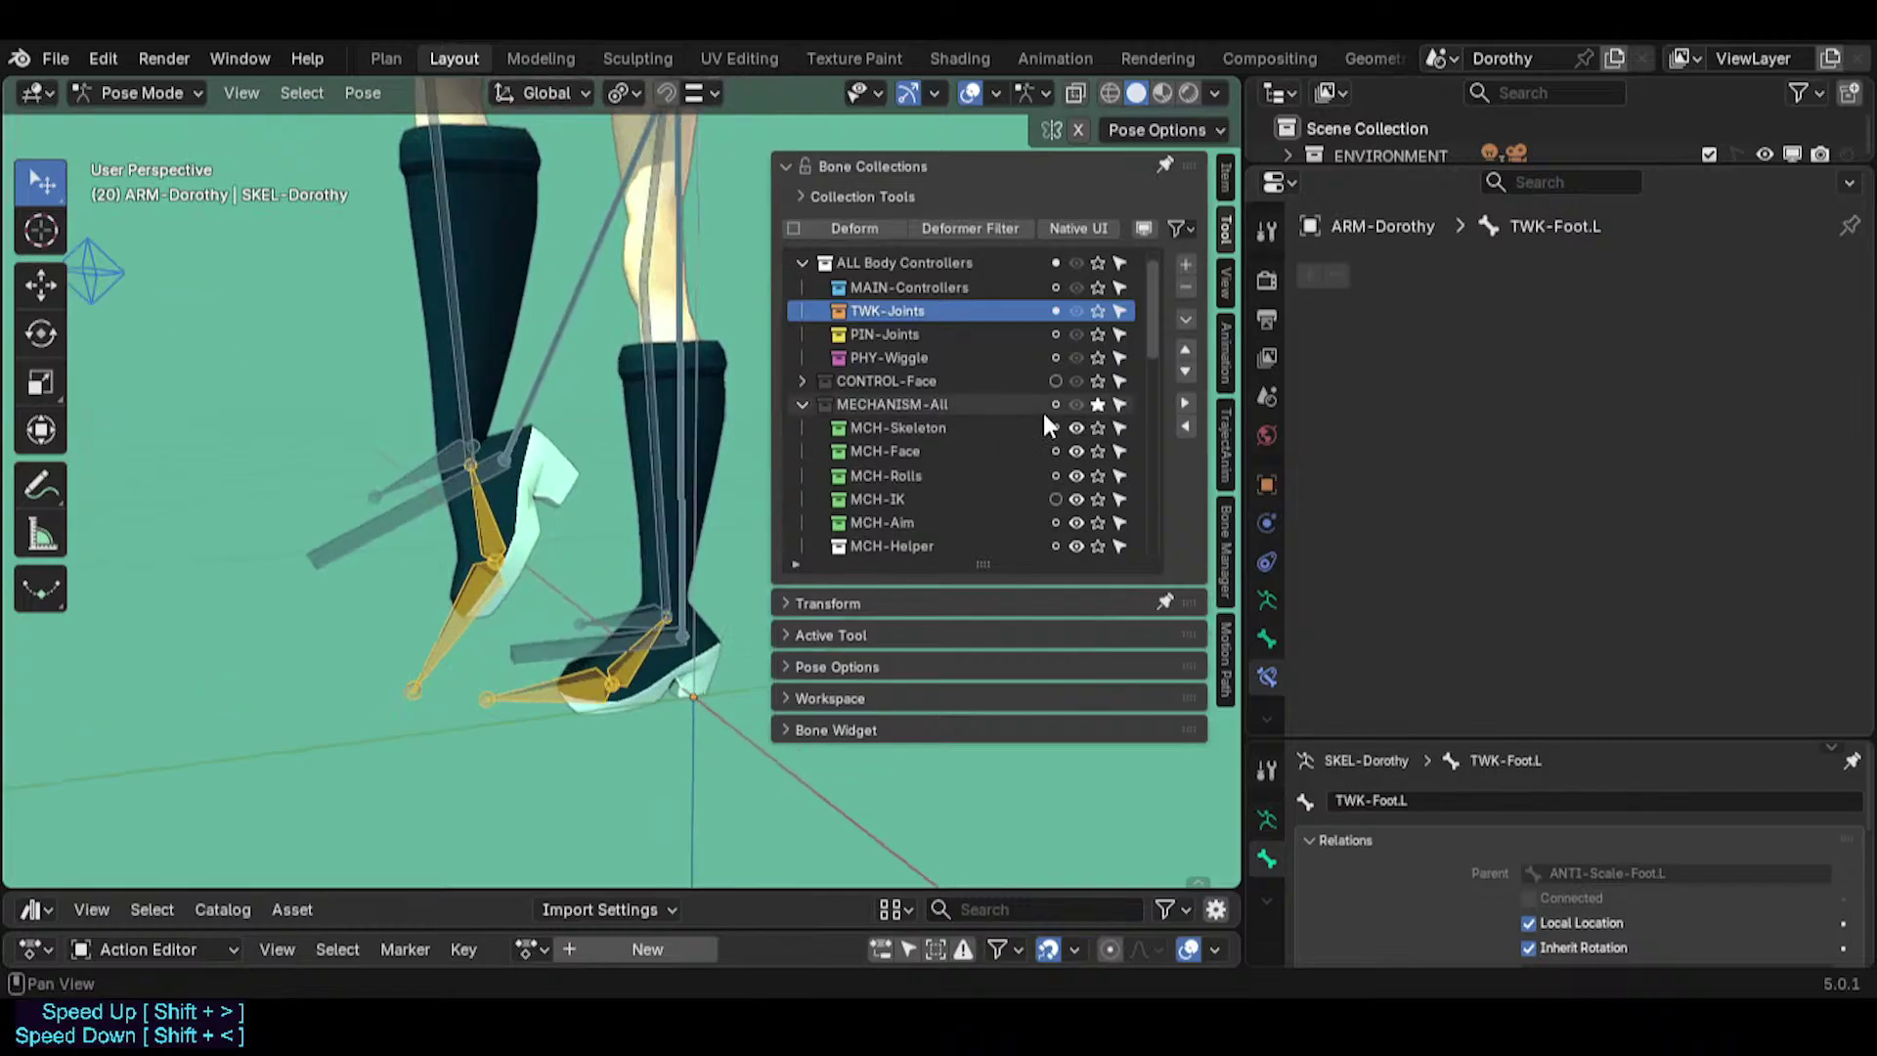
pyautogui.click(1097, 404)
pyautogui.scroll(2, 548, 484)
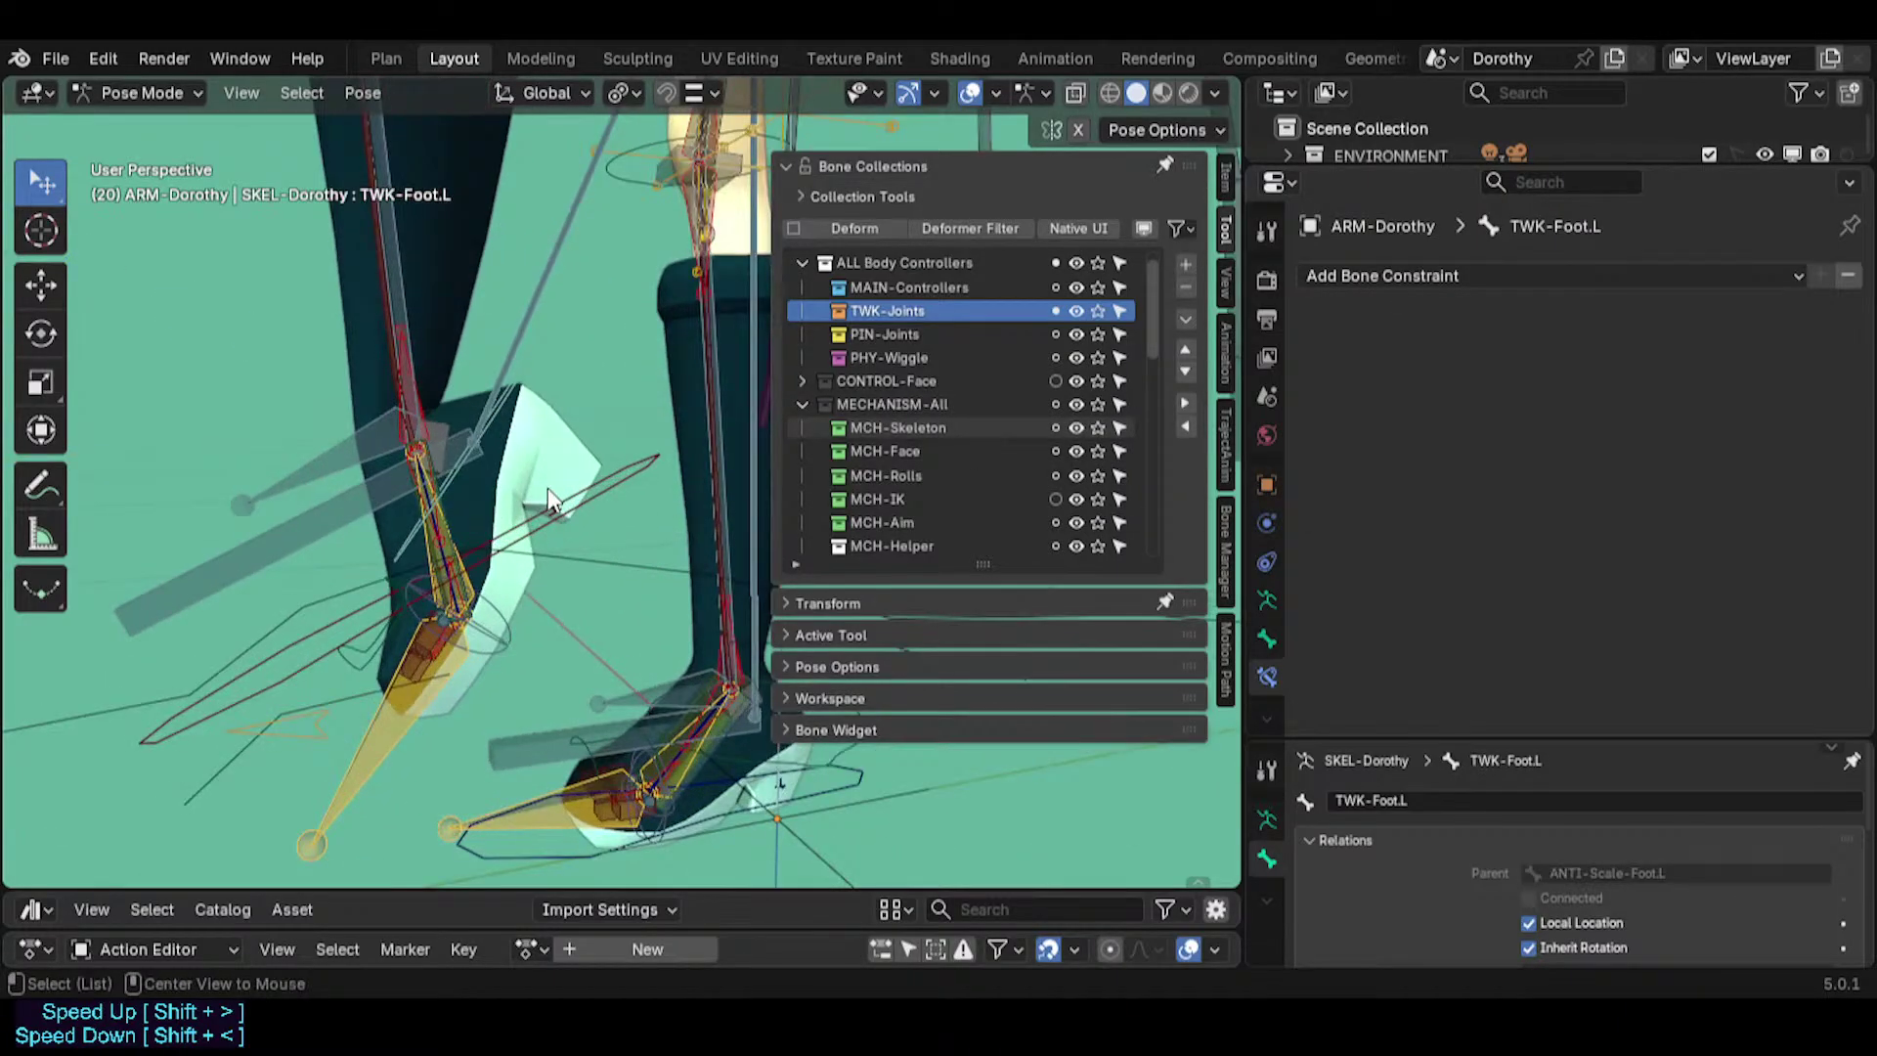
# Clear the rotation of TWK-Foot.L and solo the MECHANISM-All collection to inspect the left foot's bones.
pyautogui.hotkey('alt', 'r')
pyautogui.scroll(4, 501, 479)
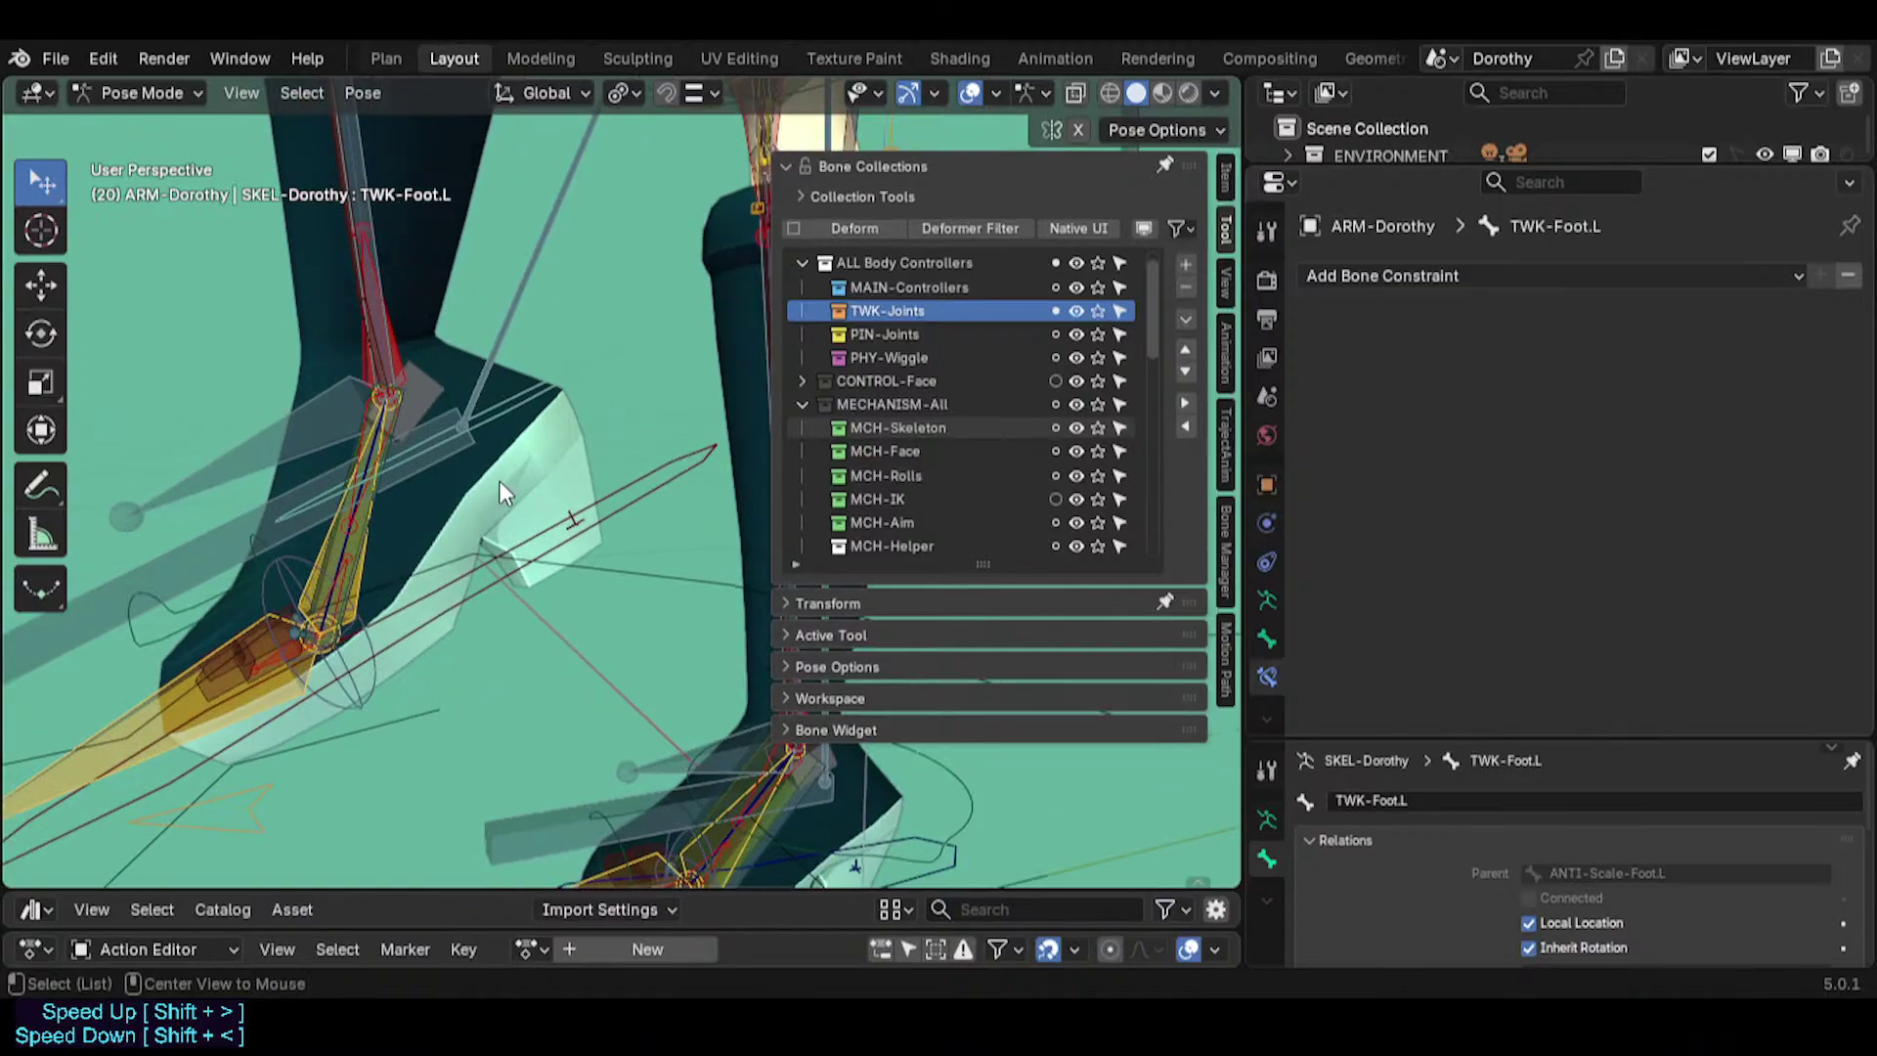
pyautogui.press('q')
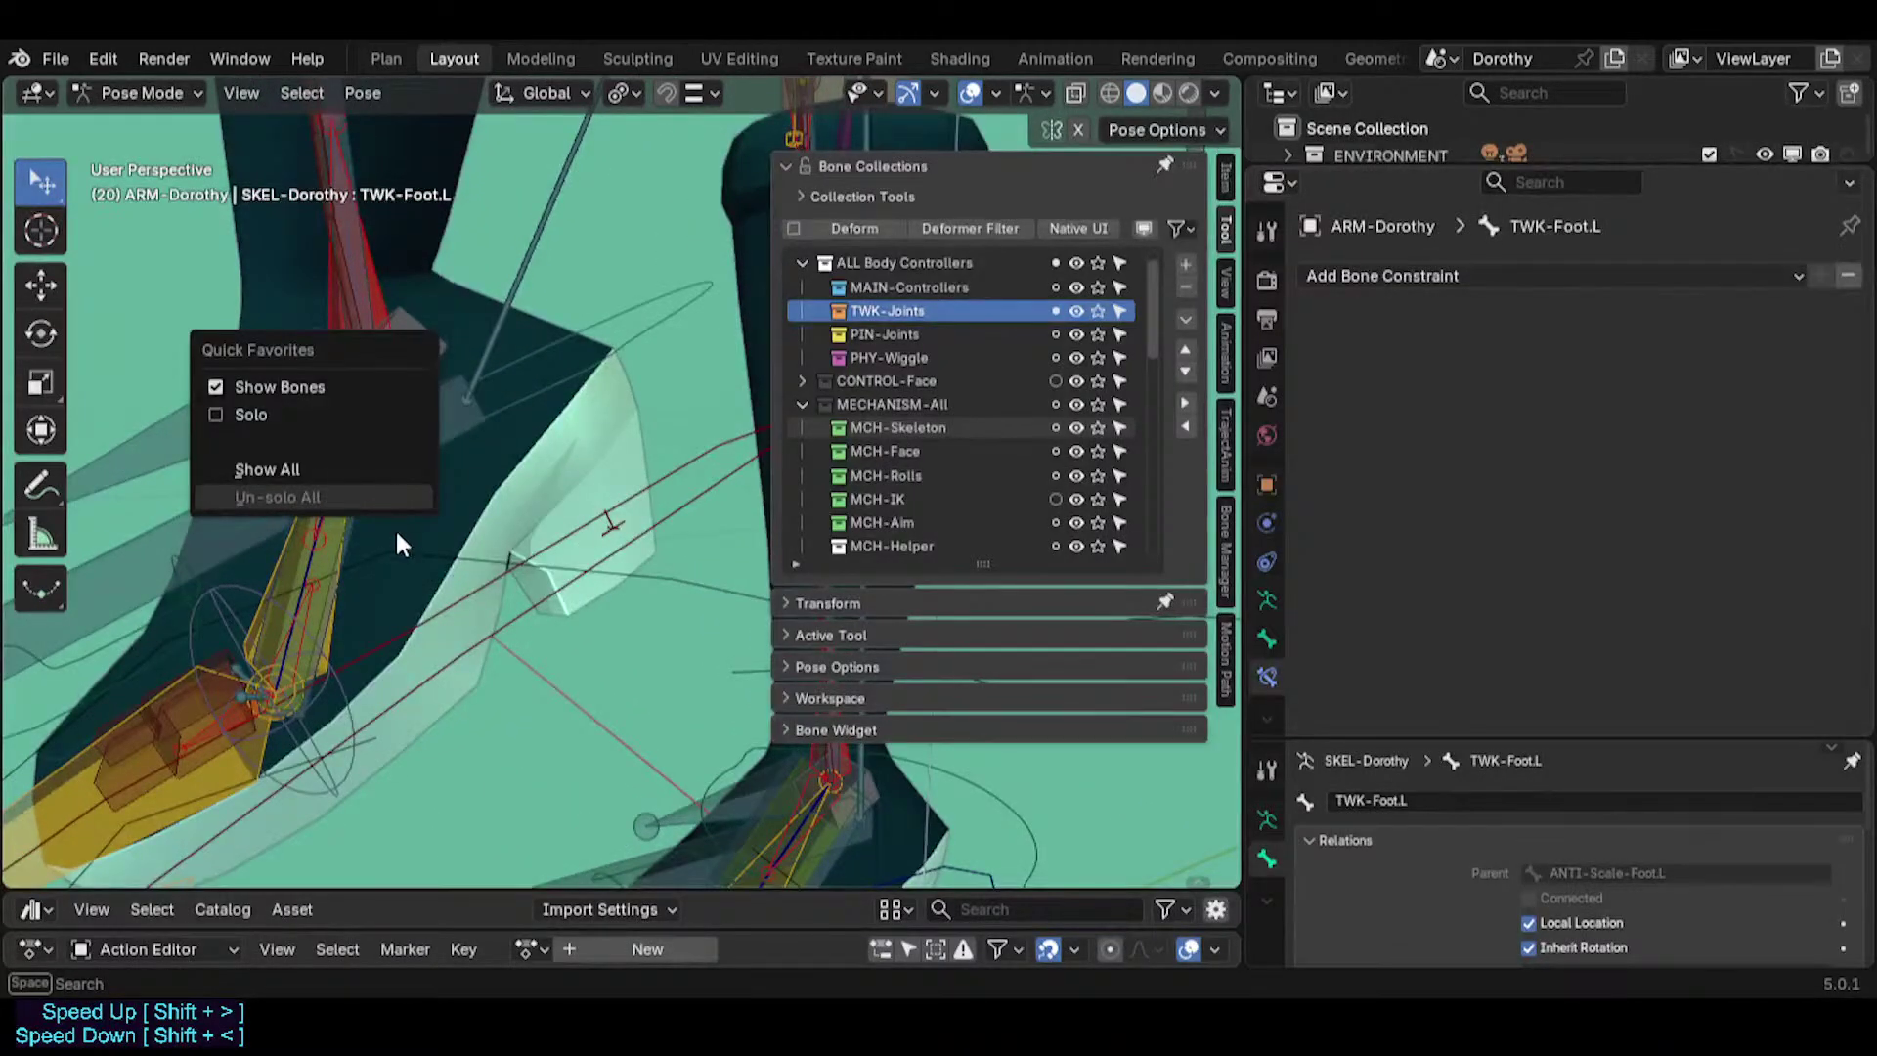
pyautogui.moveTo(395, 527); pyautogui.dragTo(463, 535, button='middle')
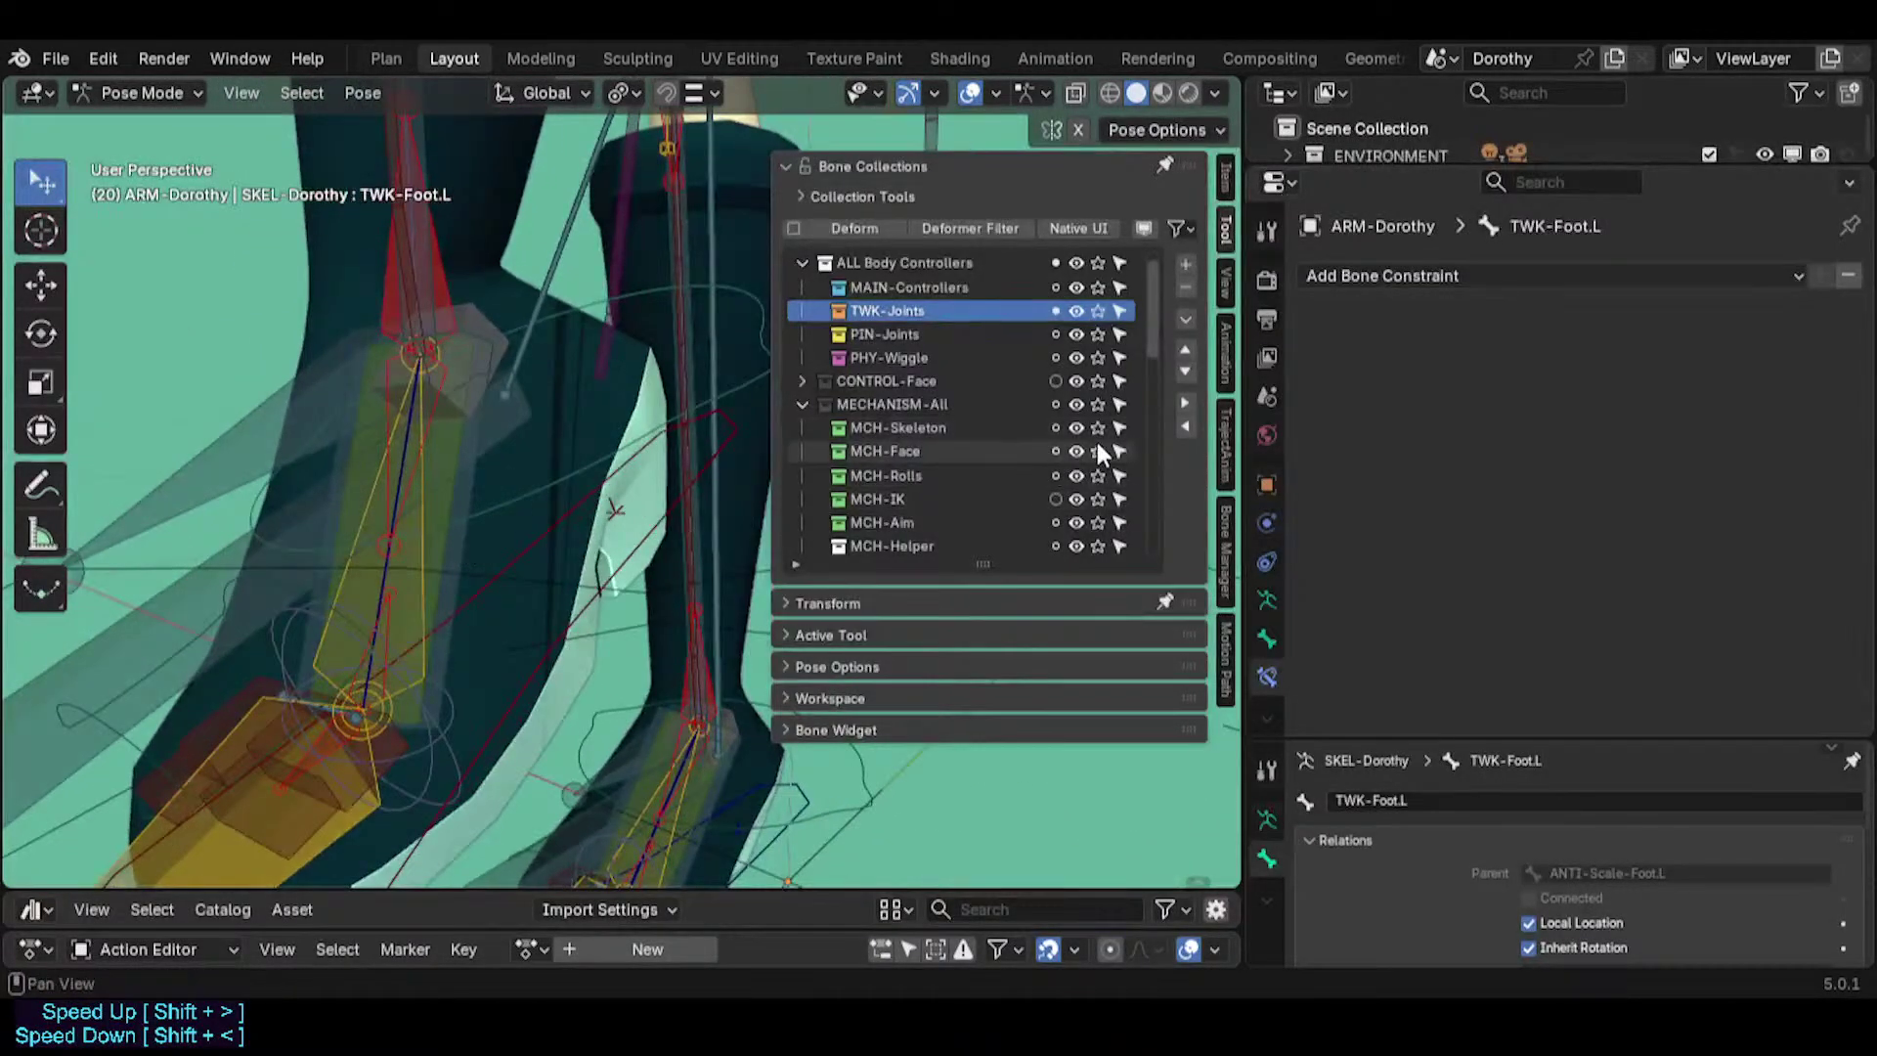
pyautogui.click(1097, 404)
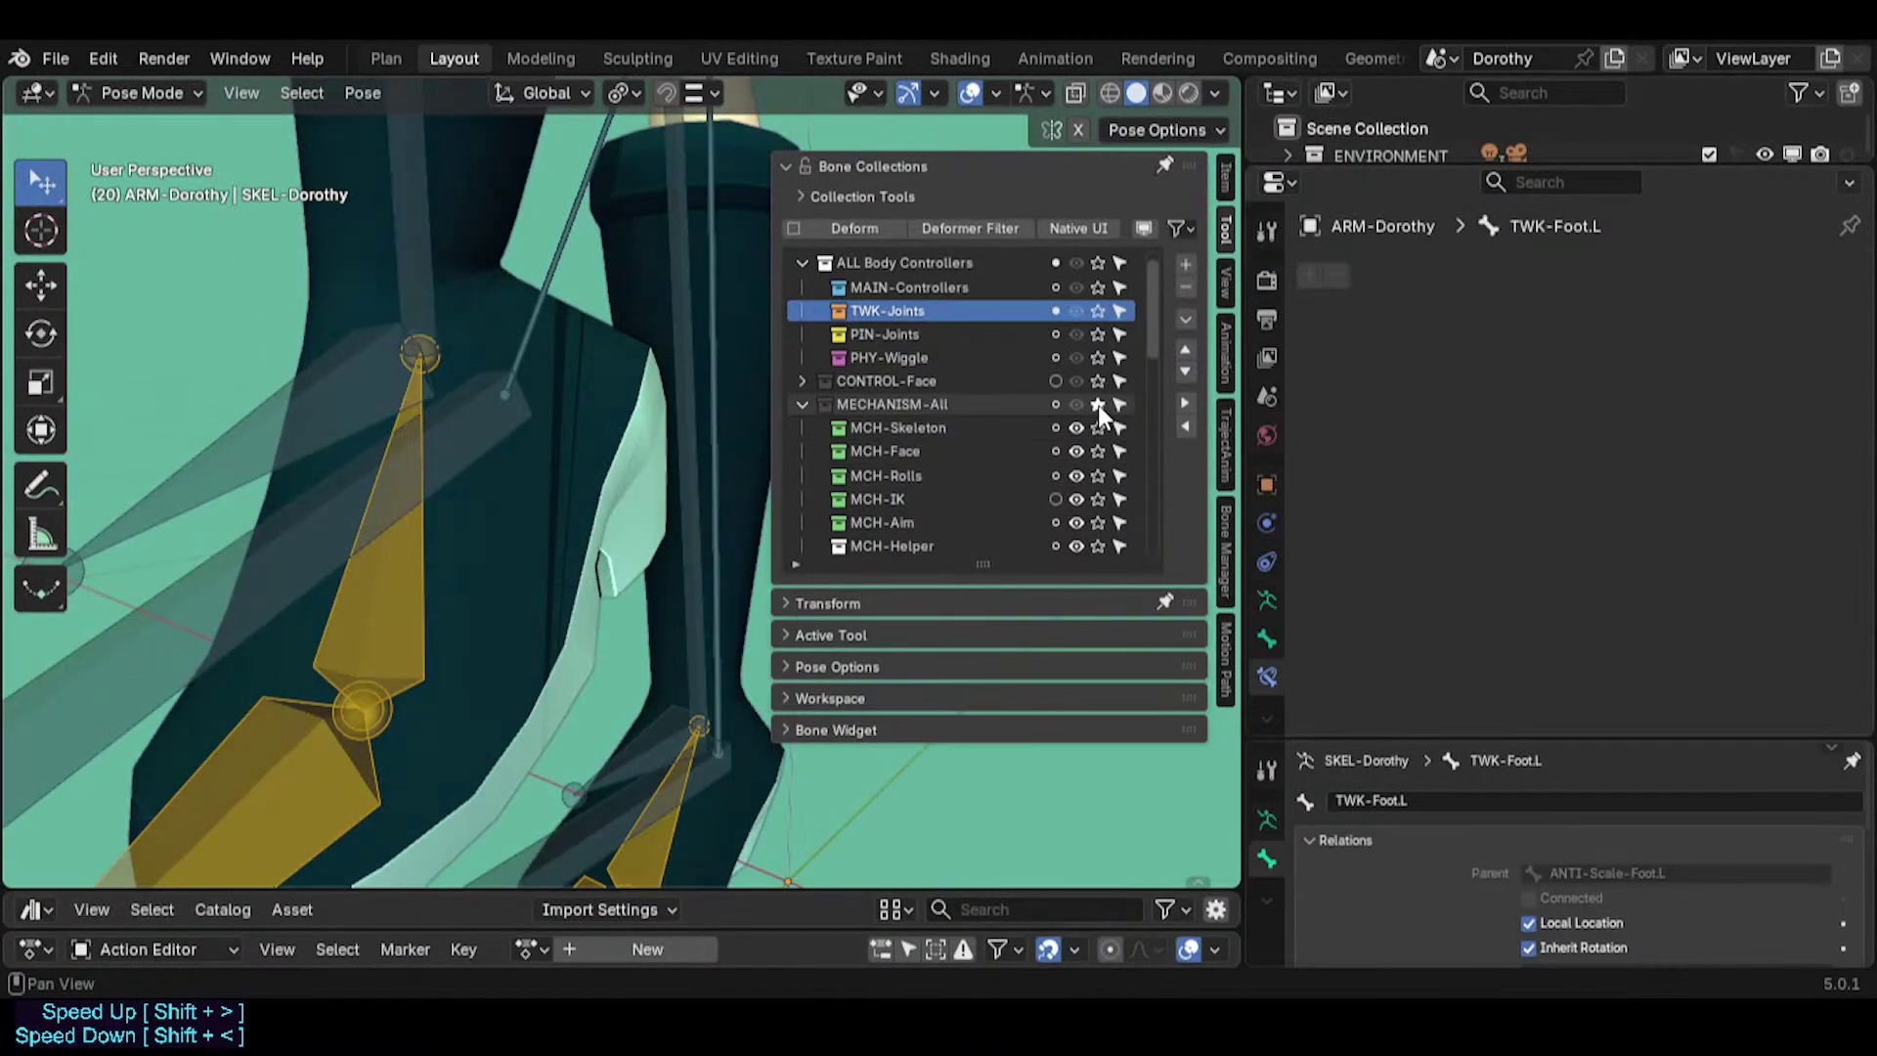
# Select MCH-Foot.L and extend the selection to its mirrored counterpart, MCH-Foot.R.
pyautogui.click(448, 557)
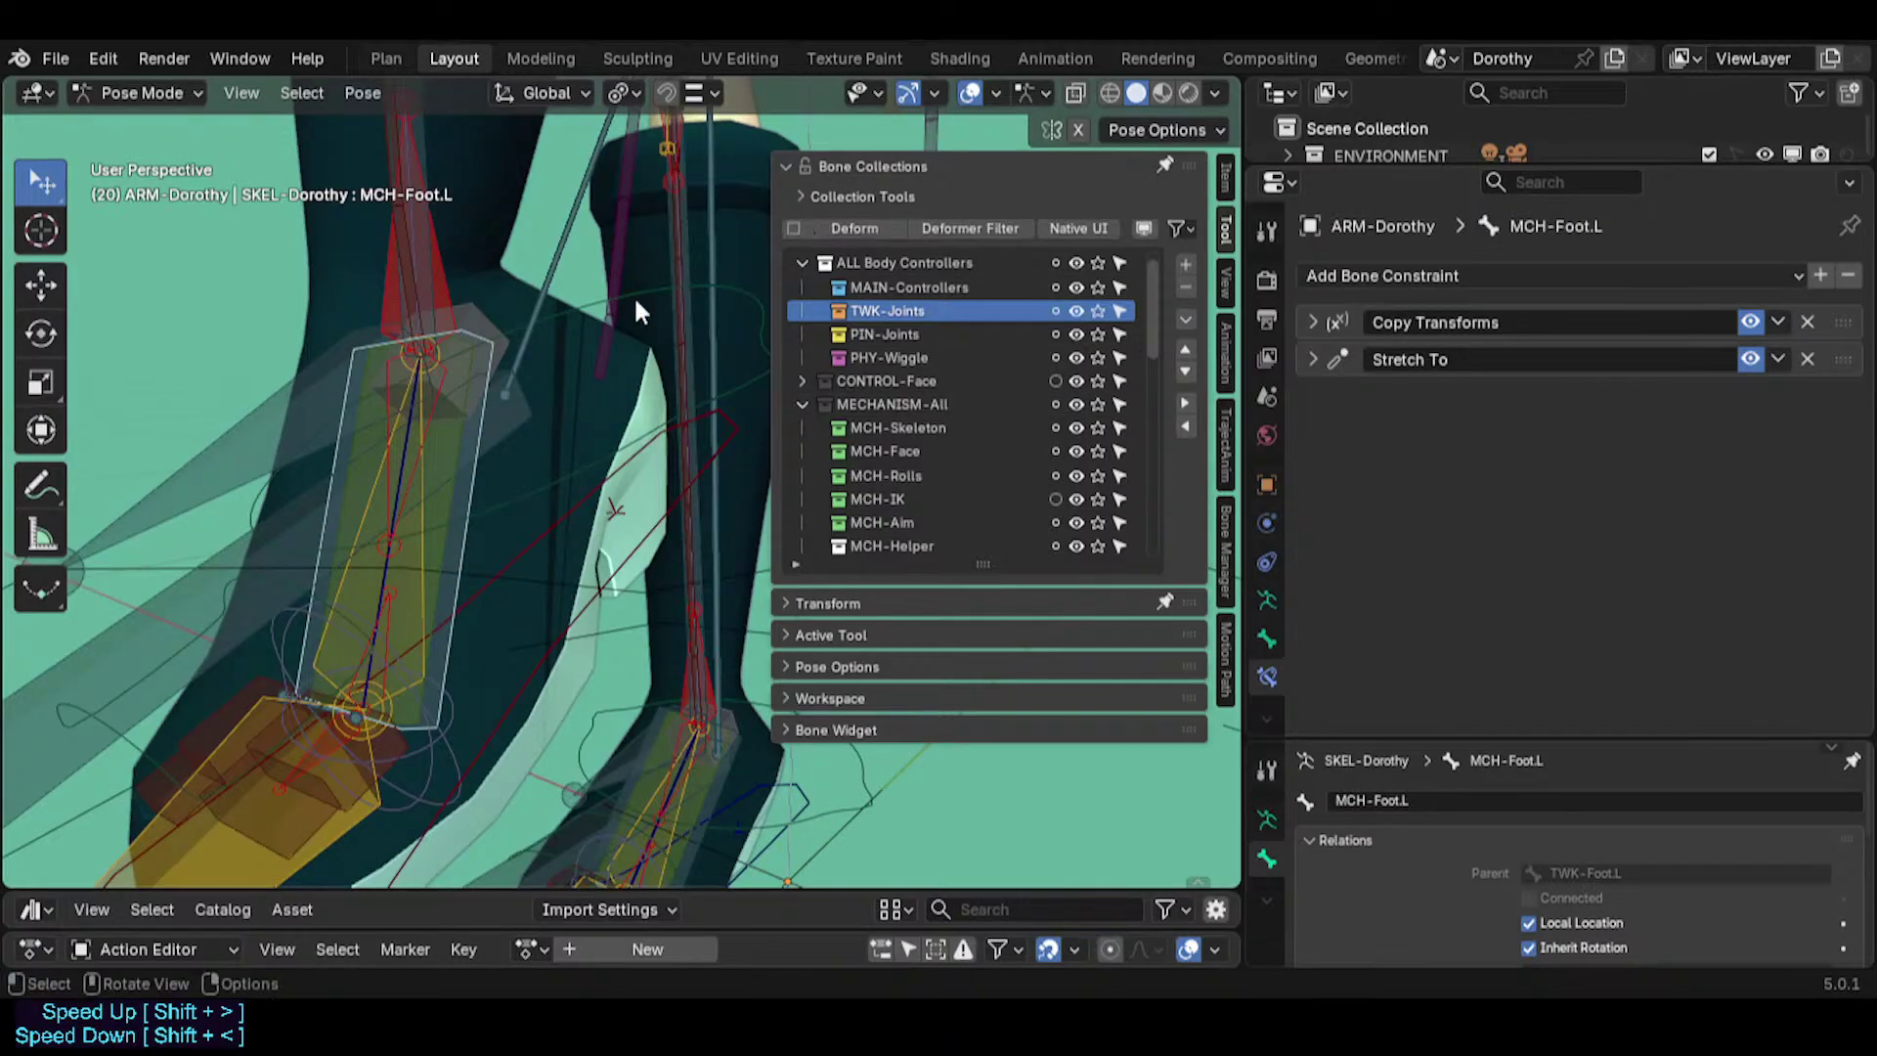
pyautogui.hotkey('ctrl', 'shift', 'm')
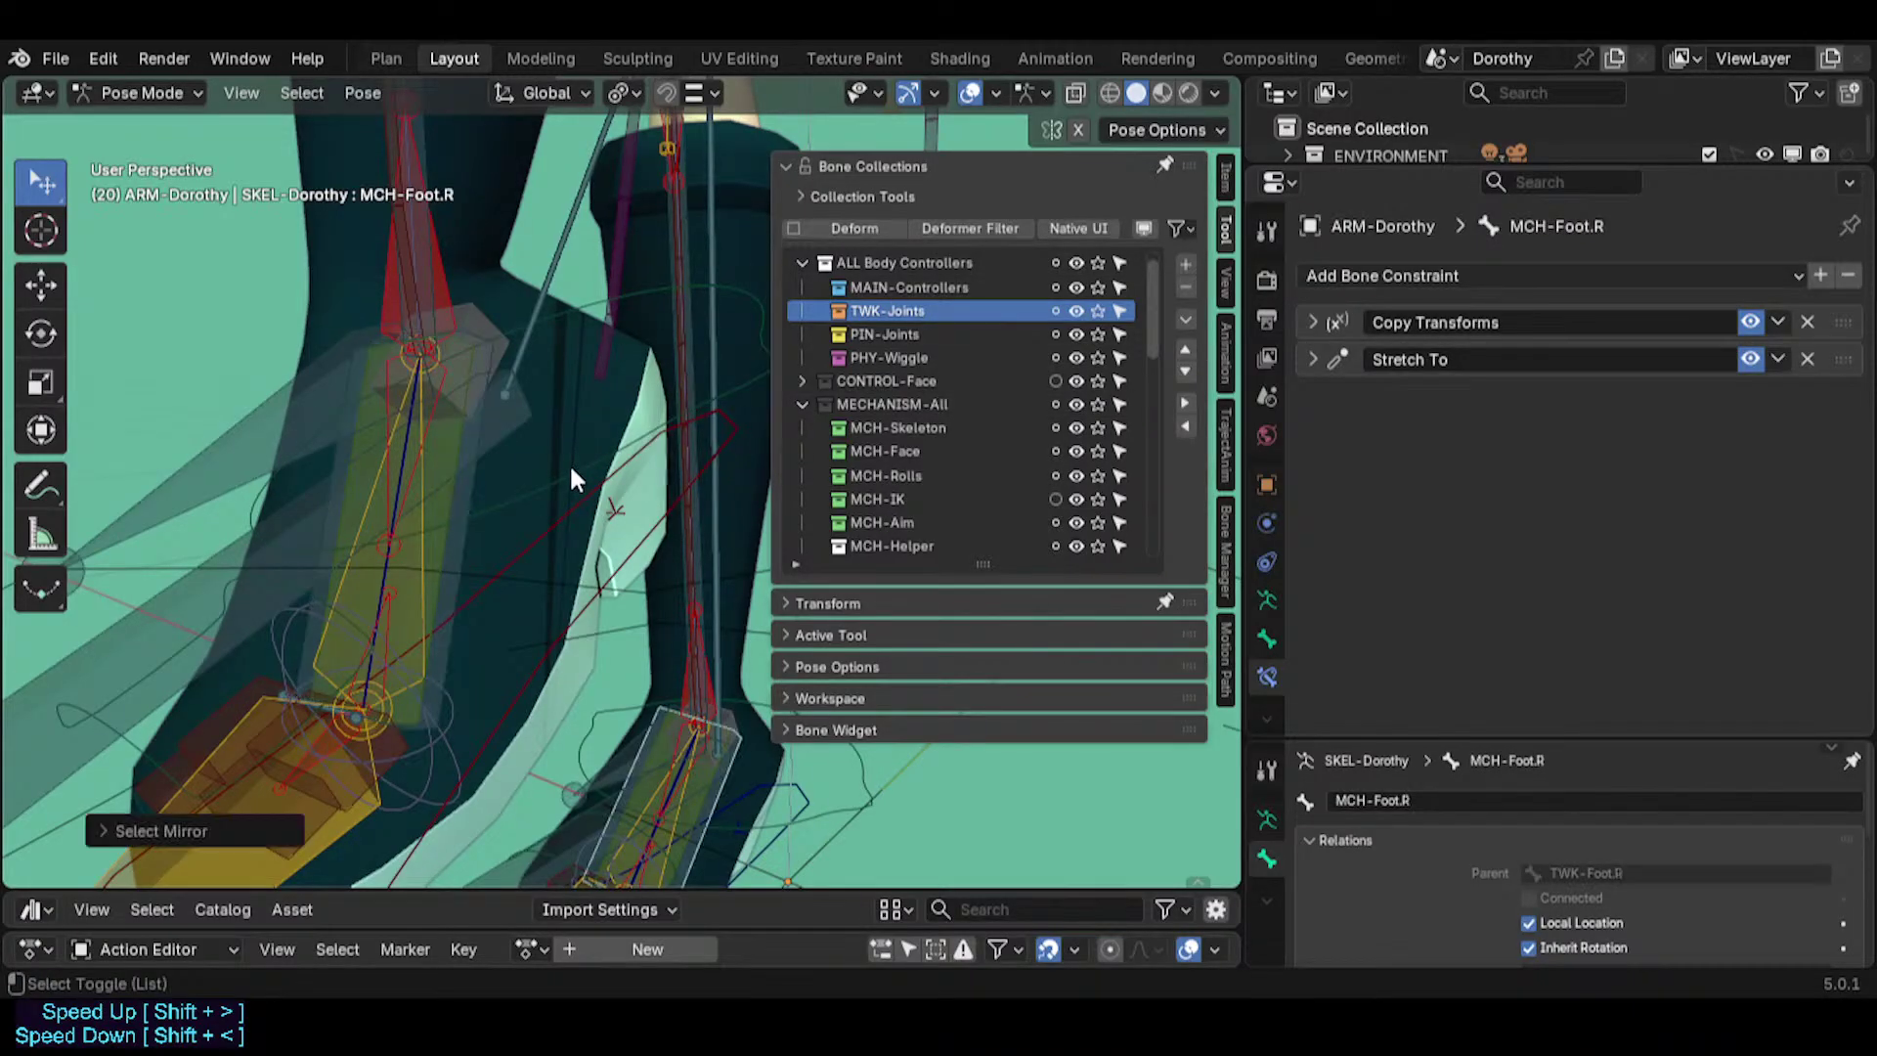
pyautogui.click(216, 835)
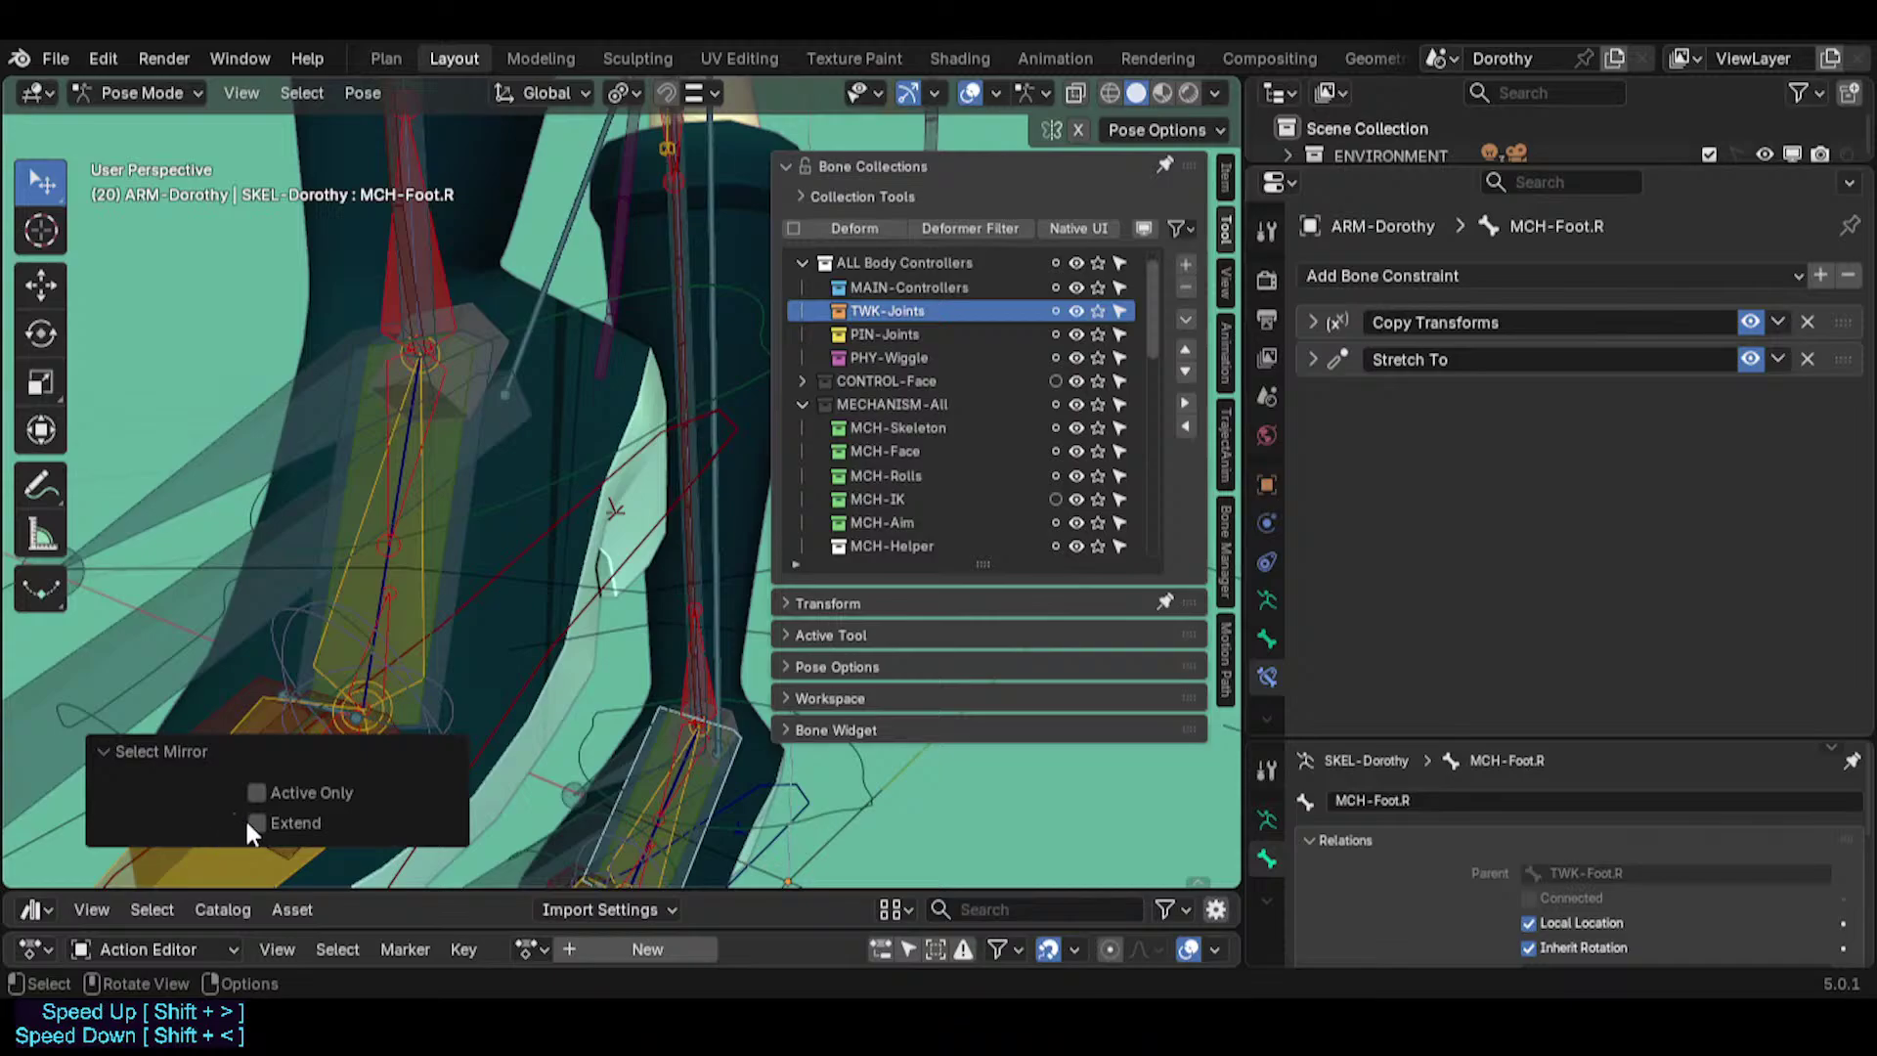
pyautogui.click(259, 824)
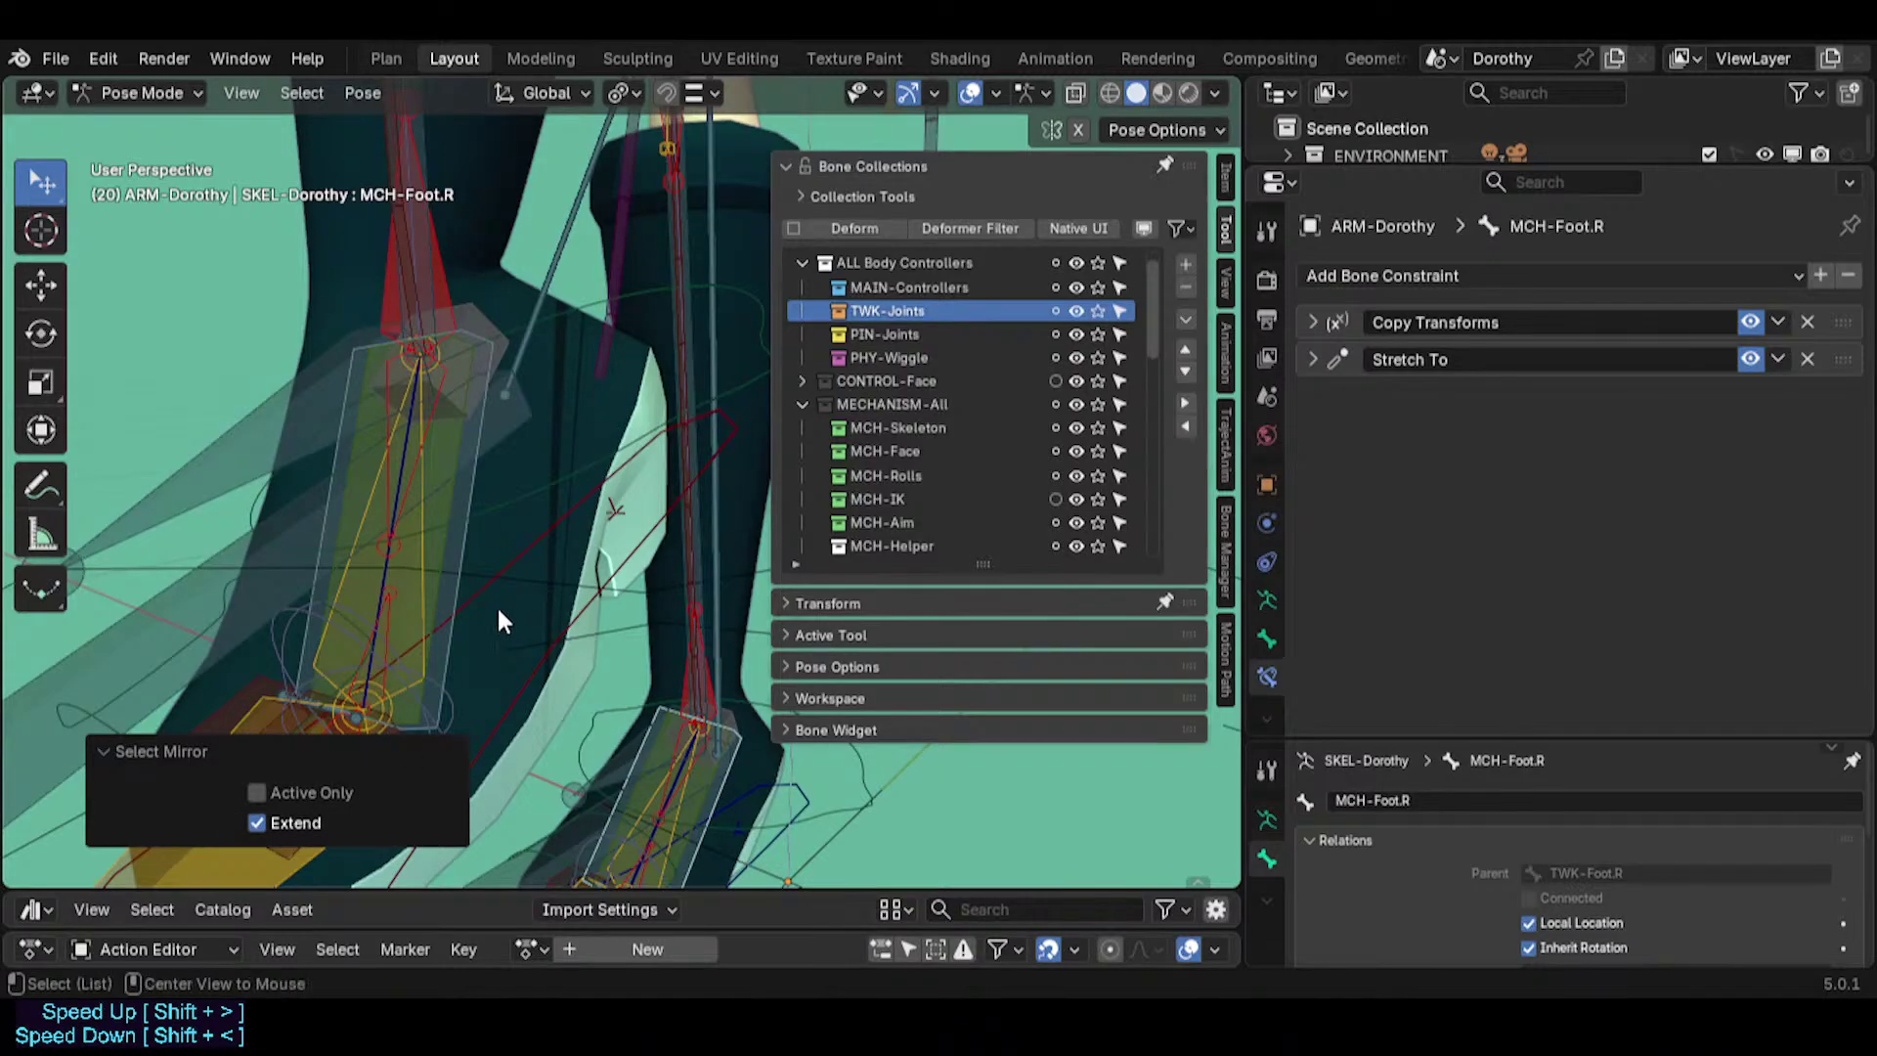
# Move both MCH-Foot bones to the MECHANISM-All bone collection and also assign them to MCH-Skeleton.
pyautogui.press('m')
pyautogui.moveTo(464, 730)
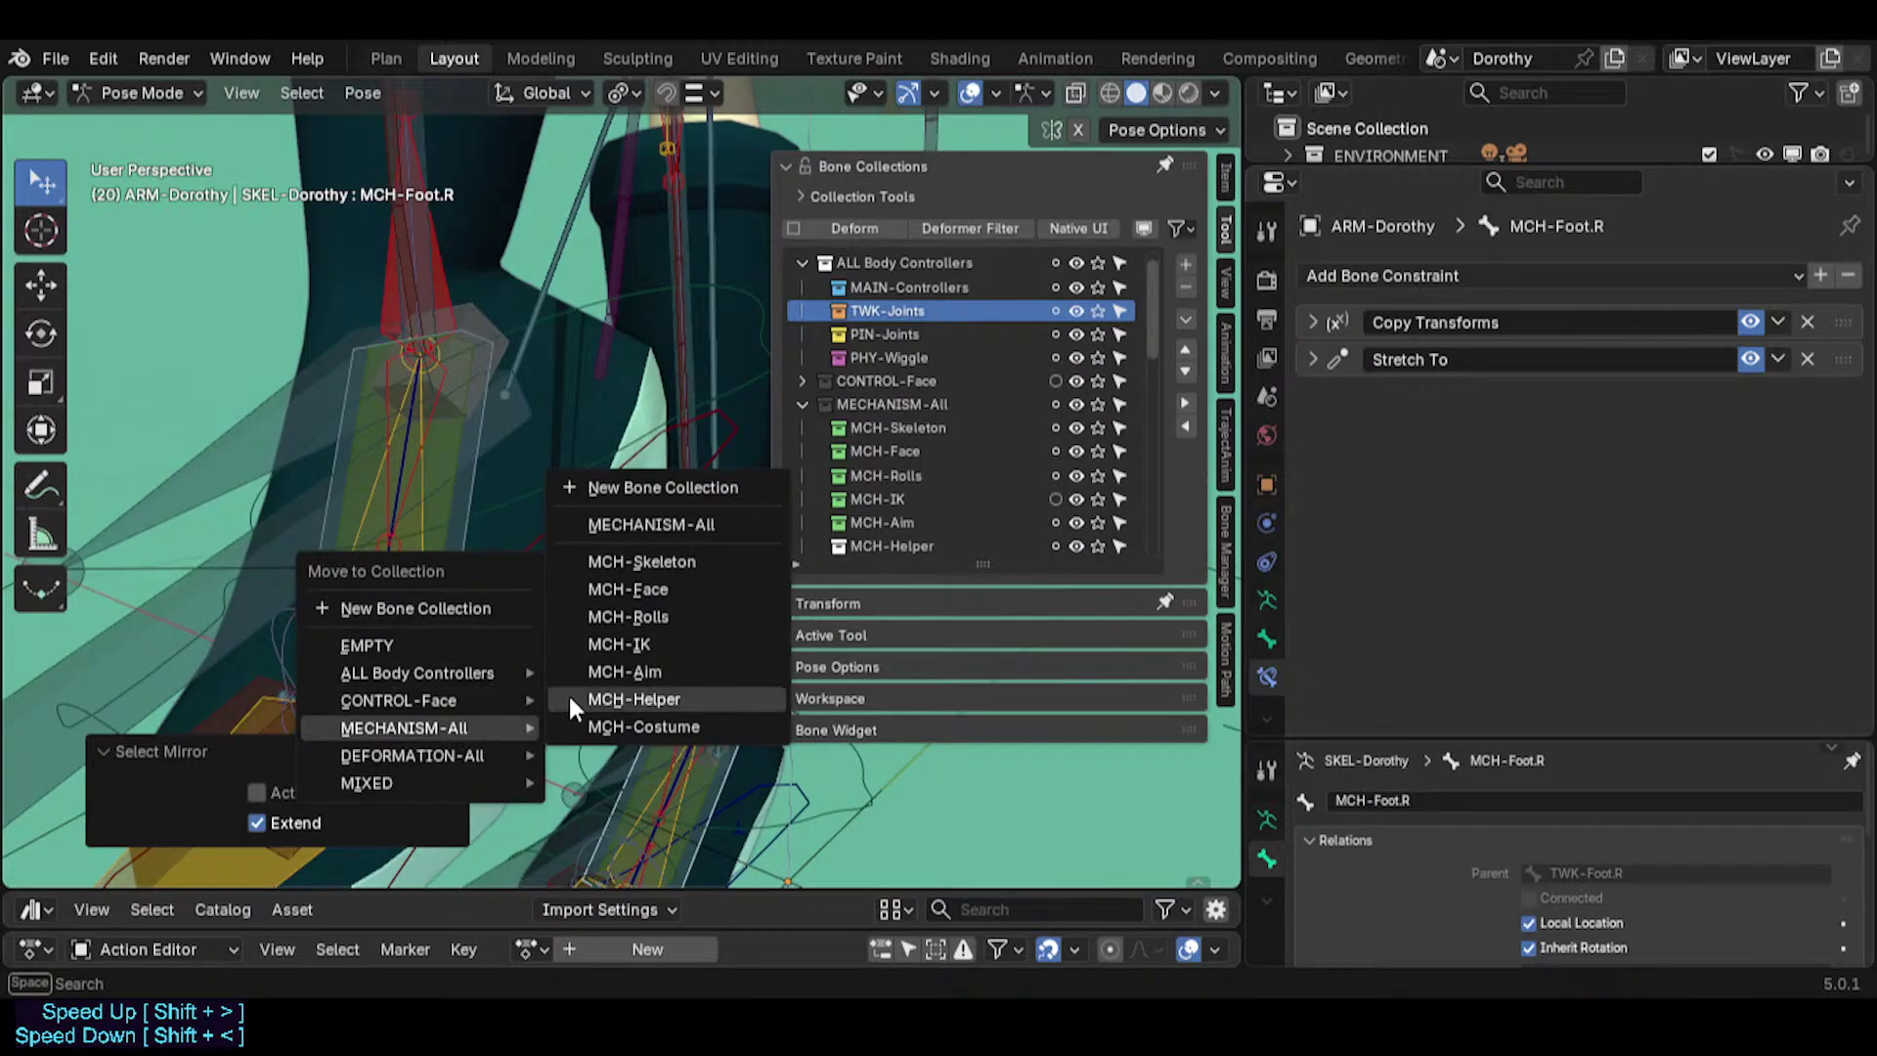
pyautogui.click(641, 530)
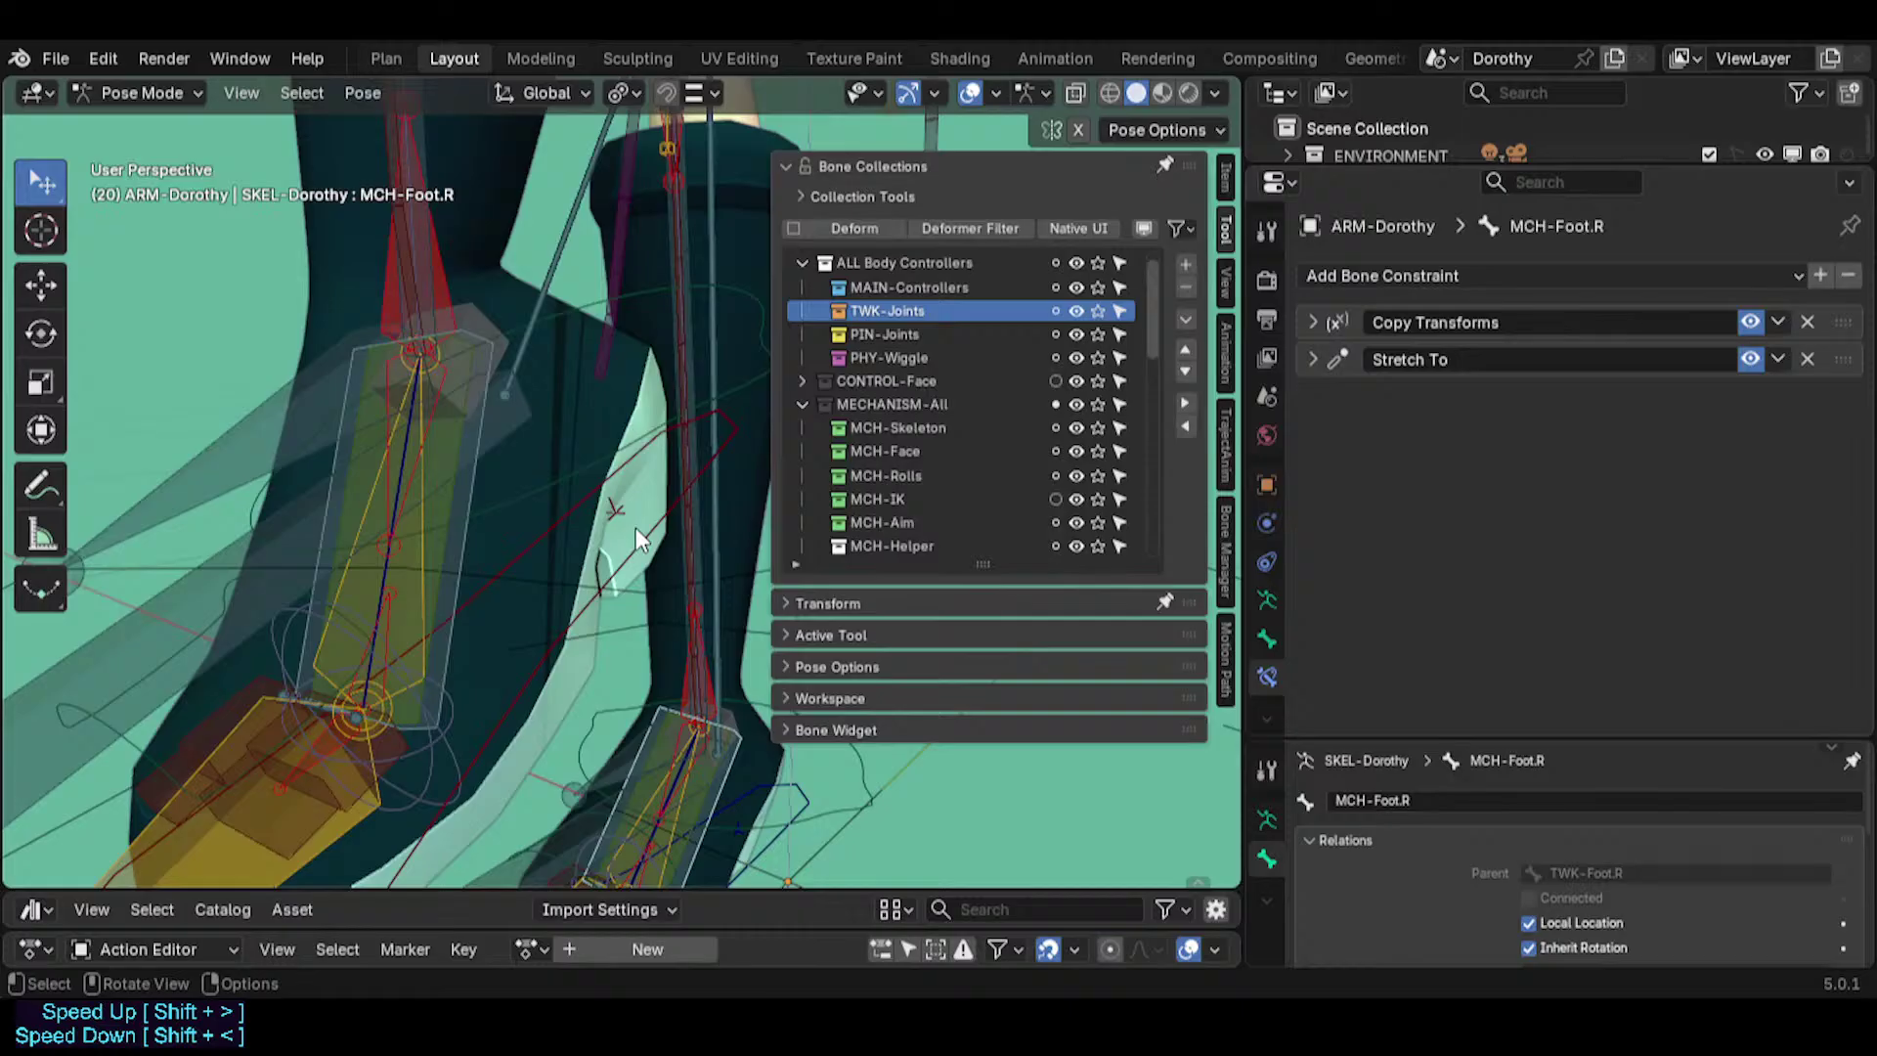
pyautogui.hotkey('shift', 'm')
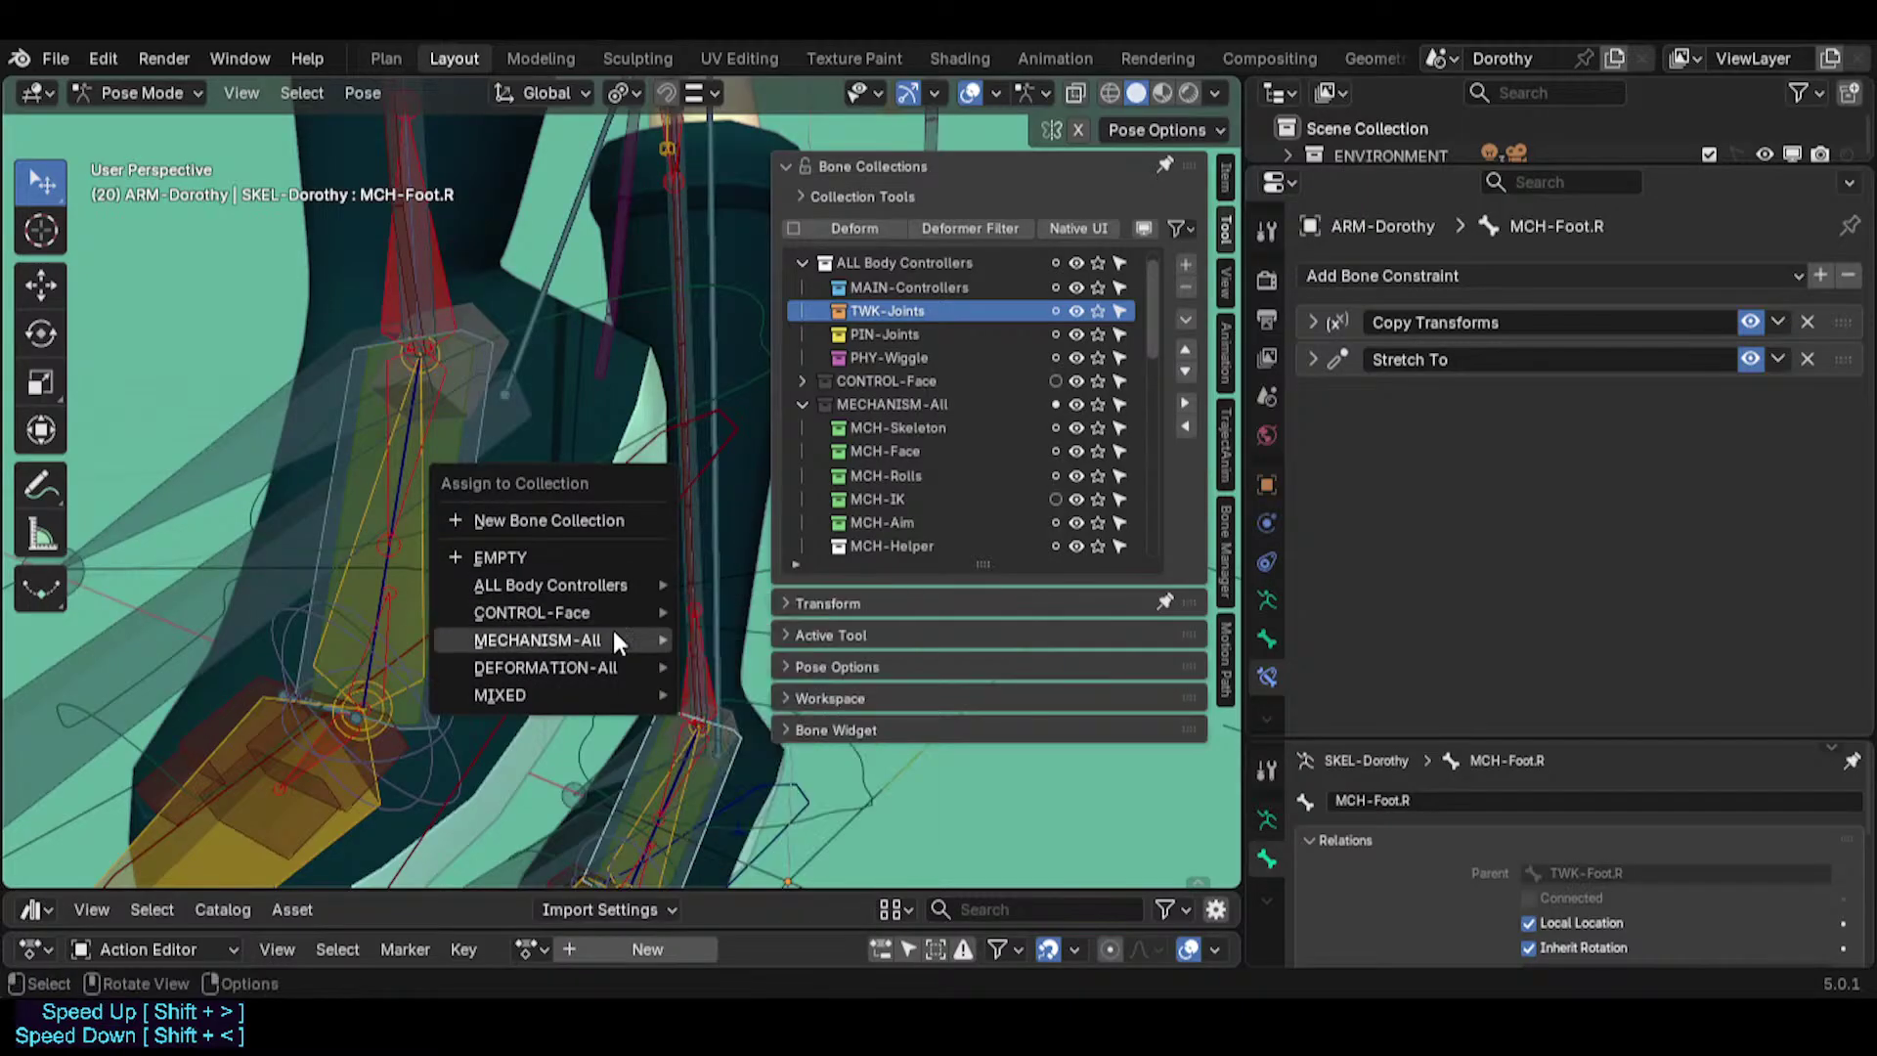
pyautogui.moveTo(612, 640)
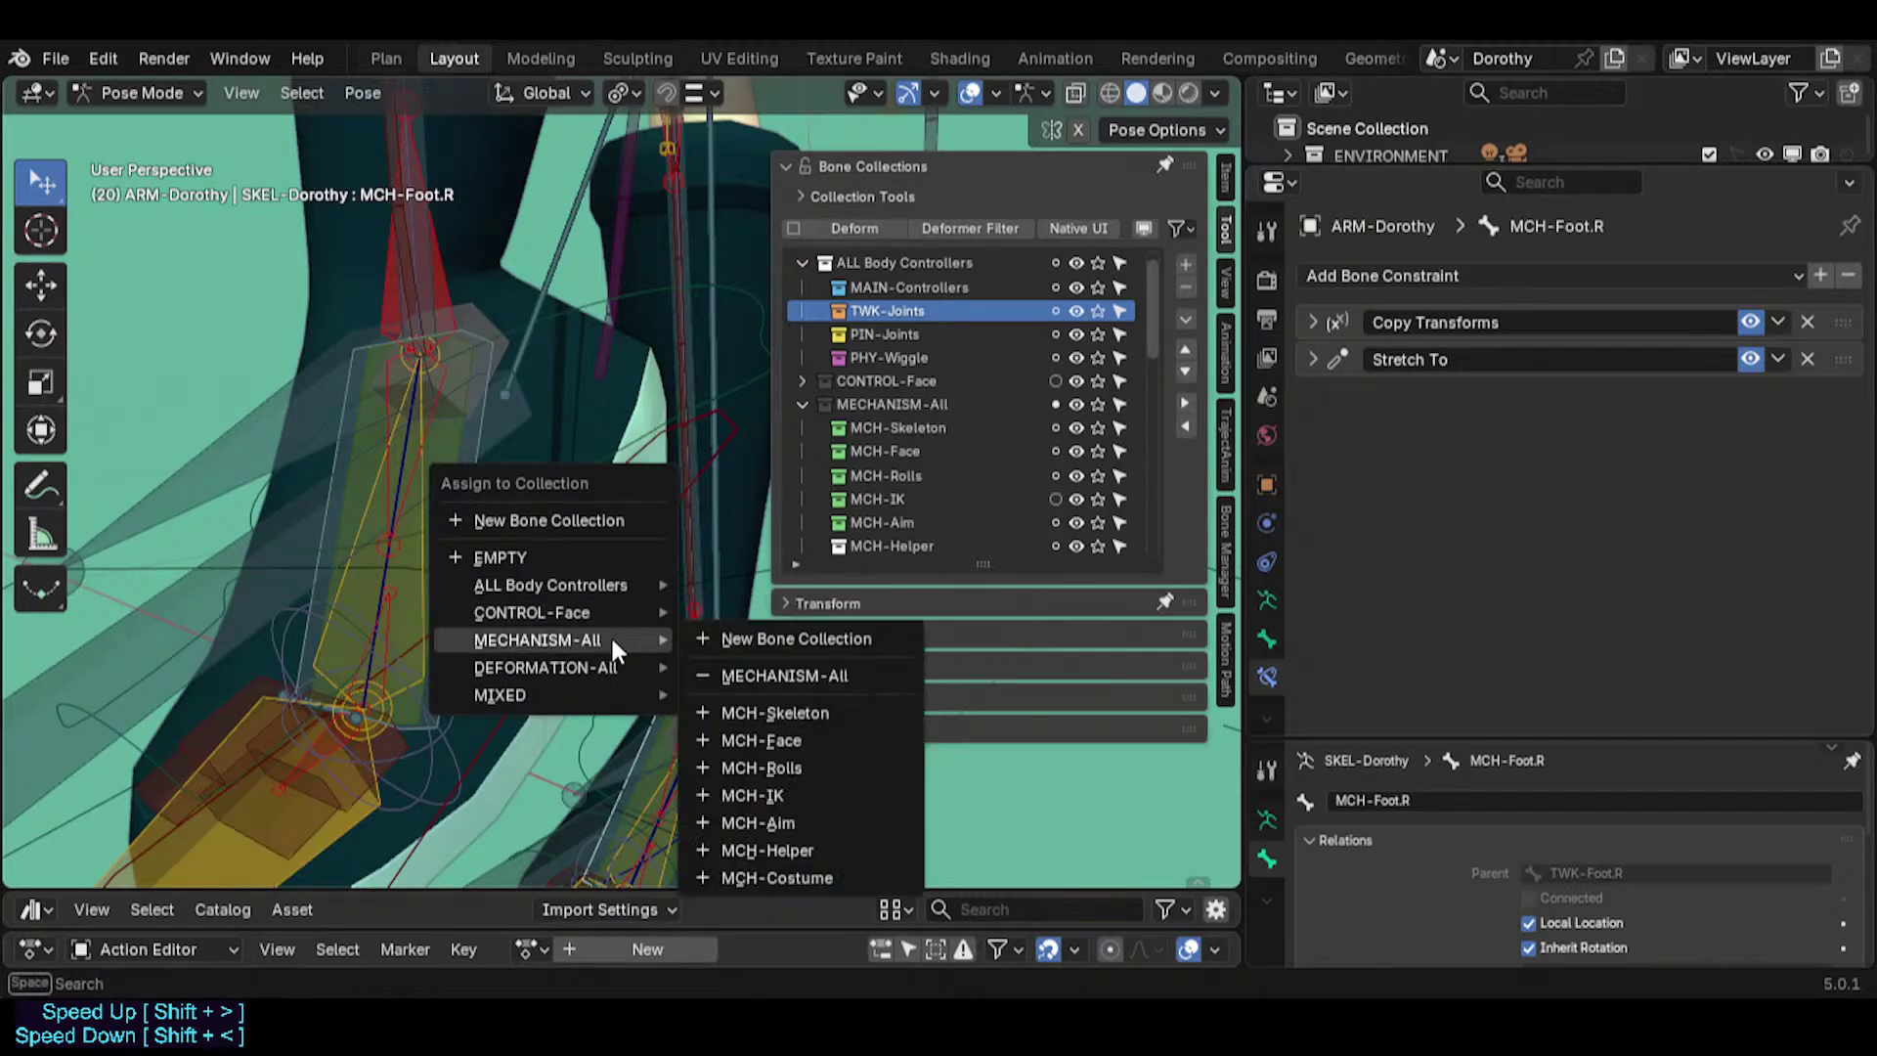
pyautogui.click(800, 711)
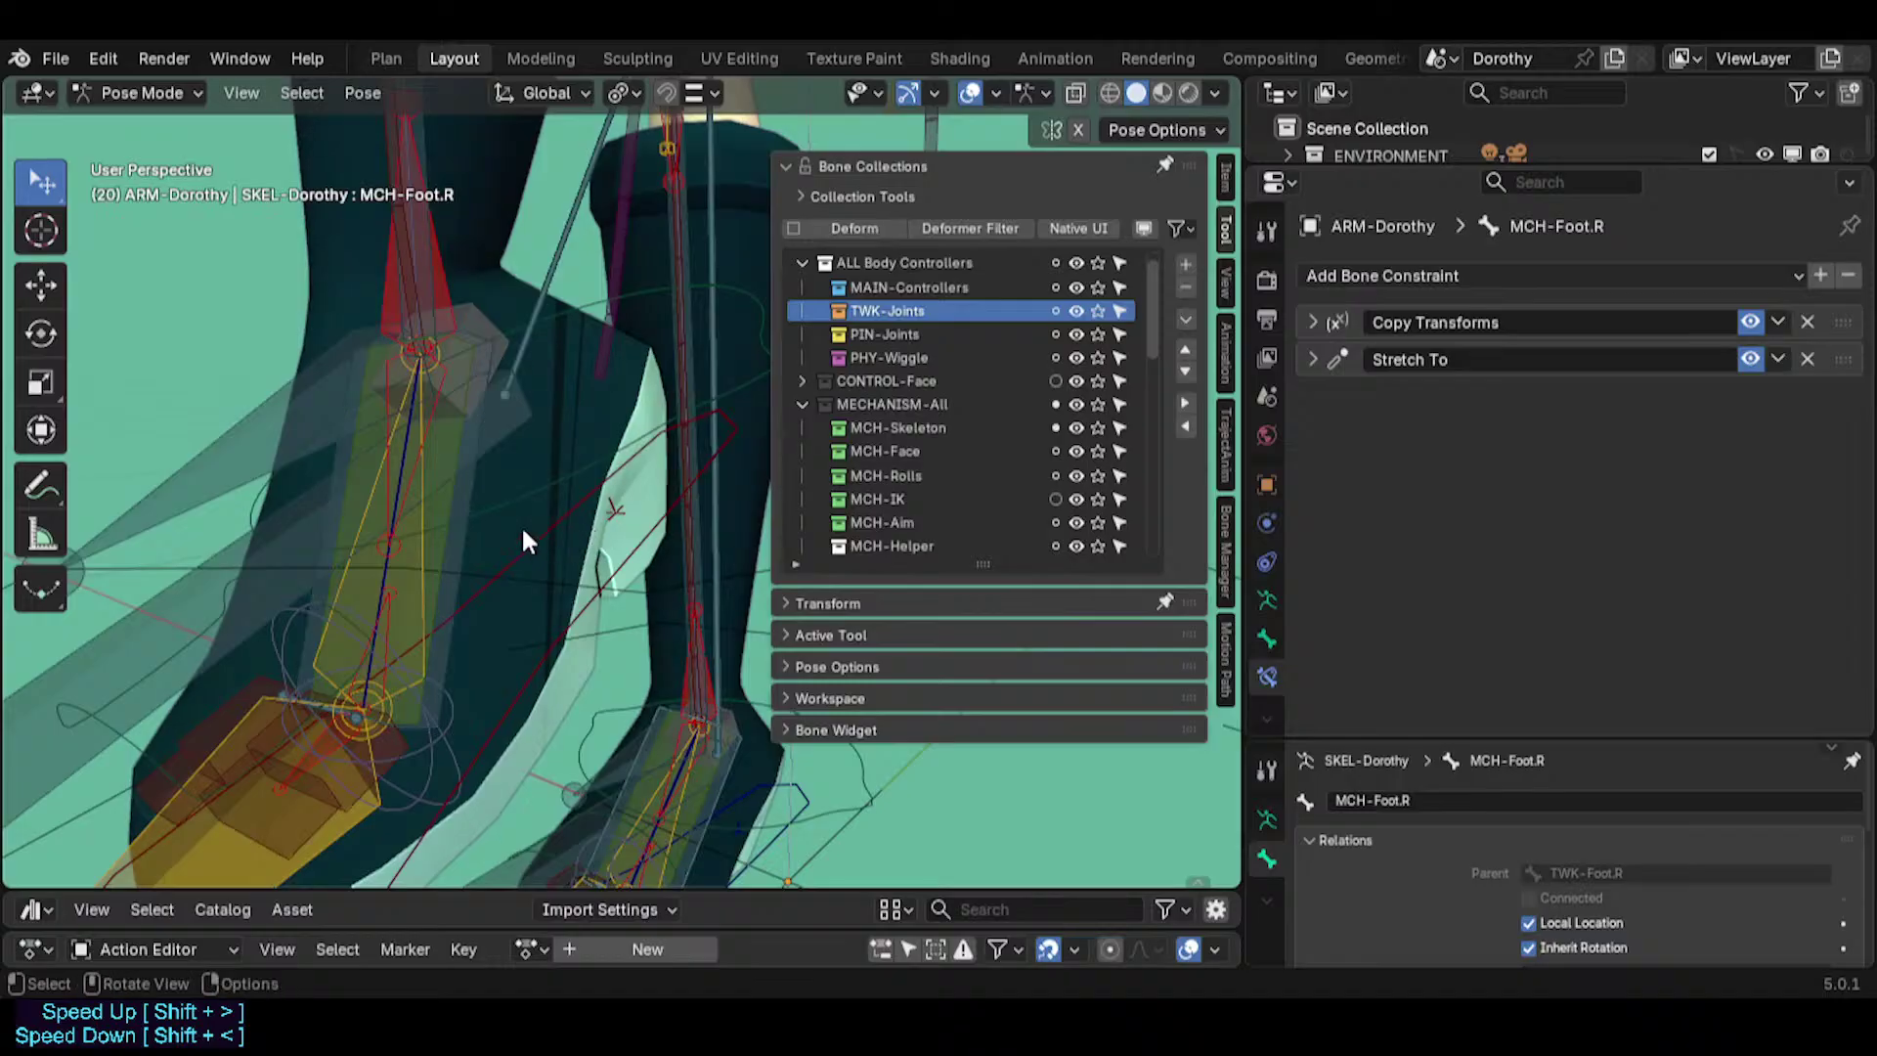
# Reselect both MCH-Foot bones through mirrored selection, keeping MCH-Foot.L as the active bone.
pyautogui.click(468, 551)
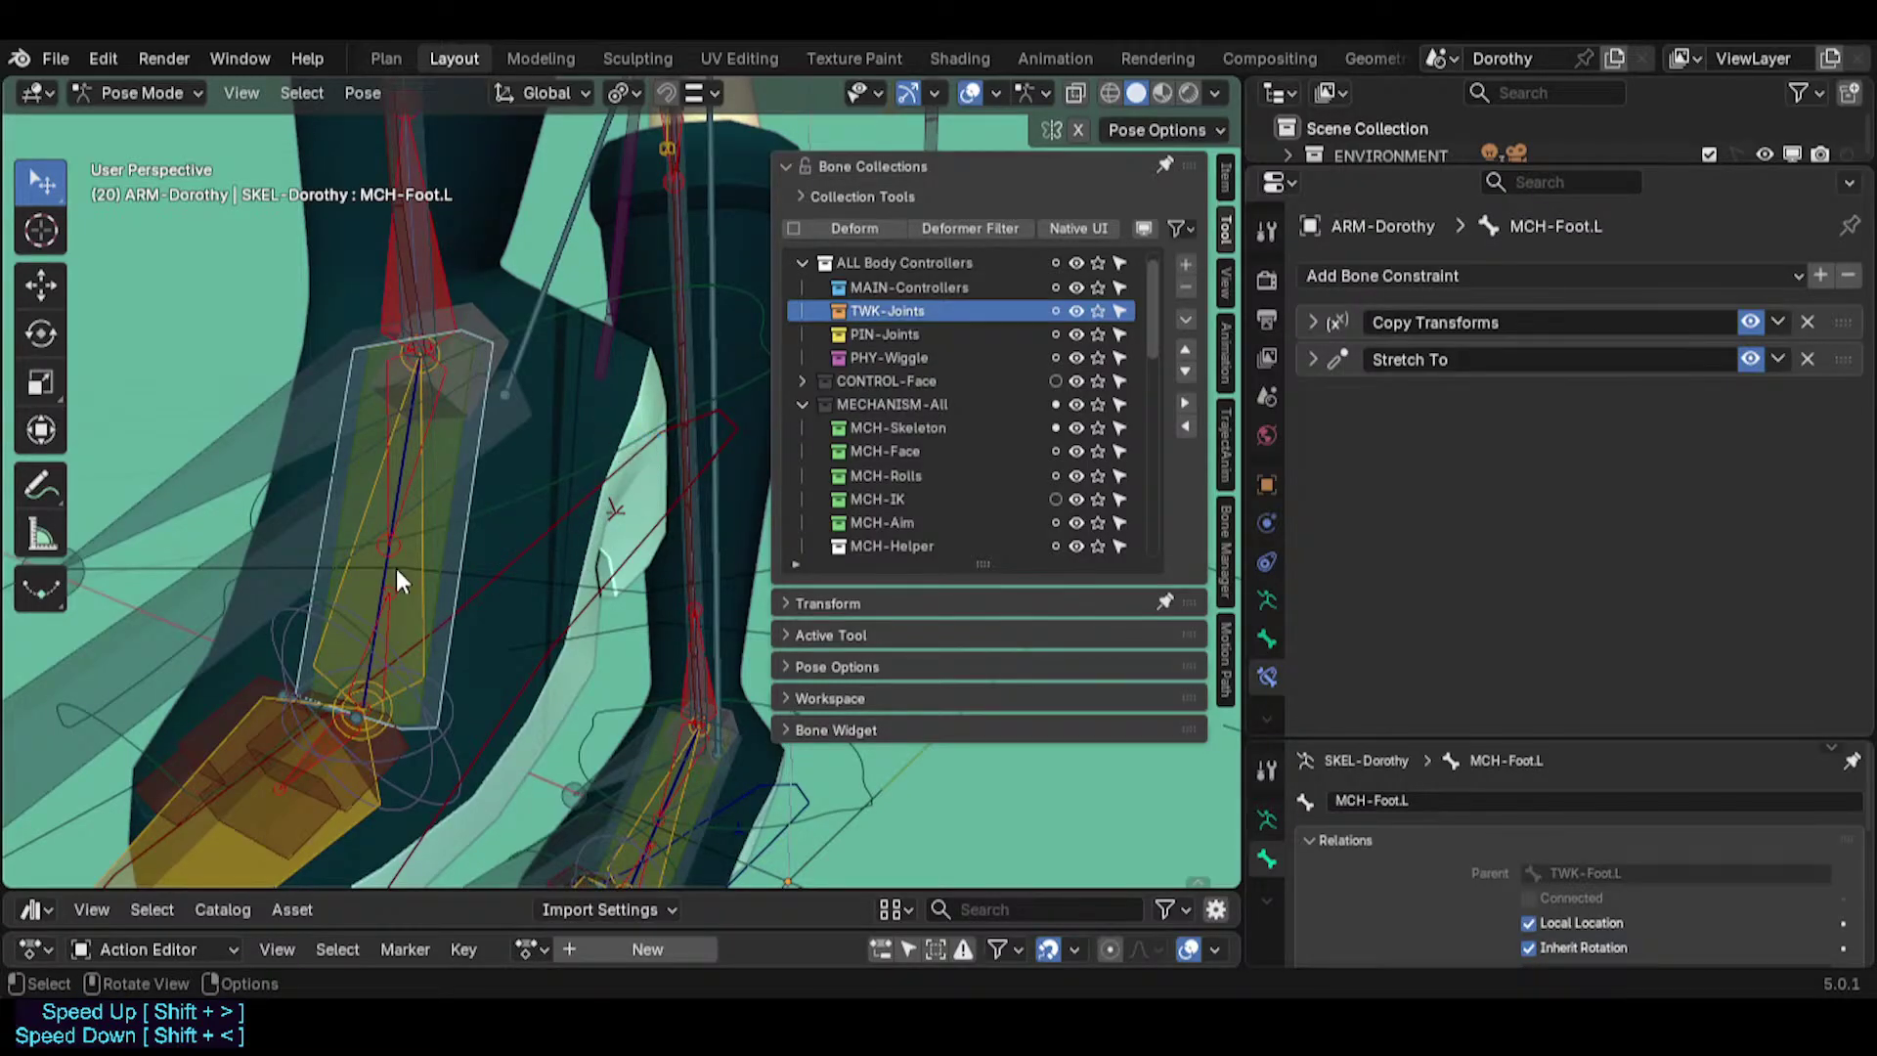
pyautogui.keyDown('shift'); pyautogui.moveTo(533, 545); pyautogui.dragTo(762, 403, button='middle'); pyautogui.keyUp('shift')
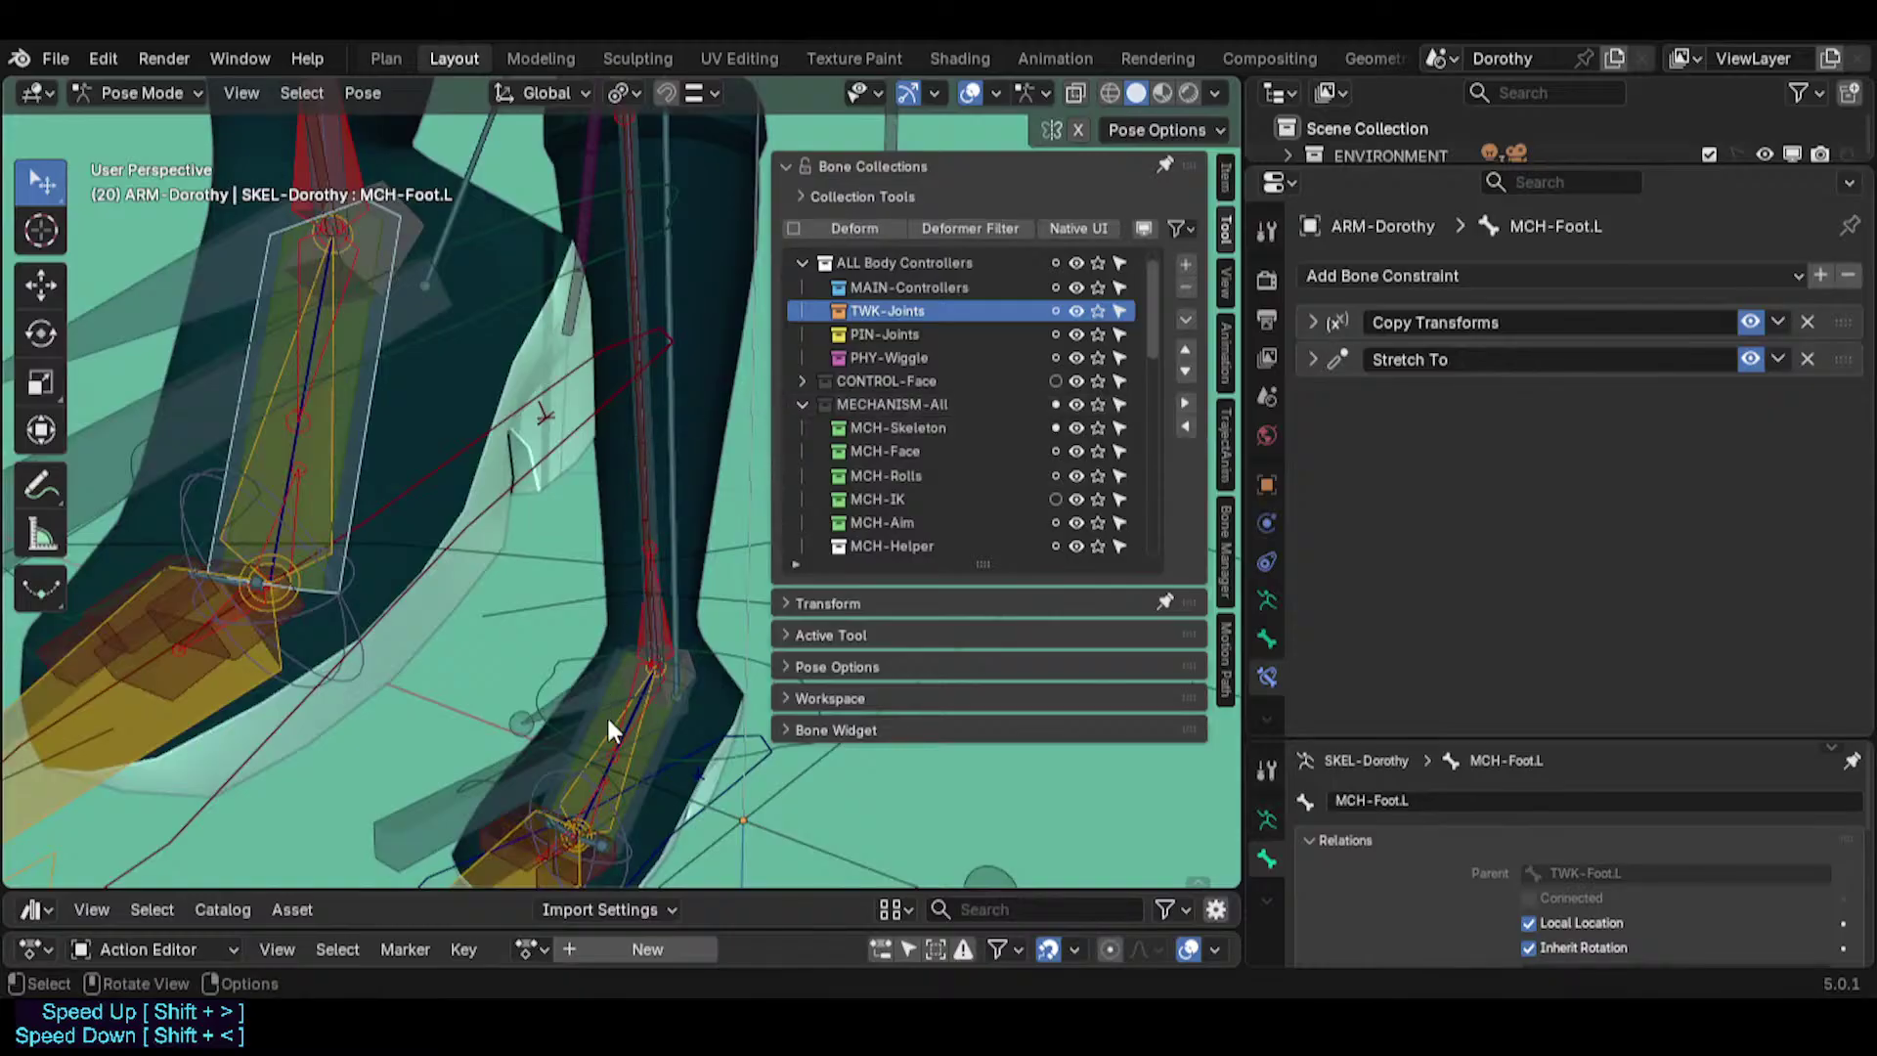
pyautogui.moveTo(606, 713); pyautogui.dragTo(488, 680, button='middle')
pyautogui.hotkey('ctrl', 'shift', 'm')
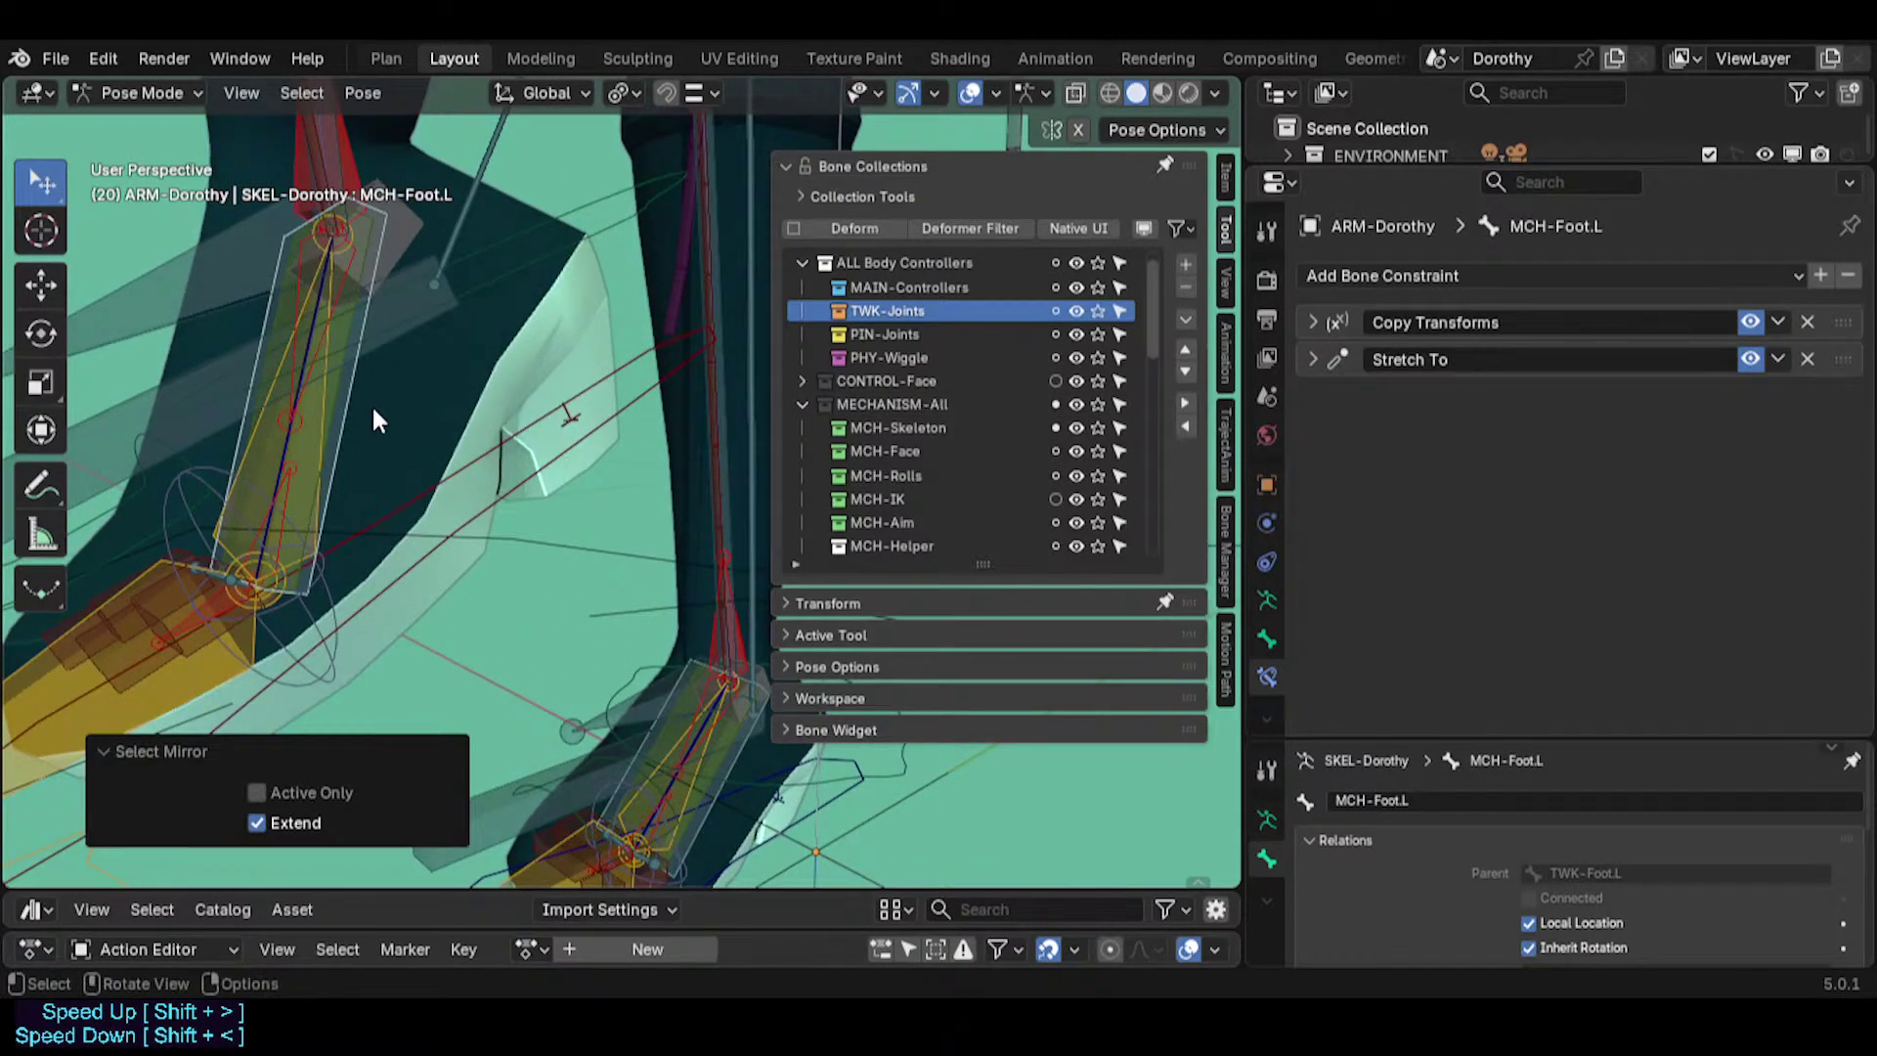
# Select the HLP3-FanAnkleShin.L bone above the left ankle with its Copy Rotation settings in view.
pyautogui.moveTo(373, 409); pyautogui.dragTo(393, 350, button='middle')
pyautogui.hotkey('ctrl', 'c')
pyautogui.scroll(-3, 440, 415)
pyautogui.press('F2')
pyautogui.press('Escape')
pyautogui.click(367, 359)
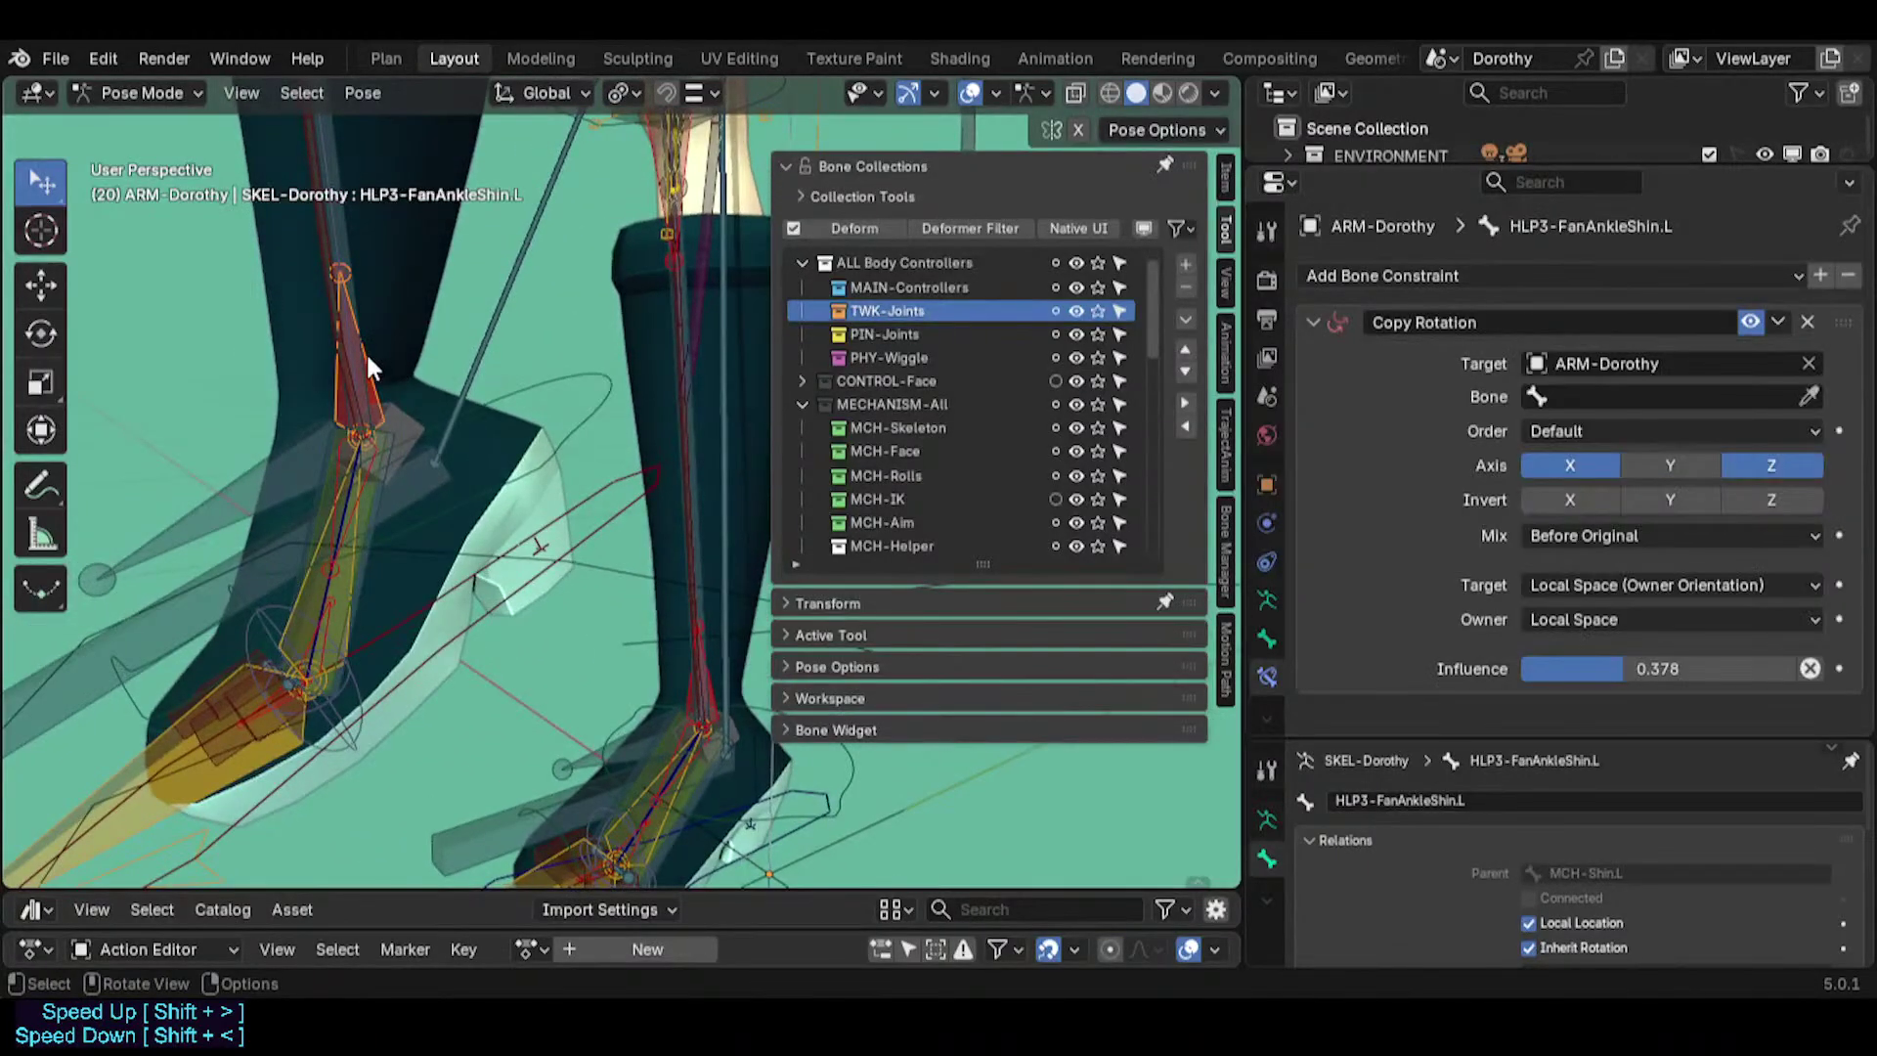
# Set MCH-Foot.L as the target bone of the Copy Rotation constraint on HLP3-FanAnkleShin.L.
pyautogui.hotkey('ctrl', 'v')
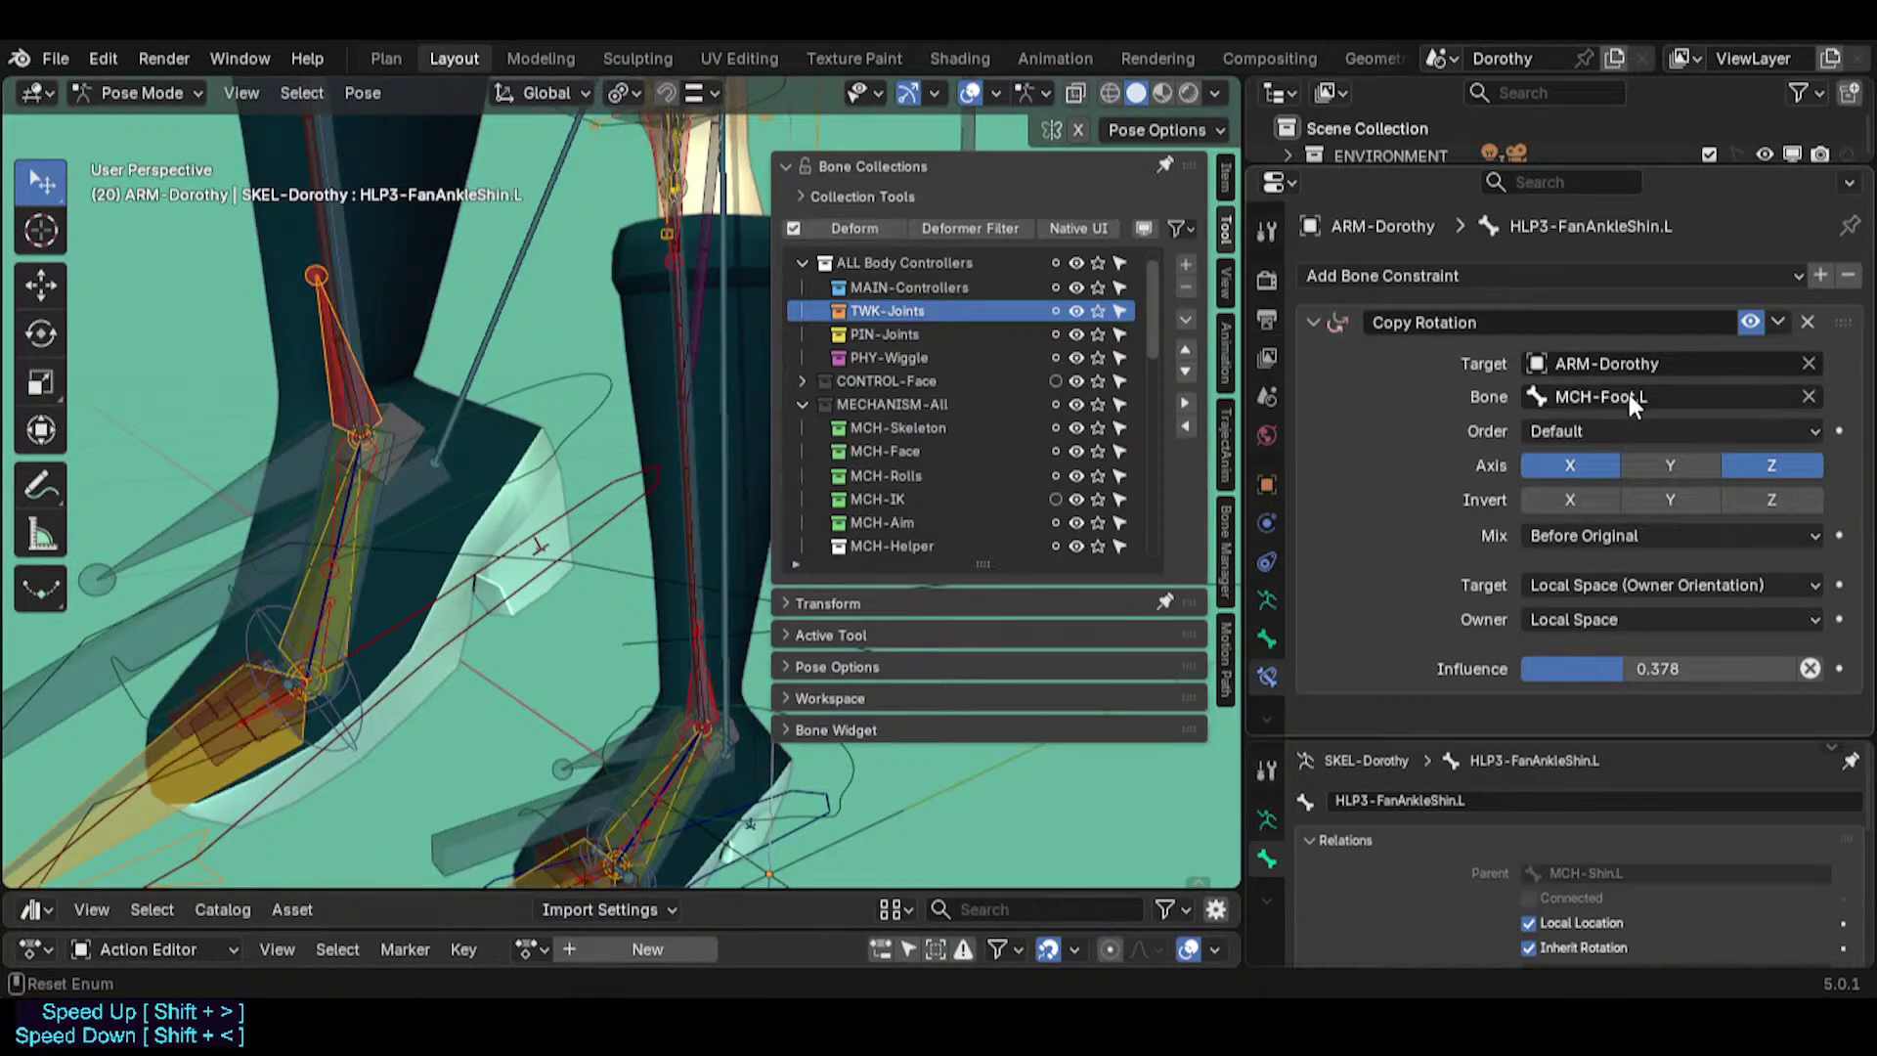
pyautogui.scroll(2, 329, 570)
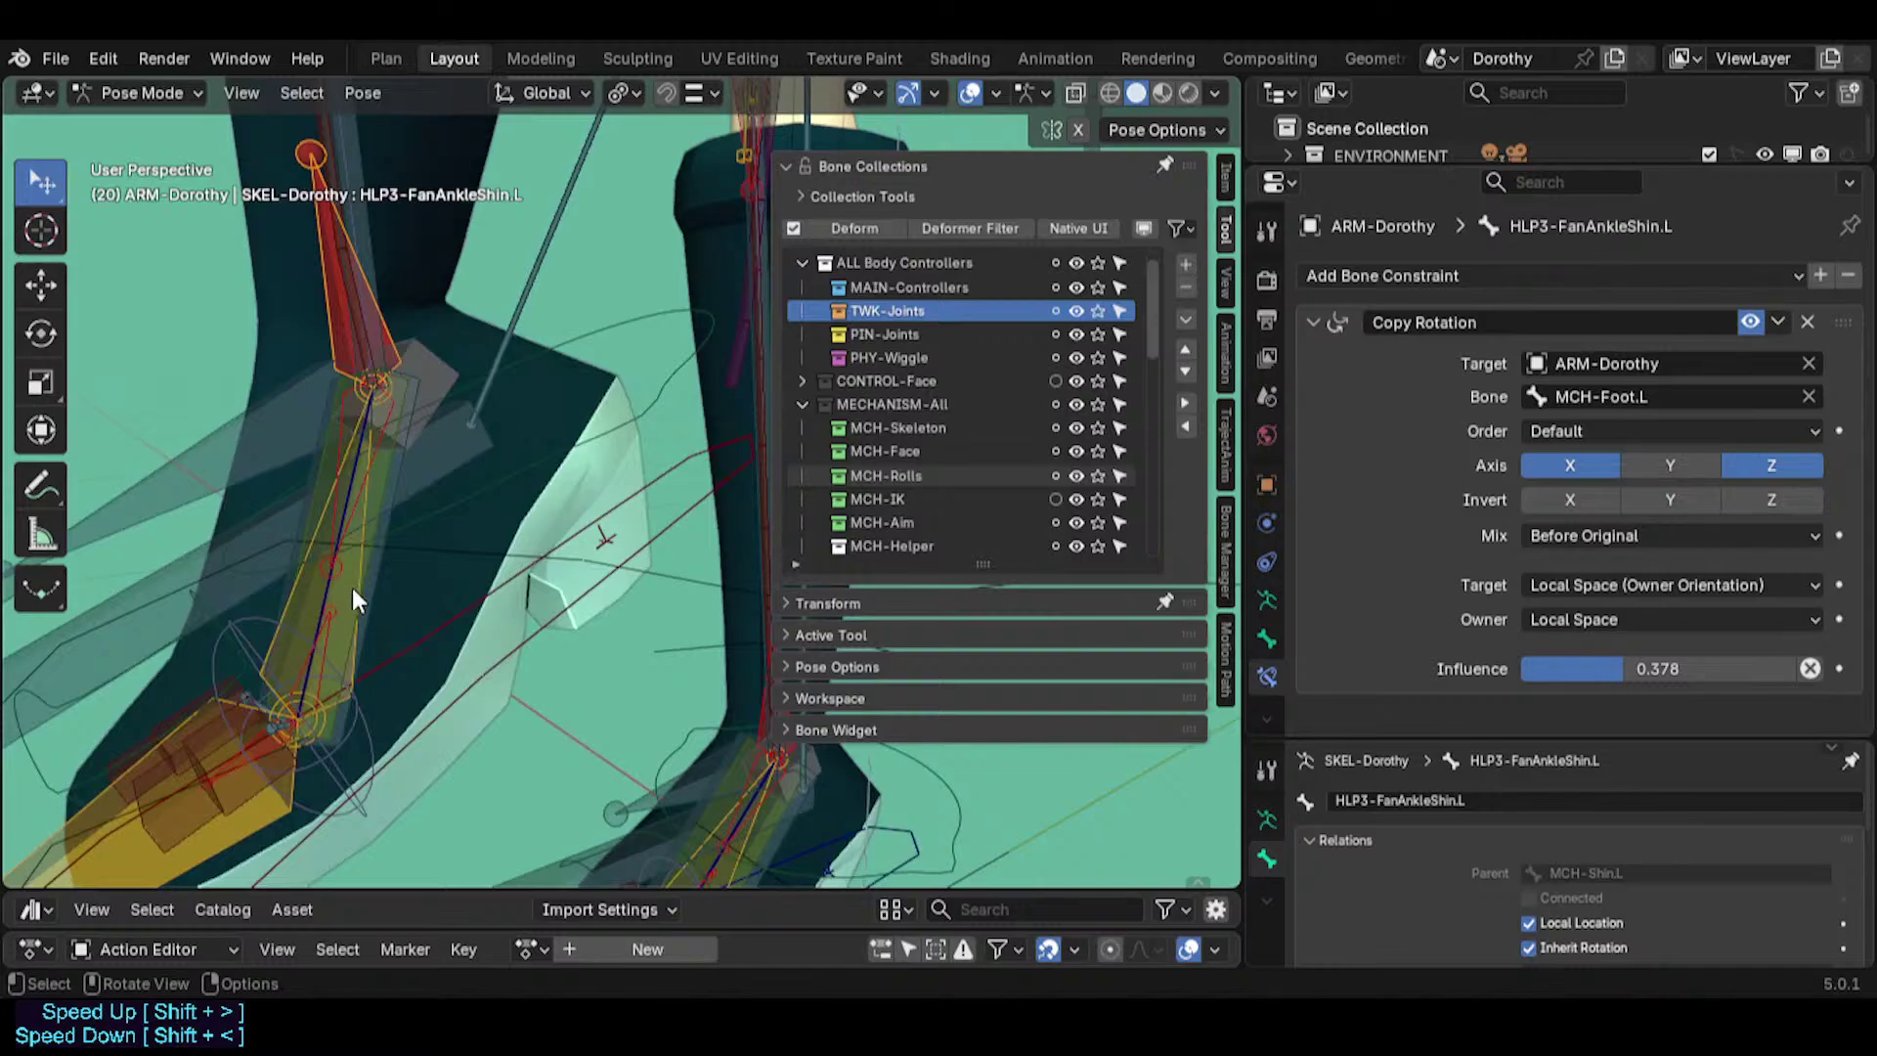
pyautogui.moveTo(361, 554); pyautogui.dragTo(406, 616, button='middle')
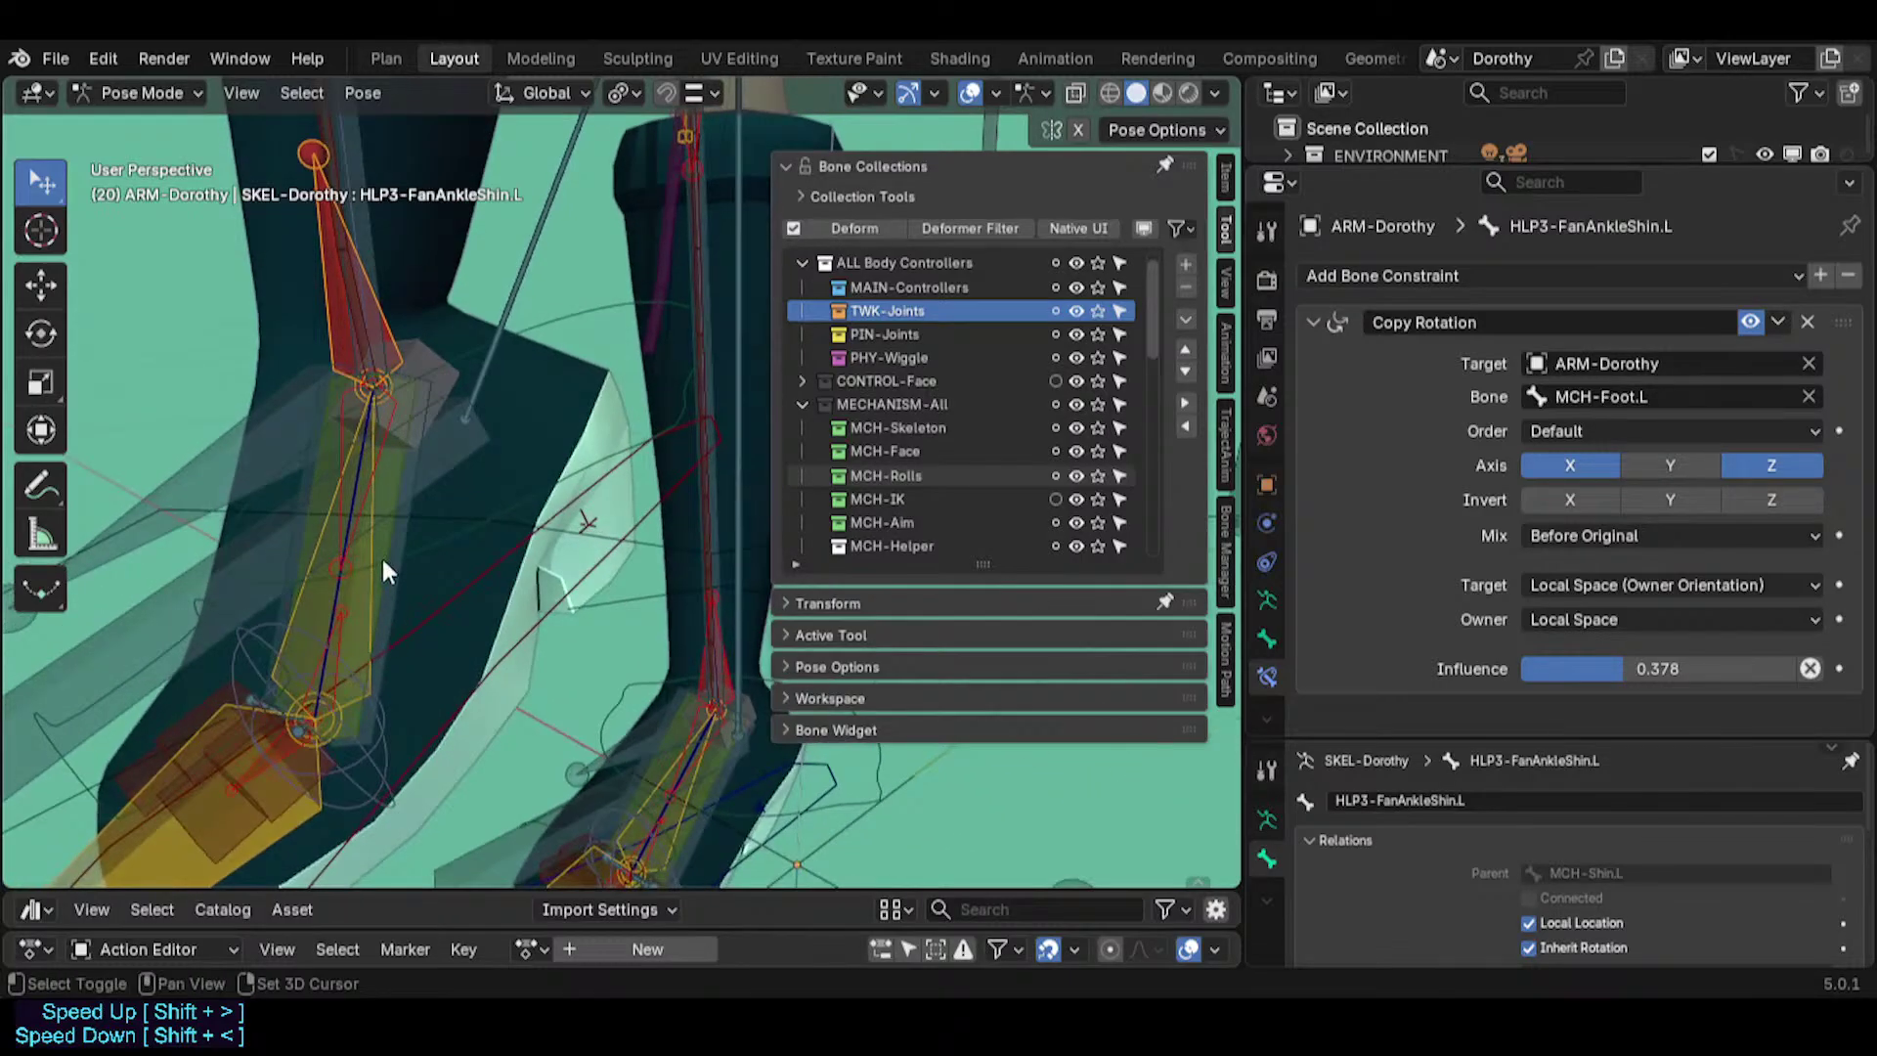
# Set MCH-Foot.L as the target bone of HLP3-FanAnkleFoot.L's Transformation constraint and review its rotation mapping.
pyautogui.keyDown('shift'); pyautogui.click(379, 443); pyautogui.keyUp('shift')
pyautogui.keyDown('shift'); pyautogui.click(379, 442); pyautogui.keyUp('shift')
pyautogui.keyDown('shift'); pyautogui.click(379, 443); pyautogui.keyUp('shift')
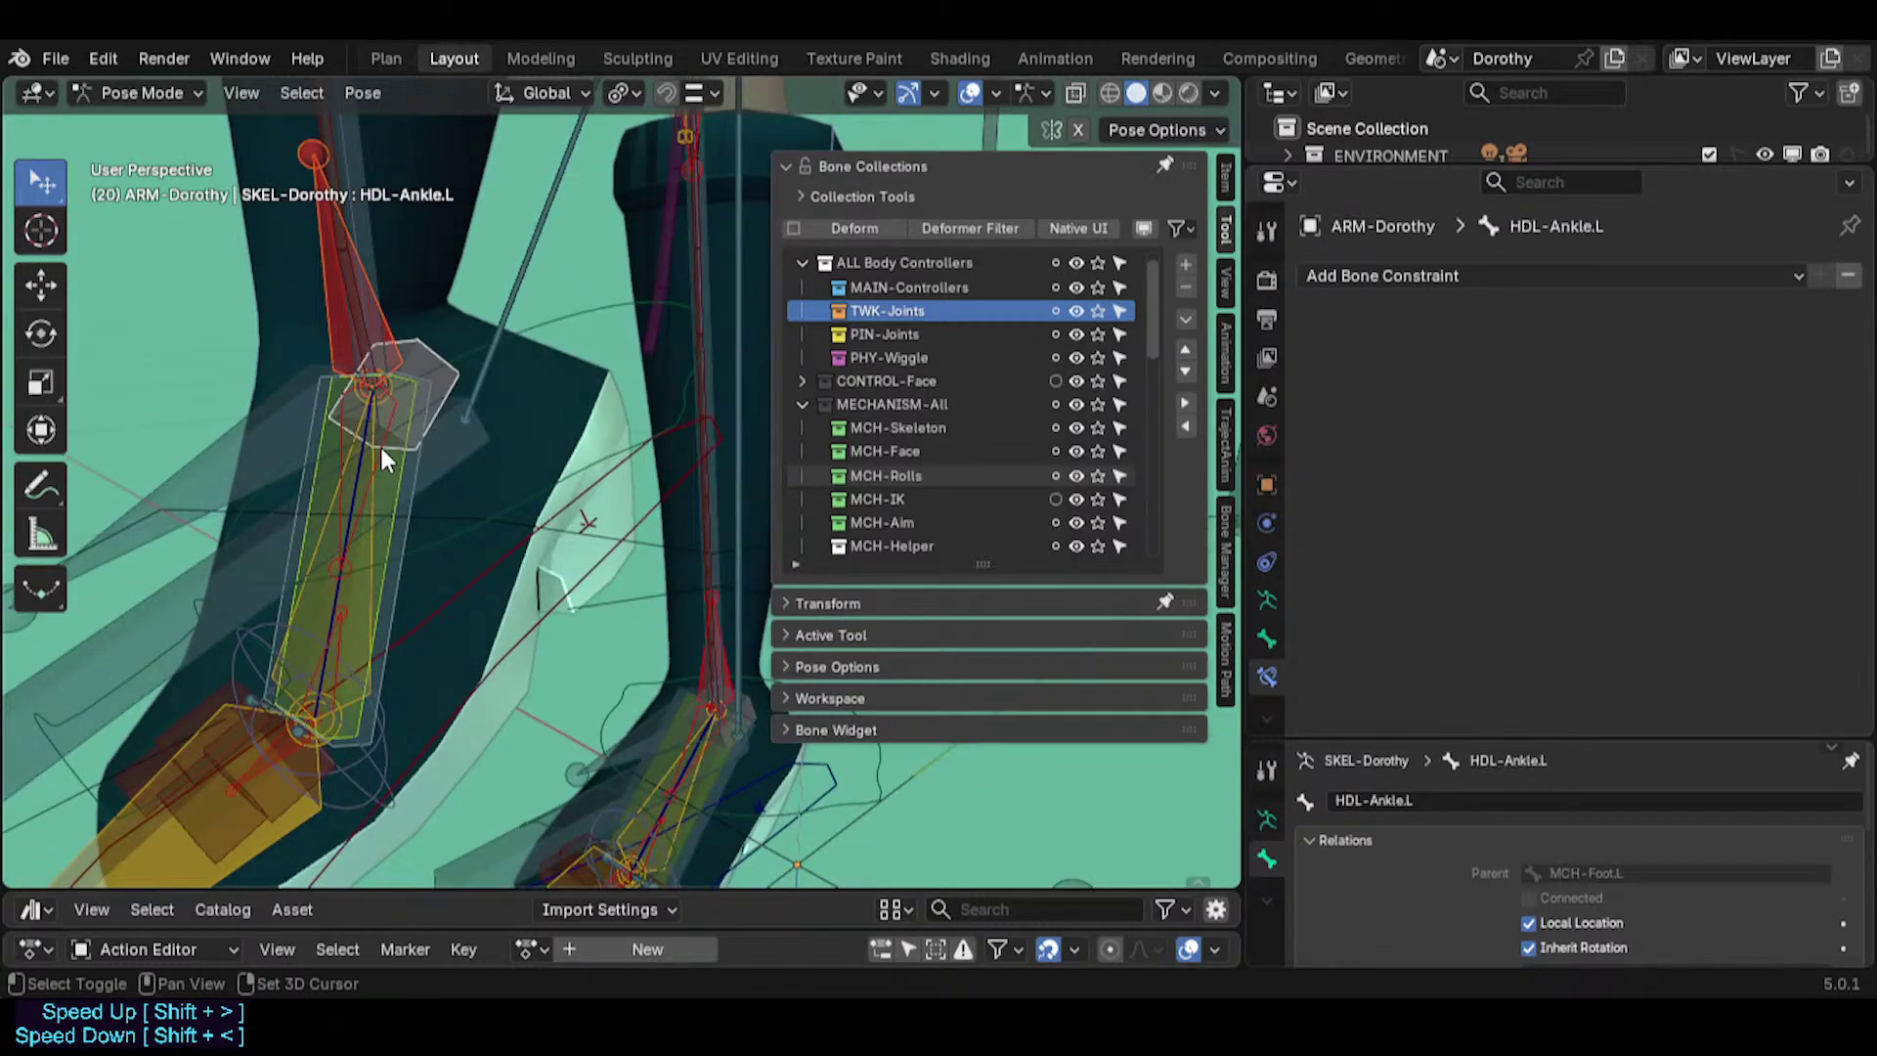
pyautogui.keyDown('shift'); pyautogui.click(380, 444); pyautogui.keyUp('shift')
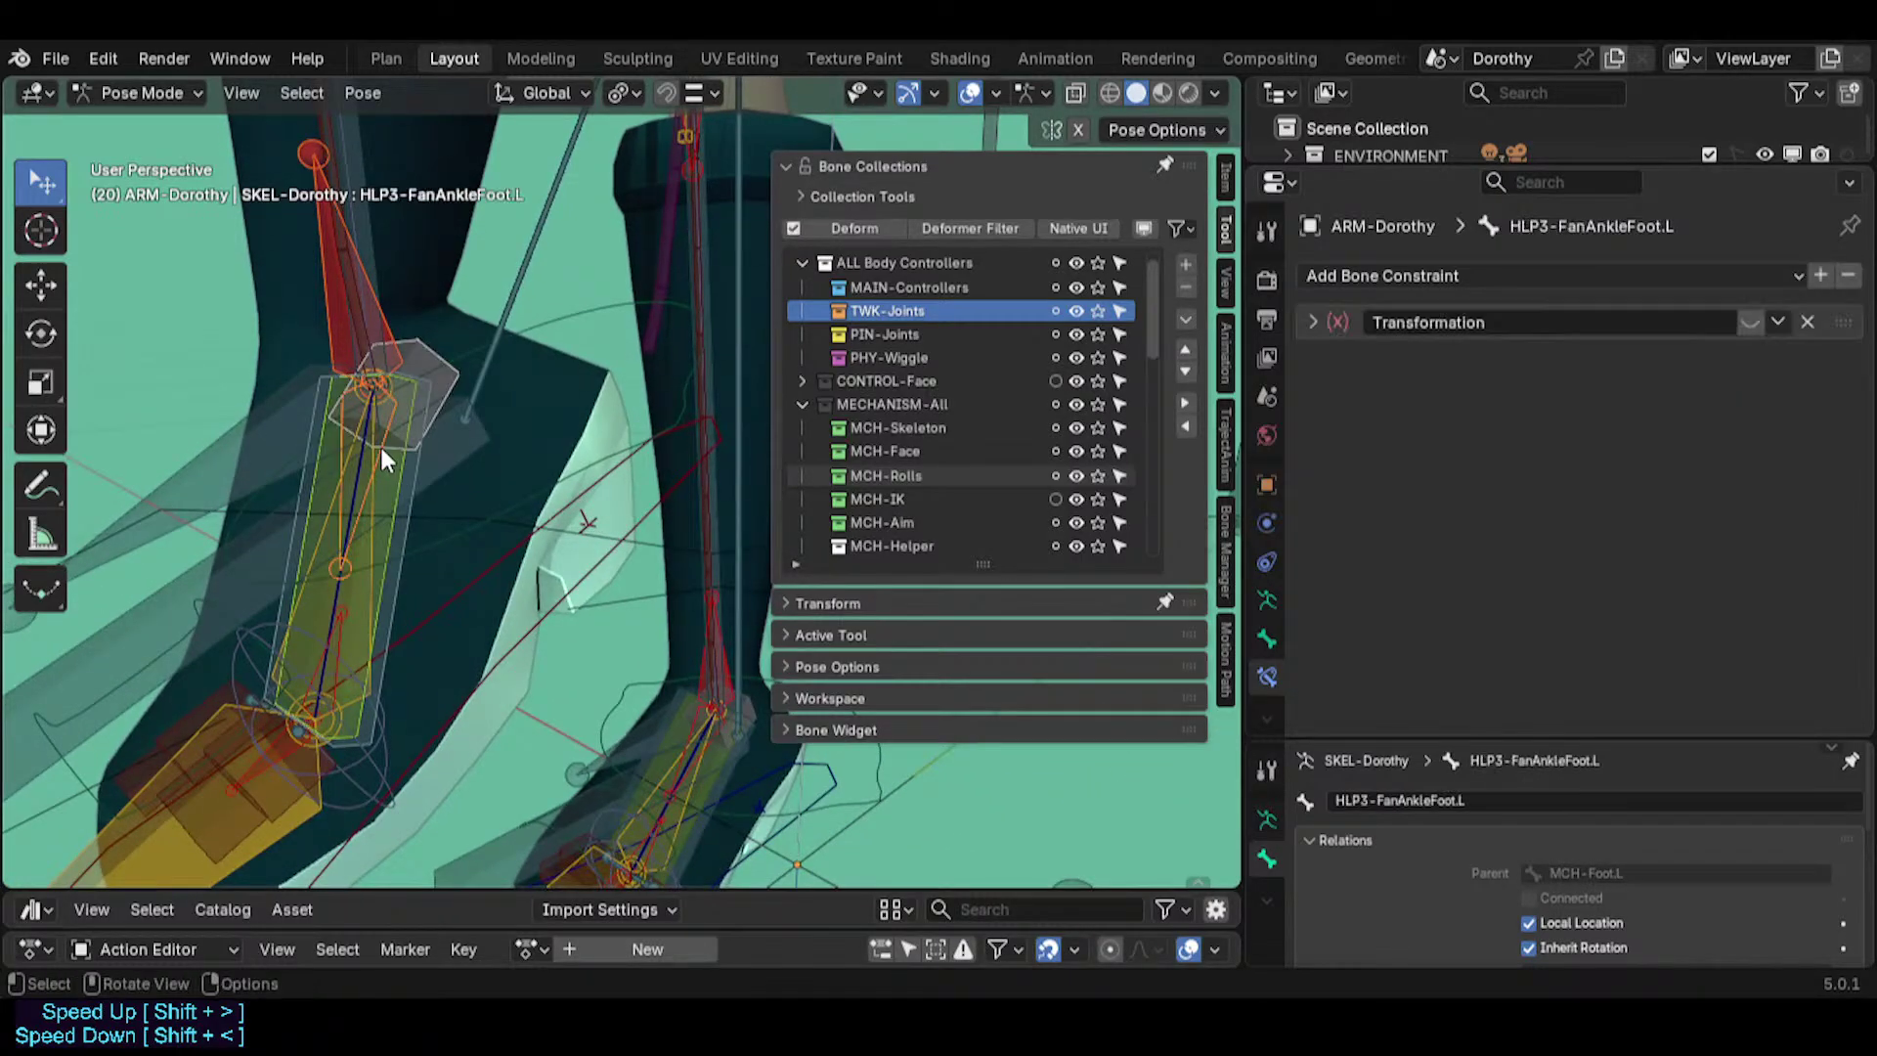
pyautogui.click(1305, 322)
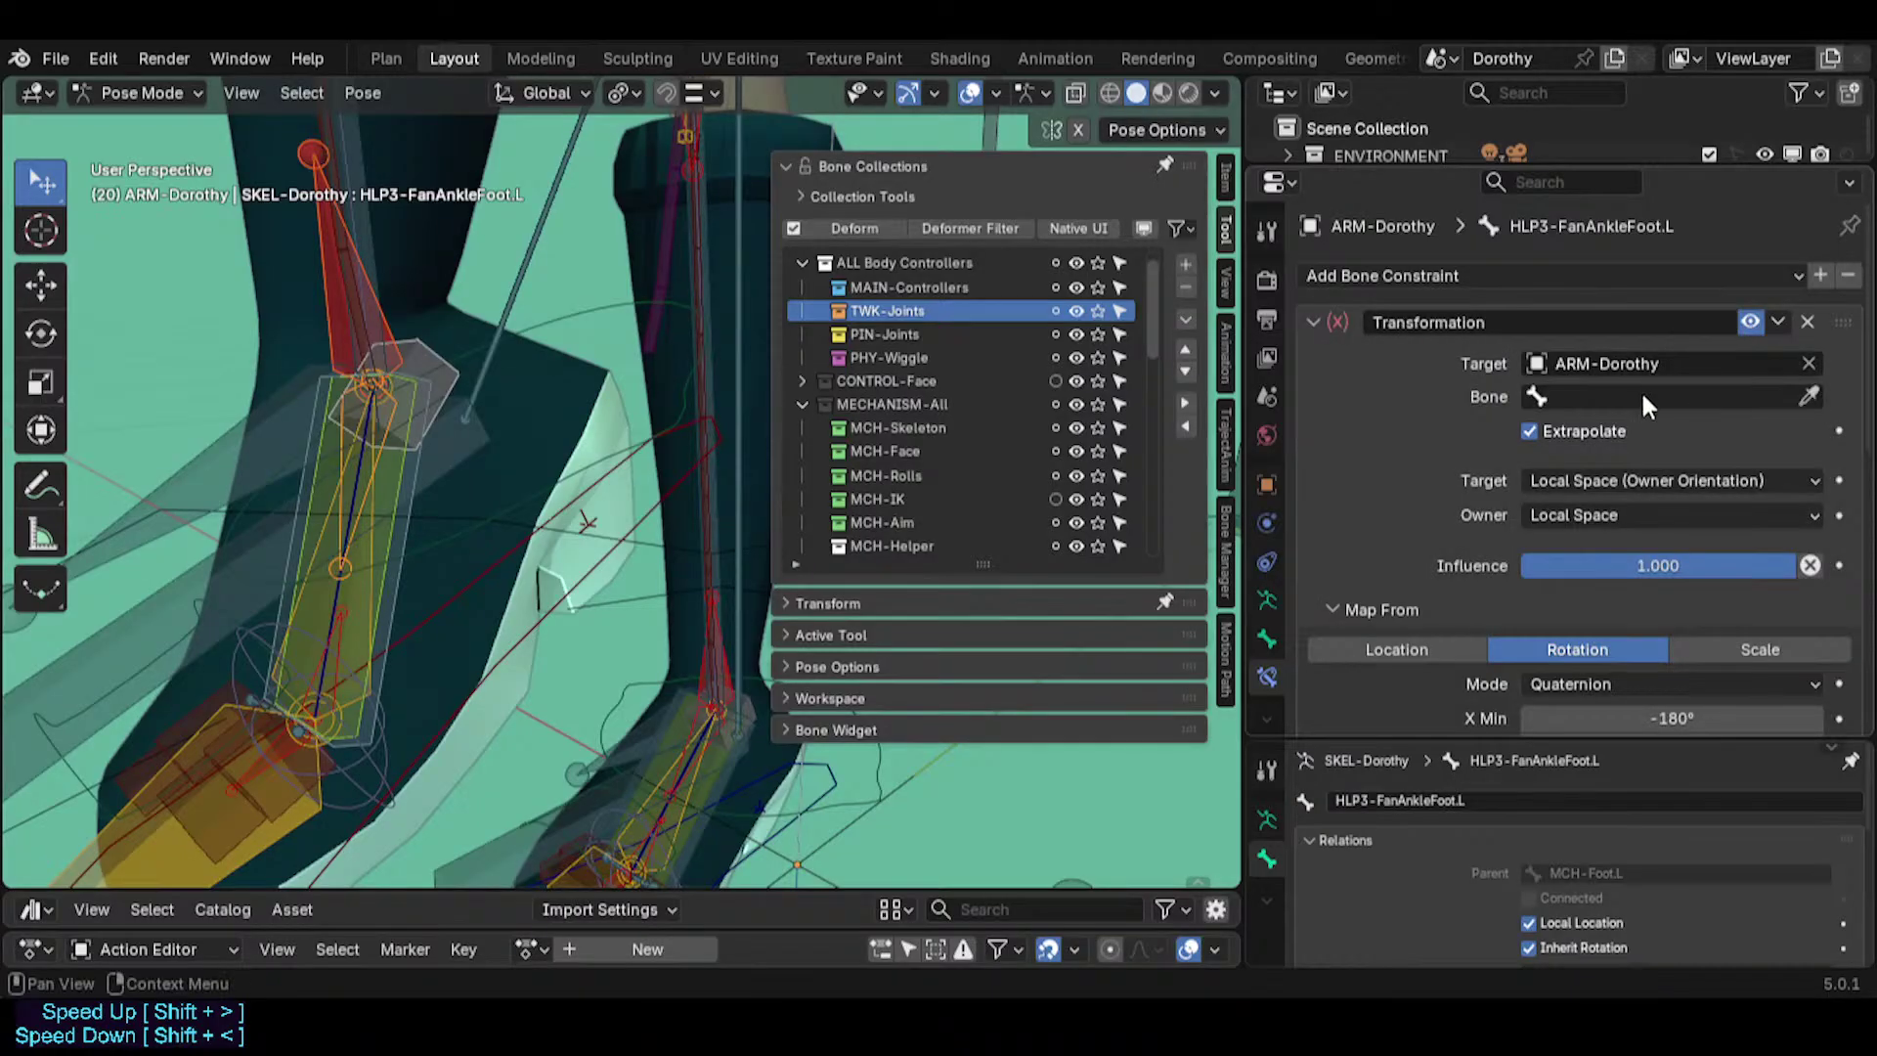
pyautogui.hotkey('ctrl', 'v')
pyautogui.scroll(-3, 1671, 451)
pyautogui.scroll(-10, 1672, 464)
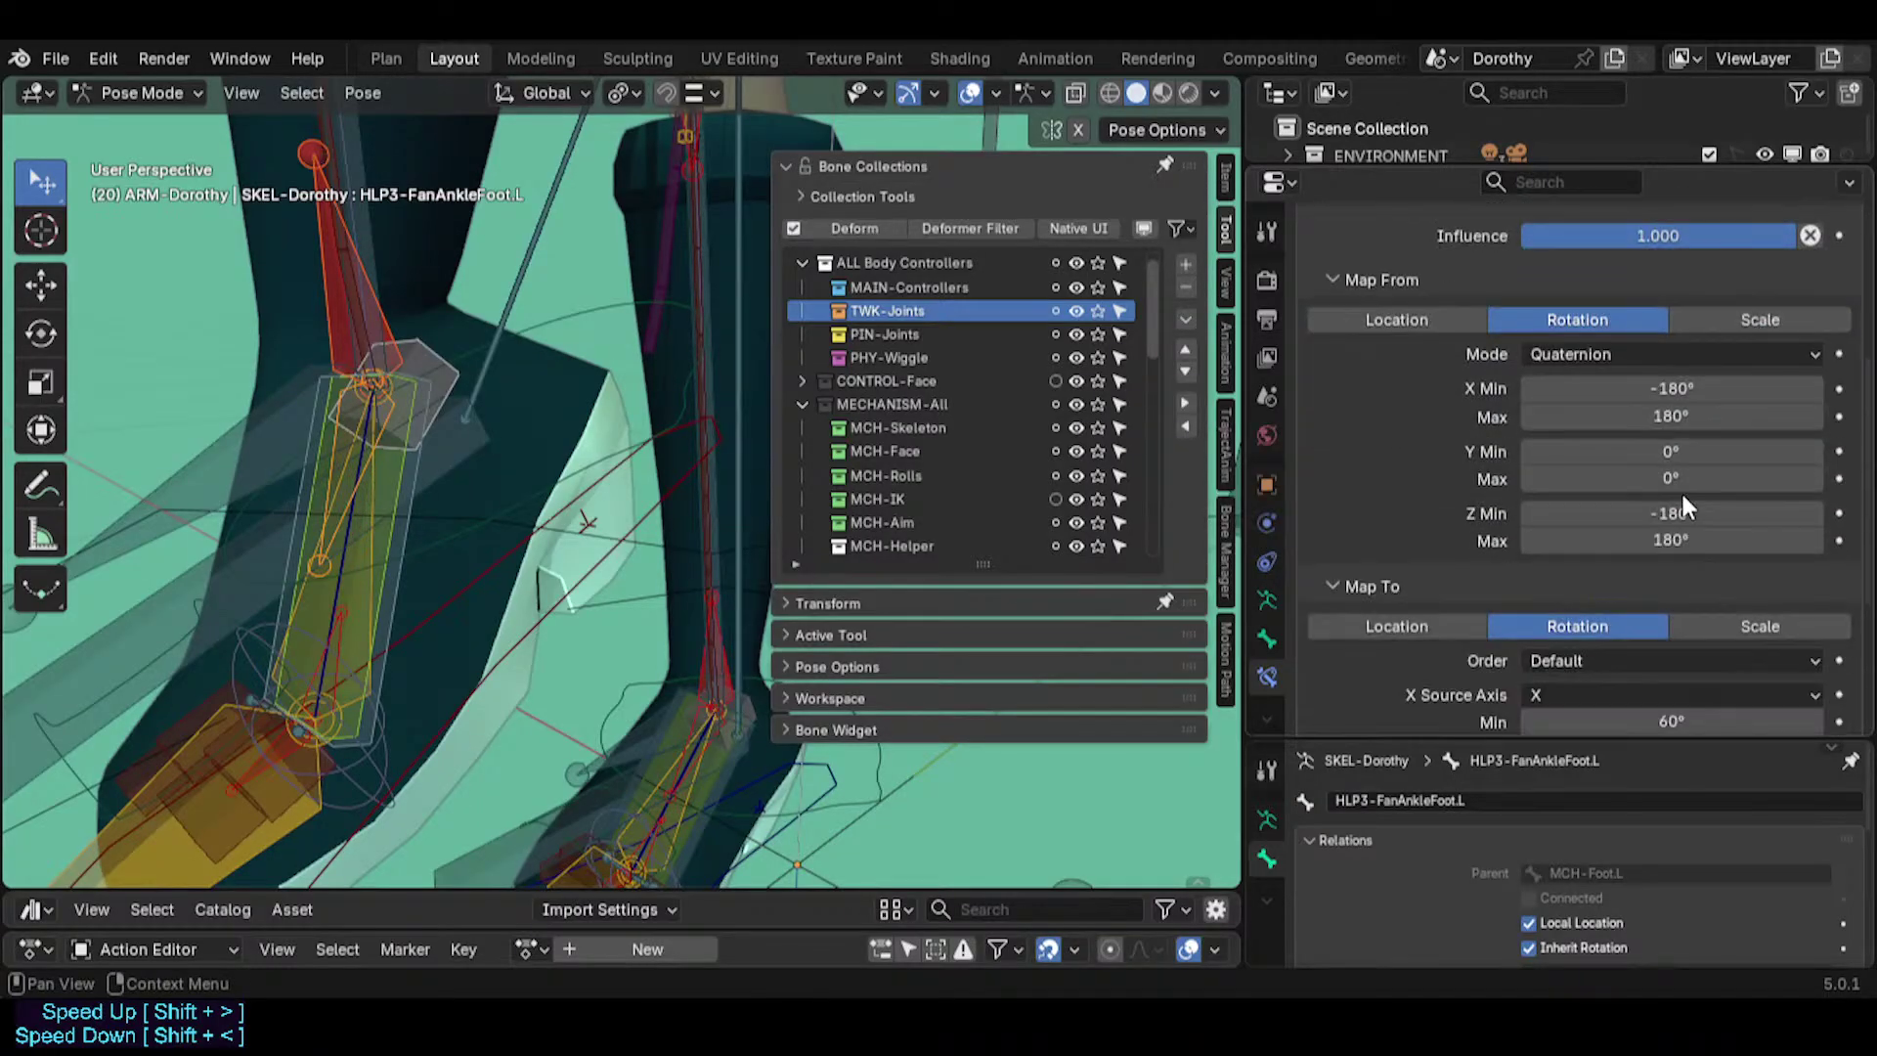
pyautogui.scroll(5, 1691, 509)
pyautogui.scroll(-4, 1704, 531)
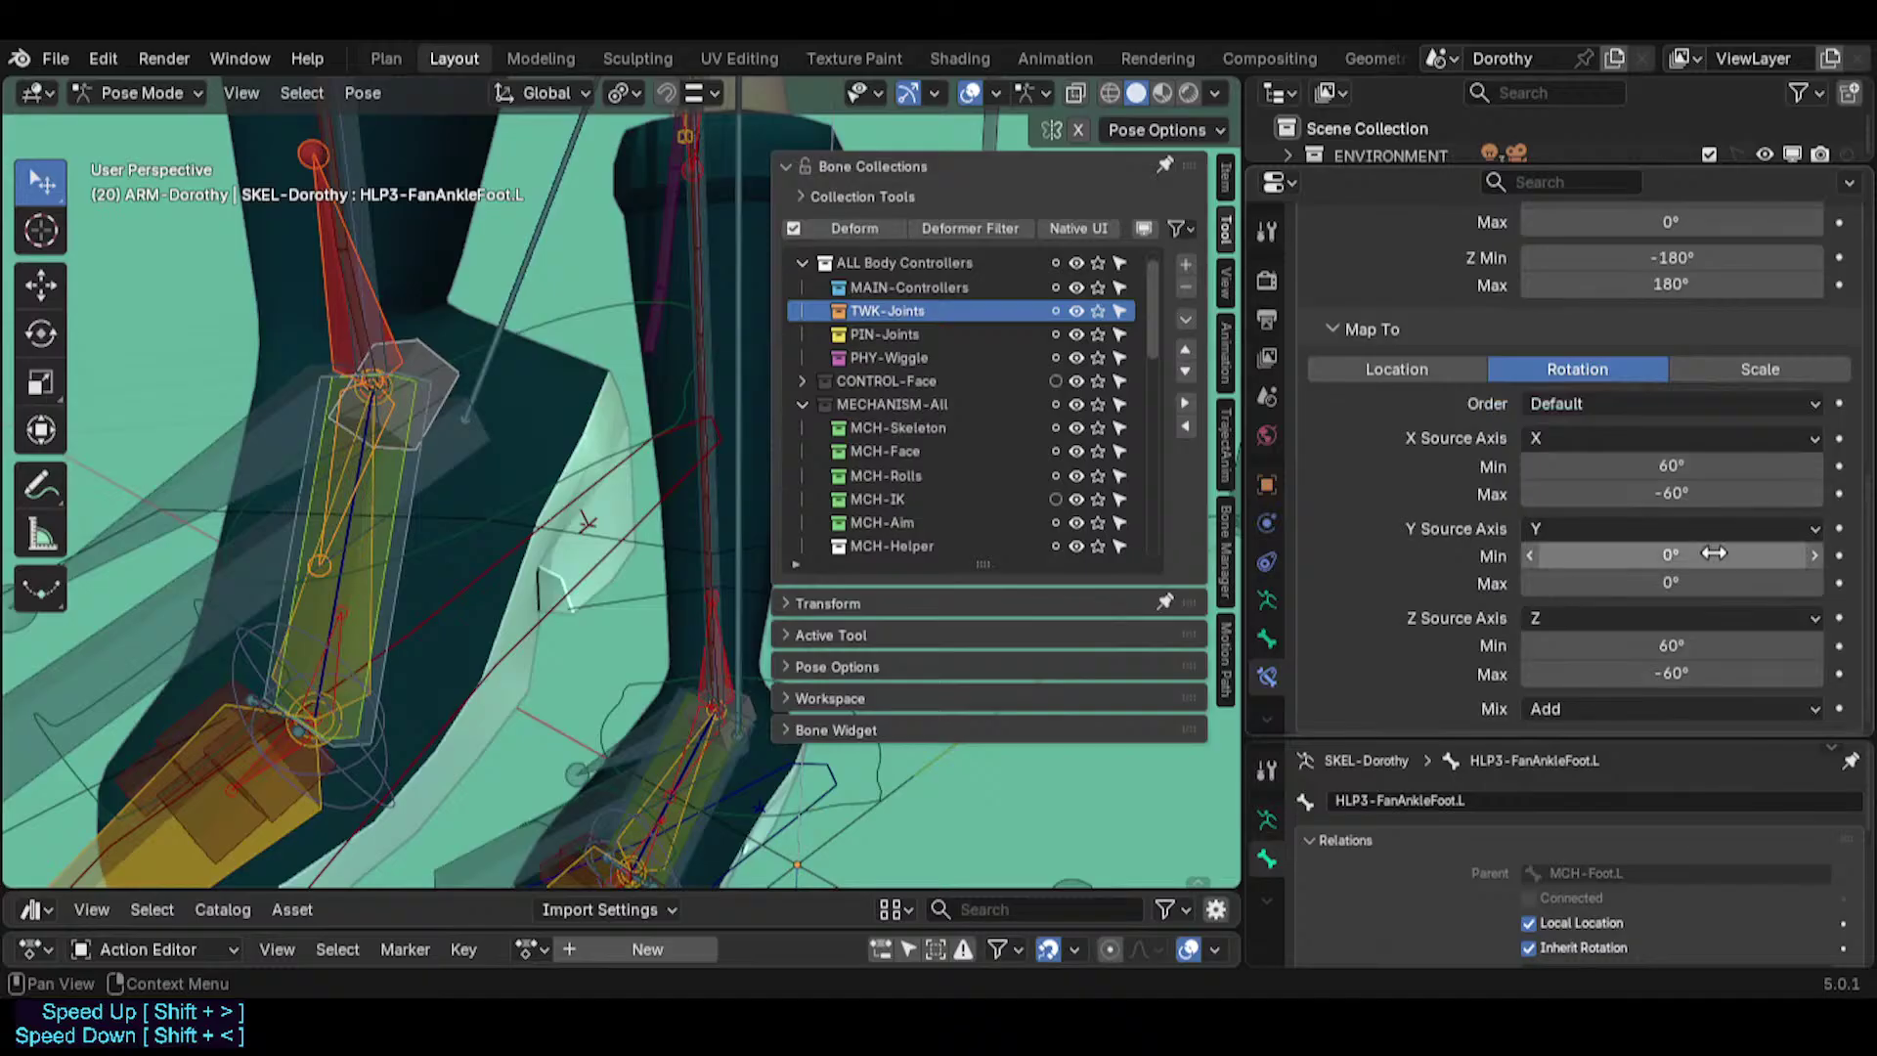
# Rotate TWK-Foot.L by about 24.7° in the view to test the left ankle helper bones.
pyautogui.click(403, 319)
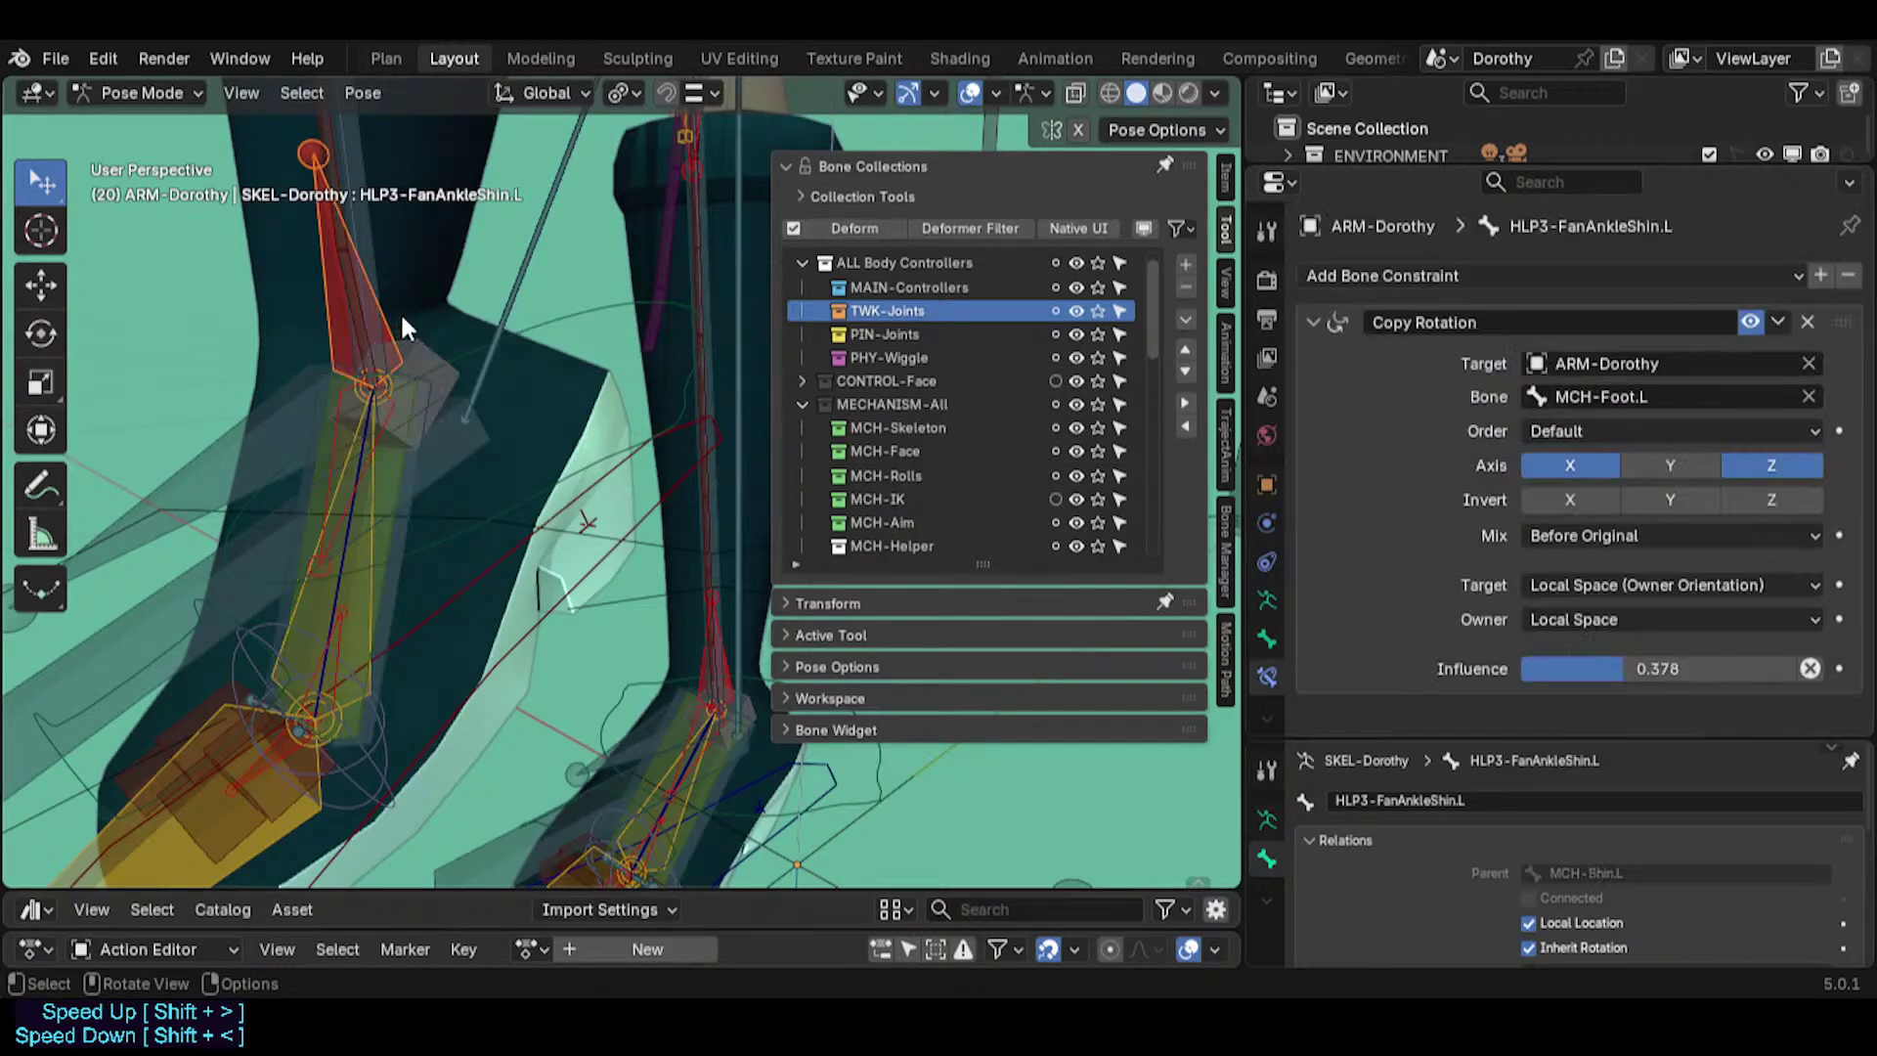
pyautogui.moveTo(579, 437); pyautogui.dragTo(447, 516, button='middle')
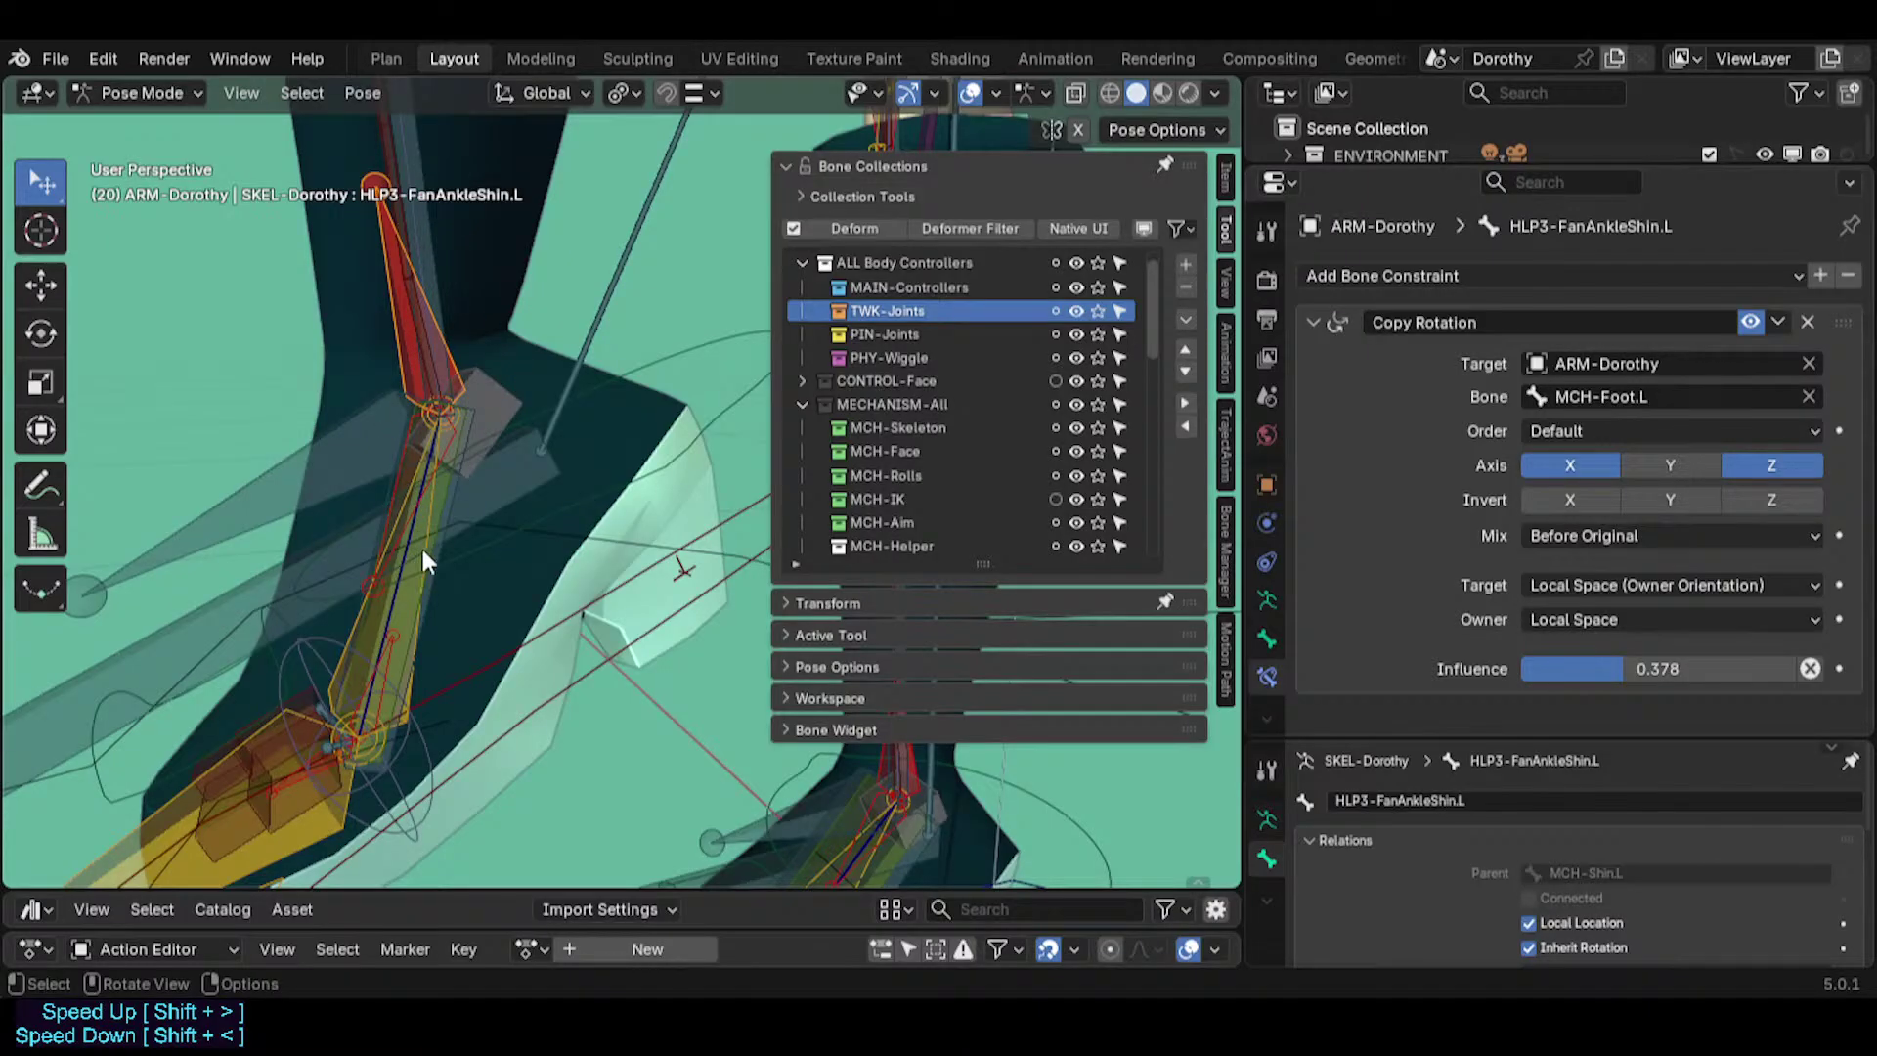
pyautogui.moveTo(608, 430); pyautogui.dragTo(667, 368, button='middle')
pyautogui.click(669, 367)
pyautogui.press('r')
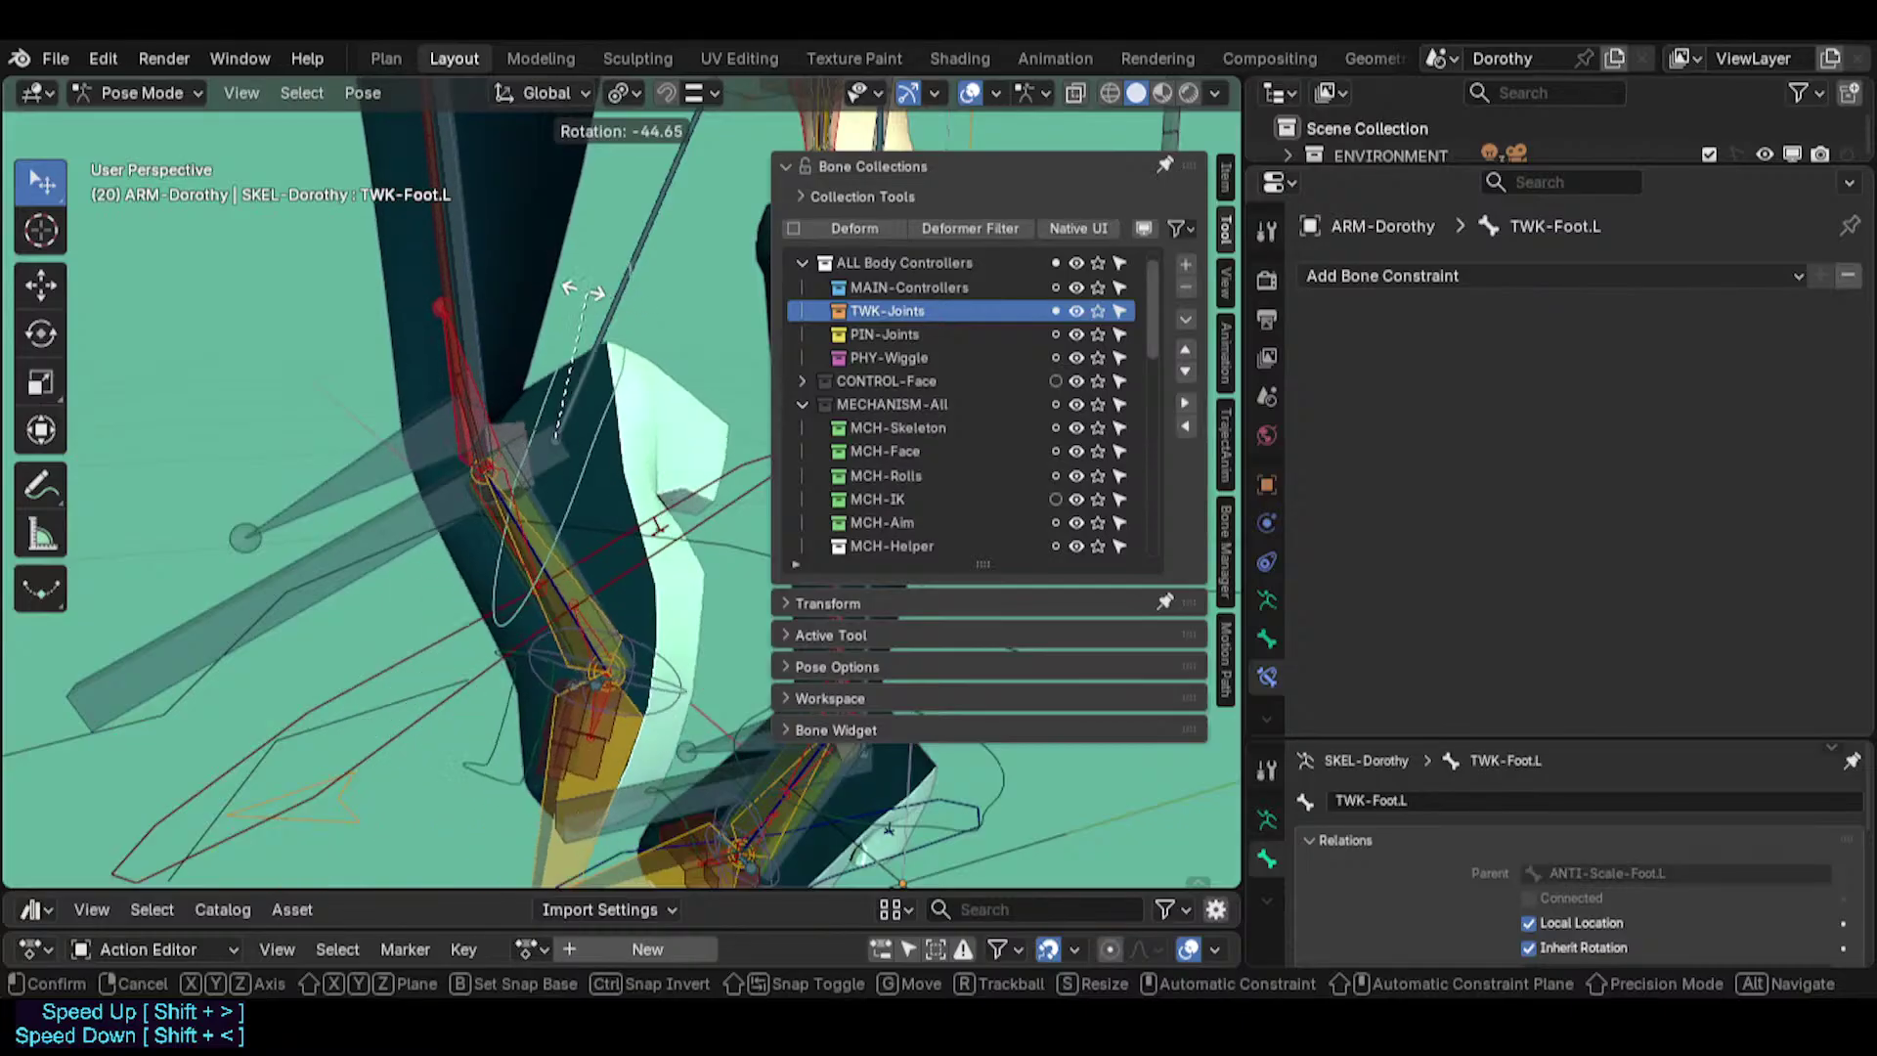
pyautogui.click(494, 391)
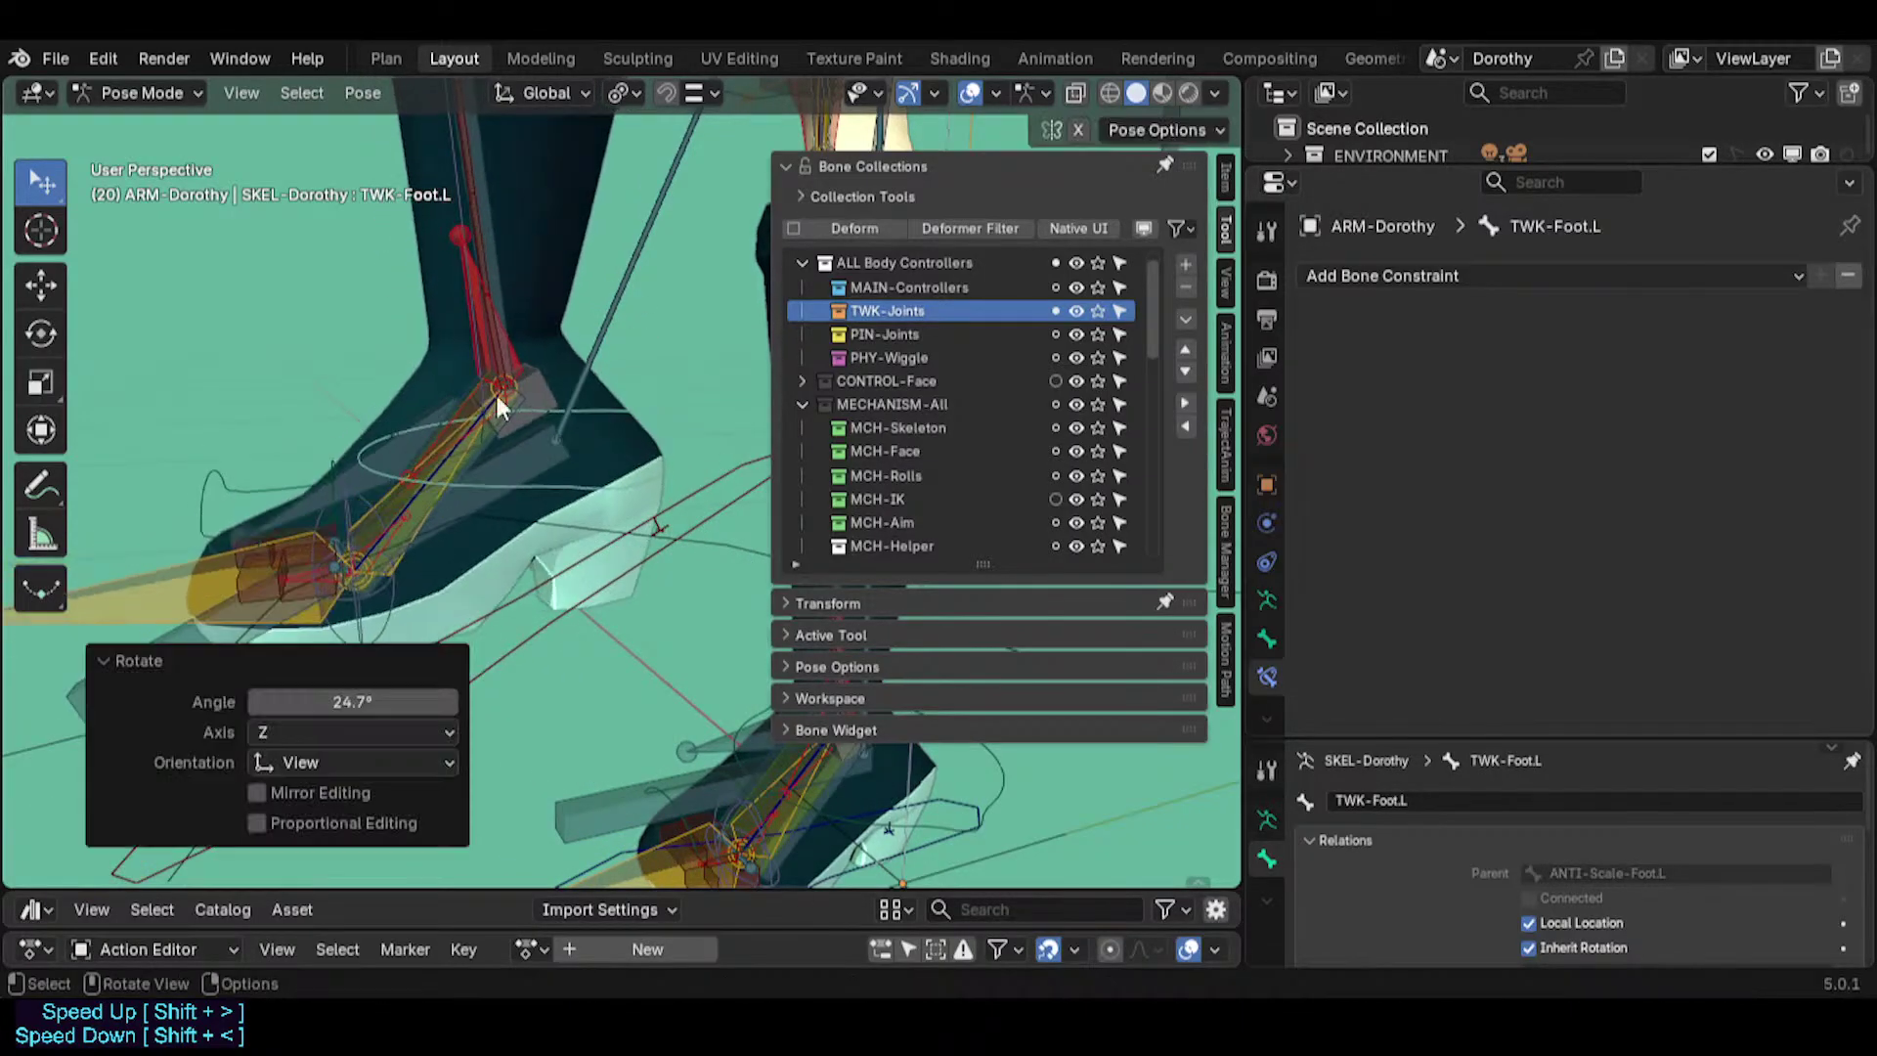
# Select HLP3-FanAnkleFoot.L and HLP3-FanAnkleShin.L and scale both up by about 1.478 in Edit Mode.
pyautogui.click(447, 431)
pyautogui.click(449, 435)
pyautogui.click(450, 438)
pyautogui.click(449, 438)
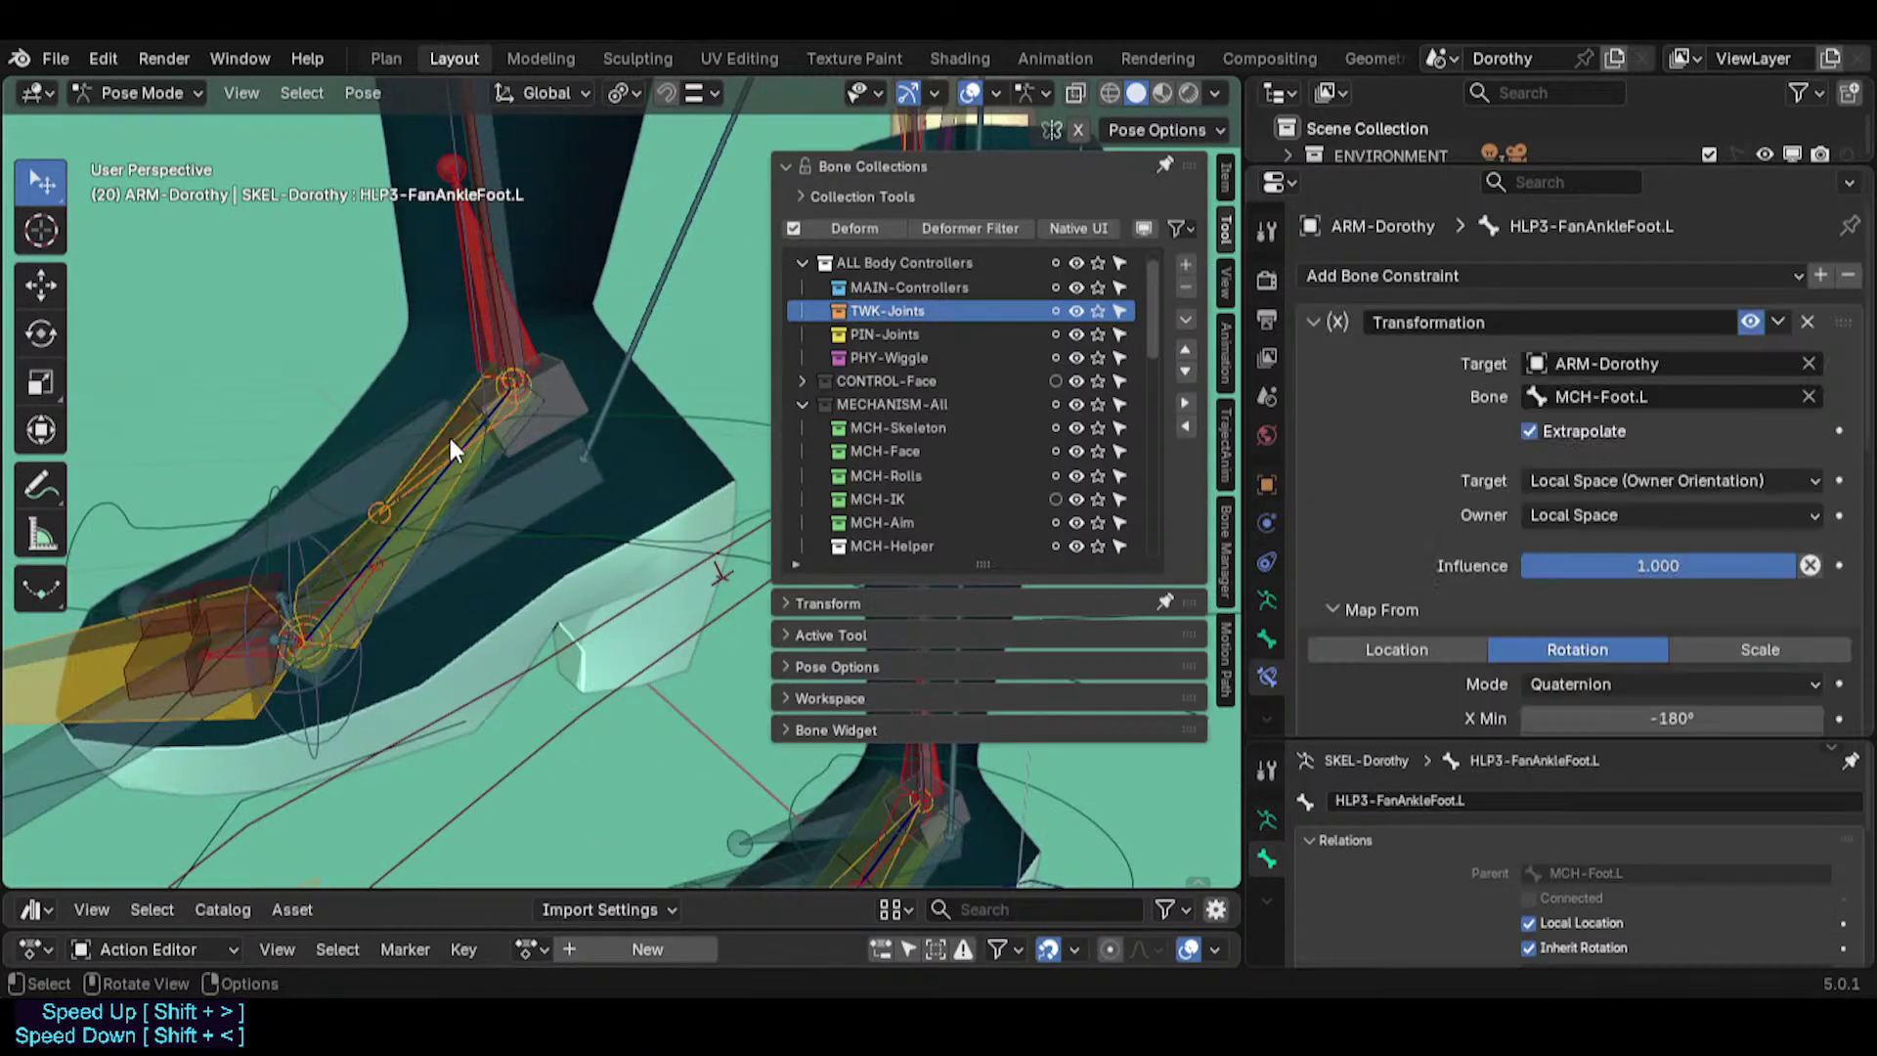
pyautogui.click(453, 203)
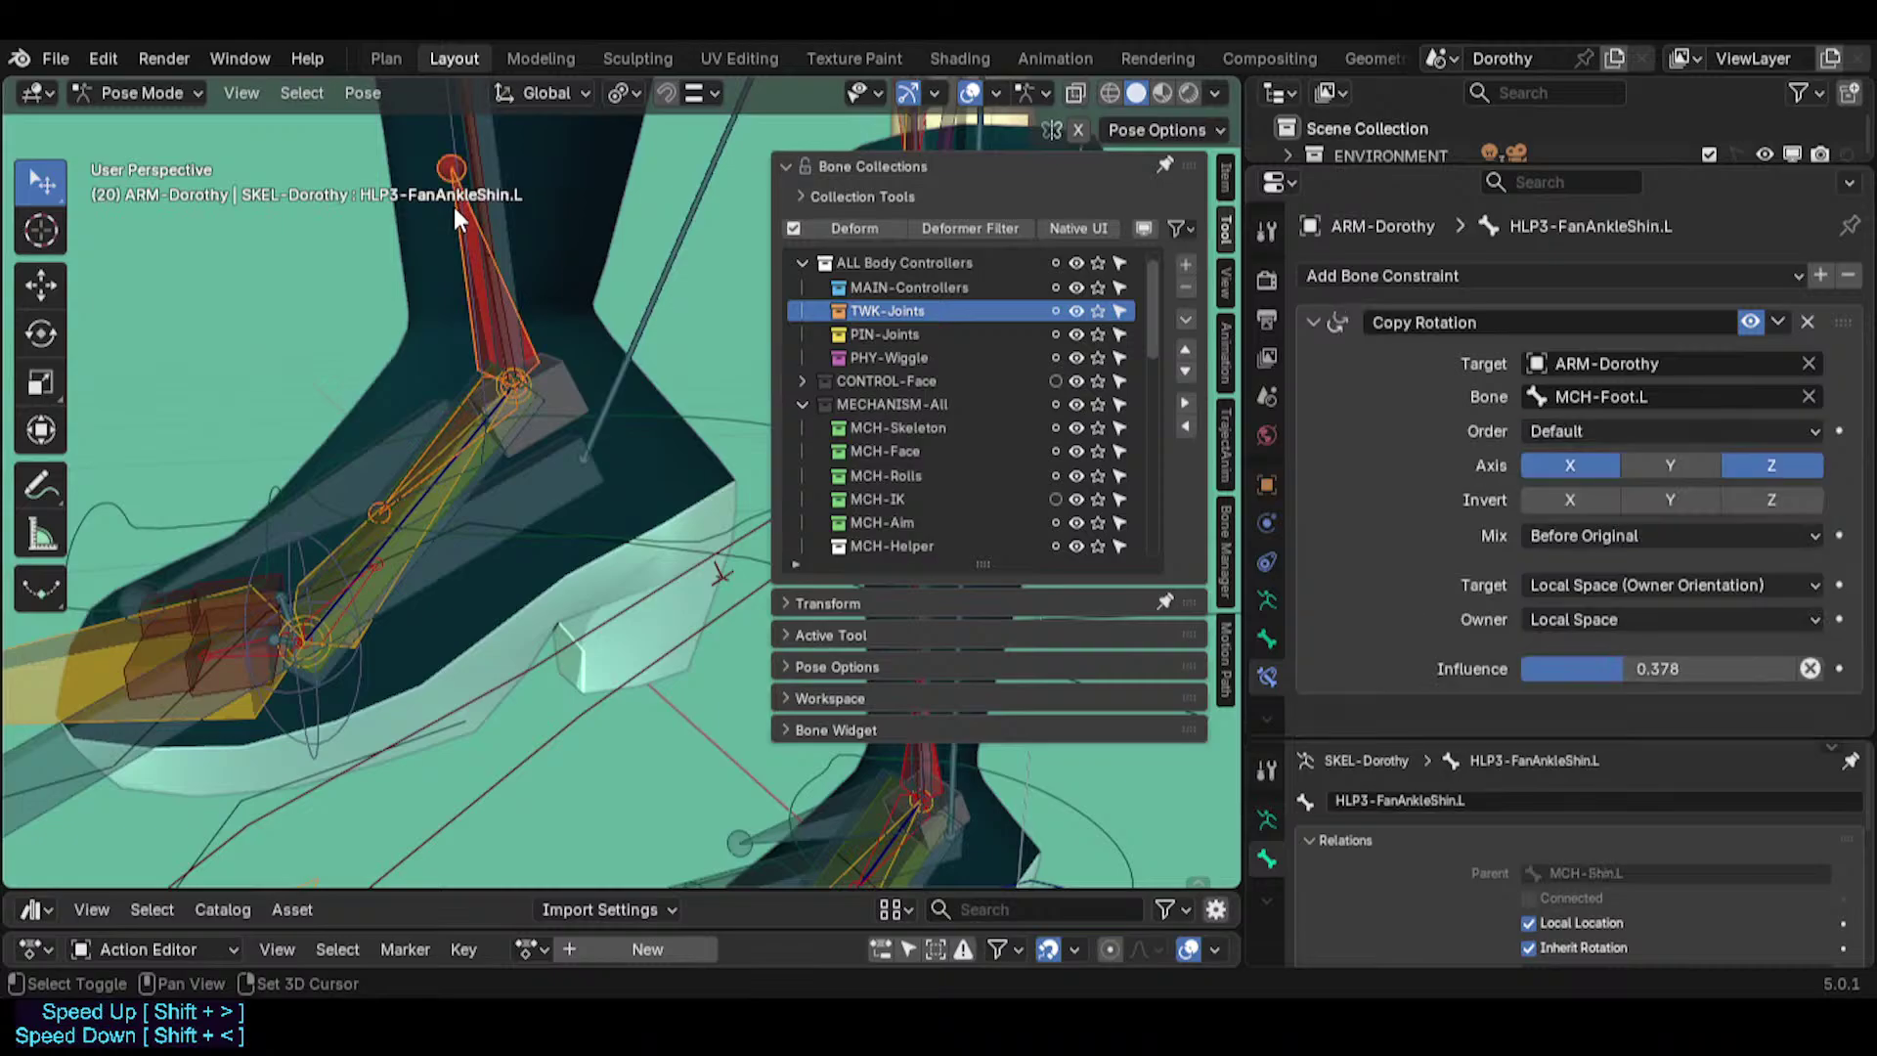
pyautogui.press('Tab')
pyautogui.press('n')
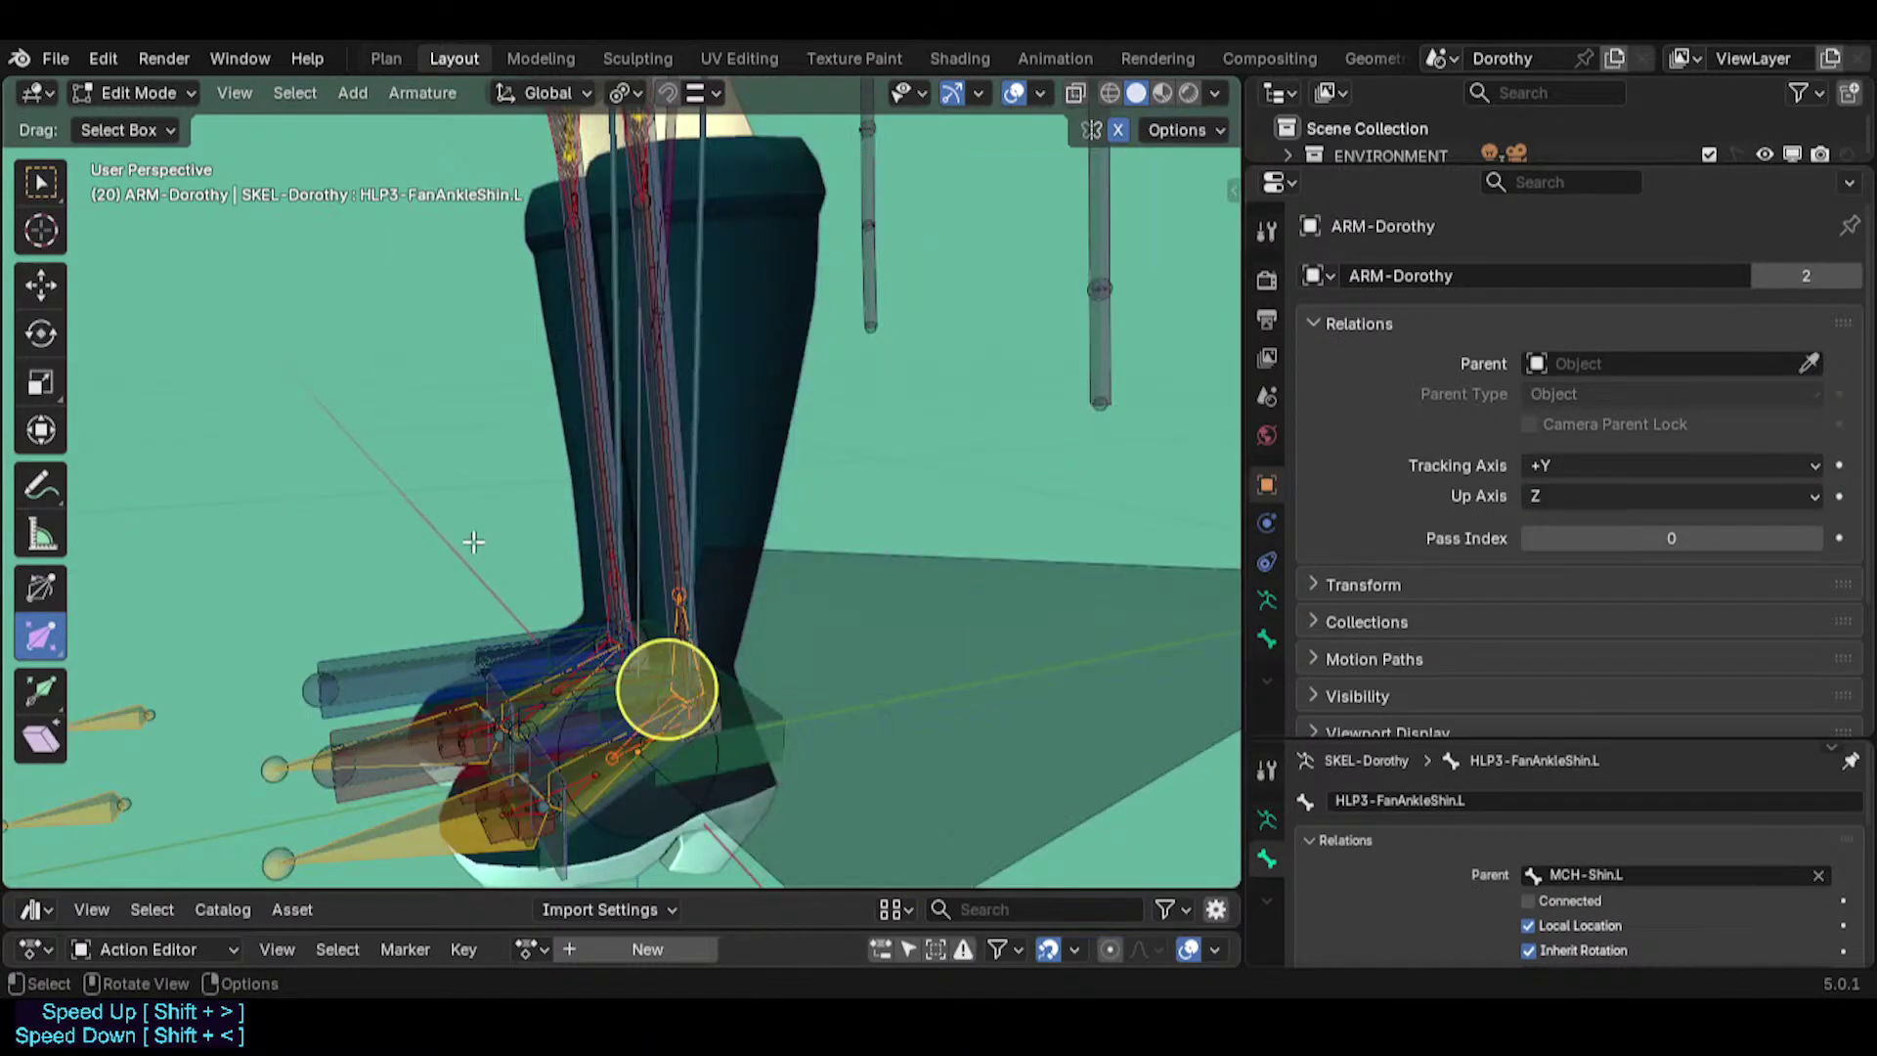
pyautogui.press('s')
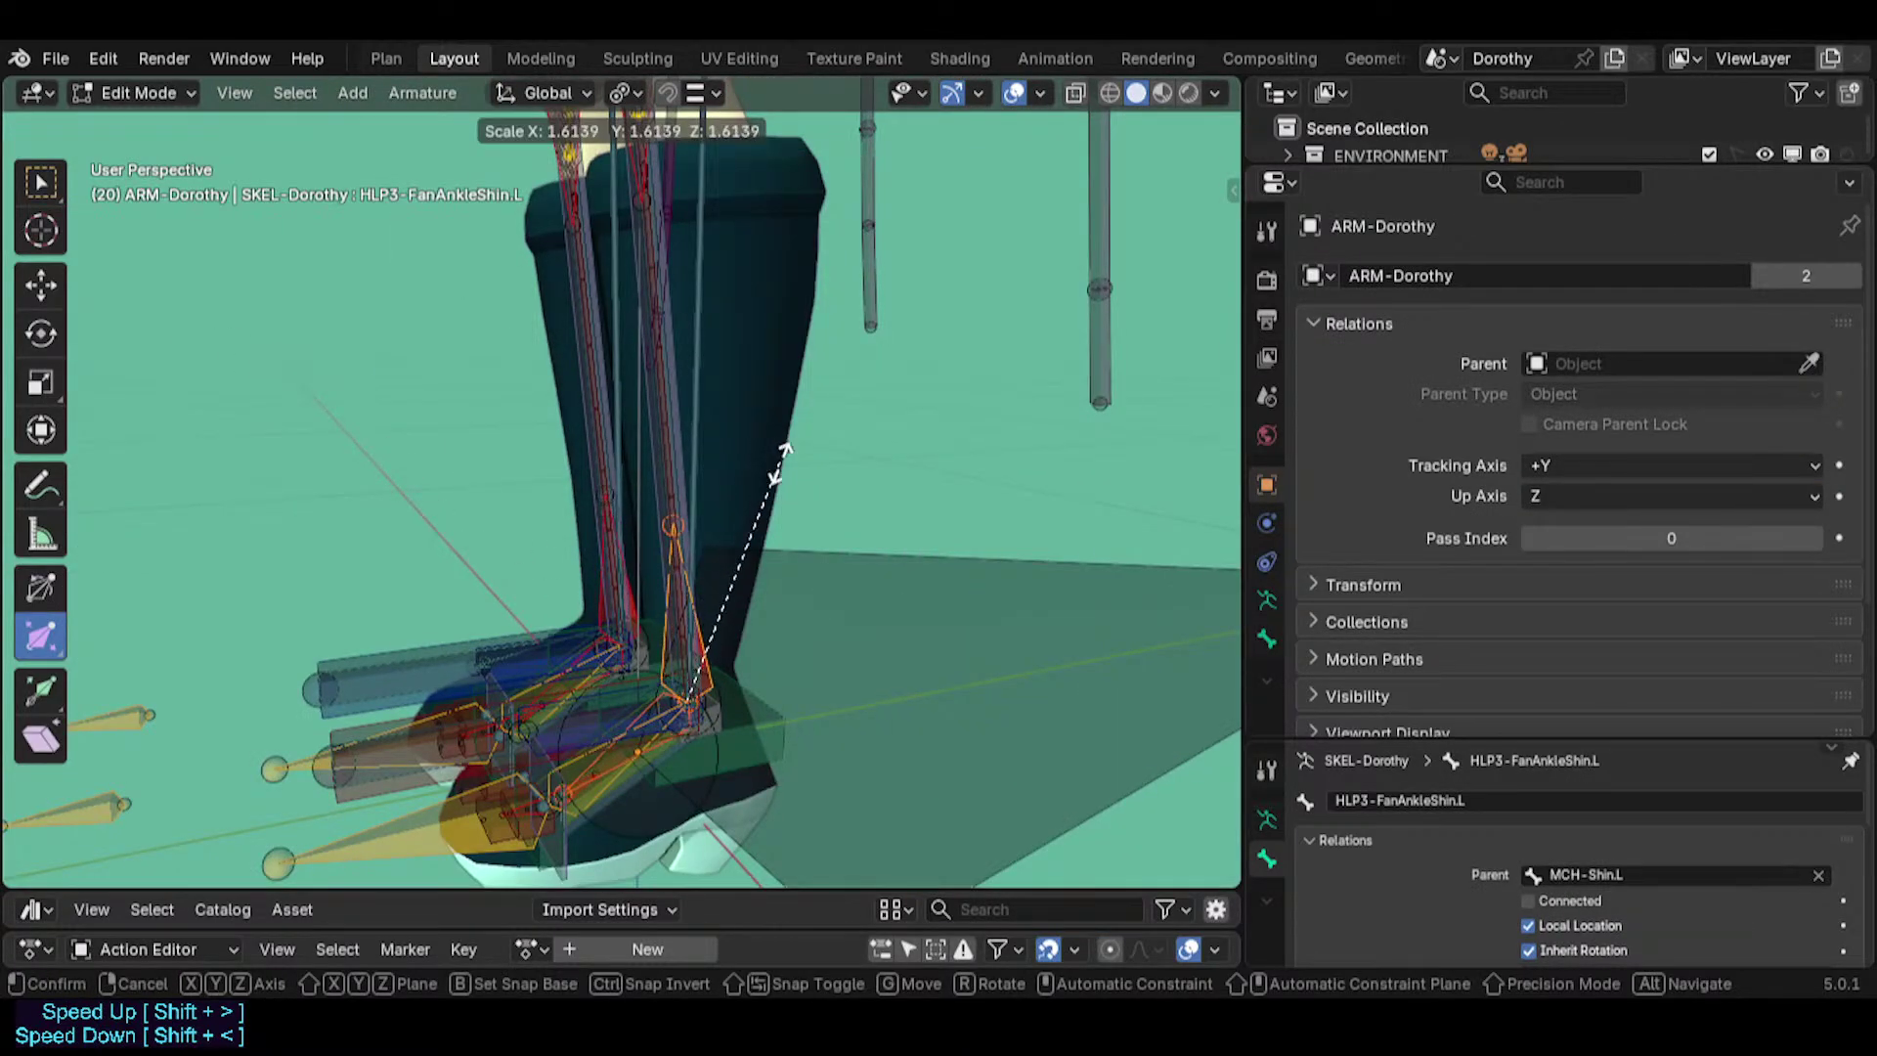
pyautogui.click(760, 477)
# Symmetrize the two selected ankle fan bones to the right leg and return to Pose Mode.
pyautogui.rightClick(683, 583)
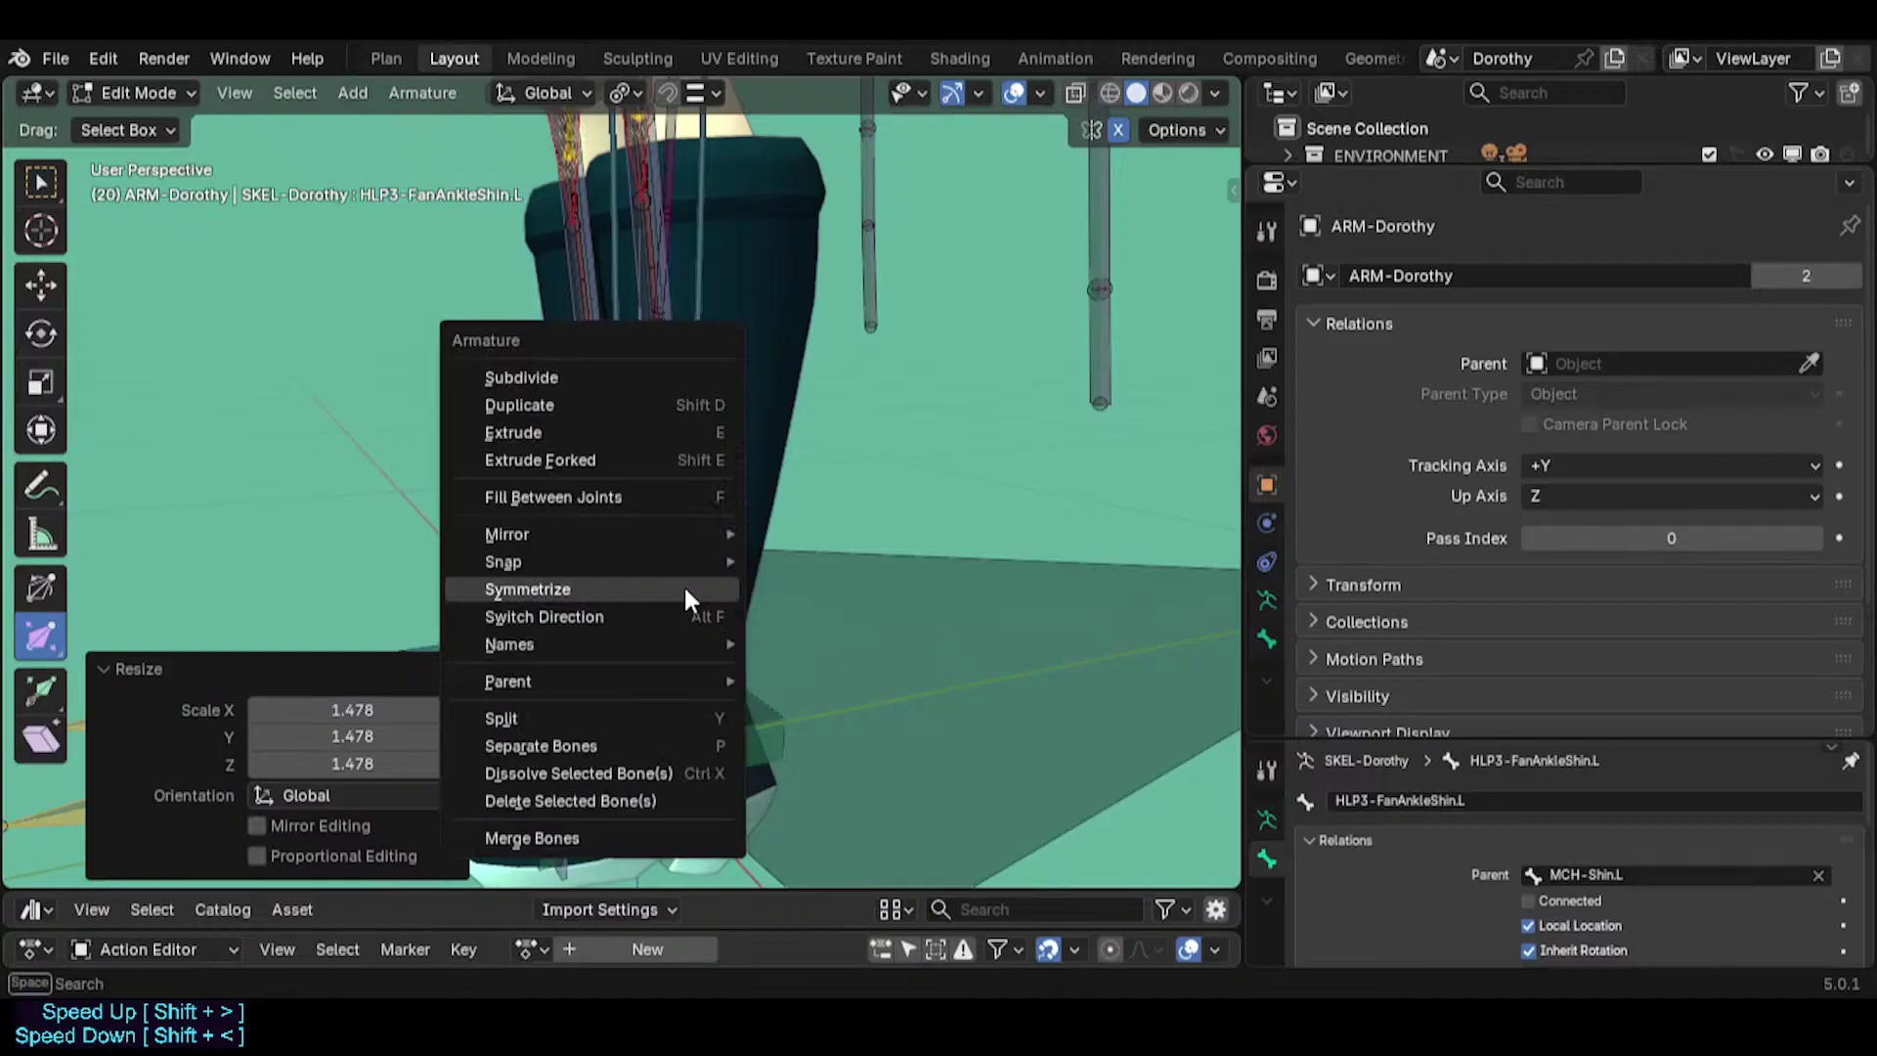
pyautogui.click(683, 583)
pyautogui.press('Tab')
# Rotate the left foot control MTR-IK-Foot.L by about 25.5° to test the ankle bend.
pyautogui.moveTo(673, 601); pyautogui.dragTo(585, 553, button='middle')
pyautogui.scroll(-2, 576, 518)
pyautogui.keyDown('shift'); pyautogui.moveTo(470, 323); pyautogui.dragTo(559, 428, button='middle'); pyautogui.keyUp('shift')
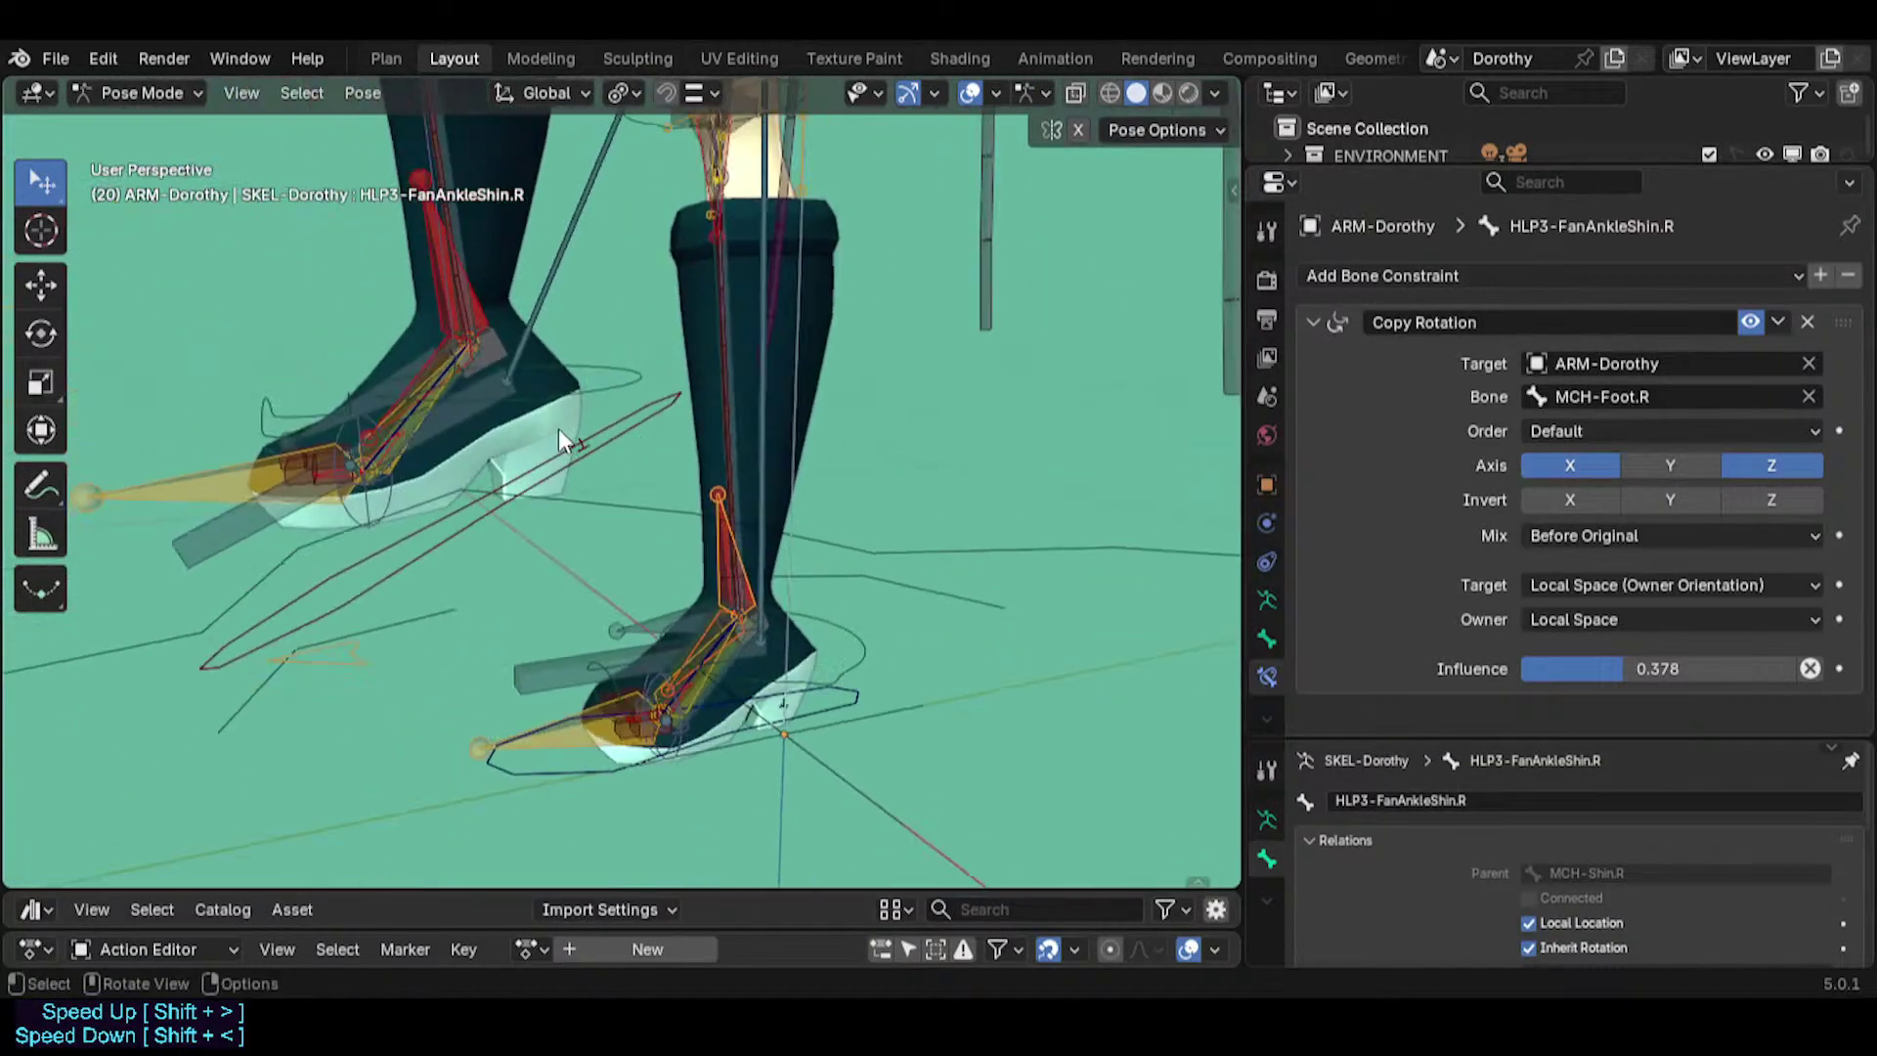
pyautogui.scroll(2, 524, 403)
pyautogui.click(807, 467)
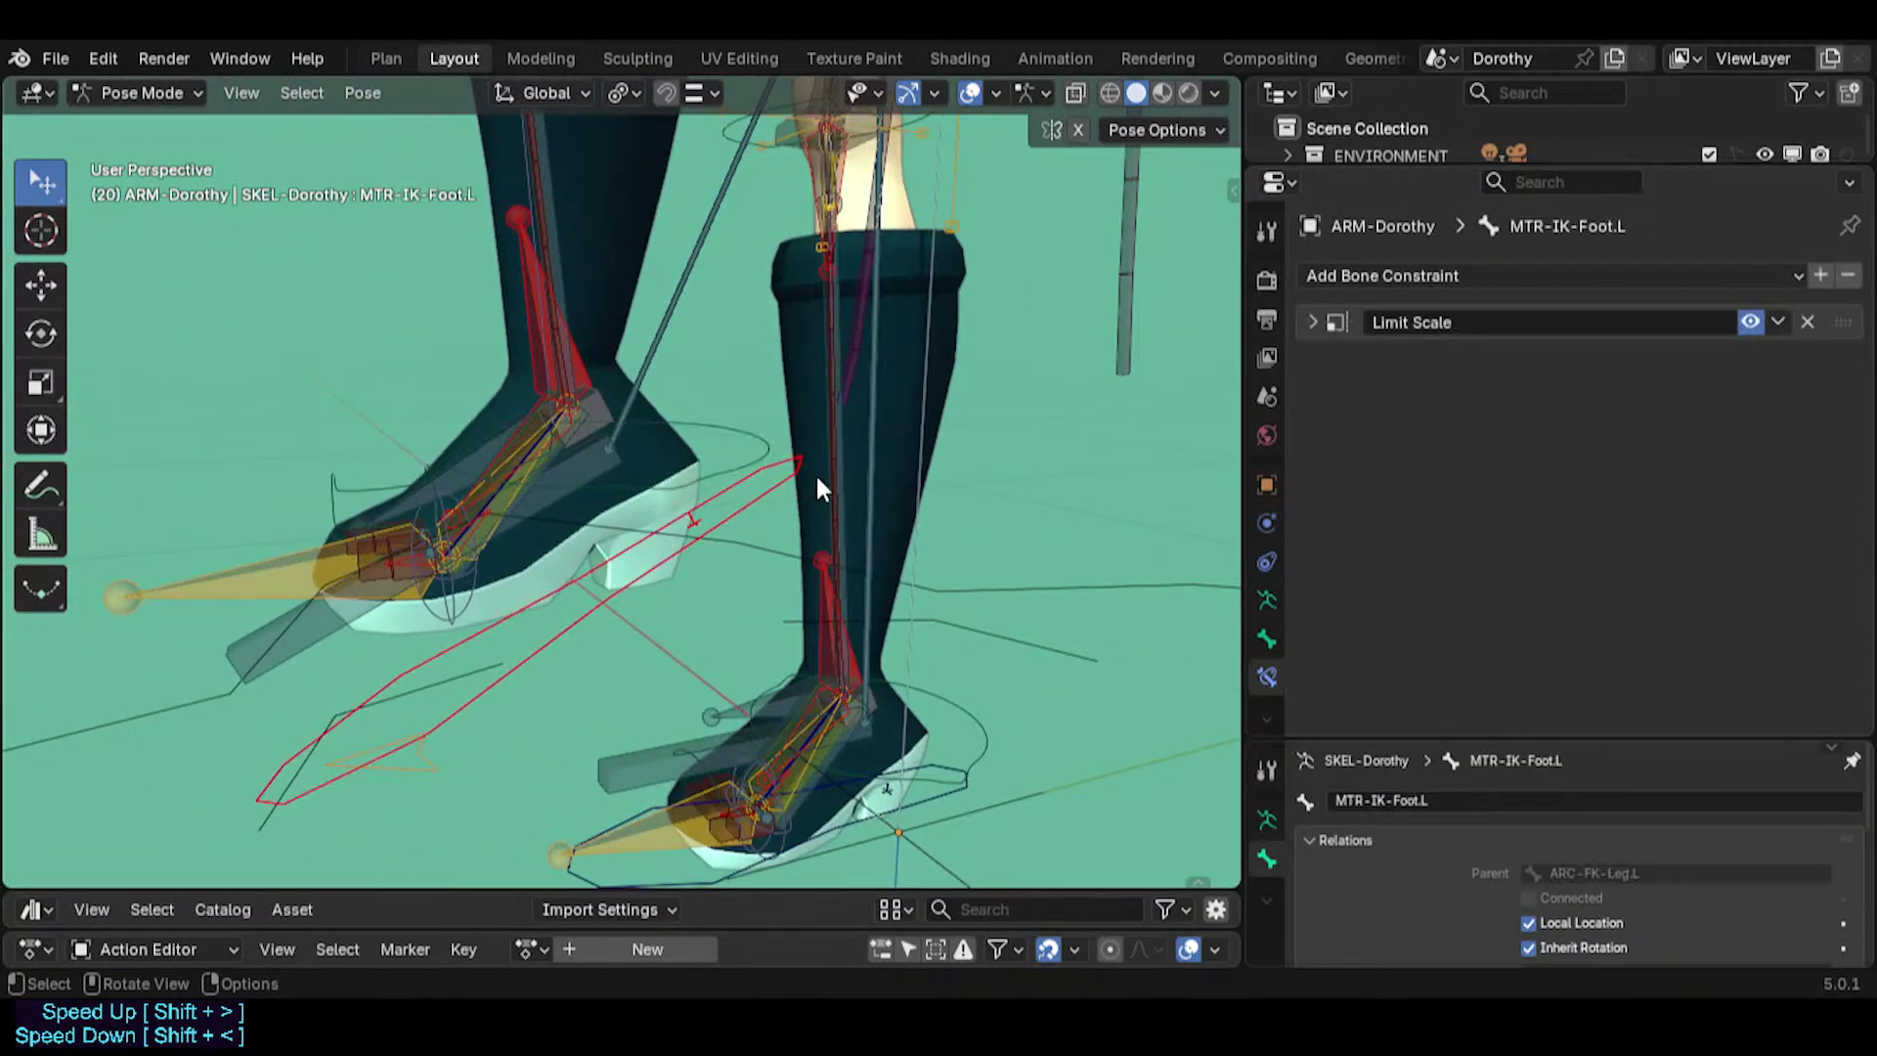
pyautogui.press('r')
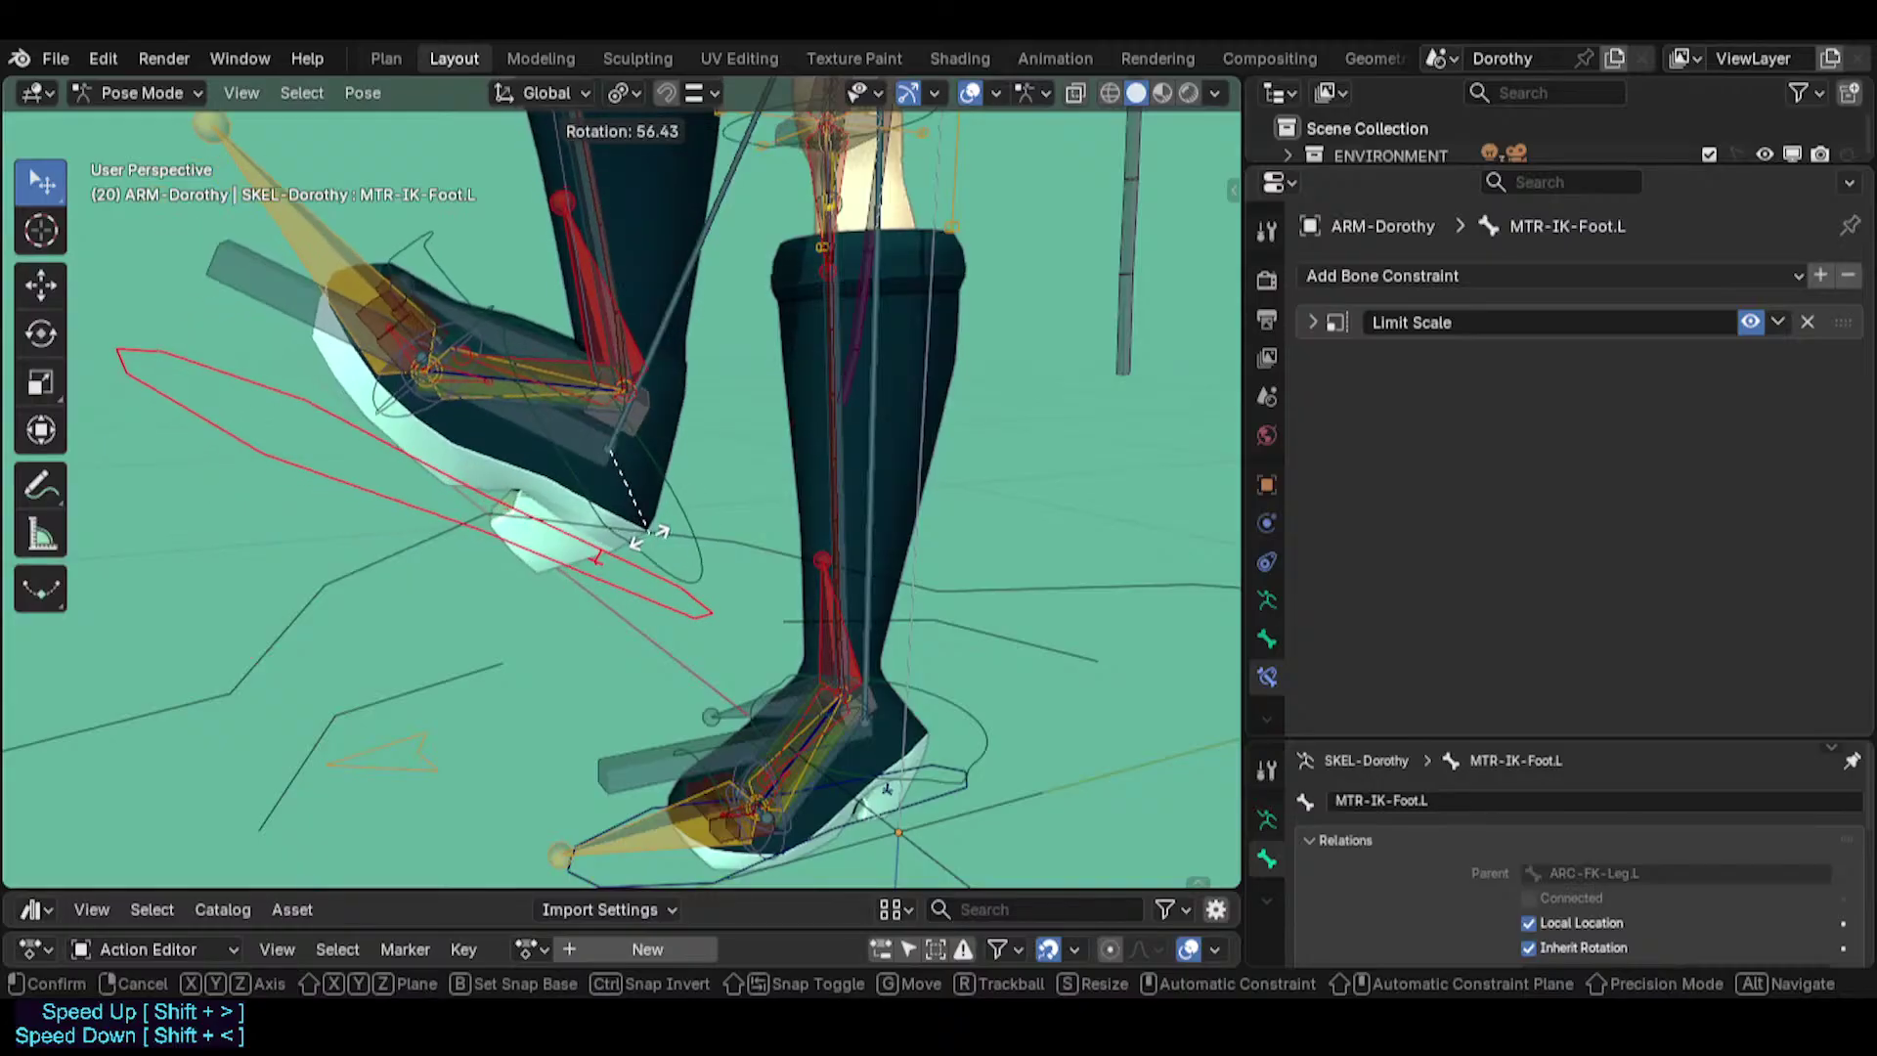
pyautogui.click(664, 481)
# Rotate MTR-IK-Foot.L once more for a closer ankle check, and clear its rotation.
pyautogui.scroll(3, 667, 477)
pyautogui.moveTo(595, 402); pyautogui.dragTo(606, 430, button='middle')
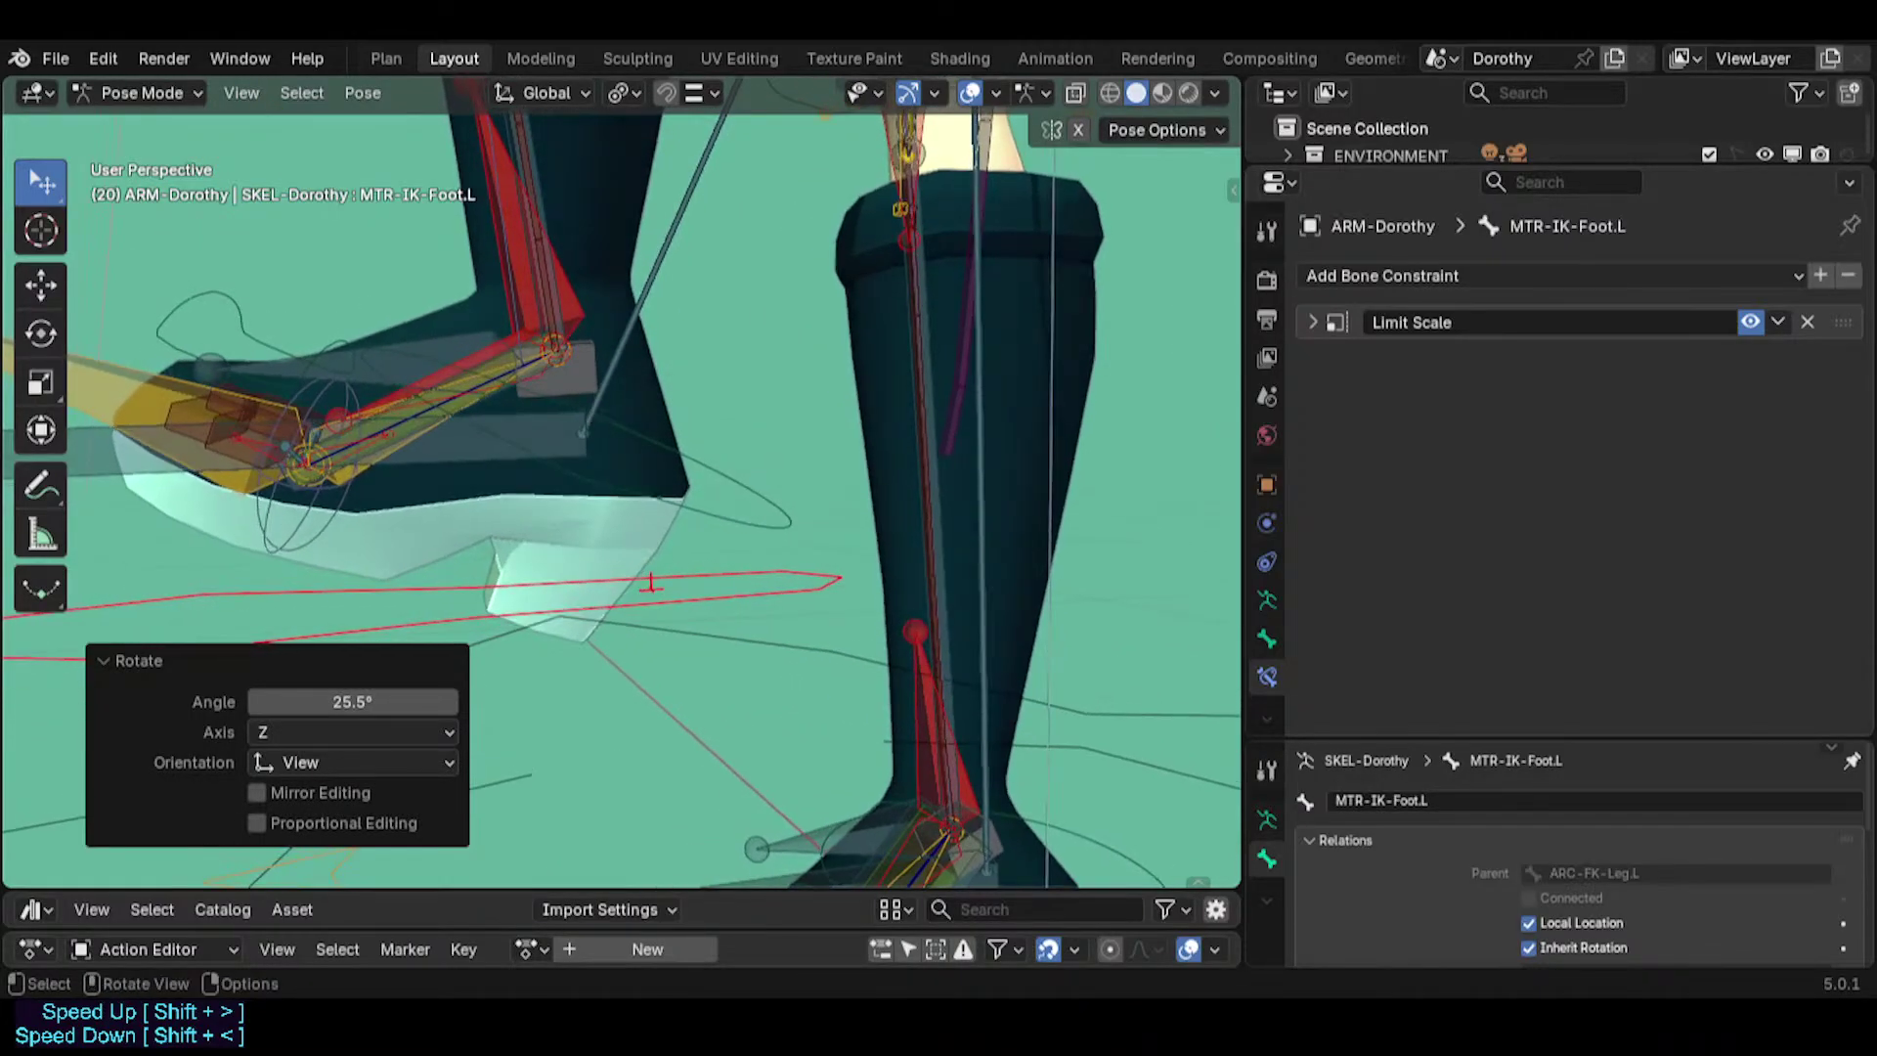
pyautogui.press('r')
pyautogui.click(682, 437)
pyautogui.hotkey('alt', 'r')
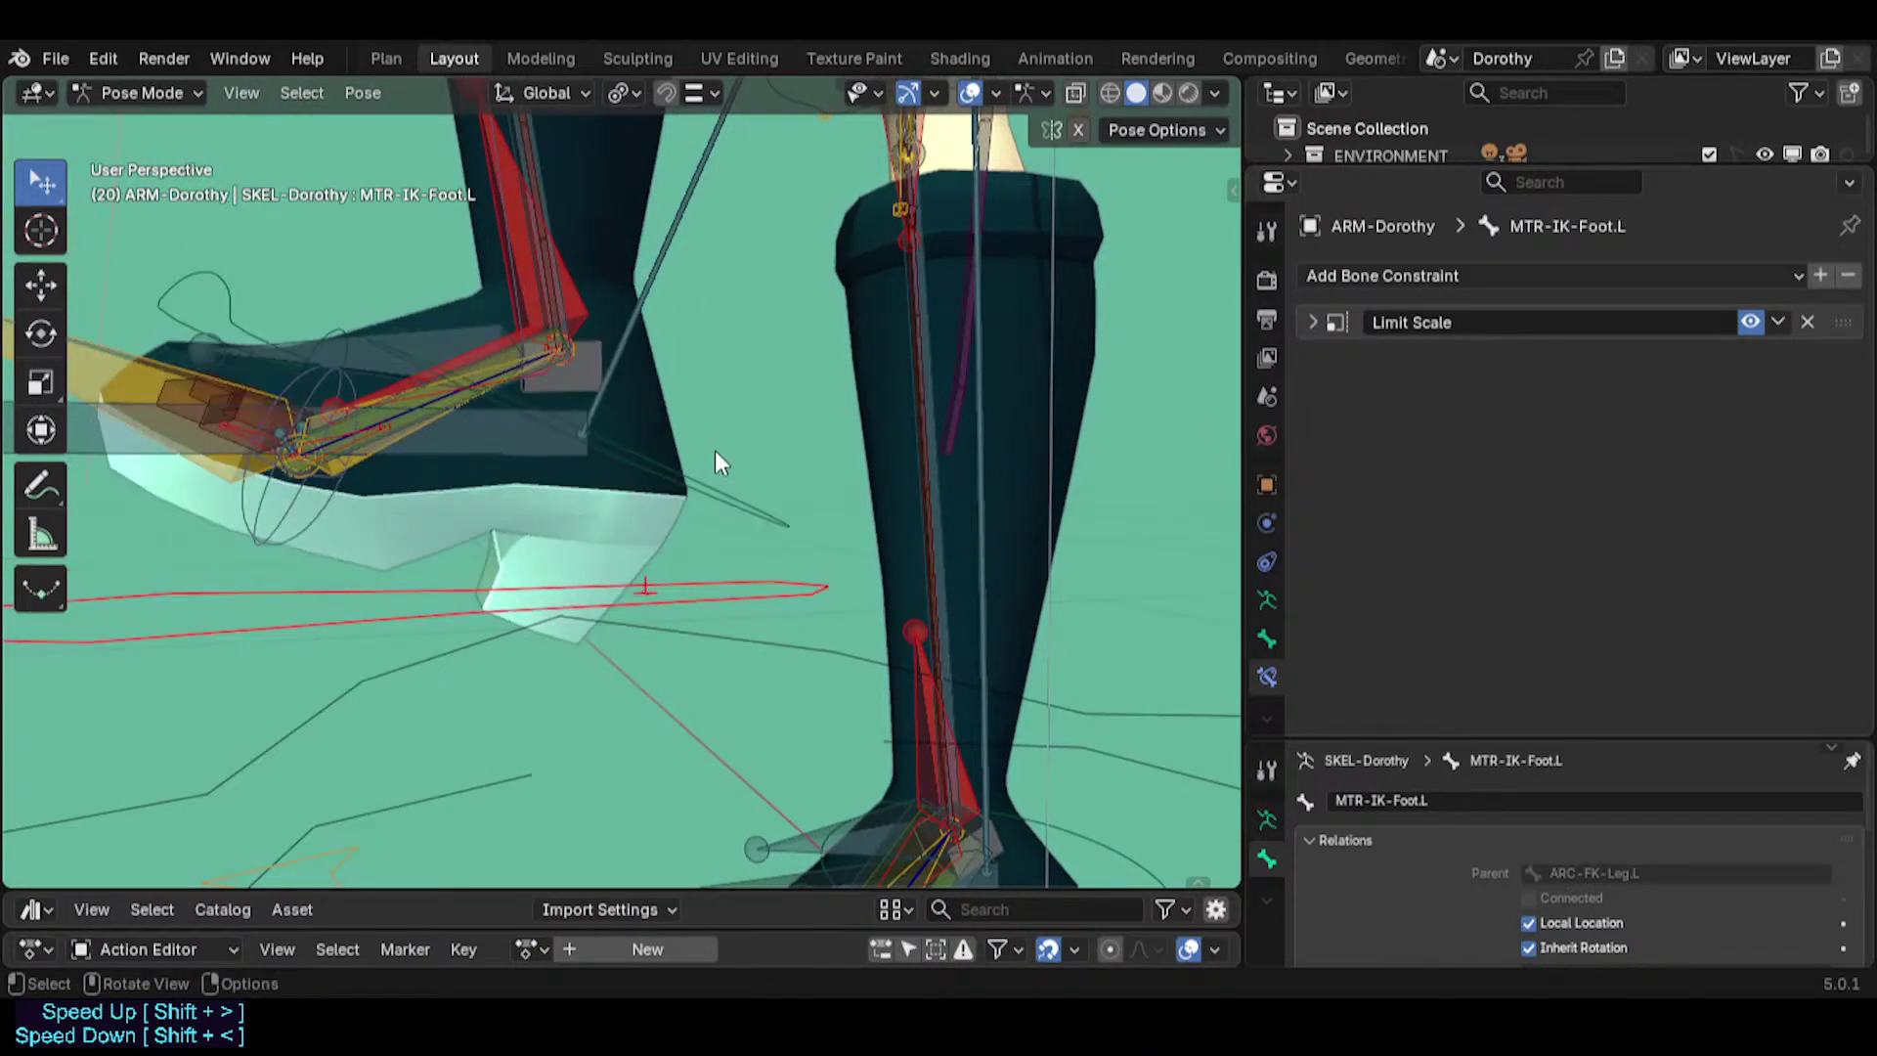
# Check the left foot control MTR-IK-Foot.L in Edit Mode from the right side view, returning to Pose Mode.
pyautogui.moveTo(717, 461); pyautogui.dragTo(702, 624, button='middle')
pyautogui.press('KP_3')
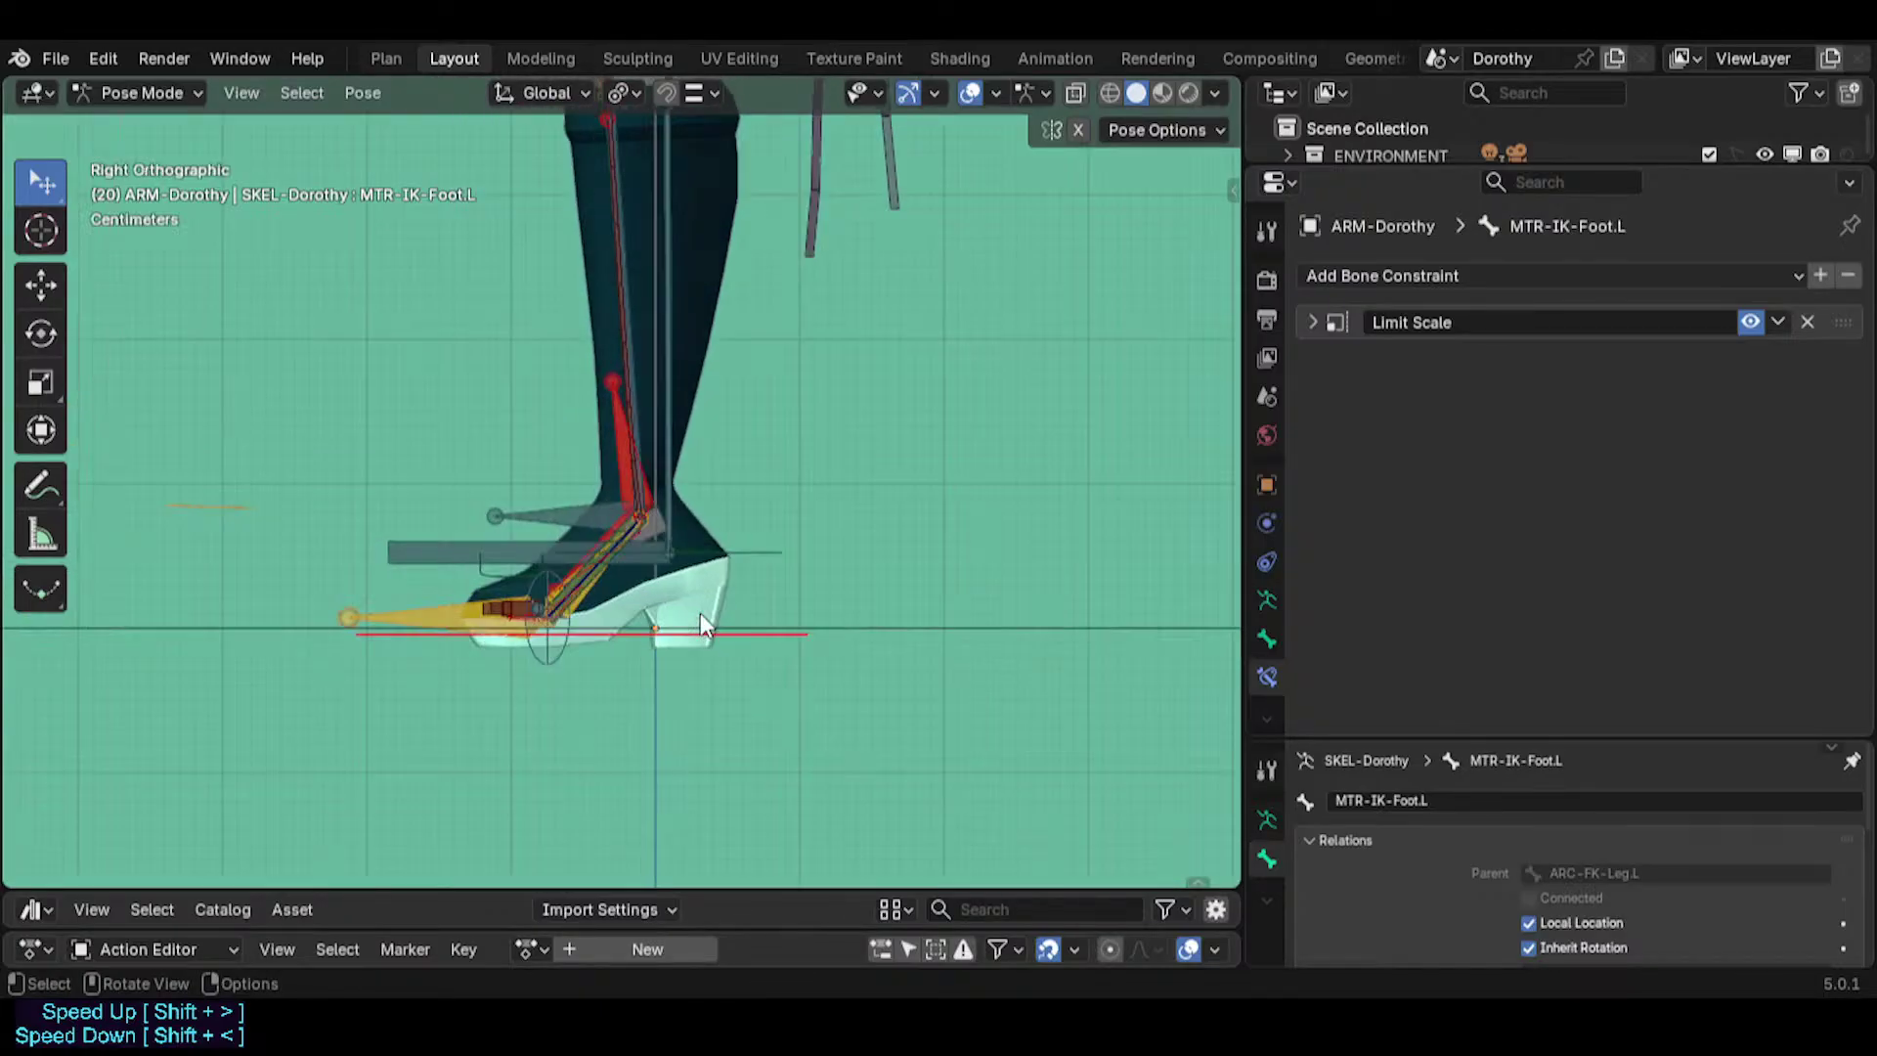
pyautogui.click(771, 629)
pyautogui.keyDown('shift'); pyautogui.moveTo(775, 663); pyautogui.dragTo(836, 689, button='middle'); pyautogui.keyUp('shift')
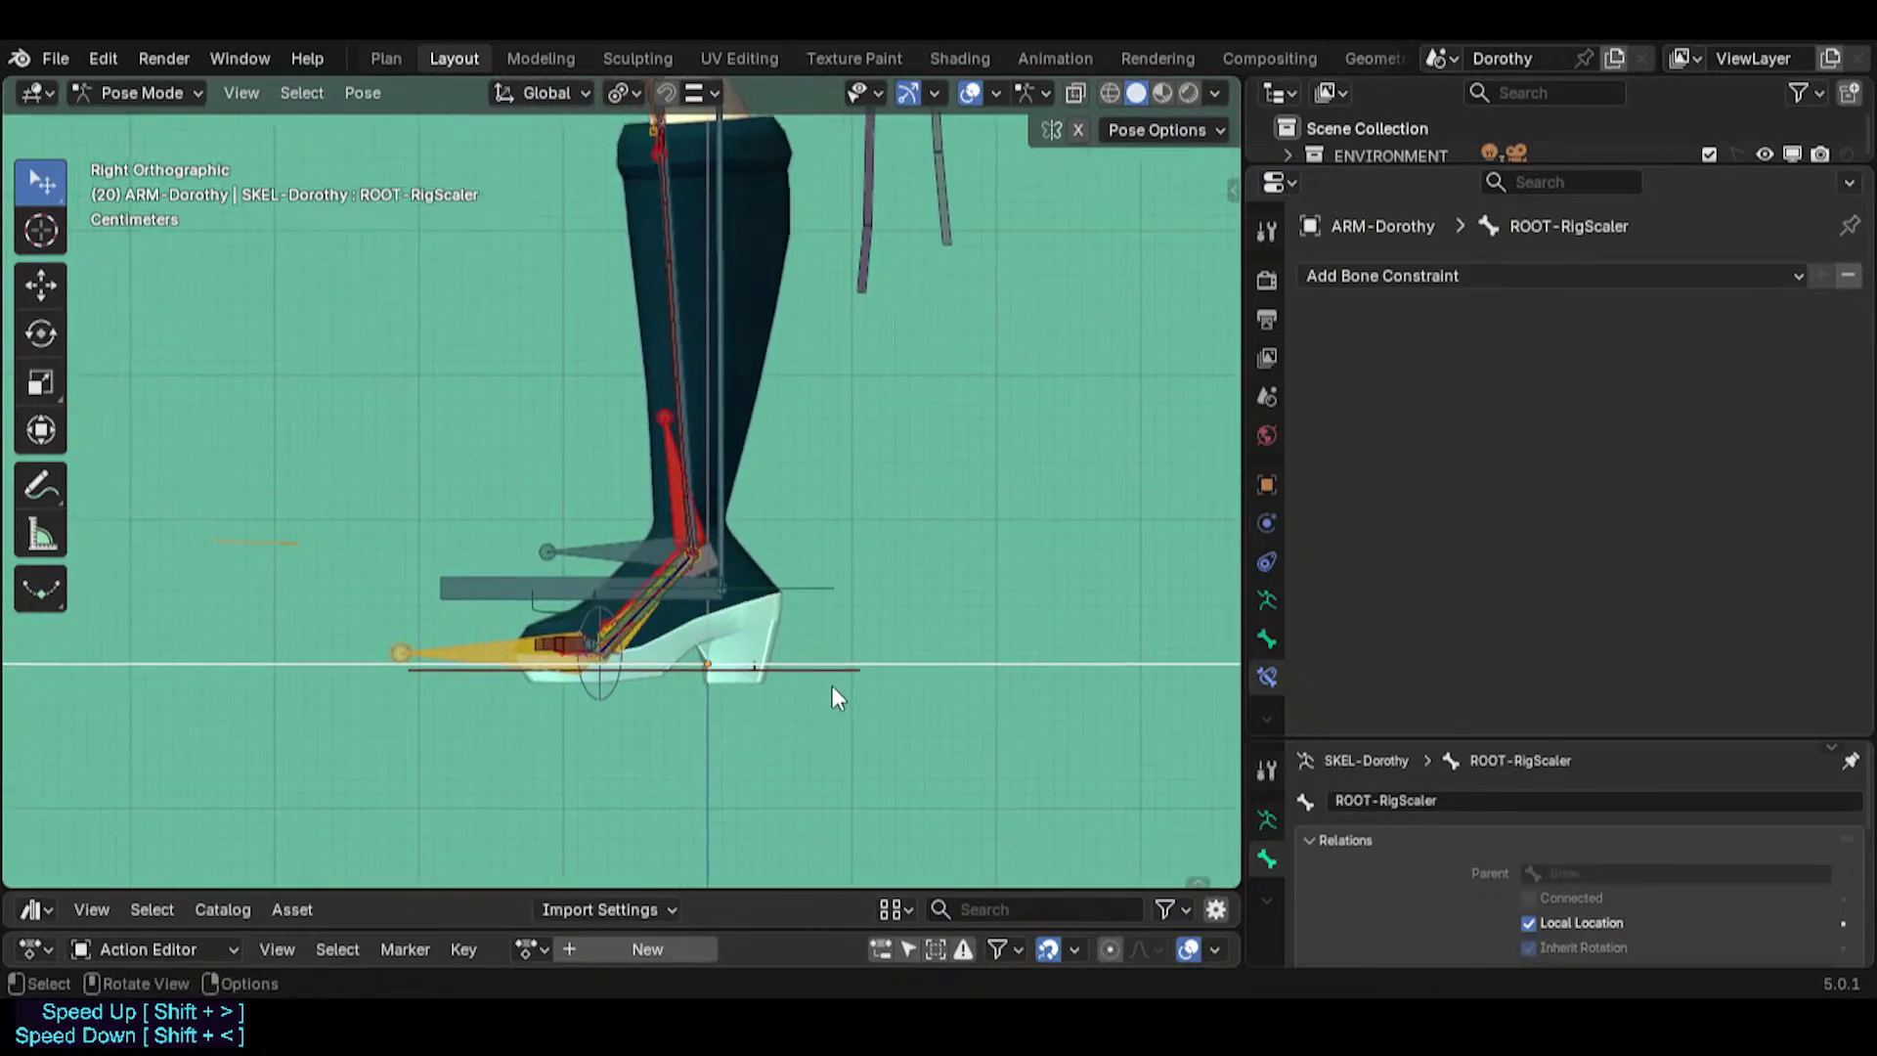
pyautogui.click(730, 555)
pyautogui.press('Tab')
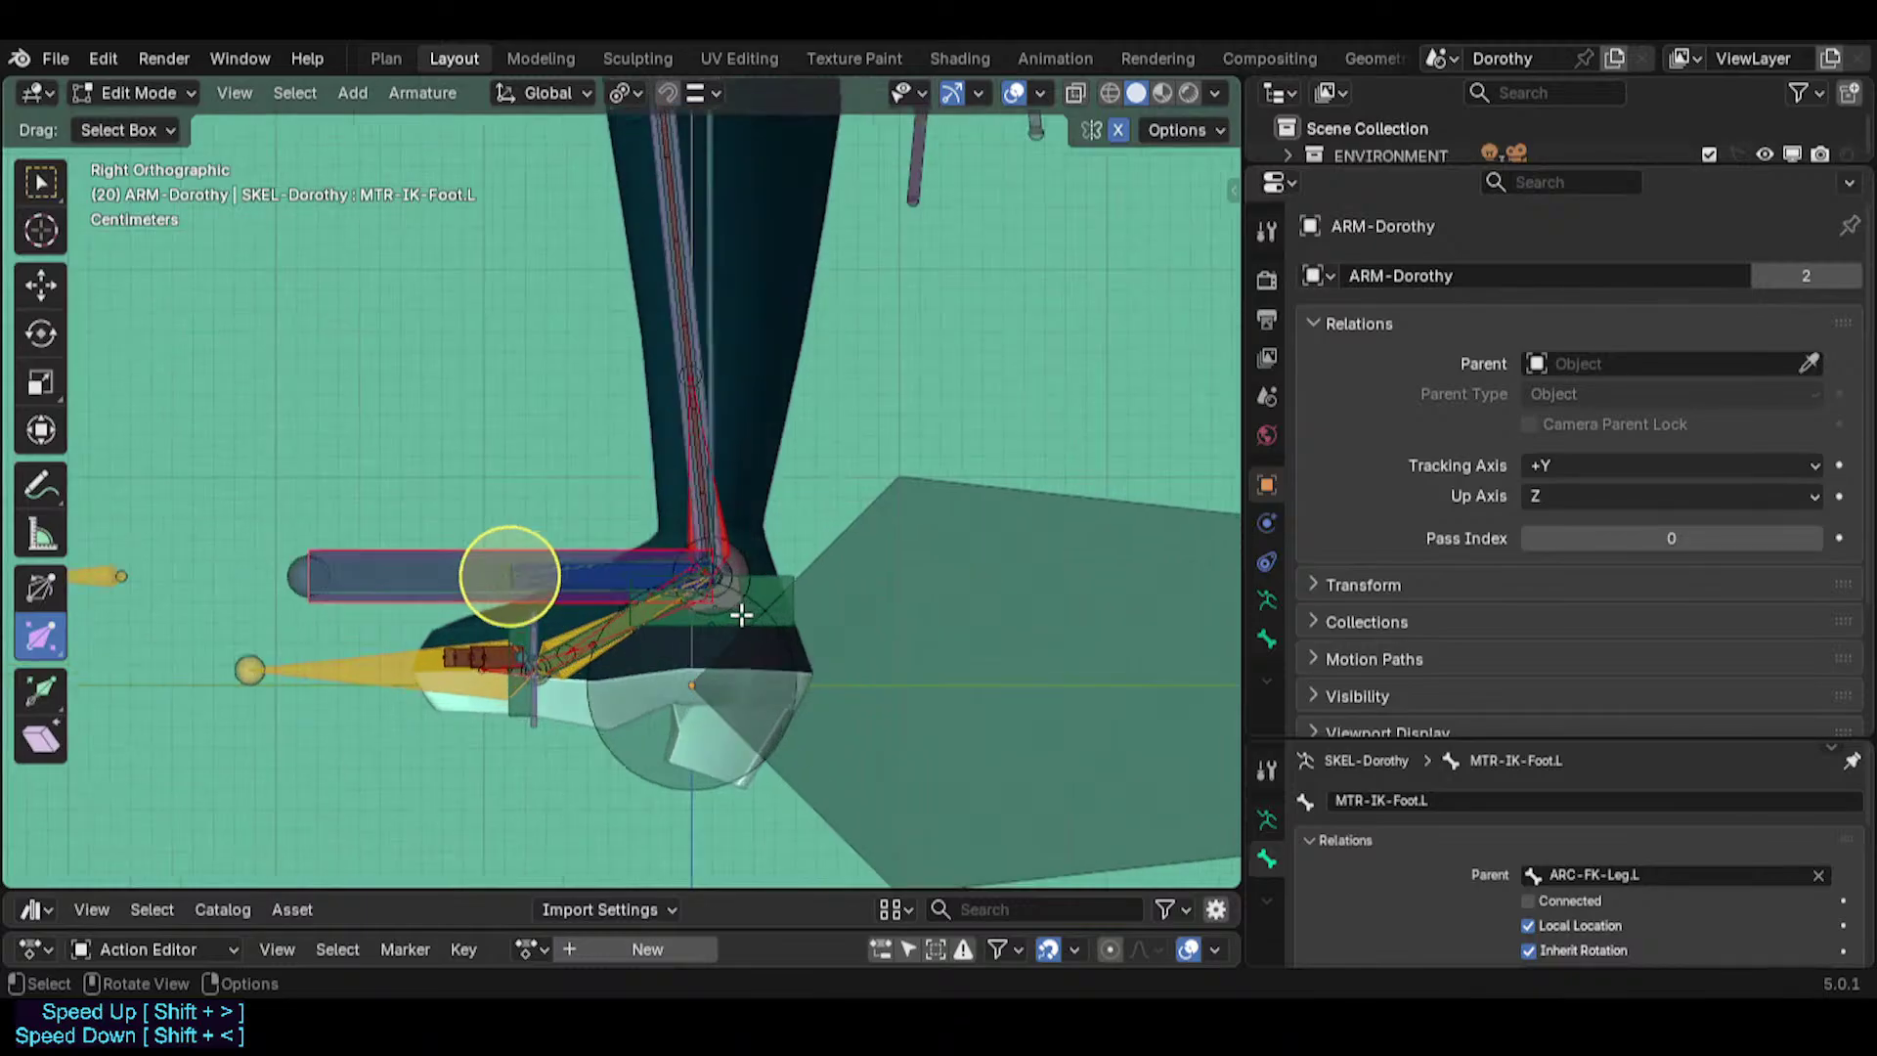
pyautogui.press('Tab')
# Move MTR-IK-Foot.L up and forward in the right side view so the left foot is lifted.
pyautogui.click(837, 695)
pyautogui.click(845, 700)
pyautogui.press('g')
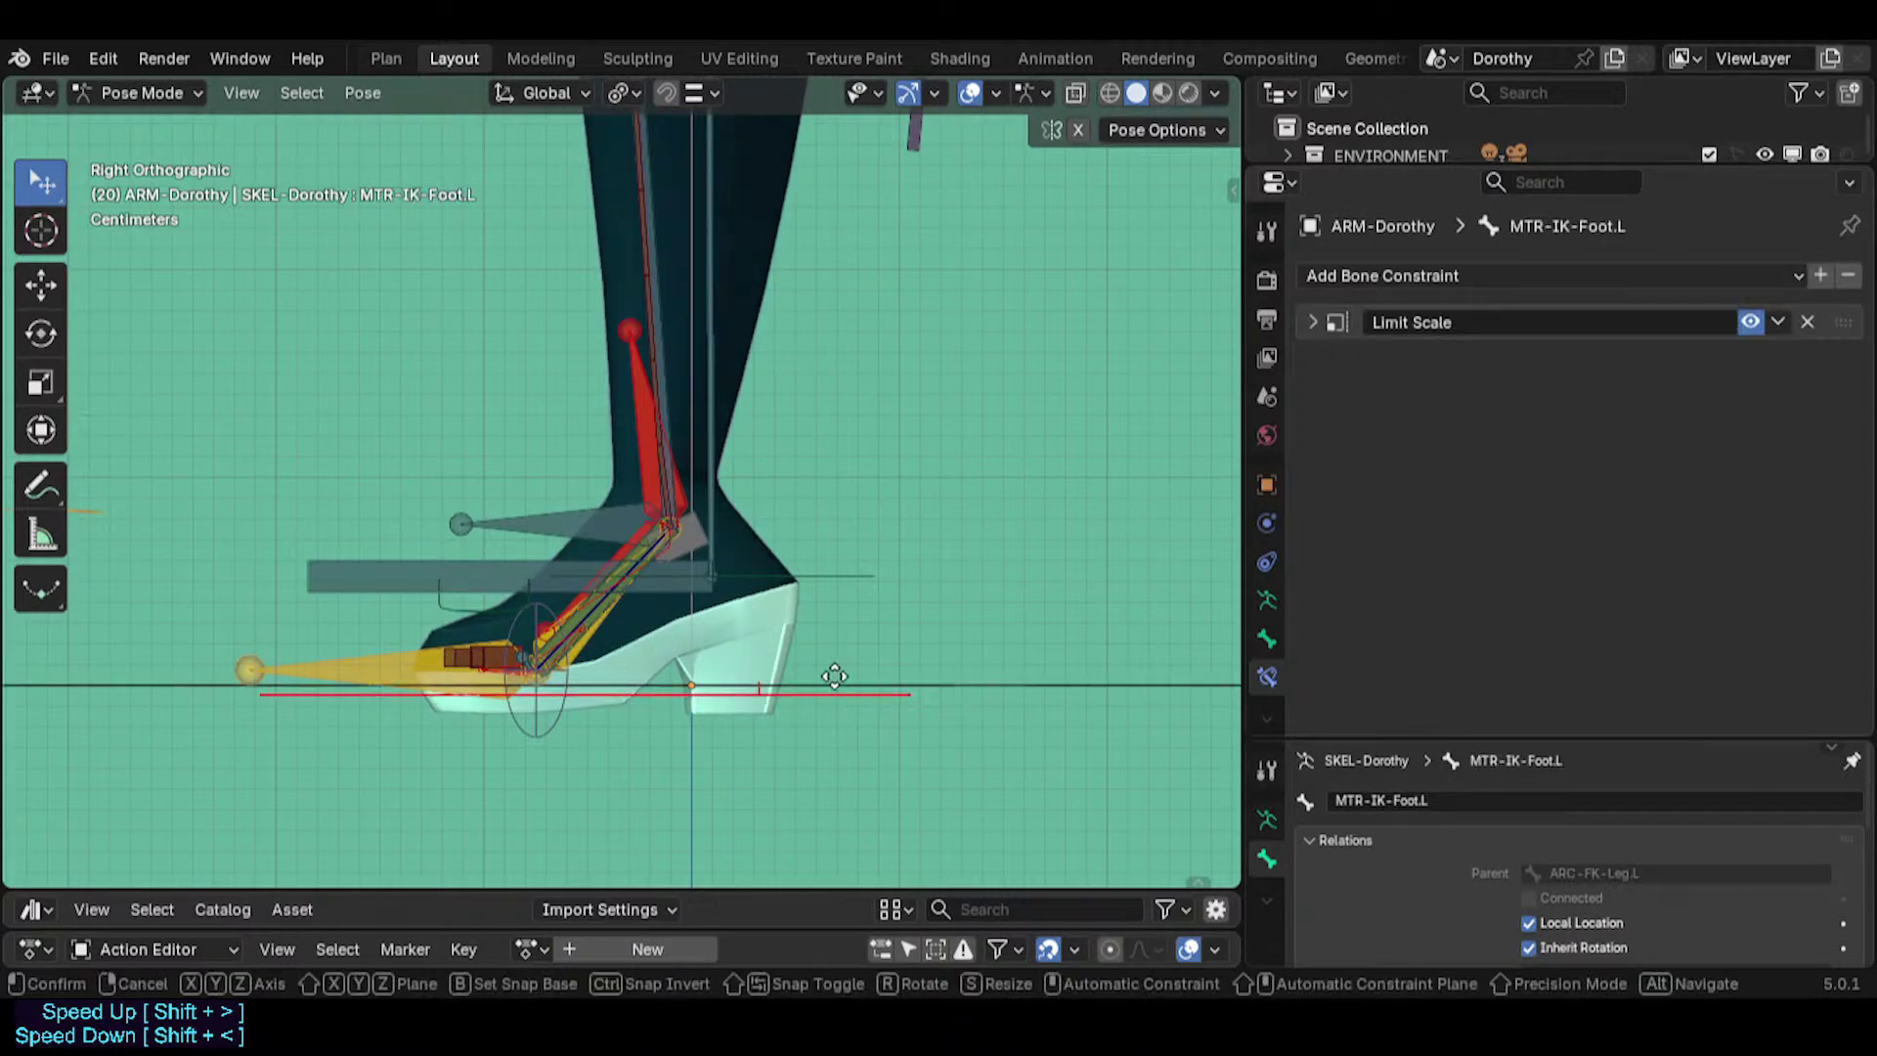
pyautogui.click(789, 616)
pyautogui.moveTo(847, 684); pyautogui.dragTo(862, 772, button='middle')
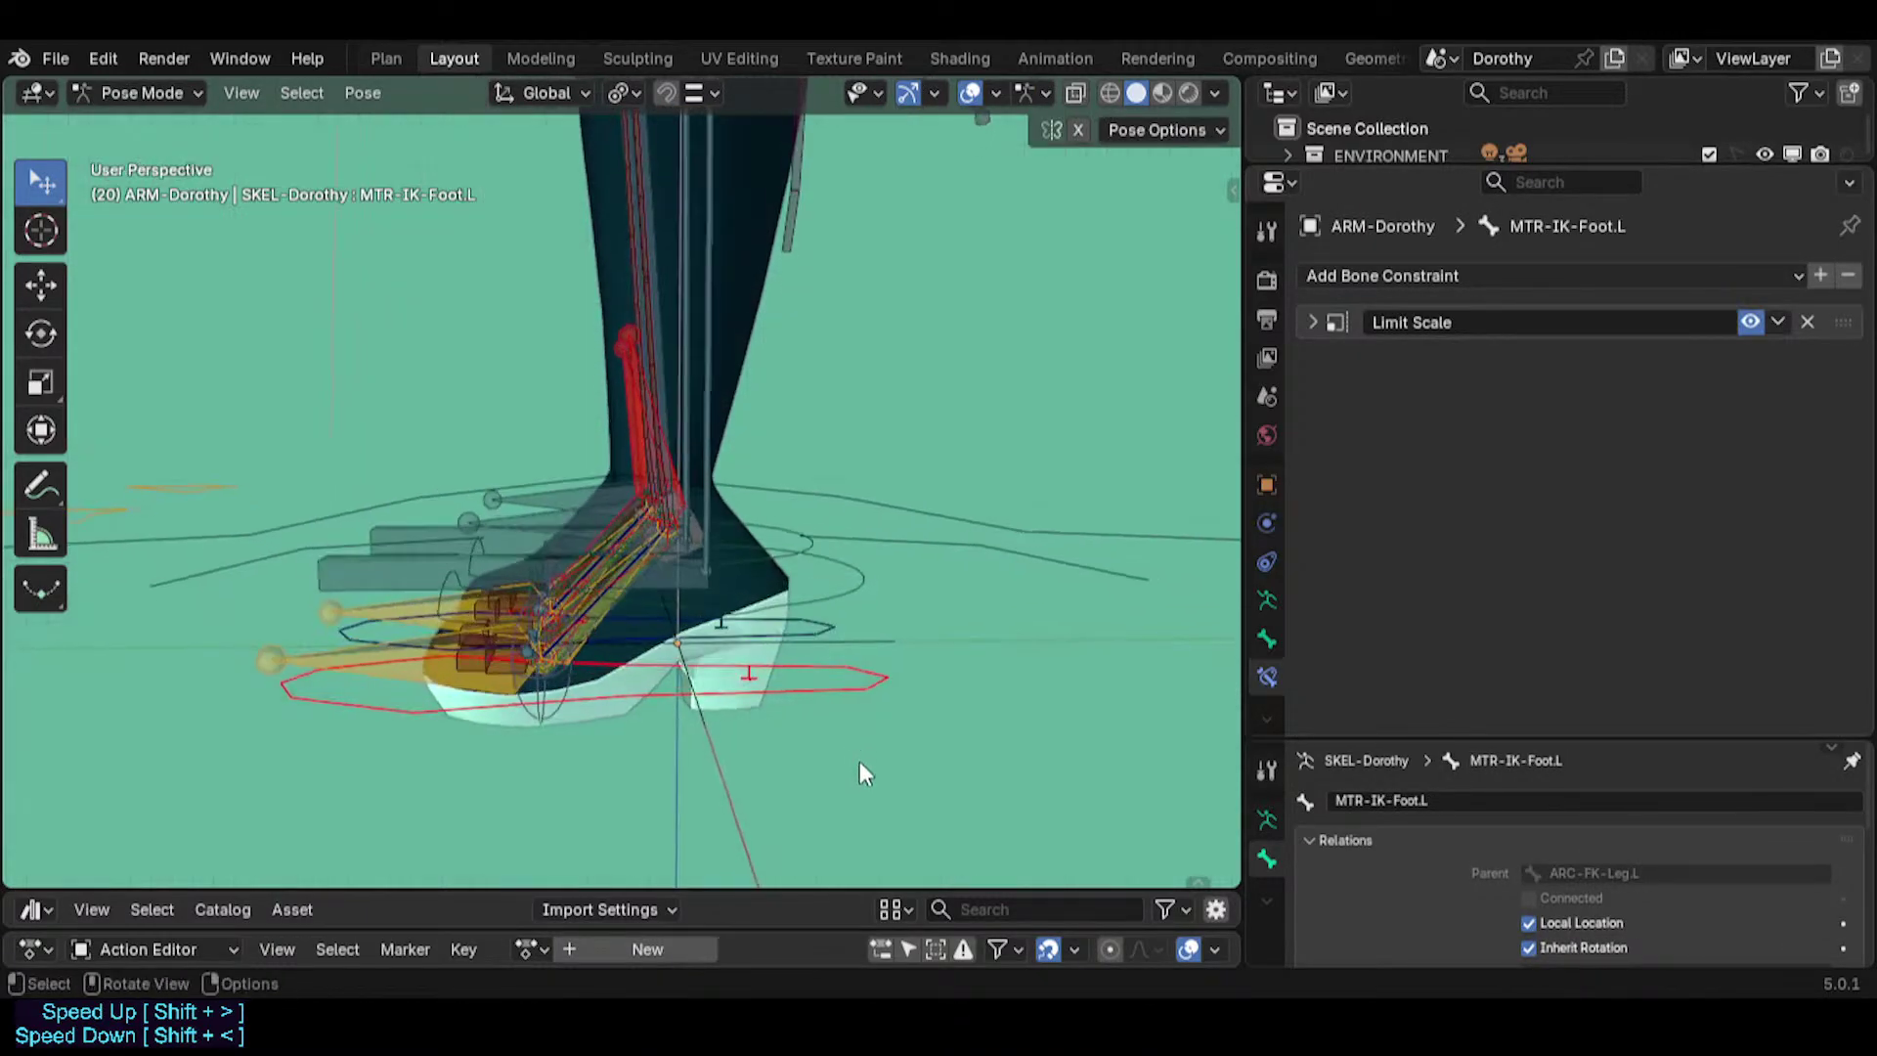
pyautogui.press('KP_3')
pyautogui.press('g')
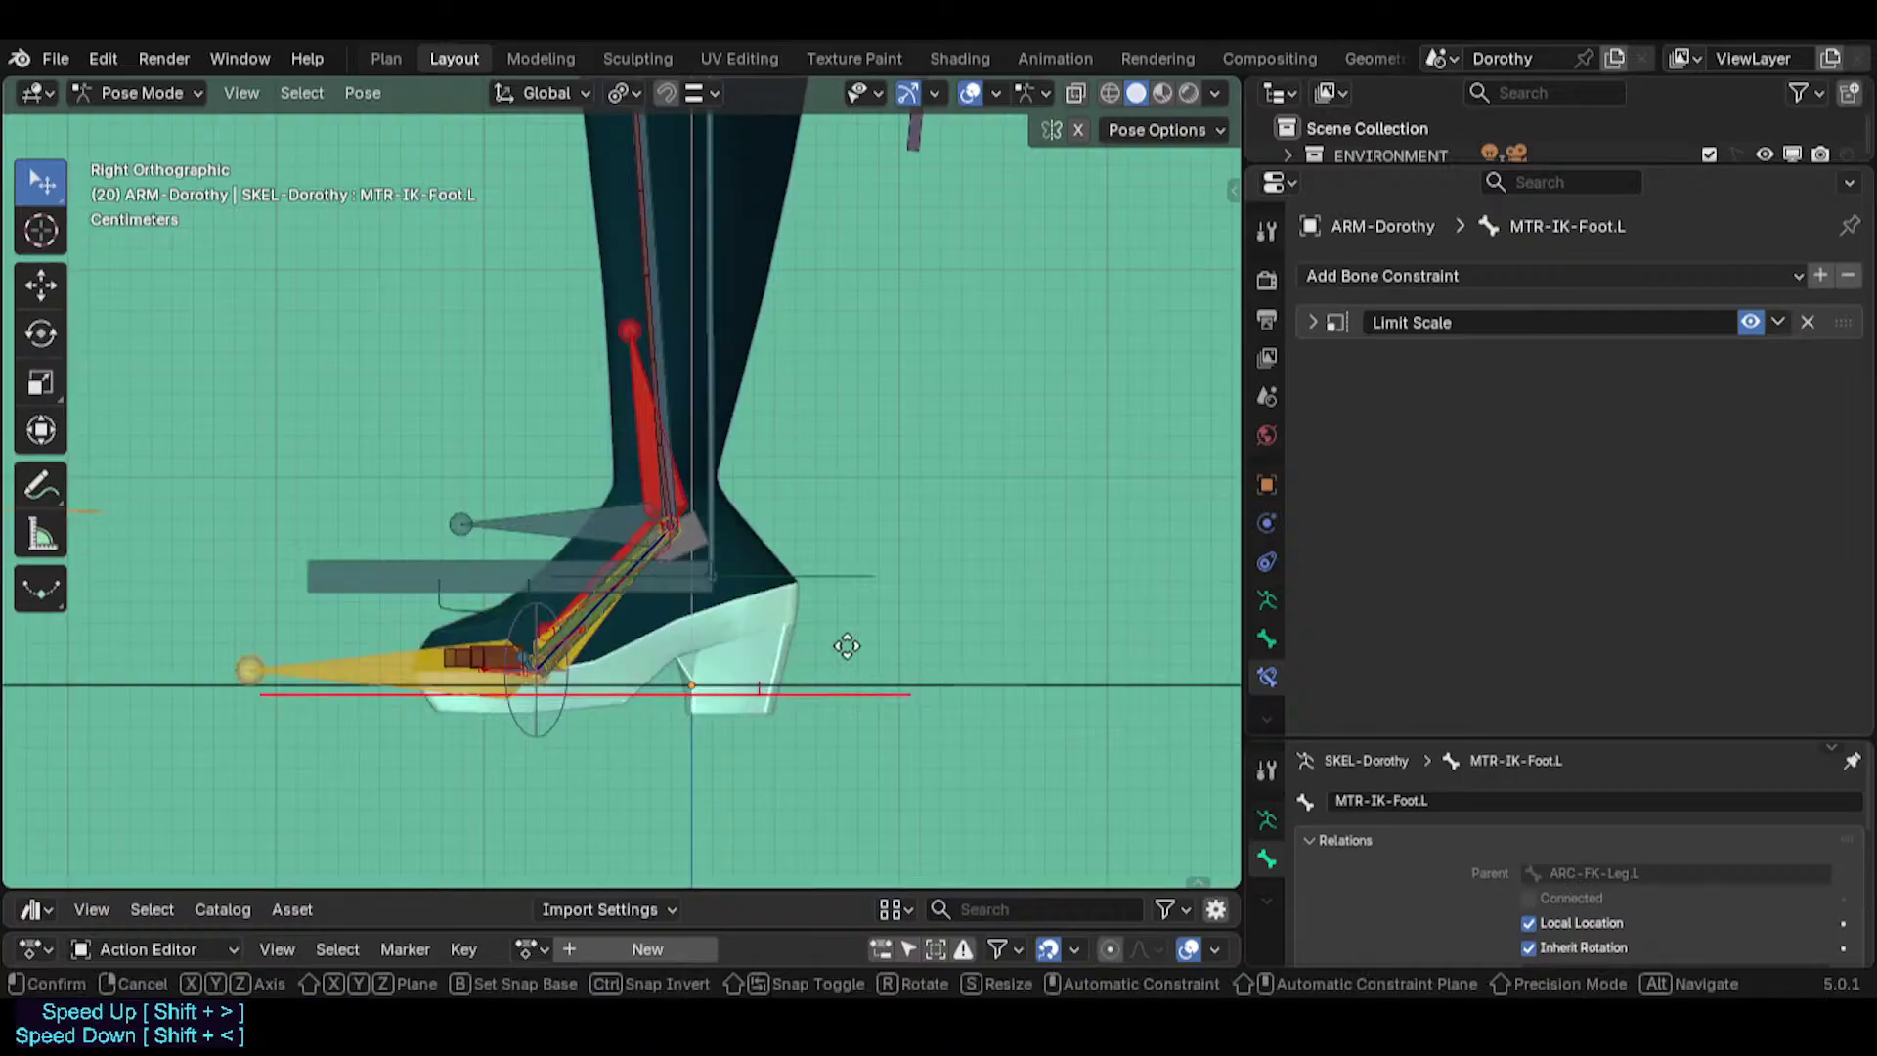
pyautogui.click(656, 442)
pyautogui.keyDown('shift'); pyautogui.moveTo(608, 424); pyautogui.dragTo(848, 539, button='middle'); pyautogui.keyUp('shift')
pyautogui.press('g')
pyautogui.click(669, 468)
pyautogui.click(106, 640)
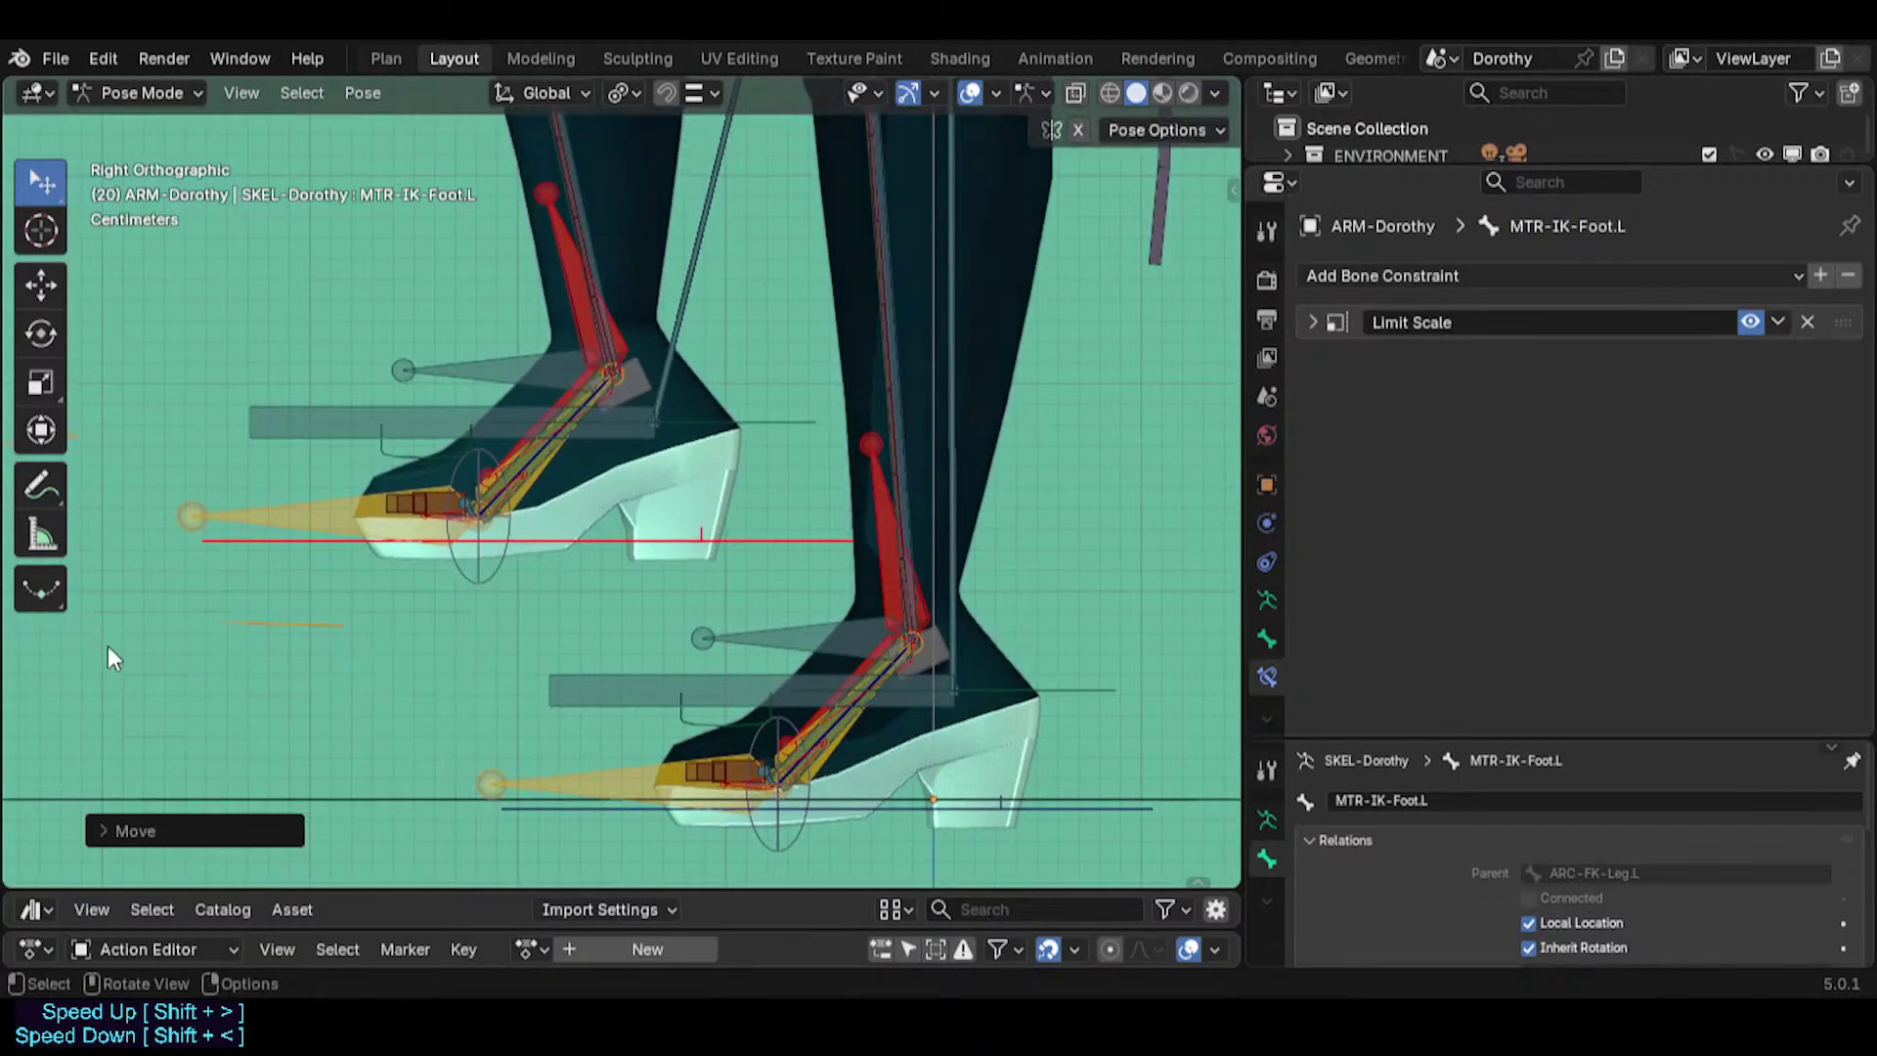
# Try rotating MTR-IK-Foot.L on the lifted left foot to check how the ankle helpers follow.
pyautogui.keyDown('shift'); pyautogui.moveTo(641, 620); pyautogui.dragTo(667, 624, button='middle'); pyautogui.keyUp('shift')
pyautogui.press('r')
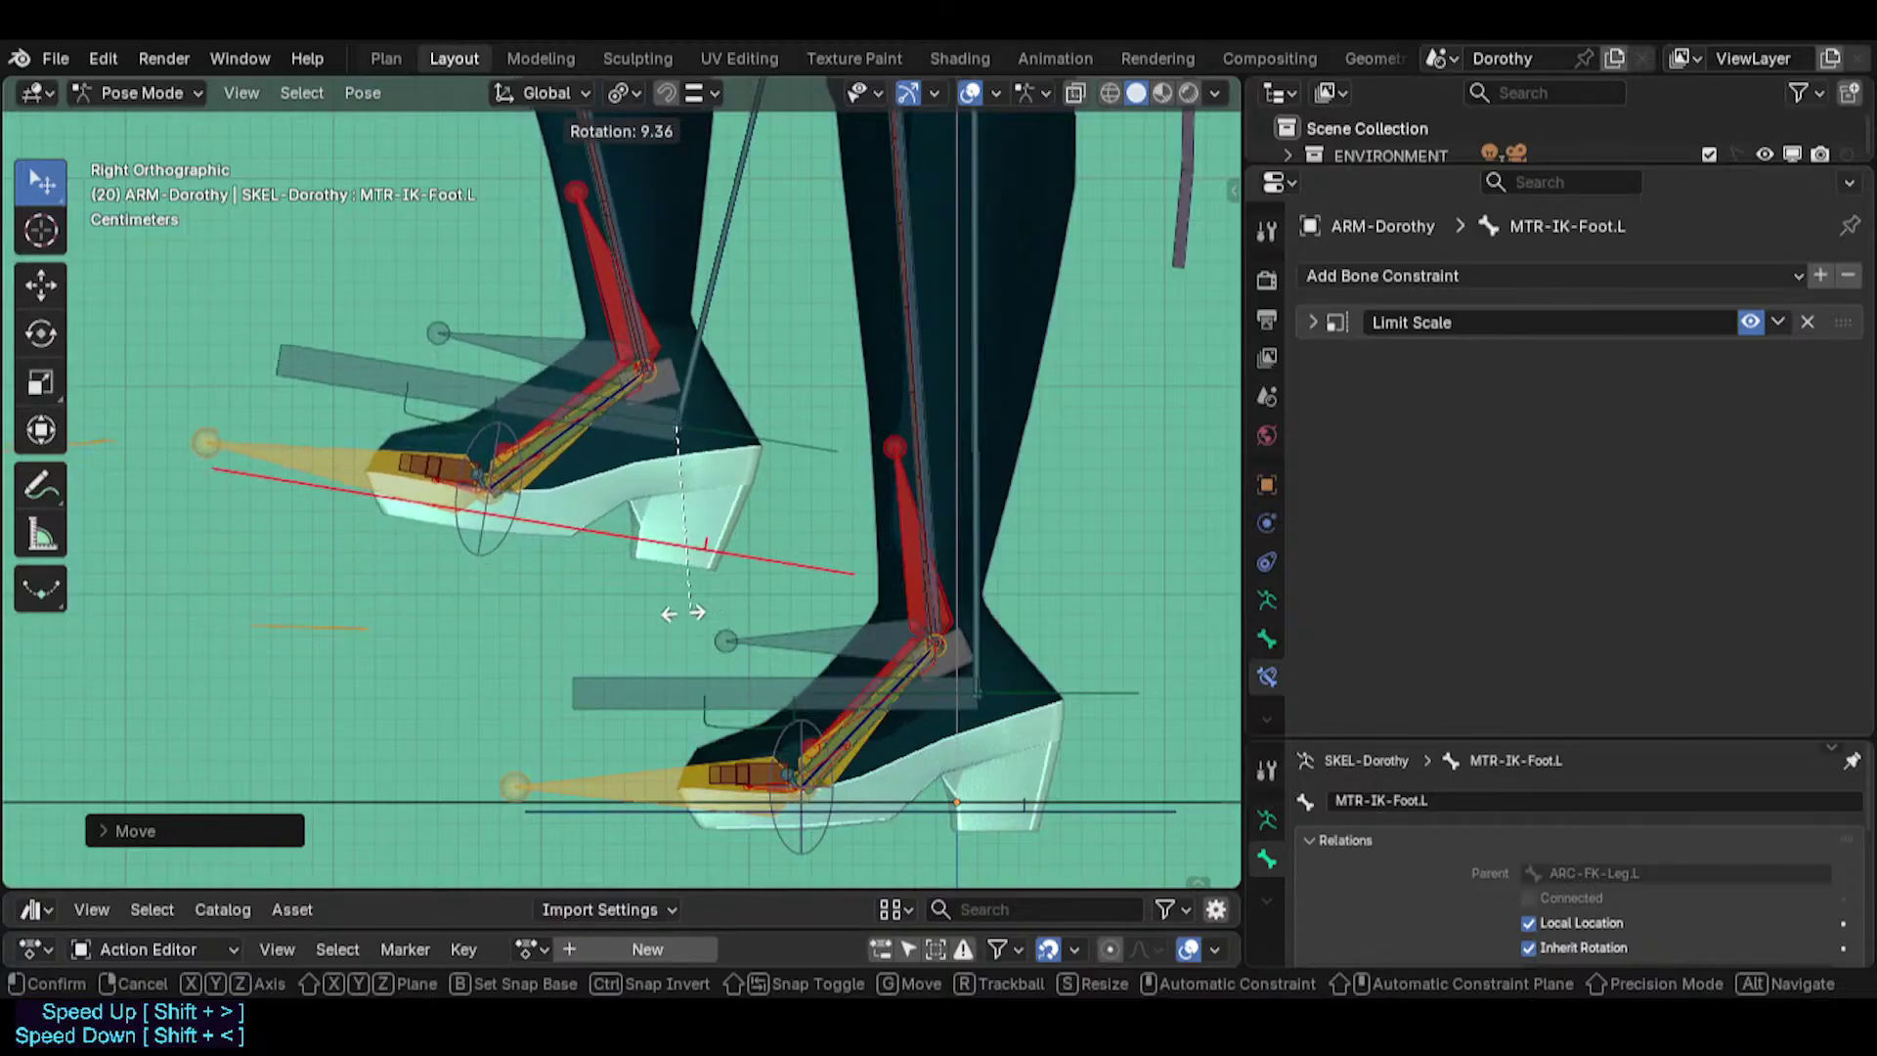
pyautogui.click(719, 472)
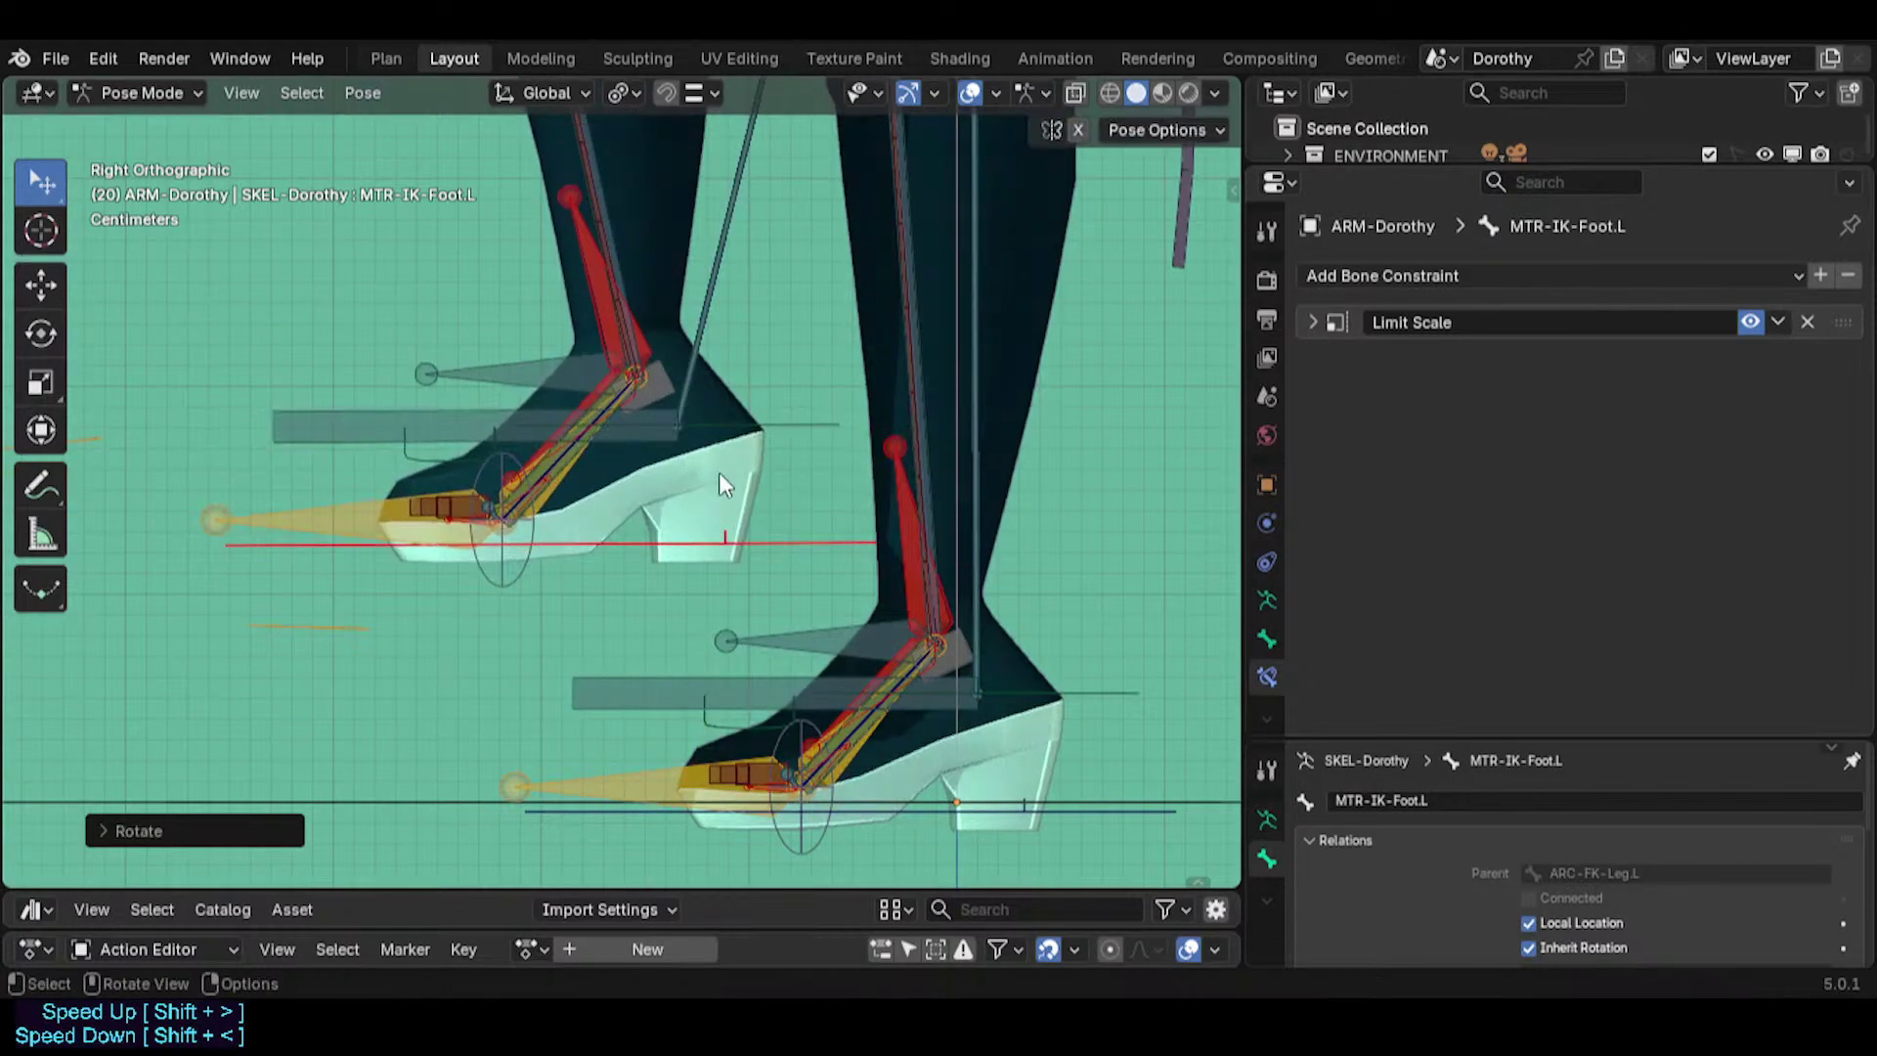
# Rotate TWK-Foot.L back and forth in the side view, leaving the left foot slightly tilted.
pyautogui.click(771, 425)
pyautogui.press('r')
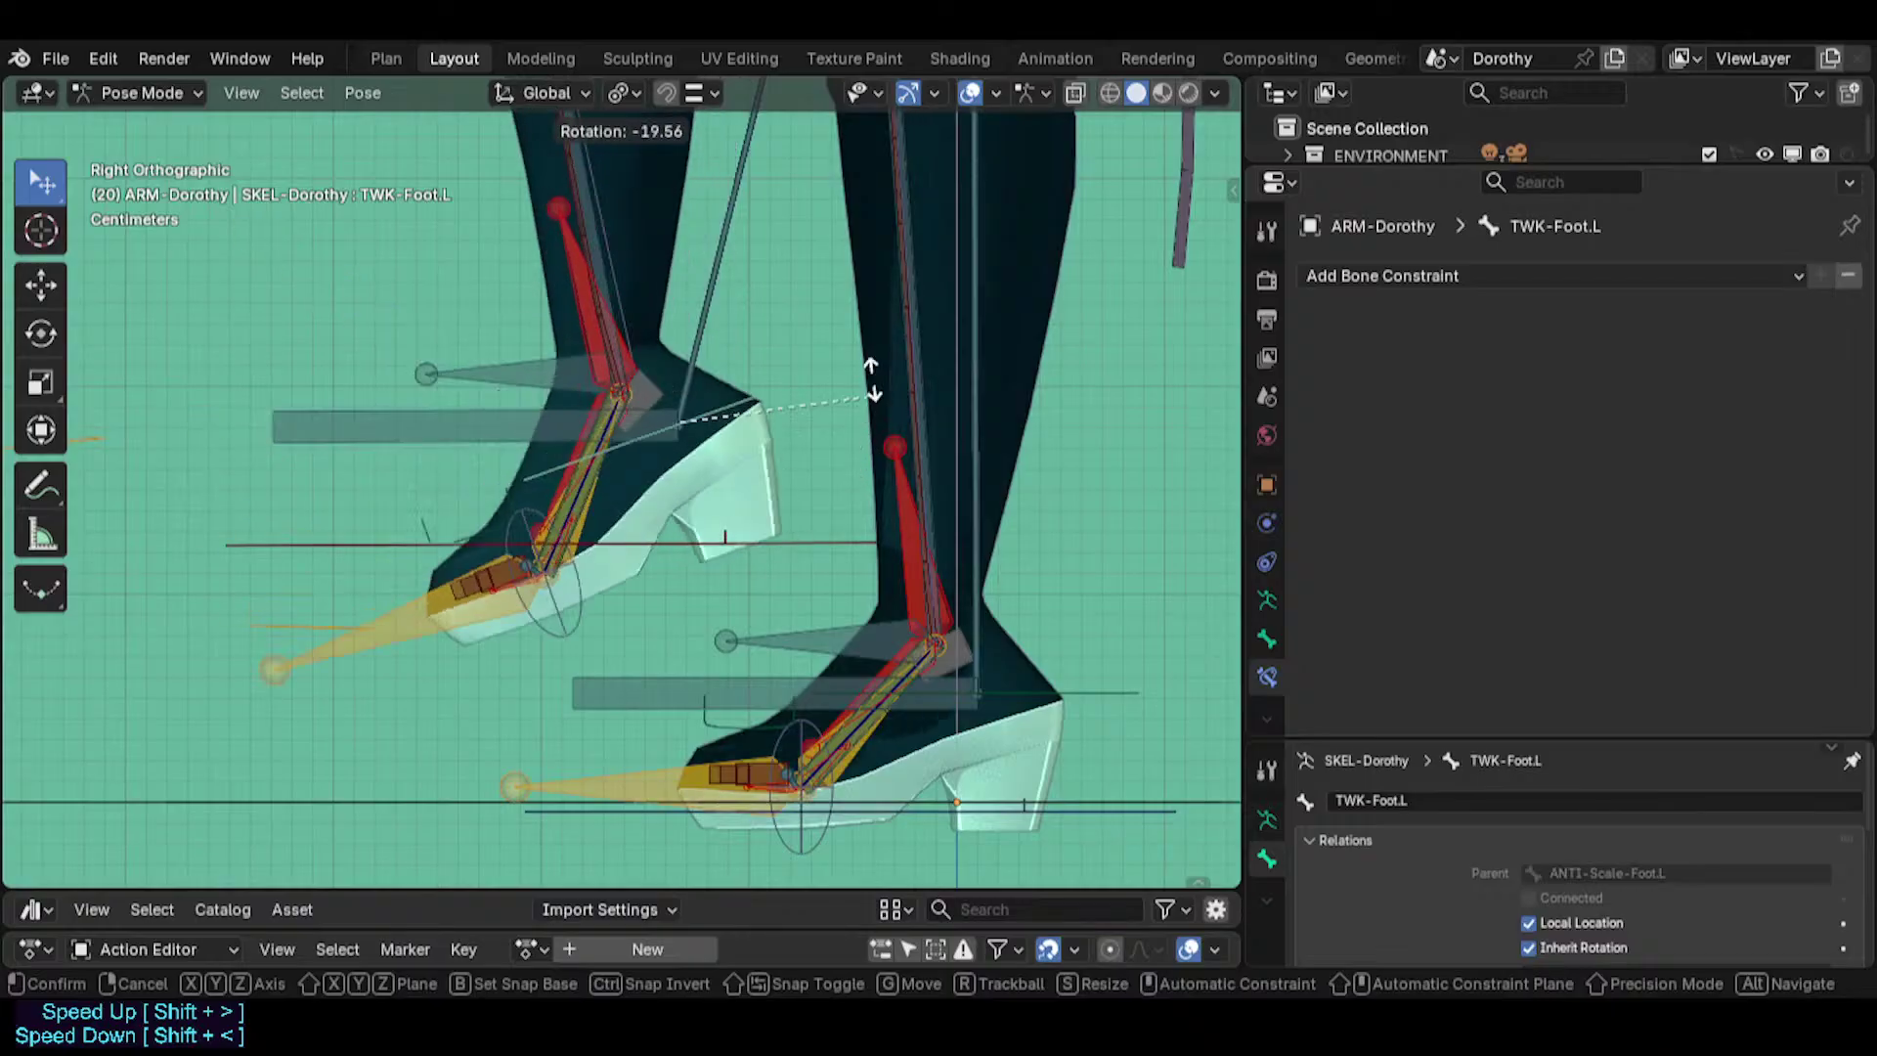
pyautogui.click(878, 459)
# Set the Copy Rotation influence on HLP3-FanAnkleShin.L to 0.468.
pyautogui.click(599, 235)
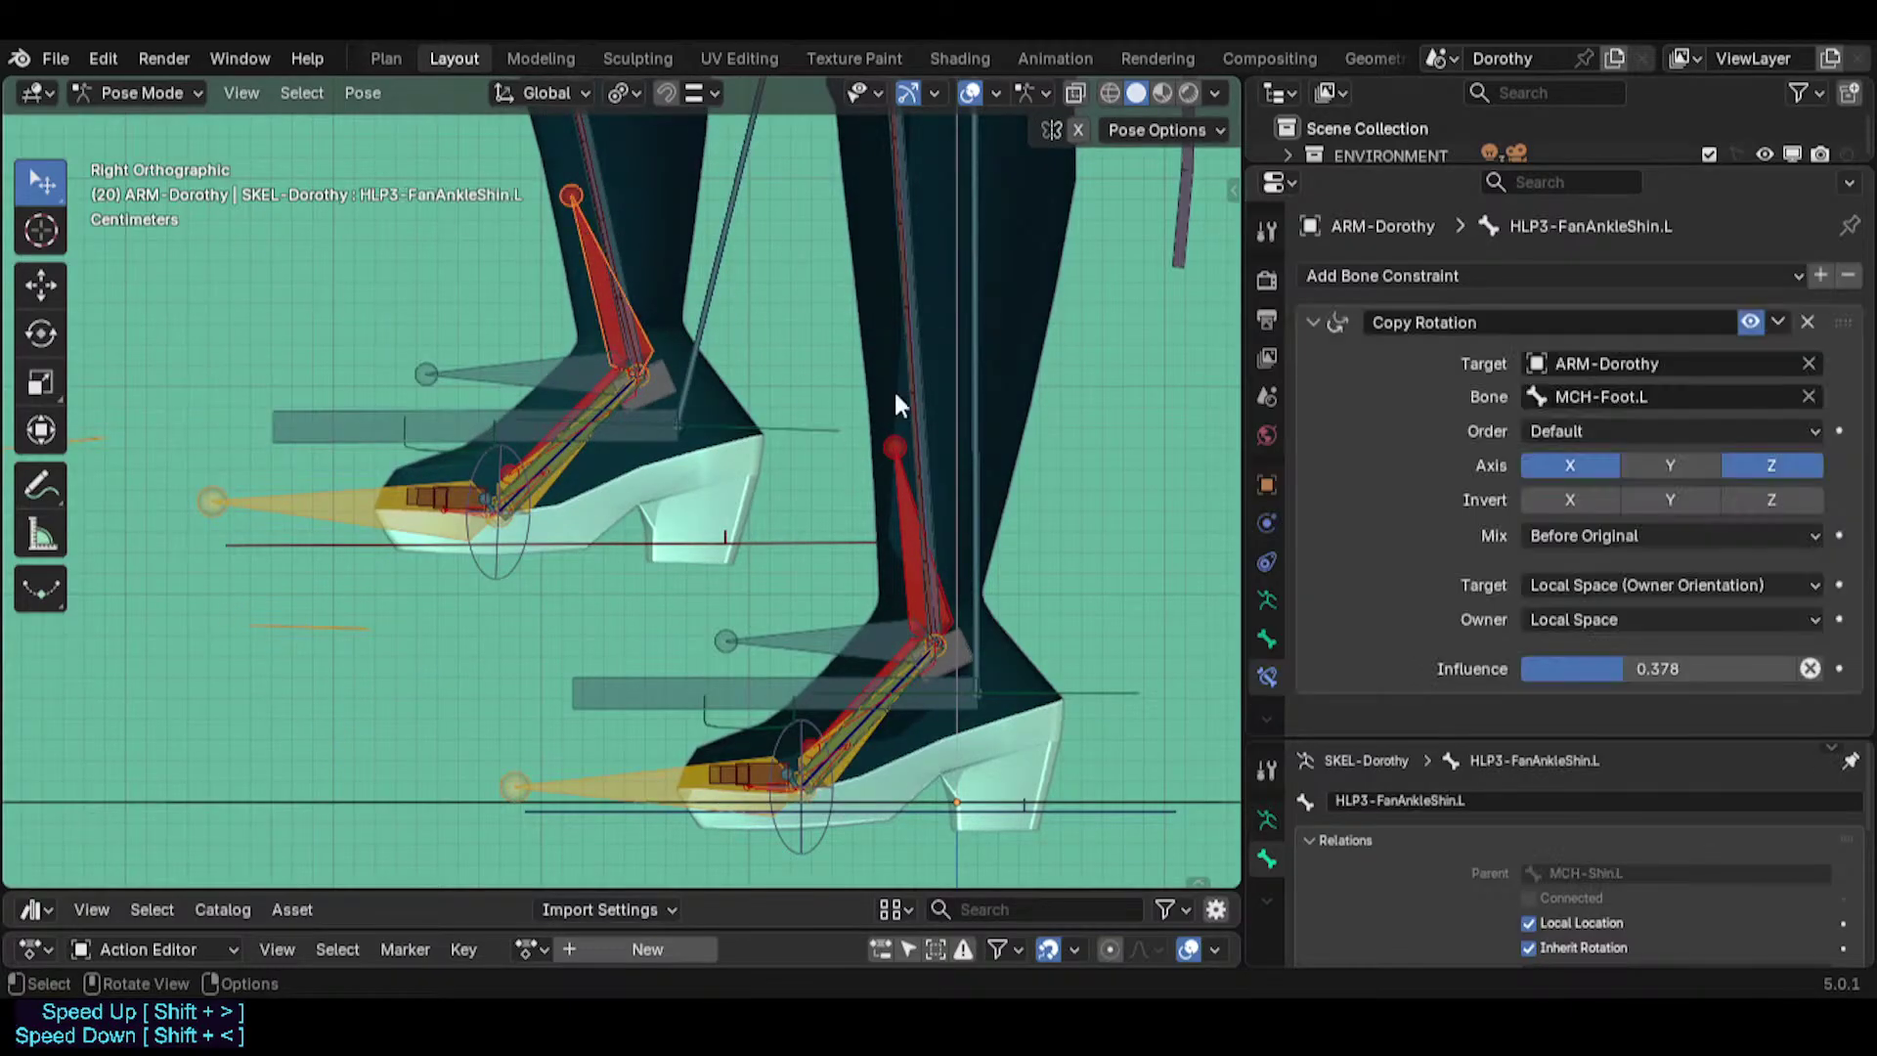
pyautogui.moveTo(1639, 670); pyautogui.dragTo(1794, 671)
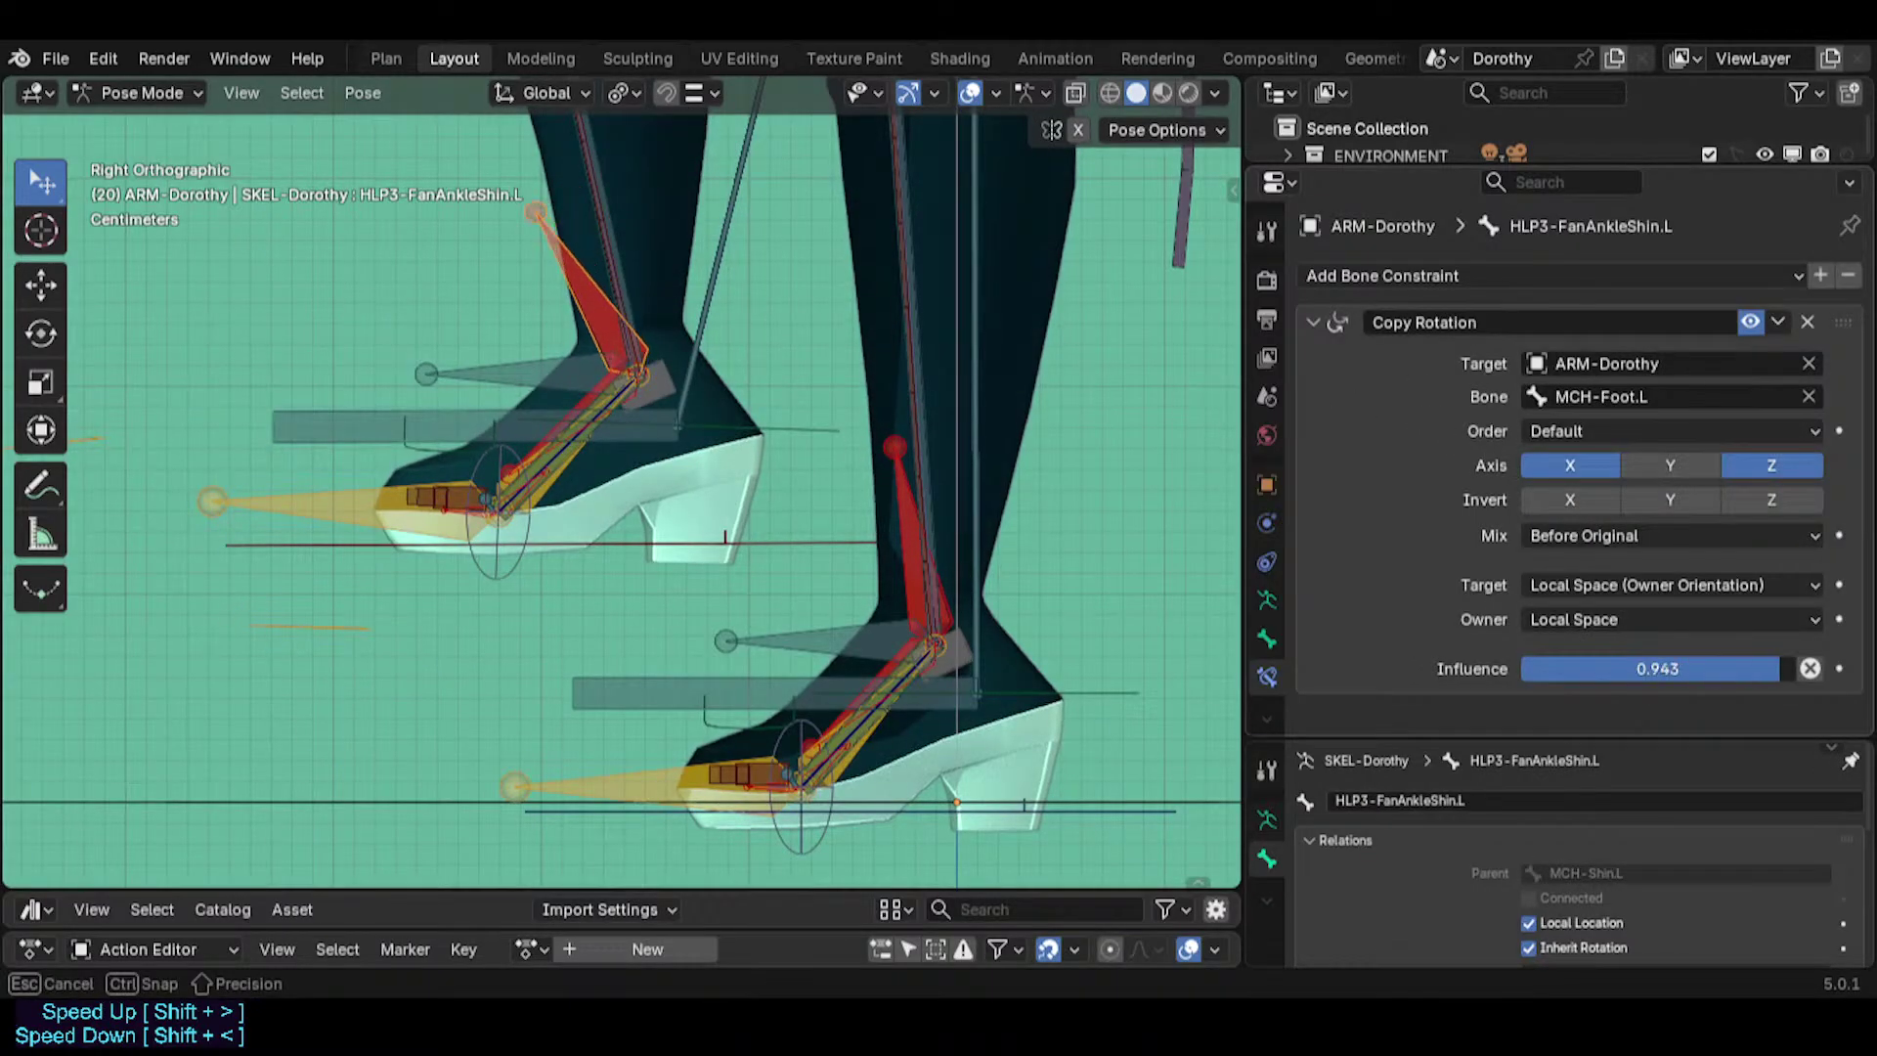
pyautogui.moveTo(1680, 669); pyautogui.dragTo(1597, 668)
pyautogui.moveTo(1725, 668); pyautogui.dragTo(1581, 668)
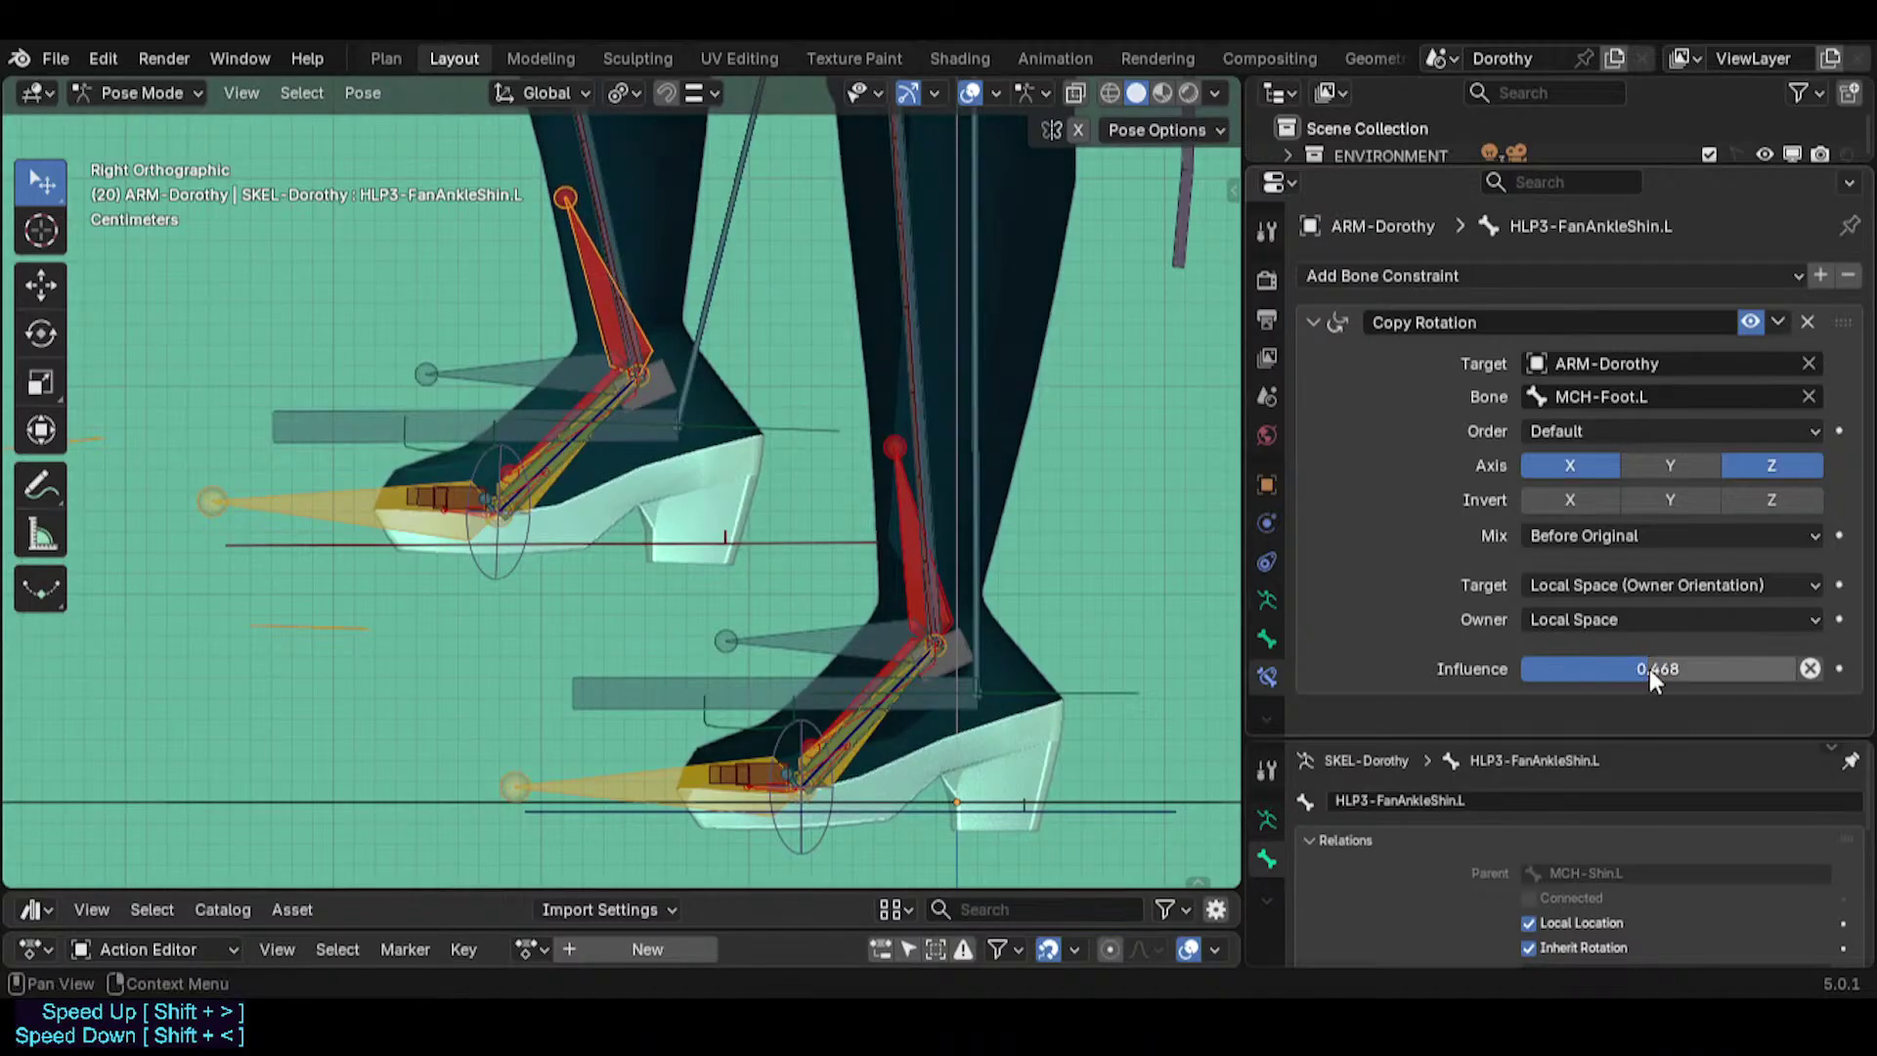
# Compare the last influence change through undo and redo, and rotate TWK-Foot.L back and forth, leaving the left toes raised.
pyautogui.hotkey('ctrl', 'z')
pyautogui.hotkey('ctrl', 'shift', 'z')
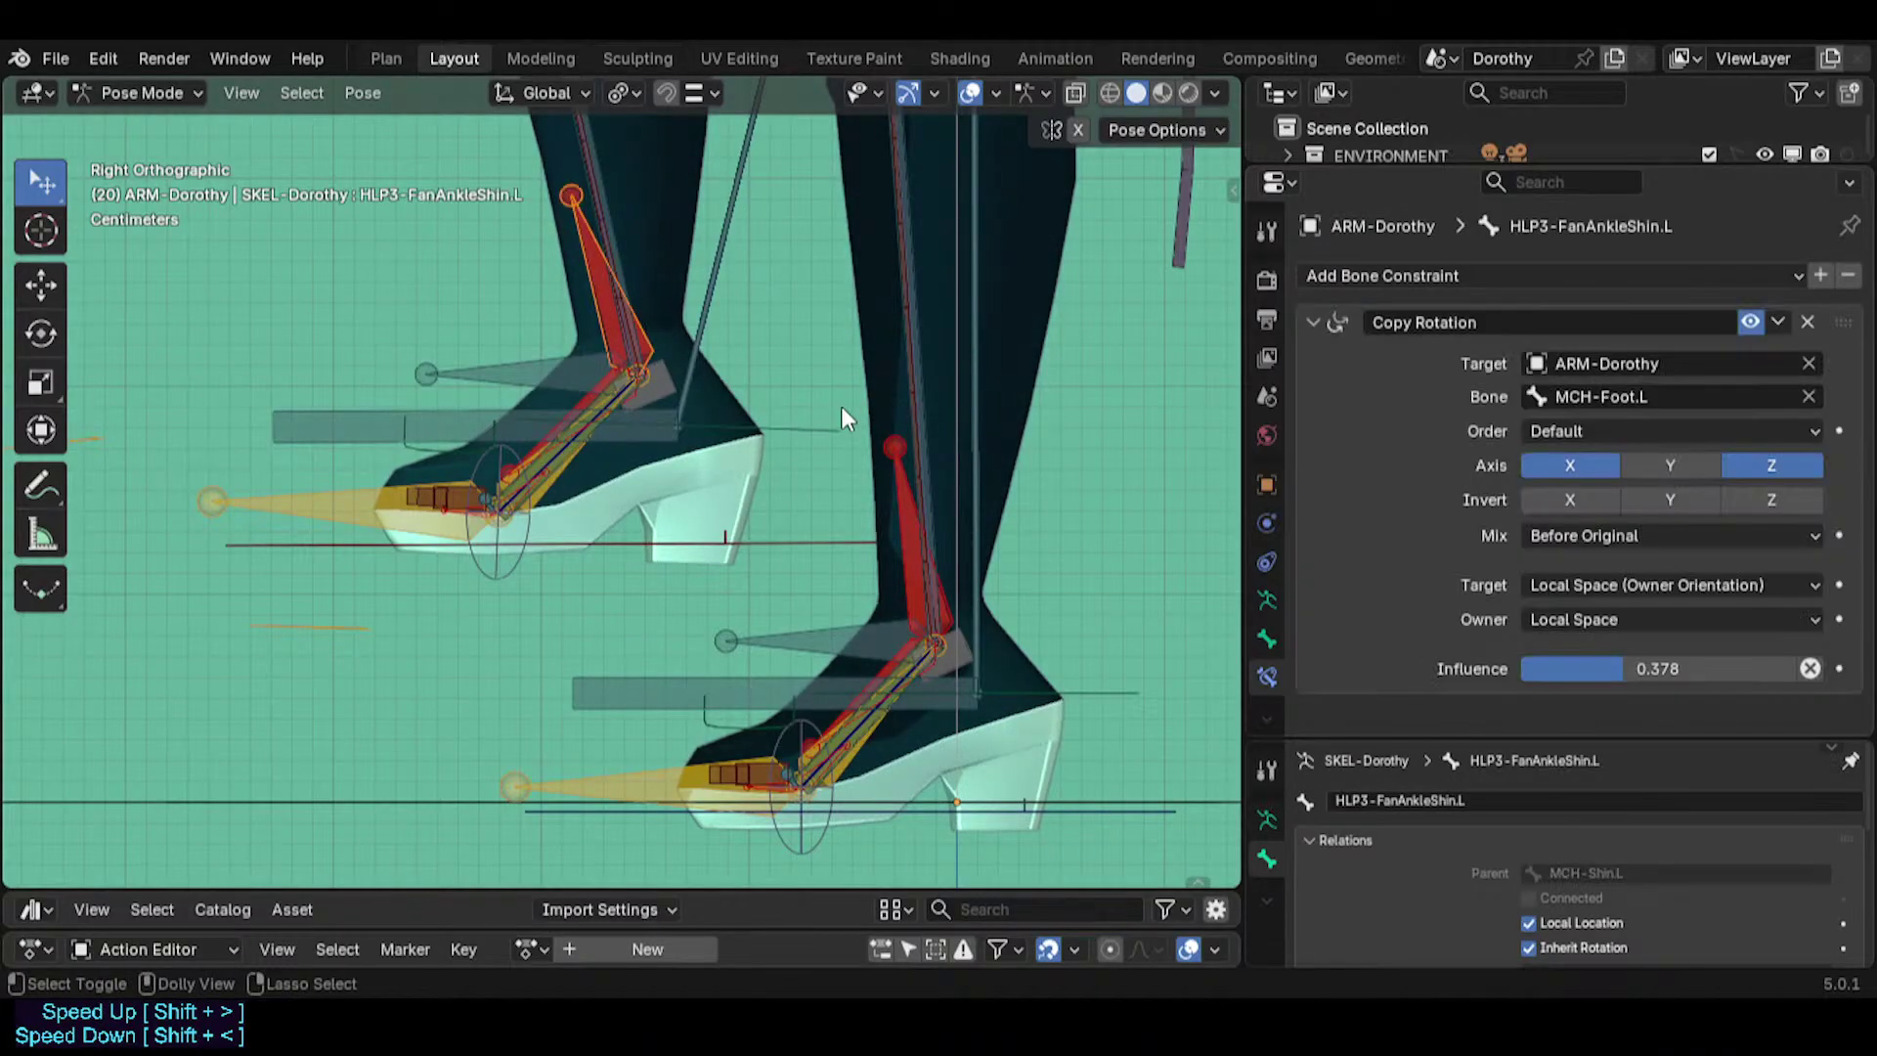
pyautogui.click(784, 449)
pyautogui.press('r')
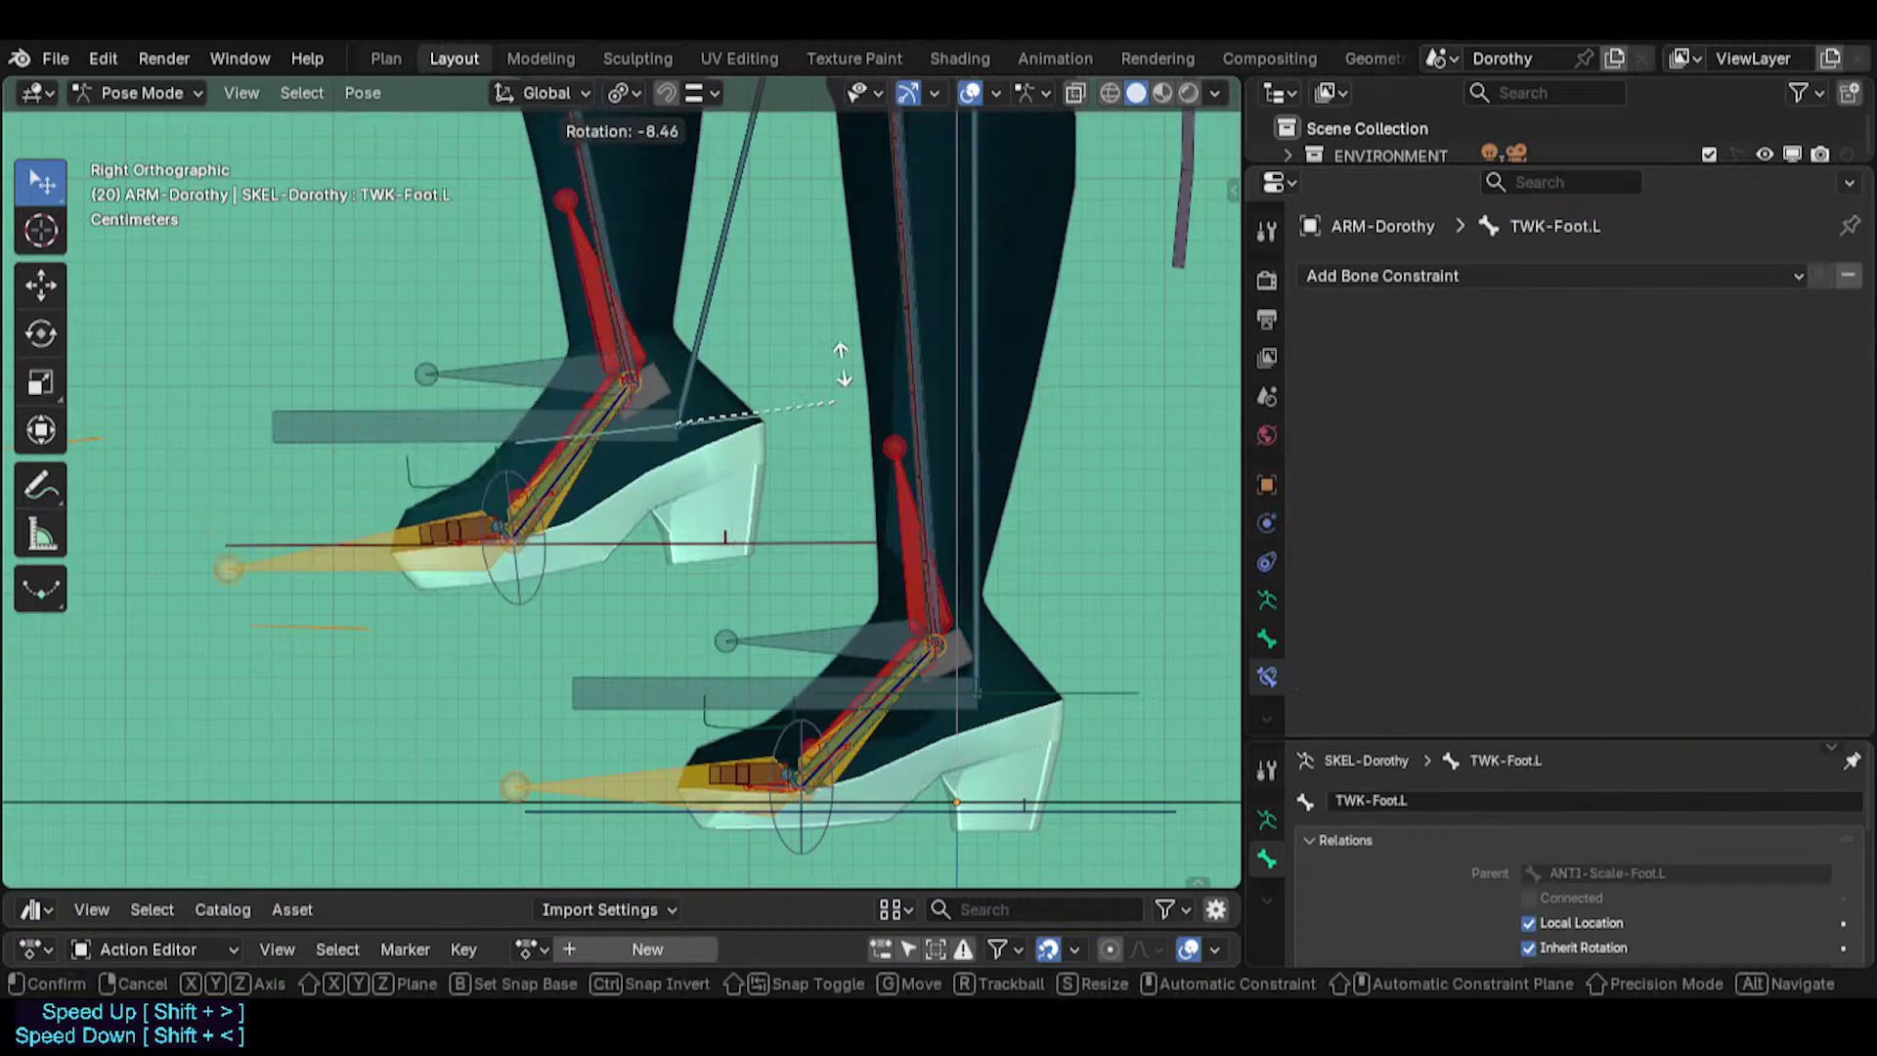
pyautogui.click(526, 266)
pyautogui.press('r')
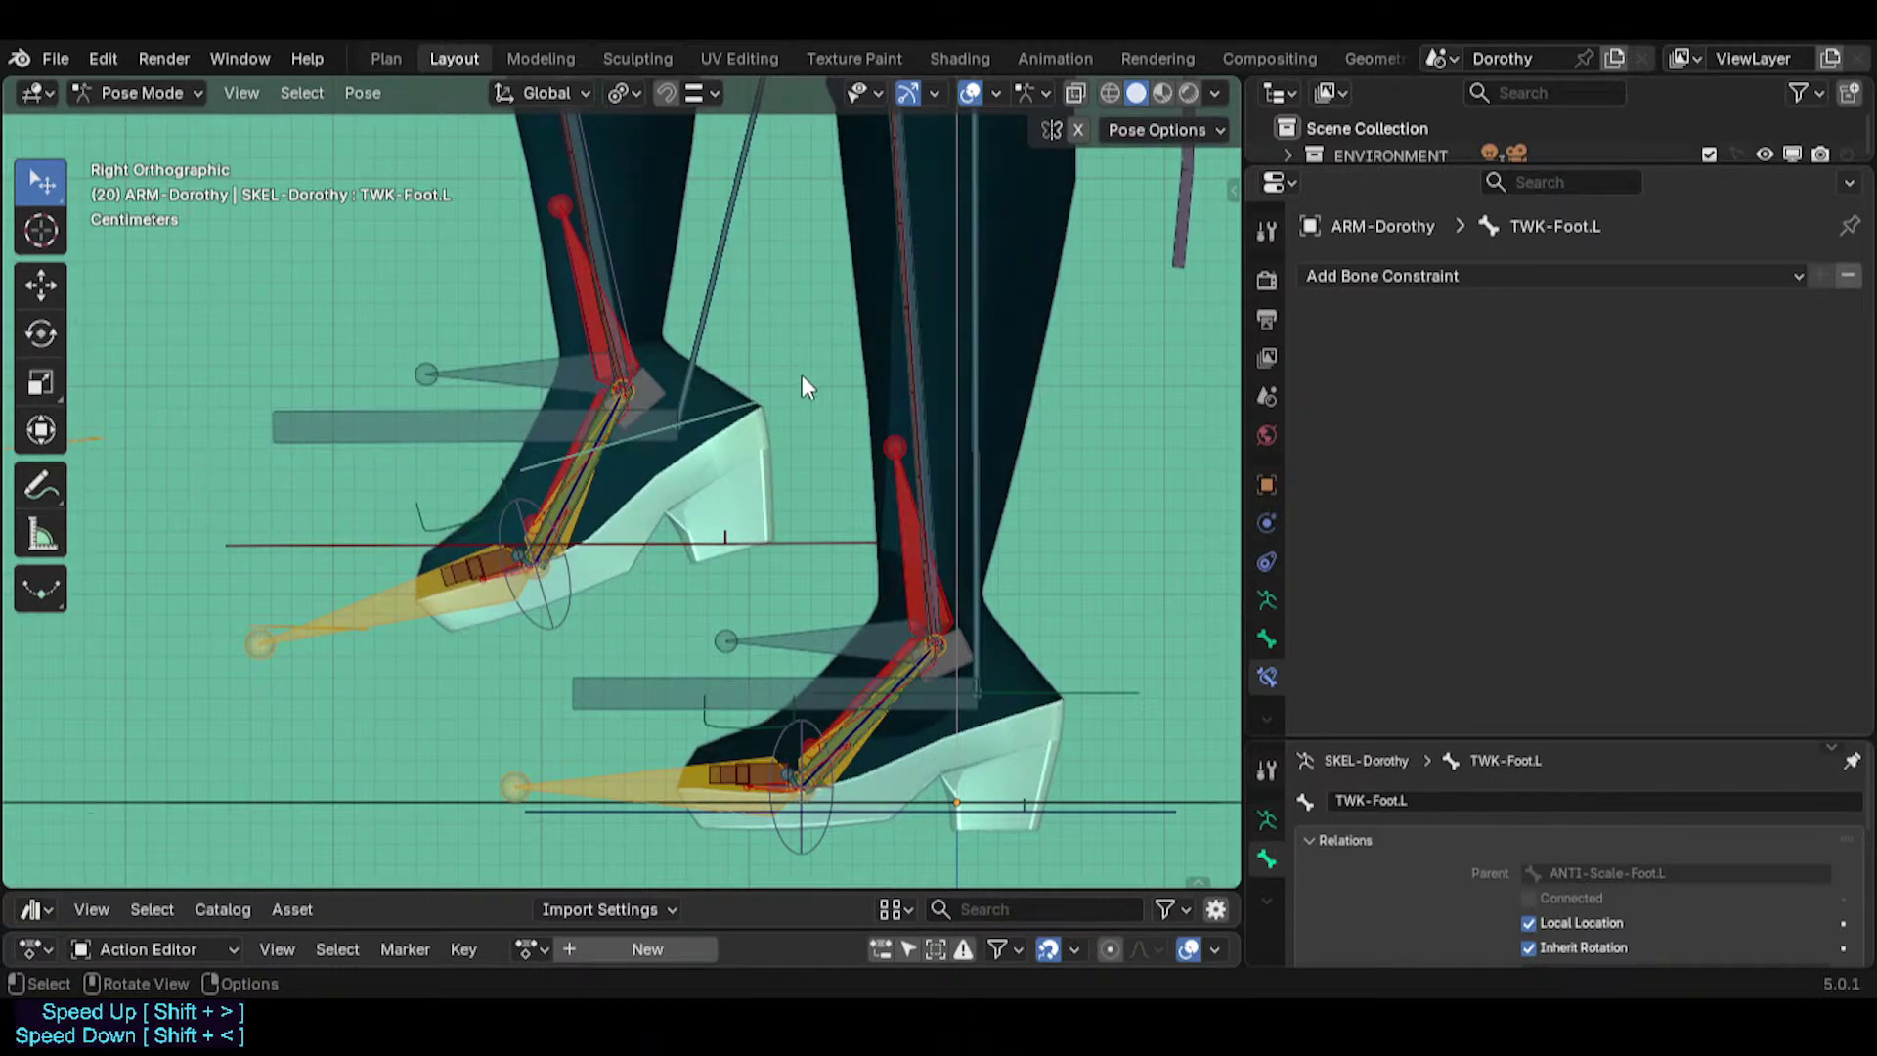
pyautogui.click(817, 449)
# Set the Copy Rotation influence on HLP3-FanAnkleShin.L to 0.658.
pyautogui.click(600, 261)
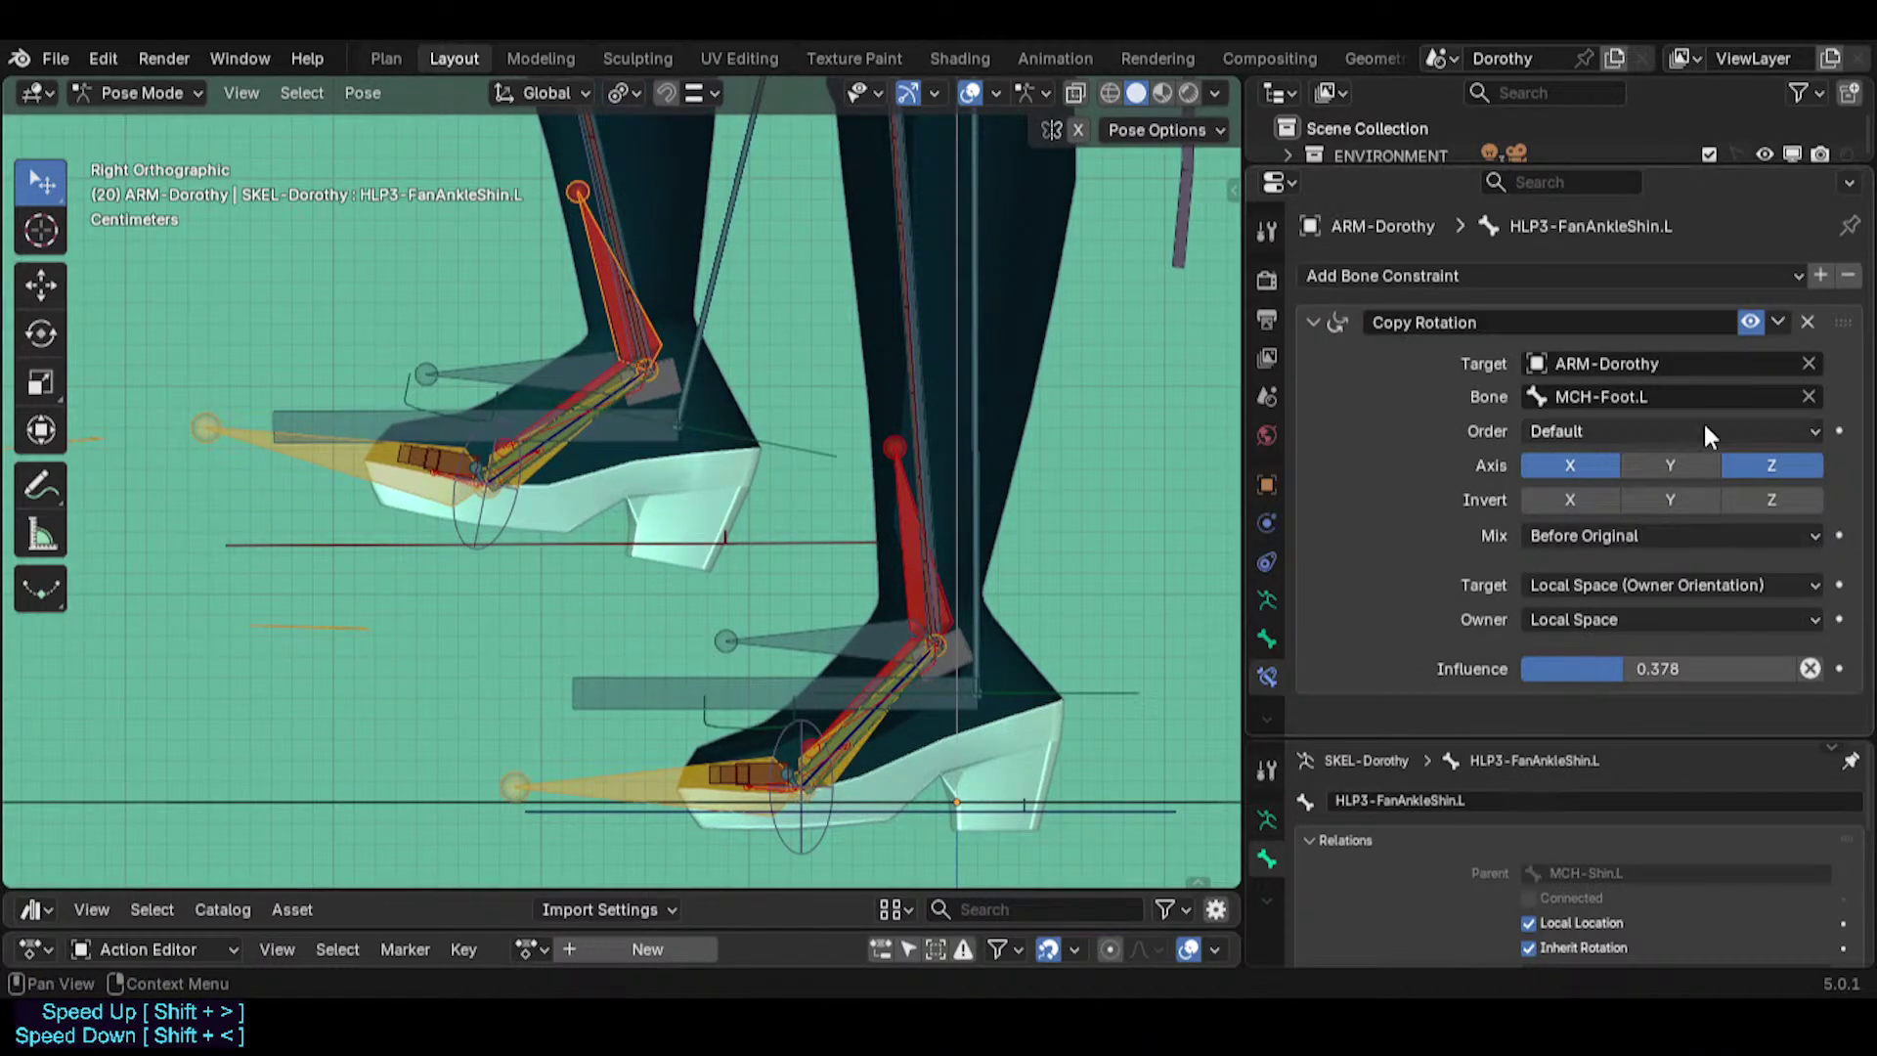
pyautogui.click(1754, 323)
pyautogui.moveTo(1624, 668); pyautogui.dragTo(1636, 668)
pyautogui.press('Escape')
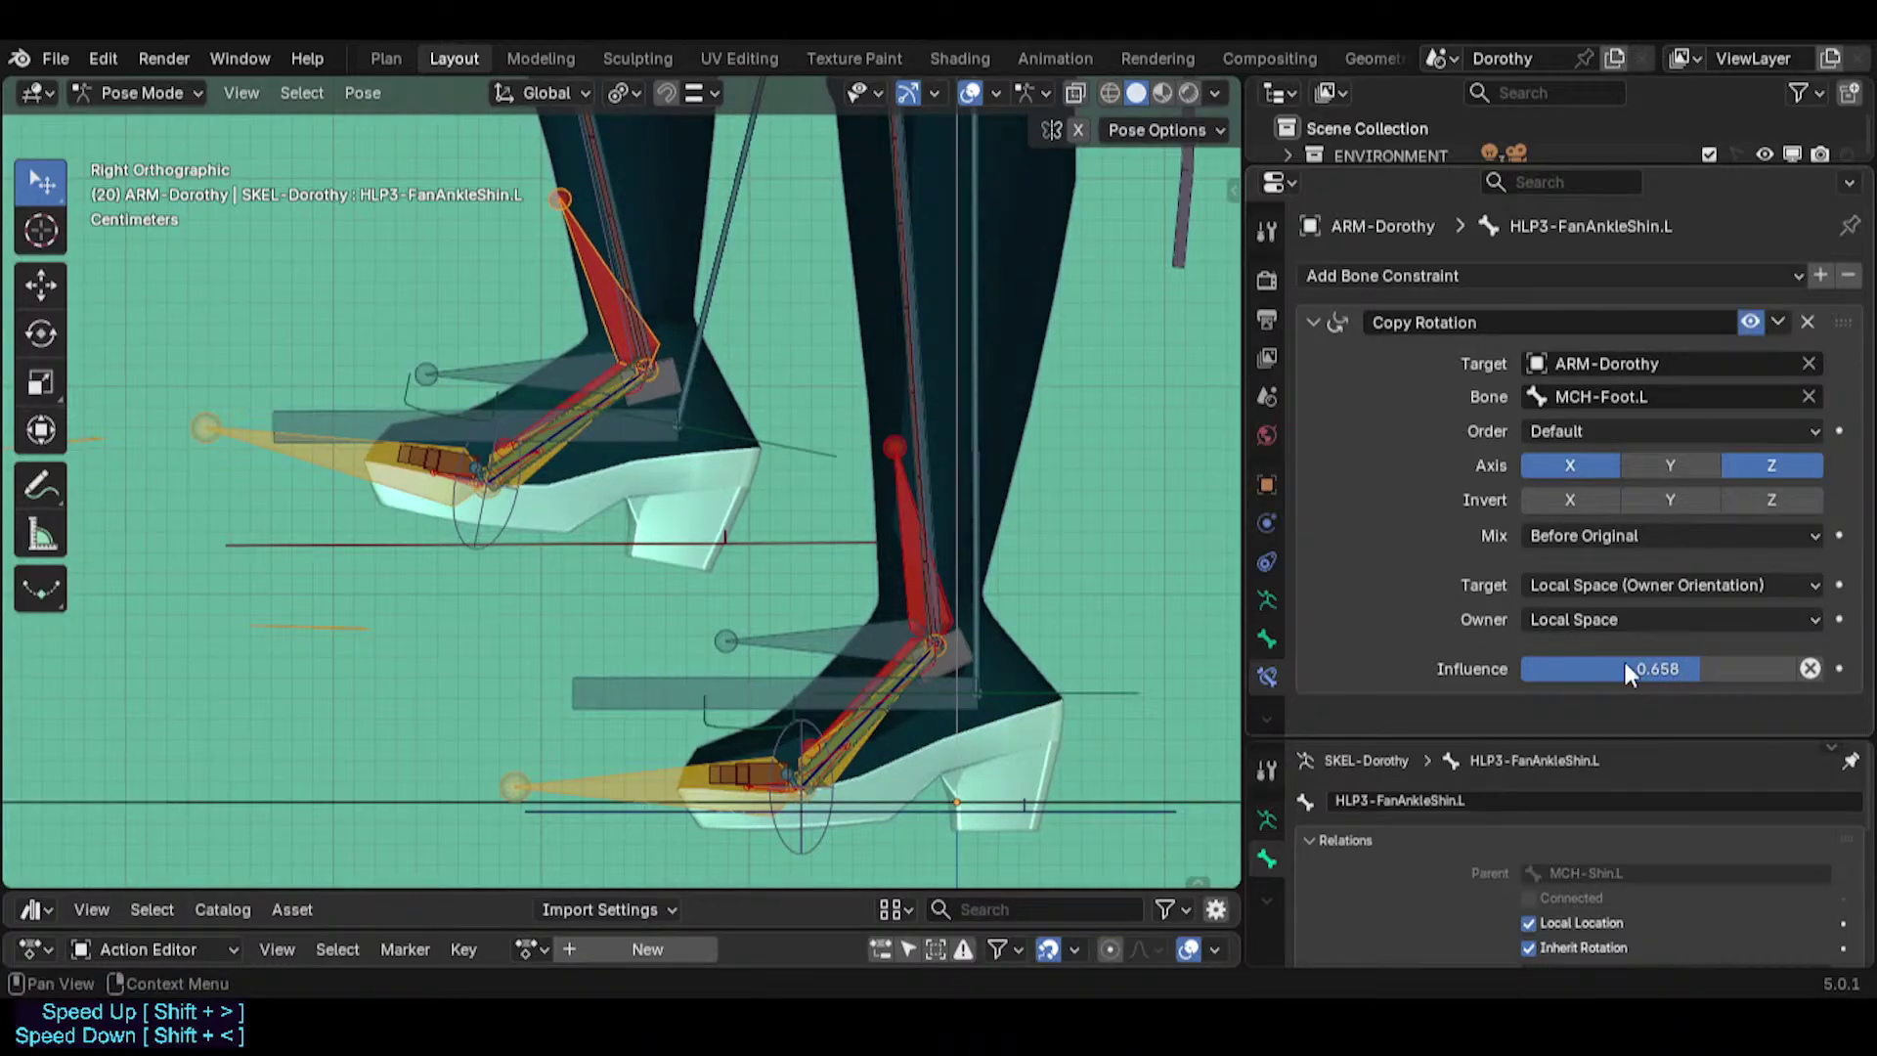
# Test the ankle by rotating TWK-Foot.L and MTR-IK-Foot.L up and down, leaving the left foot nearly level.
pyautogui.click(788, 446)
pyautogui.press('r')
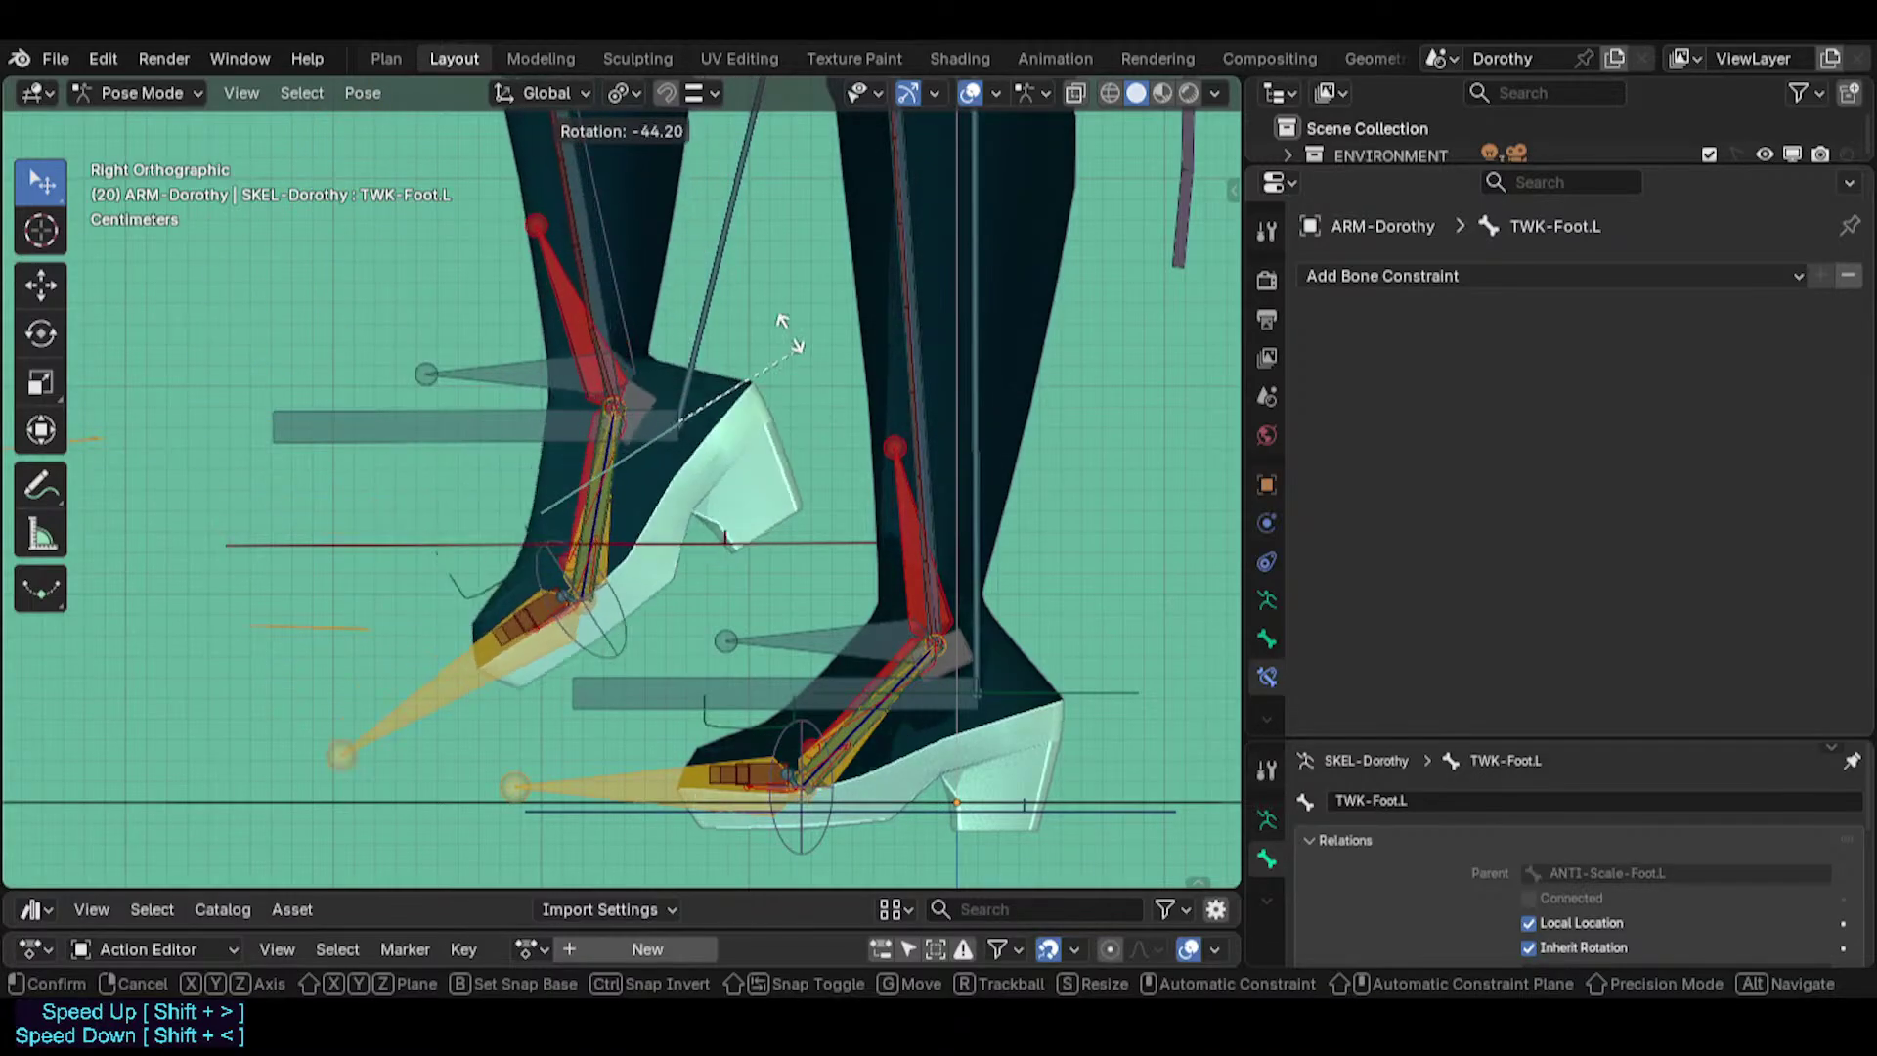
pyautogui.click(793, 430)
pyautogui.click(817, 541)
pyautogui.press('r')
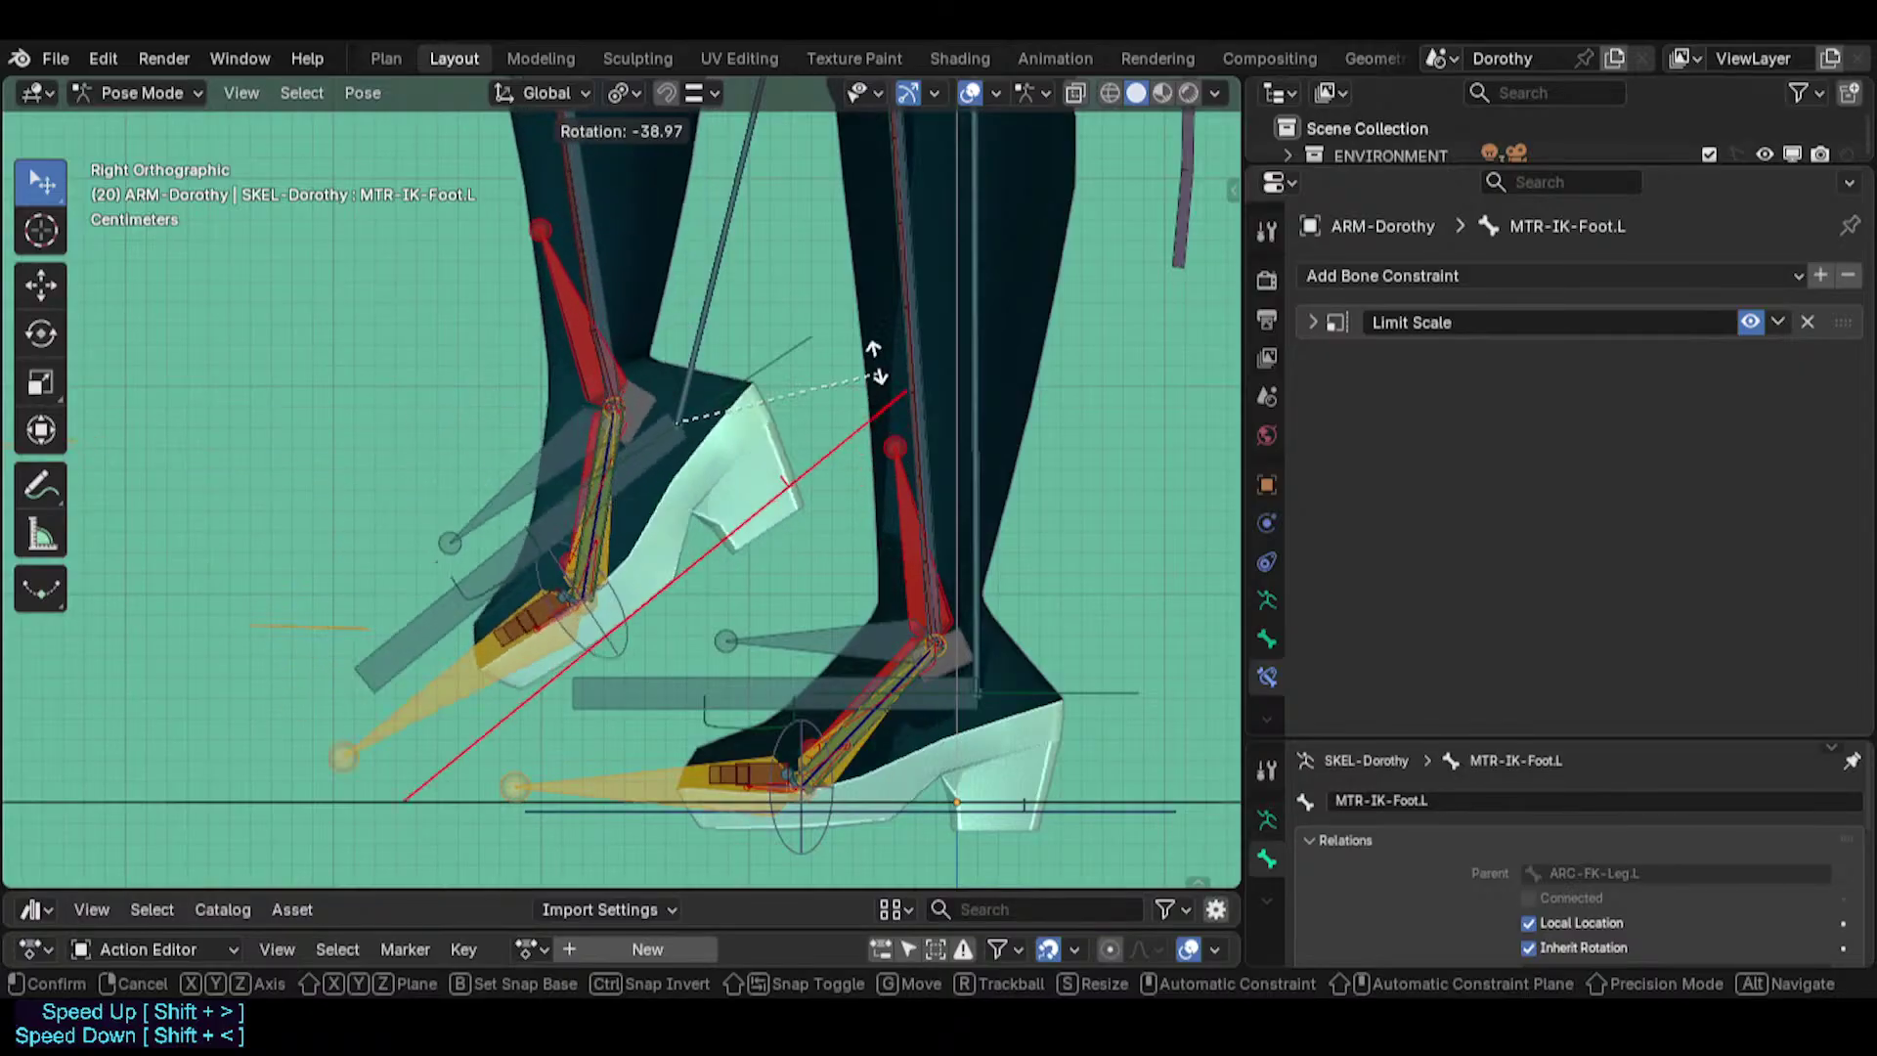
pyautogui.click(821, 482)
pyautogui.press('r')
pyautogui.click(827, 479)
pyautogui.keyDown('shift'); pyautogui.moveTo(744, 381); pyautogui.dragTo(745, 420, button='middle'); pyautogui.keyUp('shift')
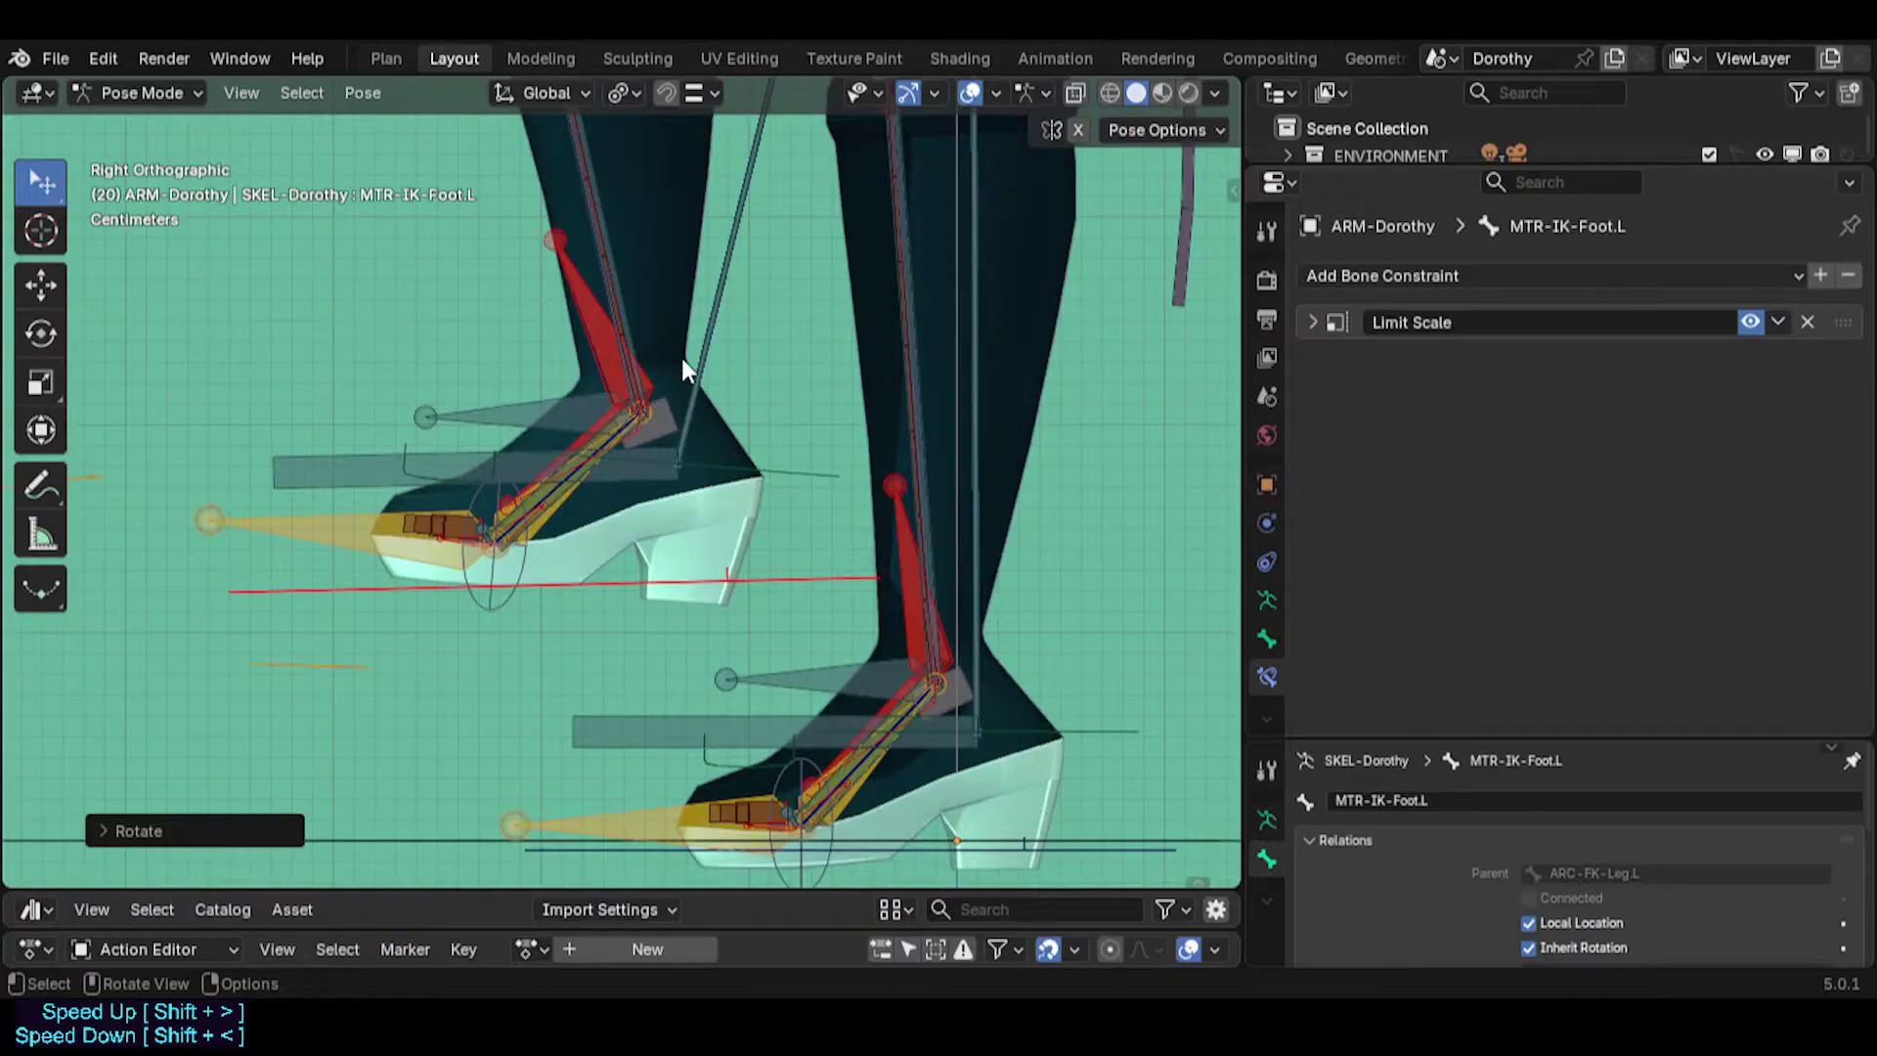
# Try inverting the X and Z axes in the Copy Rotation constraint of HLP3-FanAnkleShin.L.
pyautogui.click(594, 344)
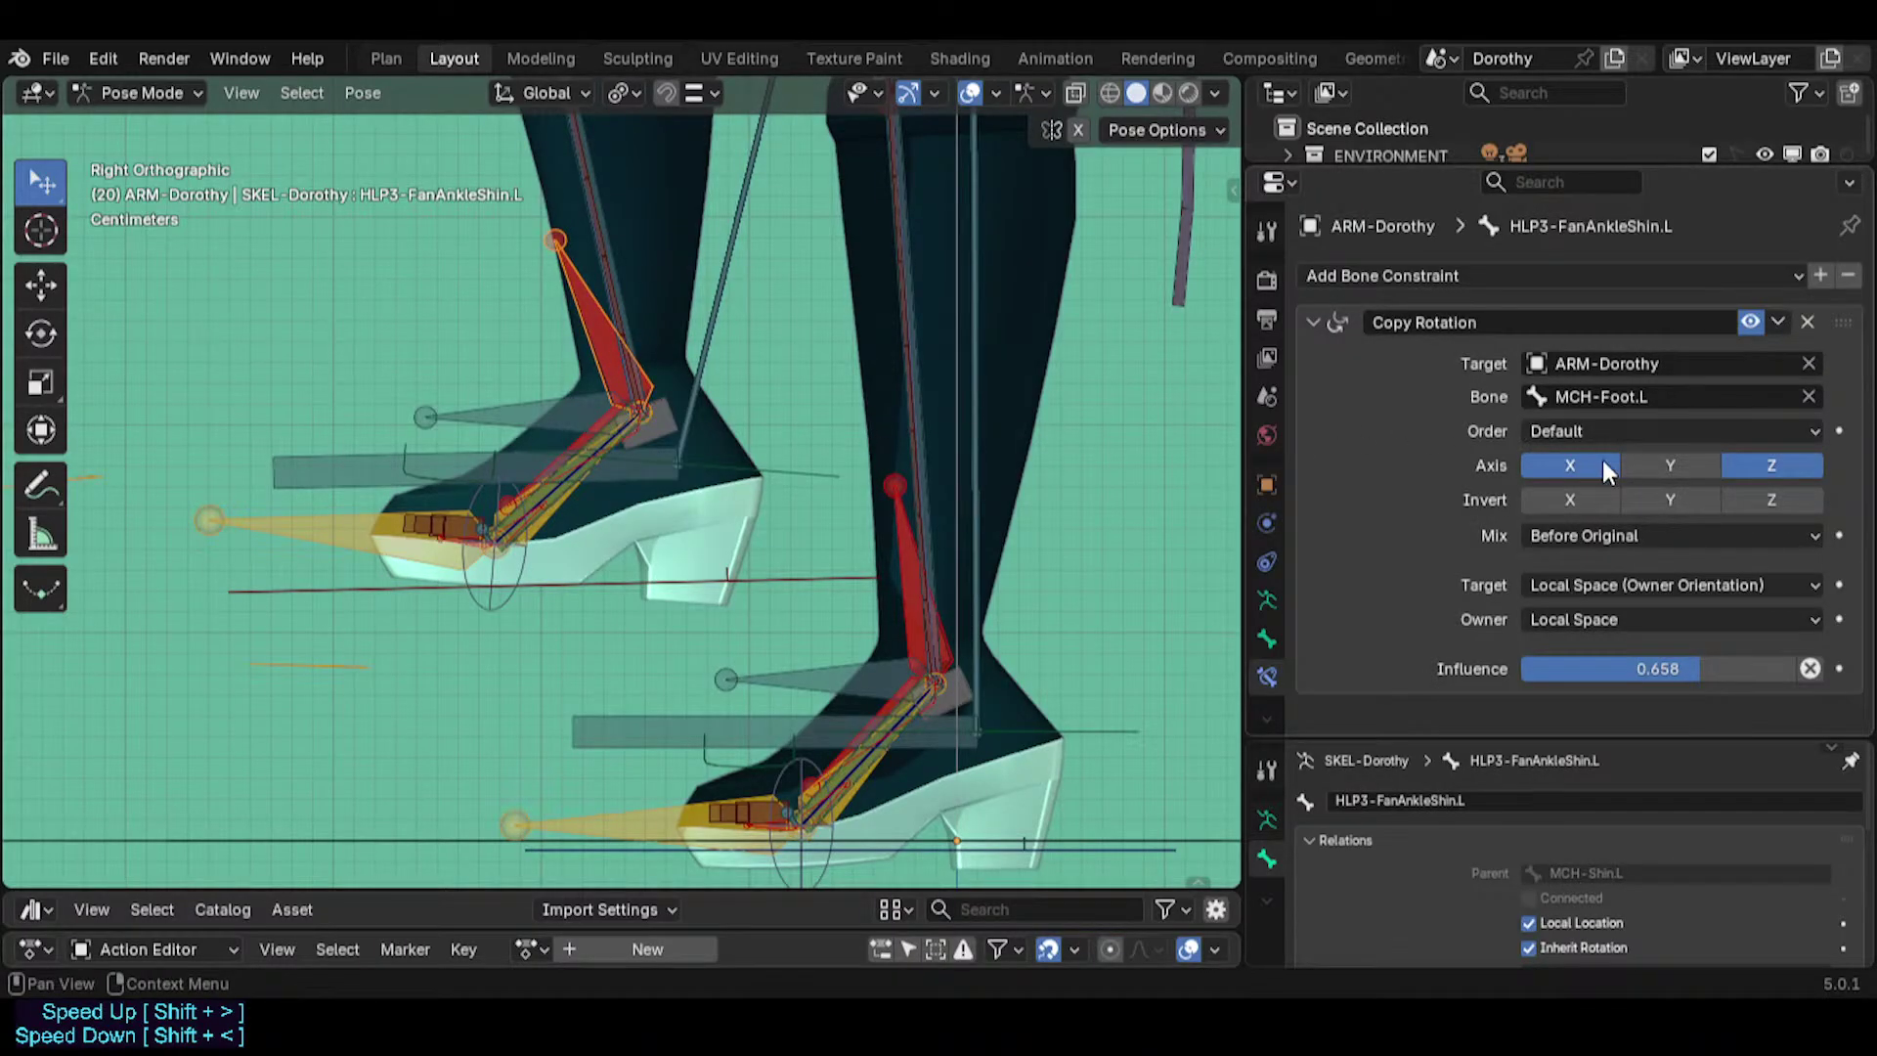
pyautogui.click(1592, 497)
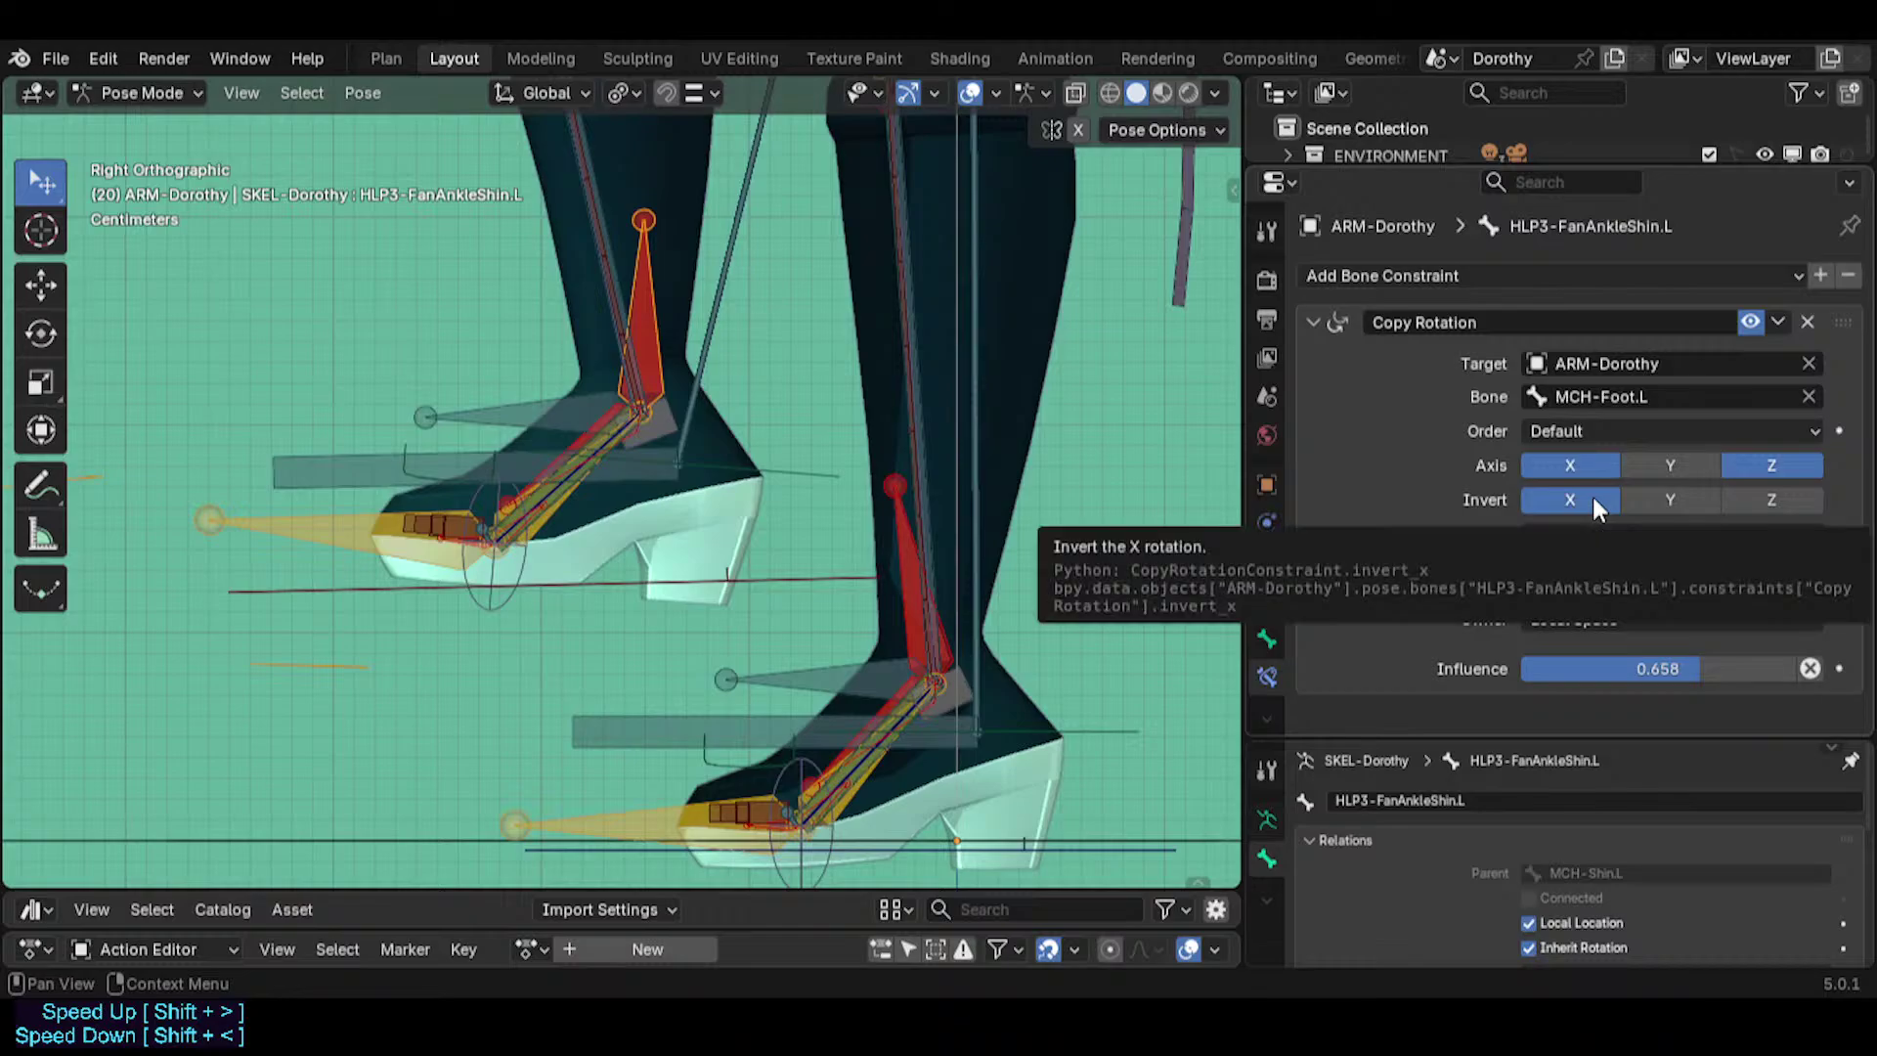
pyautogui.click(1592, 496)
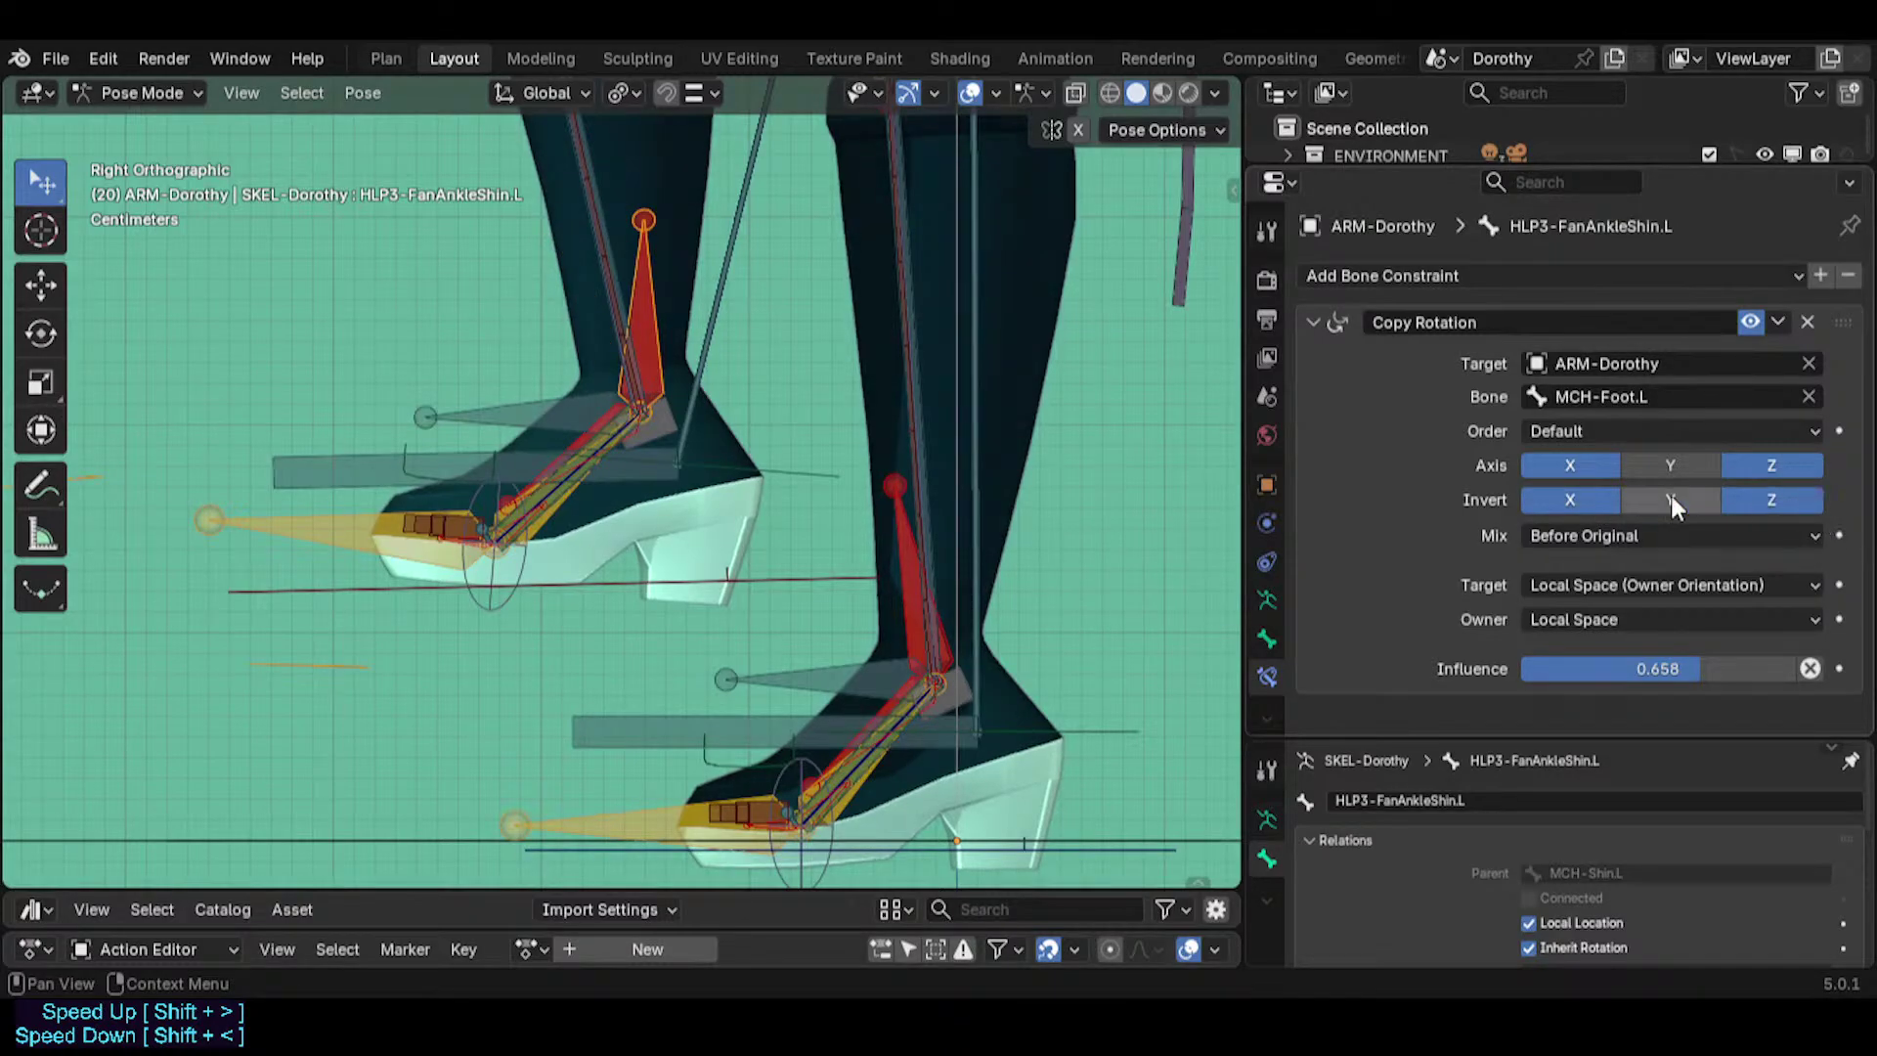
# Rotate TWK-Foot.L through its full up and down range in the side view, leaving the left toes pointing steeply up.
pyautogui.click(795, 467)
pyautogui.press('r')
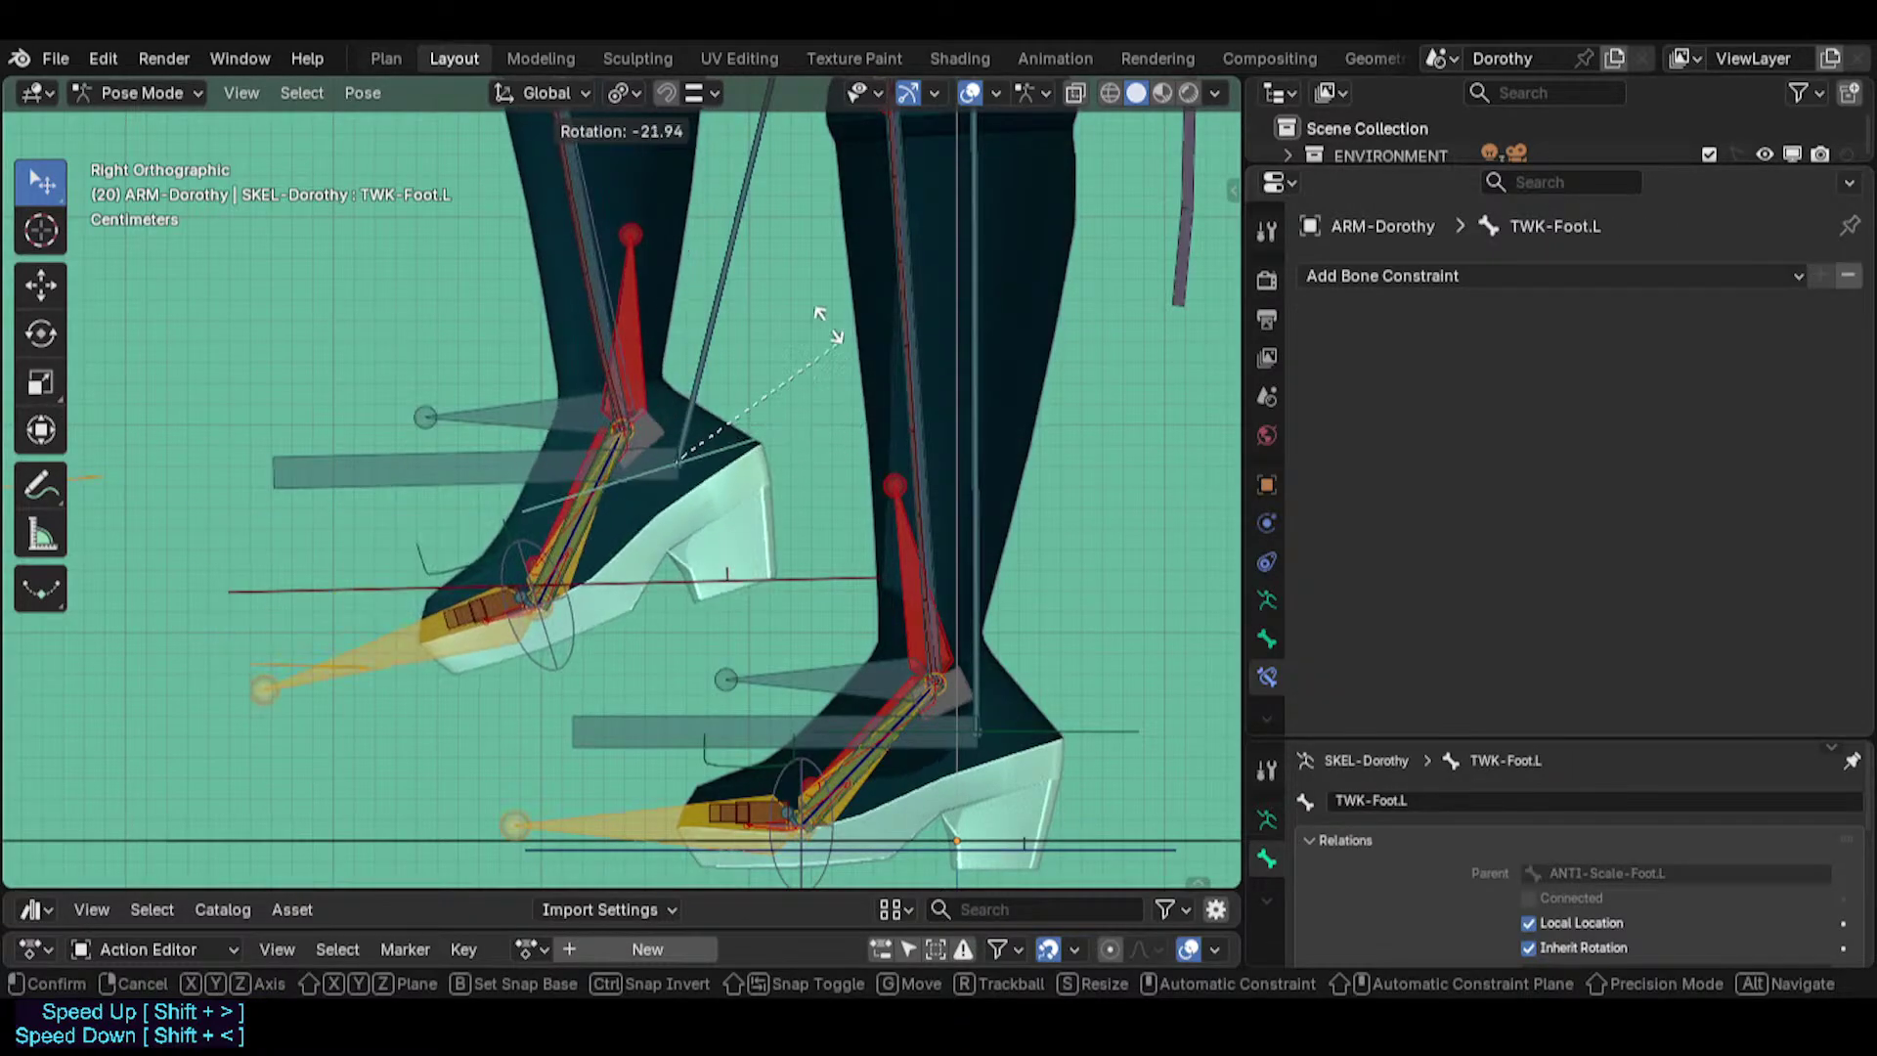
pyautogui.click(795, 427)
pyautogui.press('r')
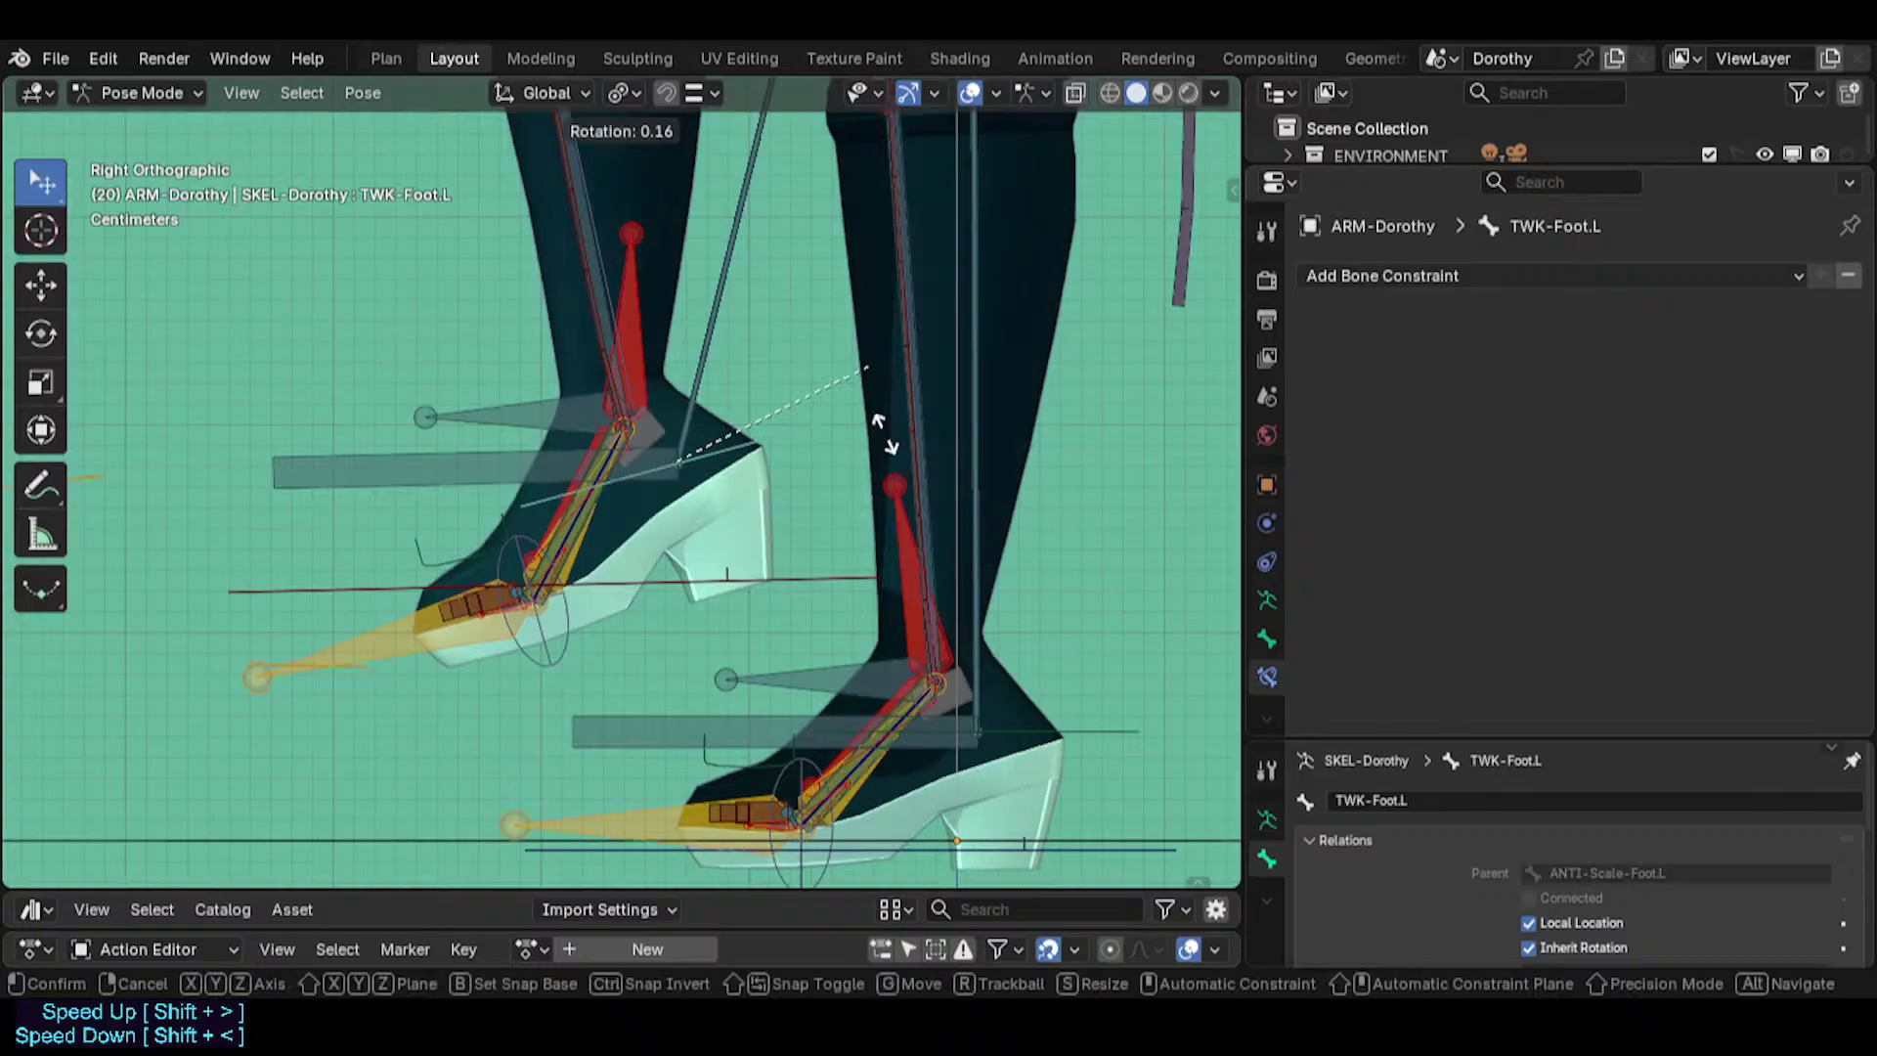
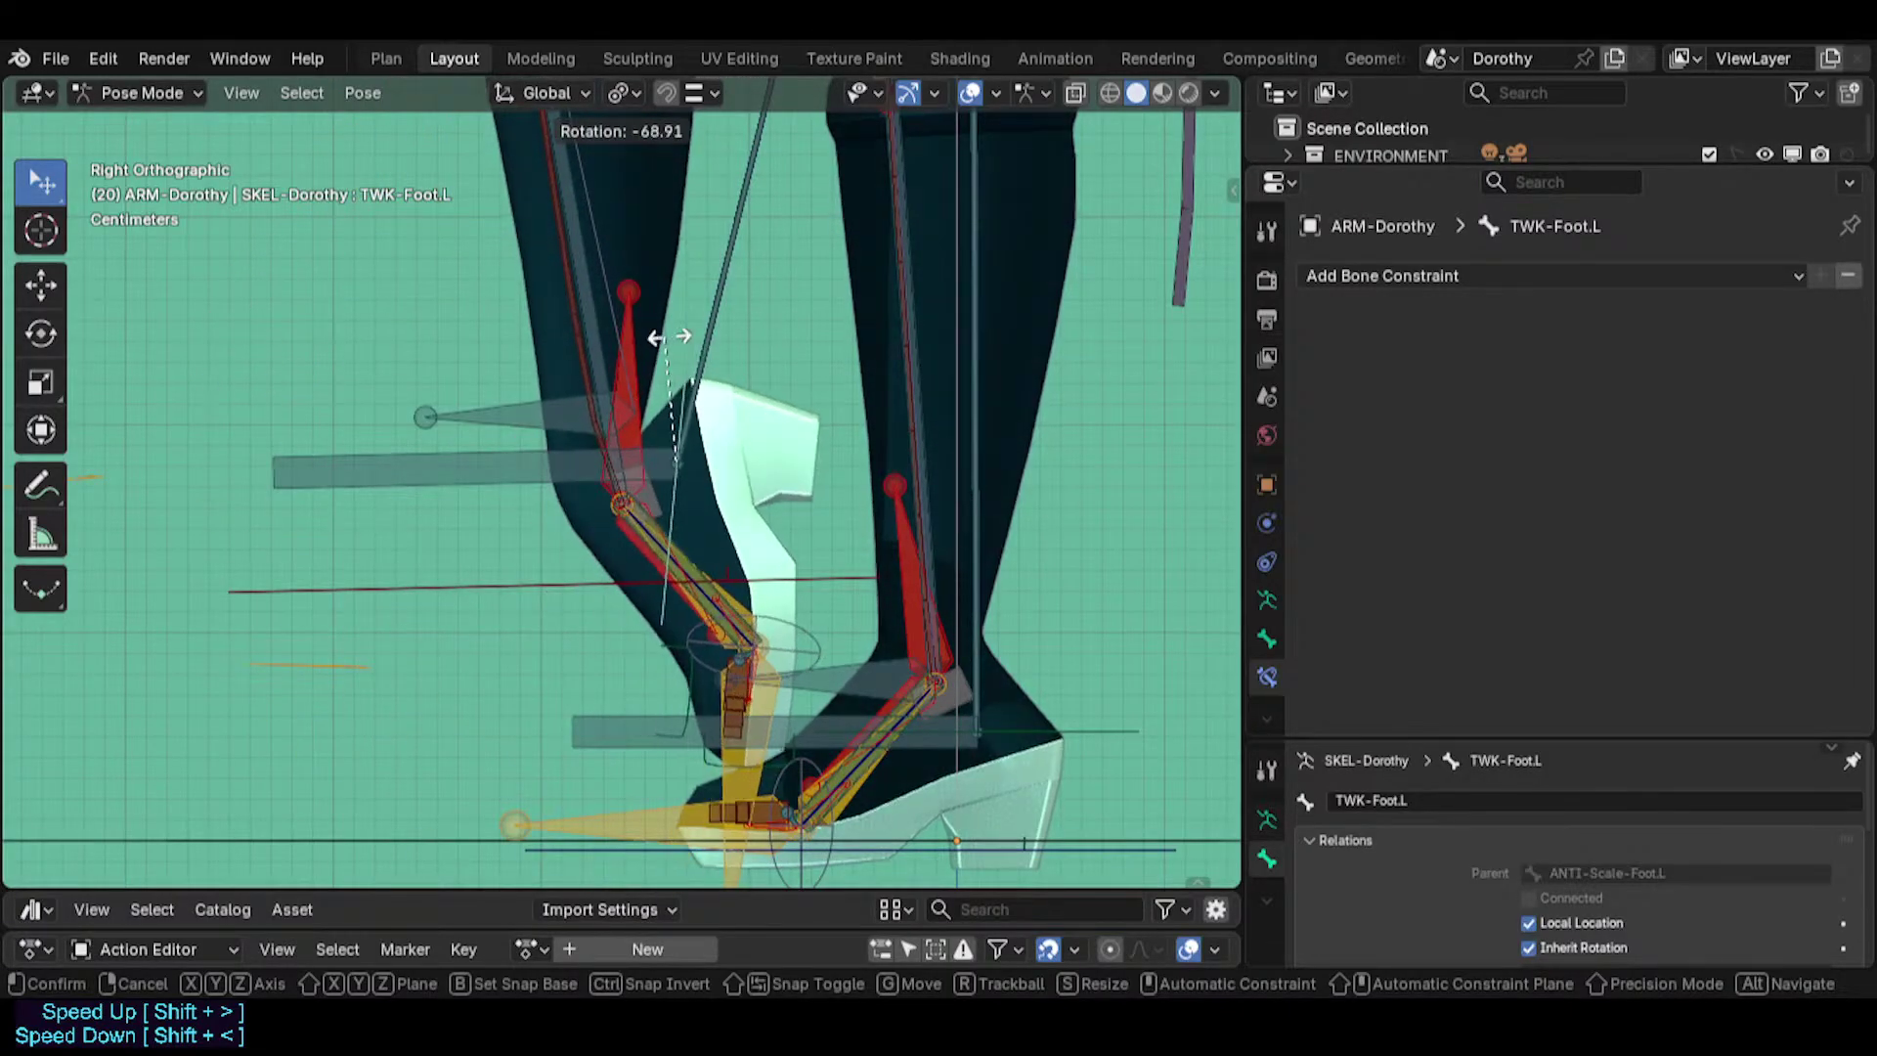
pyautogui.click(723, 510)
# Turn off the X and Z inversion on HLP3-FanAnkleShin.L and rotate TWK-Foot.L slightly to check the ankle.
pyautogui.click(707, 282)
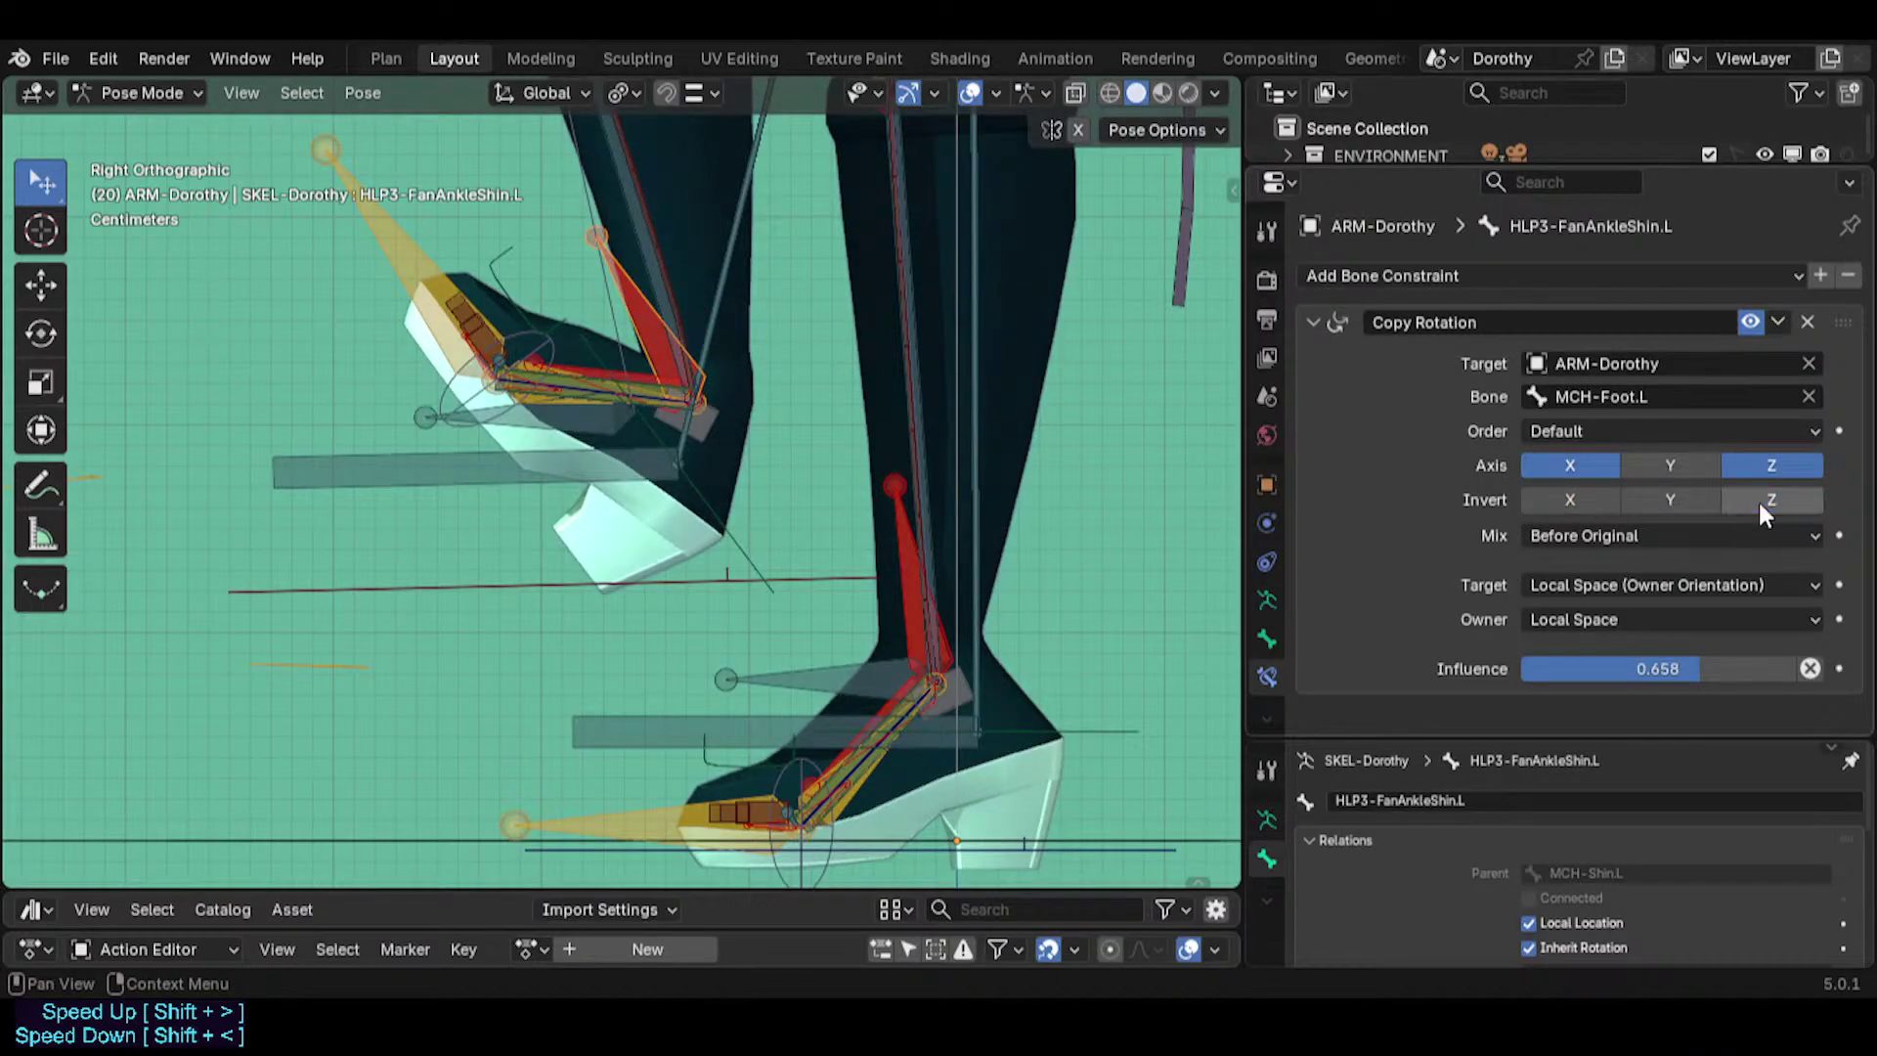
pyautogui.click(714, 537)
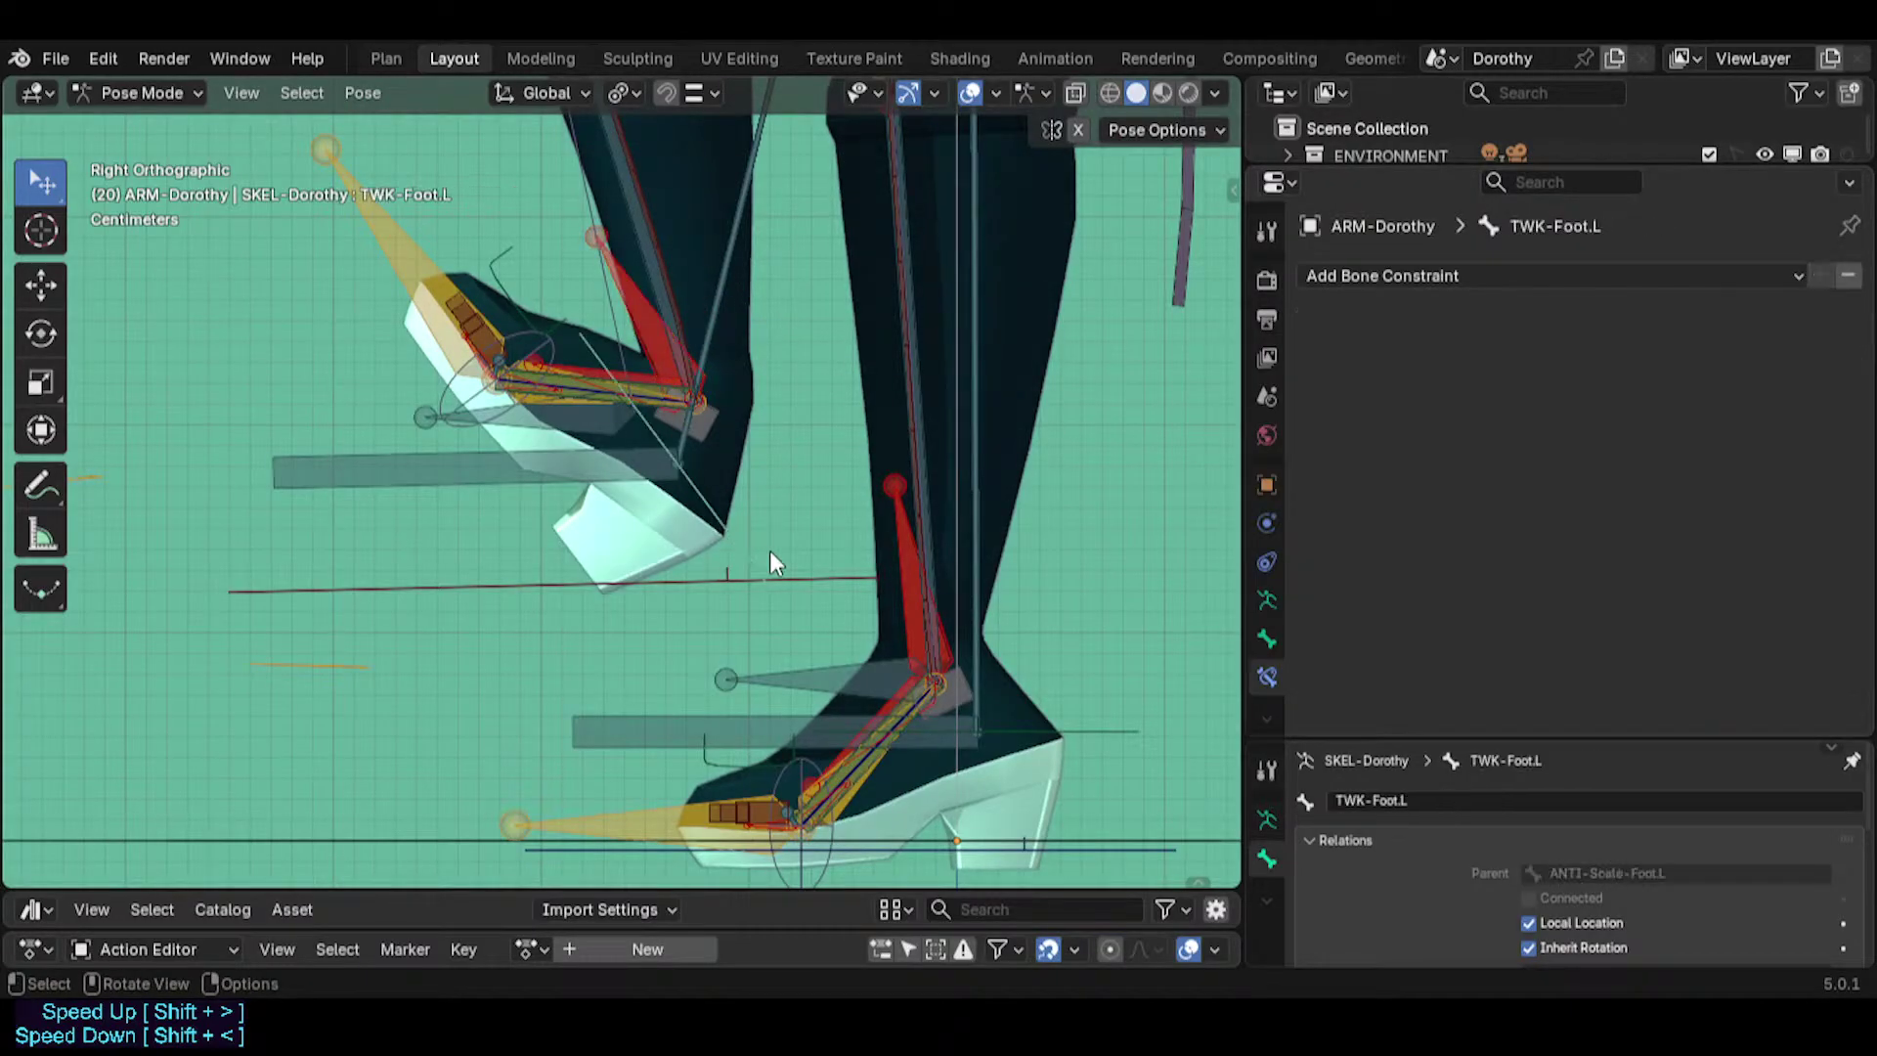
pyautogui.press('r')
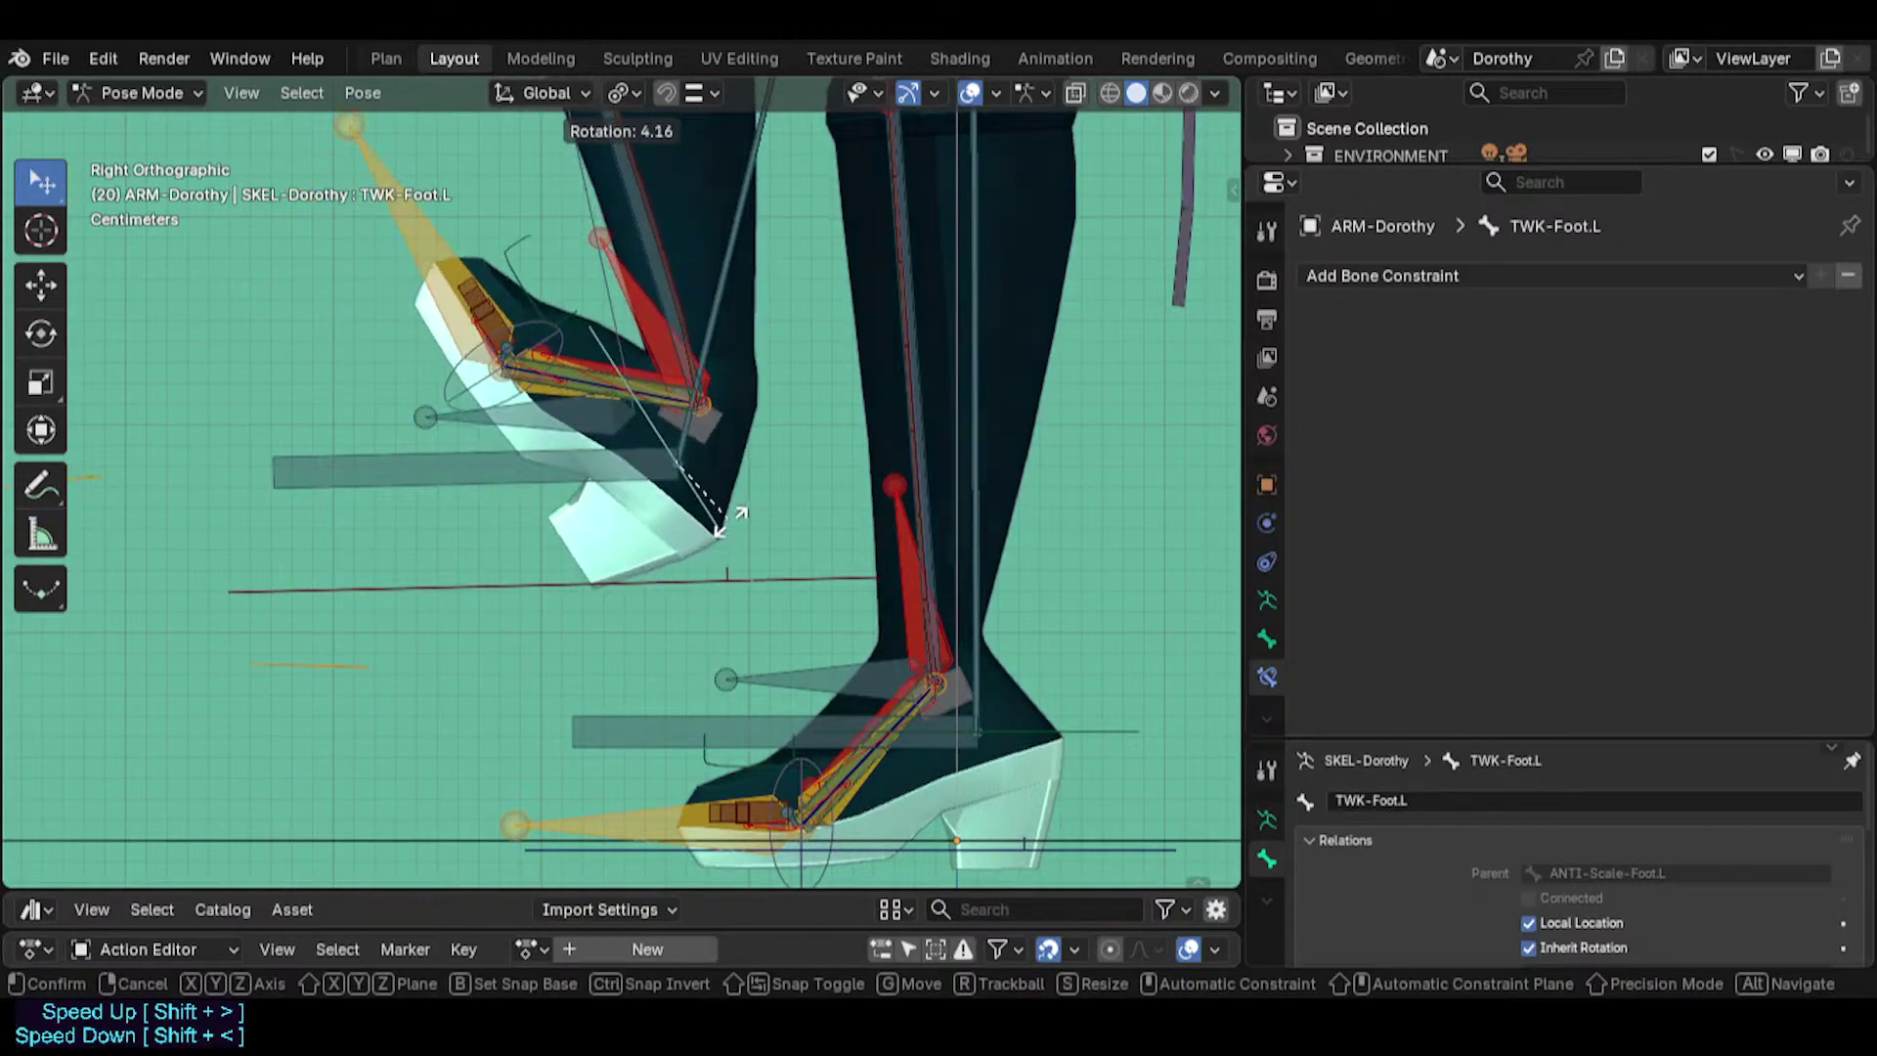
pyautogui.click(733, 520)
# Toggle the X and Z inversion of the HLP3-FanAnkleShin.L Copy Rotation on and off to compare the ankle shape.
pyautogui.click(651, 326)
pyautogui.click(1558, 502)
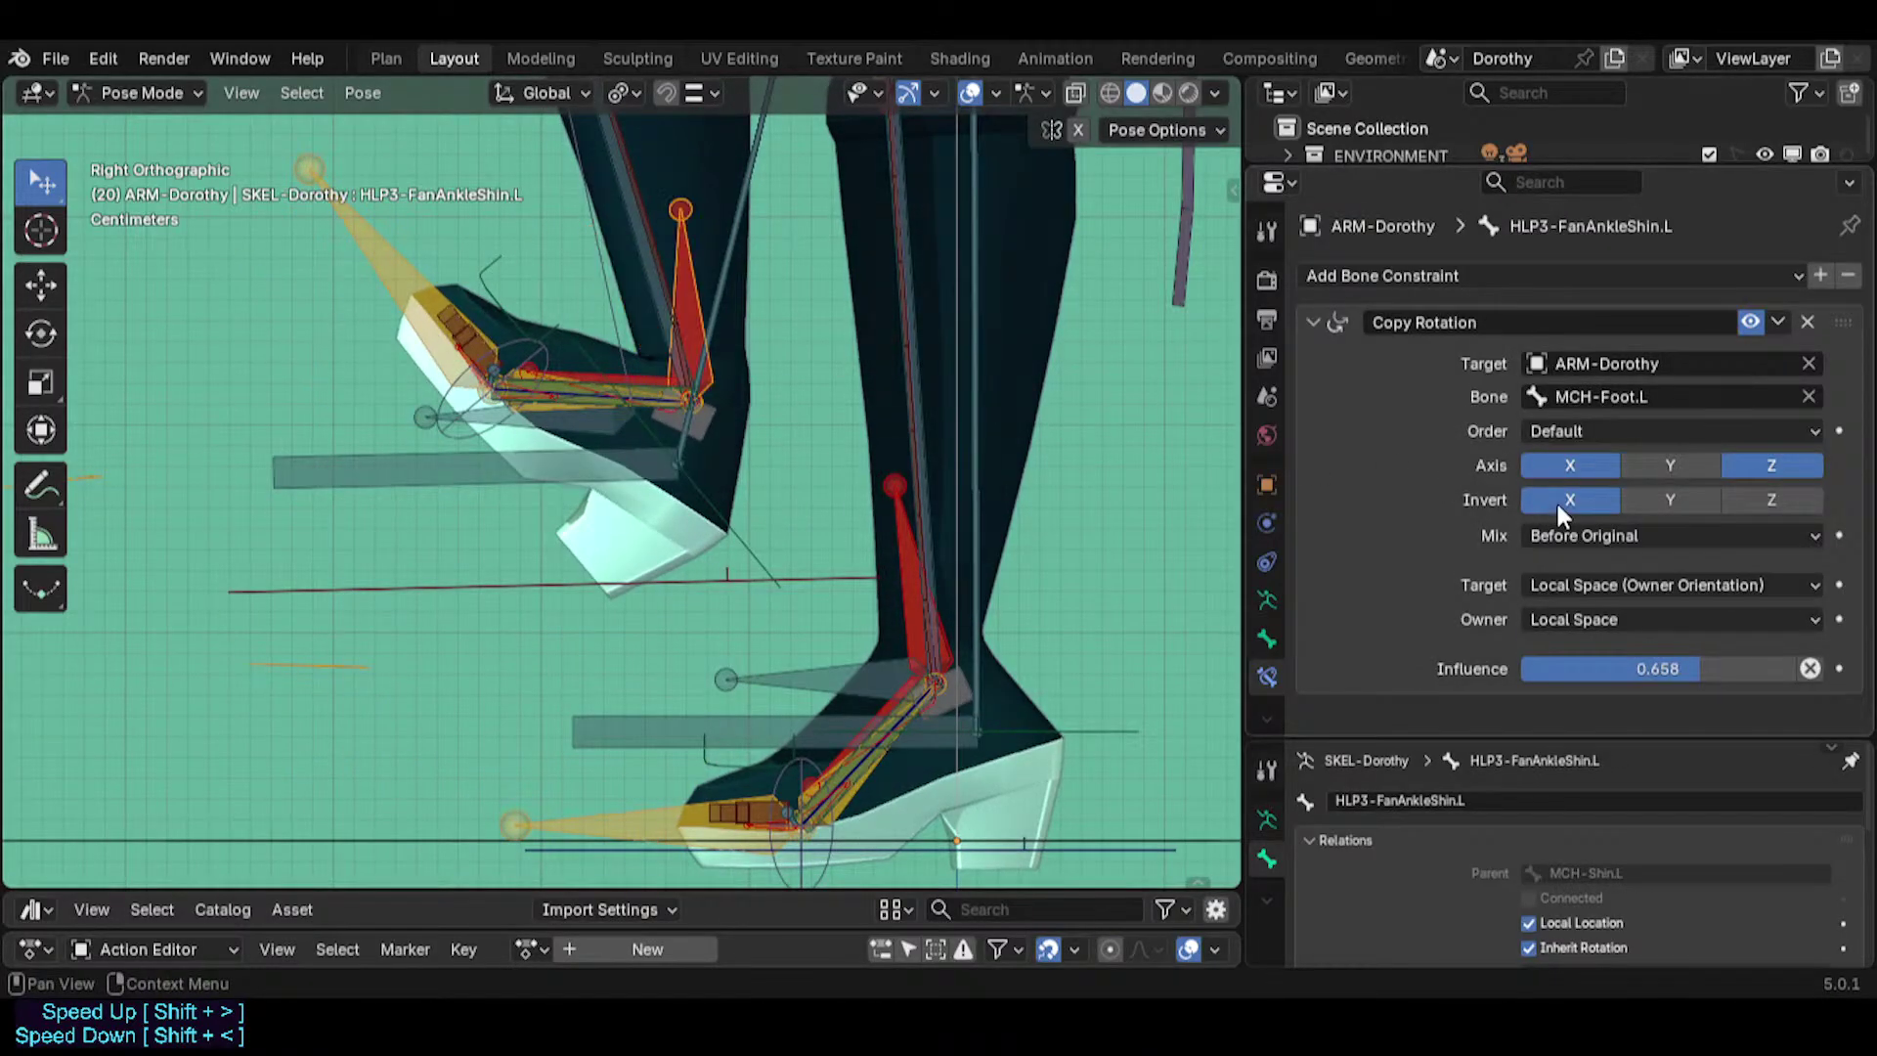
pyautogui.click(1756, 500)
pyautogui.click(1554, 492)
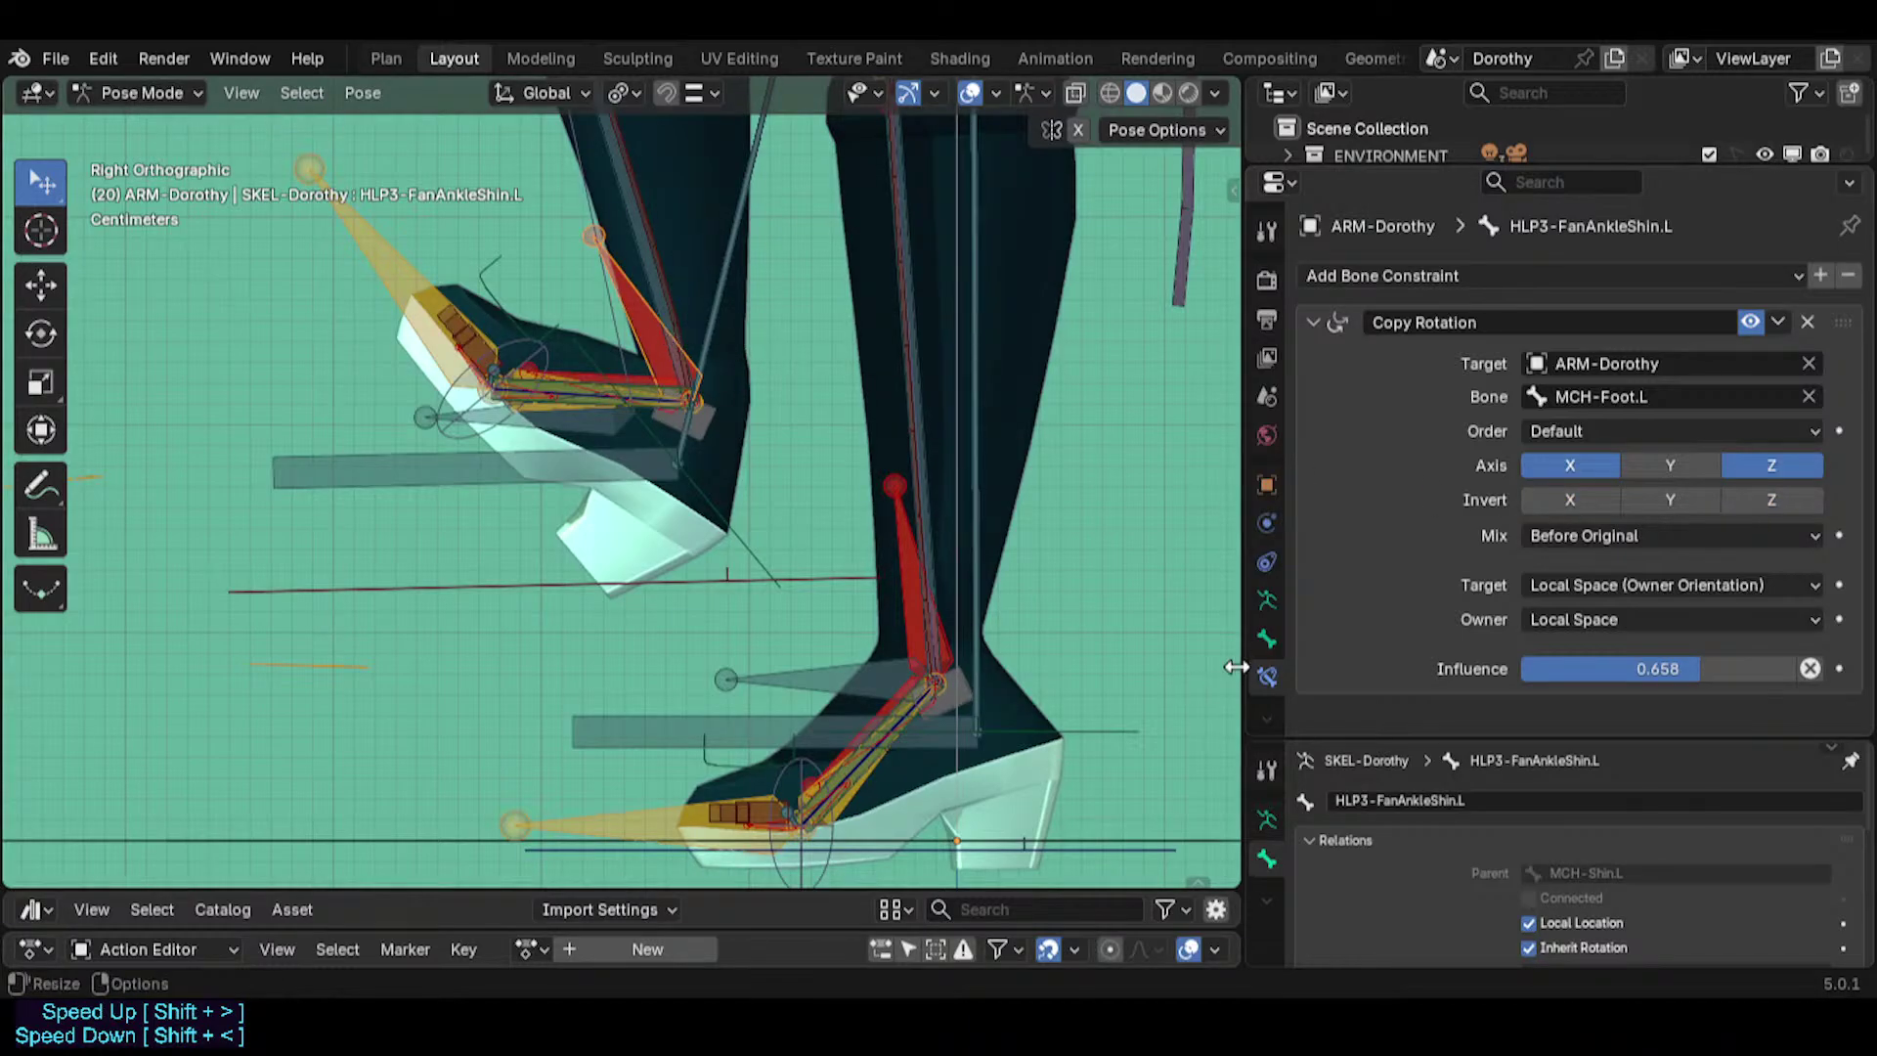
# Hide the CLO-DorothyUrbanBoots object to expose the bare feet, and return the armature to Pose Mode.
pyautogui.click(1267, 639)
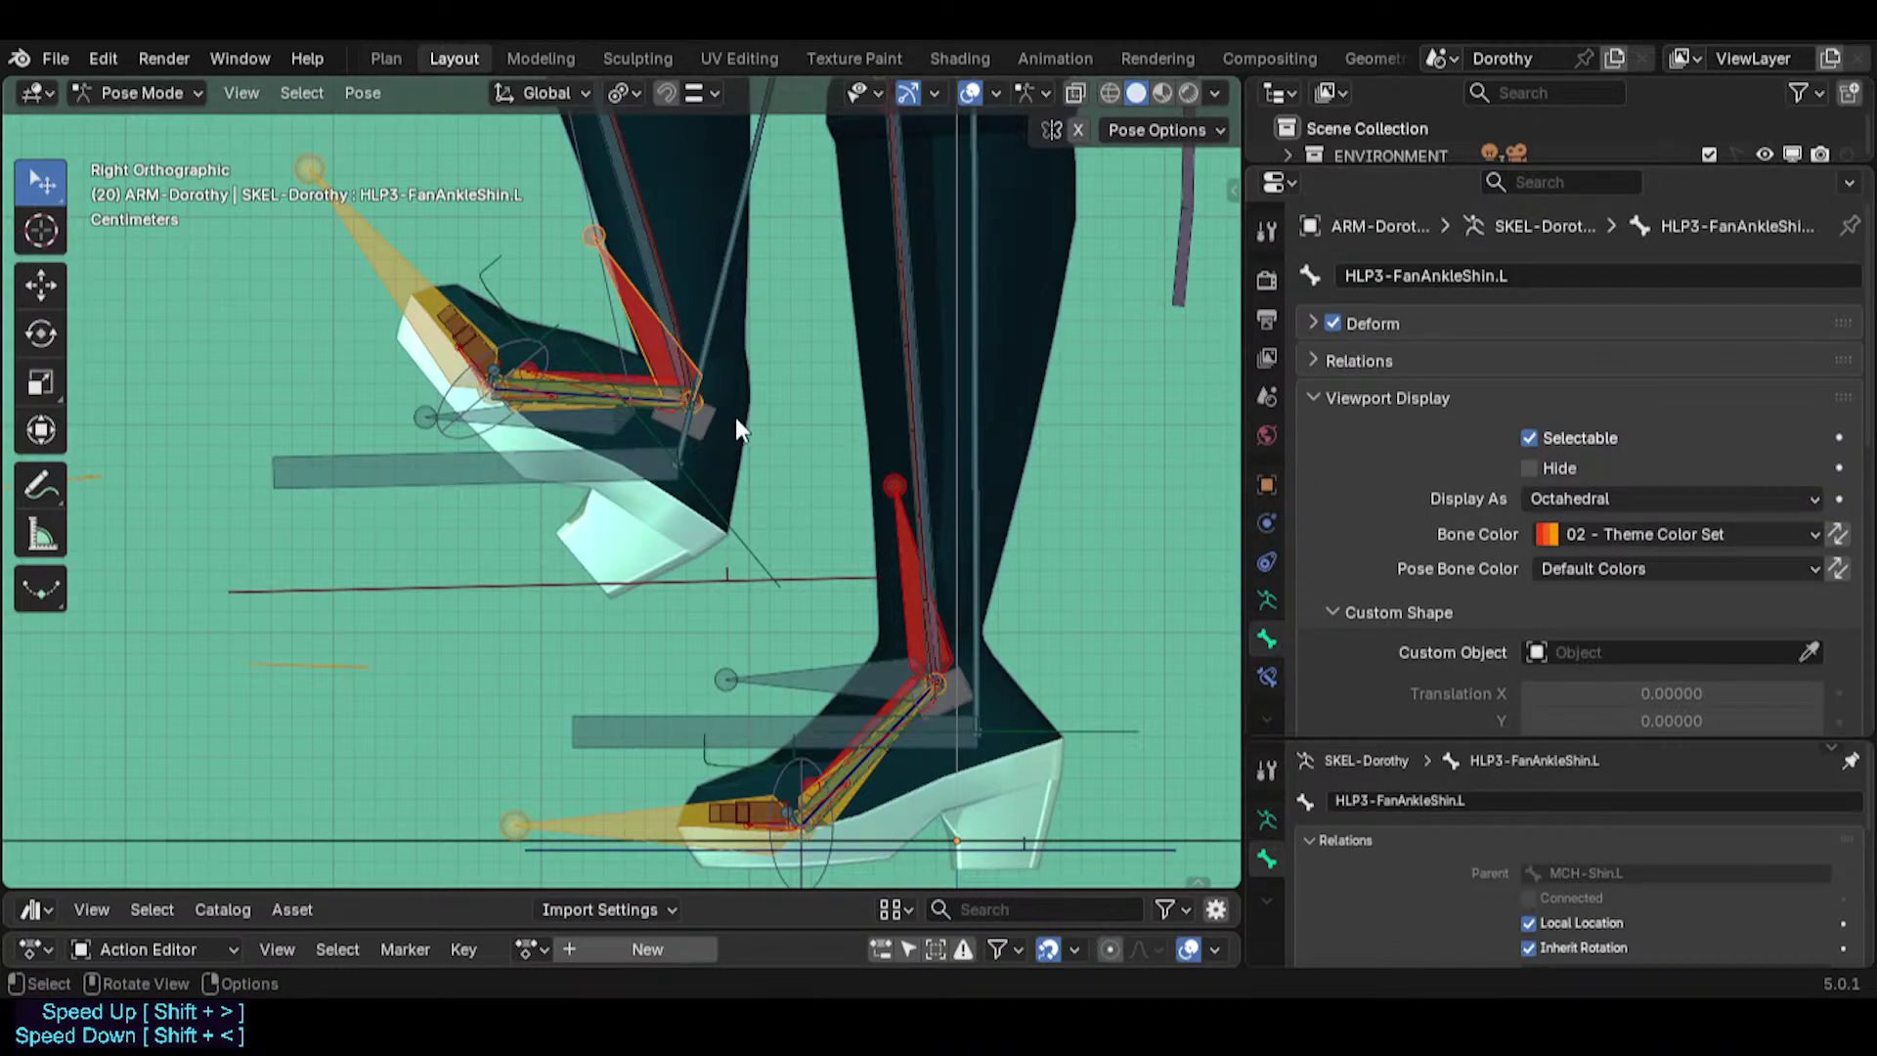
pyautogui.hotkey('ctrl', 'Tab')
pyautogui.click(677, 228)
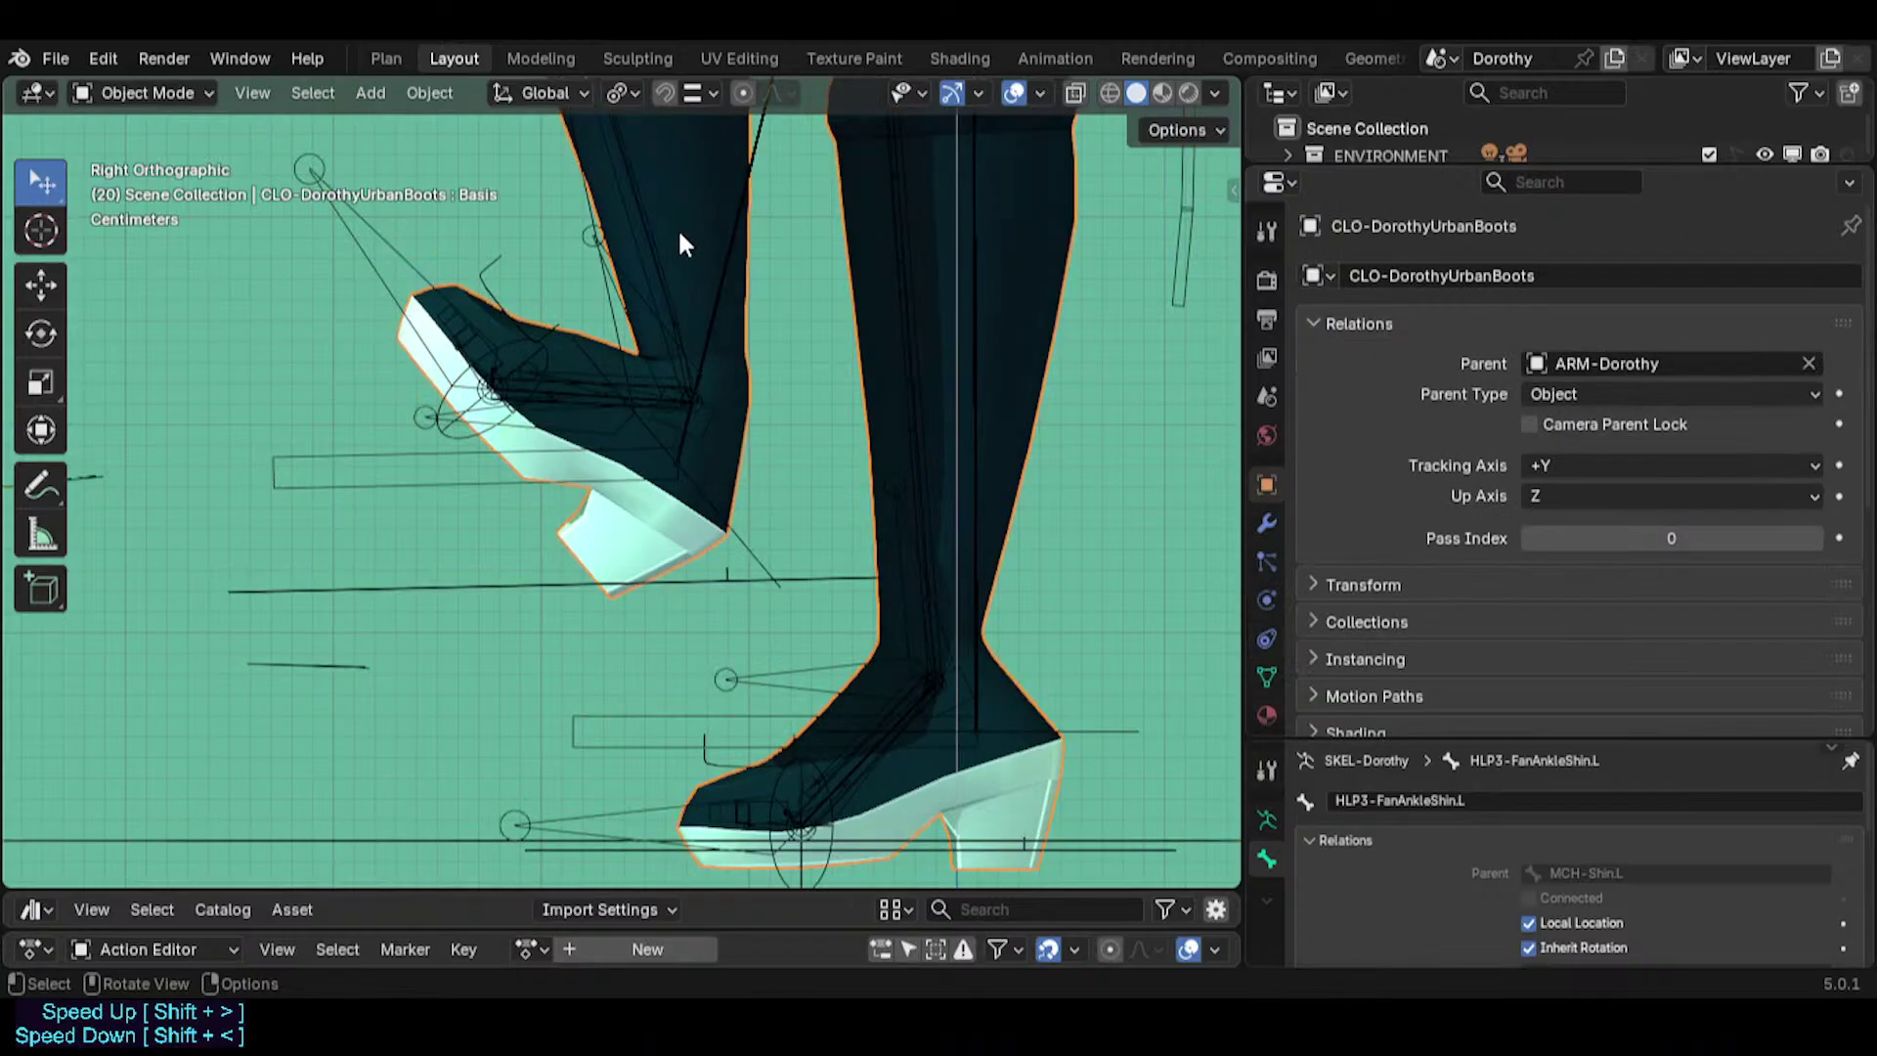
pyautogui.press('h')
pyautogui.click(641, 303)
pyautogui.hotkey('ctrl', 'Tab')
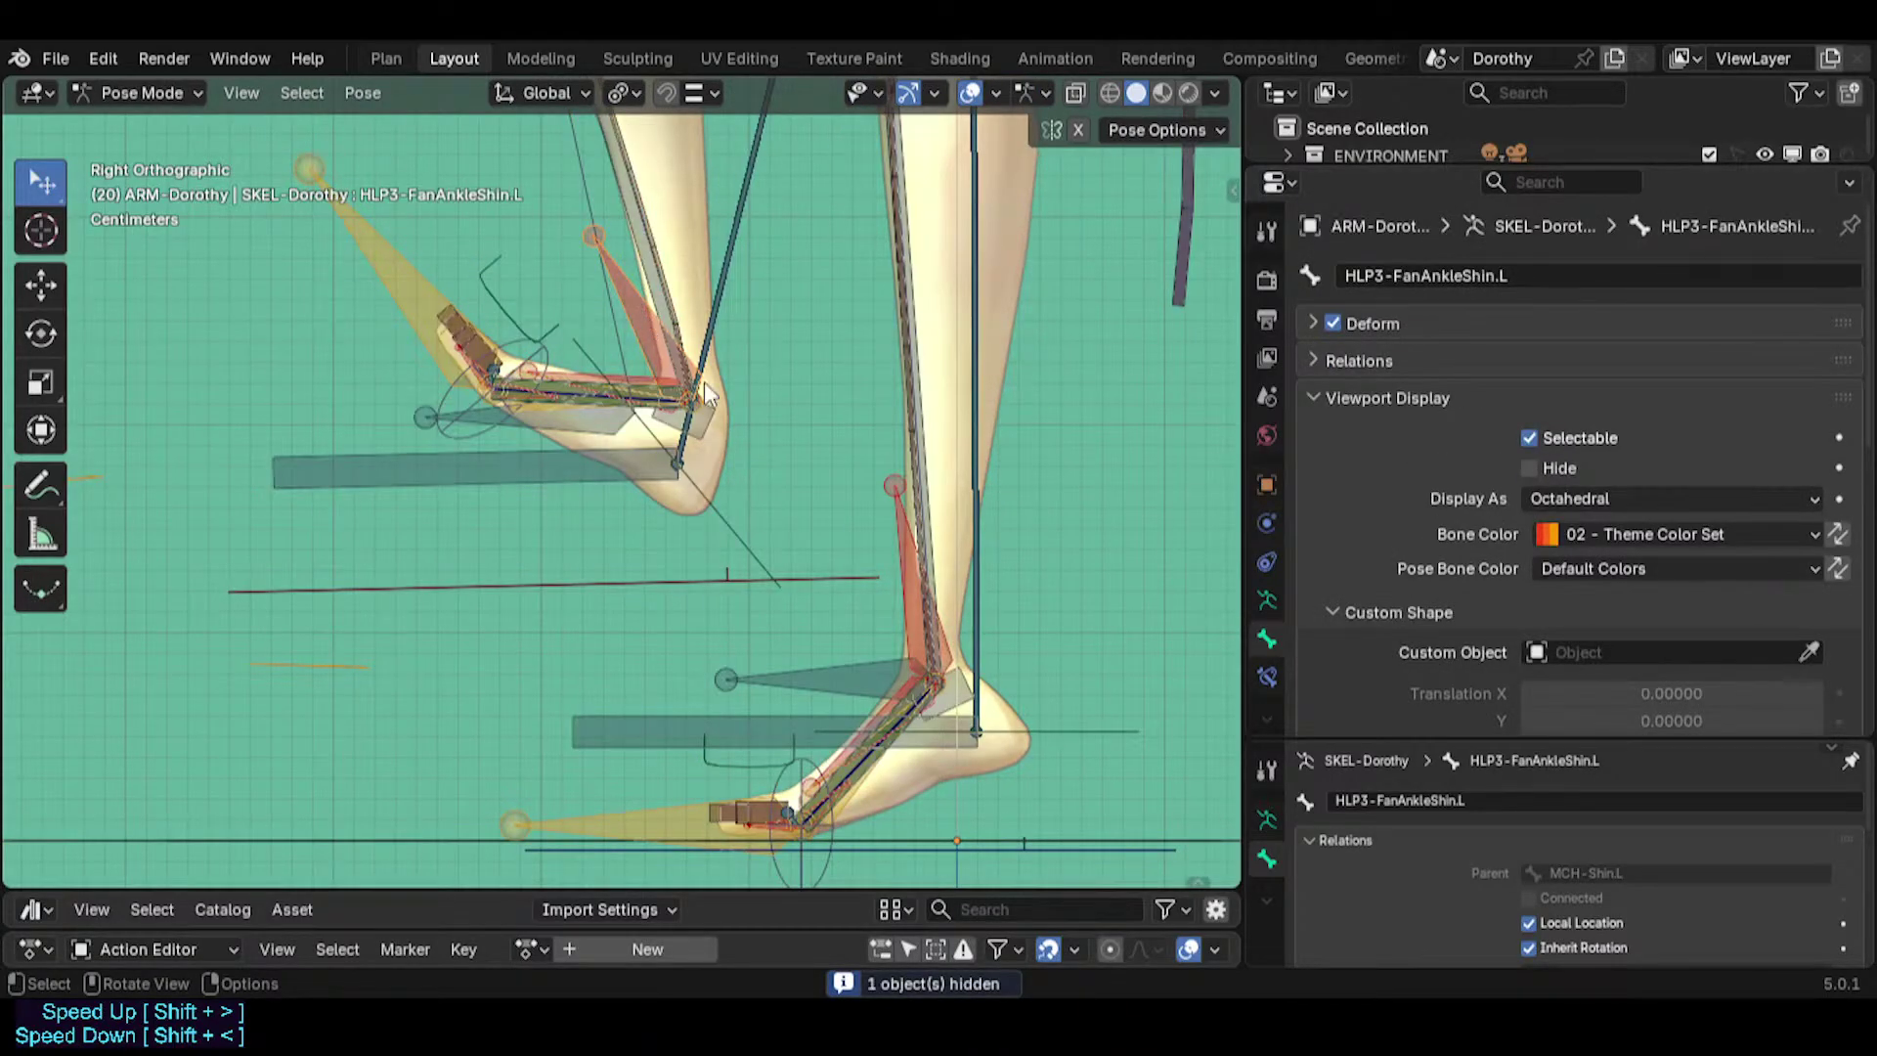
# Invert the X and Z axes in the Copy Rotation constraint of HLP3-FanAnkleShin.L.
pyautogui.click(1266, 676)
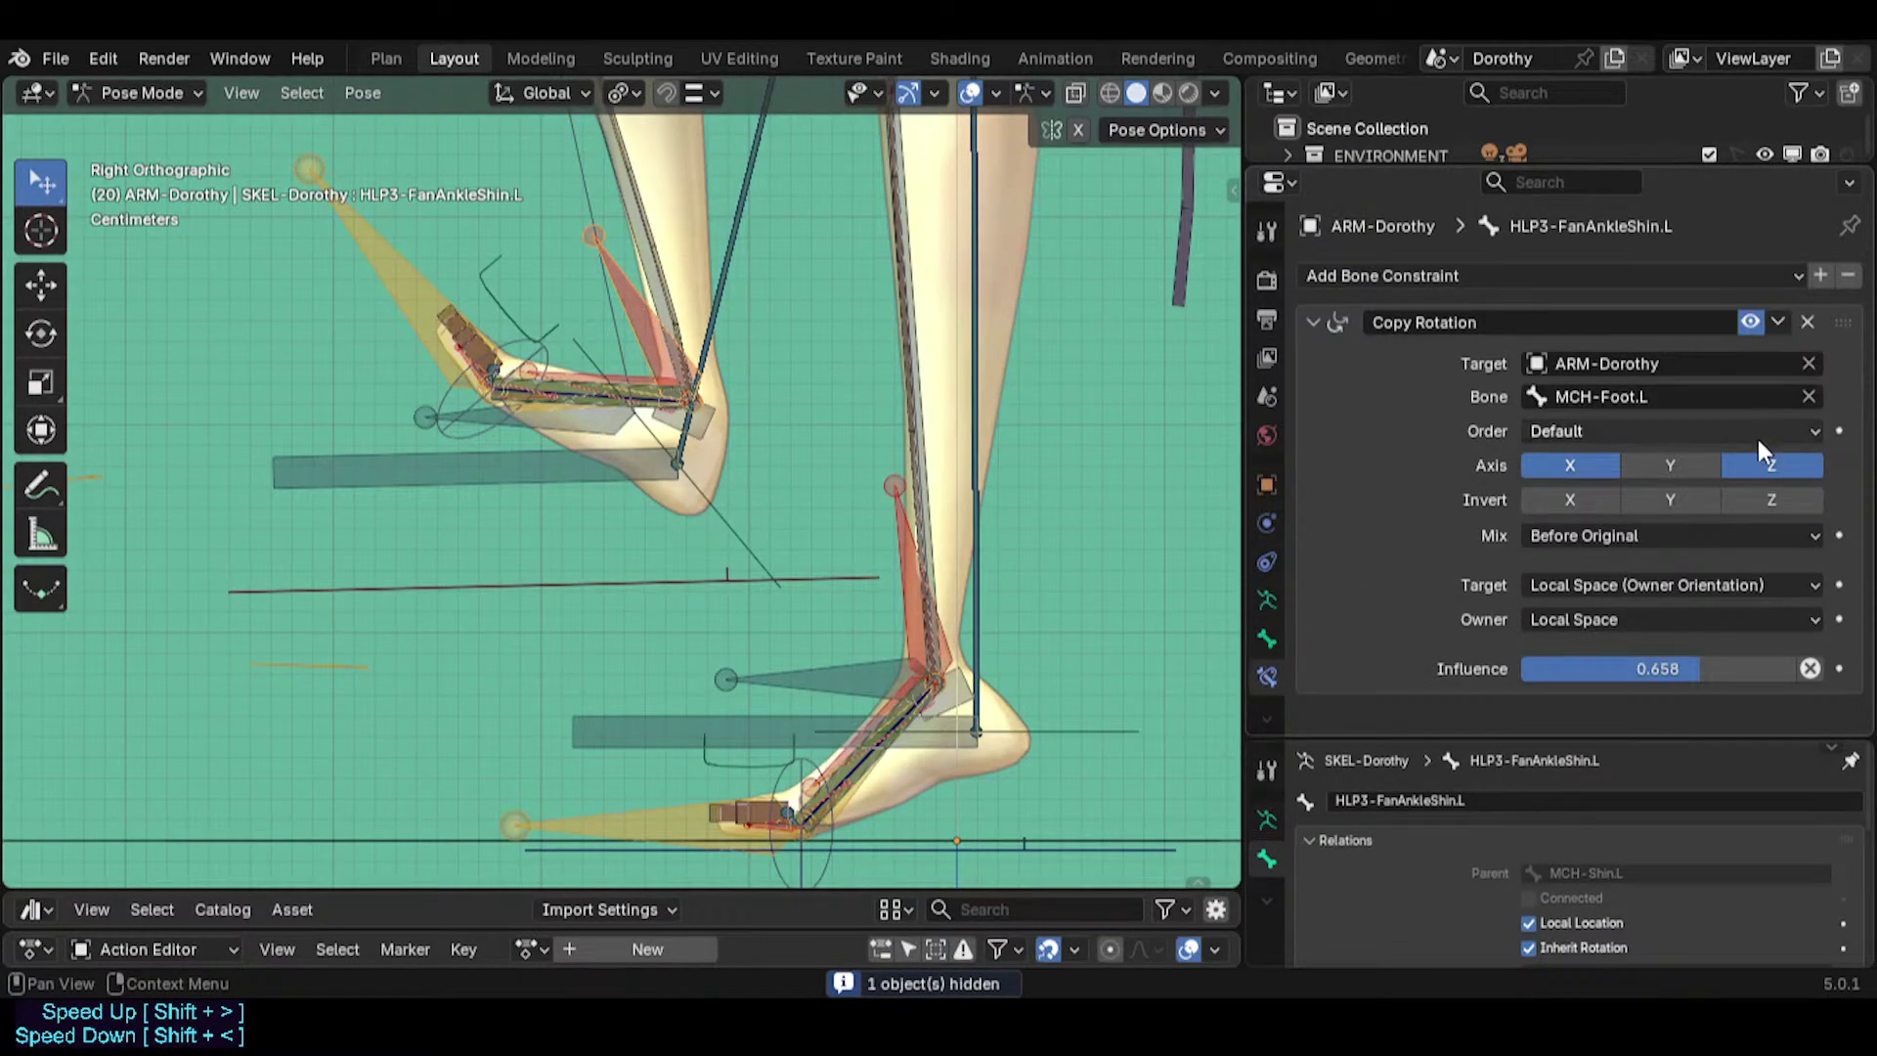
pyautogui.click(1574, 500)
pyautogui.click(1748, 501)
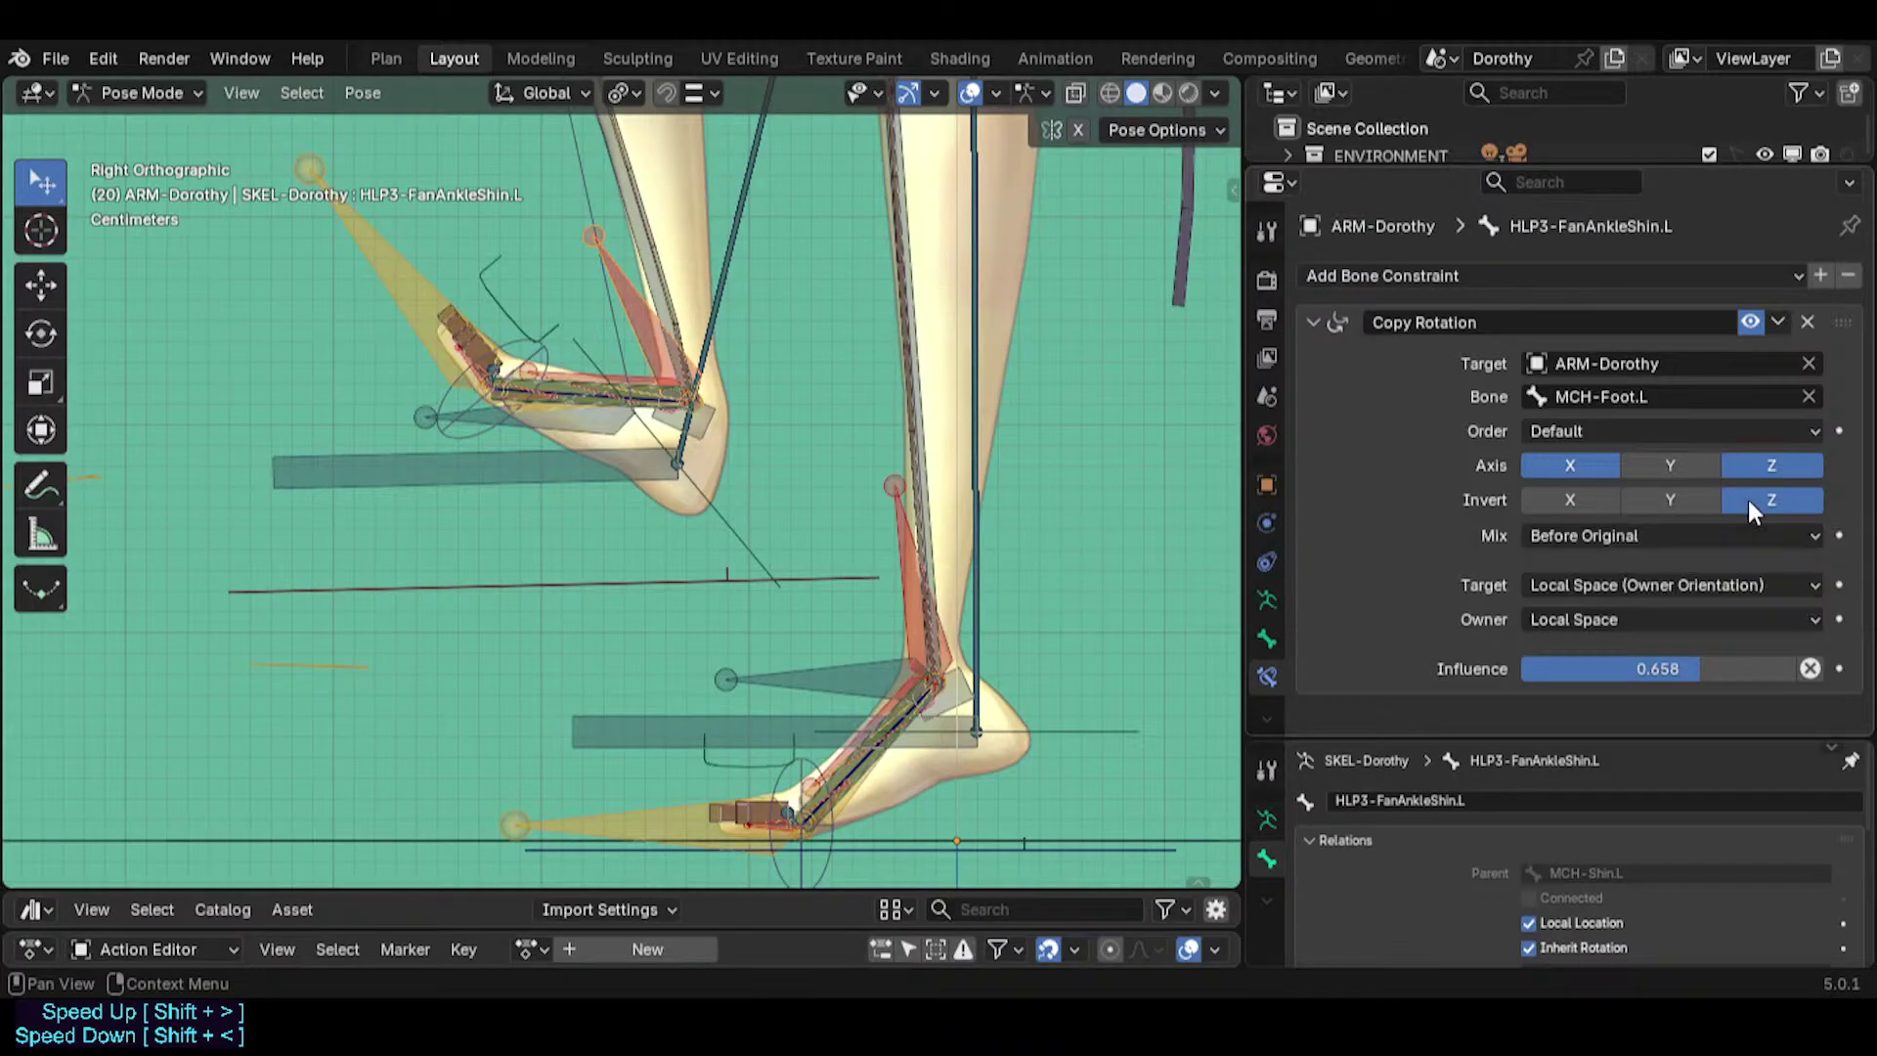
# Rotate TWK-Foot.L up and down on the bare foot in the side view, leaving the toes moderately raised.
pyautogui.click(727, 532)
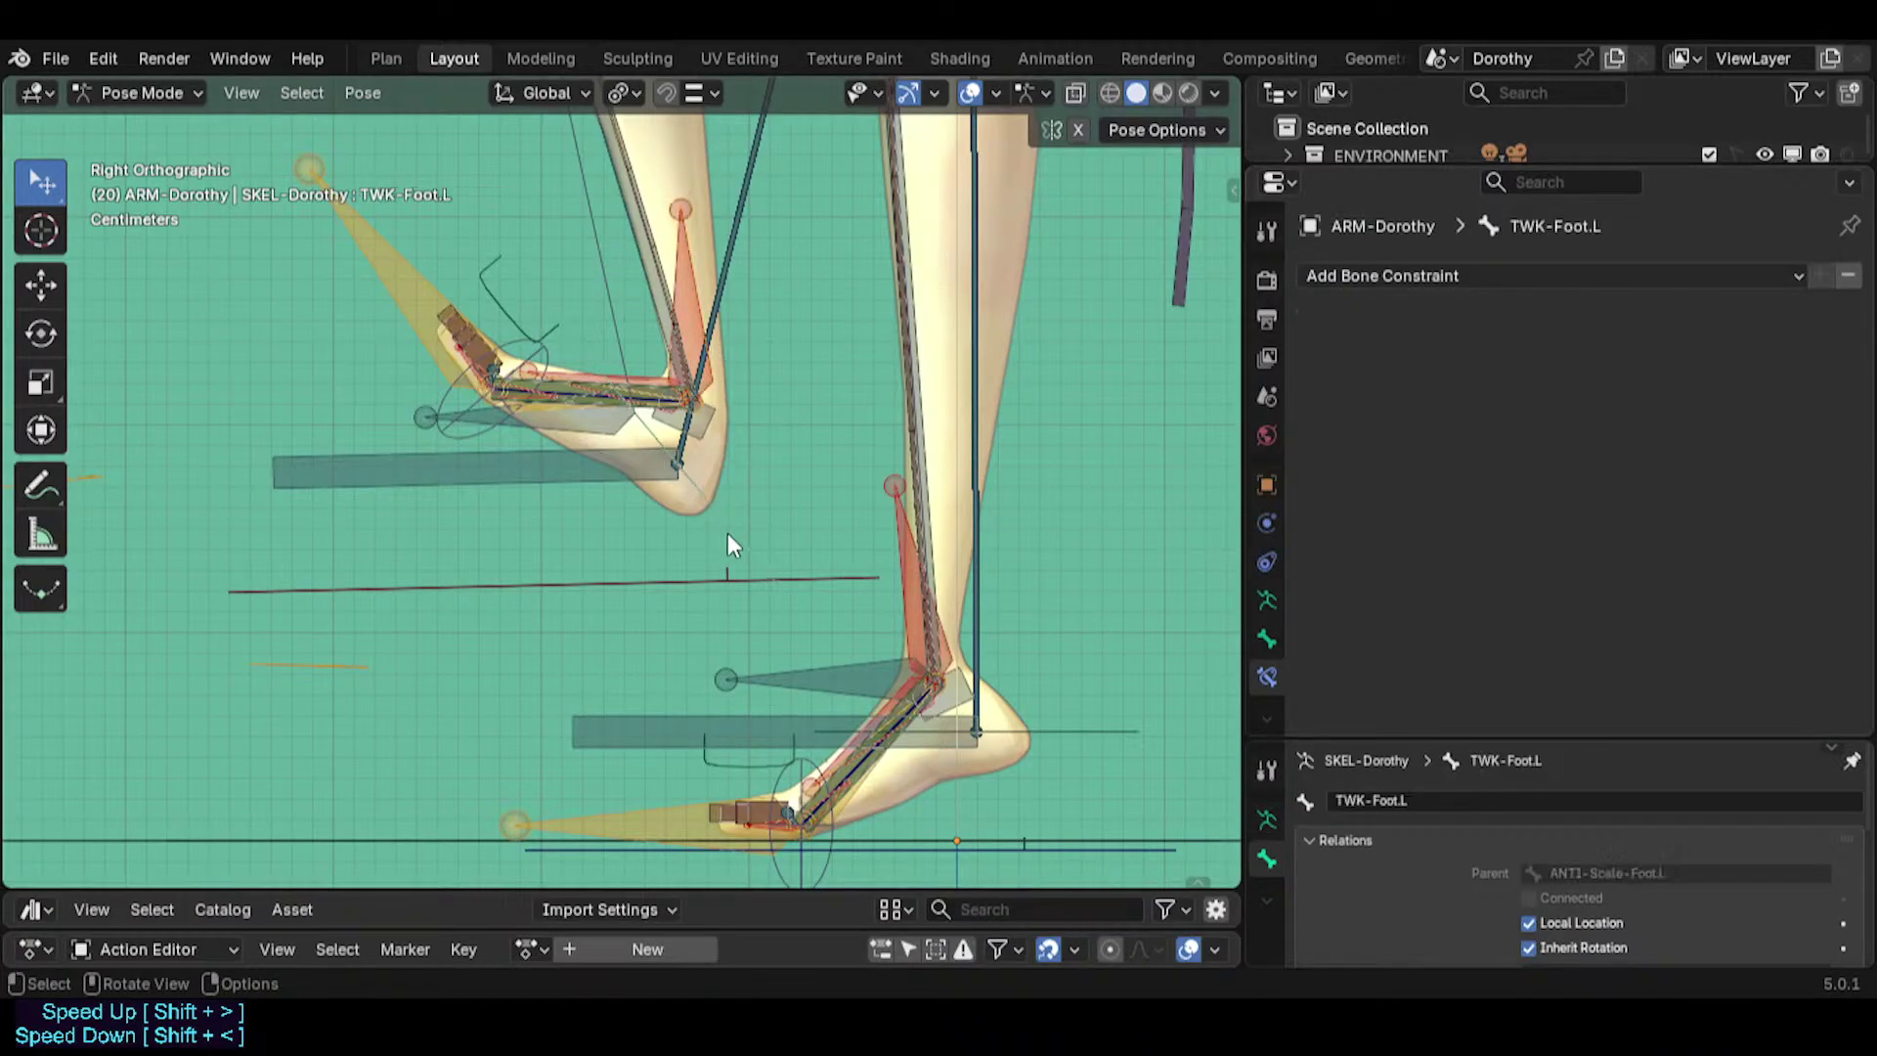
pyautogui.press('r')
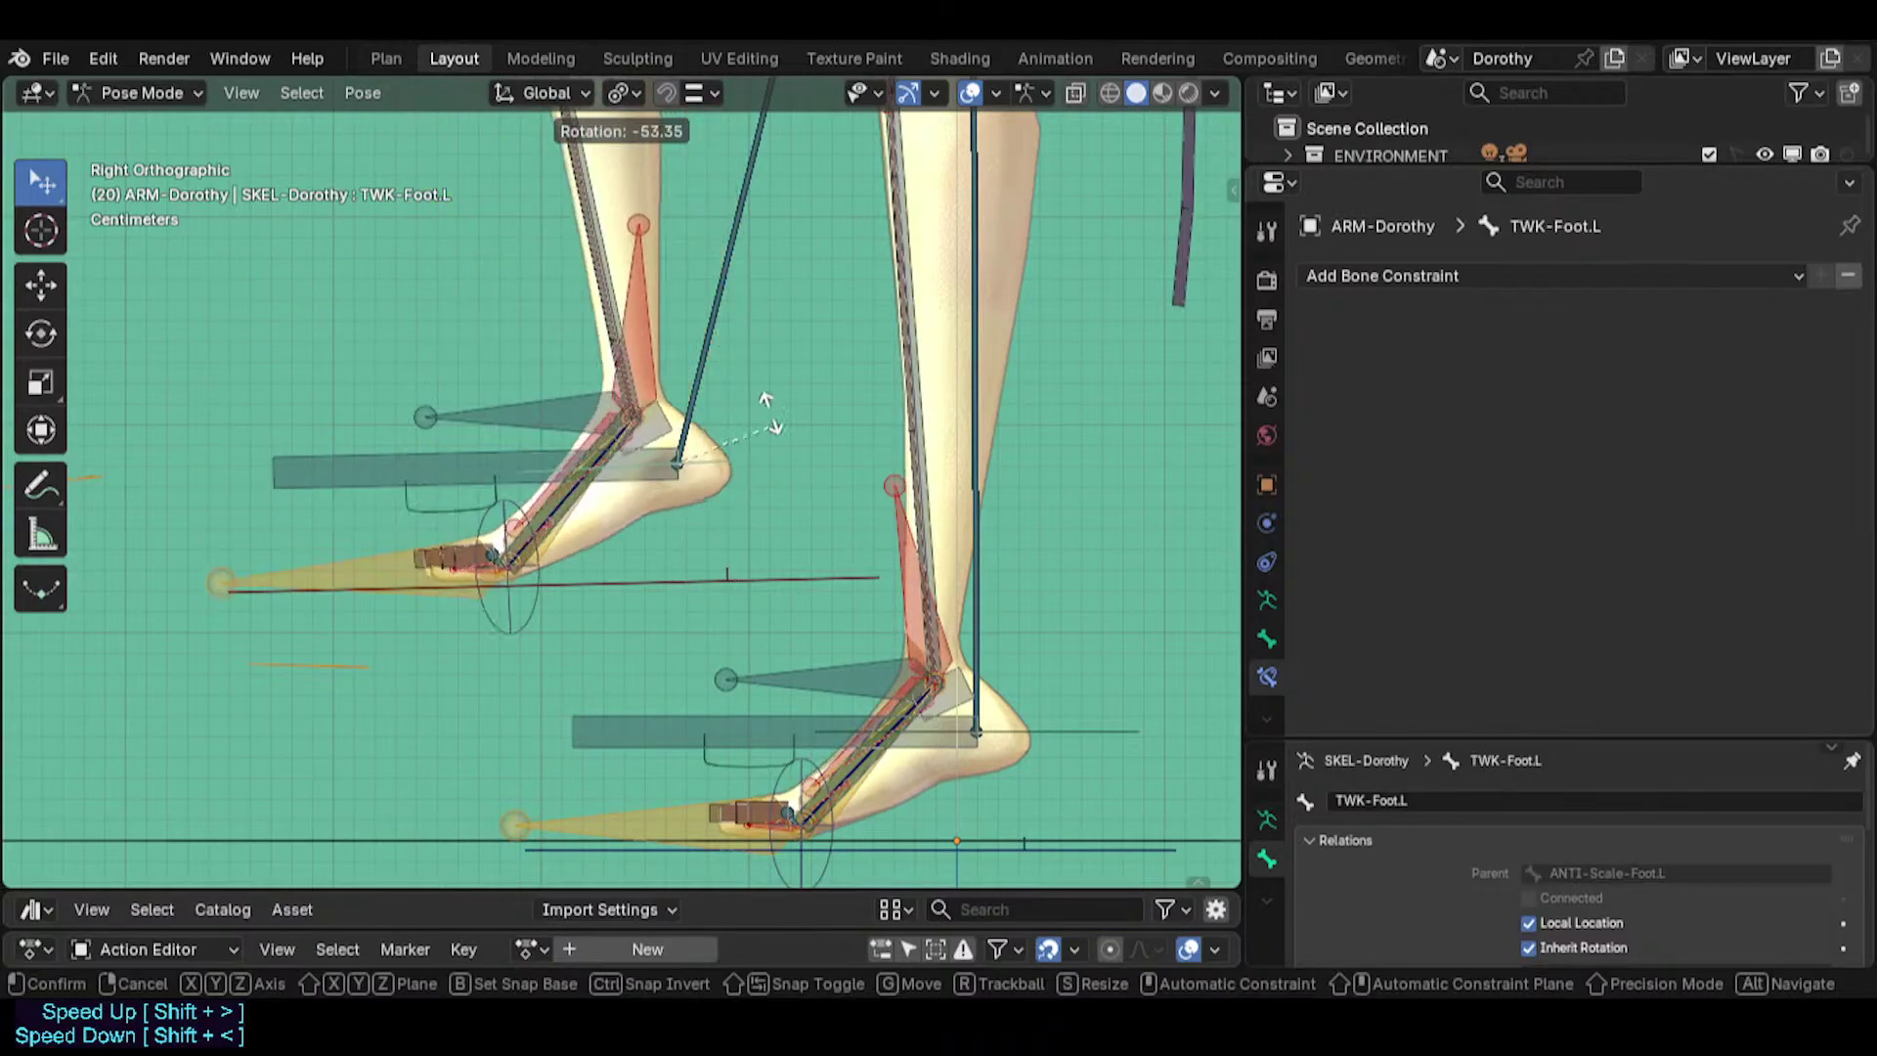
pyautogui.click(771, 467)
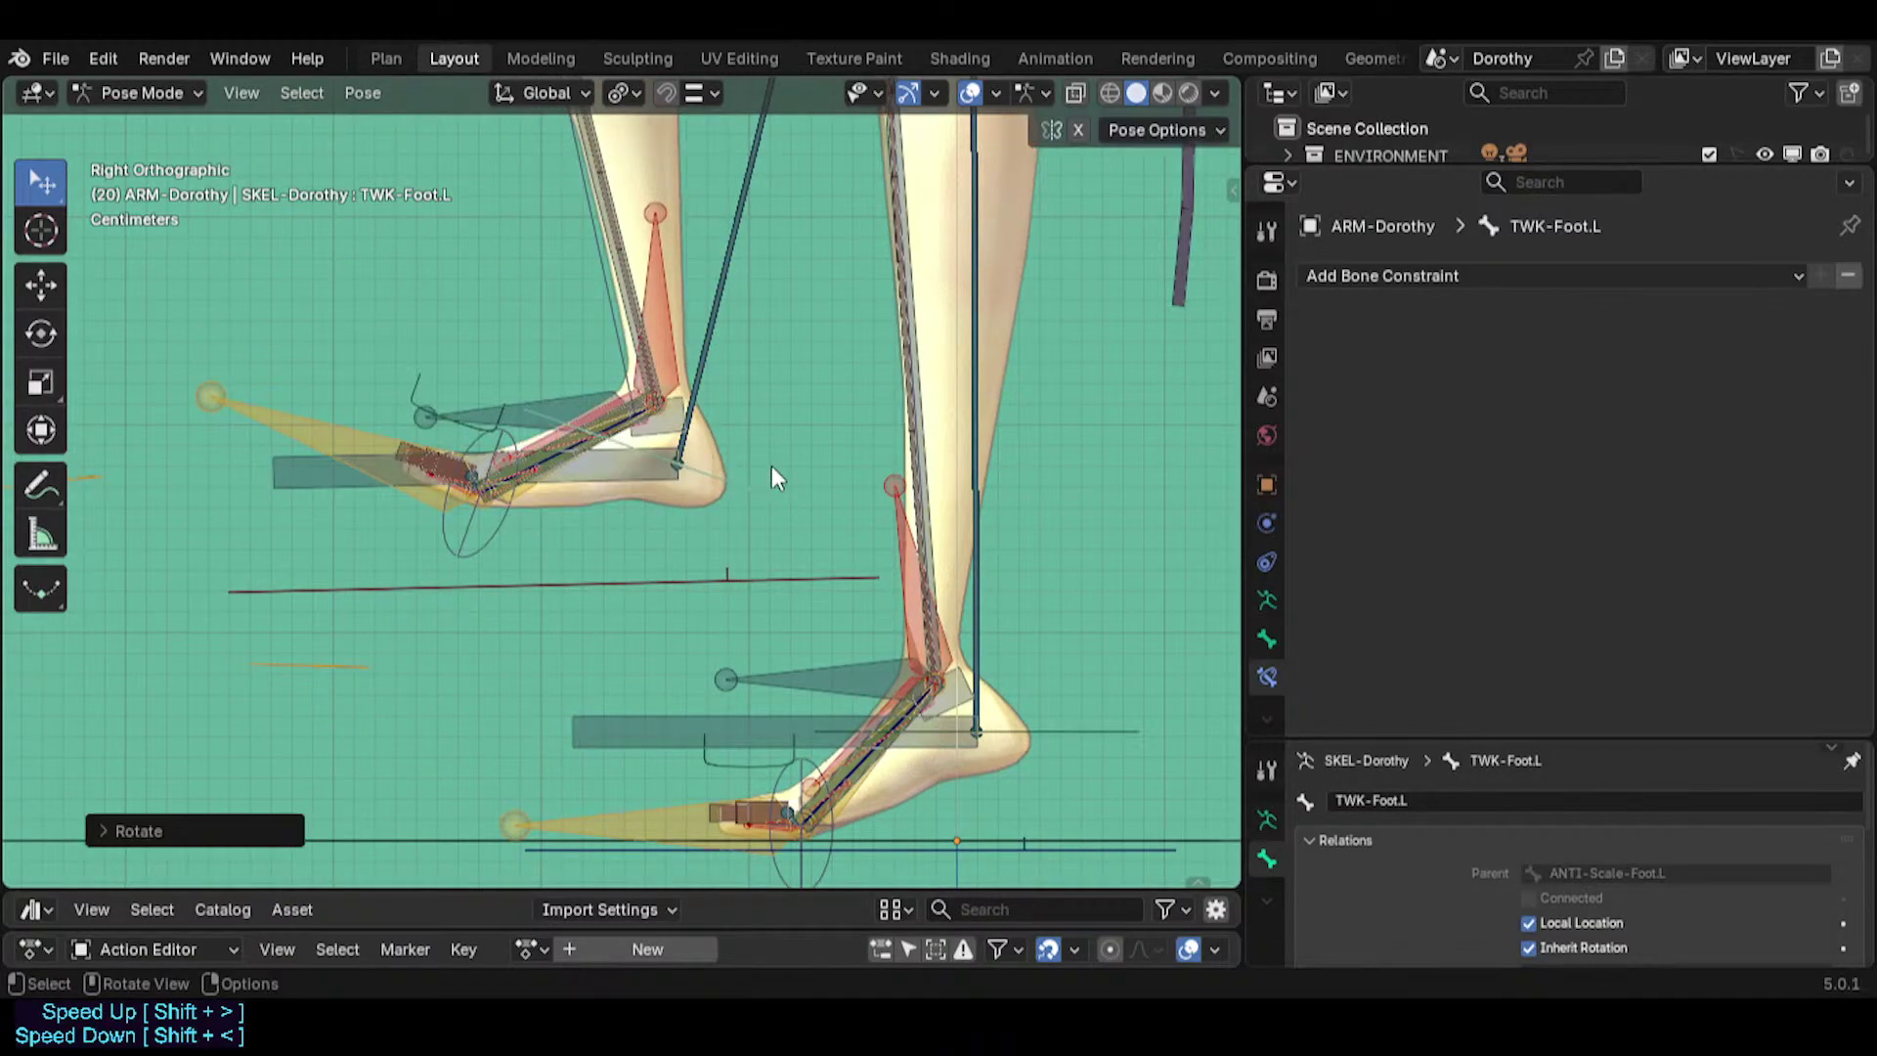
# Tilt TWK-Foot.L sideways in the front view to check how the shin helper follows.
pyautogui.press('KP_1')
pyautogui.press('r')
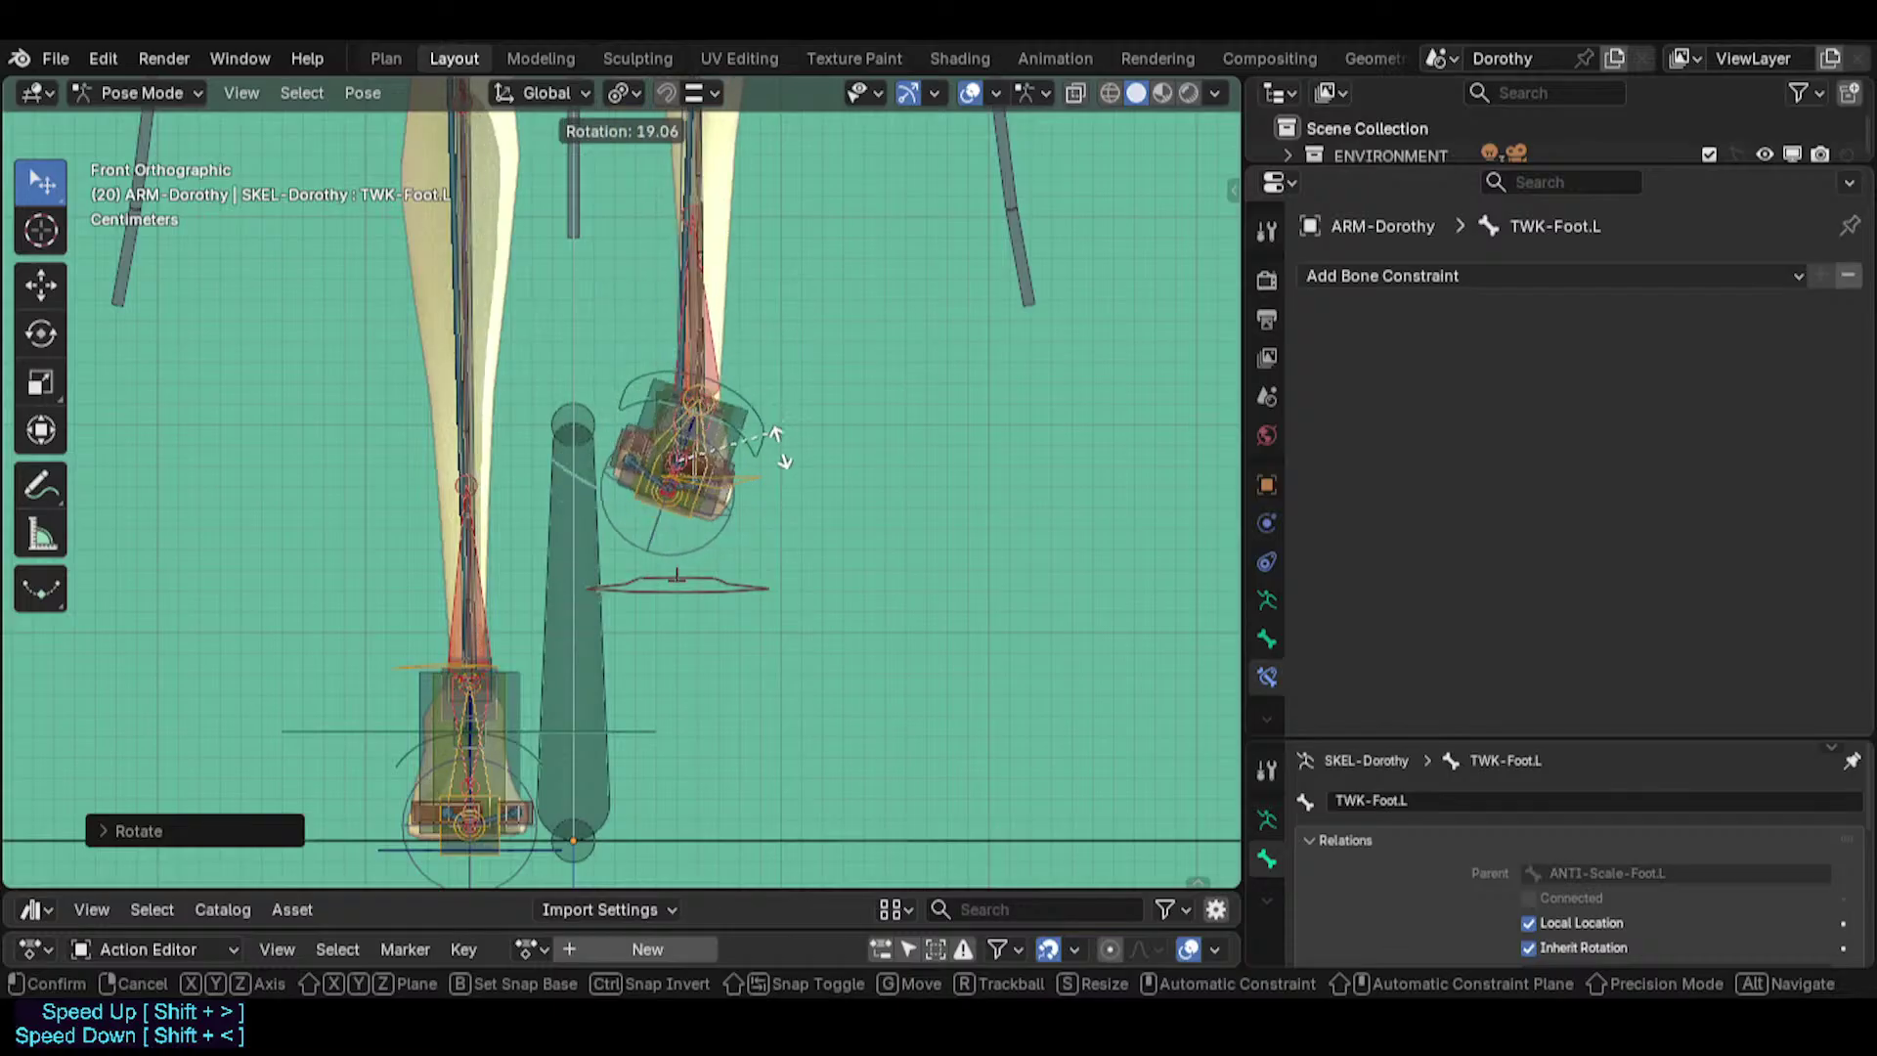
pyautogui.click(731, 494)
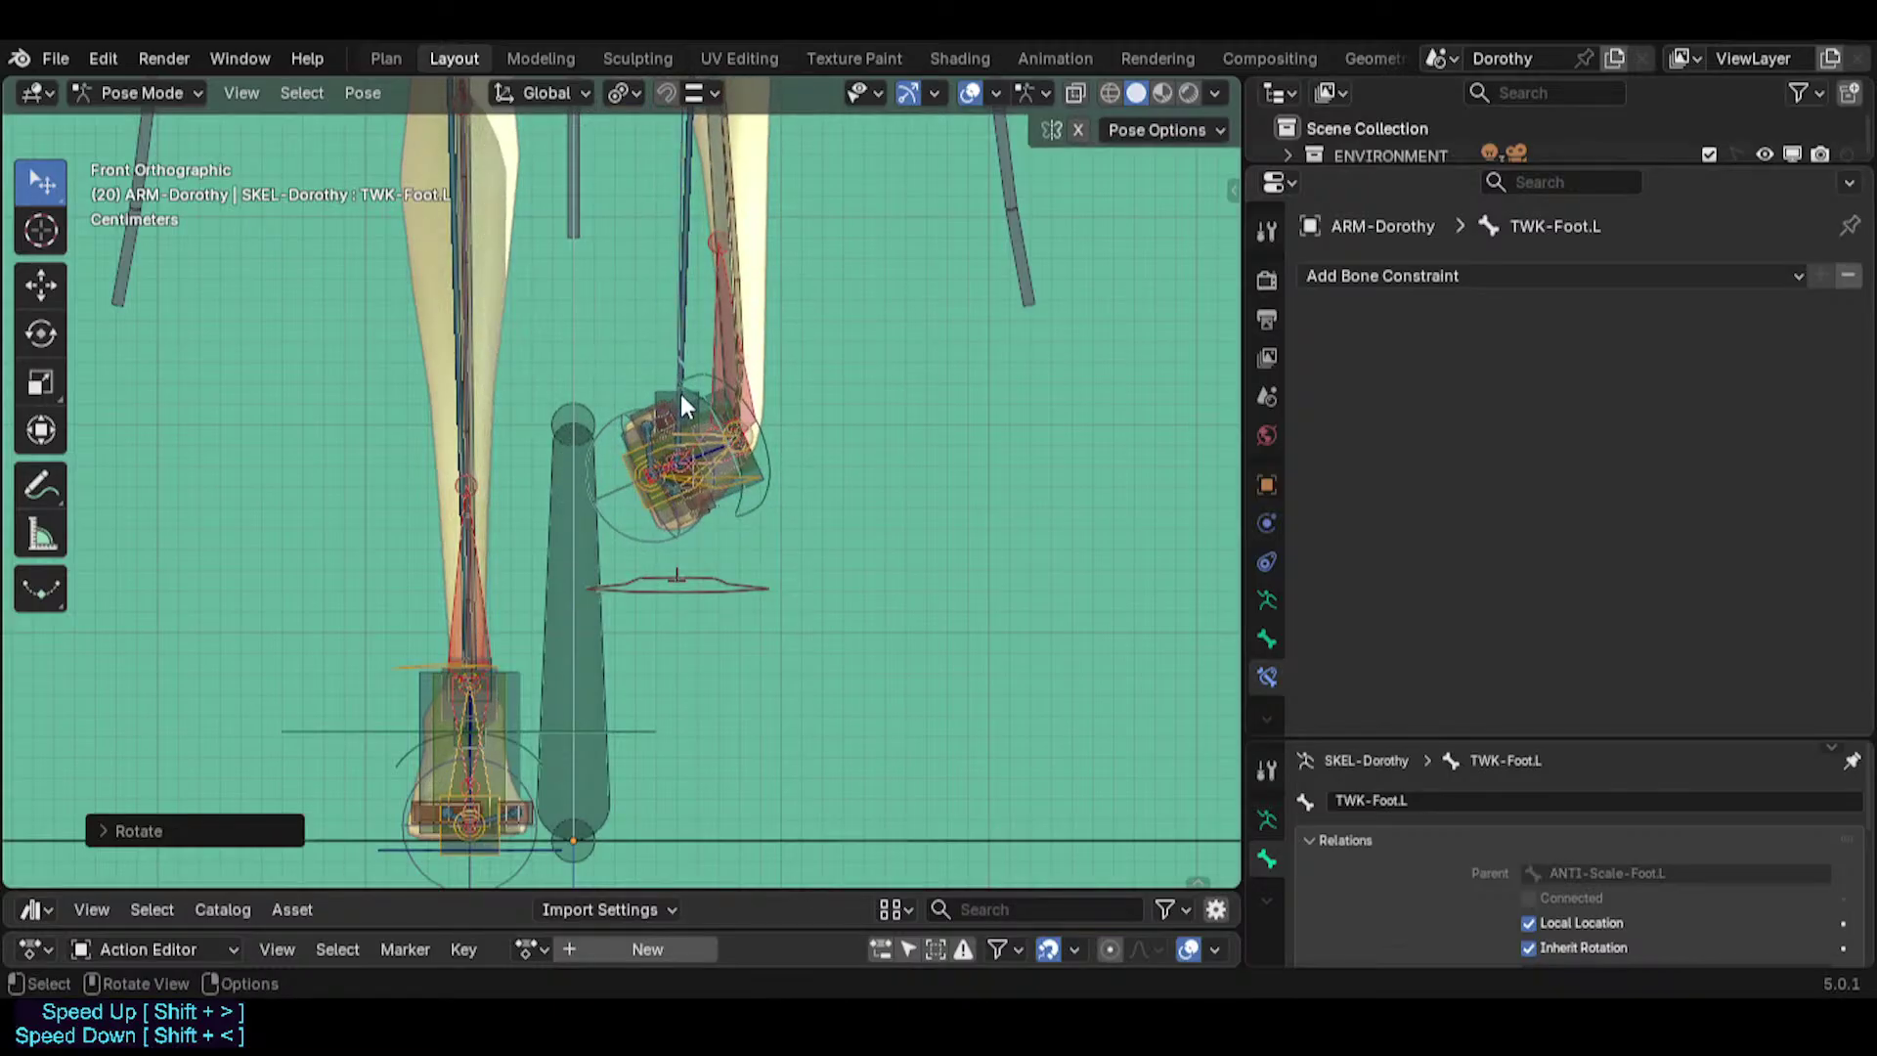
# Turn off the X inversion in the Copy Rotation constraint of HLP3-FanAnkleShin.L, keeping Z inverted.
pyautogui.click(719, 350)
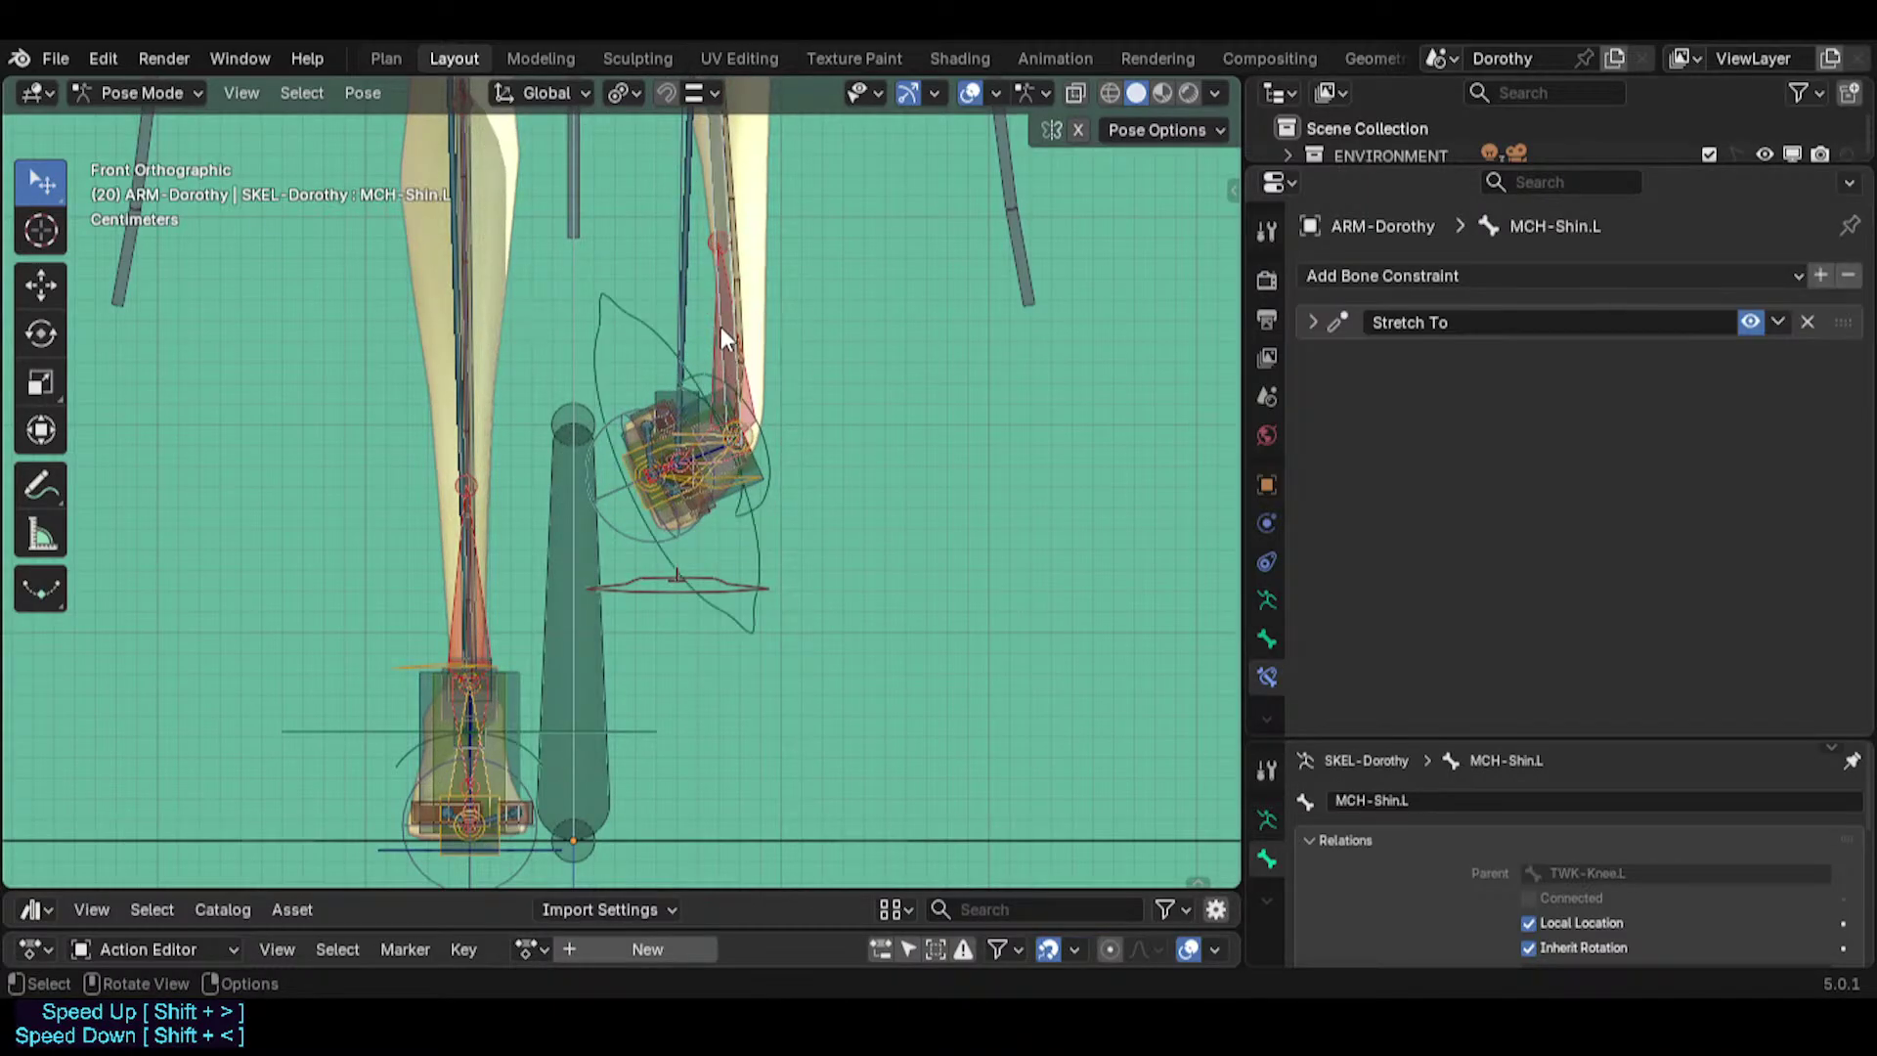
pyautogui.click(721, 354)
pyautogui.click(1593, 496)
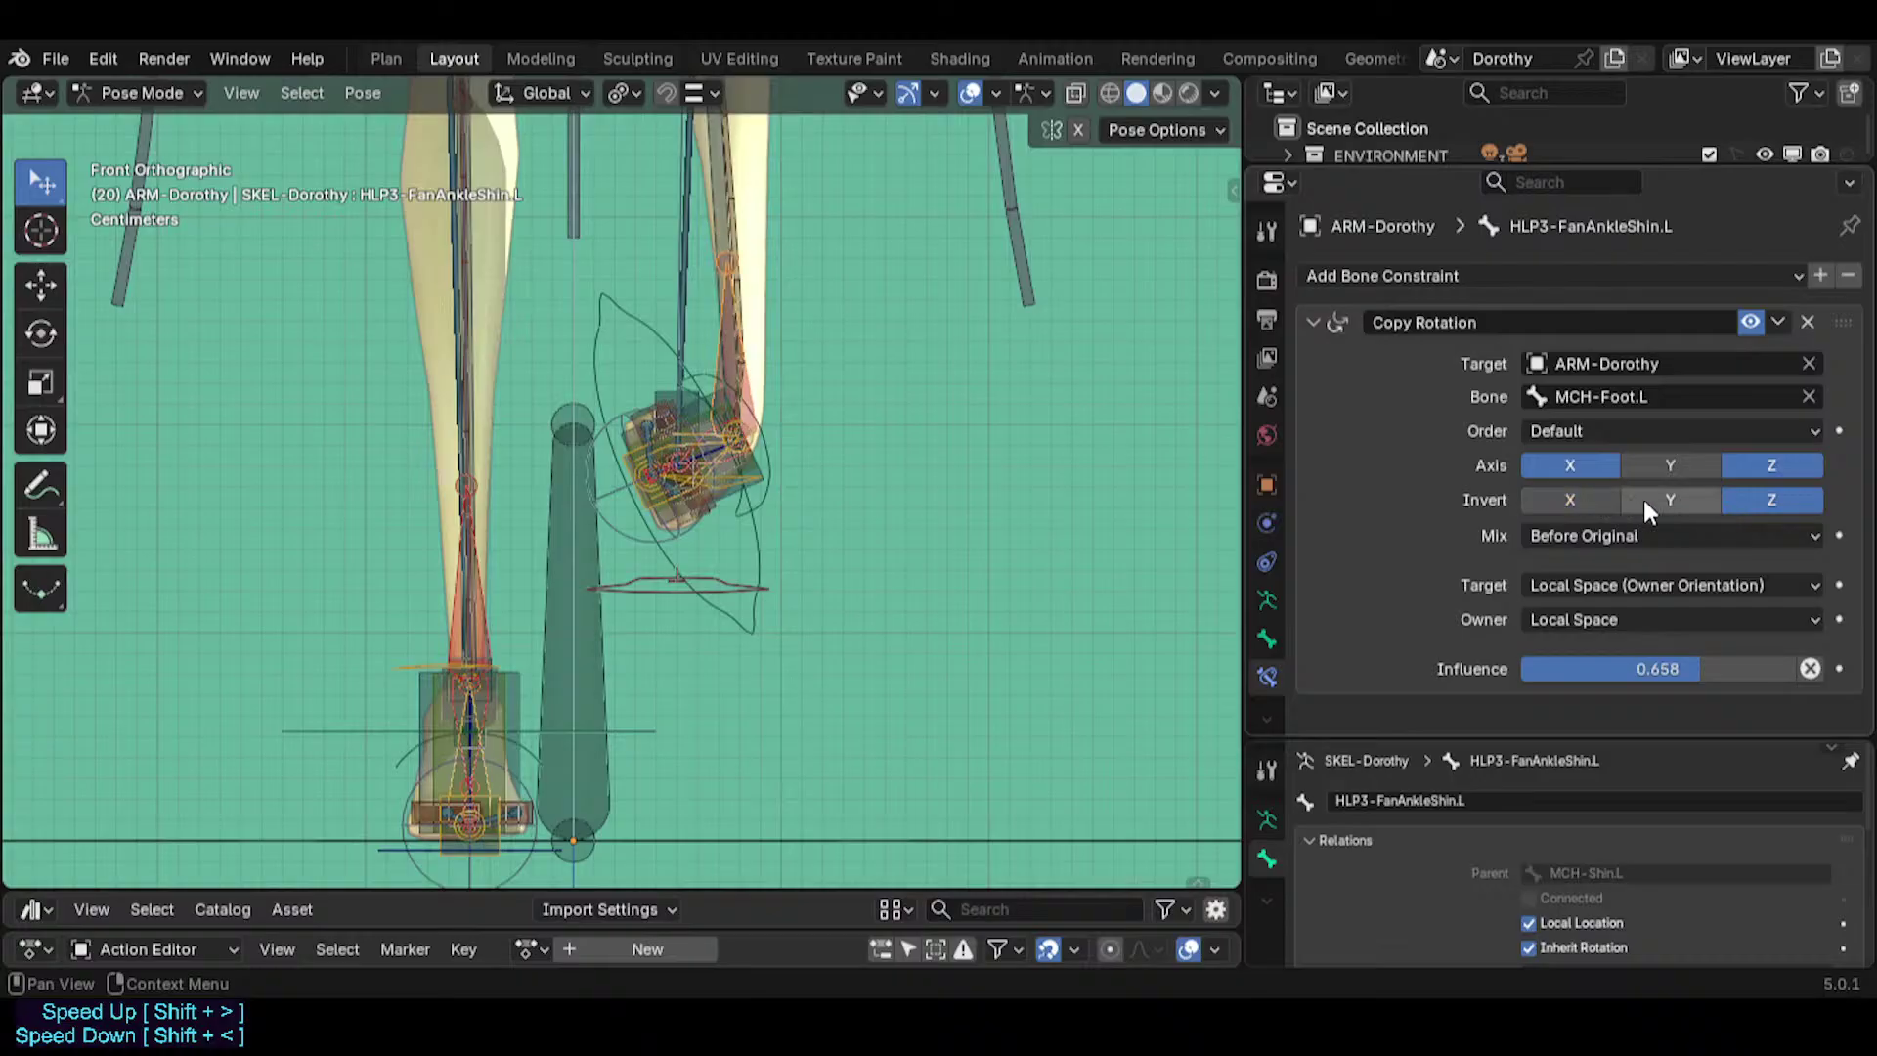
# Swing TWK-Foot.L sideways in the front view to check how the ankle helpers follow.
pyautogui.click(753, 588)
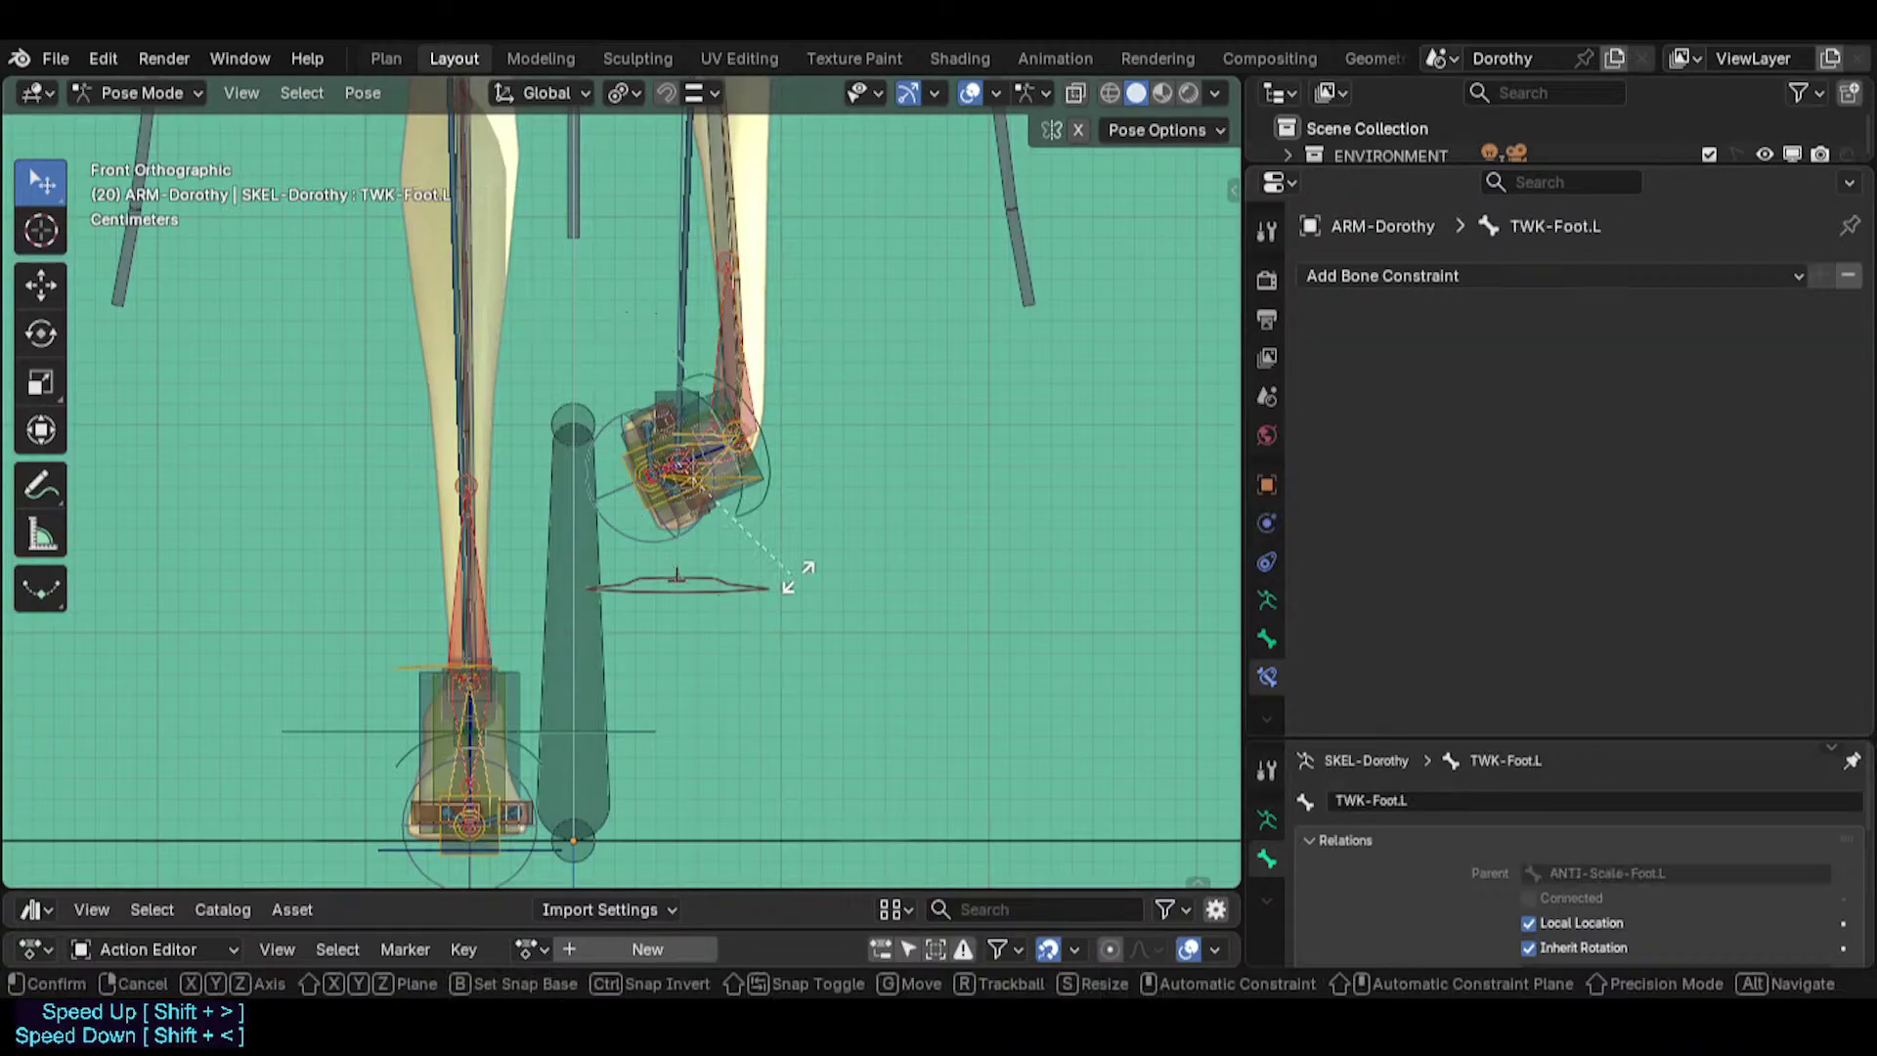
pyautogui.press('r')
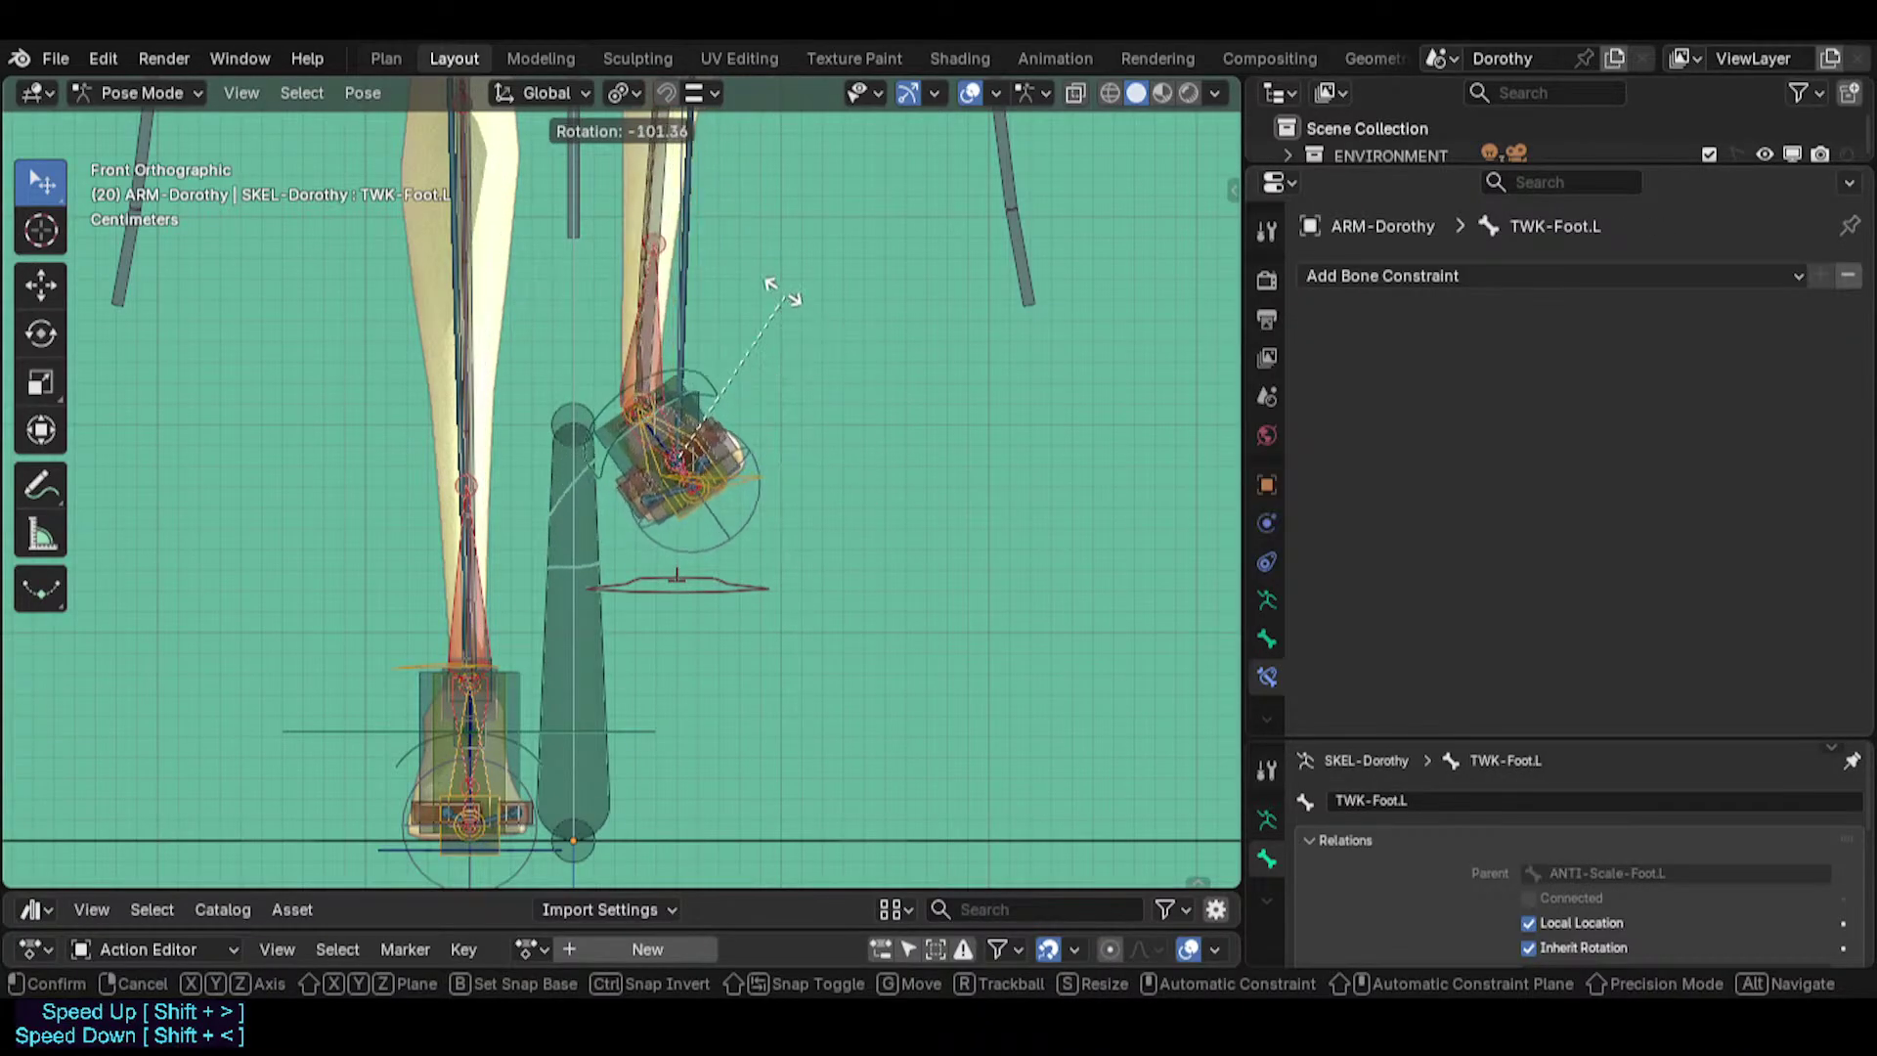
pyautogui.click(801, 390)
# Rotate TWK-Foot.L in the right side view until the toes point steeply down.
pyautogui.press('KP_3')
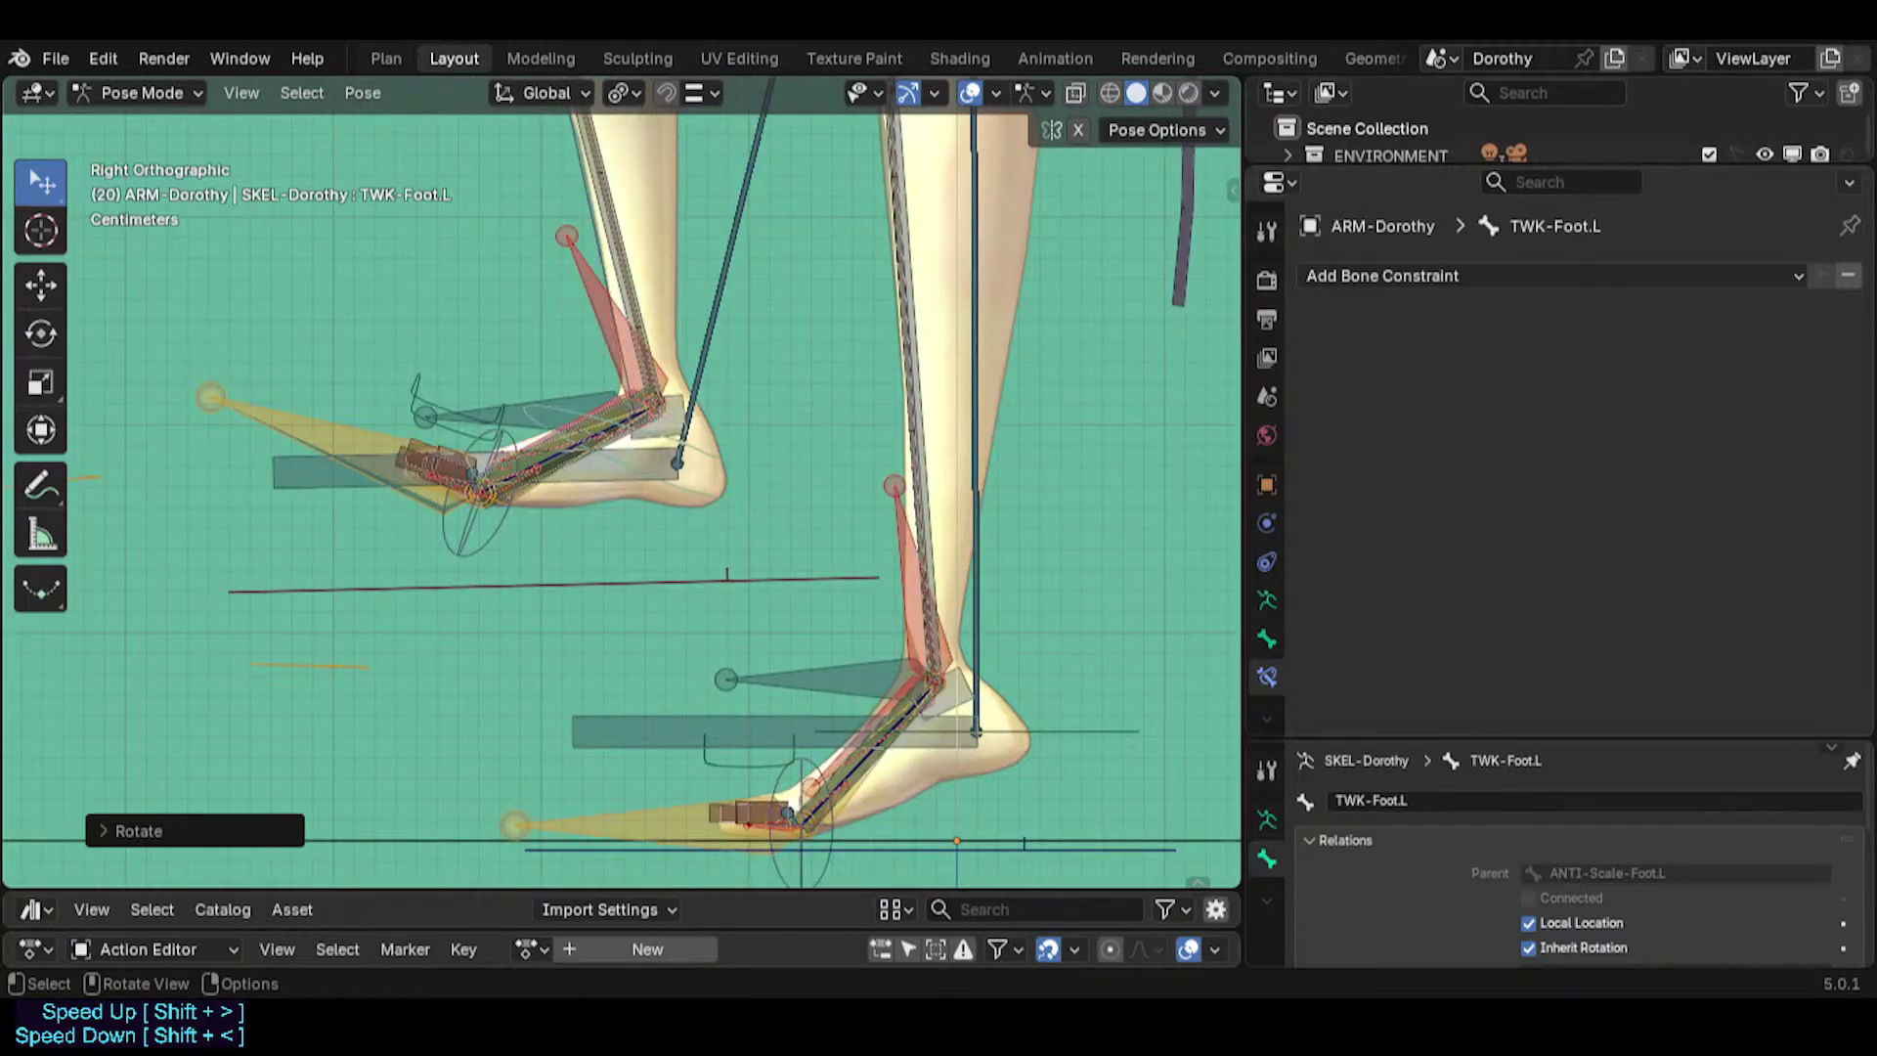
pyautogui.press('r')
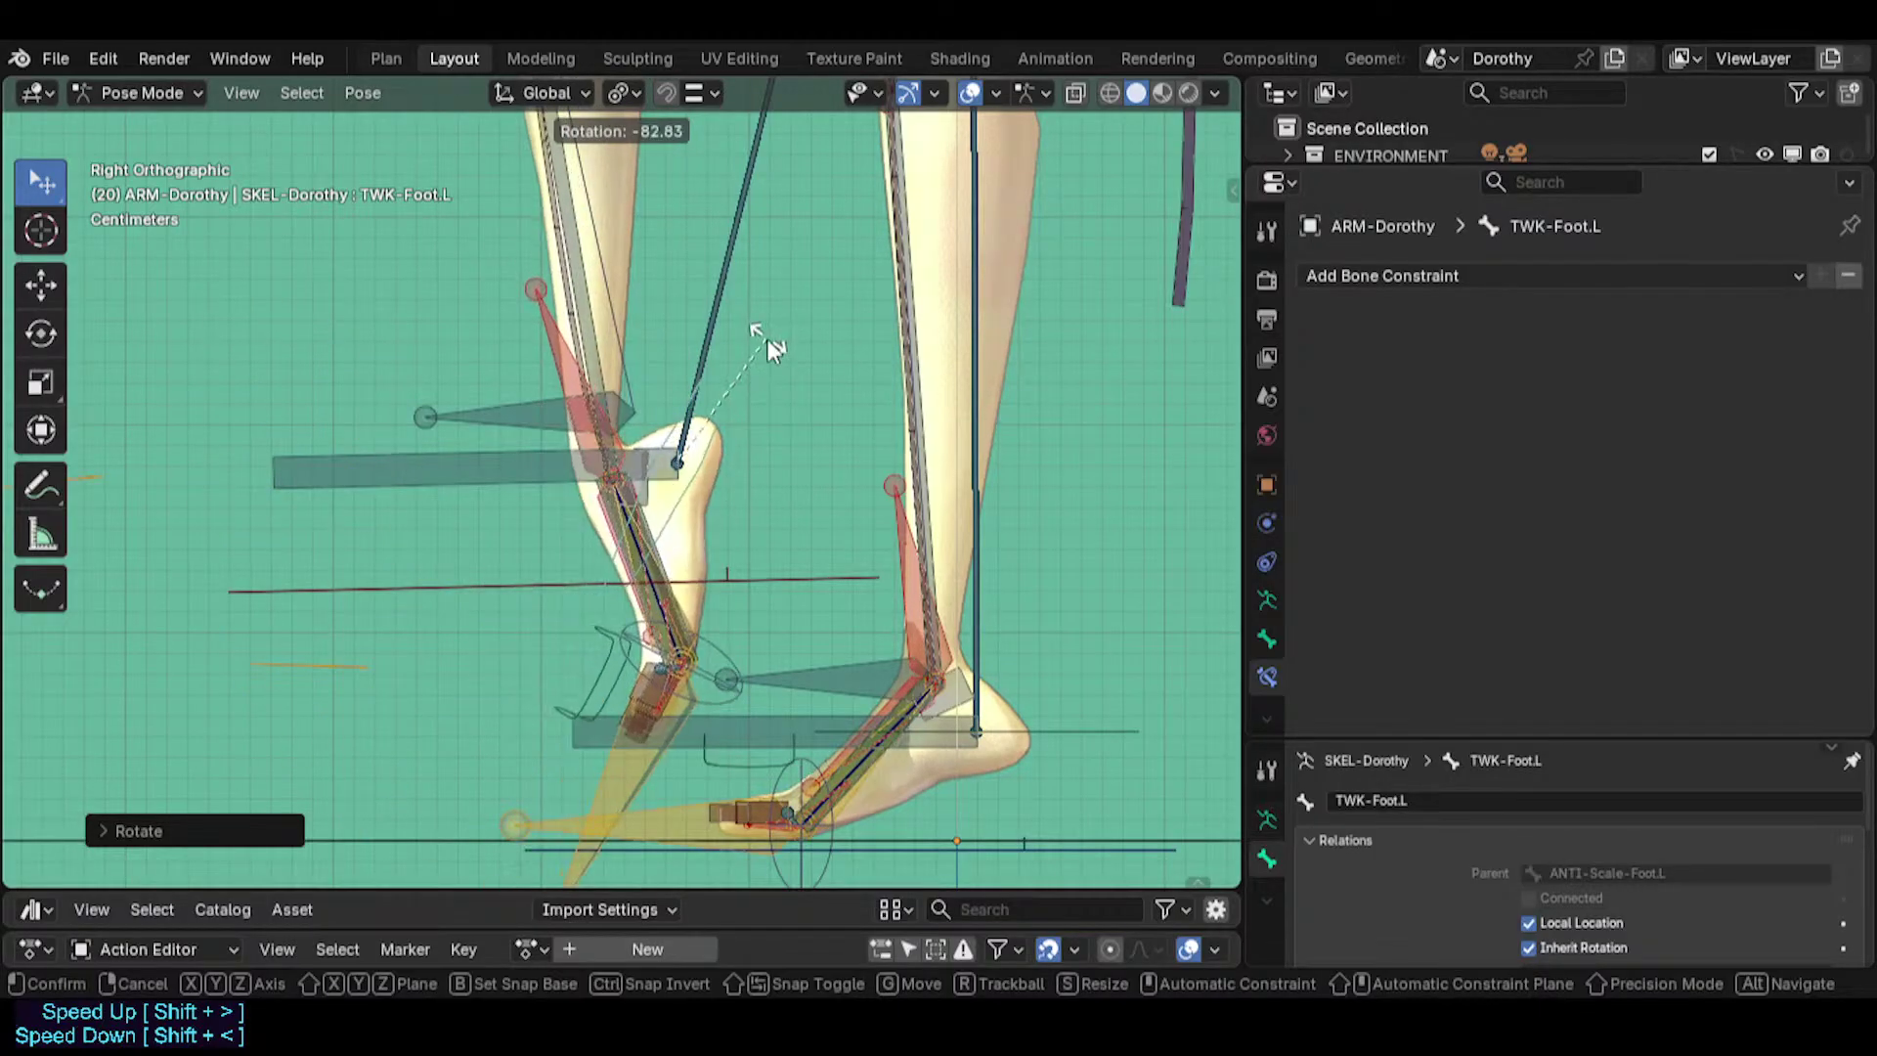
pyautogui.rightClick(766, 338)
pyautogui.press('r')
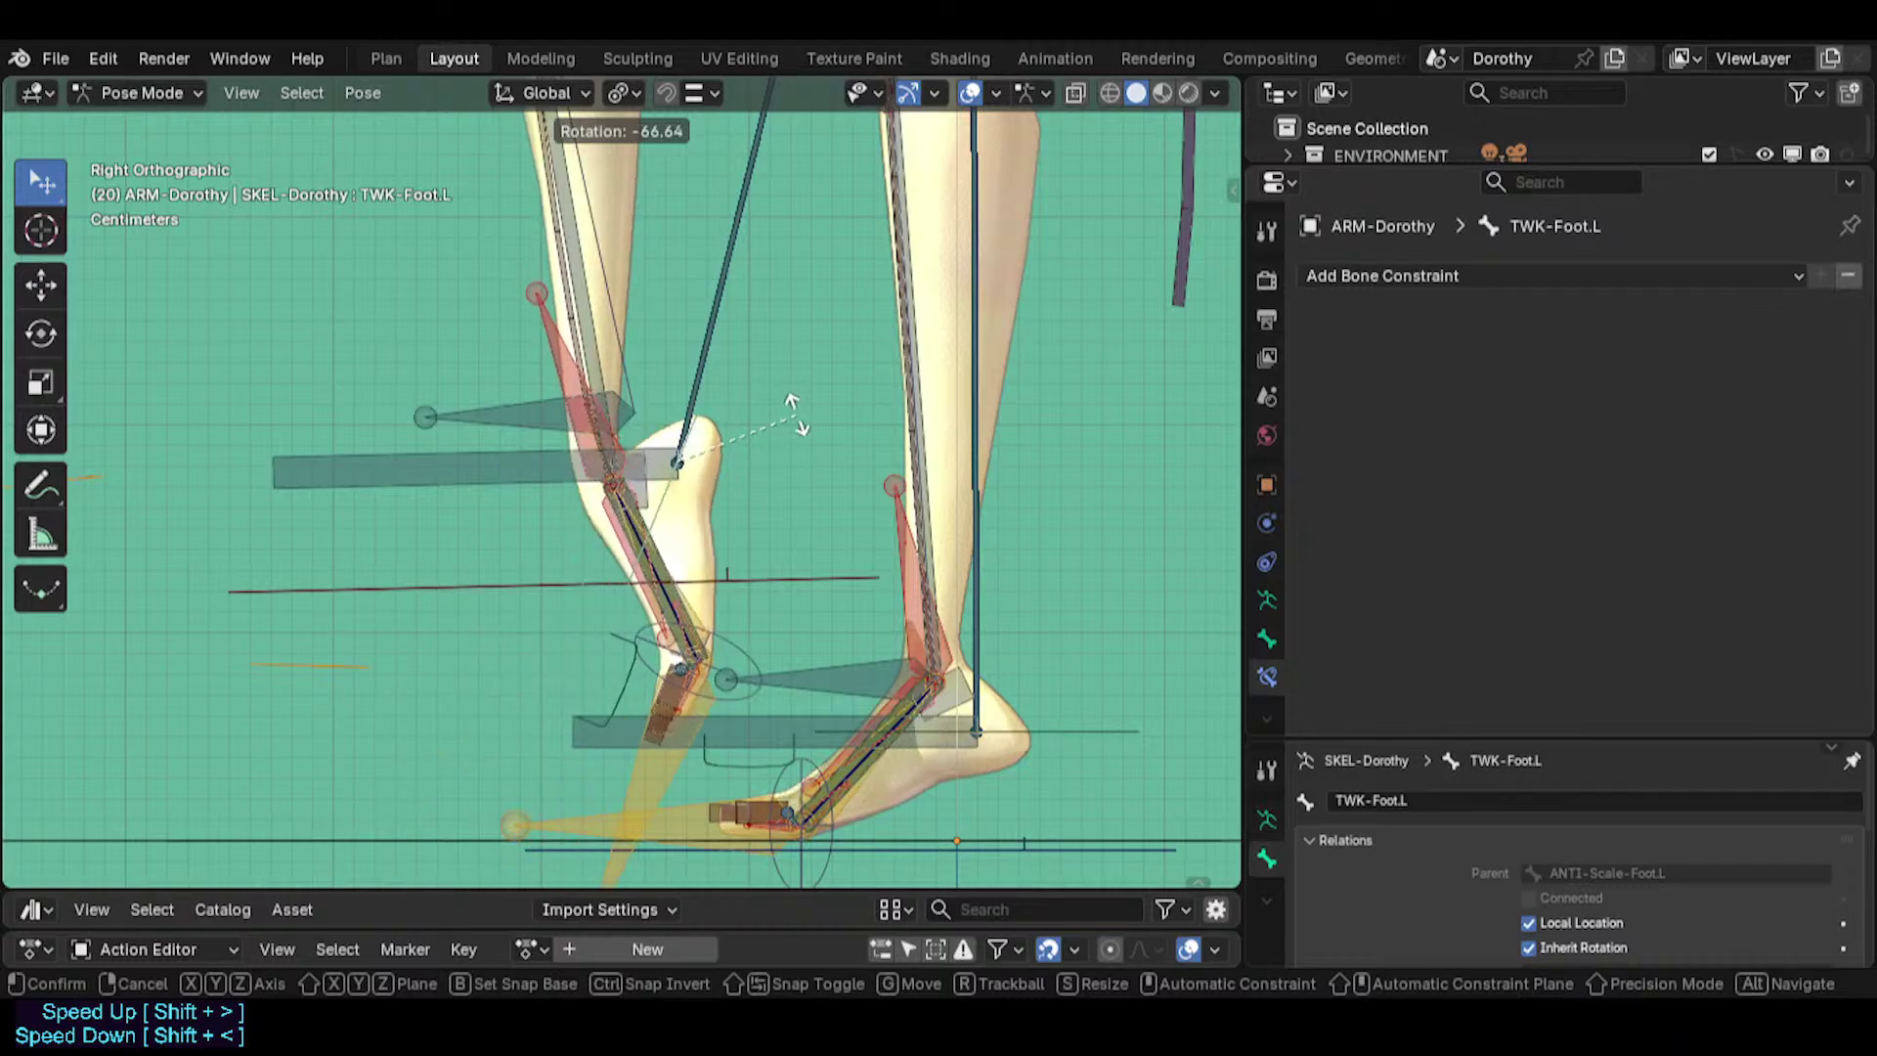
pyautogui.click(753, 386)
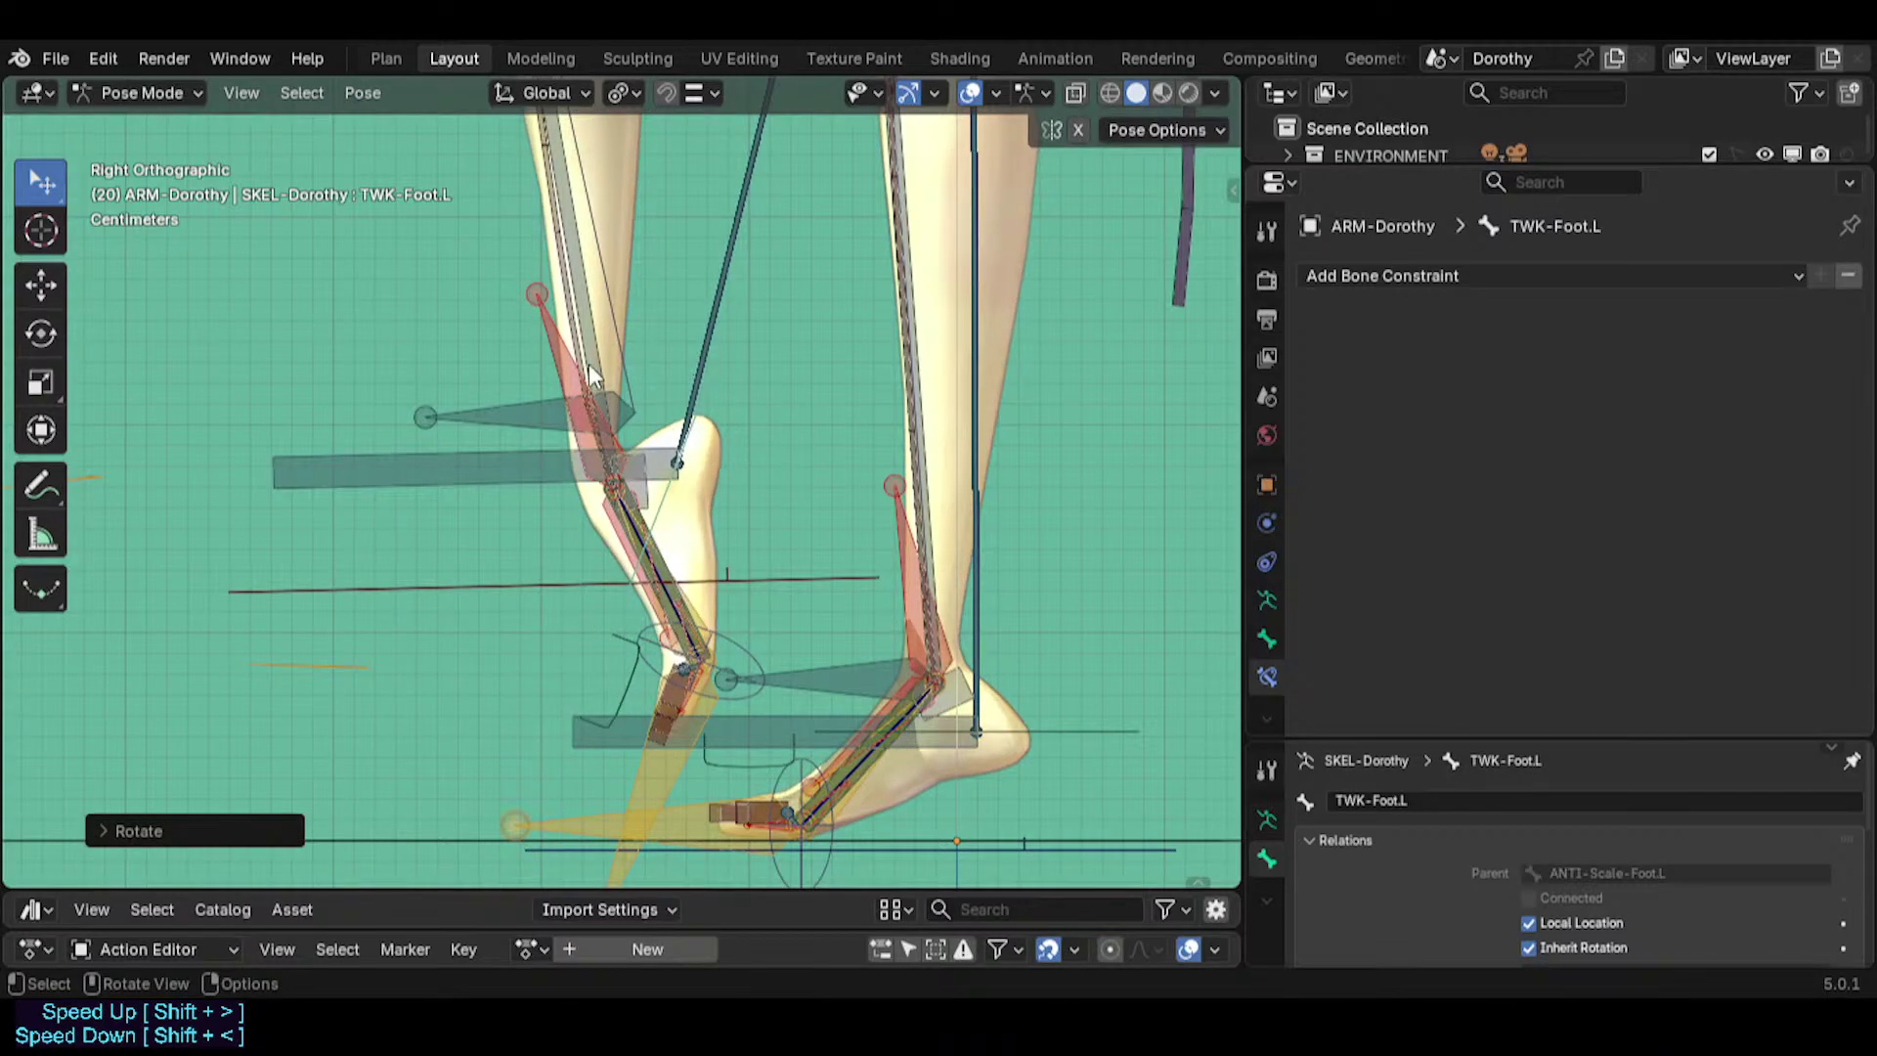
# Compare the ankle deformation with the Copy Rotation constraint of HLP3-FanAnkleShin.L disabled and enabled, leaving it enabled.
pyautogui.click(556, 363)
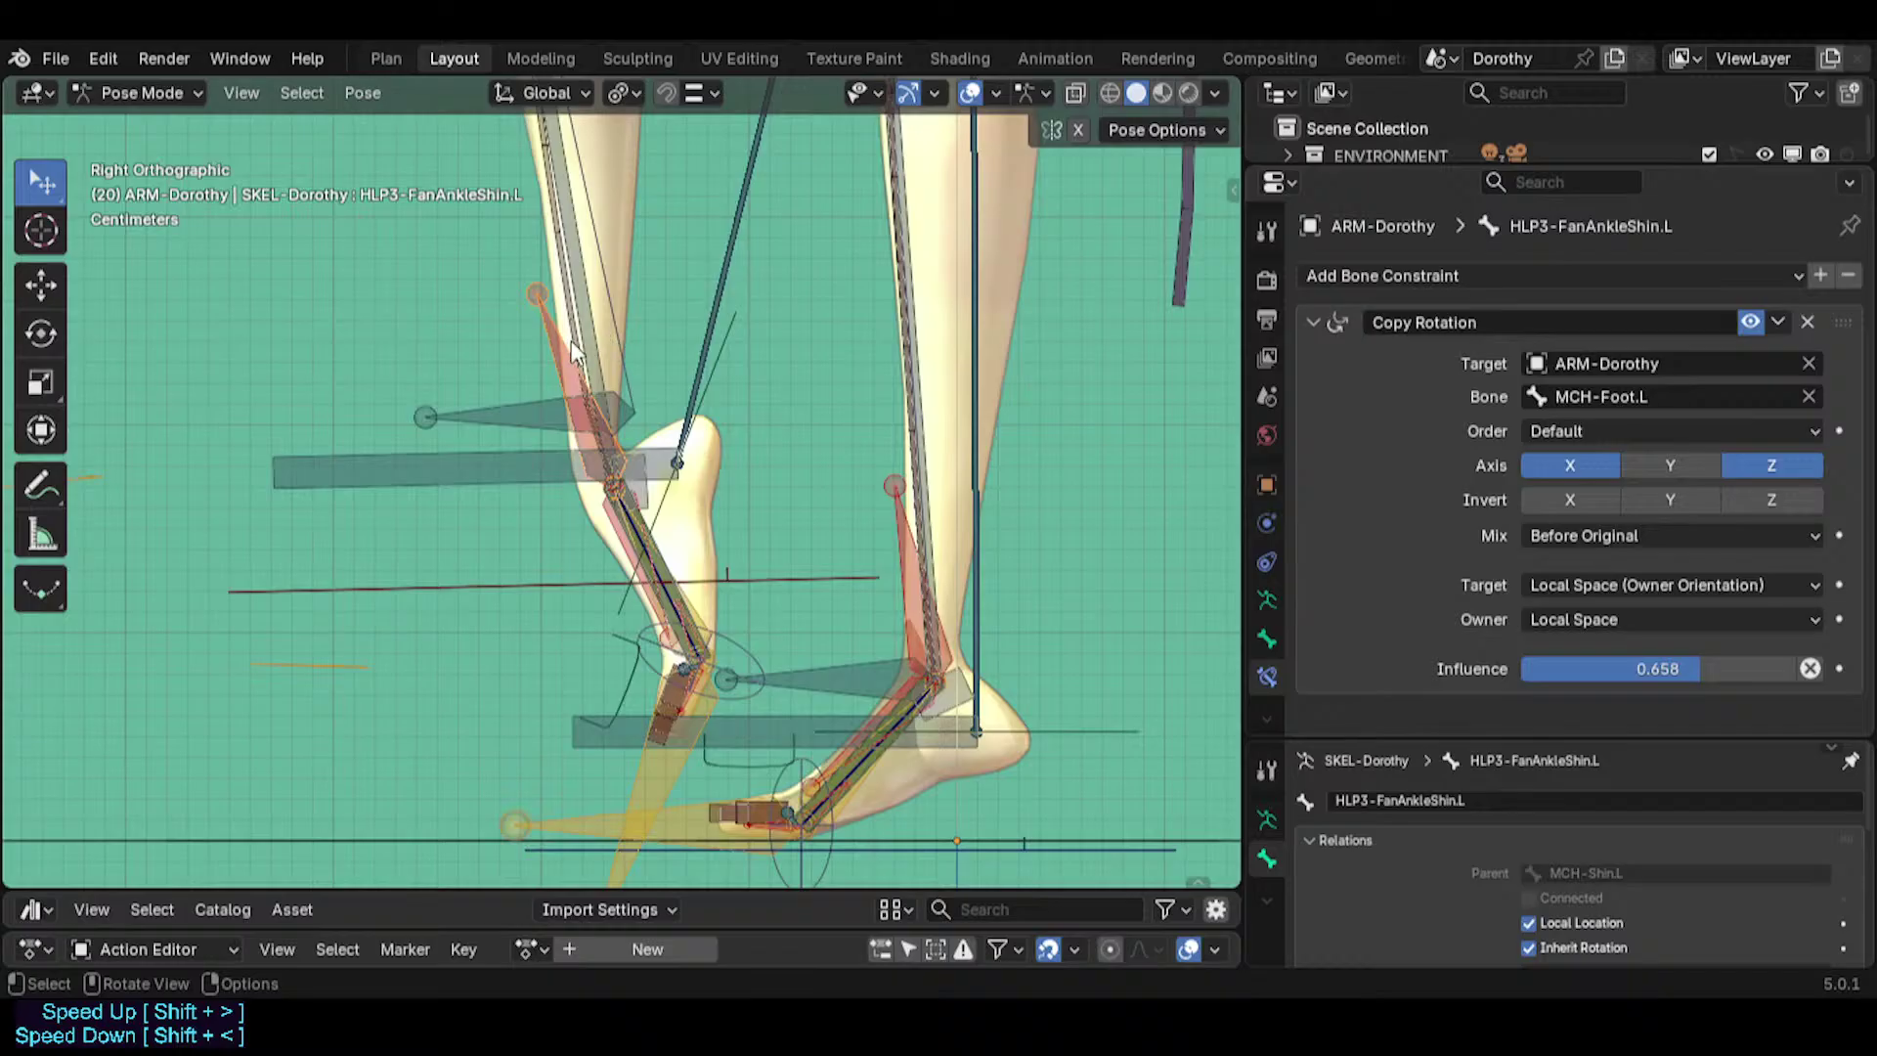
pyautogui.click(1750, 320)
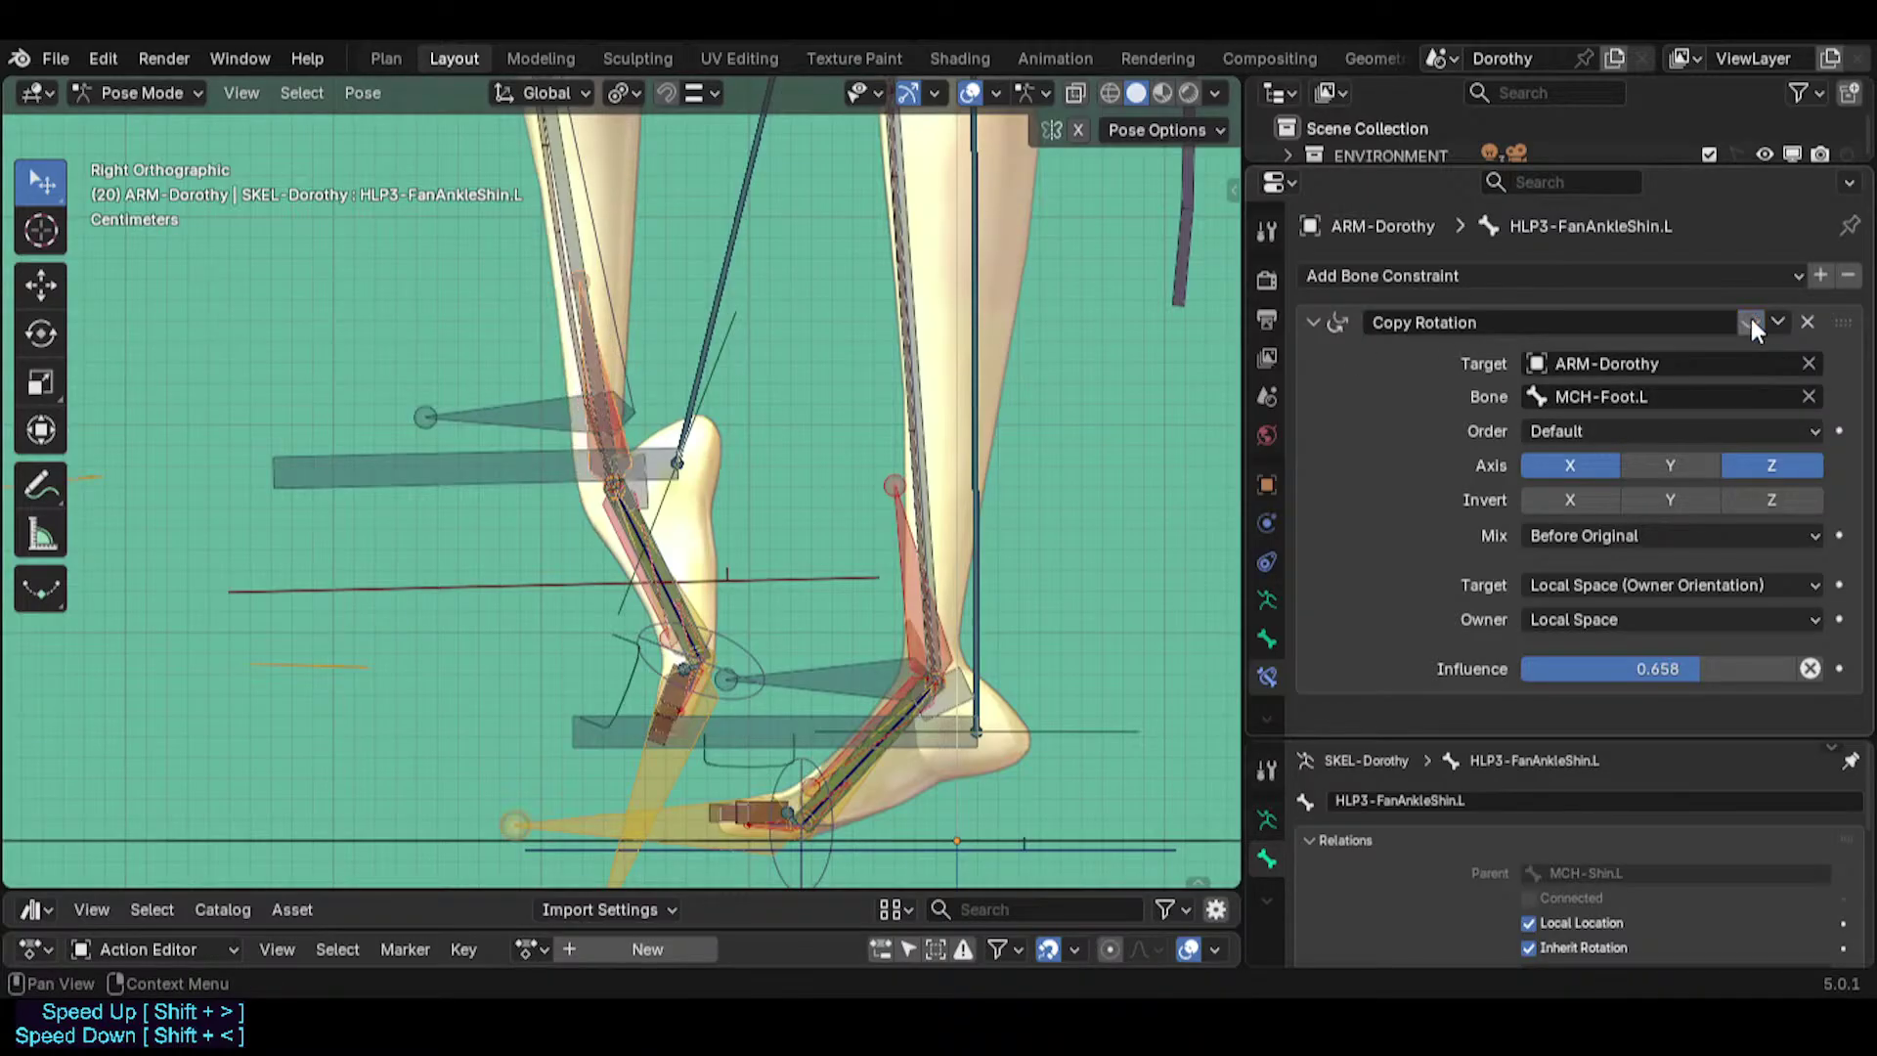
pyautogui.click(1750, 321)
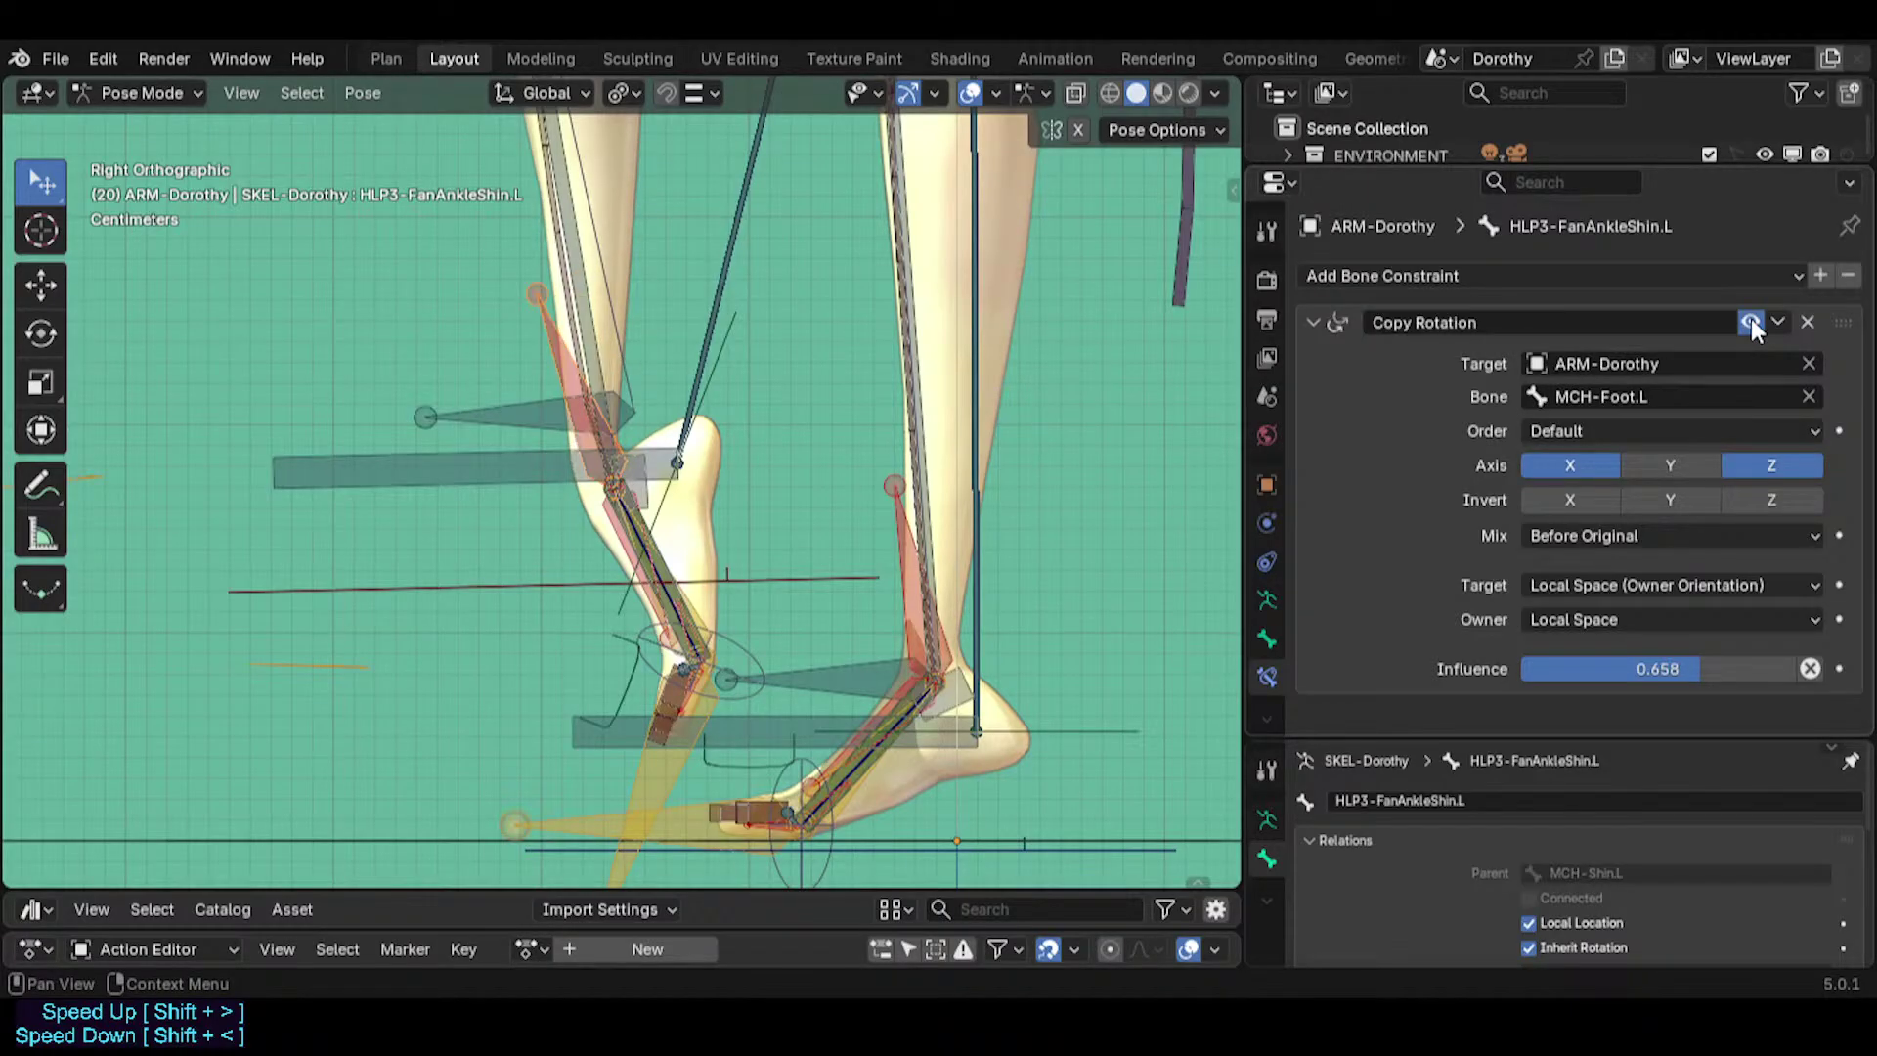
pyautogui.click(1751, 320)
pyautogui.click(1751, 321)
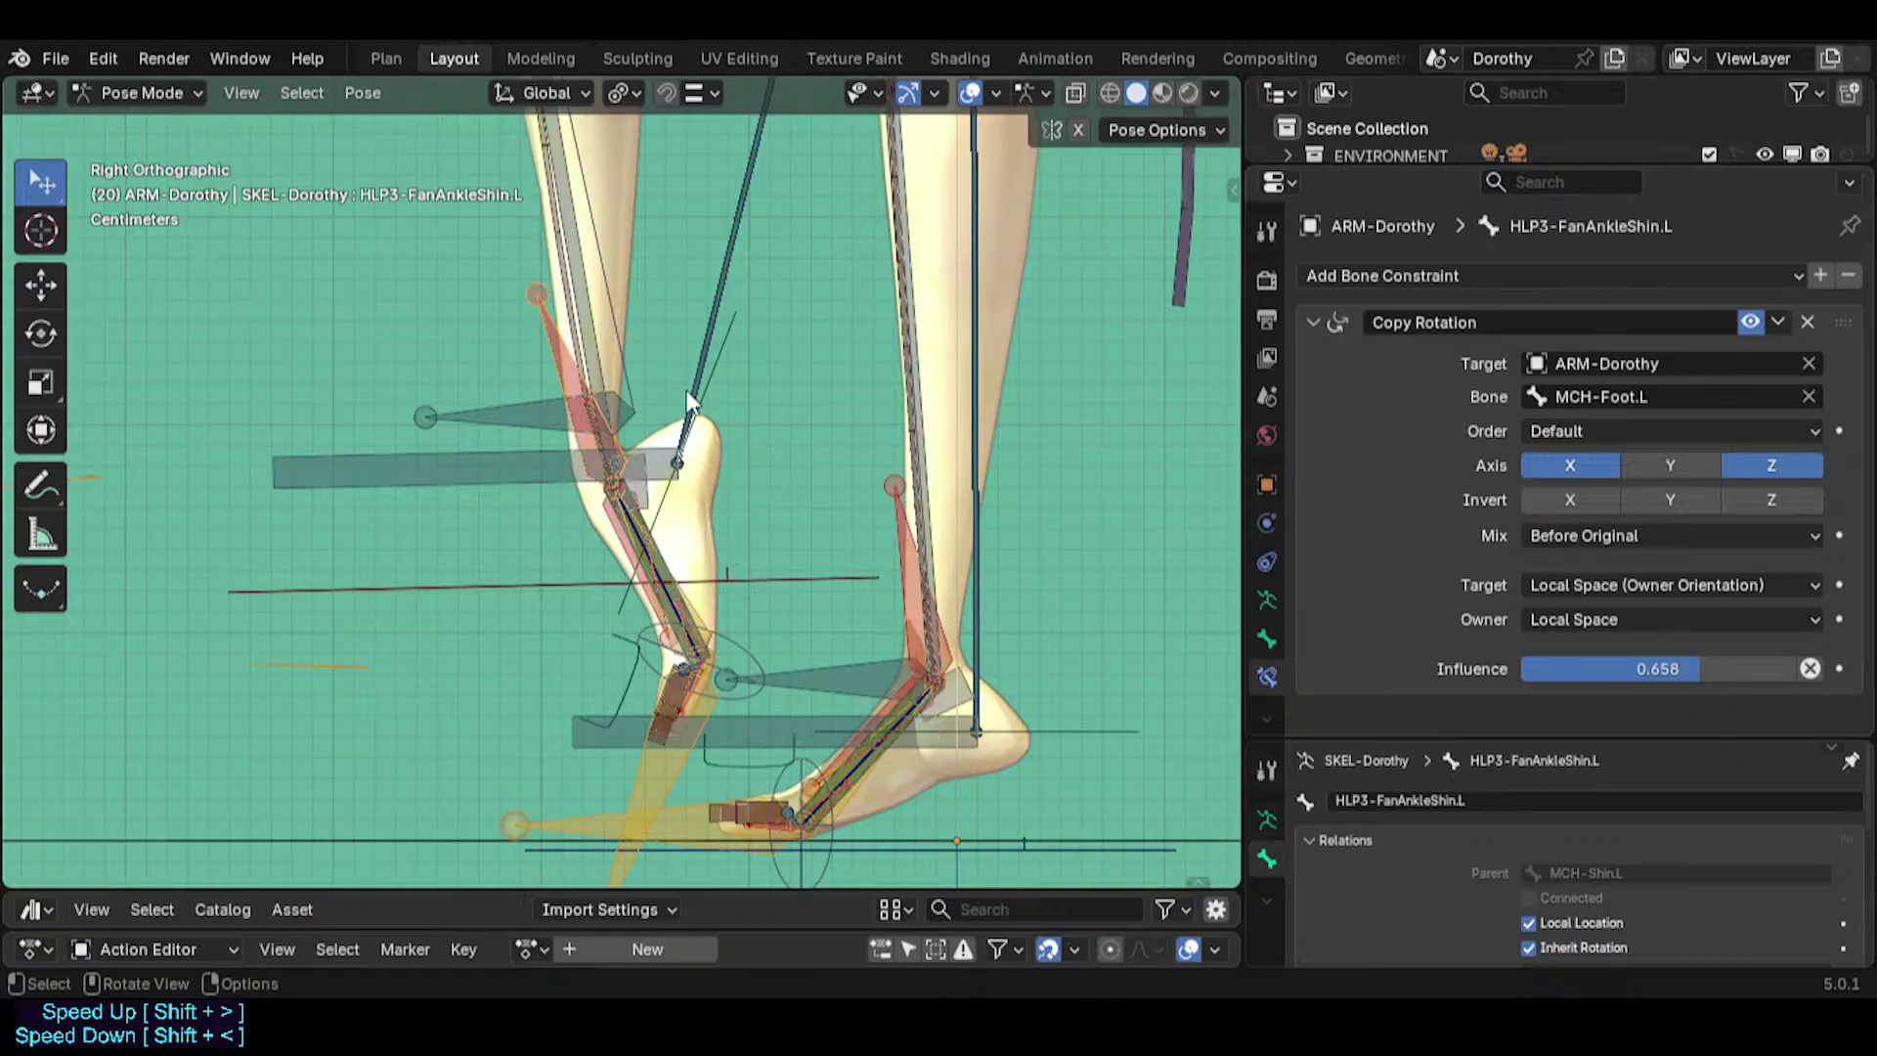
# Solo the TWK-Joints, MAIN-Controllers and MCH-Skeleton bone collections.
pyautogui.click(632, 532)
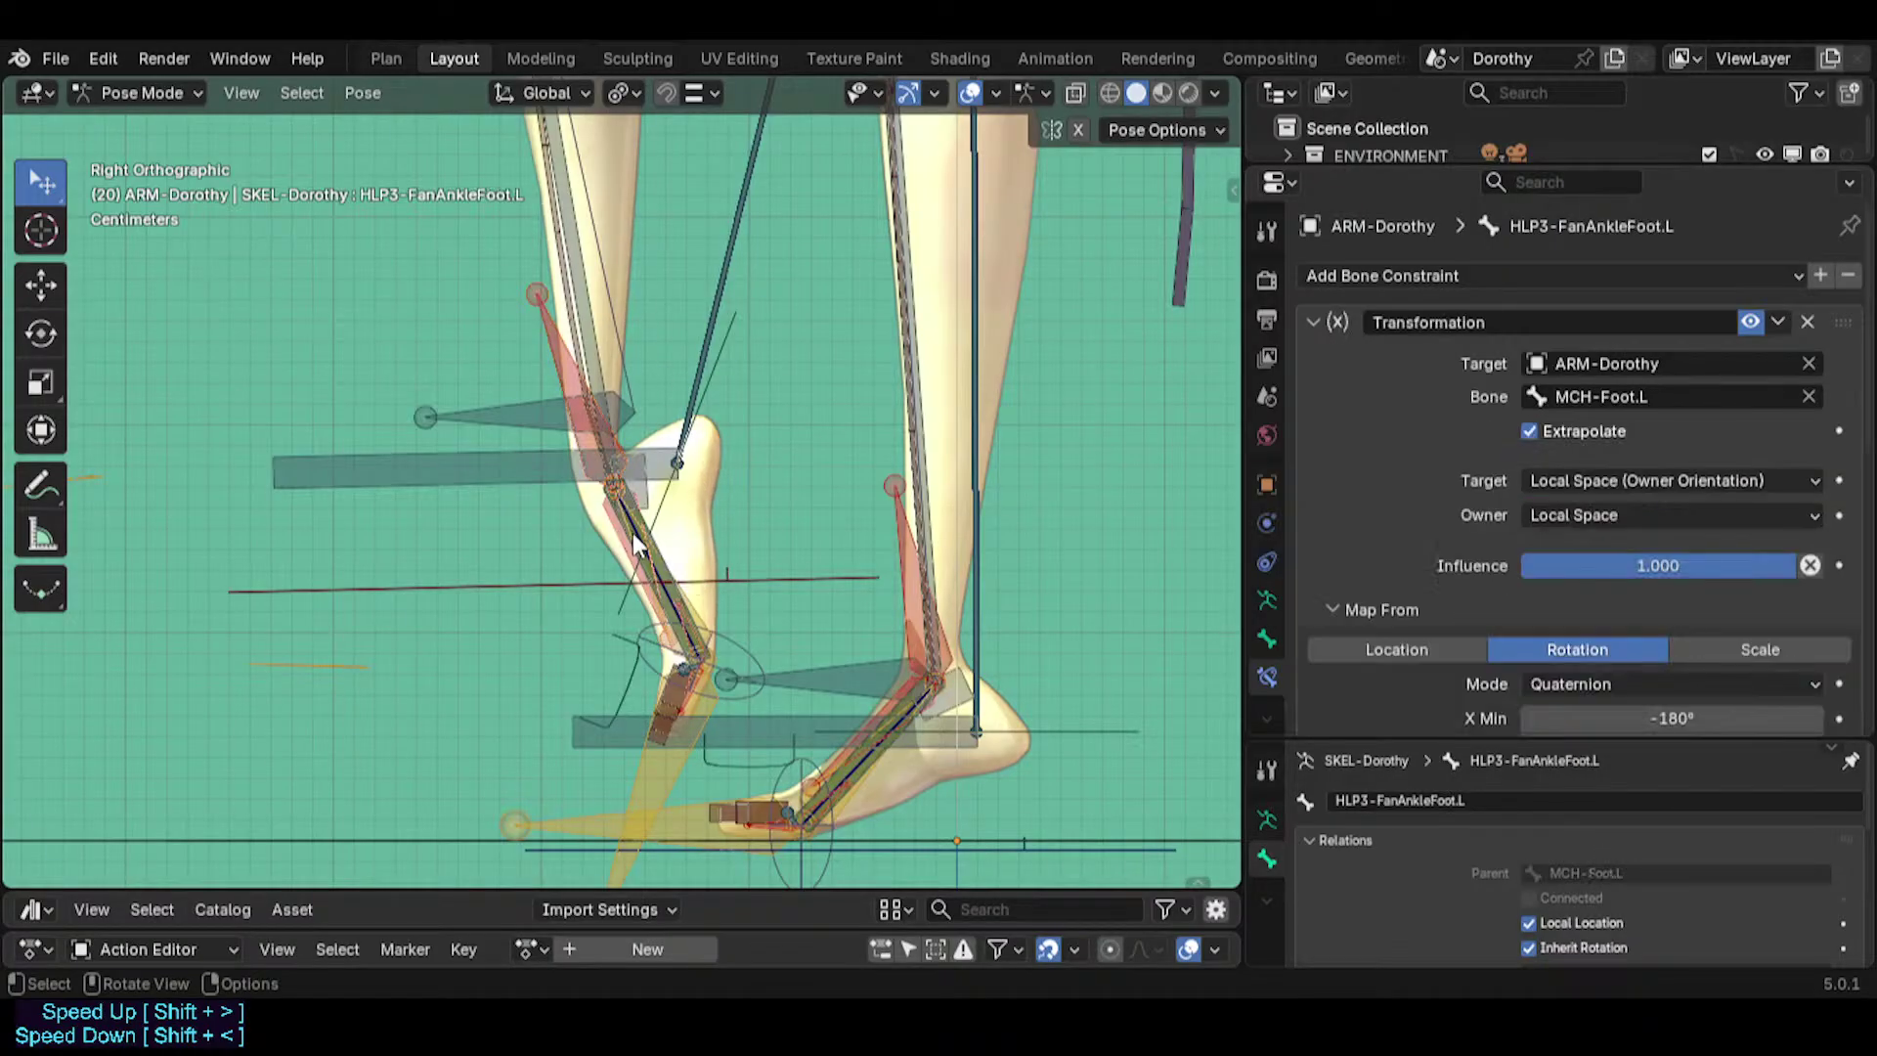
pyautogui.click(633, 539)
pyautogui.click(634, 539)
pyautogui.moveTo(633, 540); pyautogui.dragTo(712, 481, button='middle')
pyautogui.press('n')
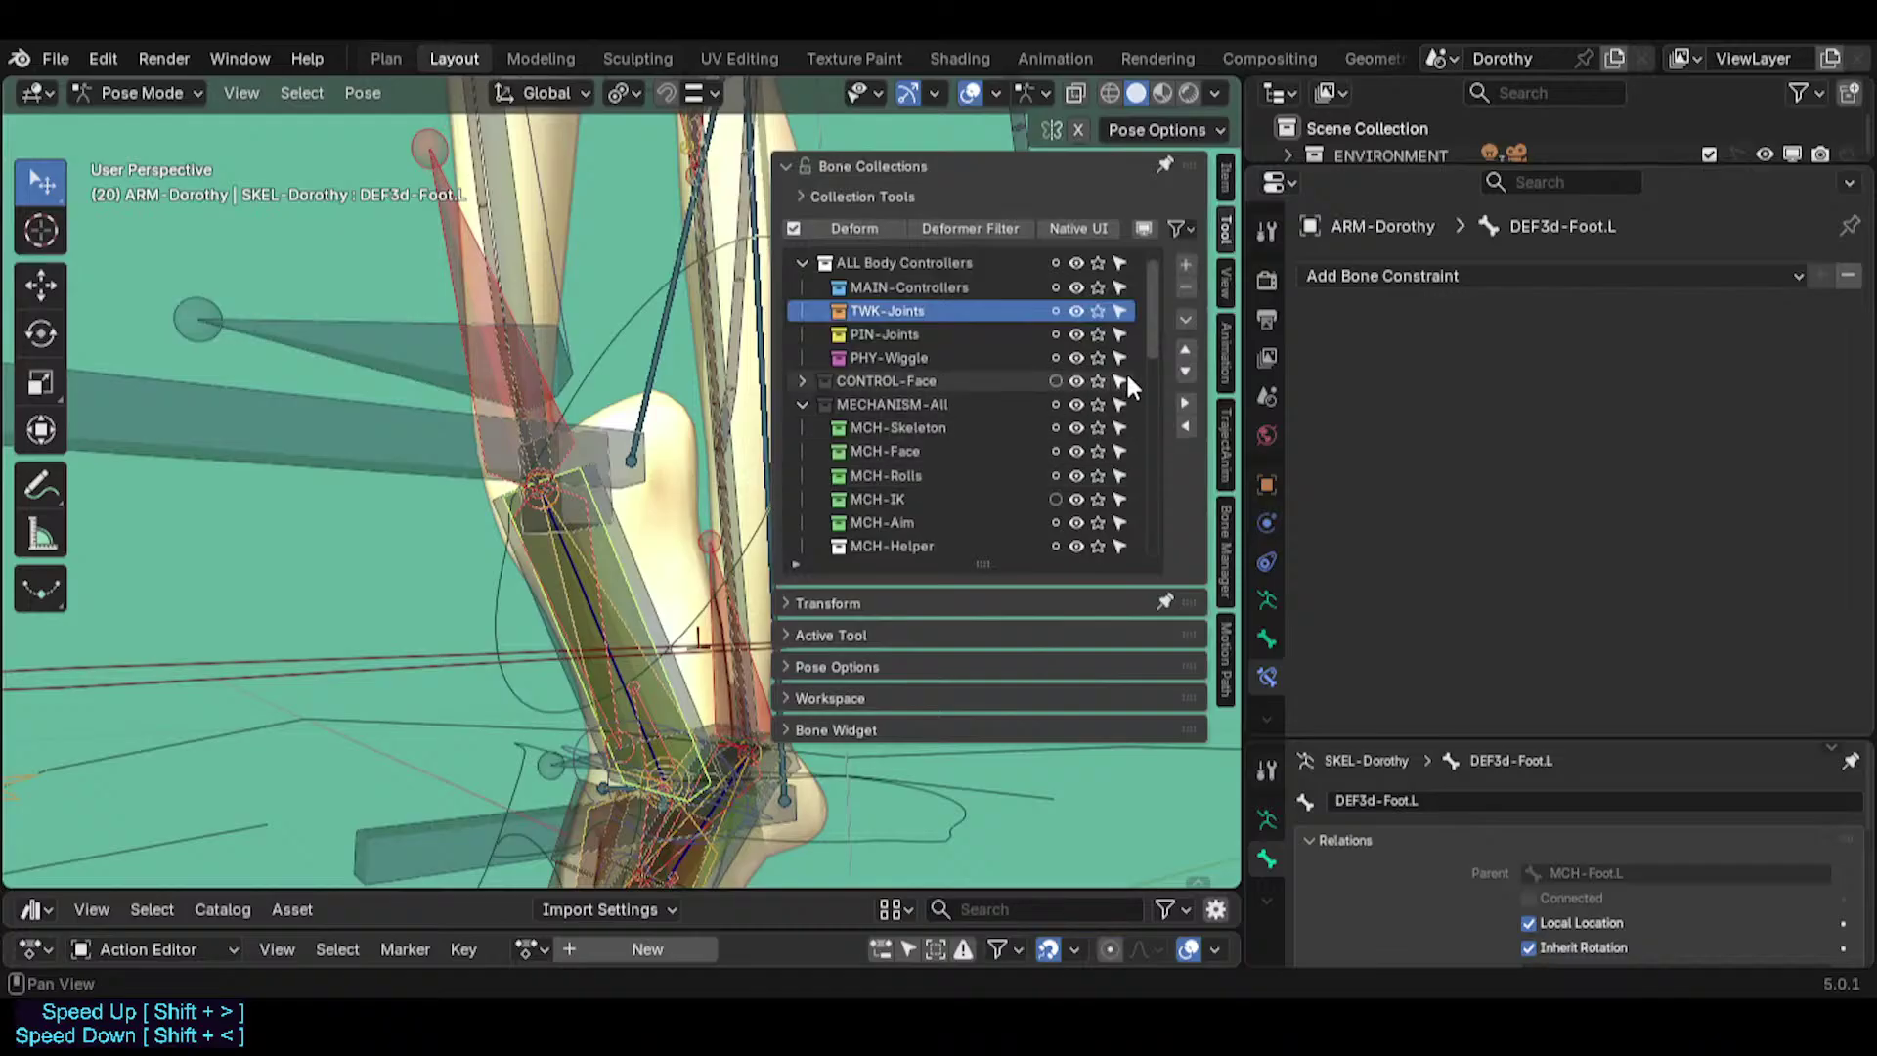
pyautogui.click(1099, 311)
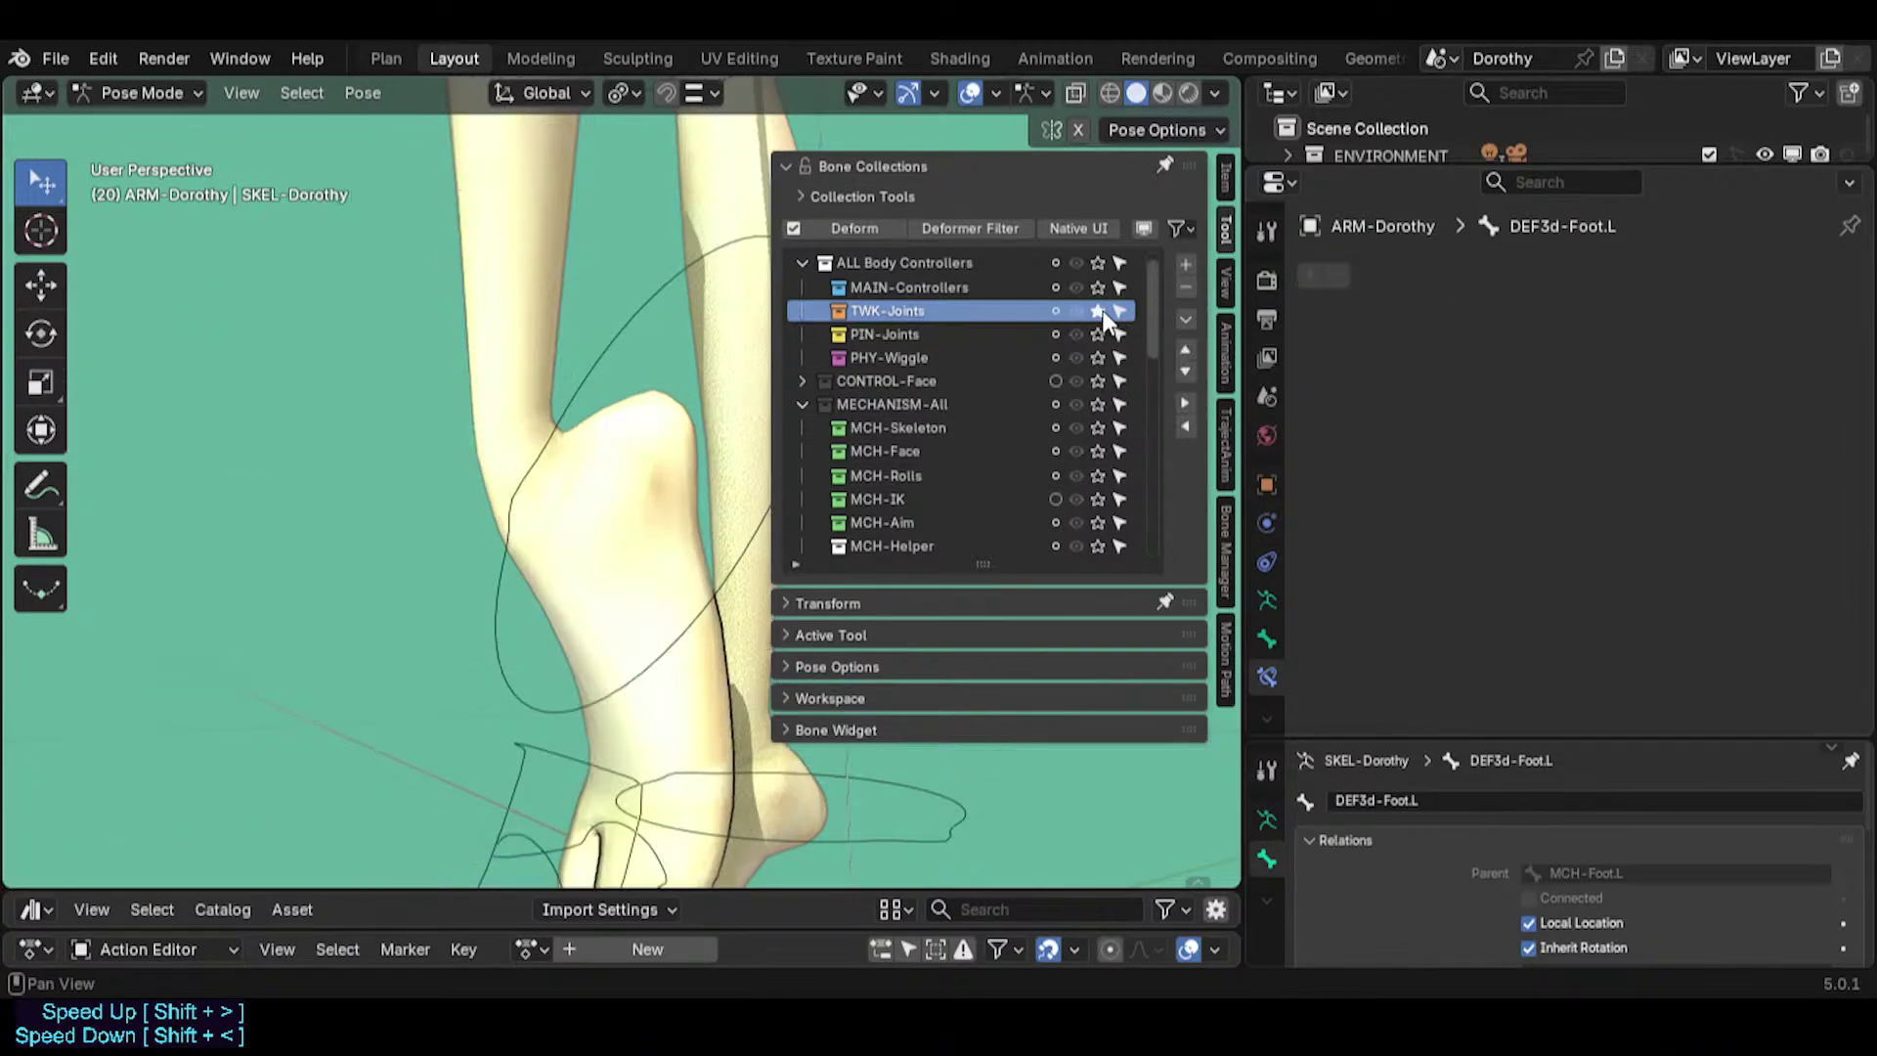
pyautogui.click(1103, 287)
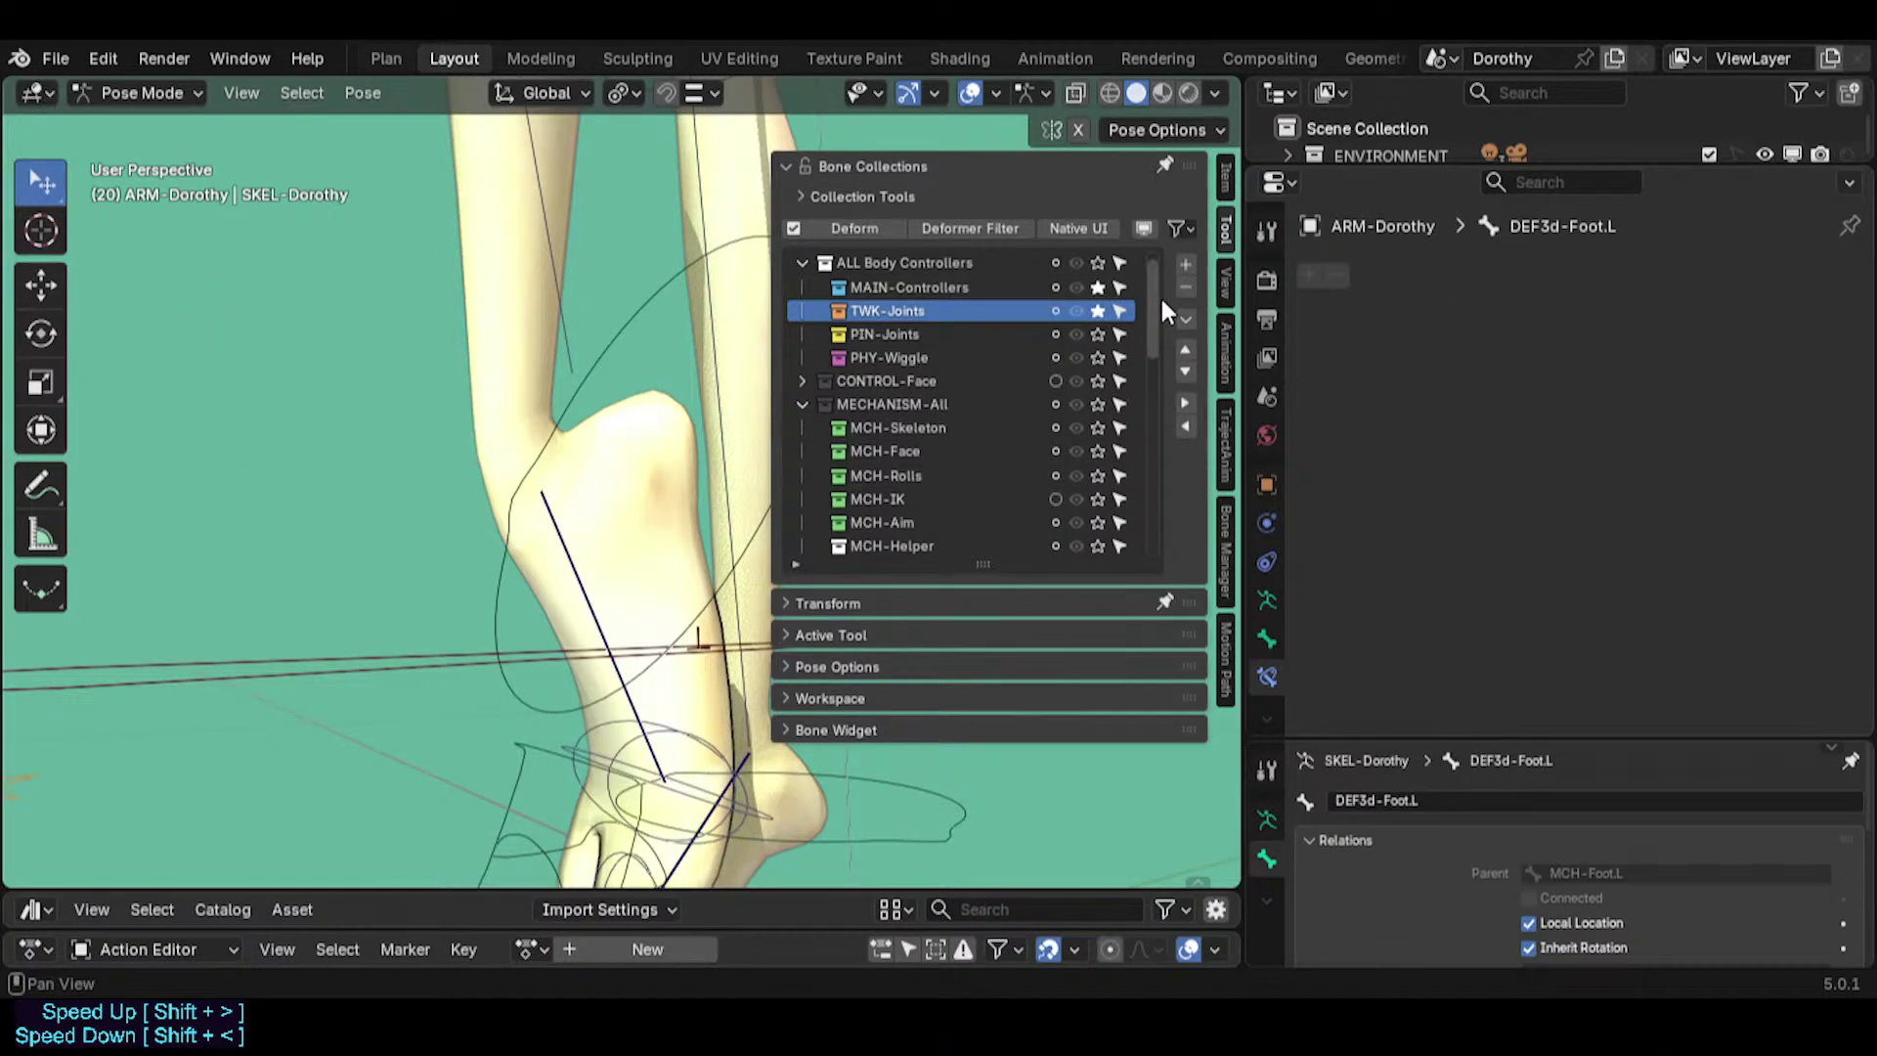
pyautogui.scroll(-3, 1153, 303)
pyautogui.click(1101, 358)
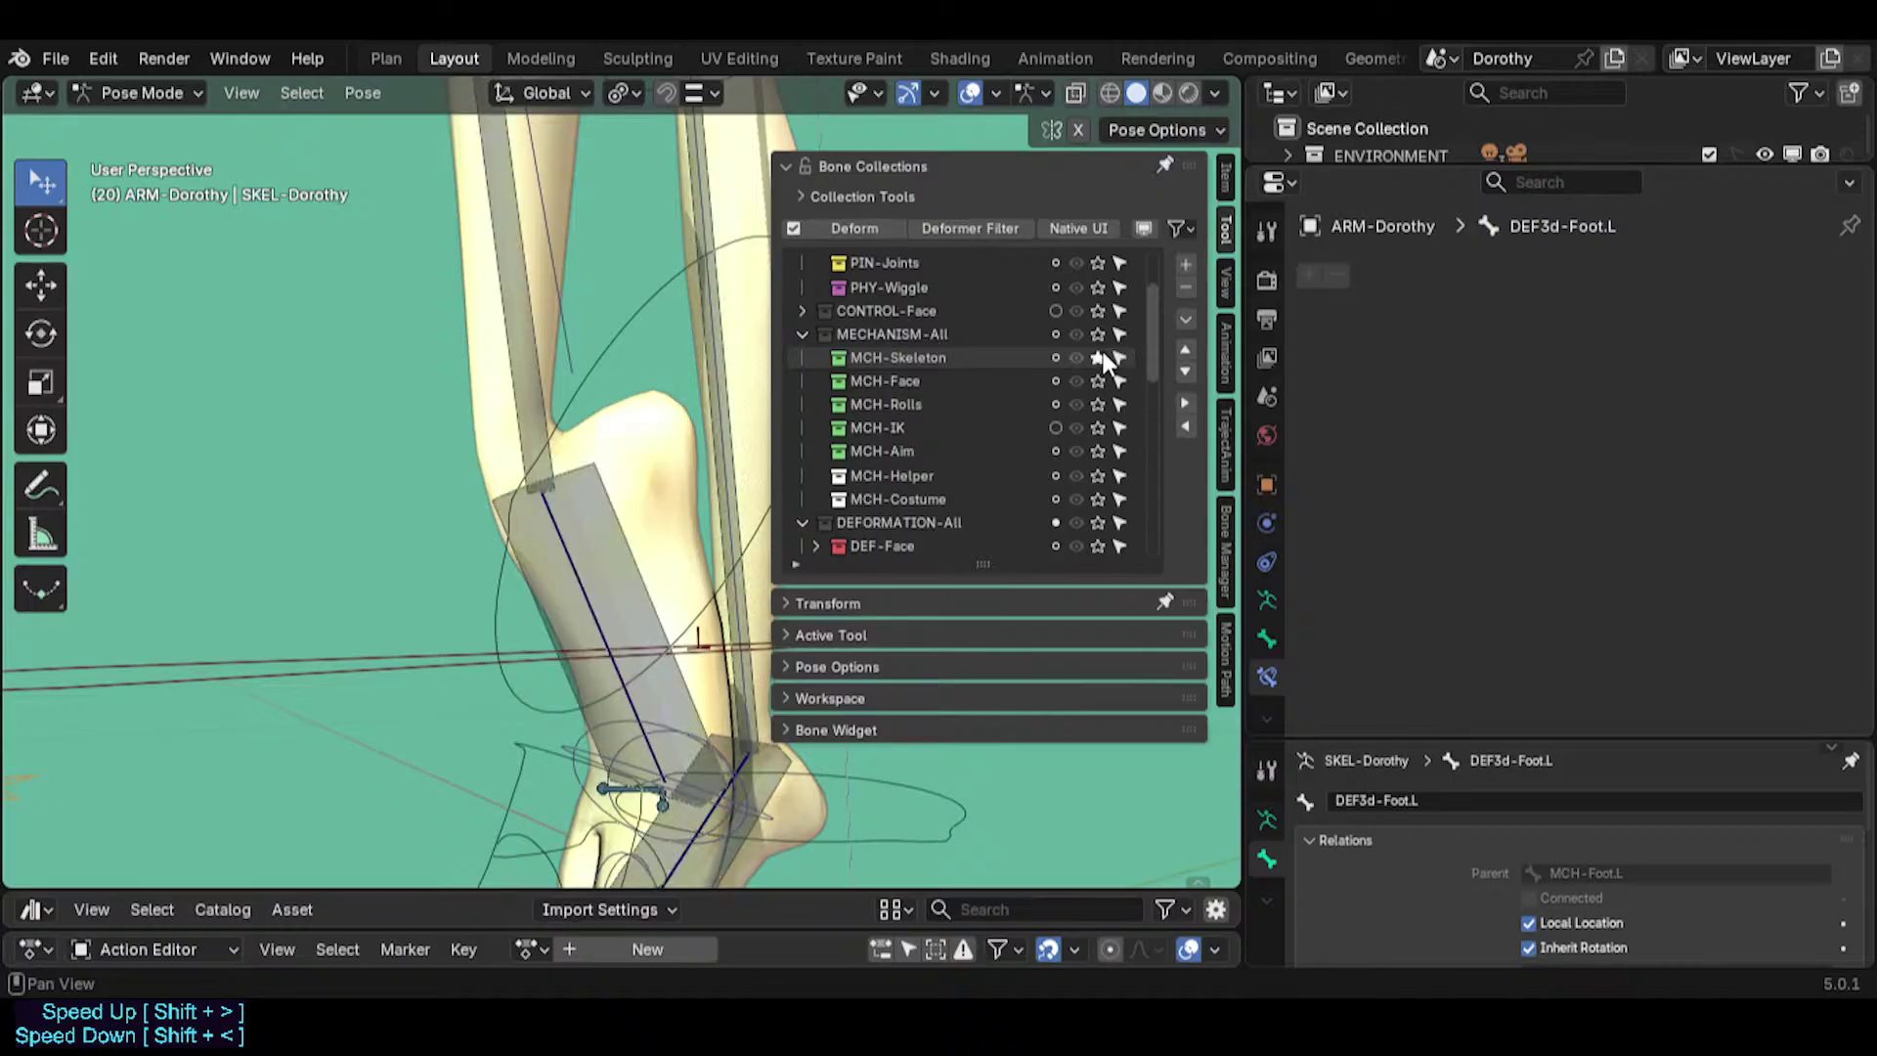
pyautogui.press('n')
pyautogui.moveTo(782, 471); pyautogui.dragTo(666, 533, button='middle')
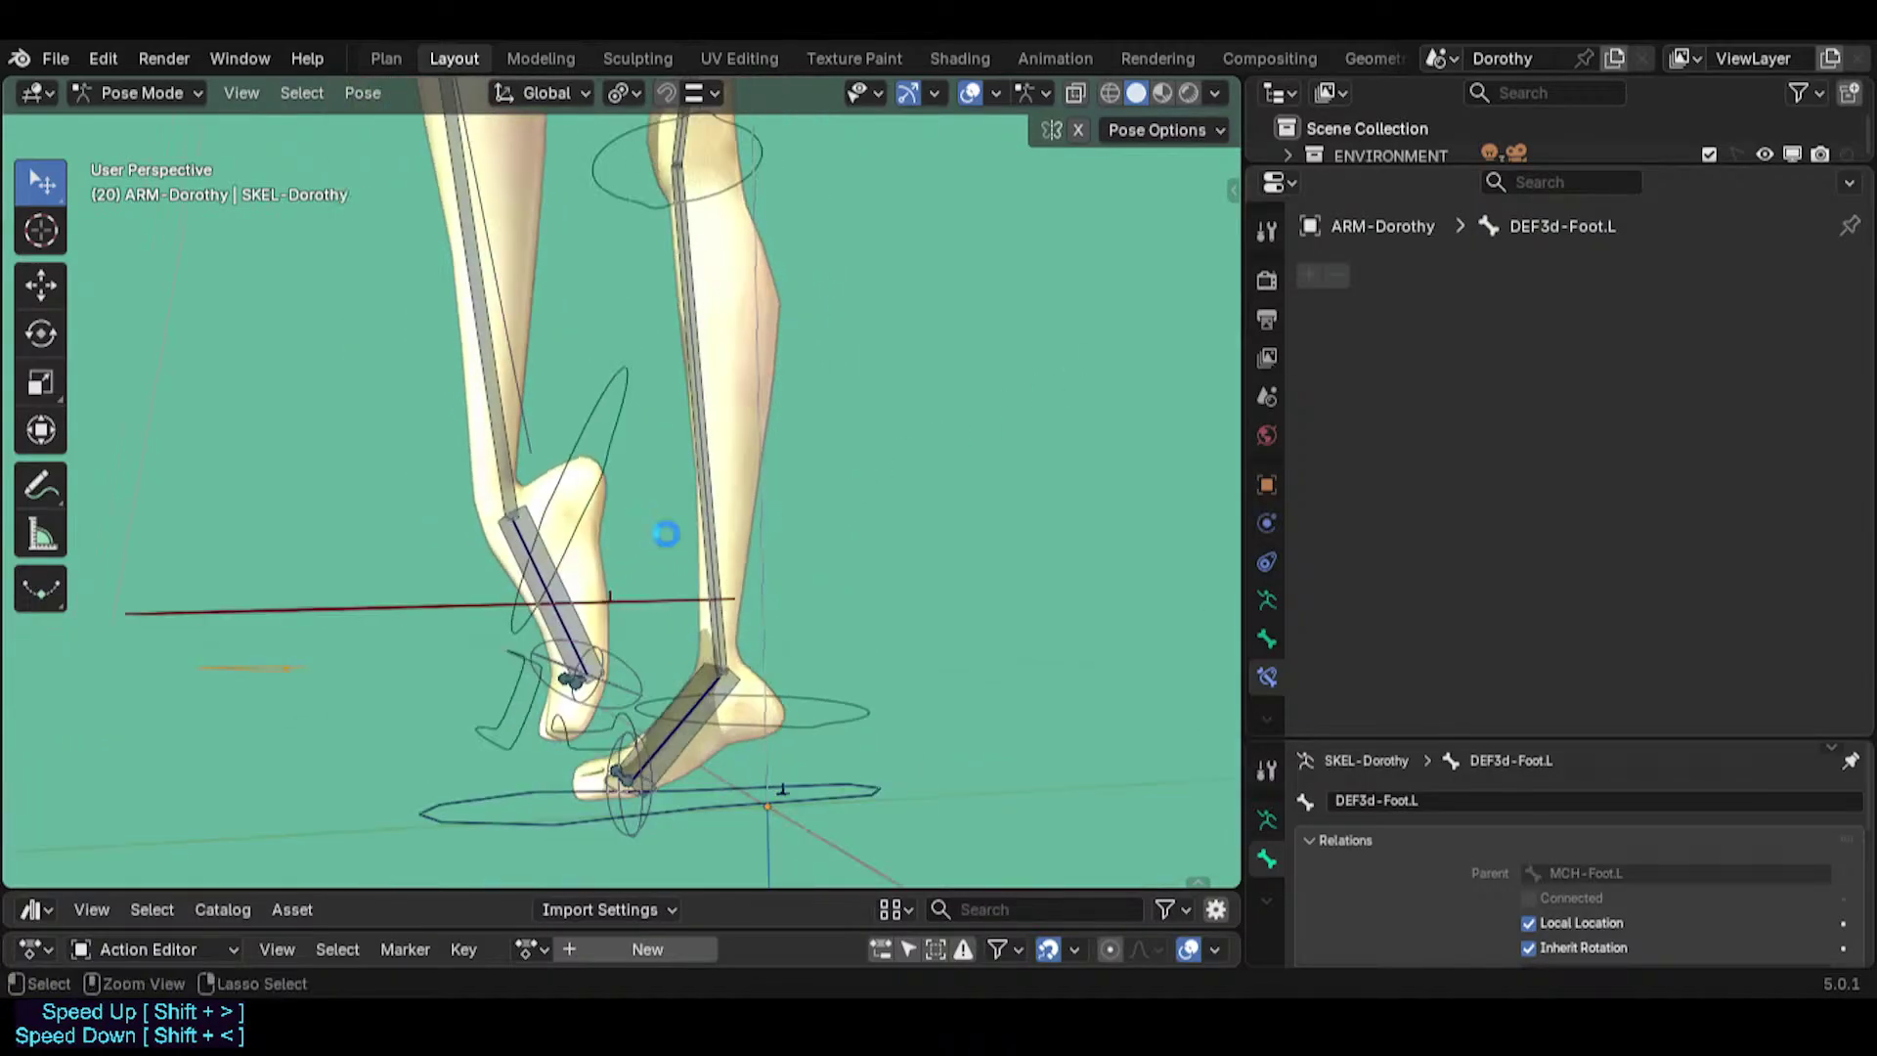
# Give TWK-Foot.L a short trial rotation and clear the location and rotation of all visible bones.
pyautogui.click(616, 407)
pyautogui.press('r')
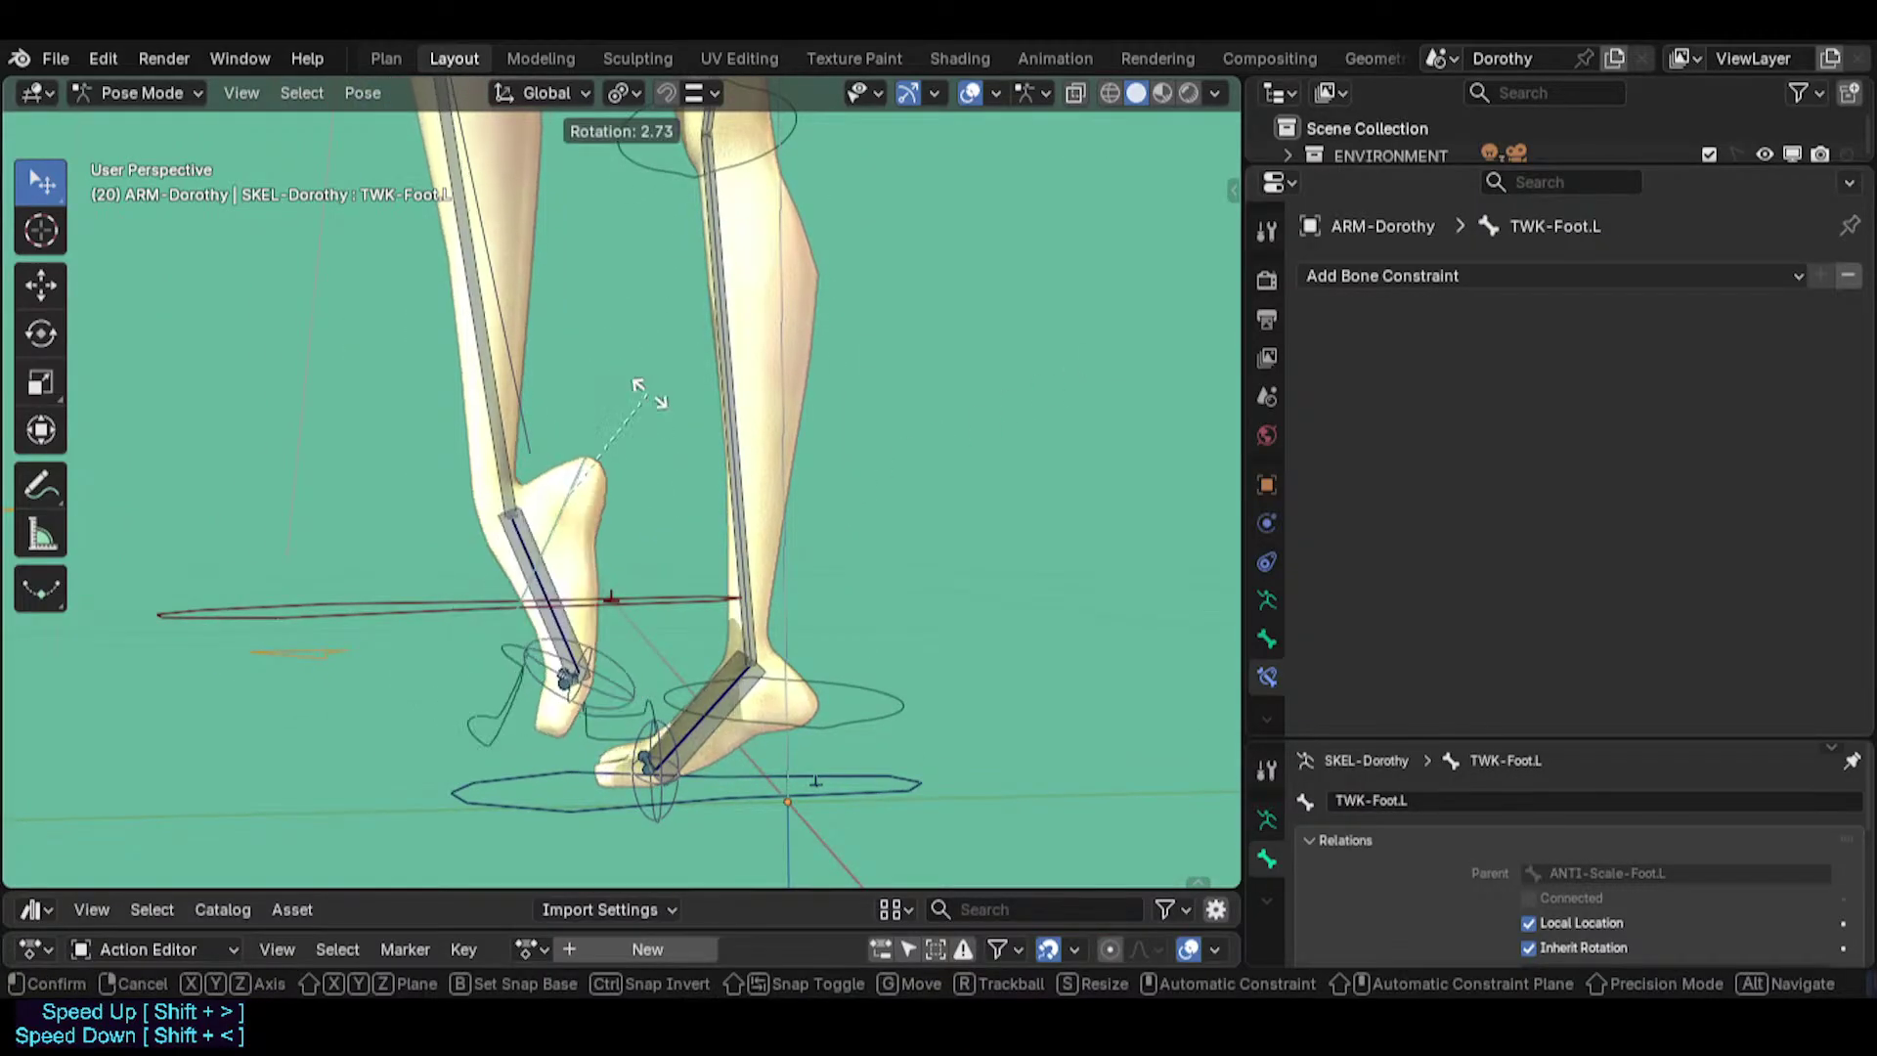
pyautogui.click(638, 490)
pyautogui.press('a')
pyautogui.hotkey('alt', 'g')
pyautogui.hotkey('alt', 'r')
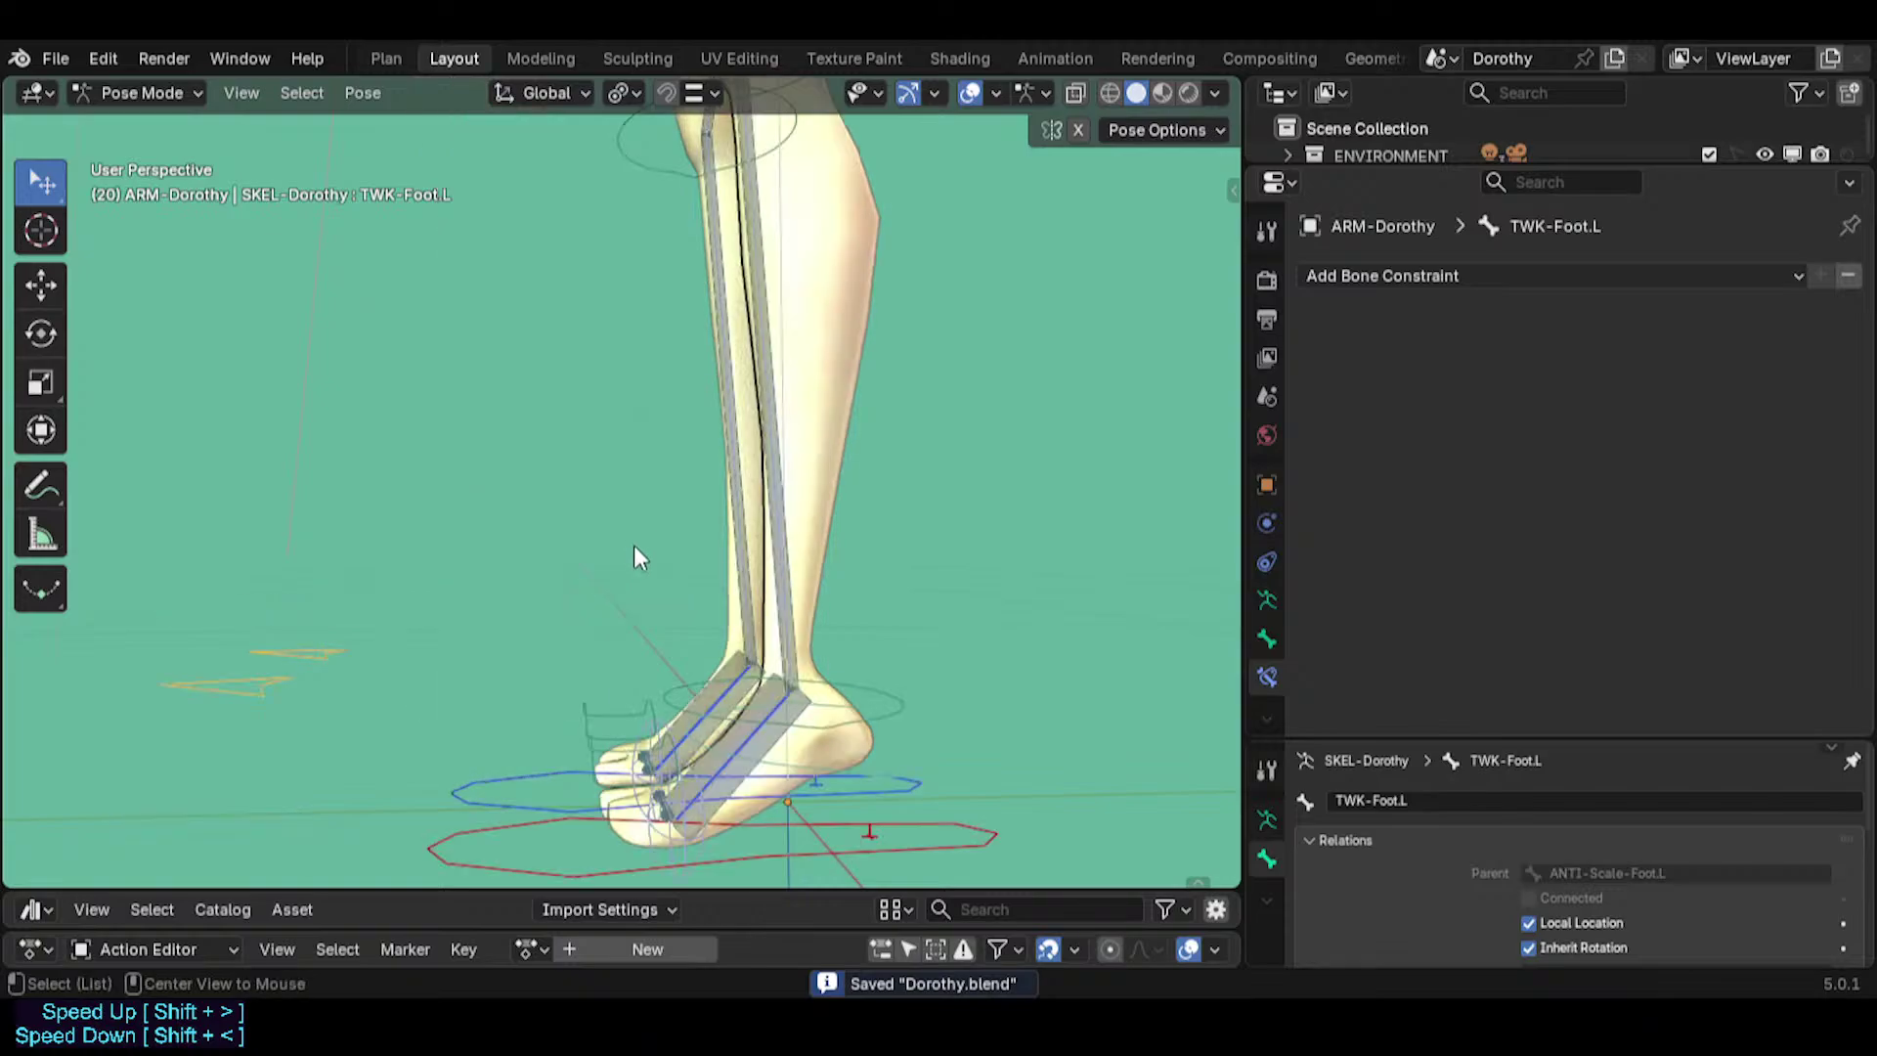
# Add the HLP-Fan bone collection to the soloed collections.
pyautogui.press('n')
pyautogui.scroll(-4, 972, 452)
pyautogui.scroll(2, 1038, 444)
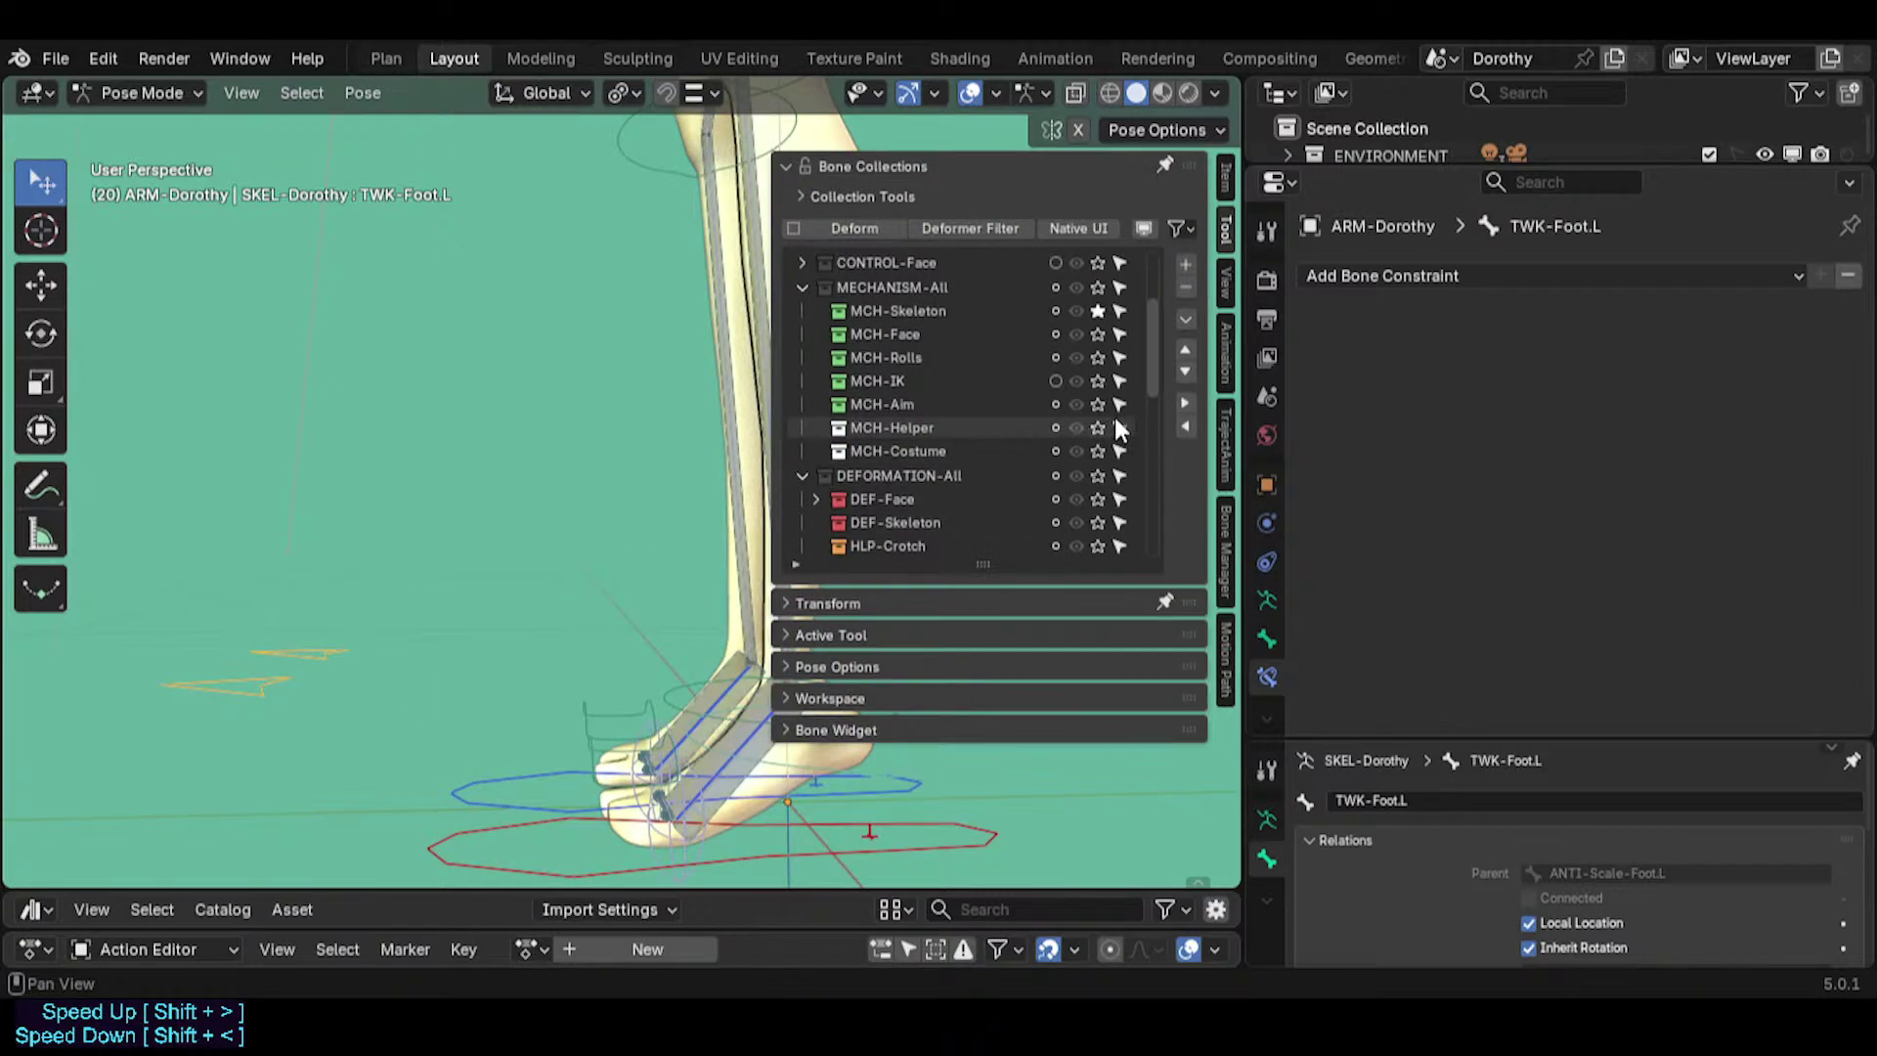
pyautogui.scroll(-7, 1075, 444)
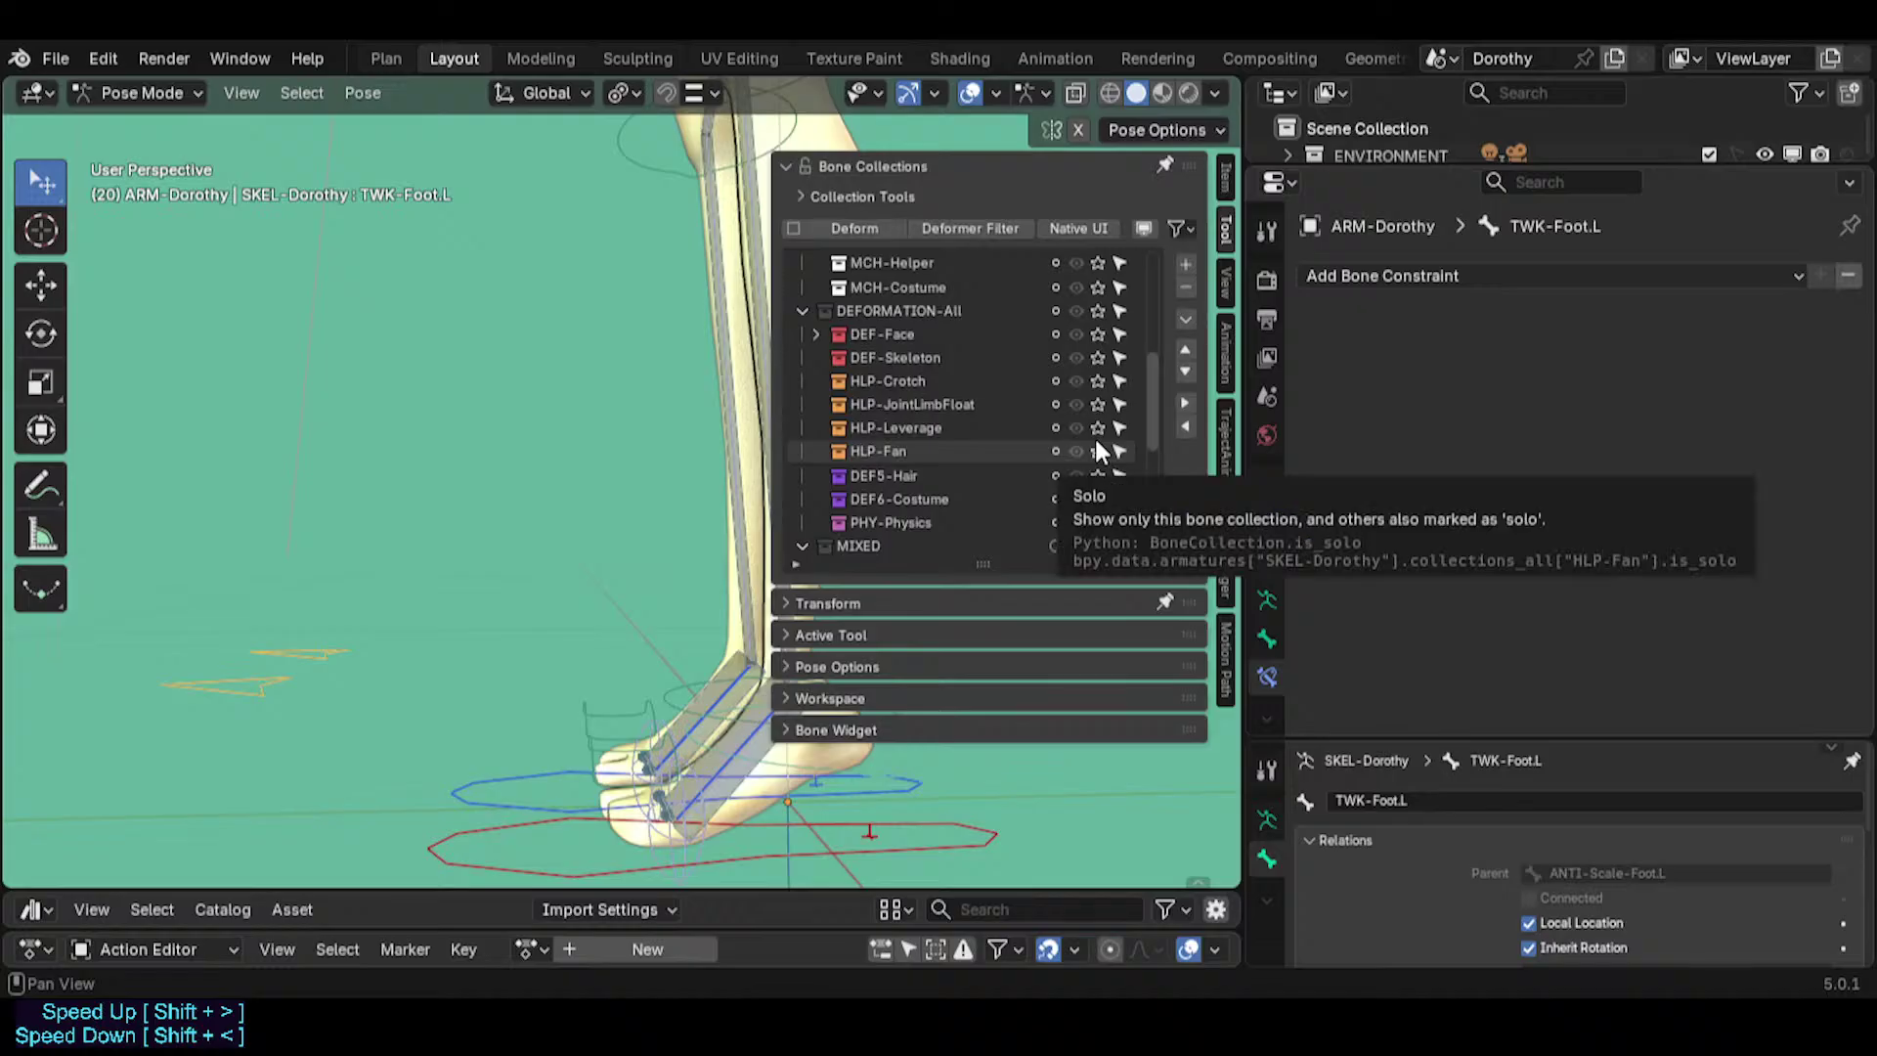
pyautogui.click(1099, 451)
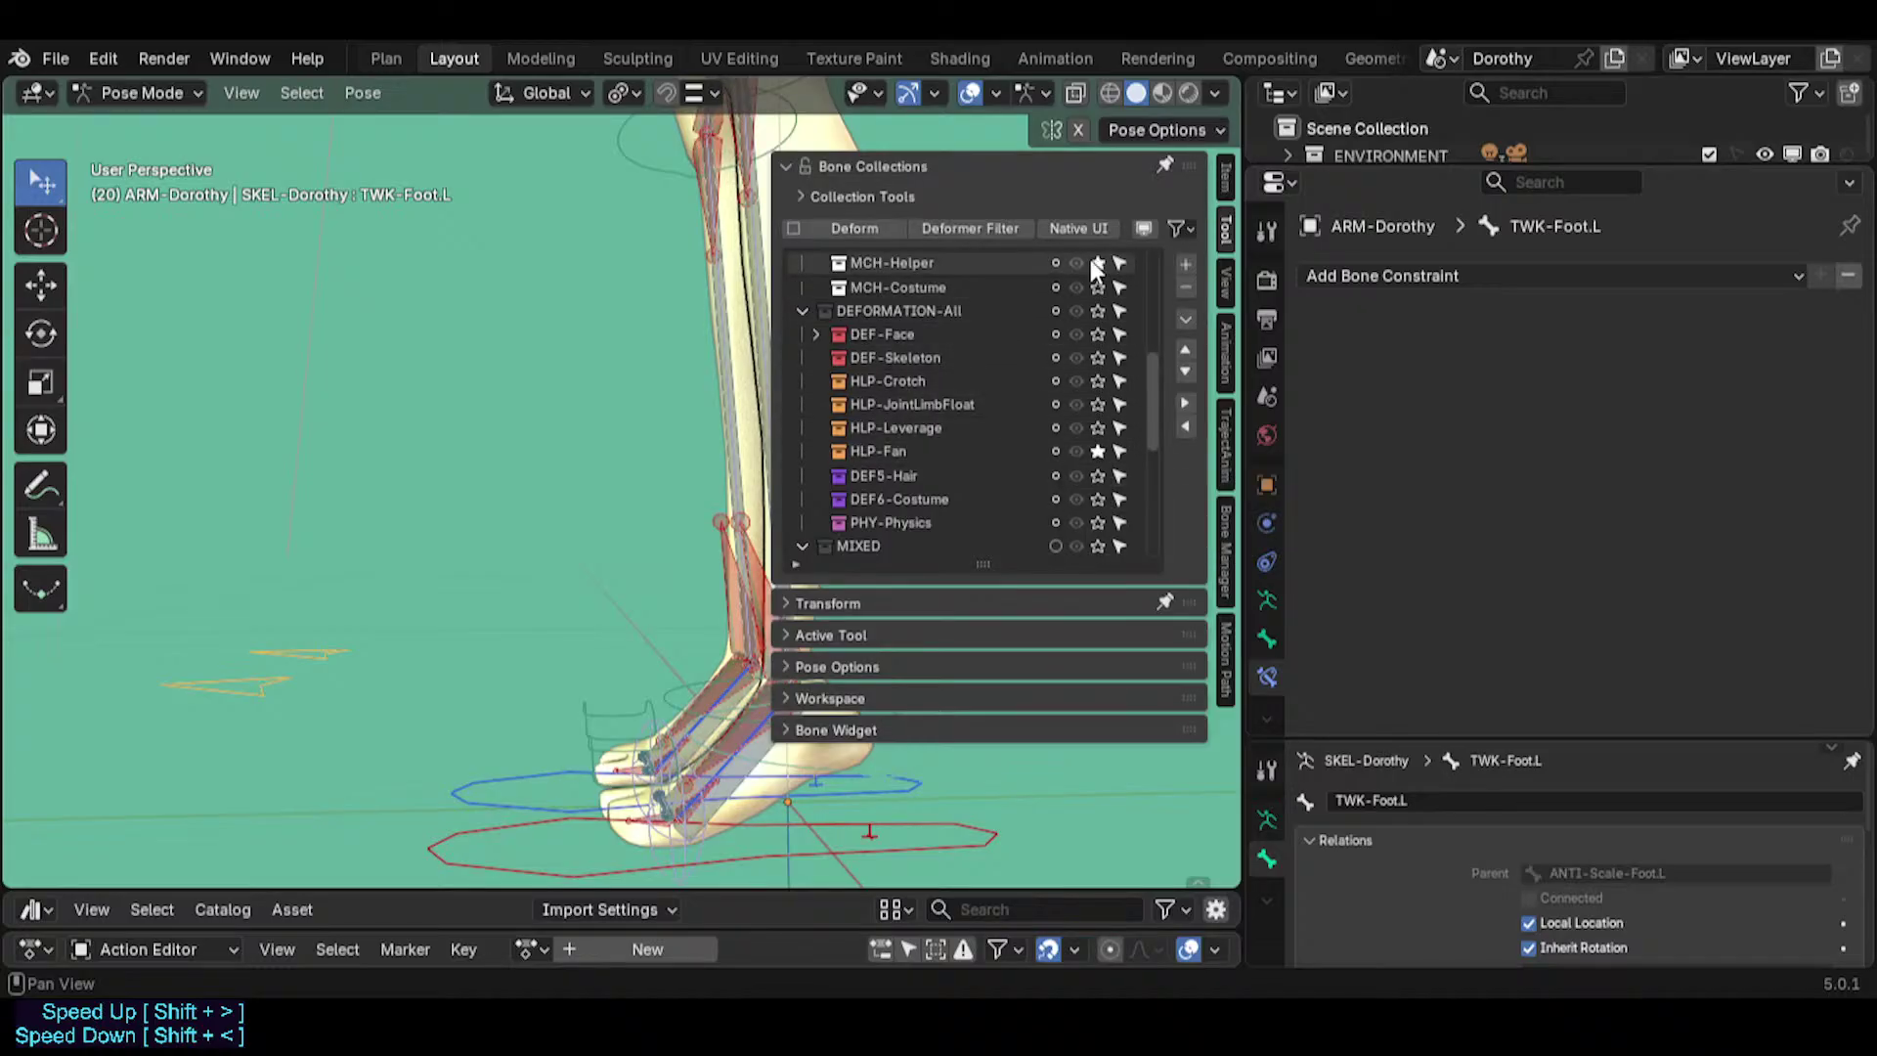
pyautogui.press('n')
pyautogui.moveTo(957, 469); pyautogui.dragTo(843, 508, button='middle')
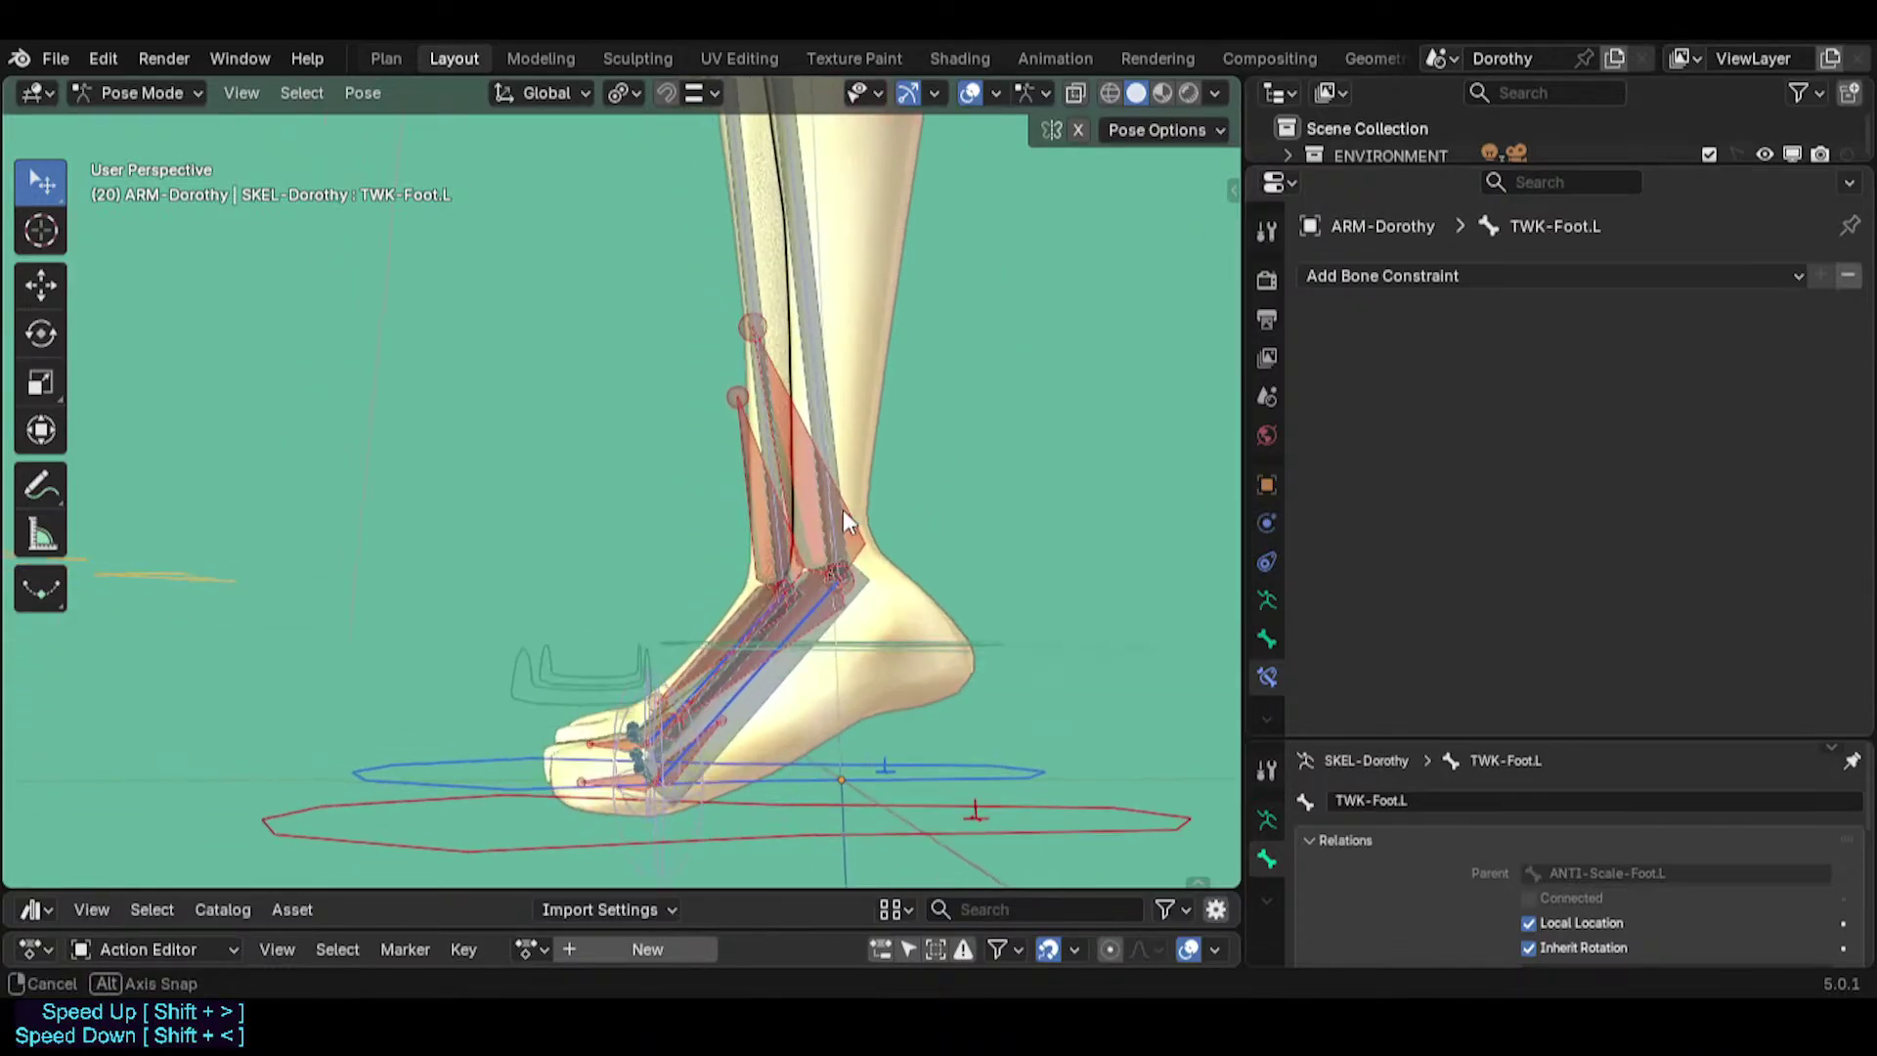
# Rotate MTR-IK-Foot.L up and down, leaving the left foot with its toes raised in the right side view.
pyautogui.click(1067, 819)
pyautogui.press('r')
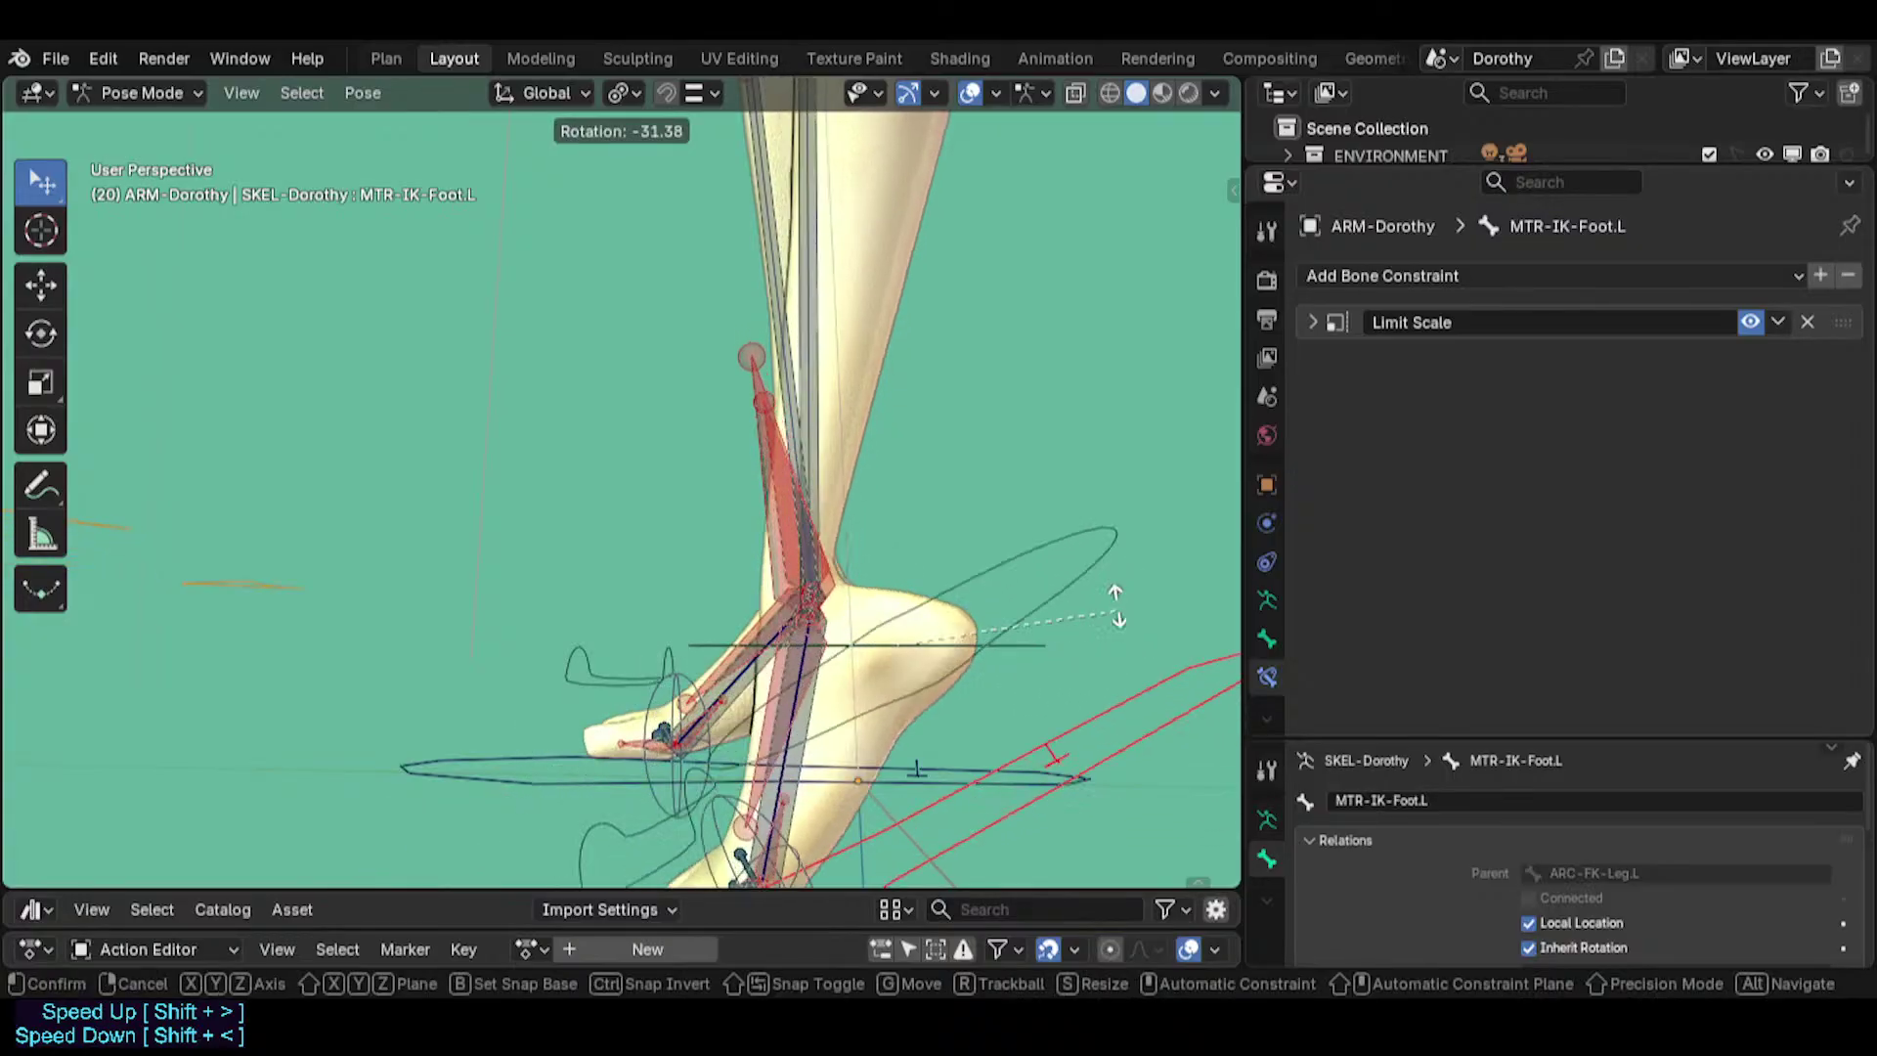
pyautogui.click(995, 651)
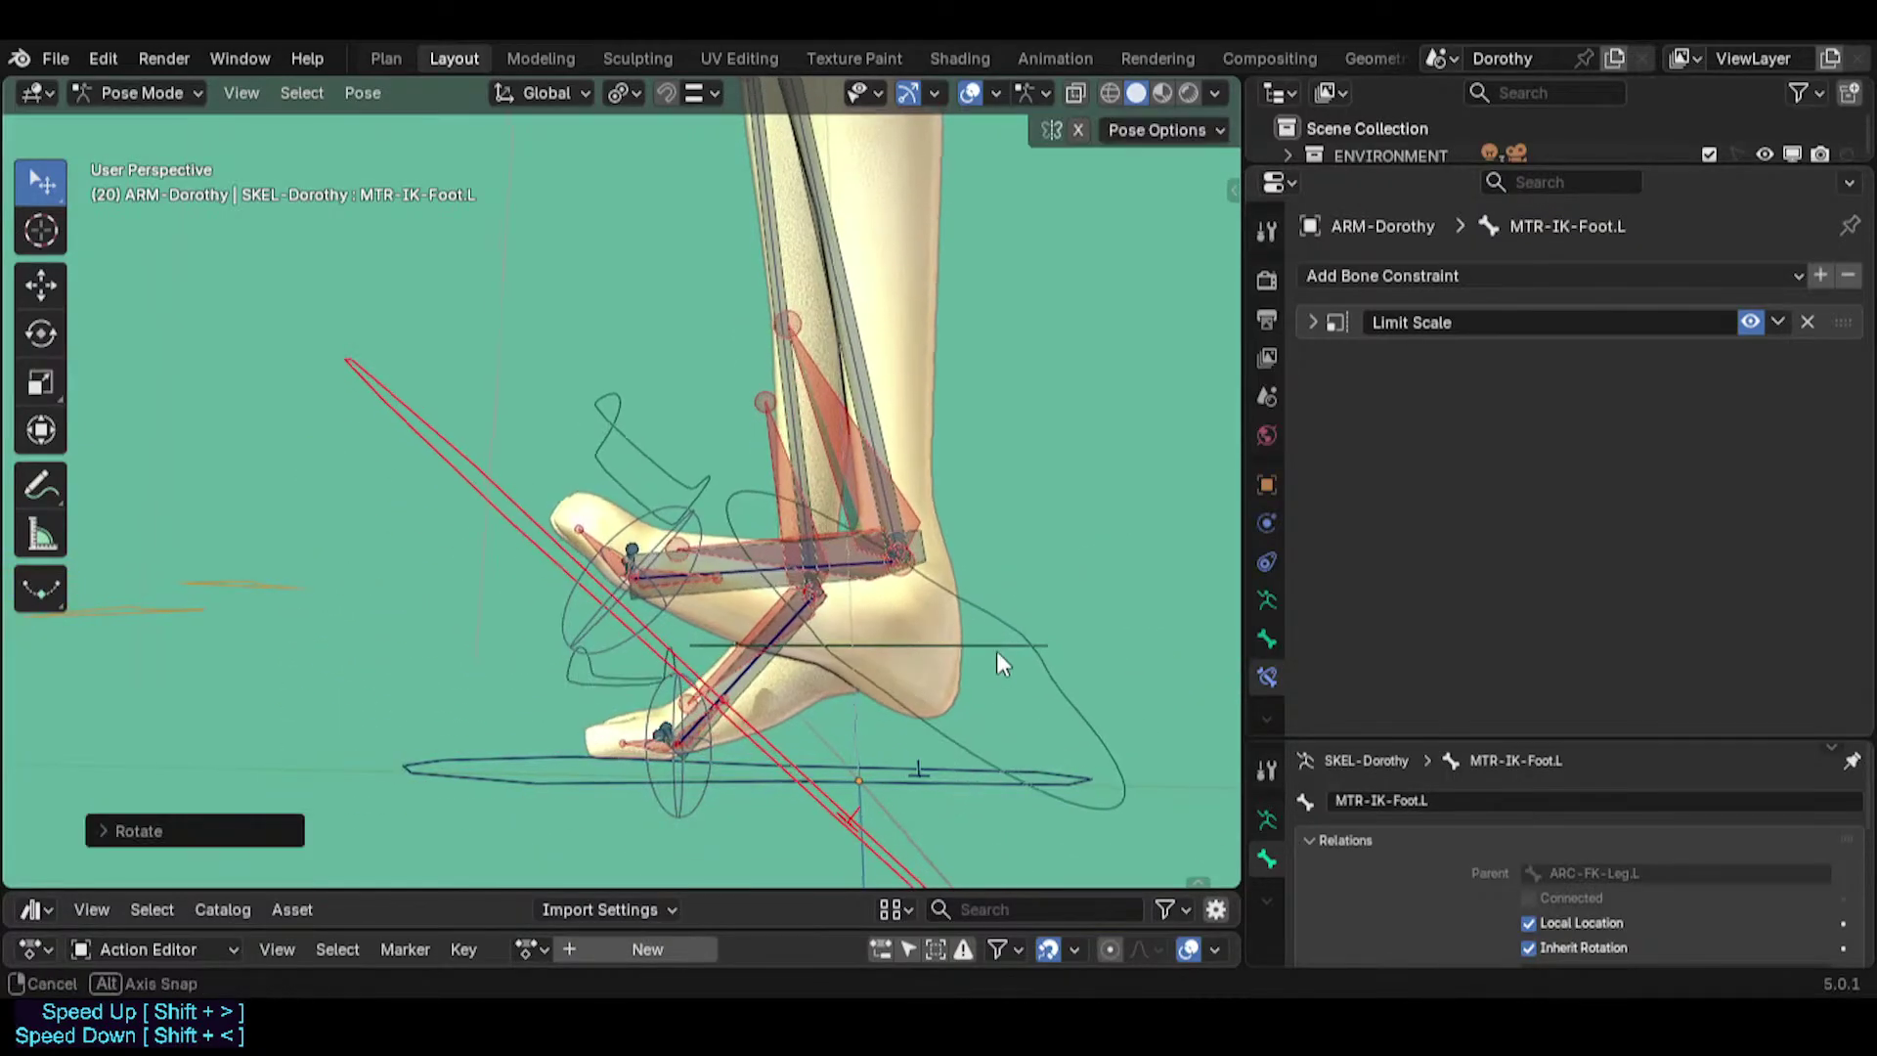
pyautogui.press('r')
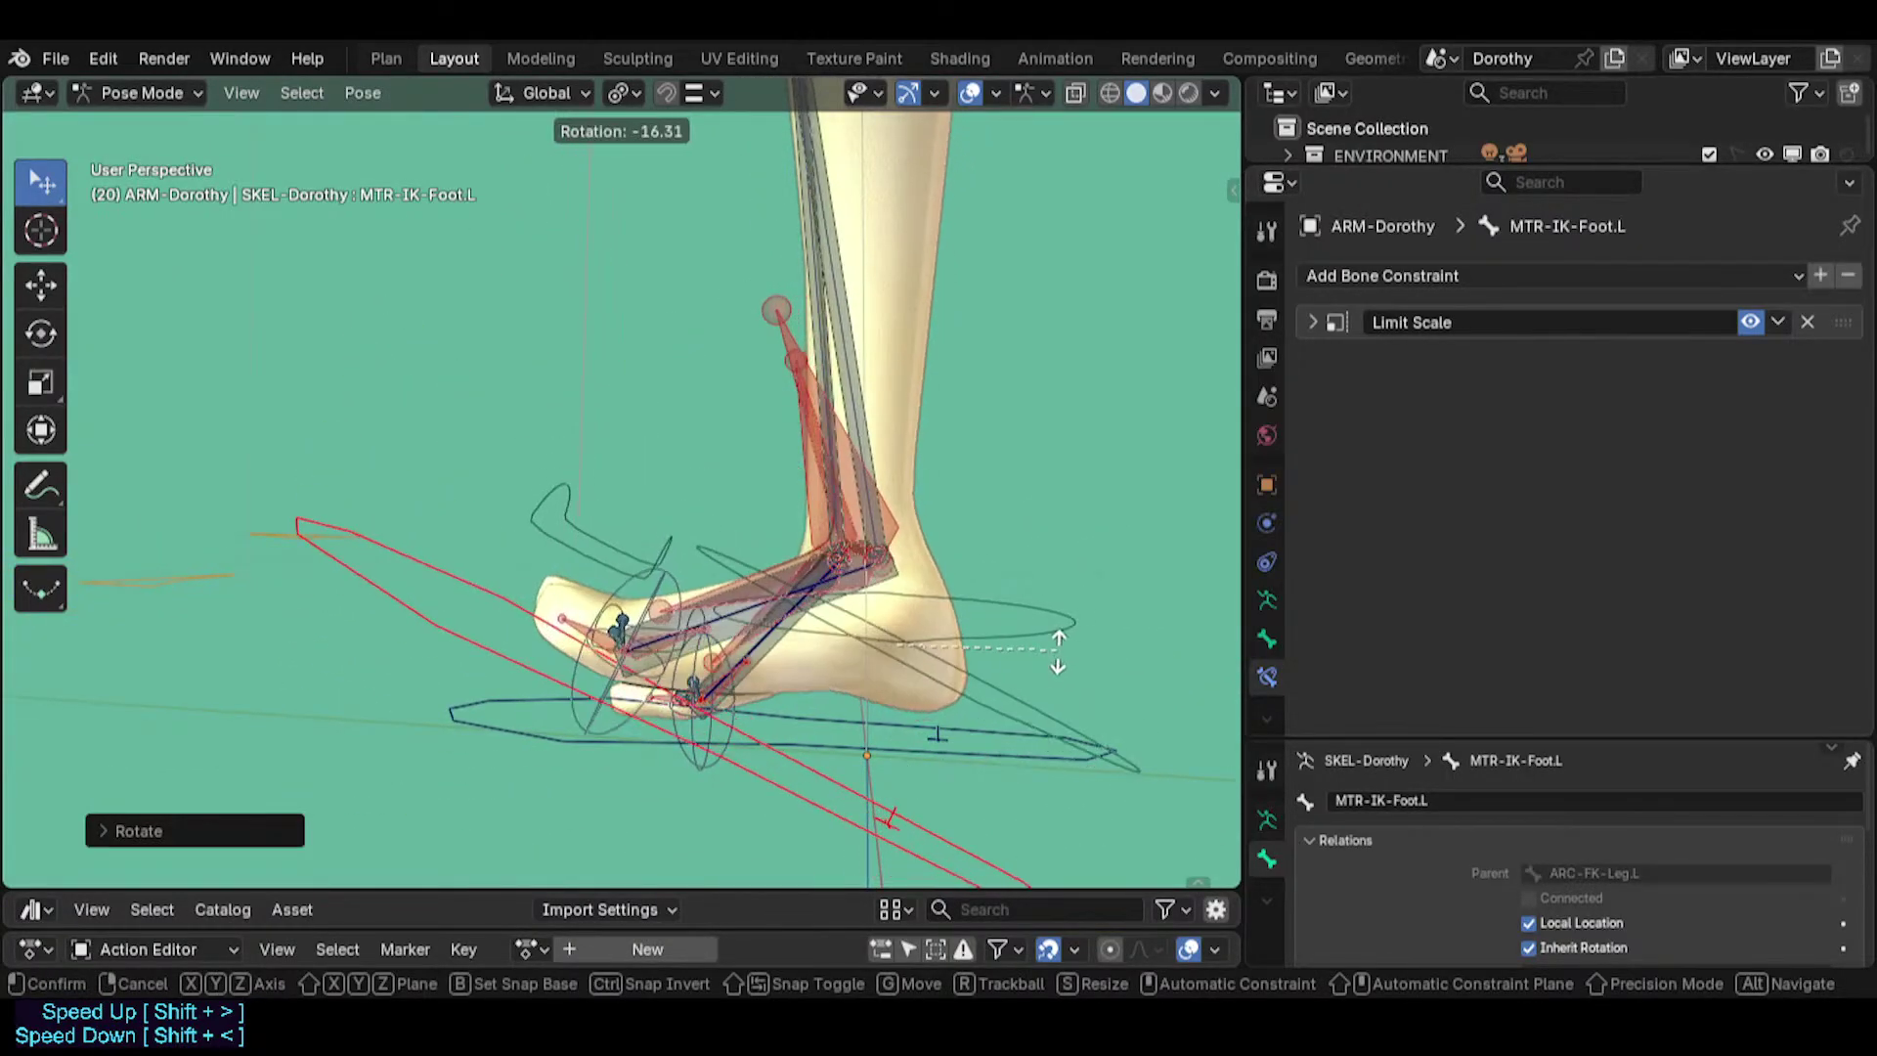
pyautogui.click(1070, 641)
pyautogui.press('KP_3')
pyautogui.scroll(3, 835, 553)
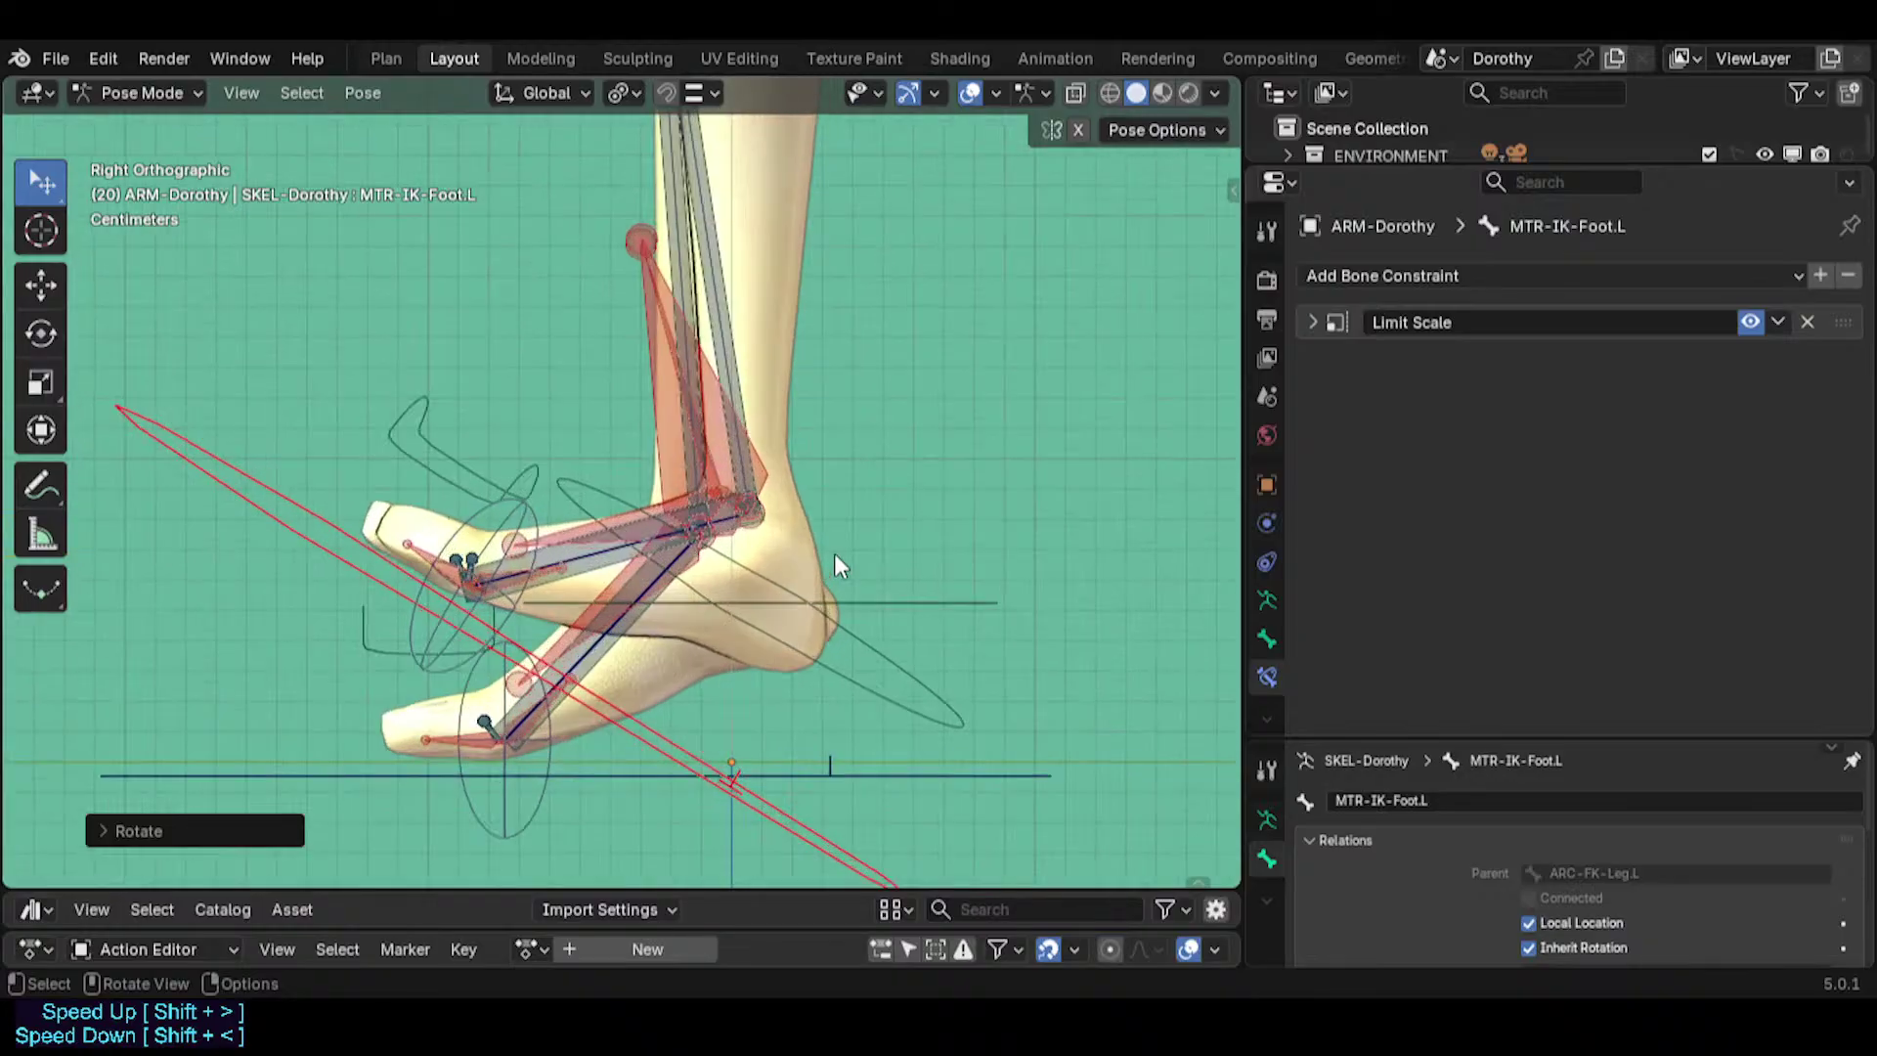
pyautogui.press('r')
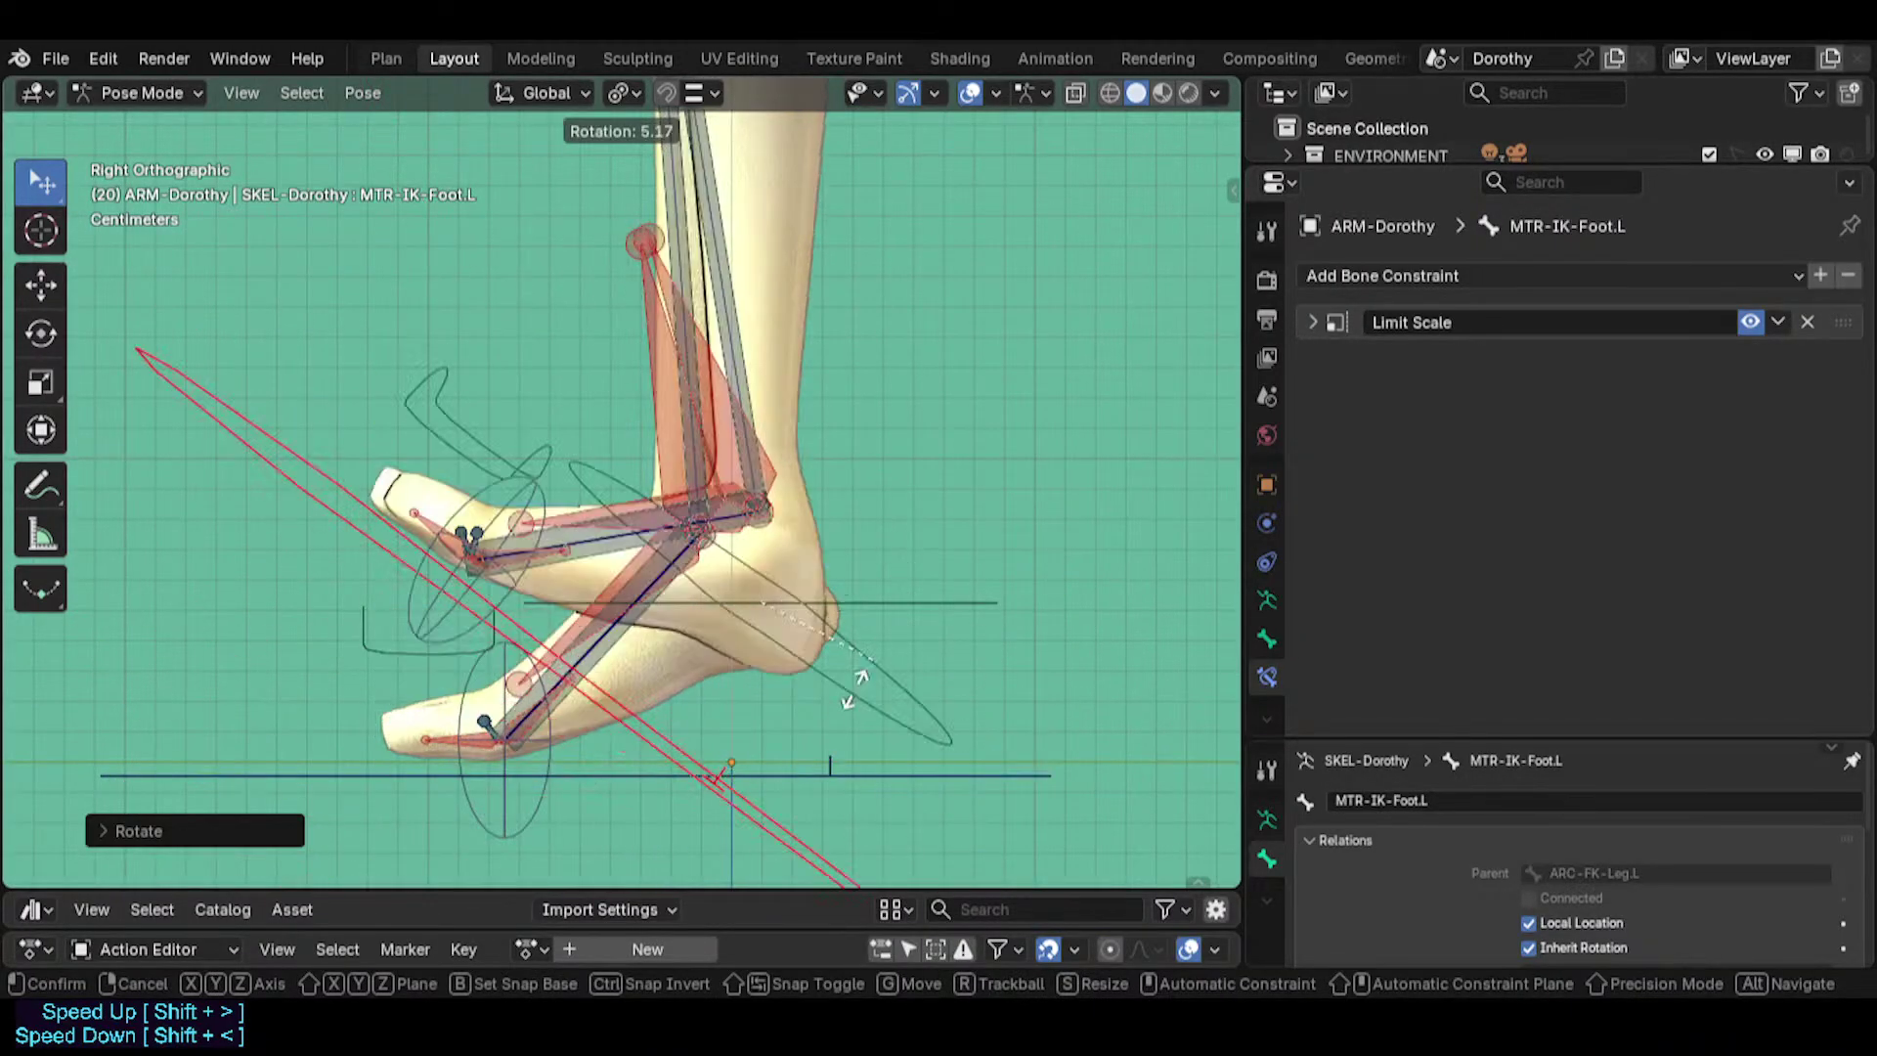
pyautogui.click(602, 526)
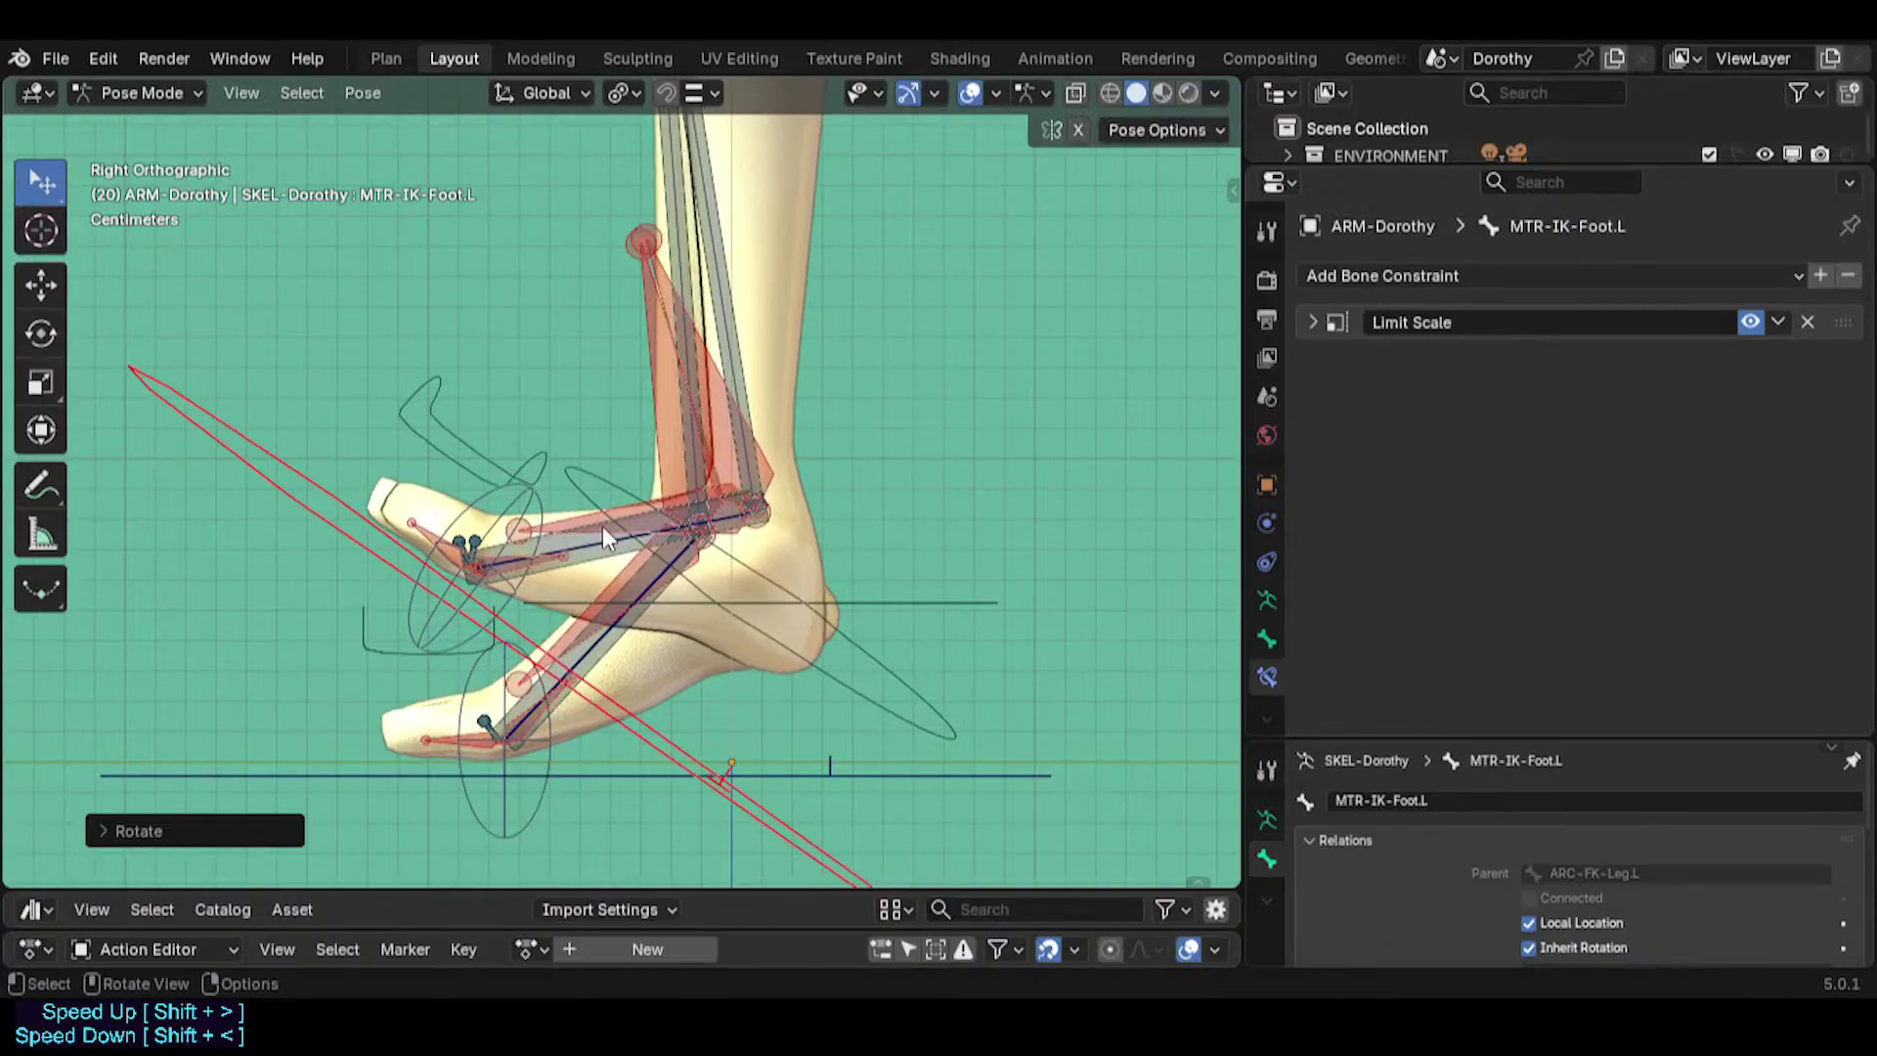
# Set the X rotation output of the Transformation constraint on HLP3-FanAnkleFoot.L to Min 120° and Max -120°.
pyautogui.click(566, 516)
pyautogui.scroll(-6, 1525, 528)
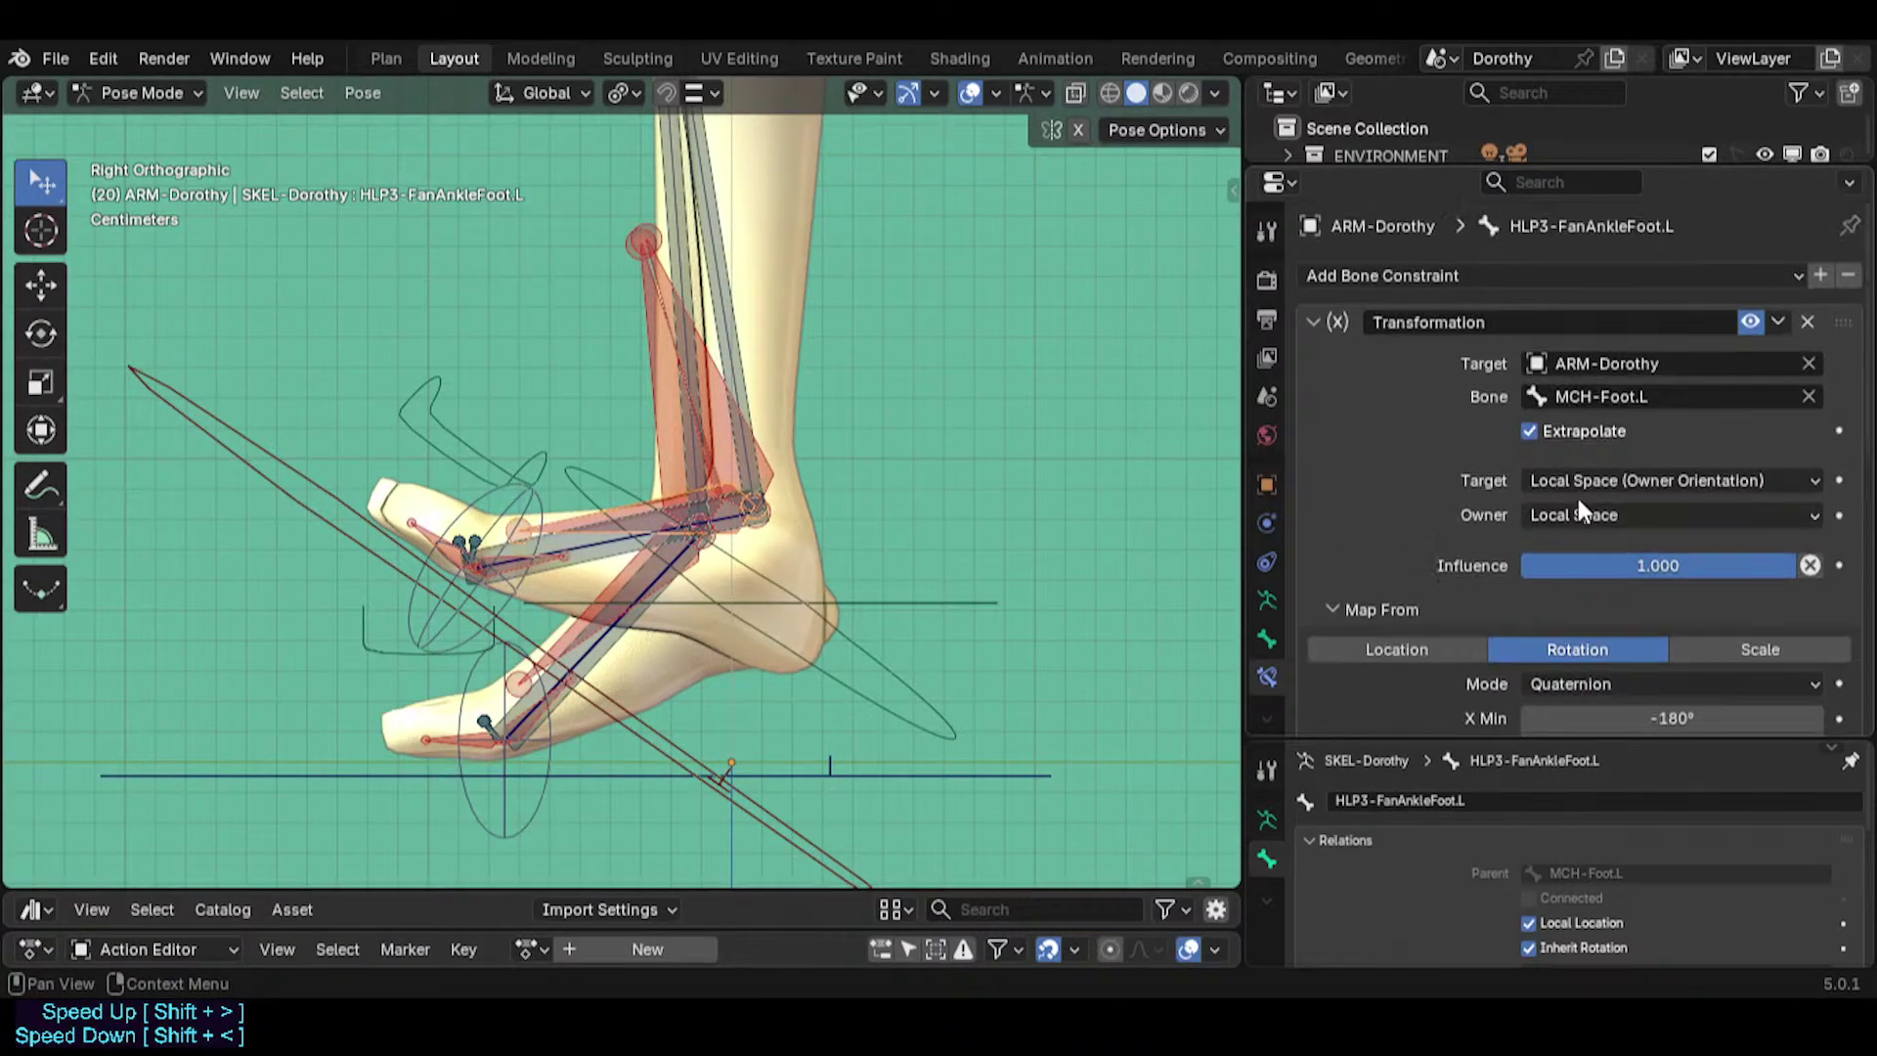
pyautogui.scroll(-5, 1554, 517)
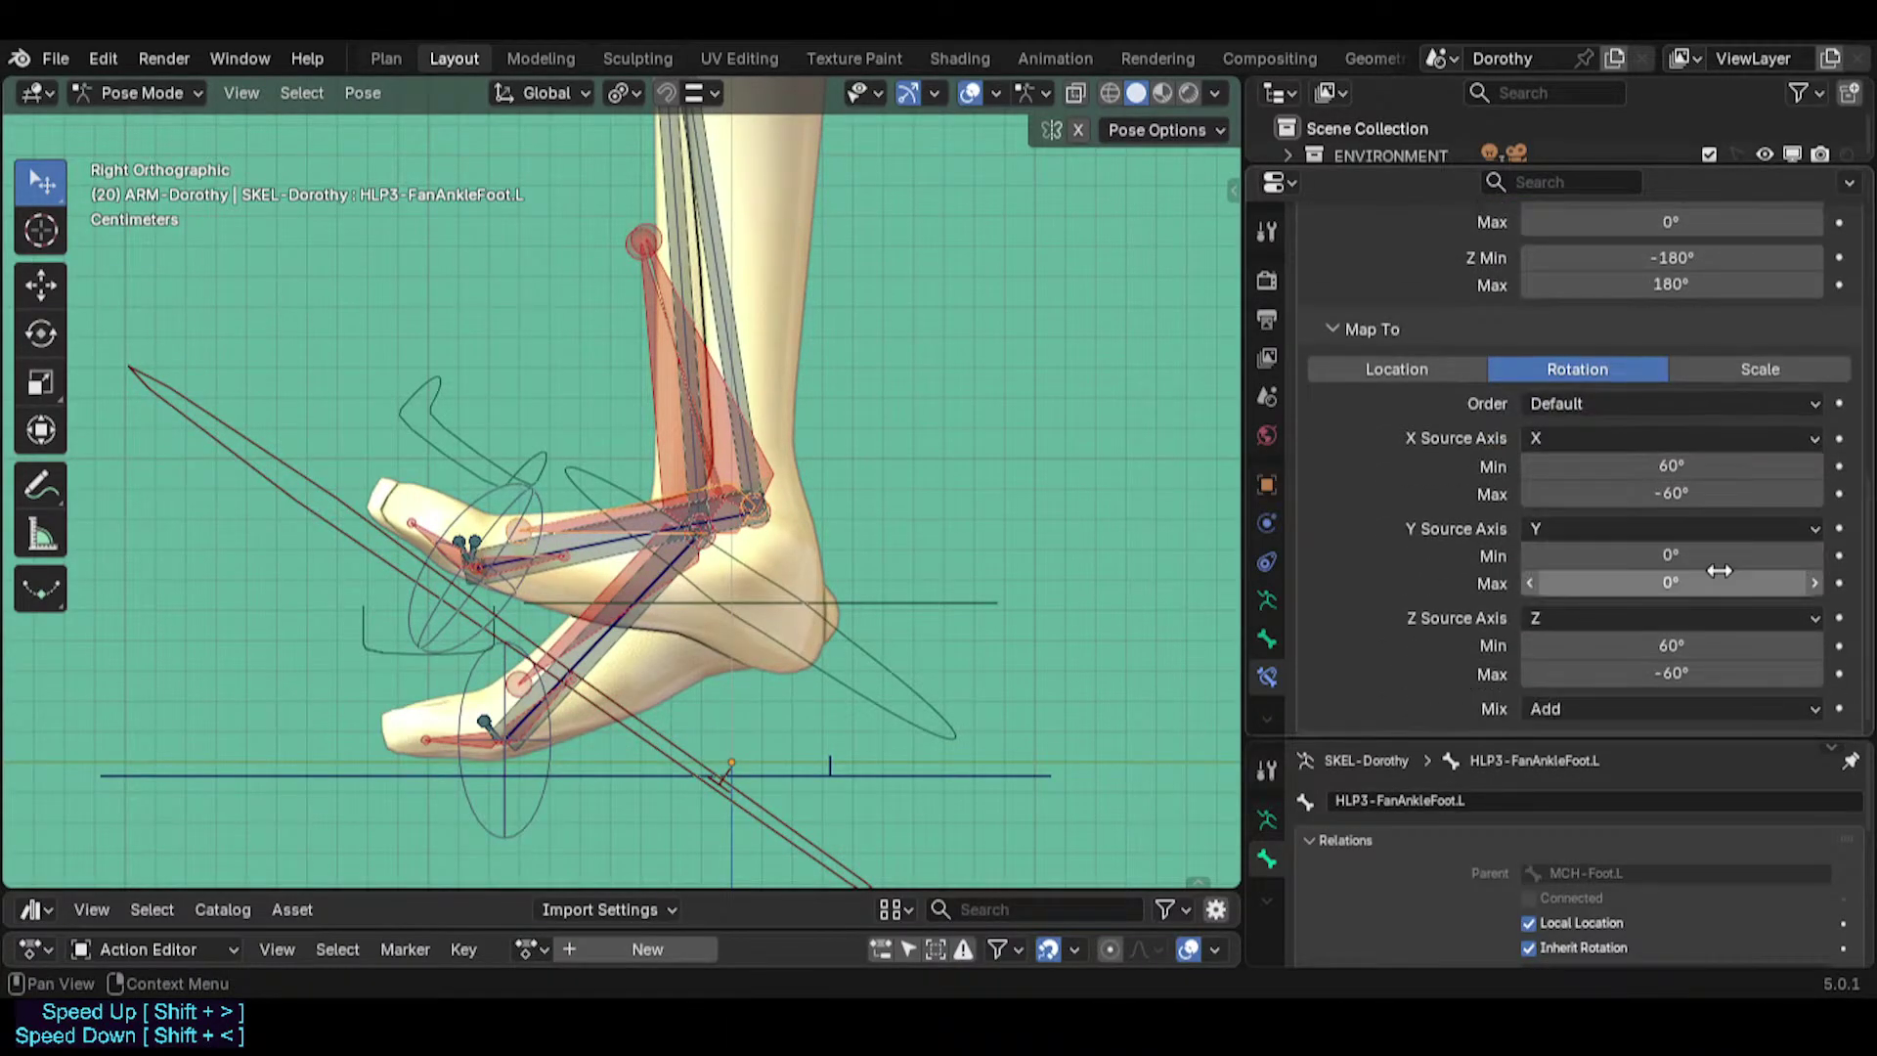
pyautogui.click(1711, 466)
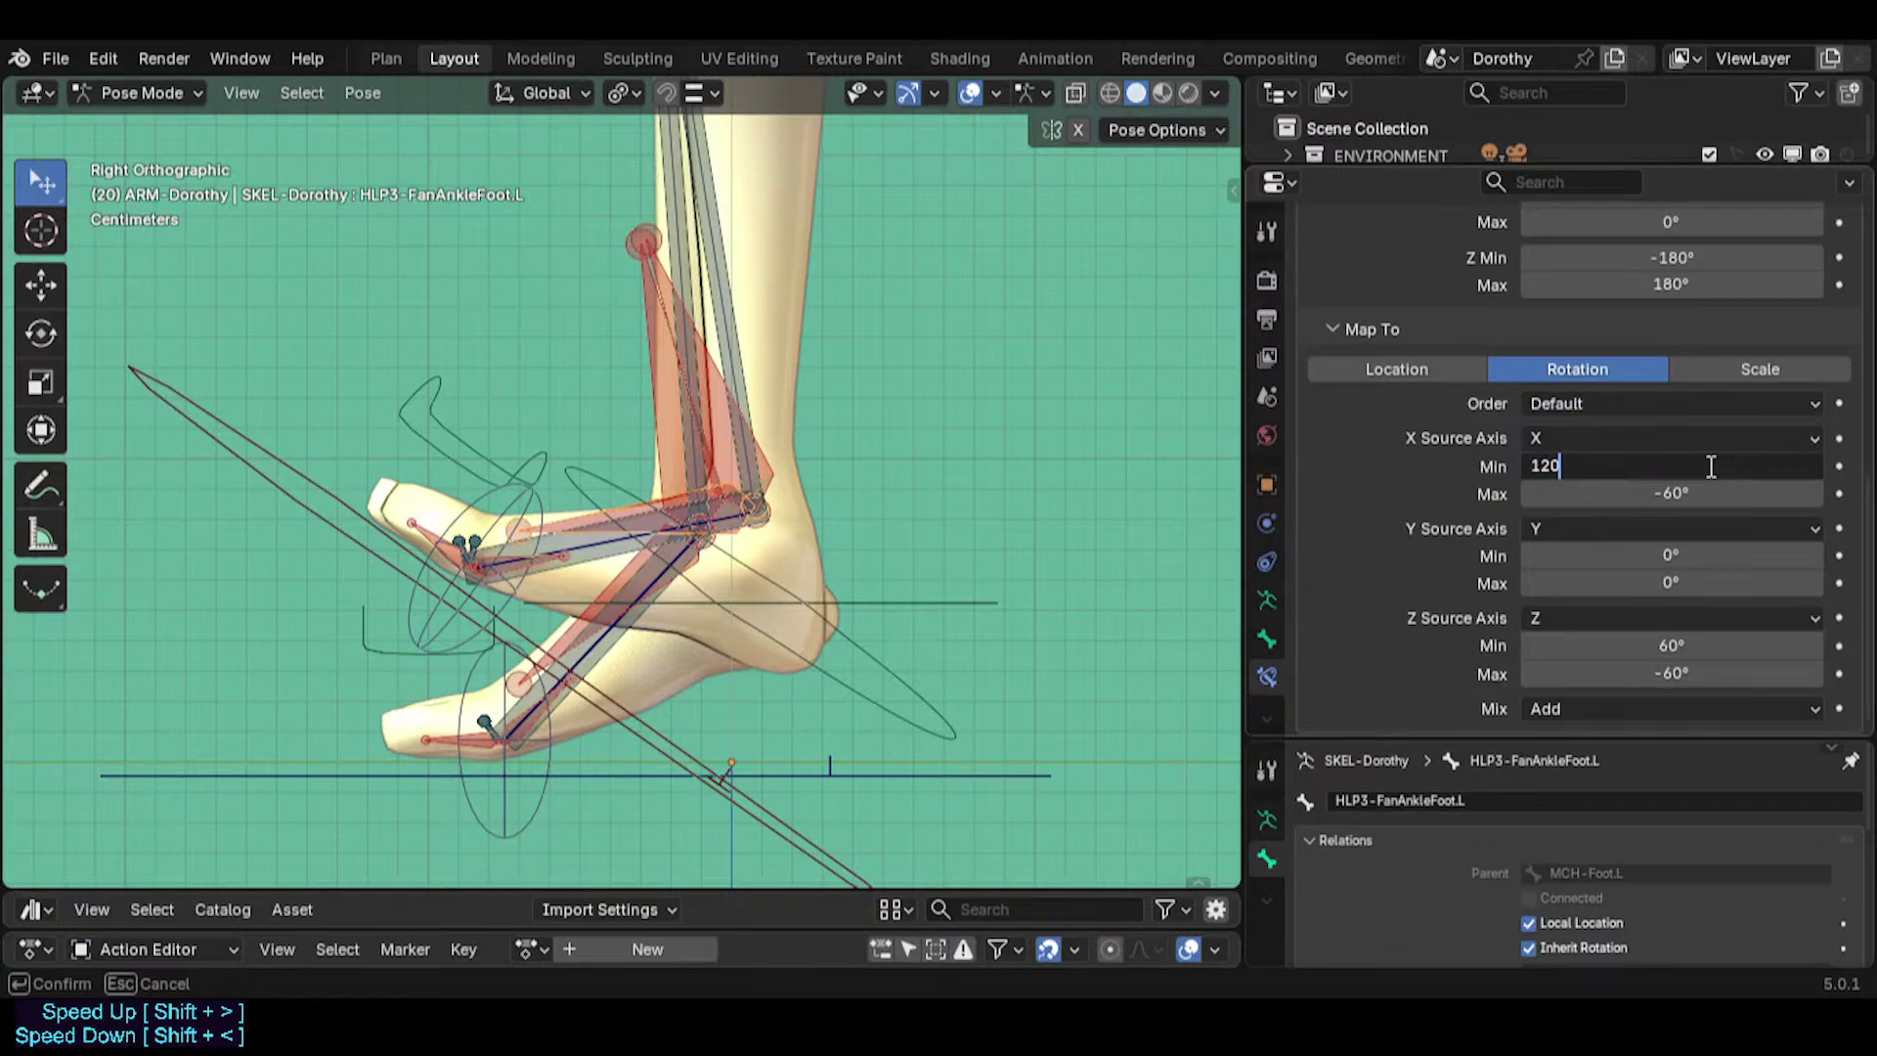
pyautogui.write('120')
pyautogui.press('Tab')
pyautogui.write('-120')
pyautogui.press('Return')
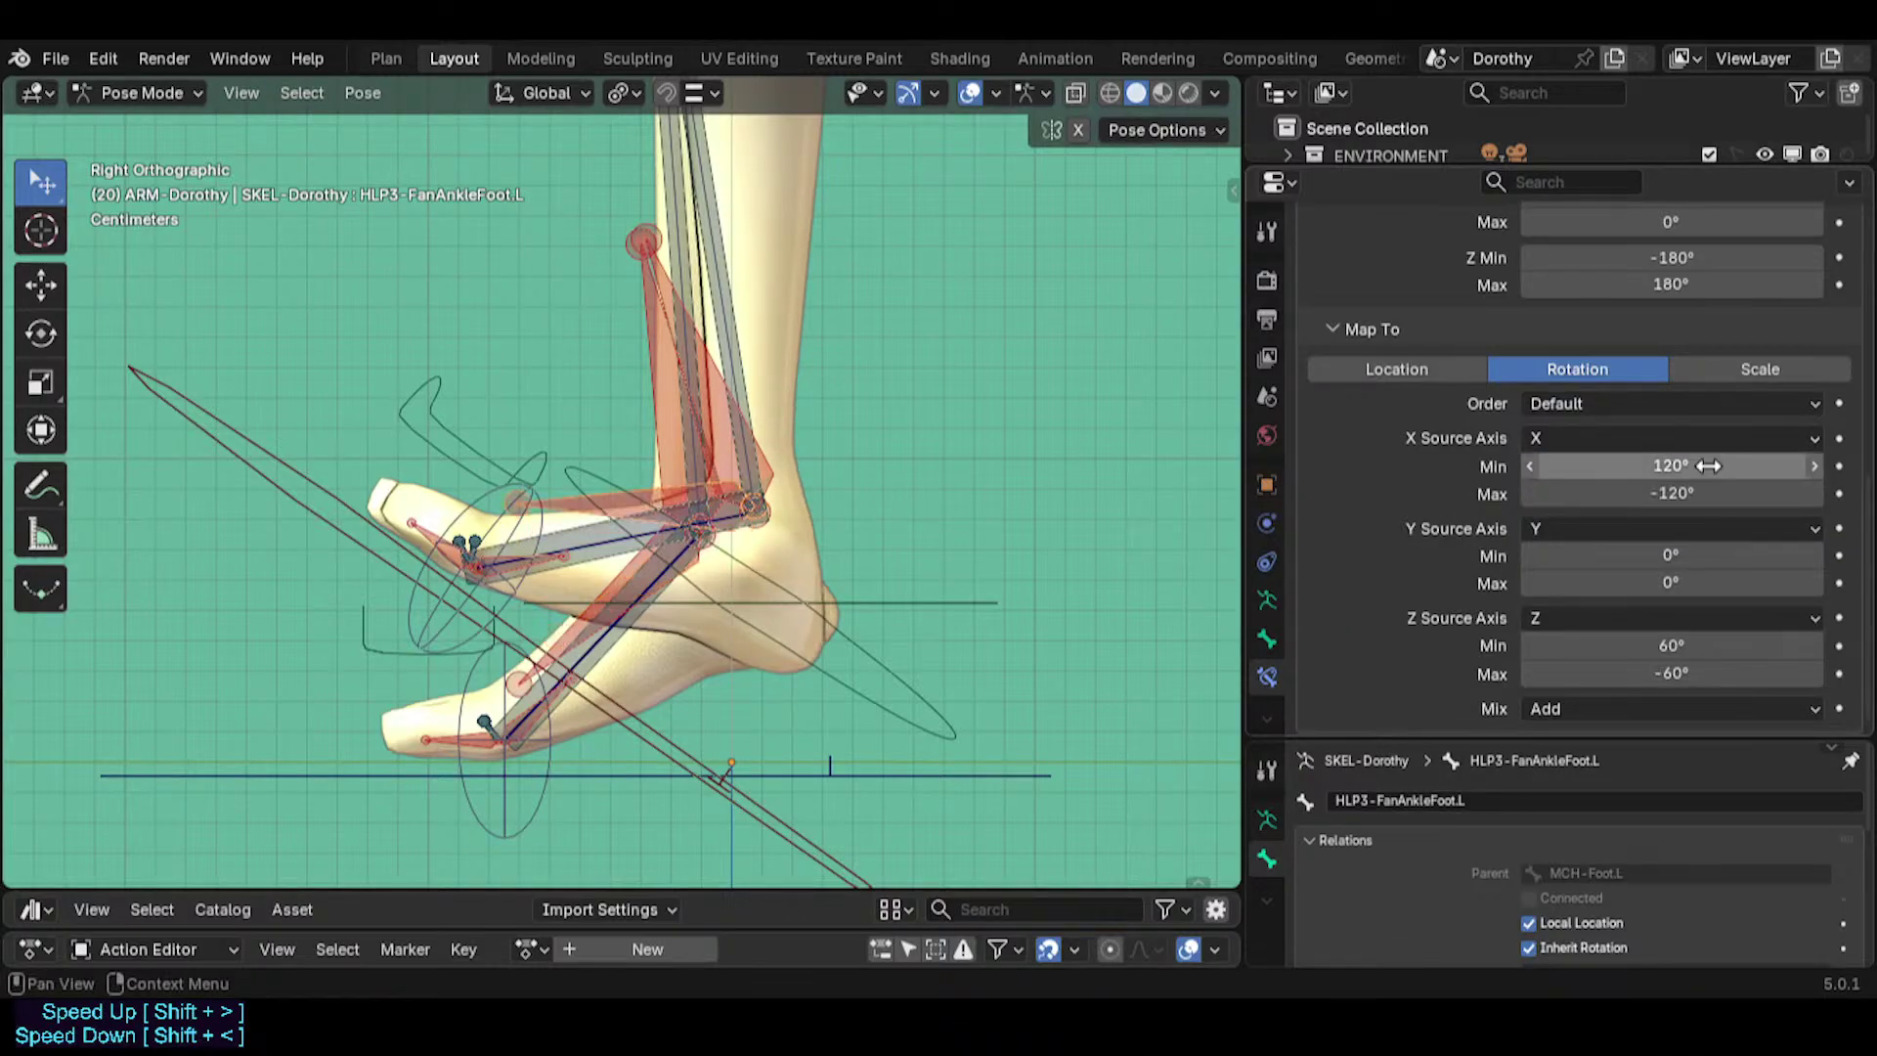
# Compare the raised foot with the Transformation constraint of HLP3-FanAnkleFoot.L disabled and enabled, leaving it enabled.
pyautogui.scroll(10, 1691, 478)
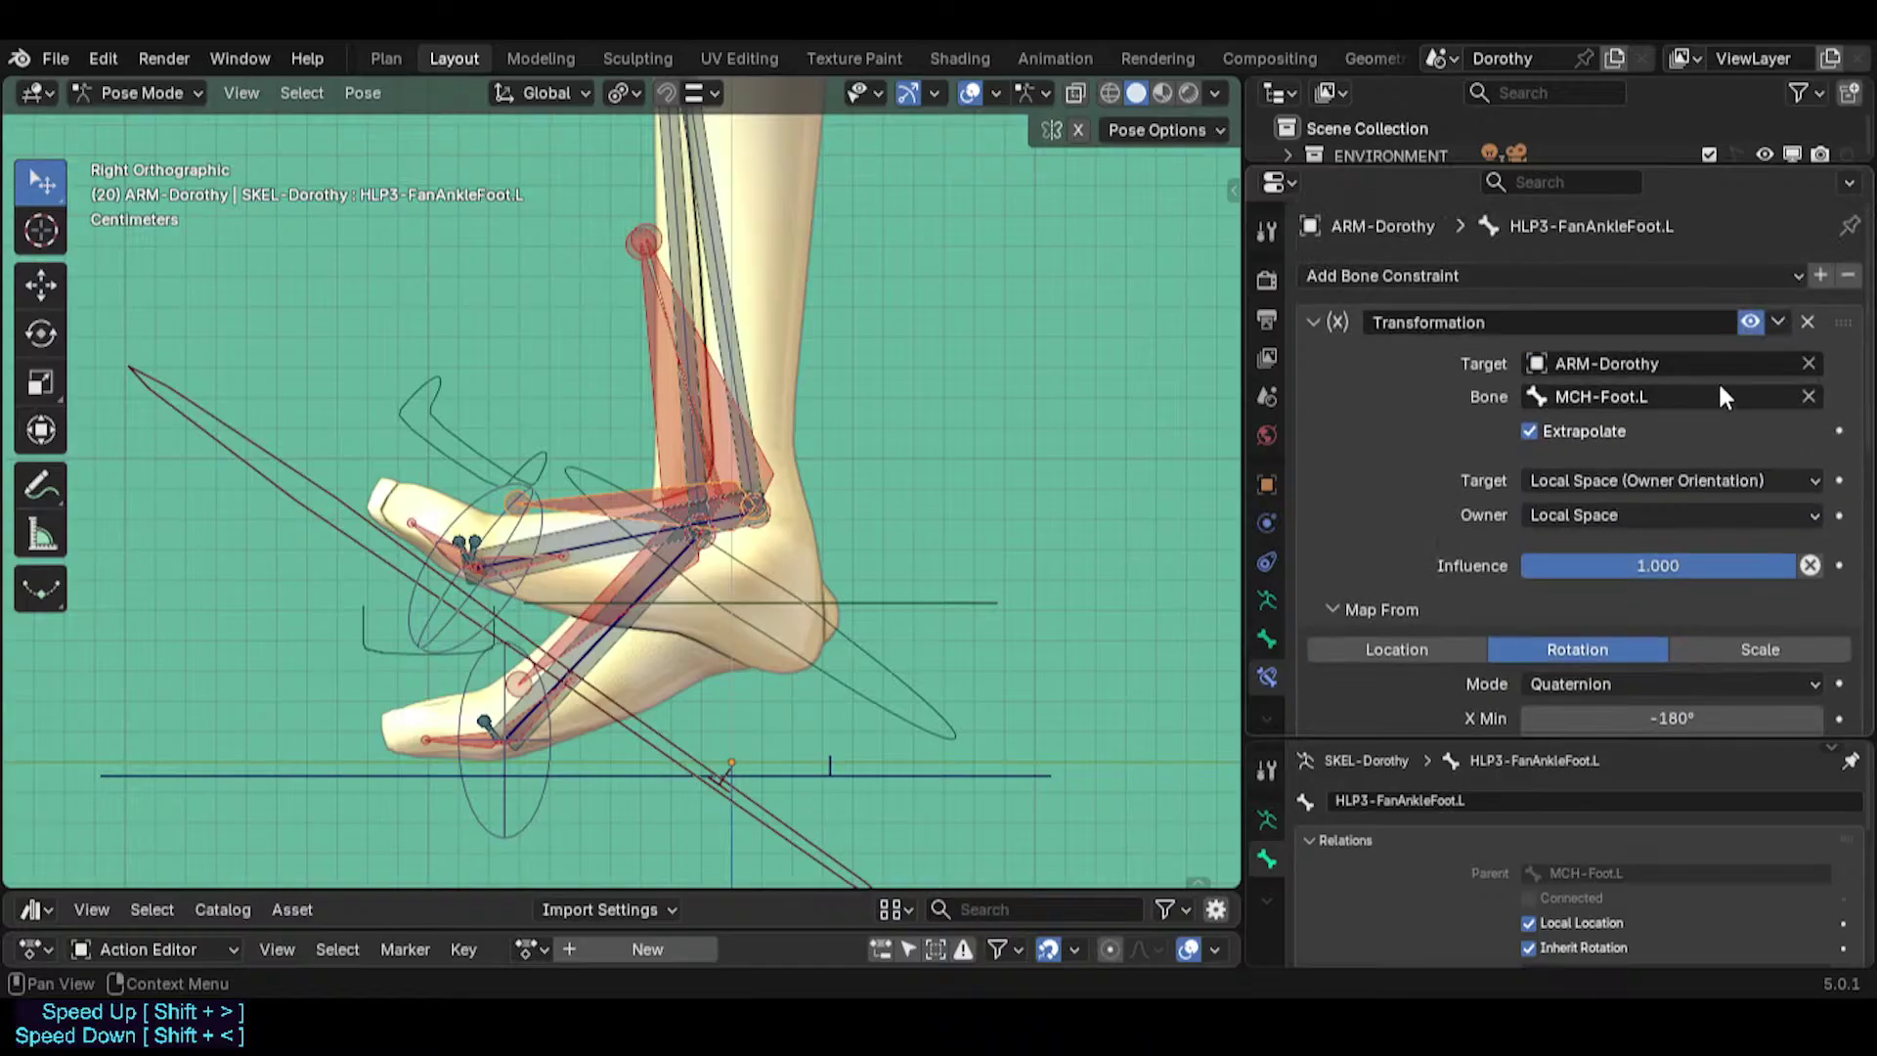
pyautogui.scroll(-2, 1686, 440)
pyautogui.scroll(2, 1662, 509)
pyautogui.click(1751, 316)
pyautogui.click(1750, 316)
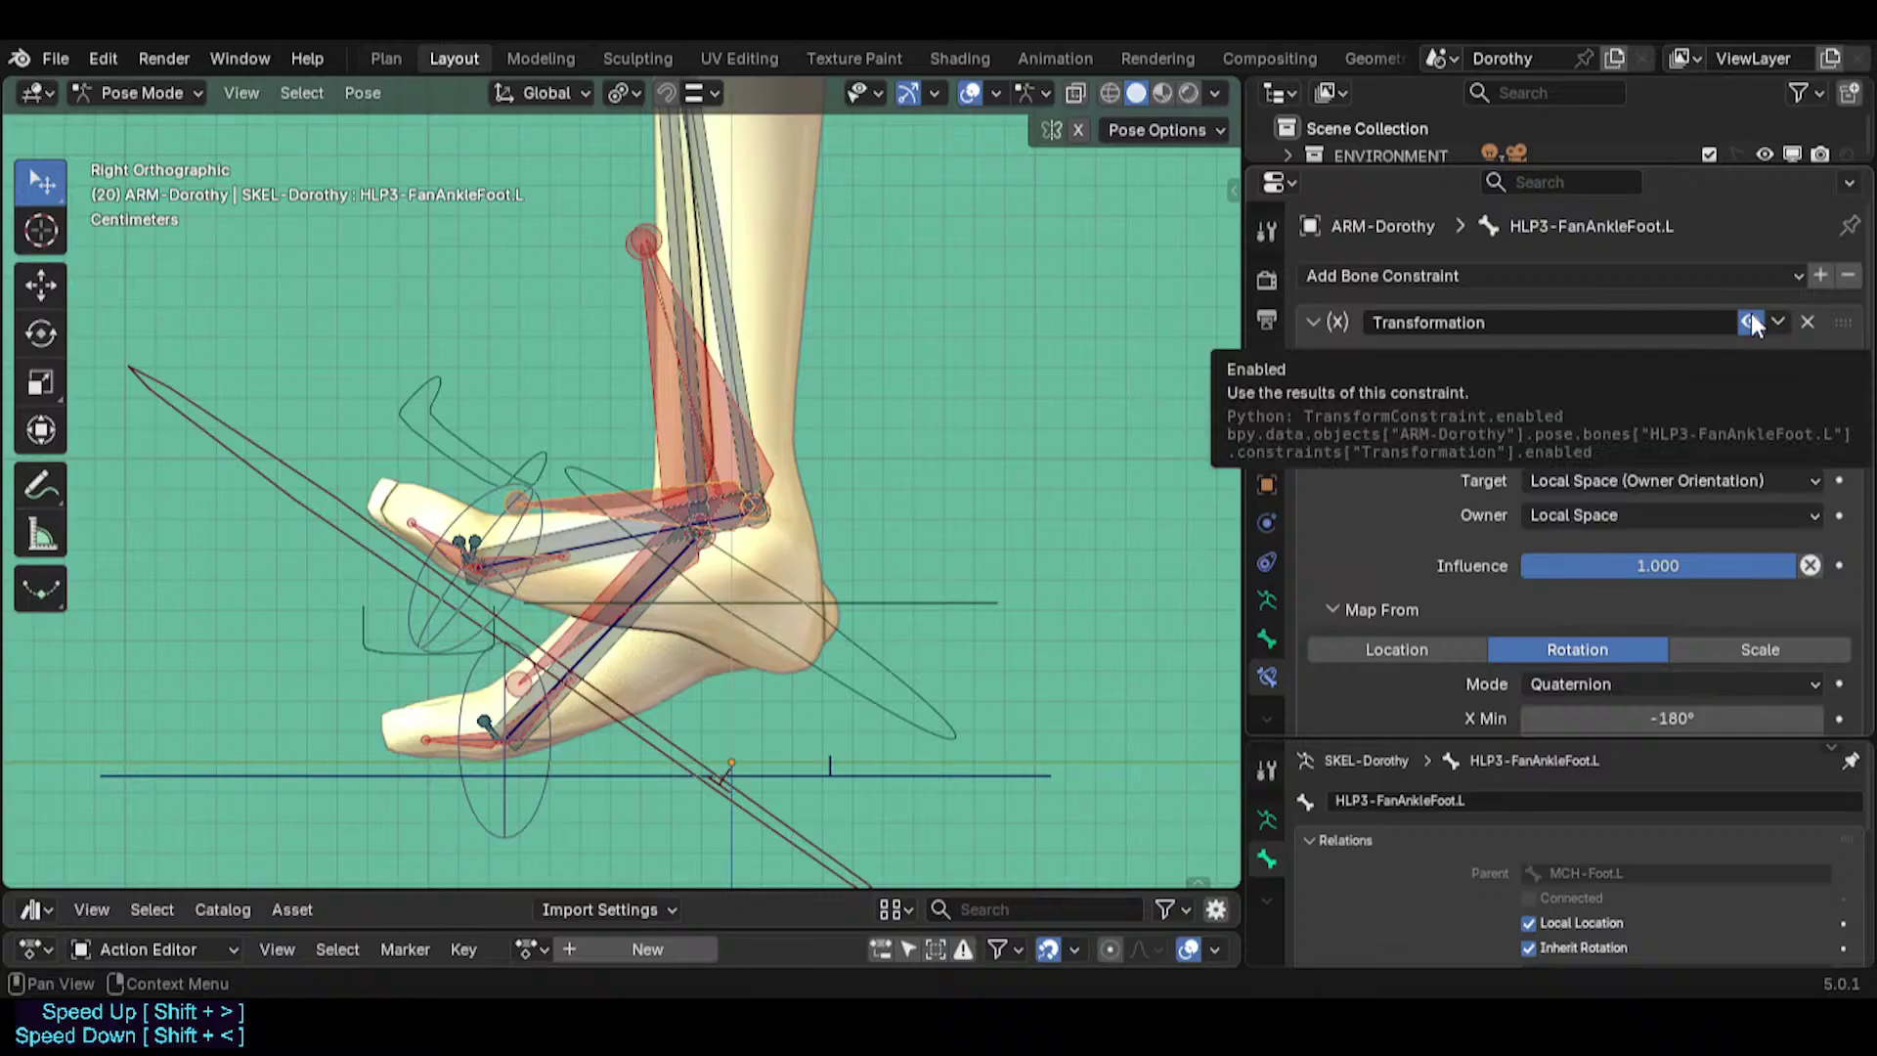
# Rotate MTR-IK-Foot.L about the global X axis to raise the left foot's toes further.
pyautogui.click(665, 718)
pyautogui.press('r')
pyautogui.press('x')
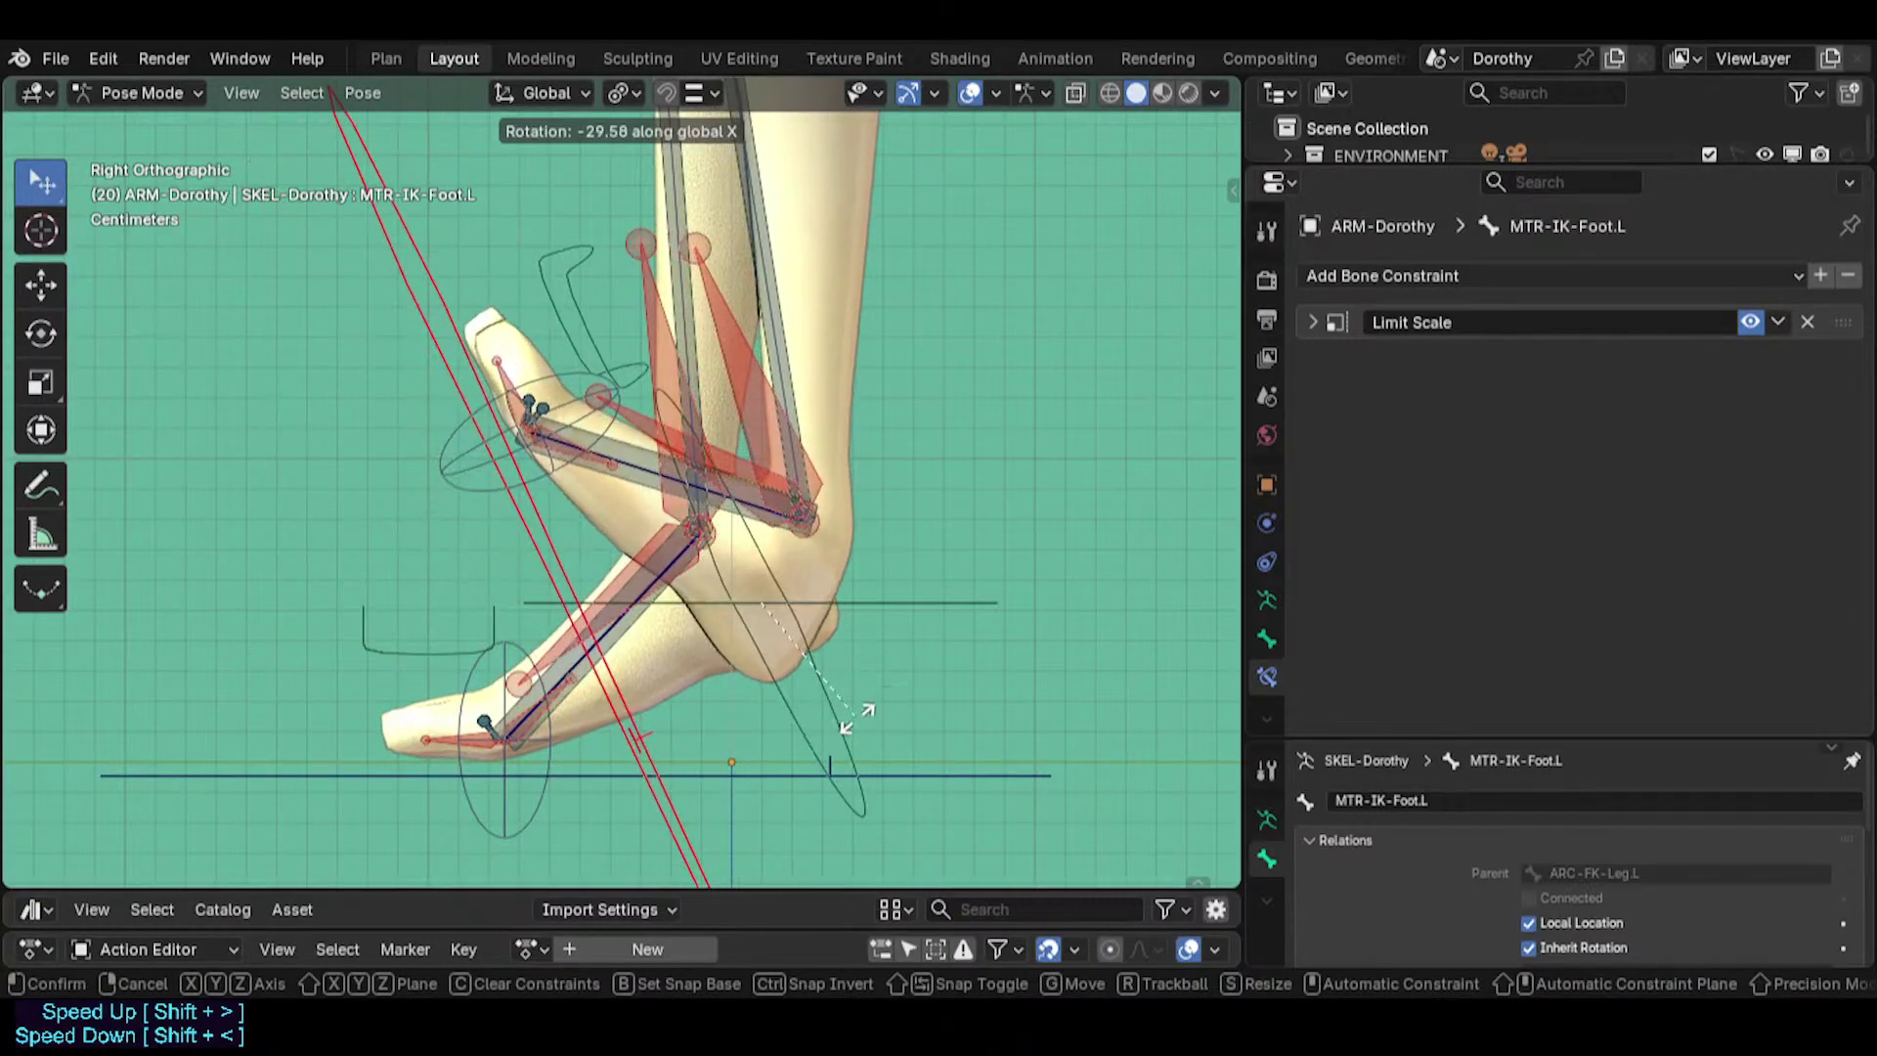
pyautogui.click(860, 682)
# Review the Map From and Map To settings of the Transformation constraint on HLP3-FanAnkleFoot.L and disable the constraint for comparison.
pyautogui.click(585, 437)
pyautogui.scroll(-10, 1581, 522)
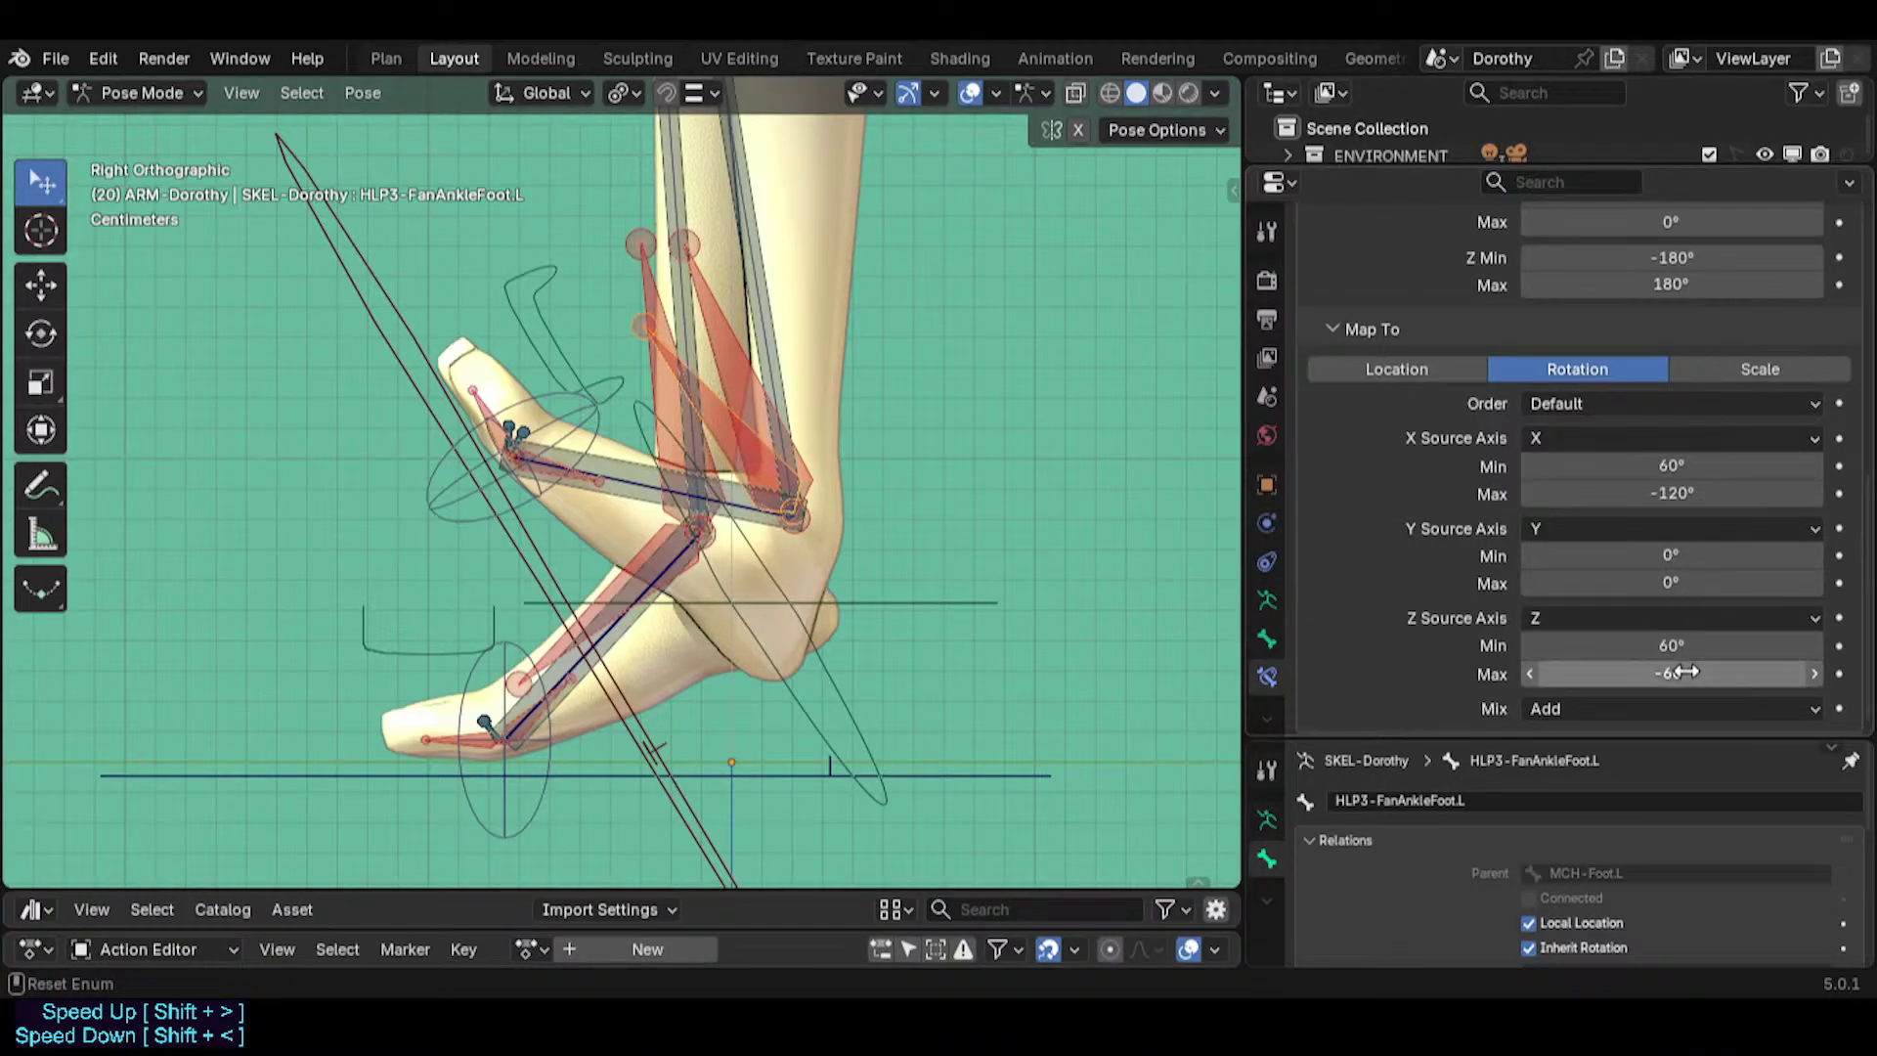
pyautogui.scroll(10, 1706, 484)
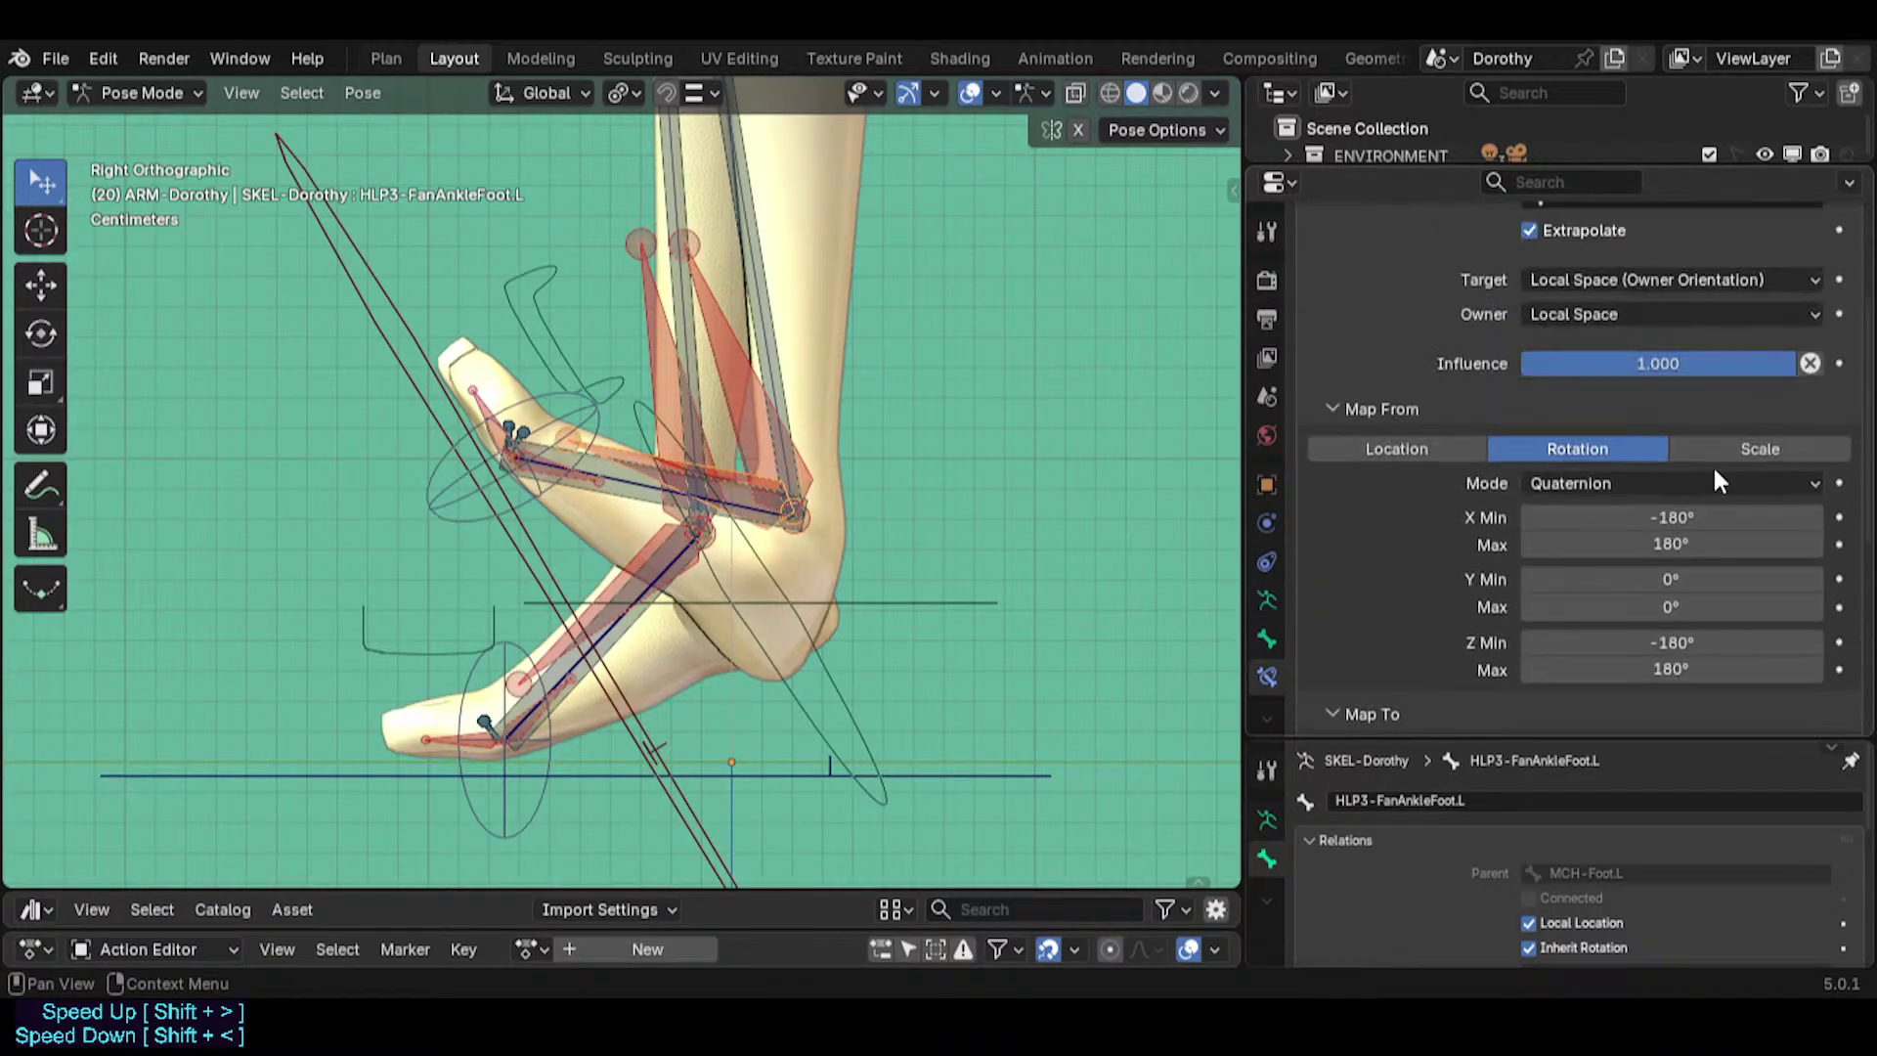
pyautogui.scroll(-5, 1714, 466)
pyautogui.scroll(5, 1714, 465)
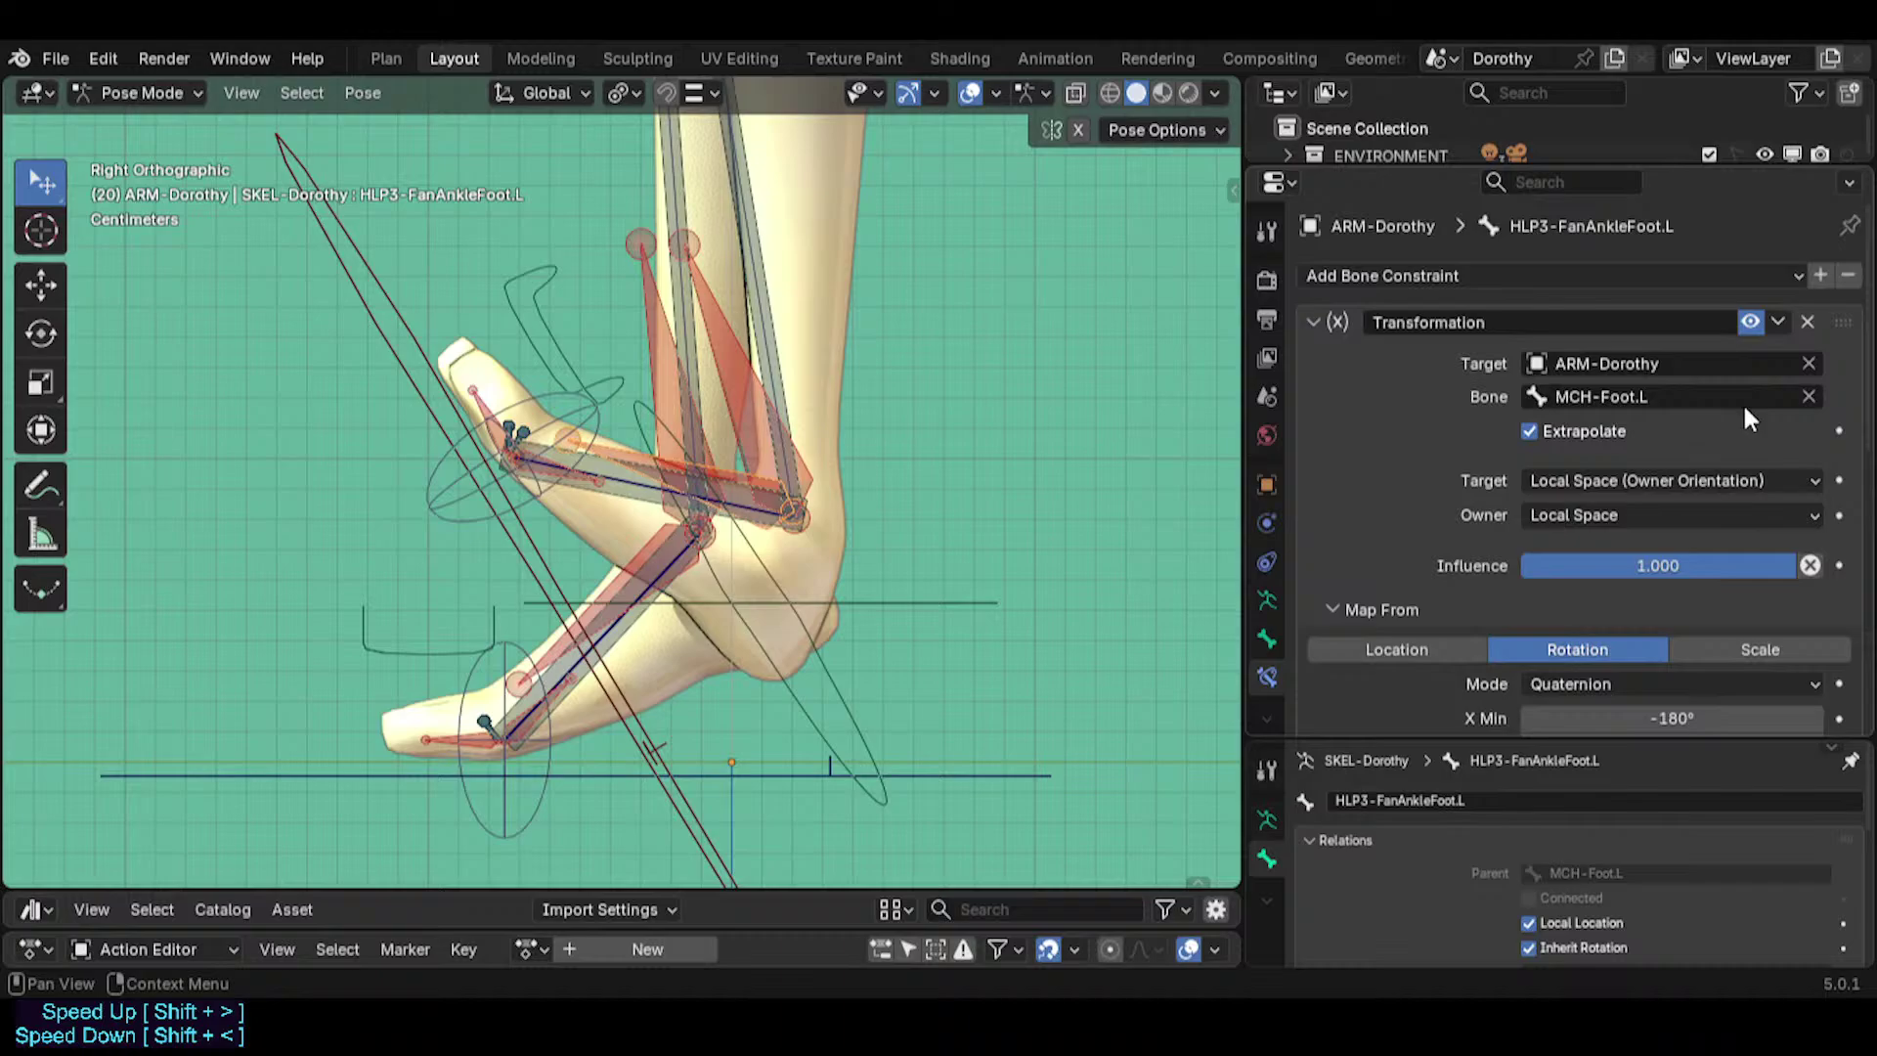
pyautogui.click(1750, 321)
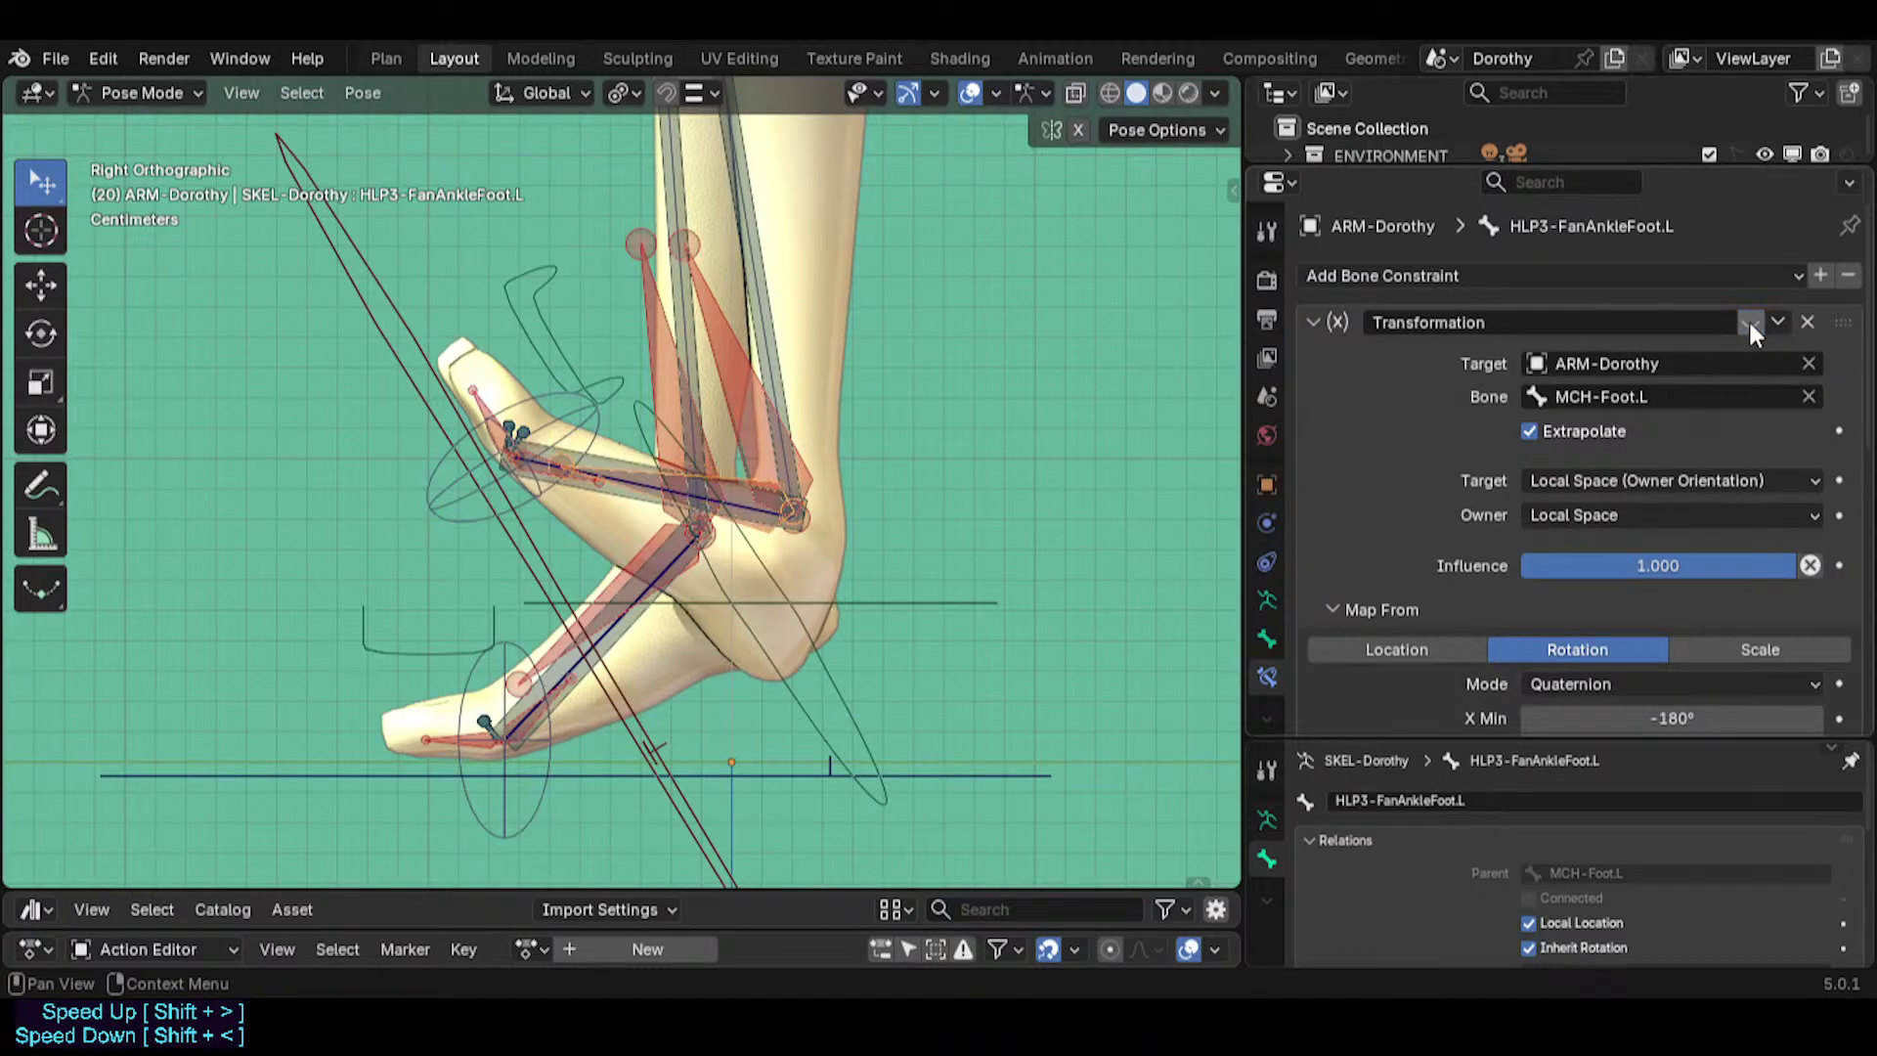
# Try rotating TWK-Foot.L in the right side view and clear its rotation.
pyautogui.click(919, 618)
pyautogui.press('r')
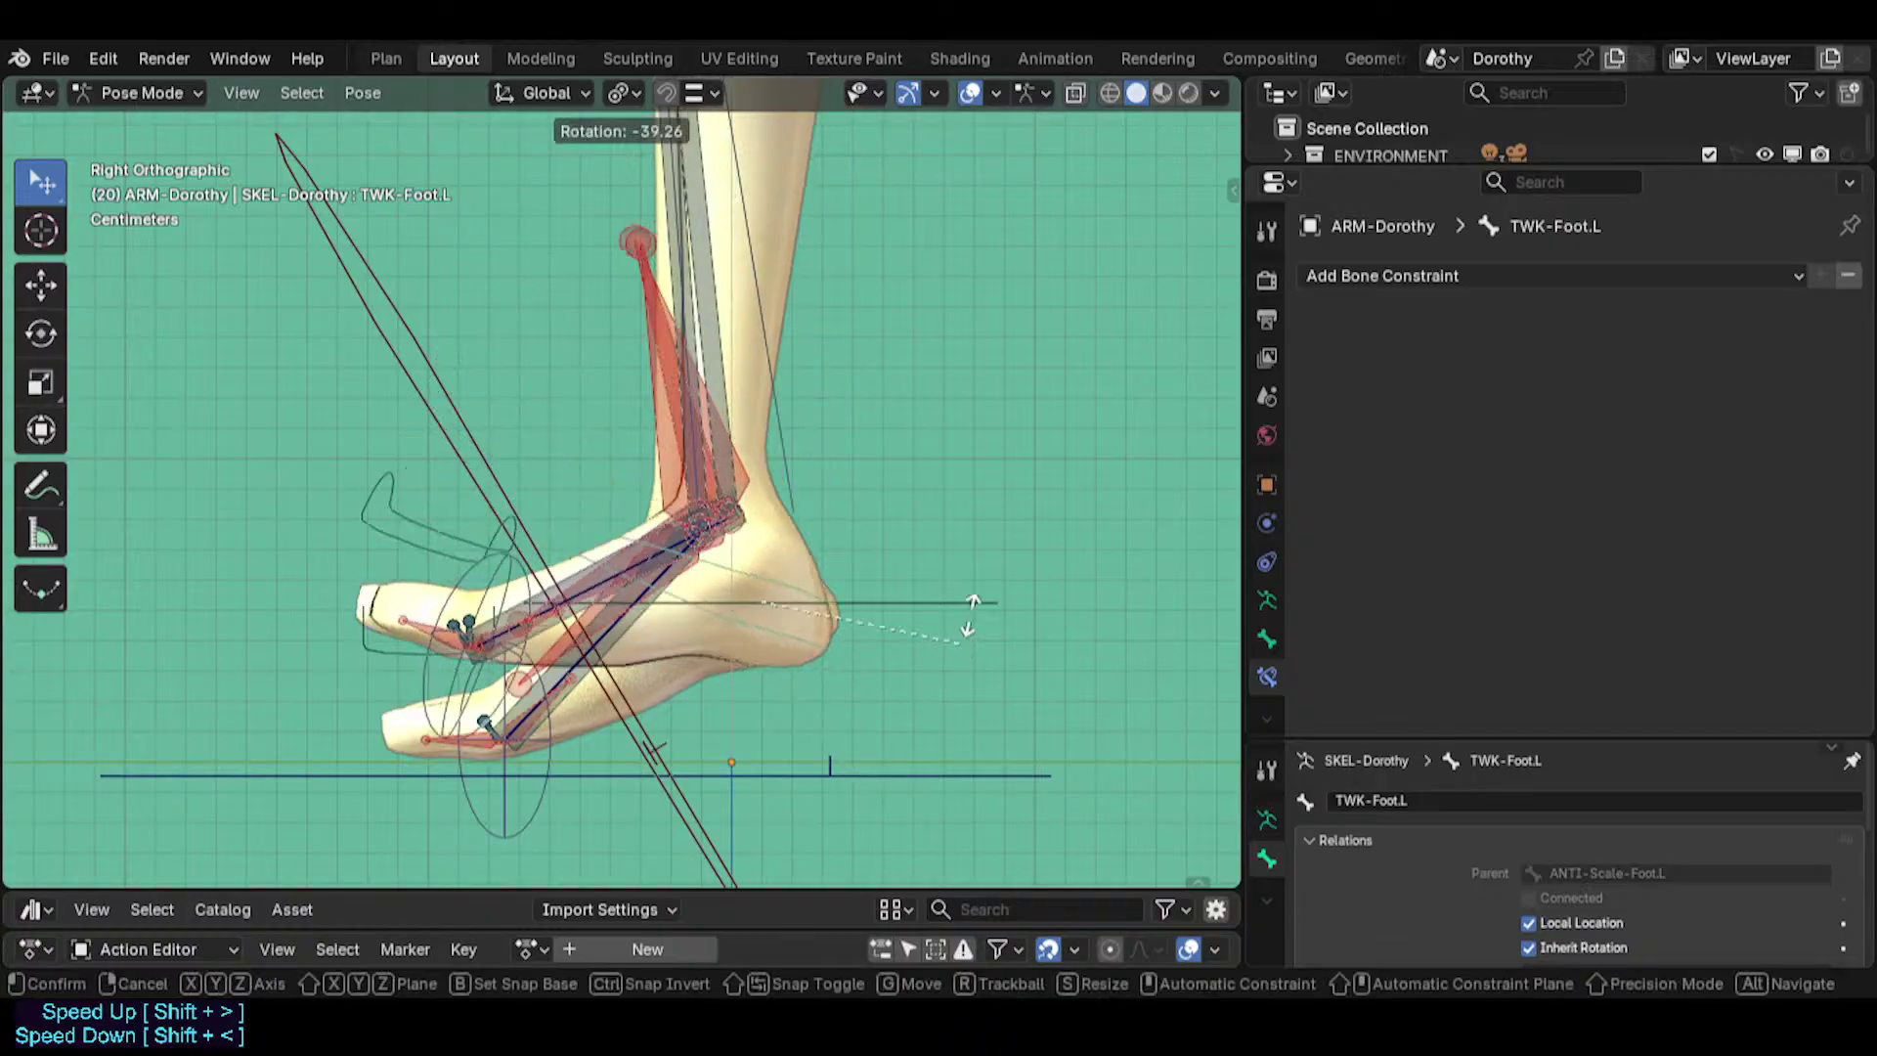
pyautogui.click(825, 537)
pyautogui.hotkey('alt', 'r')
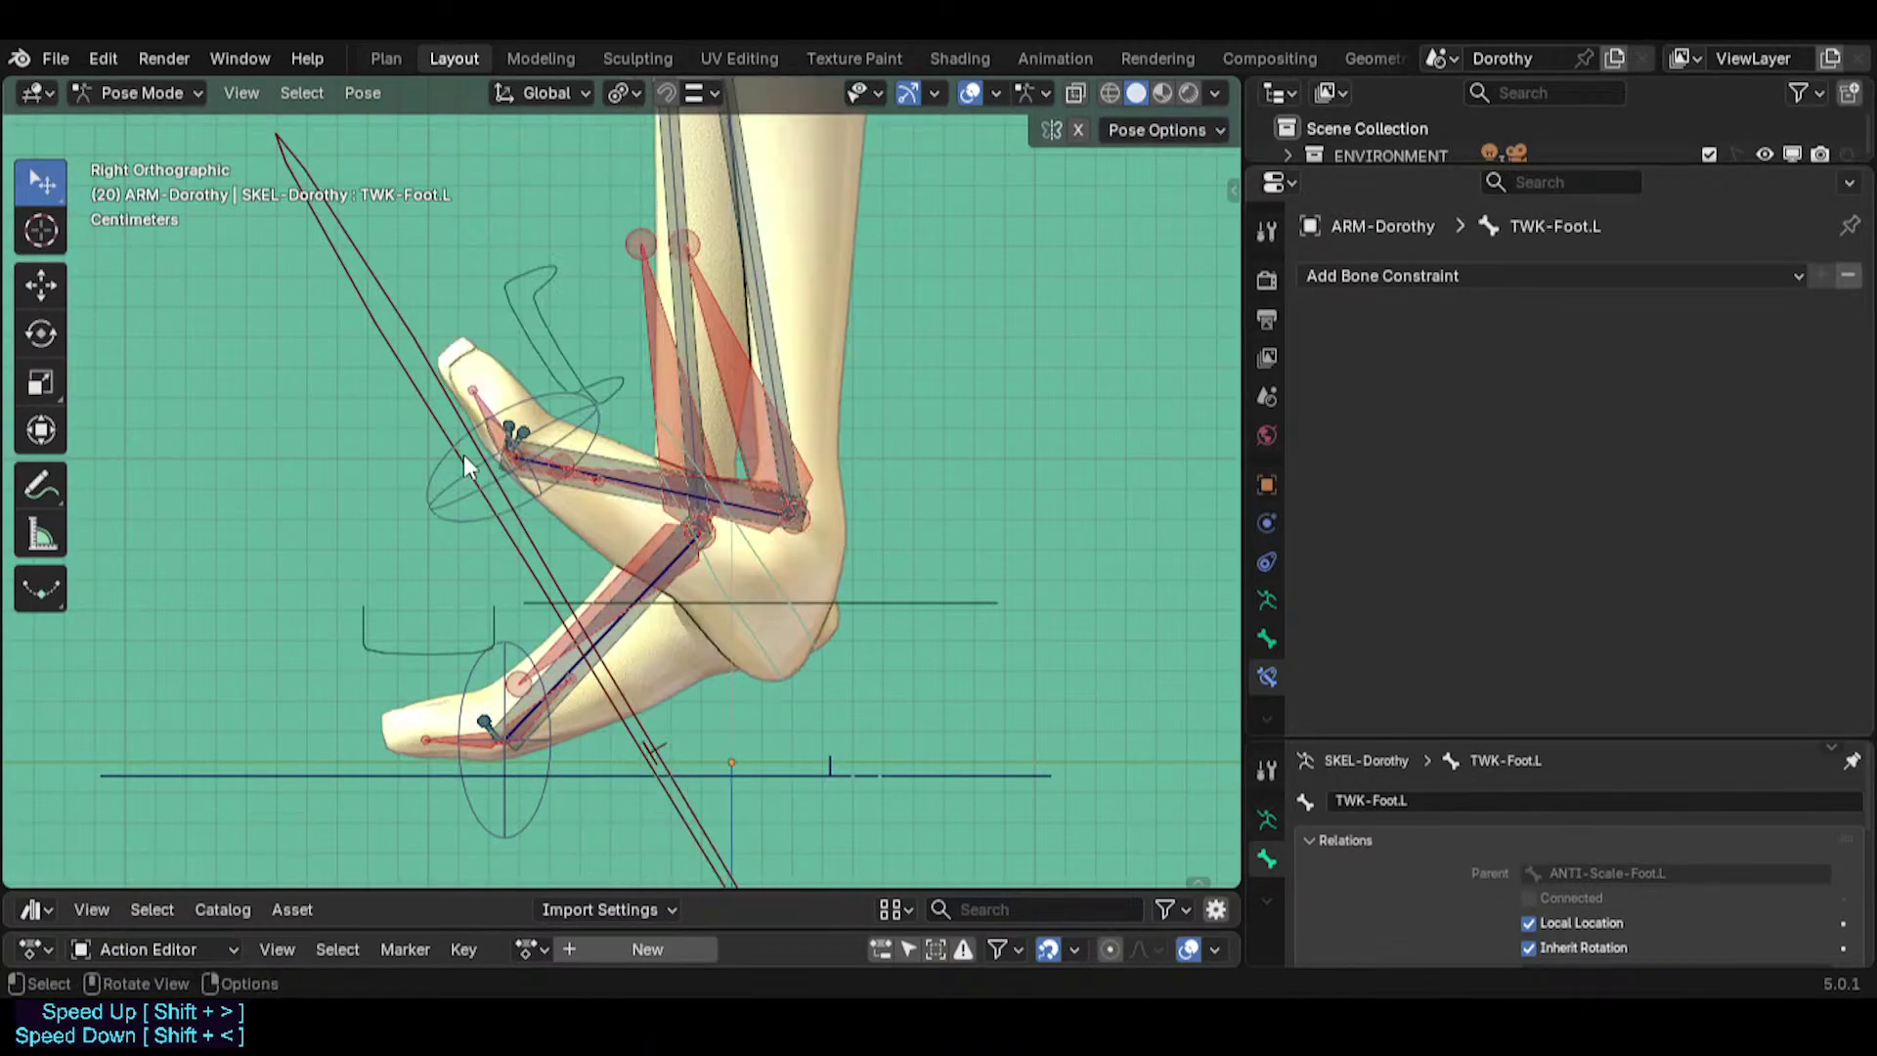
# Clear the rotation of MTR-IK-Foot.L and rotate it up and down about global X, leaving the toes raised.
pyautogui.click(361, 307)
pyautogui.hotkey('alt', 'r')
pyautogui.press('r')
pyautogui.press('x')
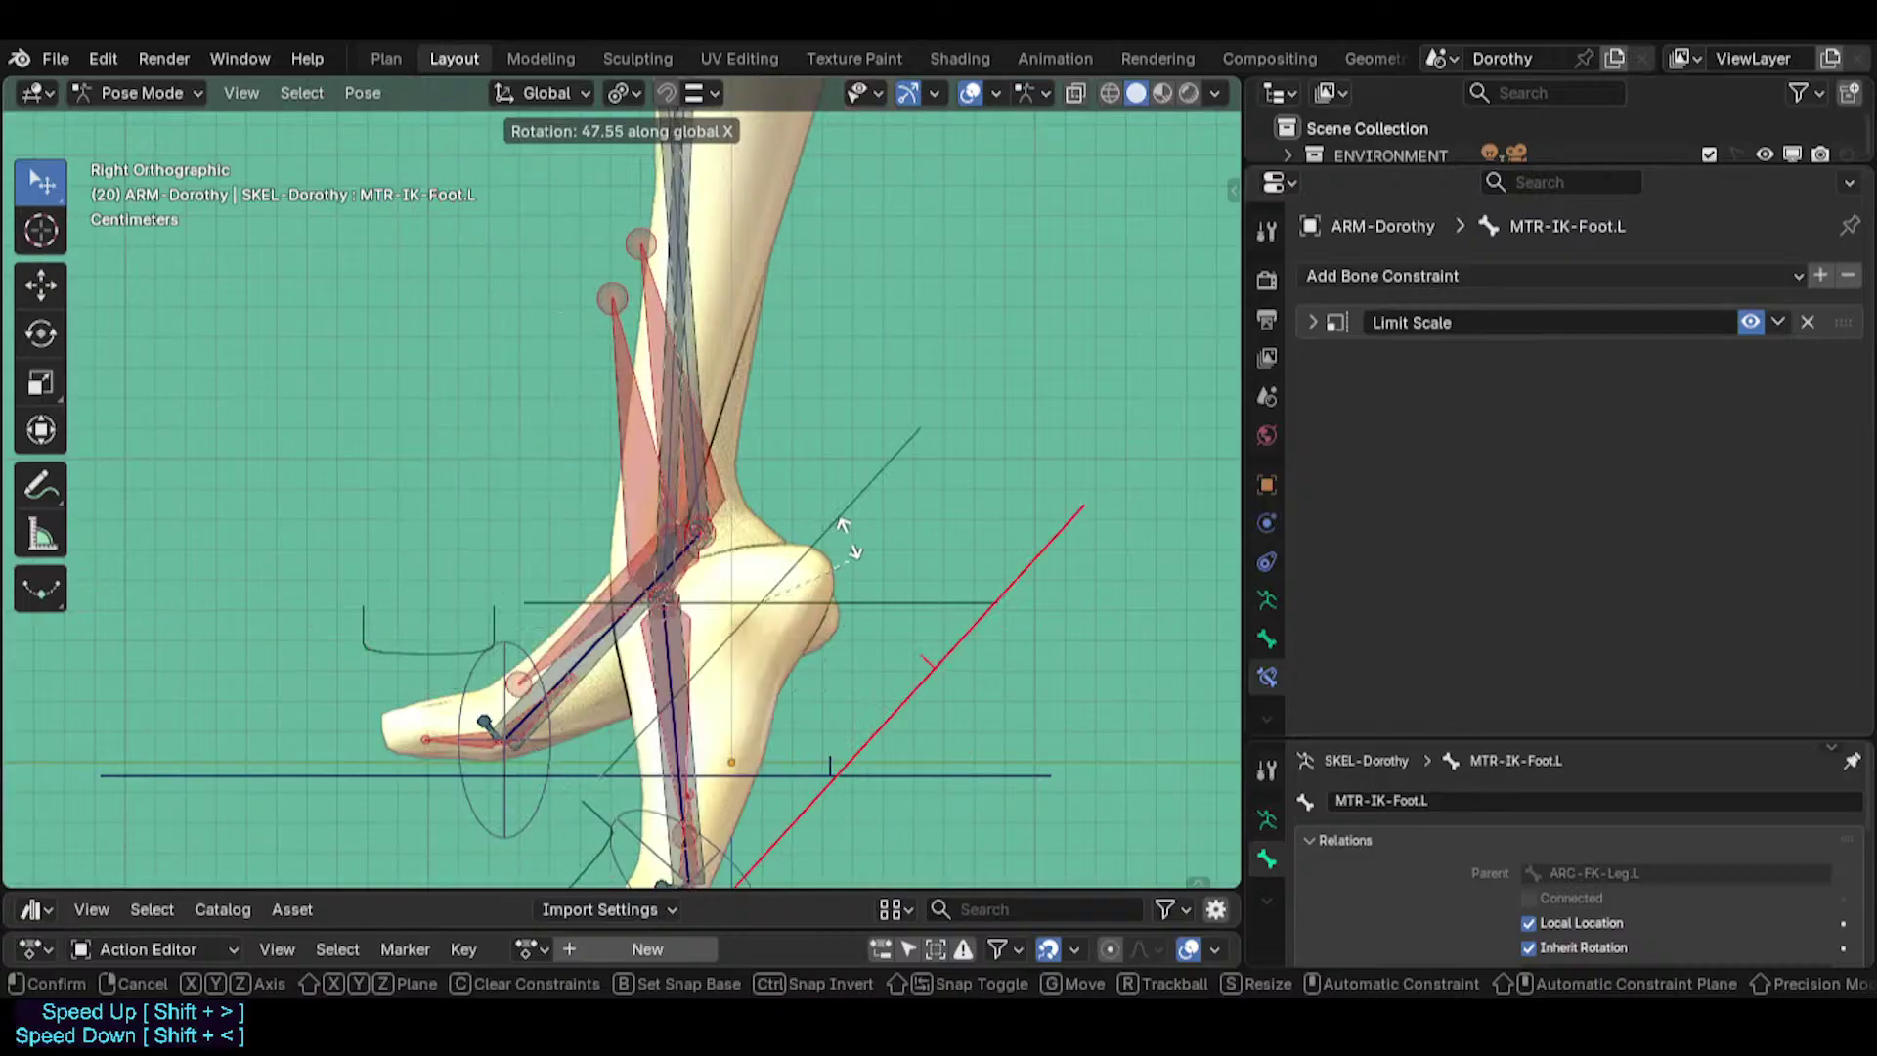
pyautogui.click(801, 696)
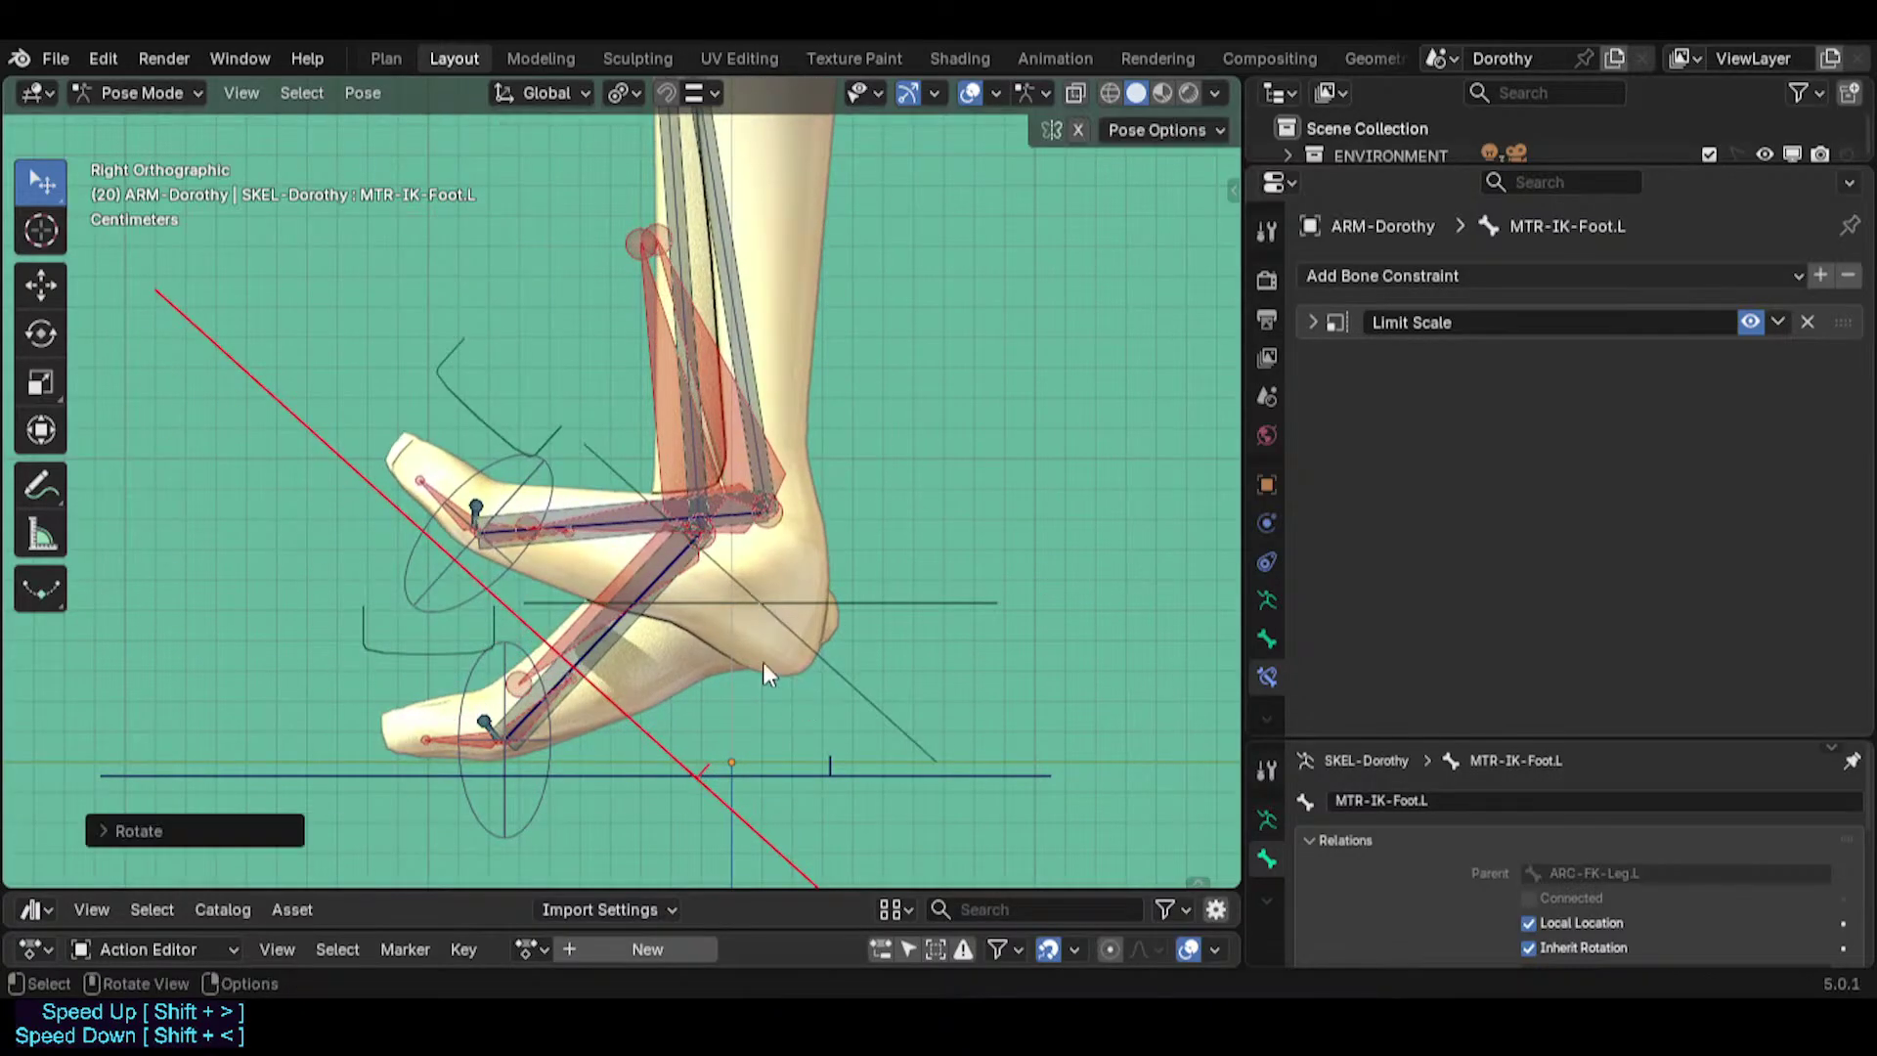
# Rotate TWK-Foot.L about global X and check how HLP3-FanAnkleFoot.L behaves with its Transformation constraint.
pyautogui.click(821, 649)
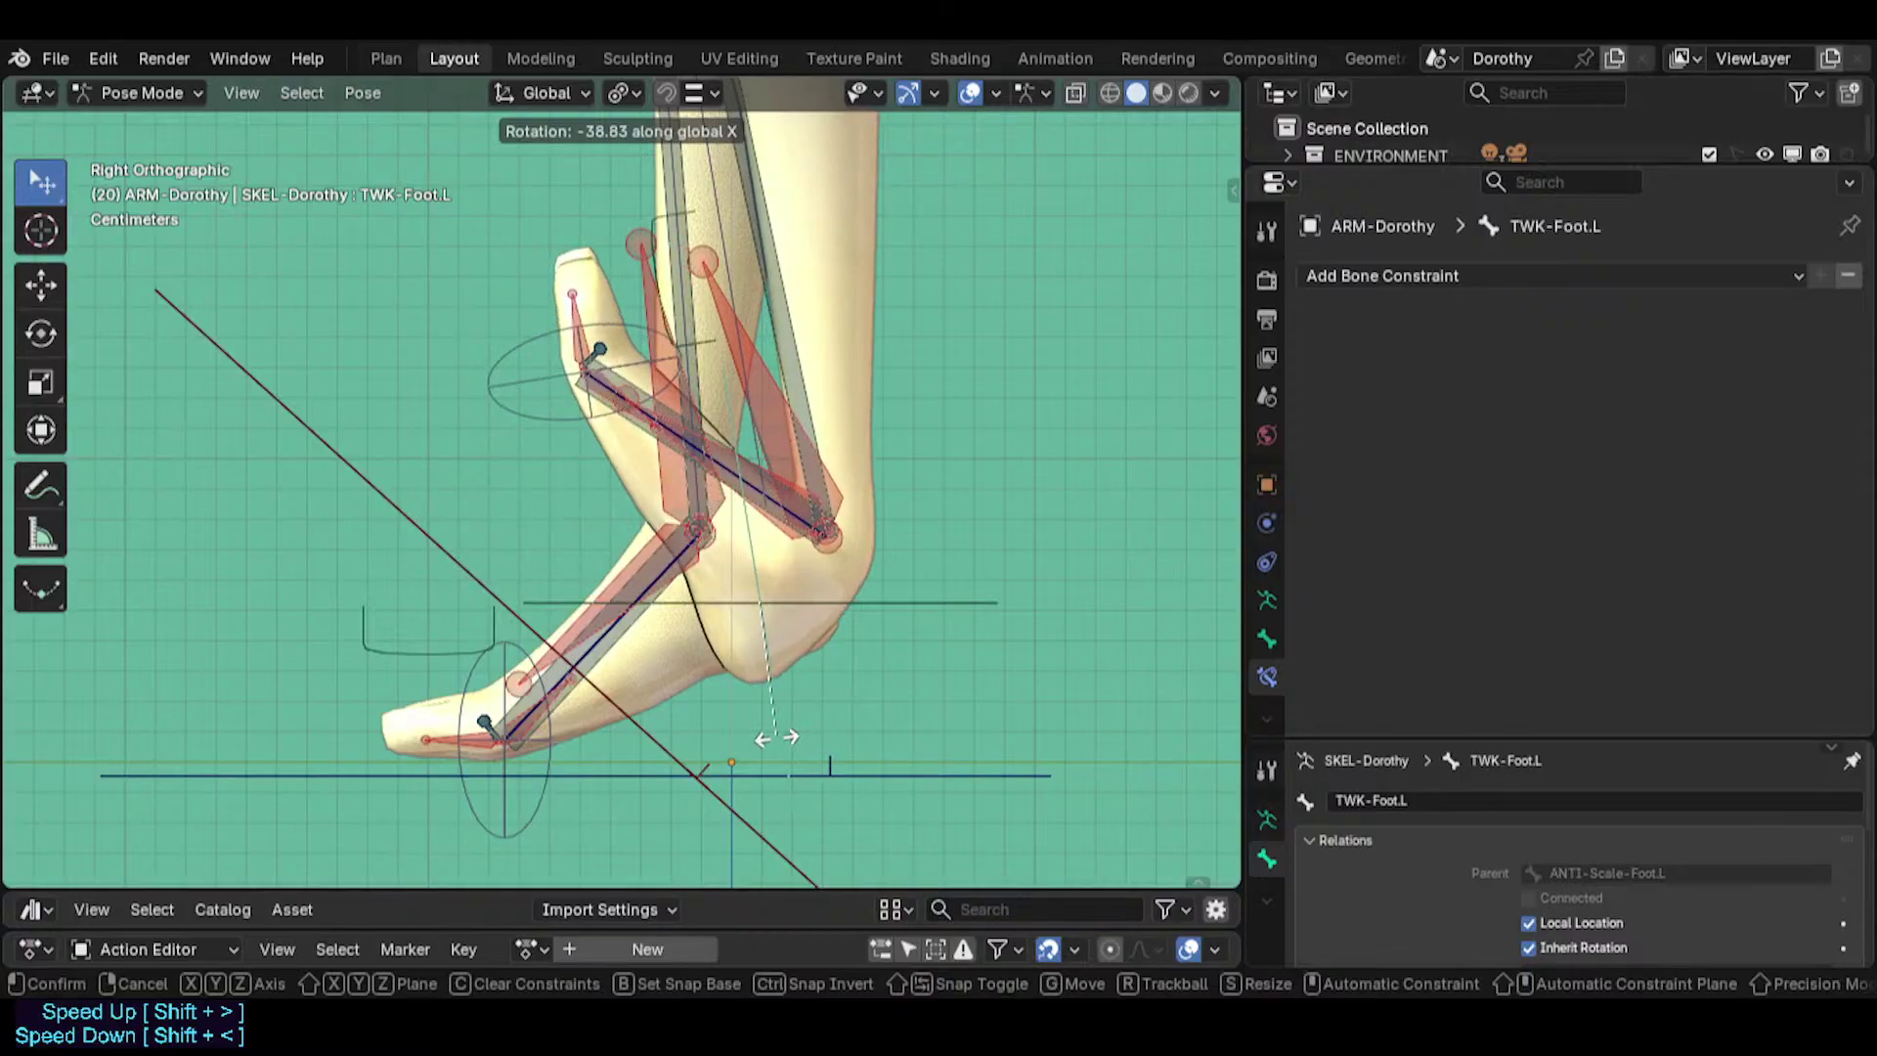
pyautogui.click(686, 620)
pyautogui.click(595, 506)
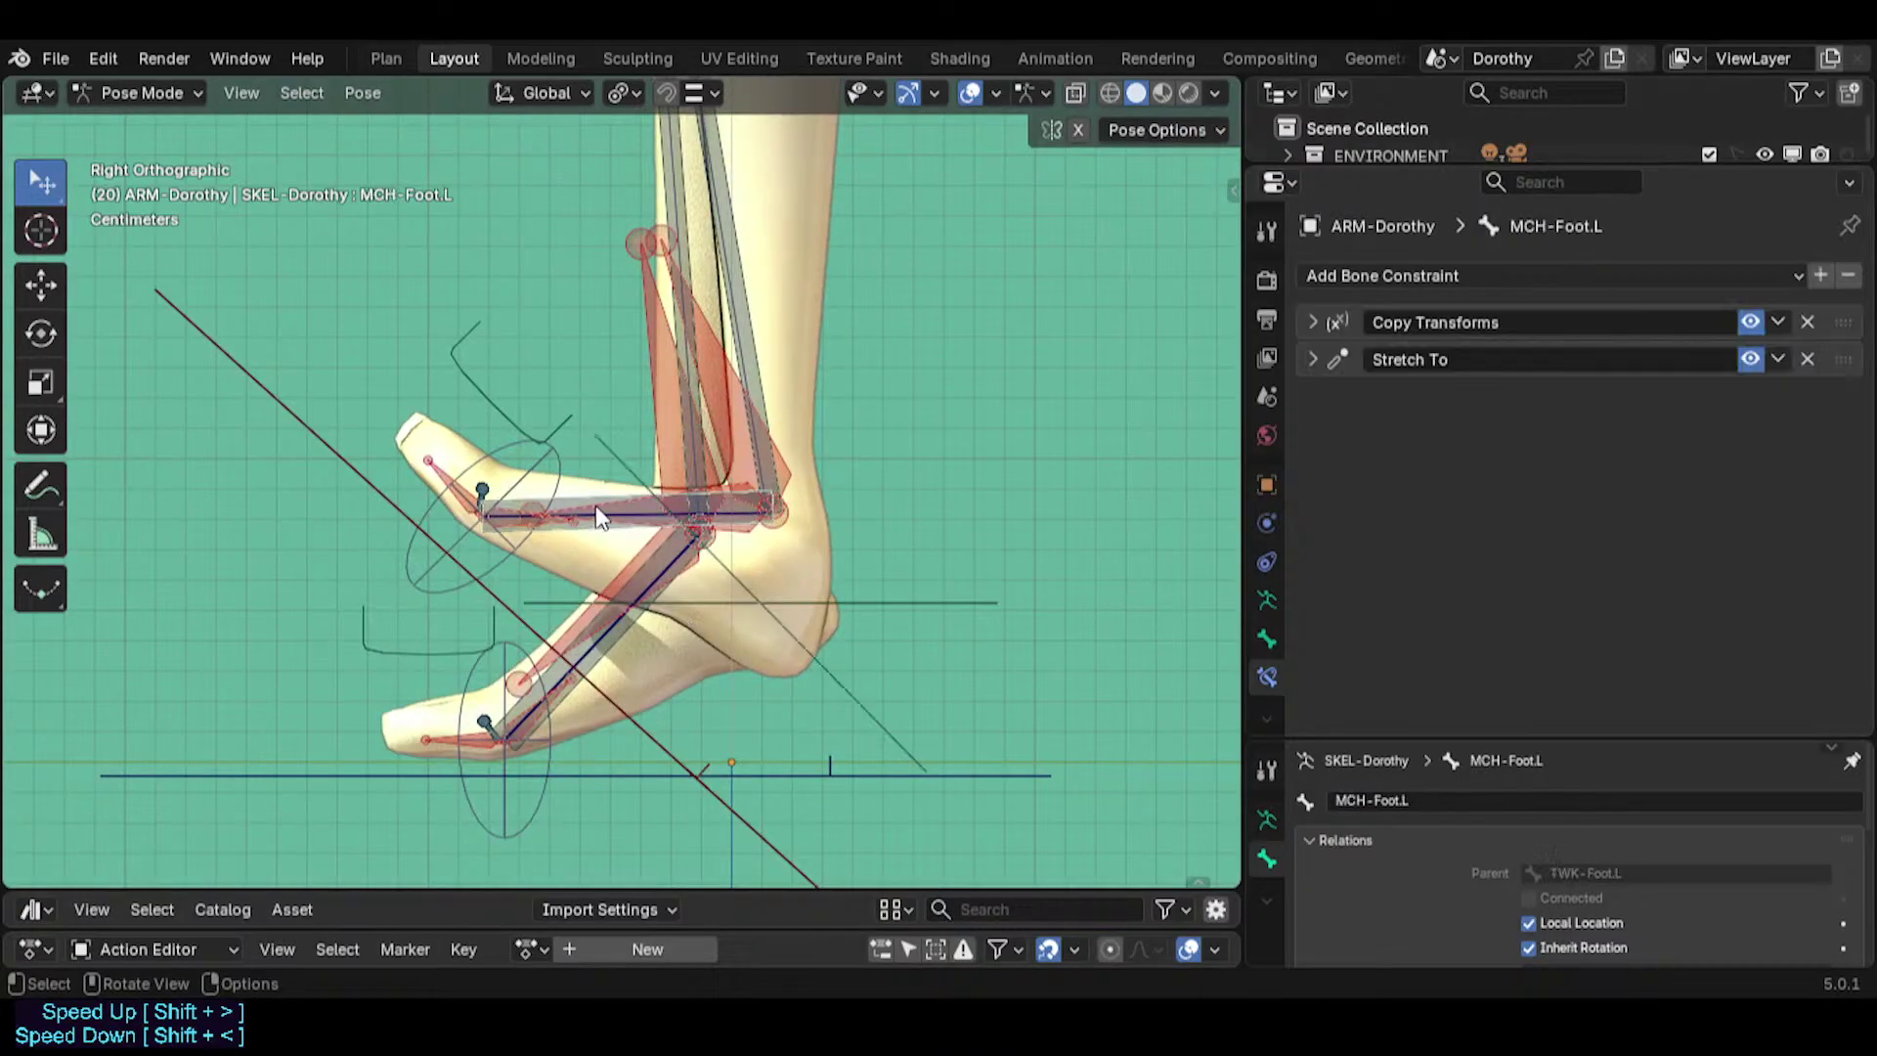
pyautogui.click(616, 504)
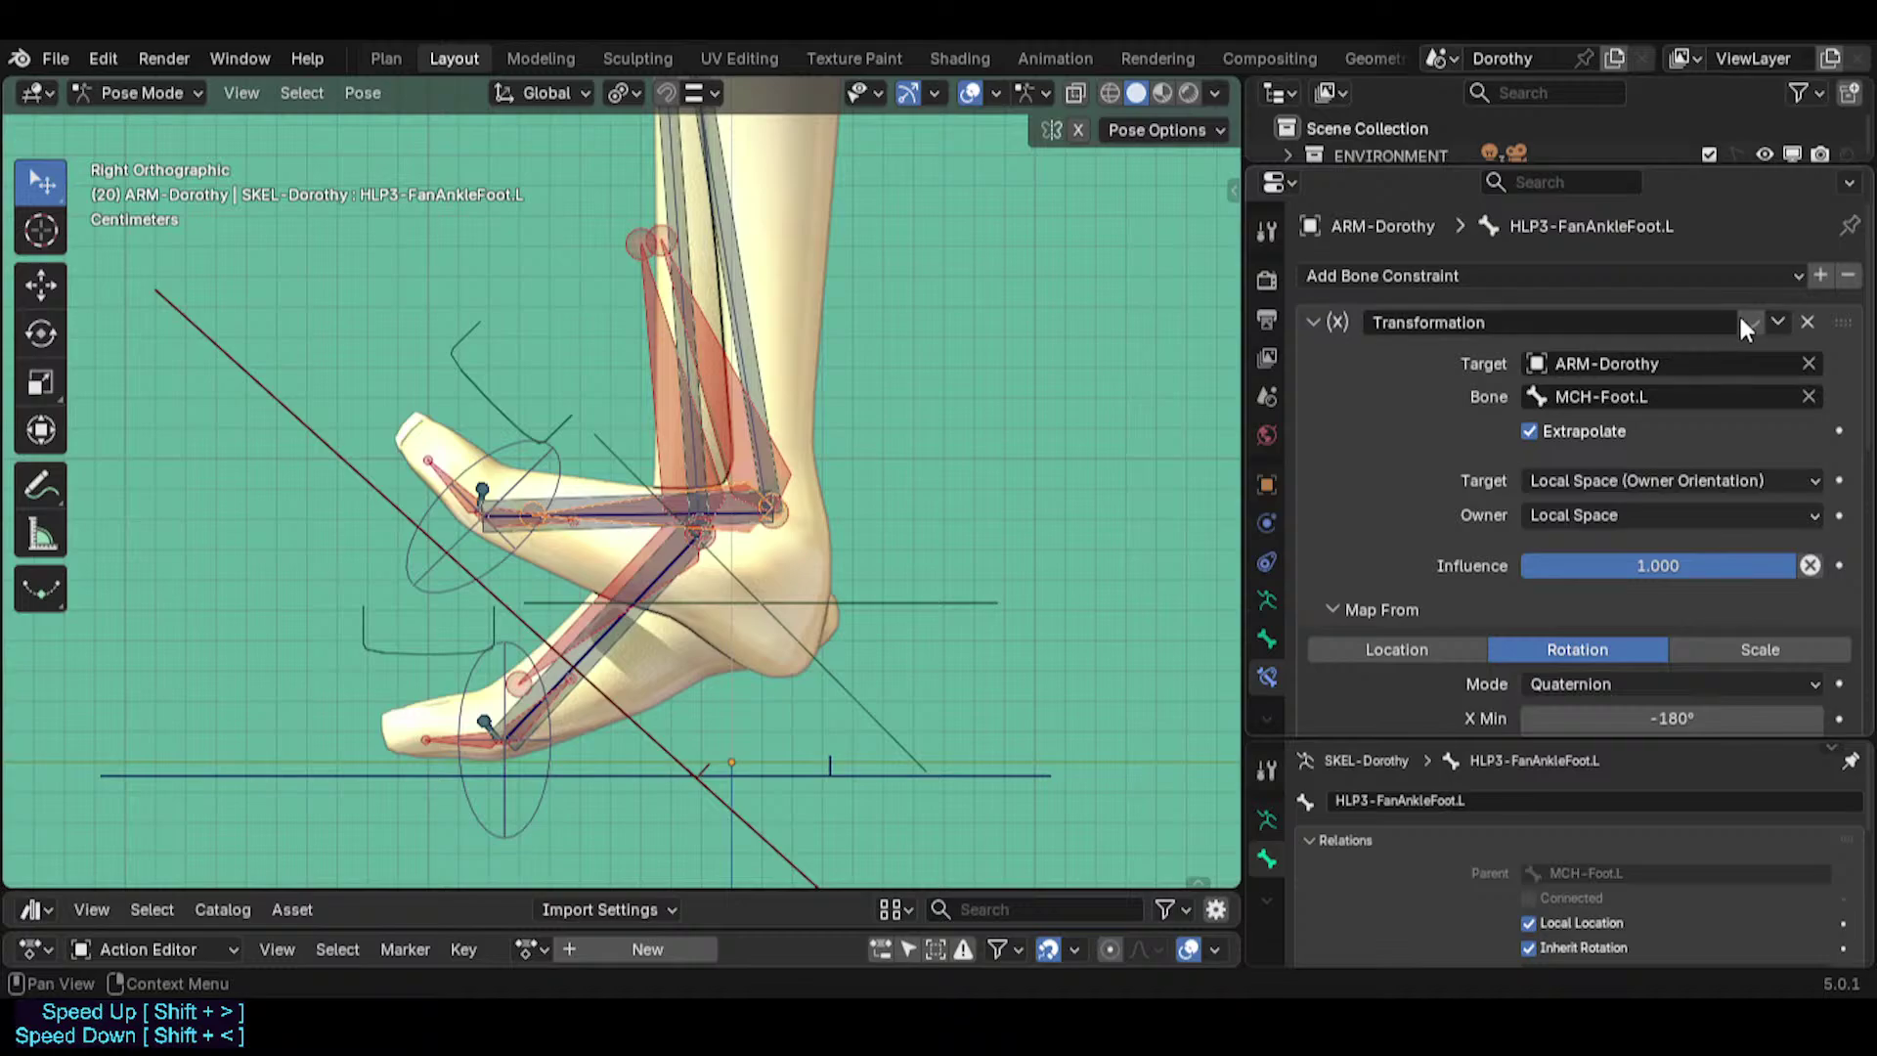
# Undo the trial rotation of TWK-Foot.R and return both feet to their rest pose.
pyautogui.click(948, 601)
pyautogui.press('r')
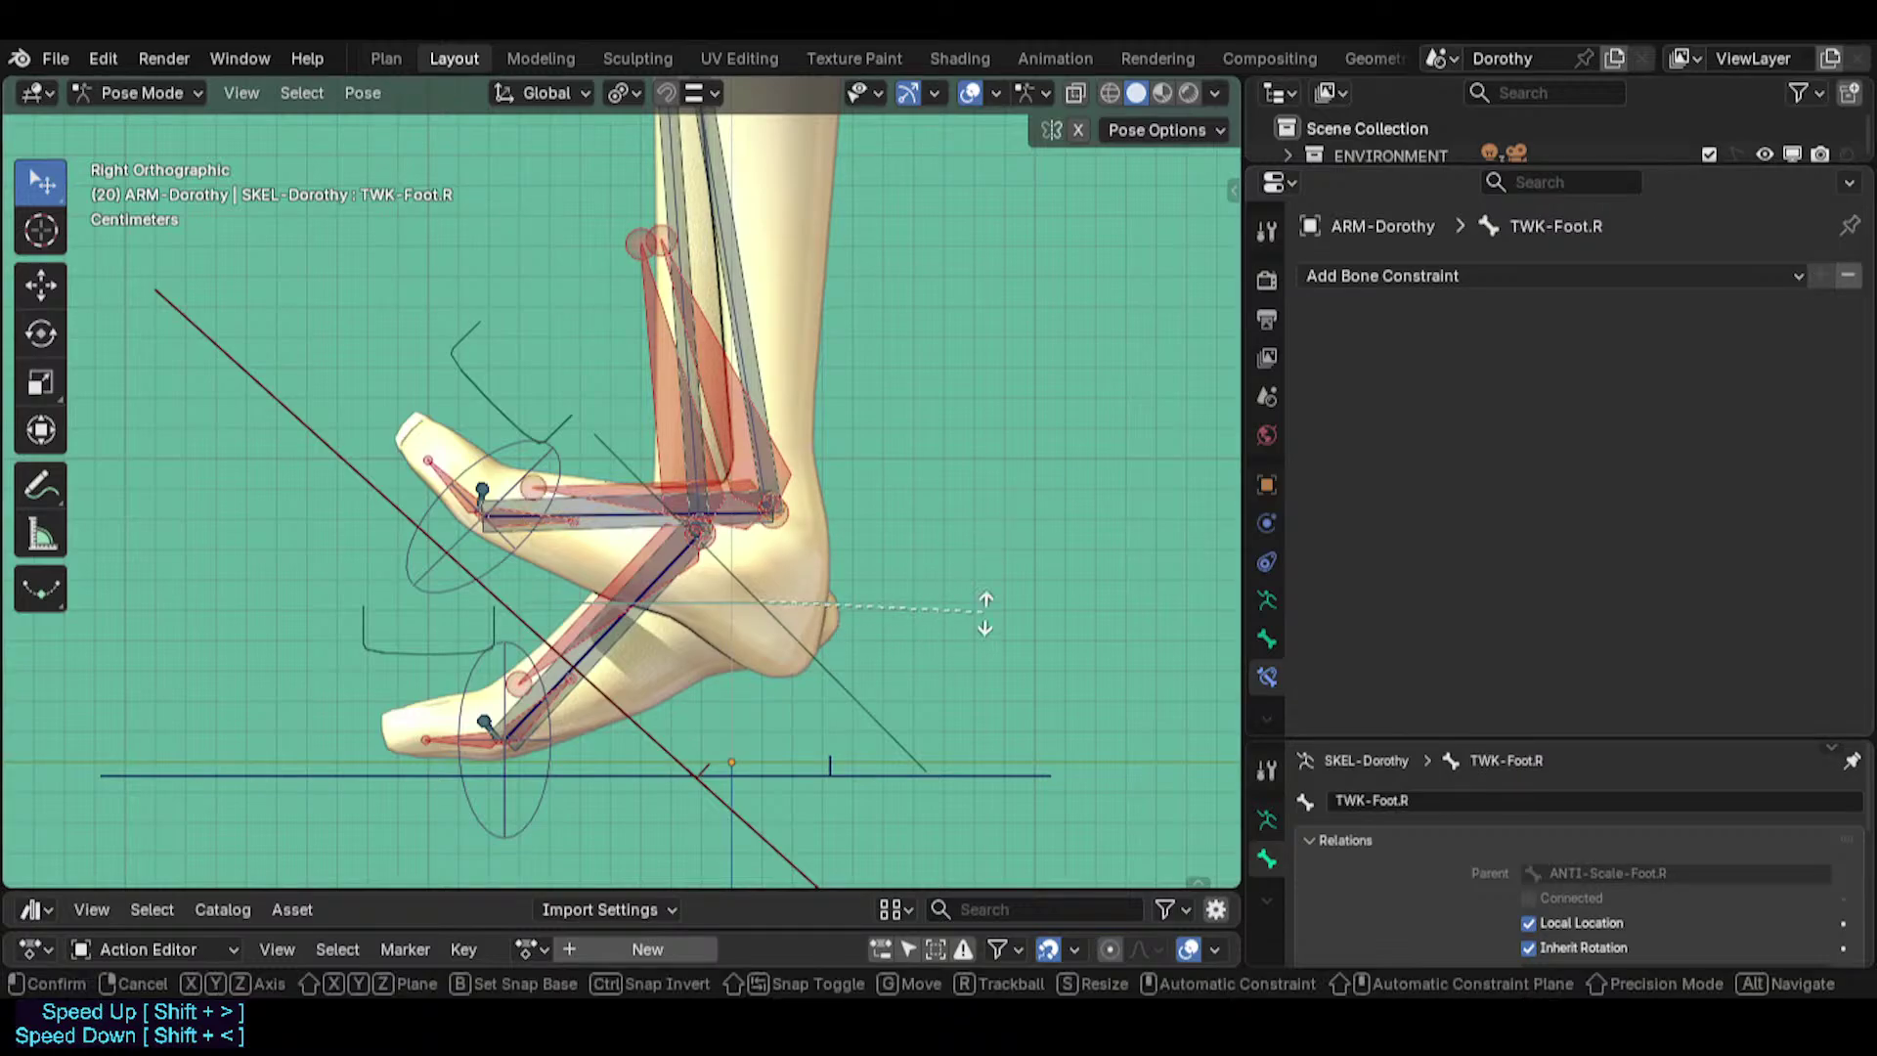
pyautogui.click(977, 571)
pyautogui.hotkey('ctrl', 'z')
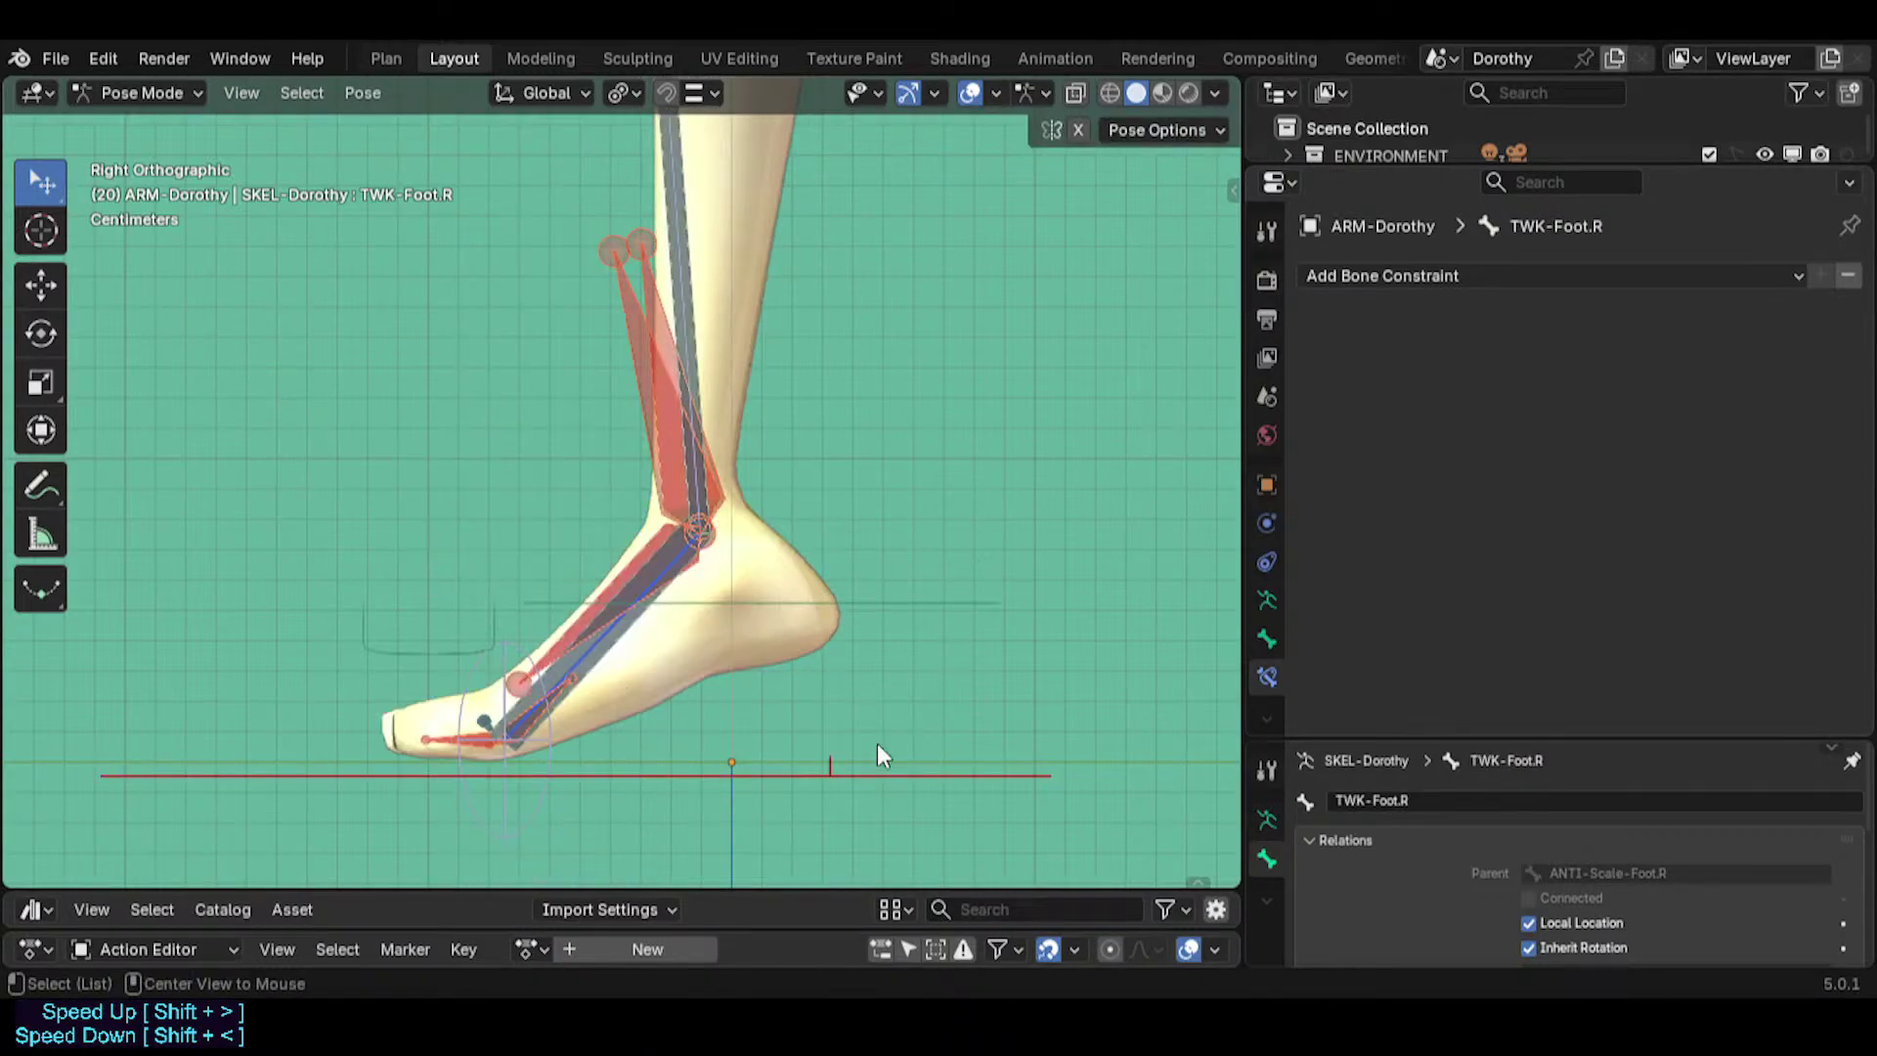
# Move MTR-IK-Foot.L forward and up, and rotate it about global X so the left foot's toes point up.
pyautogui.click(975, 766)
pyautogui.press('g')
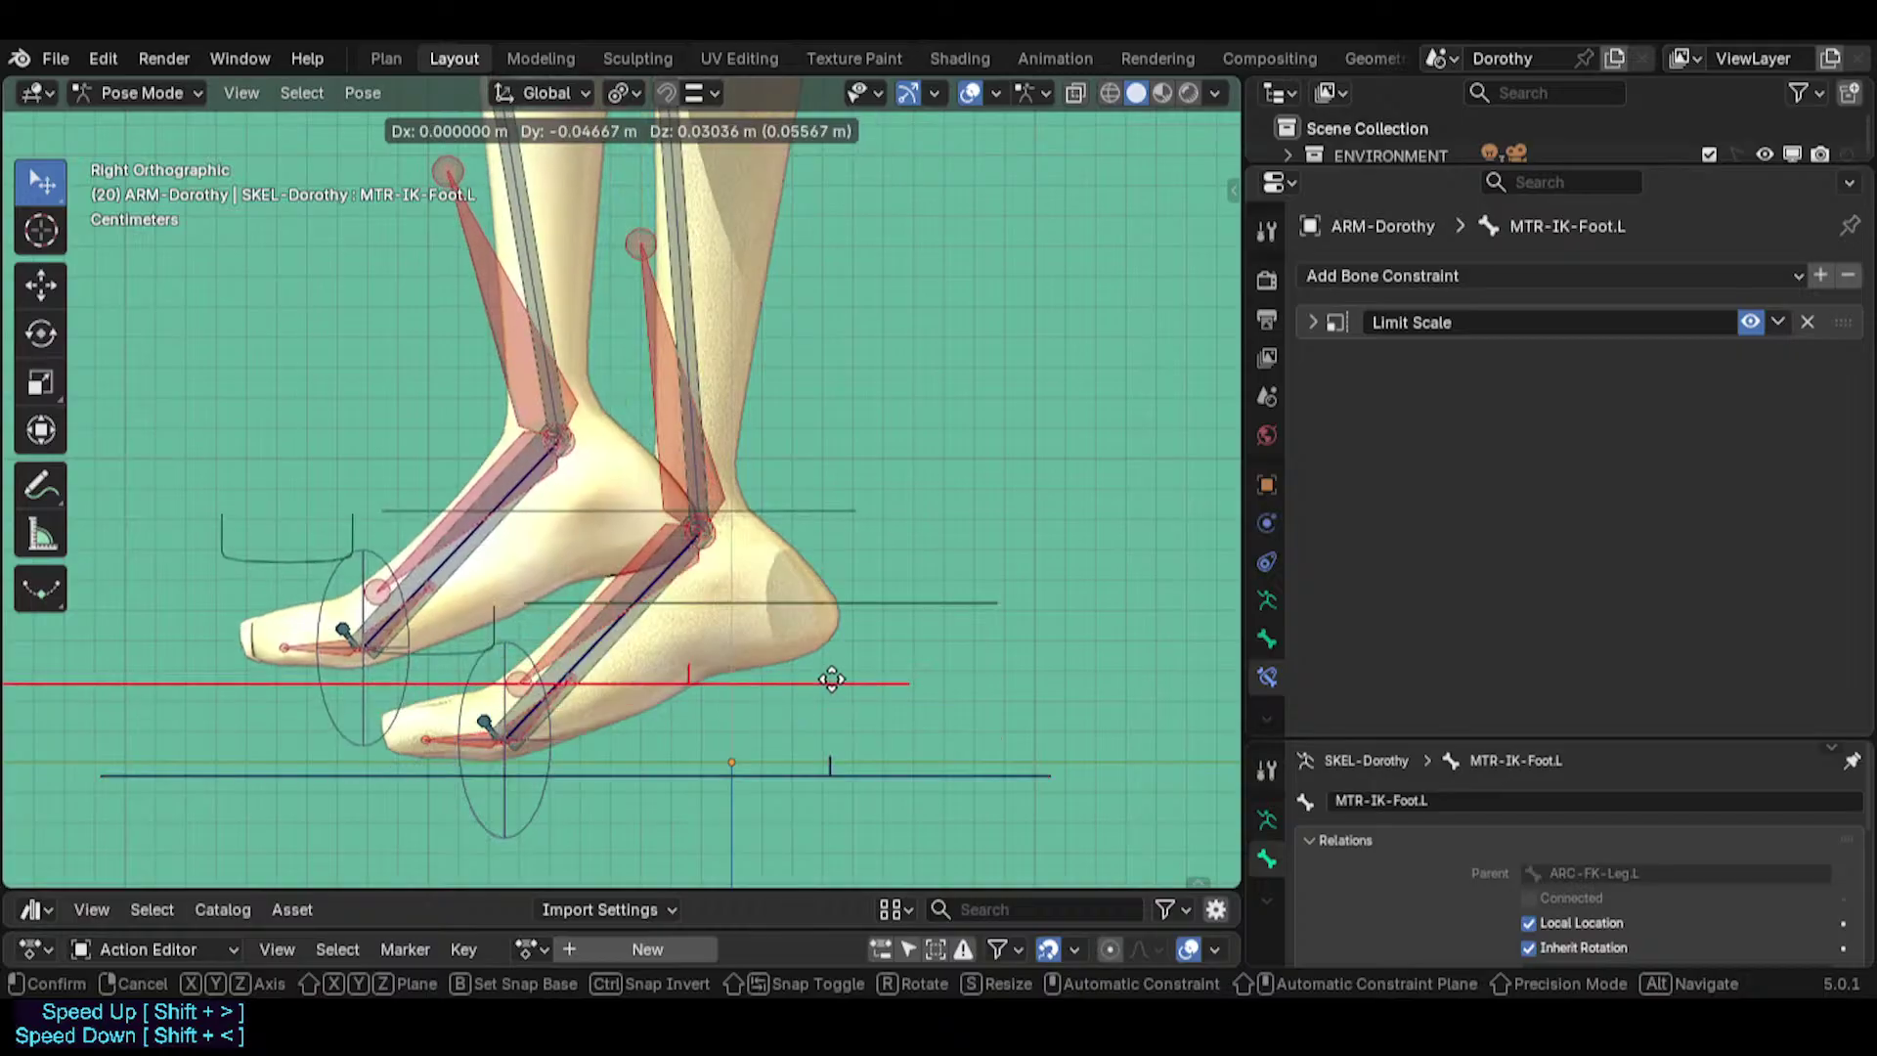
pyautogui.click(871, 592)
pyautogui.press('r')
pyautogui.press('x')
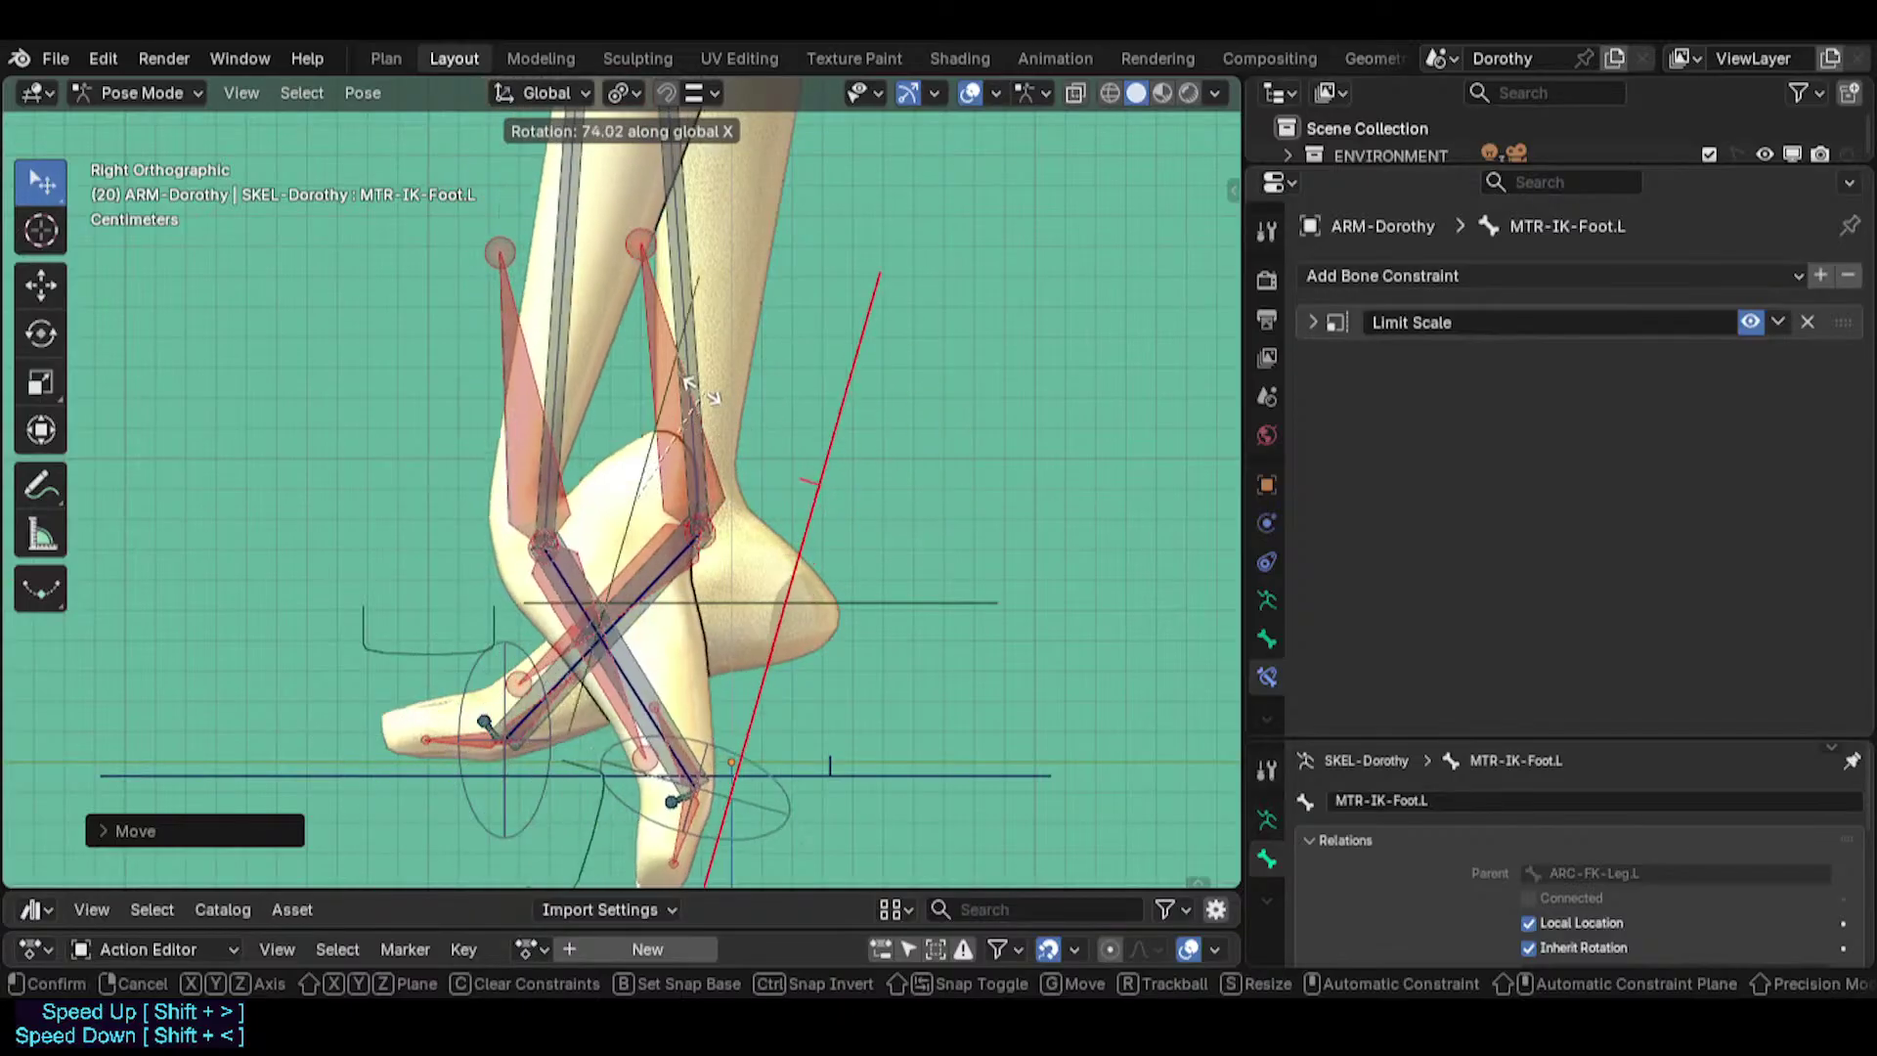
pyautogui.click(760, 645)
# Compare the raised foot with the Transformation constraint of HLP3-FanAnkleFoot.L on and off, leaving the constraint disabled.
pyautogui.click(509, 412)
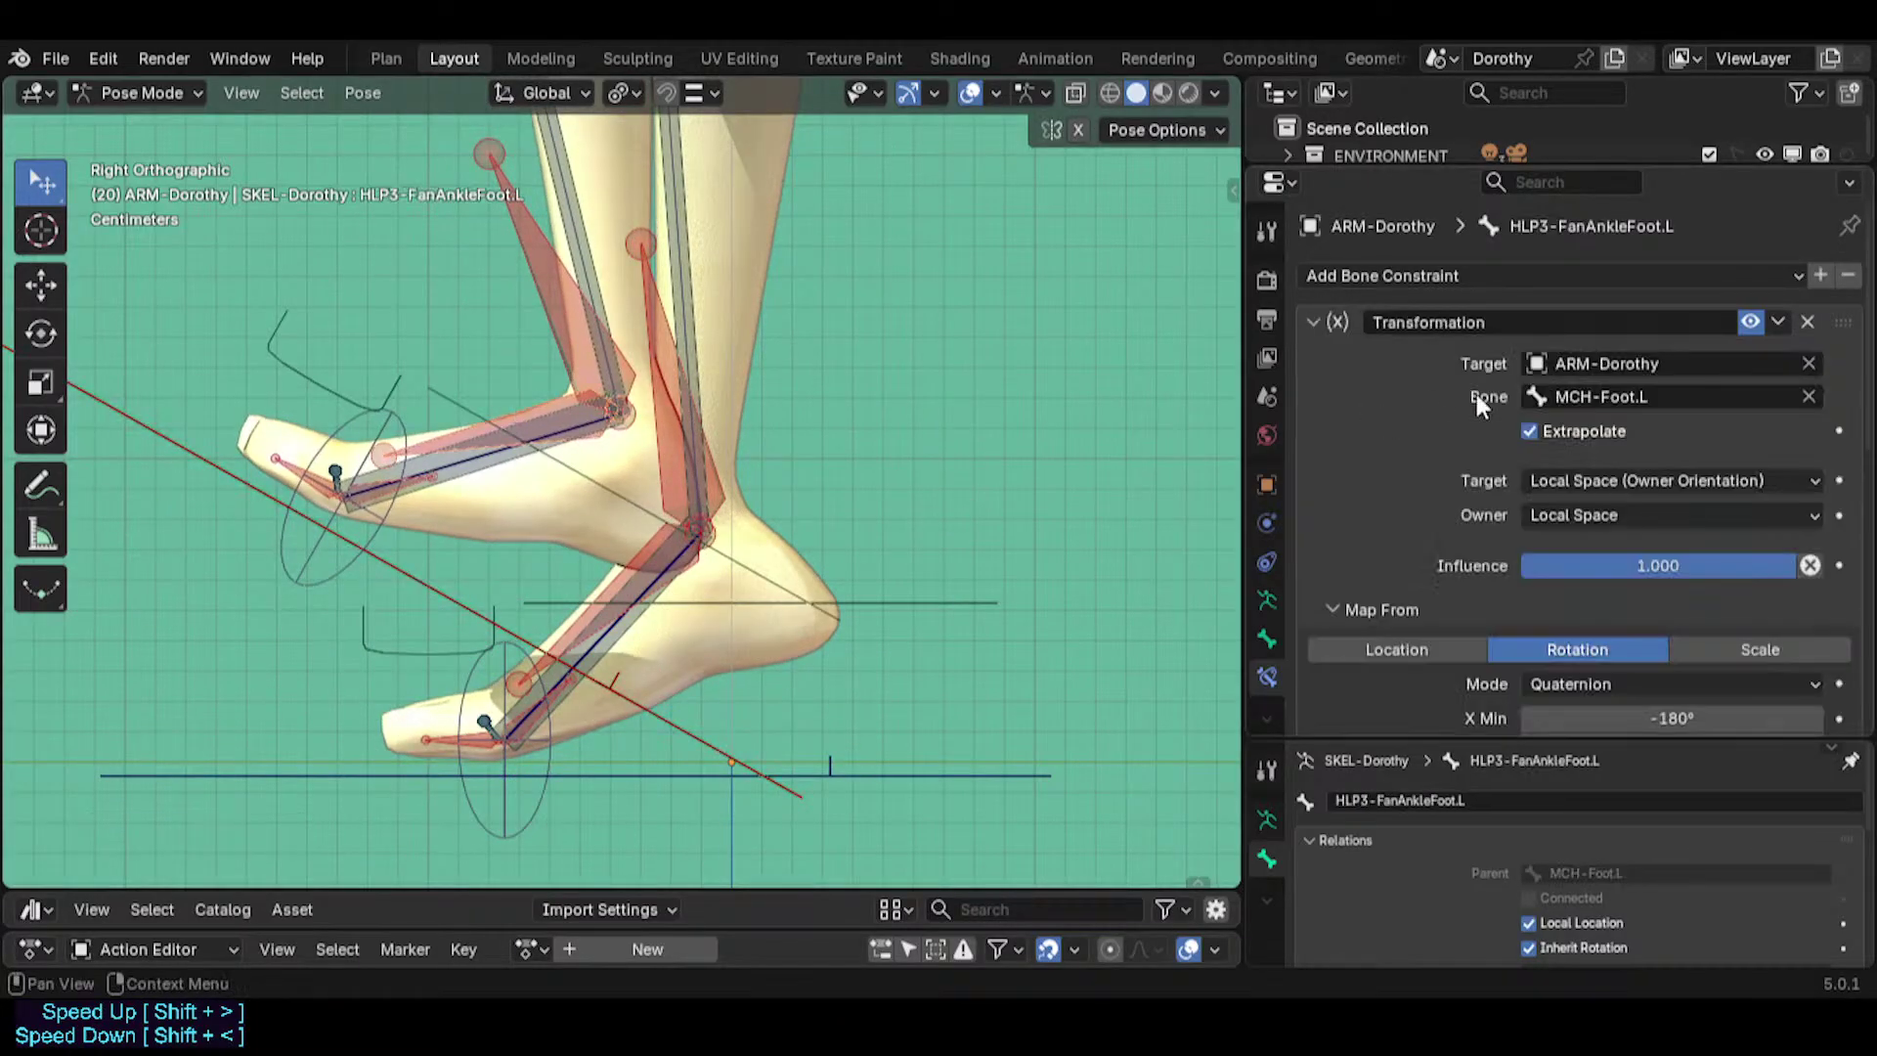
pyautogui.click(1748, 320)
pyautogui.click(1751, 317)
pyautogui.click(1753, 320)
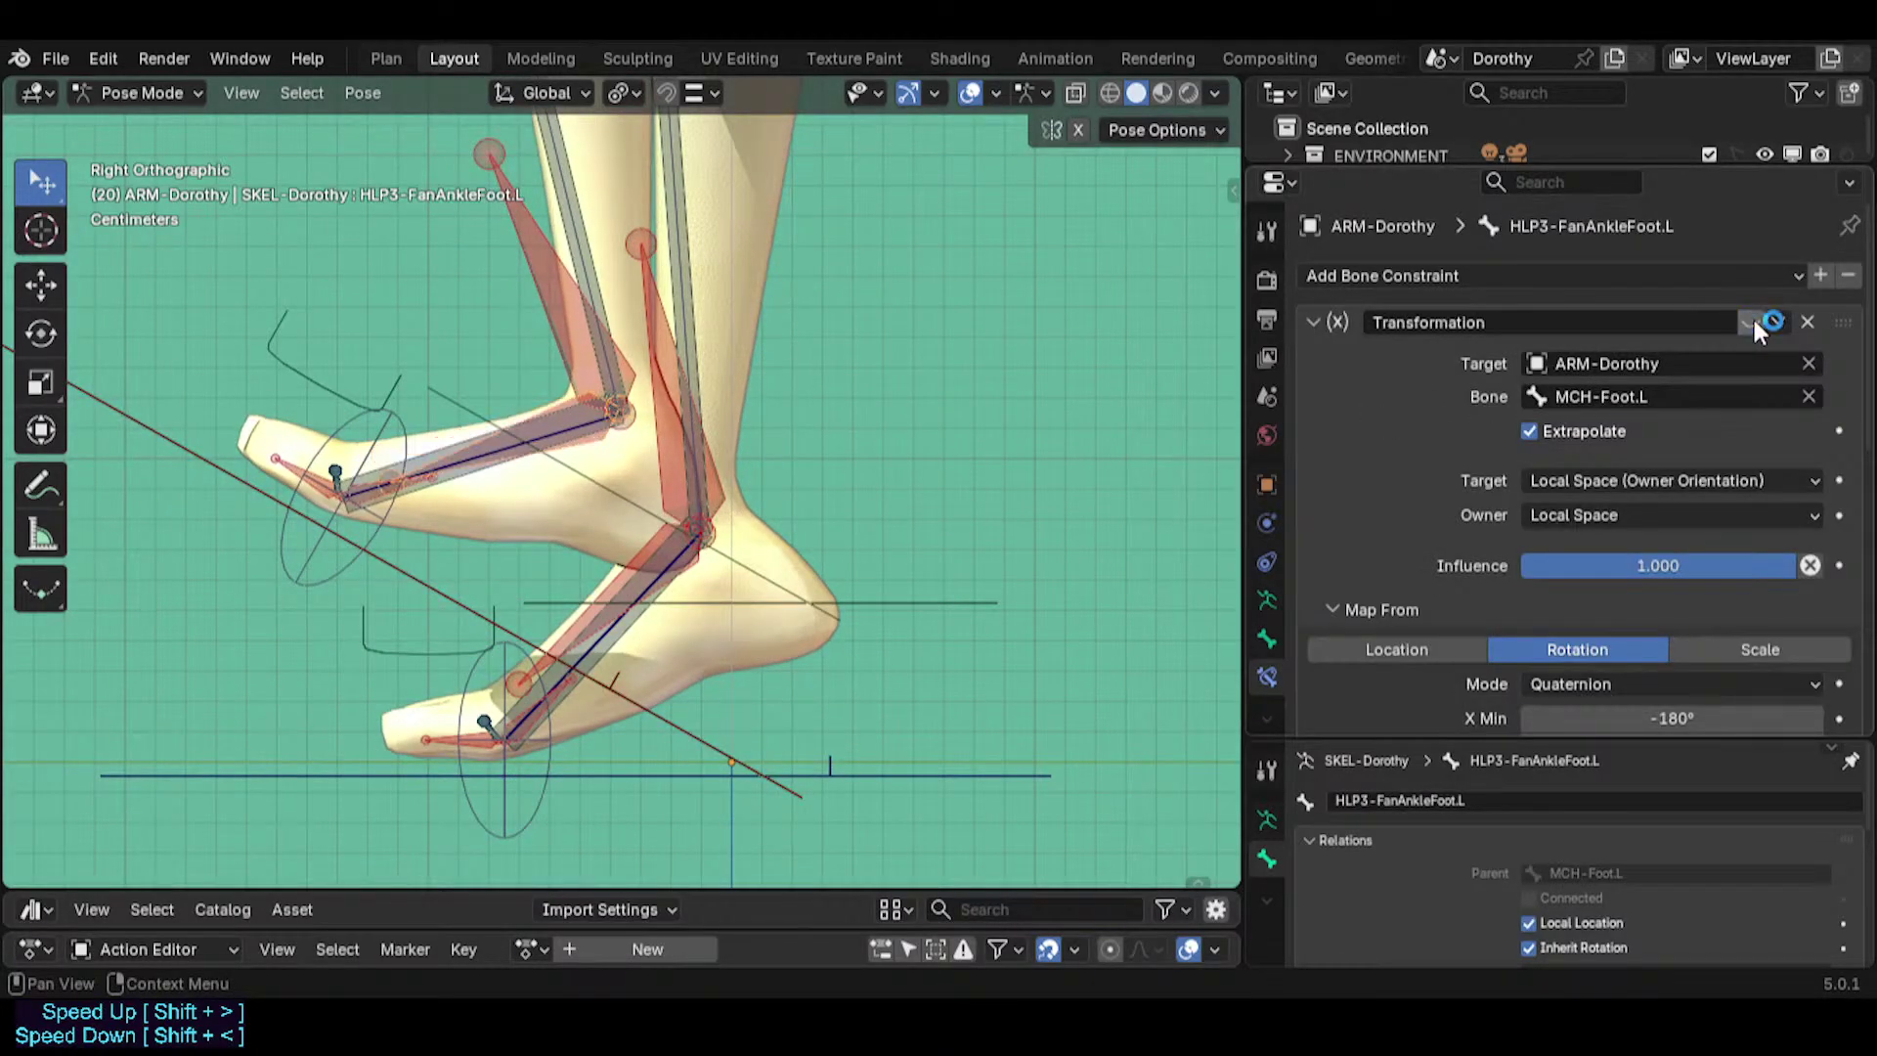
pyautogui.click(1751, 314)
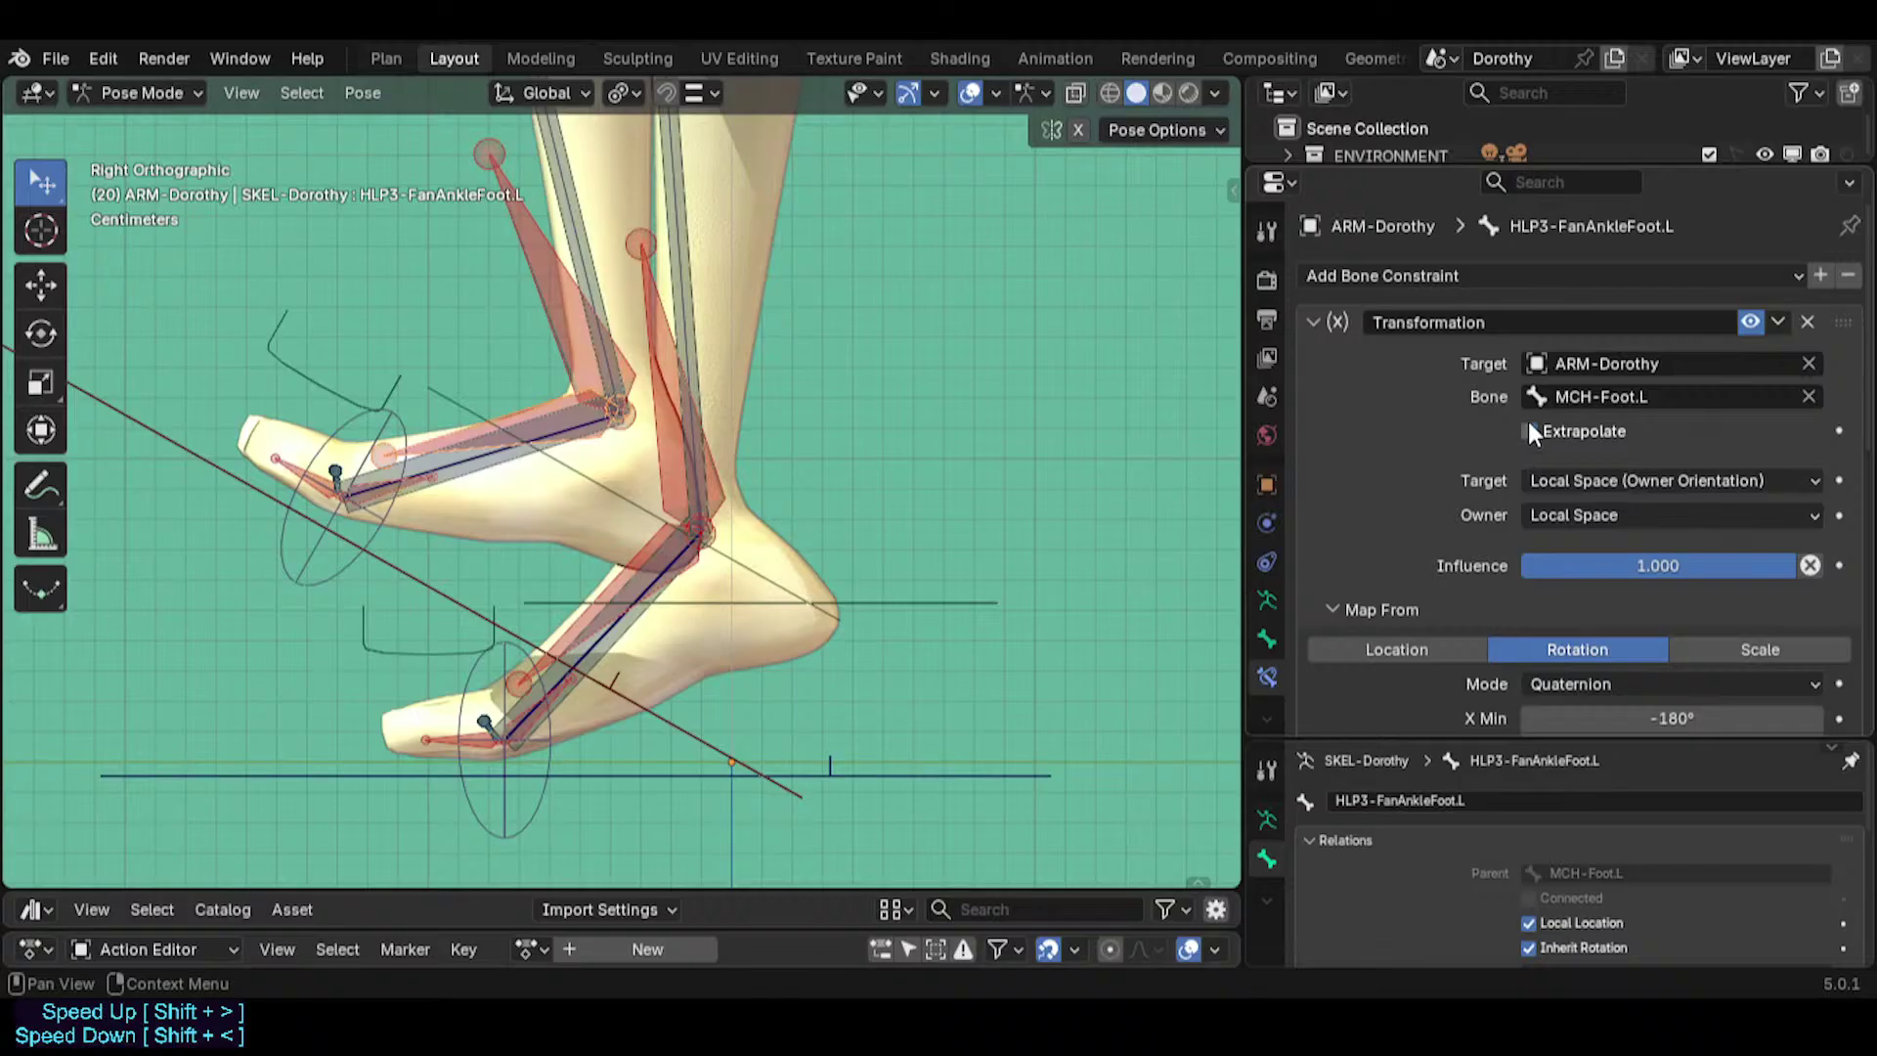
pyautogui.scroll(-6, 1646, 581)
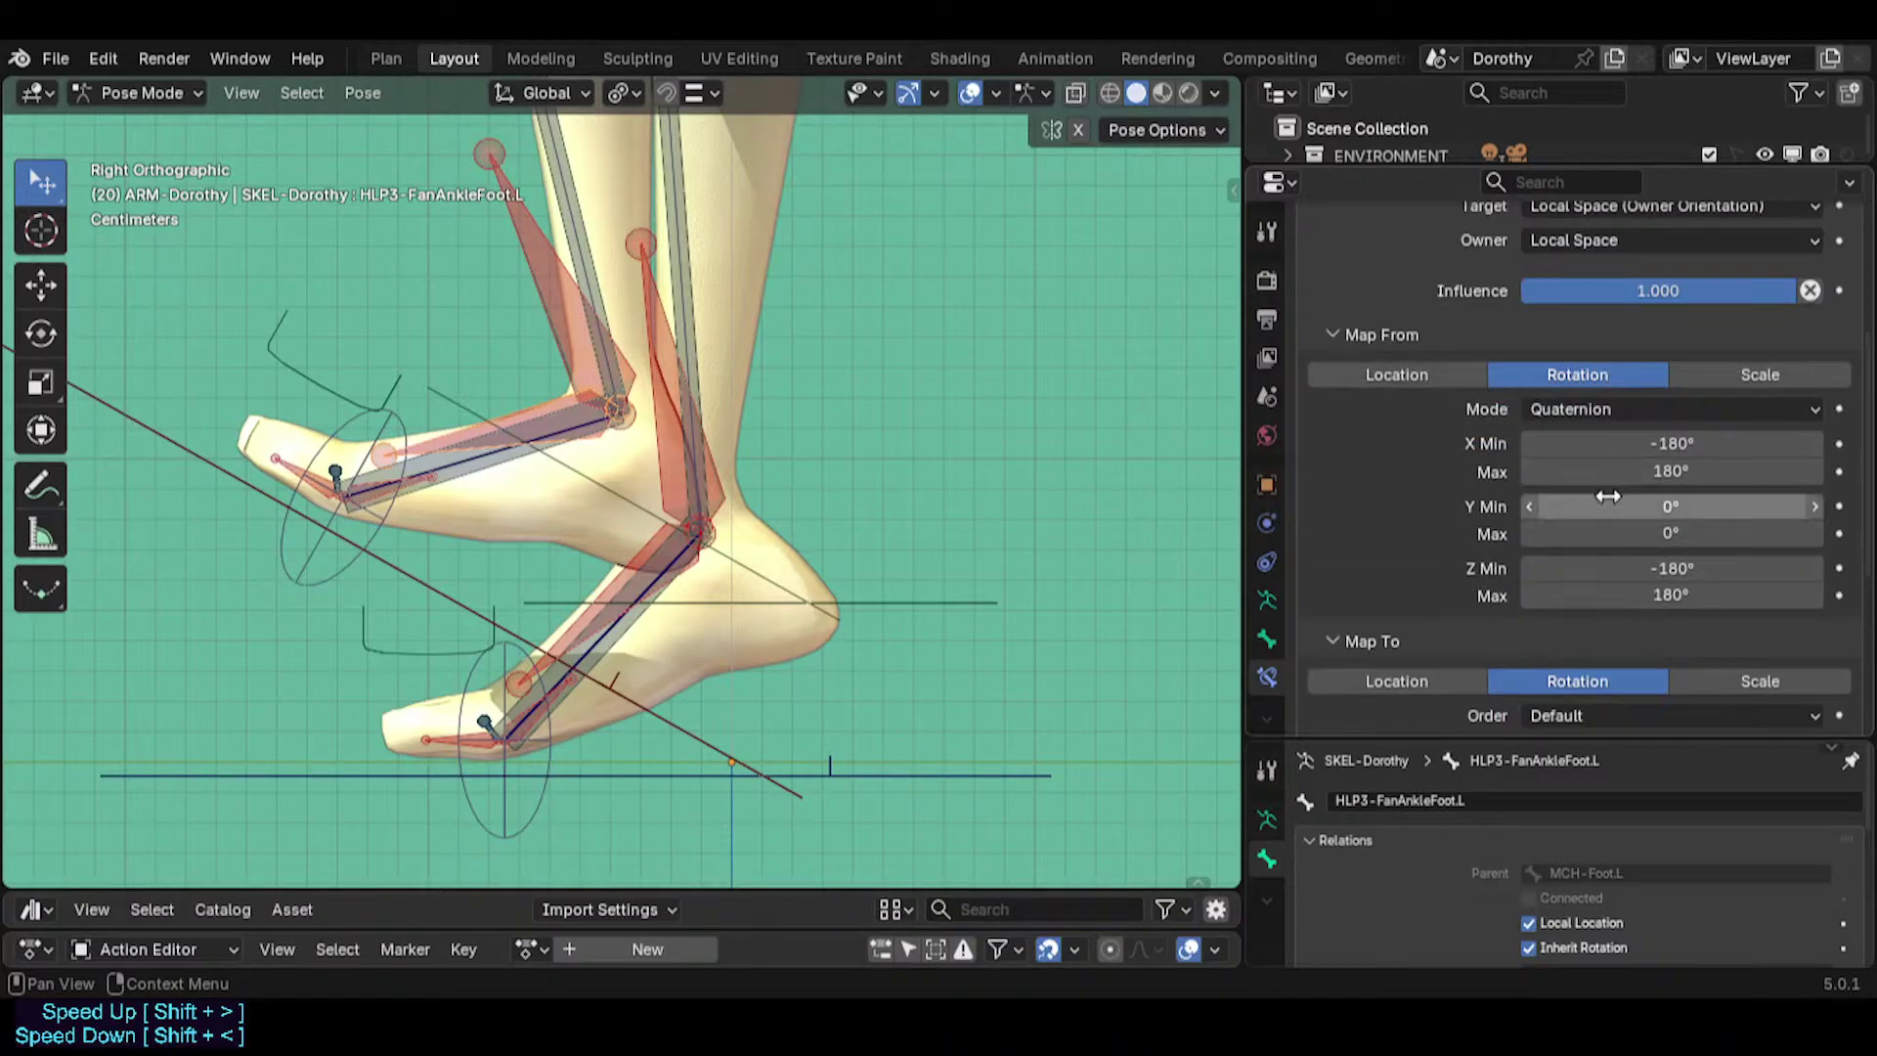
pyautogui.scroll(-4, 1609, 537)
pyautogui.scroll(9, 1654, 419)
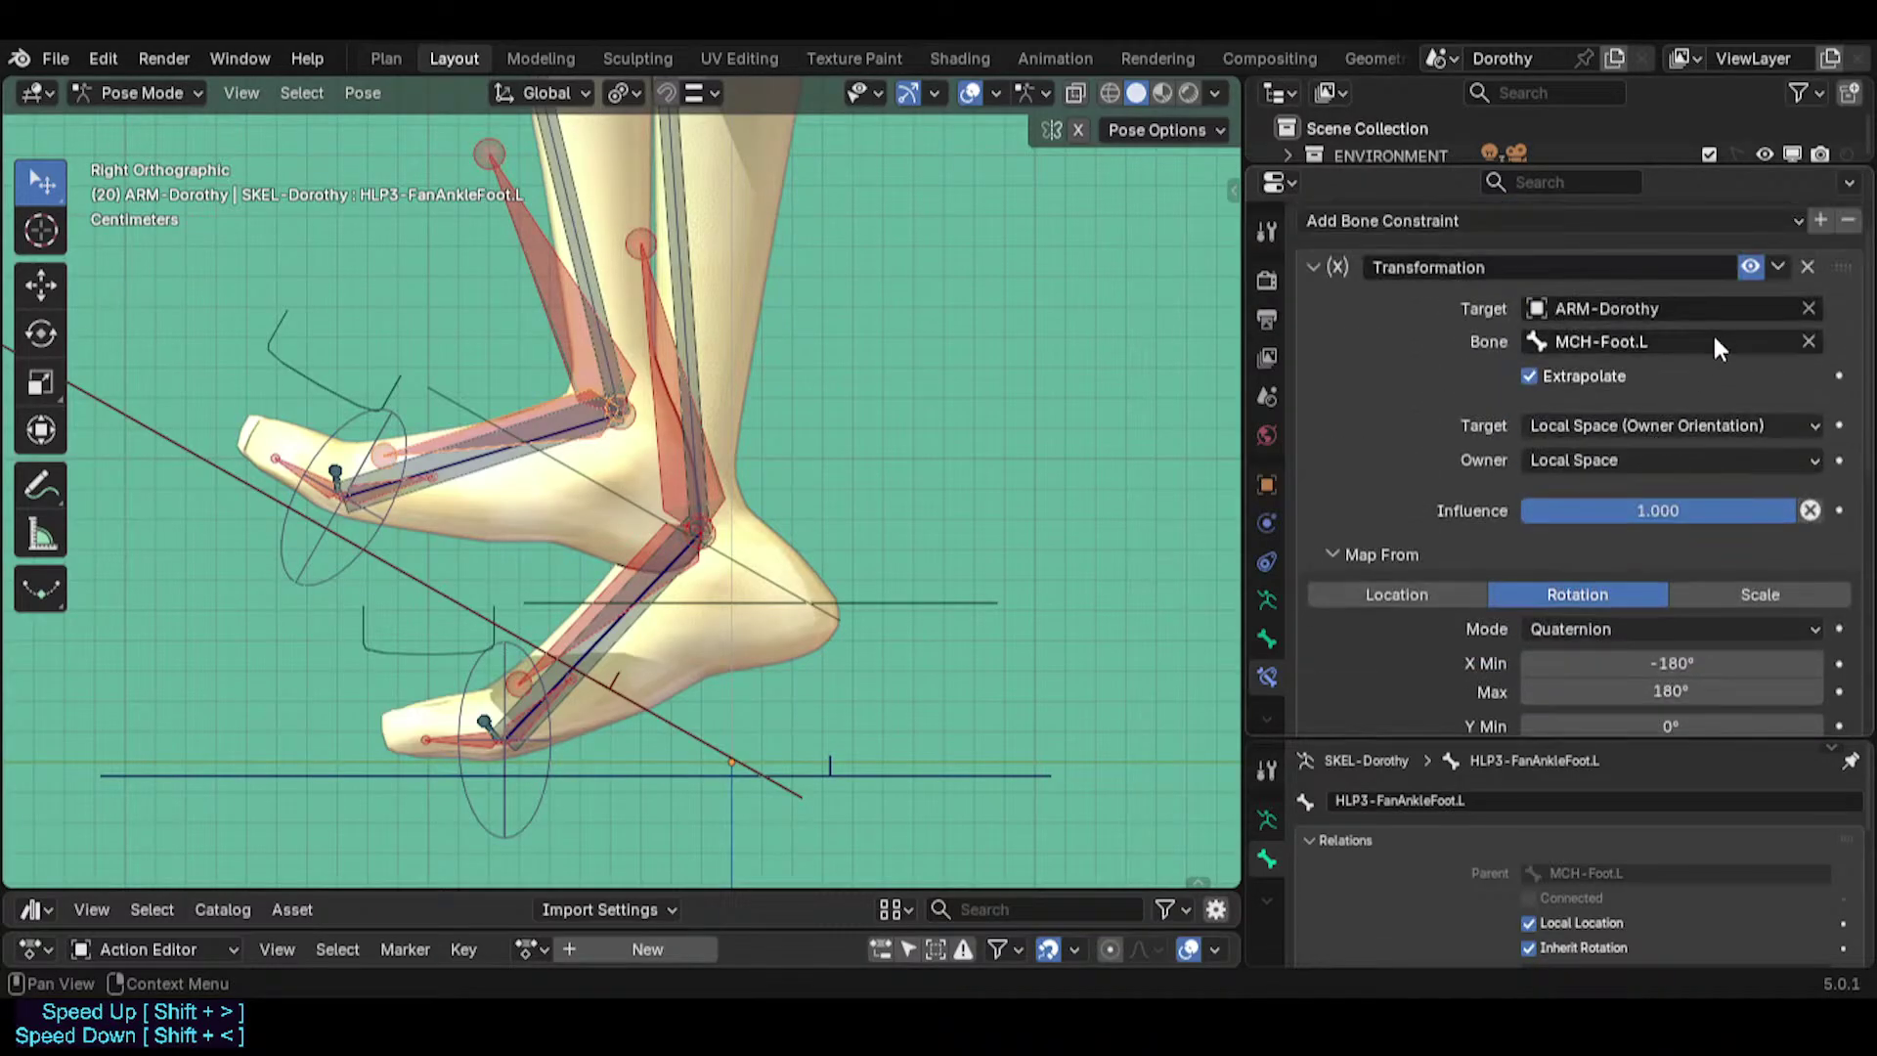
pyautogui.click(1745, 269)
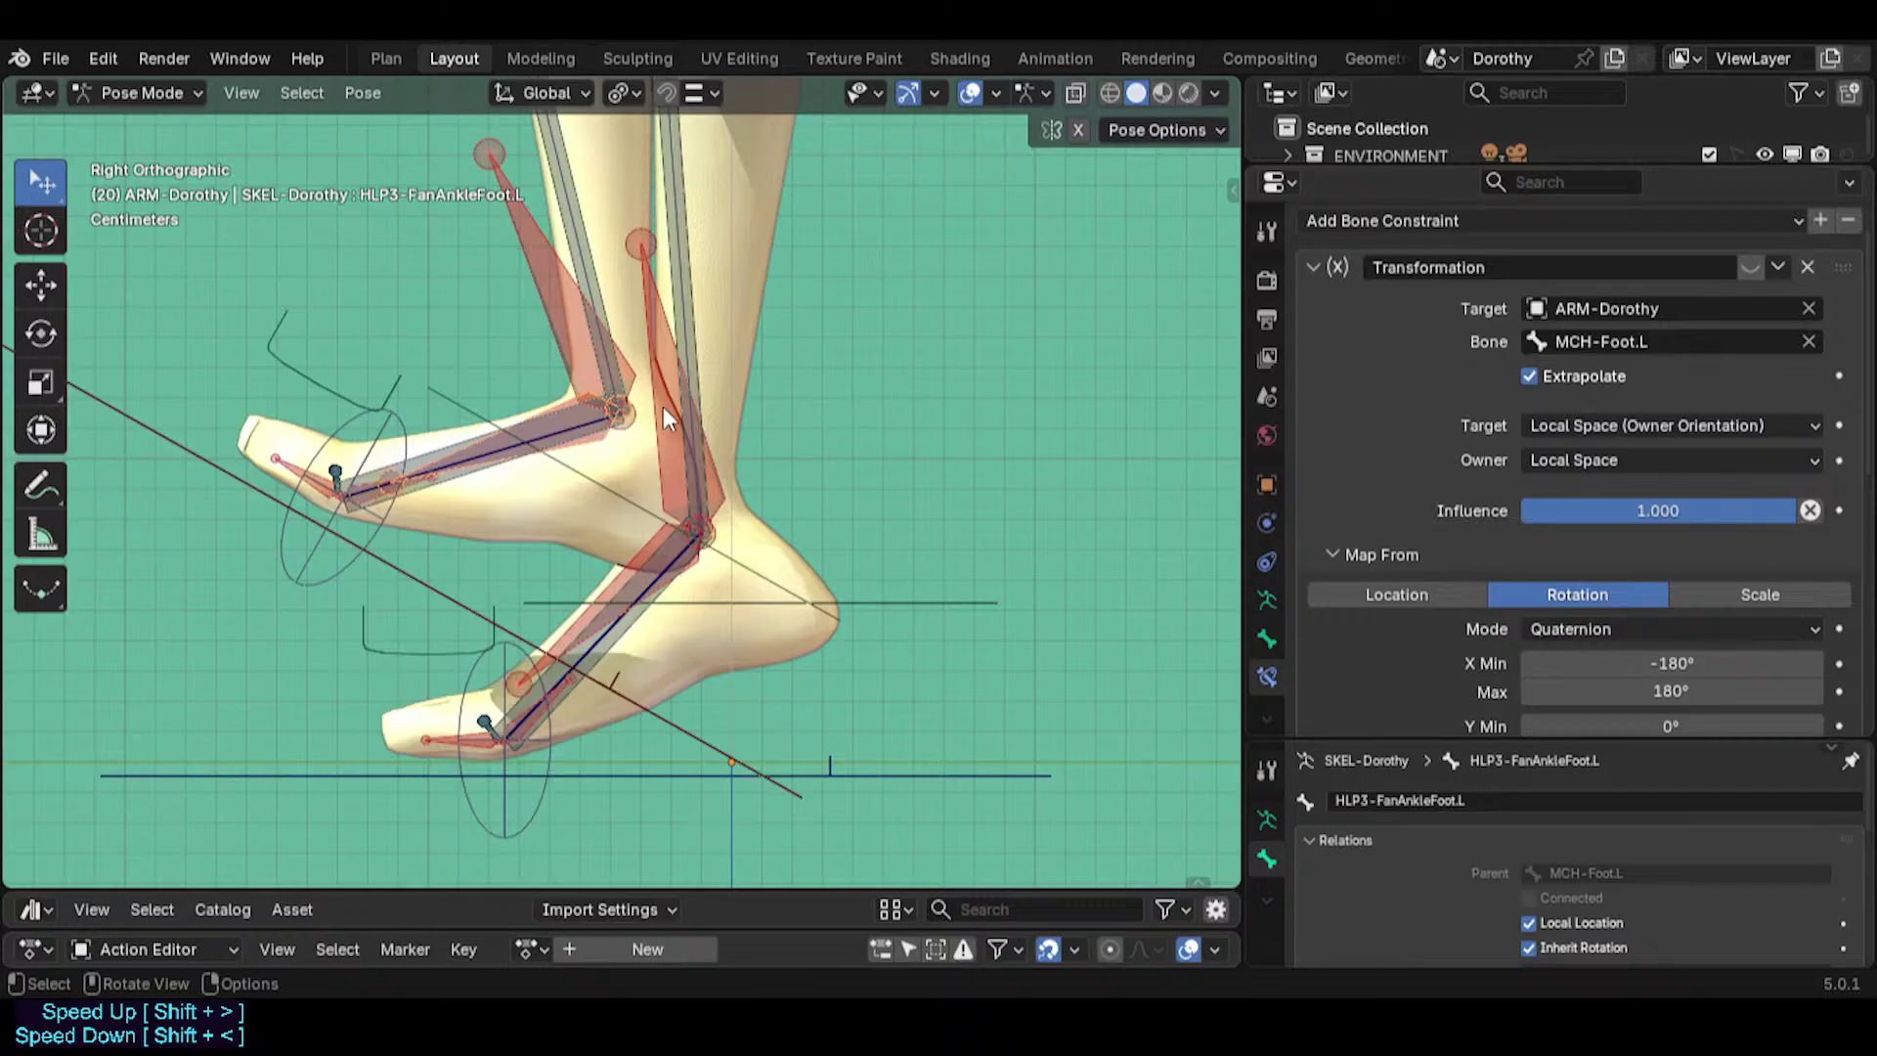
# Examine the constraints on MCH-Foot.L, HLP3-FanAnkleShin.L and HLP3-FanAnkleFoot.L around the left ankle.
pyautogui.keyDown('shift'); pyautogui.moveTo(635, 403); pyautogui.dragTo(618, 485, button='middle'); pyautogui.keyUp('shift')
pyautogui.scroll(-3, 619, 485)
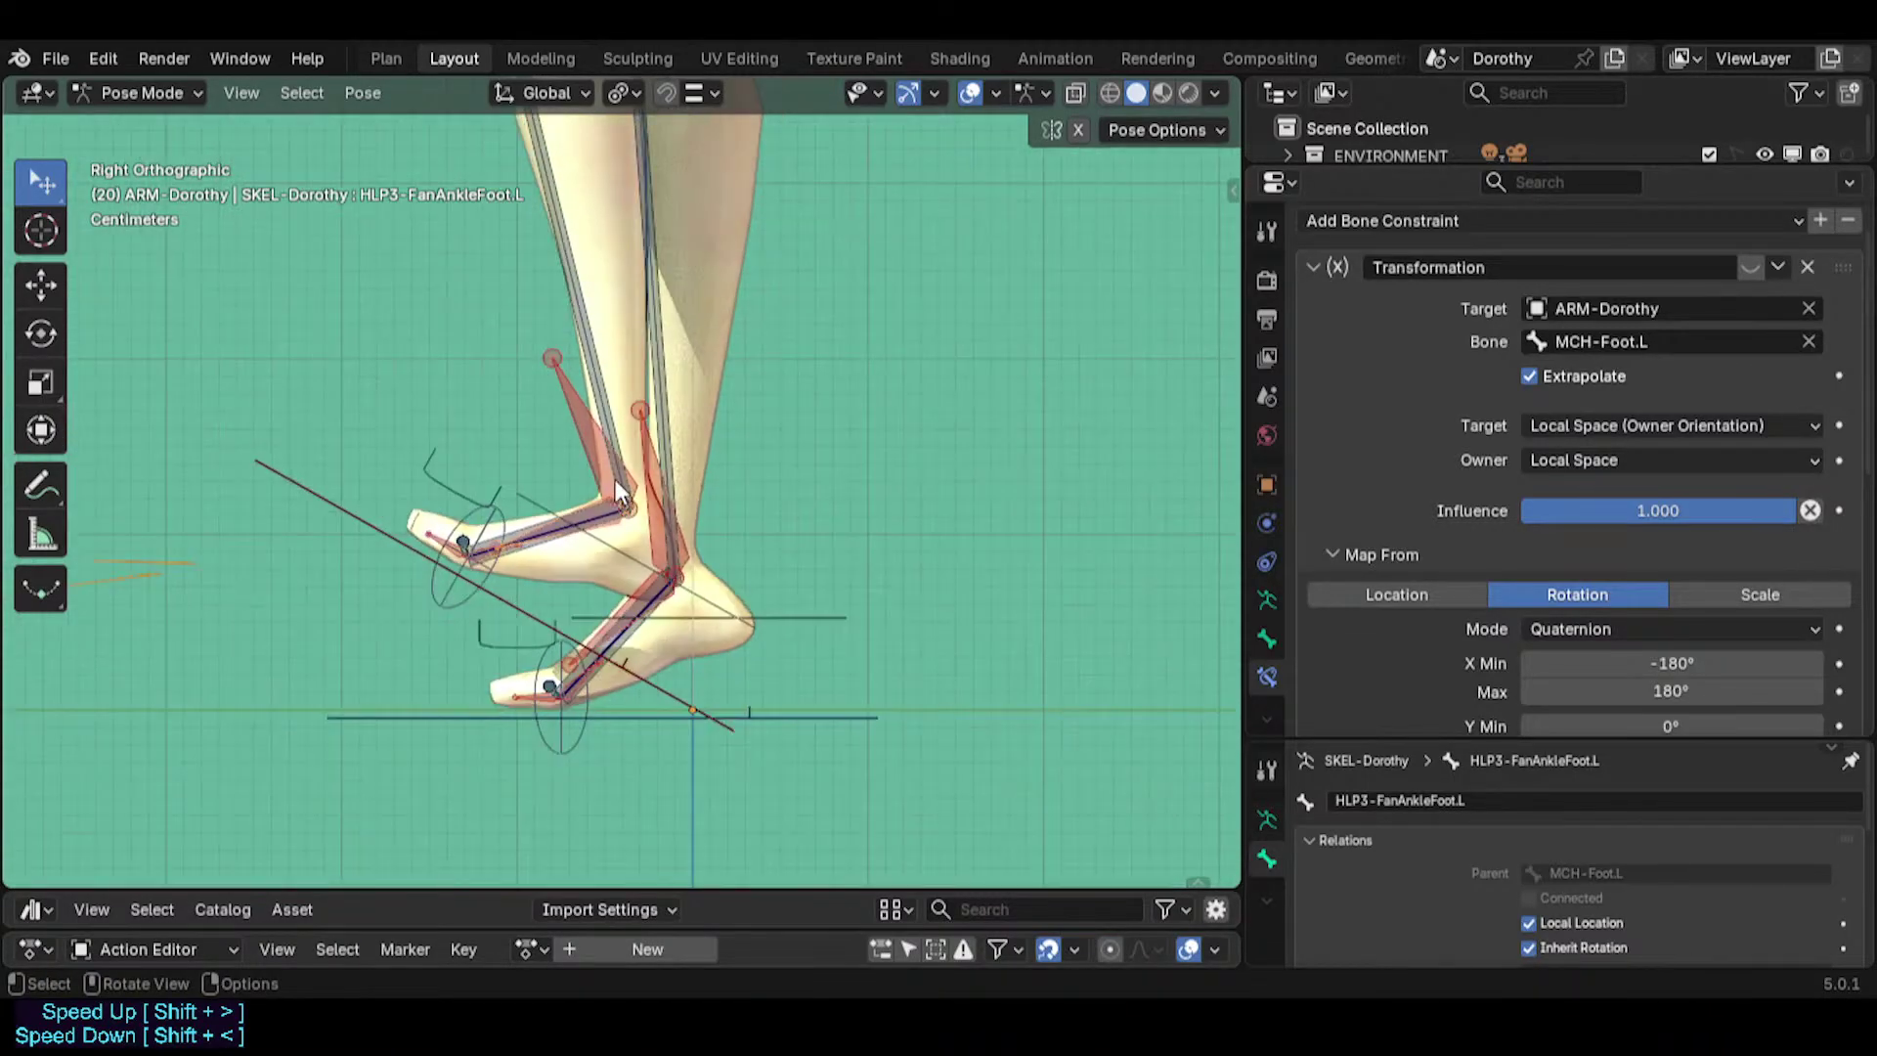
pyautogui.scroll(5, 614, 478)
pyautogui.click(592, 554)
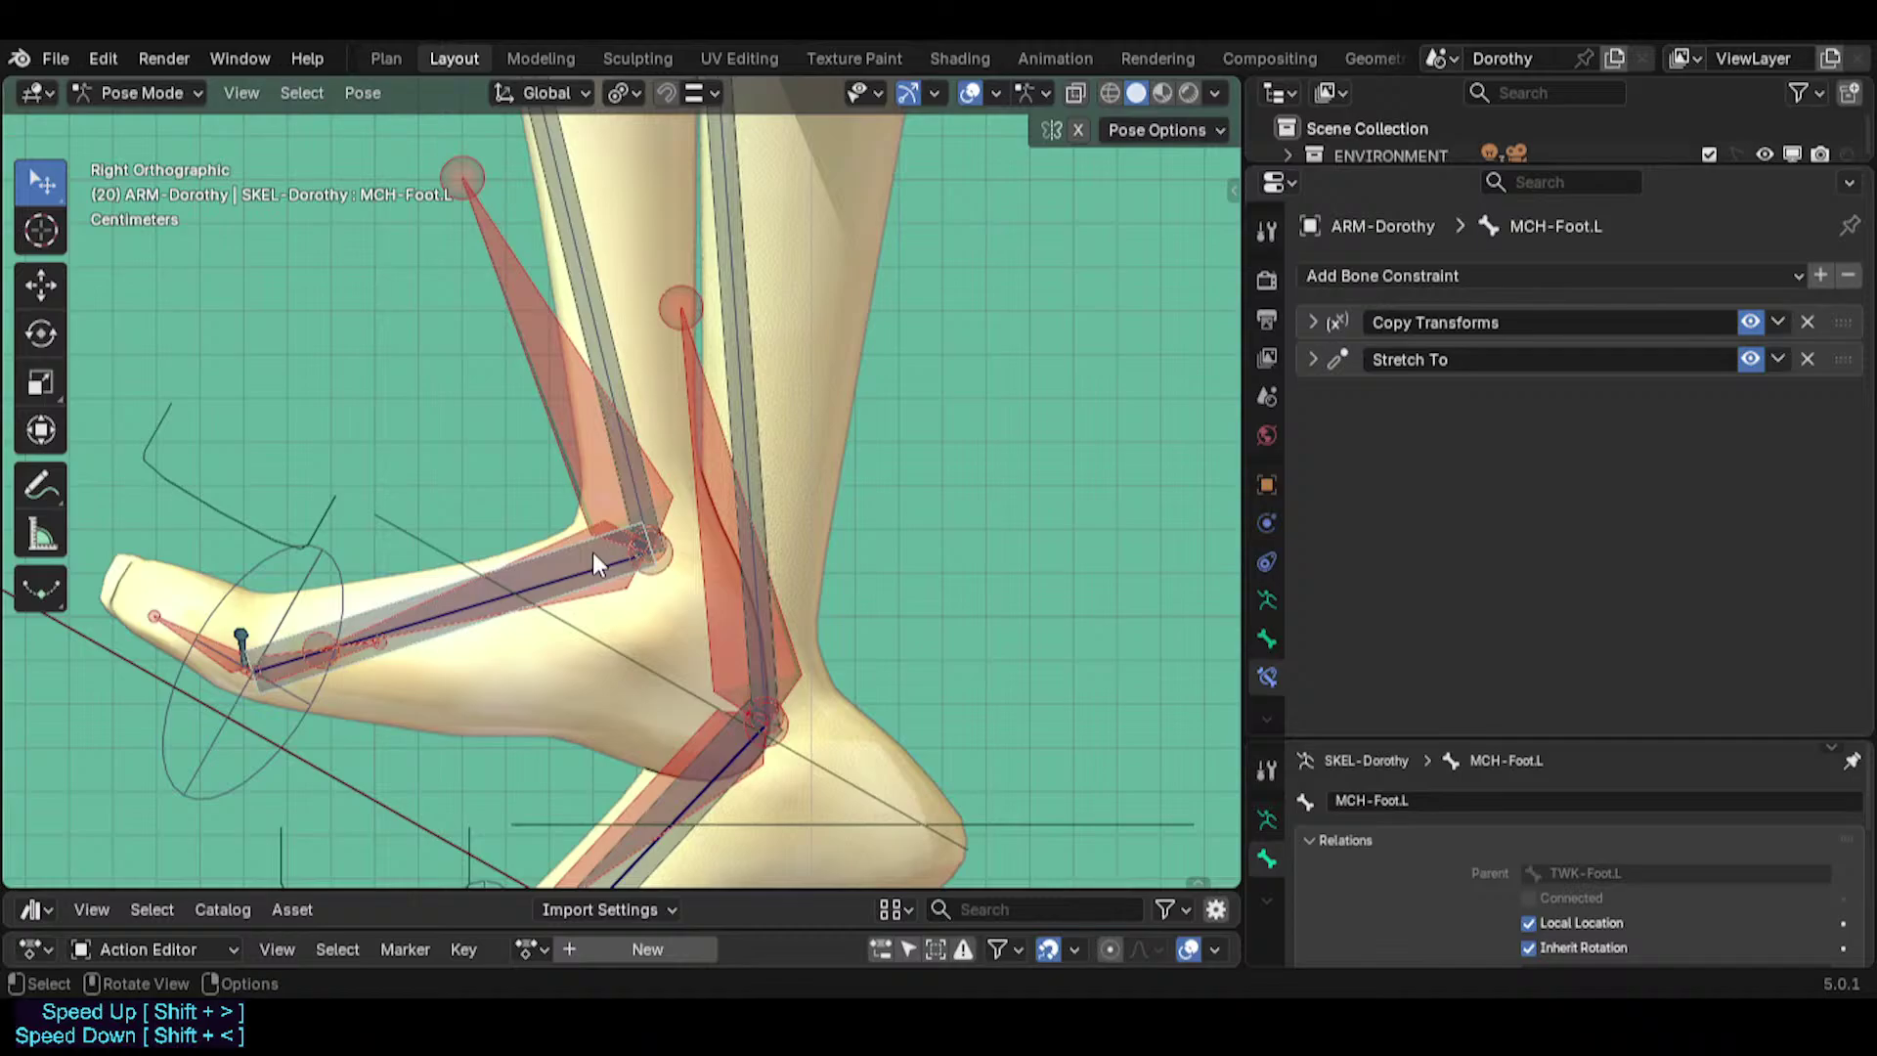
pyautogui.click(586, 438)
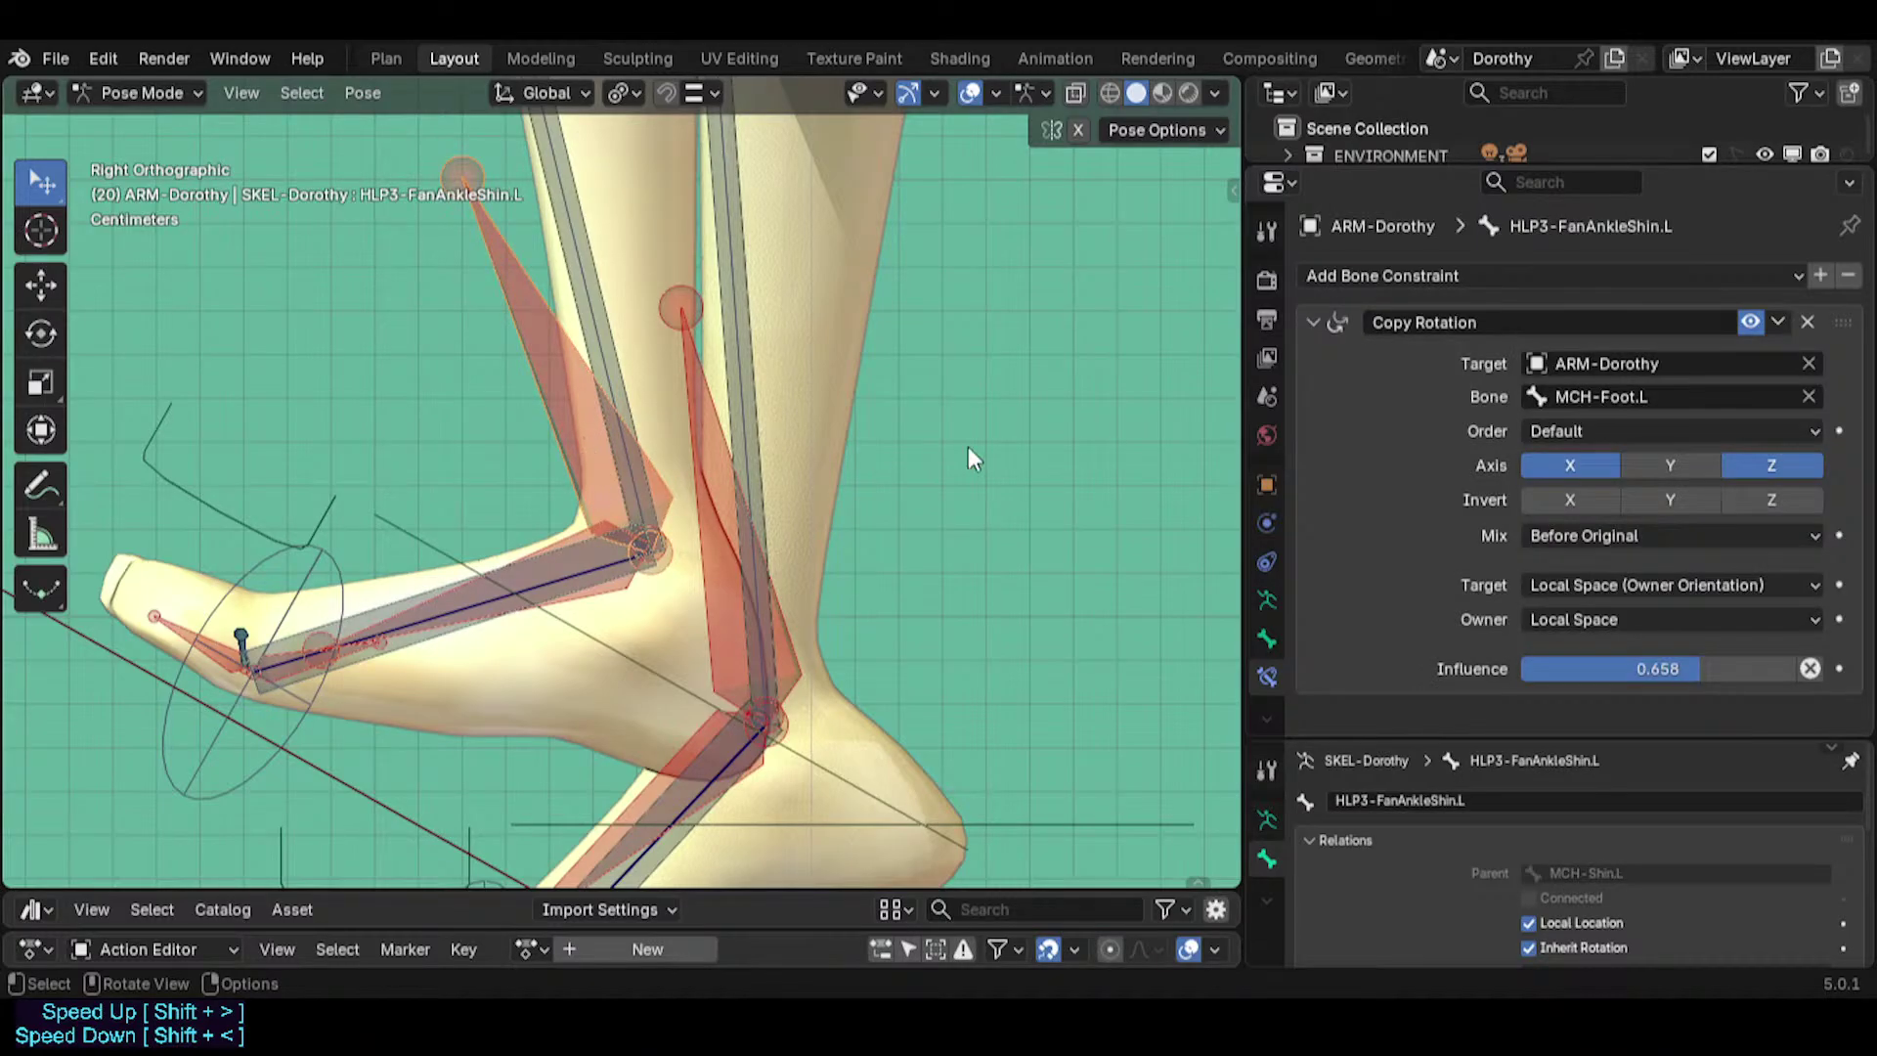
pyautogui.click(554, 547)
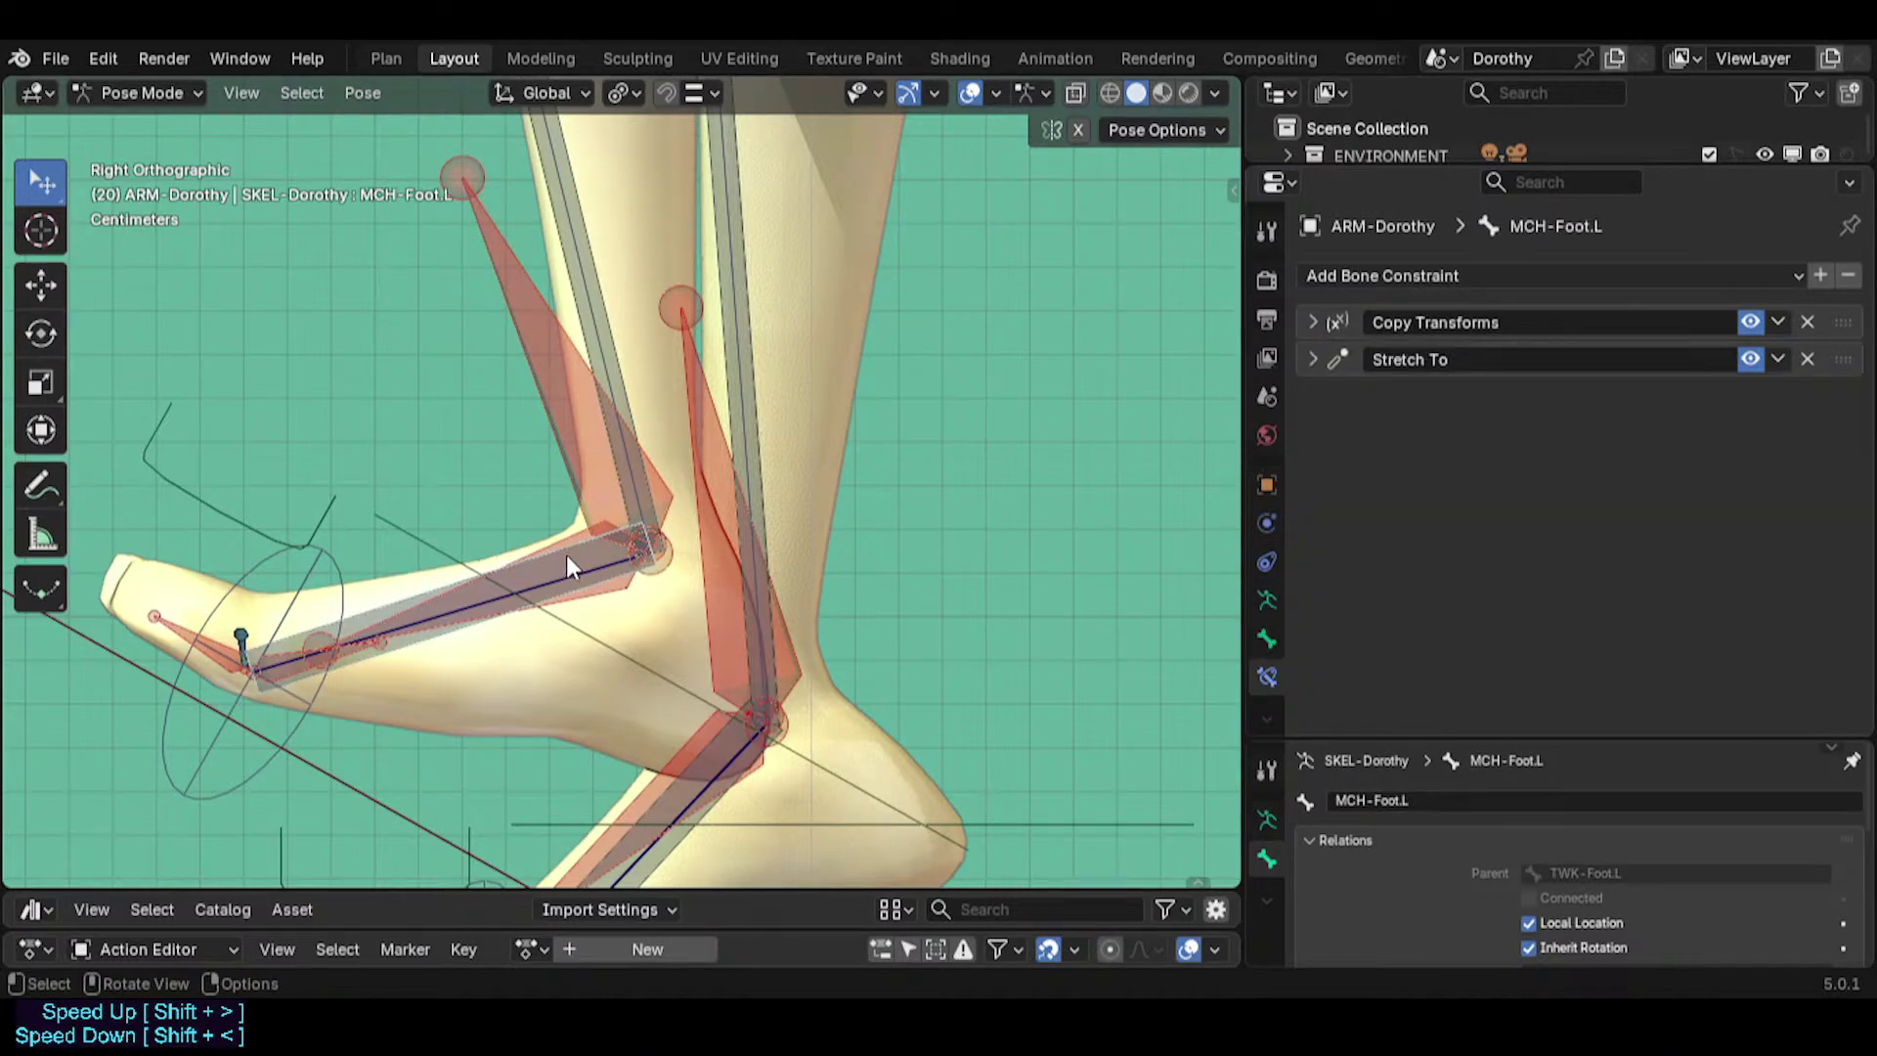
pyautogui.click(565, 539)
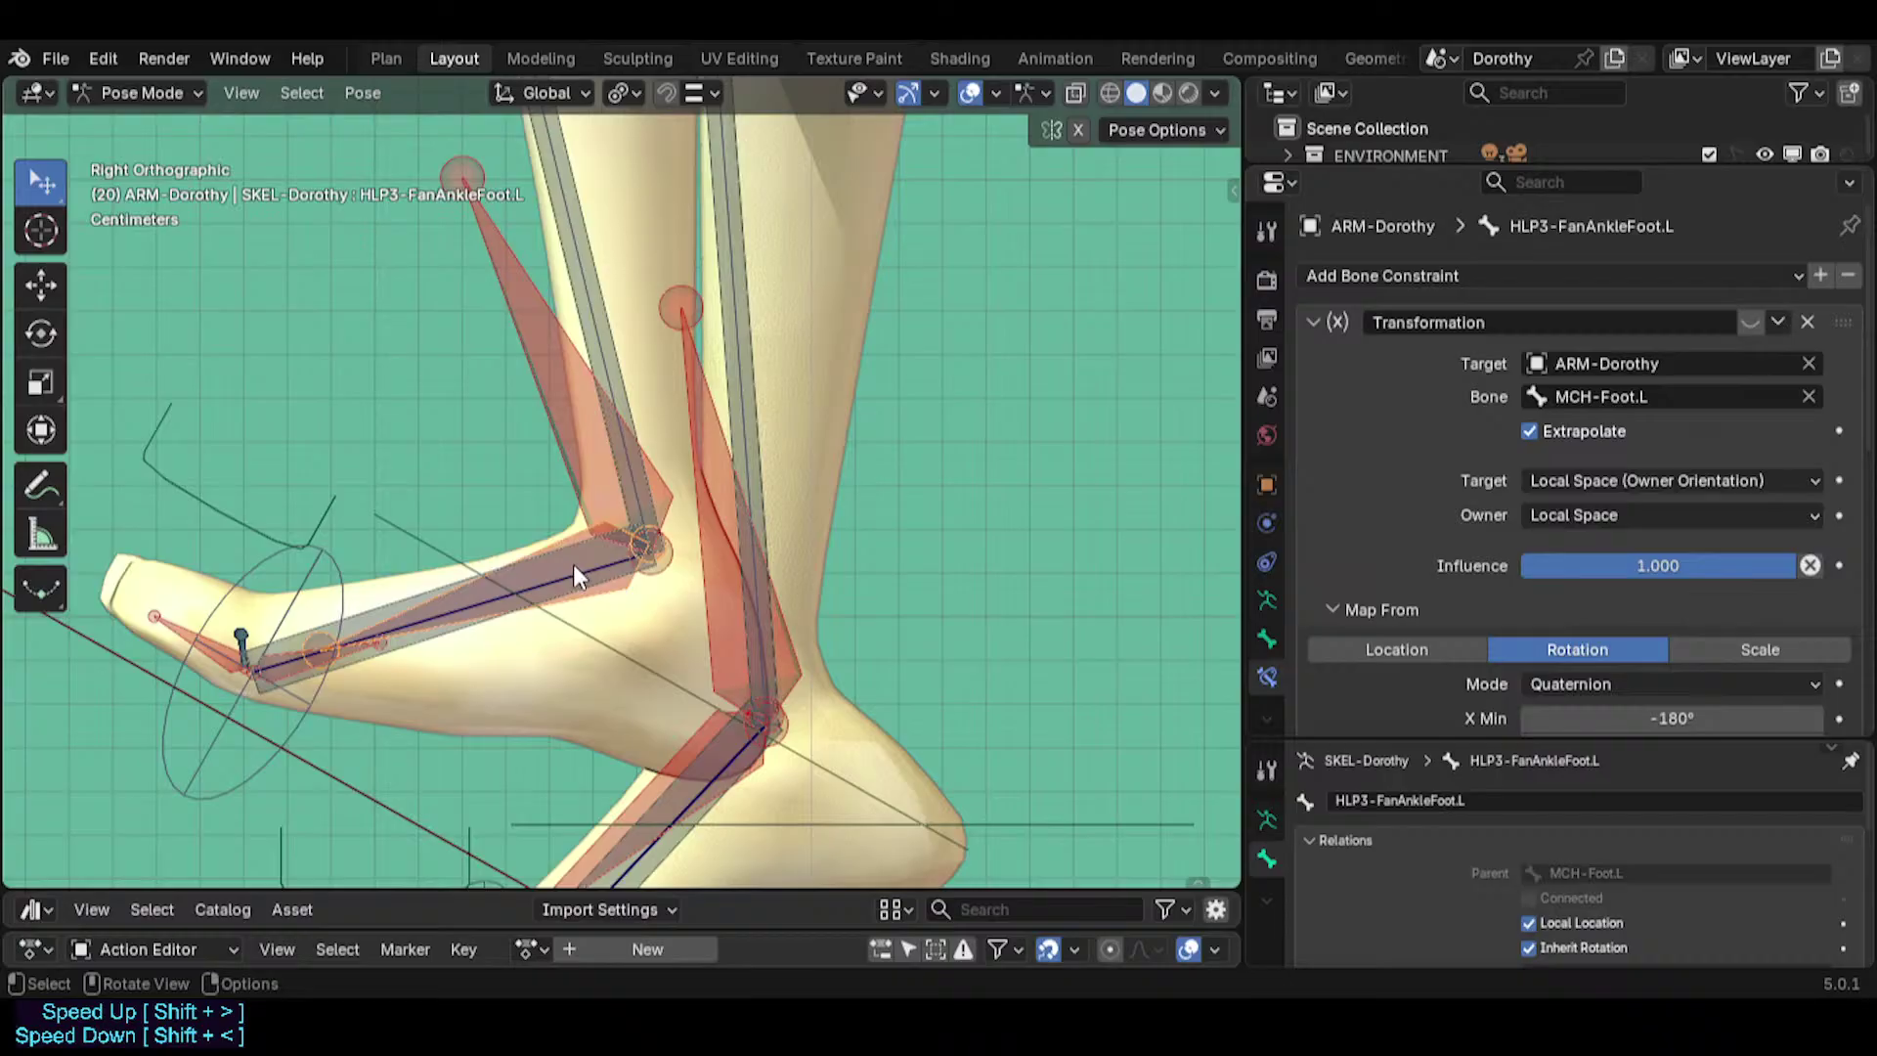
pyautogui.click(573, 561)
pyautogui.hotkey('shift', 'ctrl', 'c')
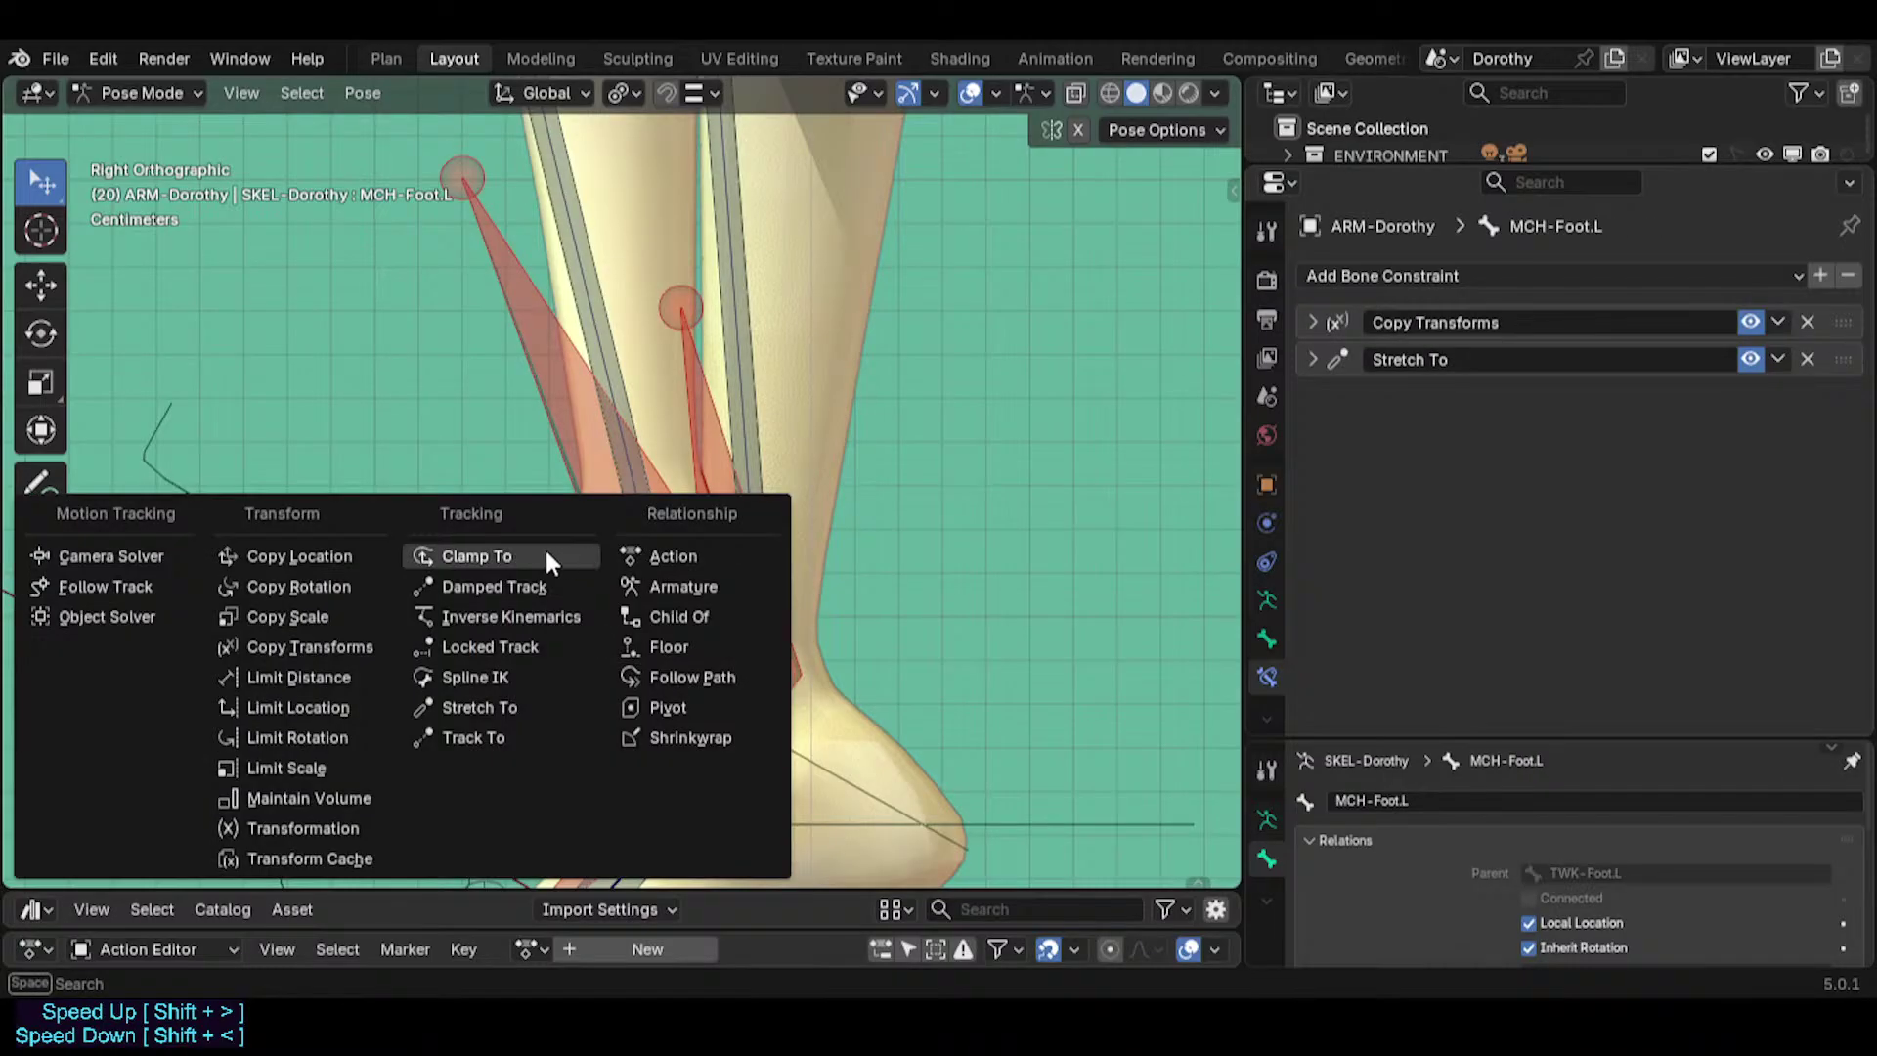
pyautogui.press('Escape')
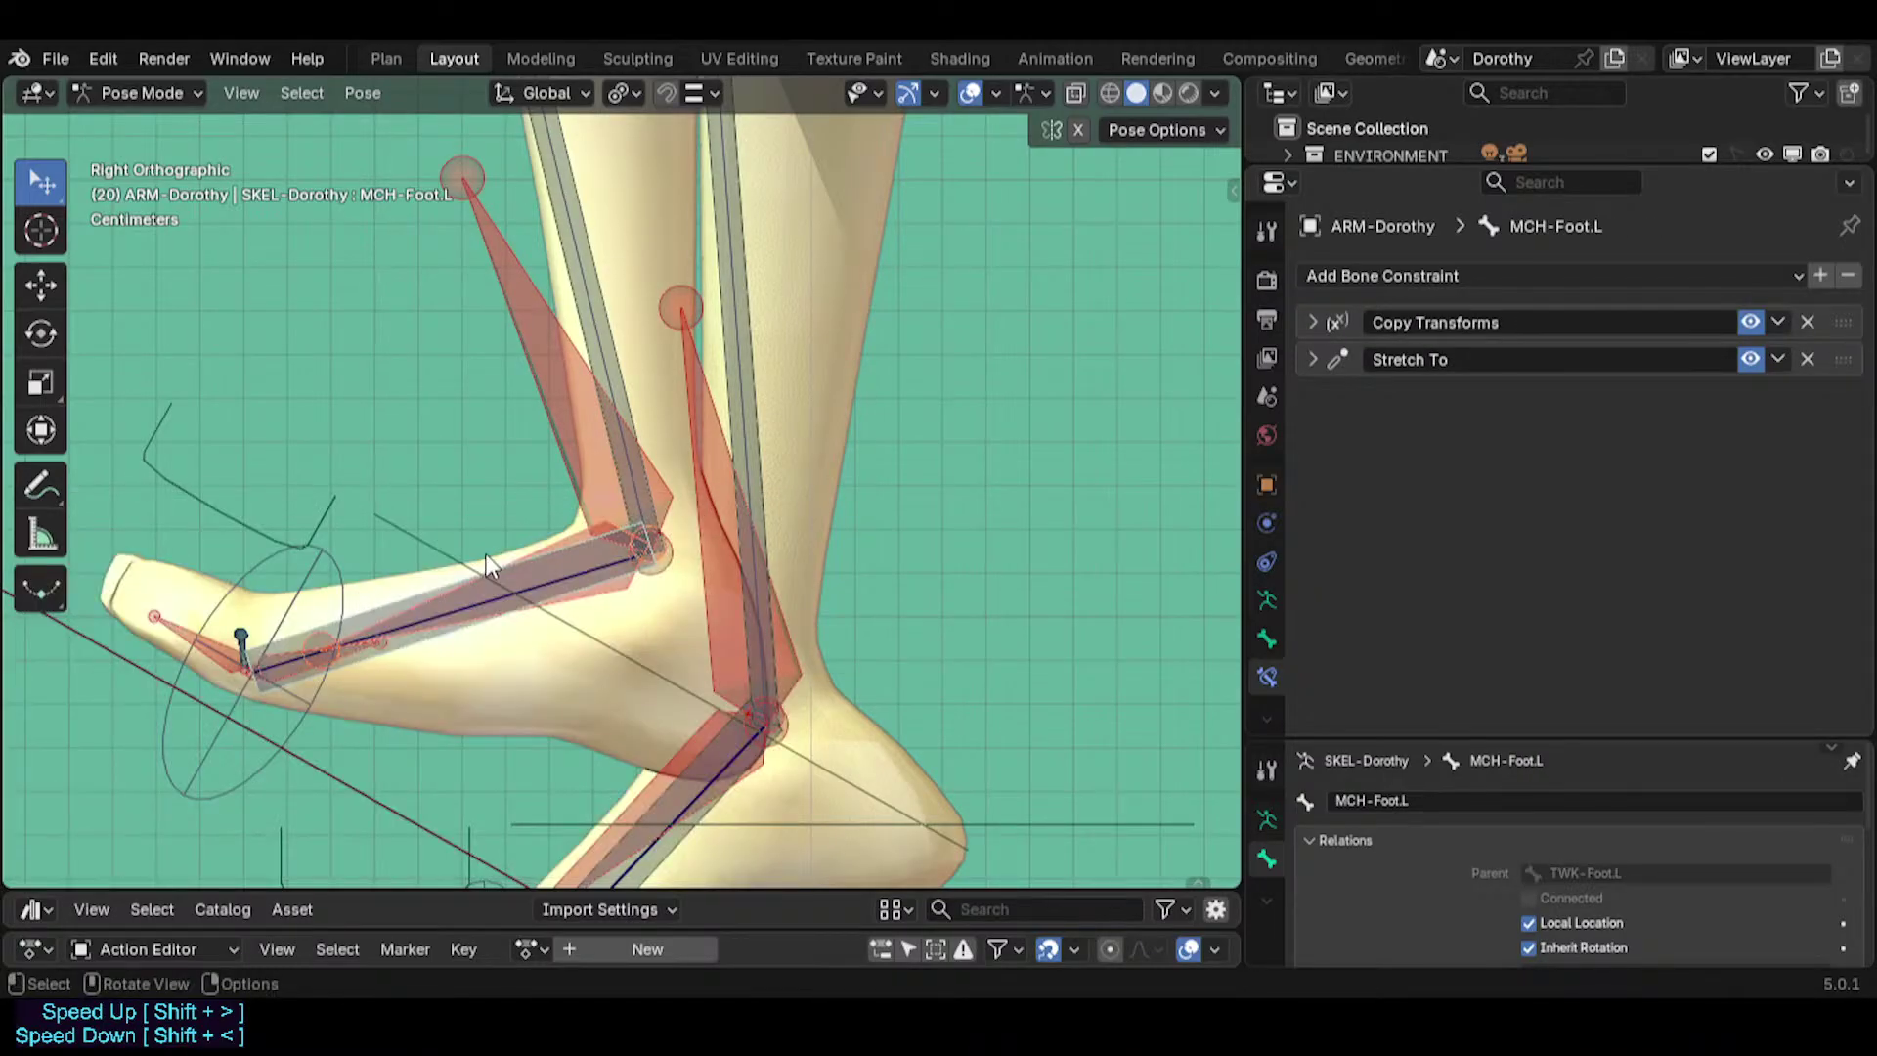
# Add a Copy Rotation constraint targeting MCH-Foot.L to HLP3-FanAnkleFoot.L, limited to the X and Z axes.
pyautogui.click(571, 550)
pyautogui.click(571, 550)
pyautogui.click(559, 533)
pyautogui.hotkey('shift', 'ctrl', 'c')
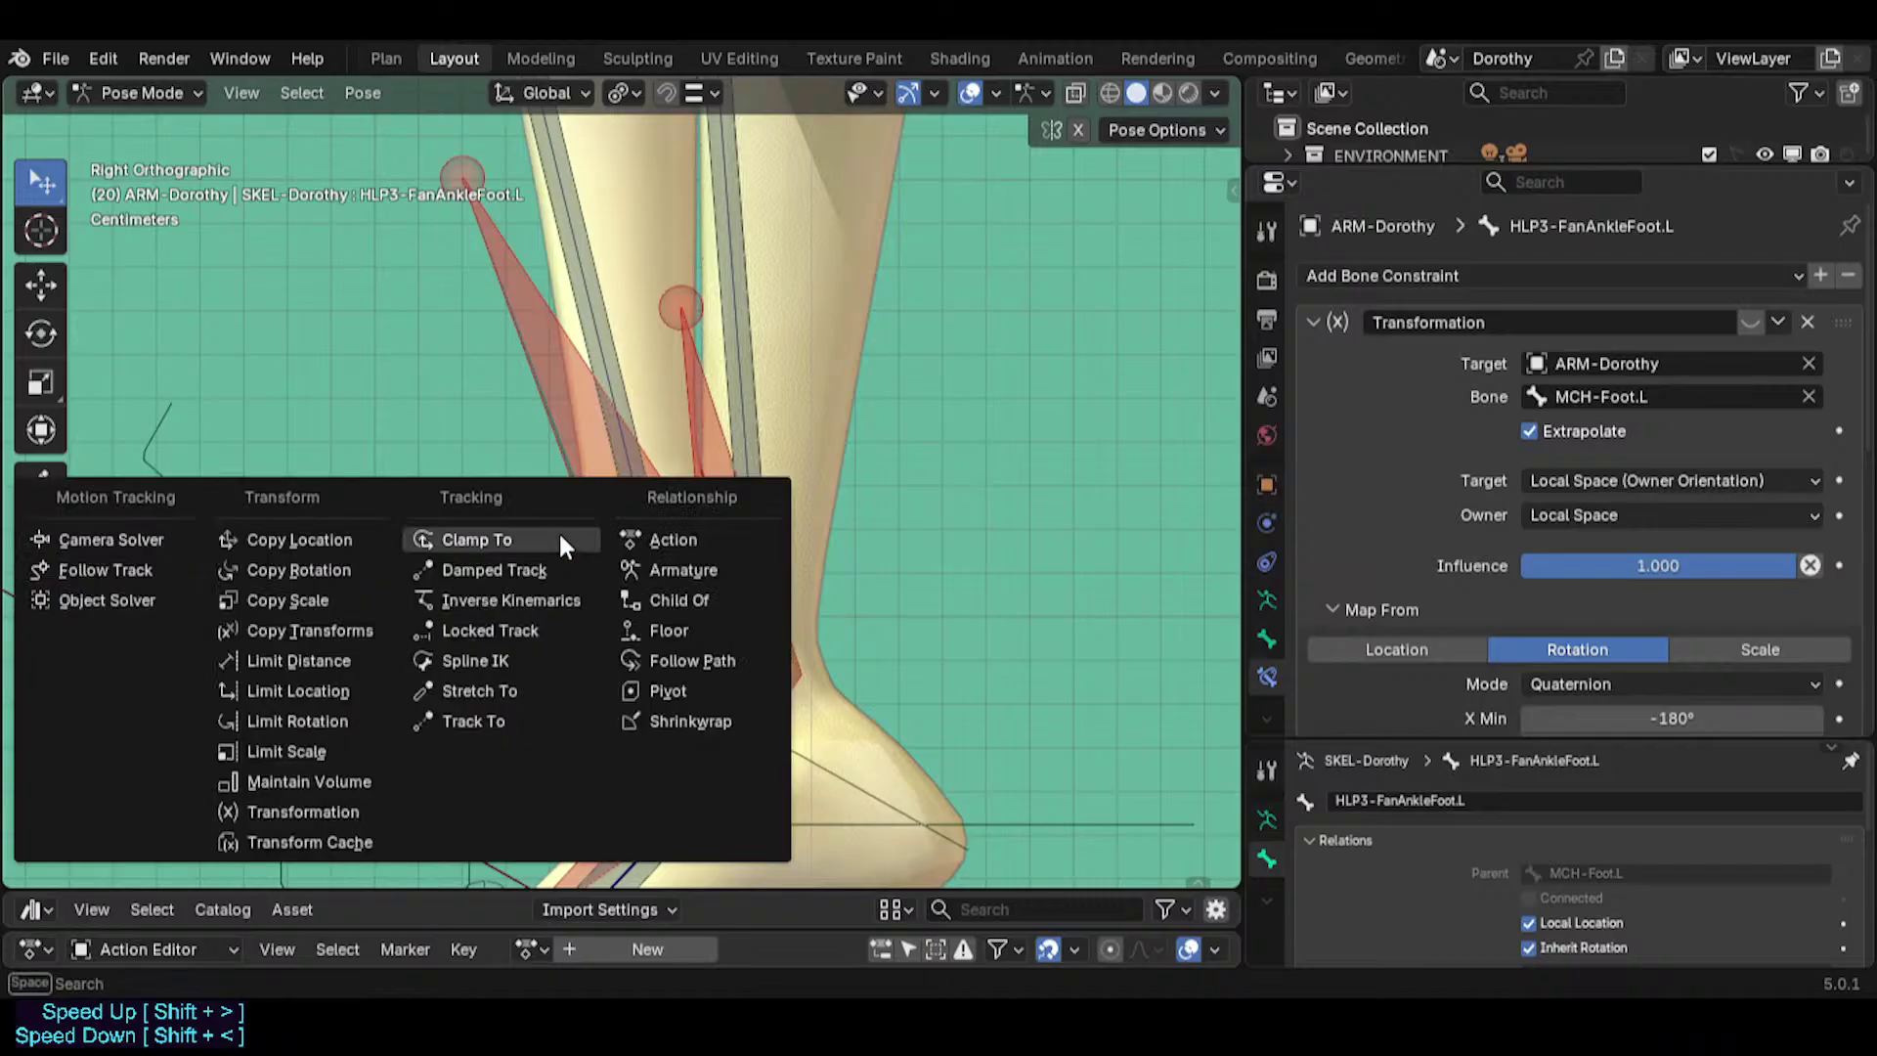
pyautogui.click(366, 565)
pyautogui.click(1312, 322)
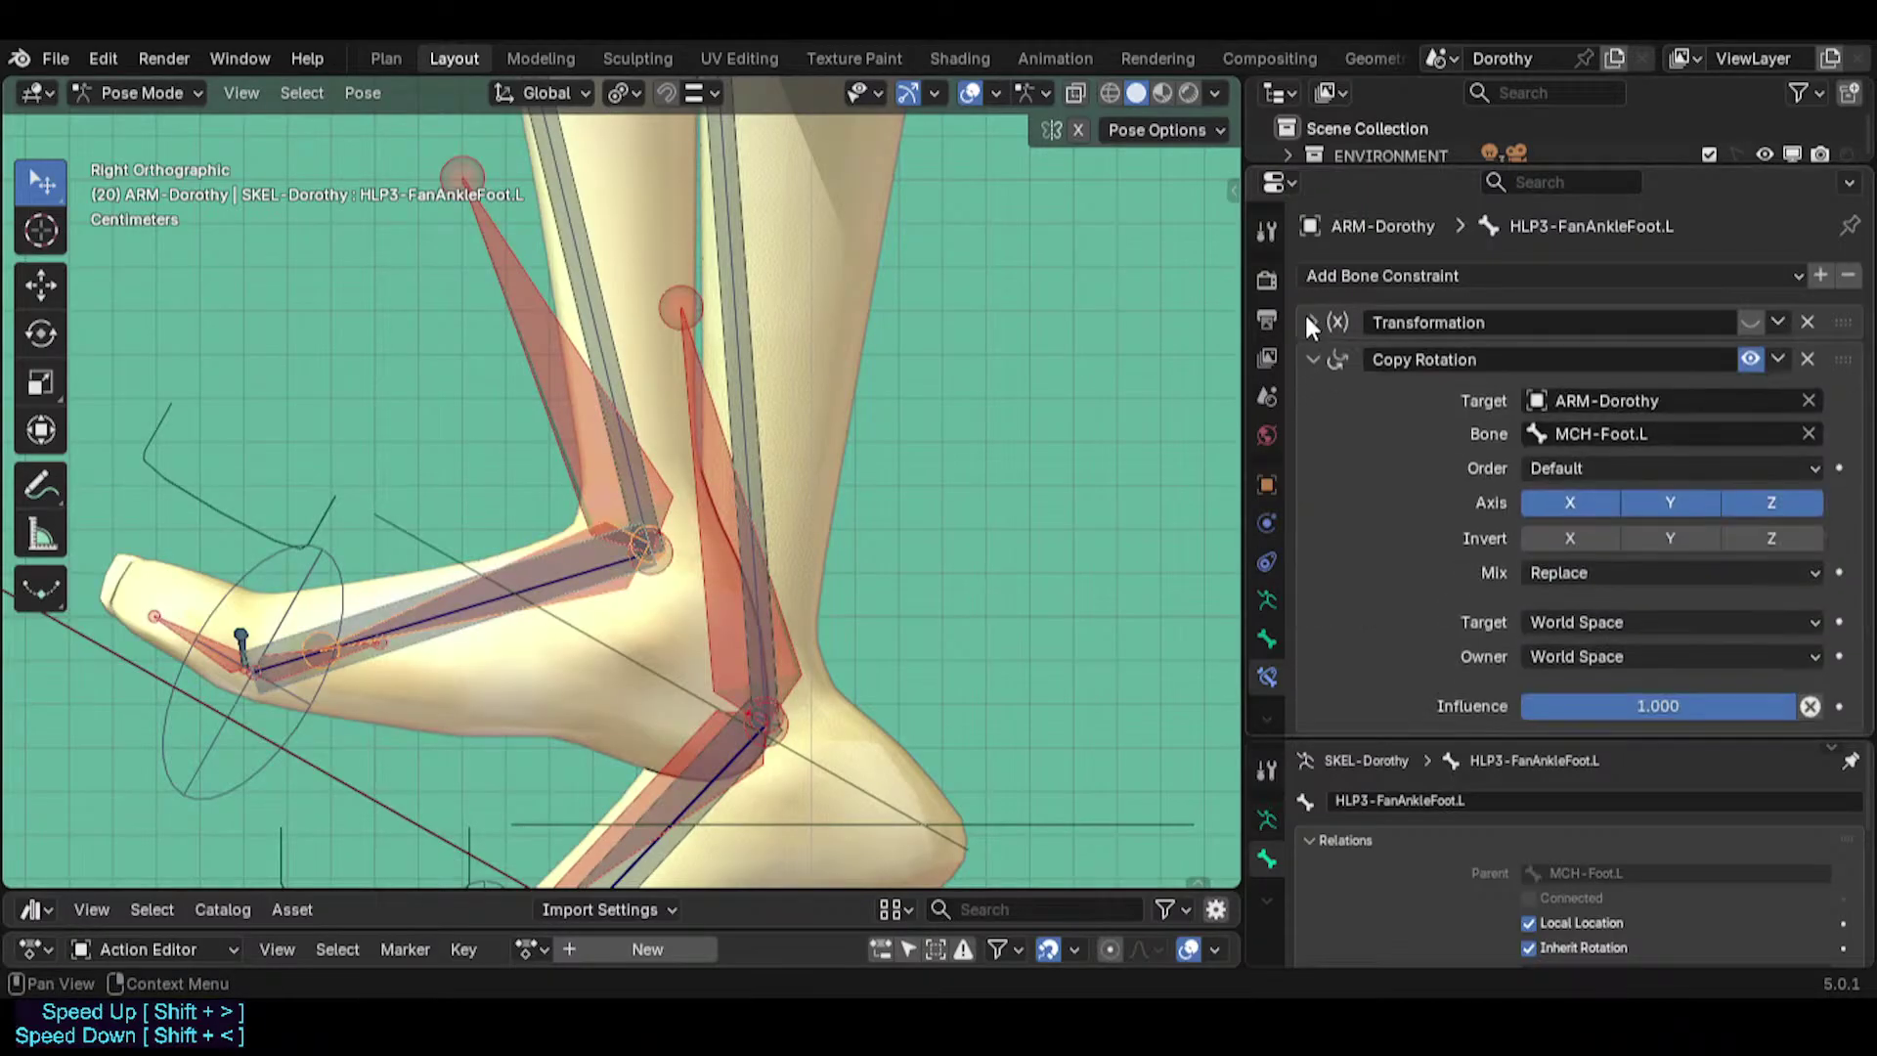
pyautogui.click(1659, 500)
# Using HLP3-FanAnkleShin.L as reference, invert X and Z in the Copy Rotation of HLP3-FanAnkleFoot.L and set Mix to Before Original.
pyautogui.click(555, 349)
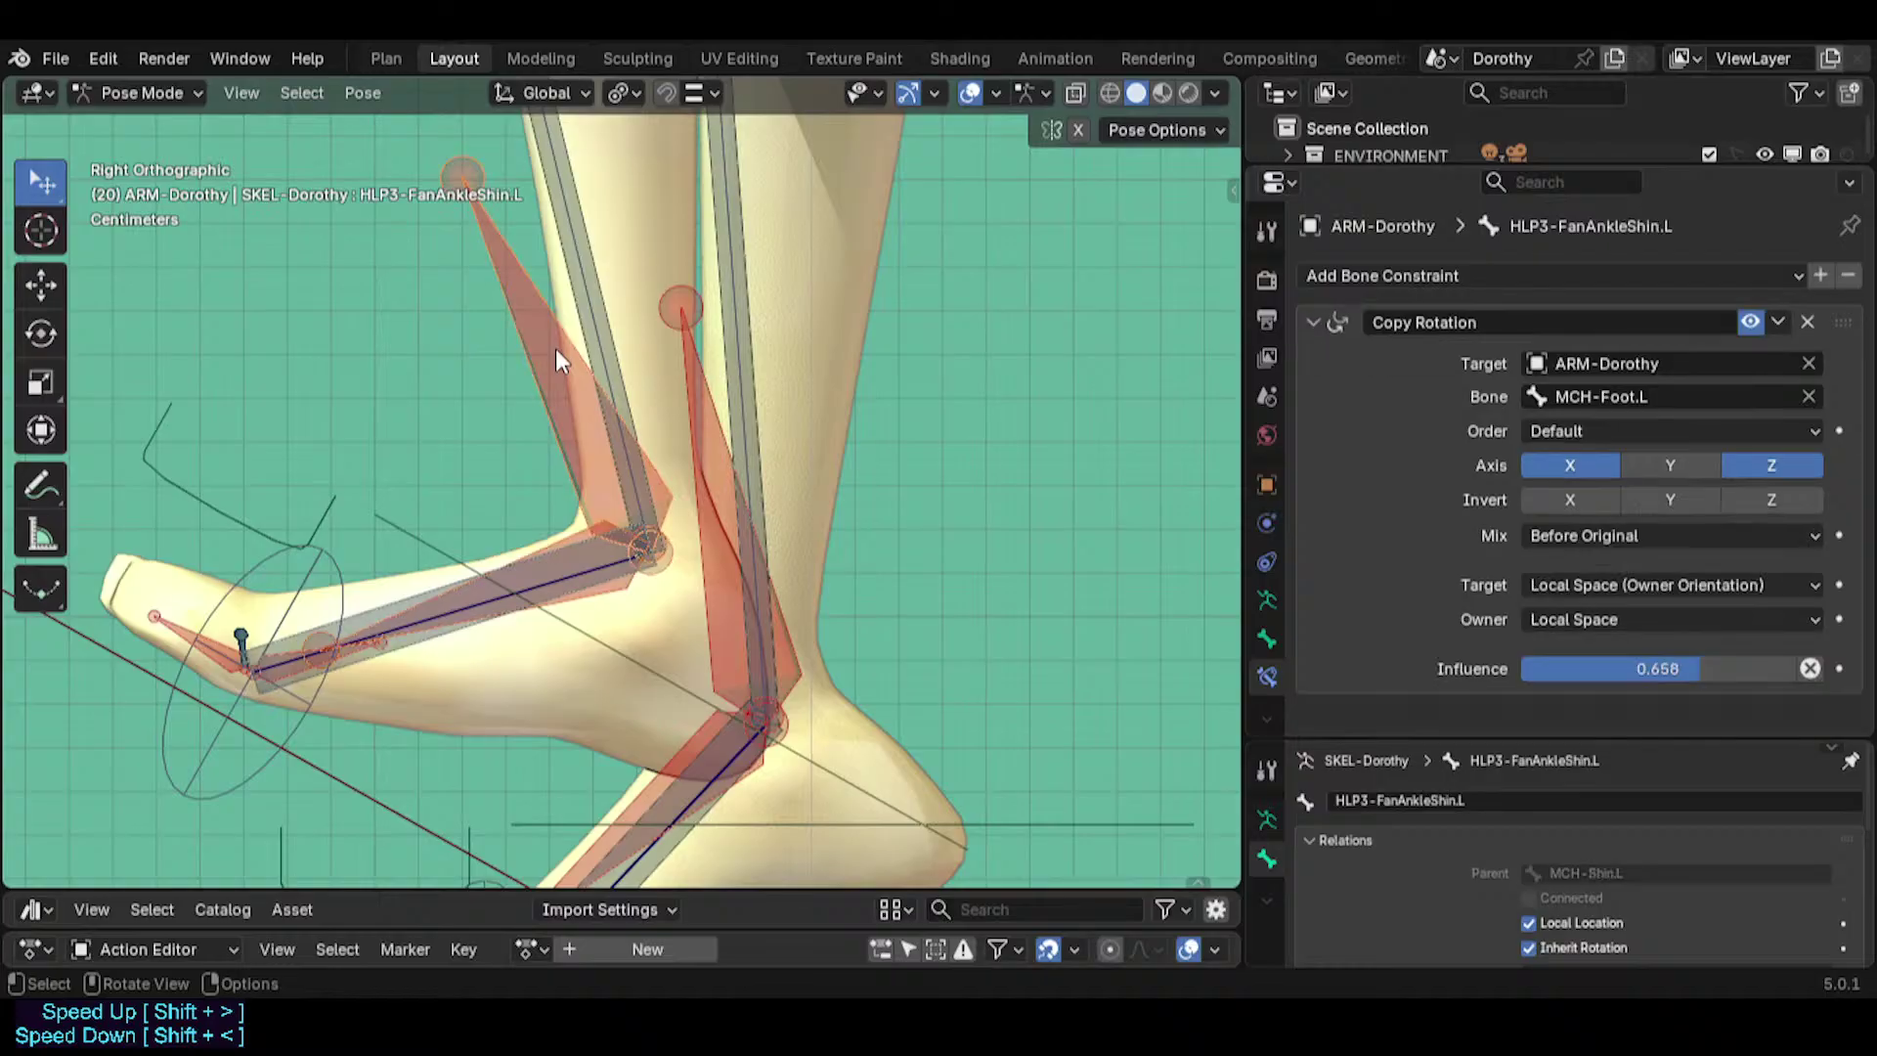
pyautogui.click(535, 541)
pyautogui.click(537, 537)
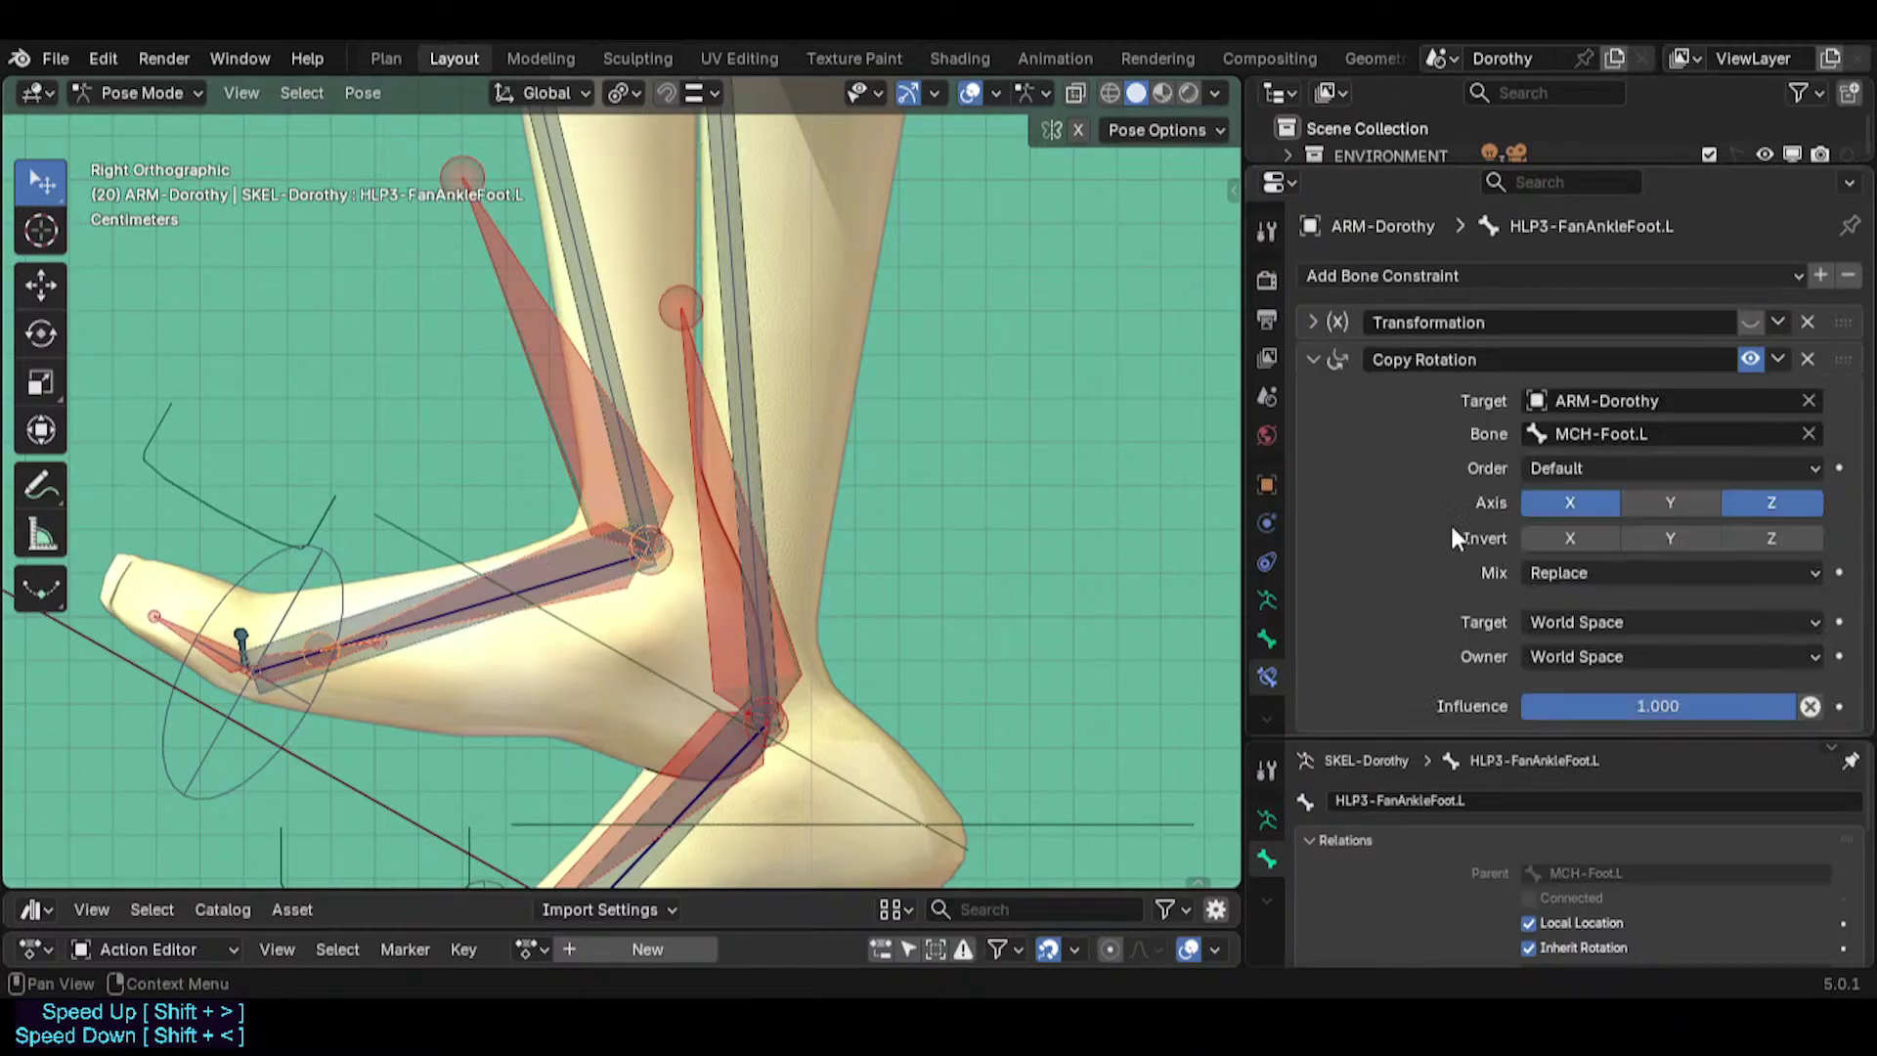
pyautogui.click(1575, 538)
pyautogui.click(1773, 535)
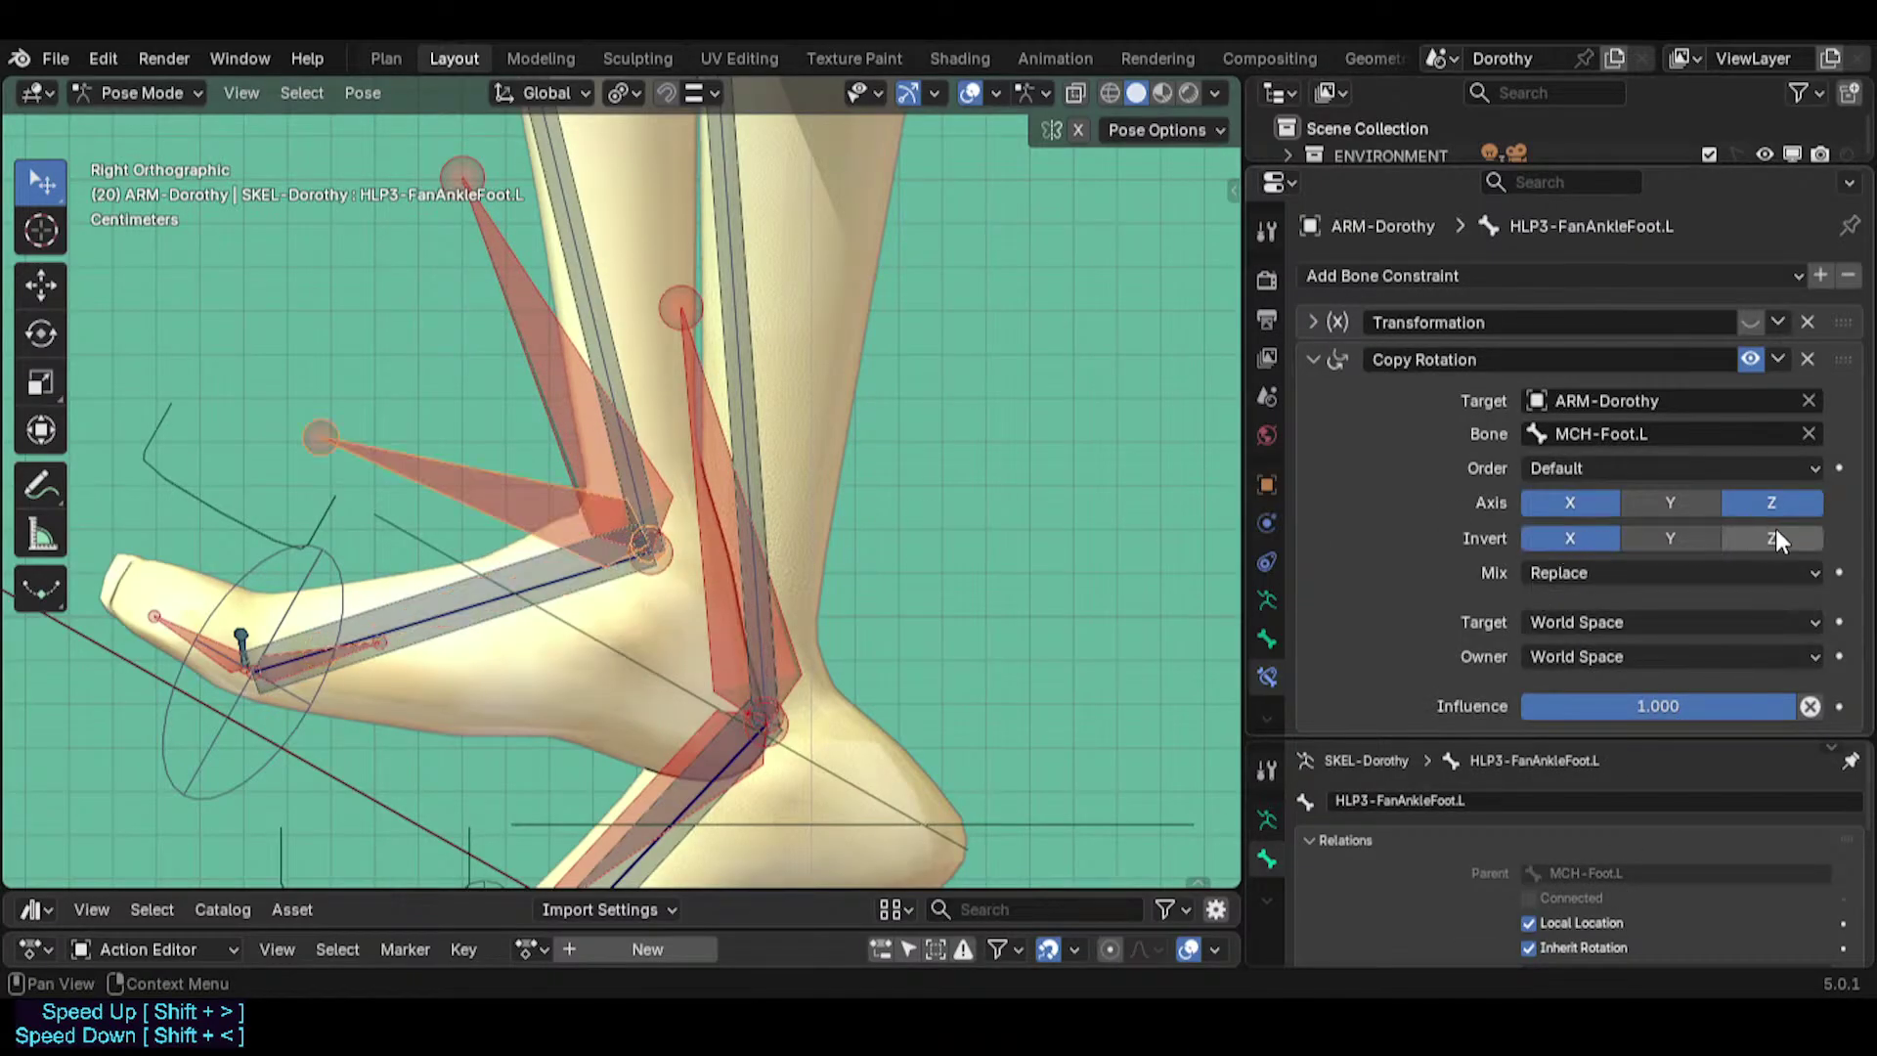
pyautogui.click(1647, 567)
pyautogui.click(1603, 652)
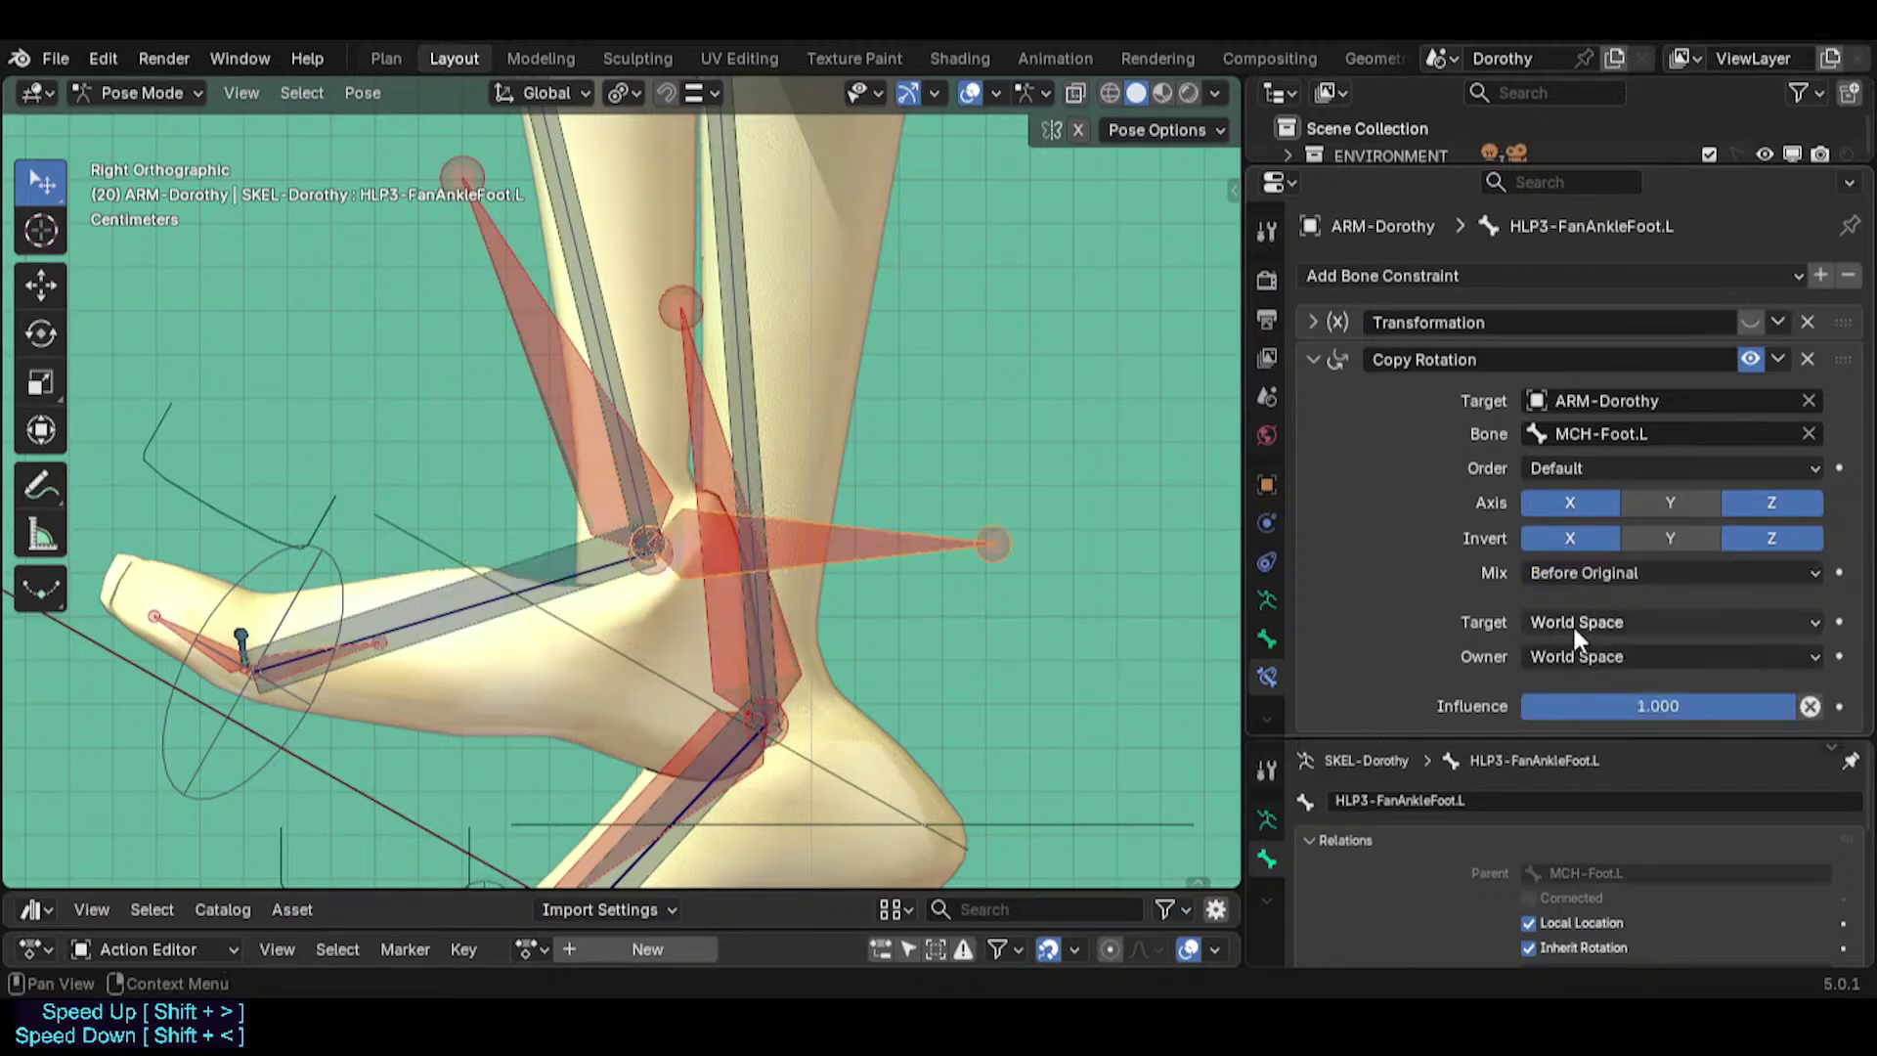
# Set the Copy Rotation of HLP3-FanAnkleFoot.L to Local Space (Owner Orientation) for the target and Local Space for the owner.
pyautogui.click(1609, 626)
pyautogui.click(1586, 817)
pyautogui.click(1584, 658)
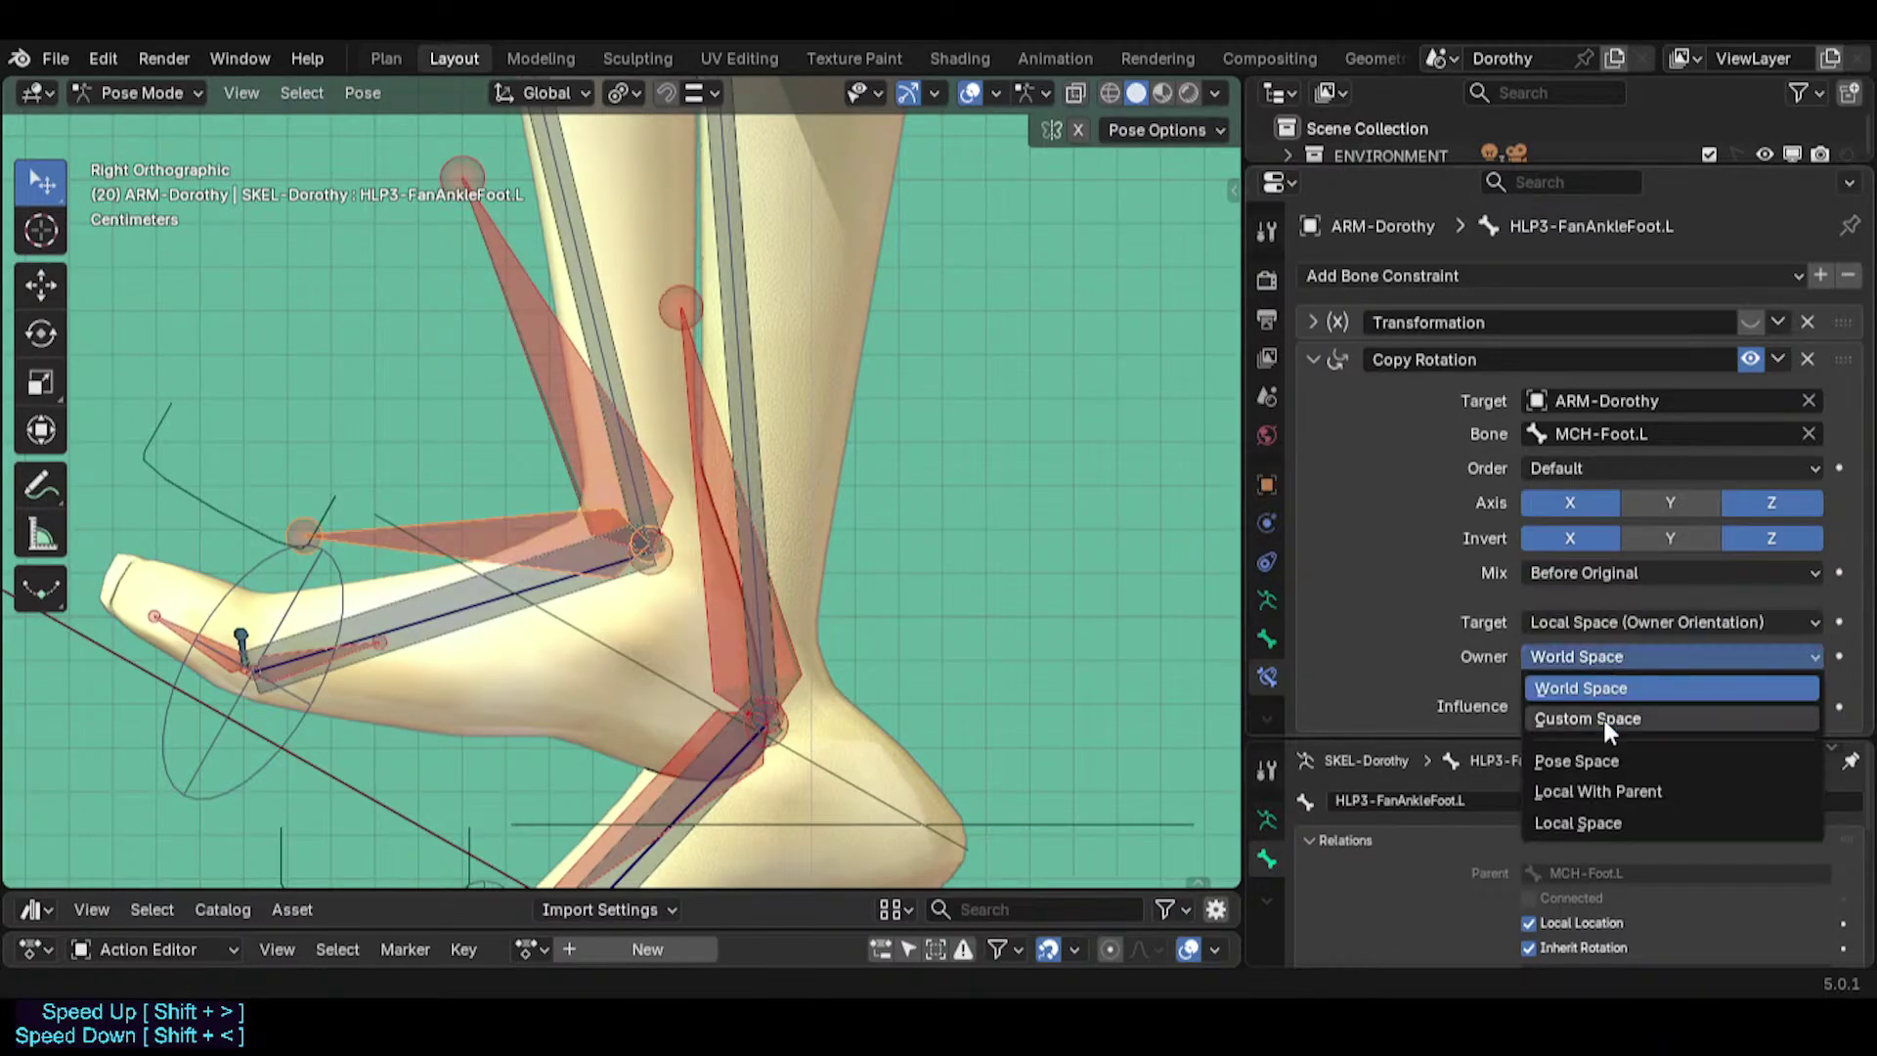
pyautogui.click(1598, 824)
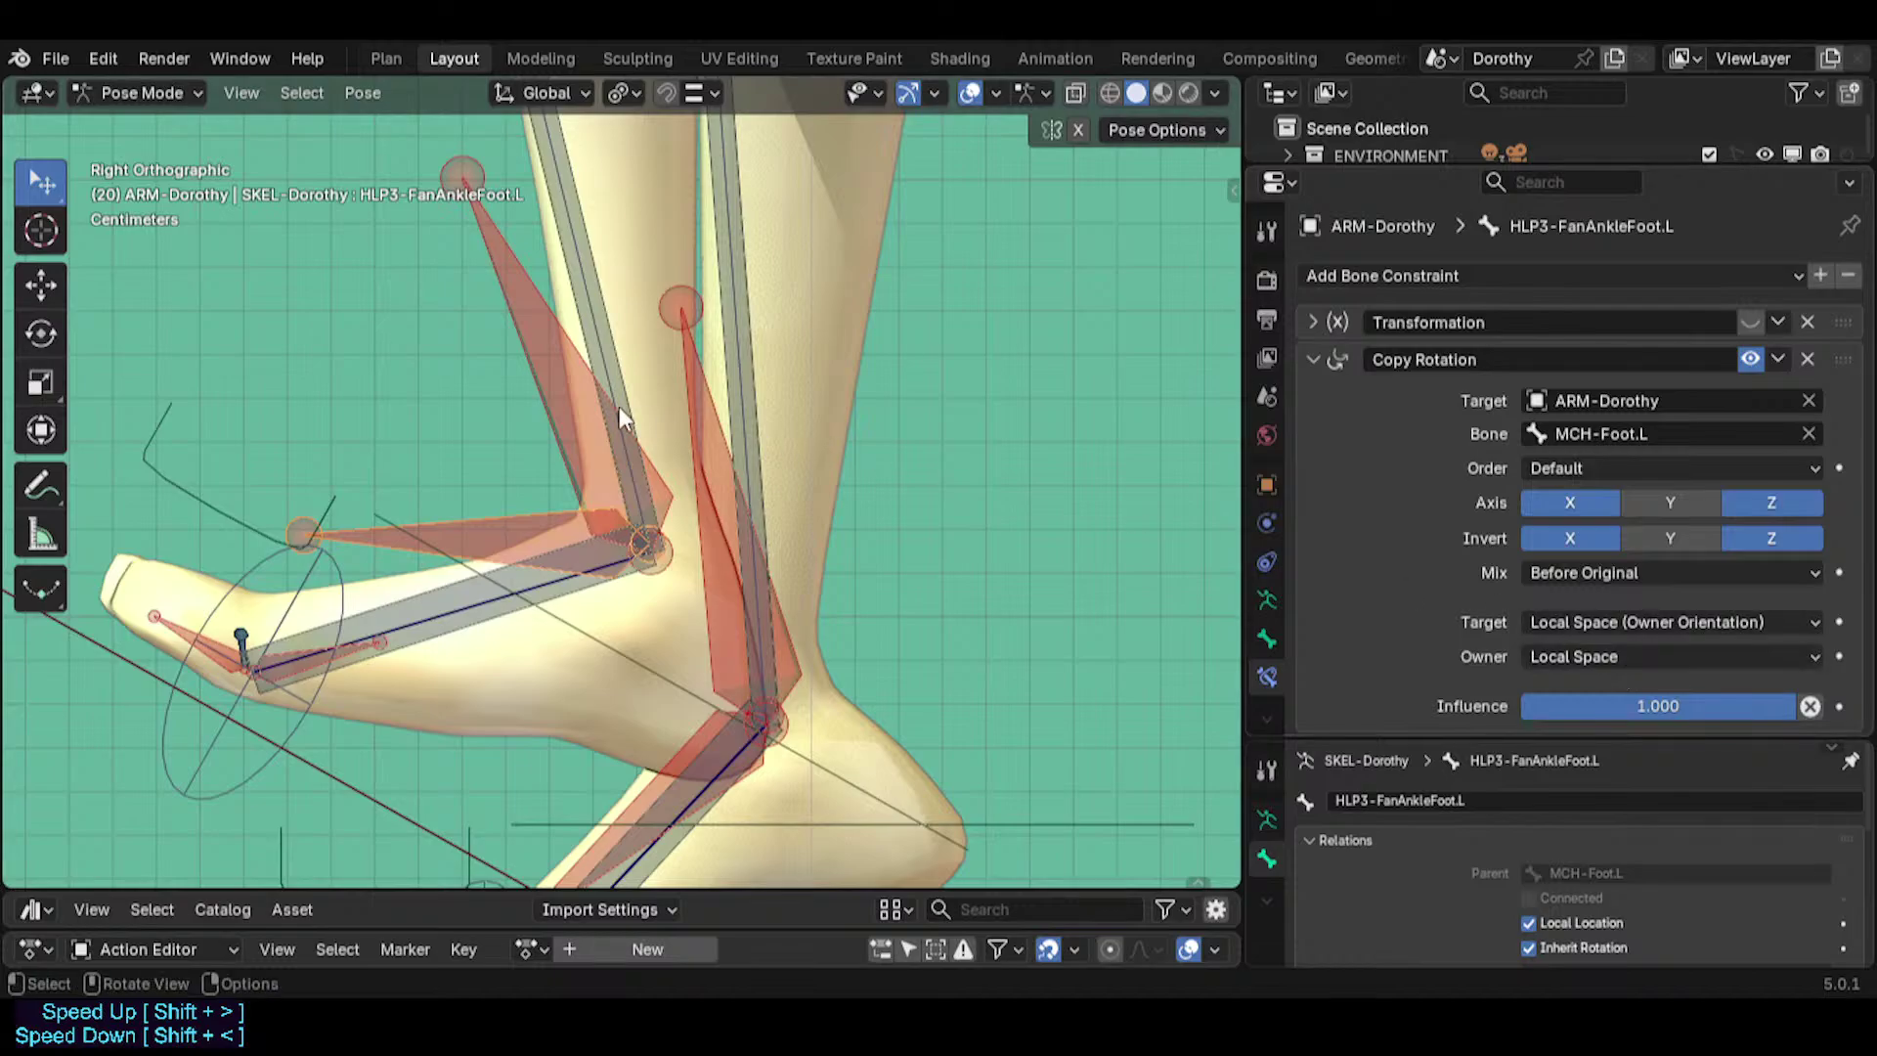
# Examine the Copy Rotation settings of the left knee helper HLP3-FanKneeShin.L for comparison with the ankle.
pyautogui.scroll(-1, 640, 551)
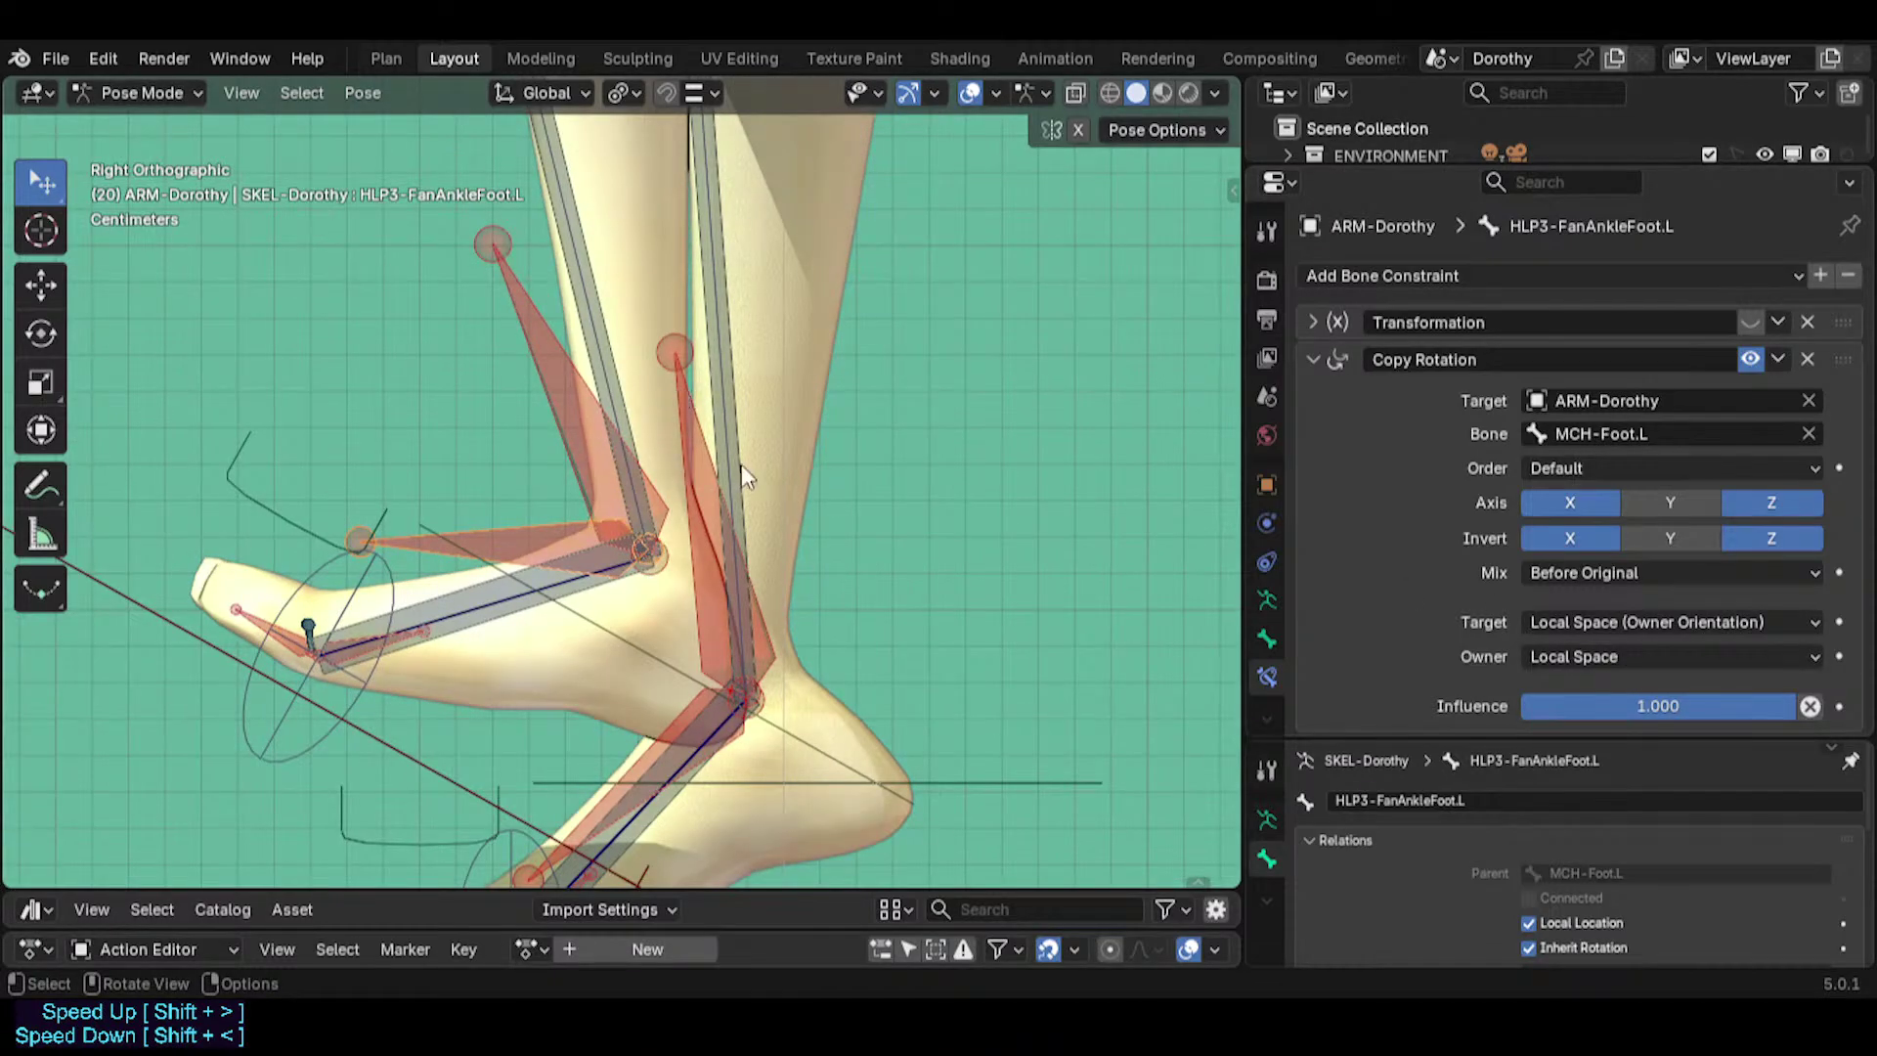
pyautogui.scroll(-7, 741, 465)
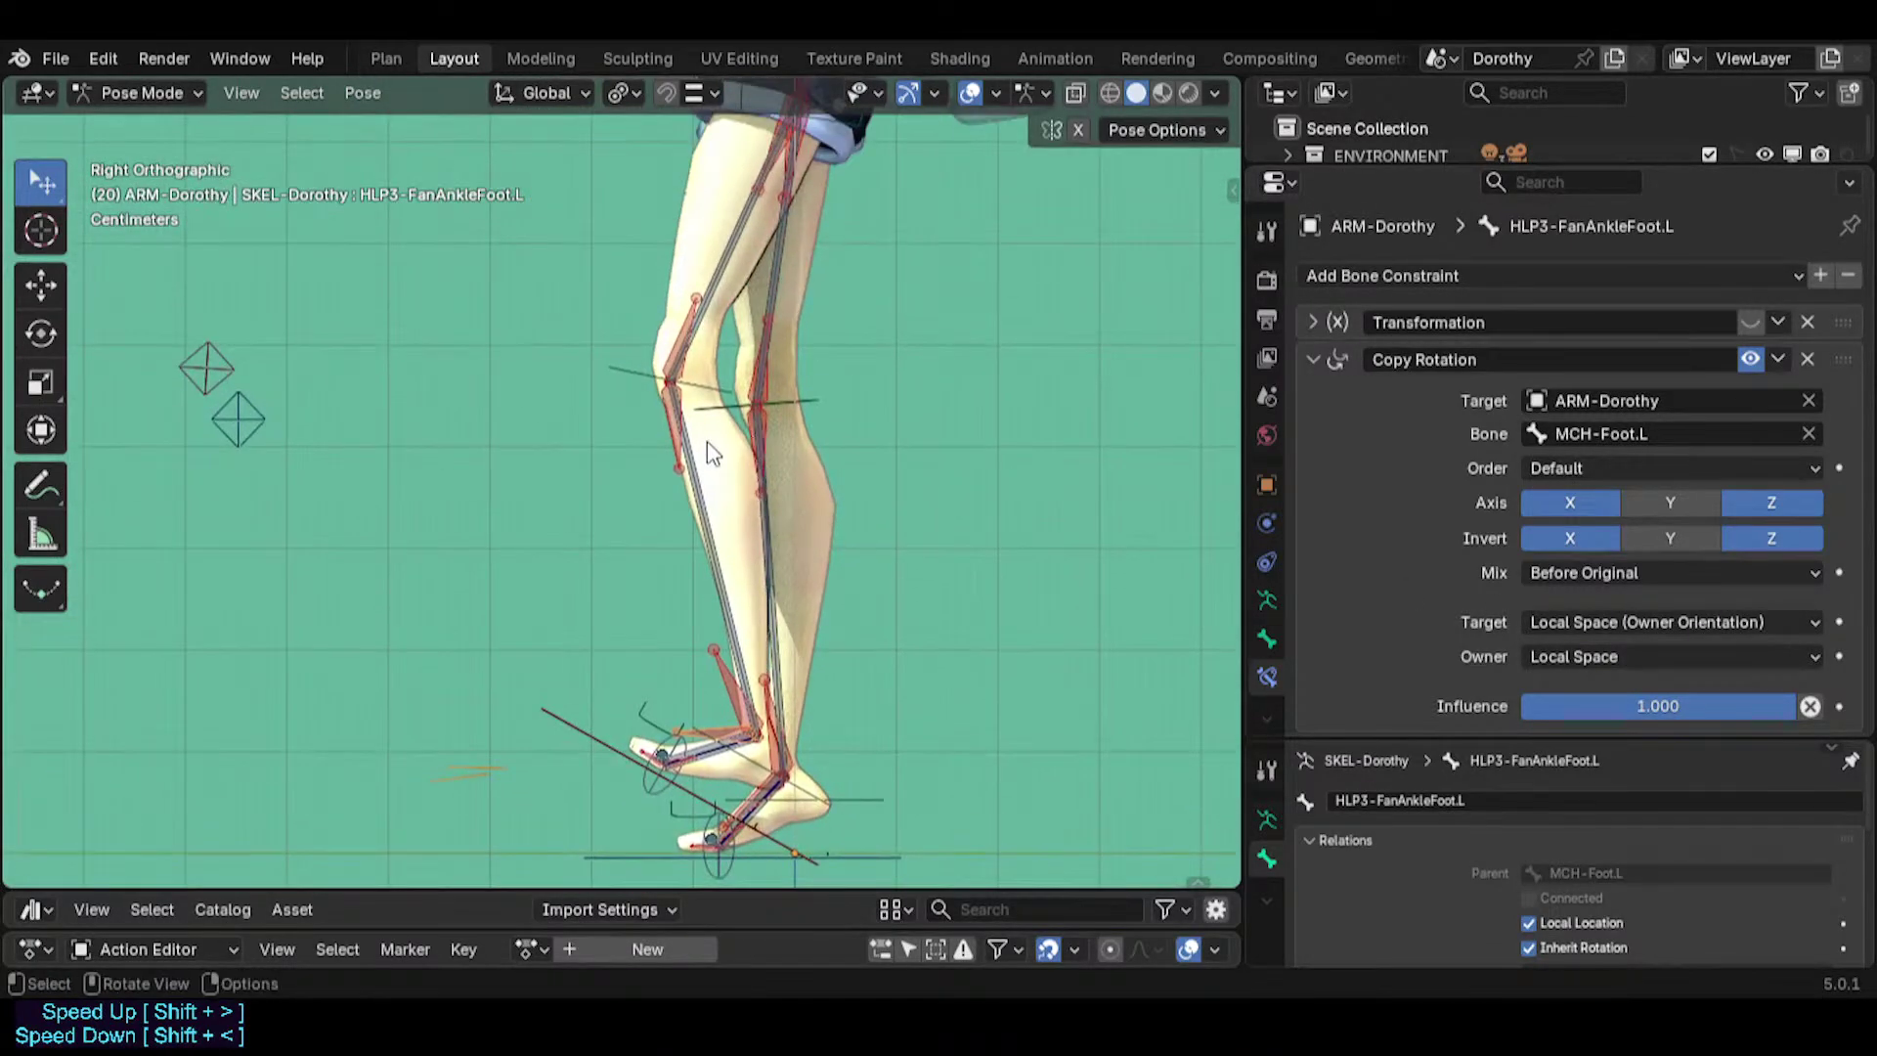
pyautogui.scroll(3, 710, 452)
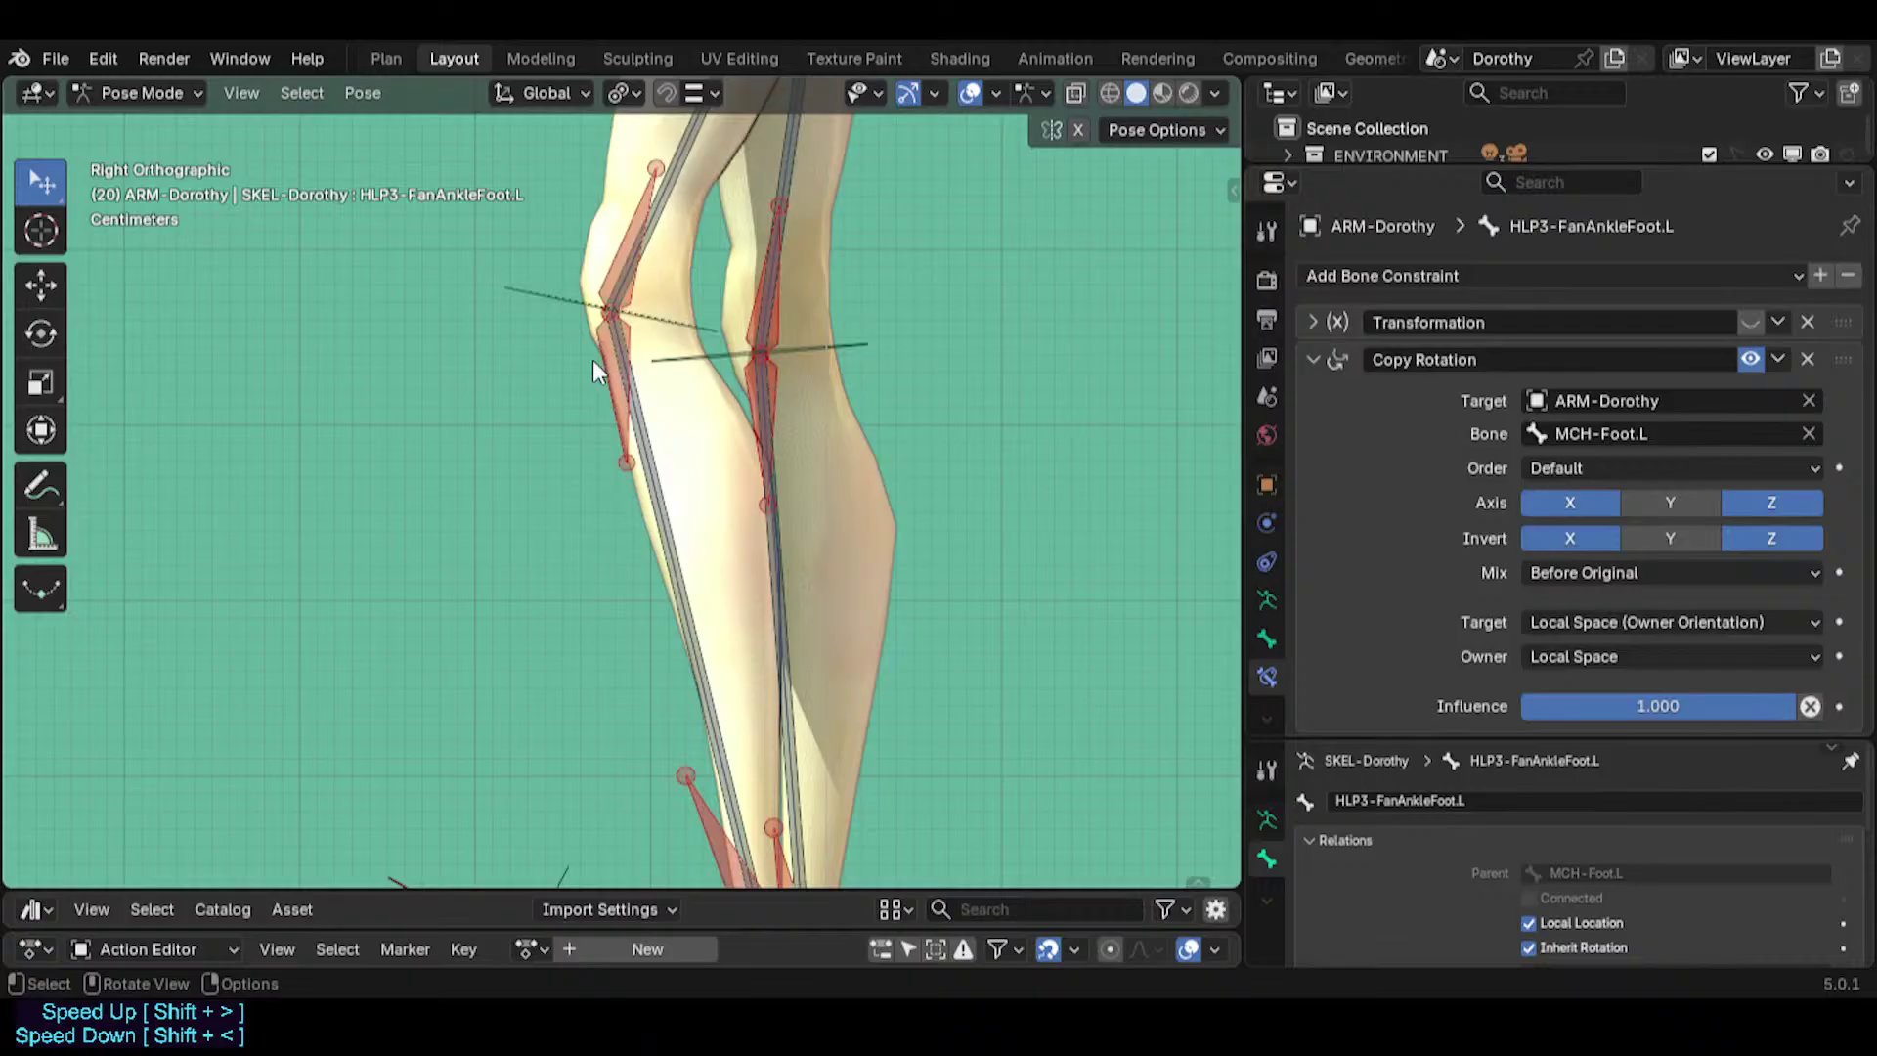
pyautogui.click(593, 360)
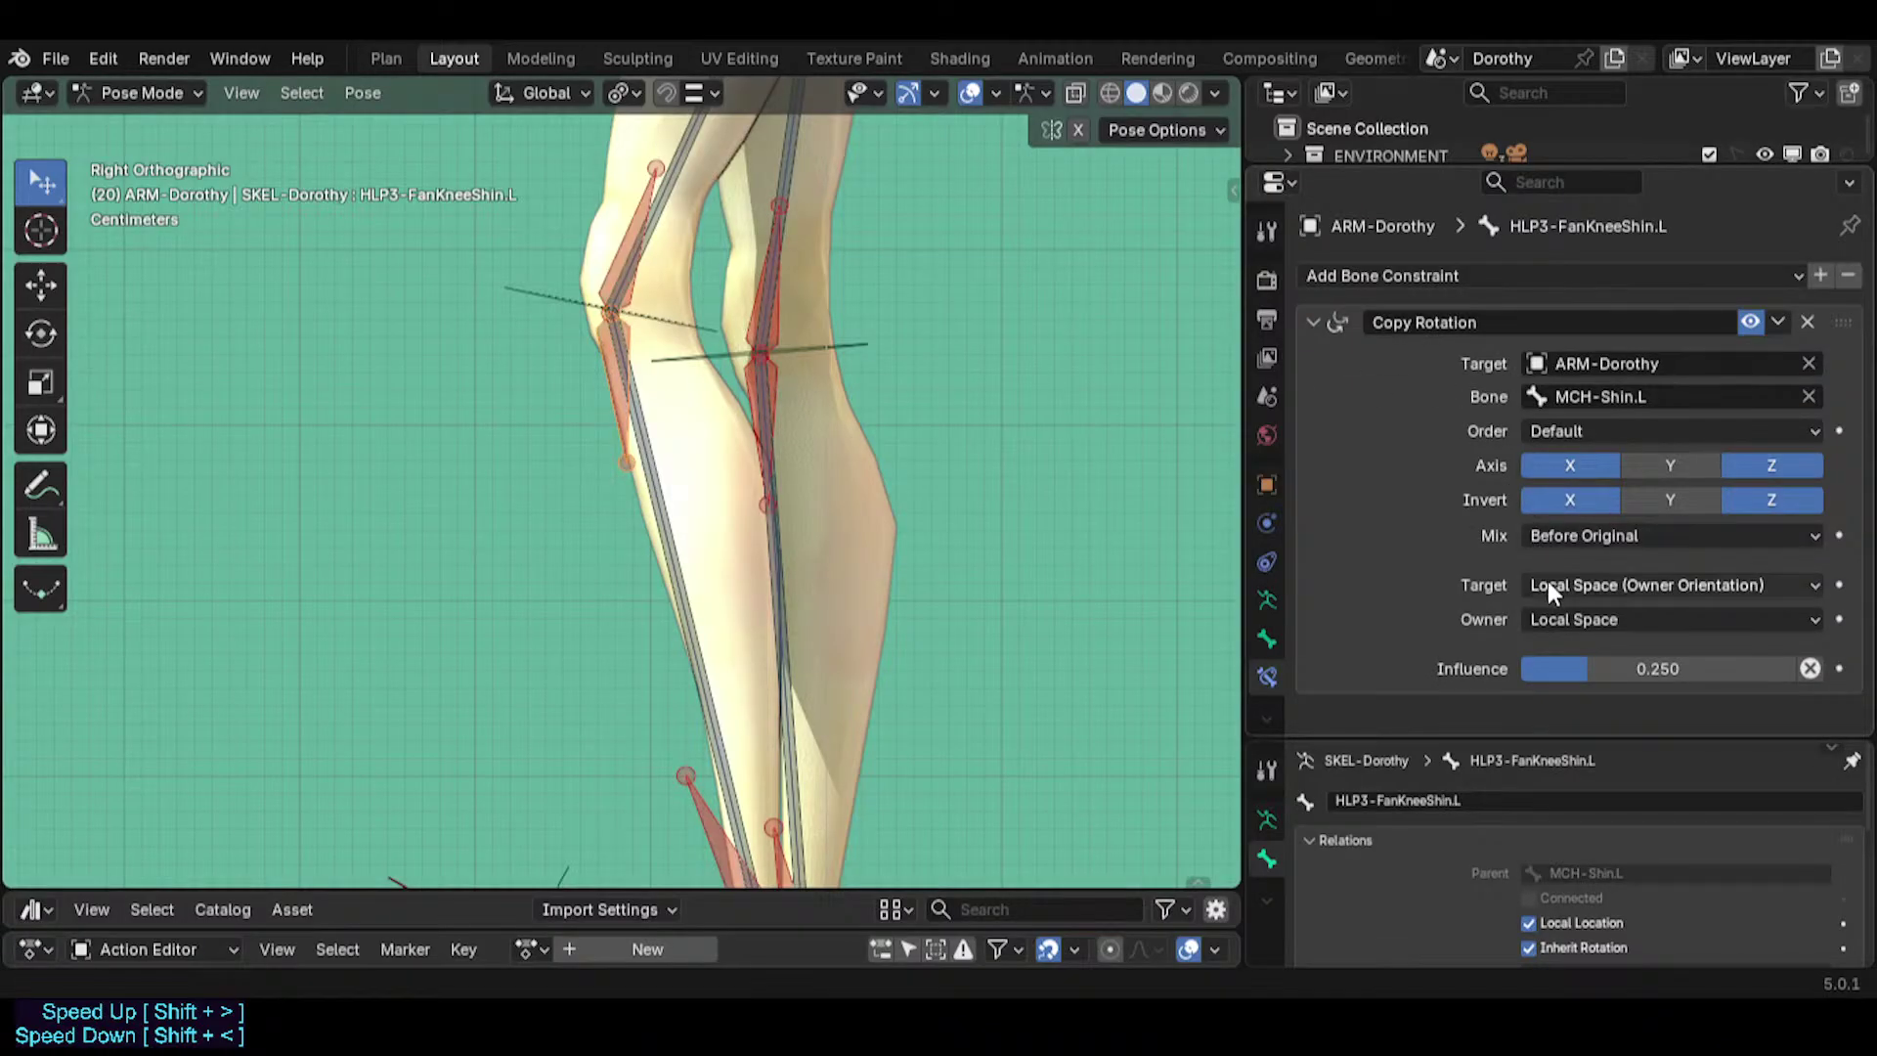
pyautogui.keyDown('shift'); pyautogui.scroll(-8, 902, 469); pyautogui.keyUp('shift')
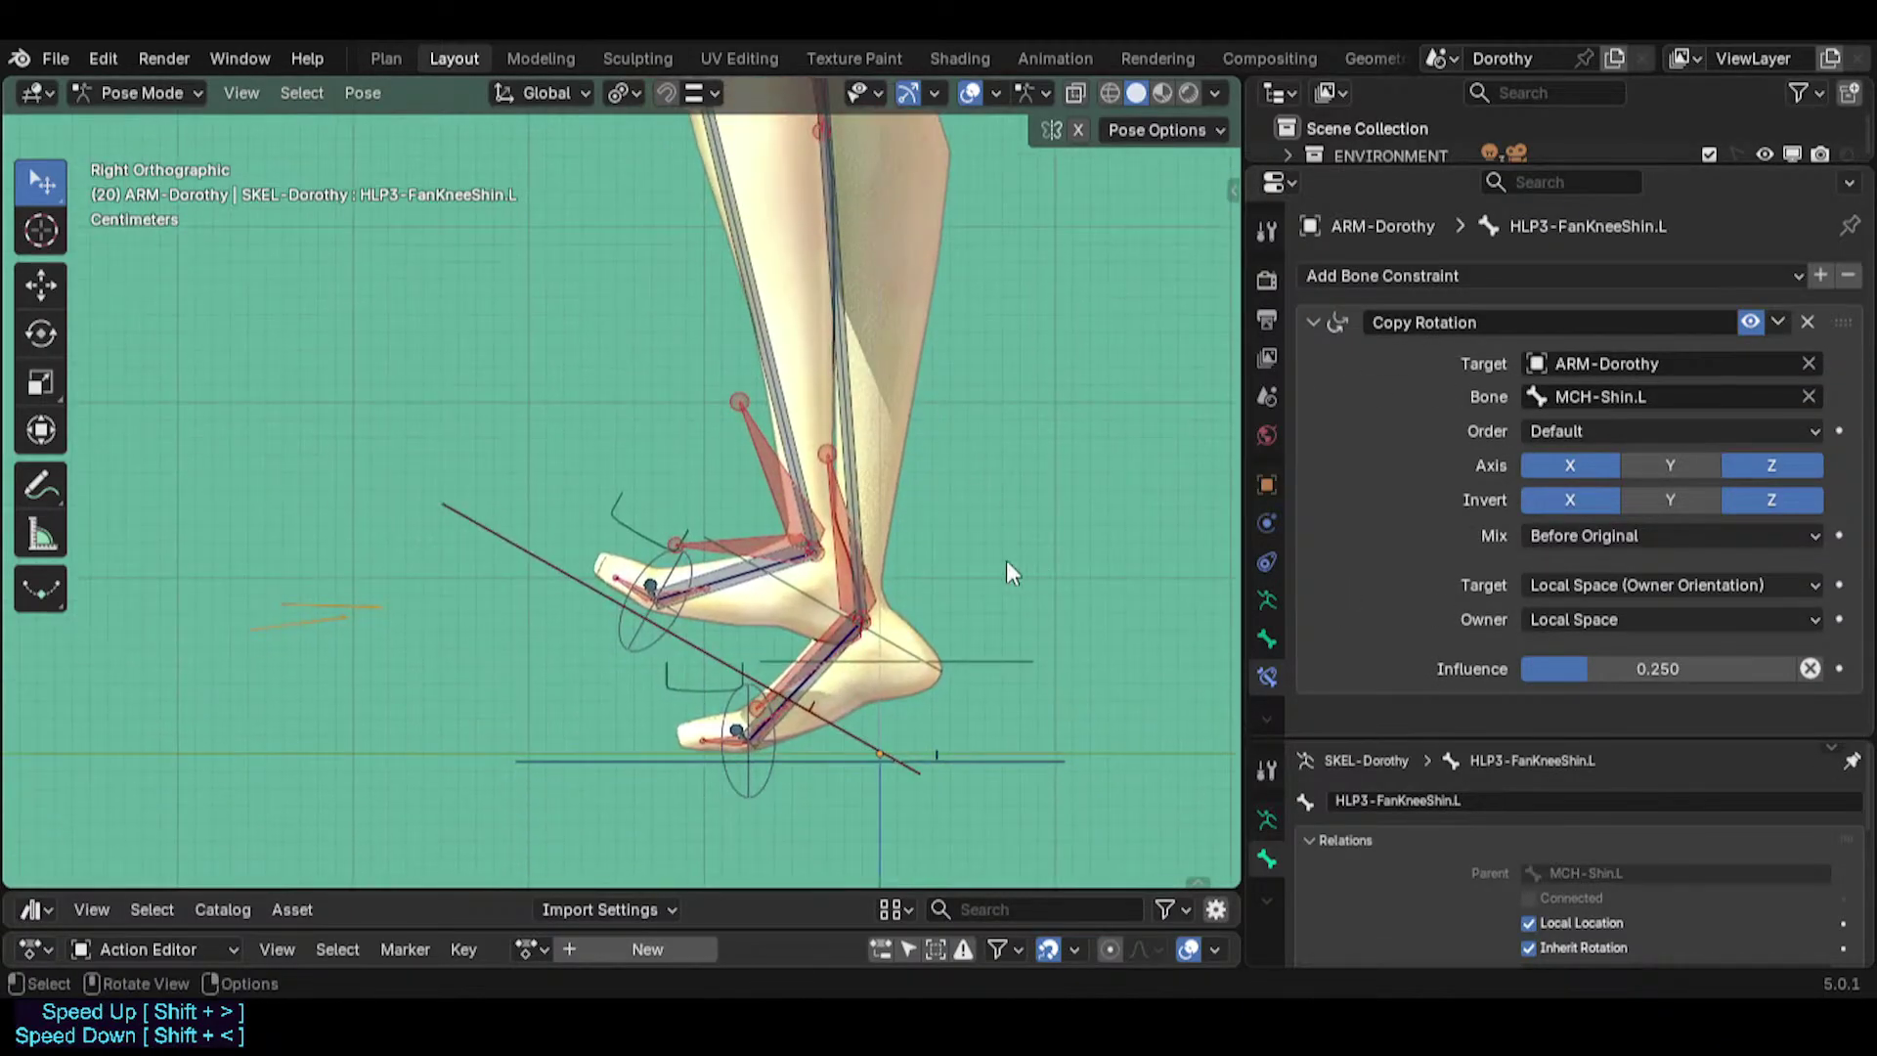
pyautogui.scroll(2, 859, 595)
# Test the influence of the Copy Rotation on HLP3-FanAnkleFoot.L and compare it off and on, leaving it enabled at 1.000.
pyautogui.click(719, 529)
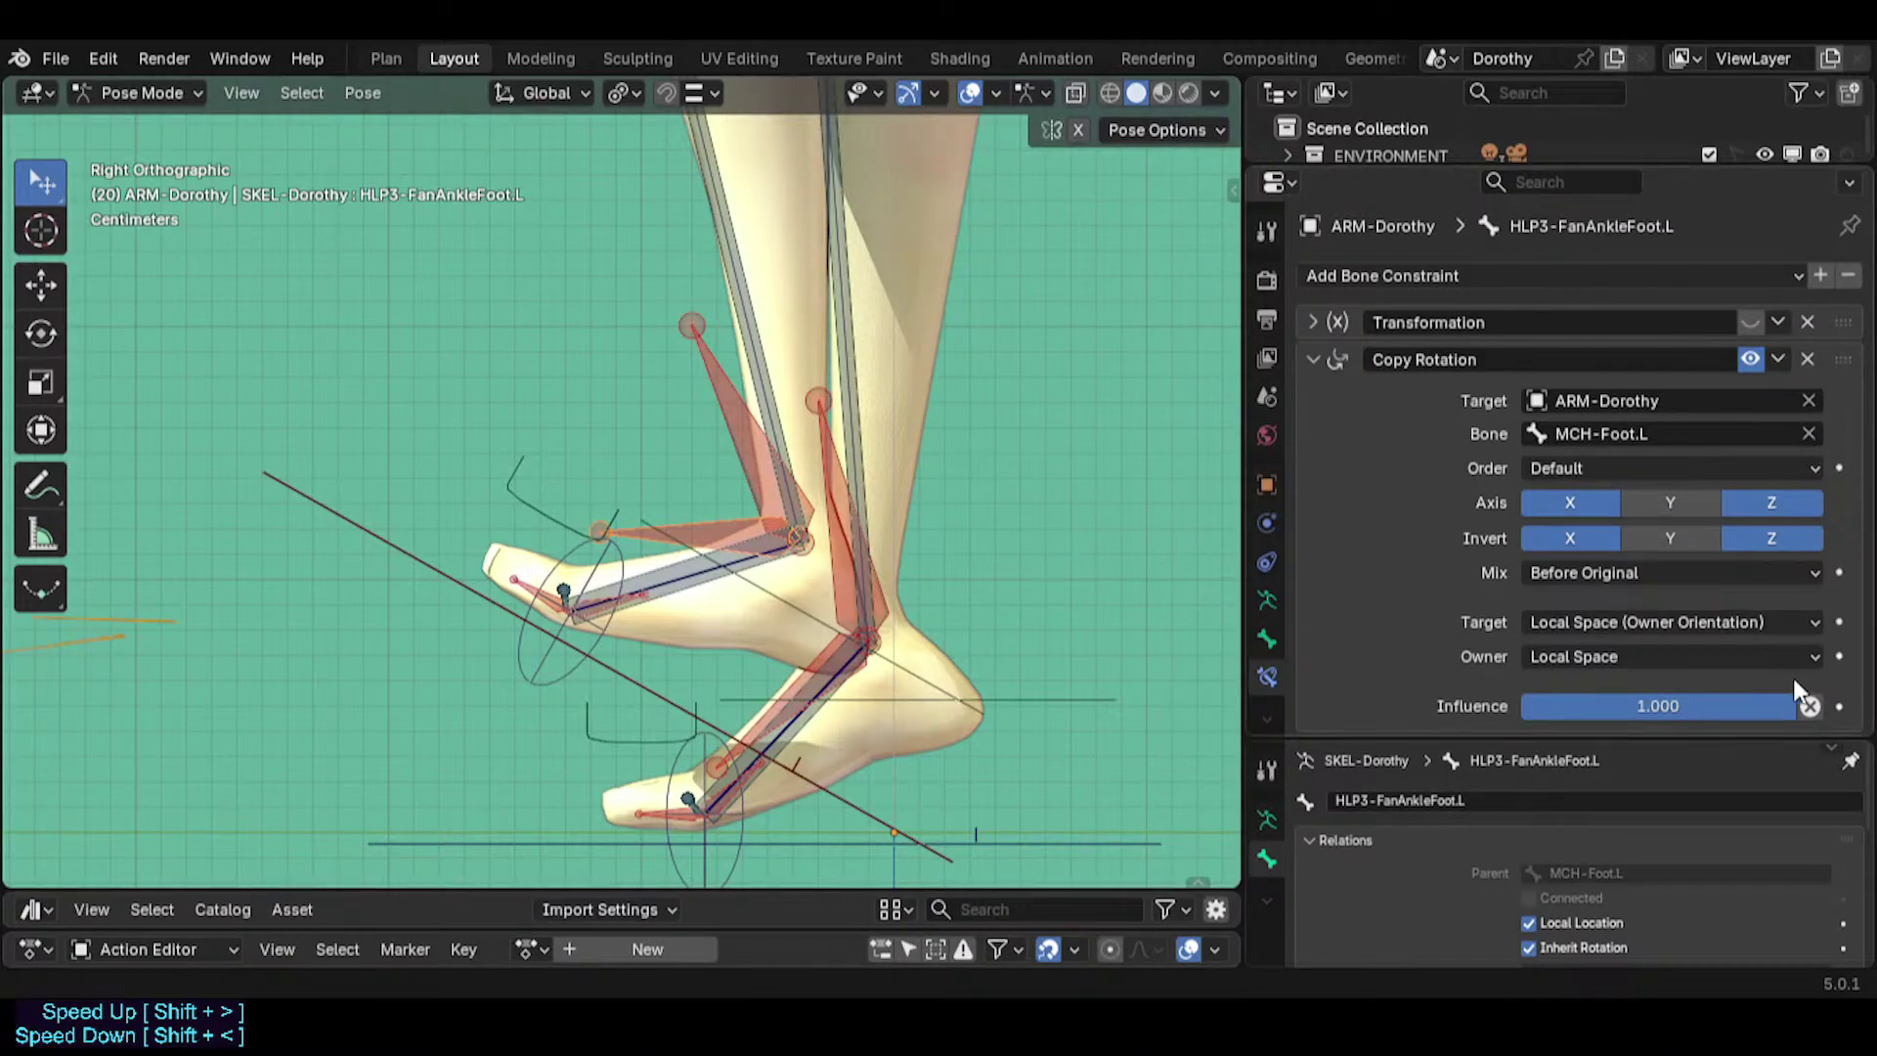
pyautogui.moveTo(1698, 713); pyautogui.dragTo(1798, 706)
pyautogui.click(1750, 358)
pyautogui.click(1750, 358)
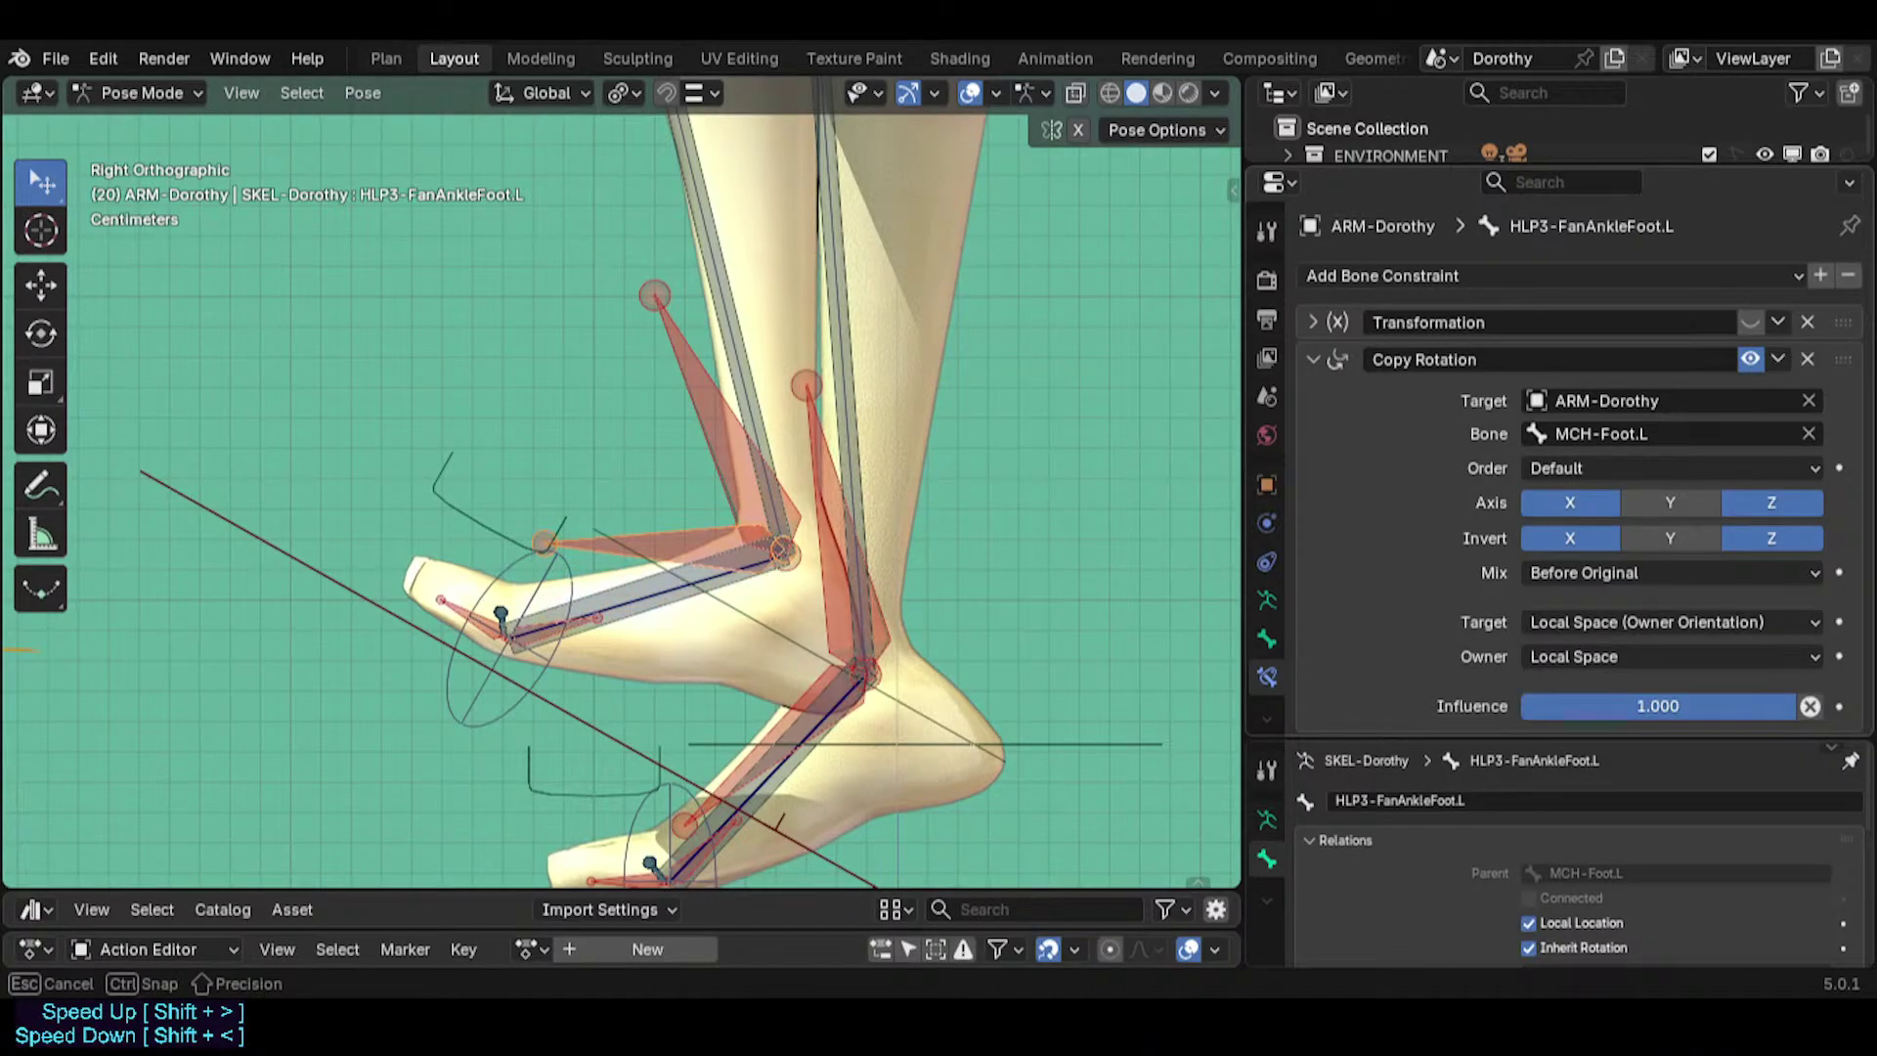
pyautogui.scroll(-3, 701, 506)
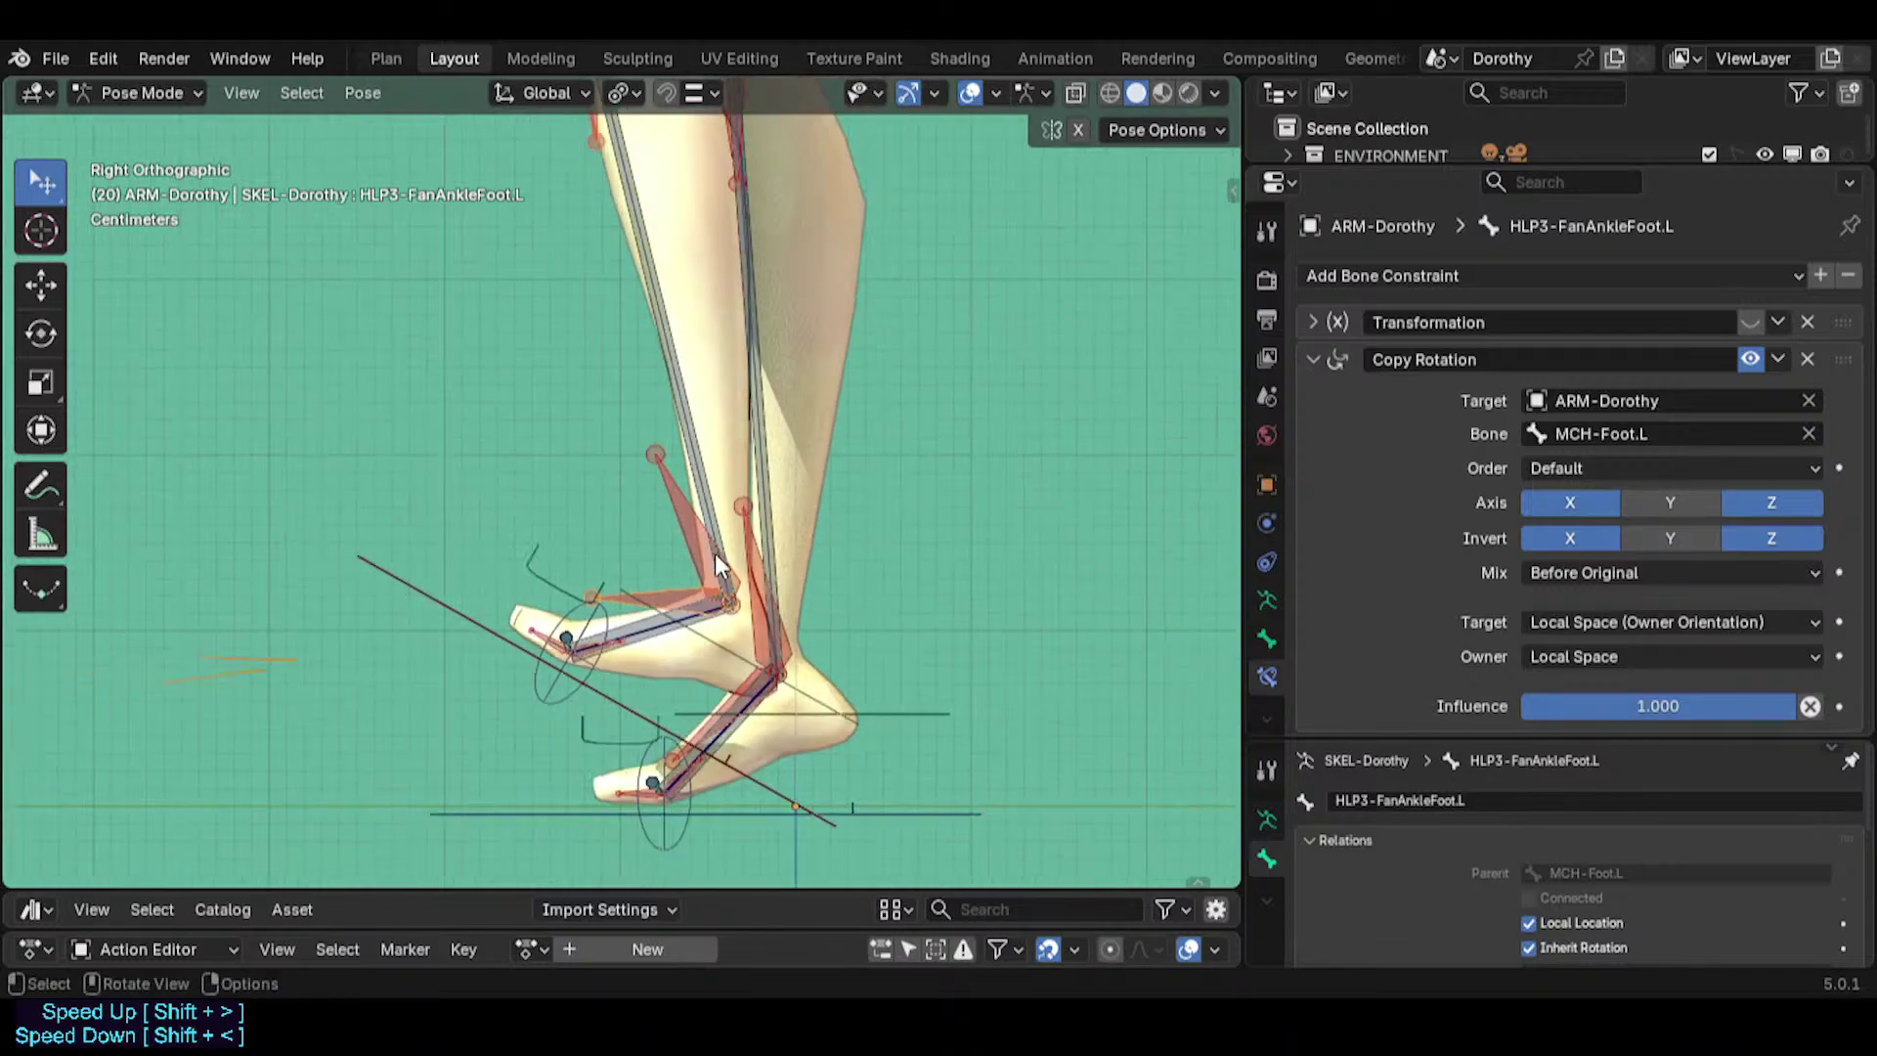
# Try the Replace, After Original and Add mix modes in the Copy Rotation of HLP3-FanAnkleFoot.L, returning to Before Original.
pyautogui.click(1705, 470)
pyautogui.click(1706, 469)
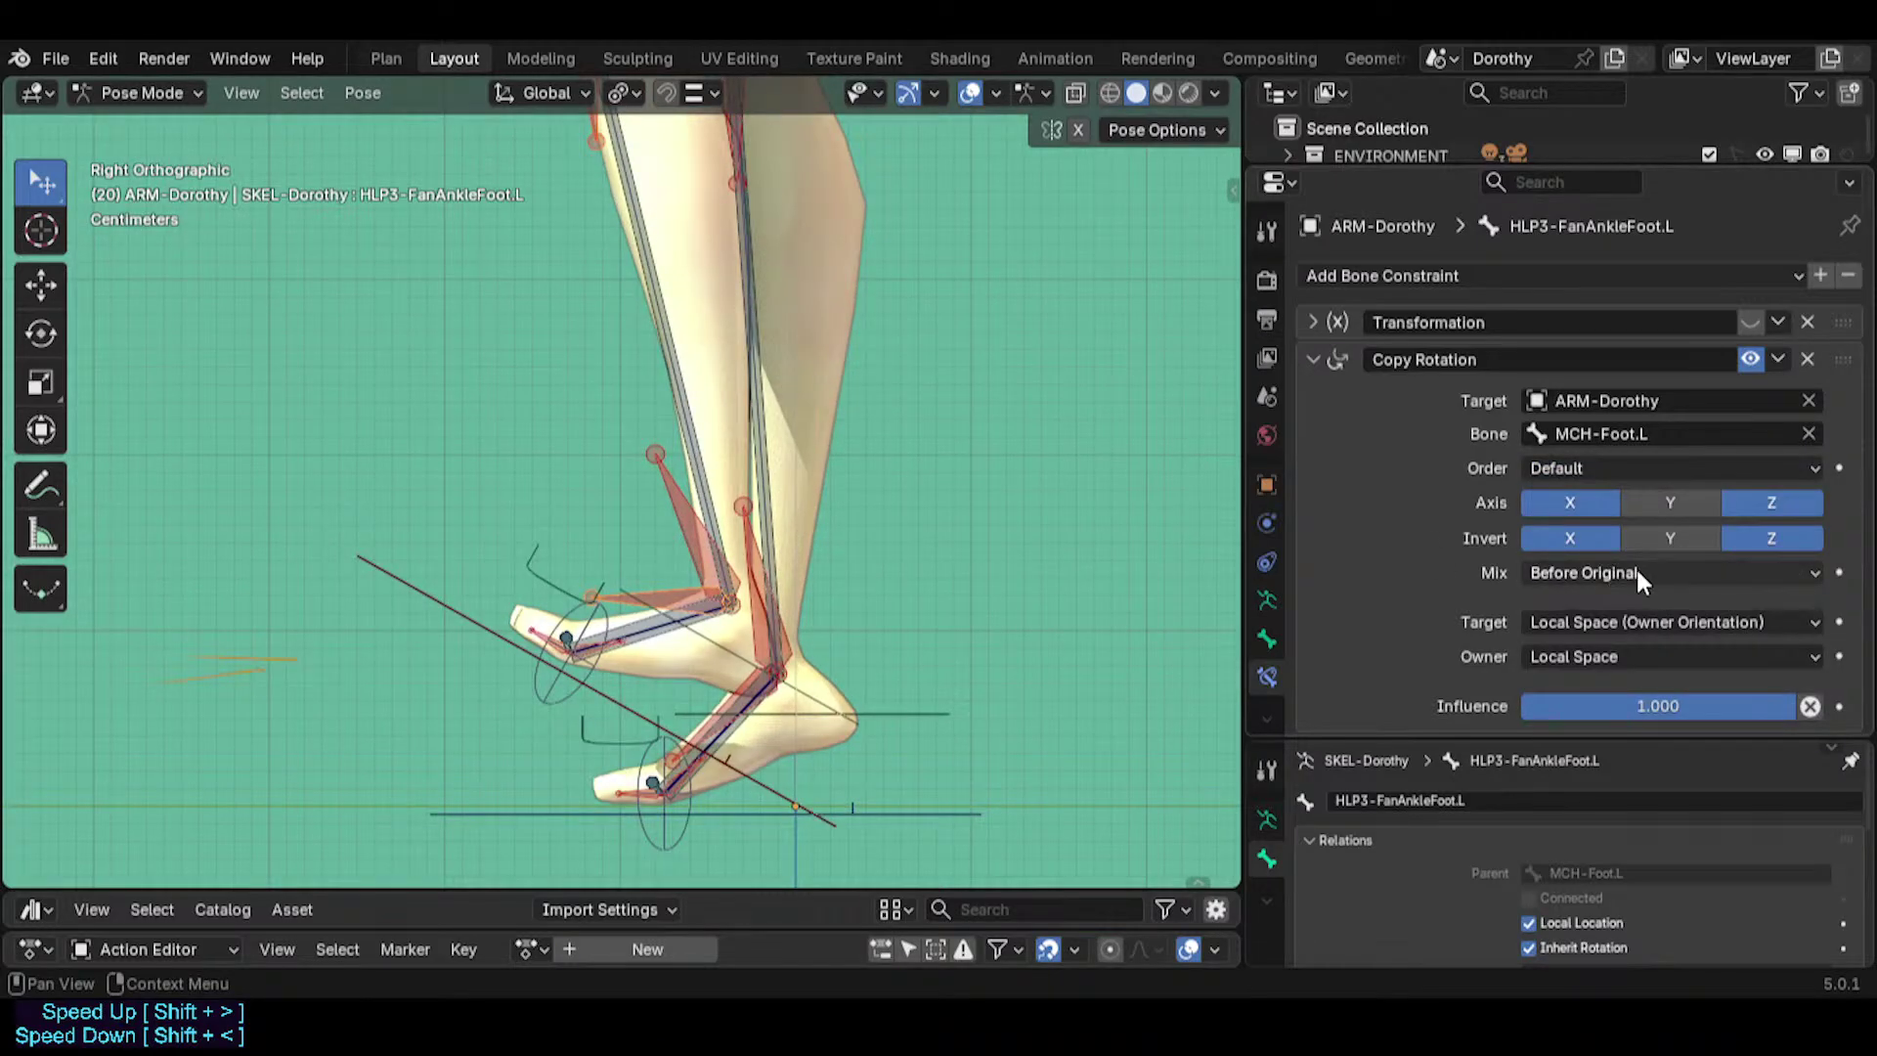
pyautogui.click(1636, 569)
pyautogui.click(1603, 603)
pyautogui.click(1603, 577)
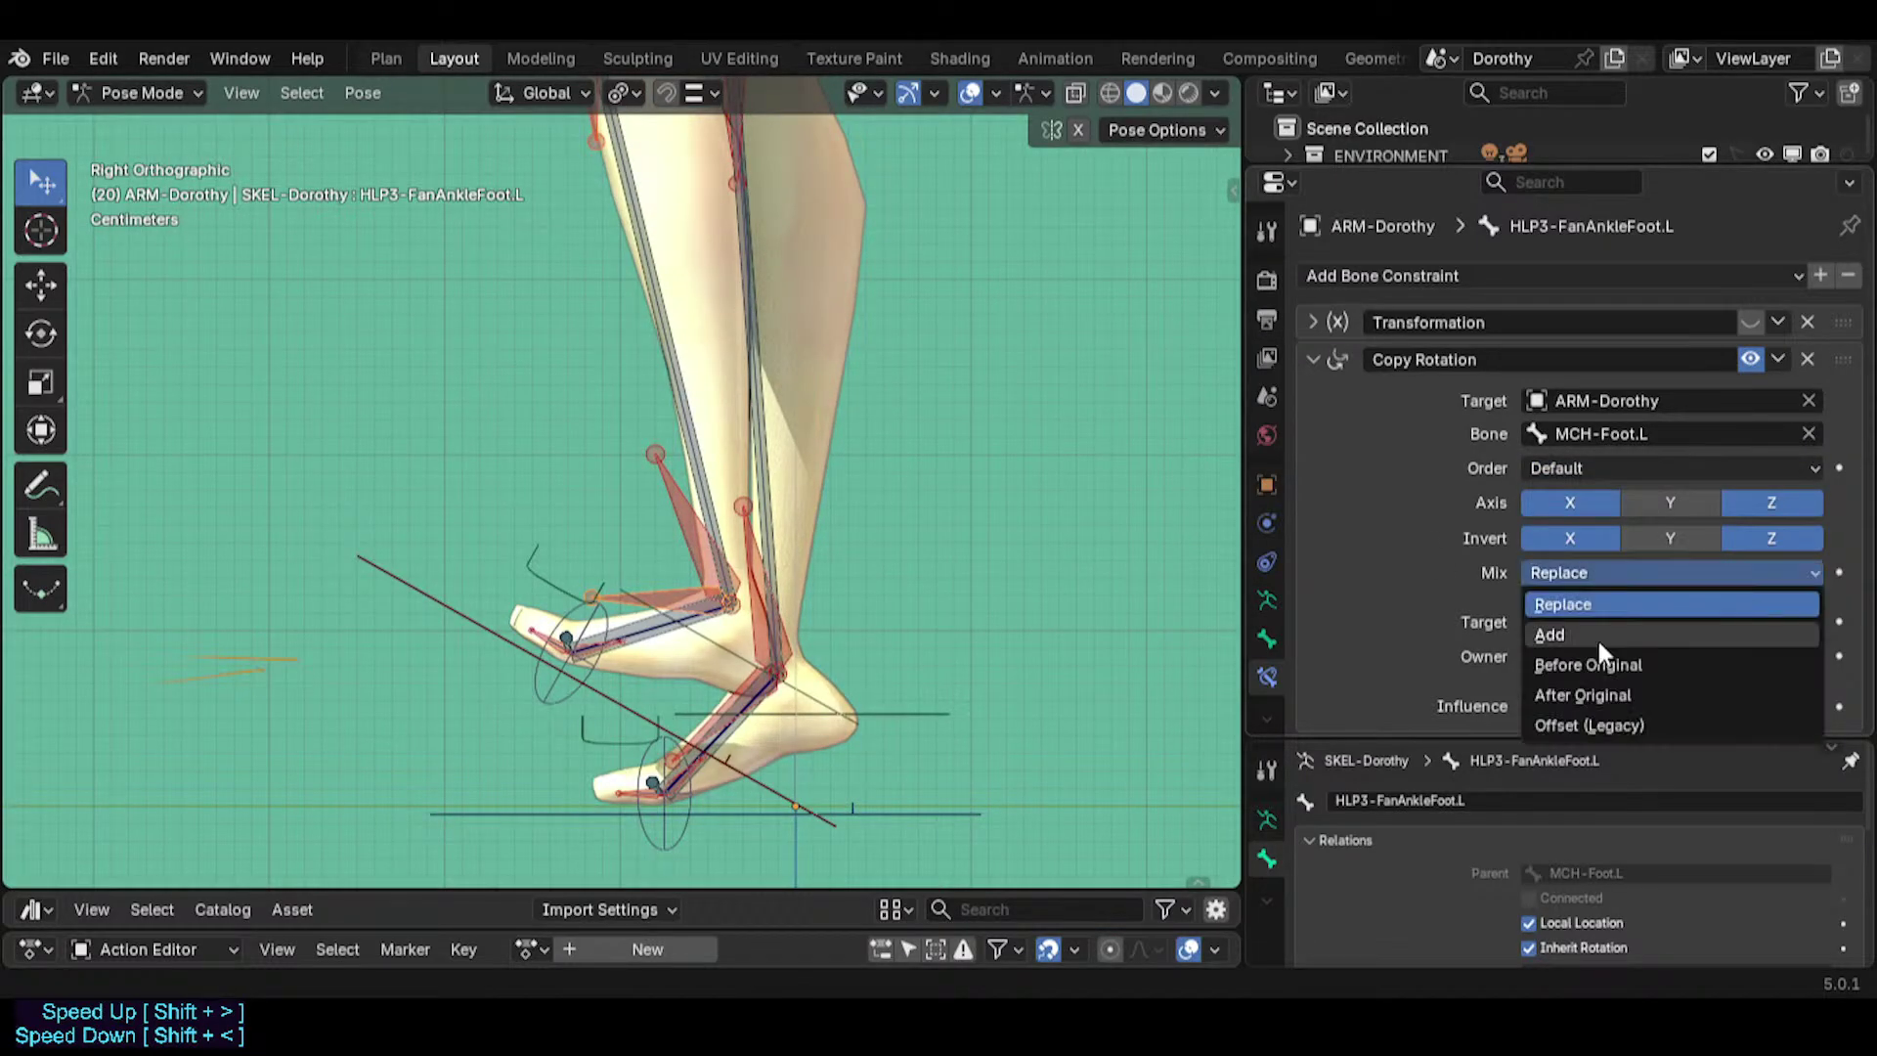
pyautogui.click(1596, 694)
pyautogui.click(1623, 579)
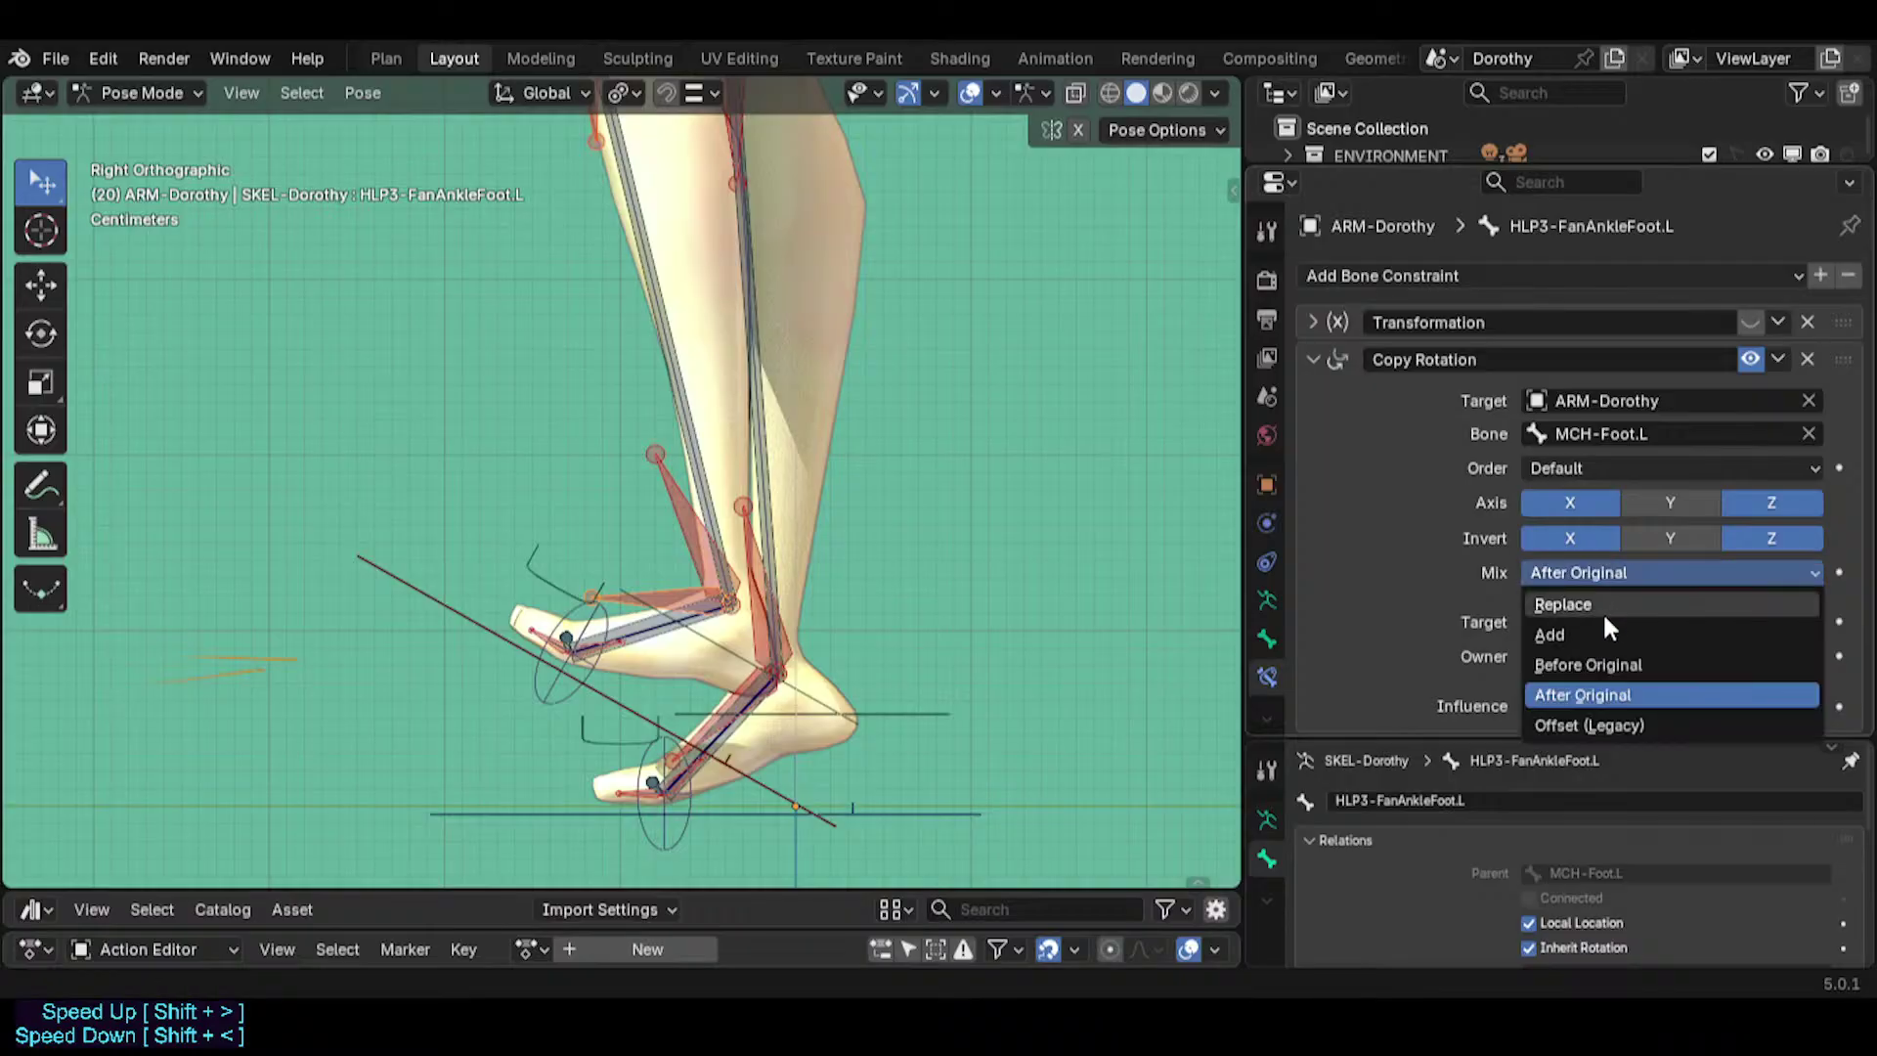
pyautogui.click(1603, 608)
pyautogui.click(1599, 575)
pyautogui.click(1589, 635)
pyautogui.click(1593, 575)
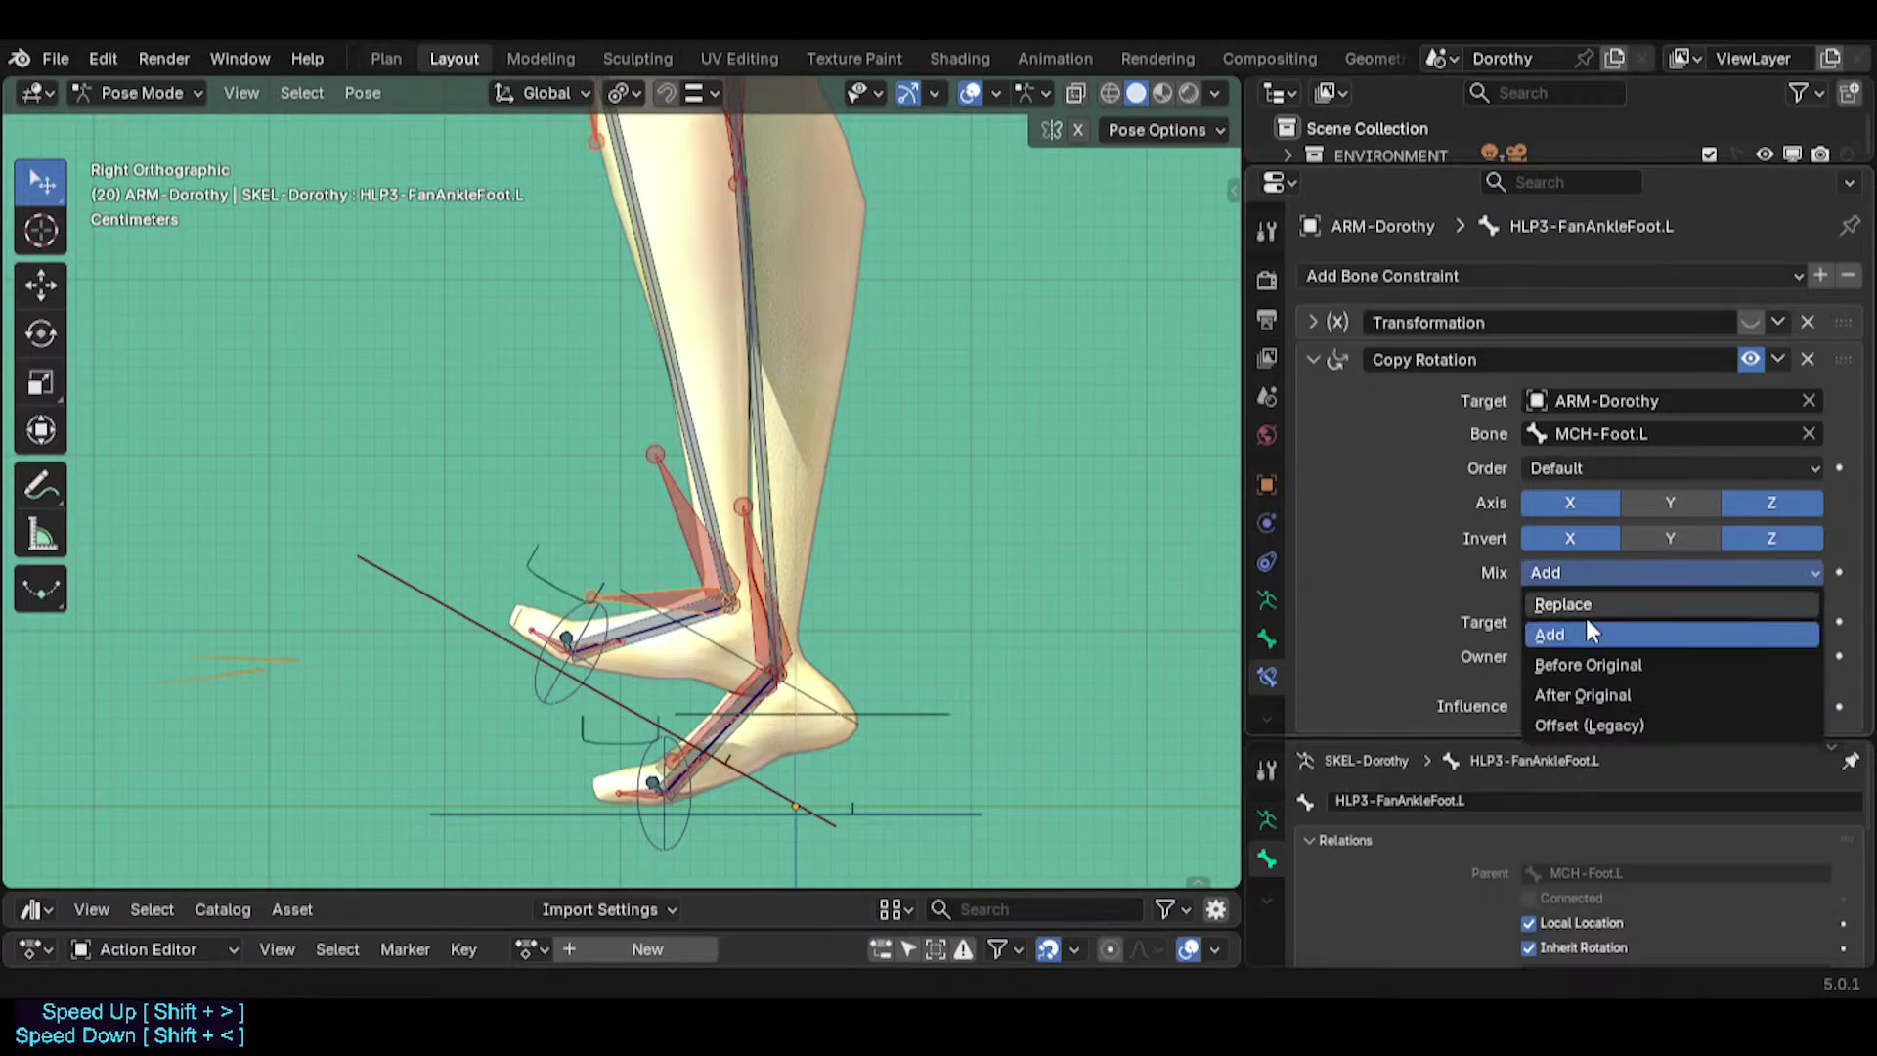
pyautogui.click(1581, 664)
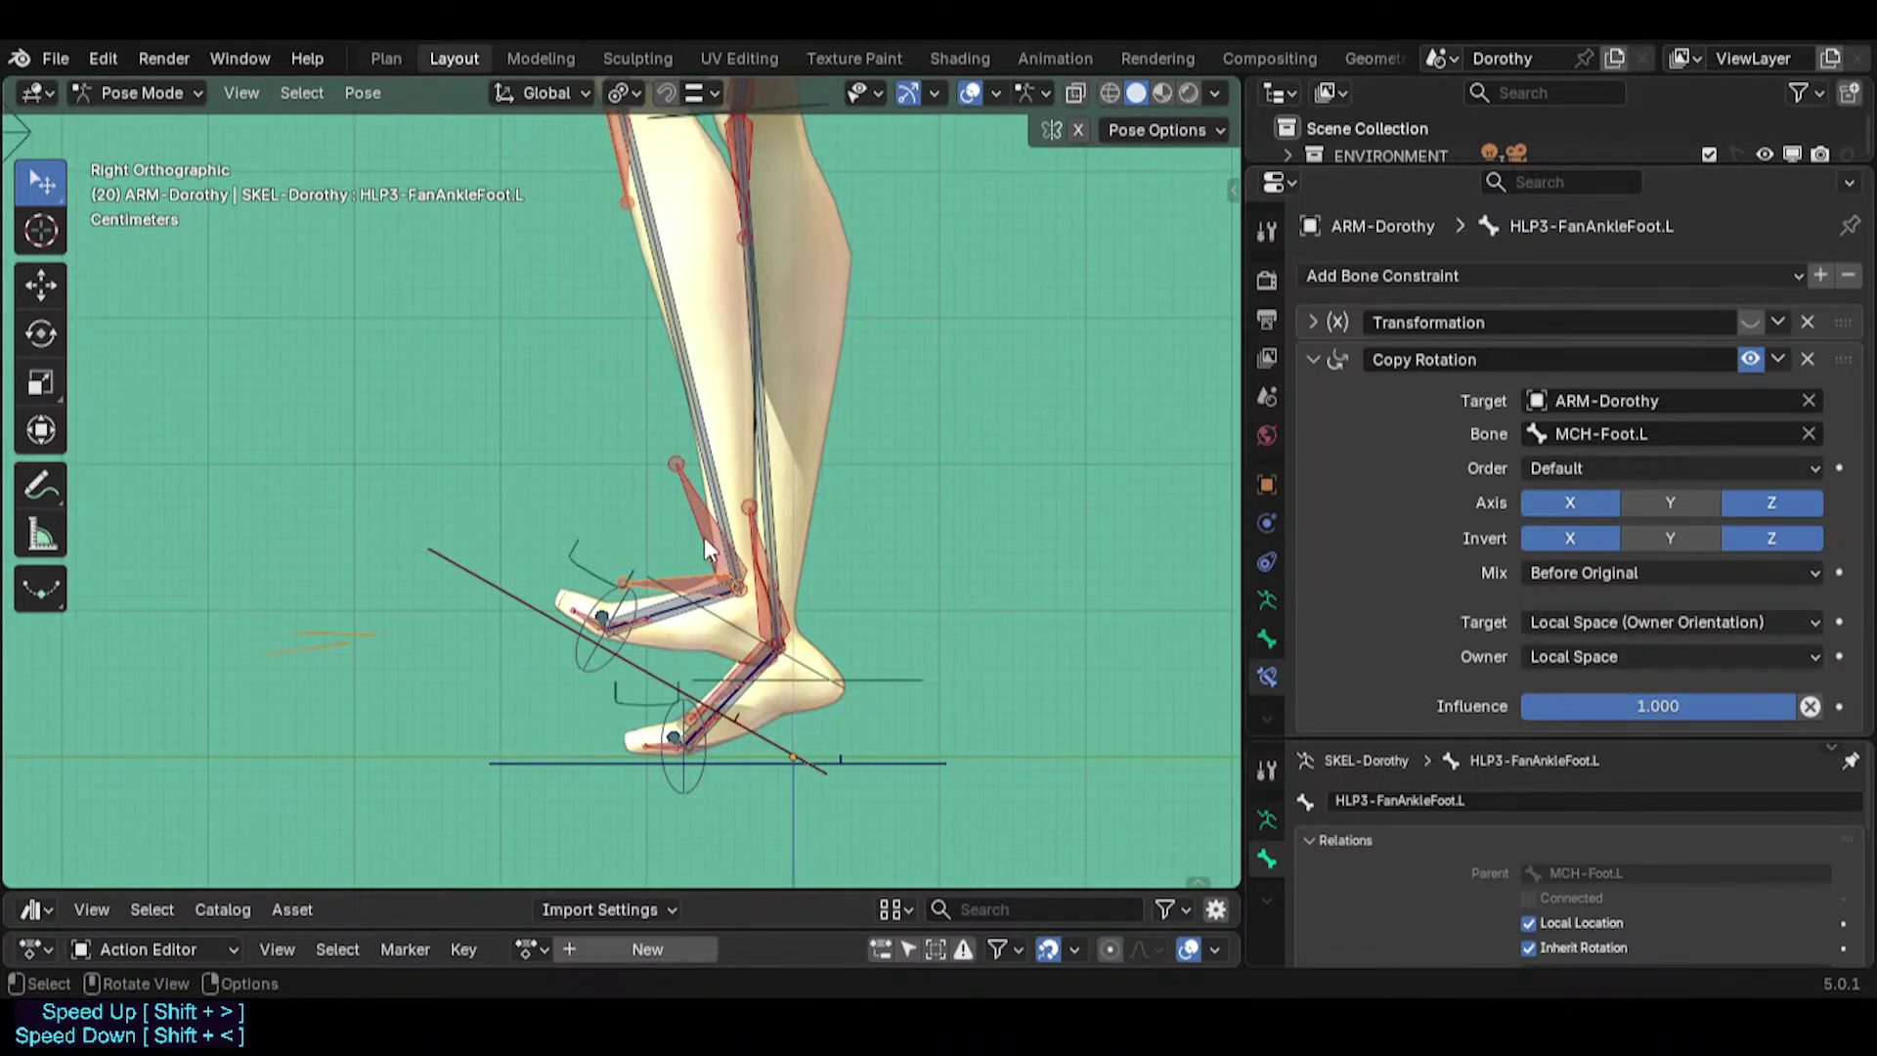
# Clear the rotation of MTR-IK-Foot.L and the location of all pose bones to put the left leg back at rest.
pyautogui.scroll(1, 704, 537)
pyautogui.keyDown('shift'); pyautogui.moveTo(675, 381); pyautogui.dragTo(682, 520, button='middle'); pyautogui.keyUp('shift')
pyautogui.click(743, 788)
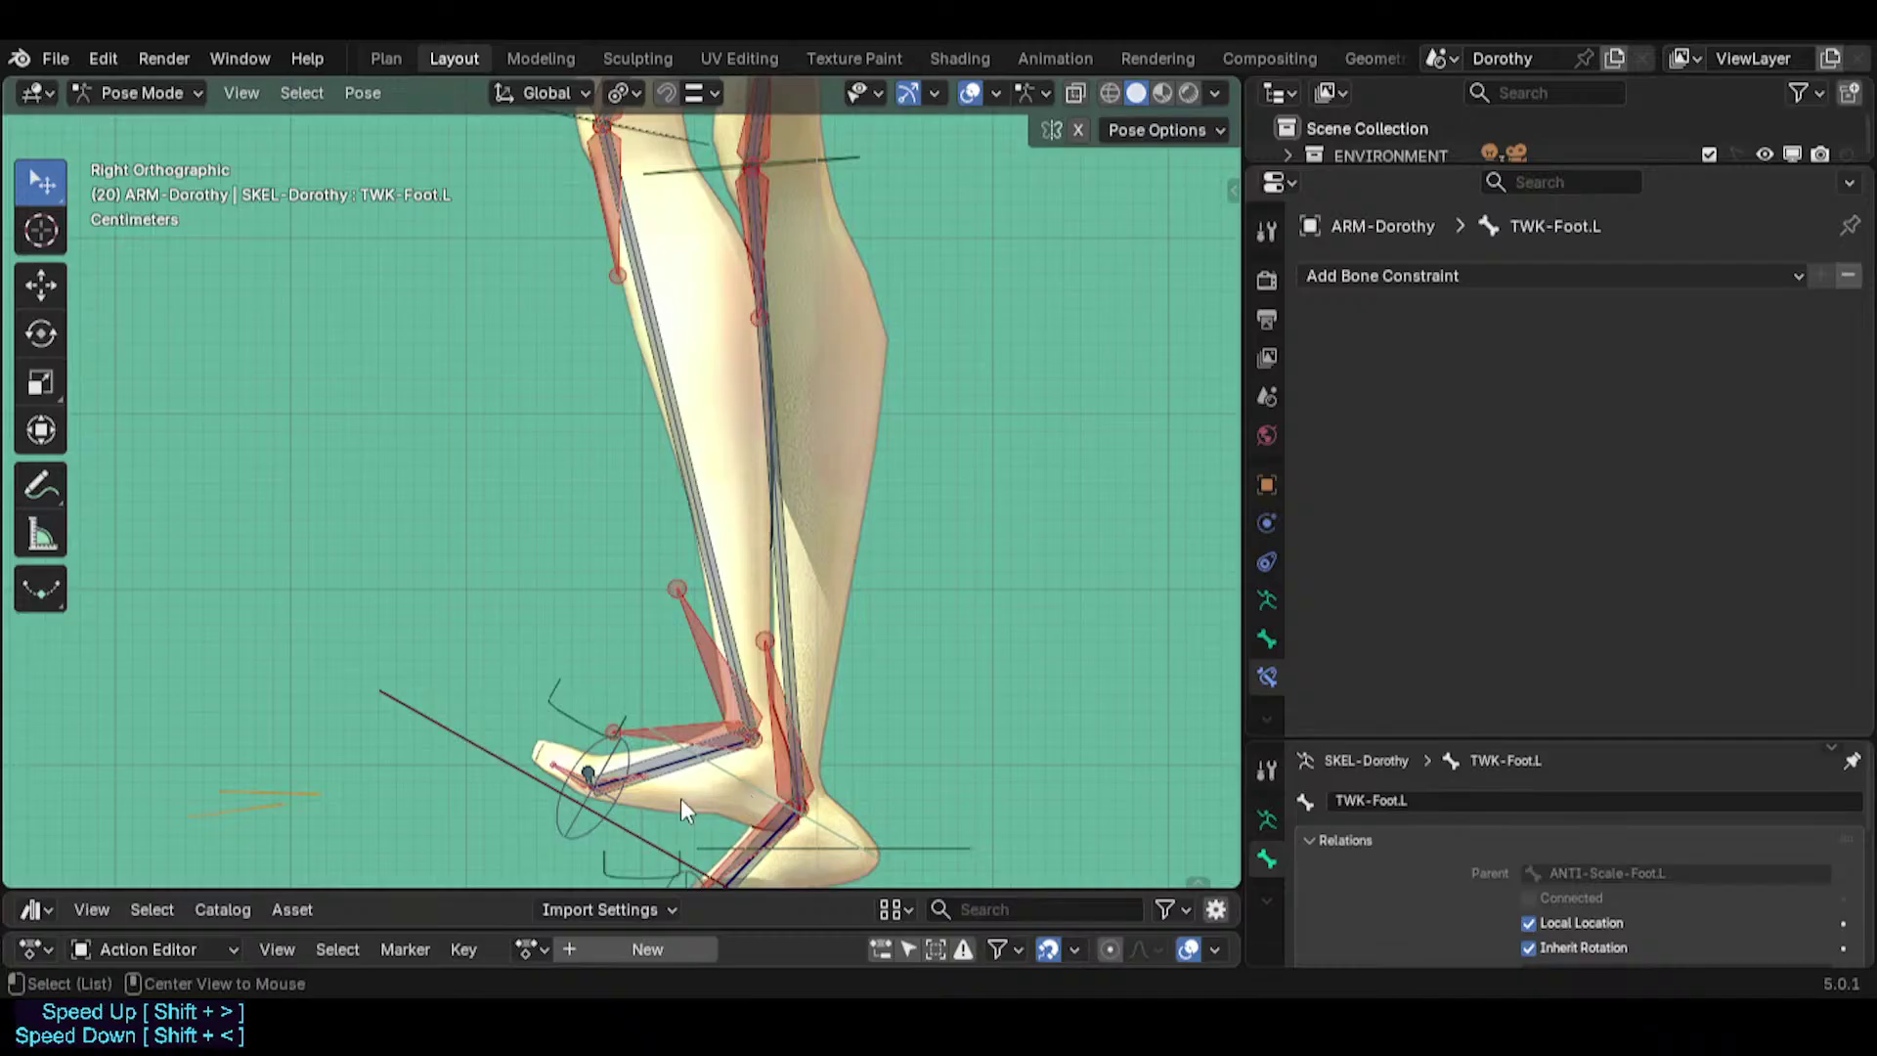
pyautogui.click(439, 750)
pyautogui.hotkey('alt', 'r')
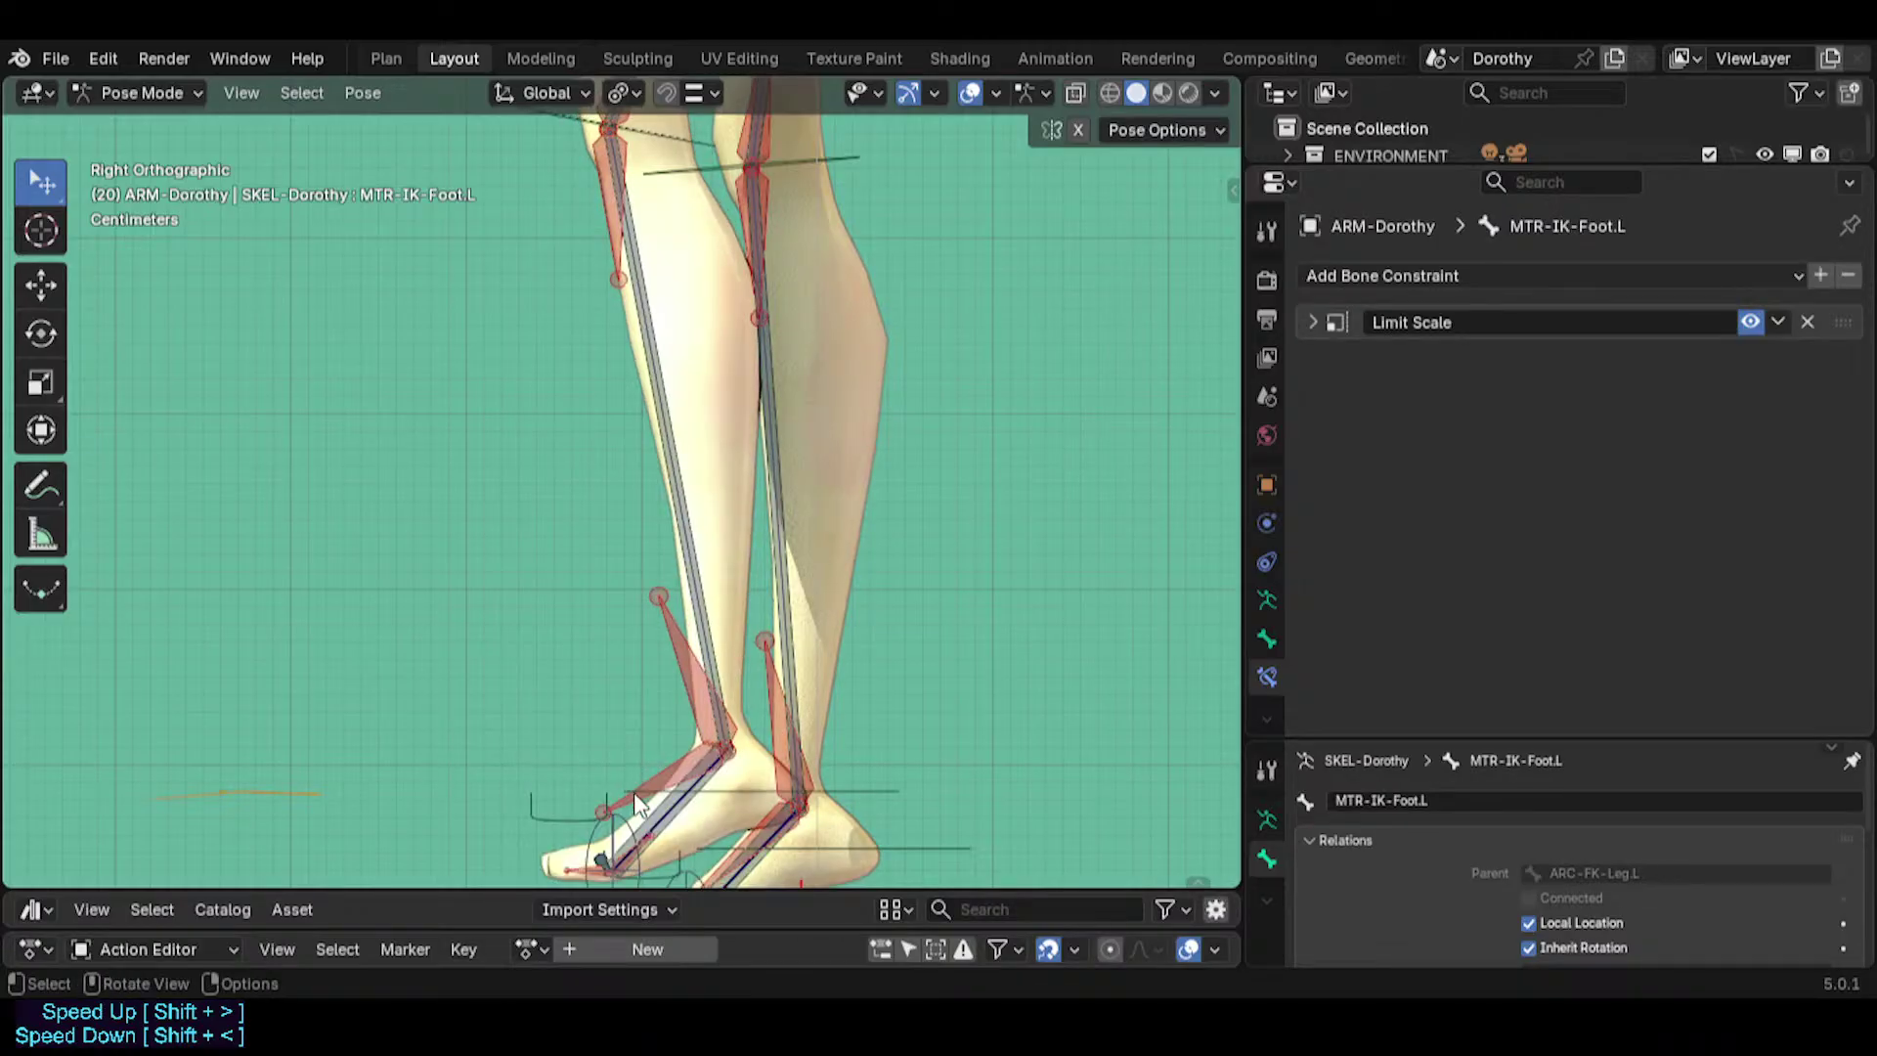
pyautogui.click(742, 793)
pyautogui.press('q')
pyautogui.click(746, 793)
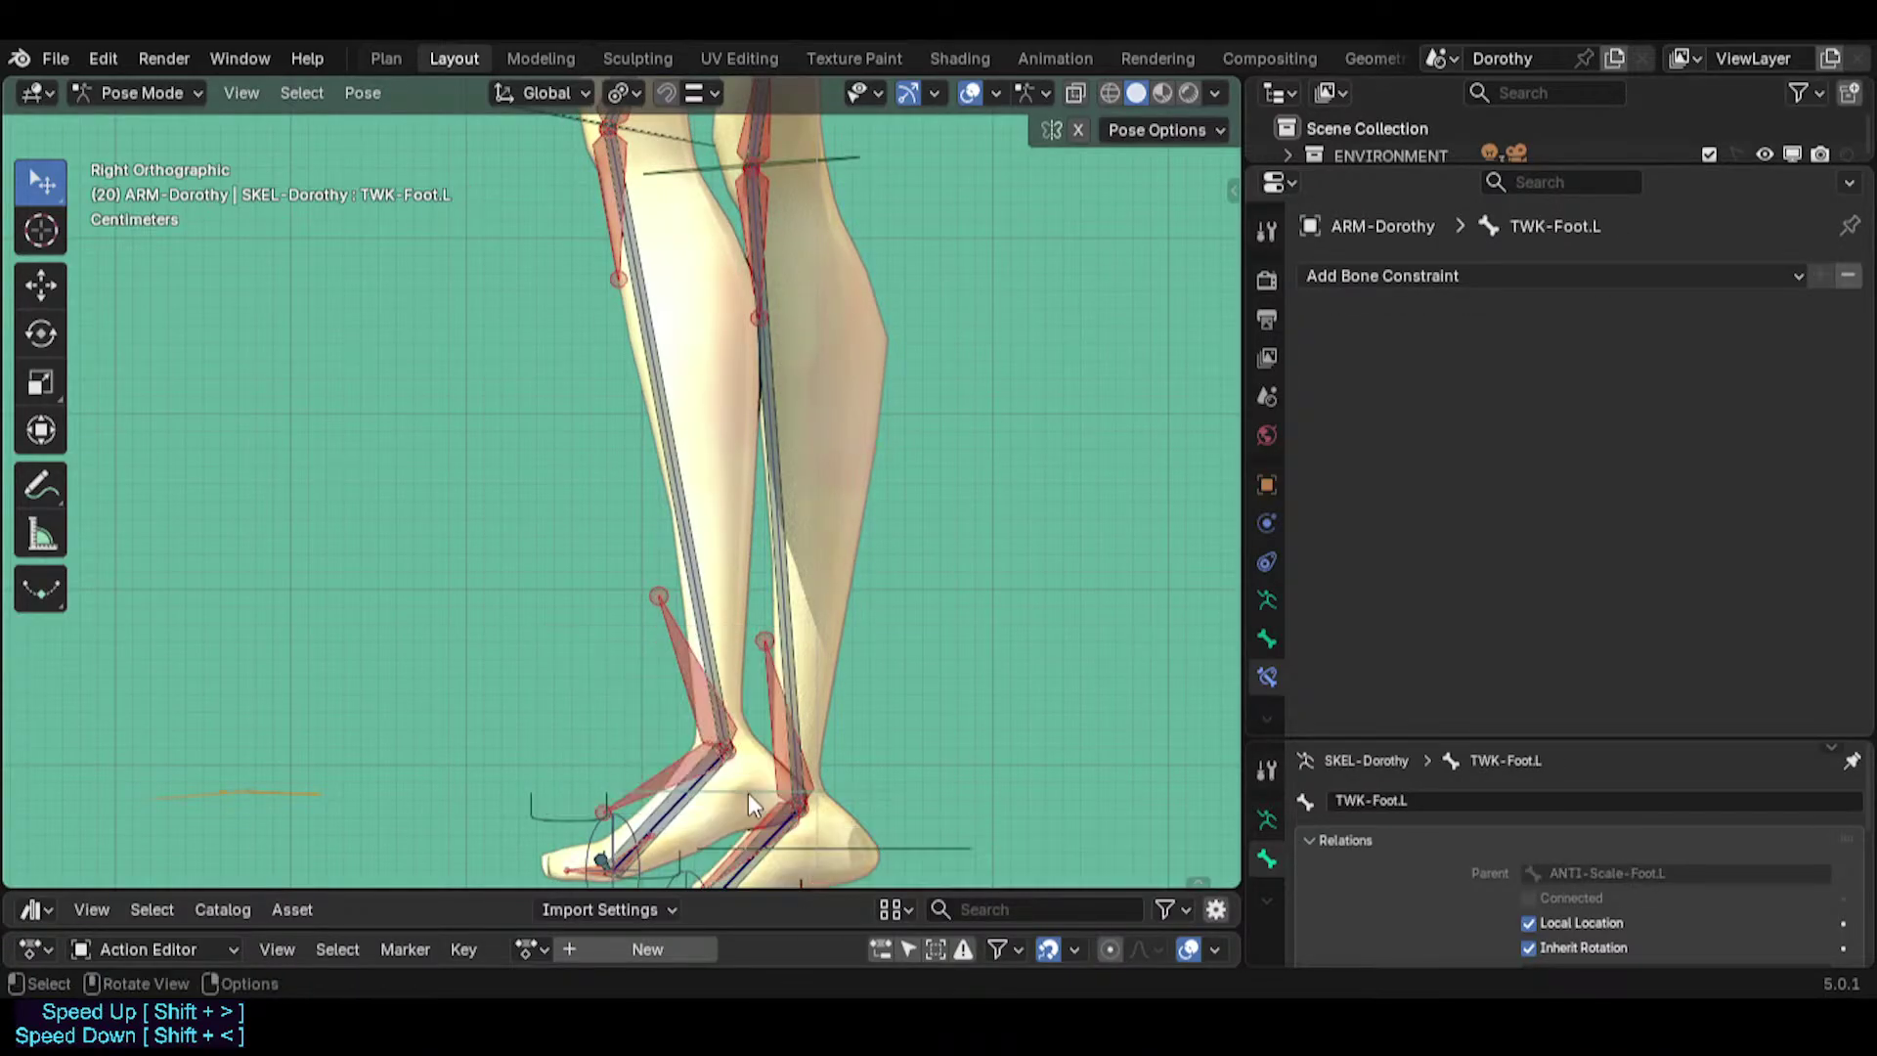
pyautogui.press('a')
pyautogui.hotkey('alt', 'g')
pyautogui.keyDown('shift'); pyautogui.moveTo(825, 791); pyautogui.dragTo(783, 678, button='middle'); pyautogui.keyUp('shift')
# Move the left foot control MTR-IK-Foot.L up and forward to lift the foot off the ground.
pyautogui.click(913, 837)
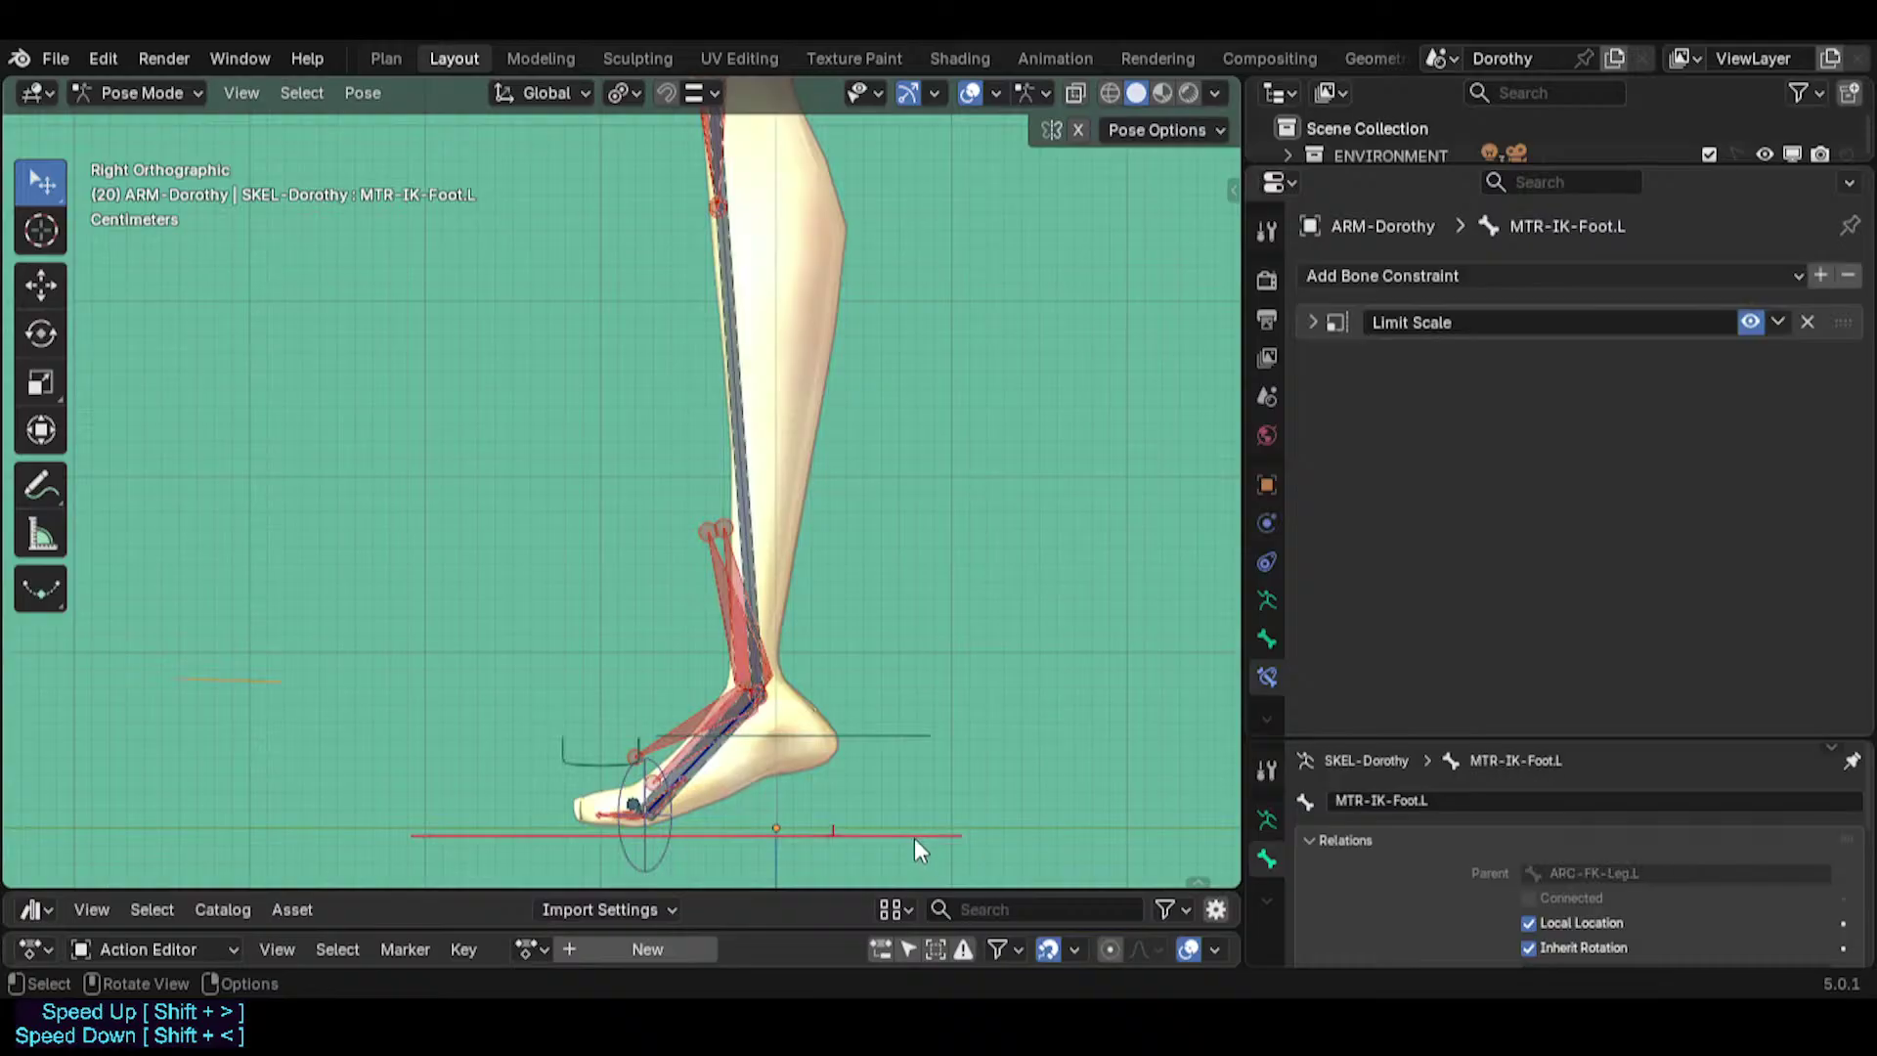
pyautogui.press('g')
pyautogui.click(603, 541)
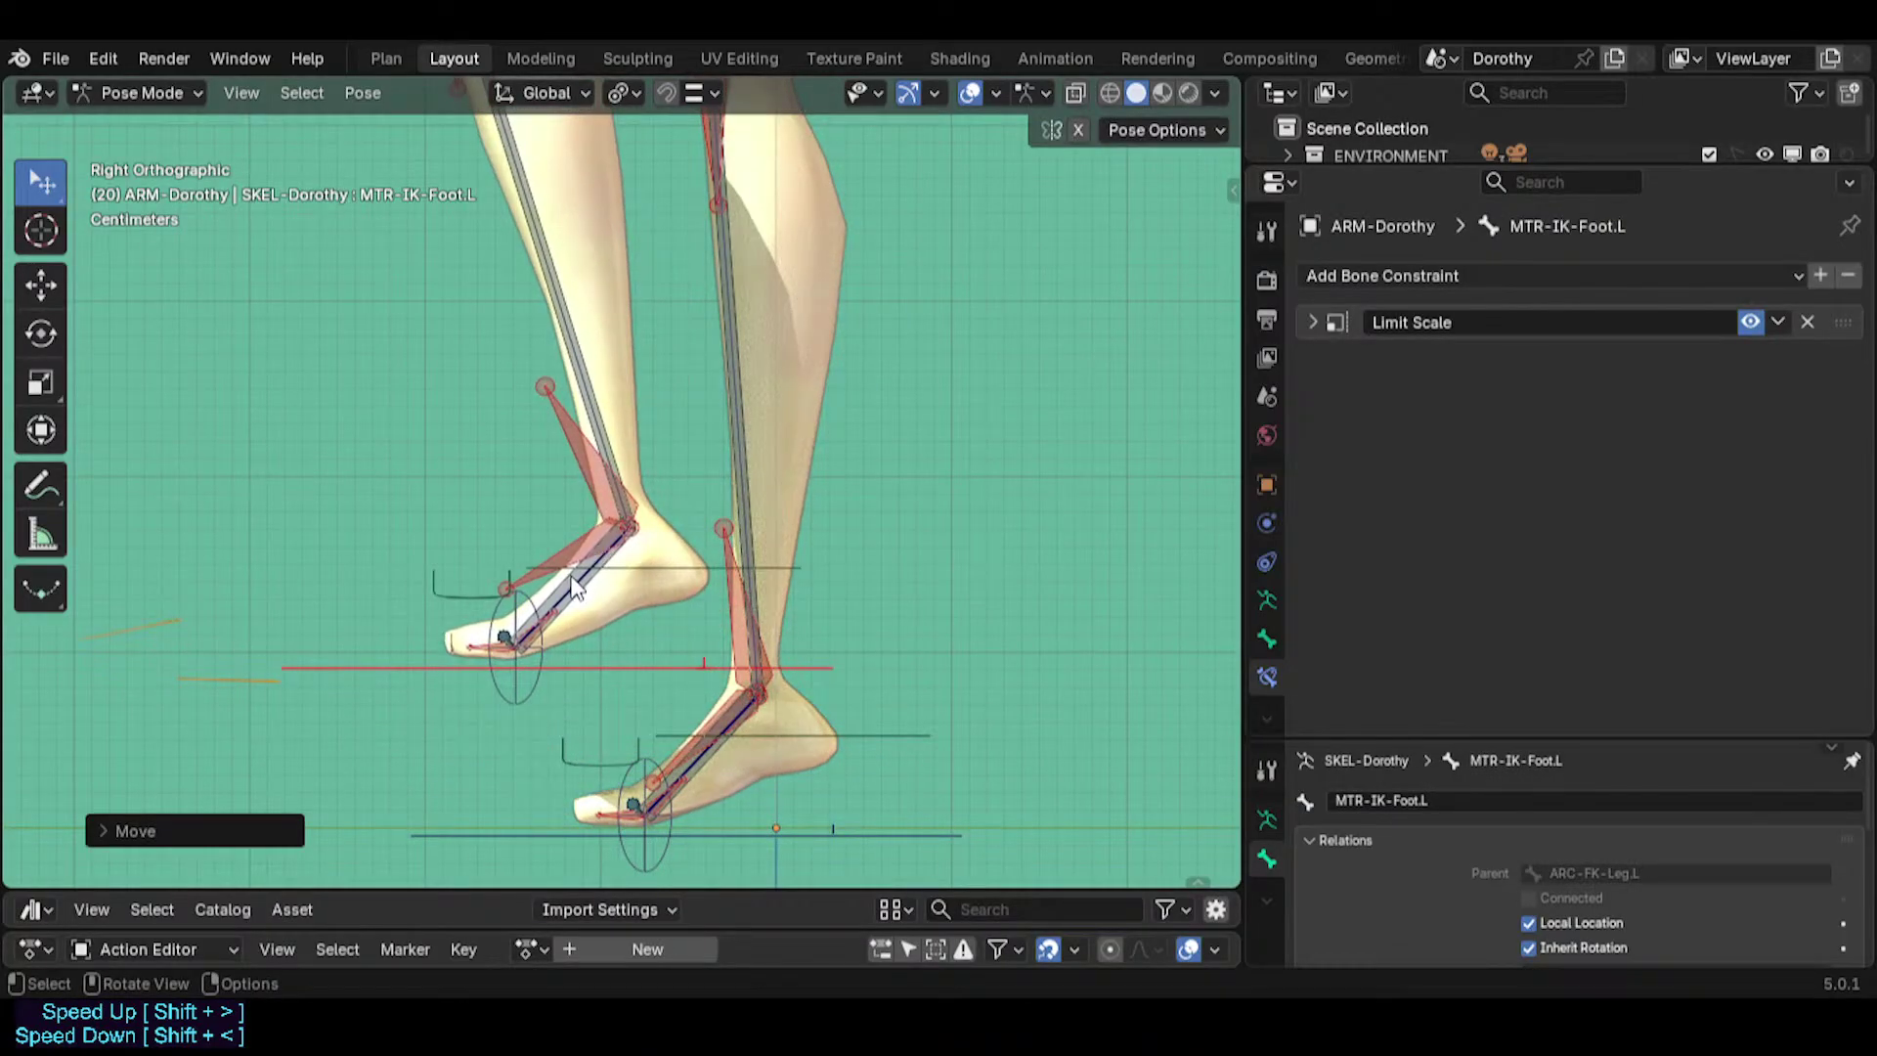
# Test the ankle by rotating TWK-Foot.L in both directions about global X, then clear its rotation.
pyautogui.click(575, 586)
pyautogui.click(622, 585)
pyautogui.press('r')
pyautogui.press('x')
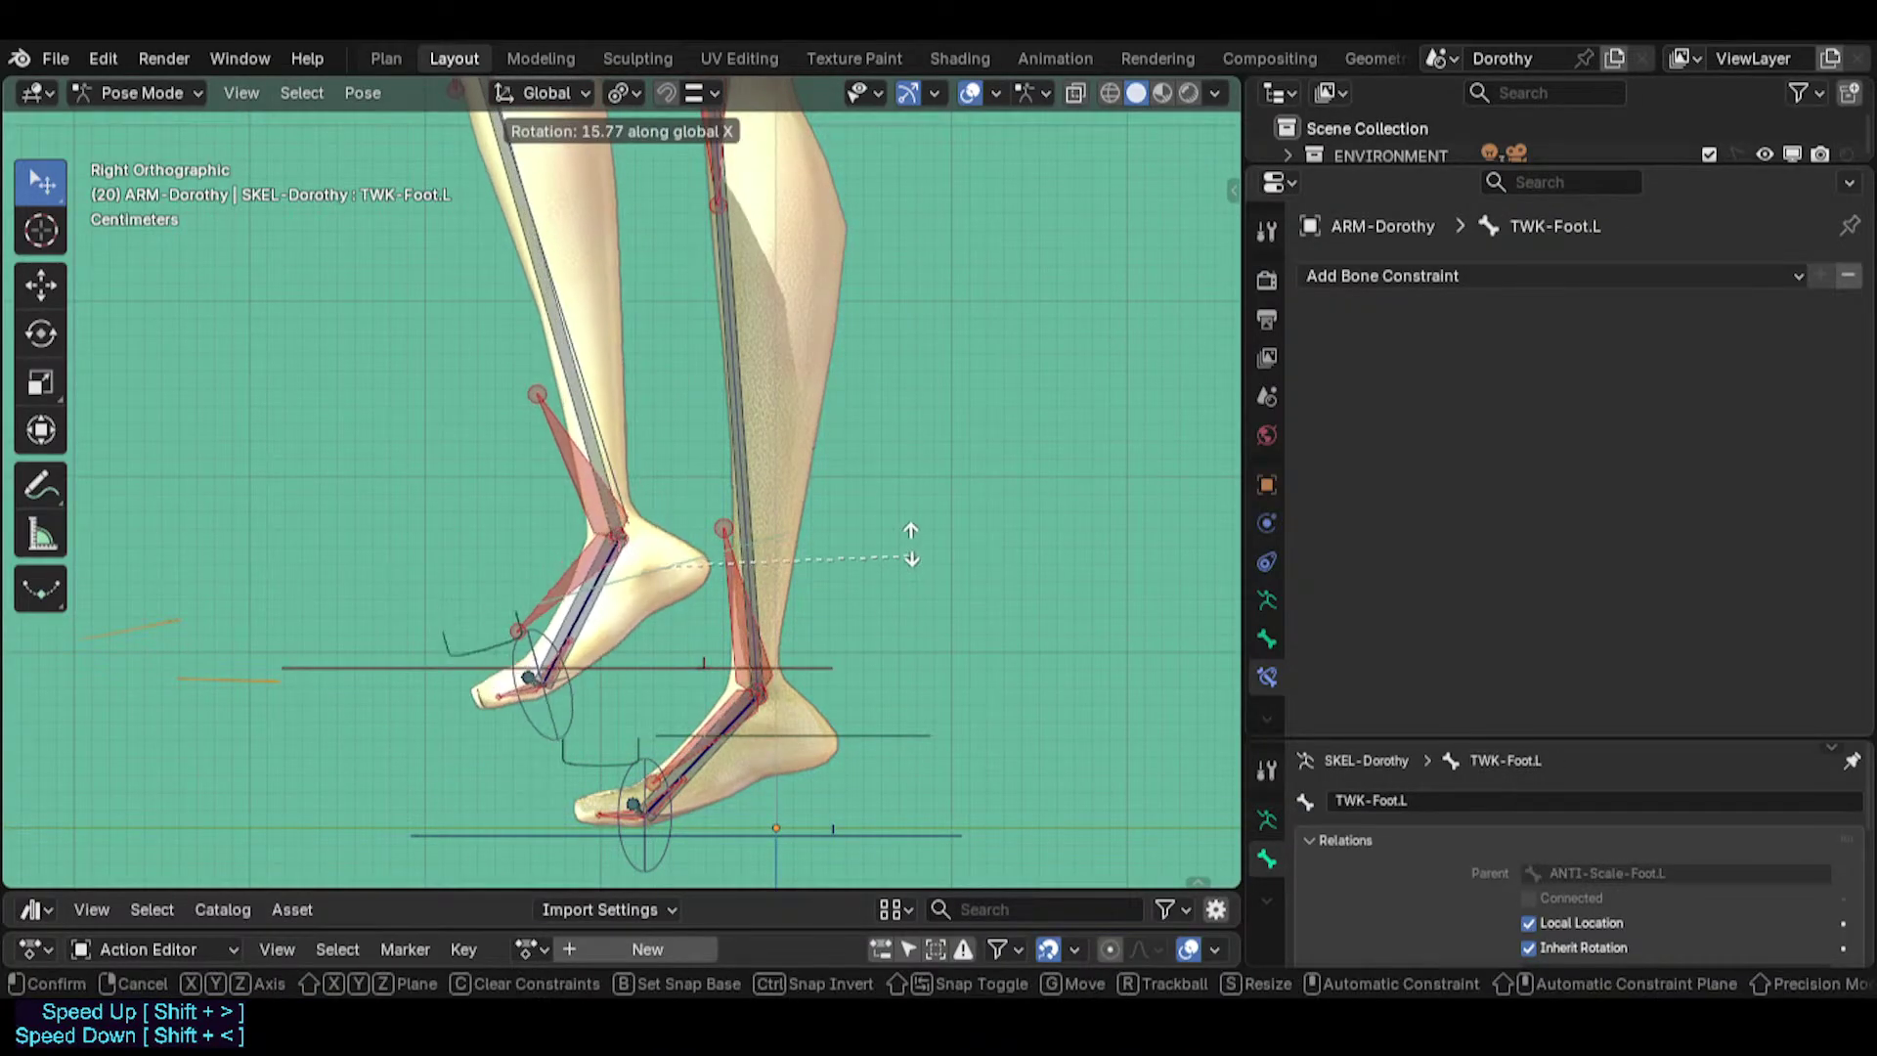
pyautogui.click(825, 694)
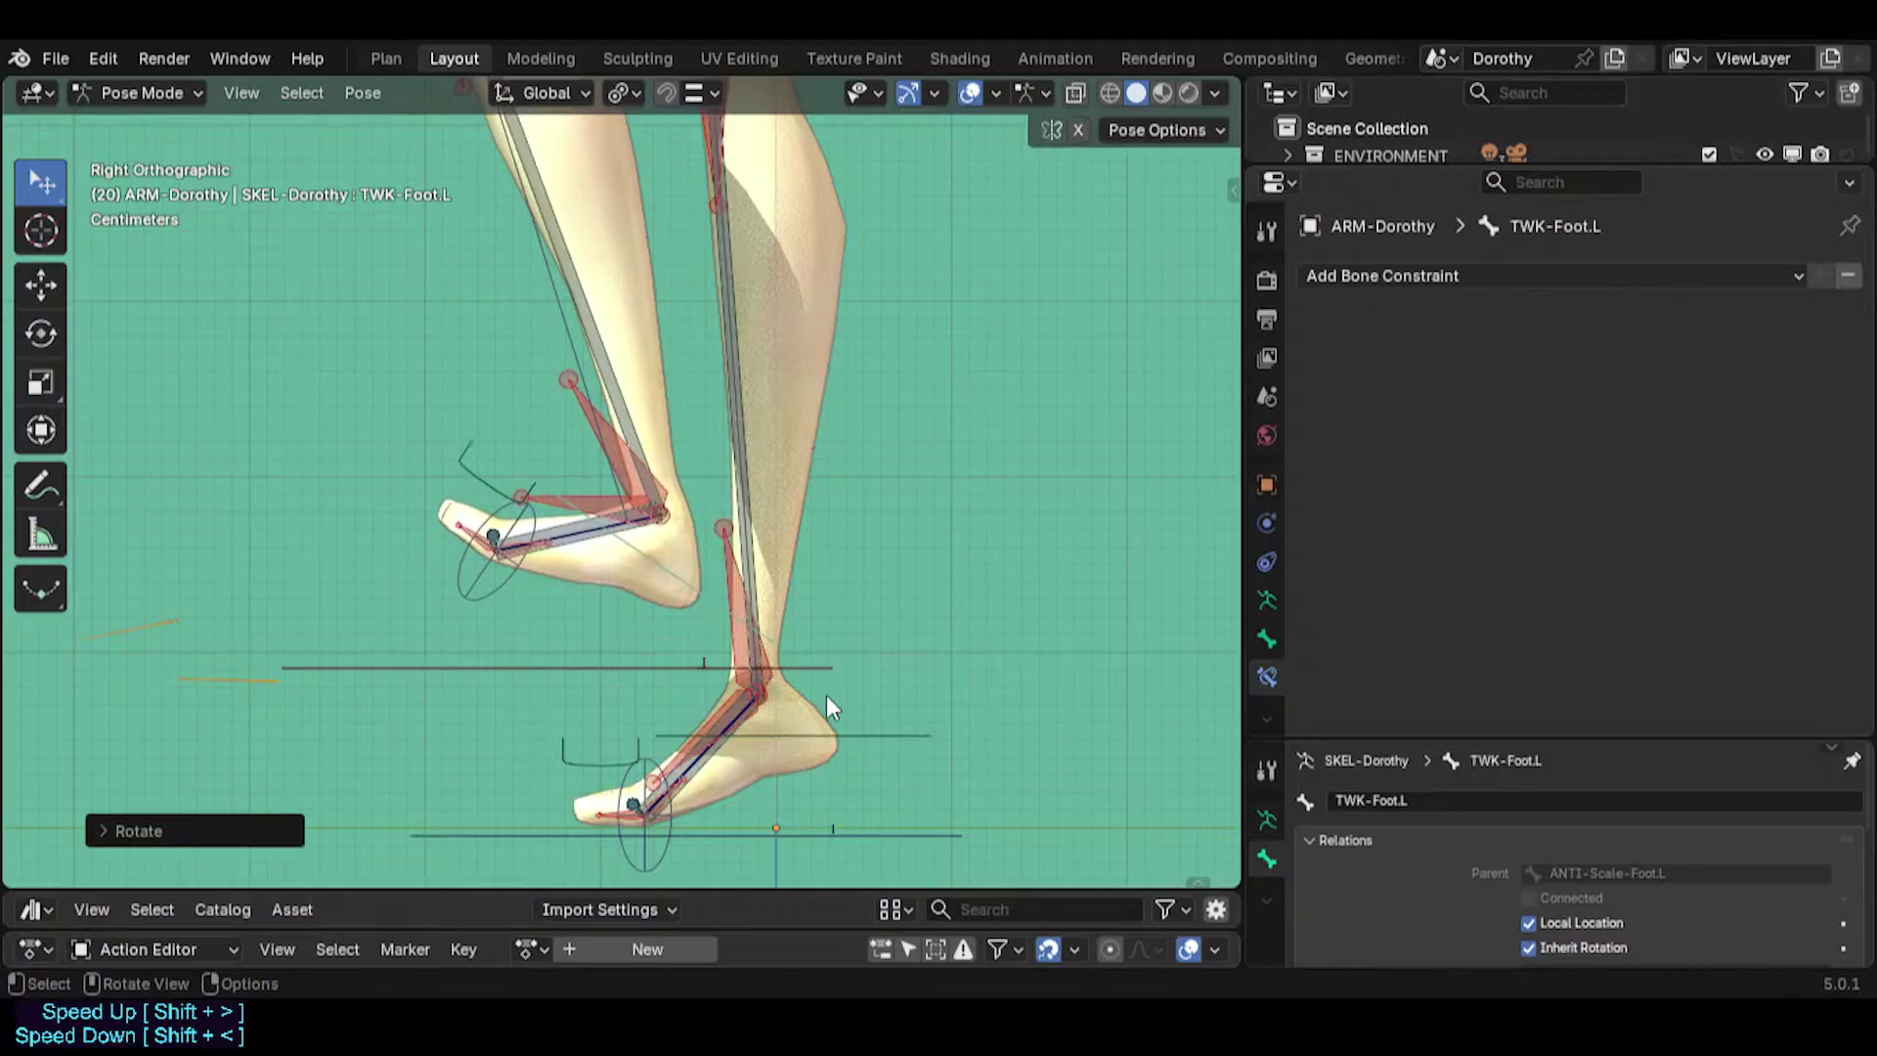
pyautogui.press('r')
pyautogui.press('x')
pyautogui.click(871, 611)
pyautogui.hotkey('alt', 'r')
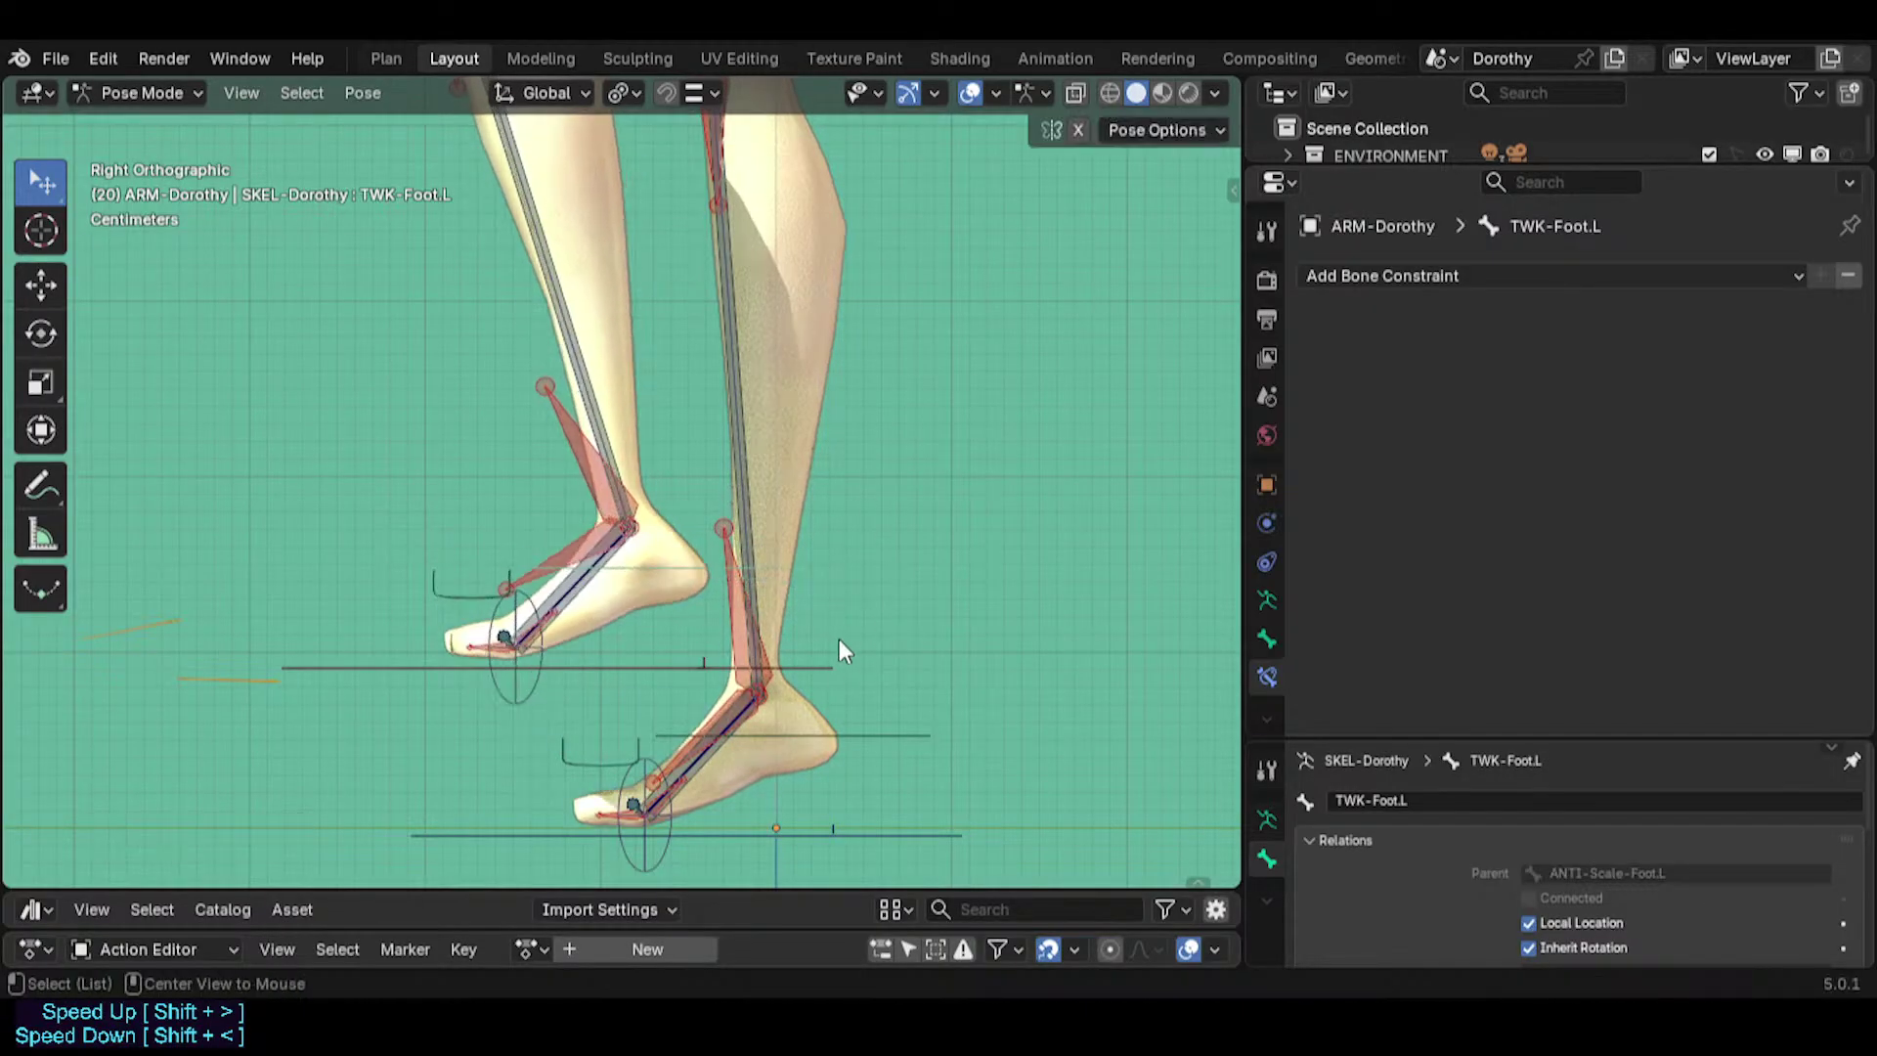
# Clear the location of MTR-IK-Foot.L and lift the left foot up and forward again.
pyautogui.click(823, 665)
pyautogui.hotkey('alt', 'g')
pyautogui.press('g')
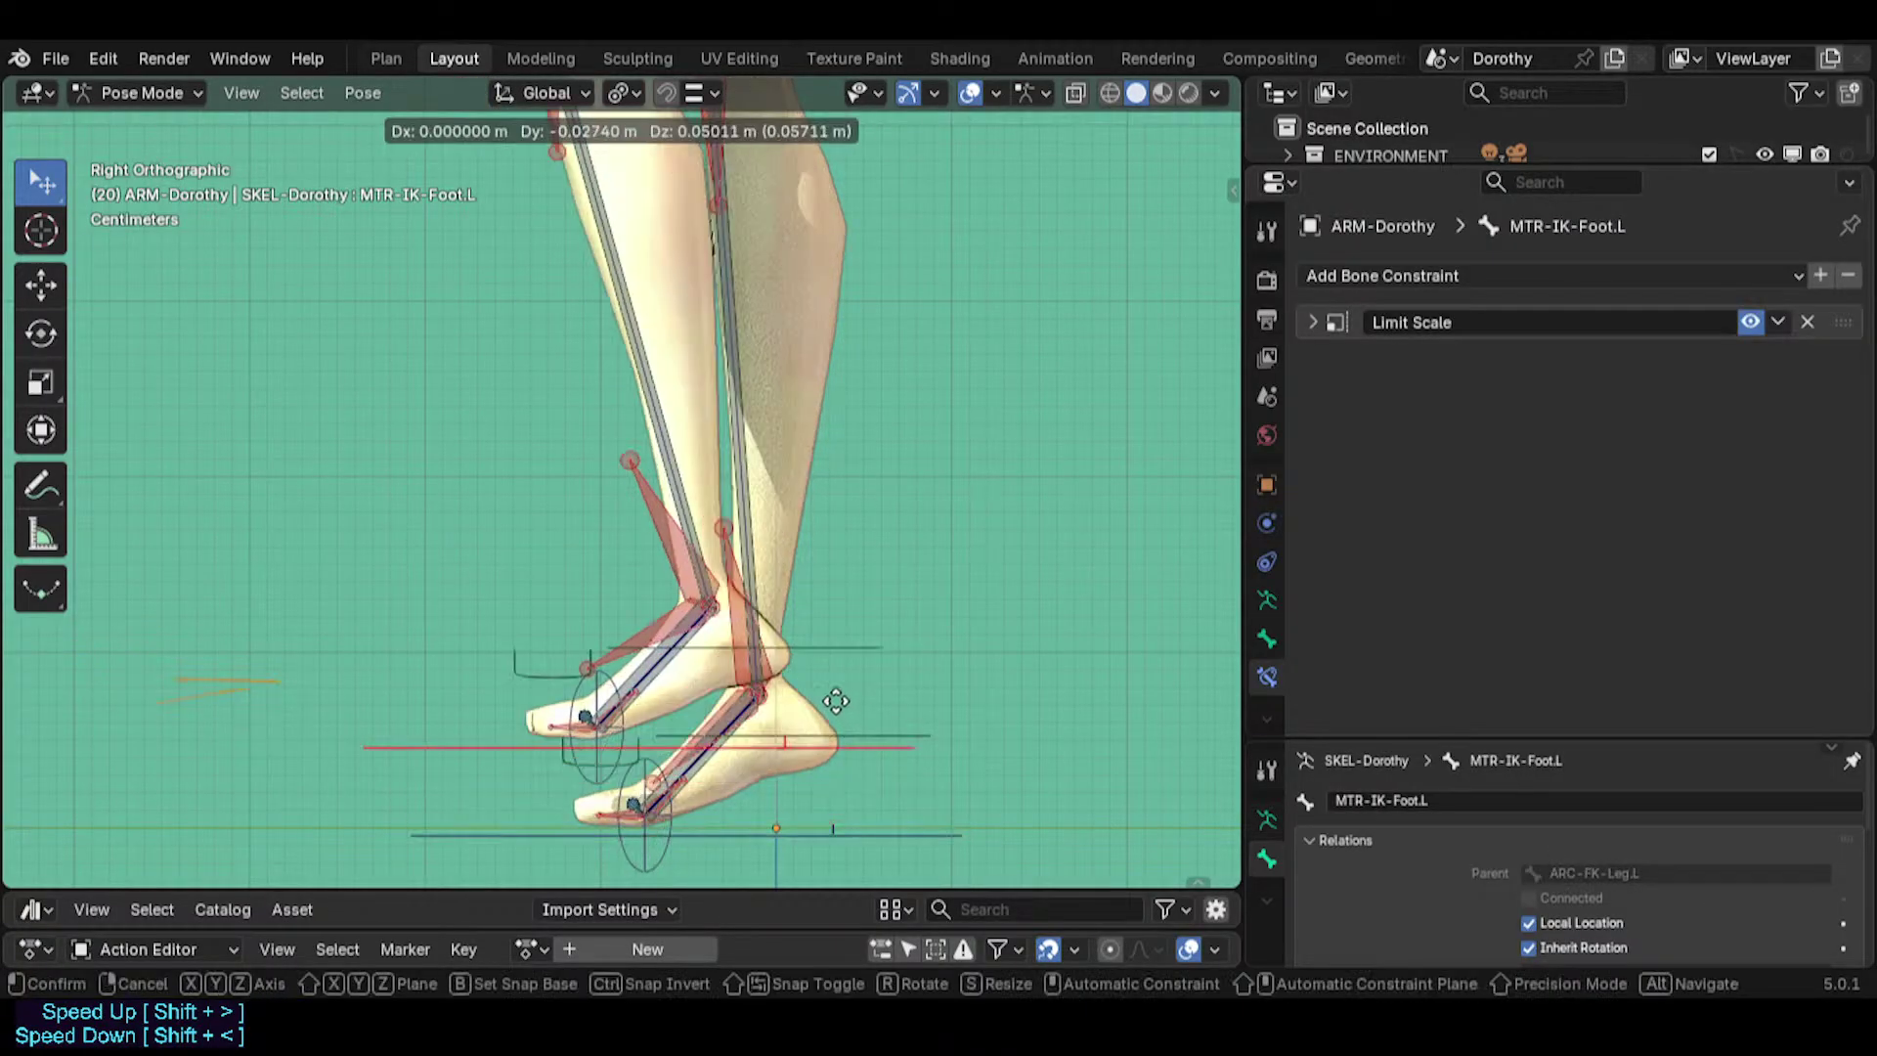
pyautogui.click(525, 381)
# Check the rest position of HLP3-FanAnkleShin.L in Edit Mode and return to Pose Mode.
pyautogui.click(525, 382)
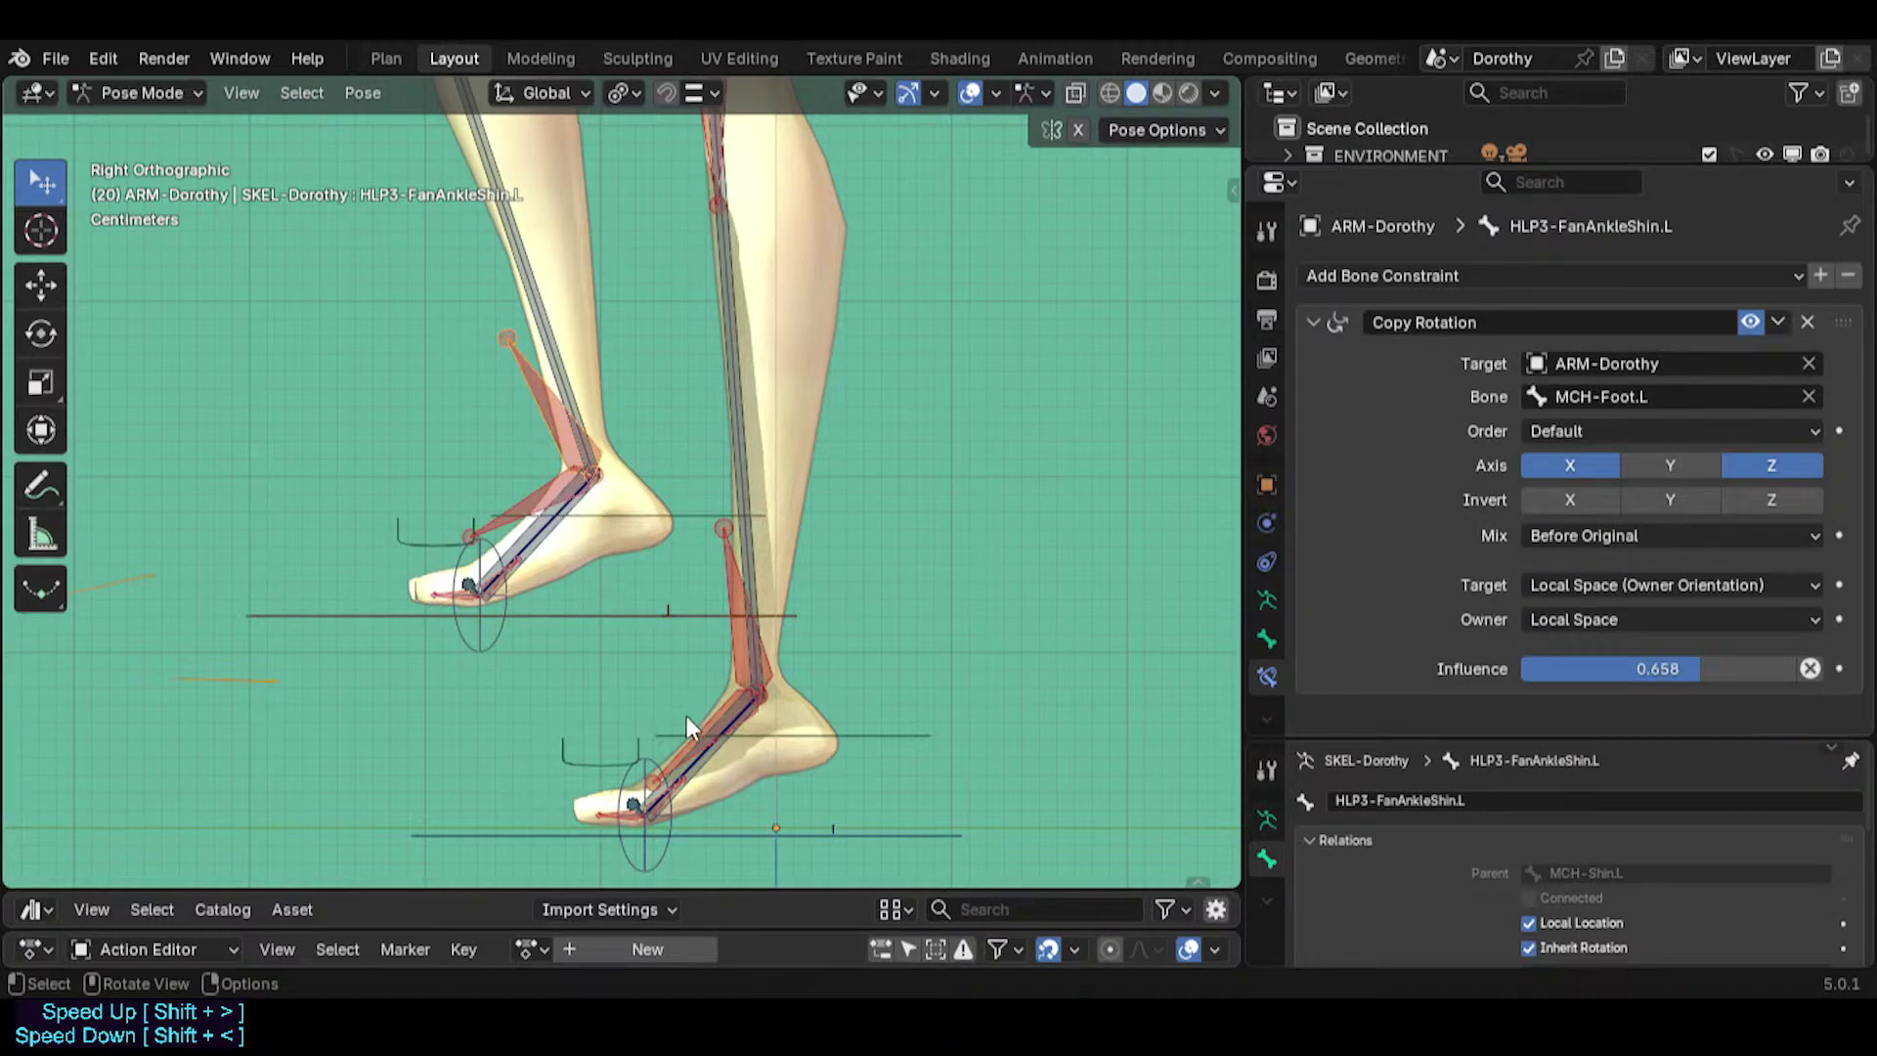
pyautogui.press('Tab')
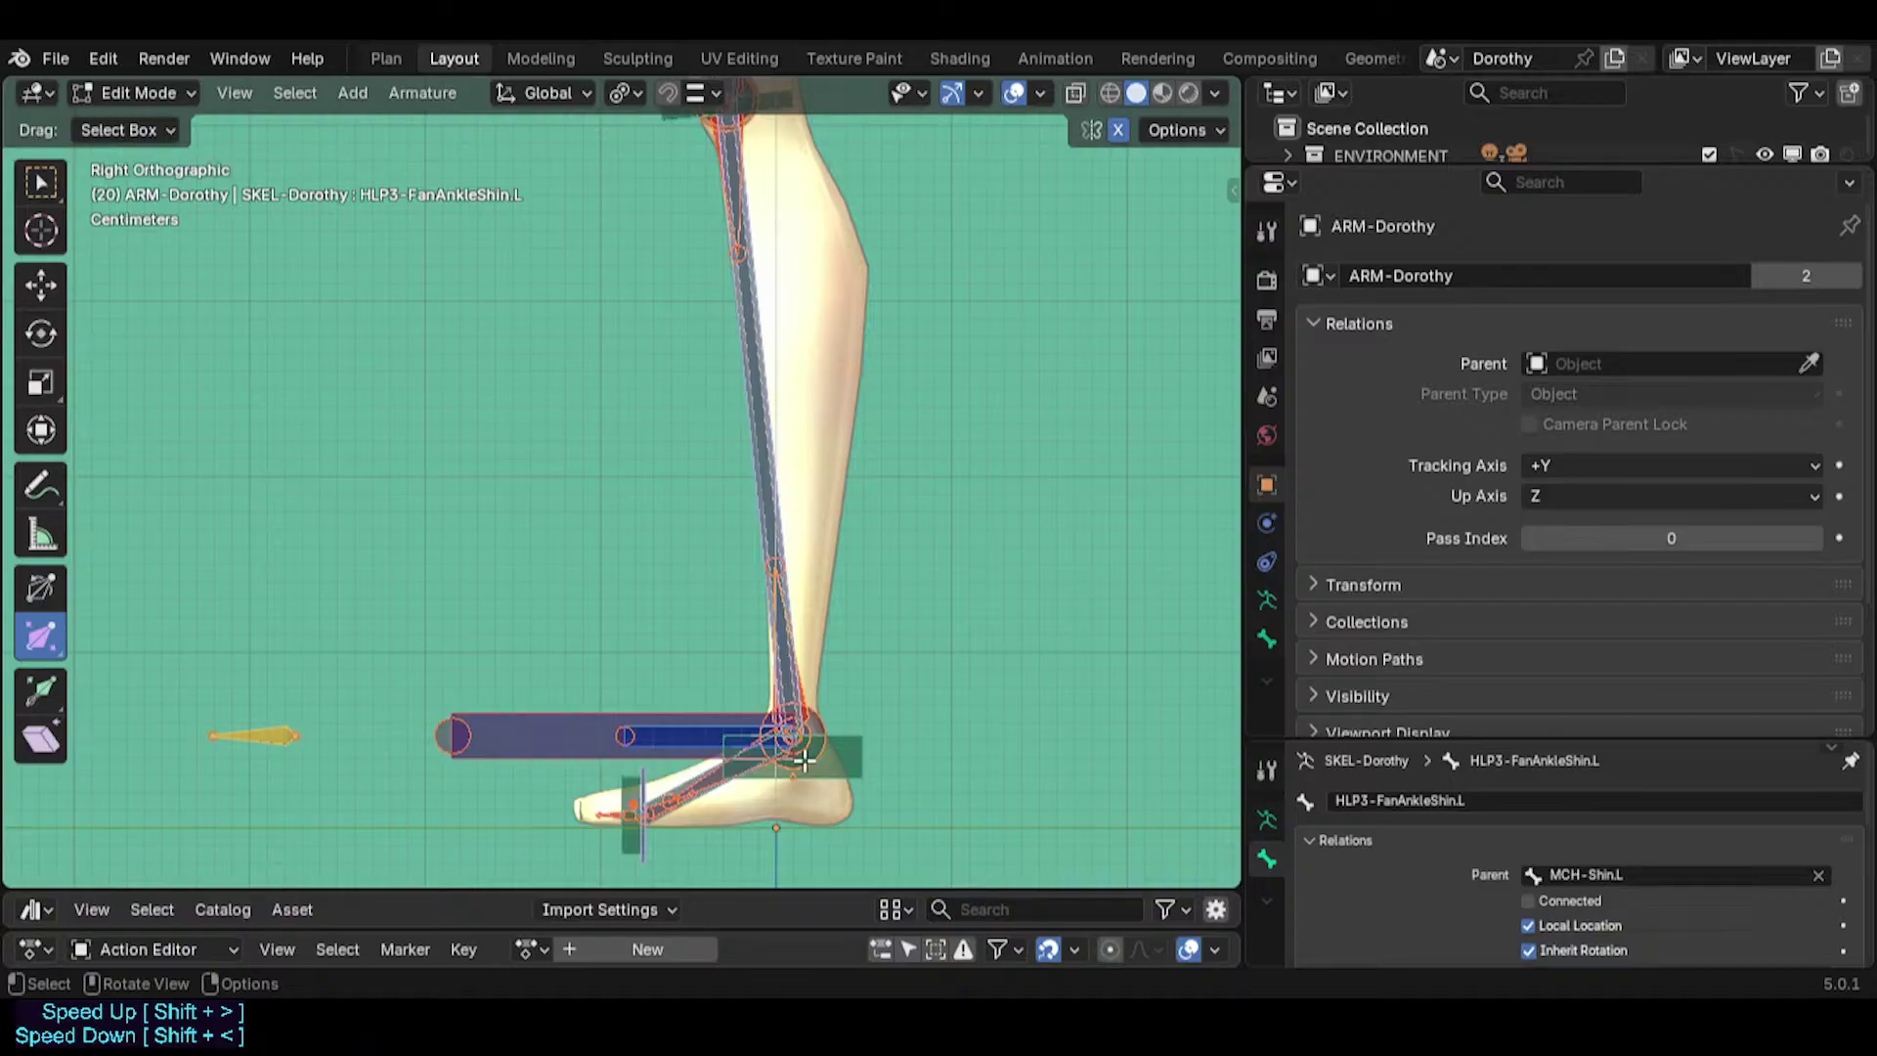
pyautogui.press('Tab')
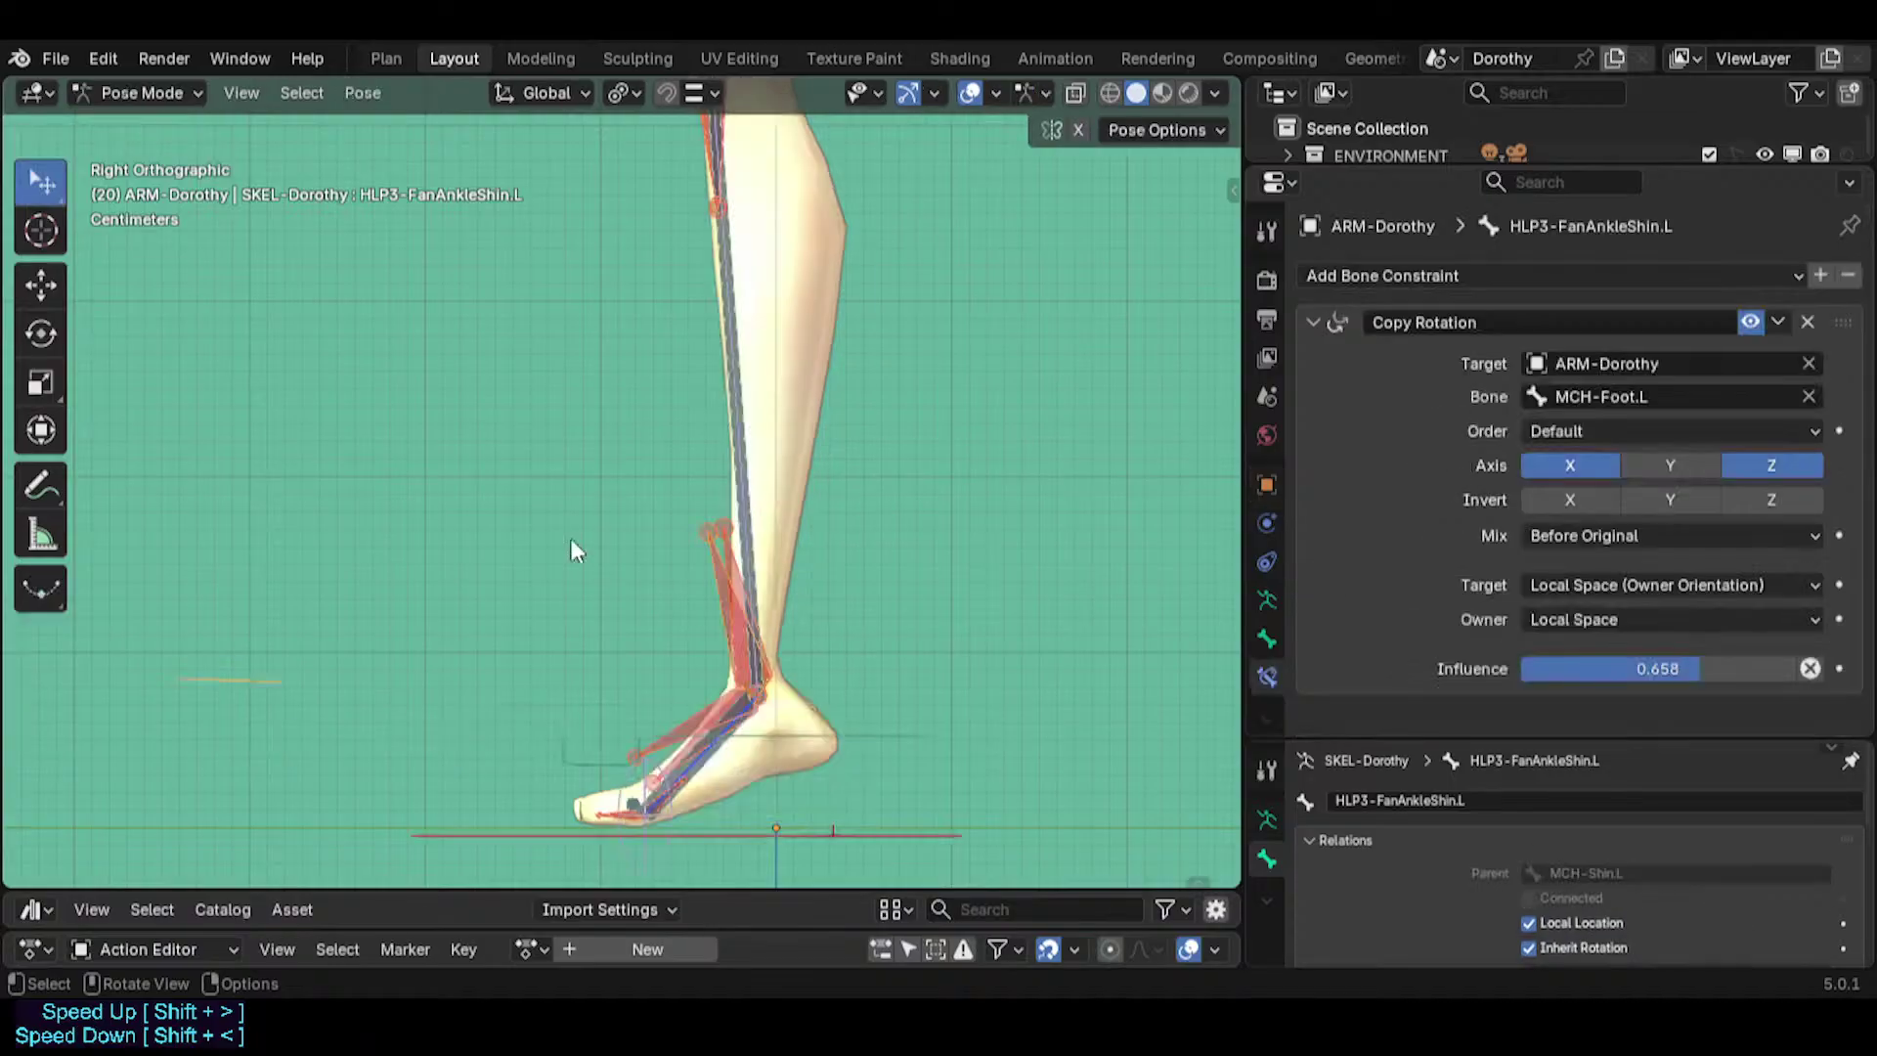
# Lift the left foot up and forward with MTR-IK-Foot.L and rotate TWK-Foot.L about global X.
pyautogui.click(883, 831)
pyautogui.press('g')
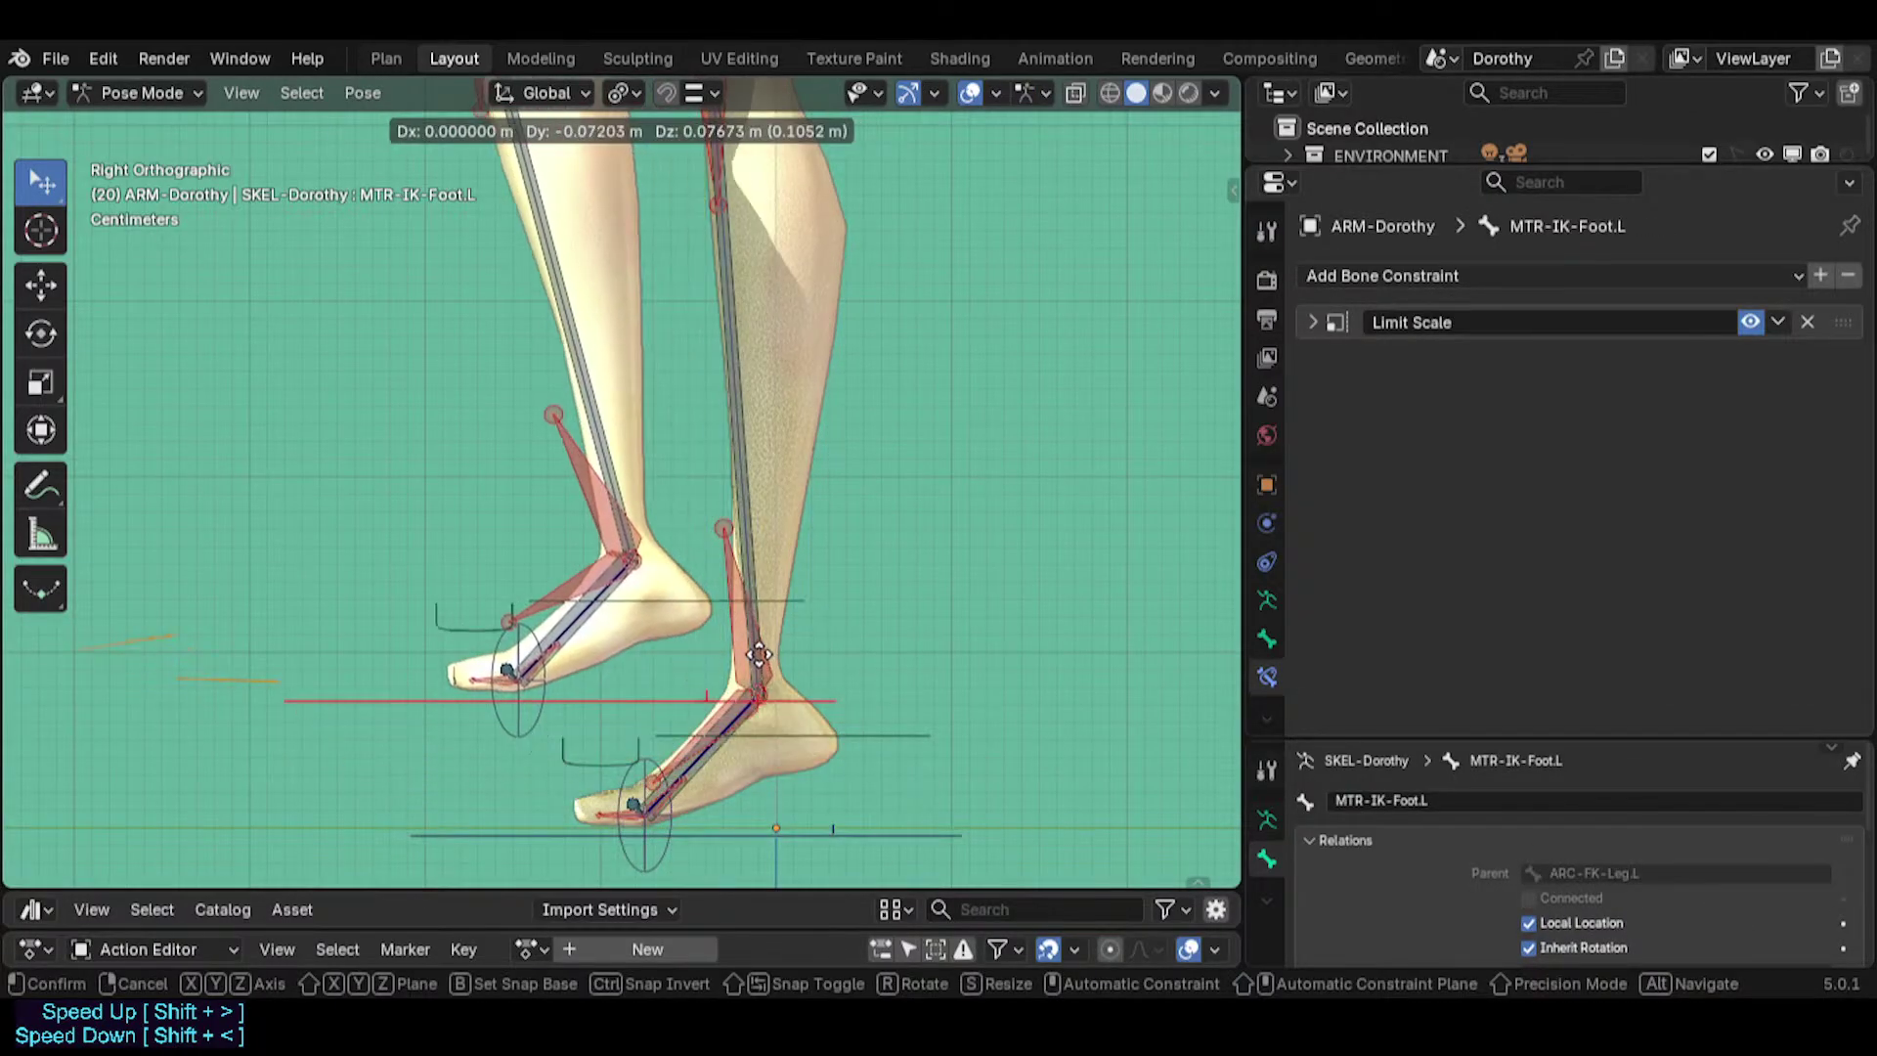
pyautogui.click(741, 618)
pyautogui.press('g')
pyautogui.click(687, 552)
pyautogui.click(670, 552)
pyautogui.press('r')
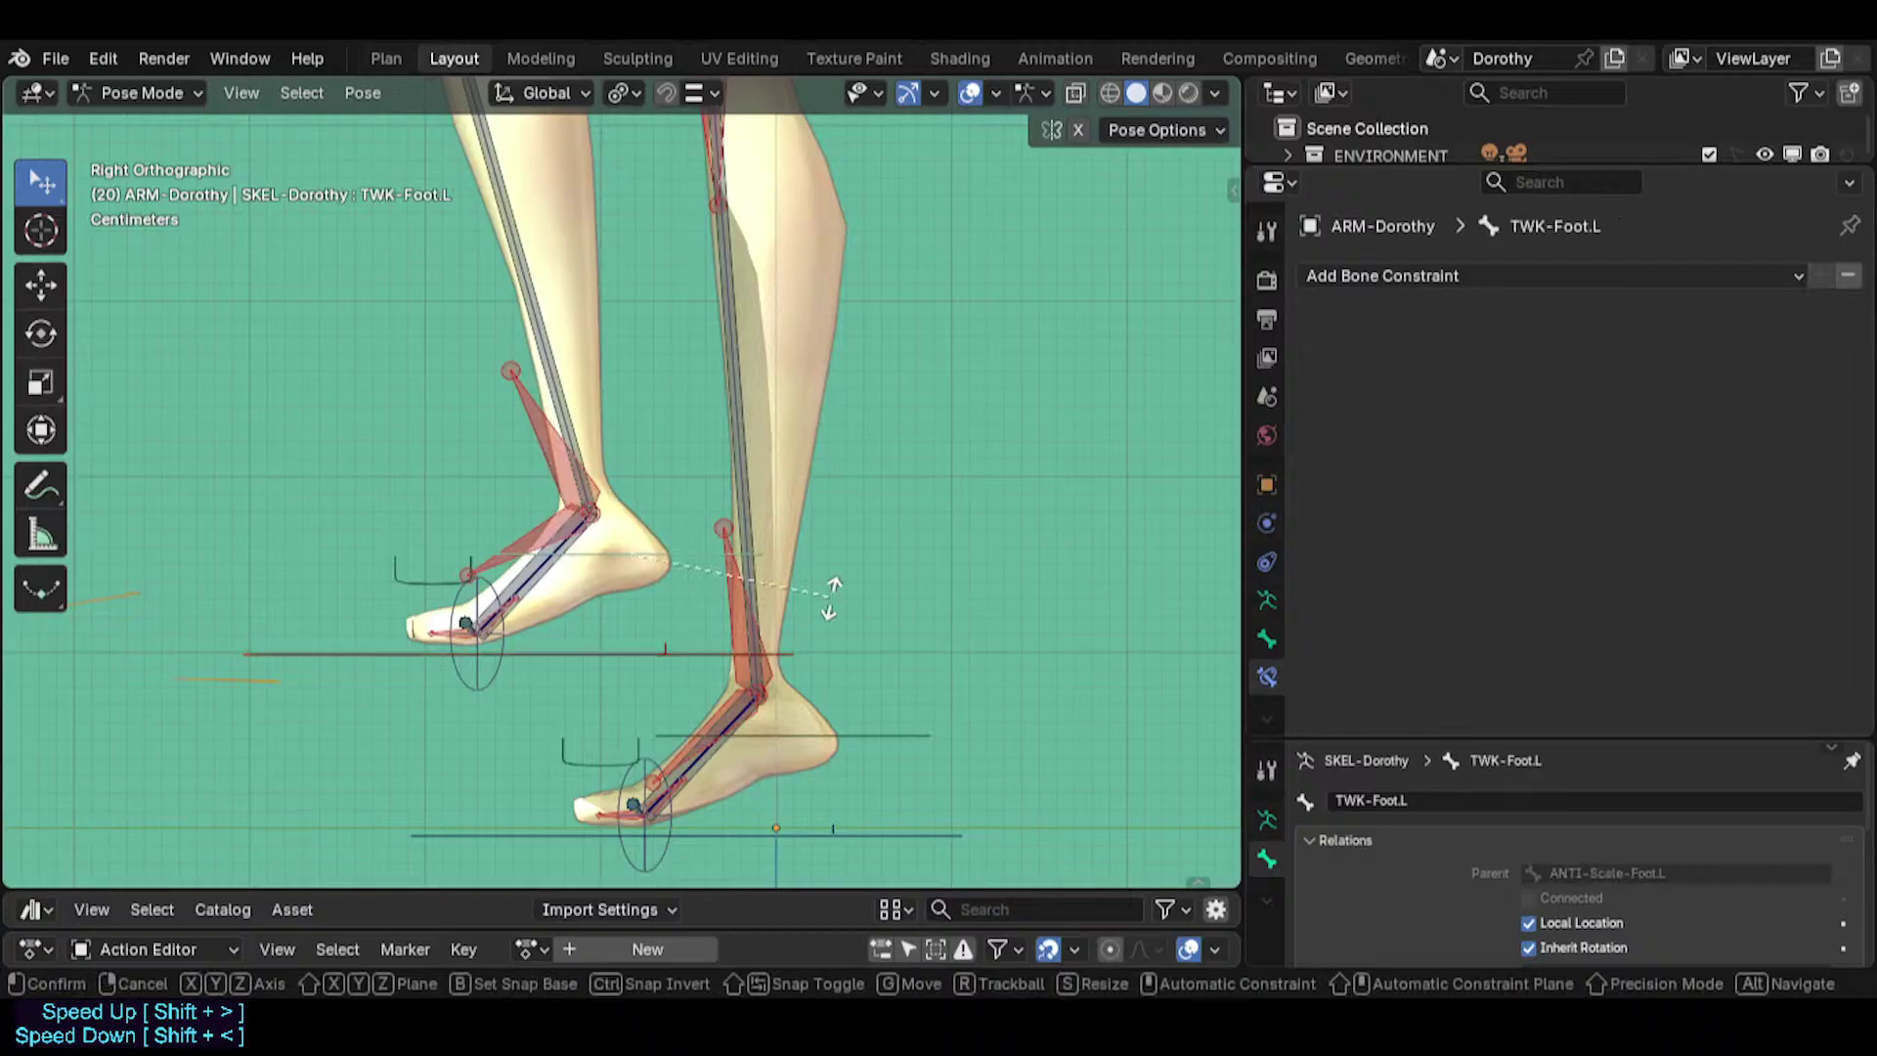
pyautogui.press('x')
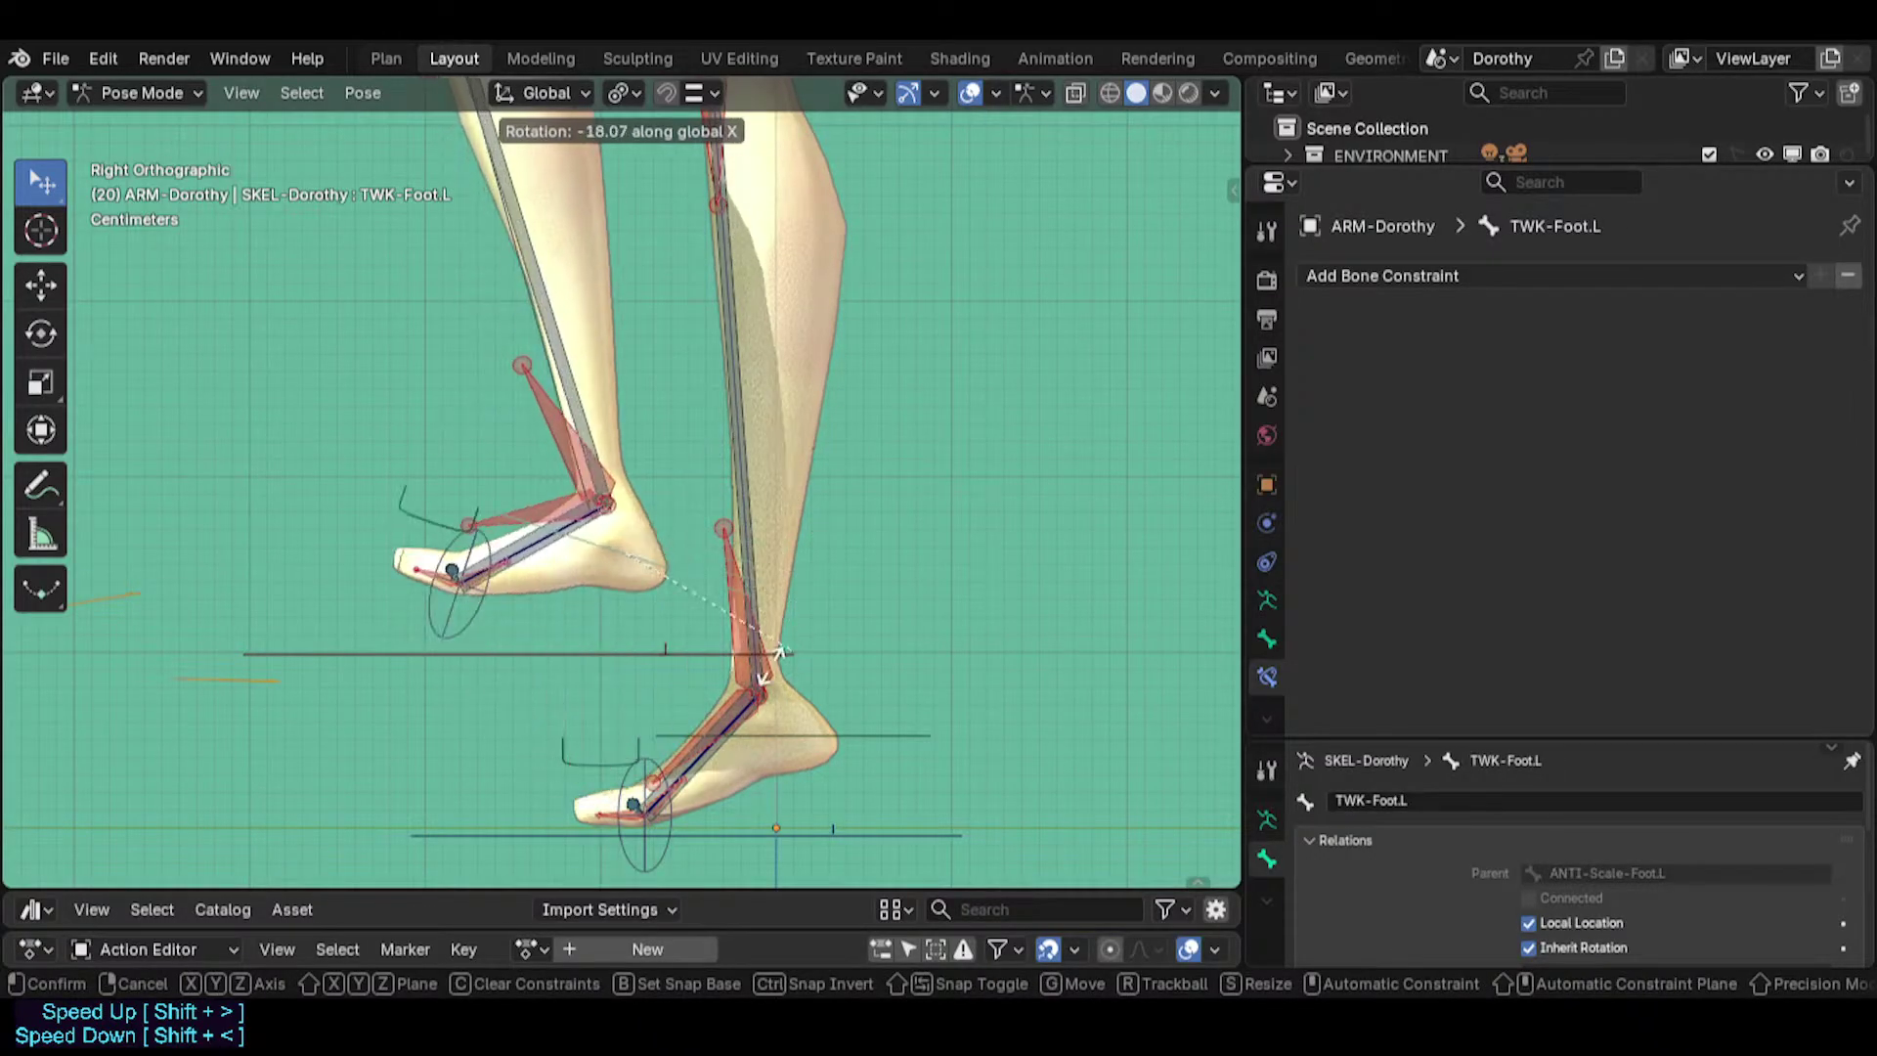
pyautogui.click(642, 496)
# Compare the raised ankle with the Copy Rotation of HLP3-FanAnkleShin.L off and on, leaving the constraint enabled.
pyautogui.click(543, 409)
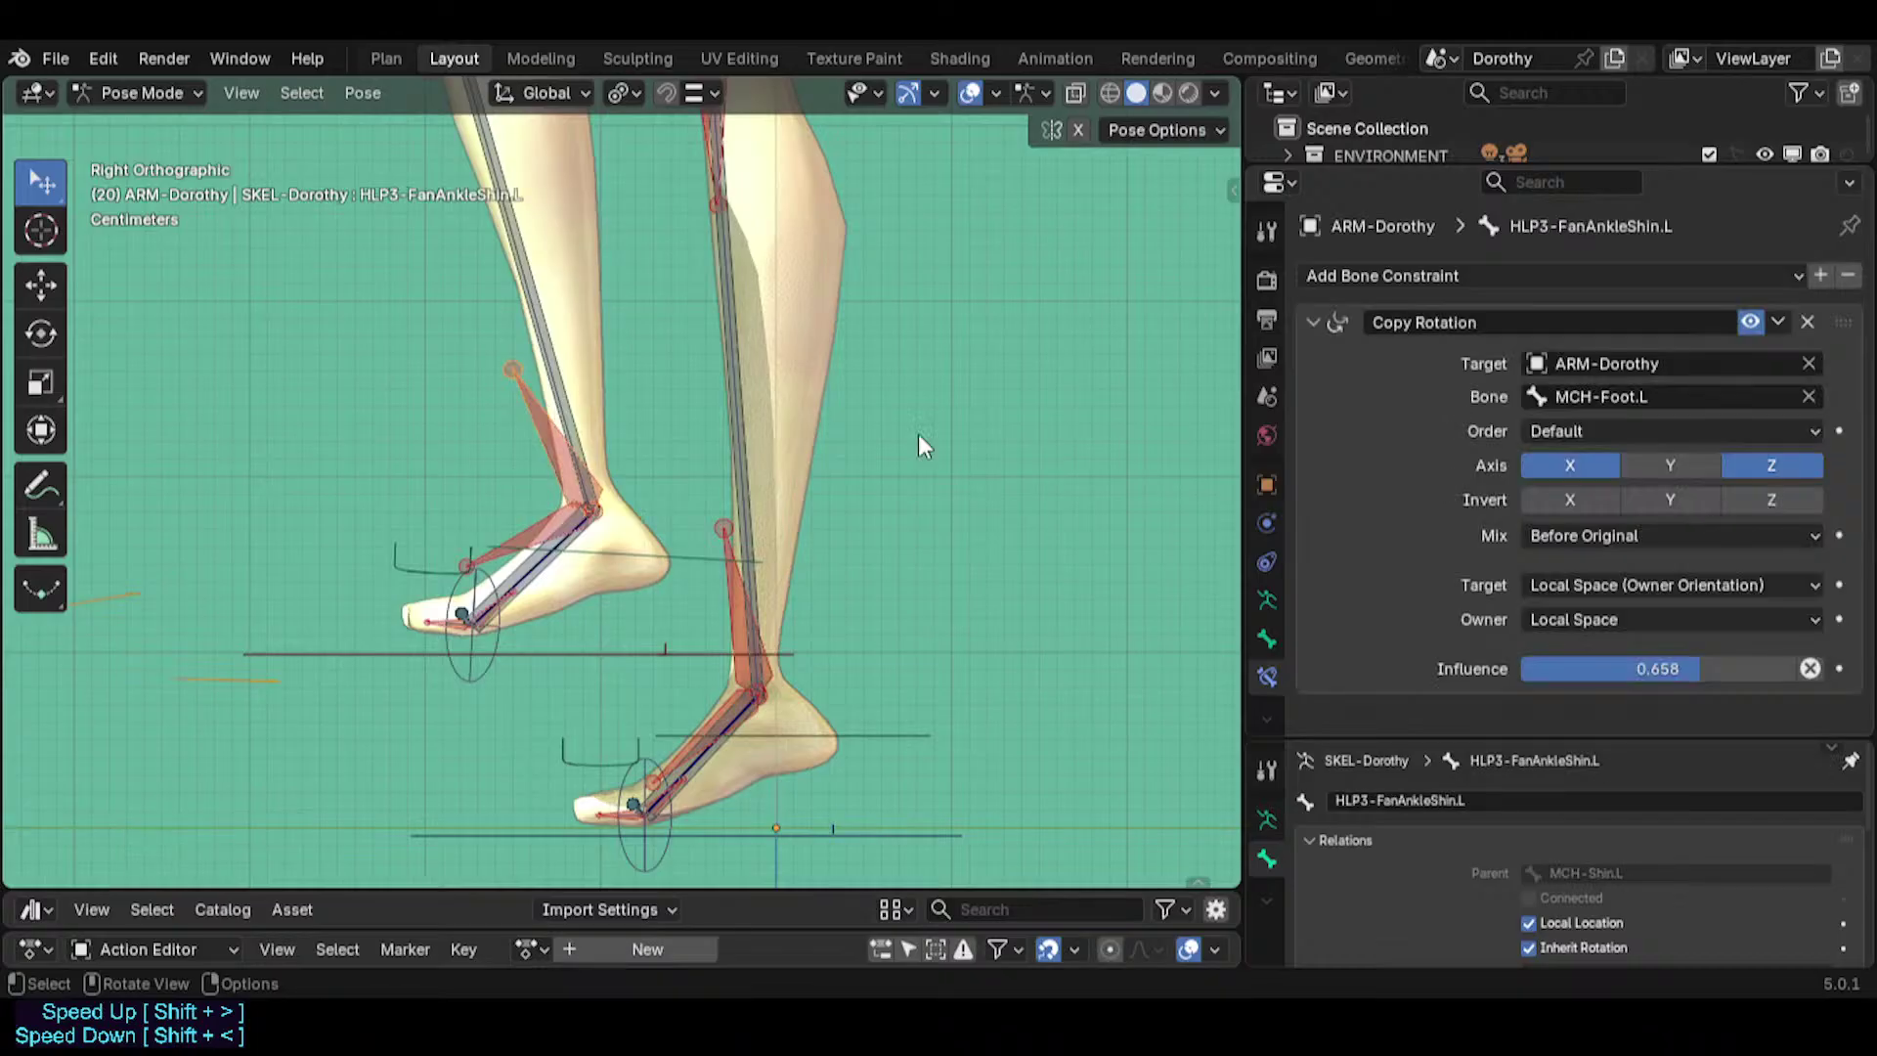
pyautogui.click(1750, 322)
pyautogui.click(1749, 322)
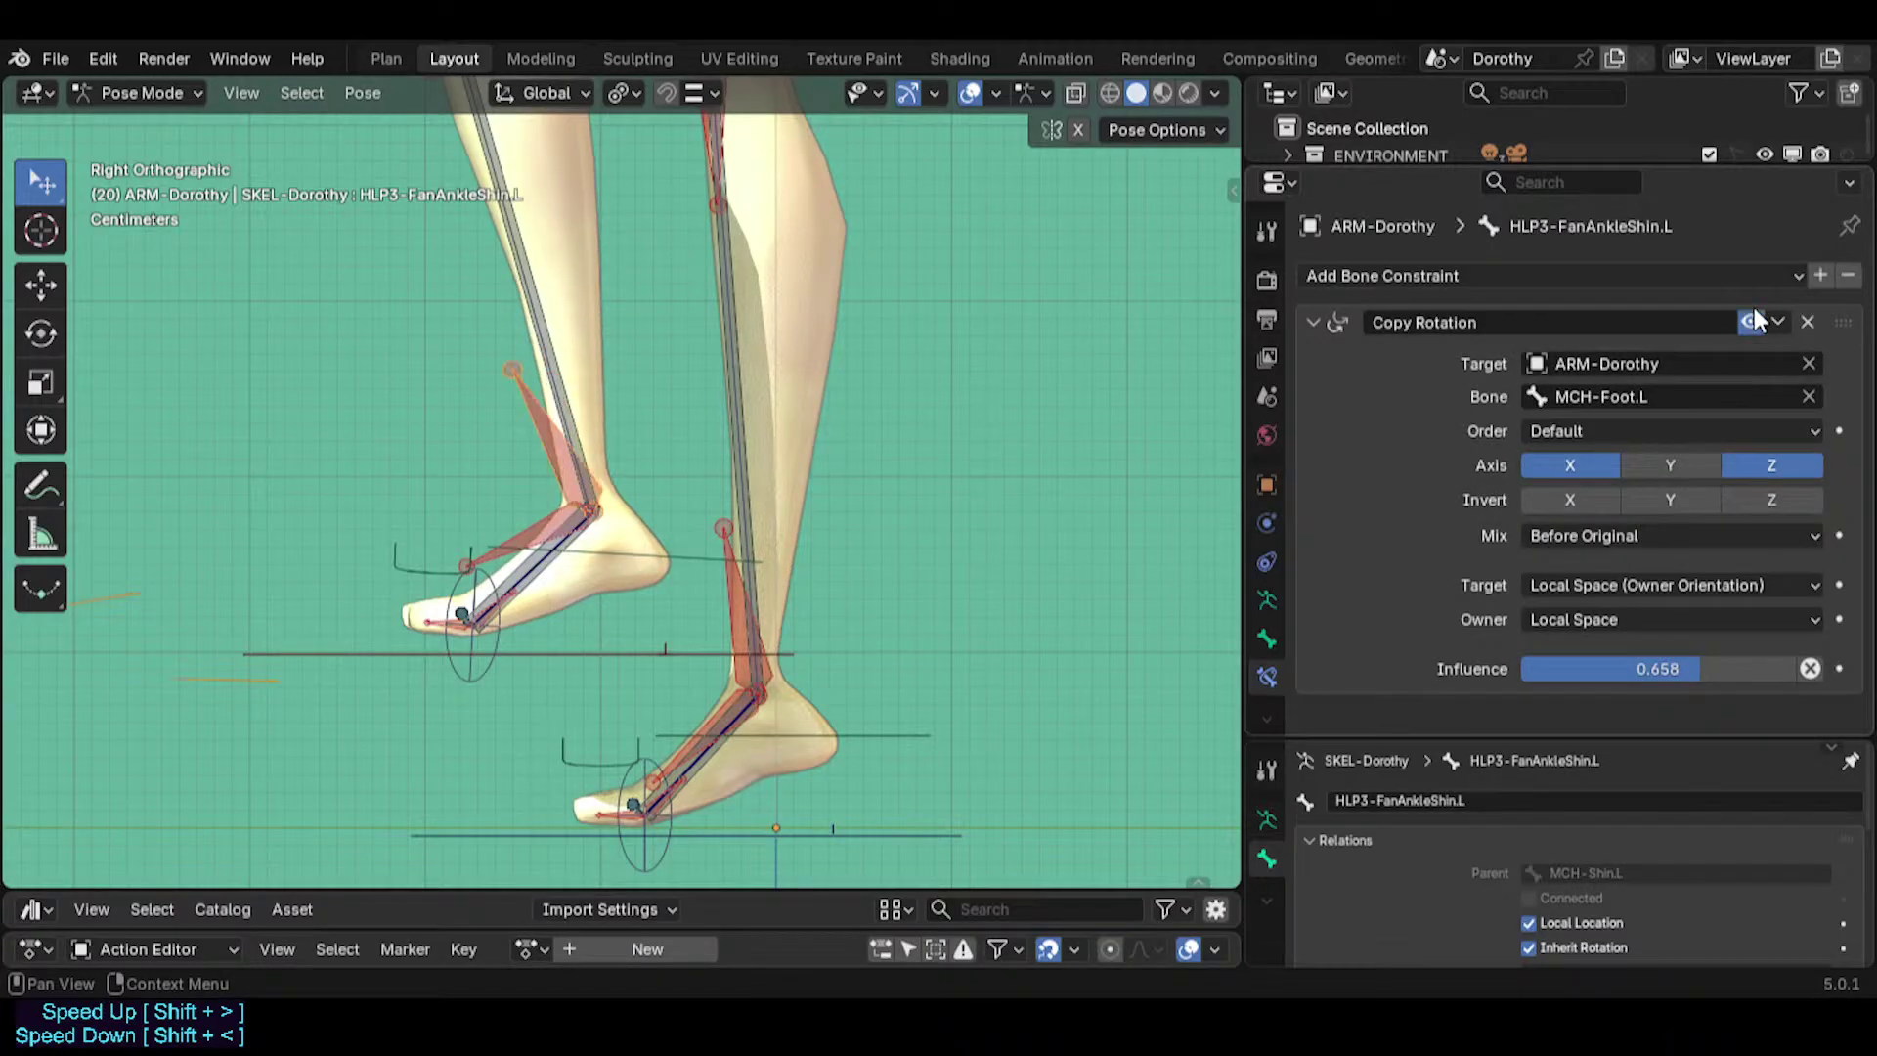
# Adjust the rotation of TWK-Foot.L slightly and bring up the constraint settings of HLP3-FanAnkleShin.L.
pyautogui.click(651, 569)
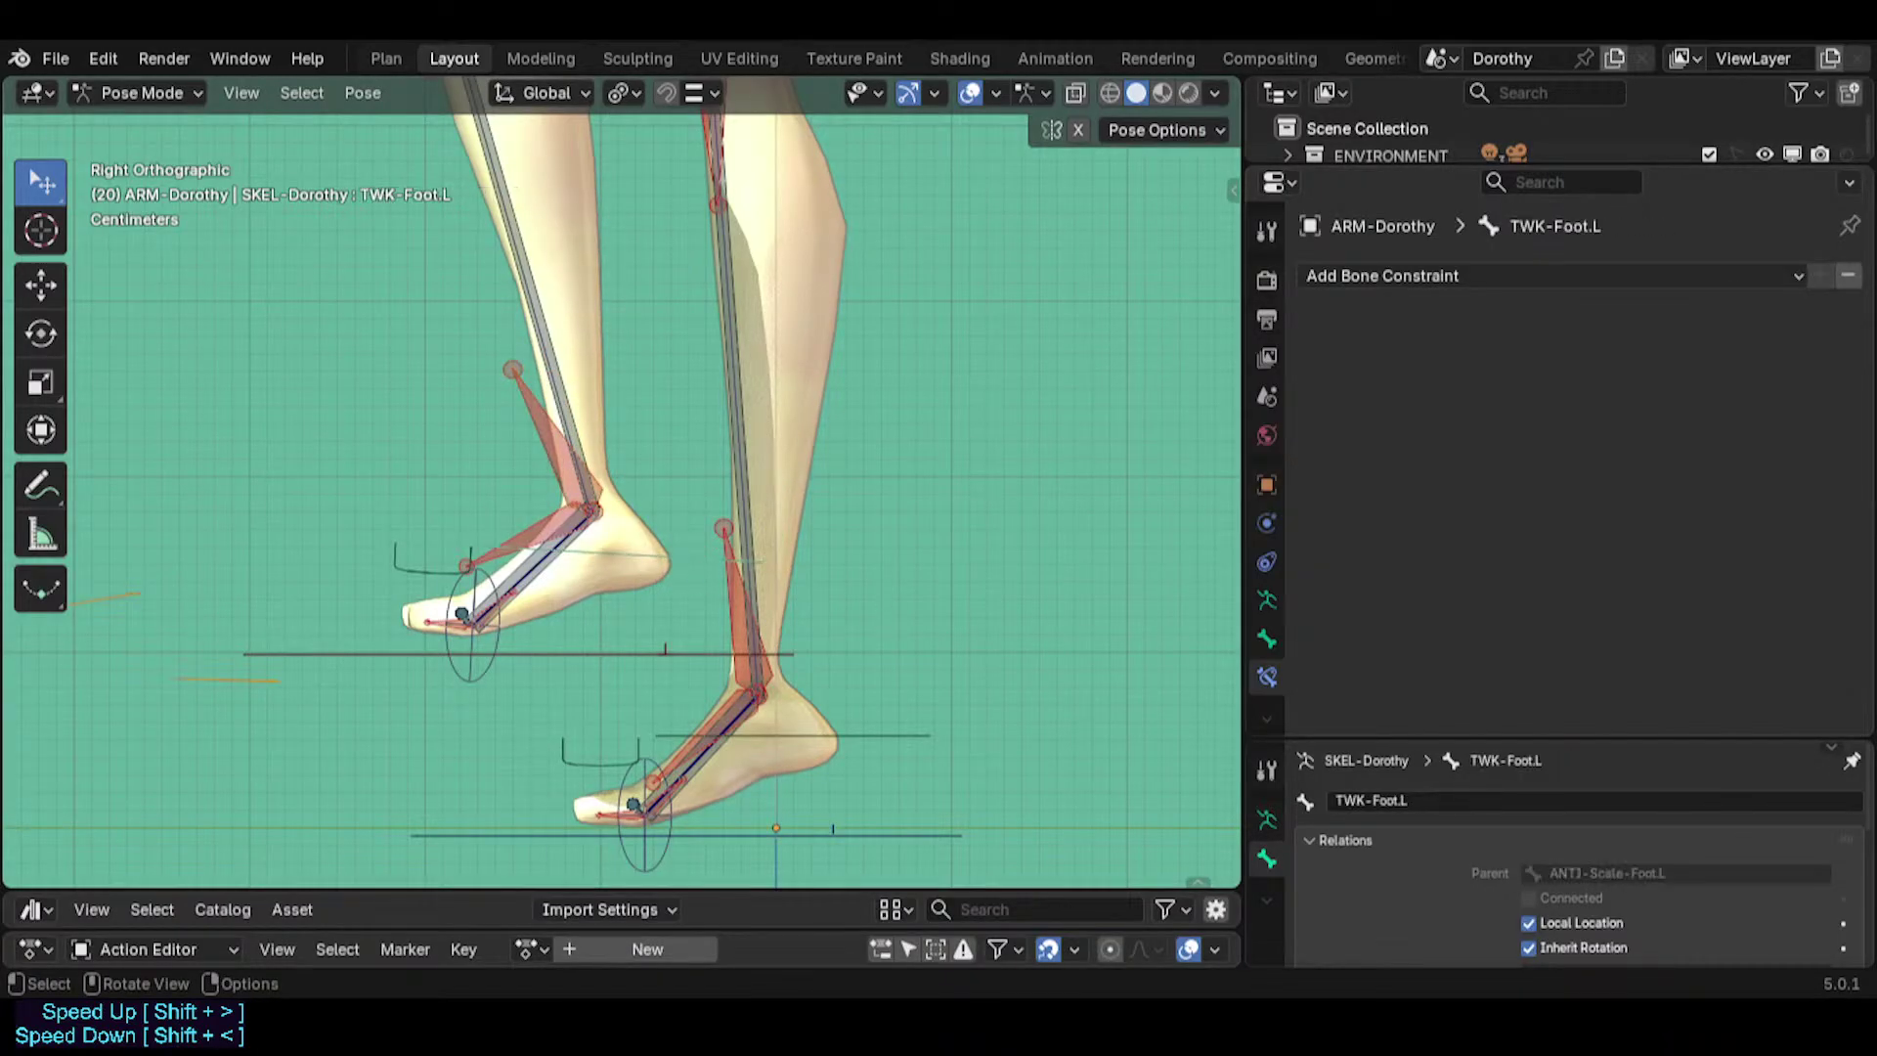
pyautogui.press('r')
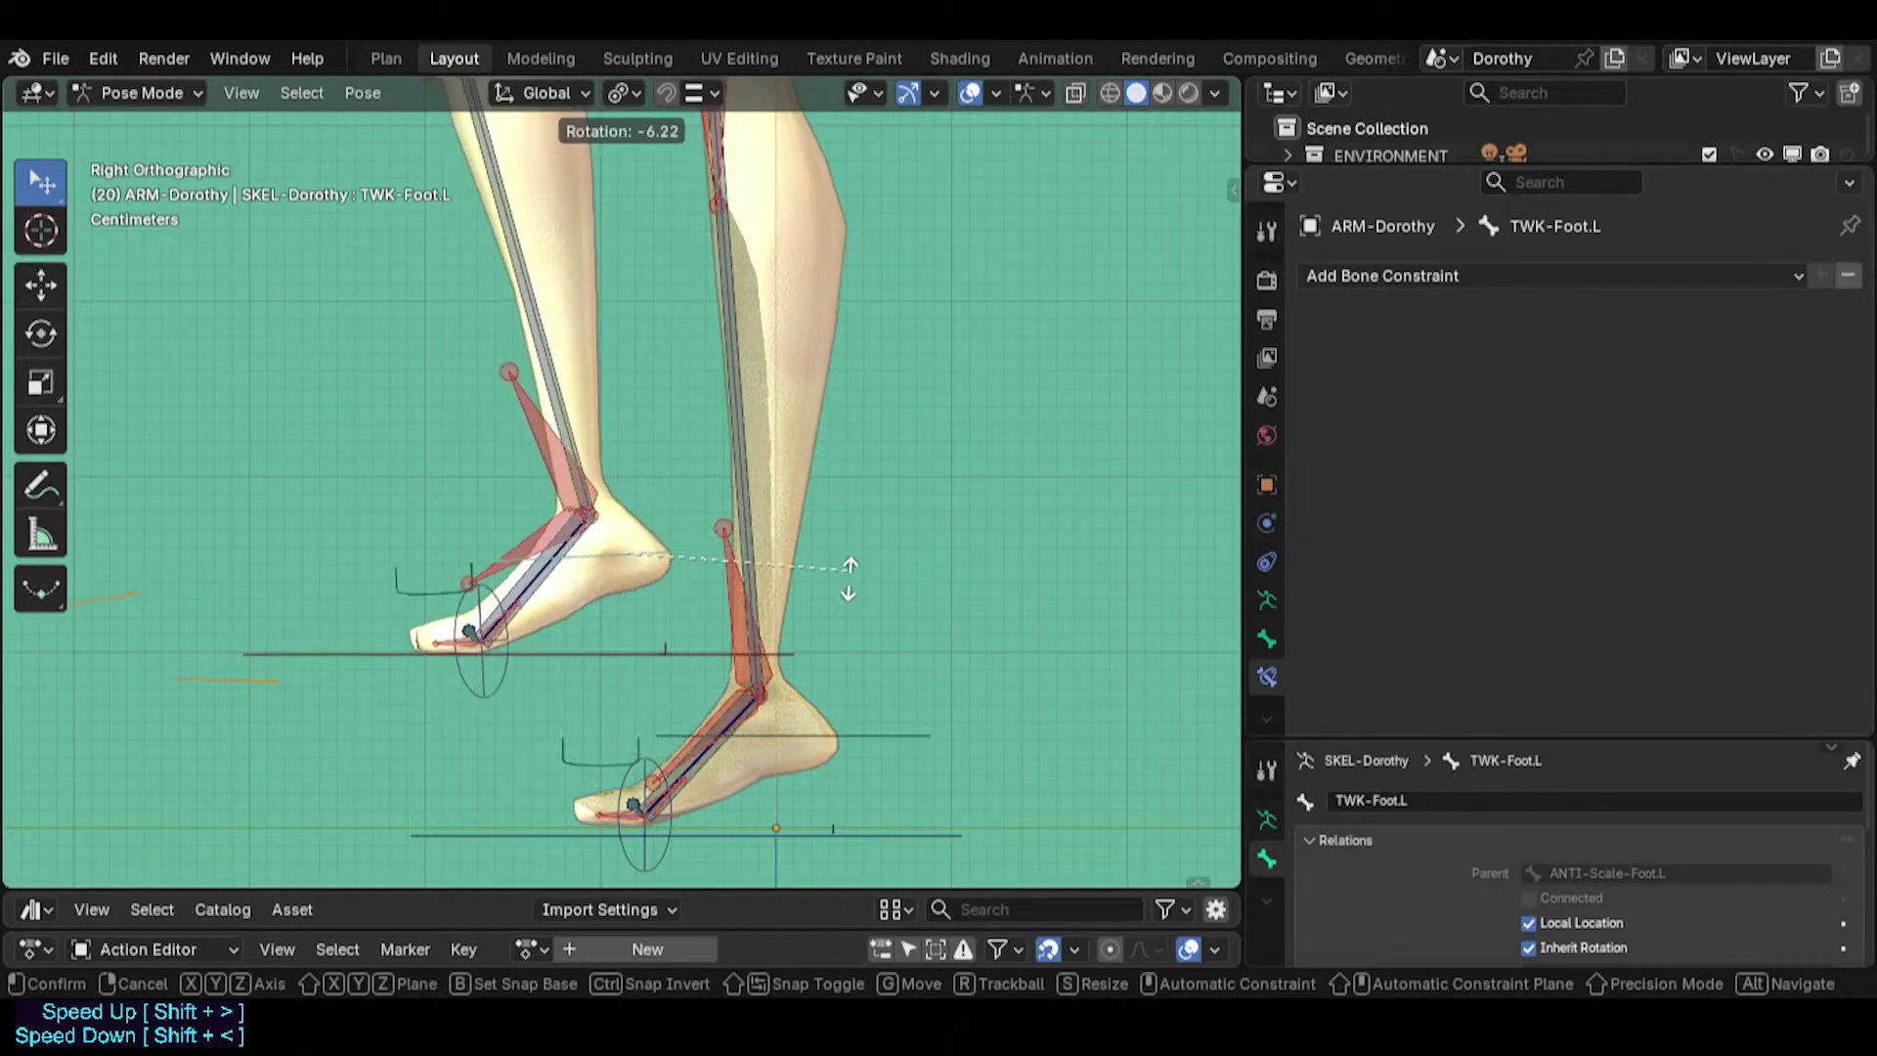
pyautogui.click(407, 404)
pyautogui.click(577, 410)
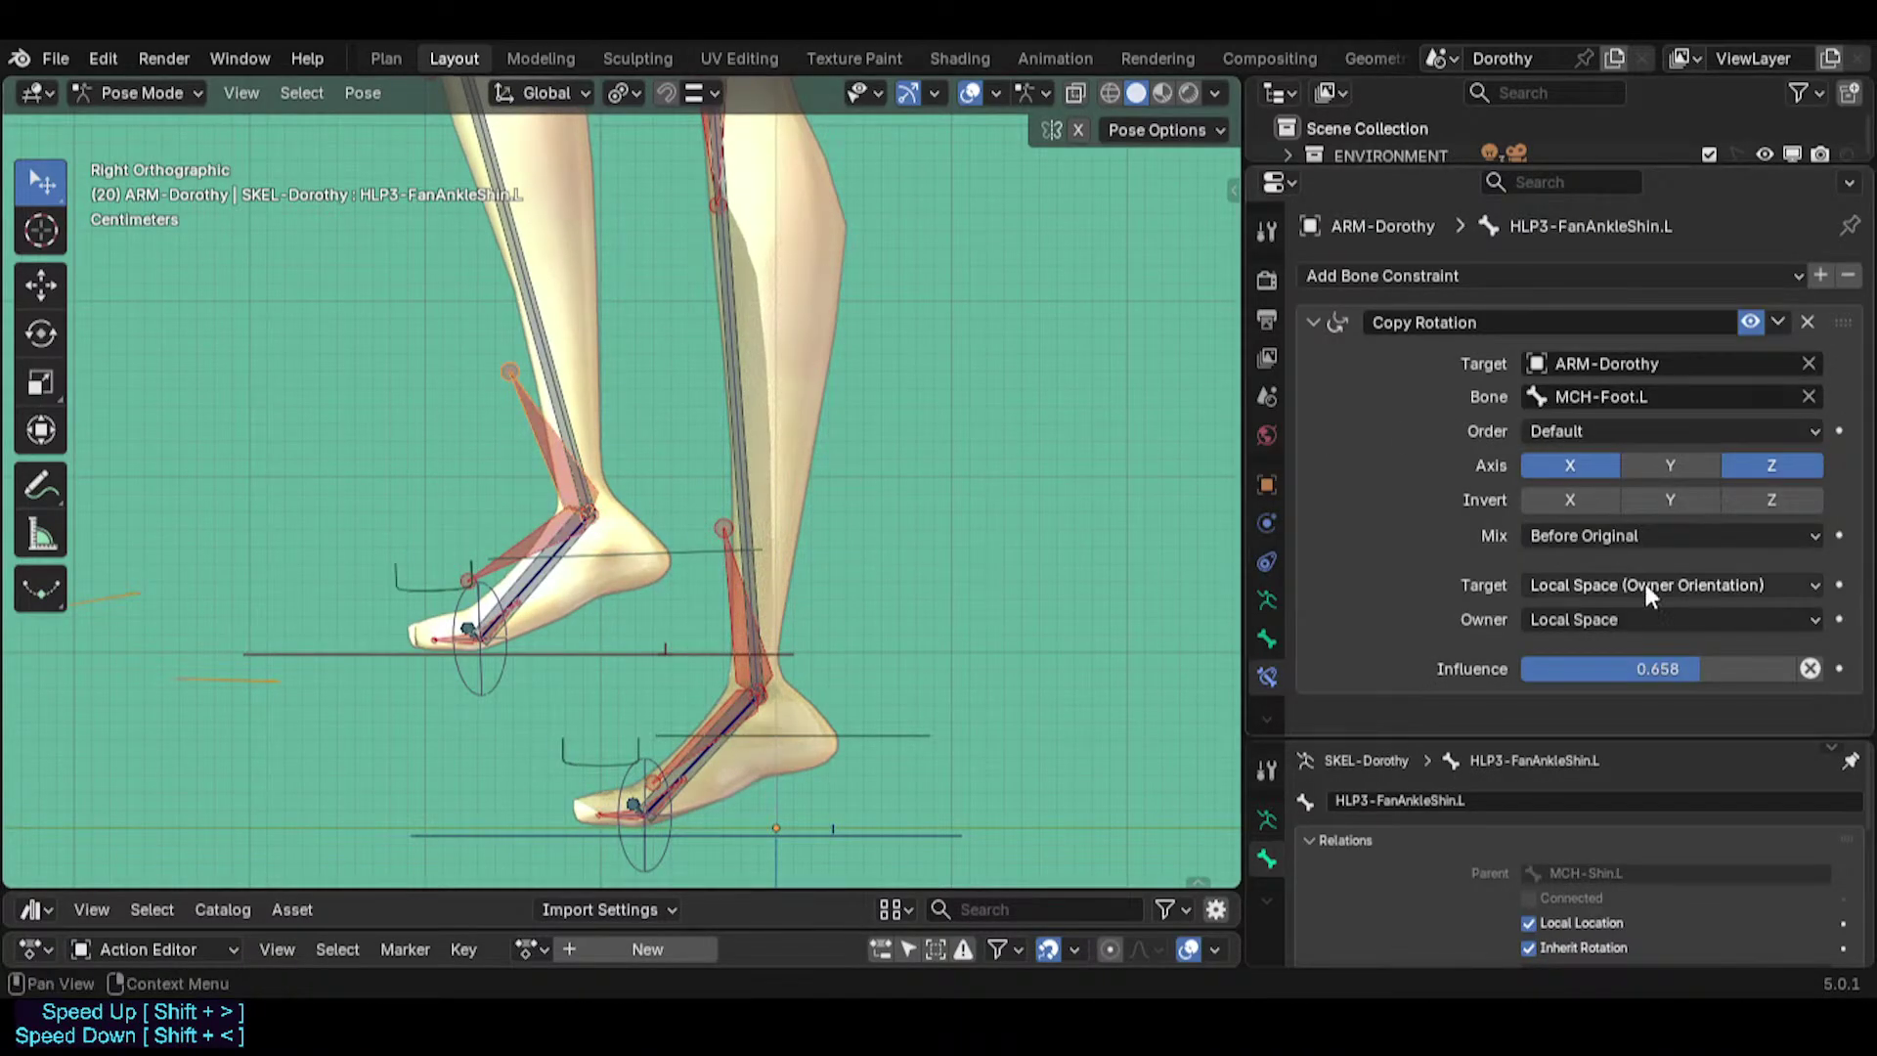
# Set the Copy Rotation influence of HLP3-FanAnkleShin.L to 0.638 and point the left foot downward by rotating TWK-Foot.L about global X.
pyautogui.moveTo(1687, 668); pyautogui.dragTo(1726, 668)
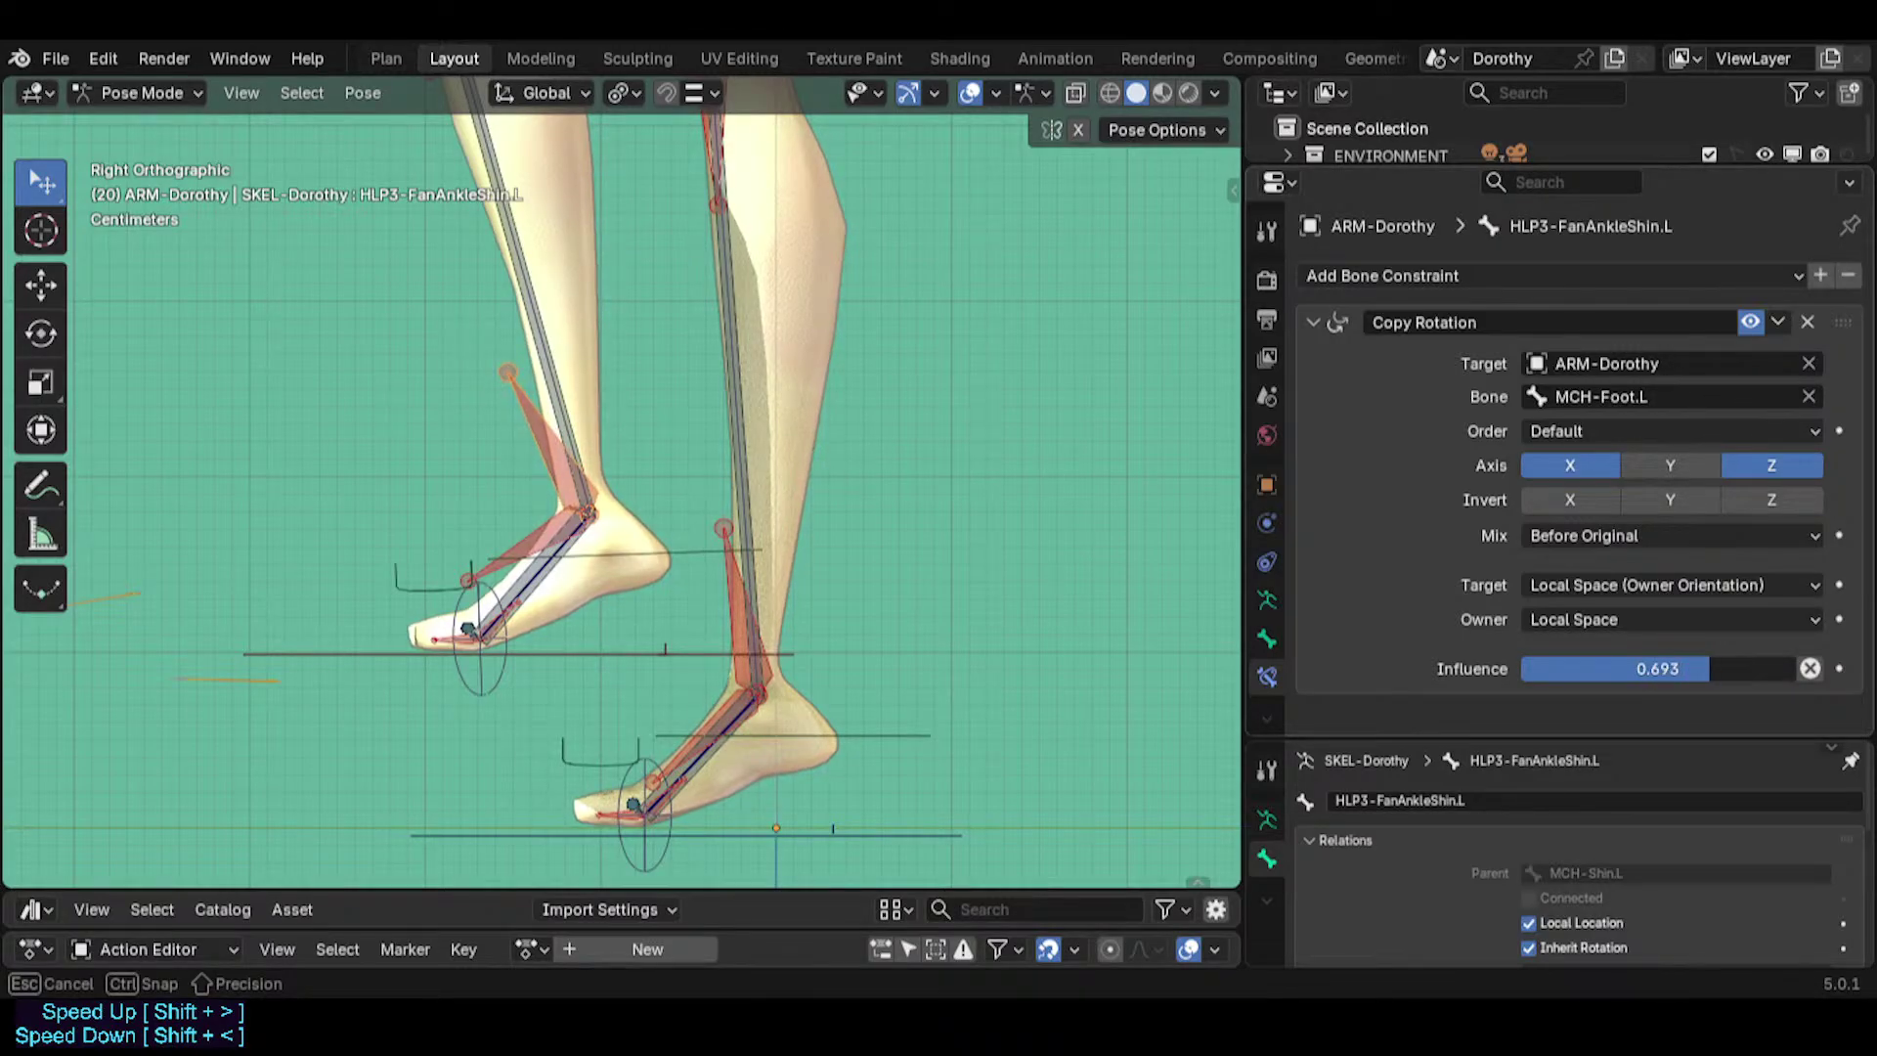
pyautogui.moveTo(1697, 675); pyautogui.dragTo(1697, 674)
pyautogui.click(659, 547)
pyautogui.press('r')
pyautogui.press('x')
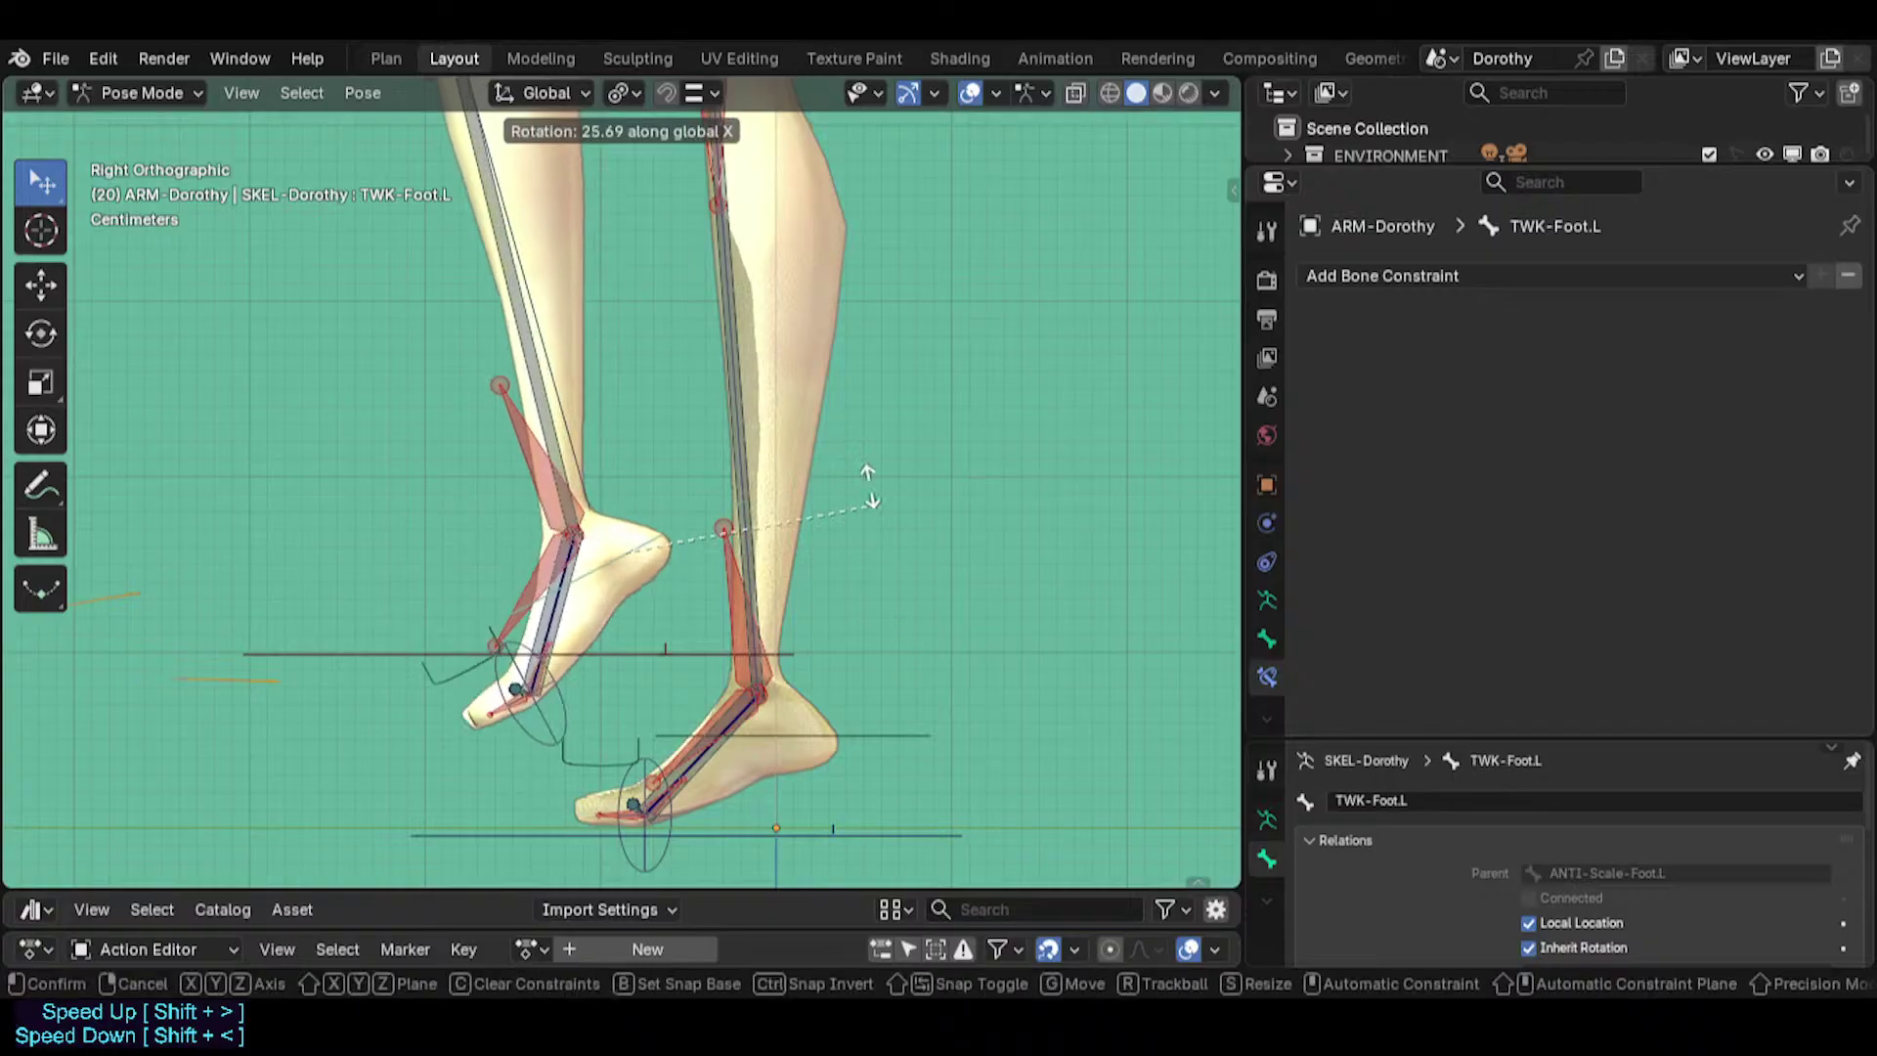
pyautogui.click(448, 443)
# Set the Copy Rotation influence of HLP3-FanAnkleShin.L to 0.523, checking against HLP3-FanAnkleShin.R.
pyautogui.click(518, 462)
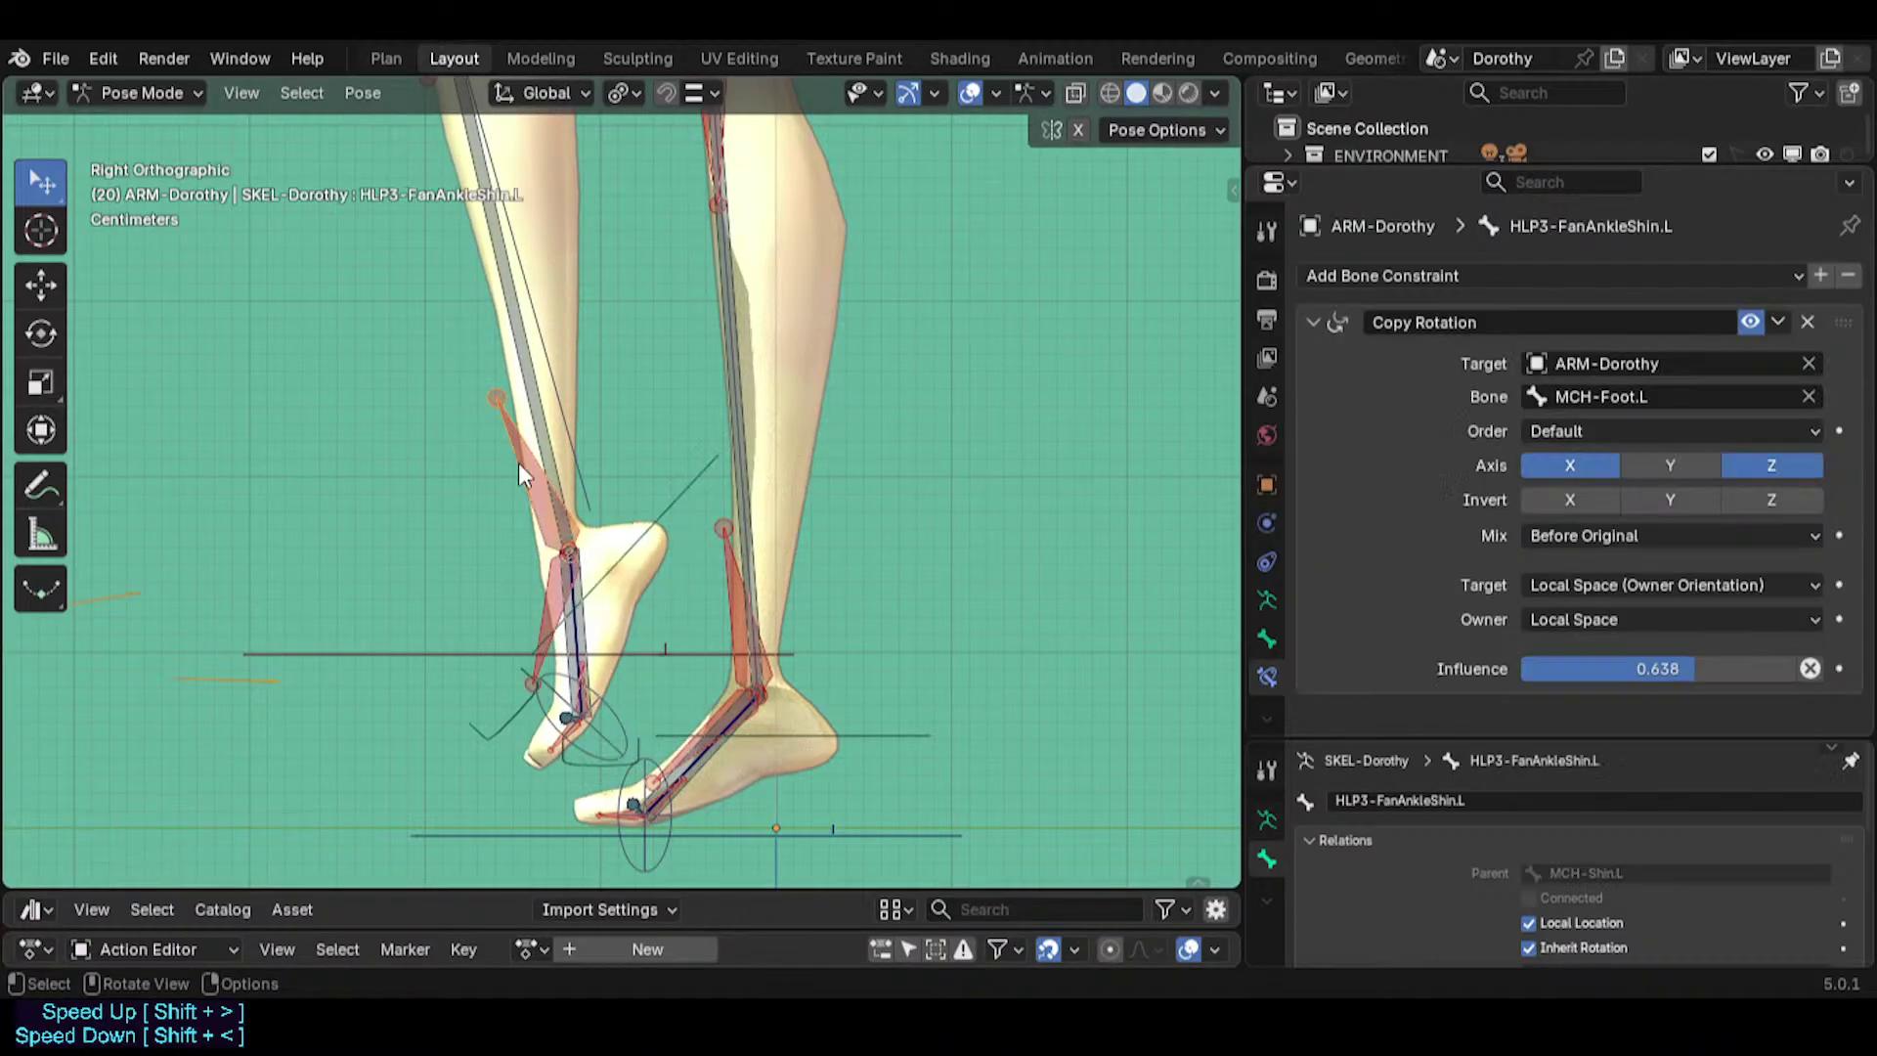
pyautogui.moveTo(1756, 661); pyautogui.dragTo(1665, 669)
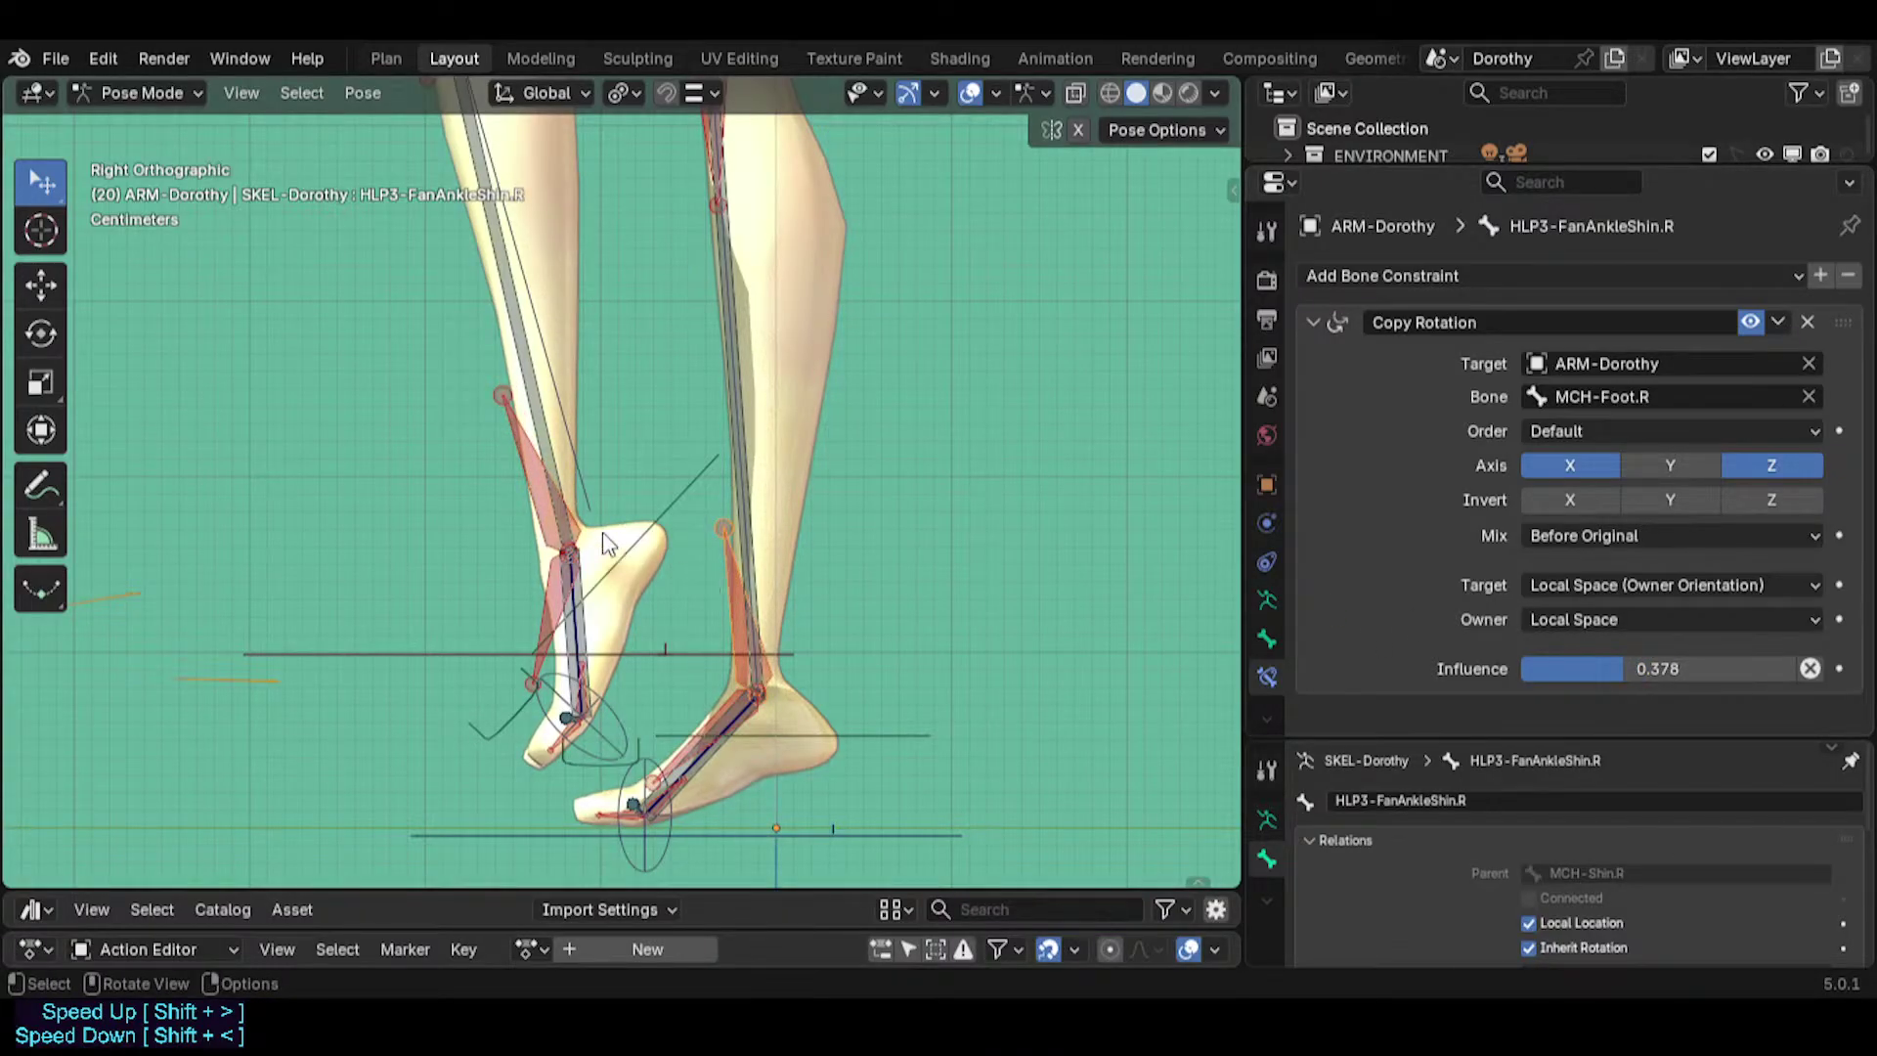
pyautogui.moveTo(514, 473)
pyautogui.mouseDown(button='middle')
pyautogui.moveTo(559, 495)
pyautogui.moveTo(491, 495)
pyautogui.mouseUp(button='middle')
pyautogui.press('KP_3')
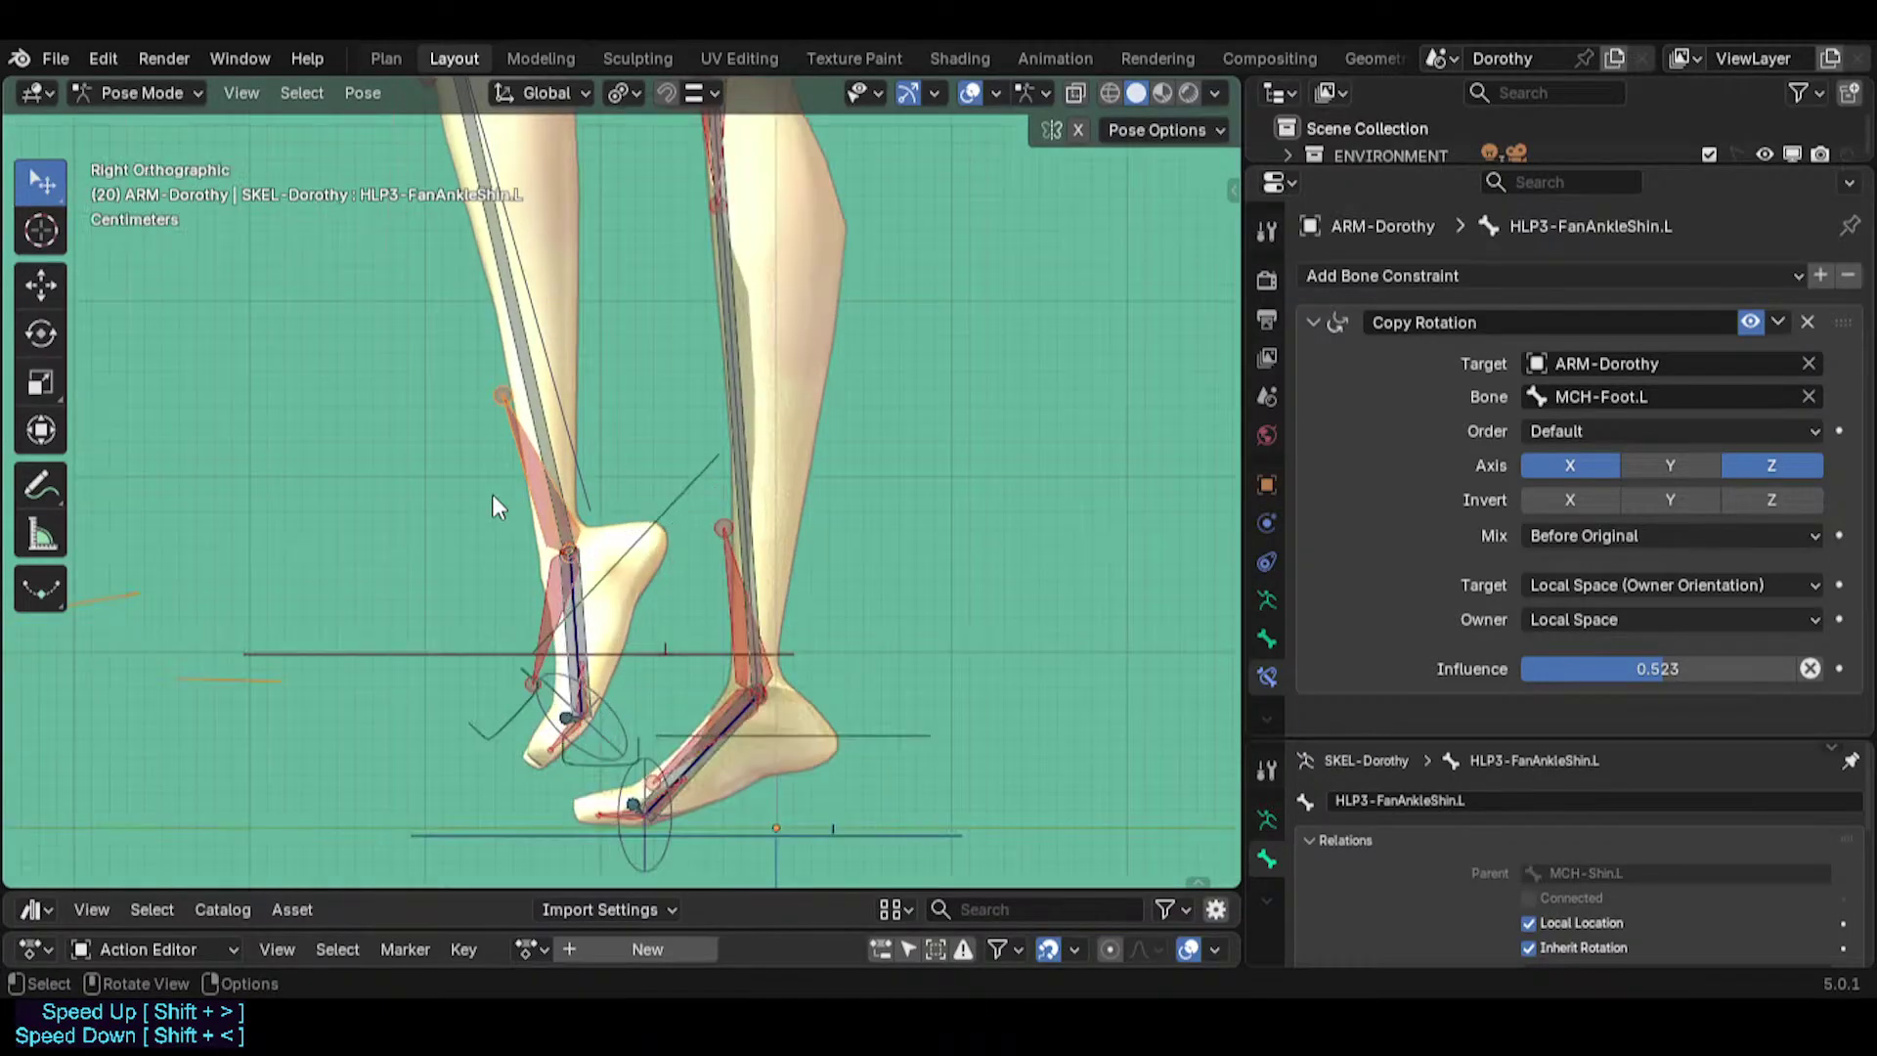
# Bend the left wrist by rotating the MTR-IK-Hand.L control.
pyautogui.scroll(-4, 479, 496)
pyautogui.keyDown('shift'); pyautogui.moveTo(480, 220); pyautogui.dragTo(474, 611, button='middle'); pyautogui.keyUp('shift')
pyautogui.moveTo(547, 557); pyautogui.dragTo(812, 567, button='middle')
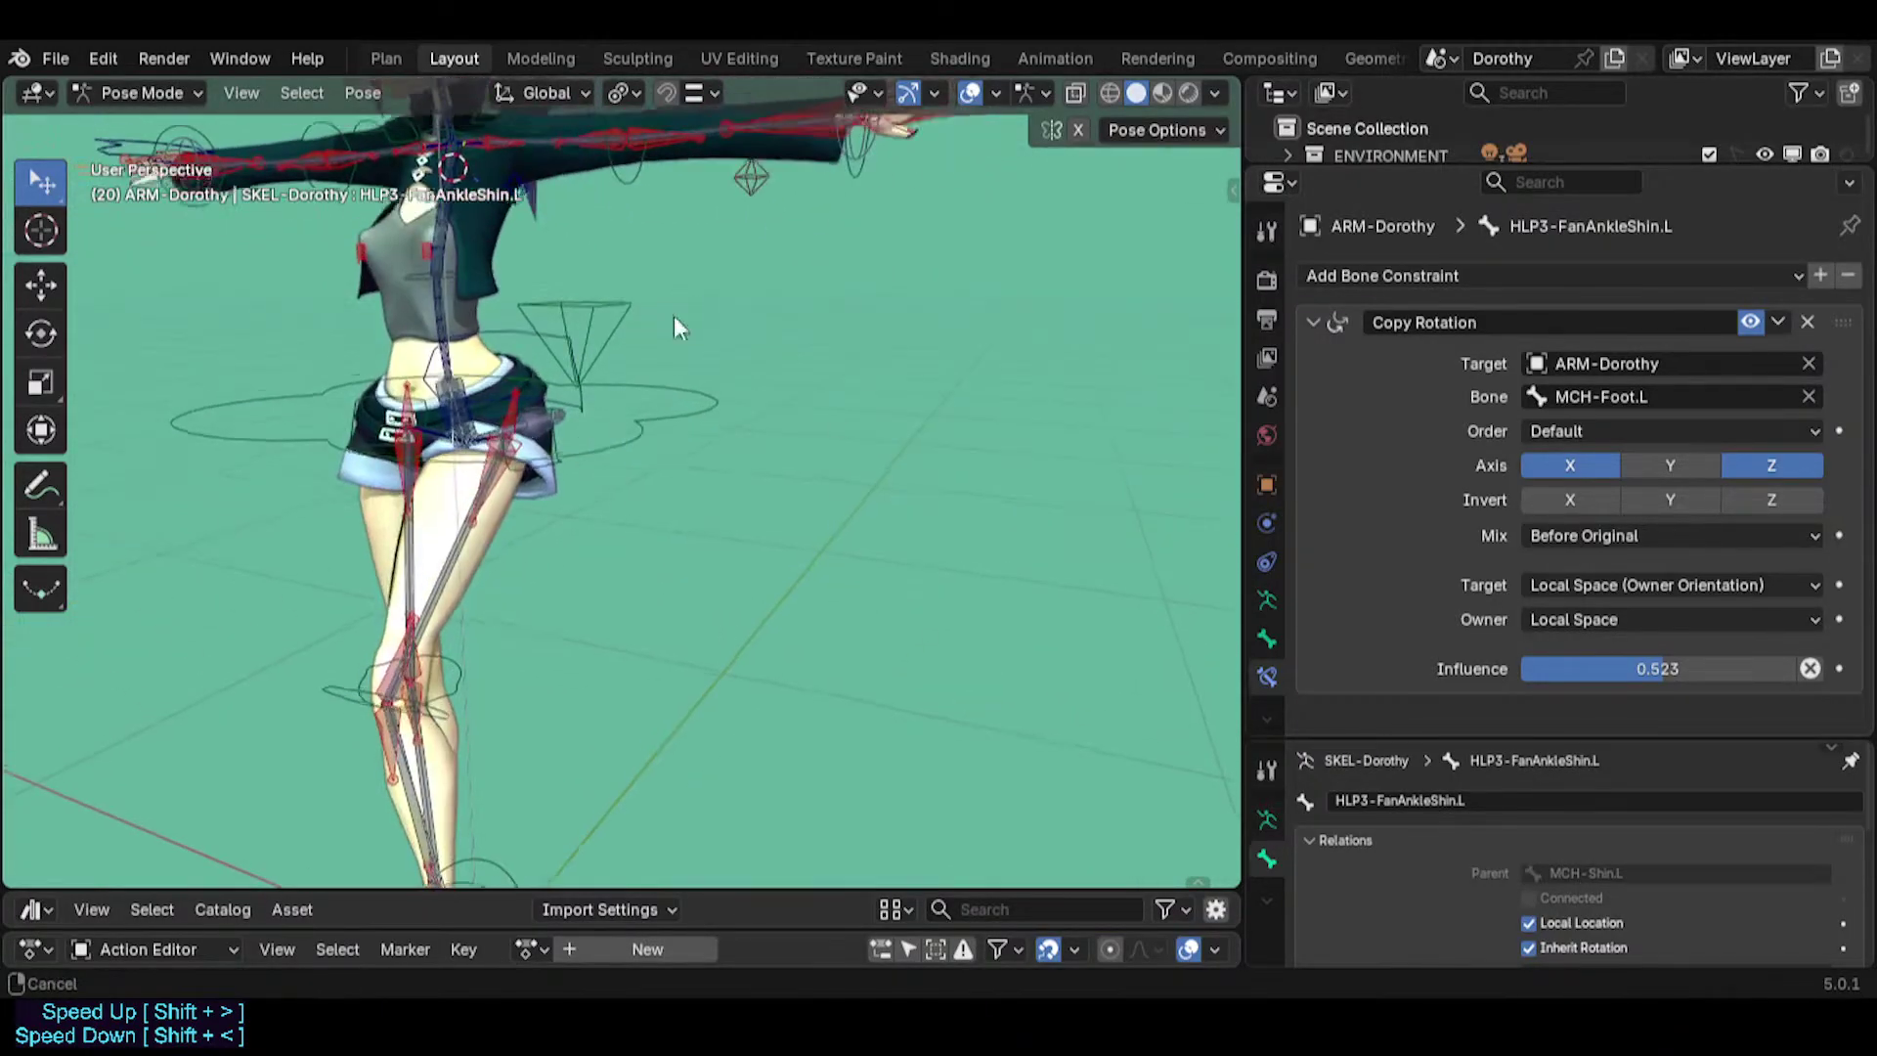
pyautogui.keyDown('shift'); pyautogui.moveTo(672, 315); pyautogui.dragTo(626, 557, button='middle'); pyautogui.keyUp('shift')
pyautogui.moveTo(625, 557); pyautogui.dragTo(718, 547, button='middle')
pyautogui.click(920, 433)
pyautogui.moveTo(920, 432); pyautogui.dragTo(743, 430, button='middle')
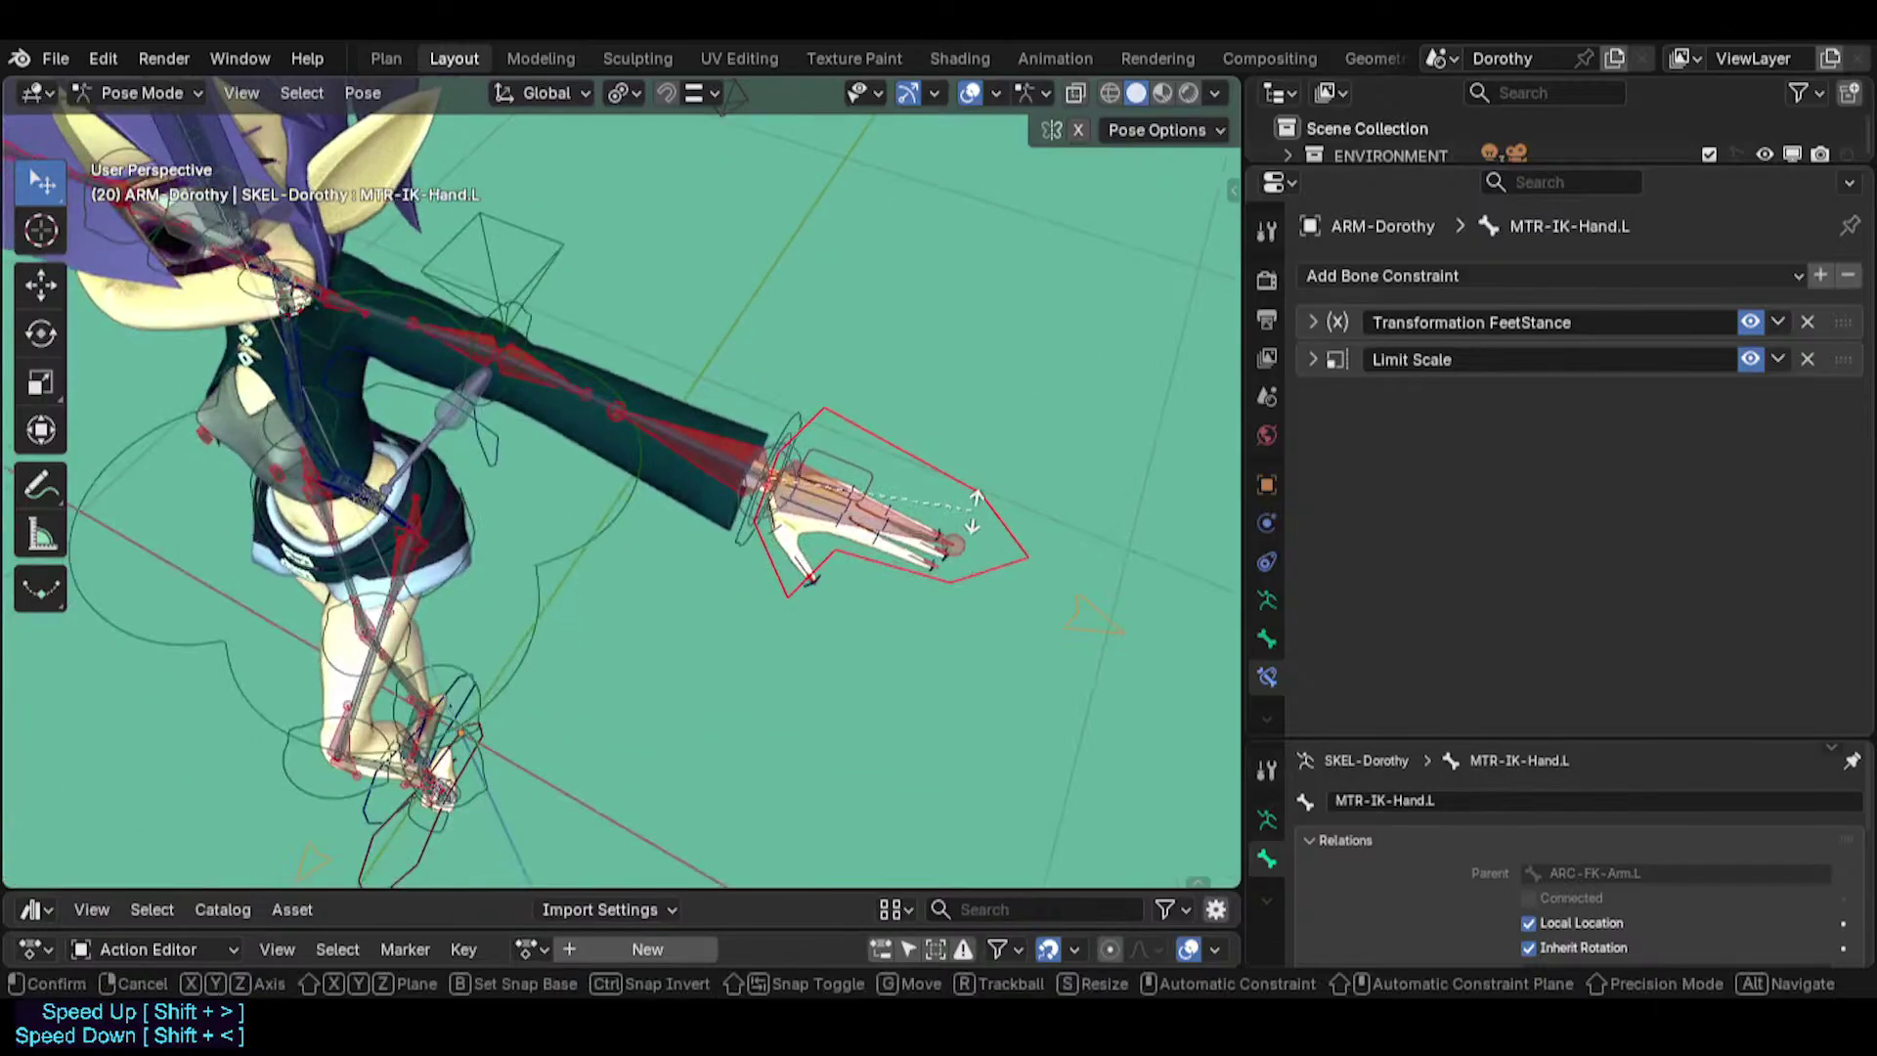
pyautogui.press('r')
pyautogui.click(719, 419)
# Try a Copy Rotation influence of 1.000 on HLP4-FanWristForeArm.L and undo it.
pyautogui.click(724, 434)
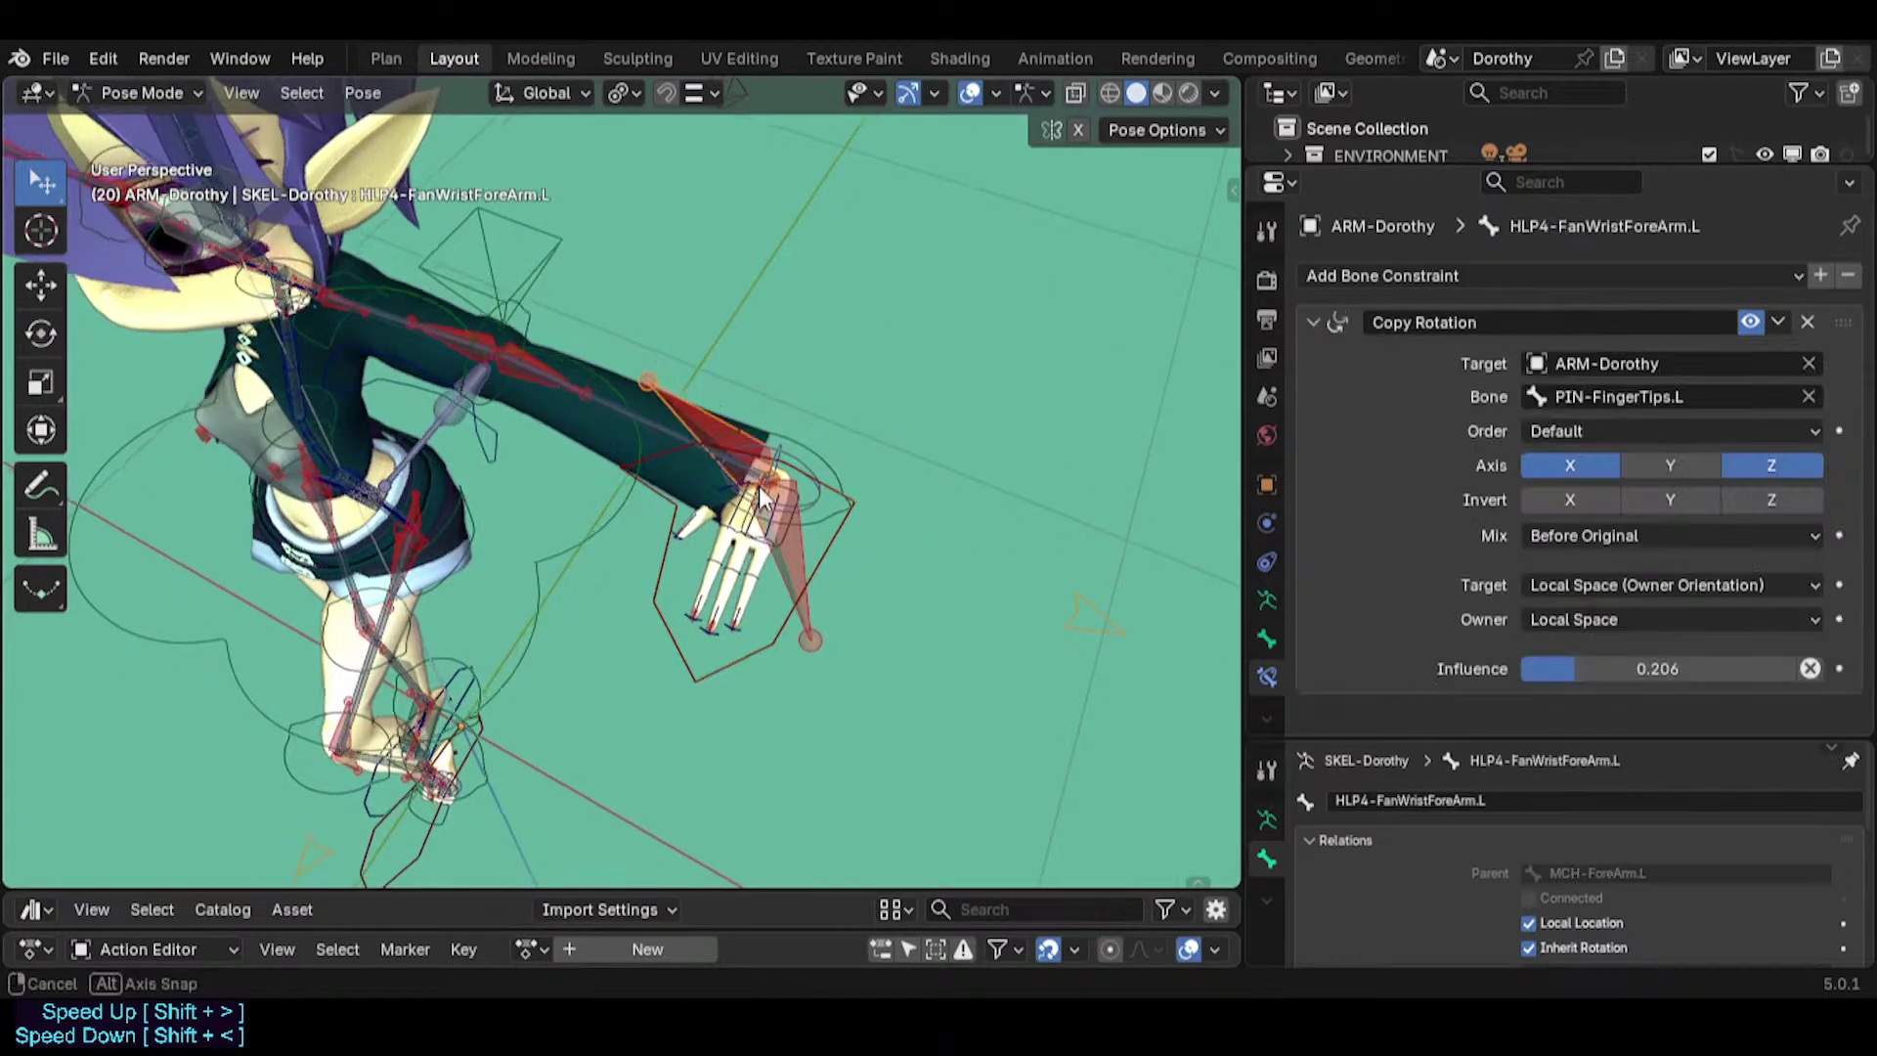
pyautogui.moveTo(1600, 675); pyautogui.dragTo(1797, 670)
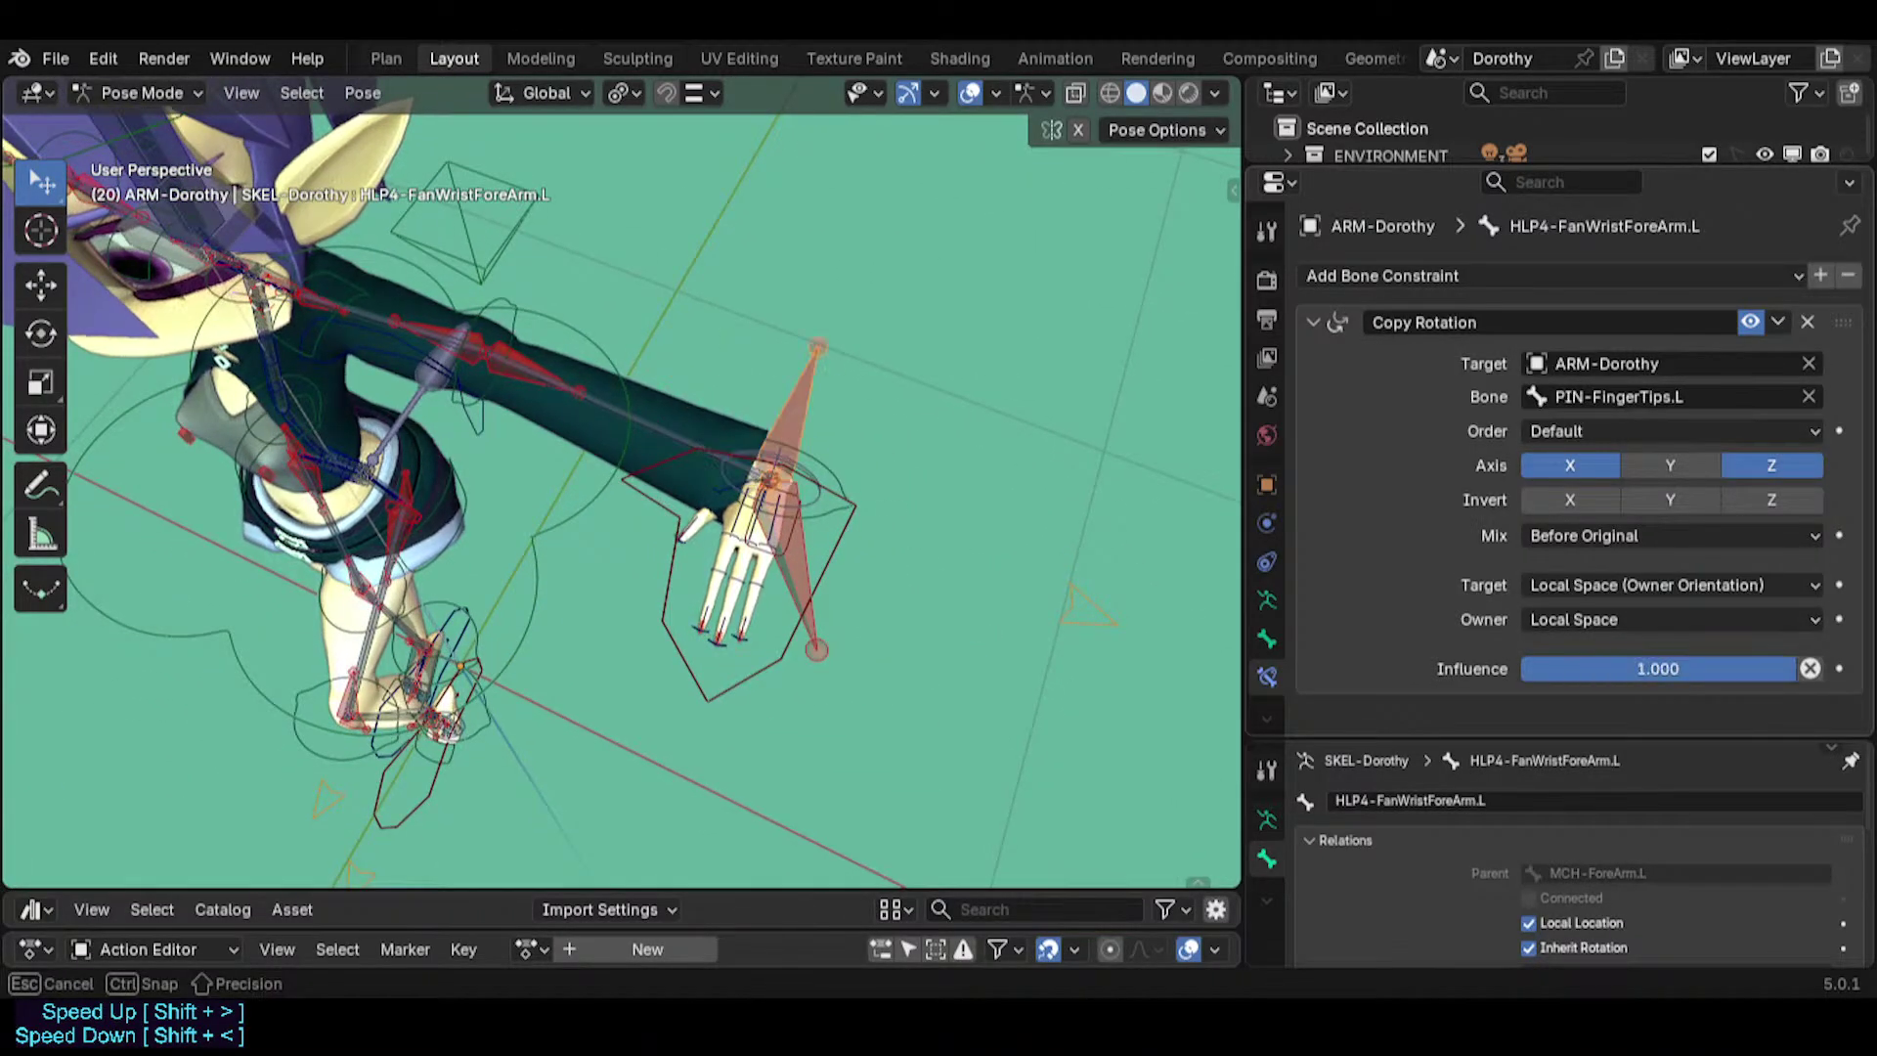
pyautogui.hotkey('ctrl', 'z')
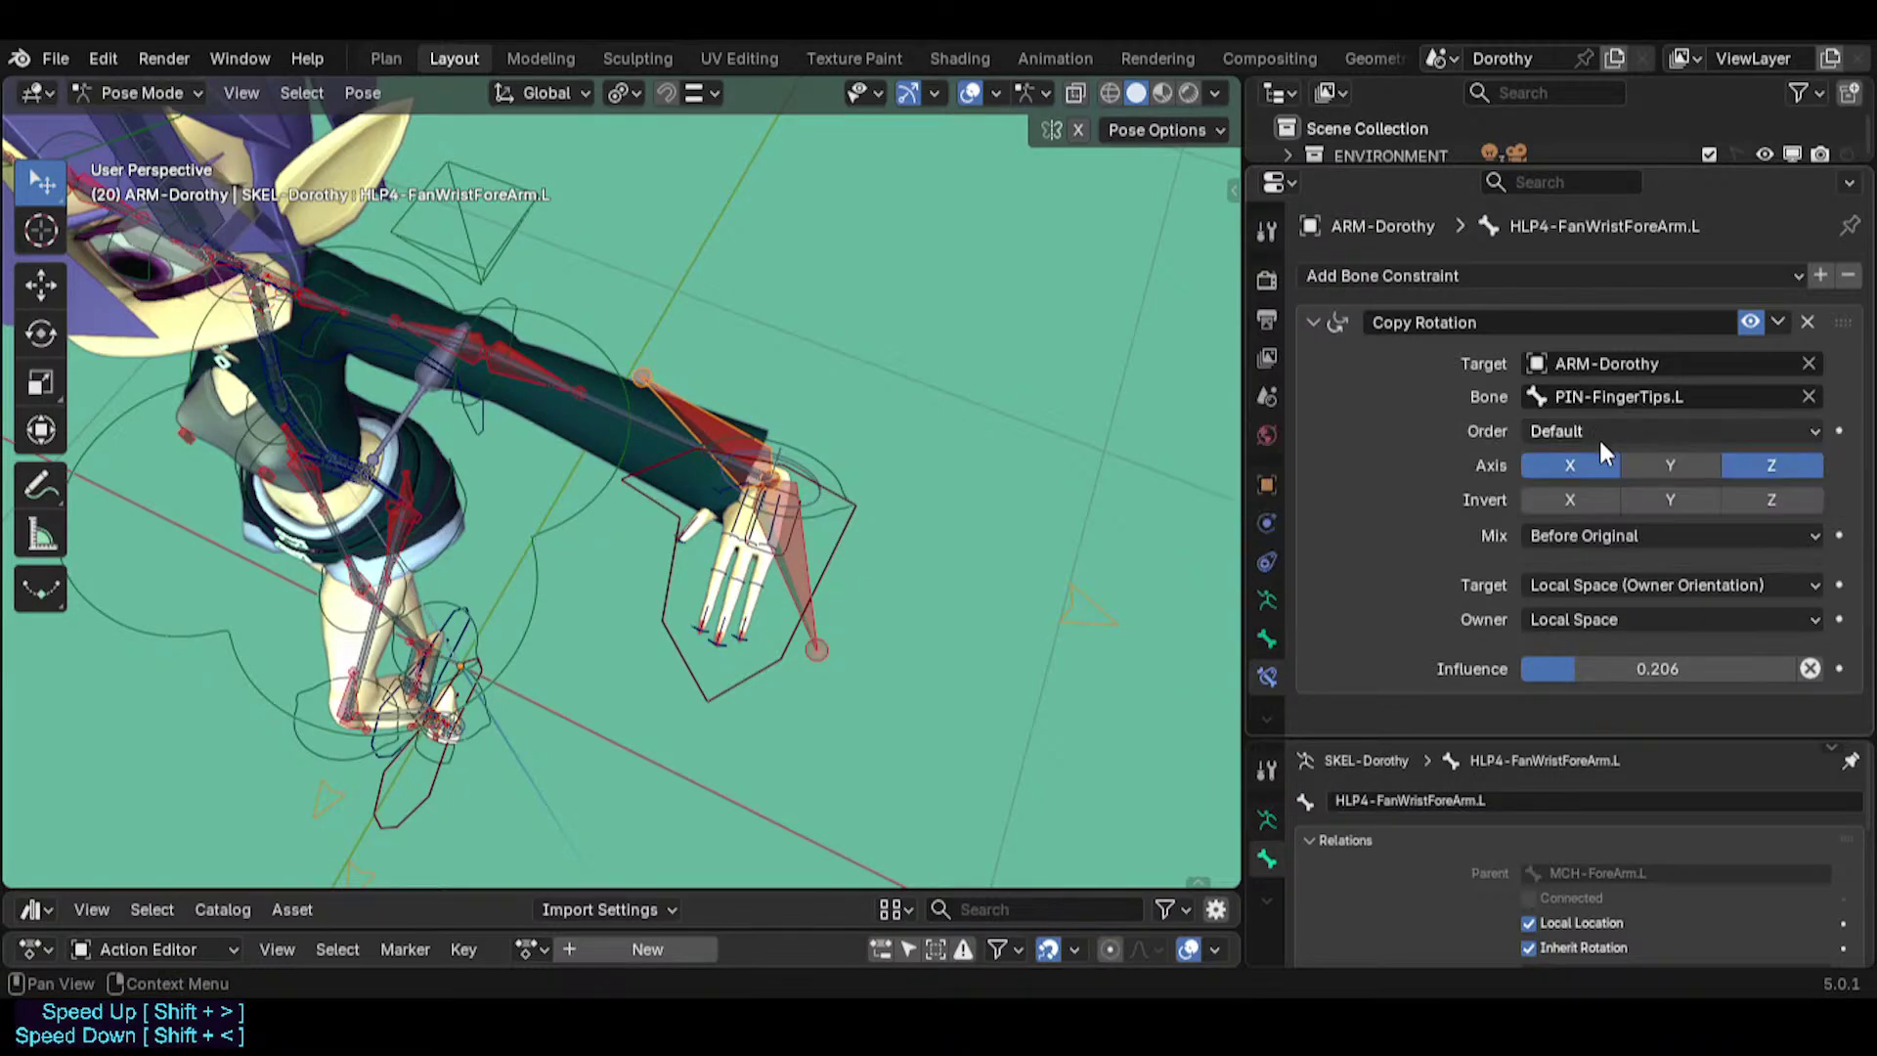
# Reset the location and rotation of all pose bones.
pyautogui.press('a')
pyautogui.hotkey('alt', 'g')
pyautogui.hotkey('alt', 'r')
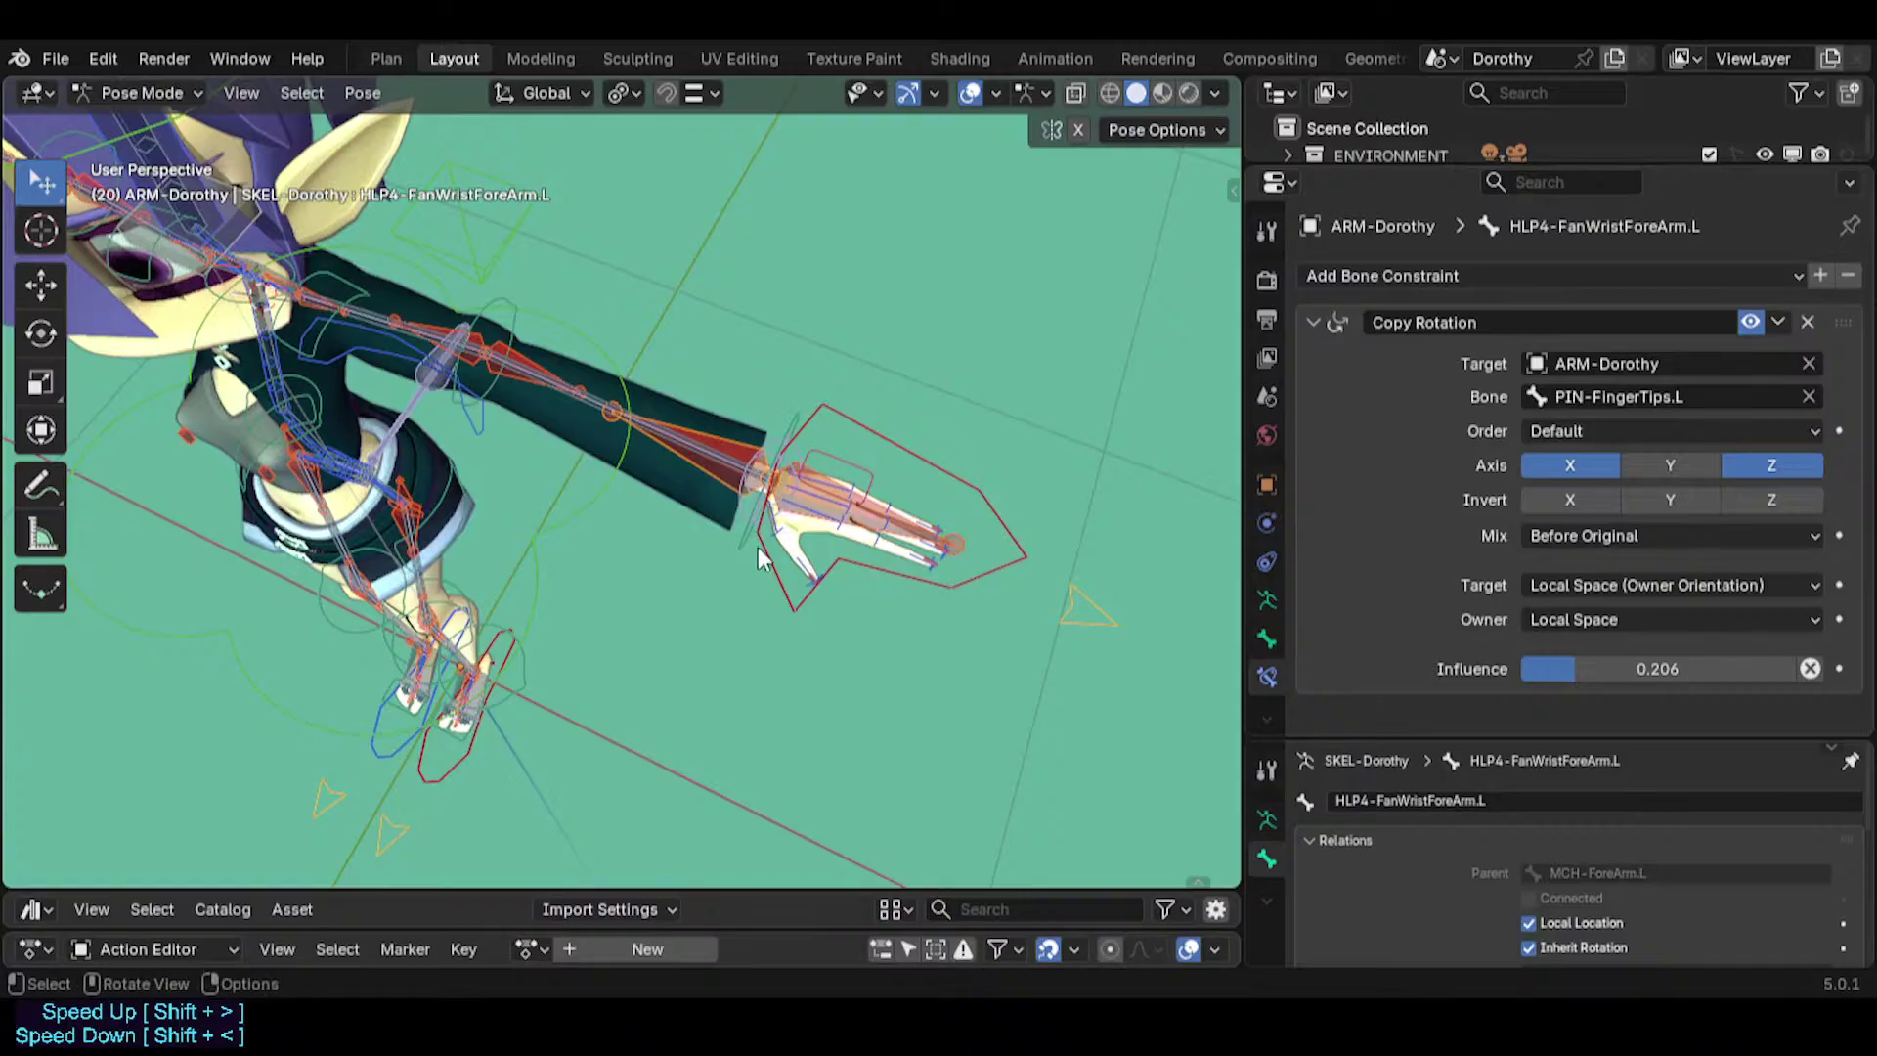
# Compare the constraints of both left wrist fan bones, then disable and collapse the Transformation constraint on HLP4-FanWristHand.L.
pyautogui.click(701, 478)
pyautogui.click(919, 516)
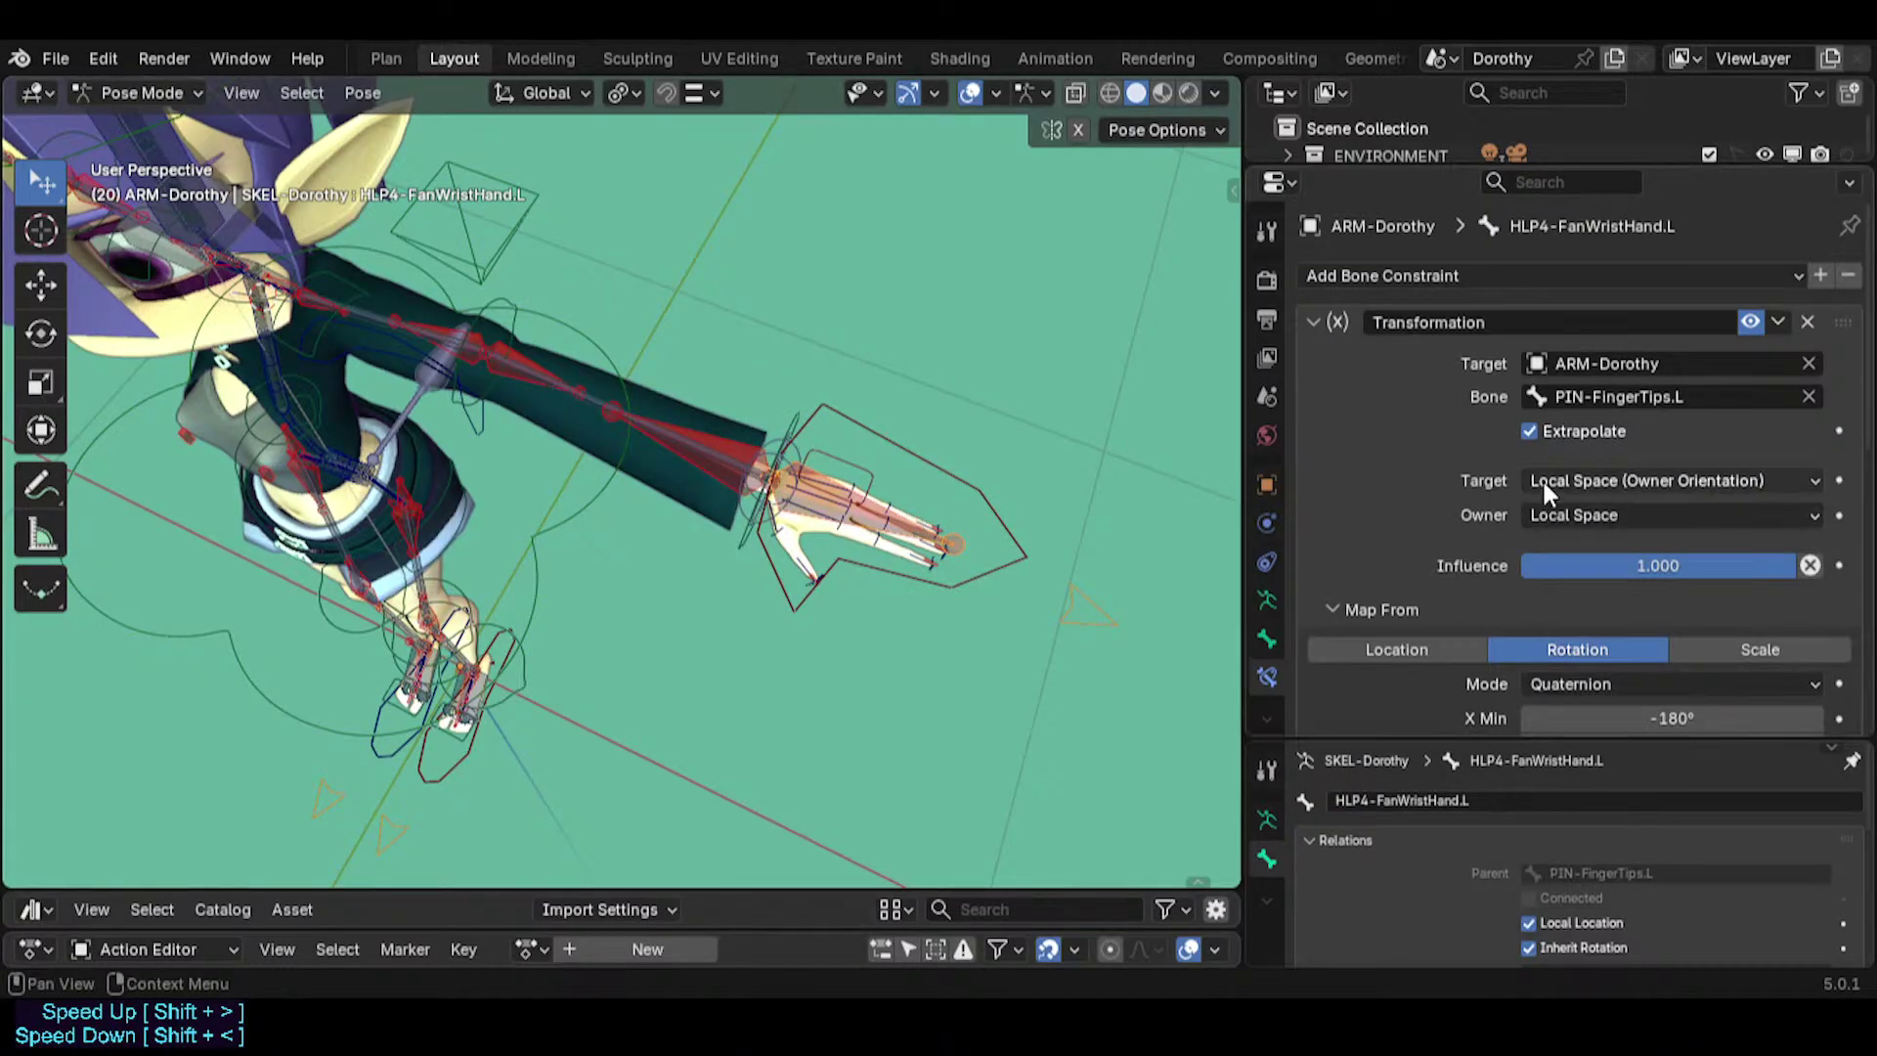
pyautogui.click(723, 479)
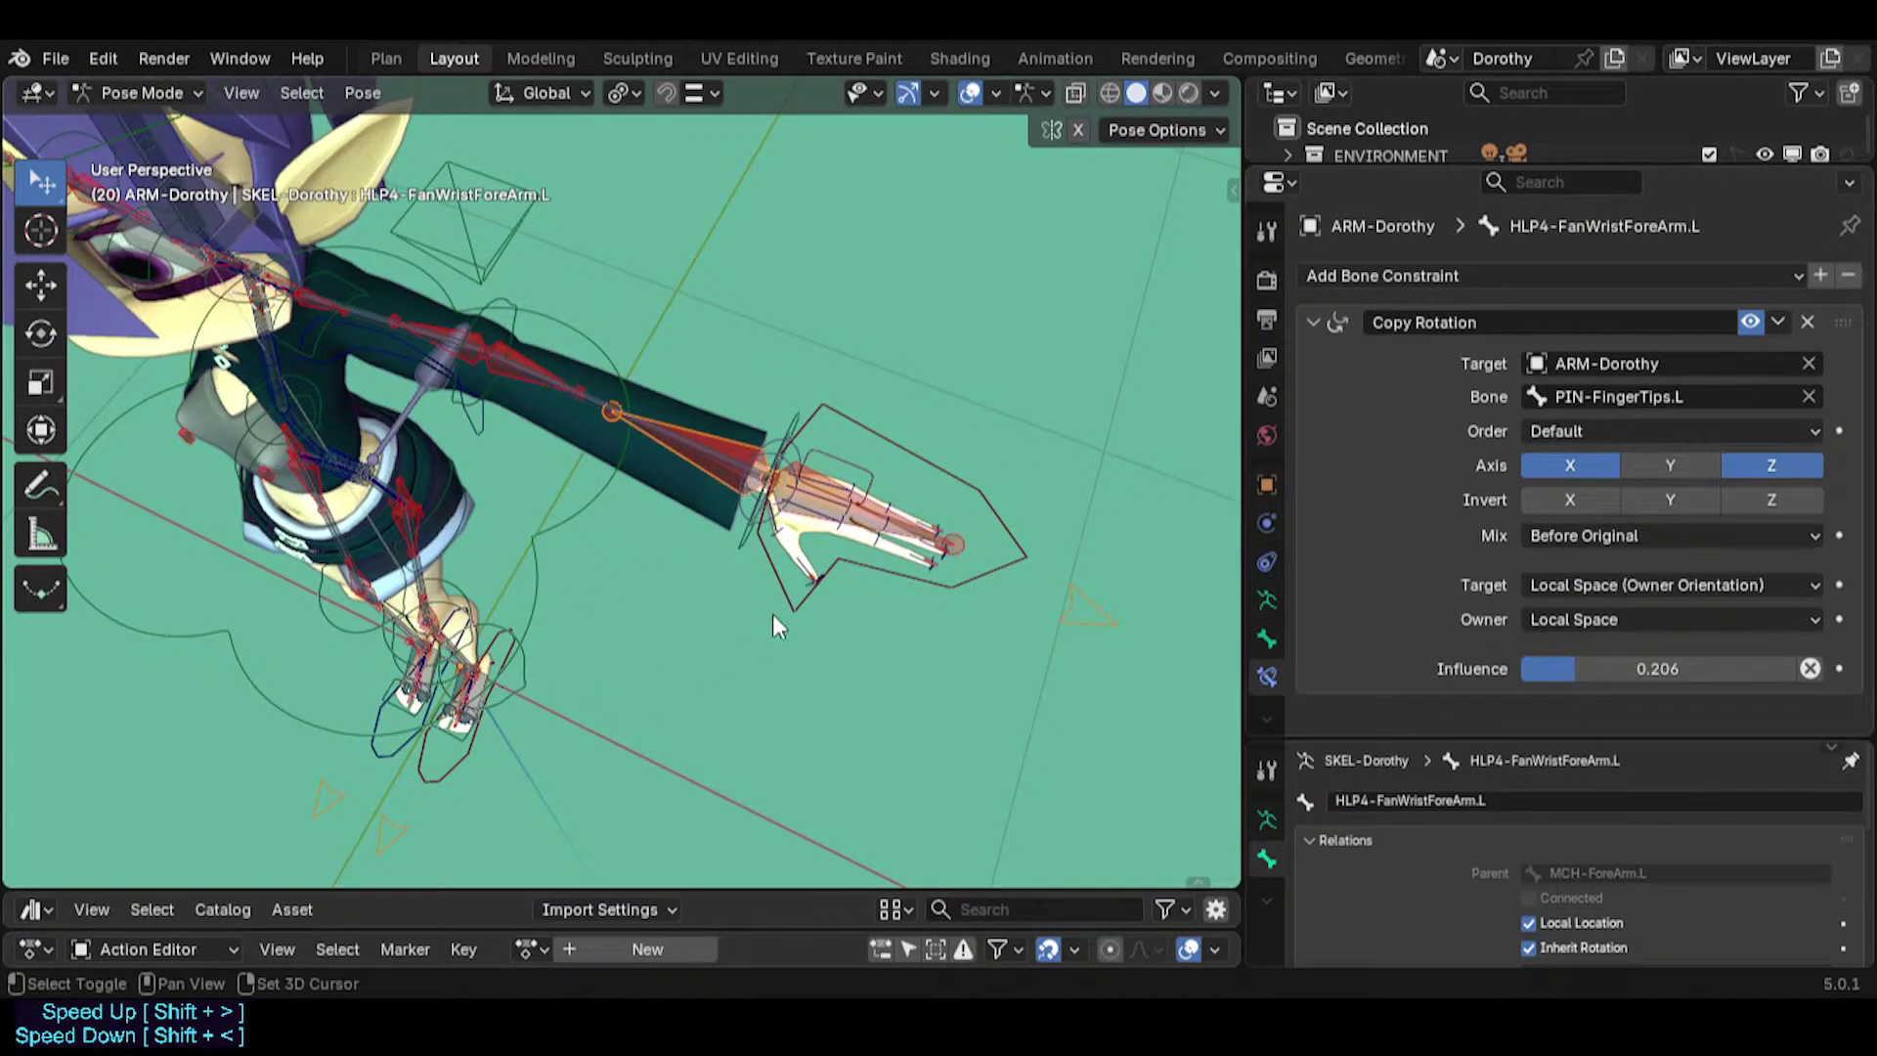
pyautogui.click(823, 527)
pyautogui.click(861, 509)
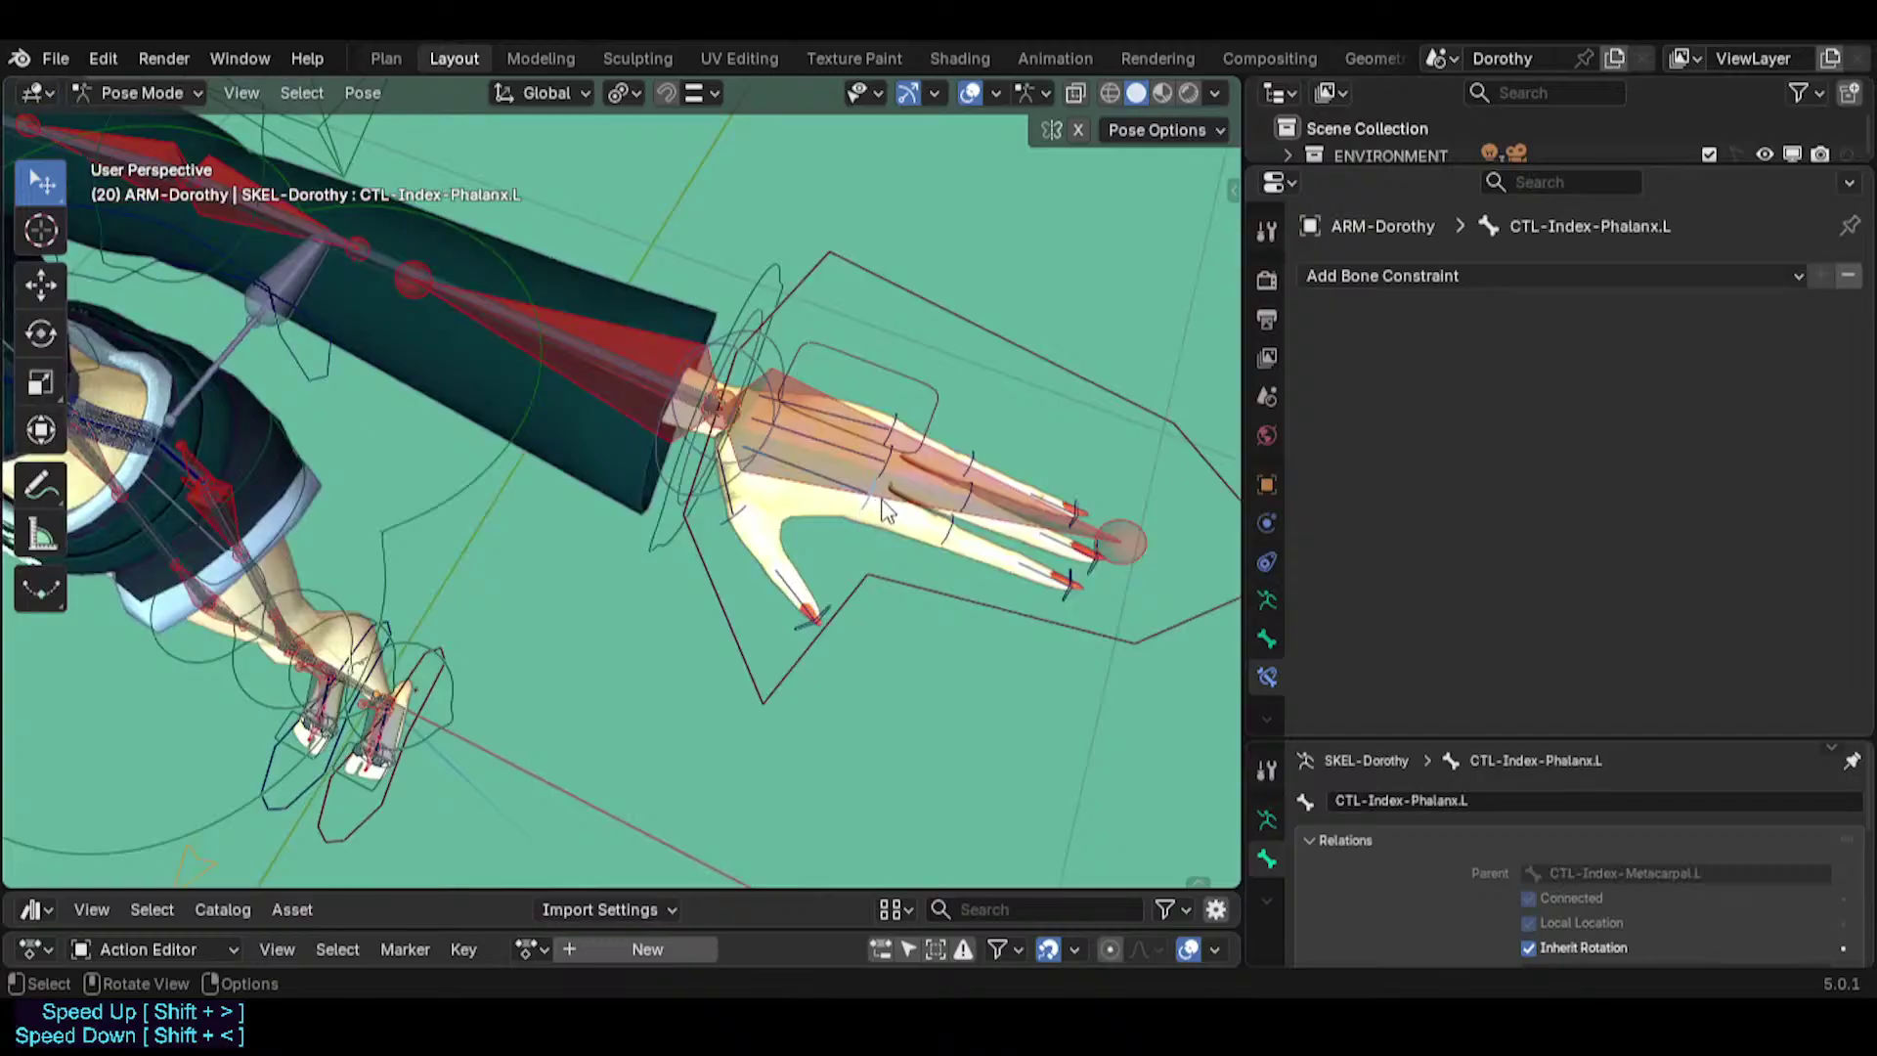
pyautogui.click(897, 472)
pyautogui.keyDown('shift'); pyautogui.moveTo(897, 472); pyautogui.dragTo(826, 527, button='middle'); pyautogui.keyUp('shift')
pyautogui.click(1315, 326)
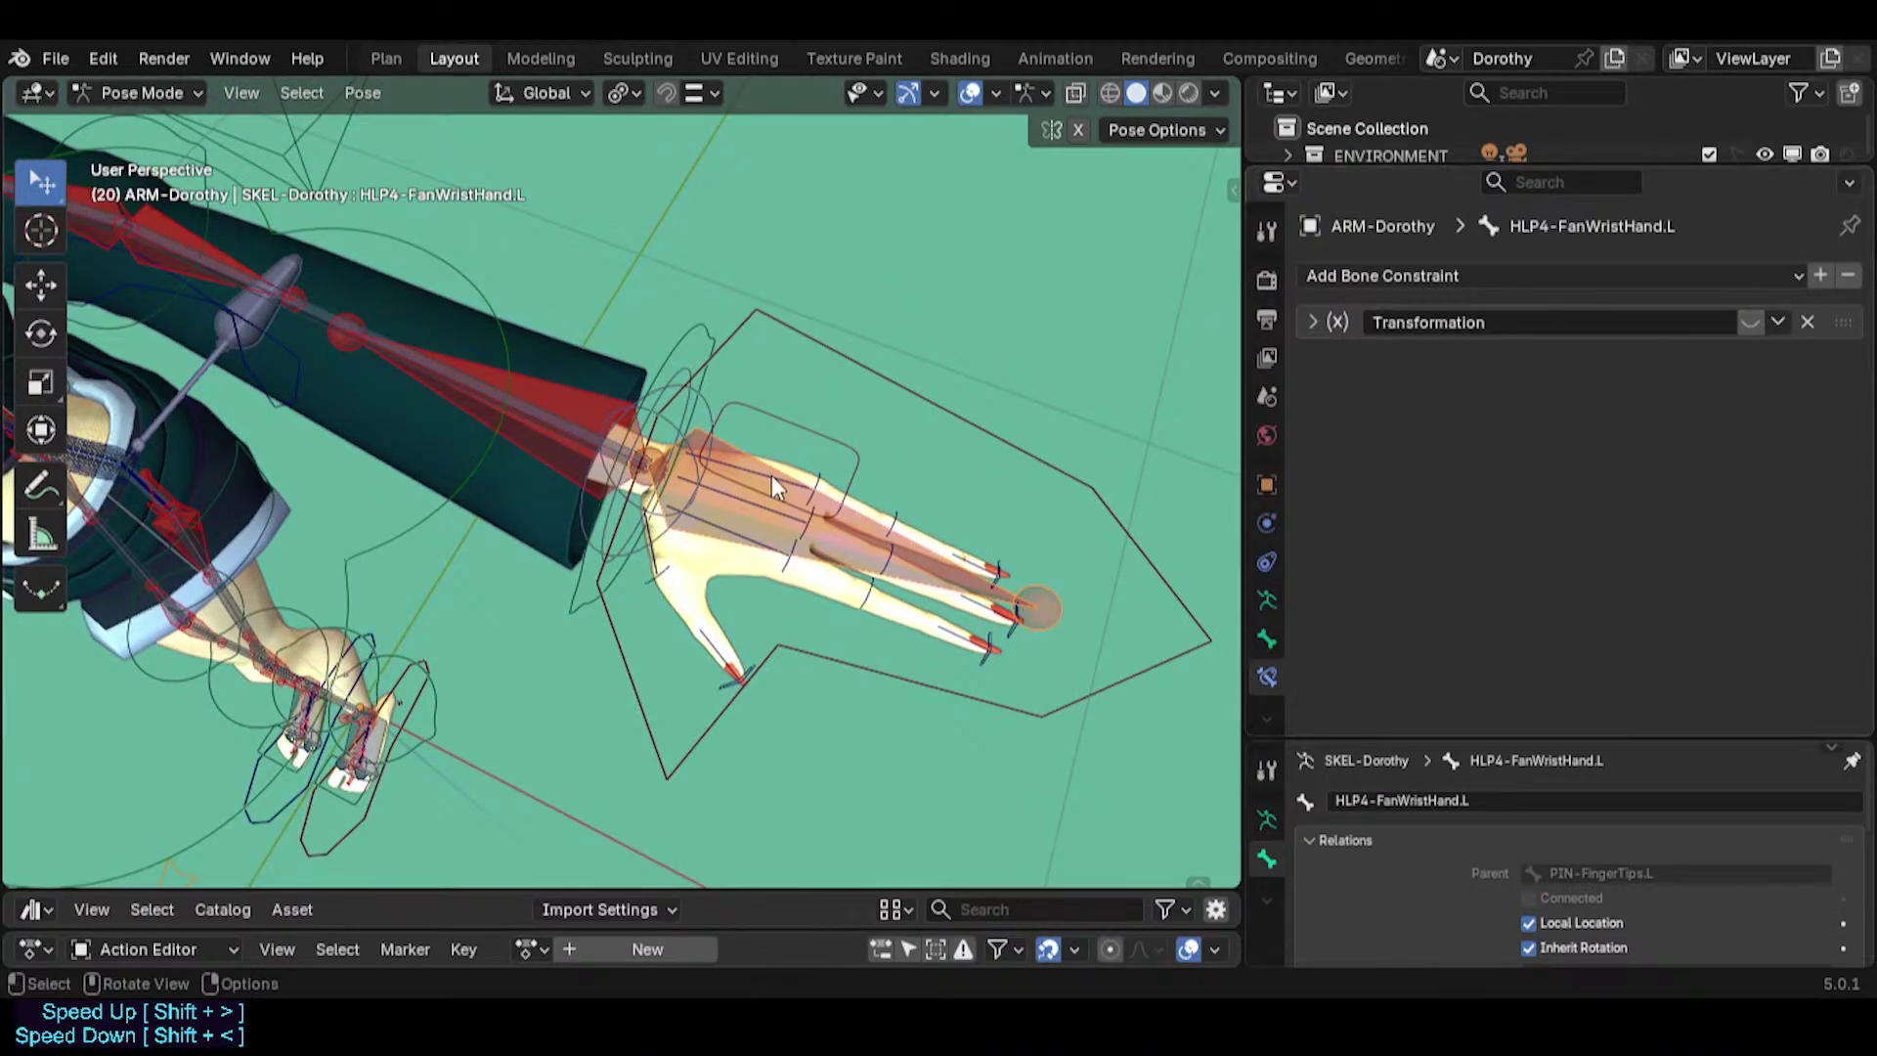
# Copy the Copy Rotation constraint from HLP4-FanElbowForeArm.L to HLP4-FanWristHand.L.
pyautogui.scroll(-2, 771, 475)
pyautogui.click(821, 501)
pyautogui.click(801, 516)
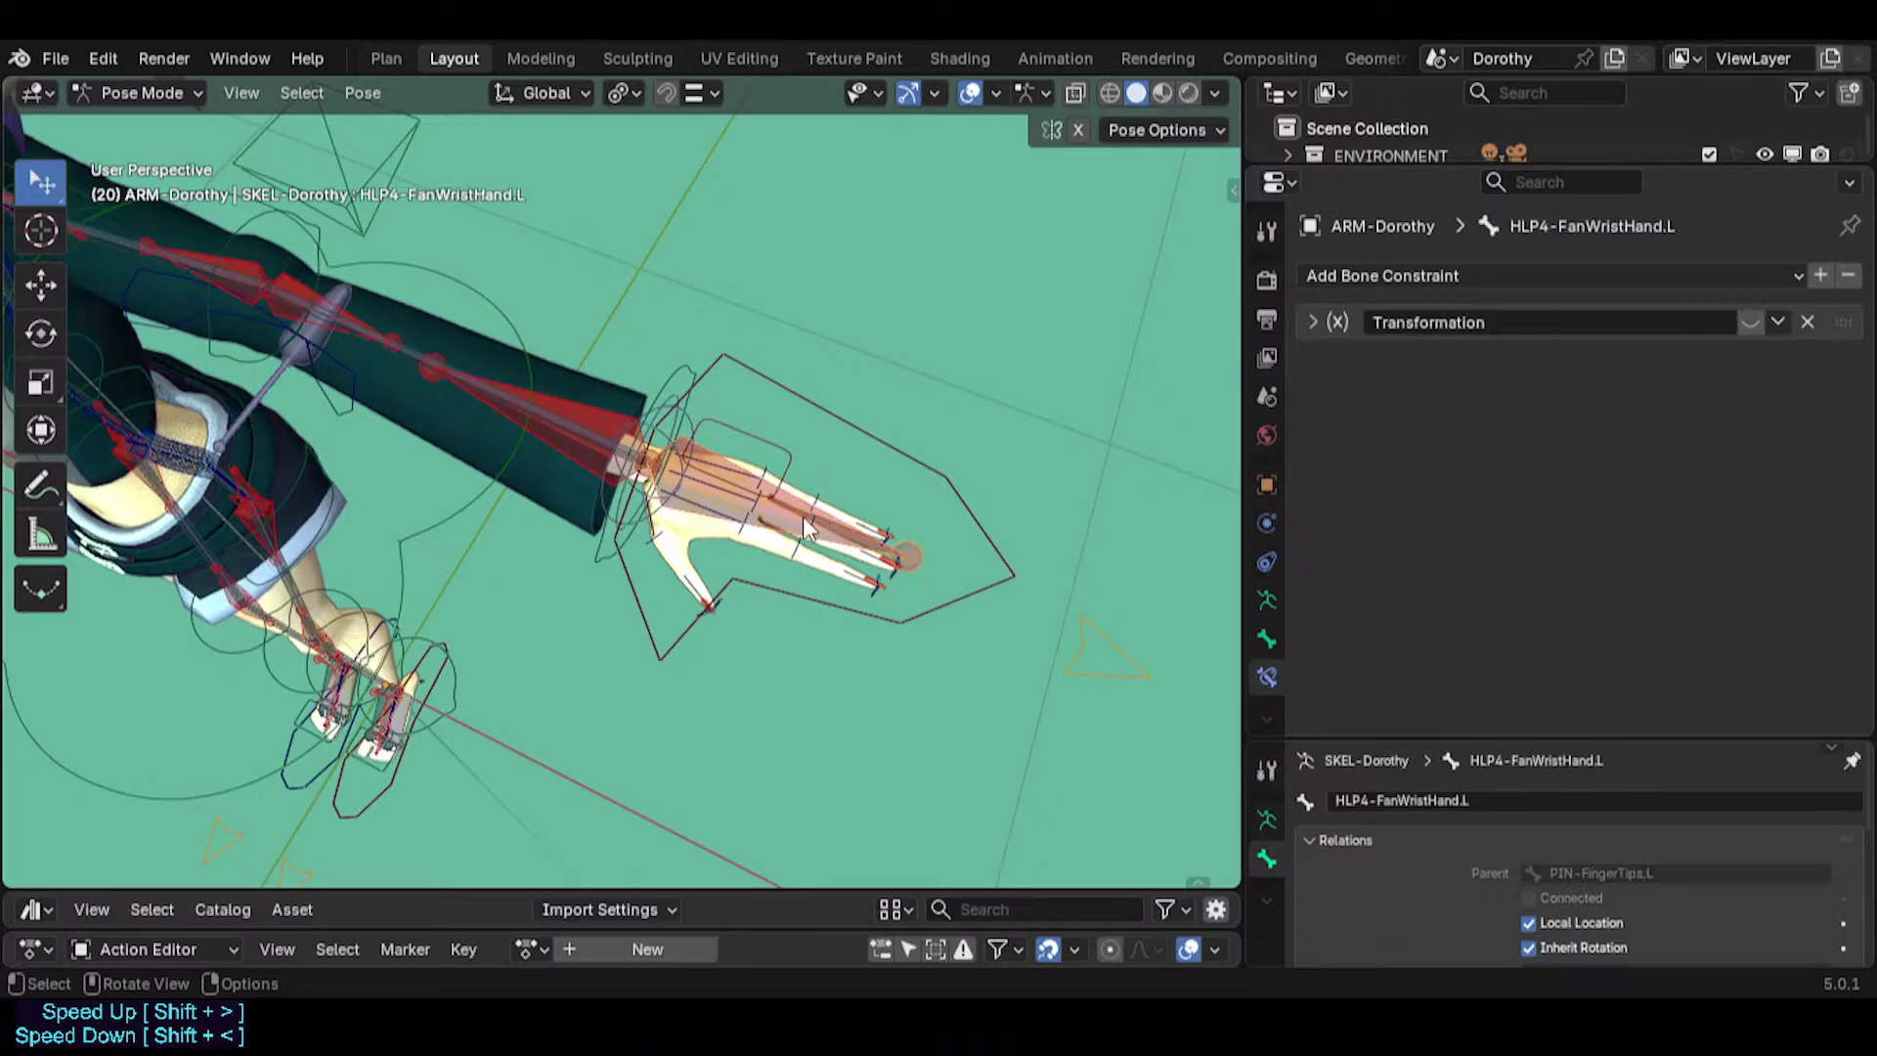
pyautogui.click(339, 296)
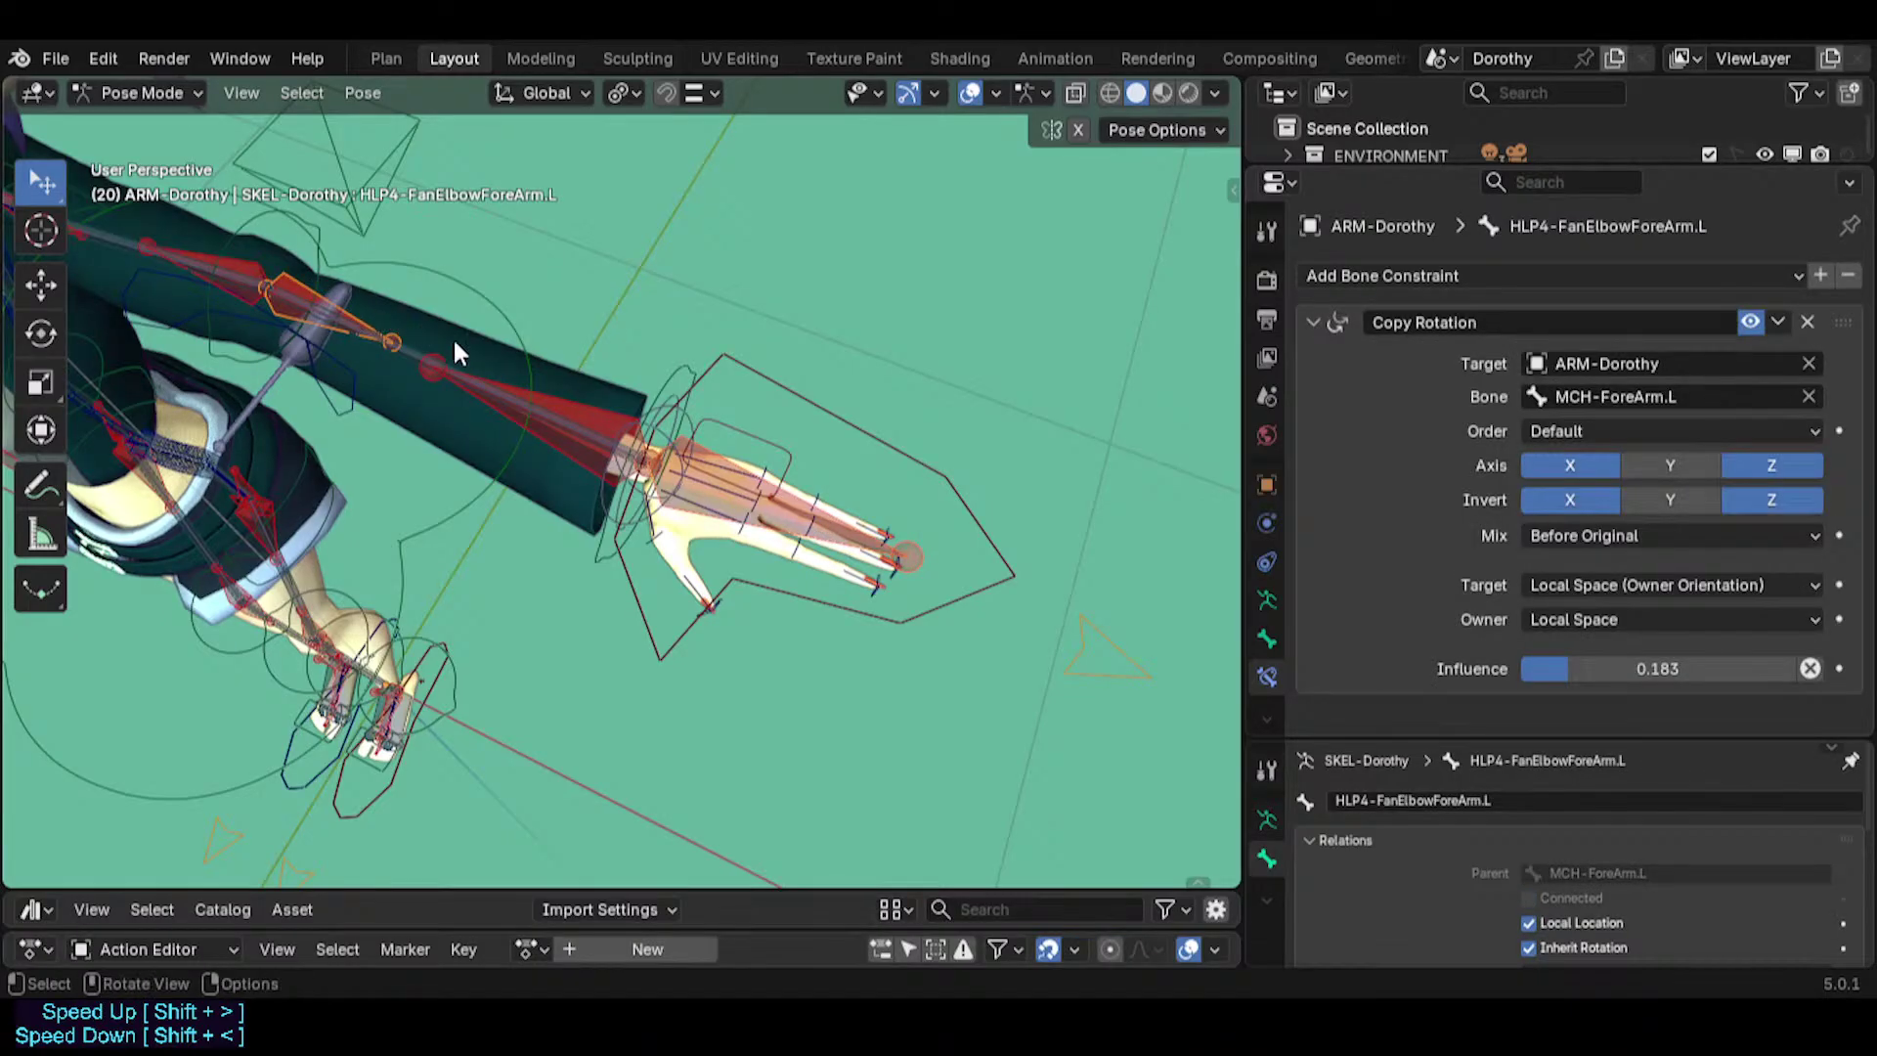
pyautogui.hotkey('ctrl', 'c')
pyautogui.click(387, 412)
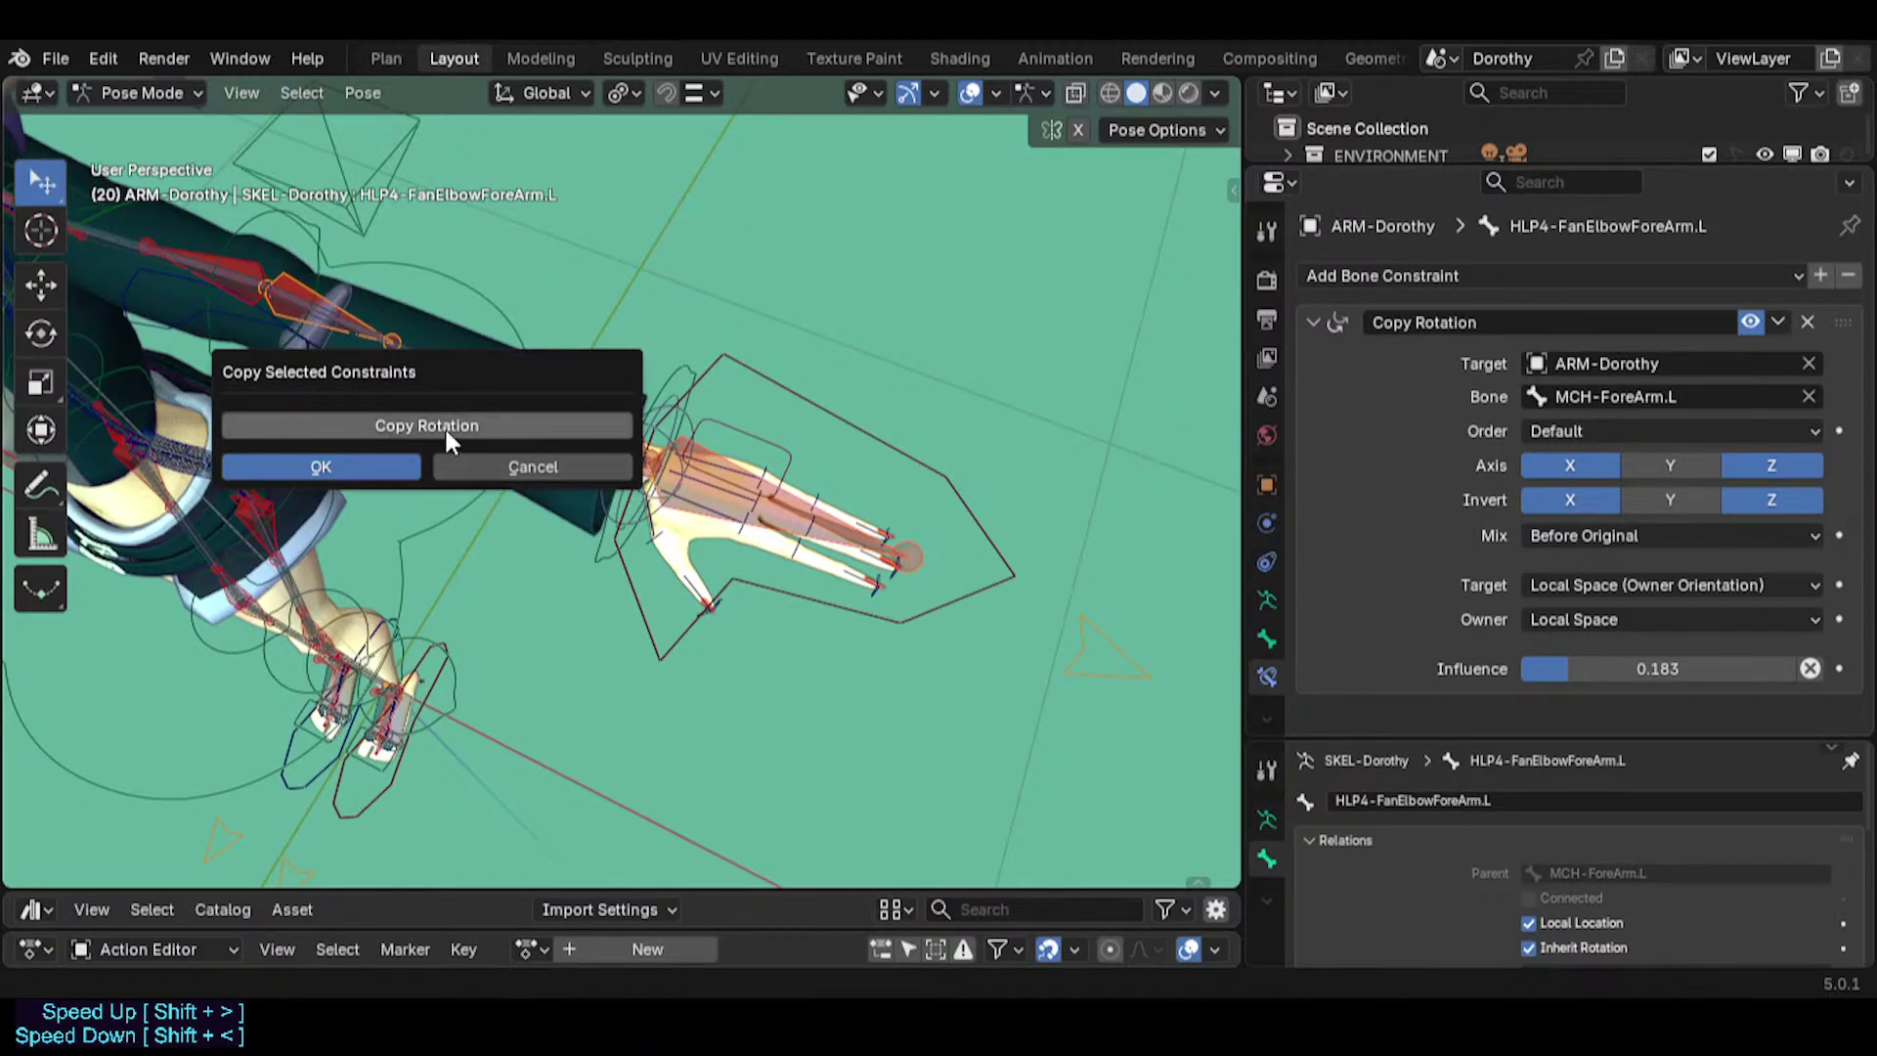
pyautogui.click(378, 464)
pyautogui.click(794, 502)
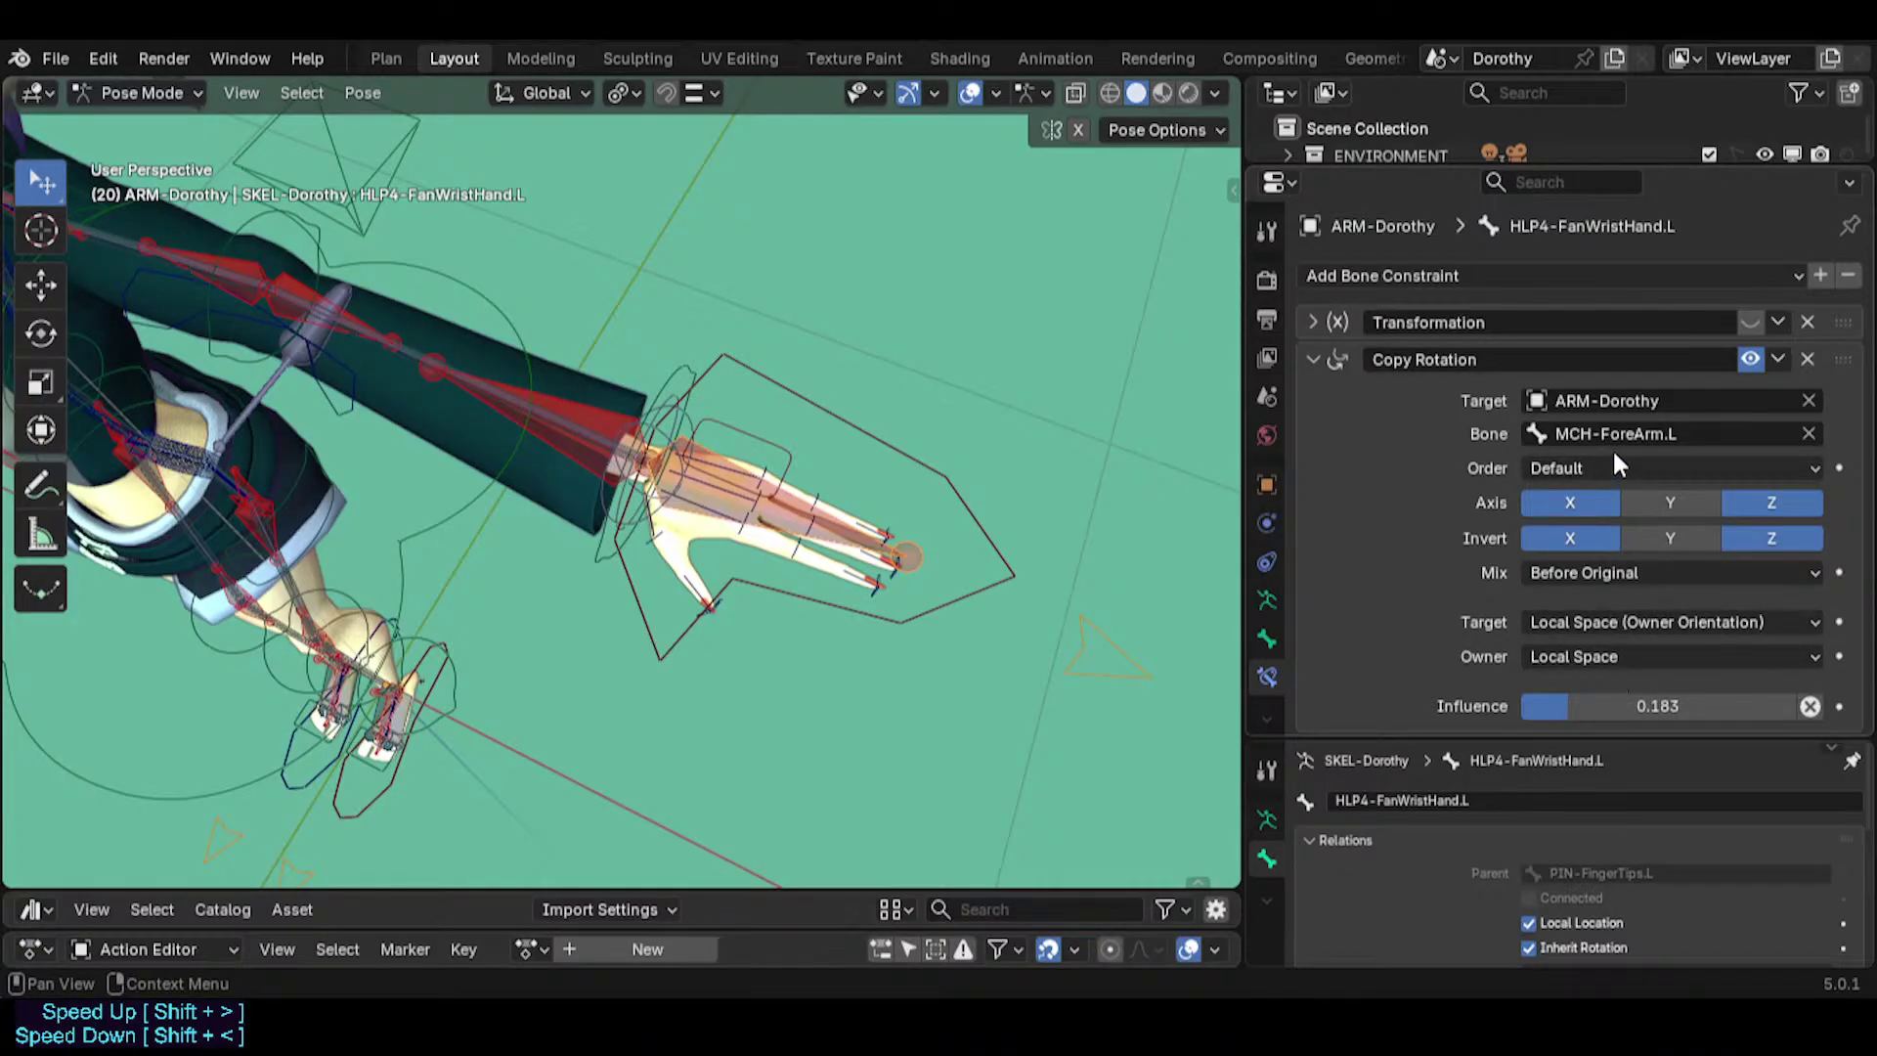
# Copy the name of bone PIN-FingerTips.L and set it as the target bone of HLP4-FanWristHand.L's Copy Rotation.
pyautogui.click(660, 406)
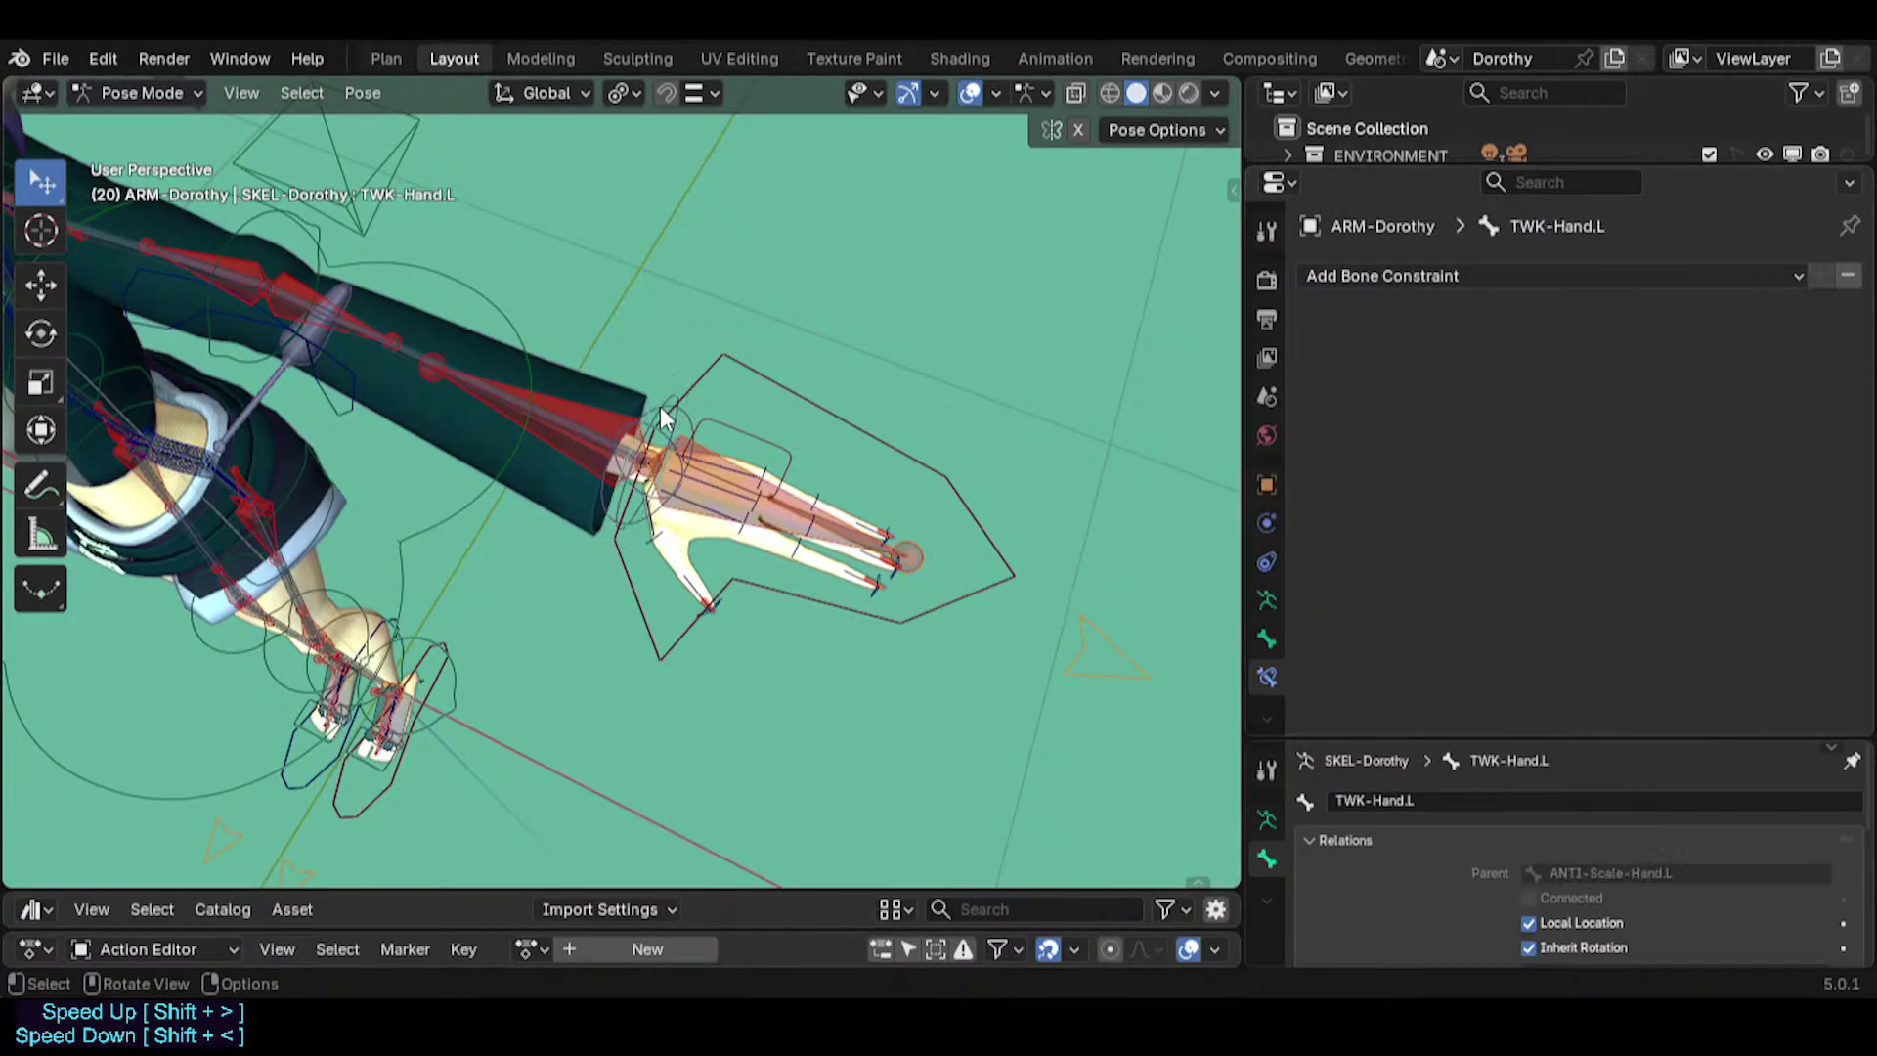
pyautogui.press('F2')
pyautogui.press('Escape')
pyautogui.click(648, 523)
pyautogui.press('F2')
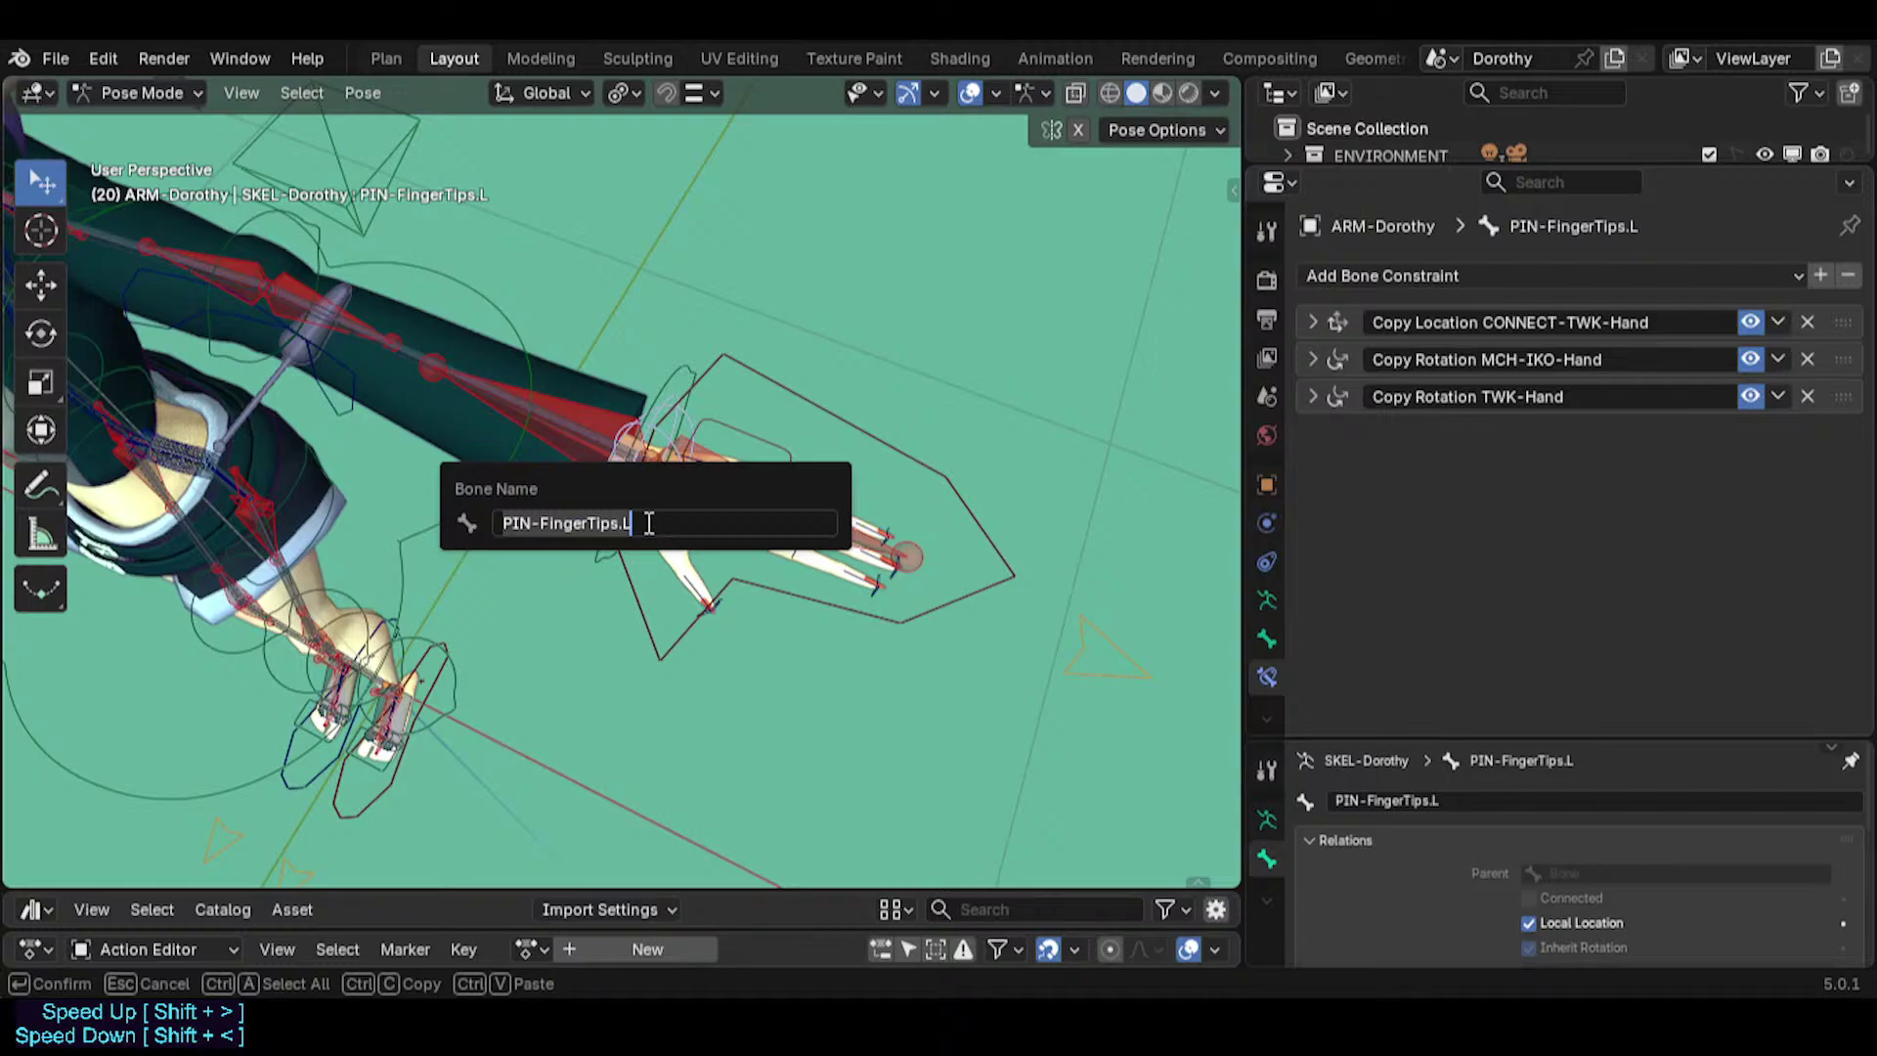
pyautogui.press('Escape')
pyautogui.click(706, 454)
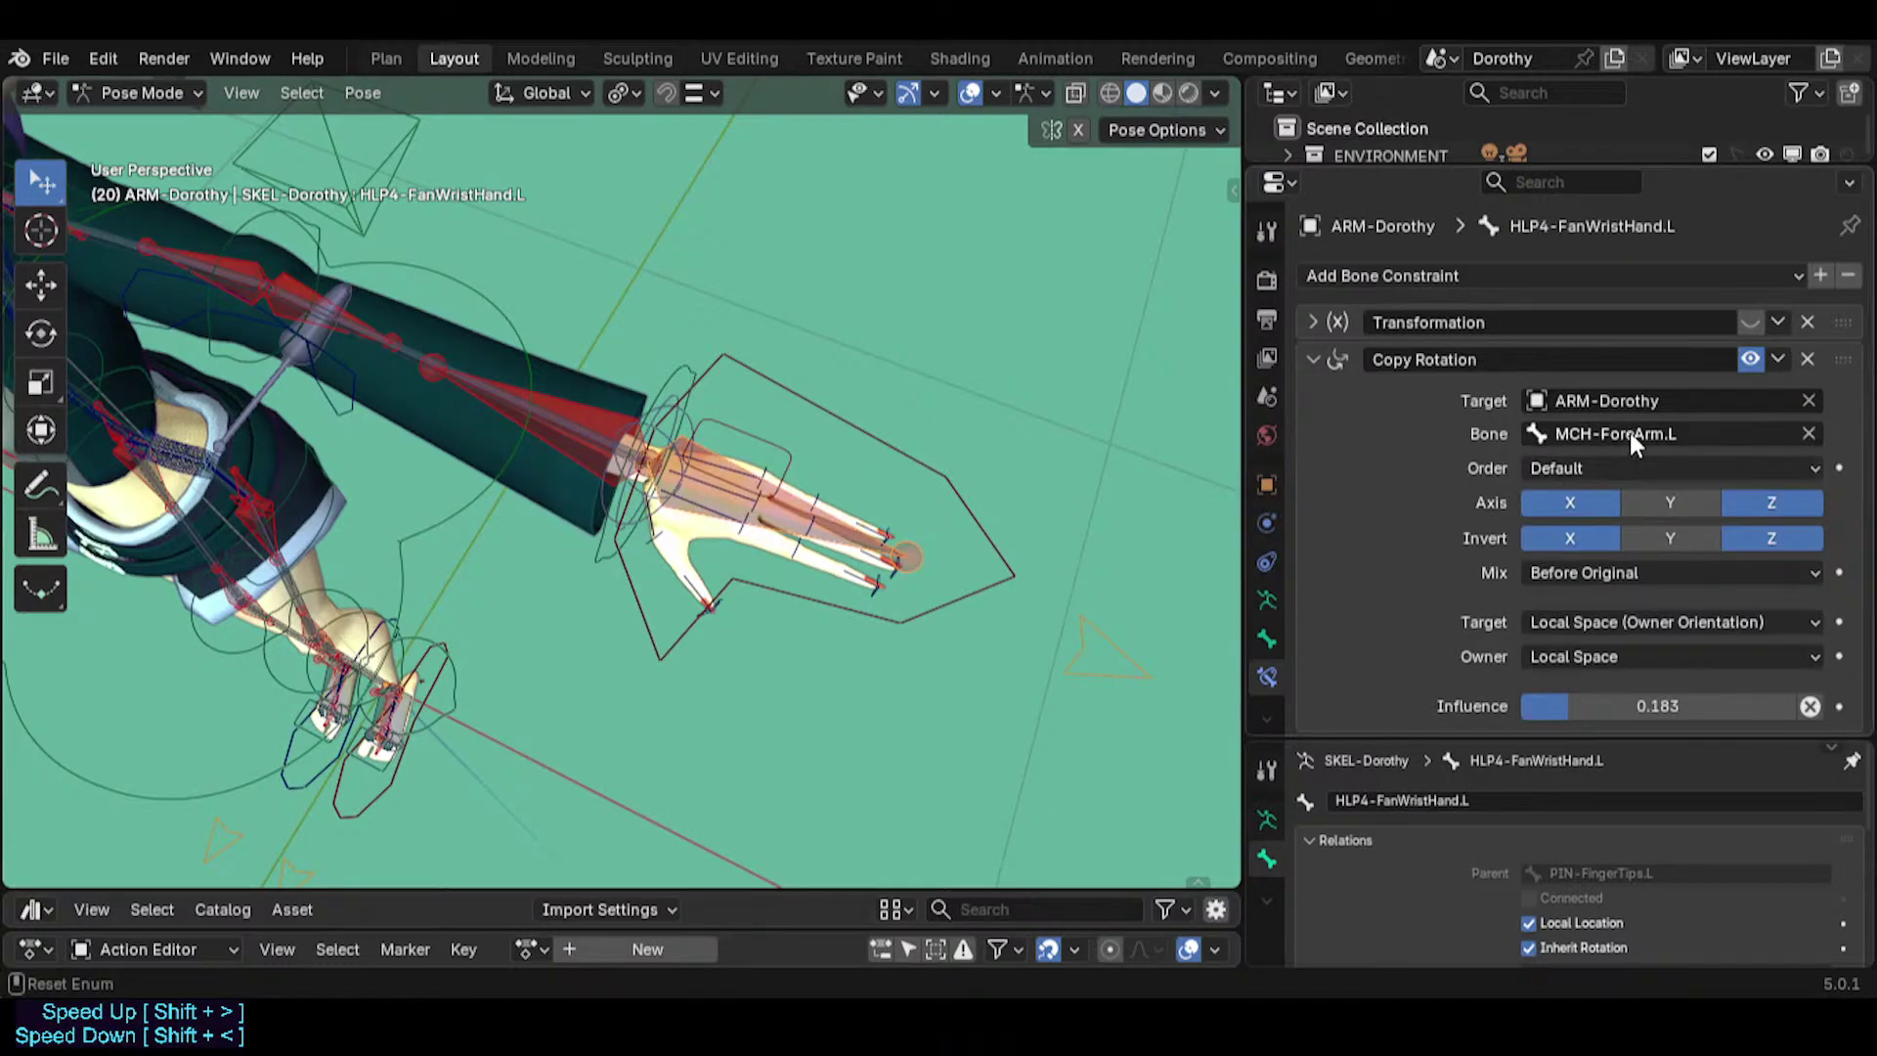
pyautogui.hotkey('ctrl', 'v')
# Test the left wrist deformation by rotating MTR-IK-Hand.L in both directions about global Z.
pyautogui.moveTo(888, 542); pyautogui.dragTo(778, 537, button='middle')
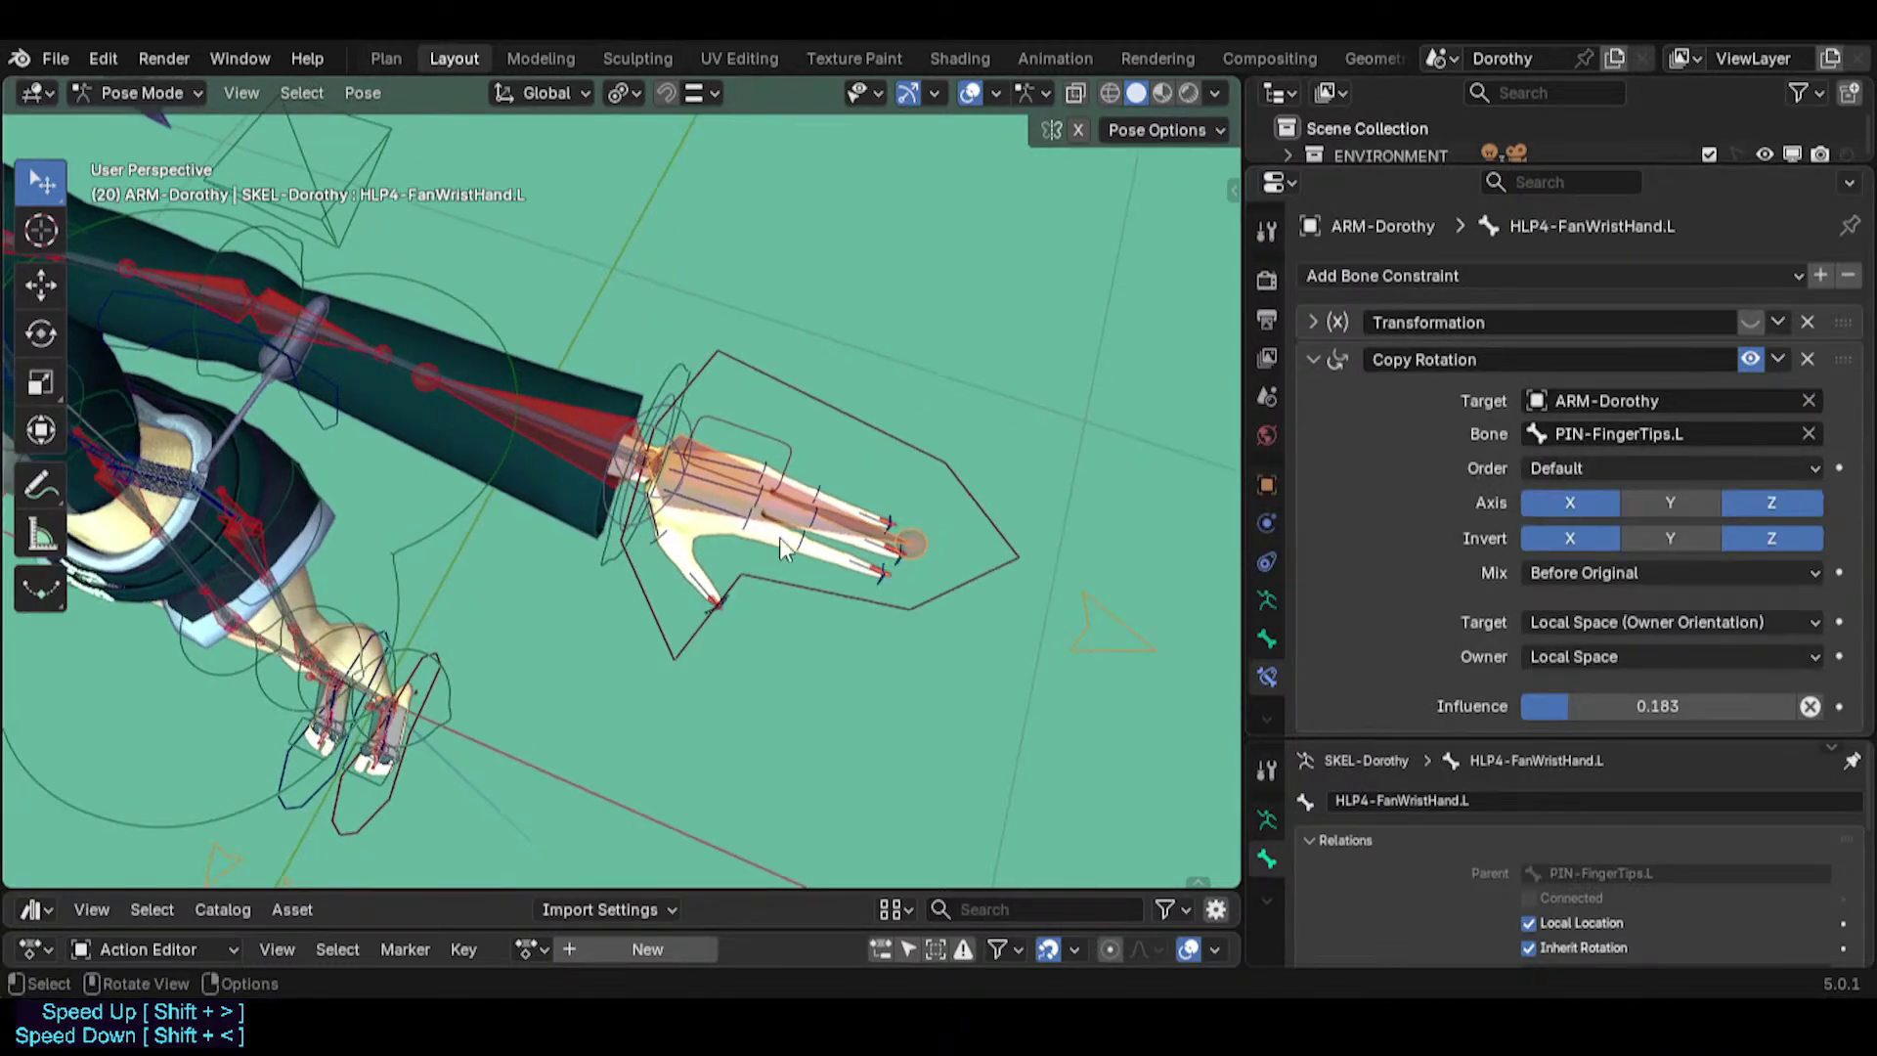
pyautogui.click(903, 594)
pyautogui.press('r')
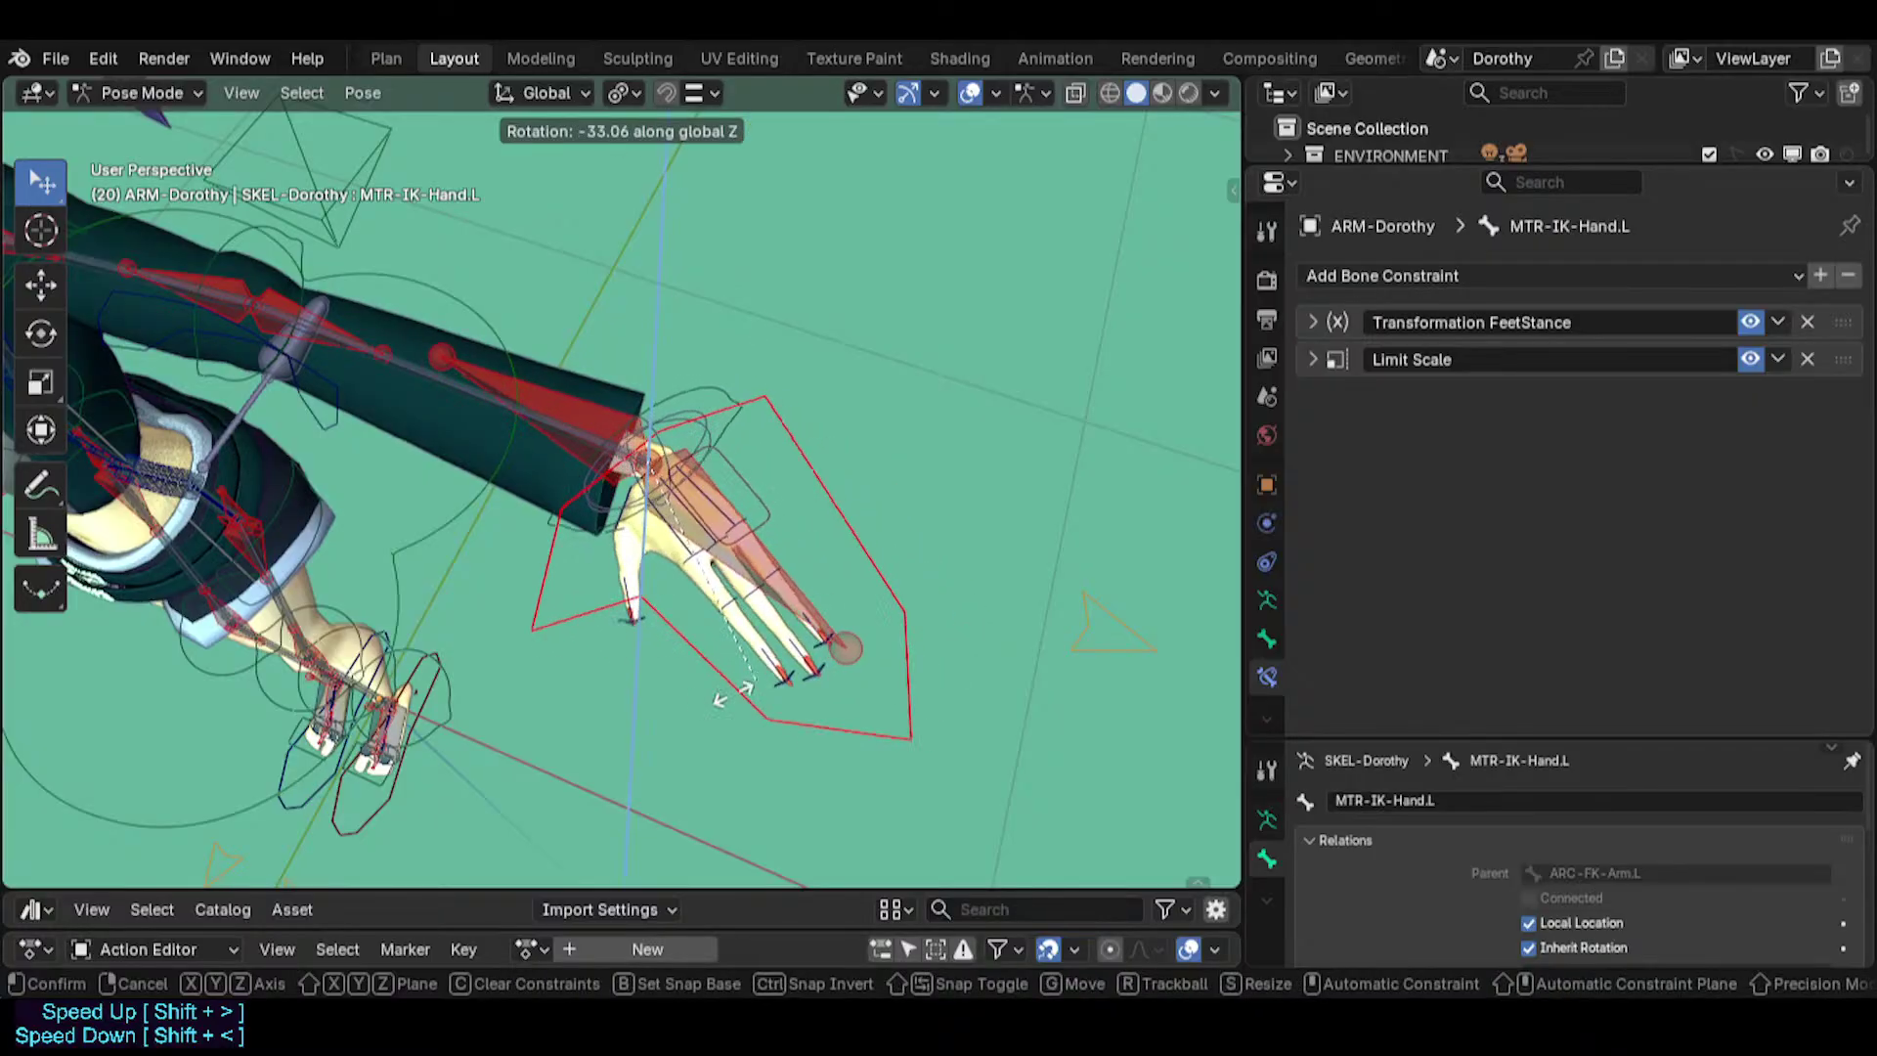
pyautogui.click(682, 696)
pyautogui.moveTo(790, 514); pyautogui.dragTo(787, 611, button='middle')
pyautogui.press('r')
pyautogui.press('z')
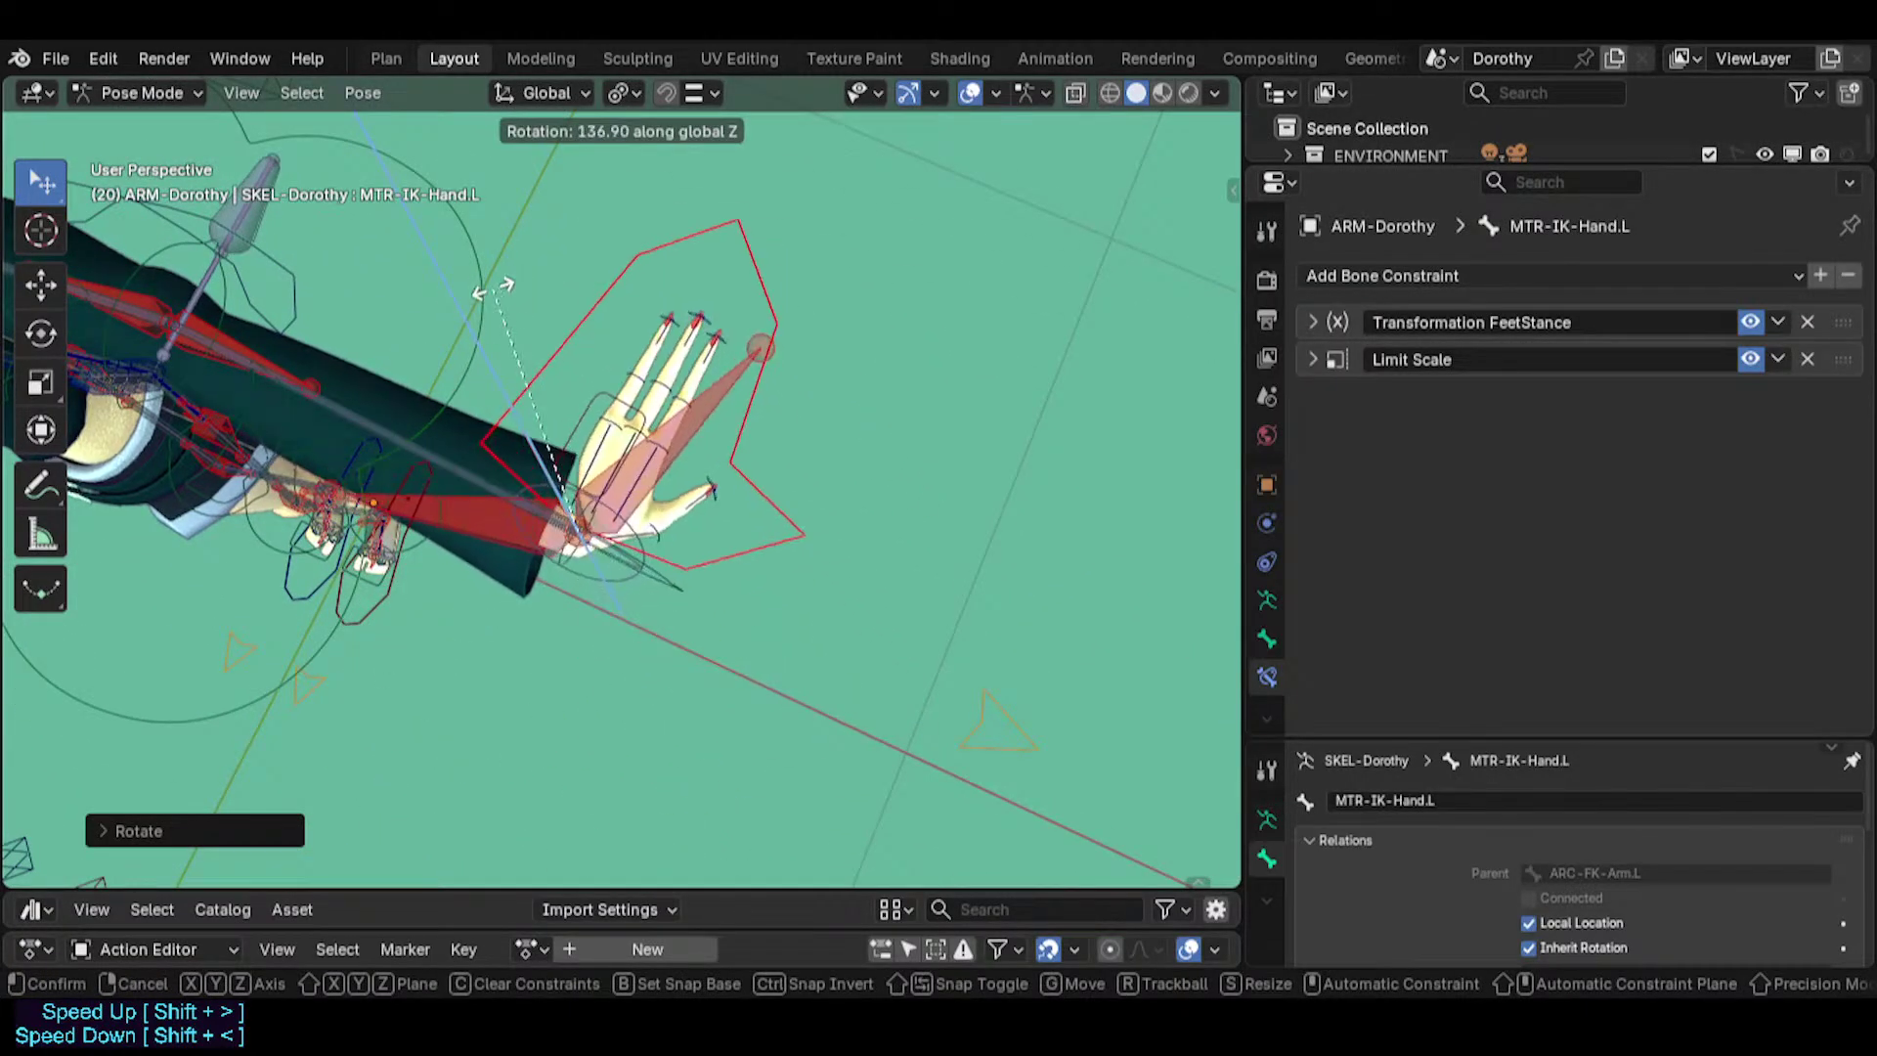
pyautogui.click(706, 554)
# Test the wrist from the front by rotating MTR-IK-Hand.L about global Y and freely with trackball rotation.
pyautogui.moveTo(706, 553); pyautogui.dragTo(839, 185, button='middle')
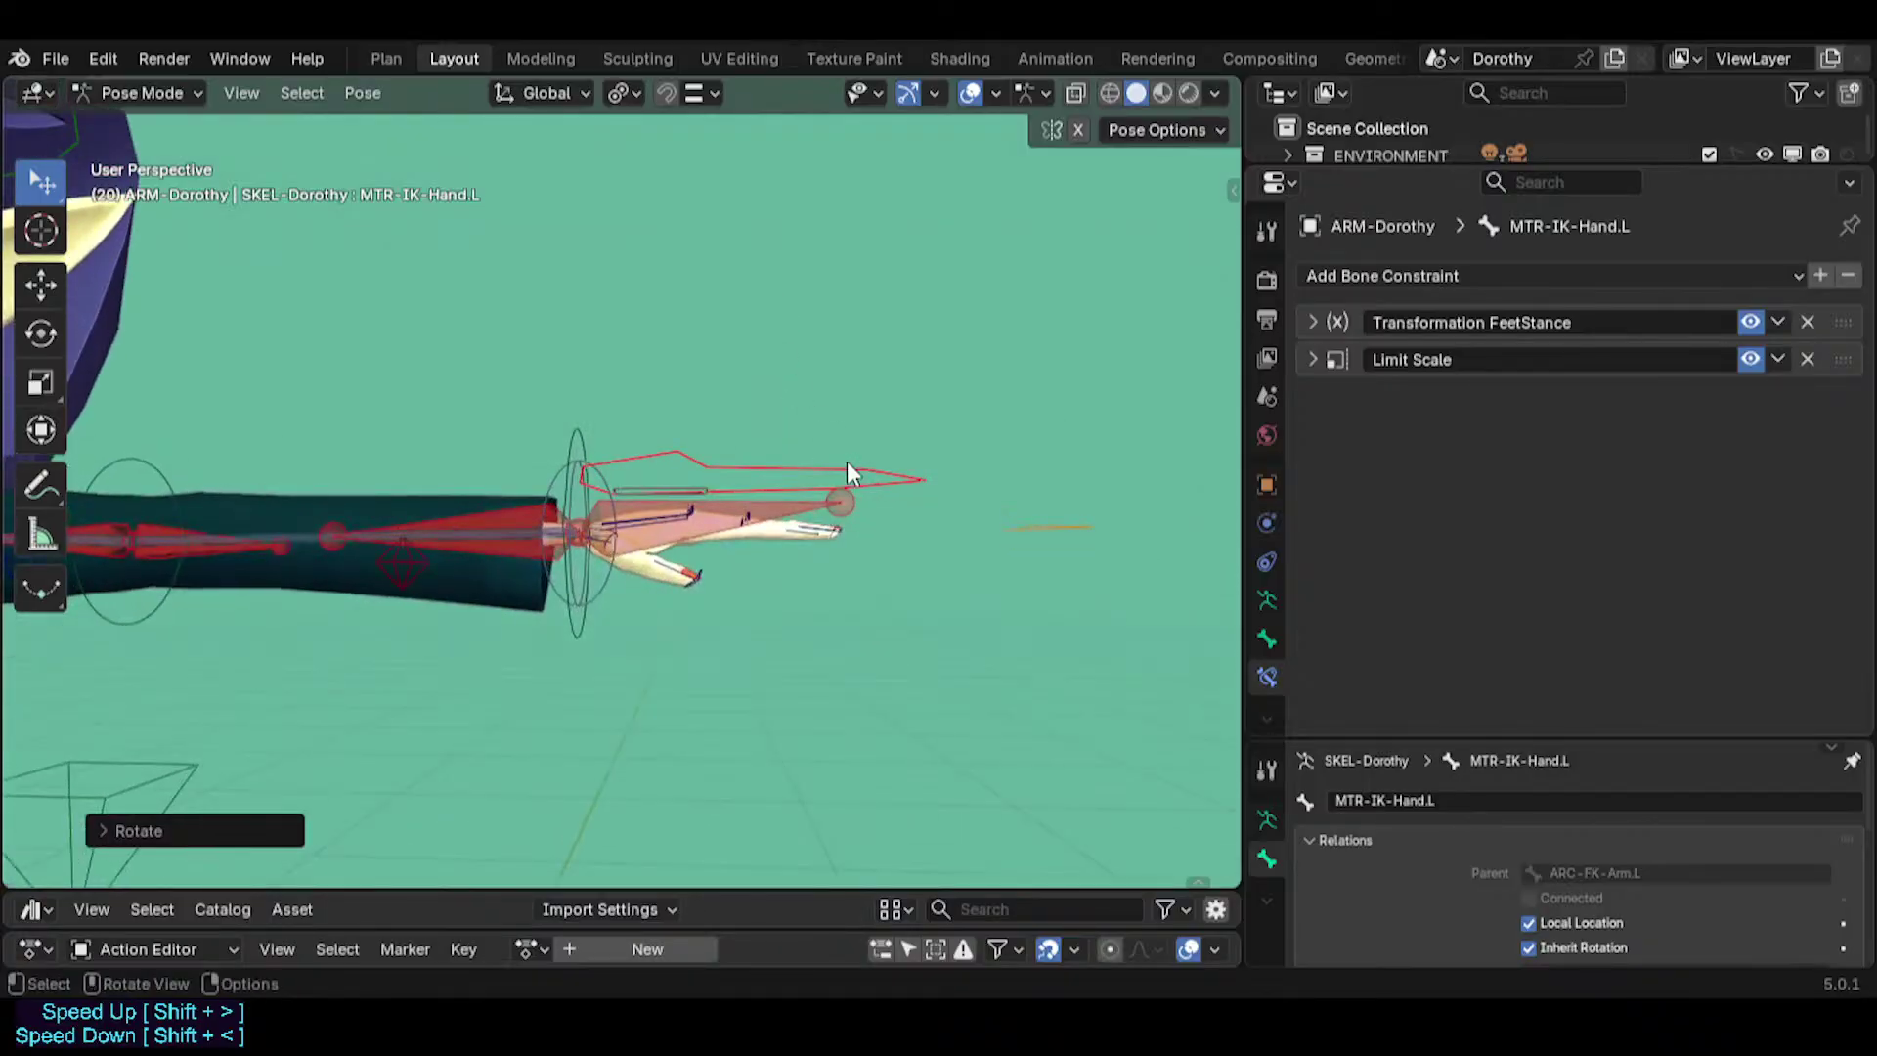
pyautogui.press('r')
pyautogui.press('y')
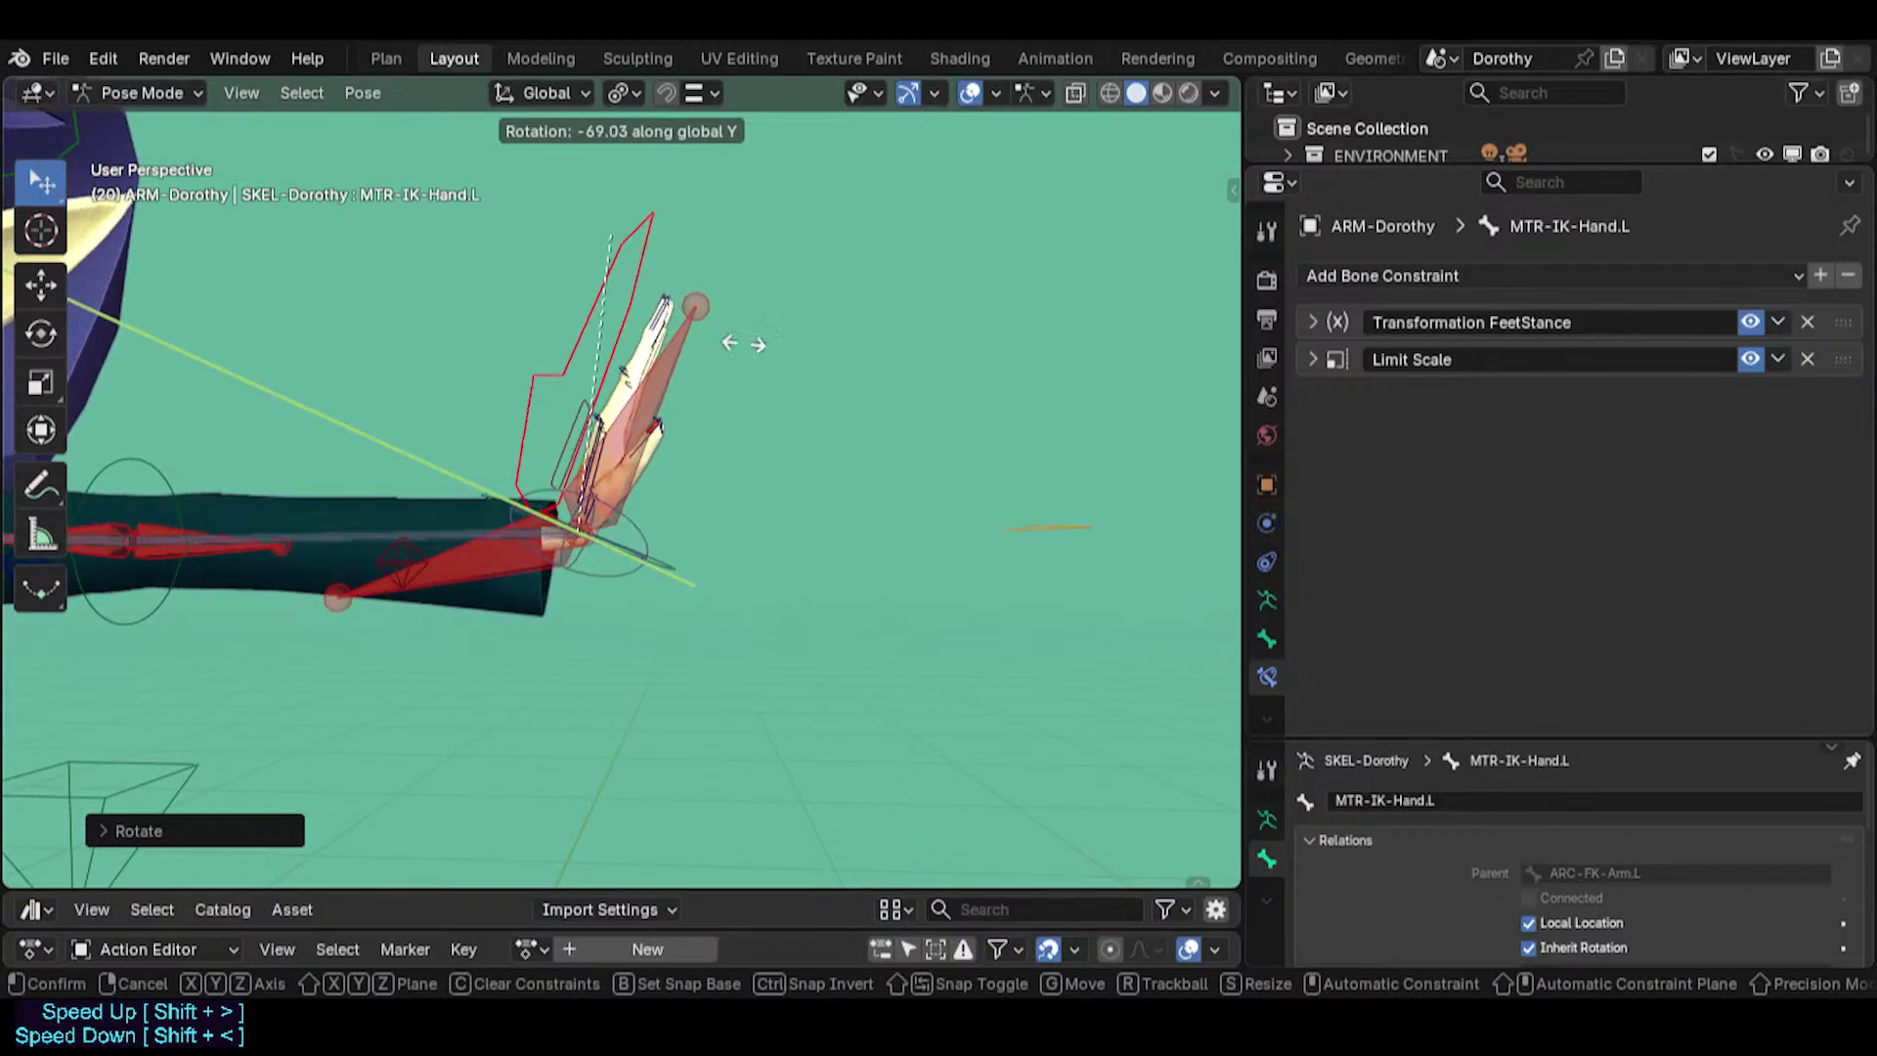
pyautogui.click(847, 498)
pyautogui.press('r')
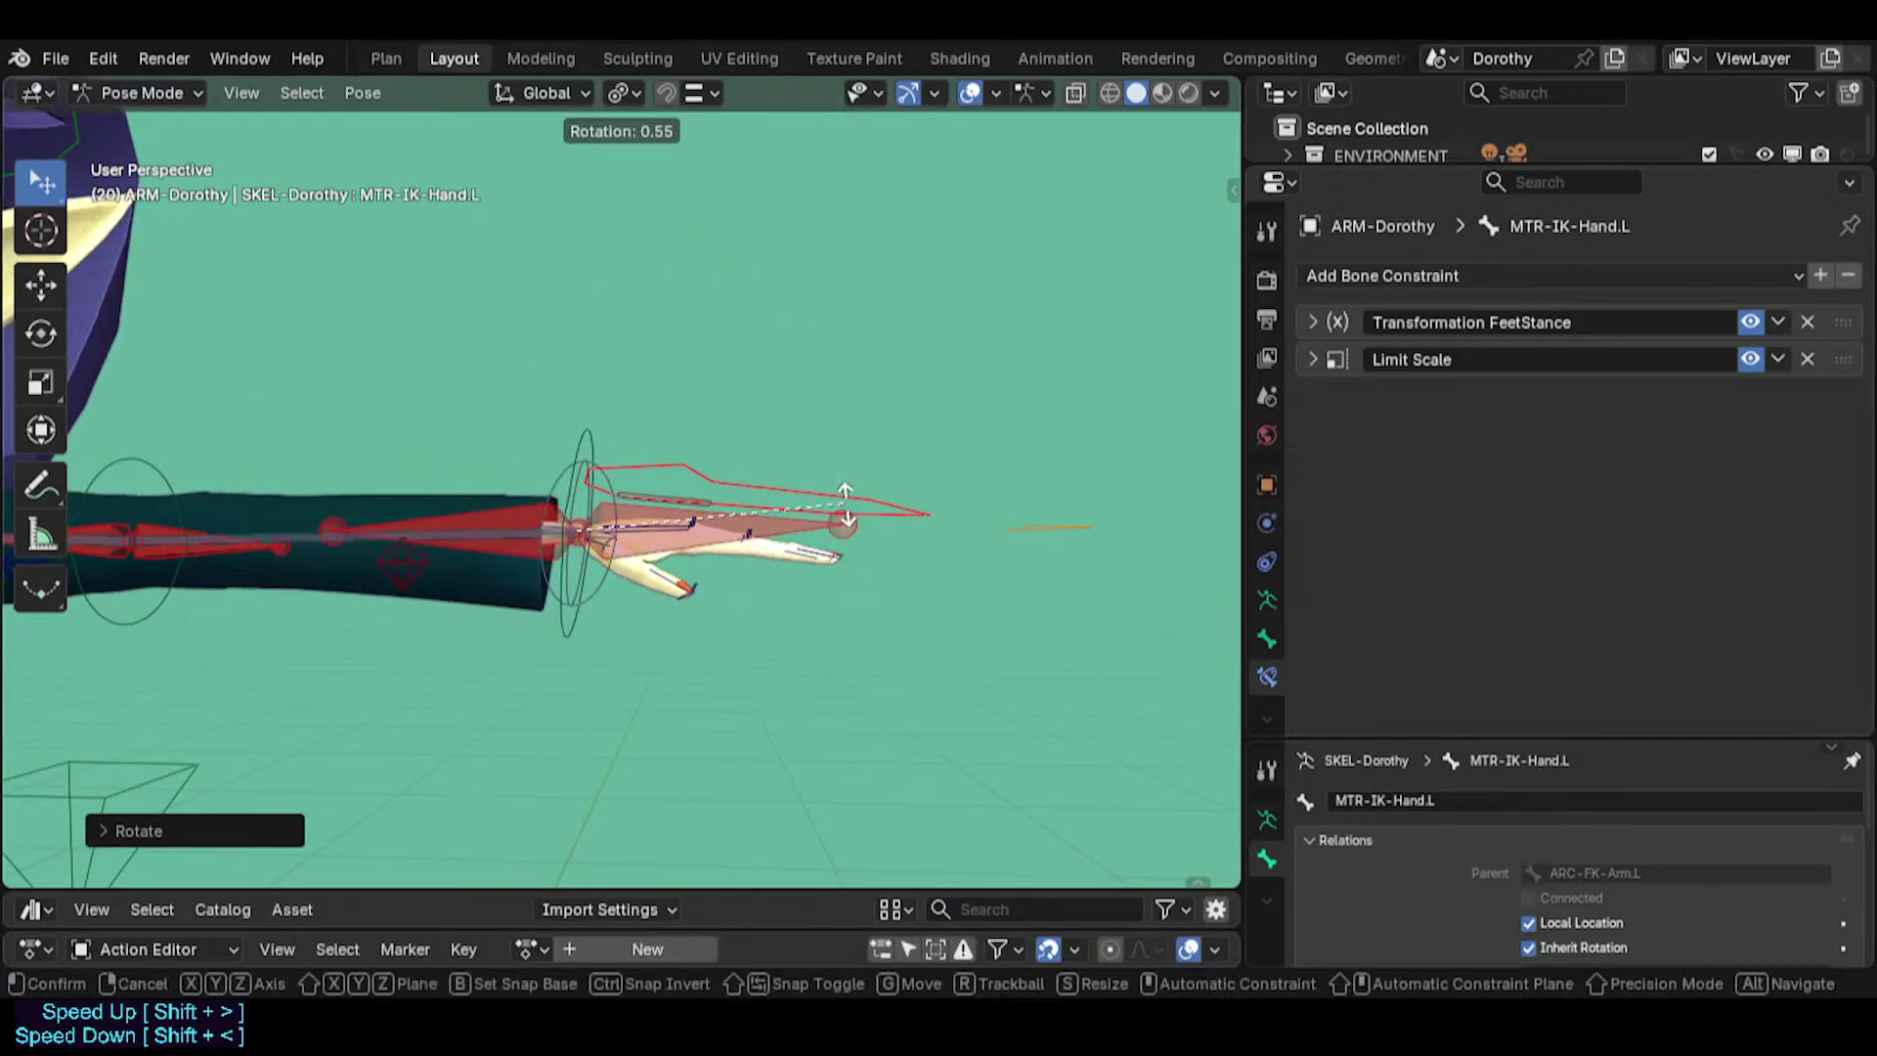
pyautogui.press('r')
pyautogui.click(883, 554)
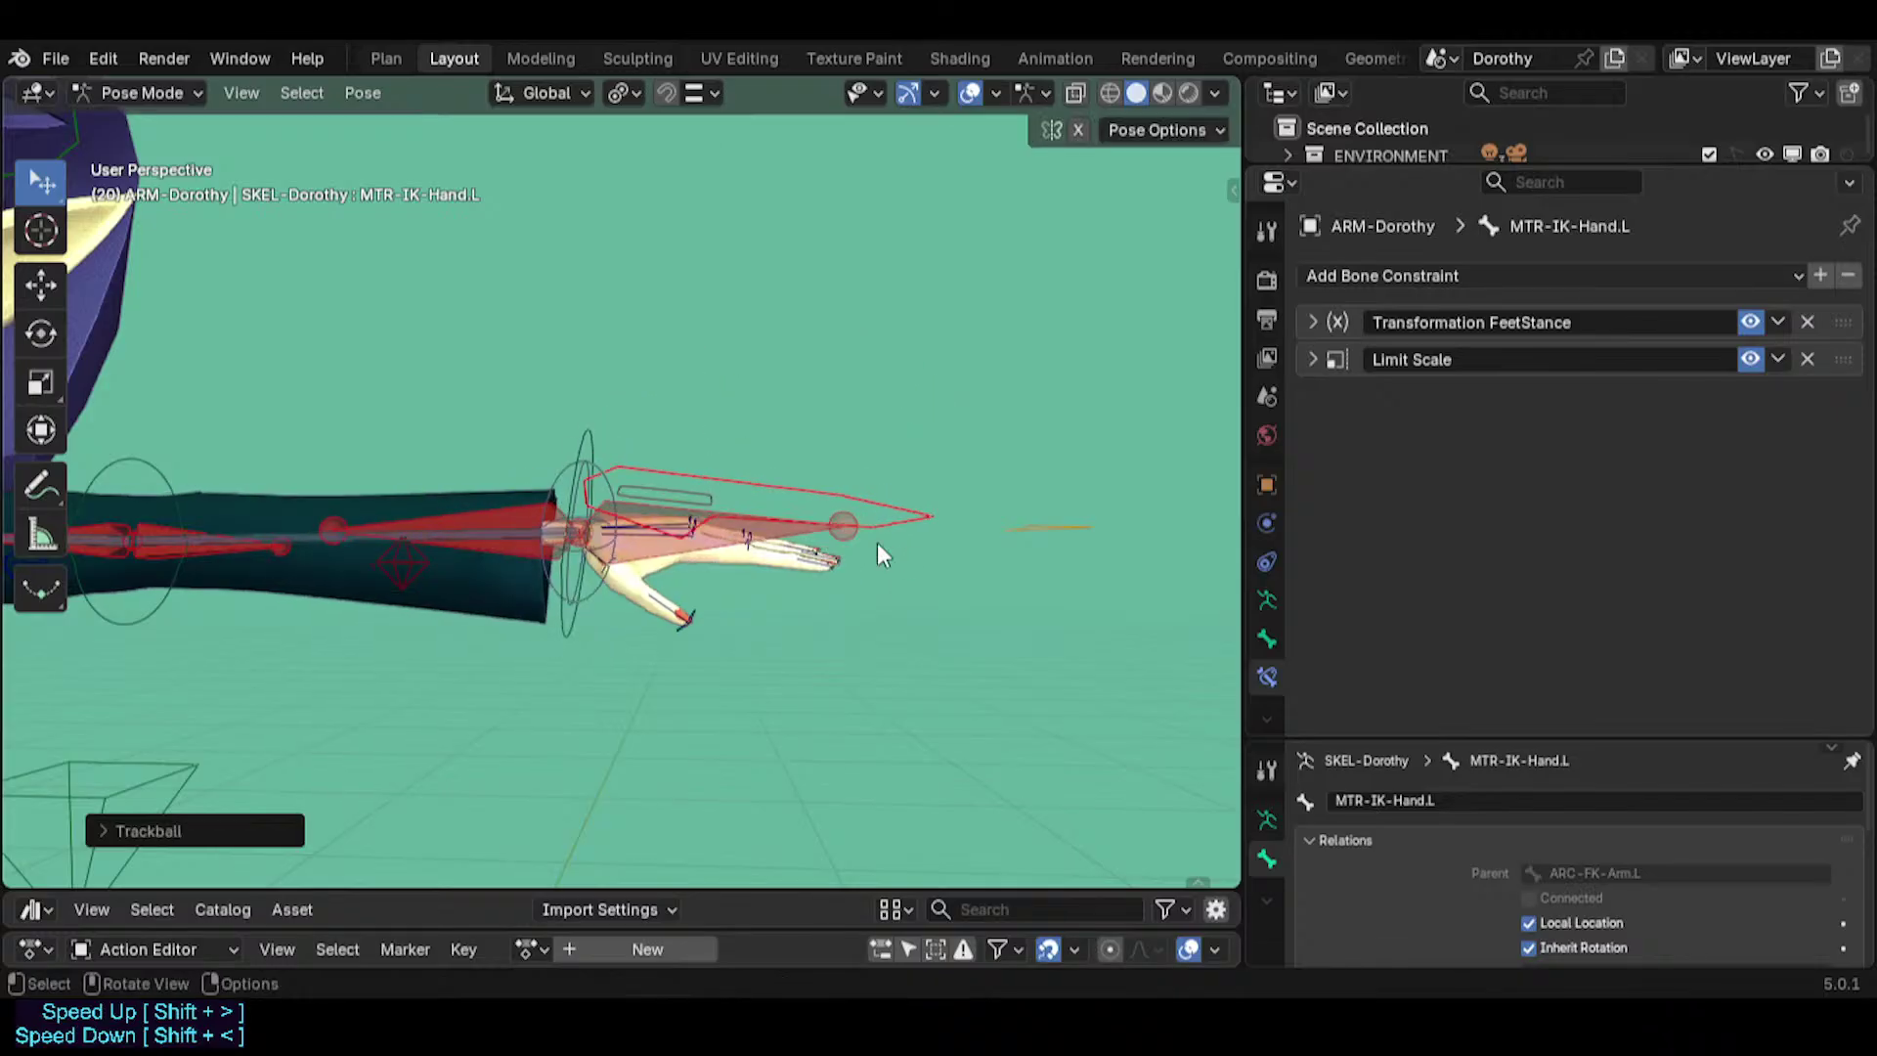
# Bend the left hand upward by rotating MTR-IK-Hand.L about 90° around its local X axis.
pyautogui.press('r')
pyautogui.press('x')
pyautogui.press('x')
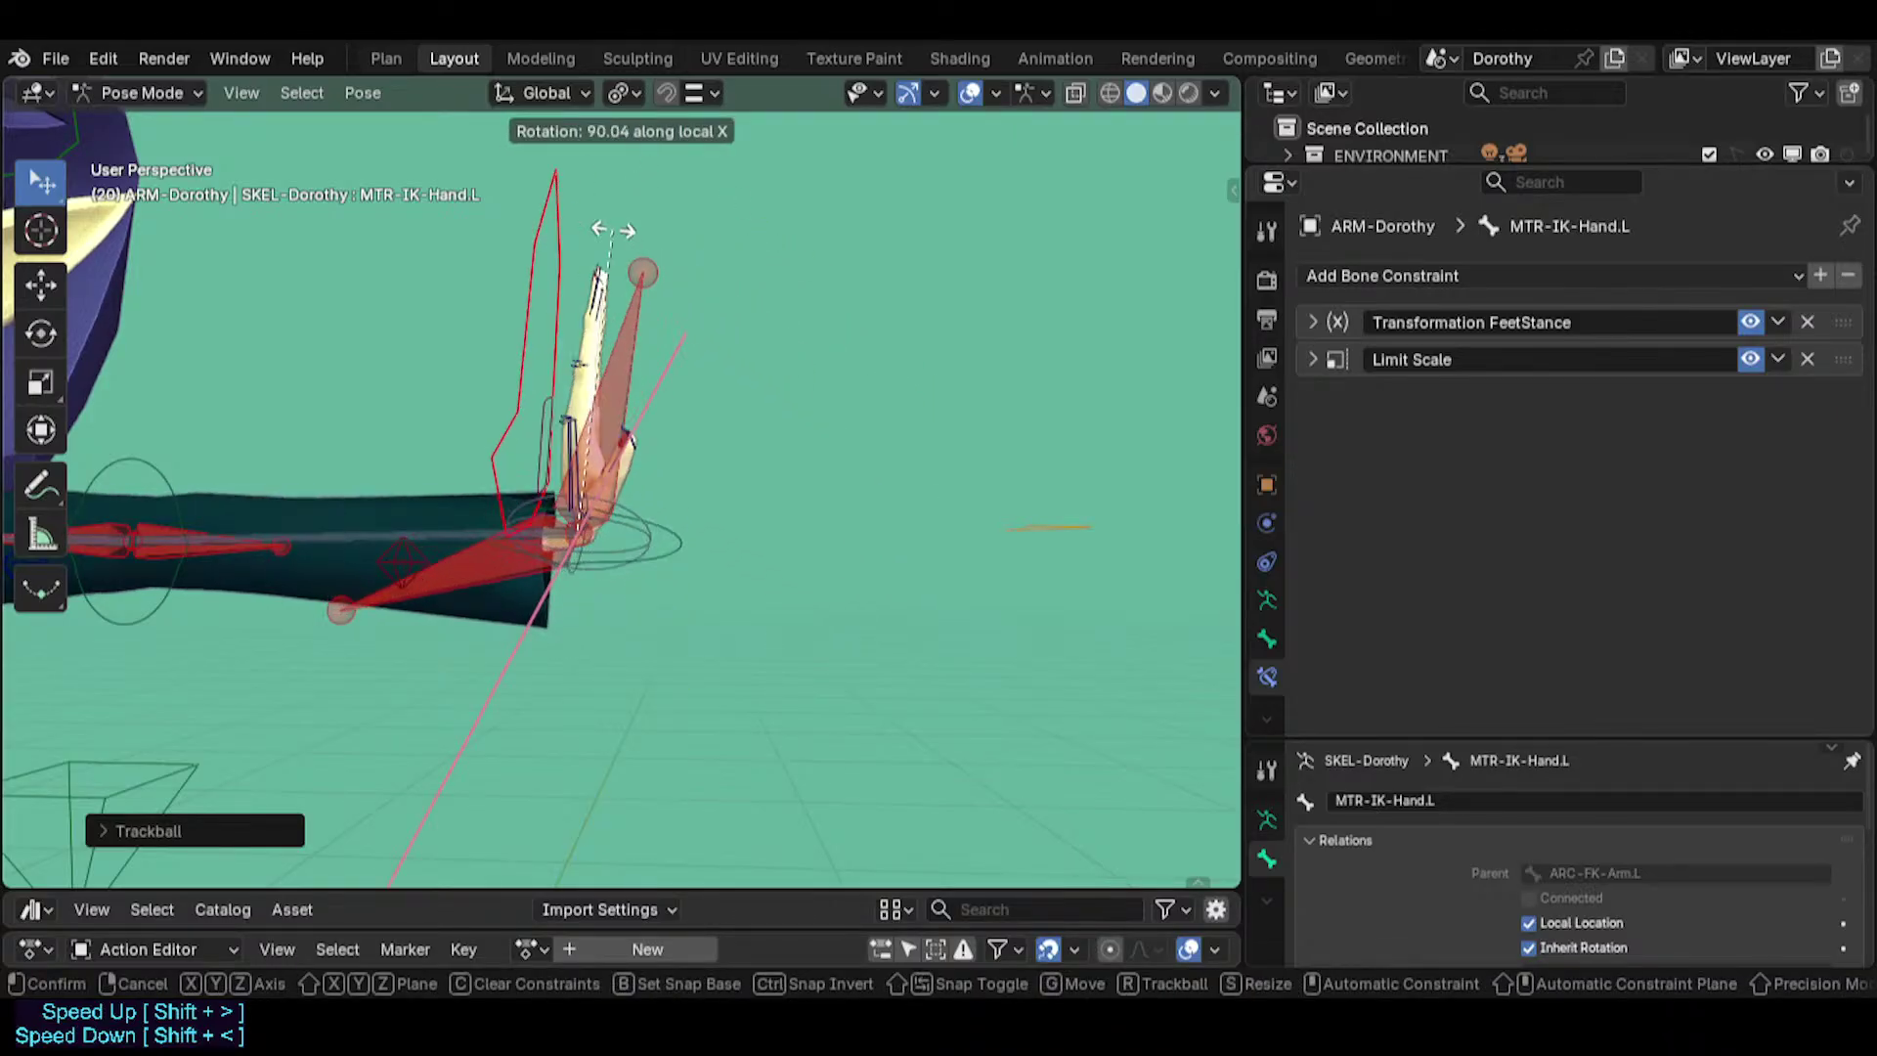
pyautogui.click(623, 256)
# Try a different Copy Rotation influence on HLP4-FanWristHand.L, then undo it together with the test rotations of the hand.
pyautogui.click(639, 342)
pyautogui.moveTo(1696, 711); pyautogui.dragTo(1762, 713)
pyautogui.hotkey('ctrl', 'z')
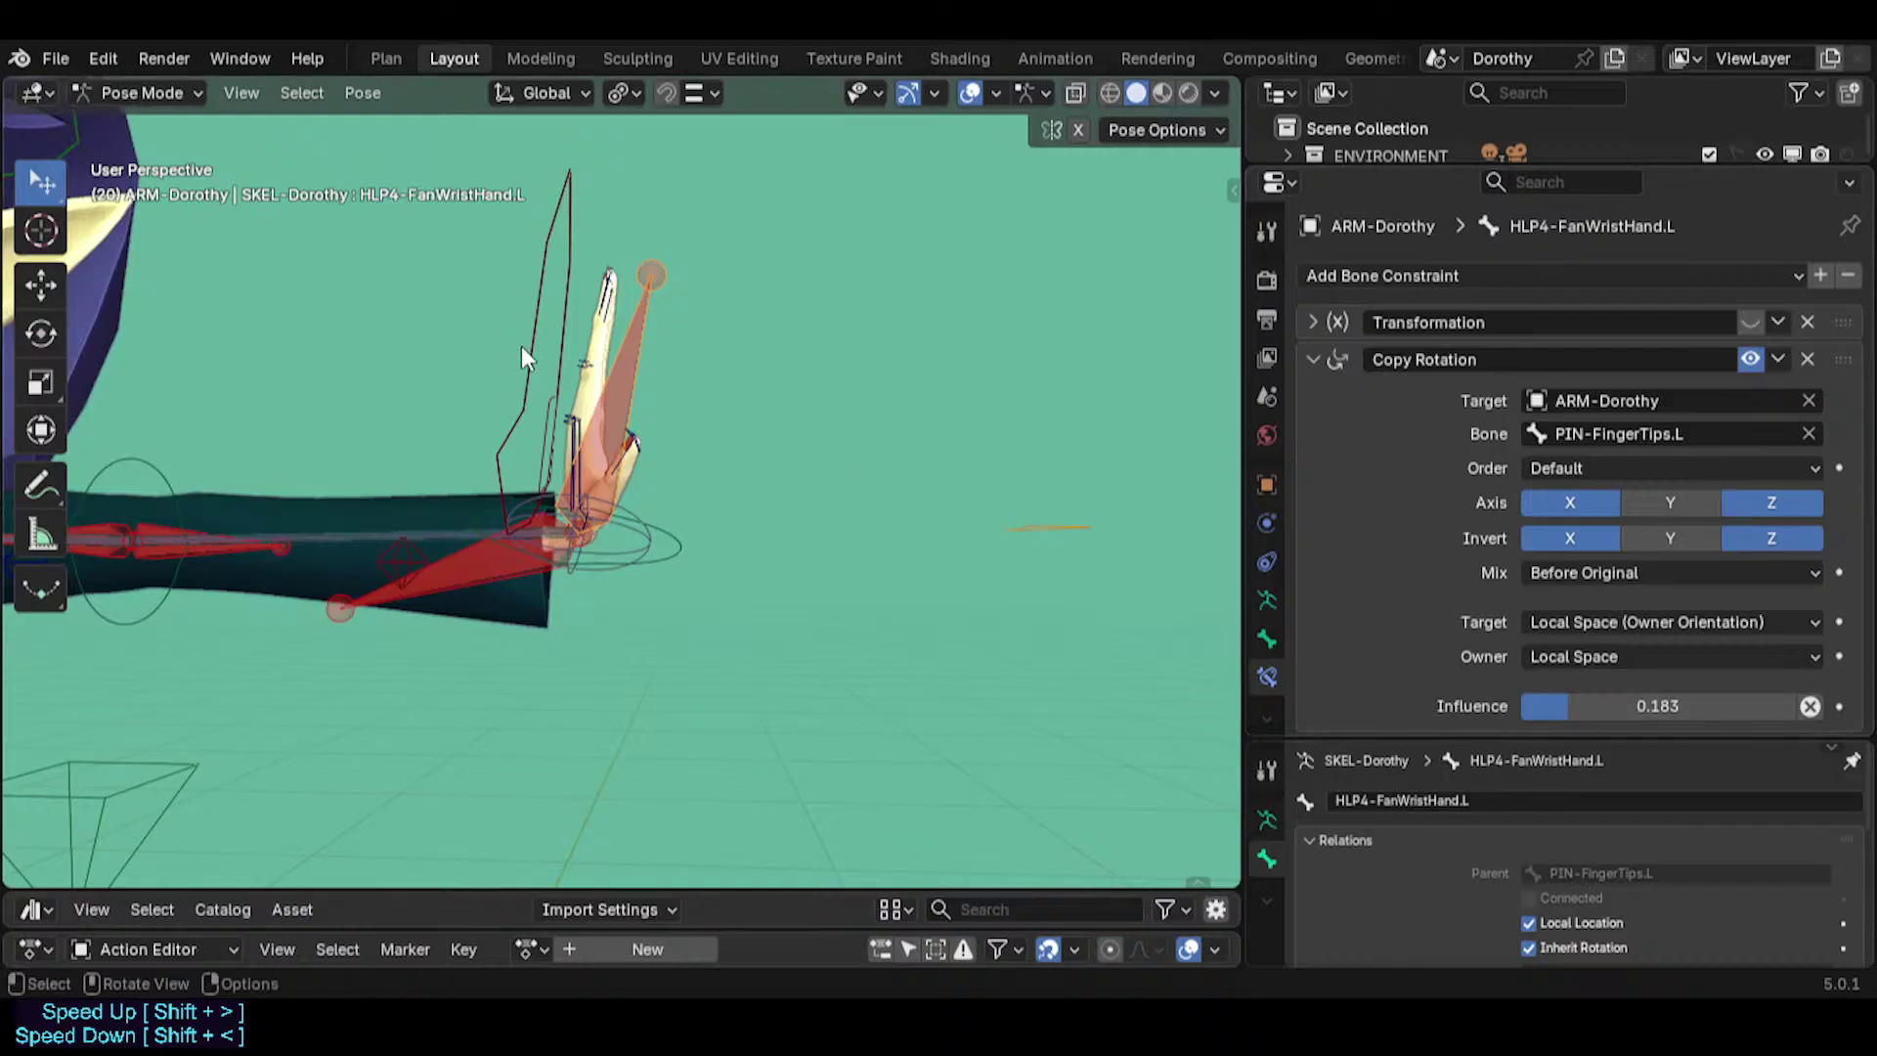
pyautogui.hotkey('ctrl', 'z')
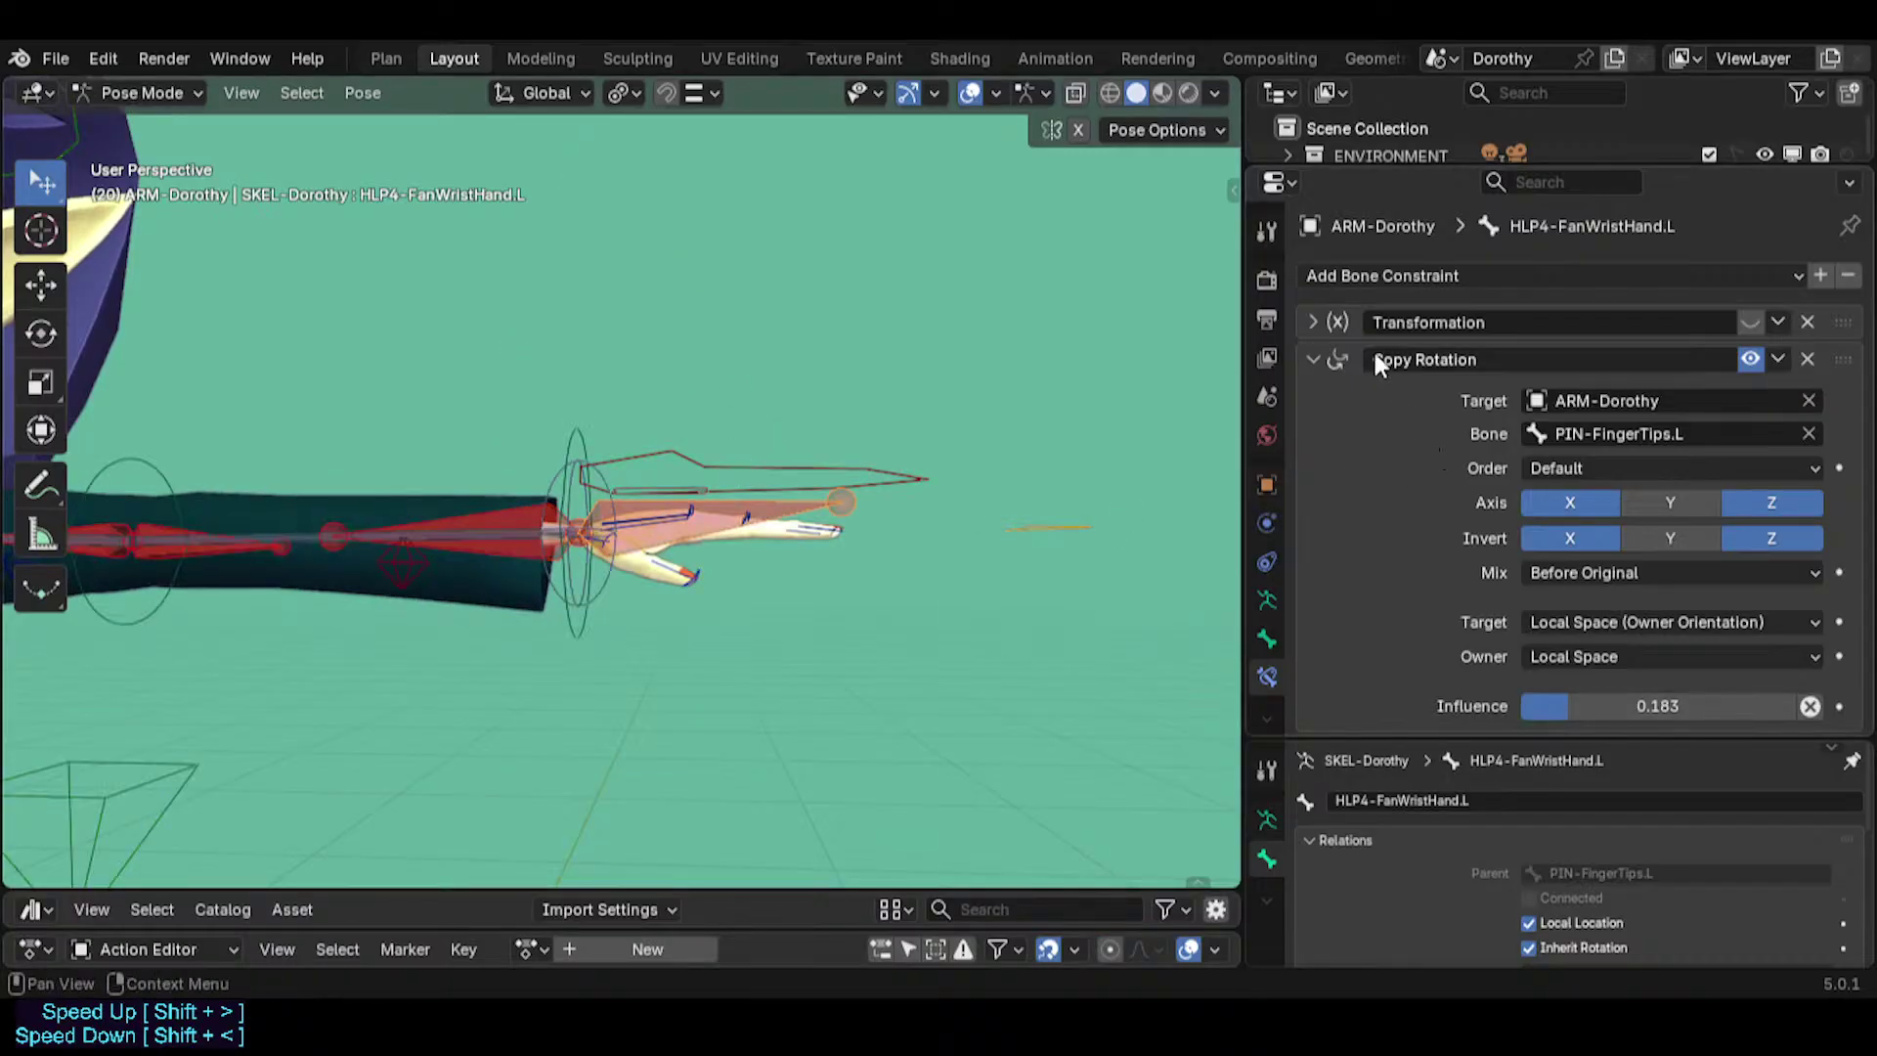
# Examine the Map From and Map To rotation ranges of HLP4-FanWristHand.L's disabled Transformation constraint and collapse it again.
pyautogui.press('a')
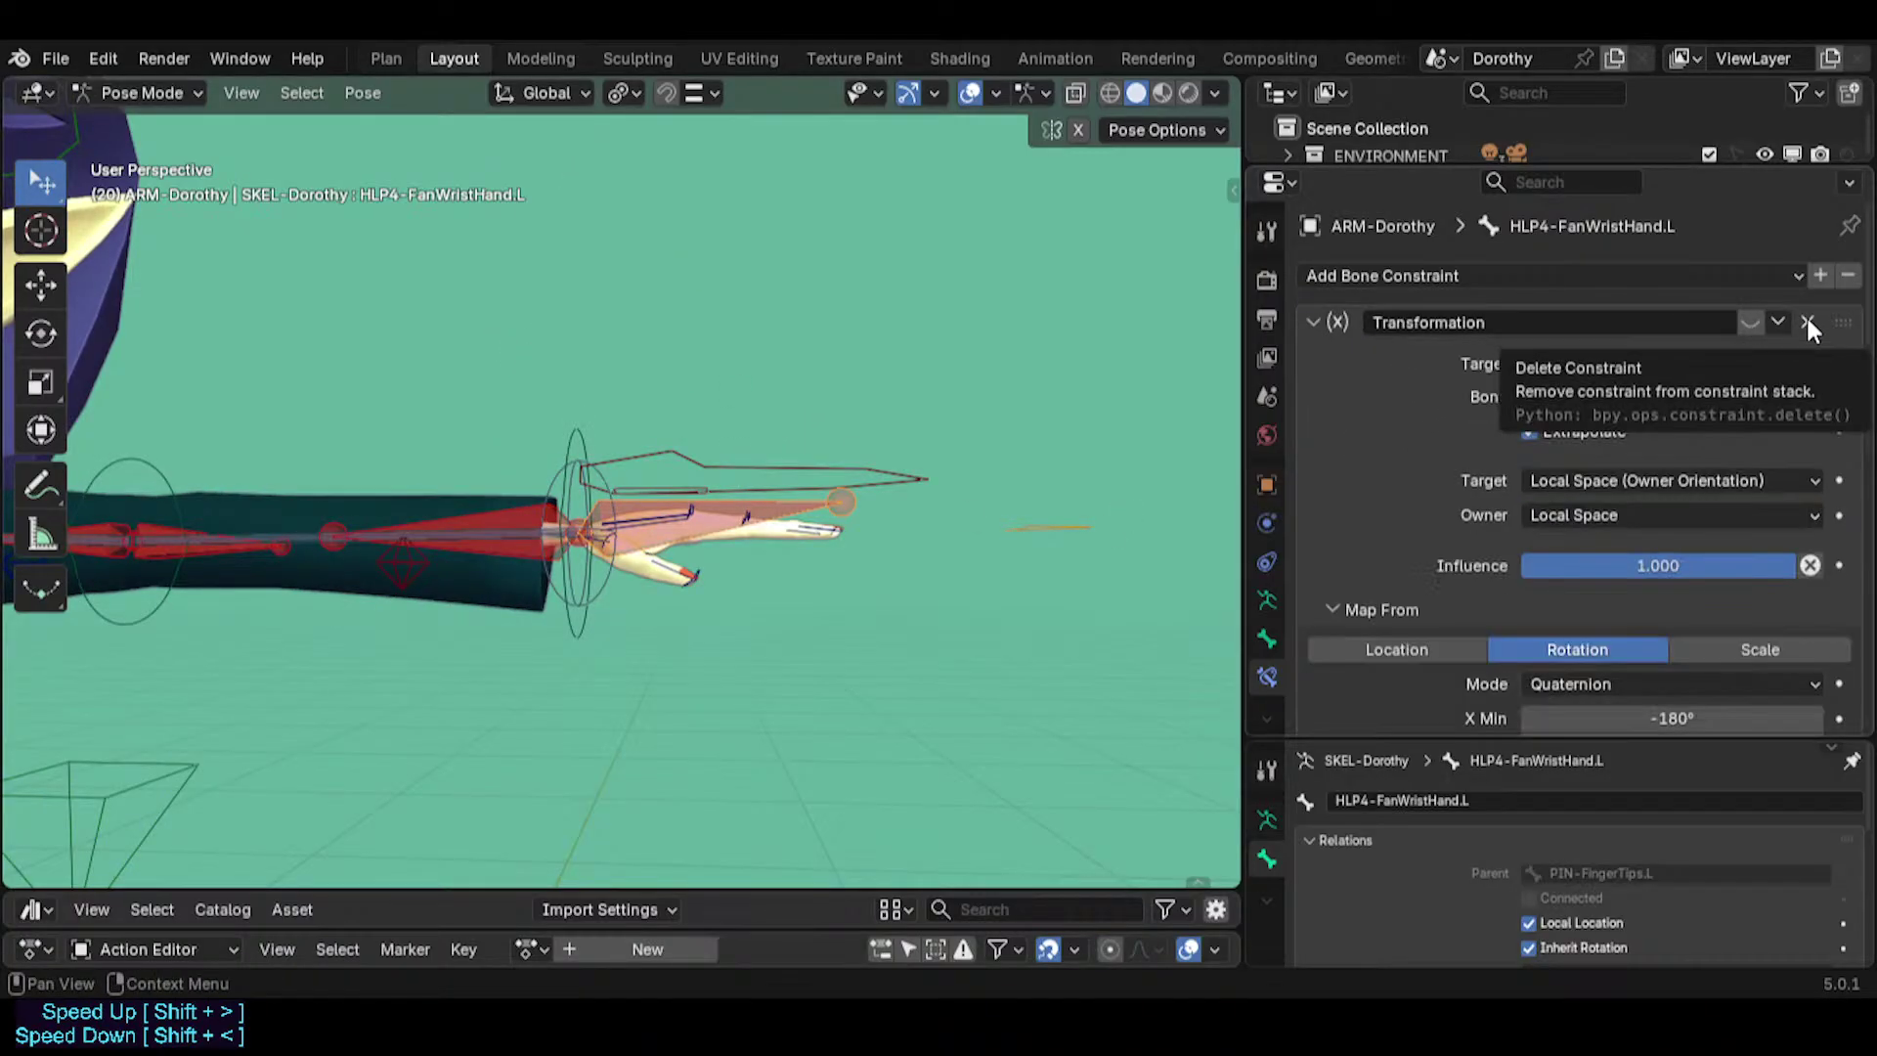
pyautogui.scroll(-4, 1564, 515)
pyautogui.scroll(-4, 1556, 537)
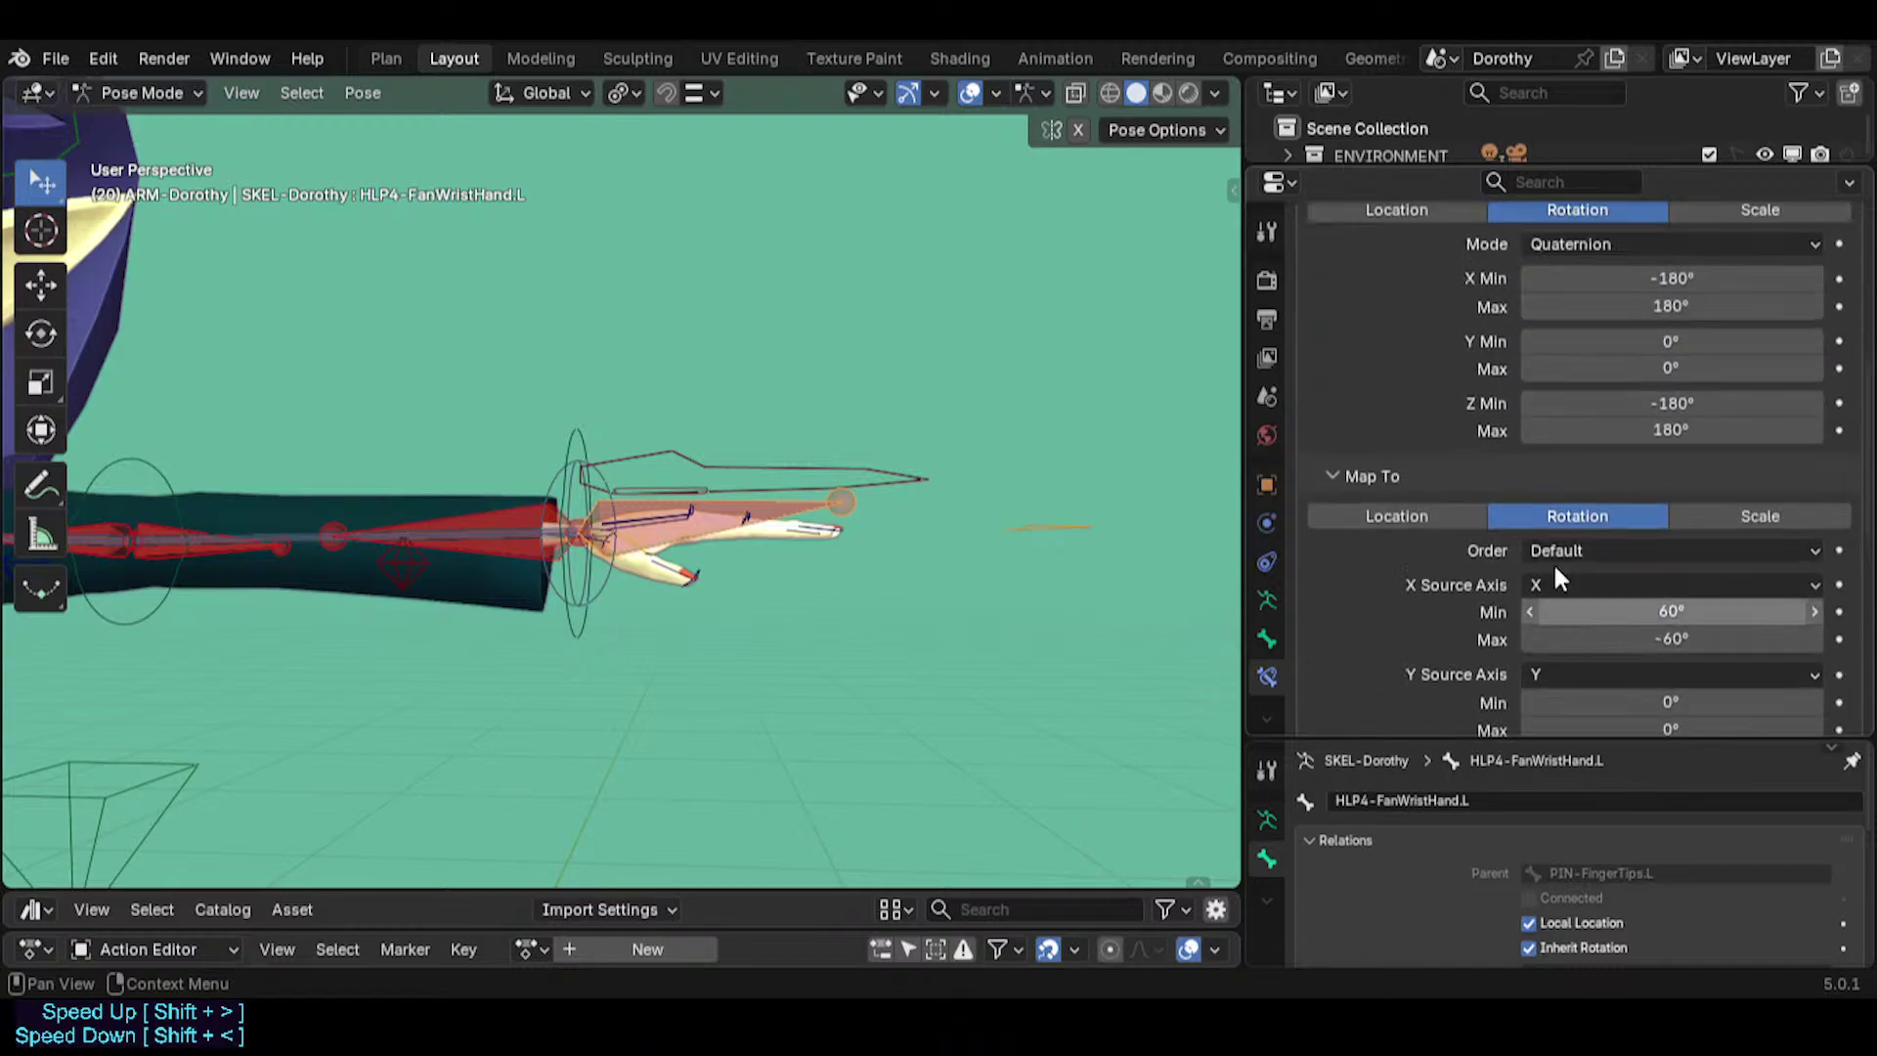
pyautogui.scroll(8, 1466, 431)
pyautogui.click(1311, 320)
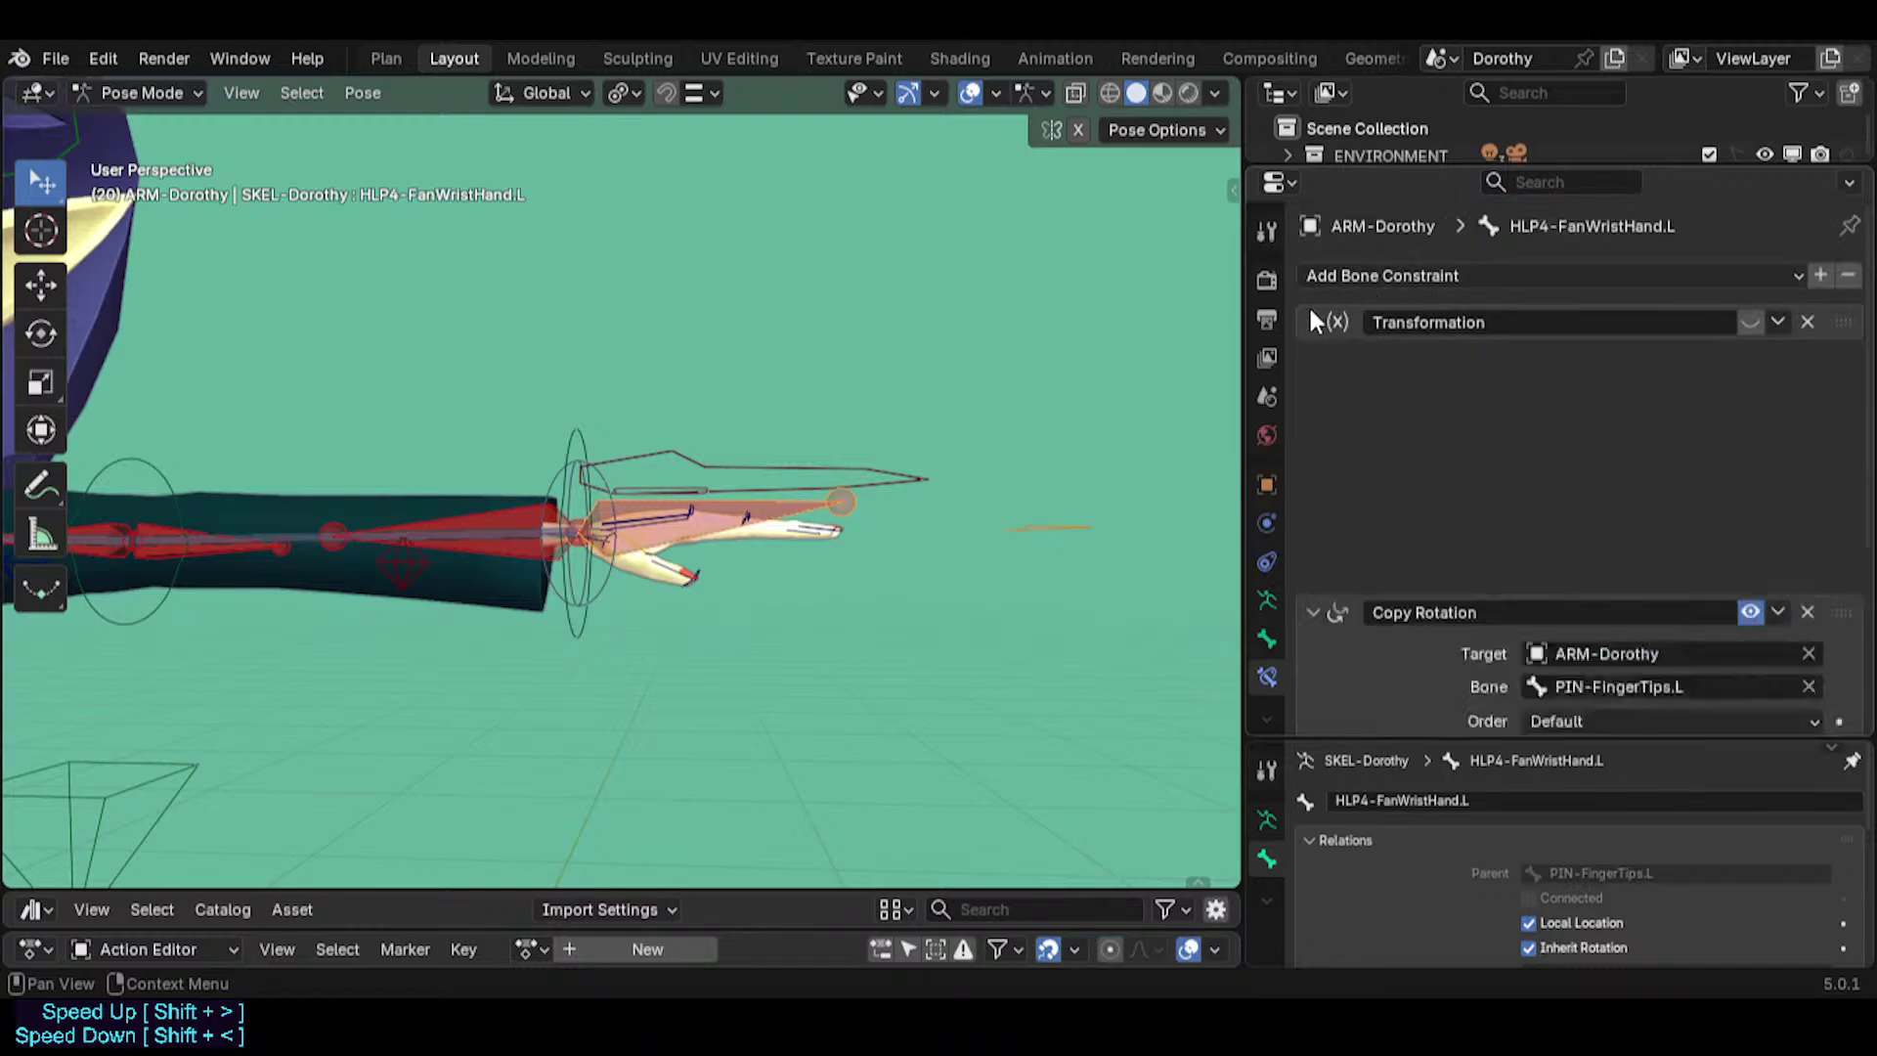
# Delete the disabled Transformation constraint from HLP4-FanWristHand.L and compare the Copy Rotation settings of the wrist and elbow fan bones.
pyautogui.click(1805, 319)
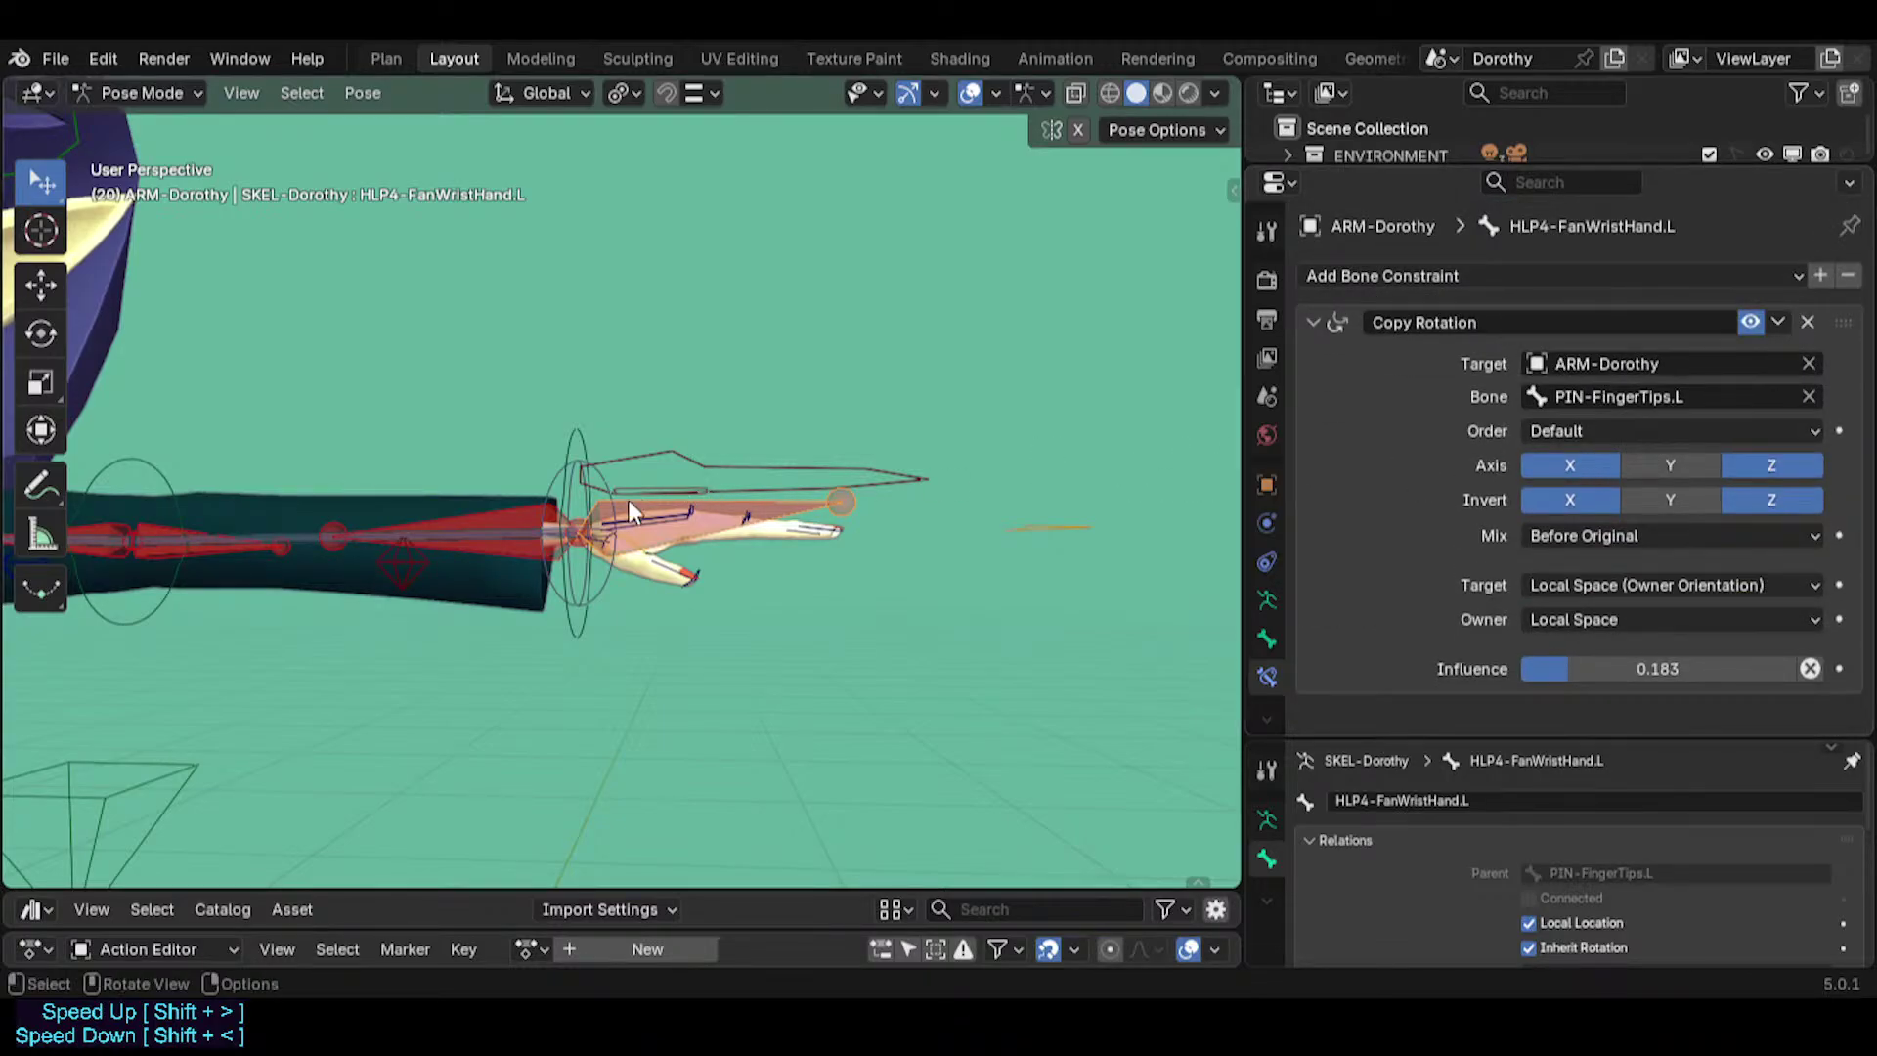
pyautogui.moveTo(629, 500); pyautogui.dragTo(507, 516, button='middle')
pyautogui.click(515, 513)
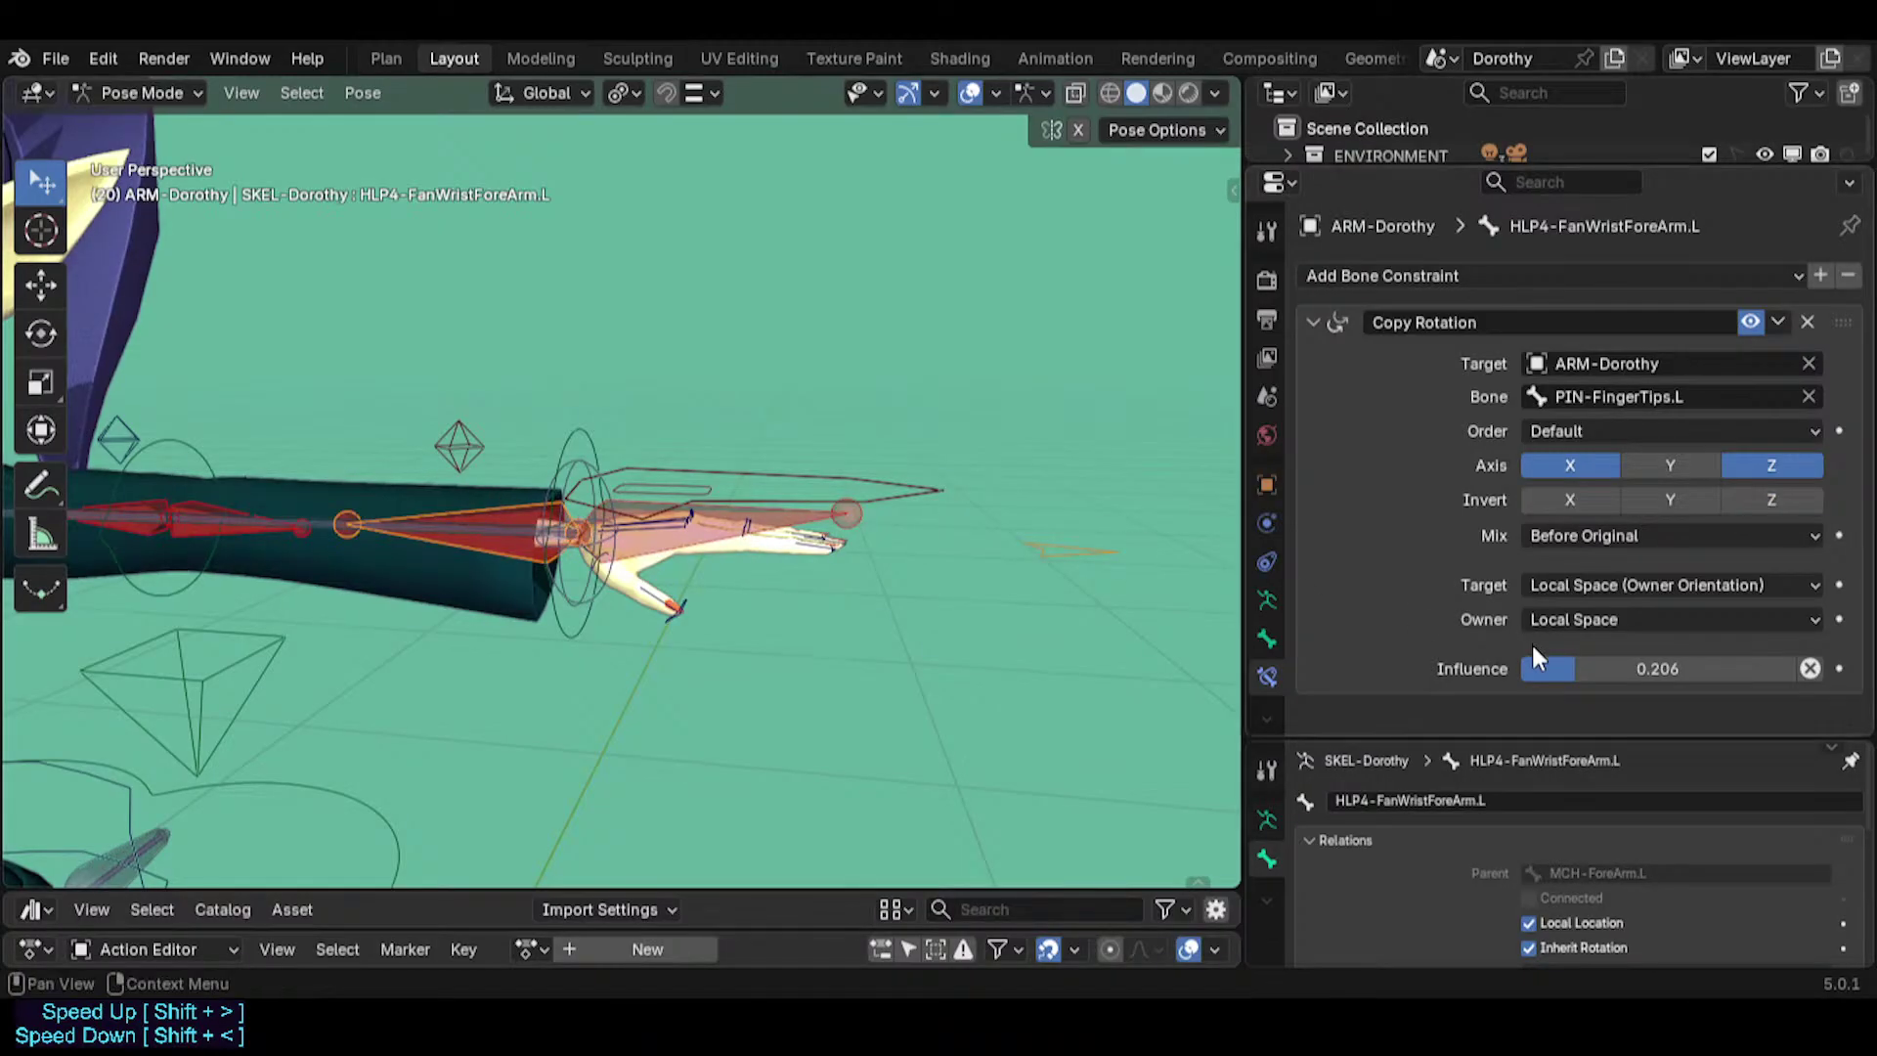
pyautogui.click(258, 519)
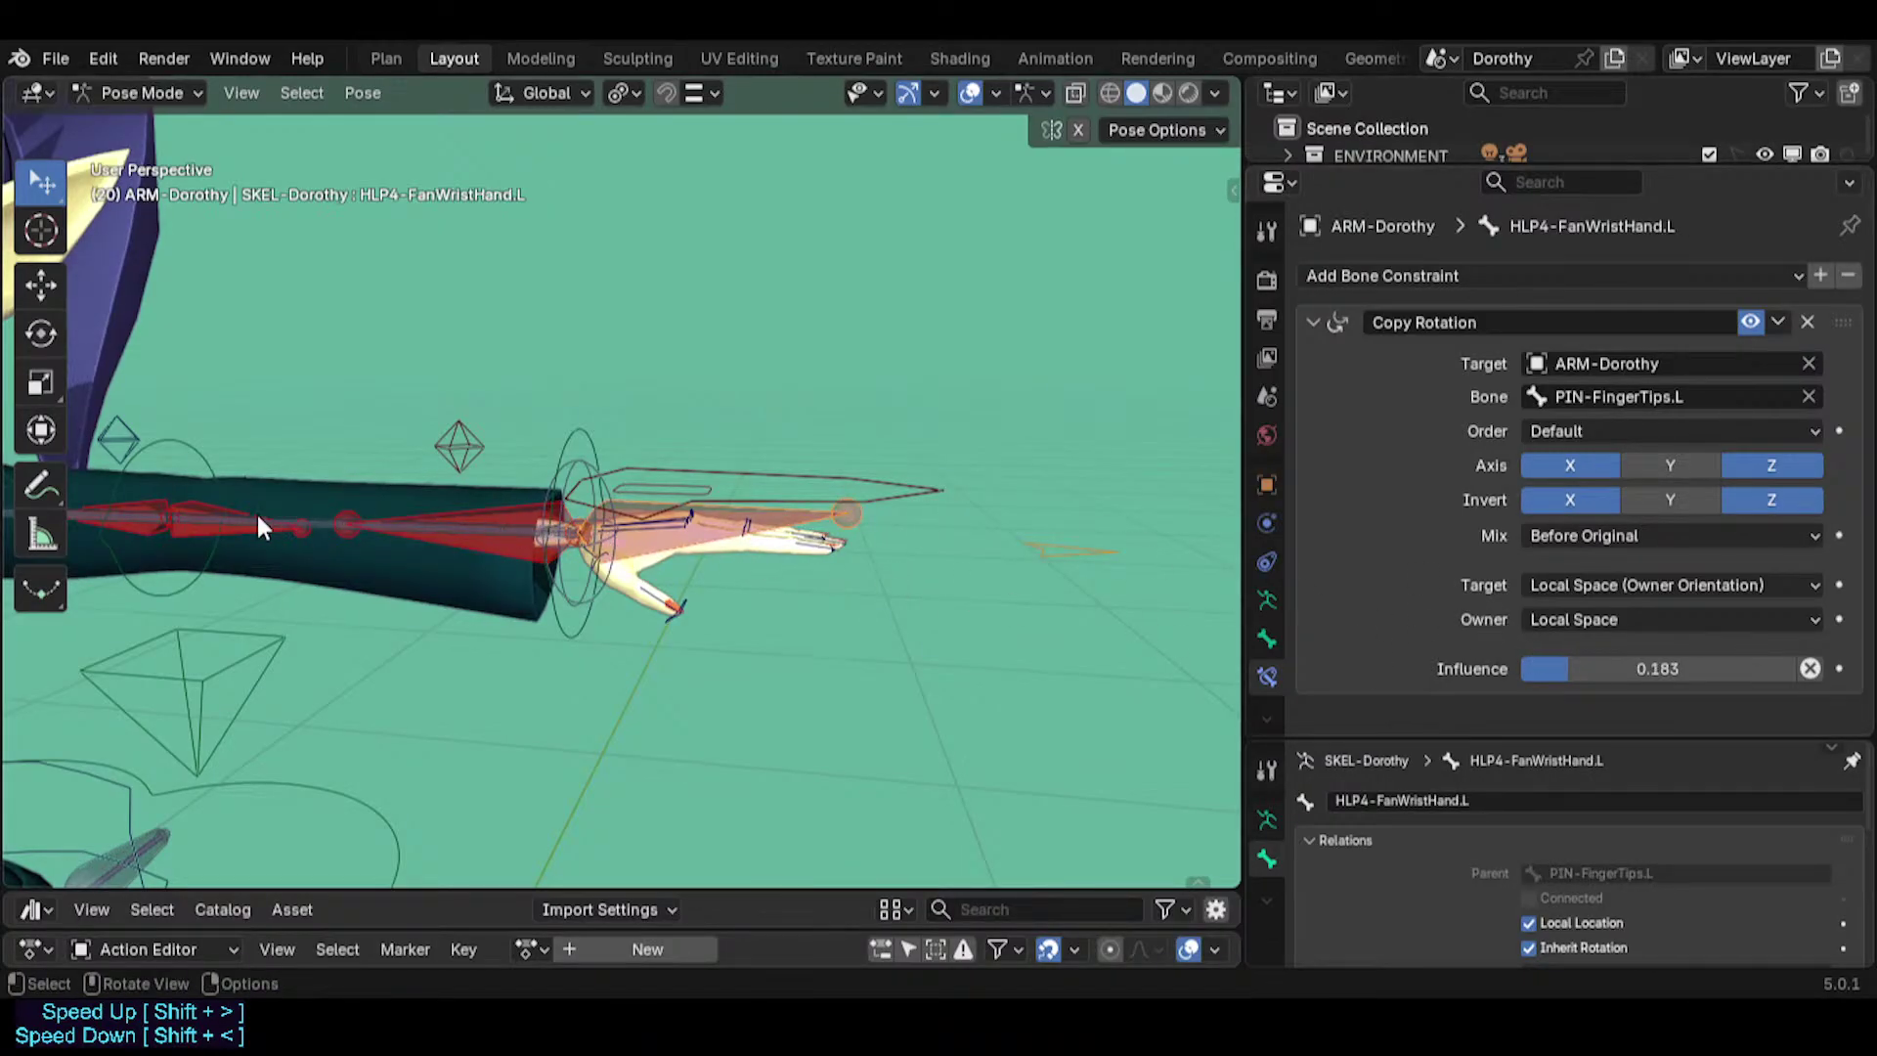
pyautogui.moveTo(242, 546); pyautogui.dragTo(383, 571, button='middle')
pyautogui.click(321, 548)
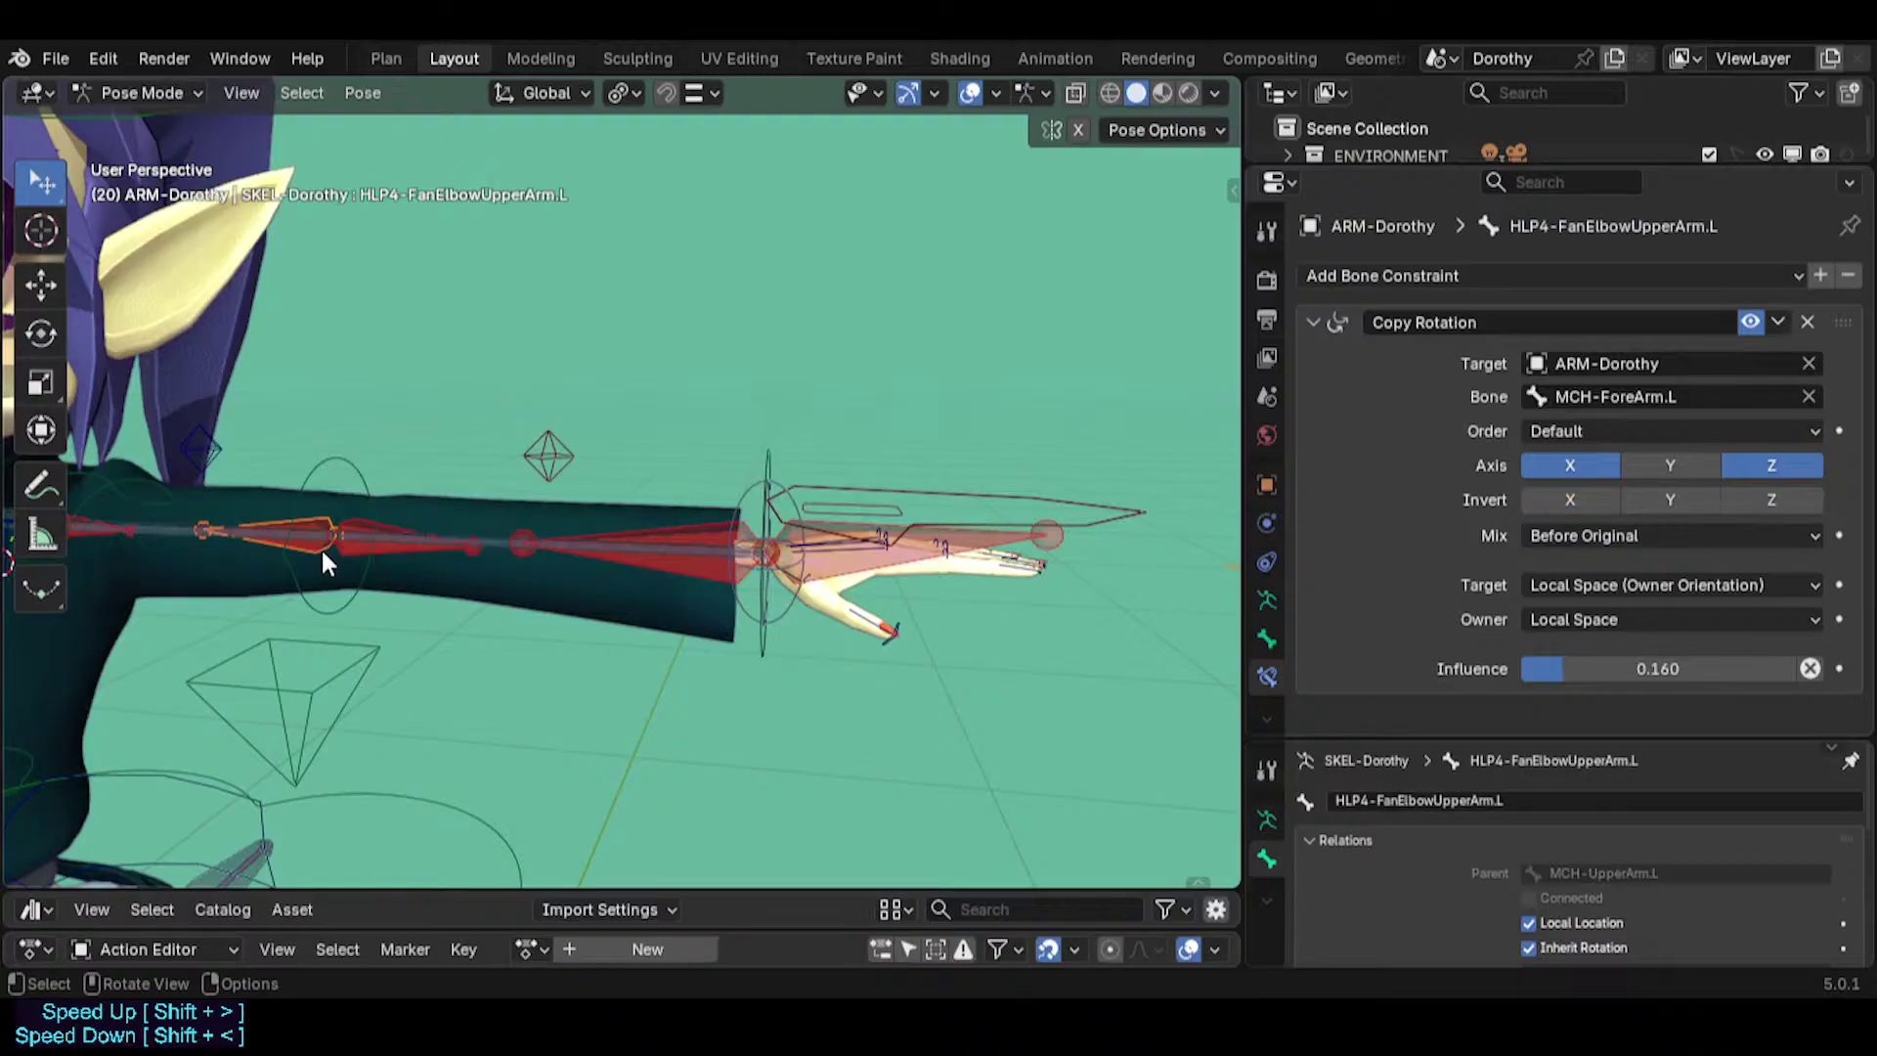
pyautogui.click(768, 555)
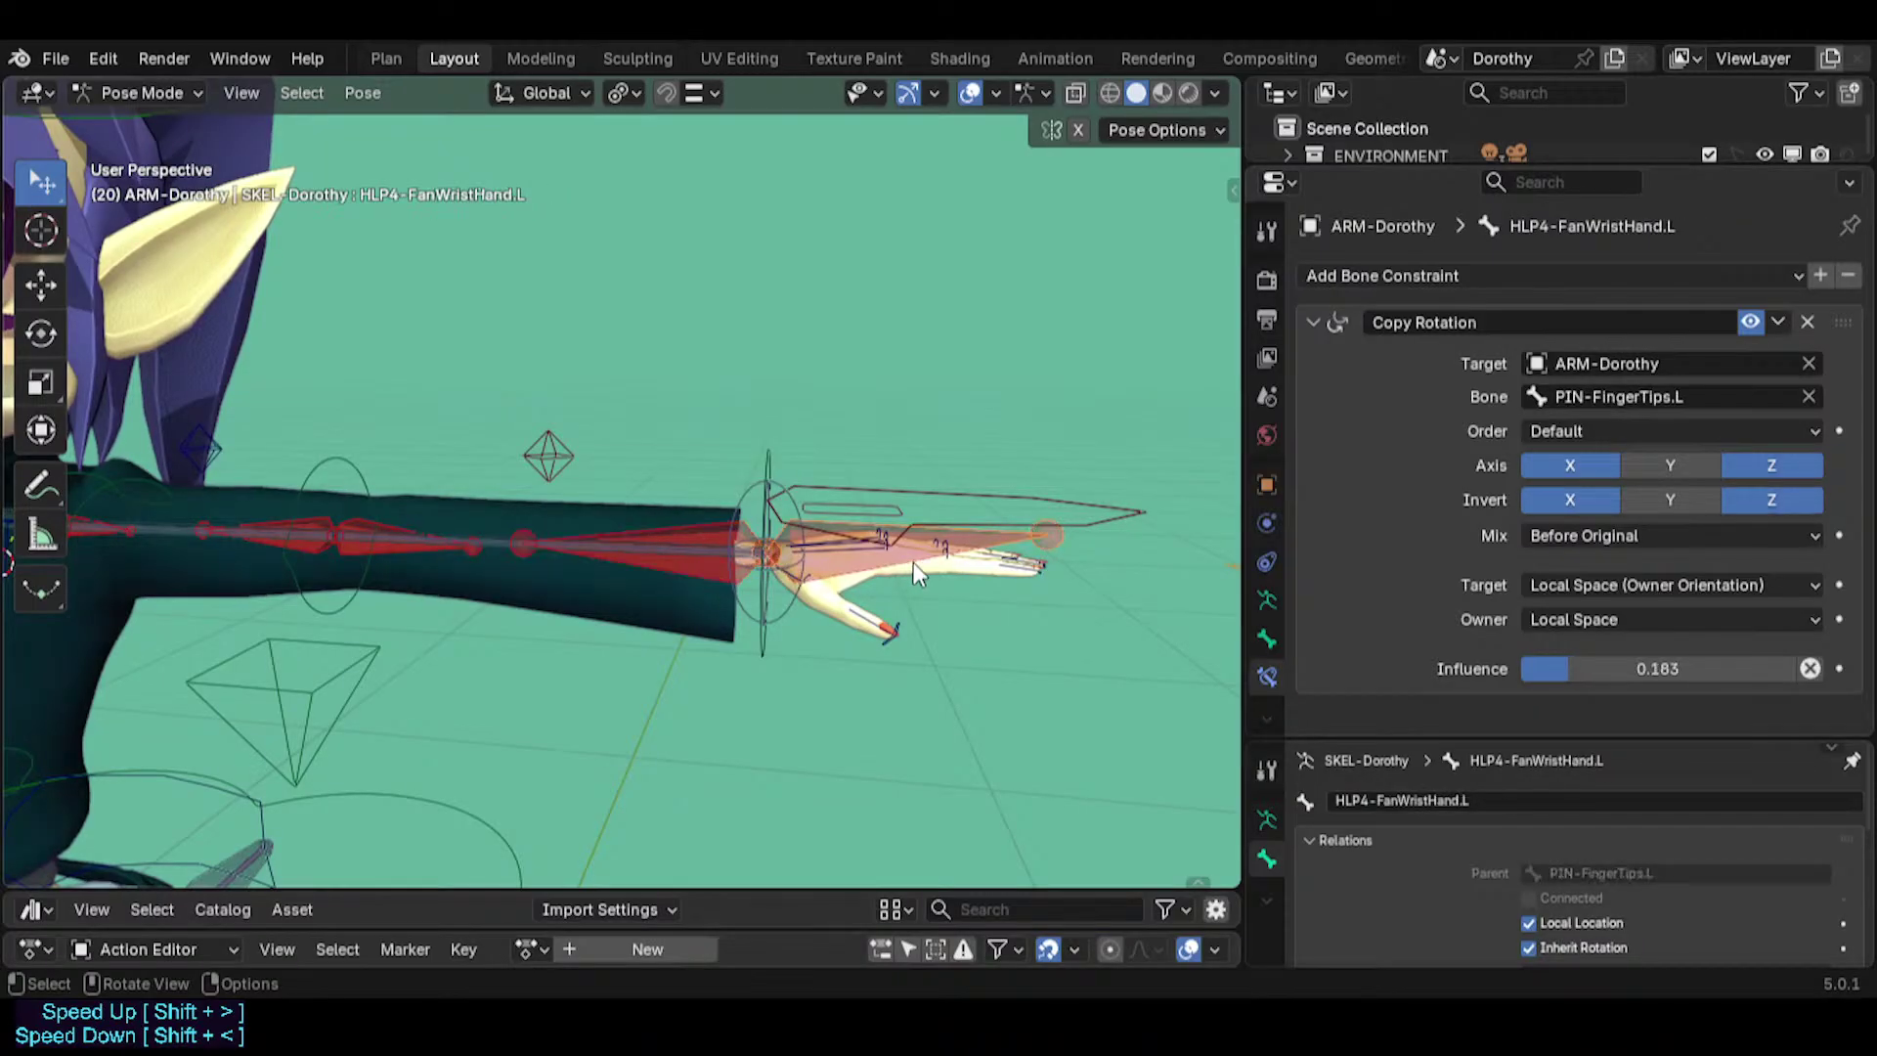
pyautogui.click(647, 569)
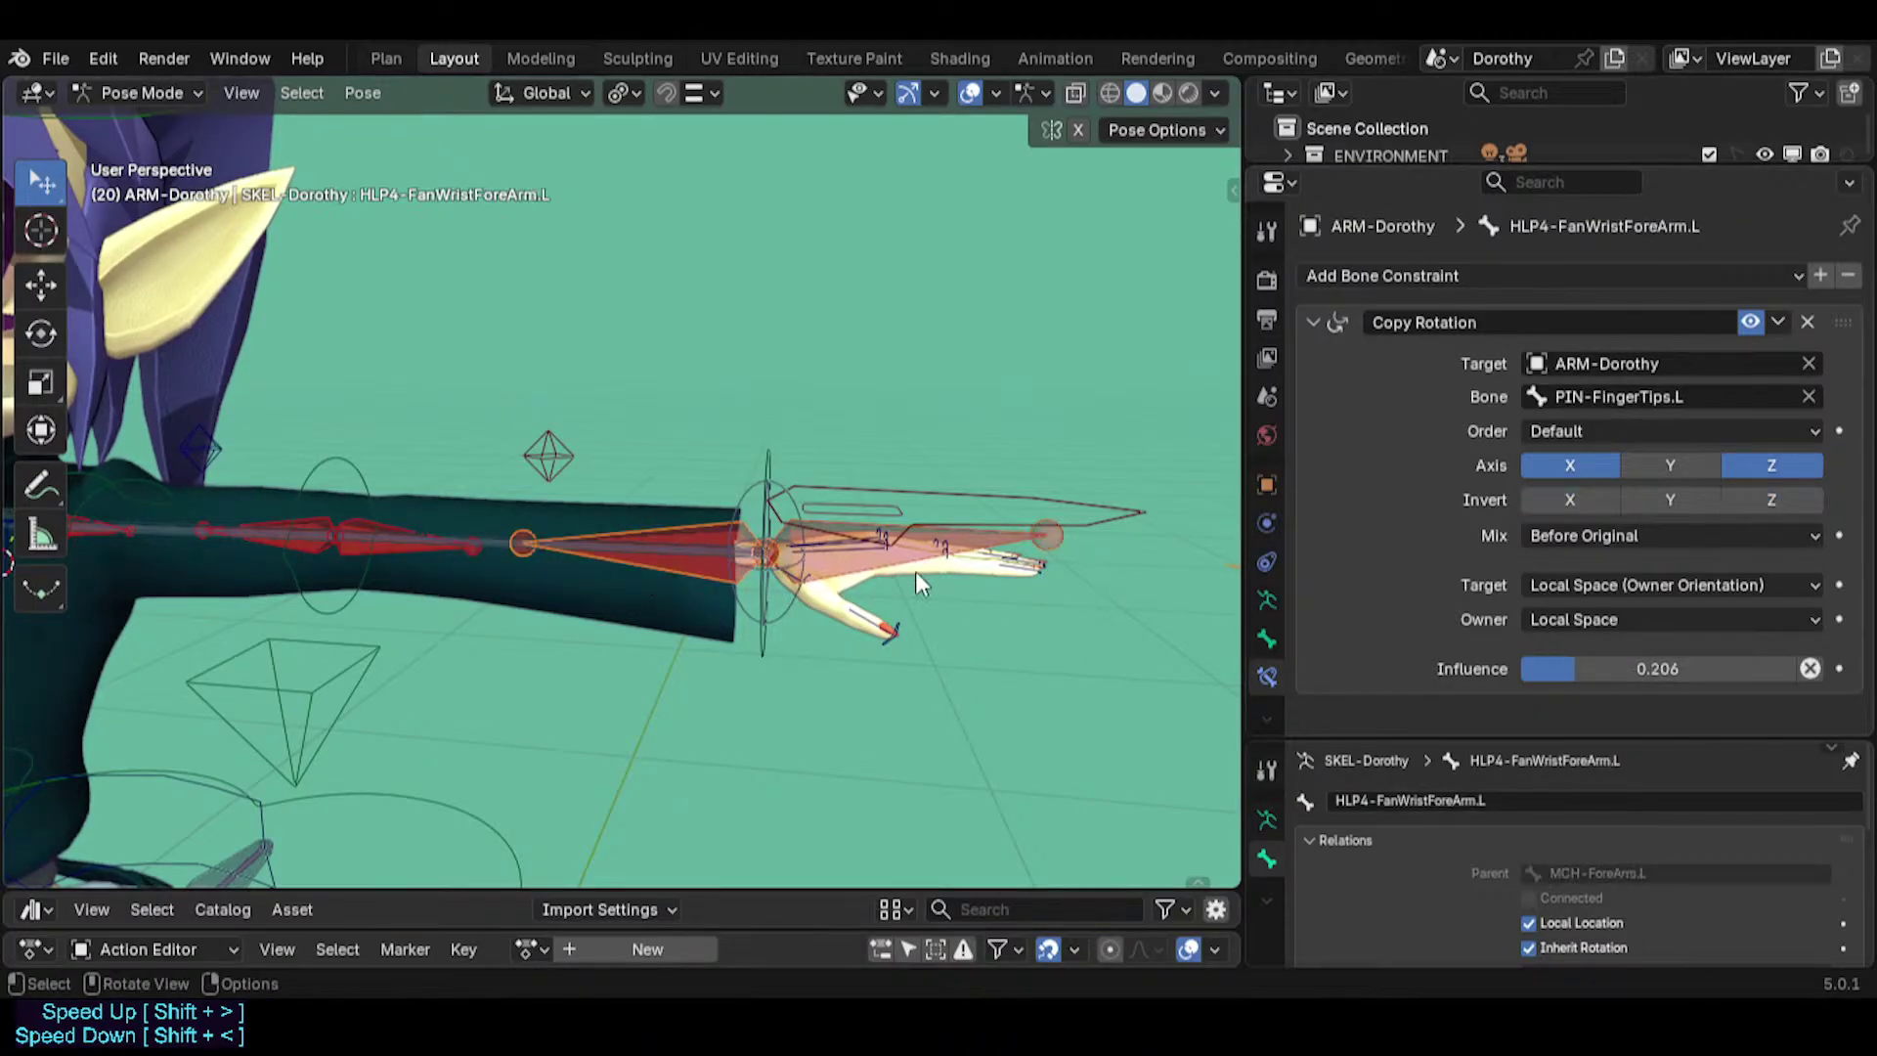
# Save the file, try a Copy Rotation influence of 1.000 on HLP4-FanWristHand.L and undo that influence change.
pyautogui.click(917, 571)
pyautogui.hotkey('ctrl', 's')
pyautogui.moveTo(1636, 671); pyautogui.dragTo(1667, 675)
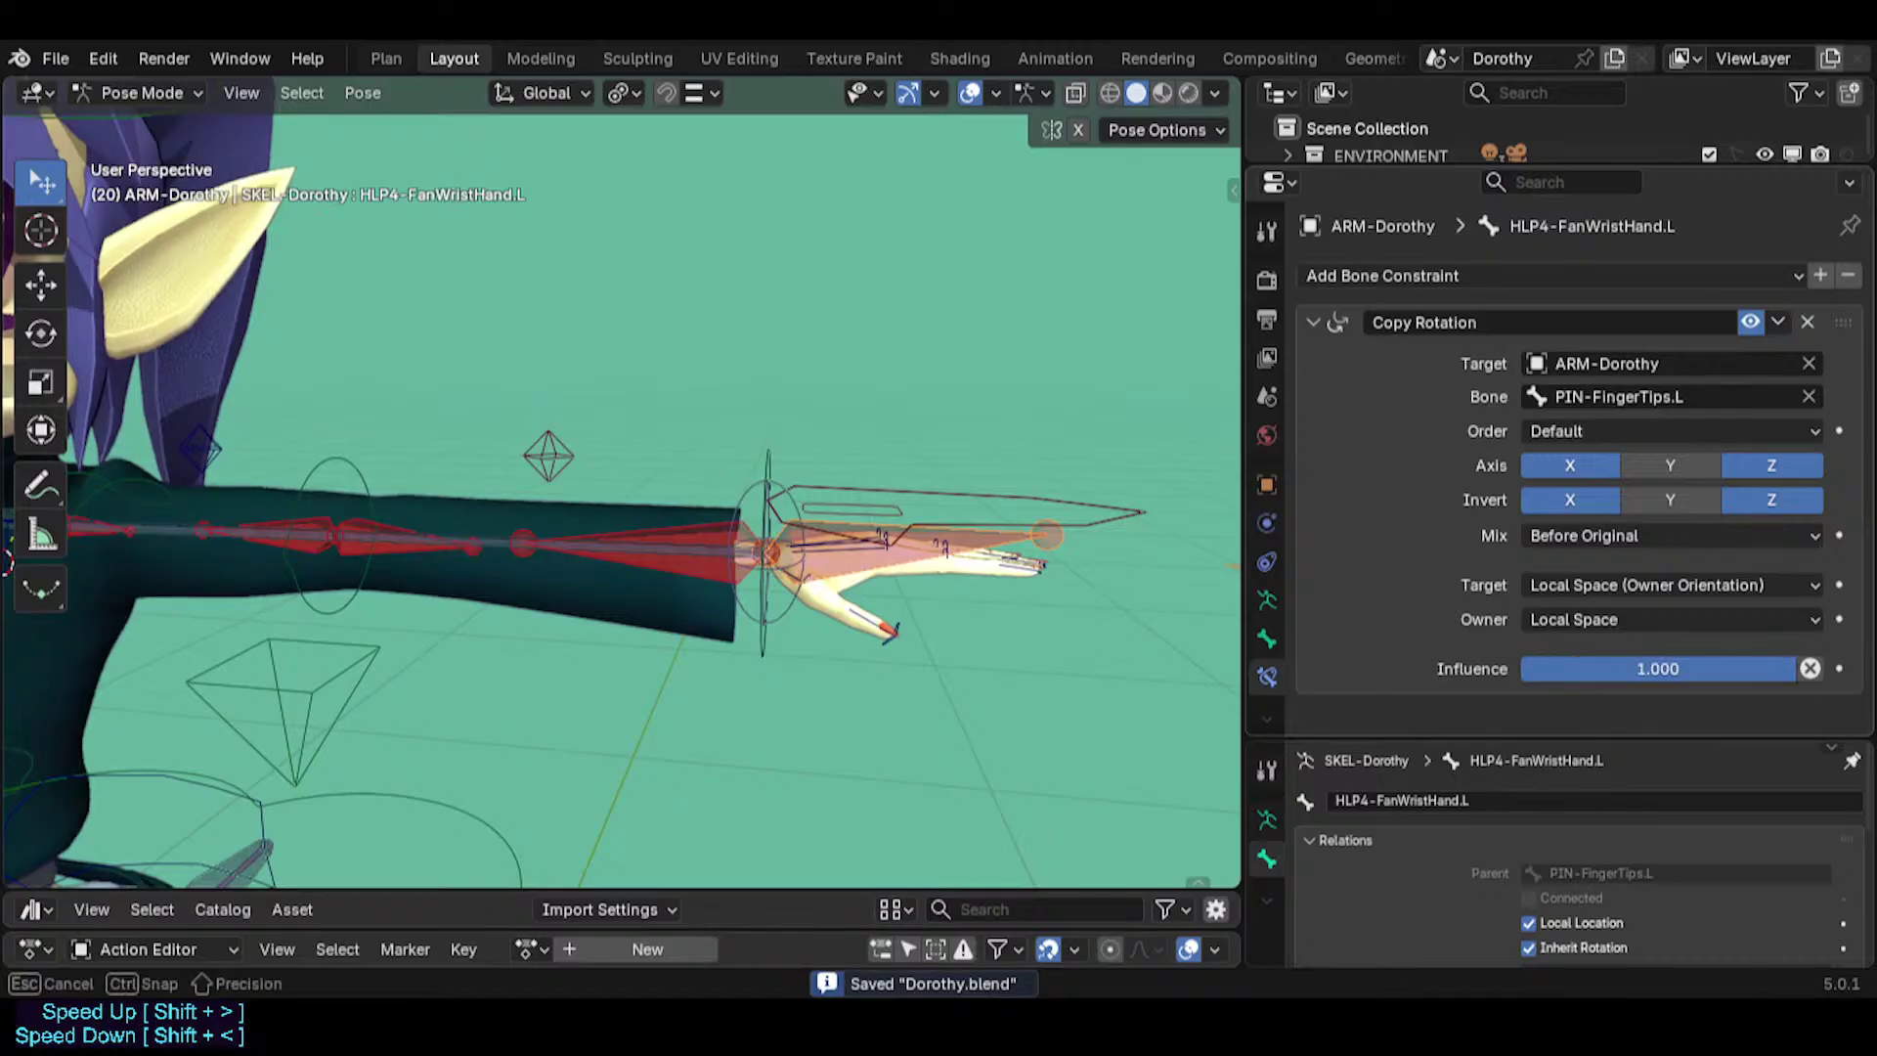
pyautogui.hotkey('ctrl', 'z')
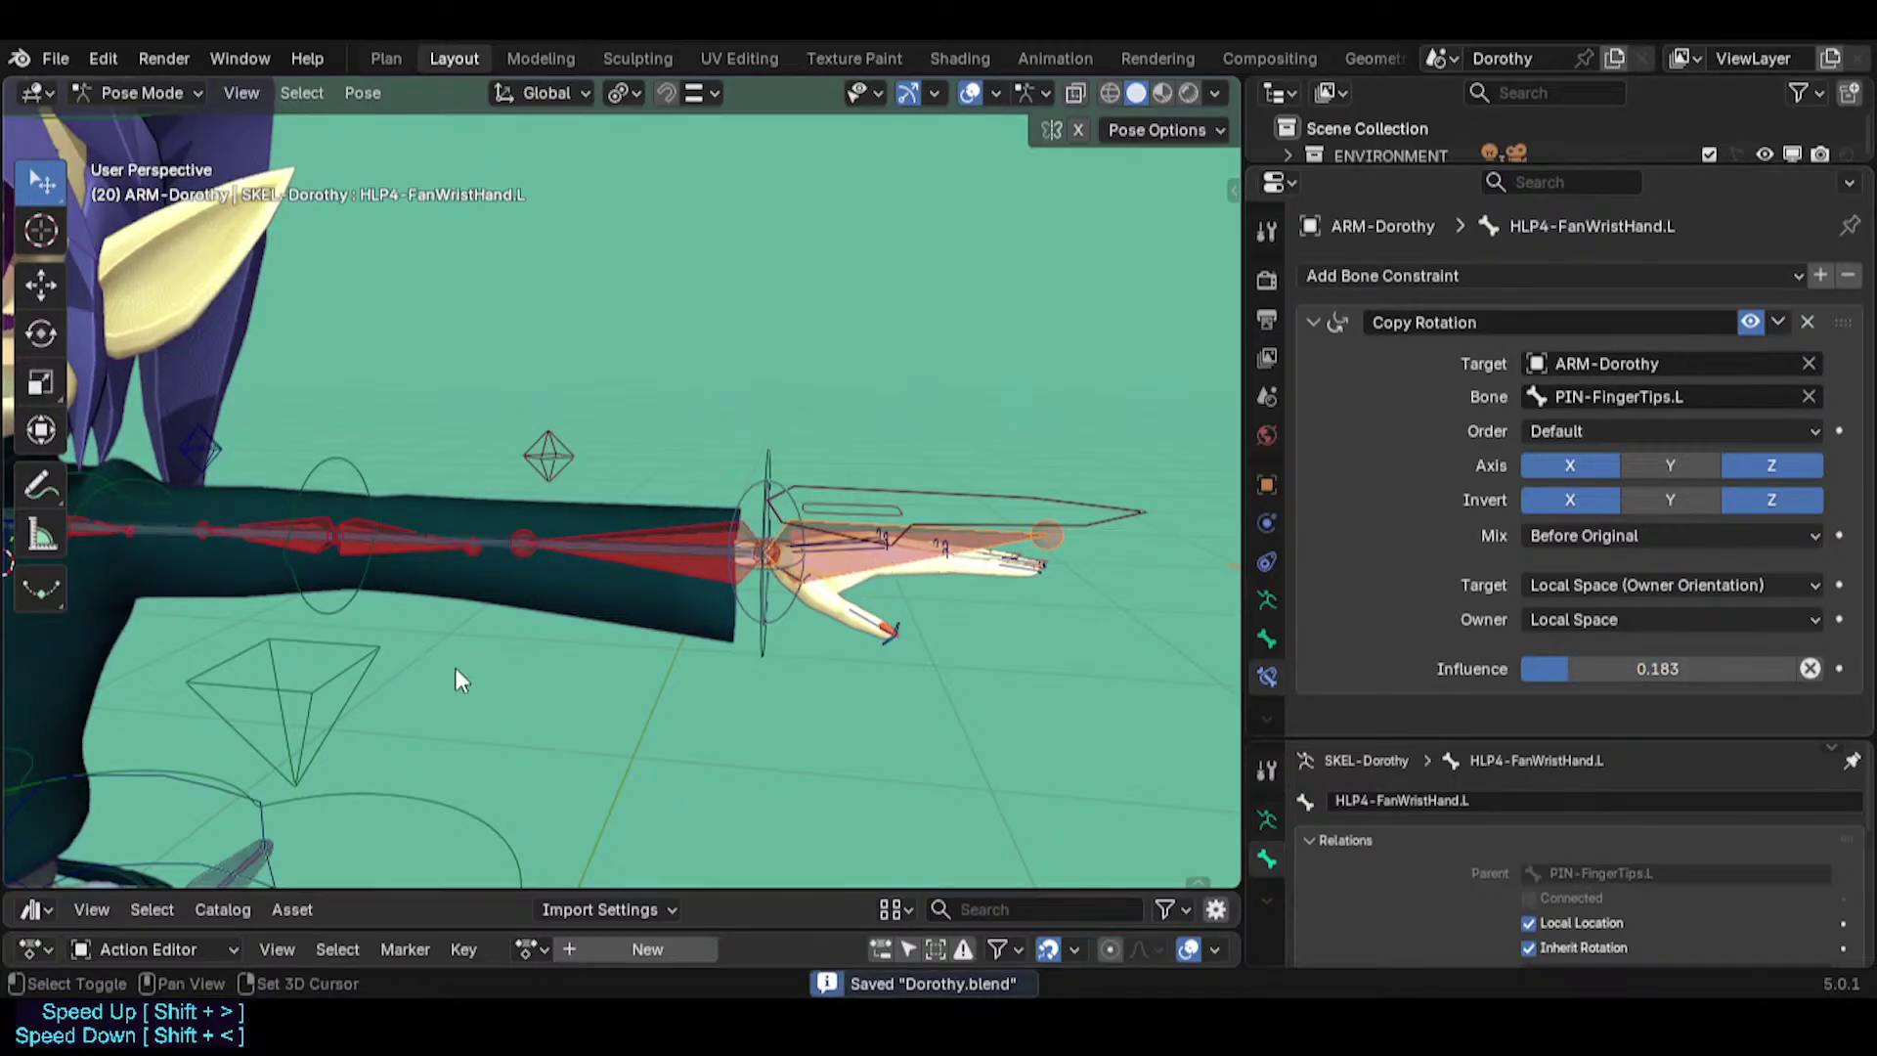
# Inspect the constraint stacks of MCH-Shin.L and MCH-Foot.L at the left ankle.
pyautogui.moveTo(456, 672); pyautogui.dragTo(395, 449, button='middle')
pyautogui.scroll(-3, 503, 567)
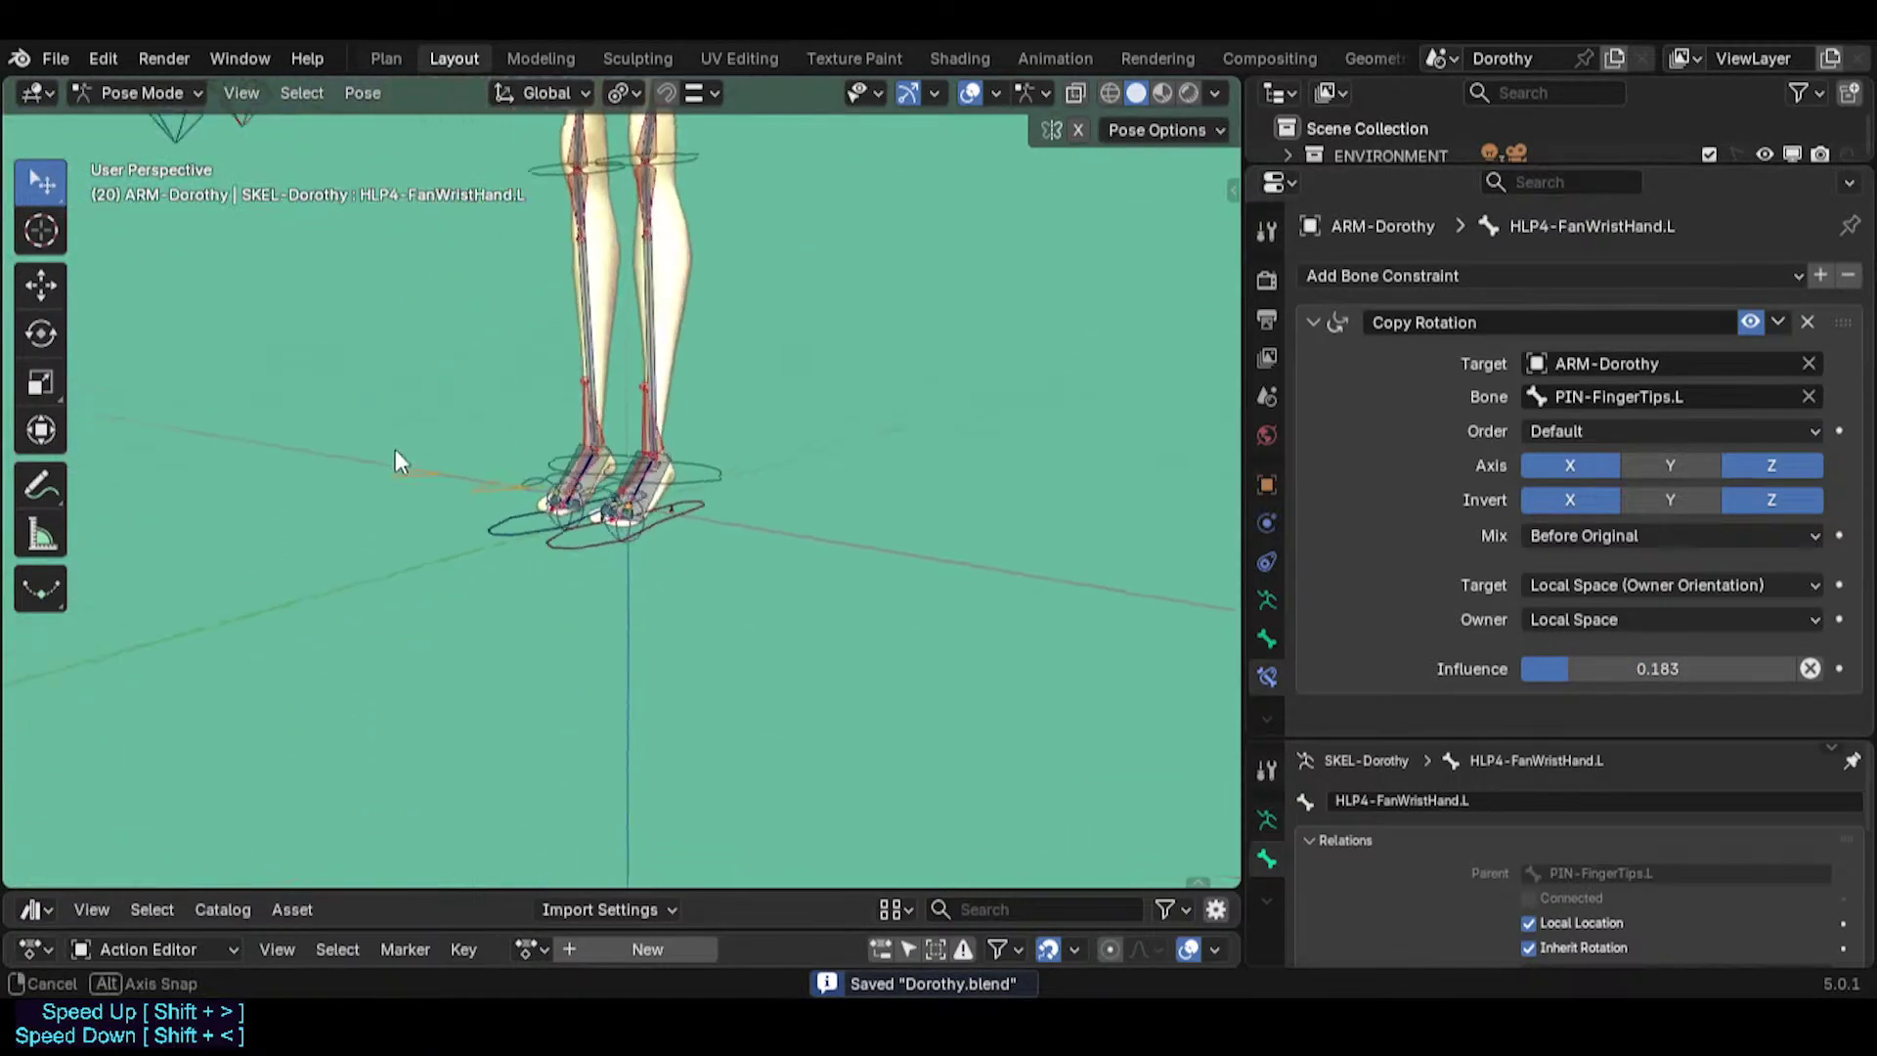
pyautogui.scroll(3, 700, 479)
pyautogui.keyDown('shift'); pyautogui.moveTo(665, 528); pyautogui.dragTo(403, 567, button='middle'); pyautogui.keyUp('shift')
pyautogui.scroll(2, 700, 479)
pyautogui.keyDown('shift'); pyautogui.moveTo(403, 566); pyautogui.dragTo(544, 542, button='middle'); pyautogui.keyUp('shift')
pyautogui.scroll(-1, 543, 542)
pyautogui.click(612, 469)
pyautogui.scroll(2, 612, 469)
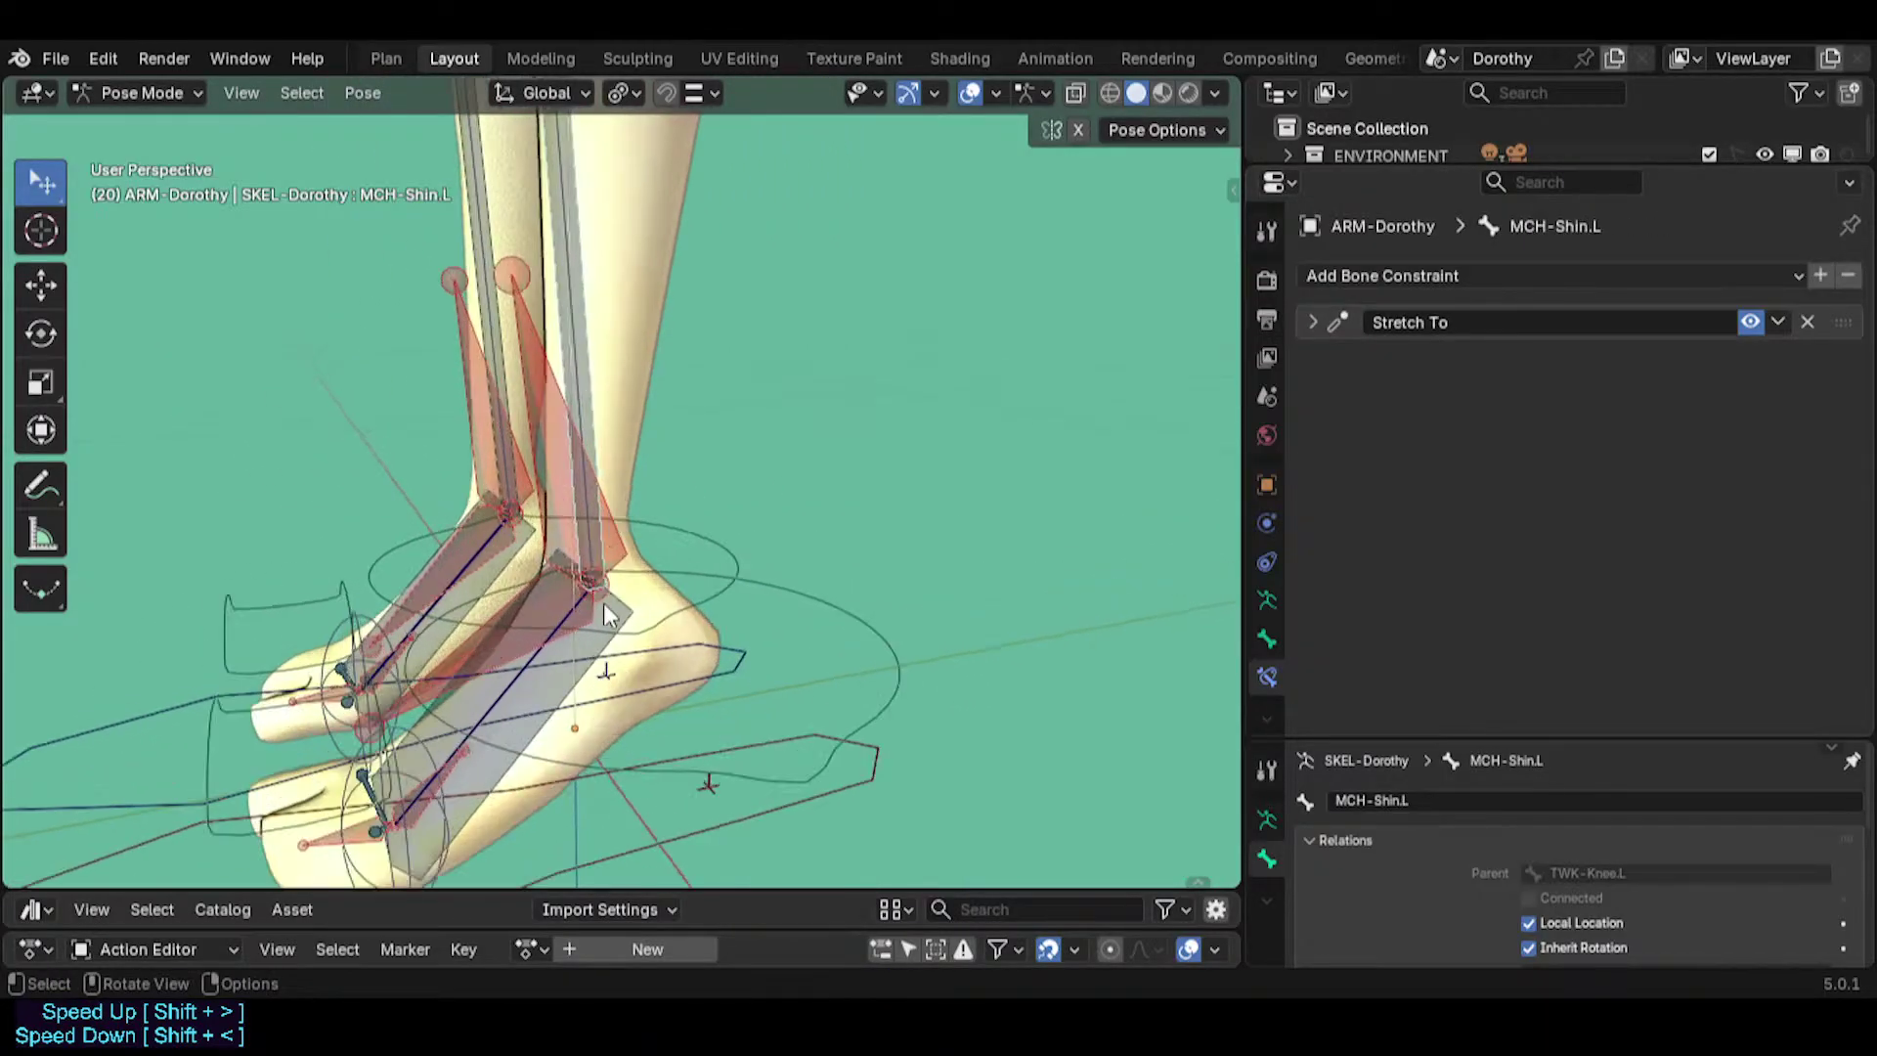
pyautogui.click(606, 615)
pyautogui.keyDown('shift'); pyautogui.moveTo(606, 616); pyautogui.dragTo(864, 504, button='middle'); pyautogui.keyUp('shift')
pyautogui.scroll(-2, 870, 410)
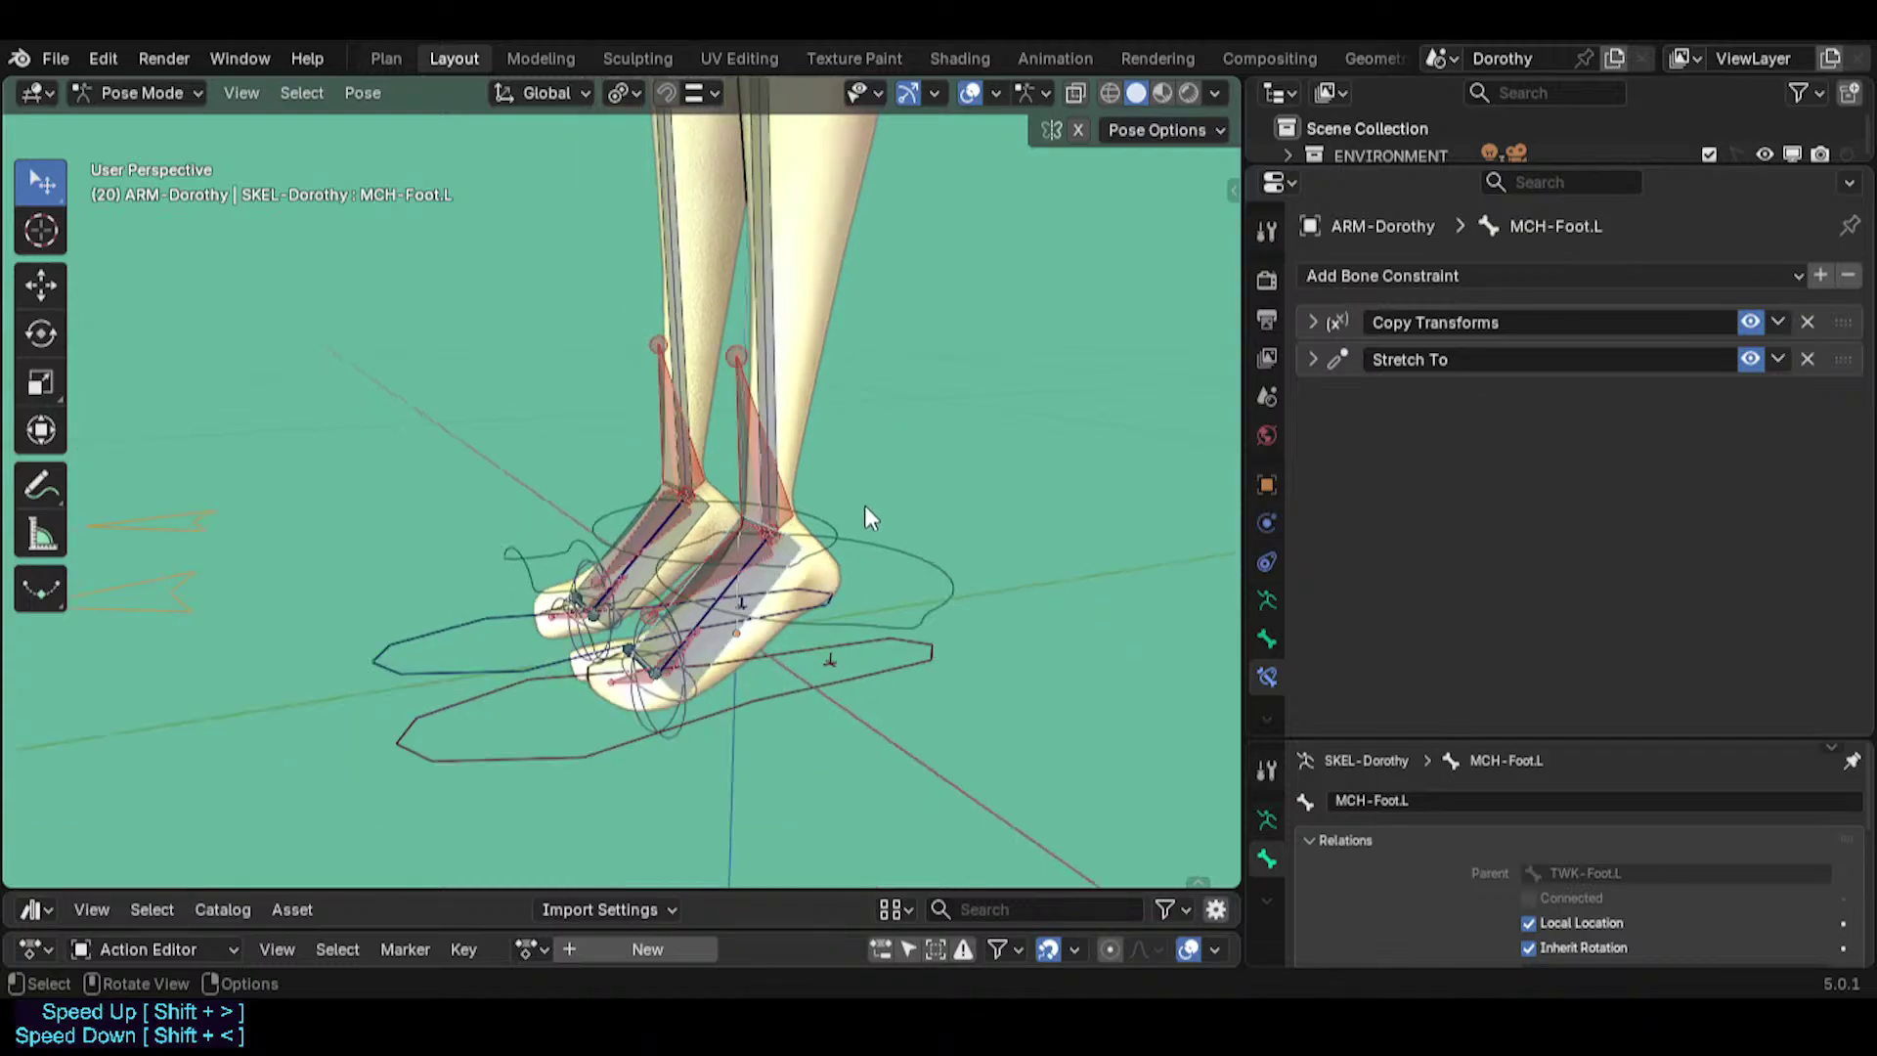
pyautogui.scroll(3, 864, 505)
pyautogui.scroll(-4, 884, 432)
# Examine the Copy Location and both Copy Rotation constraints of PIN-FingerTips.L at the left wrist one by one.
pyautogui.moveTo(883, 432); pyautogui.dragTo(649, 612, button='middle')
pyautogui.scroll(-5, 649, 608)
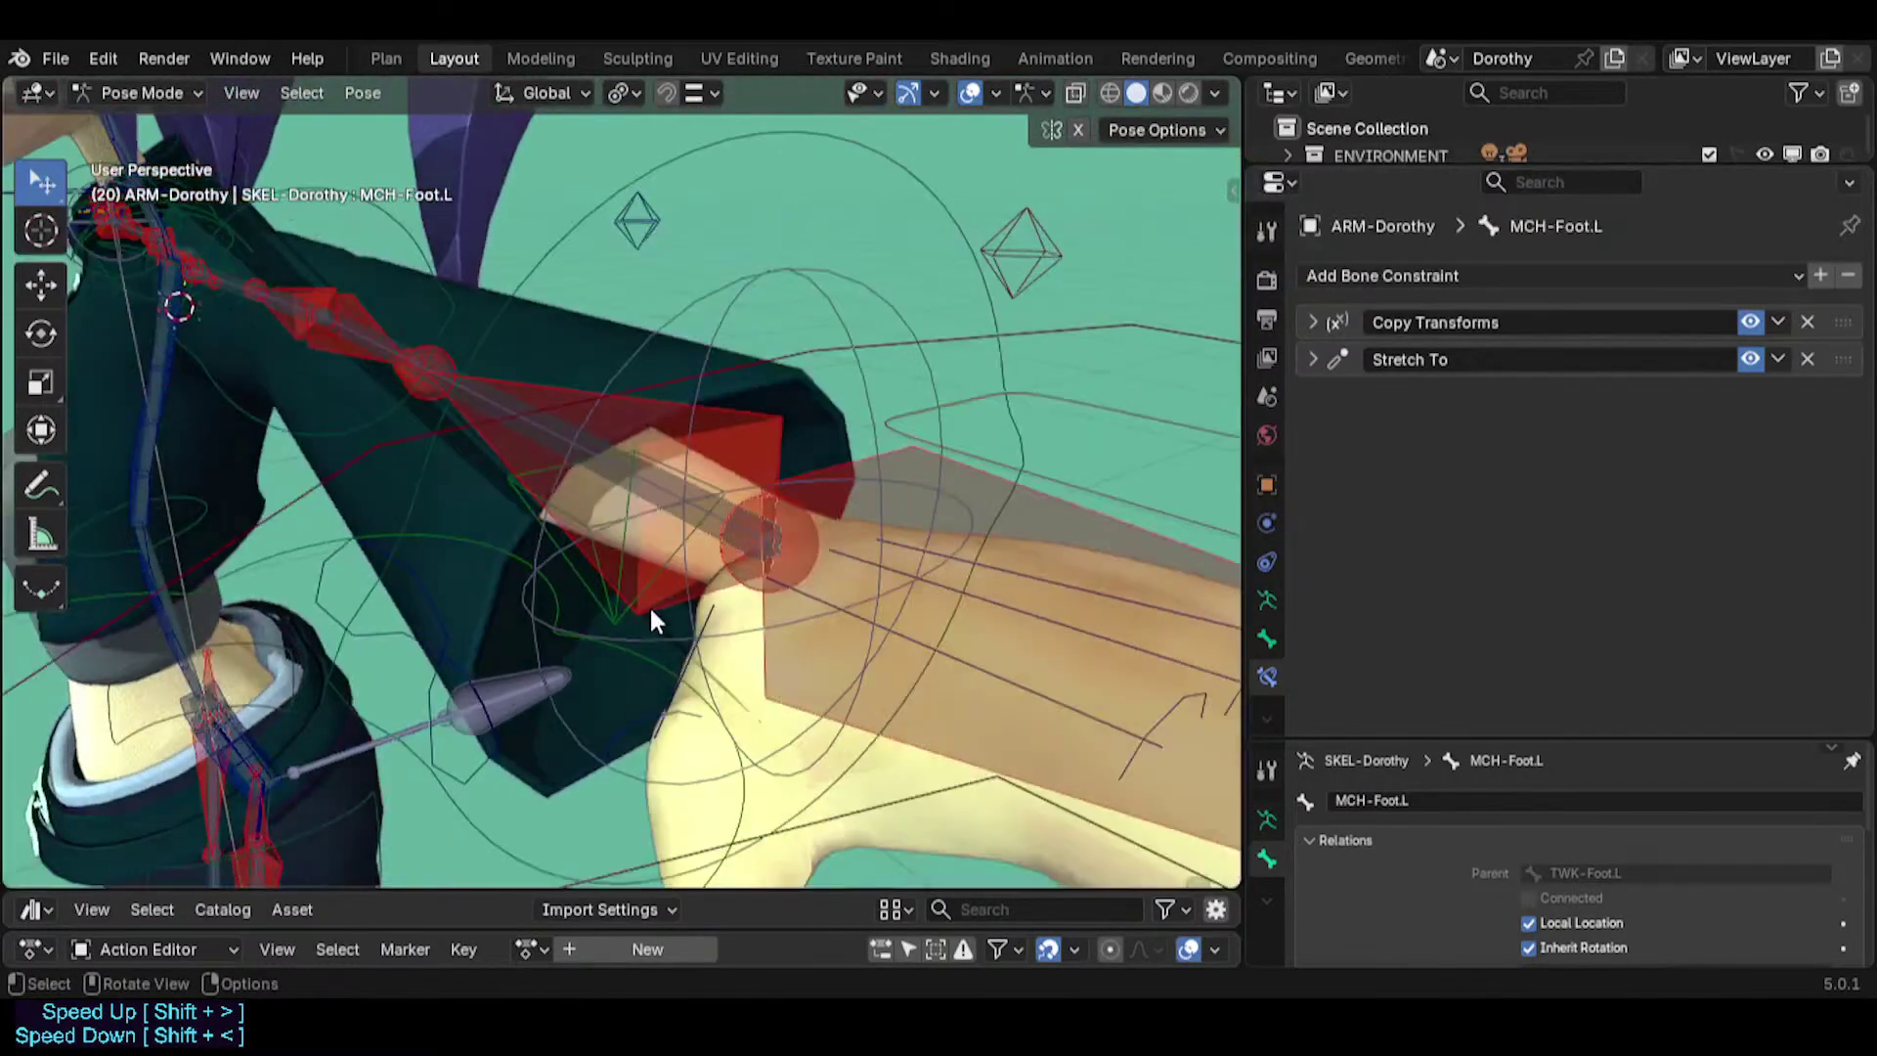
pyautogui.click(662, 448)
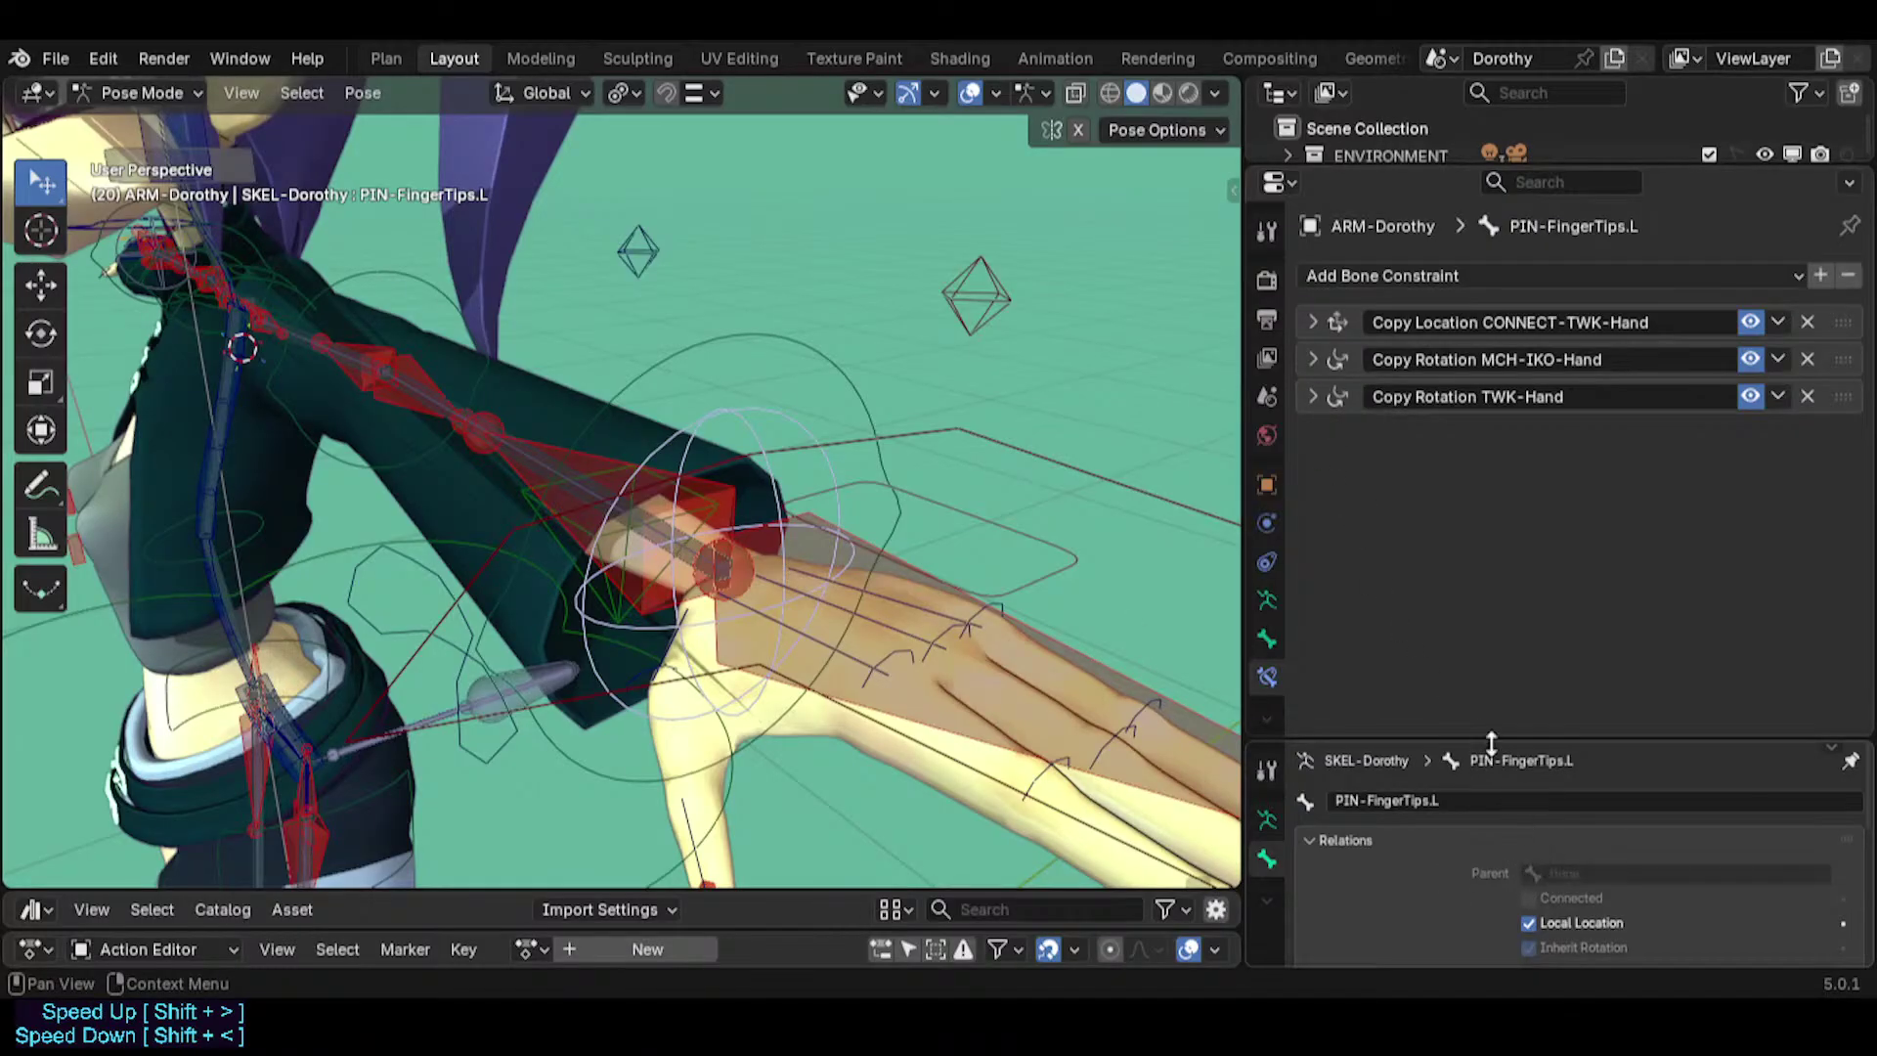
pyautogui.click(1312, 323)
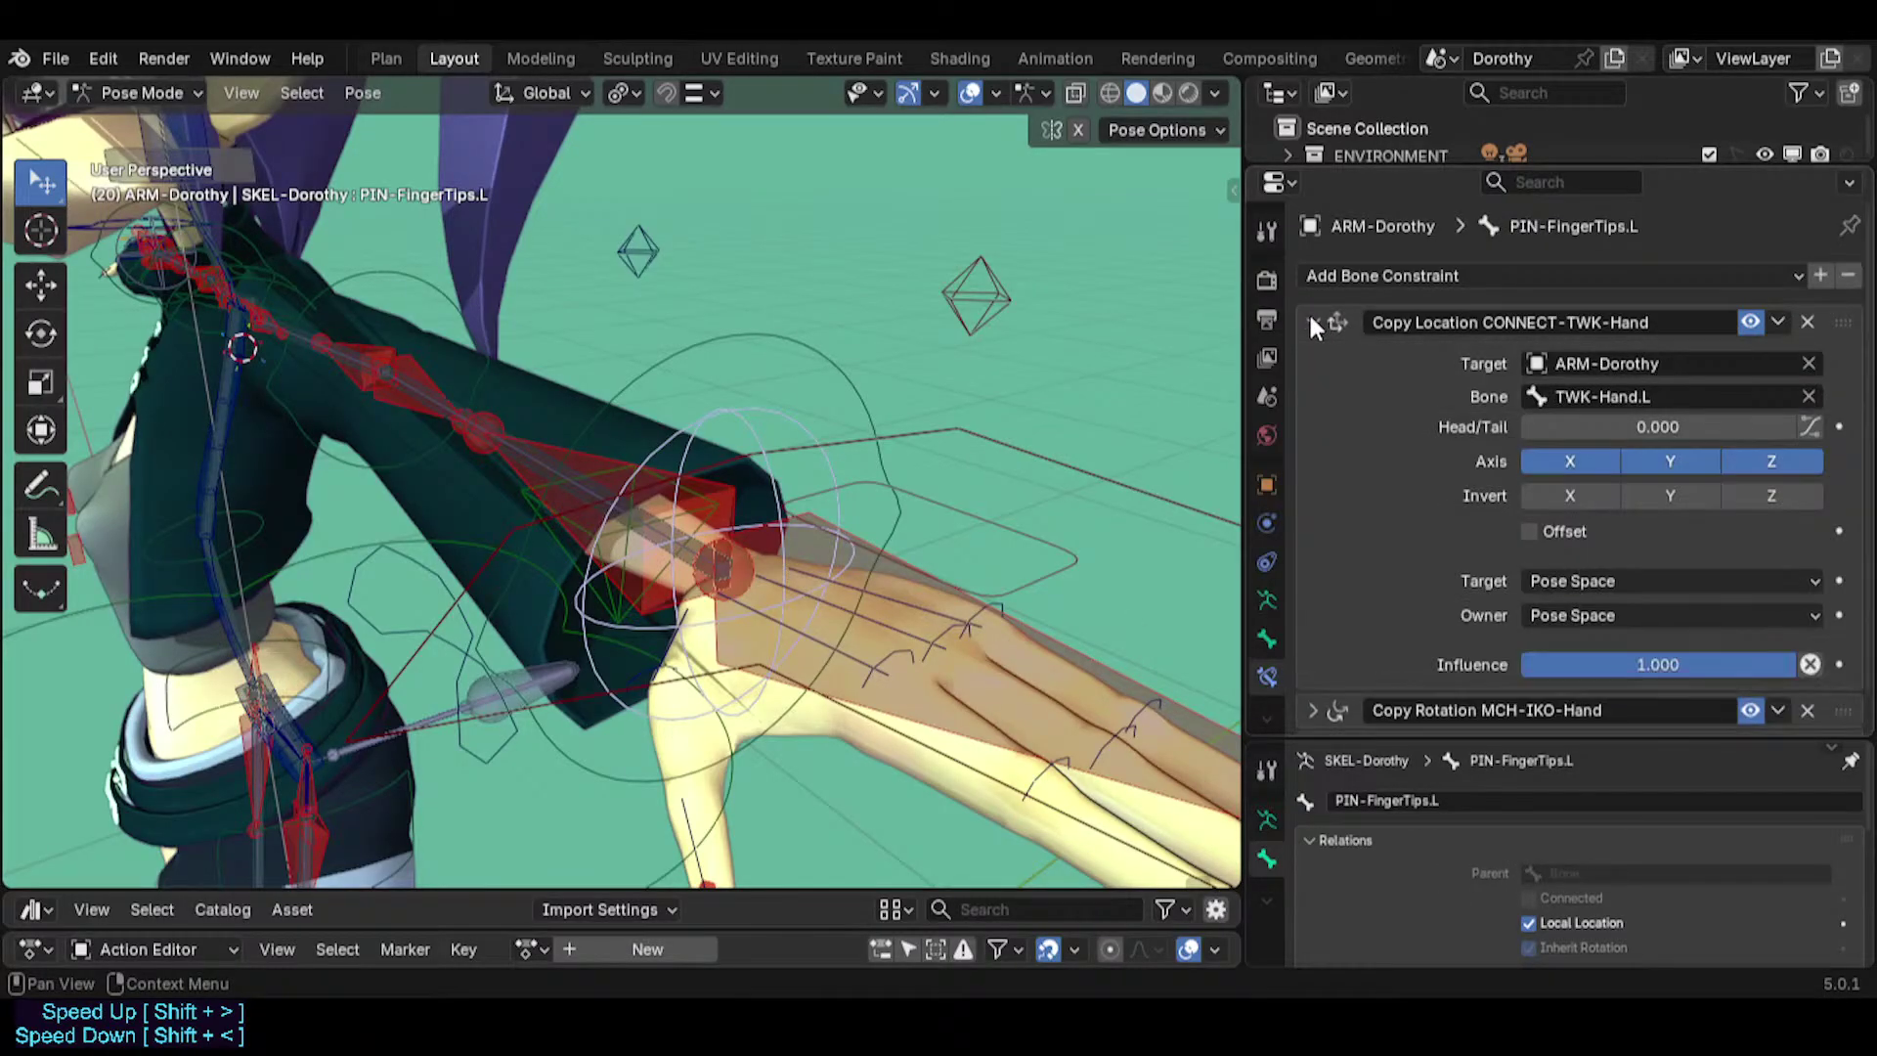
pyautogui.click(1311, 322)
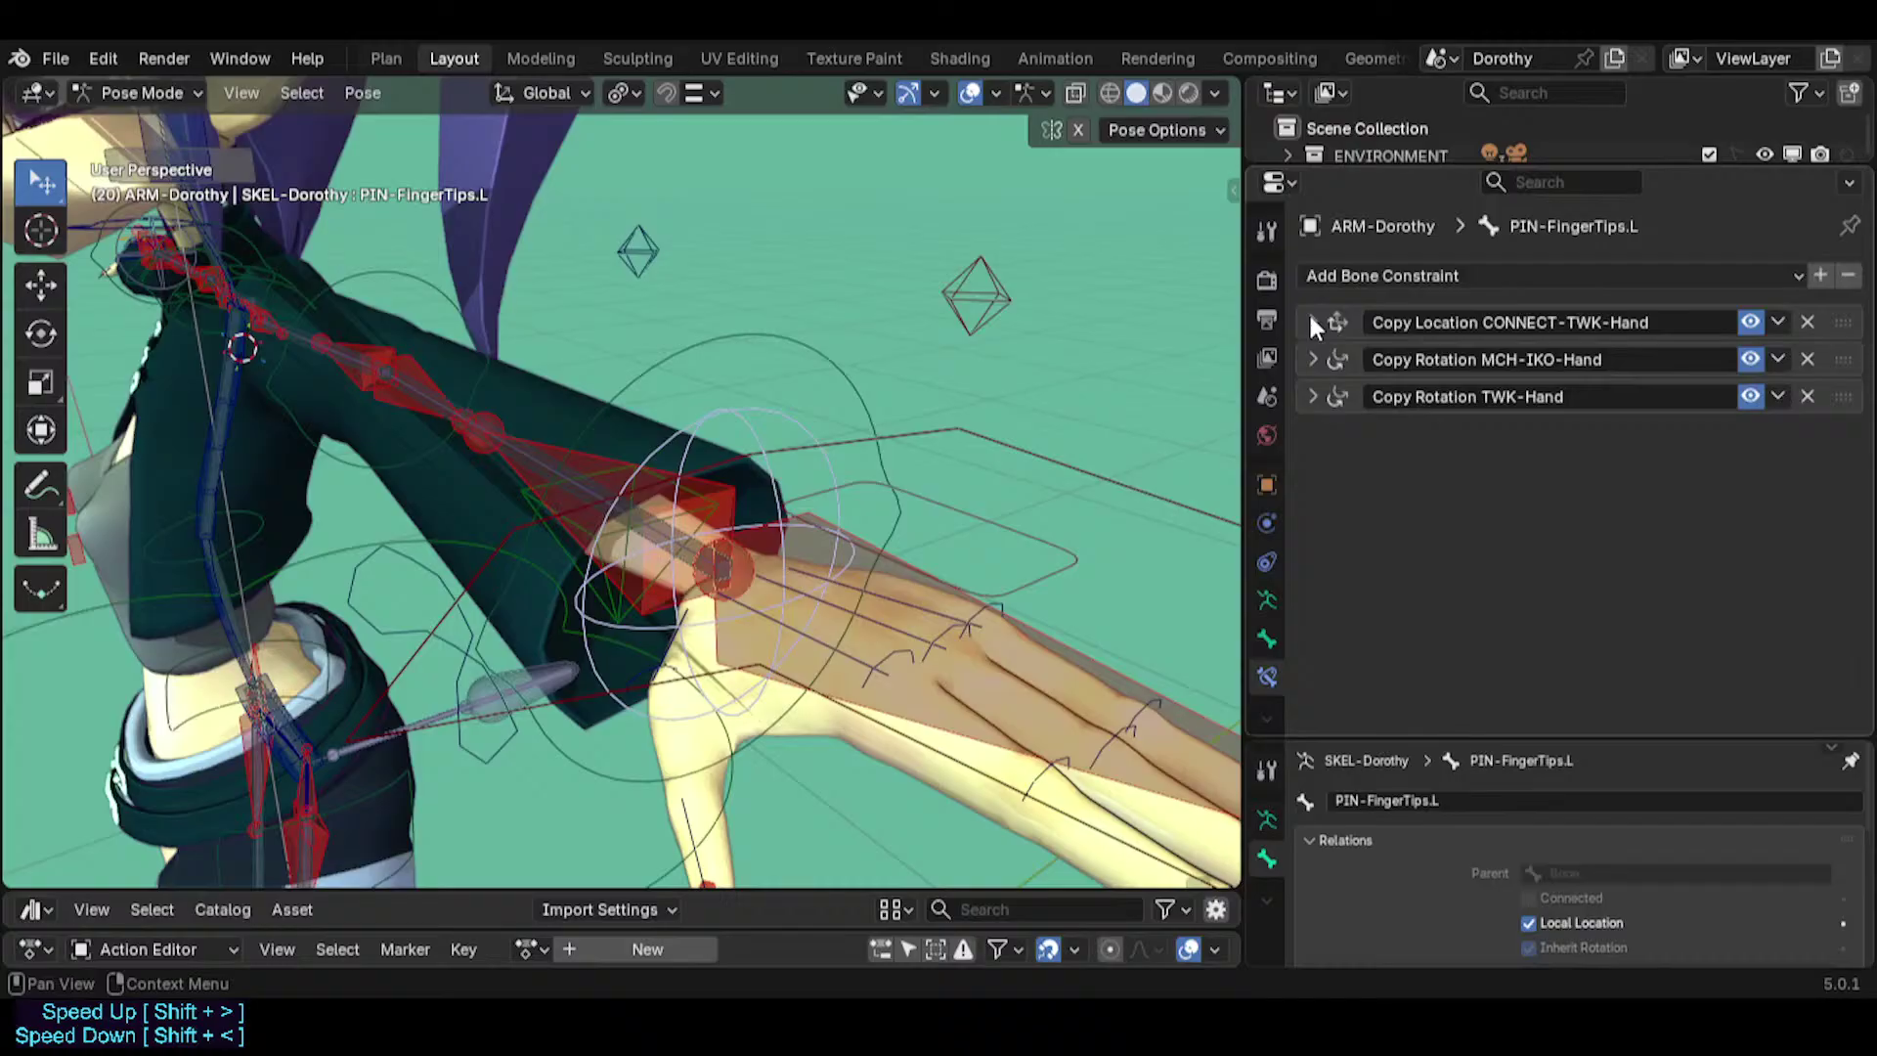
pyautogui.click(1311, 360)
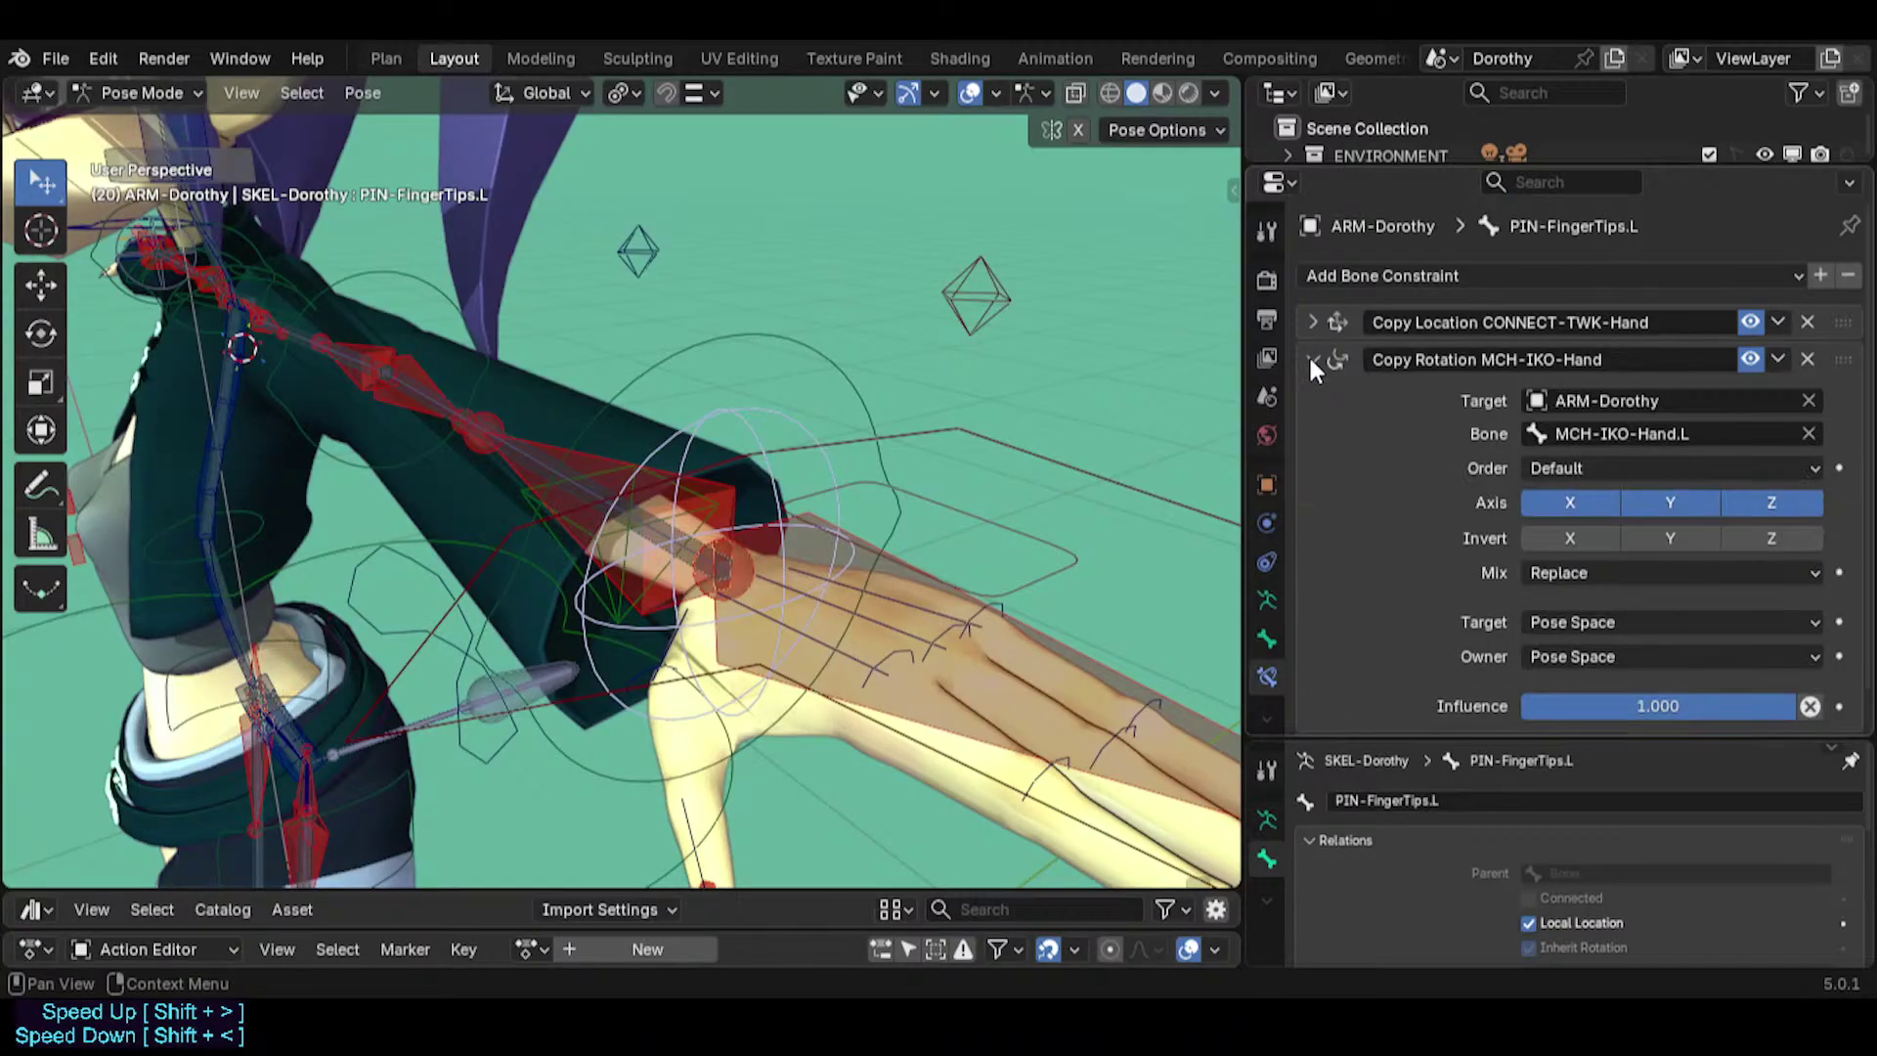
pyautogui.click(1312, 360)
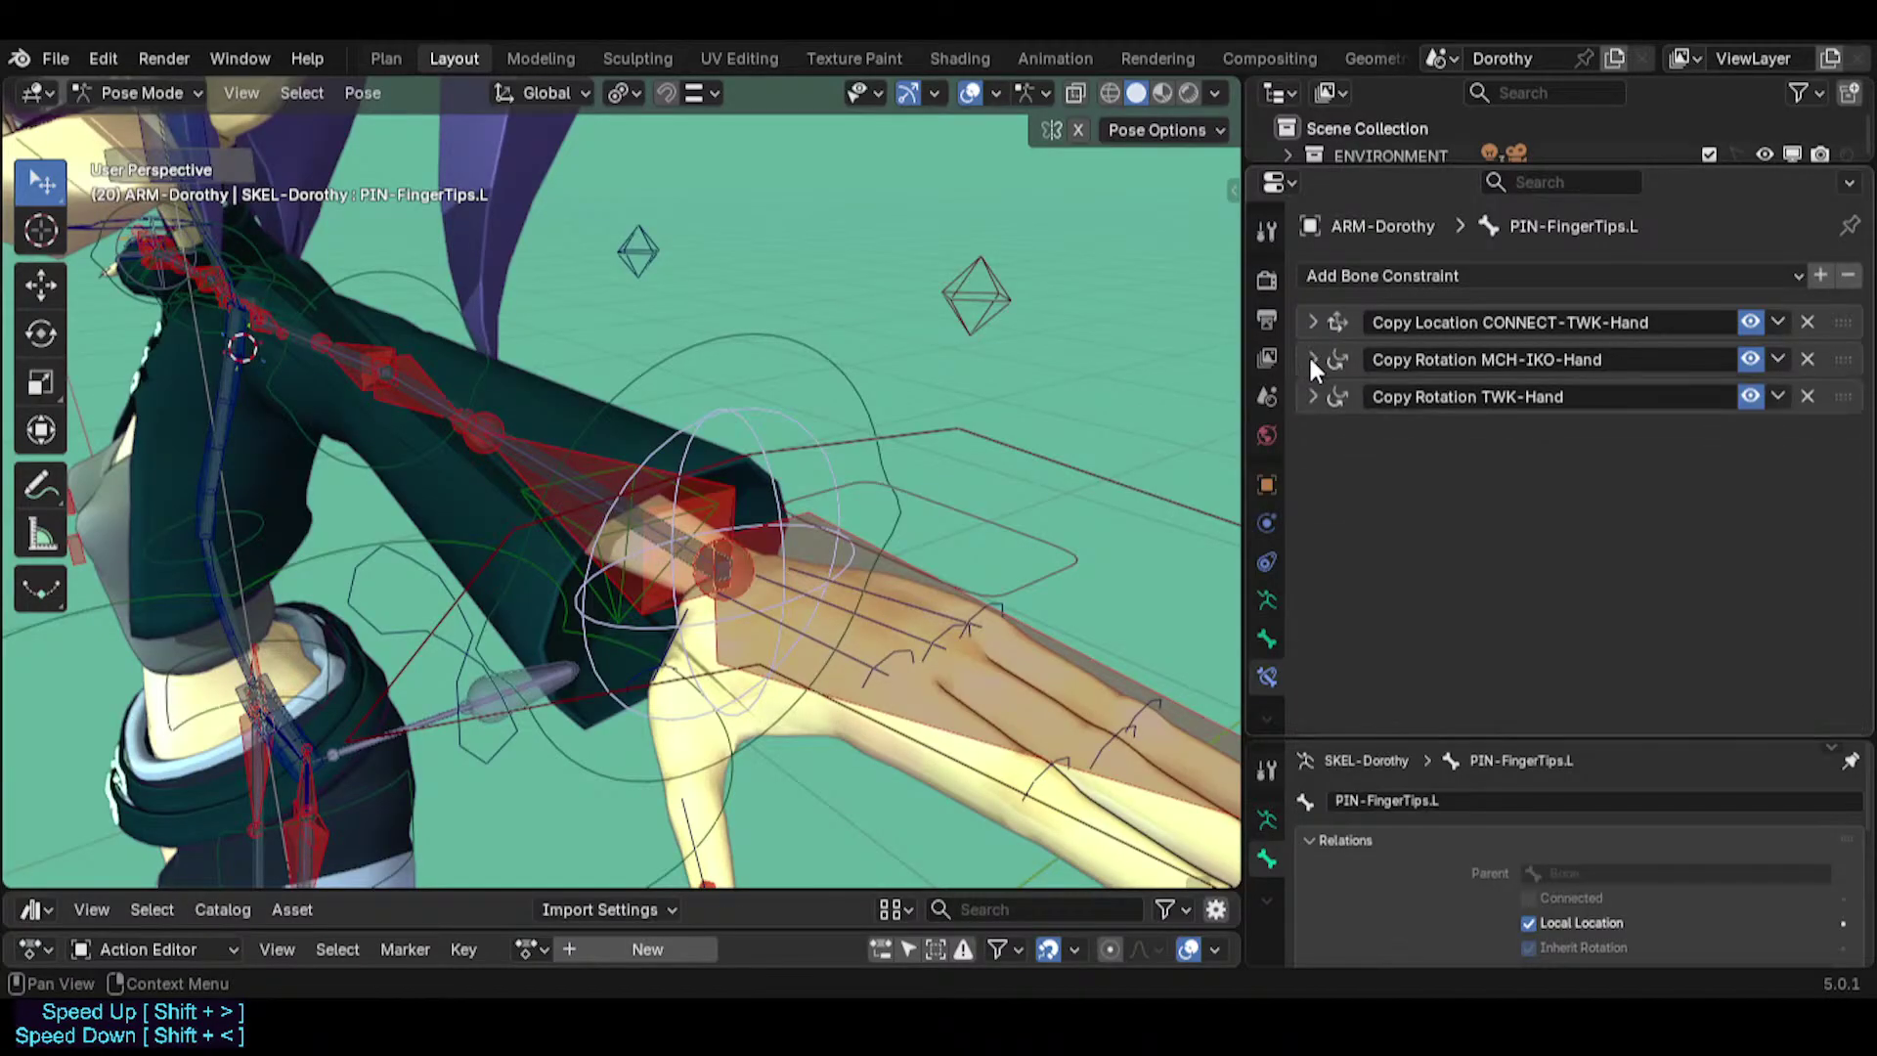
pyautogui.click(1311, 397)
pyautogui.scroll(-1, 1310, 430)
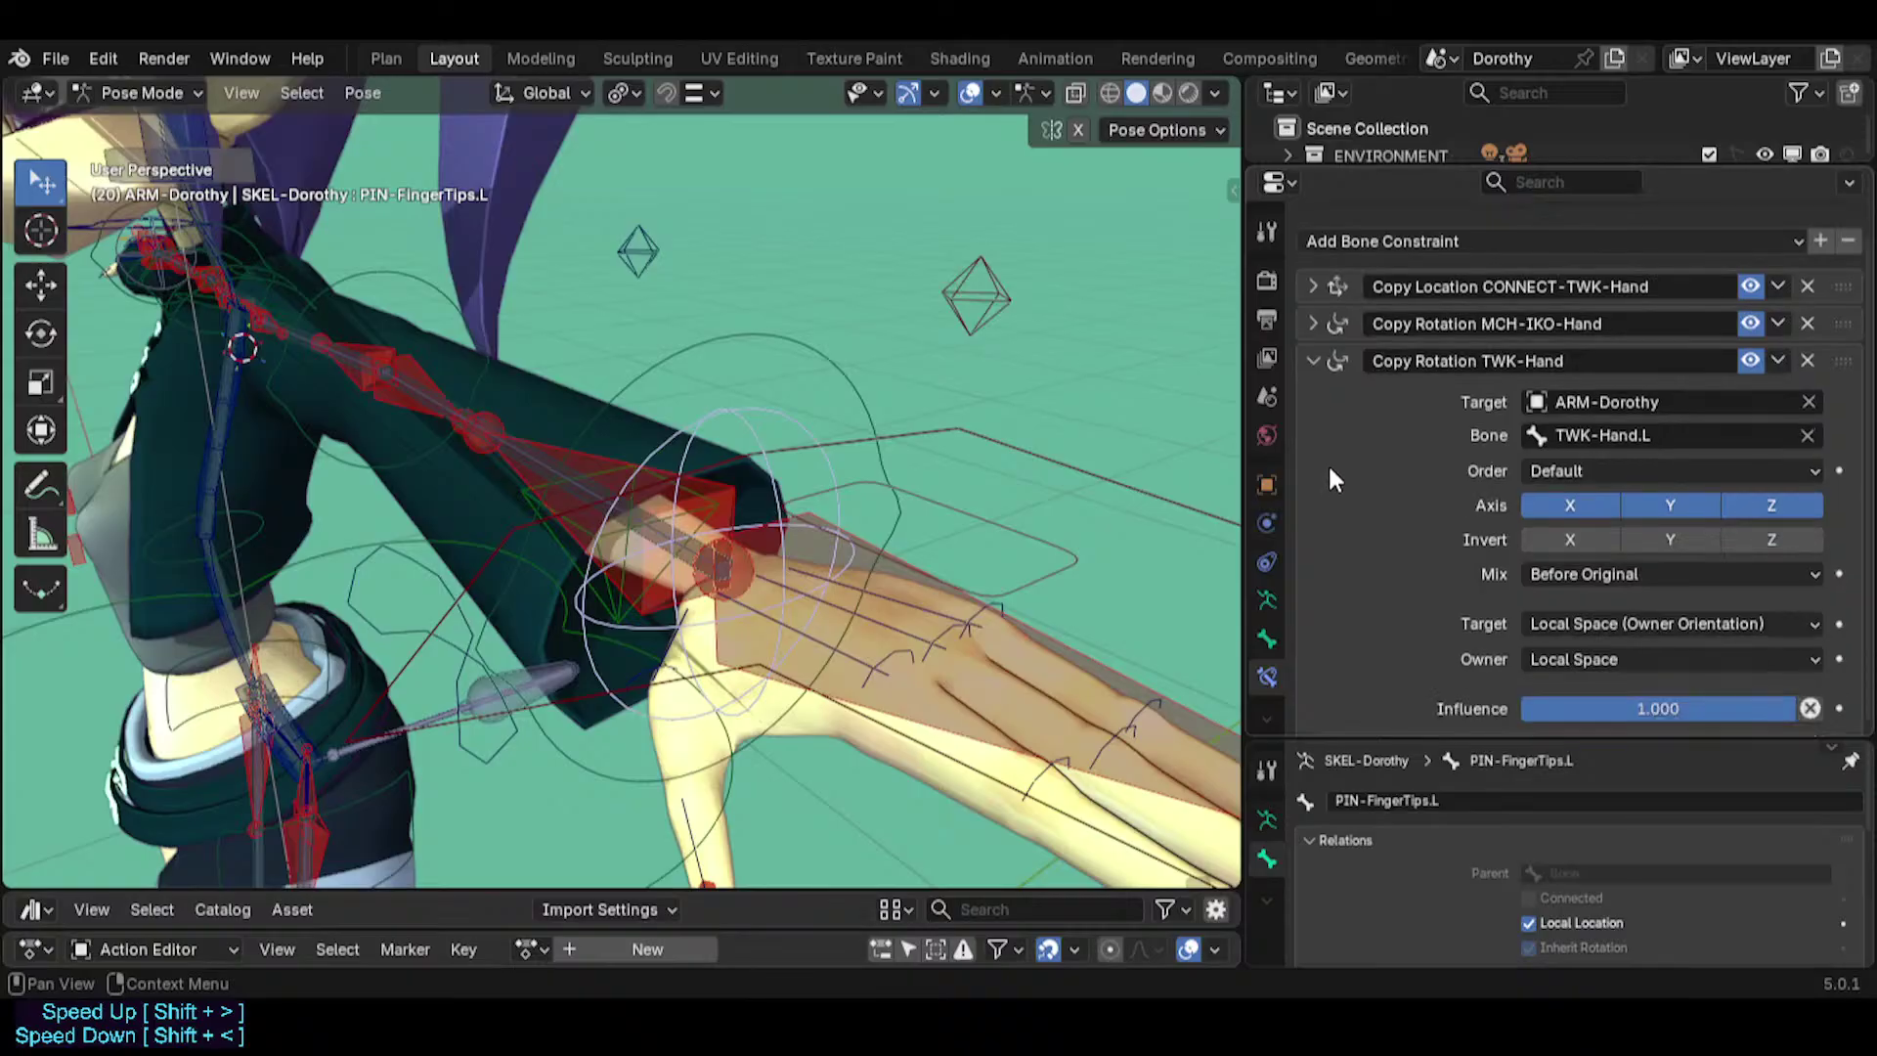
pyautogui.scroll(1, 1327, 459)
pyautogui.click(1311, 393)
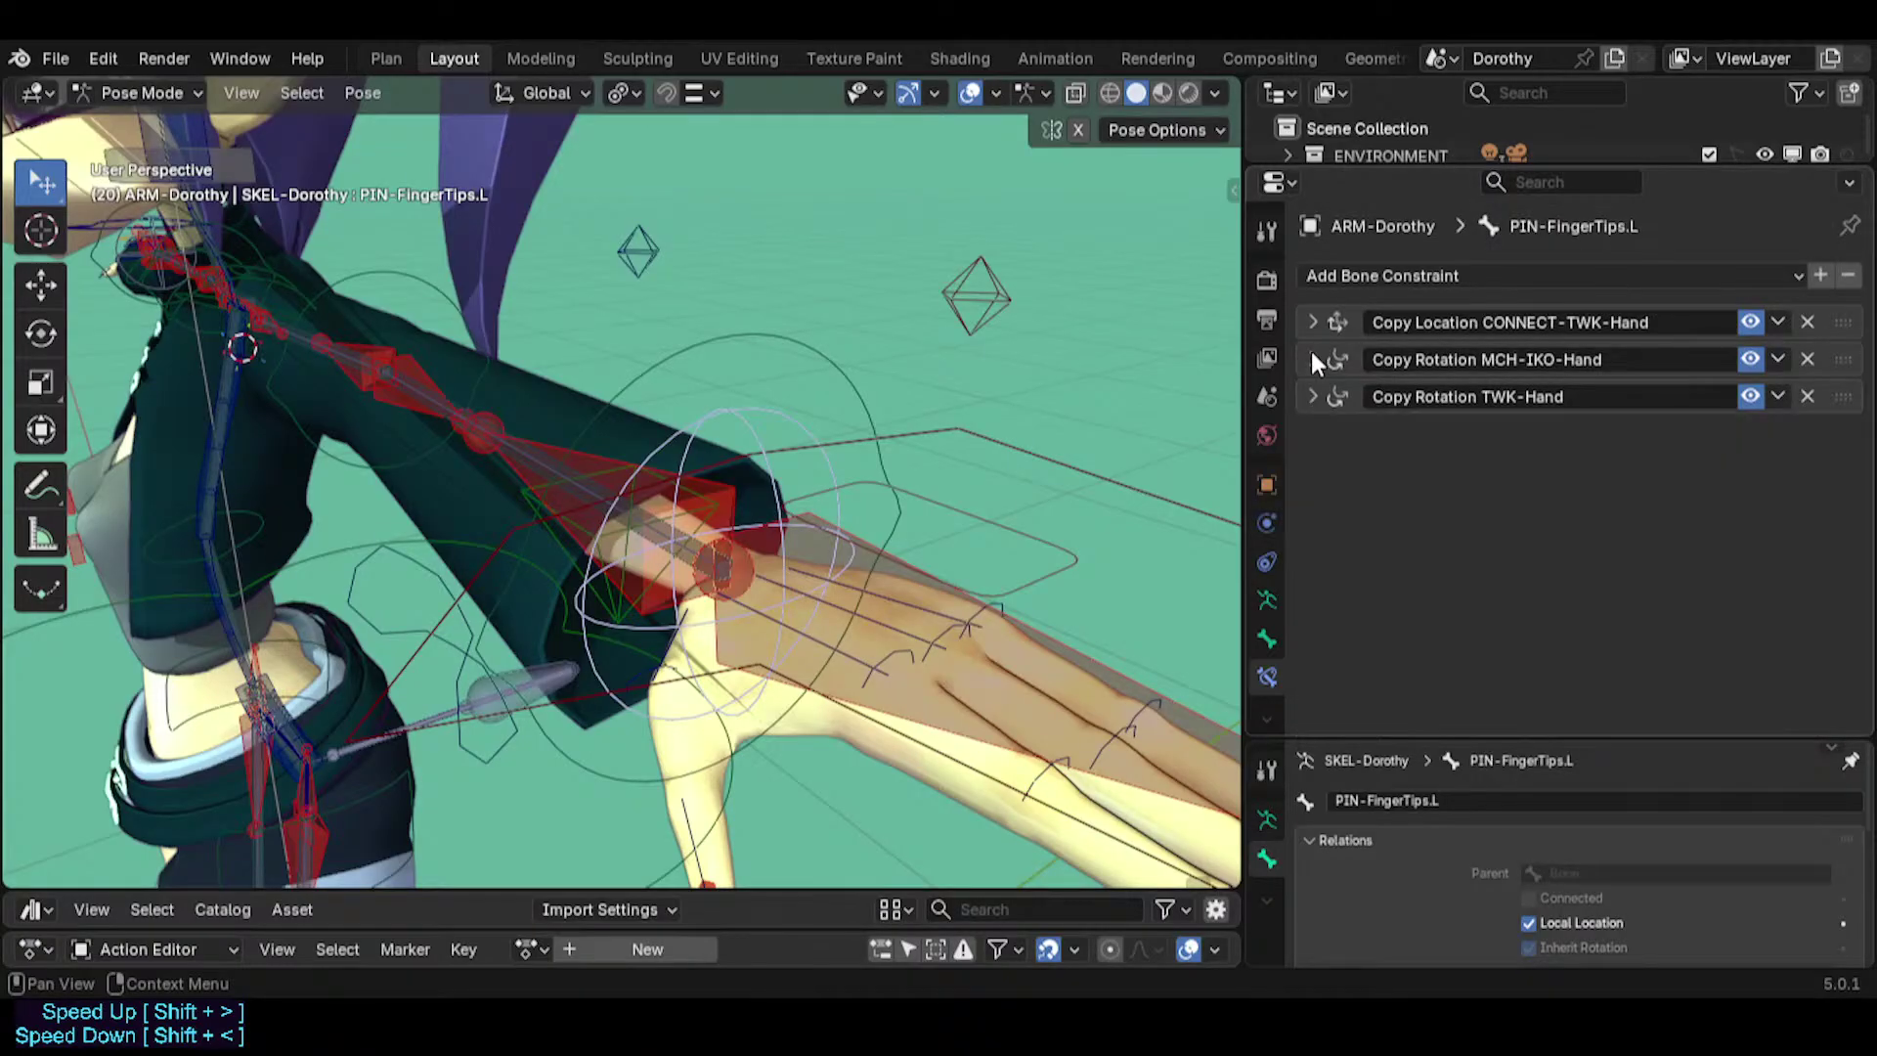
# Compare the MCH-IKO-Hand and TWK-Hand Copy Rotation settings of PIN-FingerTips.L again and collapse both constraints.
pyautogui.click(1312, 357)
pyautogui.click(1311, 359)
pyautogui.click(1312, 397)
pyautogui.scroll(-1, 1379, 572)
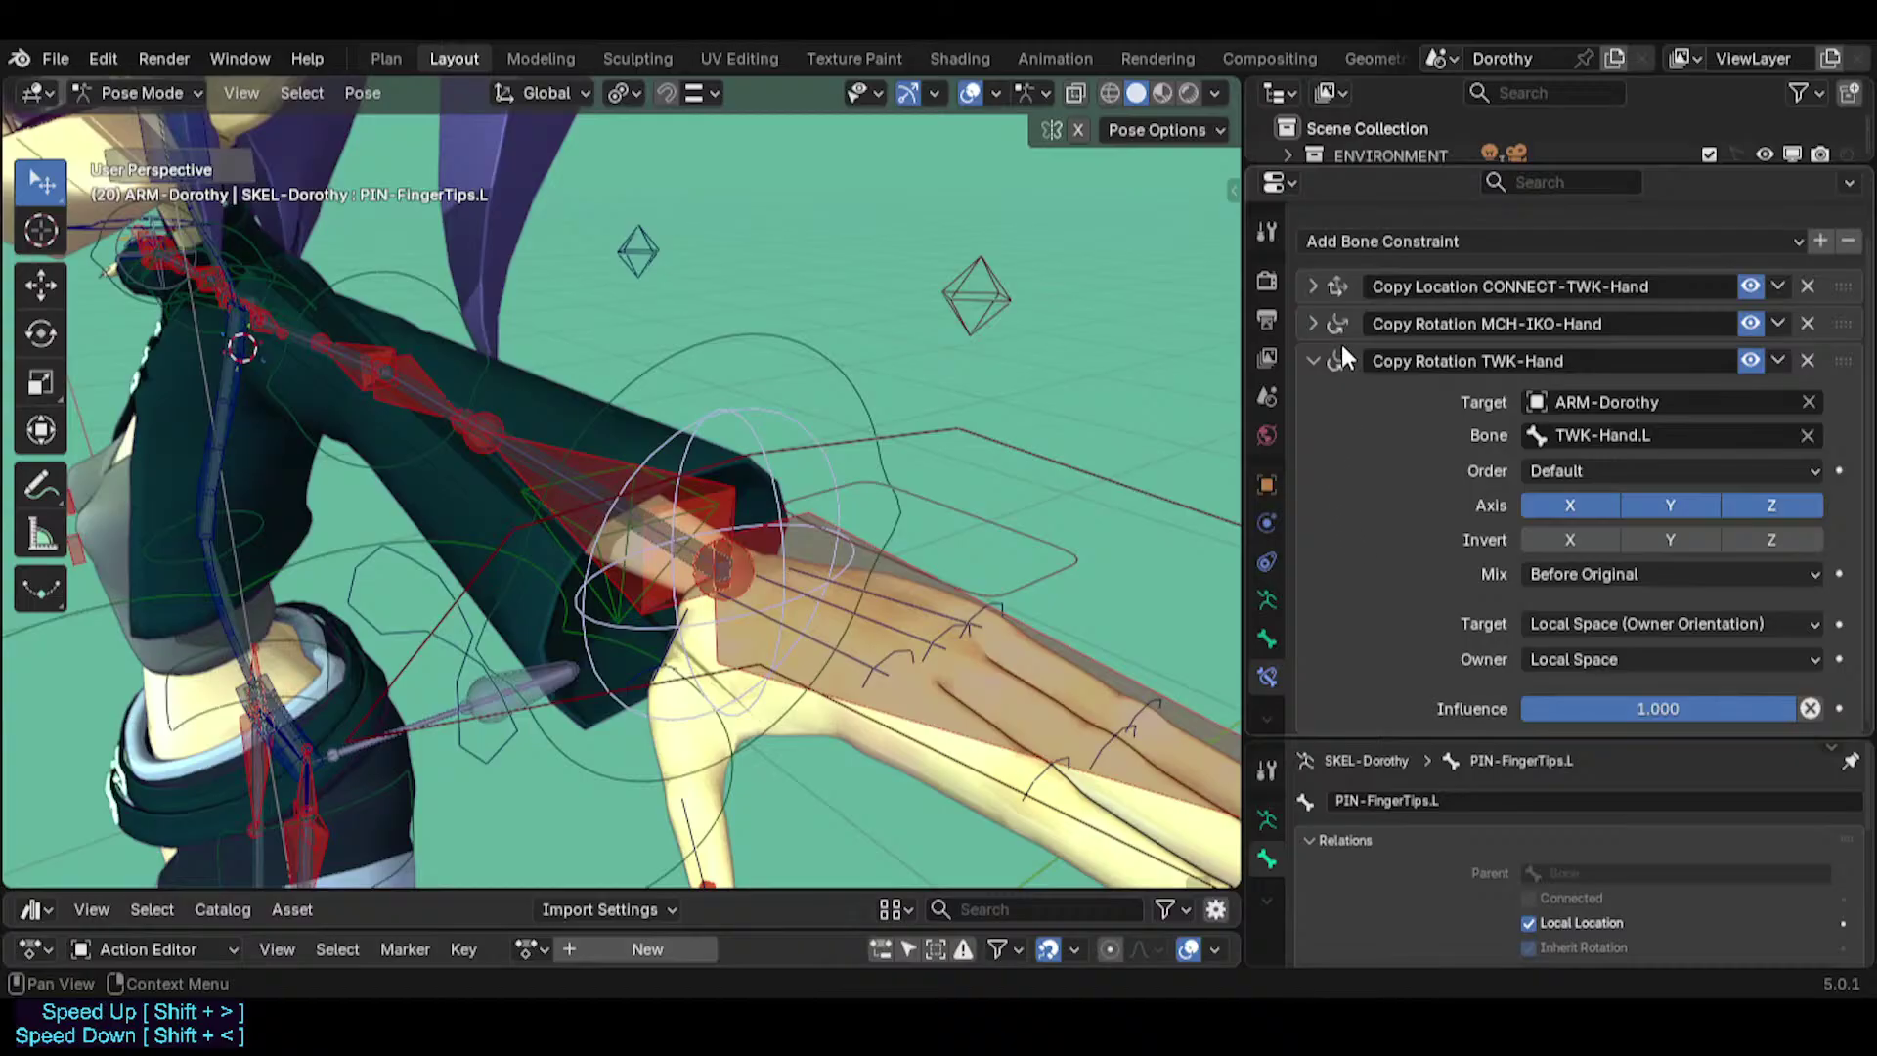
pyautogui.click(1311, 324)
pyautogui.scroll(-6, 1298, 501)
pyautogui.scroll(7, 1328, 384)
pyautogui.click(1312, 360)
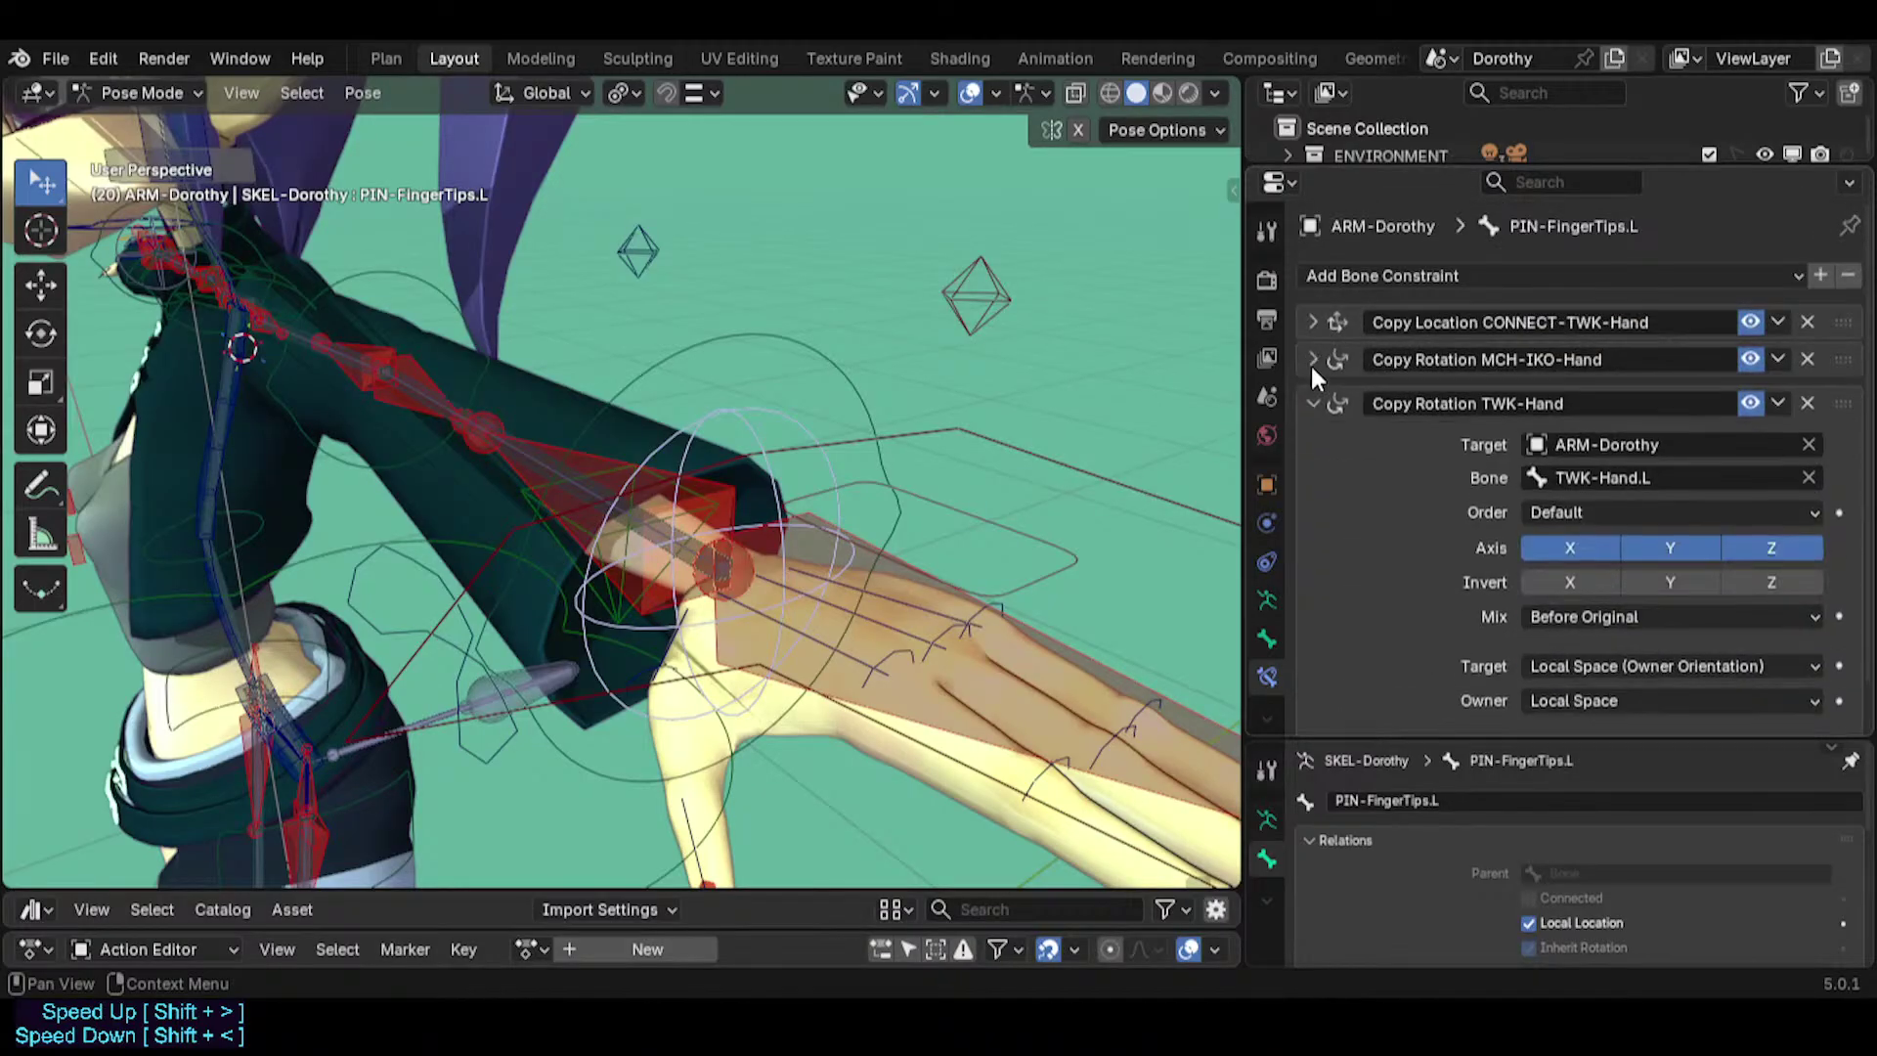
pyautogui.click(1307, 386)
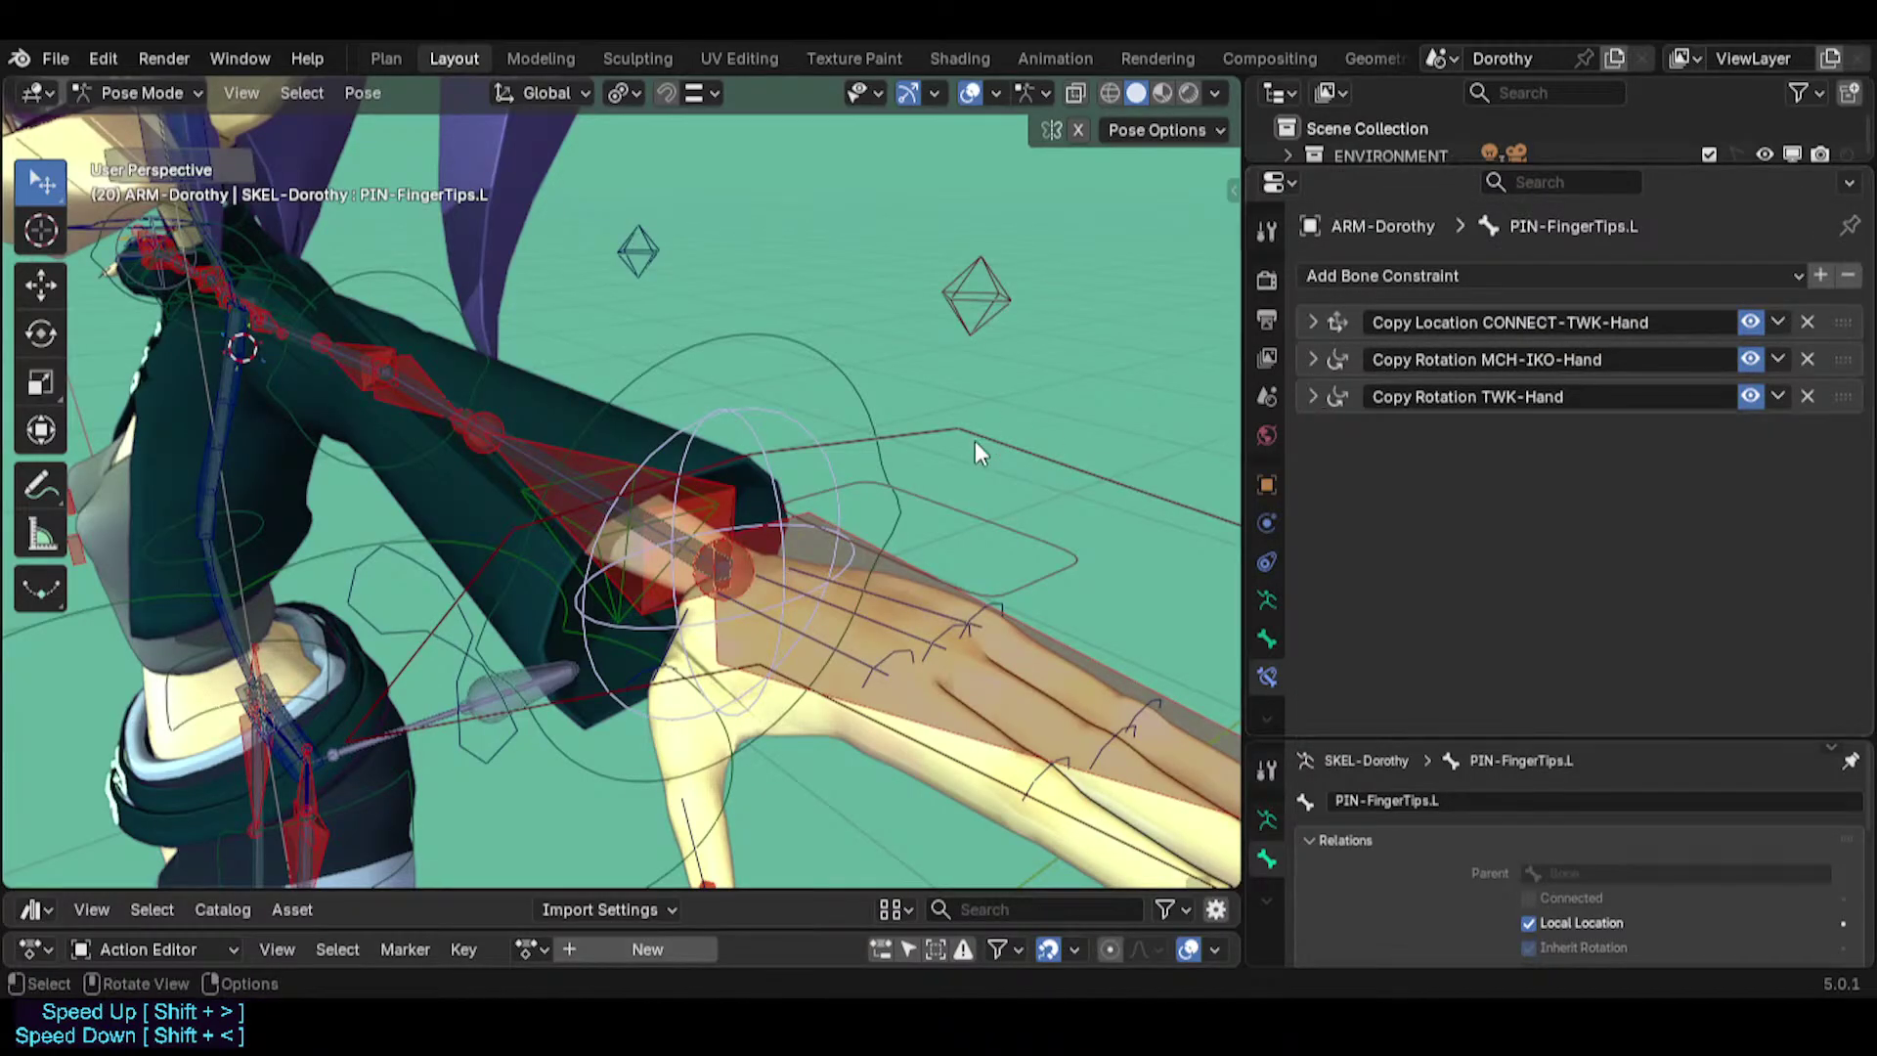
# Test the left arm's deformation by moving MTR-IK-Hand.L toward the body, rotating it and scaling it.
pyautogui.scroll(-5, 987, 444)
pyautogui.click(850, 478)
pyautogui.moveTo(585, 467); pyautogui.dragTo(913, 653, button='middle')
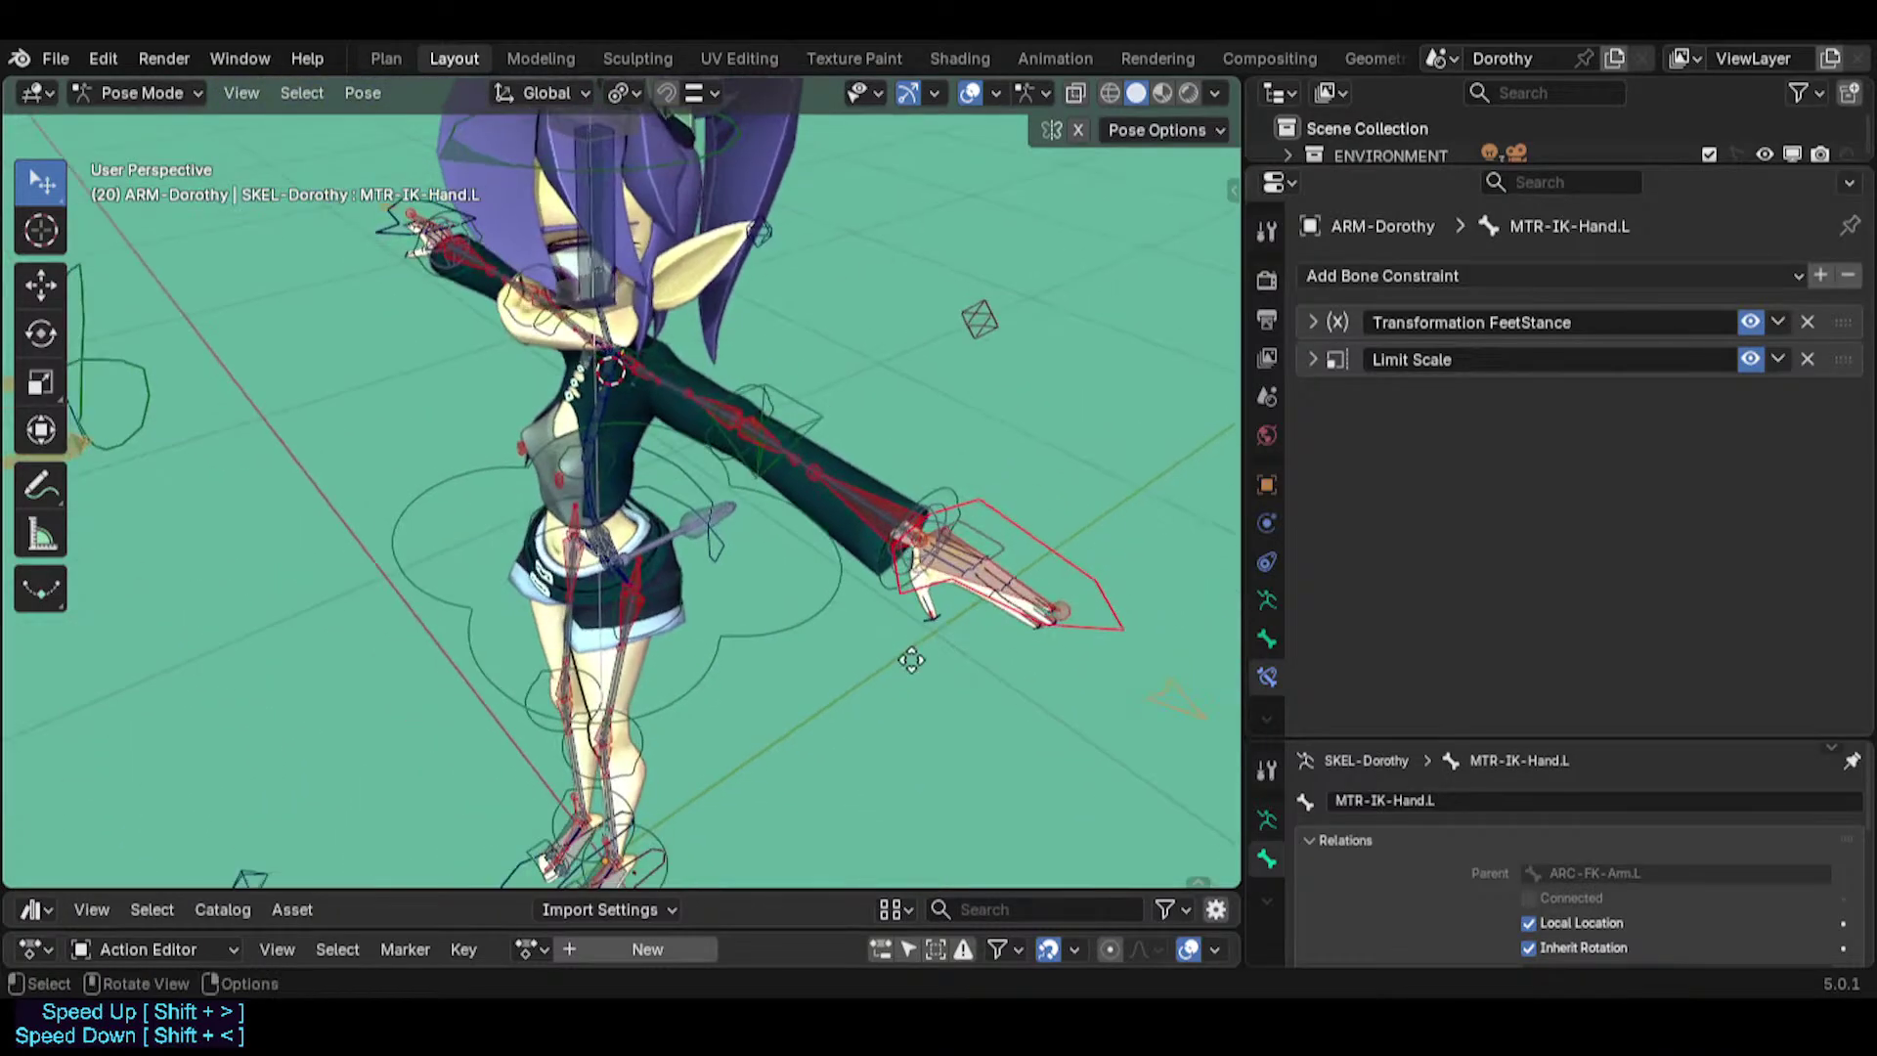
pyautogui.press('g')
pyautogui.click(852, 647)
pyautogui.press('s')
pyautogui.click(933, 660)
pyautogui.press('r')
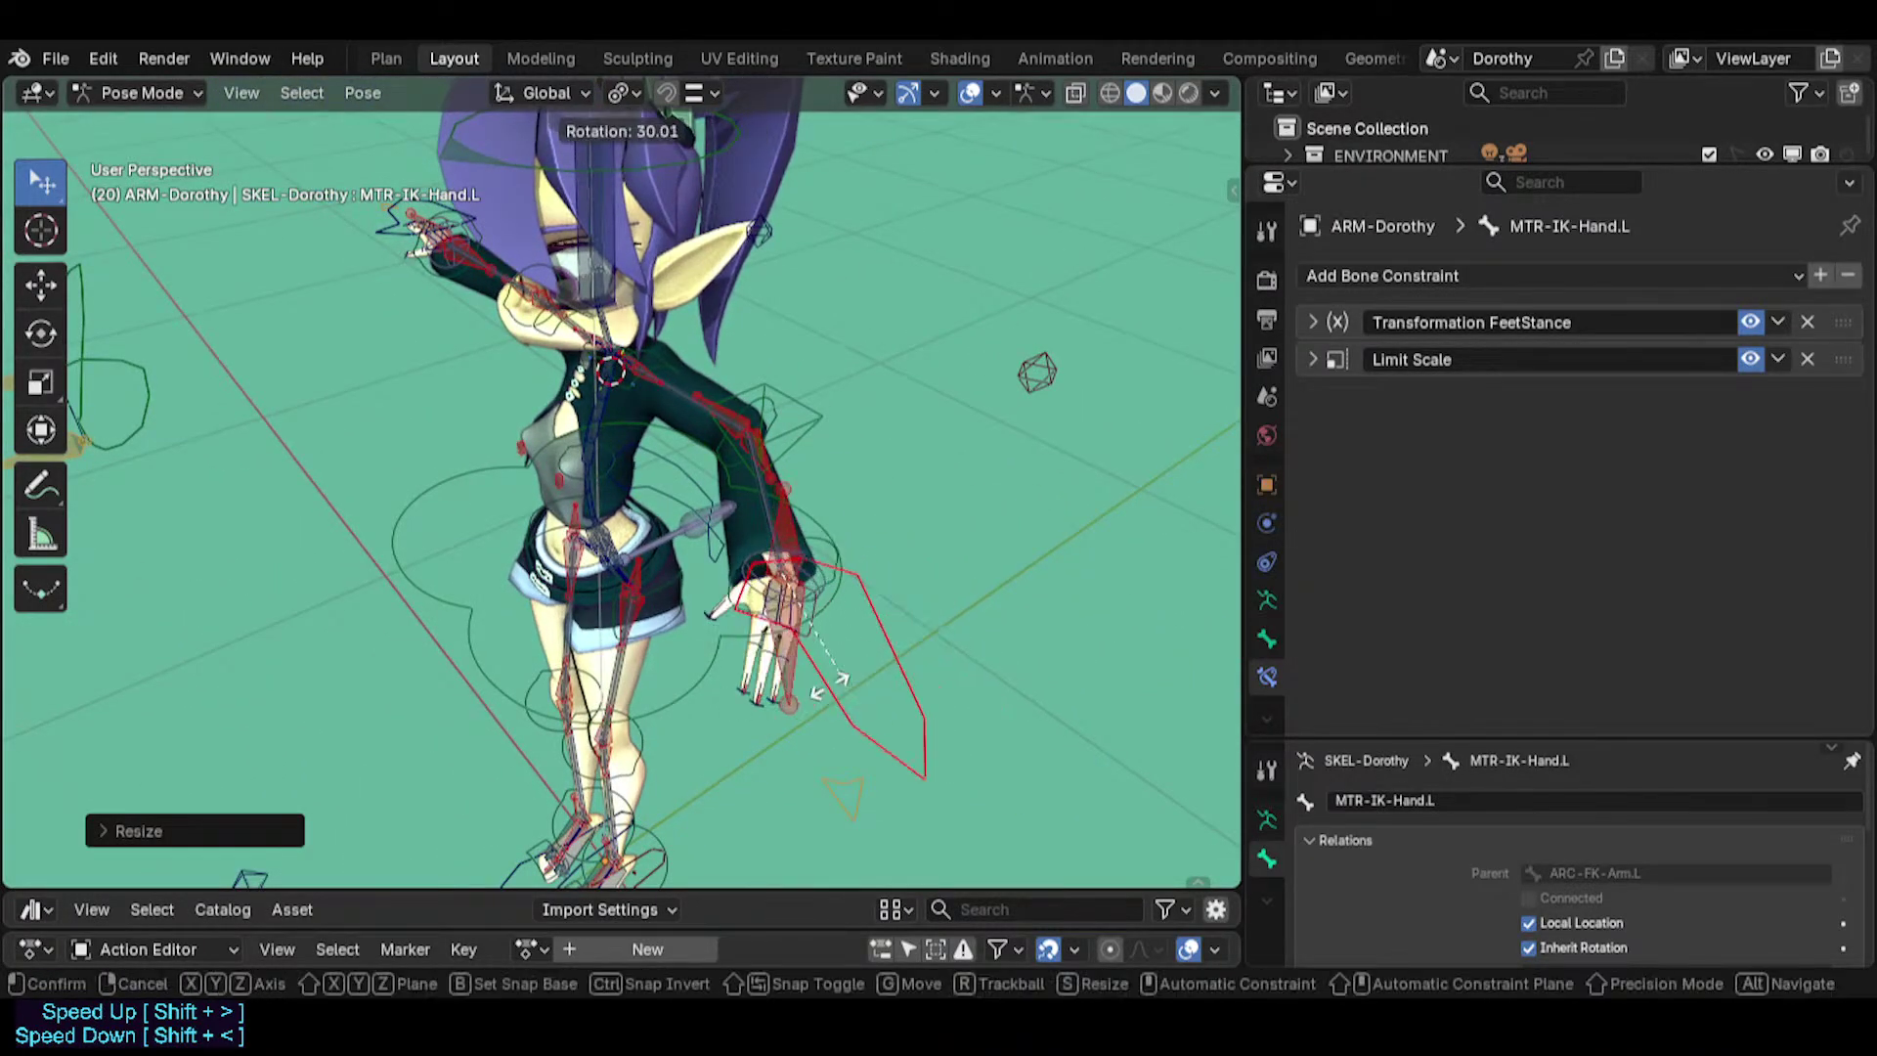
pyautogui.click(862, 667)
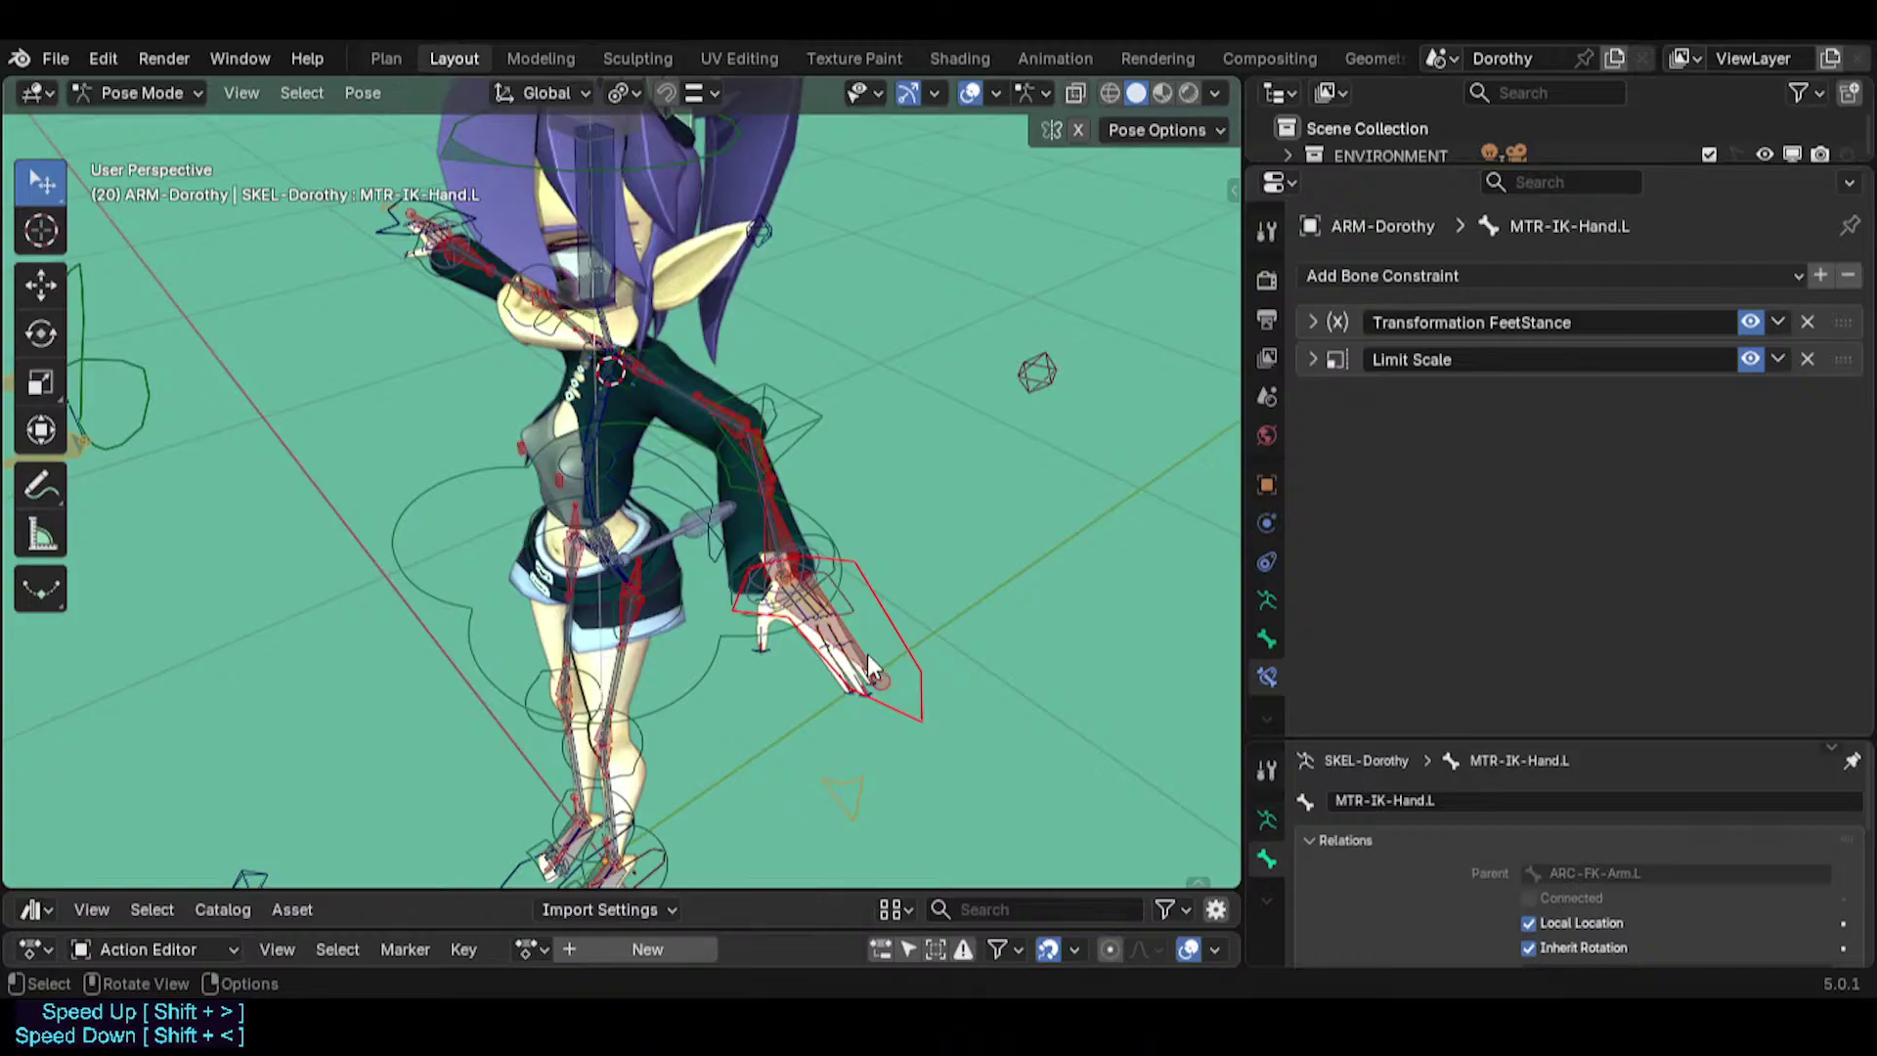
pyautogui.press('r')
pyautogui.click(893, 649)
pyautogui.press('s')
pyautogui.click(1032, 720)
# Test the left wrist by rotating MTR-IK-Hand.L freely from the front and around its local X axis, and reset the pose.
pyautogui.moveTo(748, 675); pyautogui.dragTo(1051, 567, button='middle')
pyautogui.press('r')
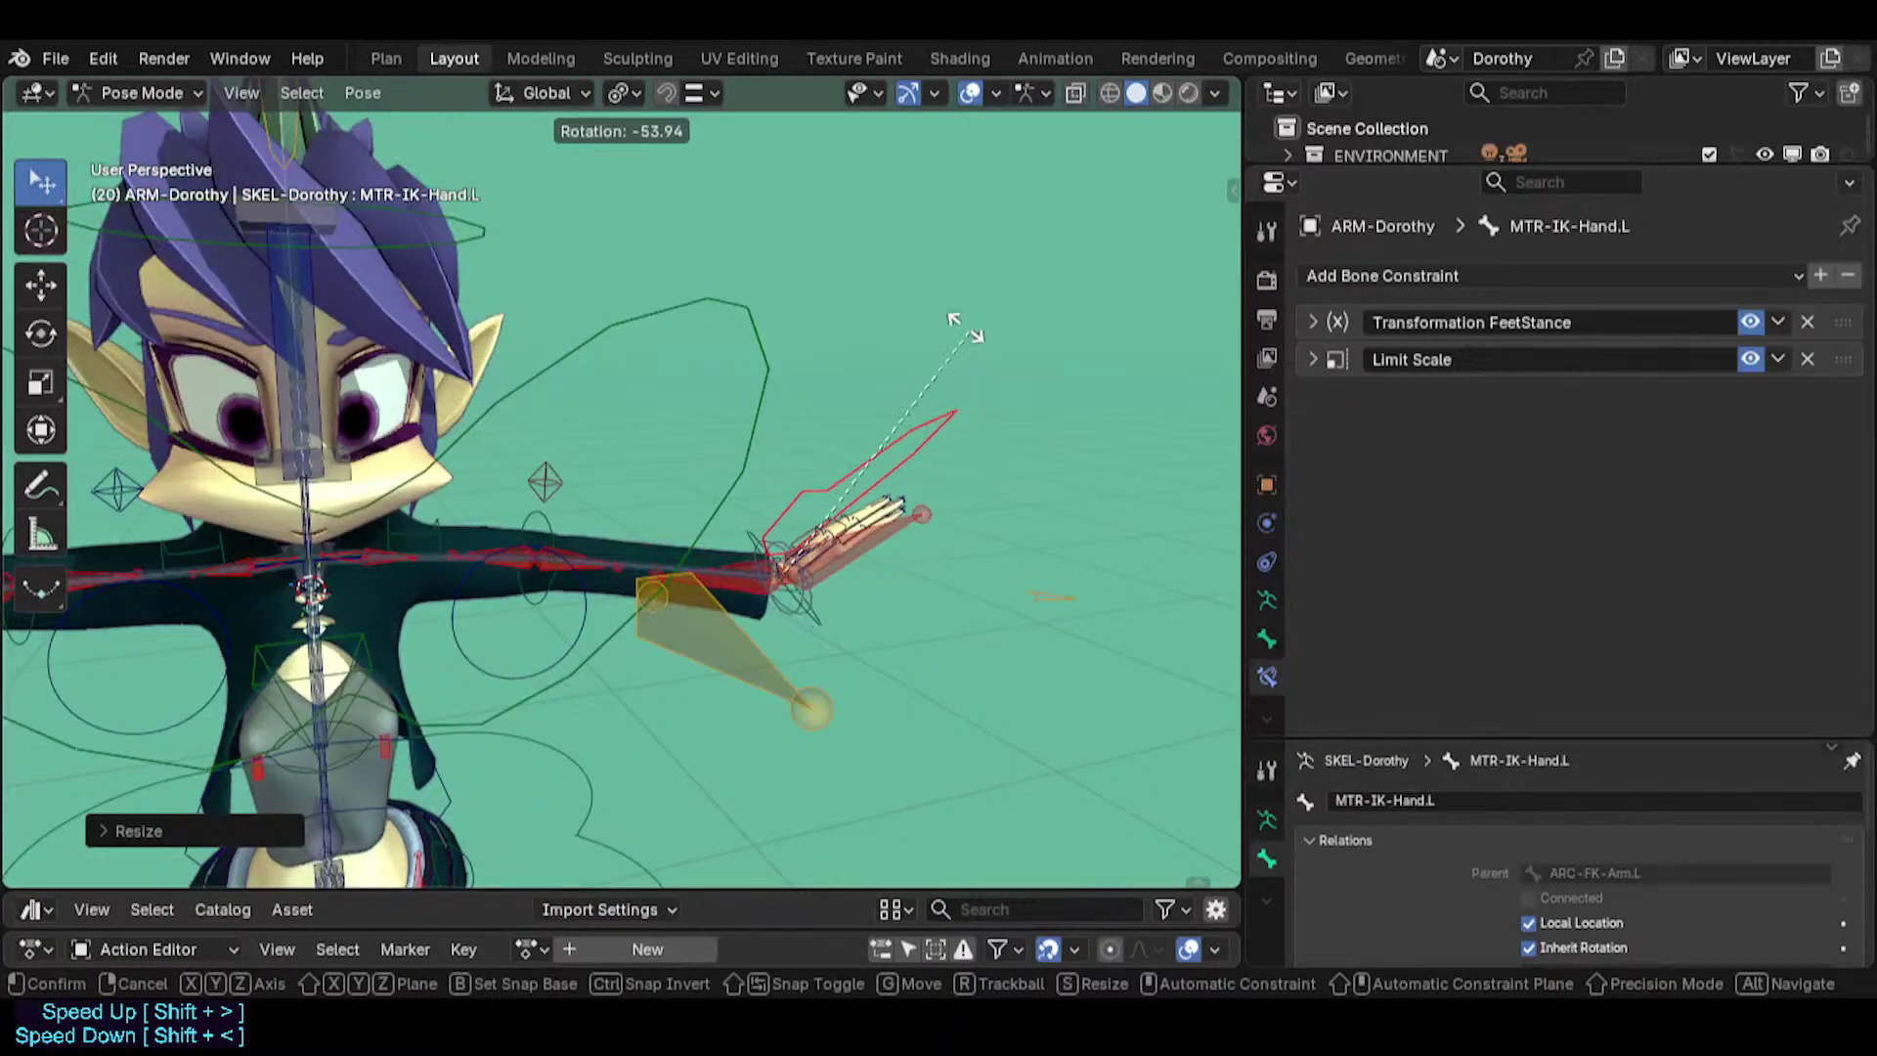
pyautogui.click(993, 509)
pyautogui.moveTo(993, 509); pyautogui.dragTo(1010, 612, button='middle')
pyautogui.press('r')
pyautogui.press('x')
pyautogui.press('x')
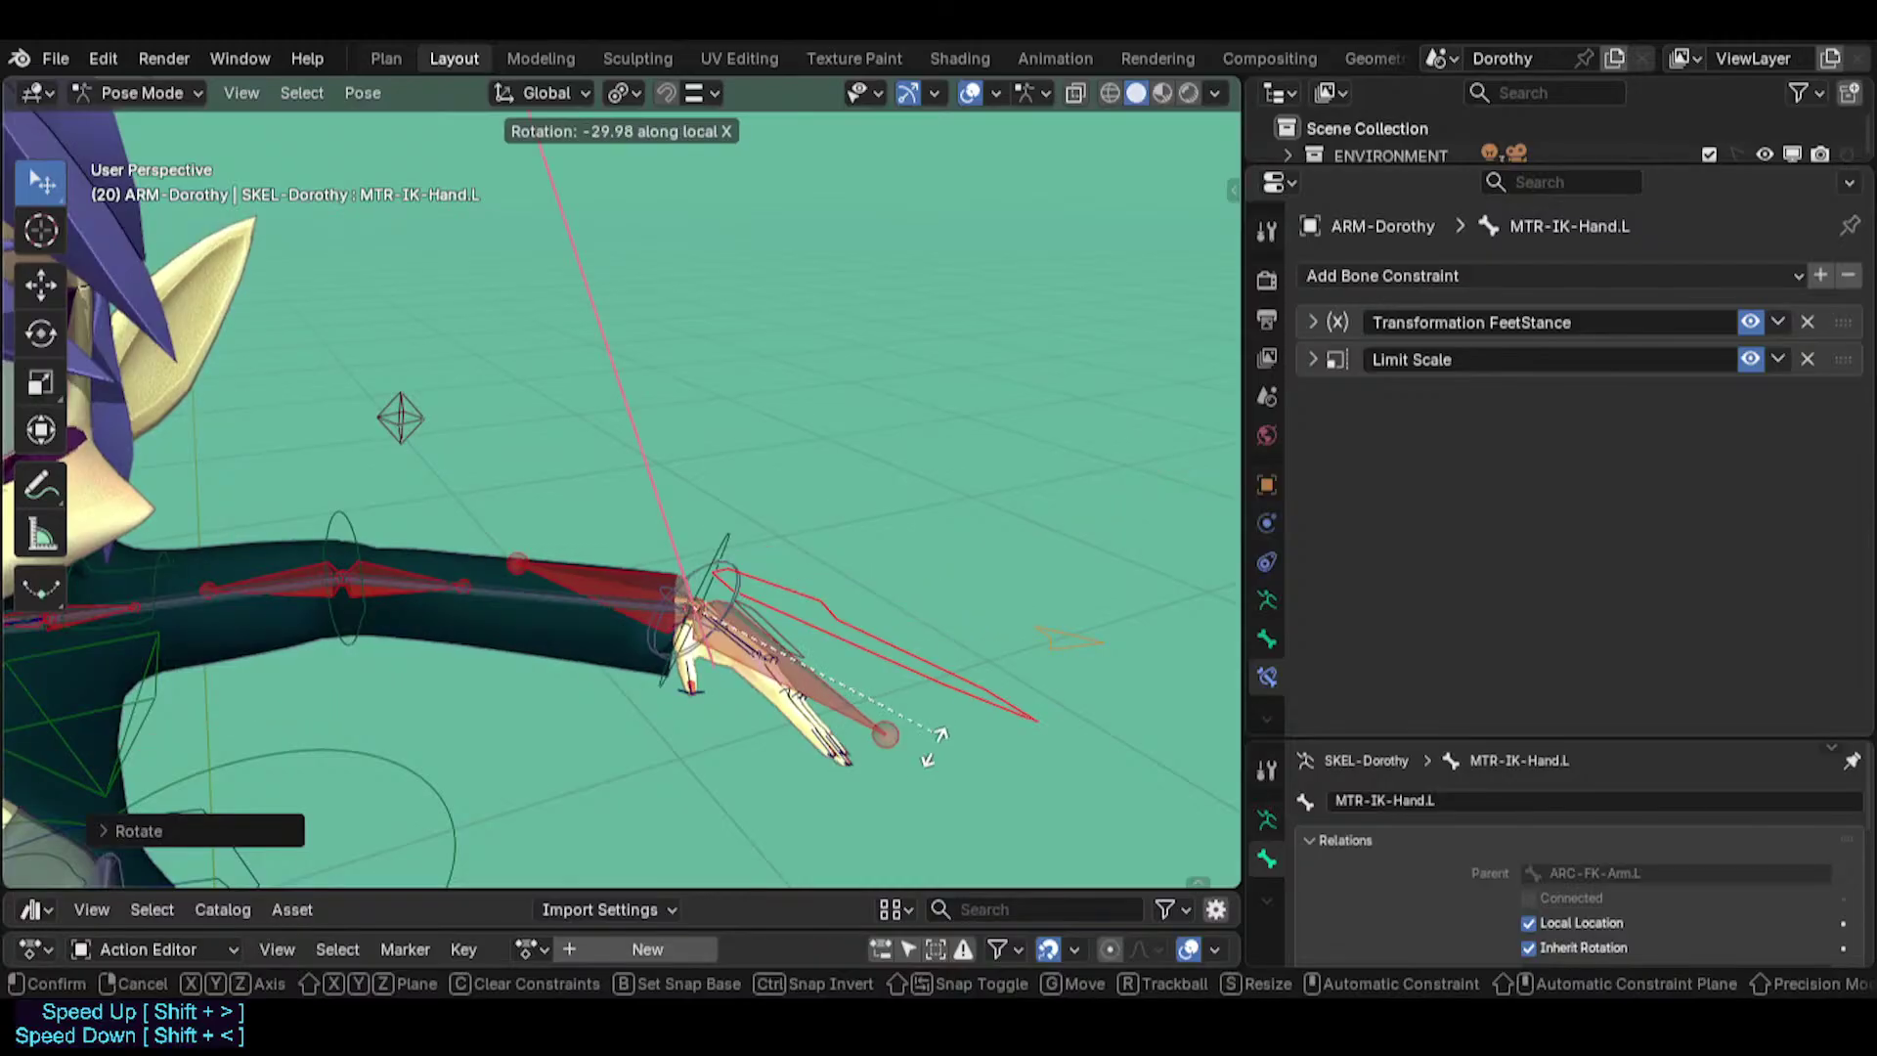
pyautogui.click(934, 629)
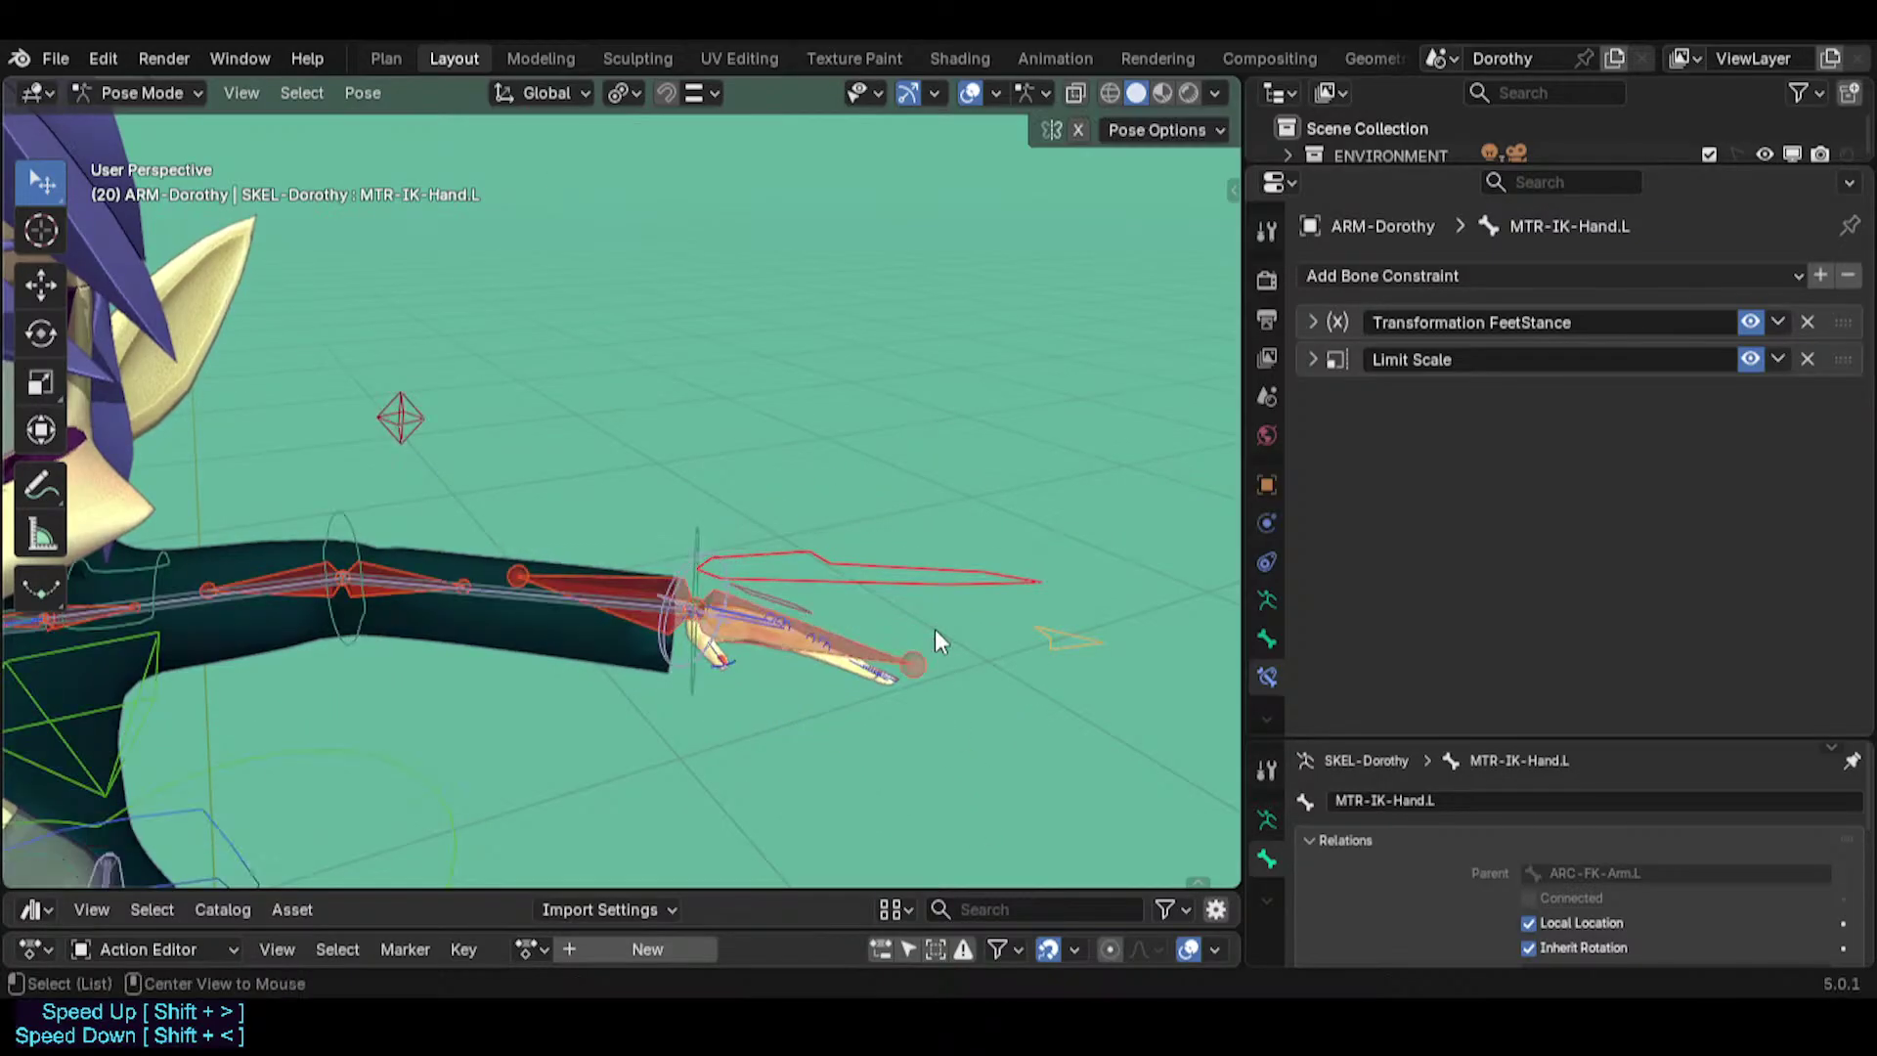
# Select PIN-FingerTips.L and review its CONNECT-TWK-Hand Copy Location and MCH-IKO-Hand Copy Rotation constraints.
pyautogui.moveTo(935, 629); pyautogui.dragTo(449, 485, button='middle')
pyautogui.scroll(-2, 537, 486)
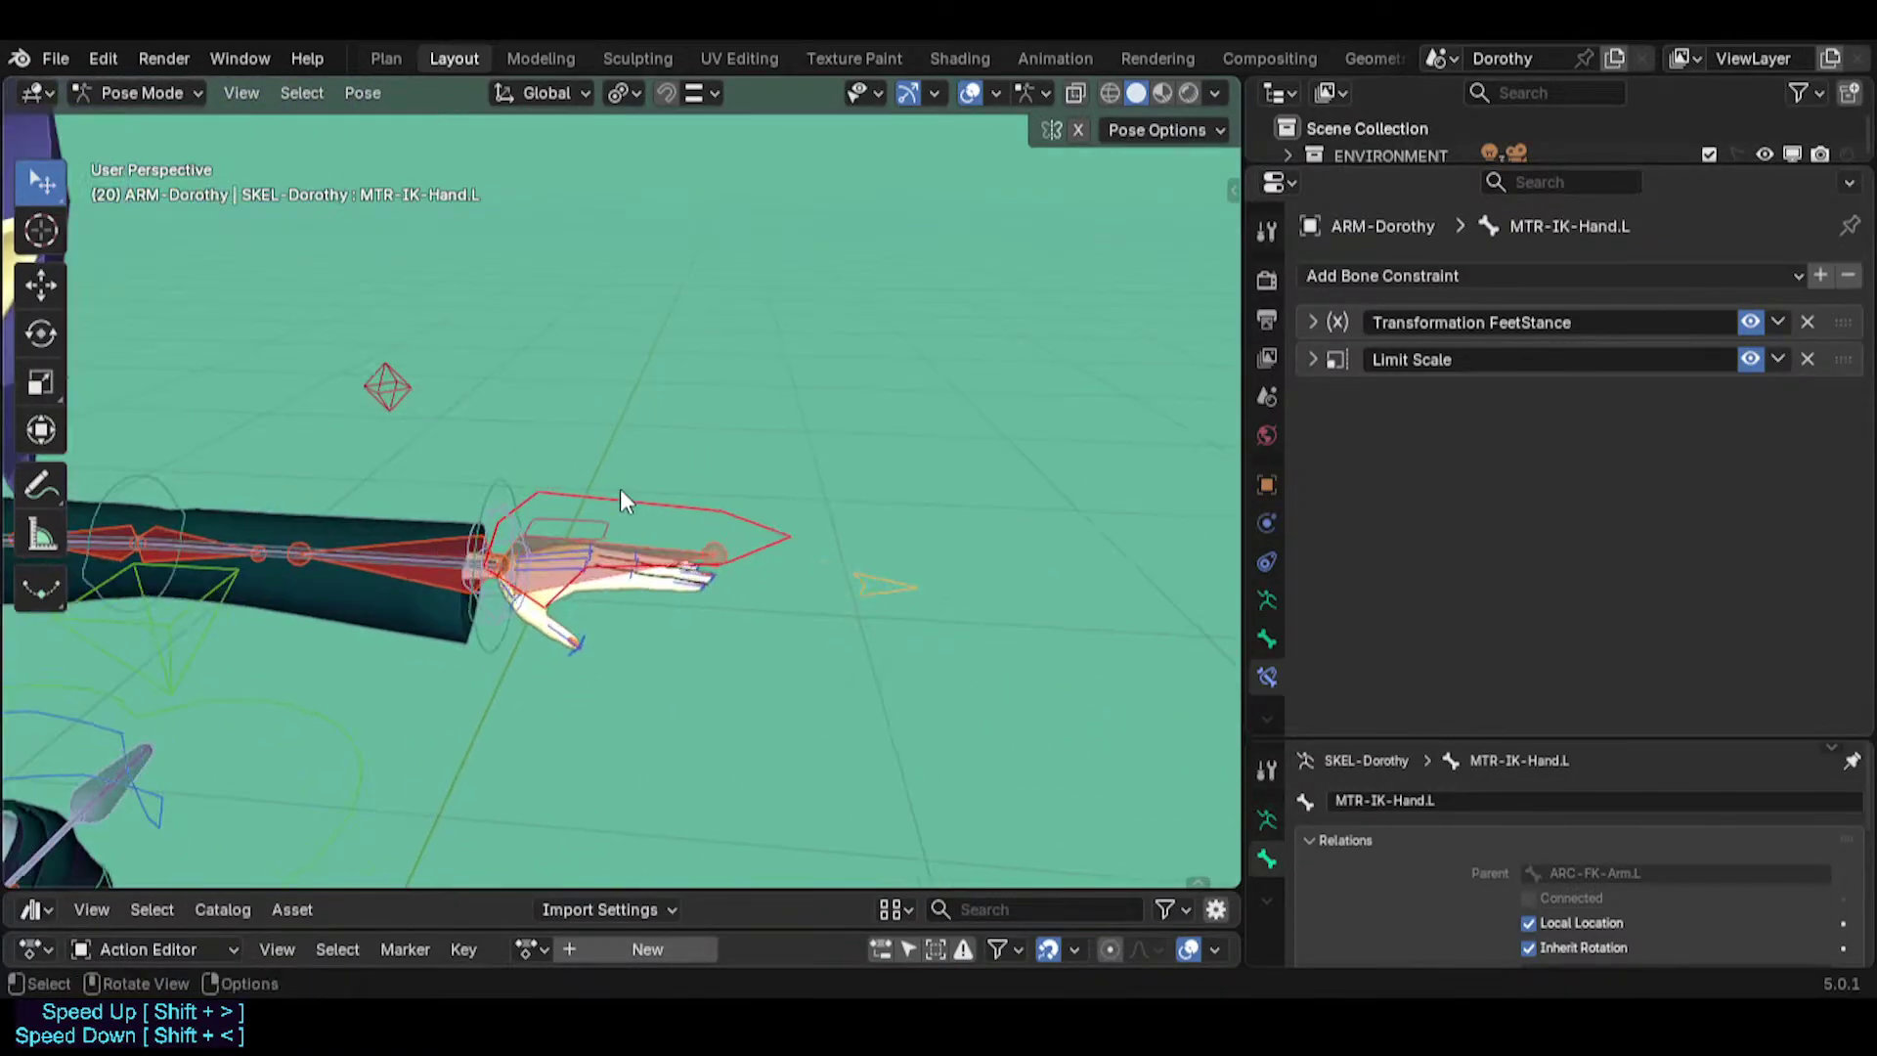
pyautogui.click(620, 490)
pyautogui.scroll(4, 488, 555)
pyautogui.click(401, 702)
pyautogui.click(407, 674)
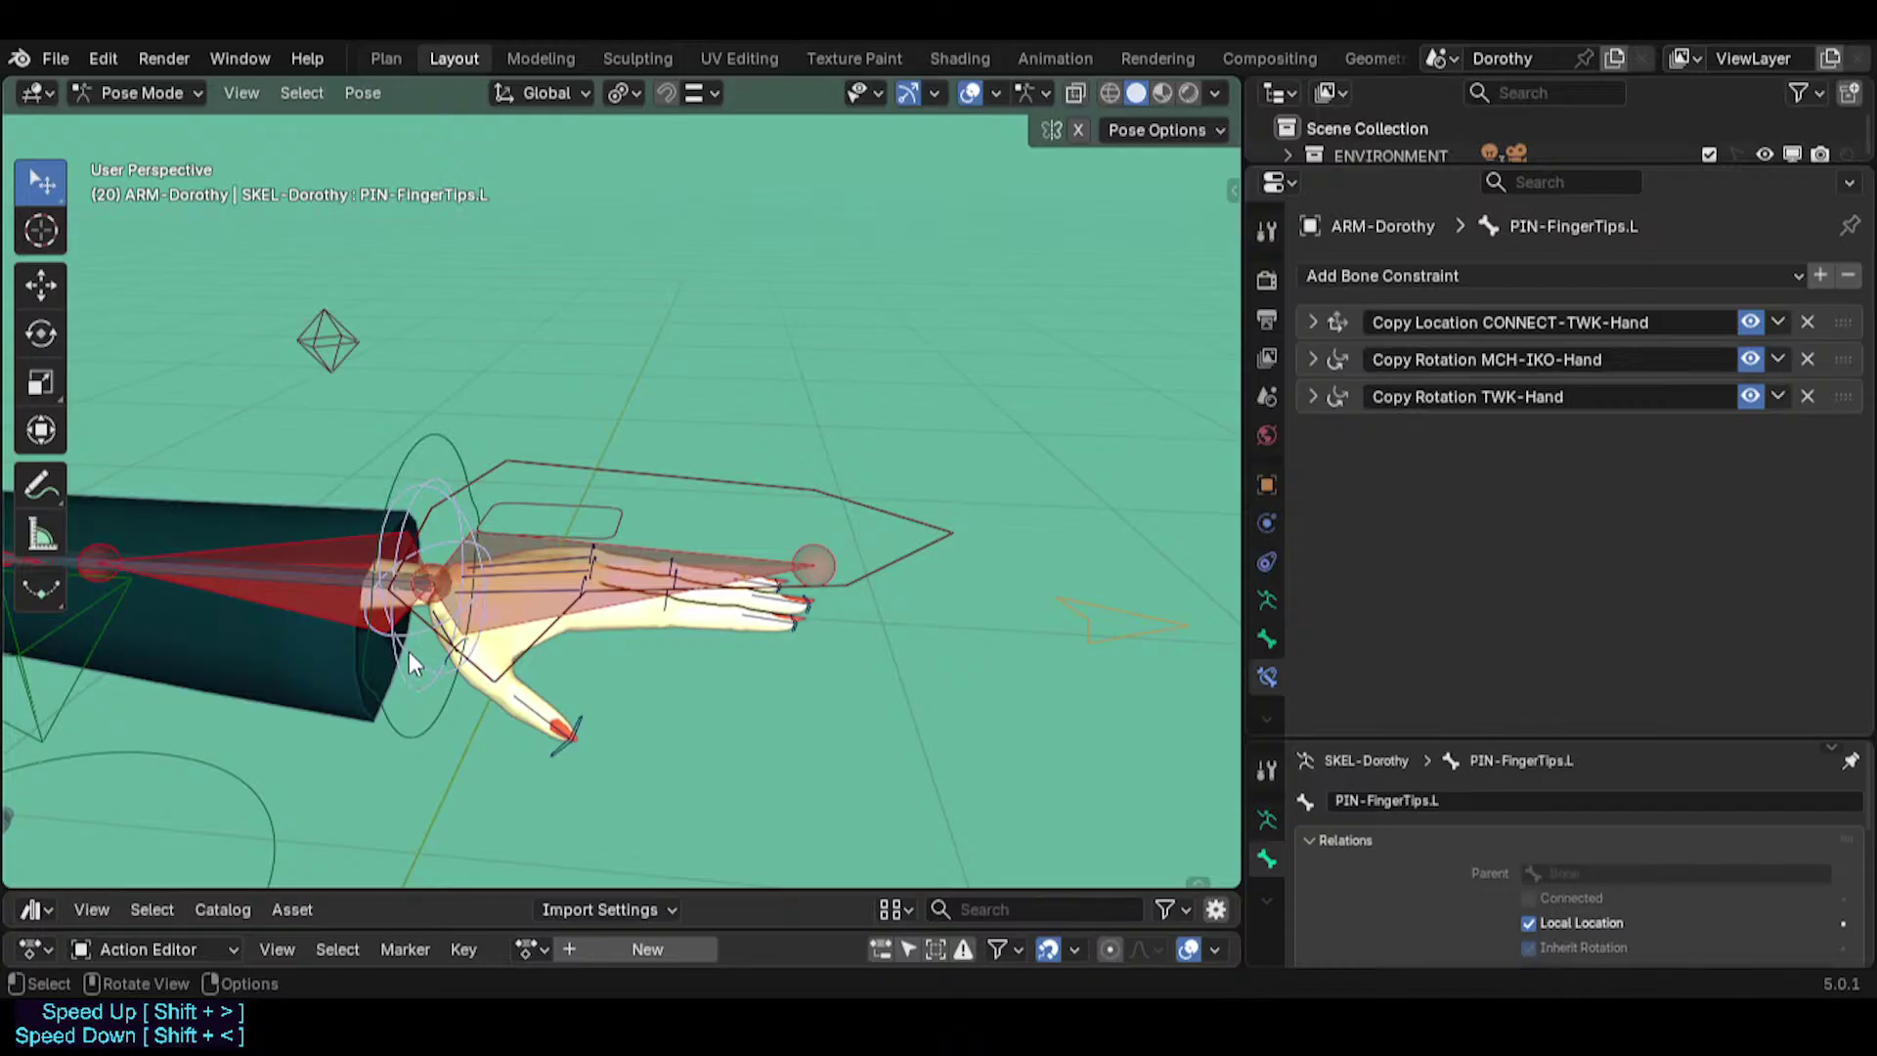
pyautogui.click(1311, 321)
pyautogui.click(1313, 323)
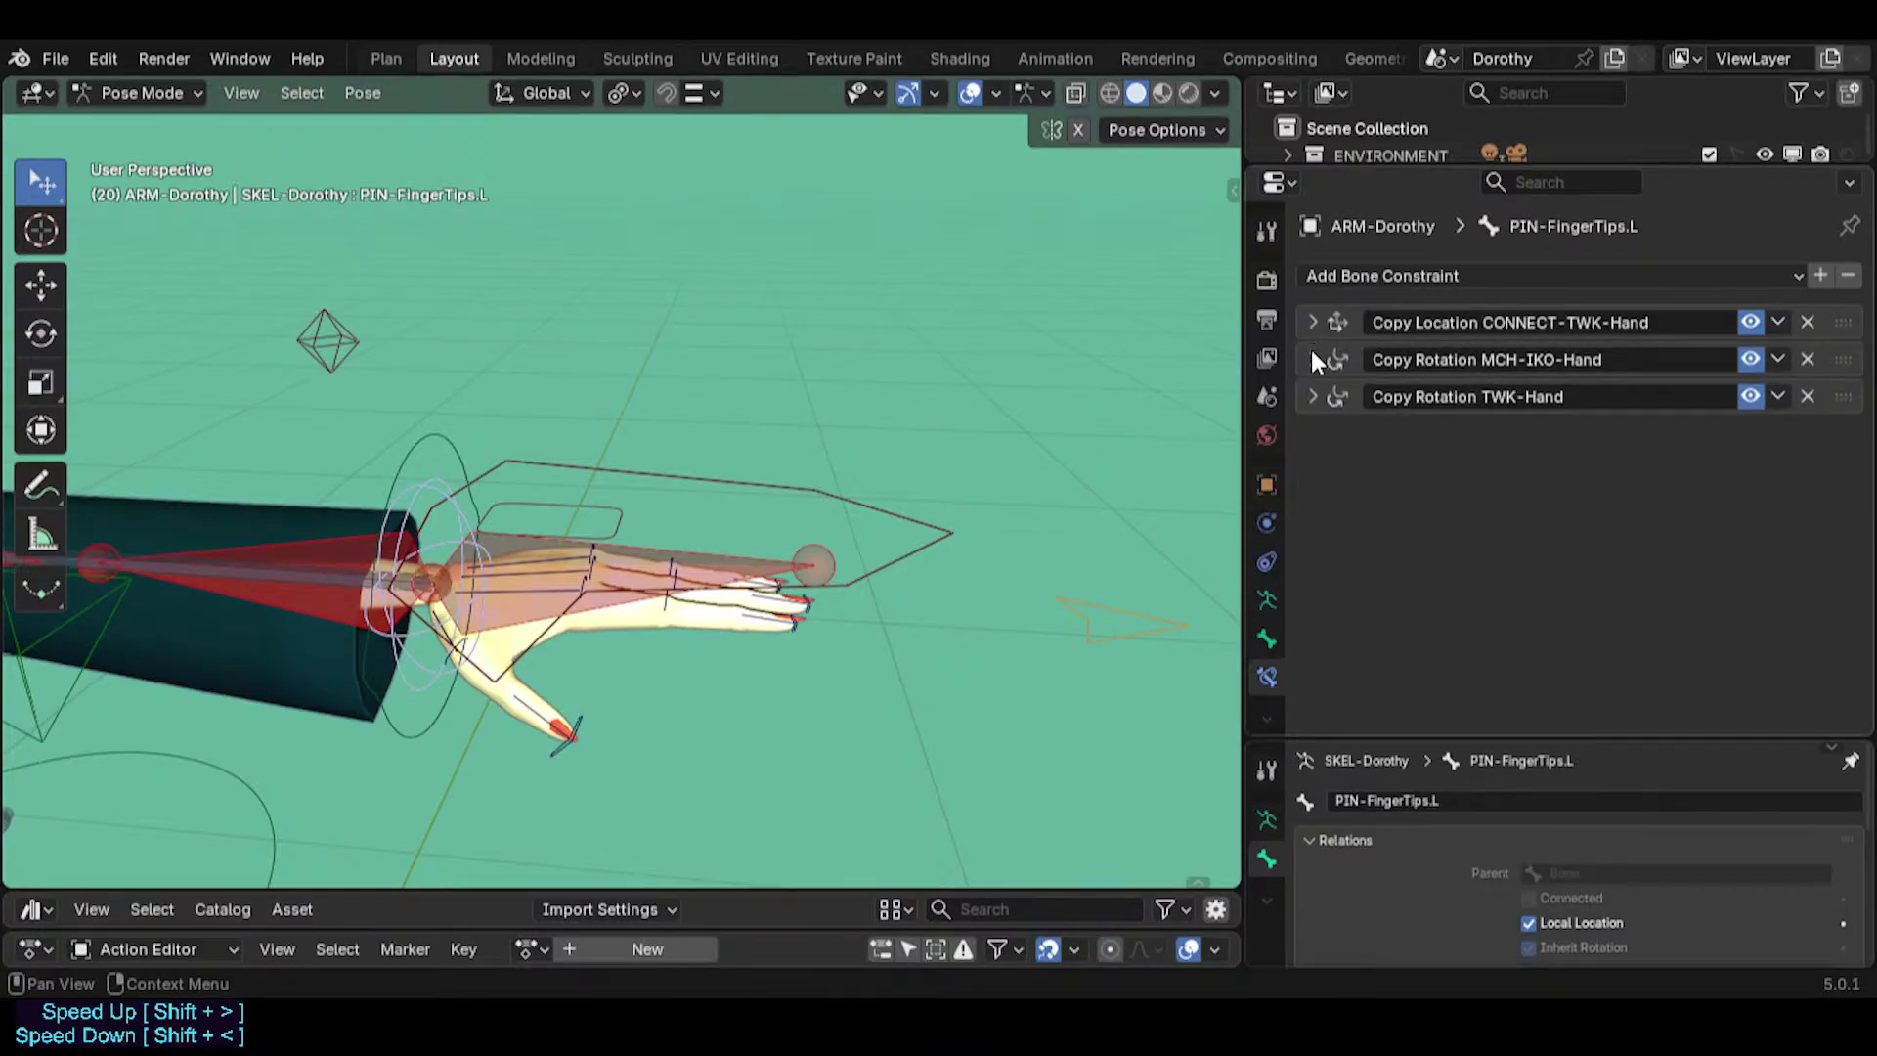
pyautogui.click(1314, 360)
pyautogui.click(1314, 360)
pyautogui.click(1312, 360)
pyautogui.click(1313, 359)
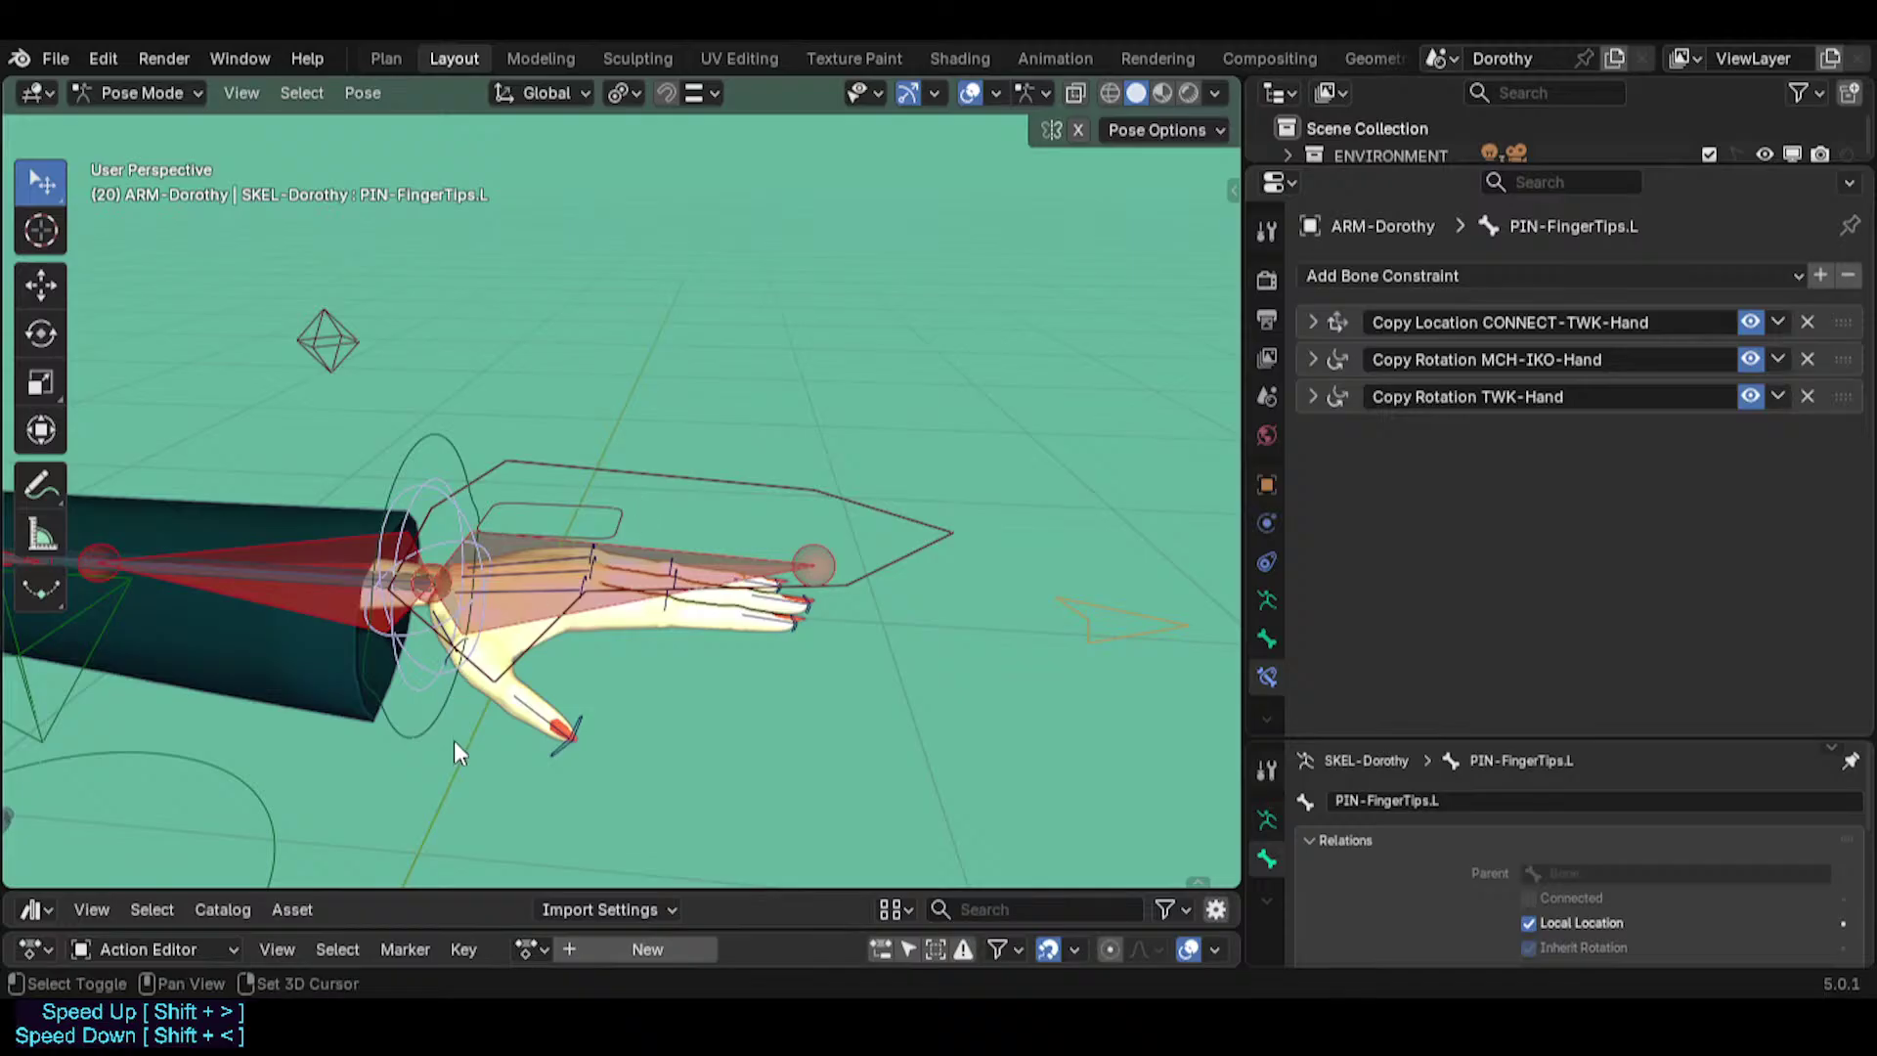
# Review the TWK-Hand Copy Rotation constraint of PIN-FingerTips.L with the body in view and collapse it.
pyautogui.keyDown('shift'); pyautogui.moveTo(453, 741); pyautogui.dragTo(817, 503, button='middle'); pyautogui.keyUp('shift')
pyautogui.scroll(-5, 817, 502)
pyautogui.keyDown('shift'); pyautogui.moveTo(819, 636); pyautogui.dragTo(934, 478, button='middle'); pyautogui.keyUp('shift')
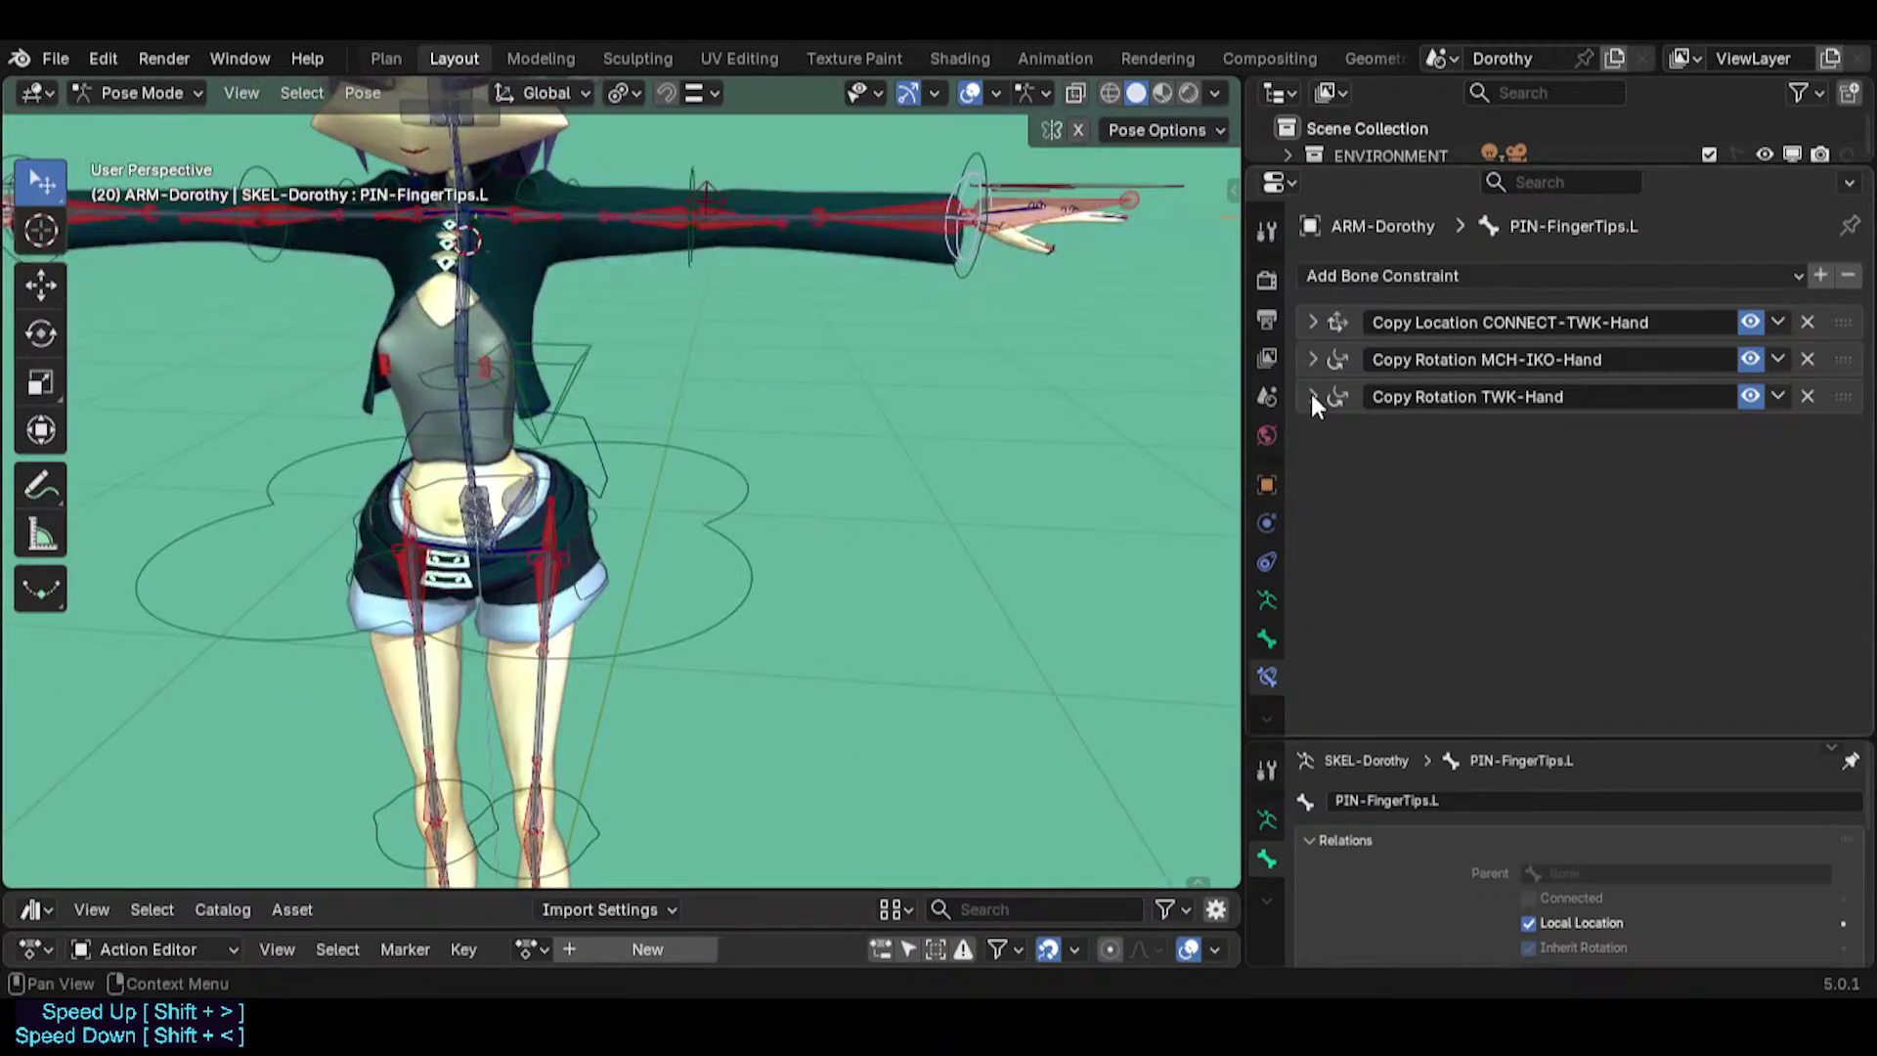
pyautogui.click(1312, 396)
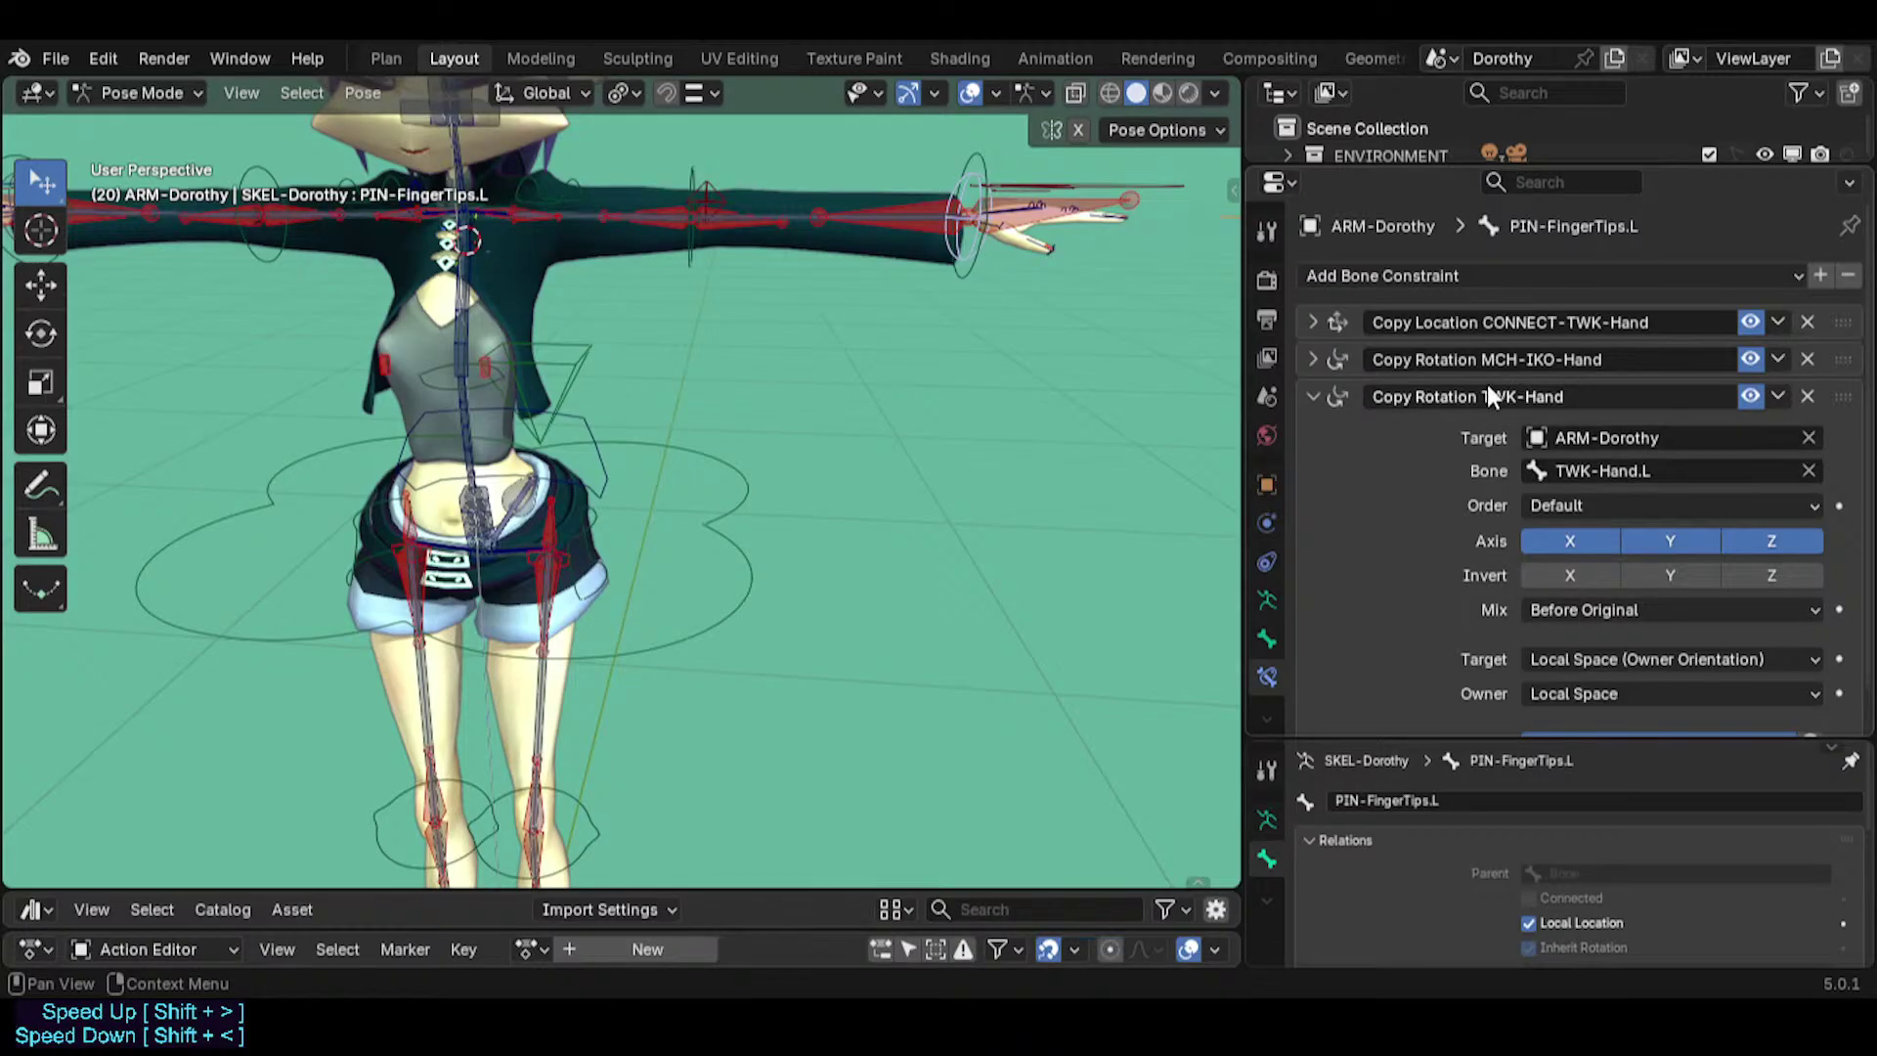
pyautogui.click(1314, 395)
# Select the left foot bone MCH-Foot.L at the ankle.
pyautogui.keyDown('shift'); pyautogui.moveTo(782, 665); pyautogui.dragTo(850, 391, button='middle'); pyautogui.keyUp('shift')
pyautogui.scroll(2, 668, 528)
pyautogui.keyDown('shift'); pyautogui.moveTo(694, 755); pyautogui.dragTo(342, 465, button='middle'); pyautogui.keyUp('shift')
pyautogui.keyDown('shift'); pyautogui.moveTo(675, 576); pyautogui.dragTo(572, 572, button='middle'); pyautogui.keyUp('shift')
pyautogui.scroll(2, 572, 571)
pyautogui.click(567, 569)
pyautogui.scroll(2, 583, 562)
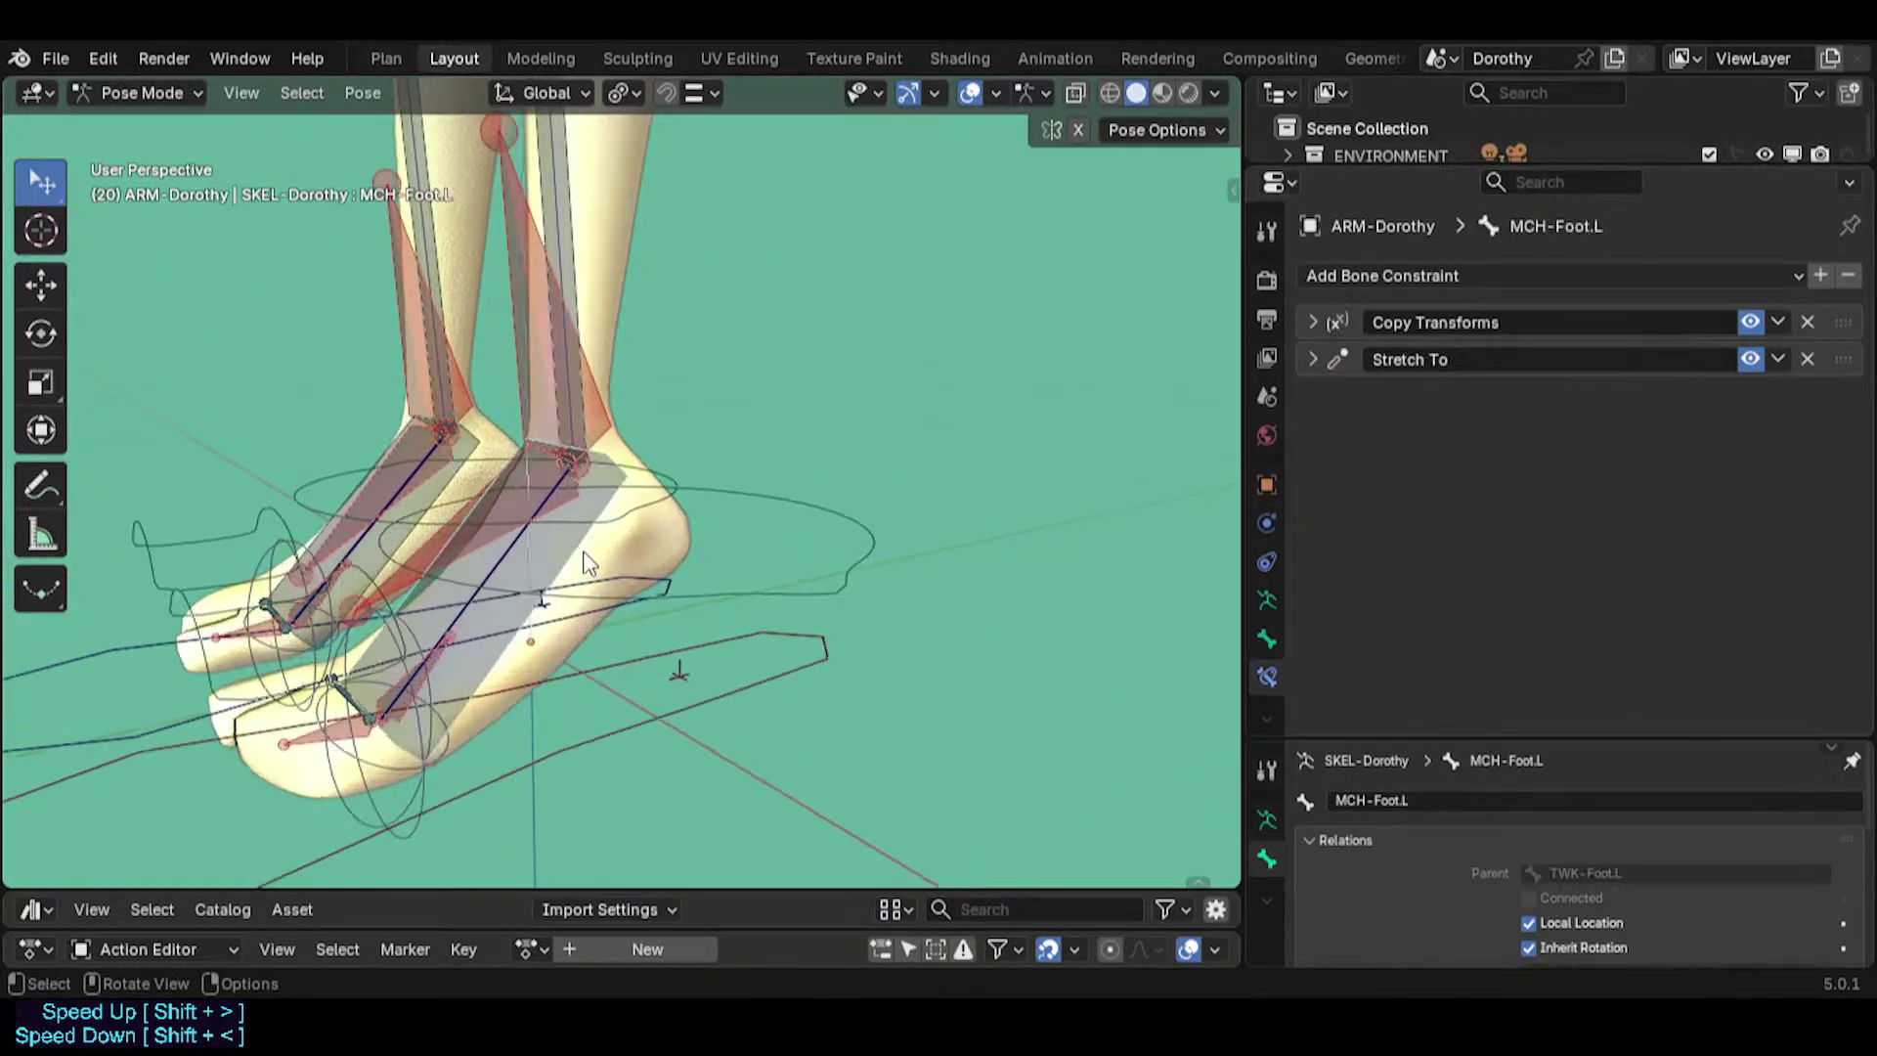
# Save the file and review the Copy Transforms constraint of MCH-Foot.L, leaving it collapsed.
pyautogui.hotkey('ctrl', 's')
pyautogui.click(1313, 321)
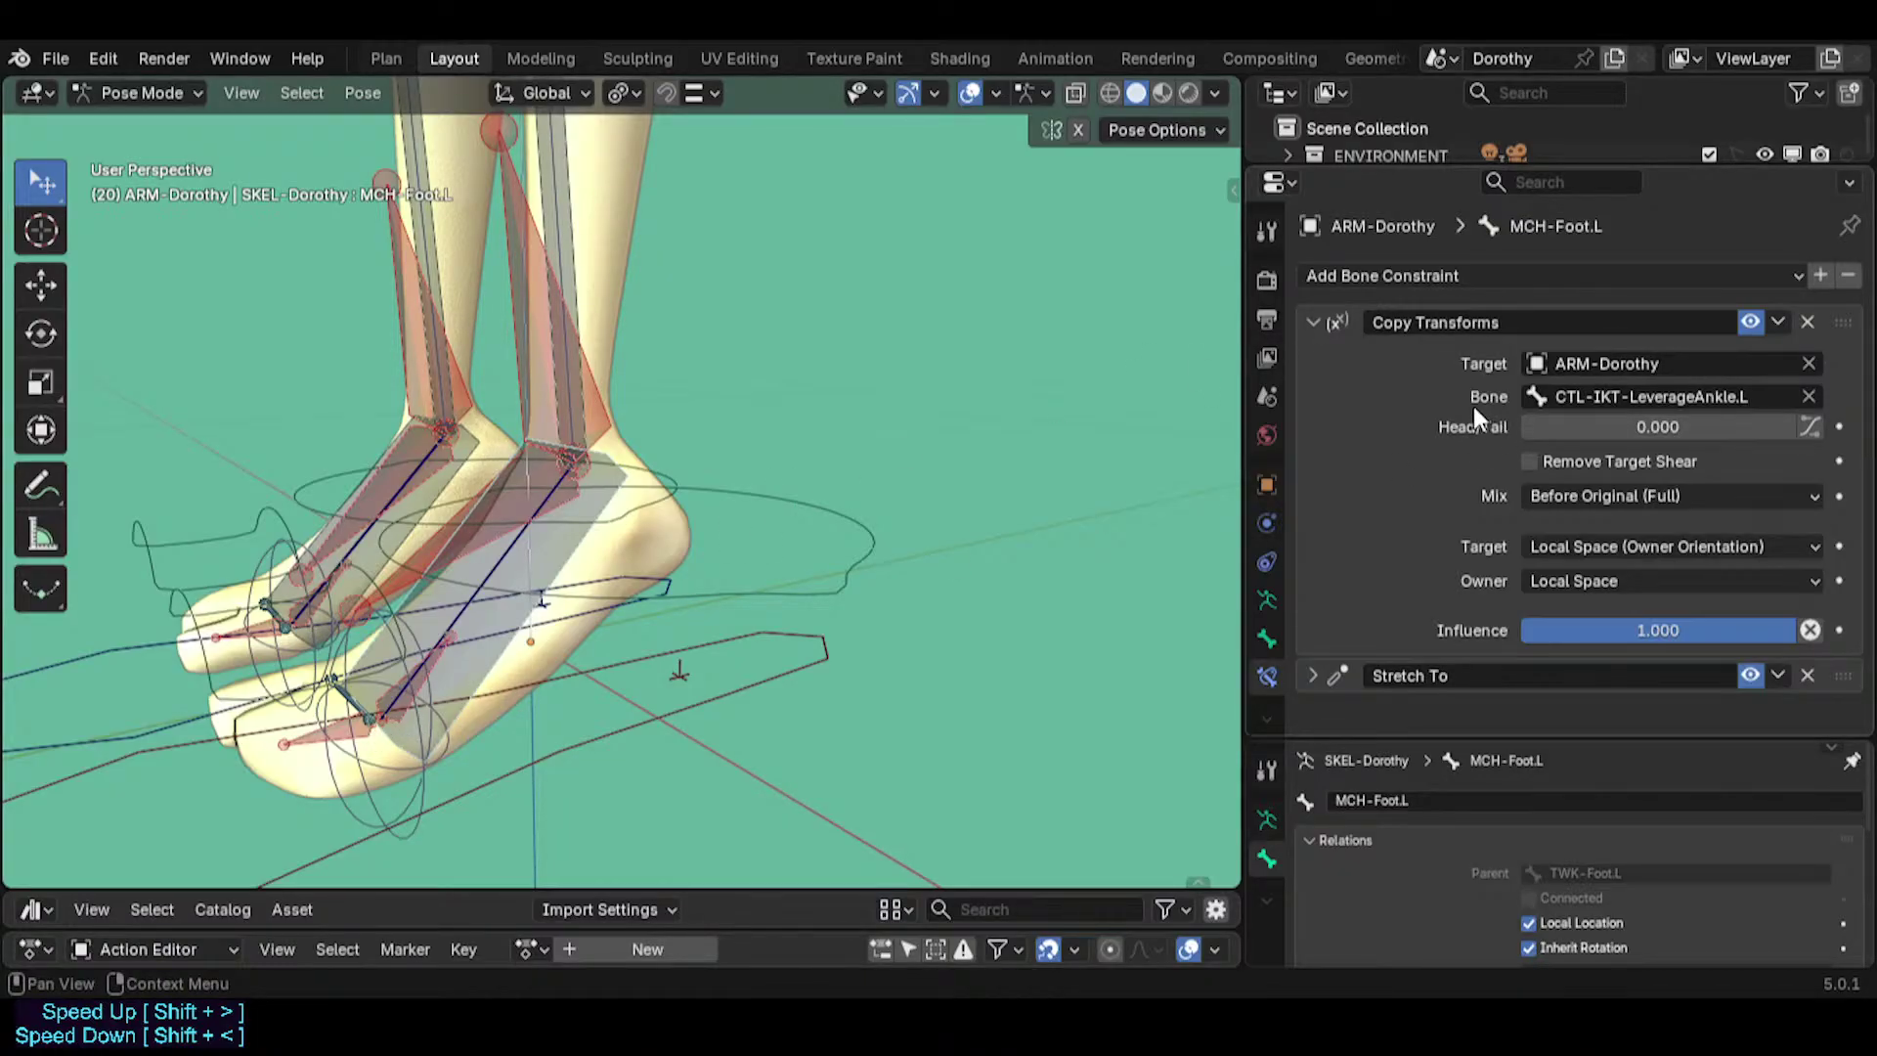
pyautogui.click(1313, 322)
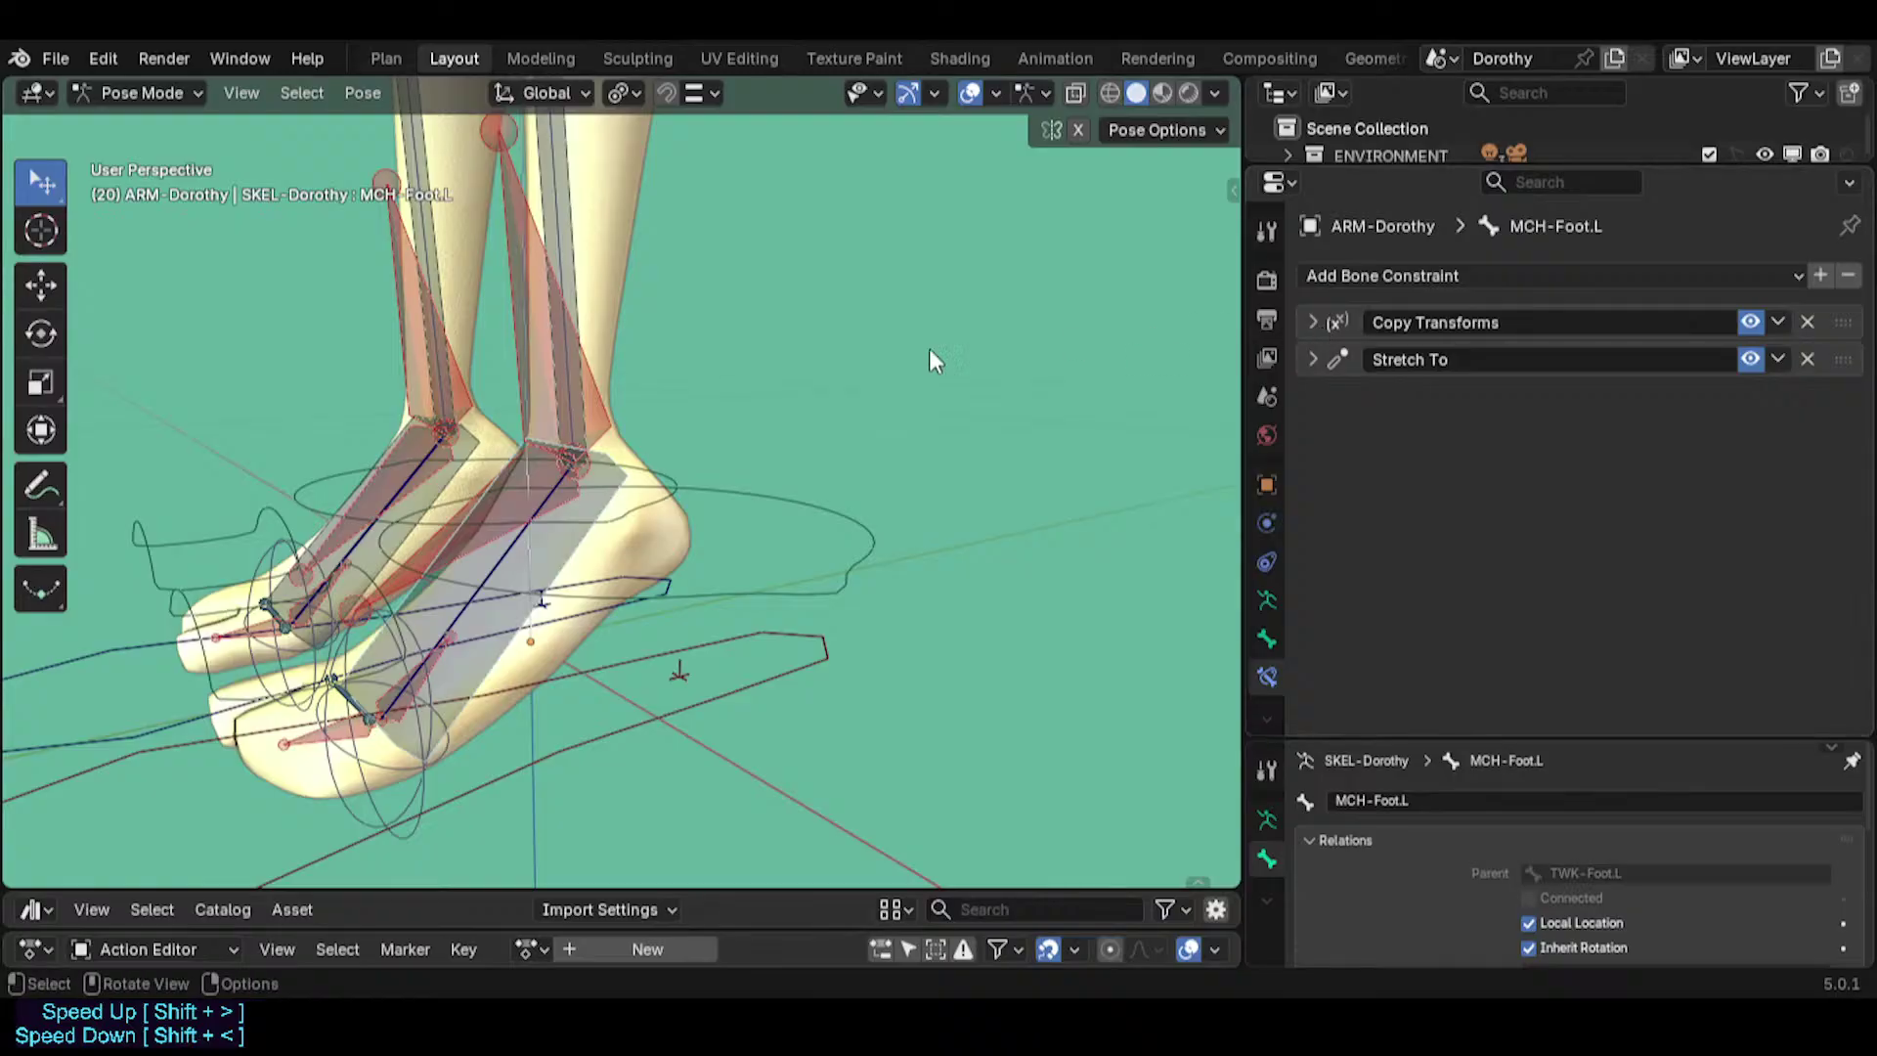
pyautogui.moveTo(929, 352); pyautogui.dragTo(829, 473, button='middle')
pyautogui.click(1312, 322)
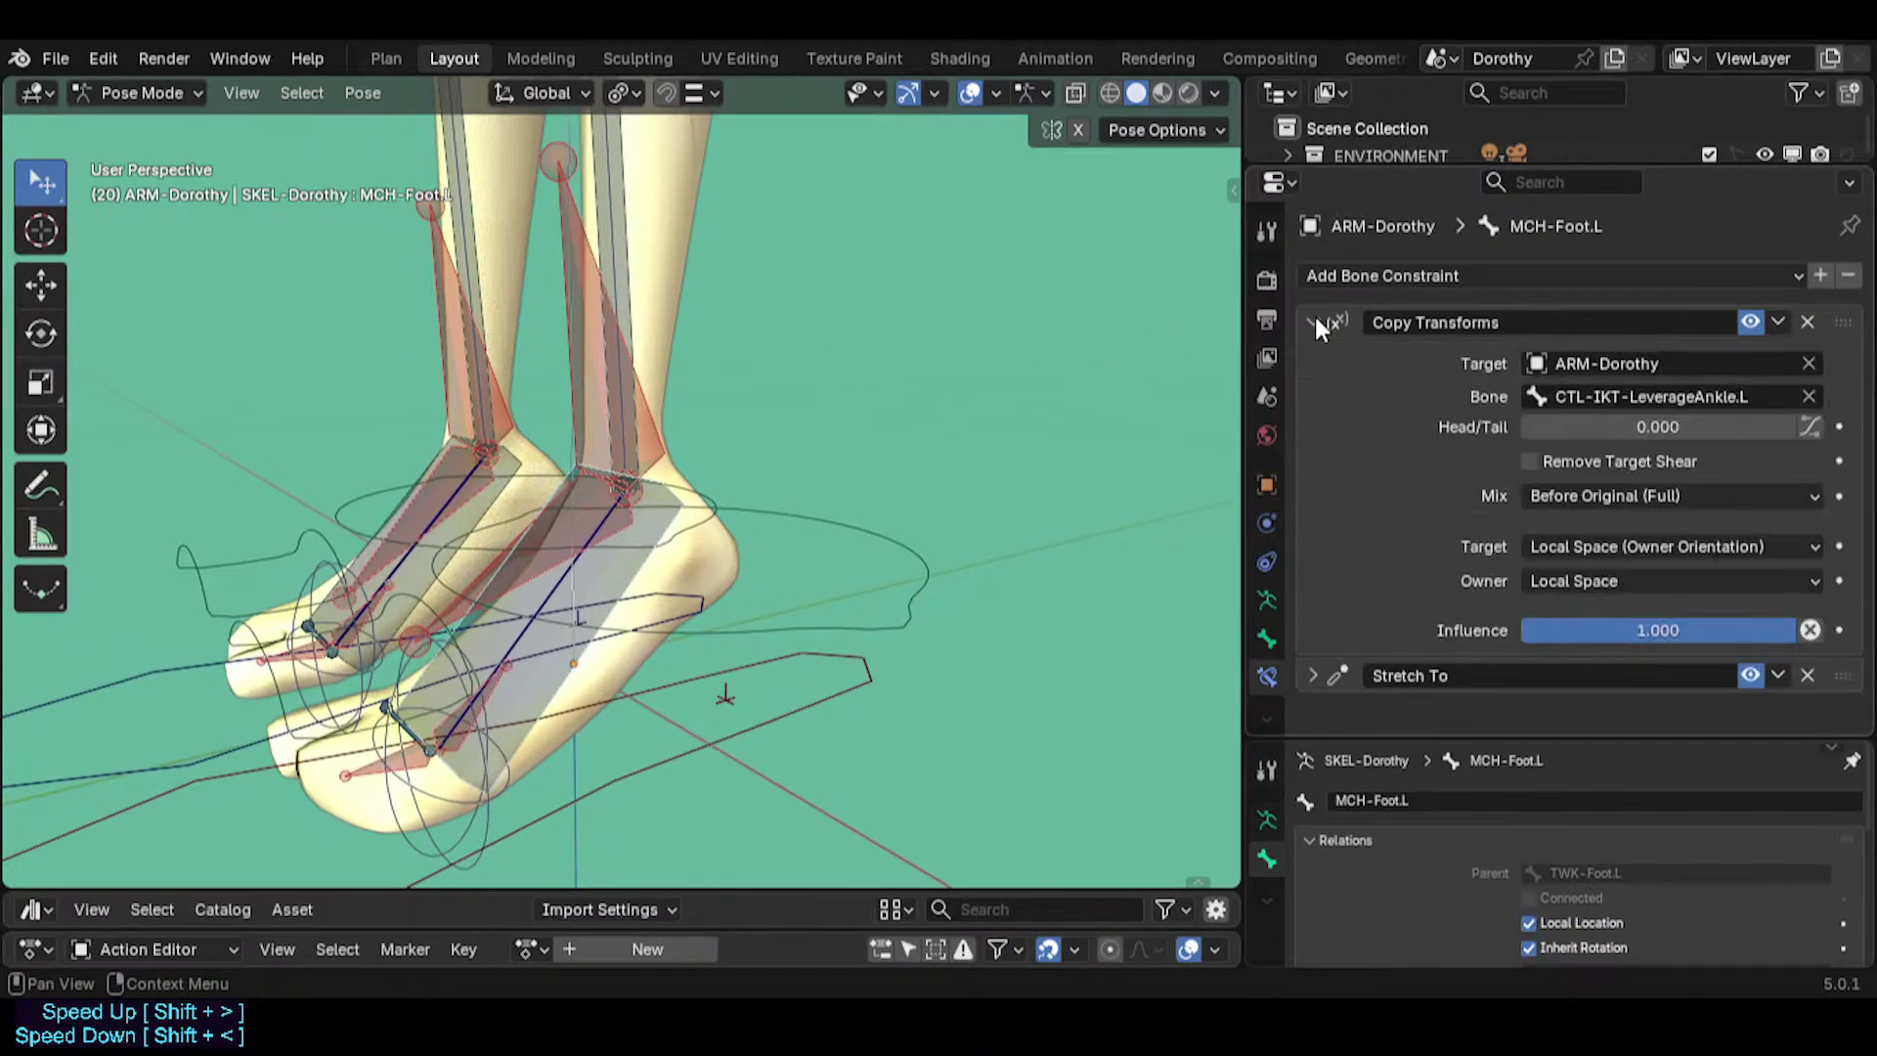
pyautogui.click(1312, 323)
pyautogui.click(1312, 323)
pyautogui.click(1313, 322)
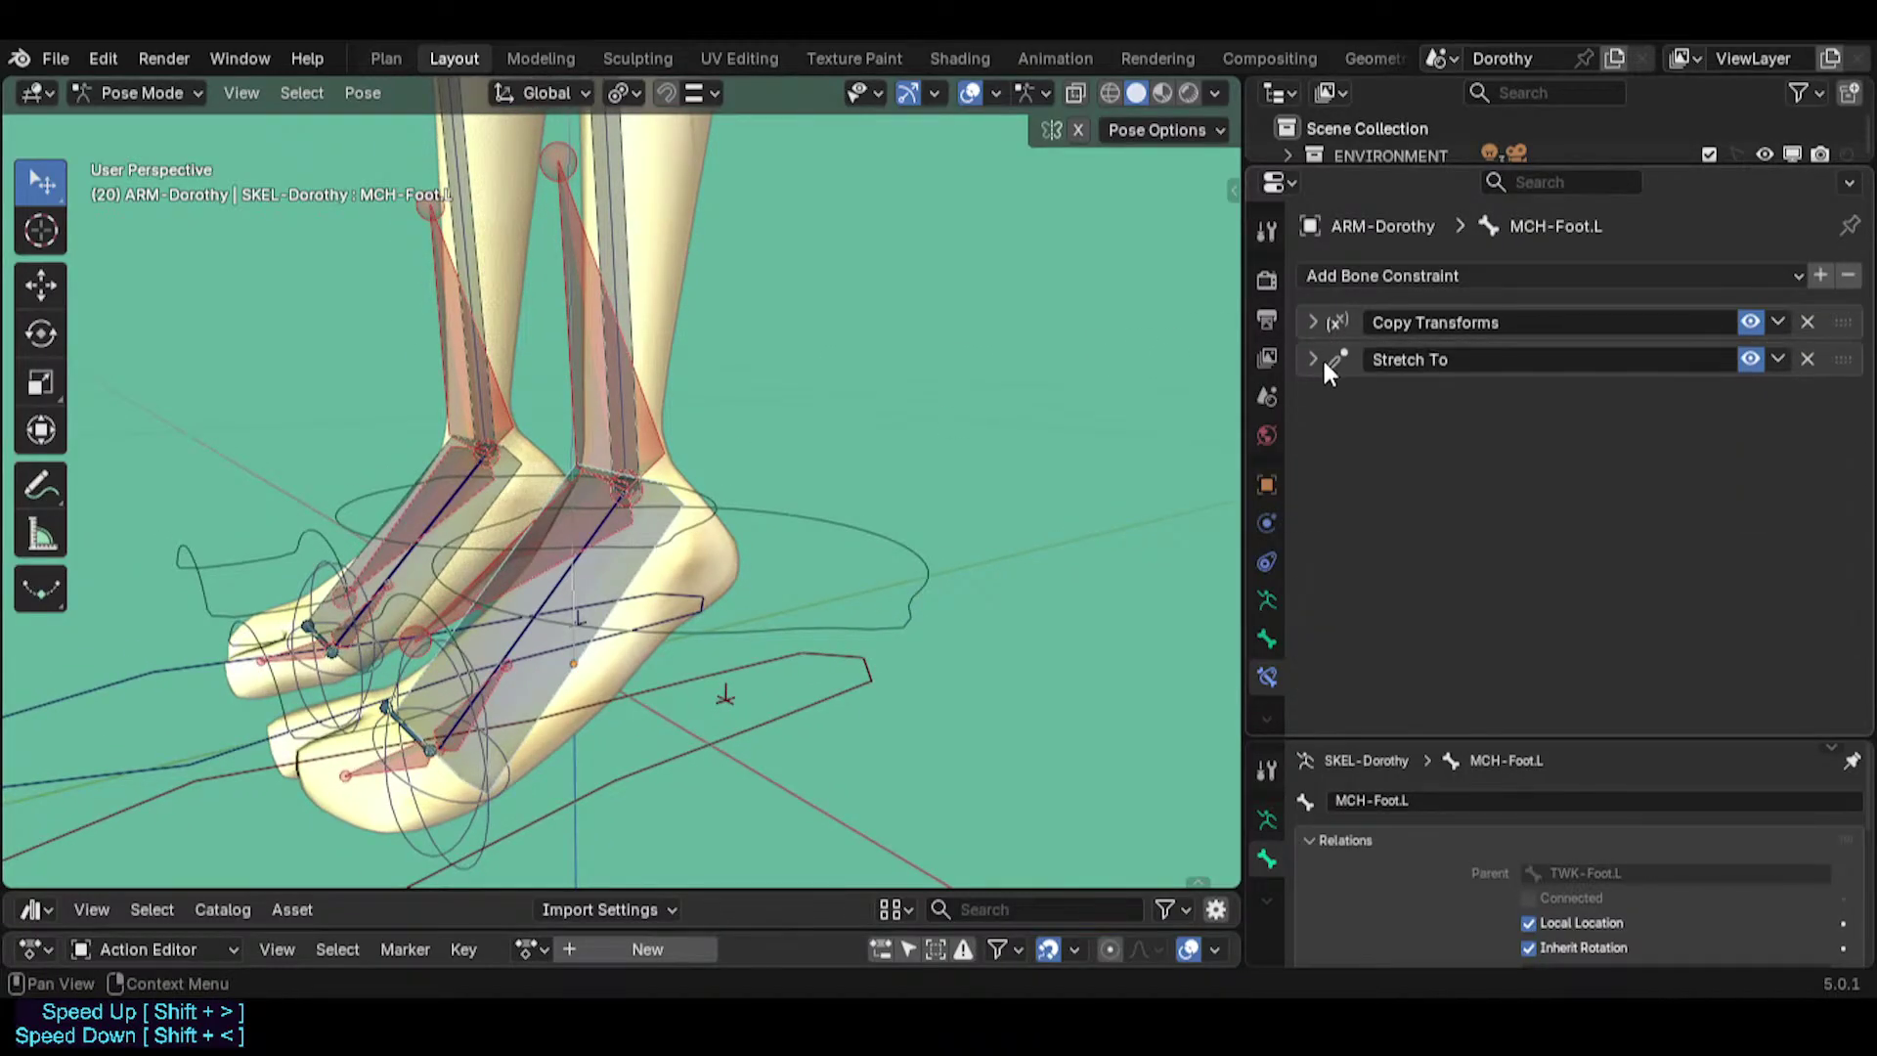
pyautogui.click(1314, 322)
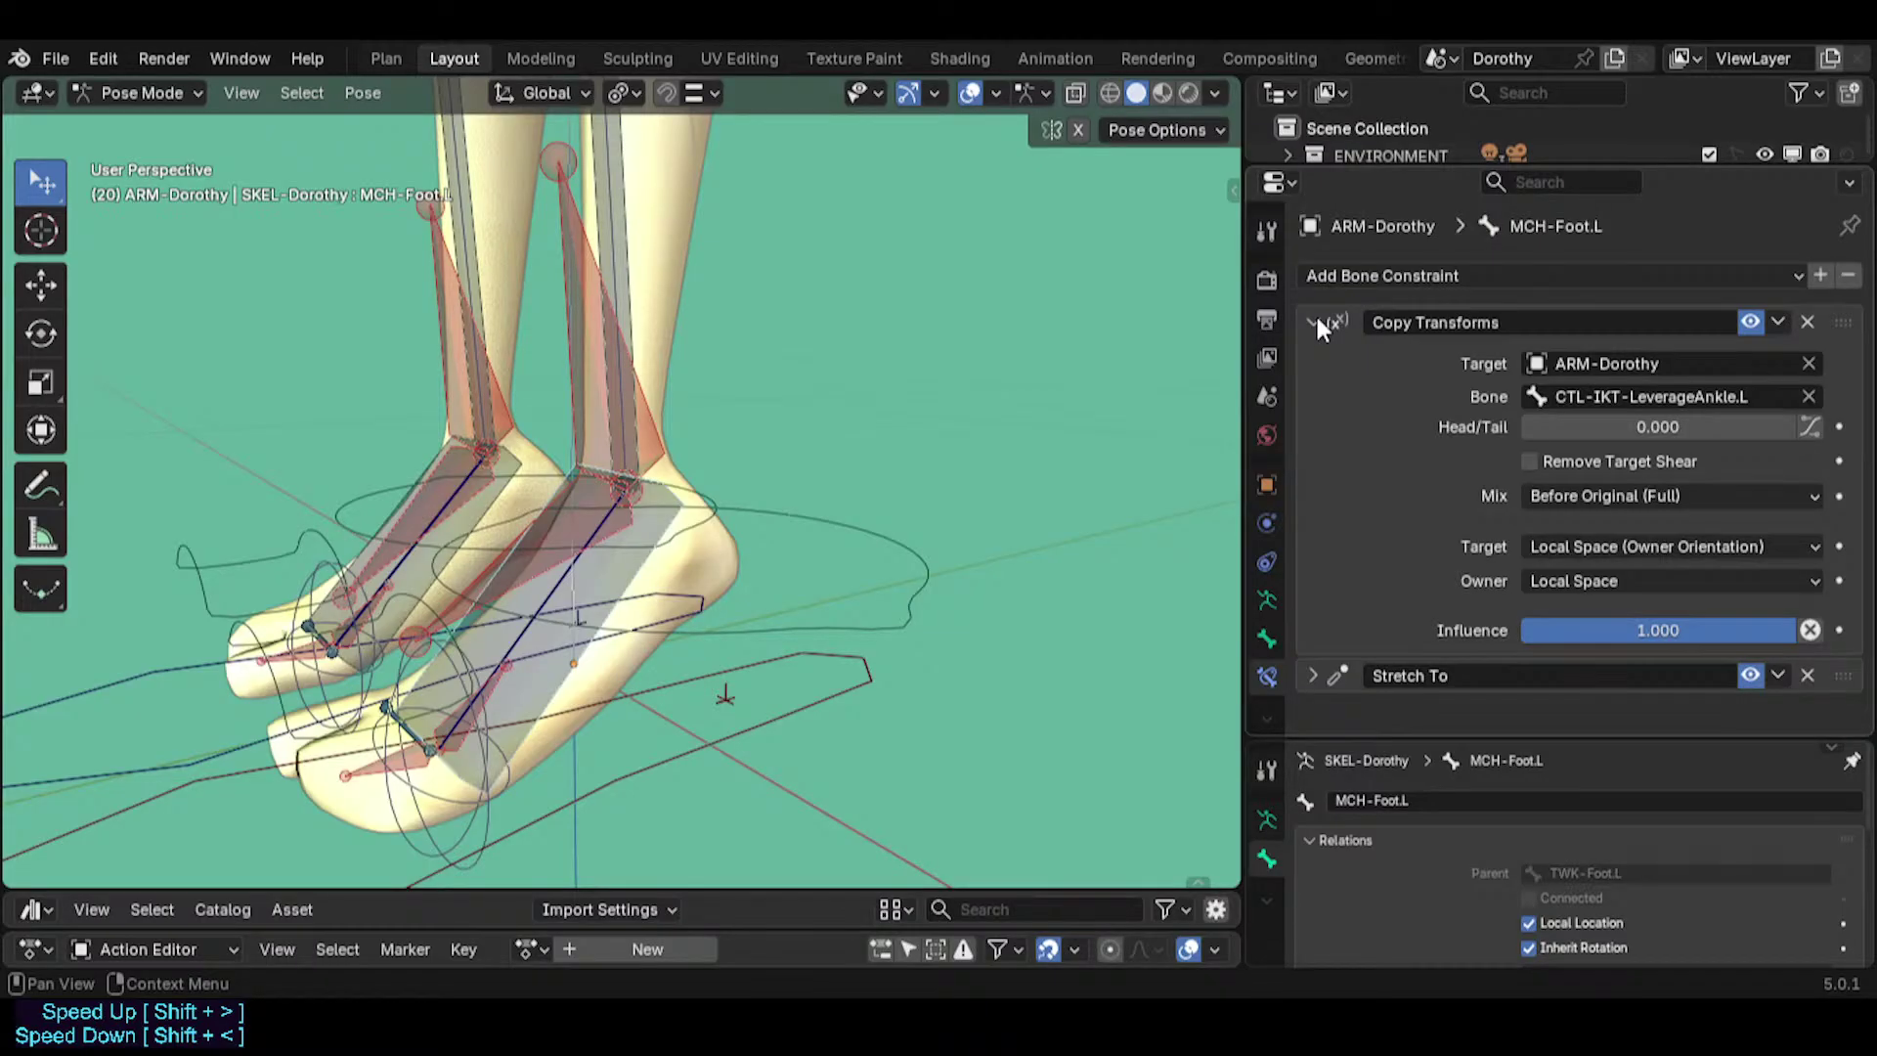
pyautogui.click(1313, 323)
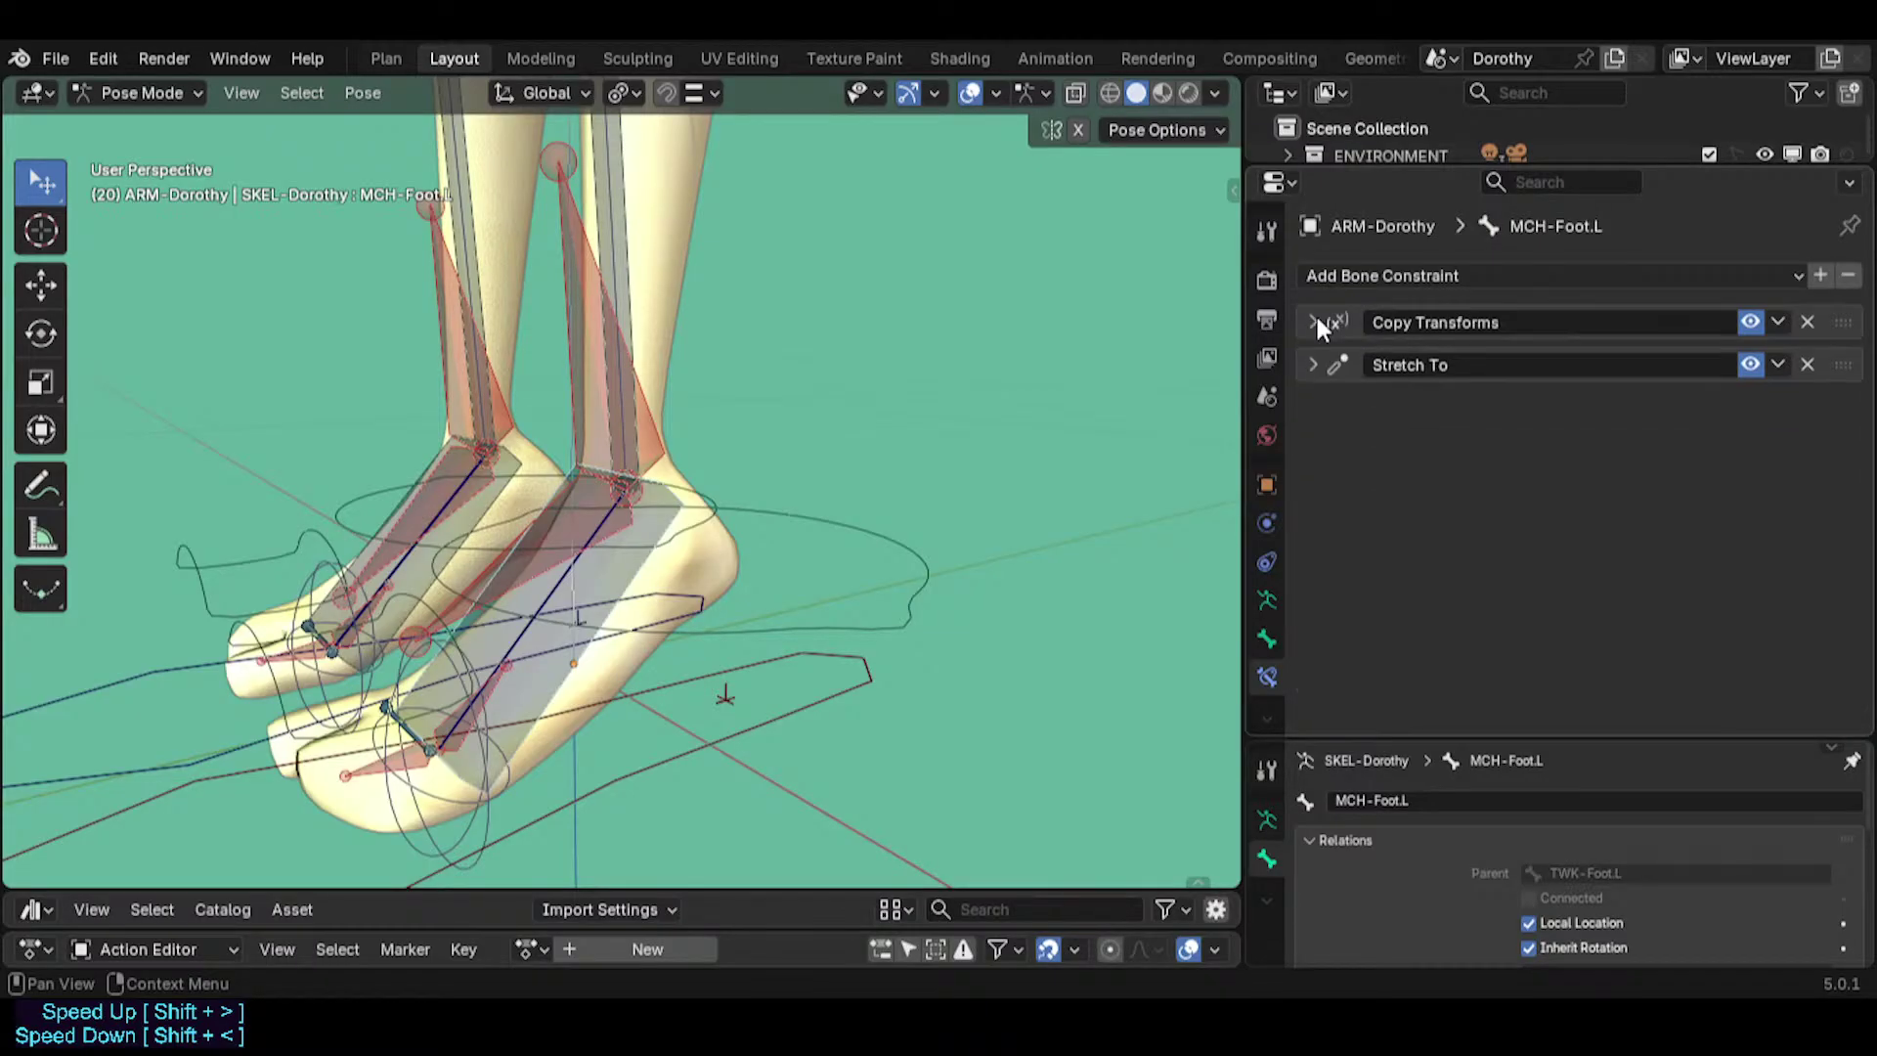
# Test the left ankle by freely rotating CTL-IKT-LeverageAnkle.L and save the file.
pyautogui.click(578, 565)
pyautogui.hotkey('ctrl', 's')
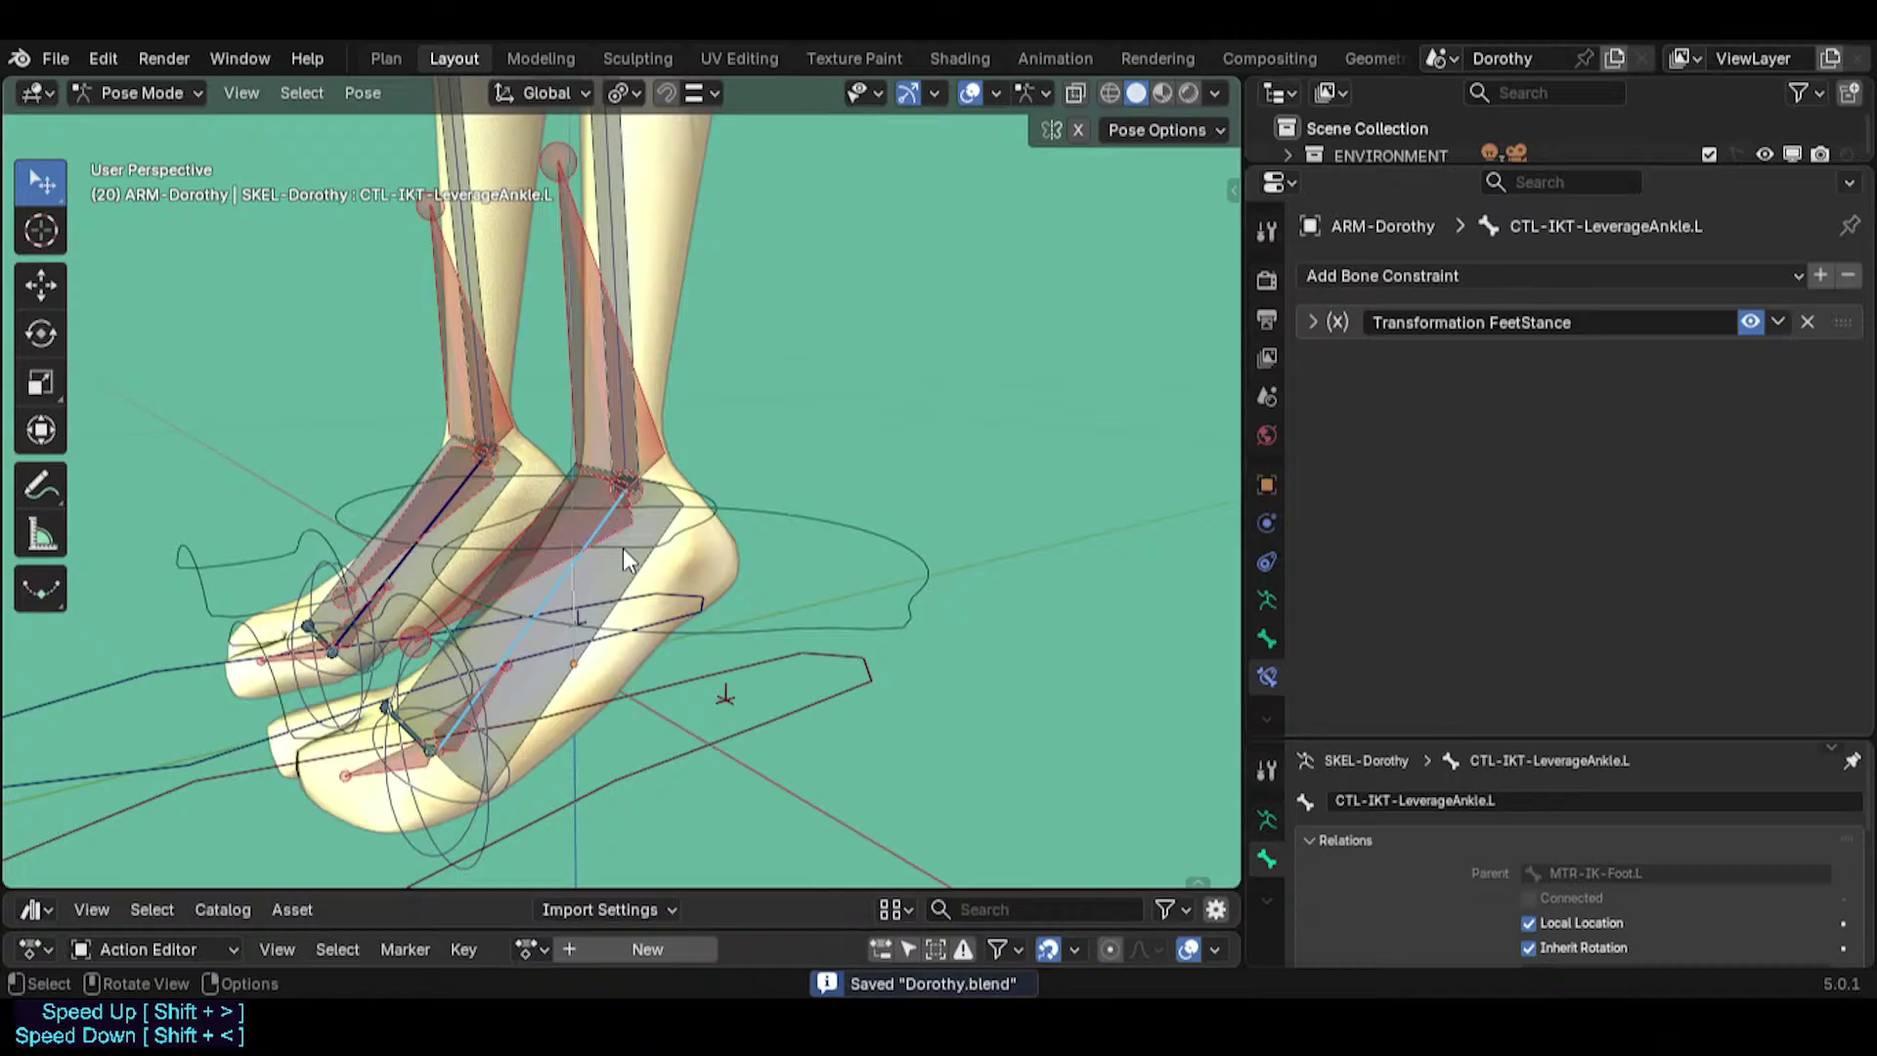
pyautogui.moveTo(624, 548); pyautogui.dragTo(838, 540, button='middle')
pyautogui.press('r')
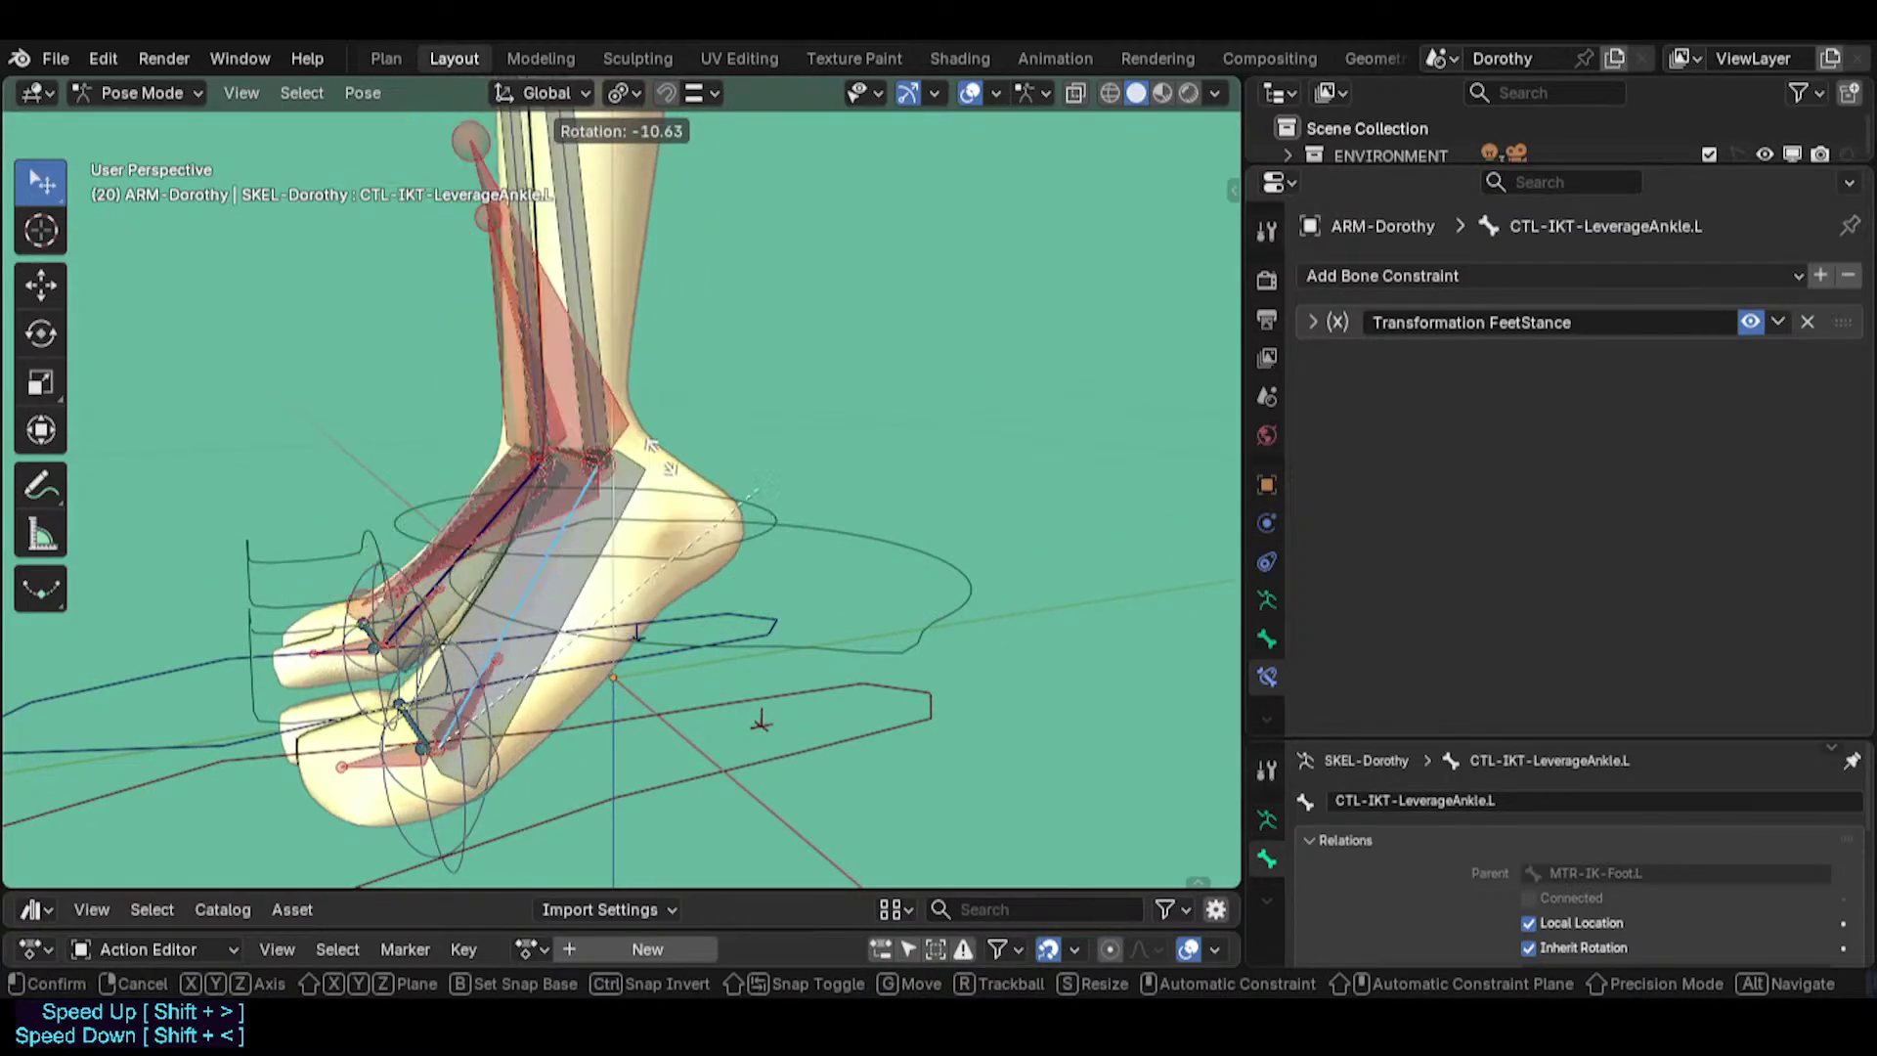
pyautogui.click(683, 606)
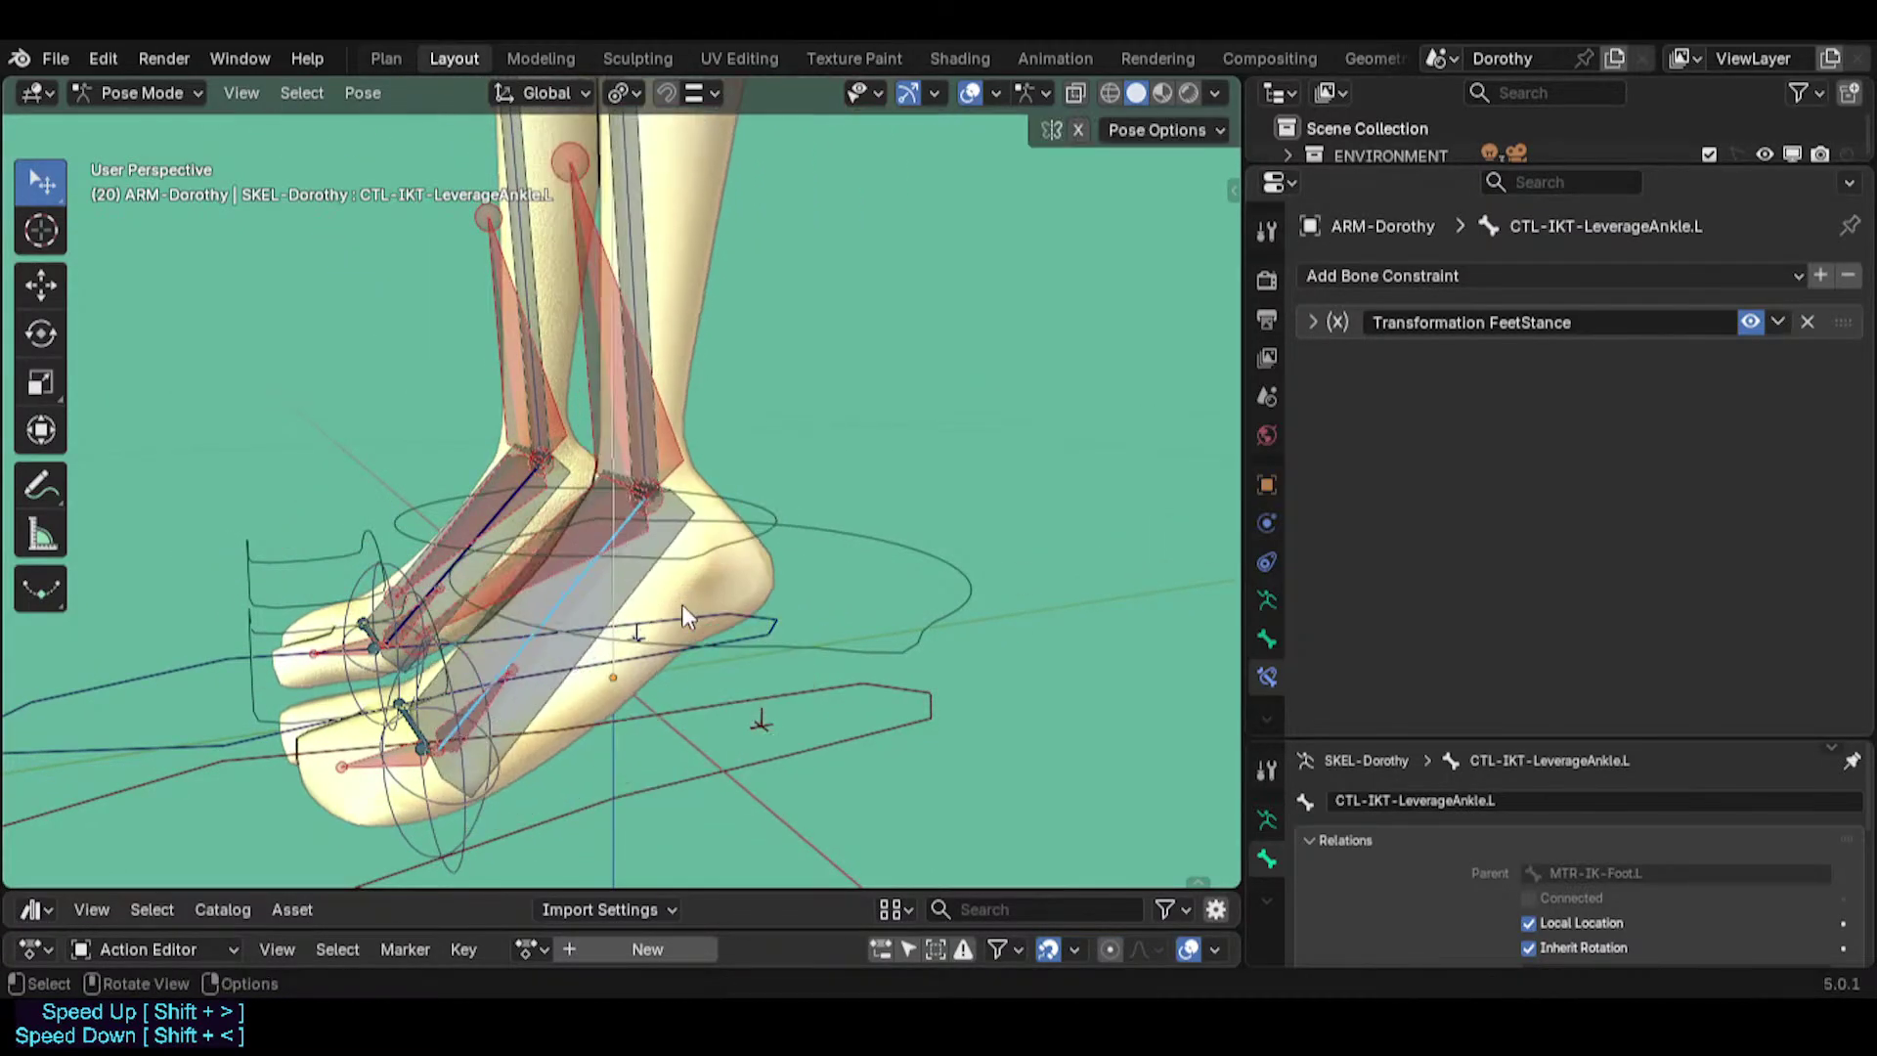
pyautogui.hotkey('ctrl', 's')
pyautogui.moveTo(699, 537); pyautogui.dragTo(654, 559, button='middle')
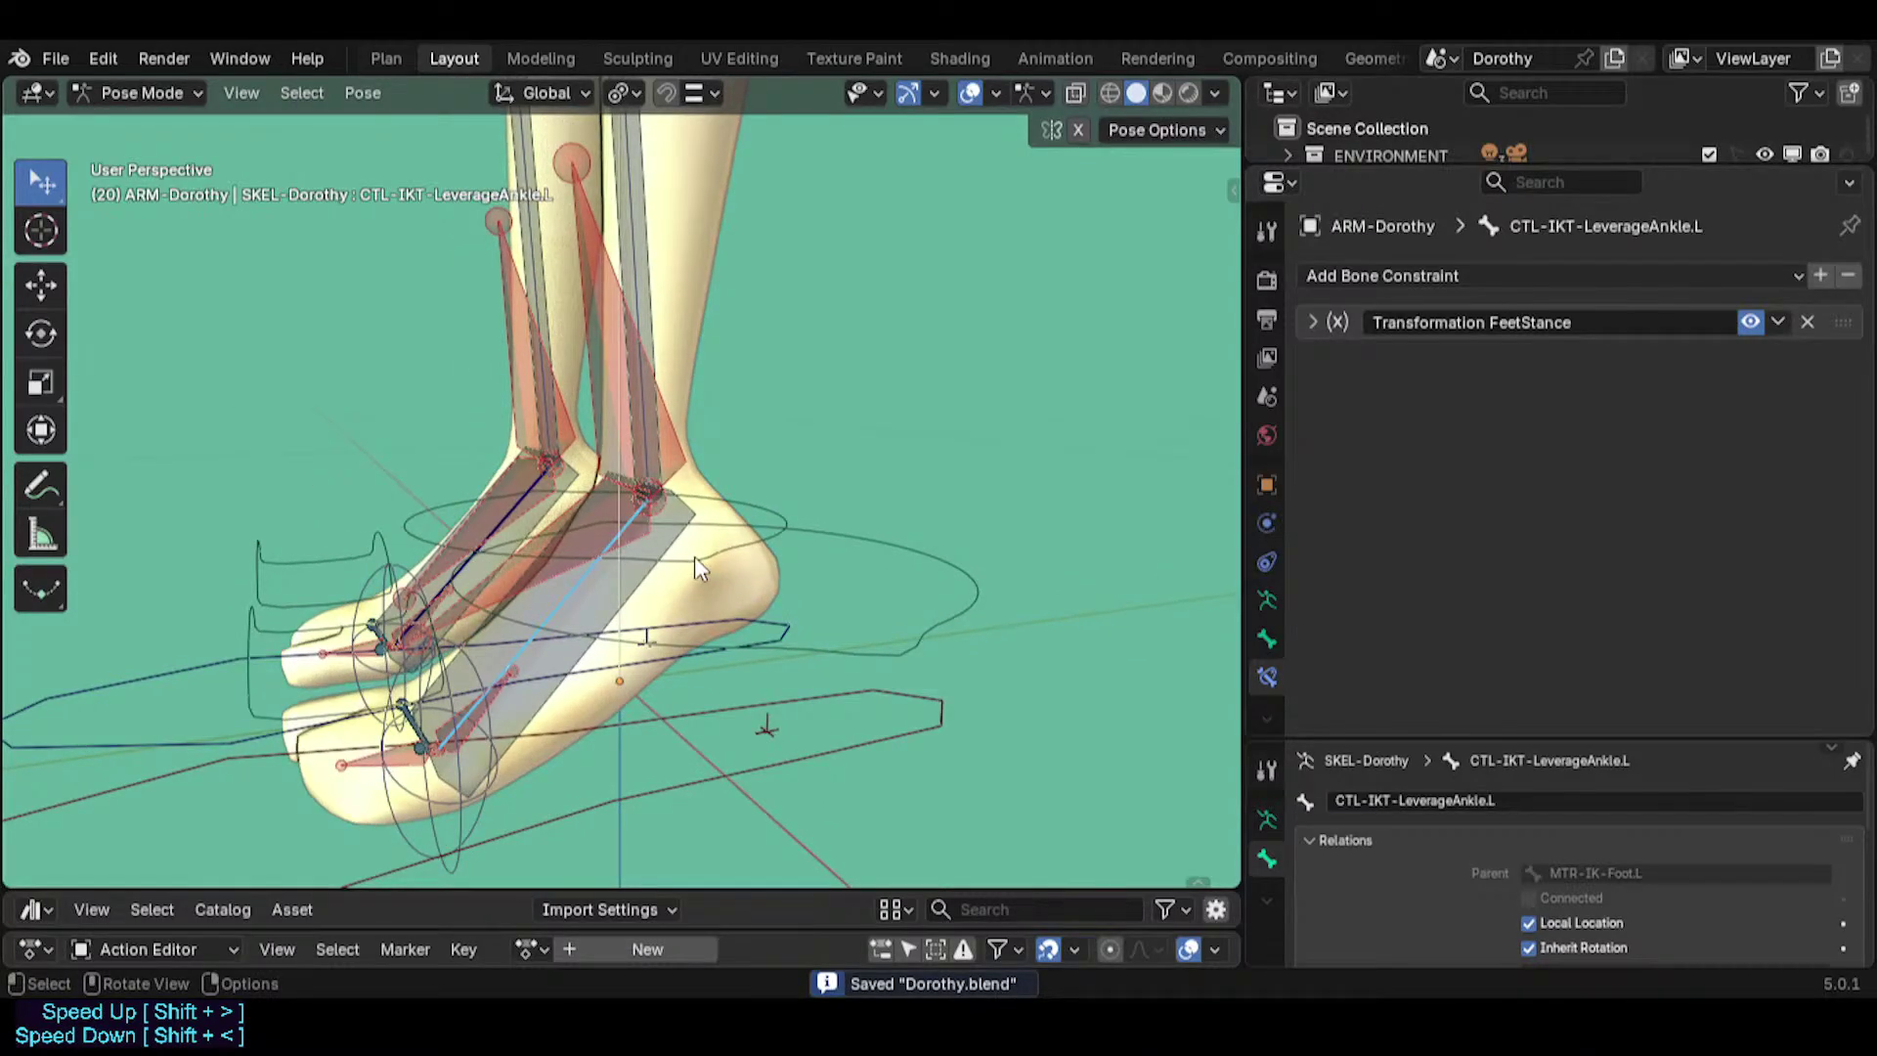
# Select HLP3-FanAnkleShin.L at the left ankle and review its Copy Rotation constraint.
pyautogui.click(690, 475)
pyautogui.moveTo(729, 480); pyautogui.dragTo(751, 485, button='middle')
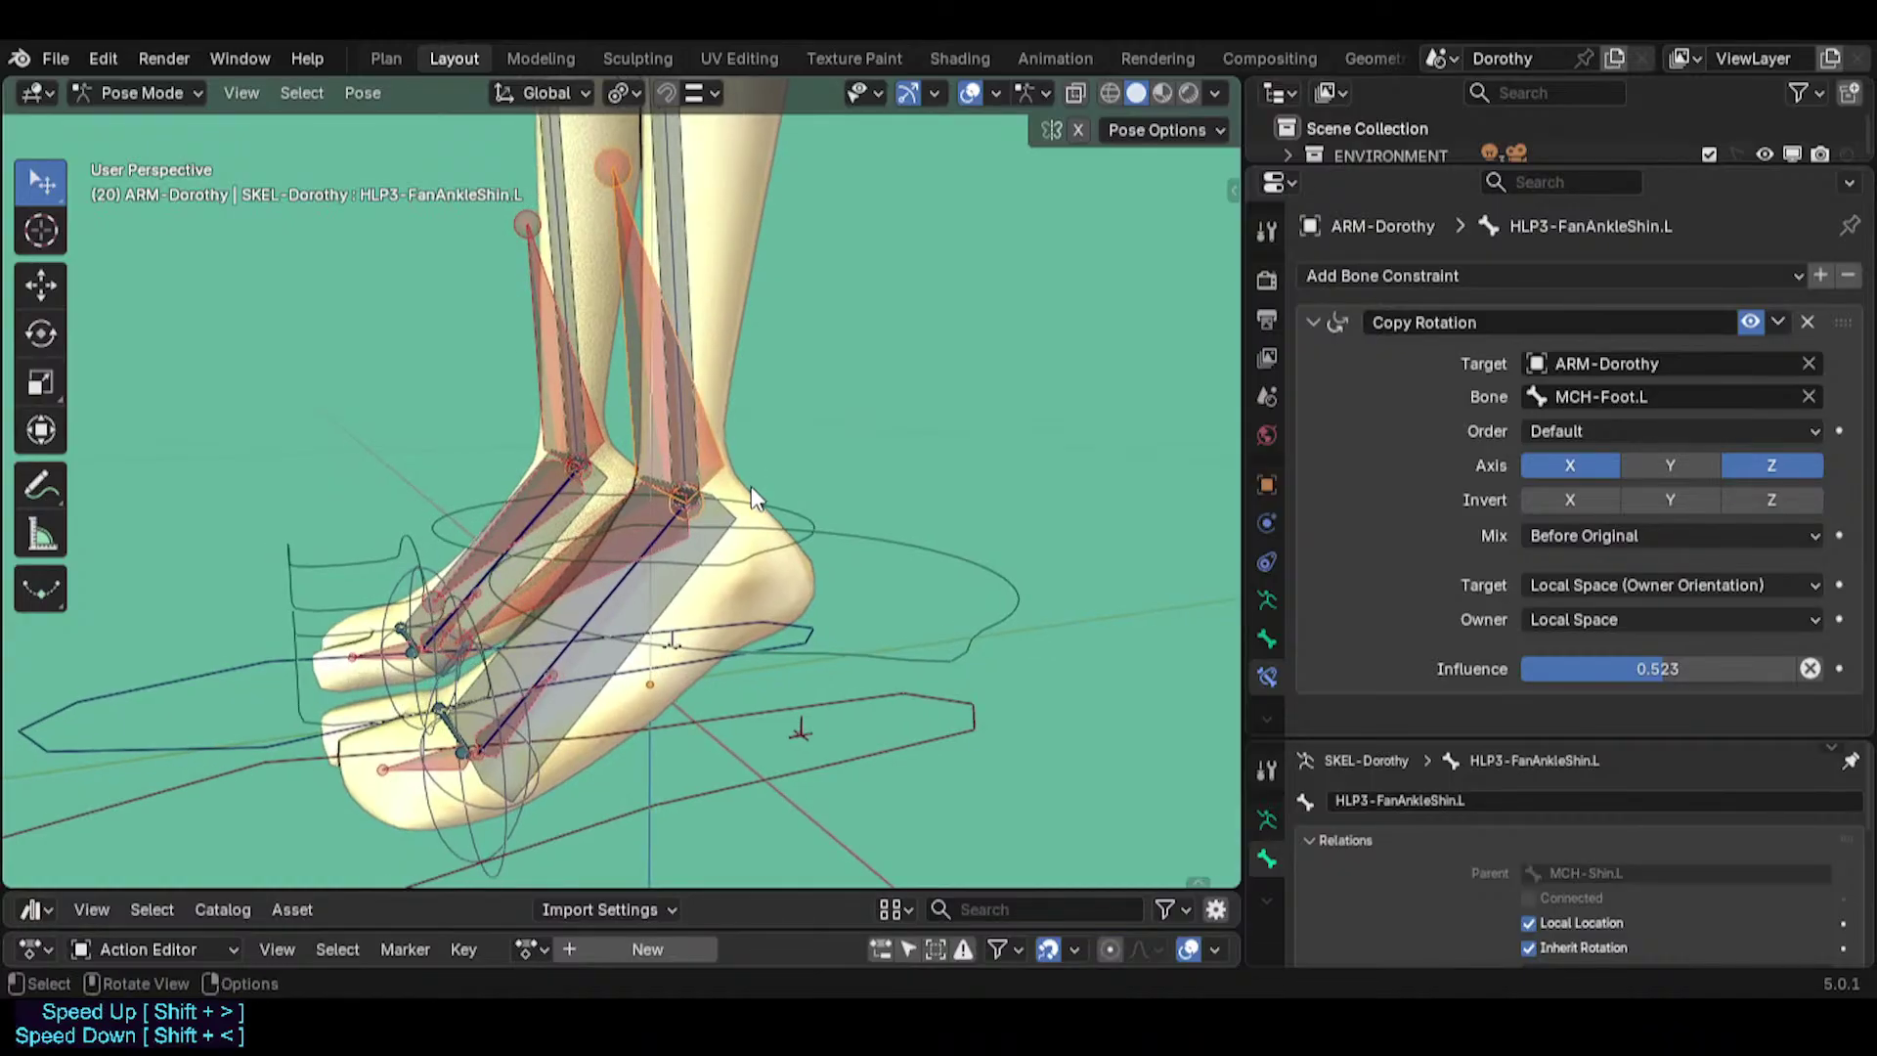
pyautogui.scroll(-1, 751, 484)
pyautogui.scroll(1, 742, 477)
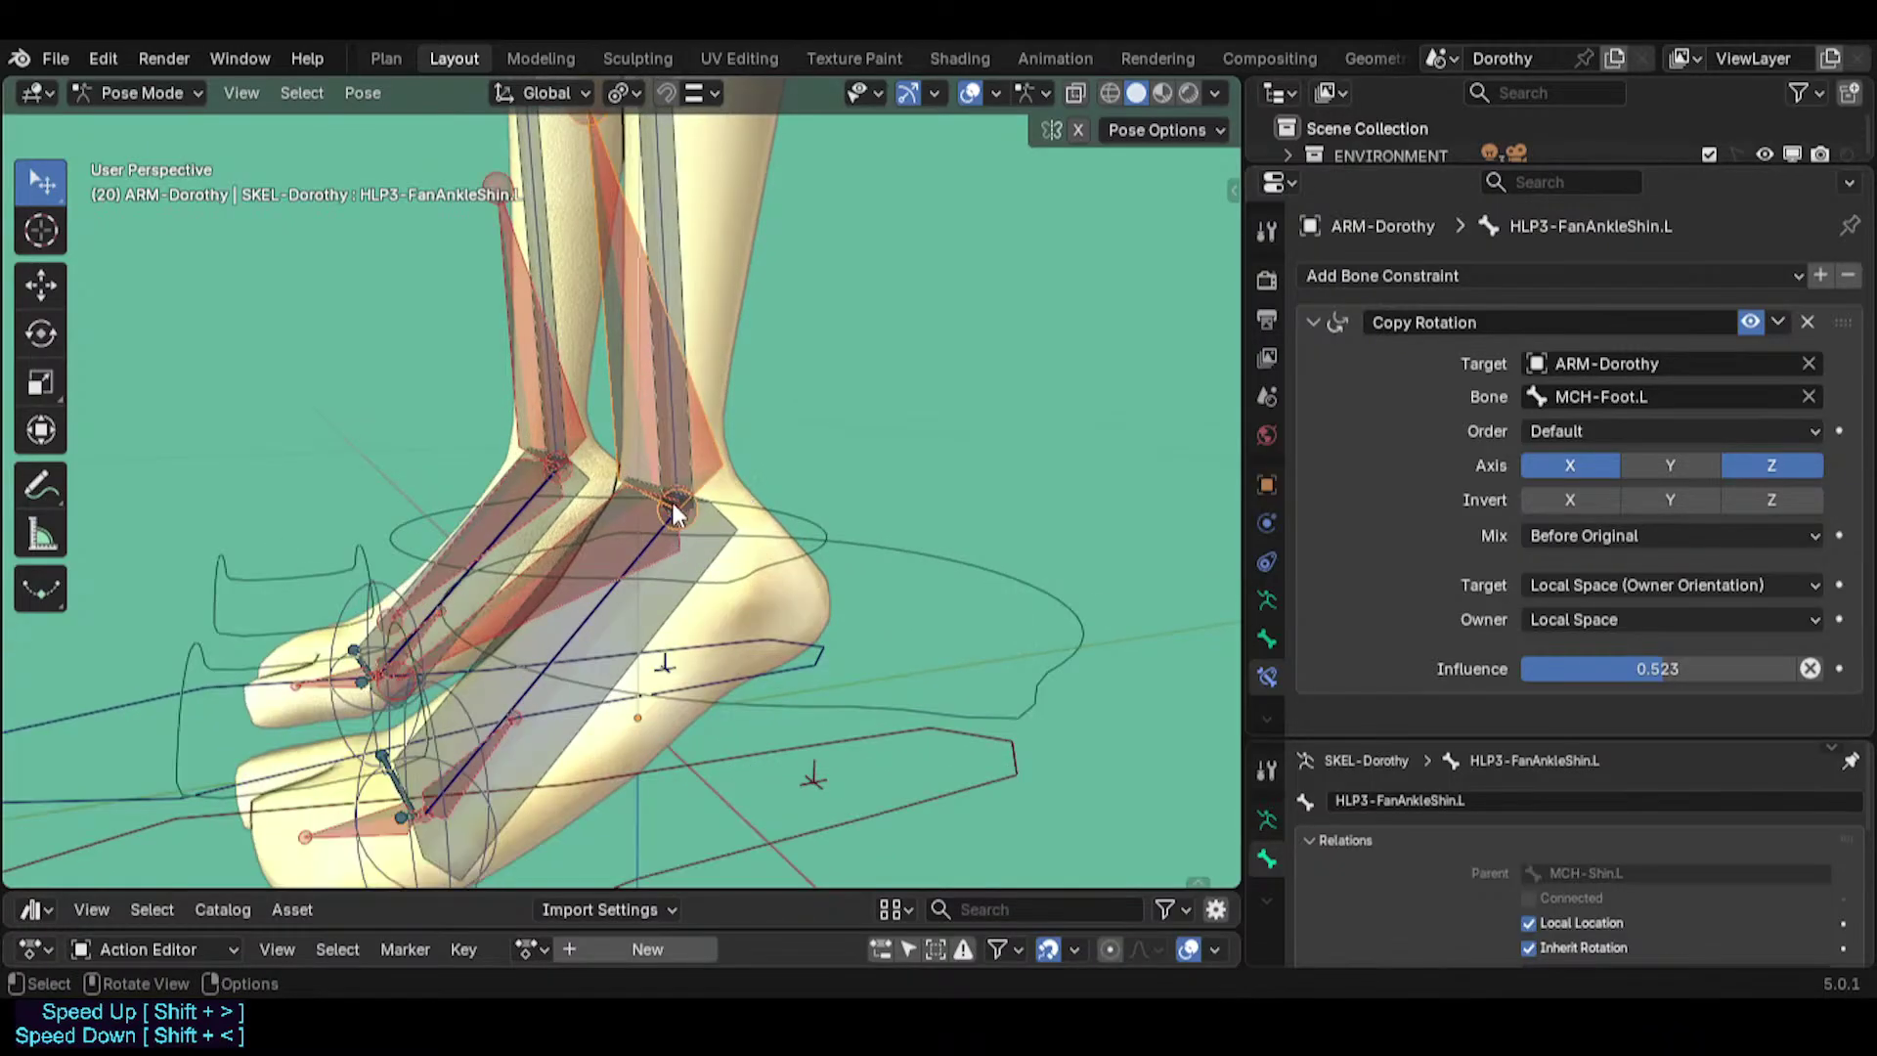
pyautogui.scroll(1, 671, 507)
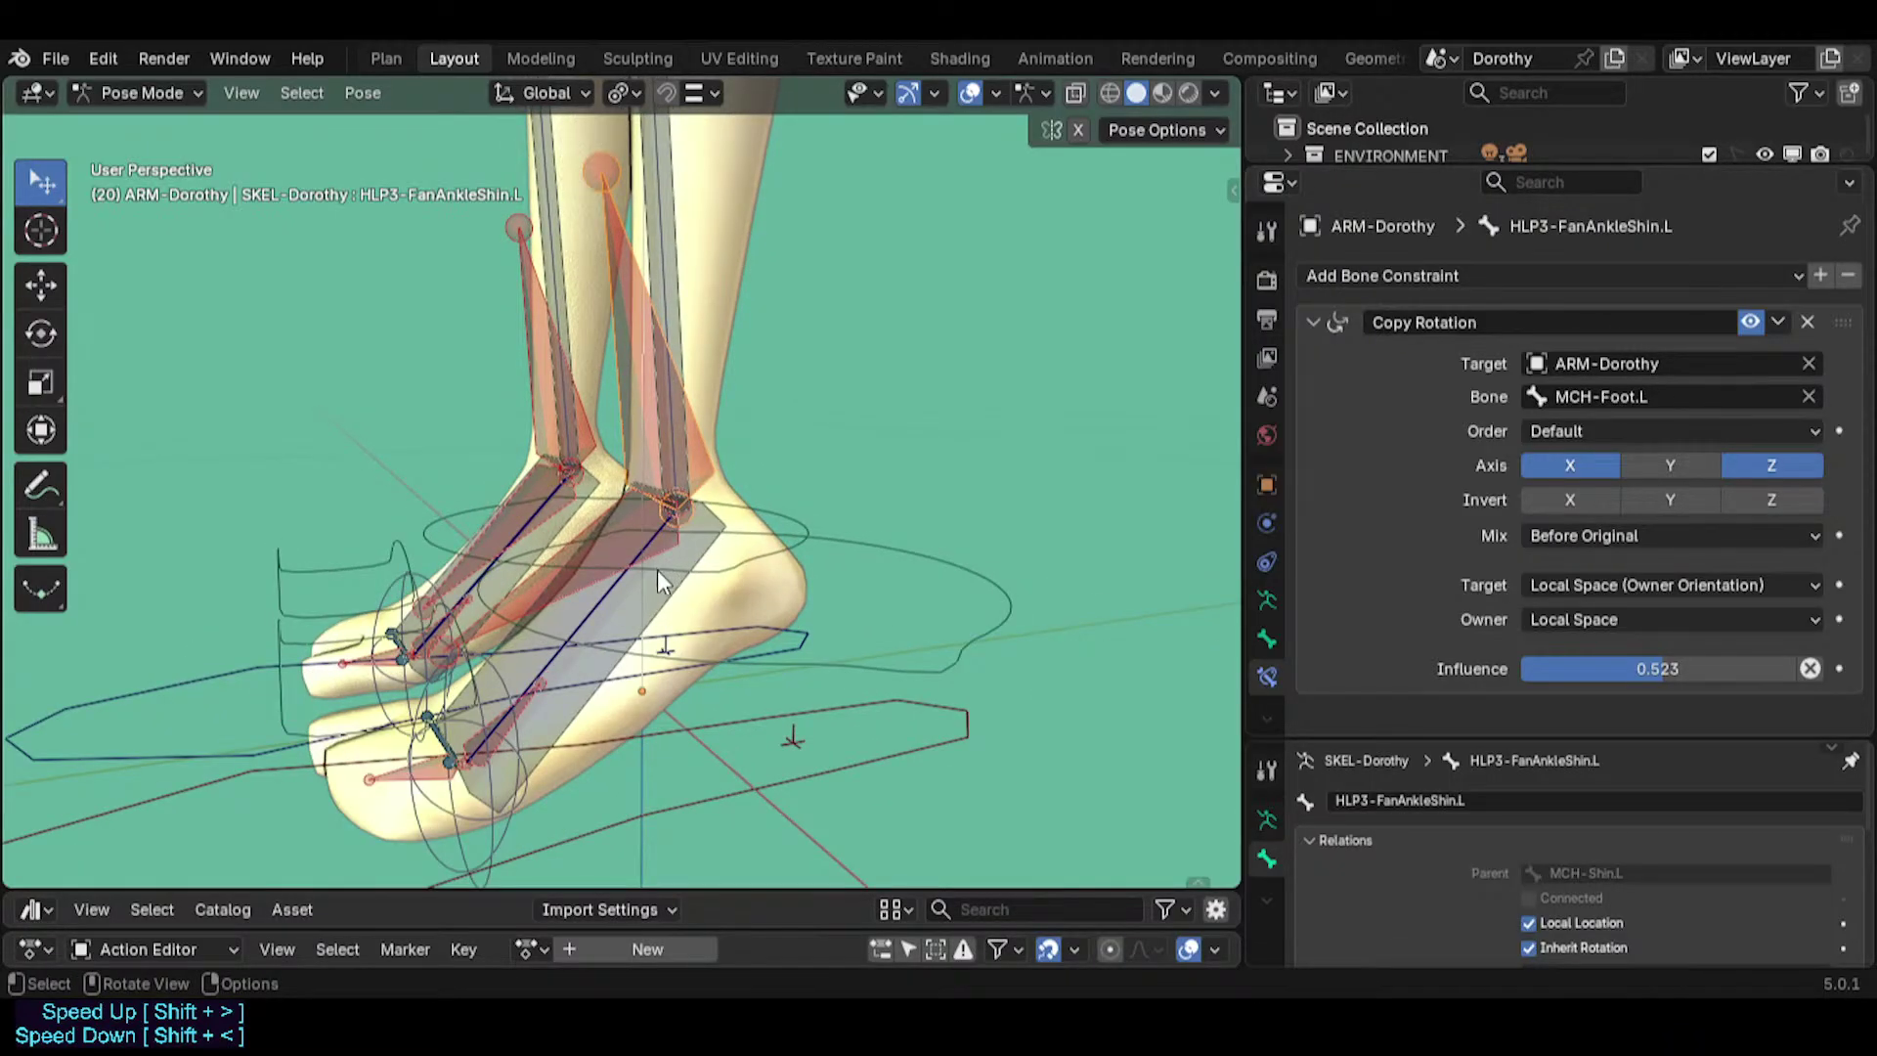
pyautogui.moveTo(639, 565); pyautogui.dragTo(624, 599, button='middle')
# Copy the name of CTL-IKT-LeverageAnkle.L and paste it as the target bone of HLP3-FanAnkleShin.L's Copy Rotation constraint.
pyautogui.click(624, 598)
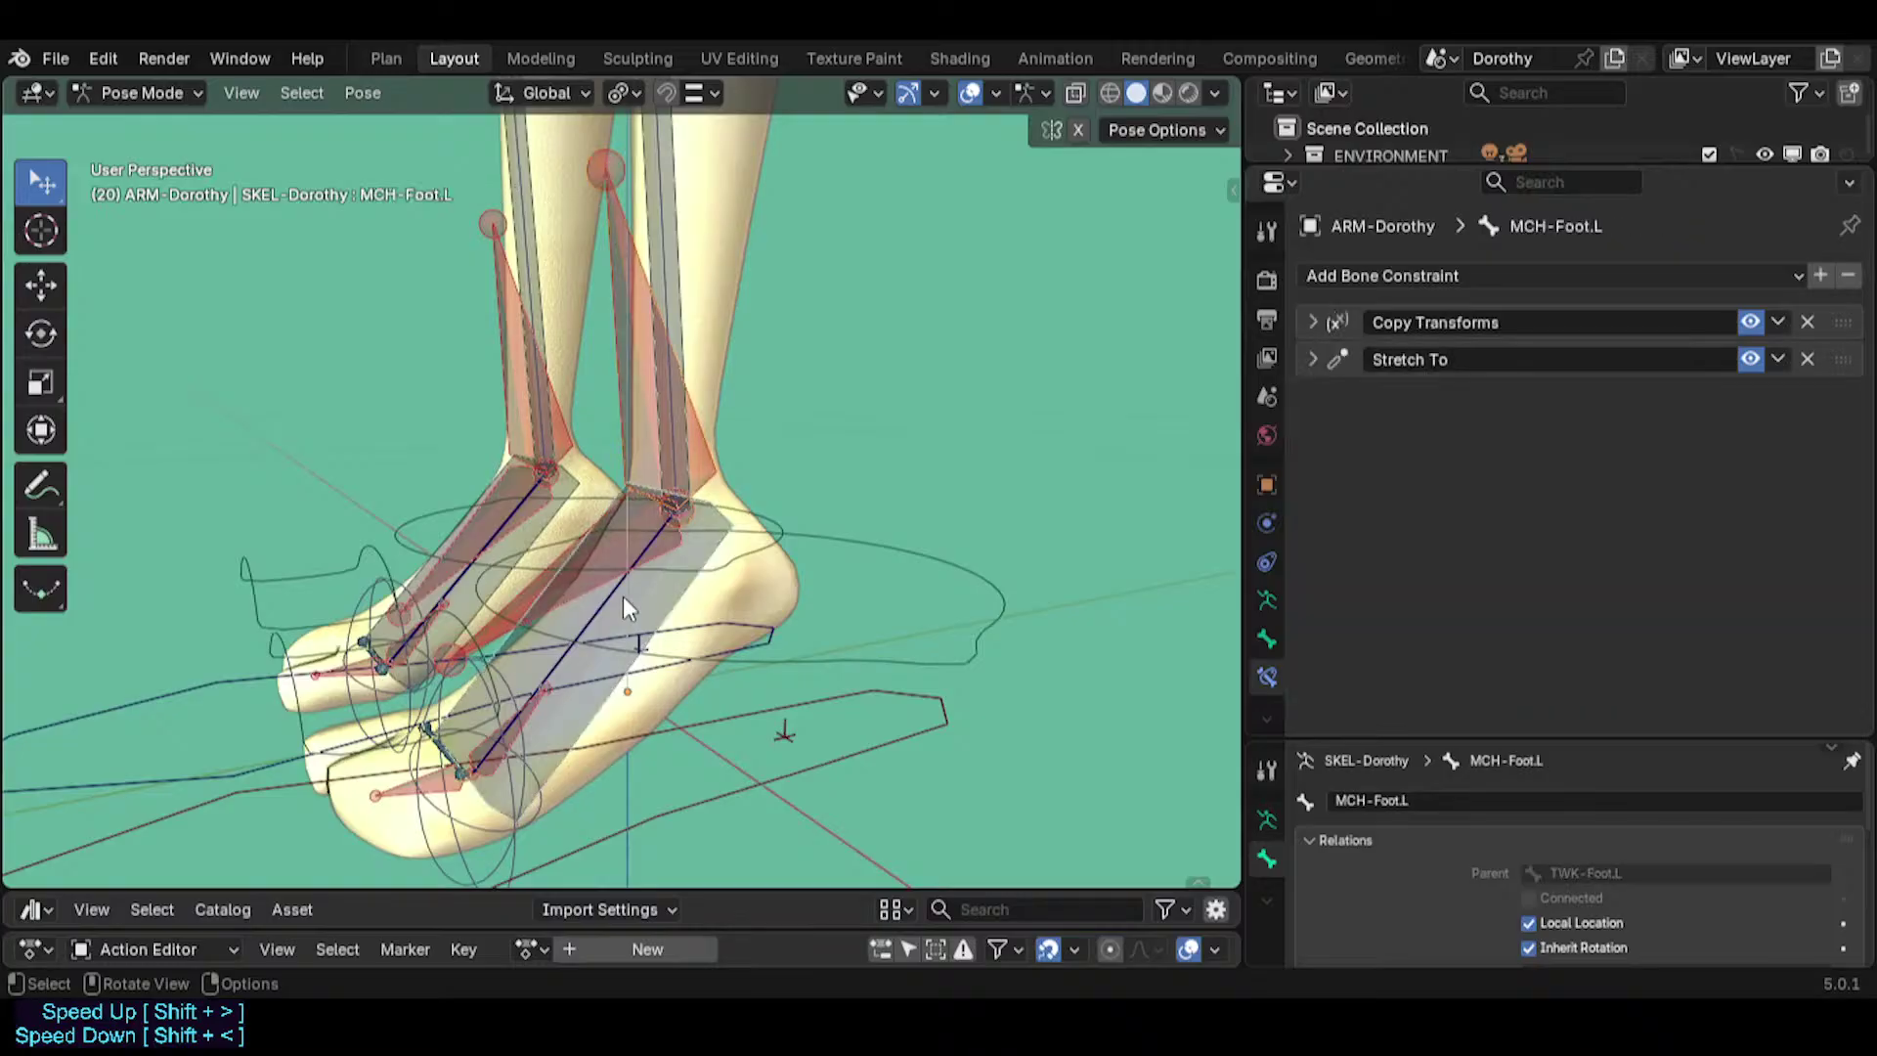
pyautogui.click(623, 597)
pyautogui.press('F2')
pyautogui.hotkey('ctrl', 'c')
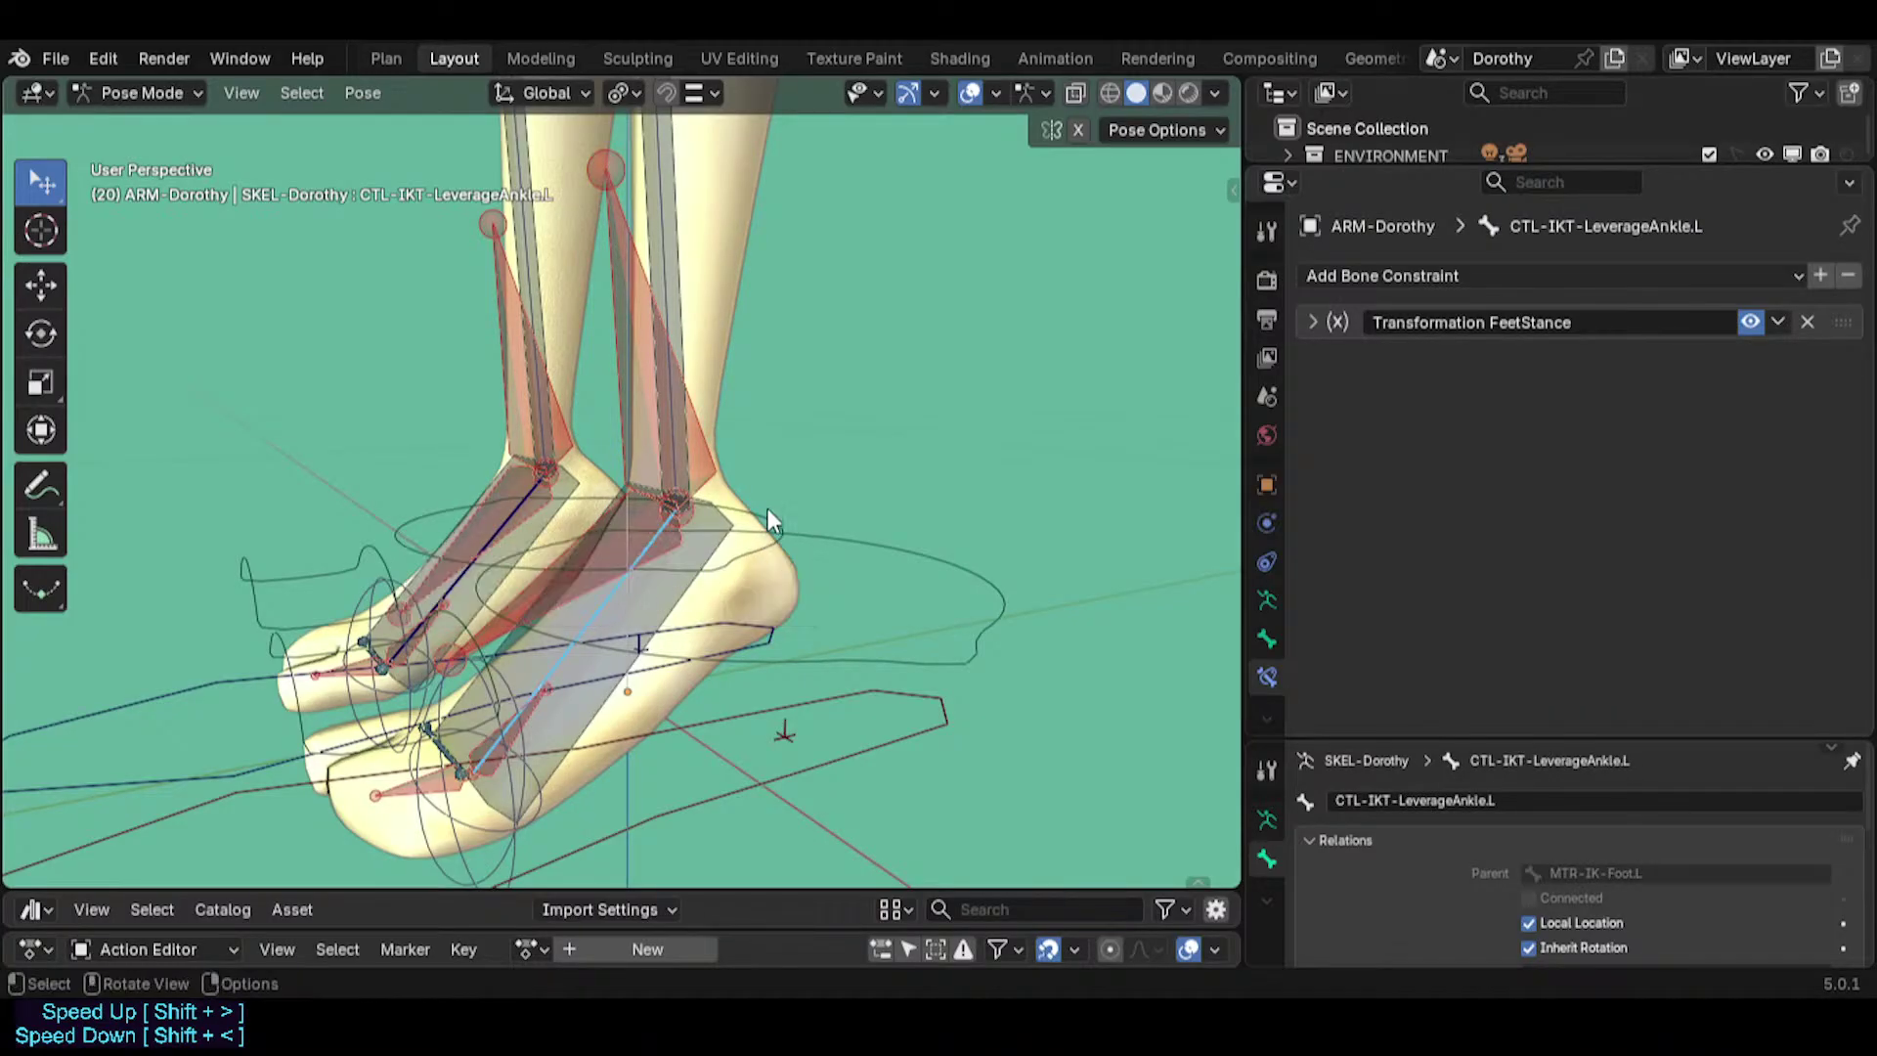
pyautogui.click(768, 505)
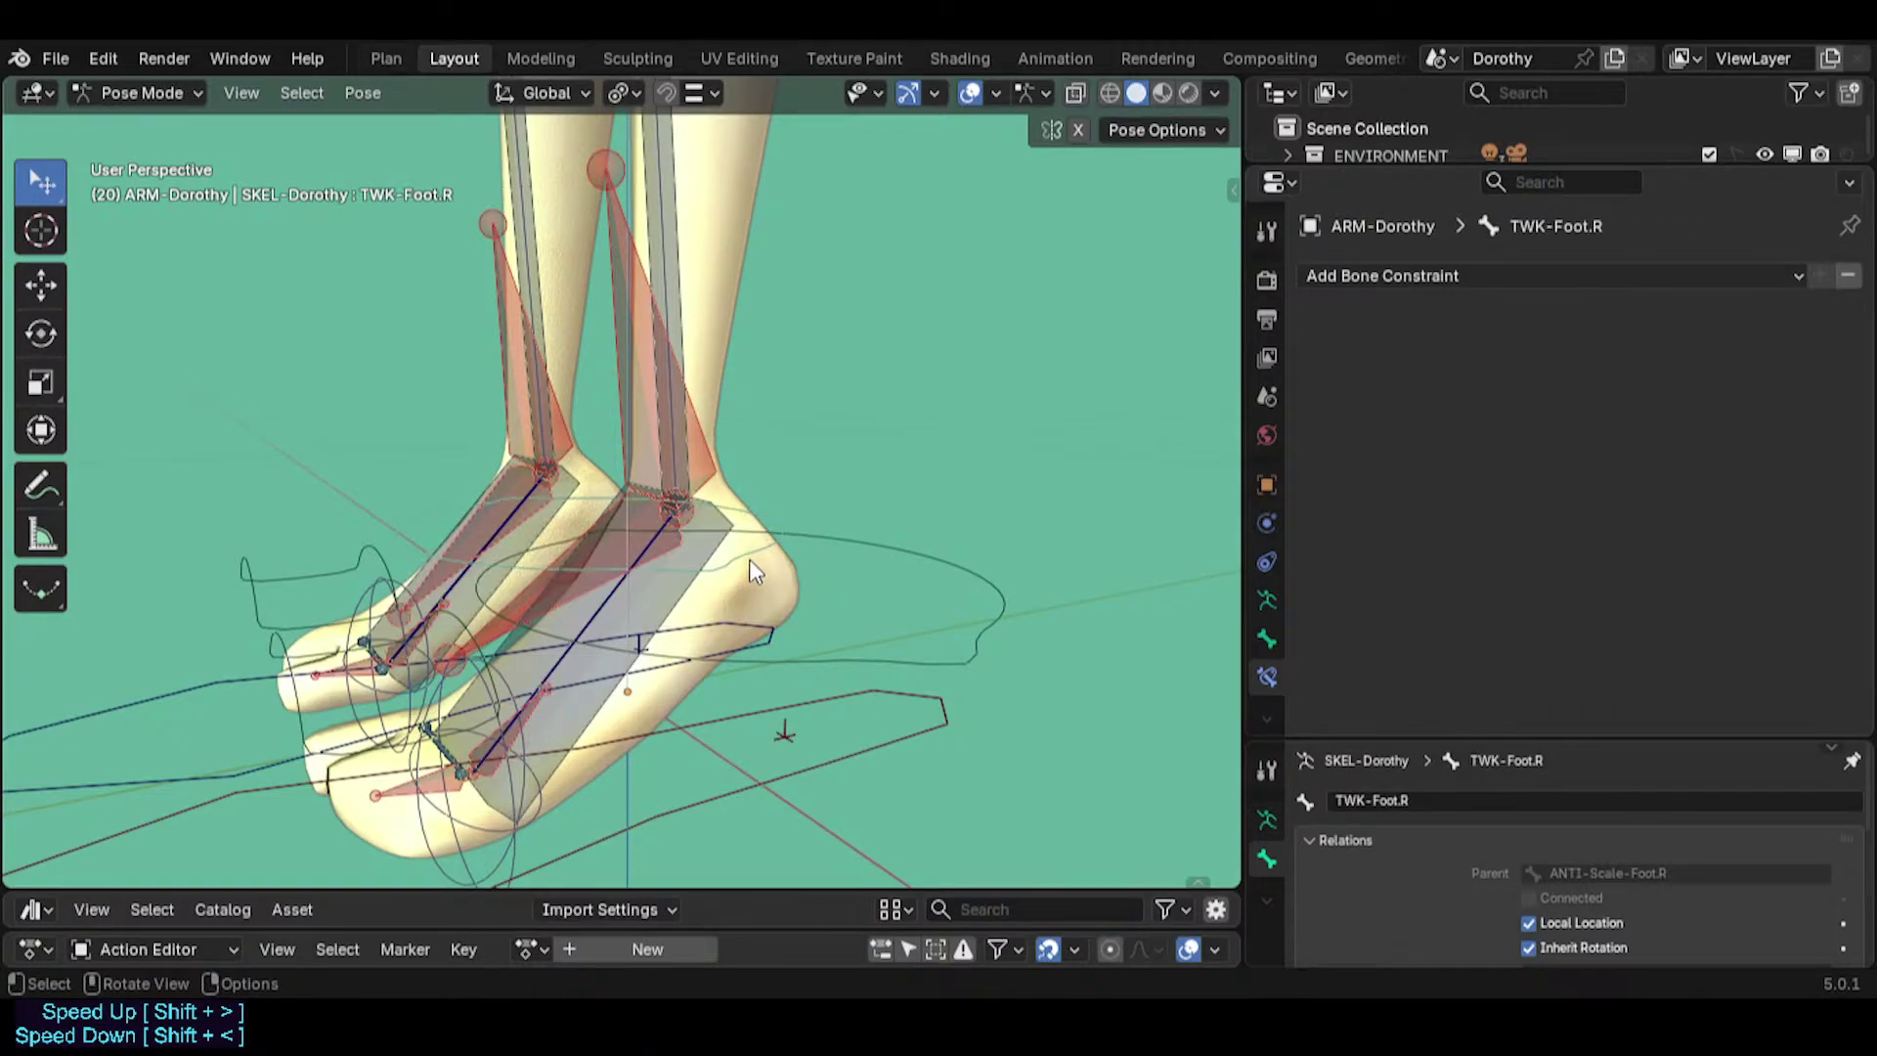
pyautogui.click(700, 507)
pyautogui.click(700, 508)
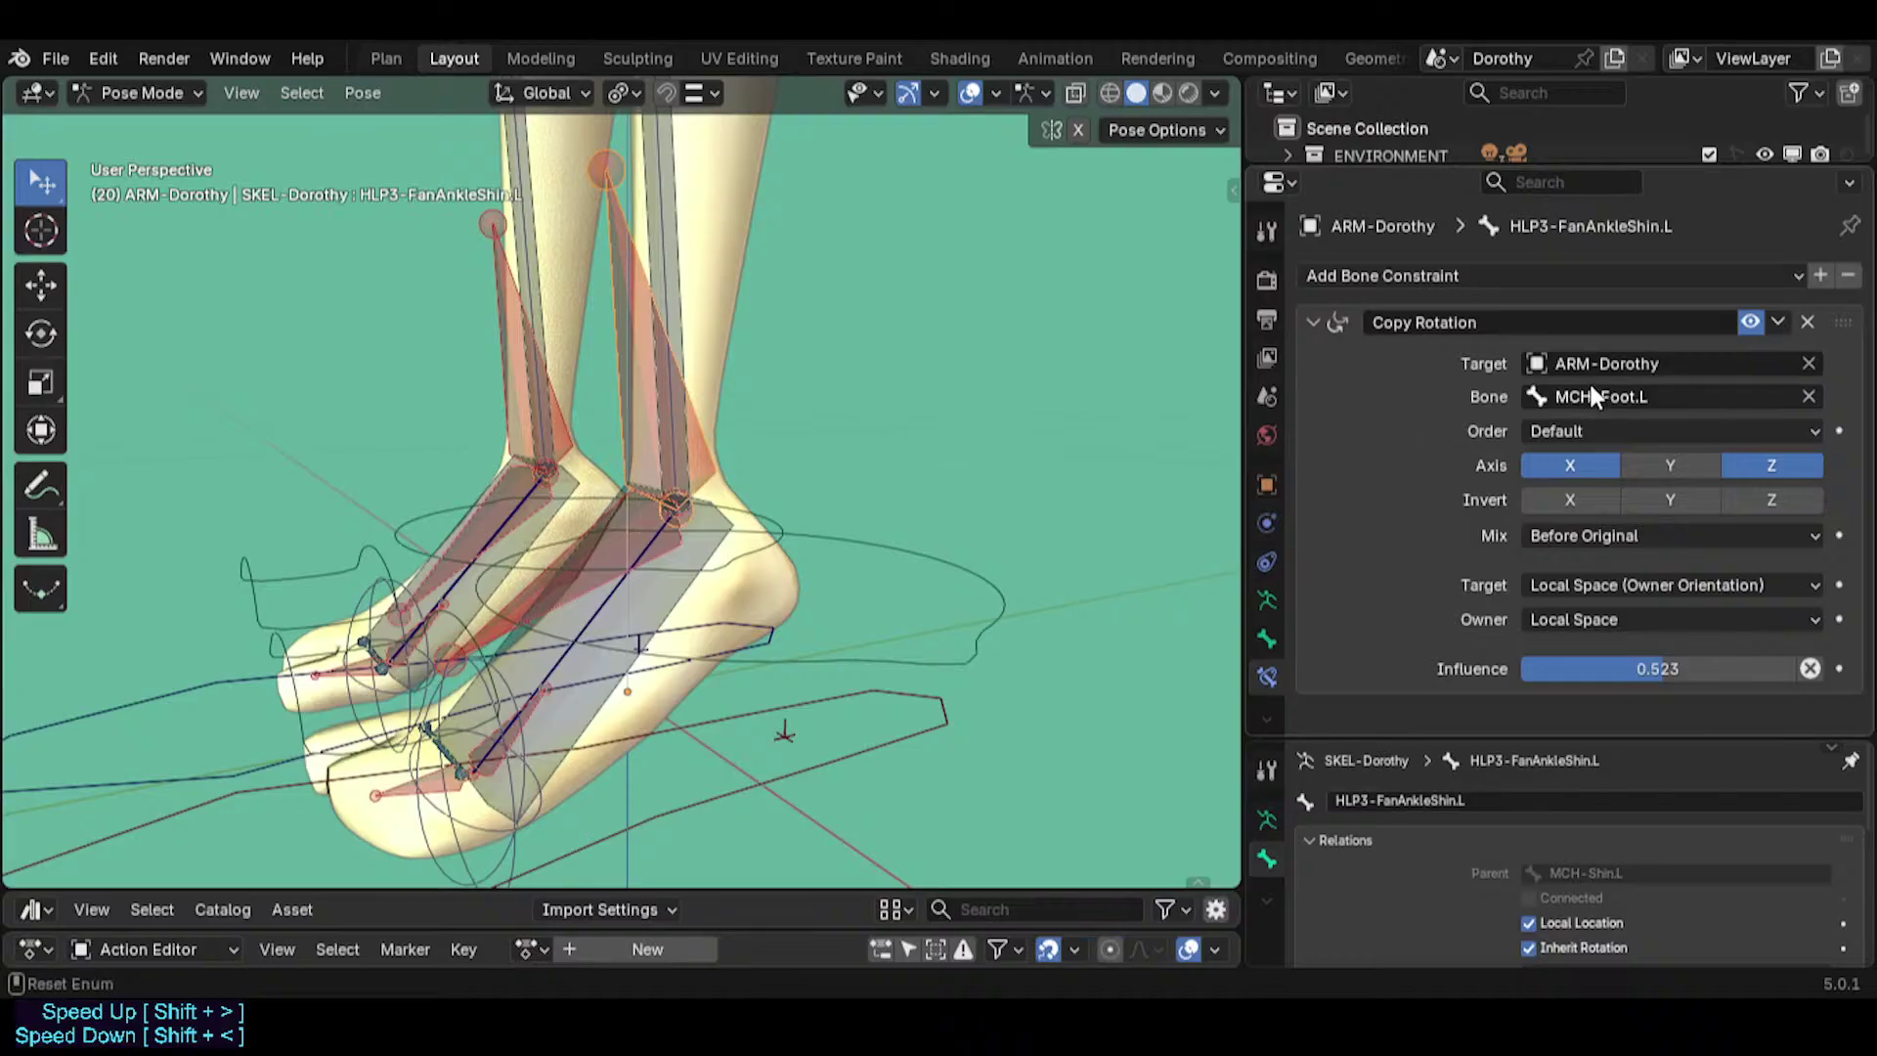
pyautogui.hotkey('ctrl', 'v')
# On HLP3-FanAnkleFoot.L, remove the disabled Transformation constraint and set the Copy Rotation target bone to CTL-IKT-LeverageAnkle.L.
pyautogui.moveTo(982, 512); pyautogui.dragTo(623, 572, button='middle')
pyautogui.click(537, 573)
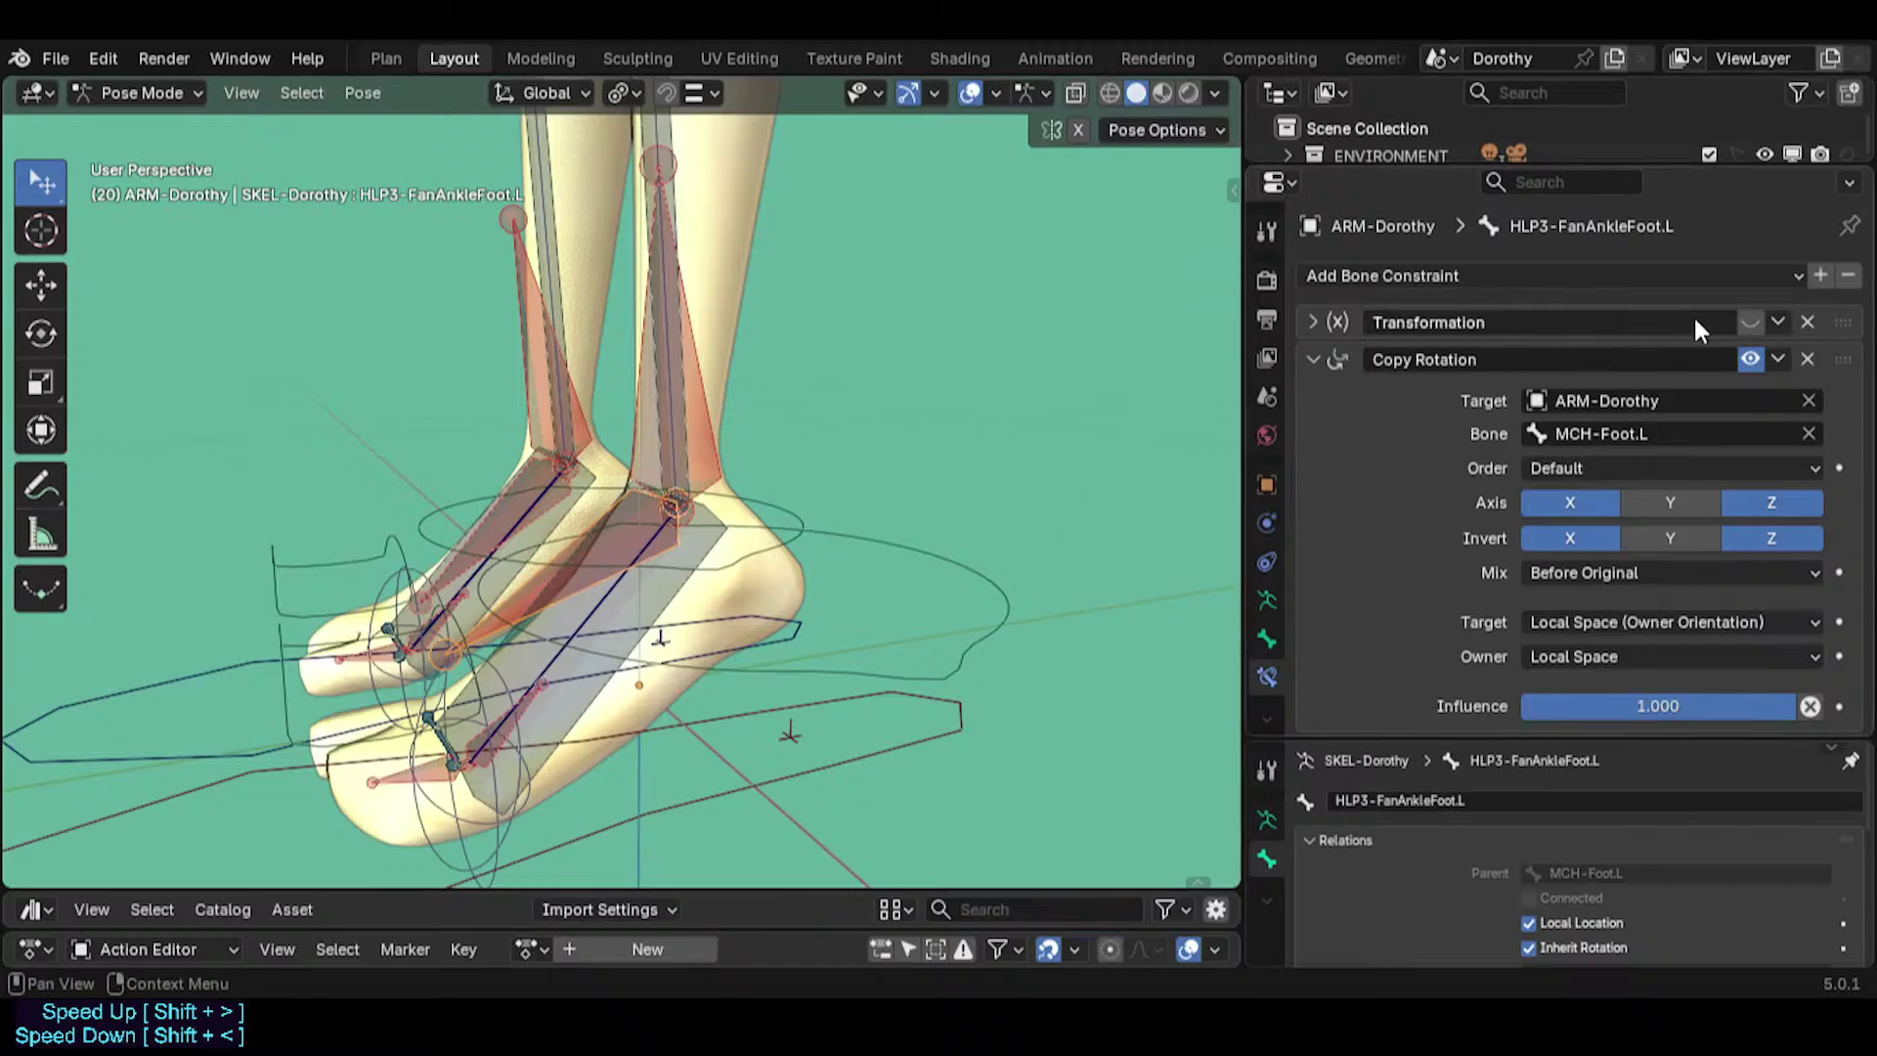
pyautogui.click(1806, 322)
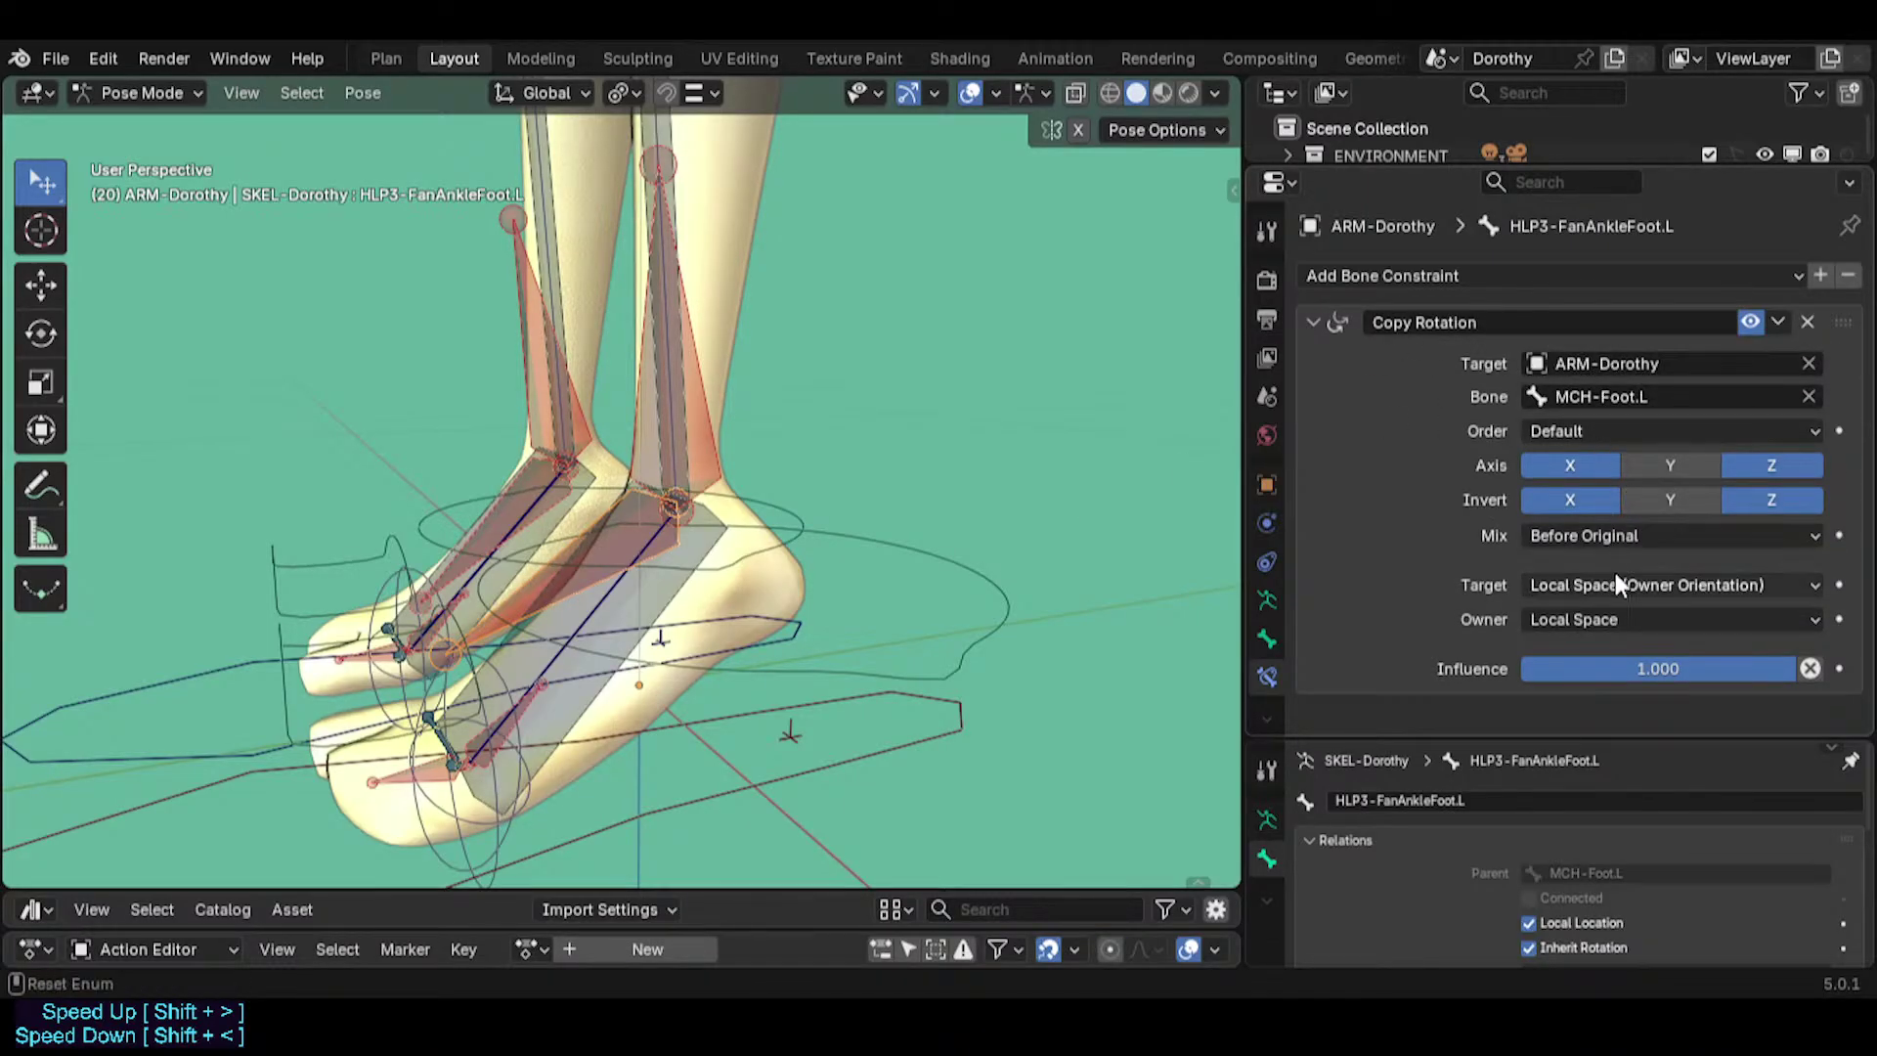
pyautogui.hotkey('ctrl', 'v')
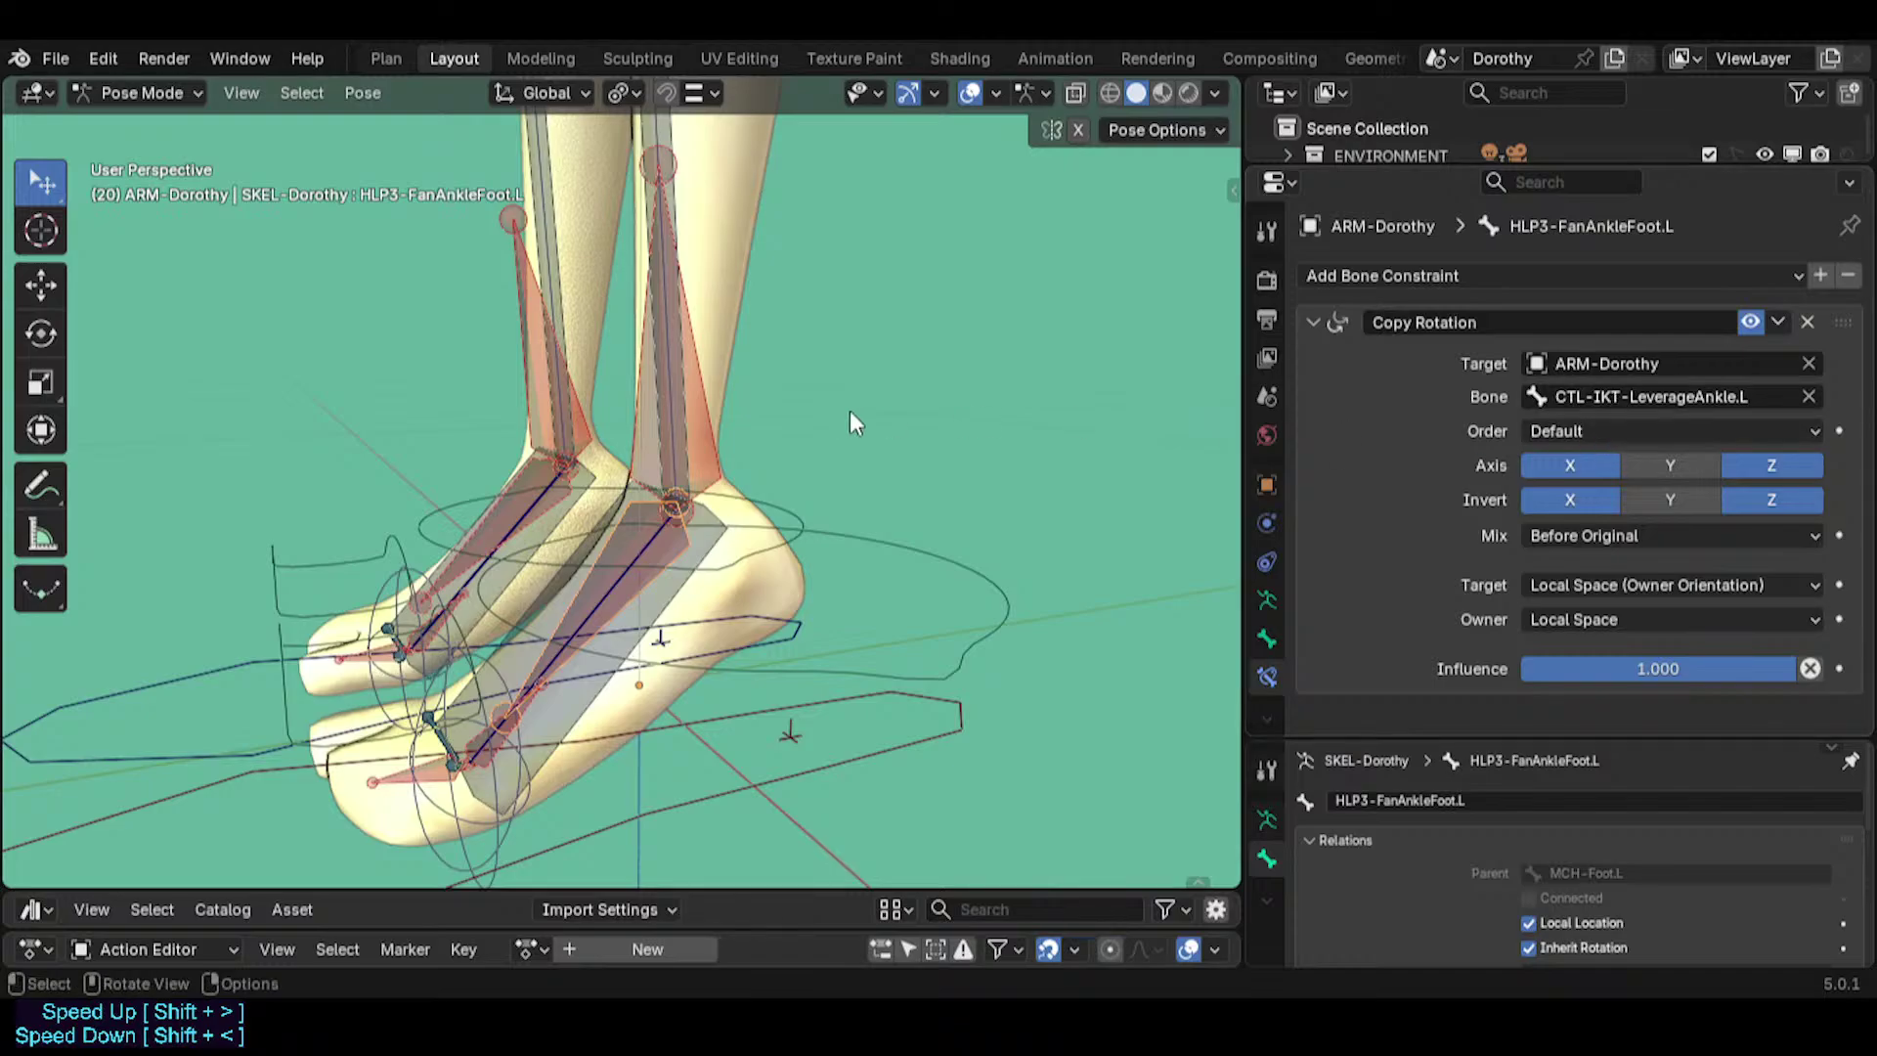
# Test the ankle deformation by rotating TWK-Foot.L around the global X axis from the side.
pyautogui.moveTo(849, 410); pyautogui.dragTo(1007, 563, button='middle')
pyautogui.click(995, 556)
pyautogui.press('r')
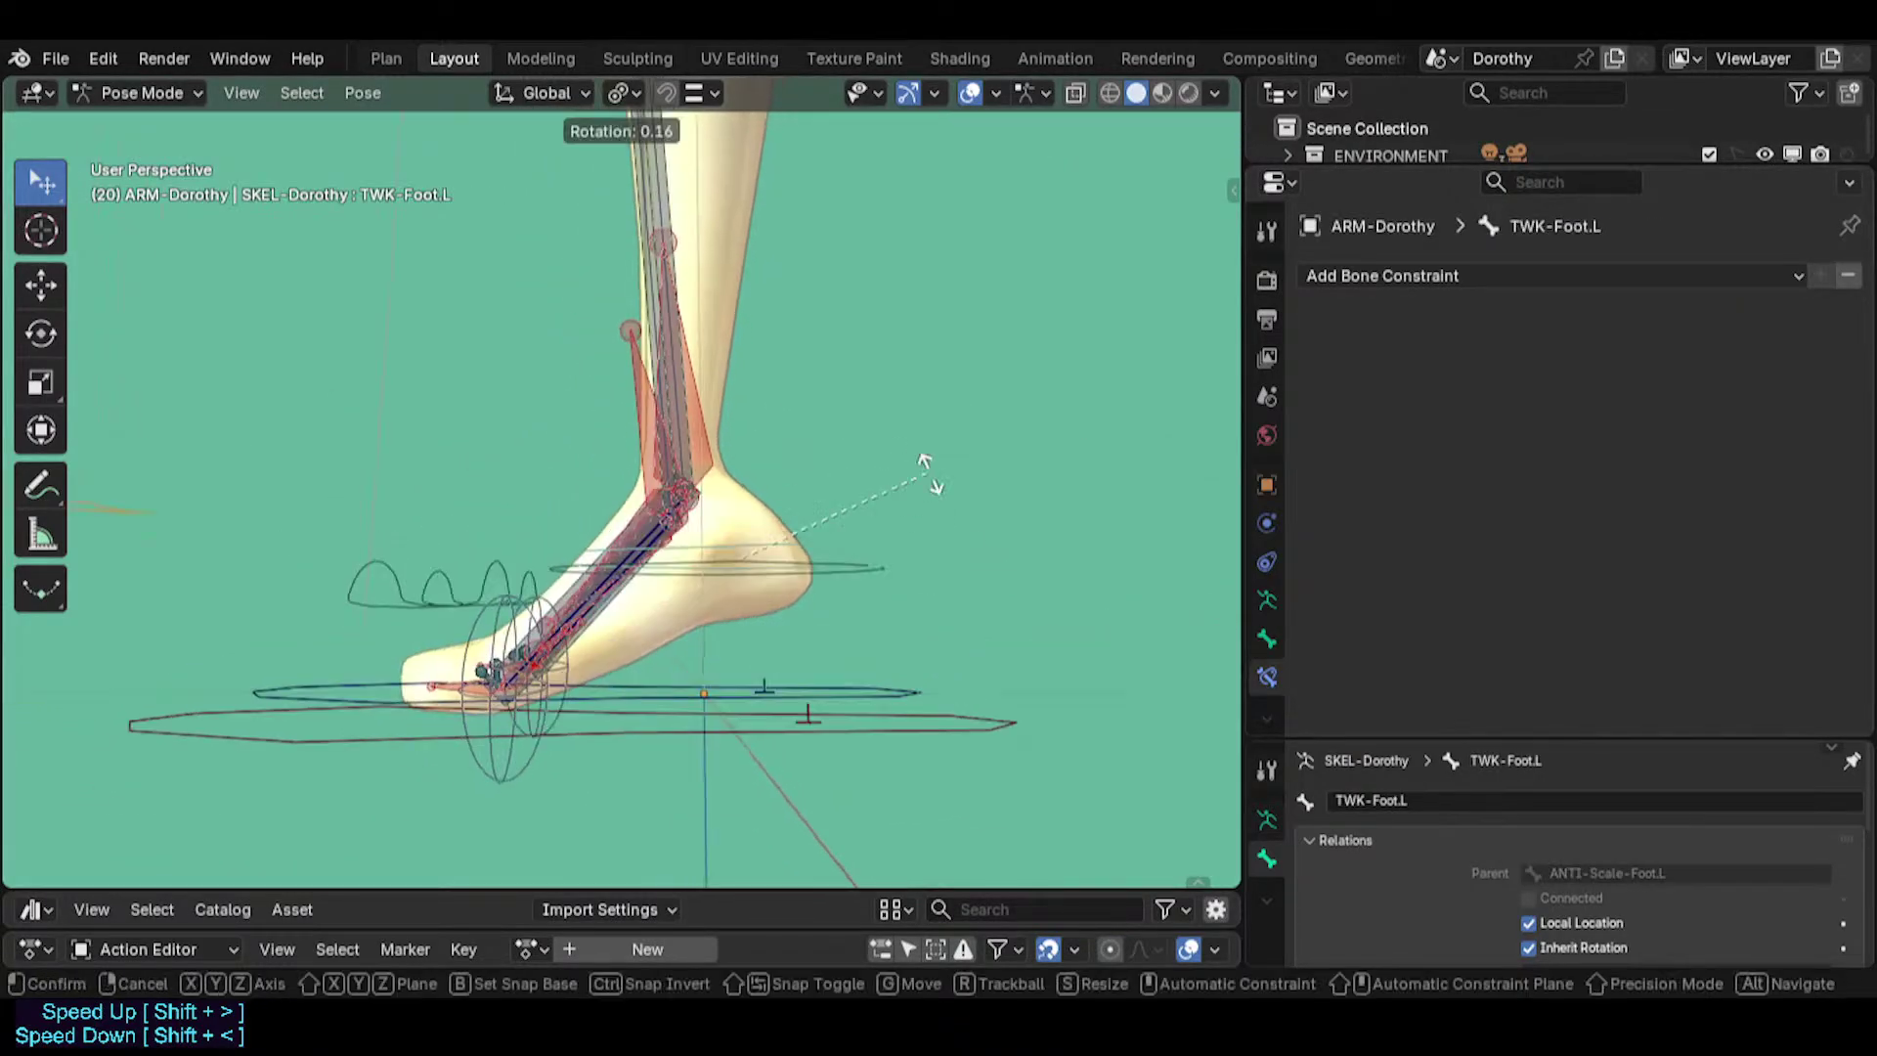
pyautogui.press('x')
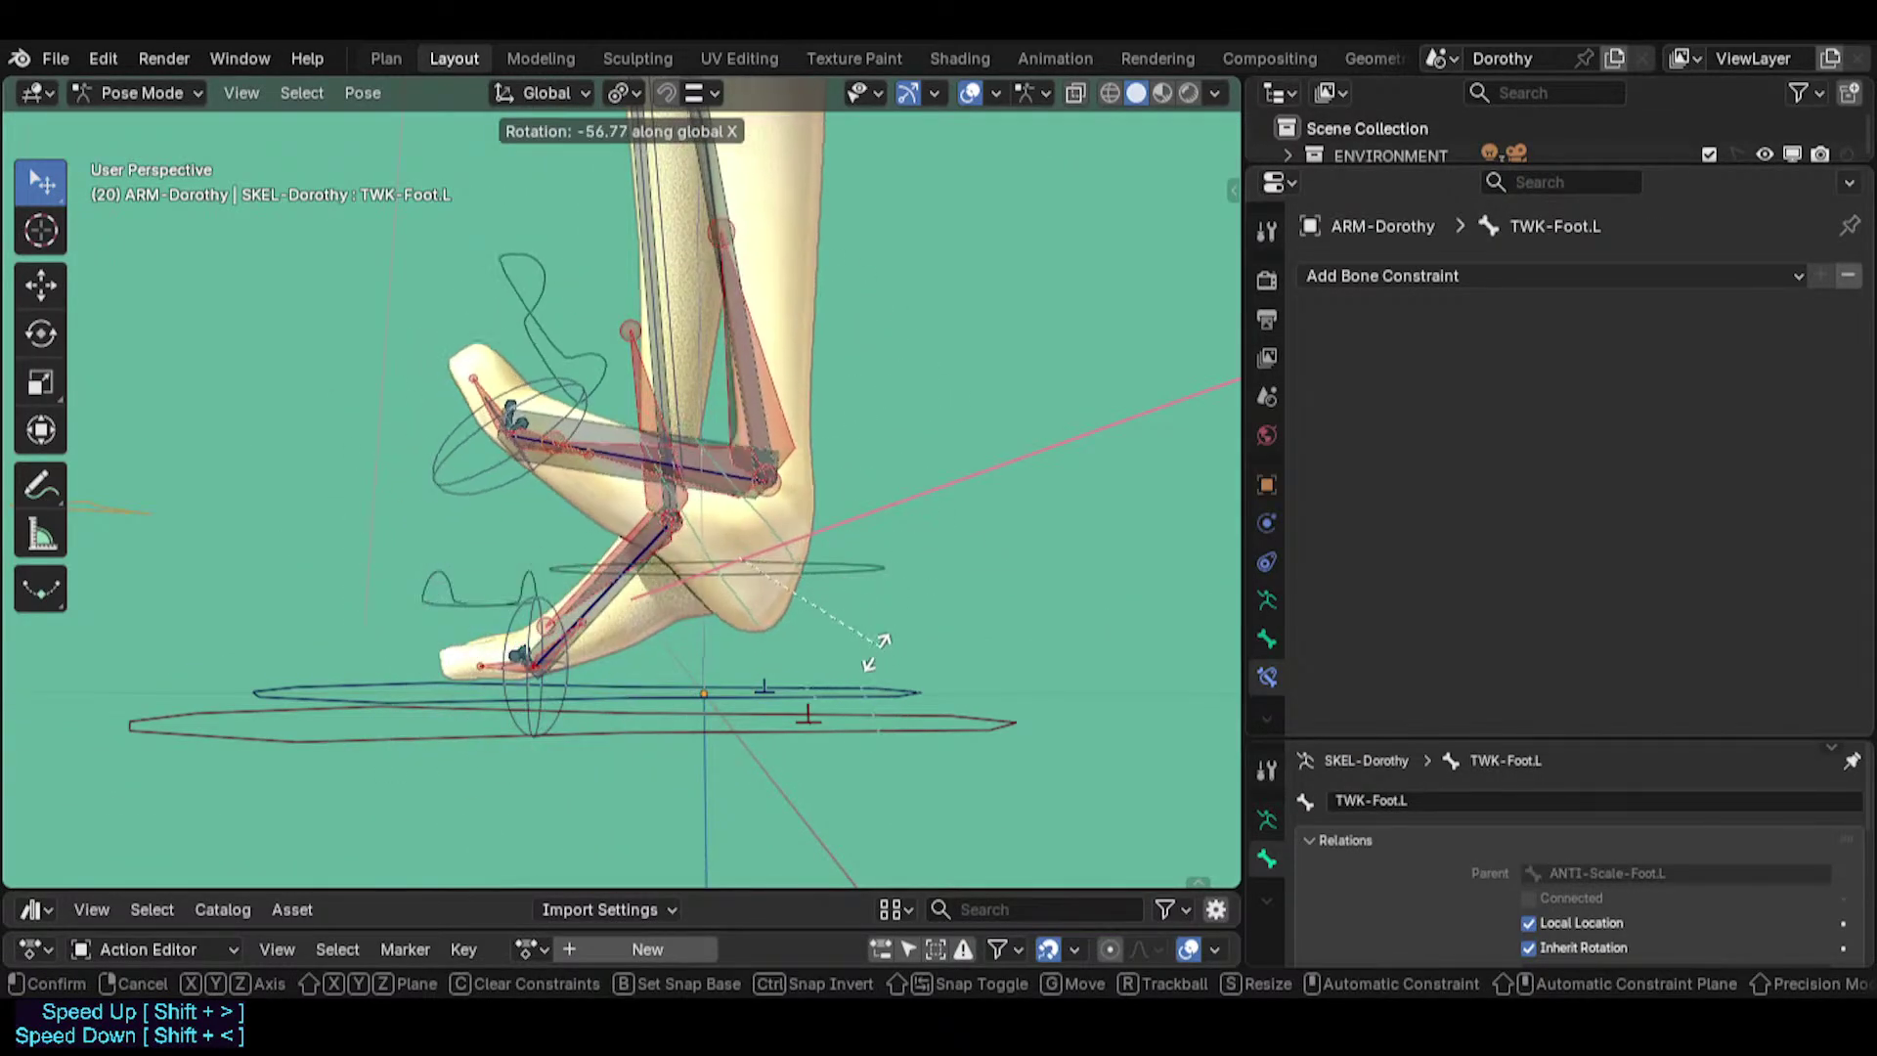
pyautogui.click(921, 528)
pyautogui.press('r')
pyautogui.press('x')
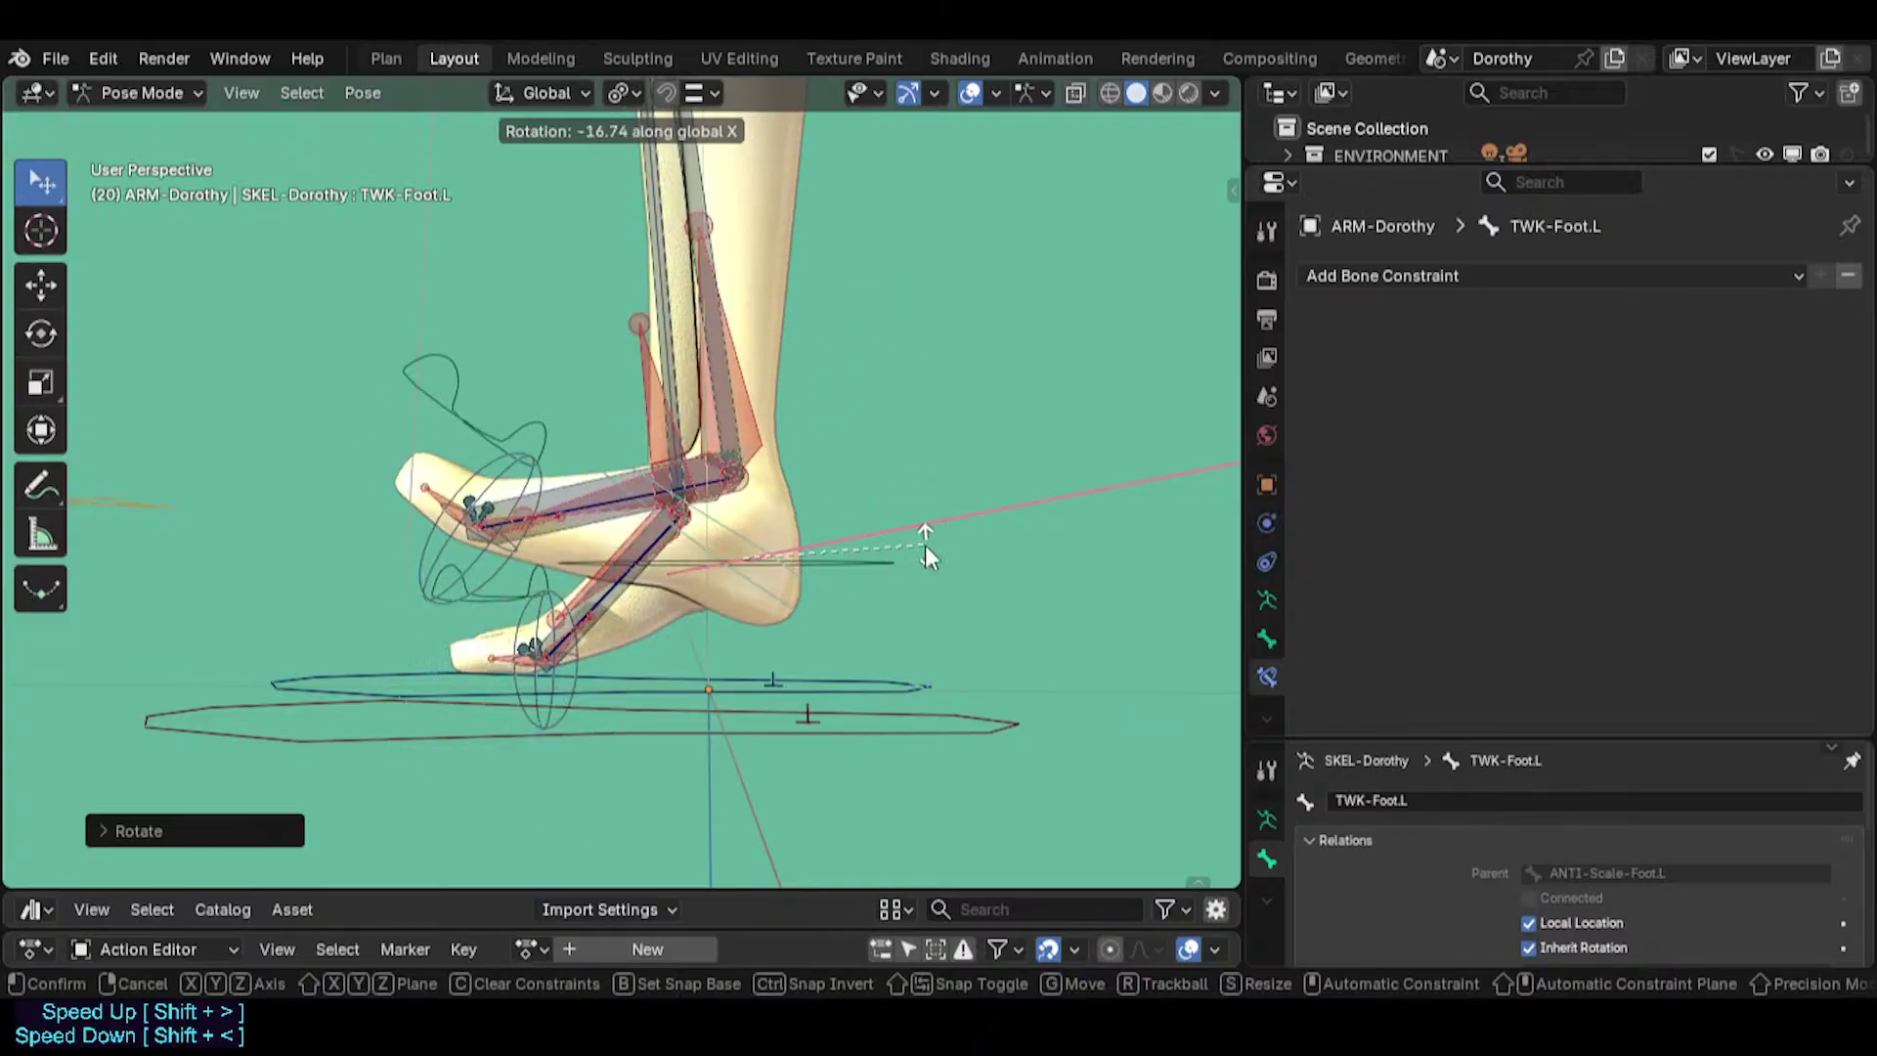
pyautogui.click(925, 543)
# Select HLP3-FanAnkleFoot.L on the rotated foot and review its Copy Rotation constraint.
pyautogui.click(760, 401)
pyautogui.keyDown('shift'); pyautogui.moveTo(761, 400); pyautogui.dragTo(800, 535, button='middle'); pyautogui.keyUp('shift')
pyautogui.click(671, 696)
pyautogui.click(673, 697)
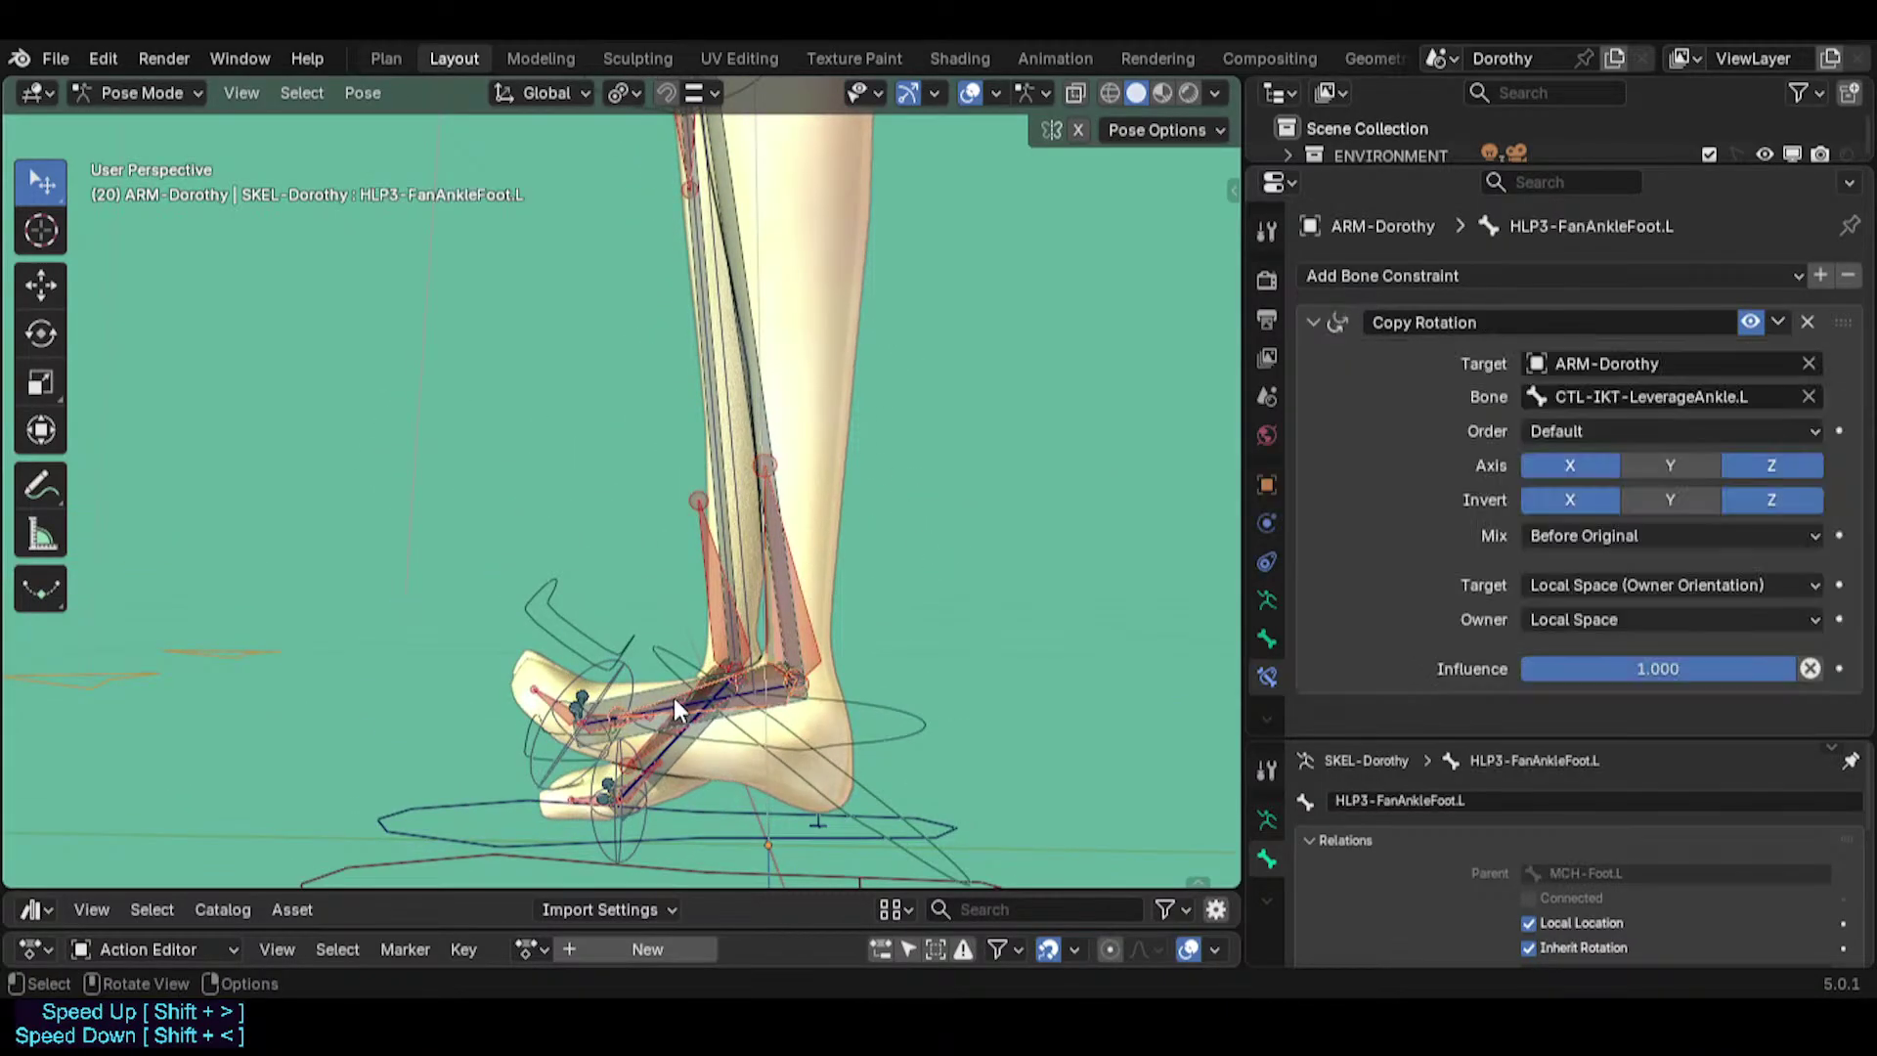
pyautogui.moveTo(1146, 528); pyautogui.dragTo(940, 529, button='middle')
pyautogui.scroll(-3, 924, 439)
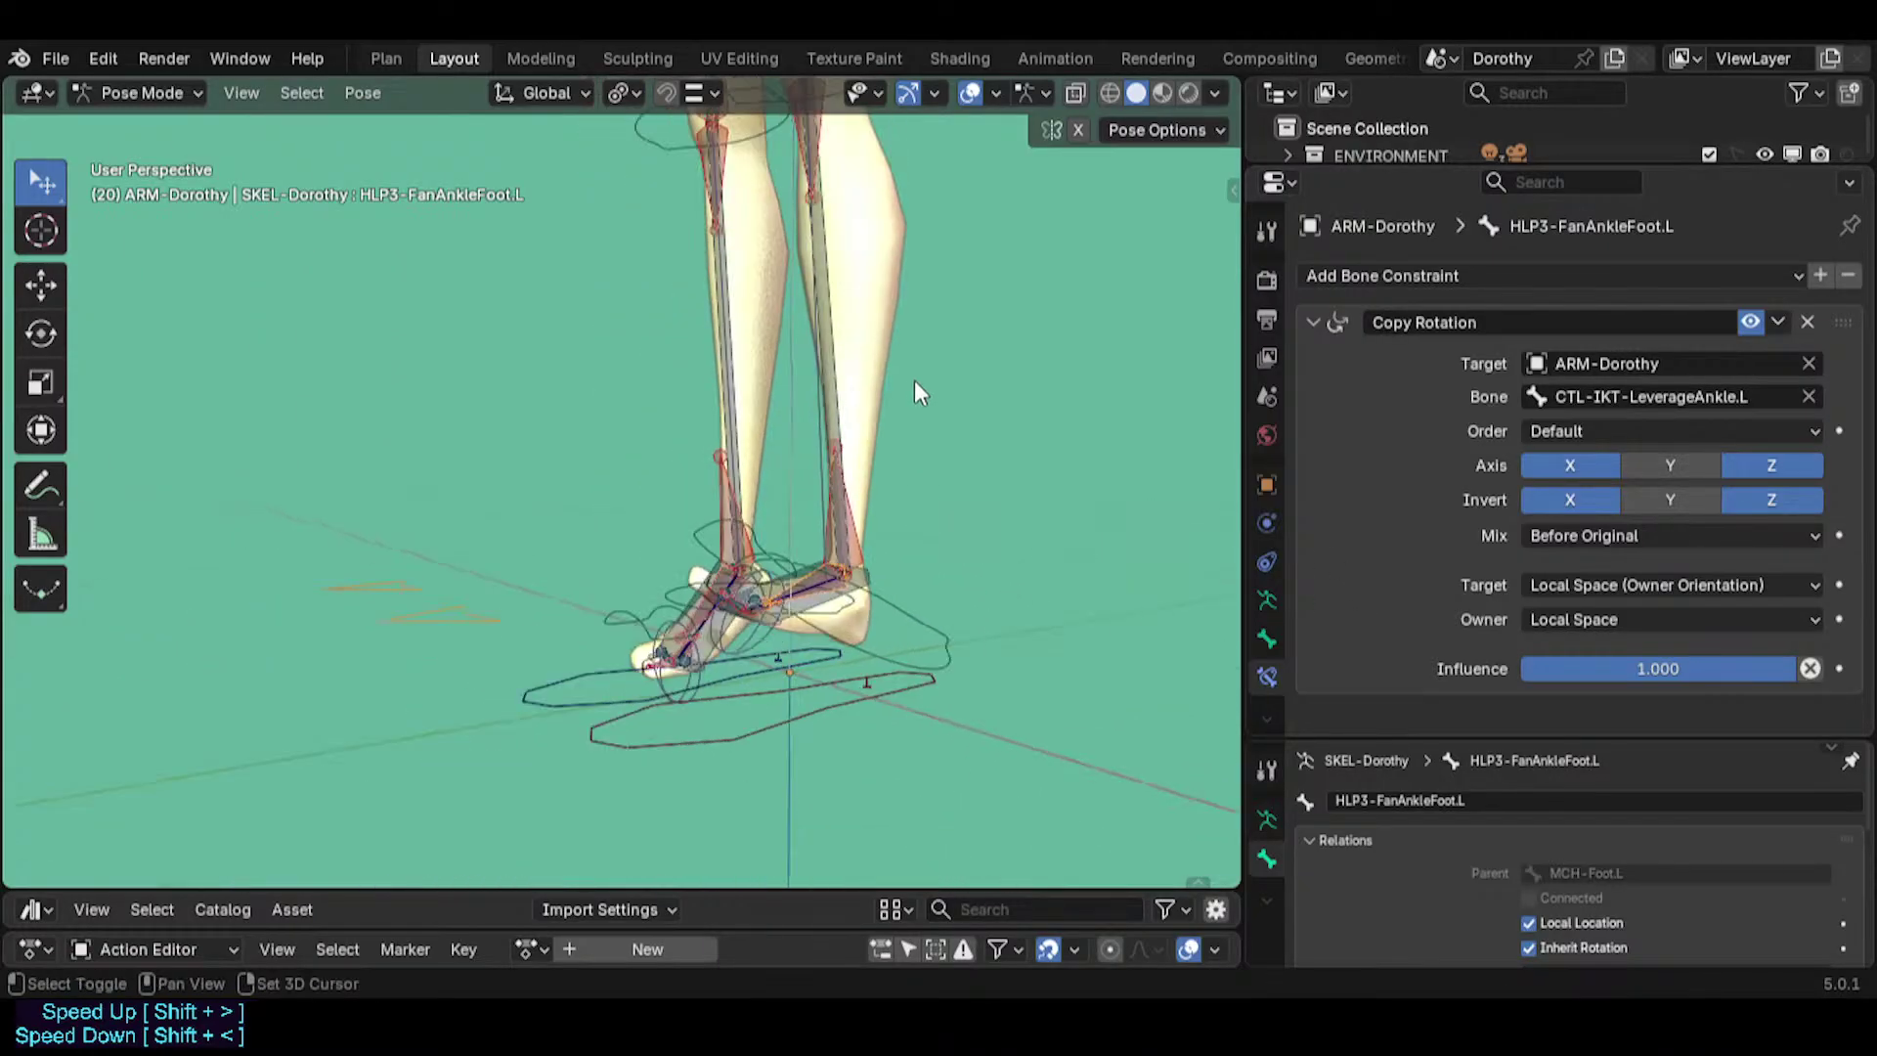
# Compare the Copy Rotation constraints of HLP4-FanWristForeArm.L and HLP4-FanWristHand.L with that of HLP3-FanAnkleShin.L.
pyautogui.keyDown('shift'); pyautogui.moveTo(894, 239); pyautogui.dragTo(772, 401, button='middle'); pyautogui.keyUp('shift')
pyautogui.keyDown('shift'); pyautogui.moveTo(804, 256); pyautogui.dragTo(827, 489, button='middle'); pyautogui.keyUp('shift')
pyautogui.keyDown('shift'); pyautogui.moveTo(827, 488); pyautogui.dragTo(831, 596, button='middle'); pyautogui.keyUp('shift')
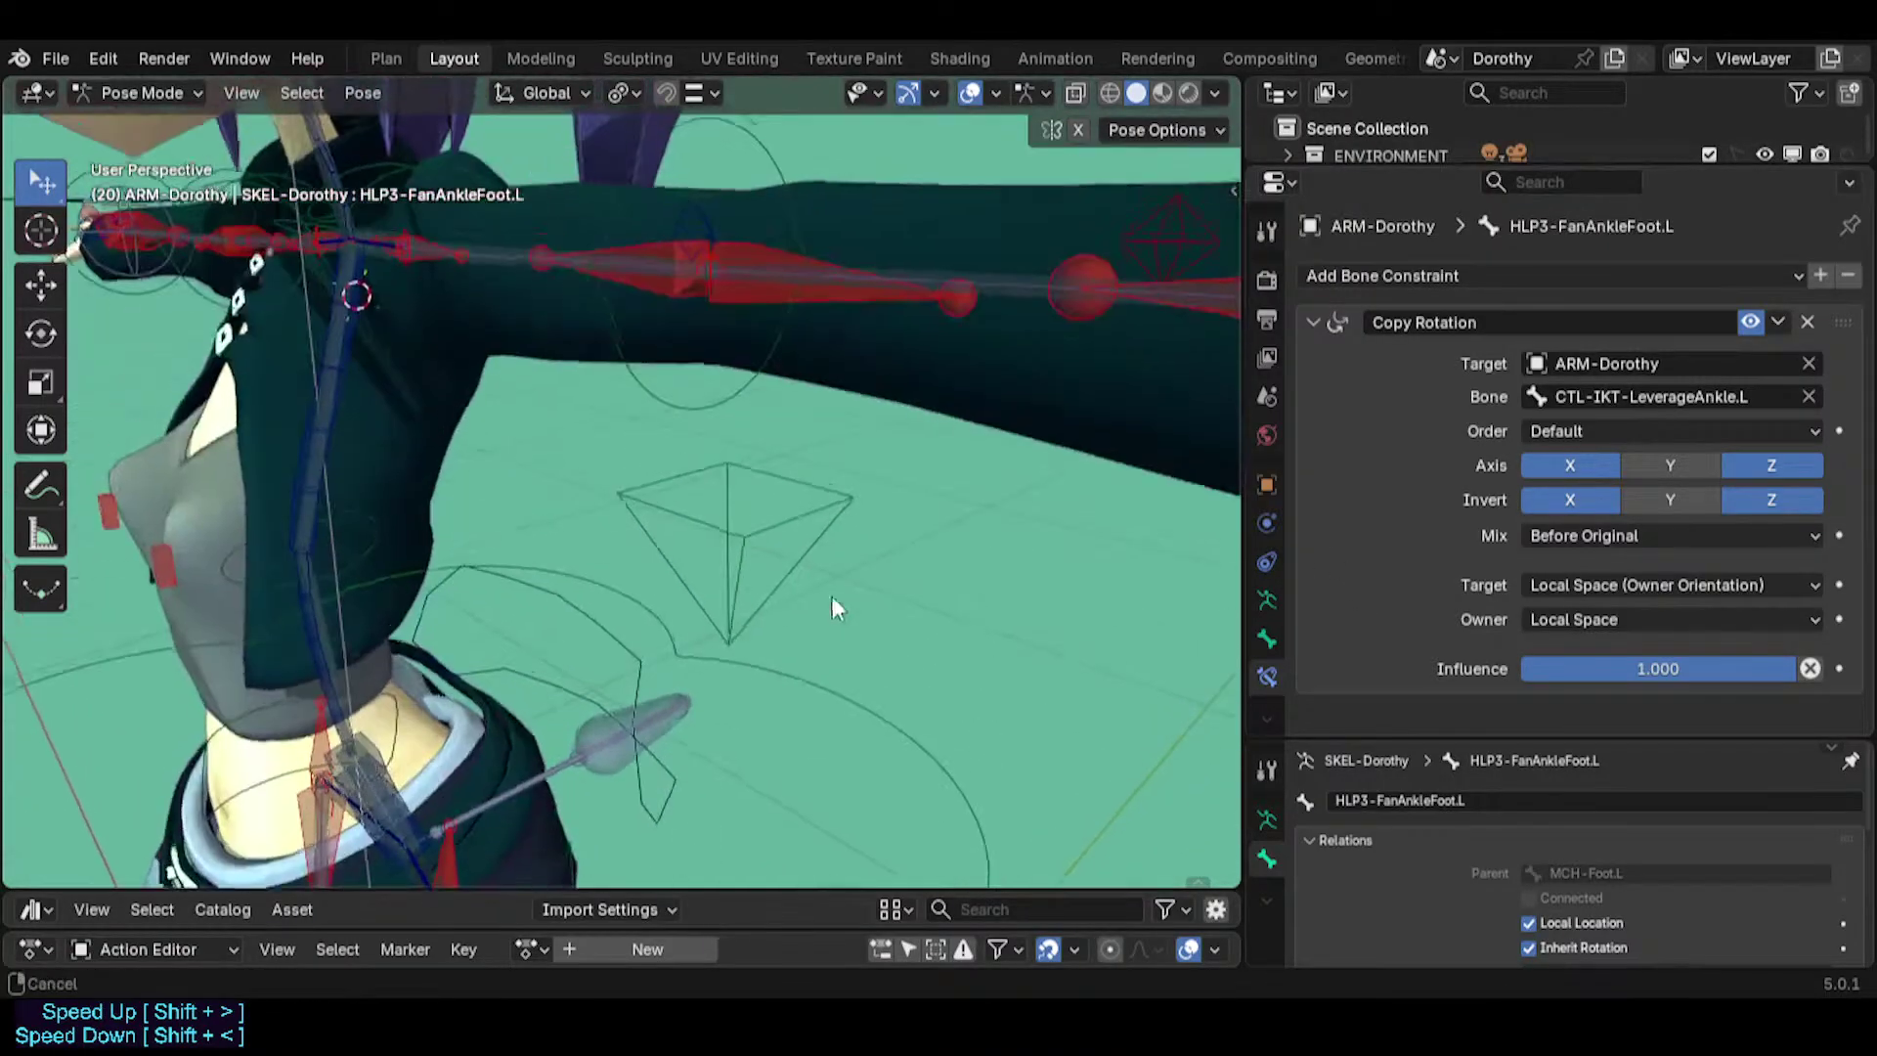
pyautogui.scroll(-3, 836, 528)
pyautogui.keyDown('shift'); pyautogui.moveTo(842, 466); pyautogui.dragTo(846, 485, button='middle'); pyautogui.keyUp('shift')
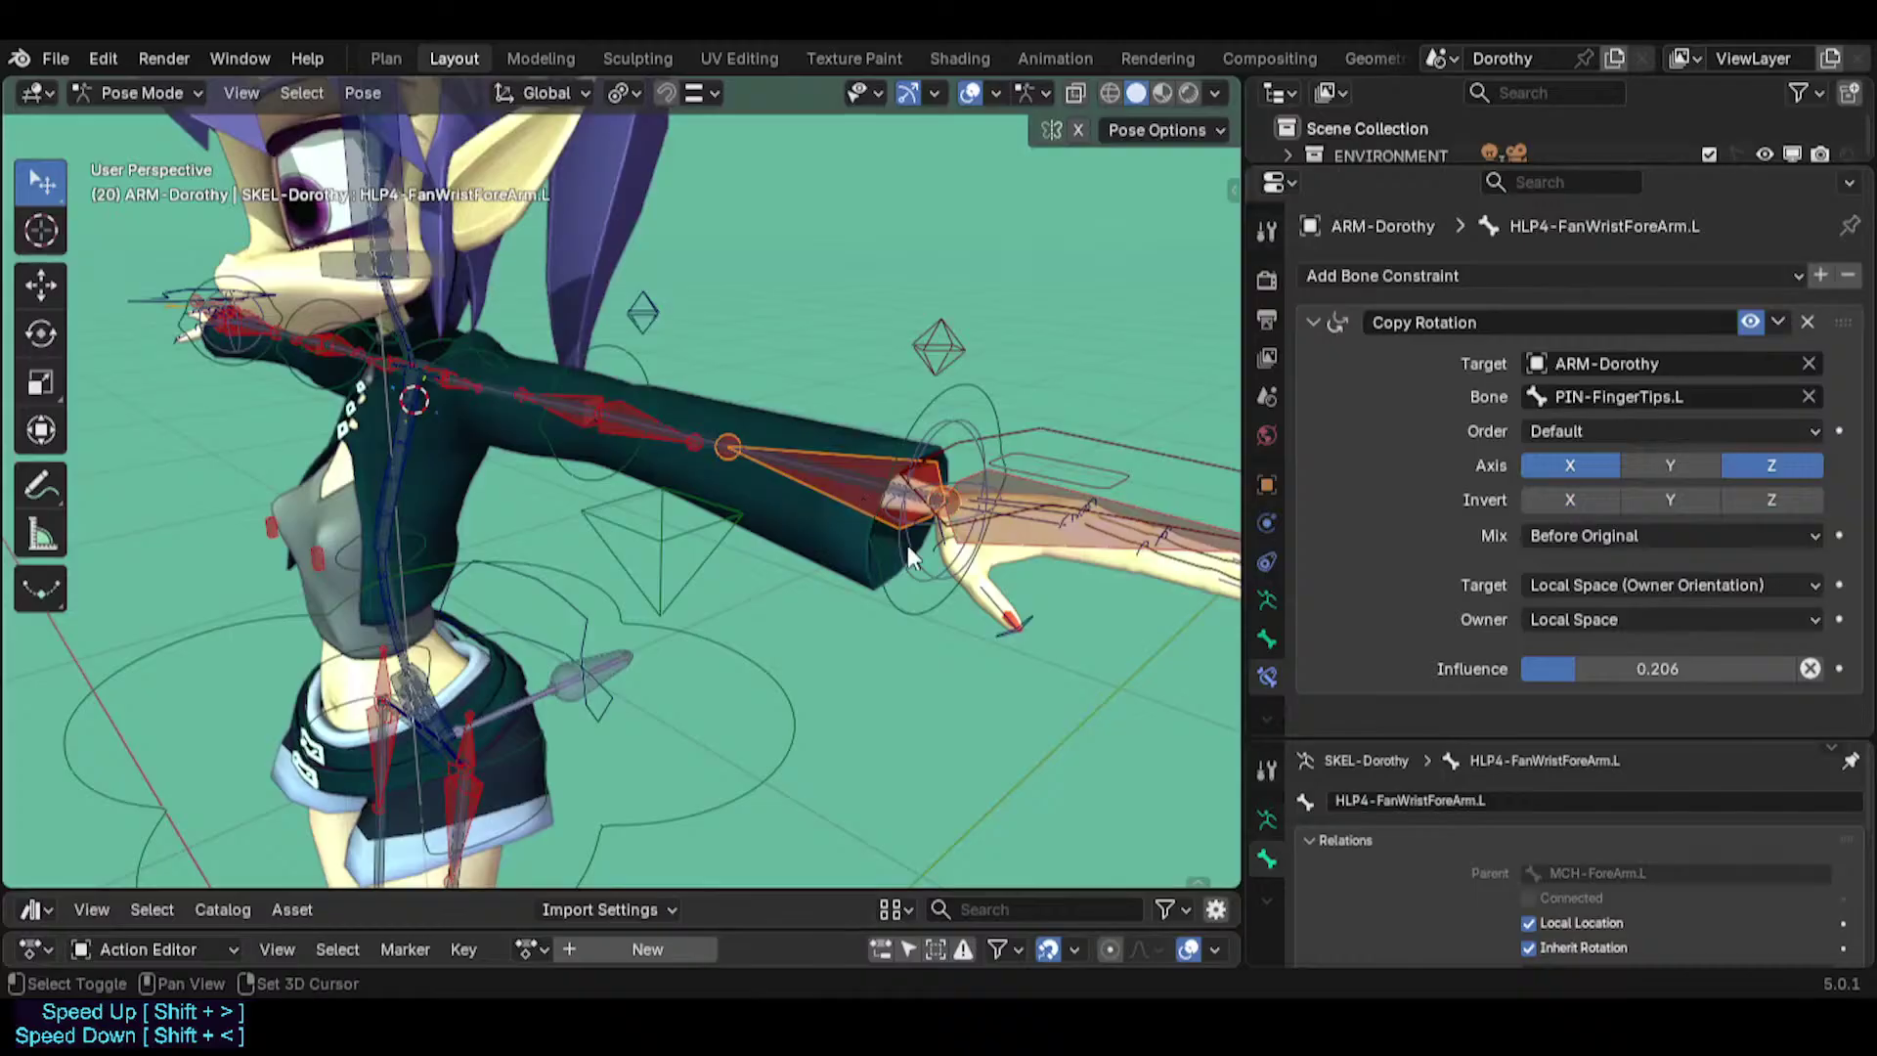
pyautogui.keyDown('shift'); pyautogui.click(1036, 484); pyautogui.keyUp('shift')
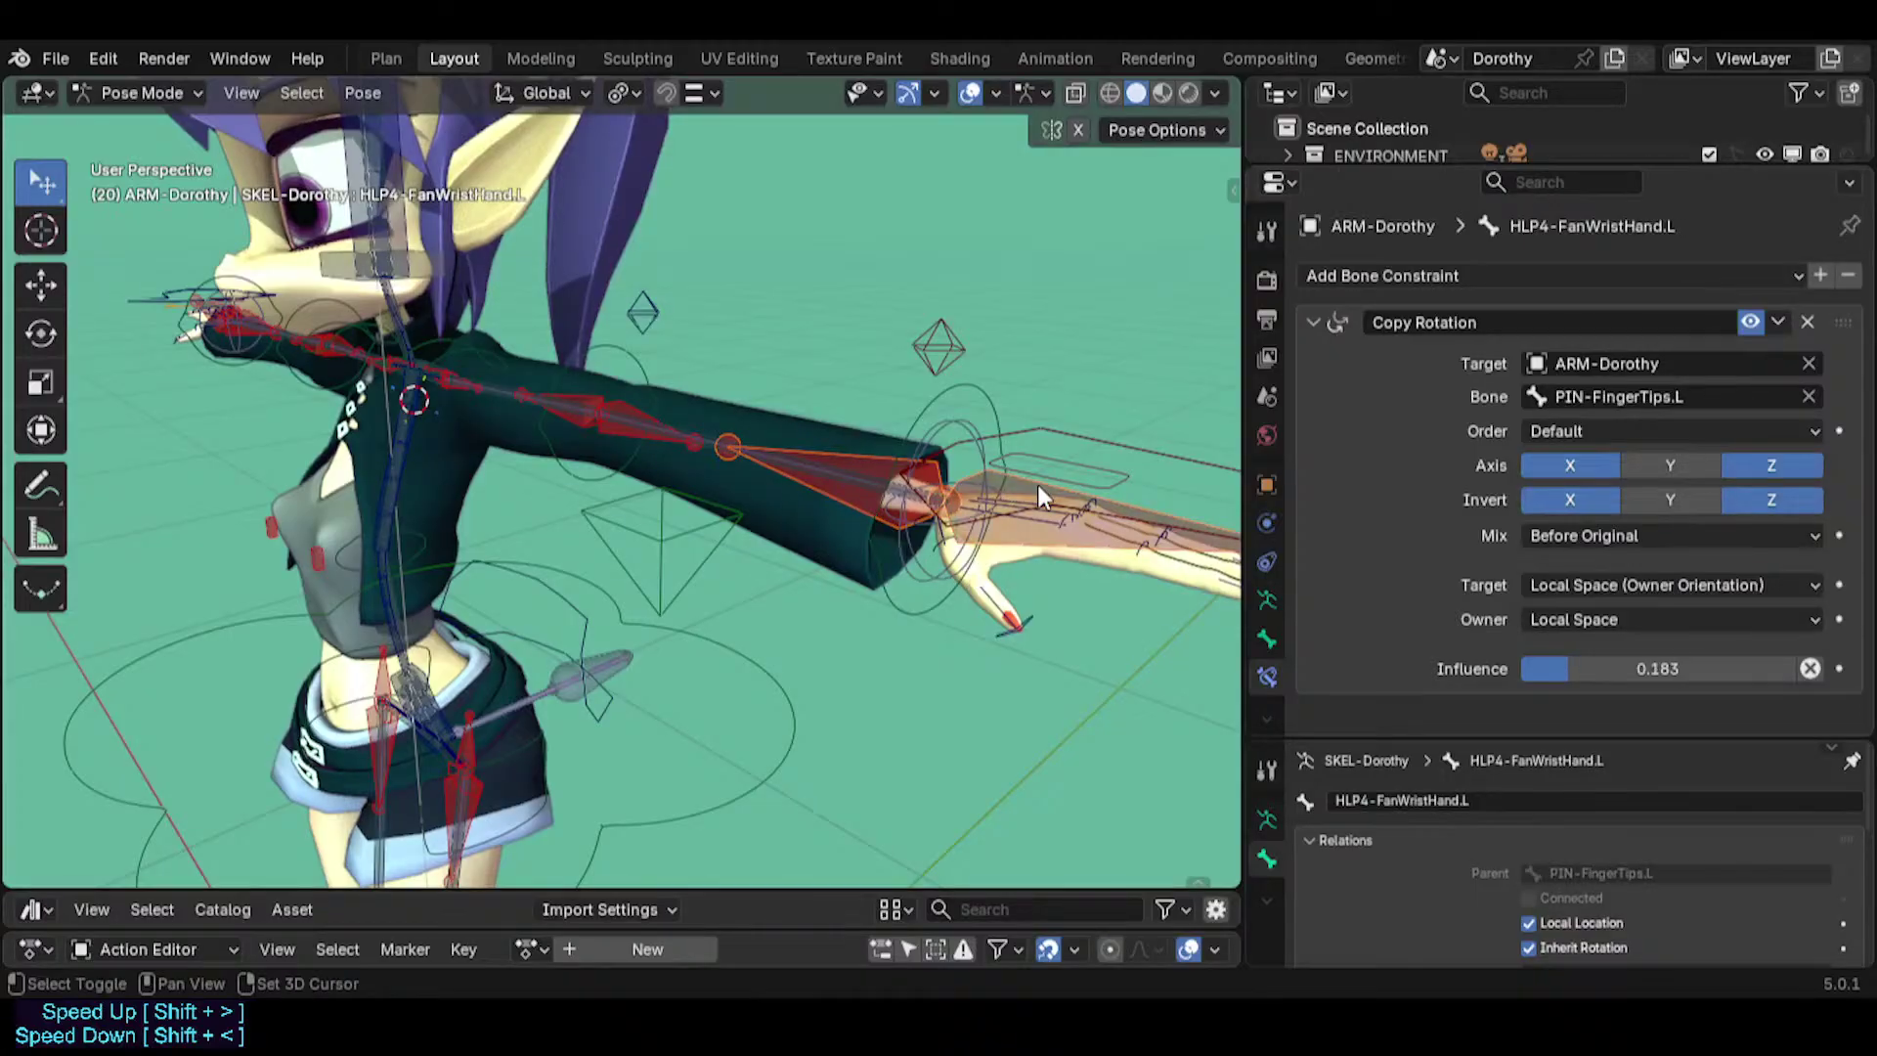
pyautogui.click(830, 489)
pyautogui.moveTo(841, 501)
pyautogui.keyDown('shift'); pyautogui.mouseDown(button='middle')
pyautogui.moveTo(874, 340)
pyautogui.moveTo(801, 399)
pyautogui.moveTo(900, 512)
pyautogui.moveTo(880, 524)
pyautogui.moveTo(753, 415)
pyautogui.mouseUp(button='middle'); pyautogui.keyUp('shift')
pyautogui.click(907, 428)
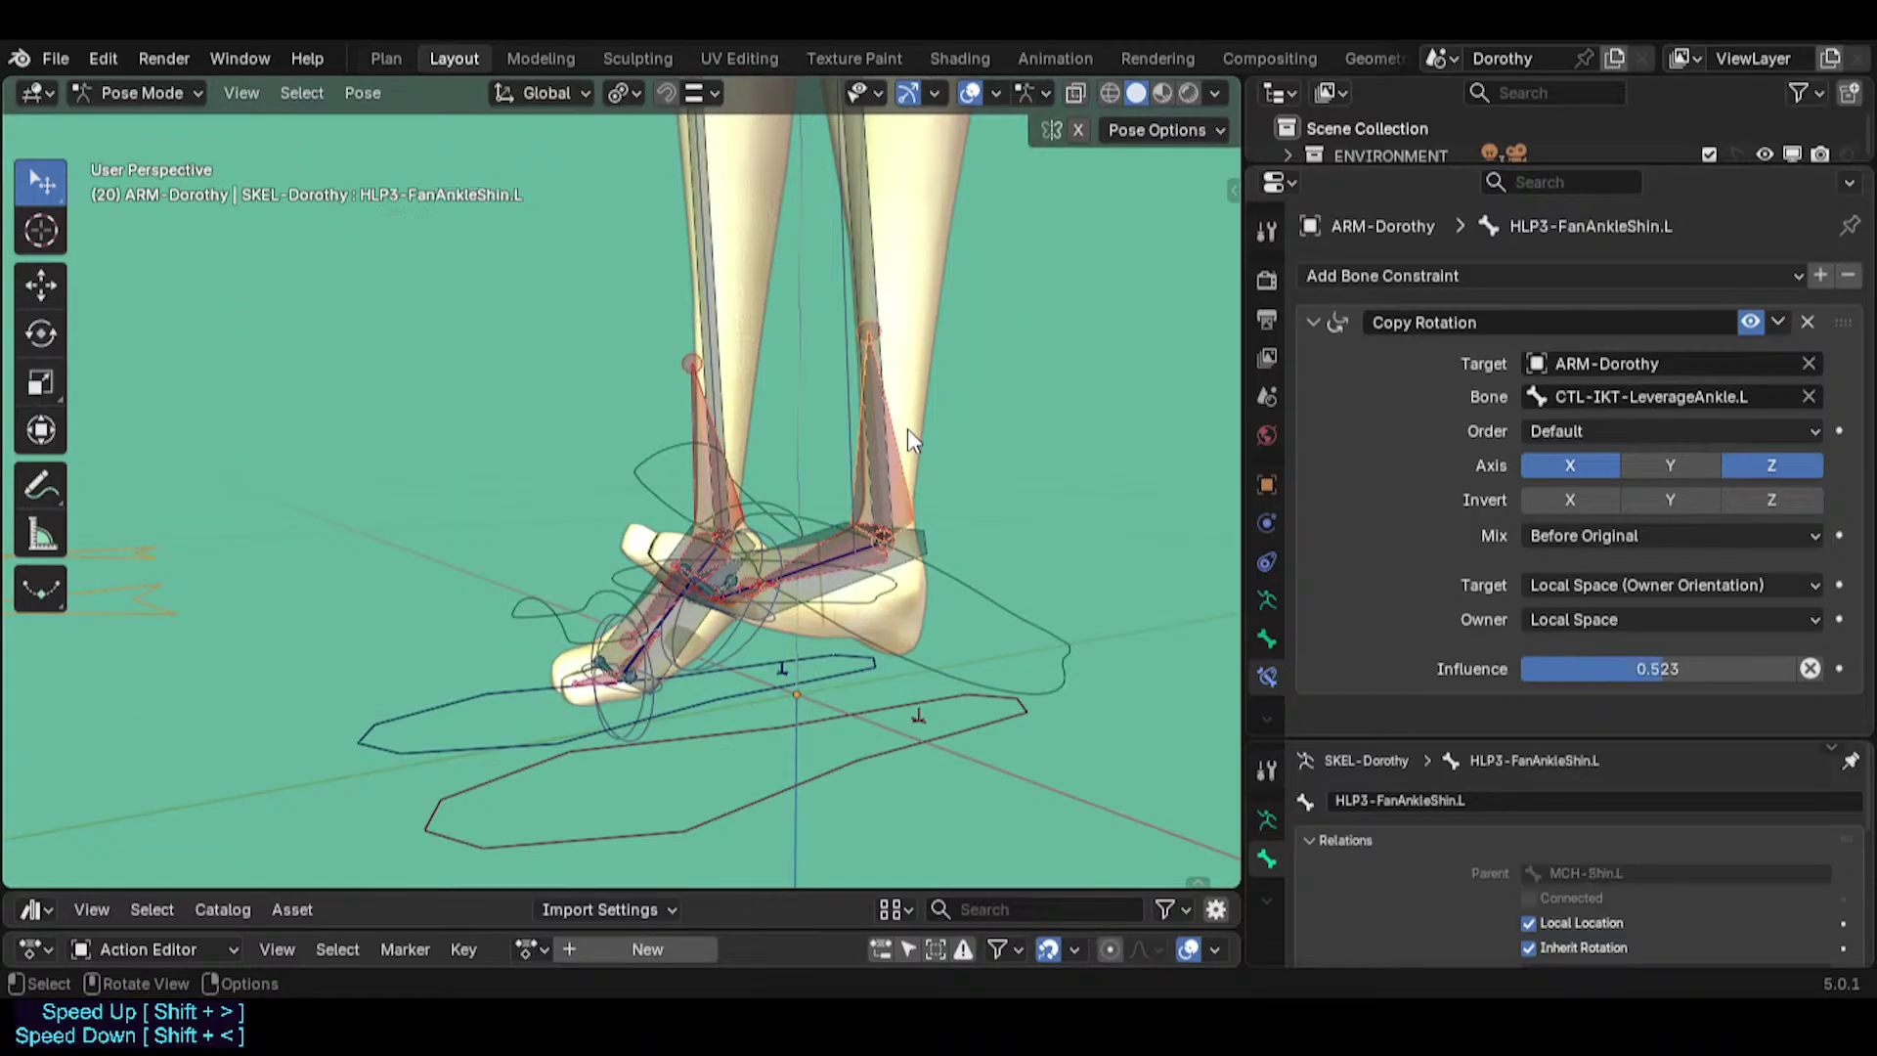
pyautogui.keyDown('shift'); pyautogui.moveTo(866, 418); pyautogui.dragTo(701, 418, button='middle'); pyautogui.keyUp('shift')
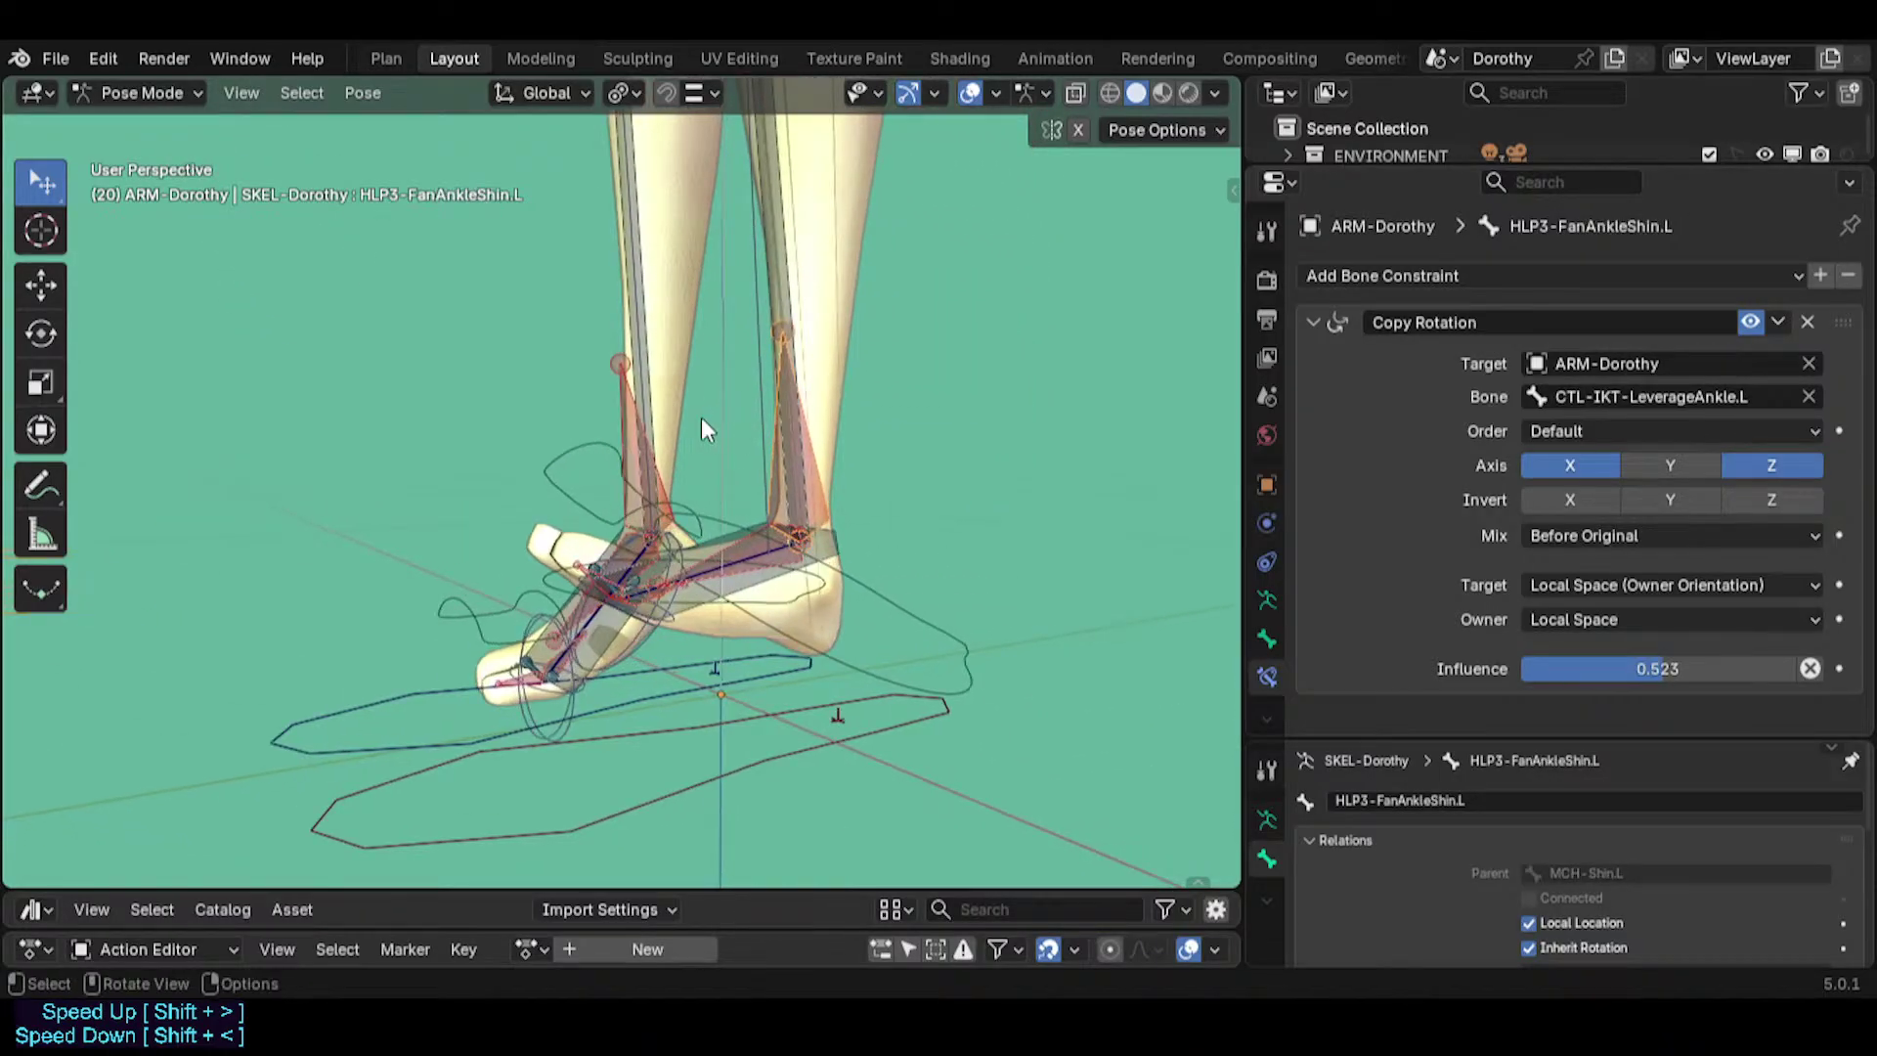
# Select all bones and clear their rotation to reset the foot pose.
pyautogui.click(614, 423)
pyautogui.press('a')
pyautogui.hotkey('alt', 'r')
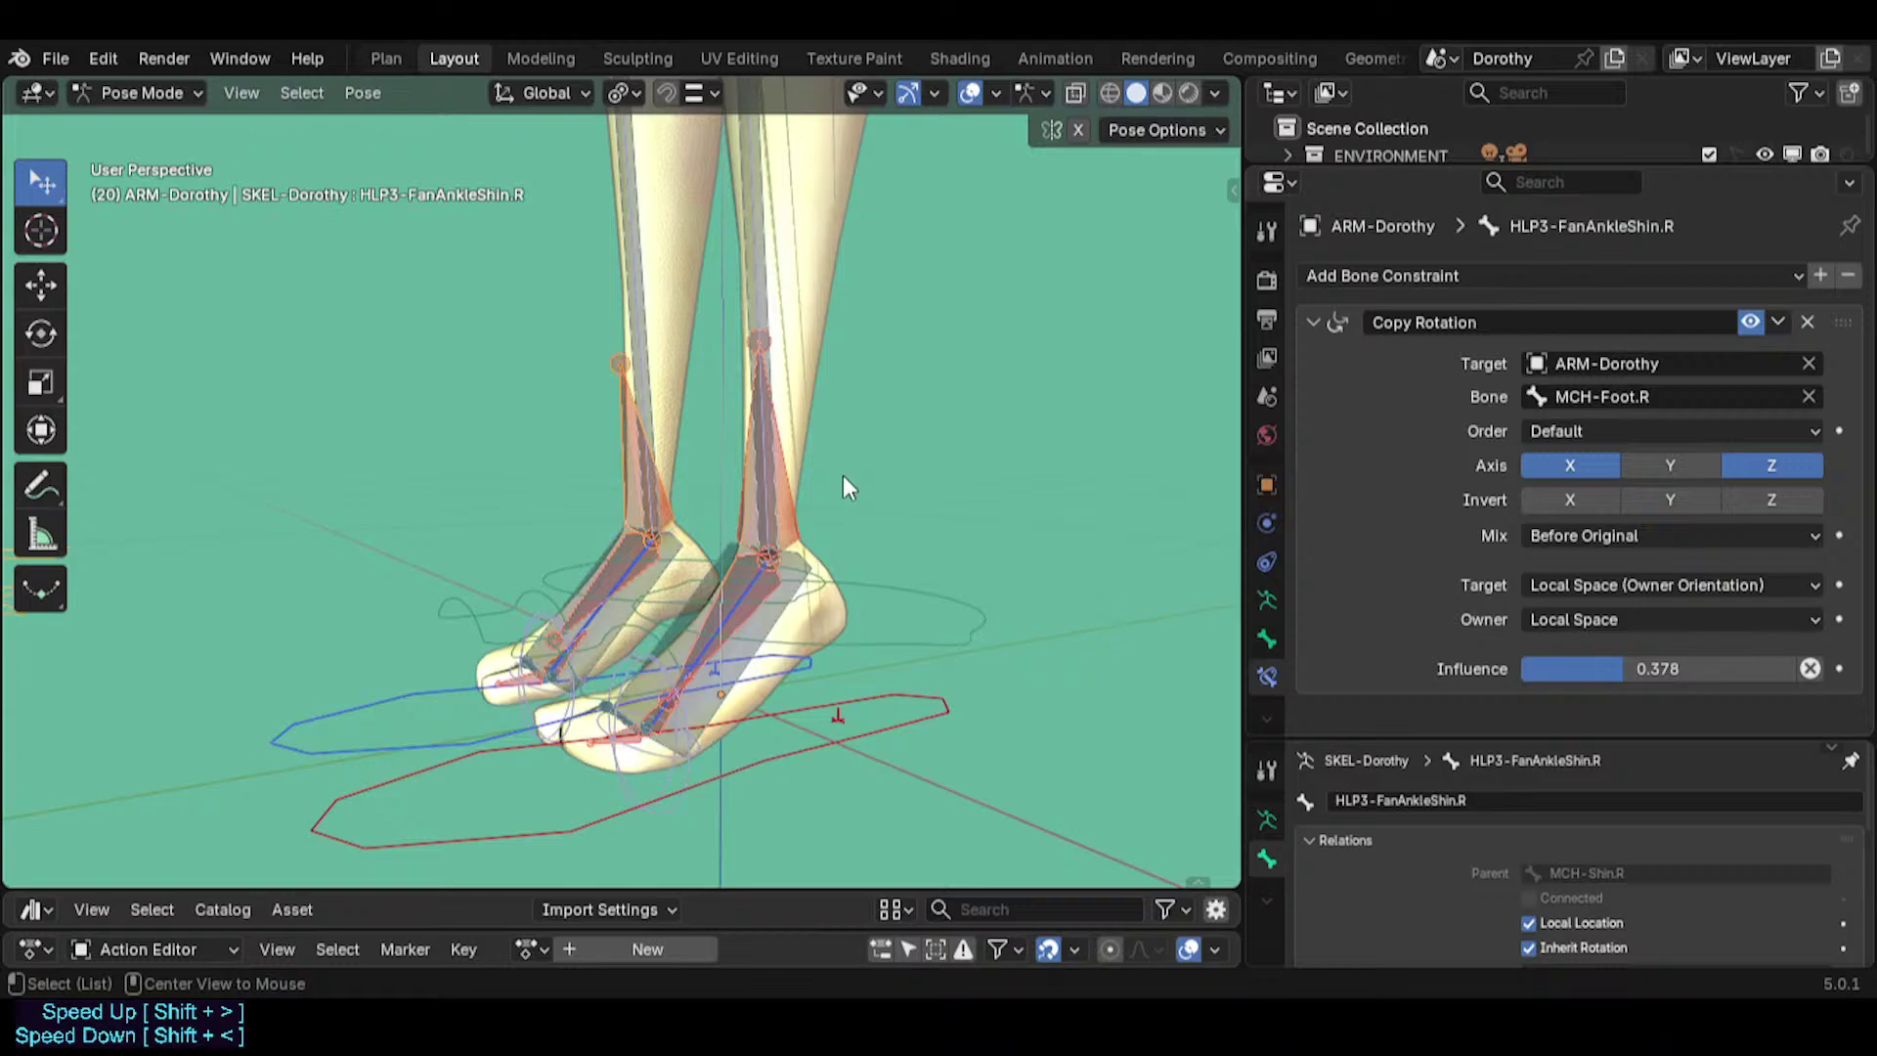
# Review the Copy Rotation settings of HLP3-FanAnkleShin.L and HLP3-FanAnkleFoot.L in the reset pose.
pyautogui.click(786, 488)
pyautogui.scroll(2, 794, 487)
pyautogui.keyDown('shift'); pyautogui.moveTo(747, 539); pyautogui.dragTo(840, 490, button='middle'); pyautogui.keyUp('shift')
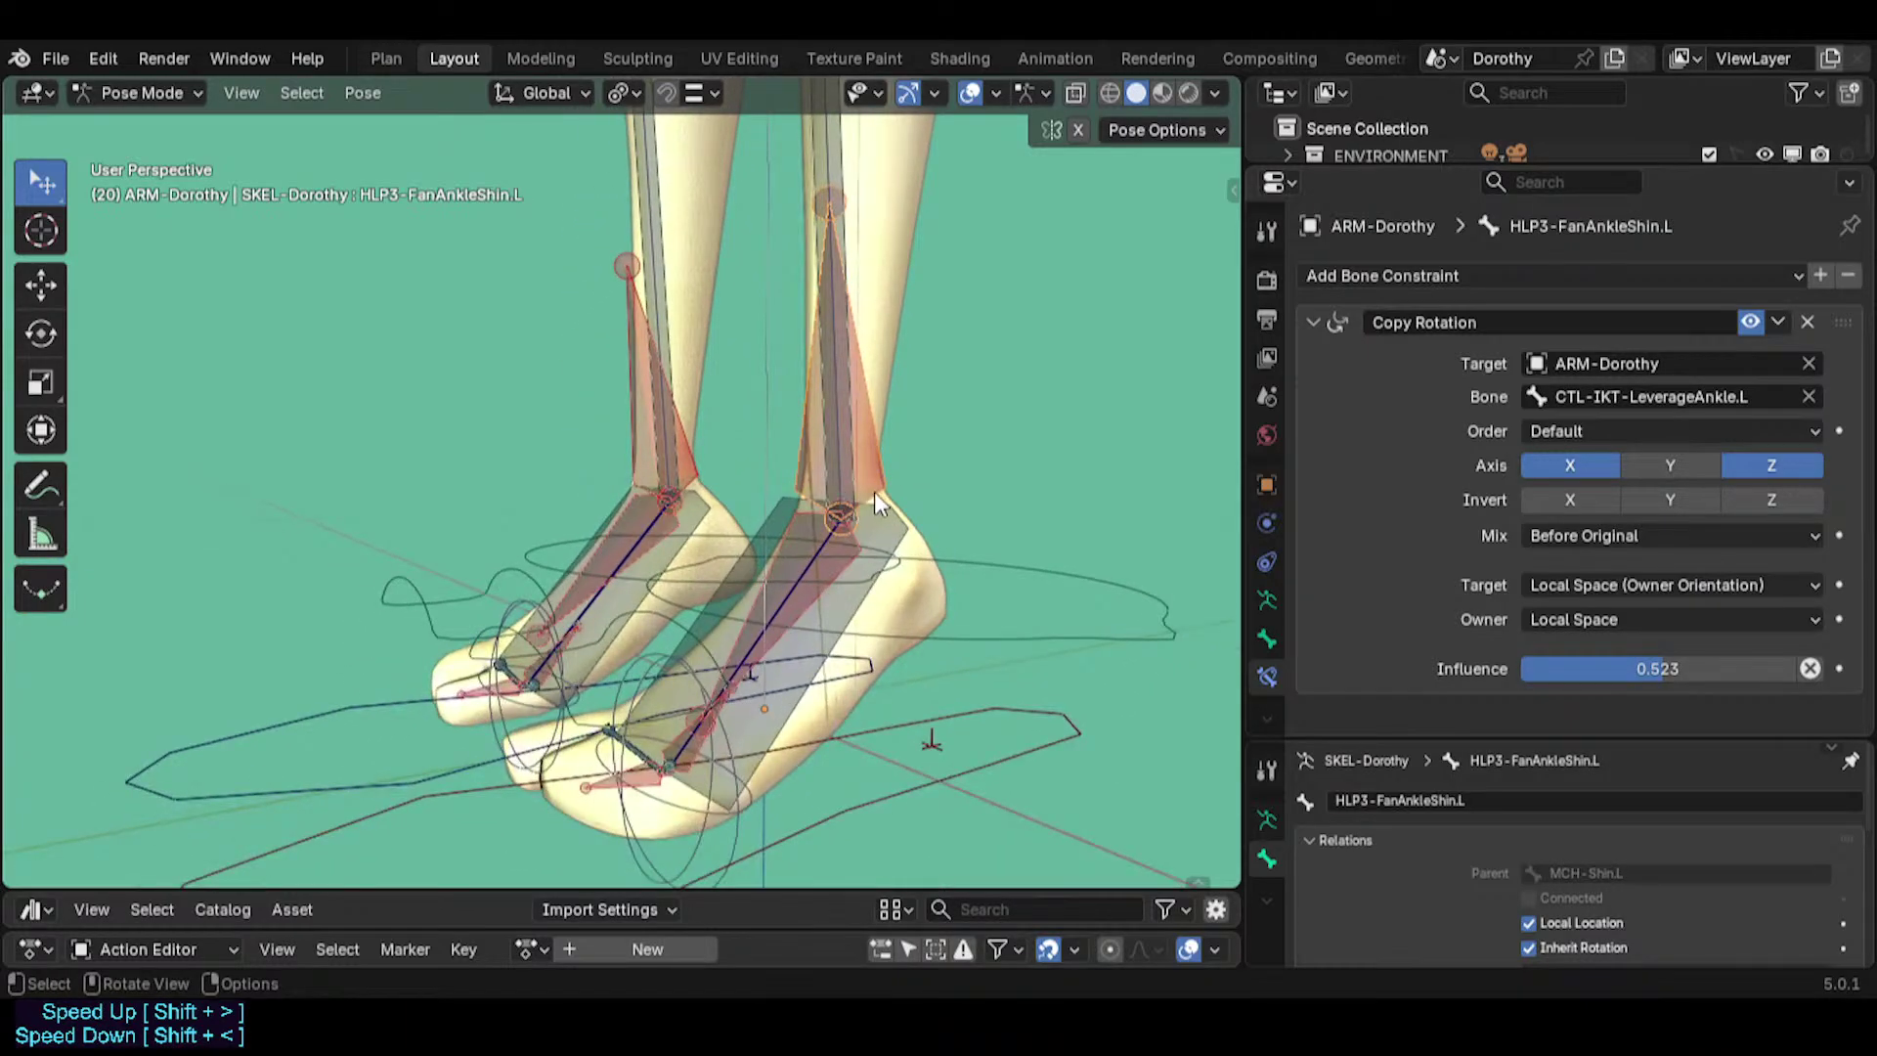
pyautogui.click(833, 574)
pyautogui.click(823, 577)
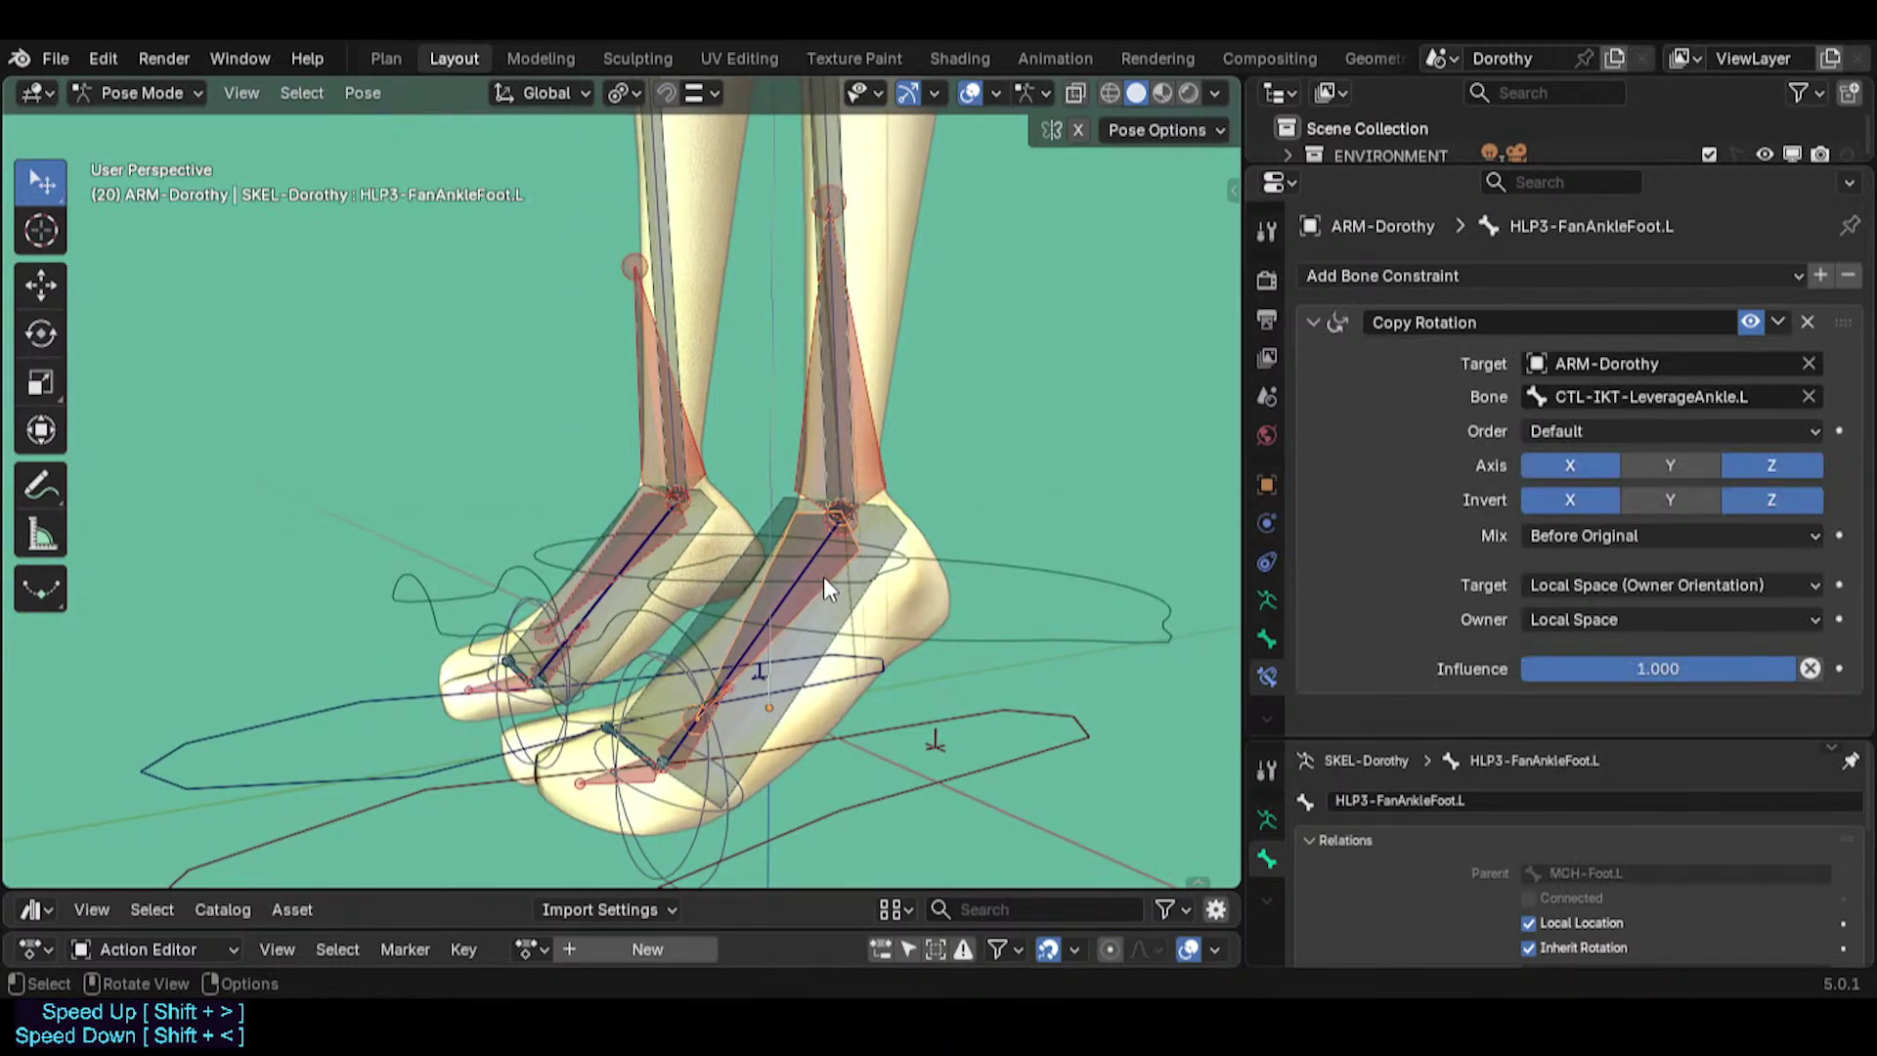
# Solo the MECHANISM-All bone collection so the mechanism bones are displayed around the feet.
pyautogui.press('n')
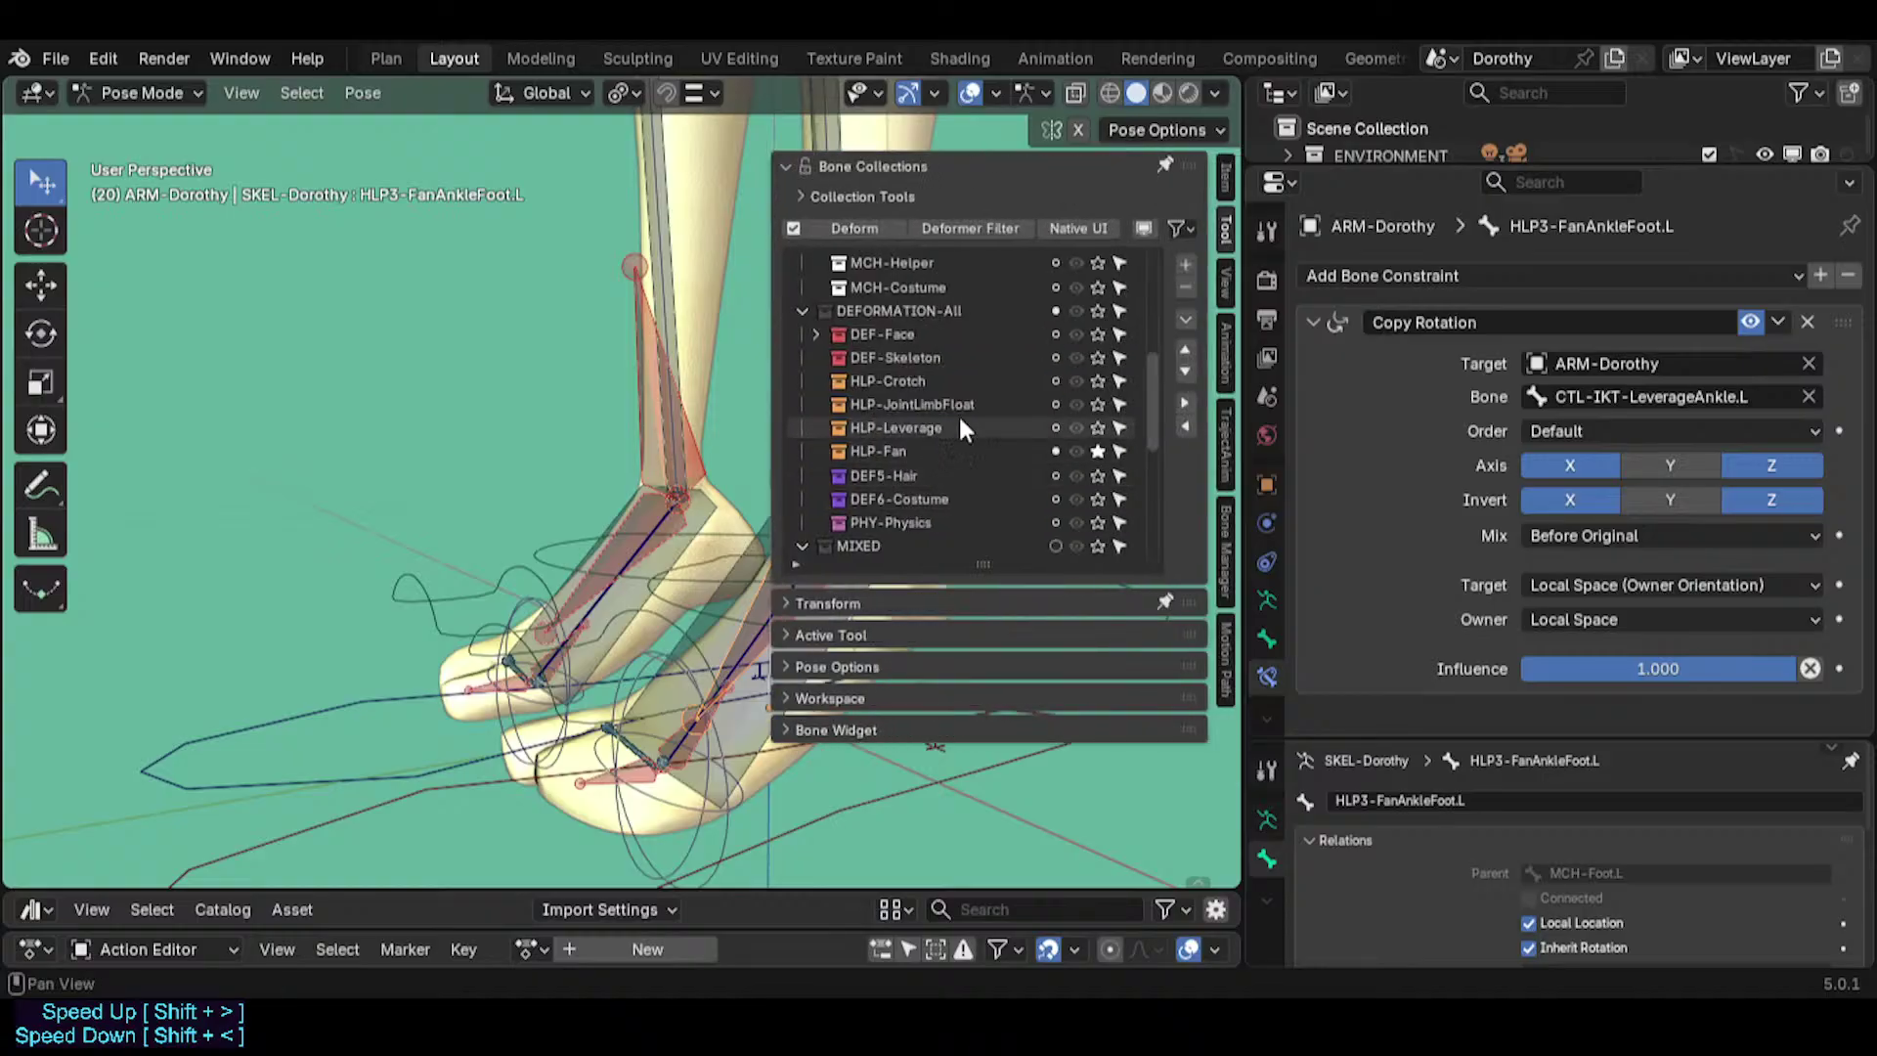
pyautogui.scroll(8, 1053, 333)
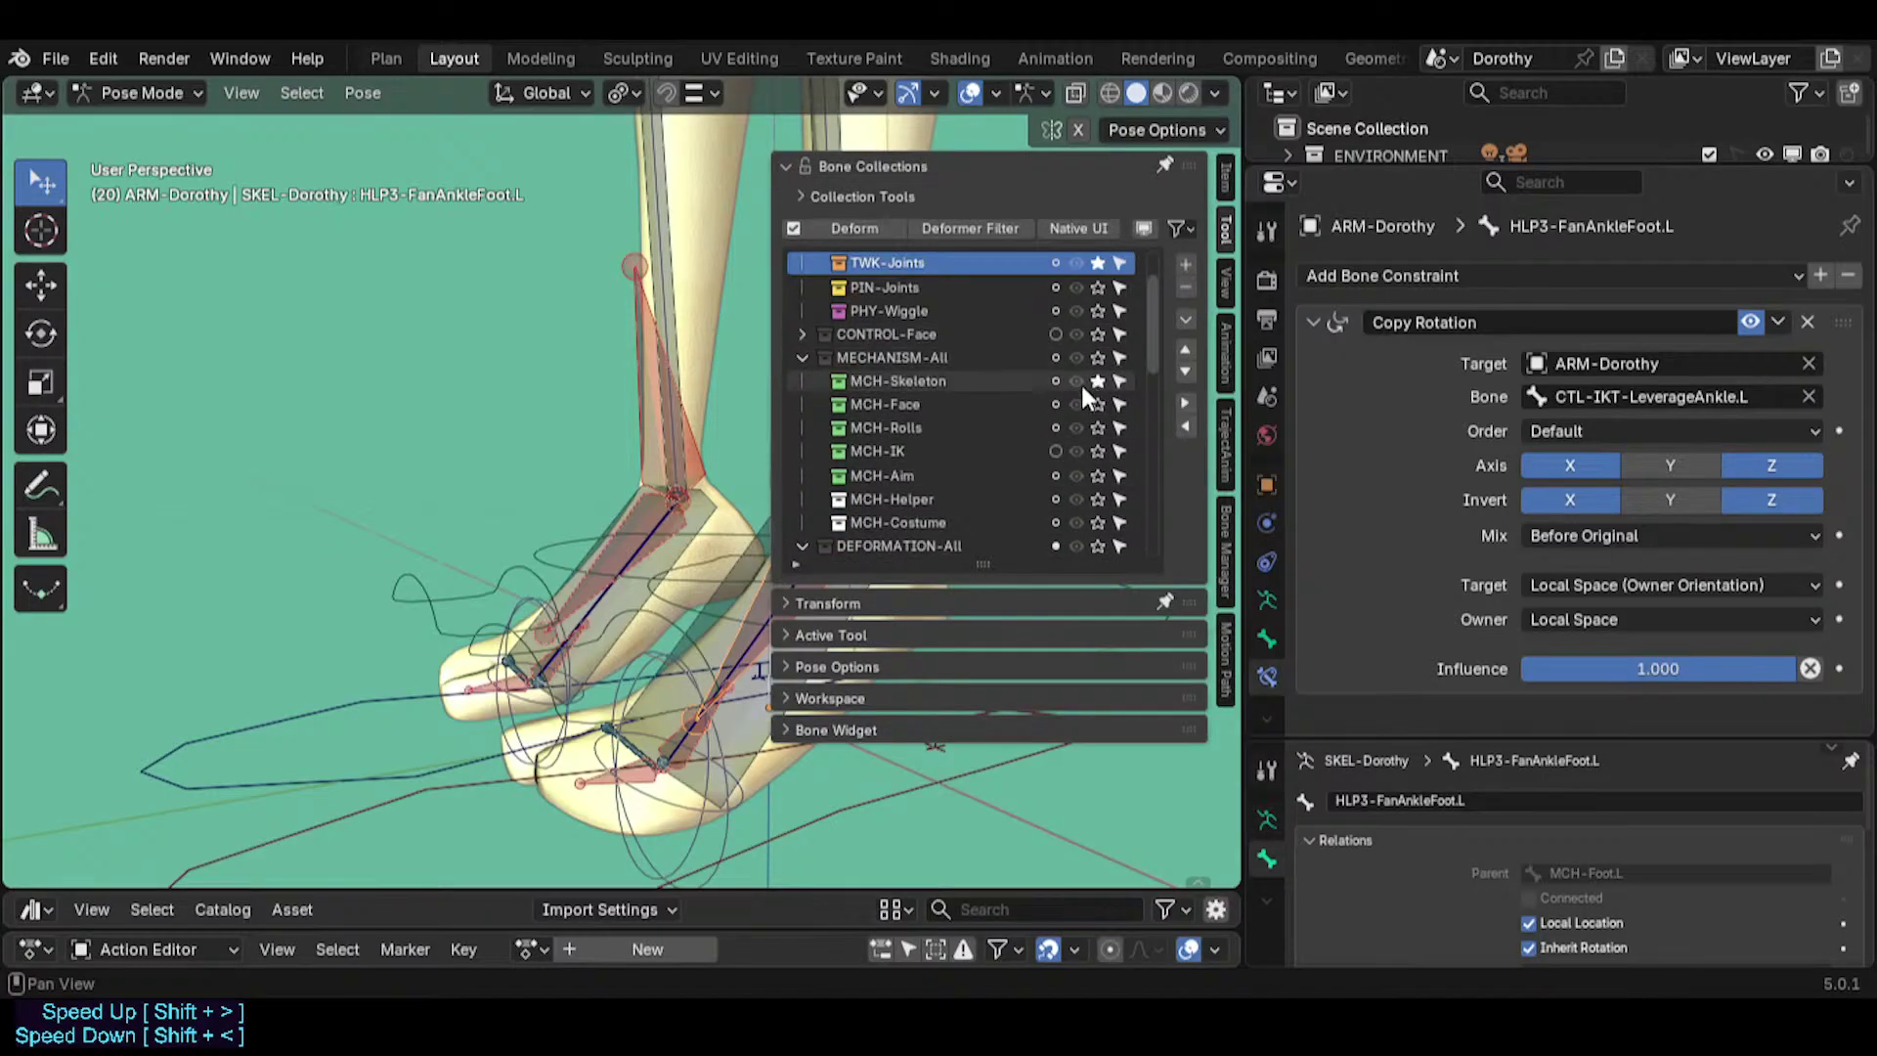
pyautogui.click(1097, 382)
pyautogui.click(1098, 358)
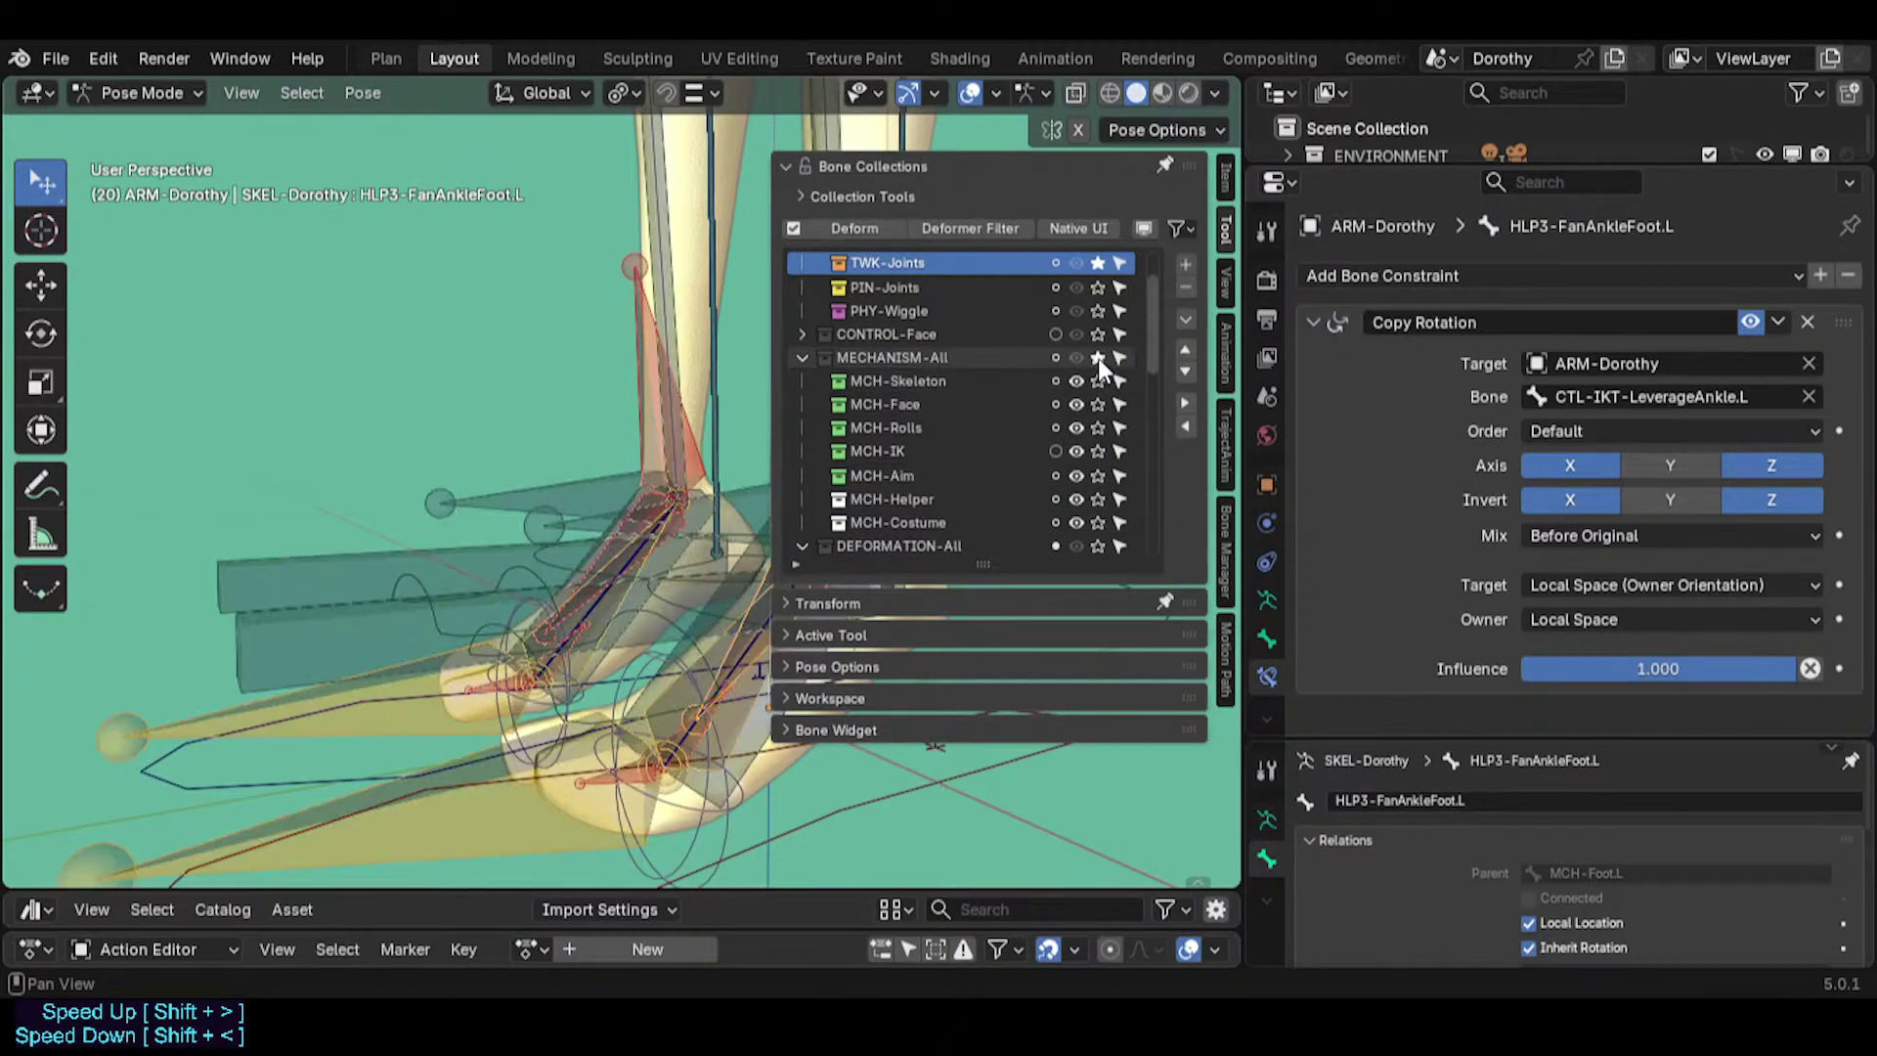
pyautogui.click(1099, 357)
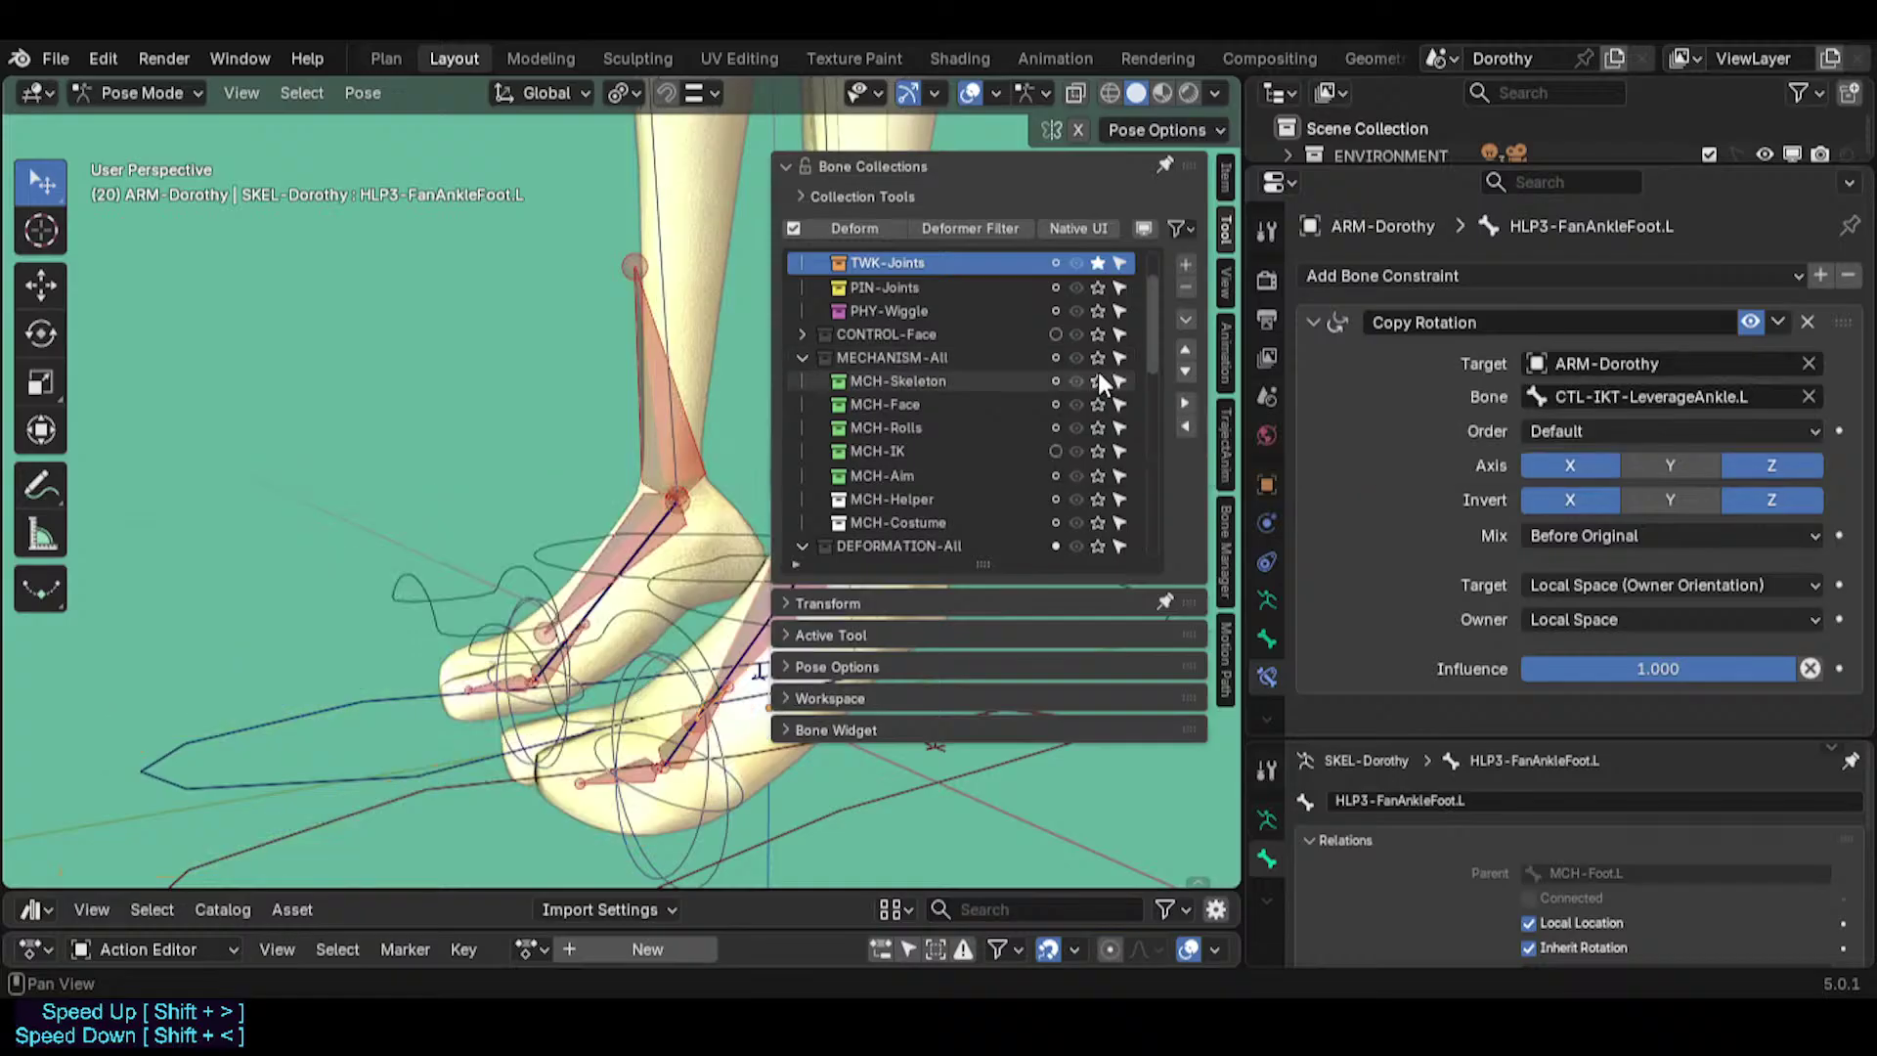
pyautogui.click(1099, 358)
pyautogui.press('n')
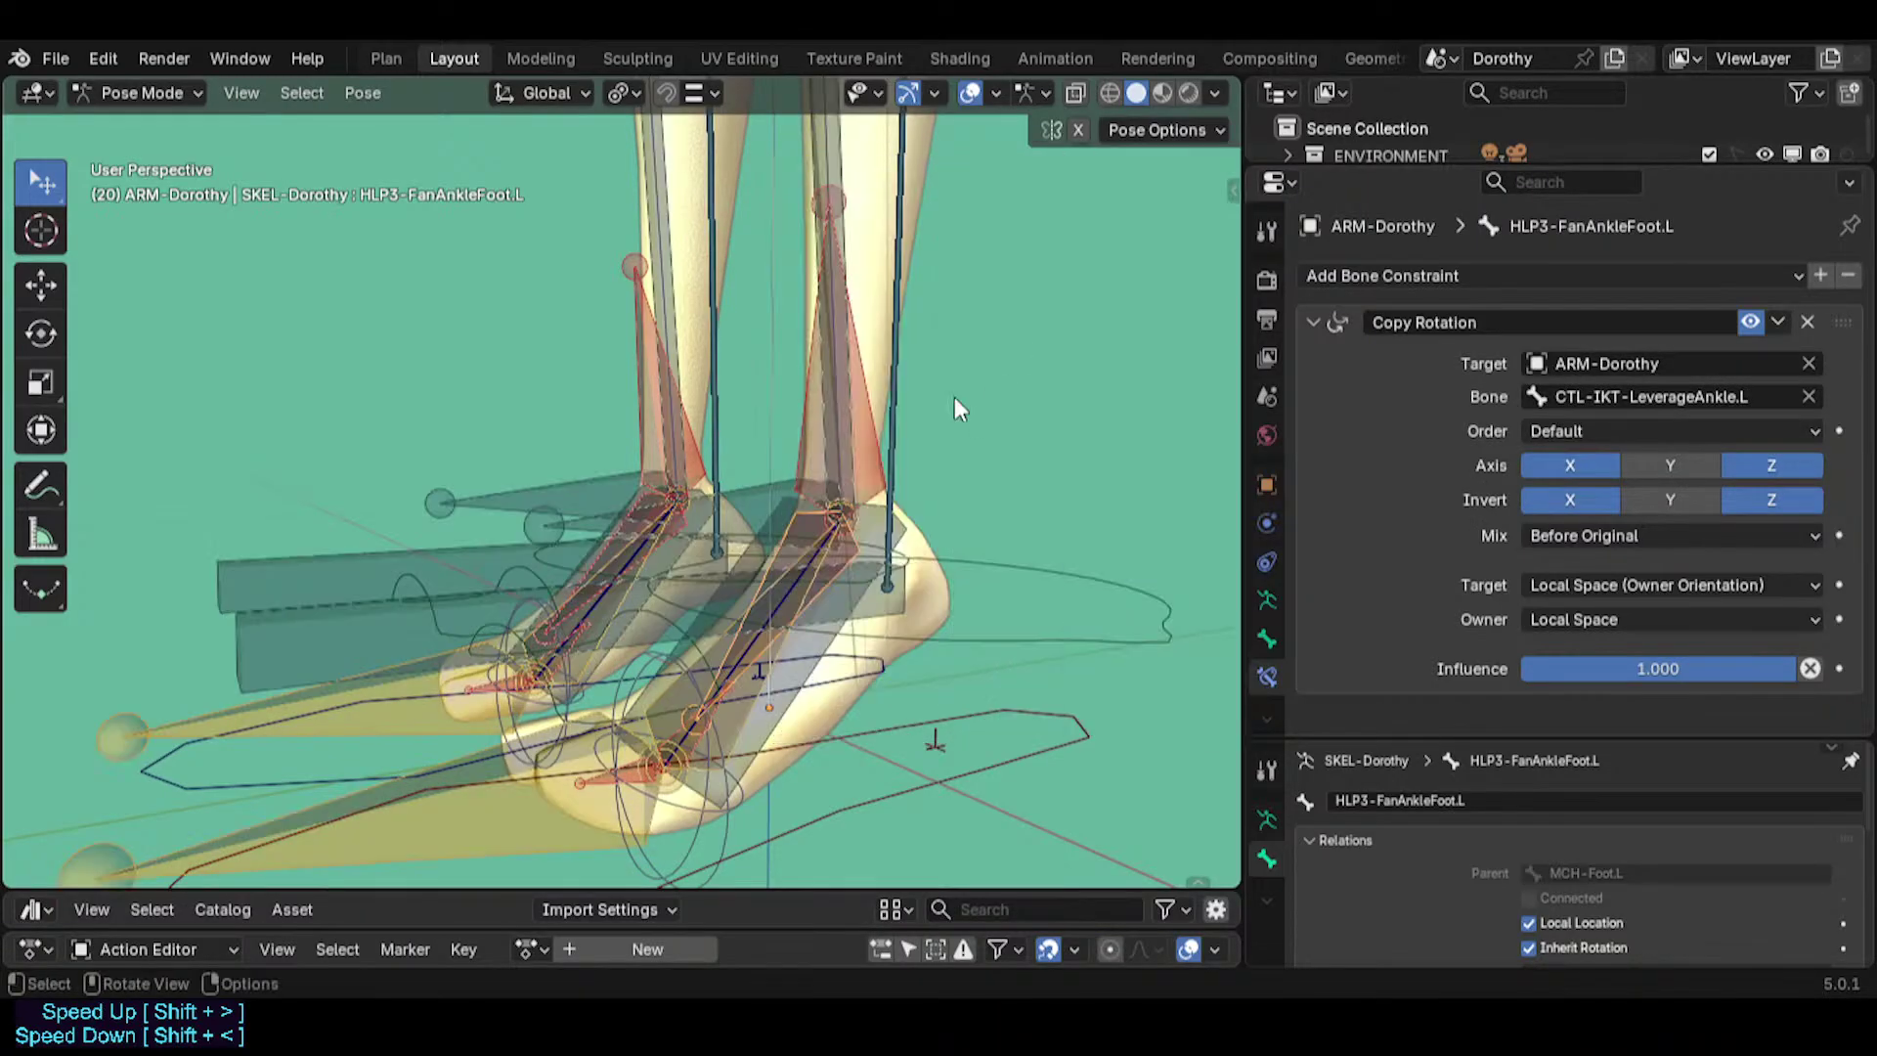
# Retarget the Copy Rotation of HLP3-FanAnkleShin.L to the copied bone name MCH-IKO-Foot.L and set its influence to 1.000.
pyautogui.moveTo(954, 400); pyautogui.dragTo(958, 445, button='middle')
pyautogui.click(749, 515)
pyautogui.moveTo(750, 515)
pyautogui.mouseDown(button='middle')
pyautogui.moveTo(719, 443)
pyautogui.moveTo(730, 507)
pyautogui.mouseUp(button='middle')
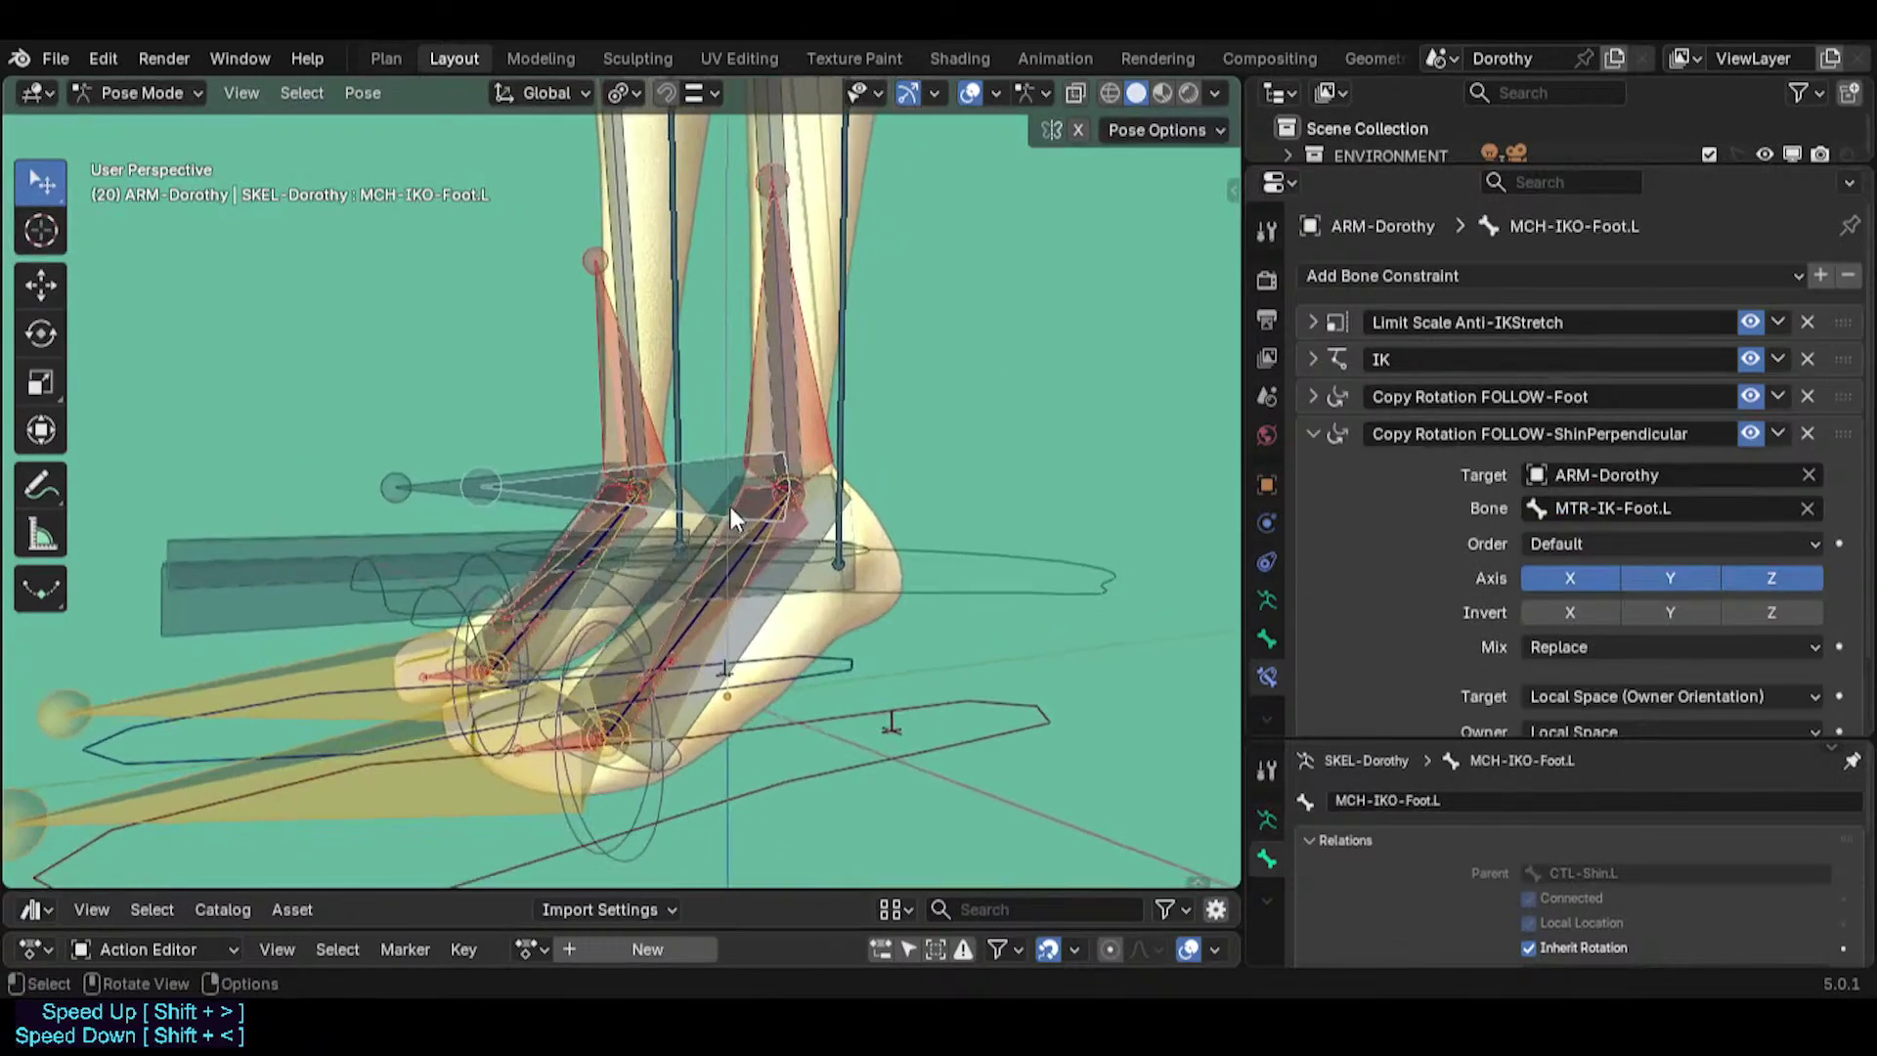
pyautogui.press('F2')
pyautogui.hotkey('ctrl', 'c')
pyautogui.click(818, 385)
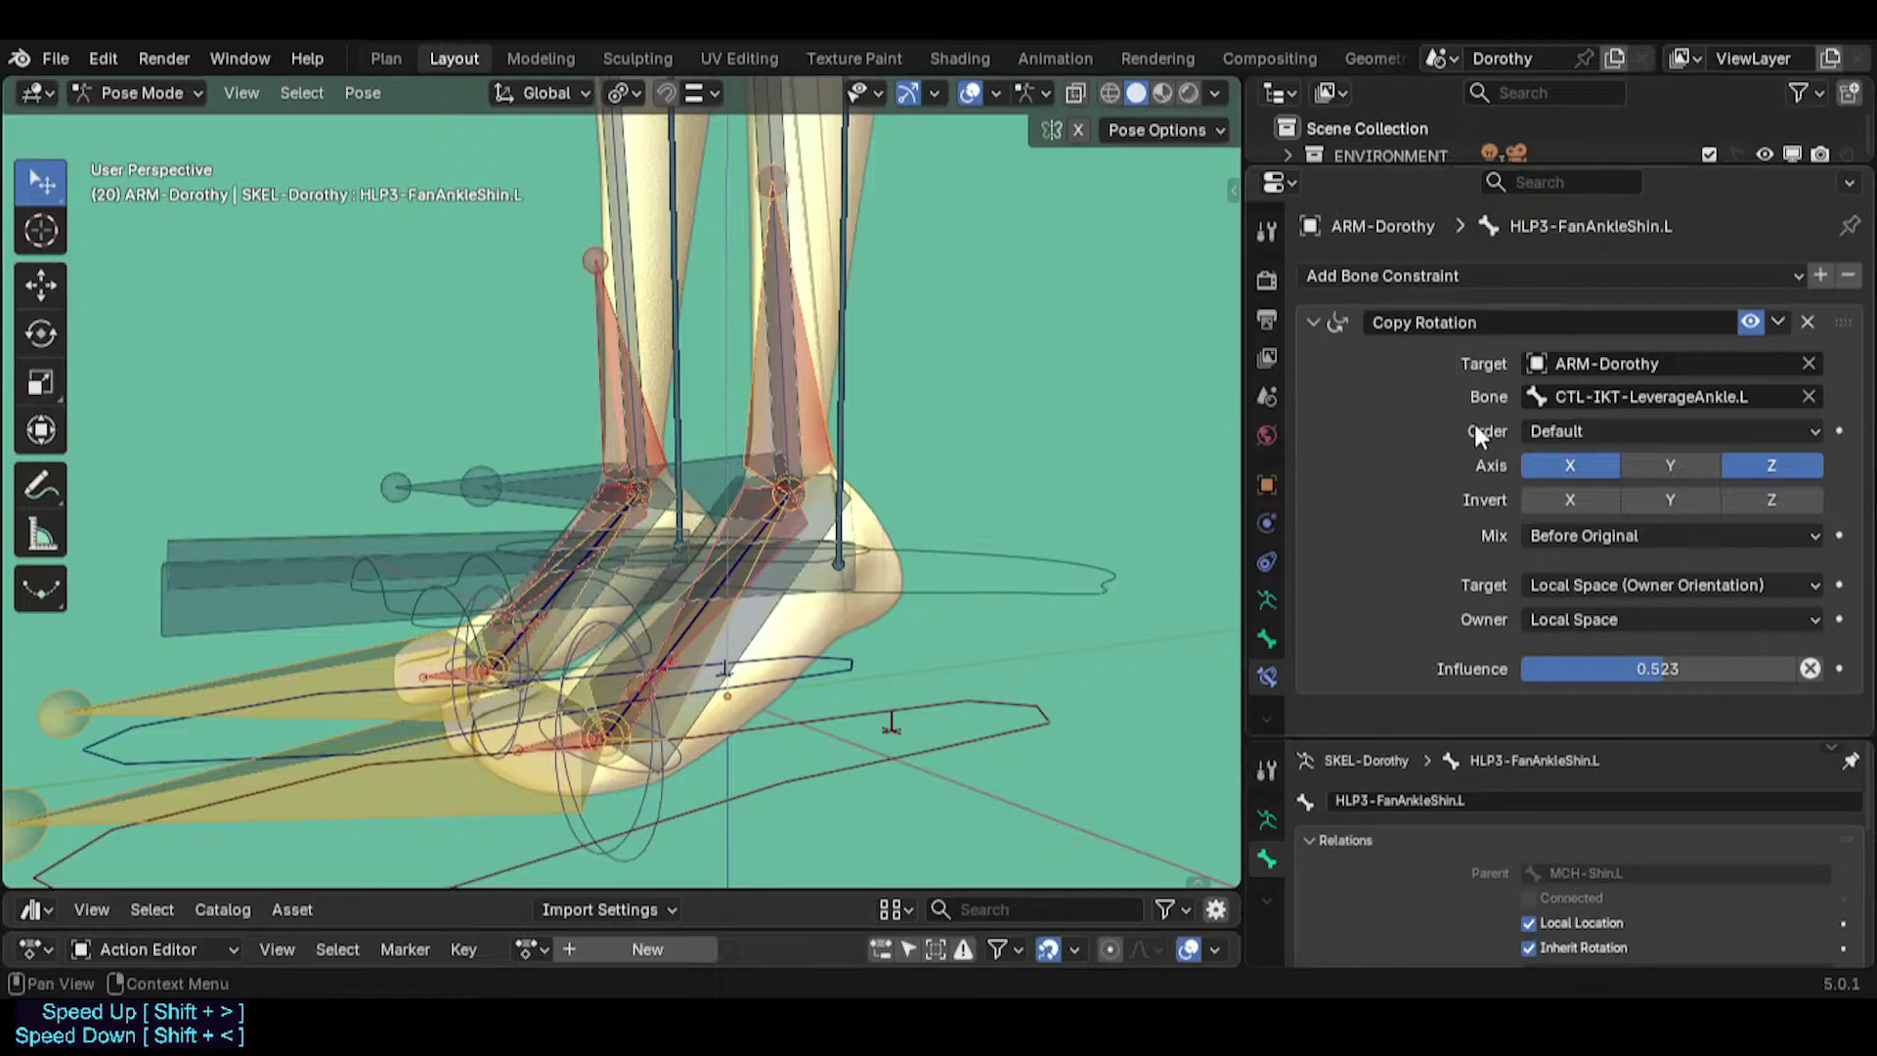
pyautogui.hotkey('ctrl', 'v')
pyautogui.moveTo(772, 479); pyautogui.dragTo(933, 597, button='middle')
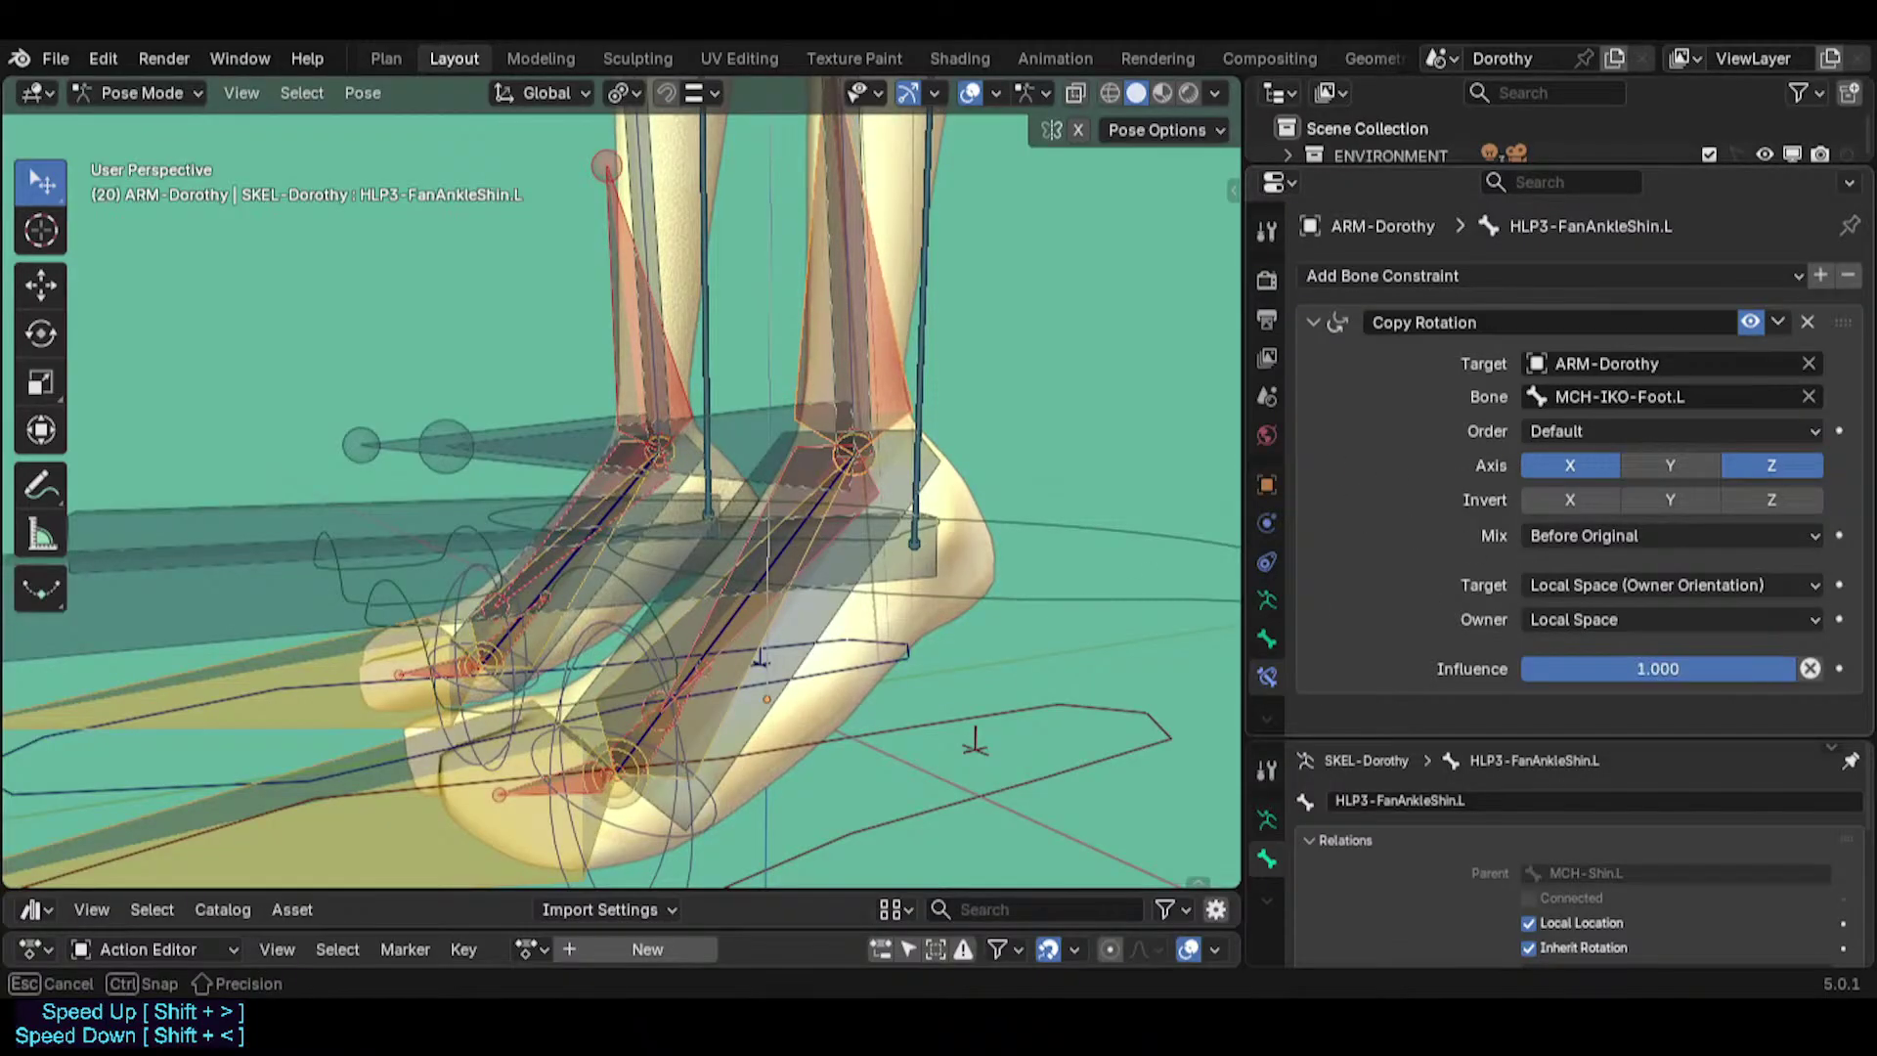
# Select HLP3-FanAnkleFoot.L and set its Copy Rotation target bone to MCH-IKO-Foot.L.
pyautogui.moveTo(883, 594)
pyautogui.mouseDown(button='middle')
pyautogui.moveTo(725, 600)
pyautogui.moveTo(907, 623)
pyautogui.mouseUp(button='middle')
pyautogui.click(899, 462)
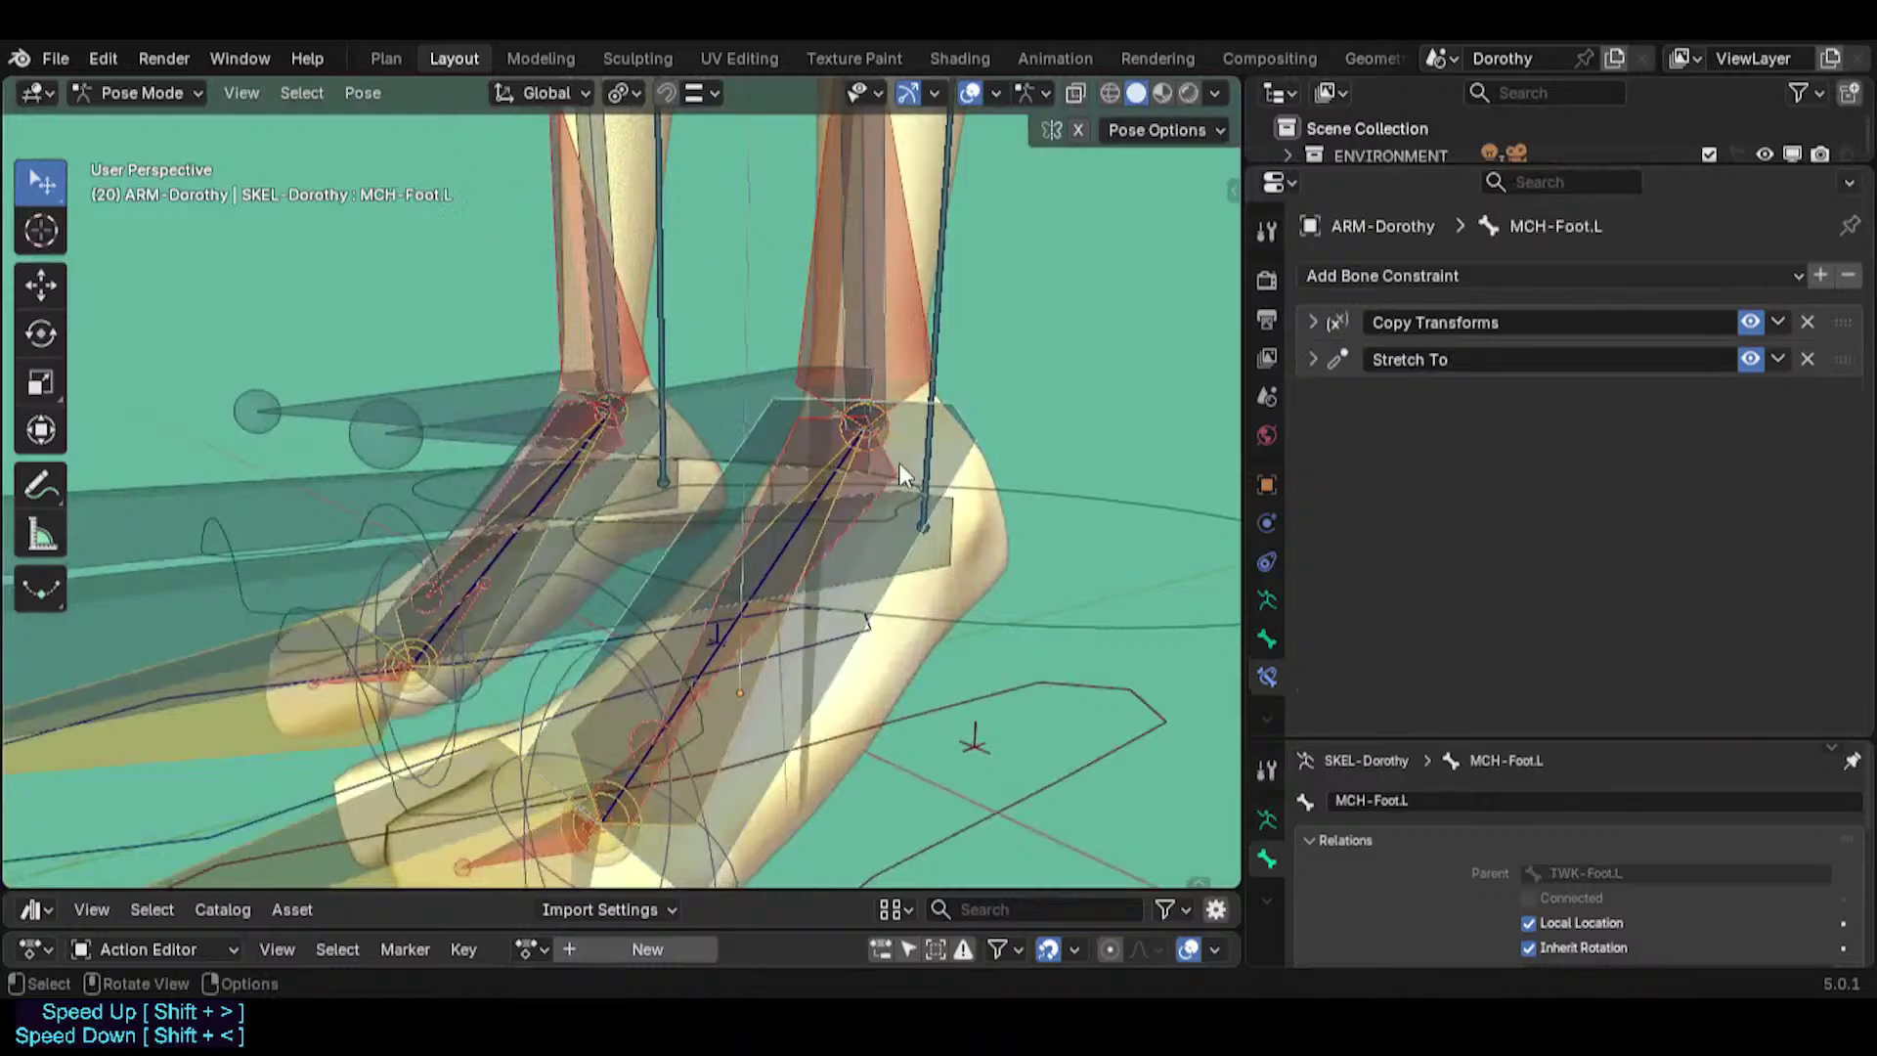
pyautogui.click(900, 461)
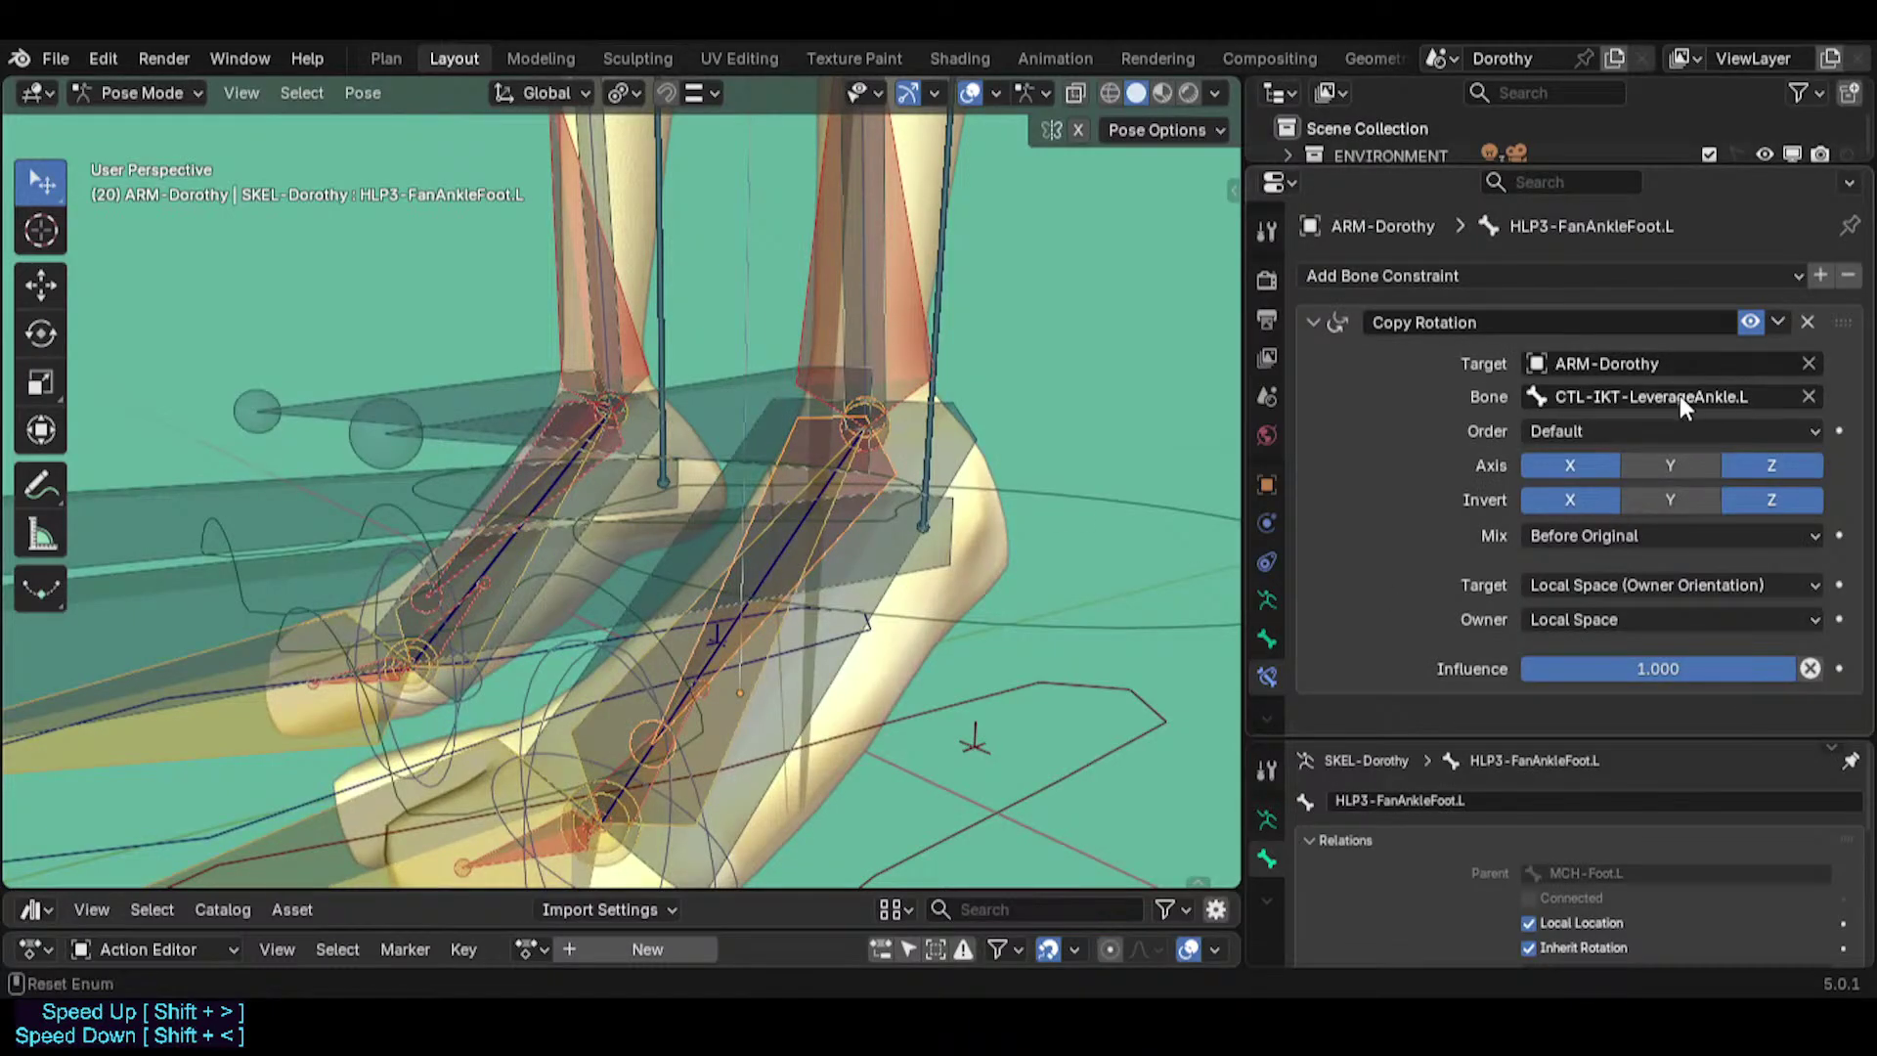
pyautogui.hotkey('ctrl', 'v')
# Rotate TWK-Foot.L freely and about the global X axis to test the left ankle fans.
pyautogui.moveTo(1066, 434); pyautogui.dragTo(938, 431, button='middle')
pyautogui.scroll(-3, 987, 586)
pyautogui.keyDown('shift'); pyautogui.click(1067, 533); pyautogui.keyUp('shift')
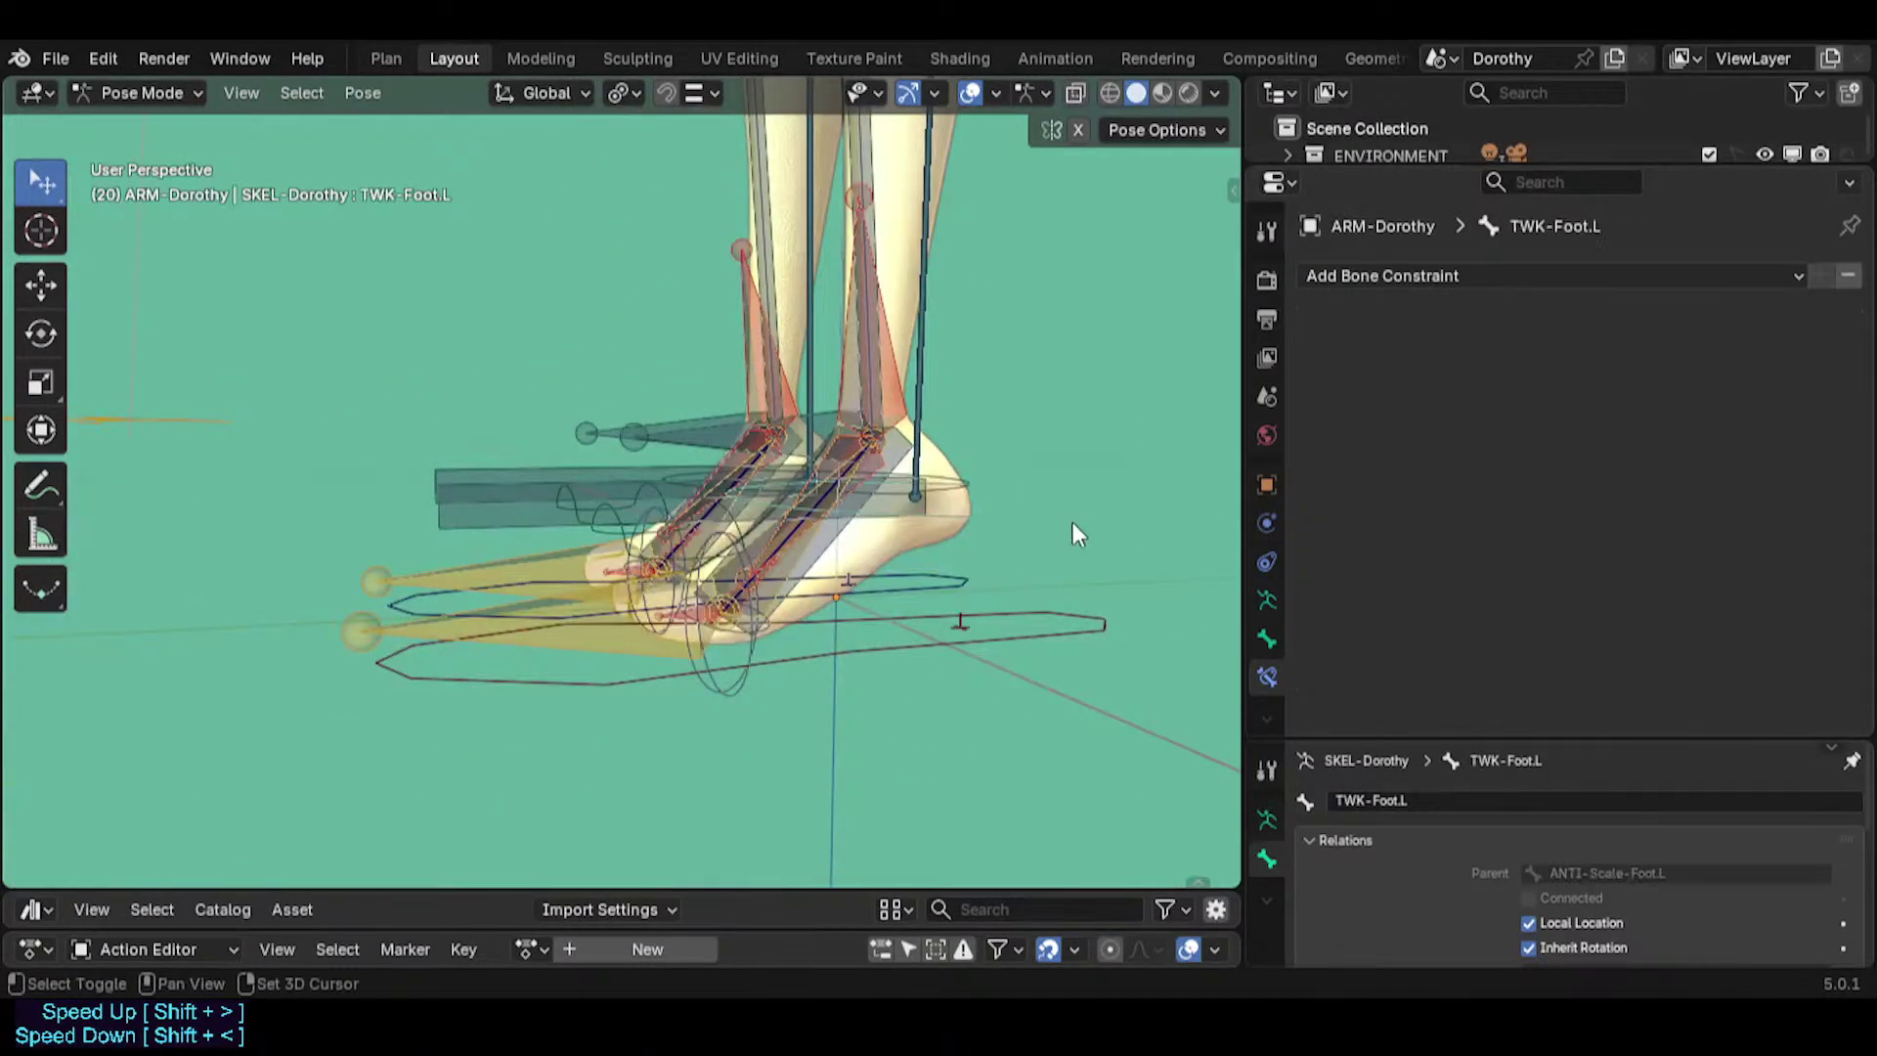
pyautogui.press('r')
pyautogui.click(993, 344)
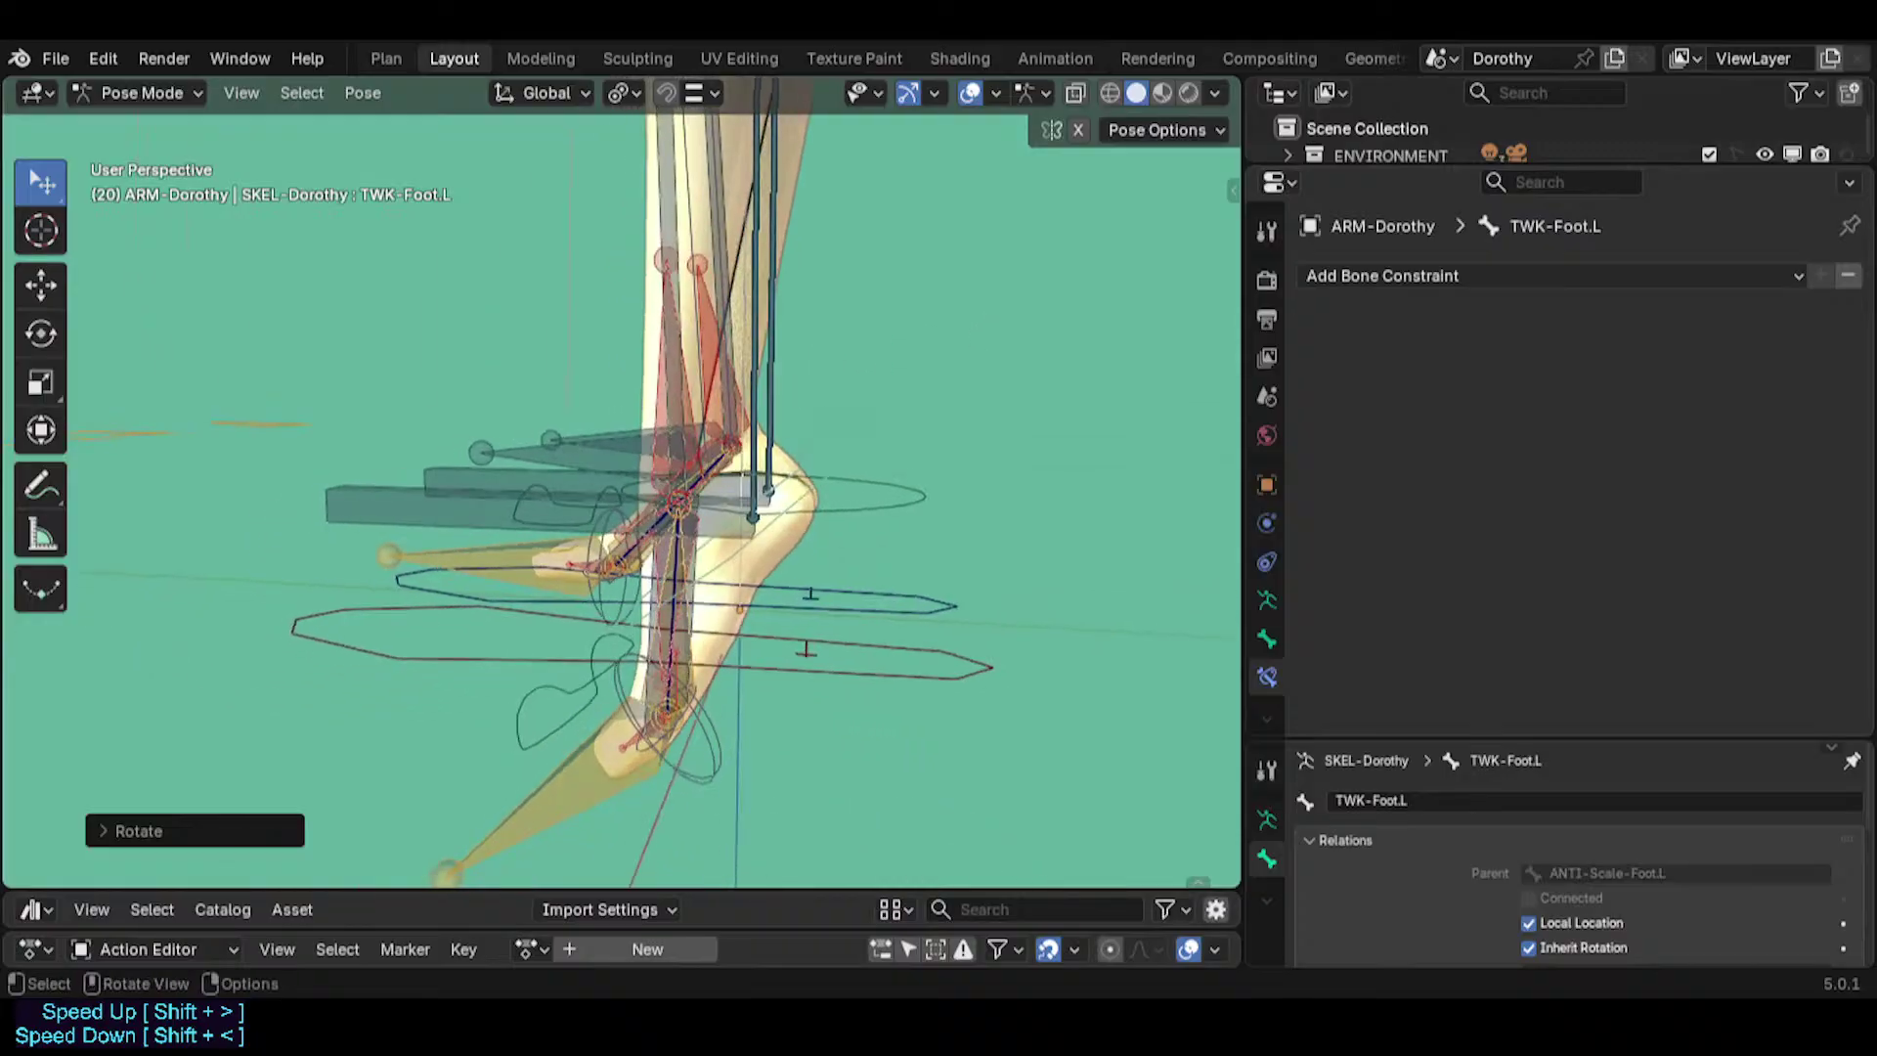
pyautogui.press('r')
pyautogui.press('x')
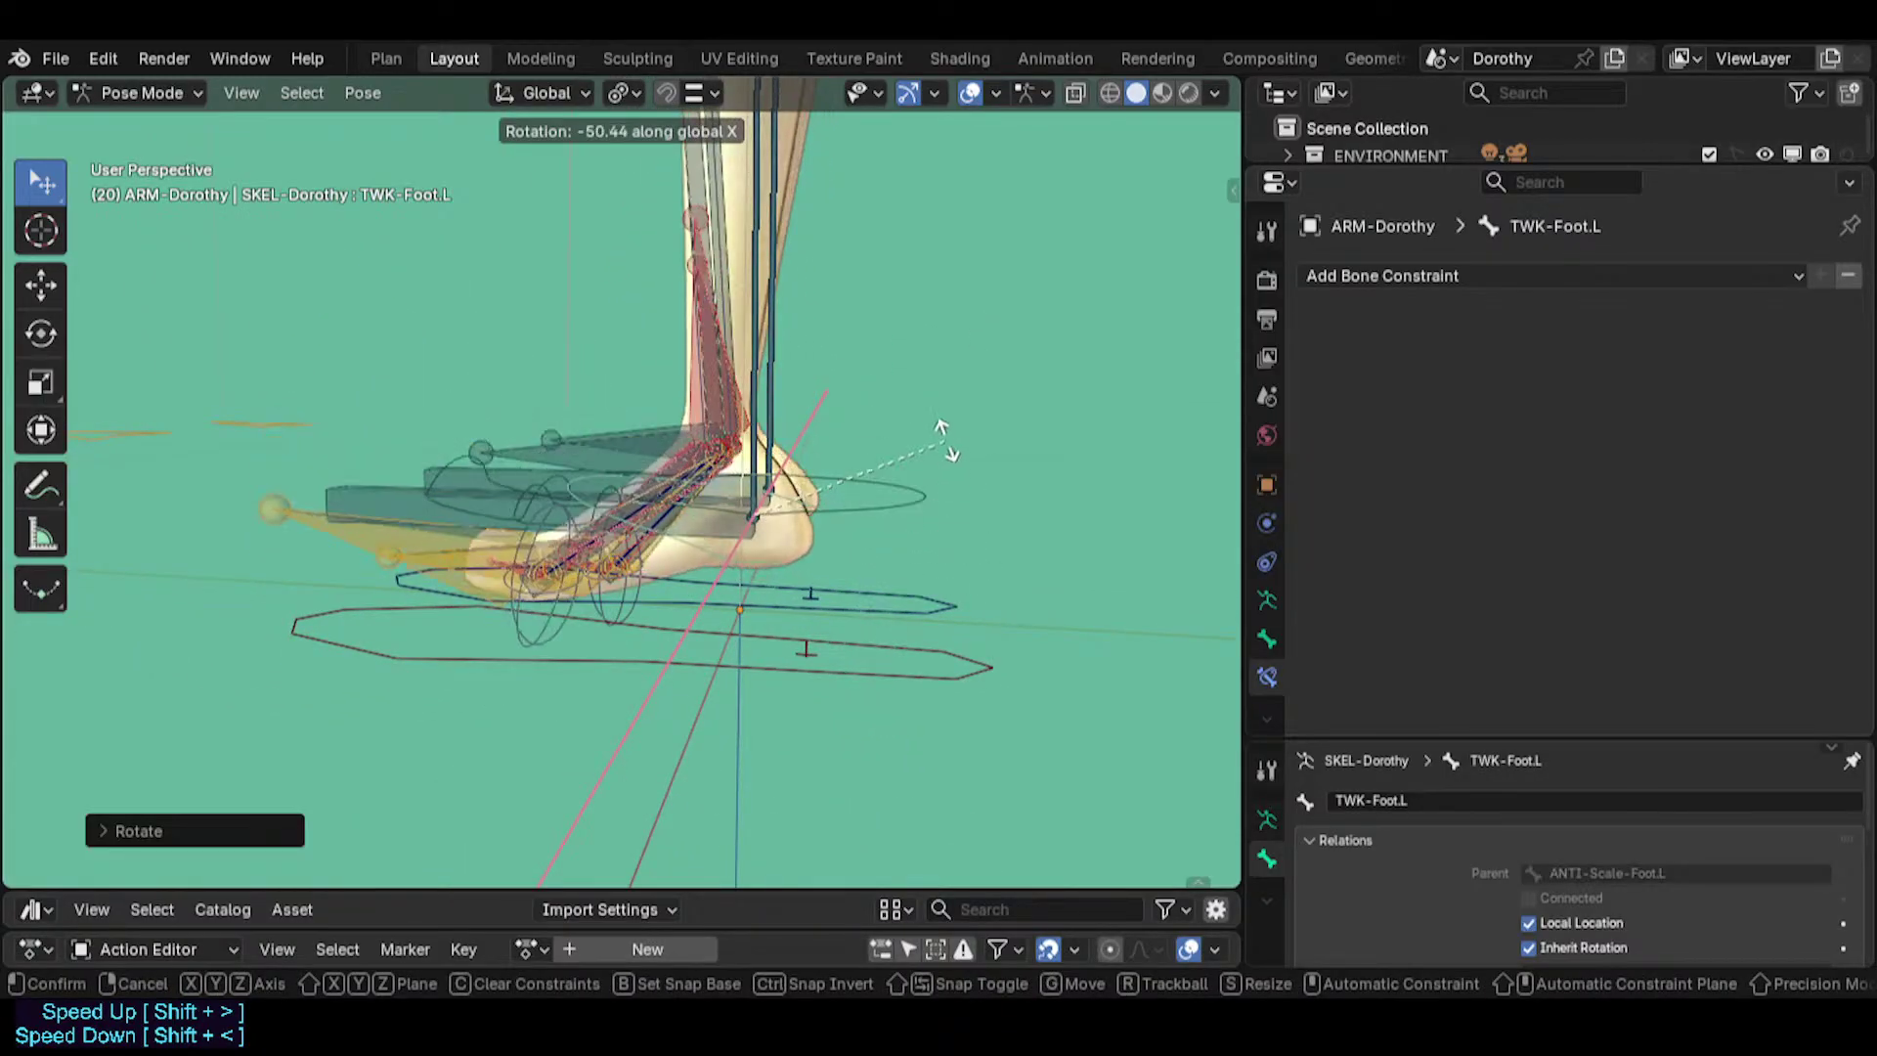
pyautogui.click(972, 641)
pyautogui.moveTo(843, 567); pyautogui.dragTo(878, 575, button='middle')
# Test the left ankle by rotating MTR-IK-Foot.L about the X axis, and clear the pose rotation.
pyautogui.click(902, 653)
pyautogui.press('r')
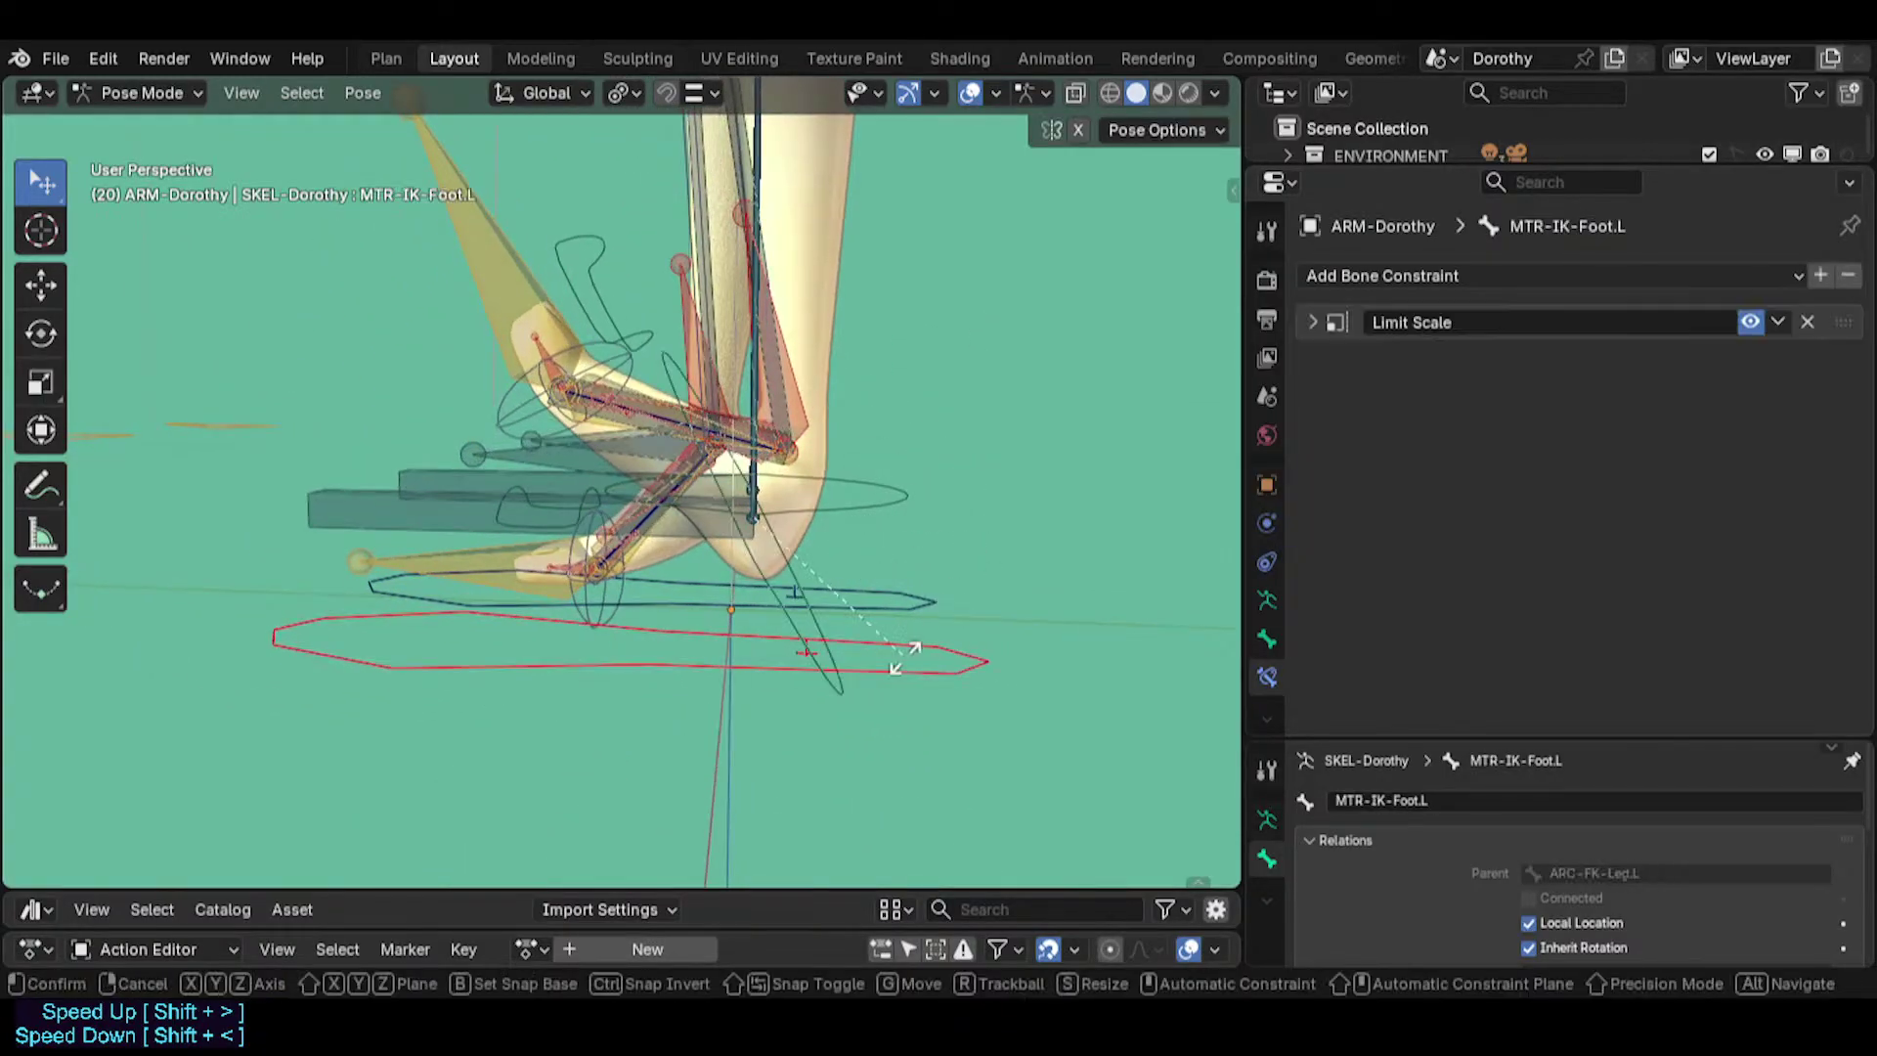
pyautogui.press('x')
pyautogui.click(917, 626)
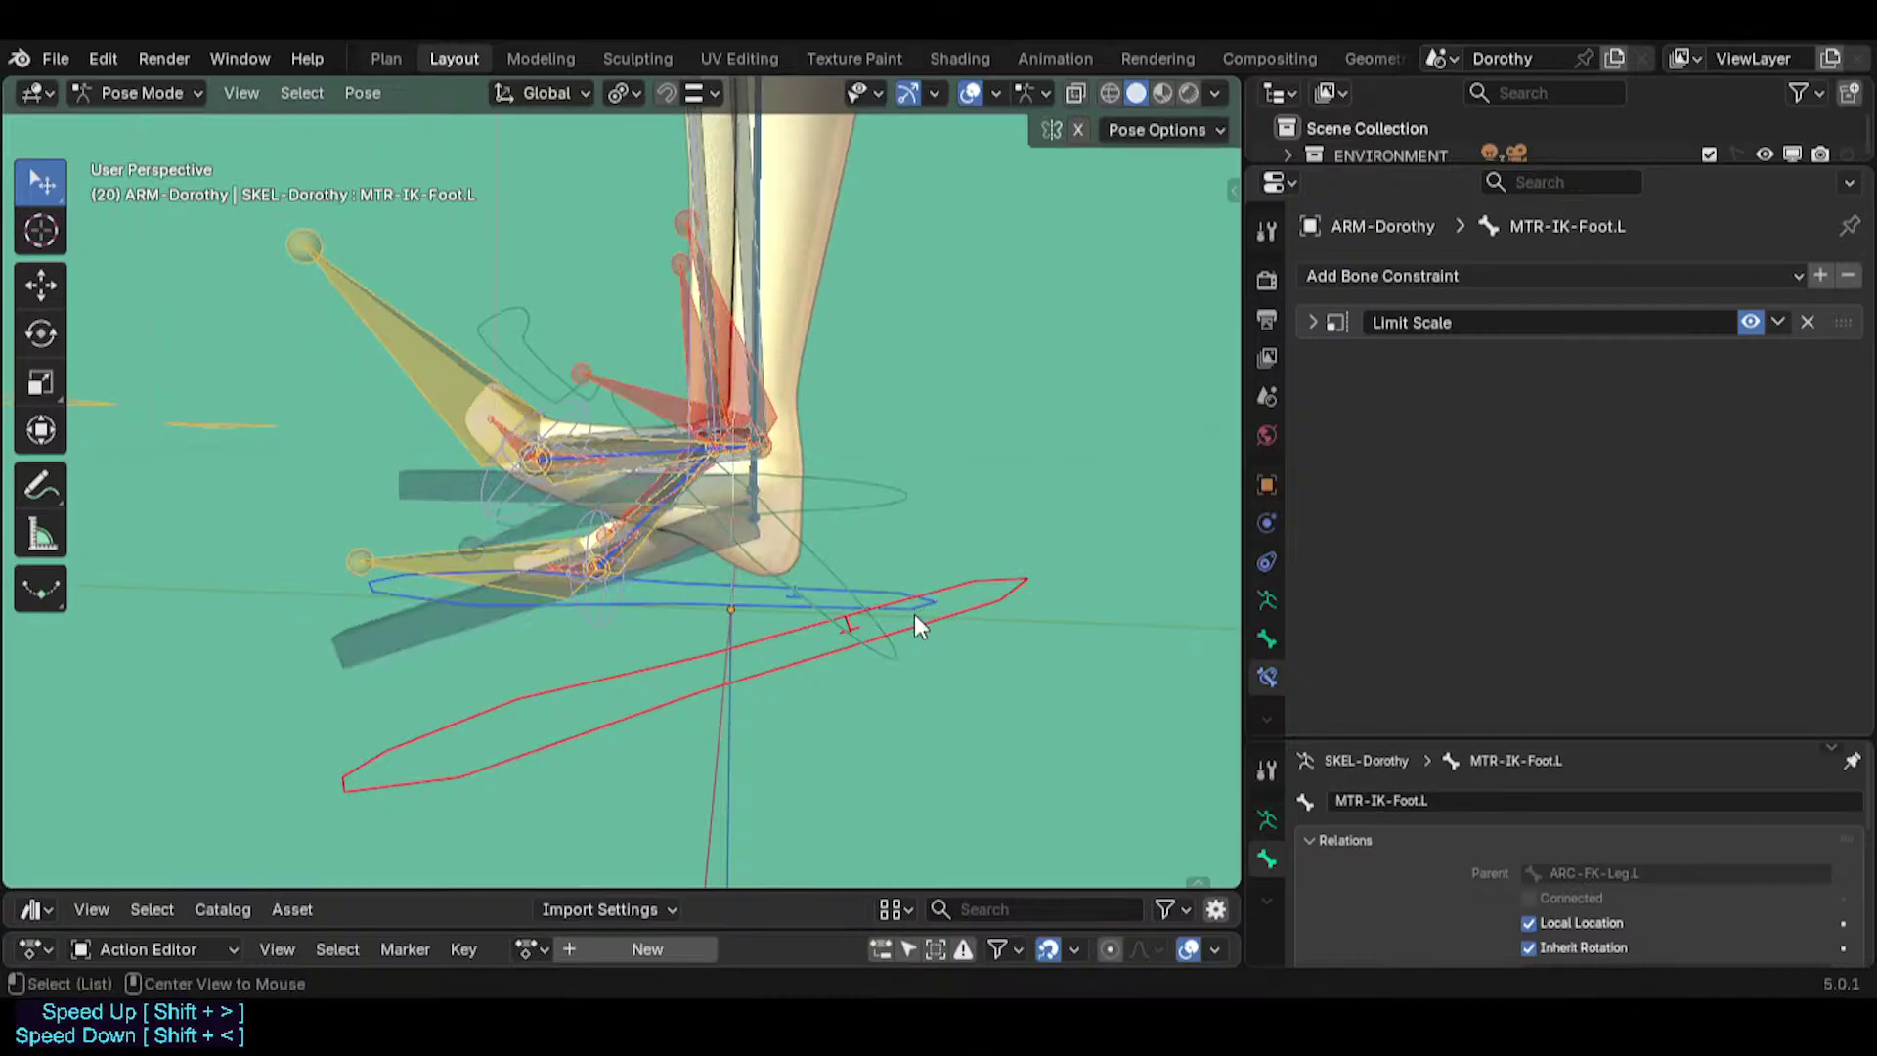
pyautogui.hotkey('alt', 'r')
# Lift MTR-IK-Foot.L, rotate the left foot toe-up, and set the Copy Rotation influence of HLP3-FanAnkleShin.L to 0.243.
pyautogui.press('g')
pyautogui.click(782, 501)
pyautogui.moveTo(797, 533); pyautogui.dragTo(1016, 557, button='middle')
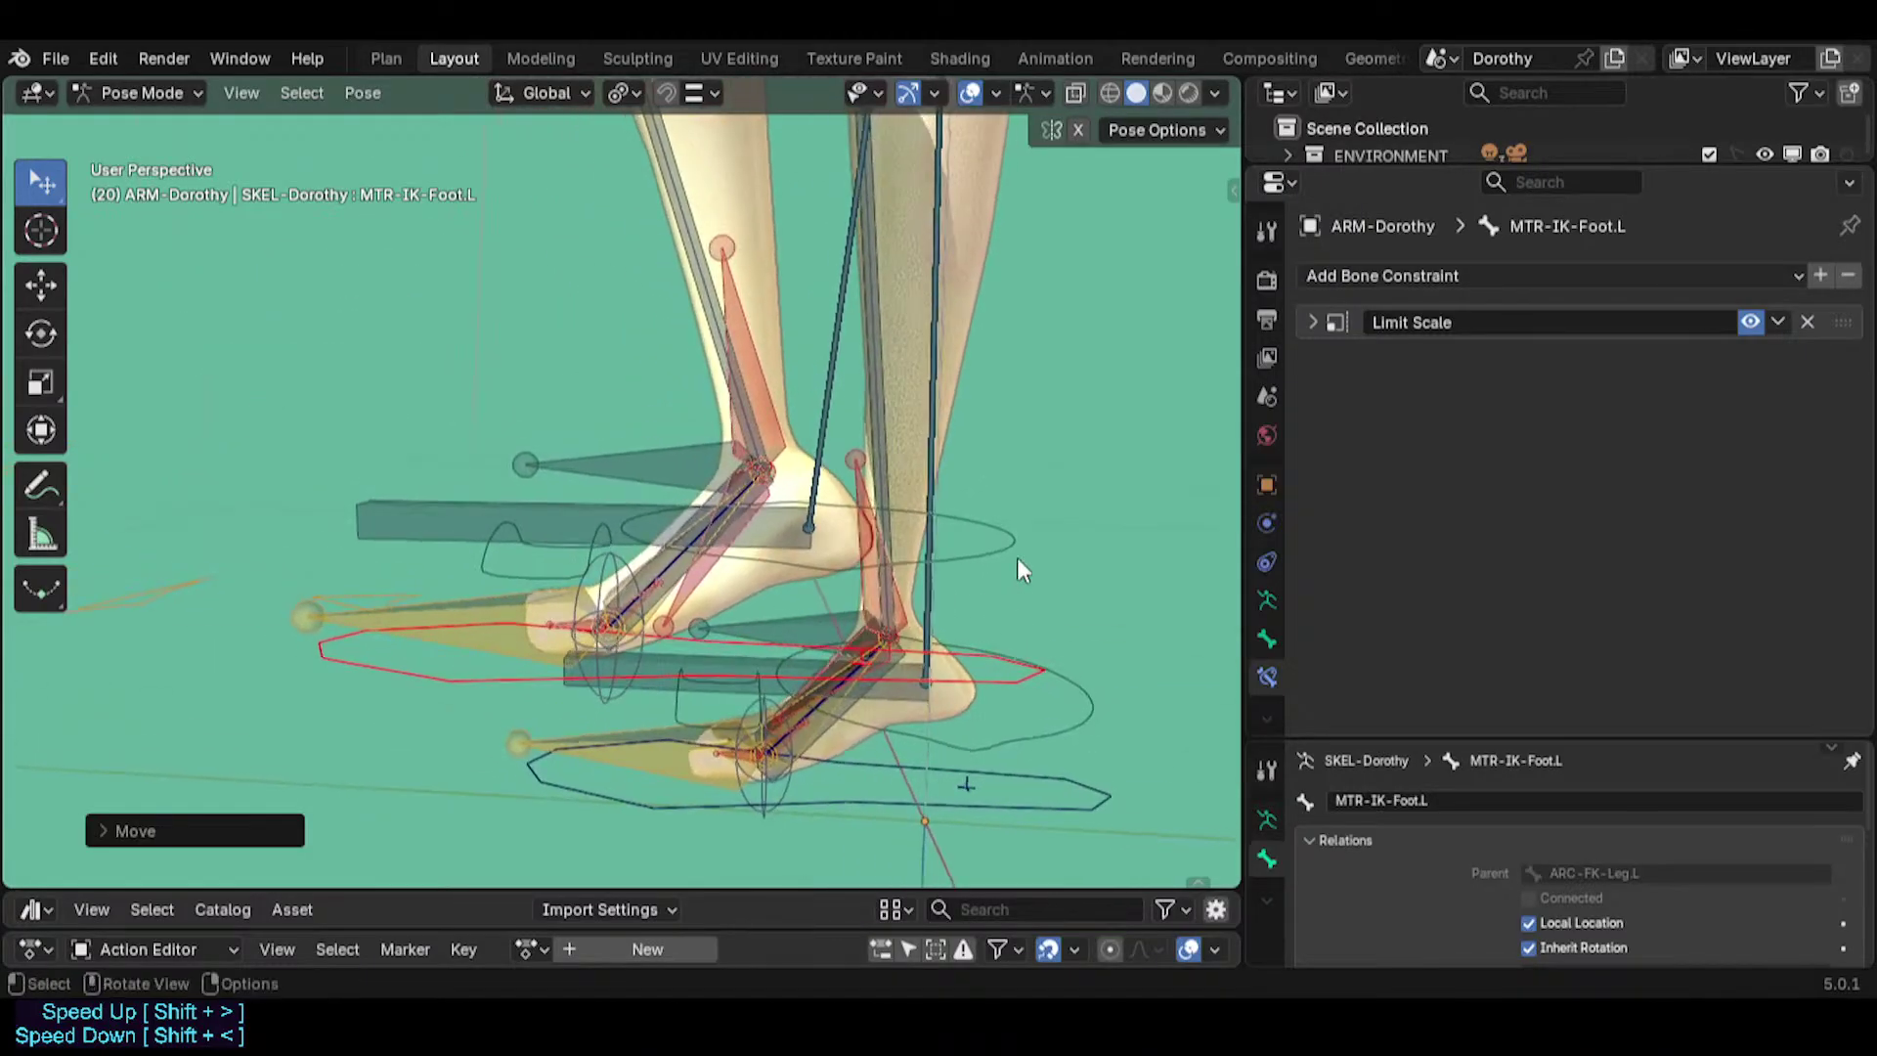
pyautogui.press('r')
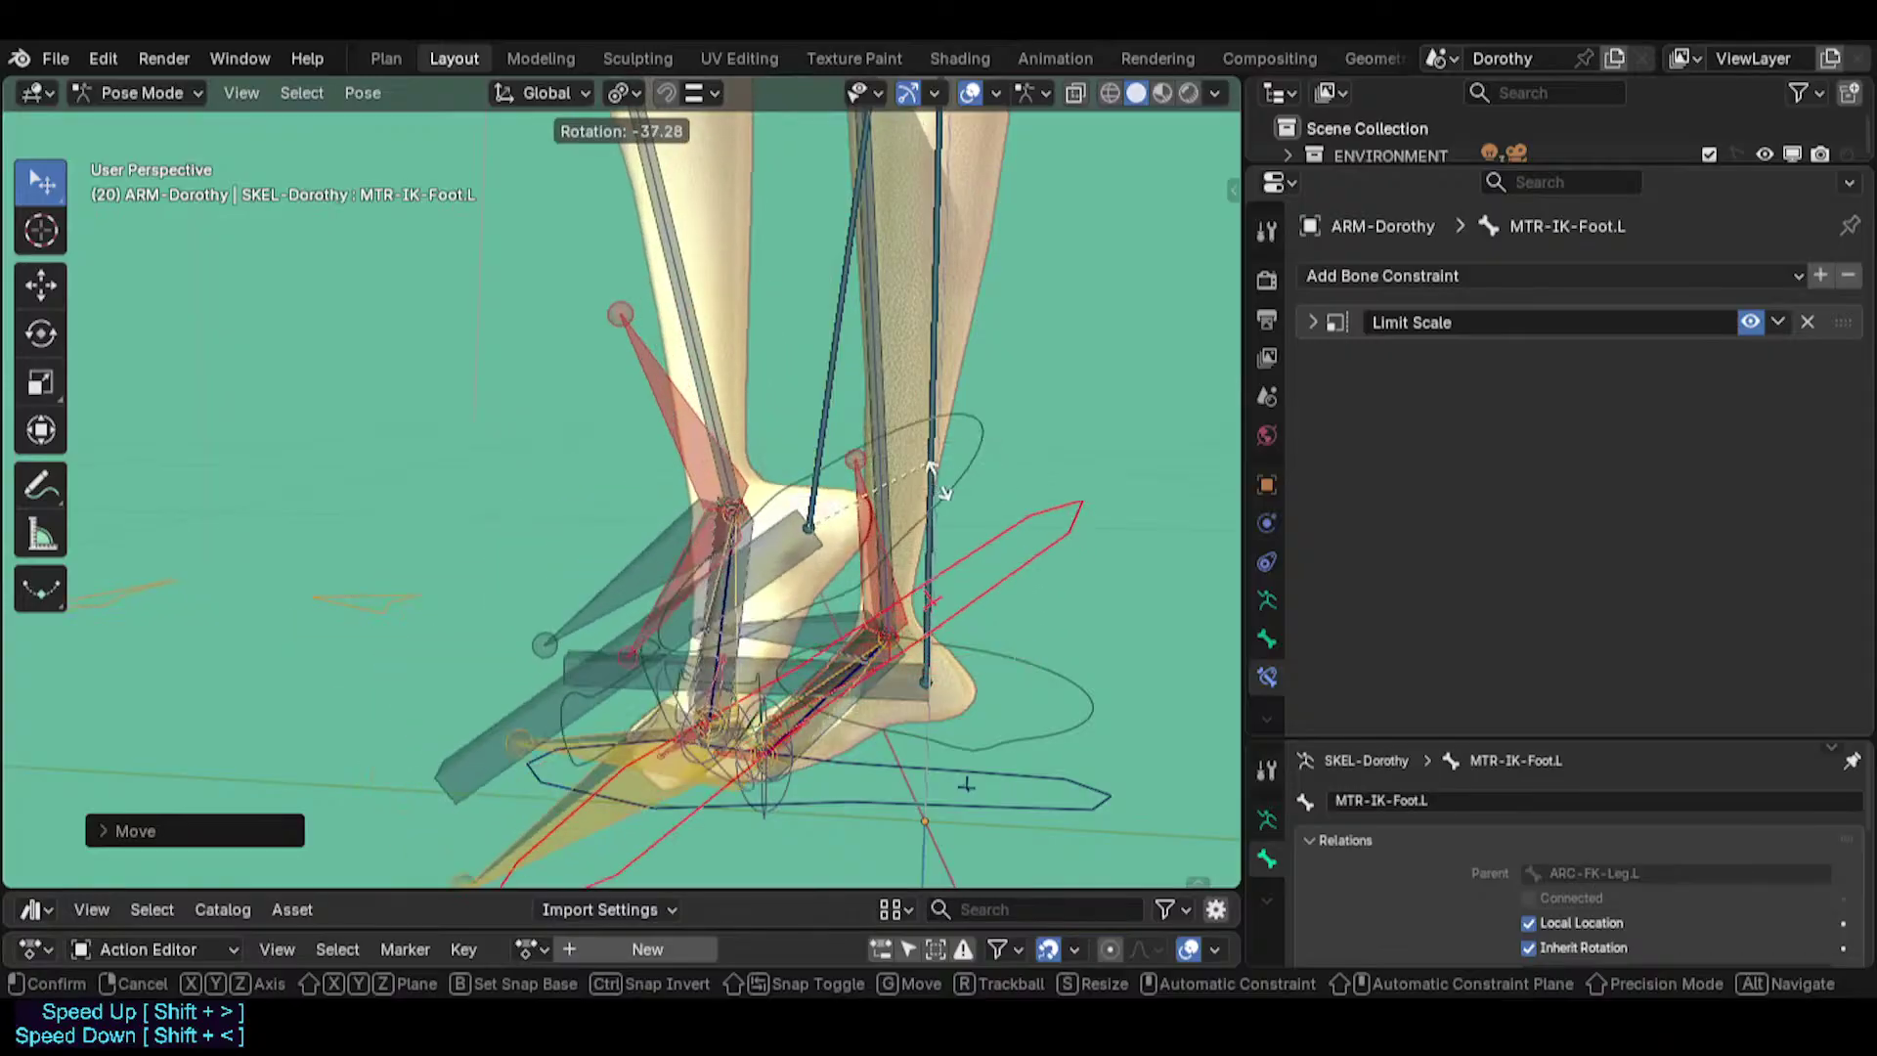
pyautogui.click(953, 493)
pyautogui.press('r')
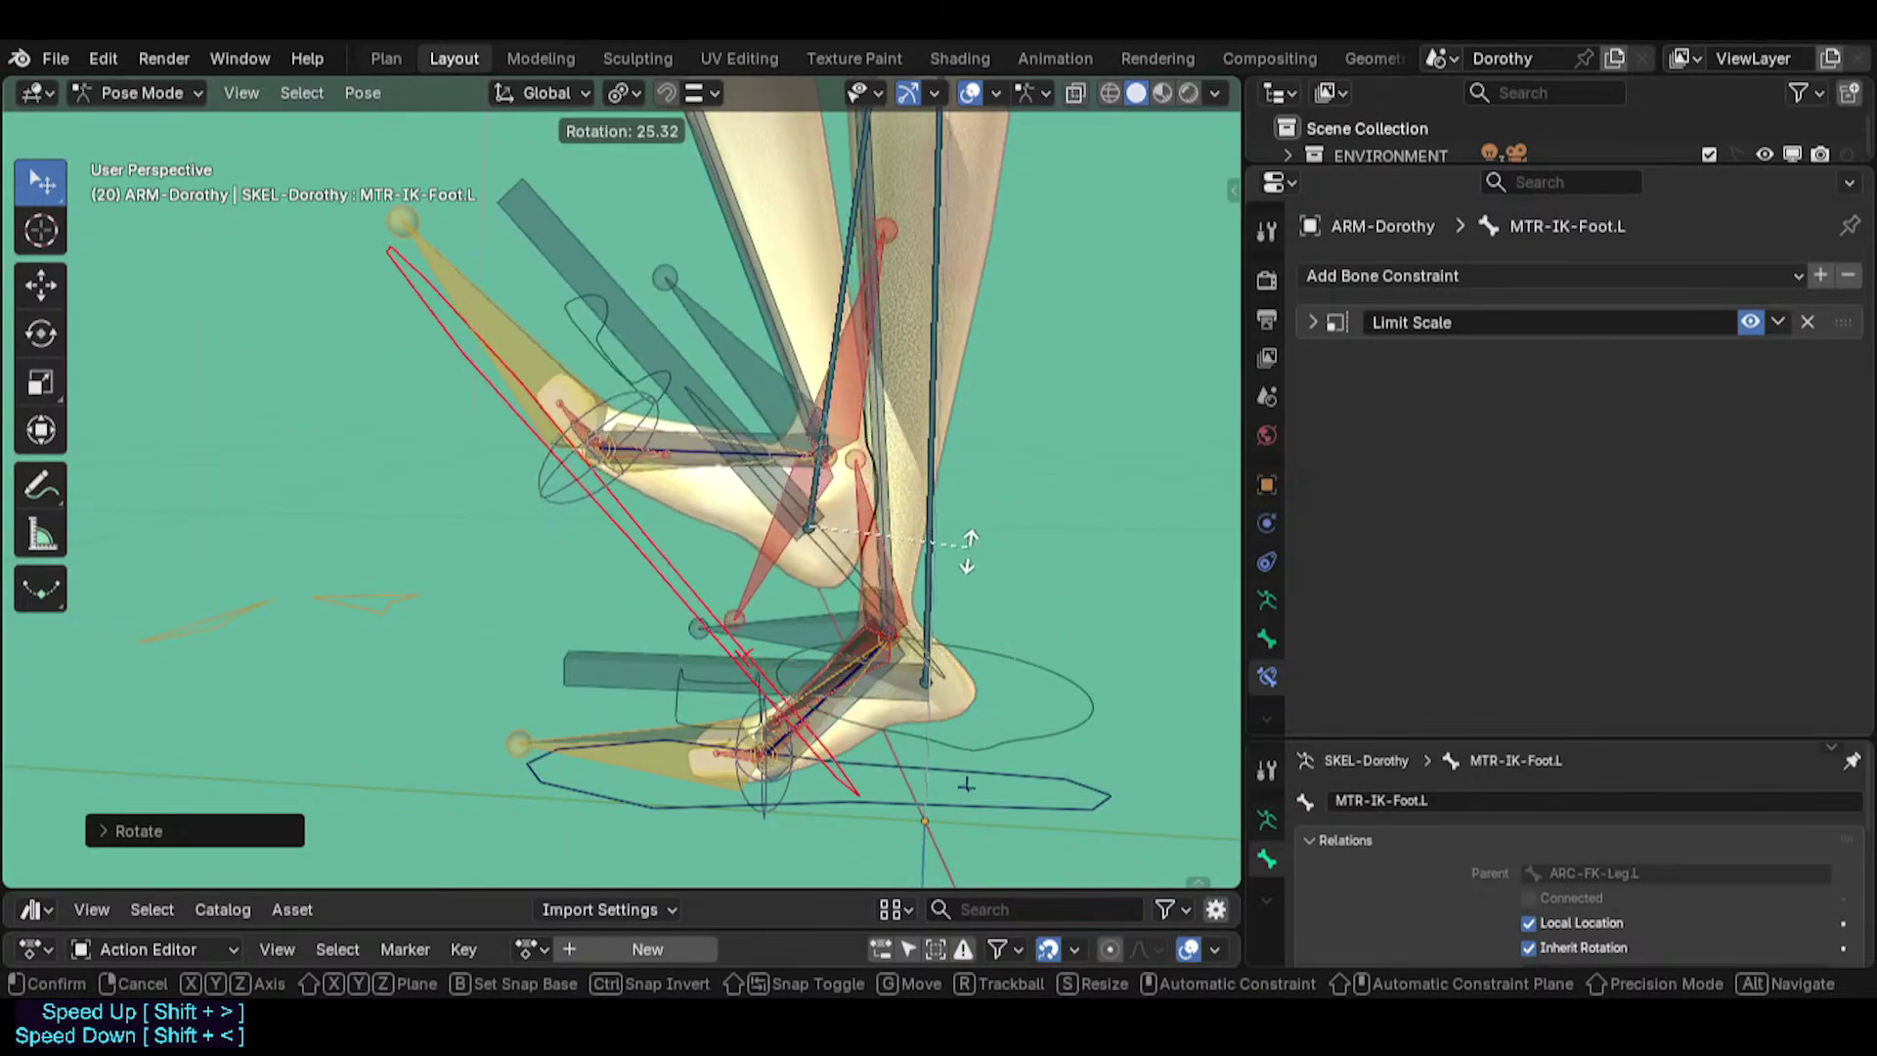
pyautogui.click(971, 545)
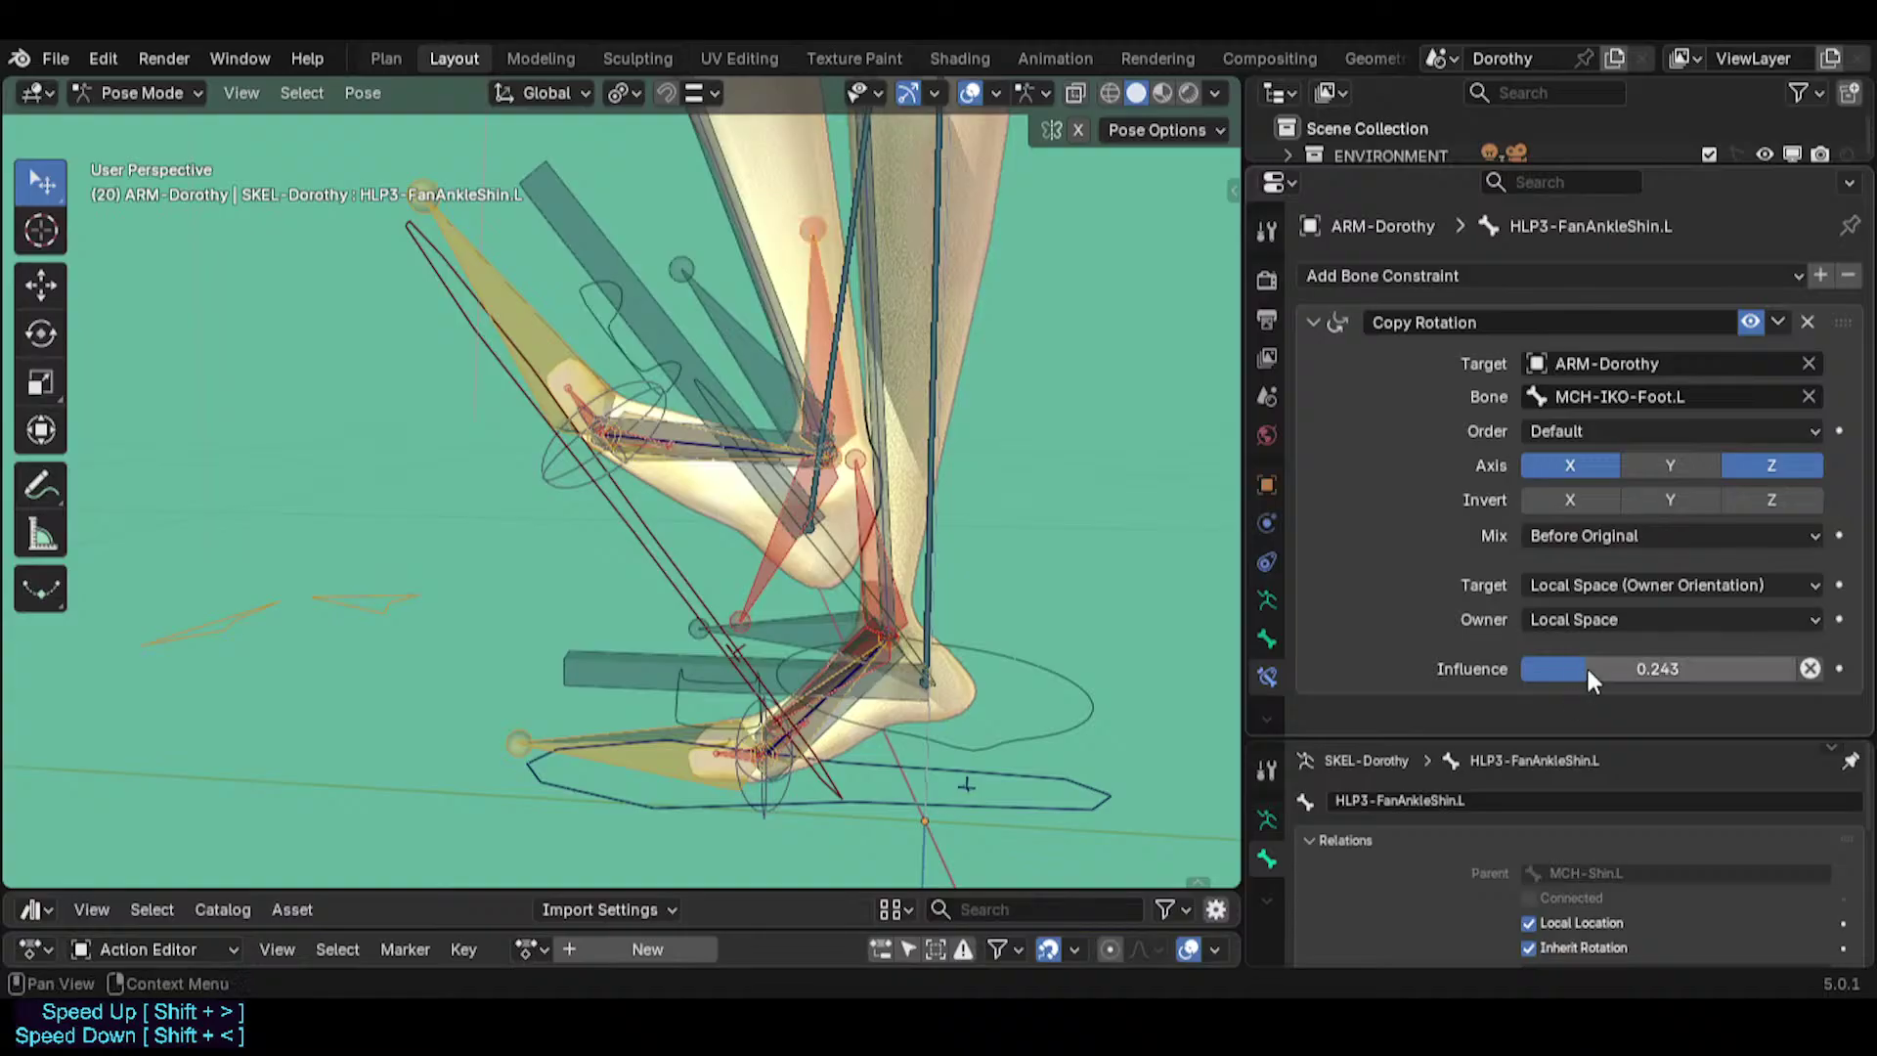
# Rotate MTR-IK-Foot.L toe-down and lower the Copy Rotation influence of HLP3-FanAnkleFoot.L to about 0.26.
pyautogui.click(765, 612)
pyautogui.press('r')
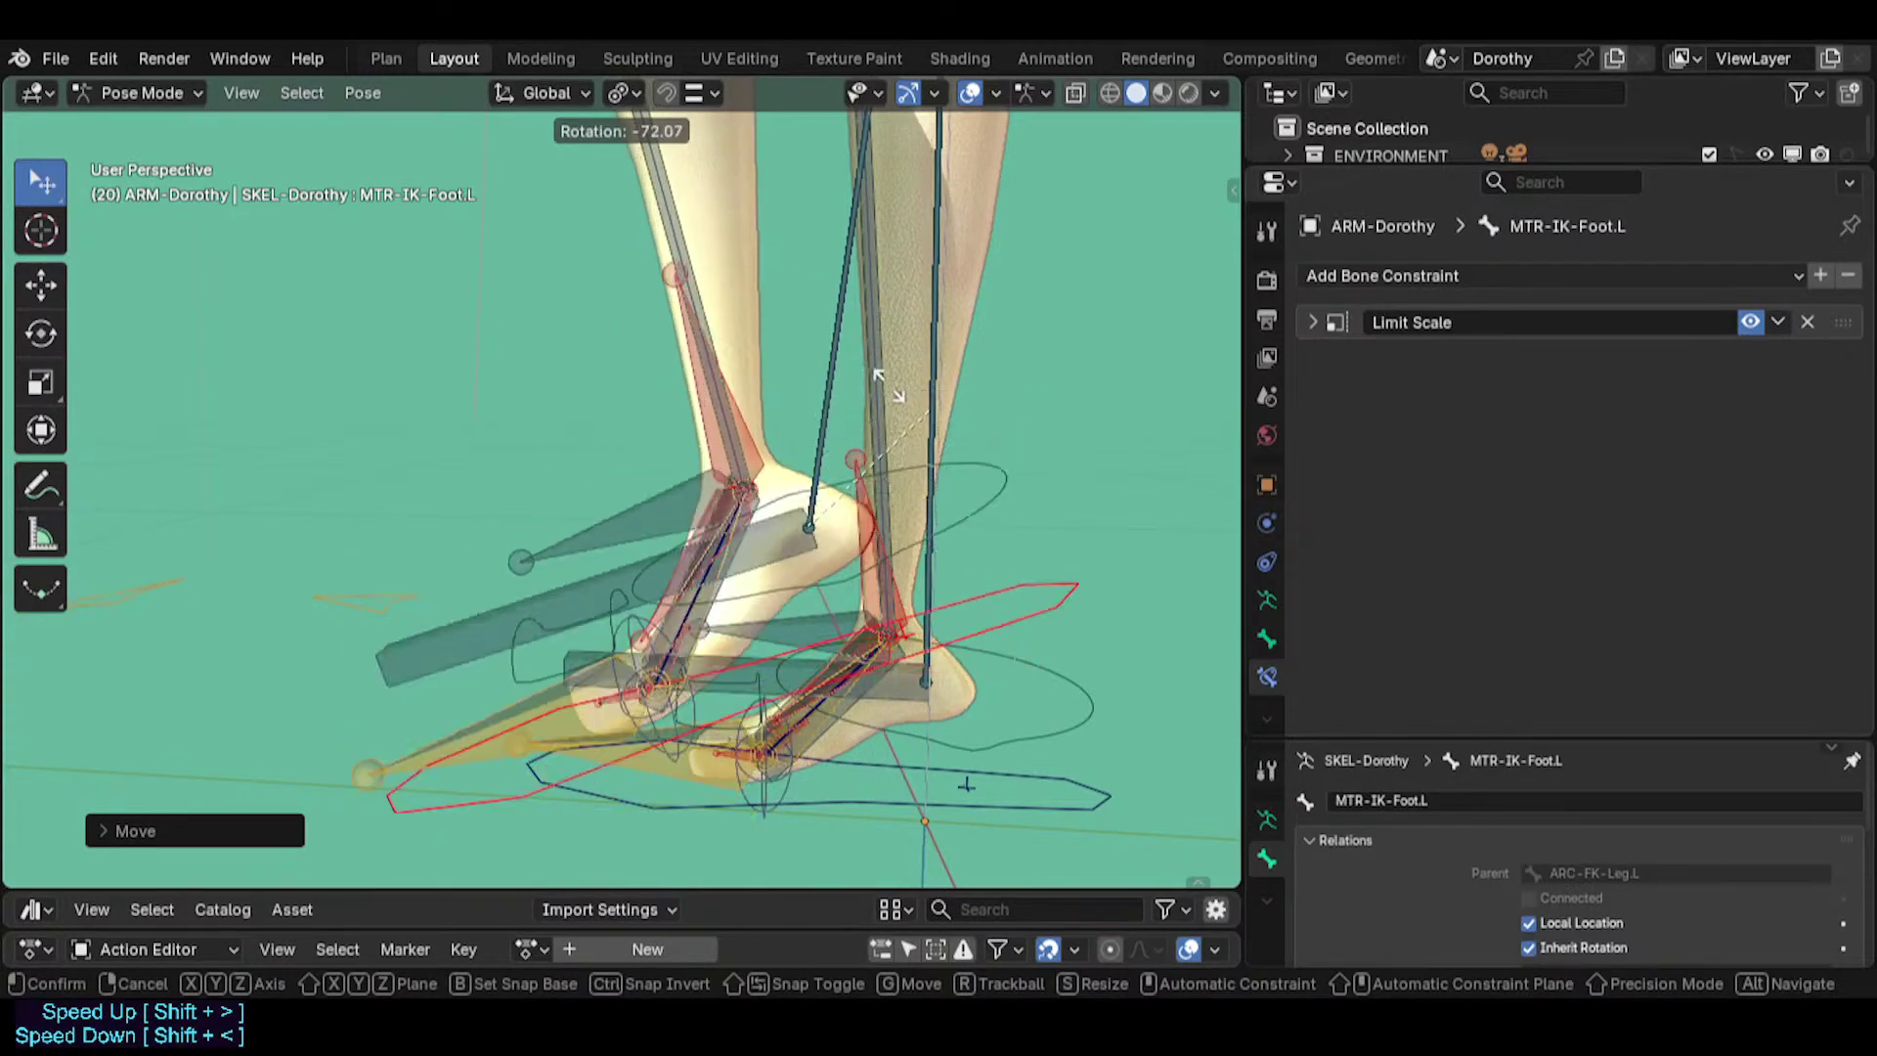
pyautogui.click(807, 352)
pyautogui.click(644, 624)
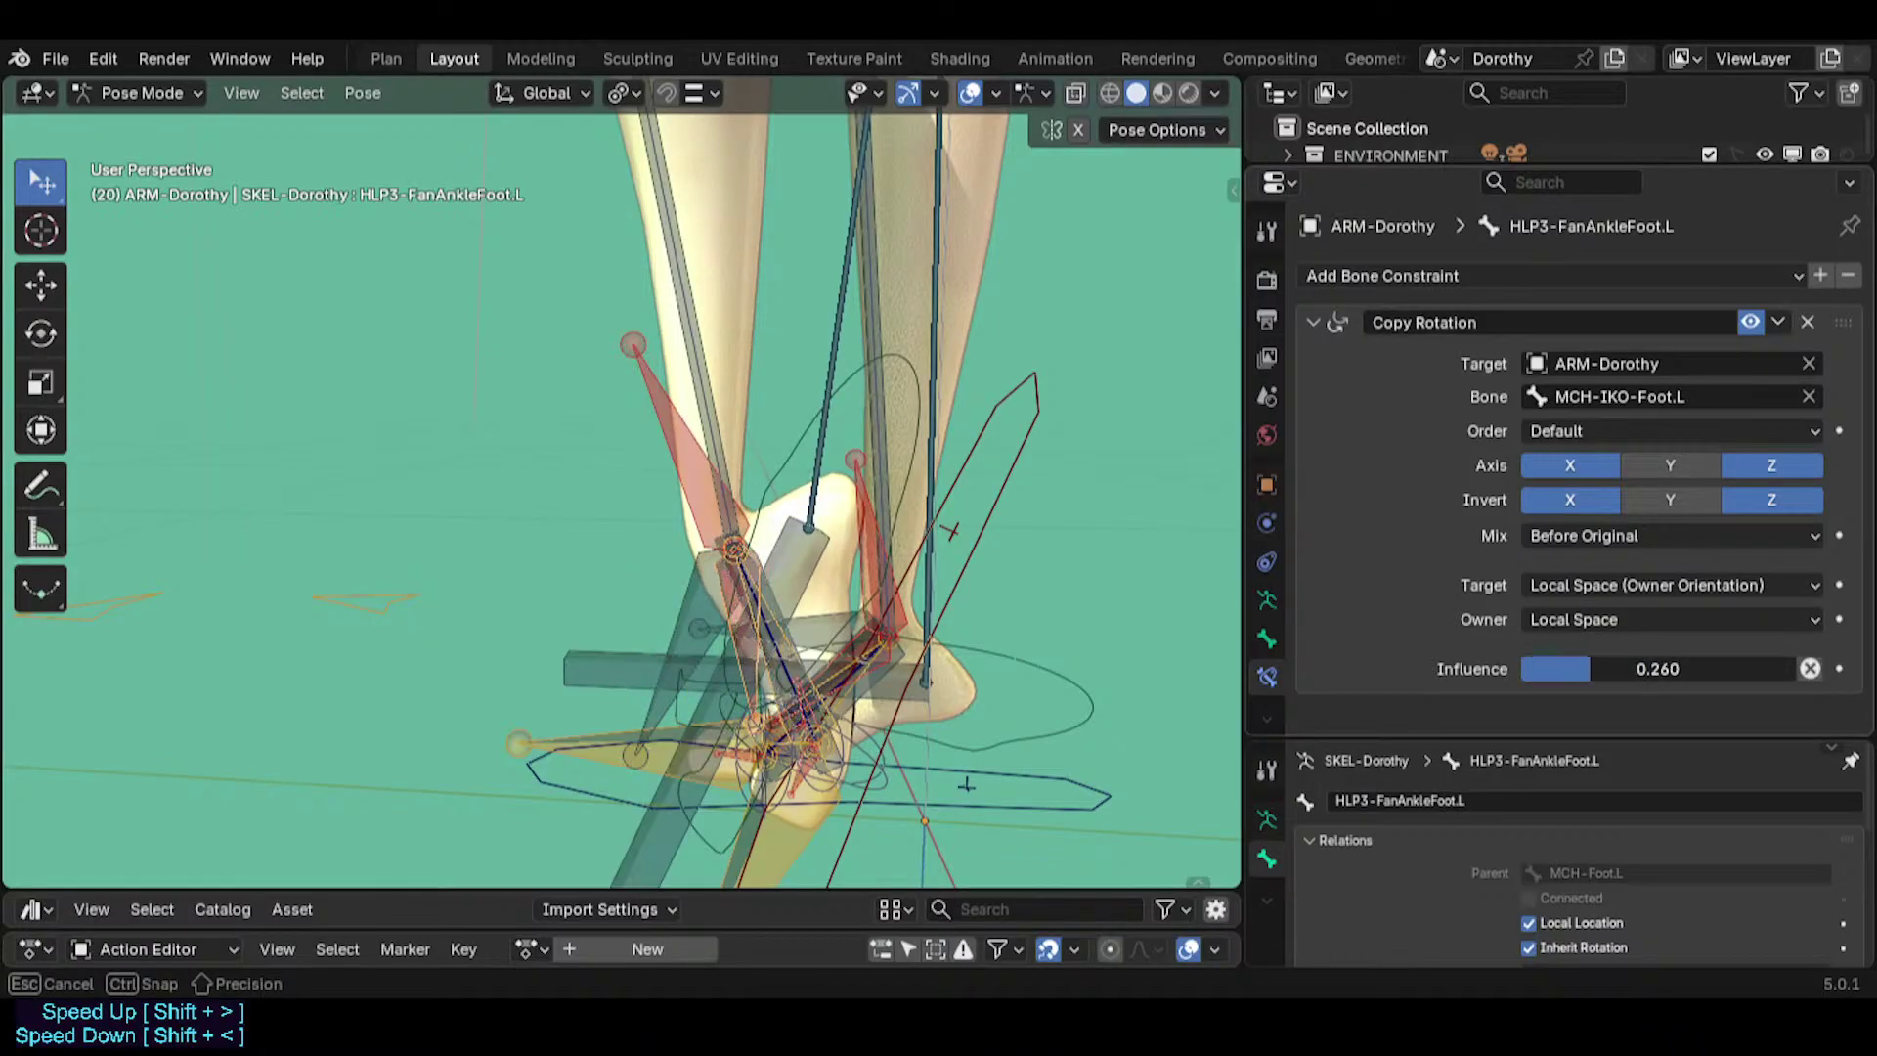
# Rotate MTR-IK-Foot.L back towards level and move it further up and forward.
pyautogui.click(1021, 405)
pyautogui.press('r')
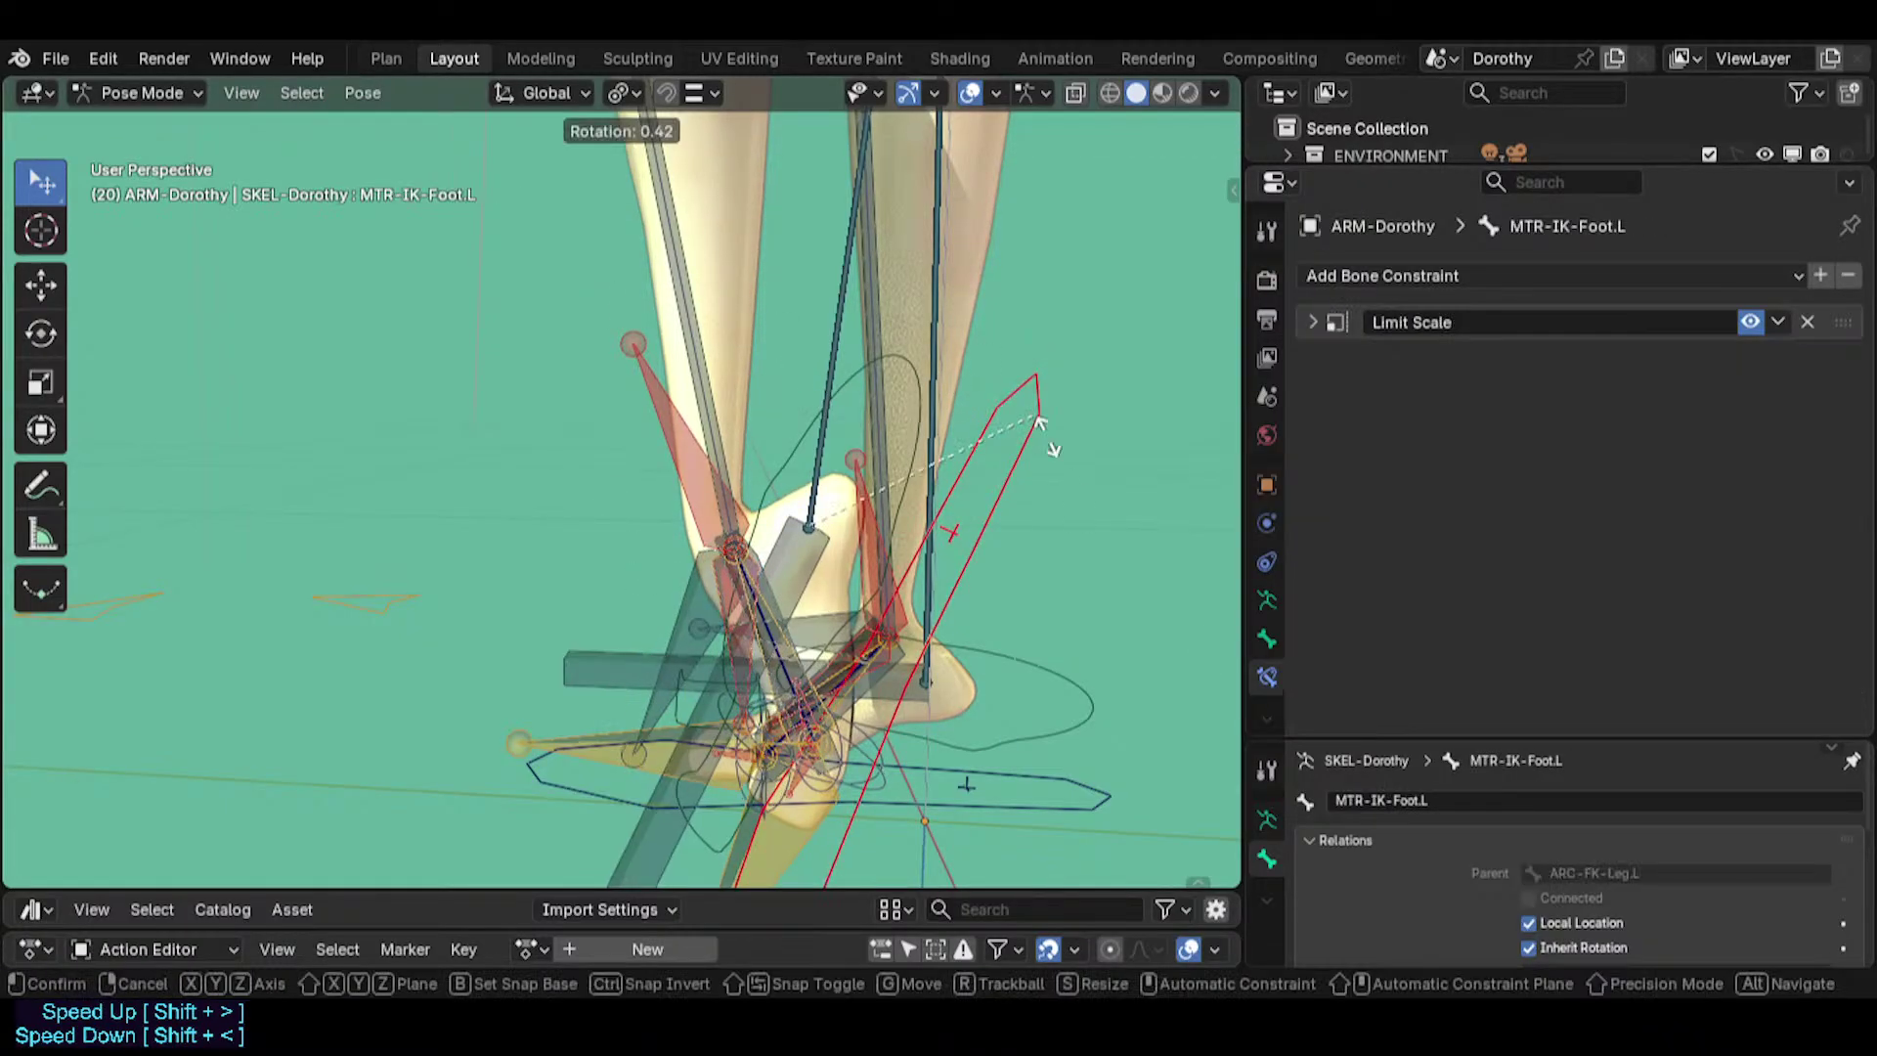
pyautogui.click(1081, 616)
pyautogui.press('g')
pyautogui.click(977, 457)
# Rotate TWK-Foot.L and MTR-IK-Foot.L in turn to test the ankle fan deformation on the raised left foot.
pyautogui.click(873, 309)
pyautogui.press('r')
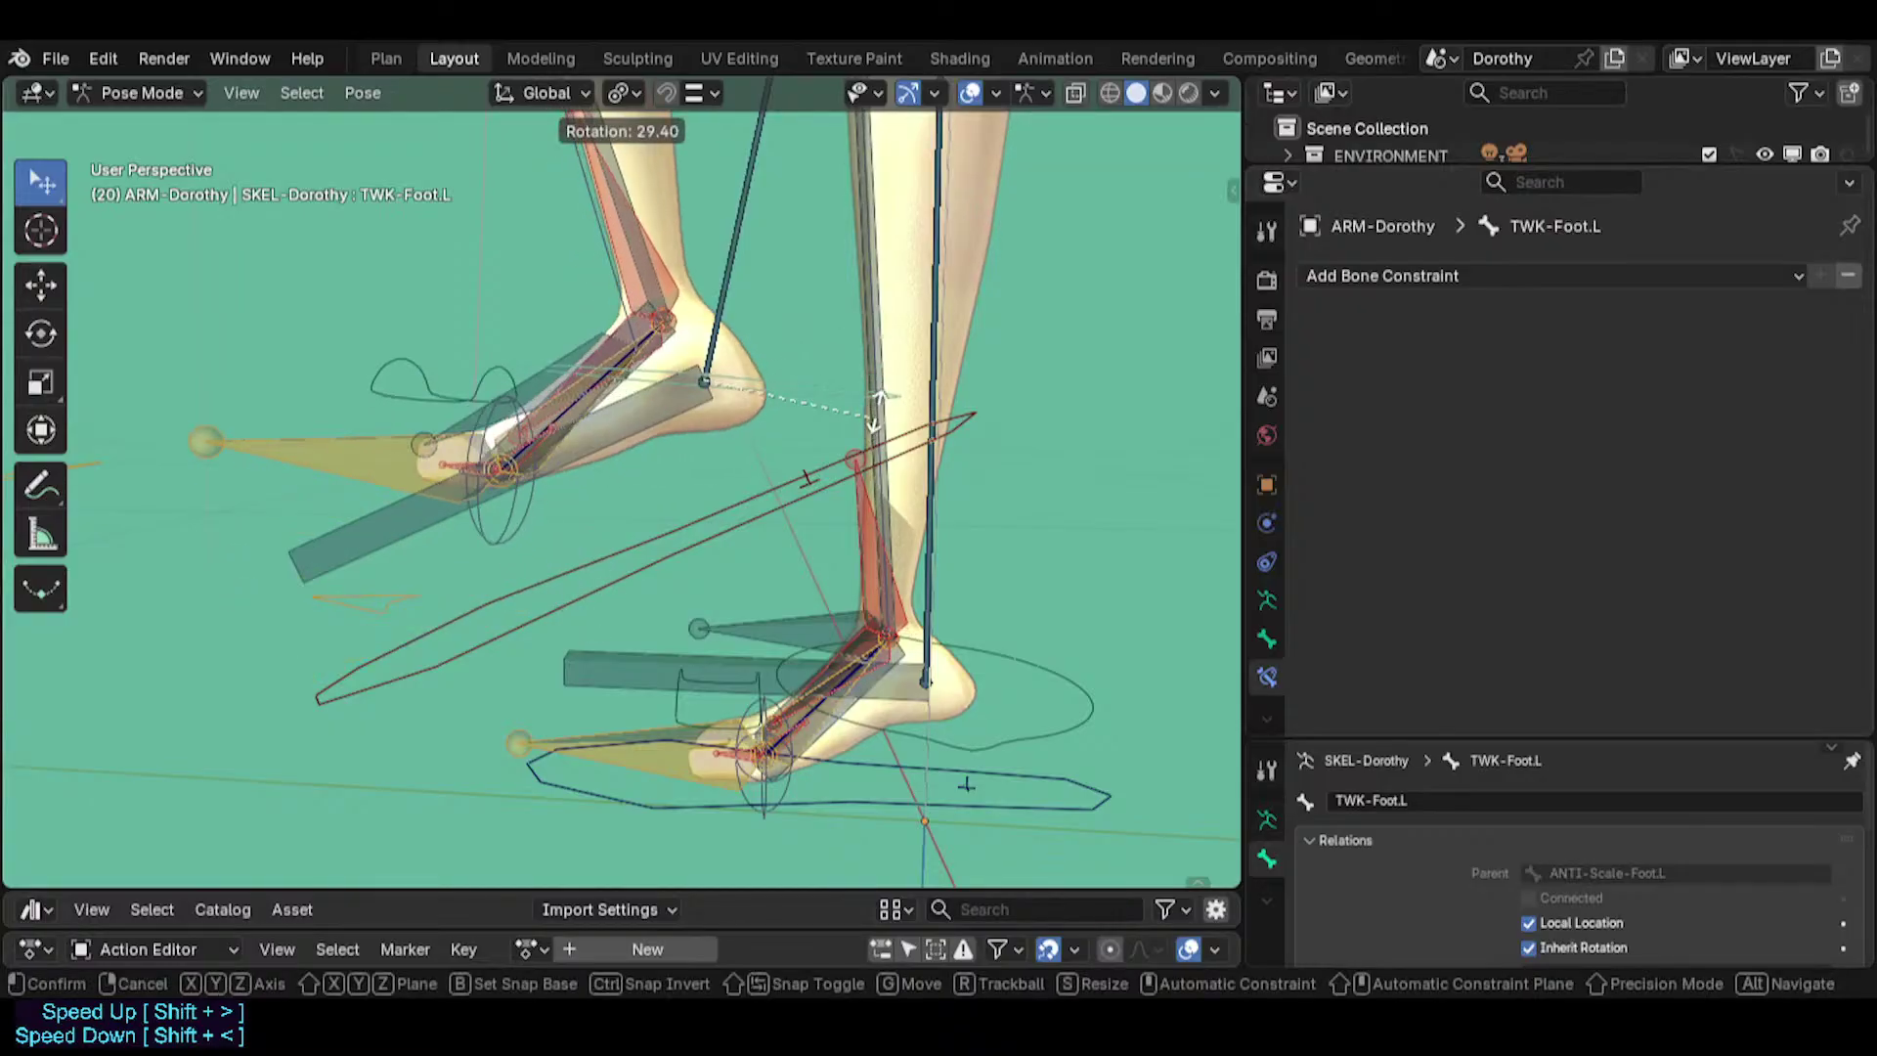
pyautogui.click(917, 424)
pyautogui.click(982, 413)
pyautogui.press('r')
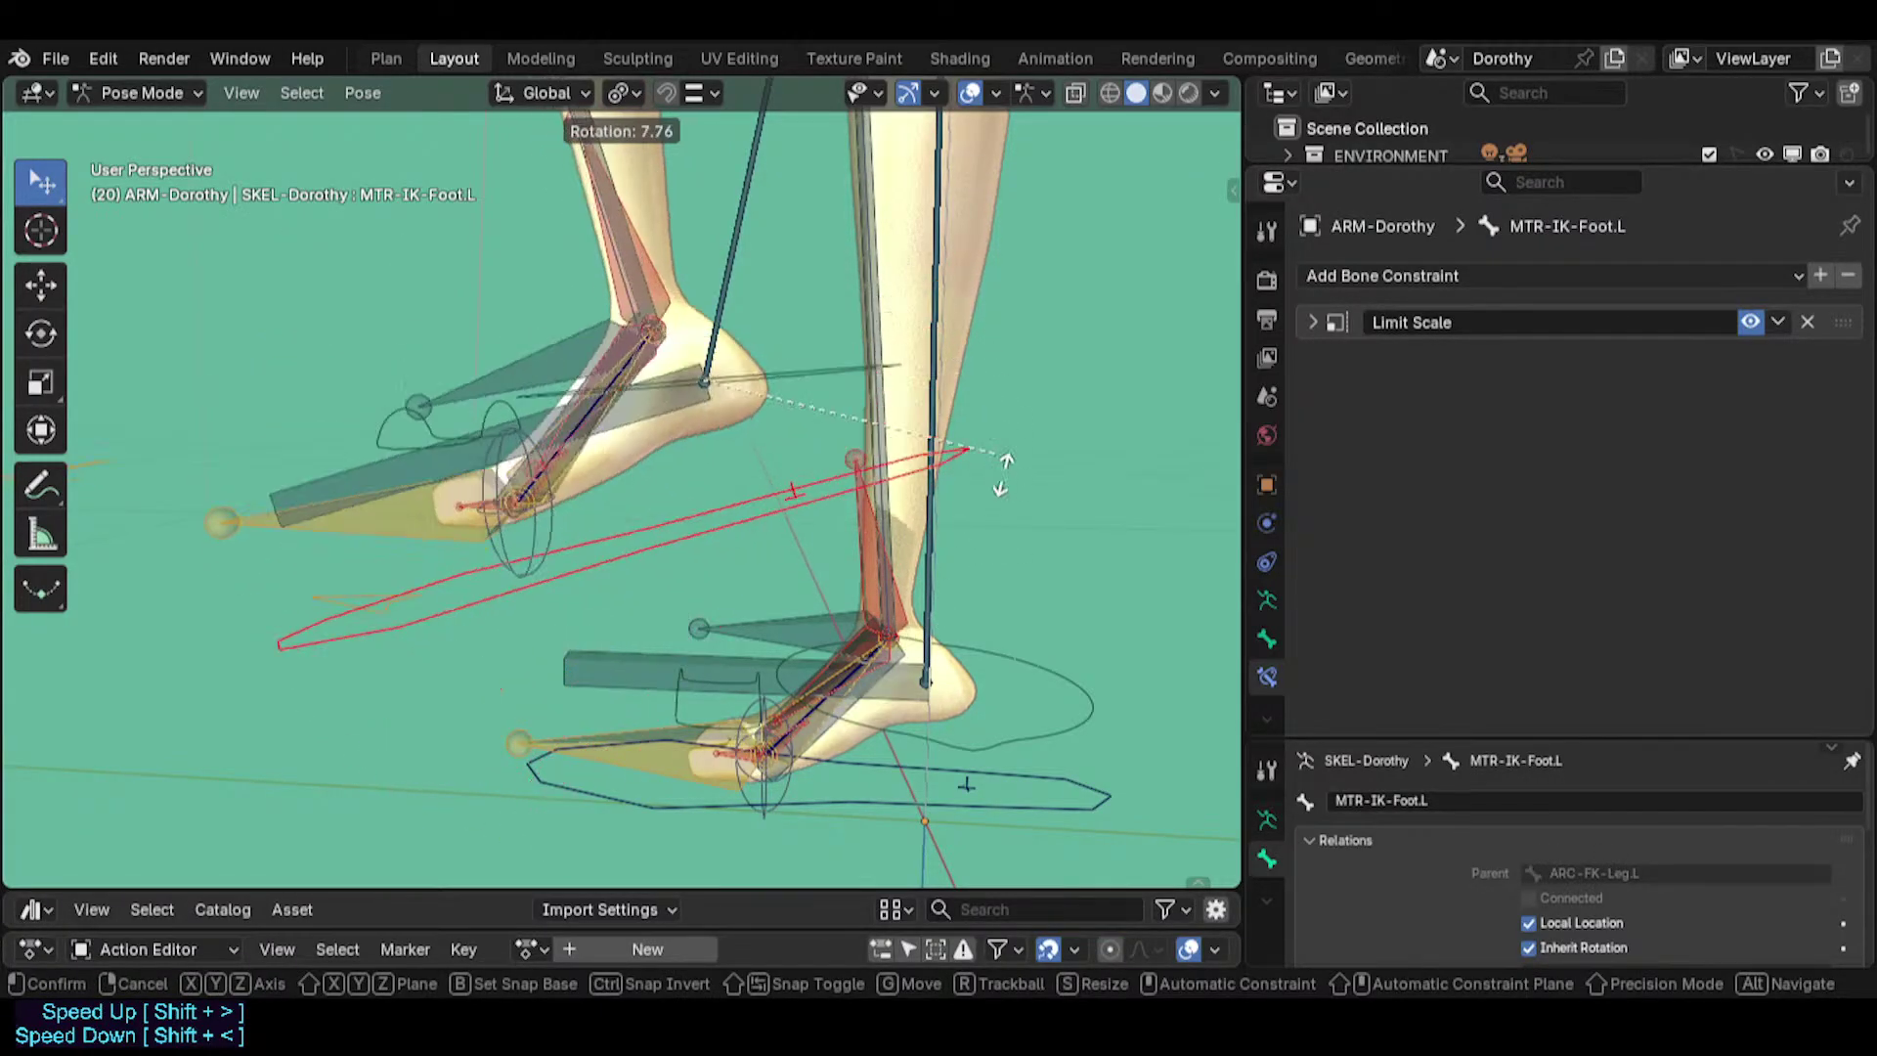
pyautogui.click(619, 307)
# Save the file and collapse the Copy Rotation FOLLOW-ShinPerpendicular constraint of MCH-IKO-Foot.L.
pyautogui.click(606, 366)
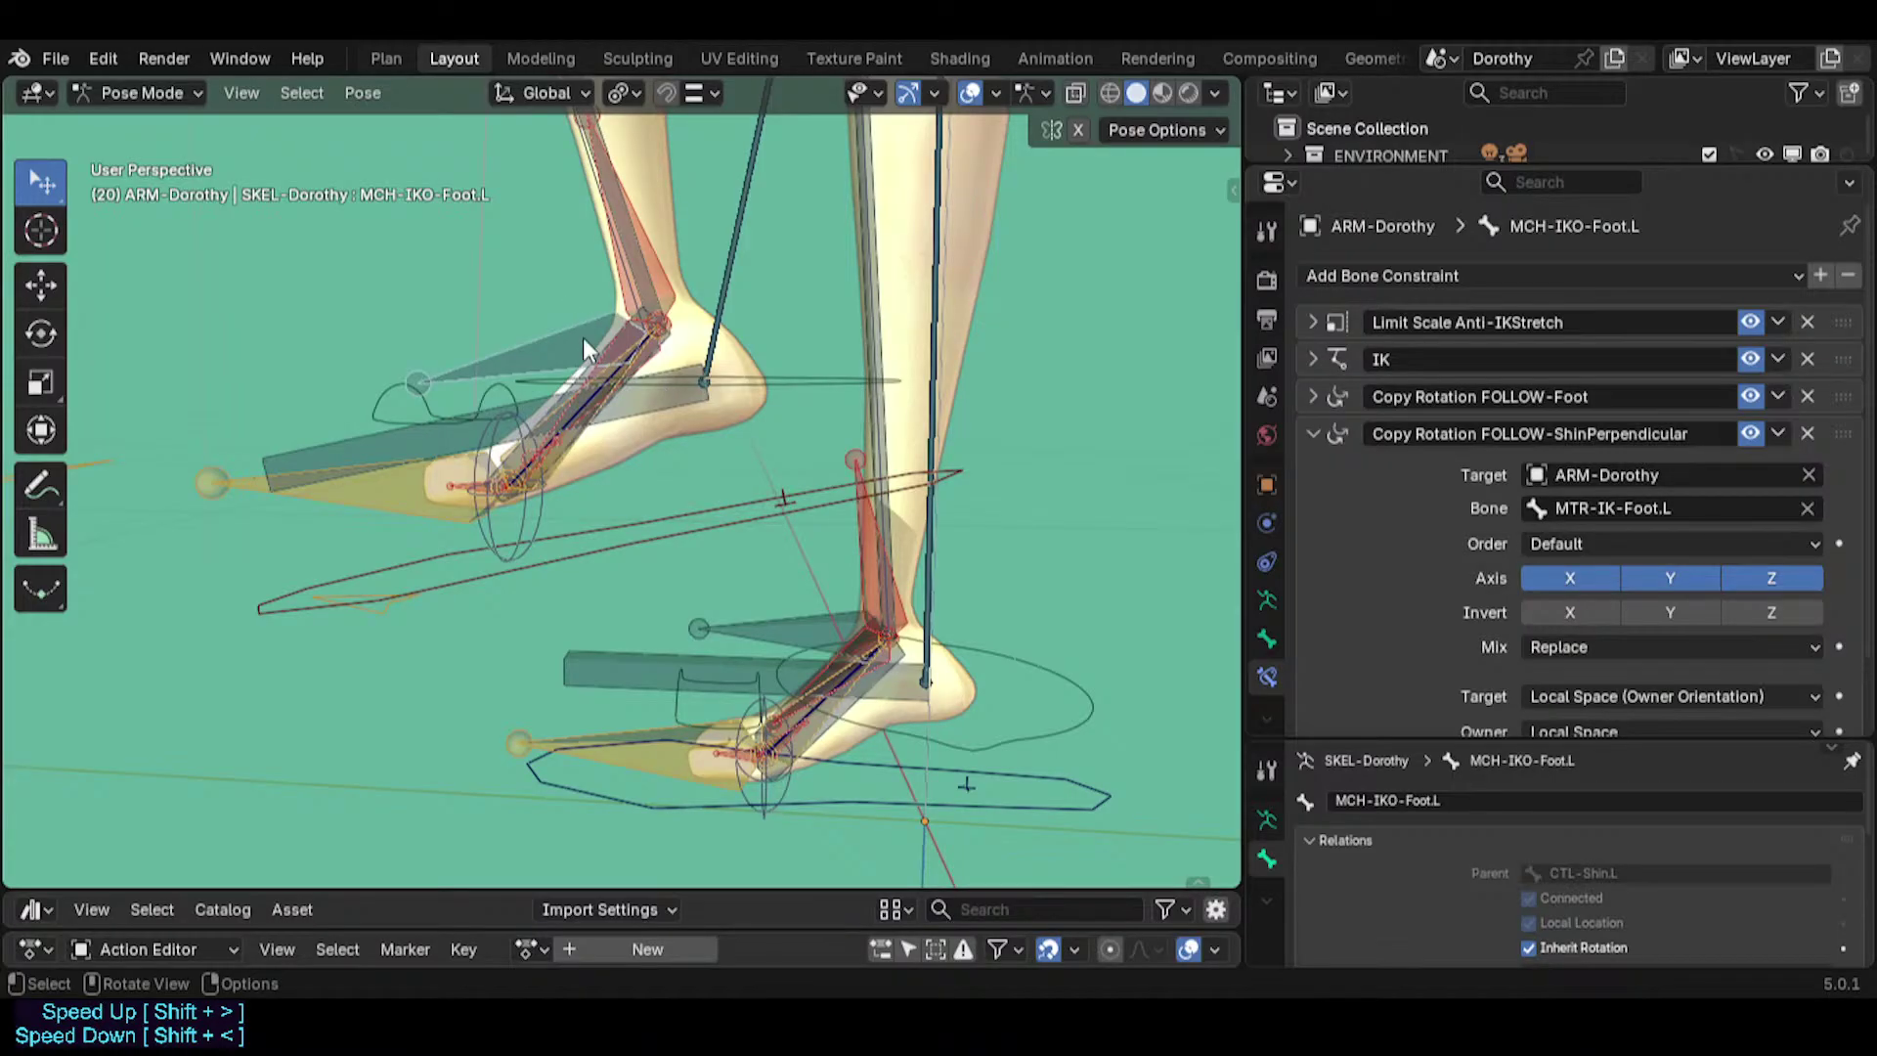
pyautogui.moveTo(629, 376); pyautogui.dragTo(772, 494, button='middle')
pyautogui.scroll(4, 602, 344)
pyautogui.click(782, 659)
pyautogui.scroll(-1, 748, 612)
pyautogui.hotkey('ctrl', 's')
pyautogui.click(585, 421)
pyautogui.scroll(-2, 713, 465)
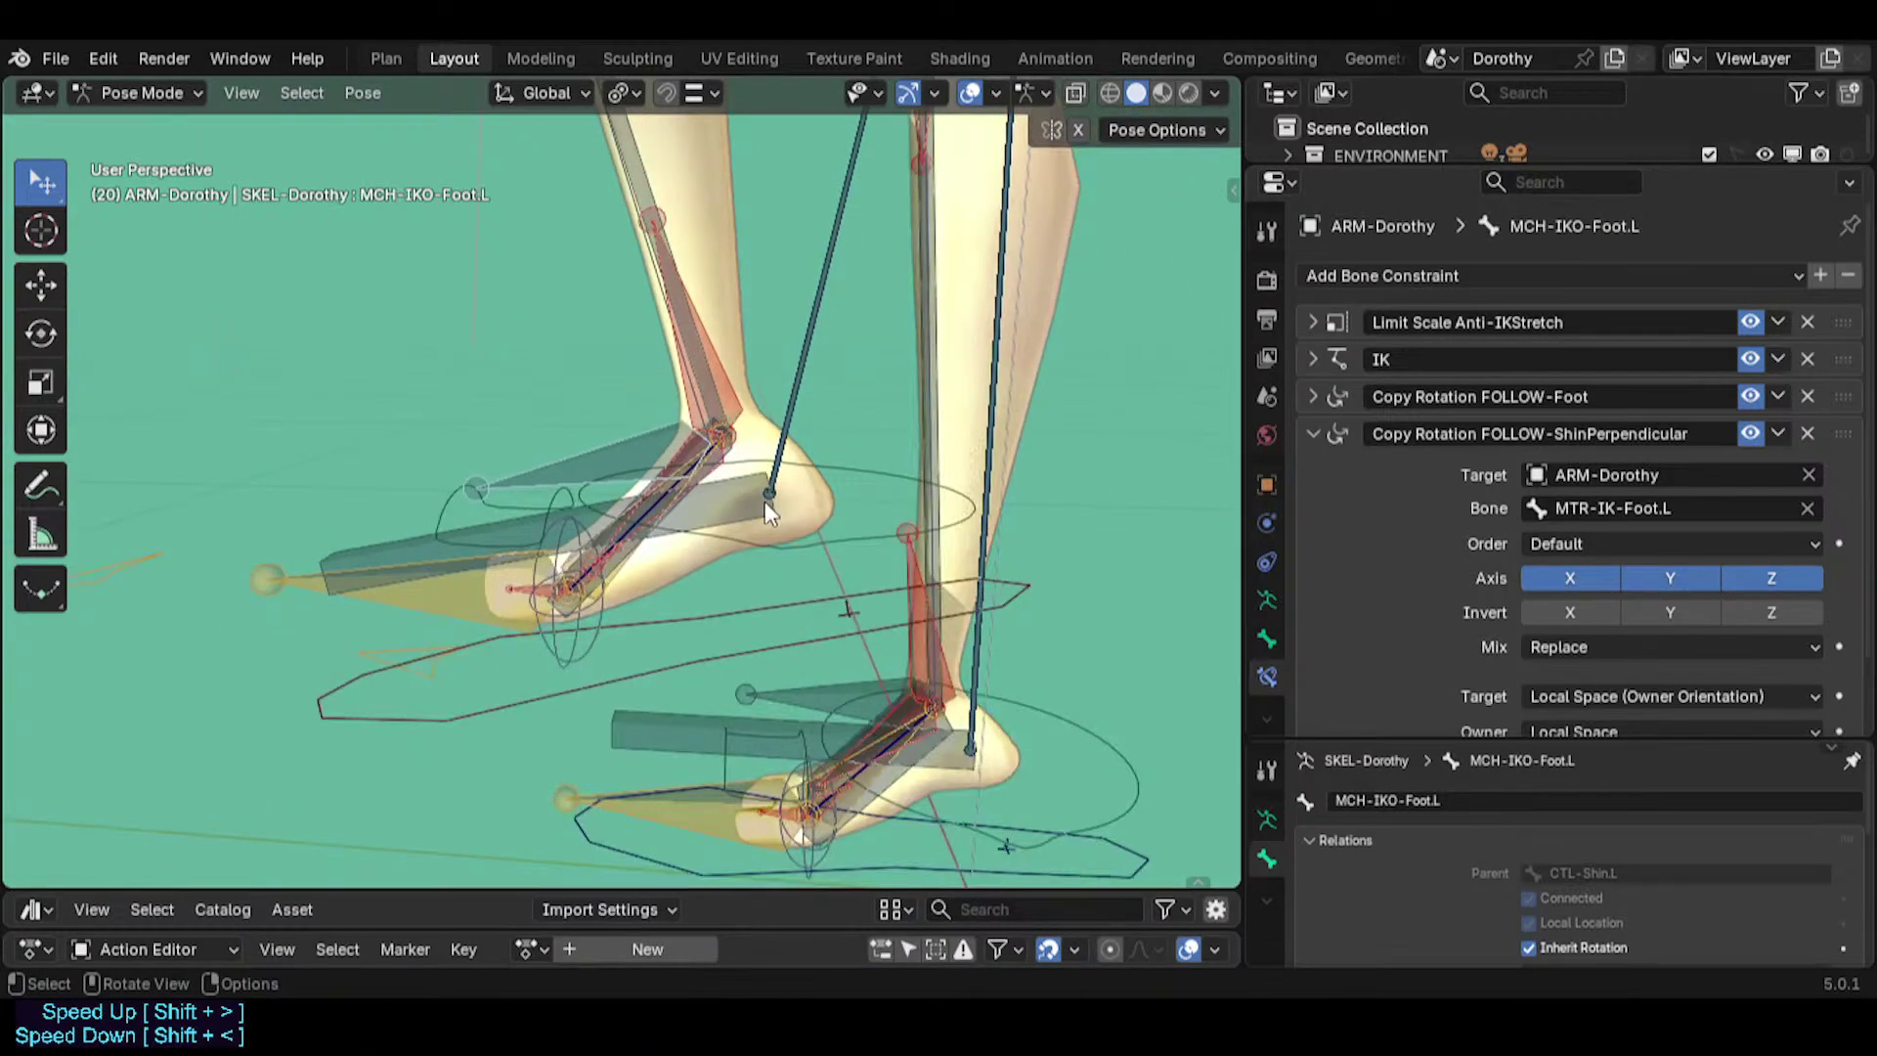
pyautogui.click(1312, 435)
pyautogui.moveTo(667, 501); pyautogui.dragTo(823, 520, button='middle')
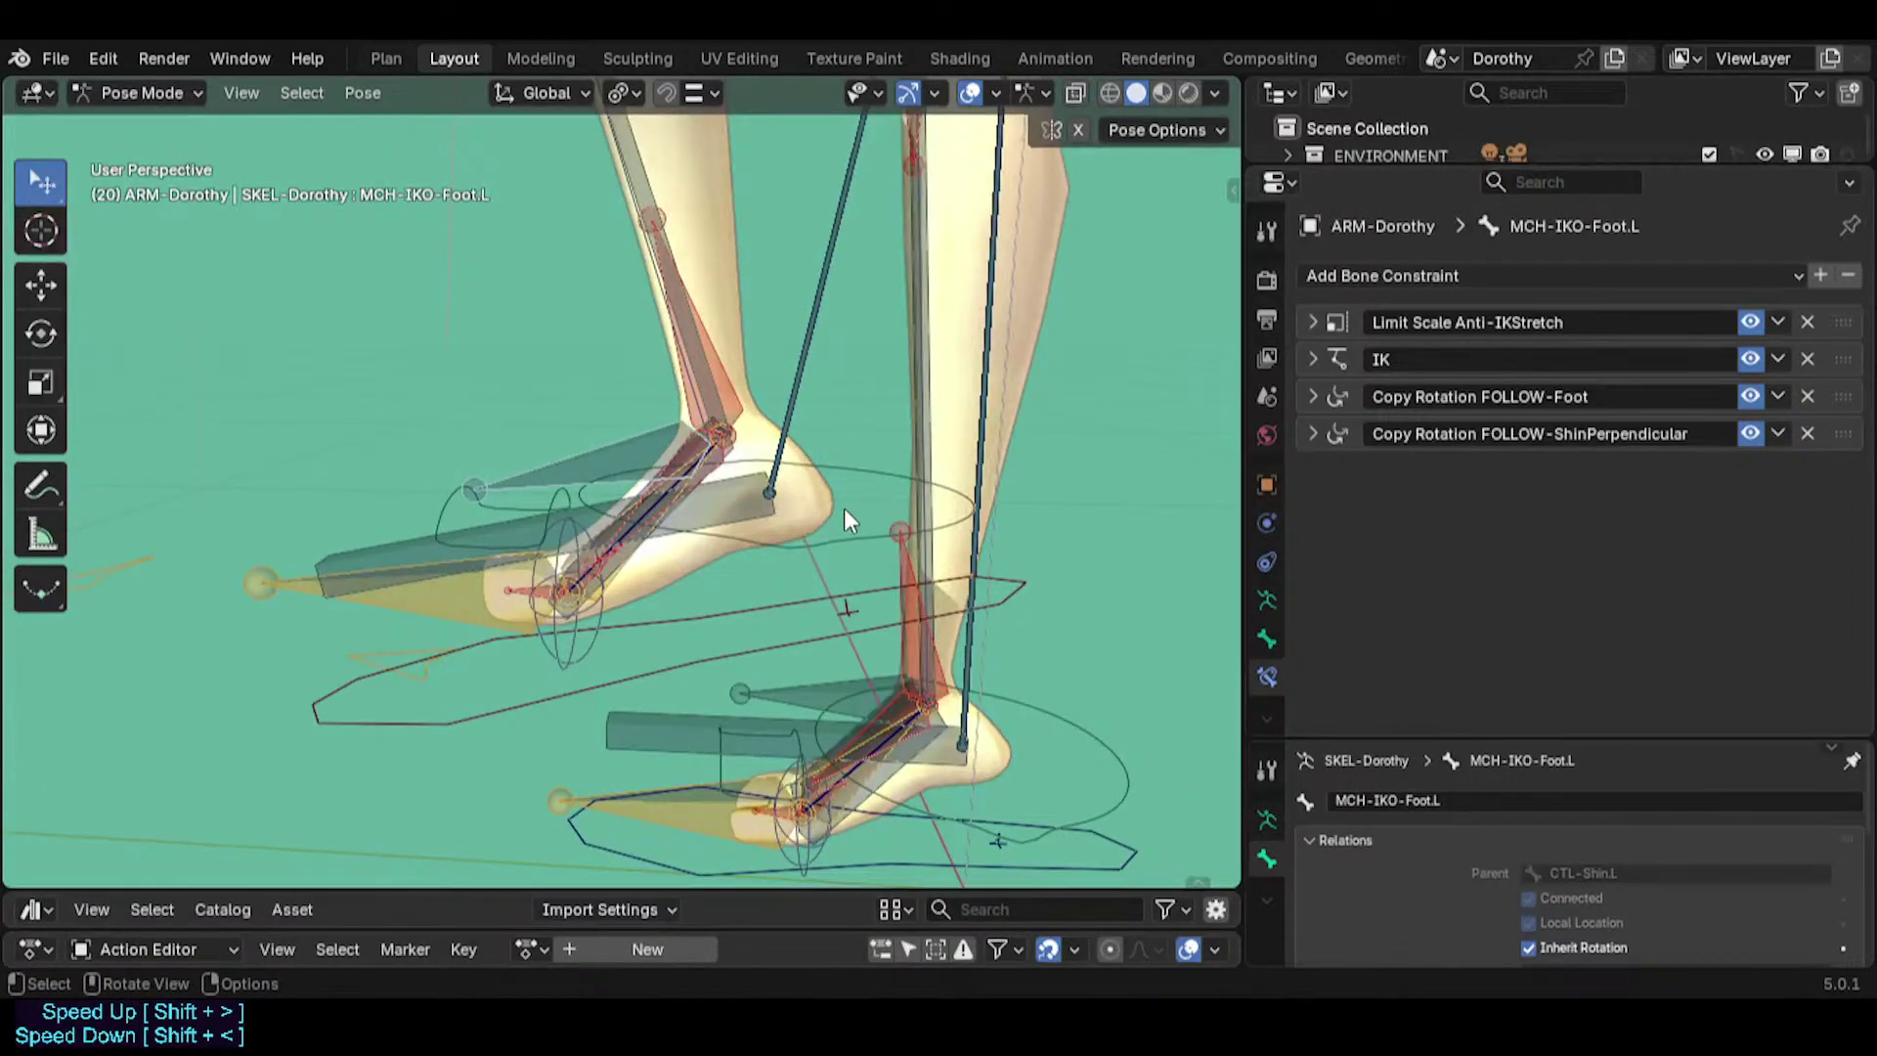
# Examine the constraints of MCH-Shoulder.L and TWK-Shoulder.L at the left shoulder.
pyautogui.scroll(-3, 837, 408)
pyautogui.keyDown('shift'); pyautogui.moveTo(917, 305); pyautogui.dragTo(713, 689, button='middle'); pyautogui.keyUp('shift')
pyautogui.moveTo(757, 323); pyautogui.dragTo(923, 283, button='middle')
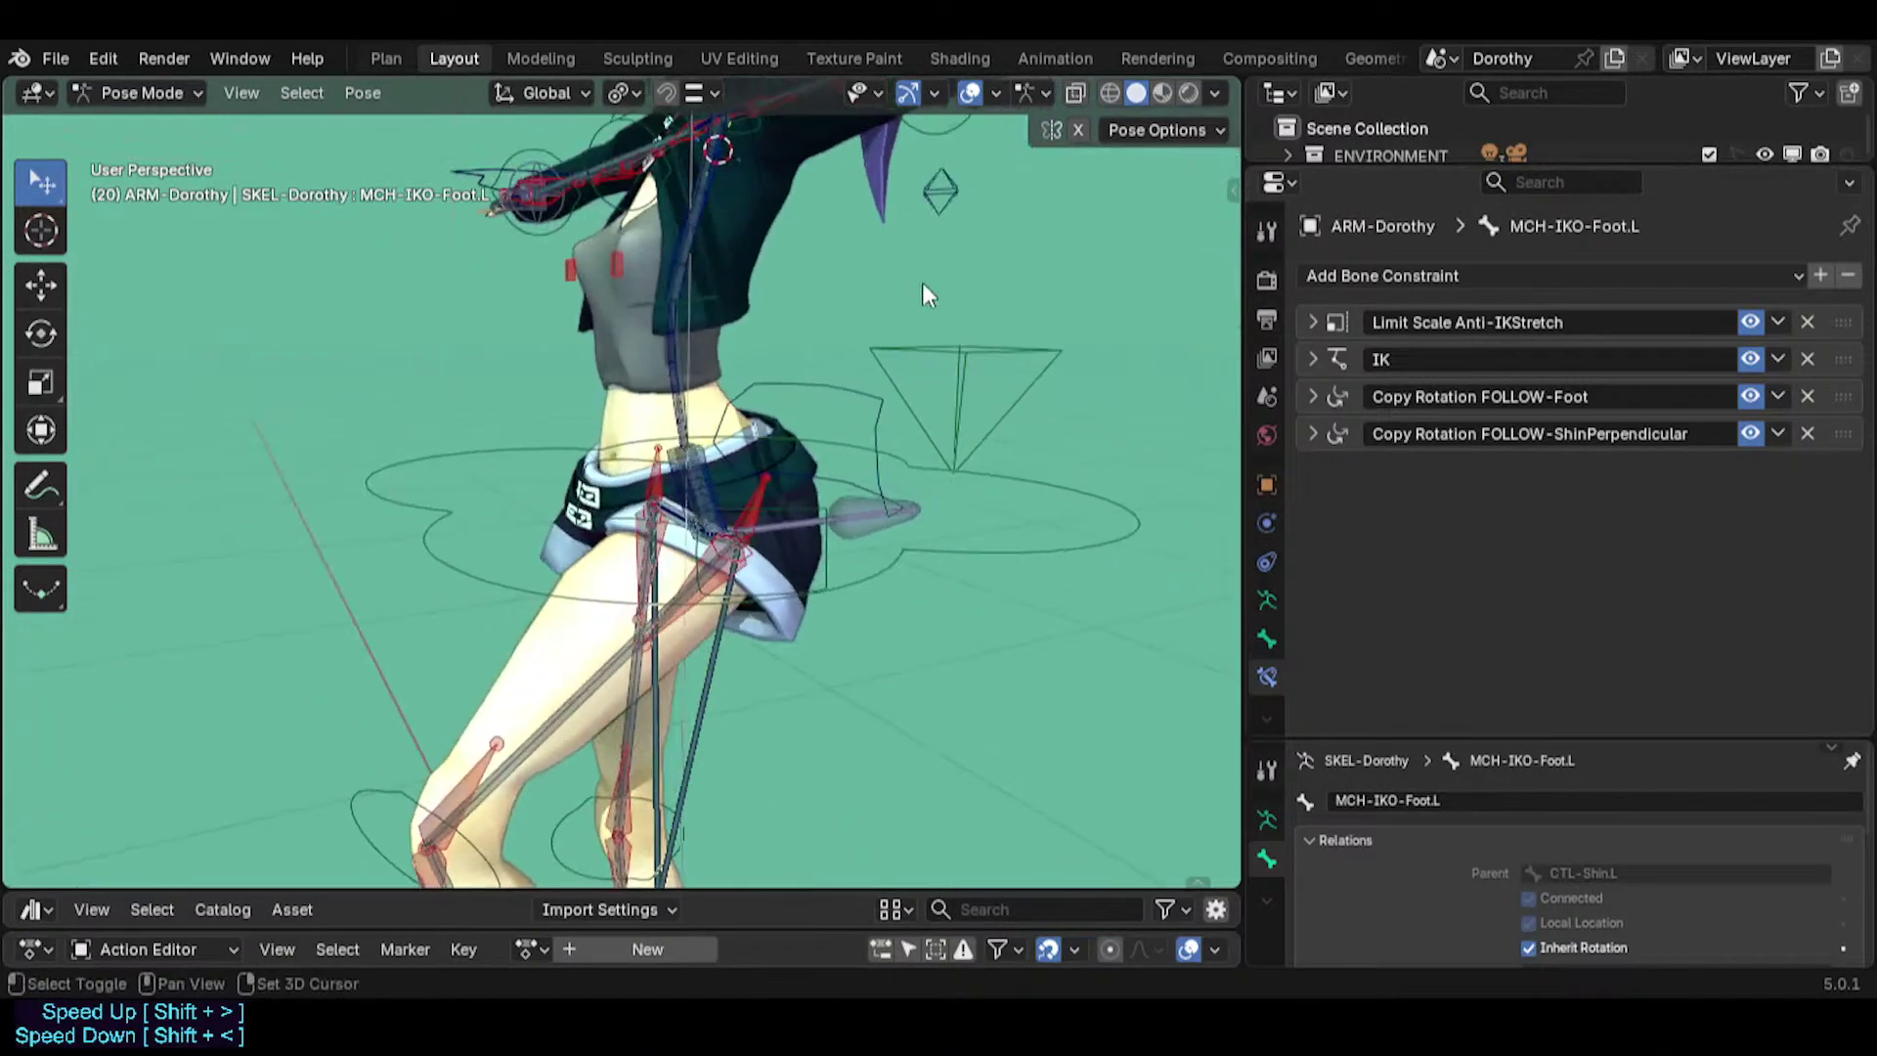
pyautogui.keyDown('shift'); pyautogui.moveTo(819, 147); pyautogui.dragTo(817, 585, button='middle'); pyautogui.keyUp('shift')
pyautogui.scroll(3, 544, 616)
pyautogui.keyDown('shift'); pyautogui.moveTo(416, 570); pyautogui.dragTo(670, 528, button='middle'); pyautogui.keyUp('shift')
pyautogui.click(666, 553)
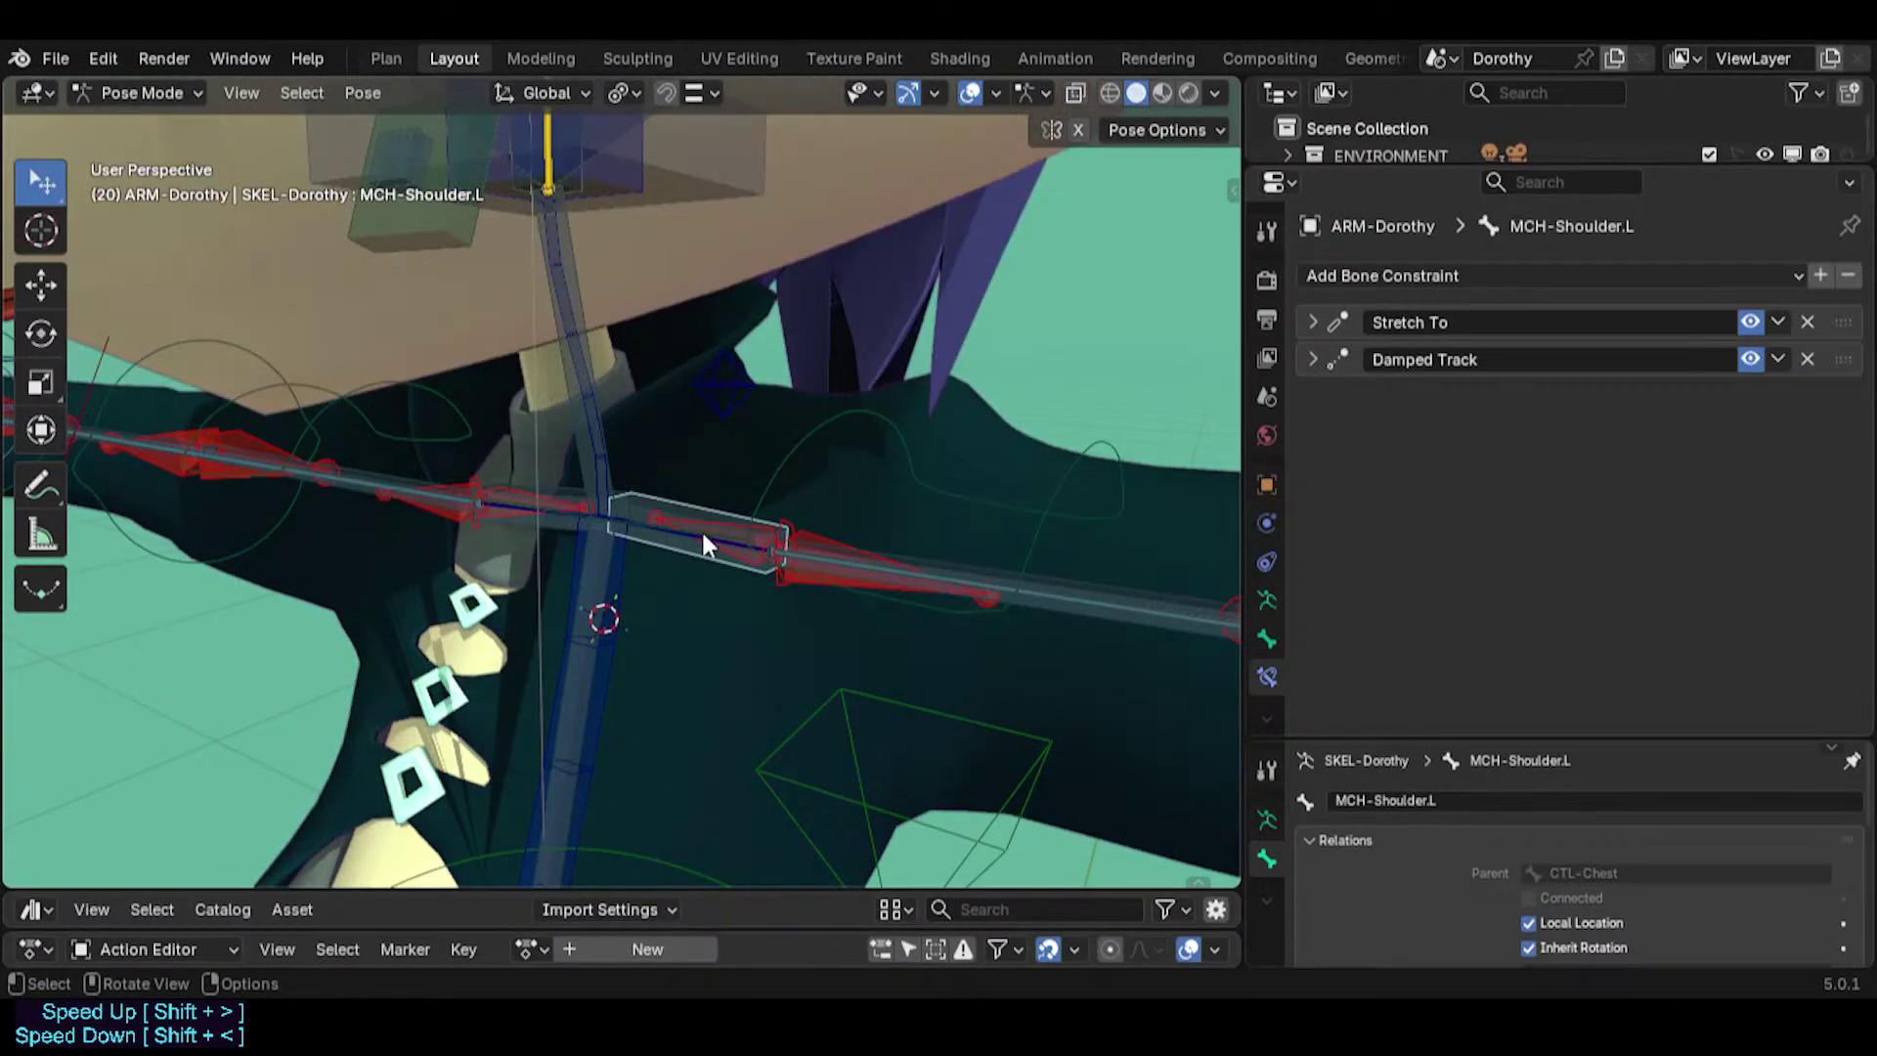
pyautogui.click(873, 437)
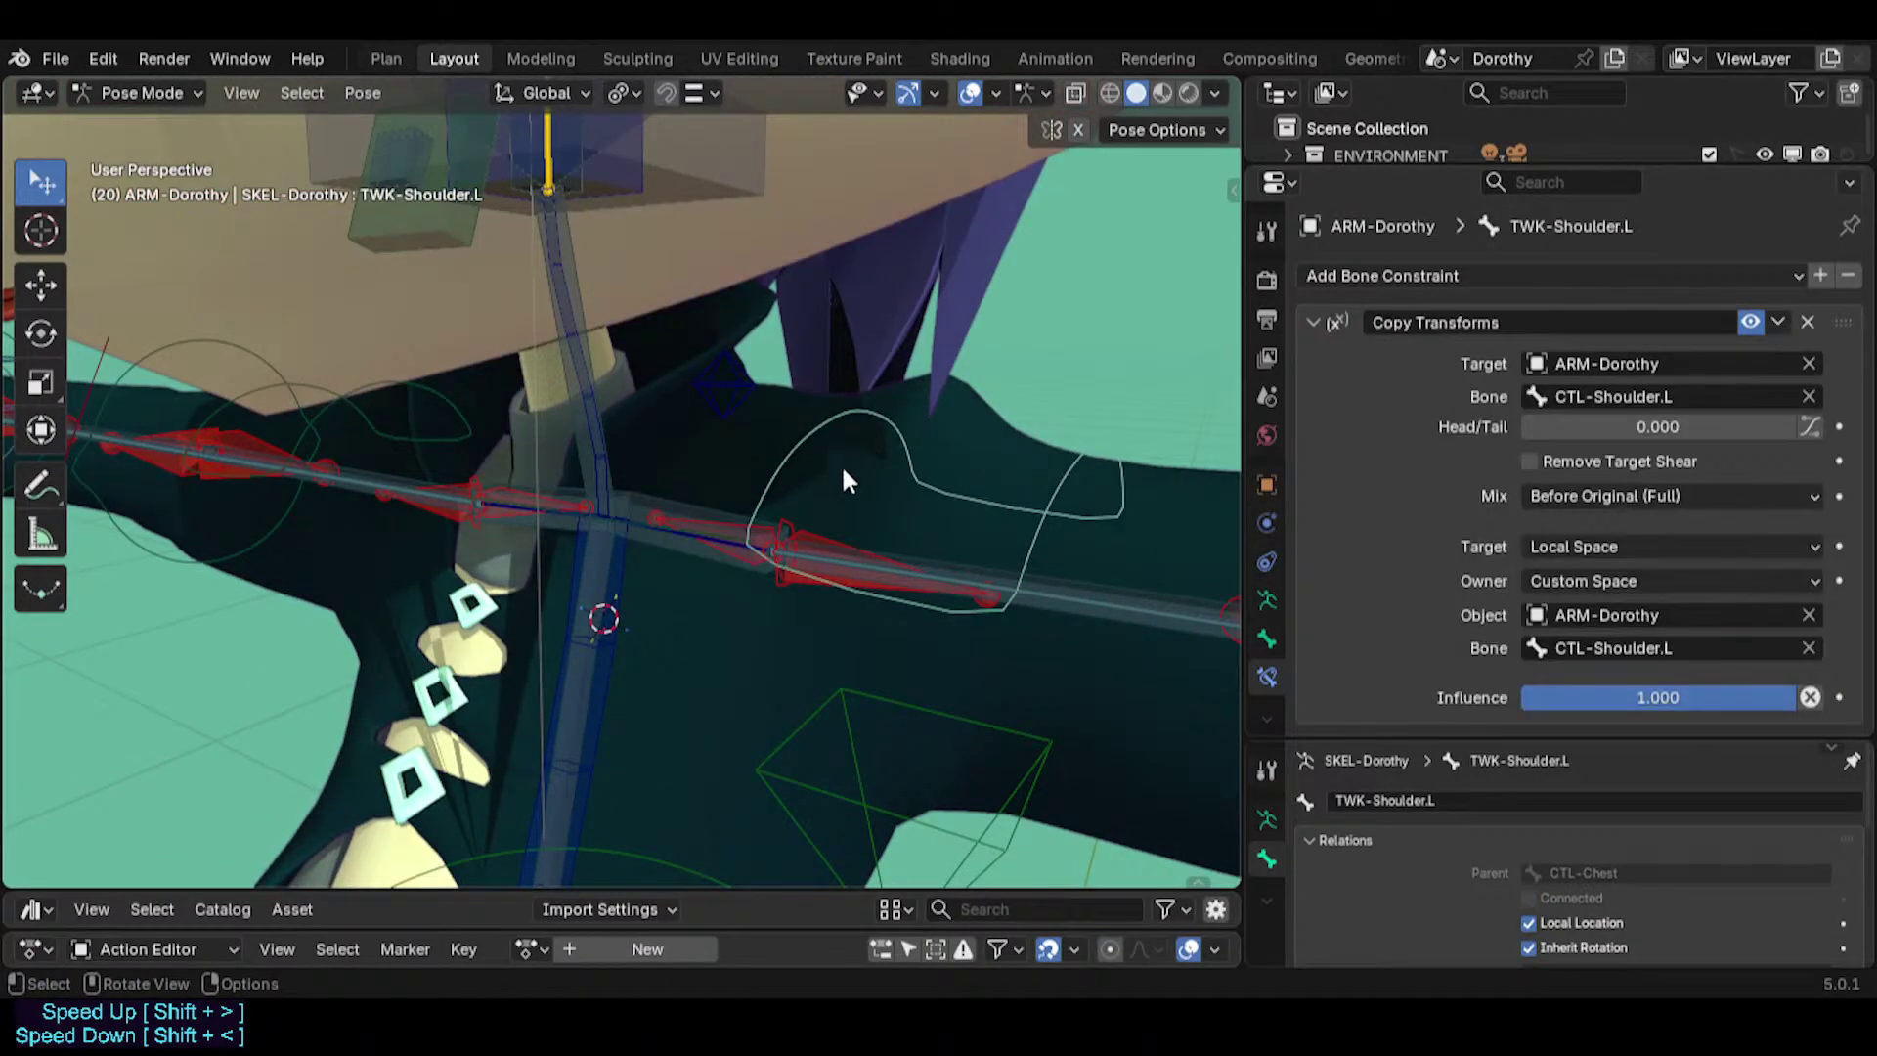
# Return to the left foot and review the constraints of HLP3-FanAnkleShin.L and MCH-IKO-Foot.L.
pyautogui.scroll(-5, 738, 586)
pyautogui.keyDown('shift'); pyautogui.moveTo(722, 635); pyautogui.dragTo(712, 186, button='middle'); pyautogui.keyUp('shift')
pyautogui.keyDown('shift'); pyautogui.moveTo(689, 470); pyautogui.dragTo(678, 19, button='middle'); pyautogui.keyUp('shift')
pyautogui.keyDown('shift'); pyautogui.moveTo(628, 665); pyautogui.dragTo(689, 127, button='middle'); pyautogui.keyUp('shift')
pyautogui.scroll(-4, 688, 425)
pyautogui.keyDown('shift'); pyautogui.moveTo(692, 665); pyautogui.dragTo(689, 254, button='middle'); pyautogui.keyUp('shift')
pyautogui.moveTo(635, 430); pyautogui.dragTo(476, 473, button='middle')
pyautogui.scroll(4, 476, 474)
pyautogui.scroll(3, 584, 440)
pyautogui.click(760, 225)
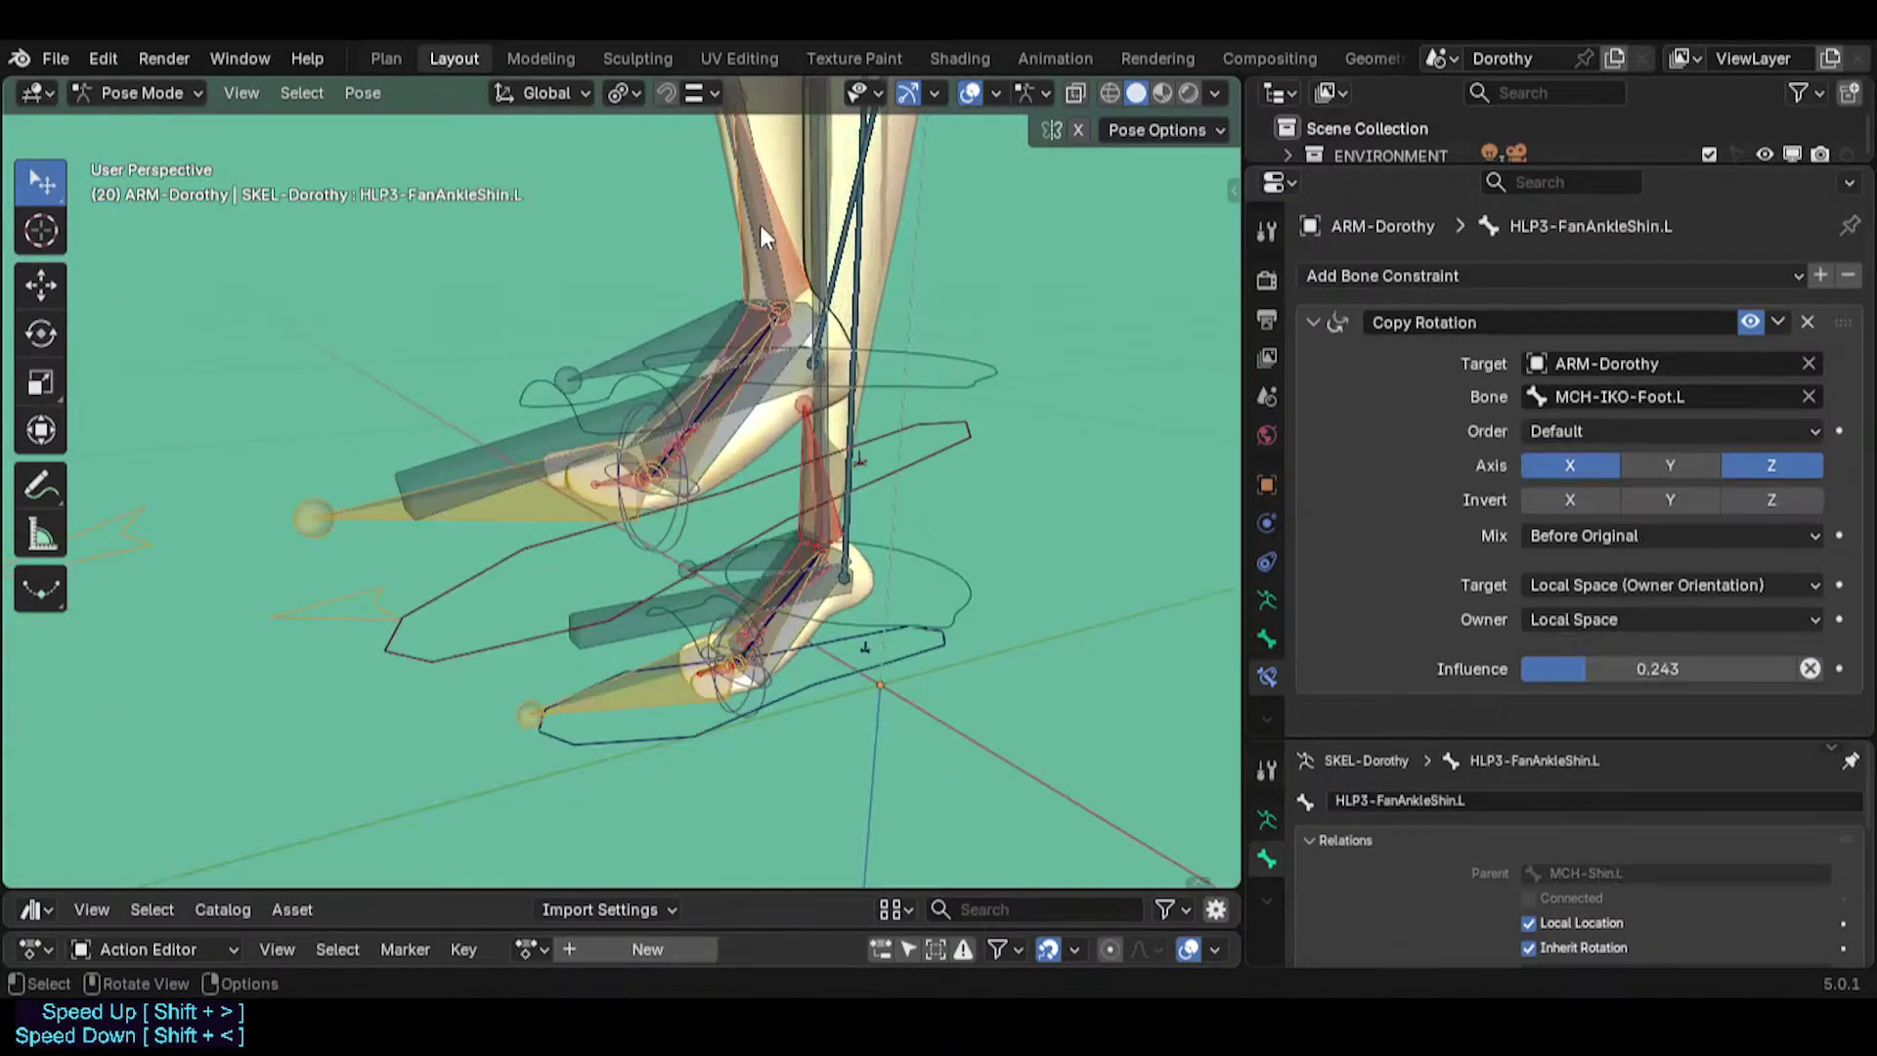
pyautogui.scroll(2, 772, 242)
pyautogui.moveTo(772, 243); pyautogui.dragTo(594, 378, button='middle')
pyautogui.click(594, 377)
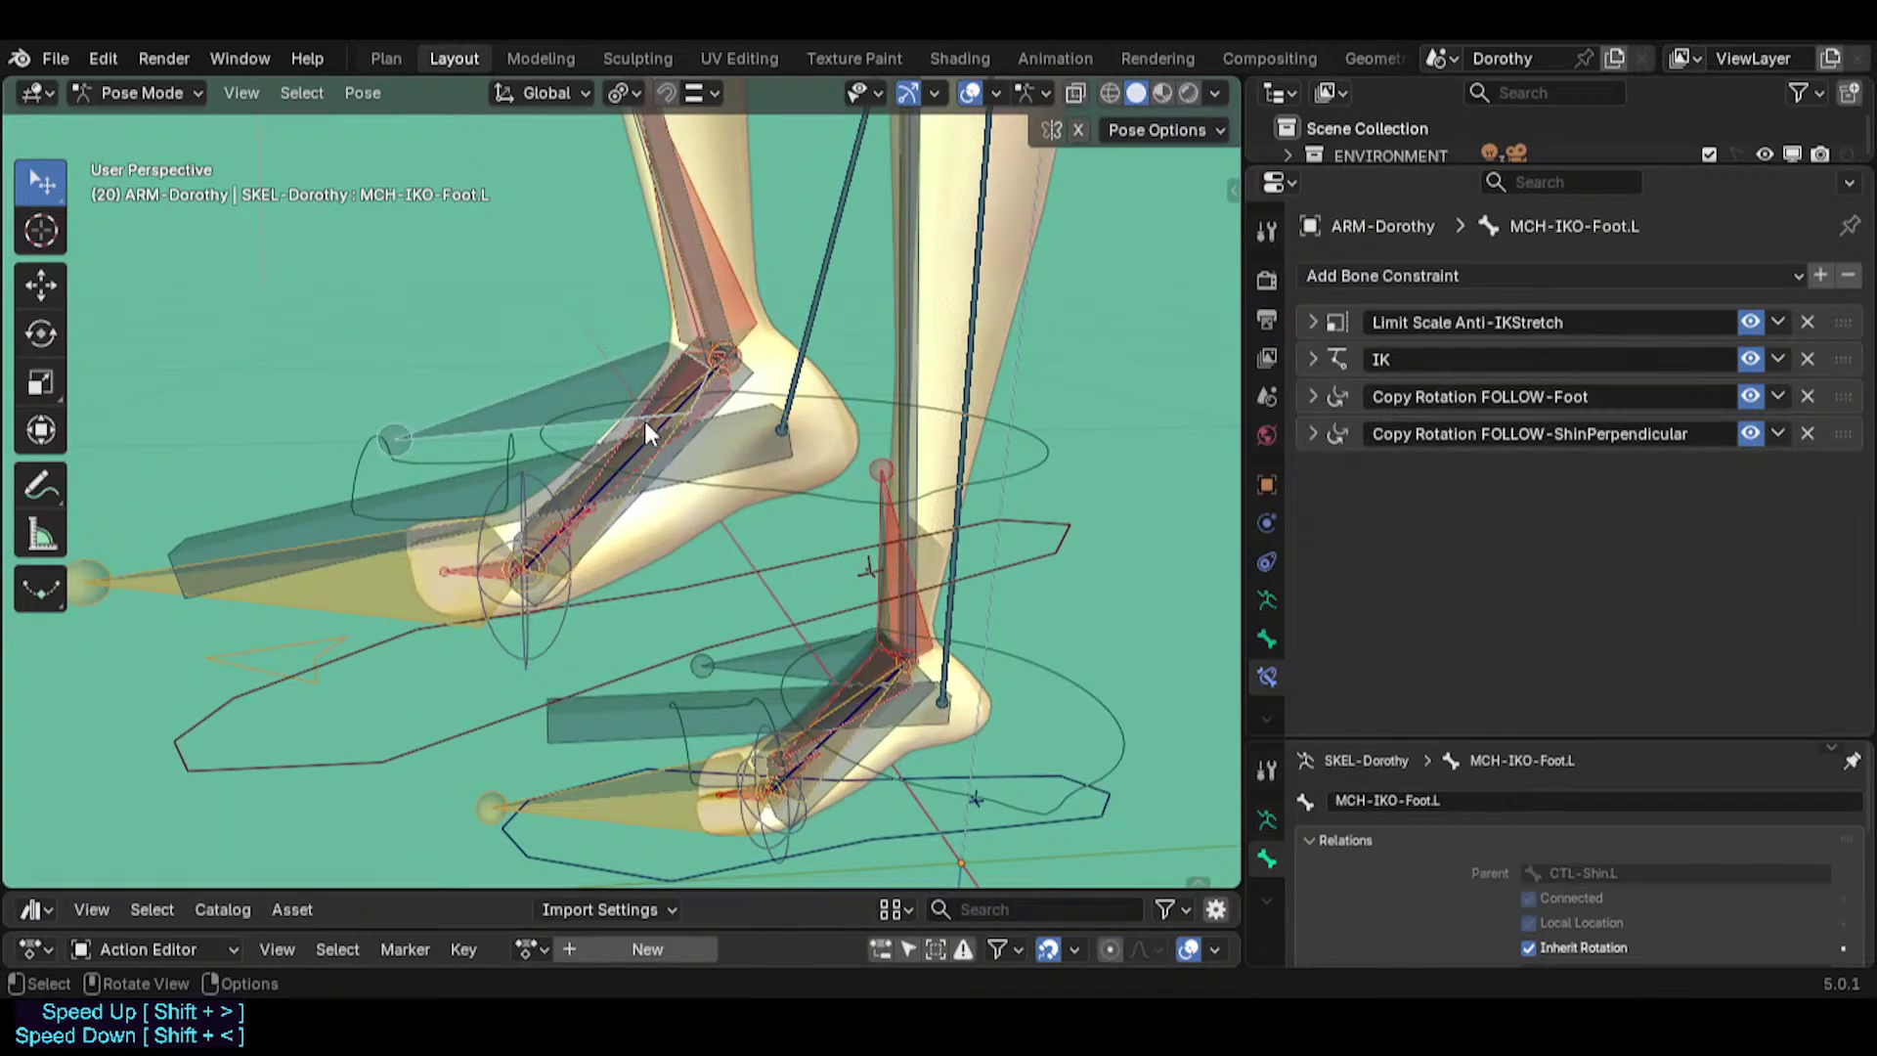
# Rotate TWK-Foot.L to point the left toes downward and select MCH-IKO-Foot.L to check whether it follows.
pyautogui.click(880, 393)
pyautogui.moveTo(995, 434); pyautogui.dragTo(983, 428, button='middle')
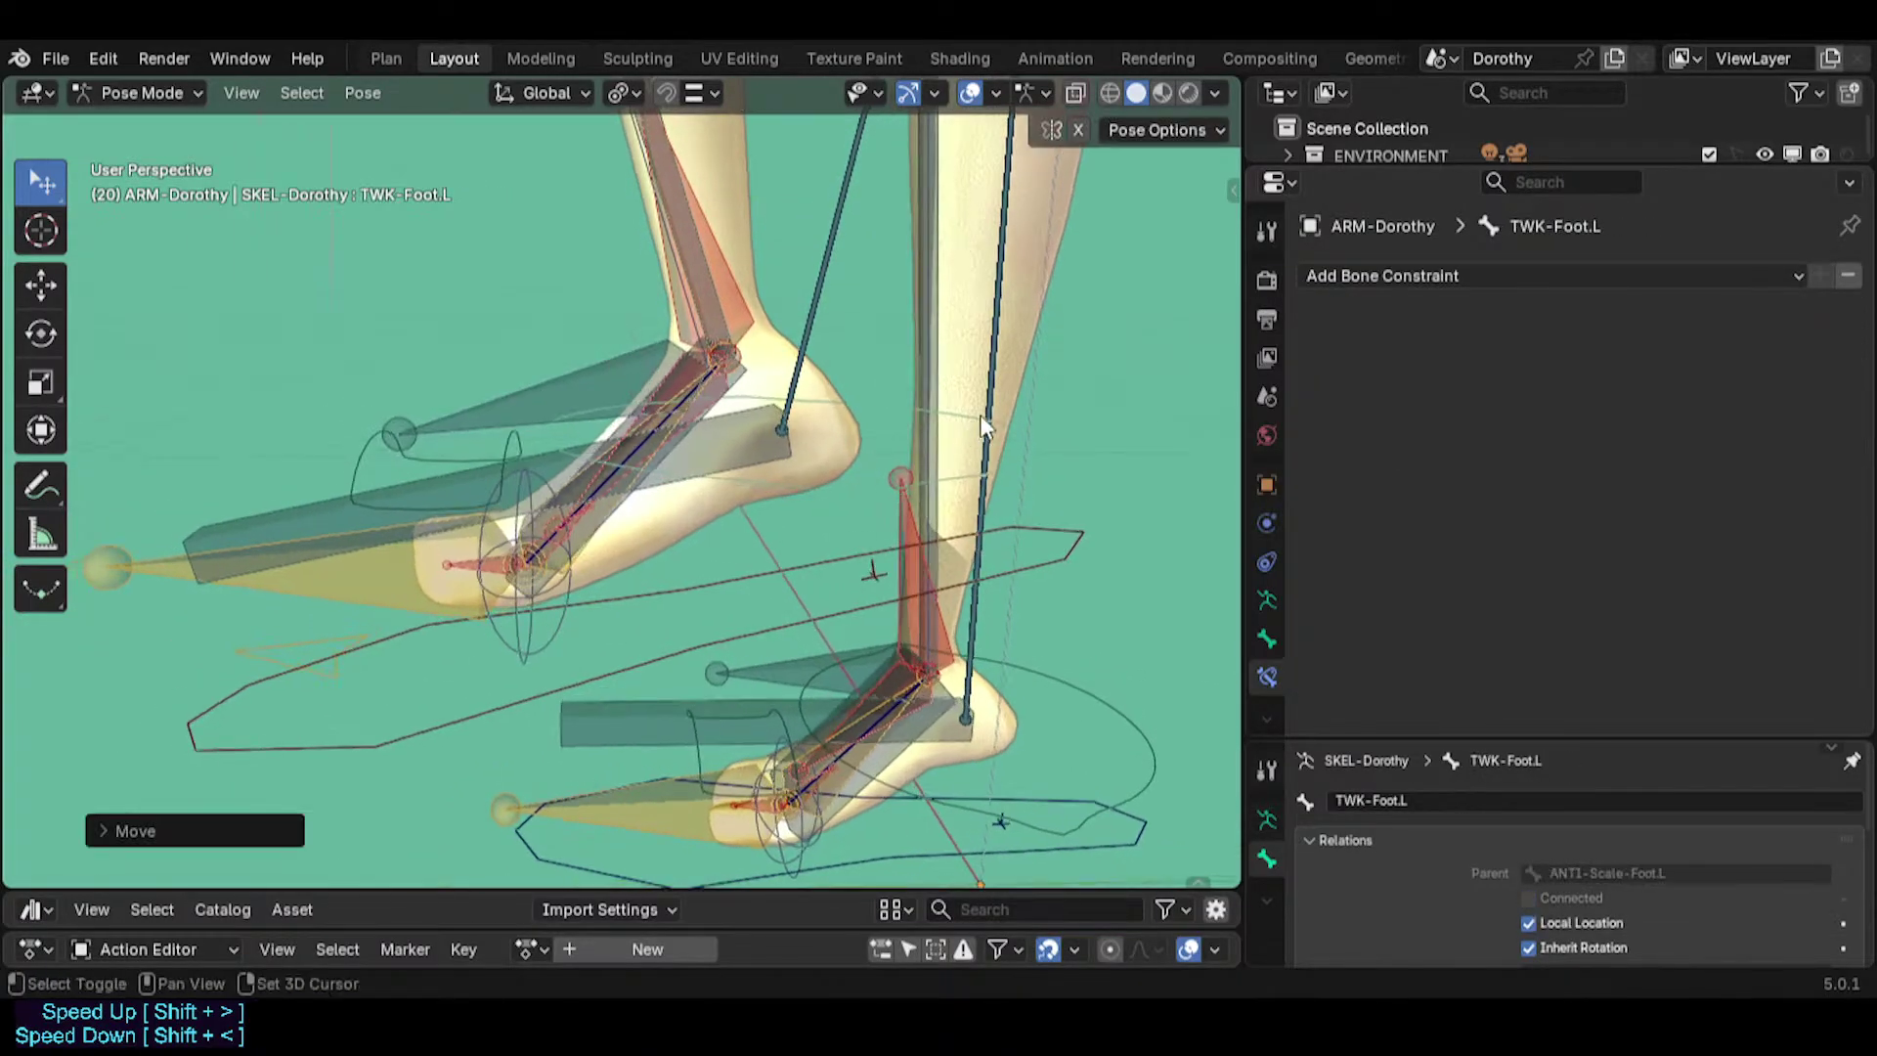
pyautogui.press('r')
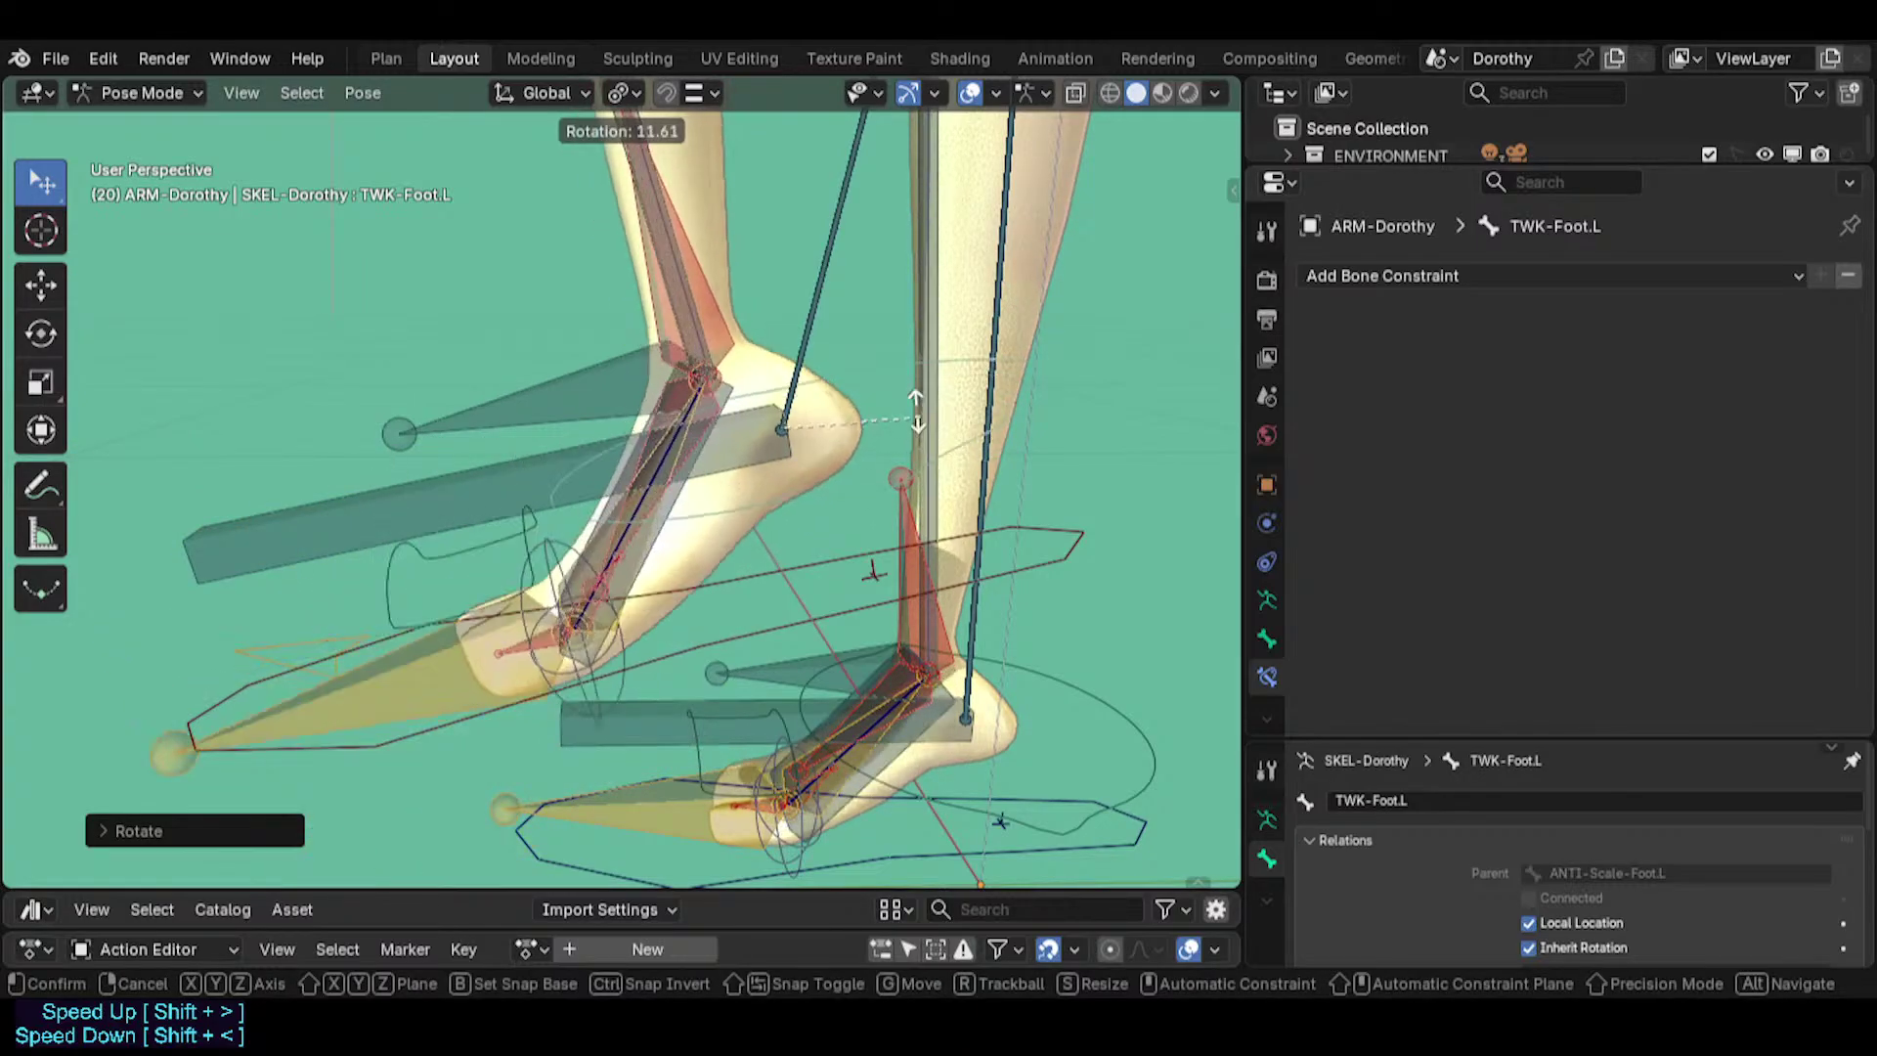
pyautogui.click(917, 392)
pyautogui.click(560, 414)
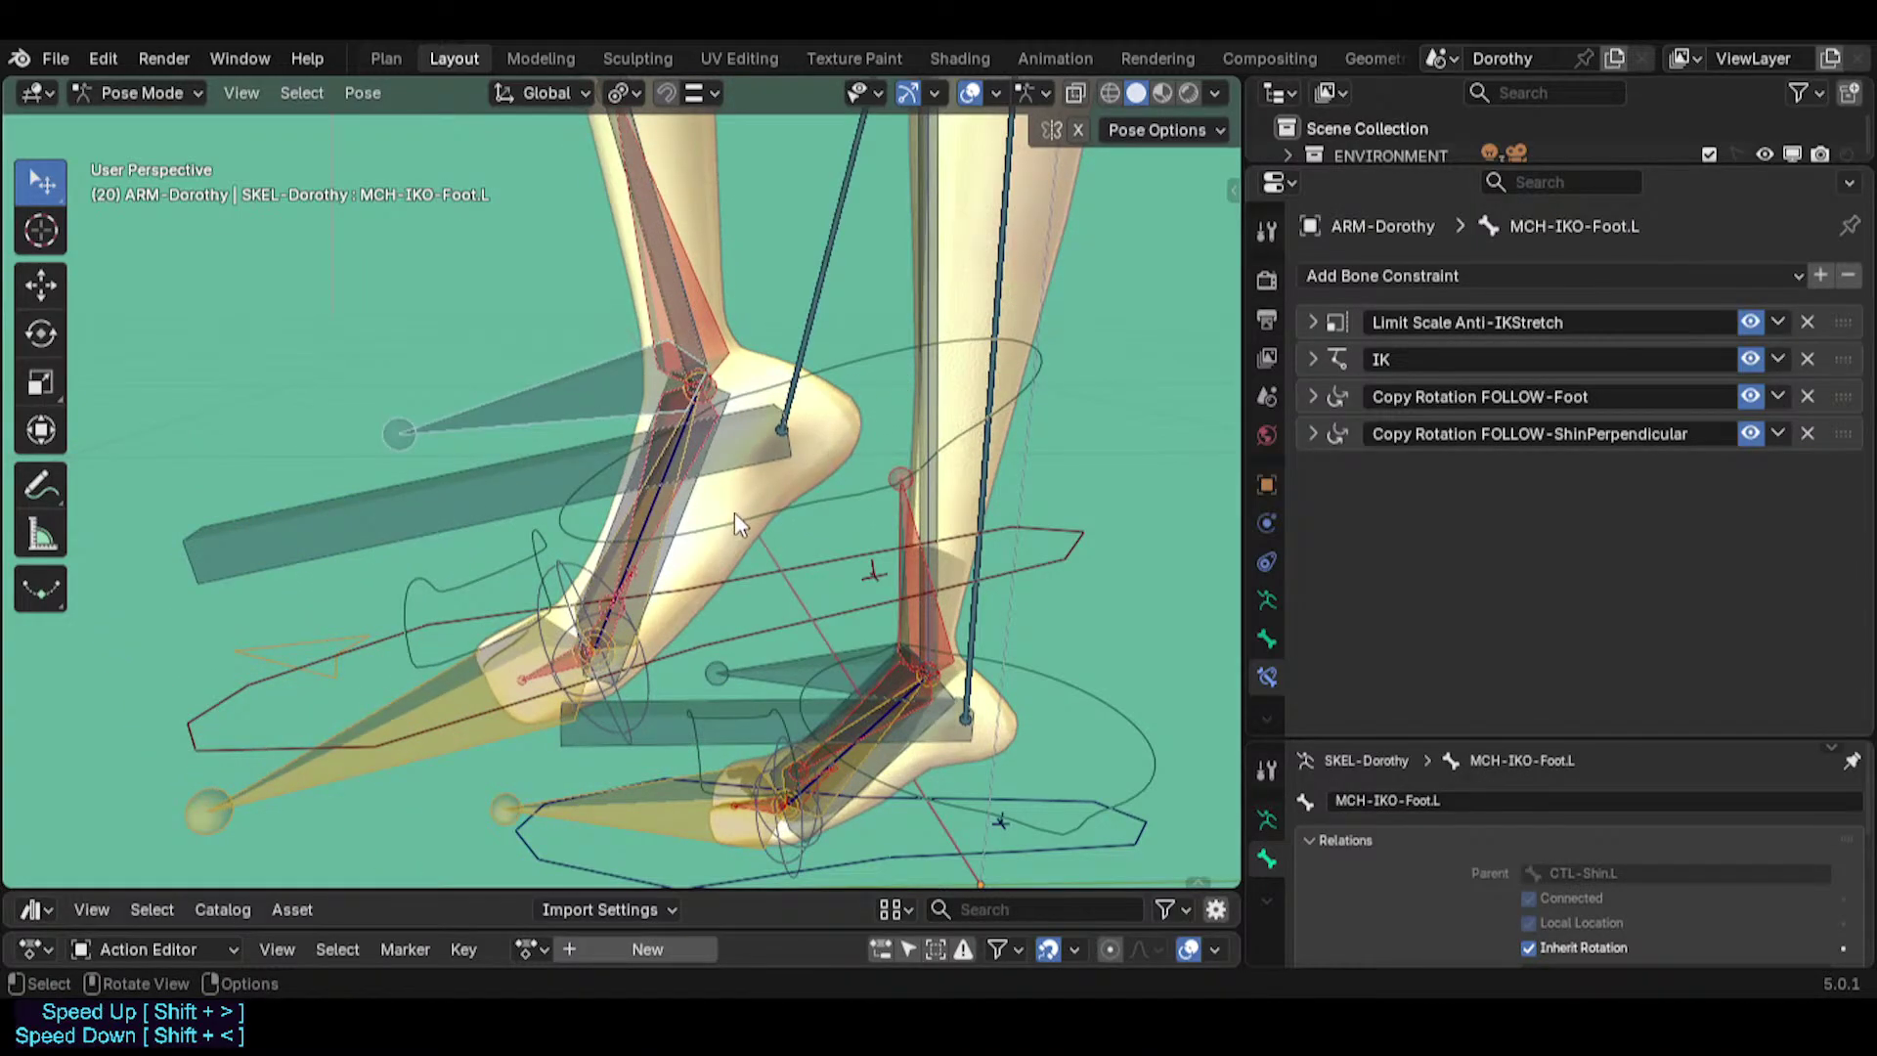
# Inspect the Copy Transforms constraints of MCH-Foot.L and PIN-Toes.L on the left foot.
pyautogui.click(694, 521)
pyautogui.click(1313, 322)
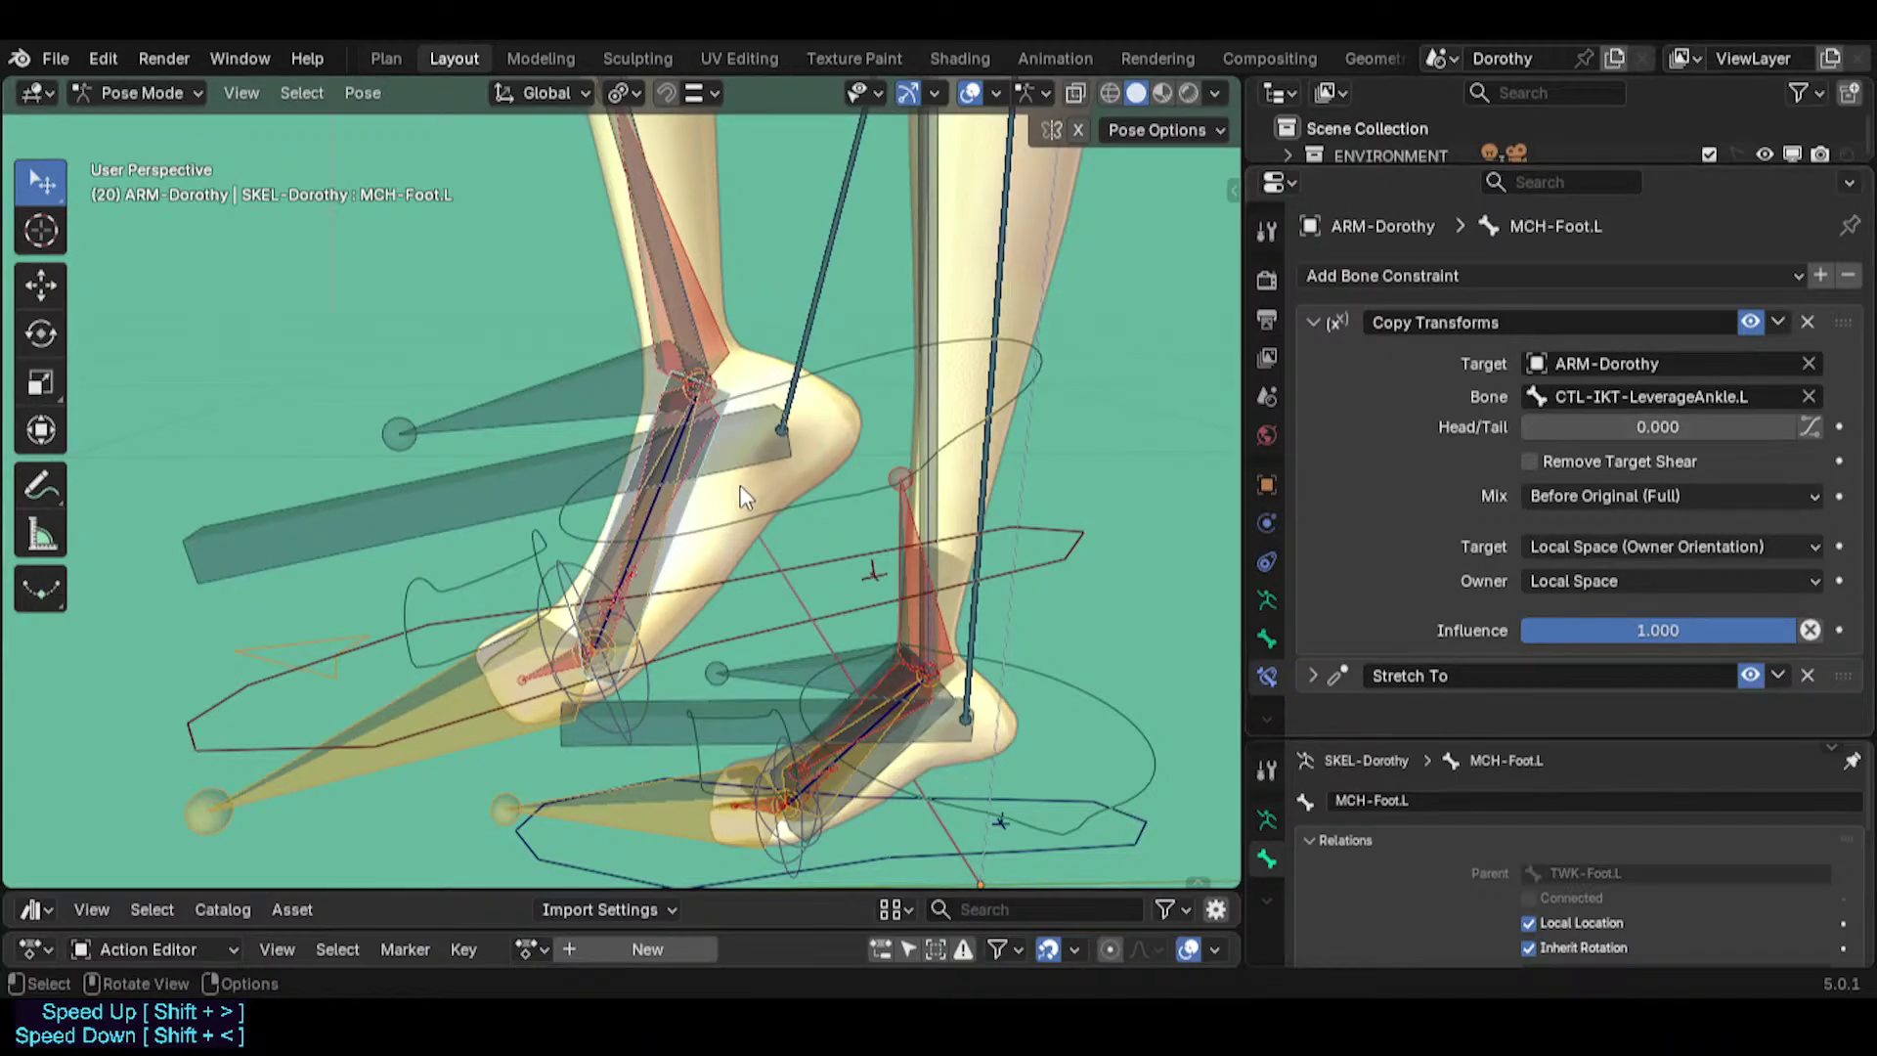
pyautogui.moveTo(767, 504); pyautogui.dragTo(578, 800, button='middle')
pyautogui.click(583, 805)
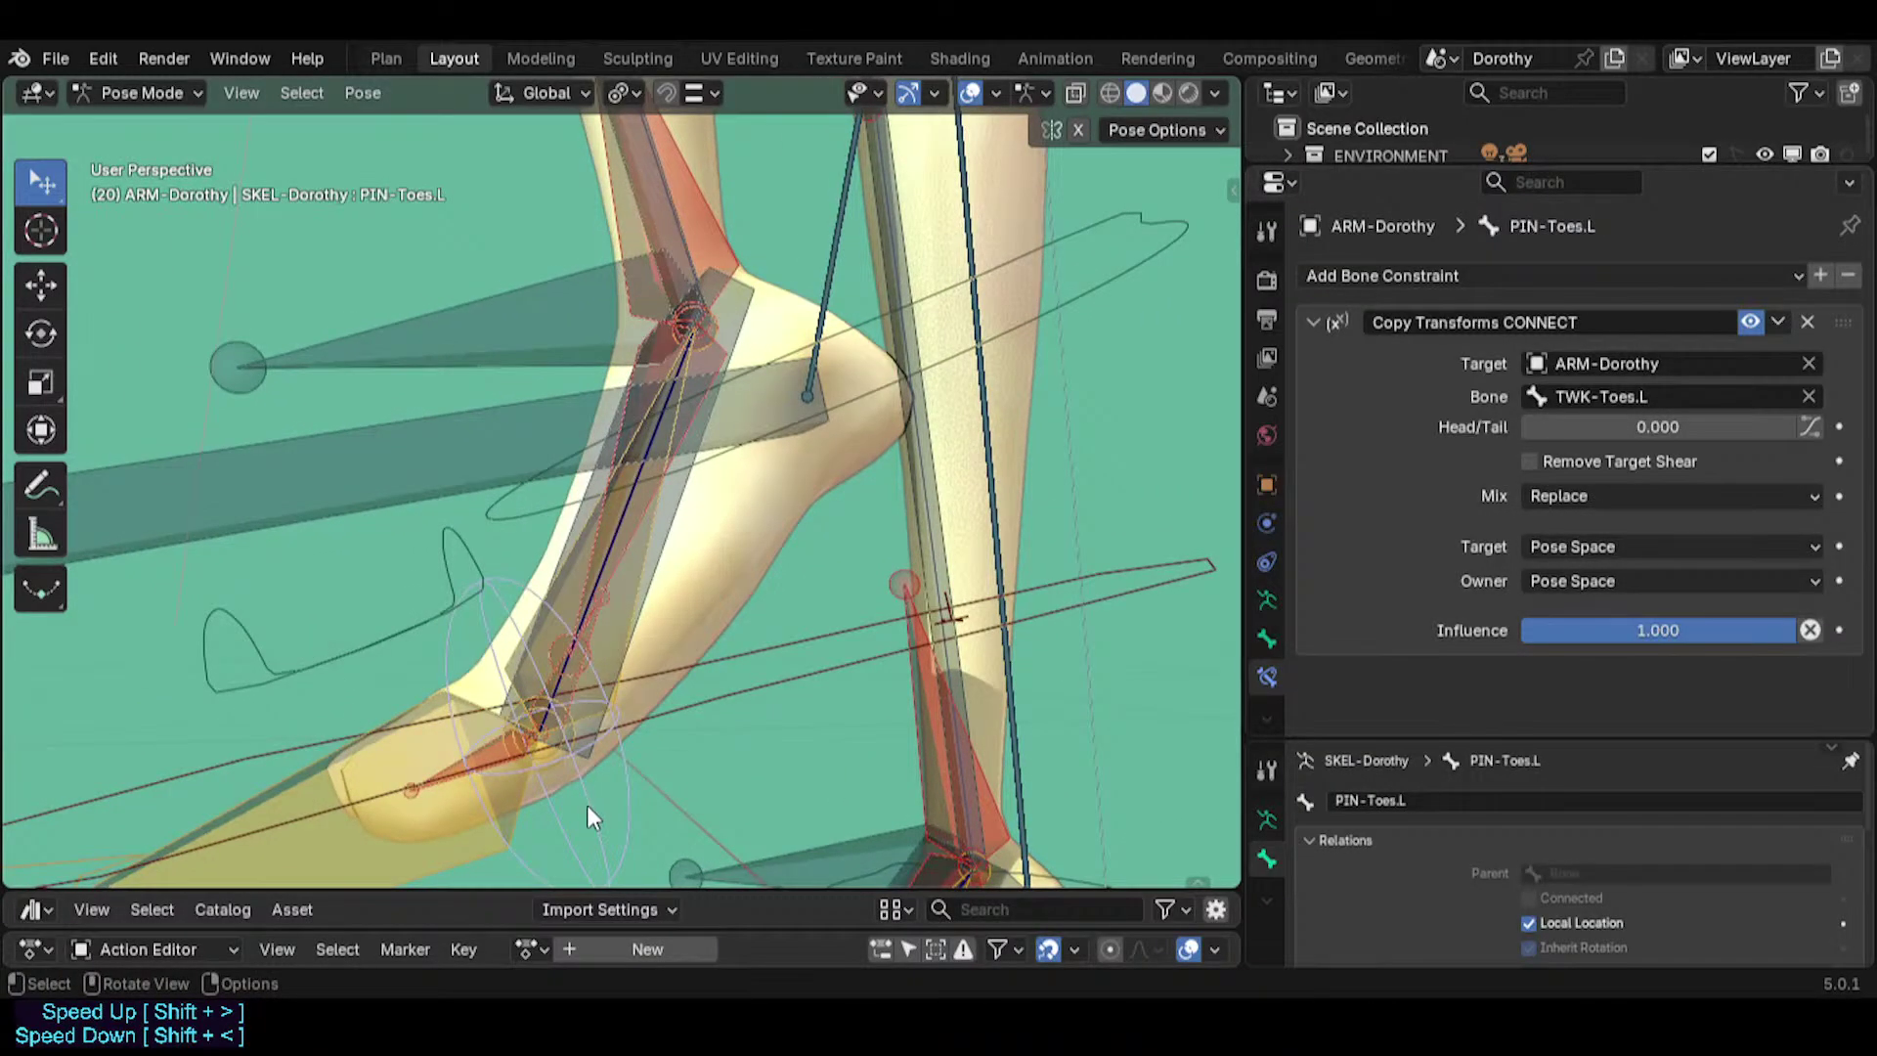
pyautogui.moveTo(620, 664); pyautogui.dragTo(854, 479, button='middle')
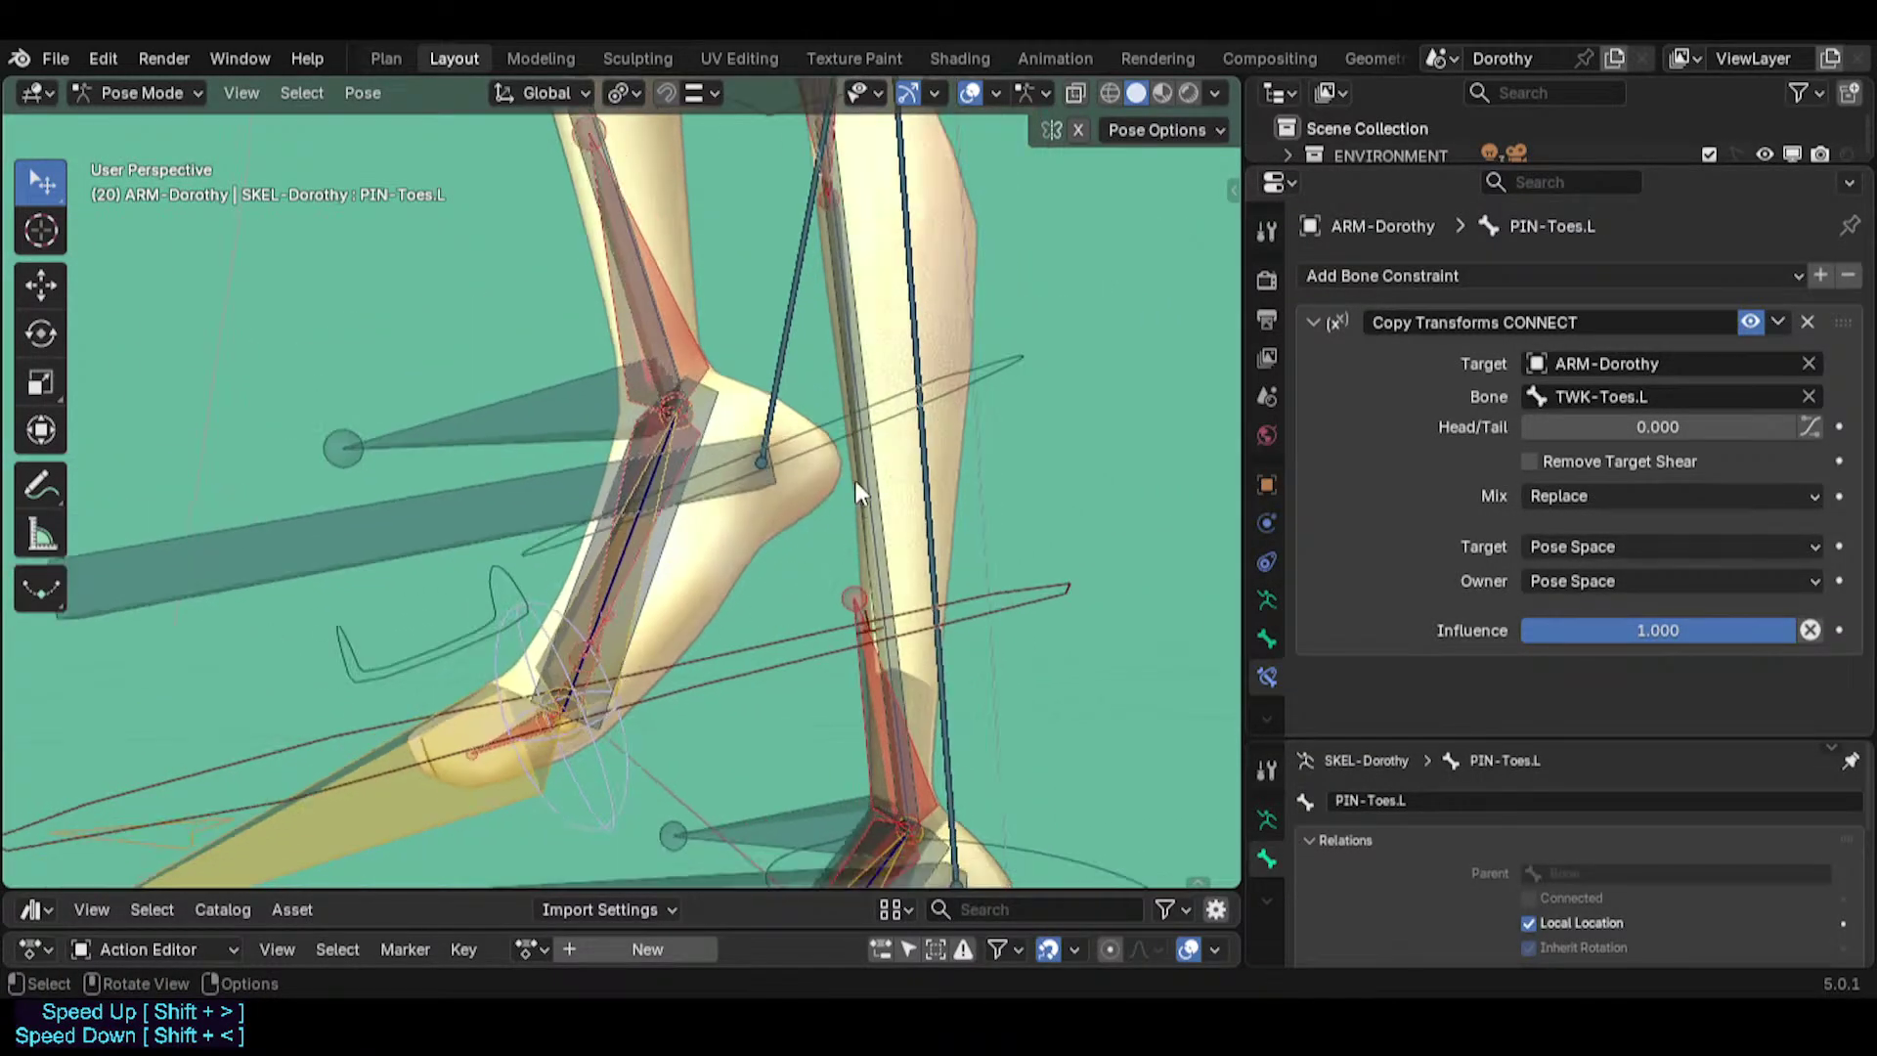
# Rotate TWK-Foot.L slightly to raise the left toes, and try a test rotation of TWK-Toes.L.
pyautogui.click(854, 479)
pyautogui.press('r')
pyautogui.click(392, 643)
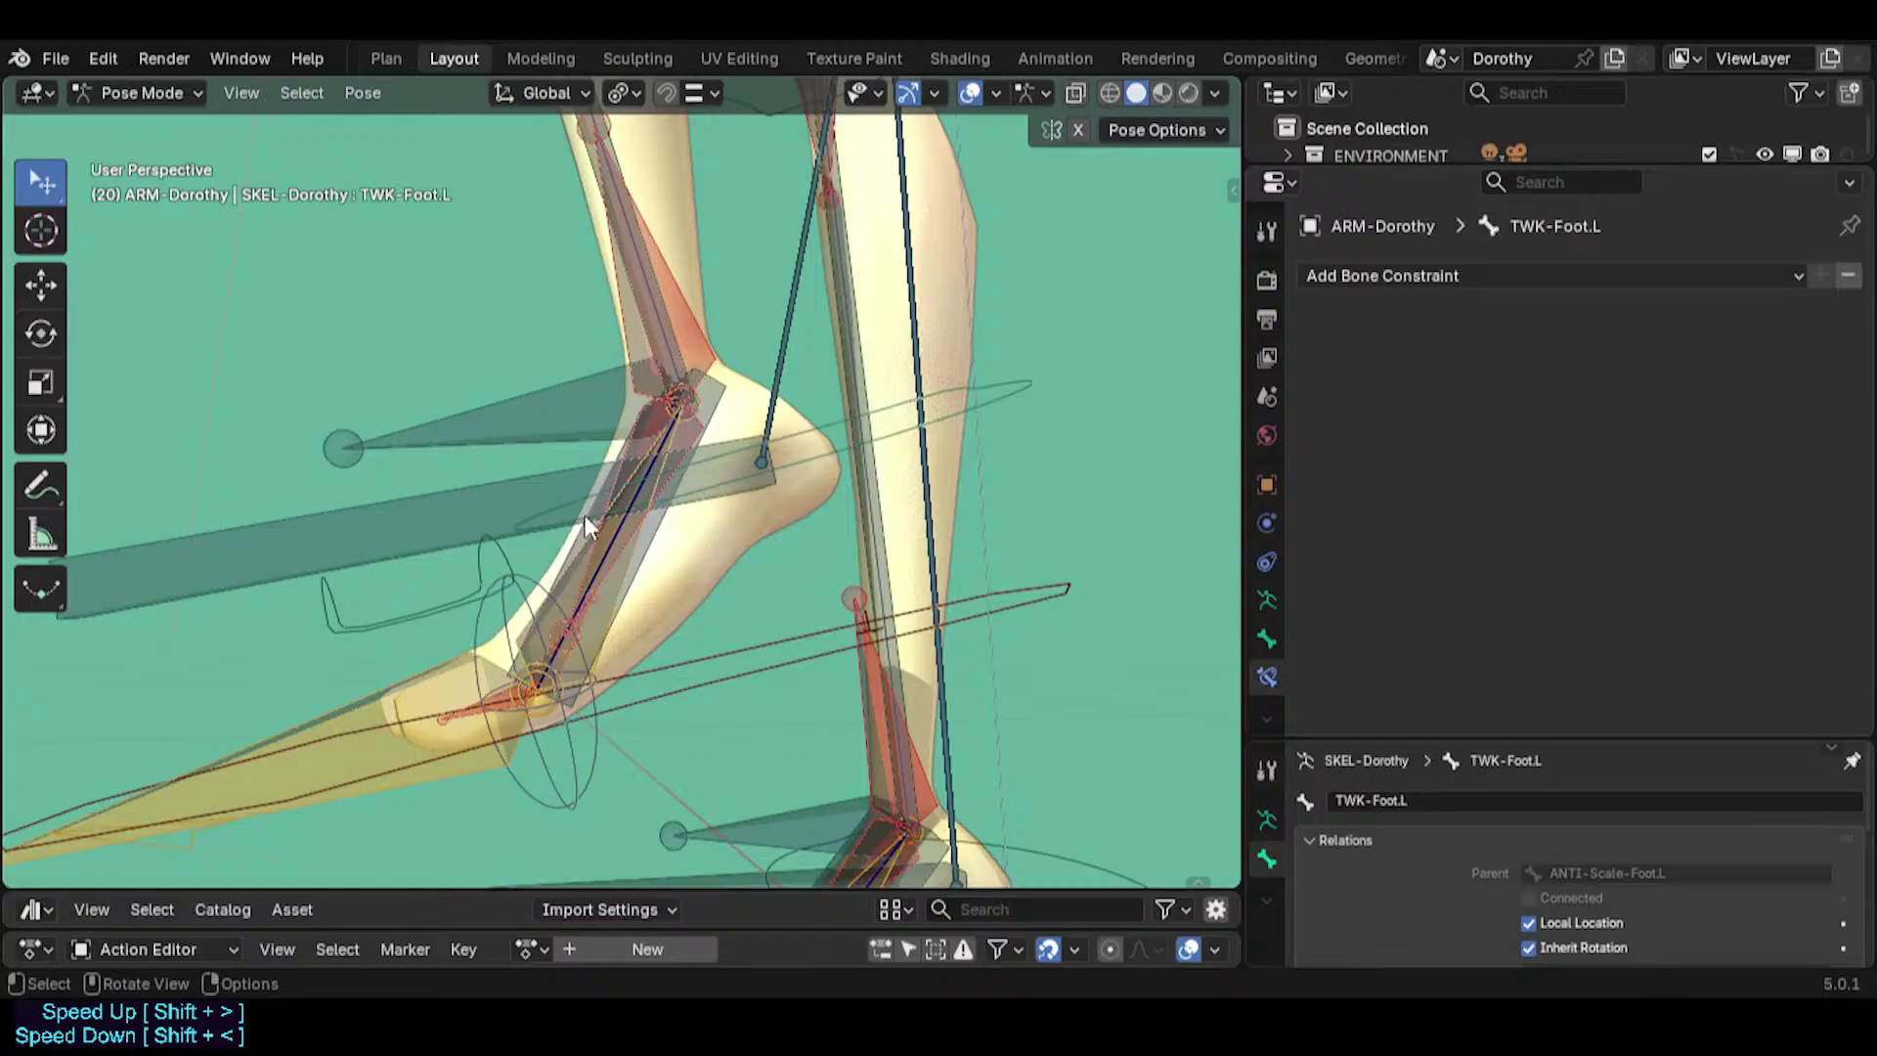
pyautogui.press('r')
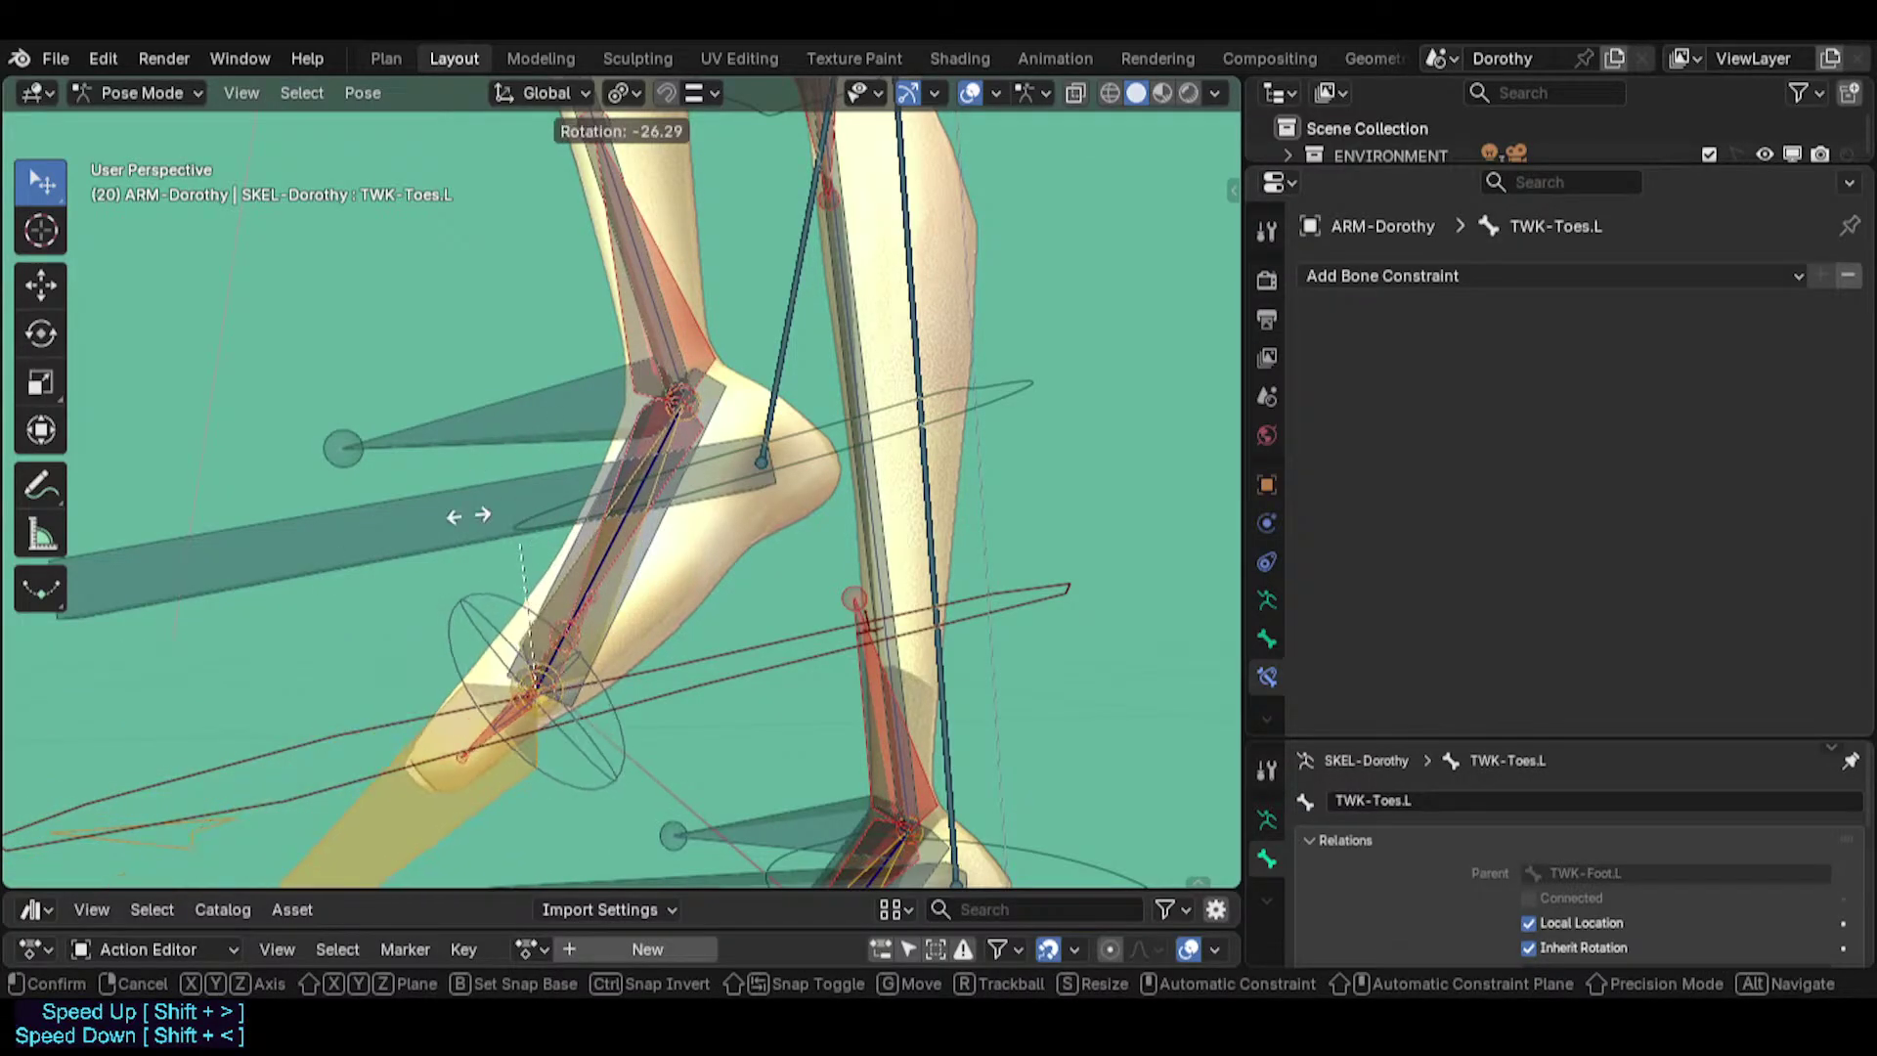
pyautogui.rightClick(475, 528)
pyautogui.moveTo(578, 600); pyautogui.dragTo(688, 449, button='middle')
# In Edit Mode, duplicate MCH-Foot.L in place and scale the copy's B-Bone display size to about 0.87.
pyautogui.click(671, 564)
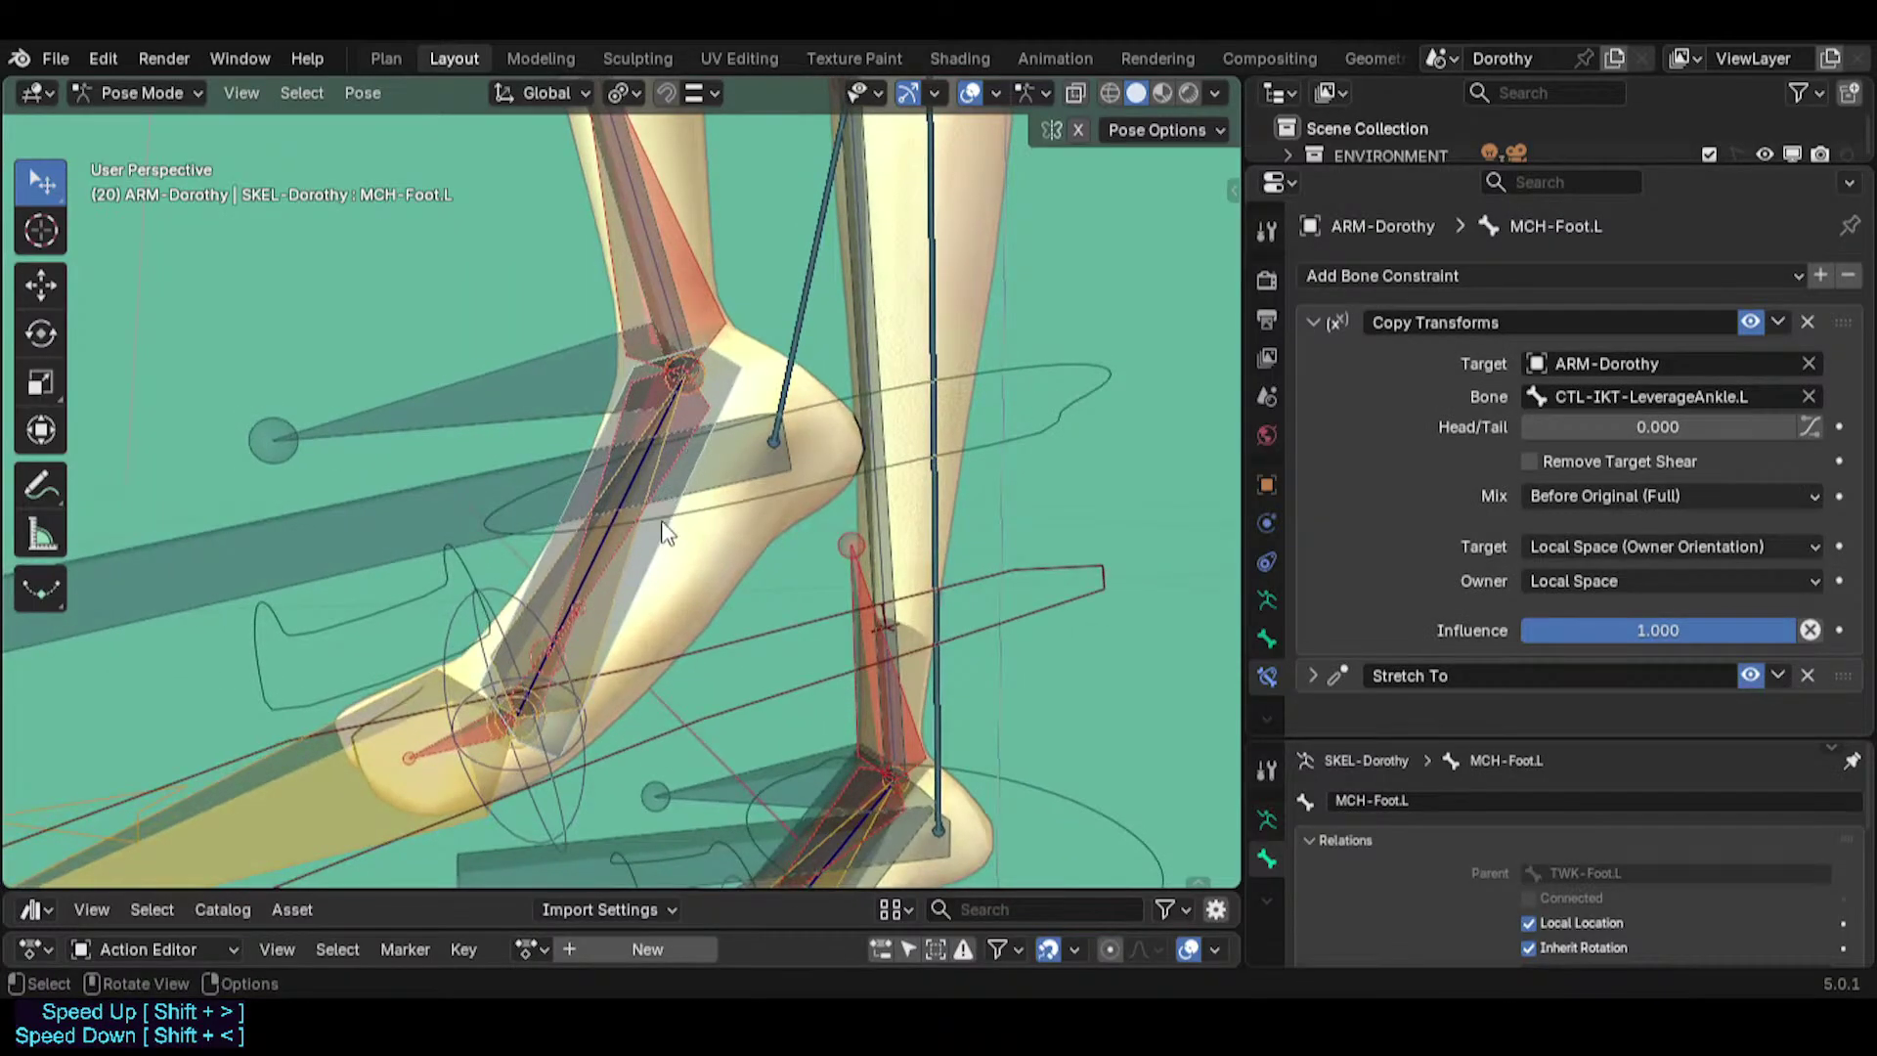
pyautogui.press('Tab')
pyautogui.scroll(-4, 706, 579)
pyautogui.keyDown('shift'); pyautogui.moveTo(706, 579); pyautogui.dragTo(627, 389, button='middle'); pyautogui.keyUp('shift')
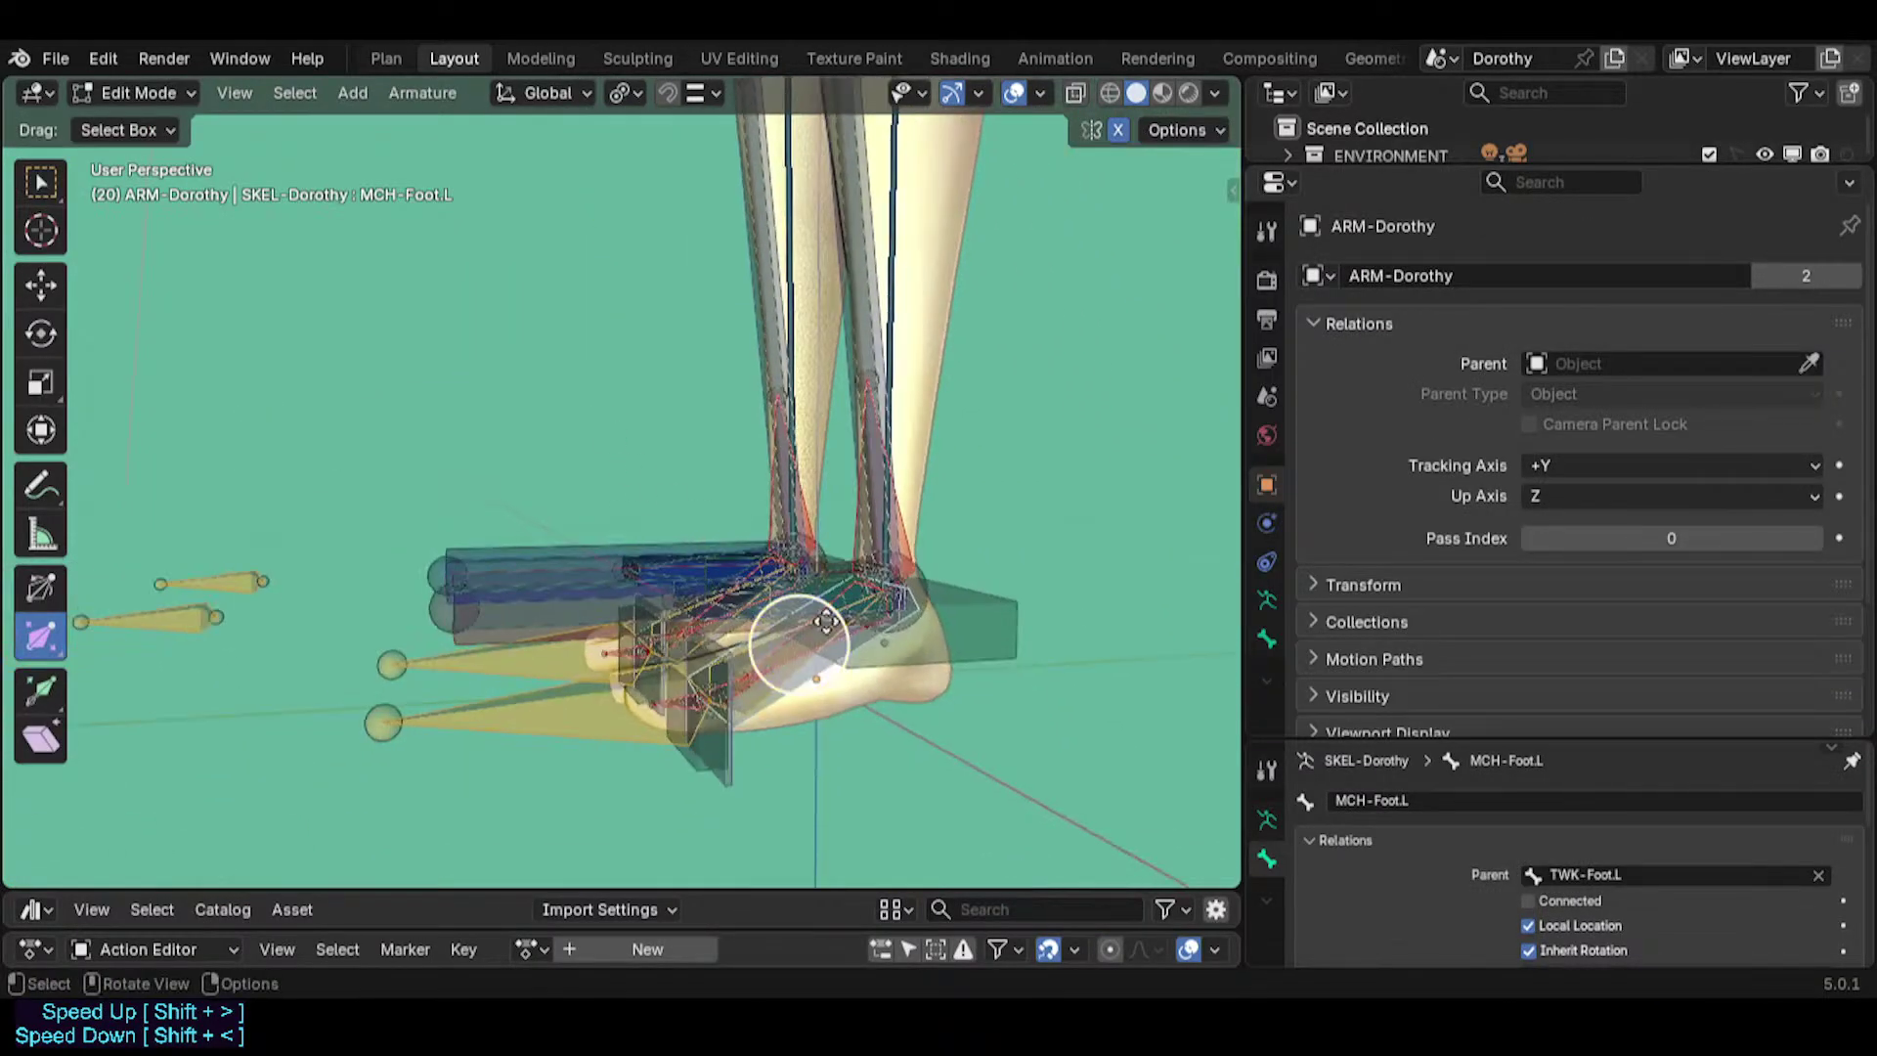
pyautogui.scroll(4, 825, 624)
pyautogui.hotkey('shift', 'd')
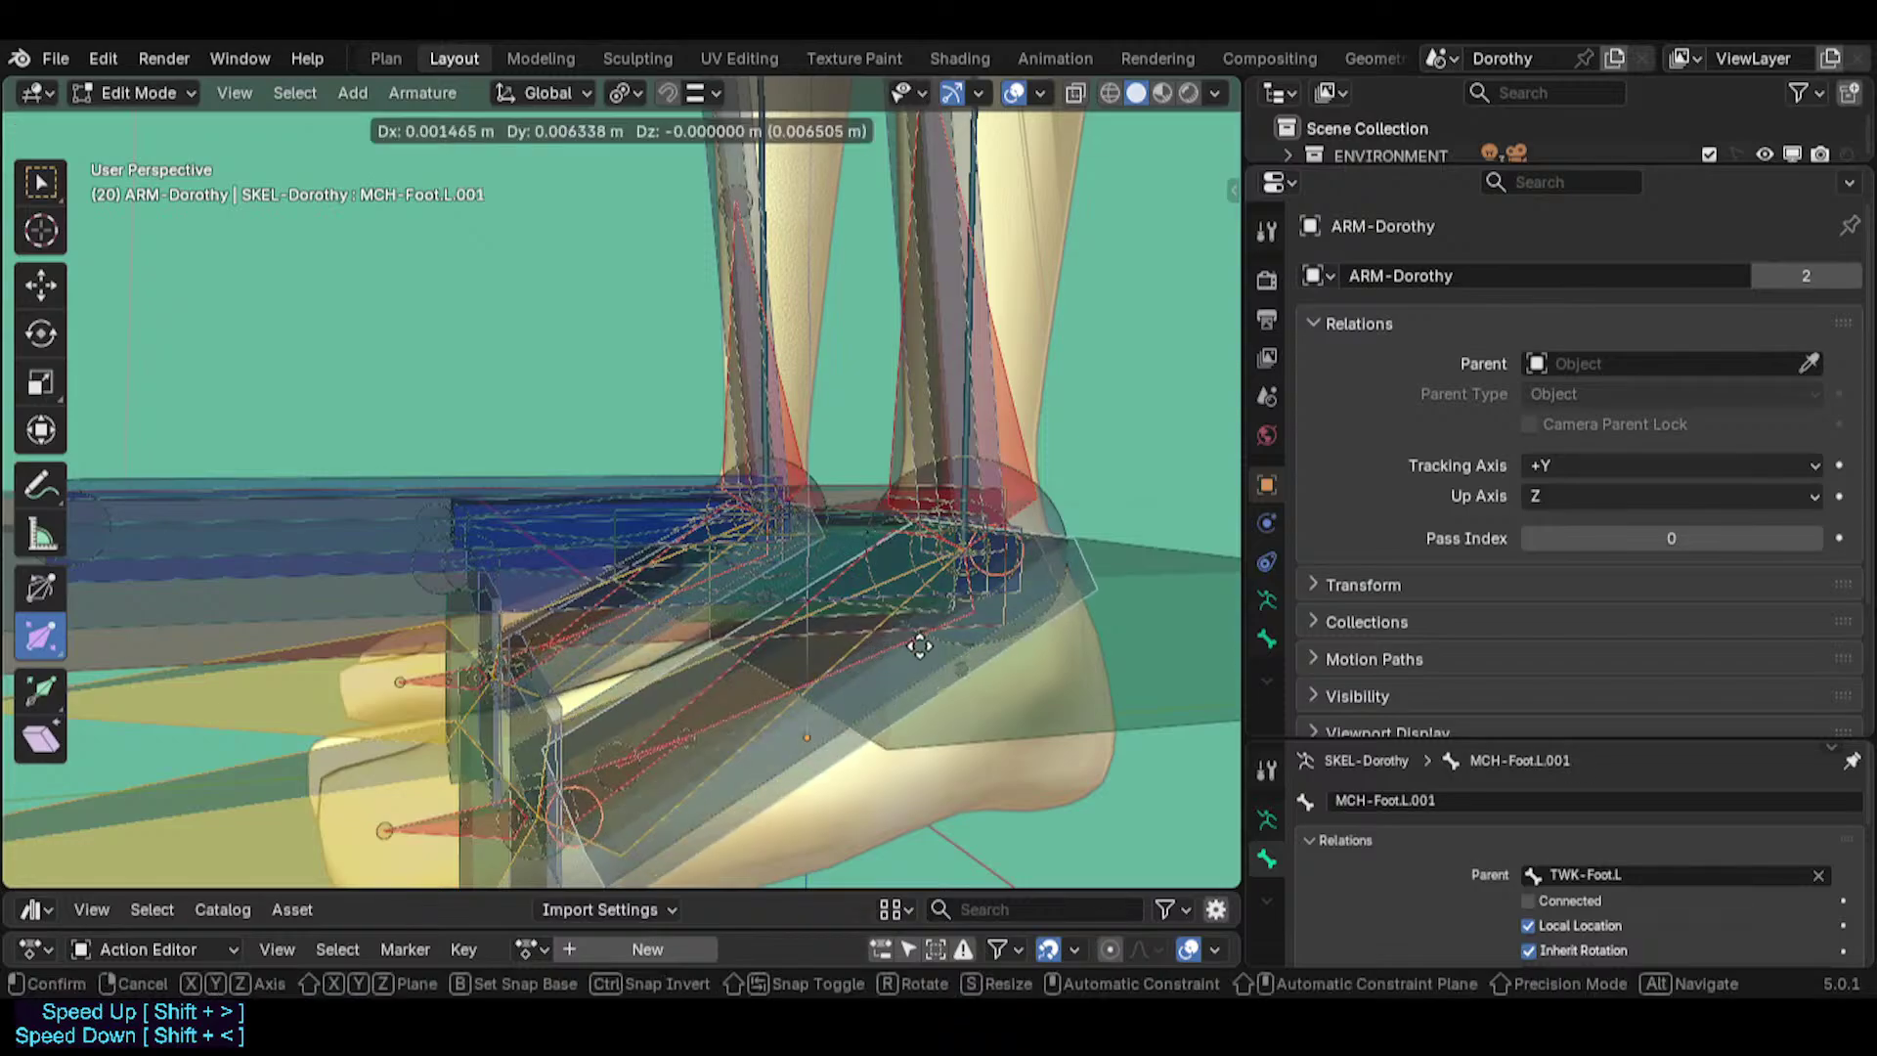
pyautogui.rightClick(920, 645)
pyautogui.hotkey('ctrl', 'alt', 's')
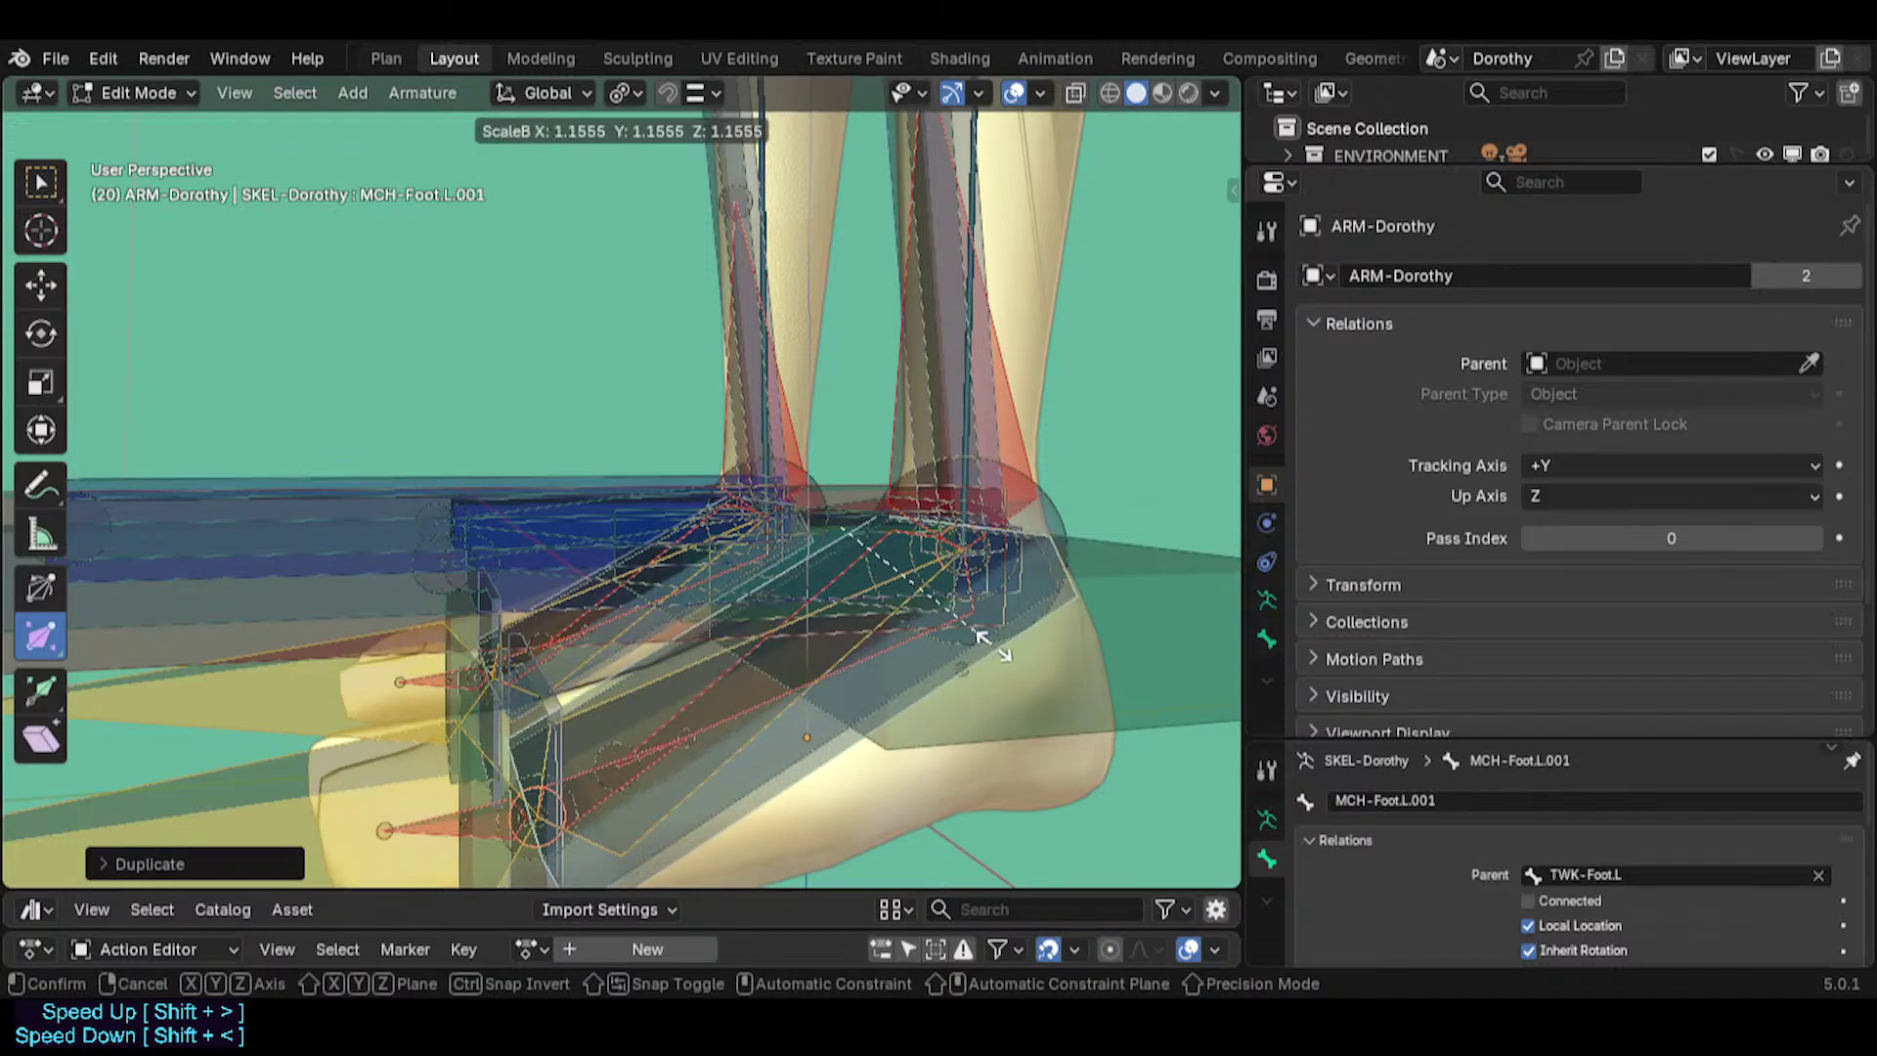
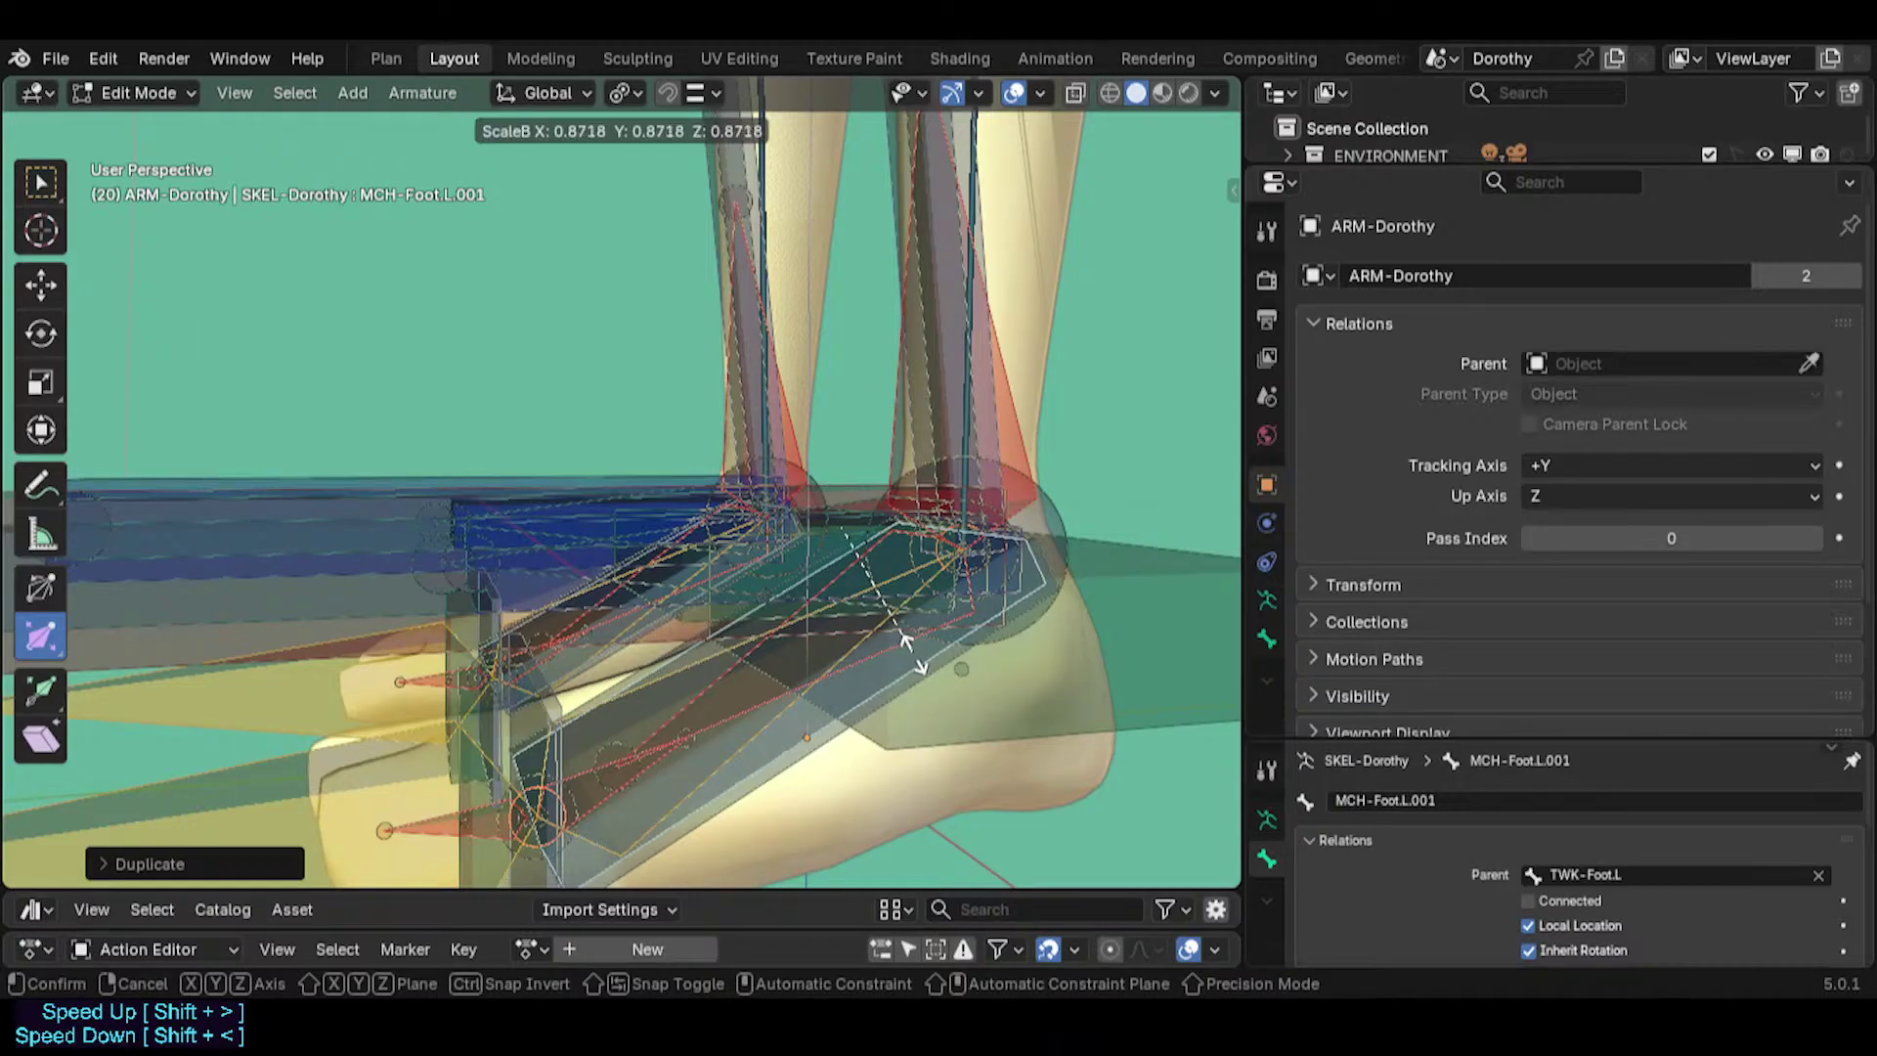
pyautogui.click(912, 653)
# Batch rename the duplicated foot bones on both sides, replacing MCH with AUTO and stripping digits and punctuation from the end.
pyautogui.moveTo(733, 609); pyautogui.dragTo(752, 625, button='middle')
pyautogui.scroll(-2, 745, 618)
pyautogui.hotkey('ctrl', 'shift', 'm')
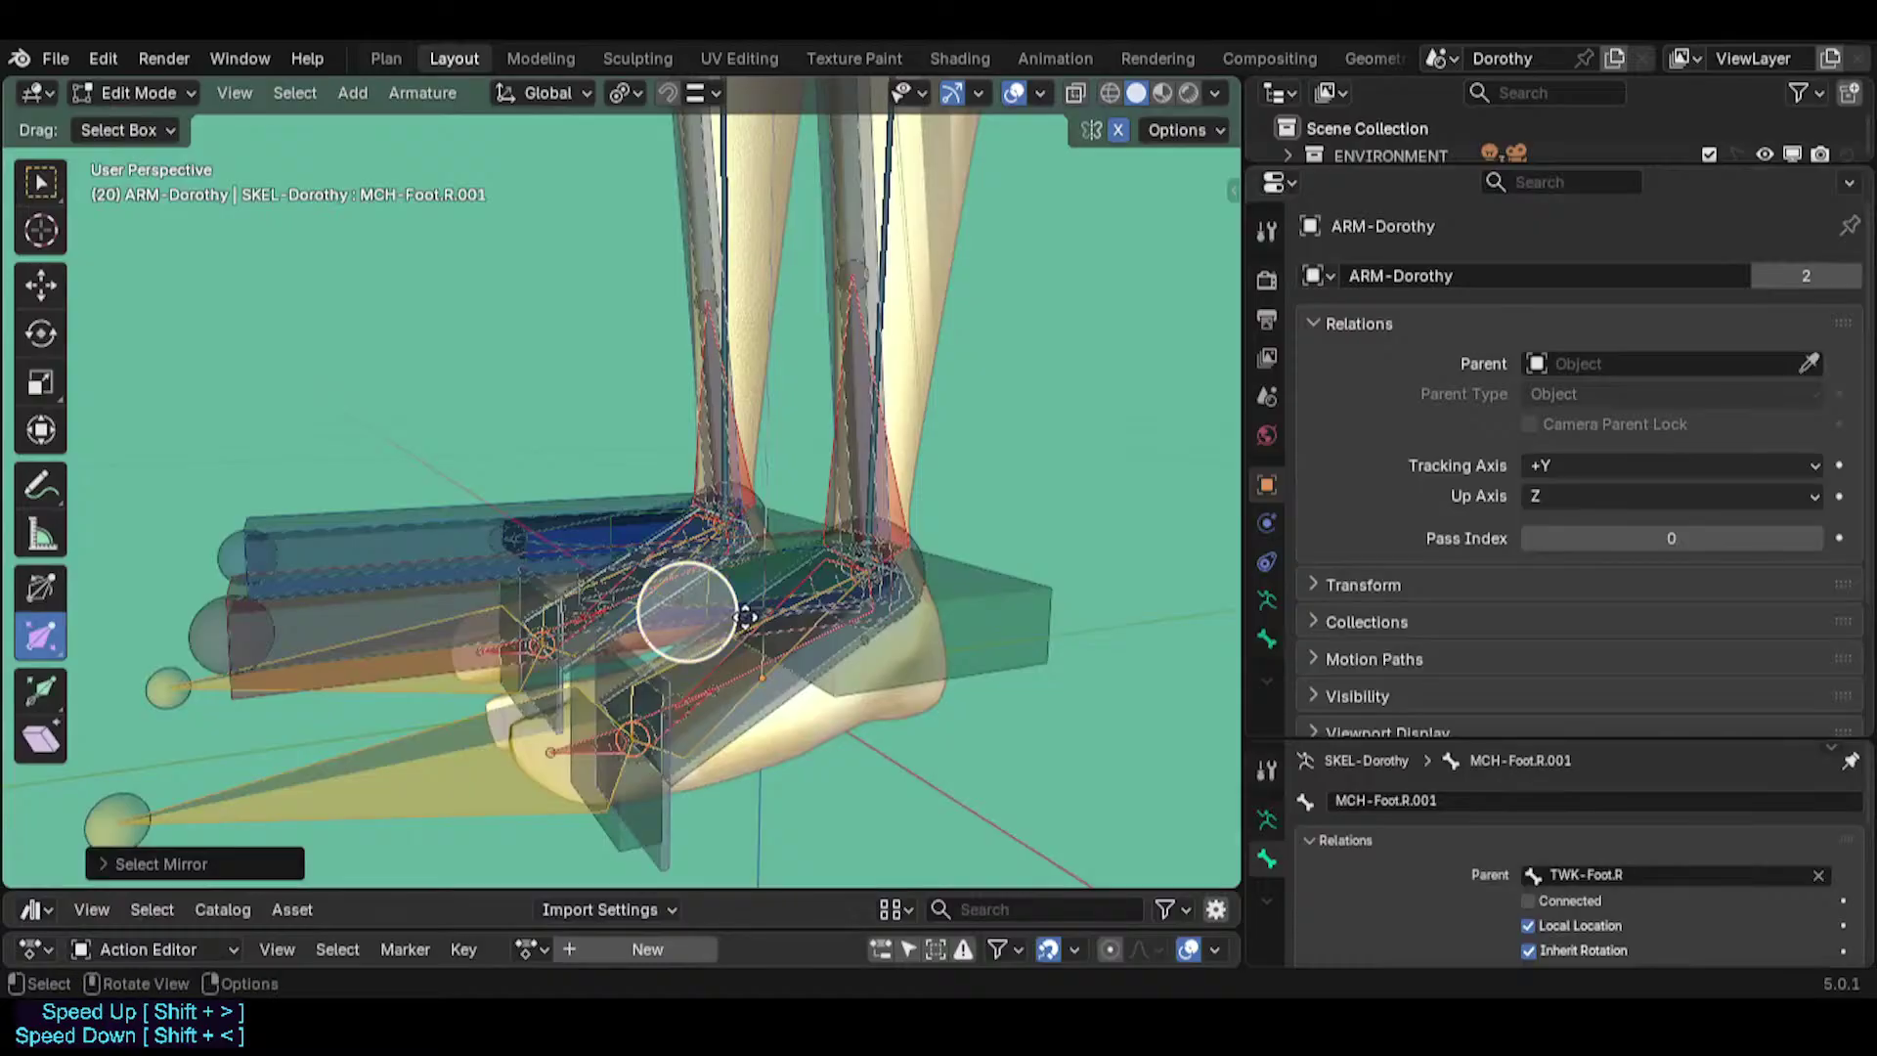
pyautogui.hotkey('ctrl', 'F2')
pyautogui.click(740, 694)
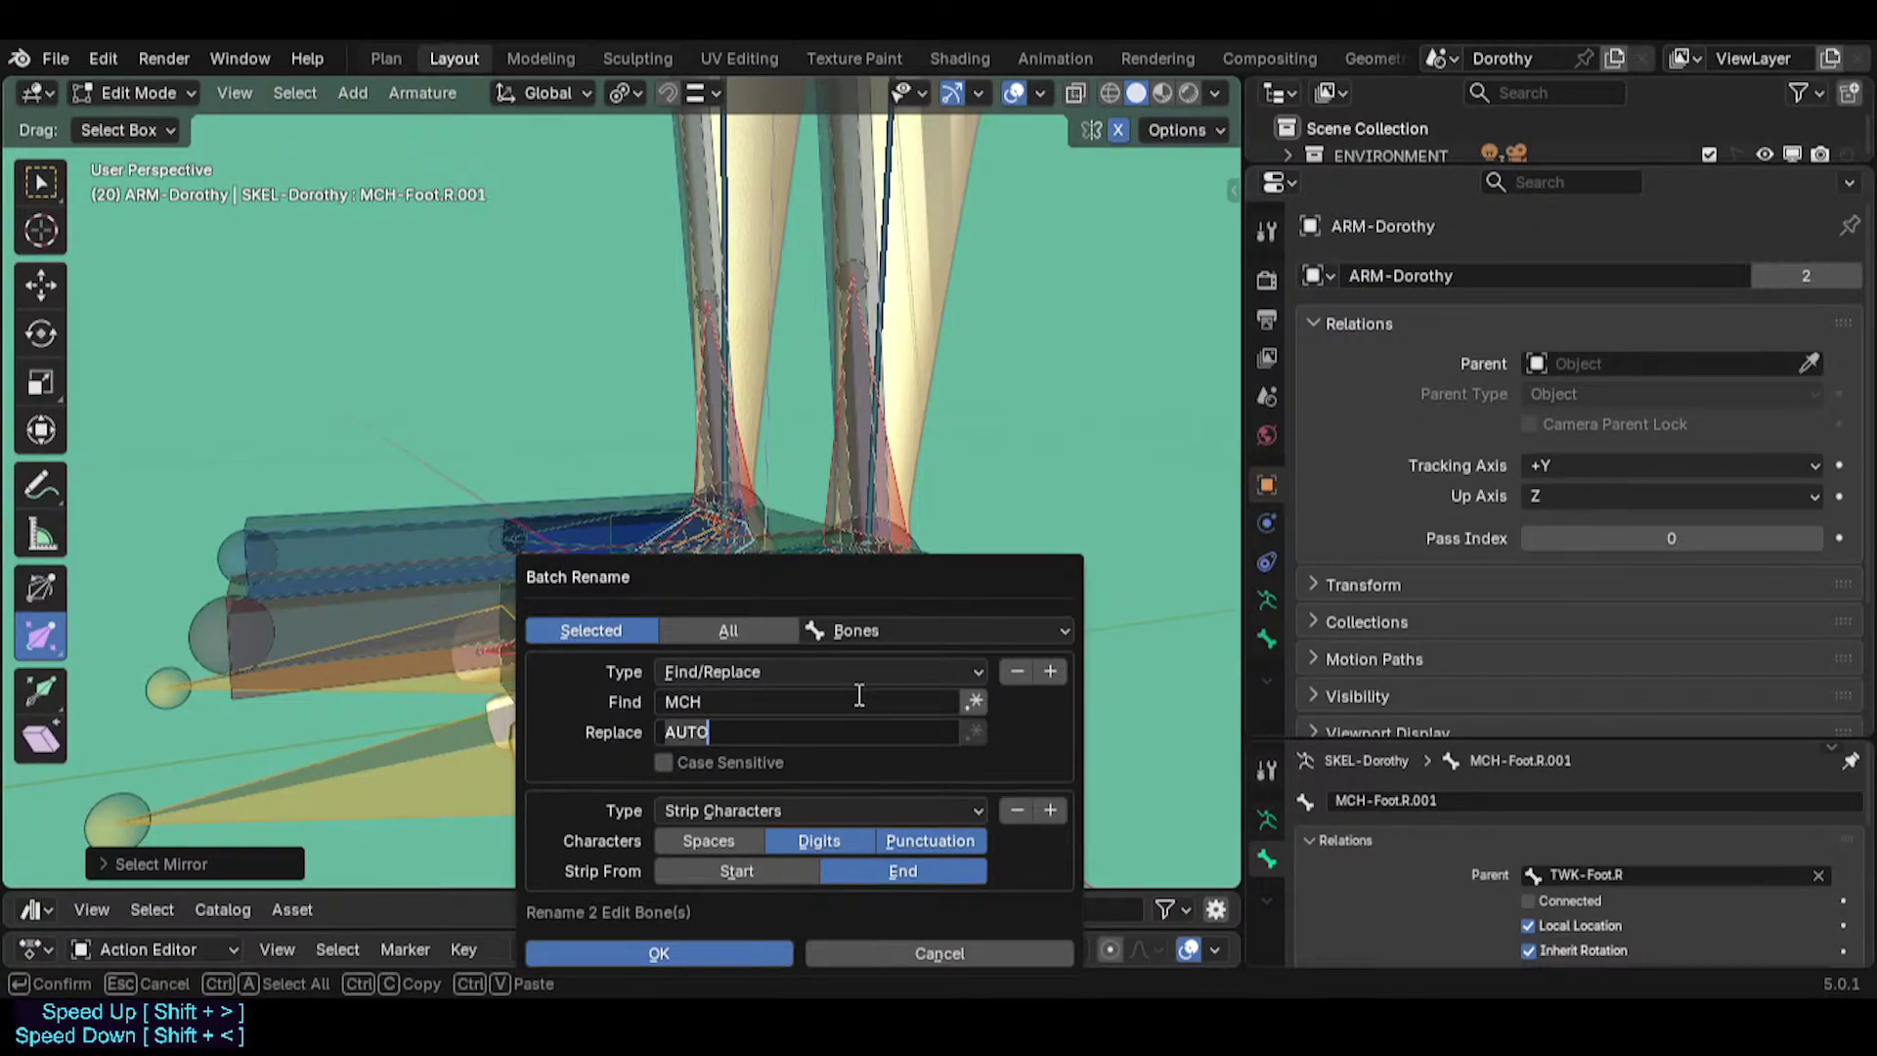
pyautogui.click(712, 954)
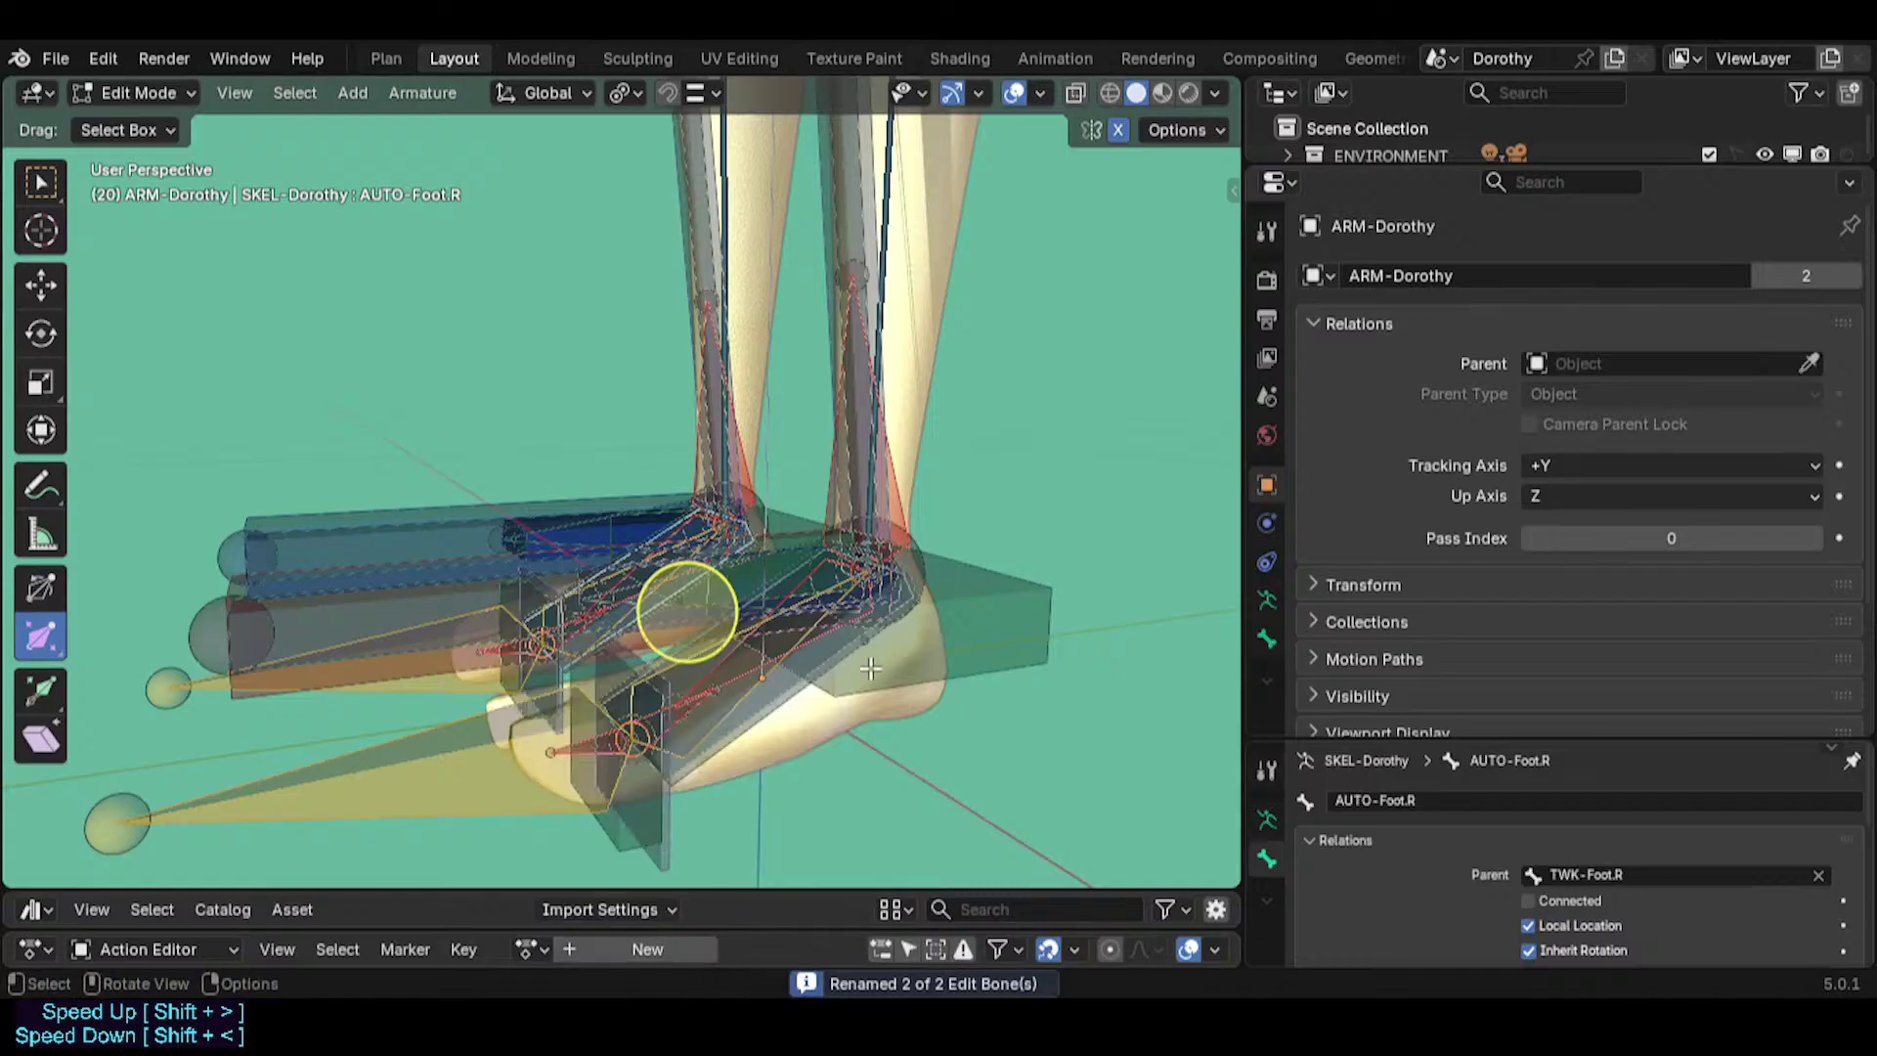
# Set the bone color of AUTO-Foot.R and AUTO-Foot.L to 03 - Theme Color Set.
pyautogui.click(1267, 641)
pyautogui.click(1575, 533)
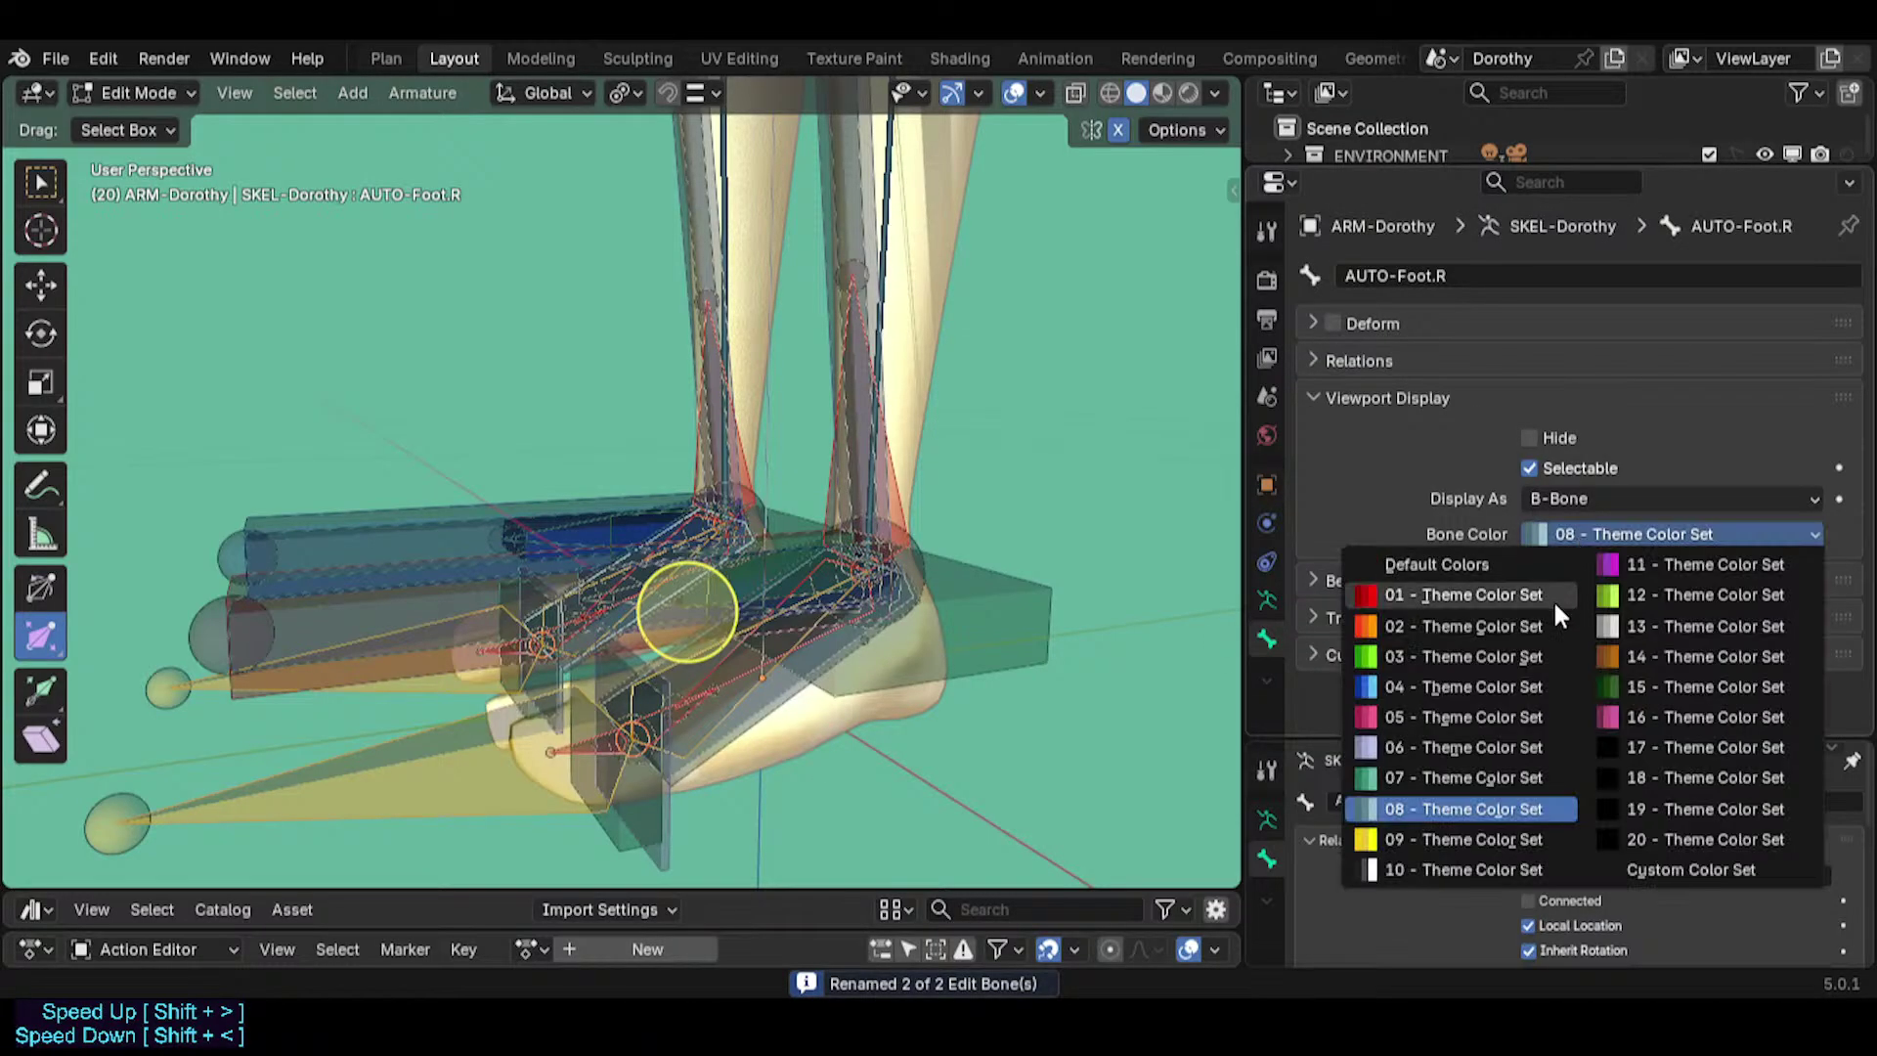
pyautogui.click(1452, 655)
pyautogui.scroll(2, 887, 633)
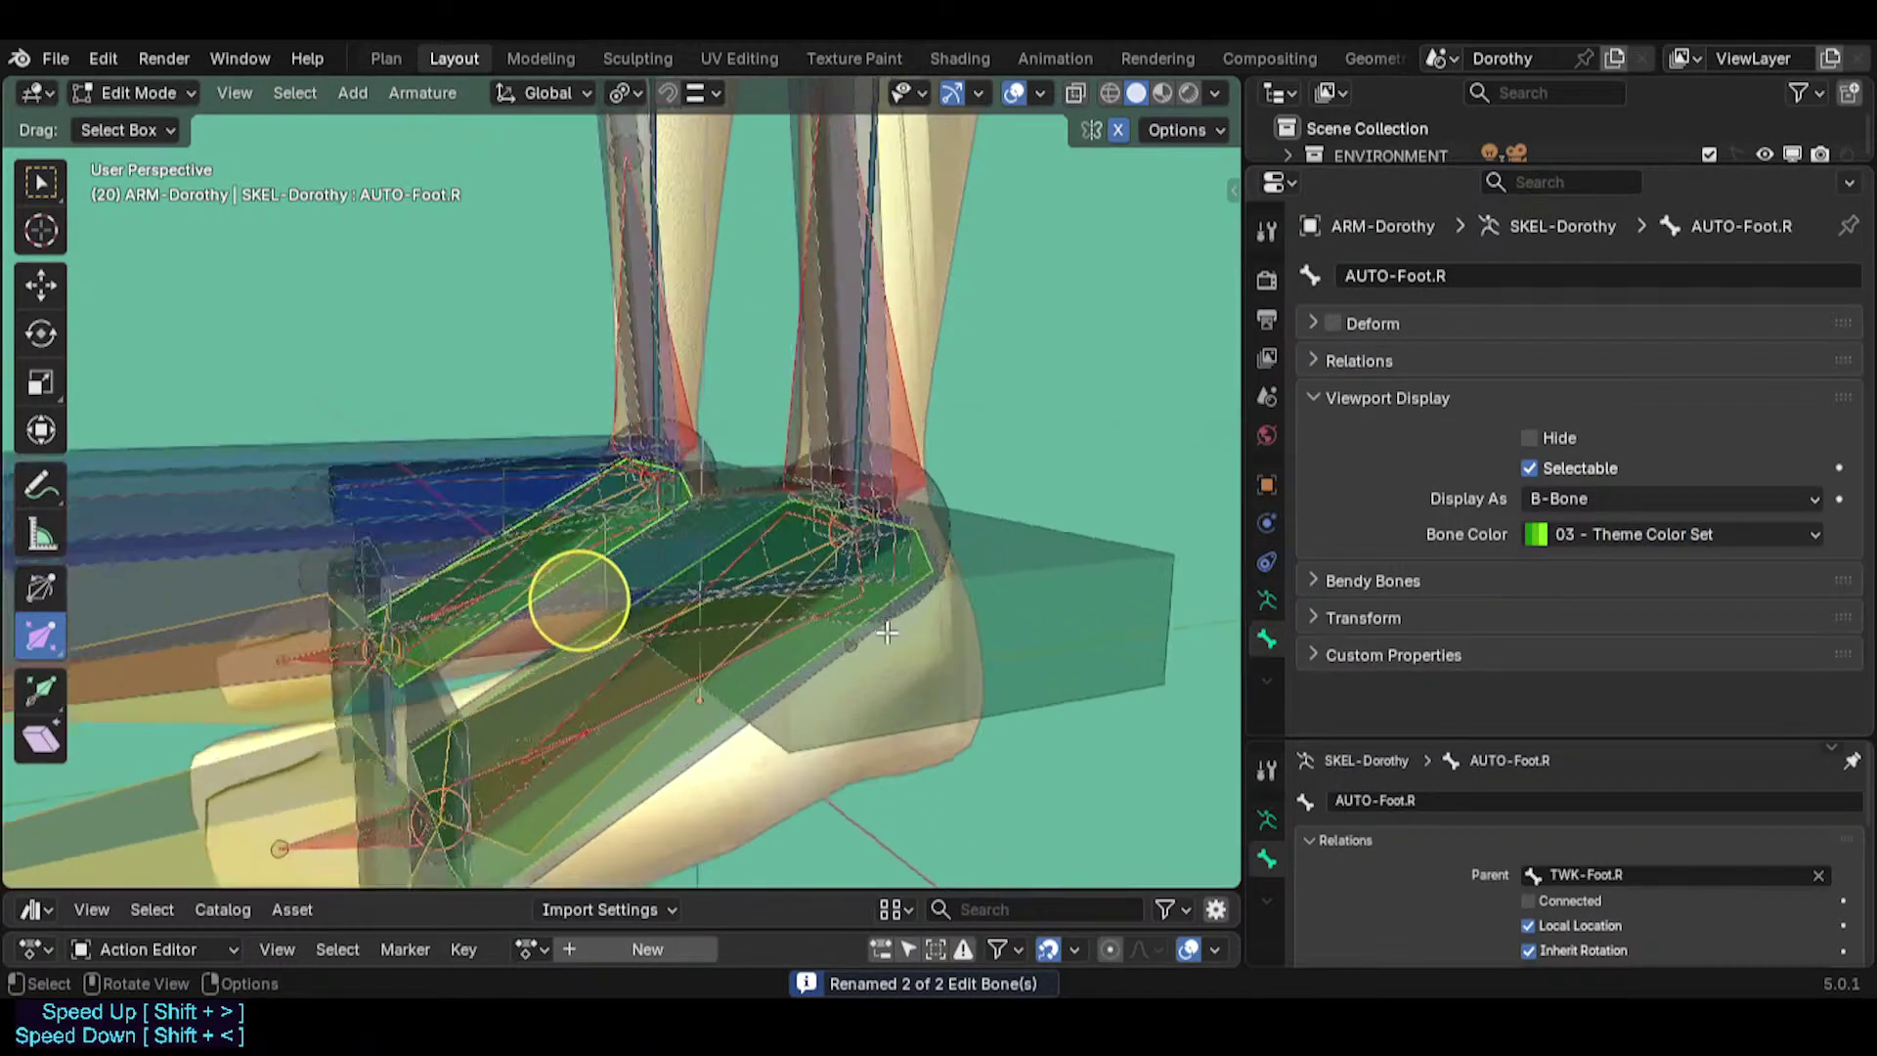
pyautogui.click(715, 723)
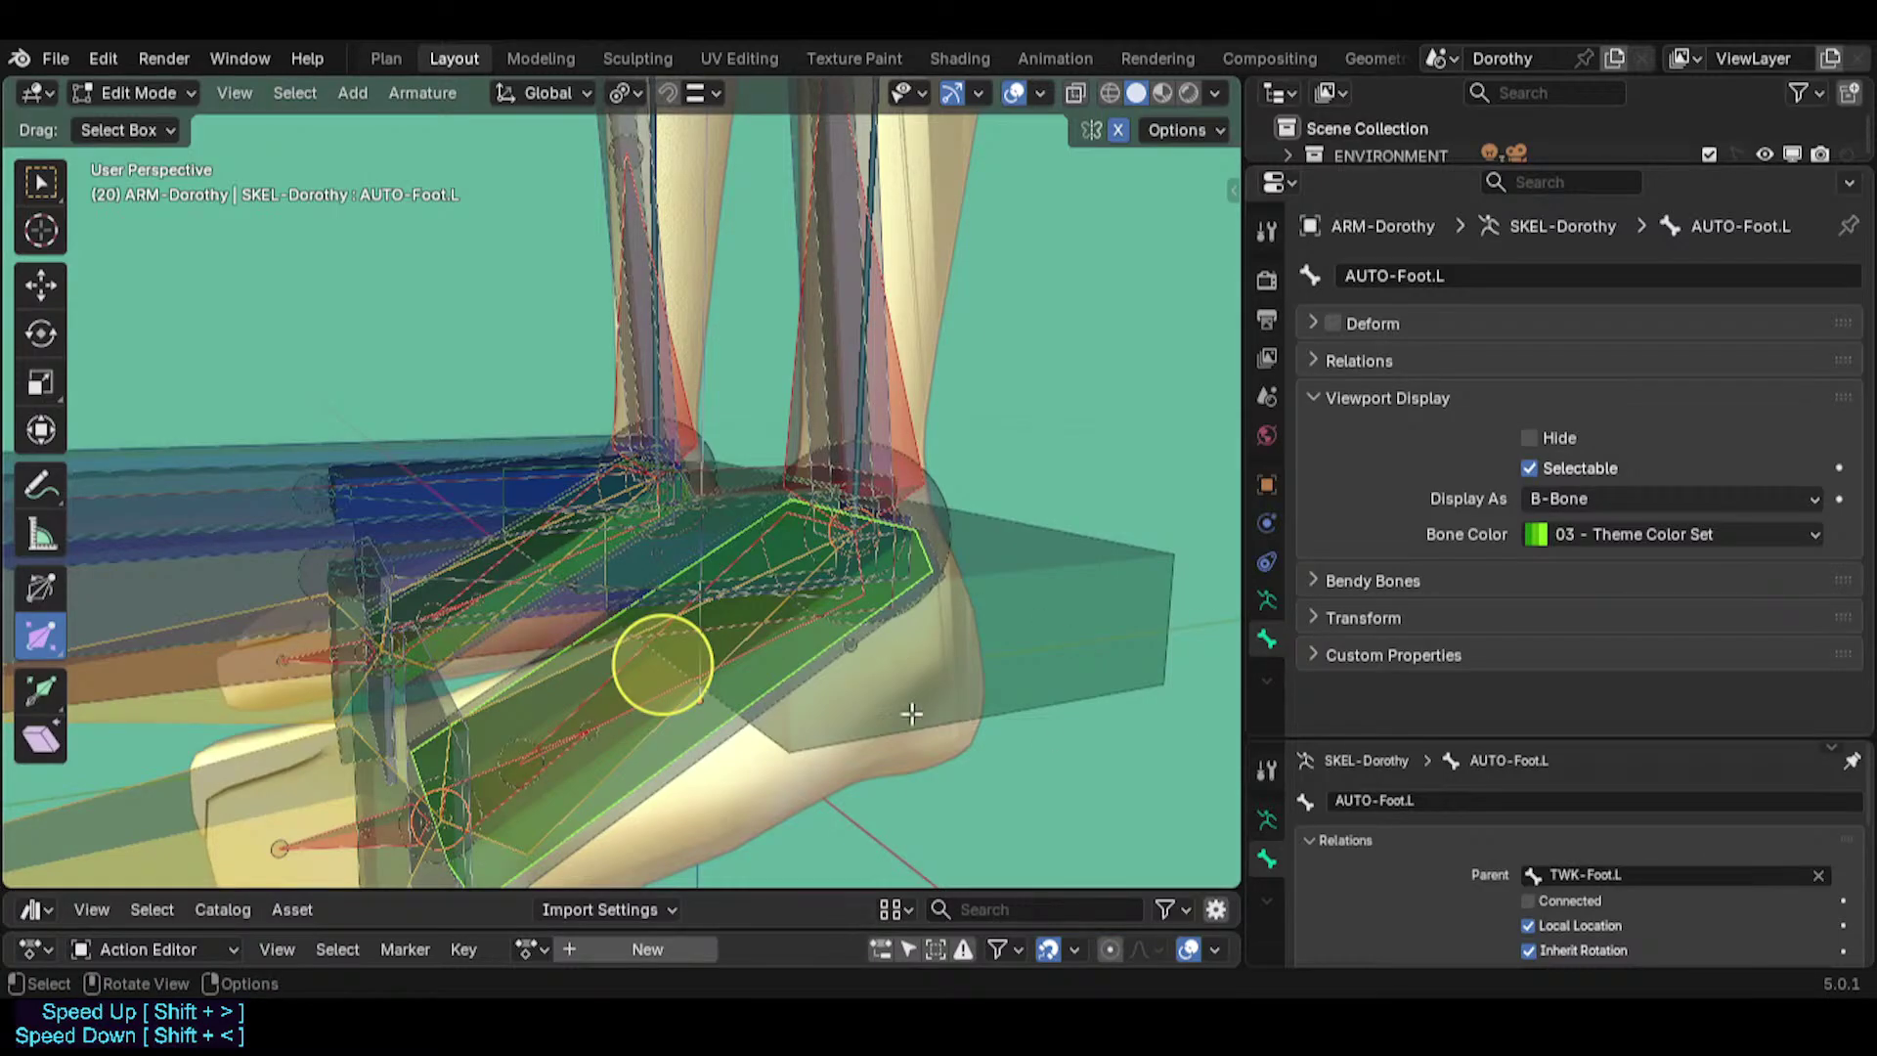
# Examine the existing bone setup at the hips and along the left arm, and return to the left foot.
pyautogui.scroll(-3, 785, 650)
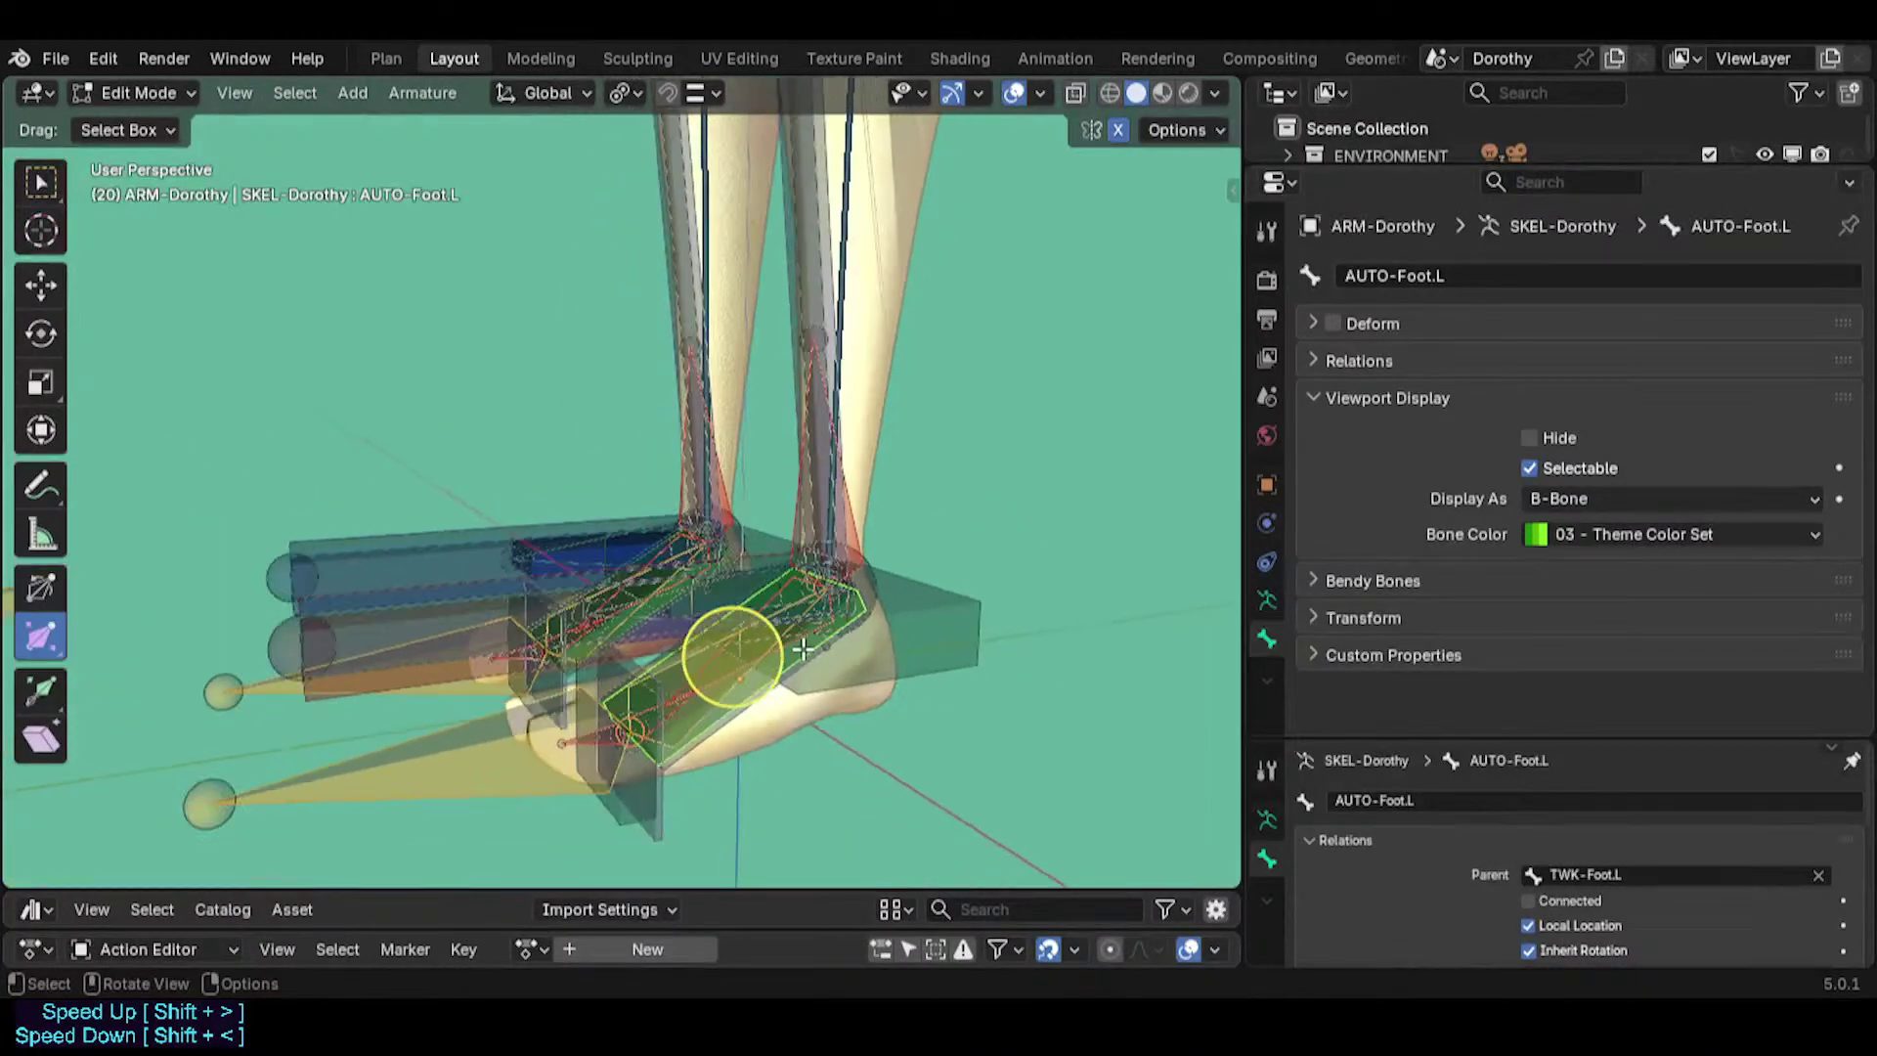
pyautogui.scroll(-4, 829, 553)
pyautogui.moveTo(829, 552); pyautogui.dragTo(743, 528, button='middle')
pyautogui.keyDown('shift'); pyautogui.moveTo(782, 254); pyautogui.dragTo(753, 620, button='middle'); pyautogui.keyUp('shift')
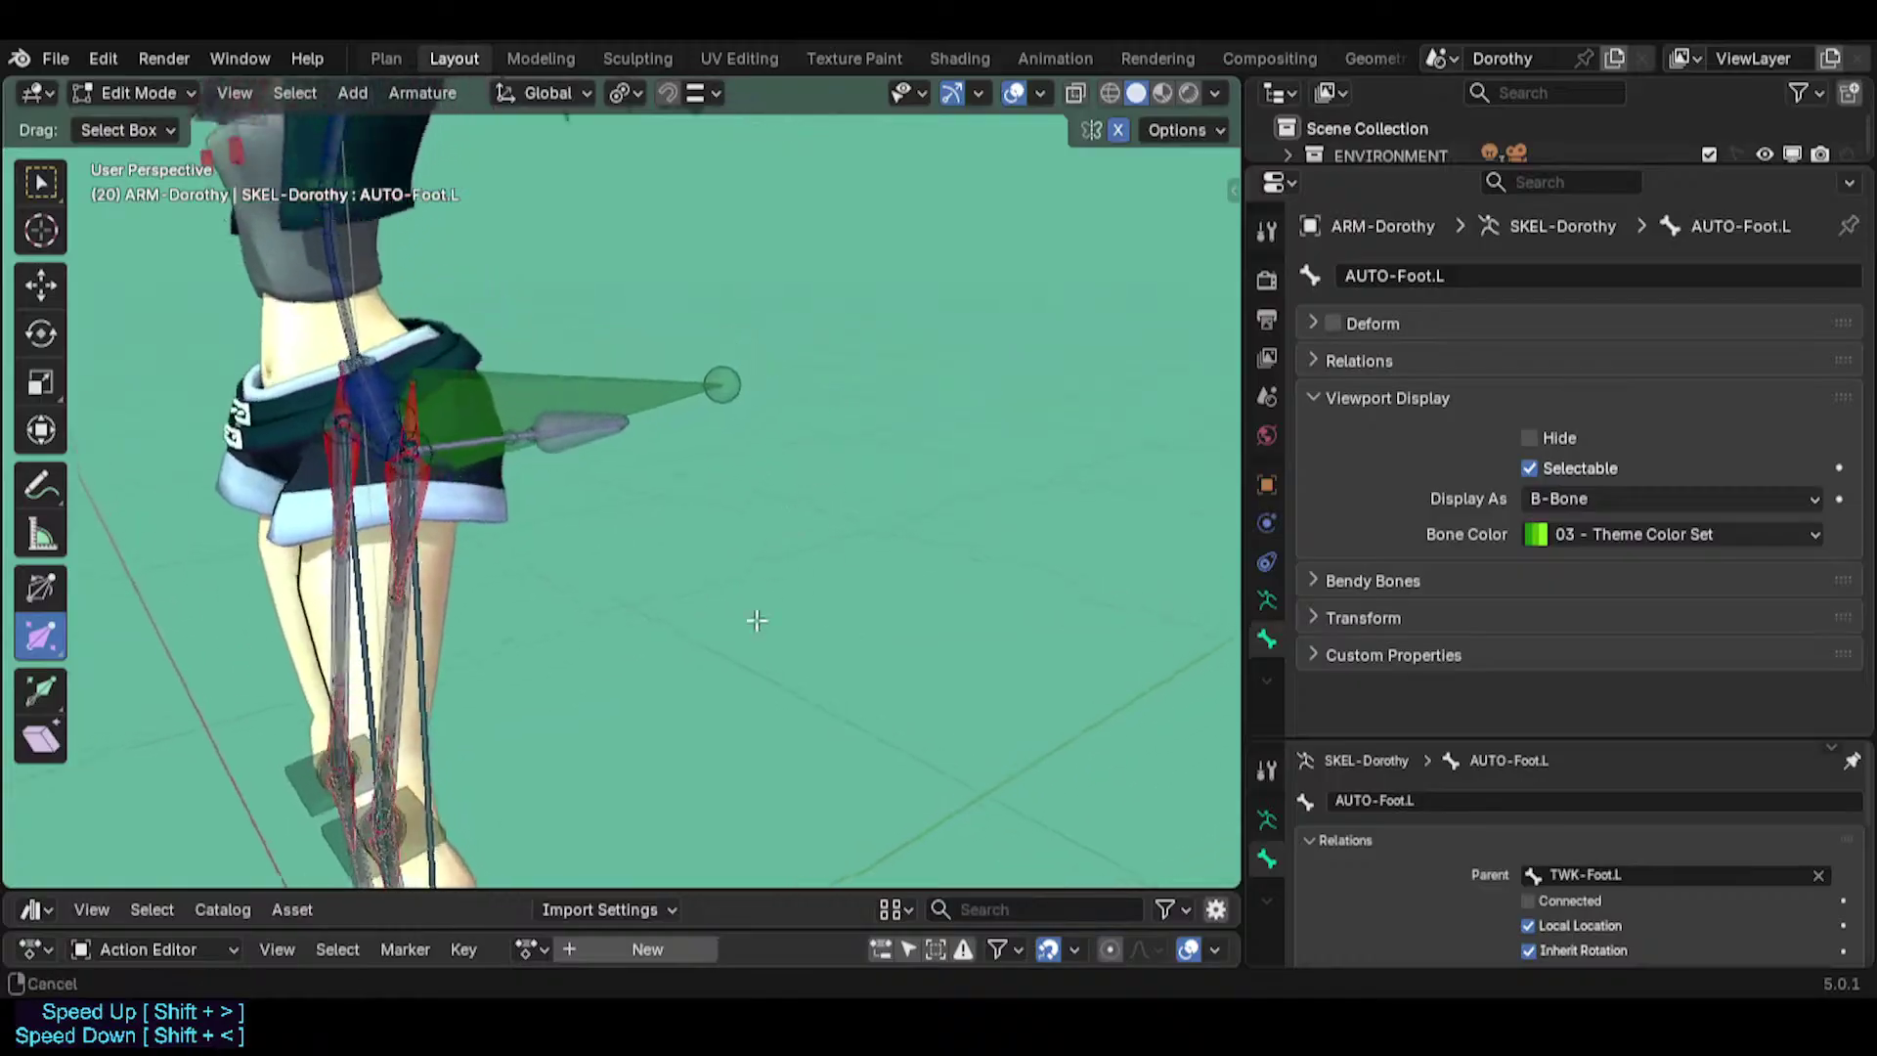
pyautogui.keyDown('shift'); pyautogui.moveTo(757, 410); pyautogui.dragTo(862, 476, button='middle'); pyautogui.keyUp('shift')
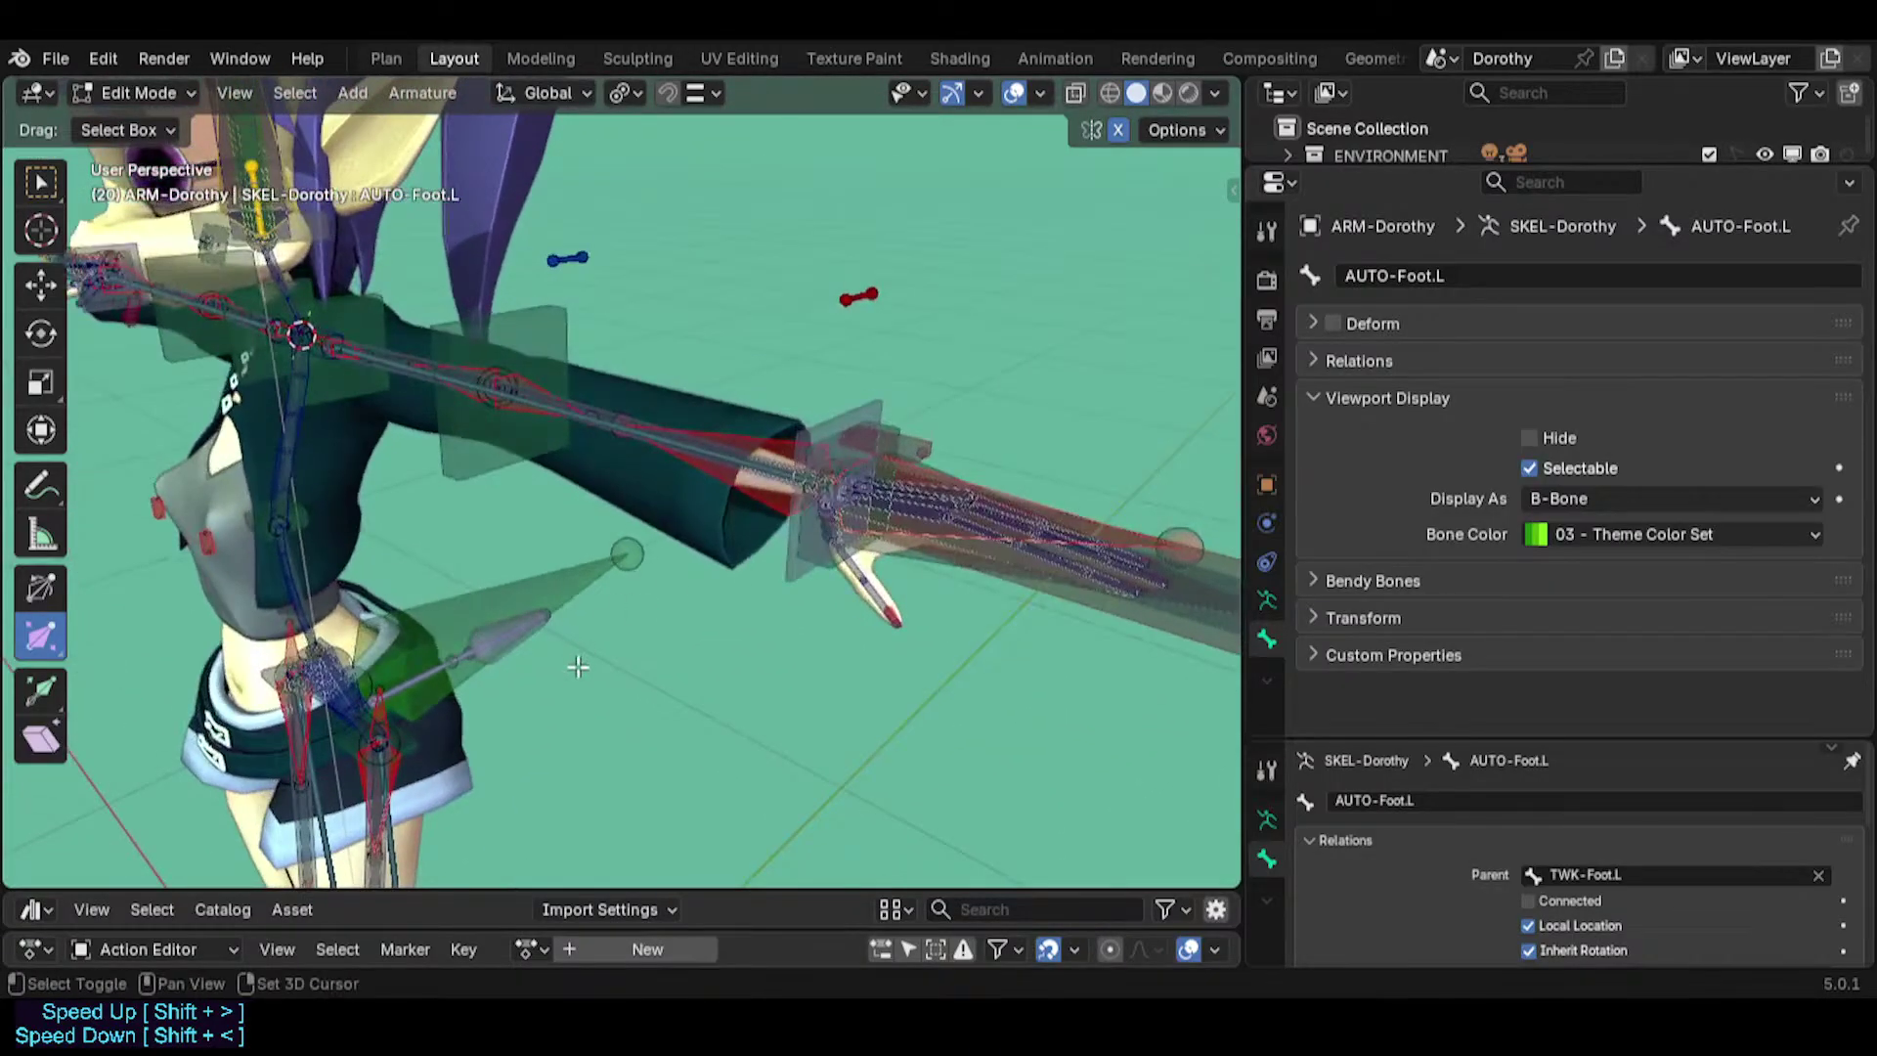
pyautogui.keyDown('shift'); pyautogui.moveTo(577, 667); pyautogui.dragTo(675, 176, button='middle'); pyautogui.keyUp('shift')
pyautogui.keyDown('shift'); pyautogui.moveTo(664, 787); pyautogui.dragTo(606, 626, button='middle'); pyautogui.keyUp('shift')
pyautogui.scroll(4, 691, 515)
pyautogui.scroll(3, 507, 606)
pyautogui.keyDown('shift'); pyautogui.moveTo(615, 631); pyautogui.dragTo(683, 657, button='middle'); pyautogui.keyUp('shift')
pyautogui.scroll(1, 672, 649)
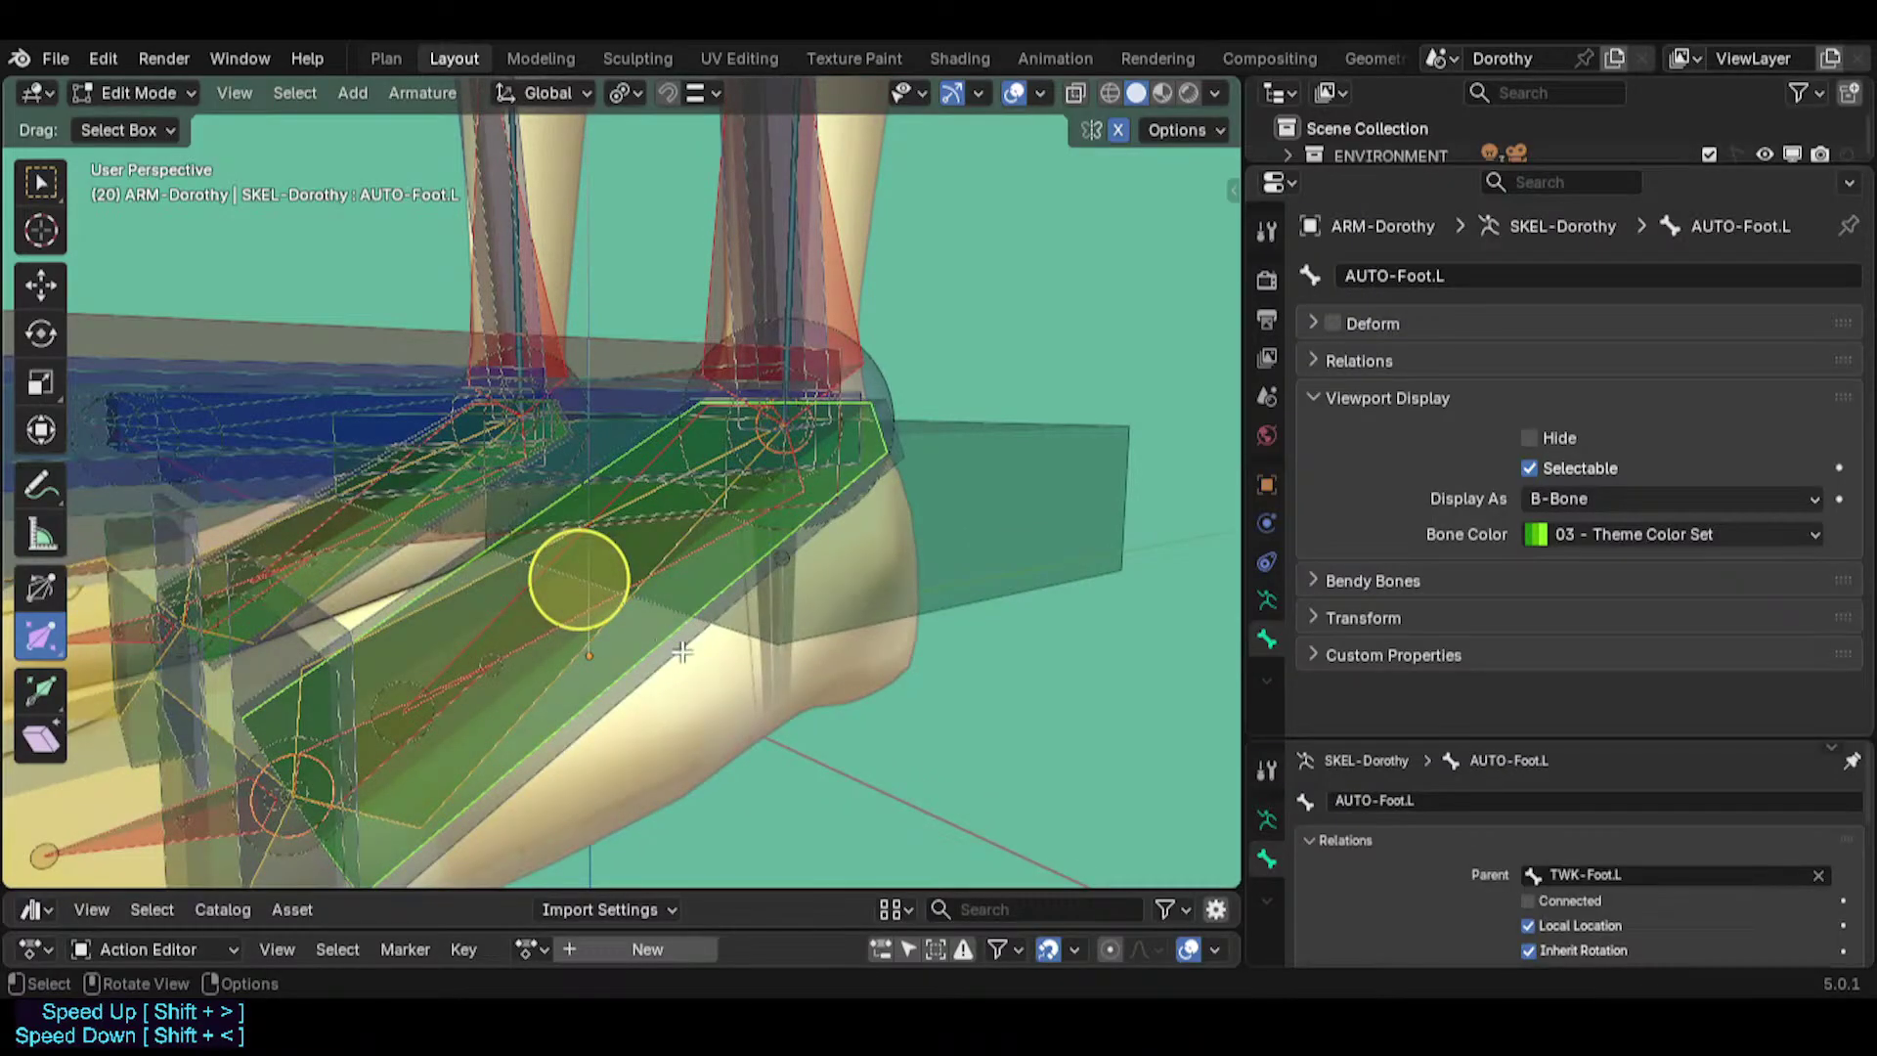
# Return to Pose Mode with AUTO-Foot.L selected and frame the posed left foot.
pyautogui.click(683, 651)
pyautogui.keyDown('shift'); pyautogui.click(663, 633); pyautogui.keyUp('shift')
pyautogui.hotkey('ctrl', 'Tab')
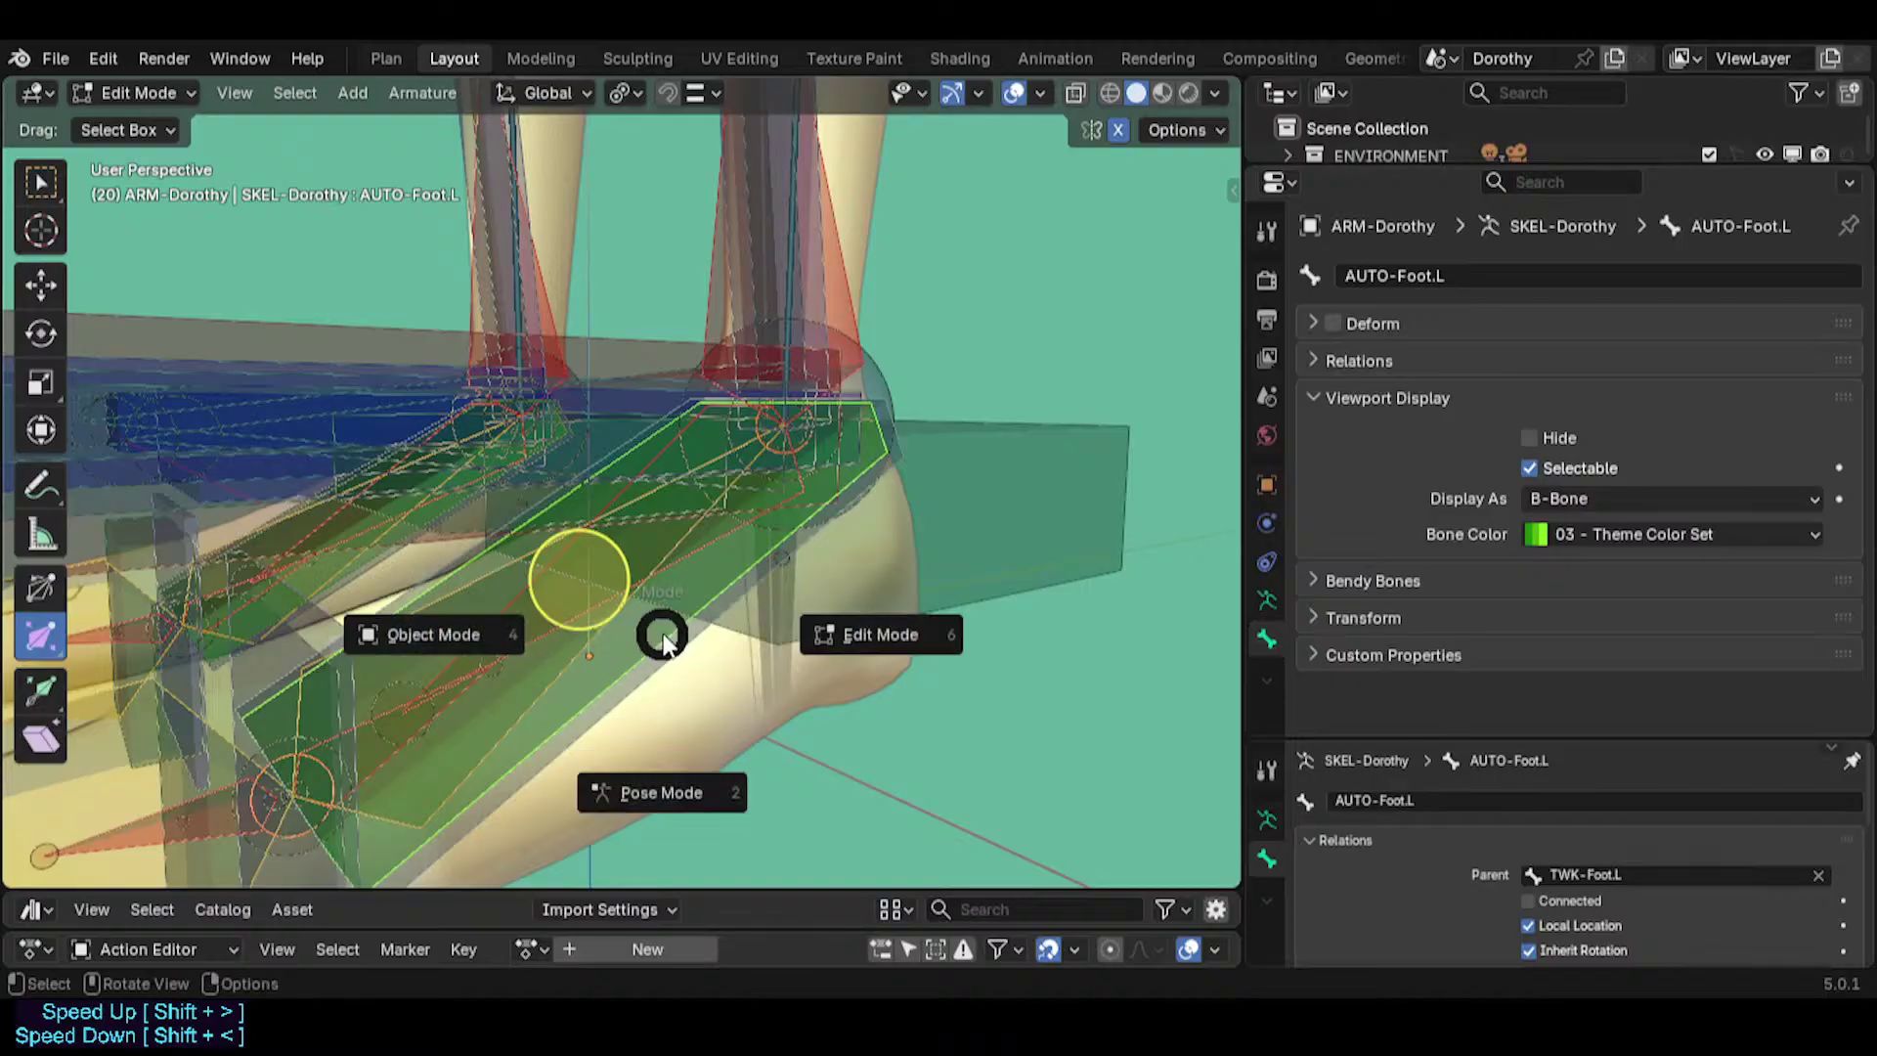
pyautogui.press('p')
pyautogui.moveTo(660, 630); pyautogui.dragTo(578, 489, button='middle')
pyautogui.scroll(4, 579, 488)
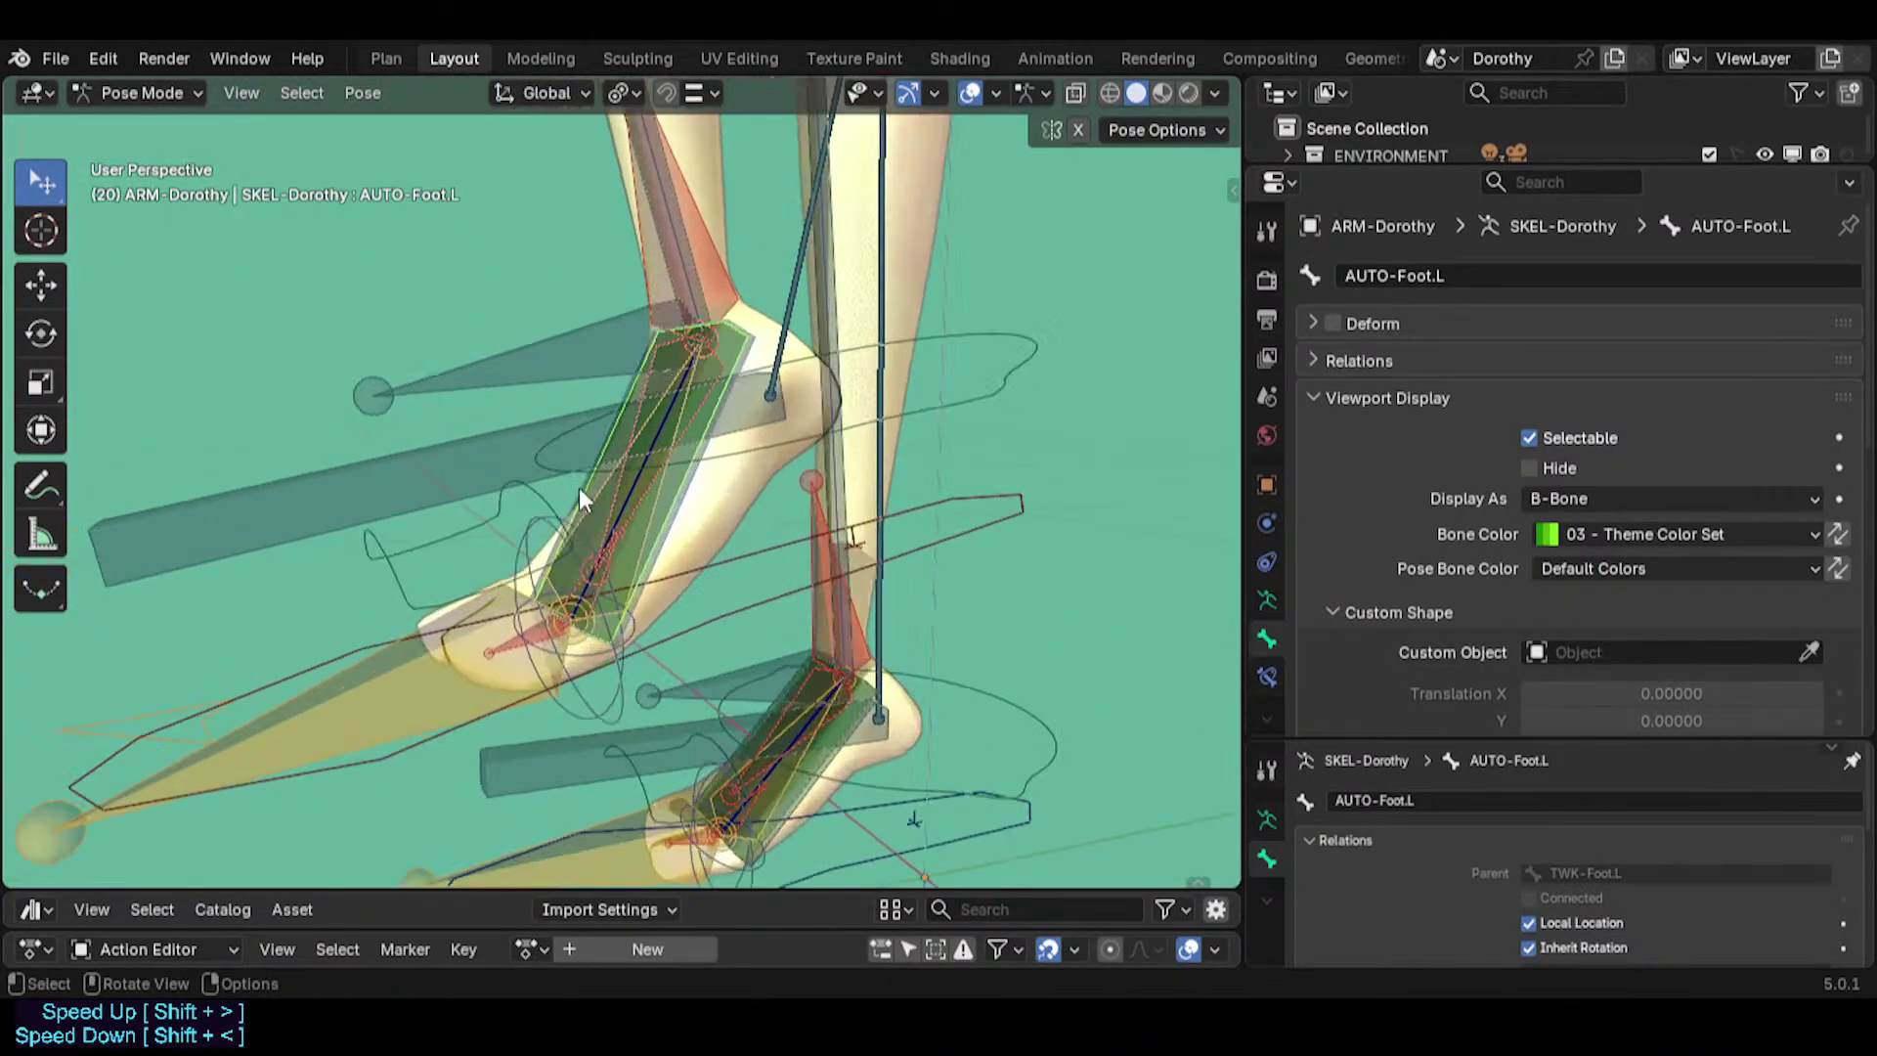
# Try to add a Copy Transforms constraint to AUTO-Foot.L with MCH-Foot.L as the target, and undo it.
pyautogui.click(664, 485)
pyautogui.click(665, 484)
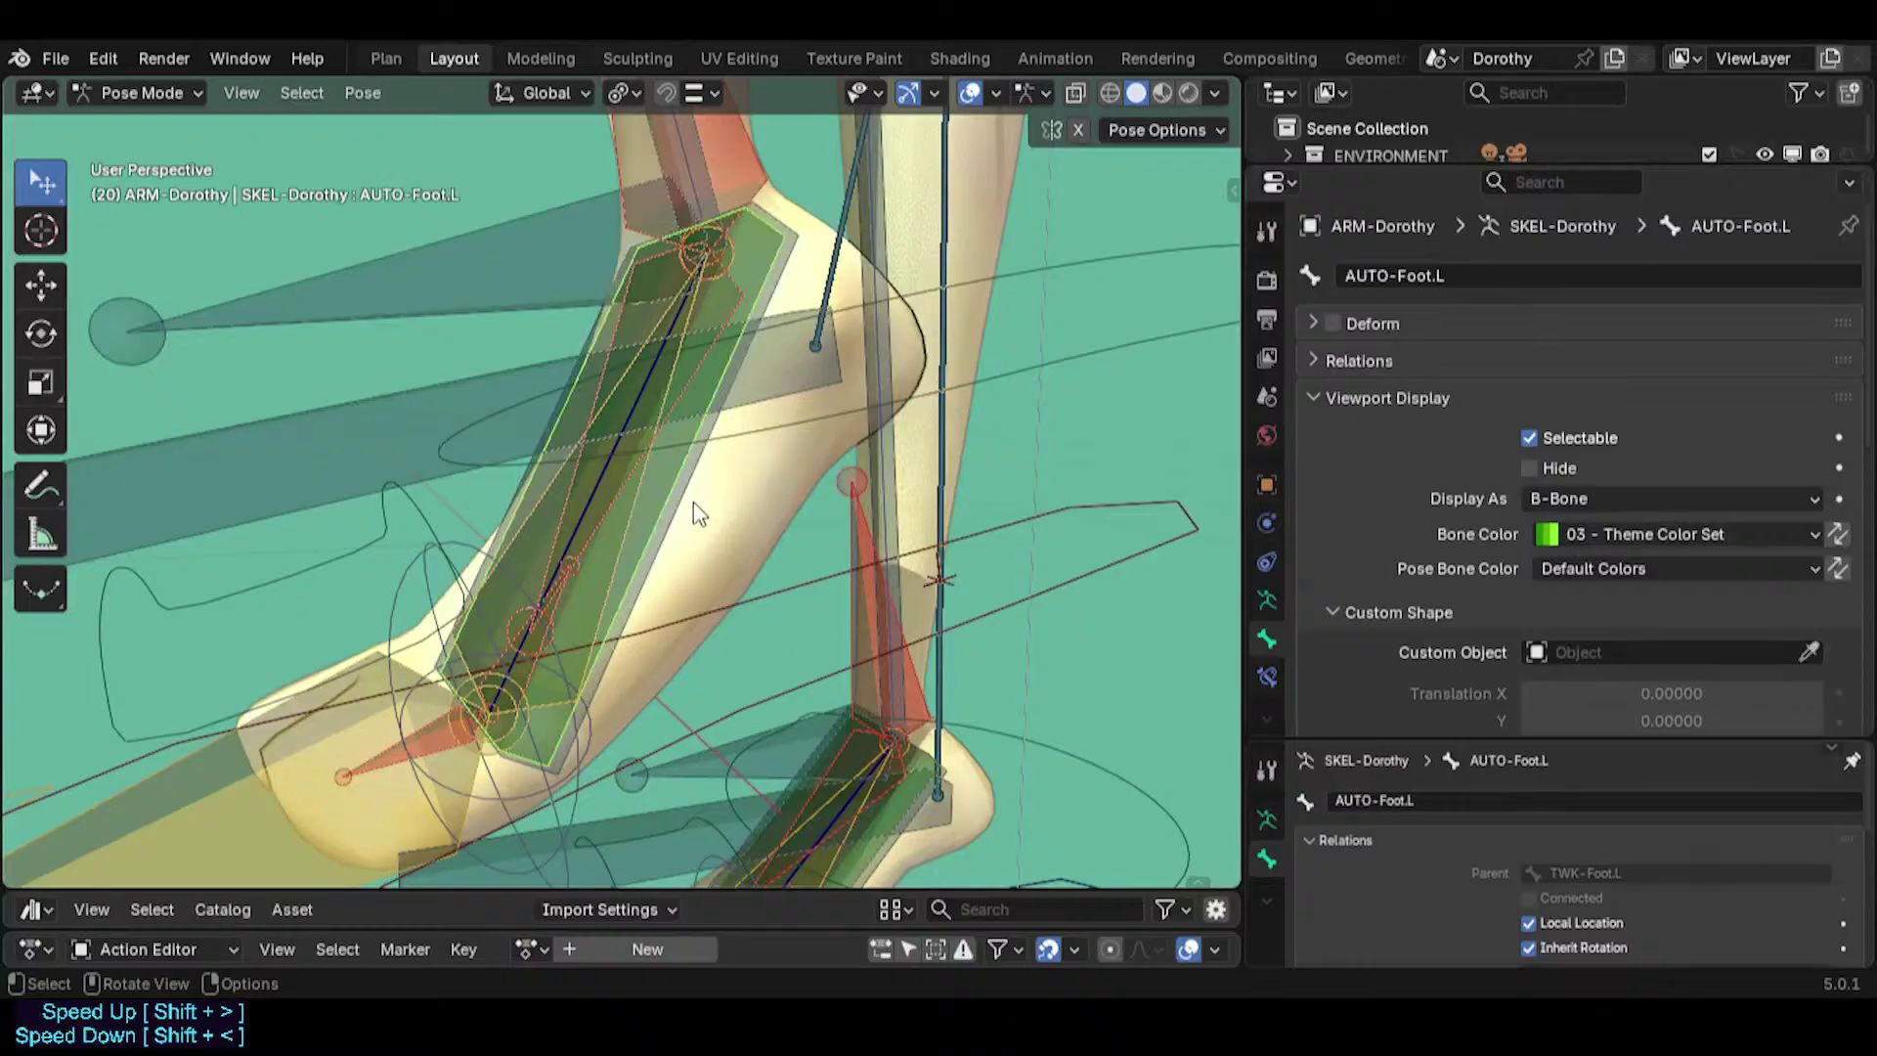
pyautogui.click(692, 502)
pyautogui.keyDown('shift'); pyautogui.click(670, 487); pyautogui.keyUp('shift')
pyautogui.click(678, 506)
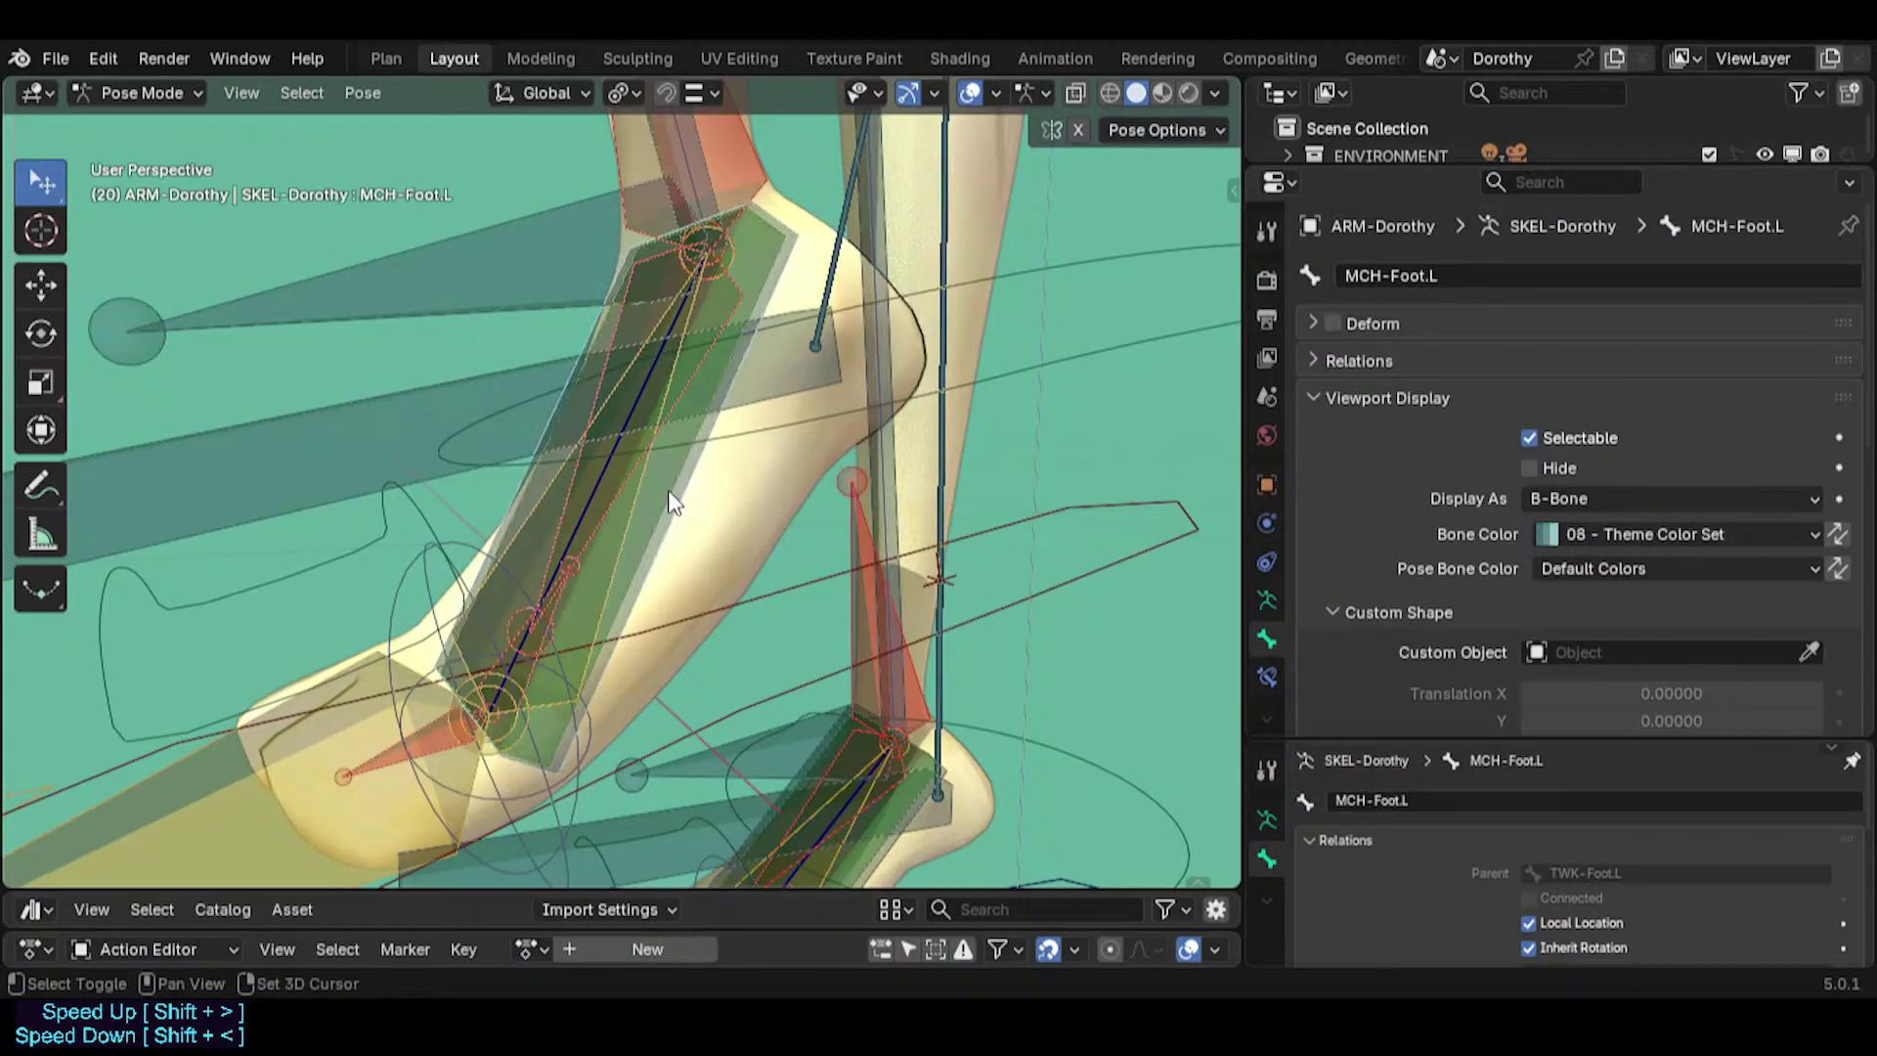
pyautogui.click(670, 501)
pyautogui.hotkey('shift', 'ctrl', 'c')
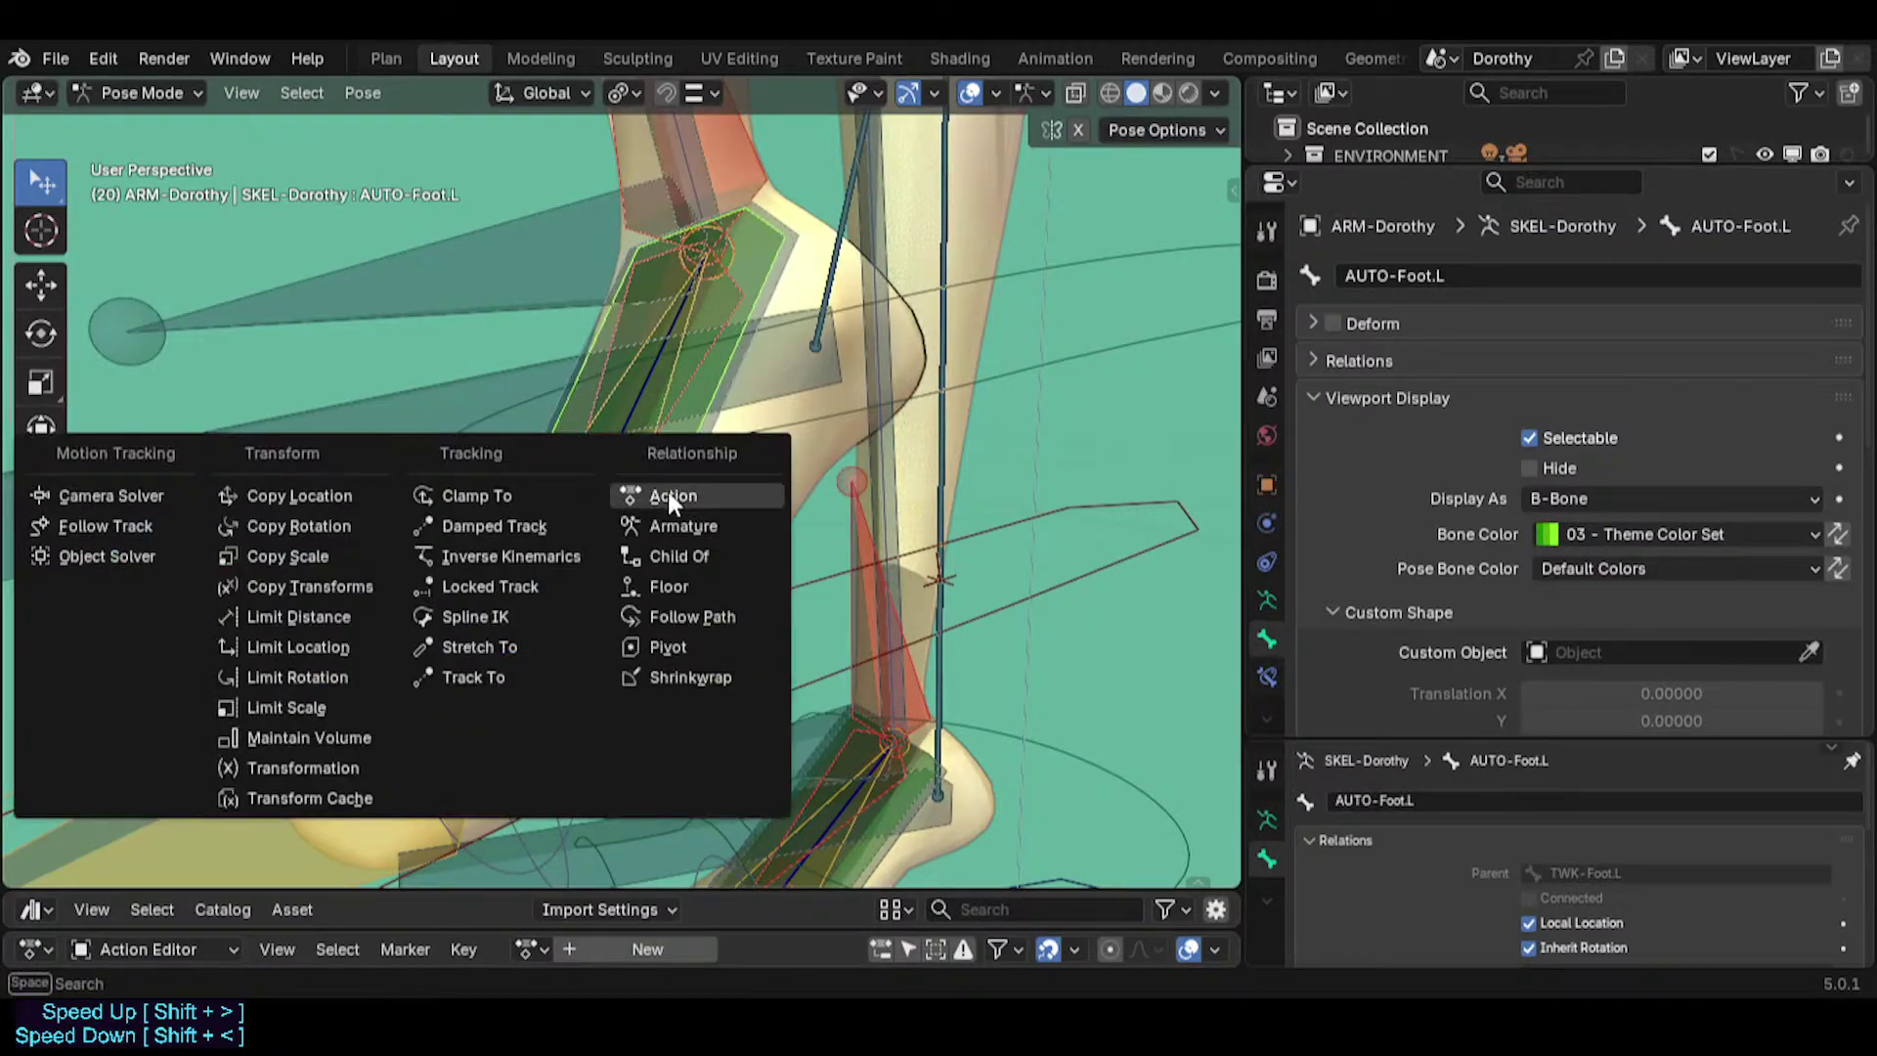
pyautogui.click(344, 585)
pyautogui.click(1267, 676)
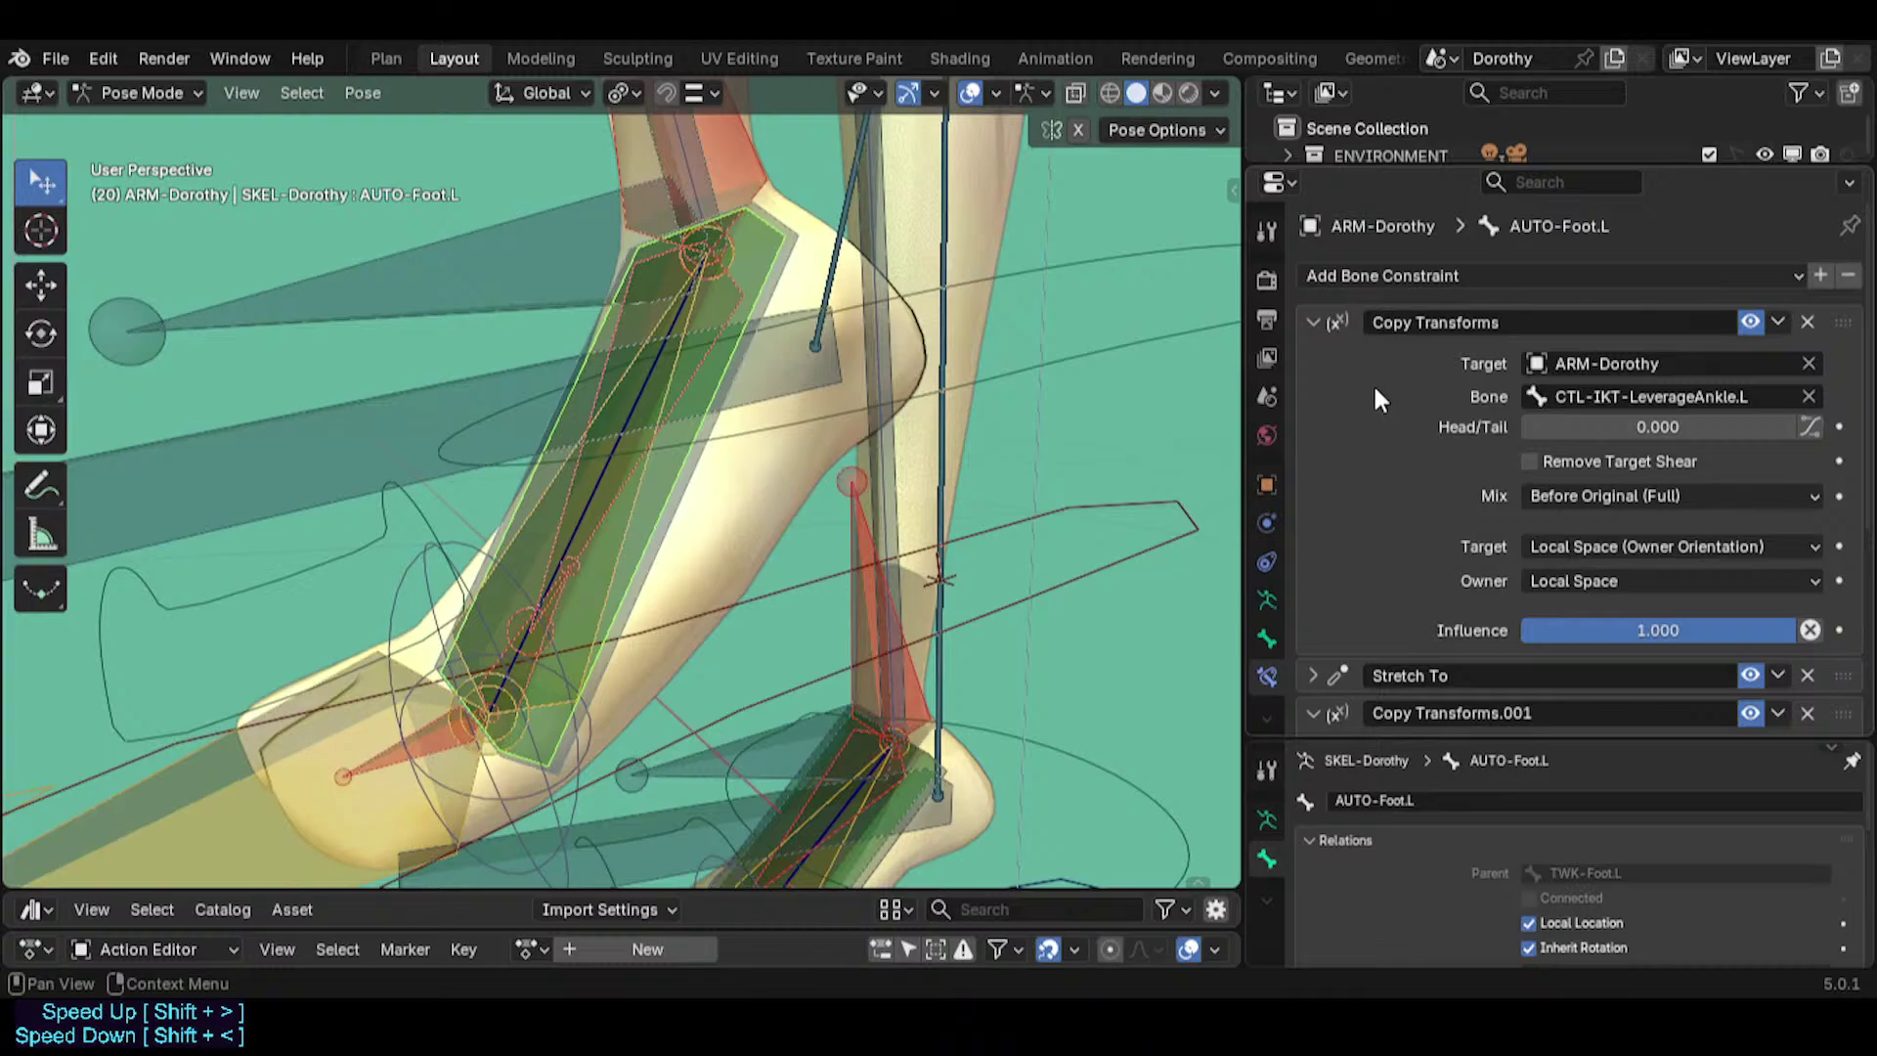
pyautogui.hotkey('ctrl', 'z')
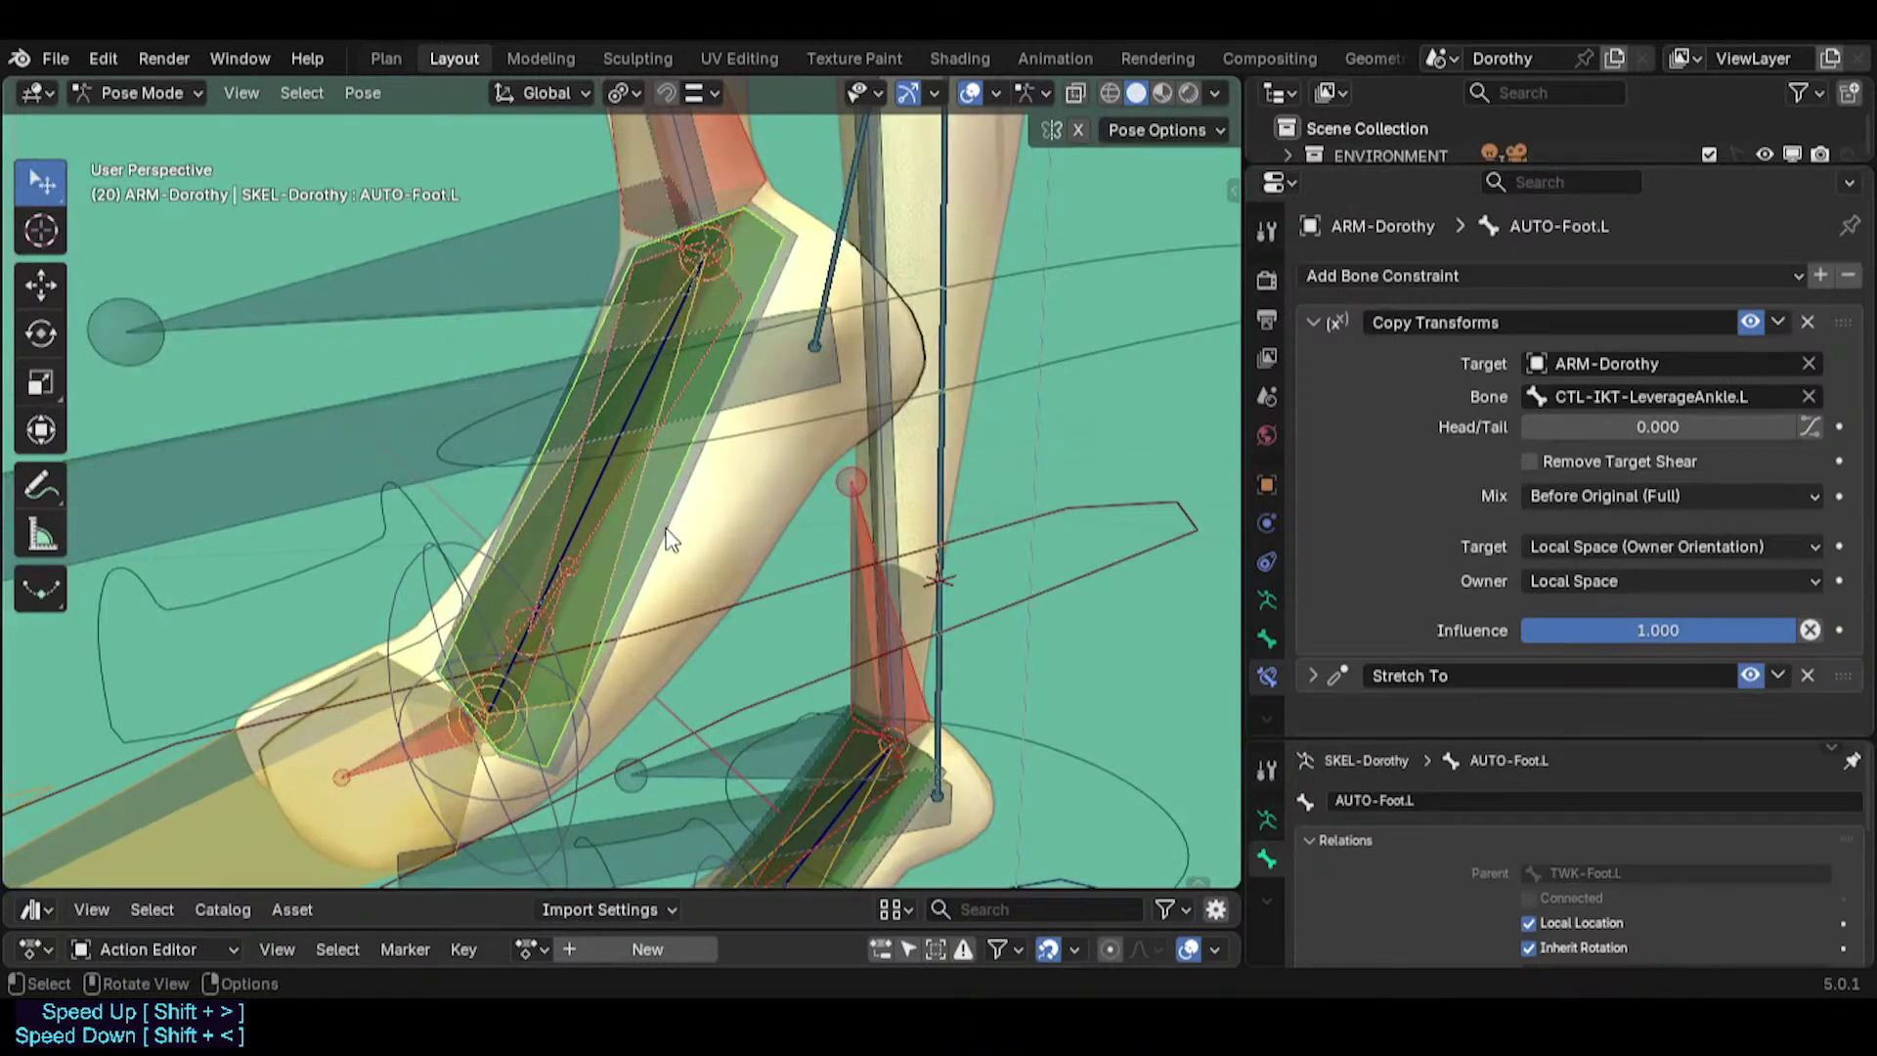
# Review the constraints AUTO-Foot.L inherited from the duplication and delete both Copy Transforms and Stretch To.
pyautogui.click(672, 506)
pyautogui.click(672, 506)
pyautogui.click(649, 493)
pyautogui.click(649, 495)
pyautogui.click(654, 500)
pyautogui.click(649, 500)
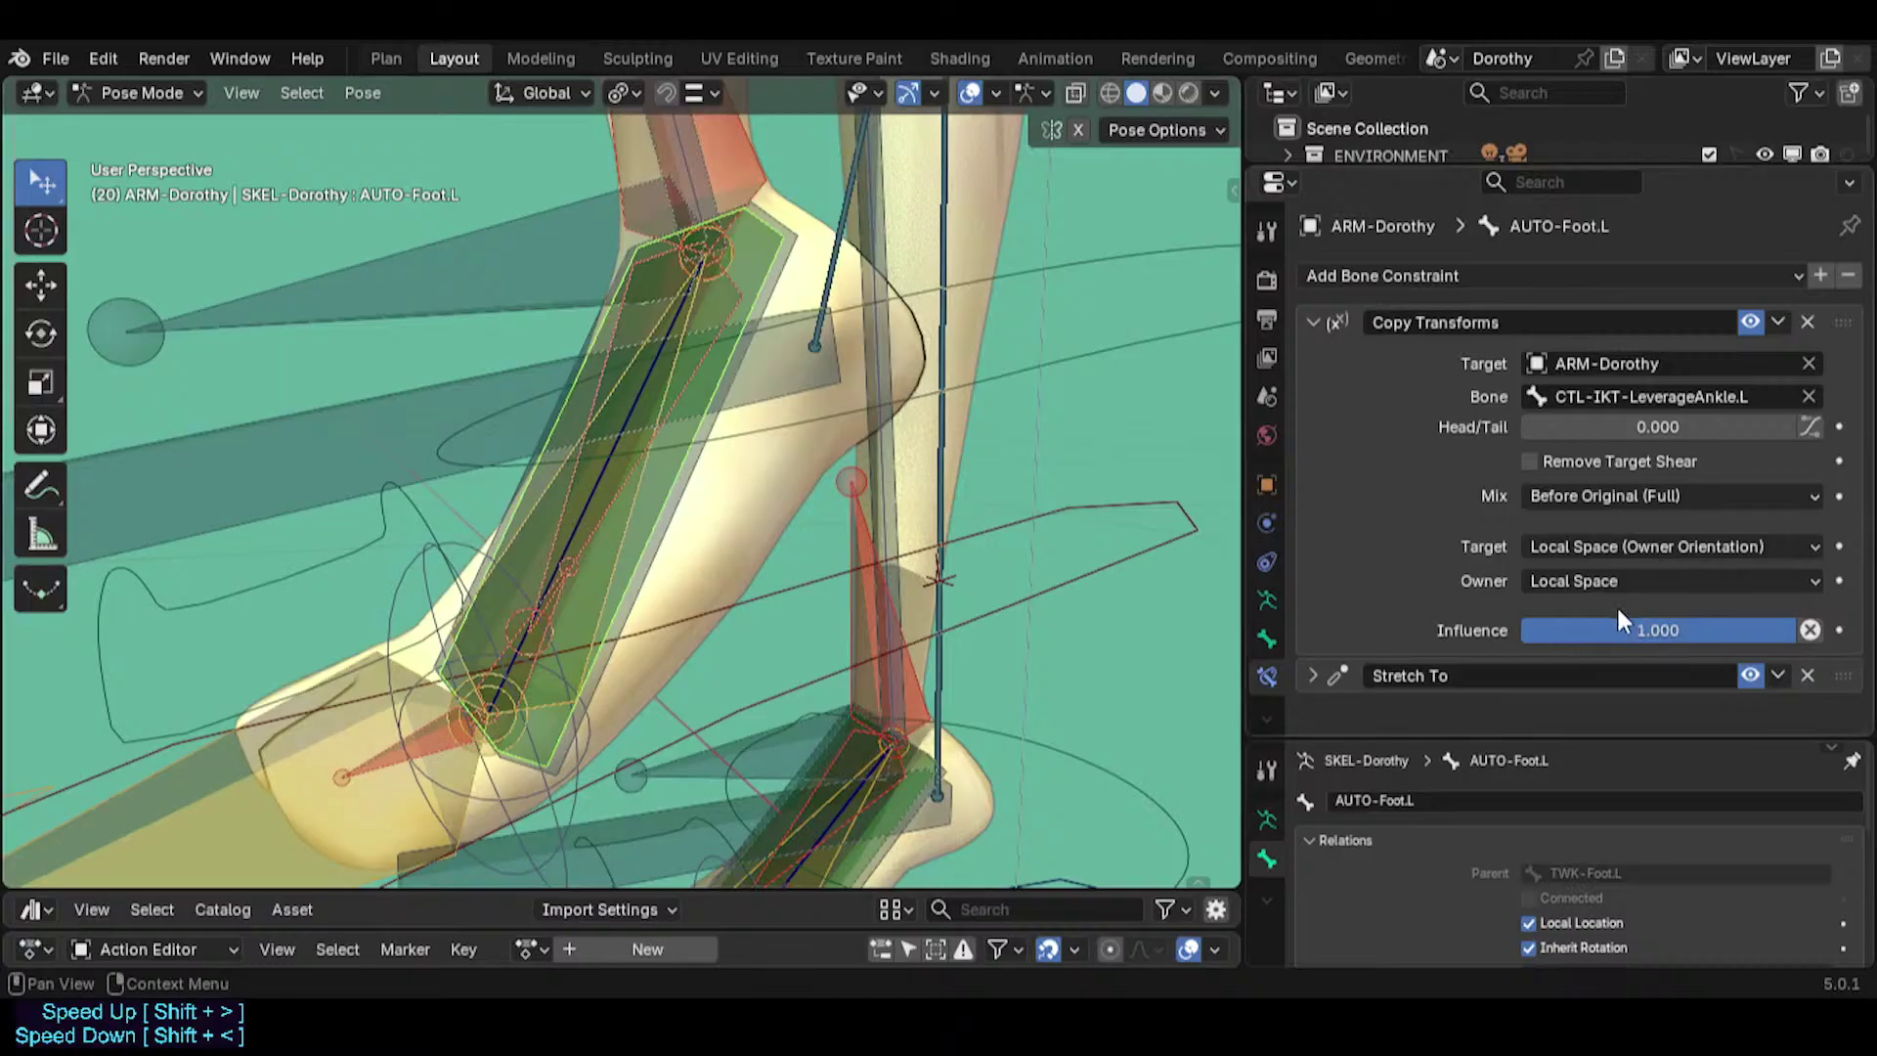
pyautogui.click(1314, 674)
pyautogui.scroll(-3, 1503, 590)
pyautogui.scroll(4, 1476, 608)
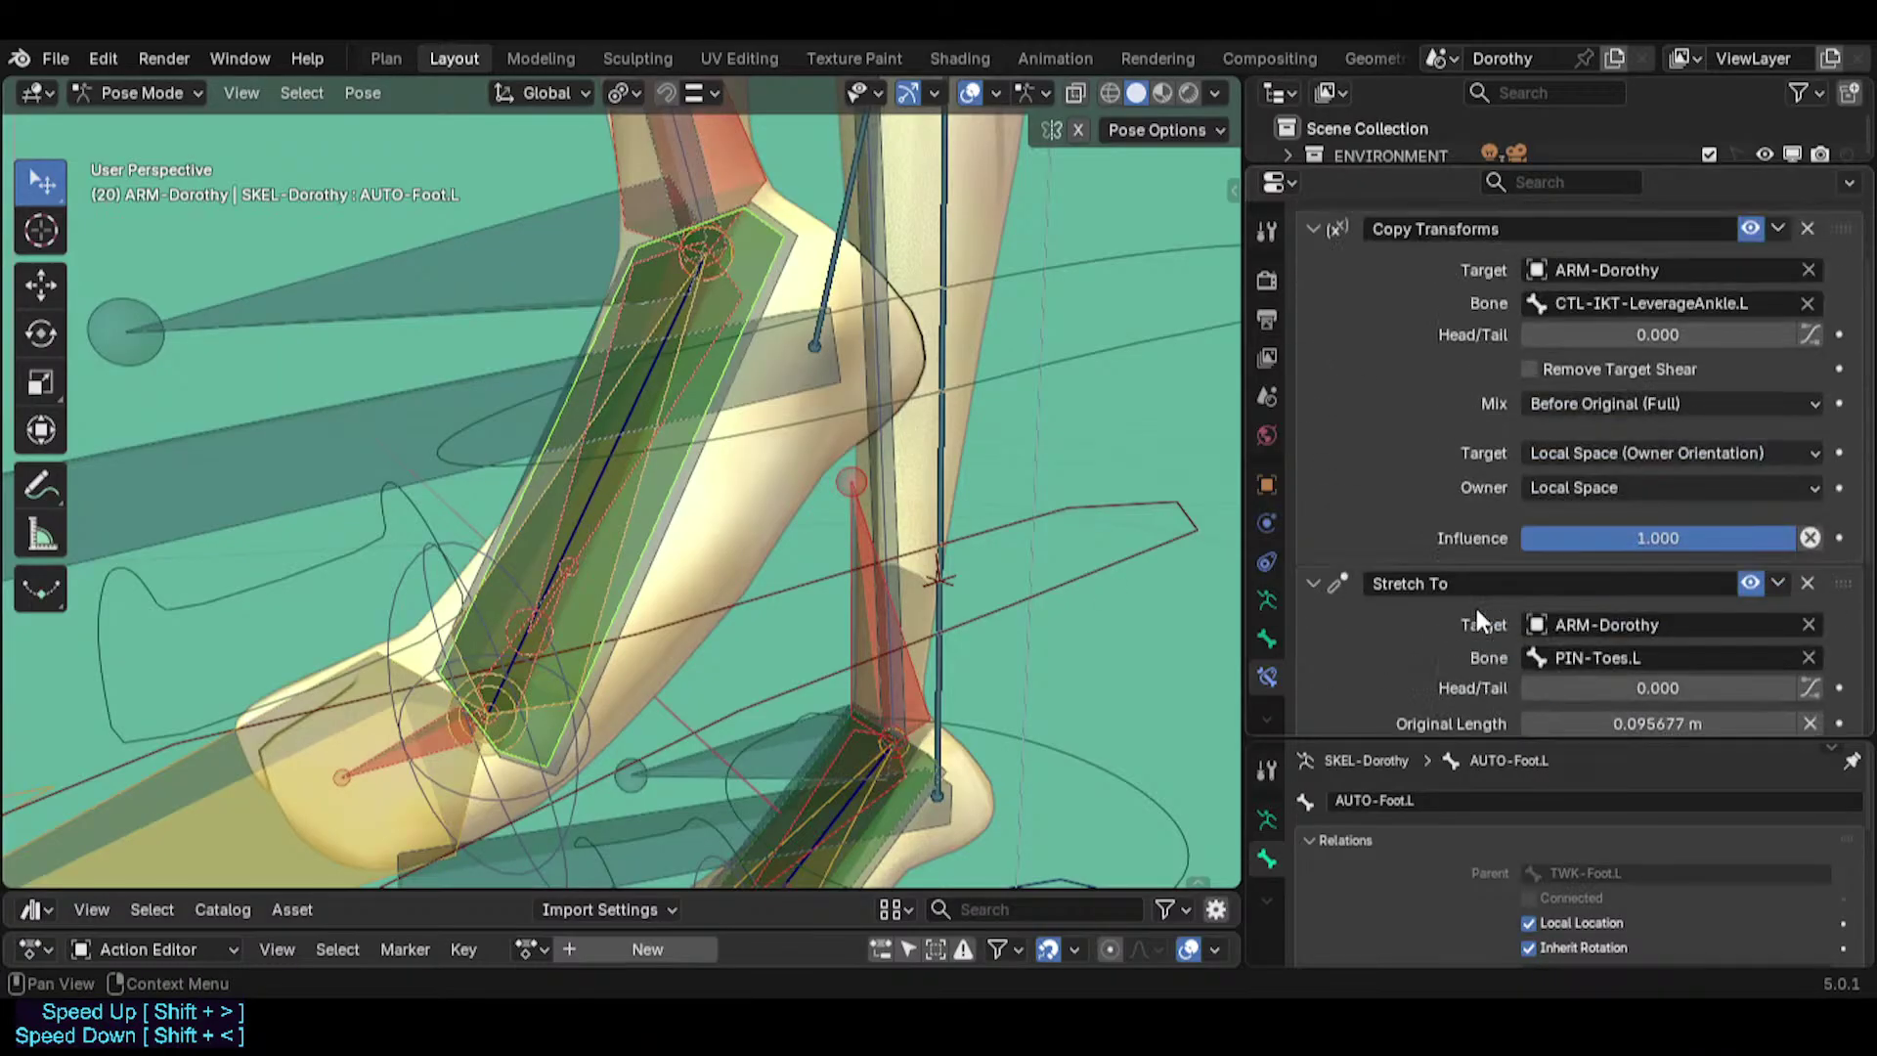
pyautogui.click(1813, 319)
pyautogui.click(1813, 319)
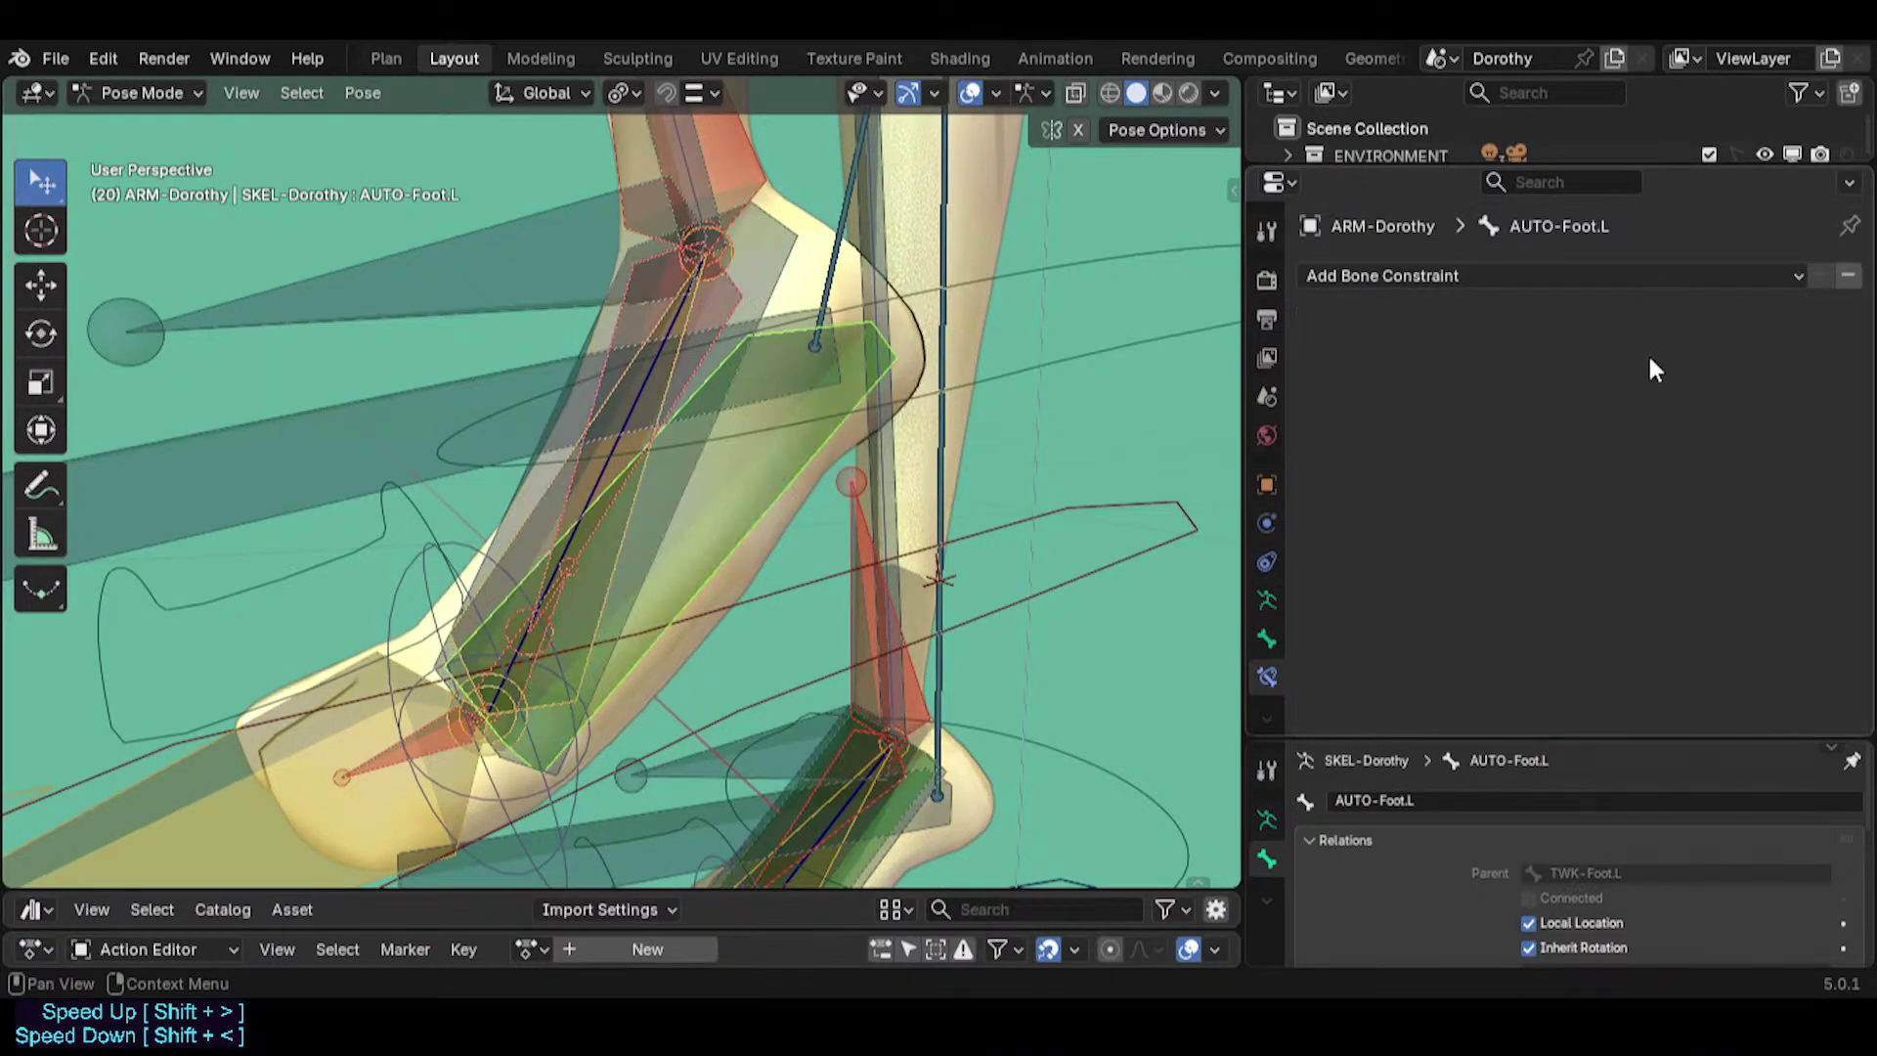
# Parent AUTO-Foot.L to MCH-Foot.L in Edit Mode and return to Pose Mode to check the left foot.
pyautogui.moveTo(934, 483); pyautogui.dragTo(709, 370, button='middle')
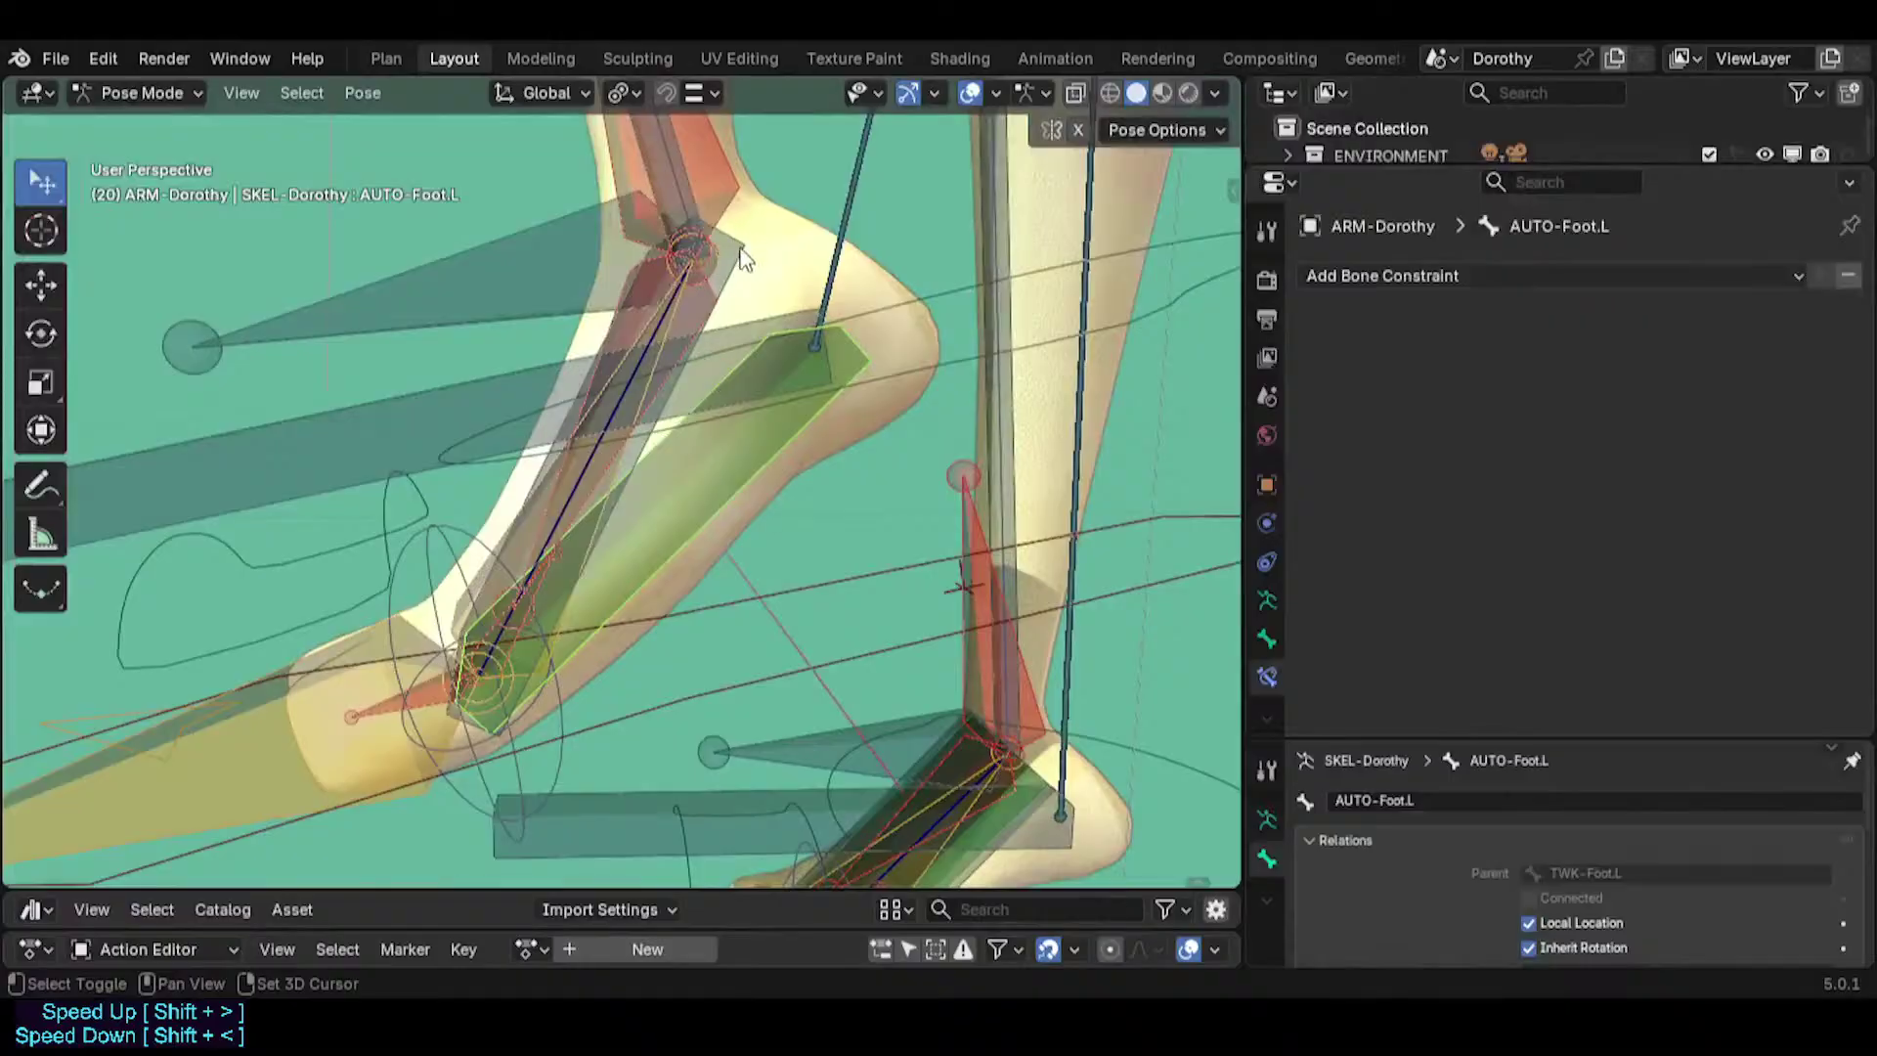
pyautogui.keyDown('shift'); pyautogui.moveTo(724, 443); pyautogui.dragTo(776, 446, button='middle'); pyautogui.keyUp('shift')
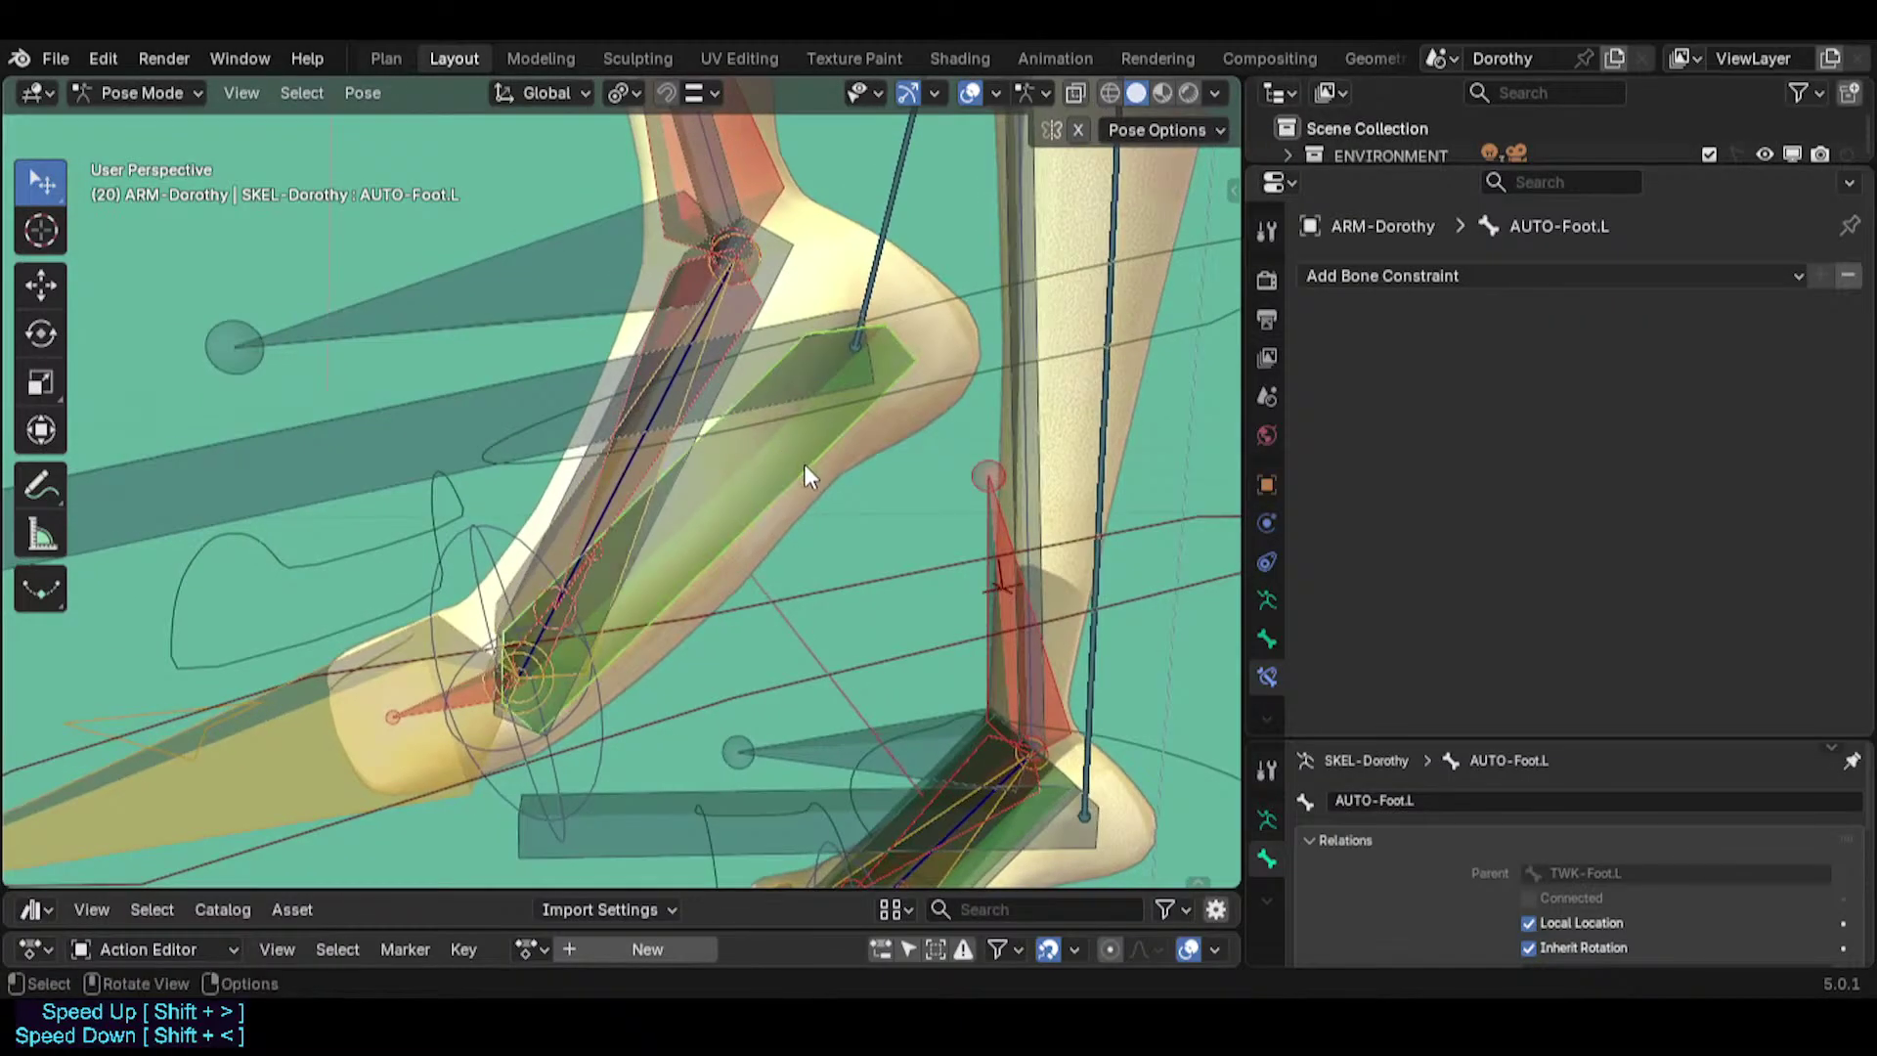
pyautogui.click(787, 401)
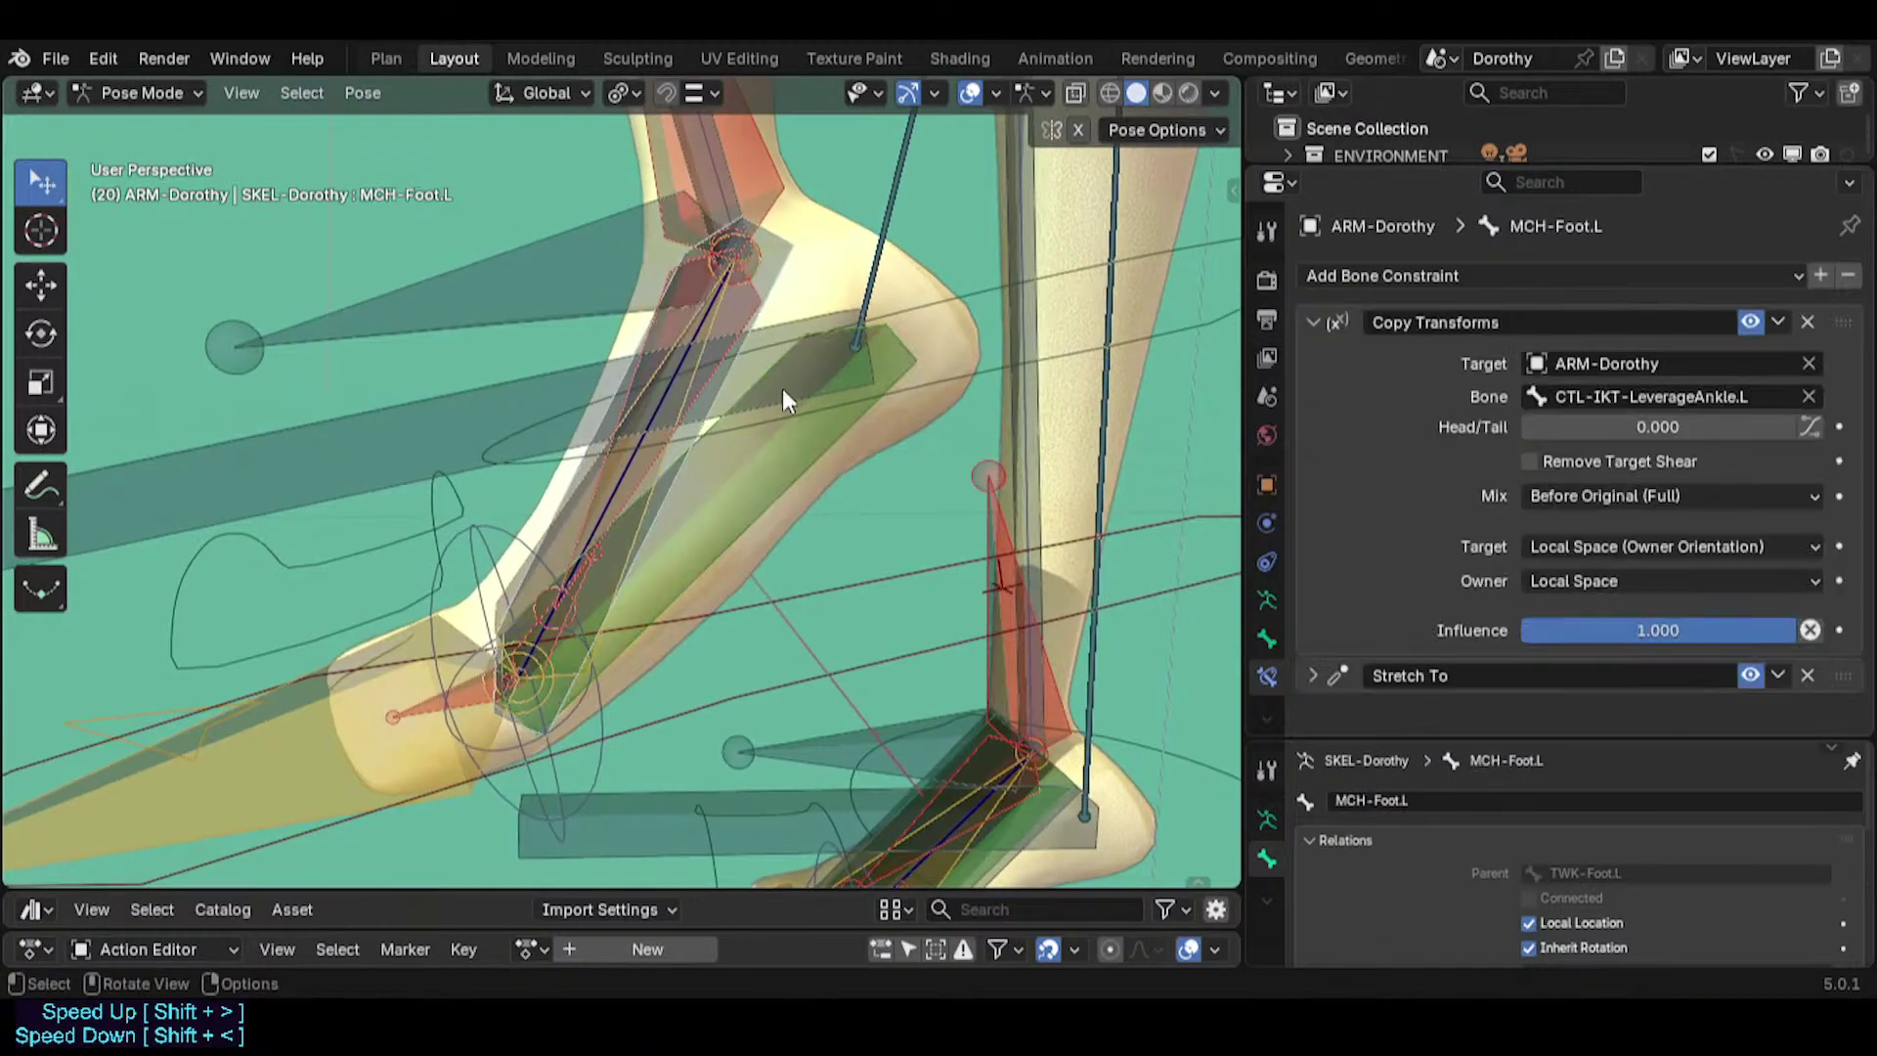
pyautogui.click(784, 475)
pyautogui.keyDown('shift'); pyautogui.click(782, 240); pyautogui.keyUp('shift')
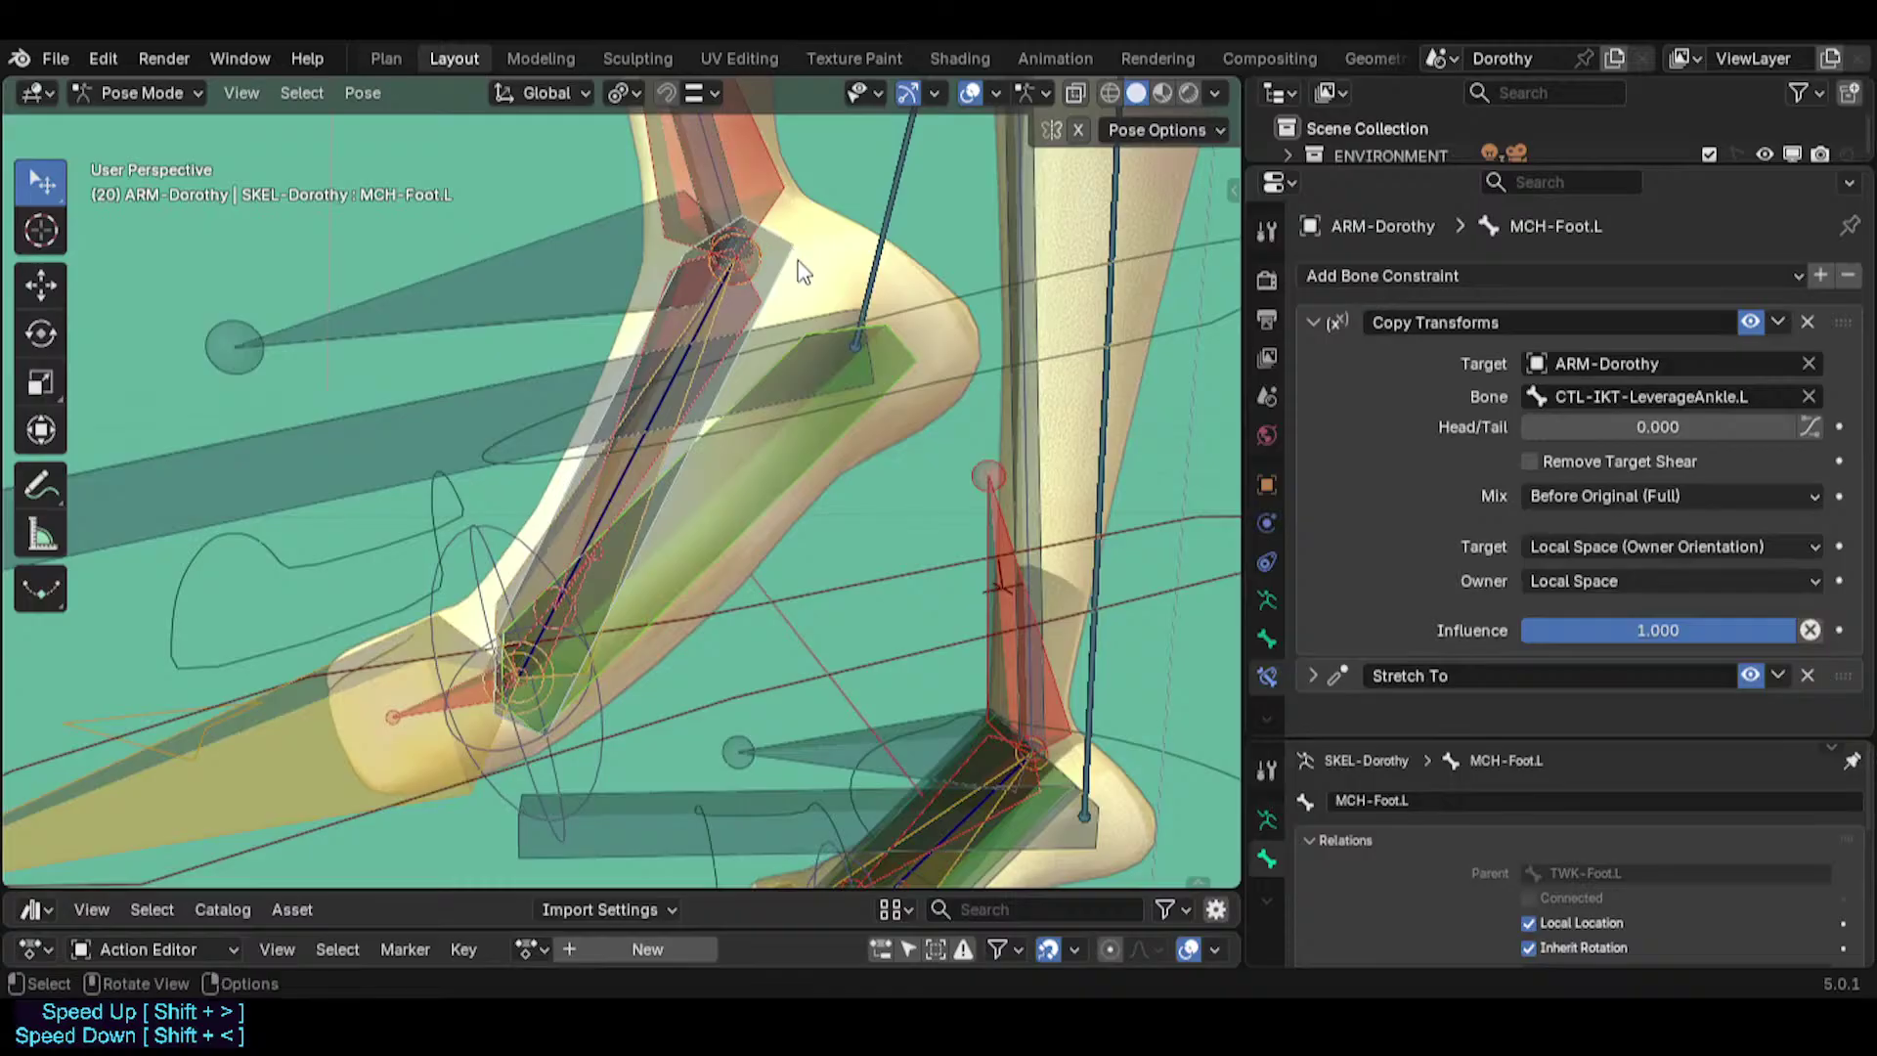
pyautogui.press('Tab')
pyautogui.hotkey('ctrl', 'p')
pyautogui.click(796, 260)
pyautogui.press('Tab')
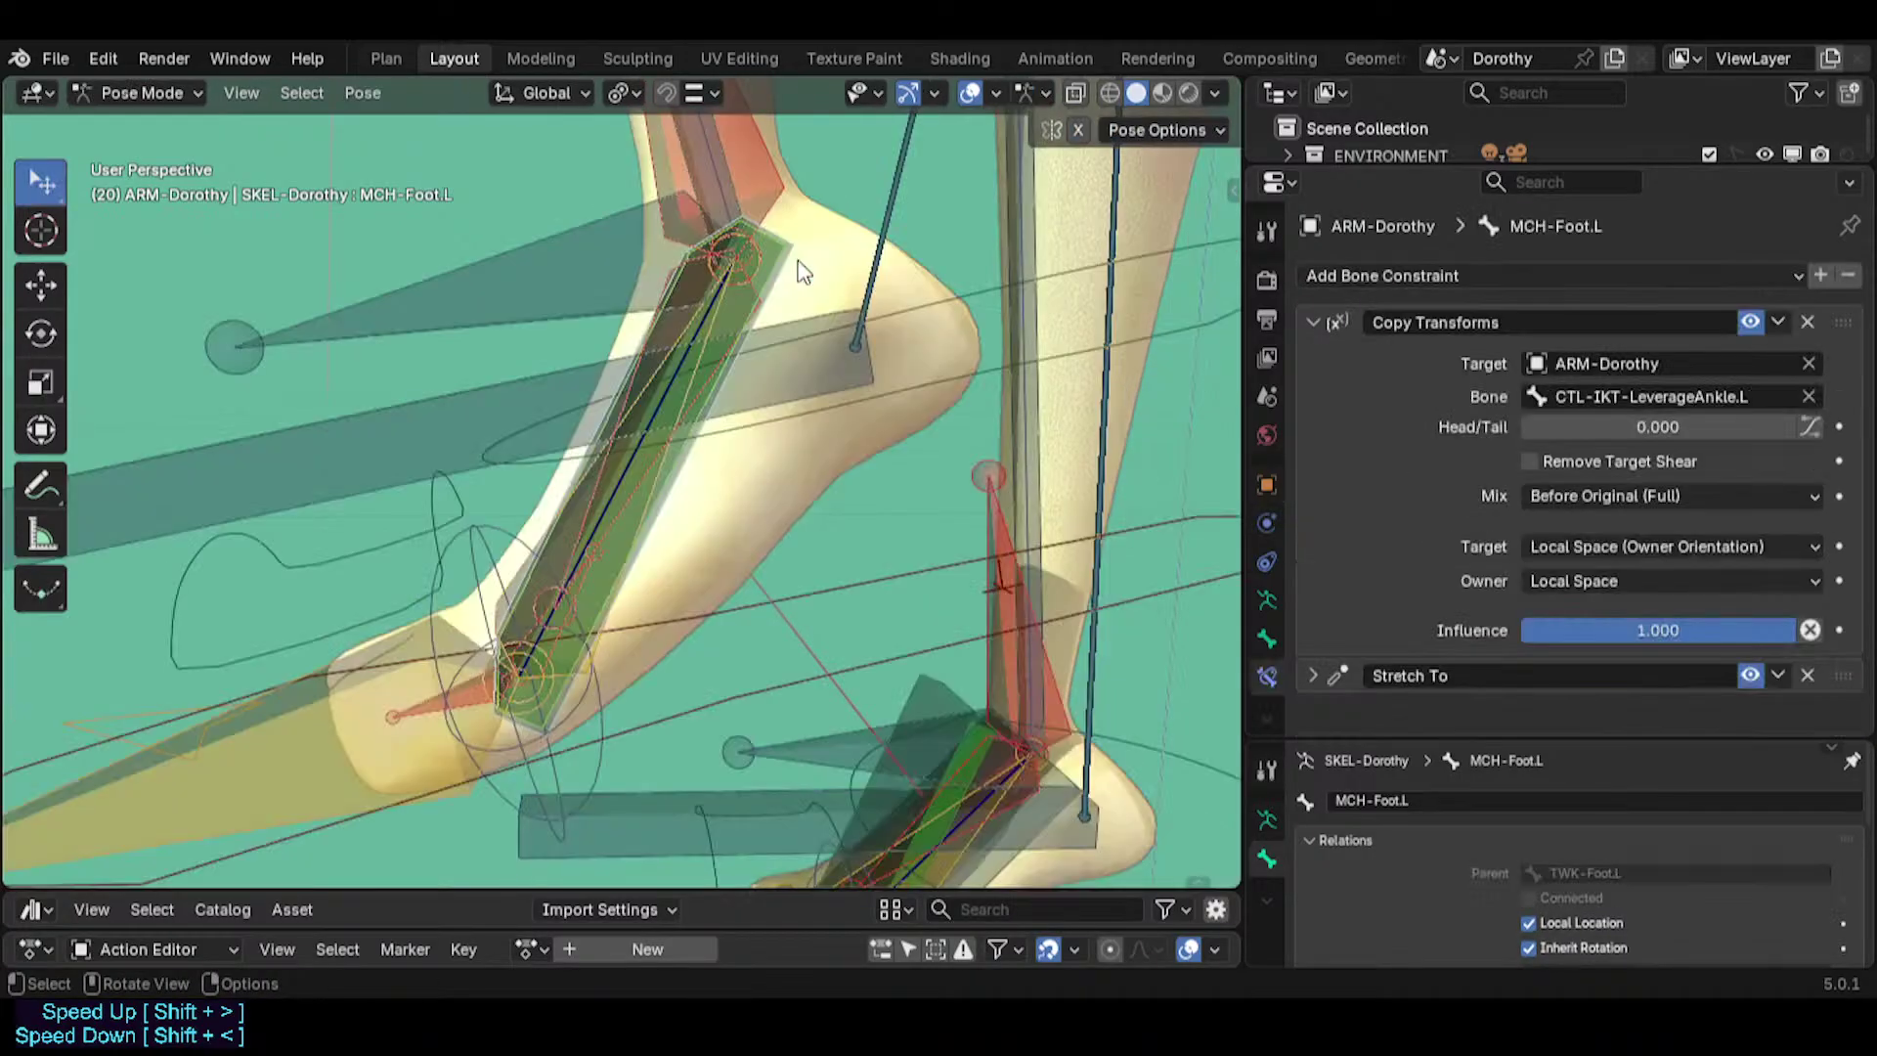
# Add a Copy Transforms constraint to AUTO-Foot.L targeting MCH-Foot.L, with both target and owner set to Pose Space.
pyautogui.click(799, 249)
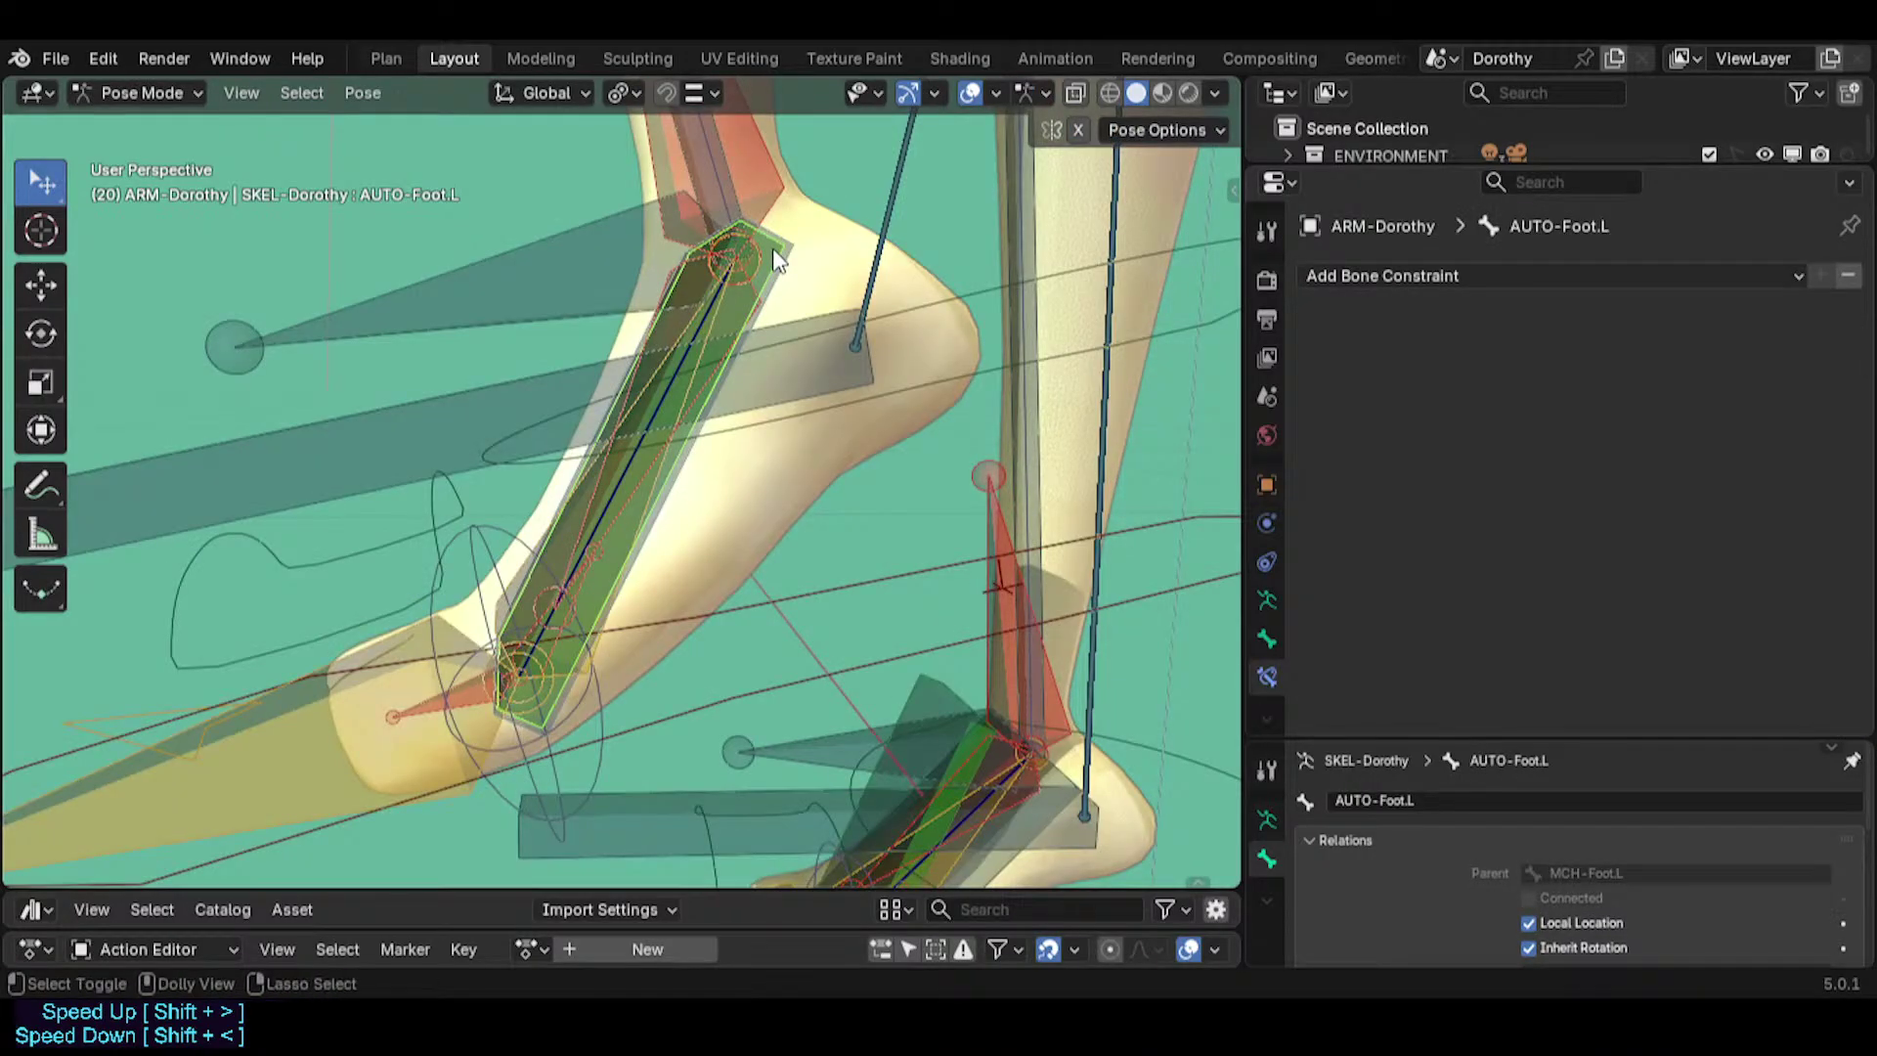
pyautogui.hotkey('ctrl', 'shift', 'c')
pyautogui.click(685, 252)
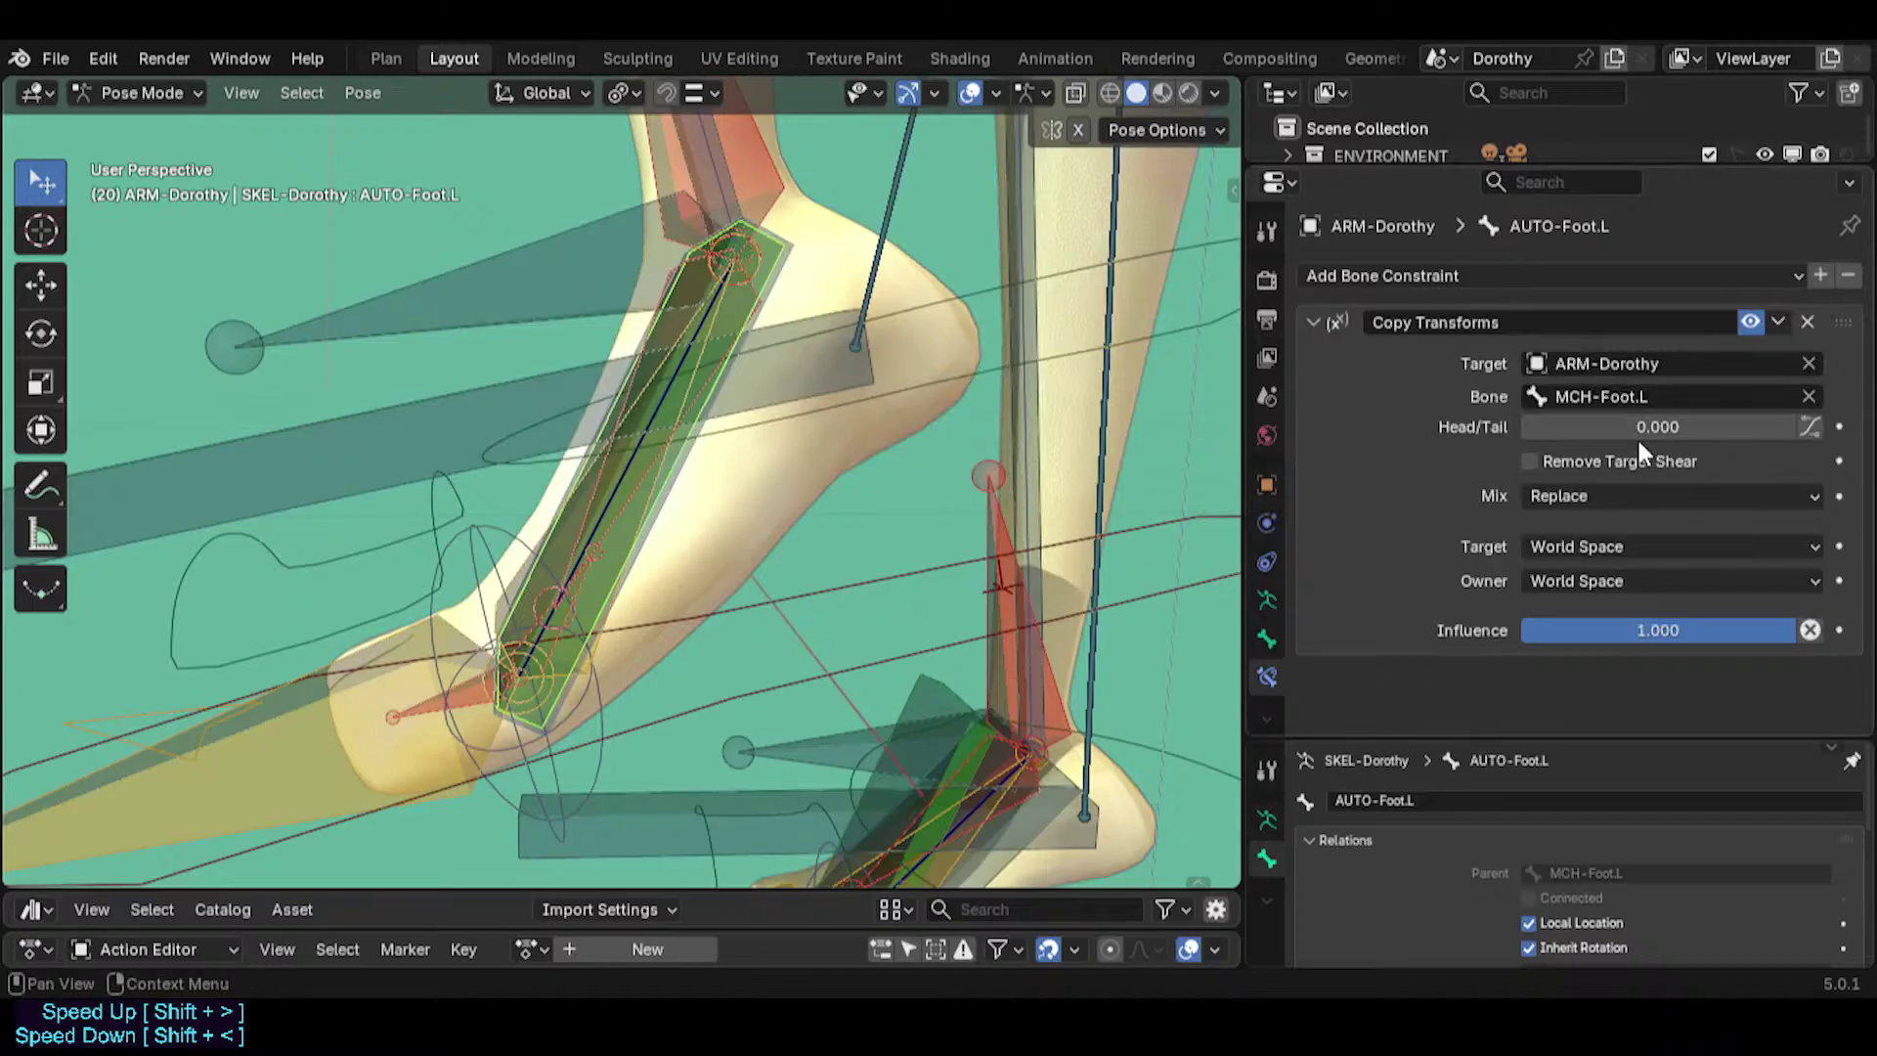
pyautogui.click(1560, 547)
pyautogui.click(1564, 651)
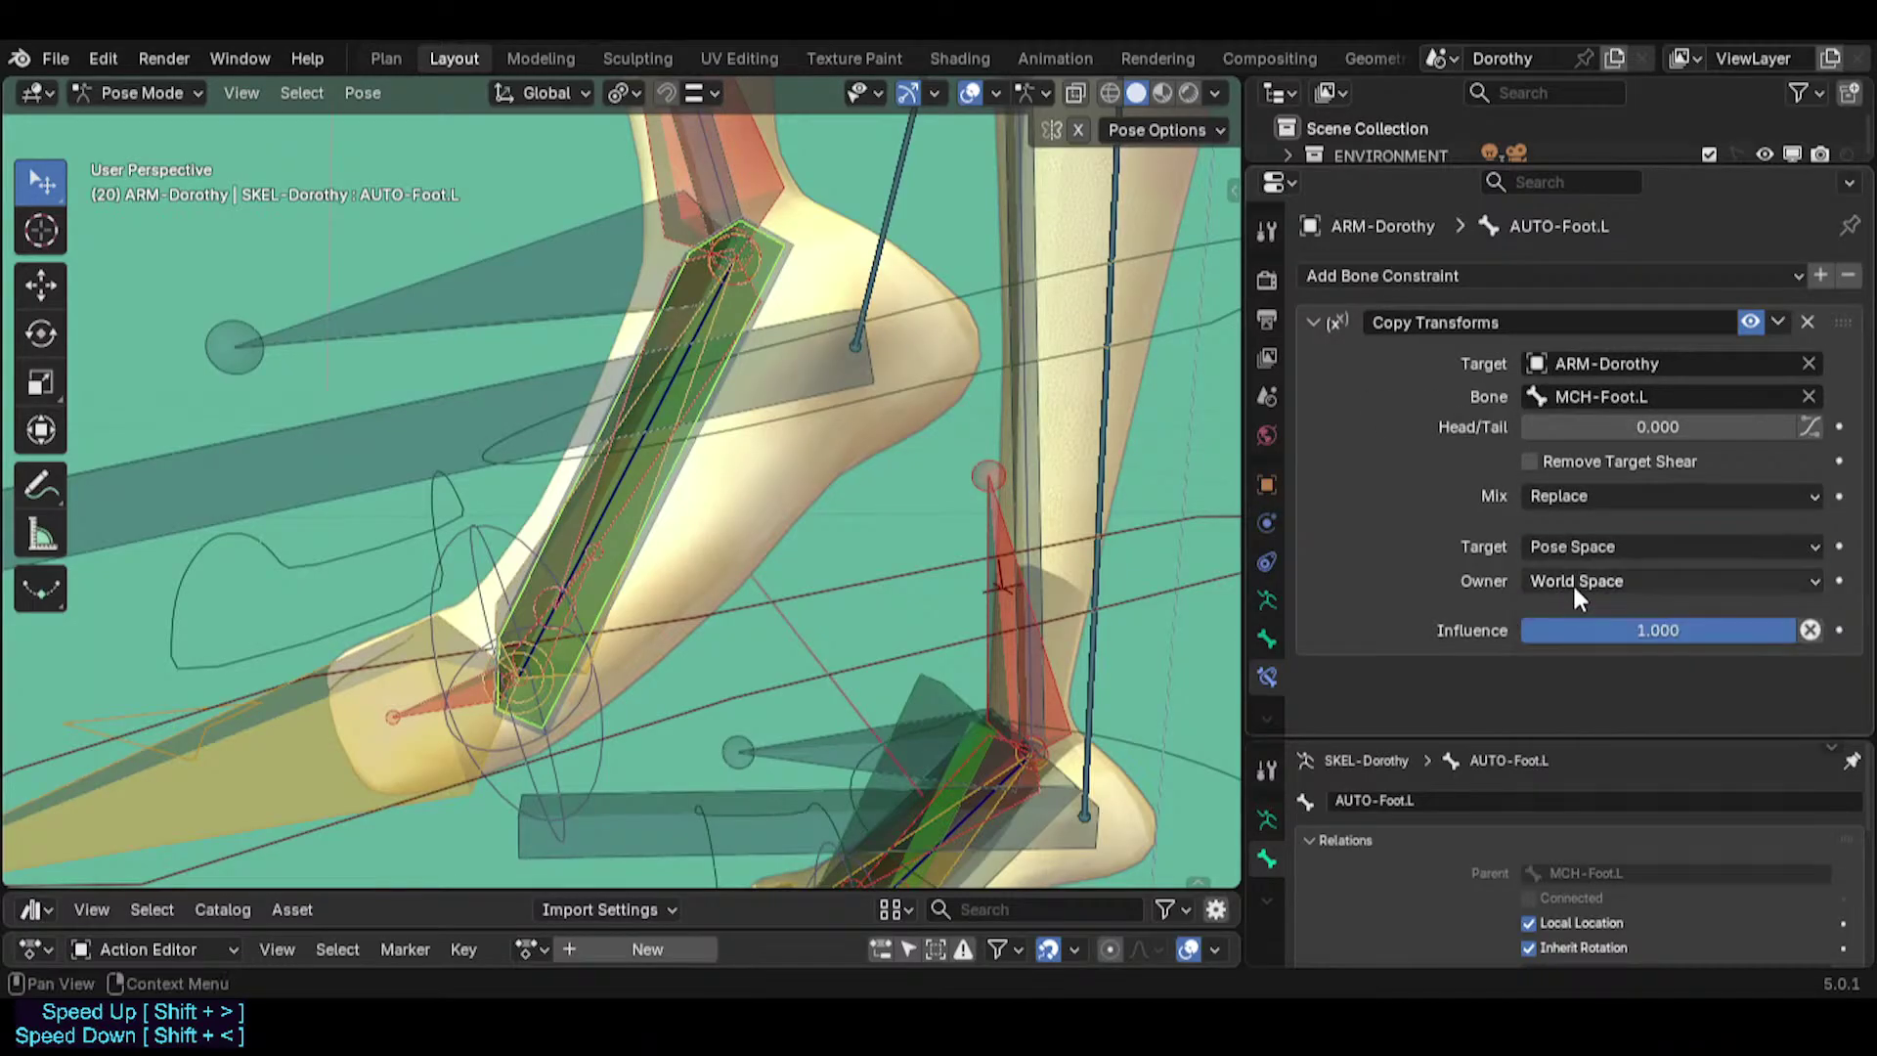
pyautogui.click(1571, 582)
pyautogui.click(1577, 684)
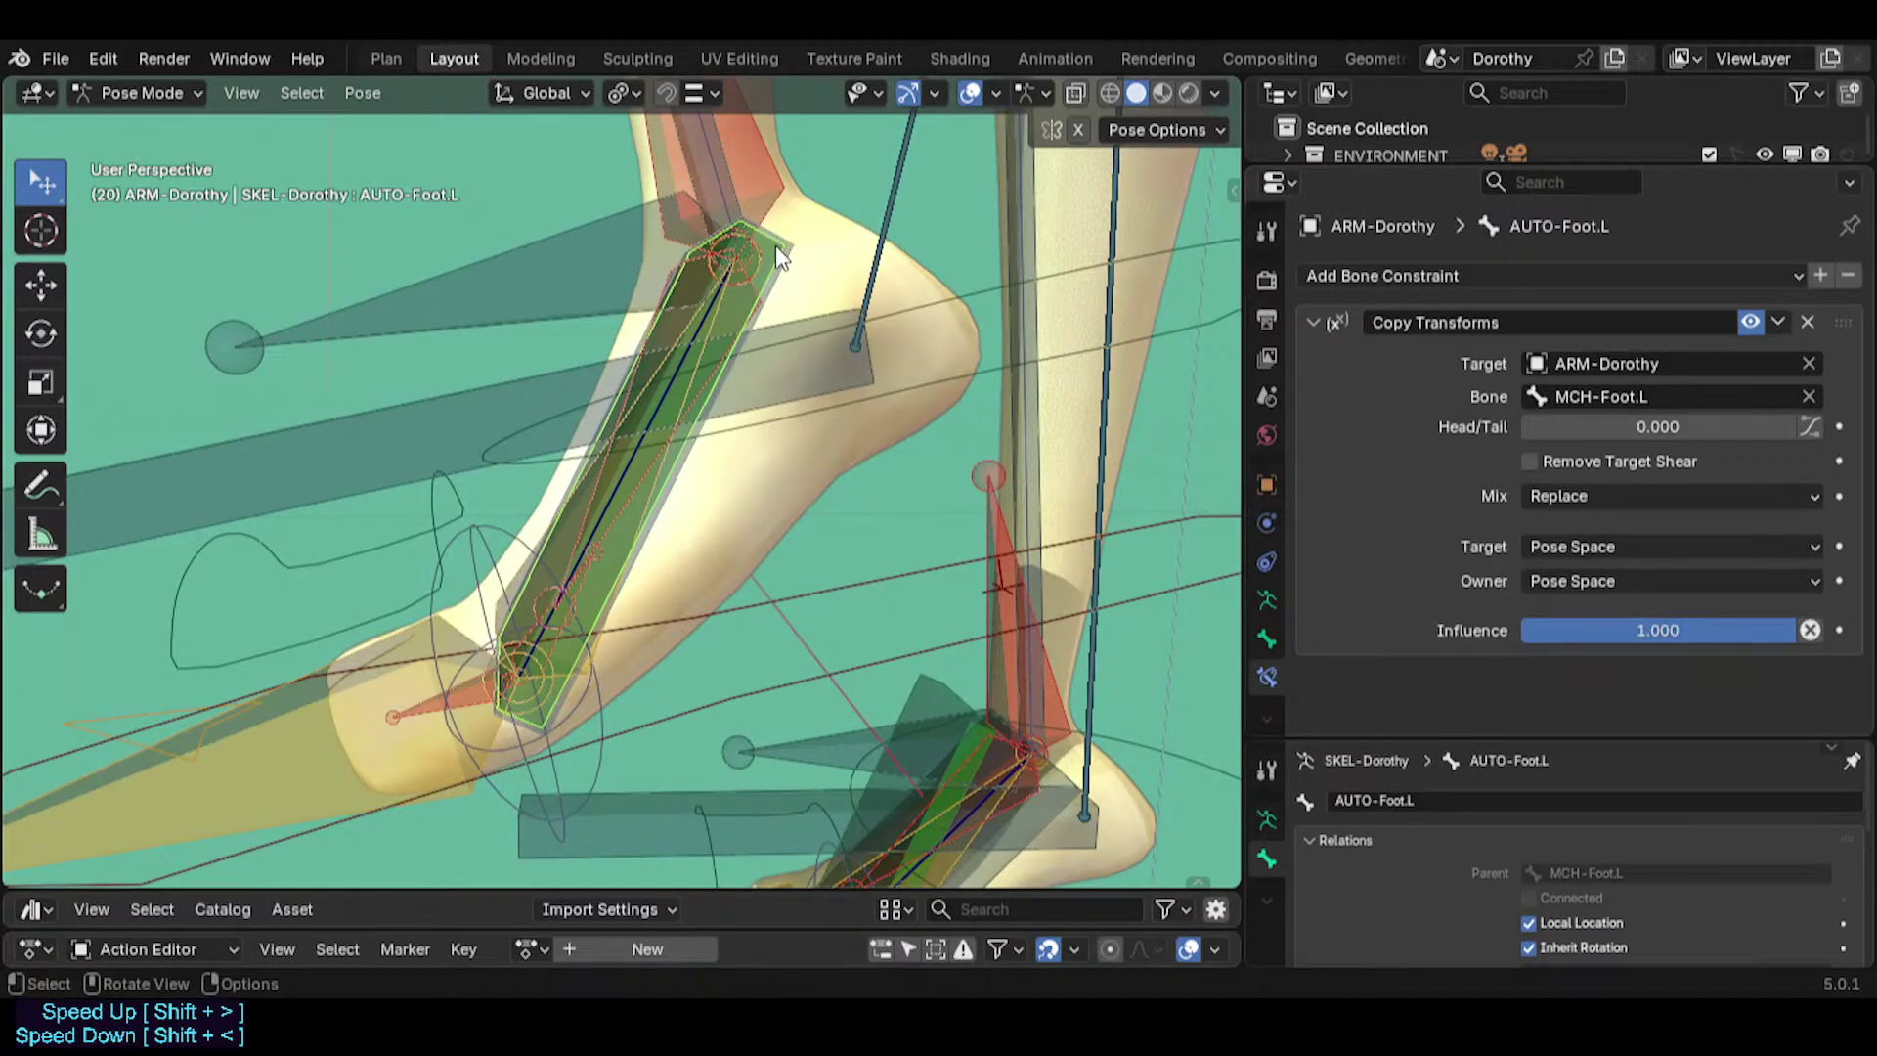
# Symmetrize AUTO-Foot.L to the right side in Edit Mode and return to Pose Mode.
pyautogui.press('Tab')
pyautogui.rightClick(1120, 782)
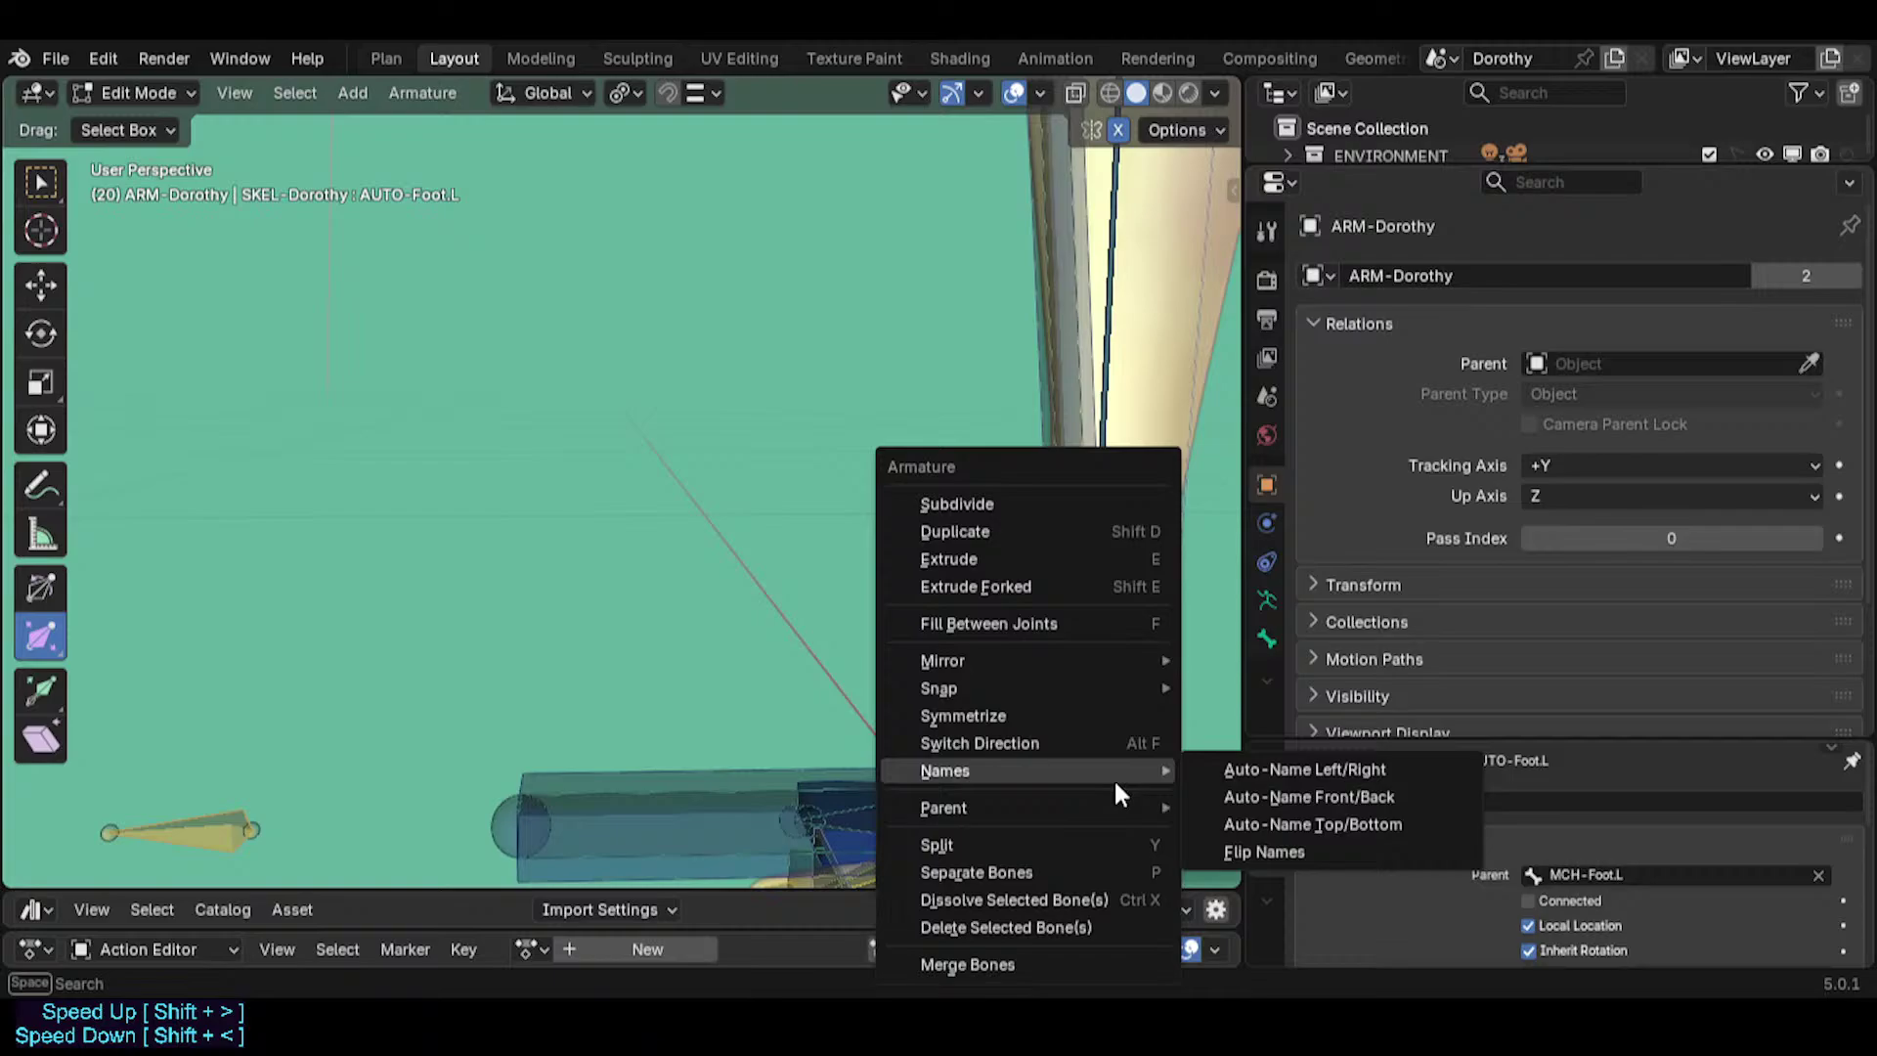
pyautogui.click(1077, 721)
pyautogui.press('Tab')
pyautogui.moveTo(718, 438)
pyautogui.keyDown('shift'); pyautogui.mouseDown(button='middle')
pyautogui.moveTo(666, 448)
pyautogui.moveTo(708, 446)
pyautogui.mouseUp(button='middle'); pyautogui.keyUp('shift')
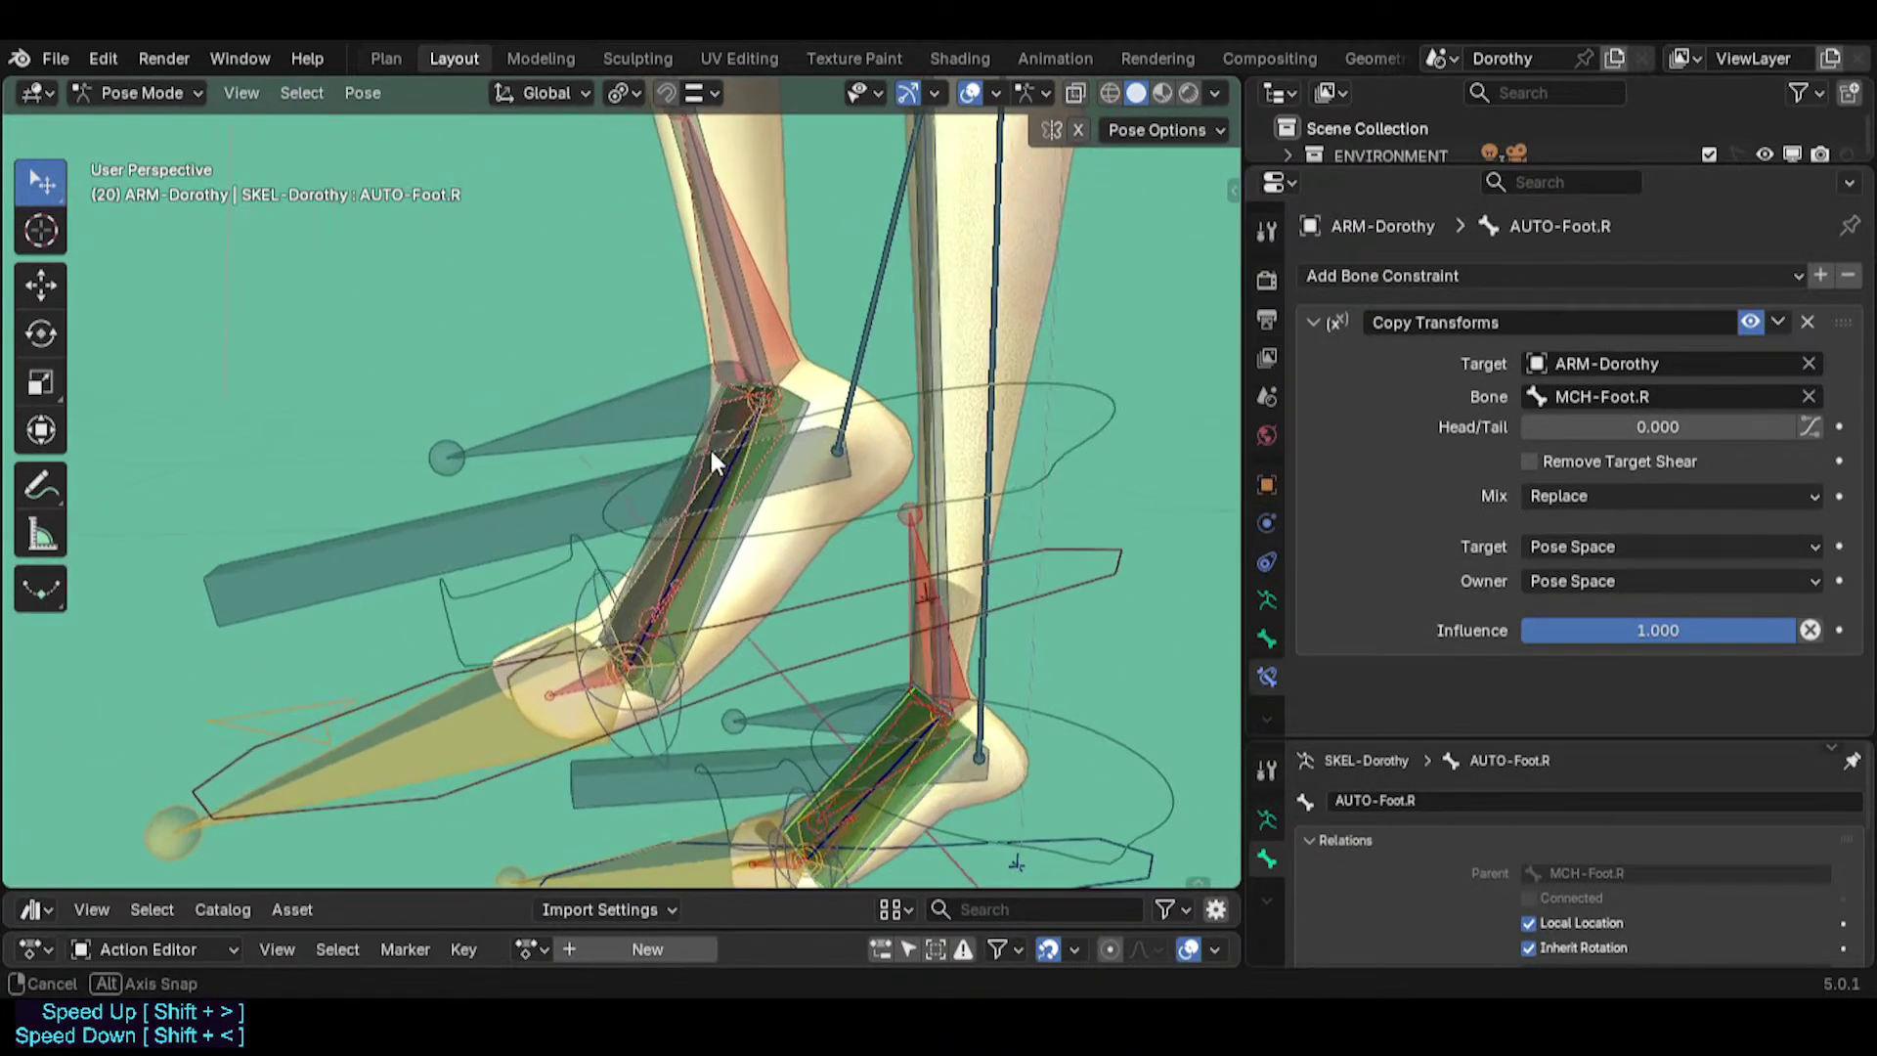
pyautogui.scroll(1, 712, 449)
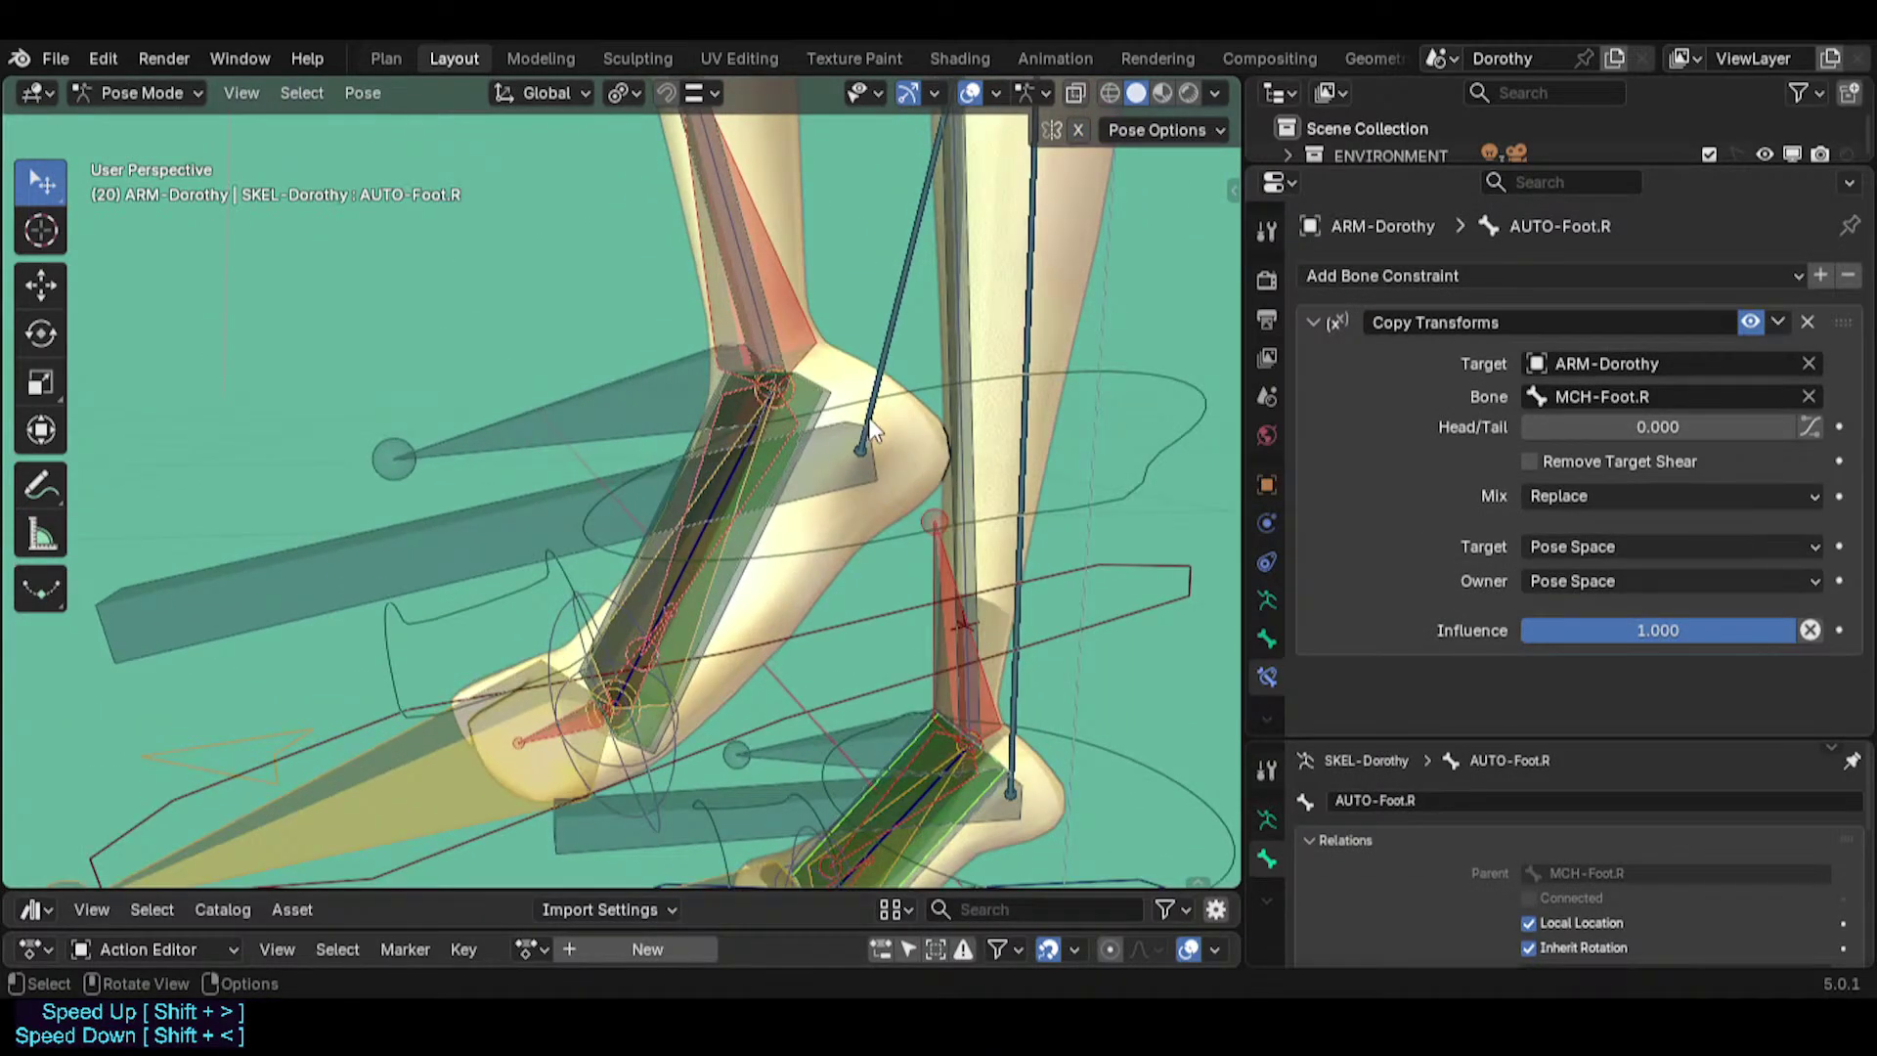
# Set AUTO-Foot.L as the Copy Rotation target bone of both HLP3-FanAnkleShin.L and HLP3-FanAnkleFoot.L.
pyautogui.click(796, 404)
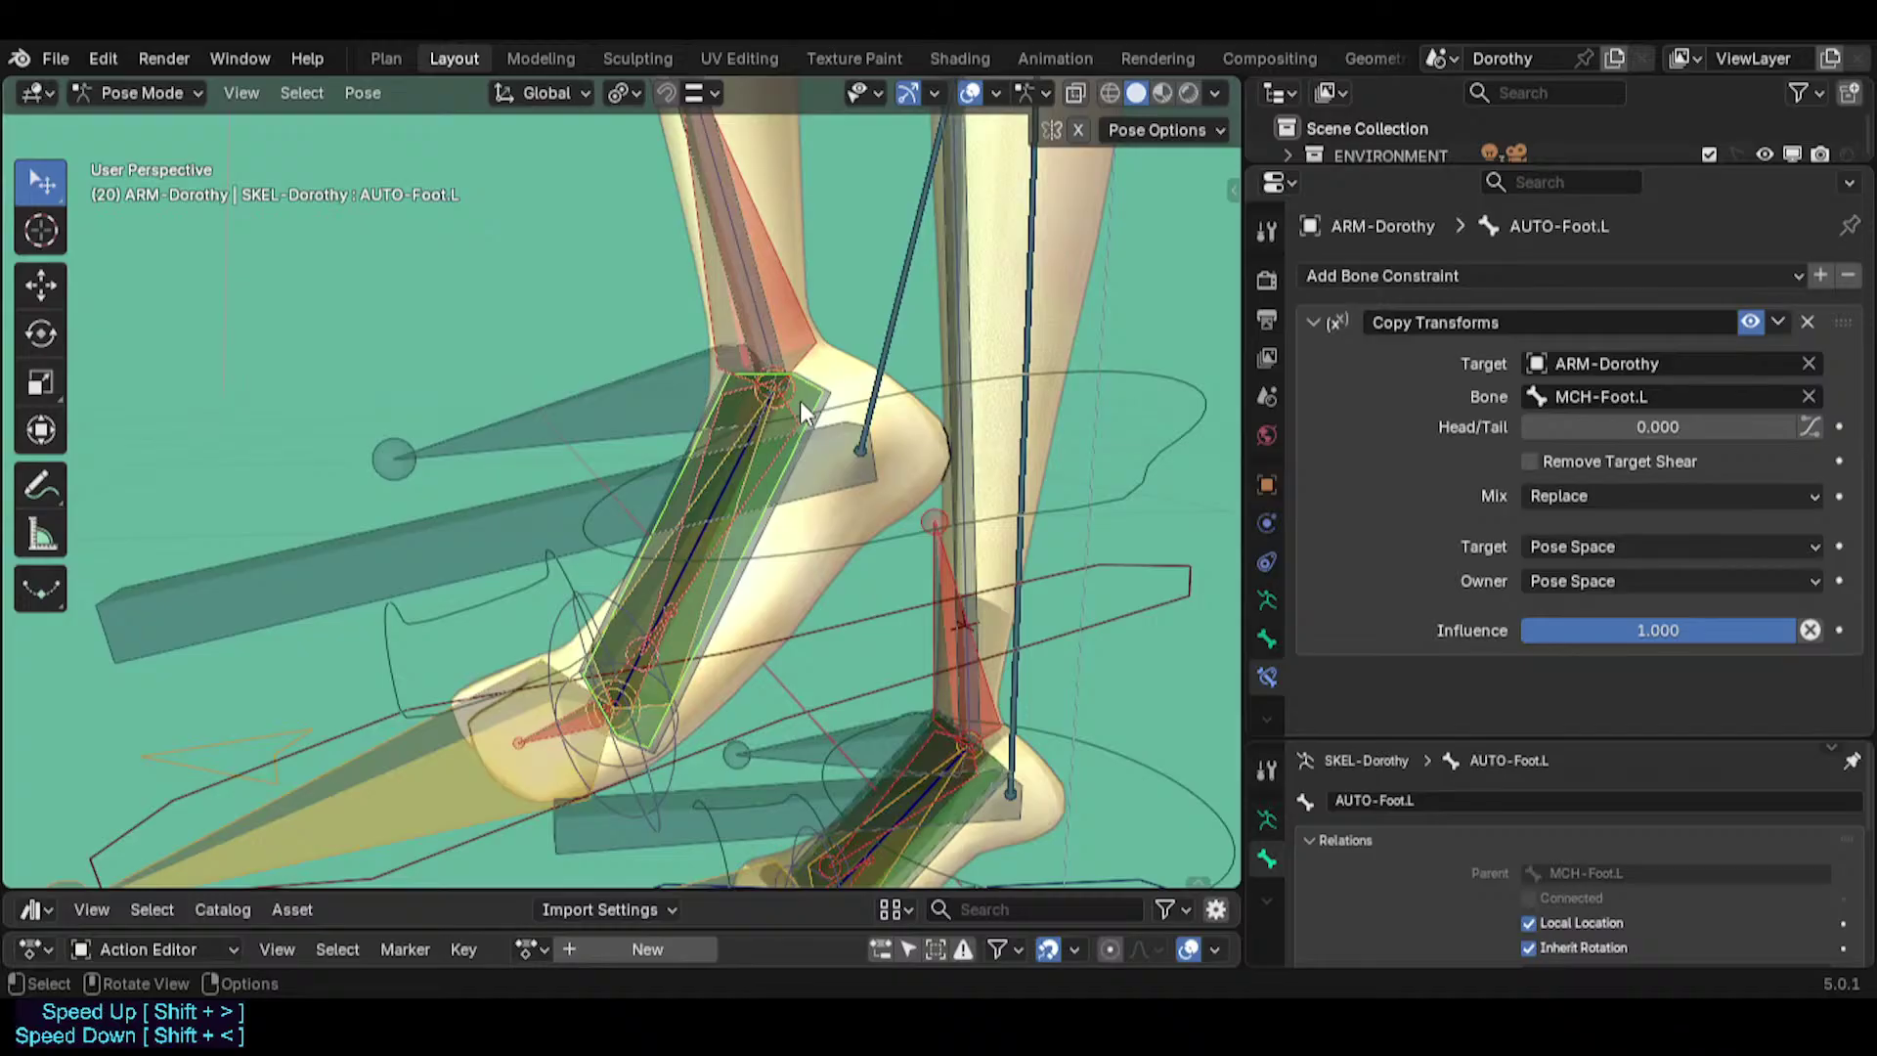
pyautogui.press('F2')
pyautogui.press('Escape')
pyautogui.click(790, 333)
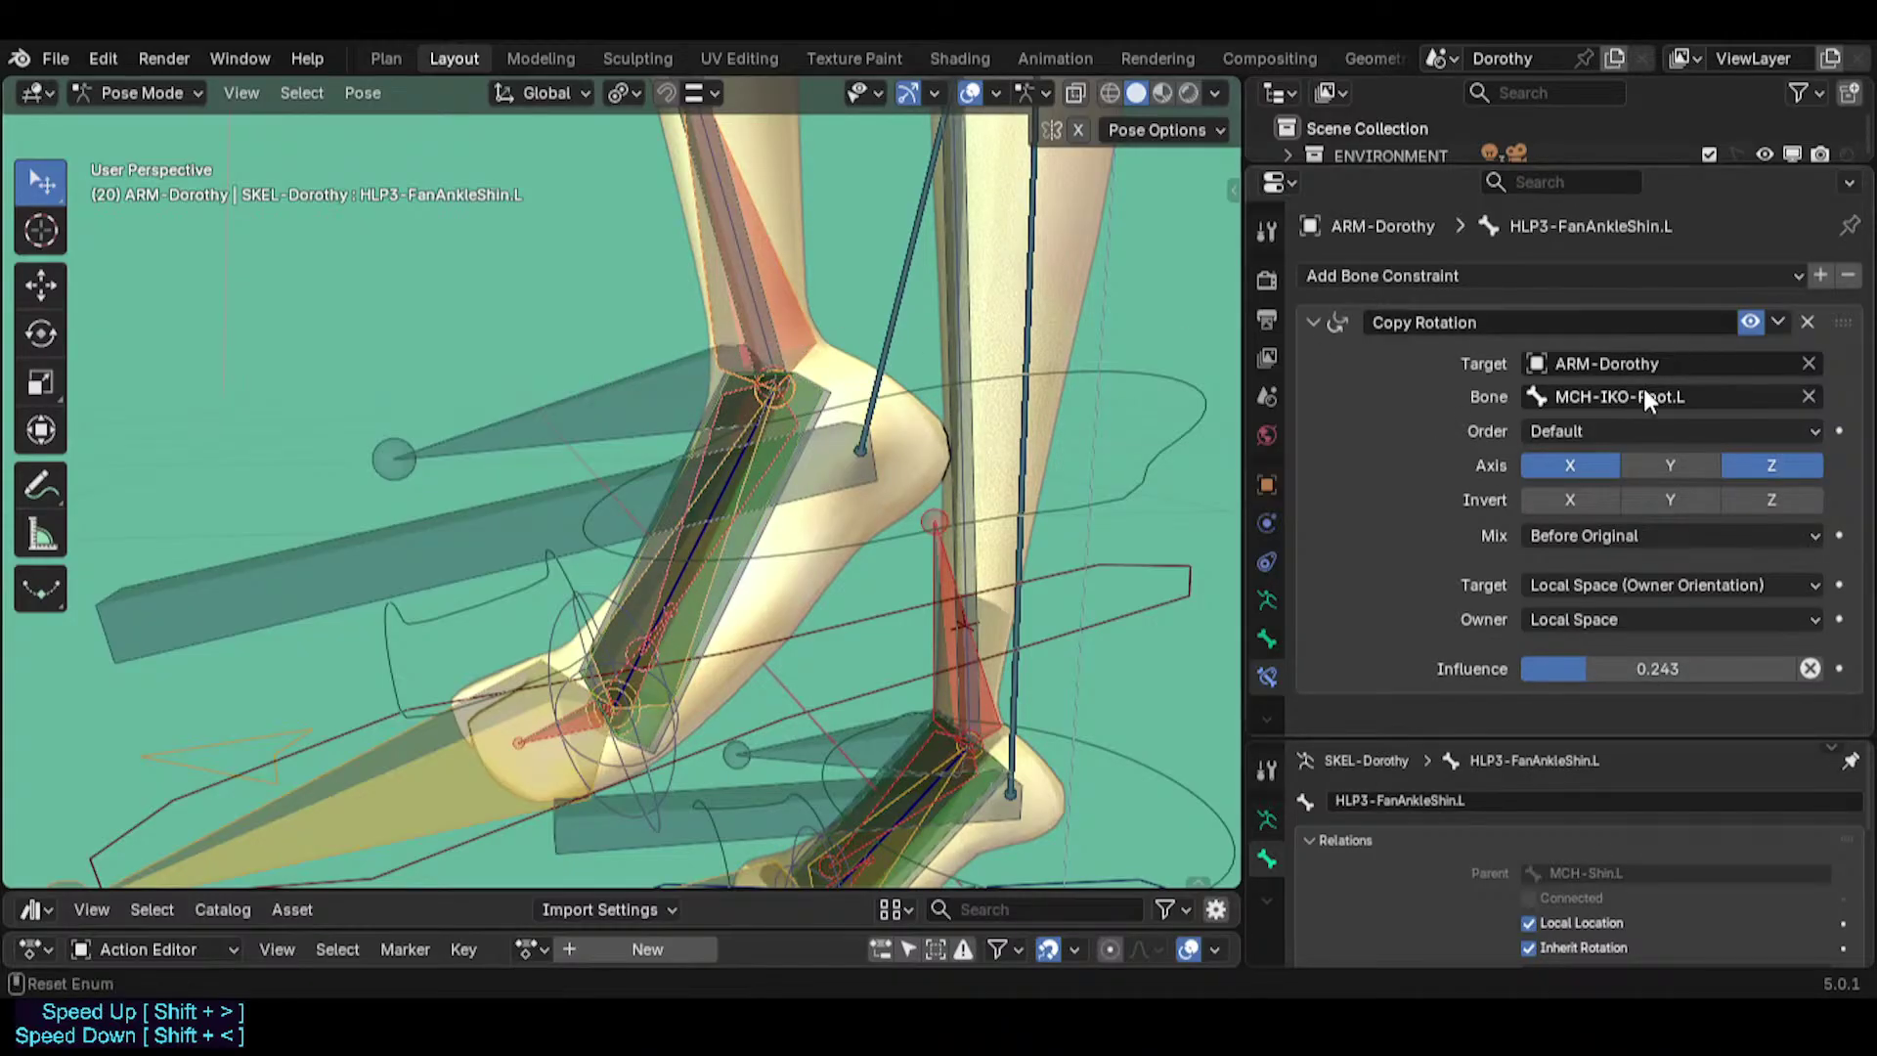
pyautogui.hotkey('ctrl', 'v')
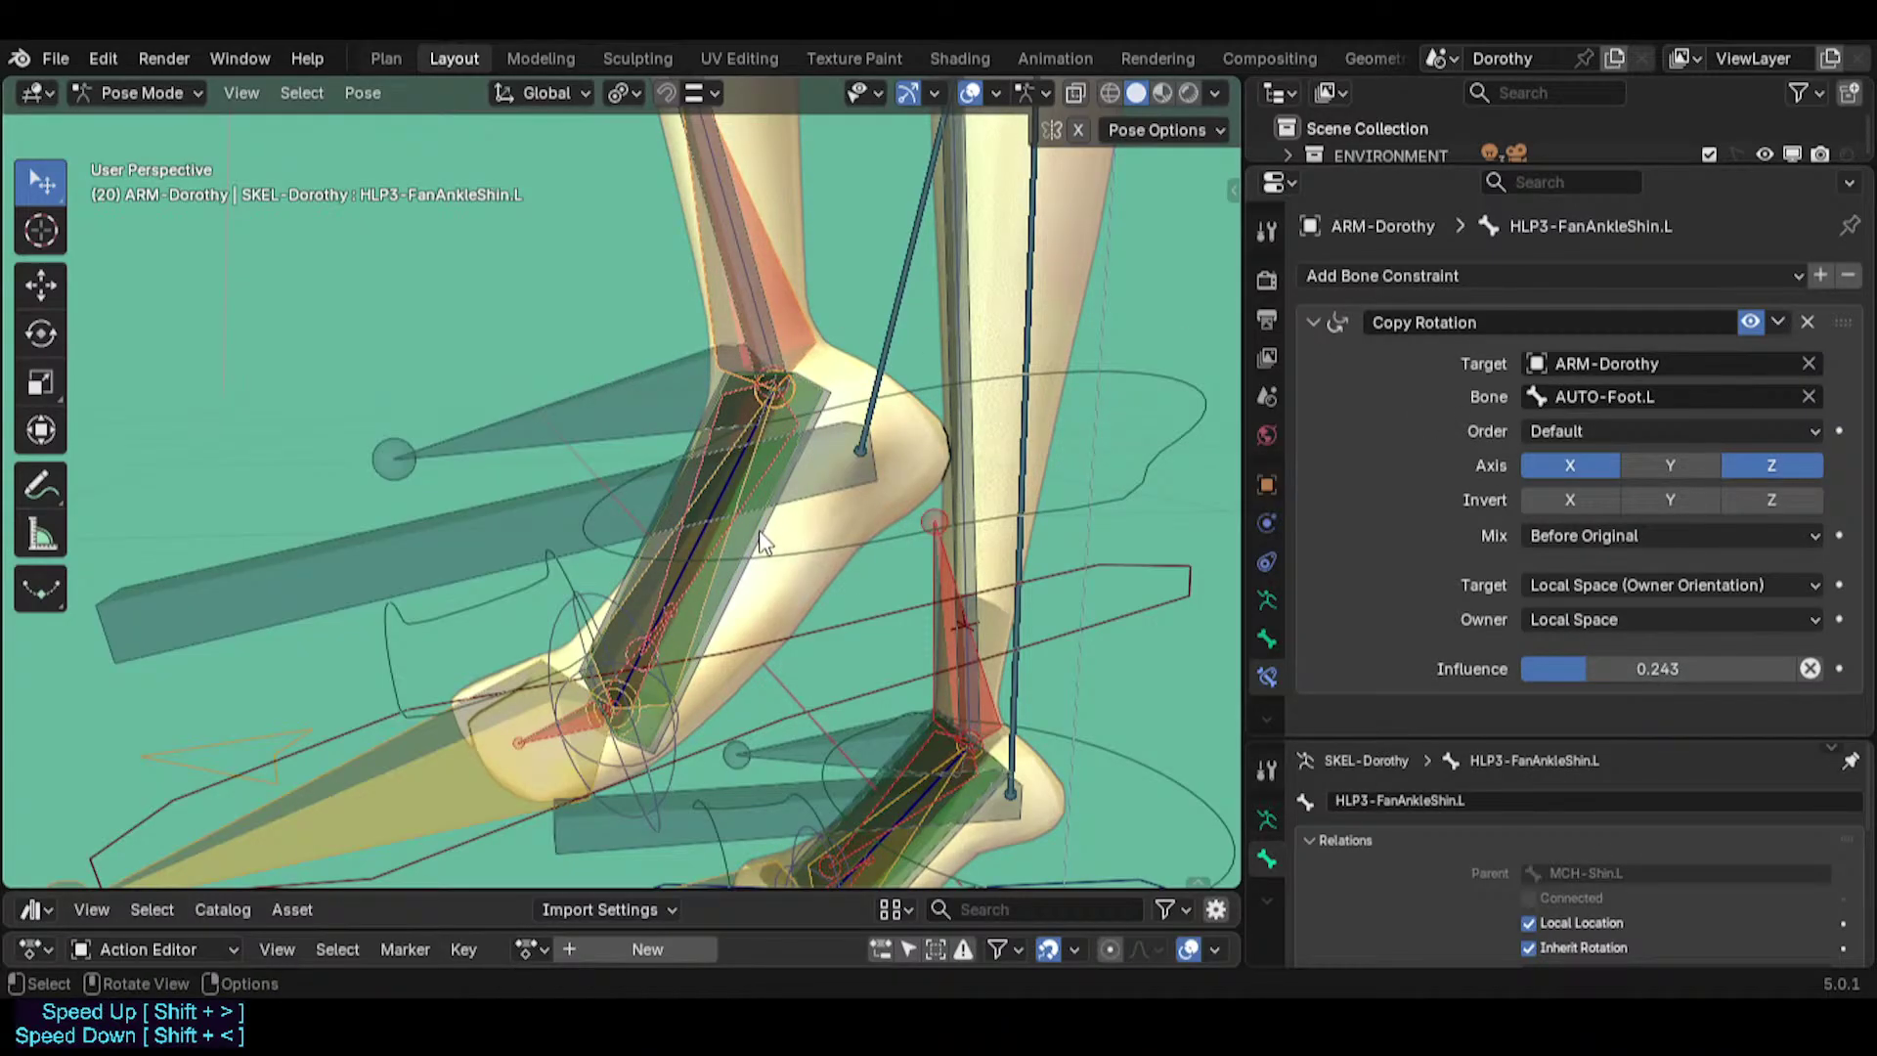
pyautogui.click(759, 480)
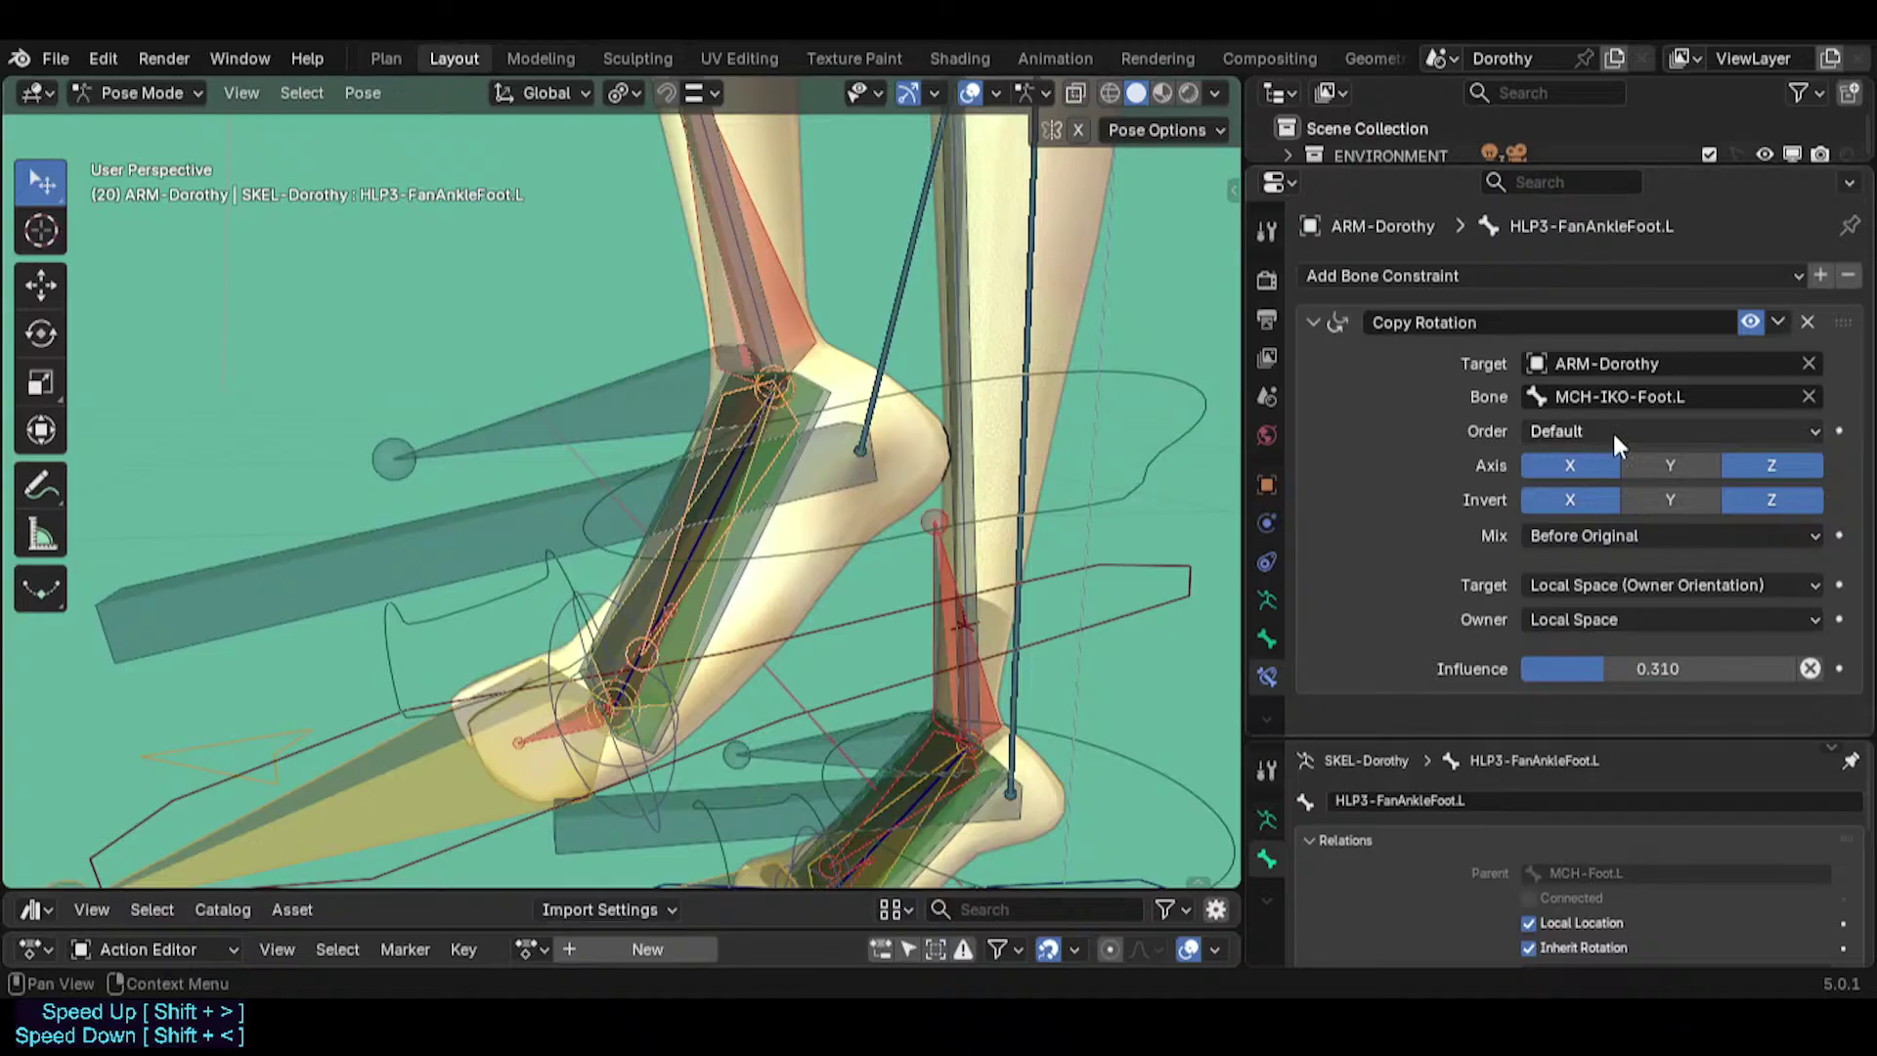
pyautogui.hotkey('ctrl', 'v')
# Rotate TWK-Foot.L about the global X axis to test how the ankle fan bones deform the left foot.
pyautogui.click(974, 381)
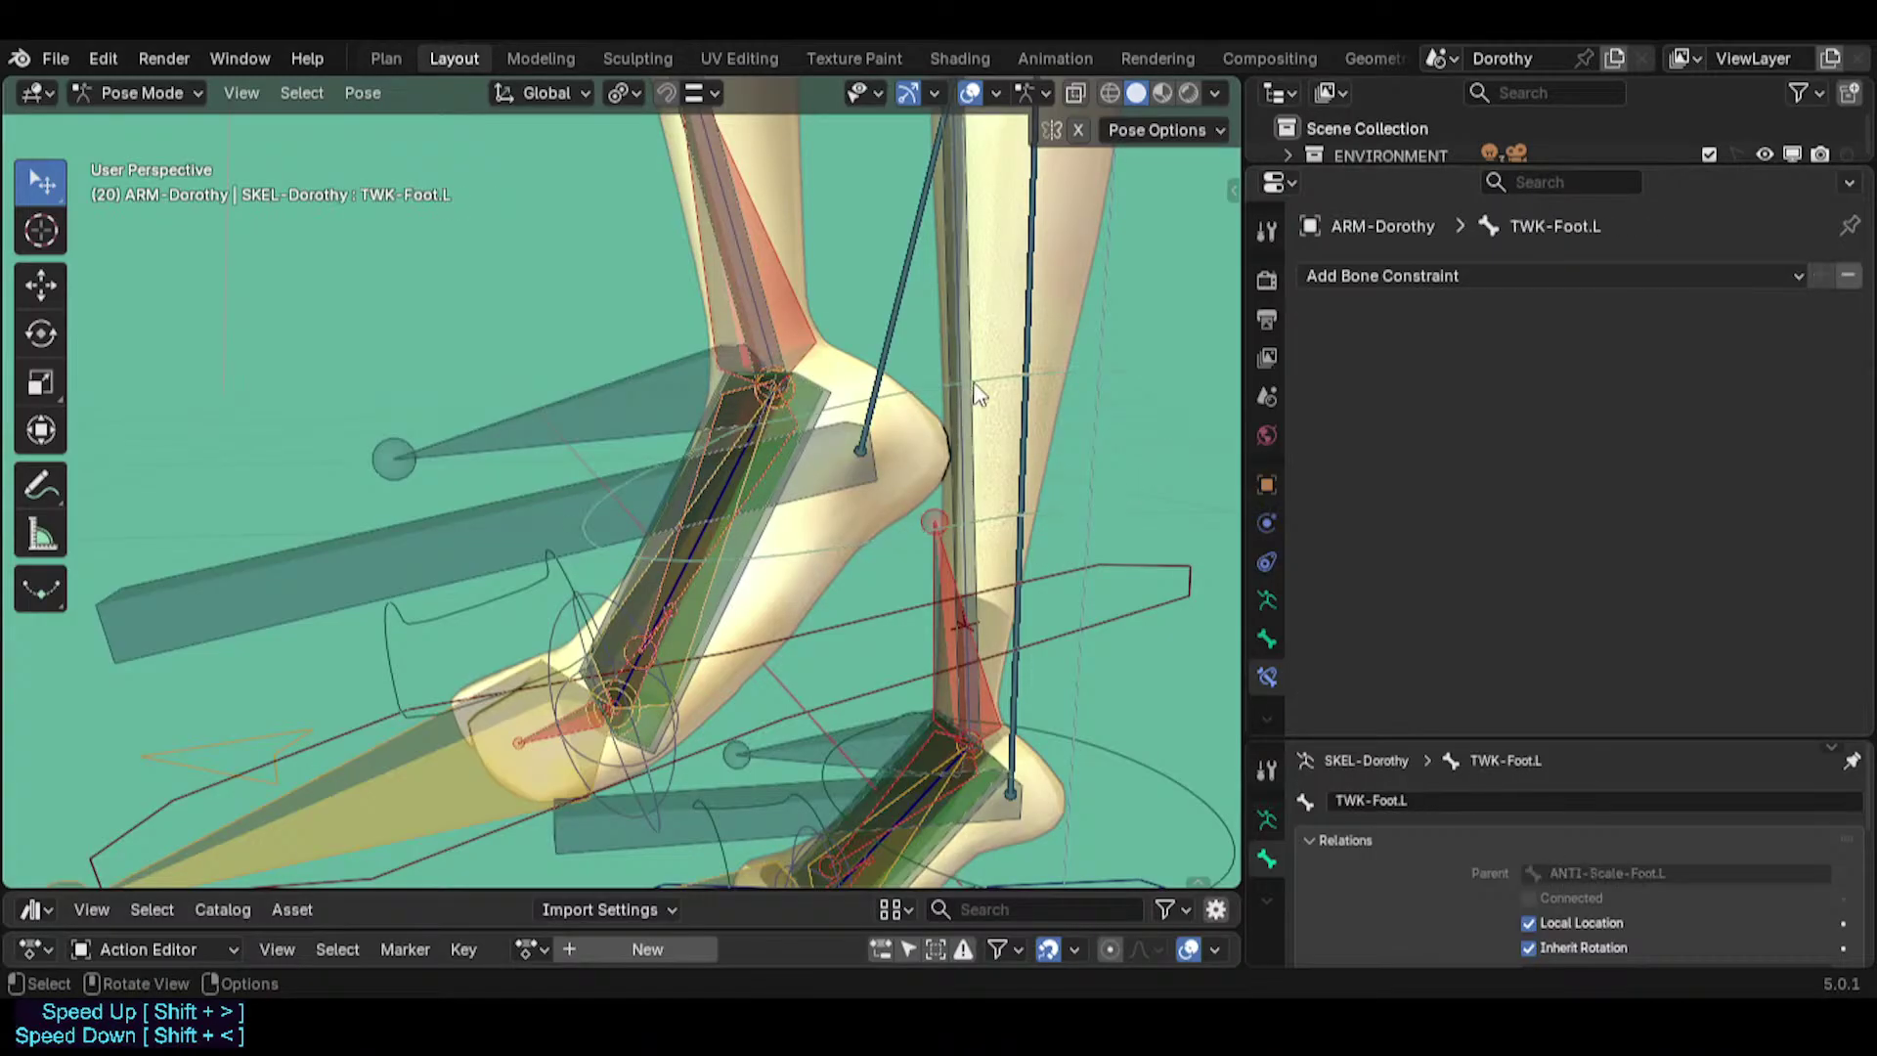
pyautogui.moveTo(975, 383); pyautogui.dragTo(732, 478, button='middle')
pyautogui.scroll(-3, 879, 372)
pyautogui.press('r')
pyautogui.press('x')
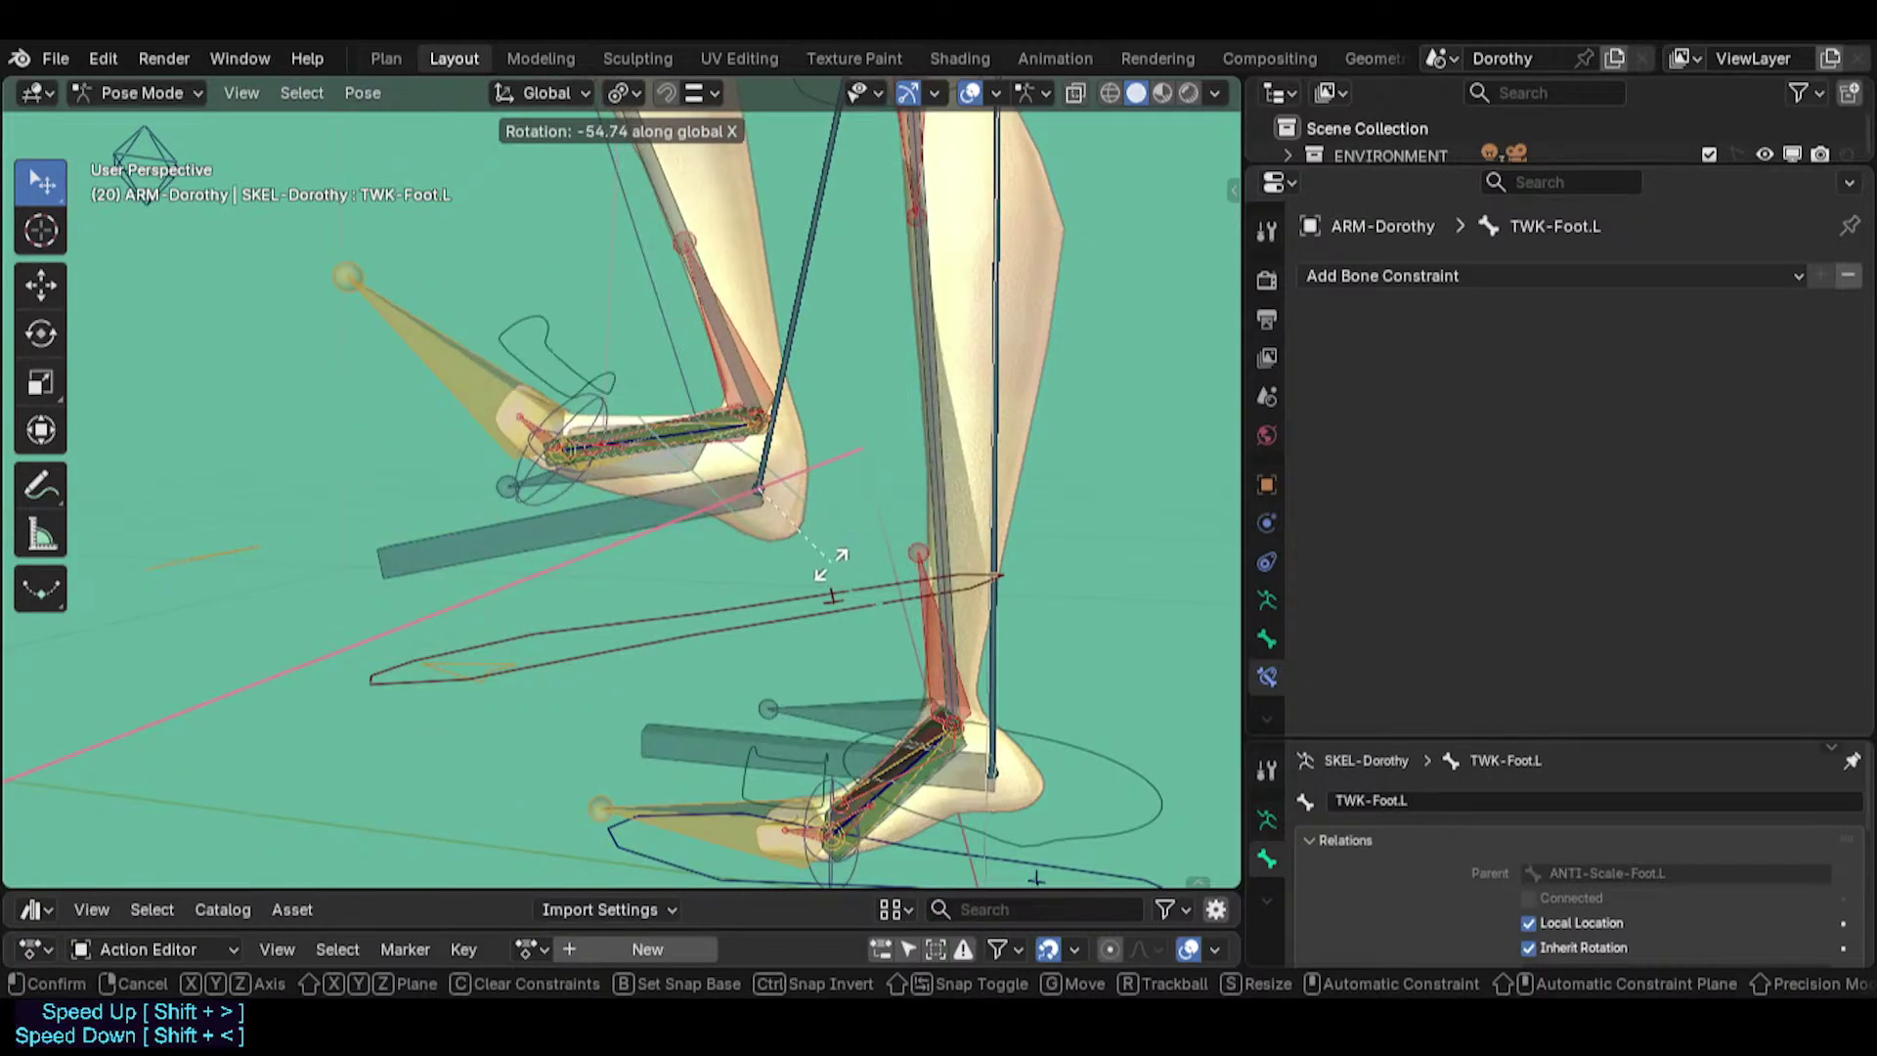
pyautogui.click(848, 544)
# Rotate the MTR-IK-Foot.L control about the global X axis to test the ankle with the foot pitched.
pyautogui.click(838, 590)
pyautogui.press('r')
pyautogui.press('x')
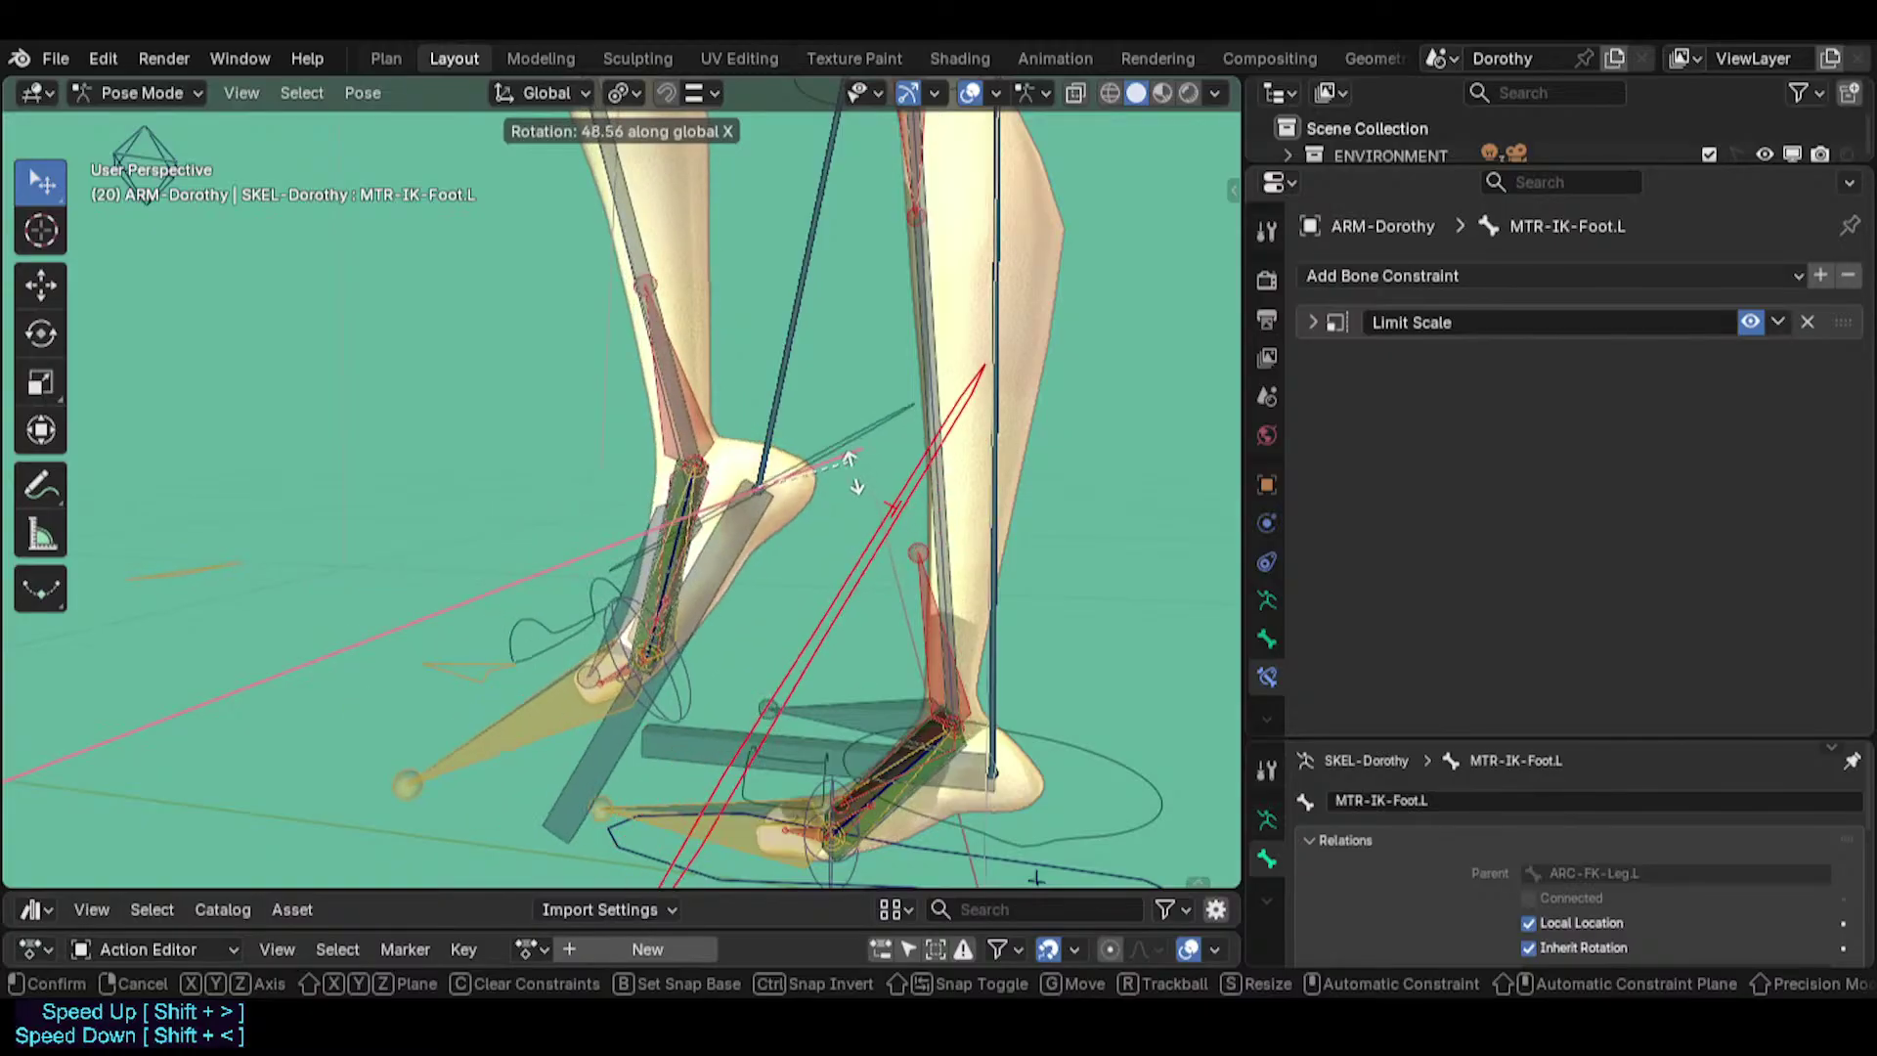
pyautogui.click(852, 528)
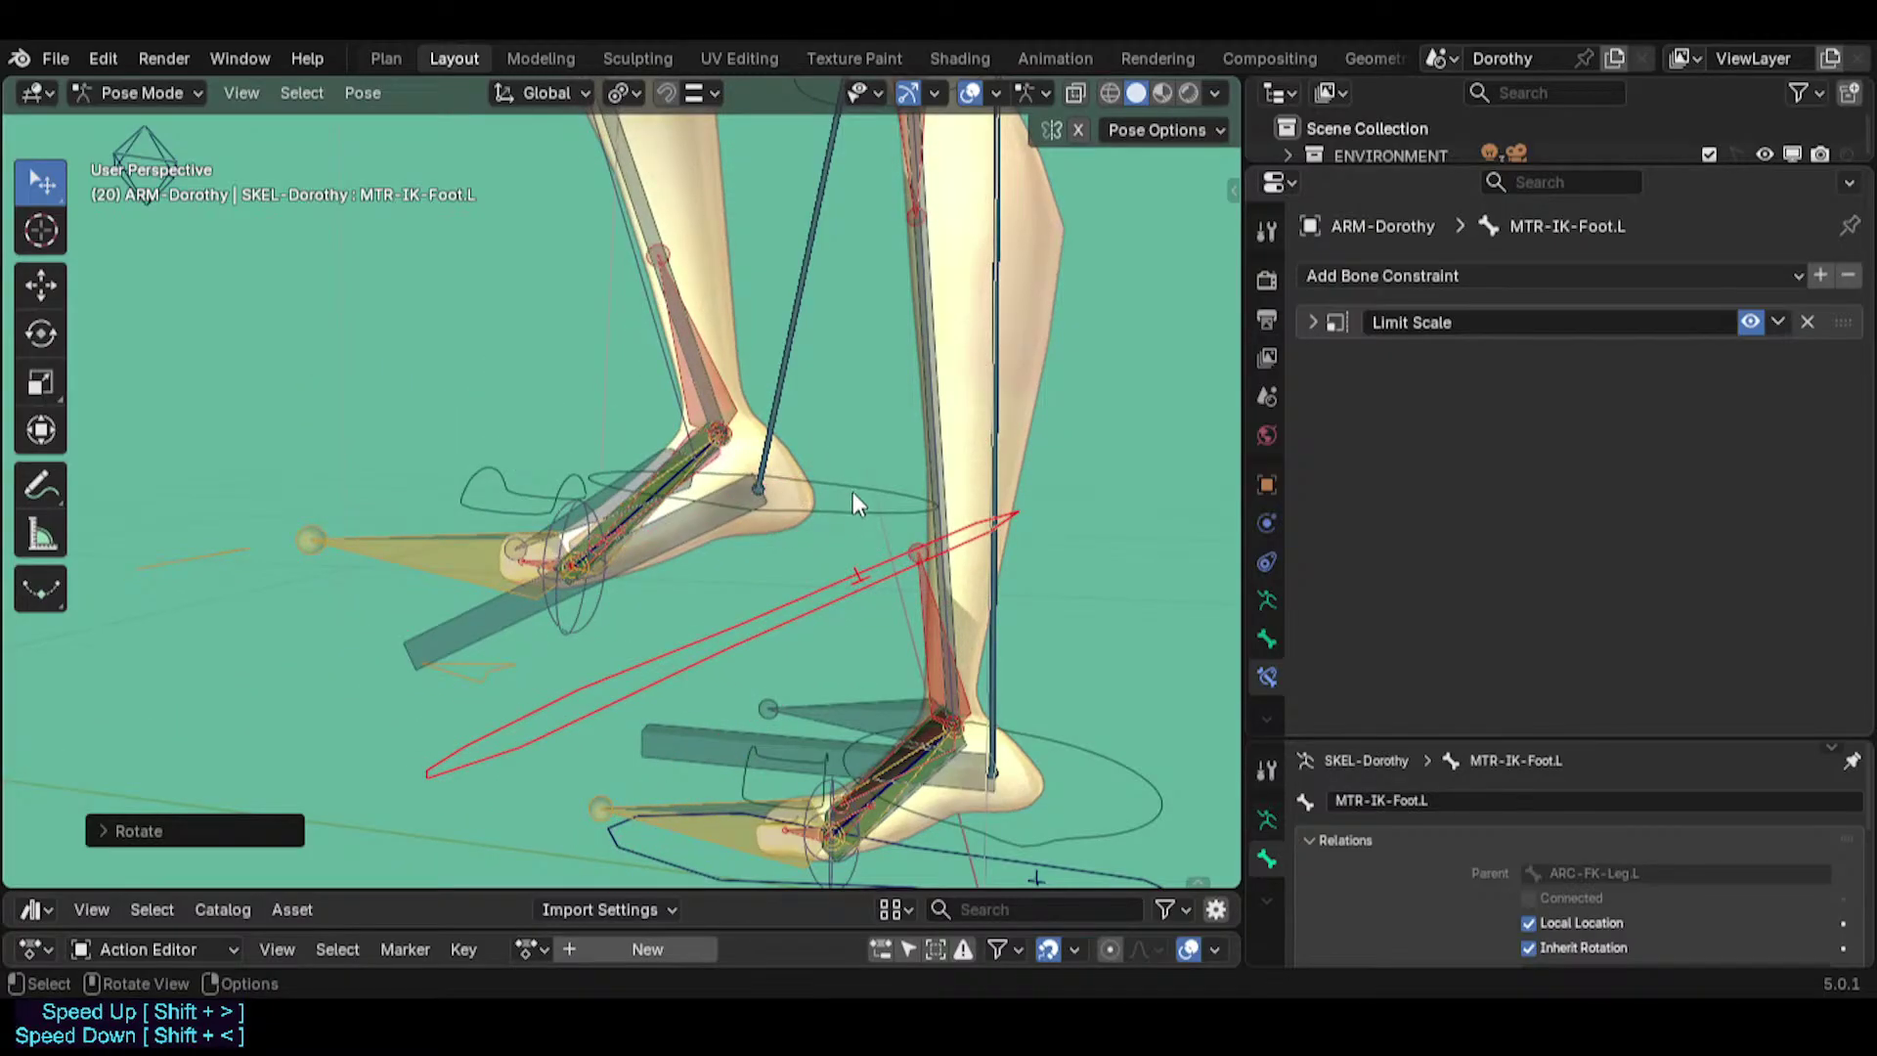
pyautogui.press('r')
pyautogui.press('x')
pyautogui.rightClick(862, 489)
# Examine the constraints and parents of the overlapping left foot bones, HLP3-FanAnkleFoot.L and MCH-Foot.L, at the ankle.
pyautogui.scroll(5, 647, 442)
pyautogui.click(829, 492)
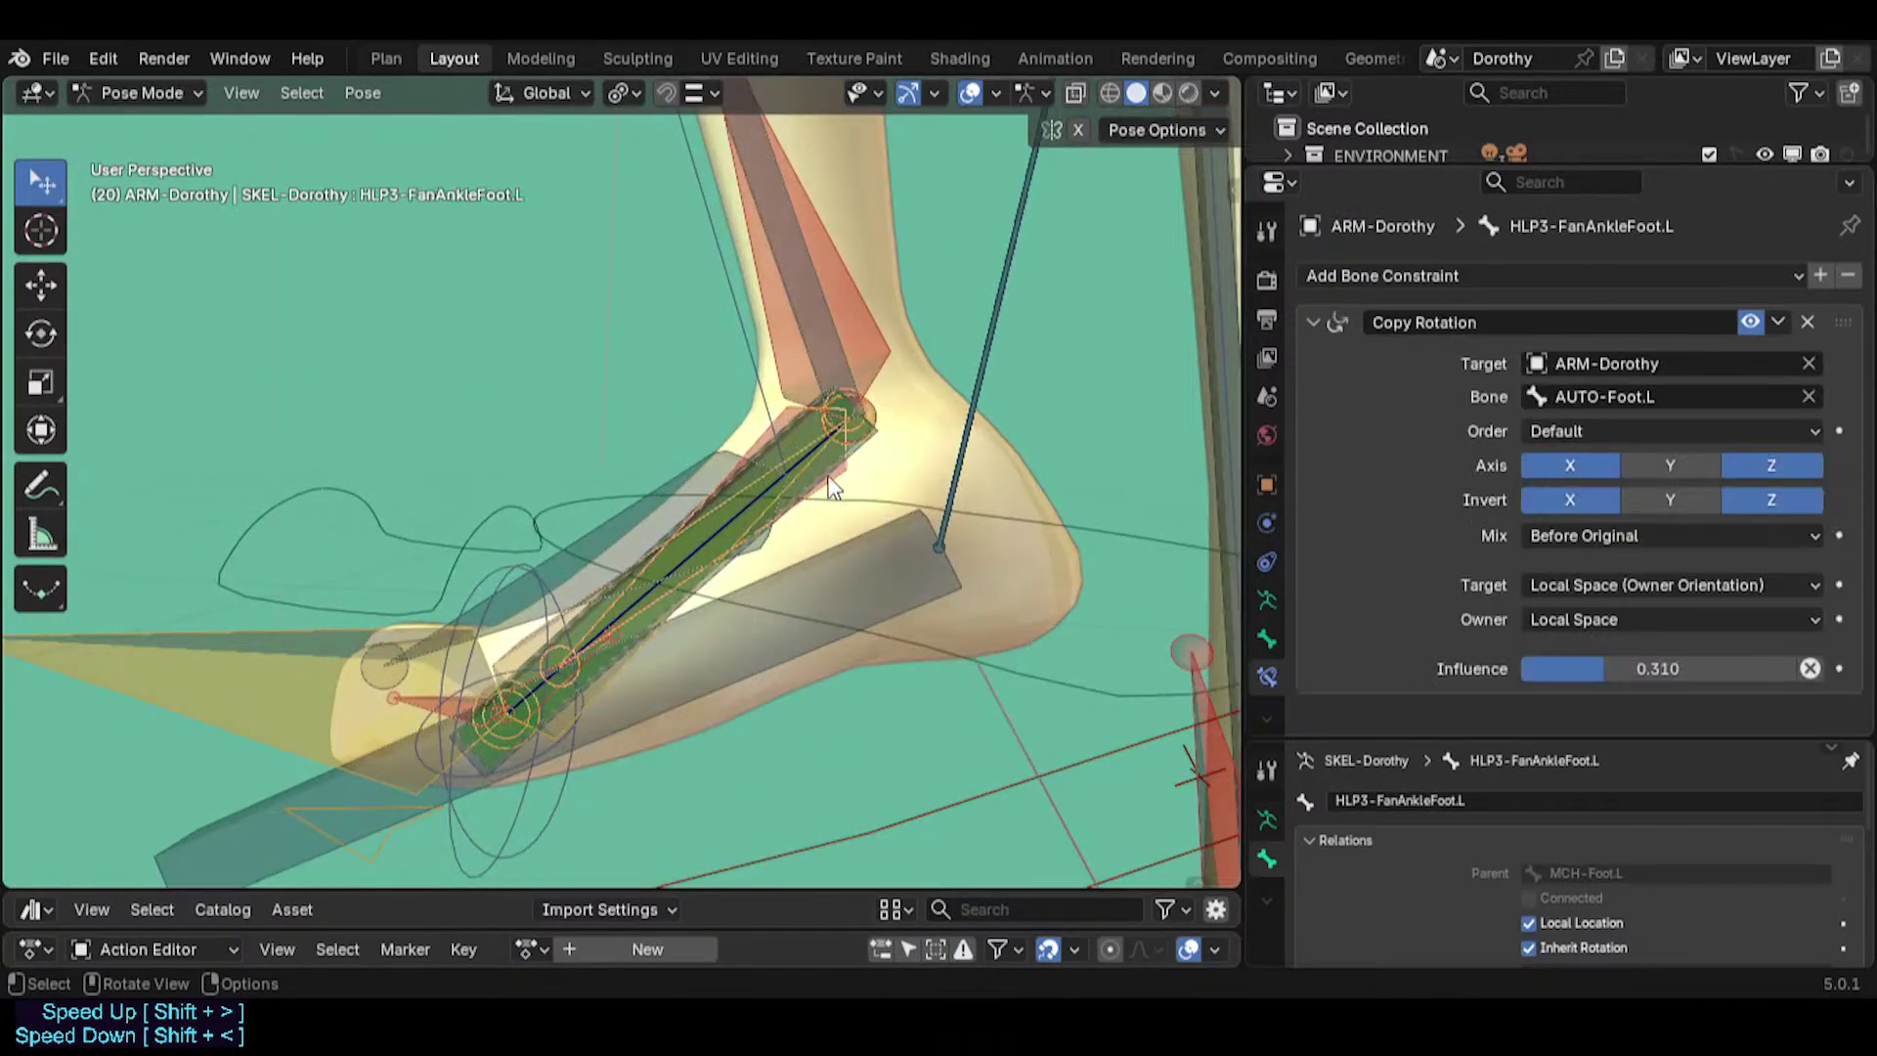
pyautogui.click(829, 474)
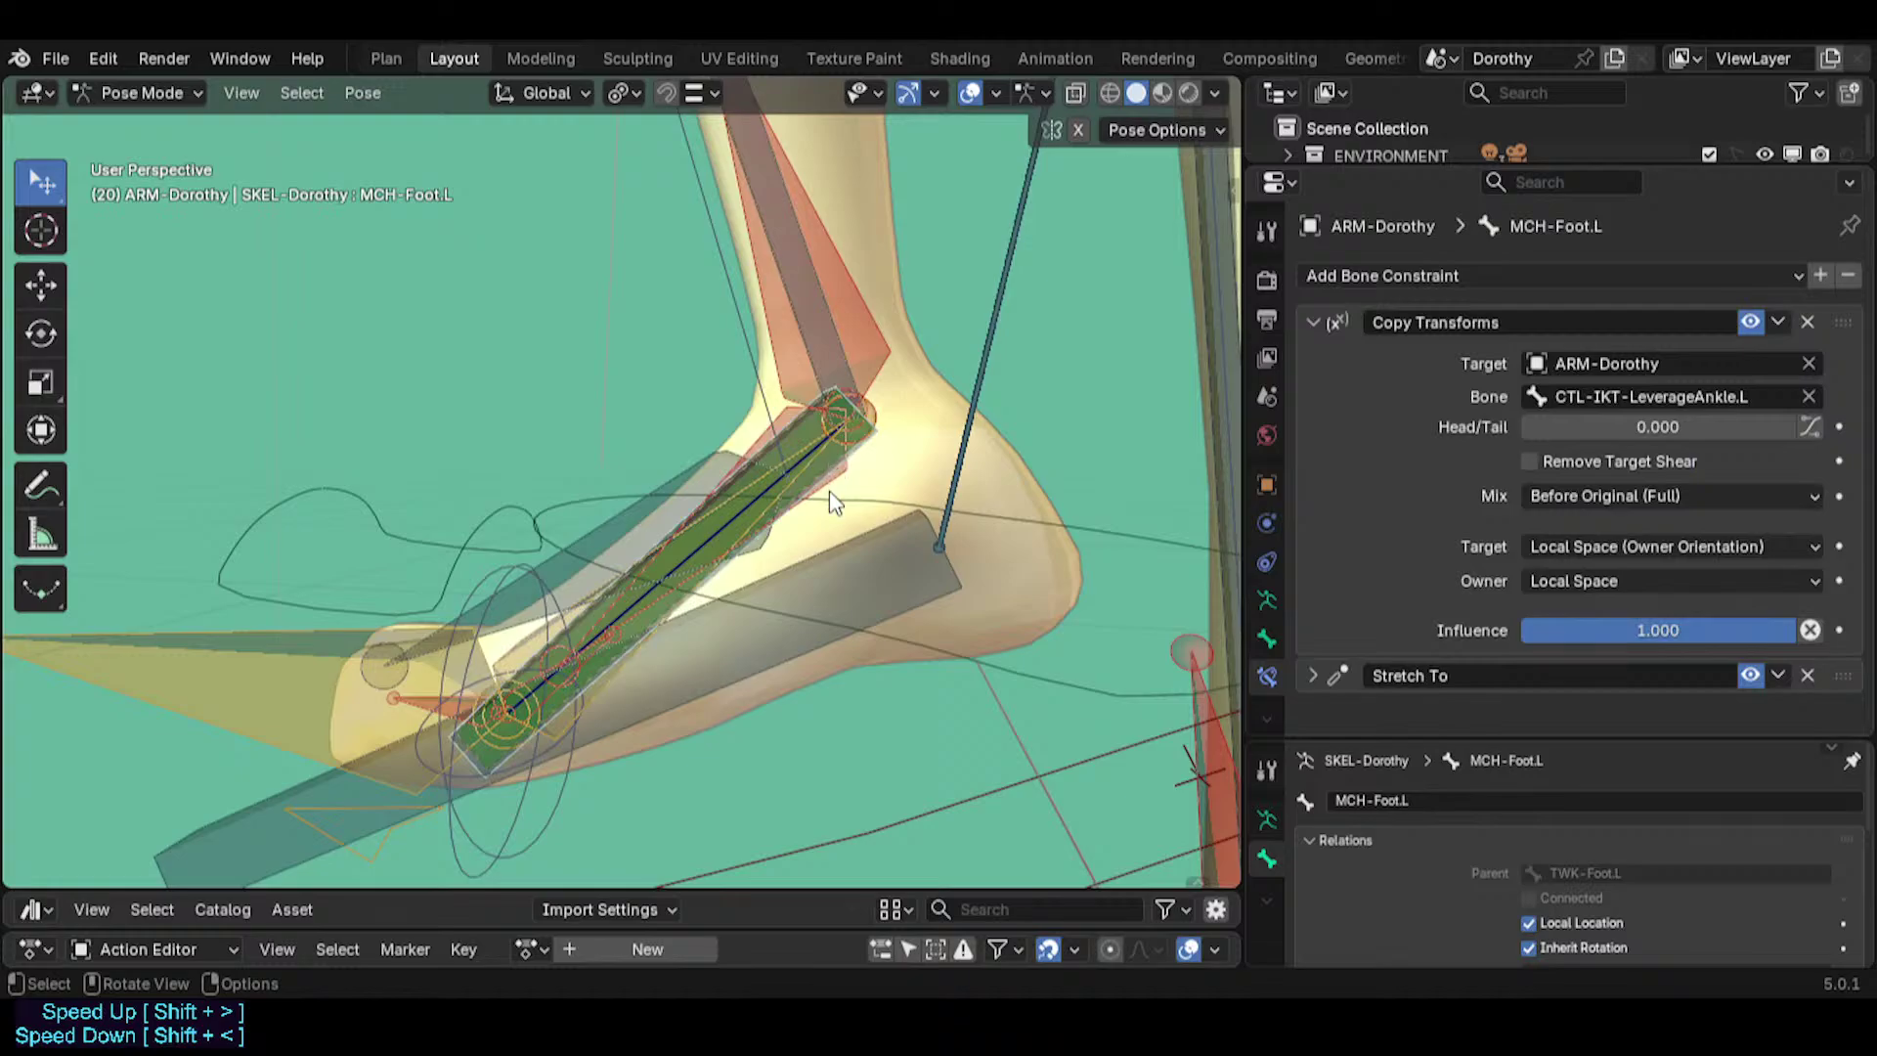
pyautogui.click(839, 532)
pyautogui.click(843, 499)
pyautogui.moveTo(829, 496); pyautogui.dragTo(870, 515, button='middle')
pyautogui.scroll(1, 831, 502)
pyautogui.scroll(-3, 830, 500)
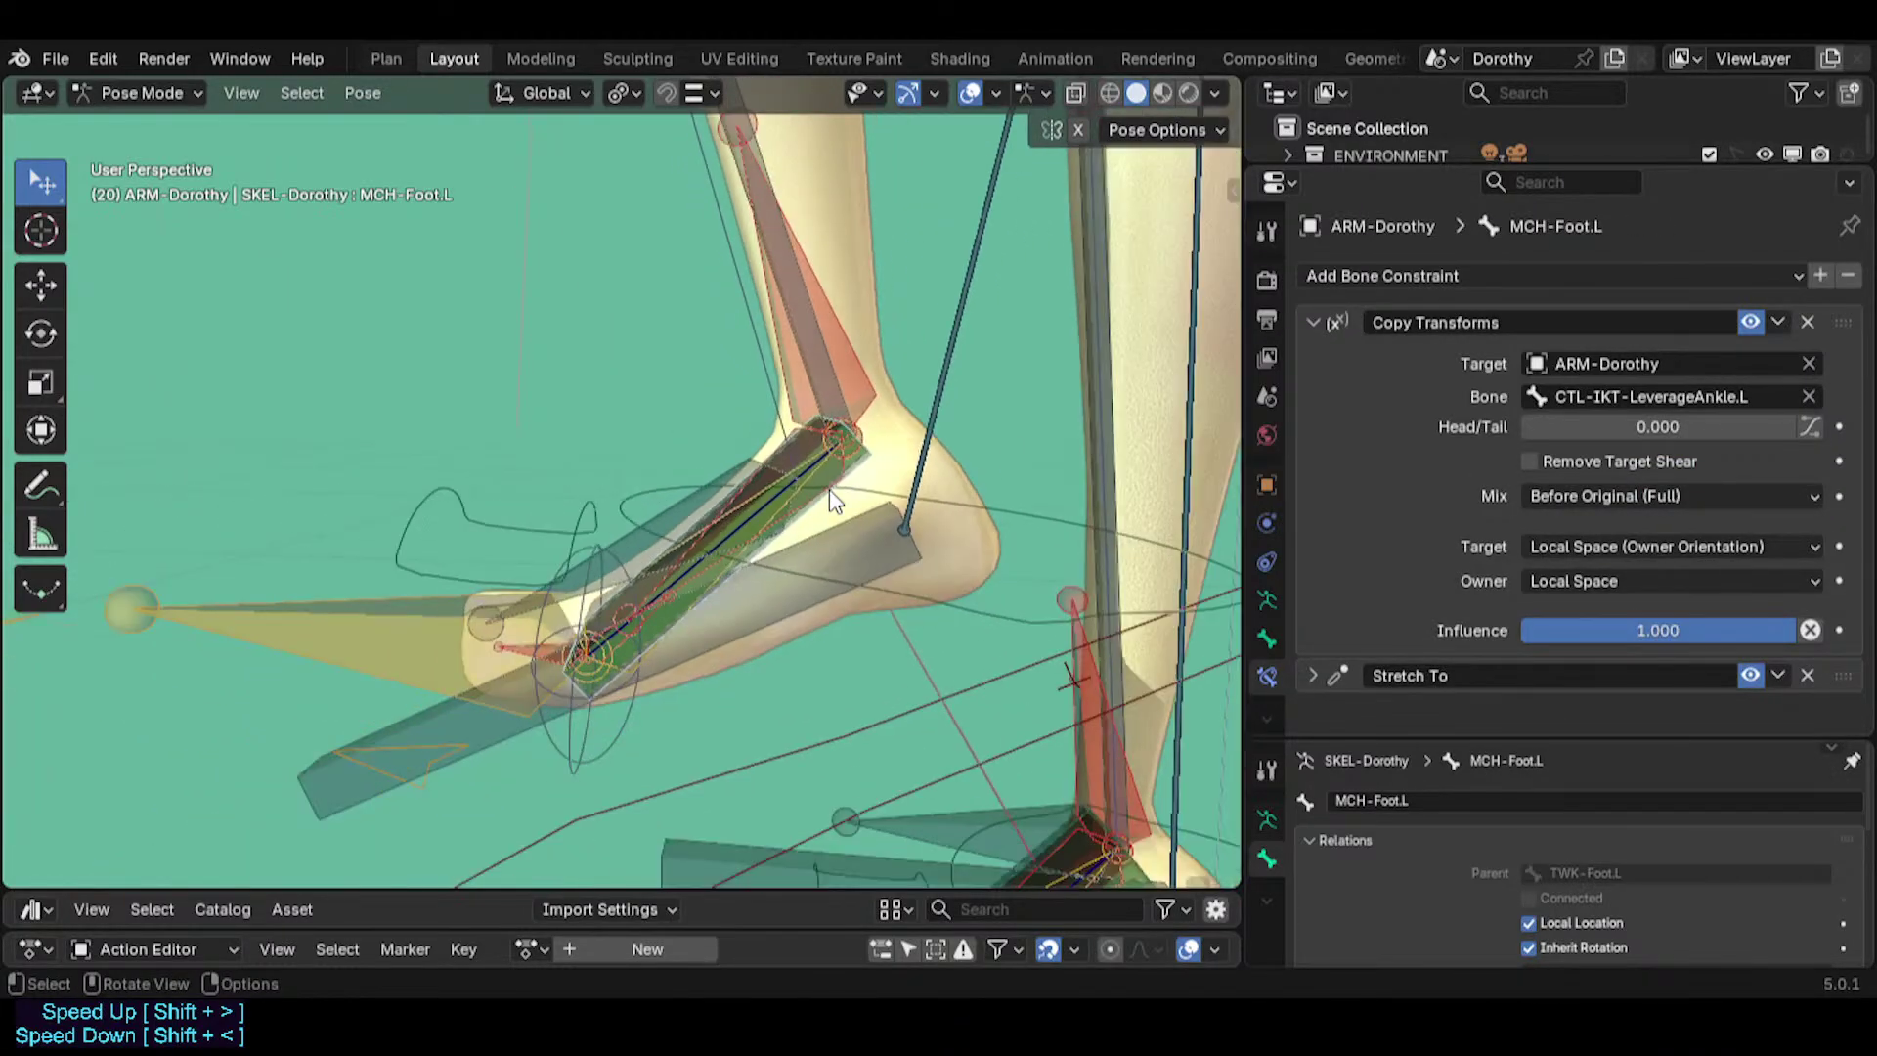
# Clear the parent of AUTO-Foot.L in Edit Mode and return to Pose Mode.
pyautogui.click(830, 501)
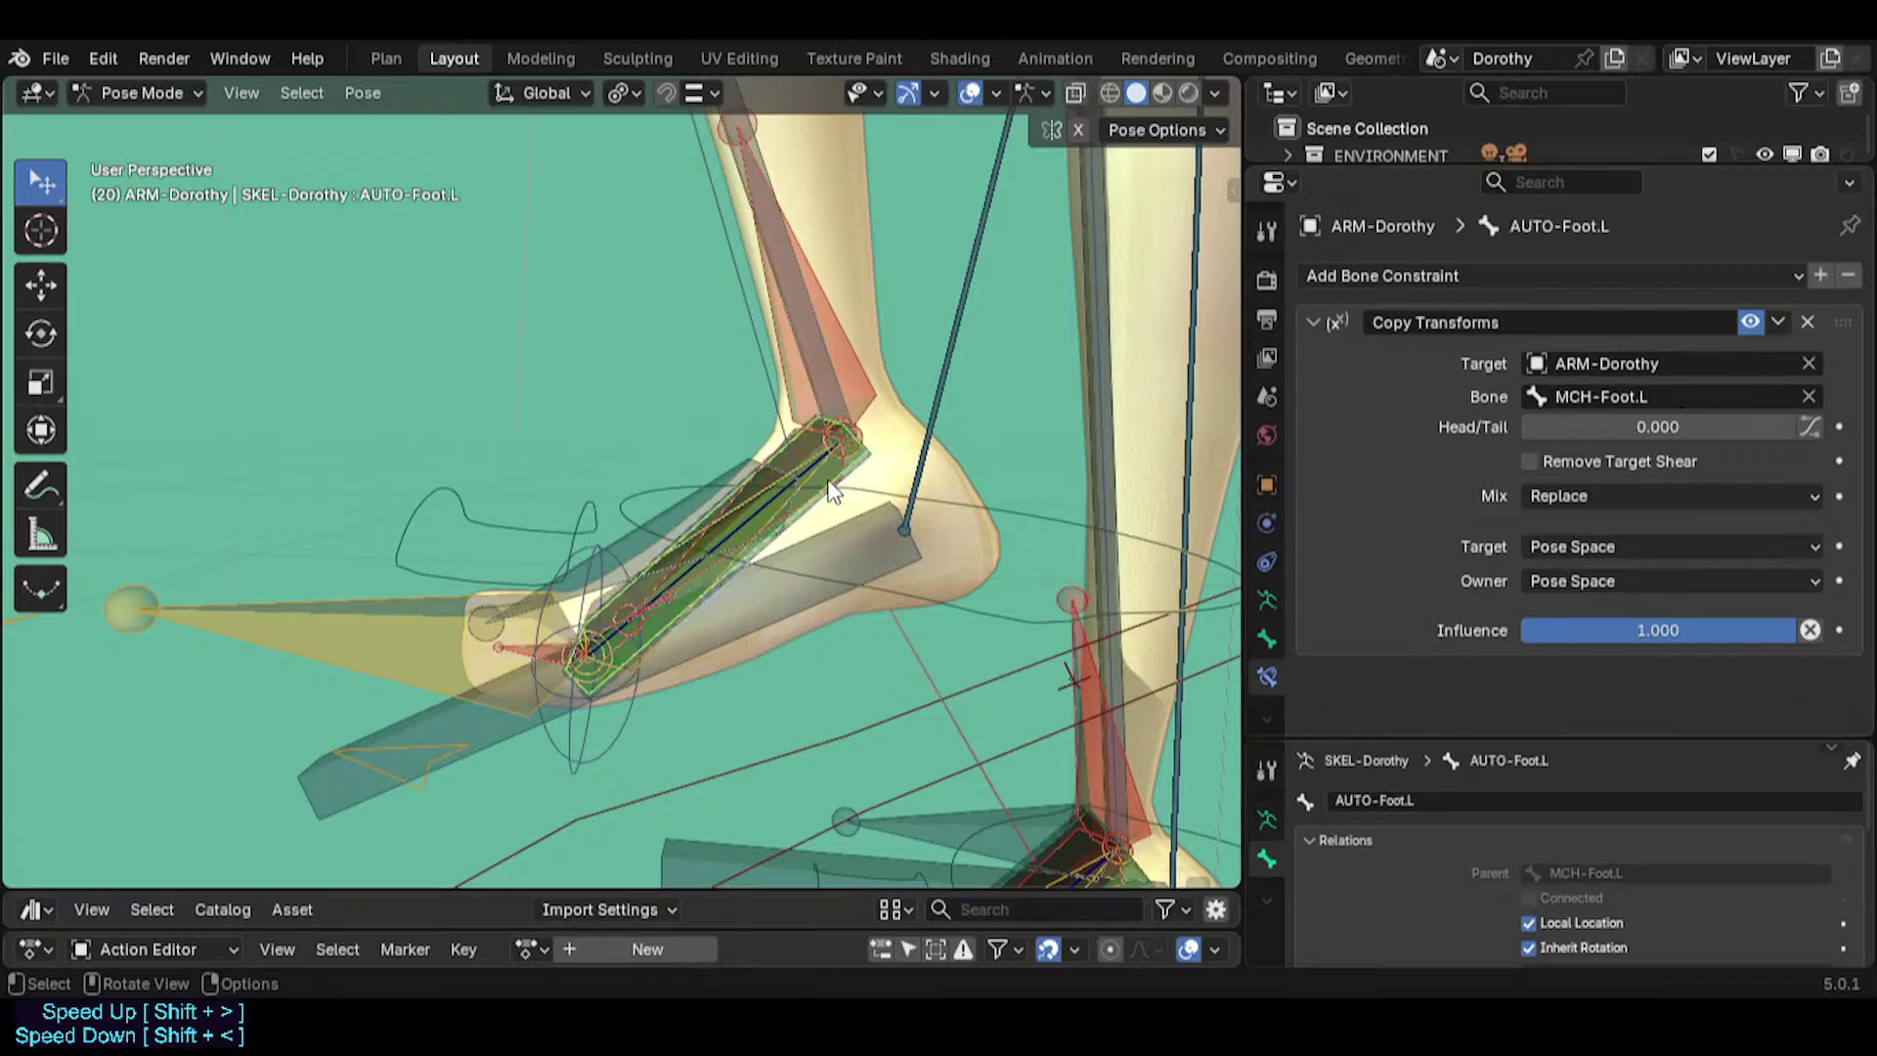
pyautogui.press('Tab')
pyautogui.hotkey('alt', 'p')
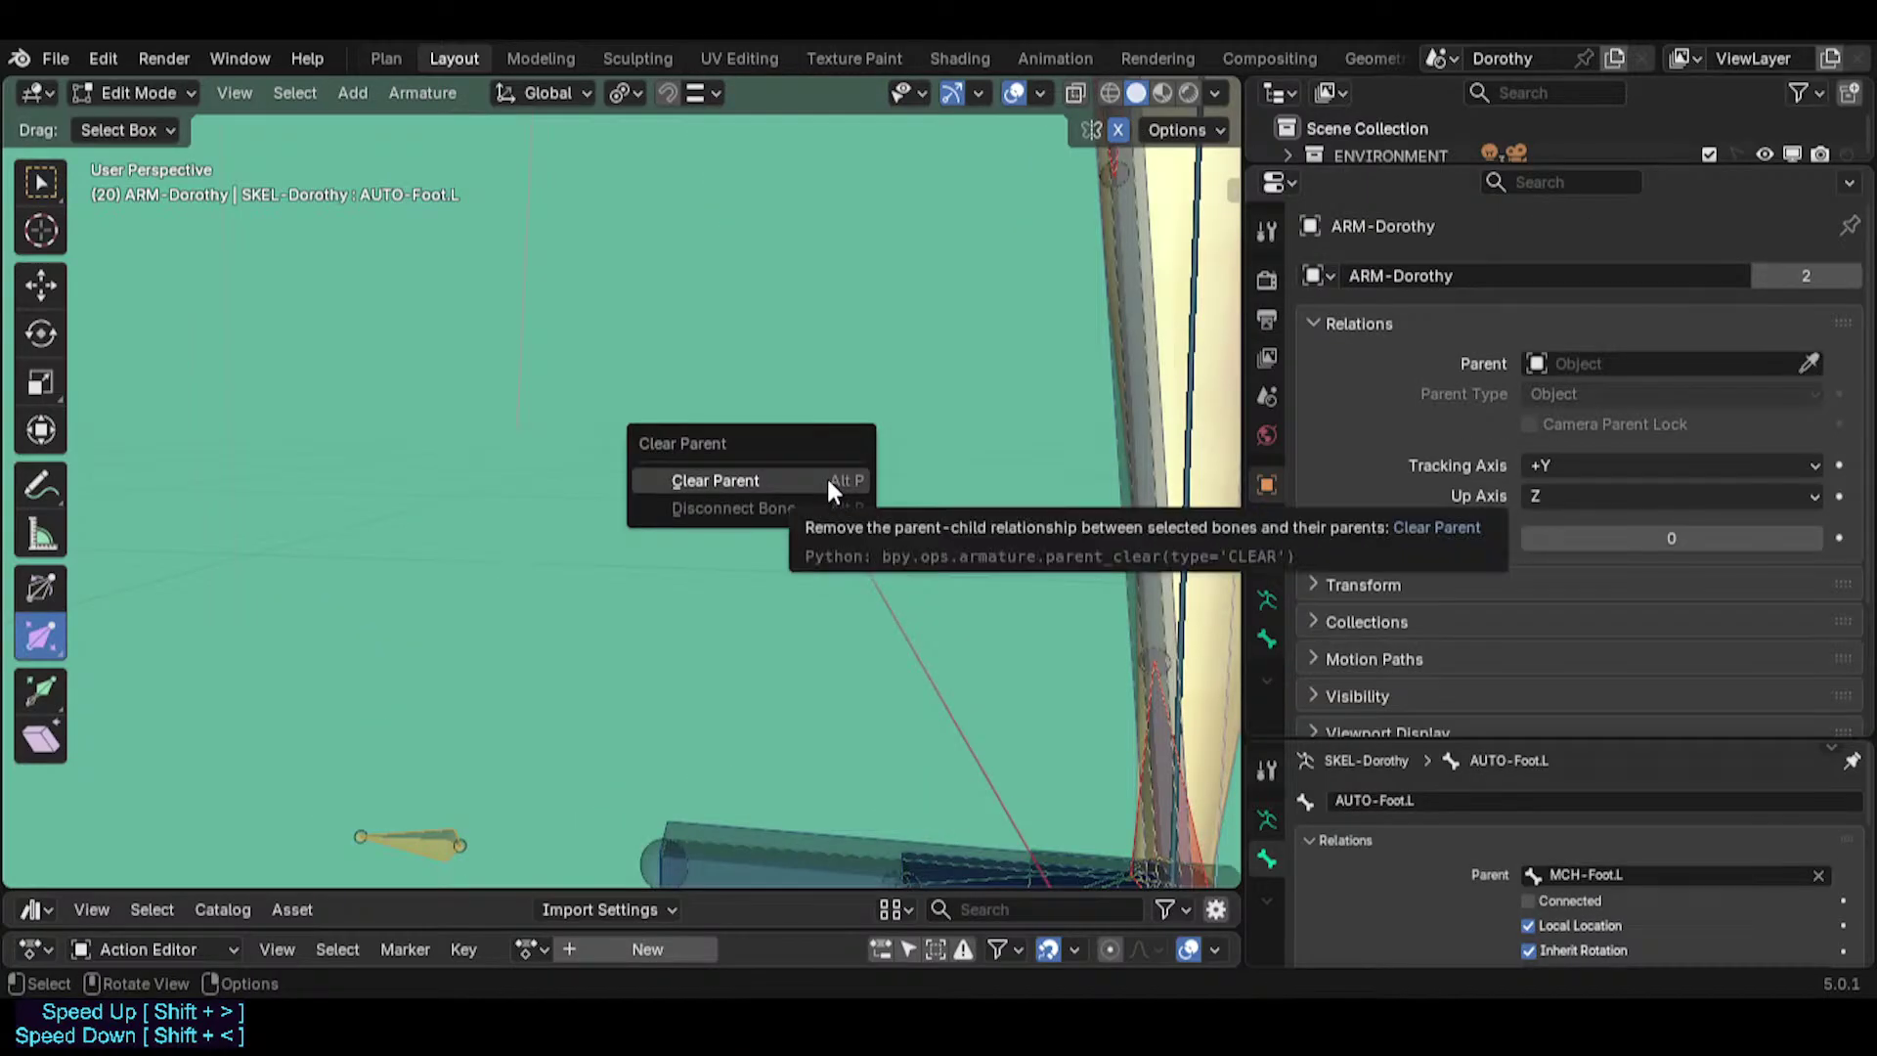
pyautogui.click(827, 482)
pyautogui.press('Tab')
pyautogui.scroll(-2, 827, 482)
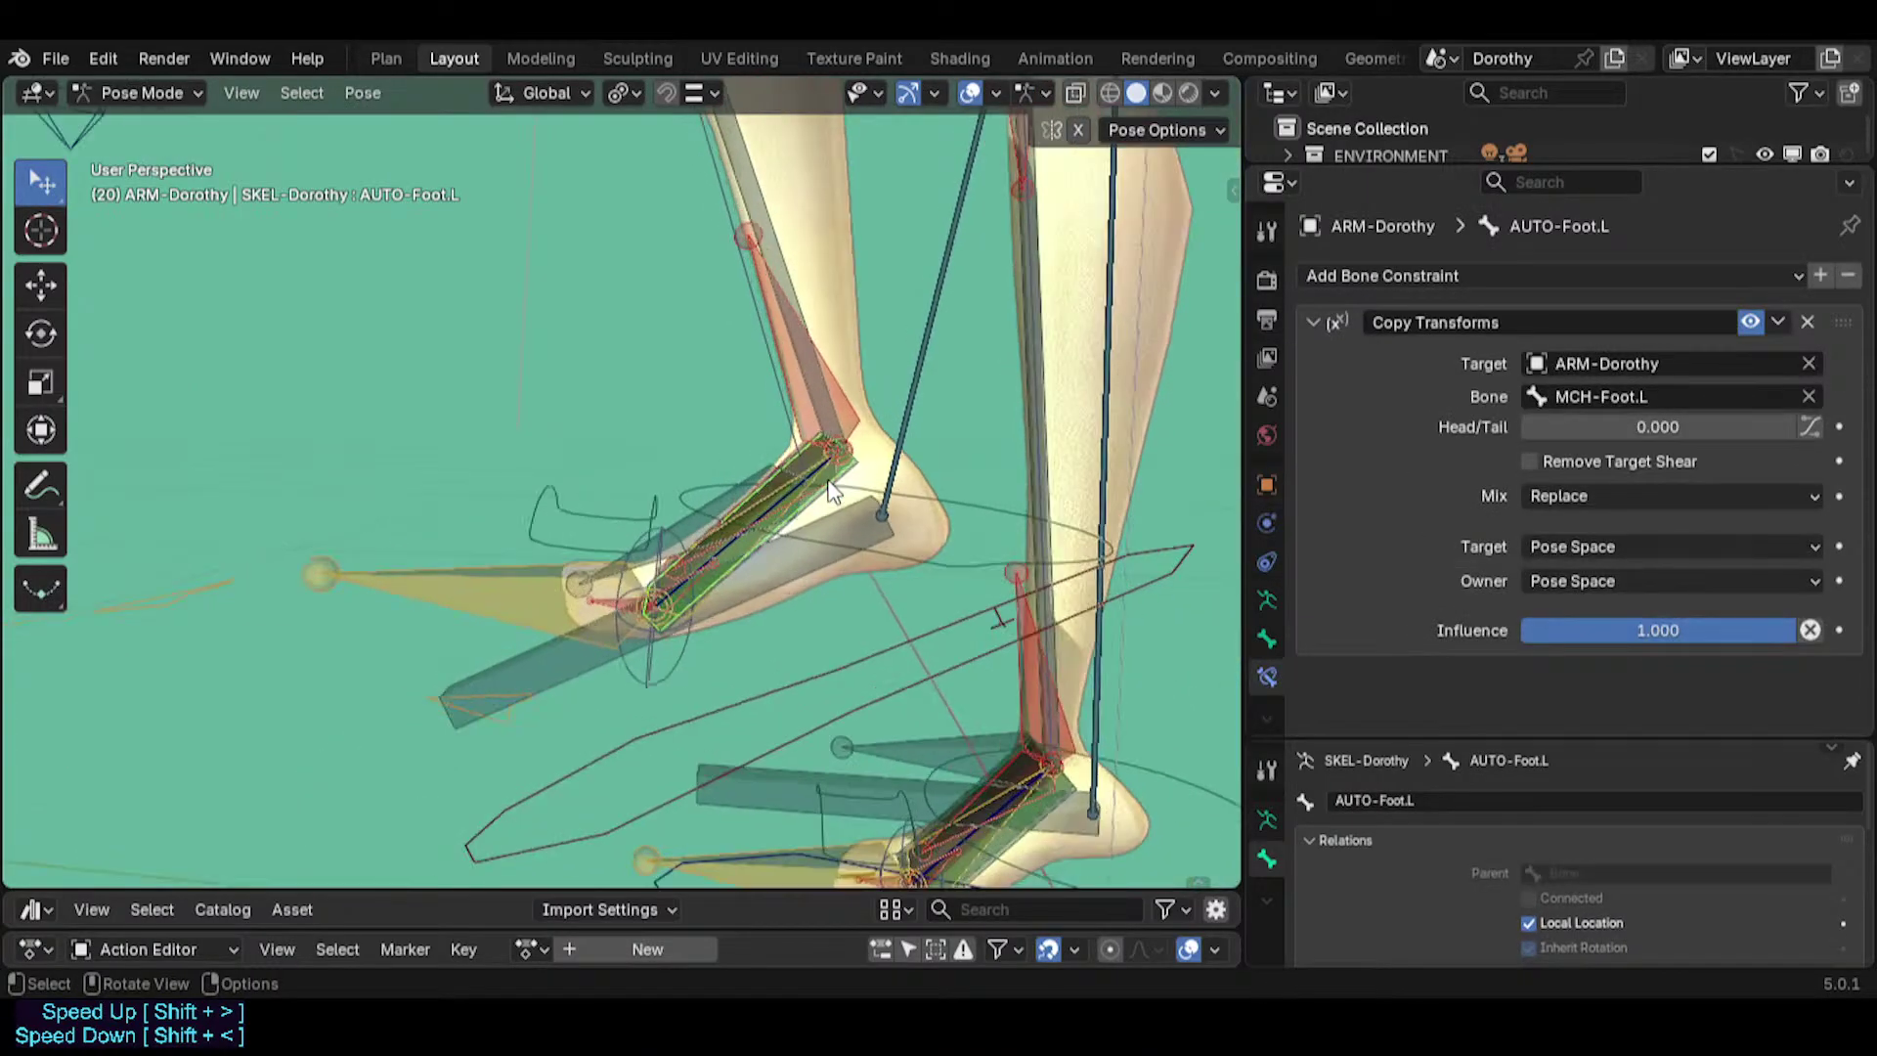
pyautogui.scroll(1, 831, 483)
# Rotate TWK-Foot.L about the global X axis and move it upward to test the unparented AUTO-Foot.L setup.
pyautogui.click(1013, 511)
pyautogui.press('r')
pyautogui.press('x')
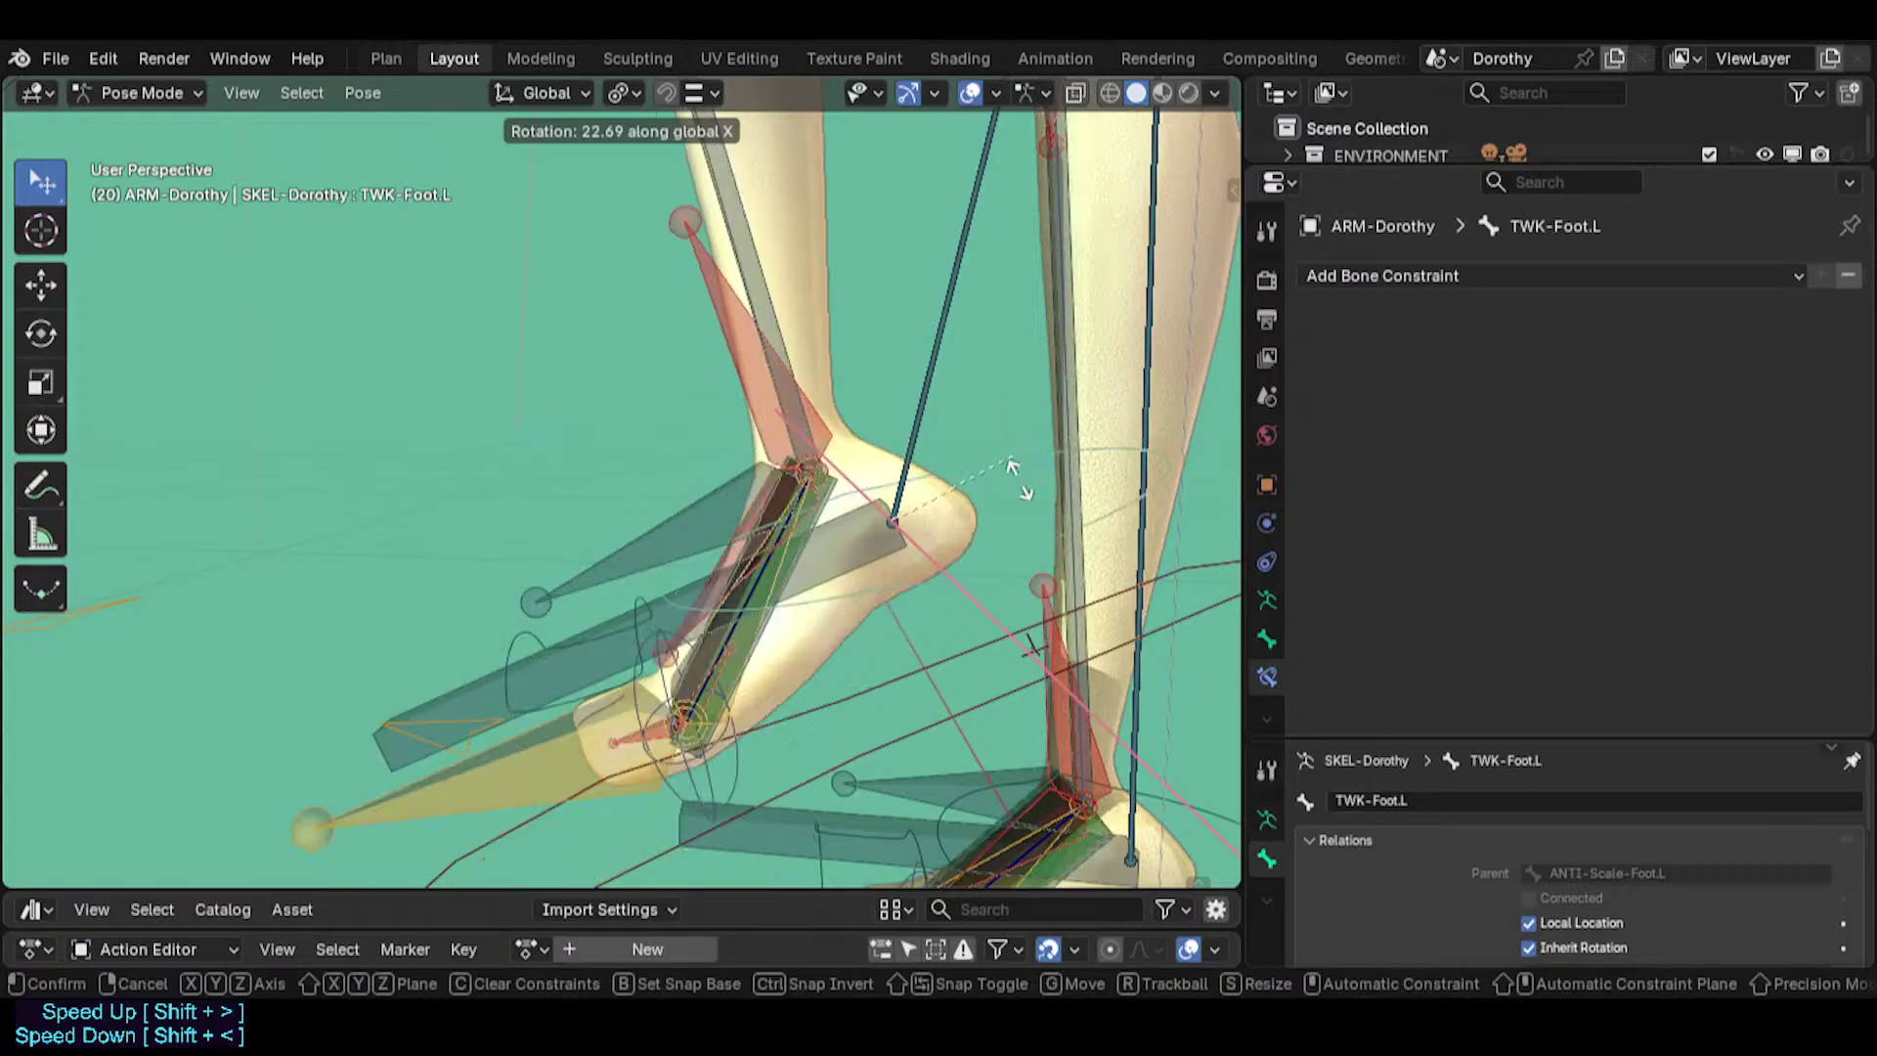
pyautogui.click(995, 522)
pyautogui.press('r')
pyautogui.press('g')
pyautogui.click(929, 390)
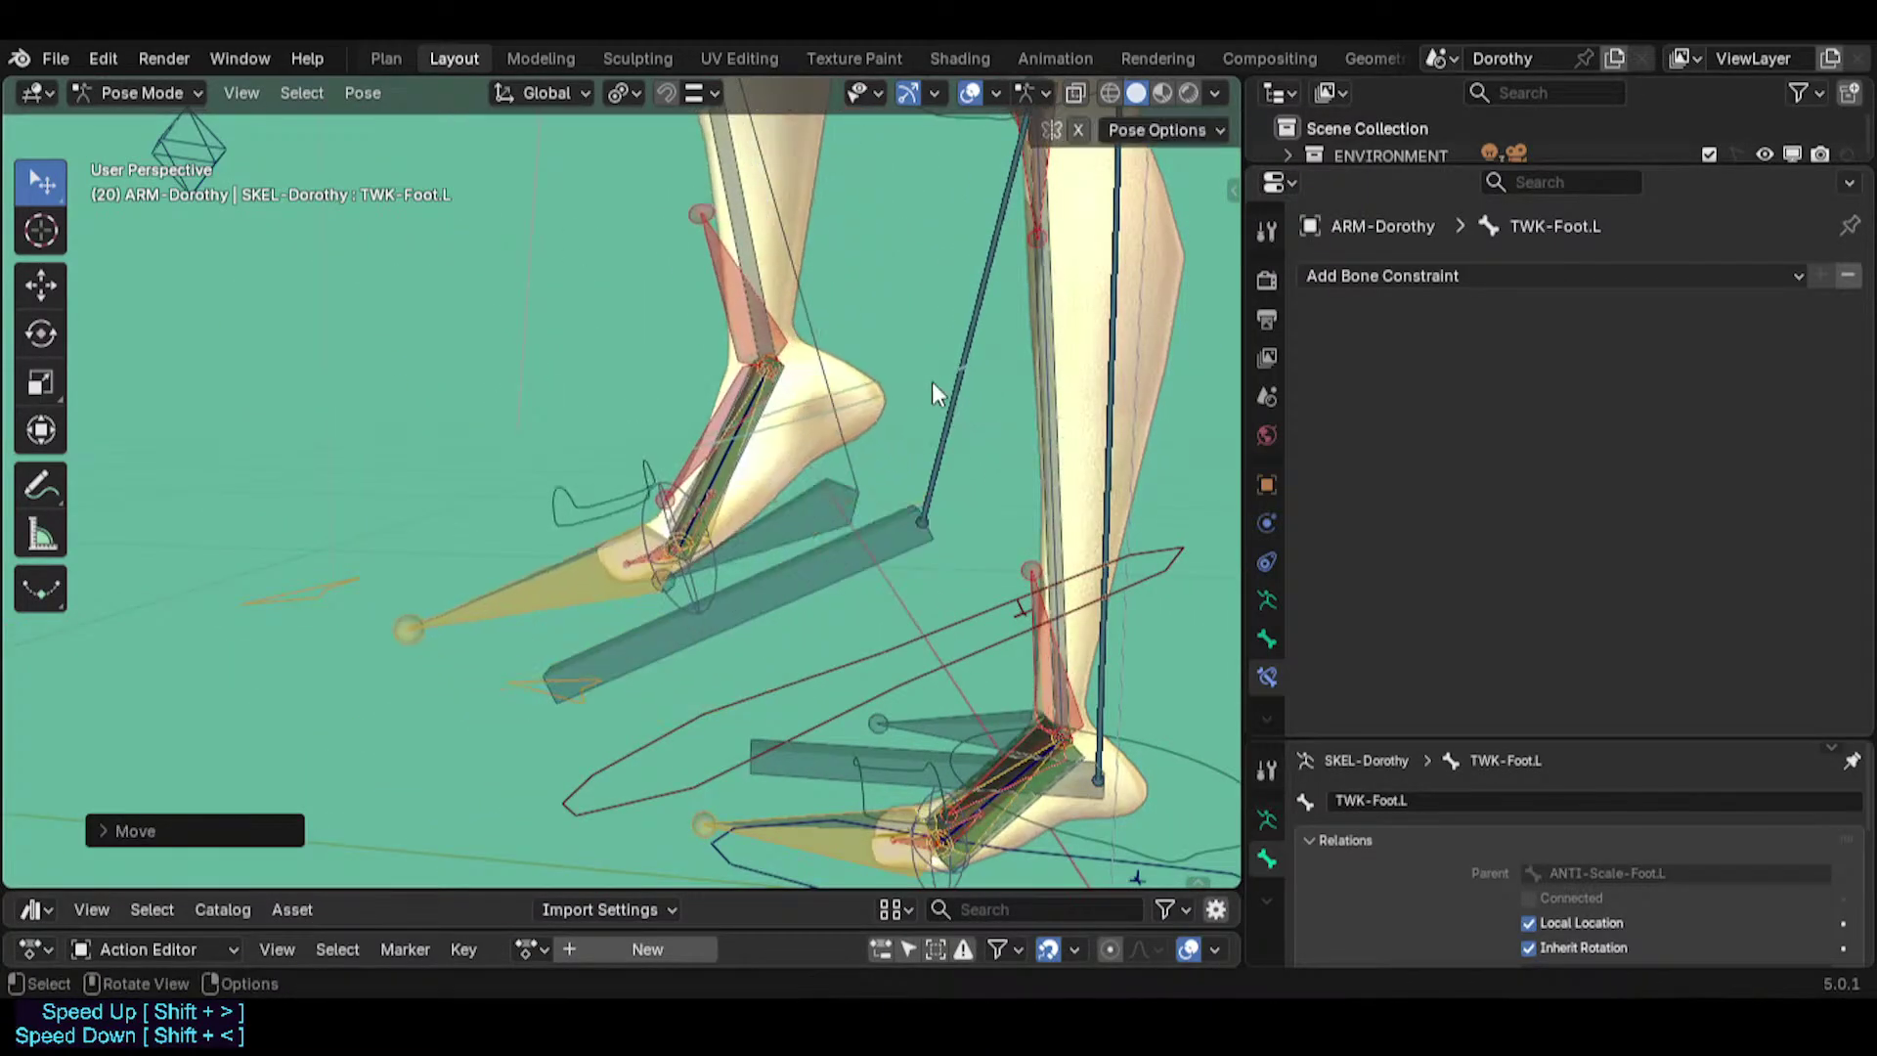
# Rotate the TWK-Foot.L bone freely and about the global X axis to test the ankle deformation.
pyautogui.press('r')
pyautogui.click(962, 503)
pyautogui.press('r')
pyautogui.press('x')
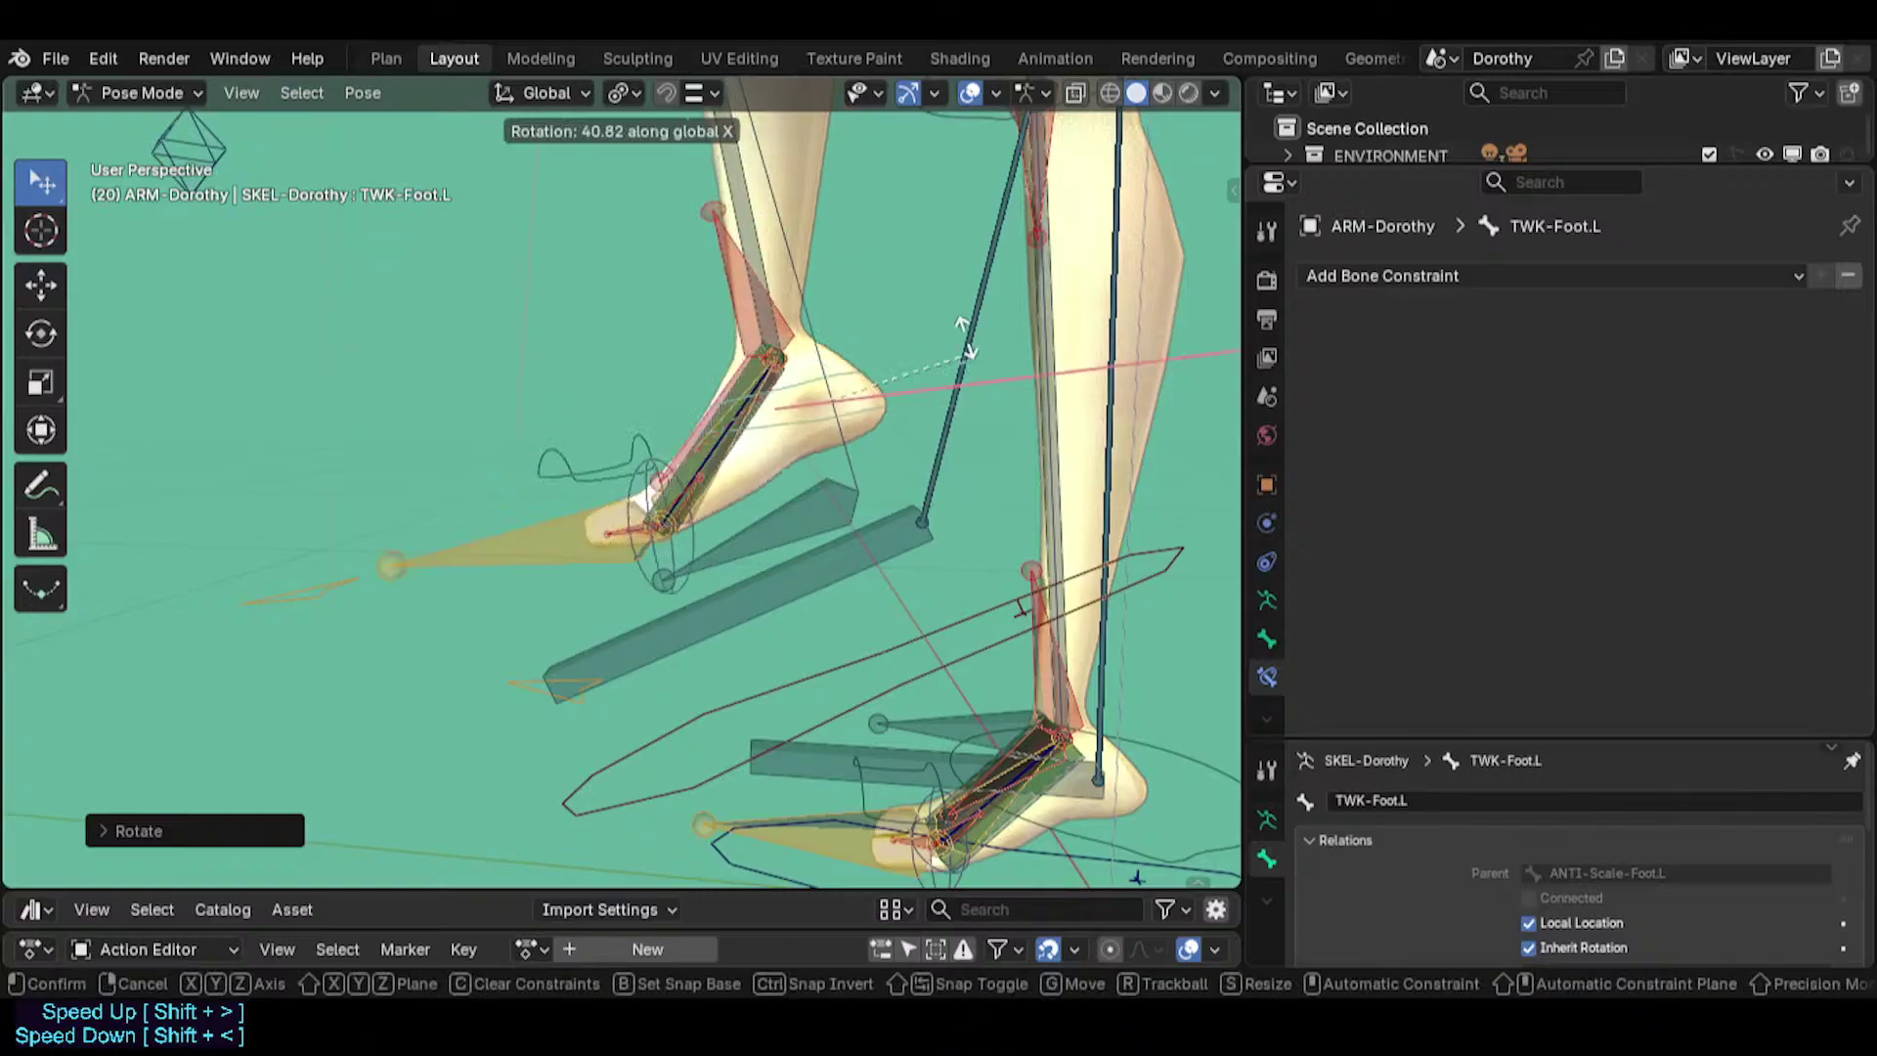
pyautogui.click(960, 340)
pyautogui.moveTo(928, 344); pyautogui.dragTo(911, 425, button='middle')
pyautogui.press('r')
pyautogui.press('x')
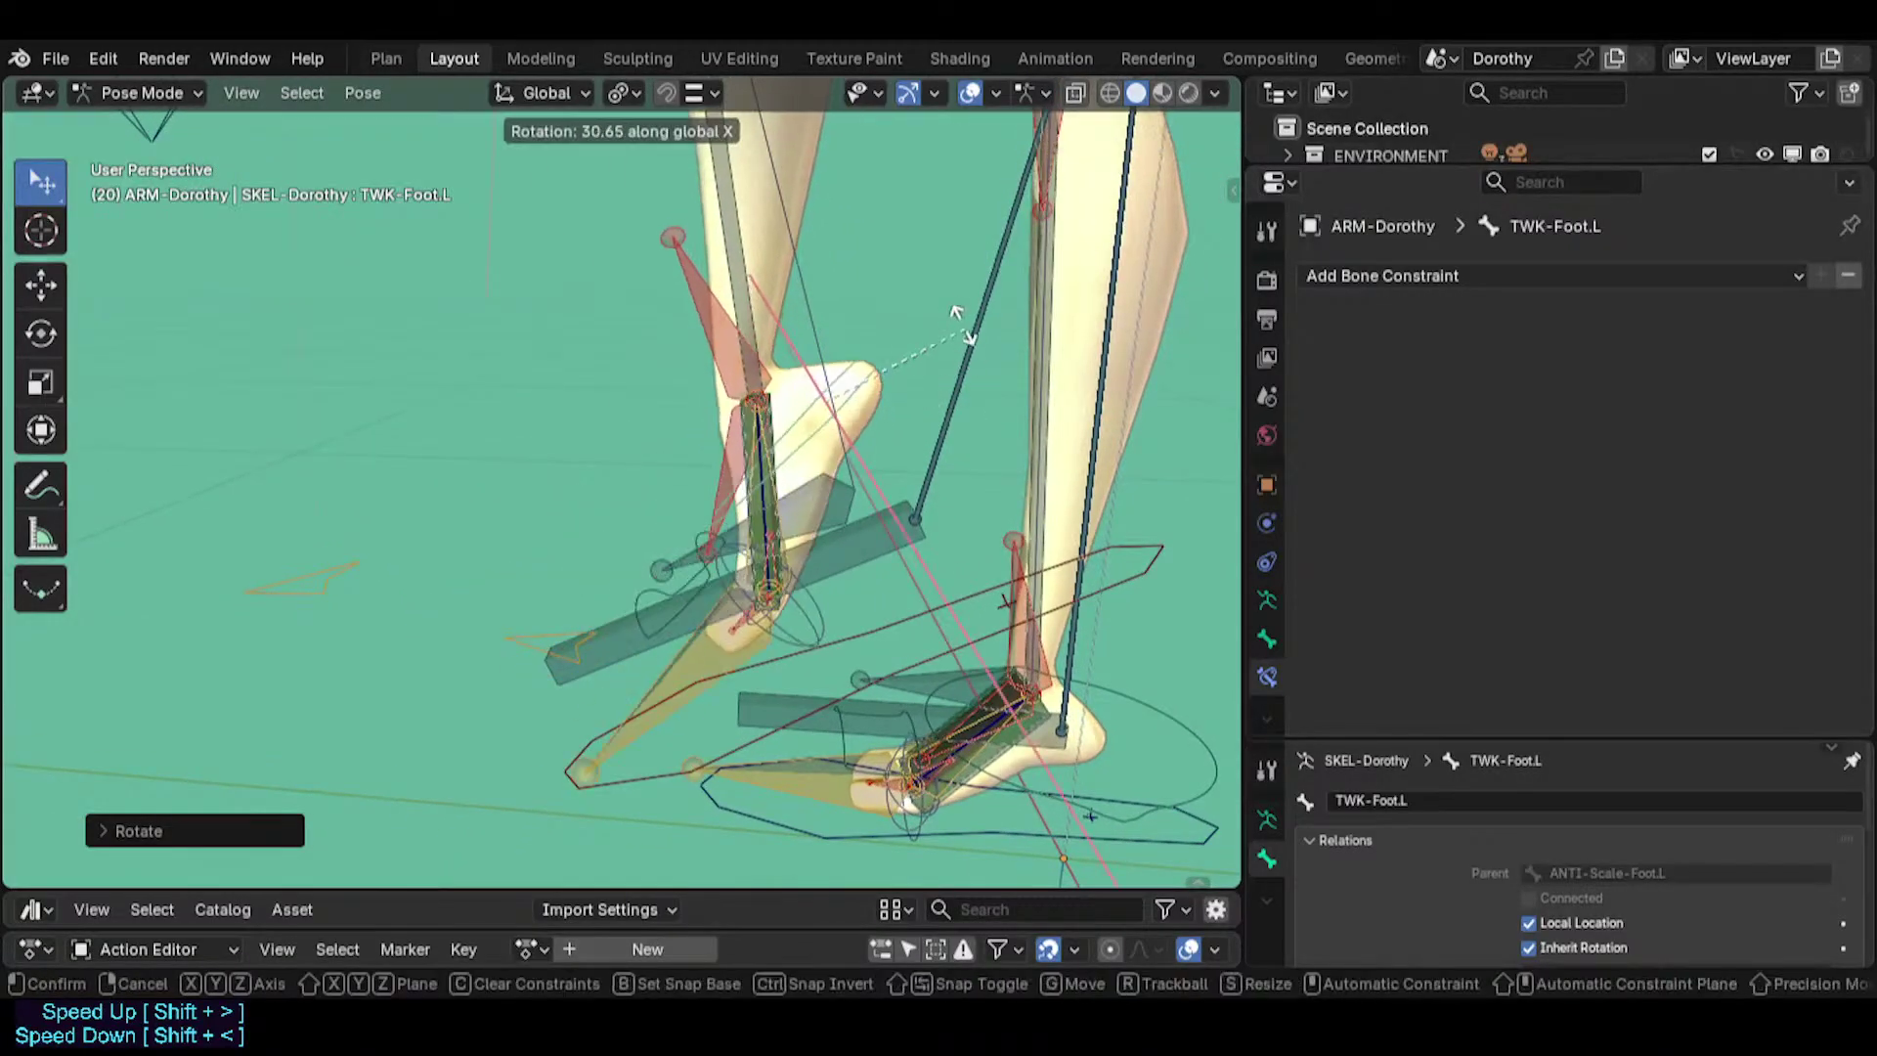
pyautogui.click(1085, 567)
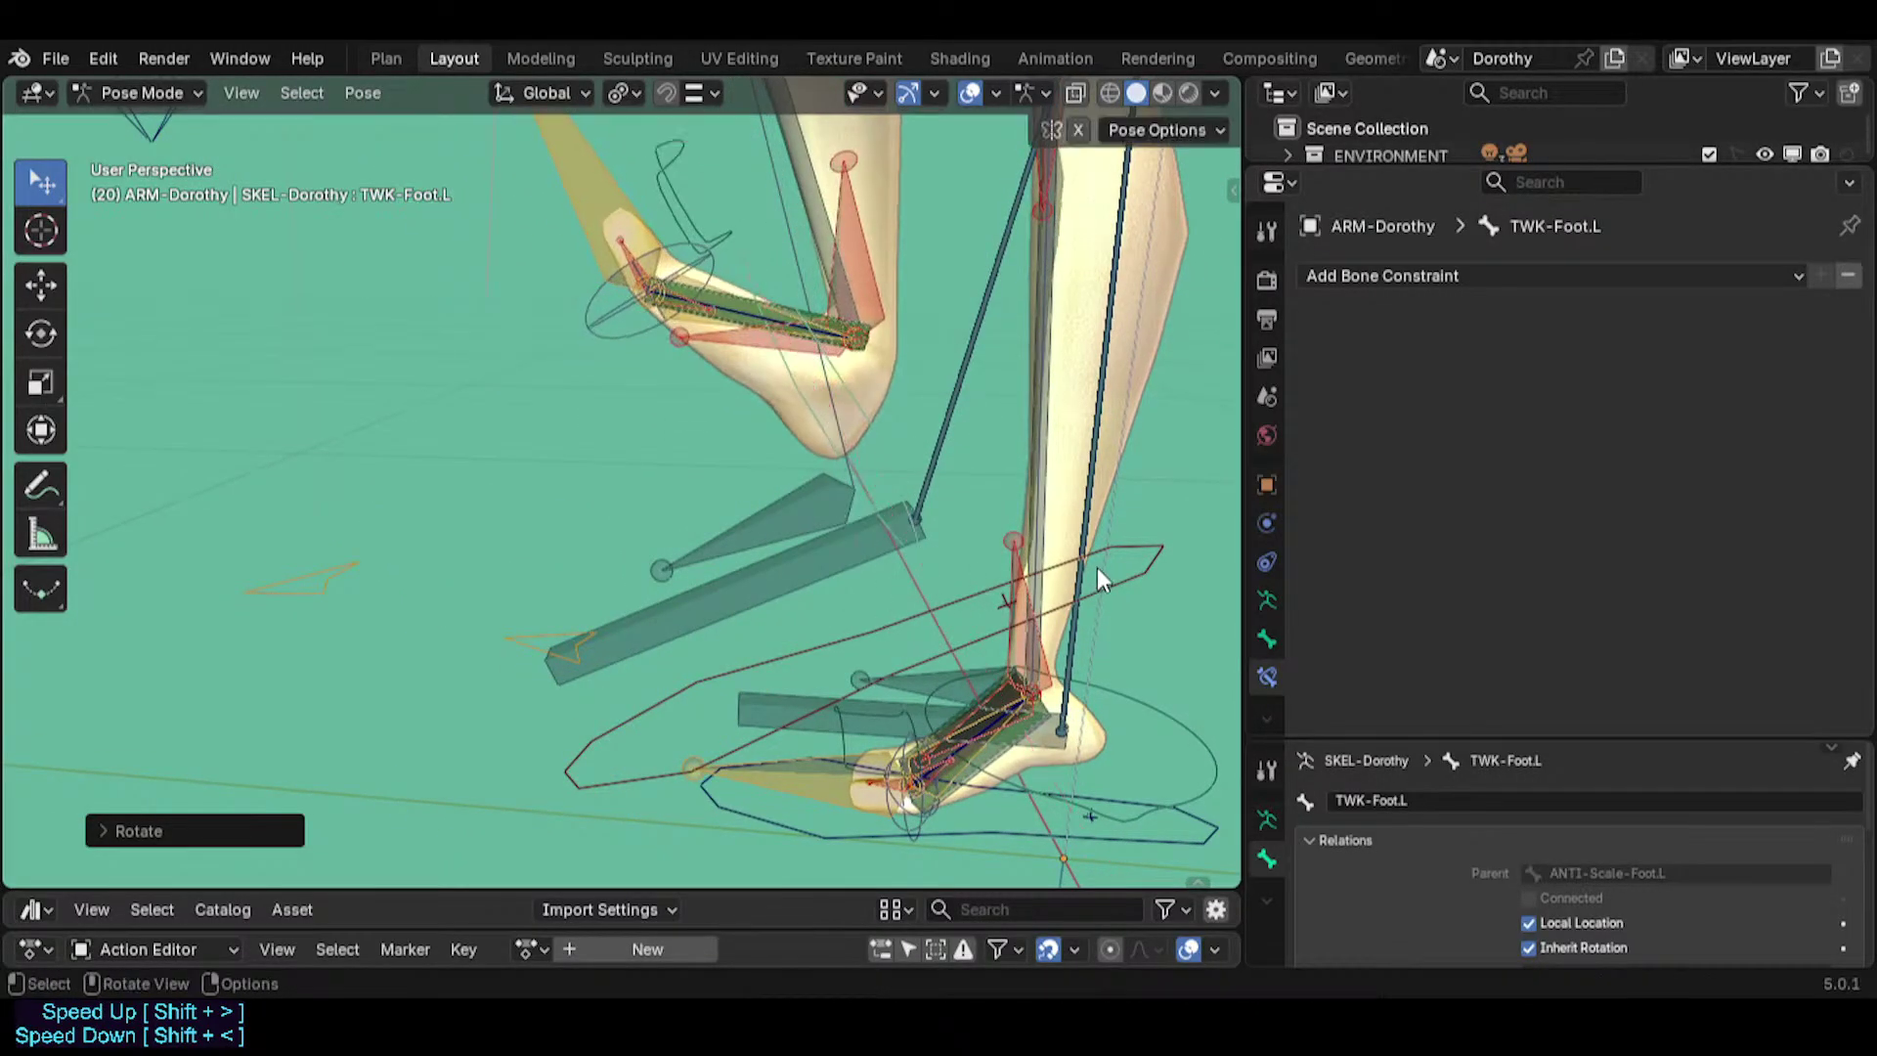
# Tilt MTR-IK-Foot.L about the global X axis and rotate TWK-Foot.L again to test the raised foot.
pyautogui.click(1097, 567)
pyautogui.press('r')
pyautogui.press('x')
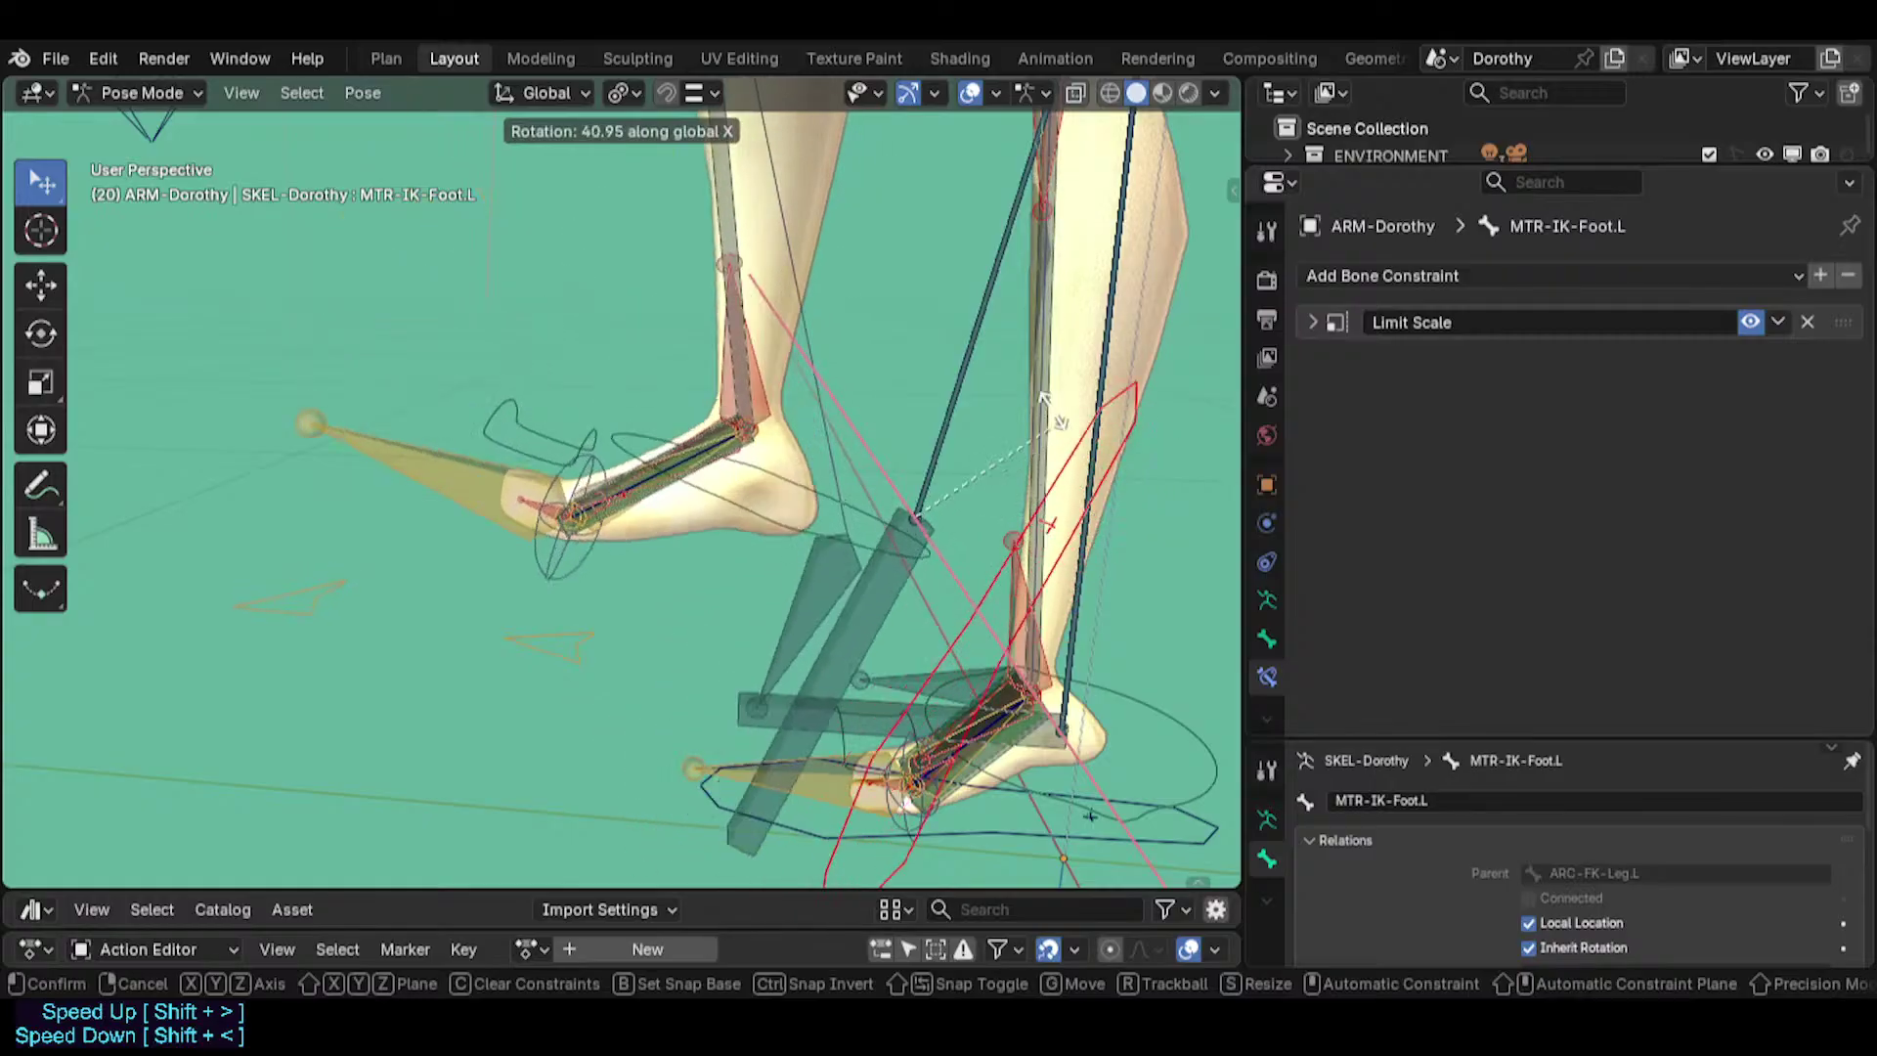
pyautogui.click(836, 376)
pyautogui.click(828, 465)
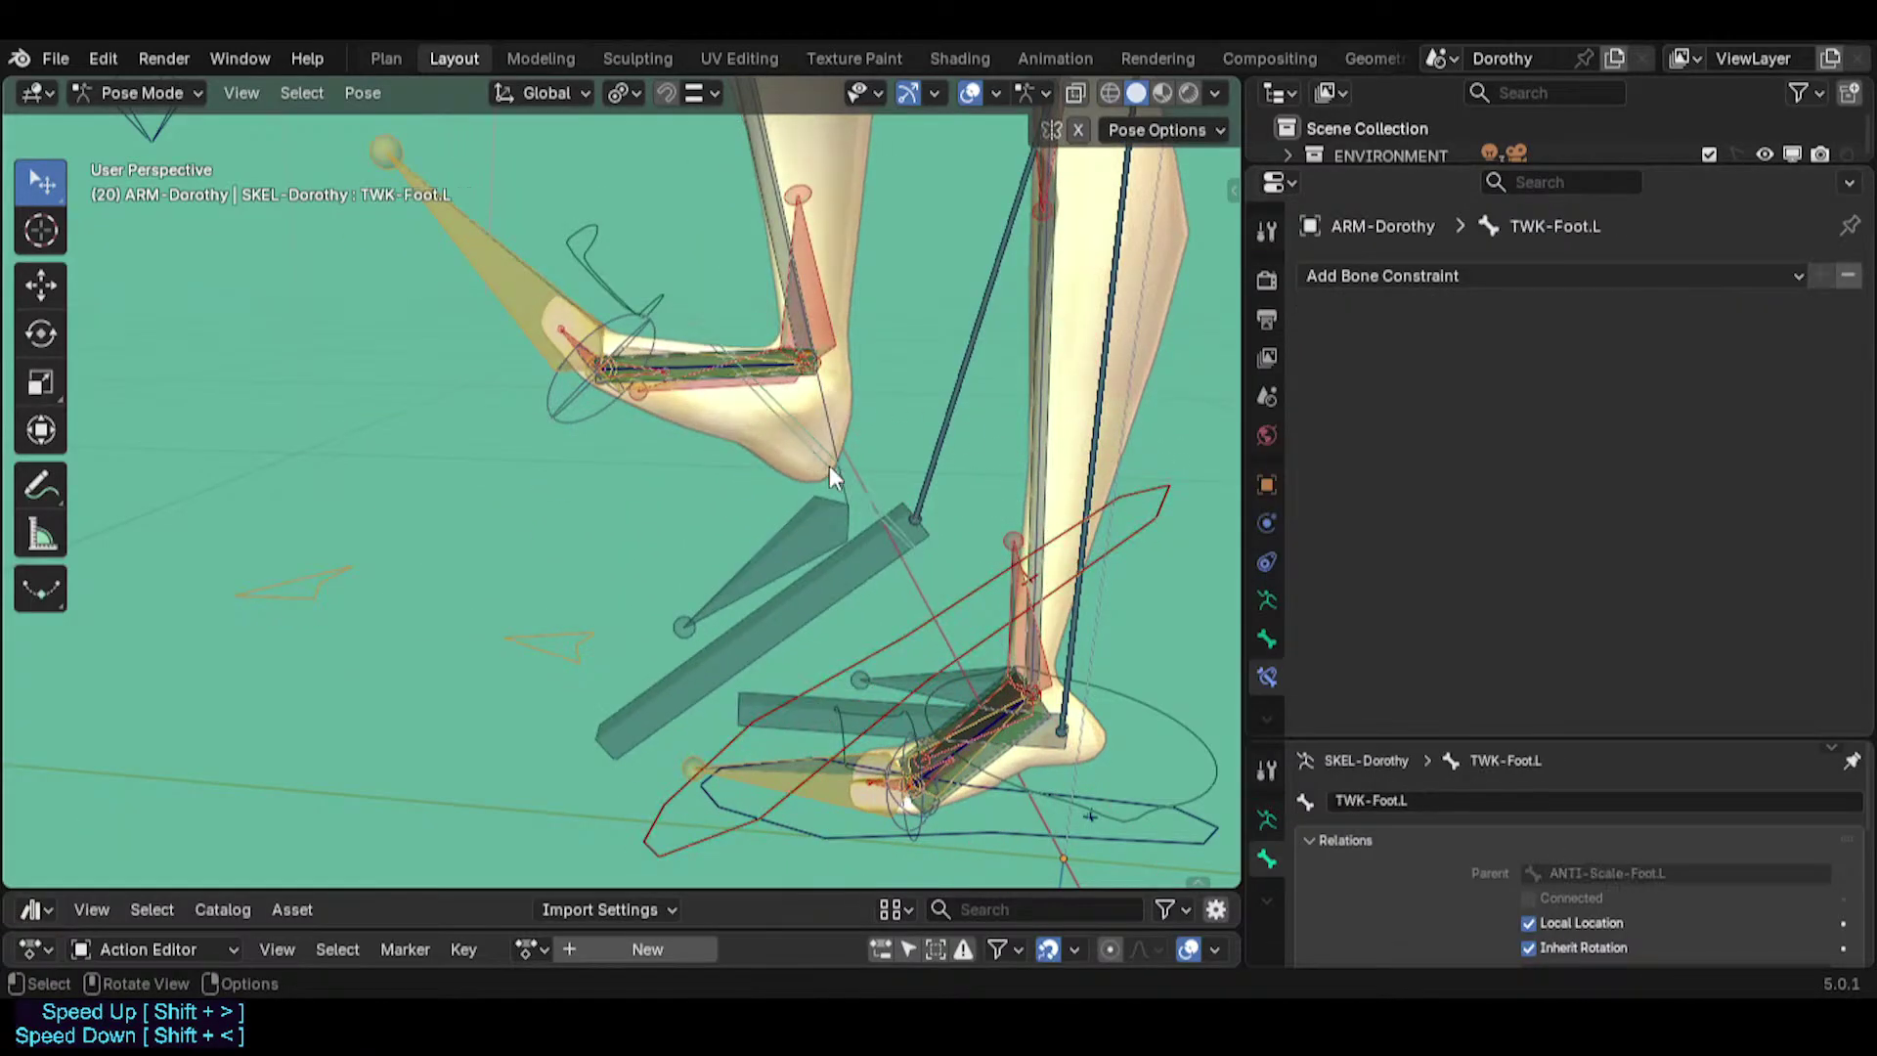
pyautogui.press('r')
pyautogui.click(955, 403)
# Examine the left leg's MCH-Shin.L, CTL-Shin.L and MCH-Foot.L bones with their parents and constraints.
pyautogui.moveTo(955, 403); pyautogui.dragTo(616, 409, button='middle')
pyautogui.click(637, 428)
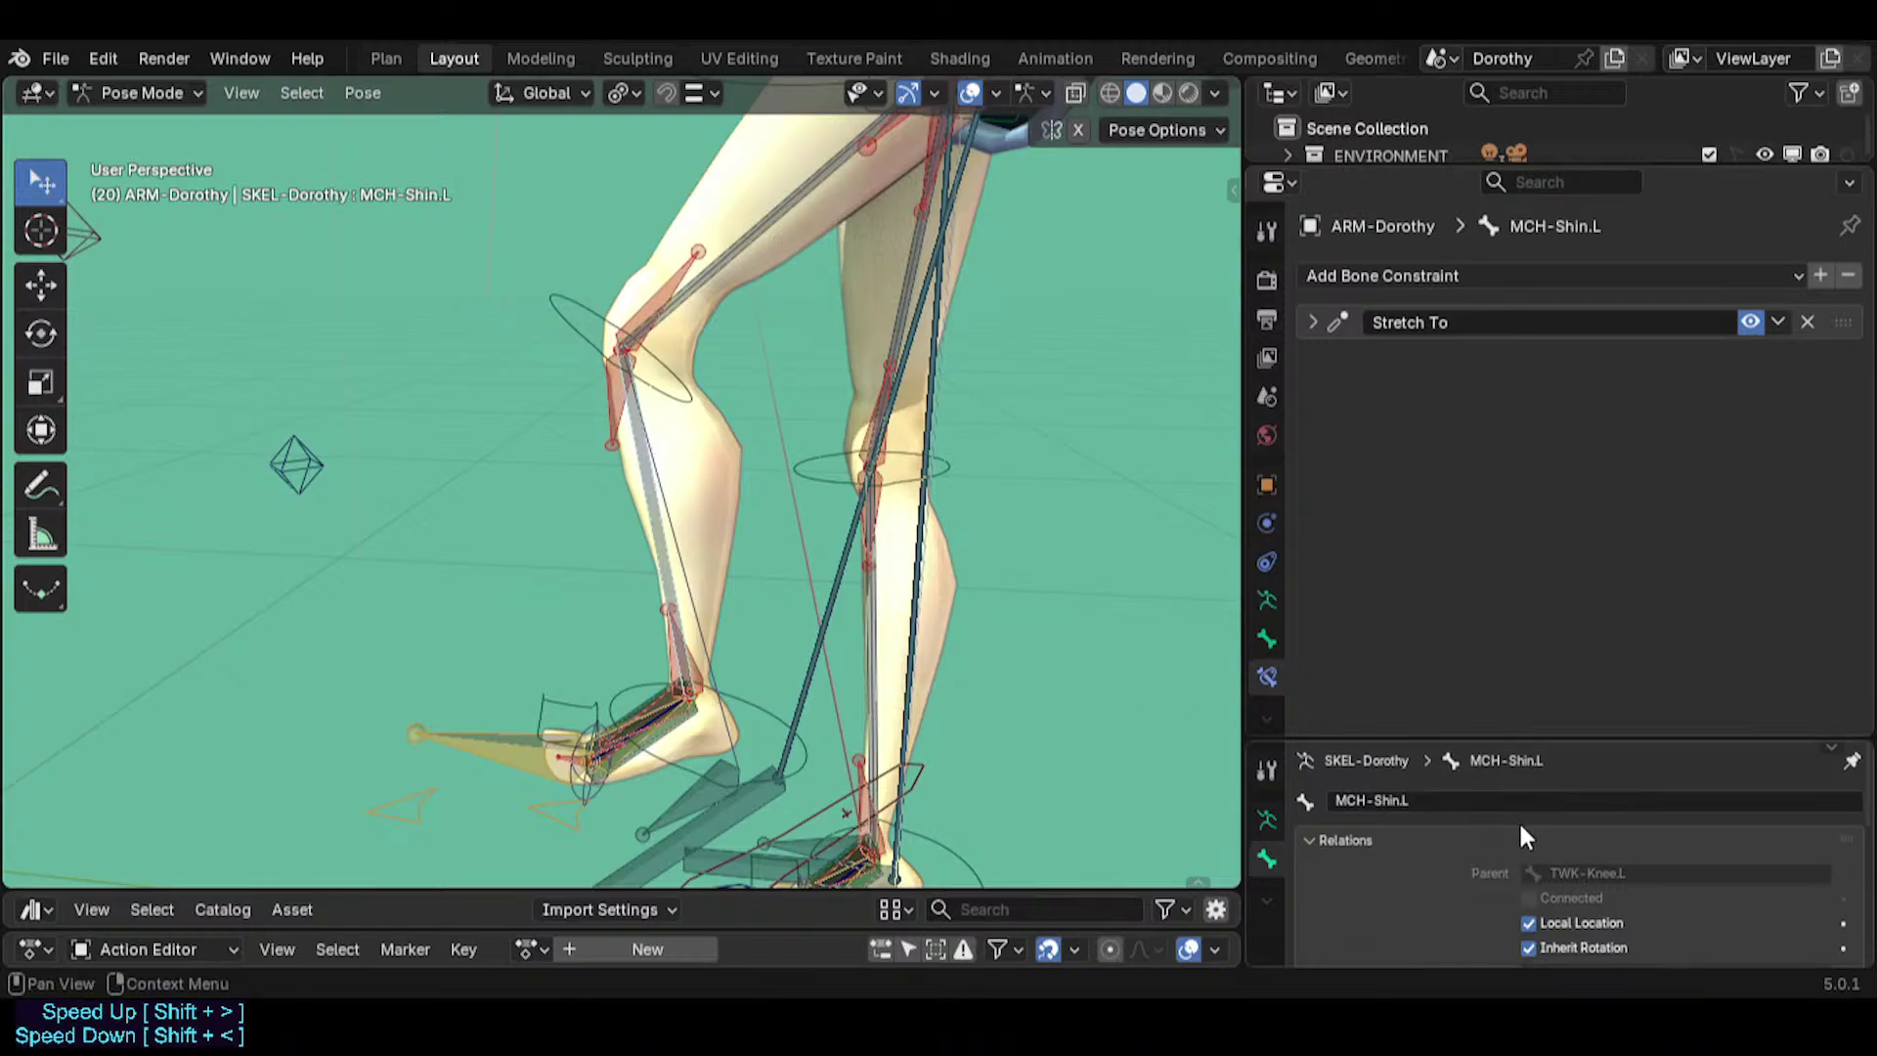
pyautogui.click(603, 410)
pyautogui.click(657, 446)
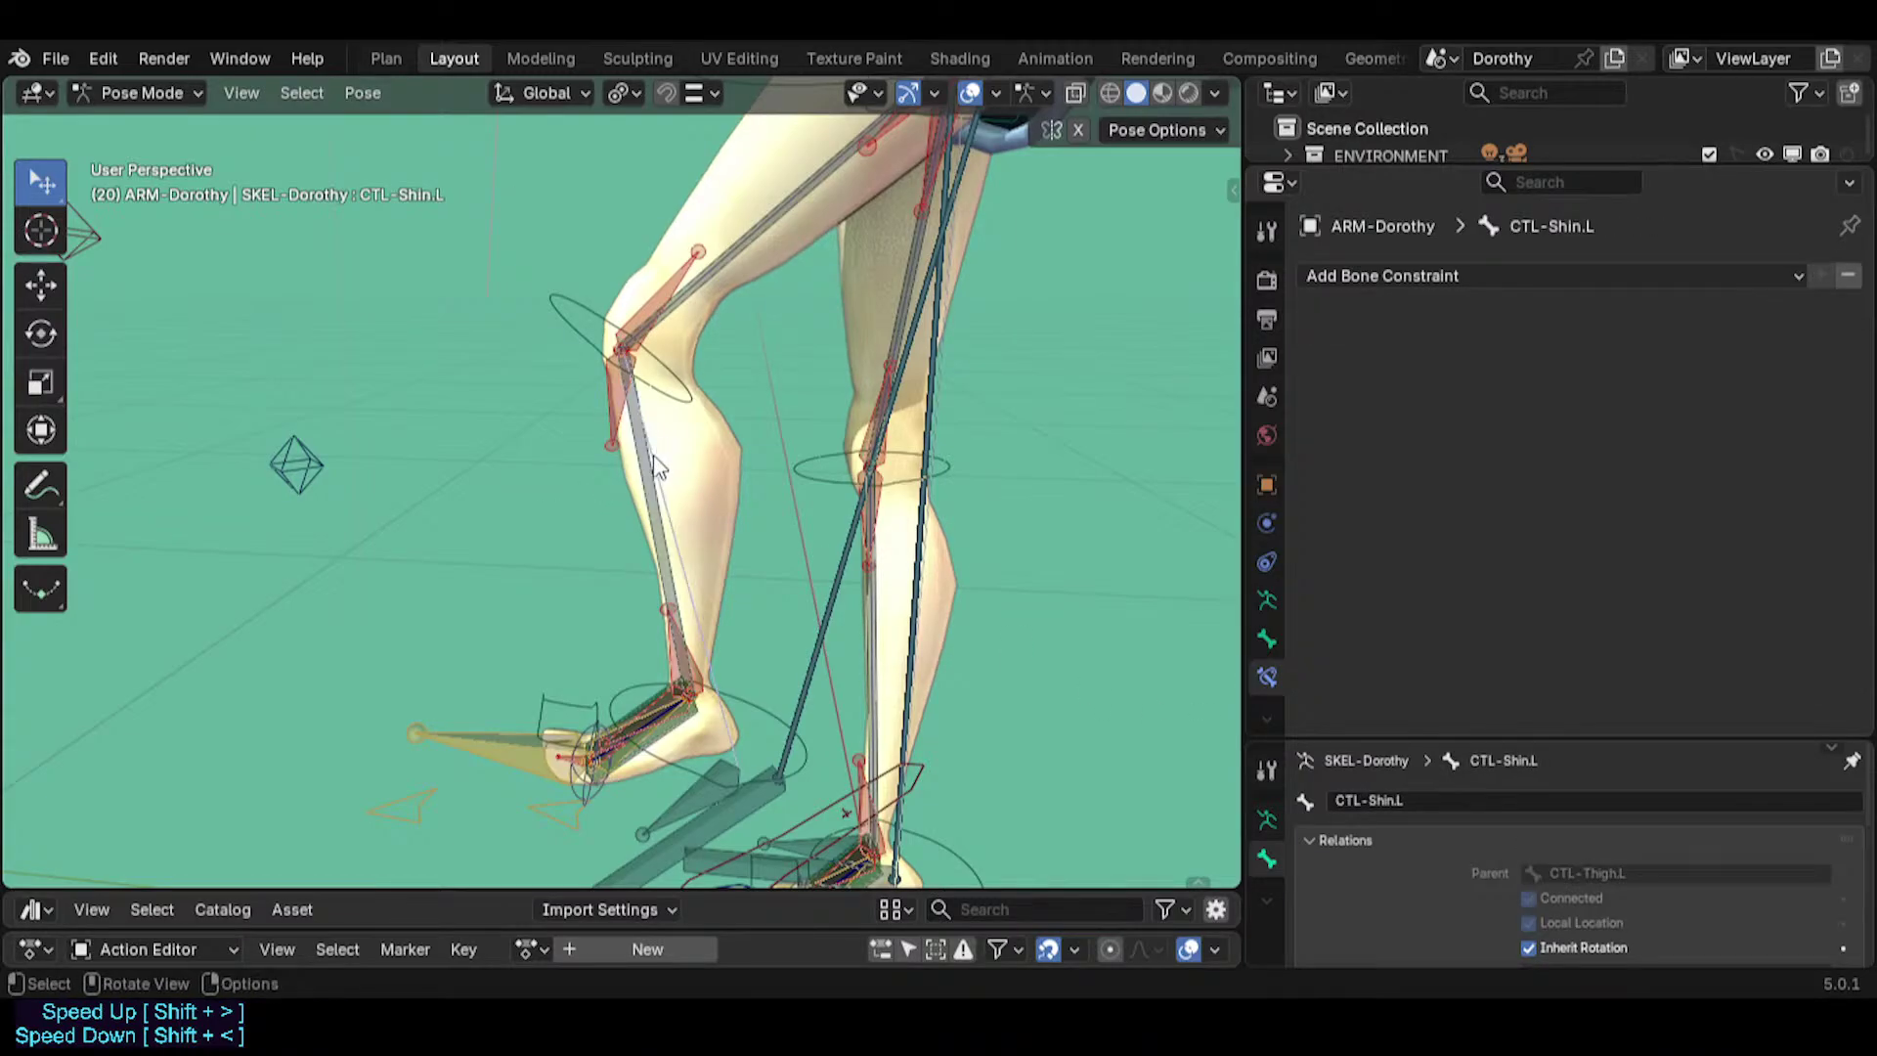
pyautogui.click(639, 465)
pyautogui.keyDown('shift'); pyautogui.moveTo(641, 581); pyautogui.dragTo(682, 381, button='middle'); pyautogui.keyUp('shift')
pyautogui.scroll(4, 665, 537)
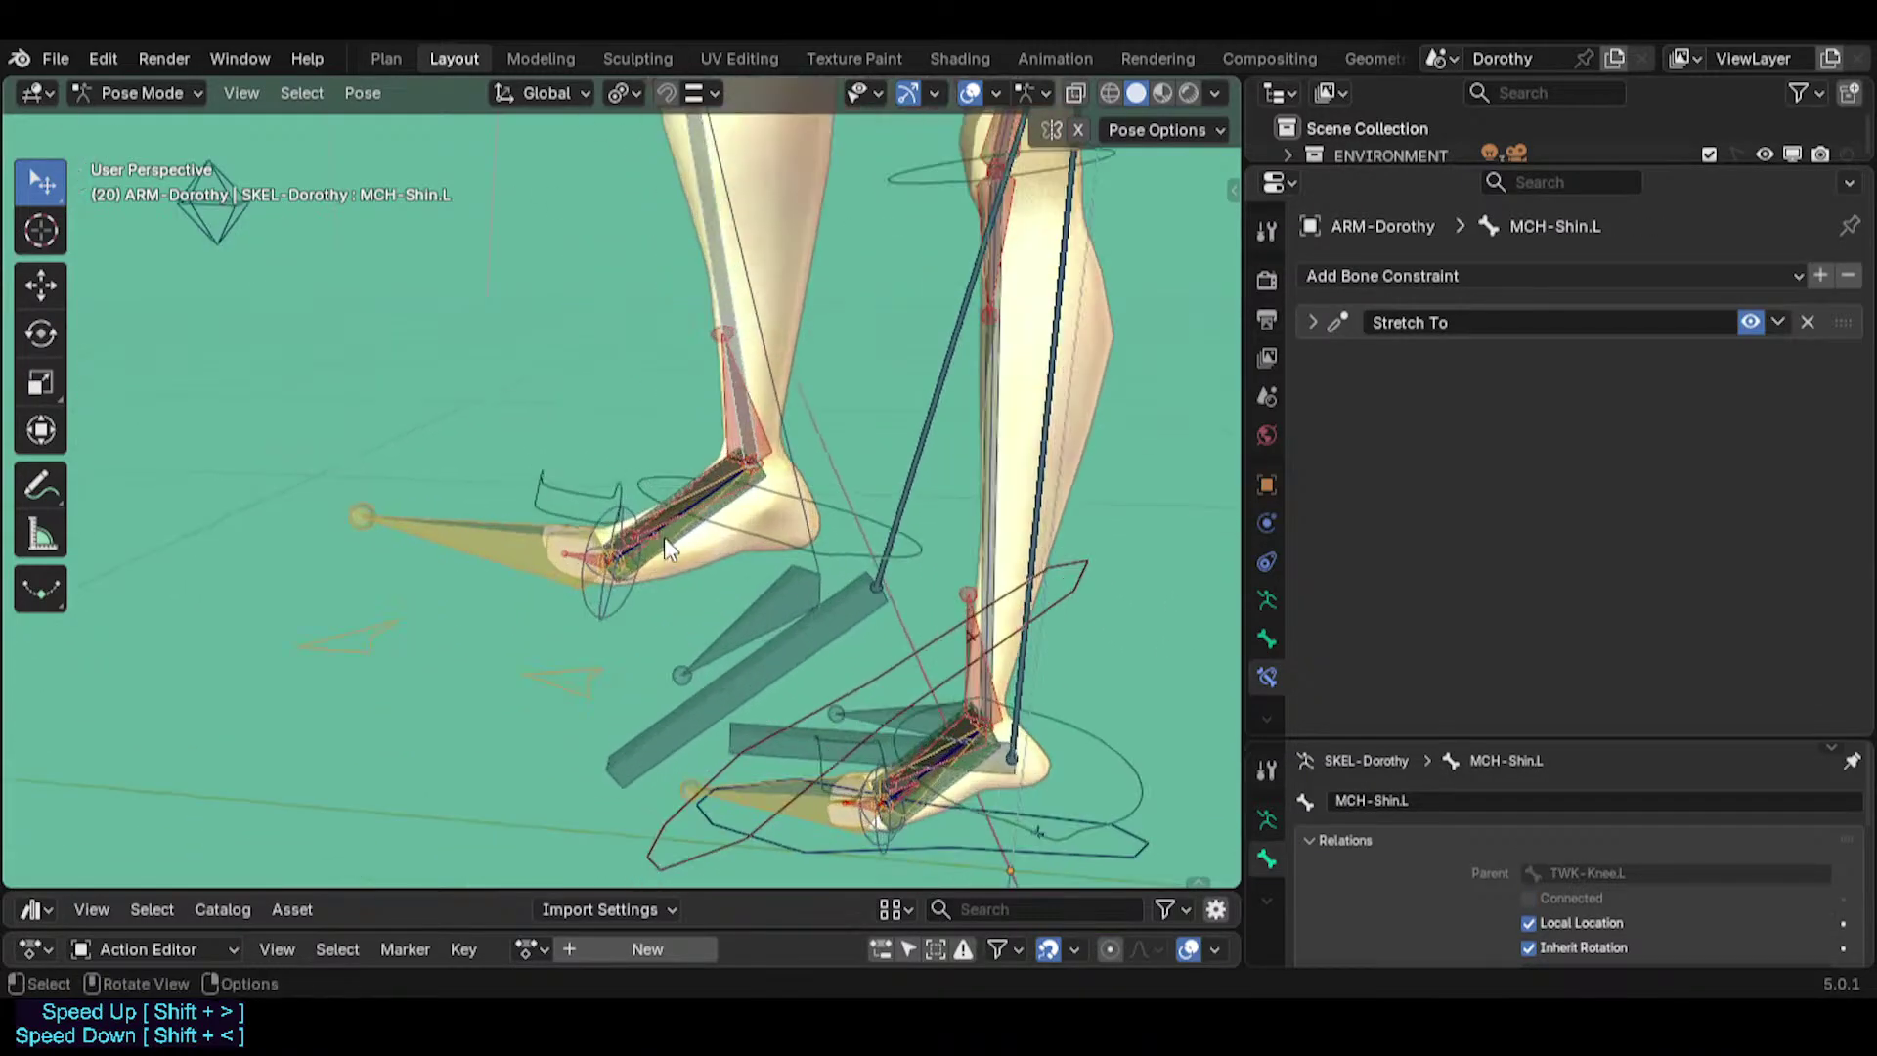
pyautogui.click(698, 539)
pyautogui.scroll(3, 698, 540)
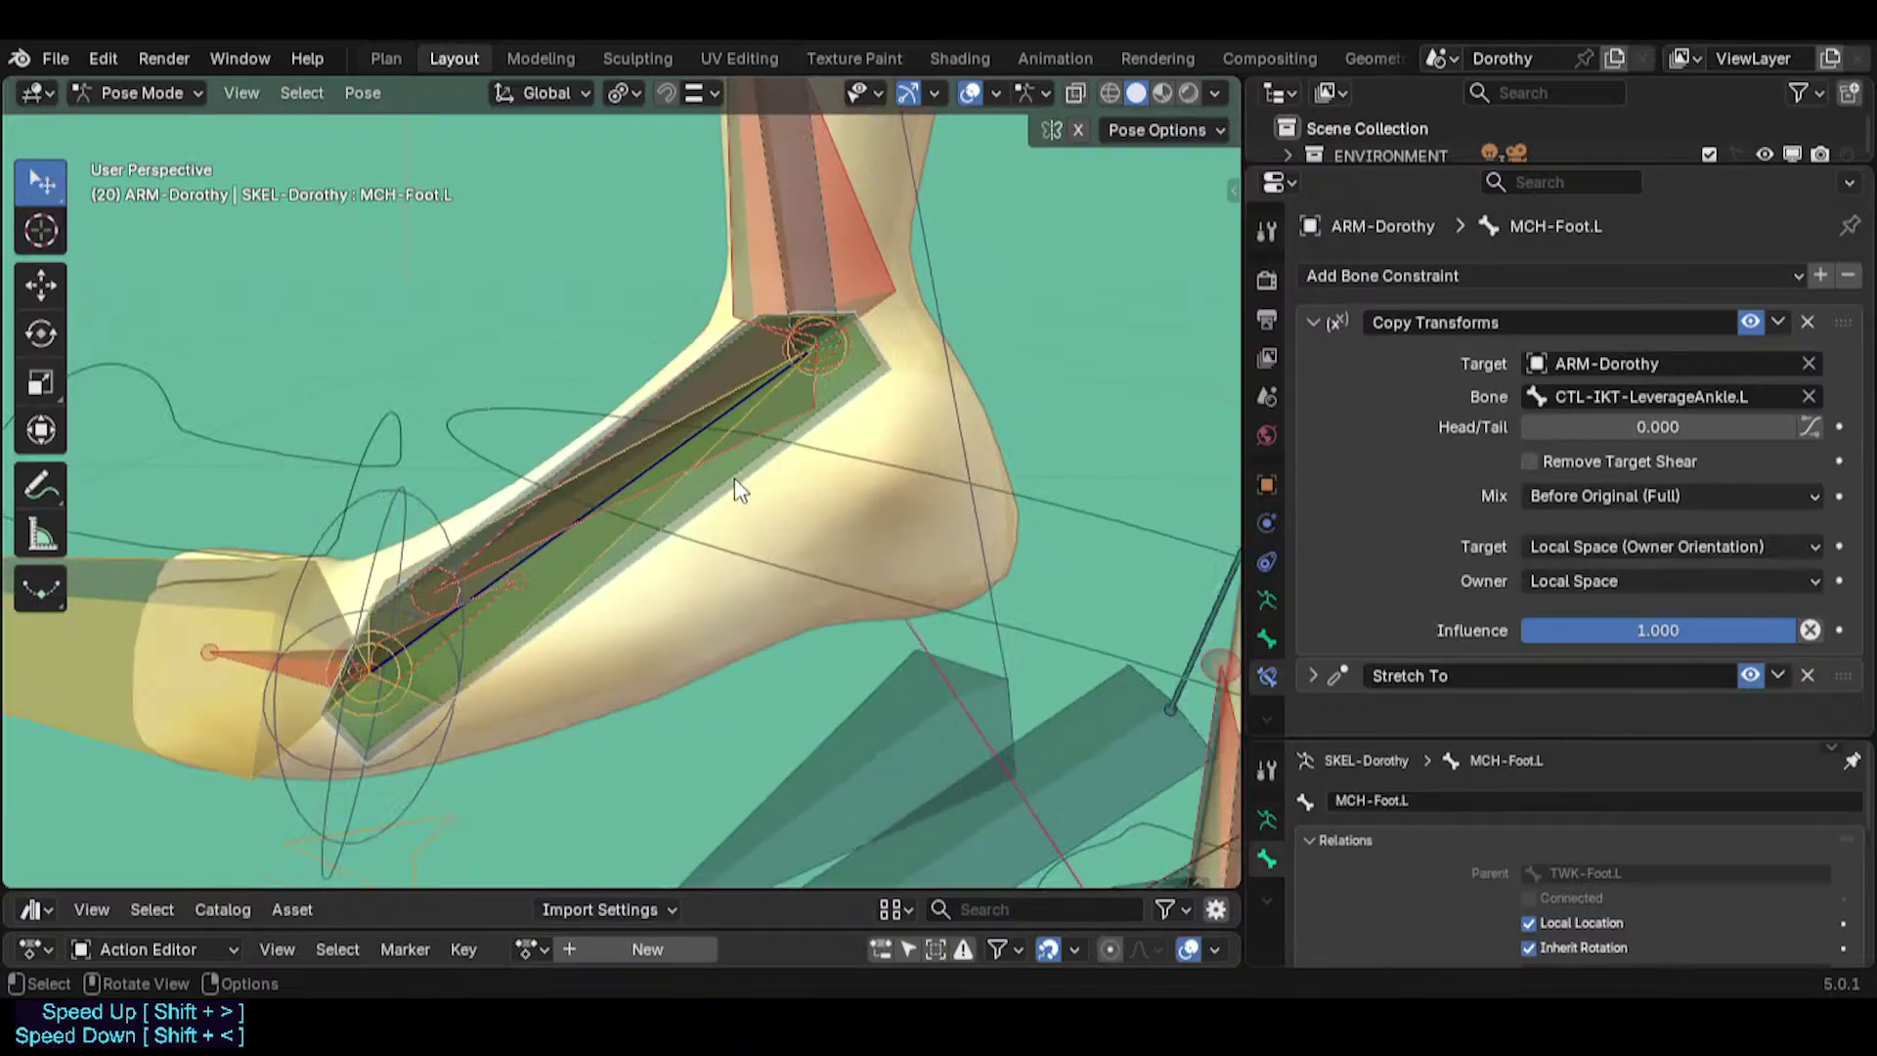
pyautogui.scroll(1, 723, 469)
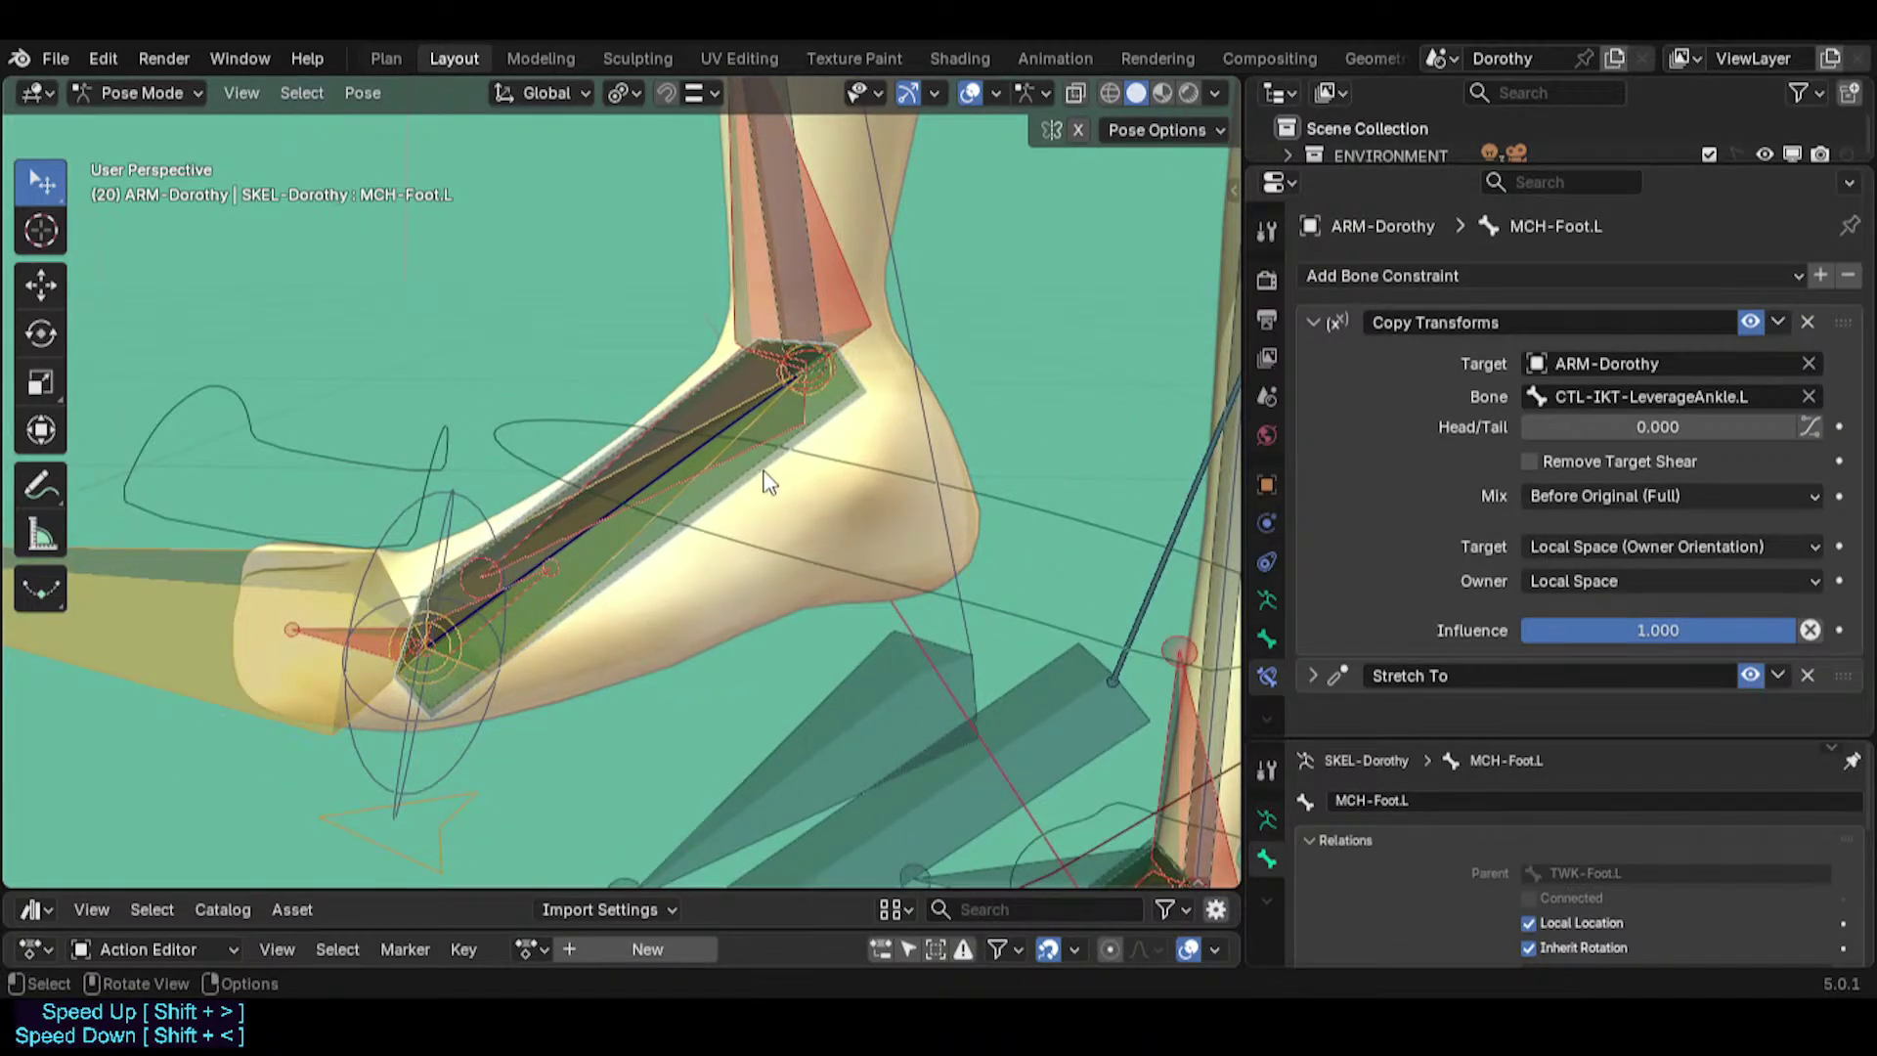
# Parent the AUTO-Foot.L bone to CTL-IKT-LeverageAnkle.L in Edit Mode and return to Pose Mode.
pyautogui.click(735, 476)
pyautogui.scroll(-3, 759, 519)
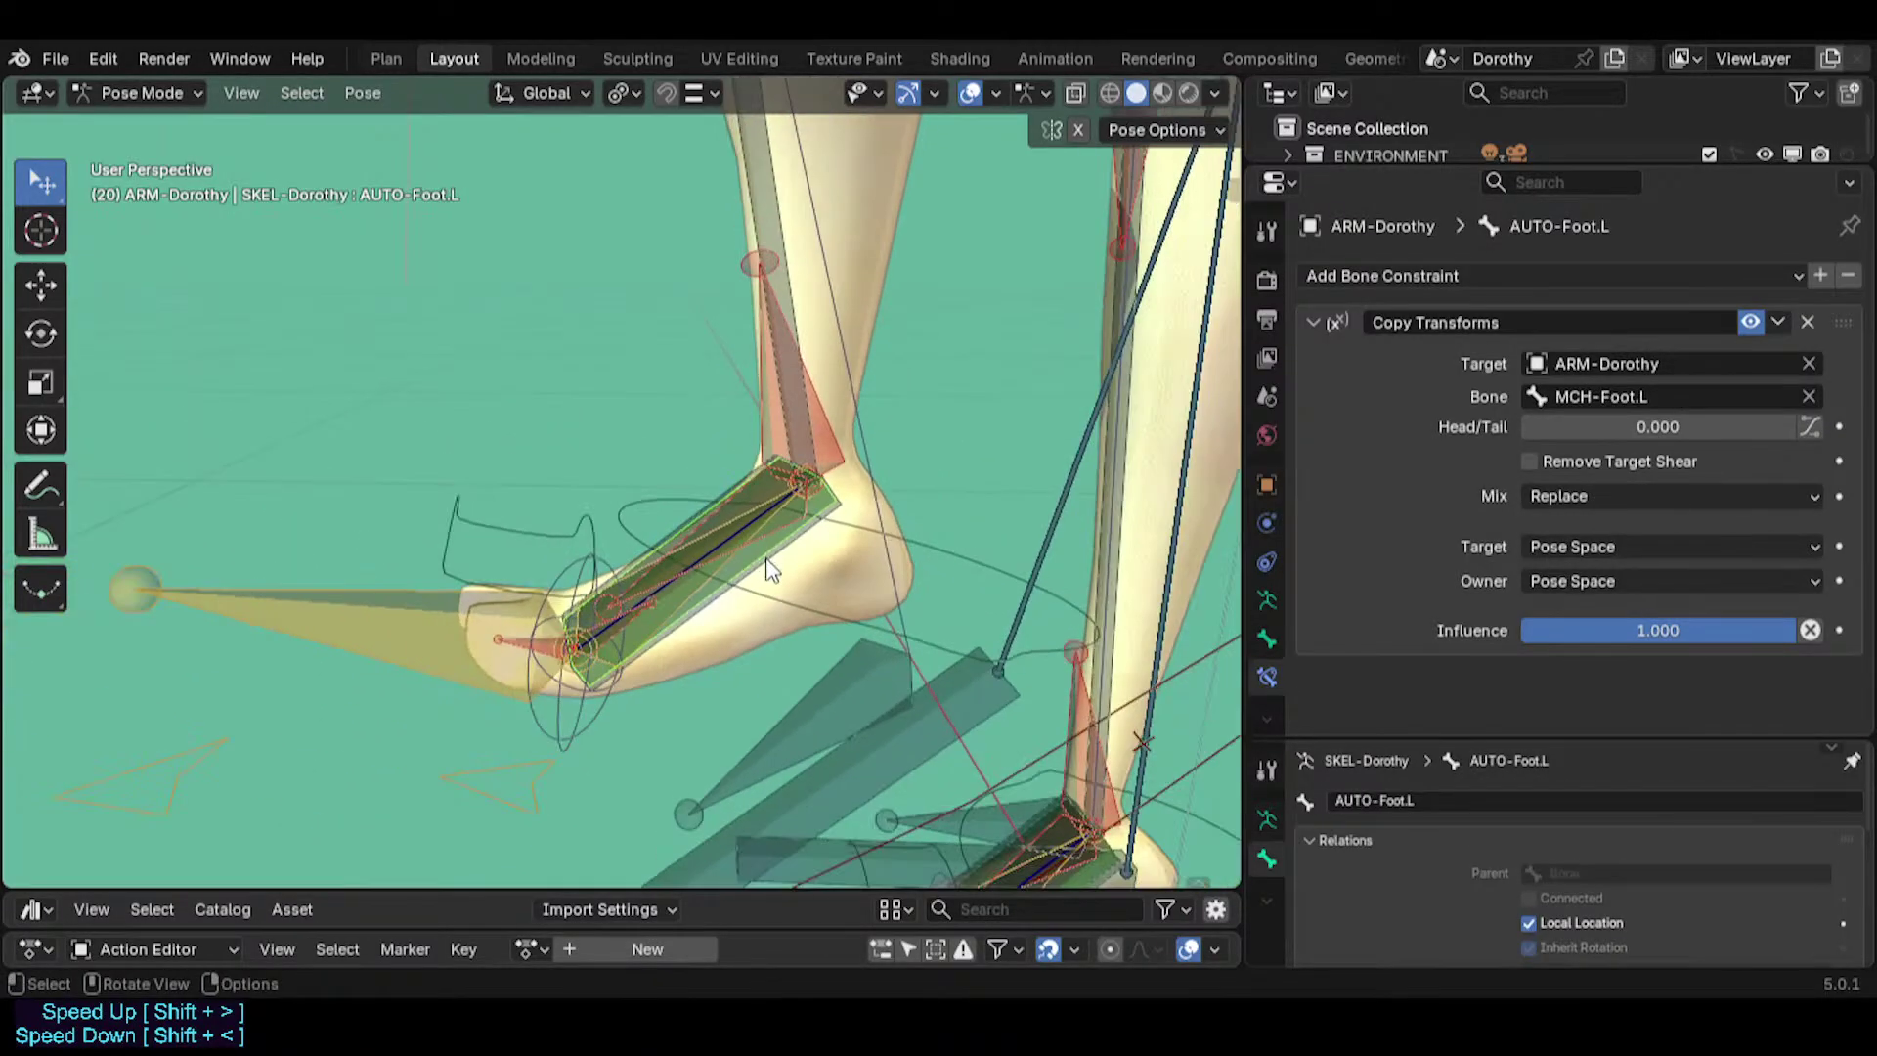
pyautogui.moveTo(767, 559); pyautogui.dragTo(814, 577, button='middle')
pyautogui.scroll(2, 797, 565)
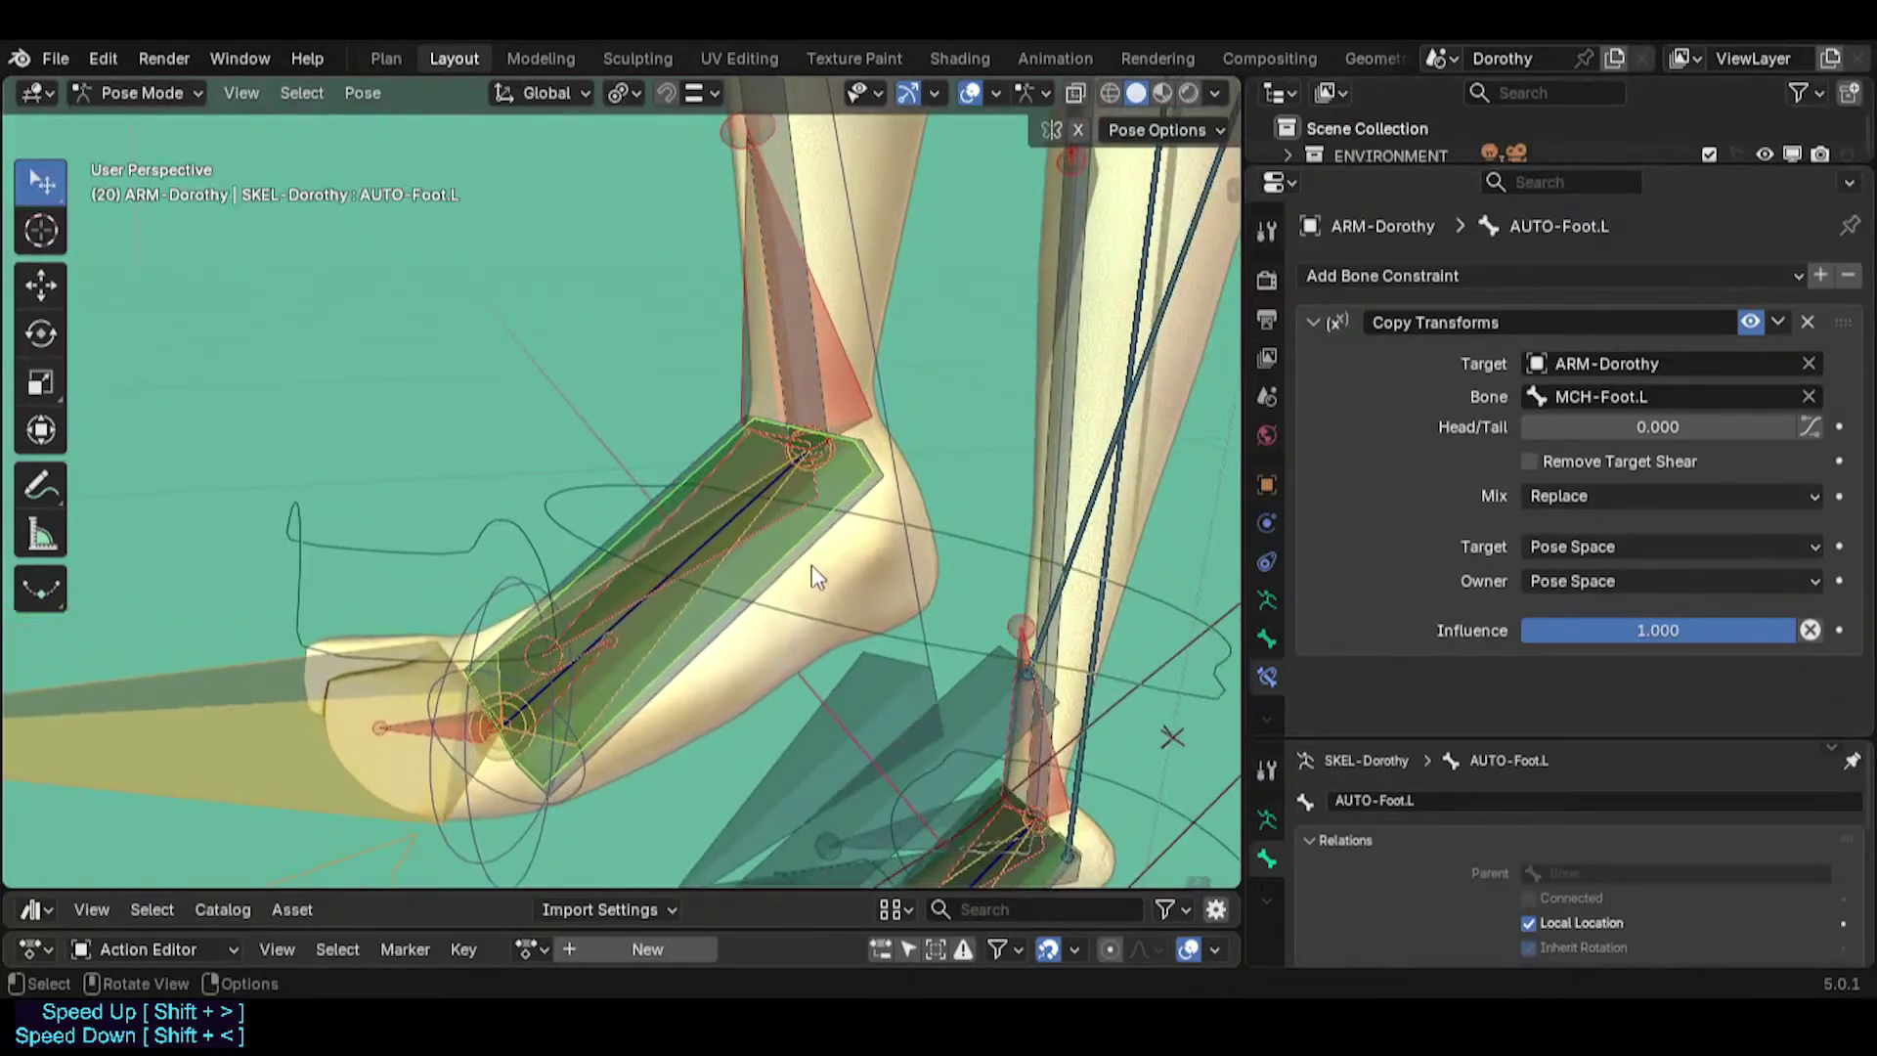
pyautogui.moveTo(811, 501); pyautogui.dragTo(729, 601, button='middle')
pyautogui.scroll(3, 729, 603)
pyautogui.keyDown('shift'); pyautogui.moveTo(745, 528); pyautogui.dragTo(731, 588, button='middle'); pyautogui.keyUp('shift')
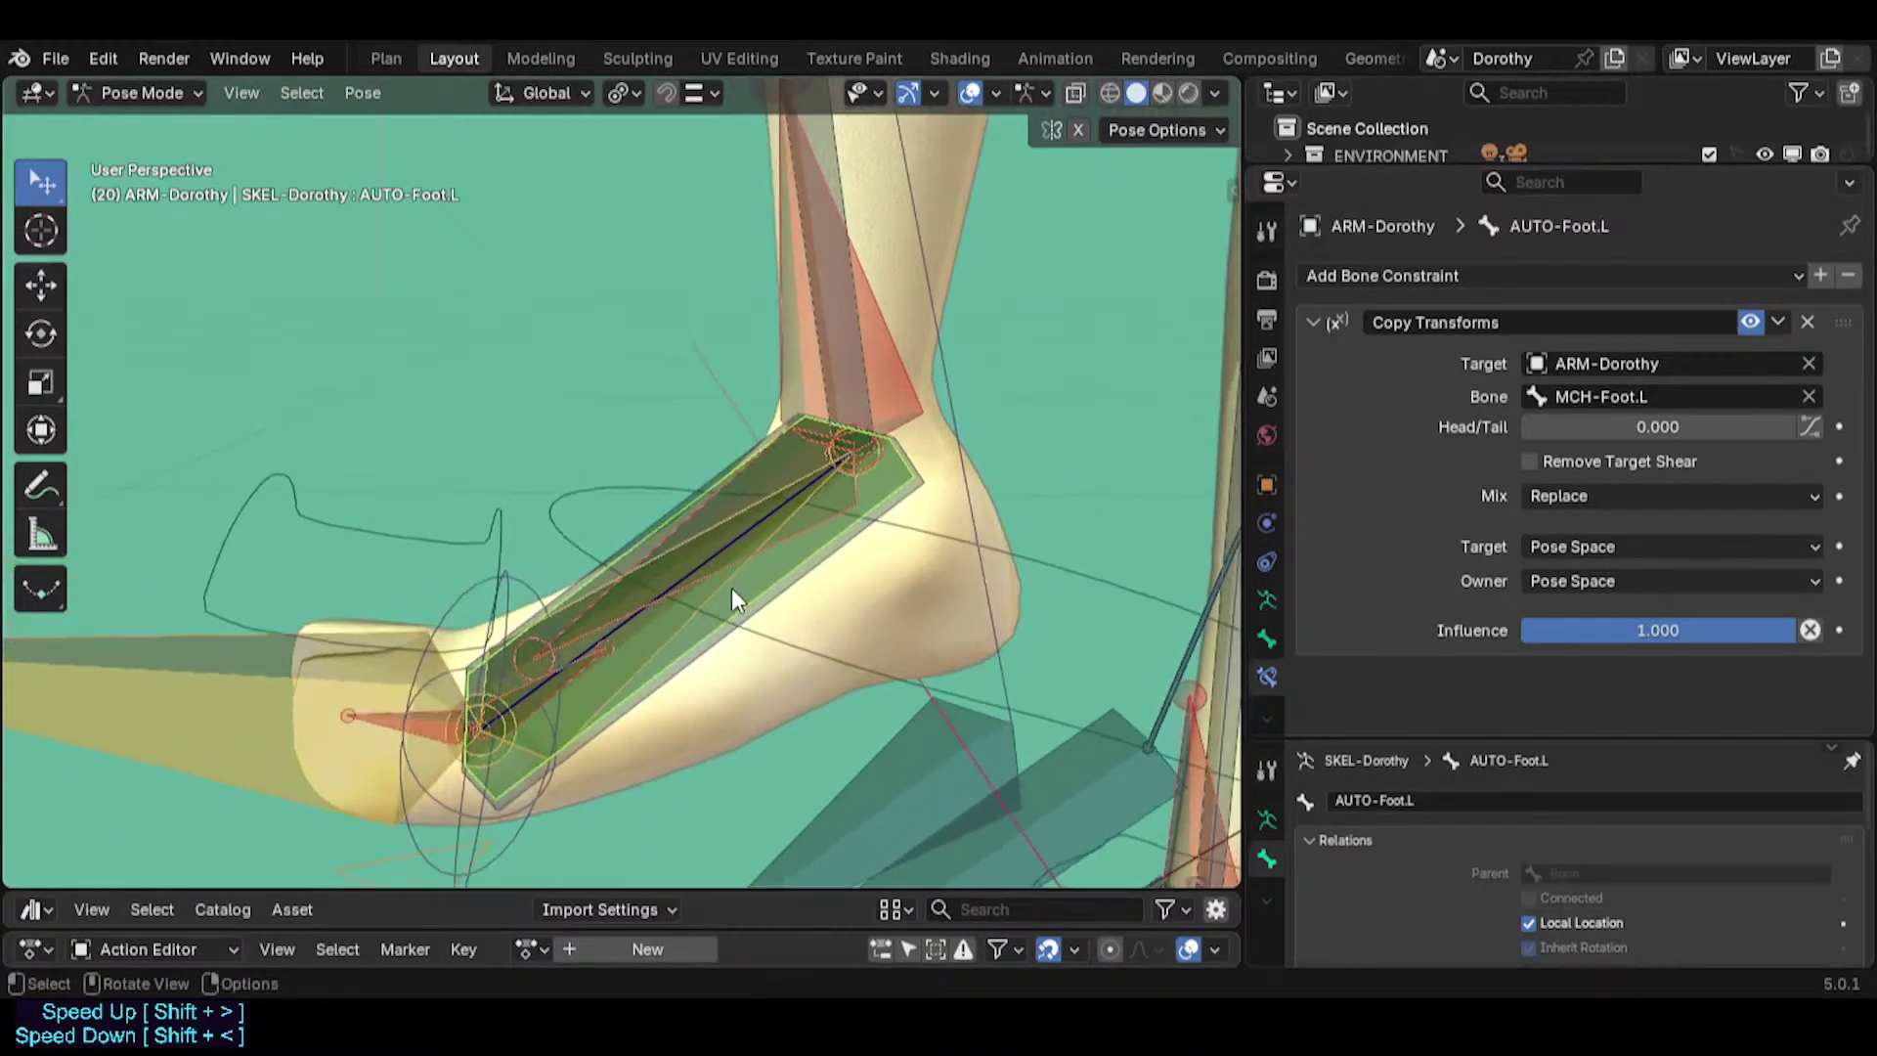
pyautogui.keyDown('alt'); pyautogui.keyDown('shift'); pyautogui.click(742, 538); pyautogui.keyUp('shift'); pyautogui.keyUp('alt')
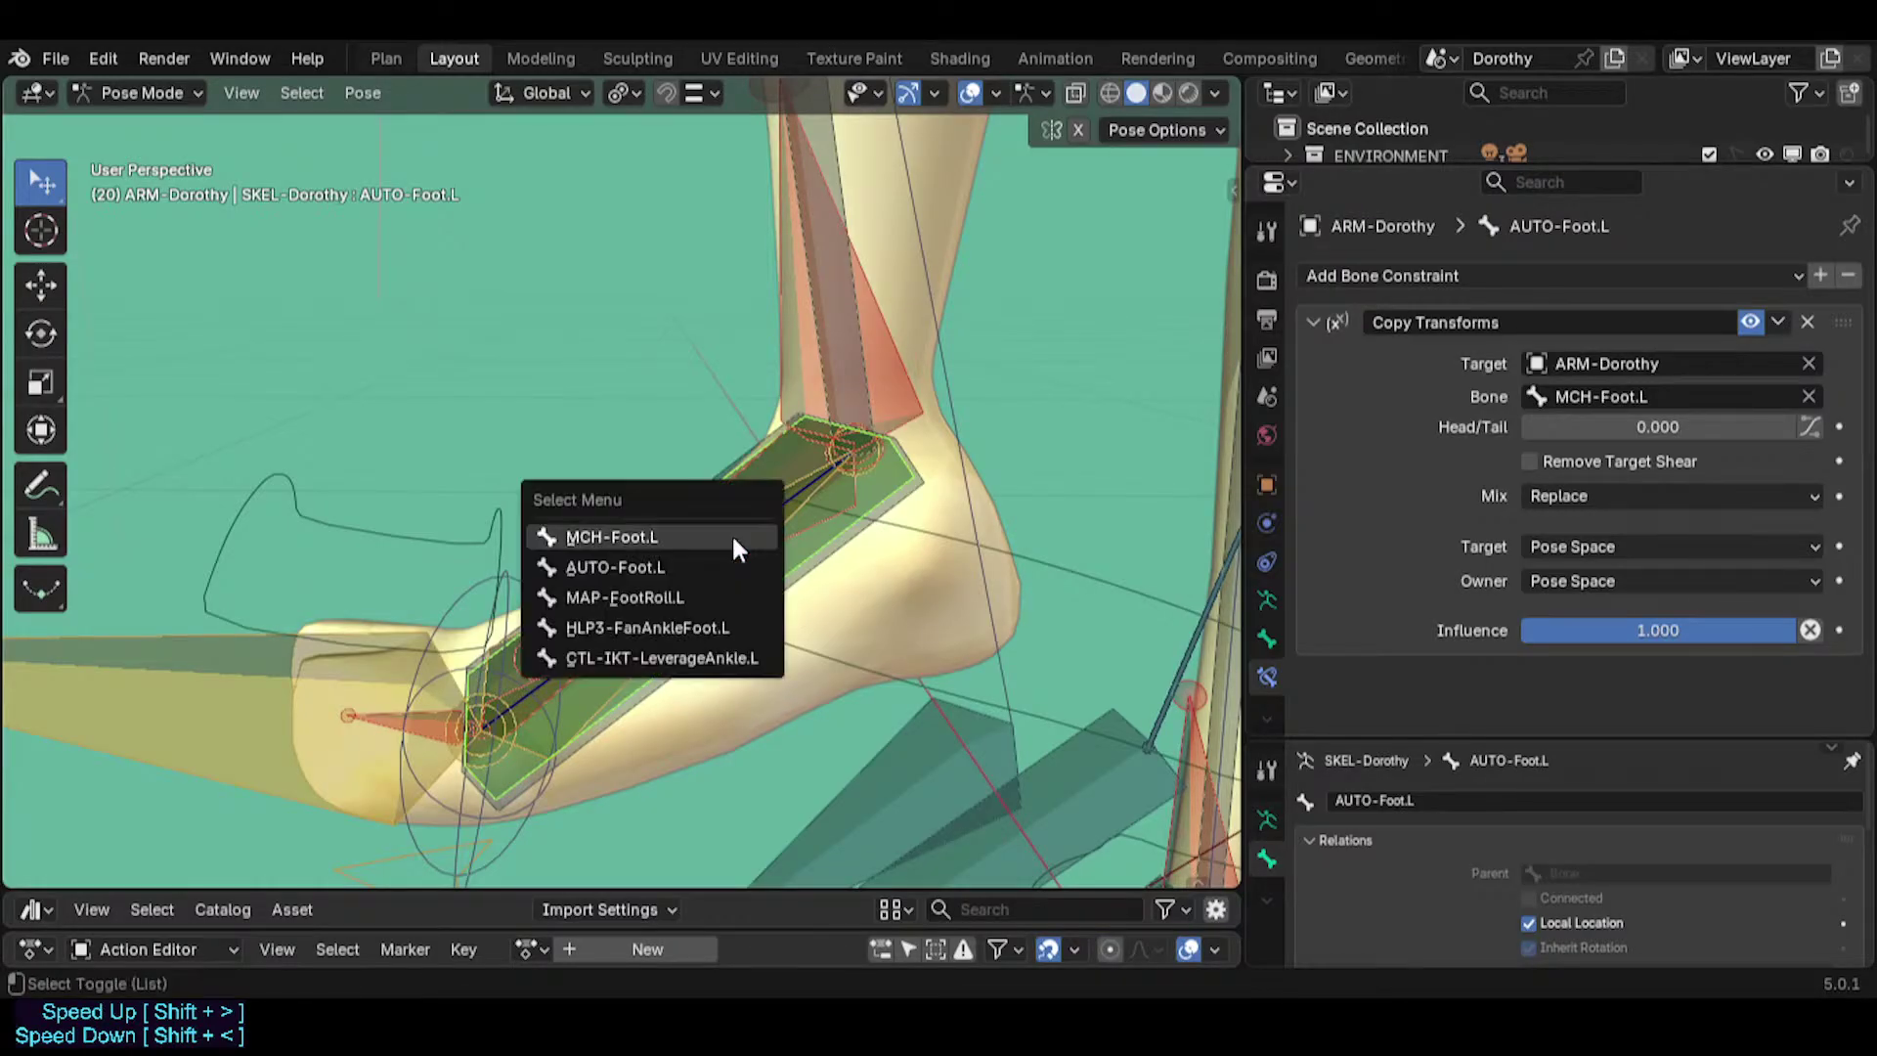
pyautogui.click(684, 658)
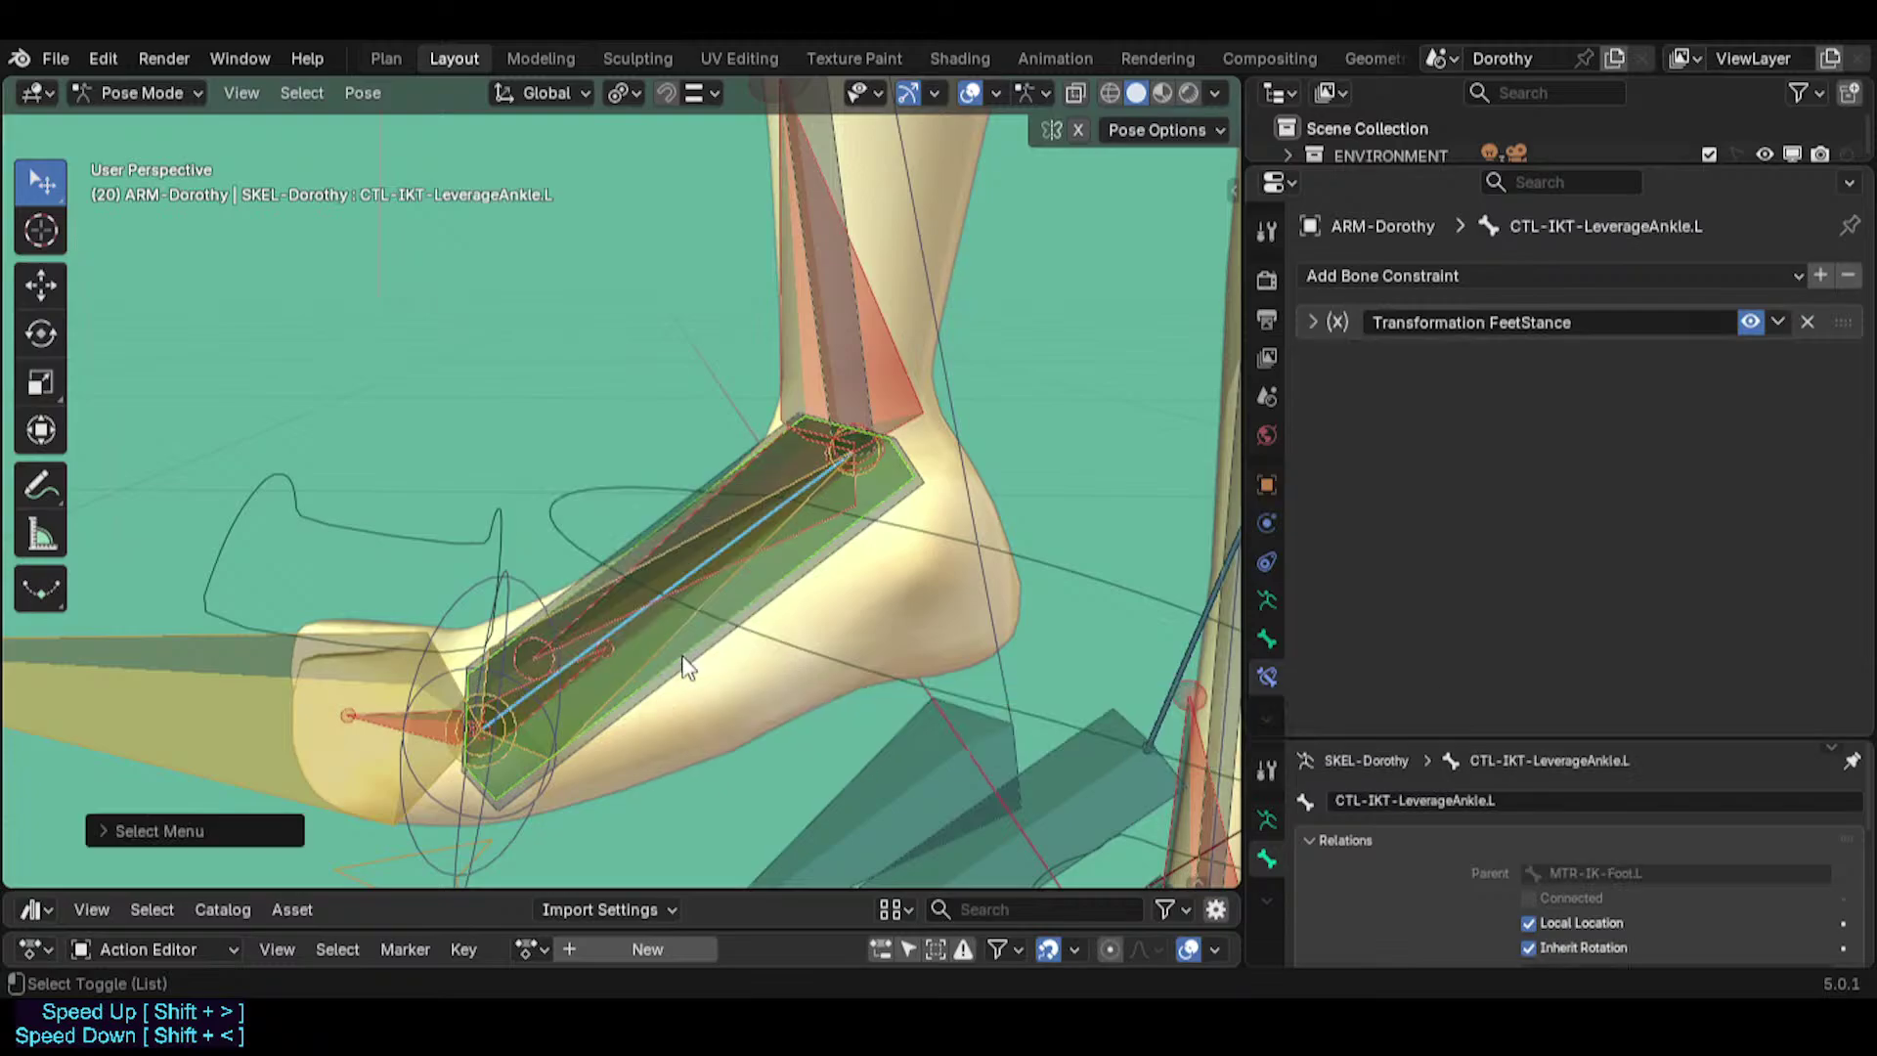
pyautogui.press('Tab')
pyautogui.hotkey('ctrl', 'p')
pyautogui.click(683, 655)
pyautogui.press('Tab')
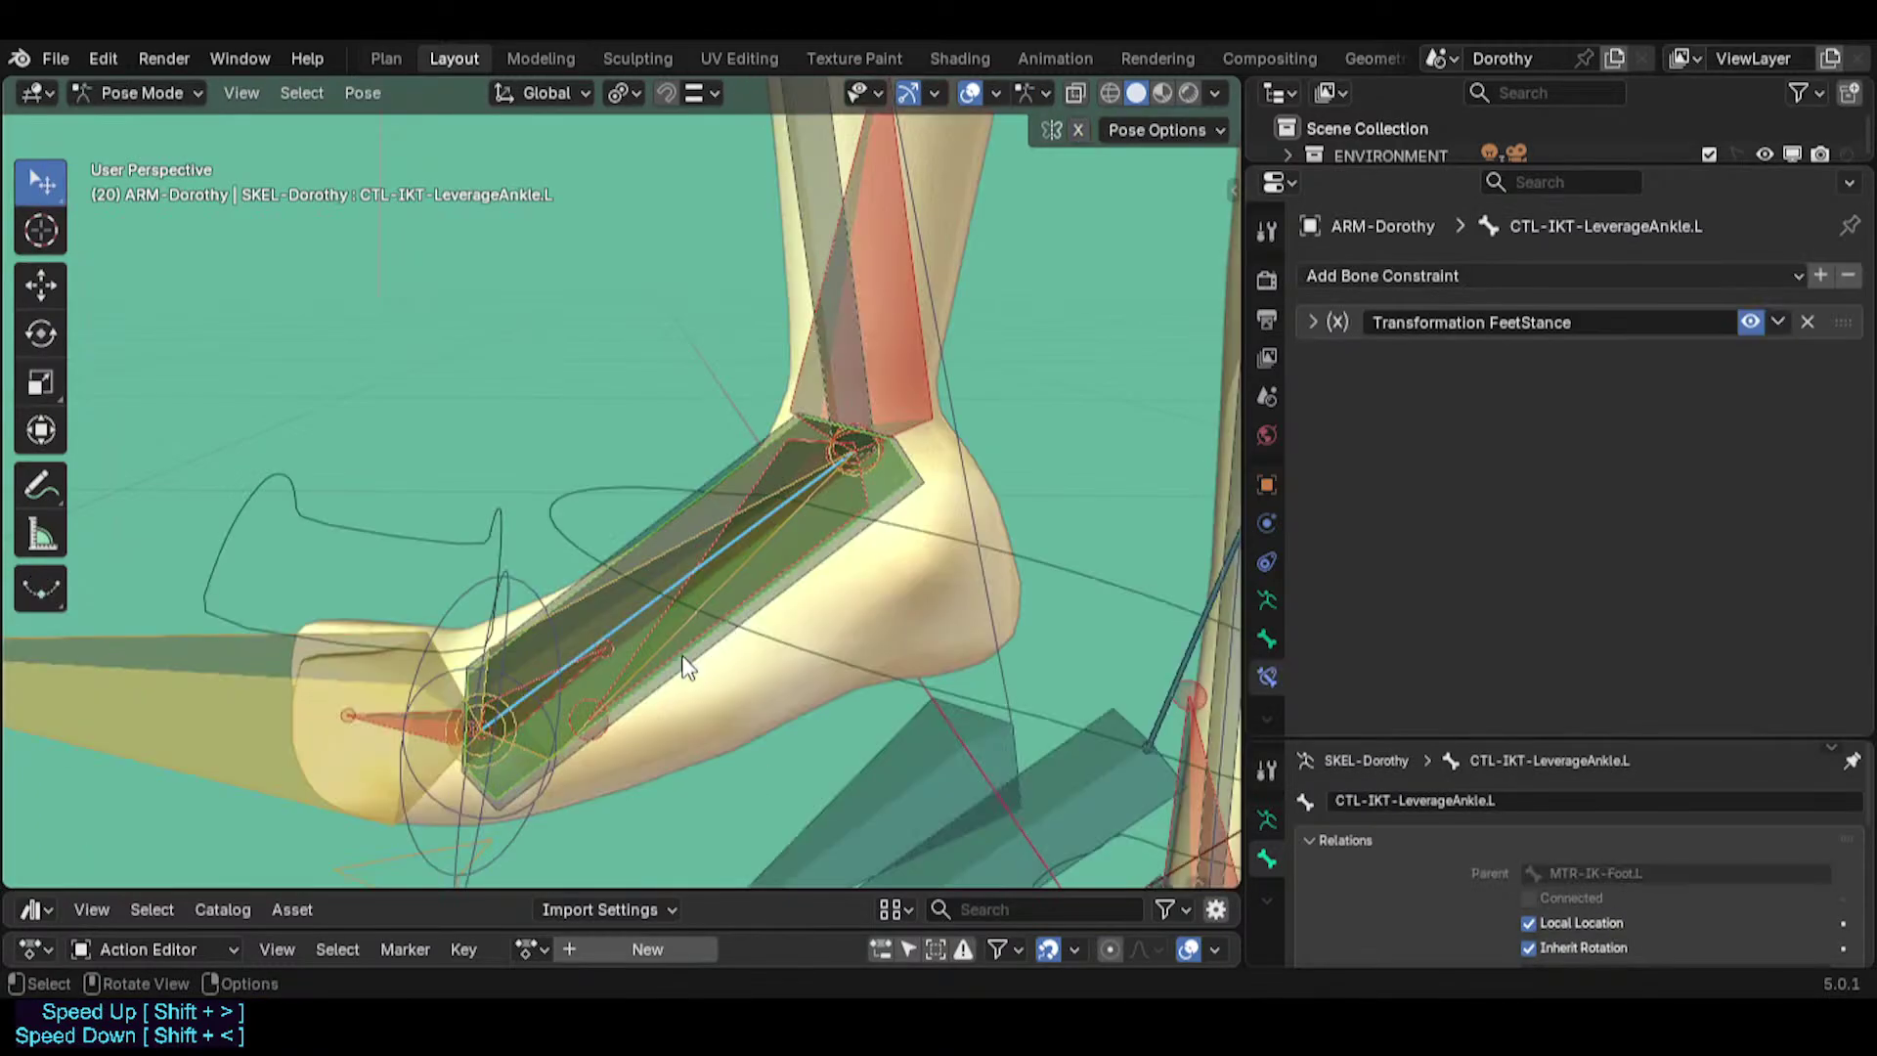
# Clear the location and rotation of all pose bones.
pyautogui.press('a')
pyautogui.hotkey('alt', 'g')
pyautogui.hotkey('alt', 'r')
# Move the MTR-IK-Foot.L control to lift the left foot off the ground.
pyautogui.keyDown('shift'); pyautogui.moveTo(909, 753); pyautogui.dragTo(842, 577, button='middle'); pyautogui.keyUp('shift')
pyautogui.scroll(-2, 831, 586)
pyautogui.click(706, 739)
pyautogui.press('g')
pyautogui.click(880, 481)
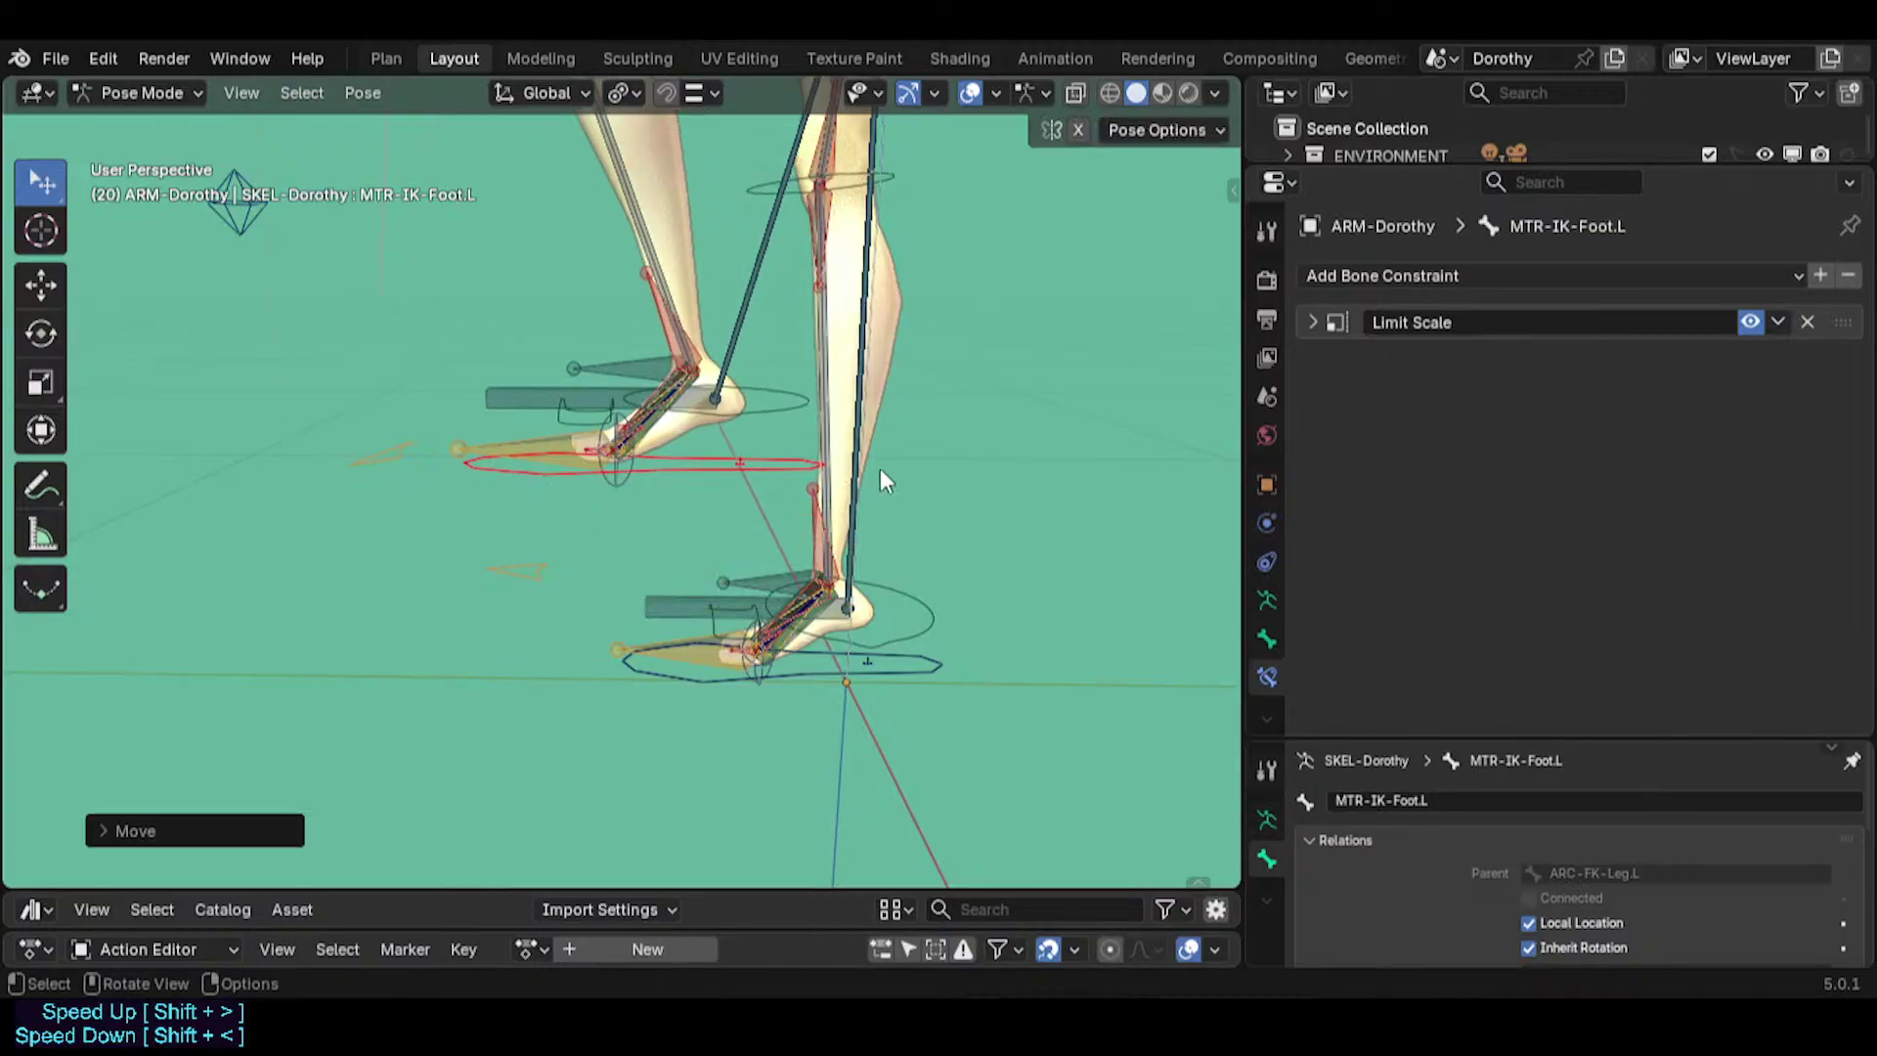
# Rotate MTR-IK-Foot.L freely and with trackball rotation to test the ankle fan bones.
pyautogui.press('r')
pyautogui.click(852, 344)
pyautogui.scroll(2, 835, 394)
pyautogui.press('r')
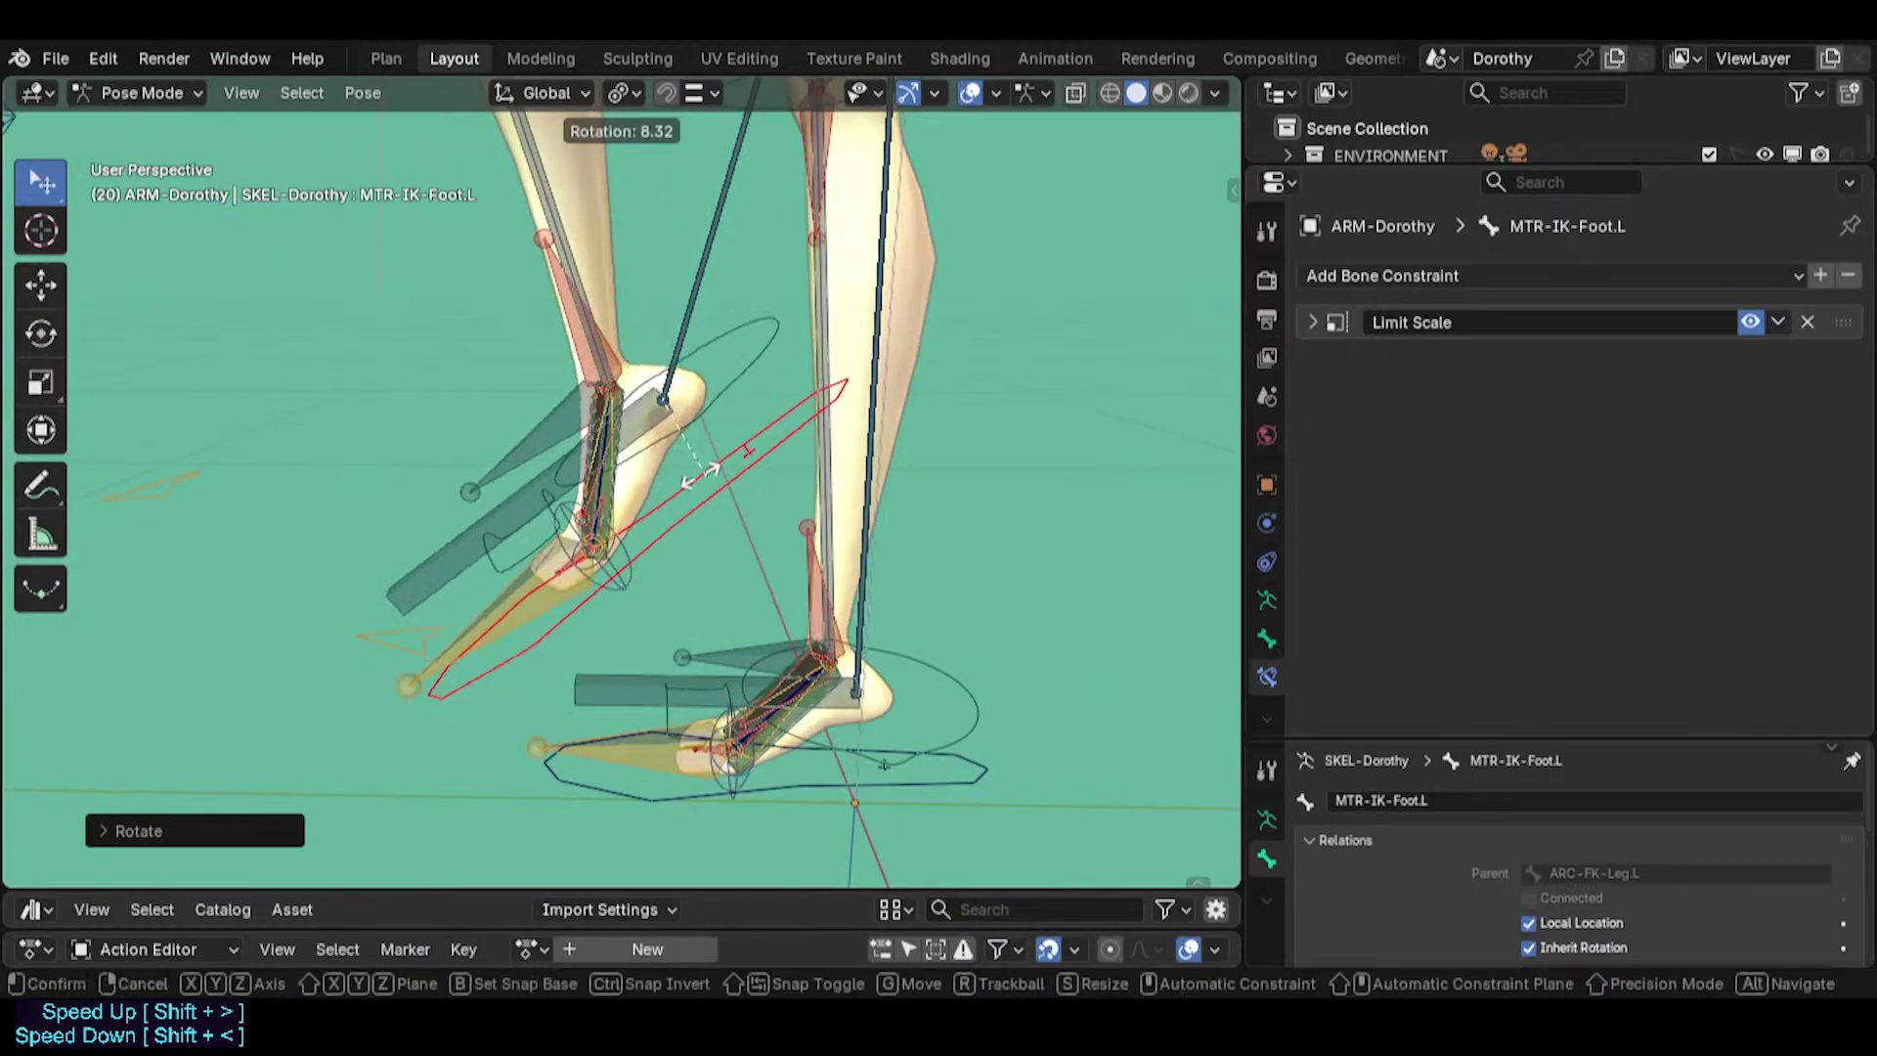
pyautogui.press('r')
pyautogui.click(790, 397)
pyautogui.press('r')
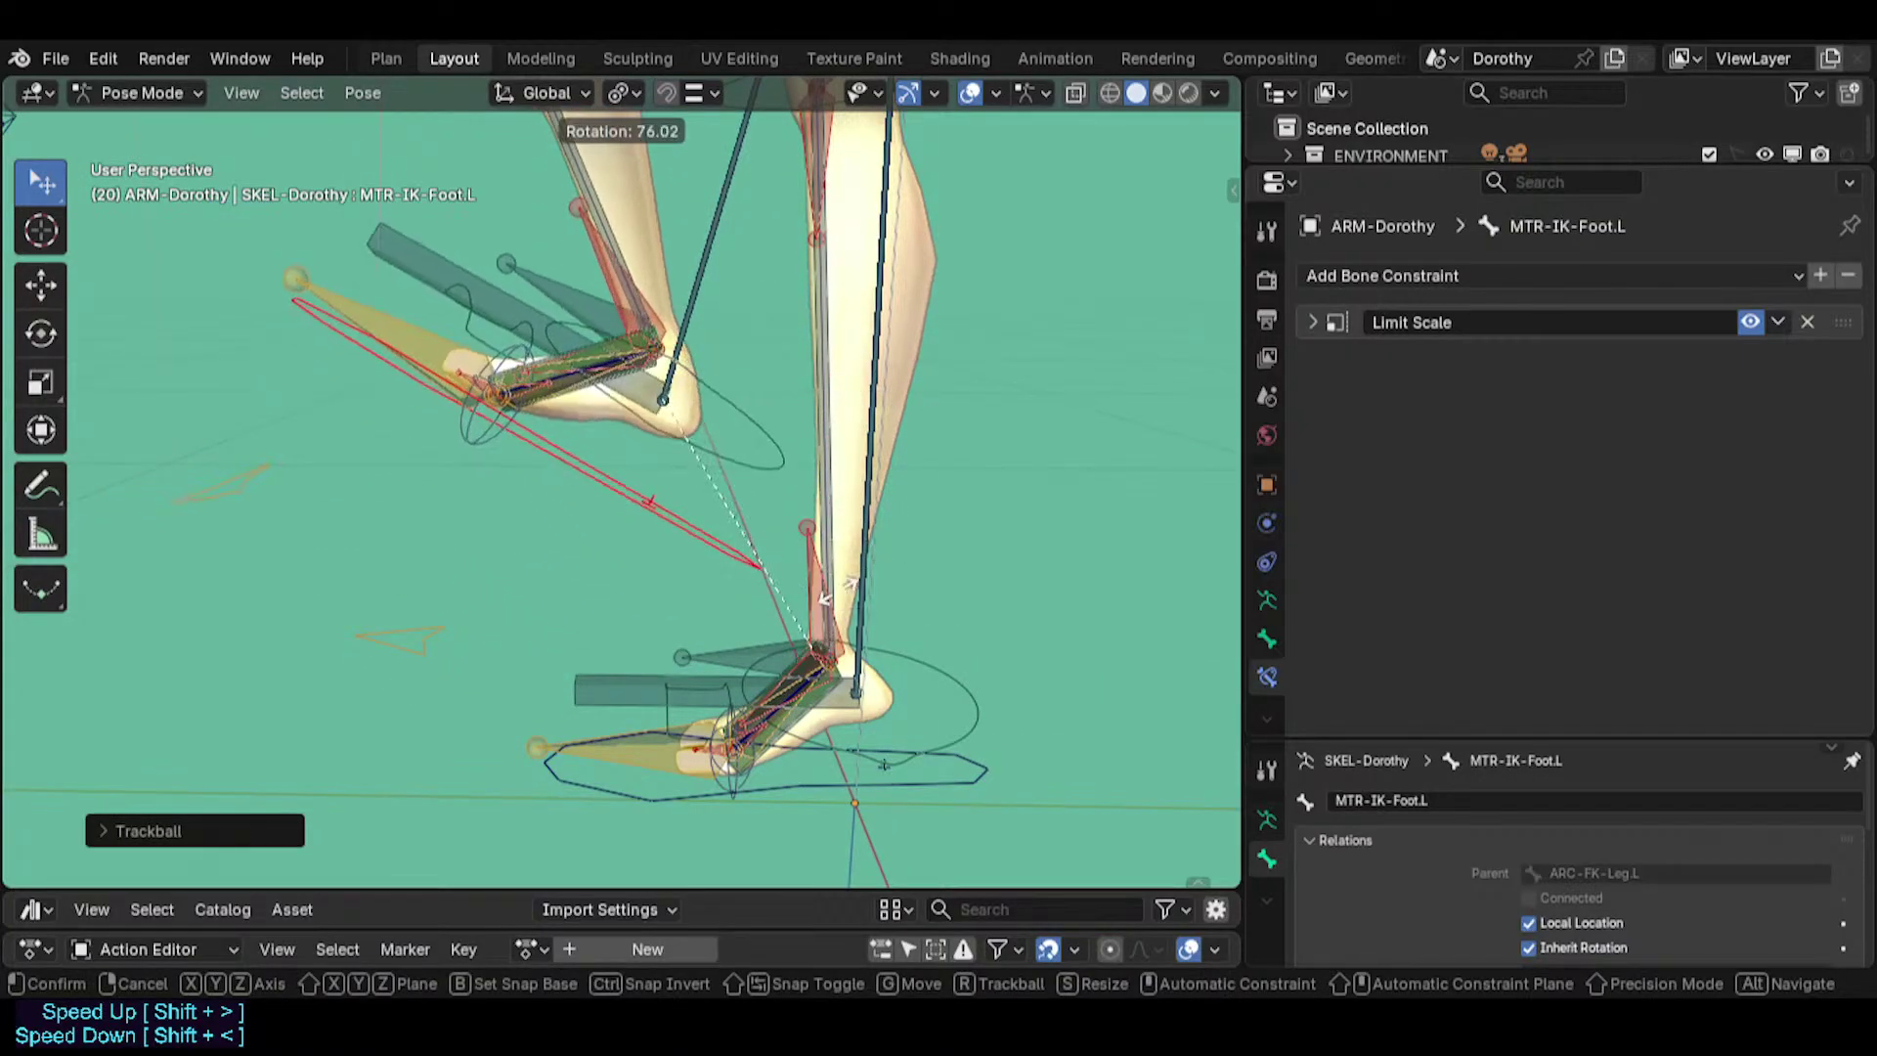
pyautogui.click(714, 354)
# Rotate MTR-IK-Foot.L about the global X axis so the raised foot ends with its toes pointing down.
pyautogui.press('r')
pyautogui.press('x')
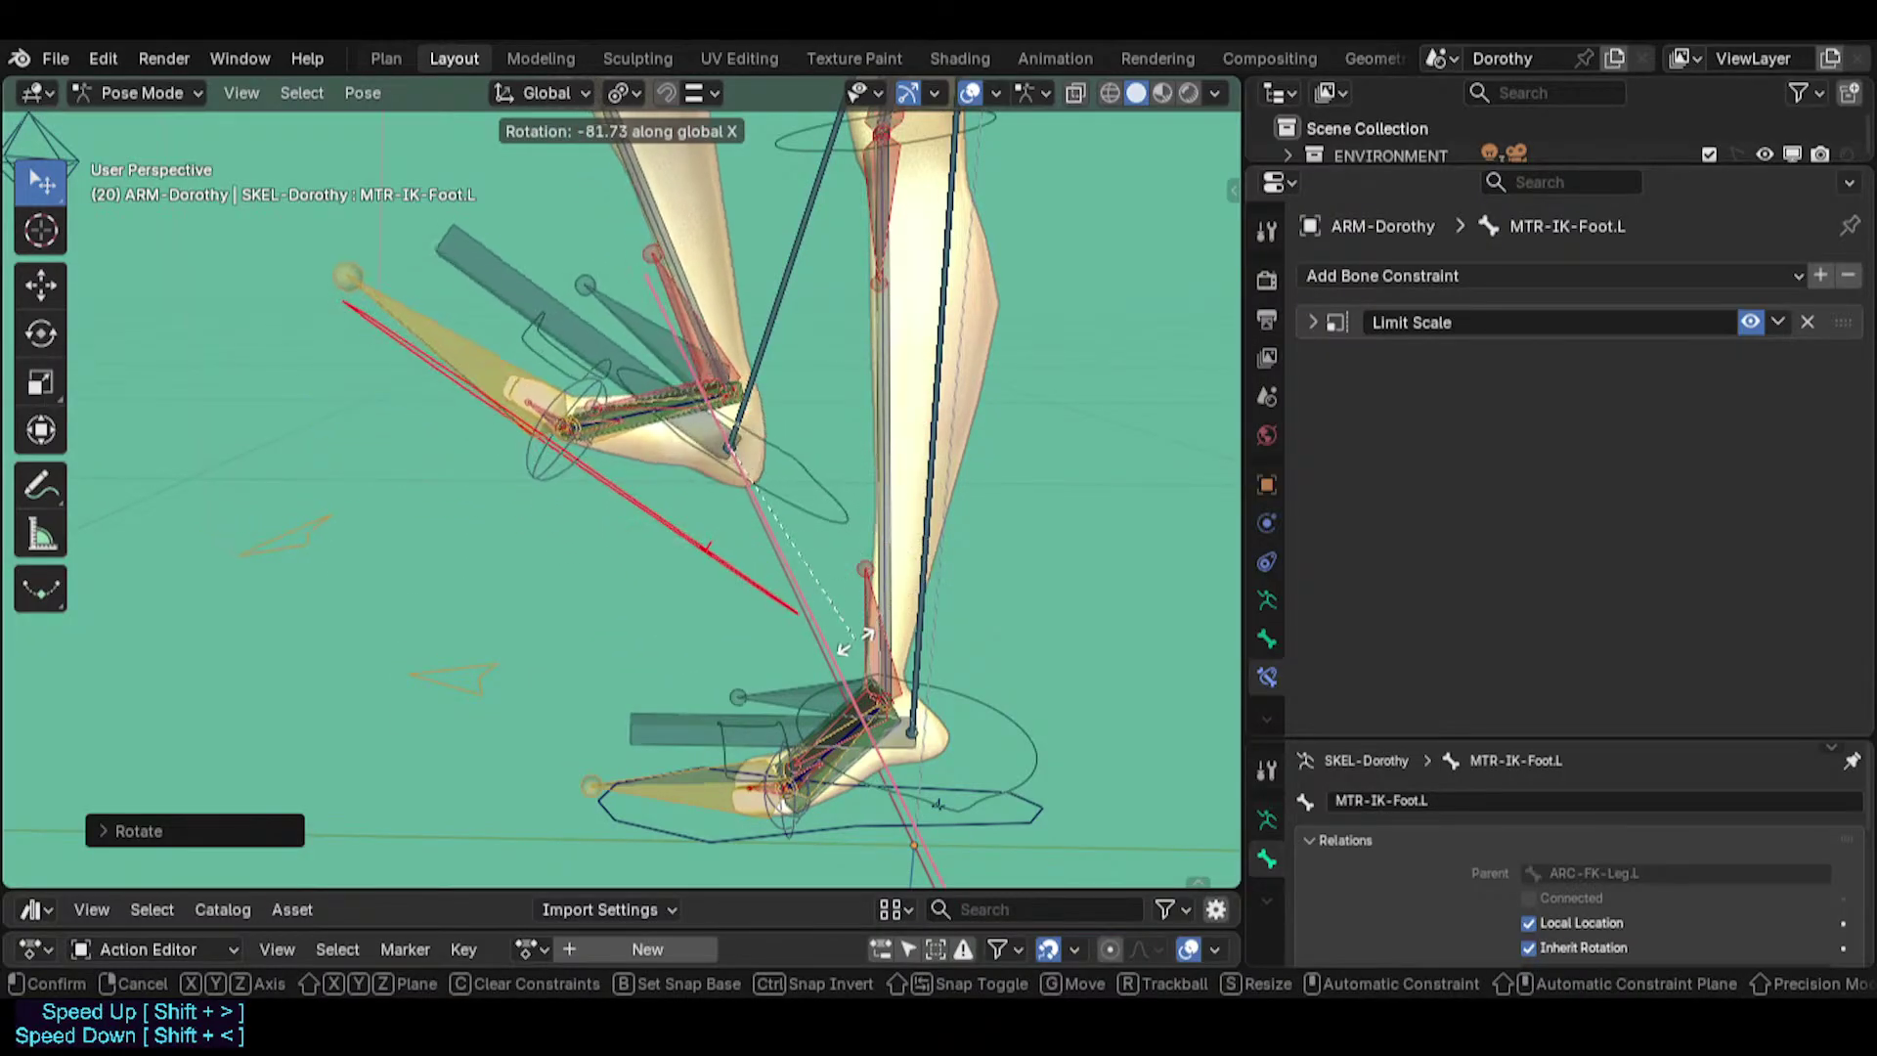
pyautogui.click(850, 446)
pyautogui.scroll(2, 850, 446)
pyautogui.press('r')
pyautogui.press('x')
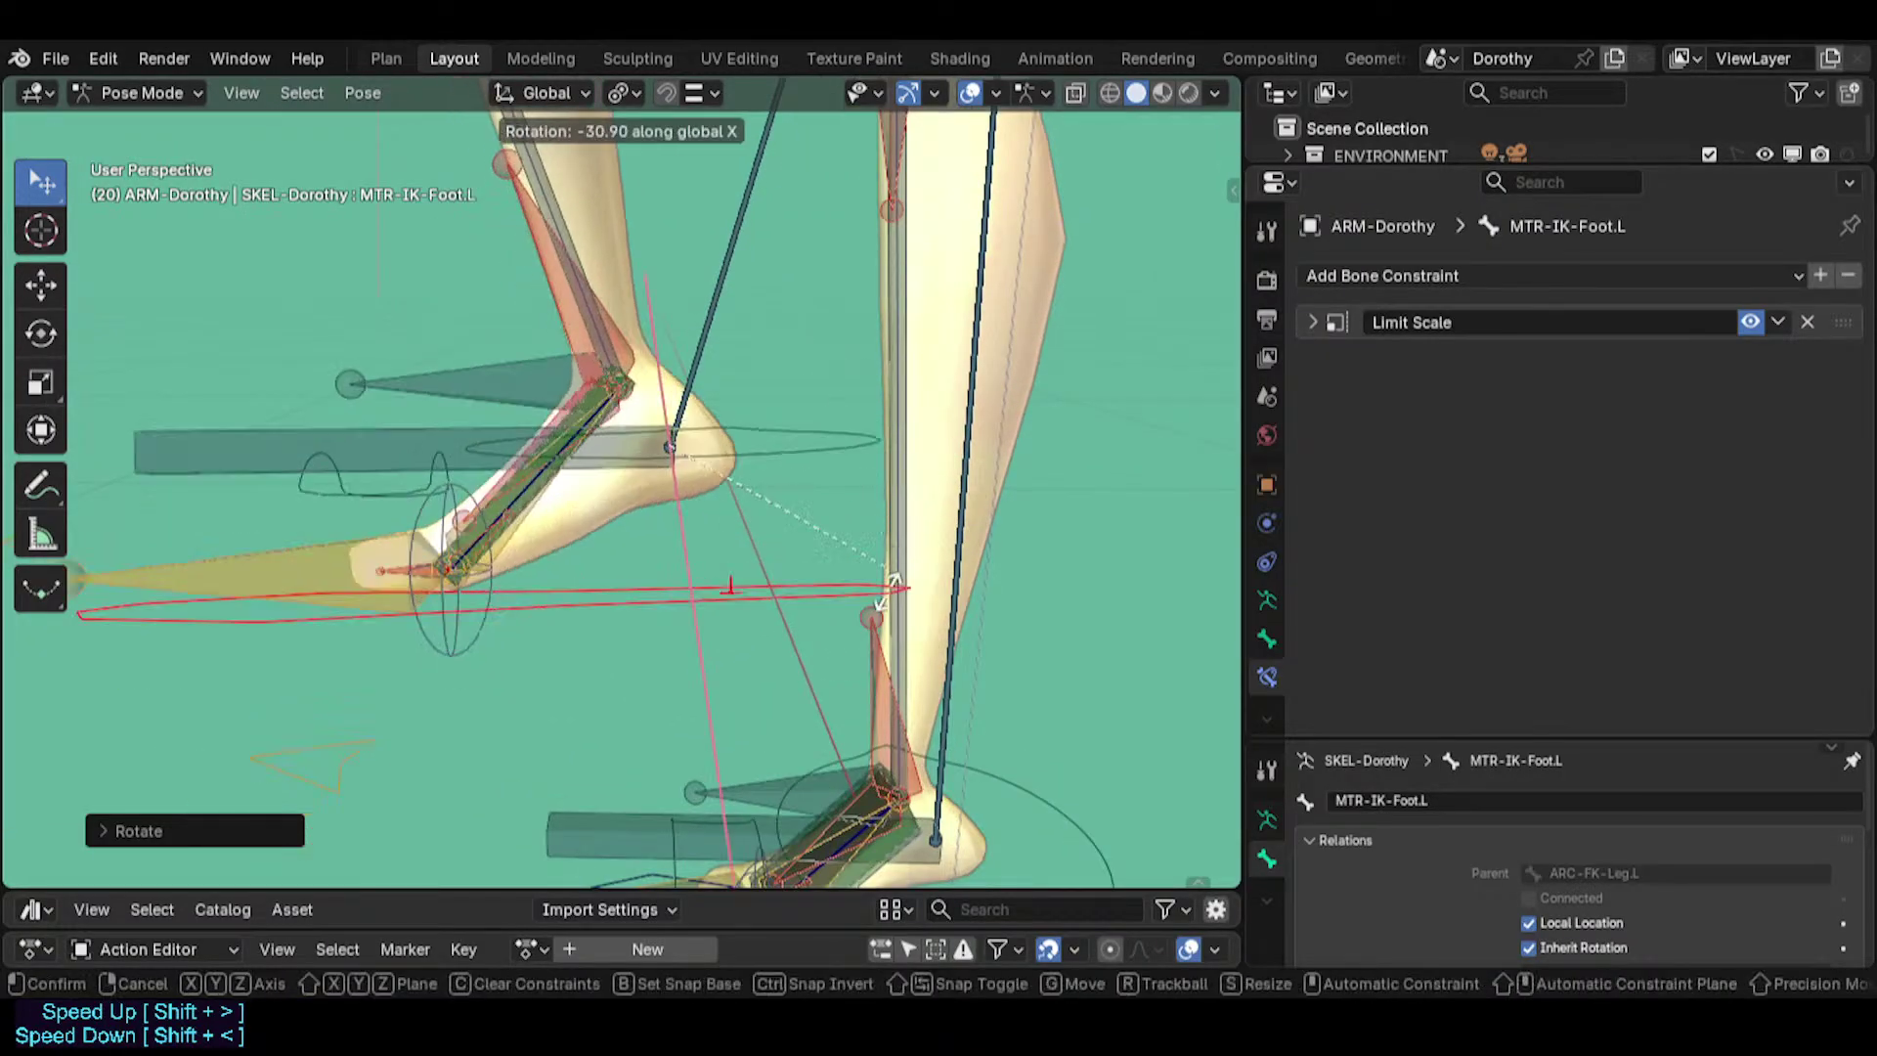
pyautogui.click(875, 453)
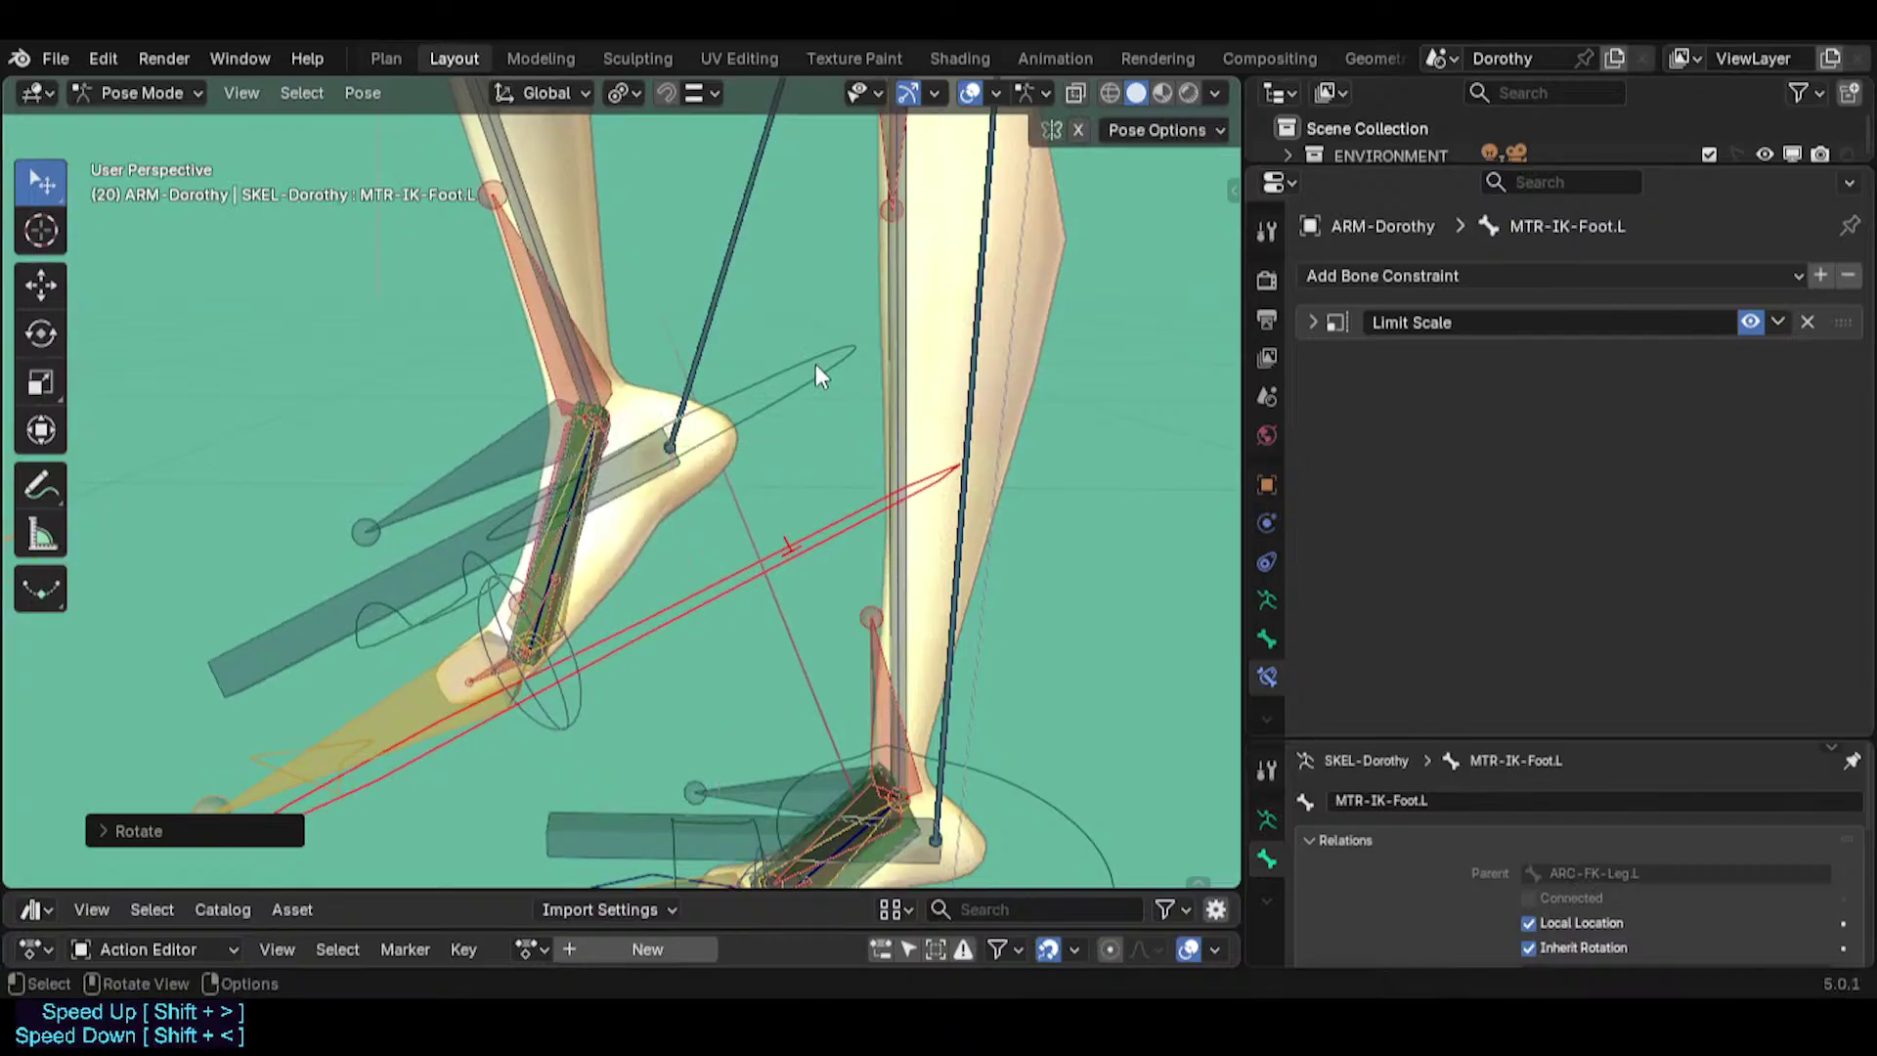
# Rotate the TWK-Foot.L bone slightly on the raised foot.
pyautogui.click(817, 365)
pyautogui.press('r')
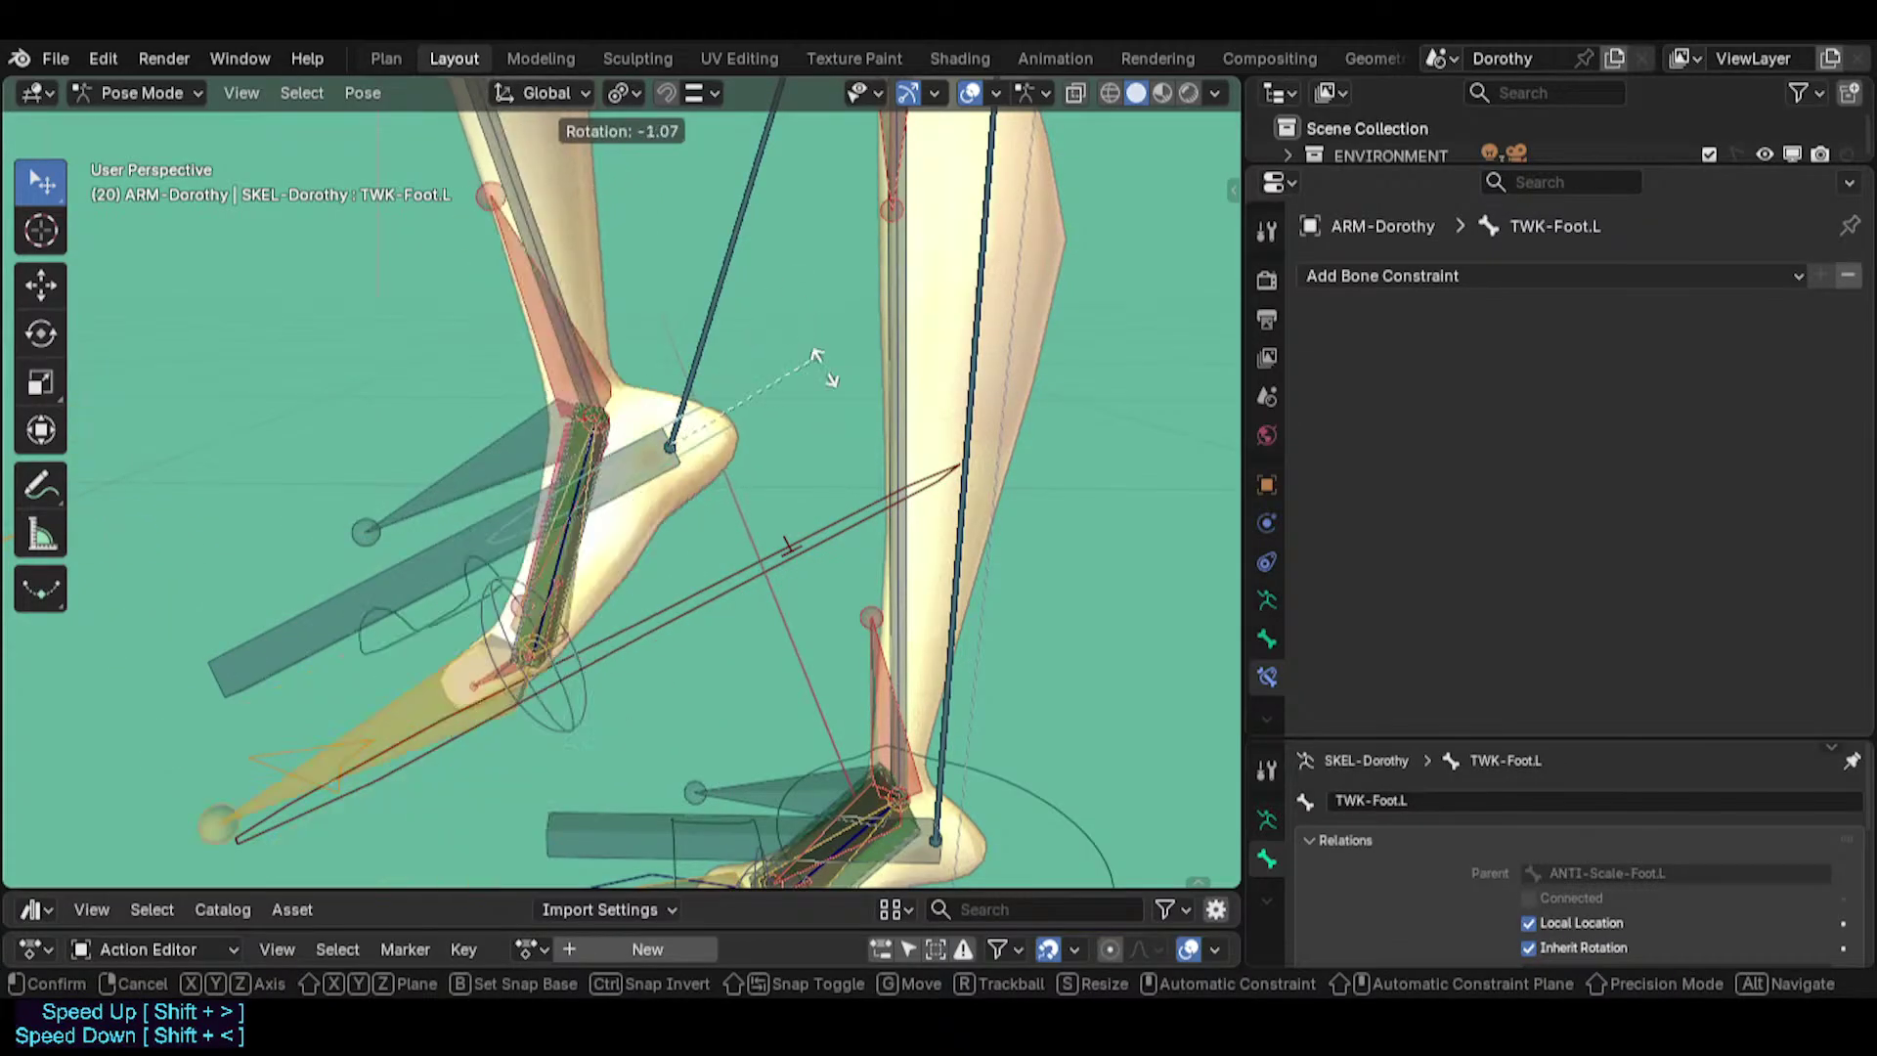
pyautogui.click(825, 378)
# Parent the AUTO-Foot.L bone to MCH-Shin.L in Edit Mode.
pyautogui.click(573, 554)
pyautogui.click(579, 450)
pyautogui.click(579, 442)
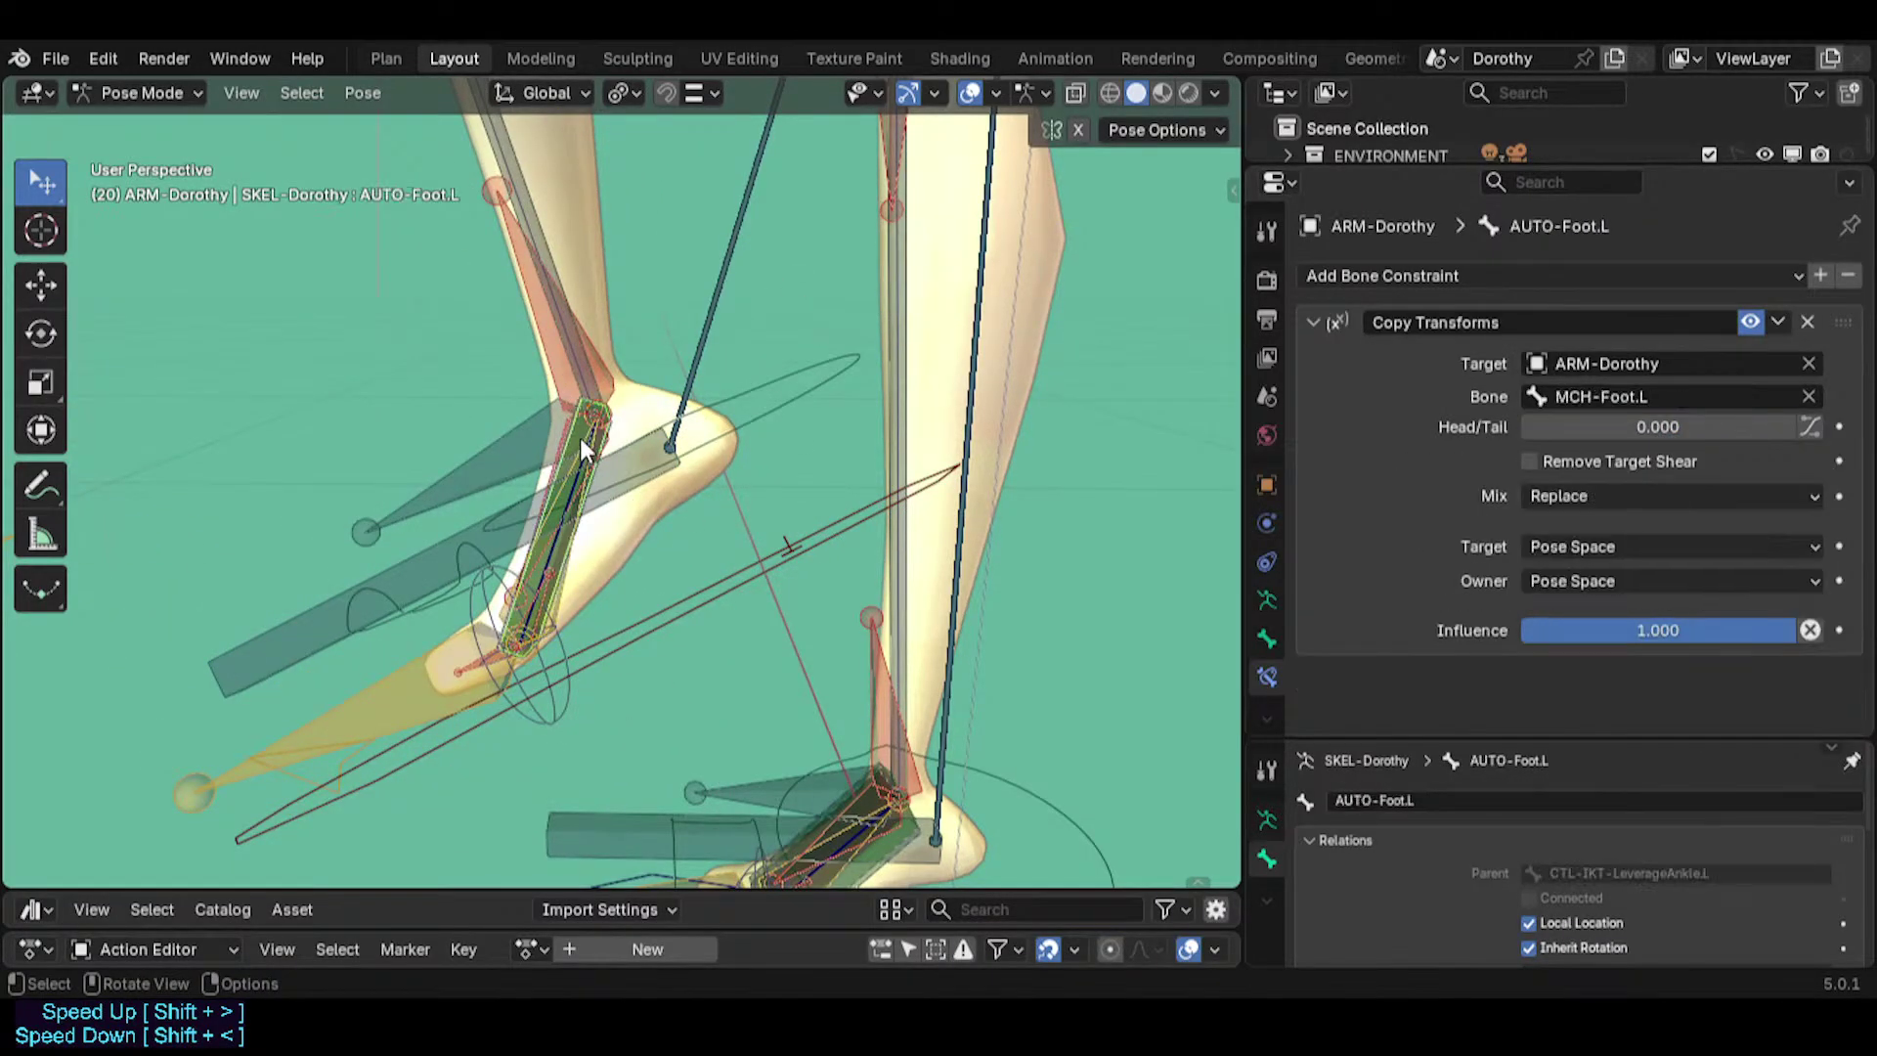
pyautogui.moveTo(578, 437); pyautogui.dragTo(640, 437, button='middle')
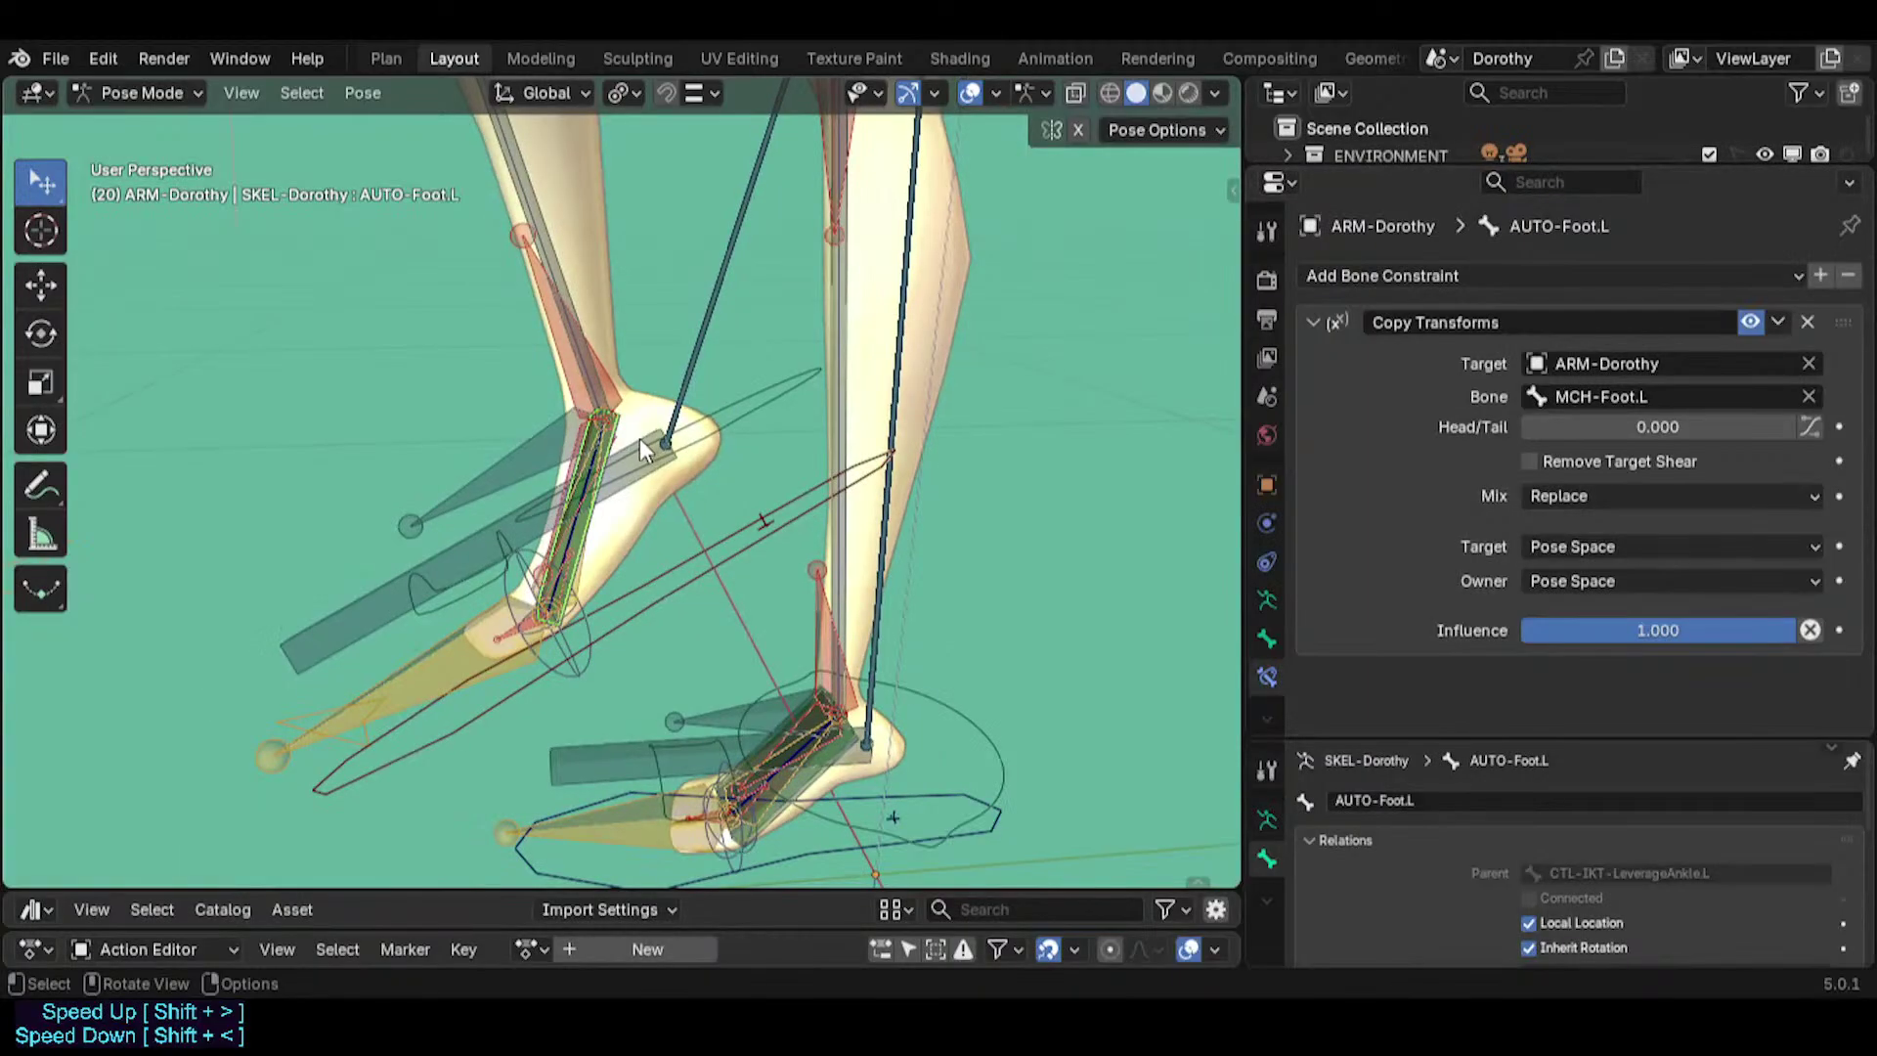
pyautogui.keyDown('alt'); pyautogui.keyDown('shift'); pyautogui.click(580, 352); pyautogui.keyUp('shift'); pyautogui.keyUp('alt')
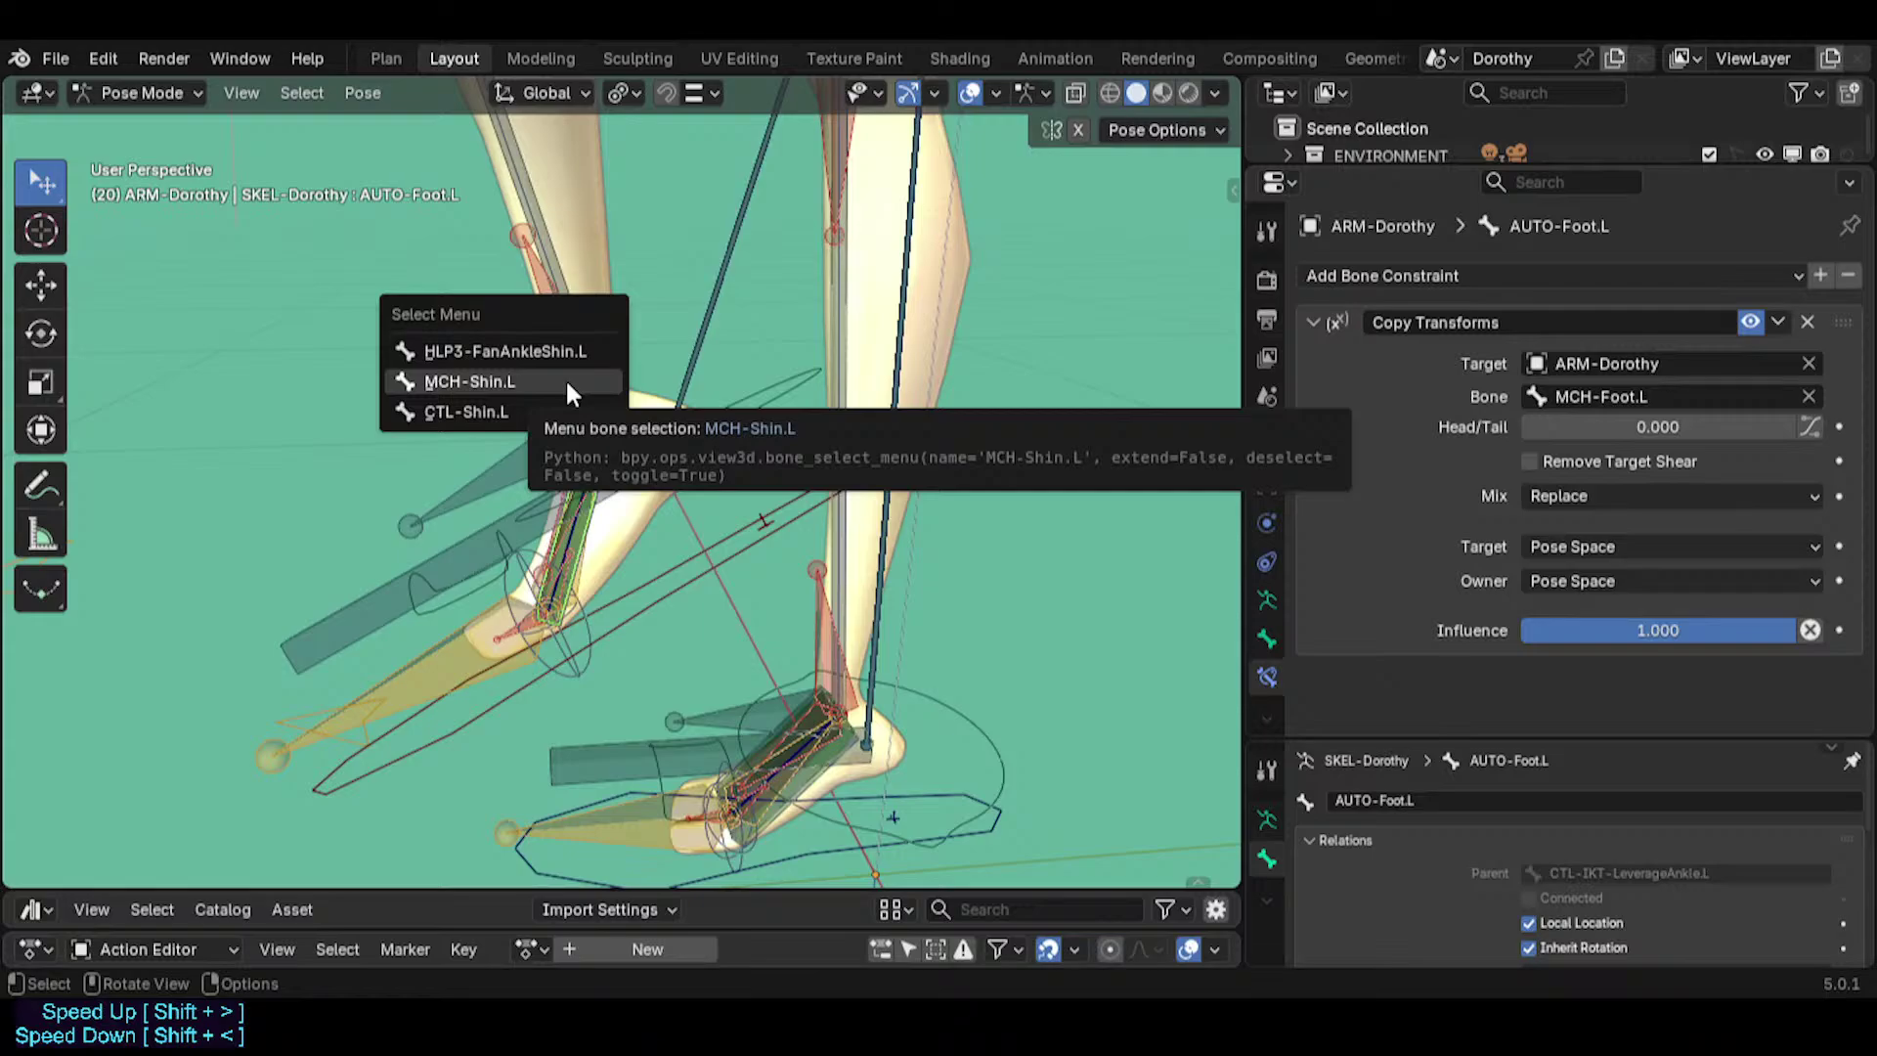
pyautogui.click(565, 377)
pyautogui.press('Tab')
pyautogui.press('KP_Decimal')
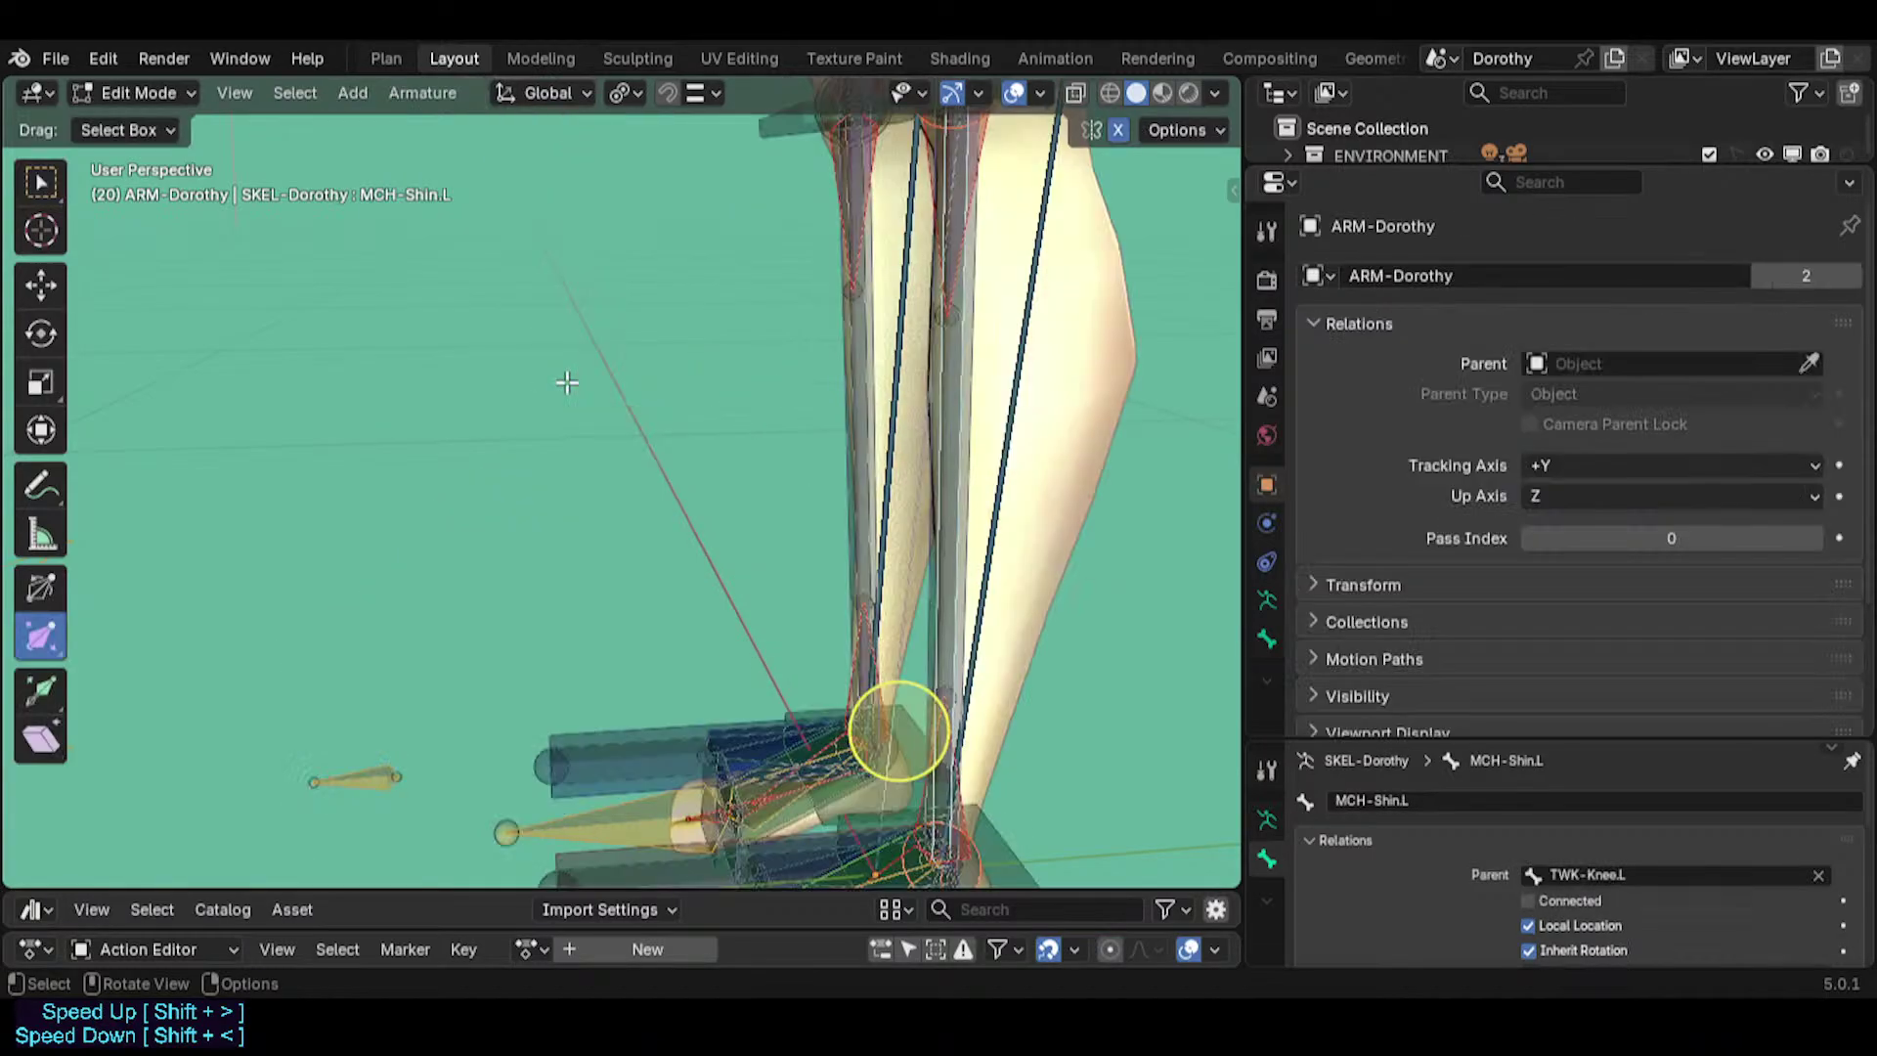
pyautogui.hotkey('ctrl', 'p')
pyautogui.click(572, 383)
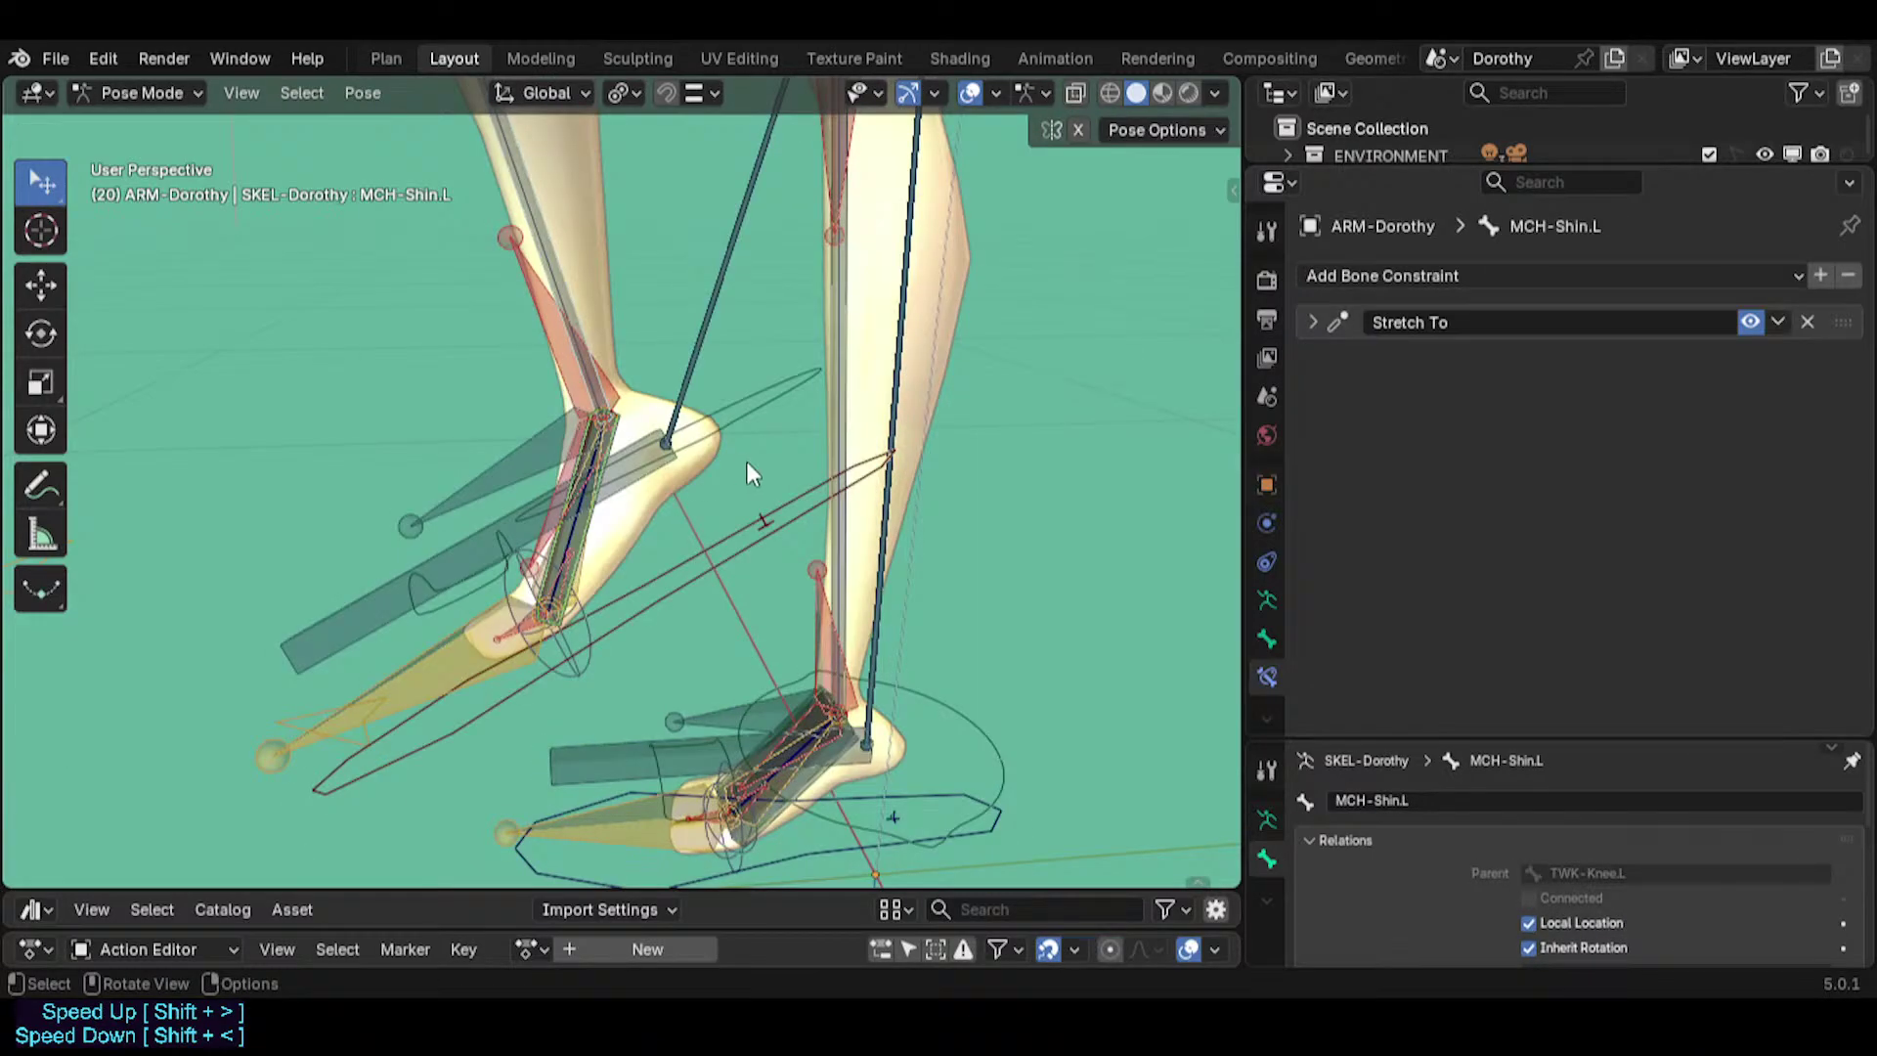
# Rotate TWK-Foot.L about the global X axis to test the new parenting.
pyautogui.hotkey('ctrl', 'z')
pyautogui.press('r')
pyautogui.press('x')
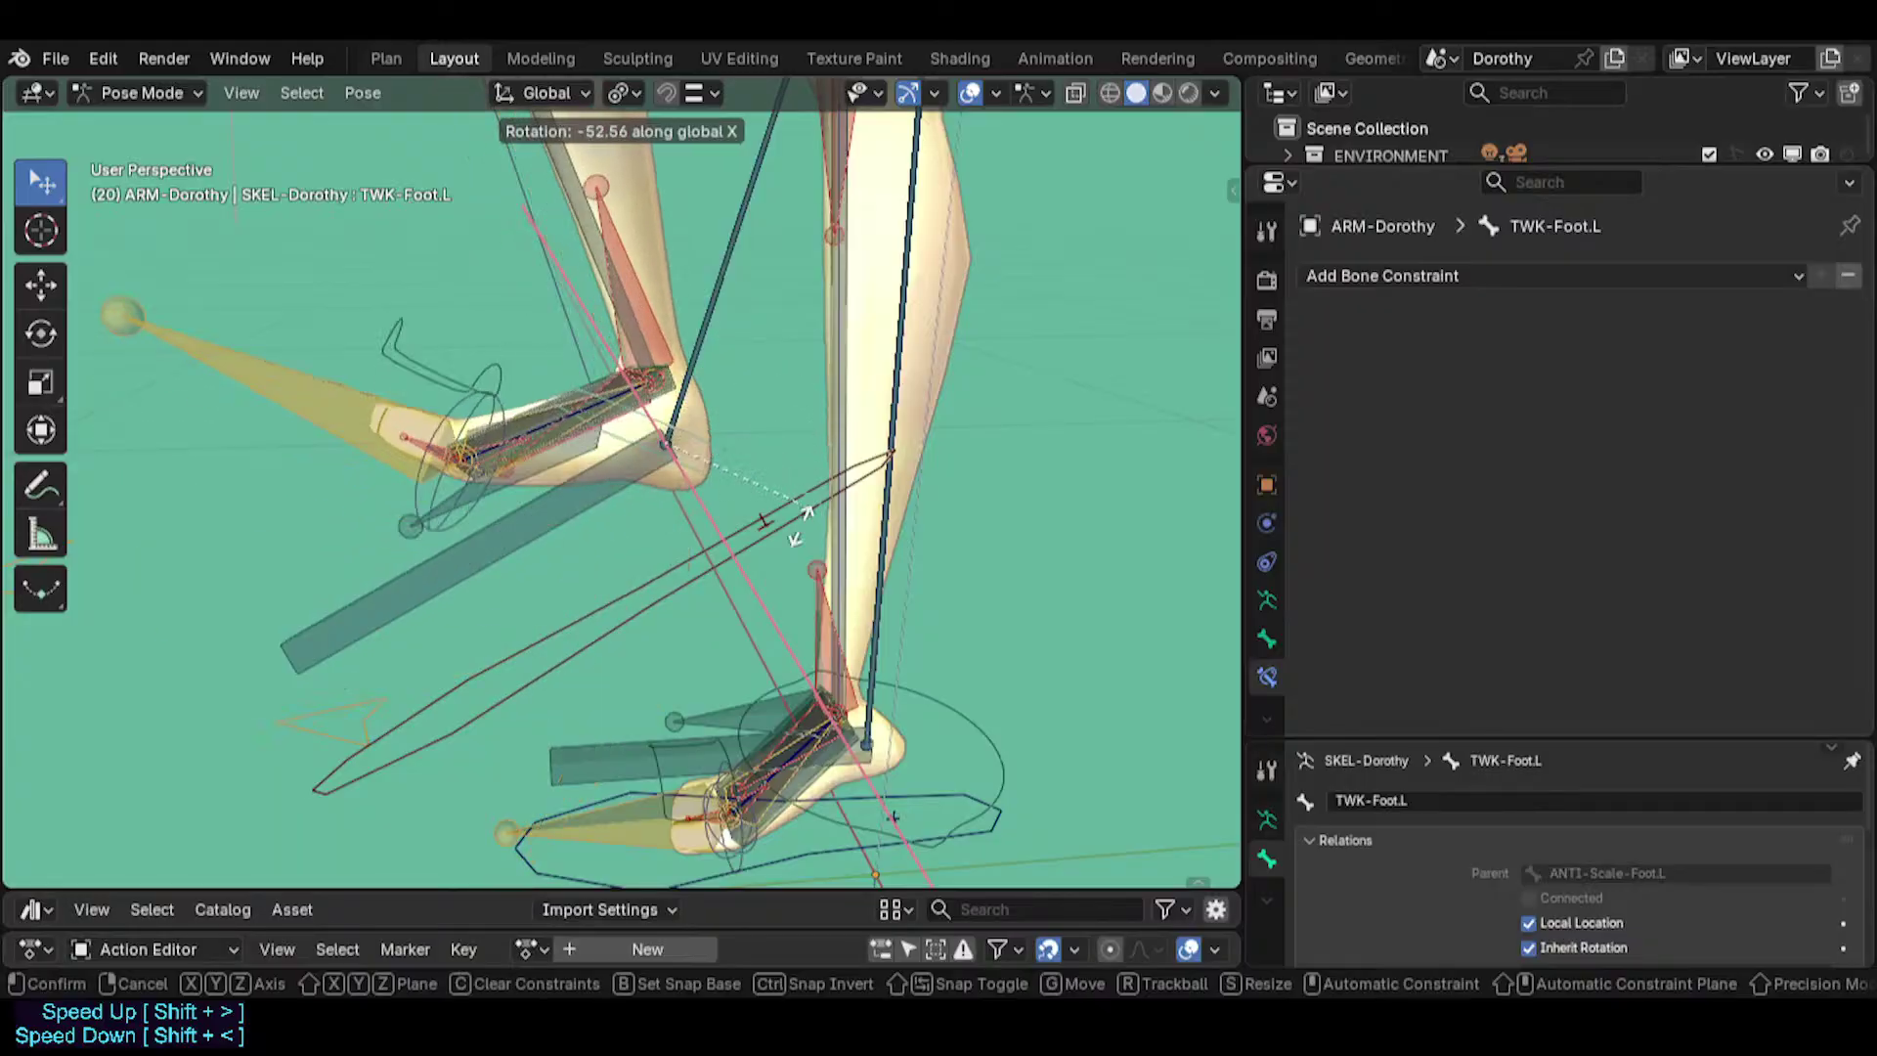
pyautogui.click(818, 479)
# Select MTR-IK-Foot.L and rotate it slightly about the global X axis.
pyautogui.click(818, 479)
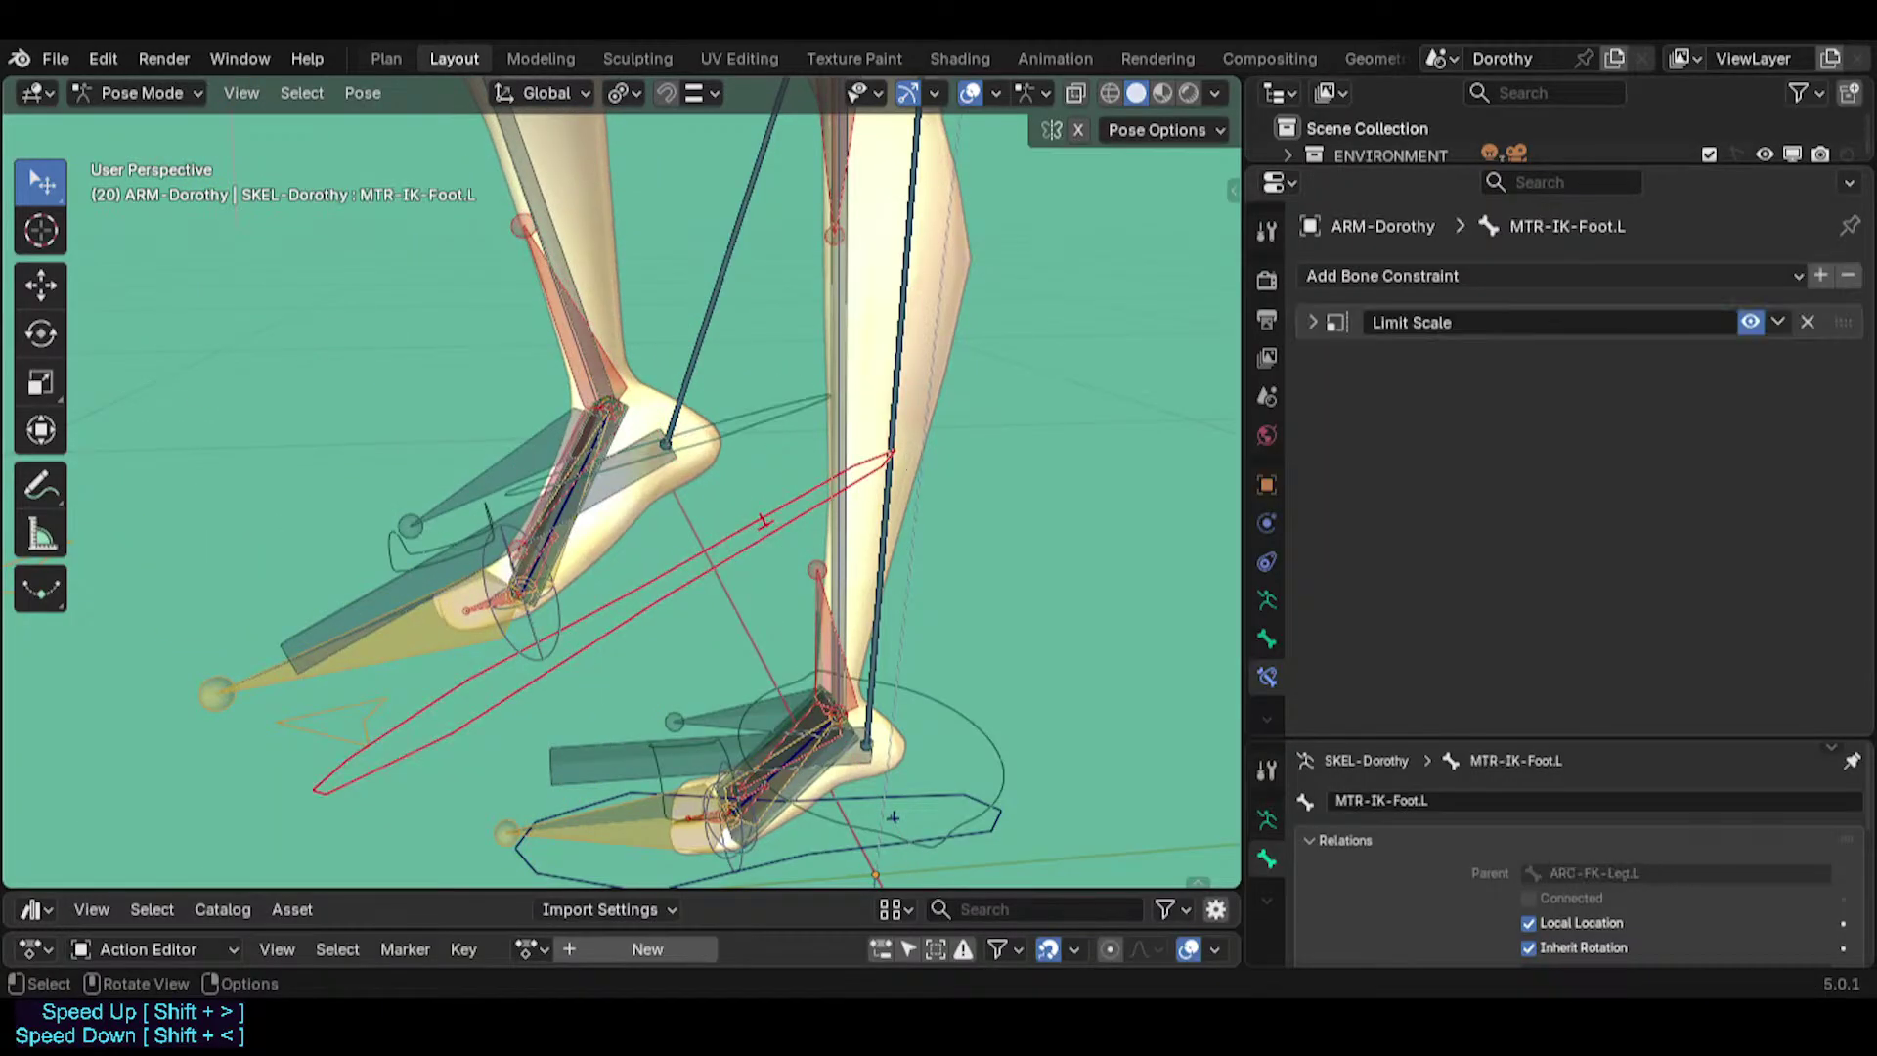
pyautogui.press('r')
pyautogui.press('x')
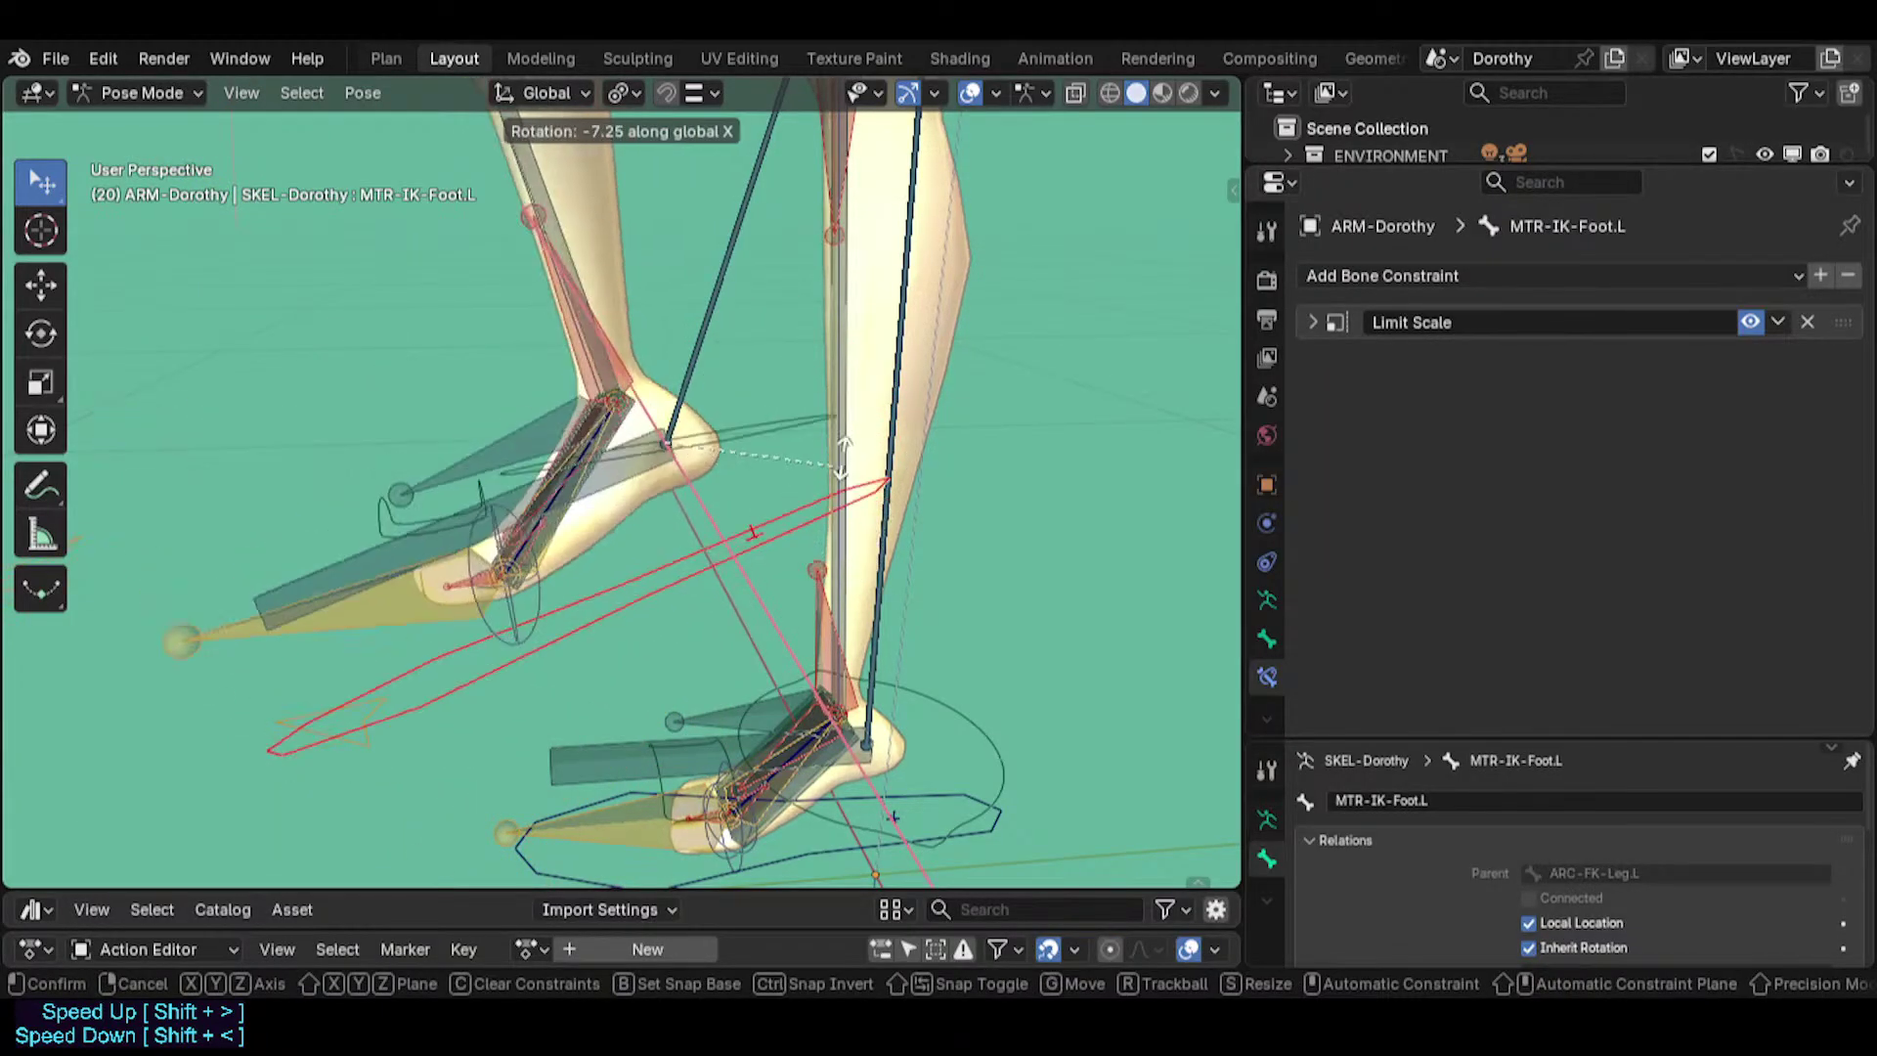
pyautogui.click(837, 457)
# Scale the MTR-IK-Foot.L control up and rotate it until its outline is roughly level.
pyautogui.press('s')
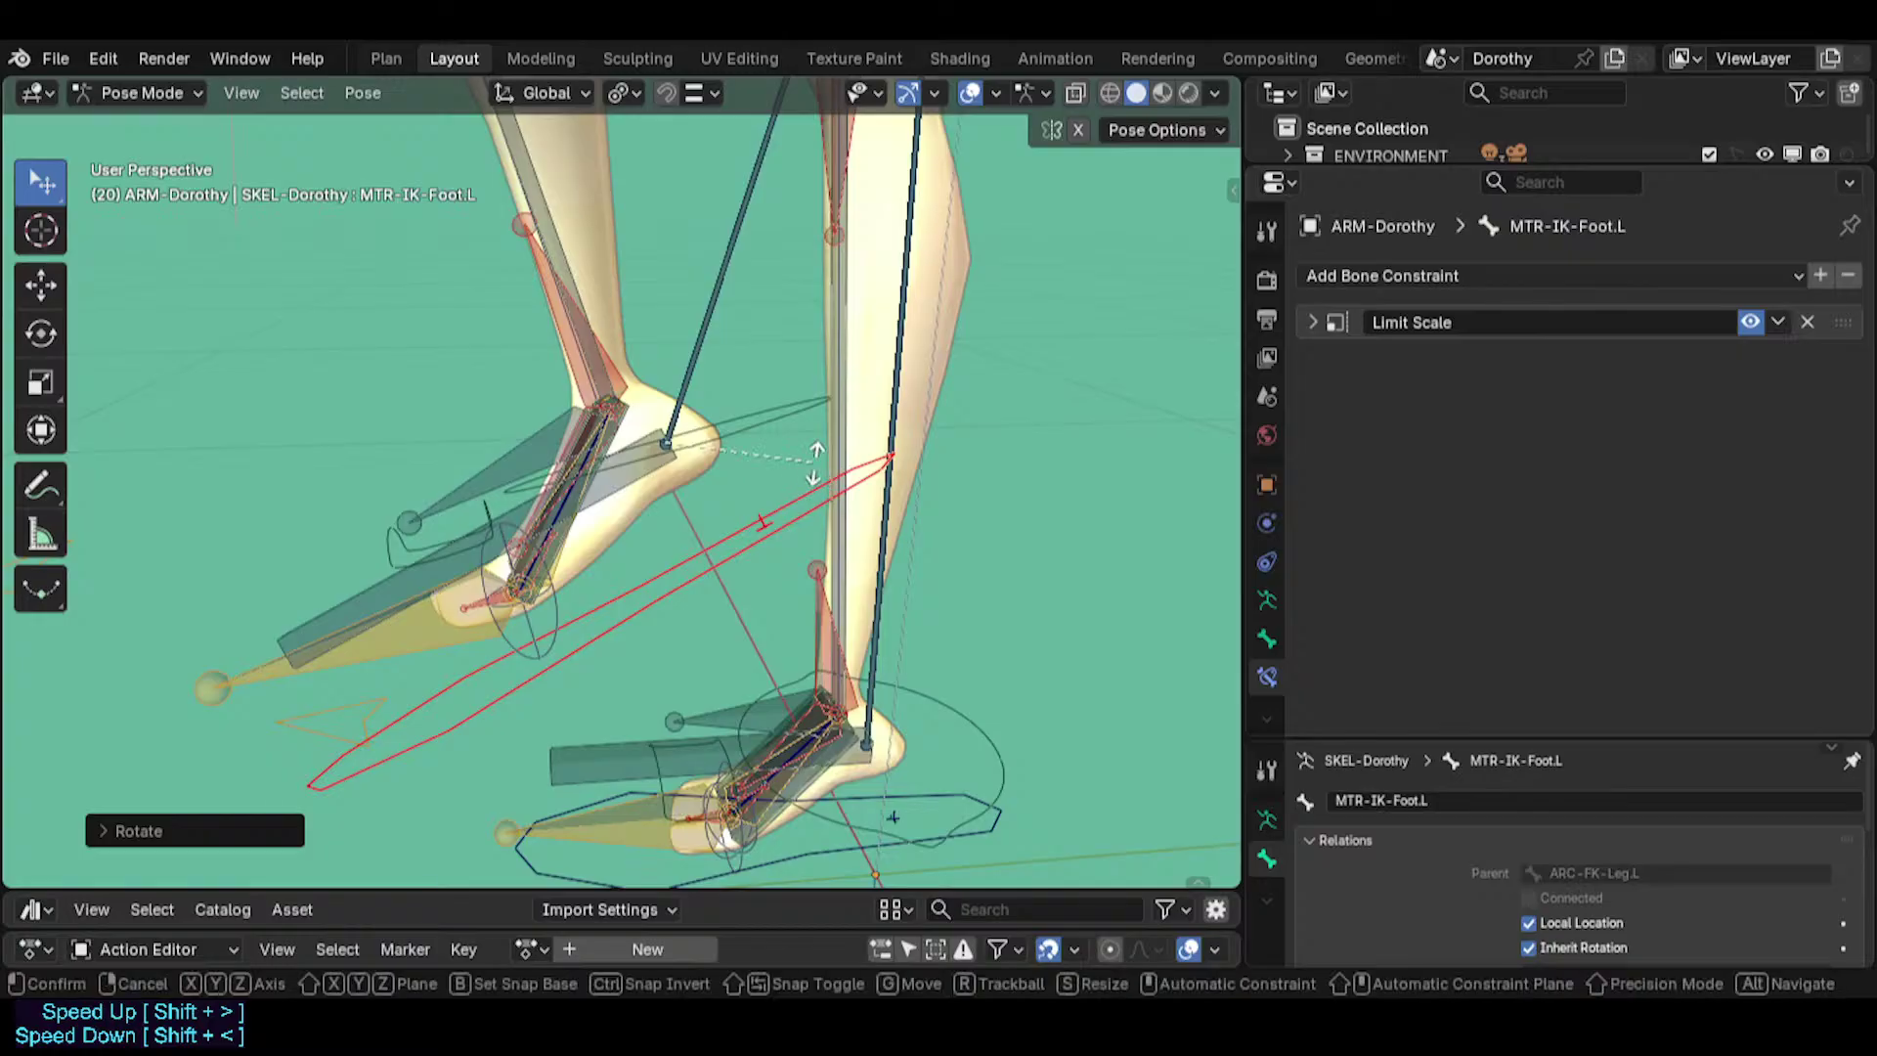
pyautogui.click(955, 469)
pyautogui.press('r')
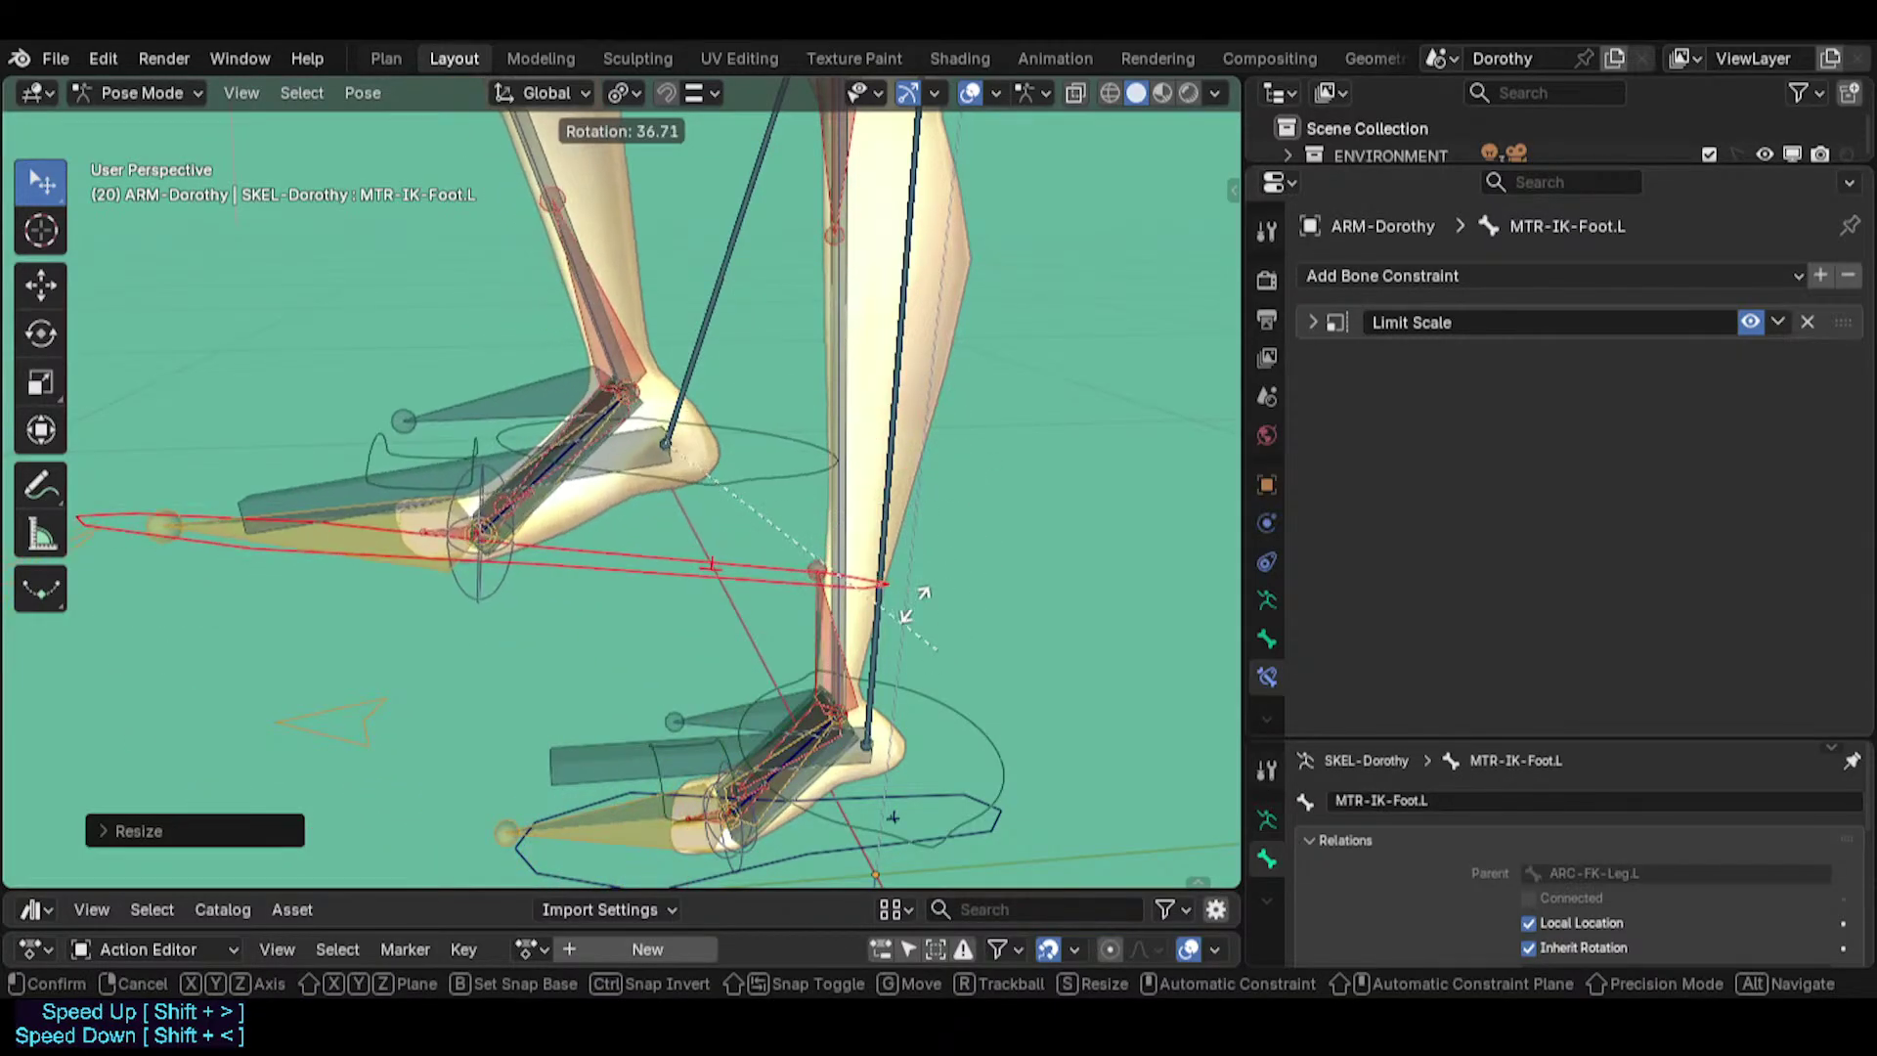
pyautogui.click(905, 545)
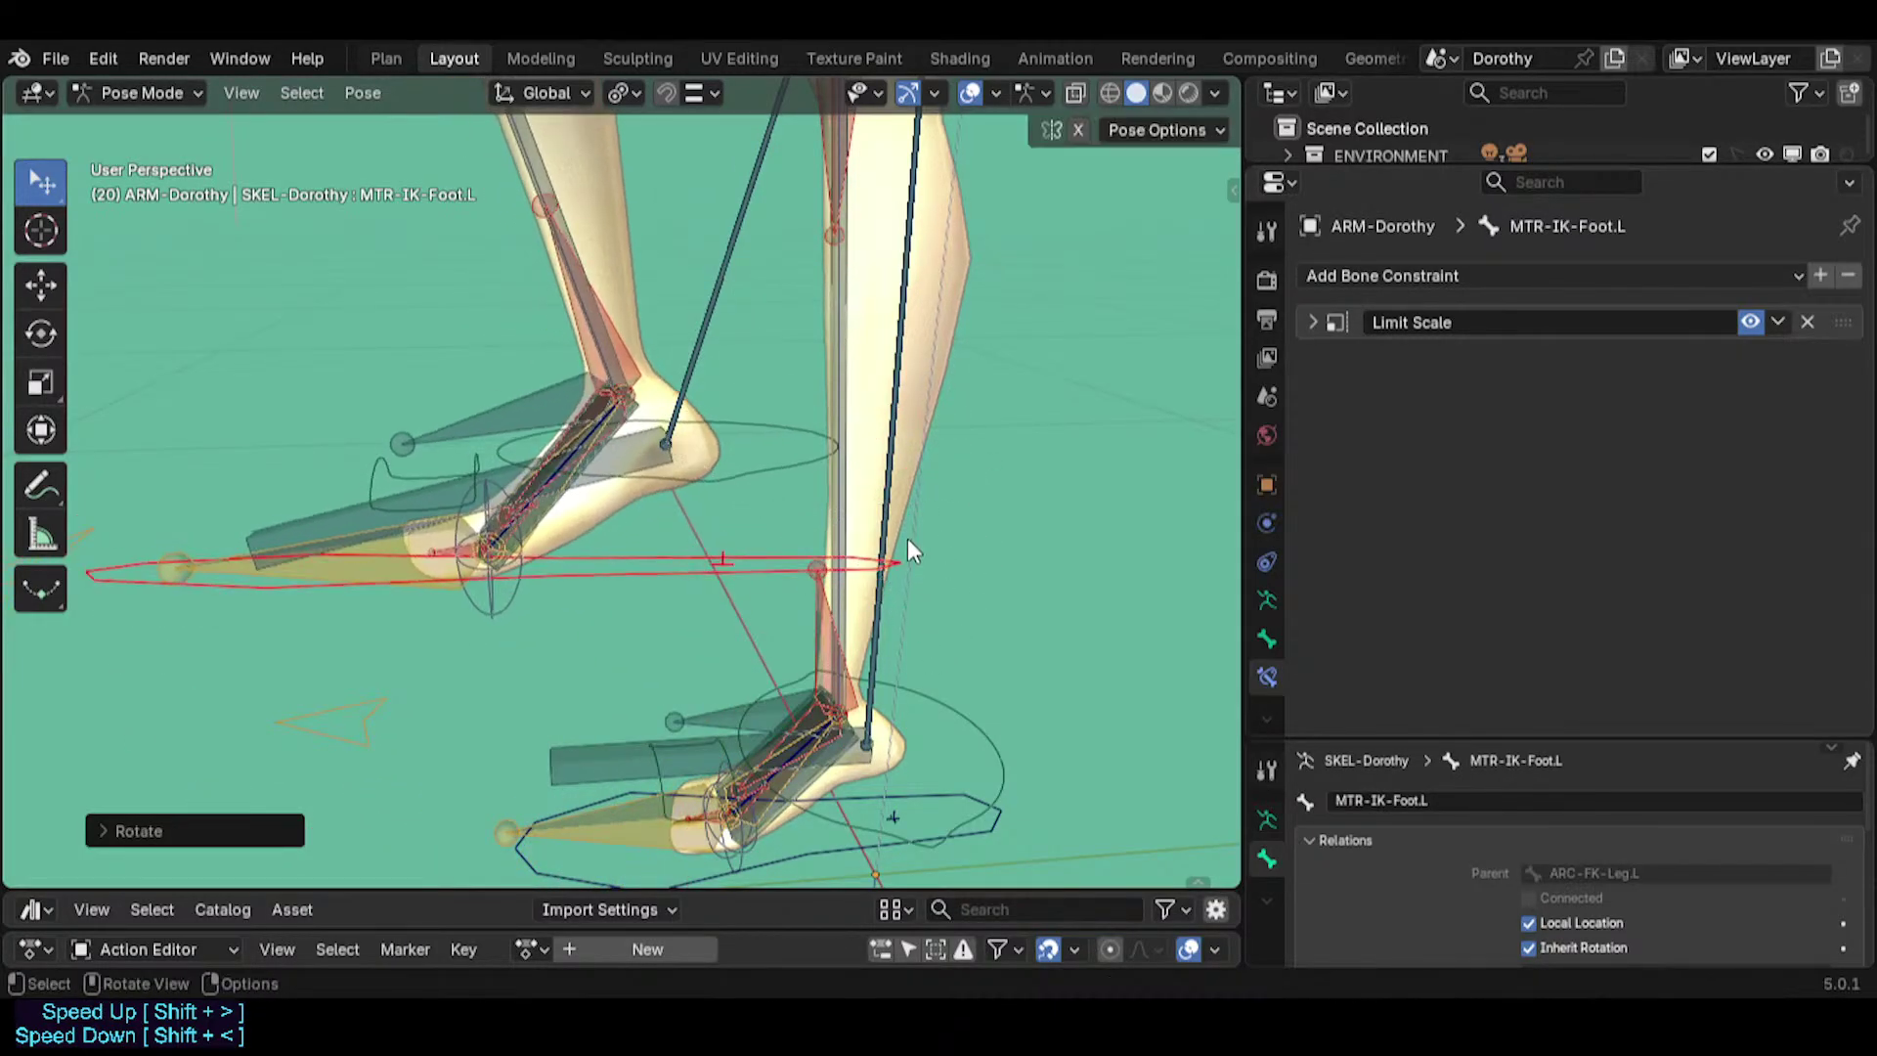
# Nudge the raised left foot control and select the HLP3-FanAnkleFoot.L bone.
pyautogui.click(806, 547)
pyautogui.moveTo(775, 556); pyautogui.dragTo(765, 542)
pyautogui.click(567, 429)
pyautogui.click(568, 430)
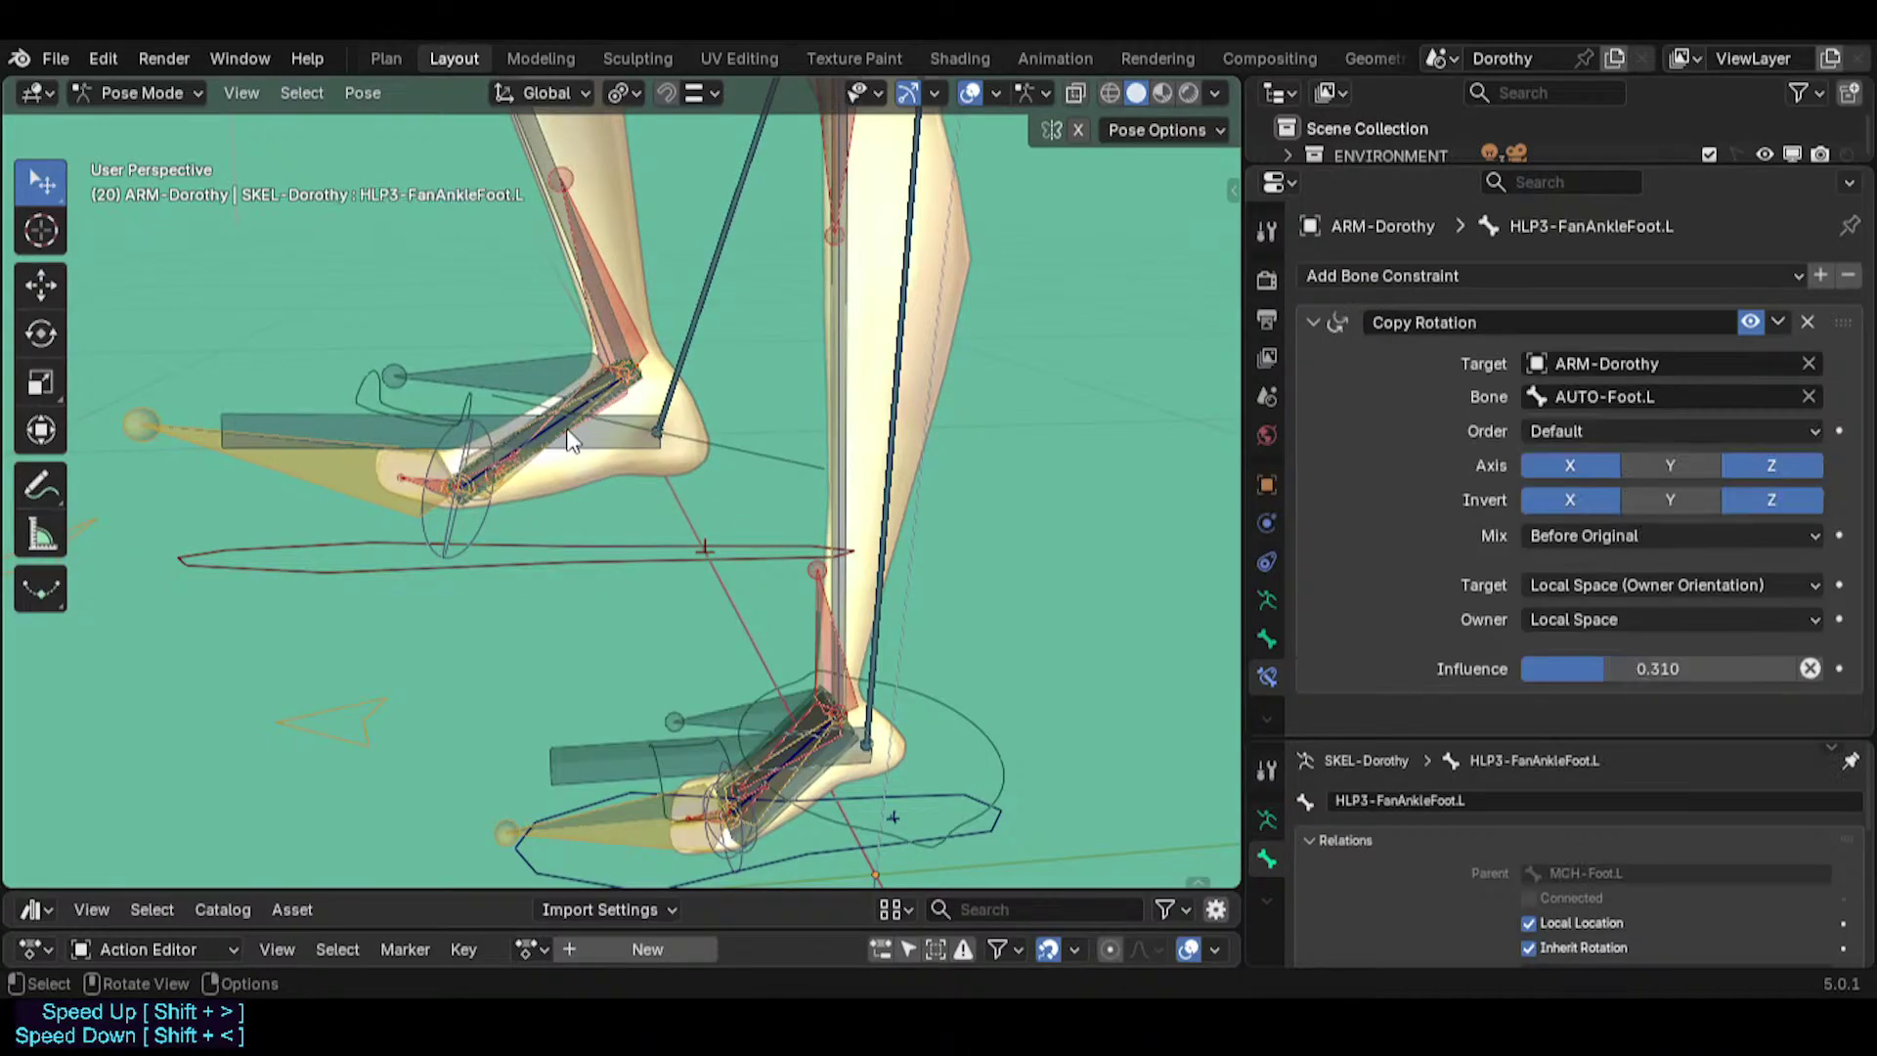
# Inspect the constraints of the overlapping MCH-Foot.L and AUTO-Foot.L bones in the raised left foot, and save the file.
pyautogui.scroll(3, 596, 489)
pyautogui.click(576, 538)
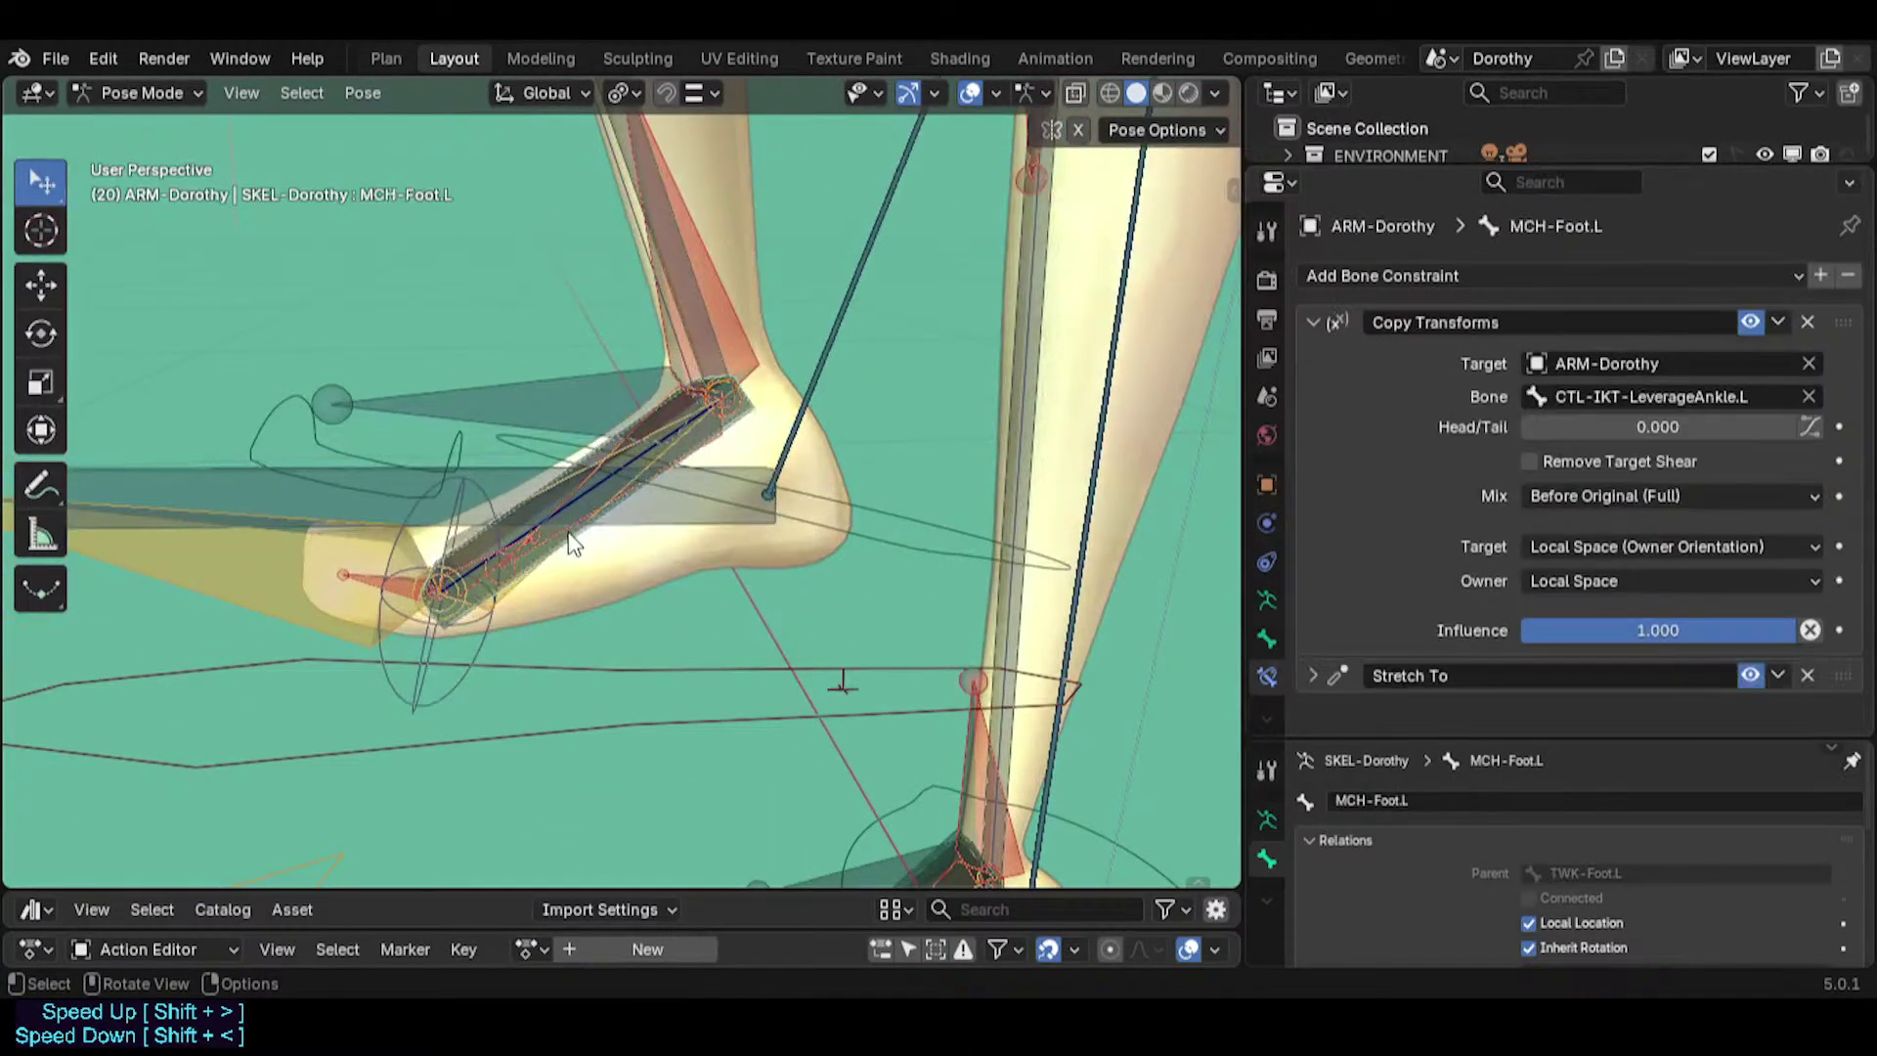
pyautogui.click(572, 542)
pyautogui.moveTo(584, 544); pyautogui.dragTo(690, 541, button='middle')
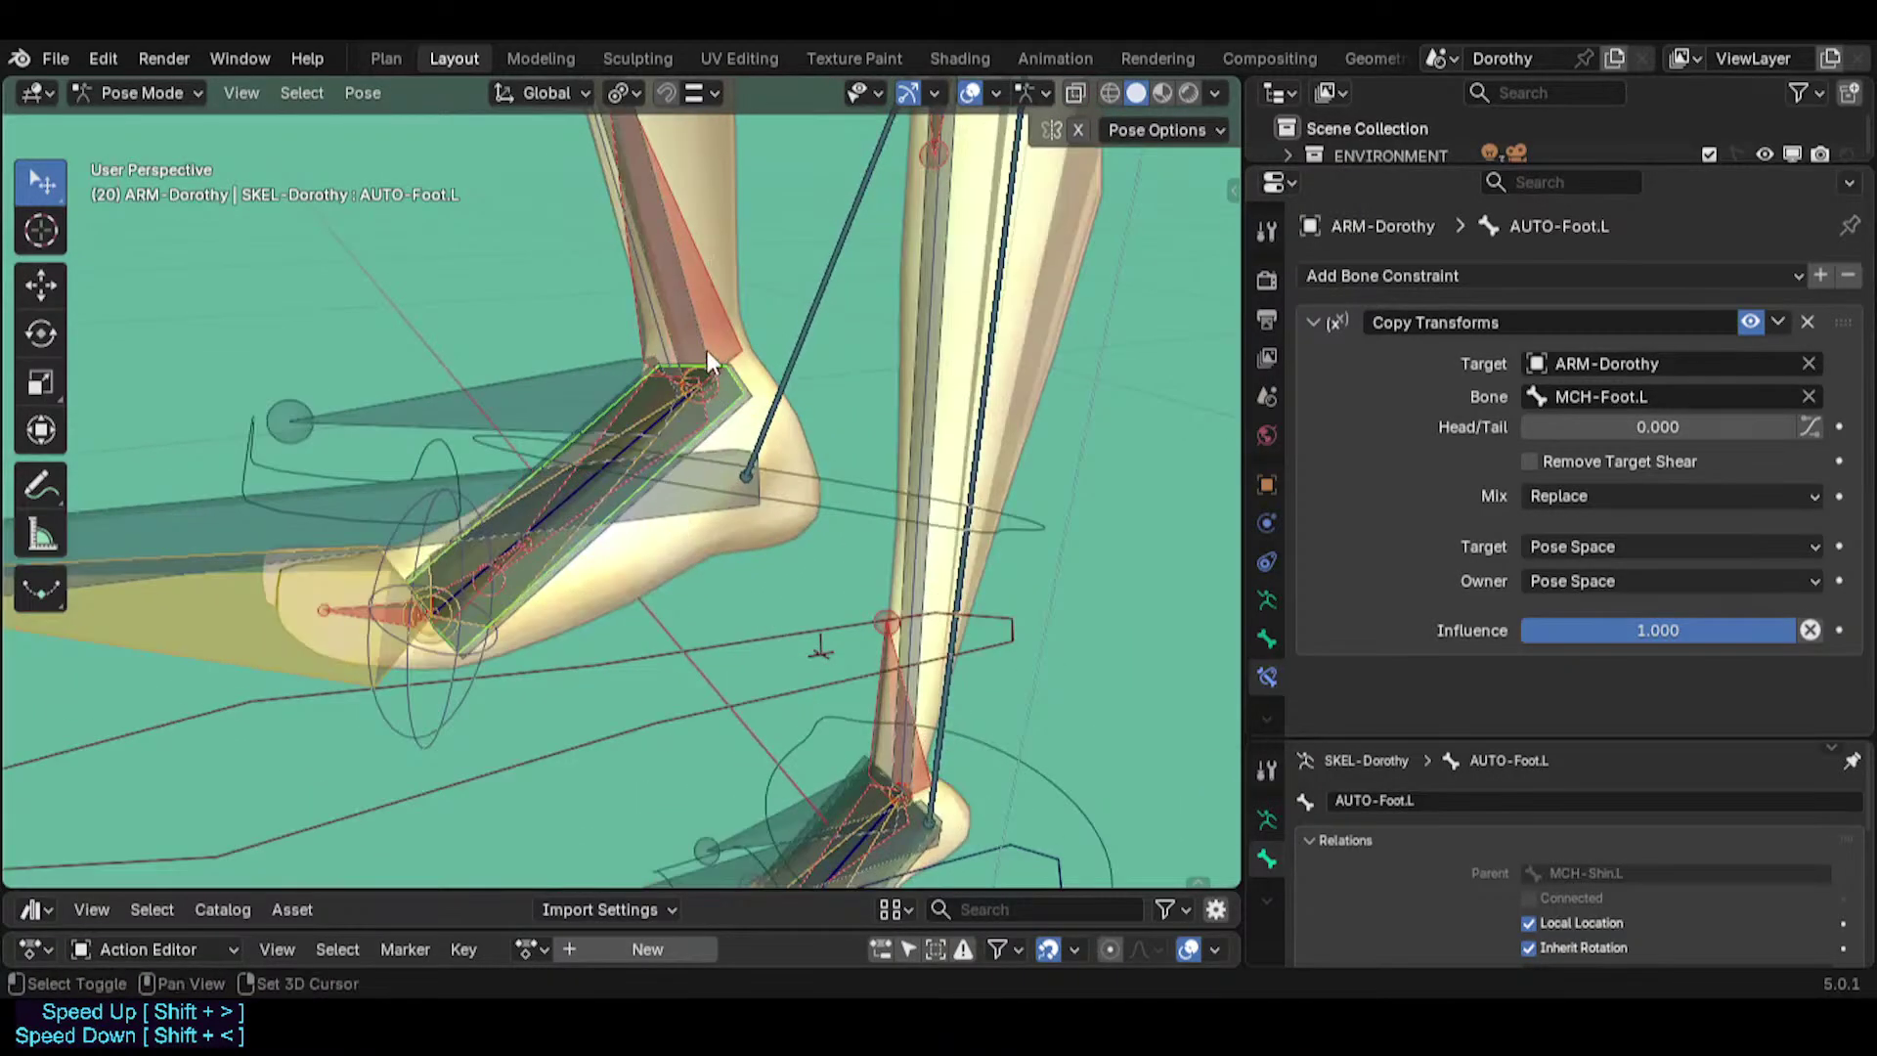
pyautogui.moveTo(706, 350); pyautogui.dragTo(684, 454, button='middle')
pyautogui.moveTo(690, 556)
pyautogui.mouseDown(button='middle')
pyautogui.moveTo(735, 575)
pyautogui.moveTo(599, 519)
pyautogui.moveTo(838, 503)
pyautogui.moveTo(664, 492)
pyautogui.moveTo(743, 502)
pyautogui.moveTo(681, 500)
pyautogui.moveTo(676, 531)
pyautogui.mouseUp(button='middle')
pyautogui.hotkey('ctrl', 's')
# Symmetrize the AUTO-Foot.L bone in Edit Mode and return to Pose Mode.
pyautogui.scroll(-4, 689, 498)
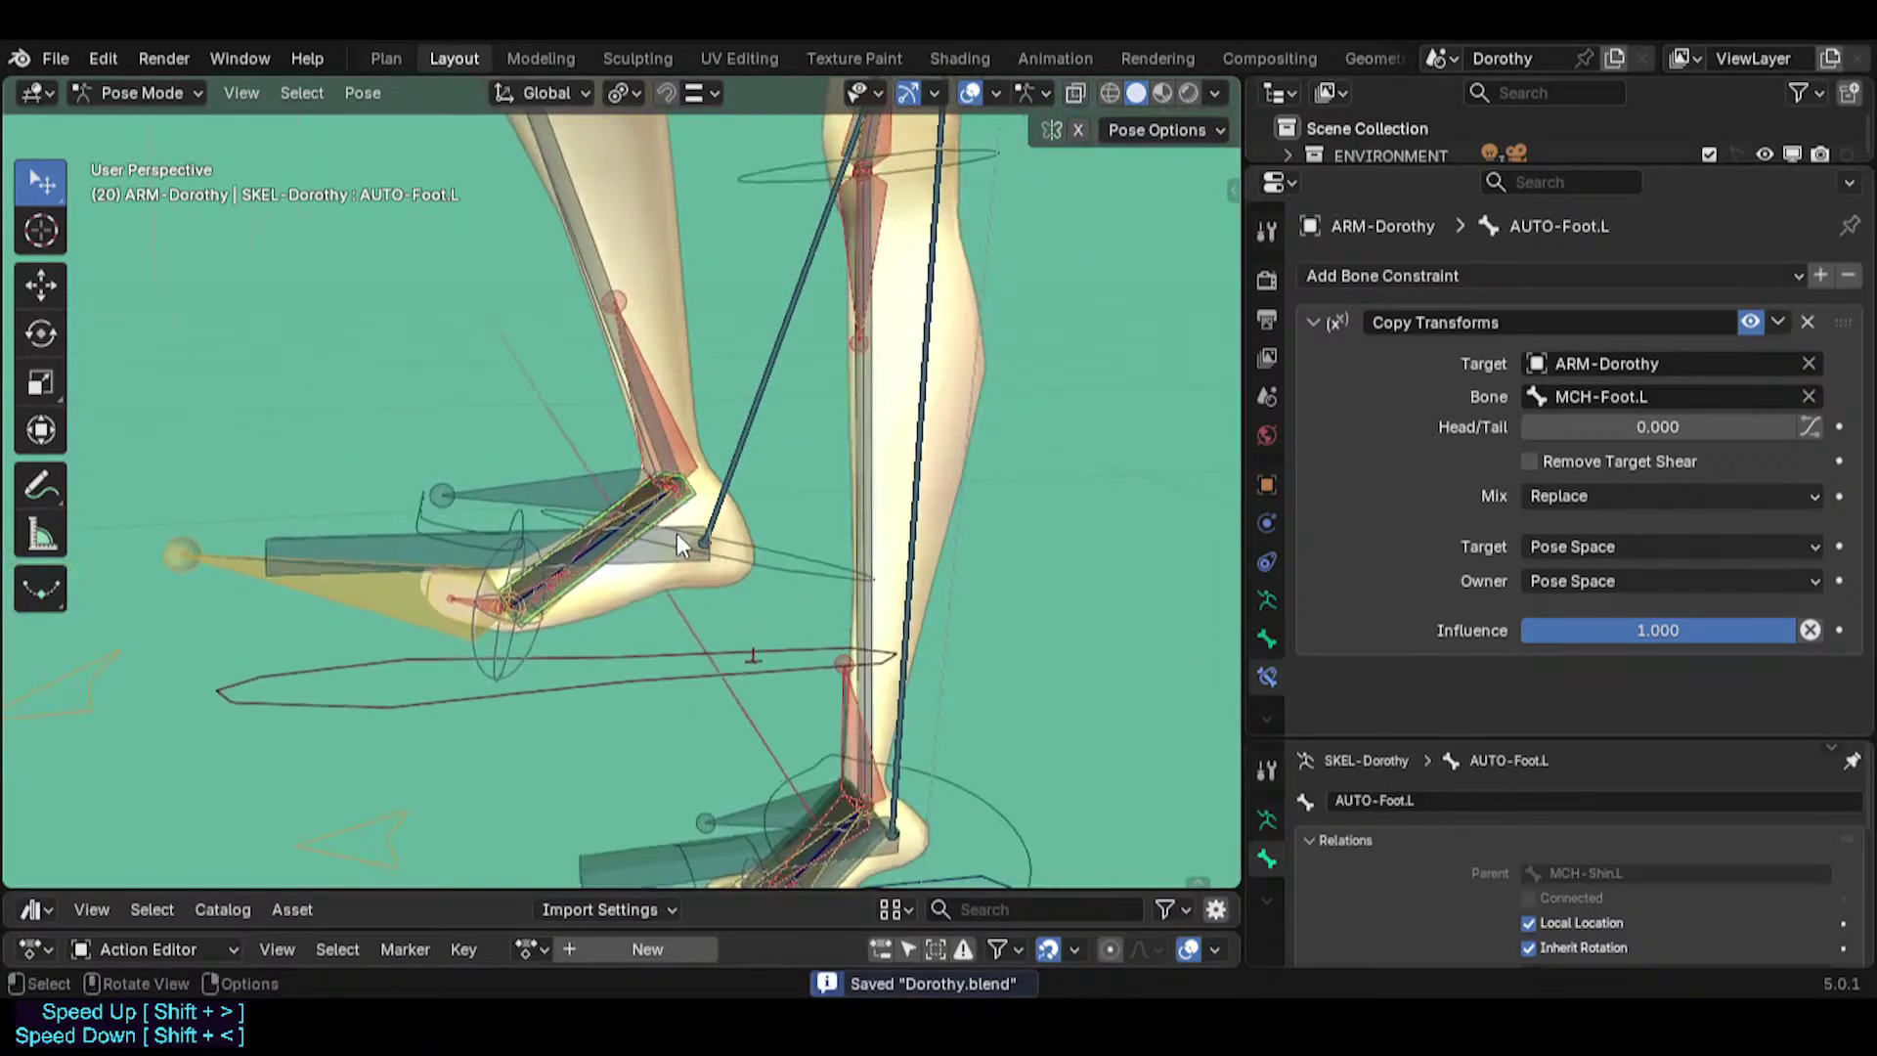
pyautogui.press('Tab')
pyautogui.keyDown('shift'); pyautogui.moveTo(782, 582); pyautogui.dragTo(837, 753, button='middle'); pyautogui.keyUp('shift')
pyautogui.rightClick(881, 733)
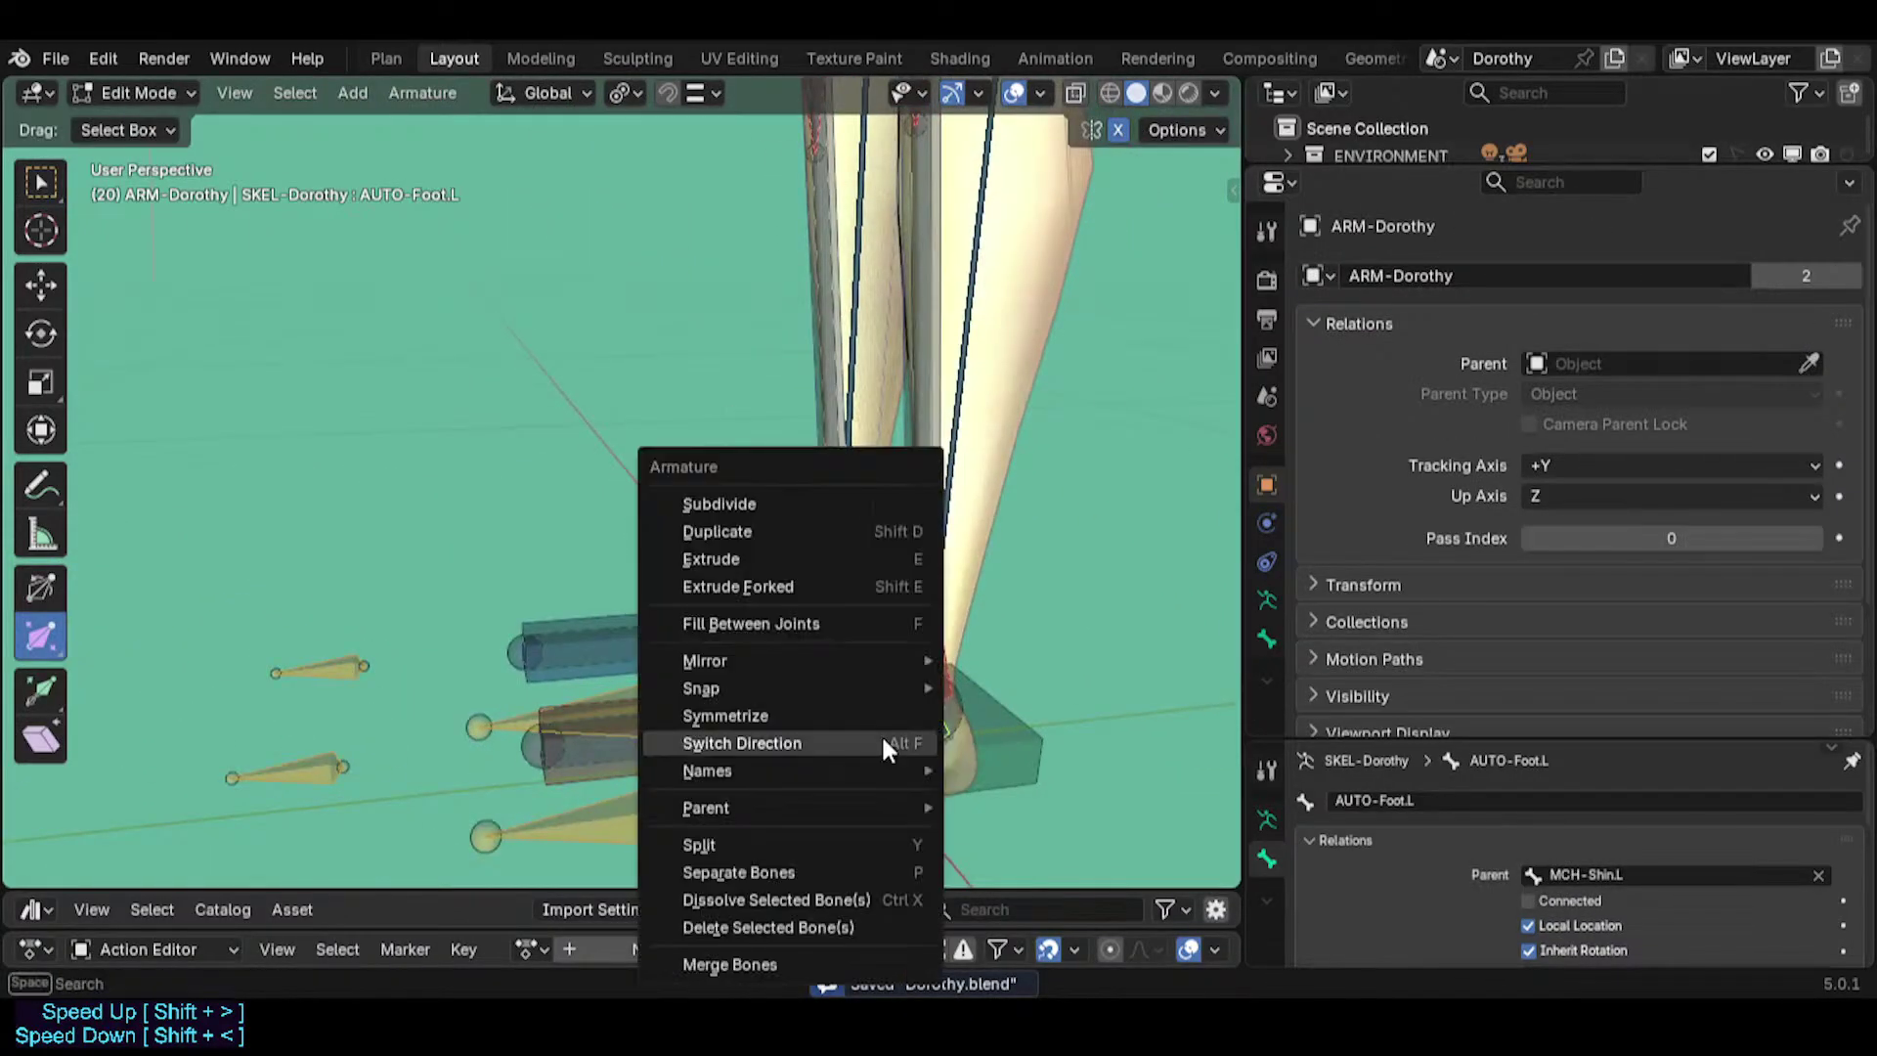
pyautogui.click(870, 700)
pyautogui.press('Tab')
# Select the left foot's HLP3-FanAnkleFoot.L bone and then the overlapping MAP-FootRoll.L bone, and save the file.
pyautogui.scroll(2, 842, 753)
pyautogui.keyDown('shift'); pyautogui.moveTo(420, 156); pyautogui.dragTo(633, 537, button='middle'); pyautogui.keyUp('shift')
pyautogui.scroll(1, 666, 446)
pyautogui.click(661, 432)
pyautogui.click(661, 432)
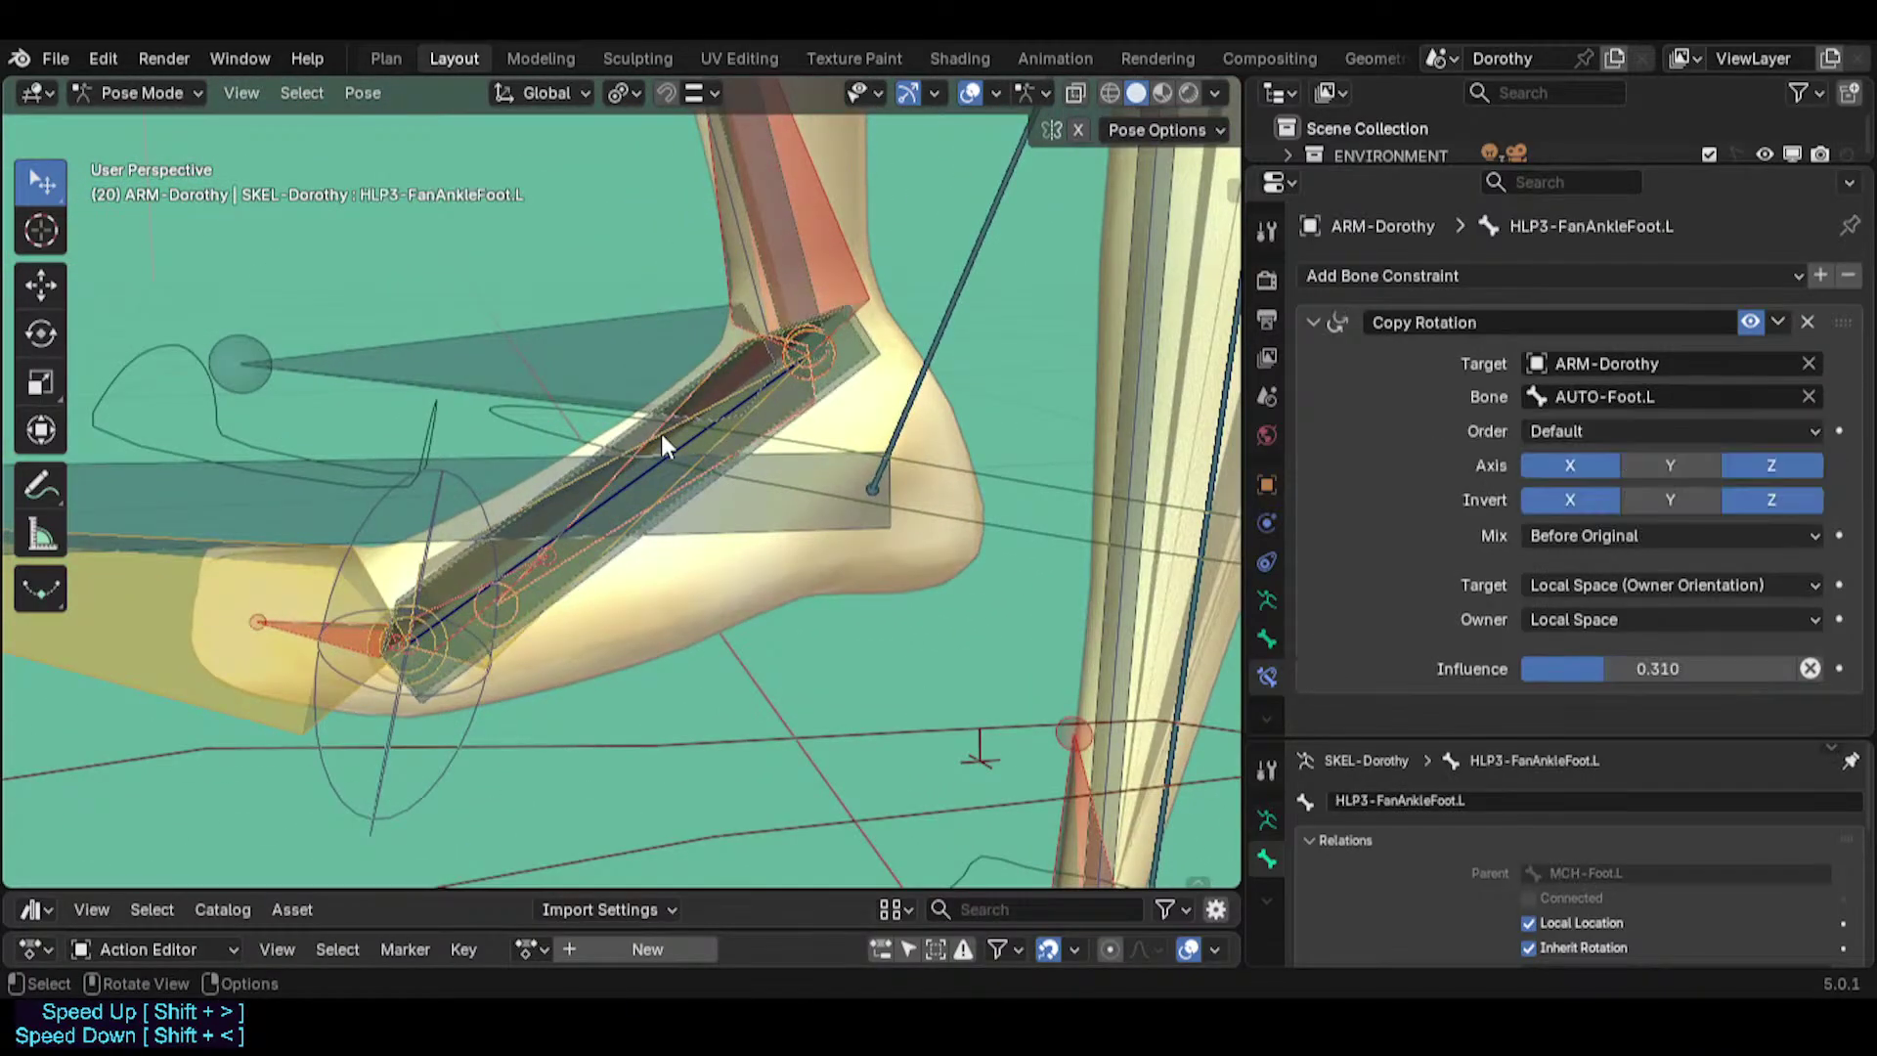
pyautogui.click(661, 432)
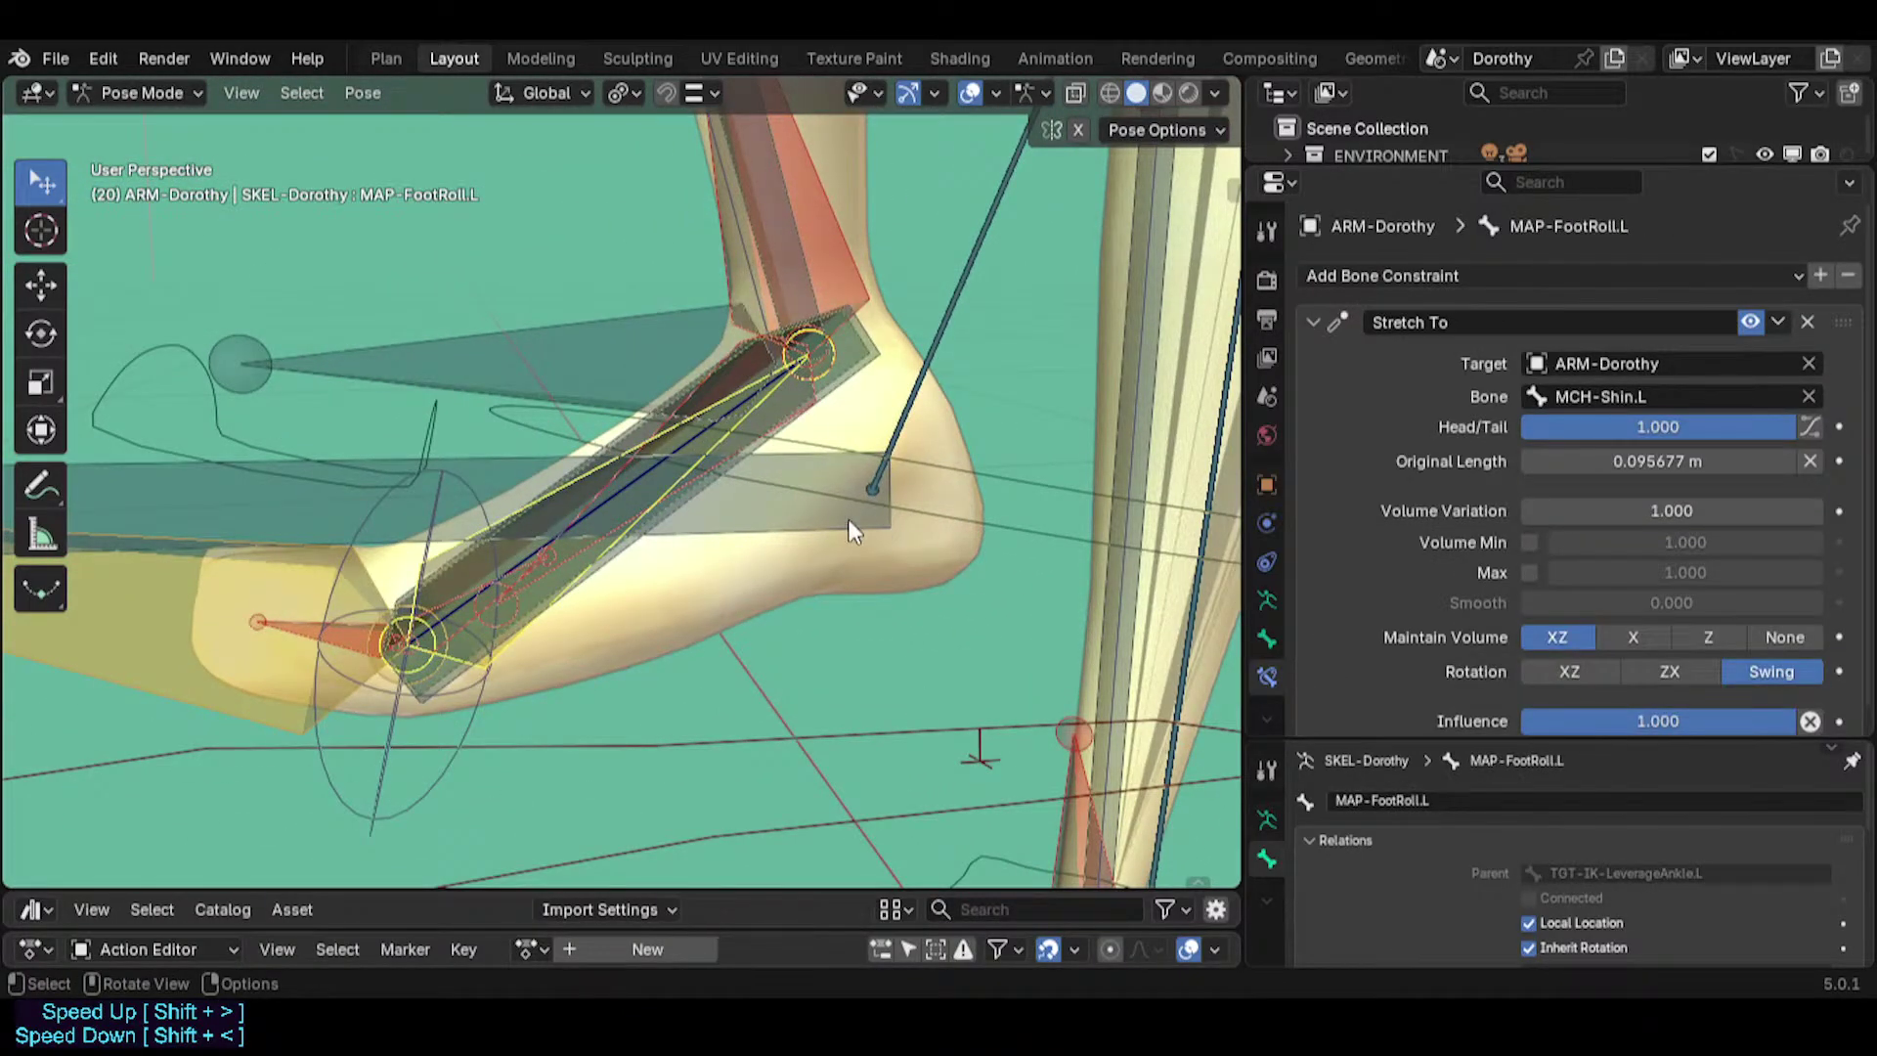
pyautogui.scroll(-3, 788, 506)
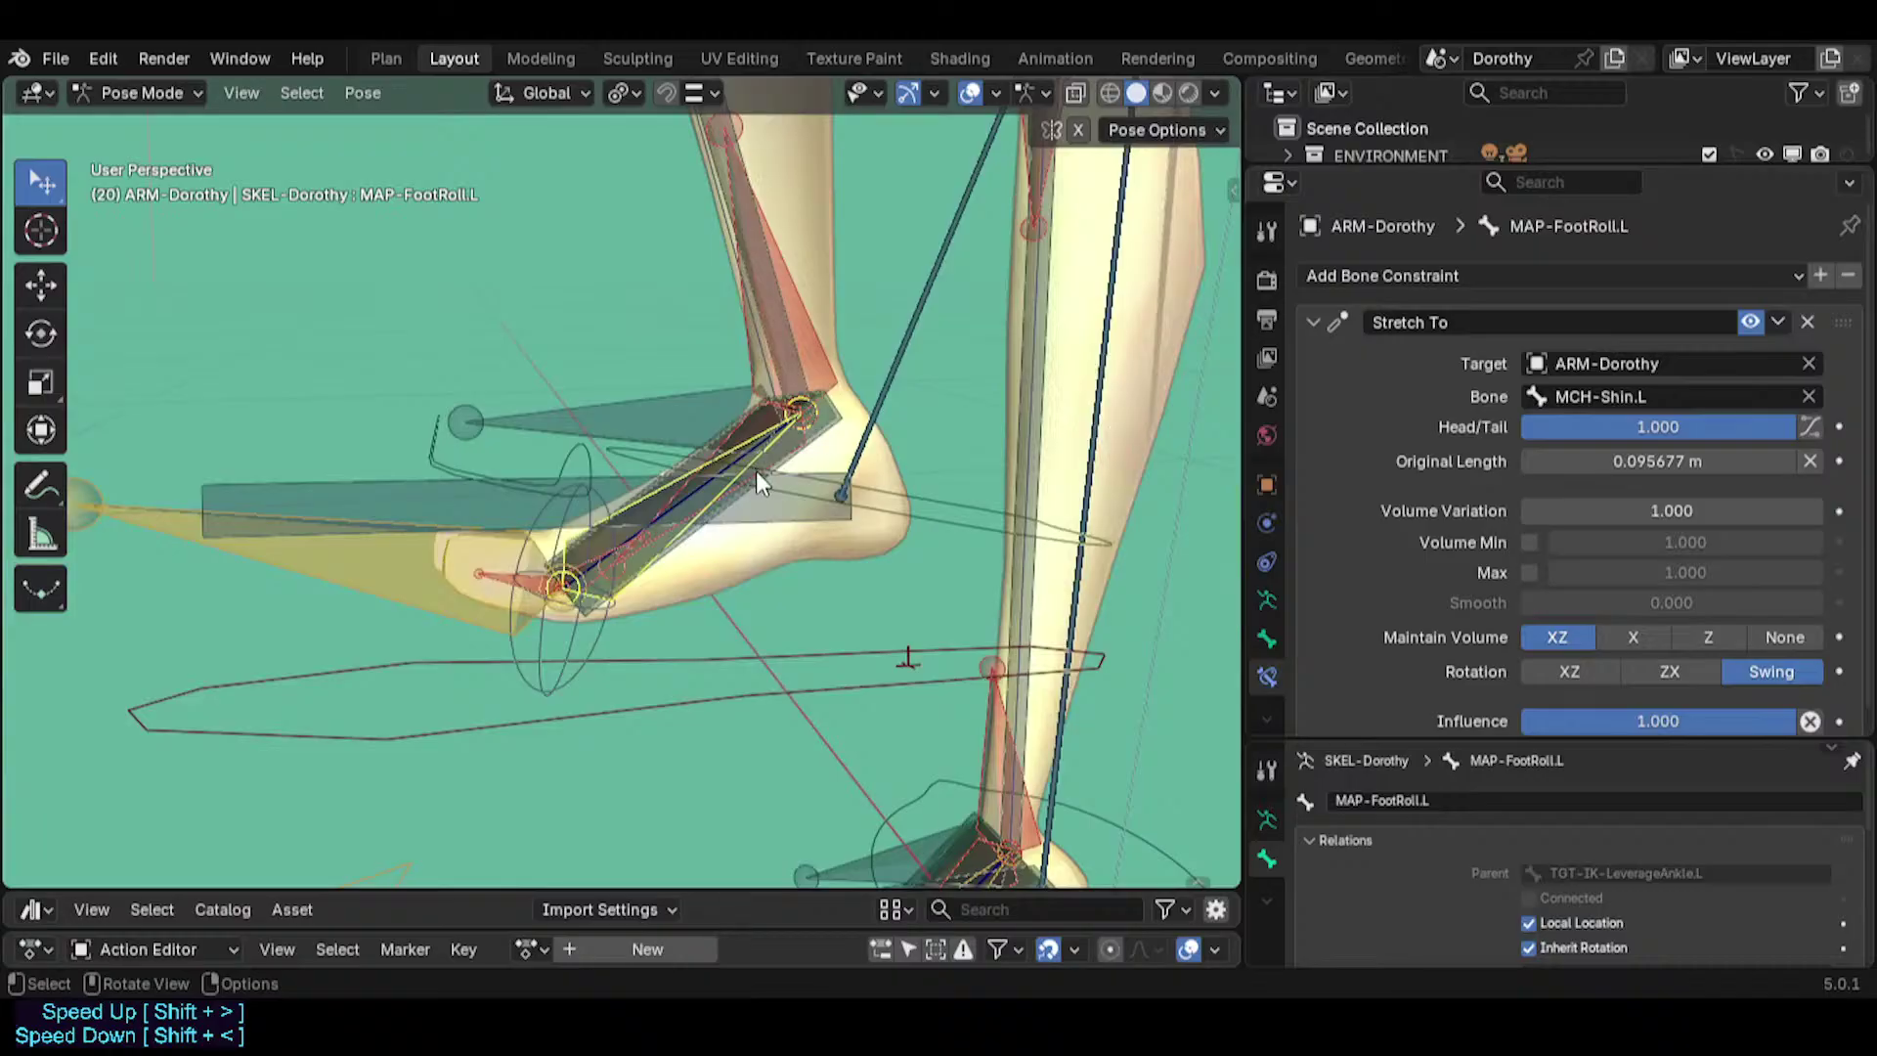
pyautogui.scroll(-1, 772, 489)
pyautogui.scroll(-1, 821, 494)
pyautogui.hotkey('ctrl', 's')
# Cycle through the overlapping left foot bones MCH-Foot.L, AUTO-Foot.L and MAP-FootRoll.L to examine their constraints.
pyautogui.scroll(4, 745, 477)
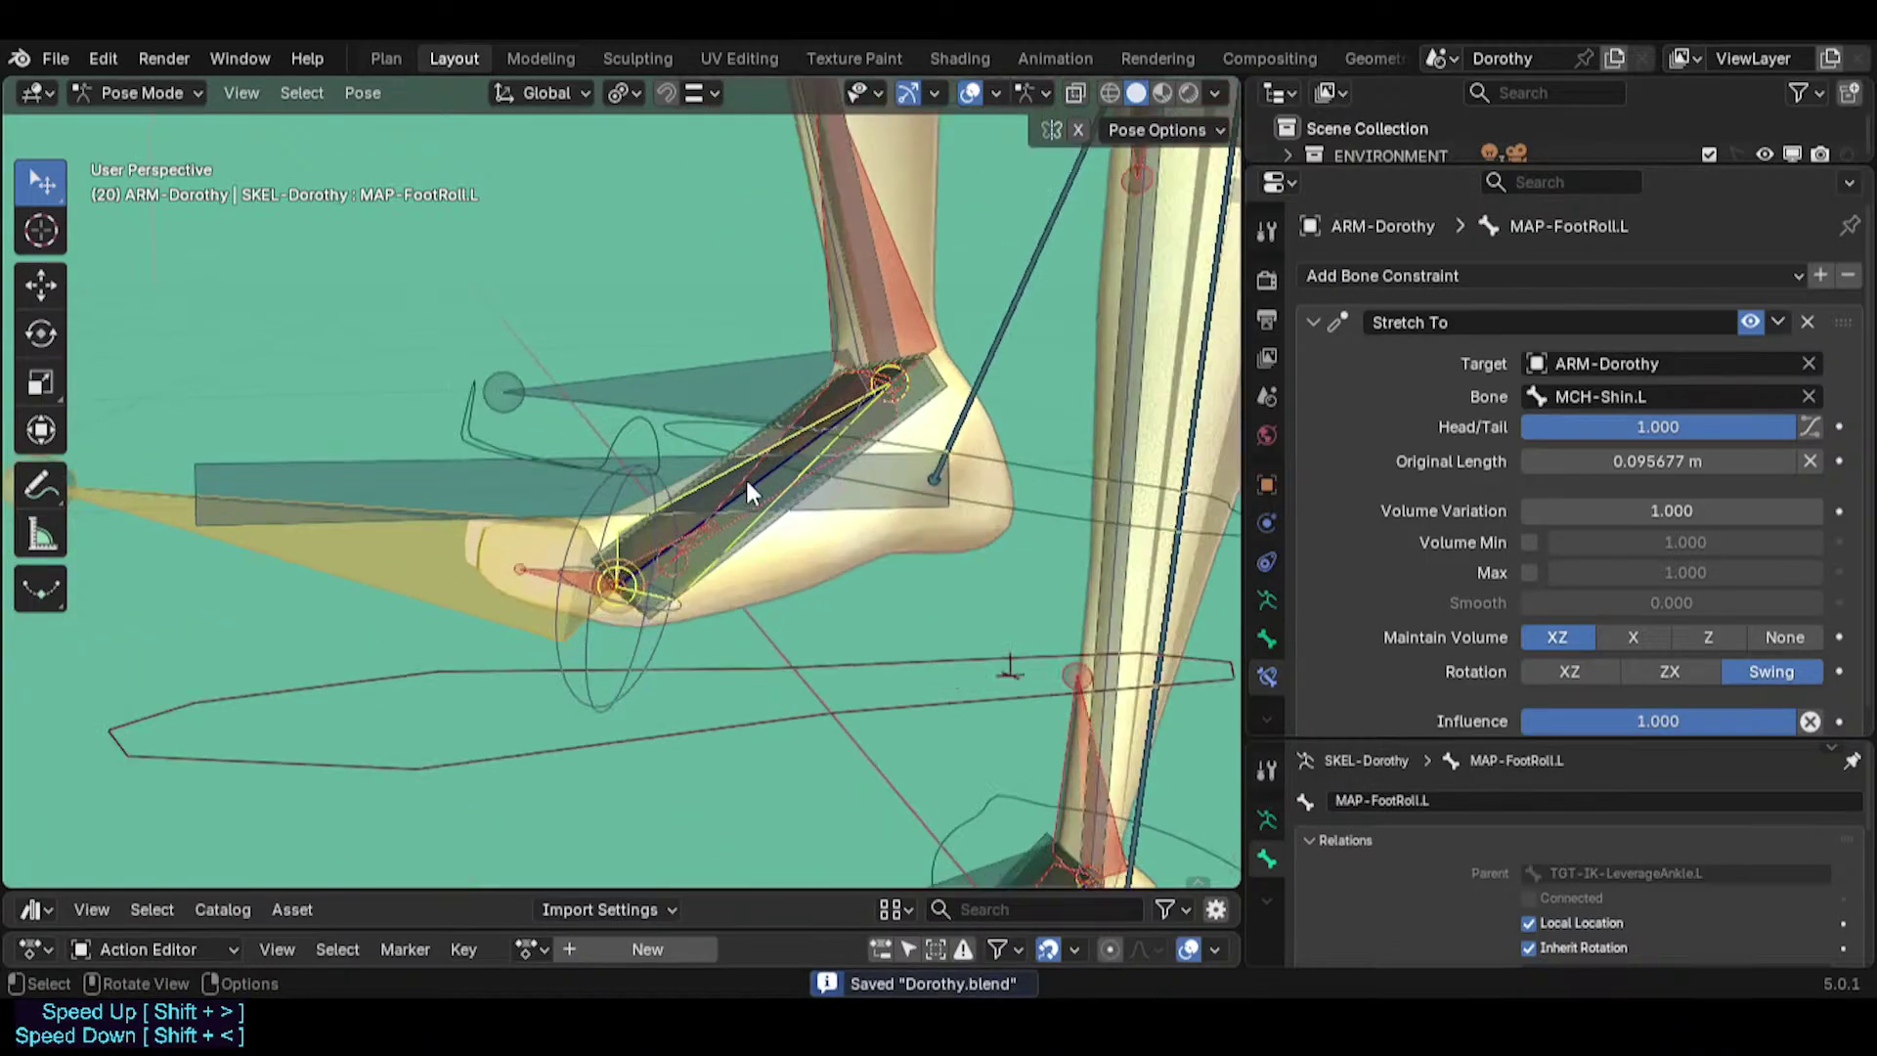
pyautogui.click(833, 455)
pyautogui.moveTo(836, 483); pyautogui.dragTo(684, 509, button='middle')
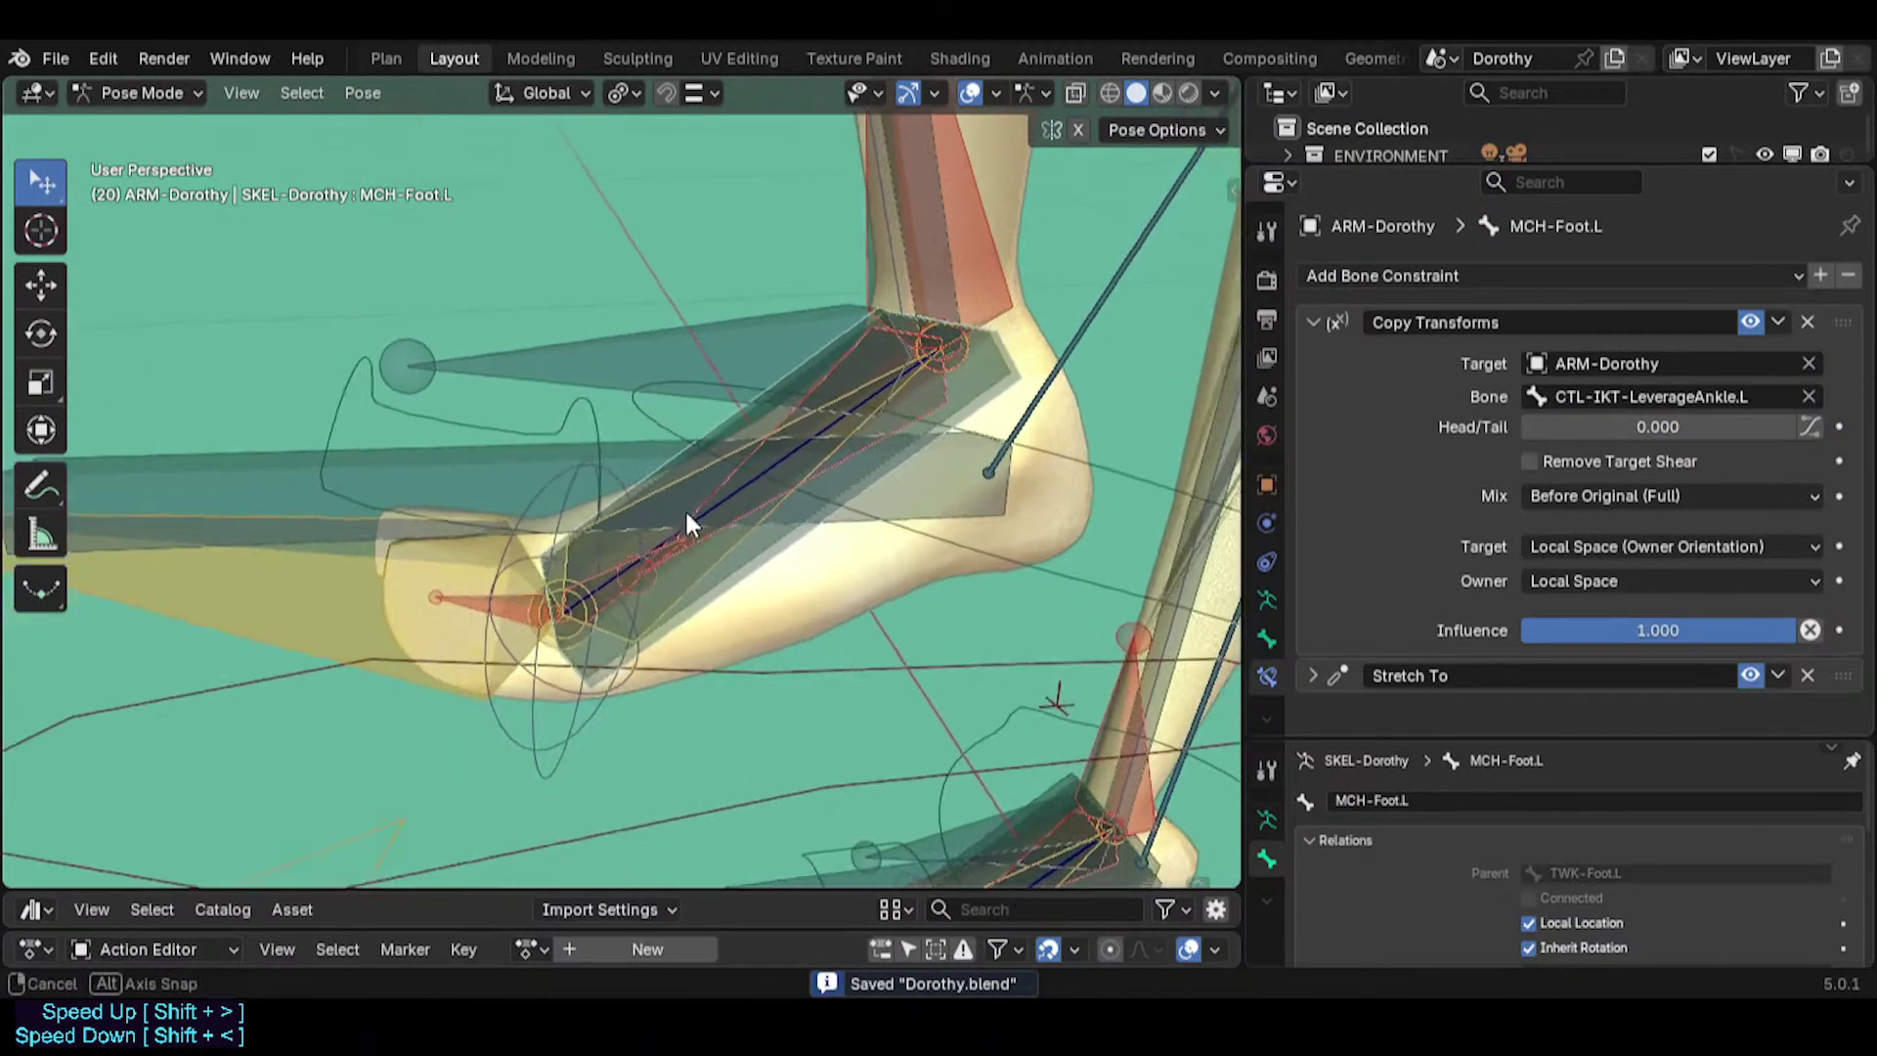
pyautogui.click(739, 526)
pyautogui.click(740, 529)
pyautogui.click(725, 559)
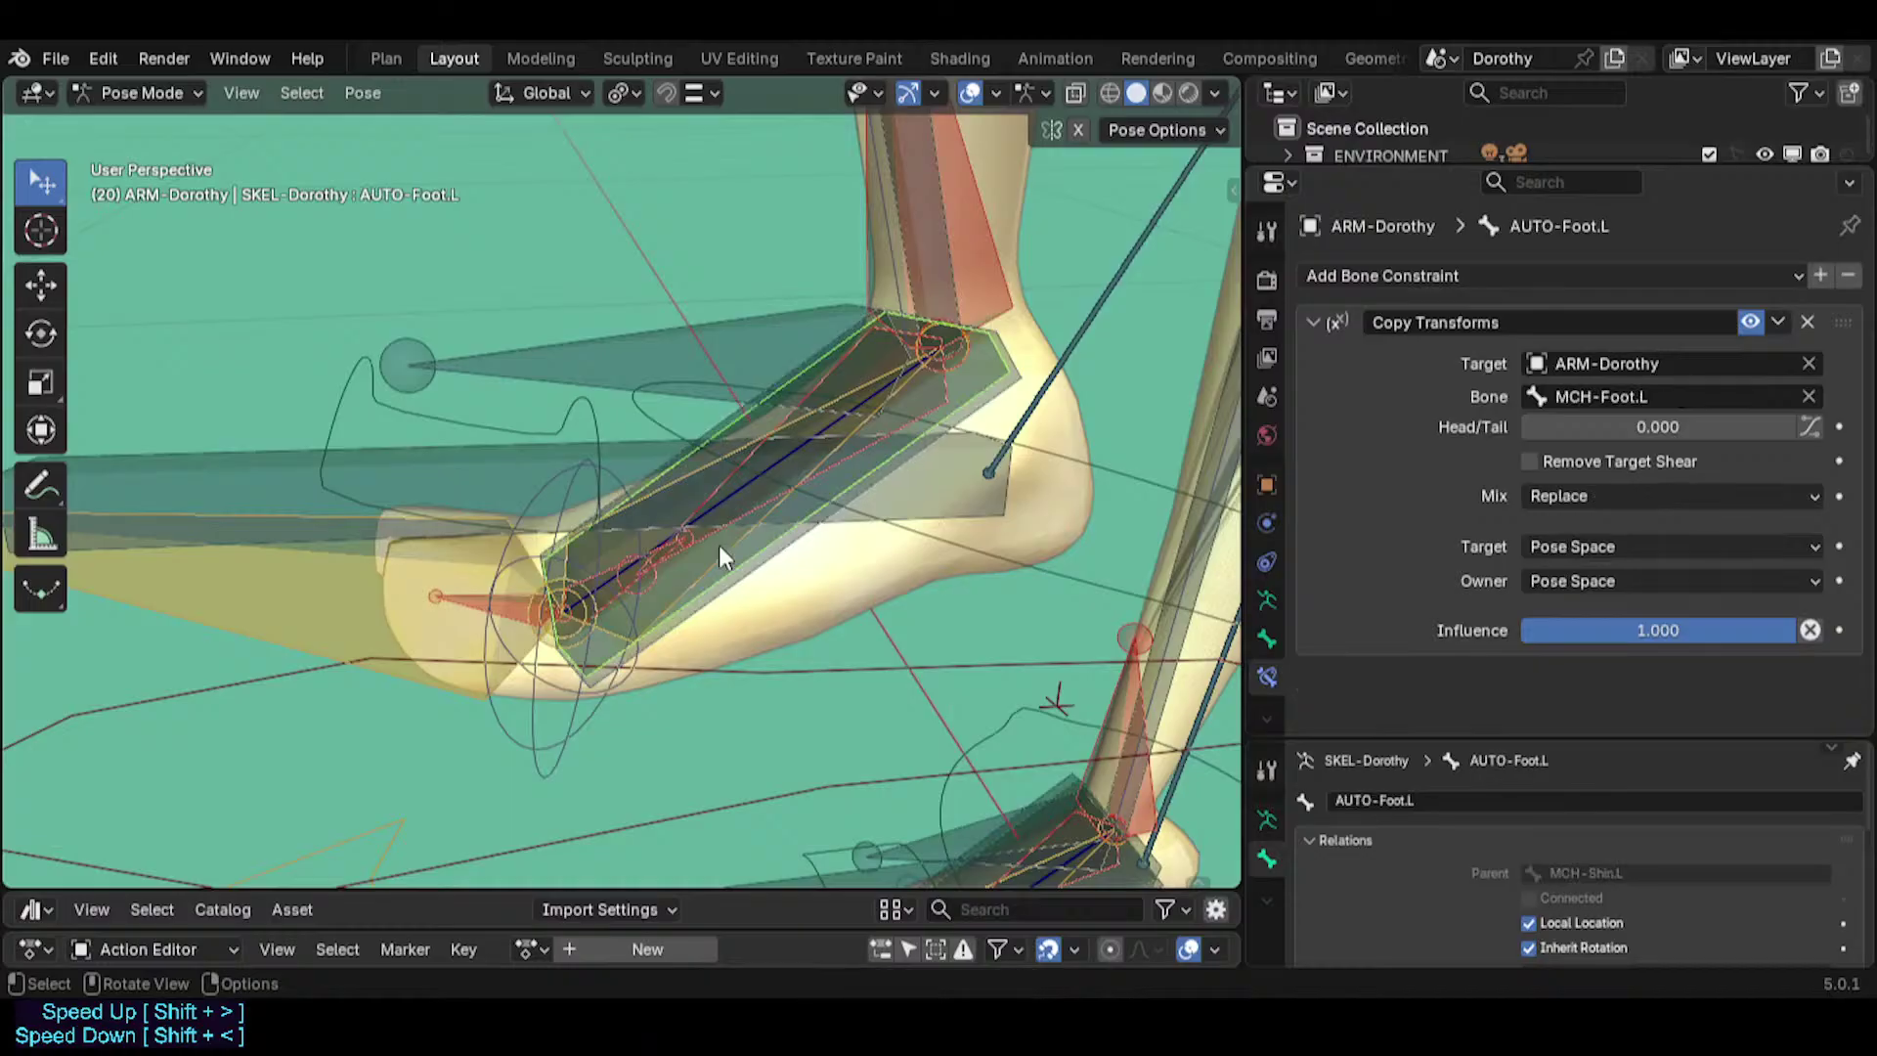
pyautogui.click(720, 559)
pyautogui.click(719, 559)
pyautogui.click(719, 559)
pyautogui.click(717, 553)
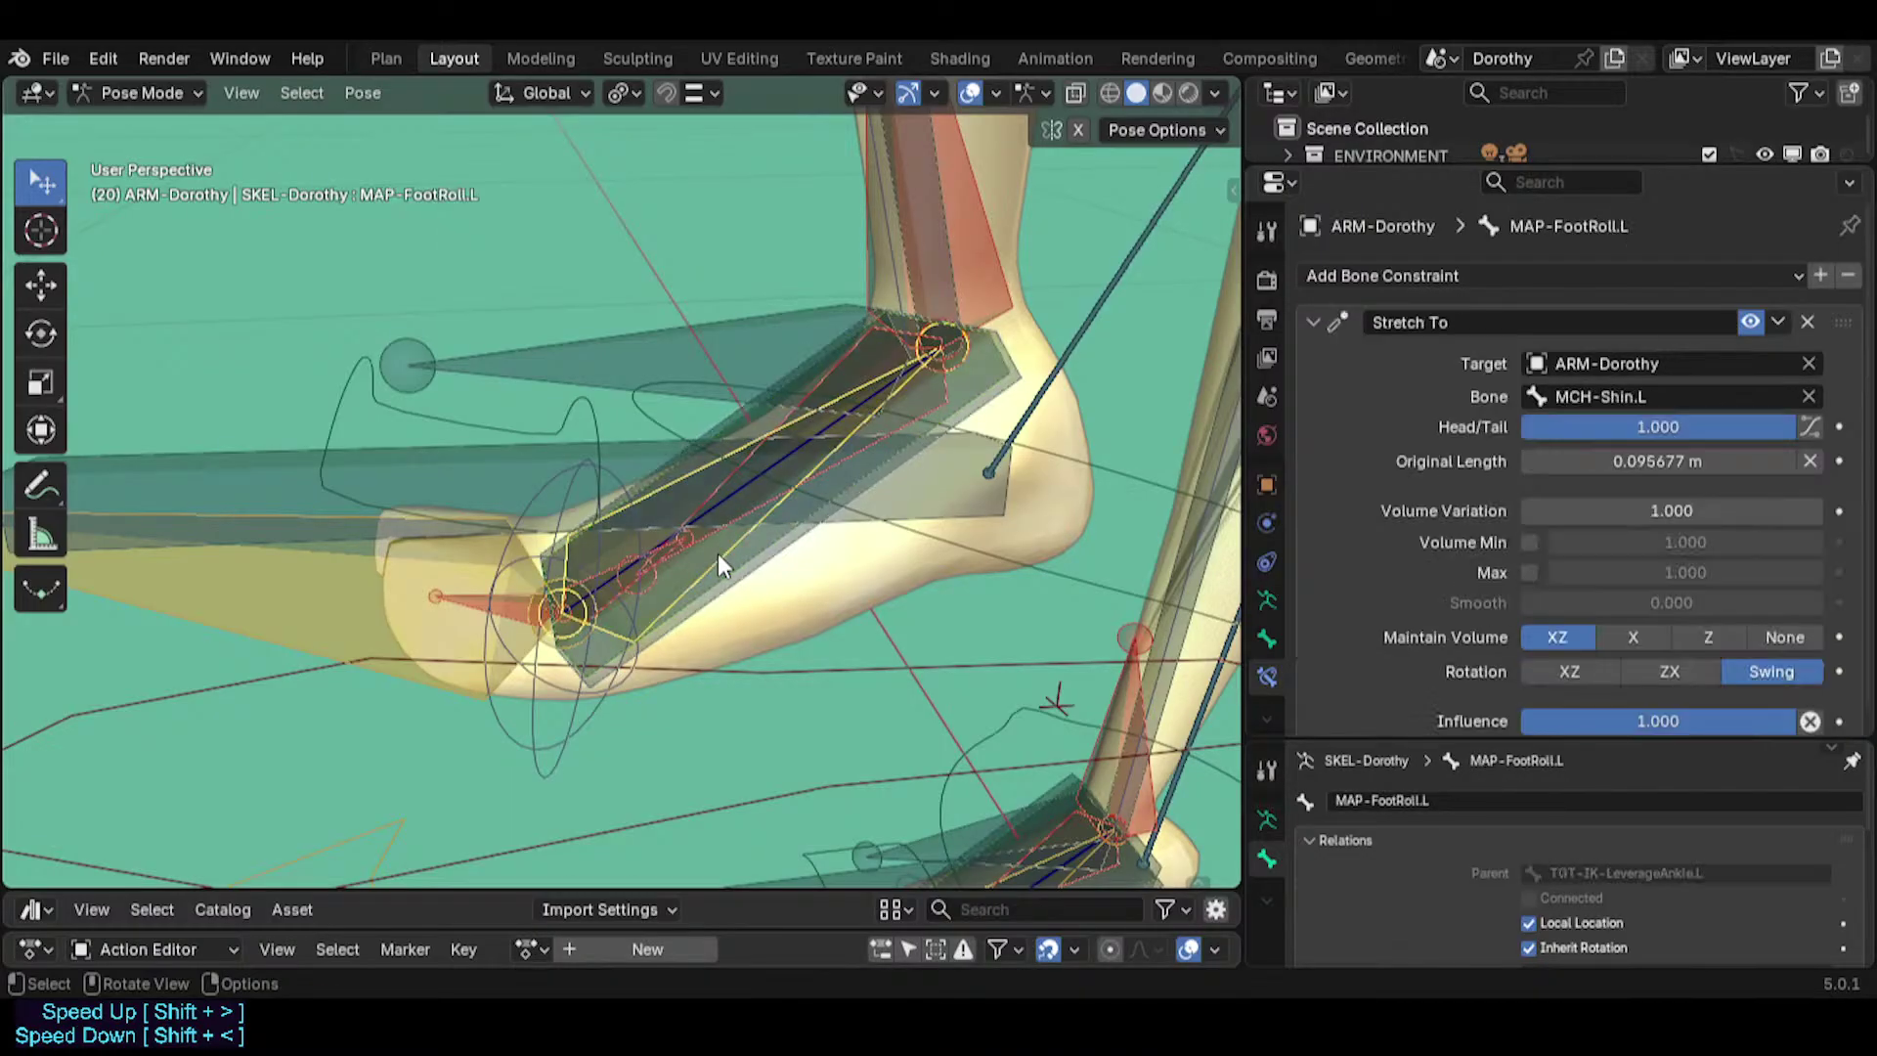
# In Edit Mode, compare the parents of the overlapping AUTO-Foot.L and MCH-Foot.L bones.
pyautogui.press('Tab')
pyautogui.moveTo(1053, 675); pyautogui.dragTo(833, 543, button='middle')
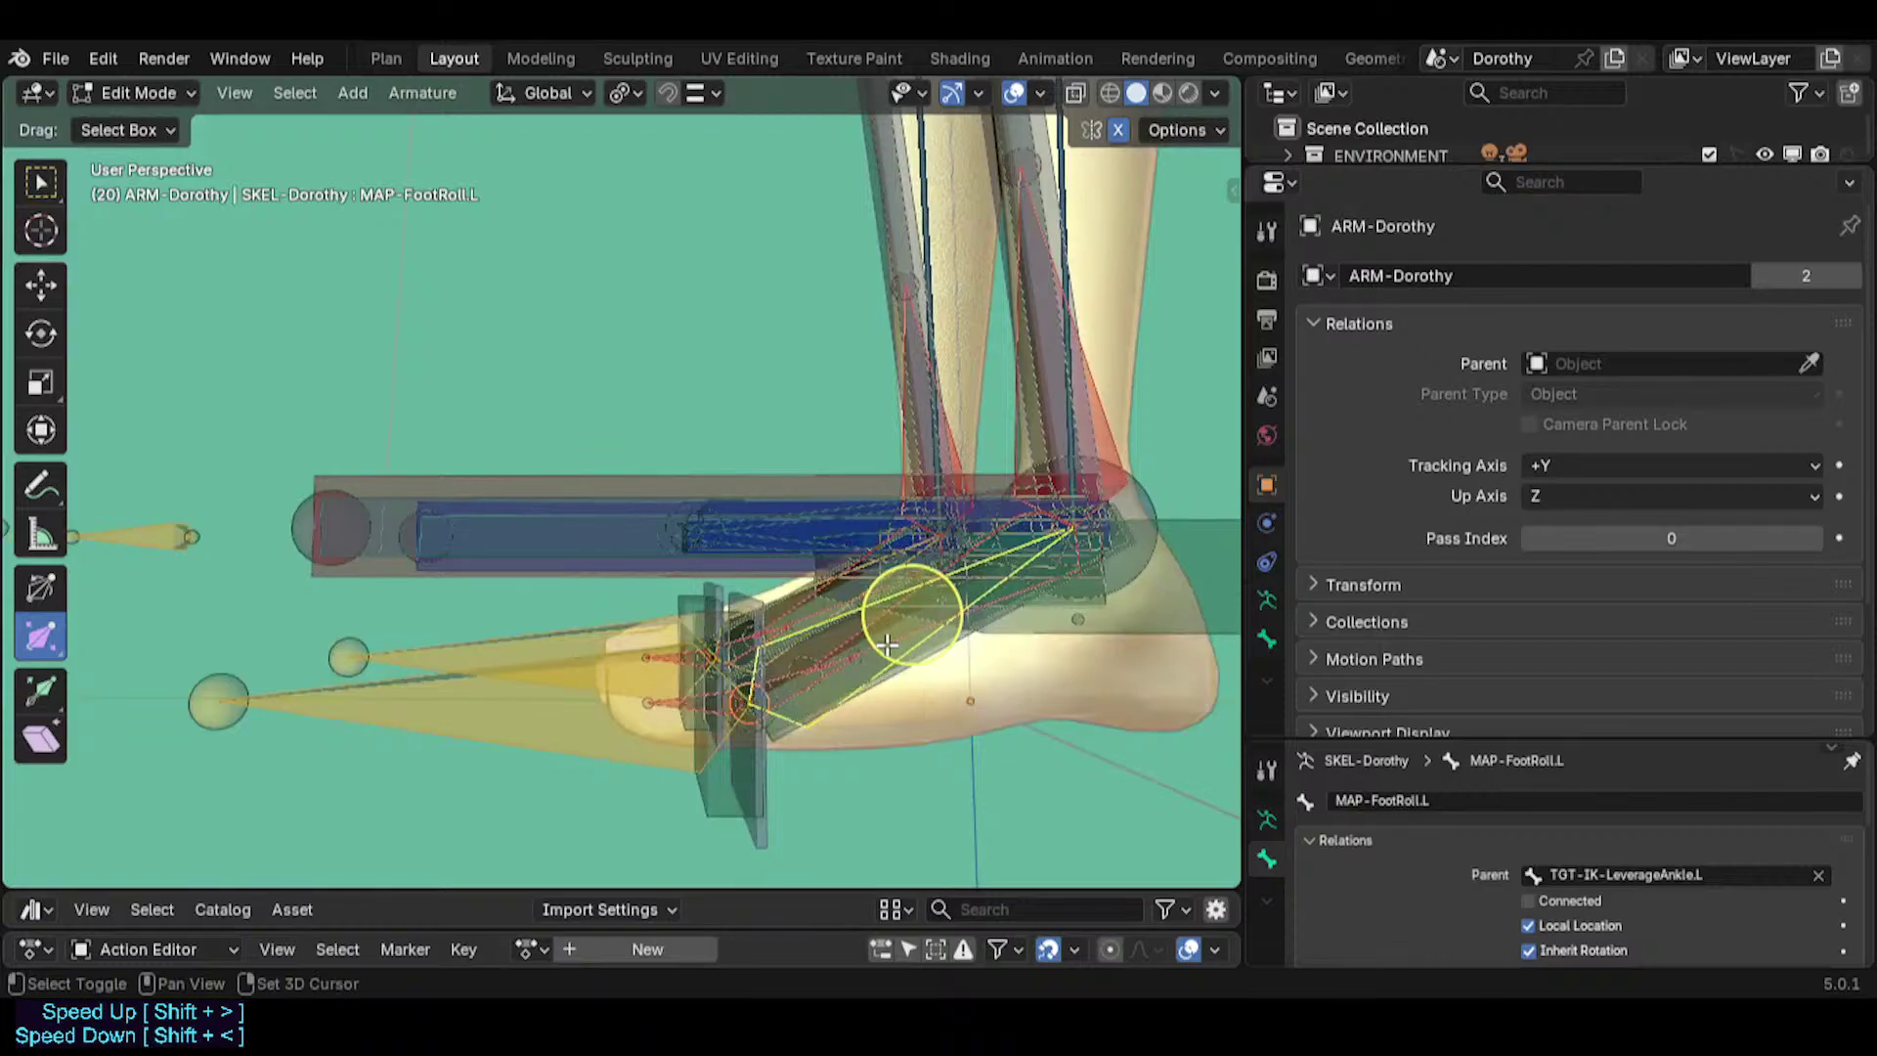
pyautogui.keyDown('shift'); pyautogui.moveTo(886, 644); pyautogui.dragTo(759, 687, button='middle'); pyautogui.keyUp('shift')
pyautogui.scroll(4, 754, 687)
pyautogui.keyDown('shift'); pyautogui.moveTo(641, 567); pyautogui.dragTo(739, 650, button='middle'); pyautogui.keyUp('shift')
pyautogui.press('n')
pyautogui.press('n')
pyautogui.click(746, 660)
pyautogui.click(748, 661)
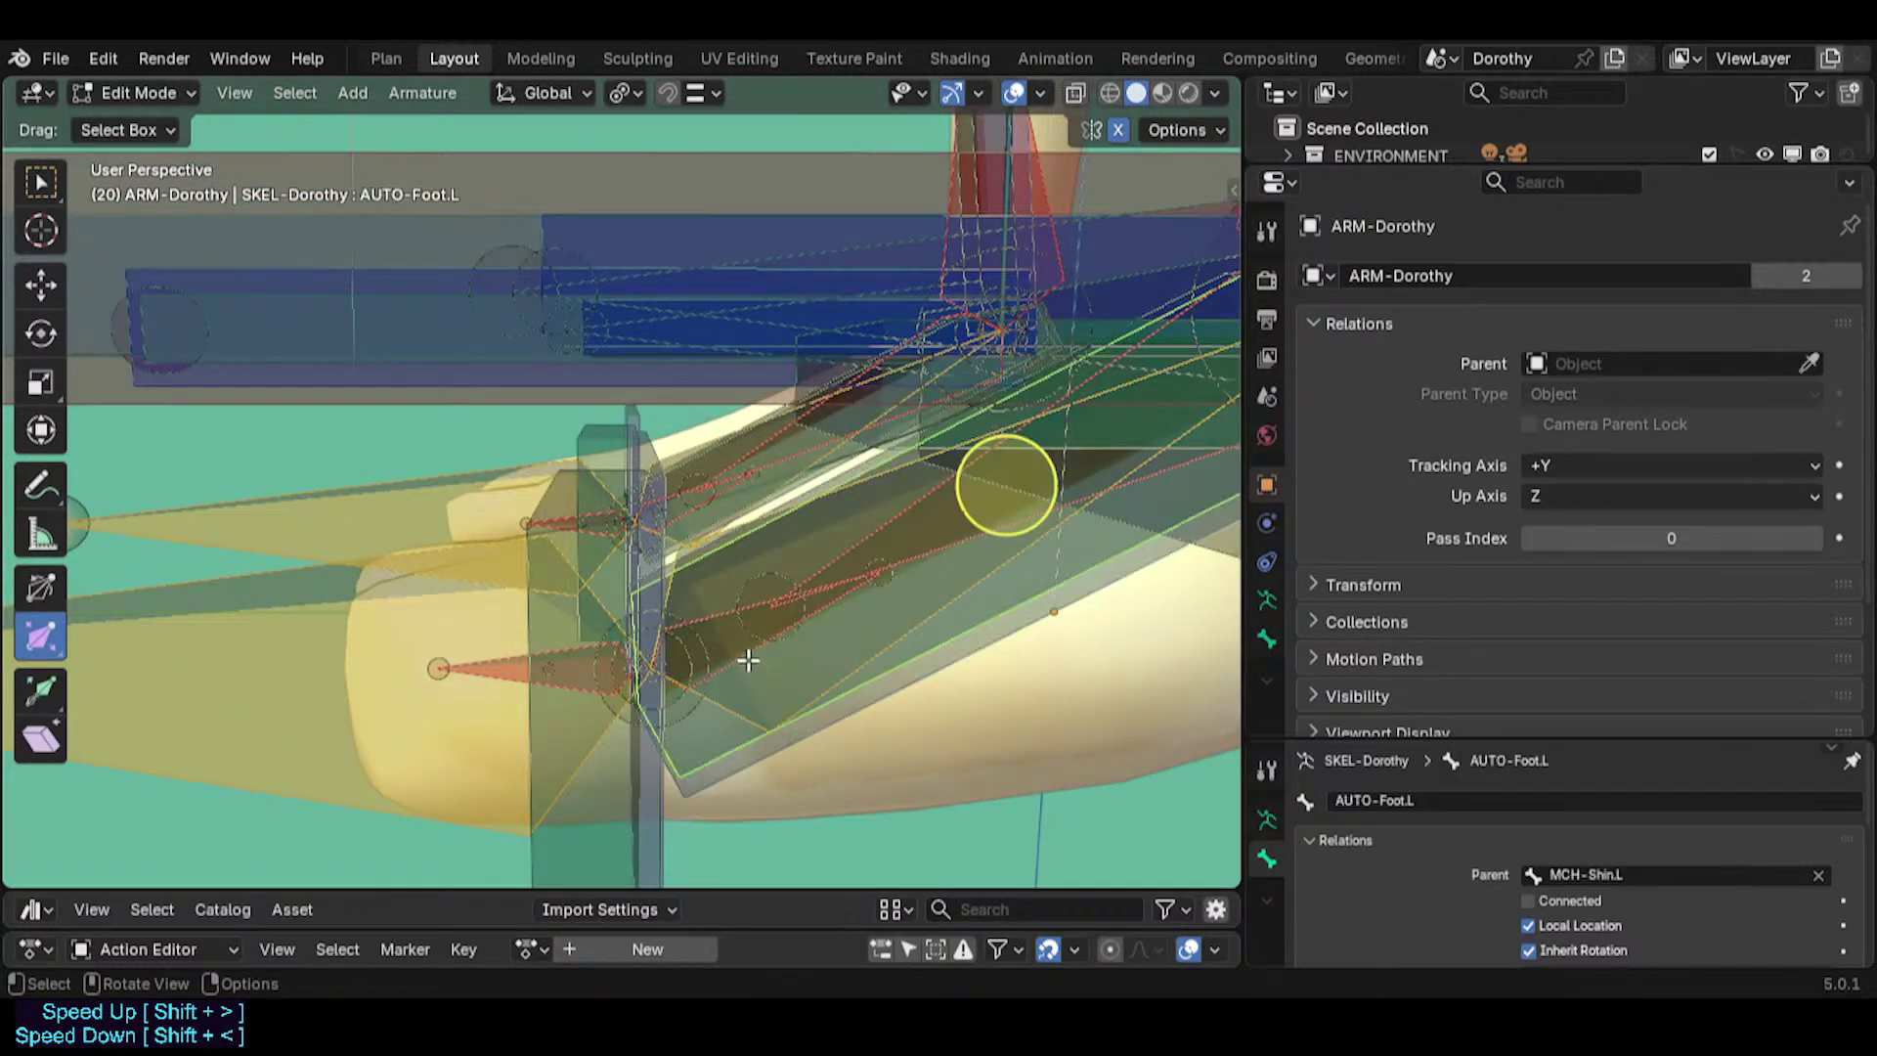
pyautogui.click(748, 660)
pyautogui.click(842, 684)
pyautogui.click(833, 684)
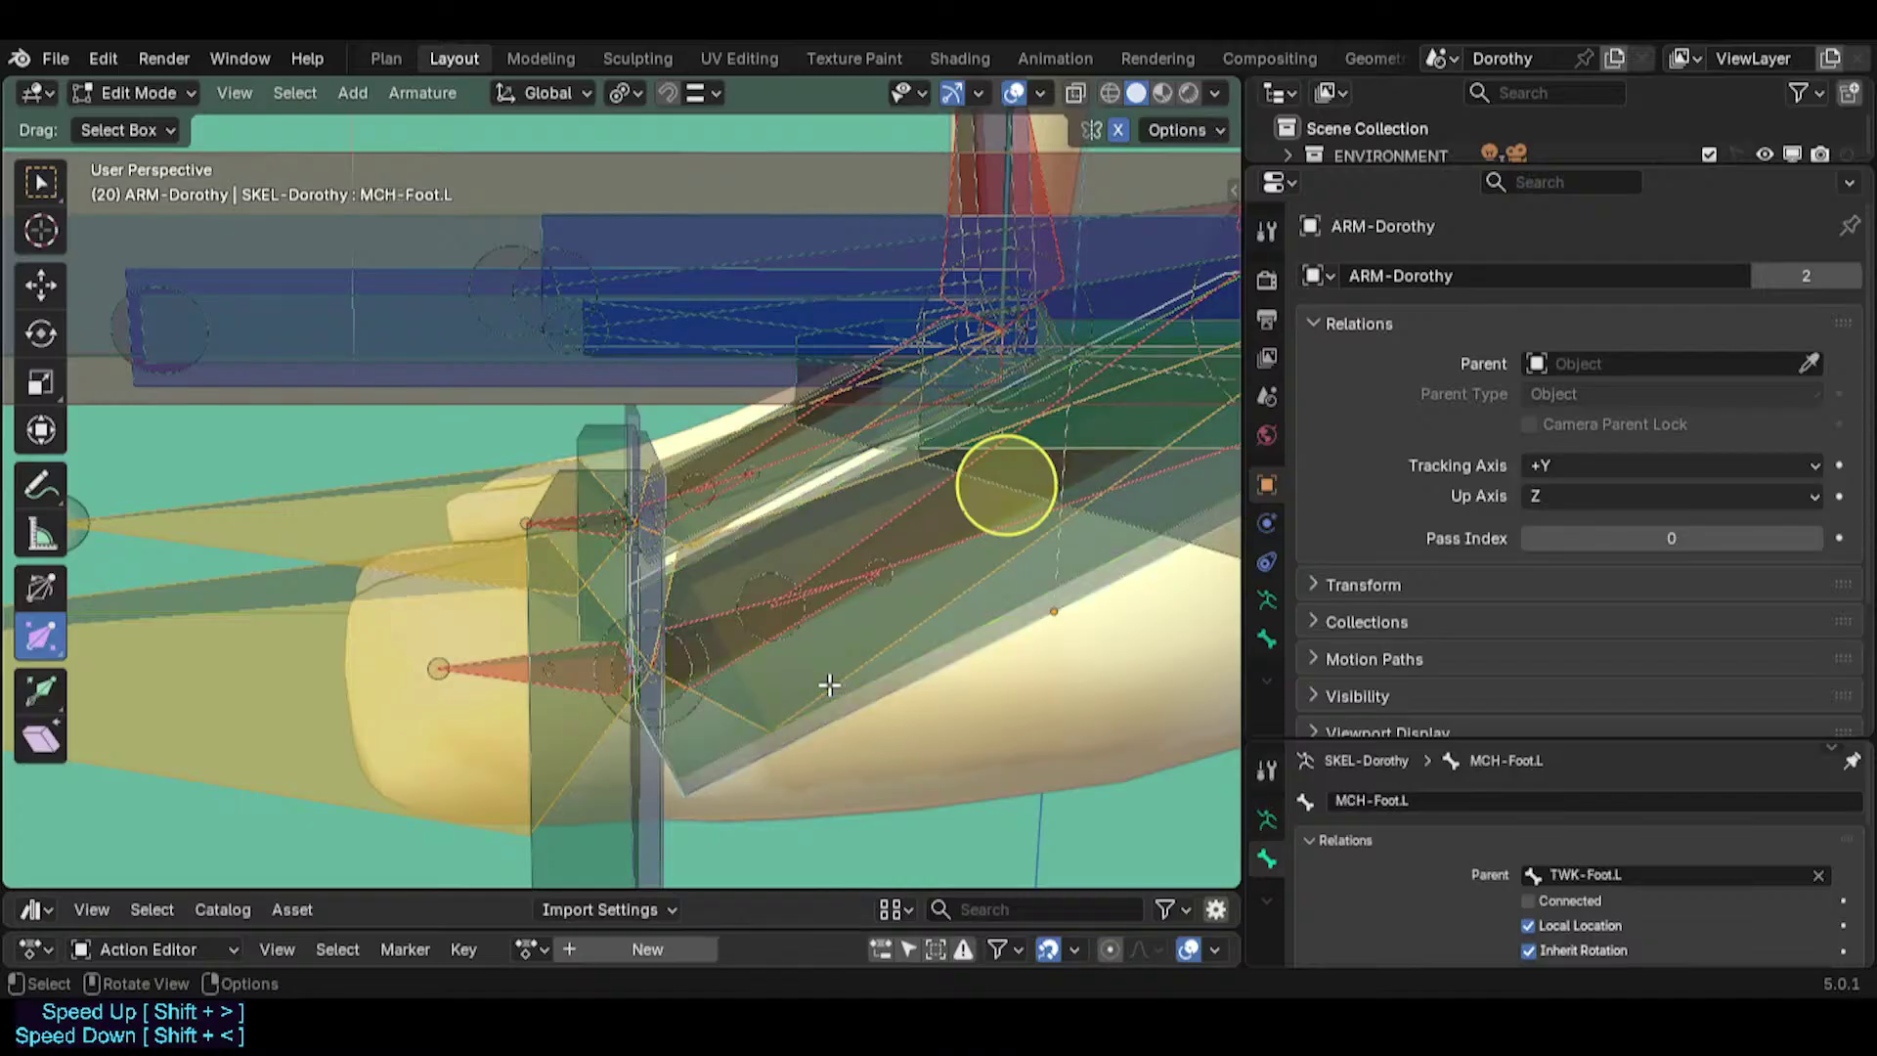
pyautogui.click(832, 684)
pyautogui.moveTo(833, 684); pyautogui.dragTo(819, 668, button='middle')
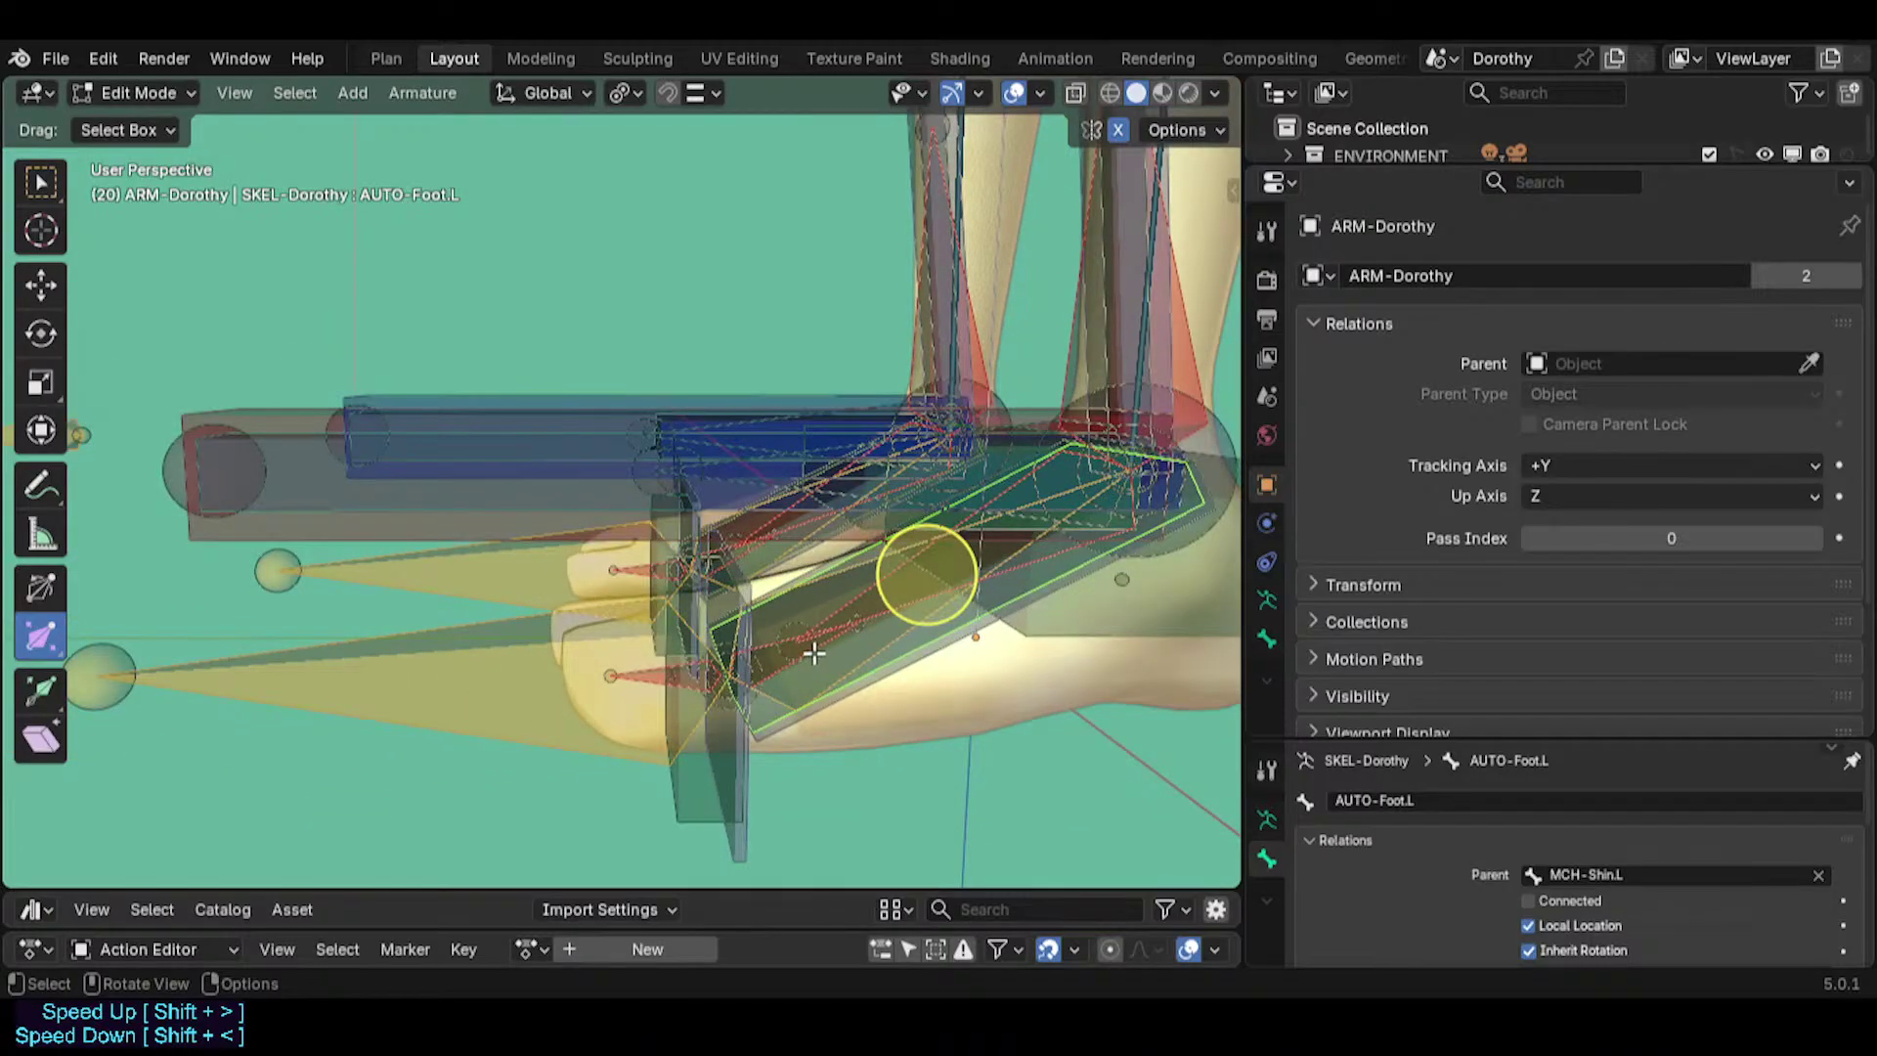
pyautogui.click(828, 655)
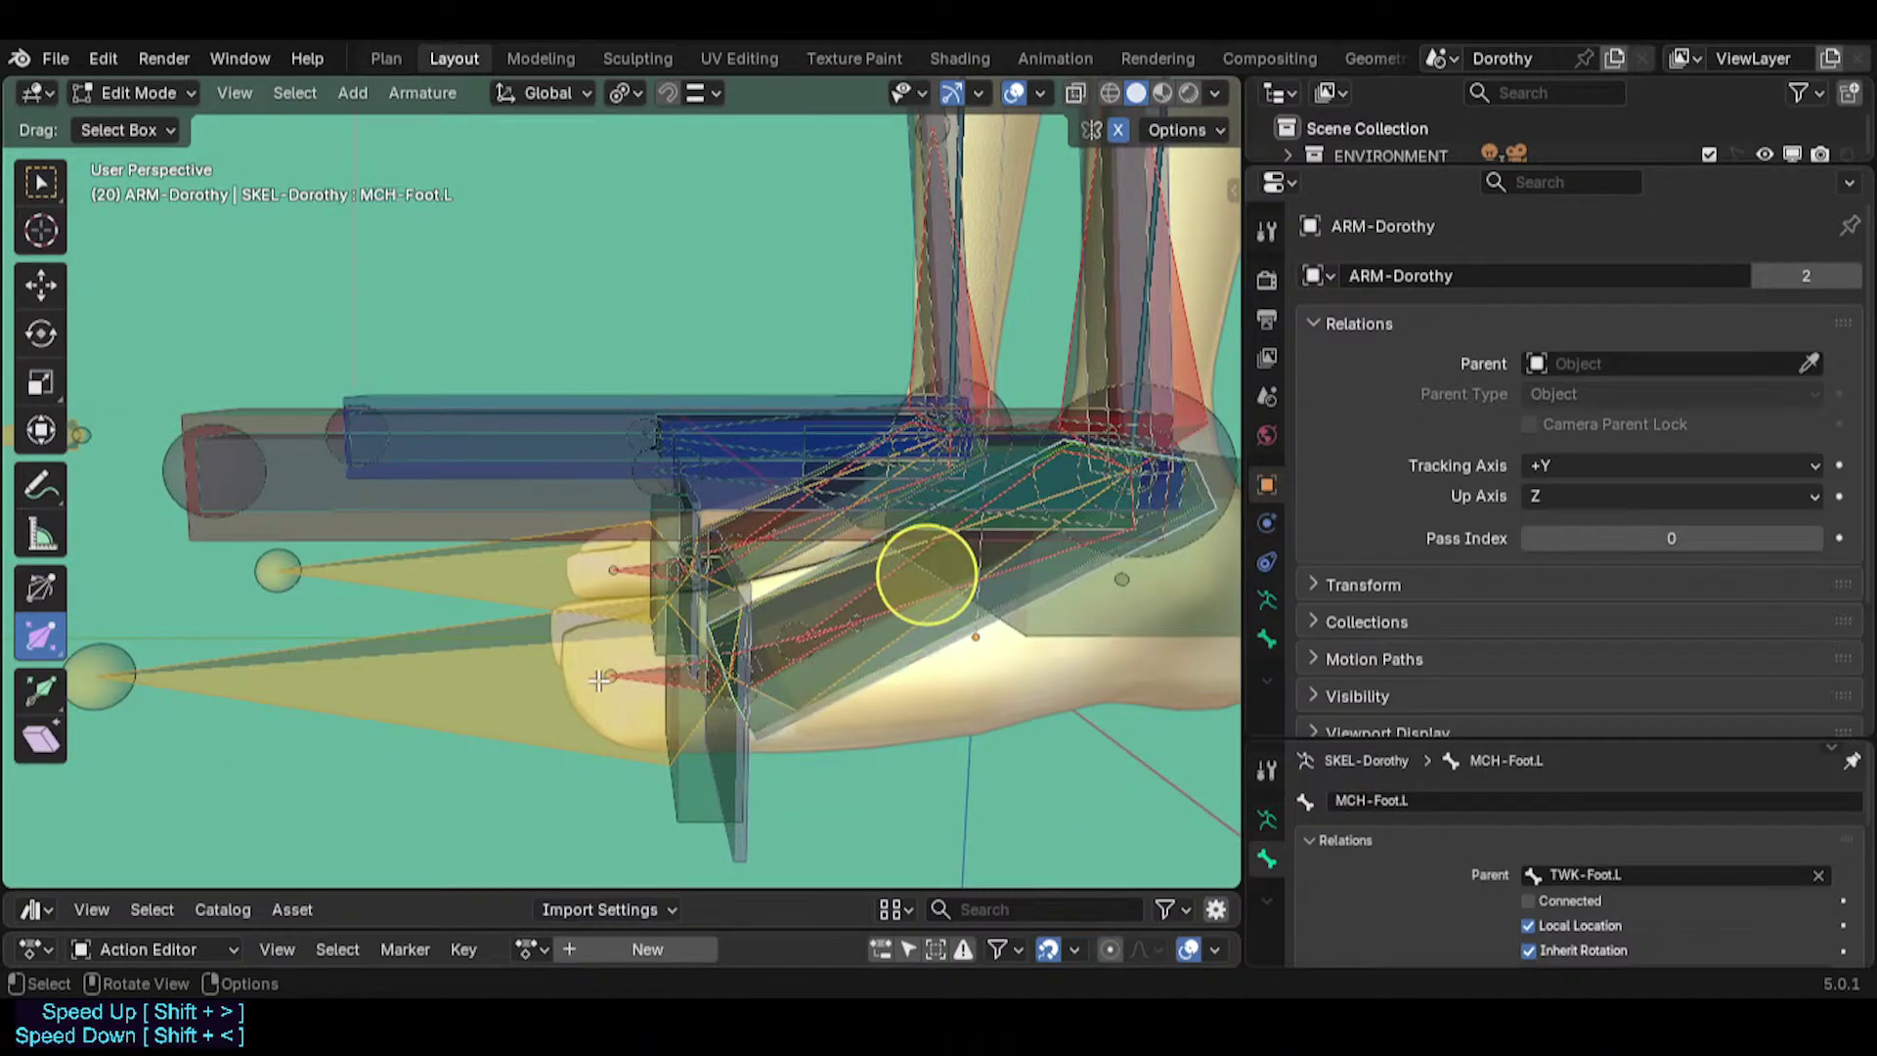
# Select the TGT-IK-LeverageAnkle.L bone in front of the left toes and scale it down.
pyautogui.click(599, 680)
pyautogui.click(503, 654)
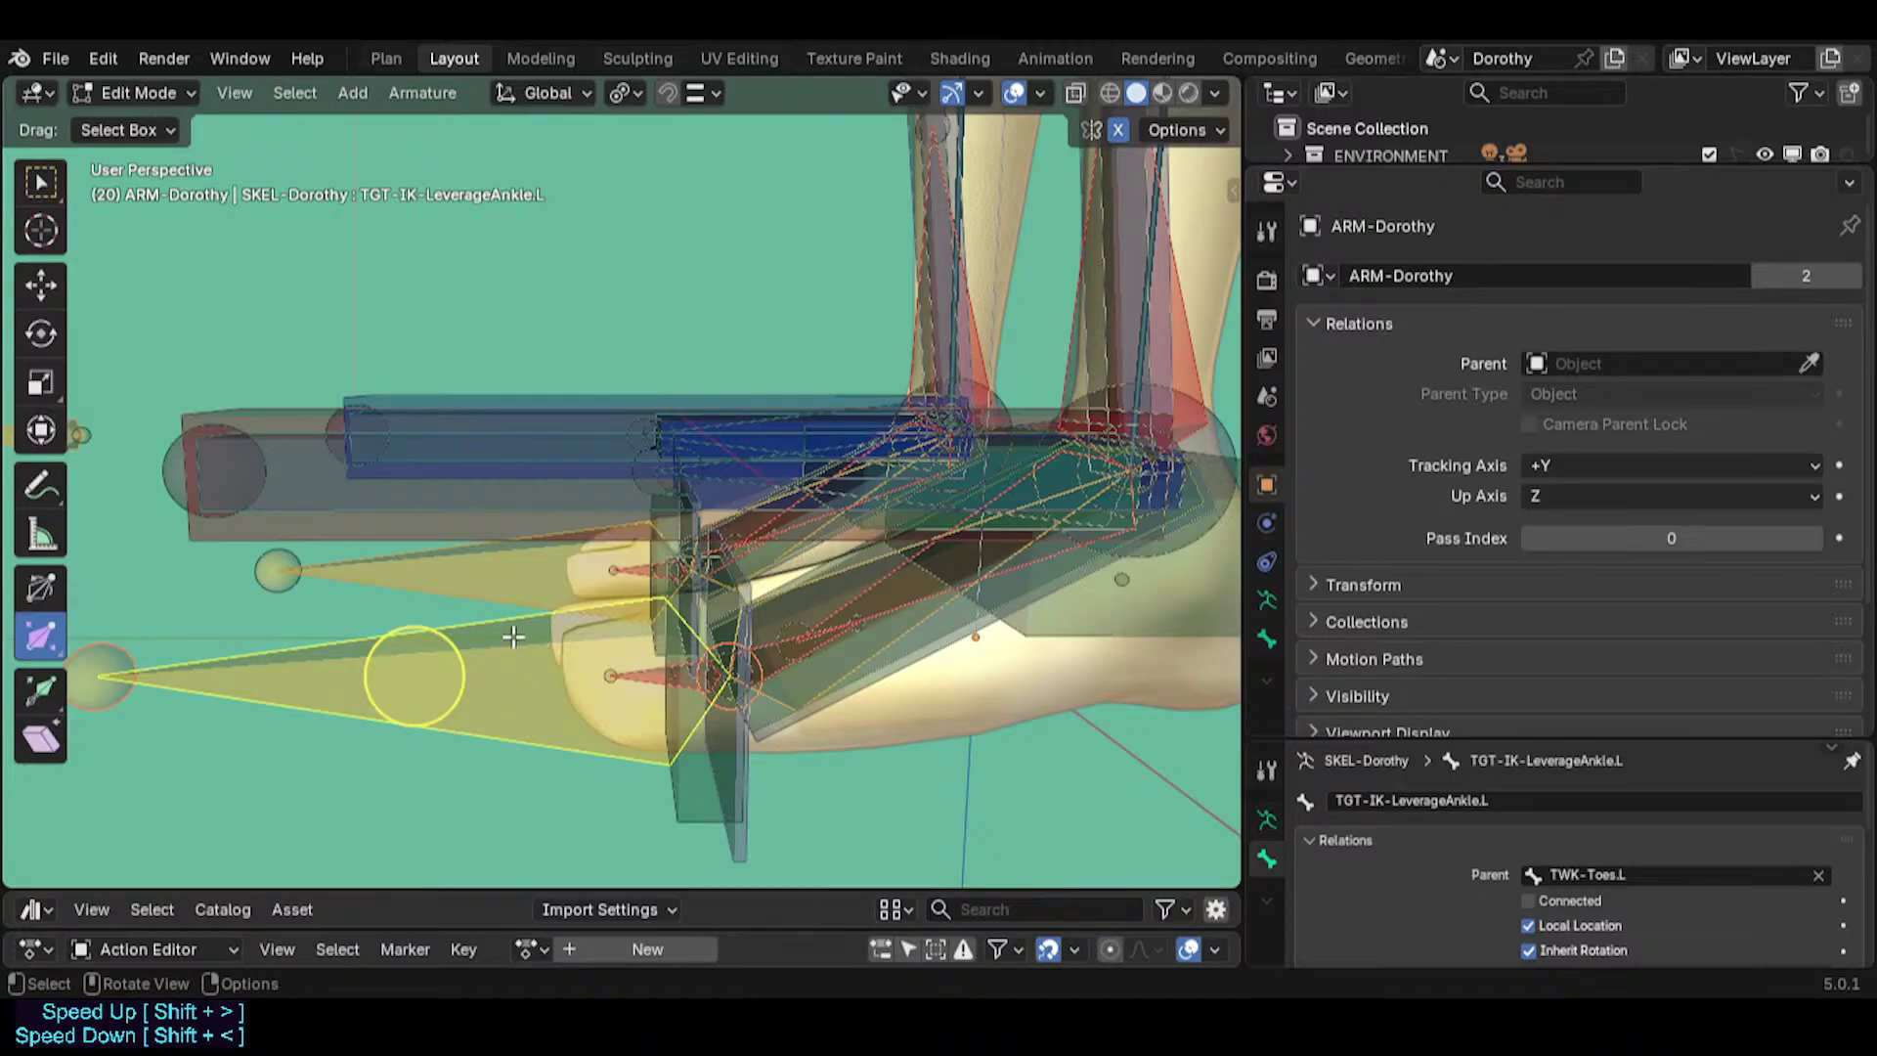
pyautogui.moveTo(513, 637); pyautogui.dragTo(518, 643, button='middle')
pyautogui.press('s')
pyautogui.click(598, 684)
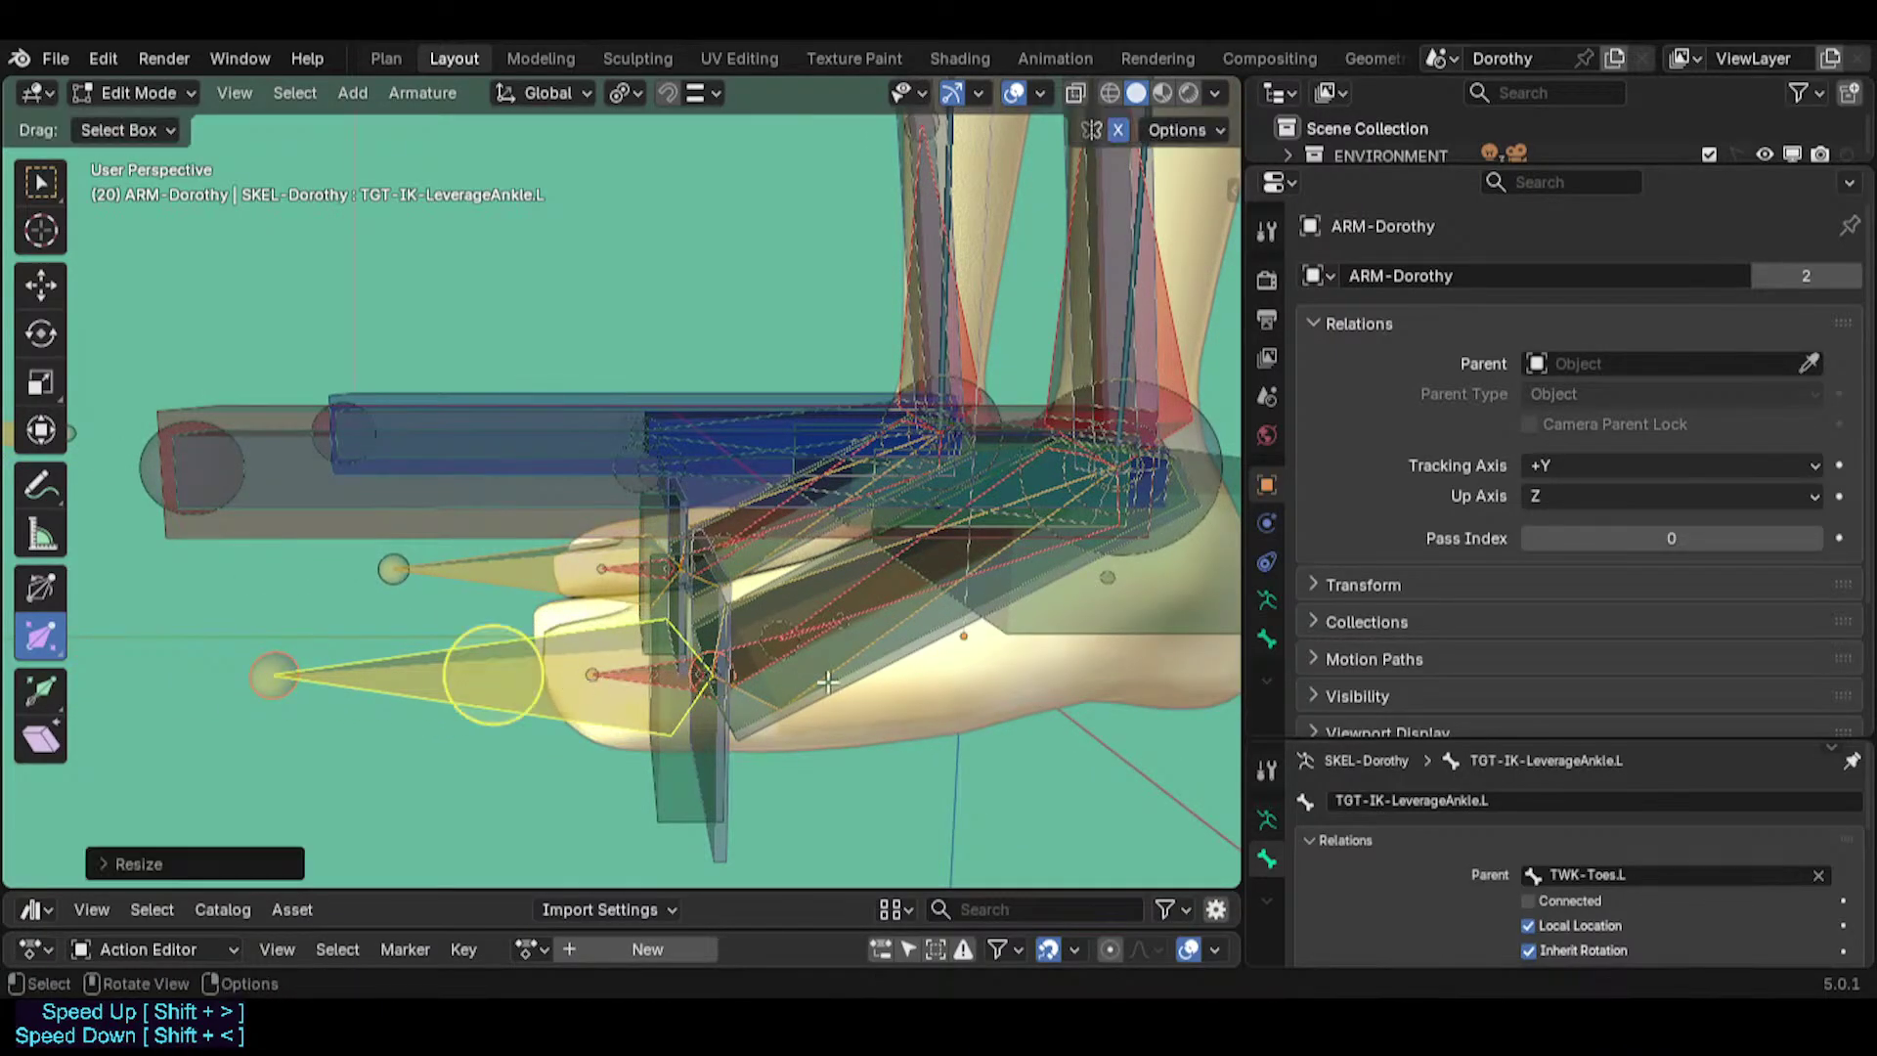
# Try to scale down the MAP-FootRoll.L bone inside the left foot.
pyautogui.click(827, 681)
pyautogui.click(839, 653)
pyautogui.click(840, 655)
pyautogui.click(840, 655)
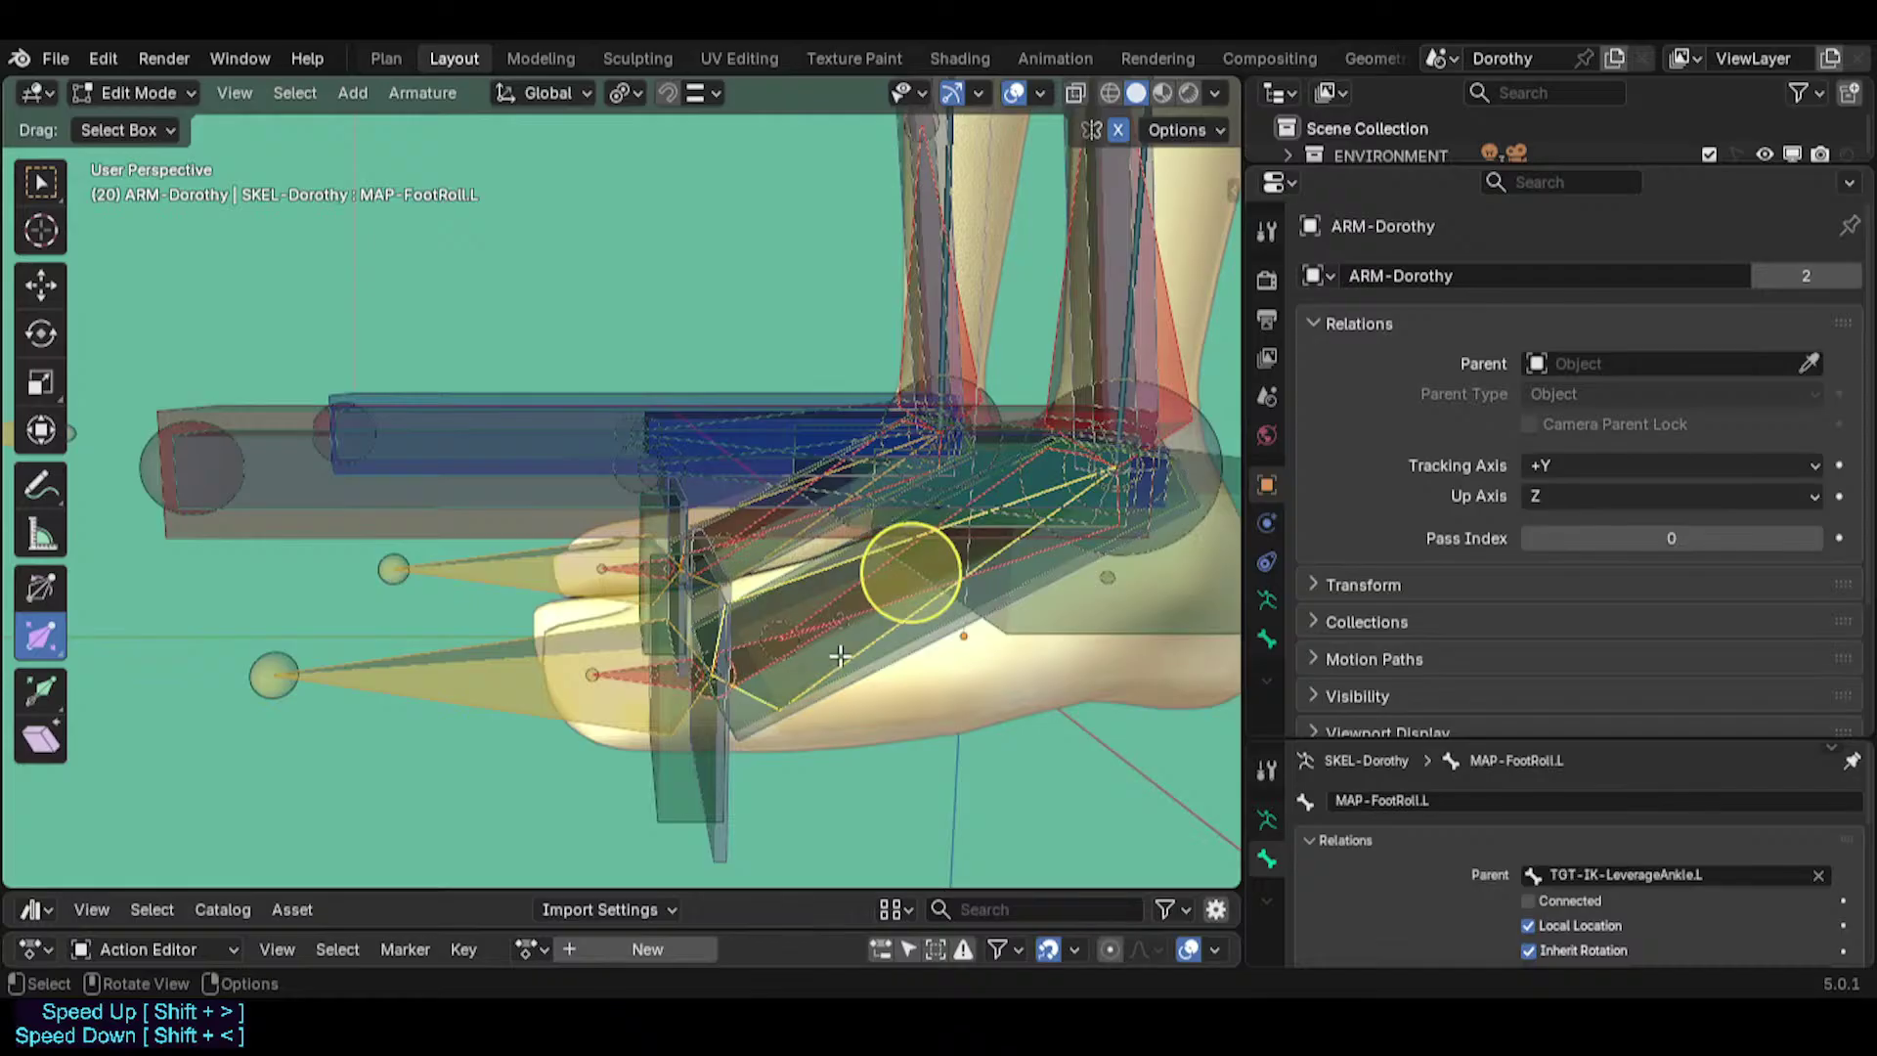
pyautogui.press('s')
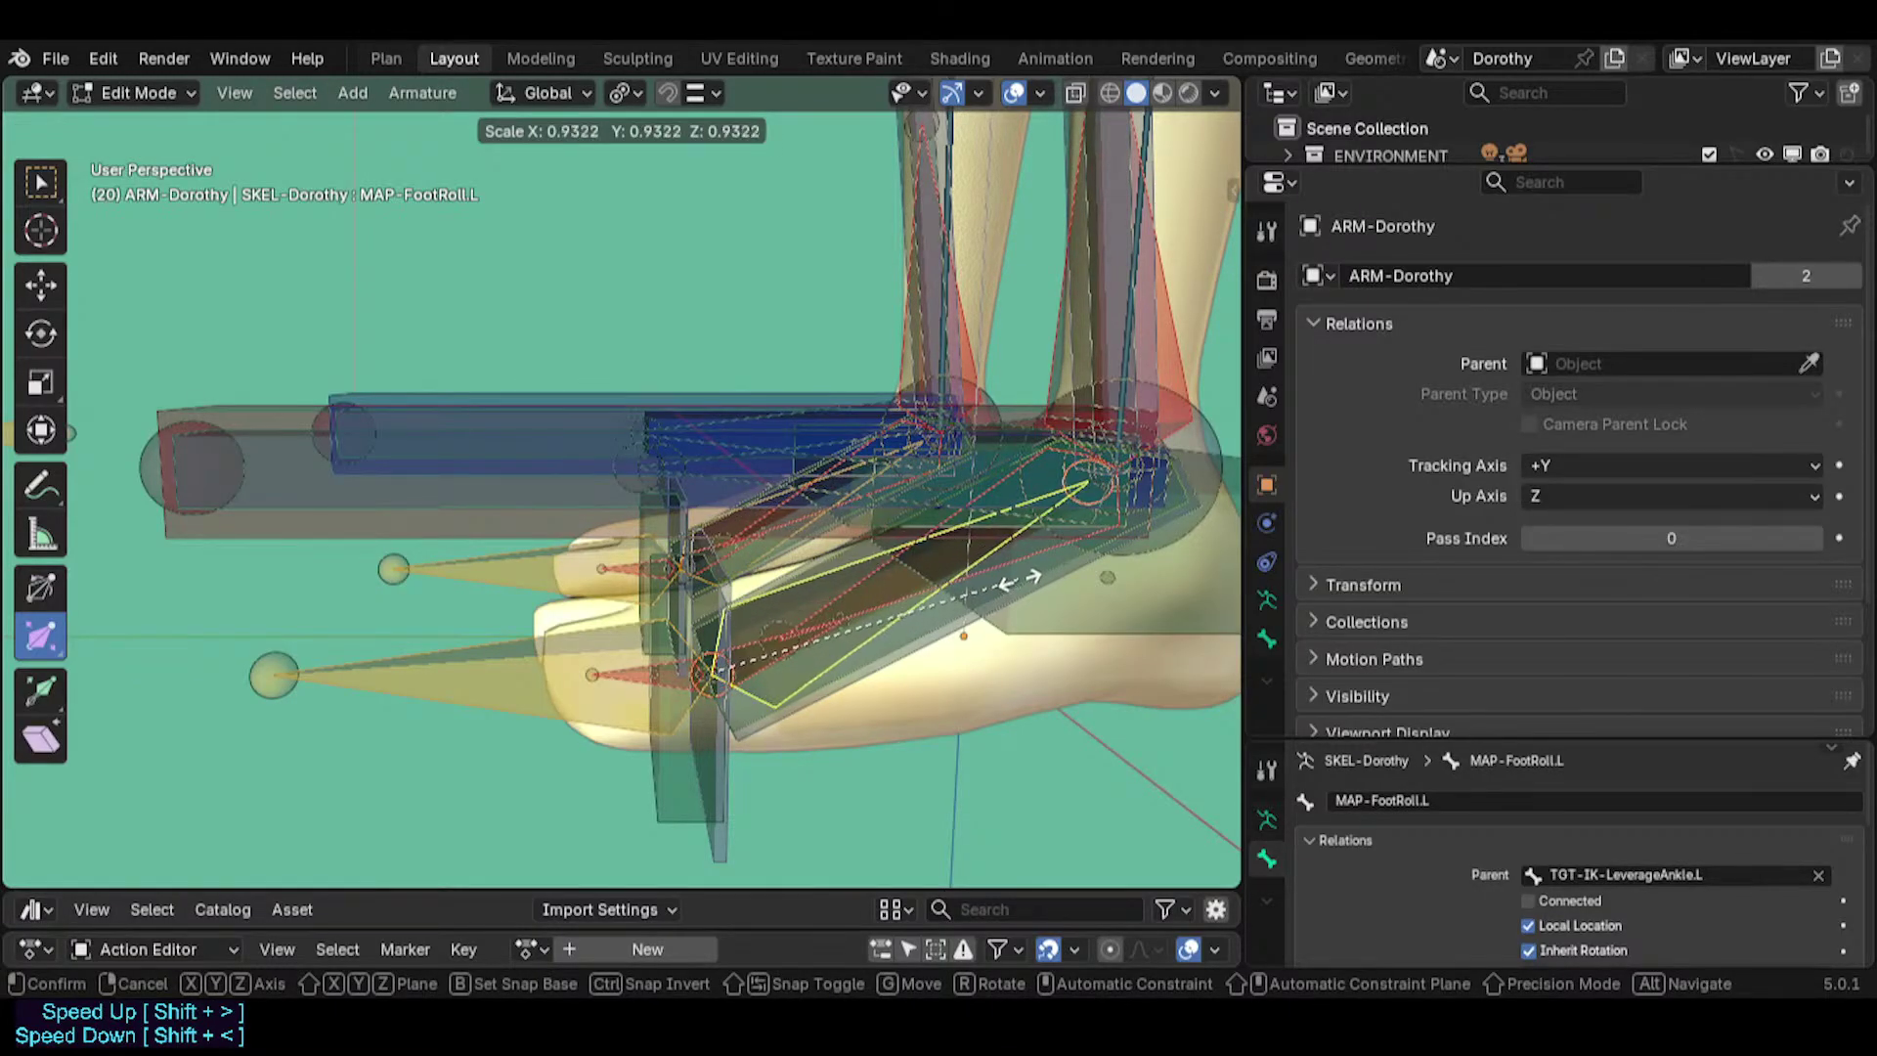
pyautogui.click(911, 573)
# Scale the TGT-IK-LeverageAnkle.L bone down further to about 0.77 and save the file.
pyautogui.click(532, 631)
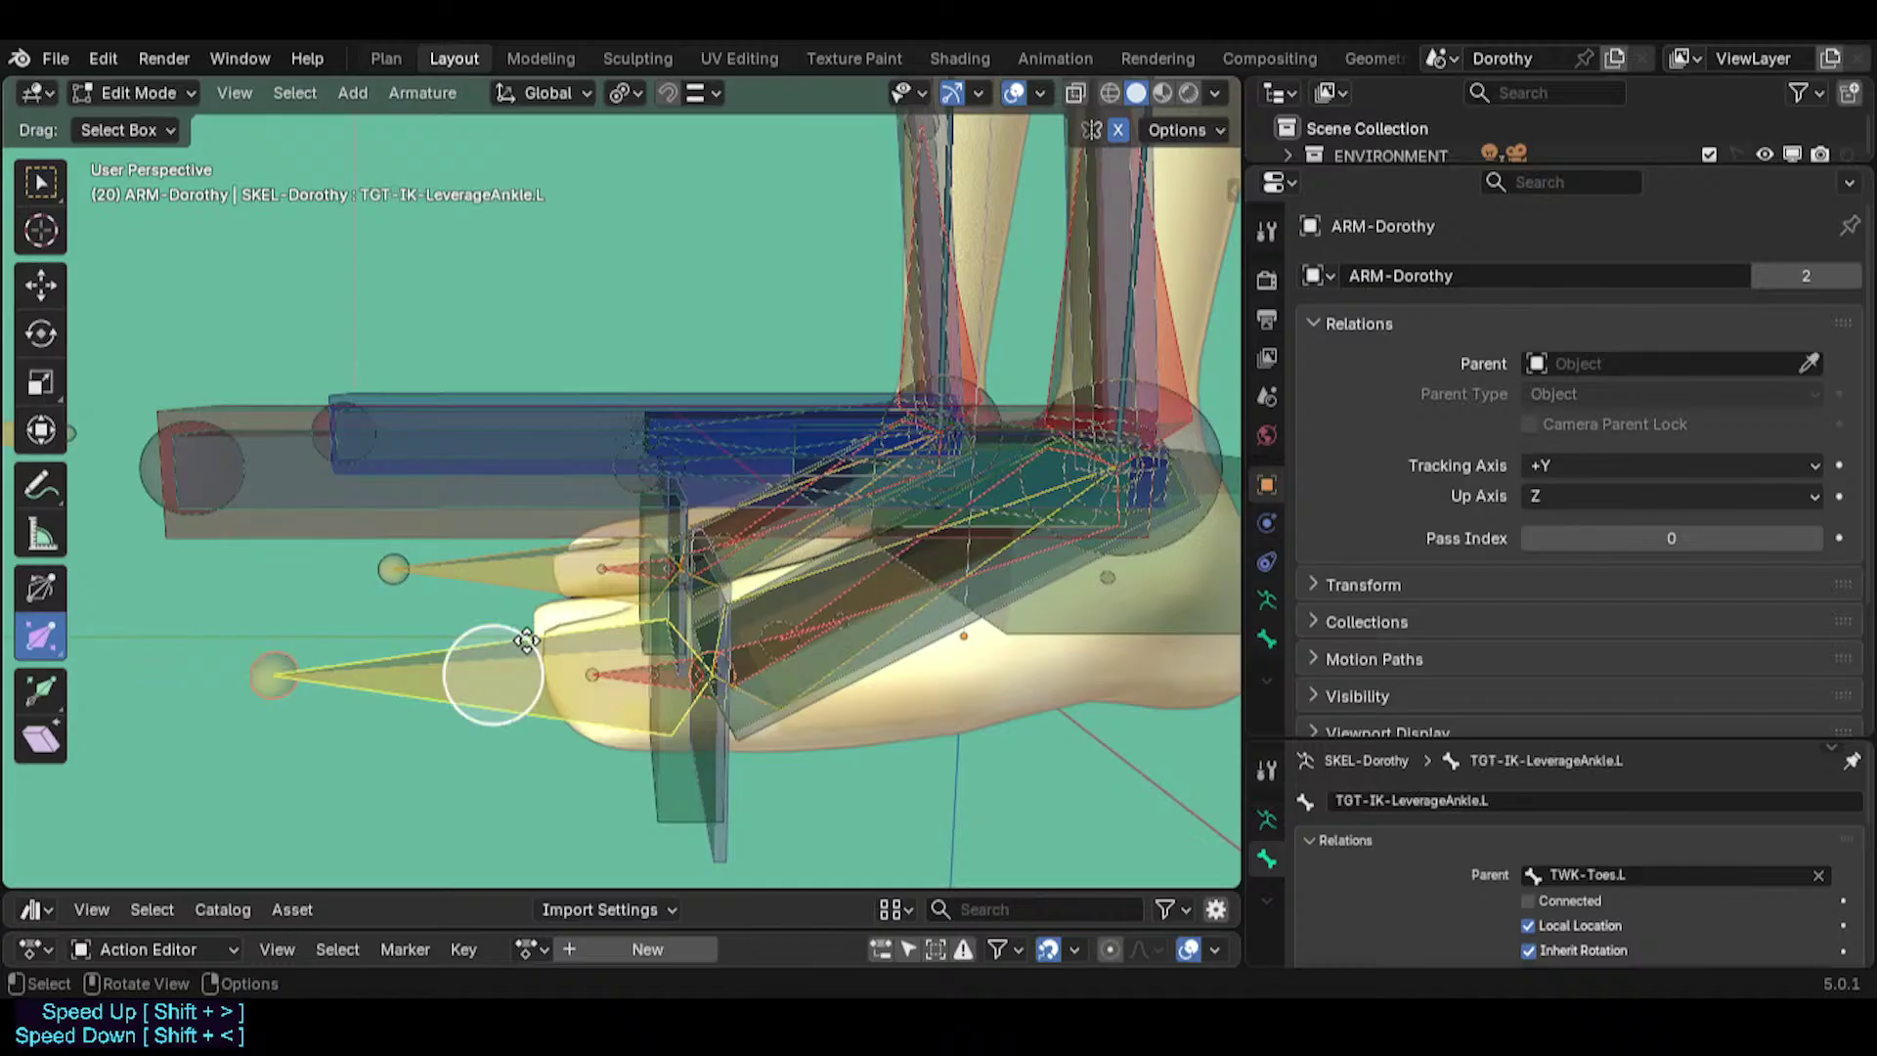
pyautogui.press('s')
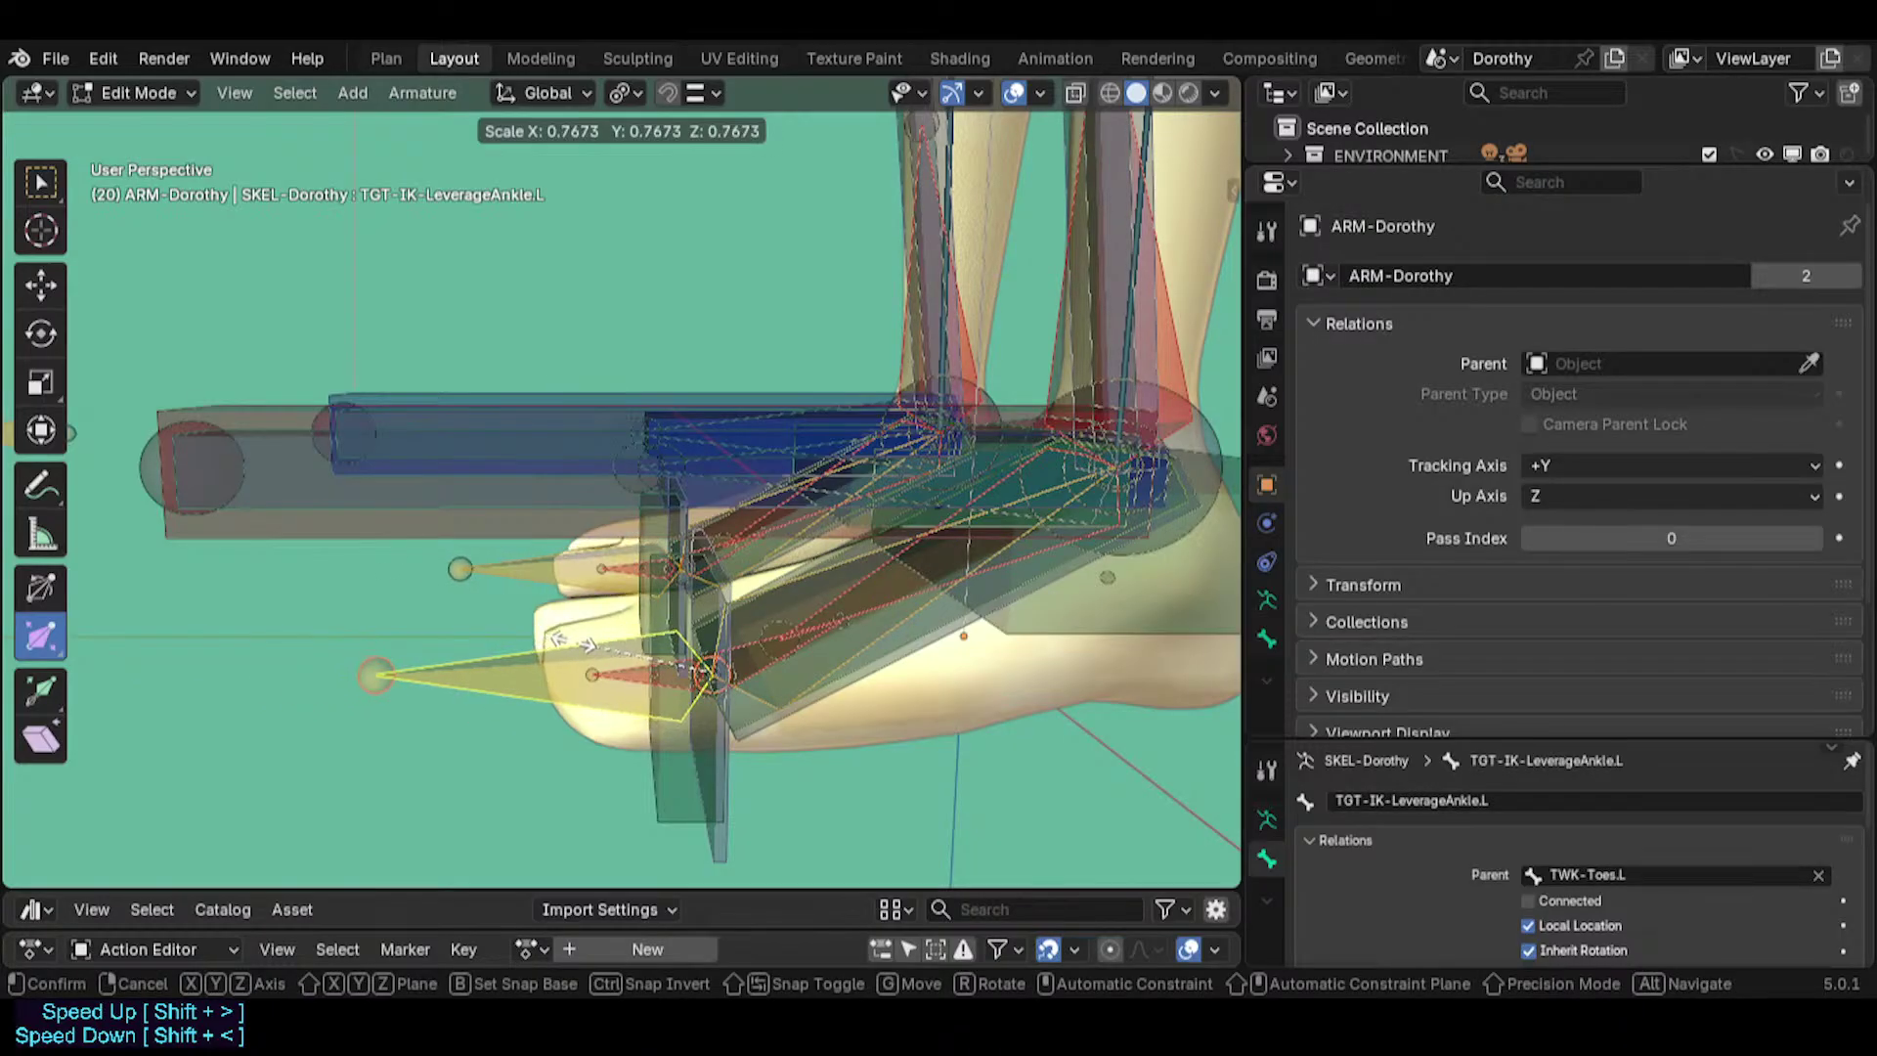
pyautogui.click(572, 642)
pyautogui.moveTo(572, 642); pyautogui.dragTo(599, 672, button='middle')
pyautogui.hotkey('ctrl', 's')
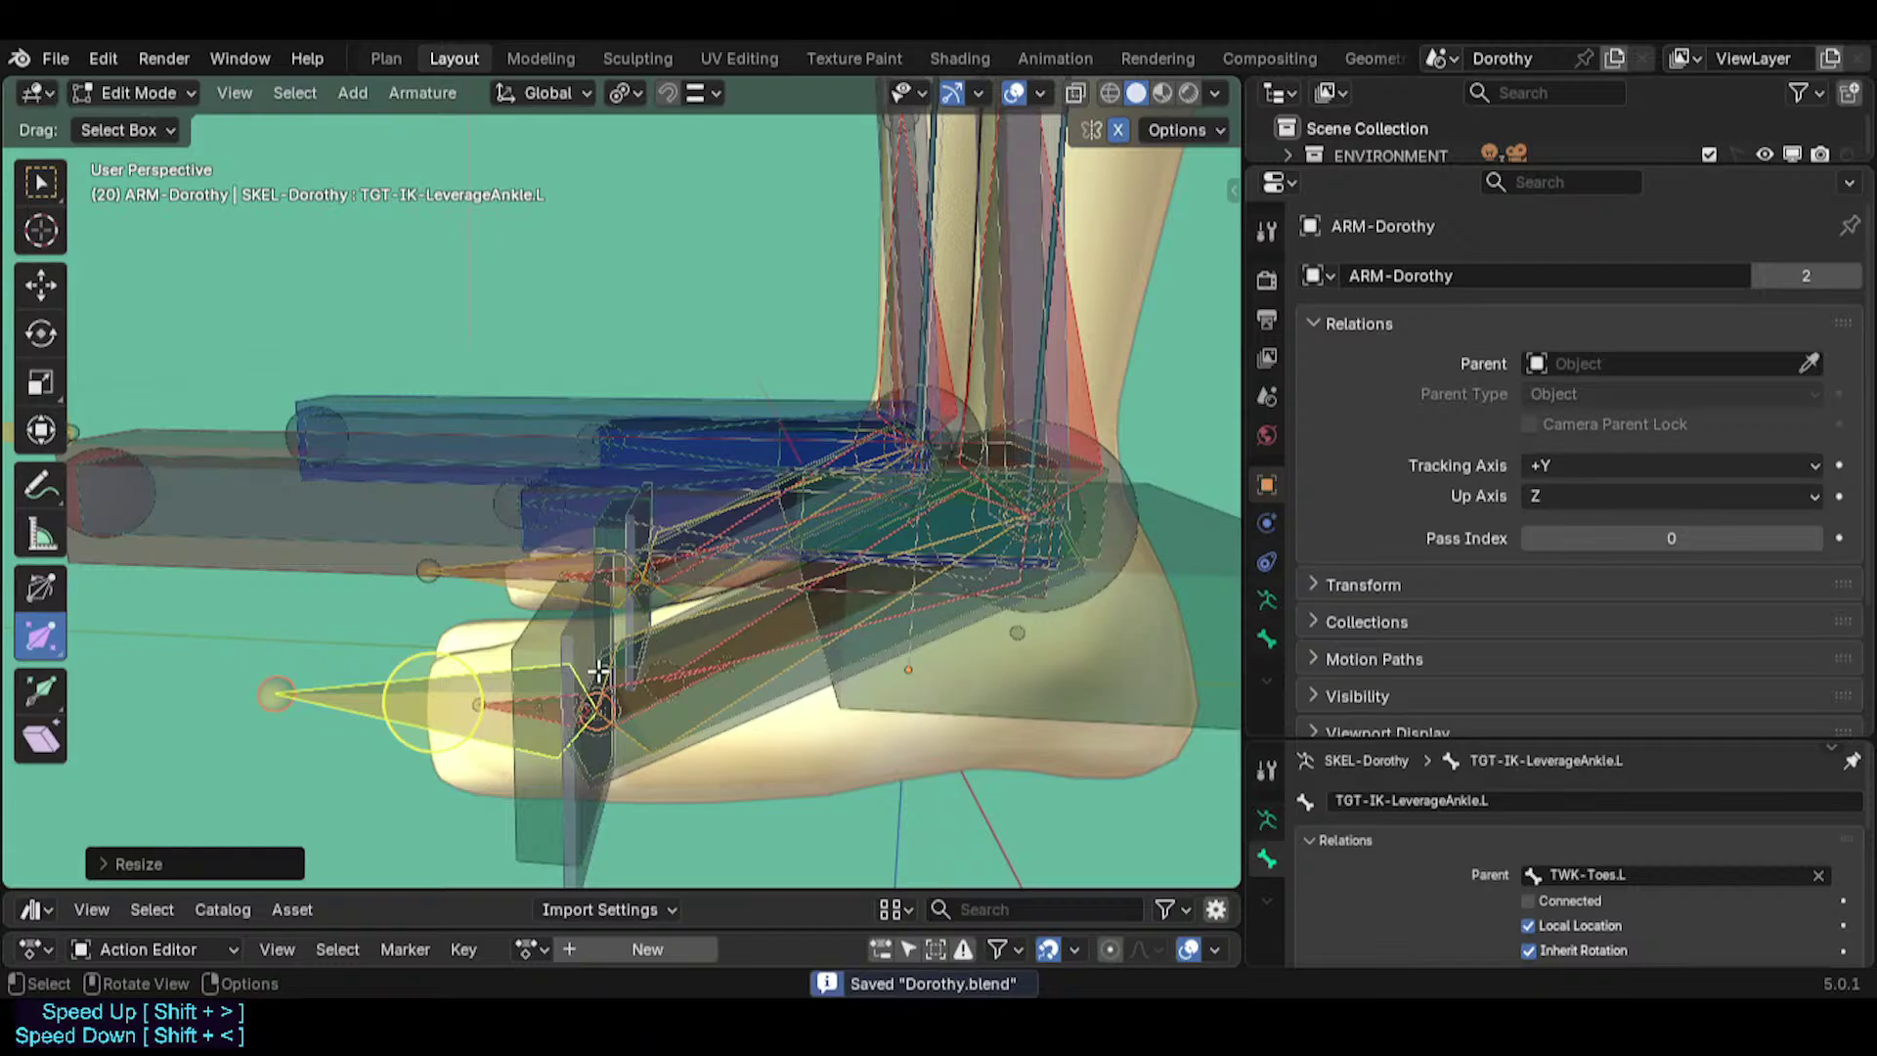
# Check the parents of the left foot's MAP-FootRoll.L and HLP3-FanKnucklesFoot.L bones.
pyautogui.click(665, 733)
pyautogui.click(662, 732)
pyautogui.click(663, 732)
pyautogui.click(662, 732)
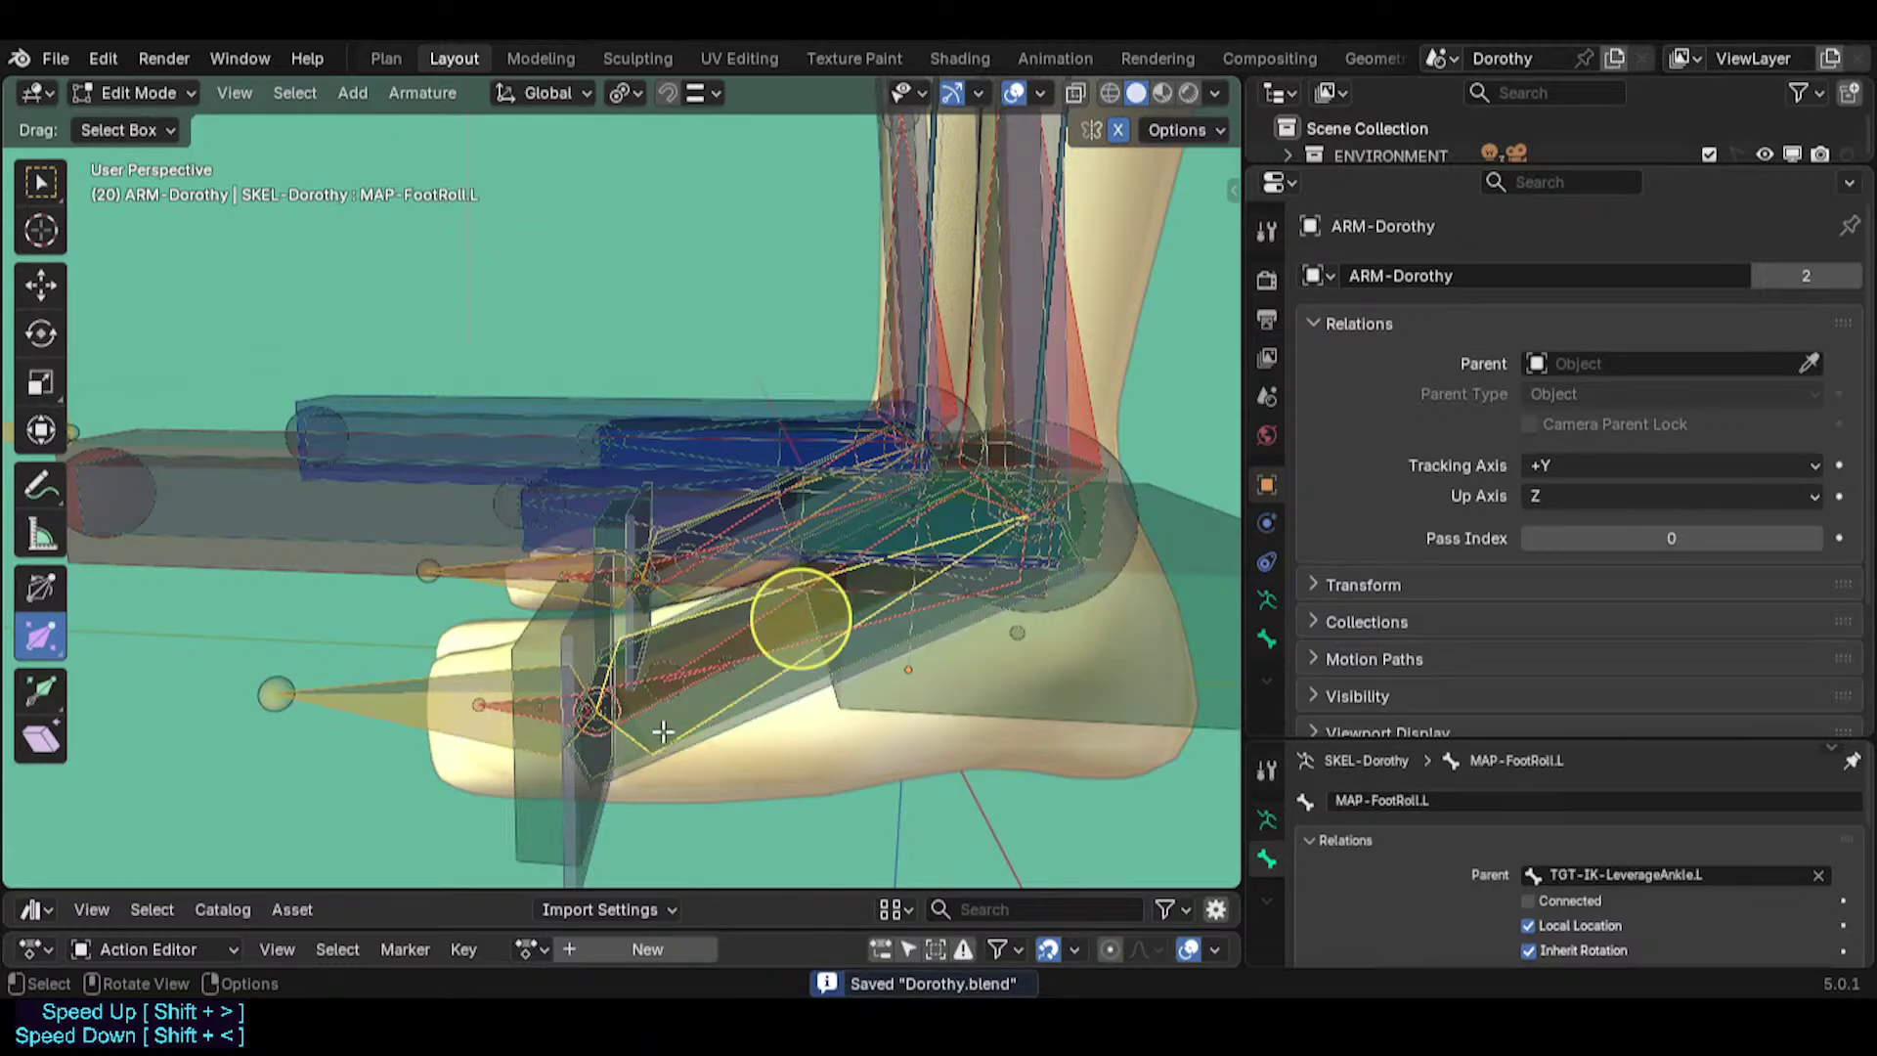
pyautogui.scroll(2, 604, 708)
pyautogui.click(684, 679)
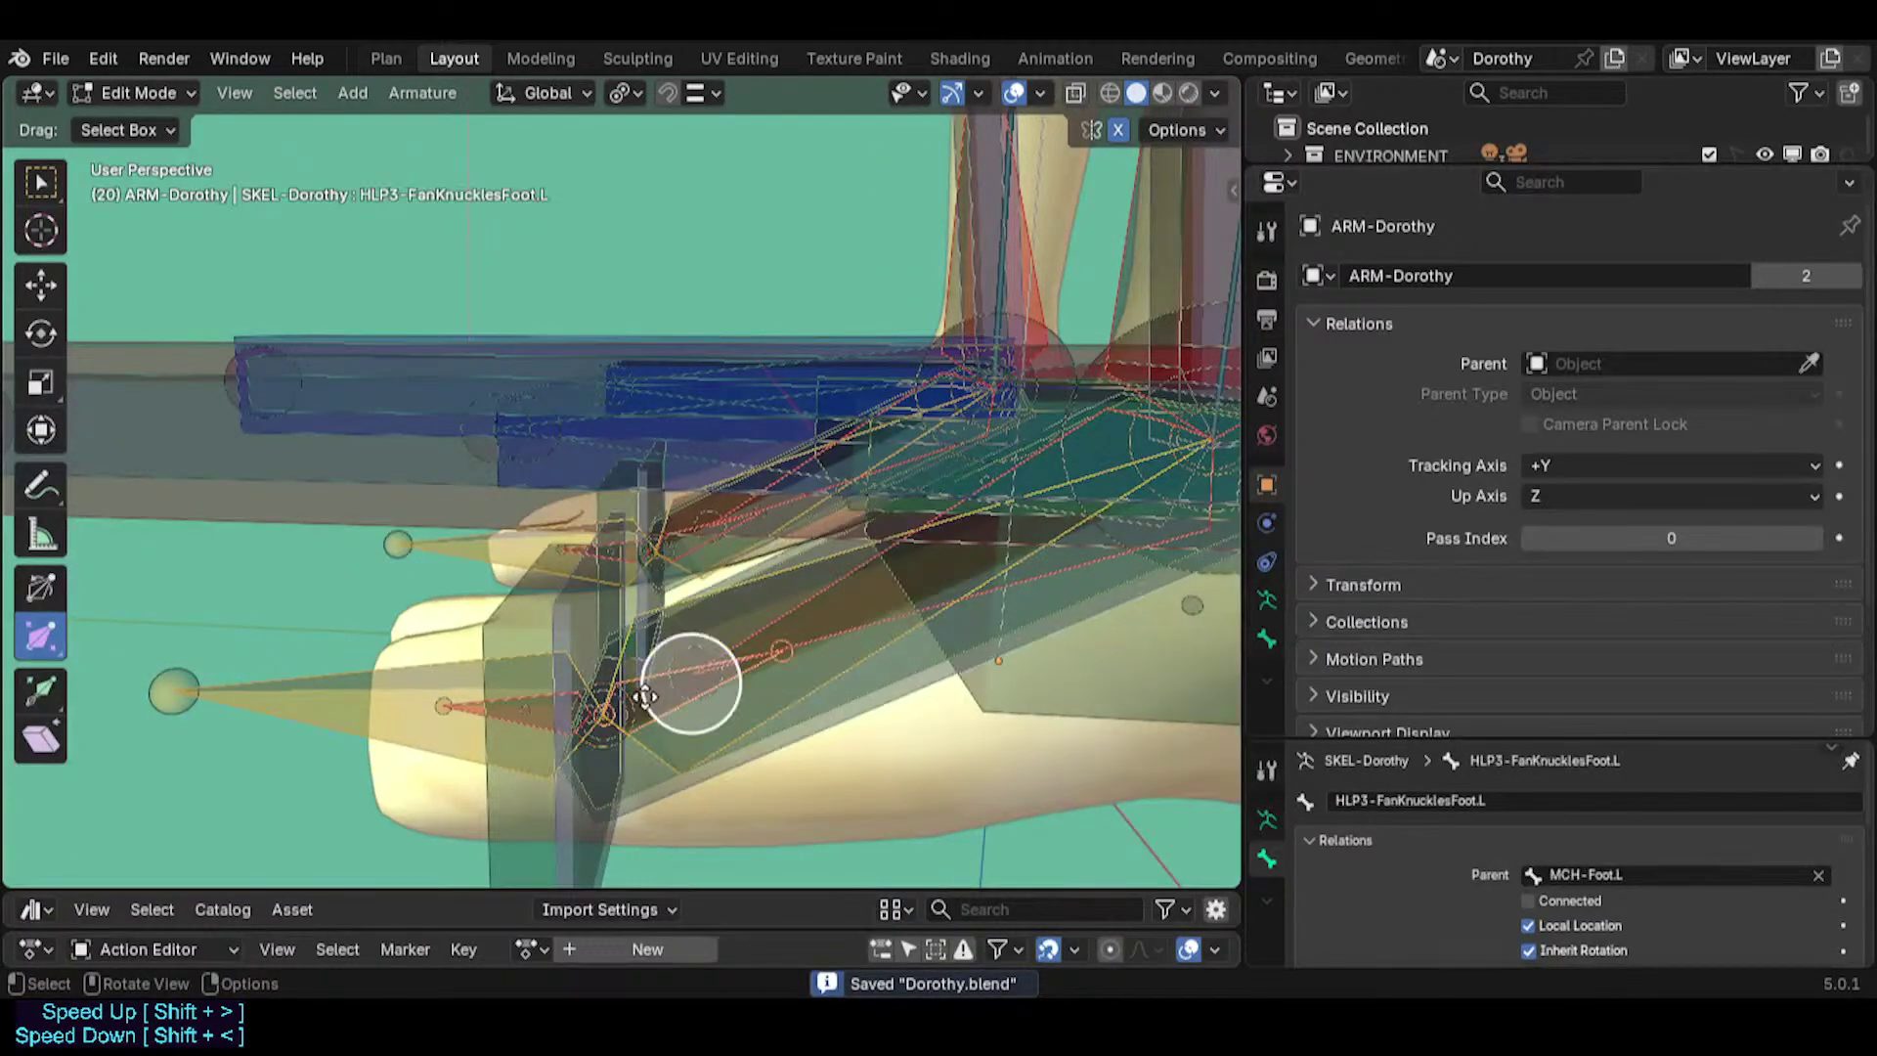
pyautogui.click(691, 678)
# Select the HLP3-FanAnkleFoot.L bone and scale it down to shorten it.
pyautogui.click(793, 645)
pyautogui.click(789, 605)
pyautogui.click(789, 605)
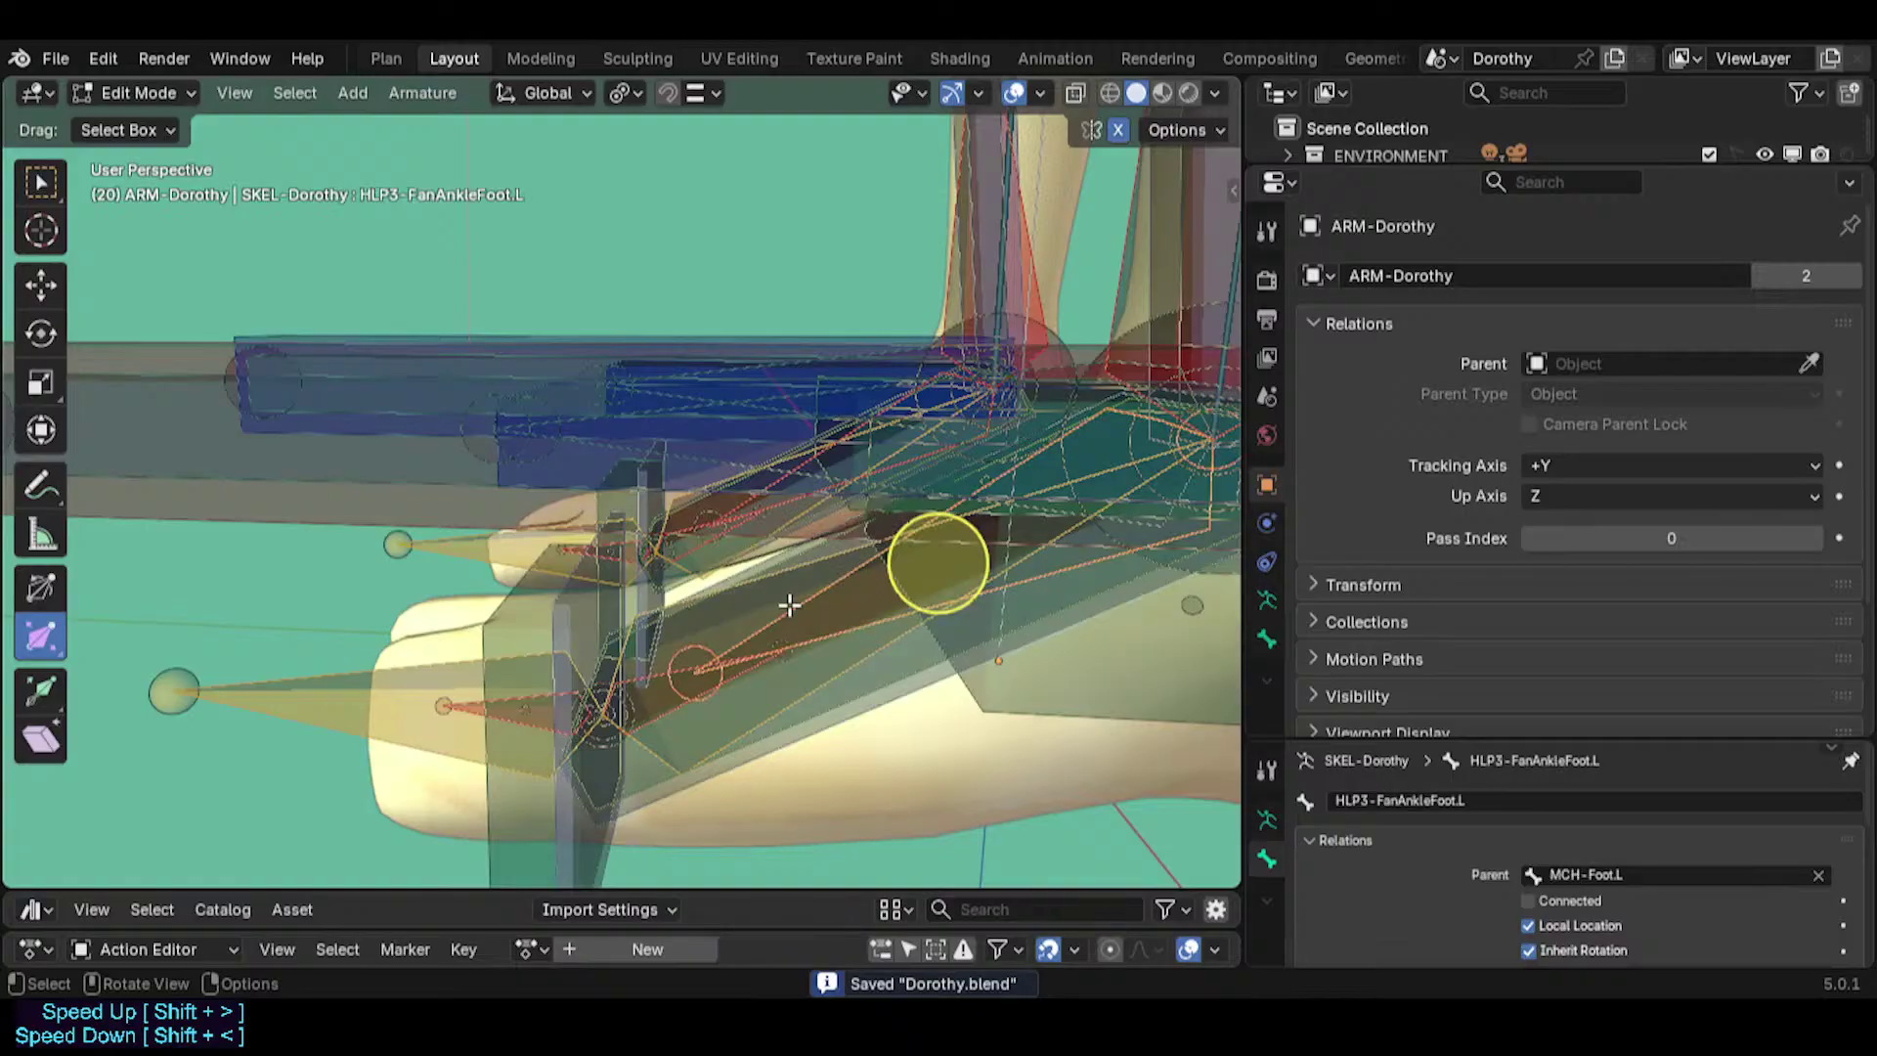
pyautogui.press('s')
pyautogui.click(929, 555)
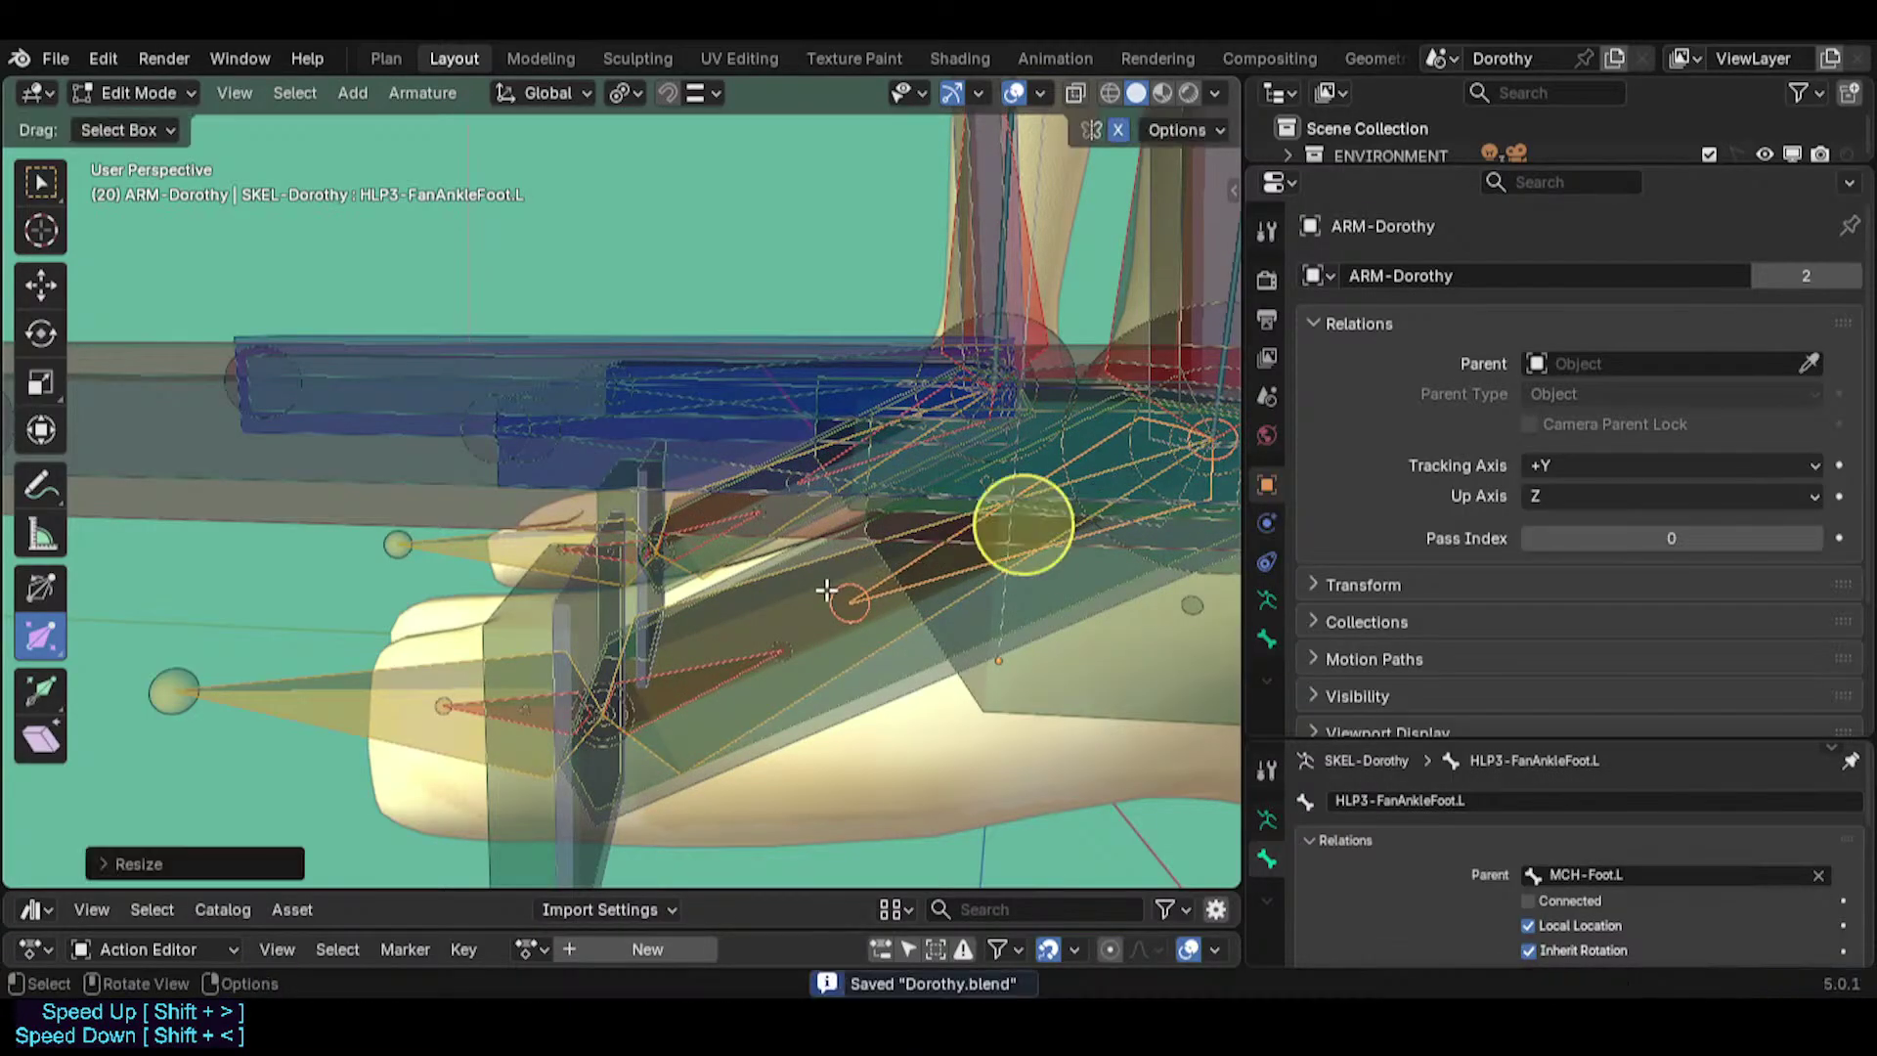
# Select the HLP3-FanKnucklesFoot.L bone and switch the armature to Pose Mode.
pyautogui.click(688, 669)
pyautogui.moveTo(688, 669); pyautogui.dragTo(753, 600, button='middle')
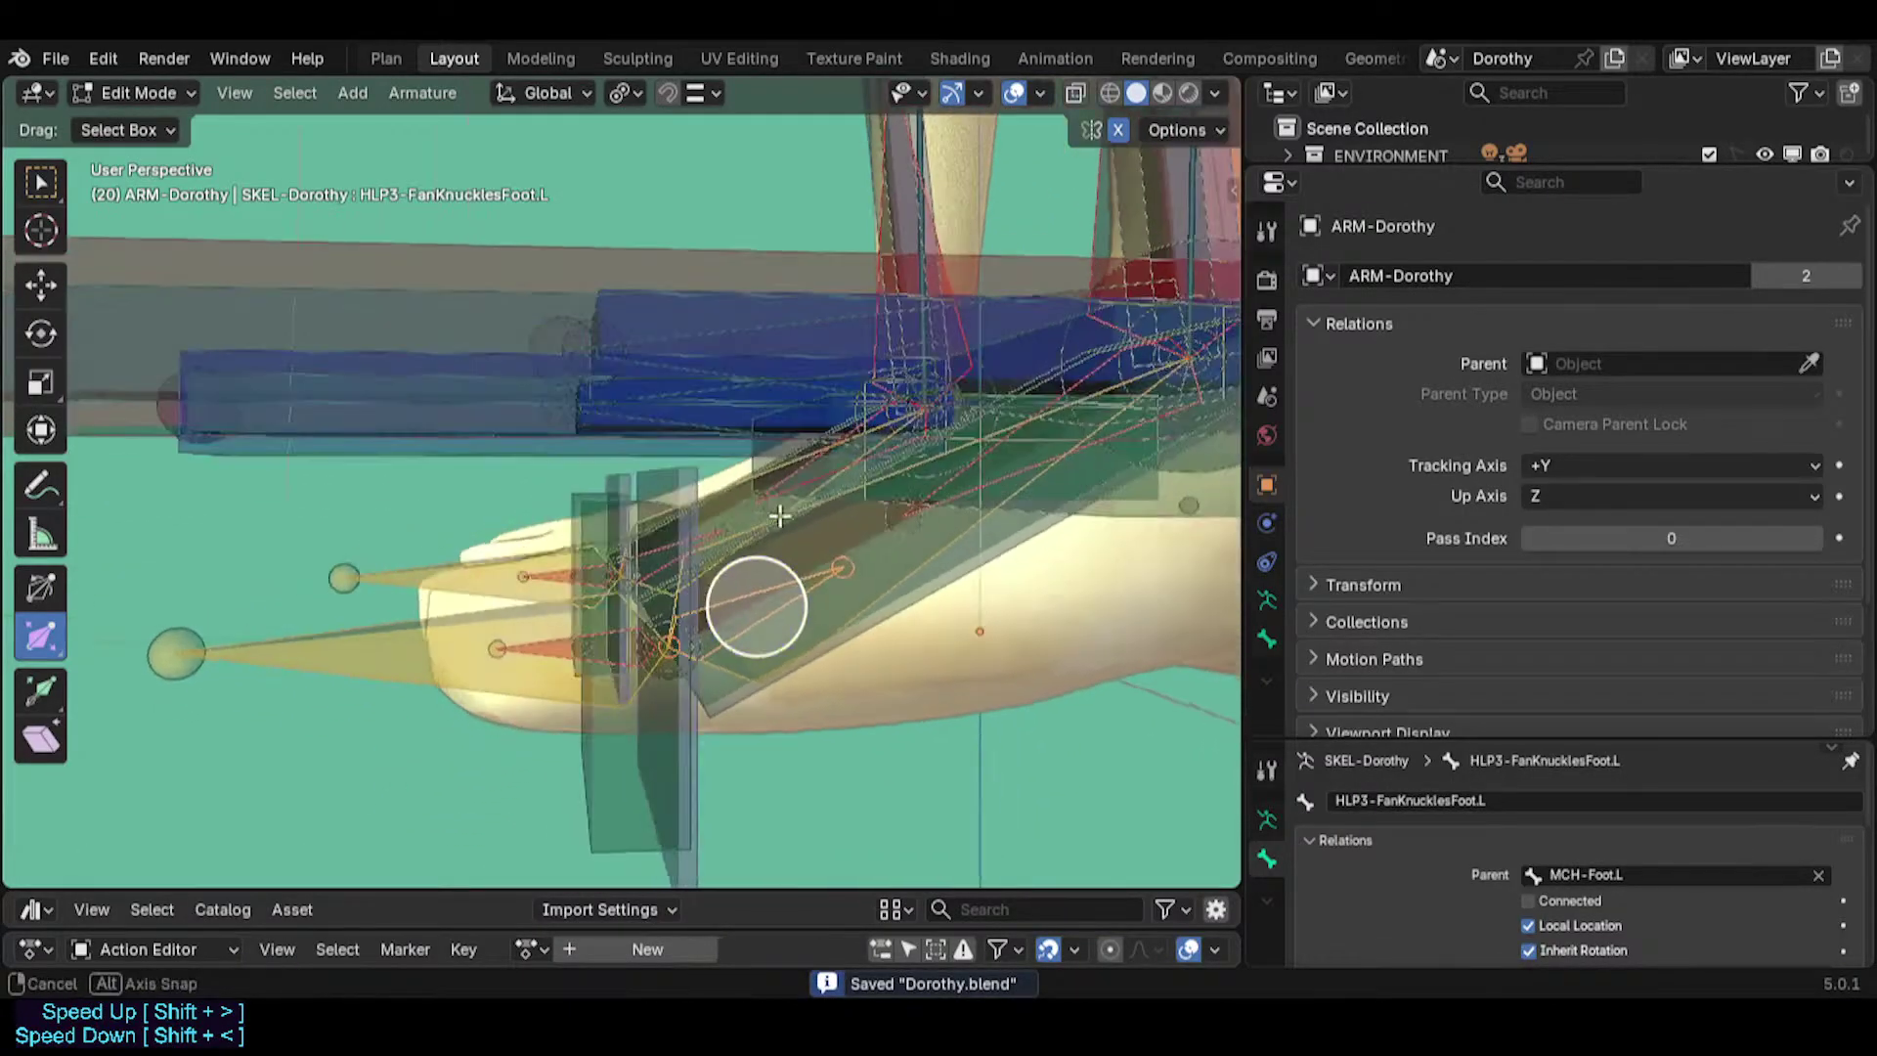
pyautogui.hotkey('ctrl', 'Tab')
pyautogui.press('2')
pyautogui.moveTo(778, 513); pyautogui.dragTo(792, 601, button='middle')
# Select the MTR-IK-Foot.R control under the right foot and rotate it slightly.
pyautogui.click(892, 644)
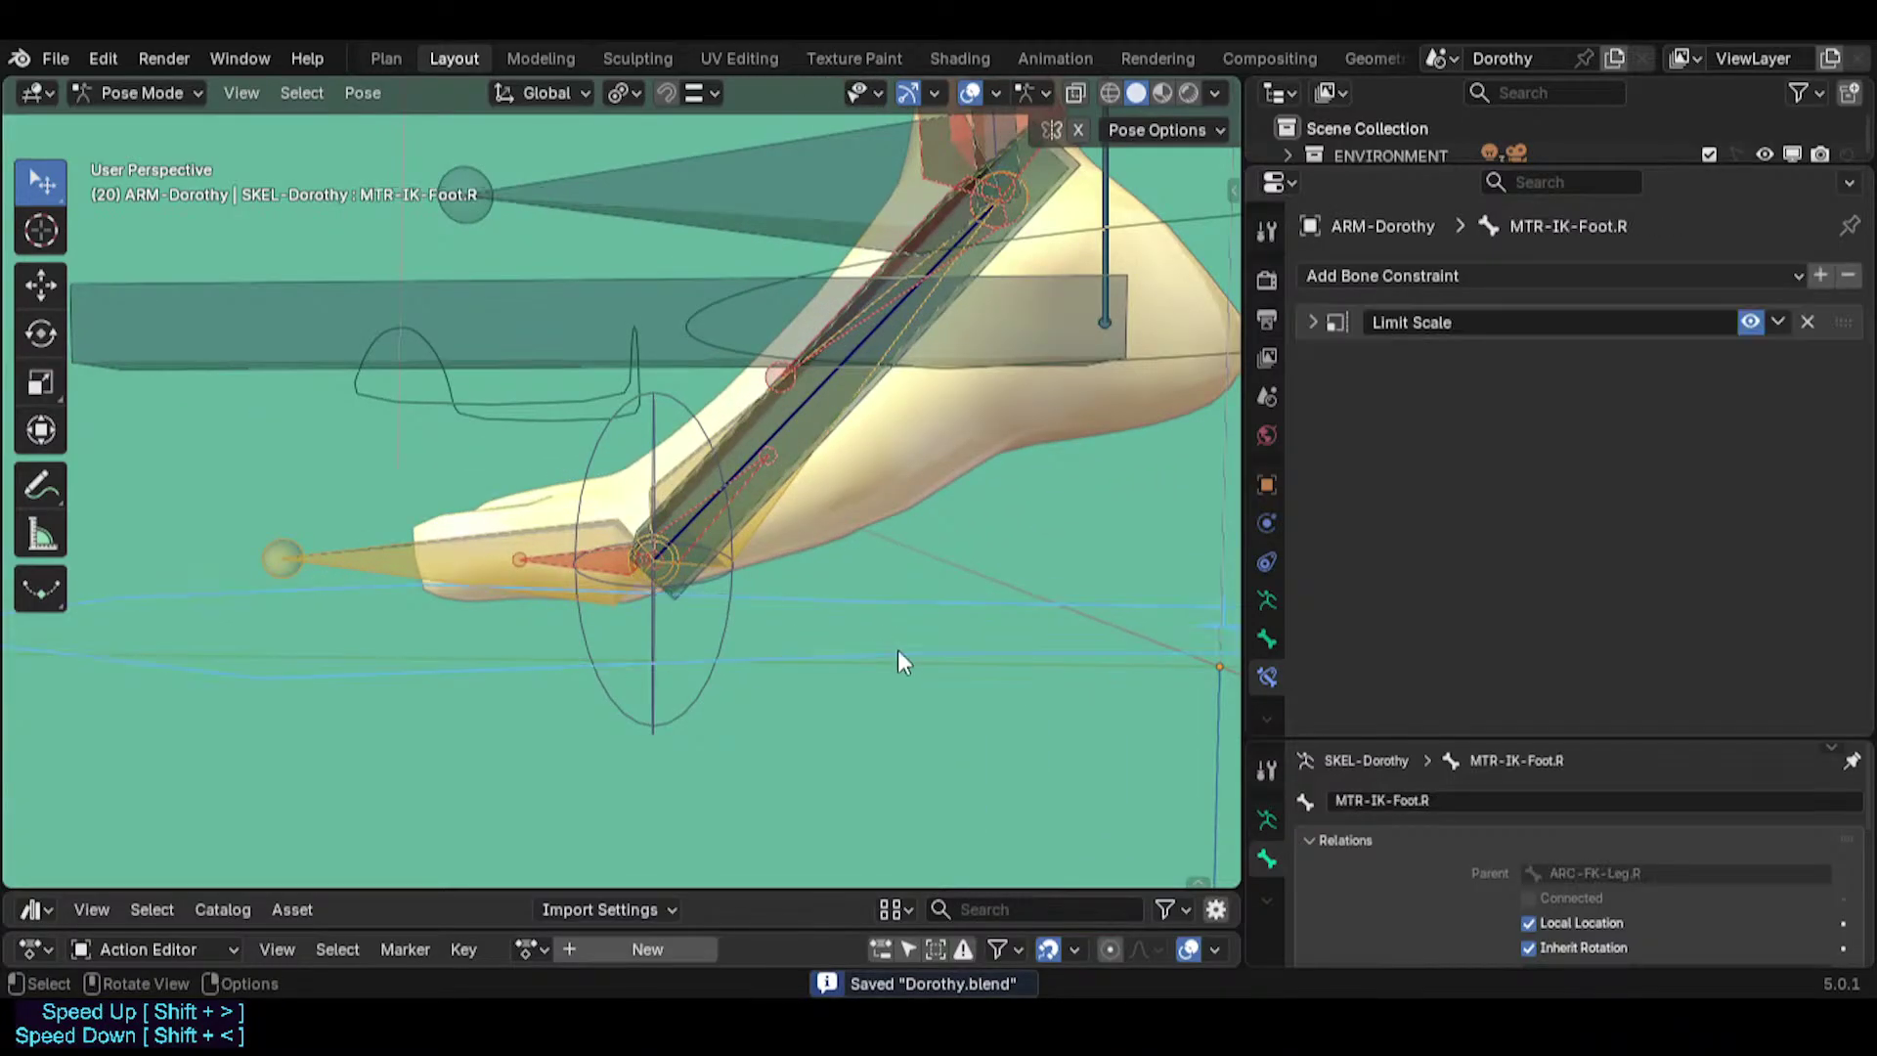
pyautogui.press('r')
pyautogui.click(879, 649)
pyautogui.scroll(-2, 696, 664)
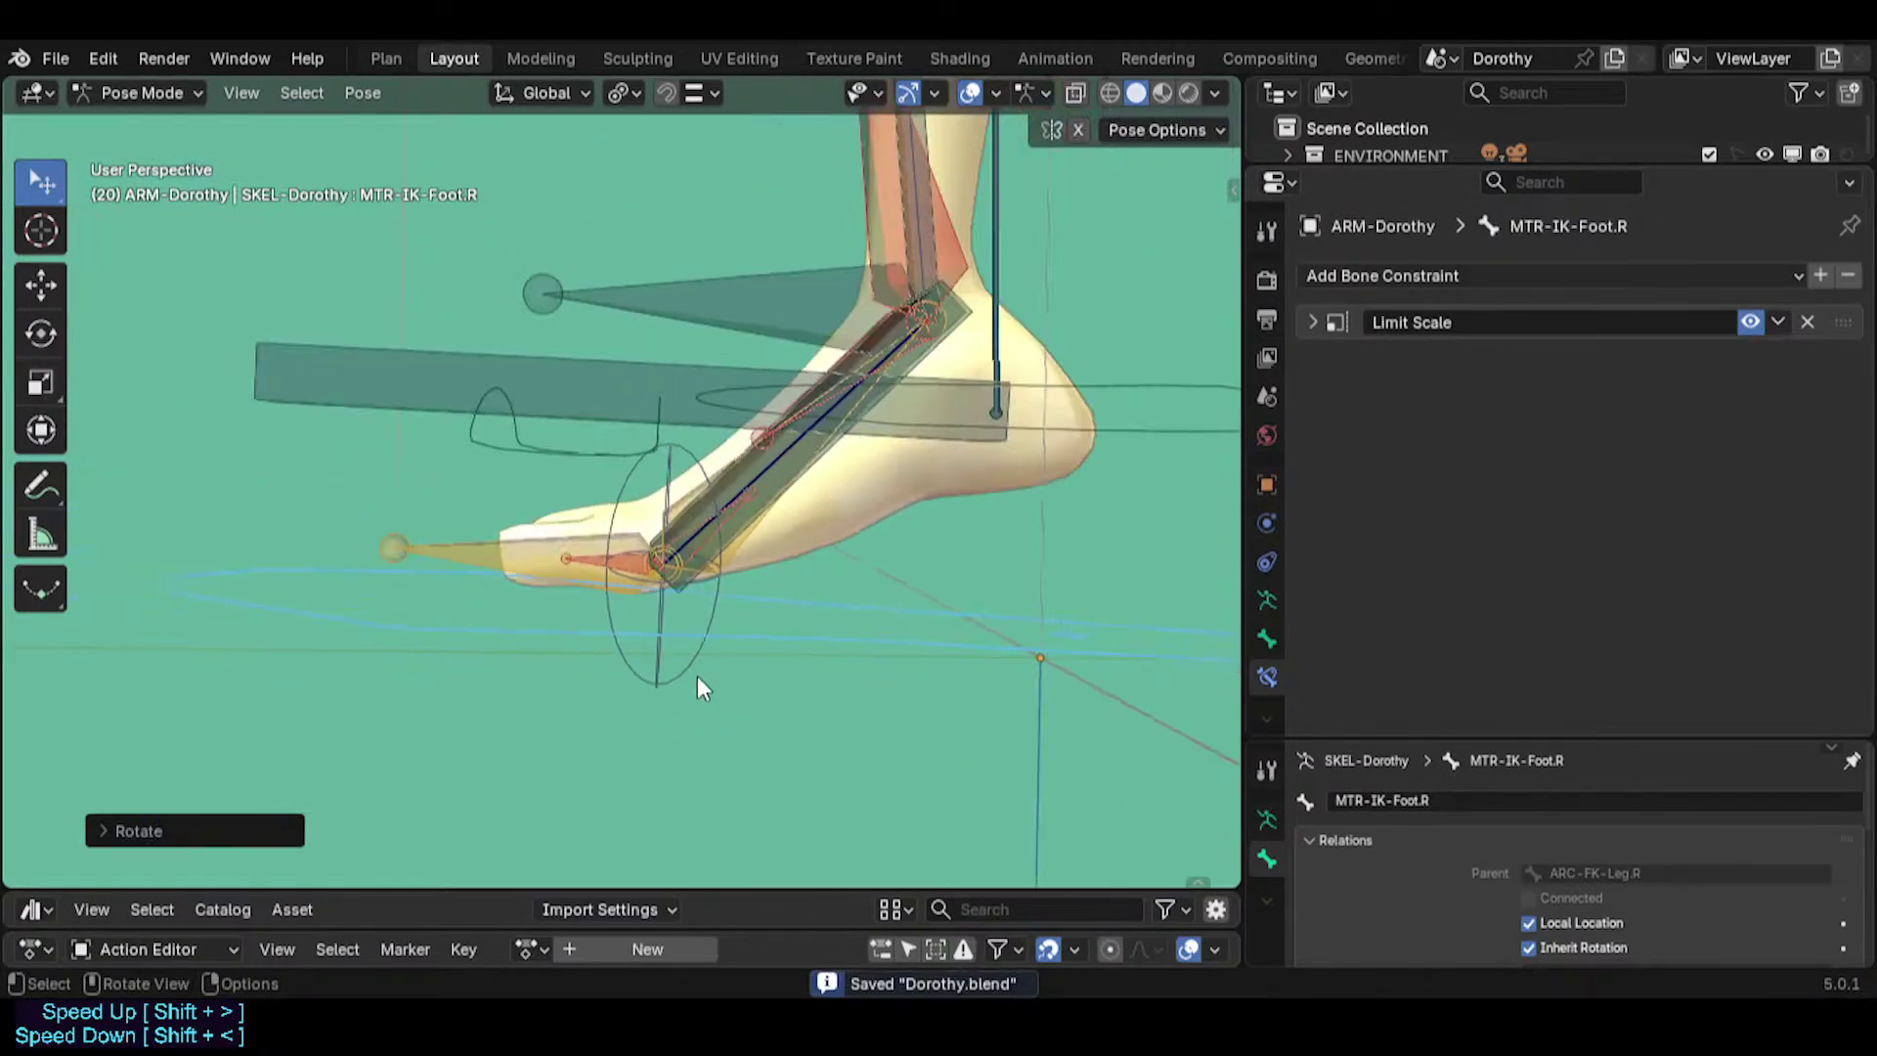
# Try rotating the ring control at the right foot's knuckles and the TWK-Toes.R control.
pyautogui.click(698, 673)
pyautogui.press('r')
pyautogui.click(819, 628)
pyautogui.click(533, 540)
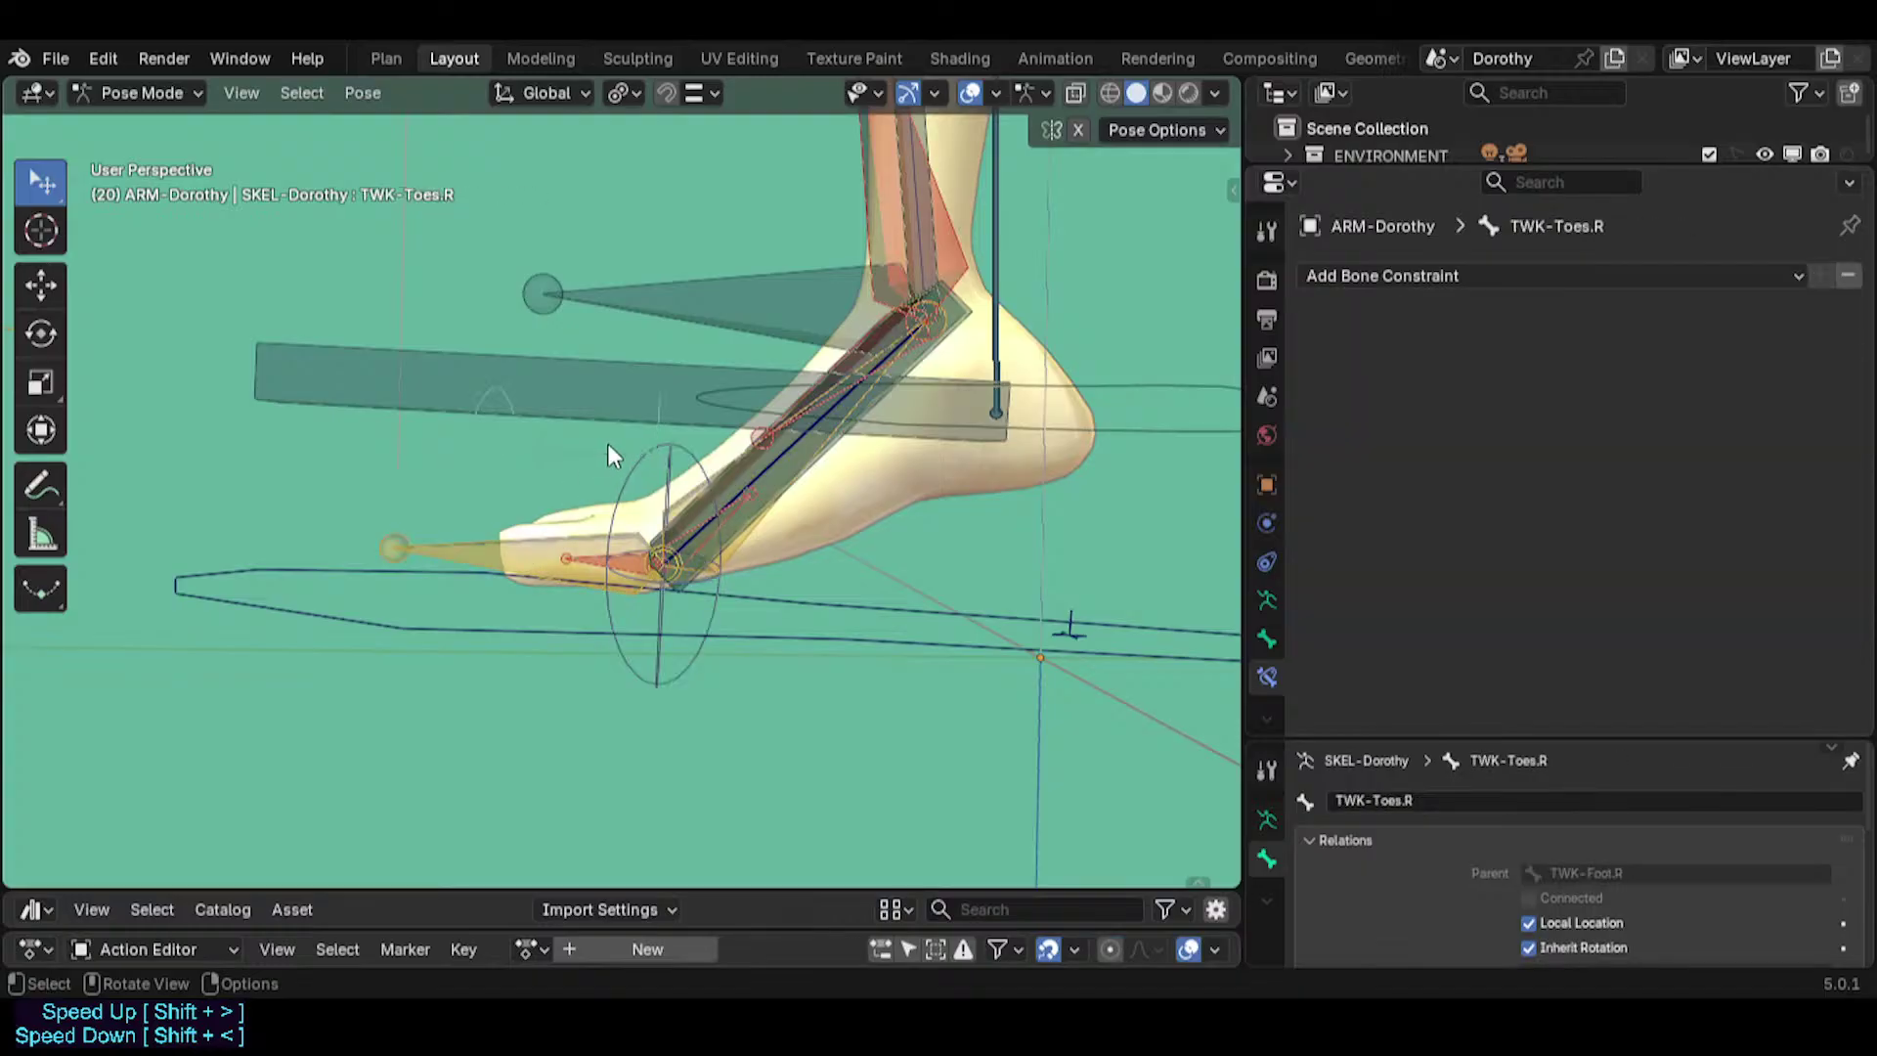
pyautogui.press('r')
pyautogui.rightClick(856, 453)
# Select CTL-IKT-LeverageAnkle.R among the overlapping right foot bones and move it to test the ankle deformation.
pyautogui.moveTo(856, 451); pyautogui.dragTo(906, 384, button='middle')
pyautogui.click(778, 471)
pyautogui.click(817, 450)
pyautogui.click(817, 449)
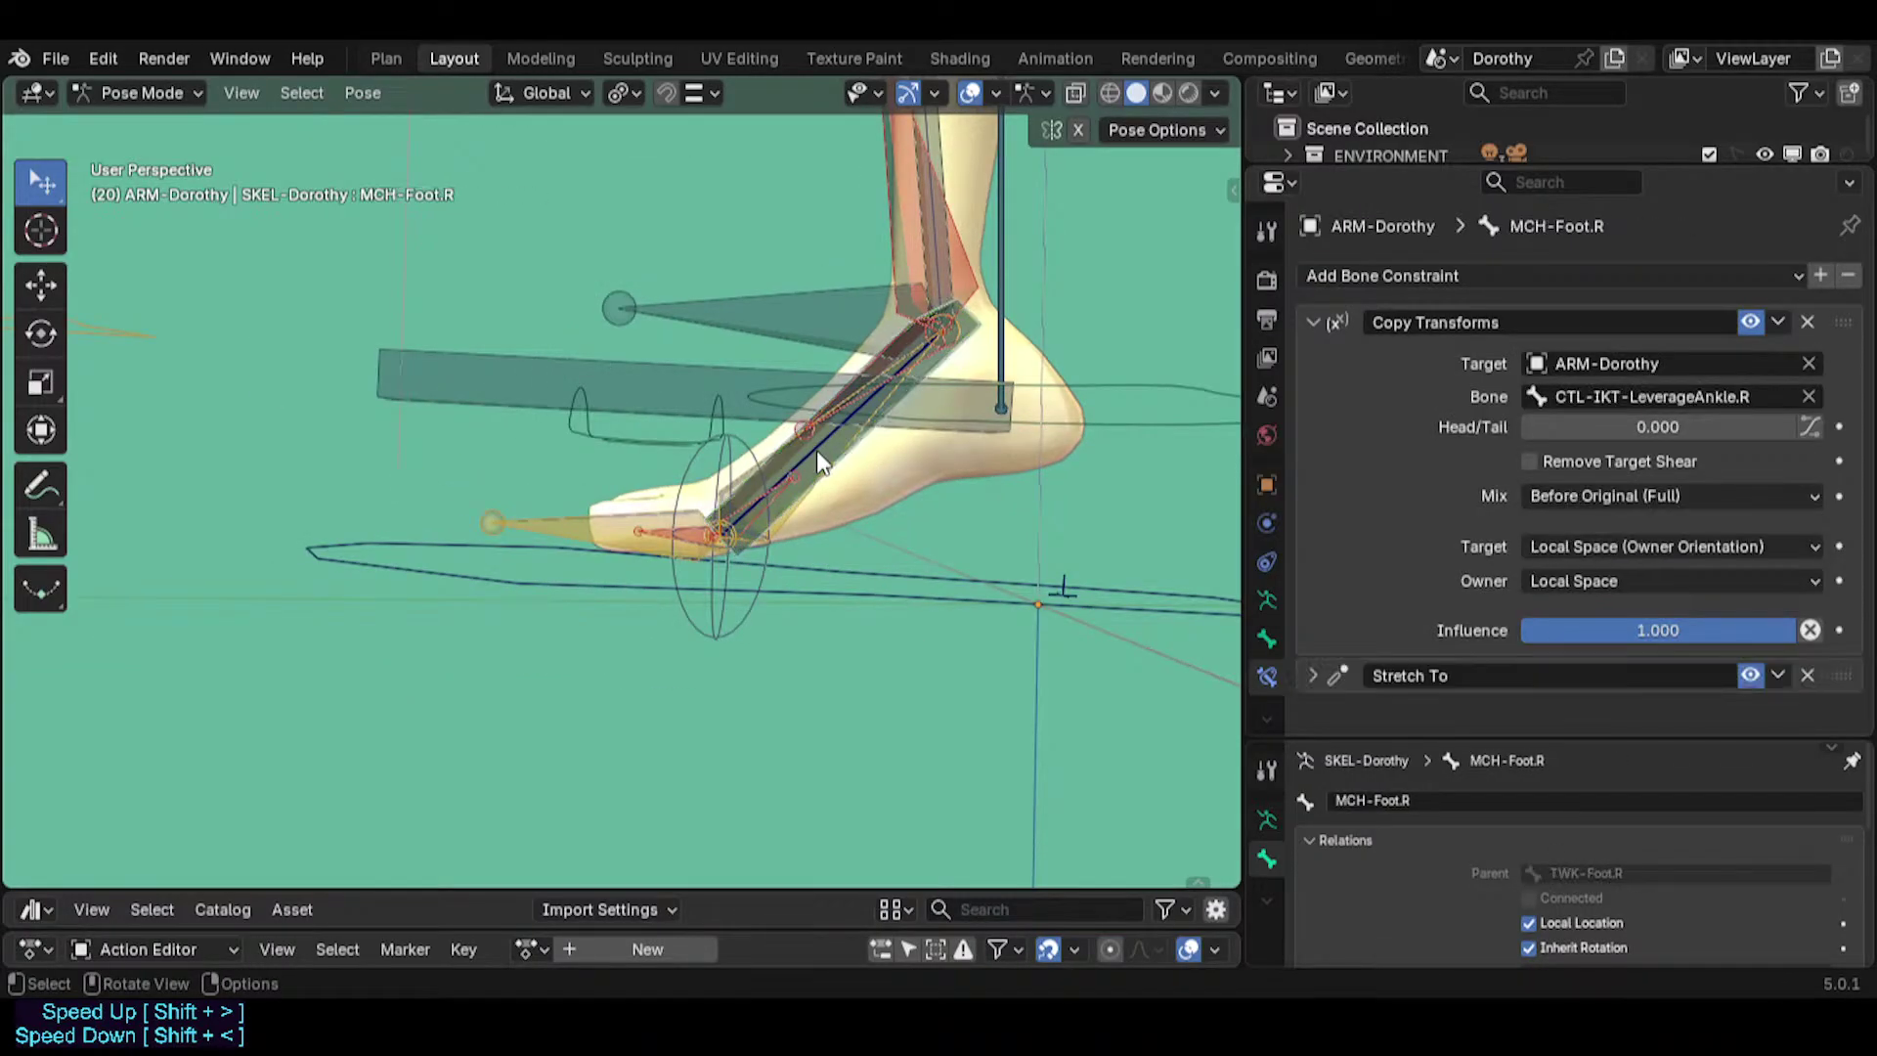
pyautogui.click(817, 450)
pyautogui.click(817, 450)
pyautogui.press('g')
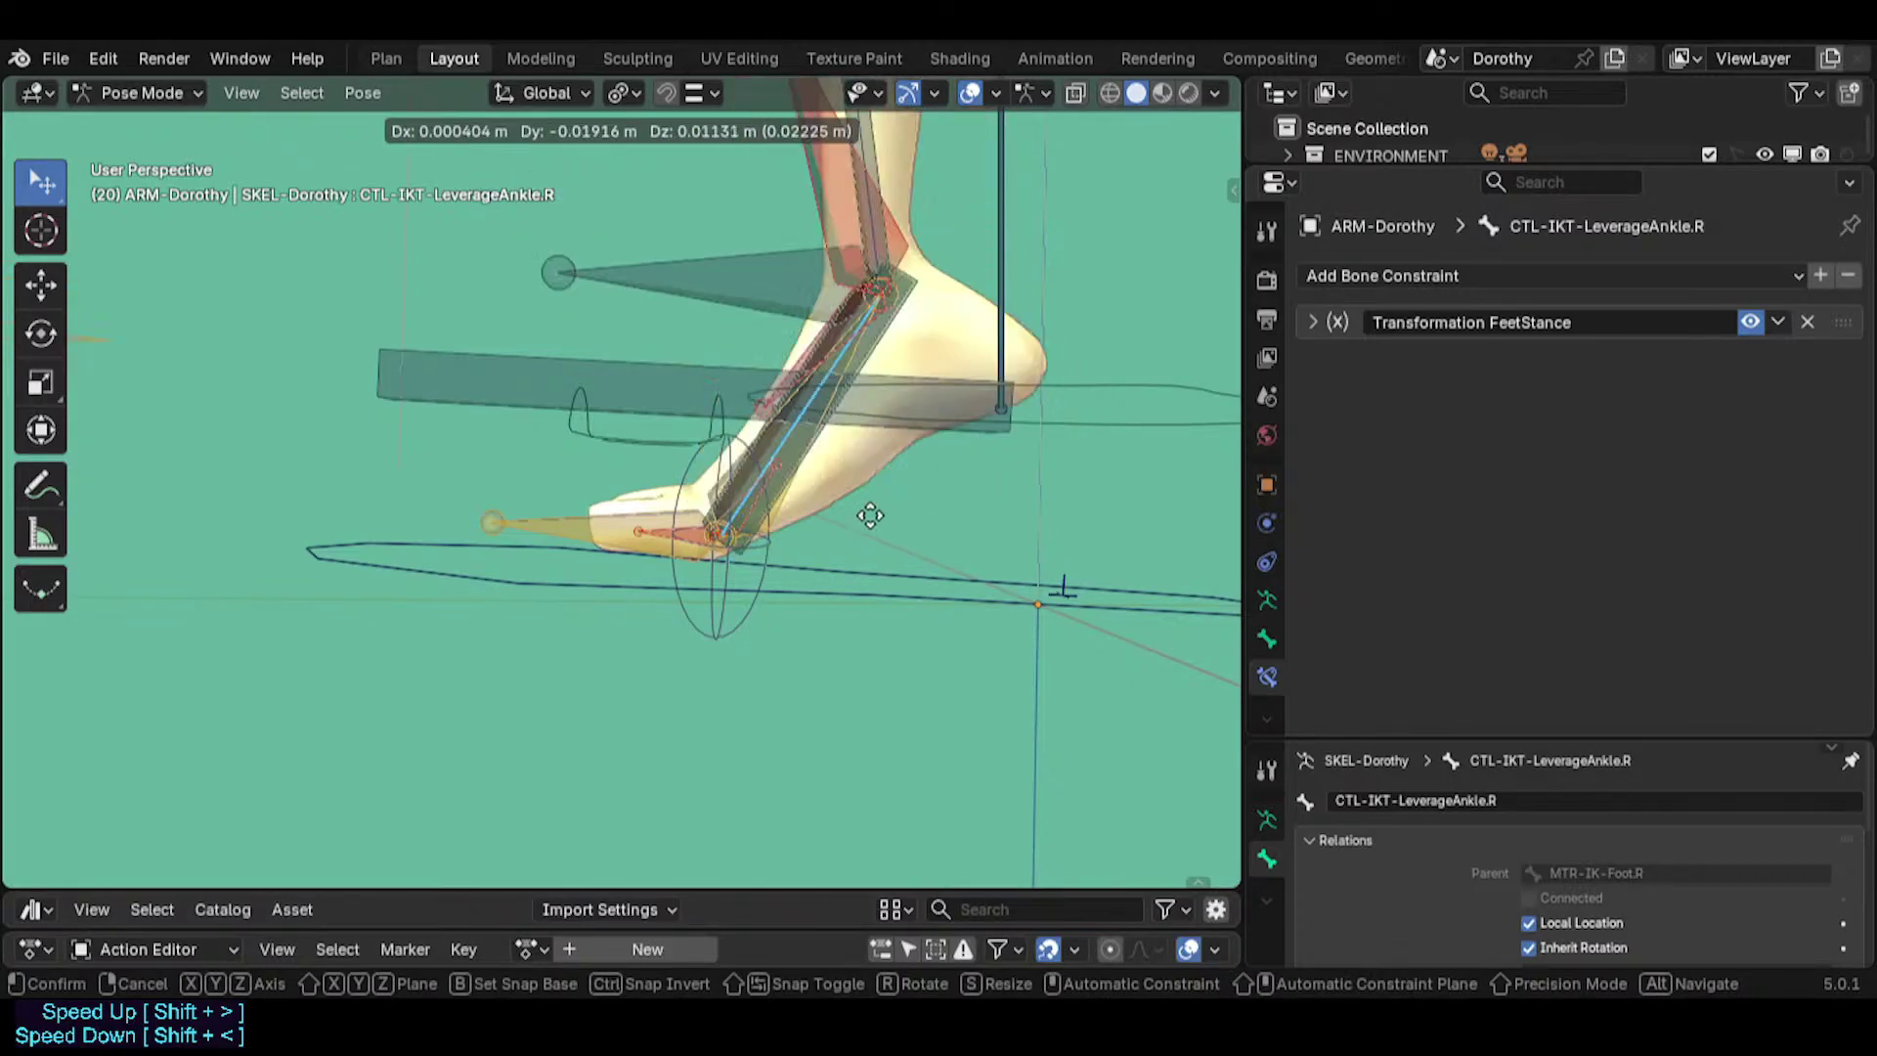
pyautogui.click(801, 465)
# Lower the right heel by moving CTL-IKT-LeverageAnkle.R about 0.021 m along Y and -0.037 m along Z.
pyautogui.scroll(2, 801, 489)
pyautogui.press('g')
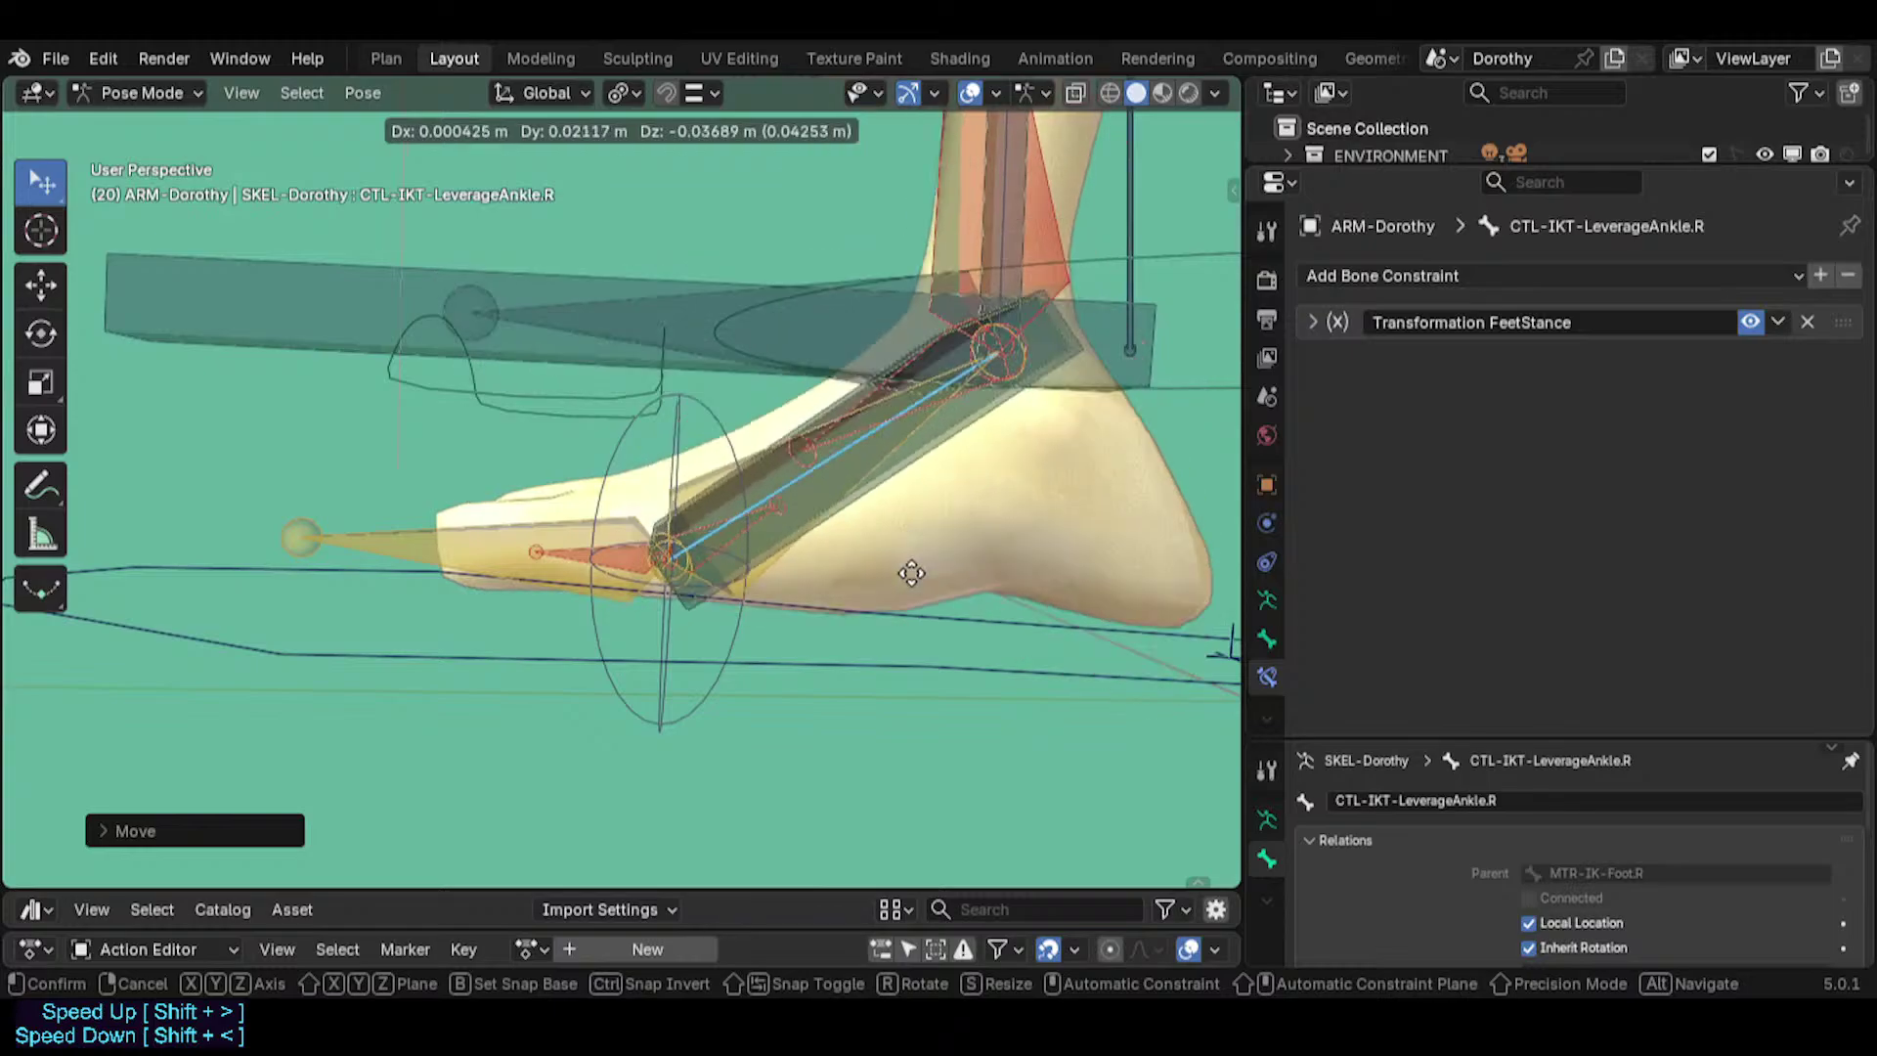
pyautogui.click(913, 573)
# Select the HLP3-FanKnucklesFoot.R bone in the right foot to check its constraints.
pyautogui.click(762, 523)
pyautogui.click(759, 521)
pyautogui.click(758, 520)
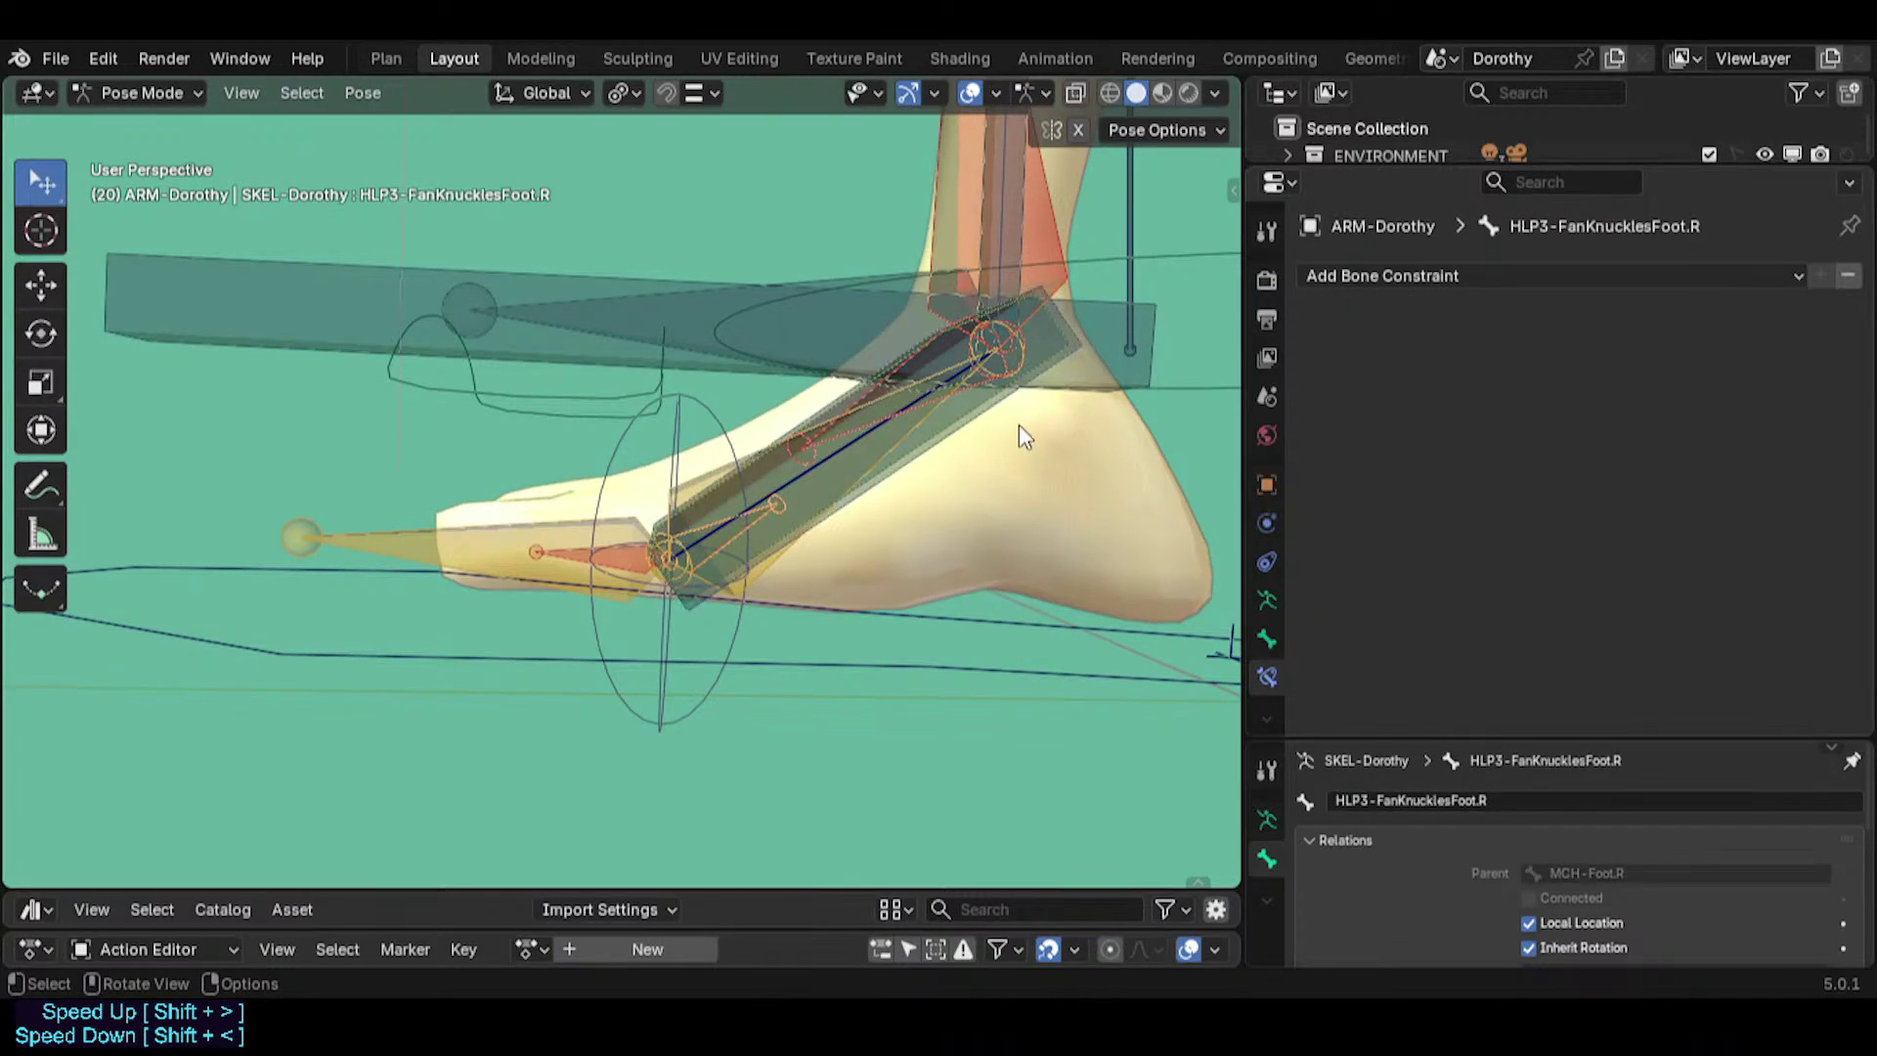
# Copy the Copy Rotation constraint from HLP3-FanAnkleShin.R onto the HLP3-FanKnucklesFoot.R bone.
pyautogui.click(618, 553)
pyautogui.click(618, 553)
pyautogui.moveTo(670, 502); pyautogui.dragTo(759, 669, button='middle')
pyautogui.click(954, 442)
pyautogui.scroll(3, 788, 689)
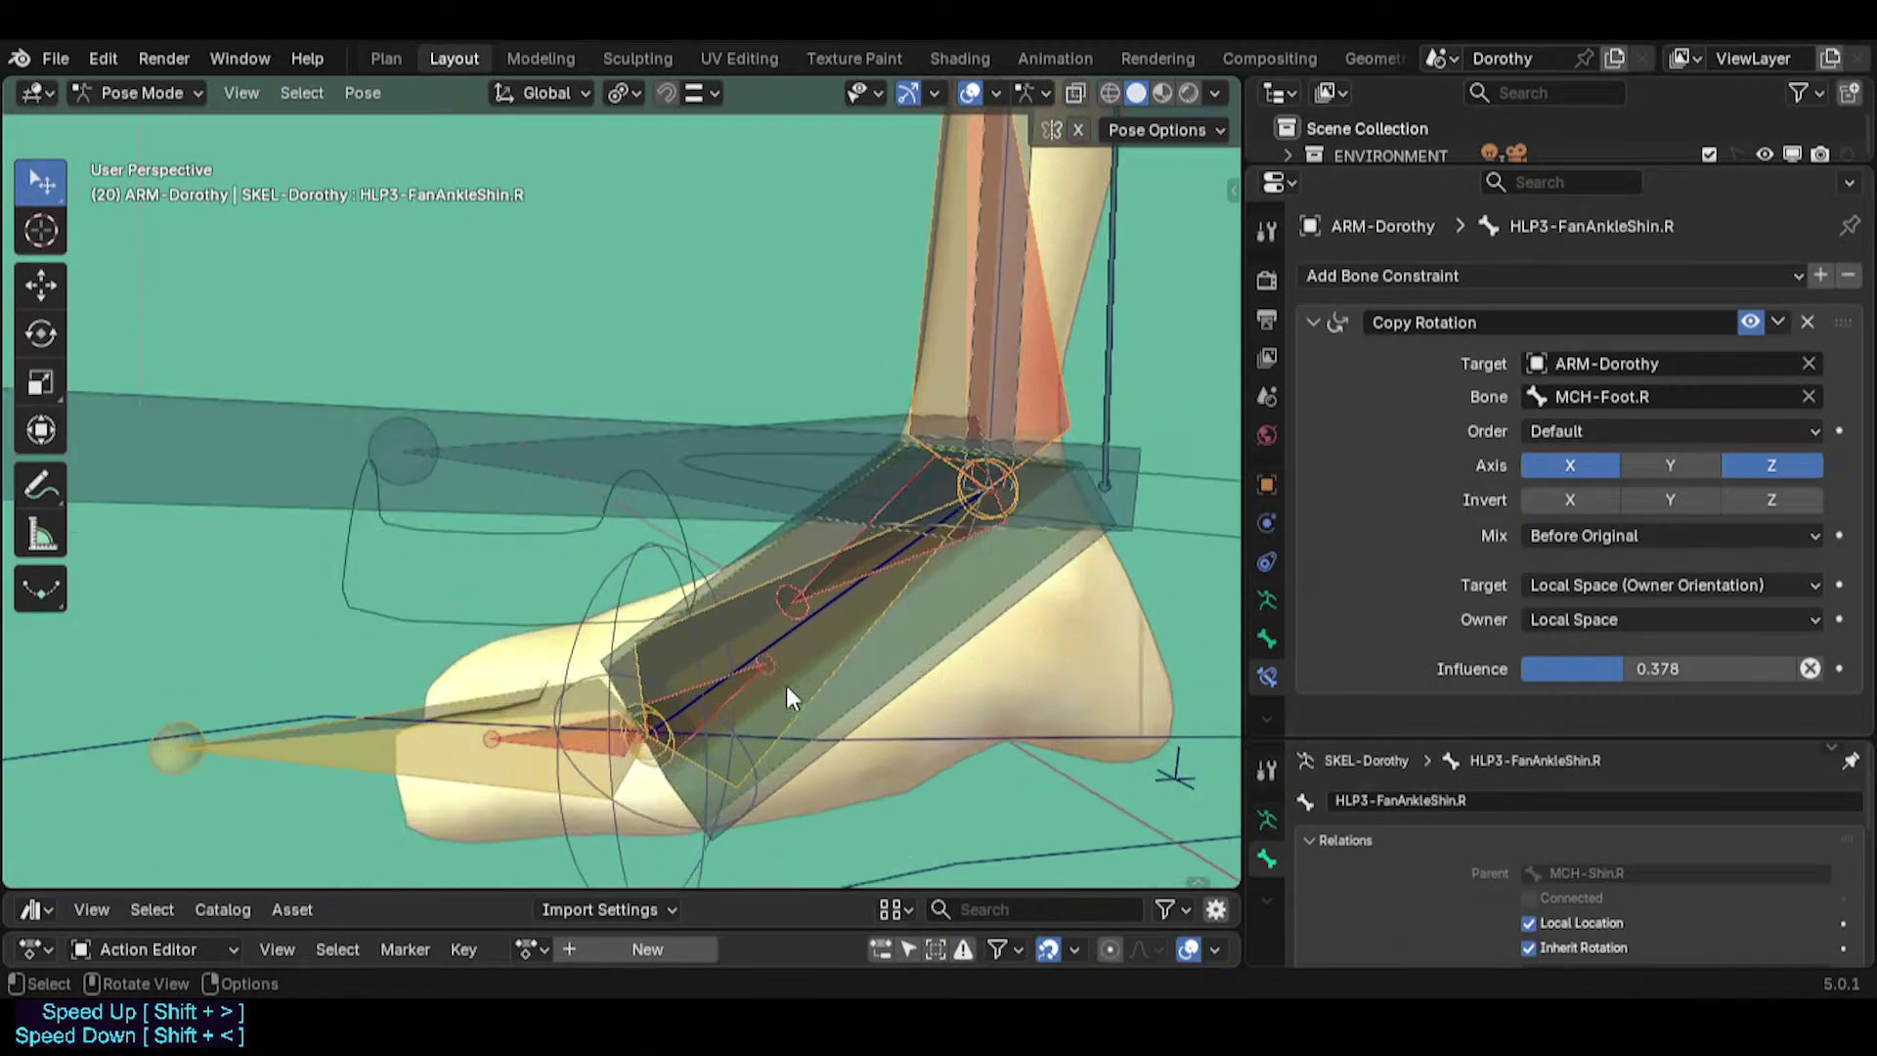
pyautogui.keyDown('alt'); pyautogui.click(718, 695); pyautogui.keyUp('alt')
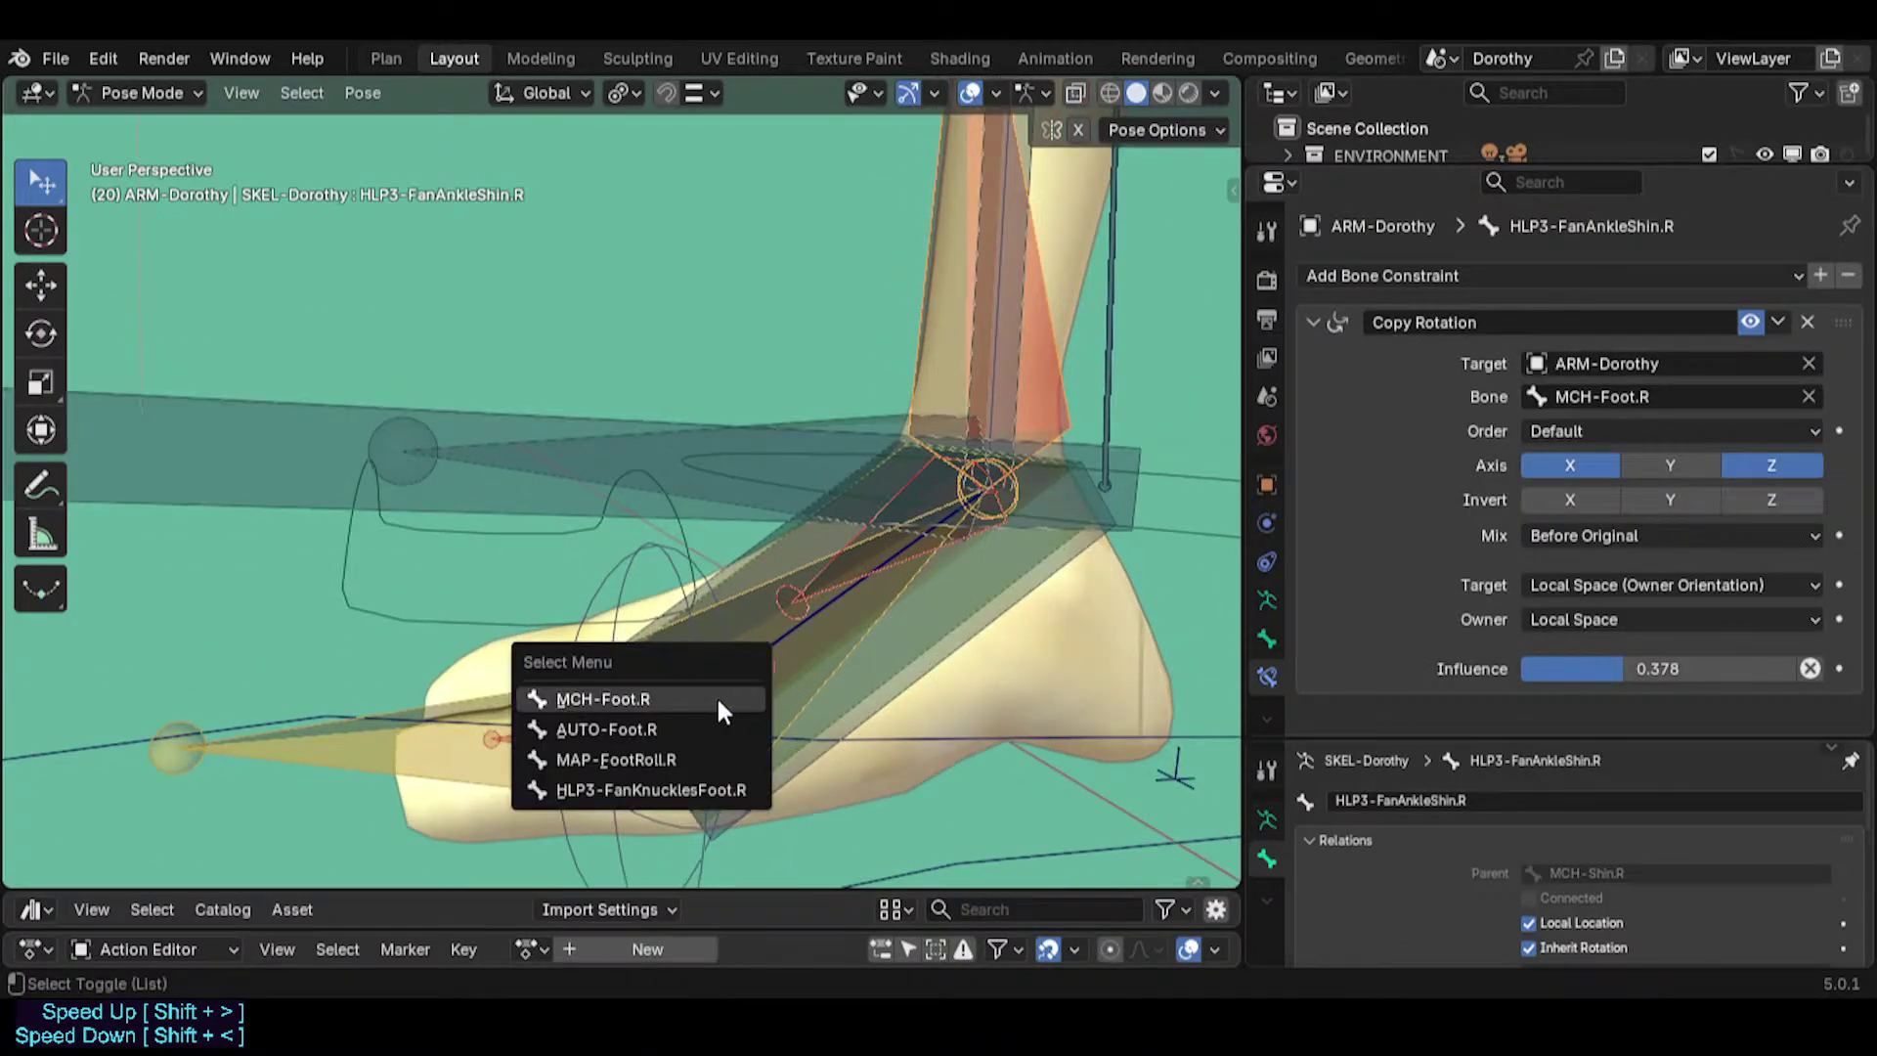
pyautogui.click(689, 788)
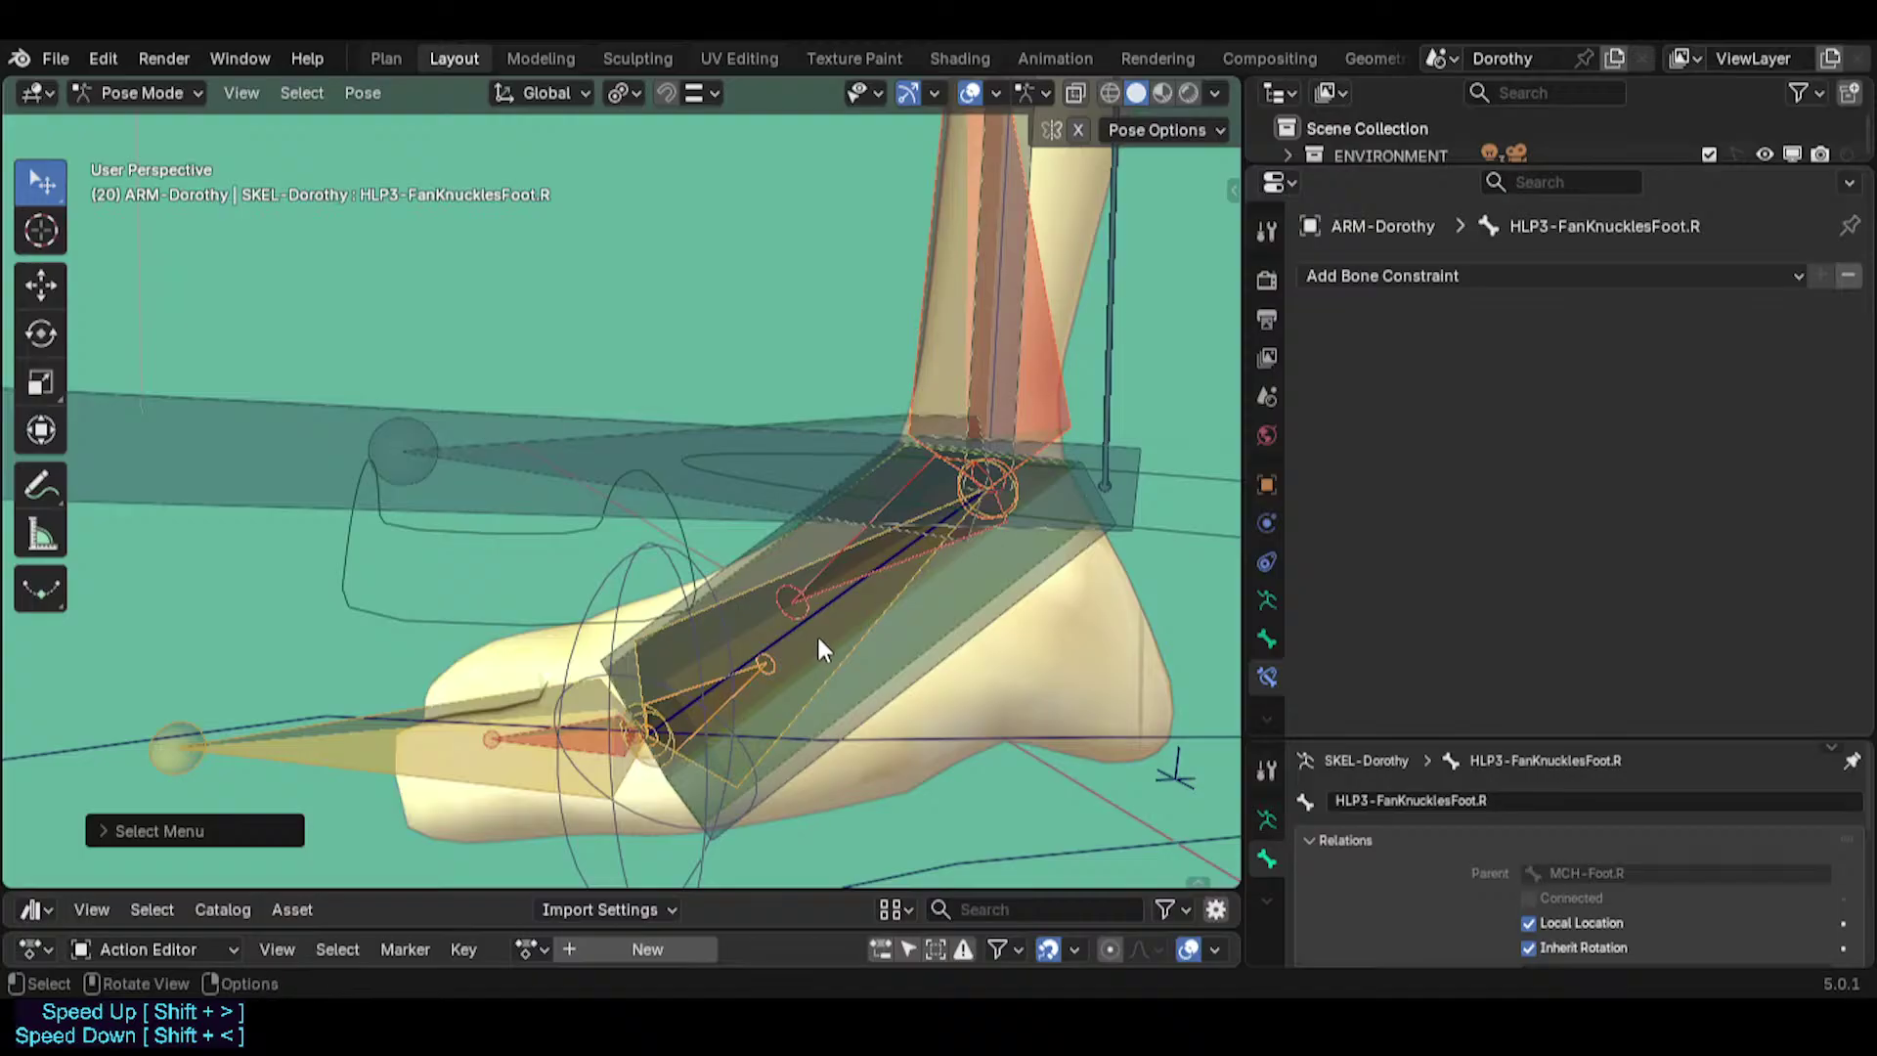
pyautogui.click(721, 704)
pyautogui.hotkey('ctrl', 'z')
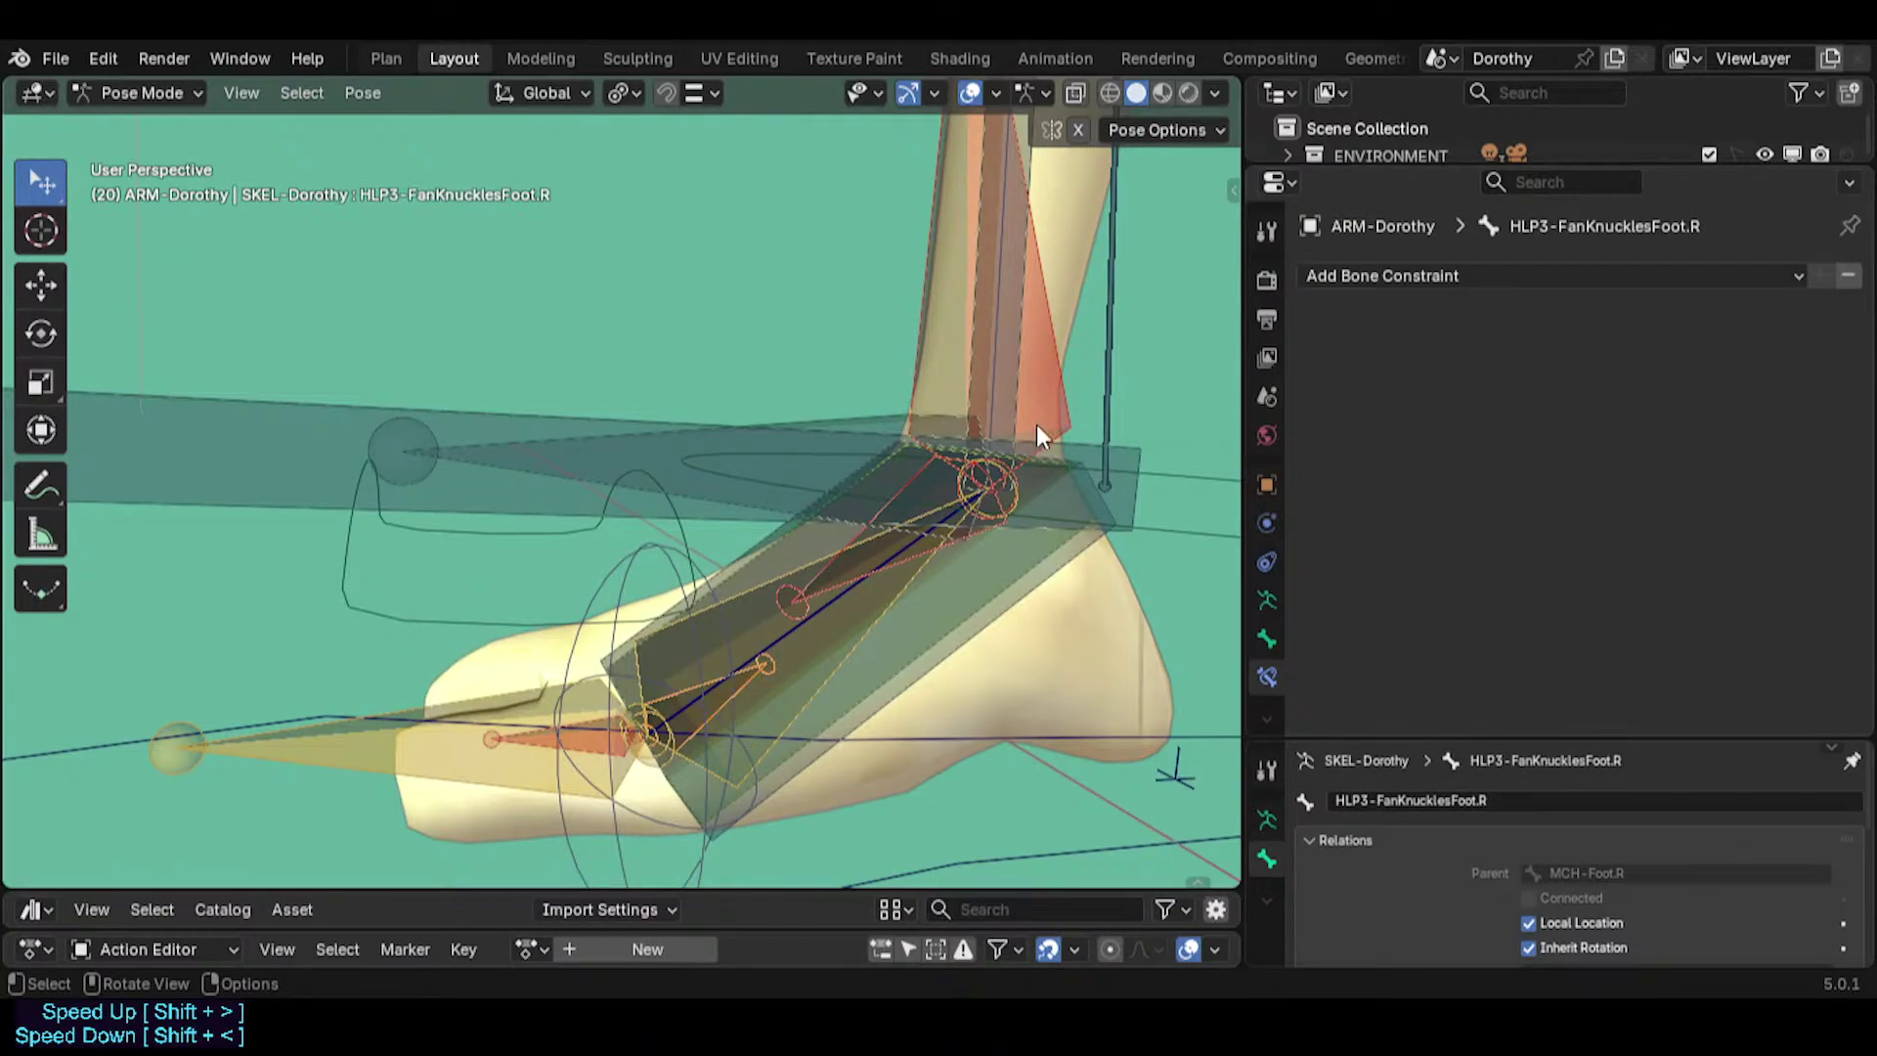
pyautogui.keyDown('shift'); pyautogui.click(1045, 383); pyautogui.keyUp('shift')
pyautogui.hotkey('ctrl', 'c')
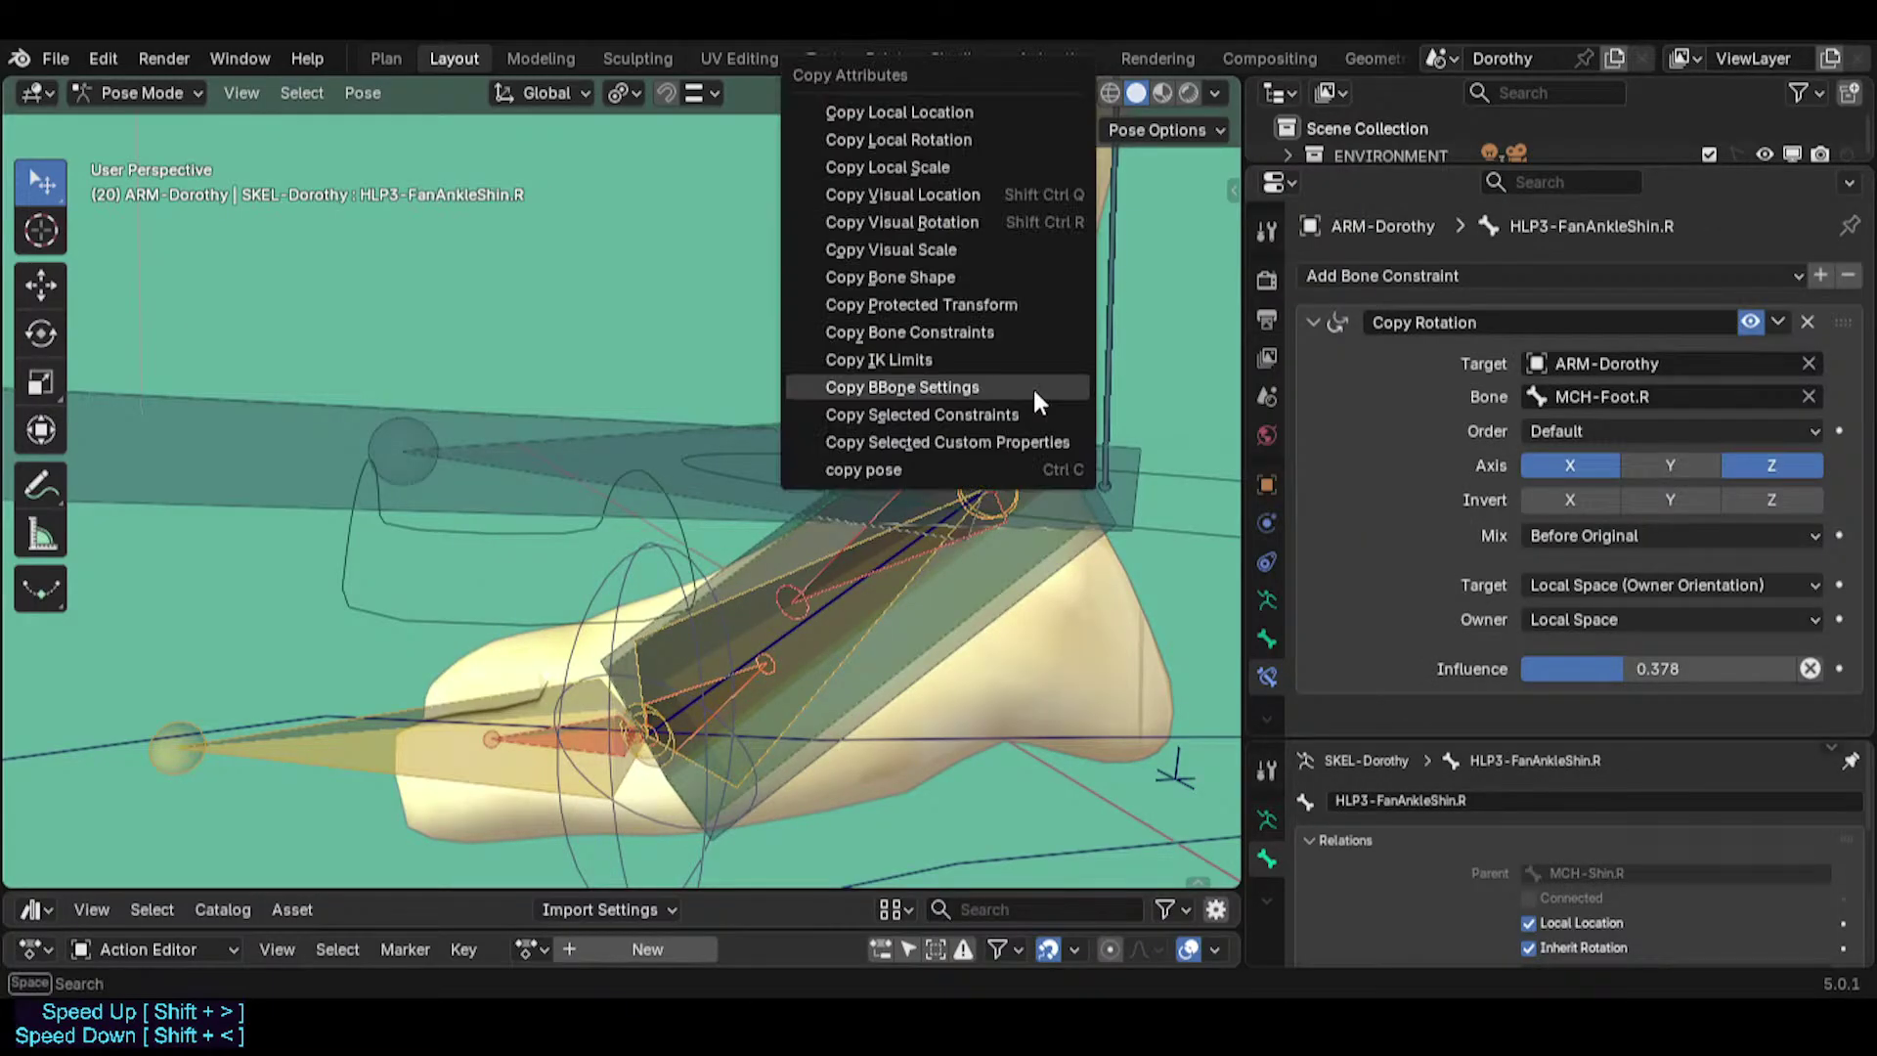
pyautogui.click(1020, 414)
pyautogui.click(1017, 421)
pyautogui.click(959, 456)
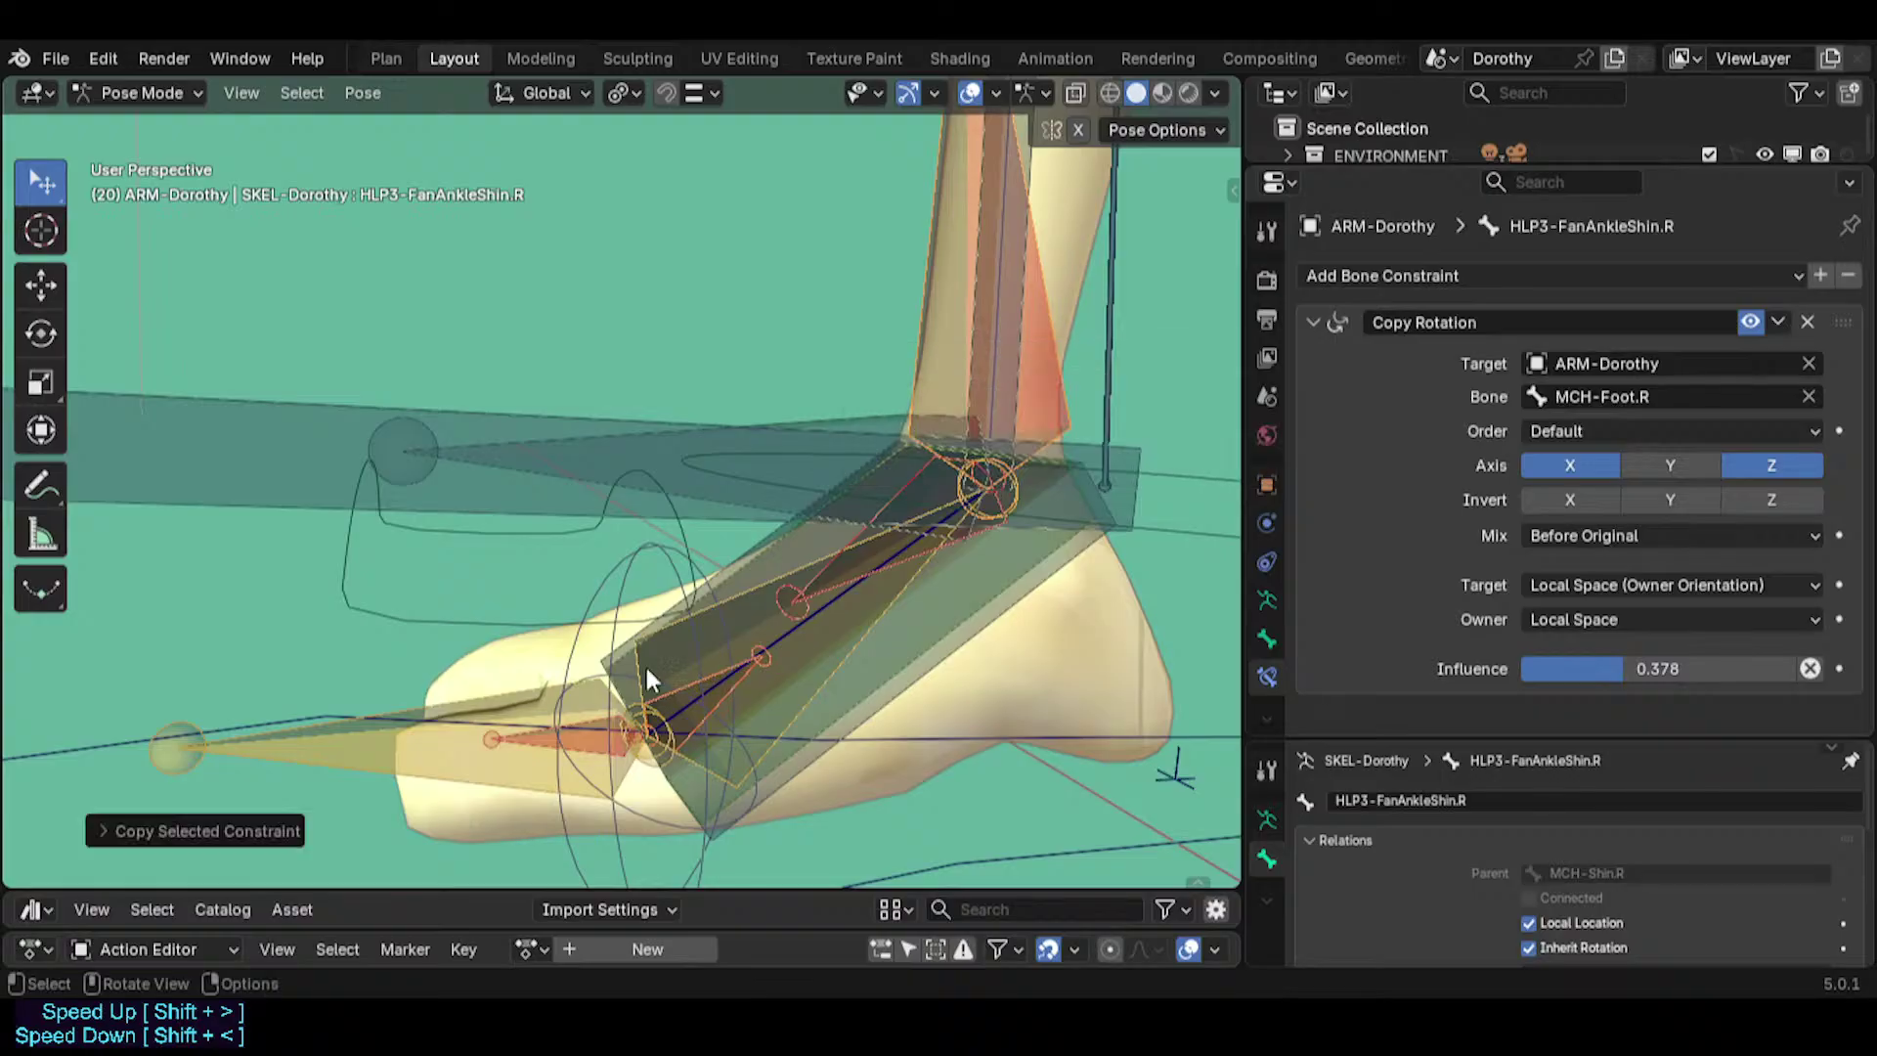
# Try to copy the Transformation constraint from HLP3-FanAnkleFoot.R onto HLP3-FanKnucklesToes.R and check that constraint's settings.
pyautogui.click(538, 736)
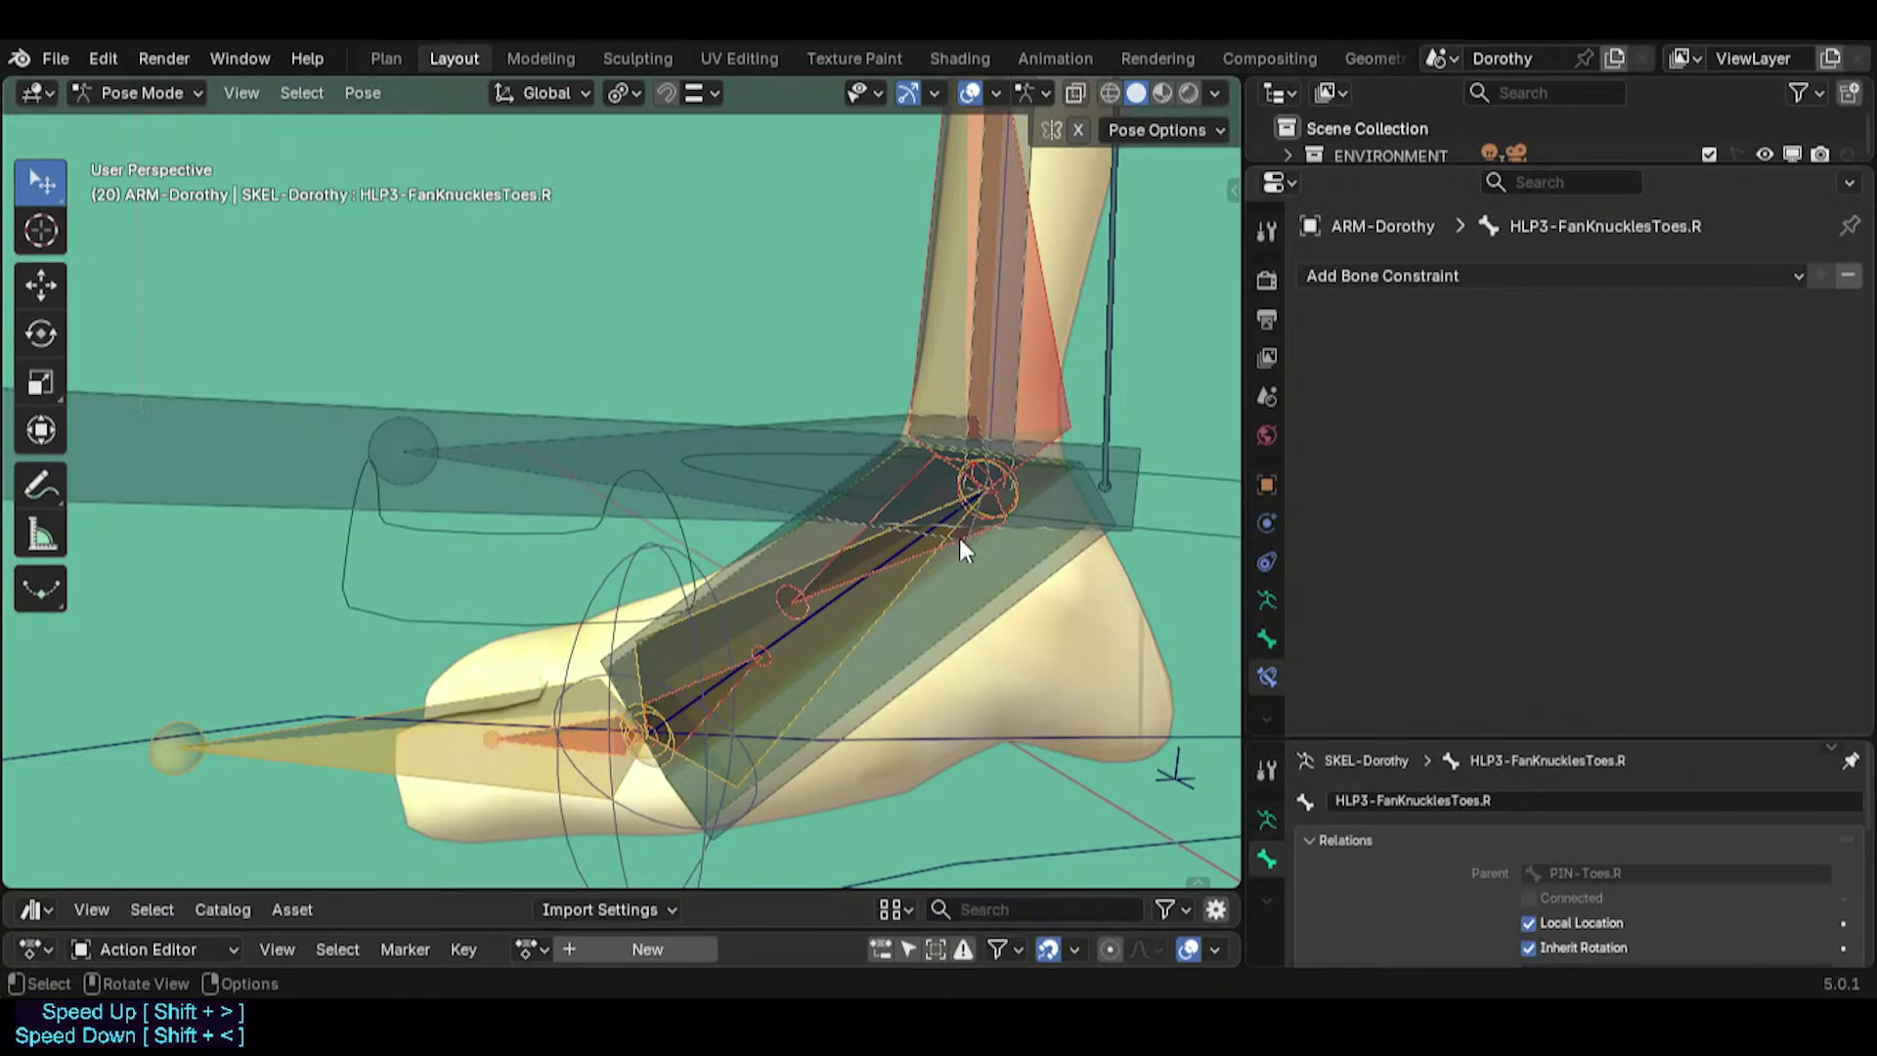
pyautogui.keyDown('alt'); pyautogui.click(894, 571); pyautogui.keyUp('alt')
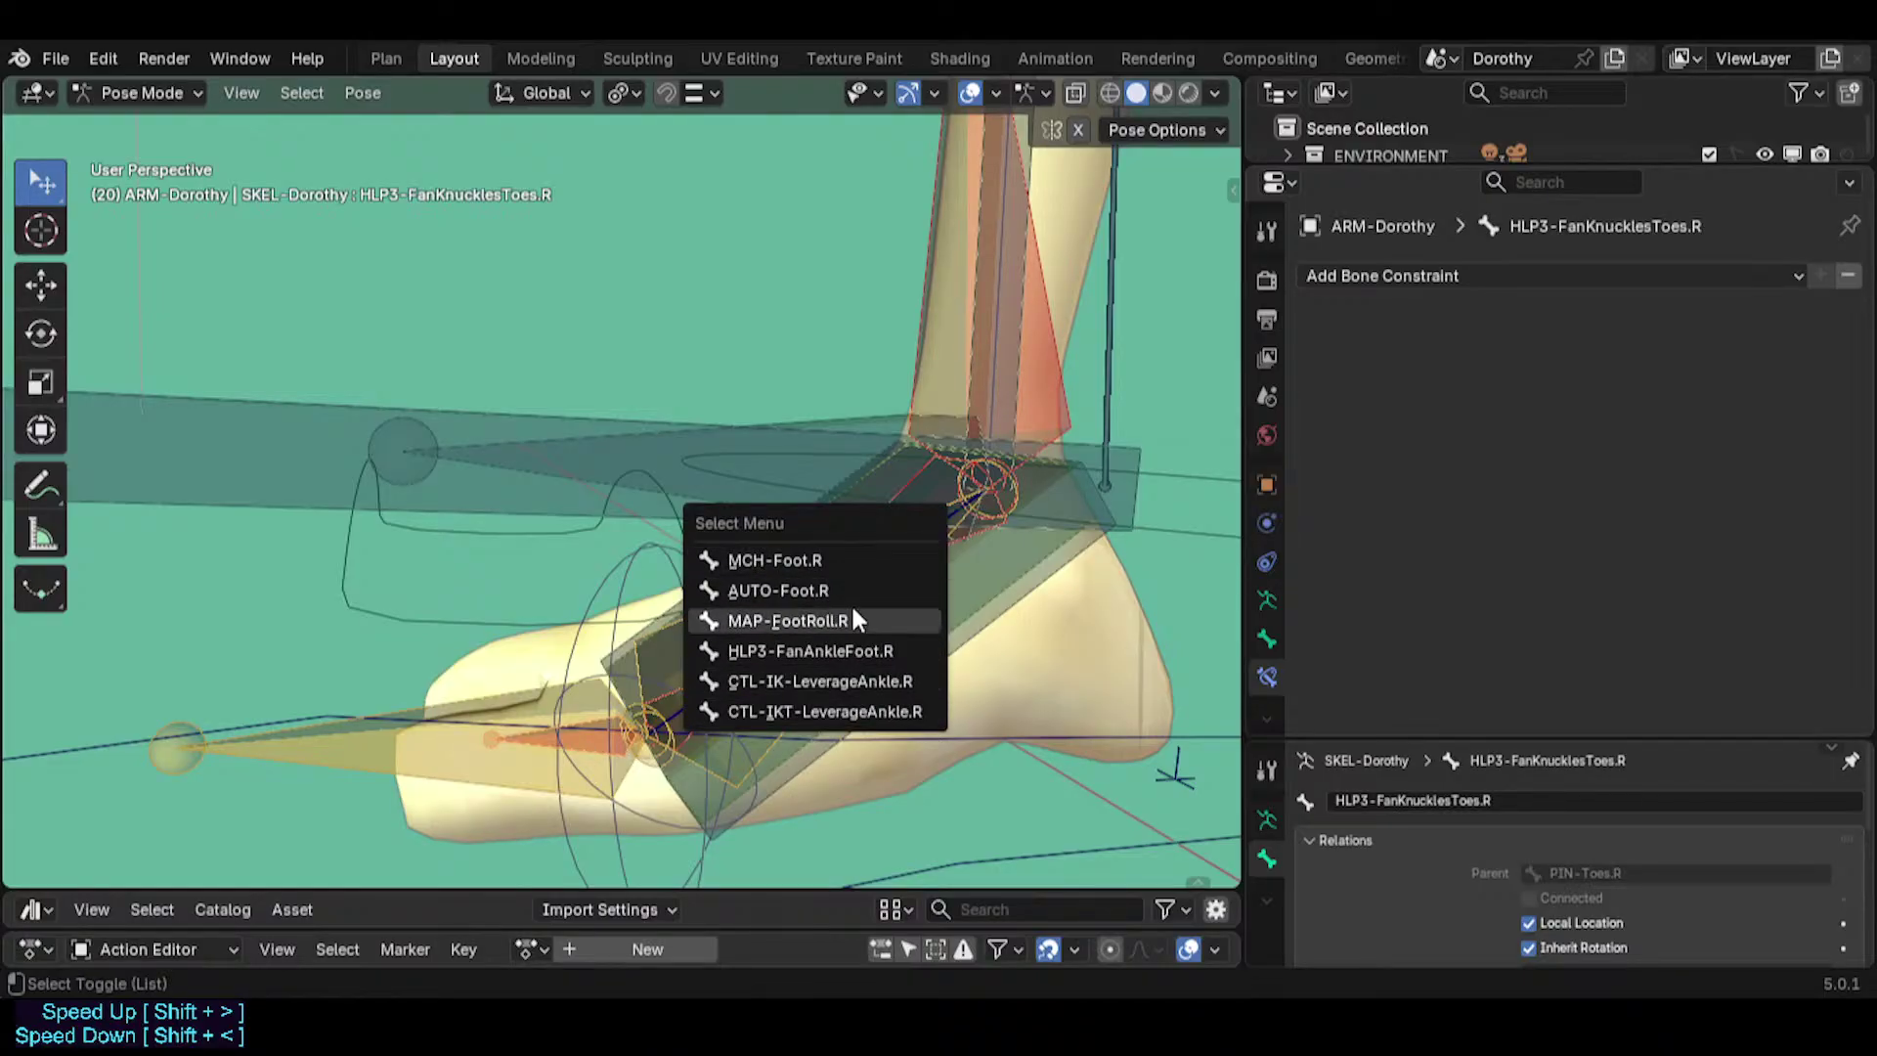
pyautogui.click(847, 658)
pyautogui.hotkey('ctrl', 'shift', 'c')
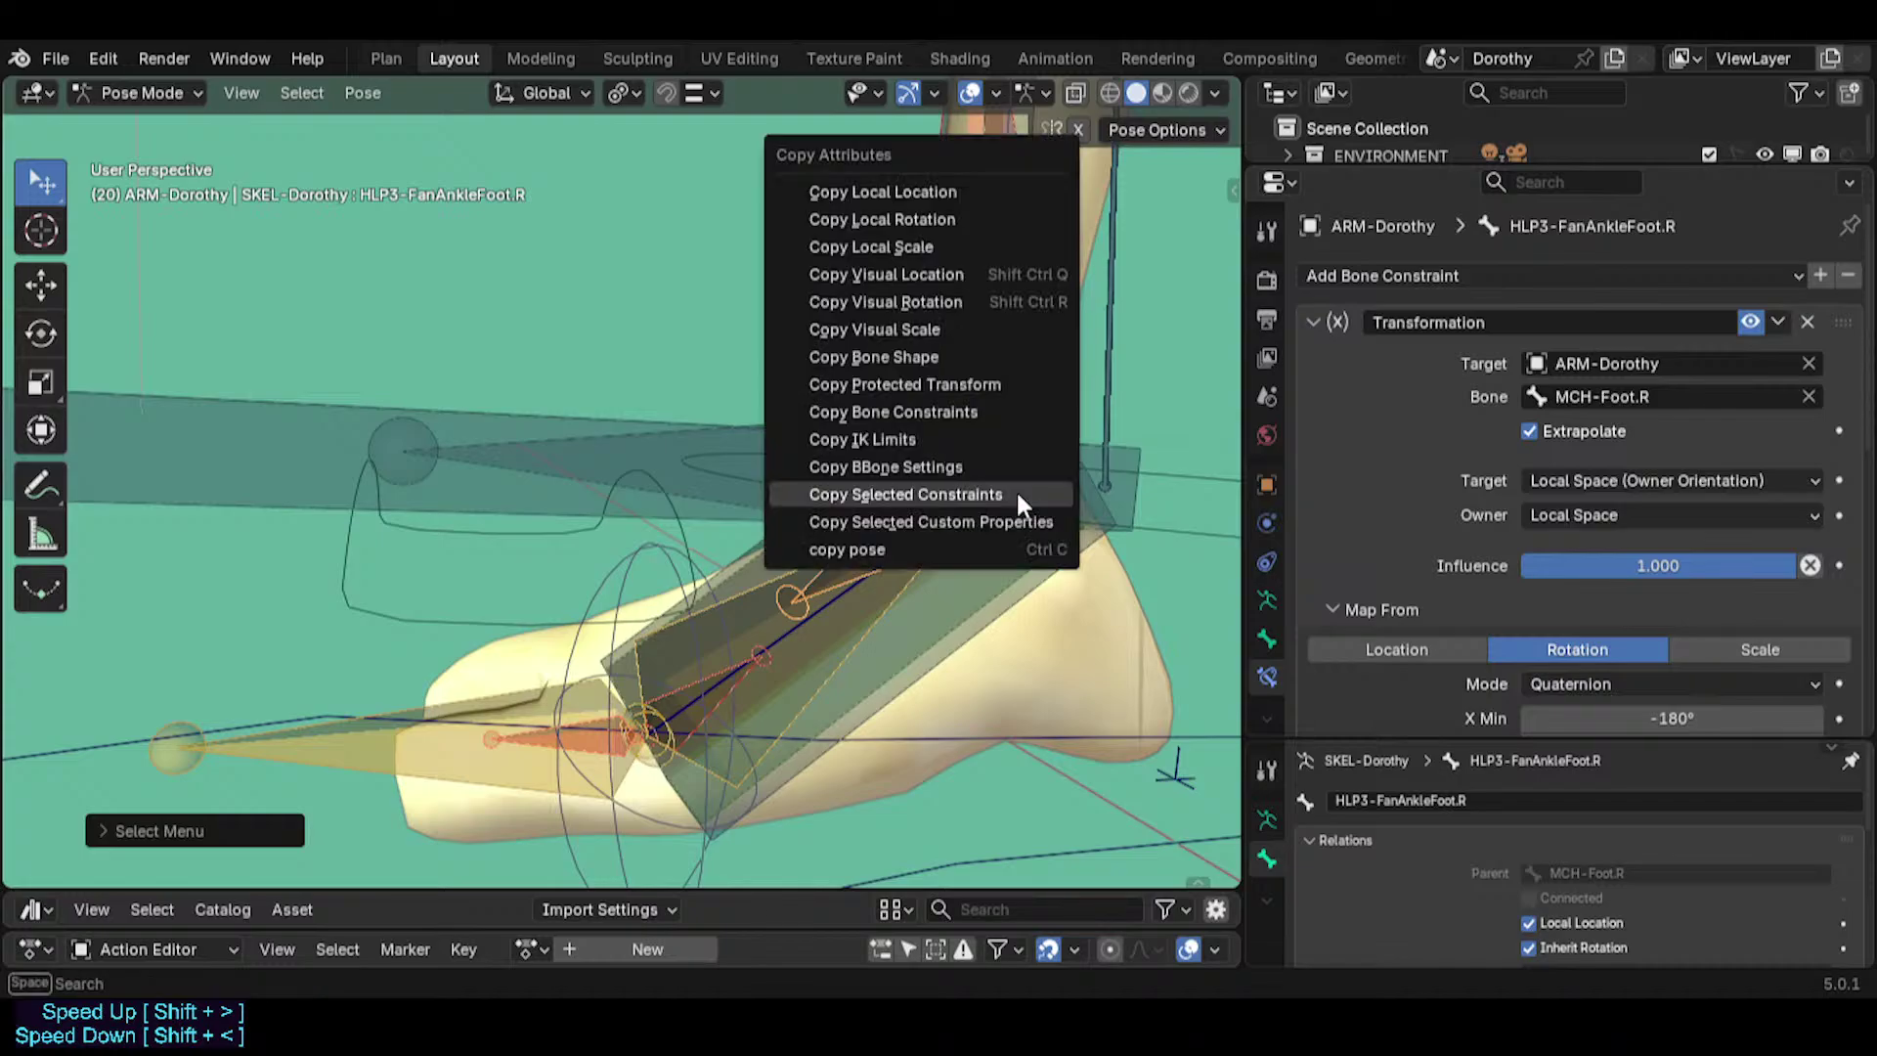
pyautogui.click(1003, 494)
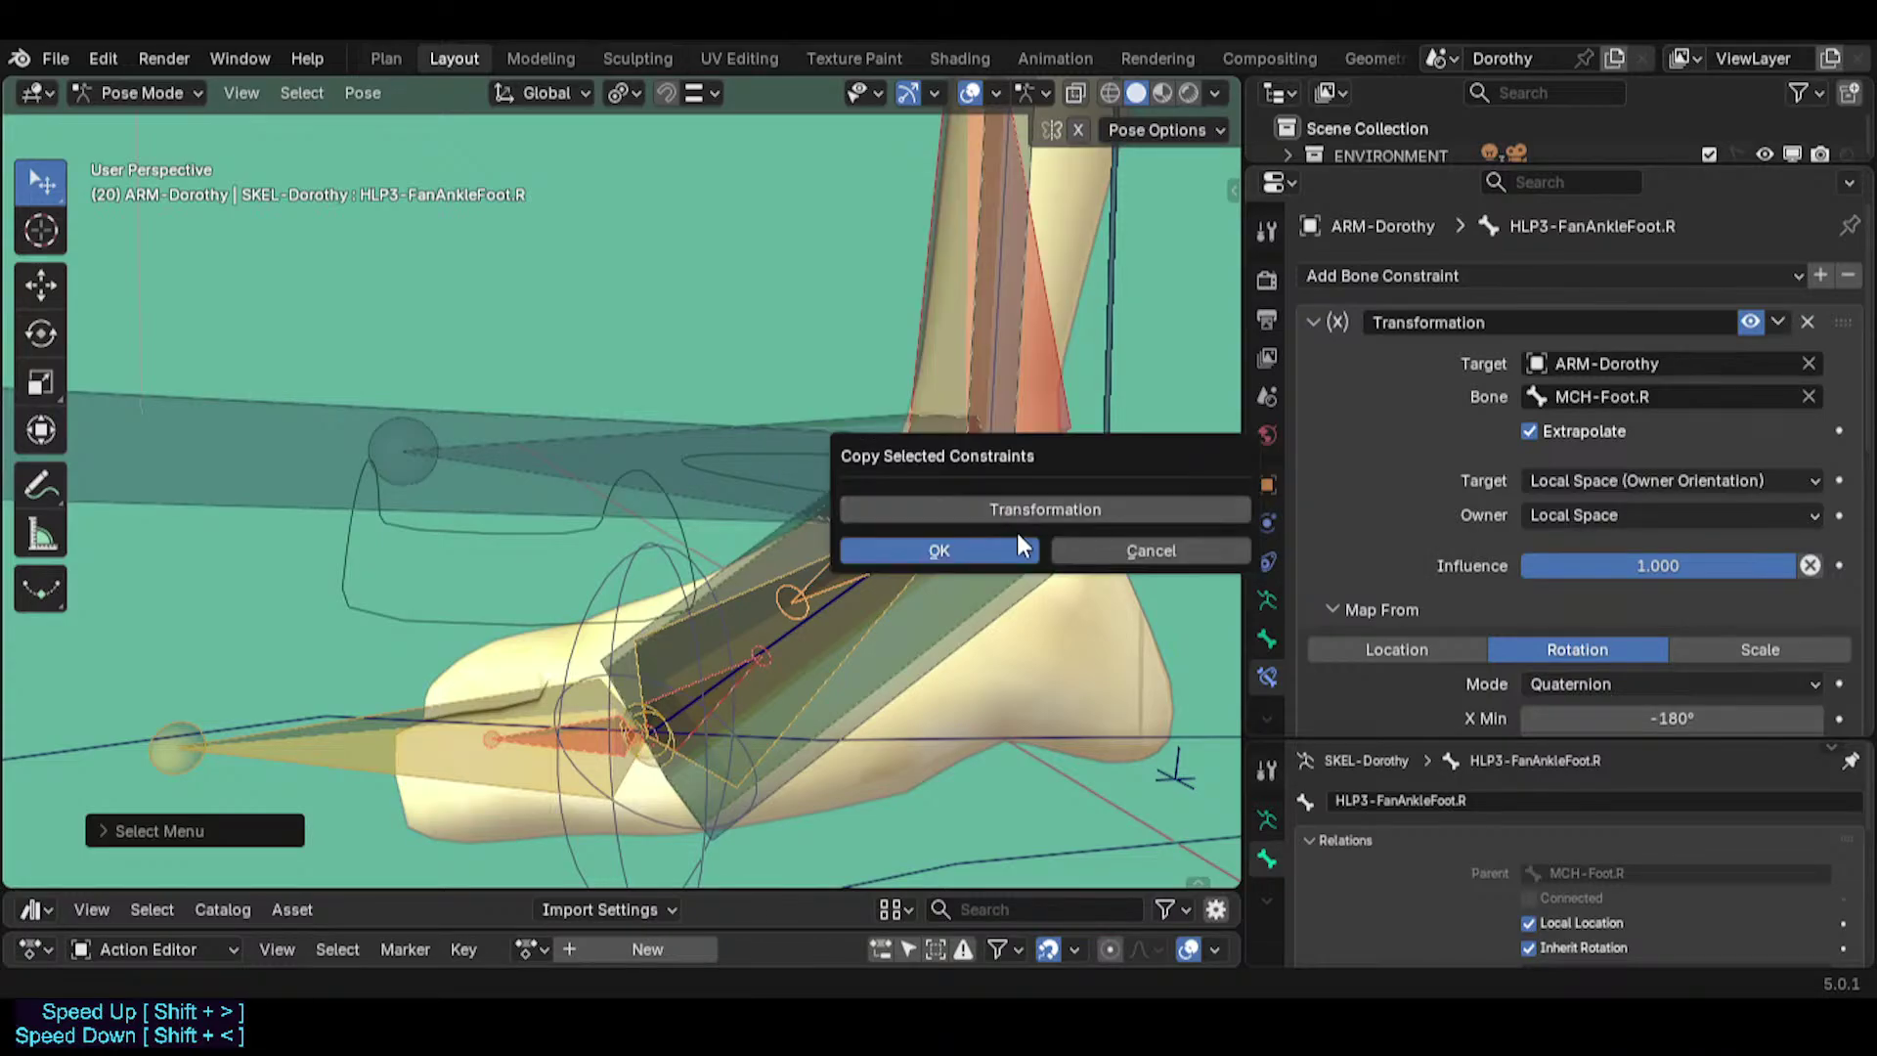
pyautogui.click(1017, 540)
pyautogui.click(895, 551)
pyautogui.click(895, 551)
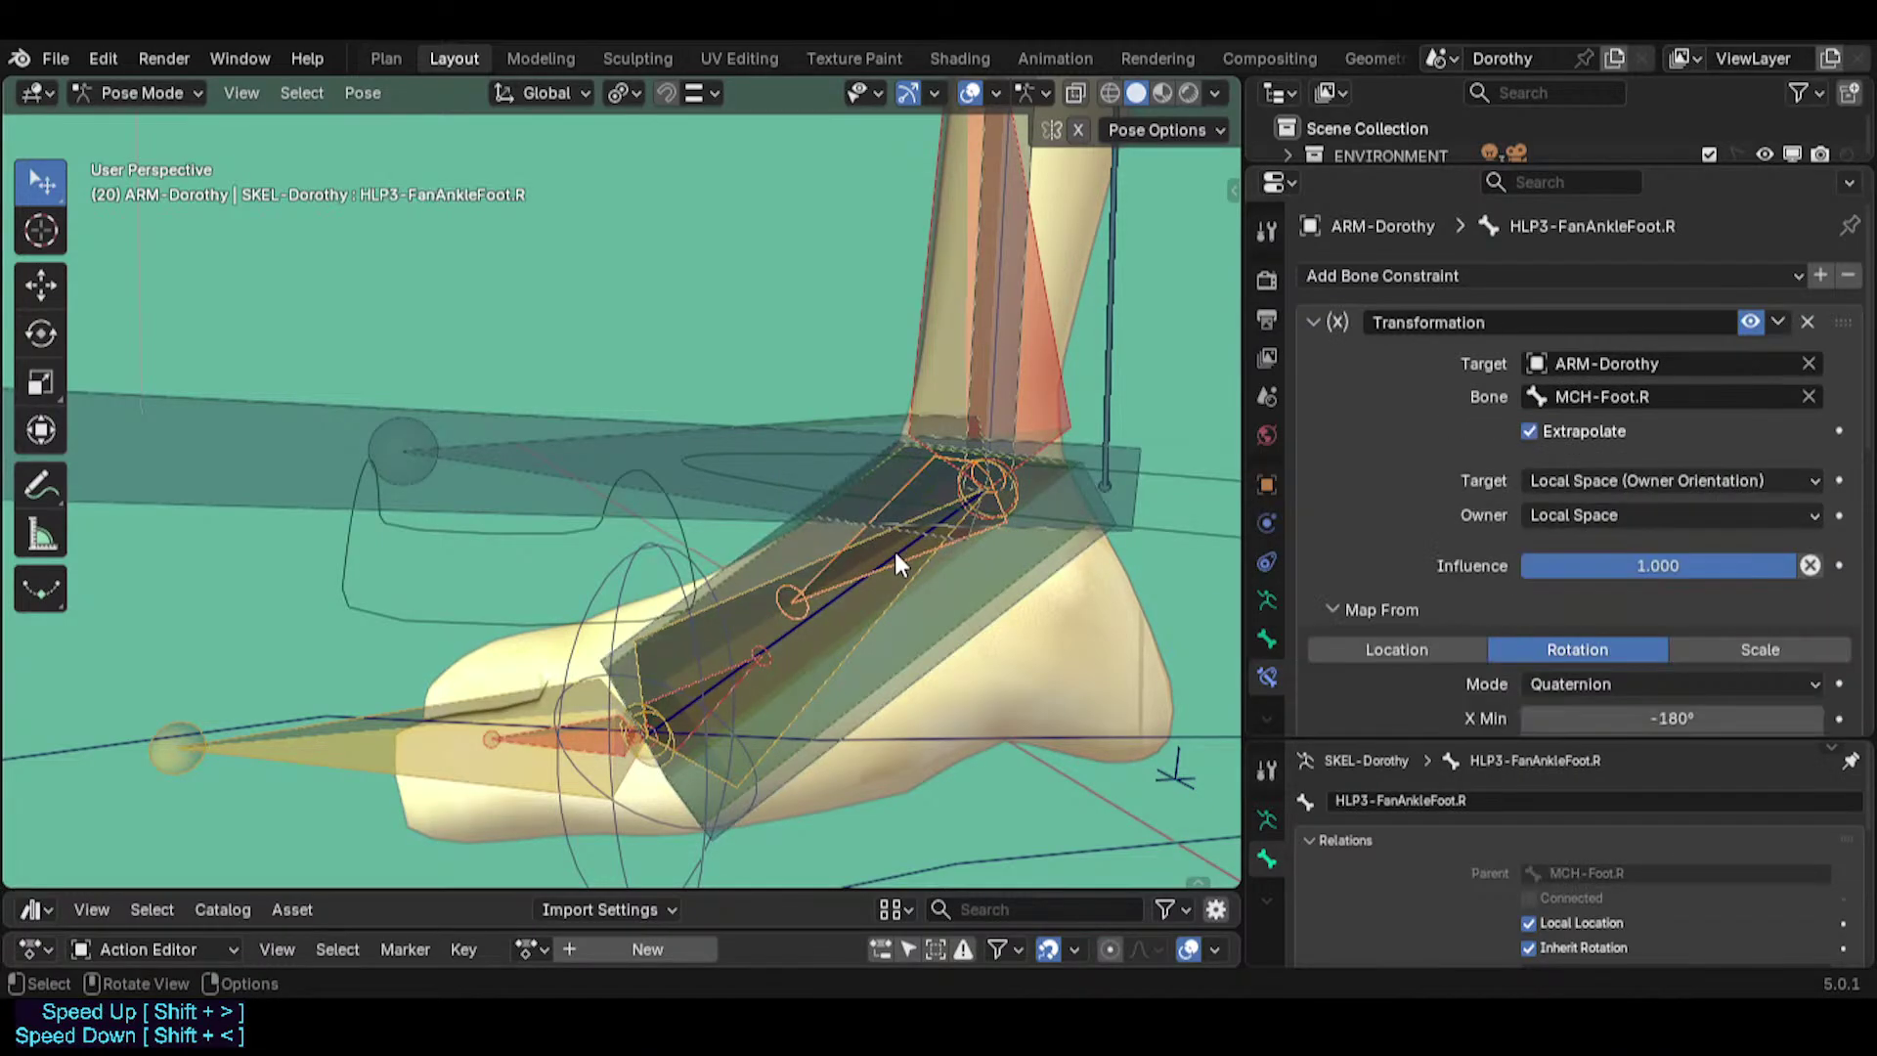
pyautogui.scroll(-10, 1646, 509)
pyautogui.scroll(12, 1651, 547)
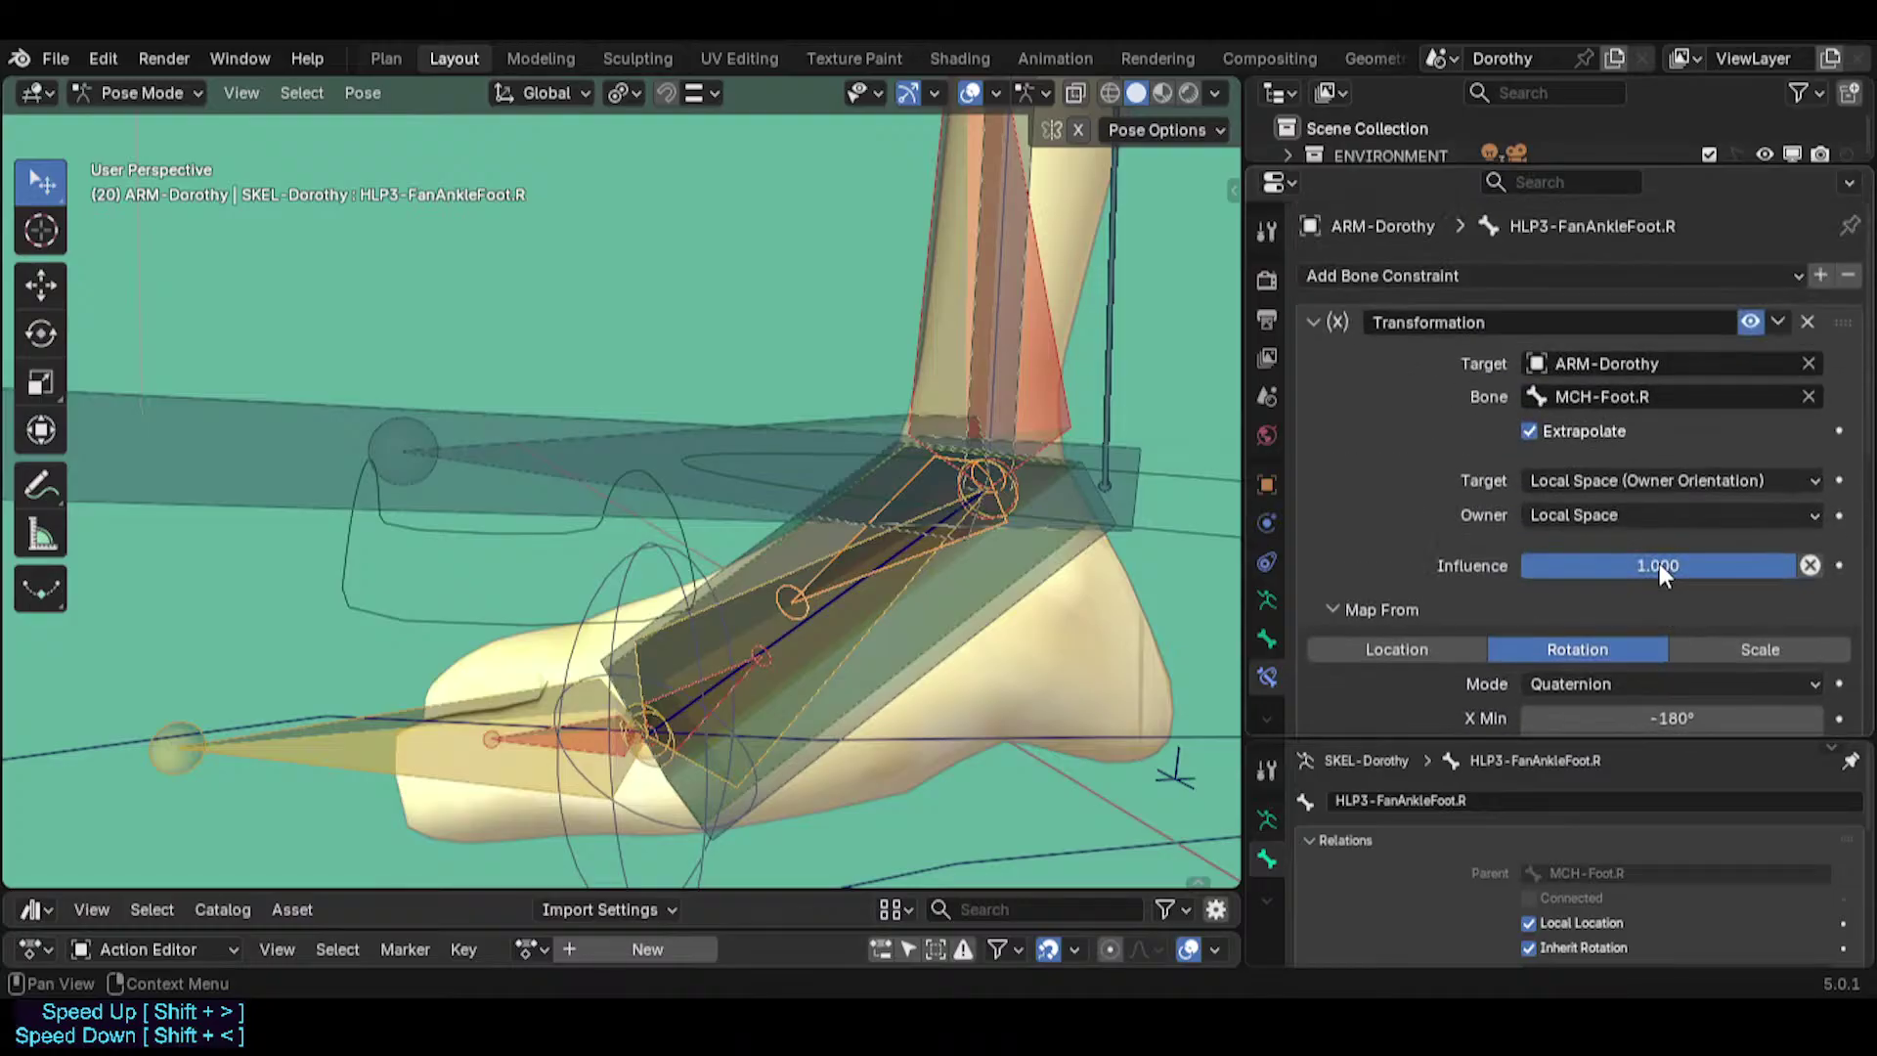
pyautogui.moveTo(922, 442); pyautogui.dragTo(841, 477, button='middle')
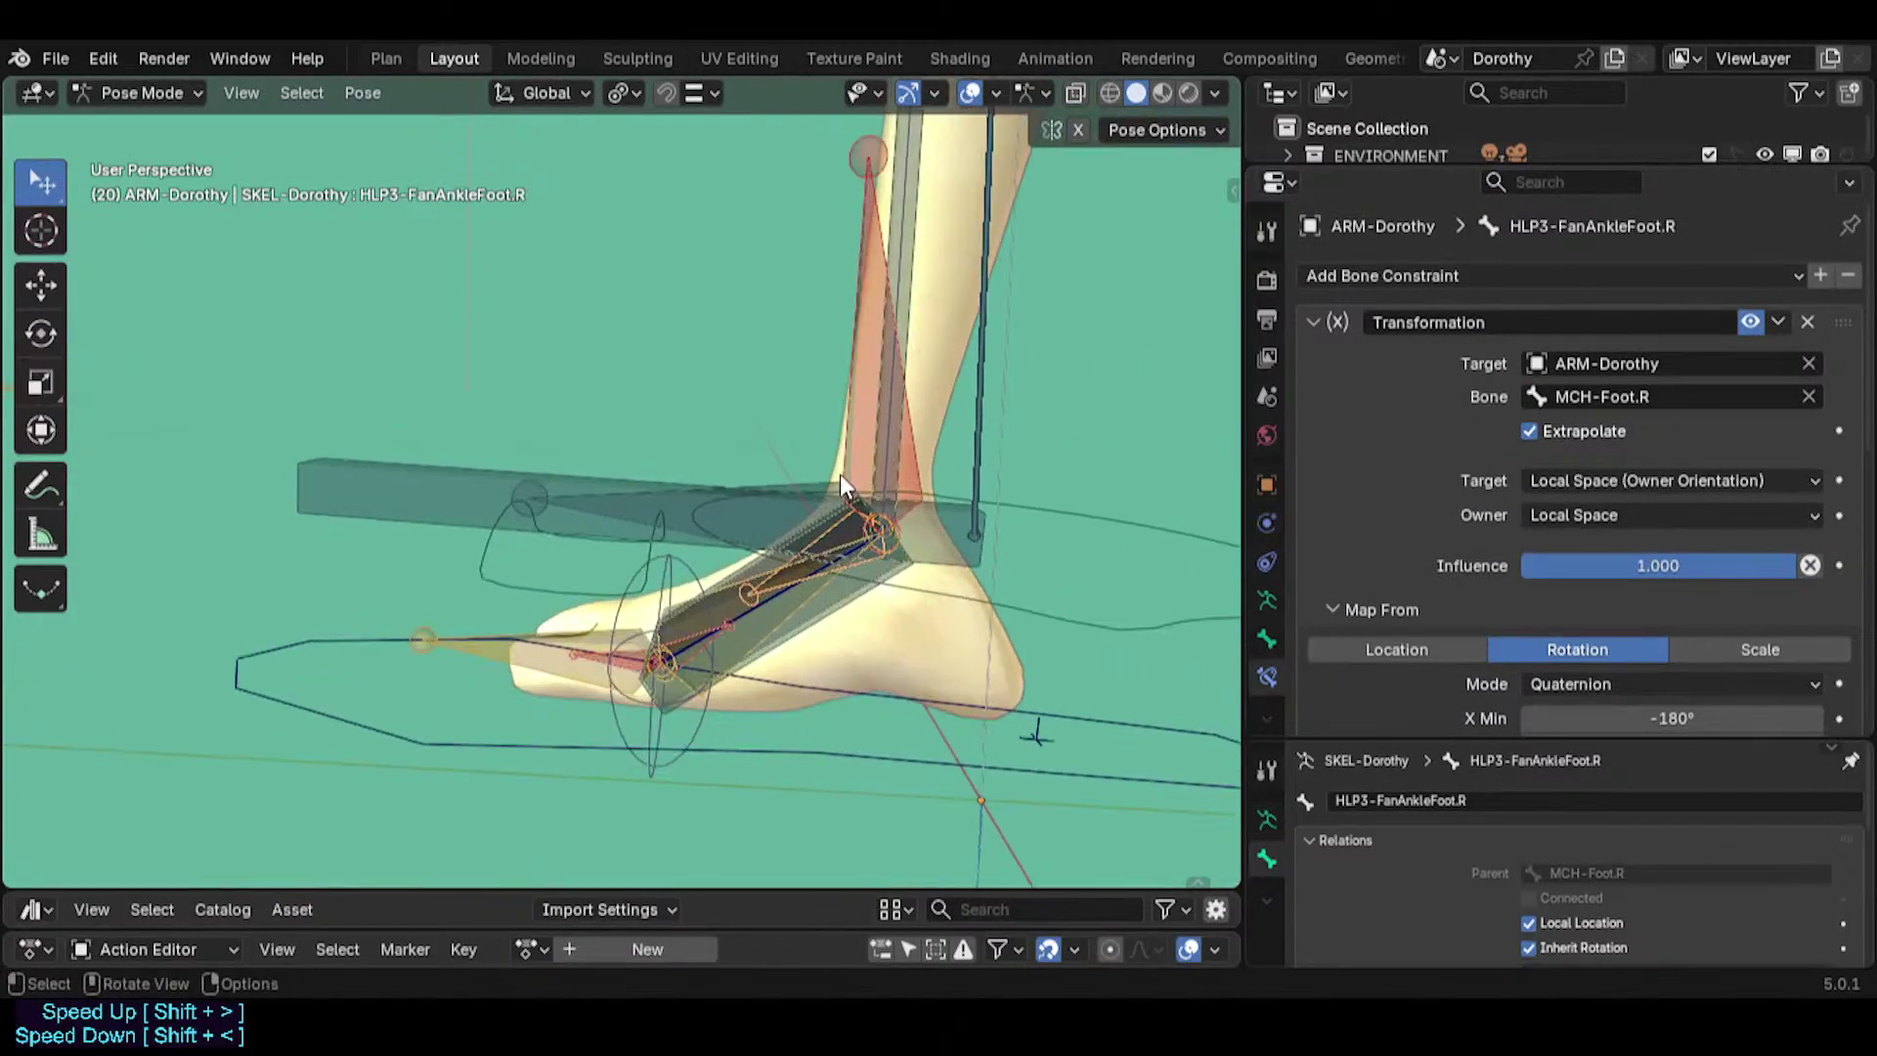
pyautogui.click(1339, 326)
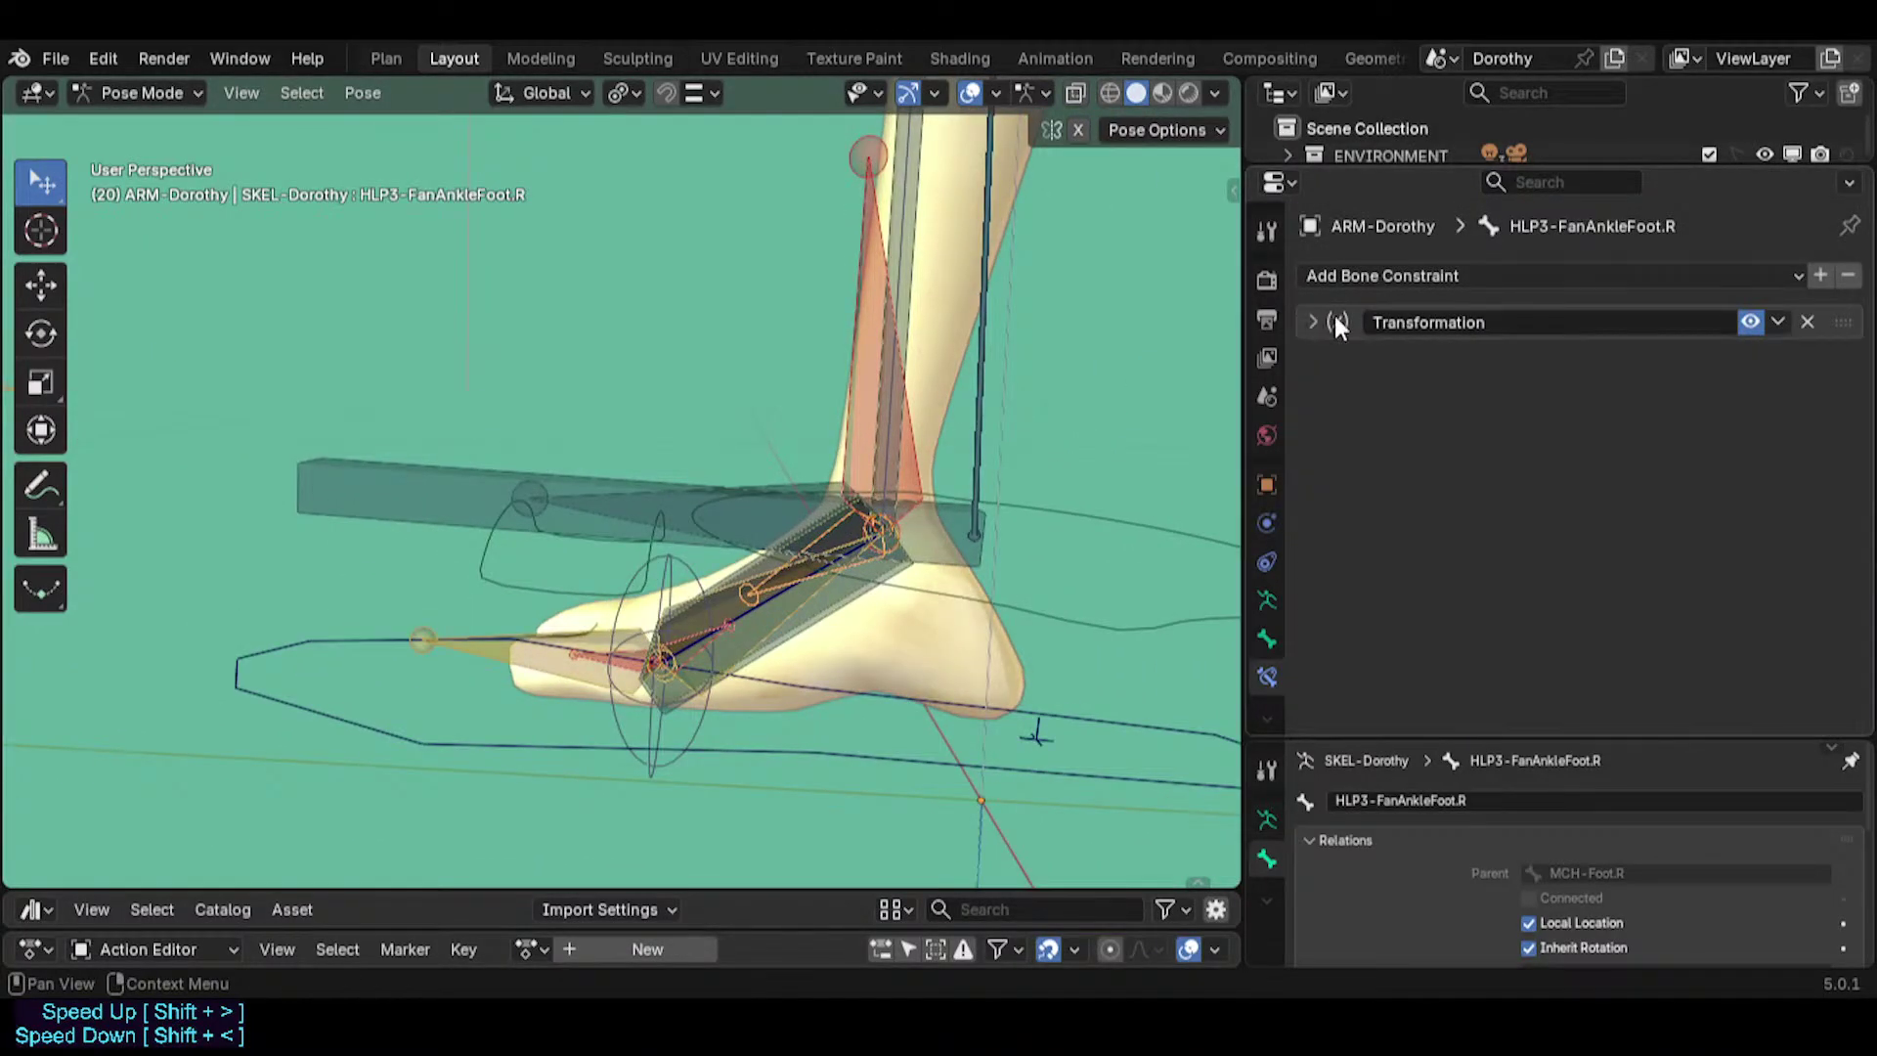
# Select all the bones and clear their location and rotation to reset the pose.
pyautogui.moveTo(645, 384); pyautogui.dragTo(707, 524, button='middle')
pyautogui.press('a')
pyautogui.hotkey('alt', 'g')
pyautogui.hotkey('alt', 'r')
pyautogui.scroll(5, 724, 477)
pyautogui.scroll(3, 696, 538)
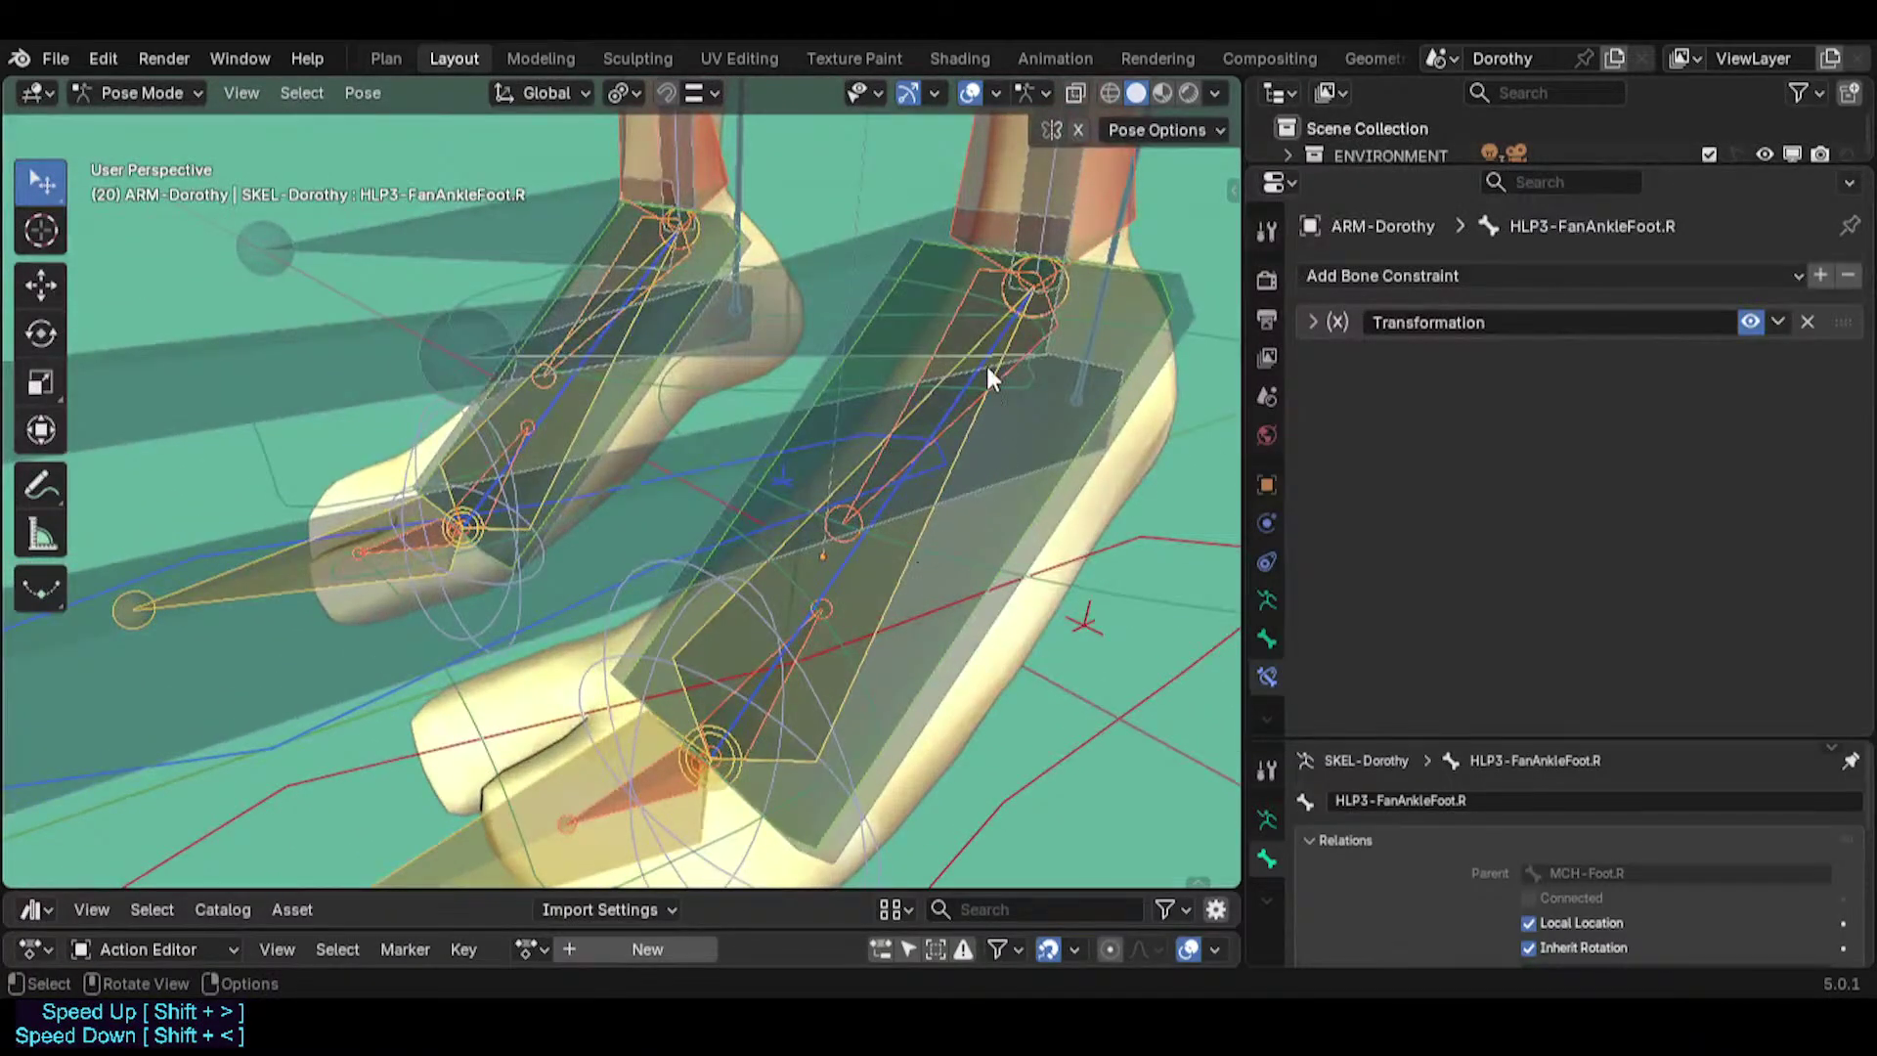
# Copy the Copy Rotation constraint from HLP3-FanAnkleFoot.L onto the left foot's HLP3-FanKnucklesToes.L bone.
pyautogui.scroll(-4, 987, 376)
pyautogui.click(610, 504)
pyautogui.click(608, 502)
pyautogui.click(608, 503)
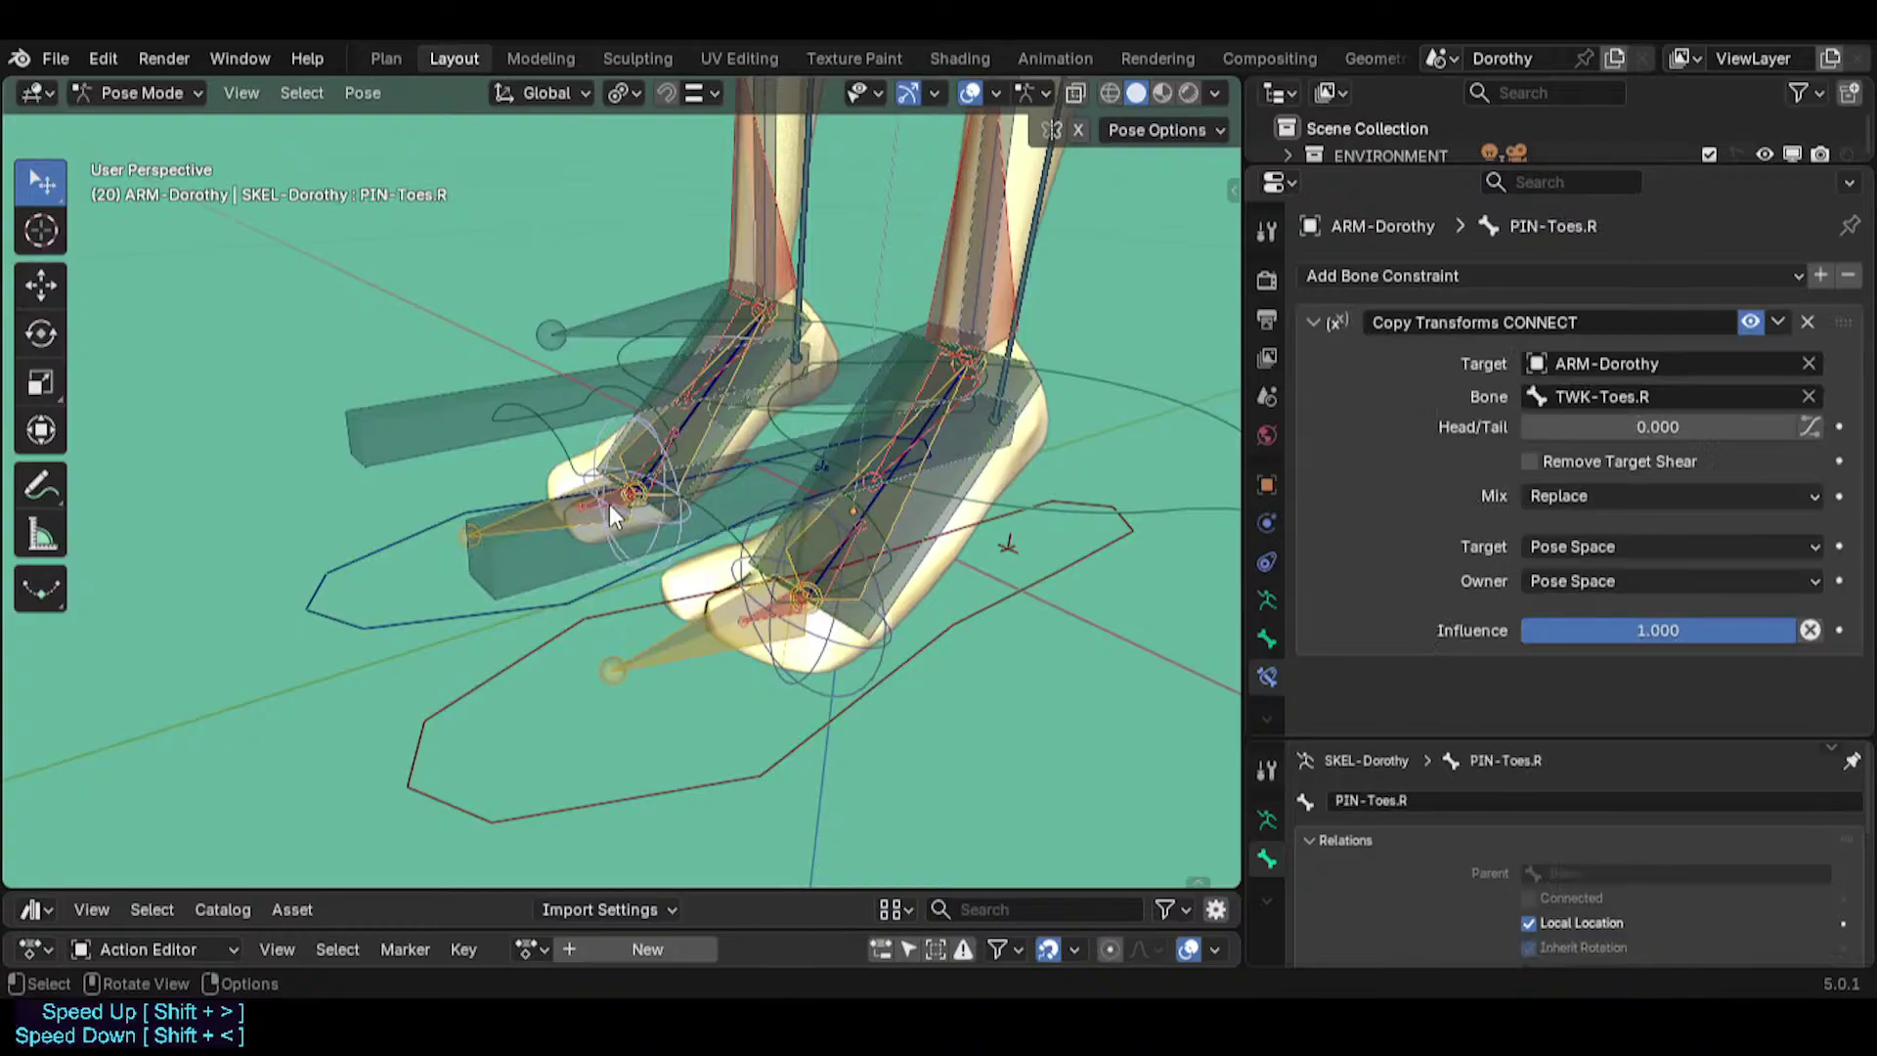
pyautogui.click(608, 503)
pyautogui.click(785, 616)
pyautogui.click(783, 615)
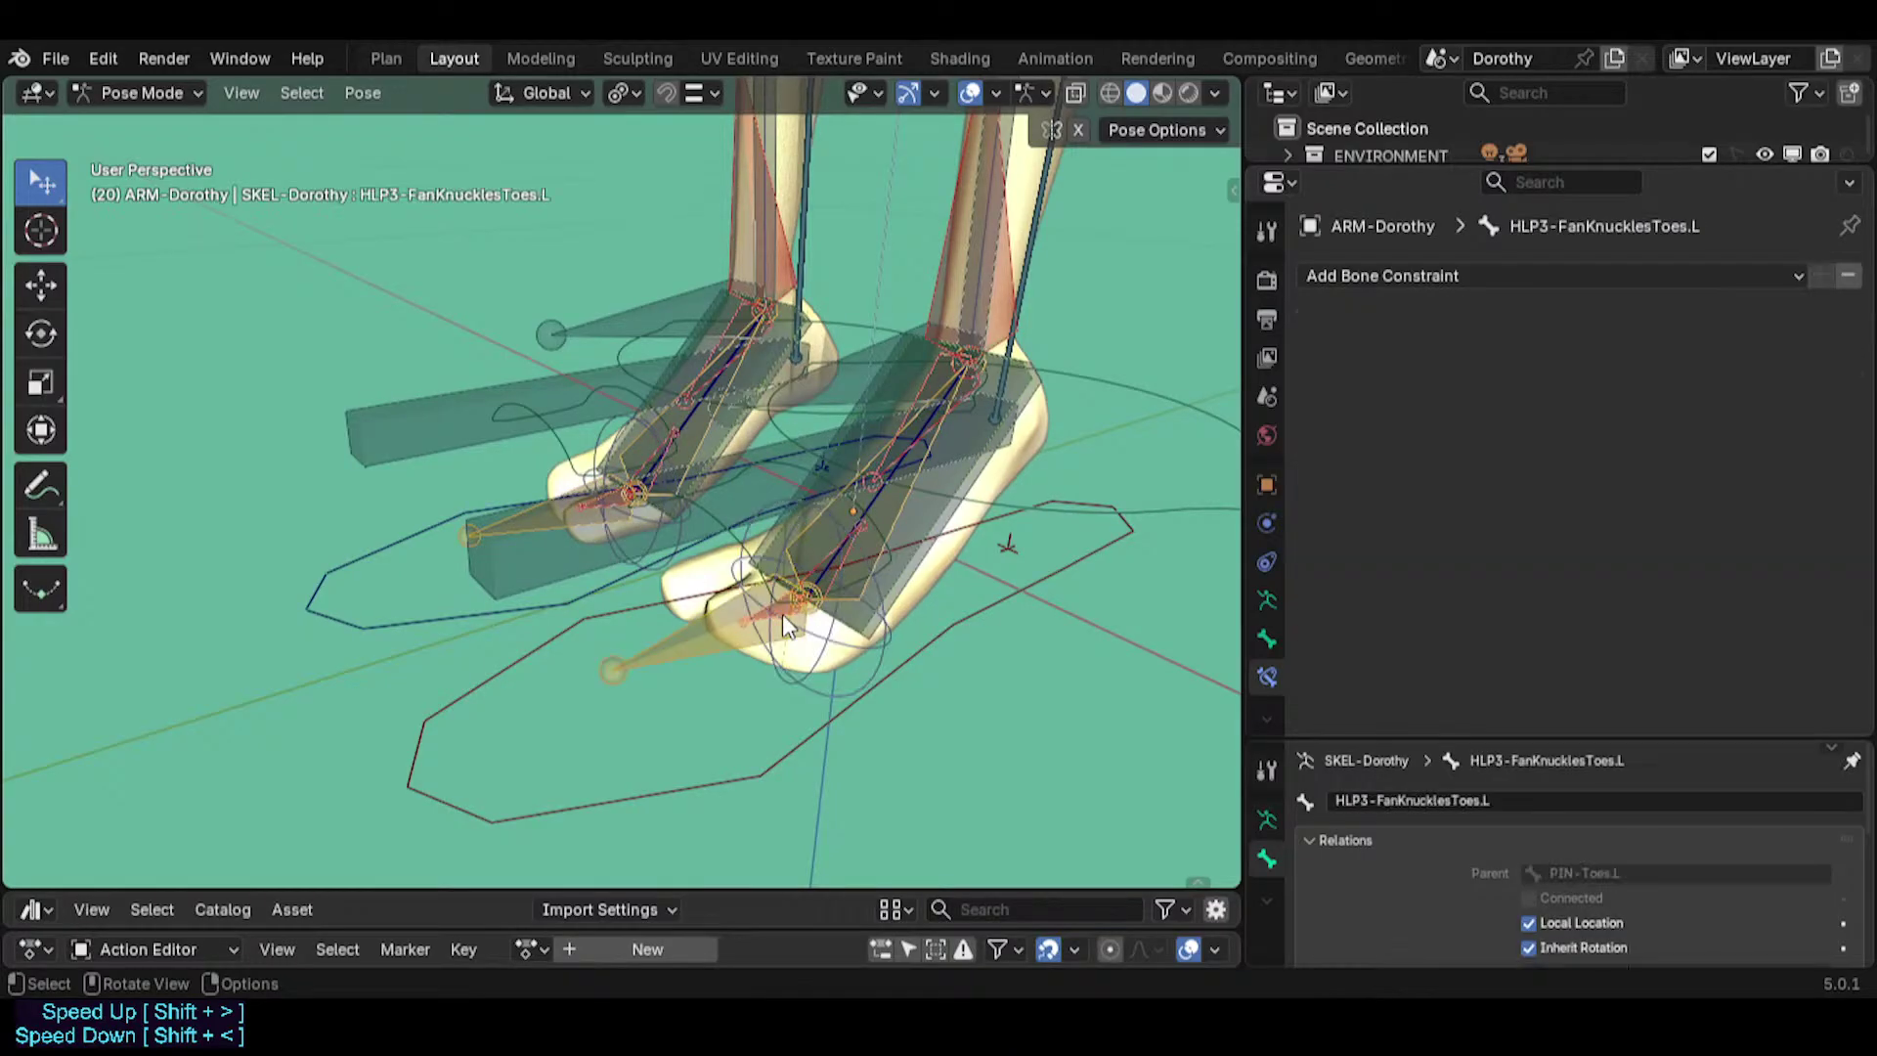
pyautogui.moveTo(783, 615); pyautogui.dragTo(805, 502, button='middle')
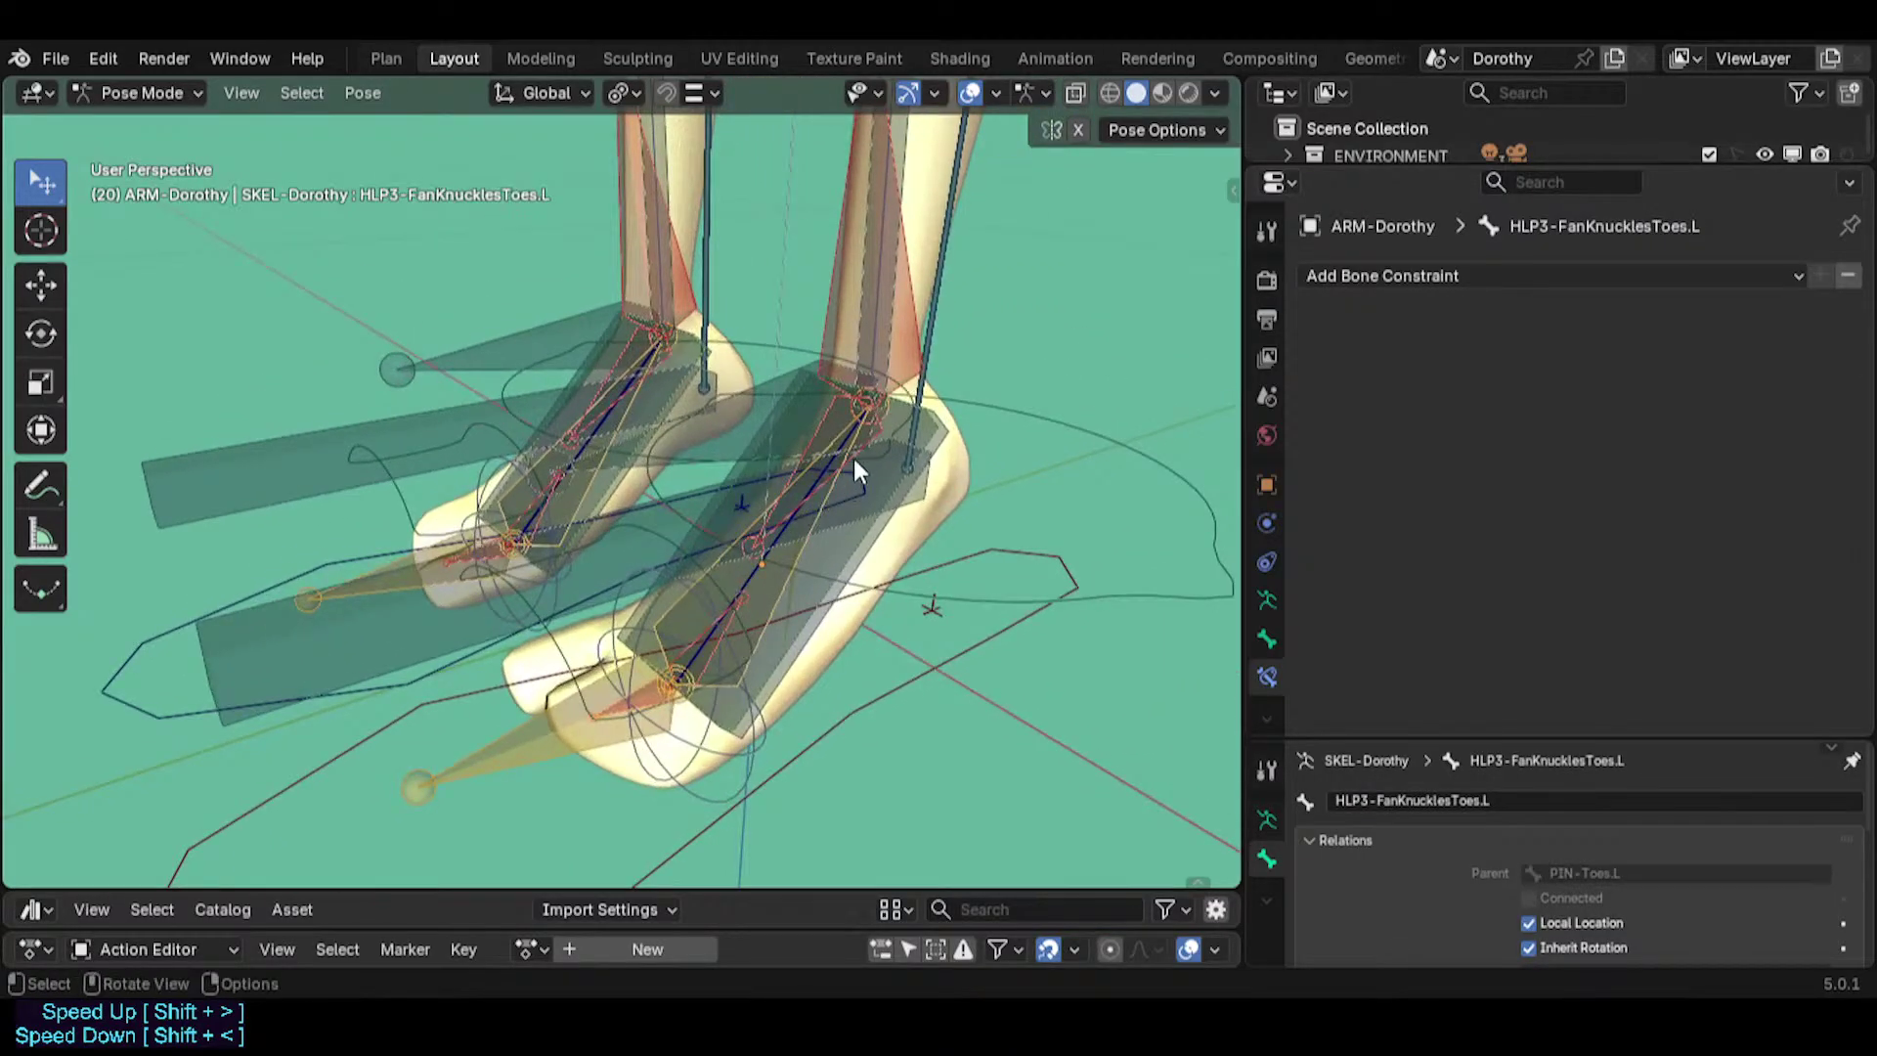
pyautogui.keyDown('alt'); pyautogui.click(825, 413); pyautogui.keyUp('alt')
pyautogui.click(783, 455)
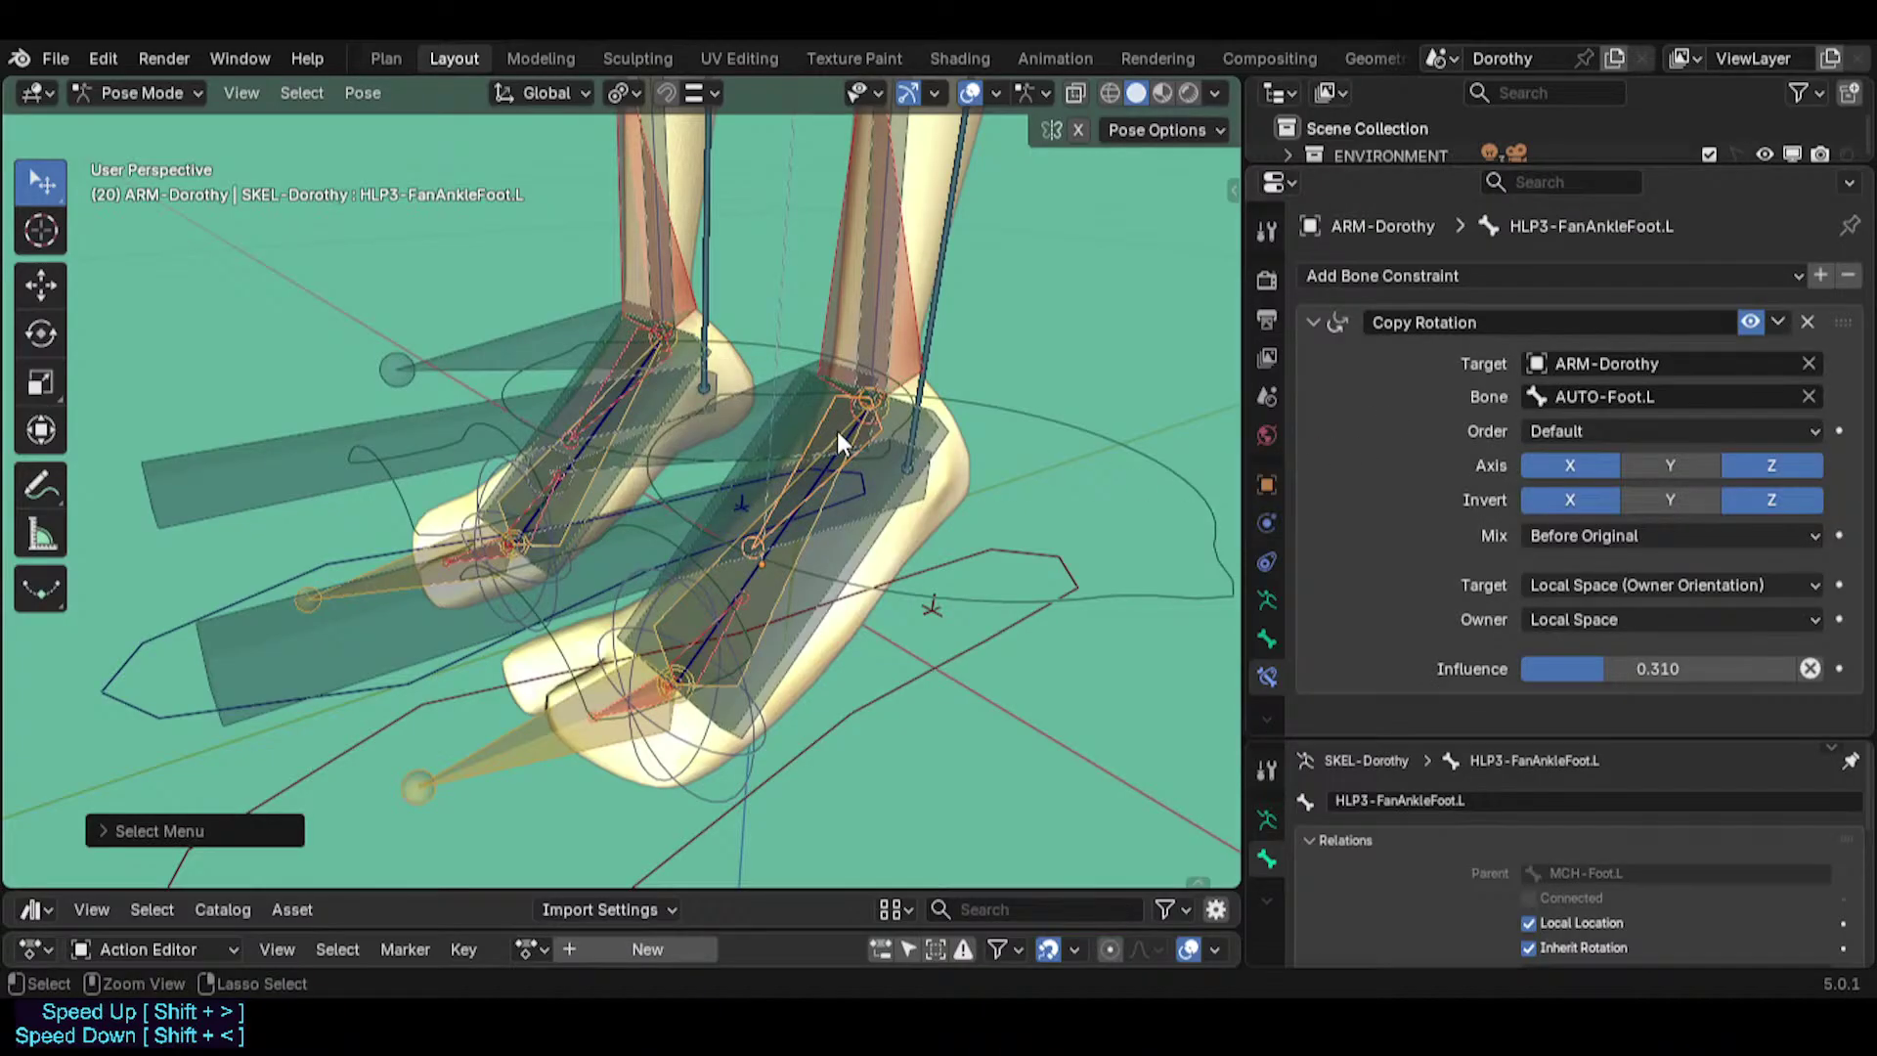
pyautogui.hotkey('ctrl', 'shift', 'c')
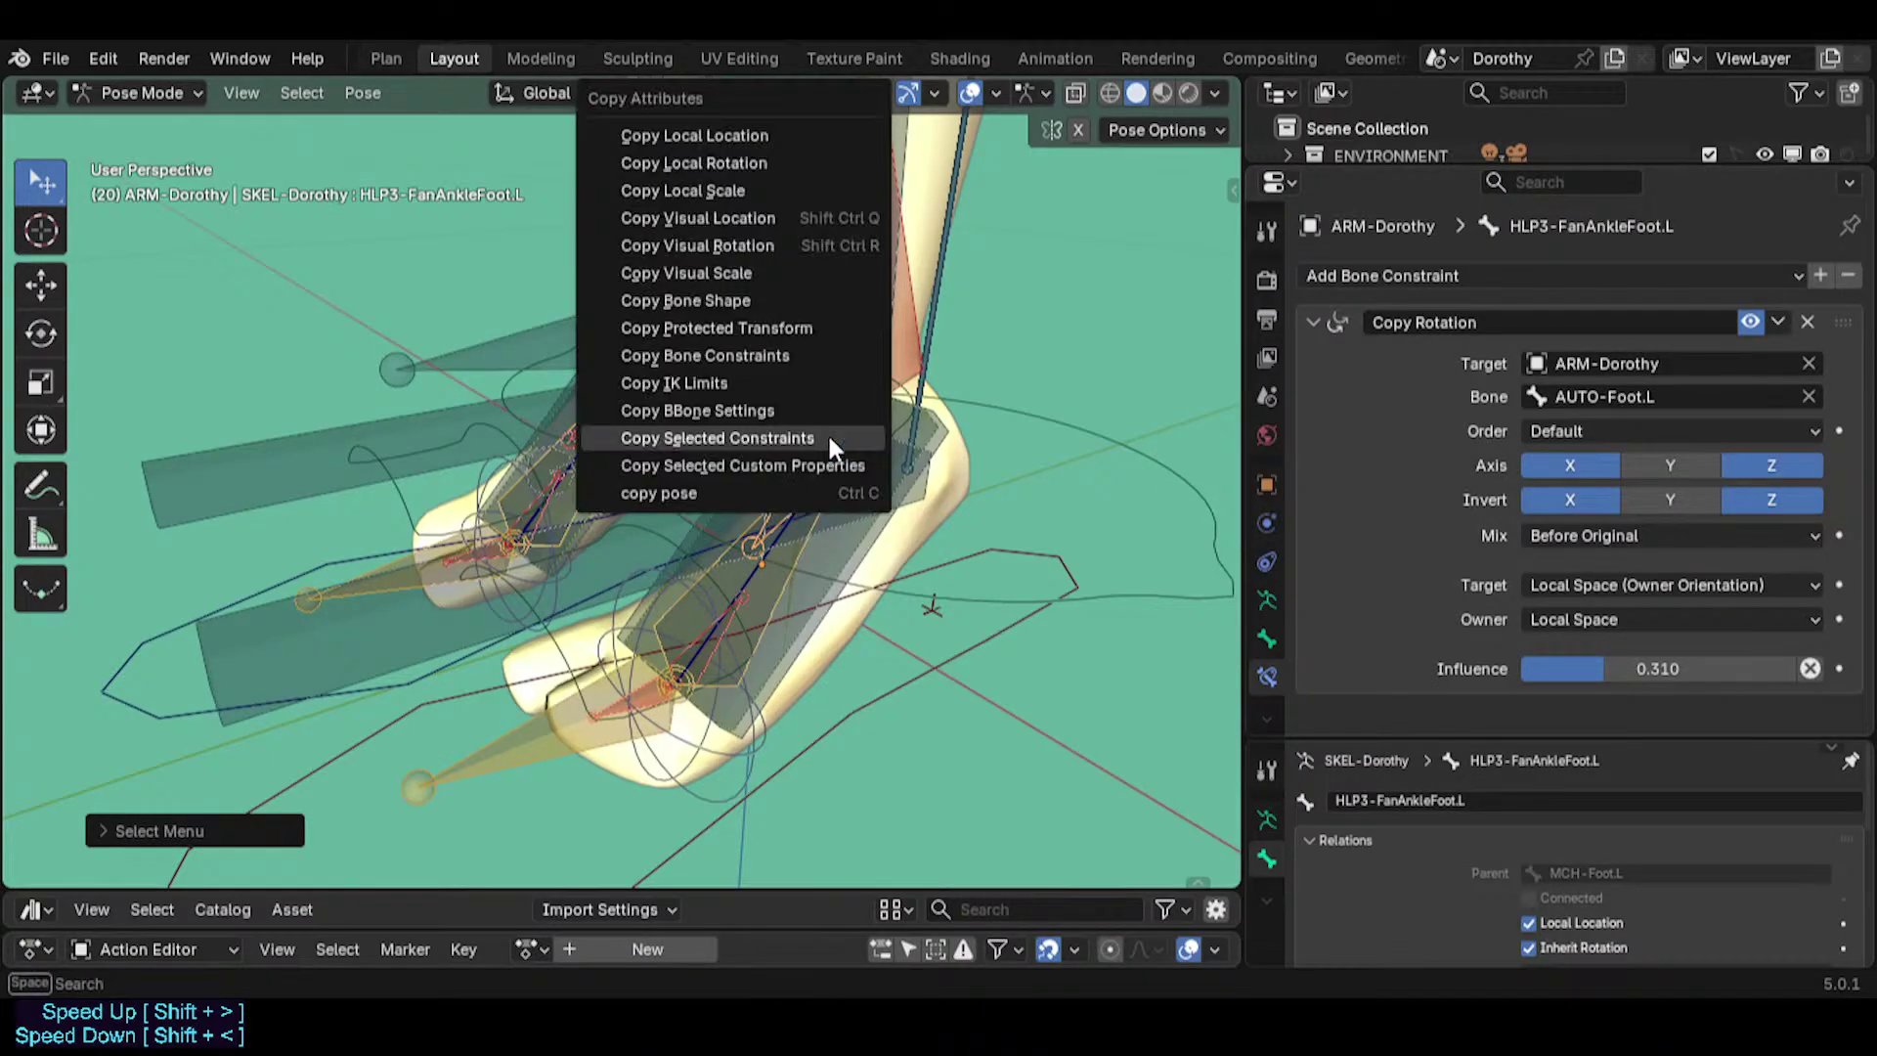
pyautogui.click(828, 435)
pyautogui.click(825, 486)
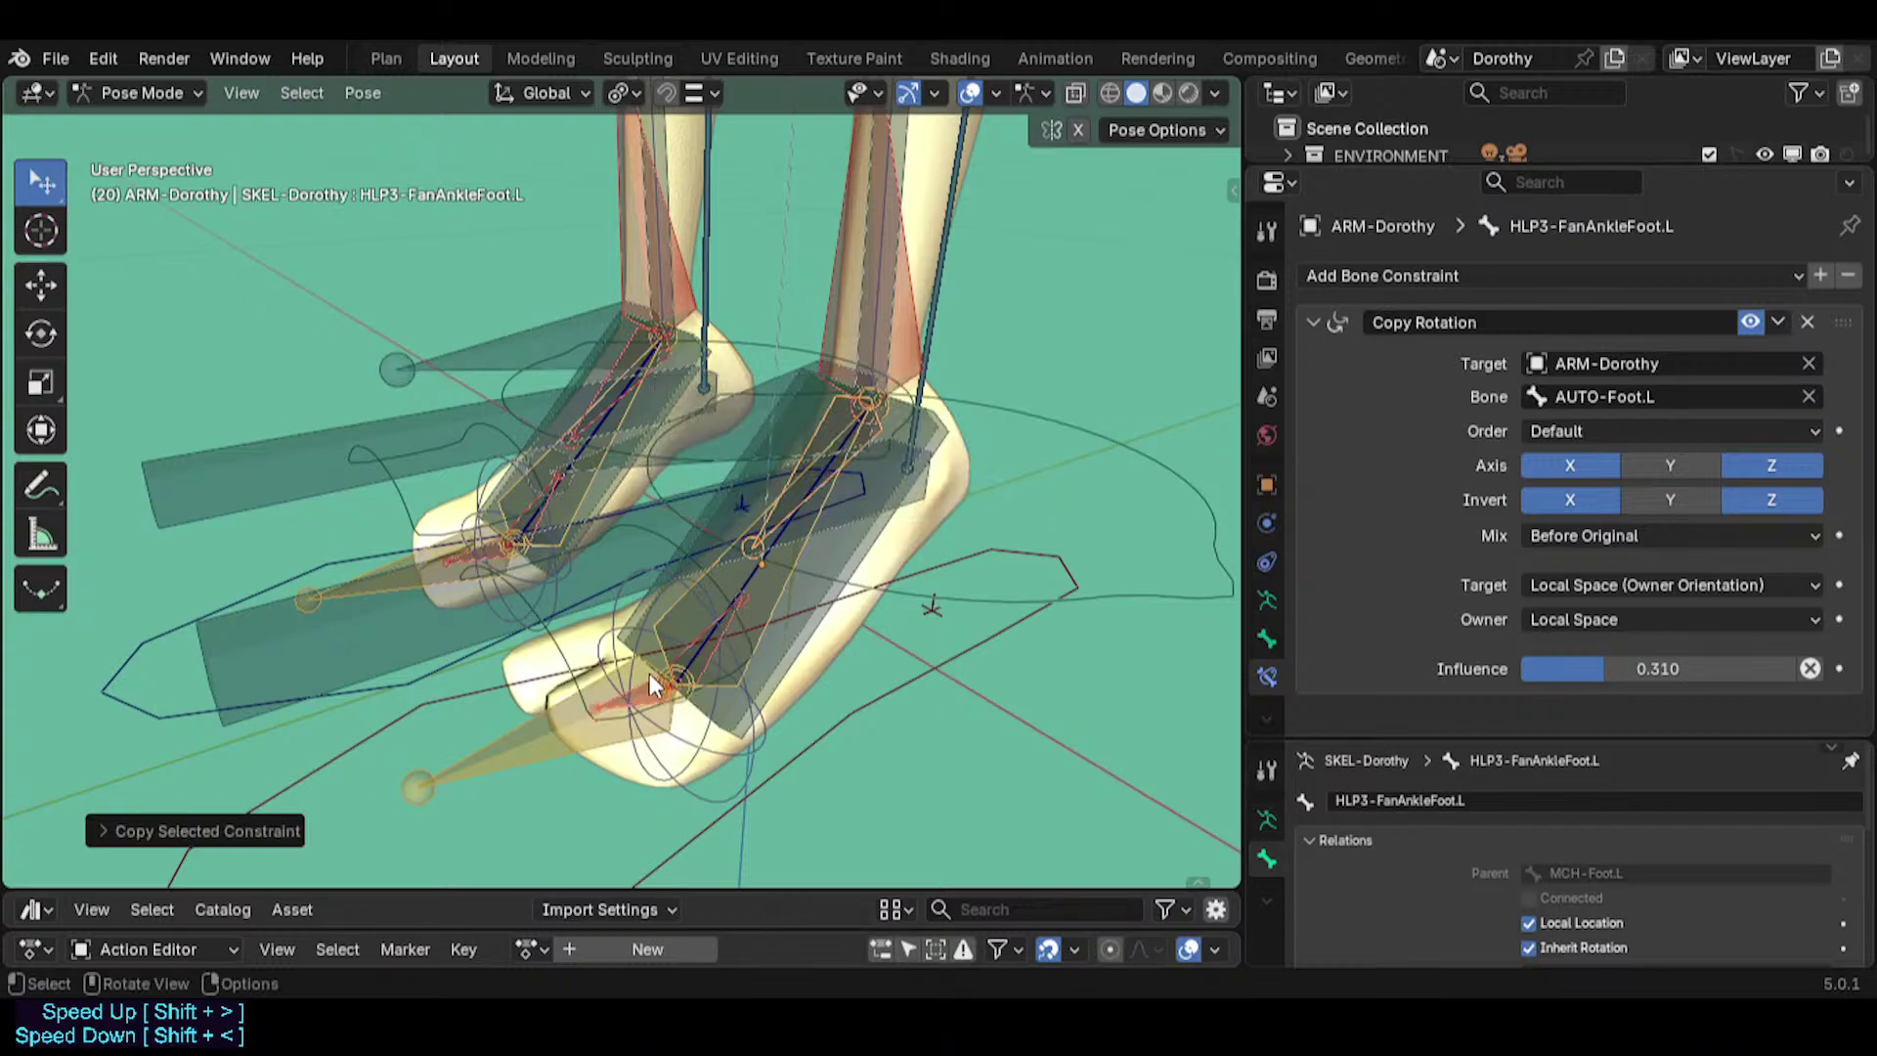
# Copy the Copy Rotation constraint from HLP3-FanAnkleShin.L onto the HLP3-FanKnucklesFoot.L bone.
pyautogui.click(779, 633)
pyautogui.scroll(2, 755, 596)
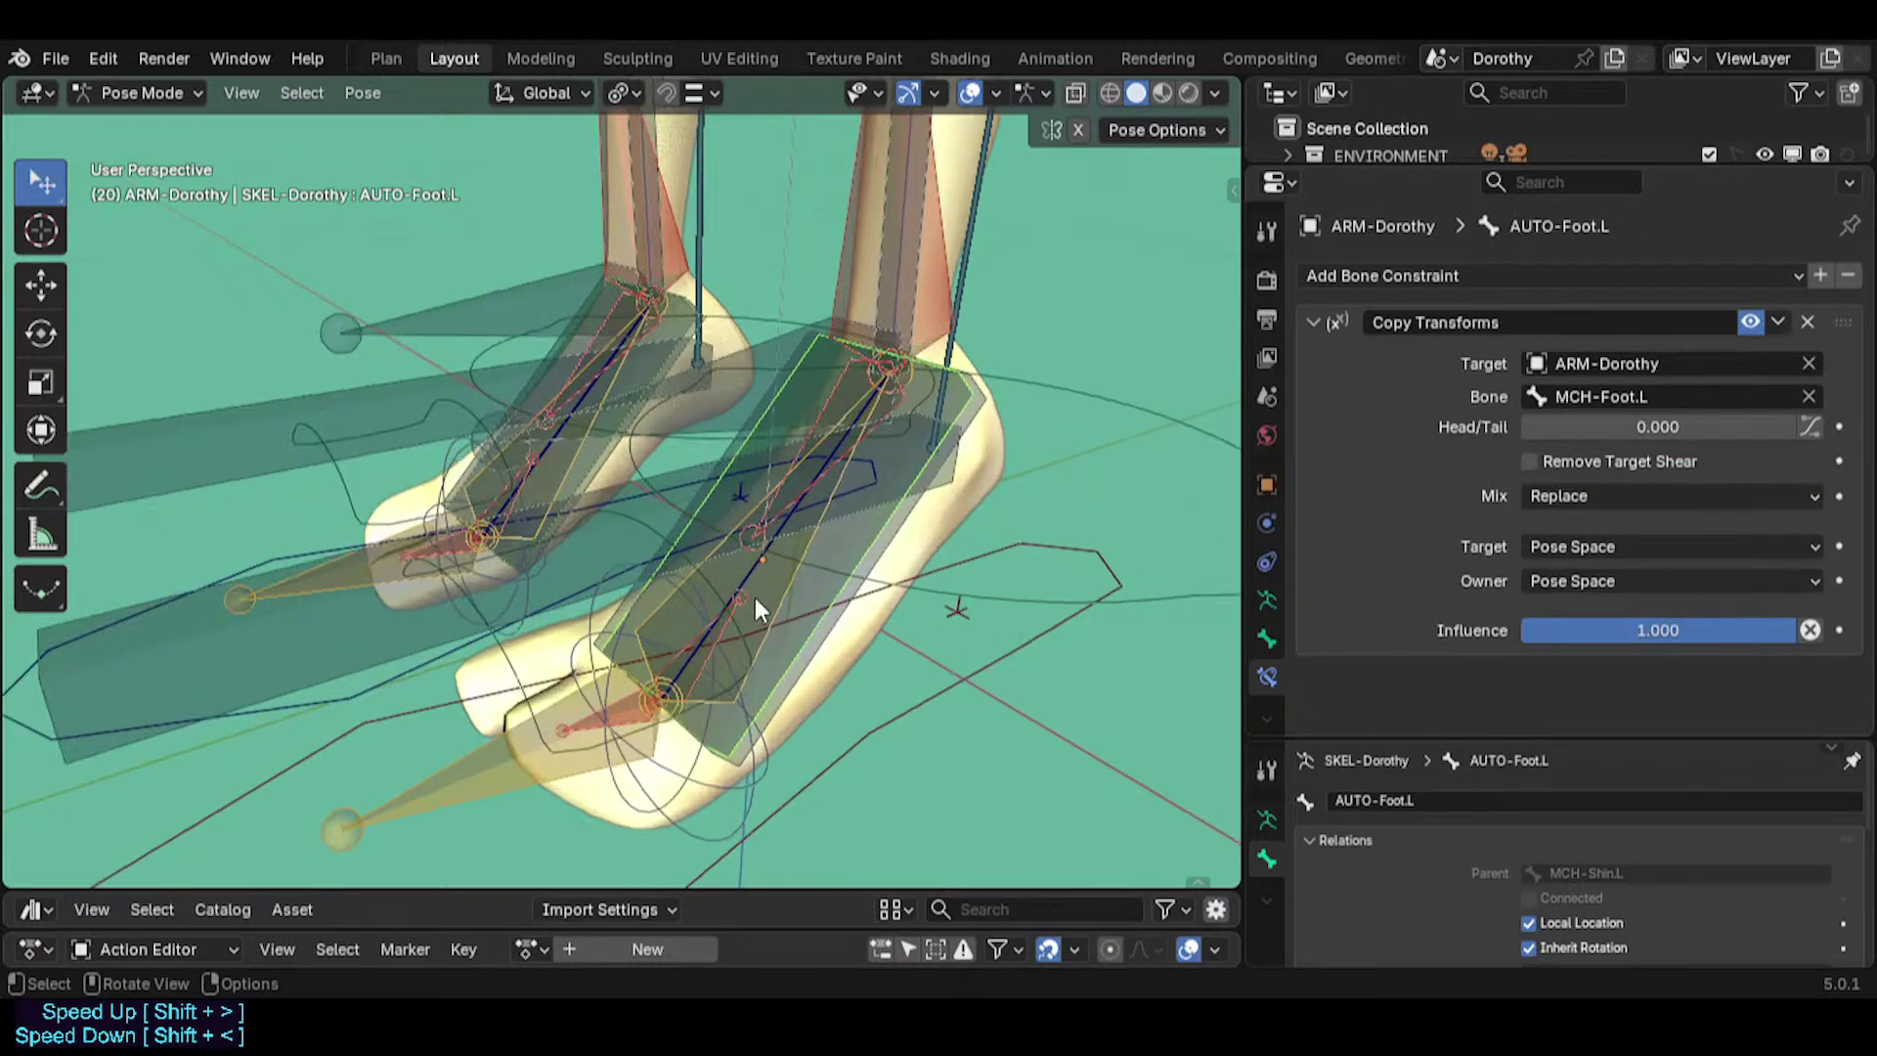
pyautogui.click(691, 664)
pyautogui.click(692, 670)
pyautogui.click(690, 669)
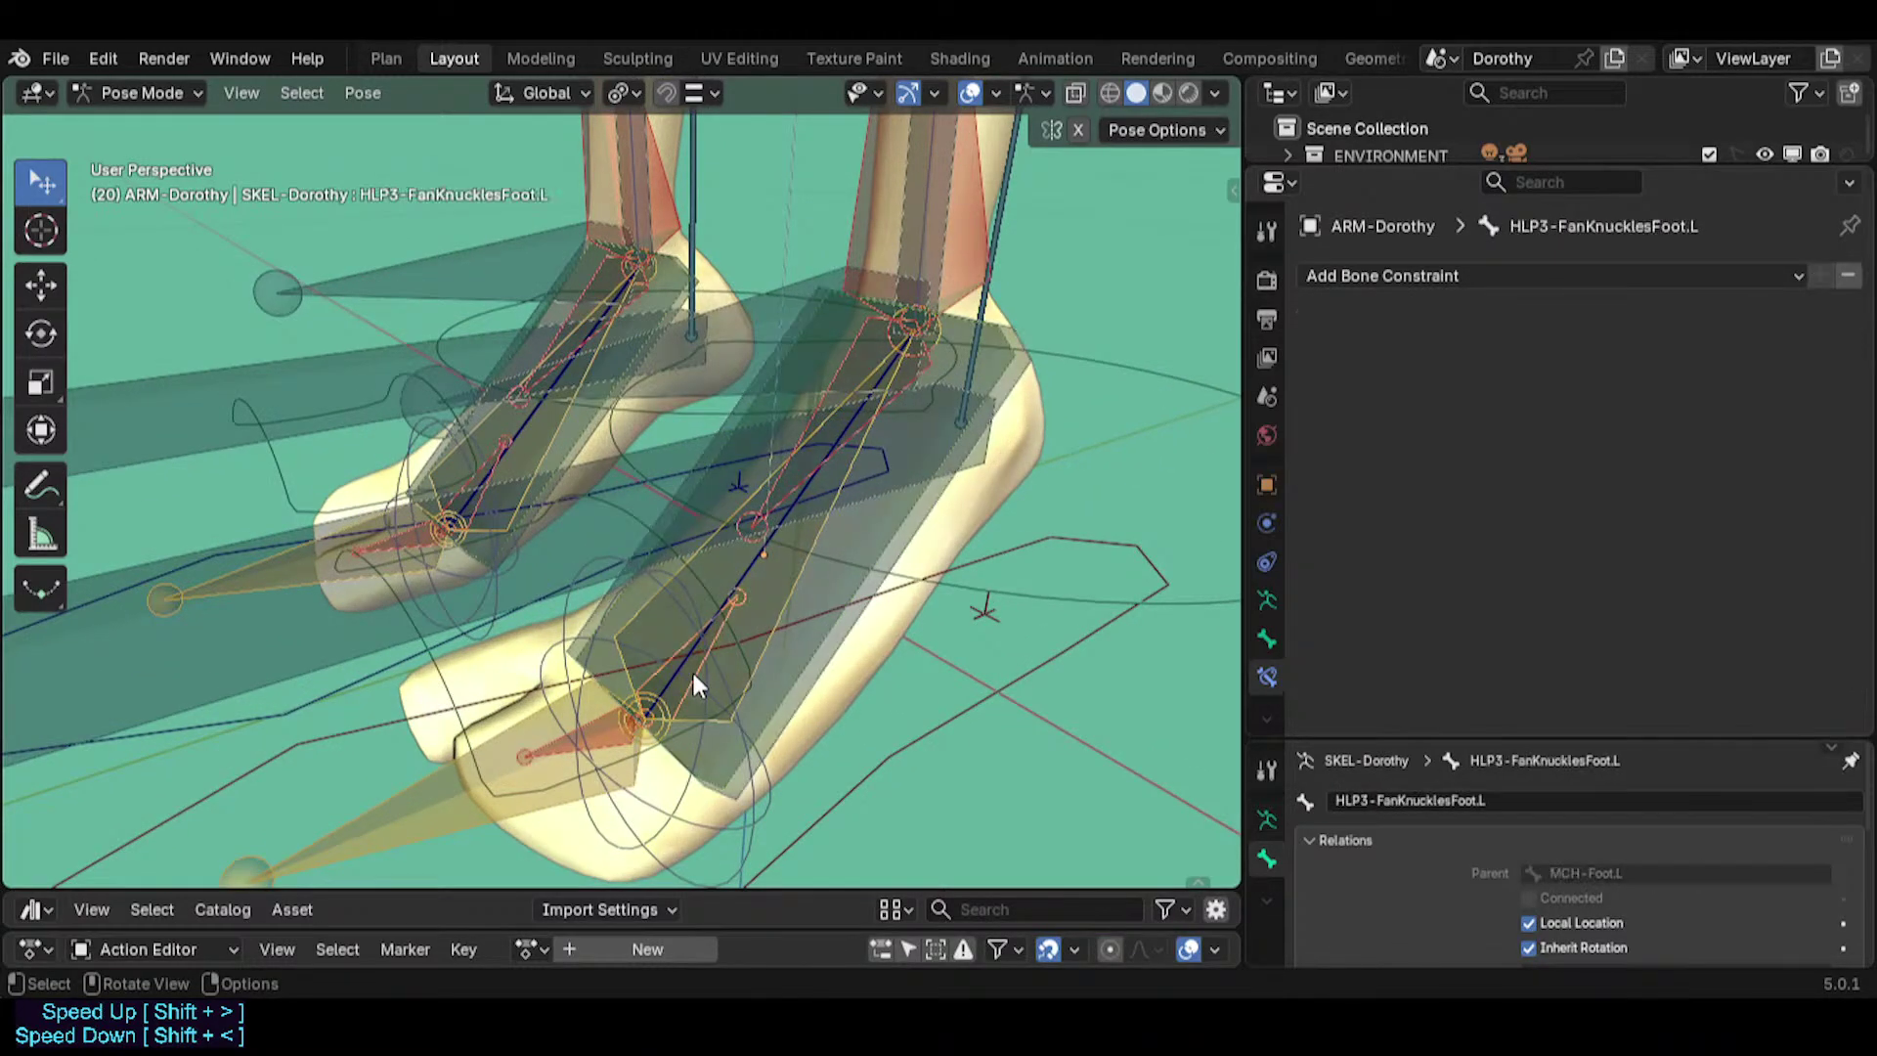
pyautogui.moveTo(946, 326); pyautogui.dragTo(952, 354, button='middle')
pyautogui.hotkey('ctrl', 'c')
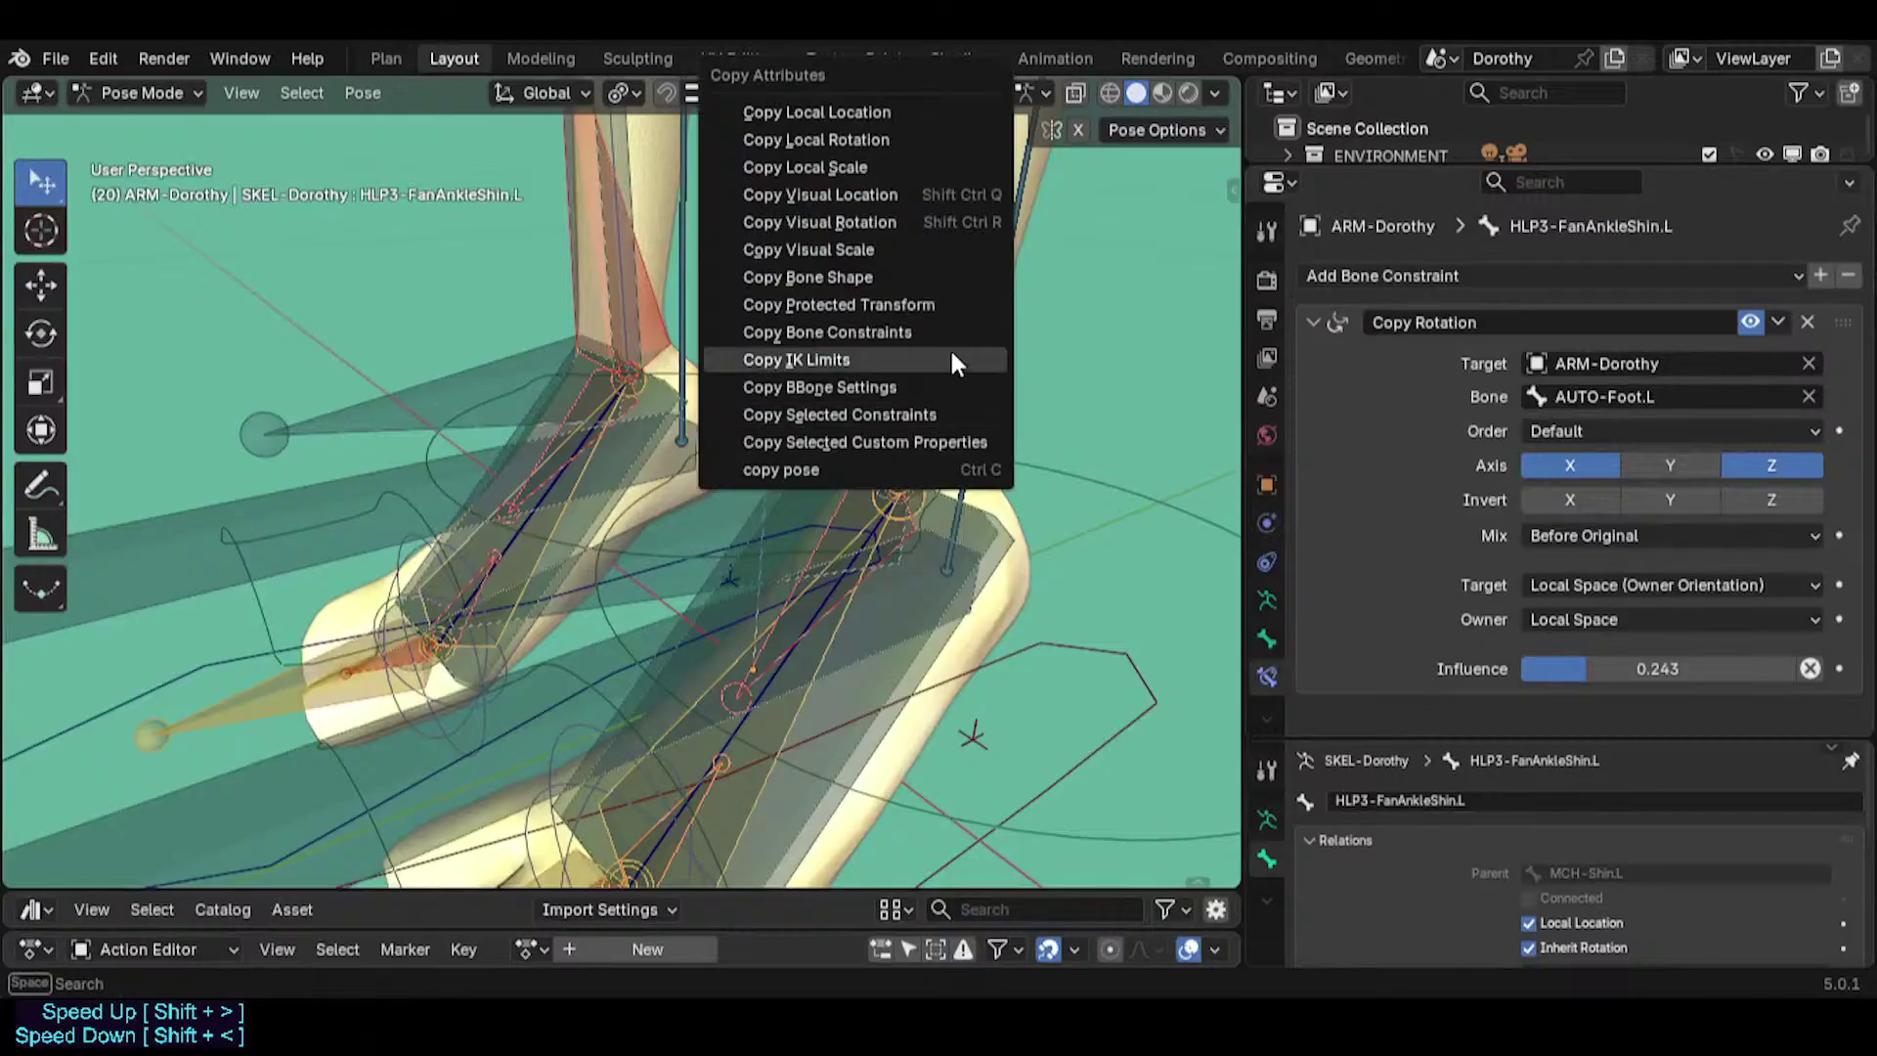
pyautogui.click(901, 410)
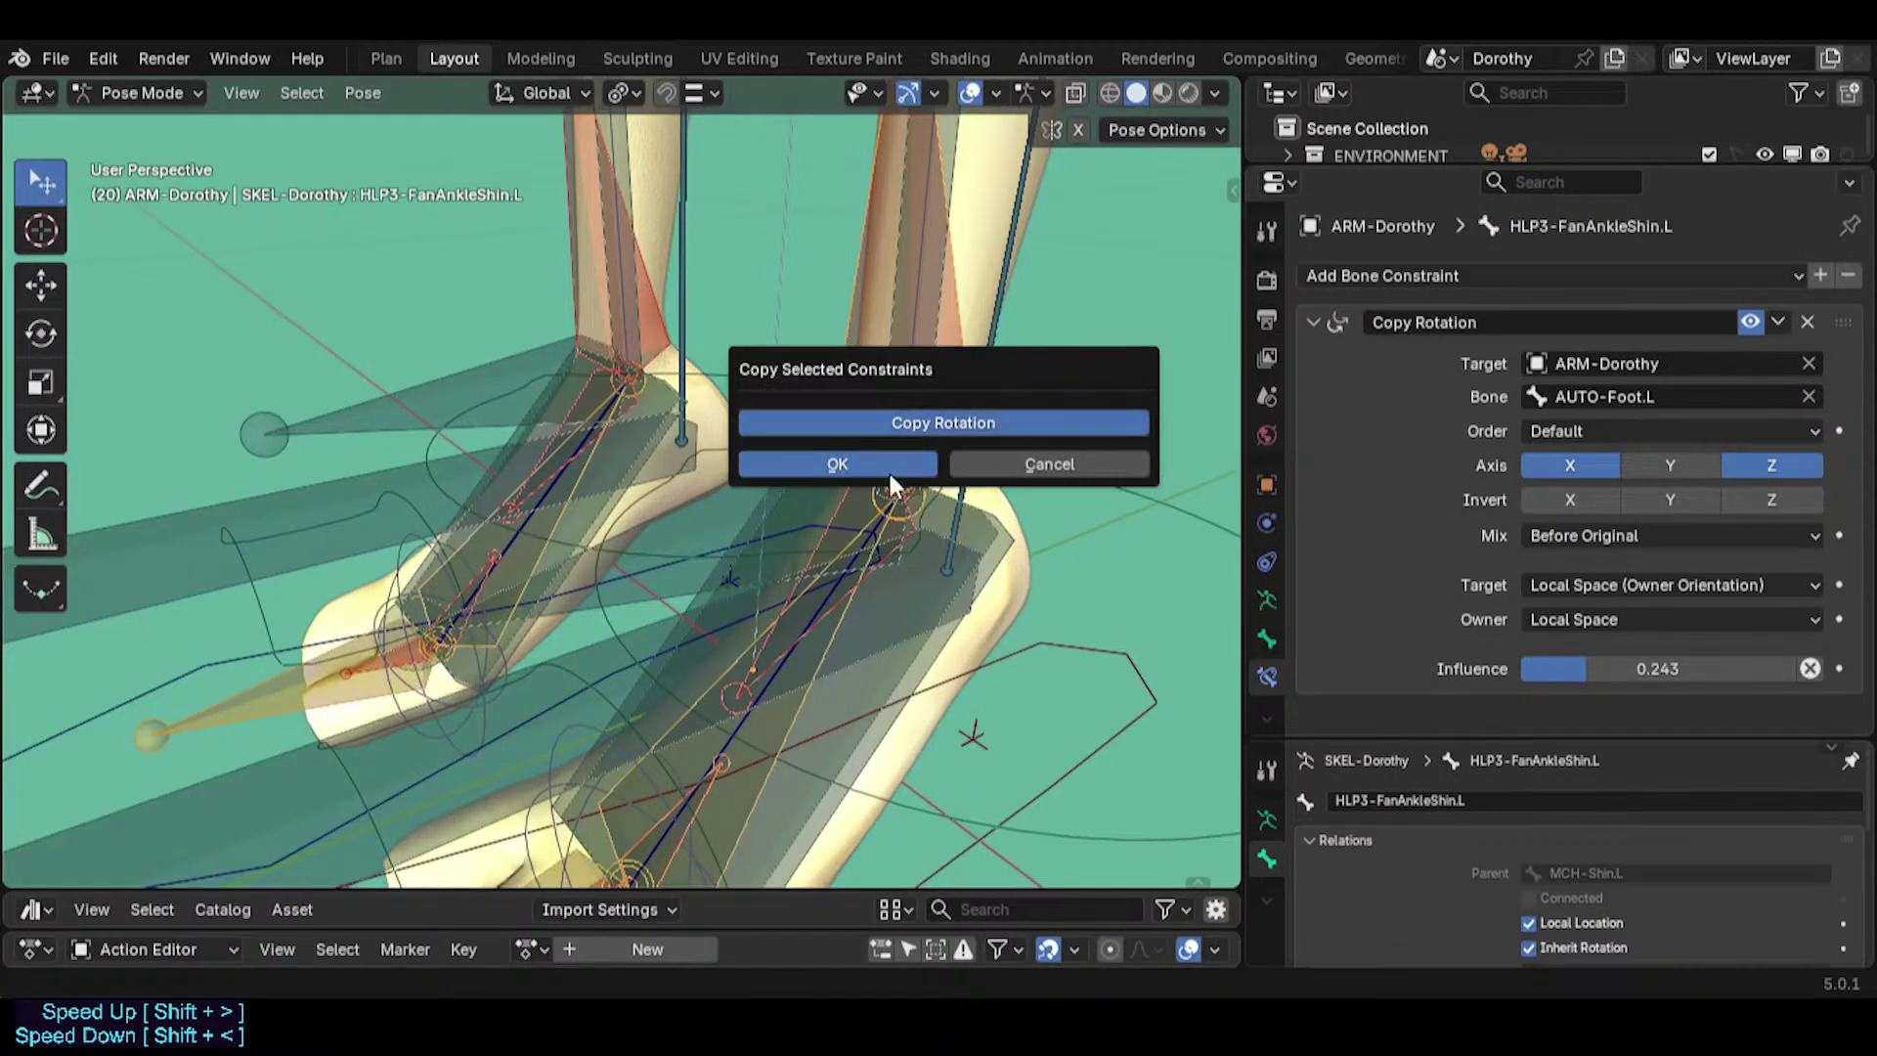
pyautogui.click(887, 467)
pyautogui.click(881, 465)
# Try HLP3-FanKnucklesFoot.L as the target bone of PIN-Toes.L's Copy Transforms CONNECT constraint, and undo it.
pyautogui.moveTo(881, 465); pyautogui.dragTo(667, 576, button='middle')
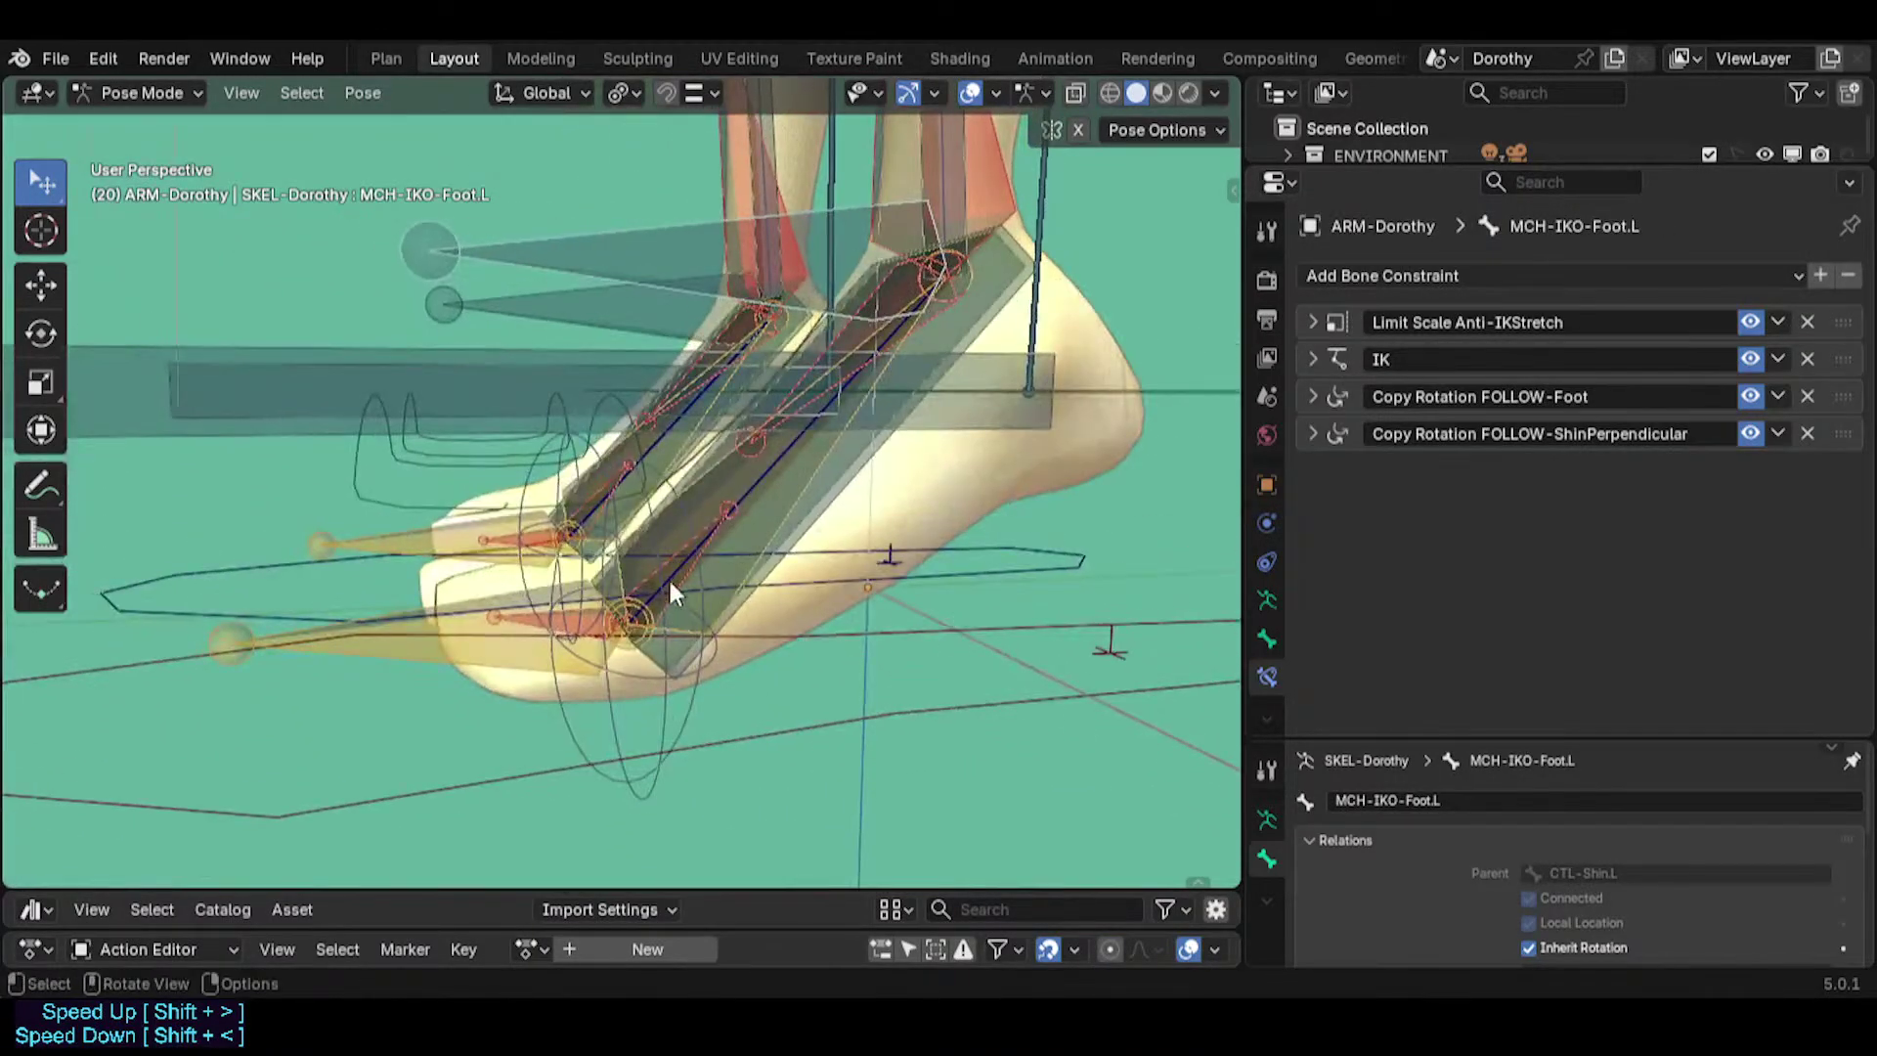
pyautogui.click(671, 585)
pyautogui.click(670, 584)
pyautogui.click(671, 585)
pyautogui.click(671, 585)
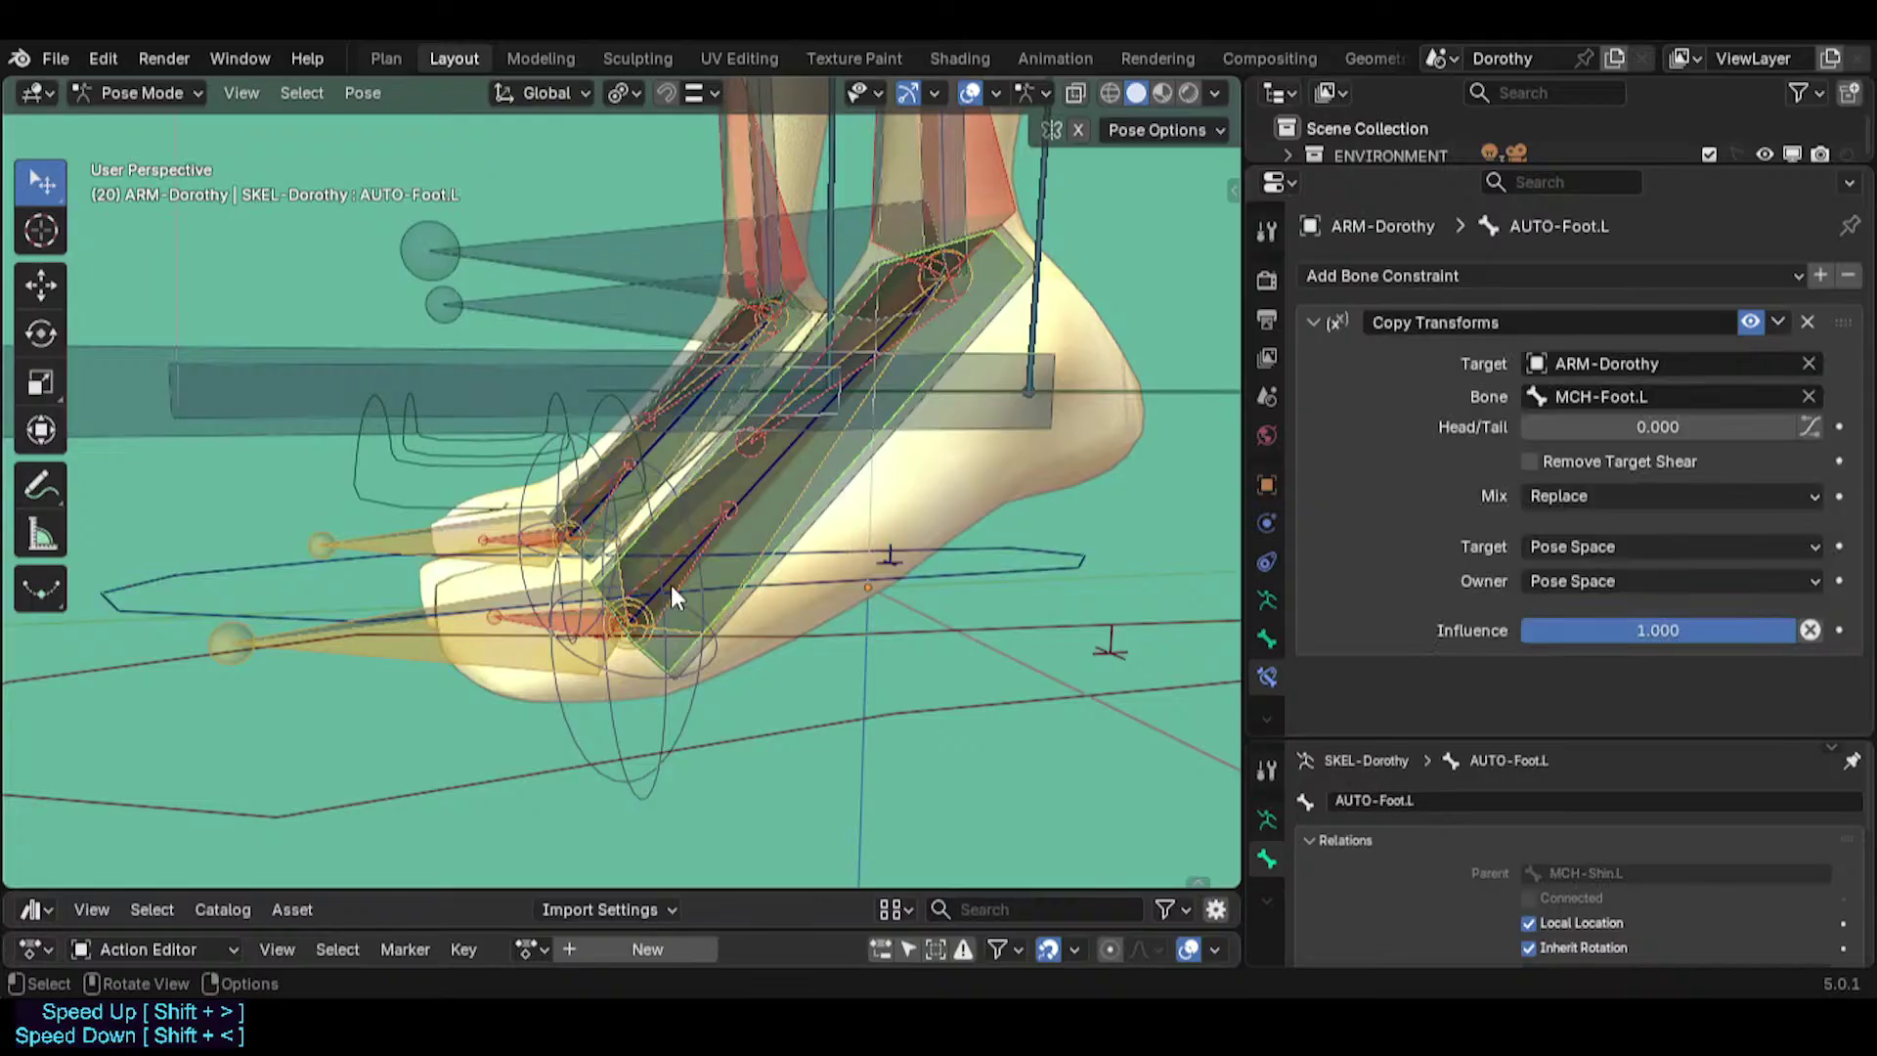
pyautogui.click(671, 584)
pyautogui.click(671, 584)
pyautogui.press('F2')
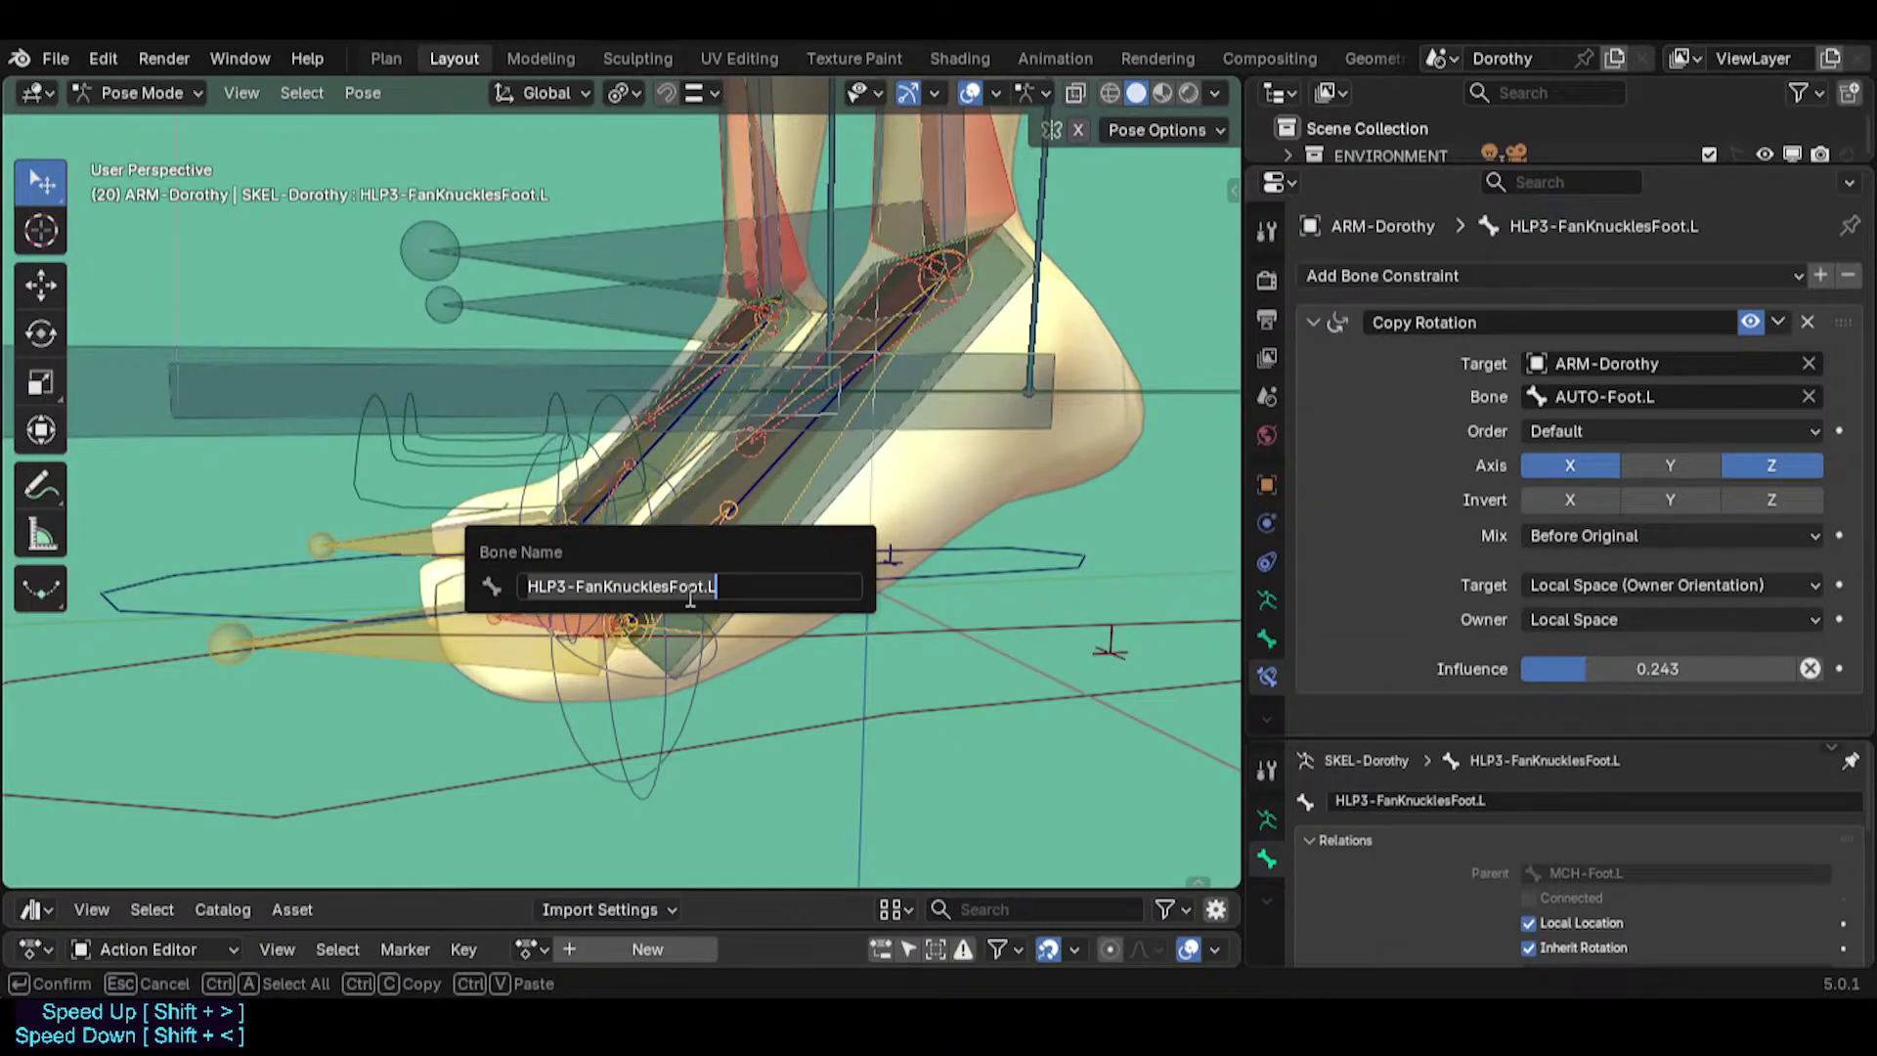
pyautogui.click(671, 702)
pyautogui.hotkey('ctrl', 'v')
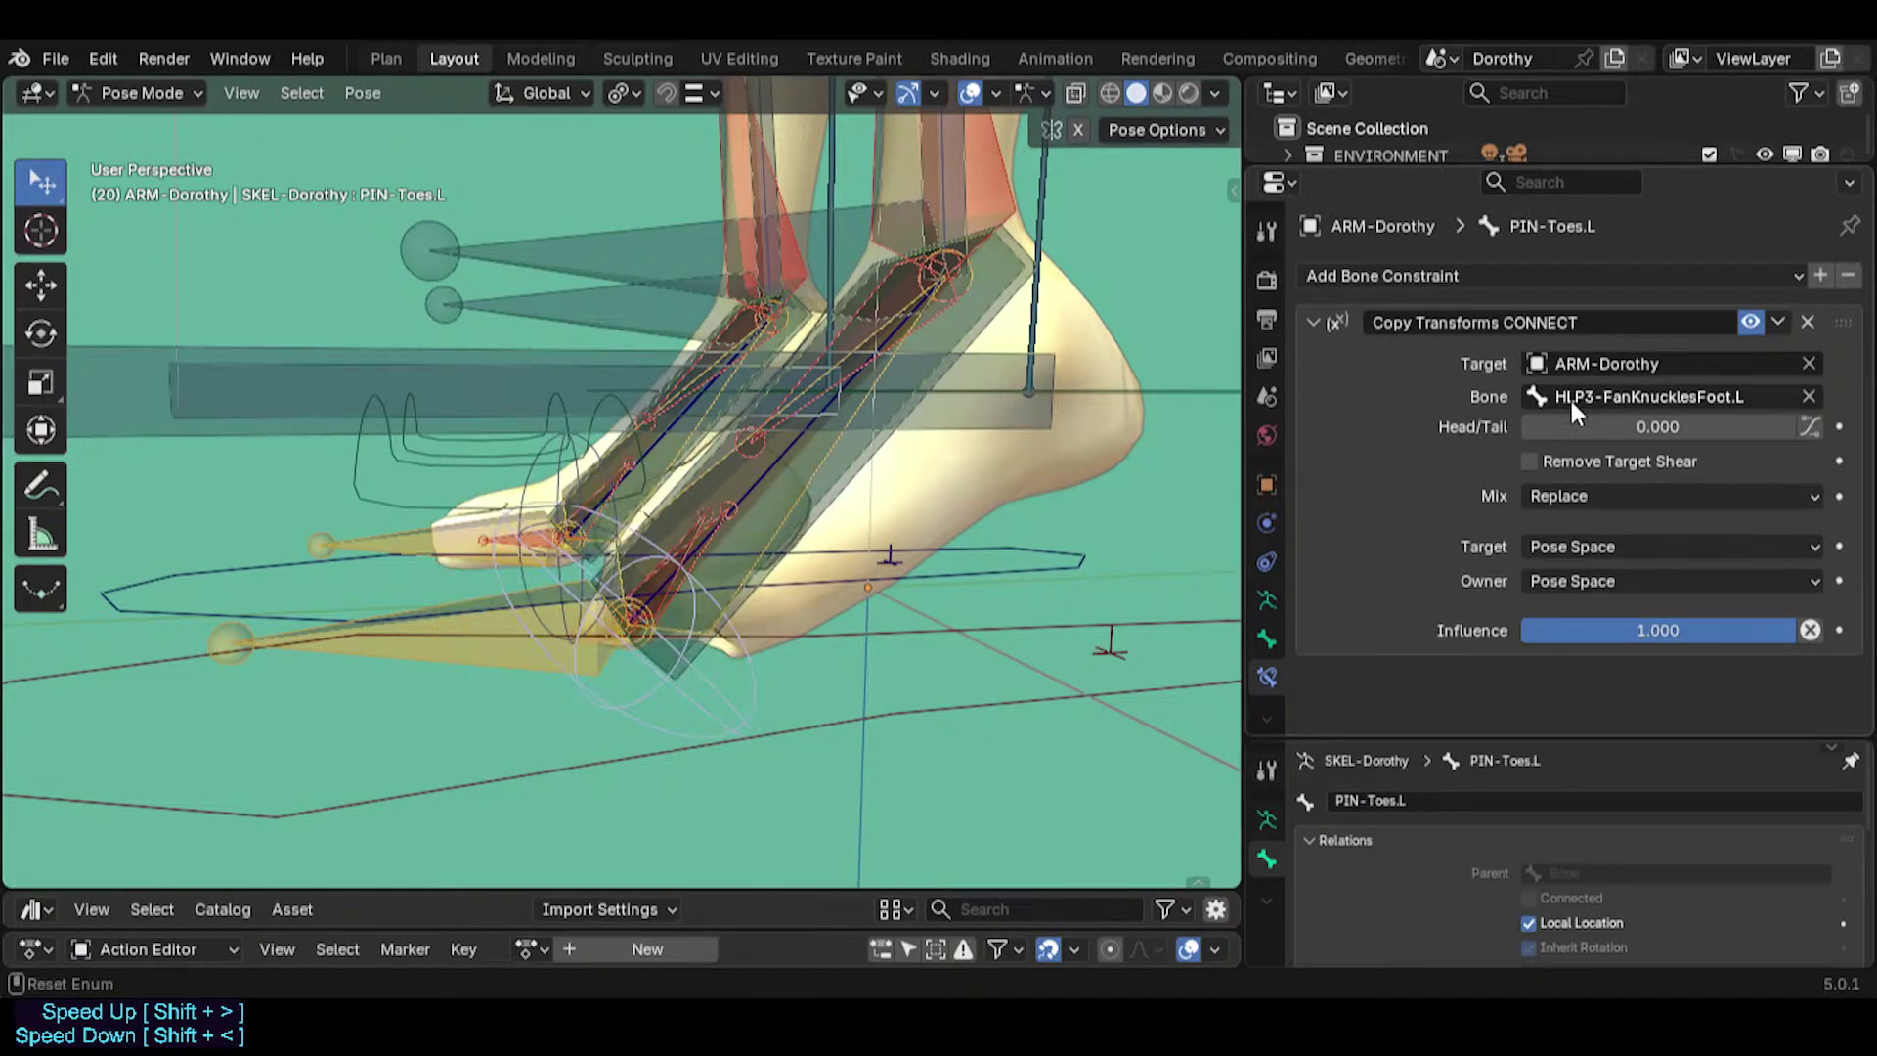
pyautogui.hotkey('ctrl', 'z')
# Copy the name PIN-Toes.L and set it as the target bone of HLP3-FanKnucklesFoot.L's Copy Rotation constraint.
pyautogui.press('F2')
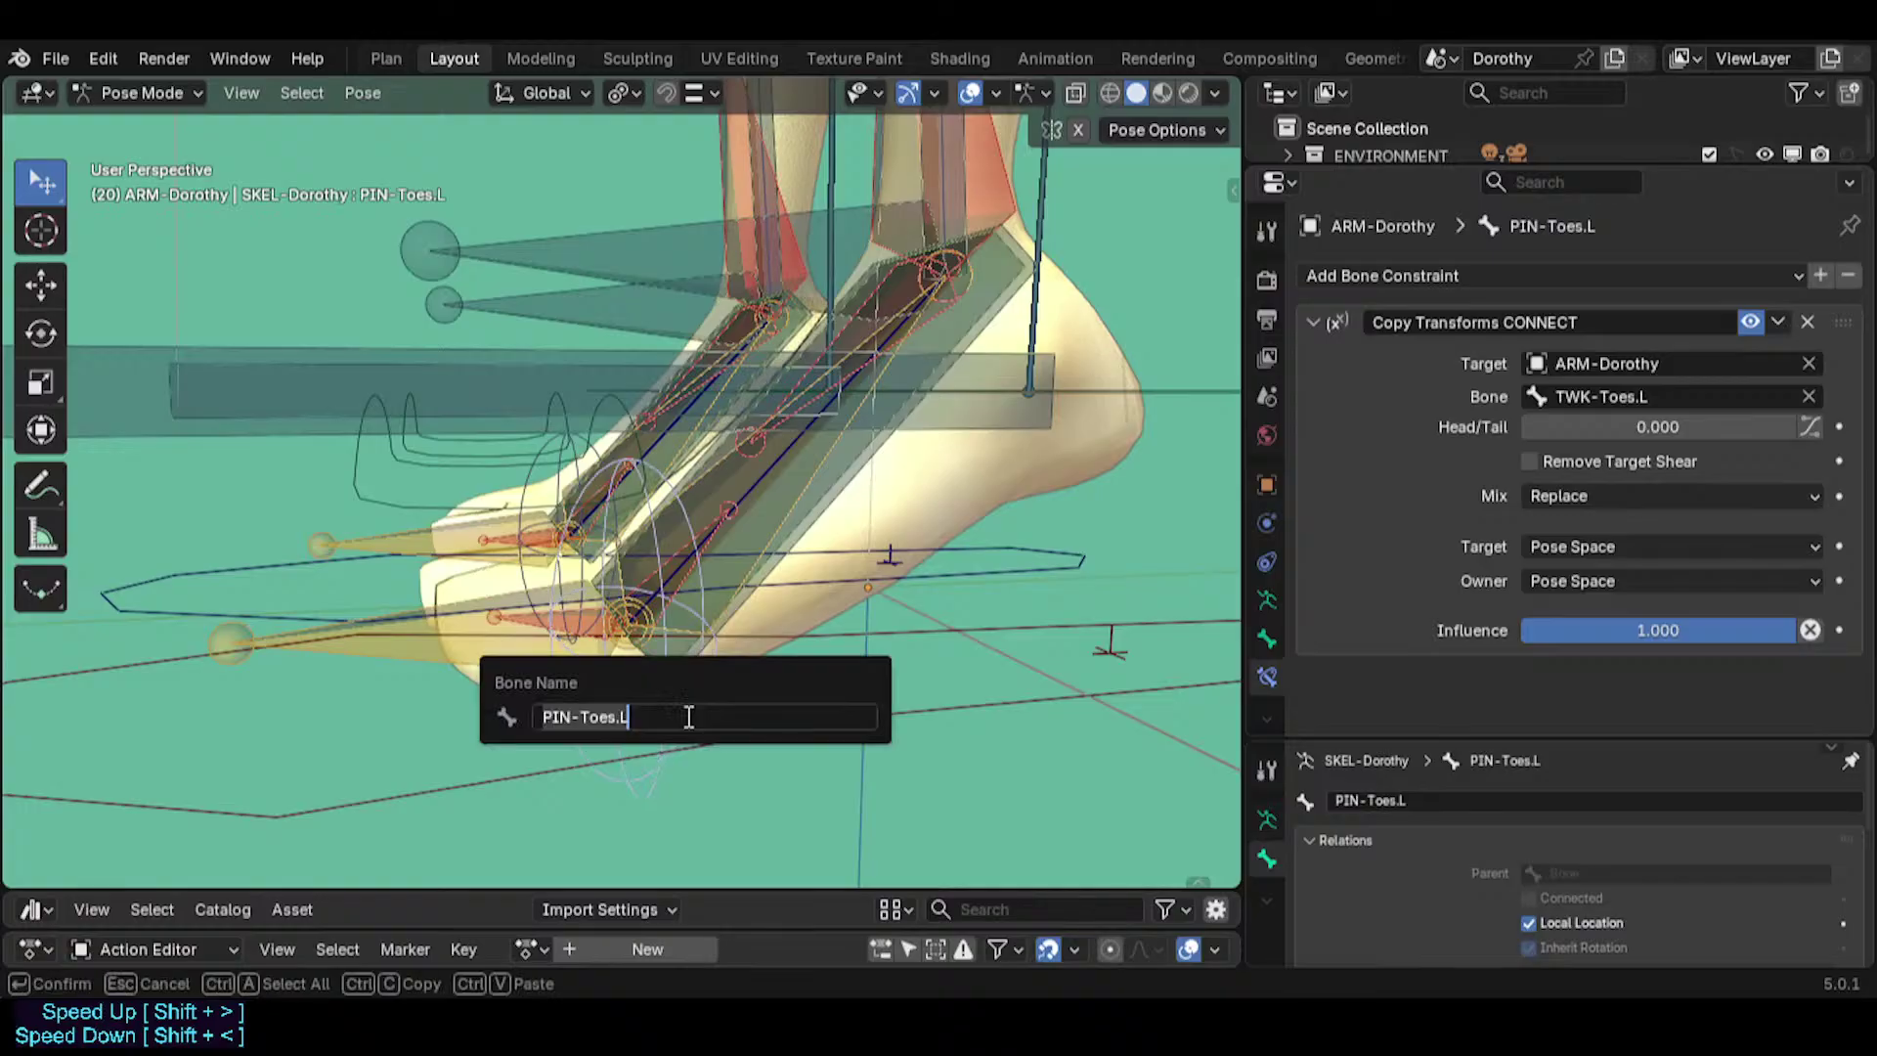
pyautogui.press('Escape')
pyautogui.click(666, 579)
pyautogui.click(670, 573)
pyautogui.click(670, 573)
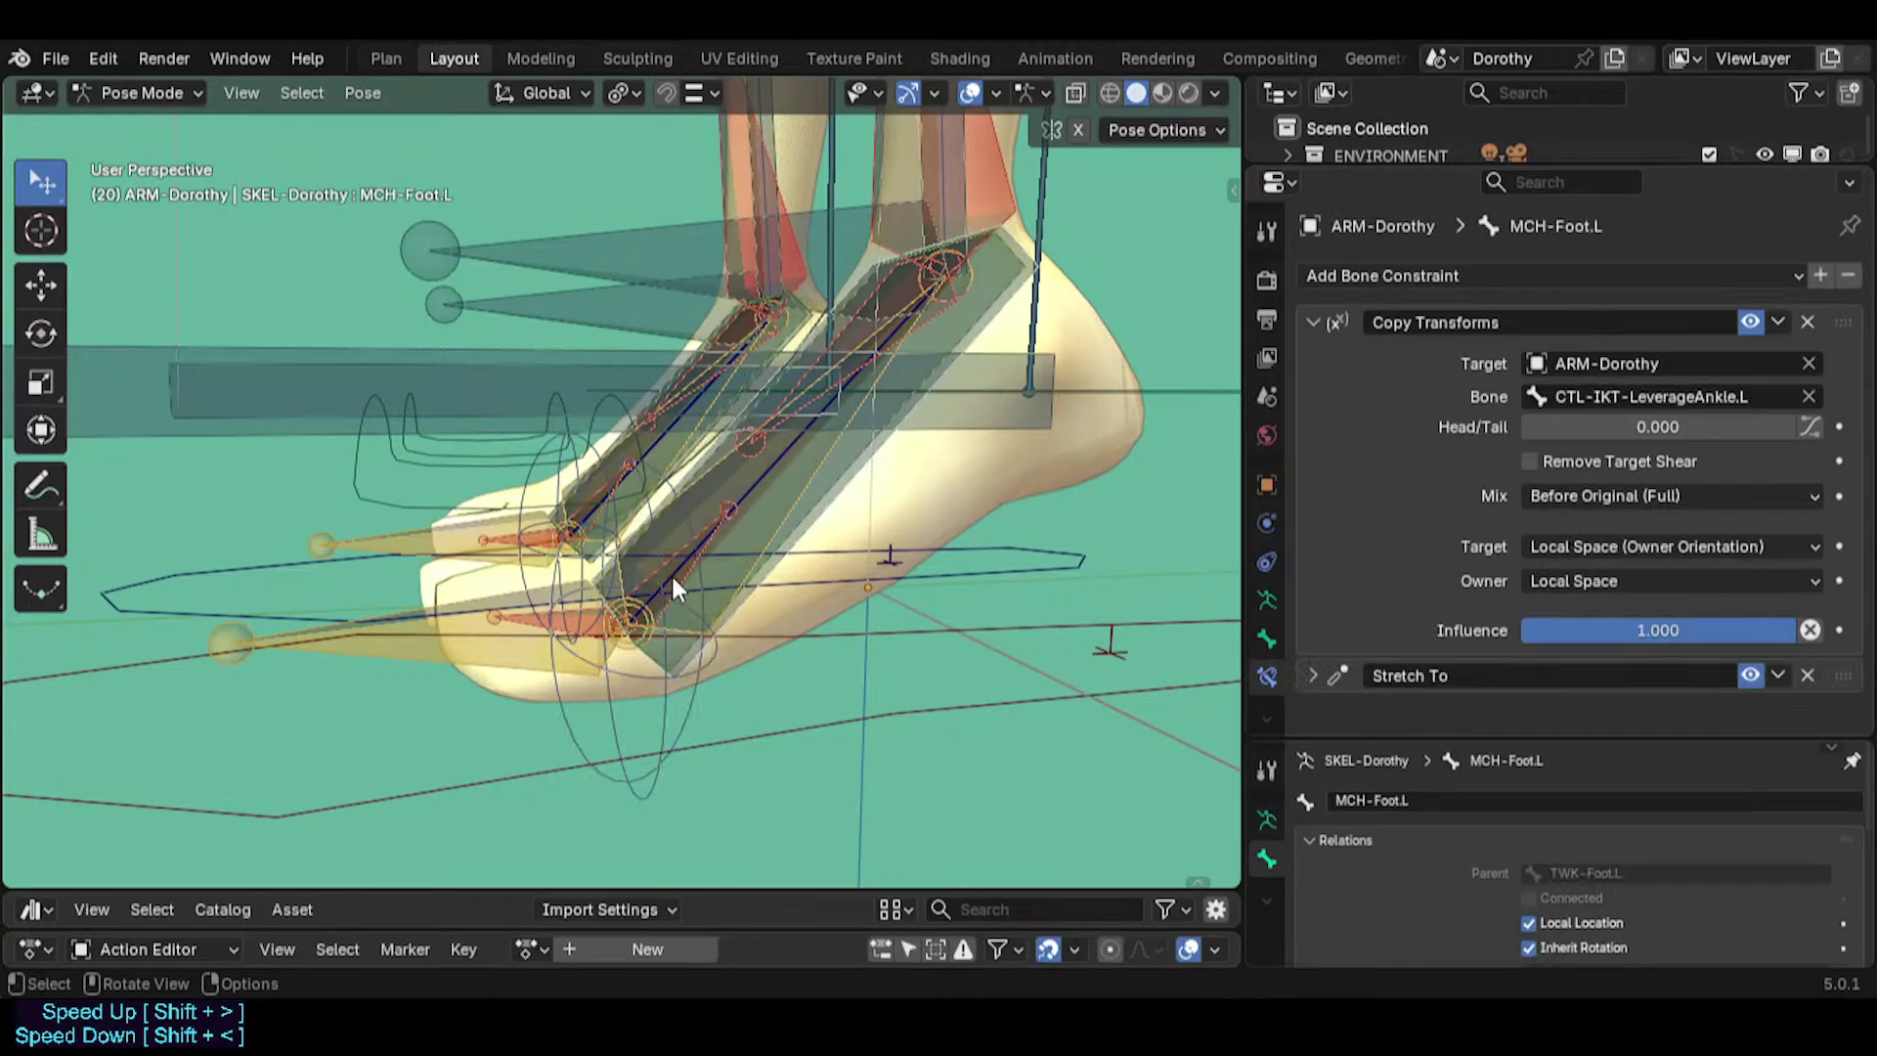
pyautogui.click(671, 573)
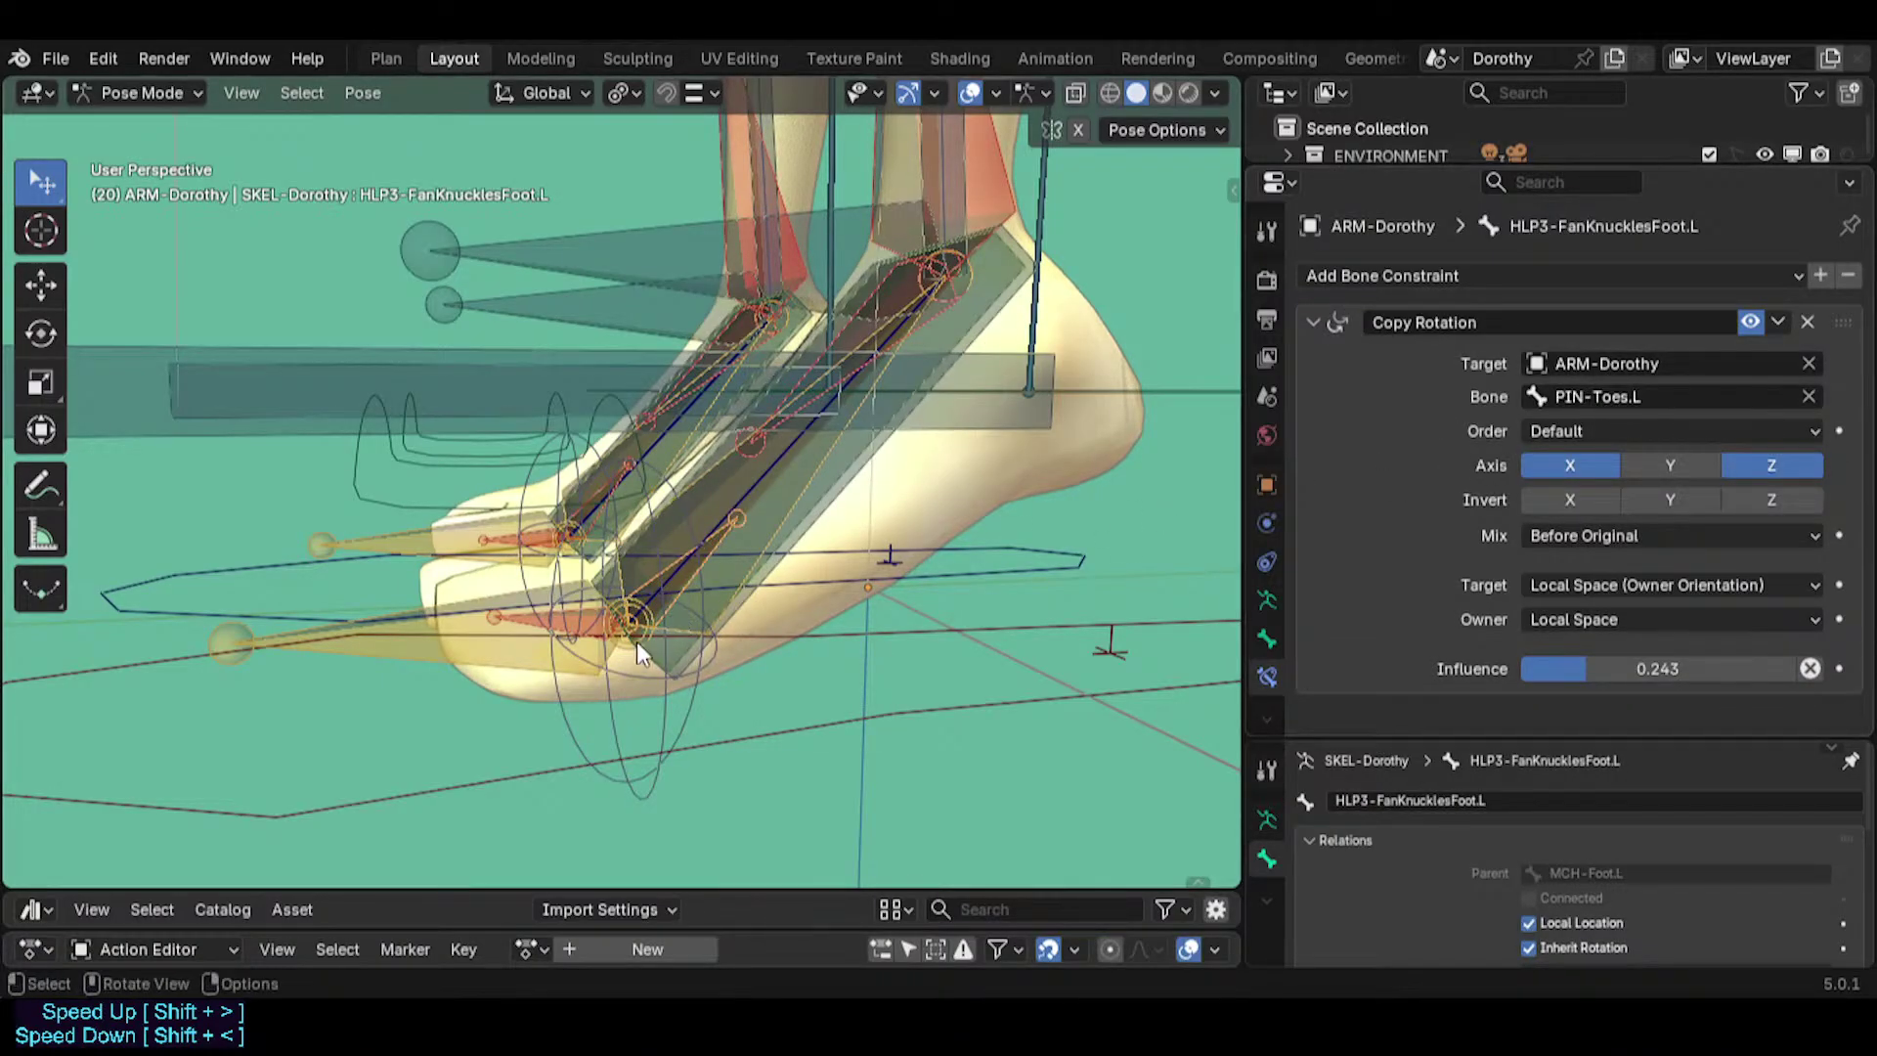
# Set the target bone of HLP3-FanKnucklesToes.L's Copy Rotation constraint to PIN-Toes.L.
pyautogui.click(598, 620)
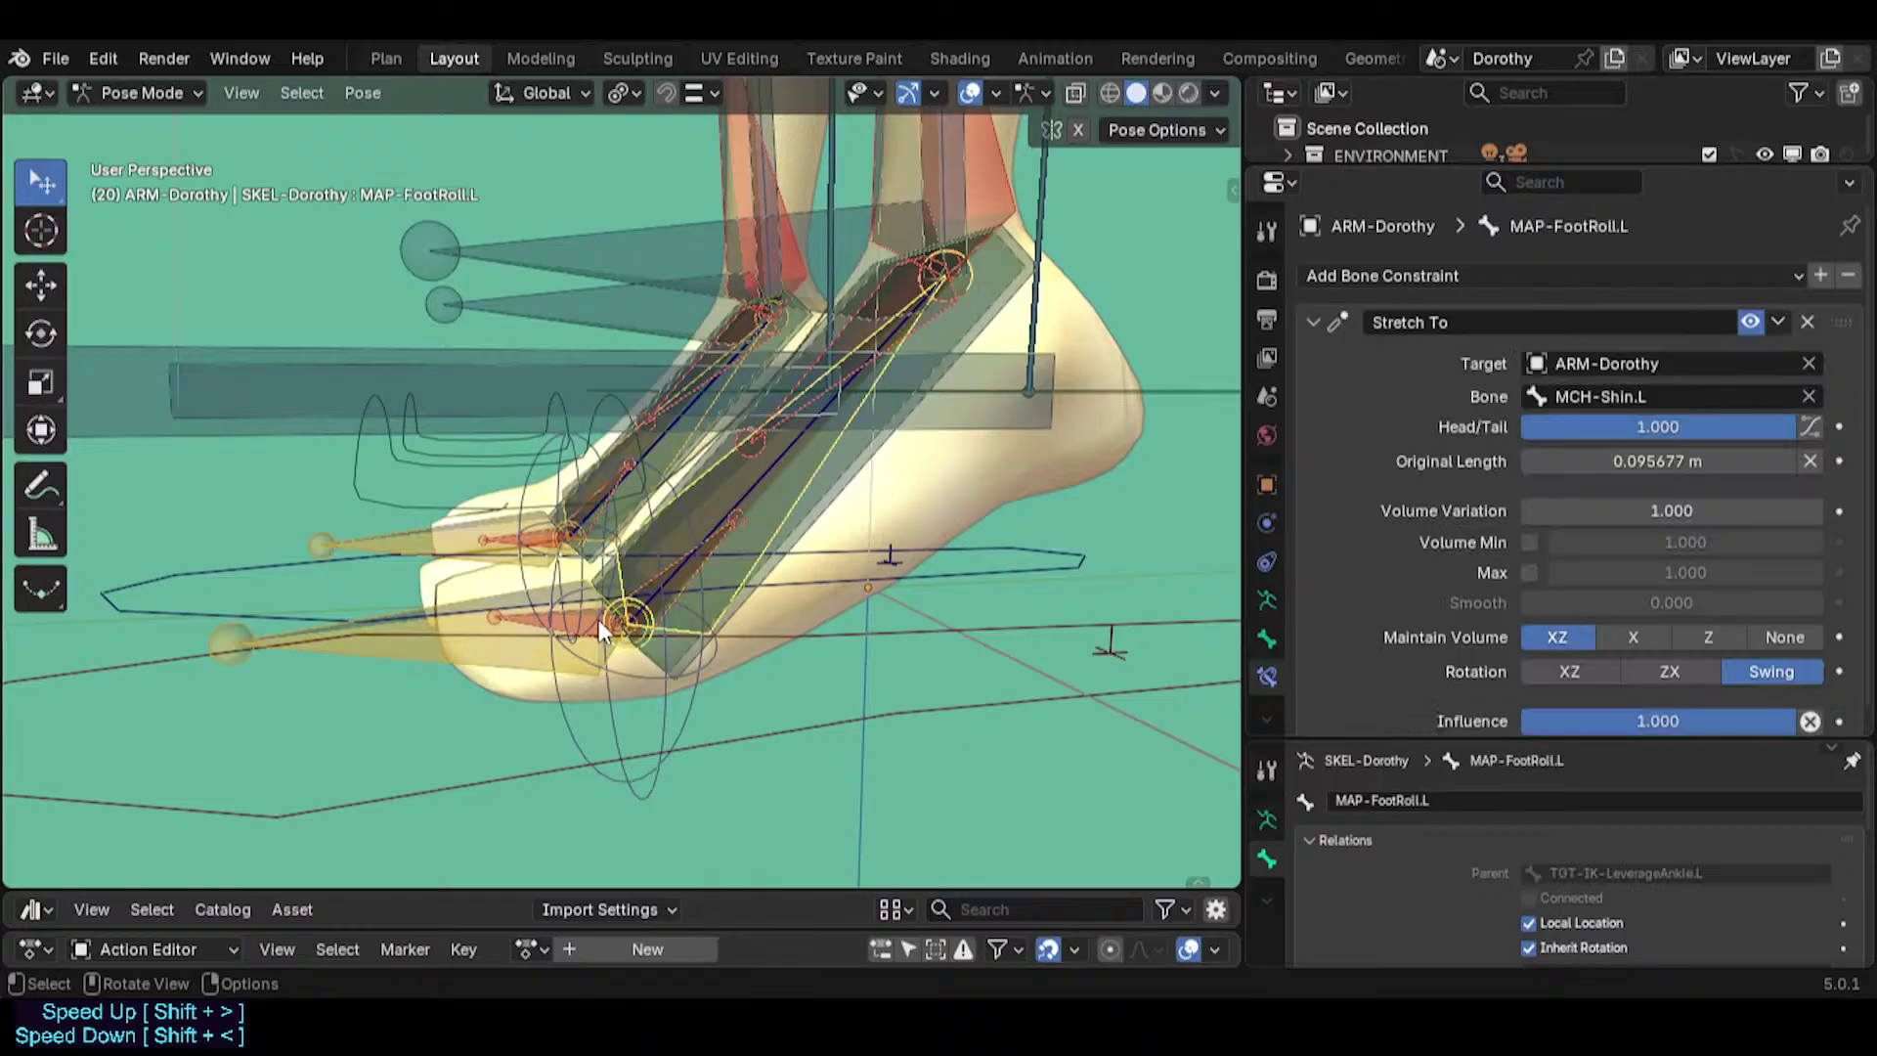
pyautogui.click(598, 620)
pyautogui.click(598, 620)
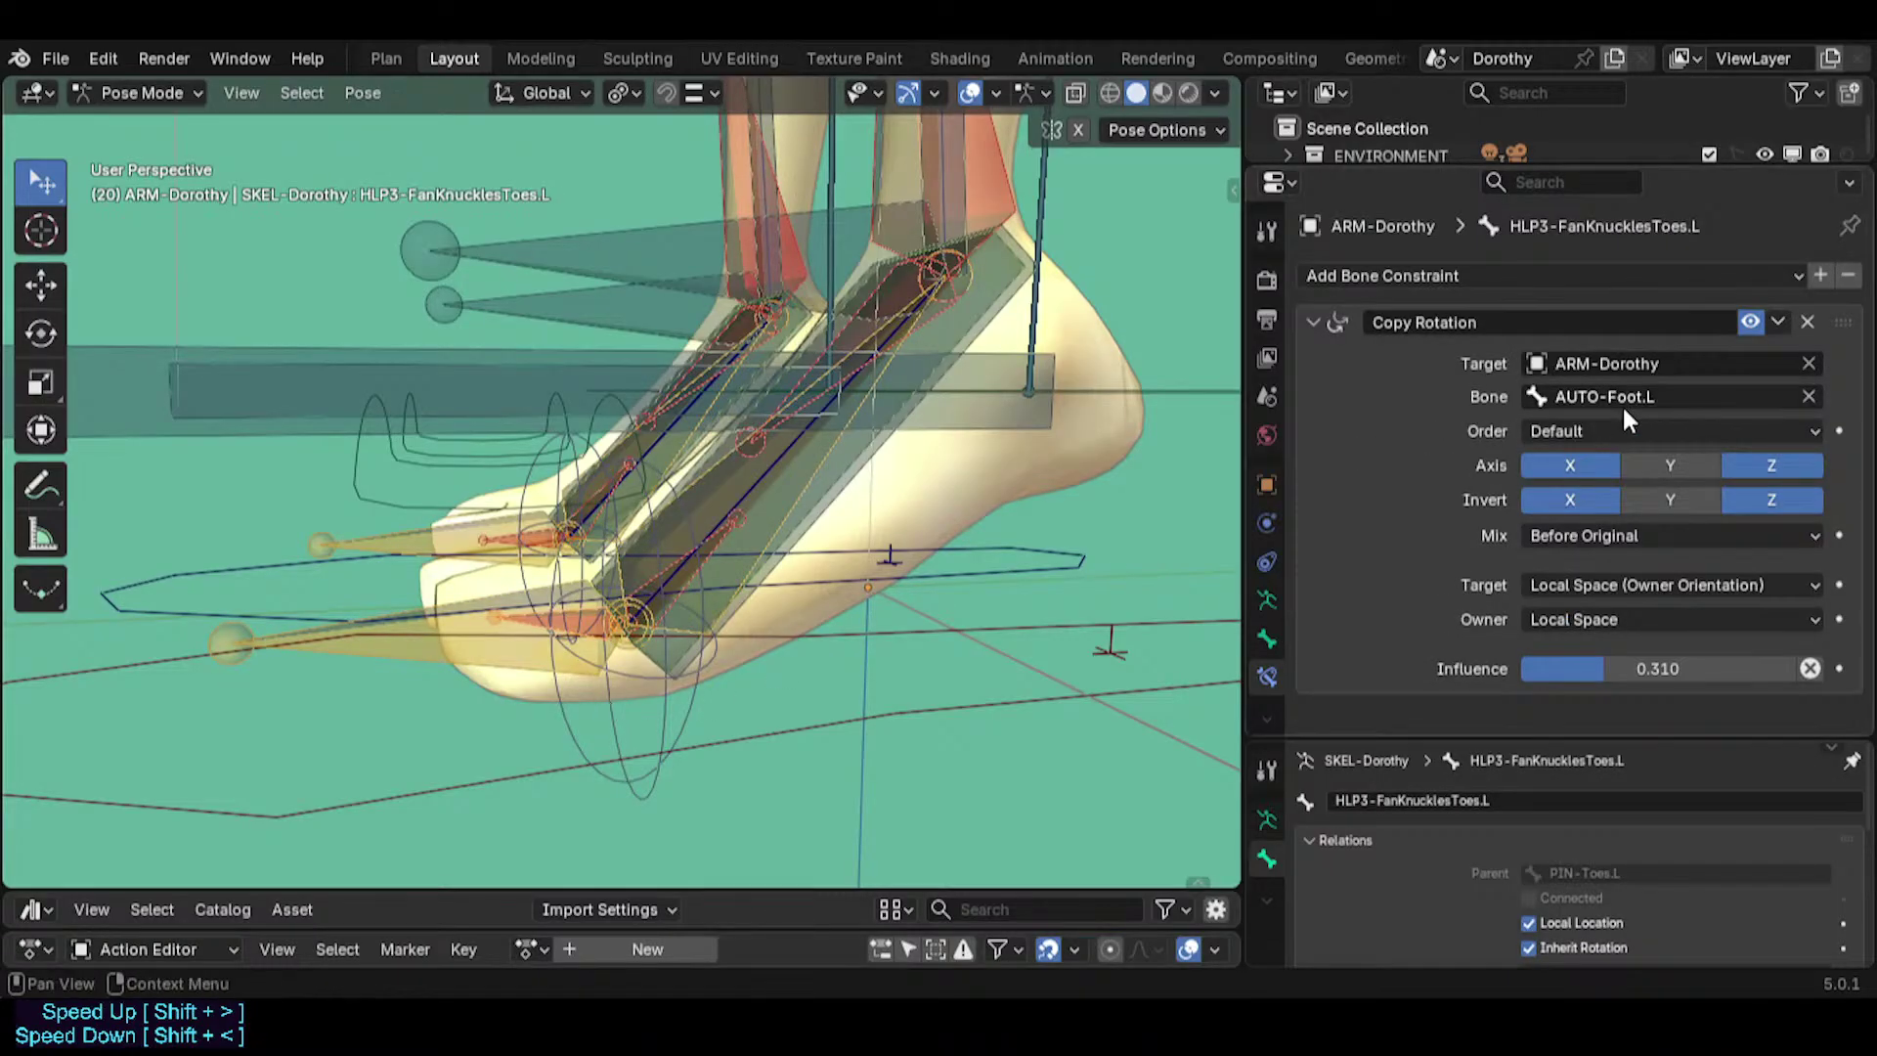
pyautogui.hotkey('ctrl', 'v')
# Rotate and move the MTR-IK-Foot.L control several times to test the left foot's deformation.
pyautogui.scroll(-1, 900, 444)
pyautogui.moveTo(900, 444); pyautogui.dragTo(854, 511, button='middle')
pyautogui.click(970, 612)
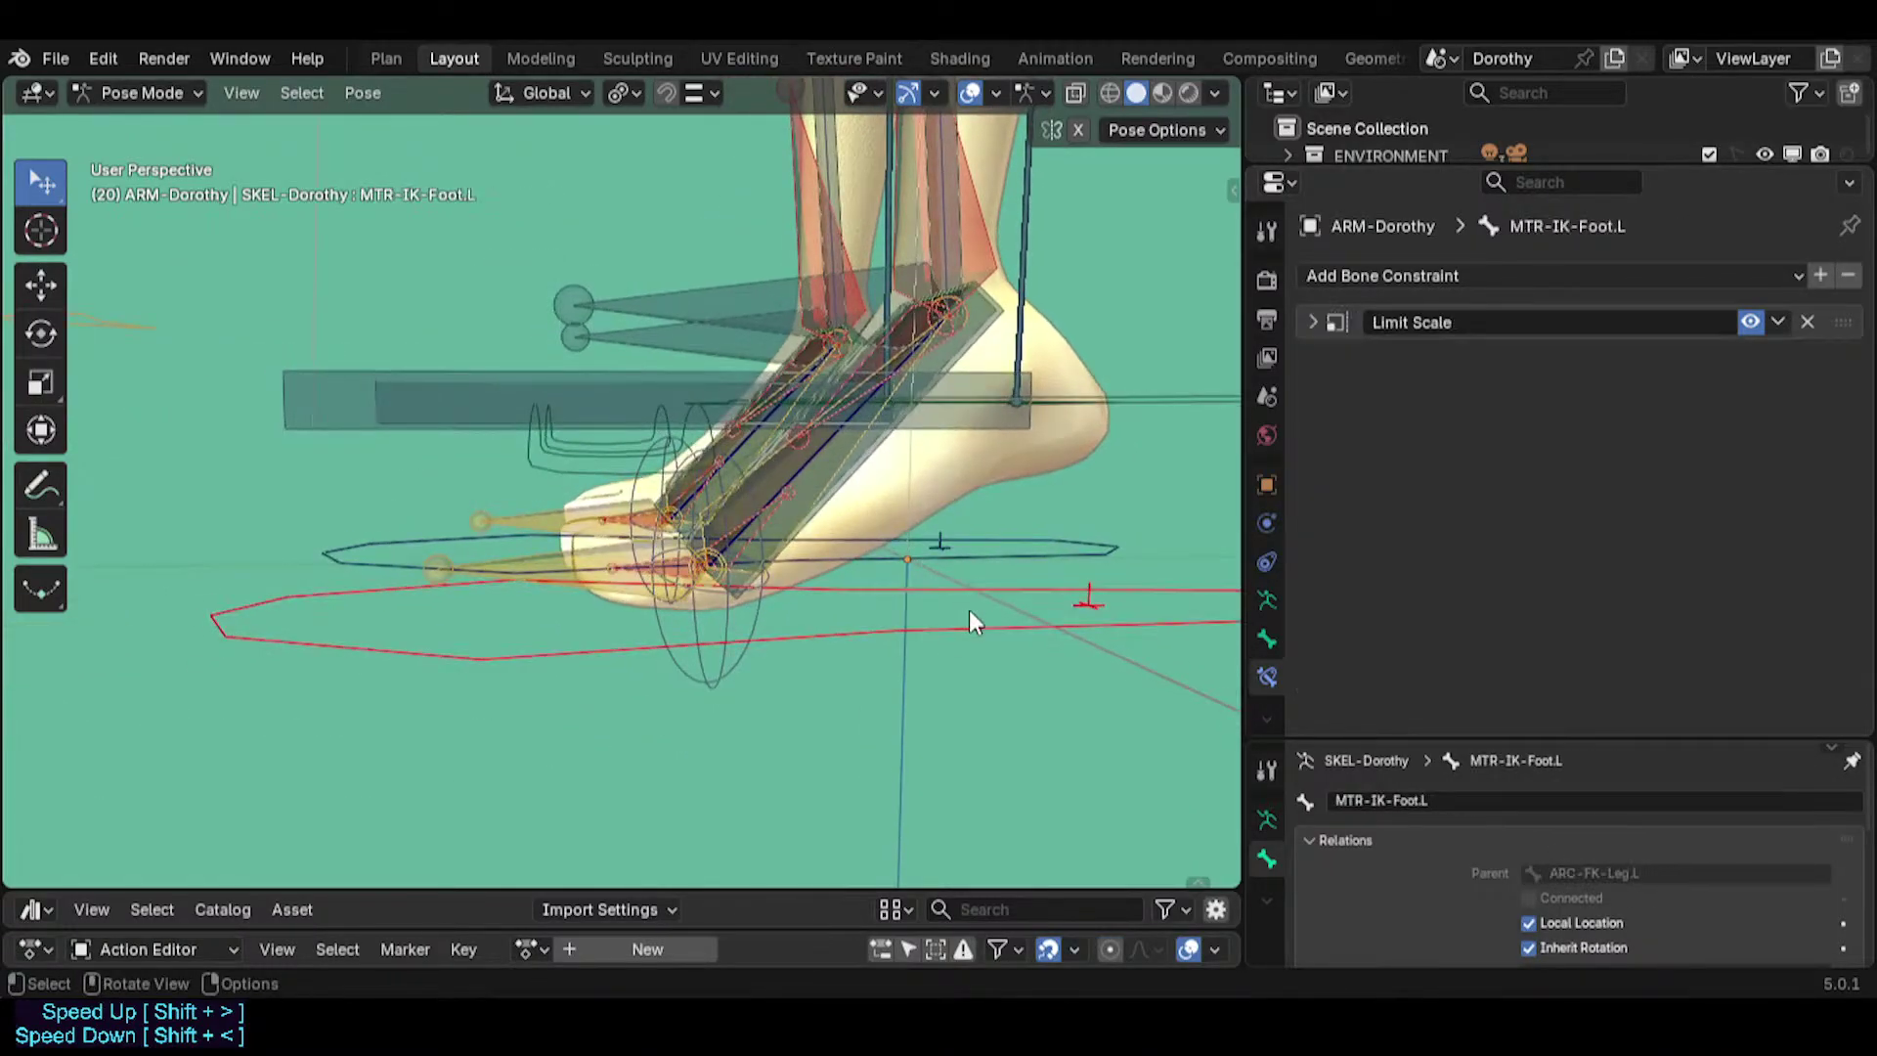
pyautogui.press('r')
pyautogui.click(1022, 466)
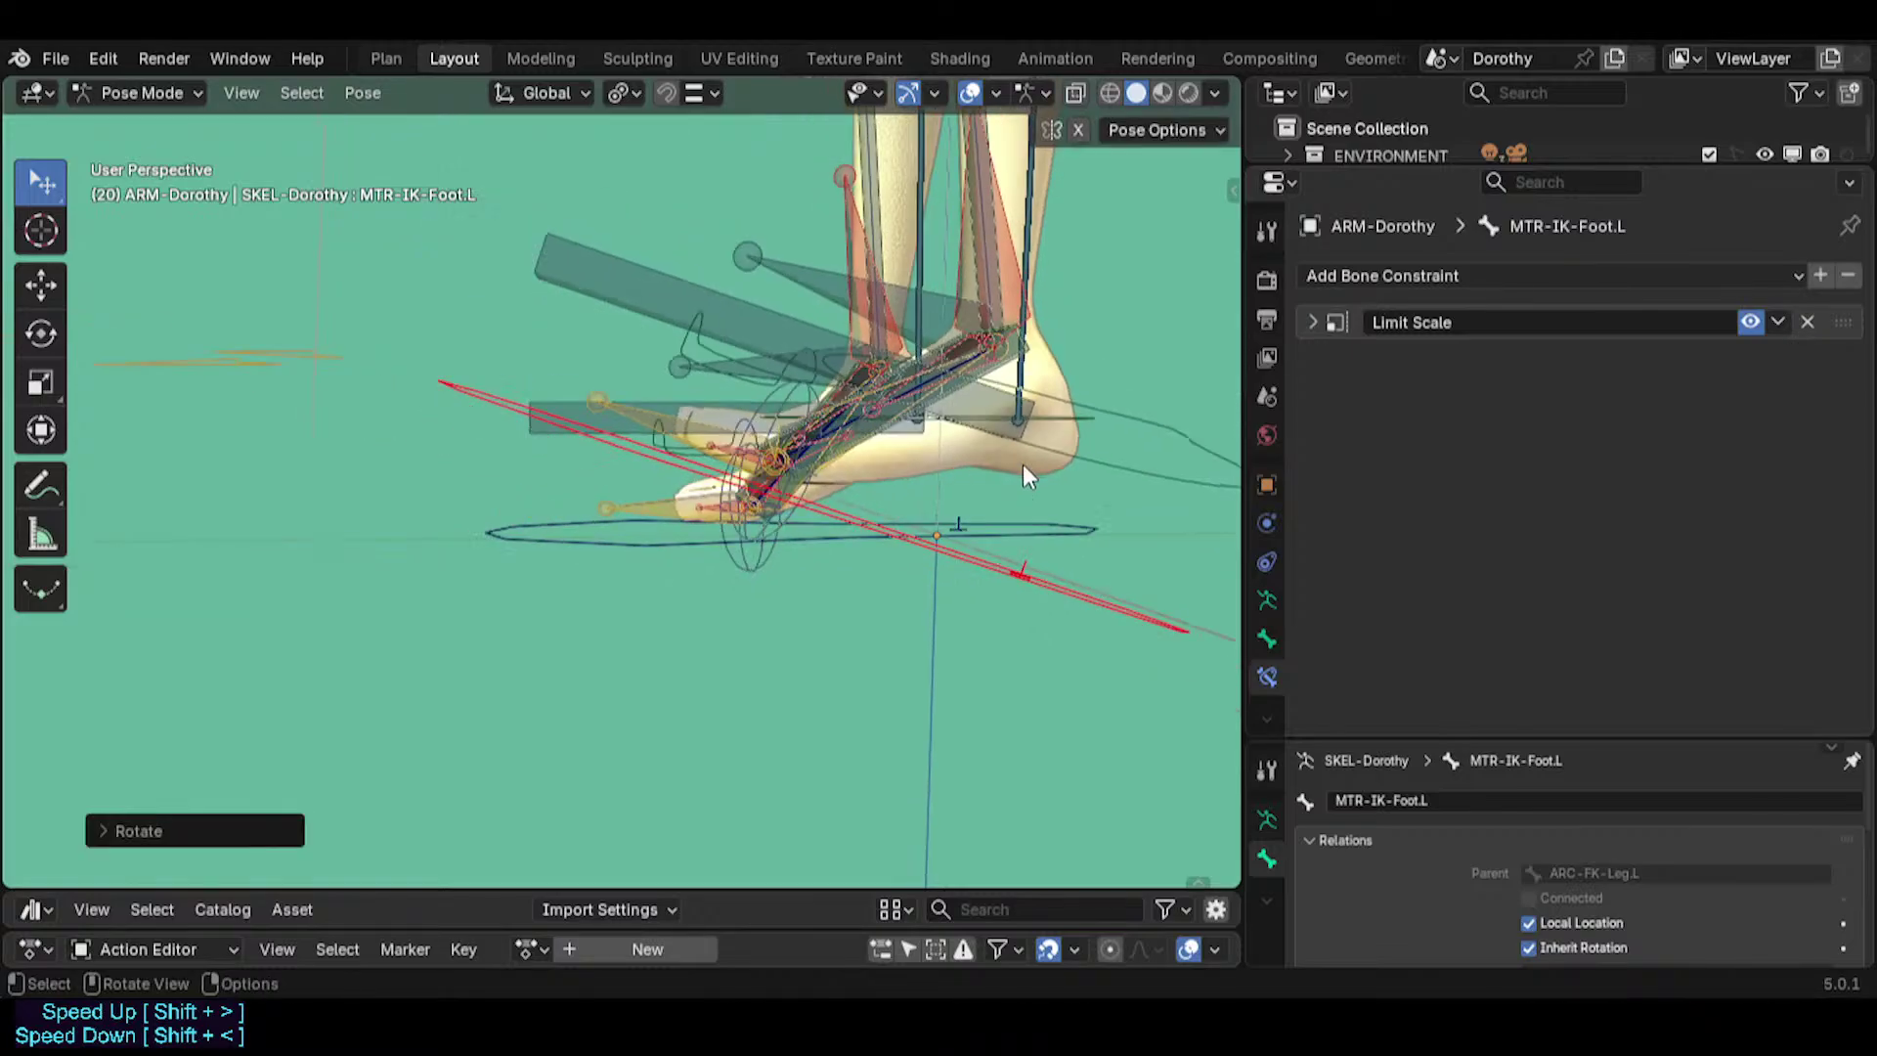
pyautogui.press('g')
pyautogui.click(750, 453)
pyautogui.keyDown('shift'); pyautogui.moveTo(750, 453); pyautogui.dragTo(798, 526, button='middle'); pyautogui.keyUp('shift')
pyautogui.press('r')
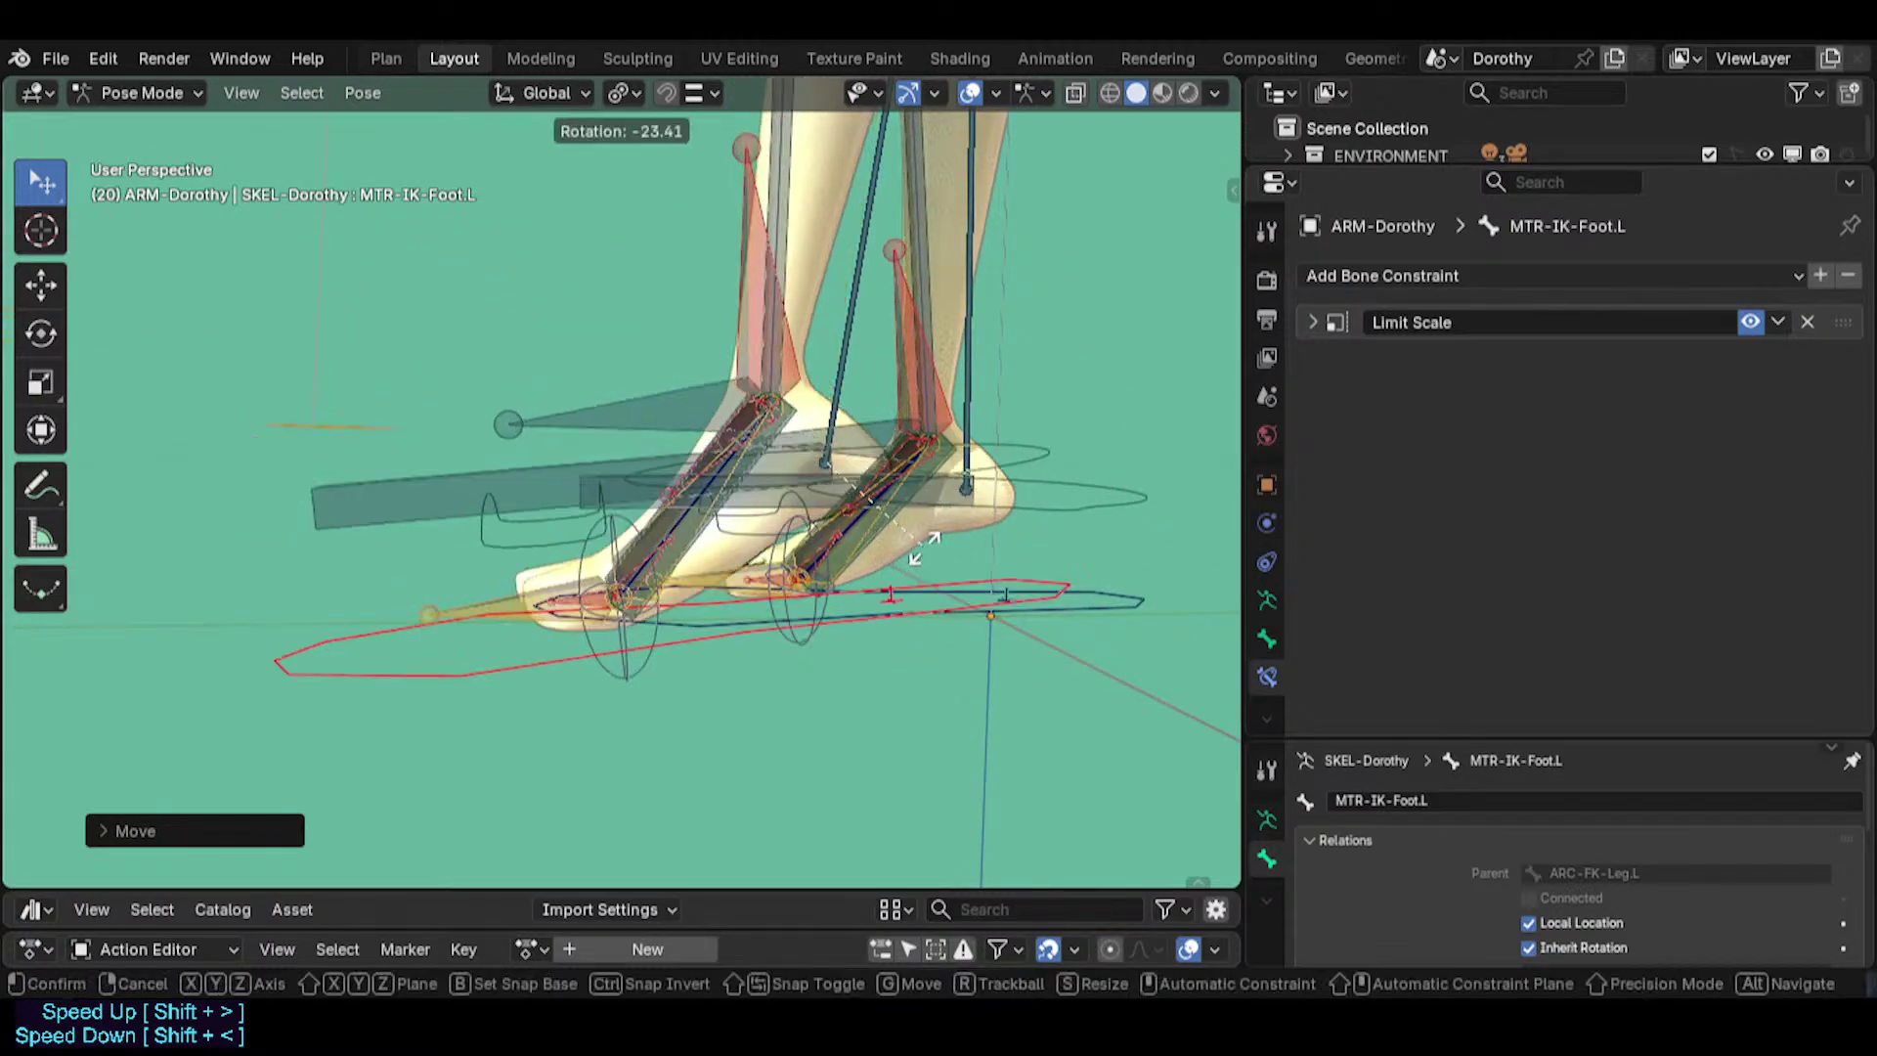
pyautogui.click(898, 545)
pyautogui.press('g')
pyautogui.click(842, 523)
pyautogui.keyDown('shift'); pyautogui.moveTo(631, 442); pyautogui.dragTo(700, 541, button='middle'); pyautogui.keyUp('shift')
pyautogui.scroll(2, 701, 541)
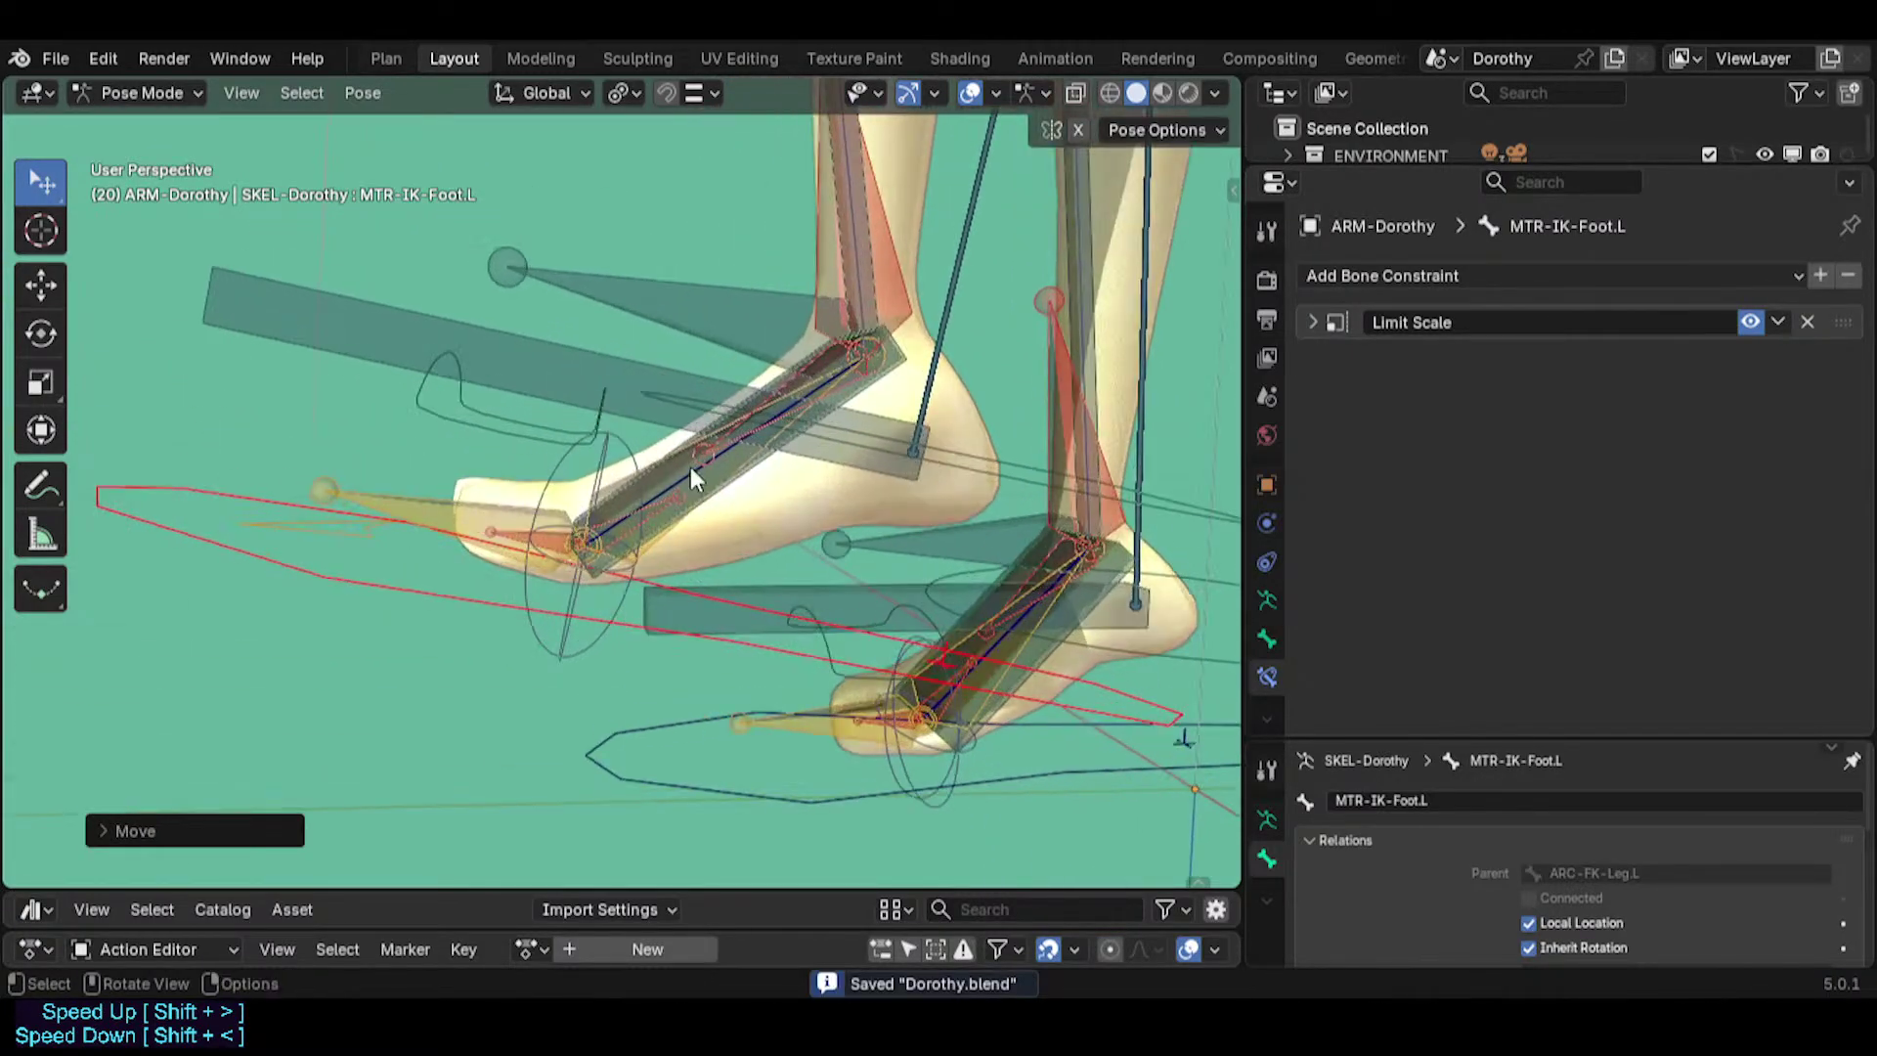
# Move the CTL-IKT-LeverageAnkle.L control up and down repeatedly to test bending at the ankle and knuckles.
pyautogui.click(689, 469)
pyautogui.click(688, 470)
pyautogui.click(688, 469)
pyautogui.click(688, 469)
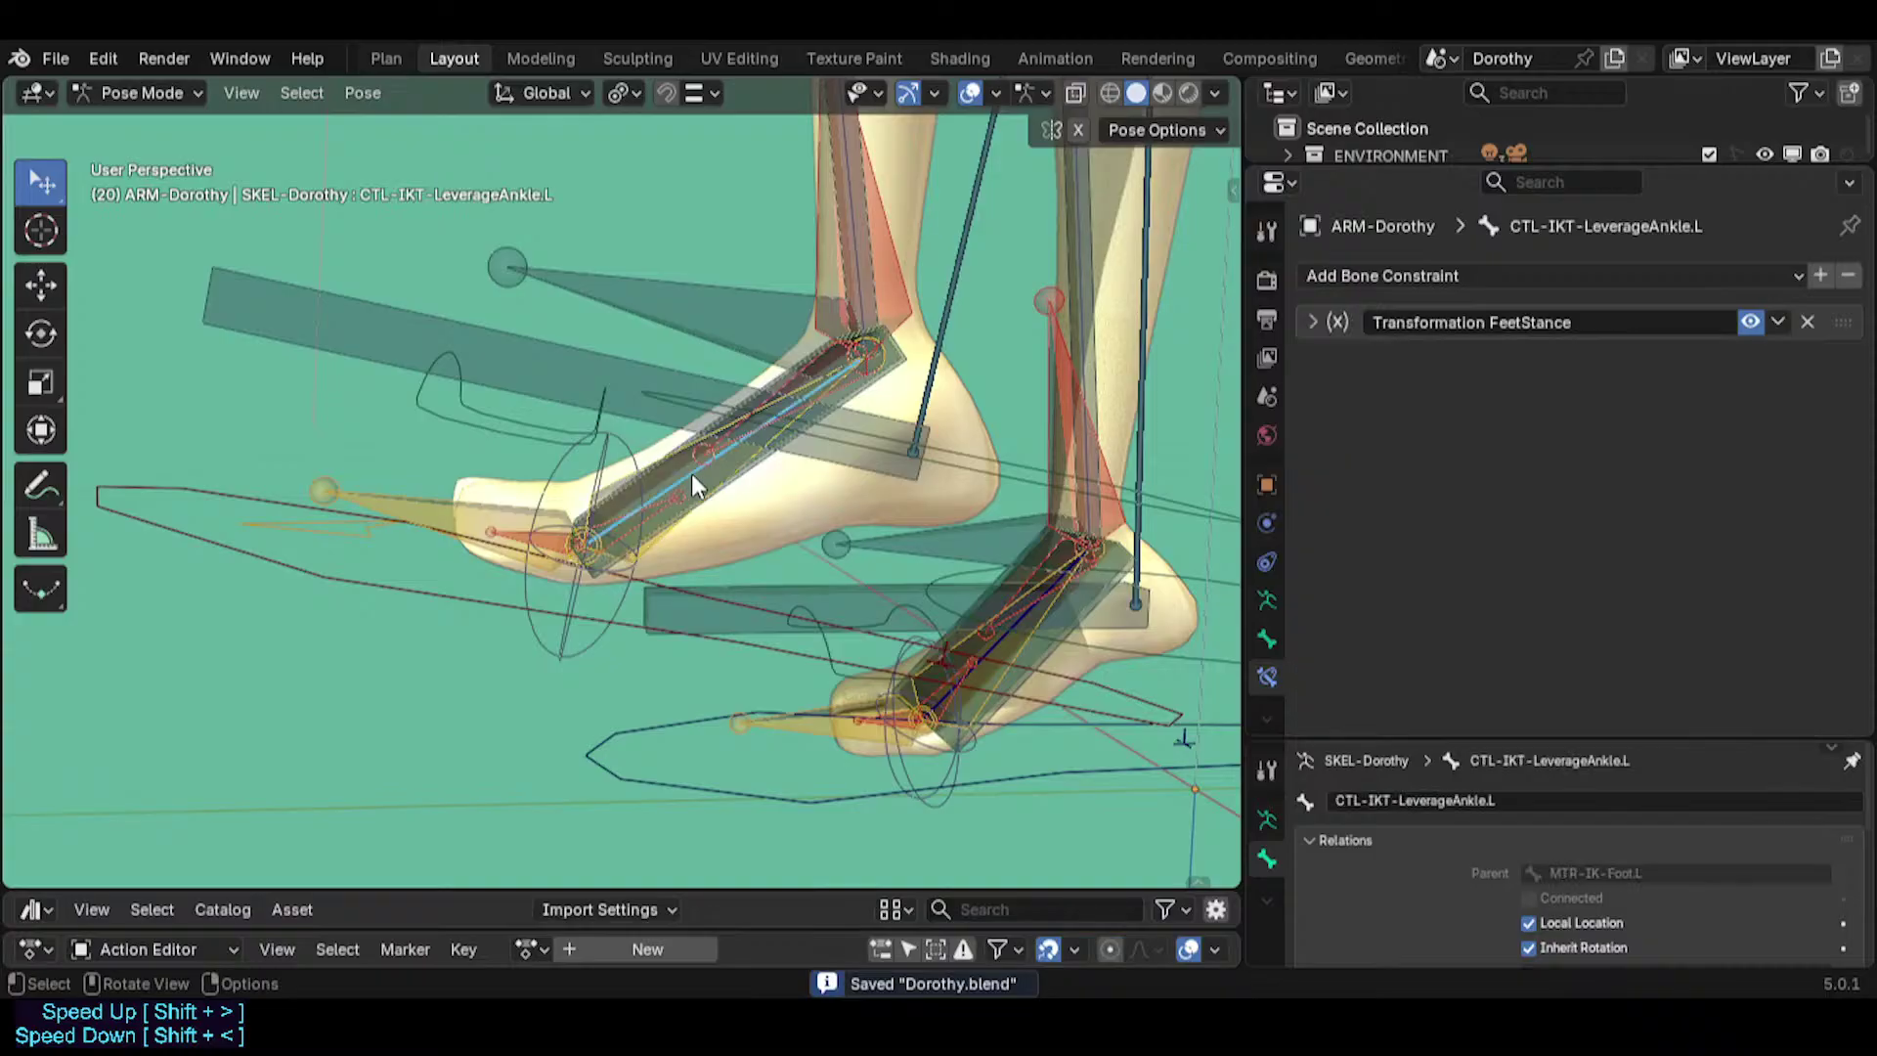
pyautogui.press('g')
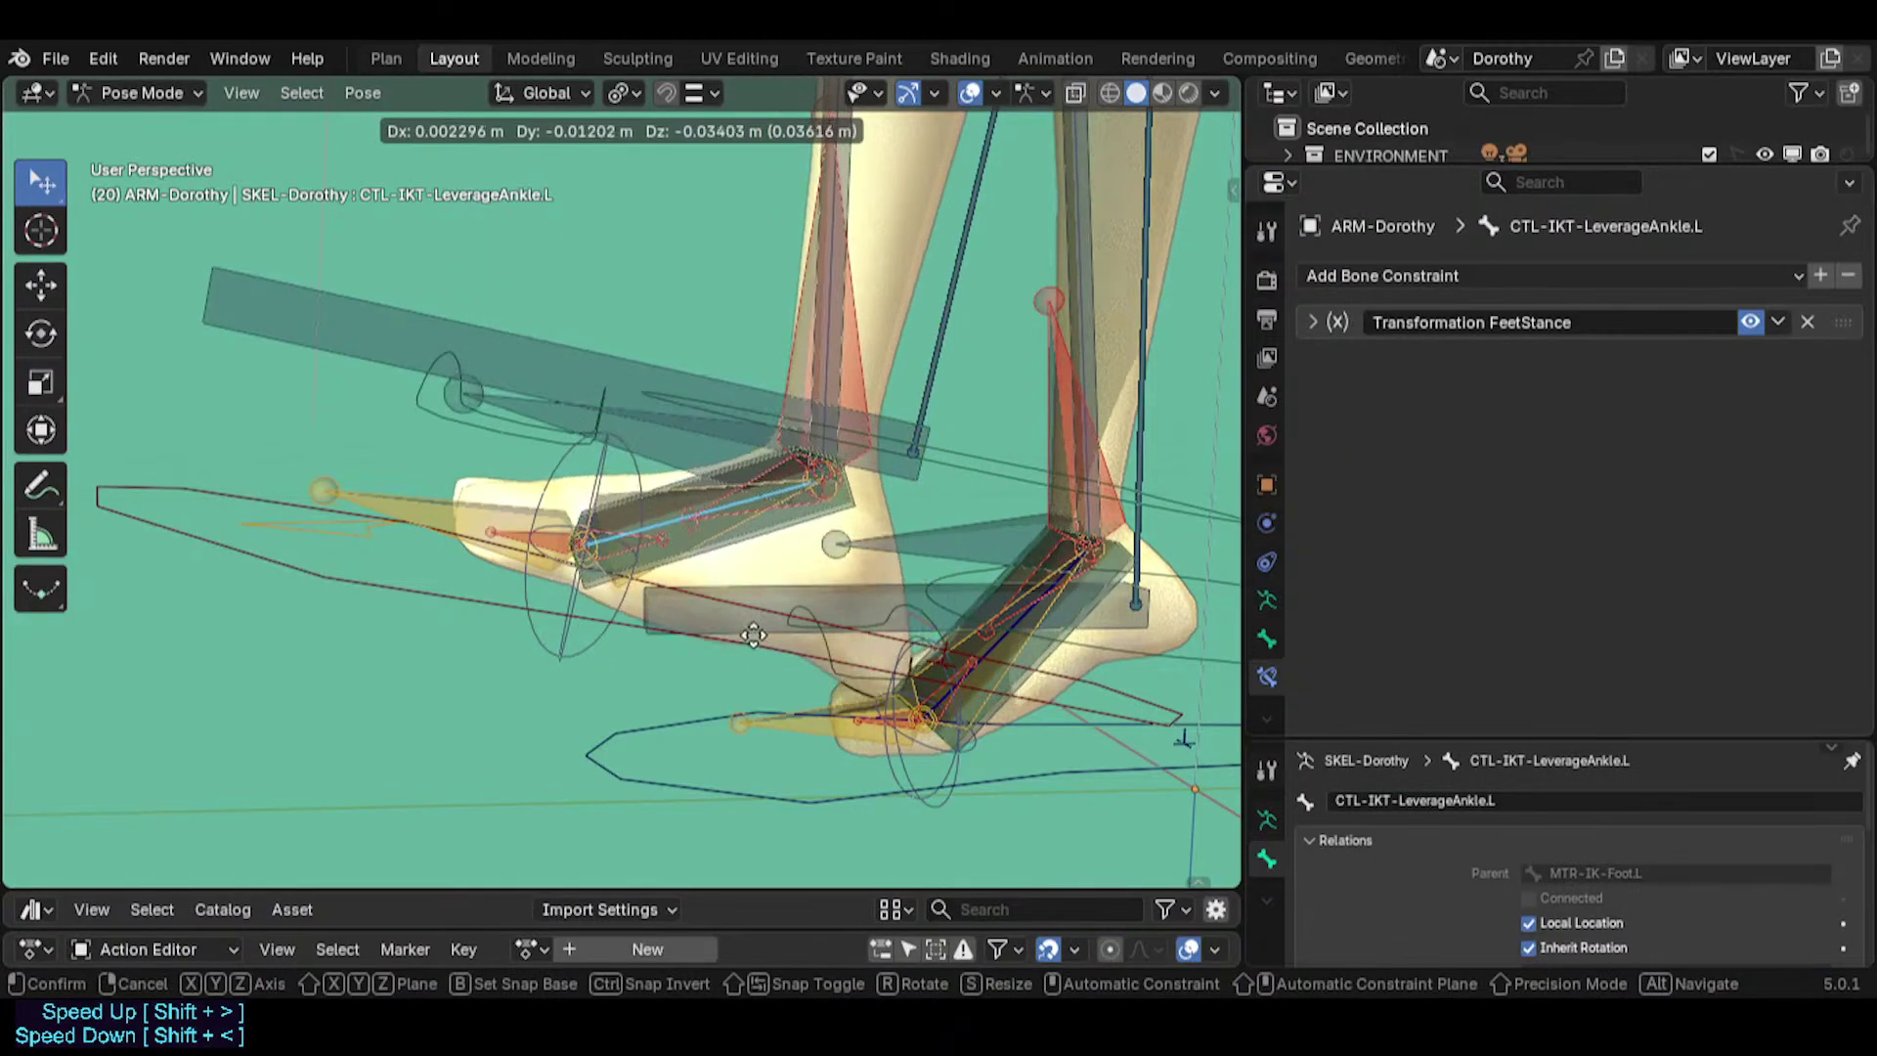
pyautogui.click(731, 508)
pyautogui.scroll(2, 731, 507)
pyautogui.moveTo(731, 507); pyautogui.dragTo(688, 457, button='middle')
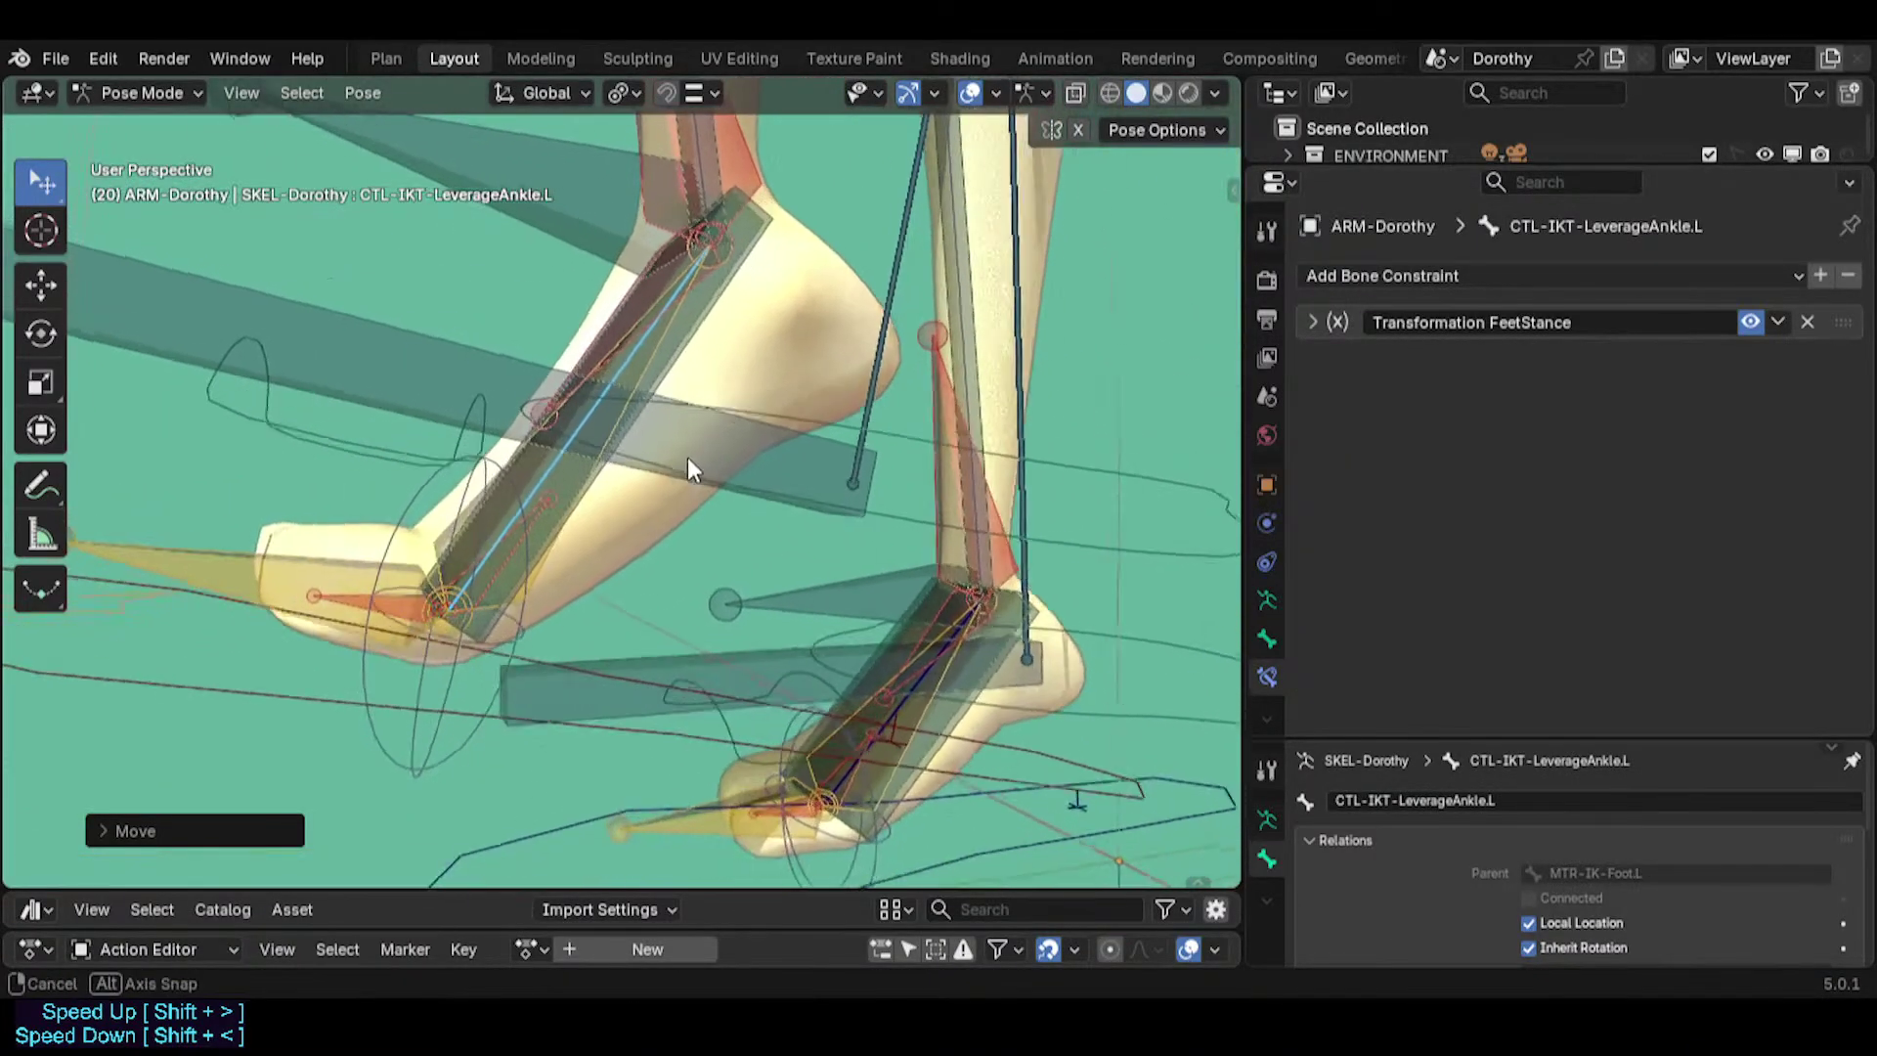
pyautogui.press('g')
pyautogui.click(867, 588)
pyautogui.moveTo(868, 589); pyautogui.dragTo(798, 546, button='middle')
pyautogui.press('g')
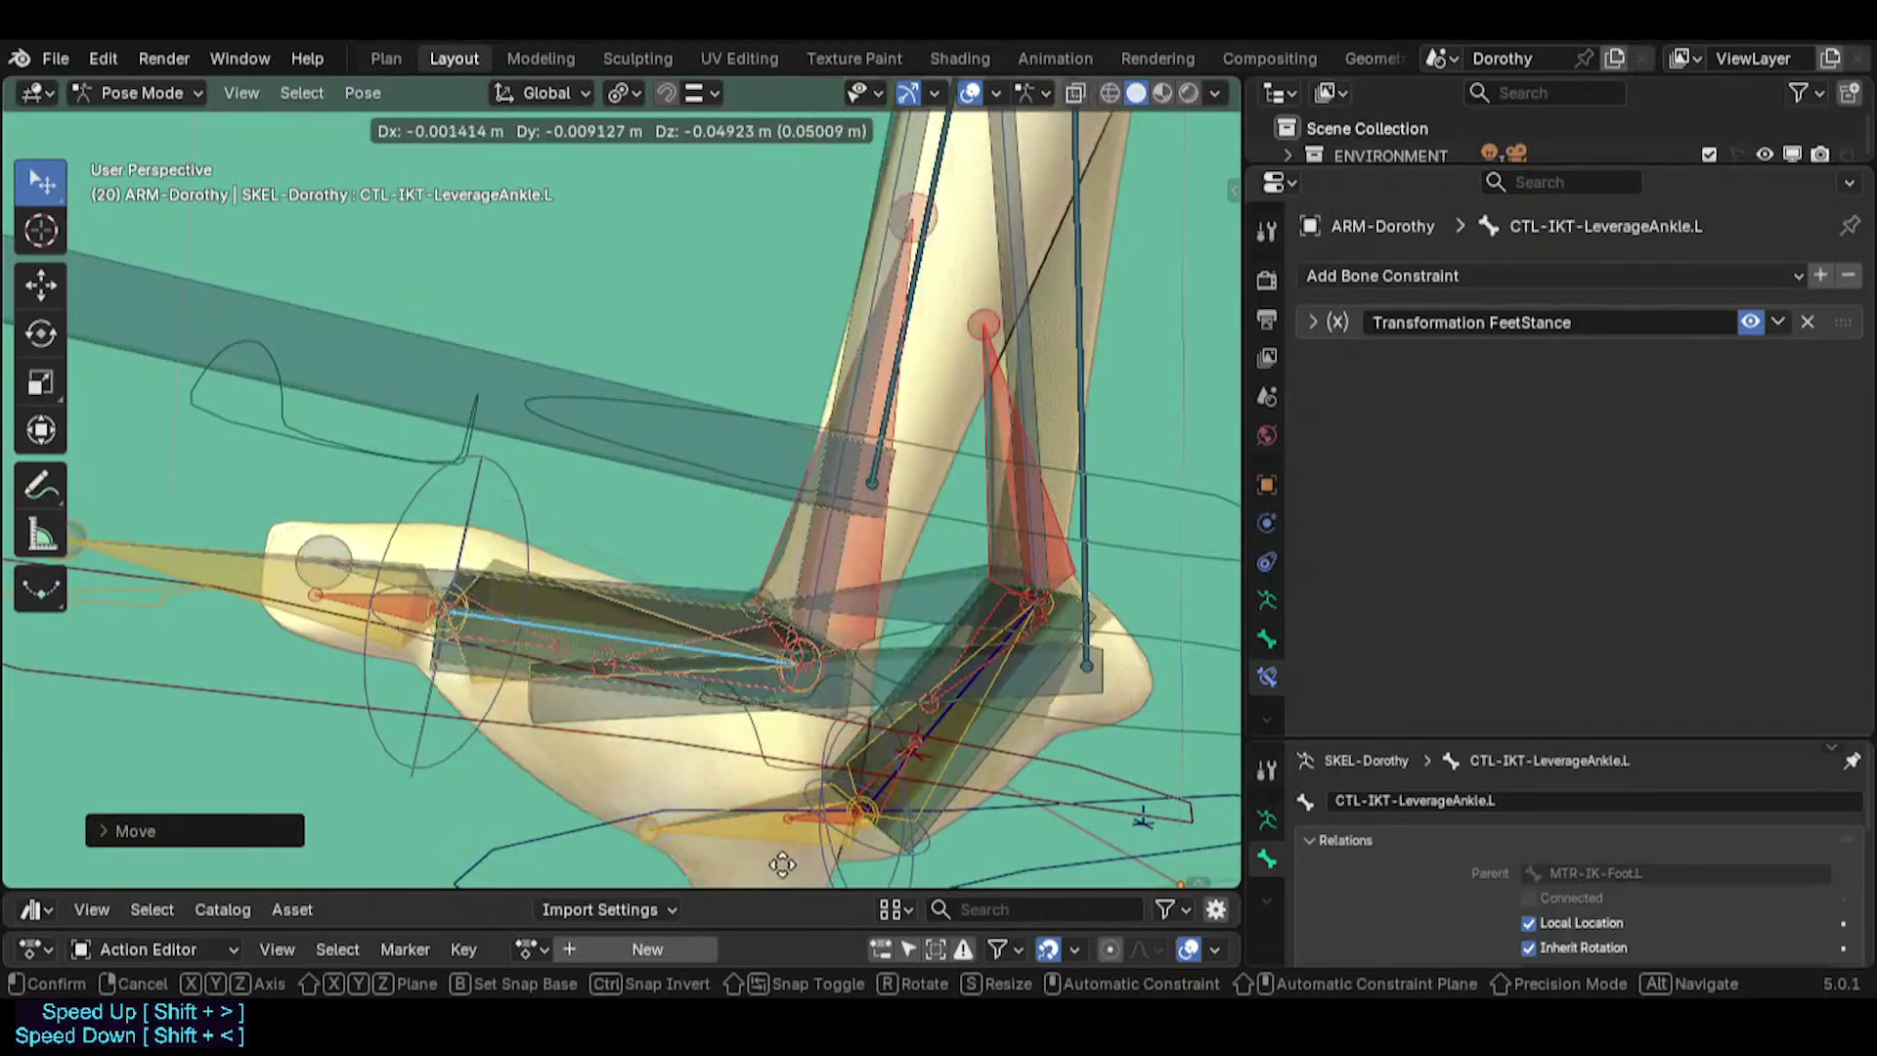
pyautogui.click(712, 449)
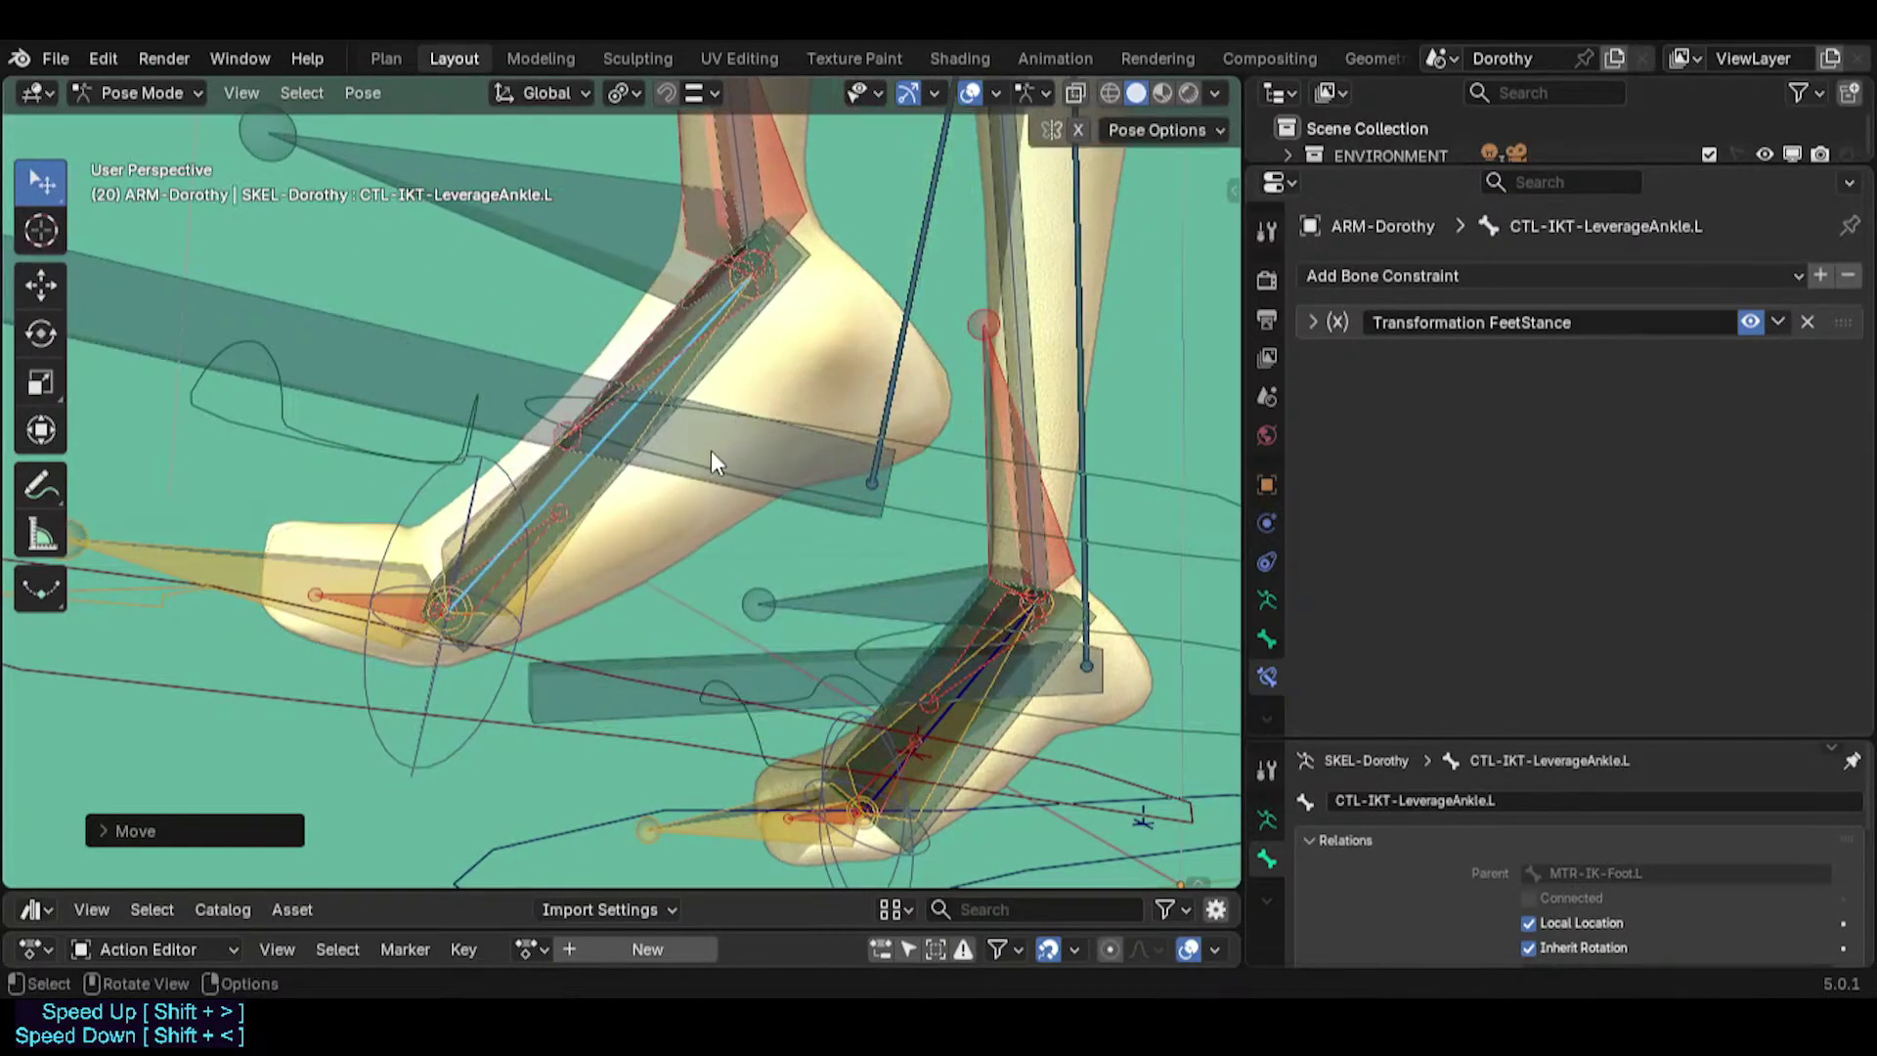
pyautogui.scroll(1, 711, 449)
pyautogui.press('g')
pyautogui.click(847, 553)
pyautogui.press('g')
pyautogui.click(690, 440)
# Set the influence of HLP3-FanKnucklesFoot.L's Copy Rotation constraint to 0.395.
pyautogui.click(530, 567)
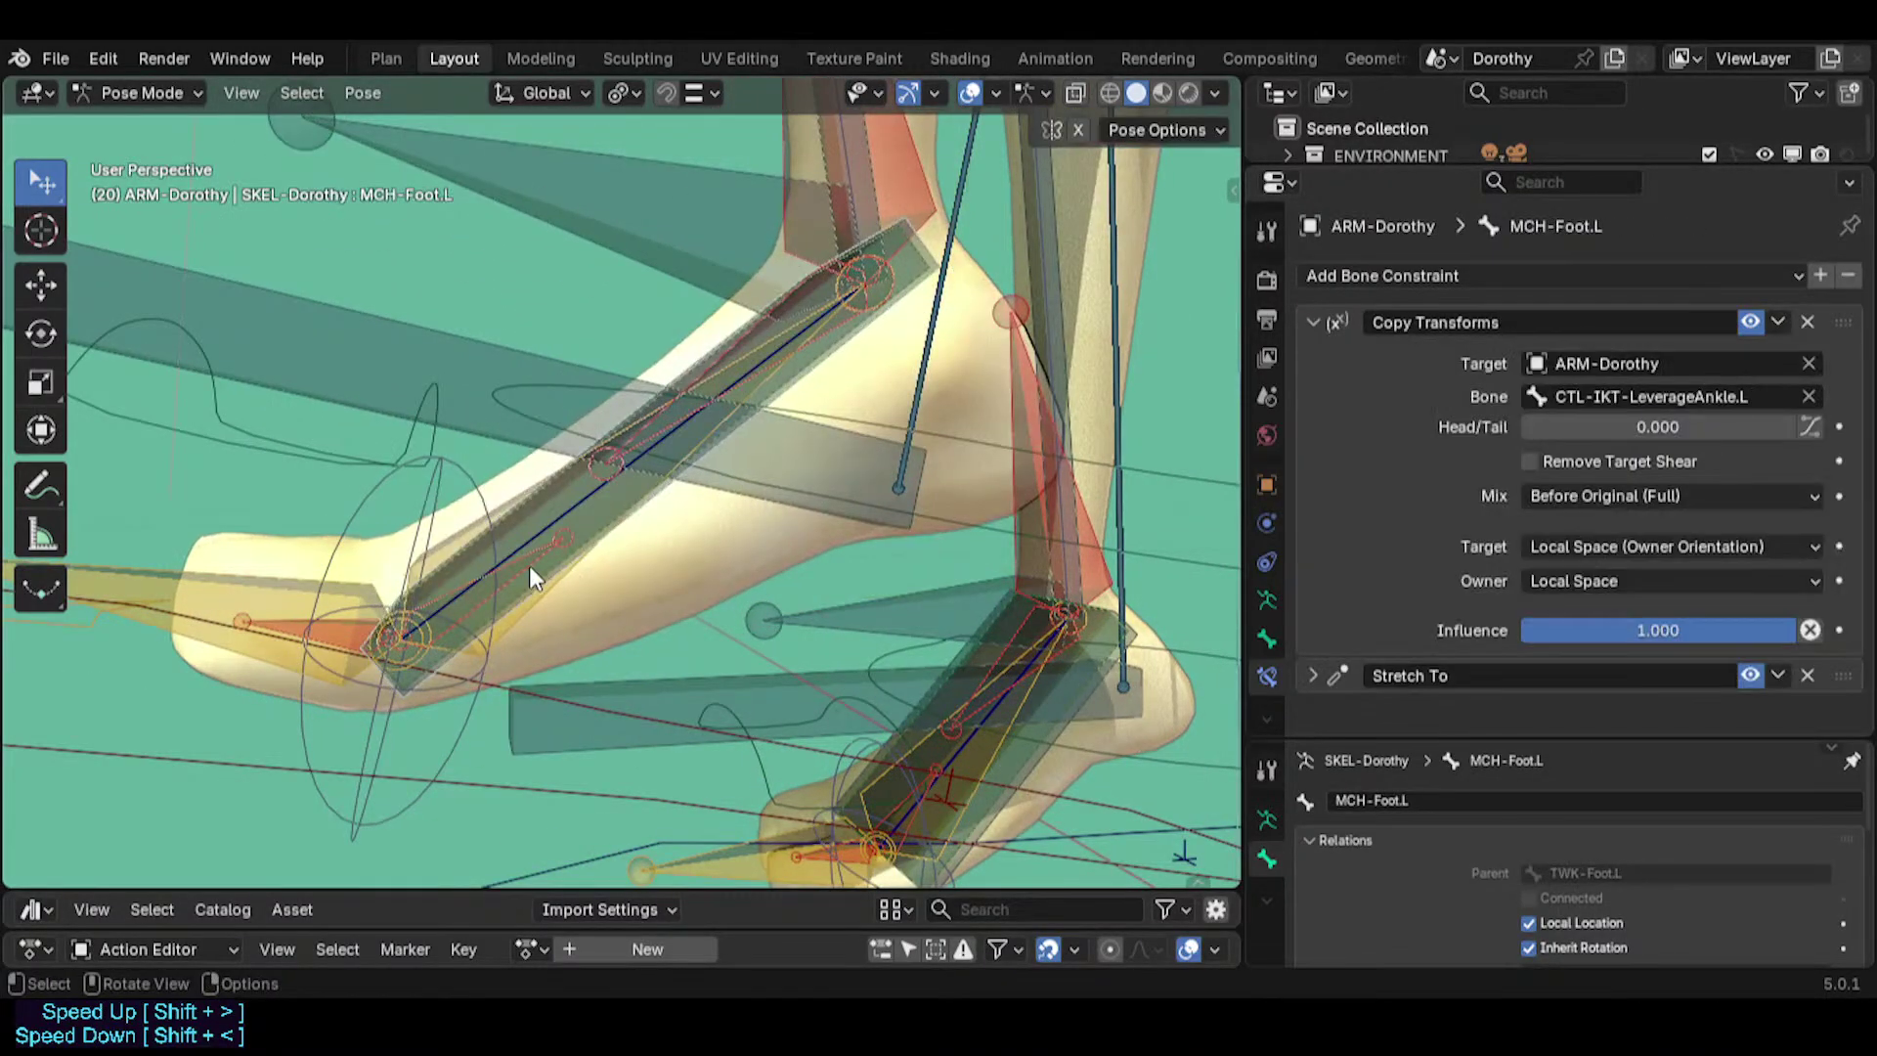
pyautogui.click(530, 567)
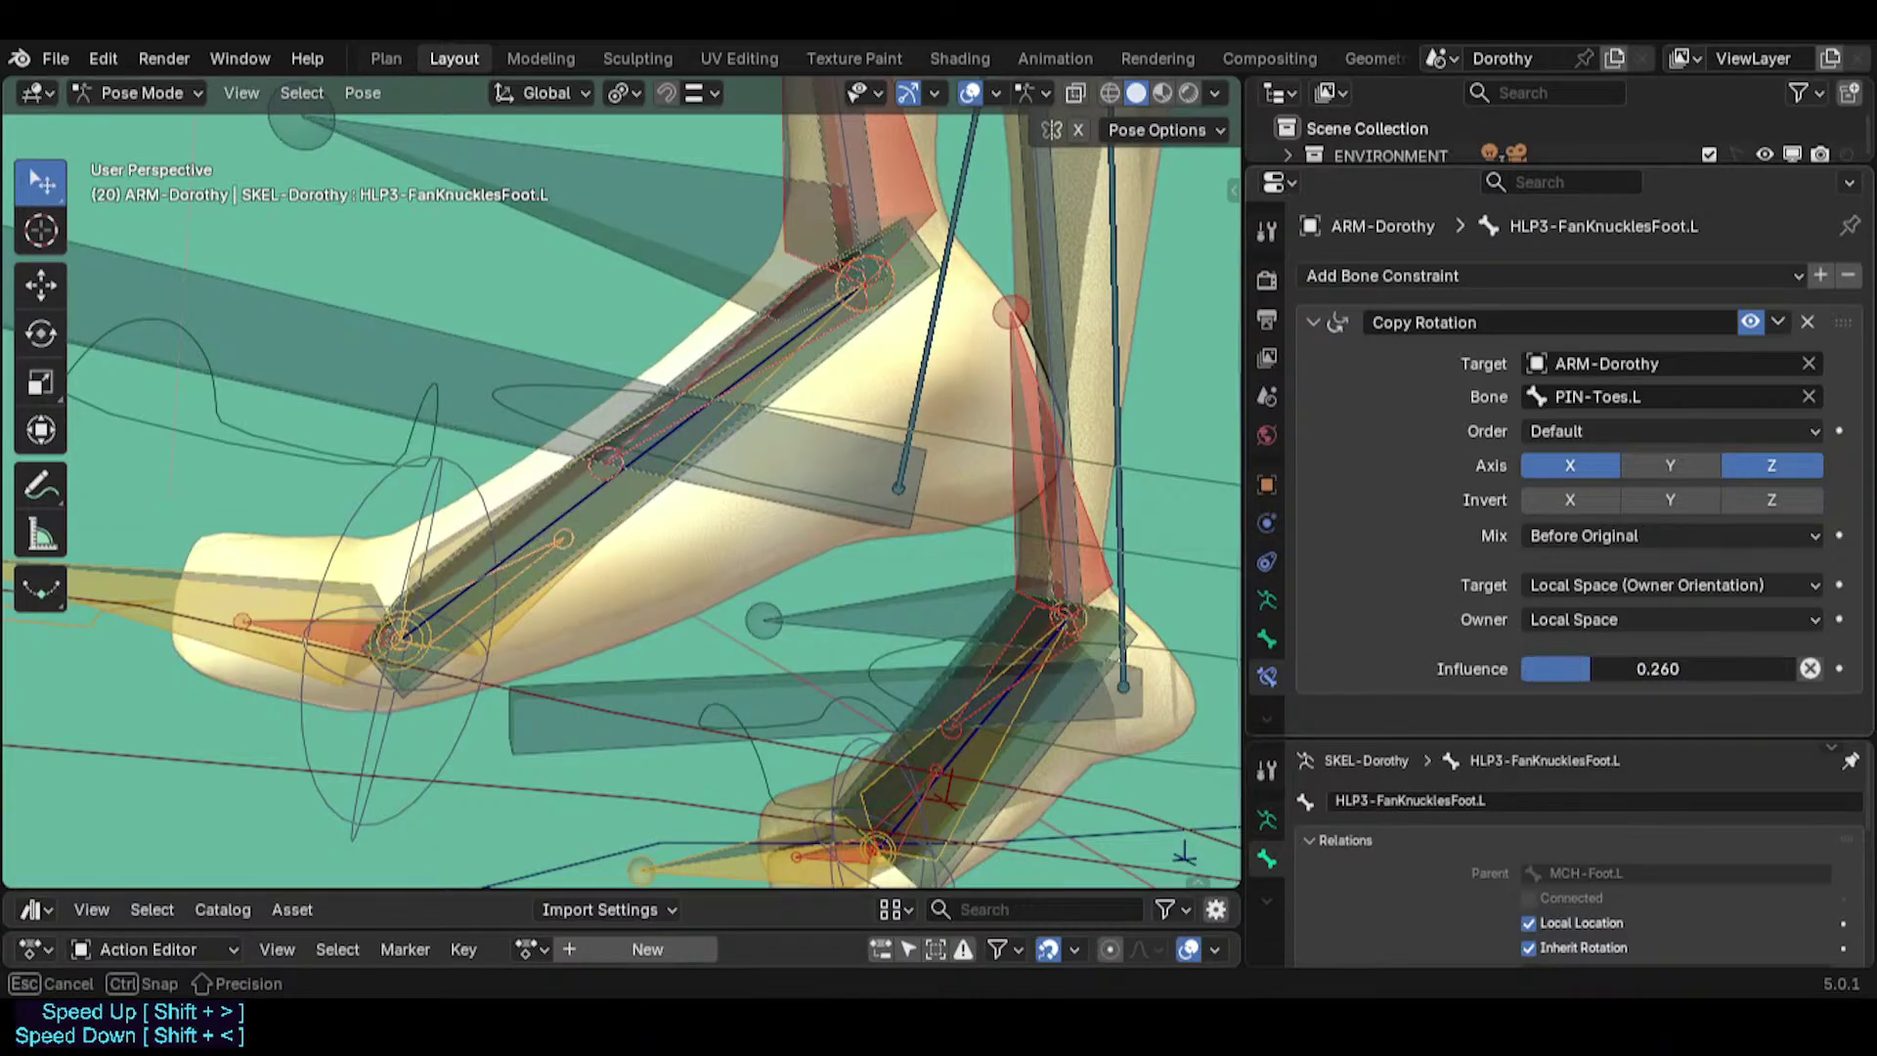
pyautogui.scroll(-2, 857, 429)
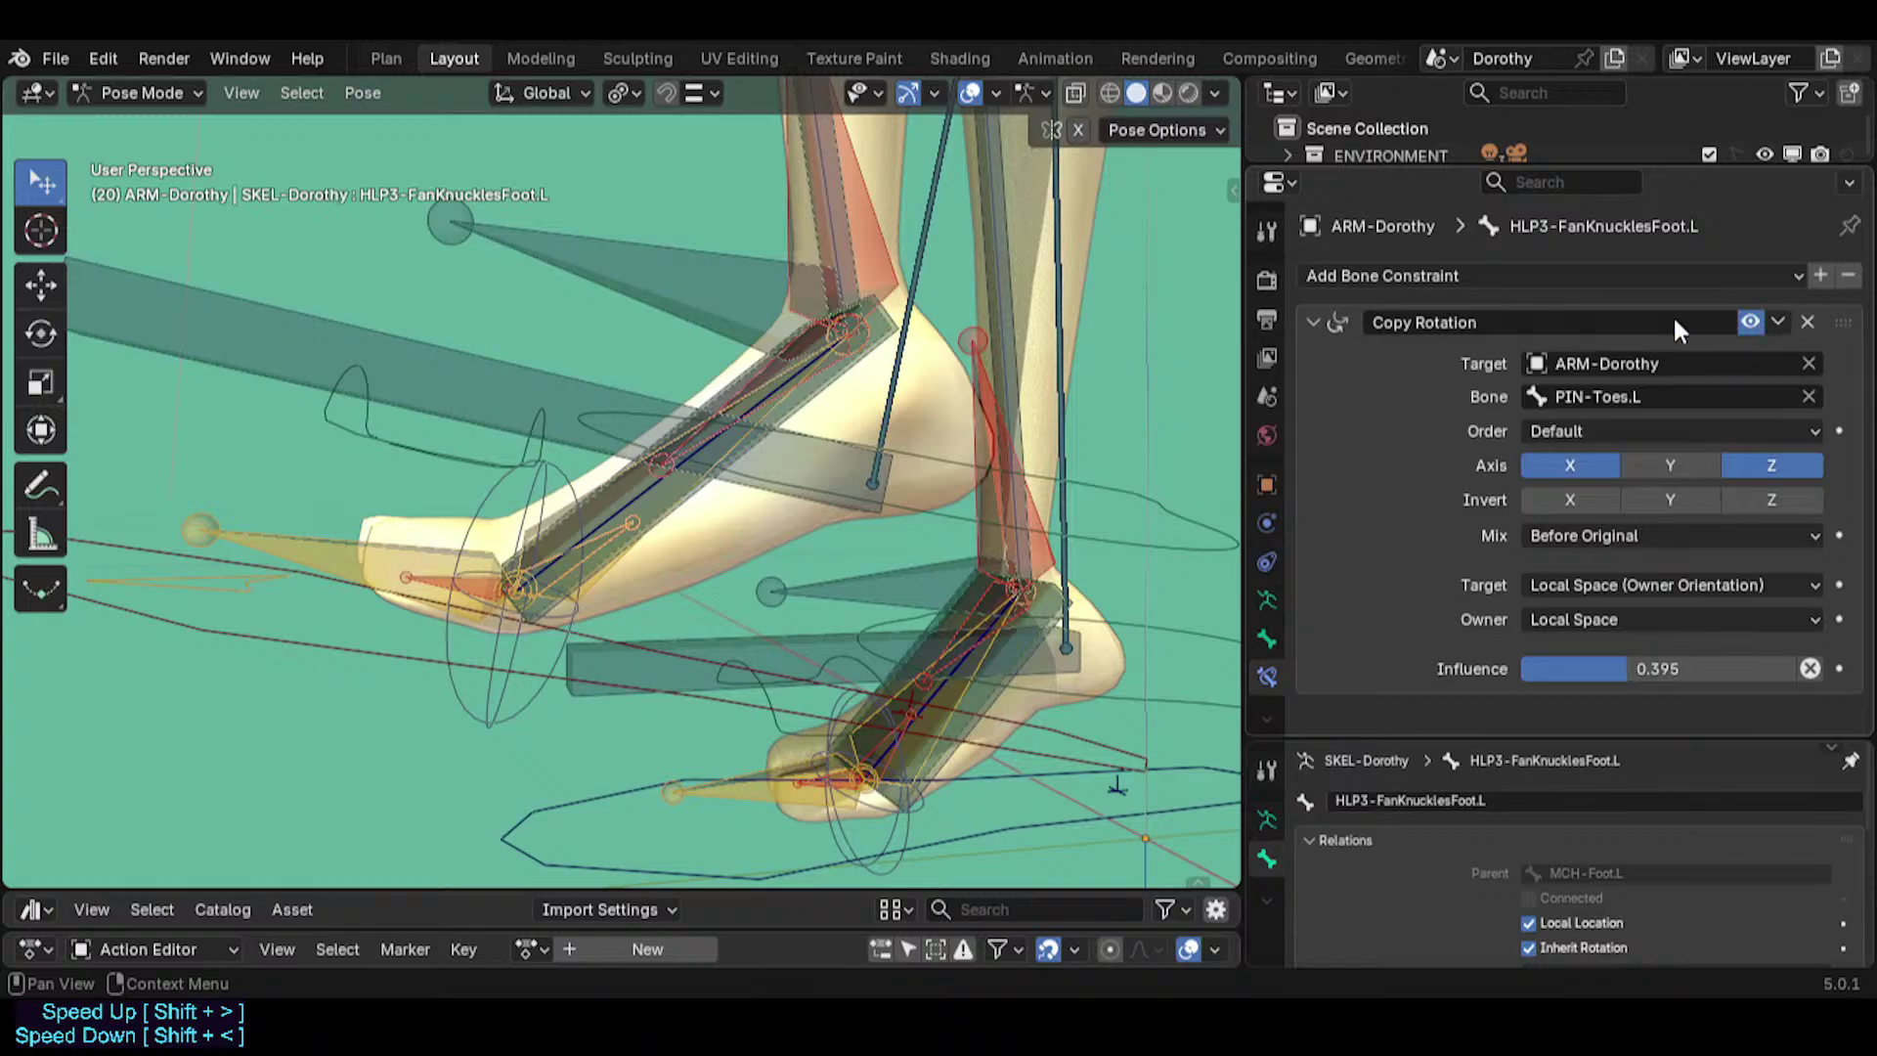
# Retest the knuckle bend with the adjusted influence by raising and lowering CTL-IKT-LeverageAnkle.L.
pyautogui.scroll(-2, 797, 362)
pyautogui.click(793, 422)
pyautogui.click(794, 422)
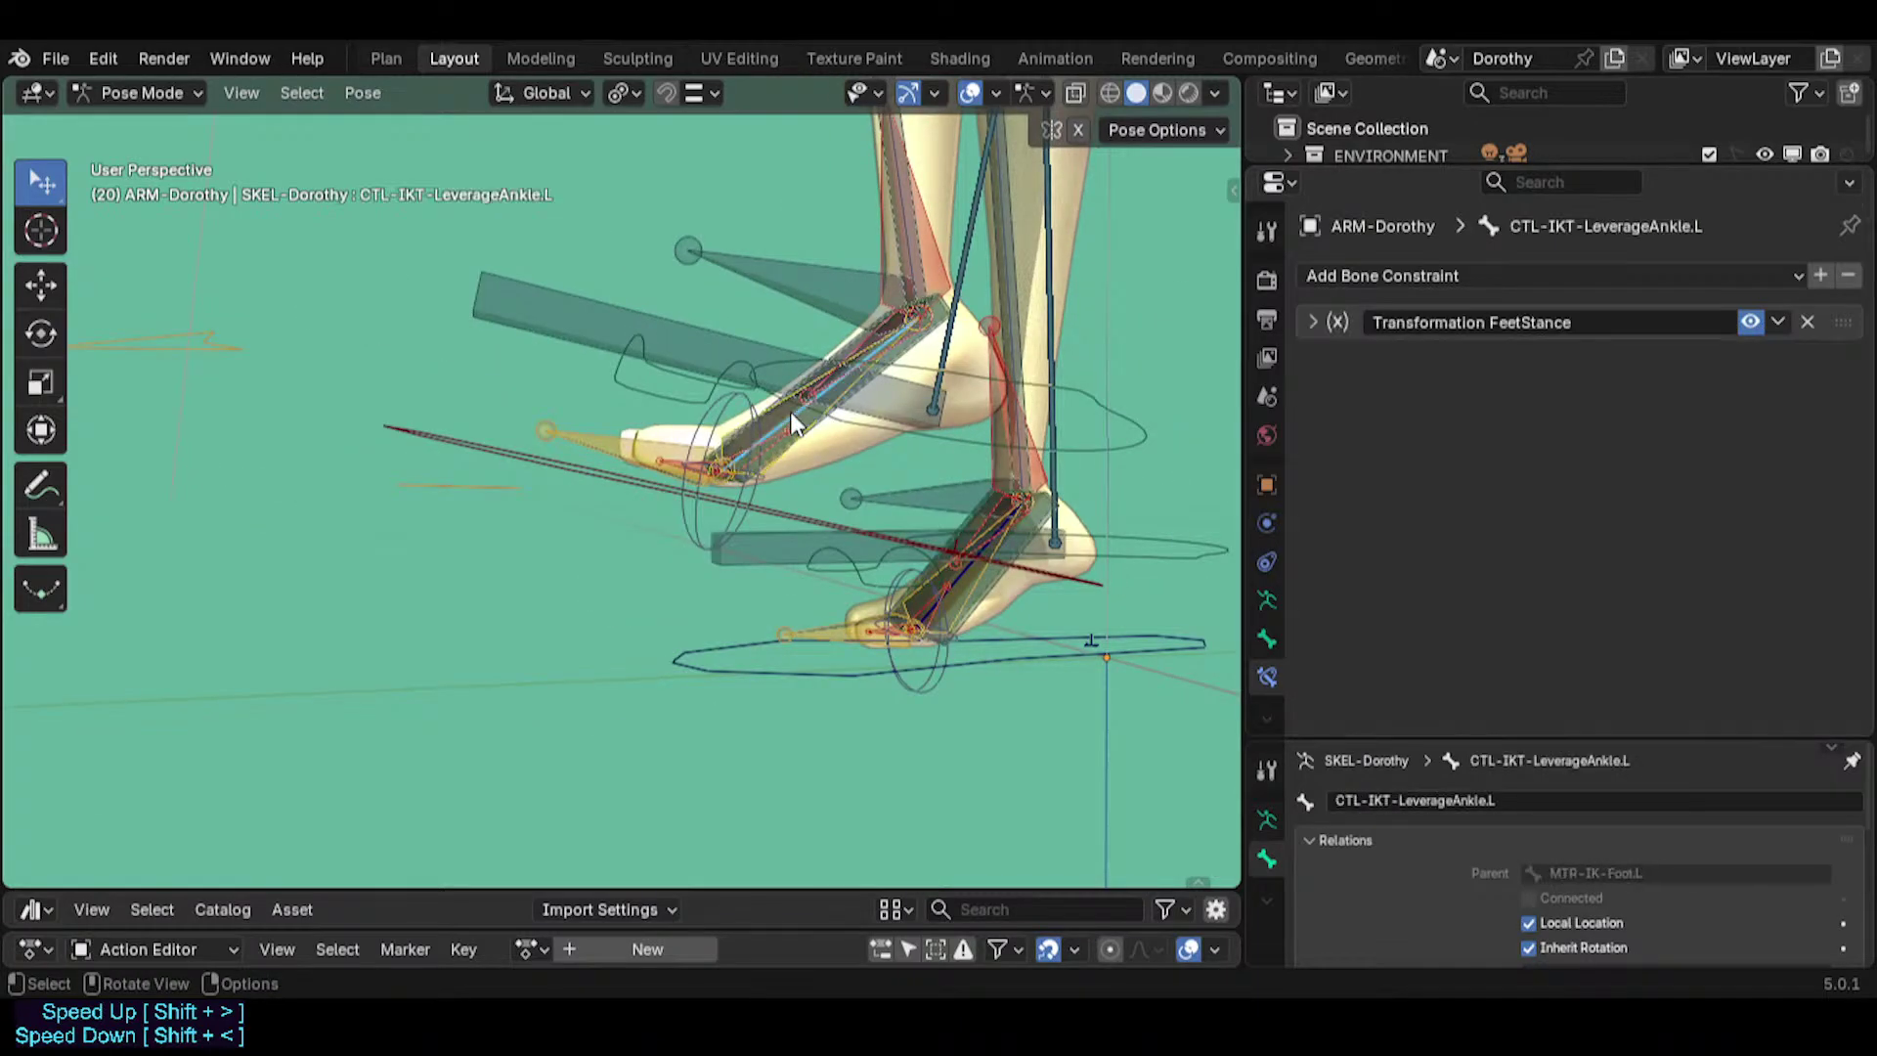
pyautogui.press('g')
pyautogui.click(752, 389)
pyautogui.scroll(2, 755, 391)
pyautogui.press('g')
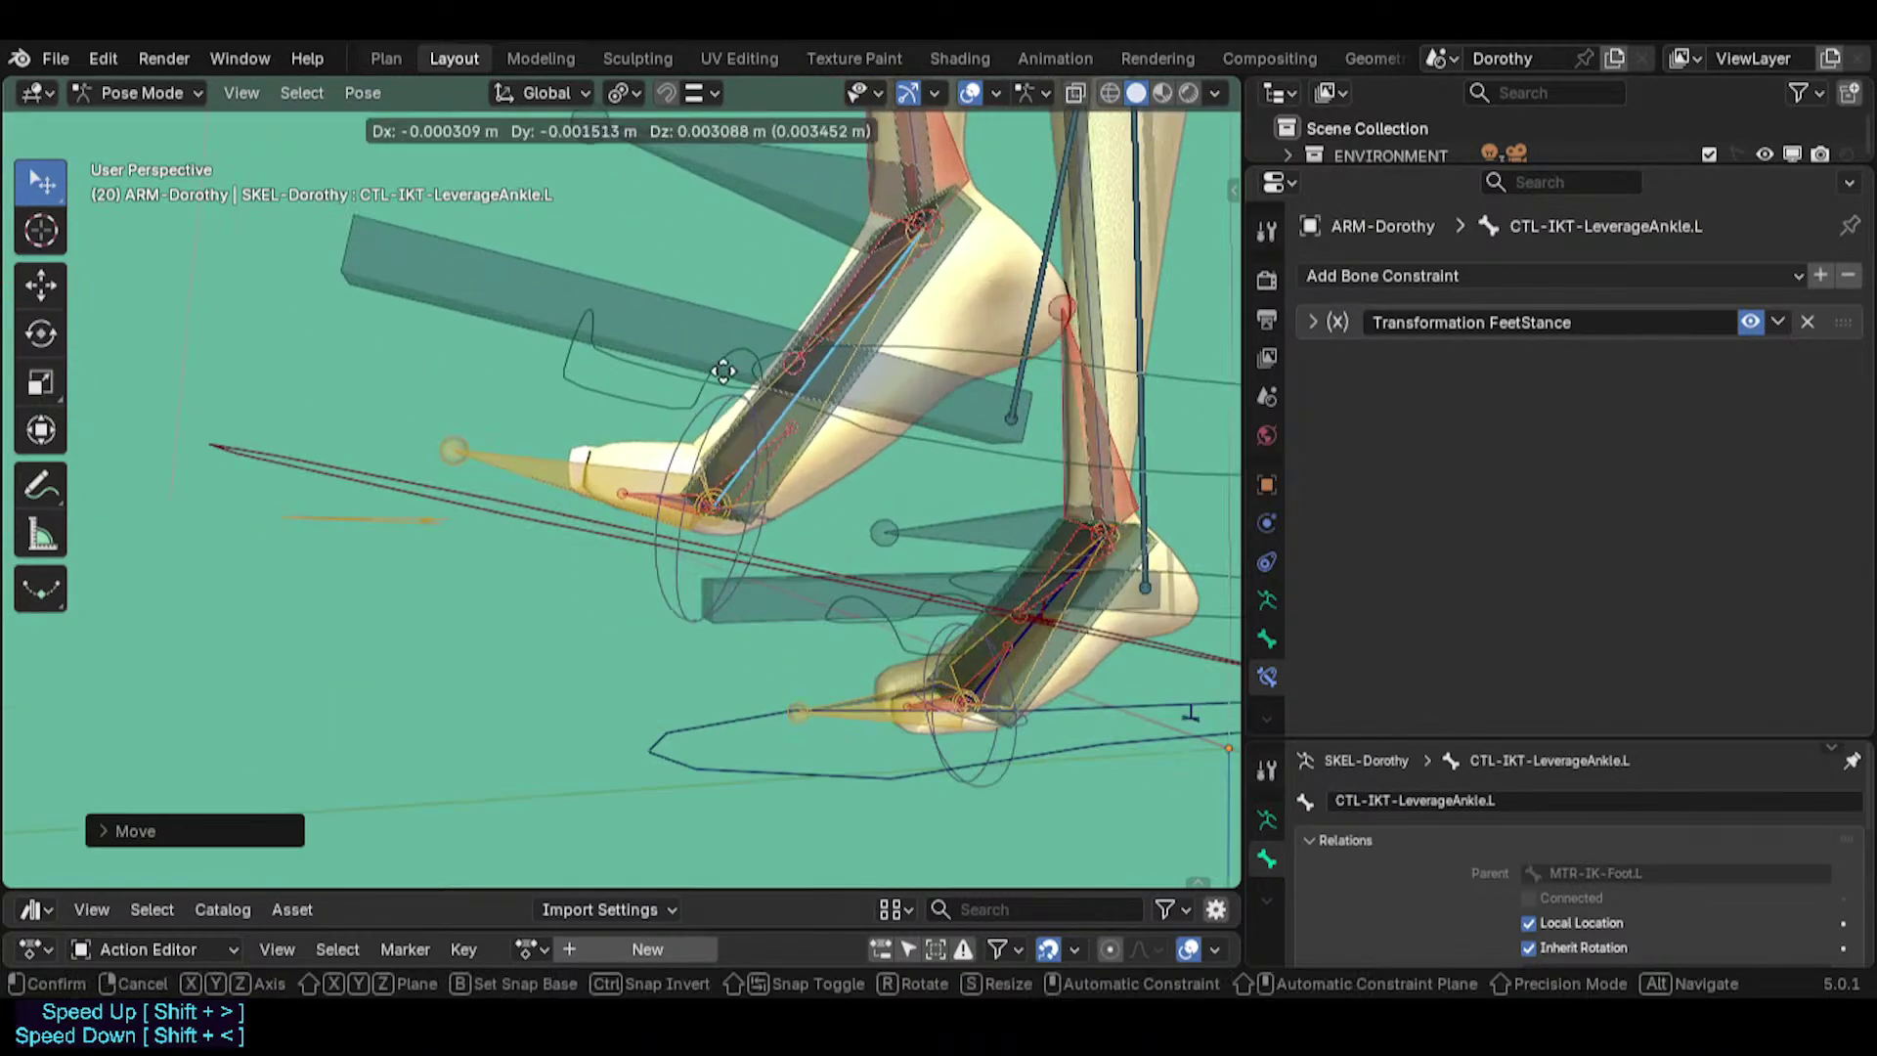
pyautogui.click(876, 487)
# Try rotating PIN-Toes.L, and rotate the TWK-Toes.L control to test the toe bend.
pyautogui.click(667, 443)
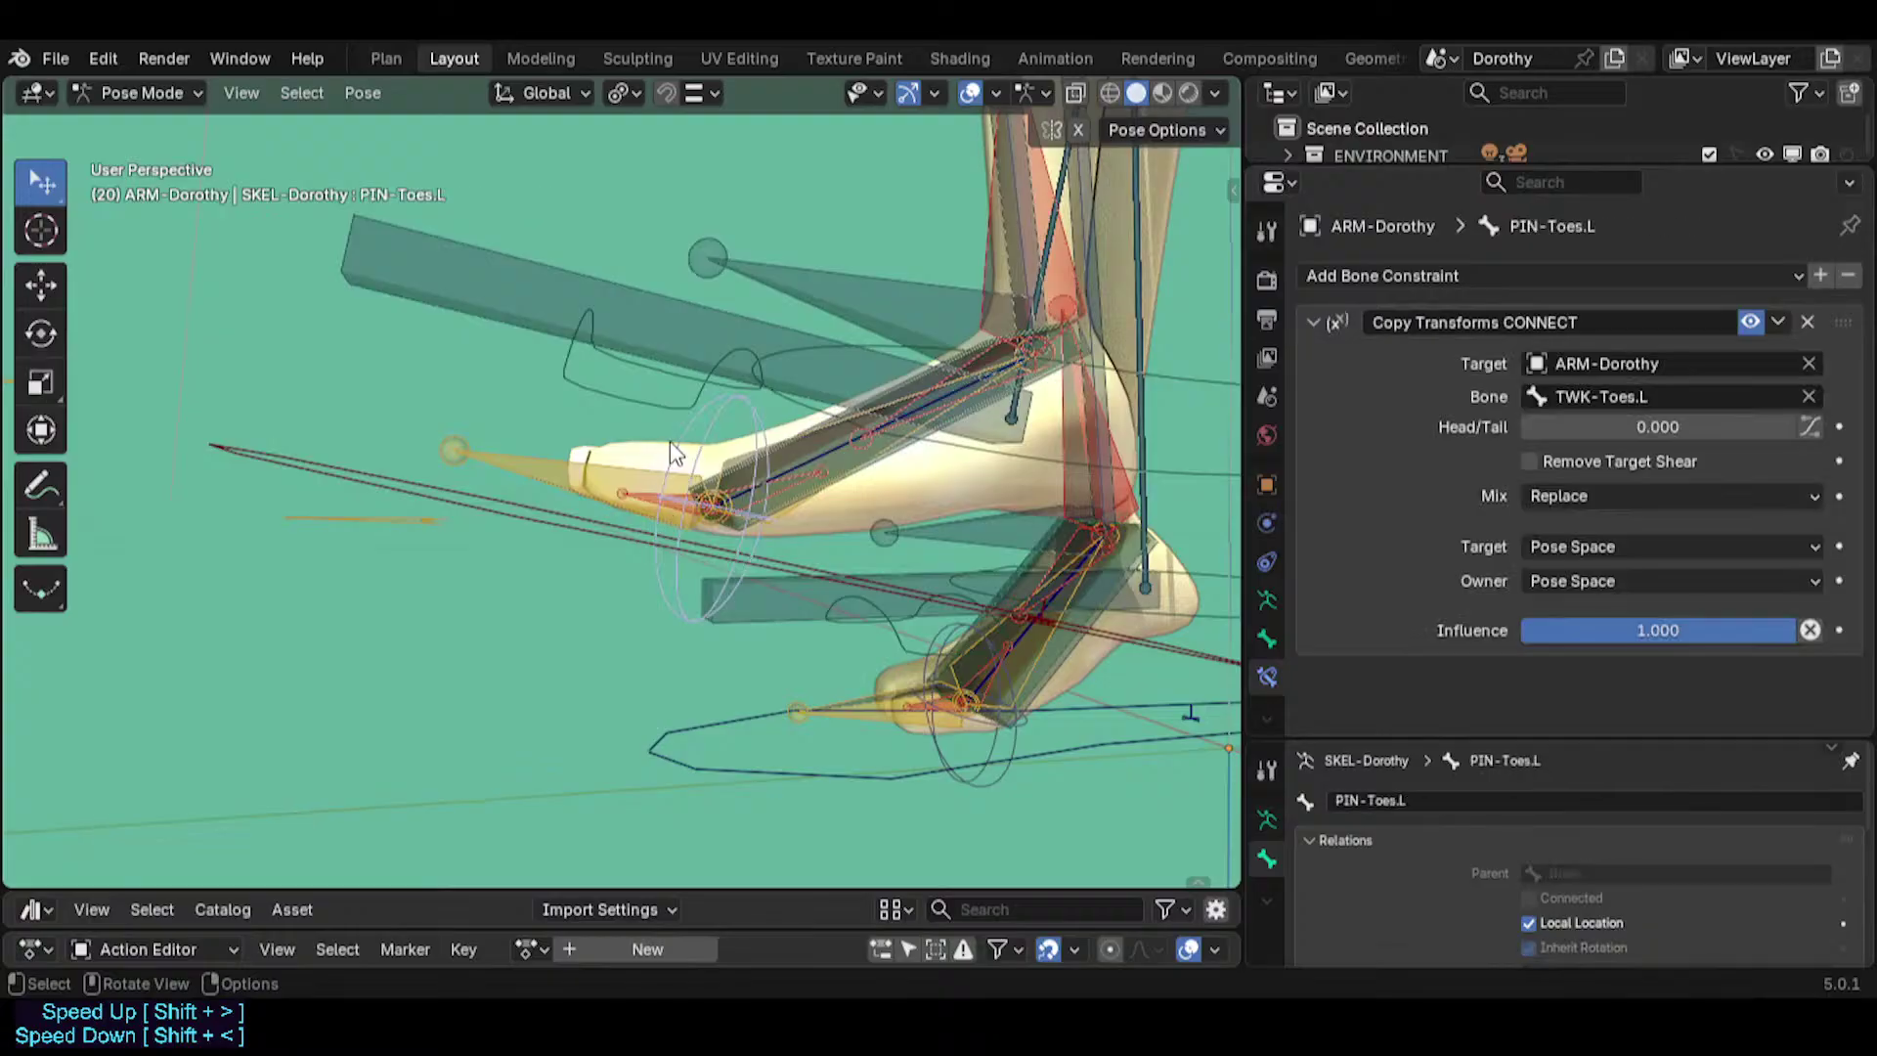
pyautogui.press('r')
pyautogui.rightClick(870, 422)
pyautogui.click(657, 386)
pyautogui.press('r')
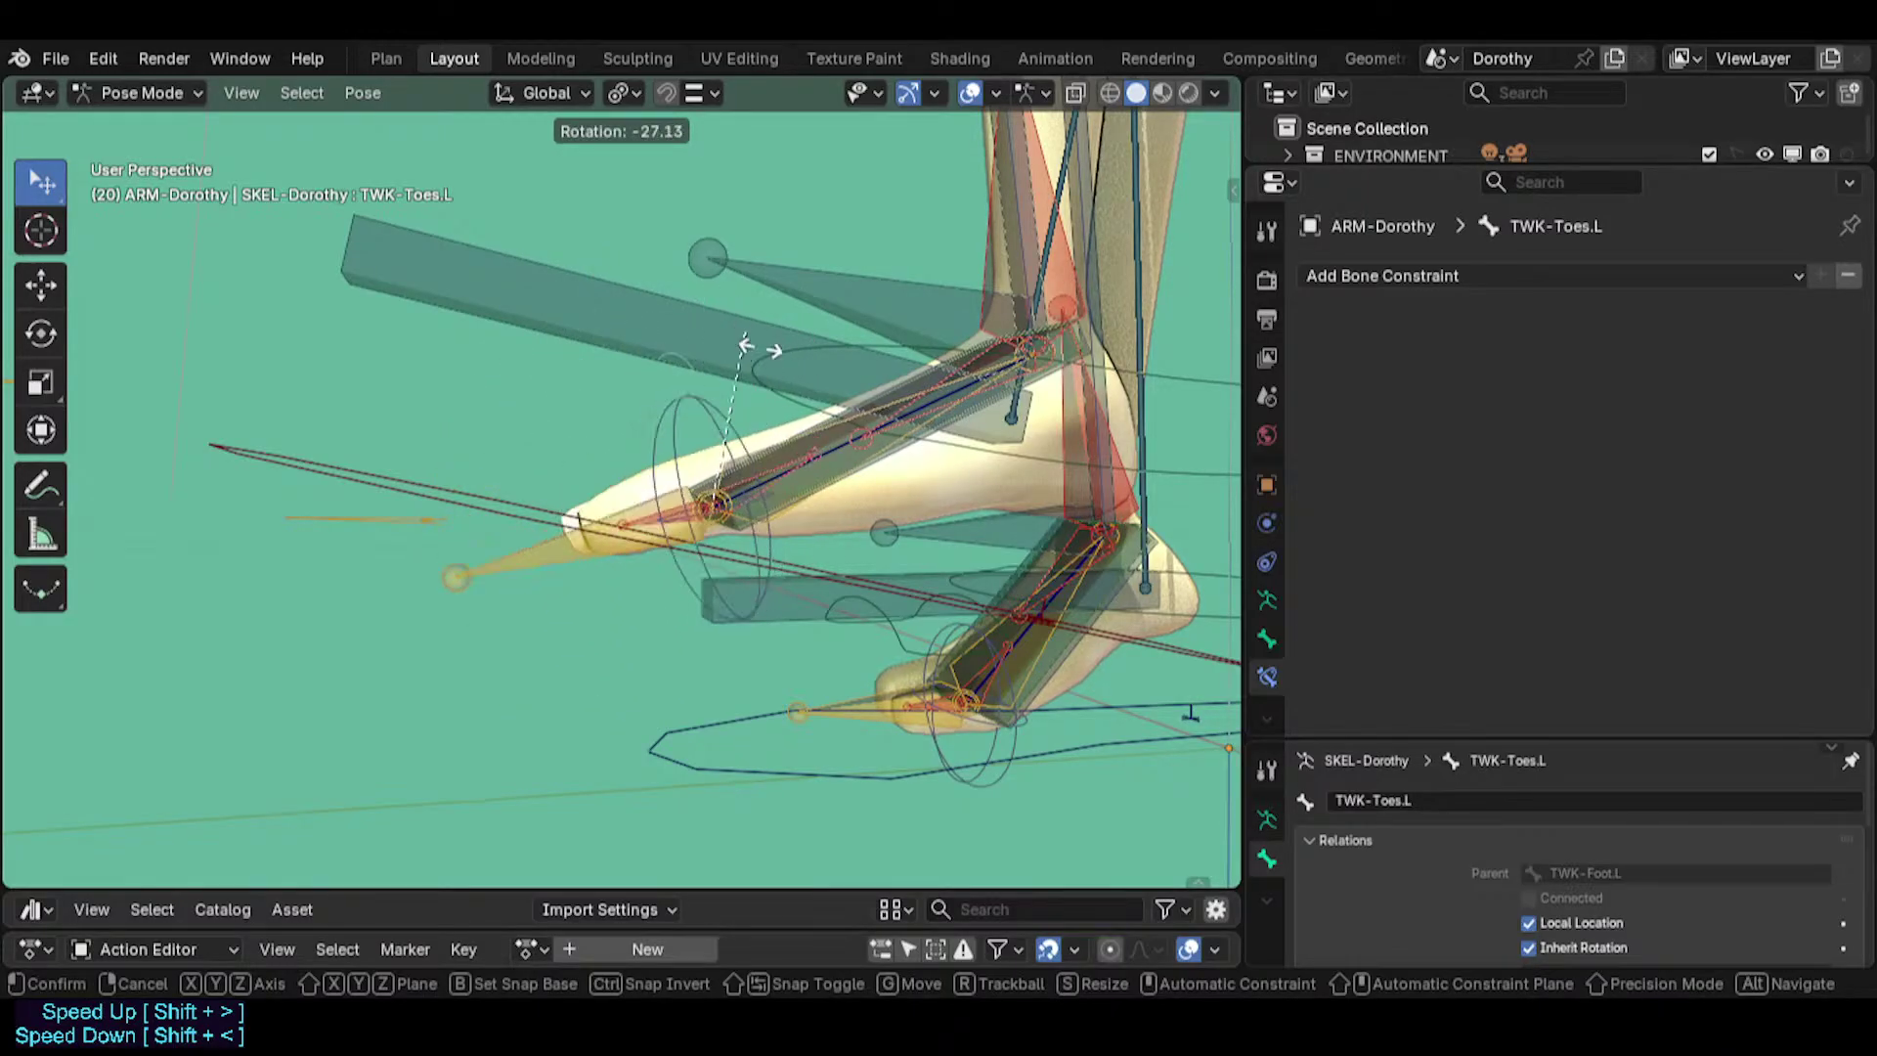
pyautogui.click(782, 375)
# Inspect the two left knuckle fan bones and try rotating HLP3-FanKnucklesToes.L.
pyautogui.scroll(3, 748, 441)
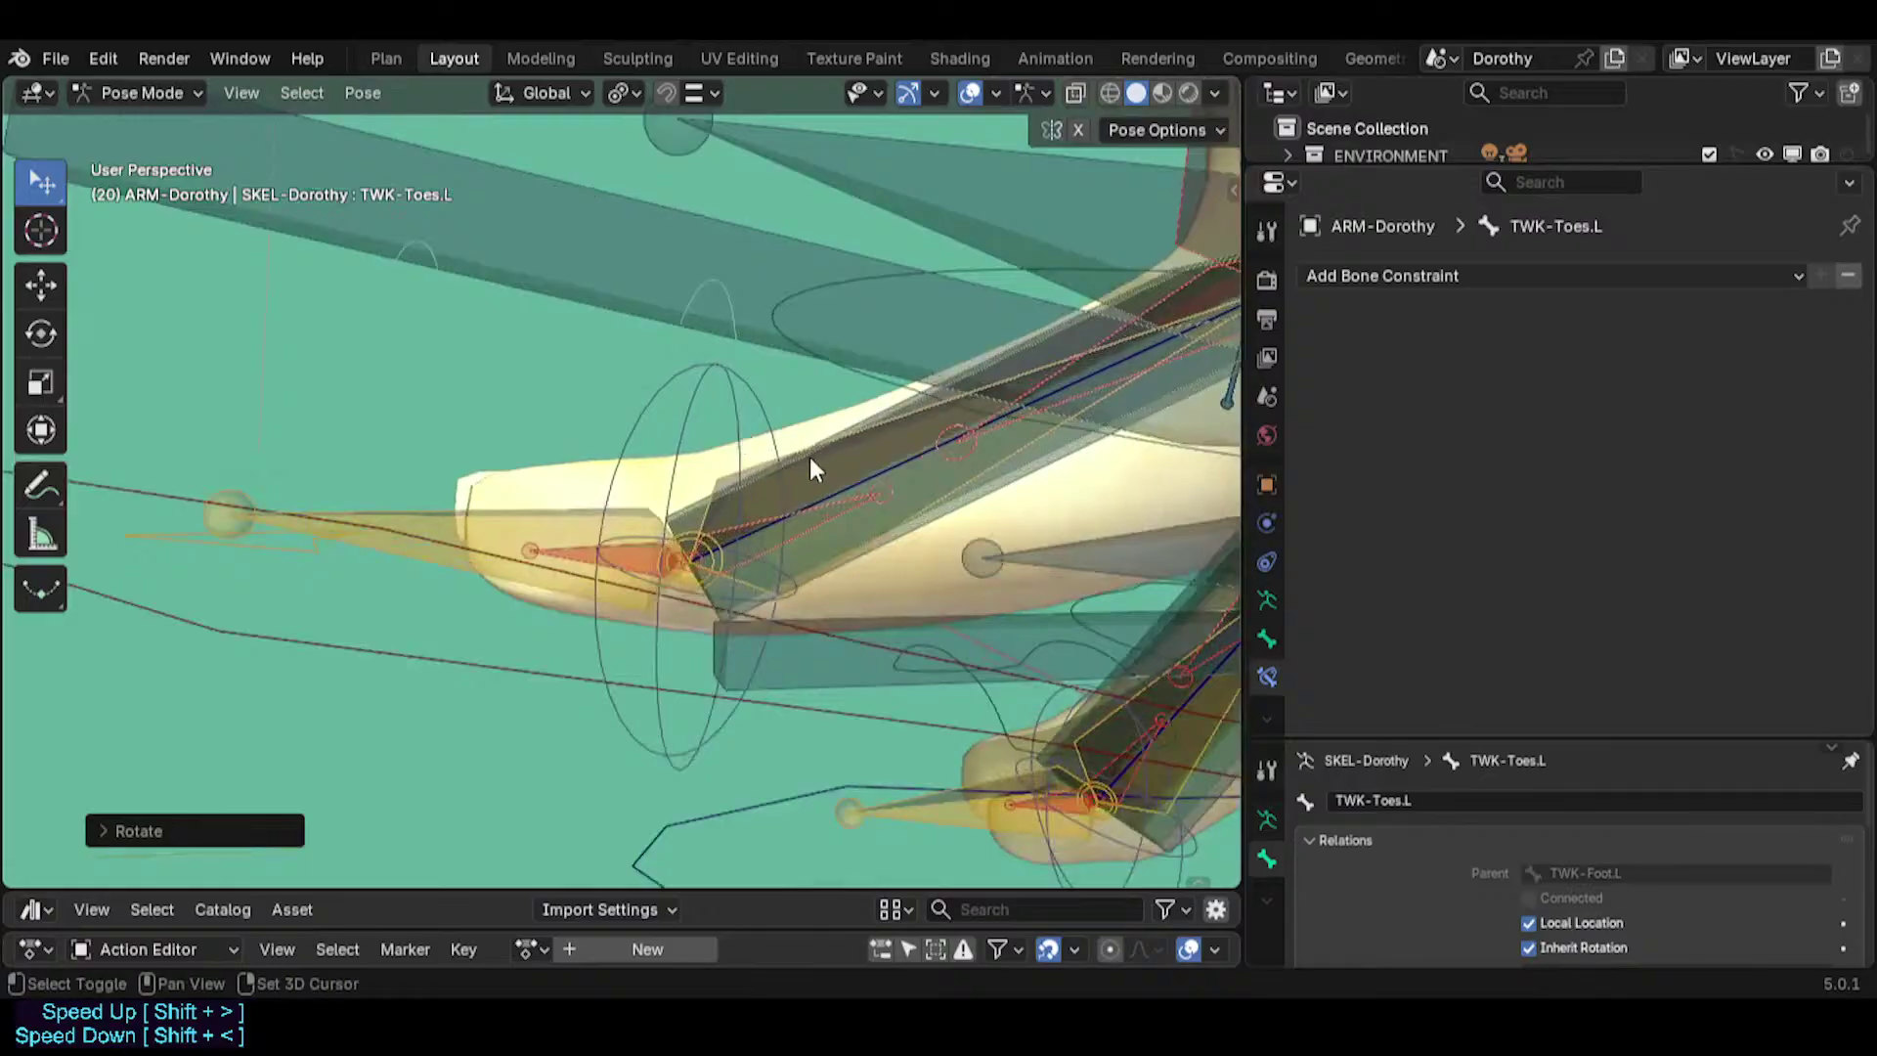
pyautogui.keyDown('shift'); pyautogui.moveTo(809, 455); pyautogui.dragTo(765, 547, button='middle'); pyautogui.keyUp('shift')
pyautogui.click(765, 548)
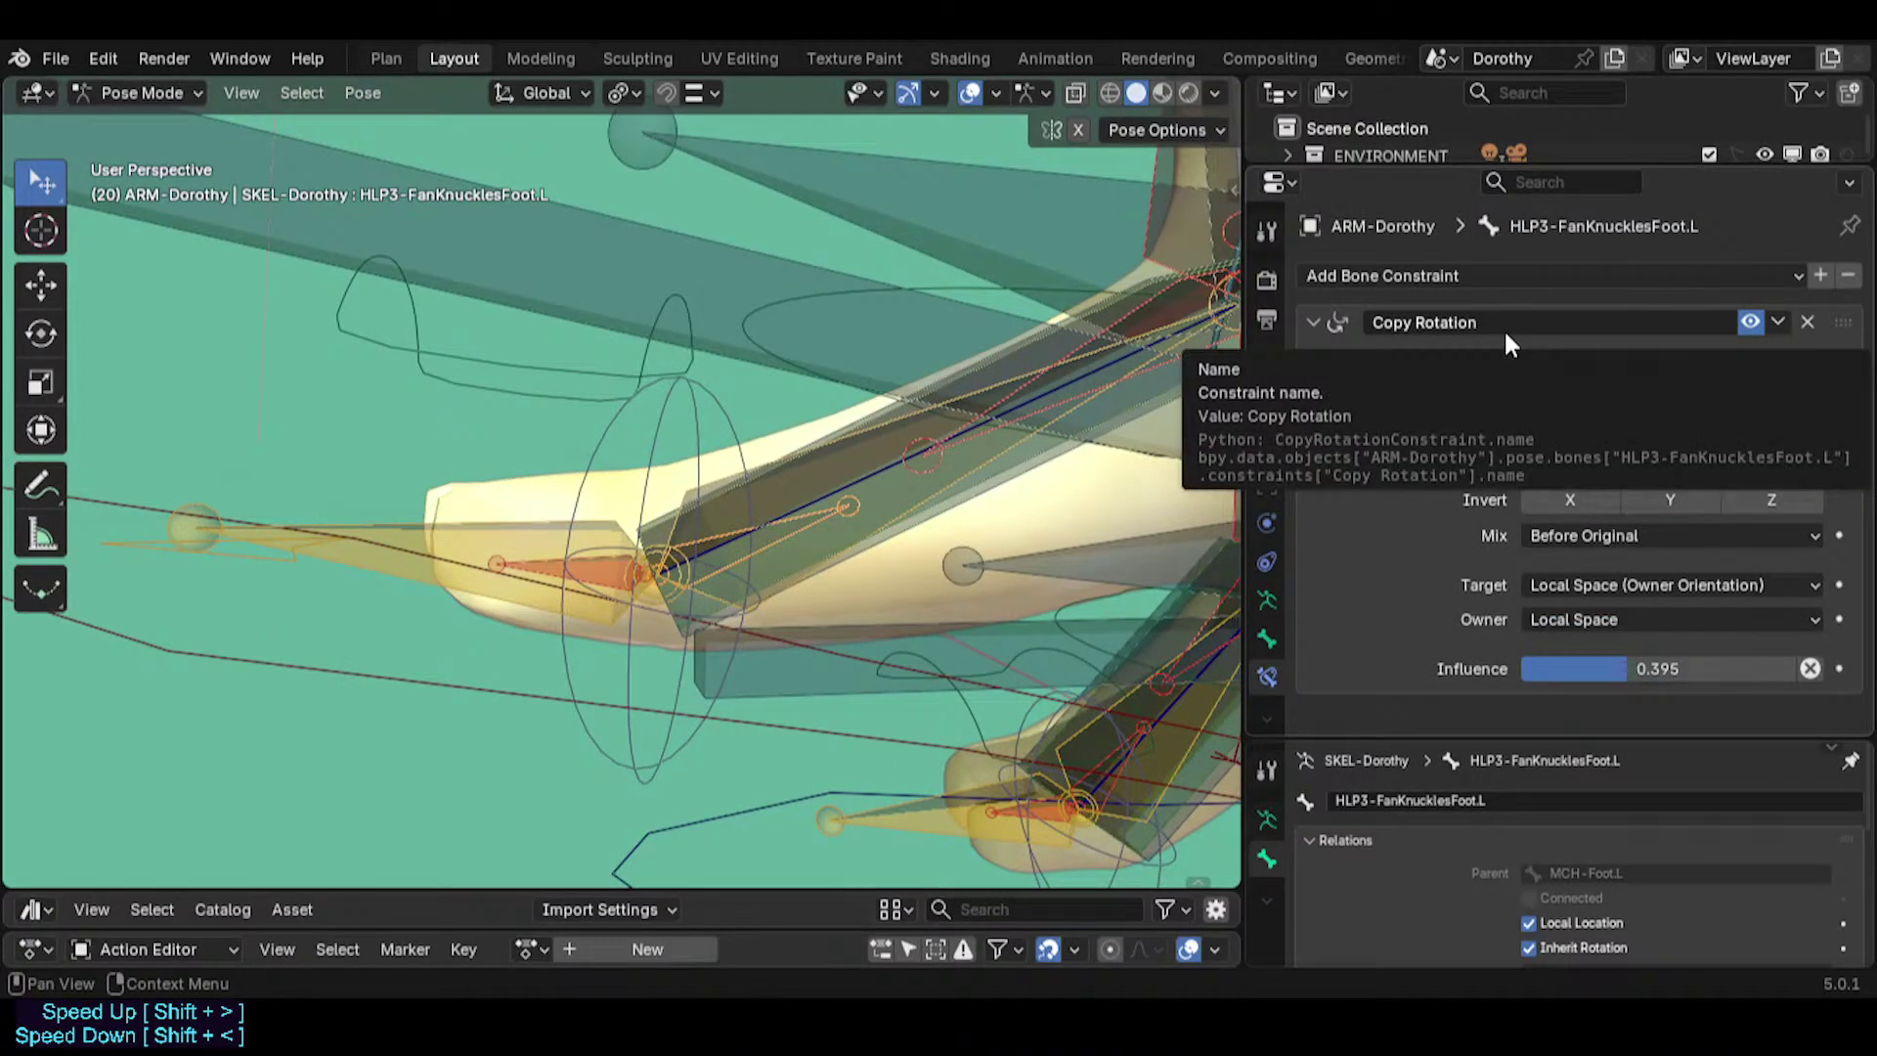
pyautogui.click(599, 573)
pyautogui.click(600, 570)
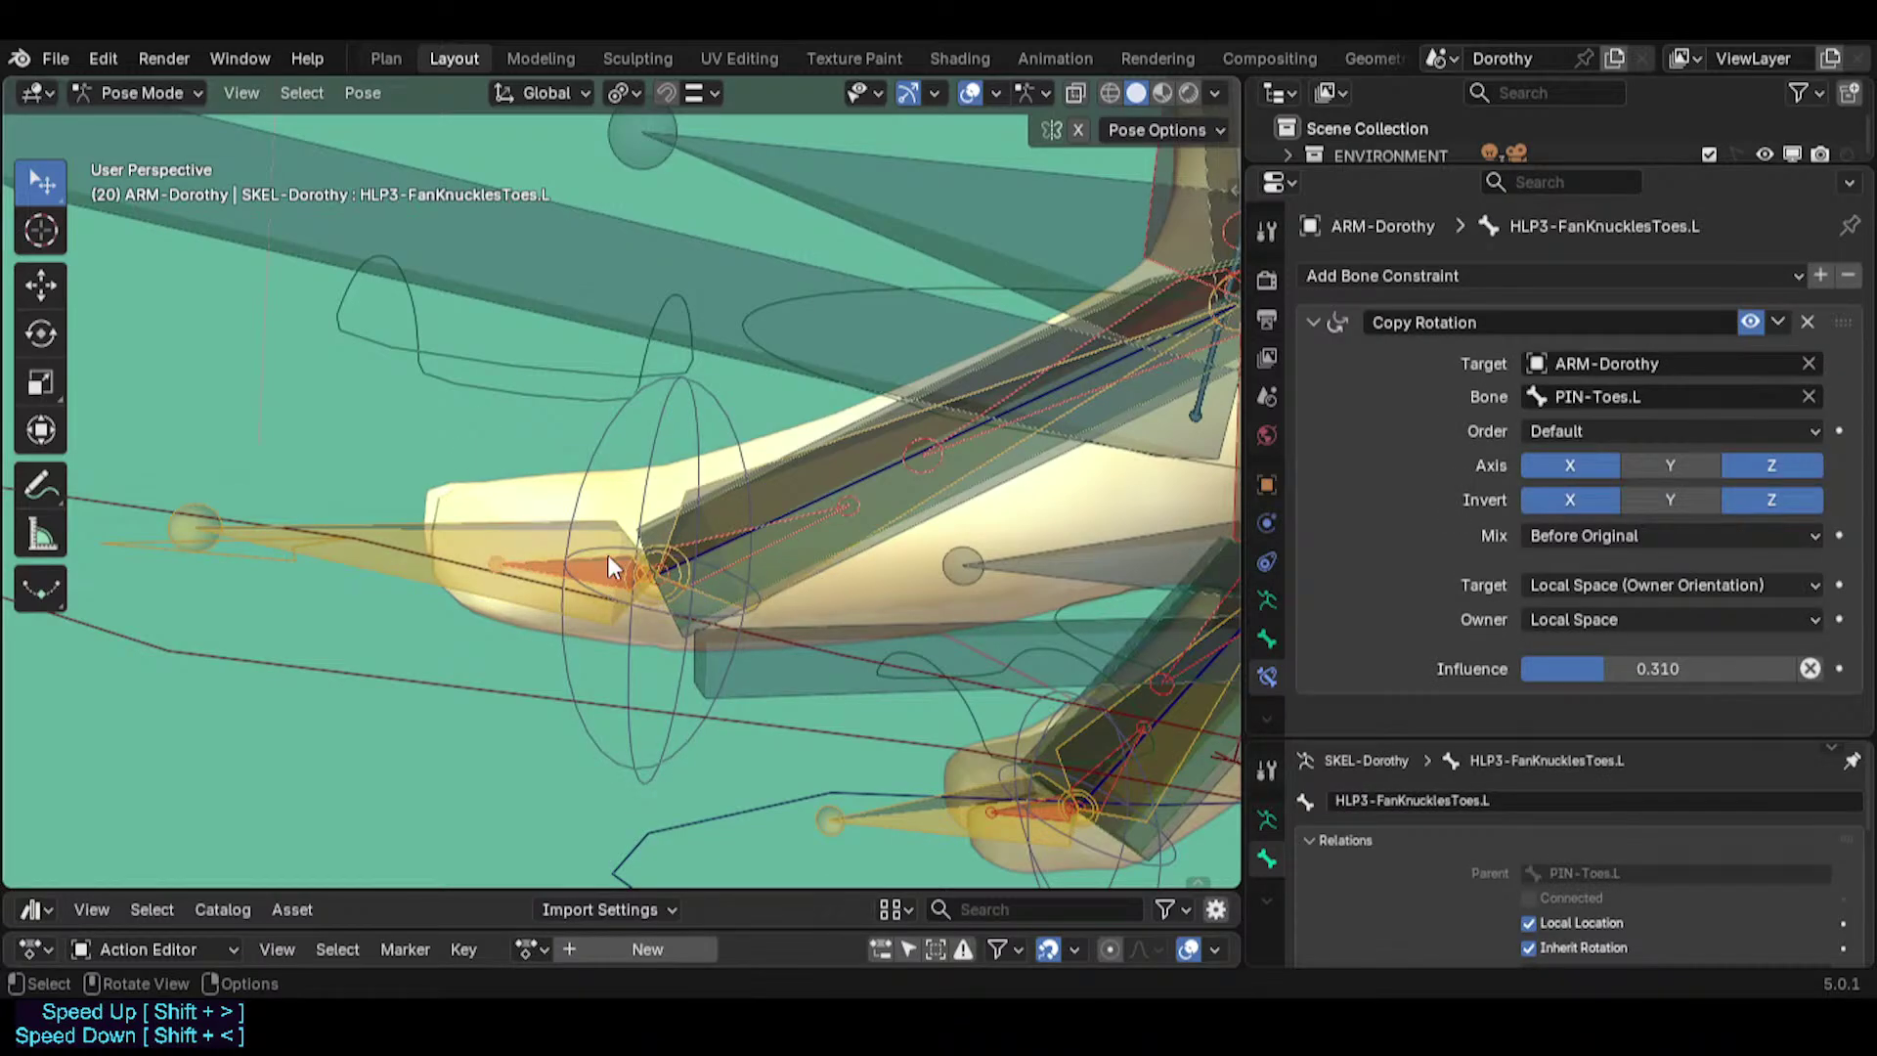
pyautogui.press('r')
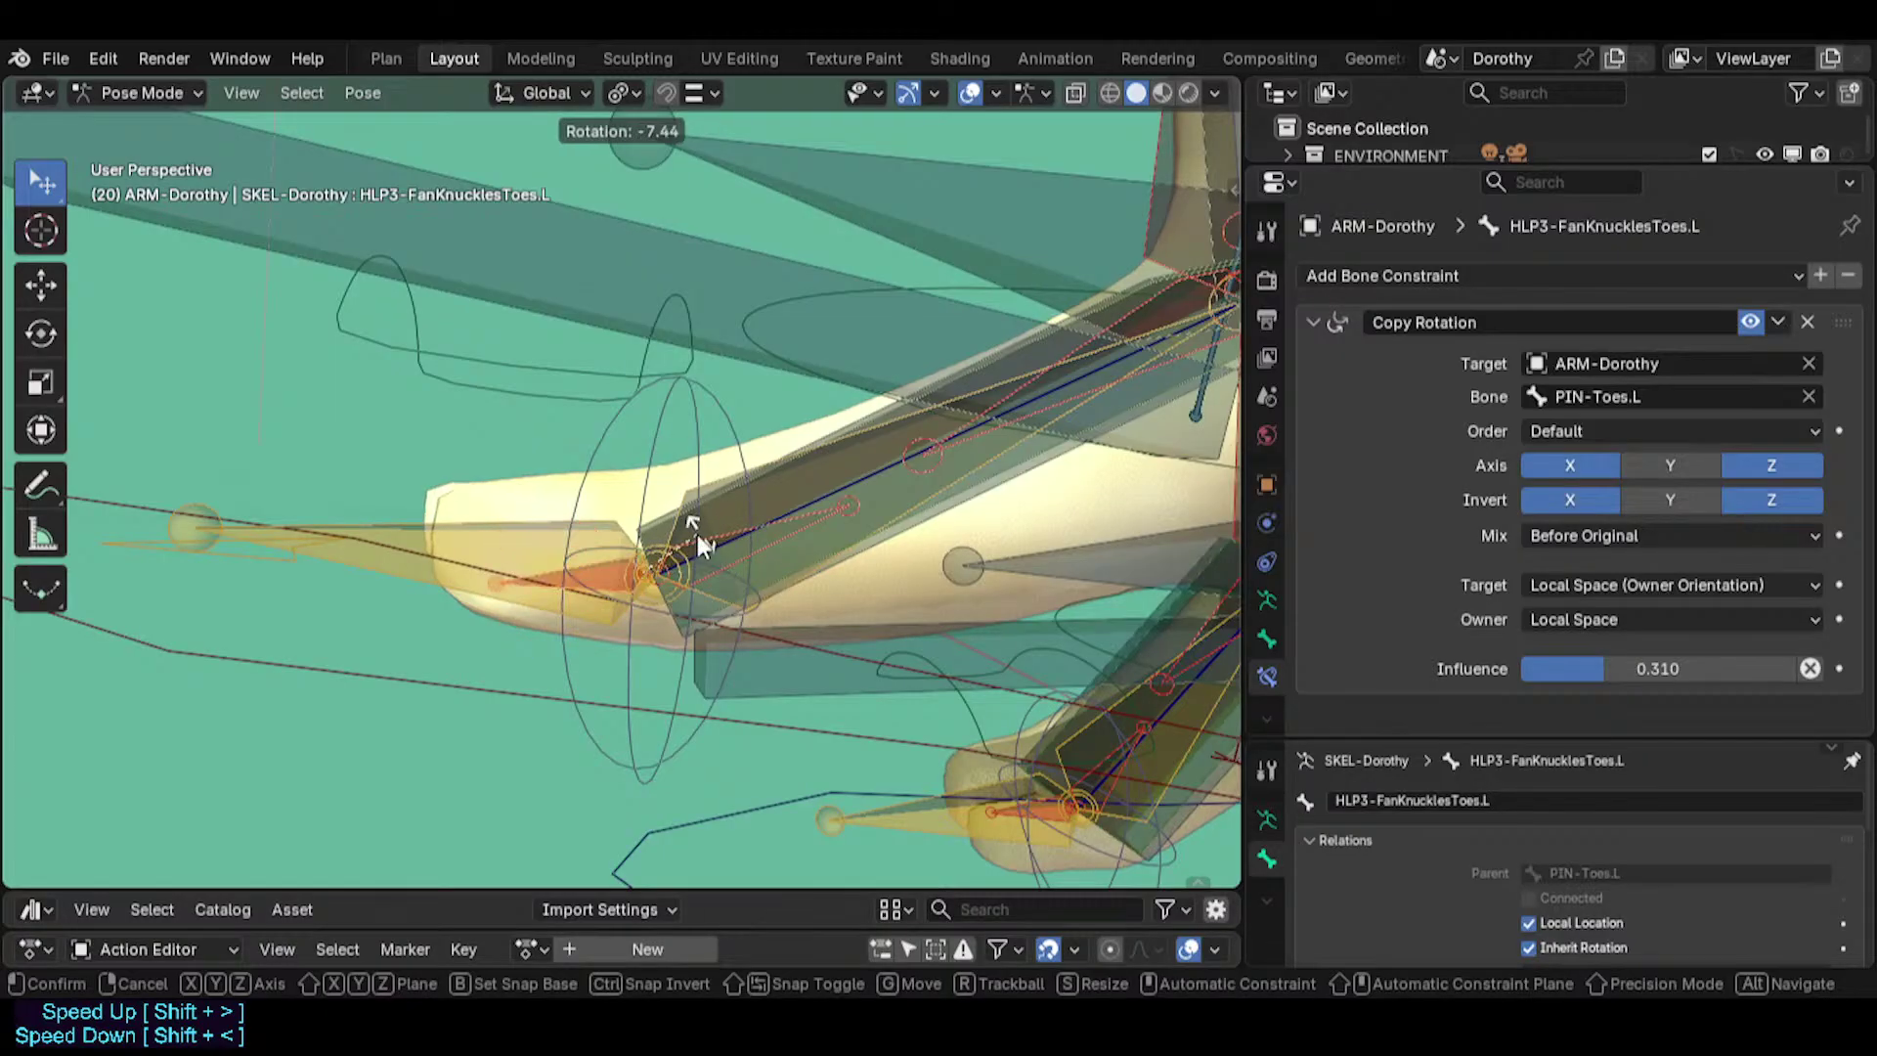
pyautogui.rightClick(696, 535)
pyautogui.moveTo(649, 522); pyautogui.dragTo(636, 572, button='middle')
pyautogui.moveTo(633, 504); pyautogui.dragTo(637, 555, button='middle')
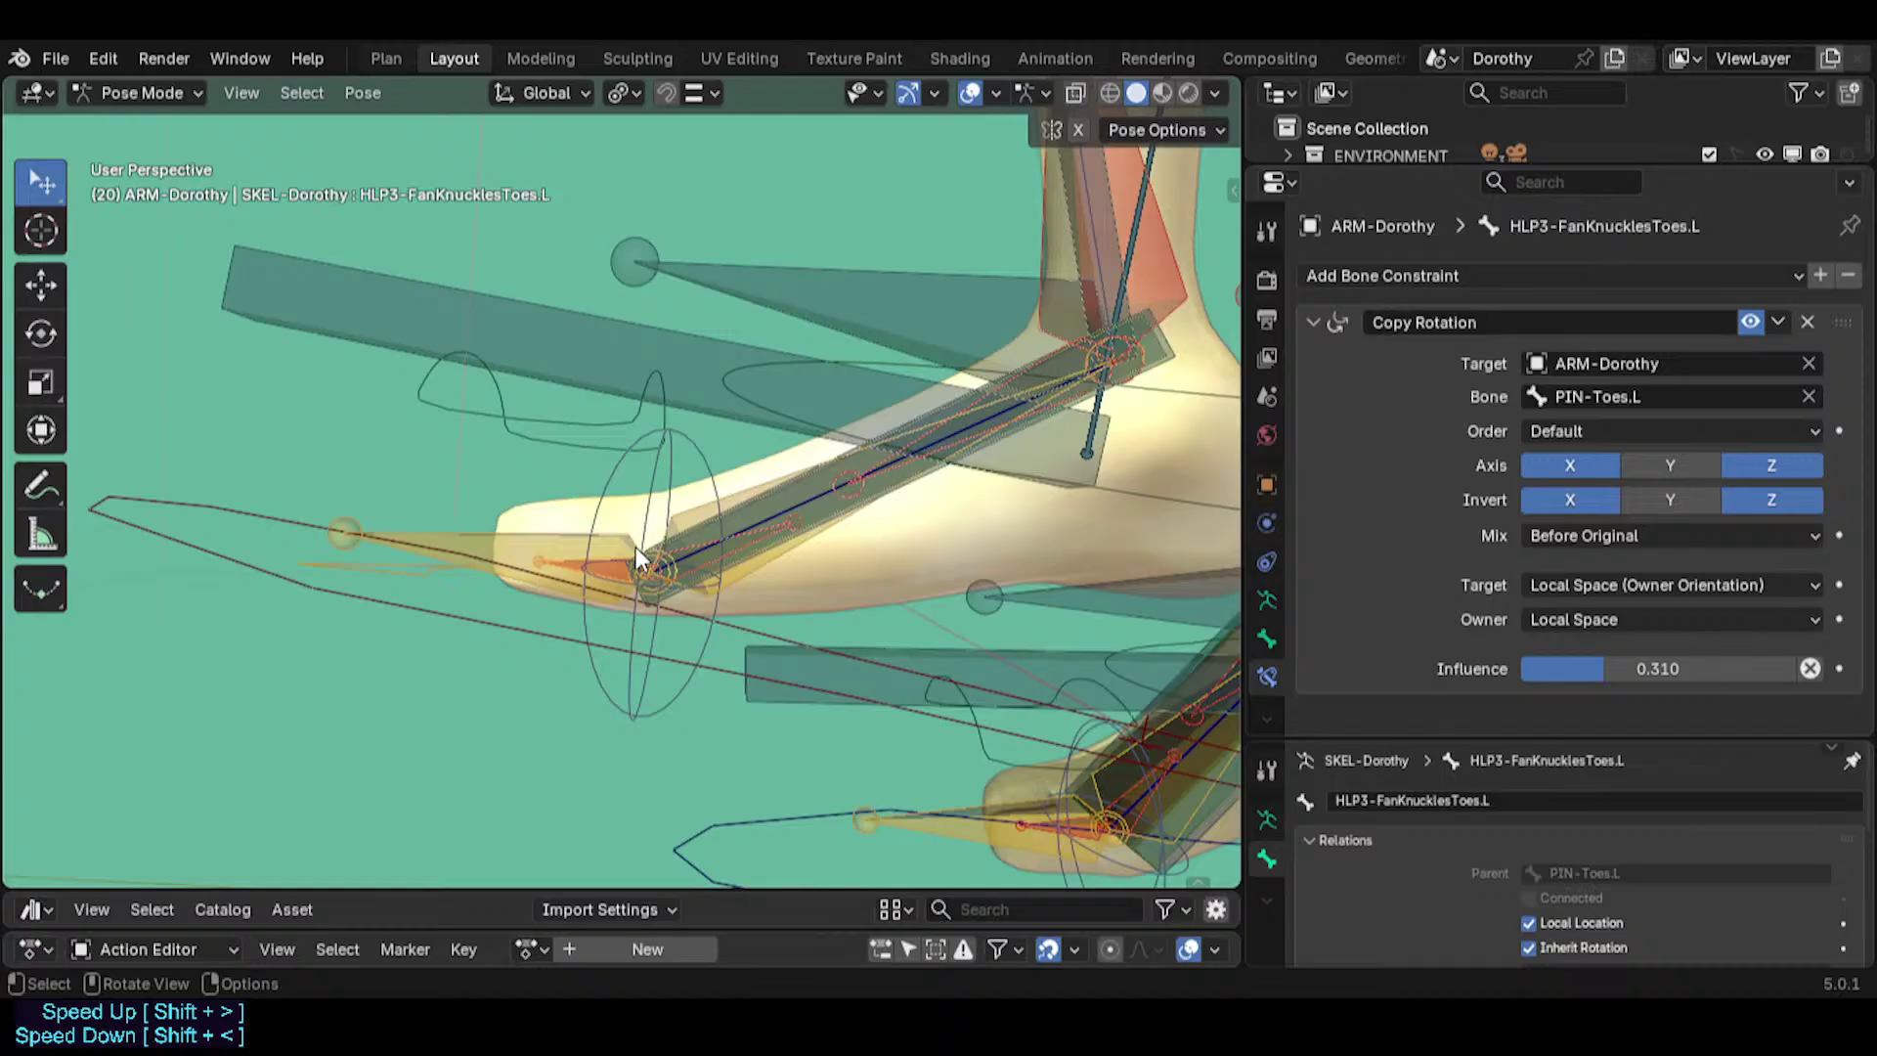
pyautogui.moveTo(626, 455); pyautogui.dragTo(555, 542, button='middle')
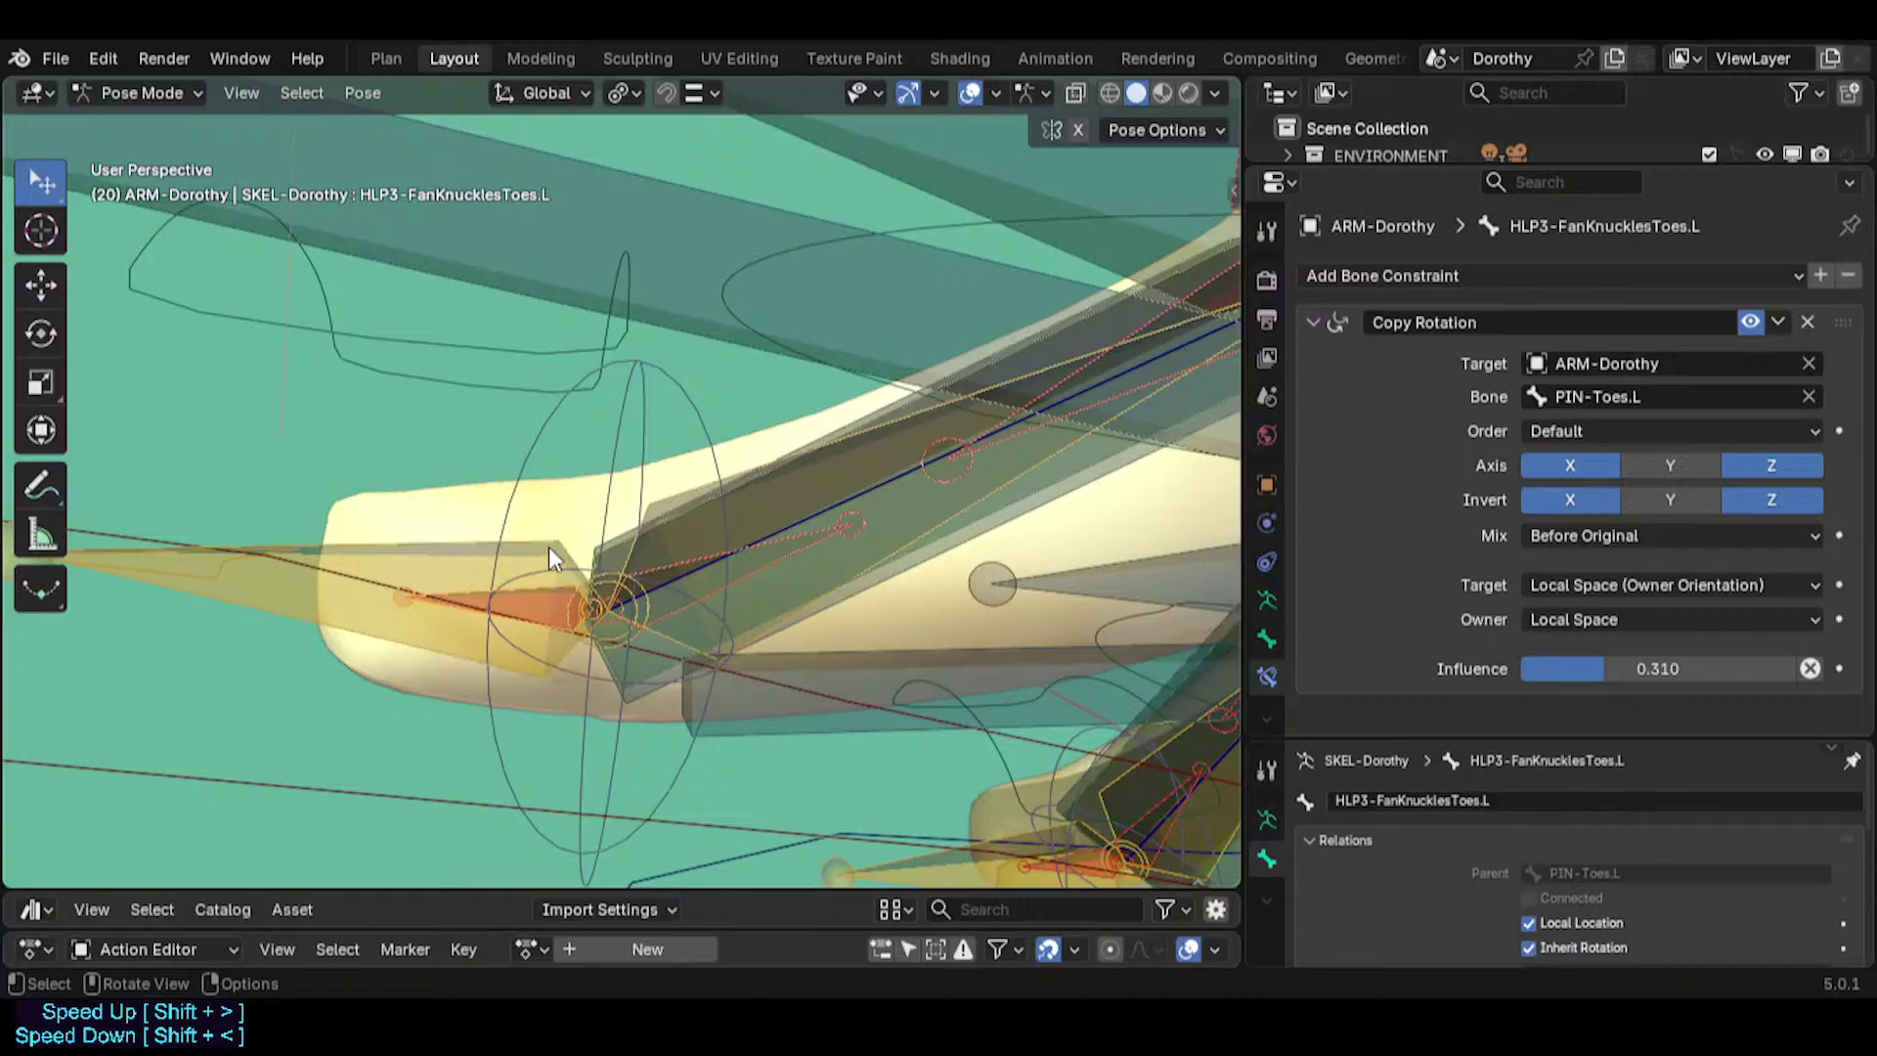
# Delete the HLP3-FanKnucklesFoot.L and HLP3-FanKnucklesToes.L bones in Edit Mode and return to Pose Mode.
pyautogui.press('Tab')
pyautogui.moveTo(577, 518); pyautogui.dragTo(719, 645, button='middle')
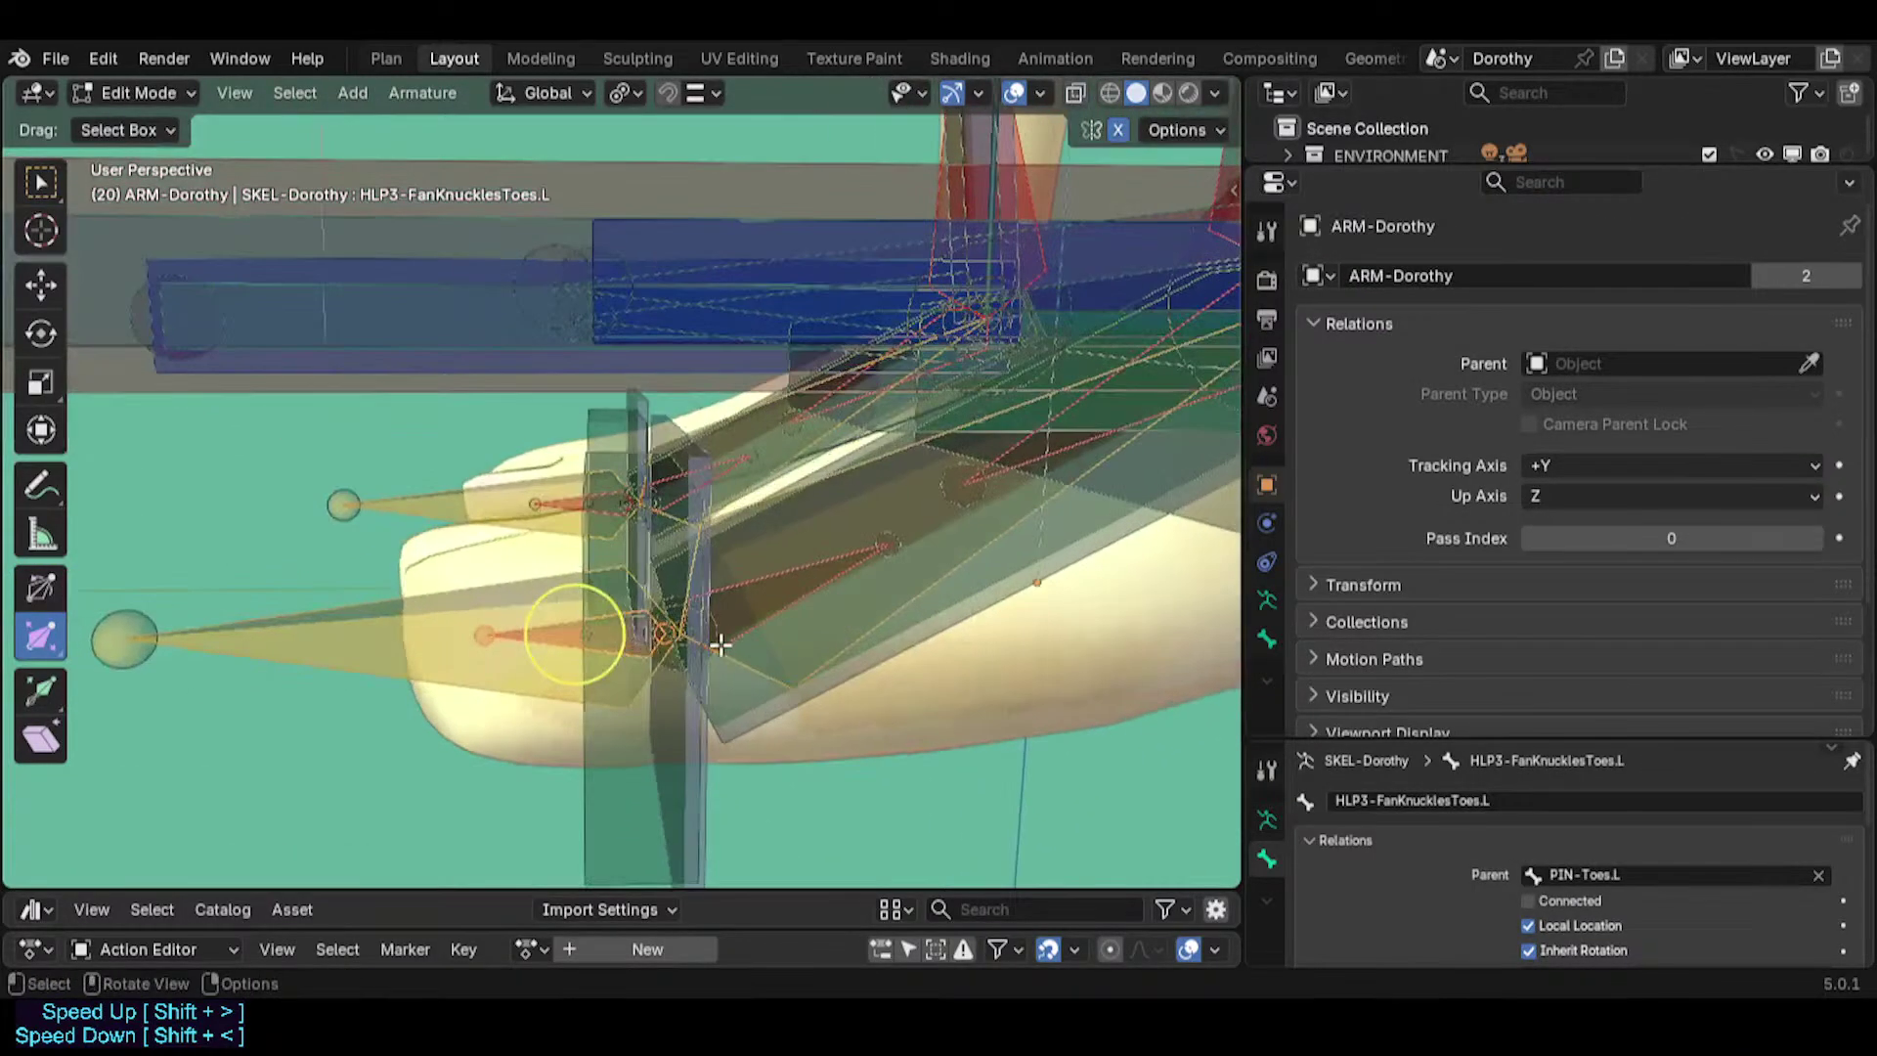
pyautogui.keyDown('alt'); pyautogui.click(752, 593); pyautogui.keyUp('alt')
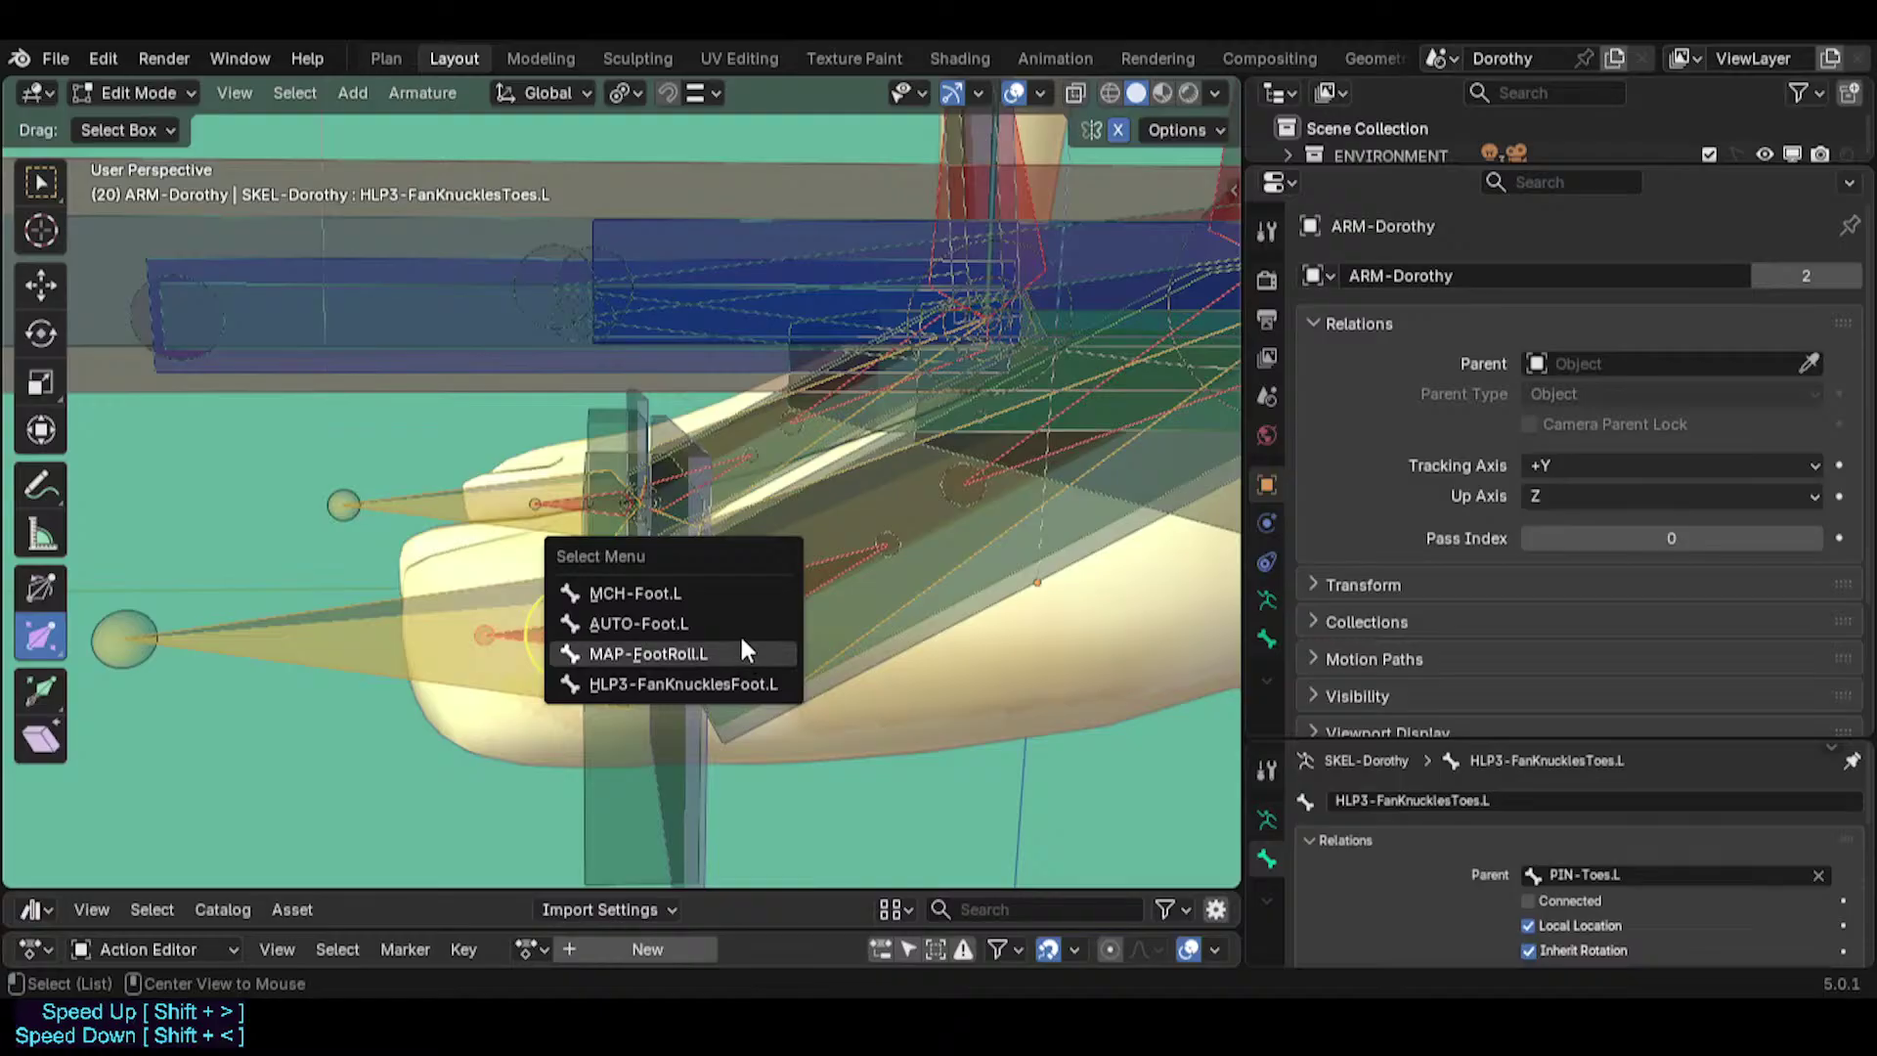
pyautogui.click(706, 683)
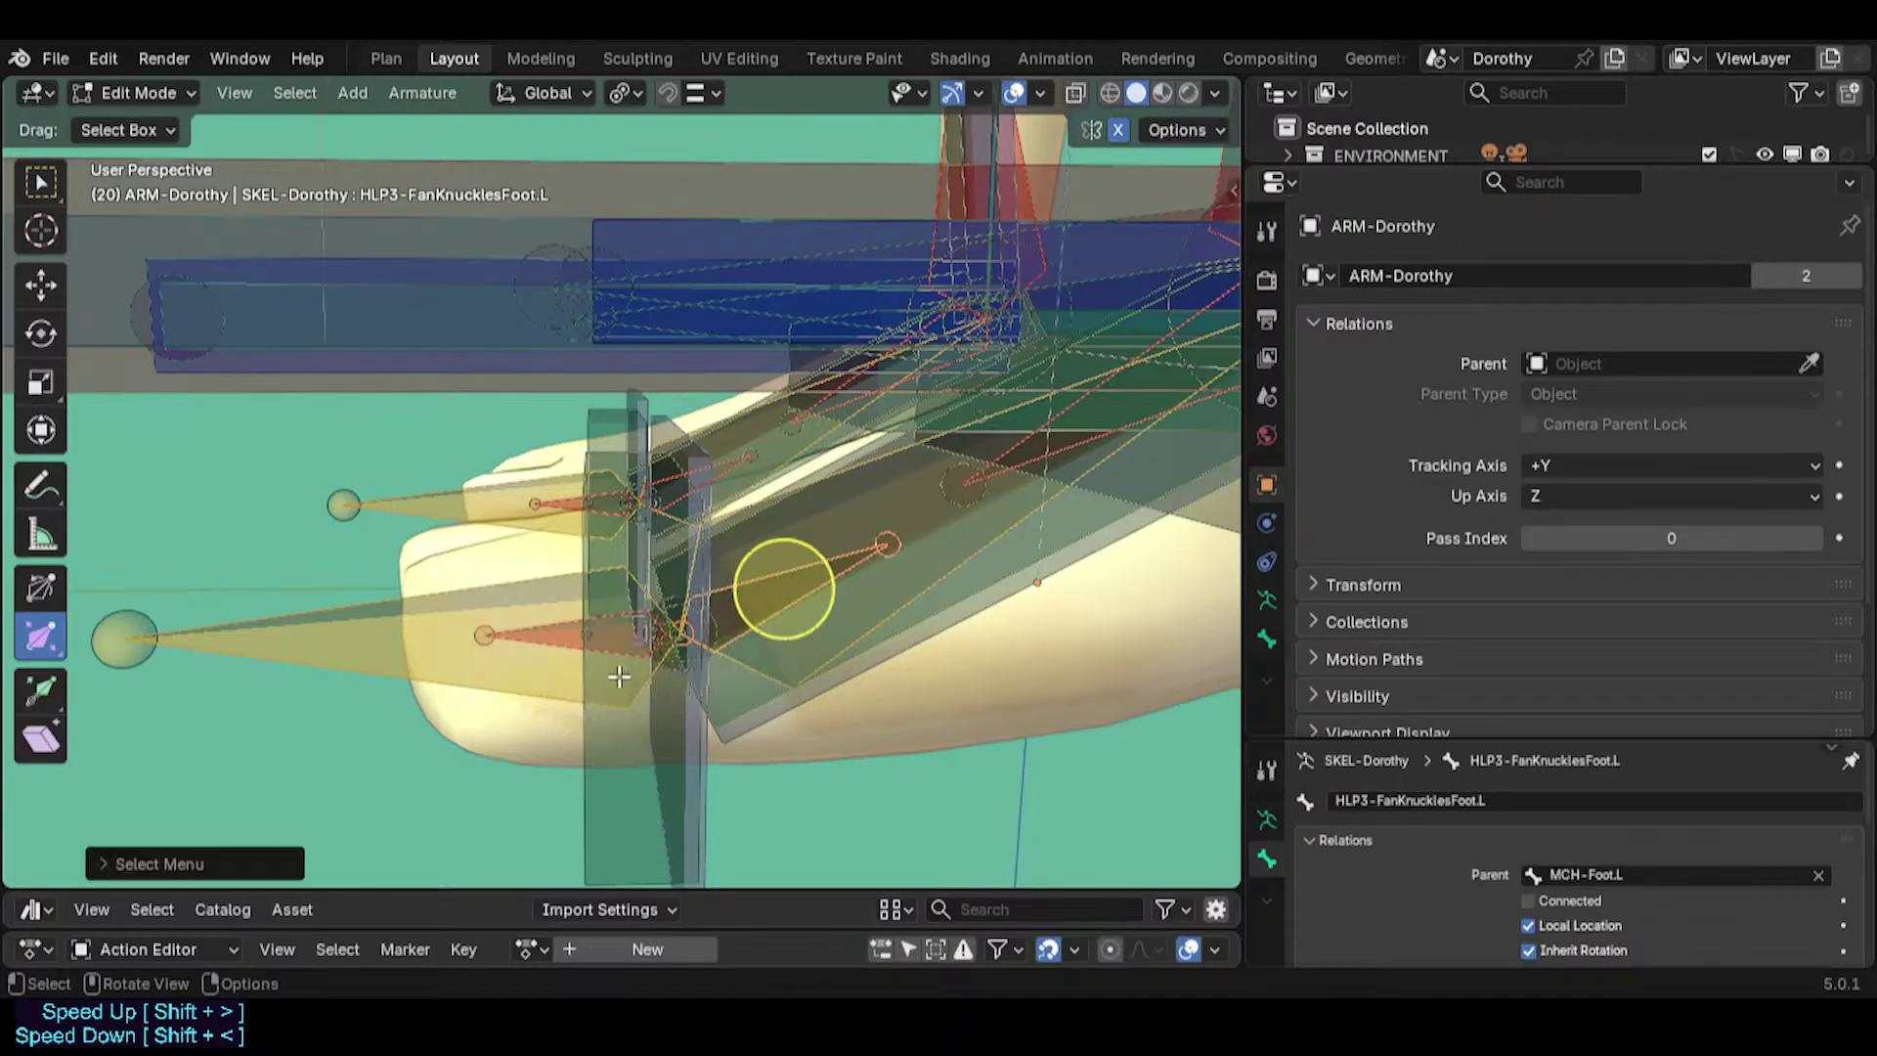
pyautogui.keyDown('alt'); pyautogui.click(530, 643); pyautogui.keyUp('alt')
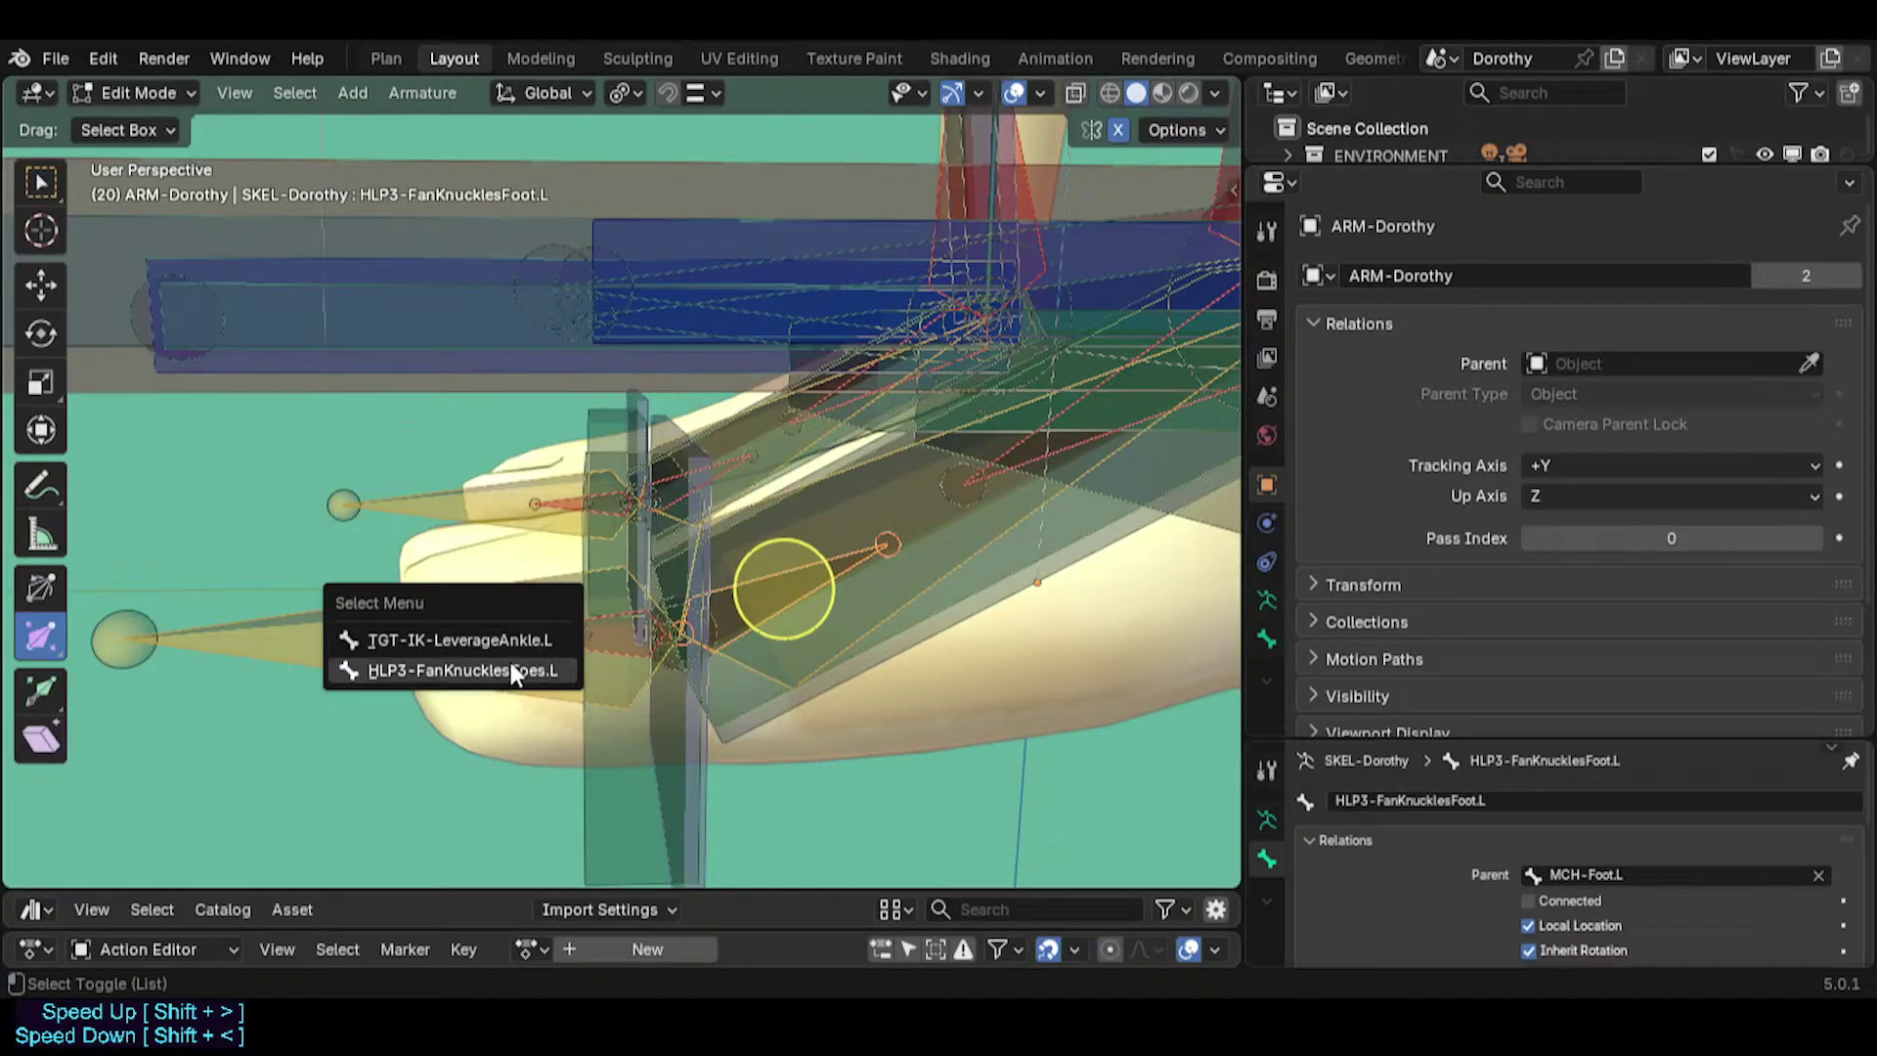
pyautogui.click(511, 671)
pyautogui.press('x')
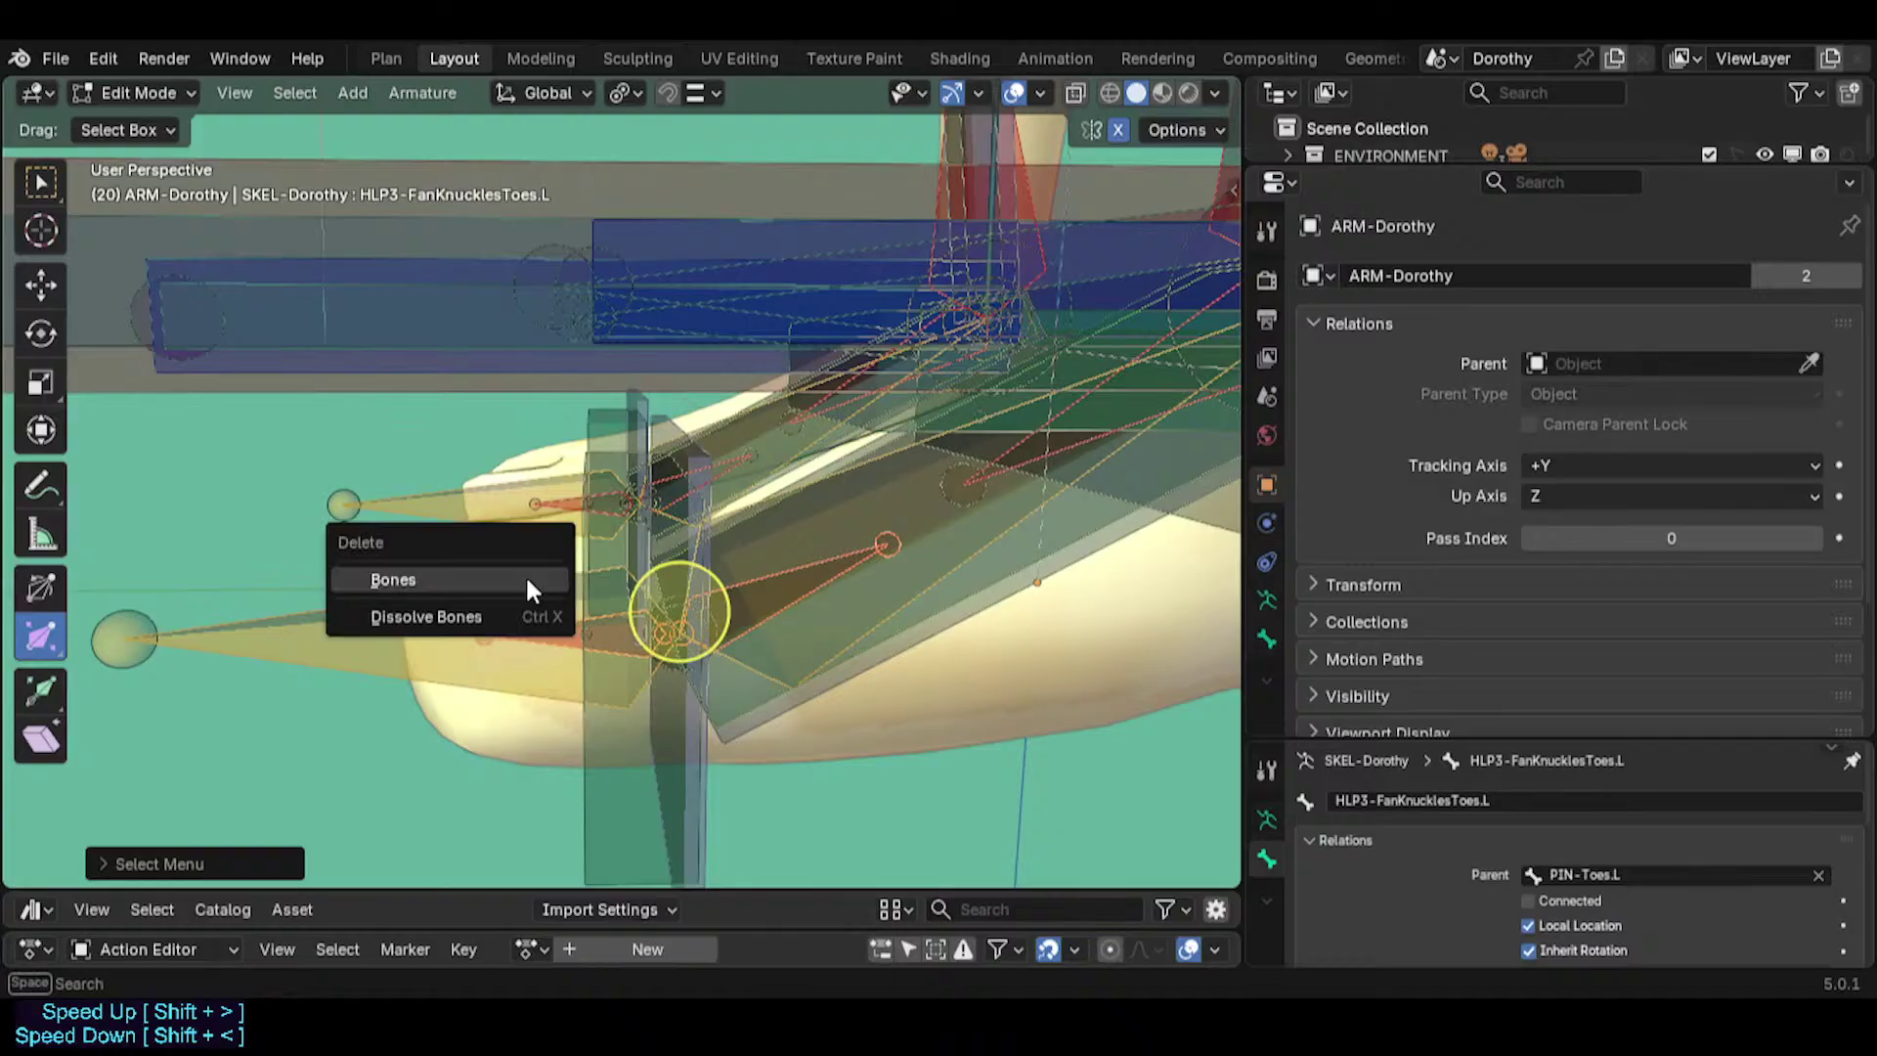
pyautogui.click(528, 579)
pyautogui.scroll(-2, 563, 565)
pyautogui.keyDown('shift'); pyautogui.moveTo(733, 445); pyautogui.dragTo(770, 583, button='middle'); pyautogui.keyUp('shift')
pyautogui.hotkey('ctrl', 'Tab')
pyautogui.press('p')
# Examine the upper body rig and the left arm bones, including POL-Arm.L.
pyautogui.scroll(-2, 708, 632)
pyautogui.scroll(-4, 655, 490)
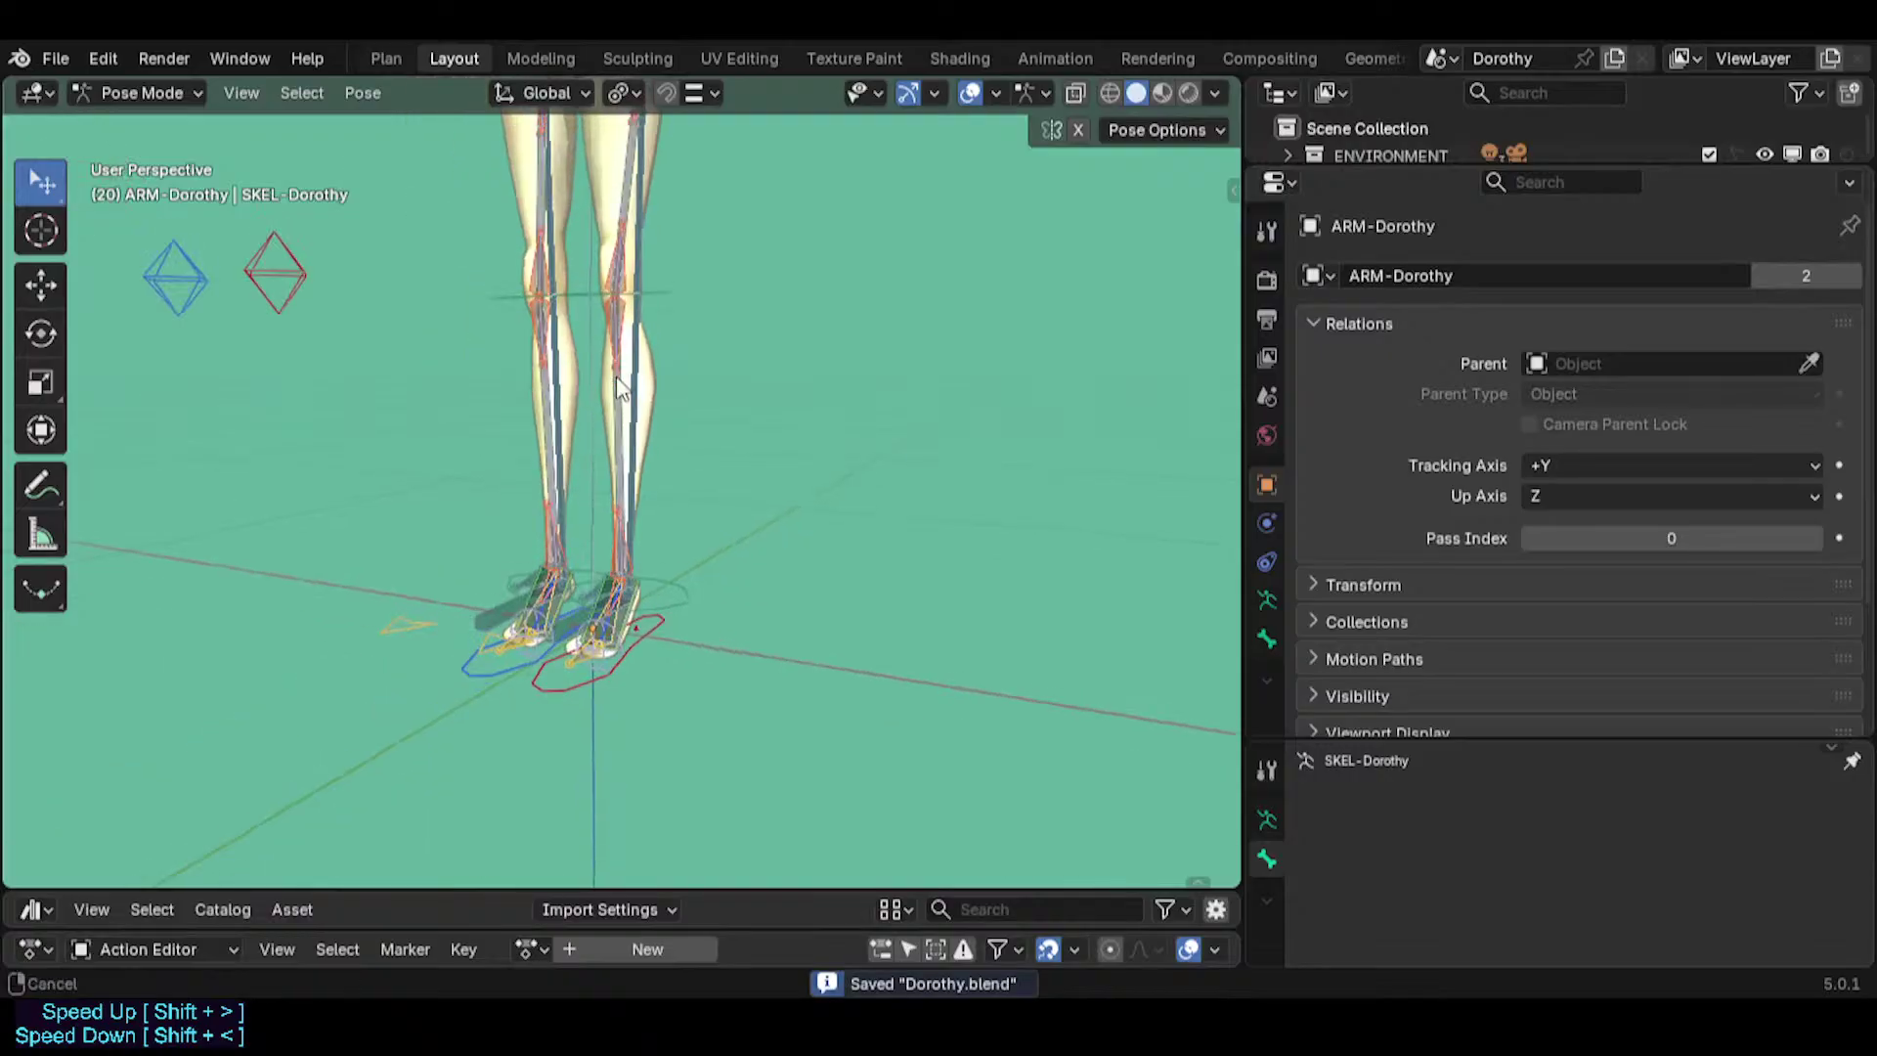
pyautogui.keyDown('shift'); pyautogui.moveTo(616, 377); pyautogui.dragTo(582, 576, button='middle'); pyautogui.keyUp('shift')
pyautogui.keyDown('shift'); pyautogui.moveTo(776, 326); pyautogui.dragTo(720, 535, button='middle'); pyautogui.keyUp('shift')
pyautogui.keyDown('shift'); pyautogui.moveTo(675, 362); pyautogui.dragTo(719, 479, button='middle'); pyautogui.keyUp('shift')
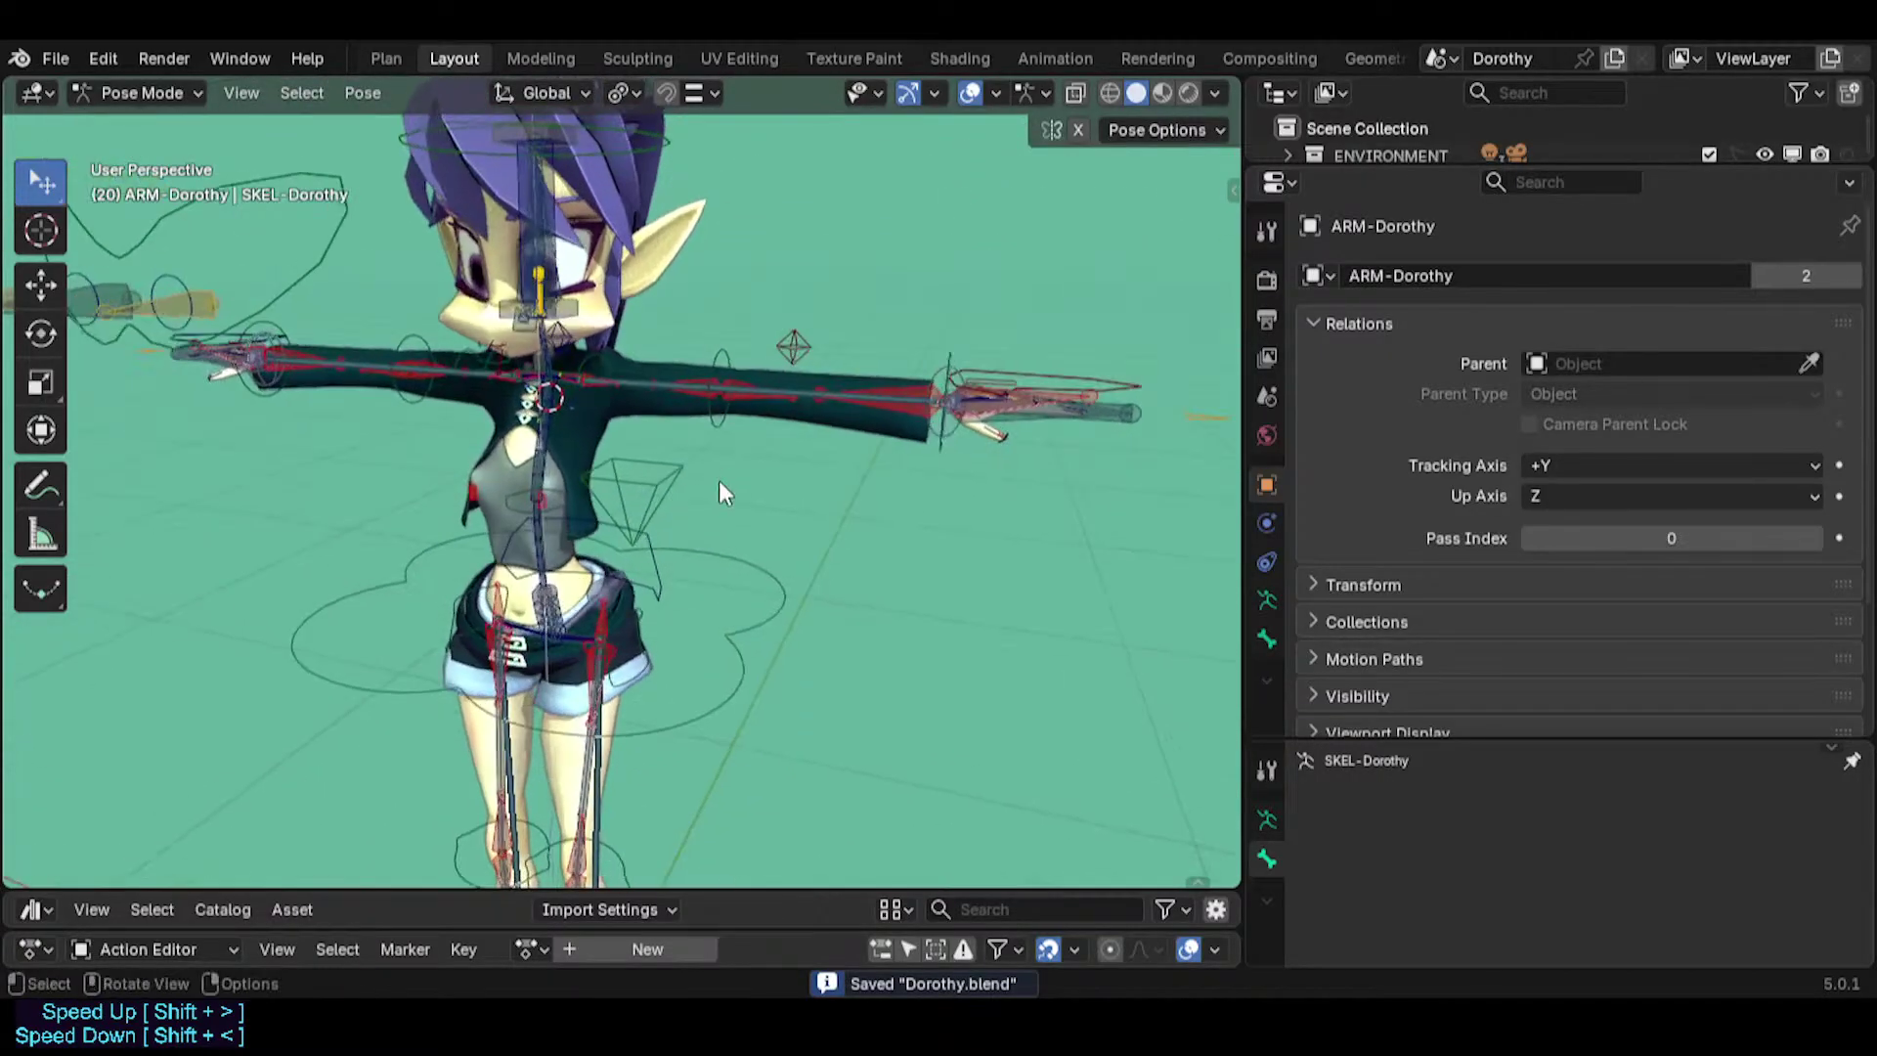
pyautogui.scroll(2, 723, 469)
pyautogui.keyDown('shift'); pyautogui.moveTo(972, 377); pyautogui.dragTo(778, 451, button='middle'); pyautogui.keyUp('shift')
pyautogui.moveTo(652, 559); pyautogui.dragTo(675, 525, button='middle')
pyautogui.click(809, 438)
pyautogui.scroll(2, 795, 438)
pyautogui.click(506, 414)
pyautogui.scroll(-2, 479, 485)
pyautogui.moveTo(477, 486); pyautogui.dragTo(684, 391, button='middle')
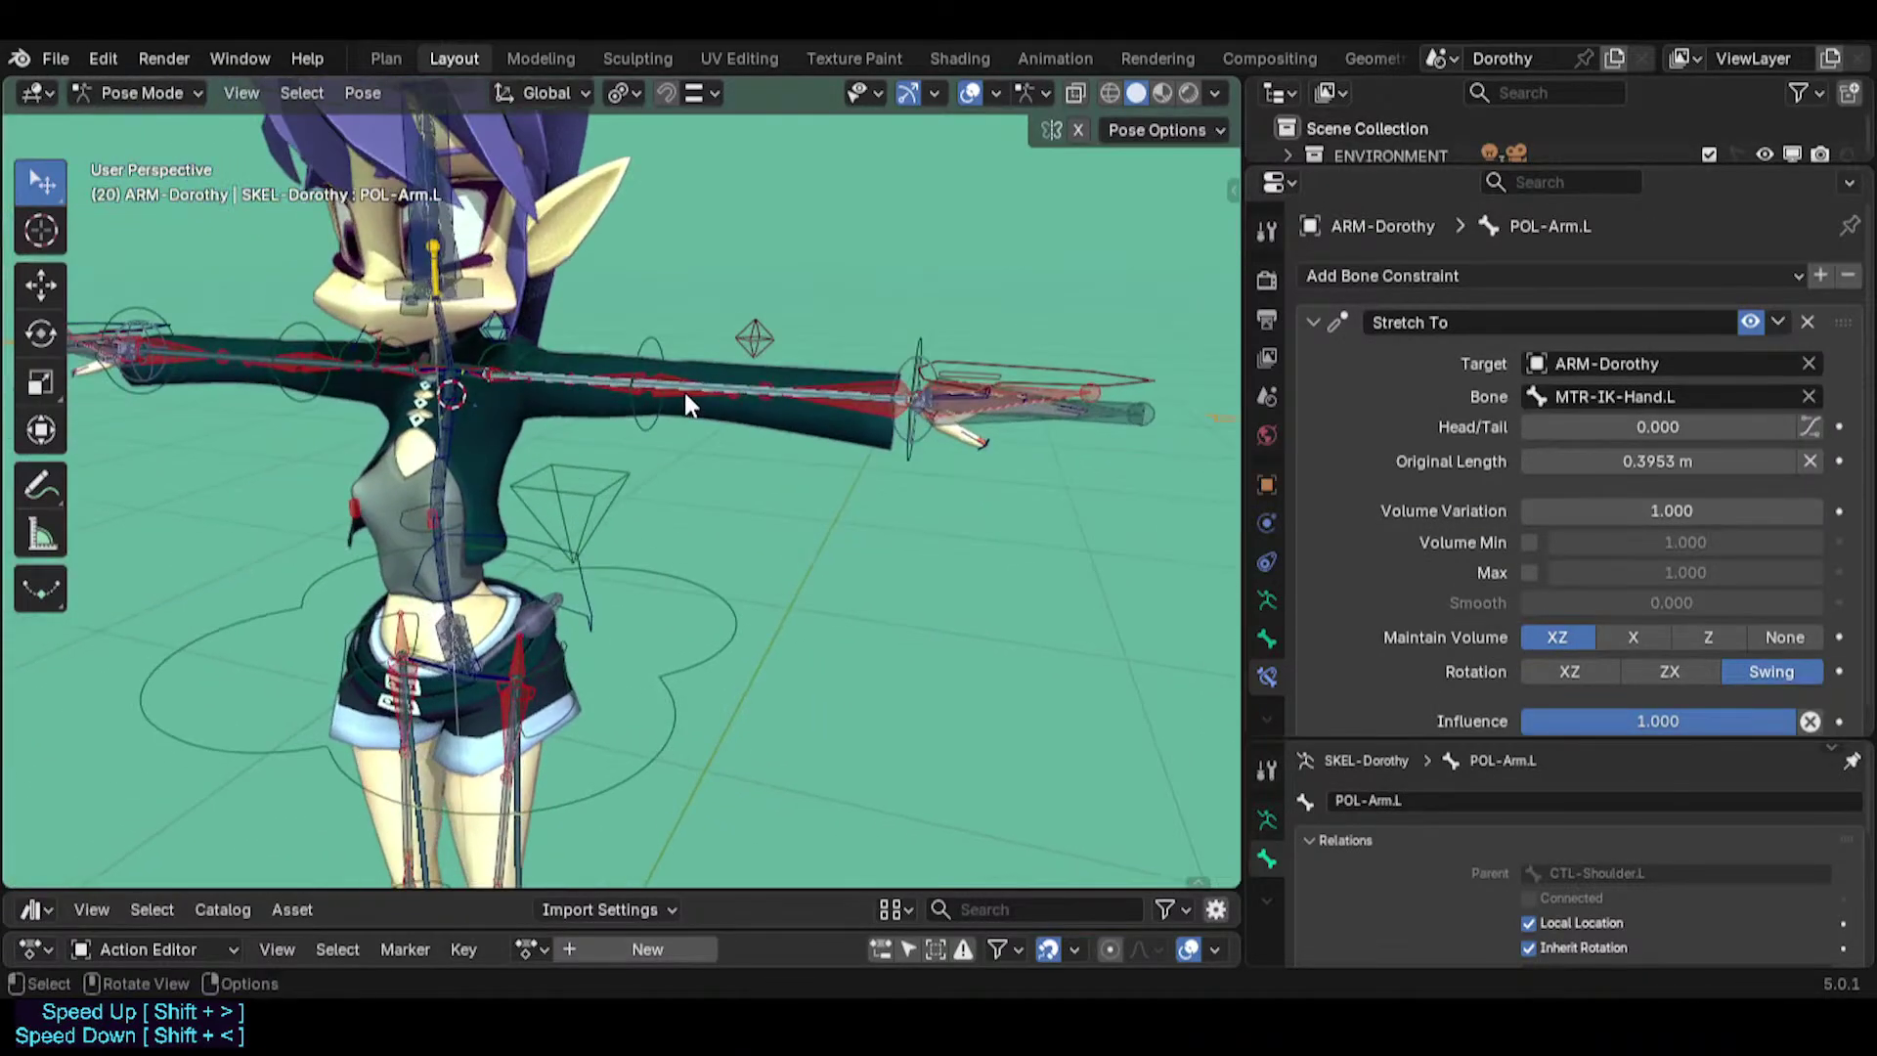
# Try moving the CTL-Head bone and rotate it to check the head and neck deformation.
pyautogui.scroll(3, 471, 375)
pyautogui.scroll(2, 469, 383)
pyautogui.keyDown('shift'); pyautogui.moveTo(469, 383); pyautogui.dragTo(552, 259, button='middle'); pyautogui.keyUp('shift')
pyautogui.moveTo(503, 489); pyautogui.dragTo(534, 279, button='middle')
pyautogui.click(533, 279)
pyautogui.press('g')
pyautogui.click(452, 156)
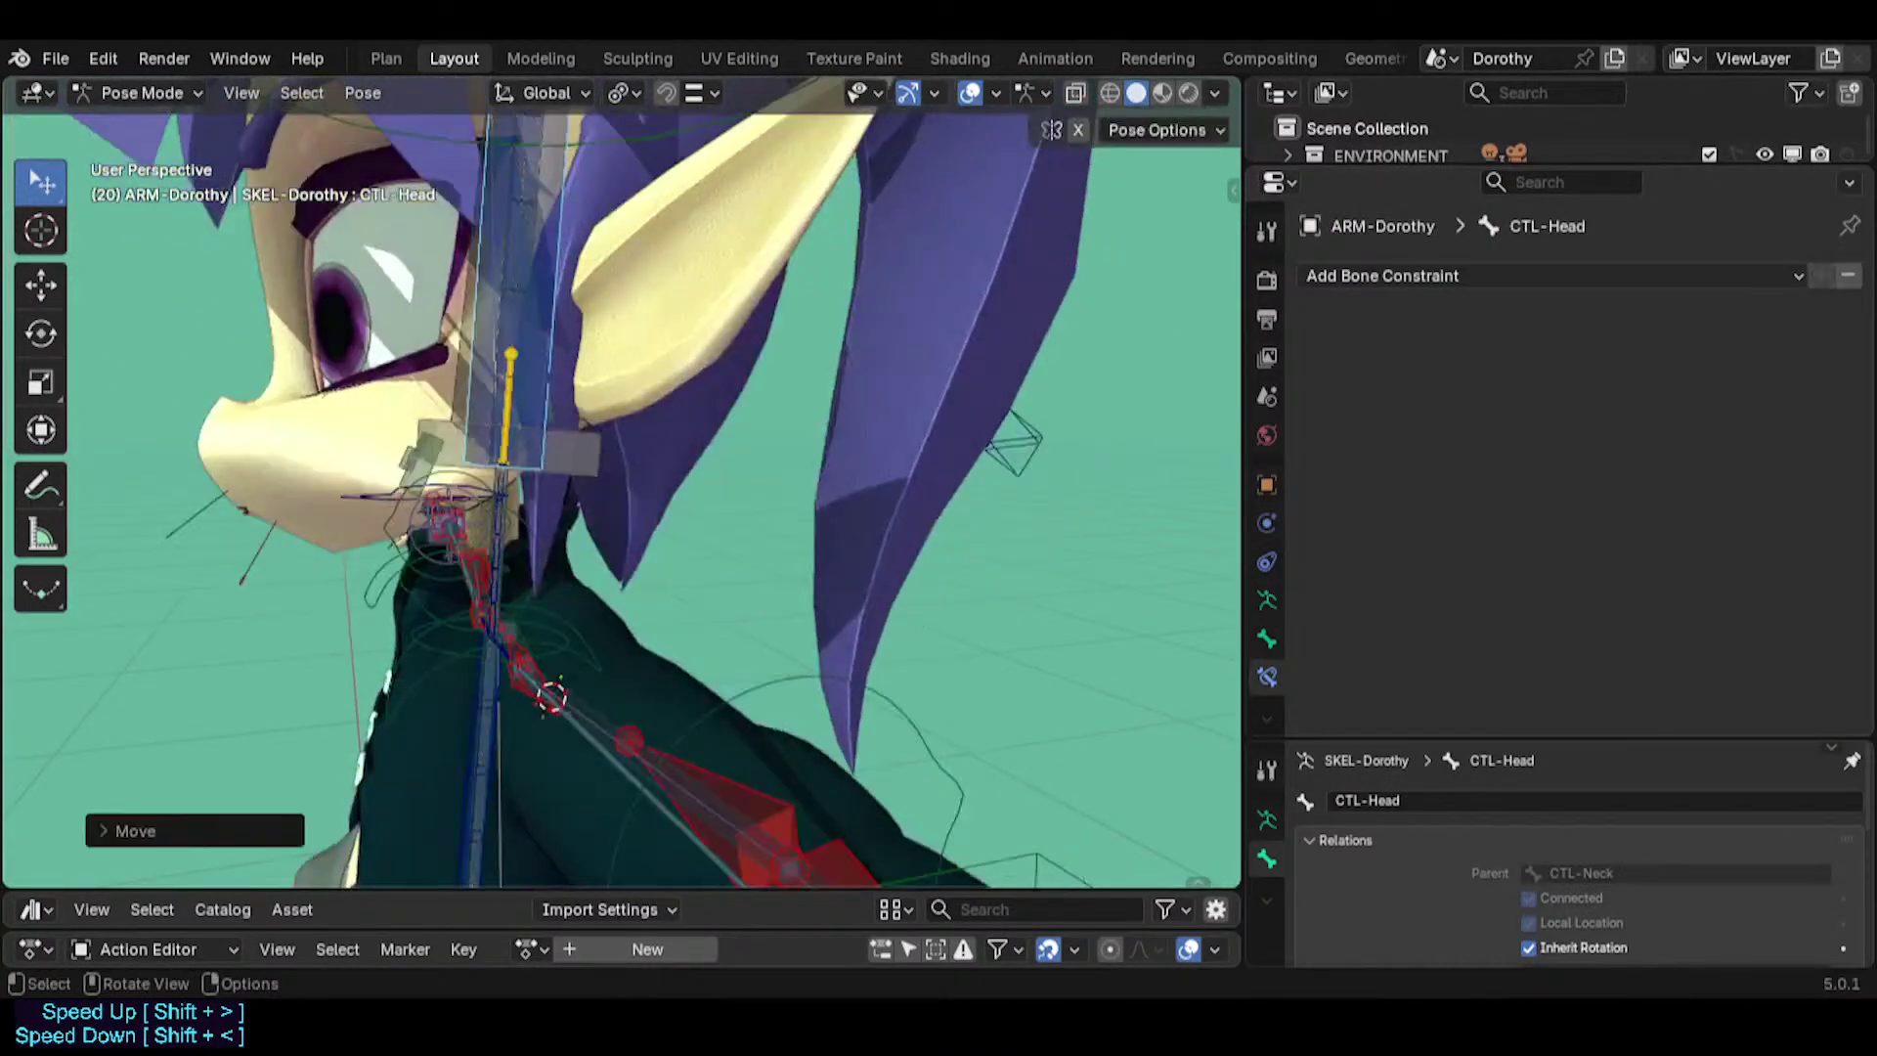
pyautogui.press('r')
pyautogui.click(587, 391)
# Rotate the CTL-Head bone with Trackball and about the global X axis to test the head and neck deformation.
pyautogui.moveTo(575, 460); pyautogui.dragTo(507, 389, button='middle')
pyautogui.press('r')
pyautogui.press('r')
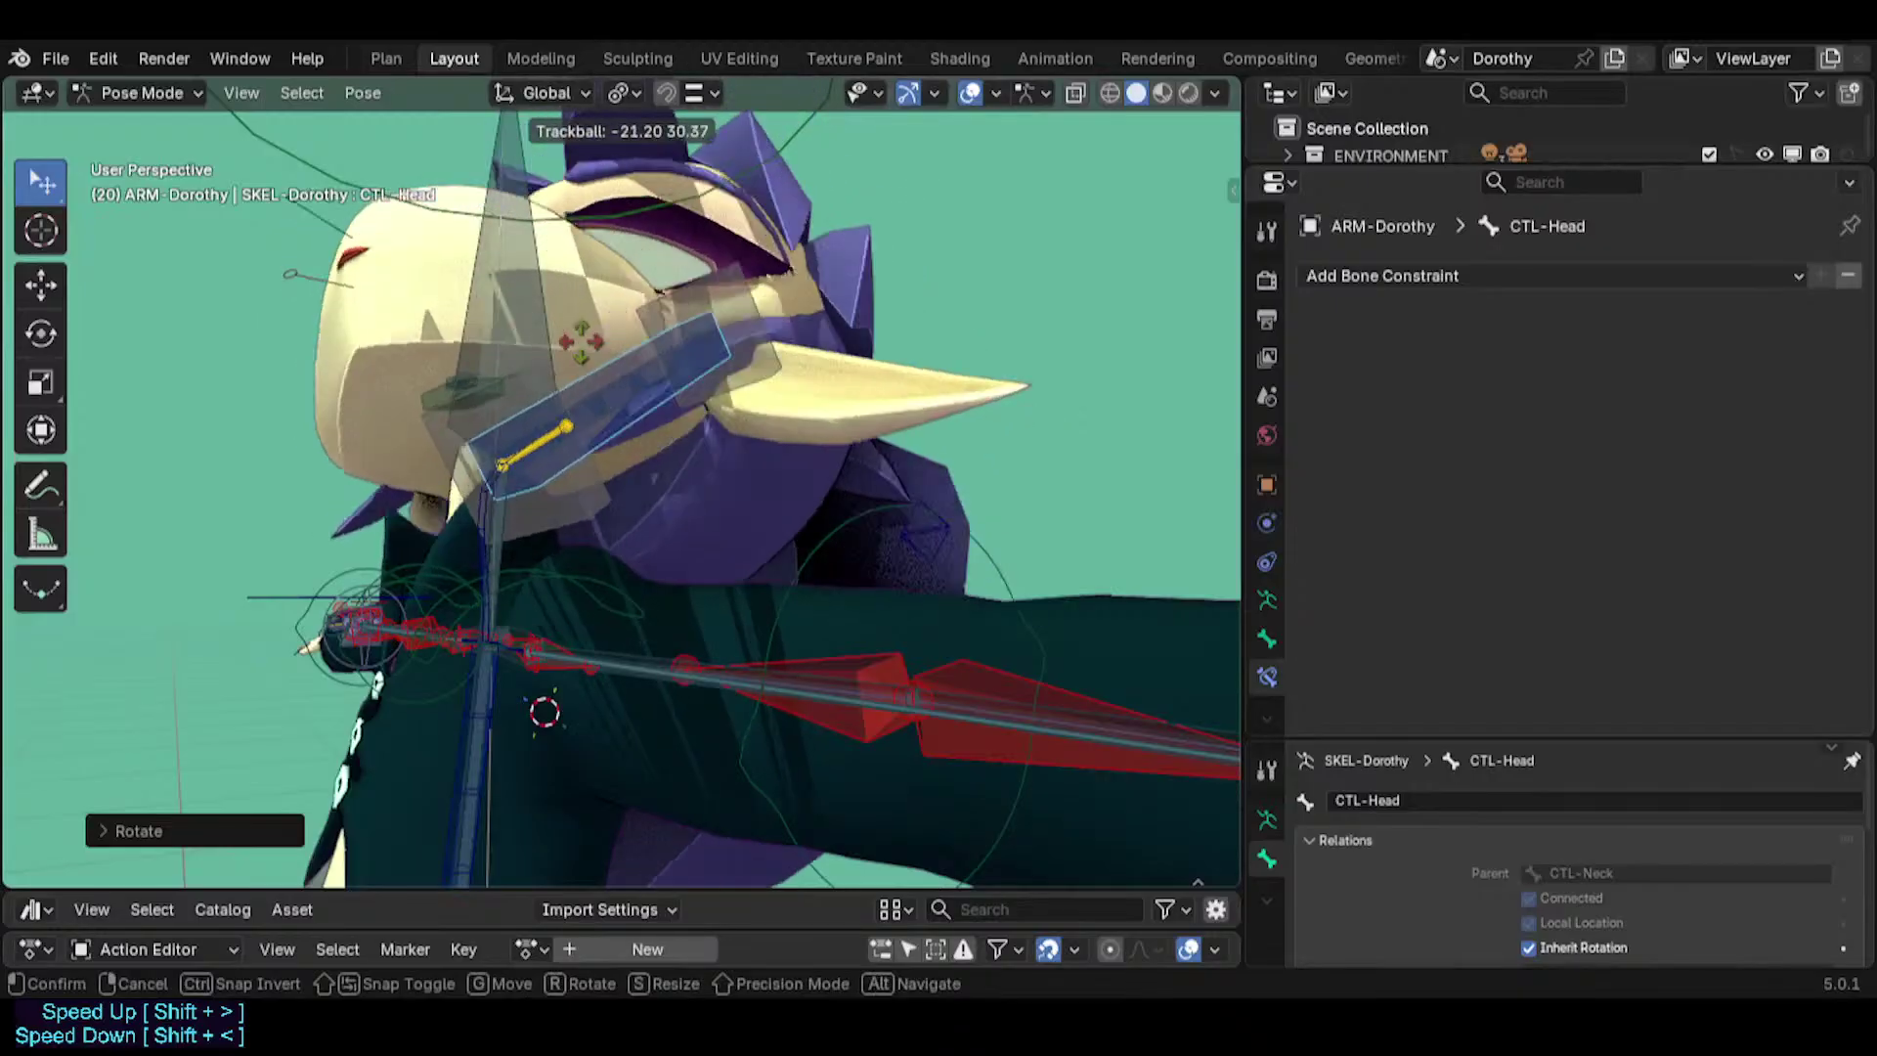
pyautogui.click(664, 243)
pyautogui.press('r')
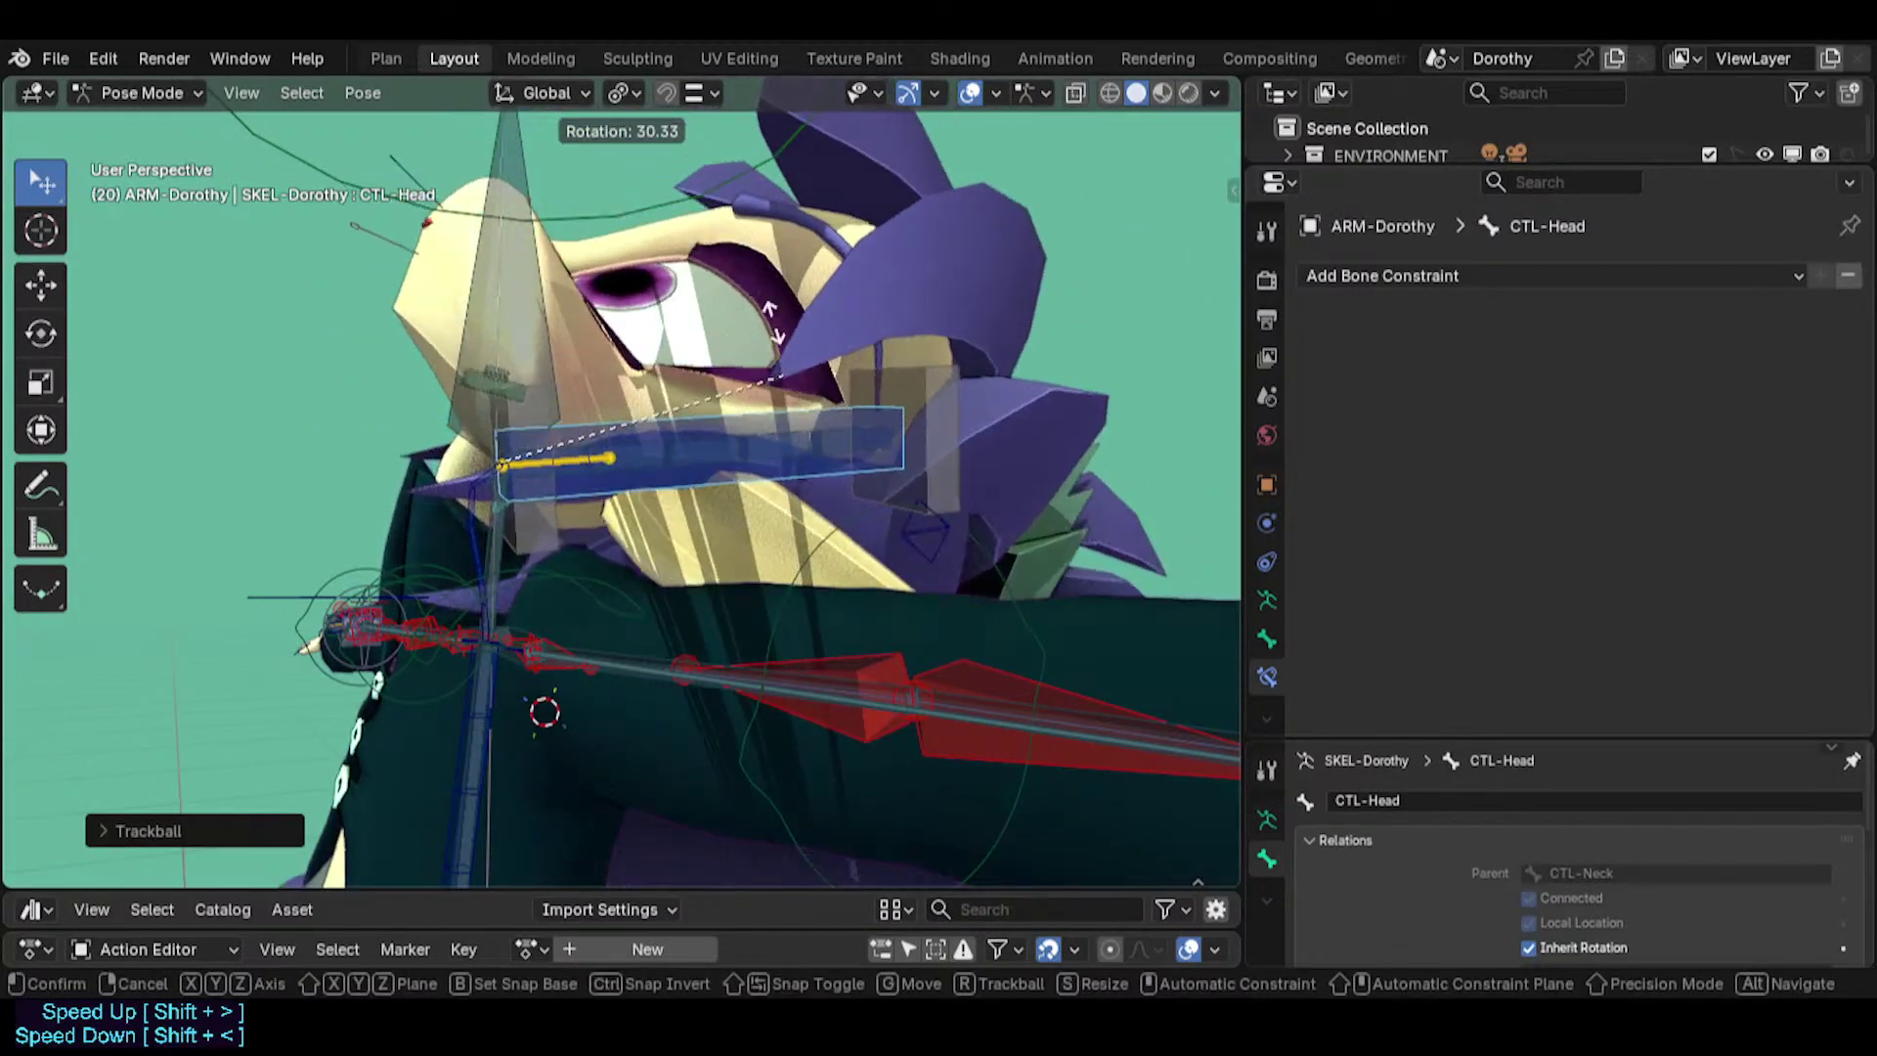
pyautogui.press('x')
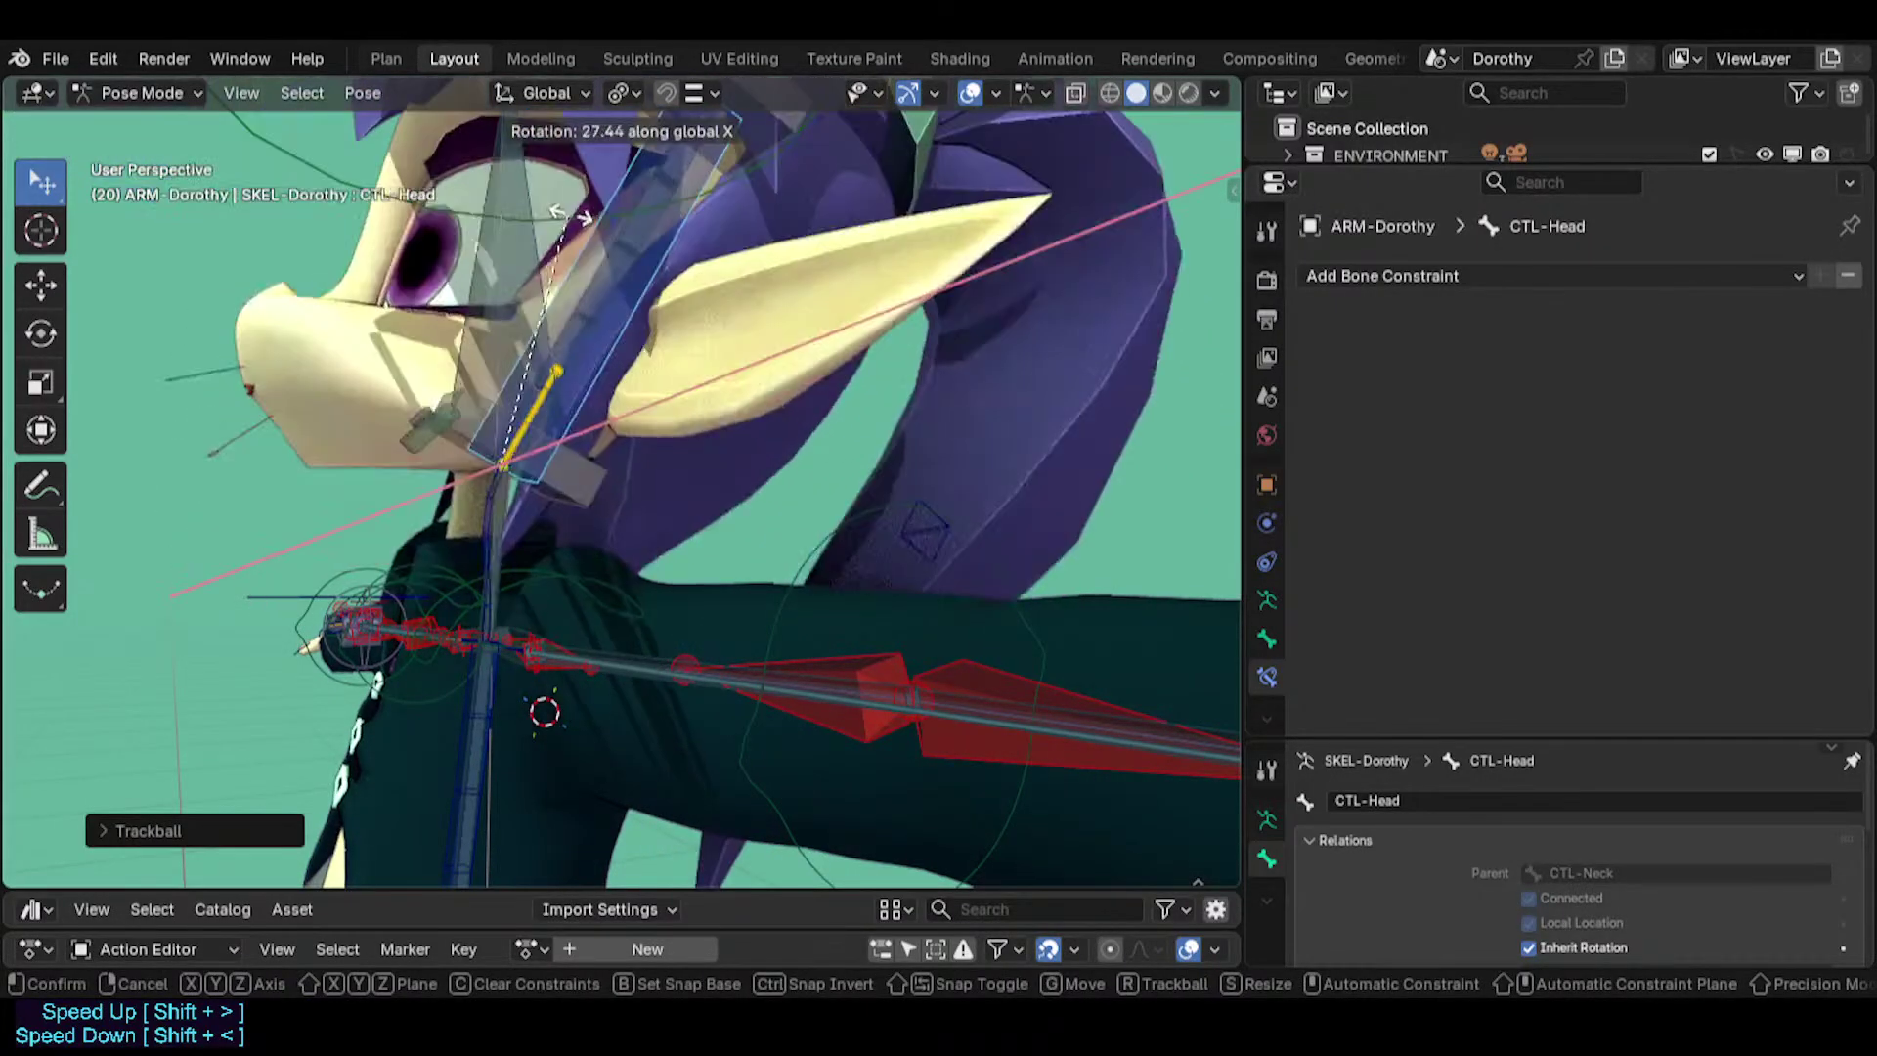
pyautogui.click(577, 221)
# Try further free and view-aligned rotations of the CTL-Head bone, checking the neck from the side and front.
pyautogui.moveTo(424, 446); pyautogui.dragTo(460, 492, button='middle')
pyautogui.press('r')
pyautogui.press('r')
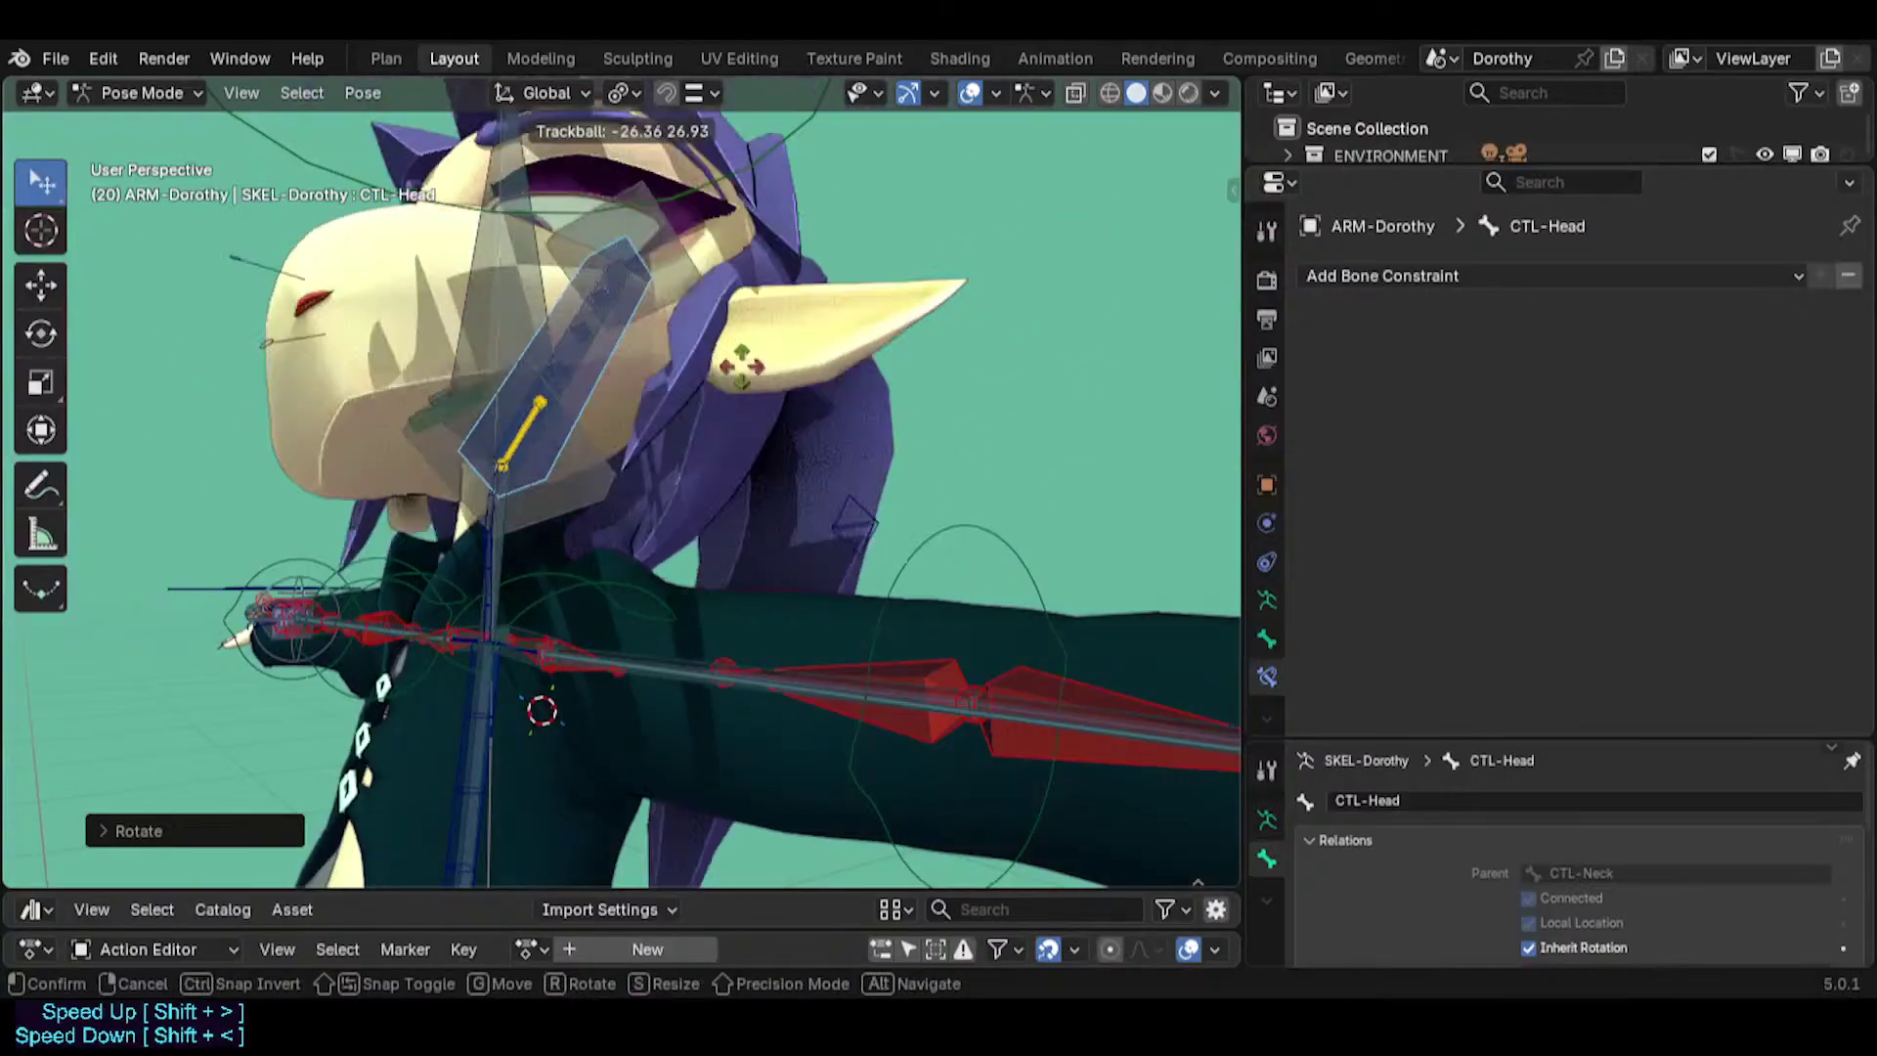
pyautogui.click(694, 435)
pyautogui.moveTo(704, 440); pyautogui.dragTo(928, 499, button='middle')
pyautogui.press('r')
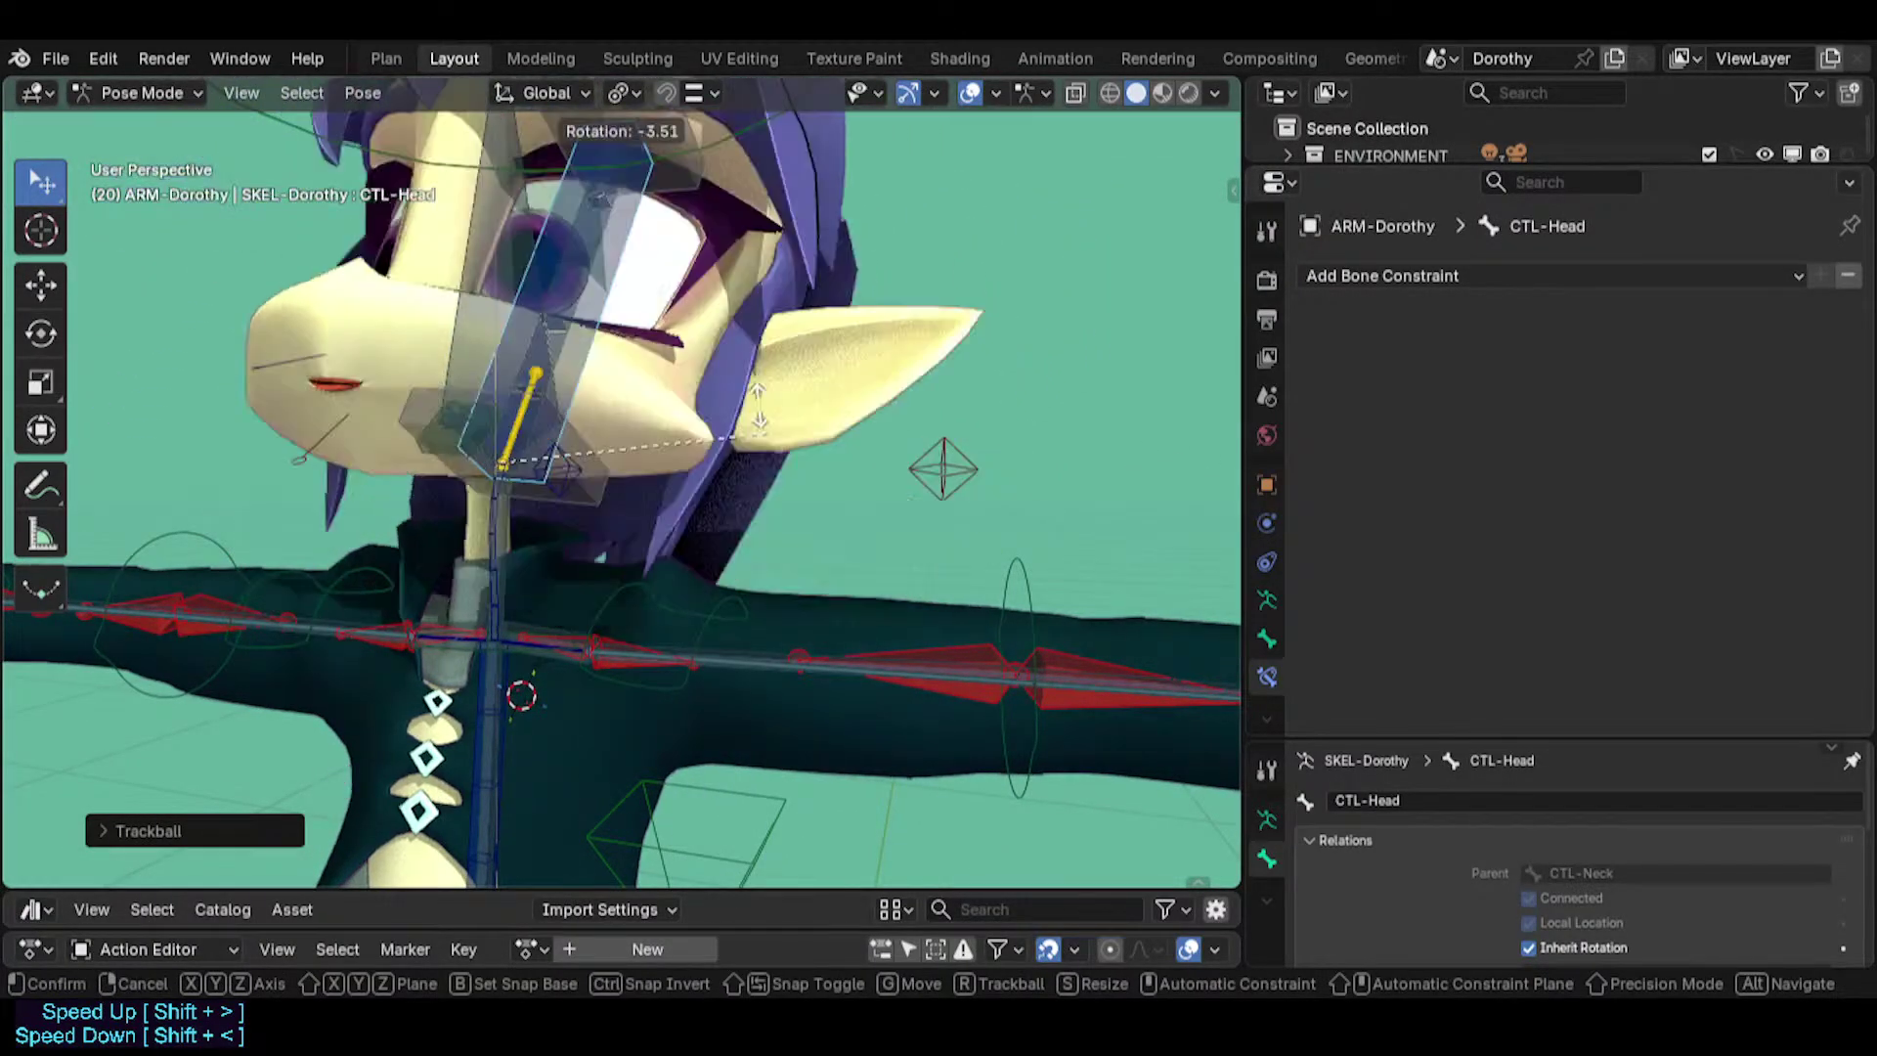
pyautogui.click(753, 514)
# Examine the bones of both feet and ankles from close up and farther away.
pyautogui.scroll(-2, 748, 518)
pyautogui.press('a')
pyautogui.moveTo(749, 531); pyautogui.dragTo(678, 467, button='middle')
pyautogui.moveTo(706, 684); pyautogui.dragTo(506, 551, button='middle')
pyautogui.scroll(10, 507, 541)
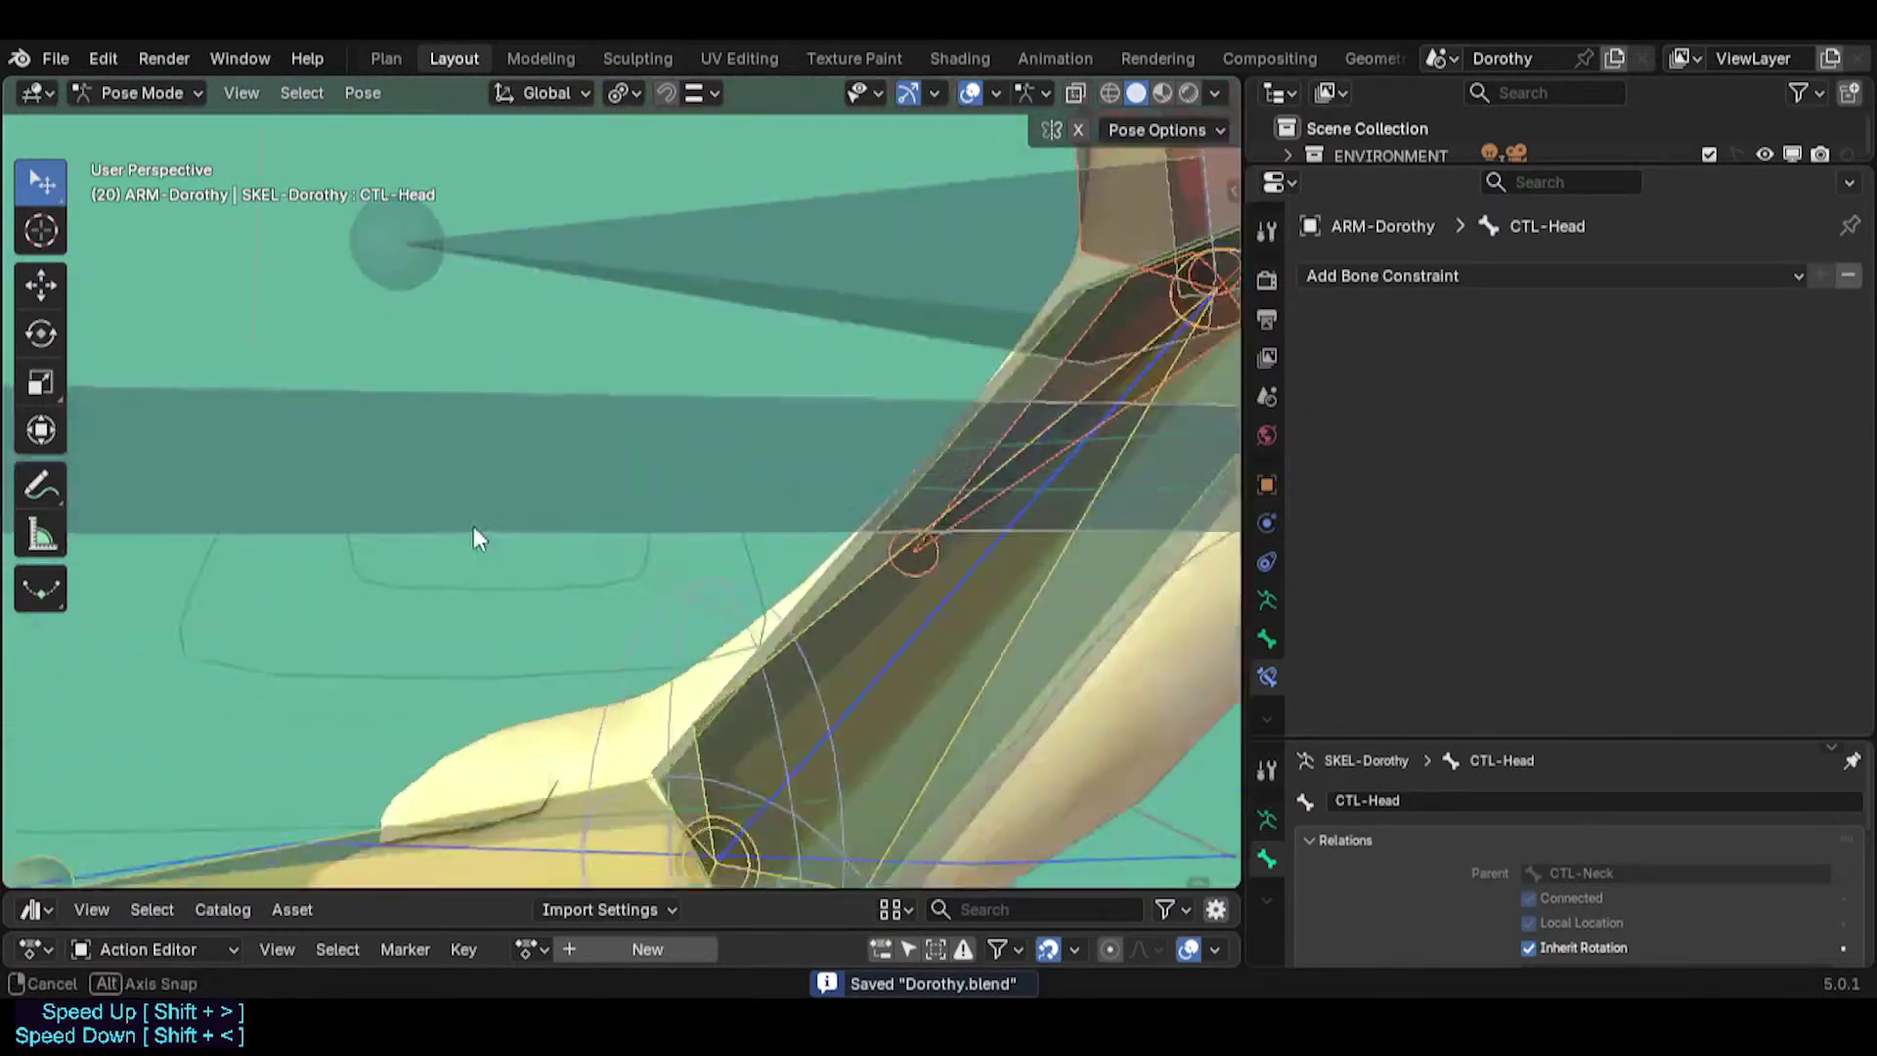
pyautogui.scroll(-10, 619, 461)
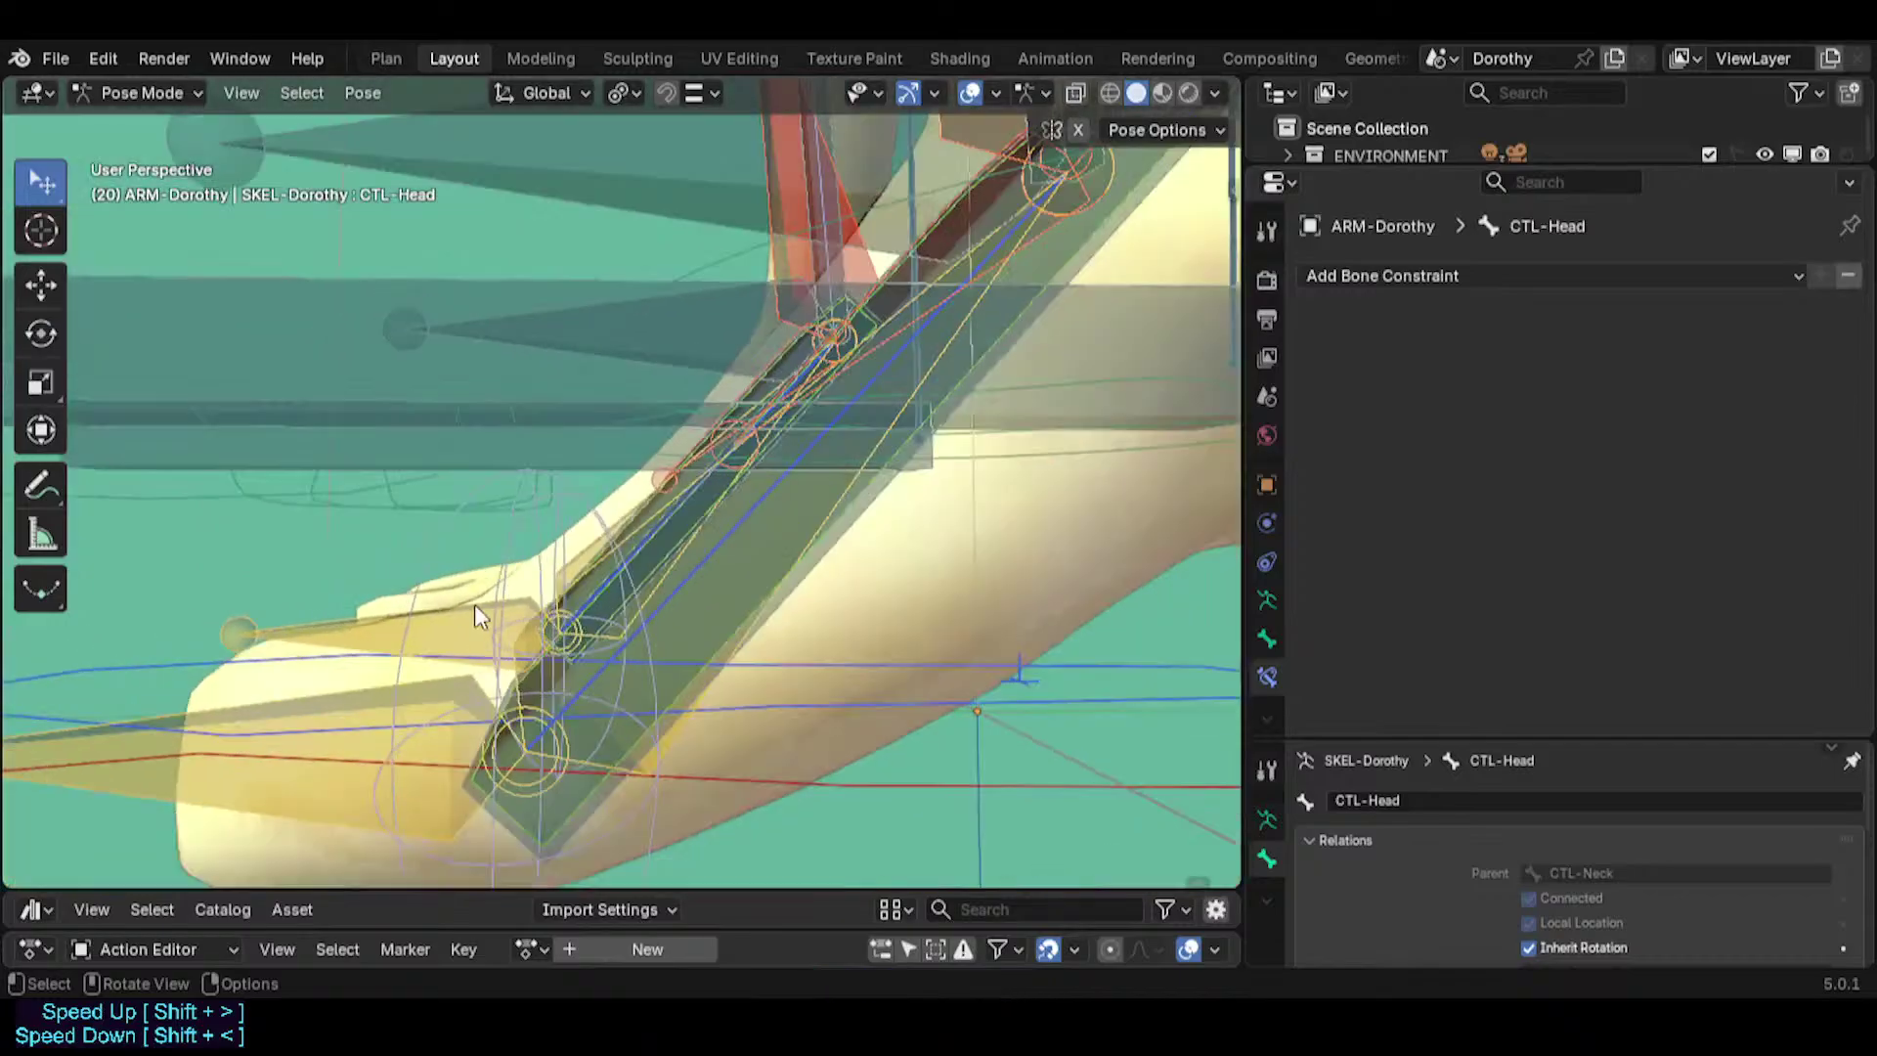
pyautogui.moveTo(504, 557); pyautogui.dragTo(562, 648, button='middle')
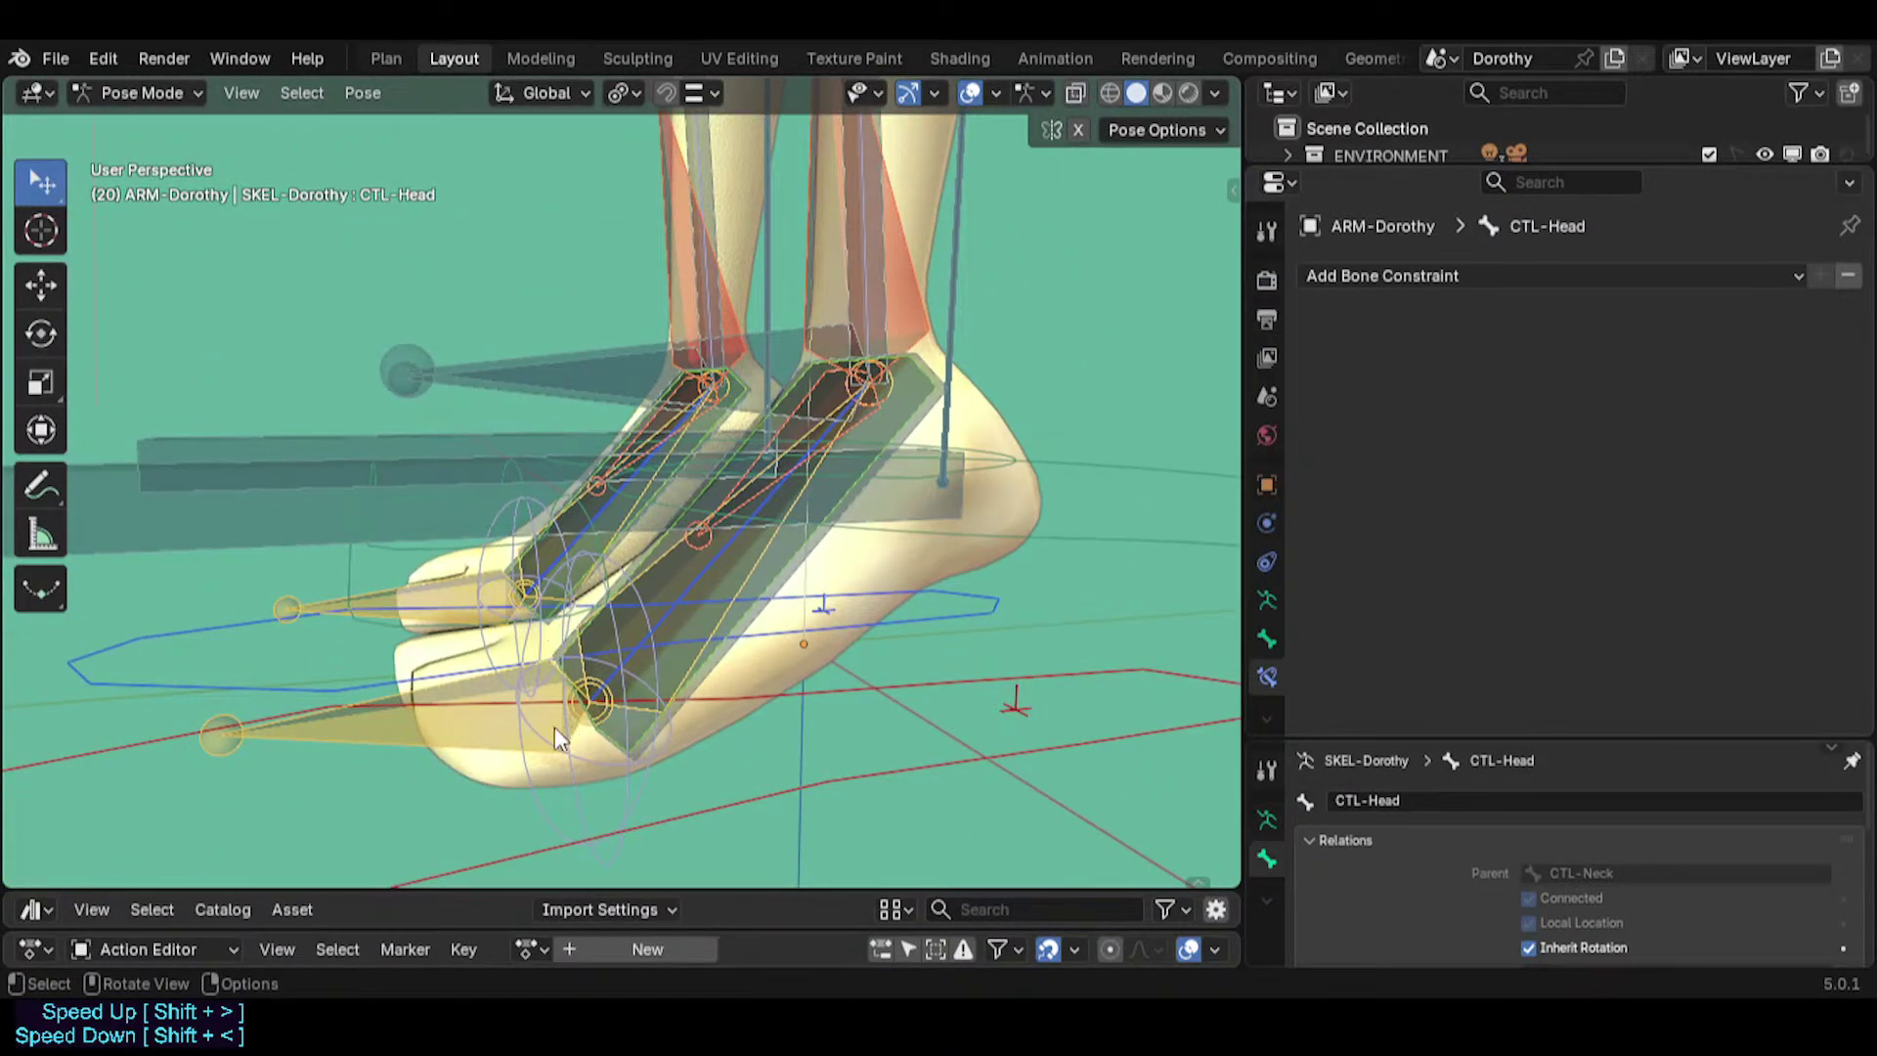
pyautogui.scroll(-3, 541, 661)
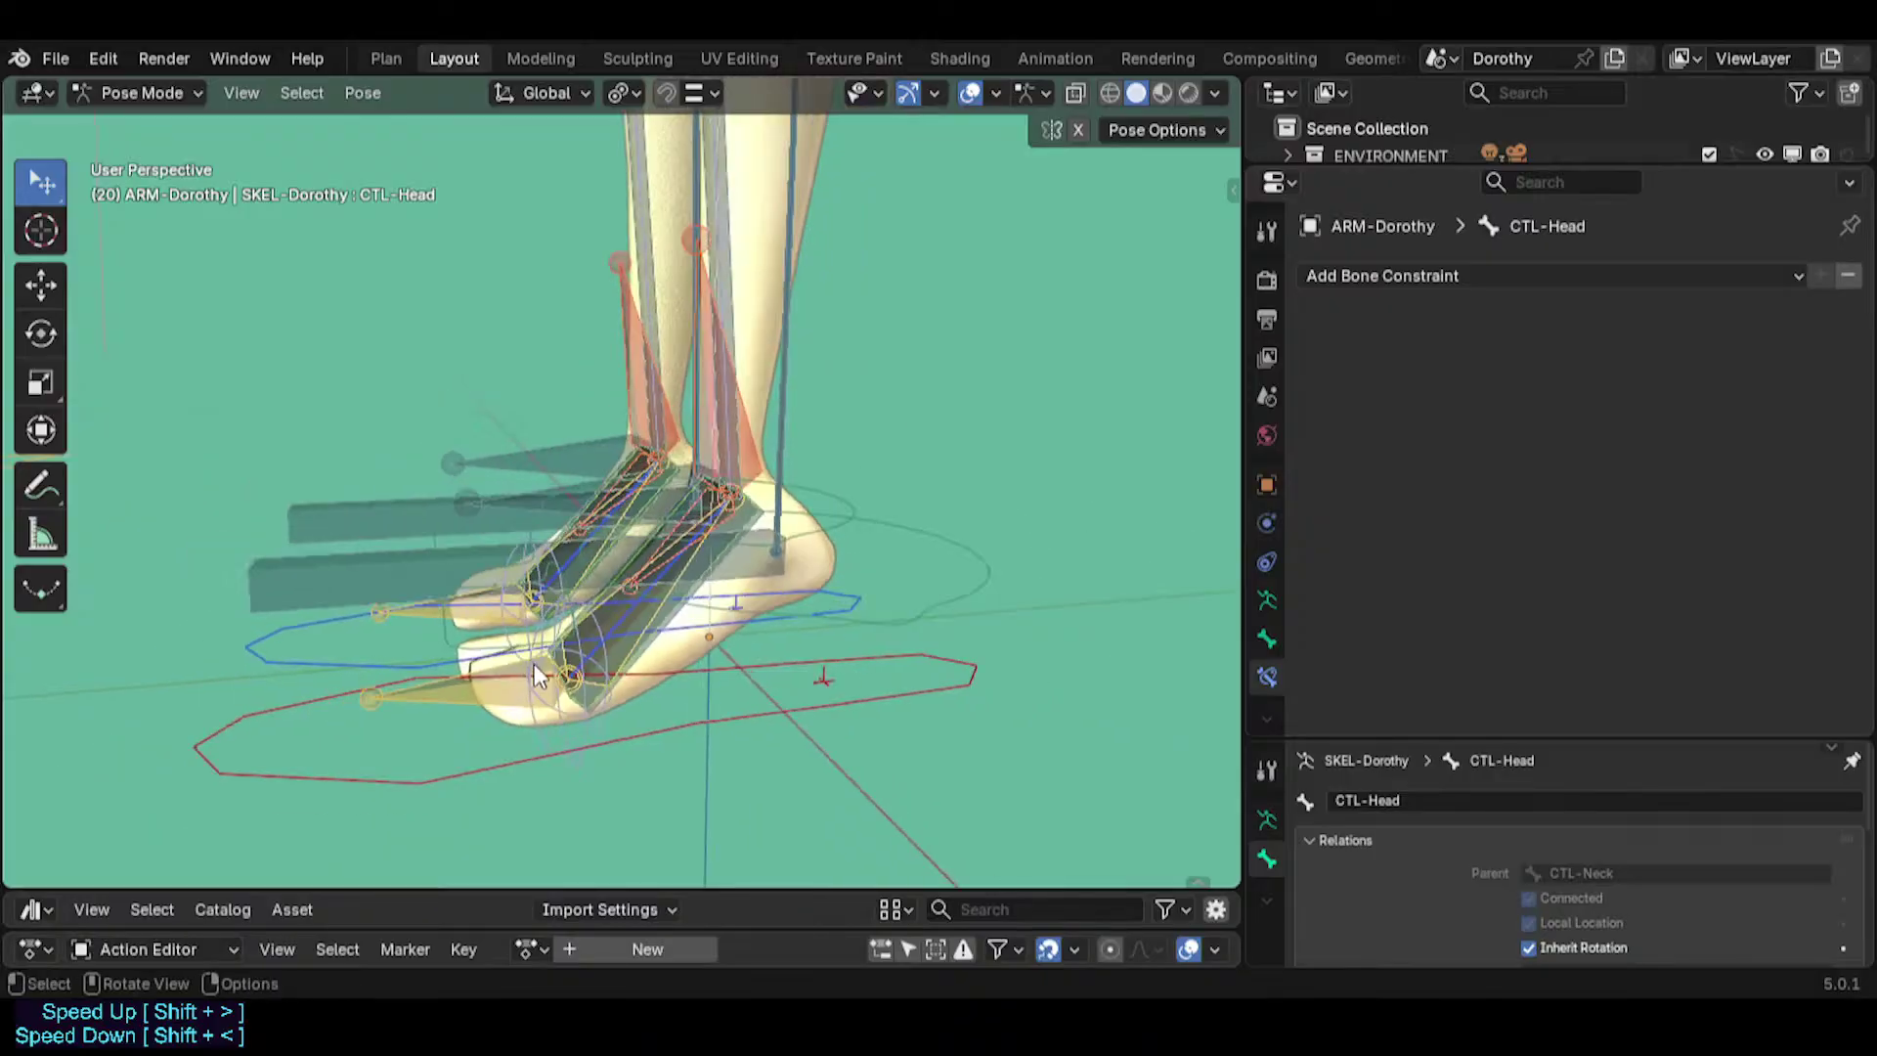
pyautogui.scroll(2, 528, 664)
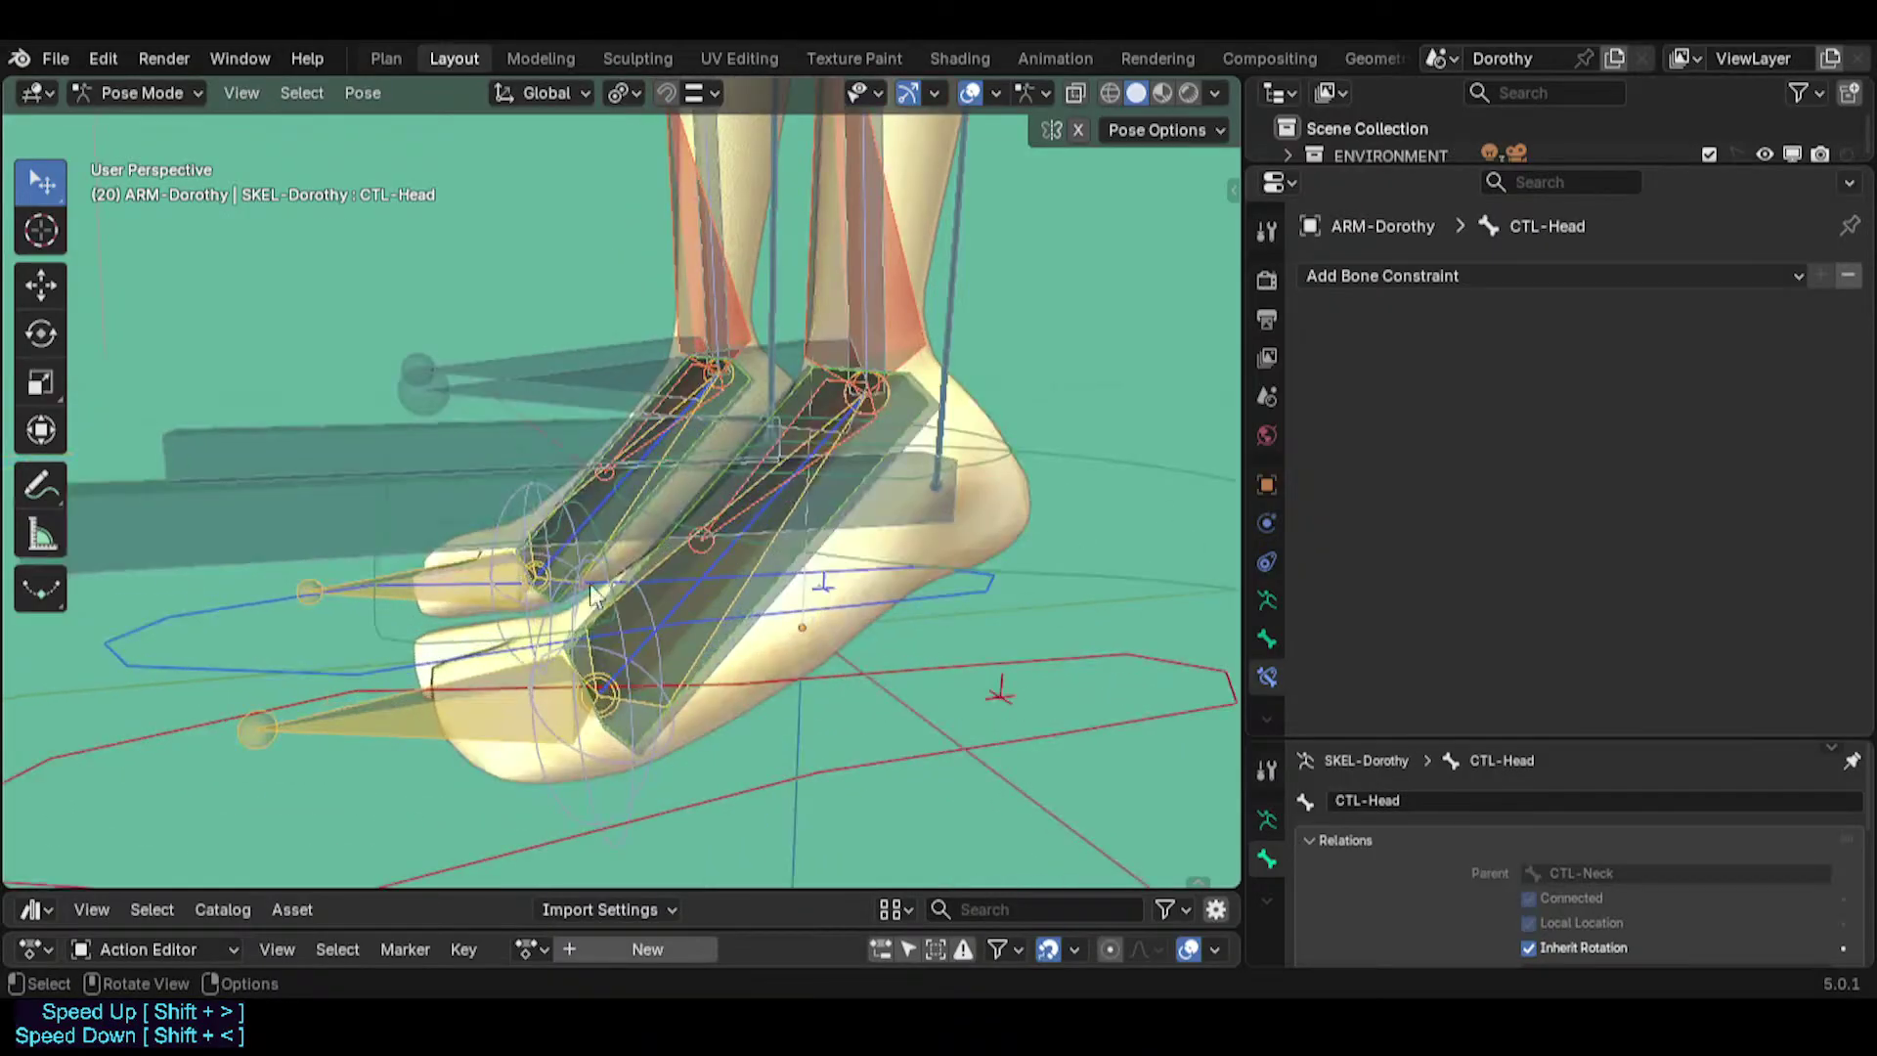
# Check the bone constraints of AUTO-Foot.L and PIN-Toes.L and save the file.
pyautogui.click(620, 638)
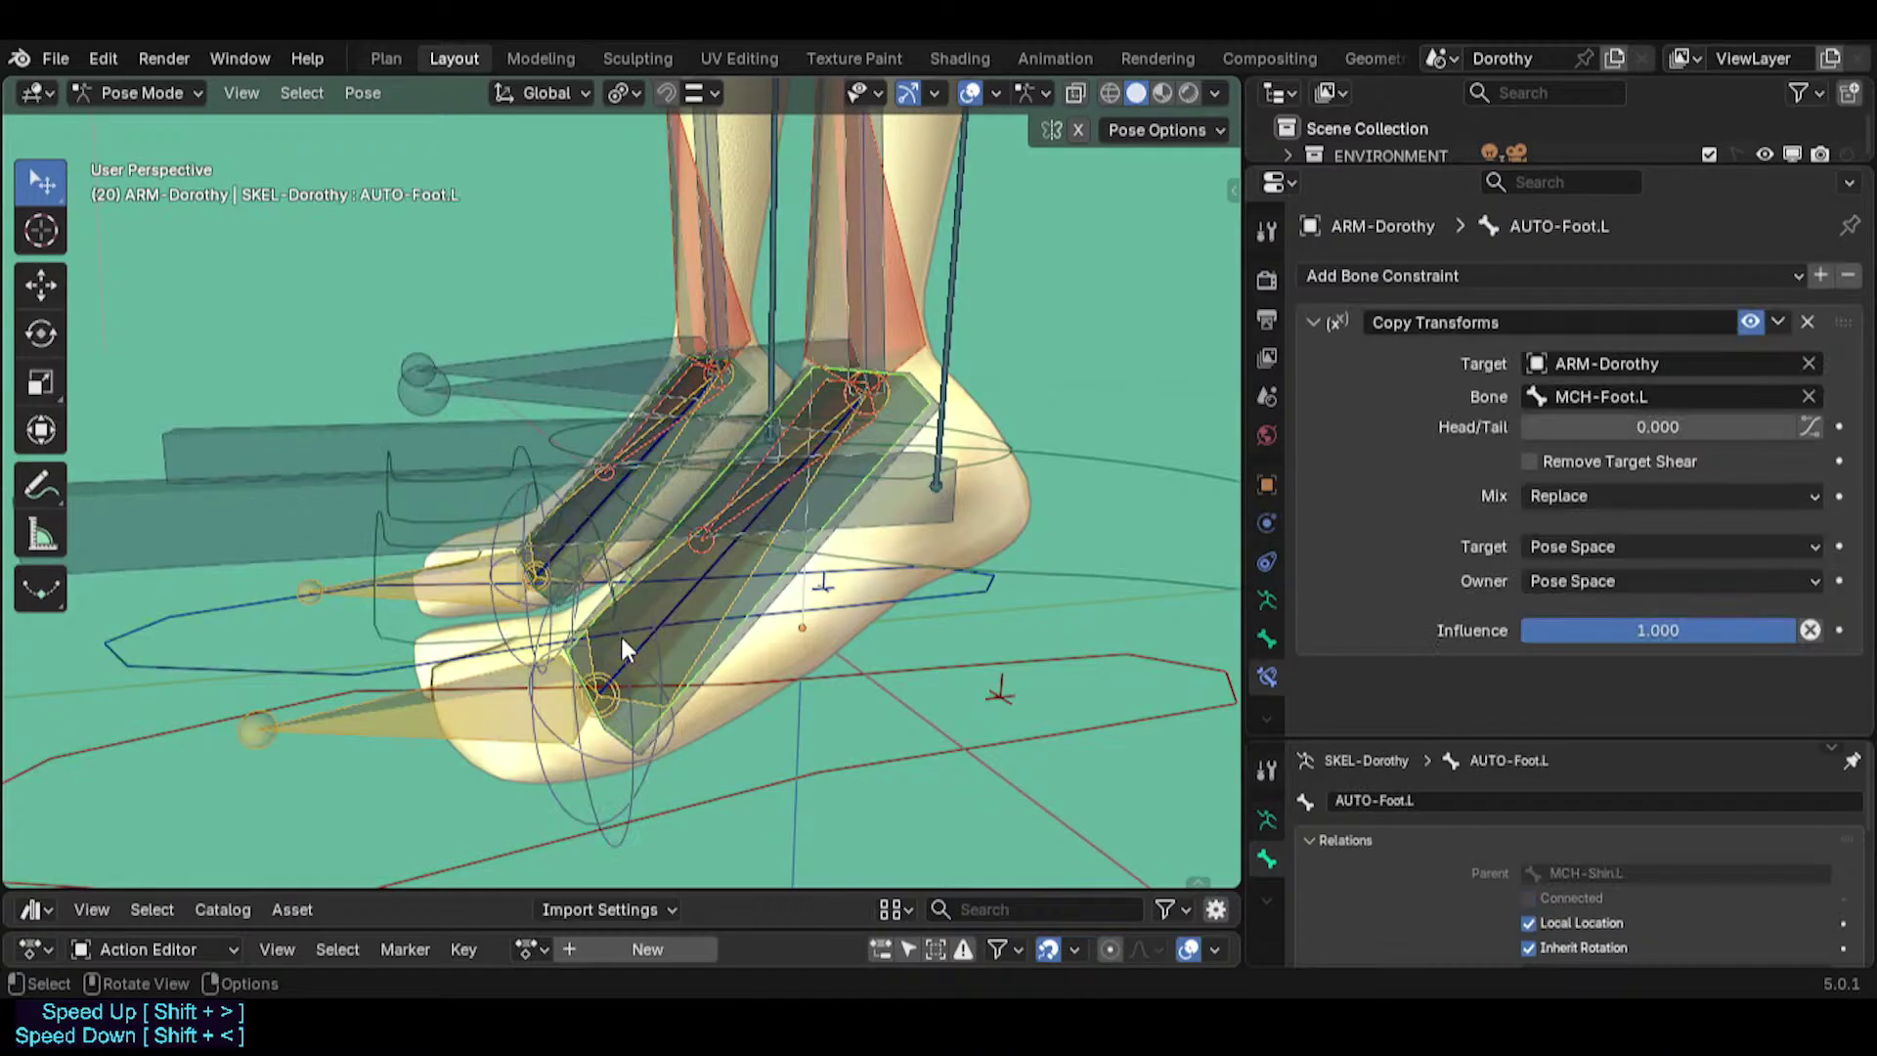
pyautogui.click(641, 782)
pyautogui.hotkey('ctrl', 's')
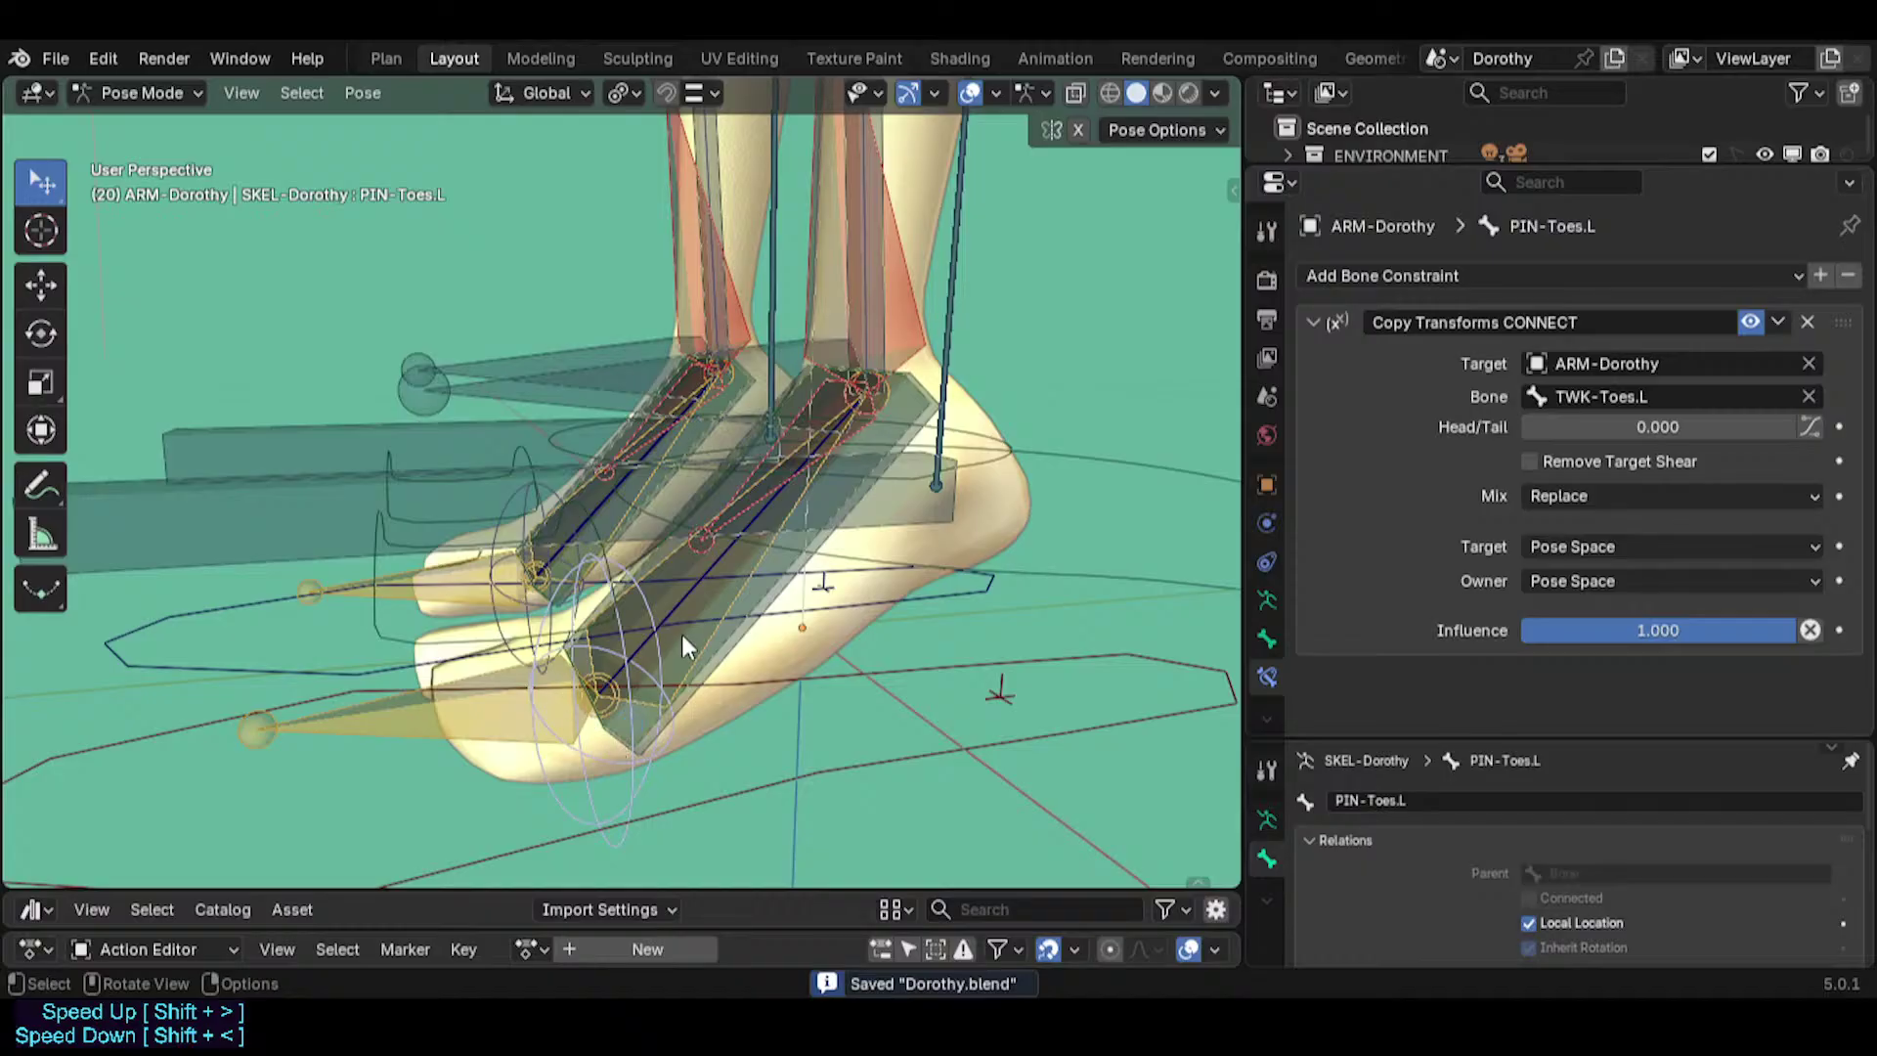
# Un-solo all bone collections of the Dorothy armature.
pyautogui.moveTo(683, 633); pyautogui.dragTo(595, 661, button='middle')
pyautogui.scroll(-4, 594, 660)
pyautogui.keyDown('shift'); pyautogui.moveTo(594, 391); pyautogui.dragTo(589, 681, button='middle'); pyautogui.keyUp('shift')
pyautogui.keyDown('shift'); pyautogui.moveTo(596, 274); pyautogui.dragTo(811, 468, button='middle'); pyautogui.keyUp('shift')
pyautogui.moveTo(640, 591); pyautogui.dragTo(771, 578, button='middle')
pyautogui.scroll(4, 799, 513)
pyautogui.press('q')
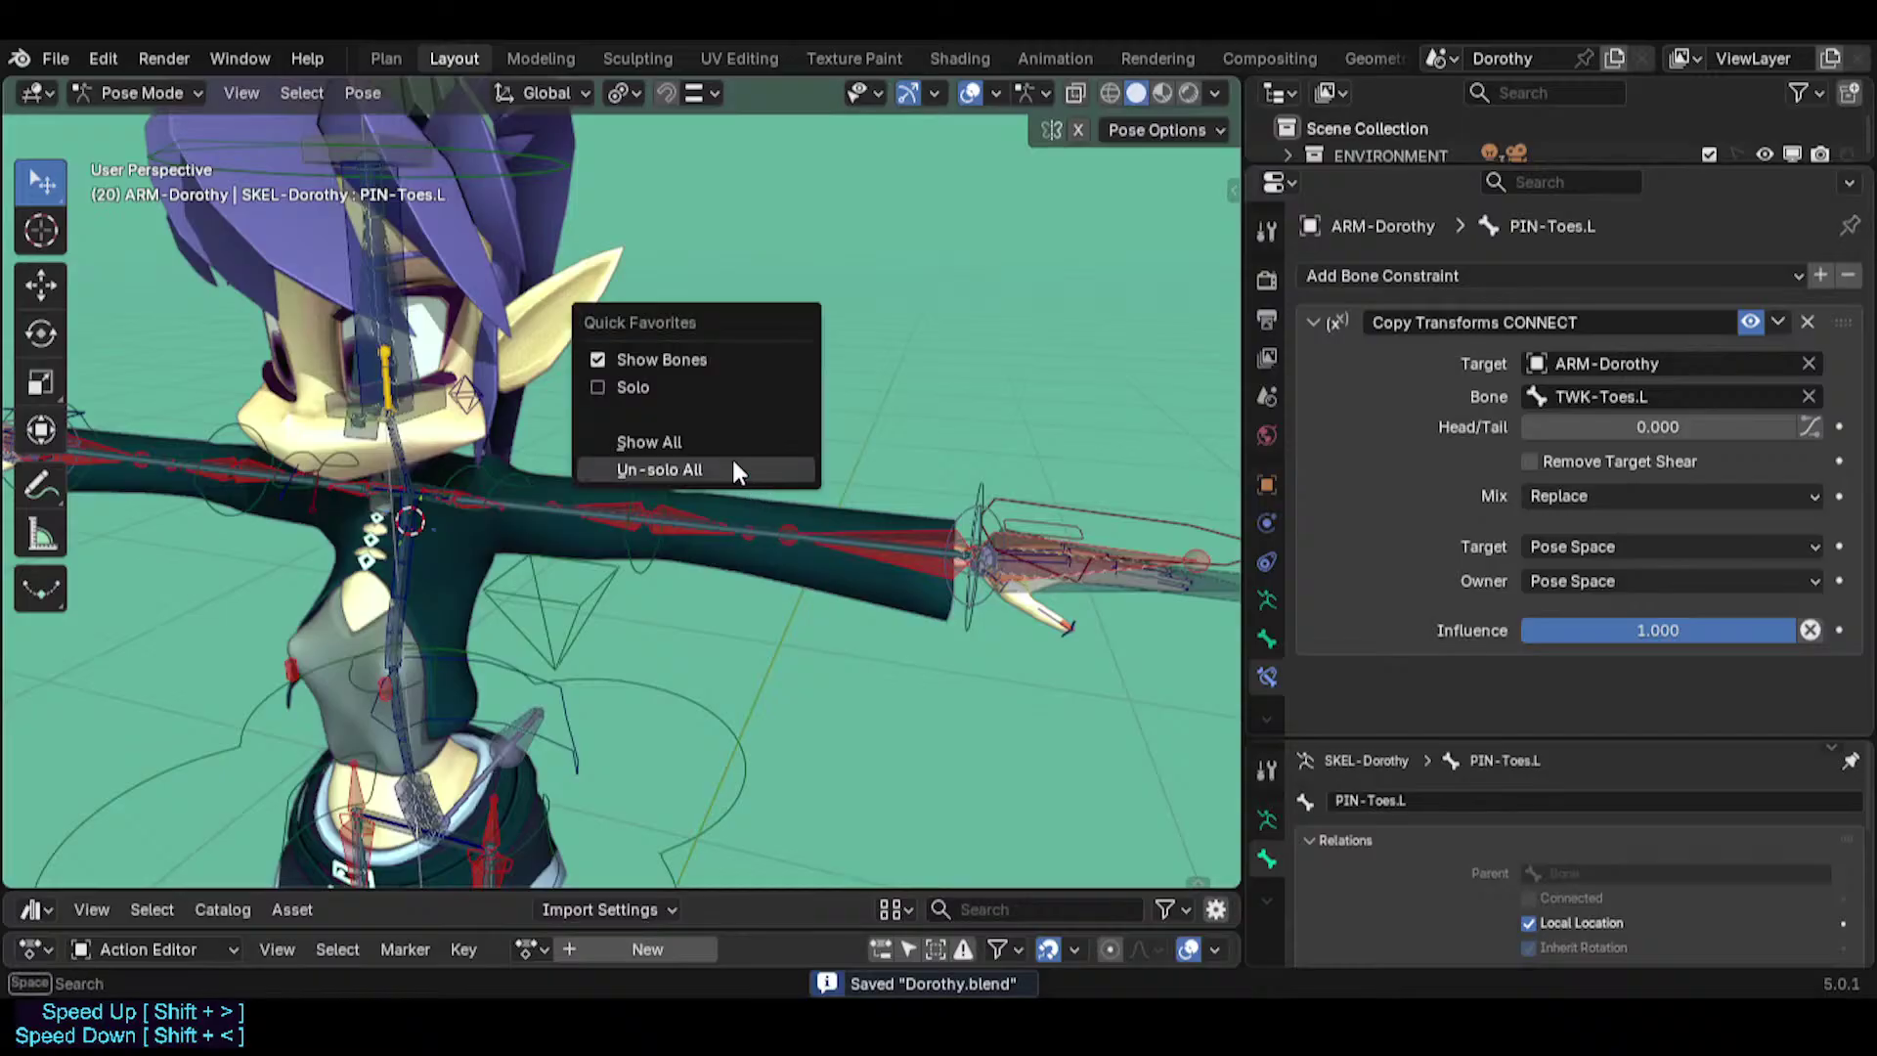
pyautogui.click(732, 464)
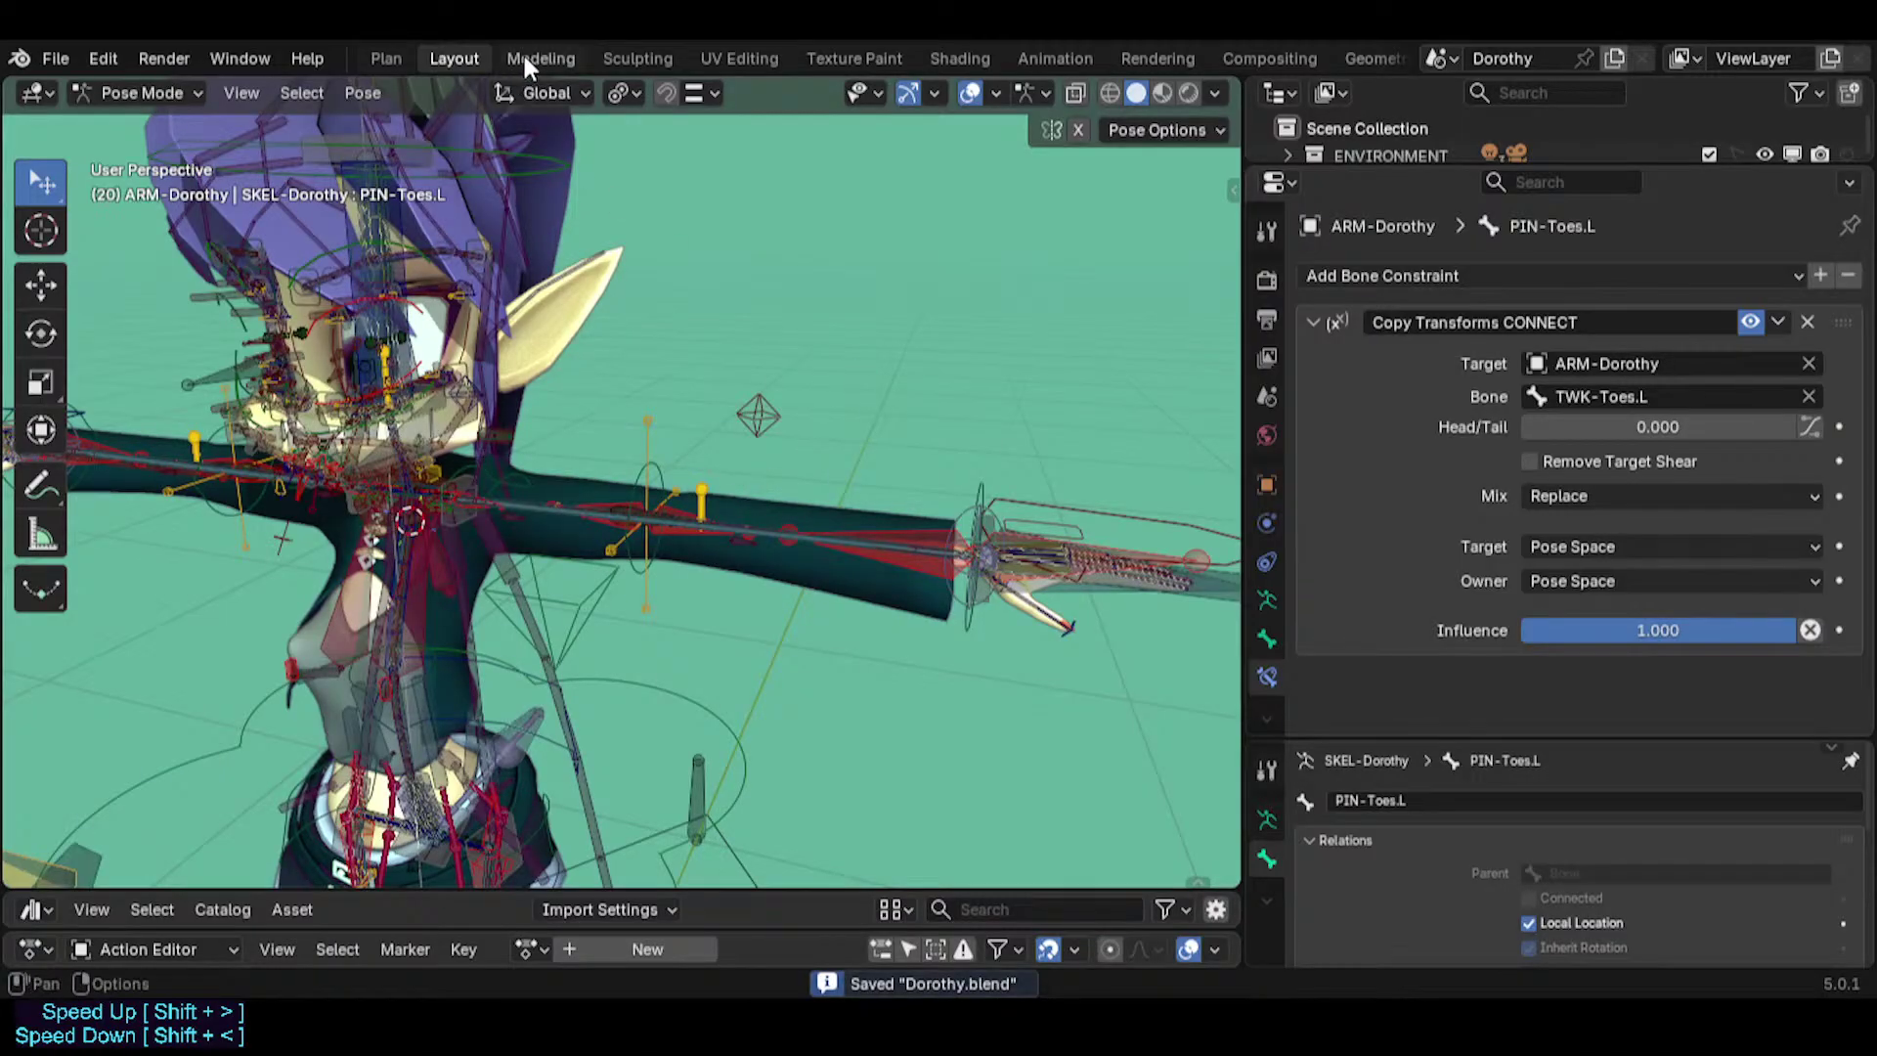
# Open the Plan workspace, enlarge the text area and go to the ToDoList's RIGGING section.
pyautogui.click(386, 58)
pyautogui.moveTo(1141, 387); pyautogui.dragTo(817, 387)
pyautogui.moveTo(1681, 315); pyautogui.dragTo(862, 315)
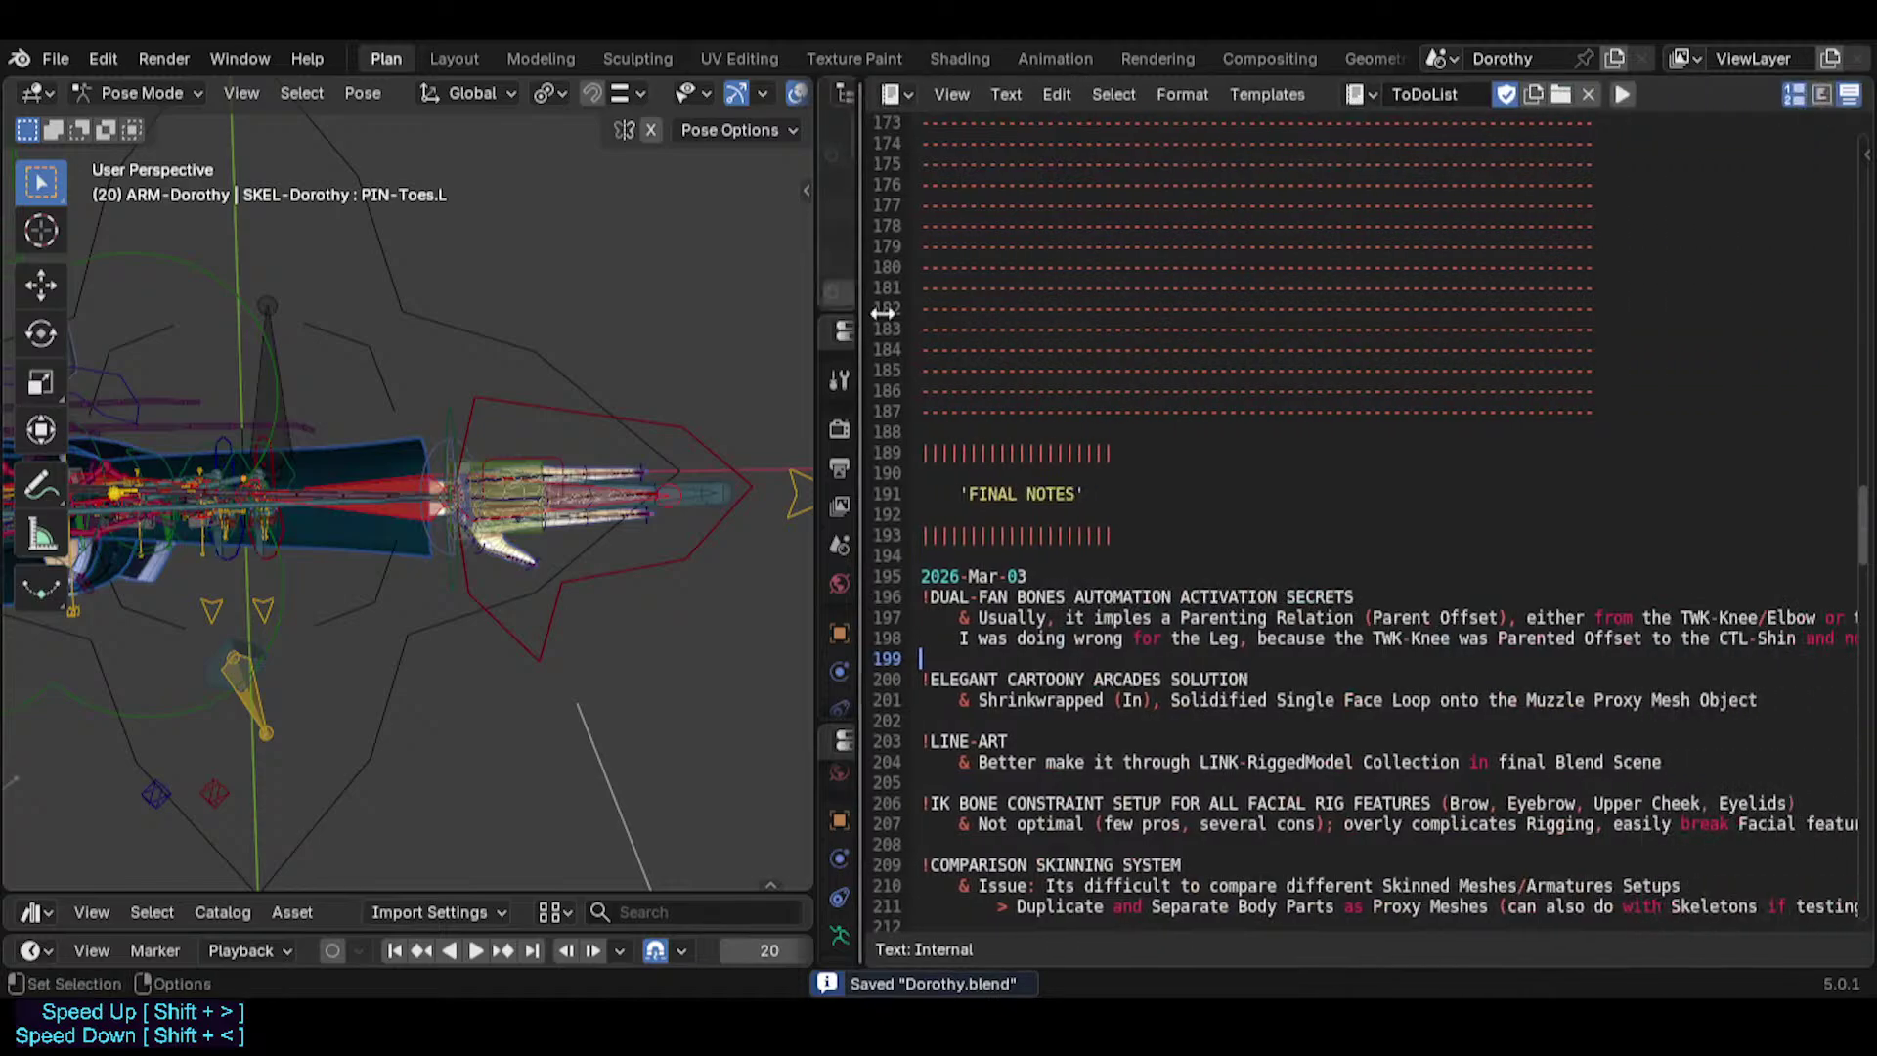
pyautogui.scroll(9, 1207, 459)
pyautogui.scroll(20, 1207, 458)
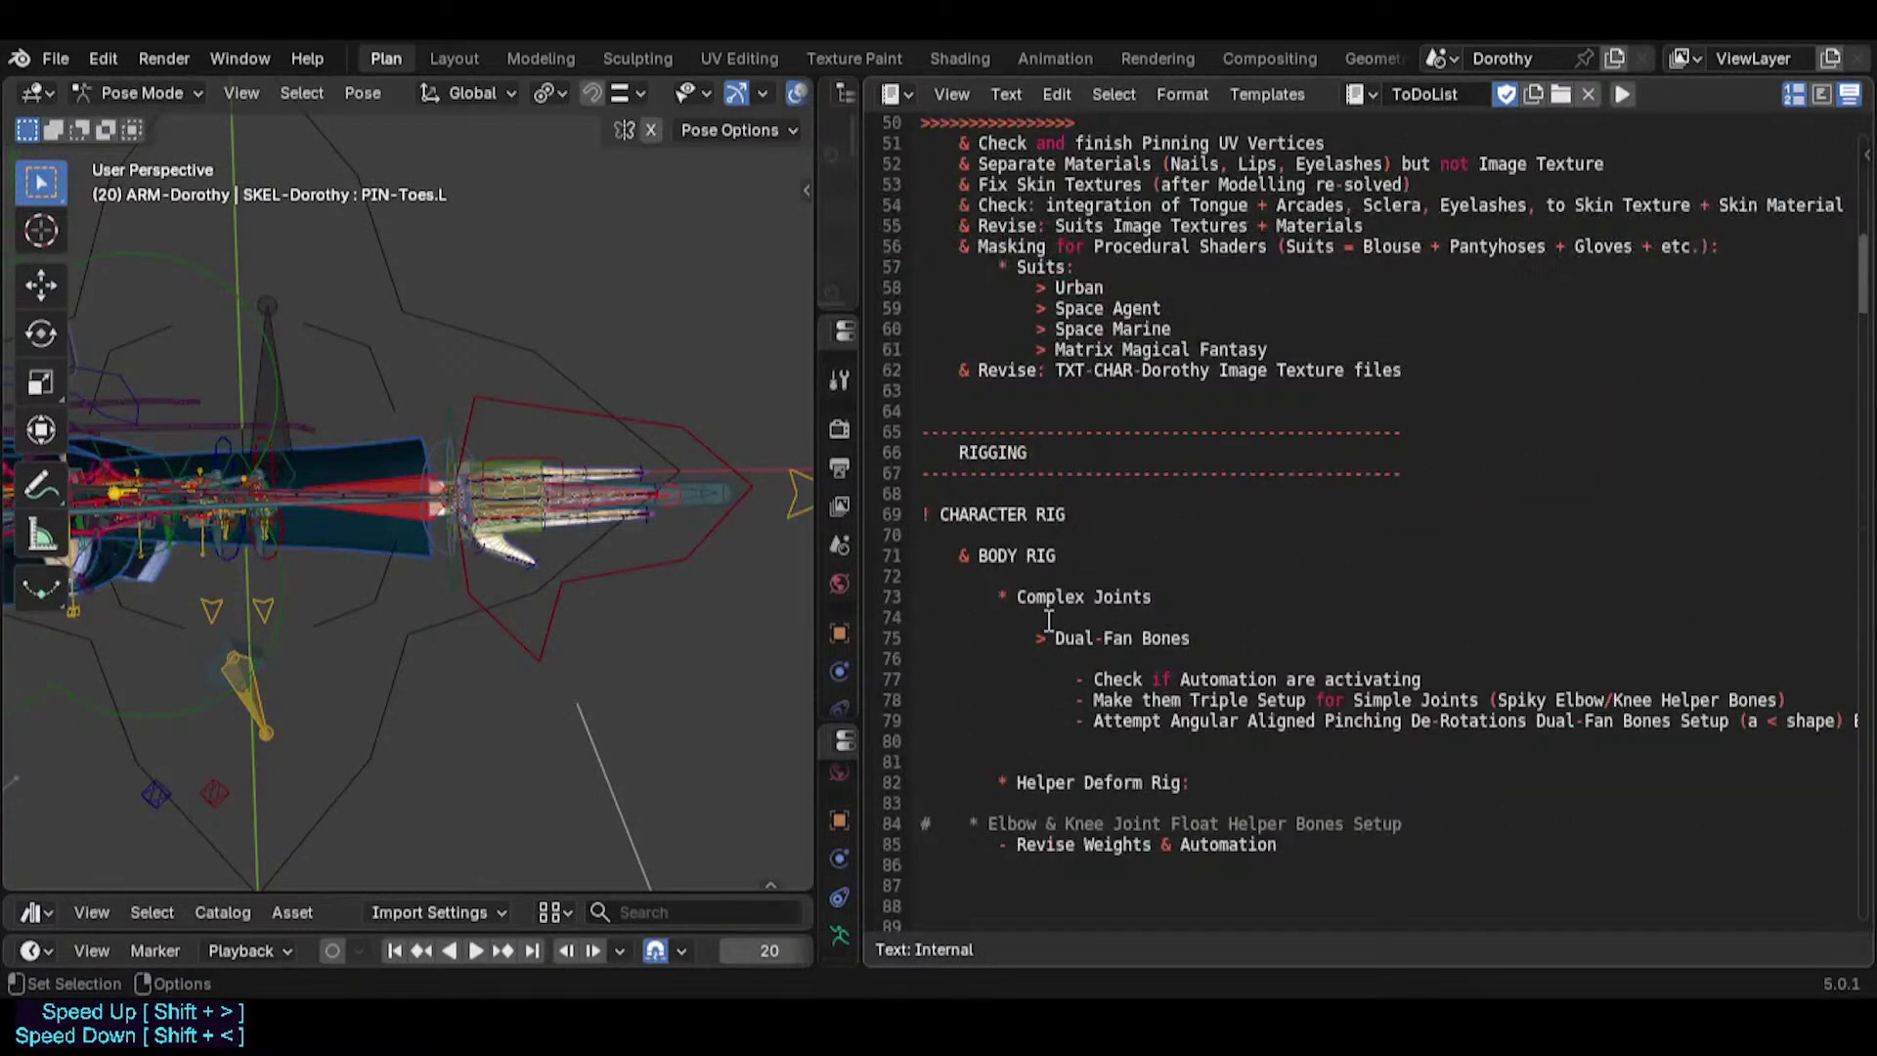
# Delete the "Complex Joints" heading and its surplus blank line under BODY RIG in the ToDoList.
pyautogui.click(1048, 618)
pyautogui.press('Home')
pyautogui.hotkey('shift', 'End')
pyautogui.press('Delete')
pyautogui.press('Delete')
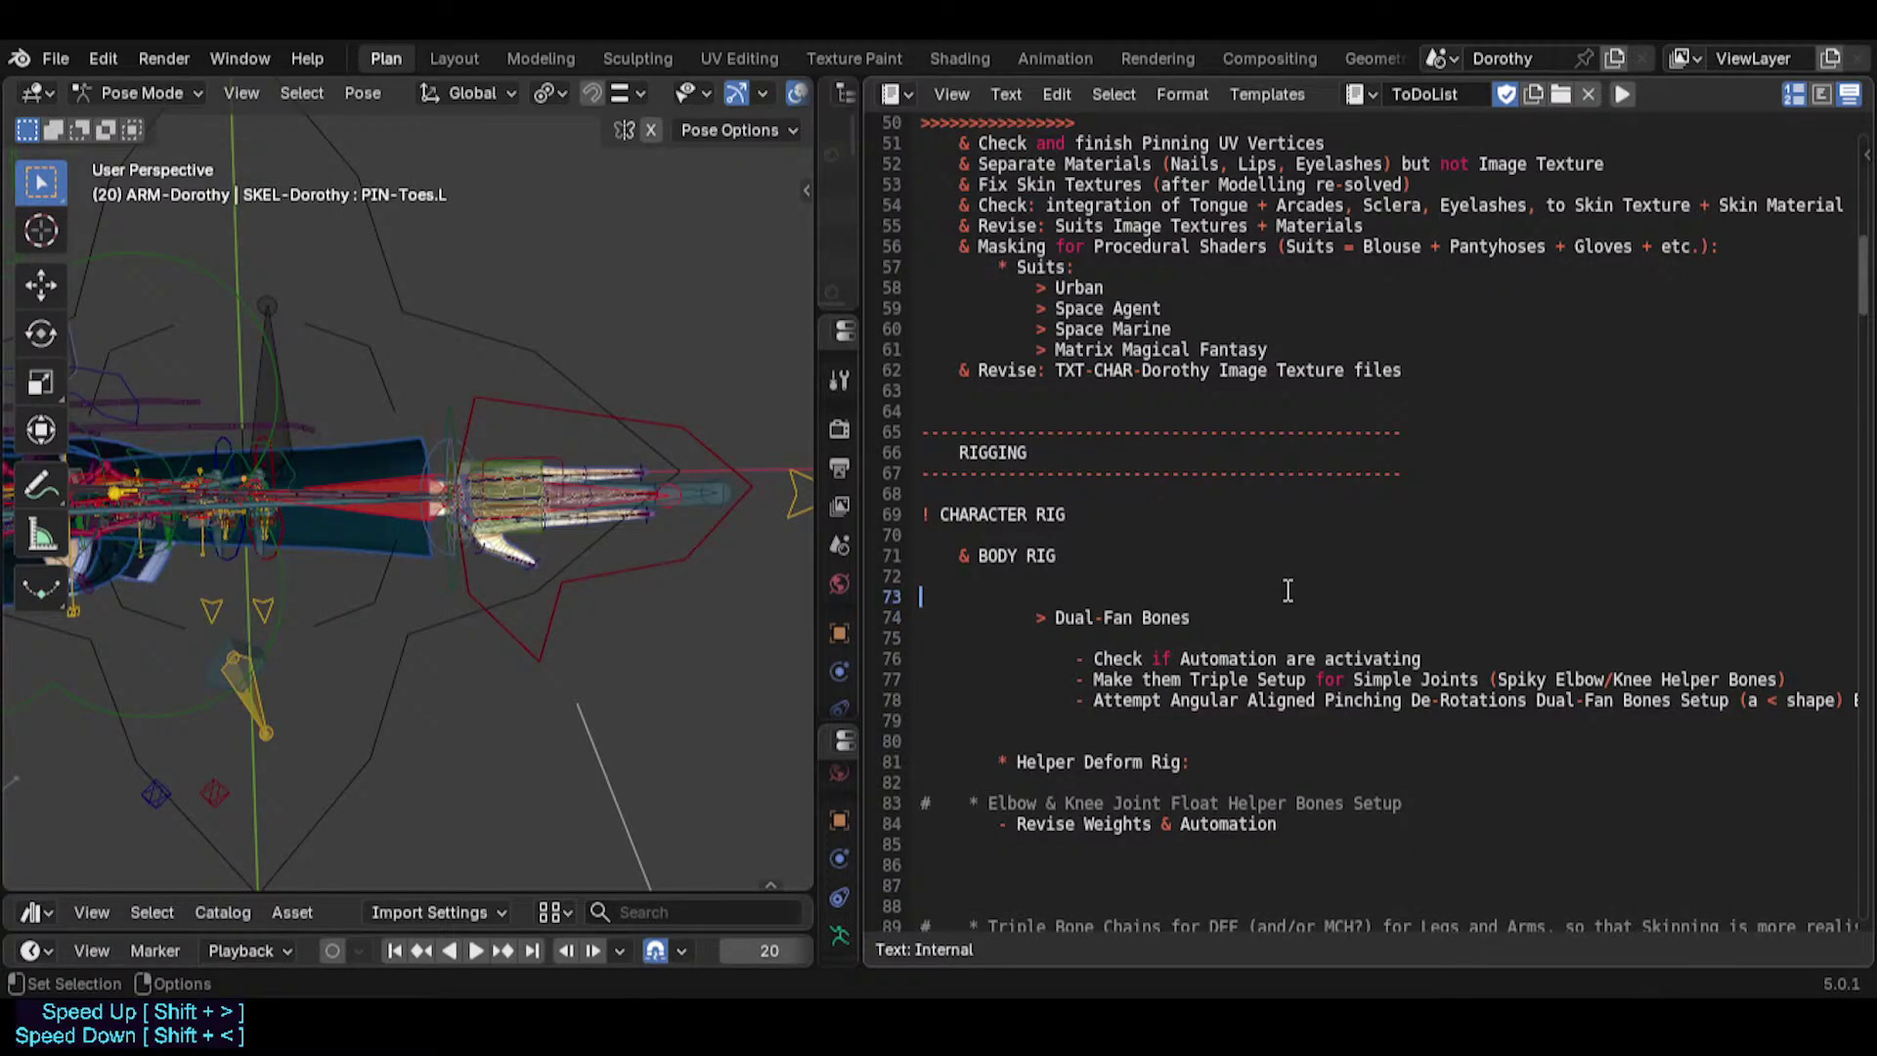
pyautogui.press('Delete')
# Read the Dual-Fan Bones notes through to the end of the long "Attempt Angular Aligned Pinching" line.
pyautogui.hotkey('shift', 'Down')
pyautogui.hotkey('shift', 'Down')
pyautogui.hotkey('shift', 'Down')
pyautogui.hotkey('shift', 'Down')
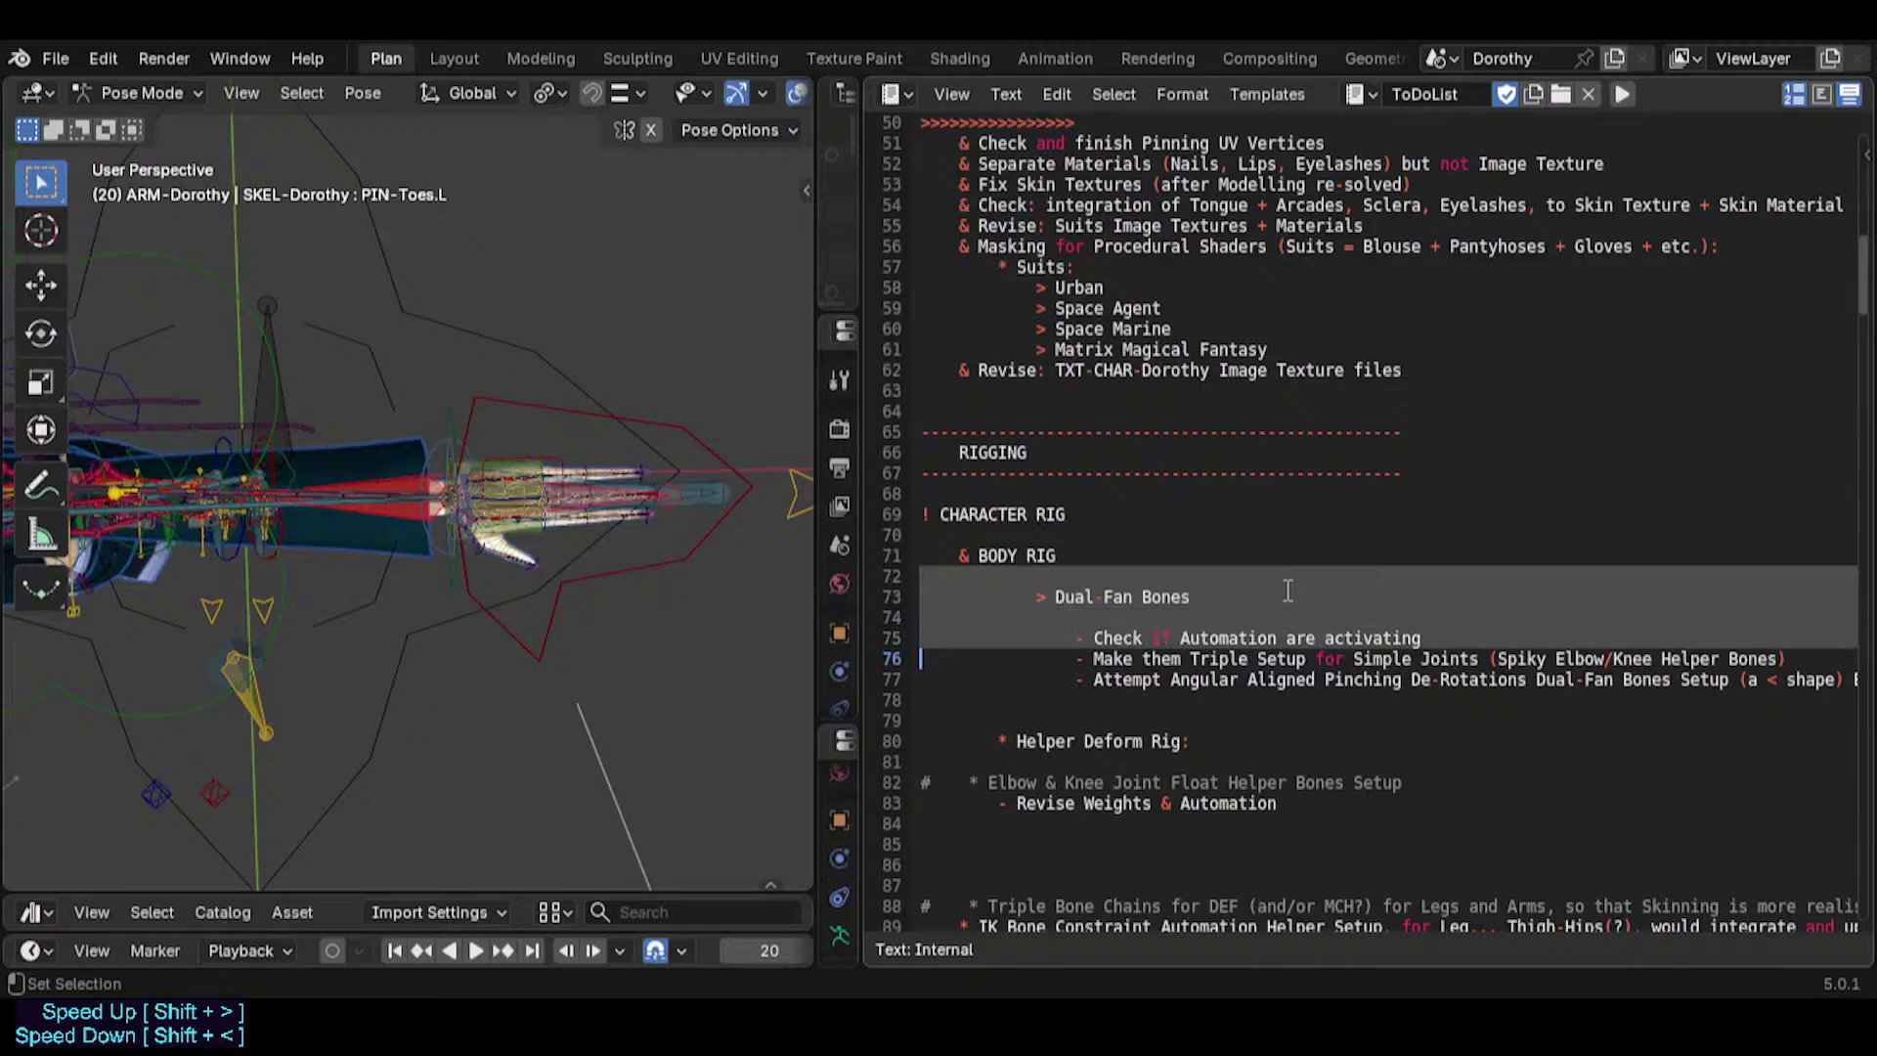
pyautogui.hotkey('shift', 'Down')
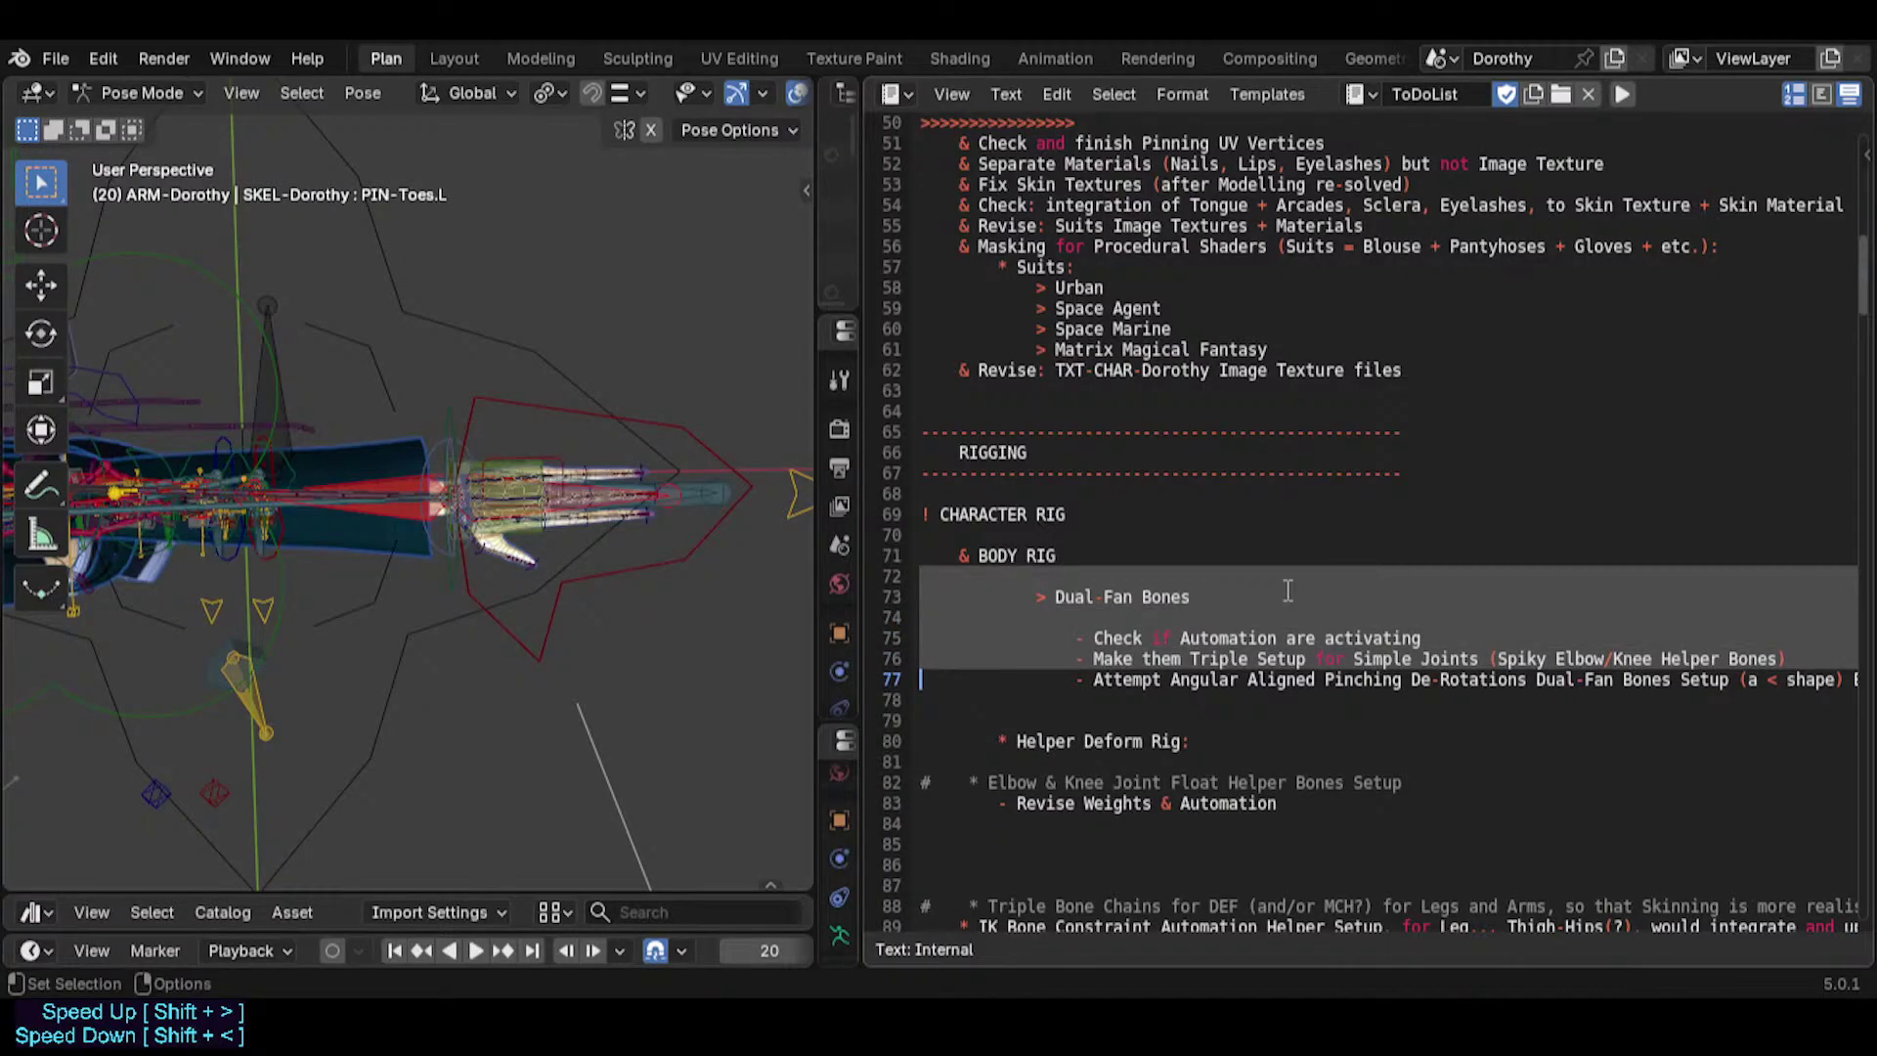
pyautogui.hscroll(2, 1417, 635)
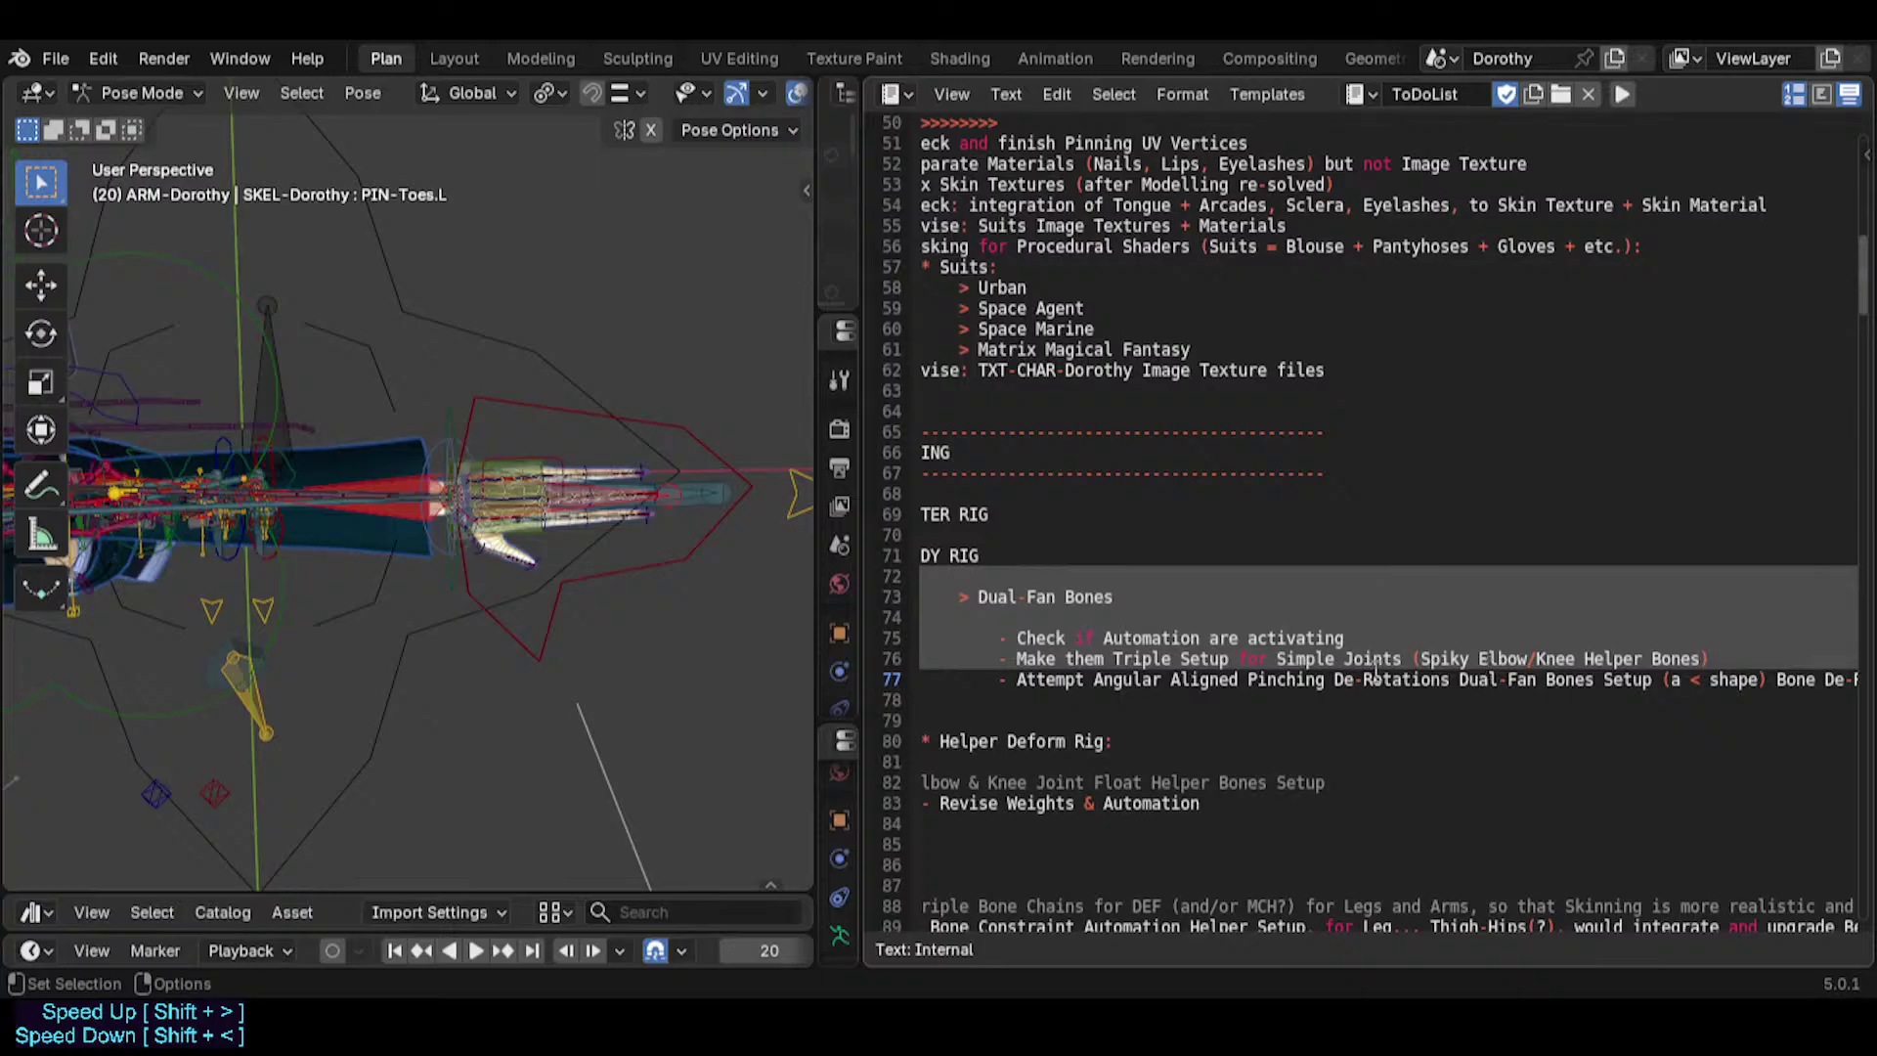
pyautogui.hscroll(5, 1376, 674)
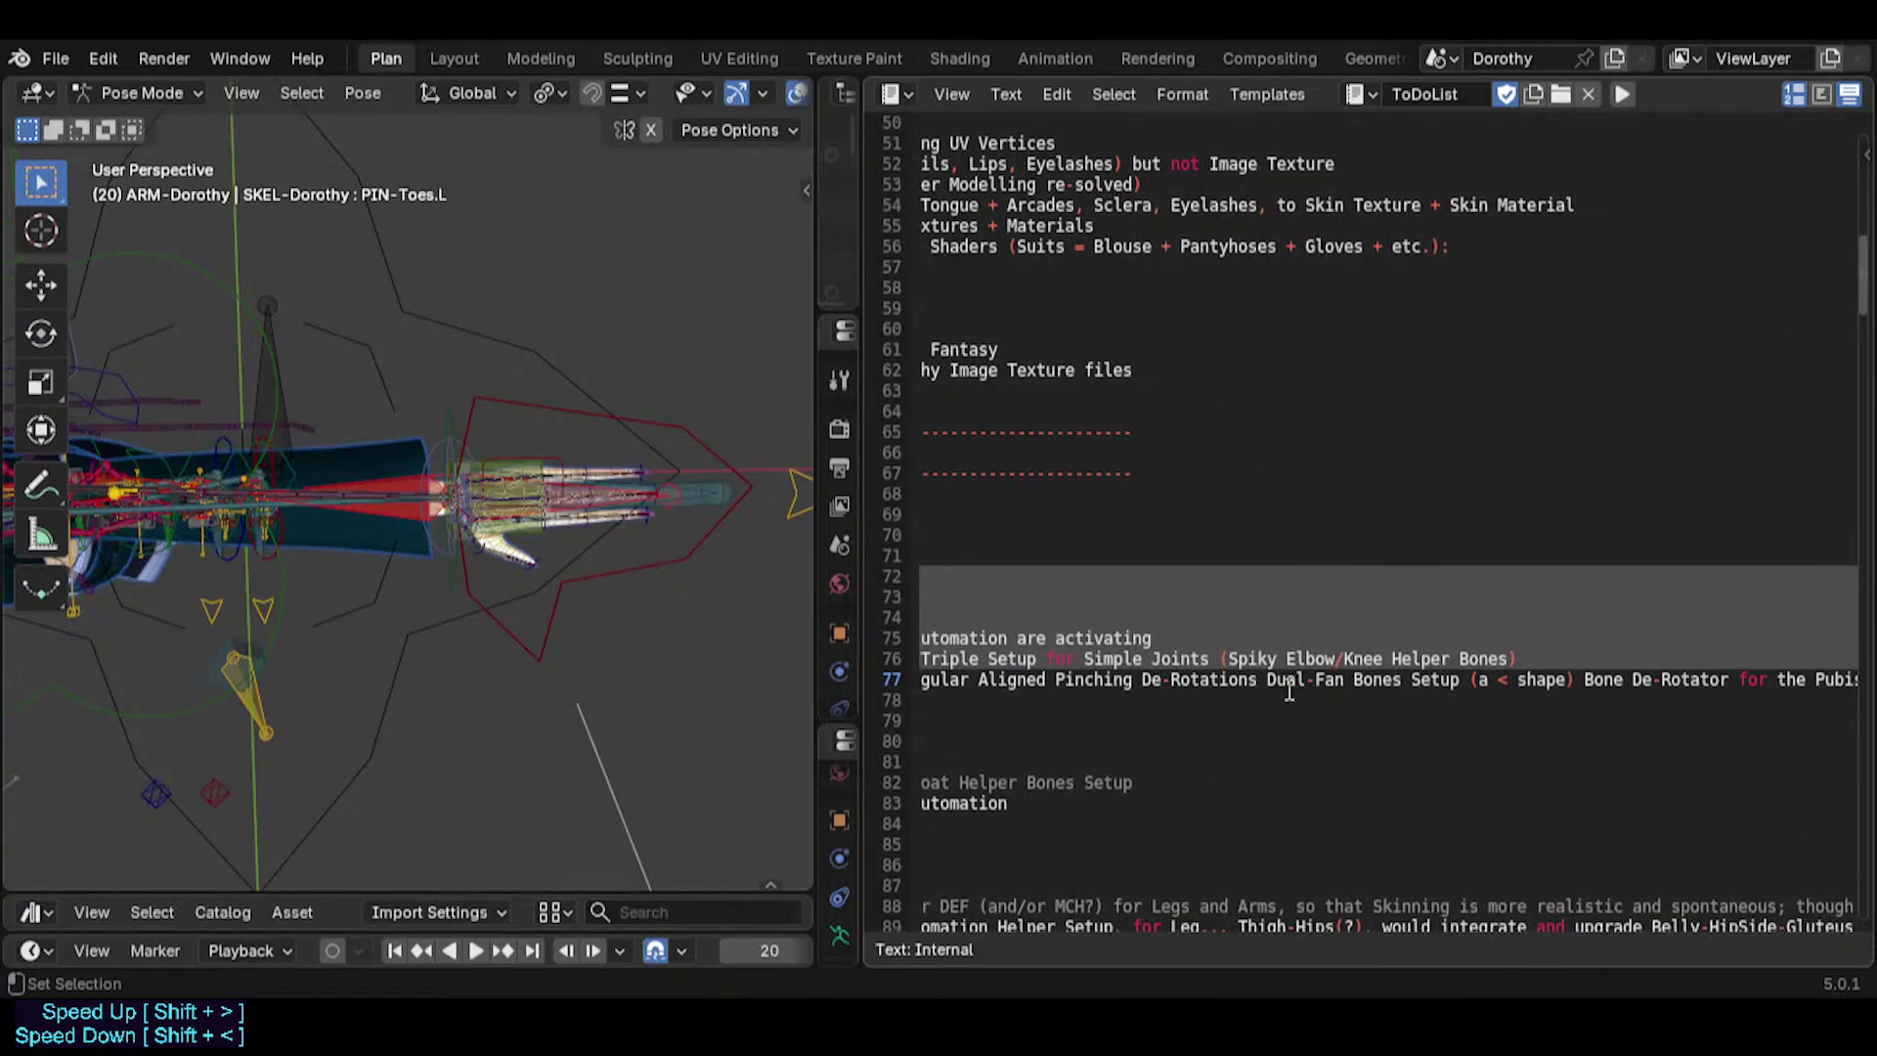
pyautogui.hscroll(4, 1290, 691)
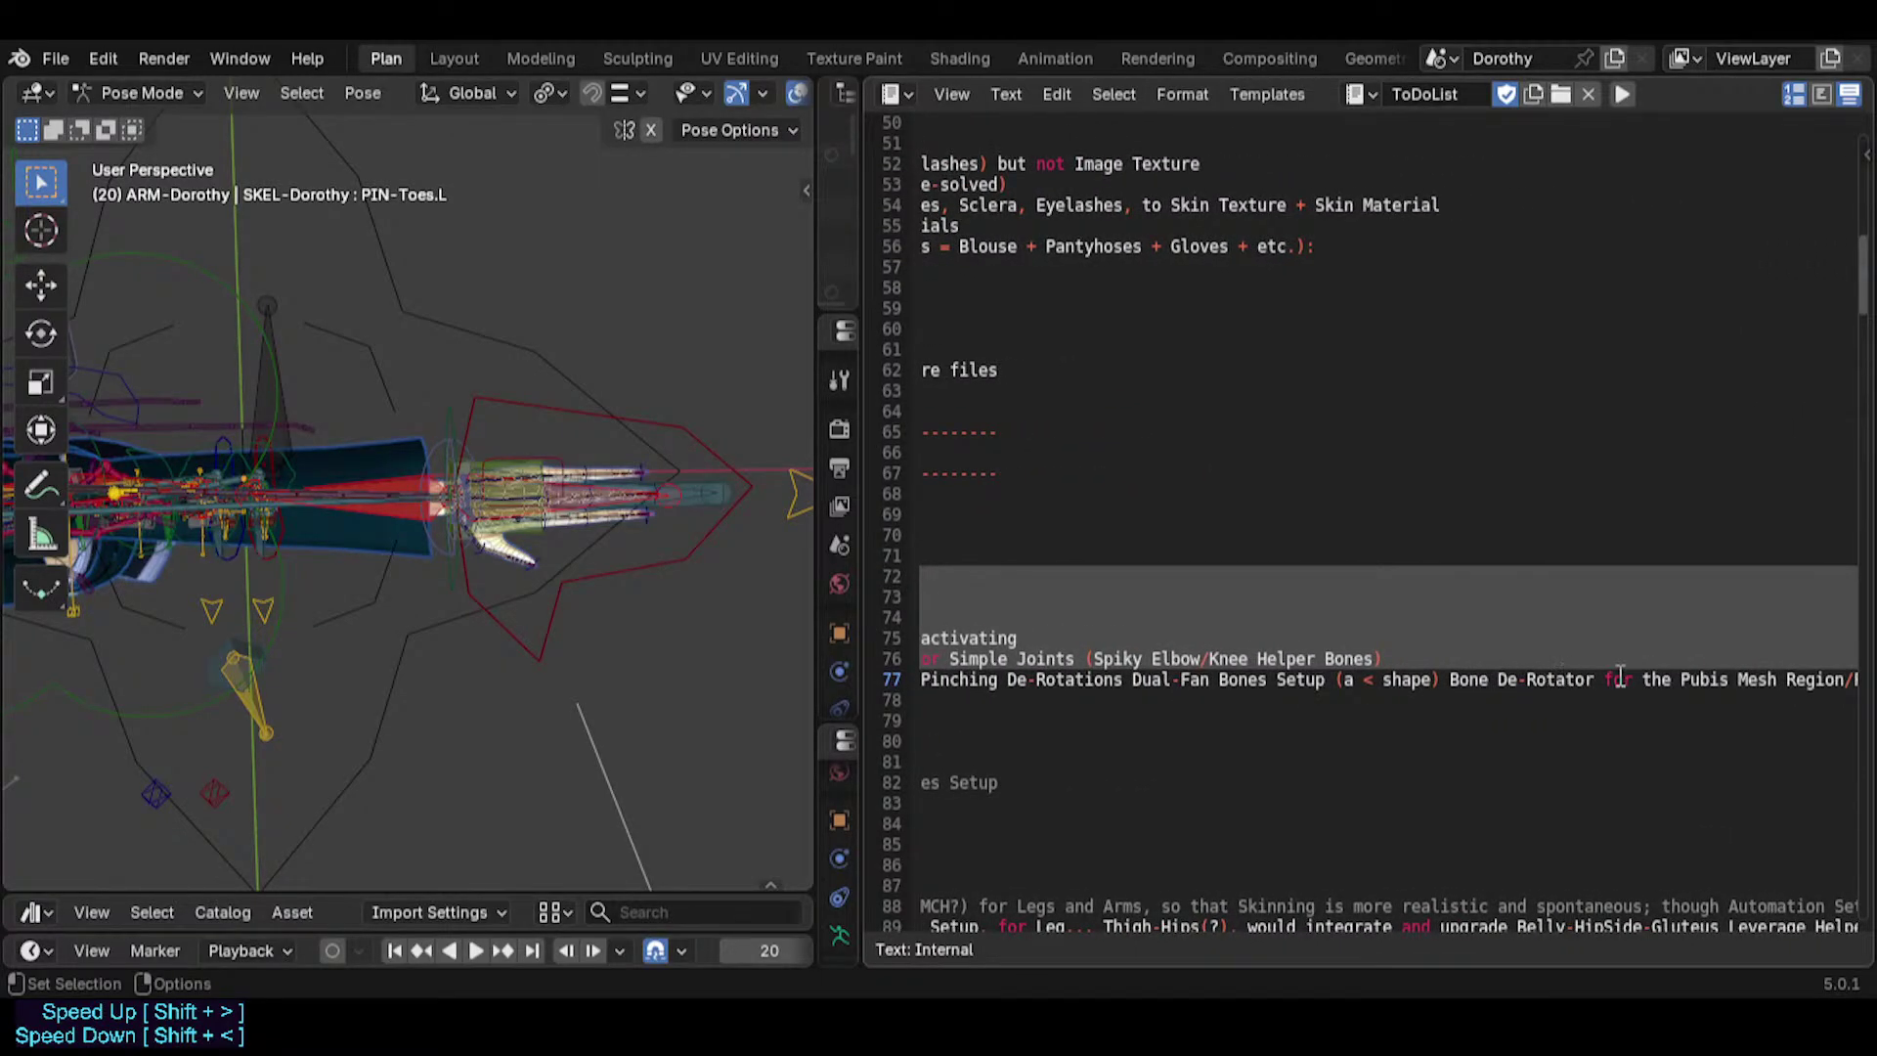
pyautogui.click(1619, 677)
pyautogui.hscroll(4, 1588, 680)
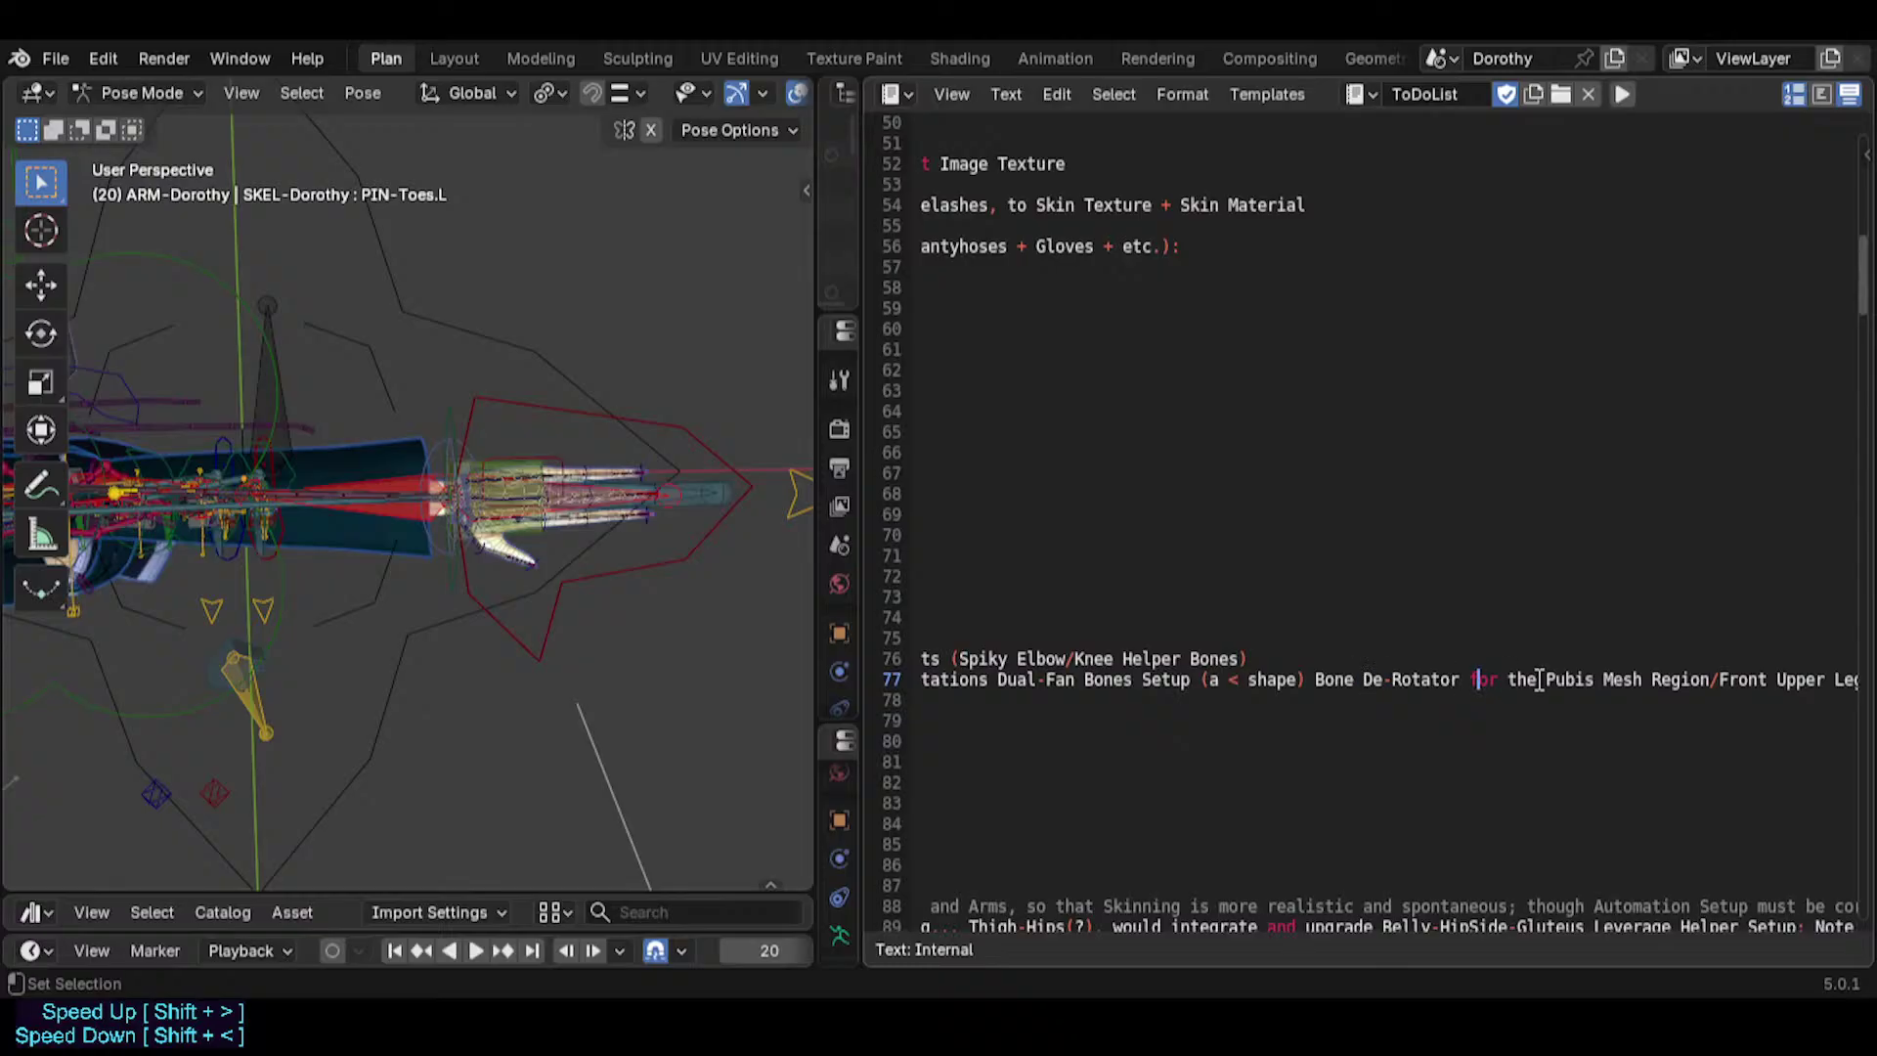
pyautogui.click(1655, 664)
pyautogui.hscroll(10, 1261, 695)
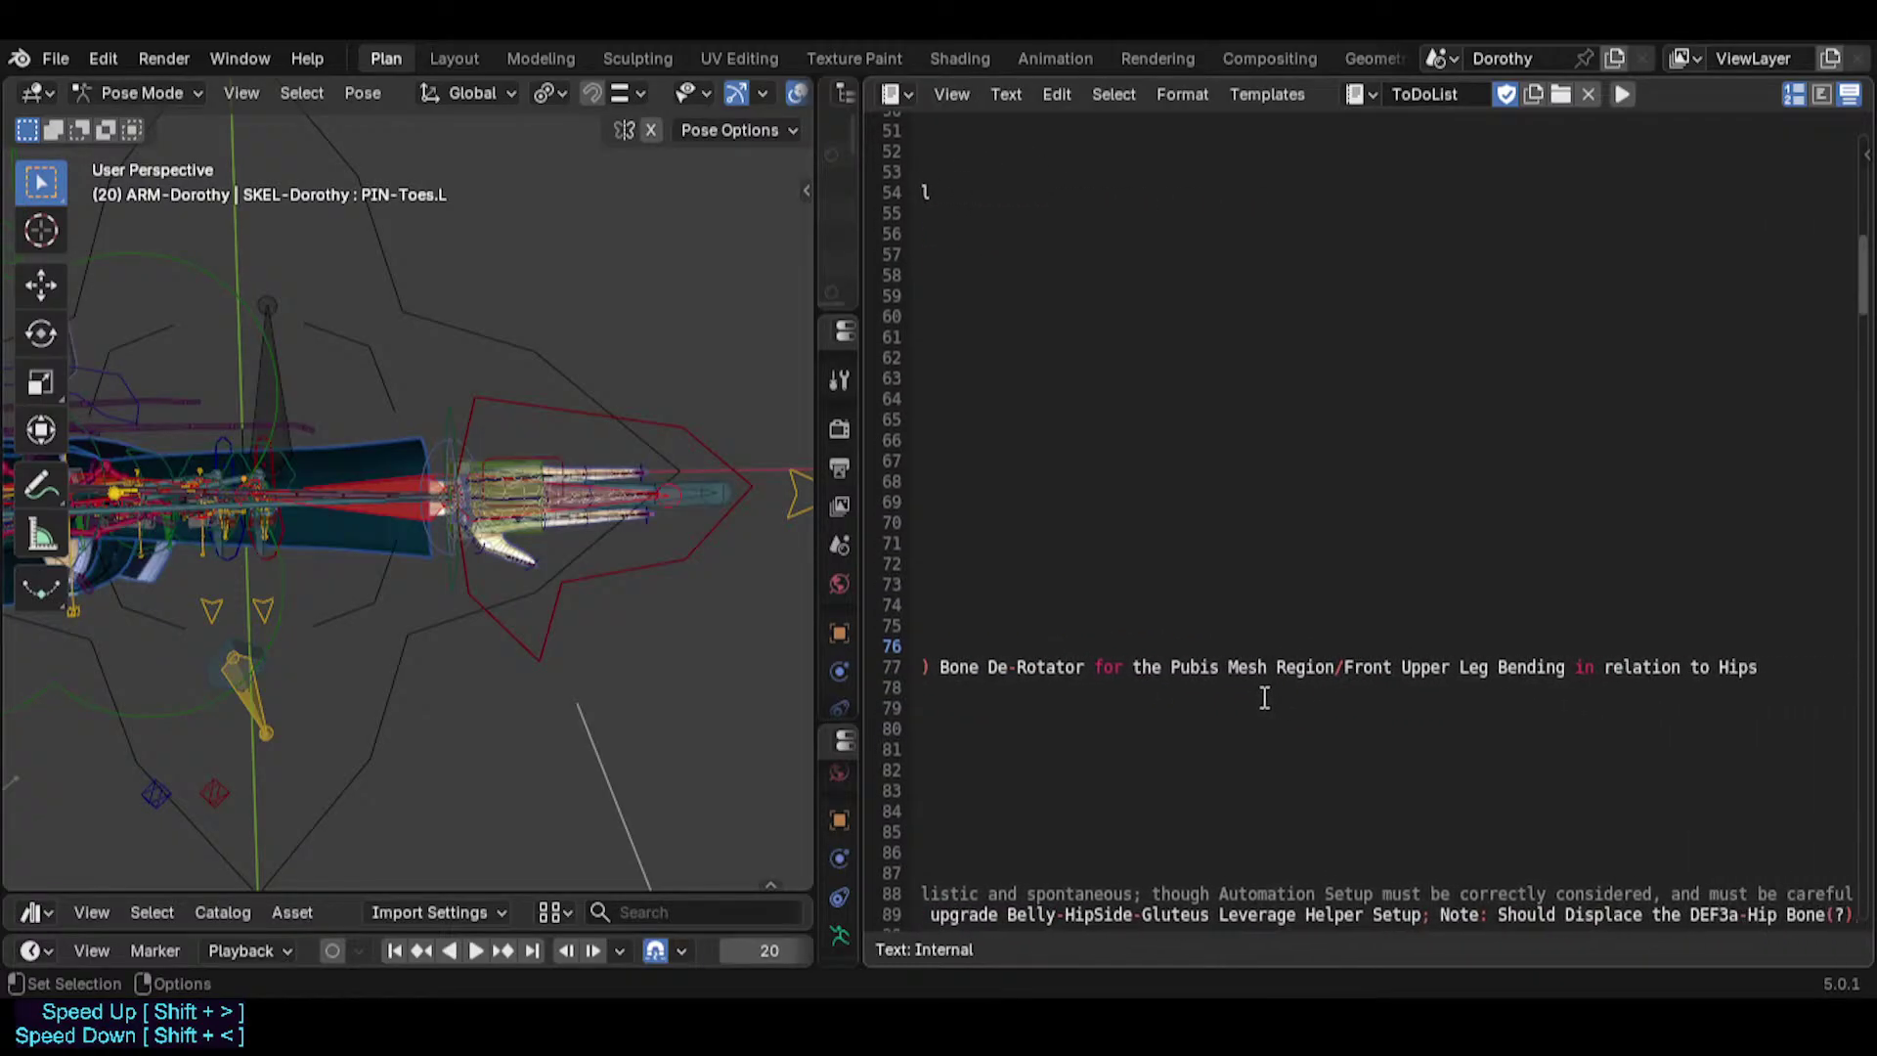
# Prefix the "Attempt Angular Aligned Pinching De-Rotations" note with 'RESEARCH'.
pyautogui.hscroll(-10, 1085, 684)
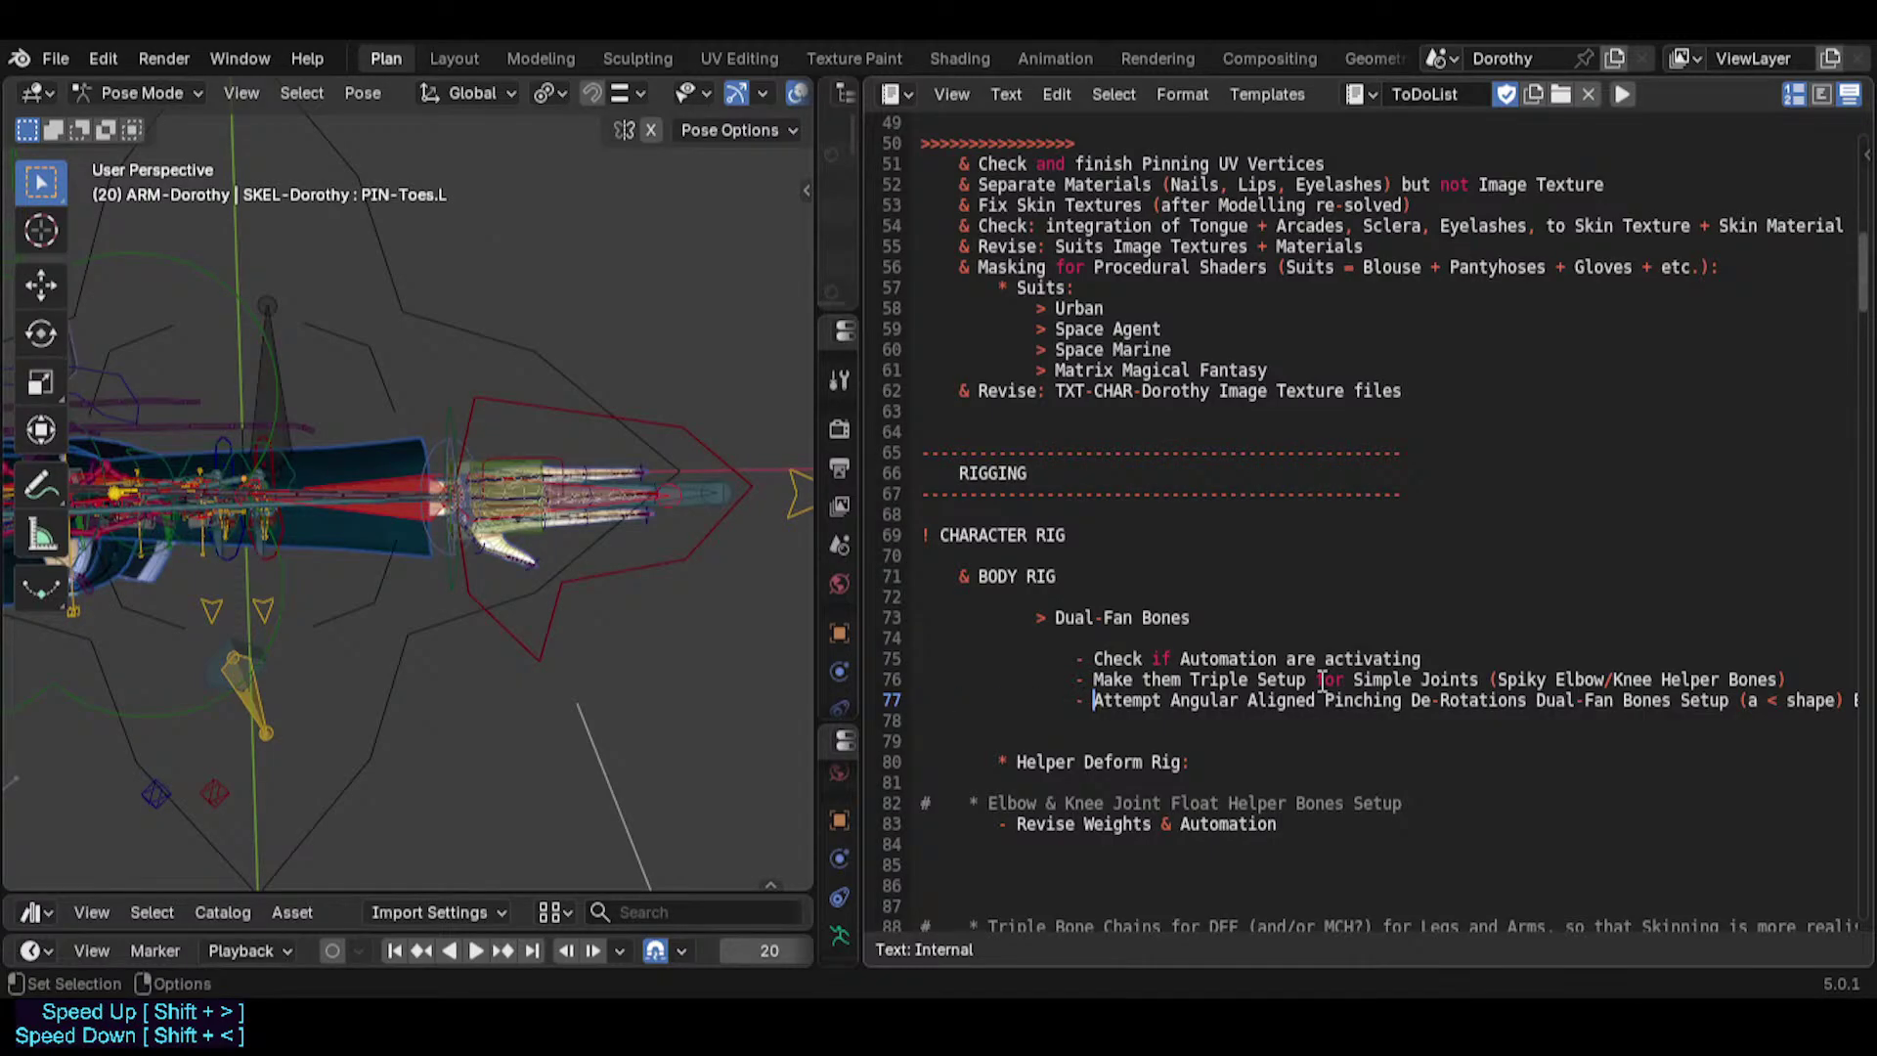
pyautogui.write("'")
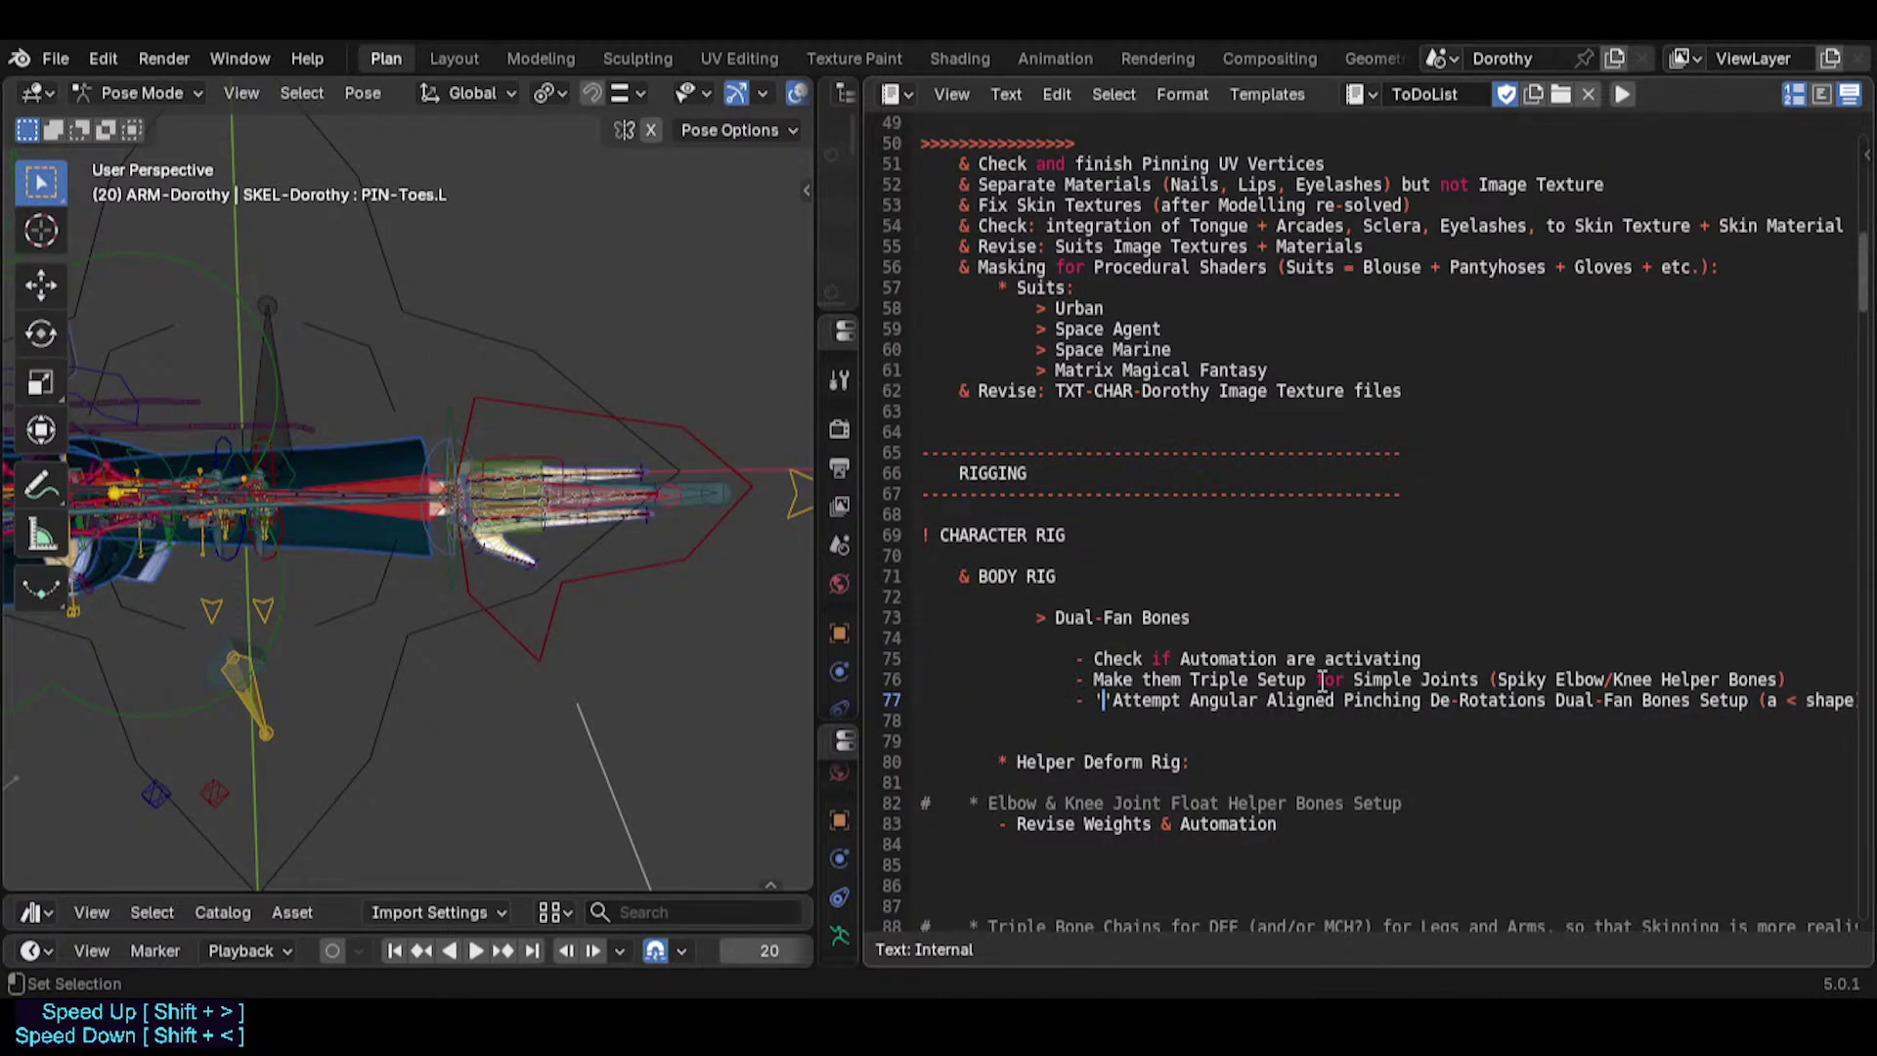
pyautogui.write("RESEARCH'")
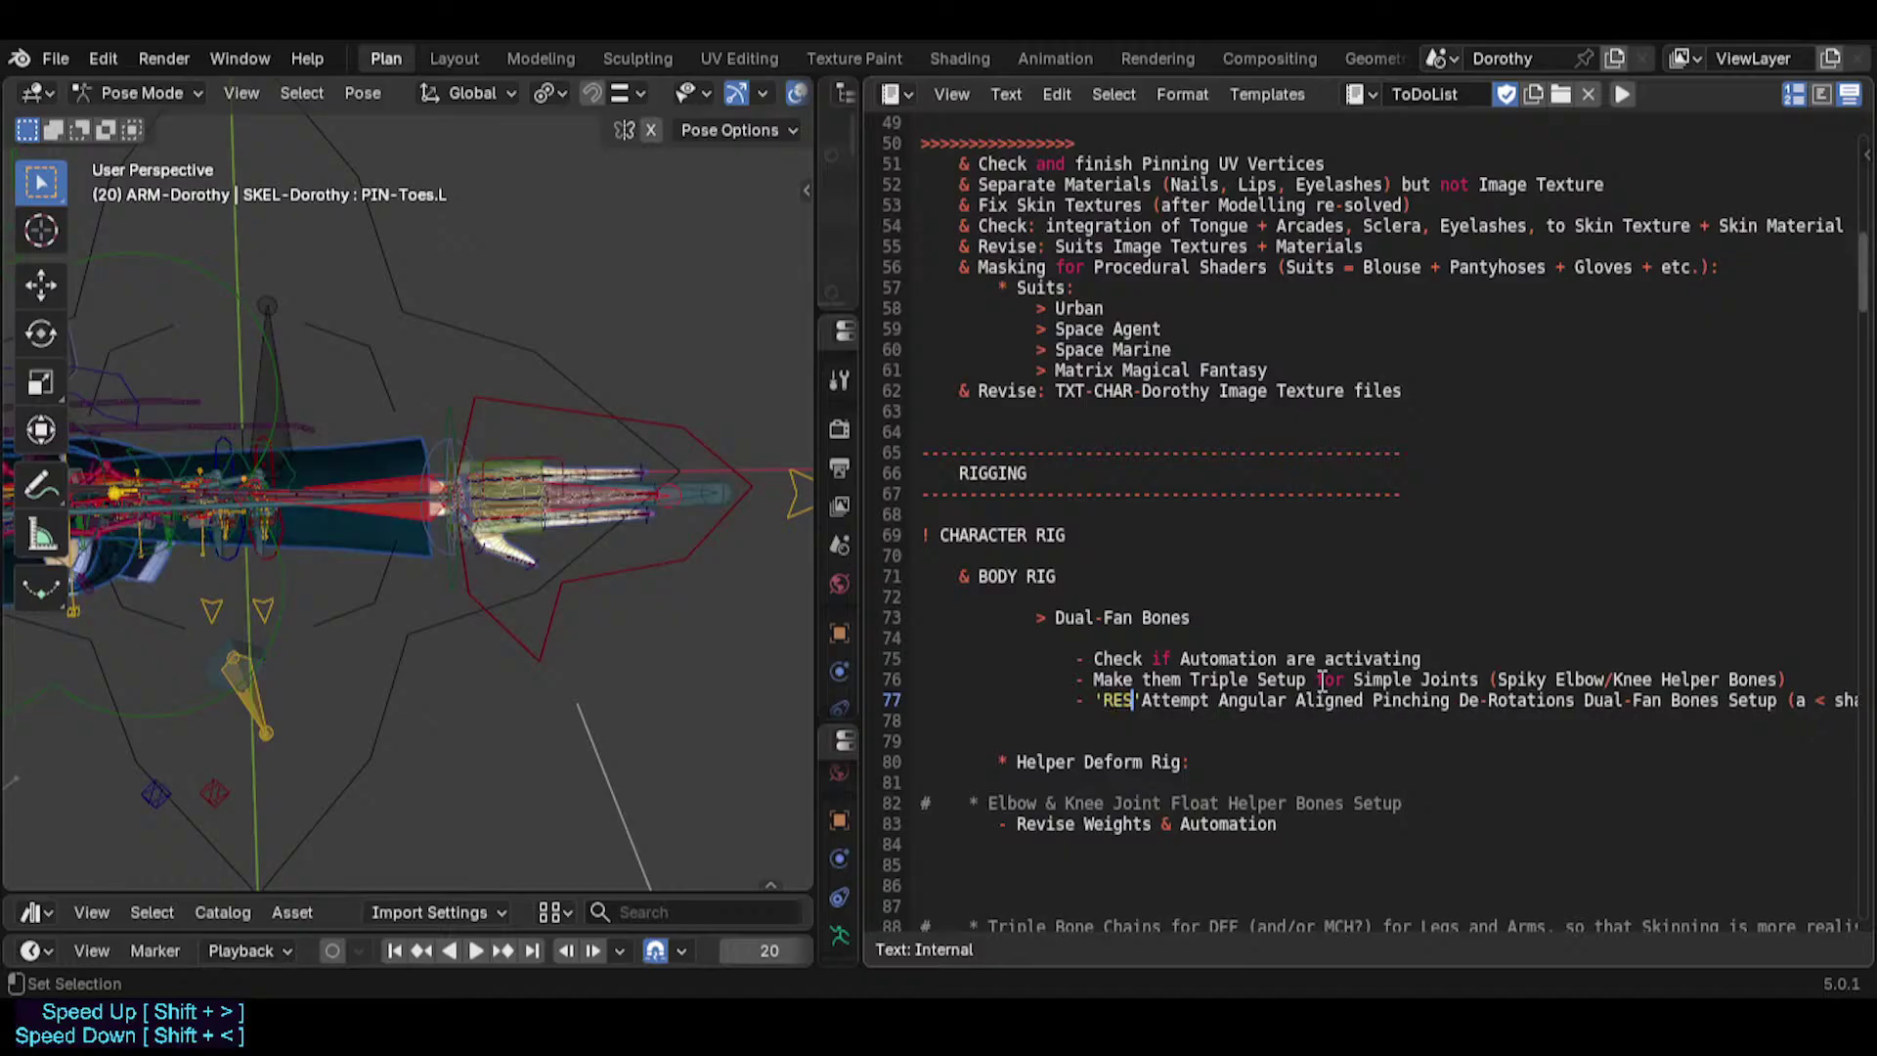
# Delete the "Check if Automation are activating" and "Make them Triple Setup" notes and cut the 'RESEARCH' line.
pyautogui.press('Home')
pyautogui.press('Up')
pyautogui.press('Up')
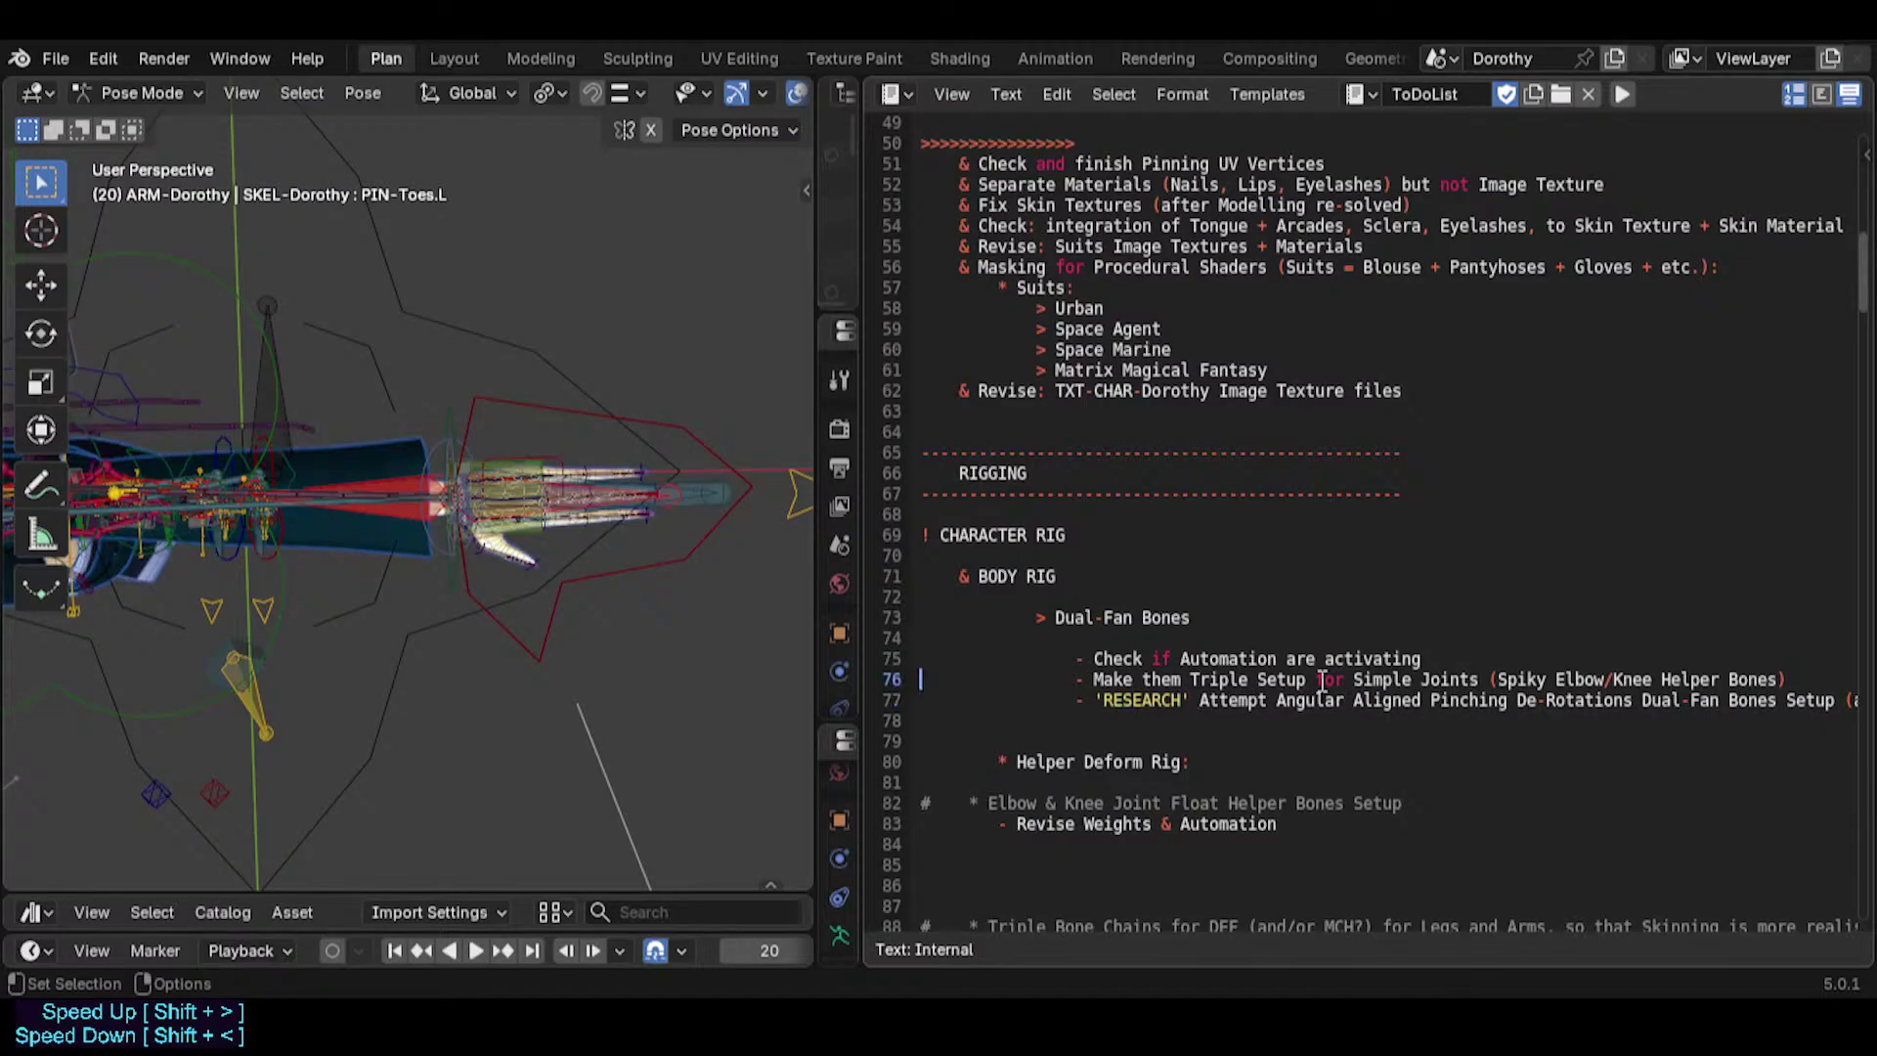
pyautogui.hotkey('shift', 'Down')
pyautogui.hotkey('shift', 'Down')
pyautogui.press('Delete')
pyautogui.hotkey('shift', 'End')
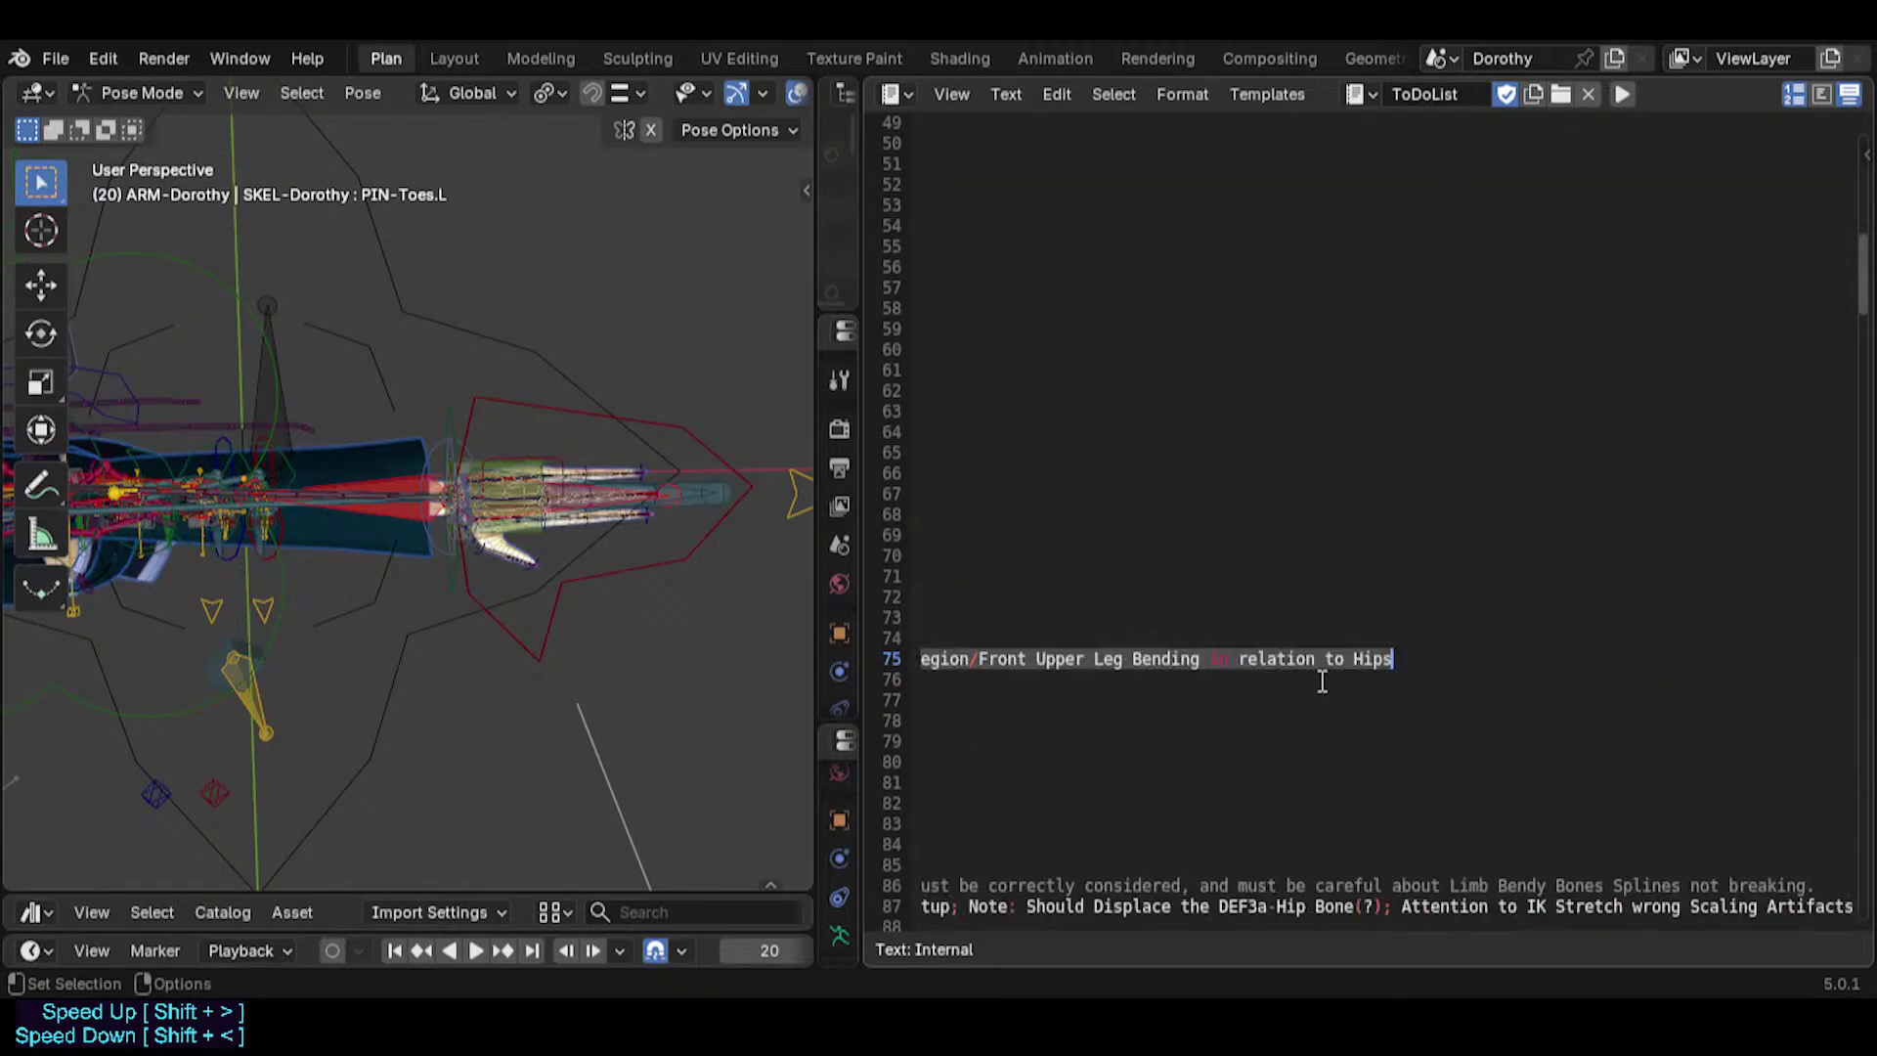
pyautogui.hotkey('ctrl', 'x')
# Delete the "Dual-Fan Bones" and "Helper Deform Rig:" headings with the blank lines around them.
pyautogui.press('Up')
pyautogui.hotkey('shift', 'Up')
pyautogui.hotkey('shift', 'Up')
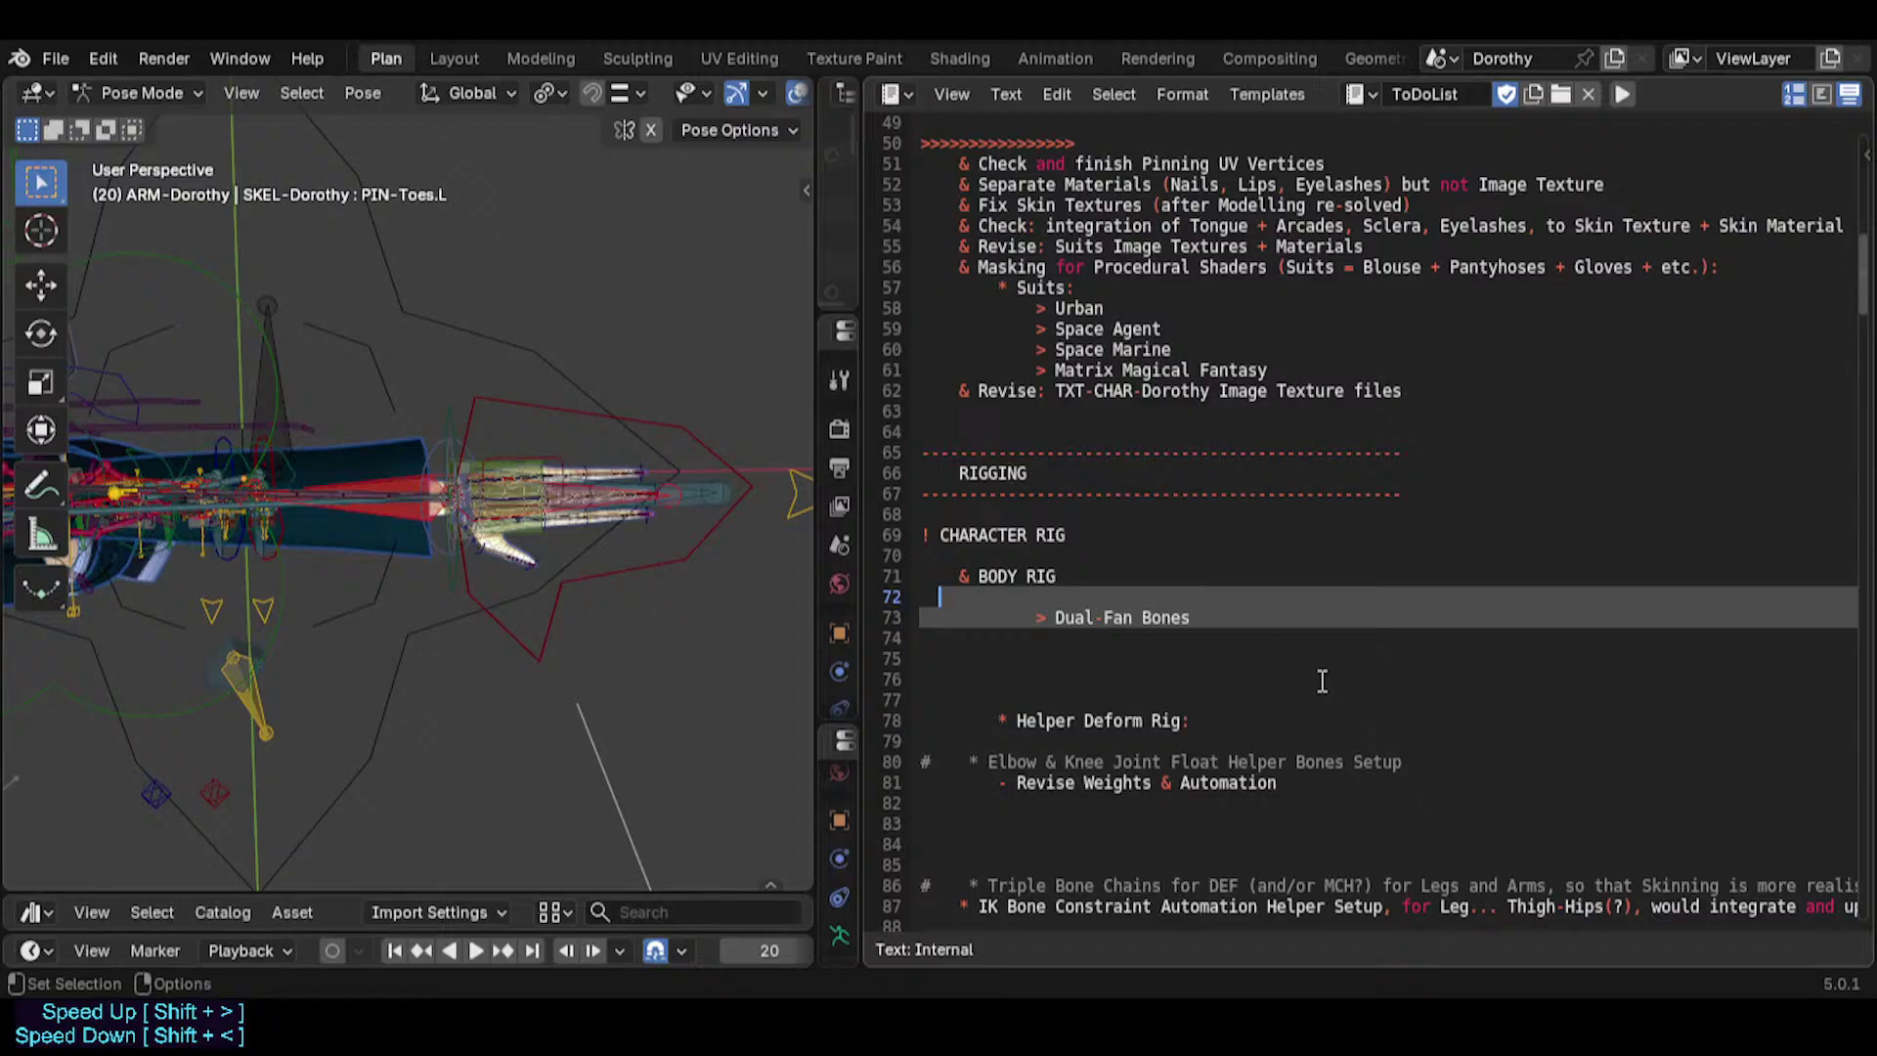
pyautogui.press('Delete')
pyautogui.hotkey('shift', 'Down')
pyautogui.hotkey('shift', 'Down')
pyautogui.hotkey('shift', 'Down')
pyautogui.hotkey('shift', 'Down')
pyautogui.hotkey('shift', 'Down')
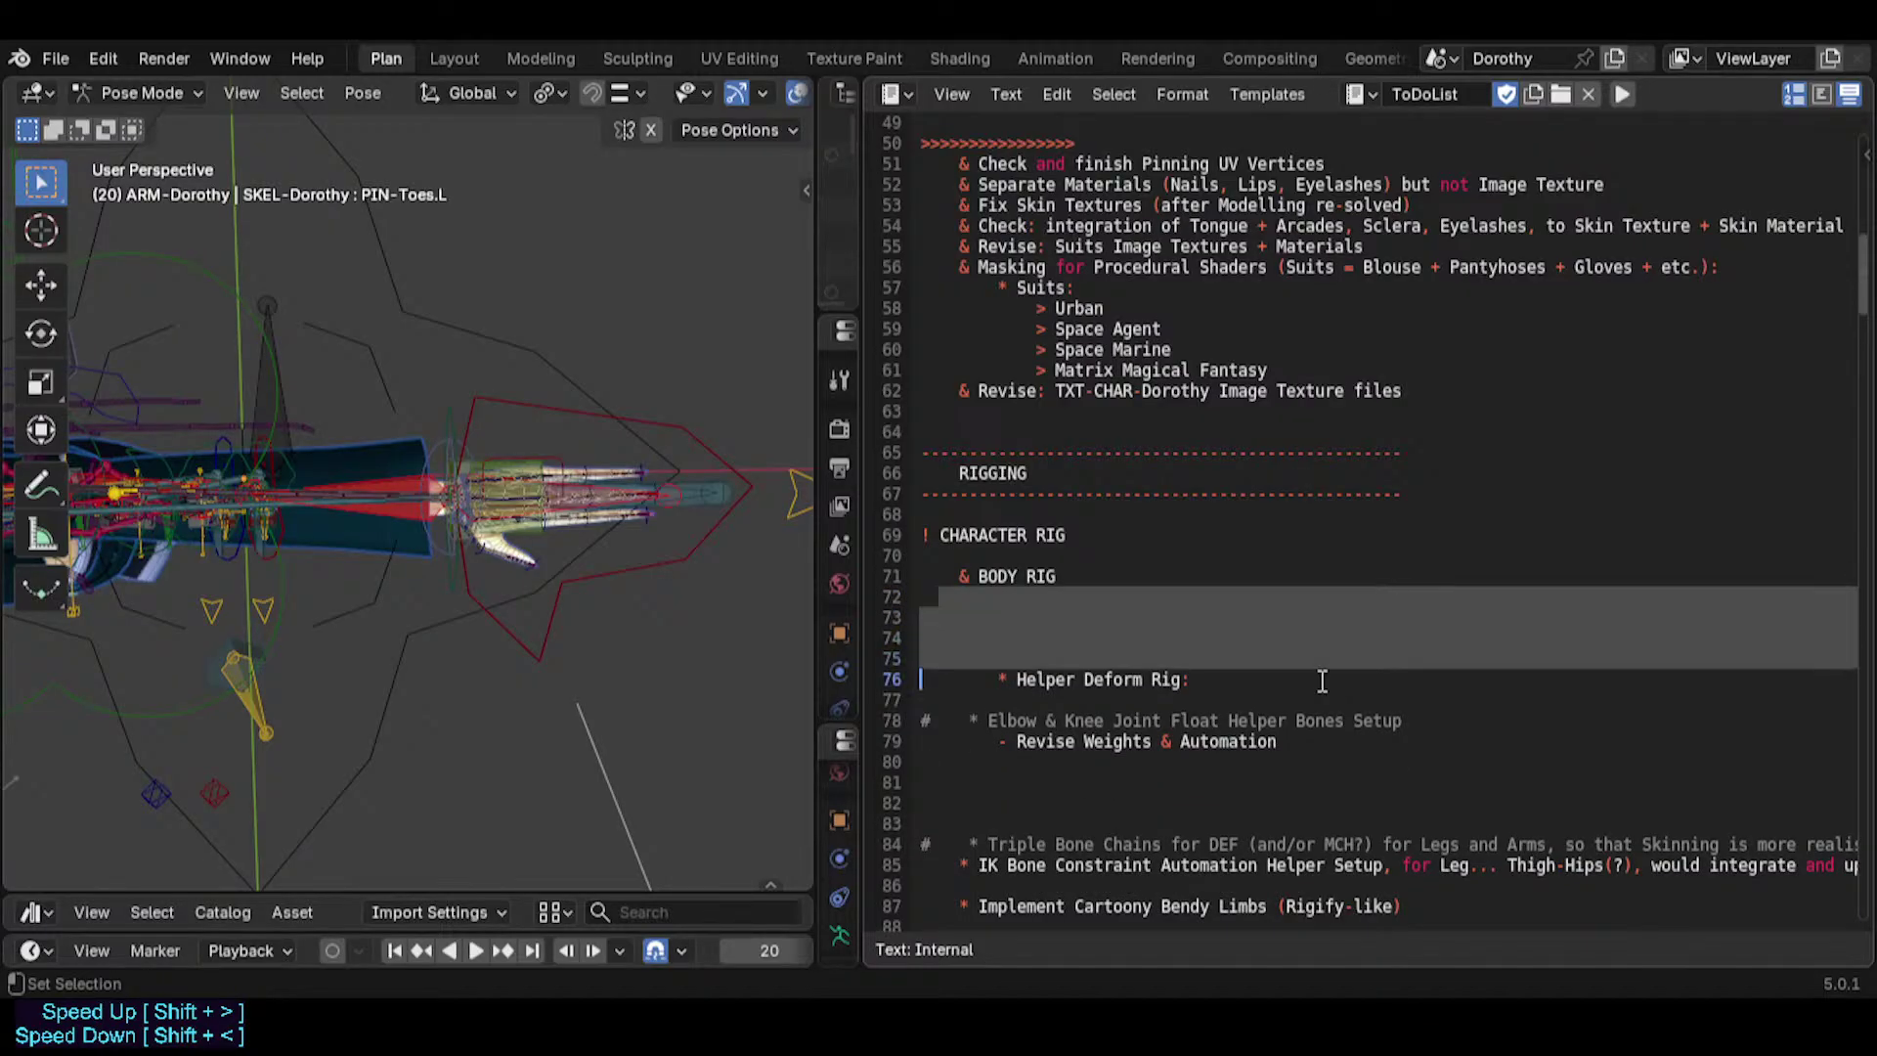
pyautogui.press('Delete')
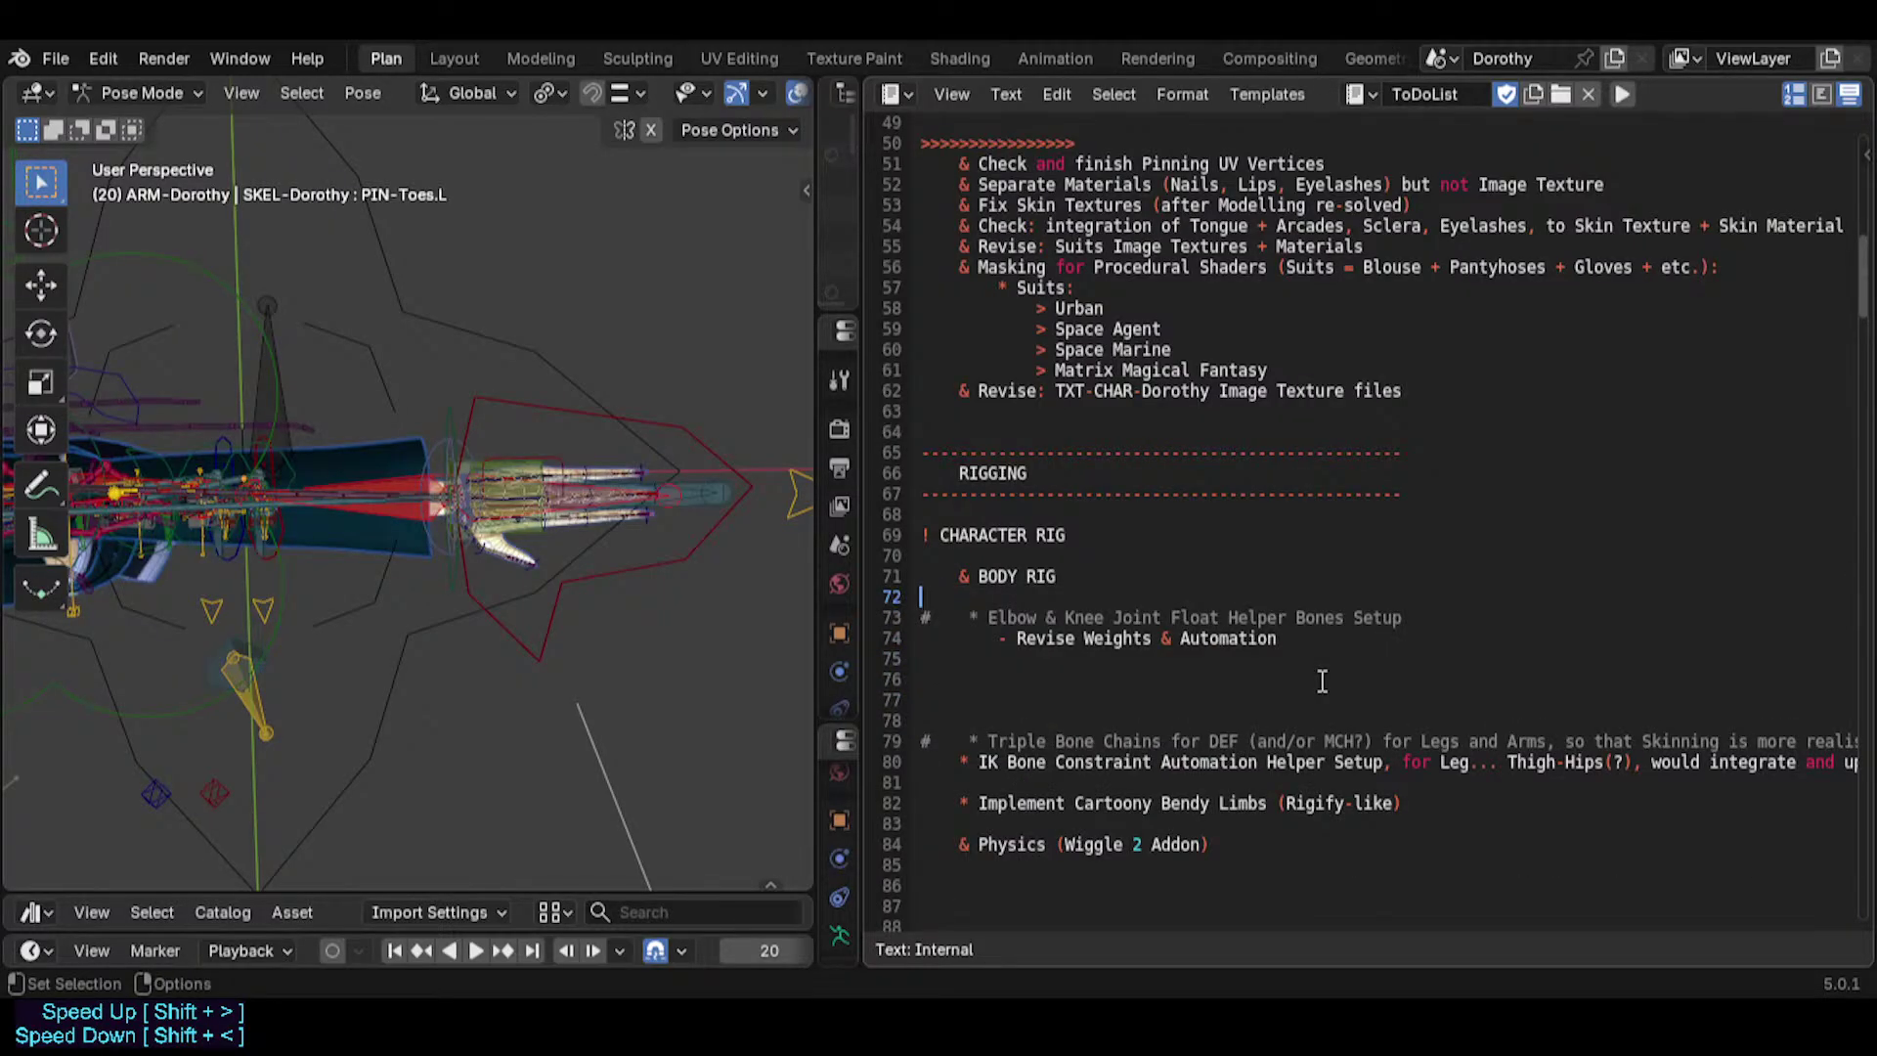
# Delete the "Elbow & Knee Joint Float Helper Bones Setup" and "Revise Weights & Automation" notes with their blank lines.
pyautogui.hotkey('shift', 'Down')
pyautogui.hotkey('shift', 'Down')
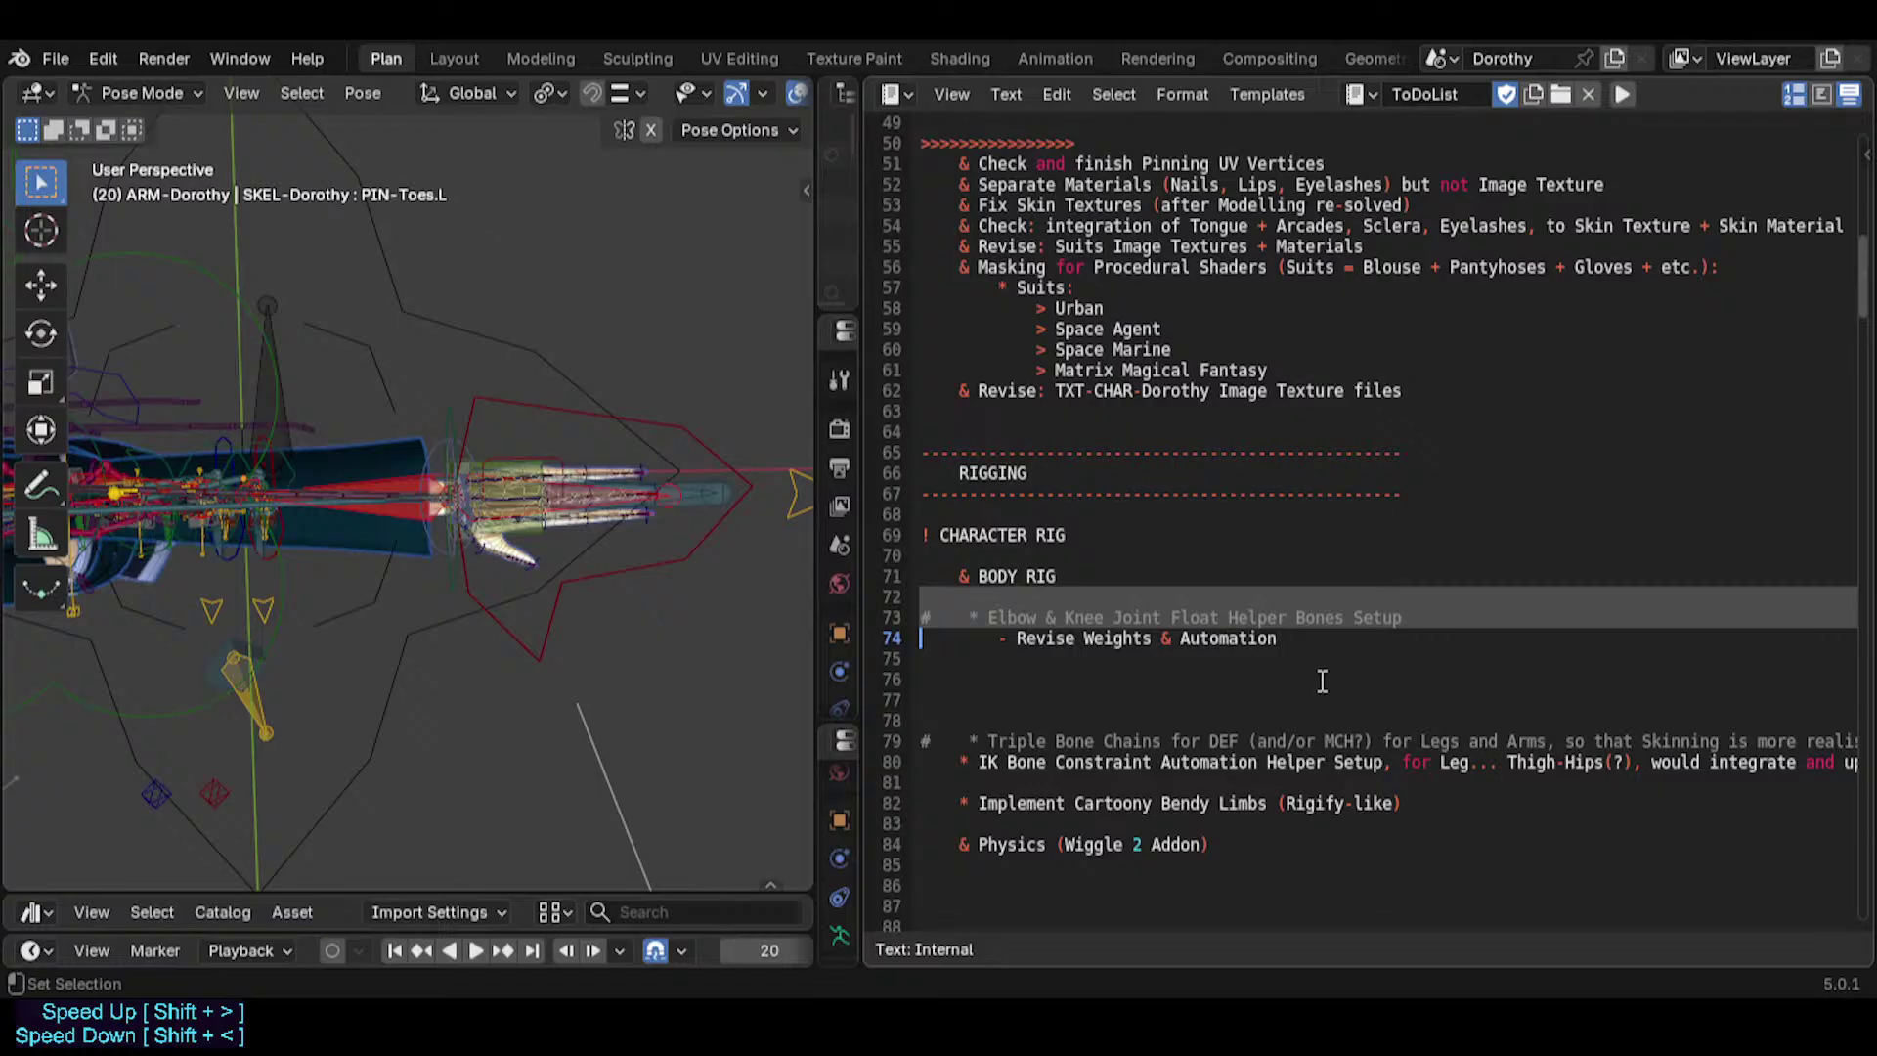
pyautogui.hotkey('shift', 'Down')
pyautogui.hotkey('shift', 'Down')
pyautogui.hotkey('shift', 'Down')
pyautogui.hotkey('shift', 'Down')
pyautogui.press('Delete')
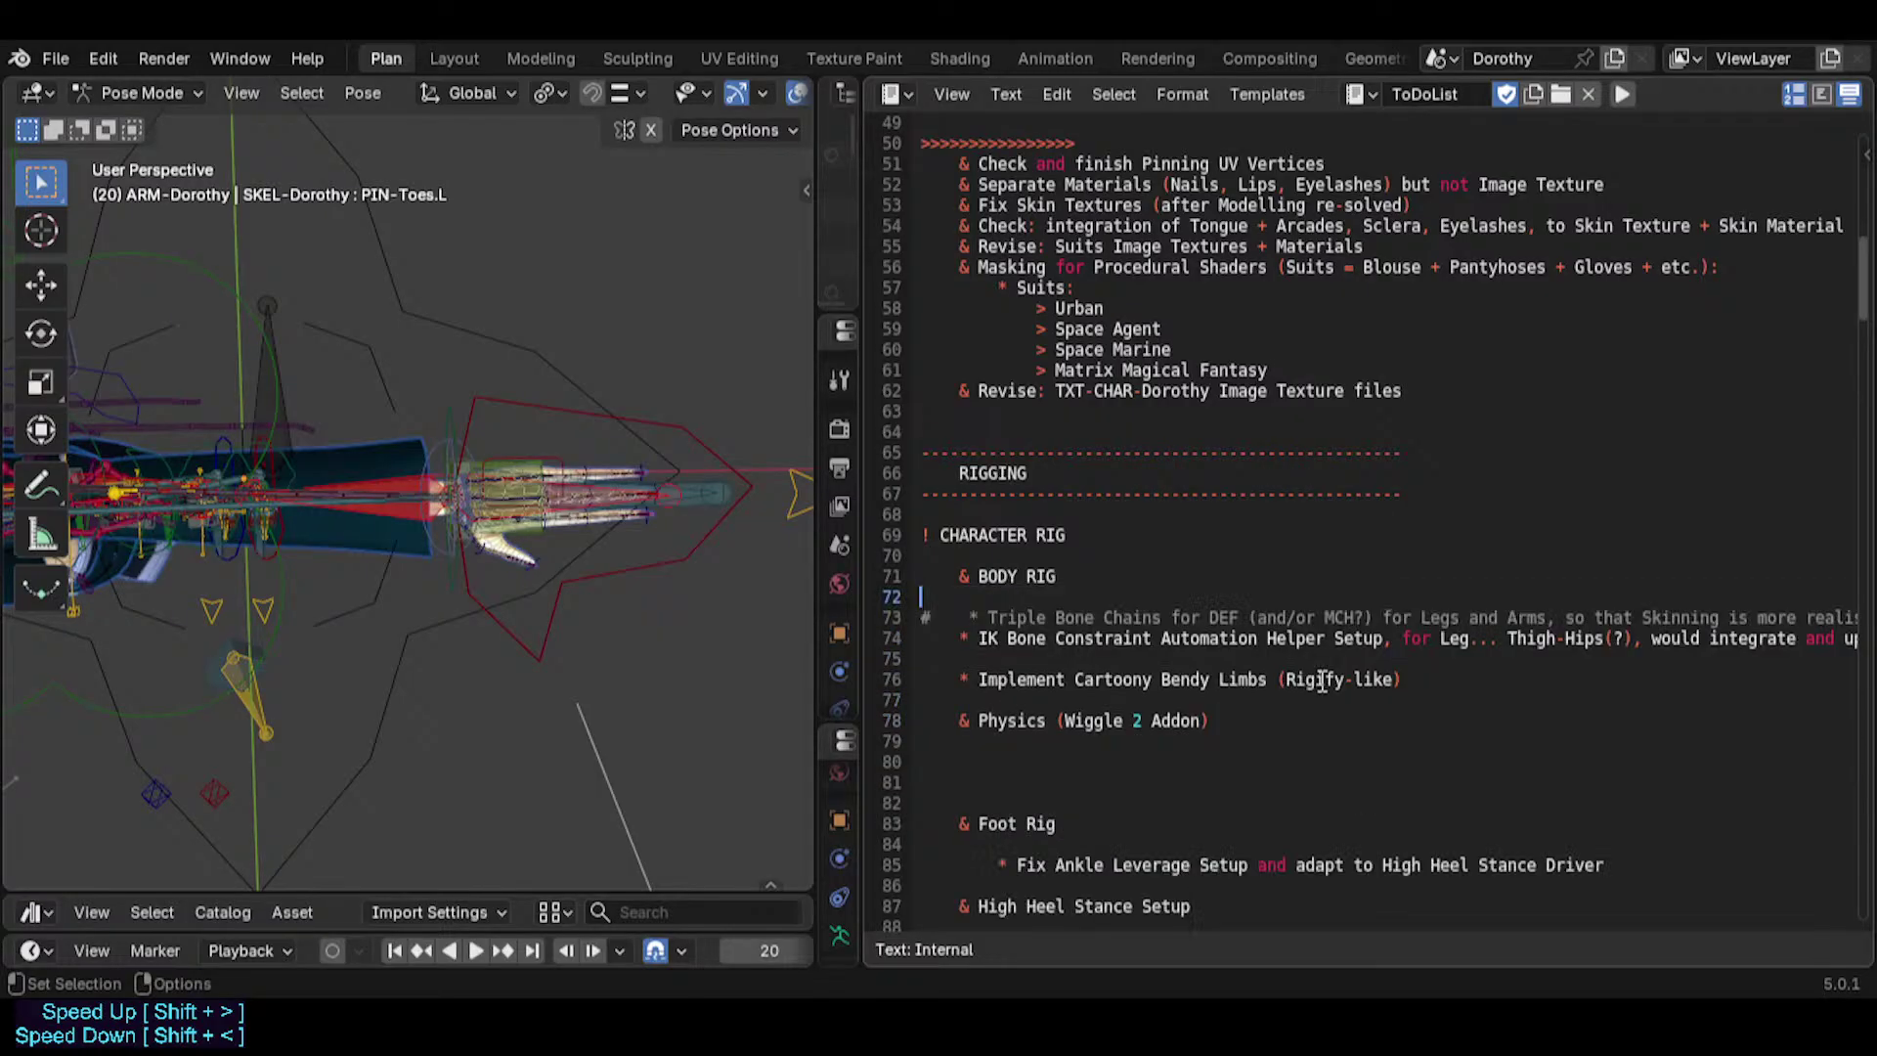
# Delete the commented "Triple Bone Chains" note beneath the BODY RIG heading, leaving blank lines in its place.
pyautogui.hotkey('shift', 'Down')
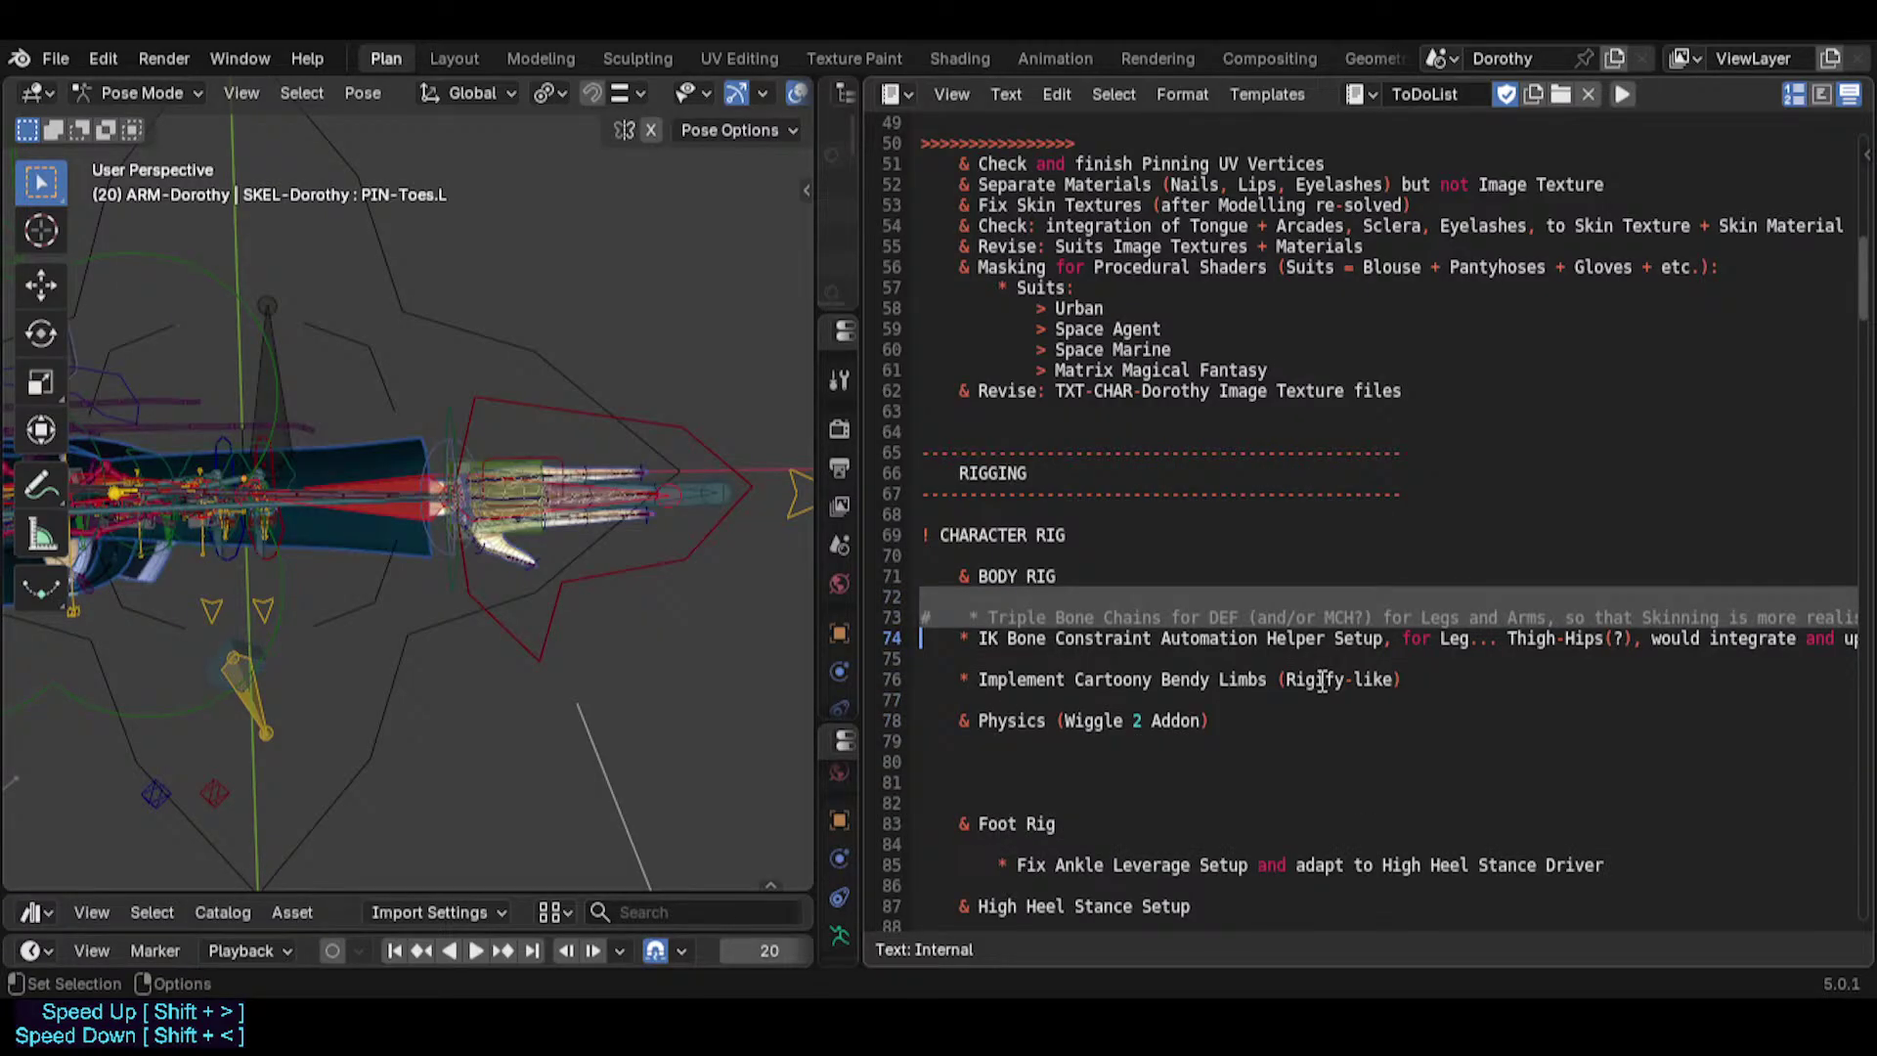
pyautogui.press('Delete')
pyautogui.press('Return')
pyautogui.press('Return')
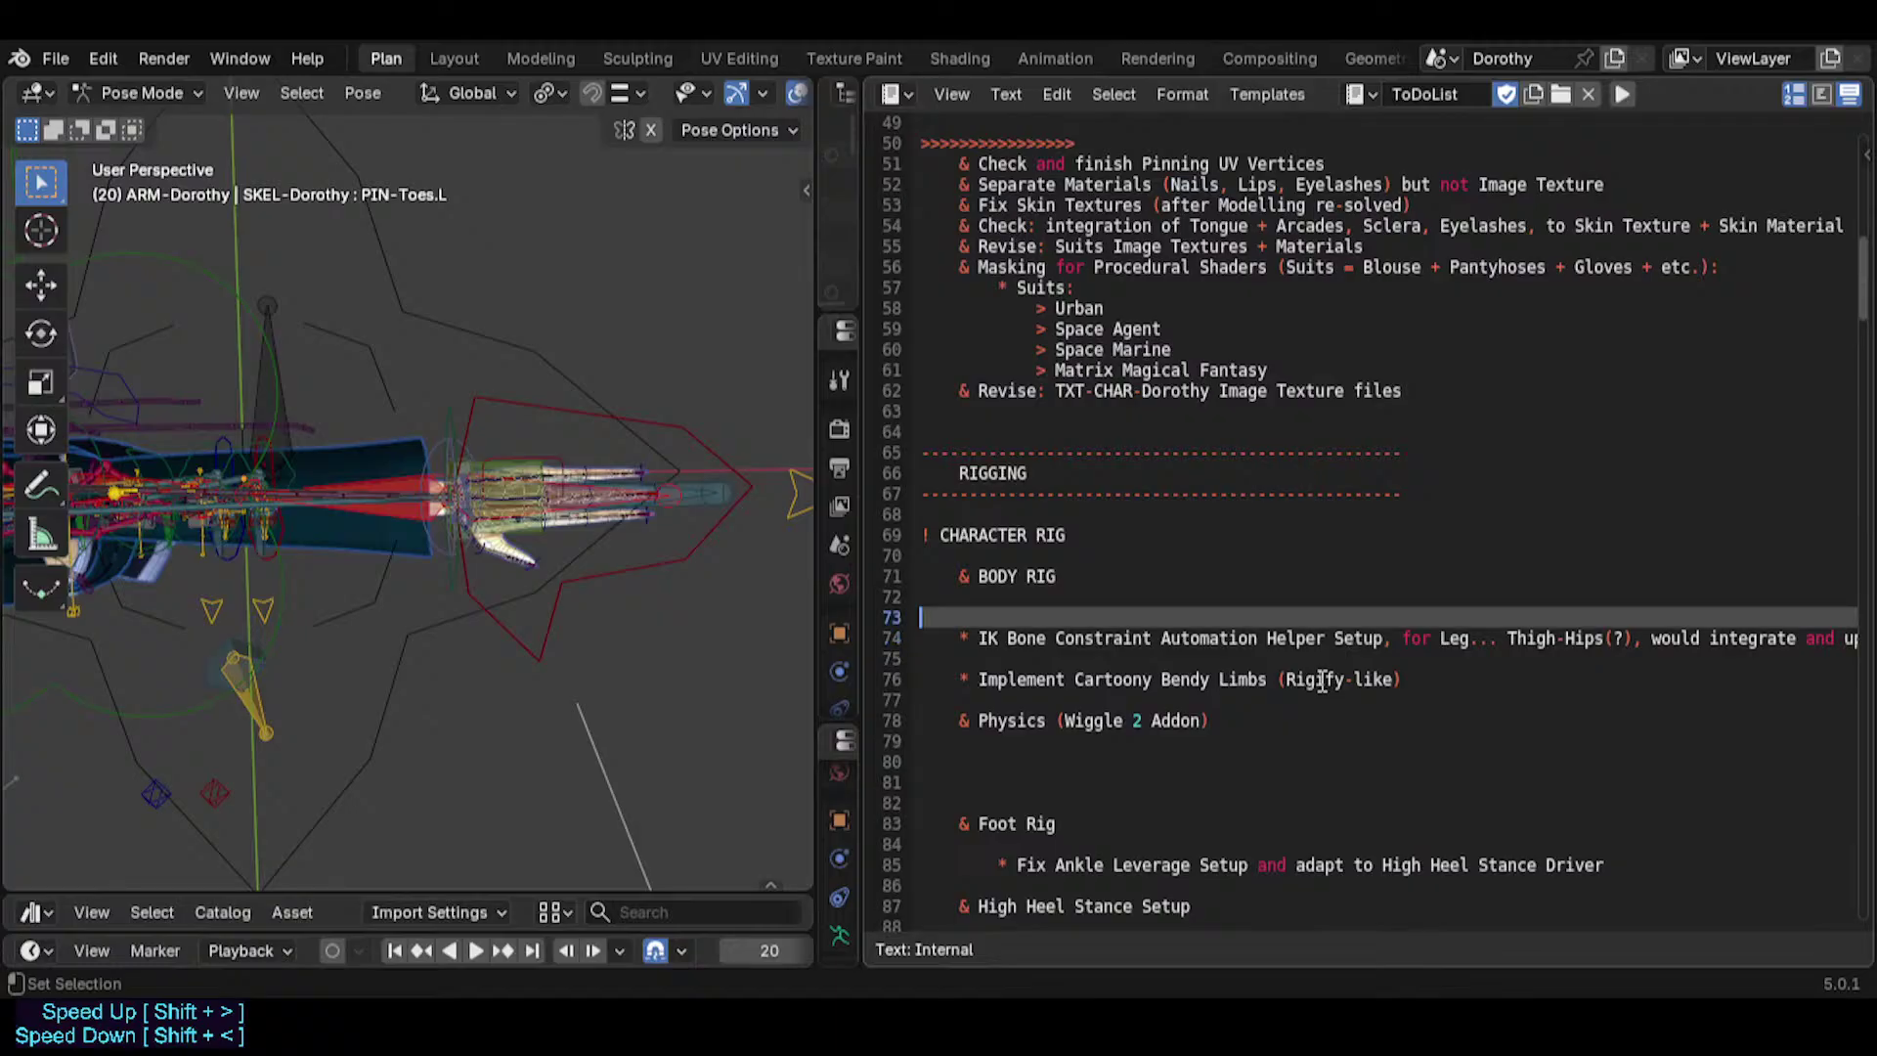
pyautogui.press('Down')
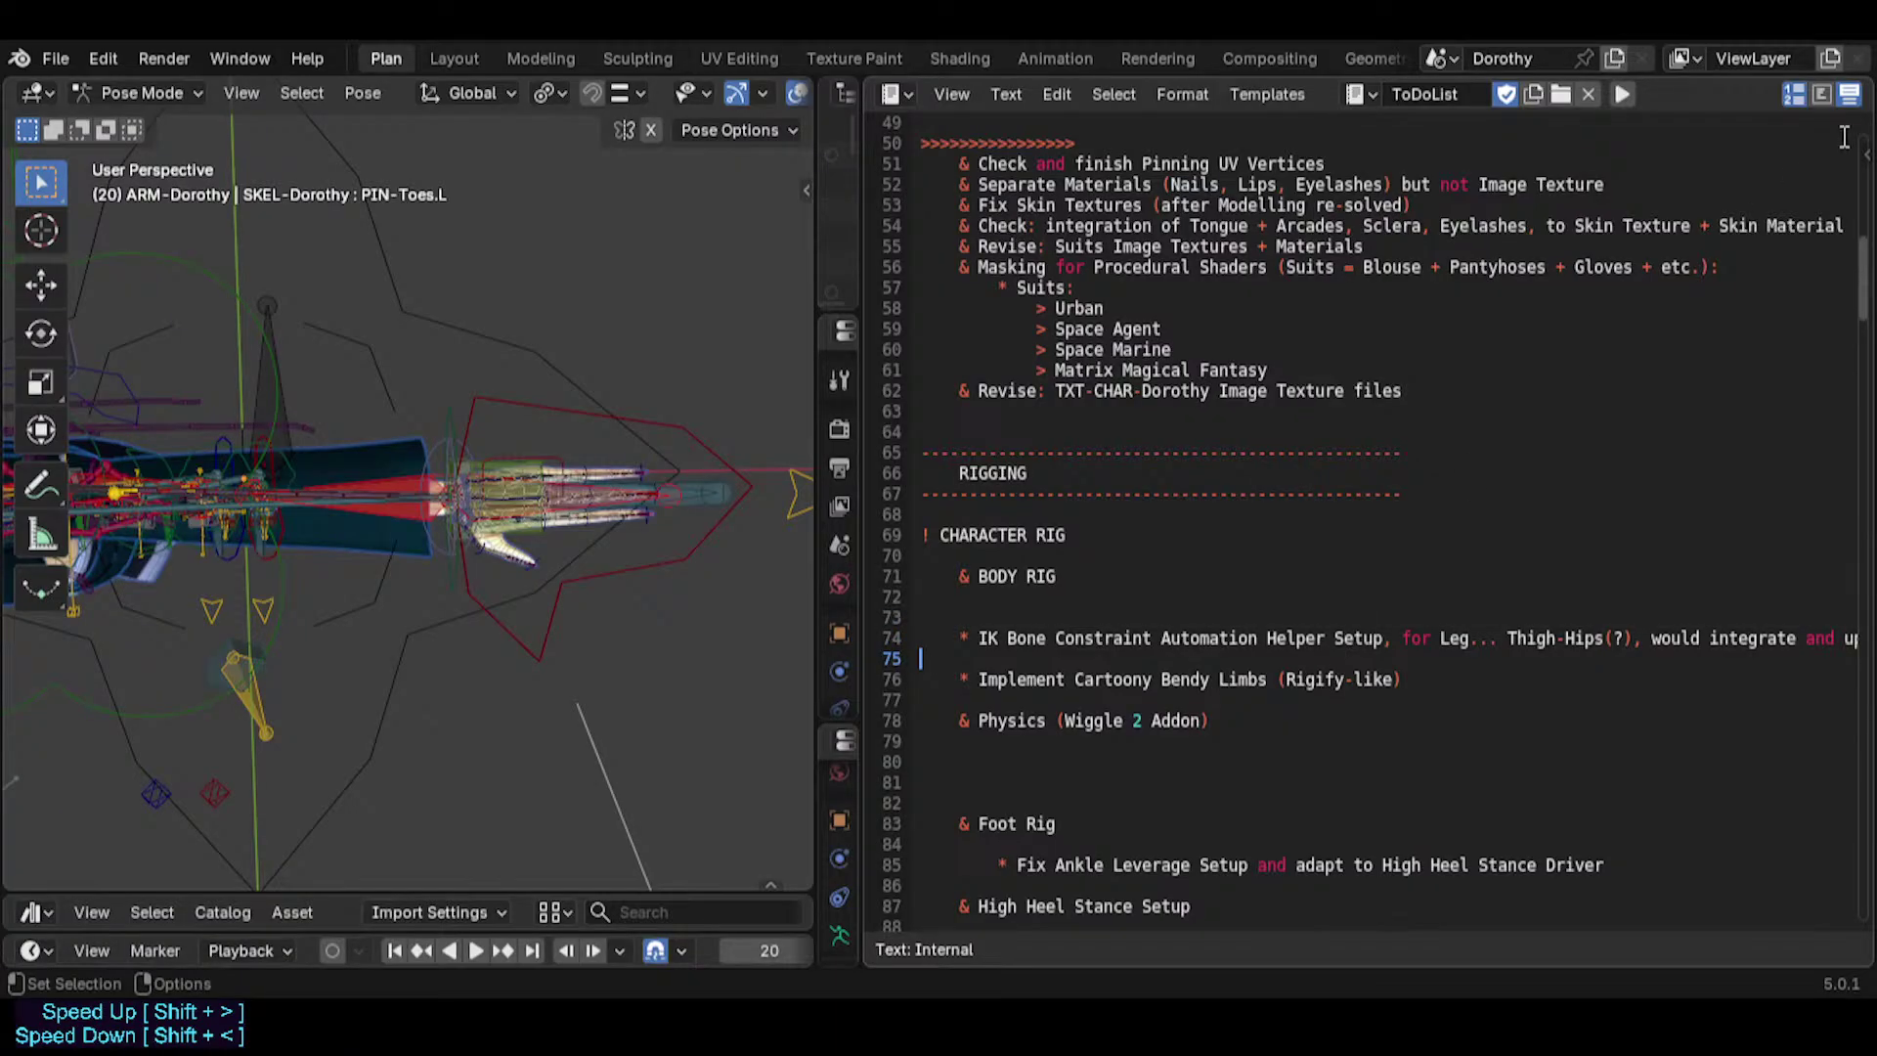
pyautogui.moveTo(1863, 291); pyautogui.dragTo(1809, 856)
pyautogui.click(971, 308)
pyautogui.hotkey('ctrl', 'v')
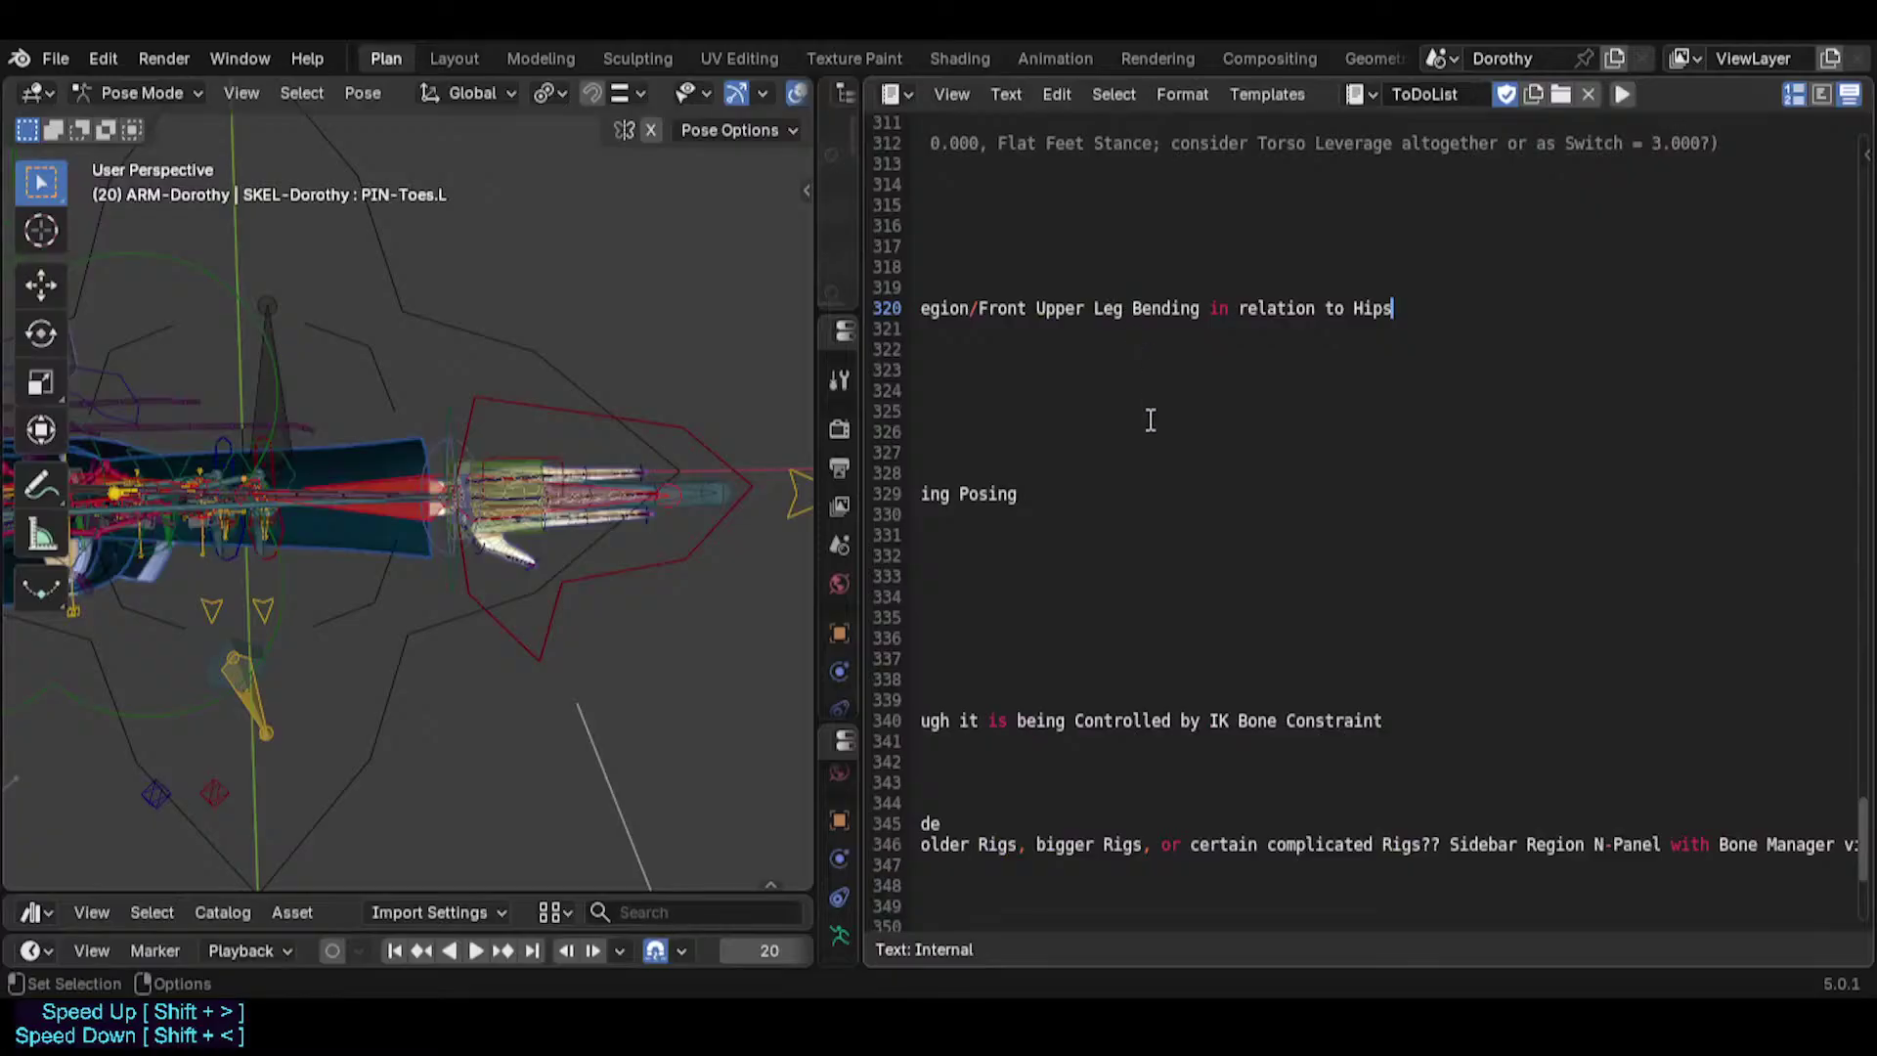
pyautogui.hotkey('ctrl', 'z')
# Paste the cut "Attempt Angular Aligned Pinching De-Rotations" note as the first RESEARCH entry, without a blank line after it, and save the file.
pyautogui.scroll(-9, 1027, 508)
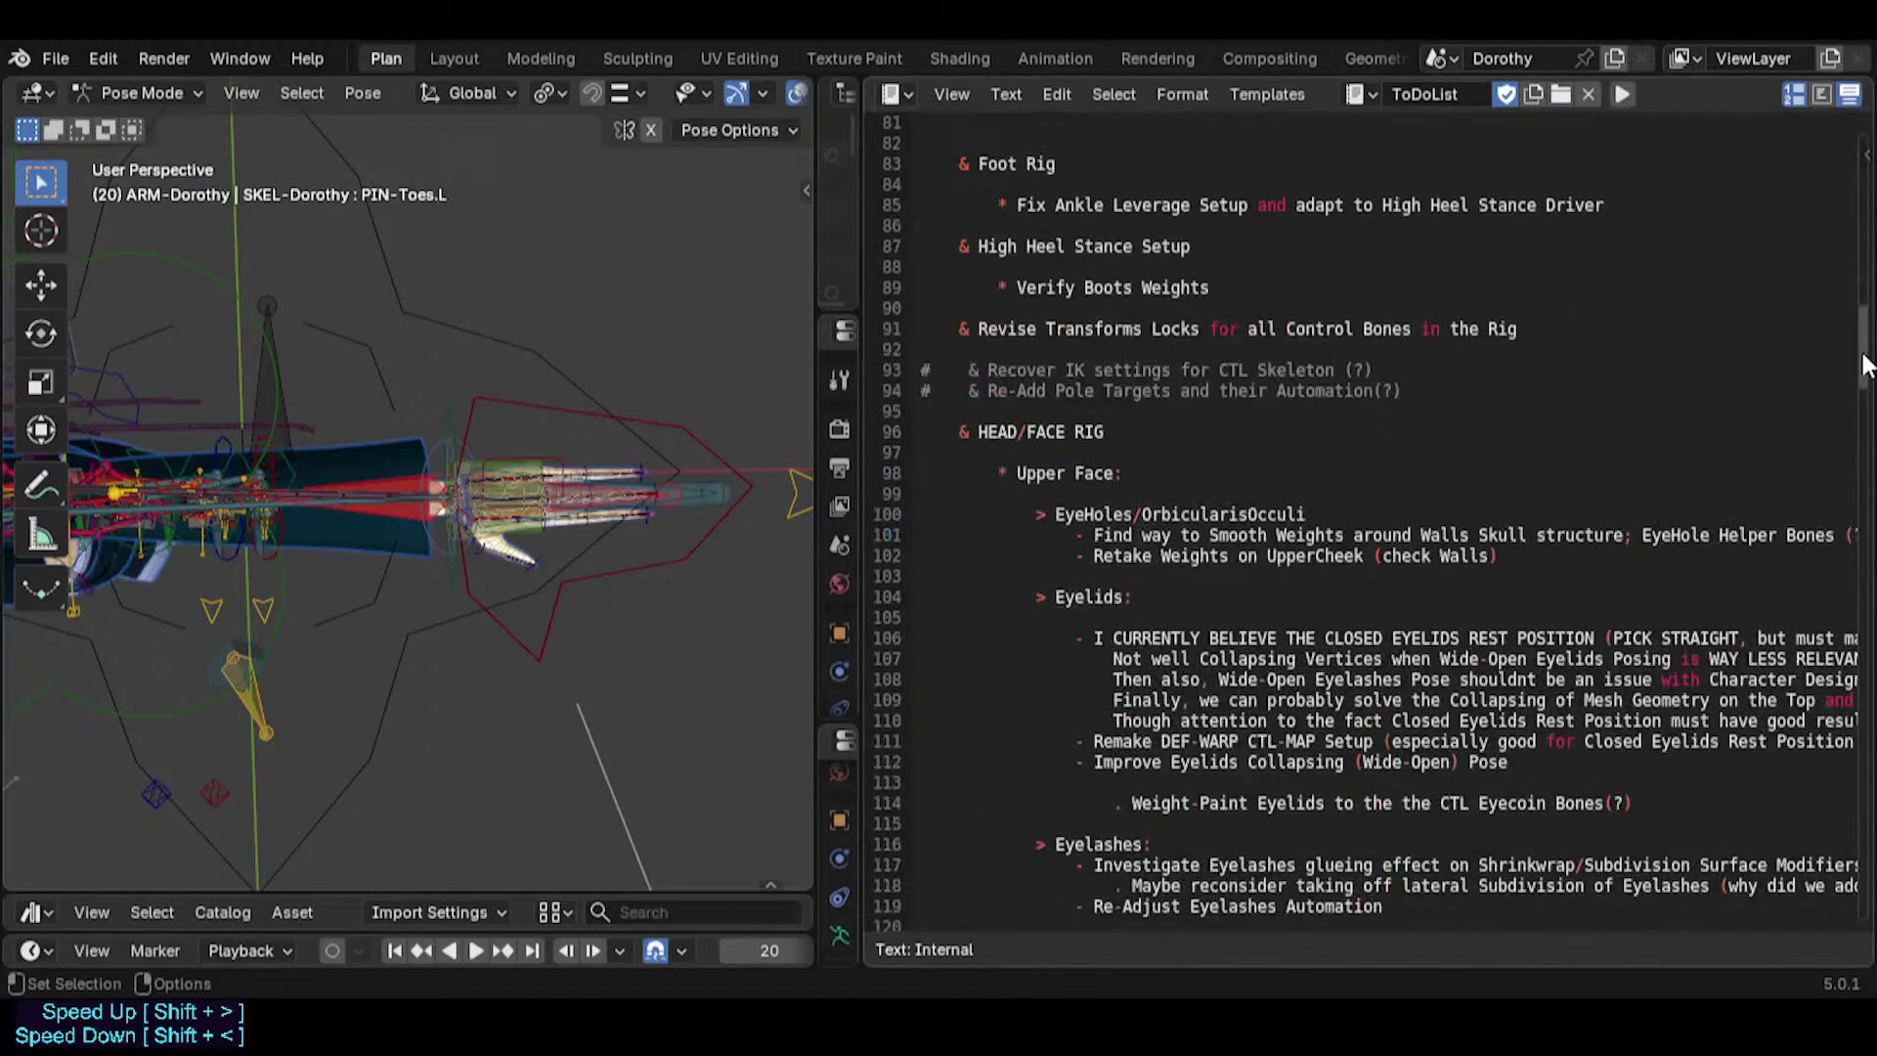
pyautogui.moveTo(1862, 364); pyautogui.dragTo(1761, 868)
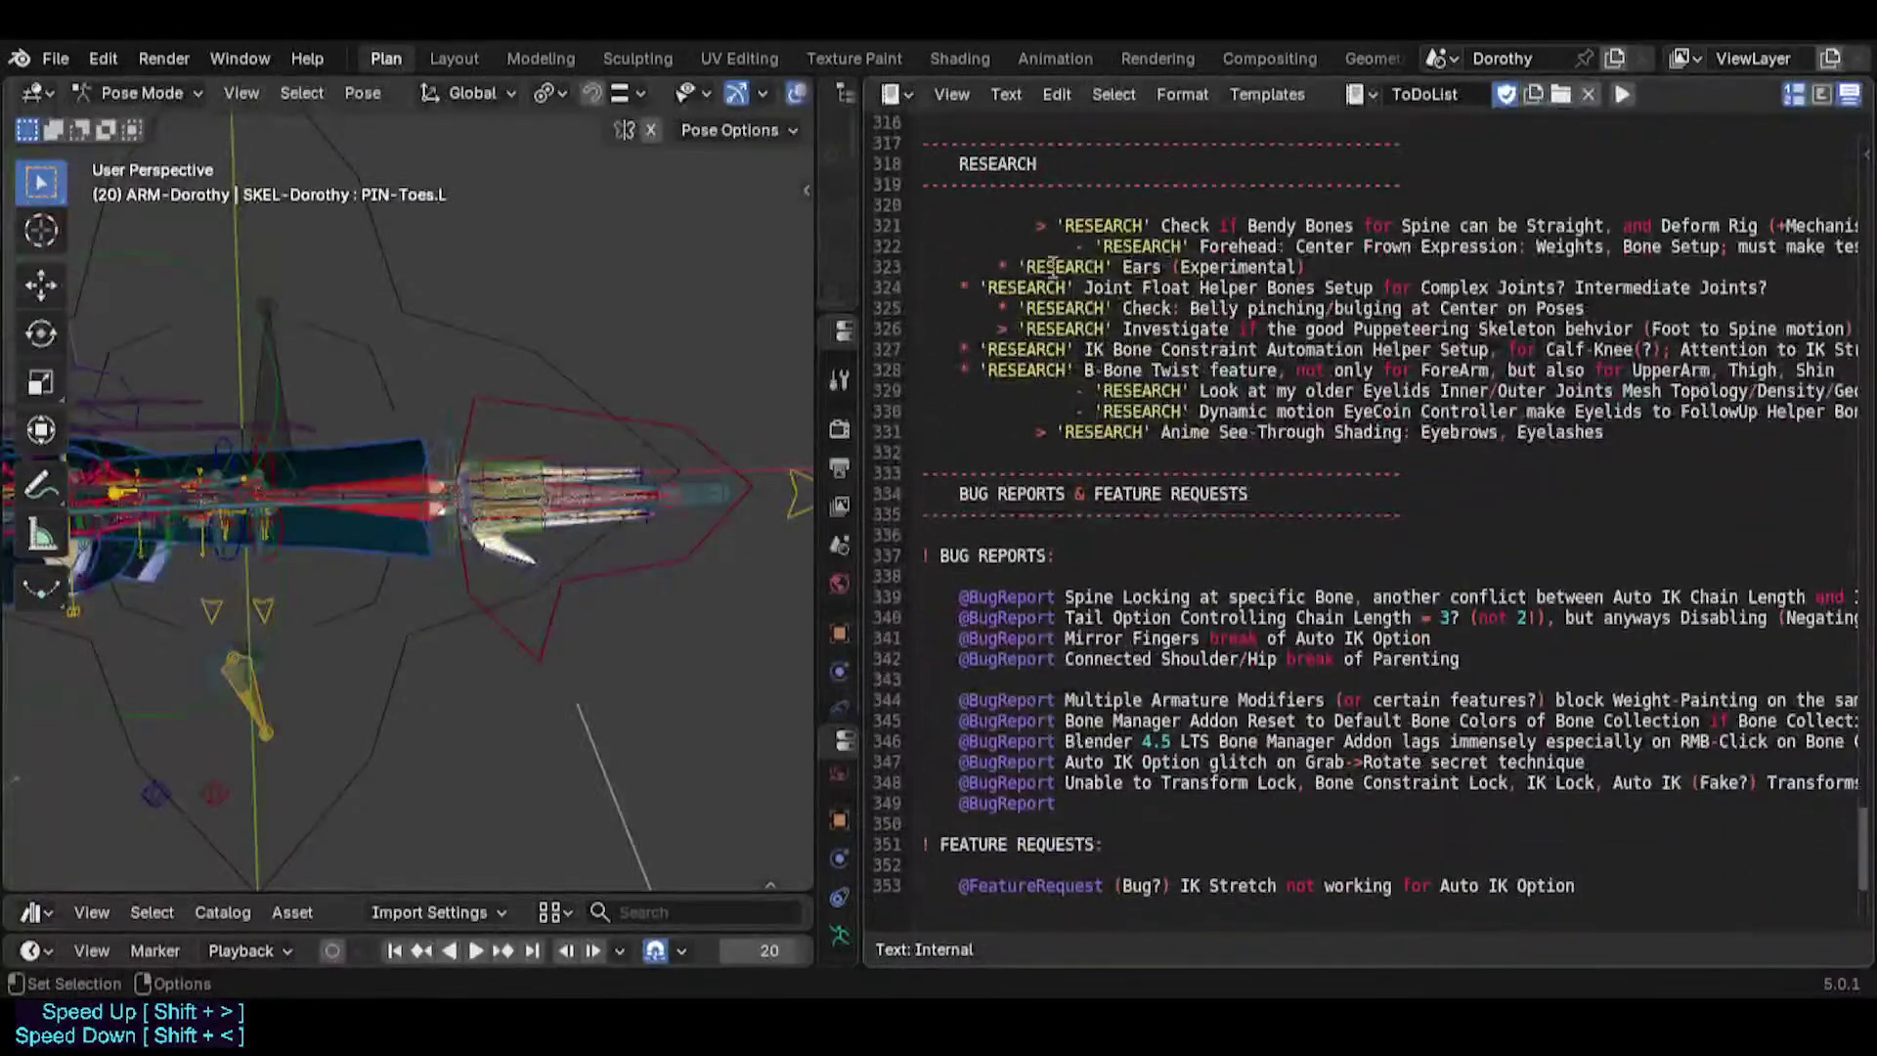
pyautogui.press('Down')
pyautogui.press('Return')
pyautogui.press('Return')
pyautogui.press('Up')
pyautogui.hotkey('ctrl', 'v')
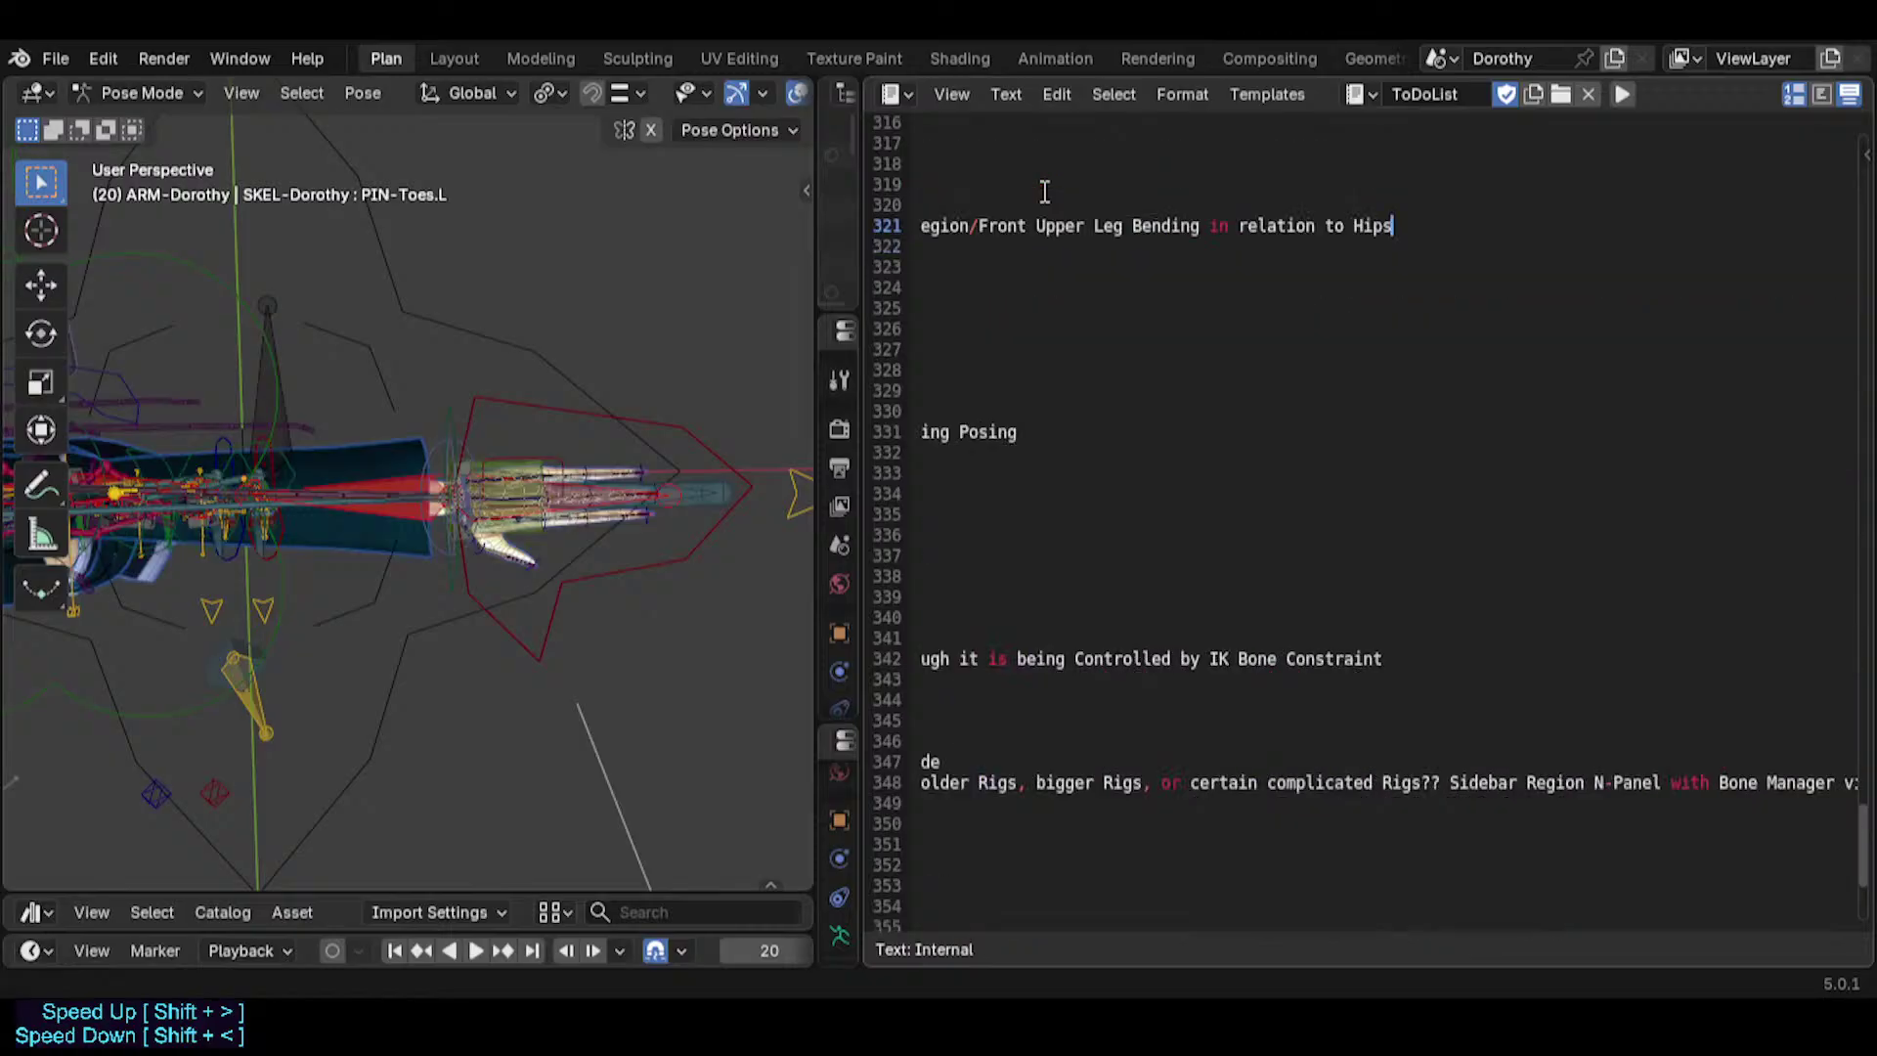
pyautogui.press('Home')
pyautogui.press('Down')
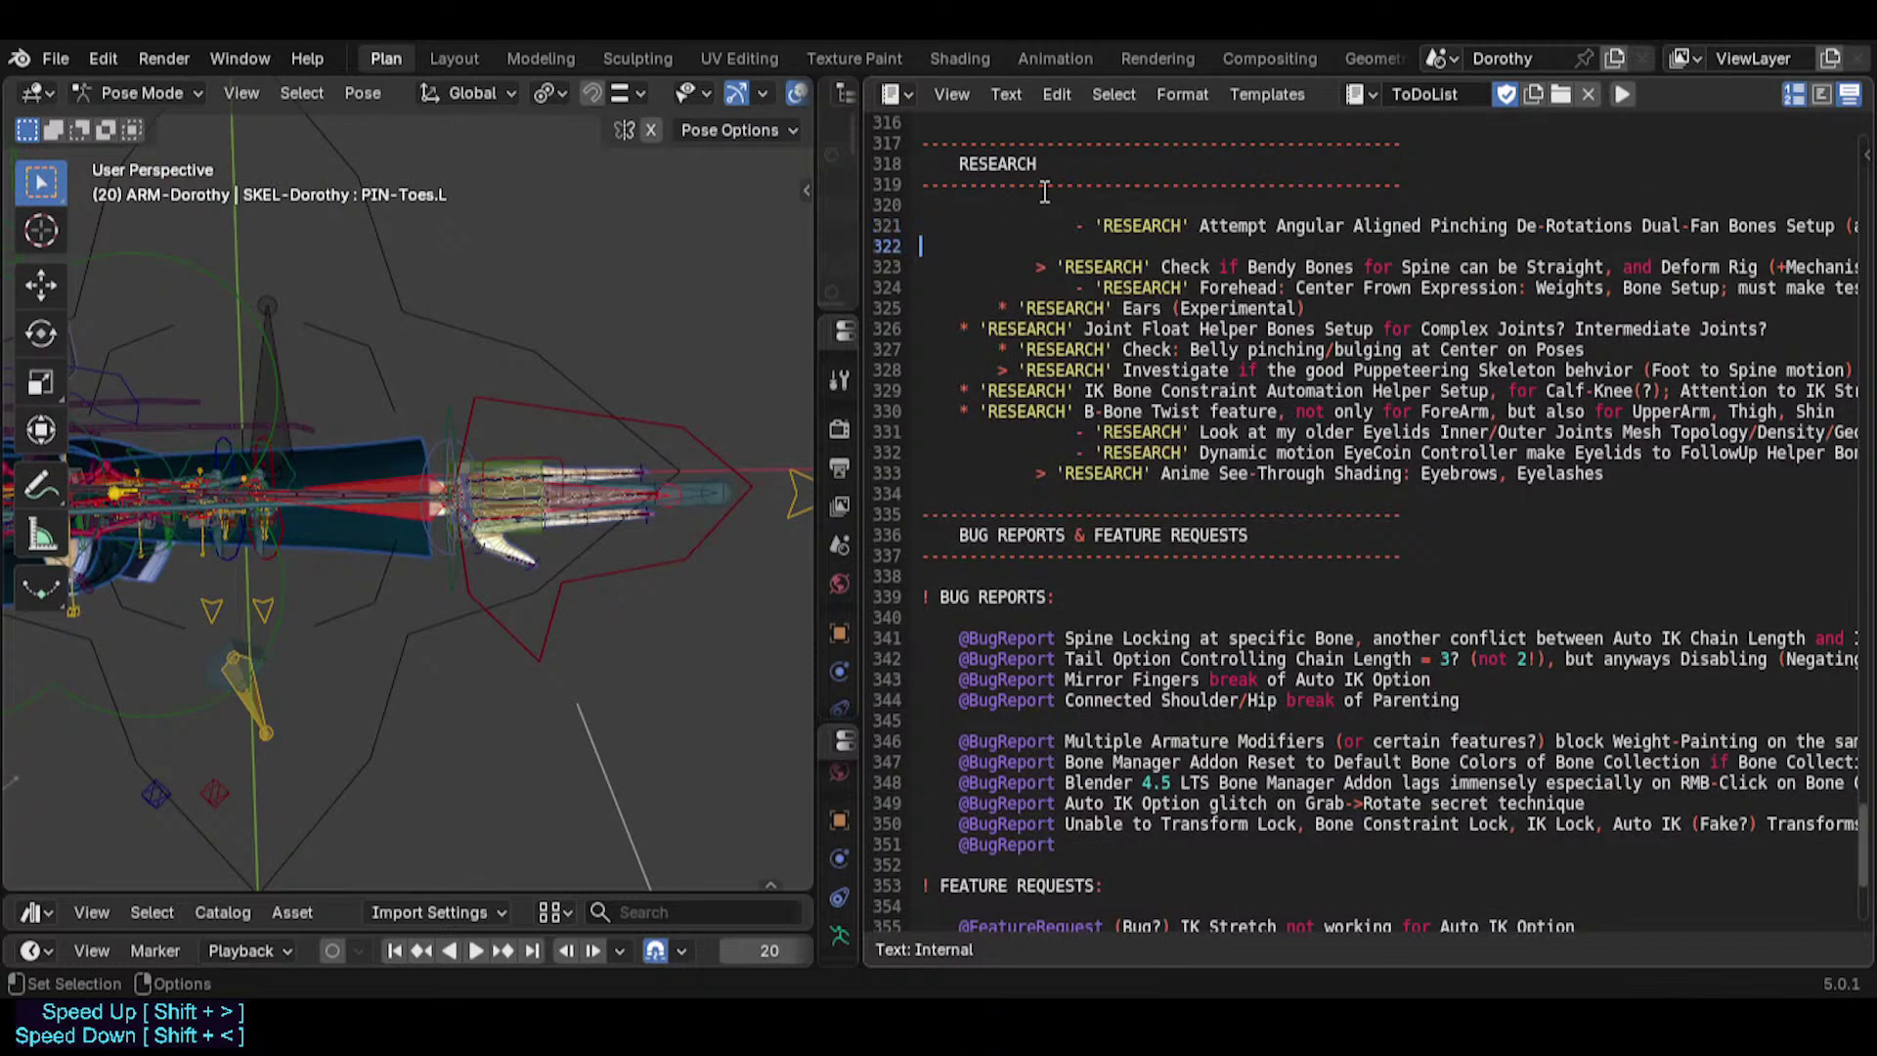
pyautogui.press('Delete')
pyautogui.hotkey('ctrl', 's')
# Review the list from the 2D MODEL SHEET and MODELLING sections down to the BODY RIG notes.
pyautogui.scroll(3, 1456, 499)
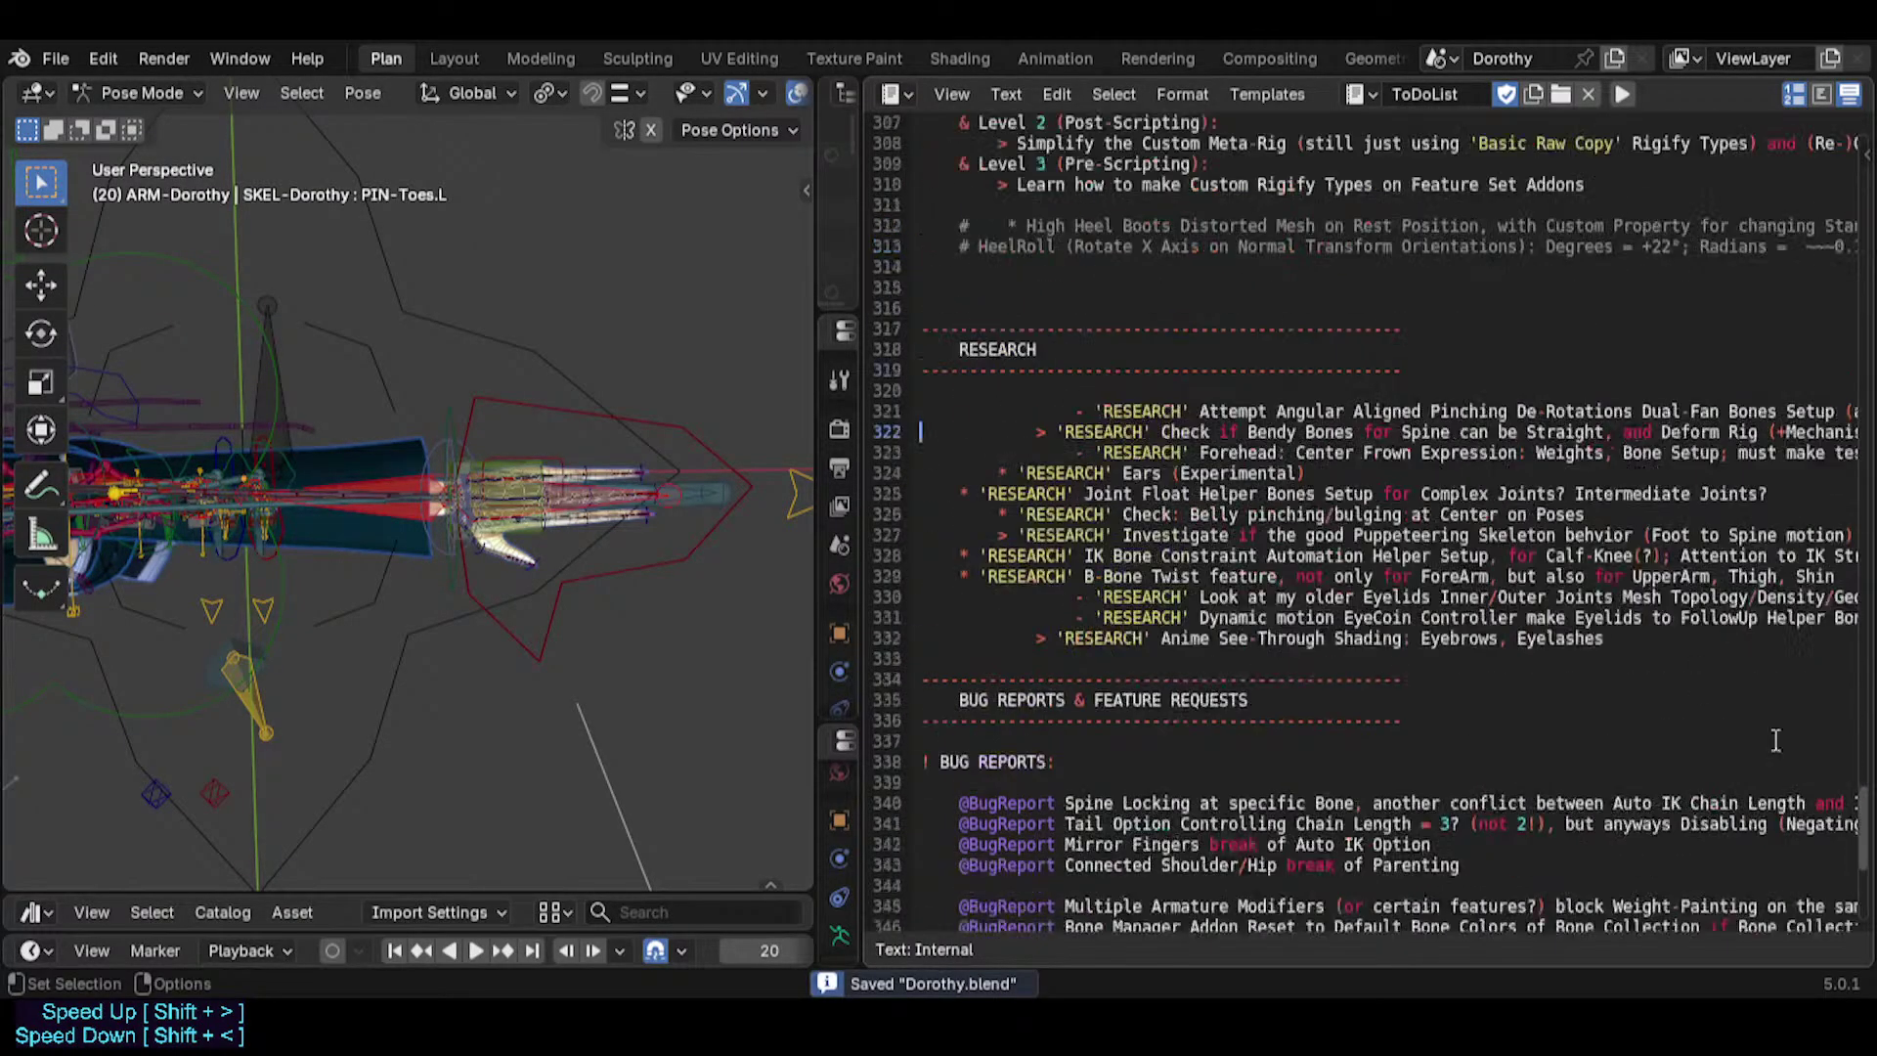
pyautogui.moveTo(1868, 802); pyautogui.dragTo(1865, 145)
pyautogui.scroll(-4, 1097, 320)
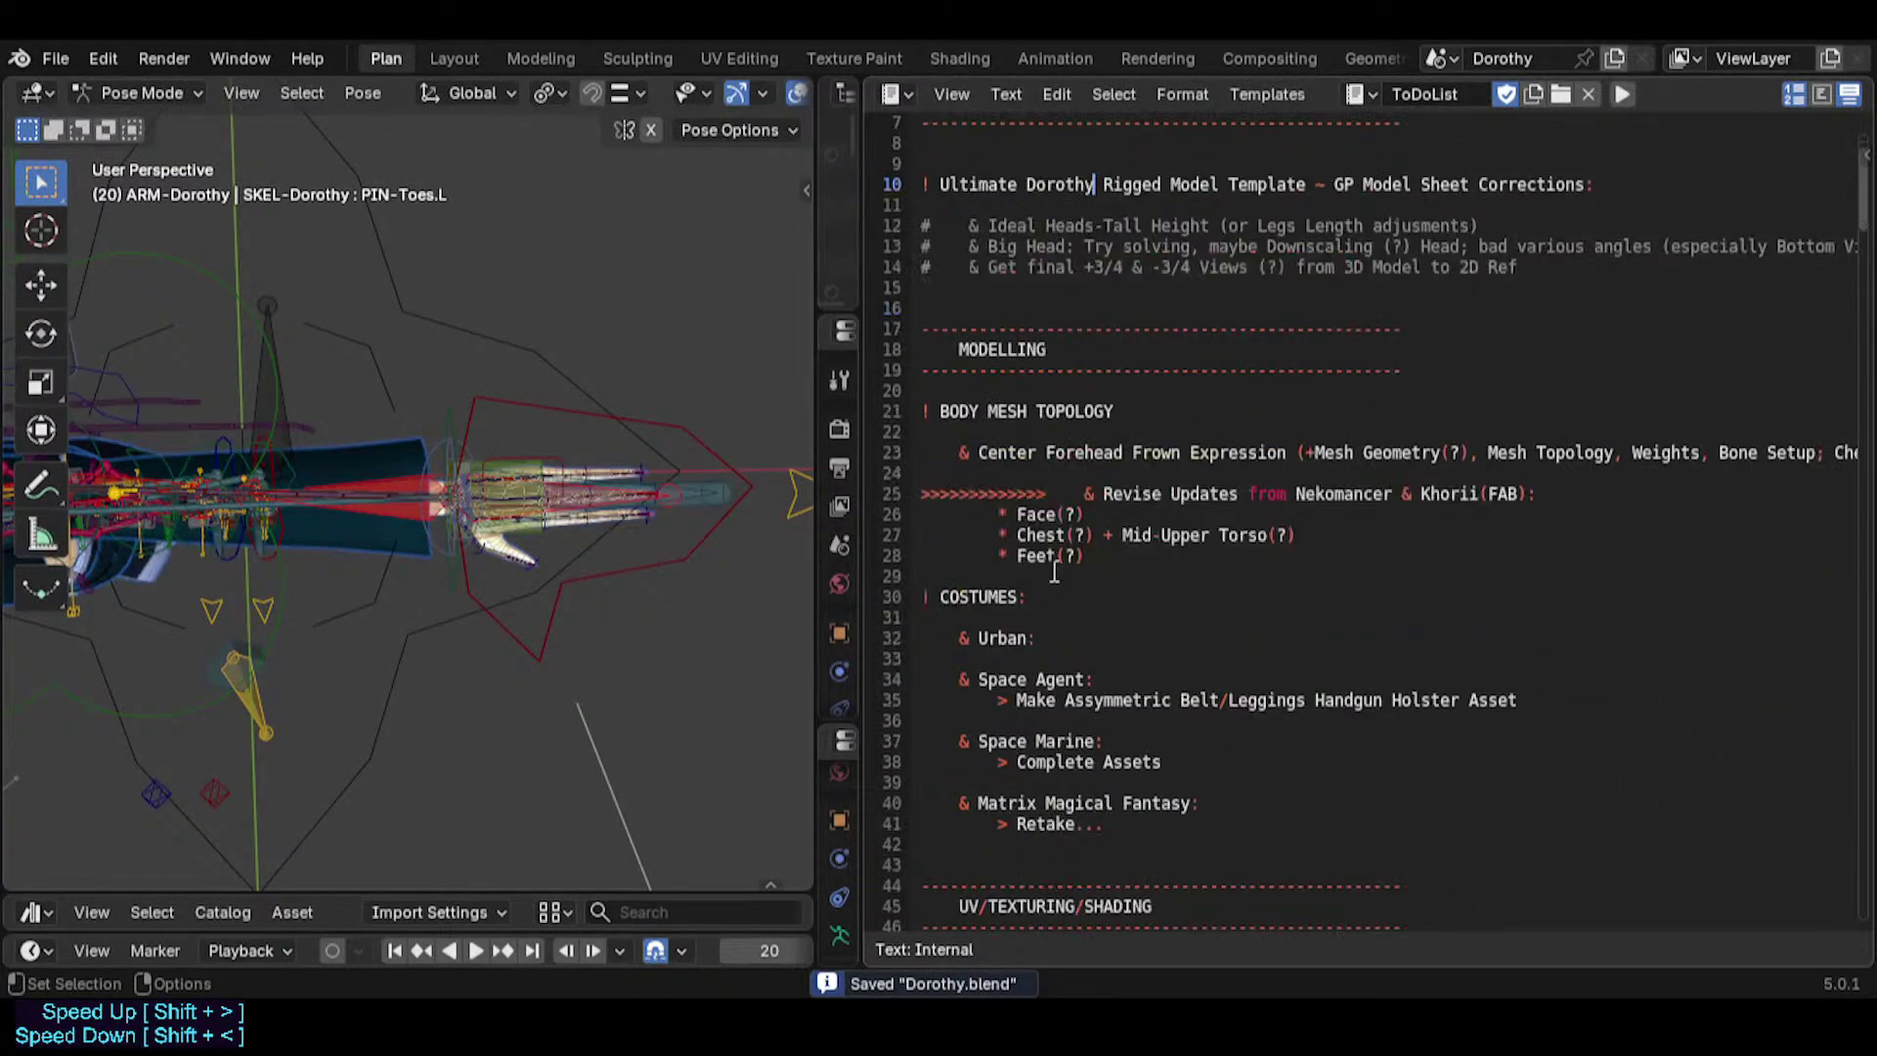
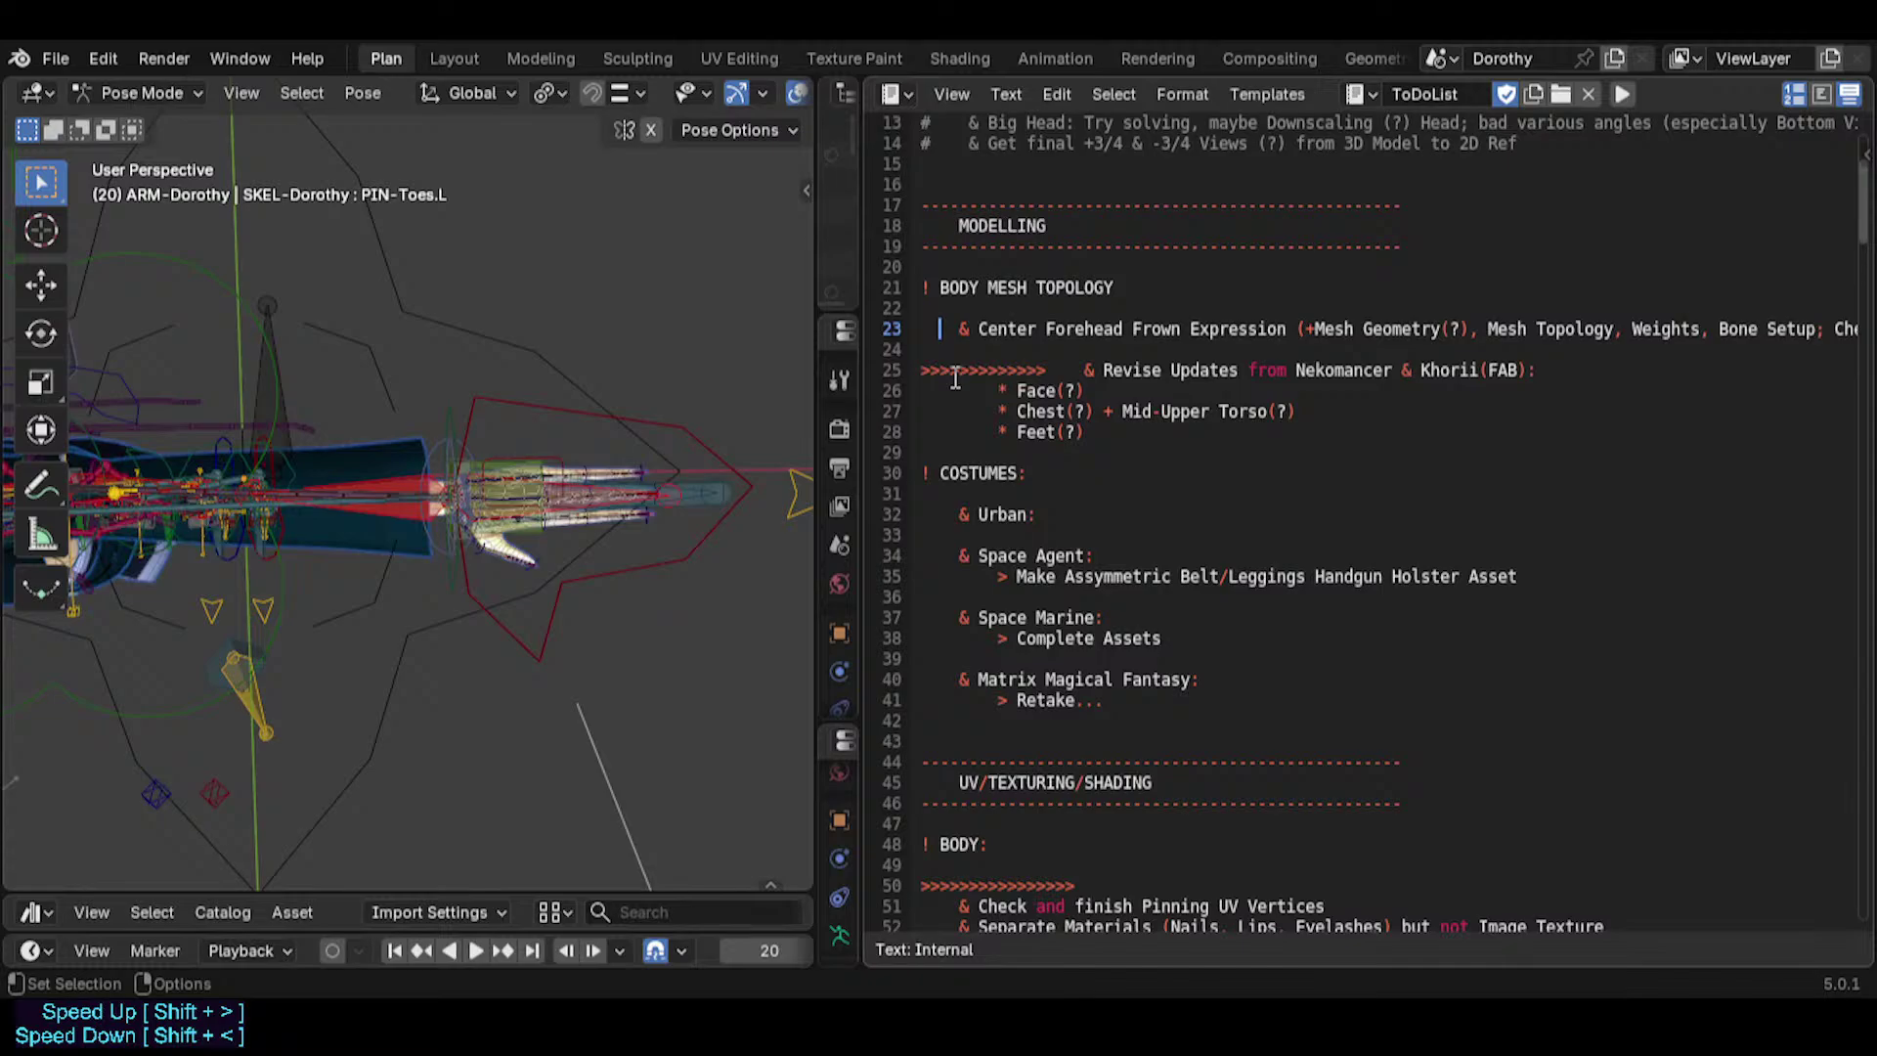
pyautogui.click(982, 311)
pyautogui.scroll(-2, 1053, 546)
pyautogui.scroll(6, 1026, 557)
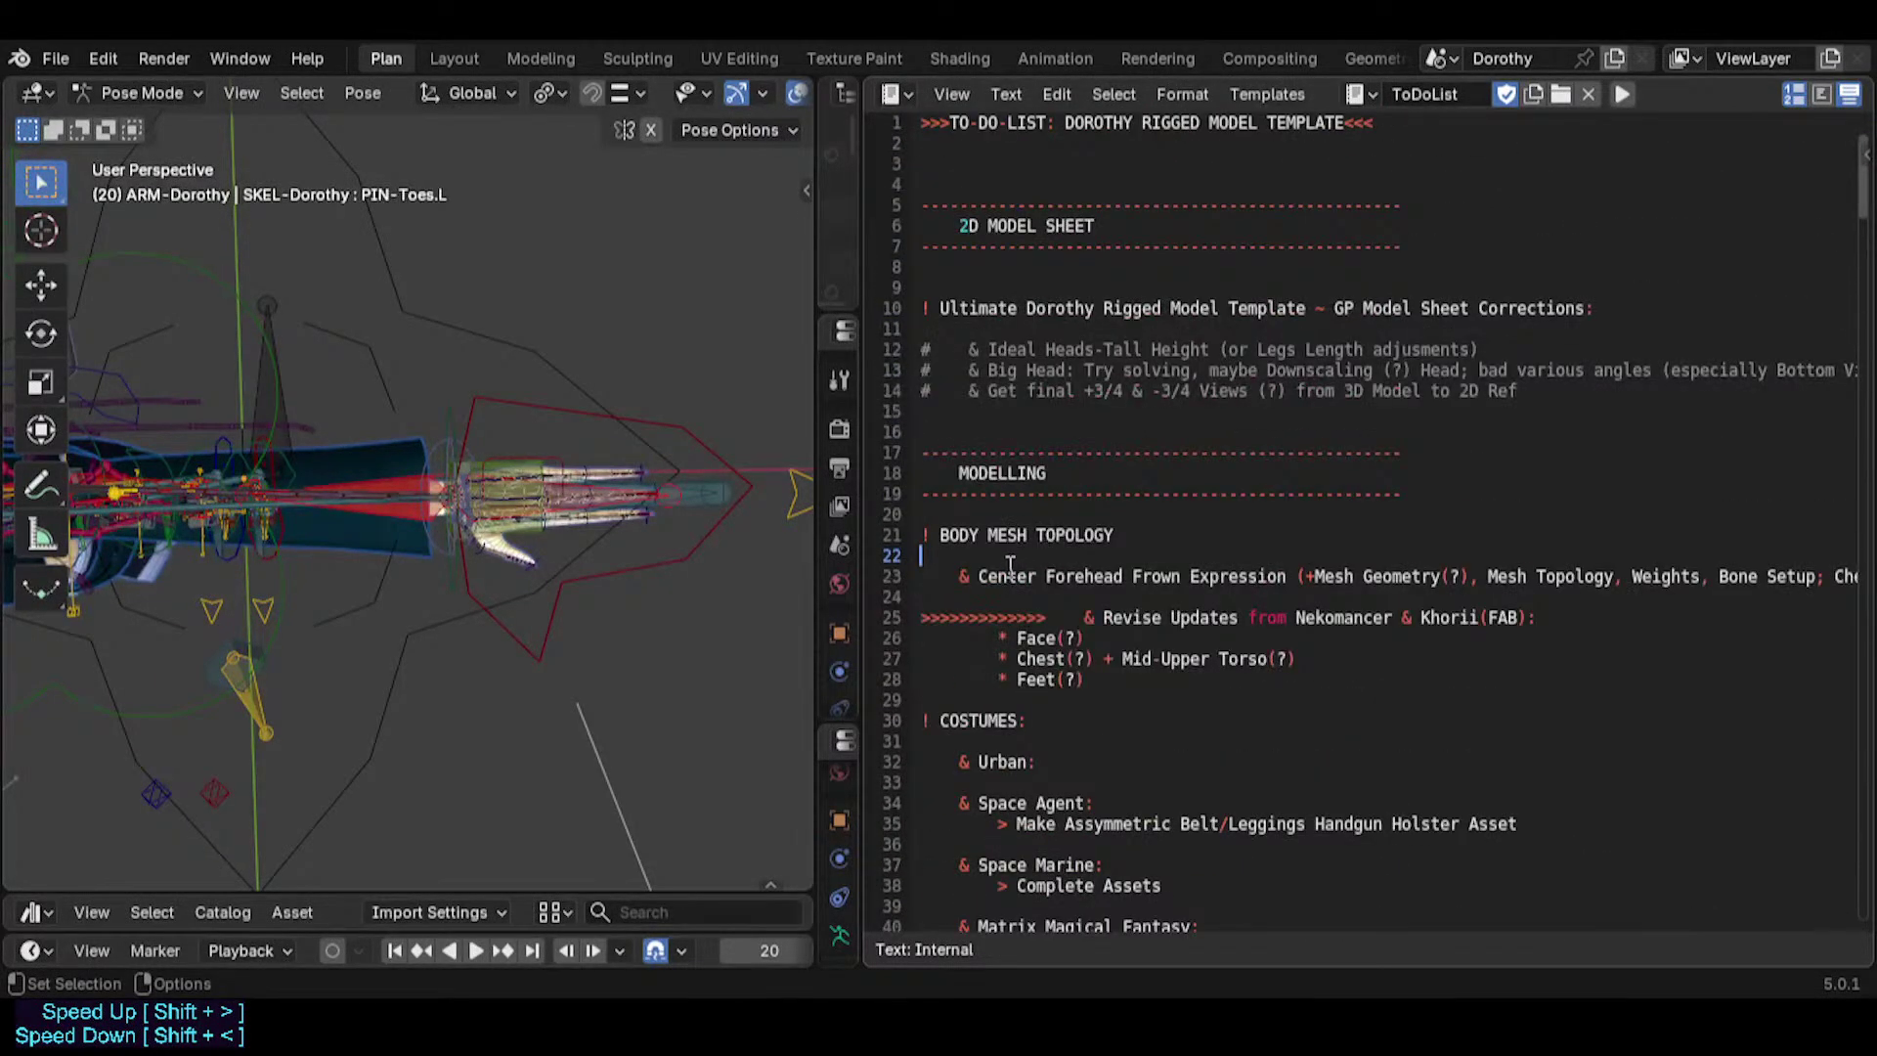
pyautogui.scroll(-2, 1009, 565)
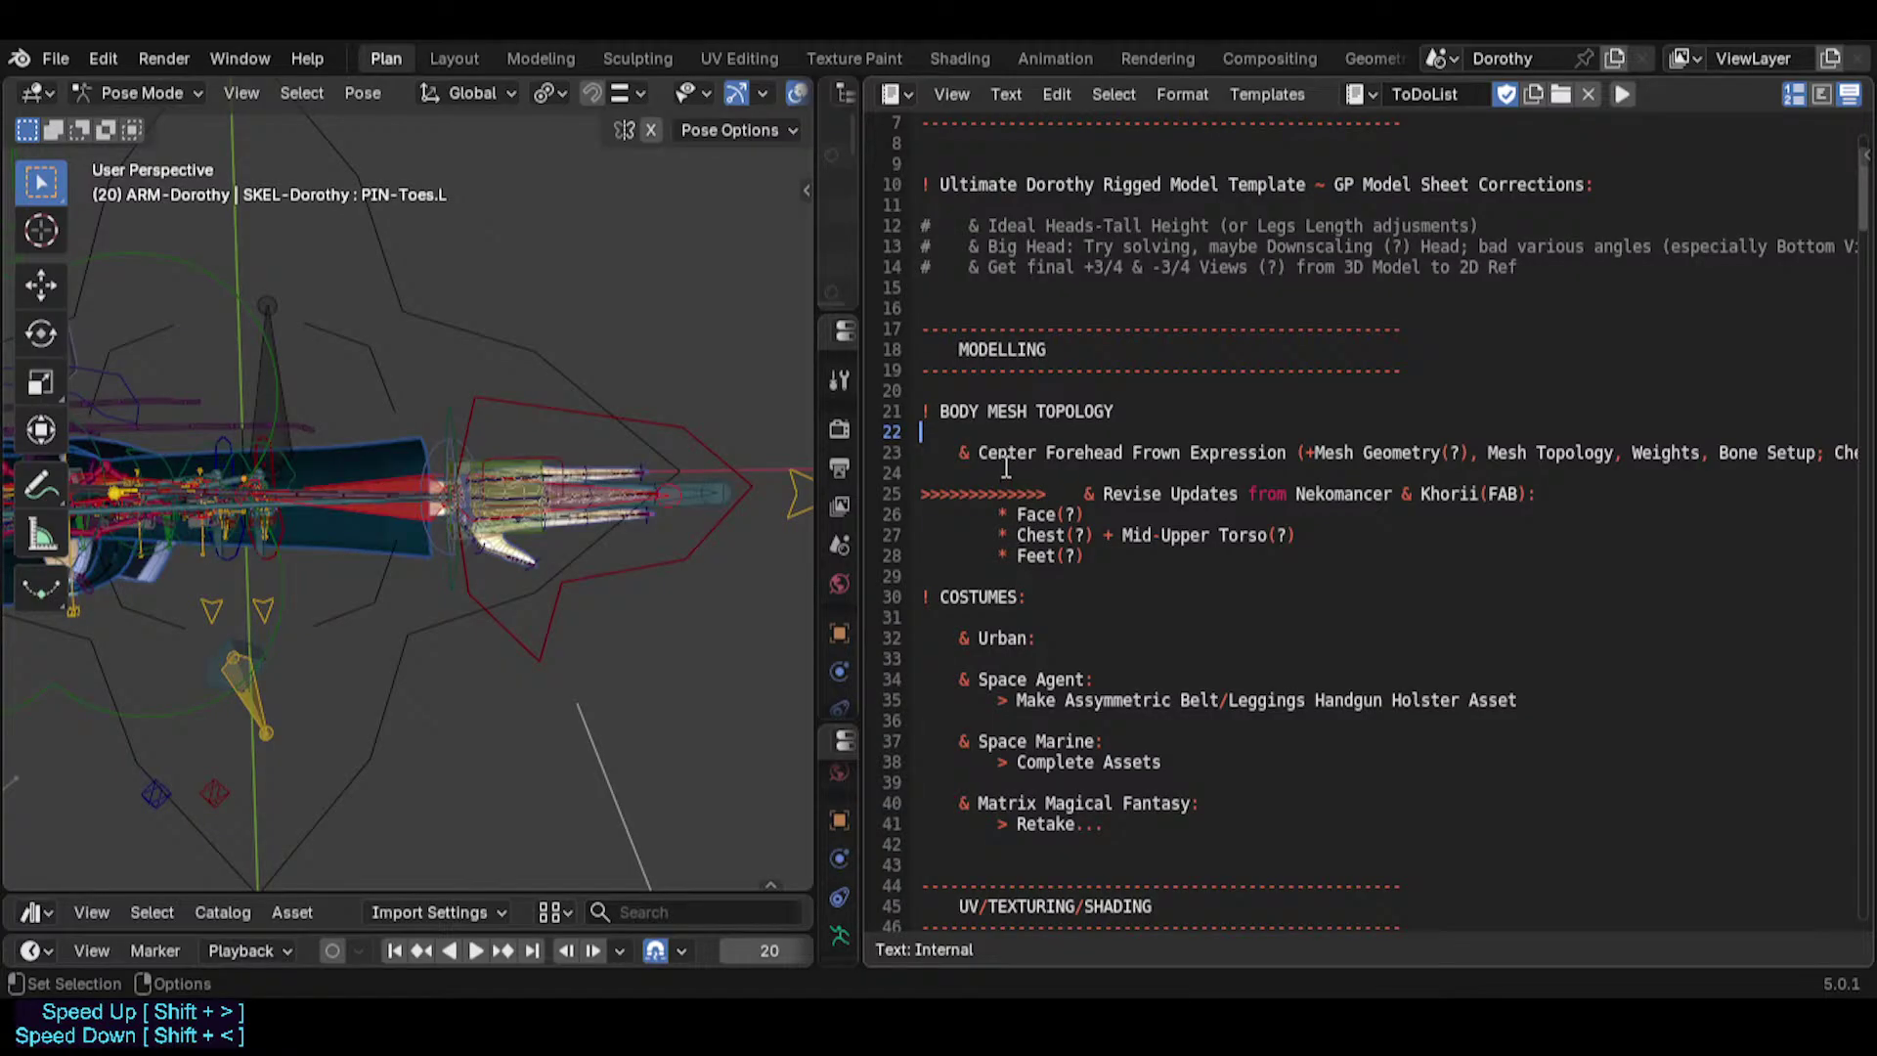
pyautogui.scroll(-4, 1012, 474)
pyautogui.scroll(2, 1024, 484)
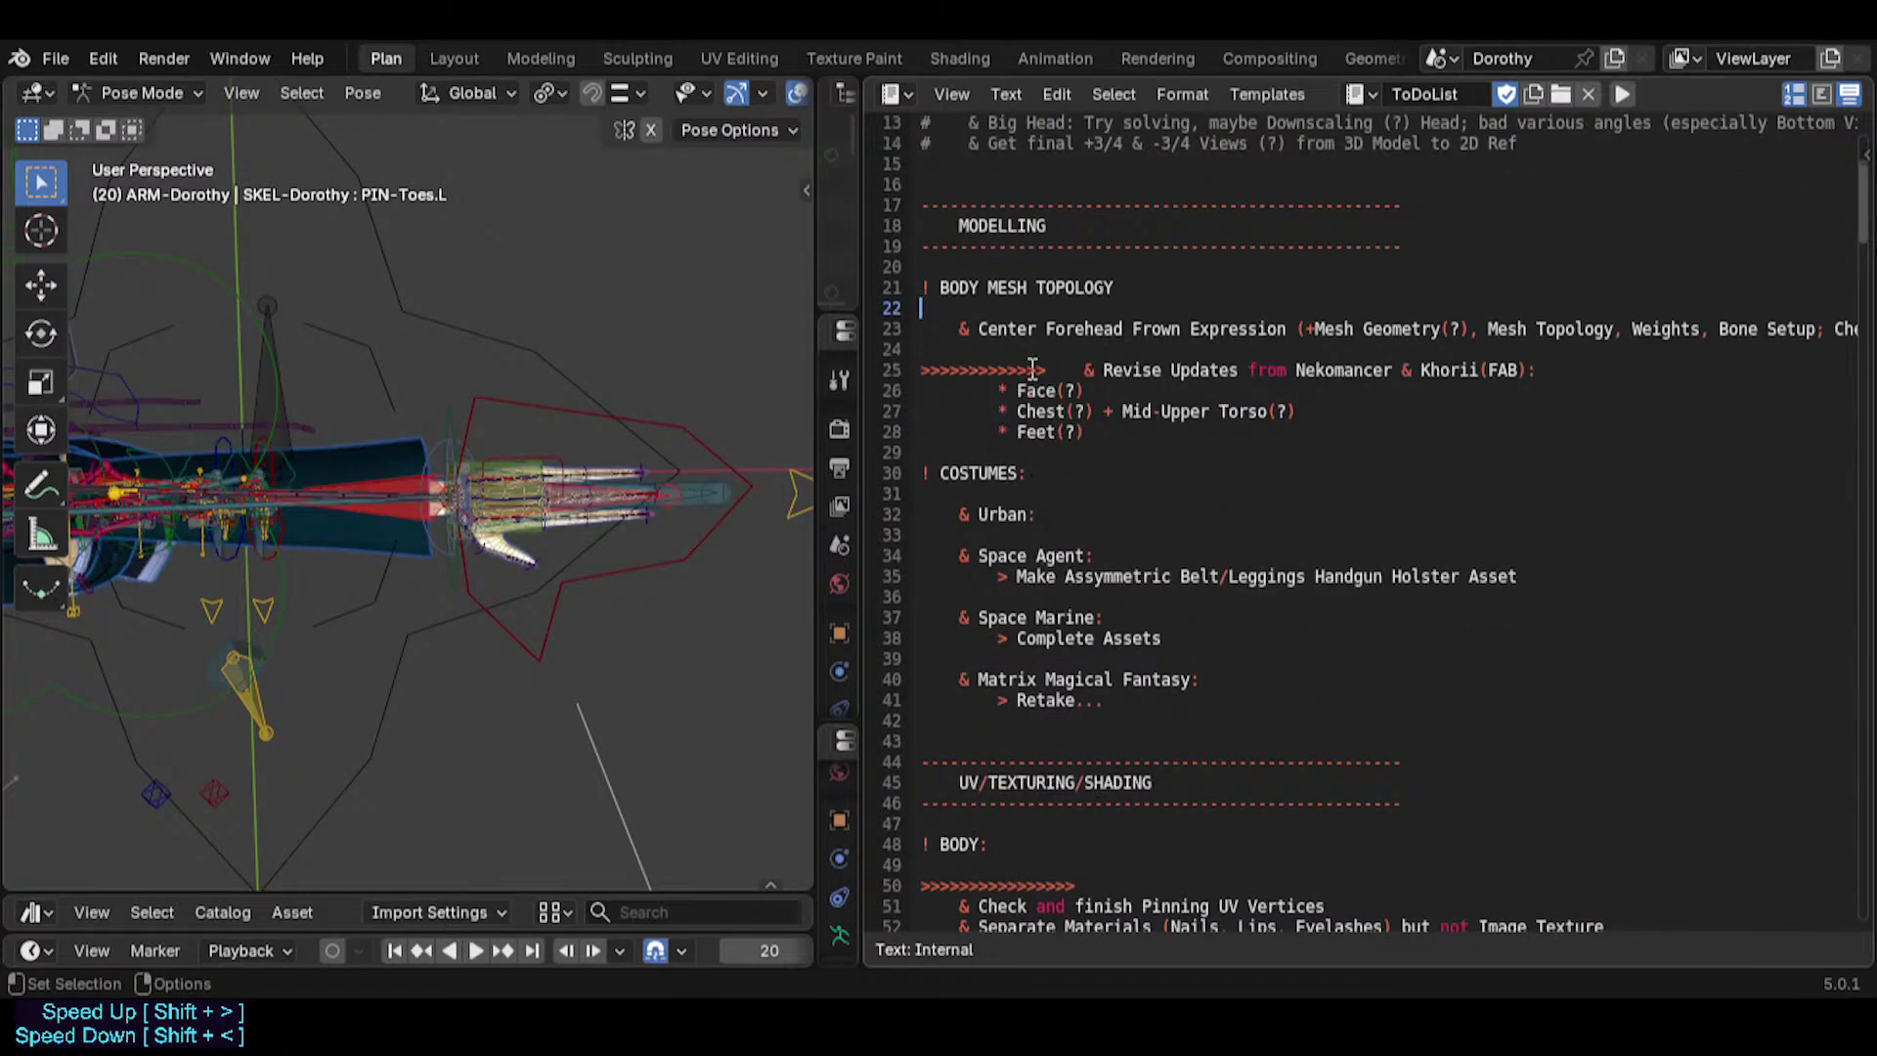
pyautogui.click(1030, 288)
pyautogui.scroll(-14, 1029, 293)
pyautogui.click(1041, 431)
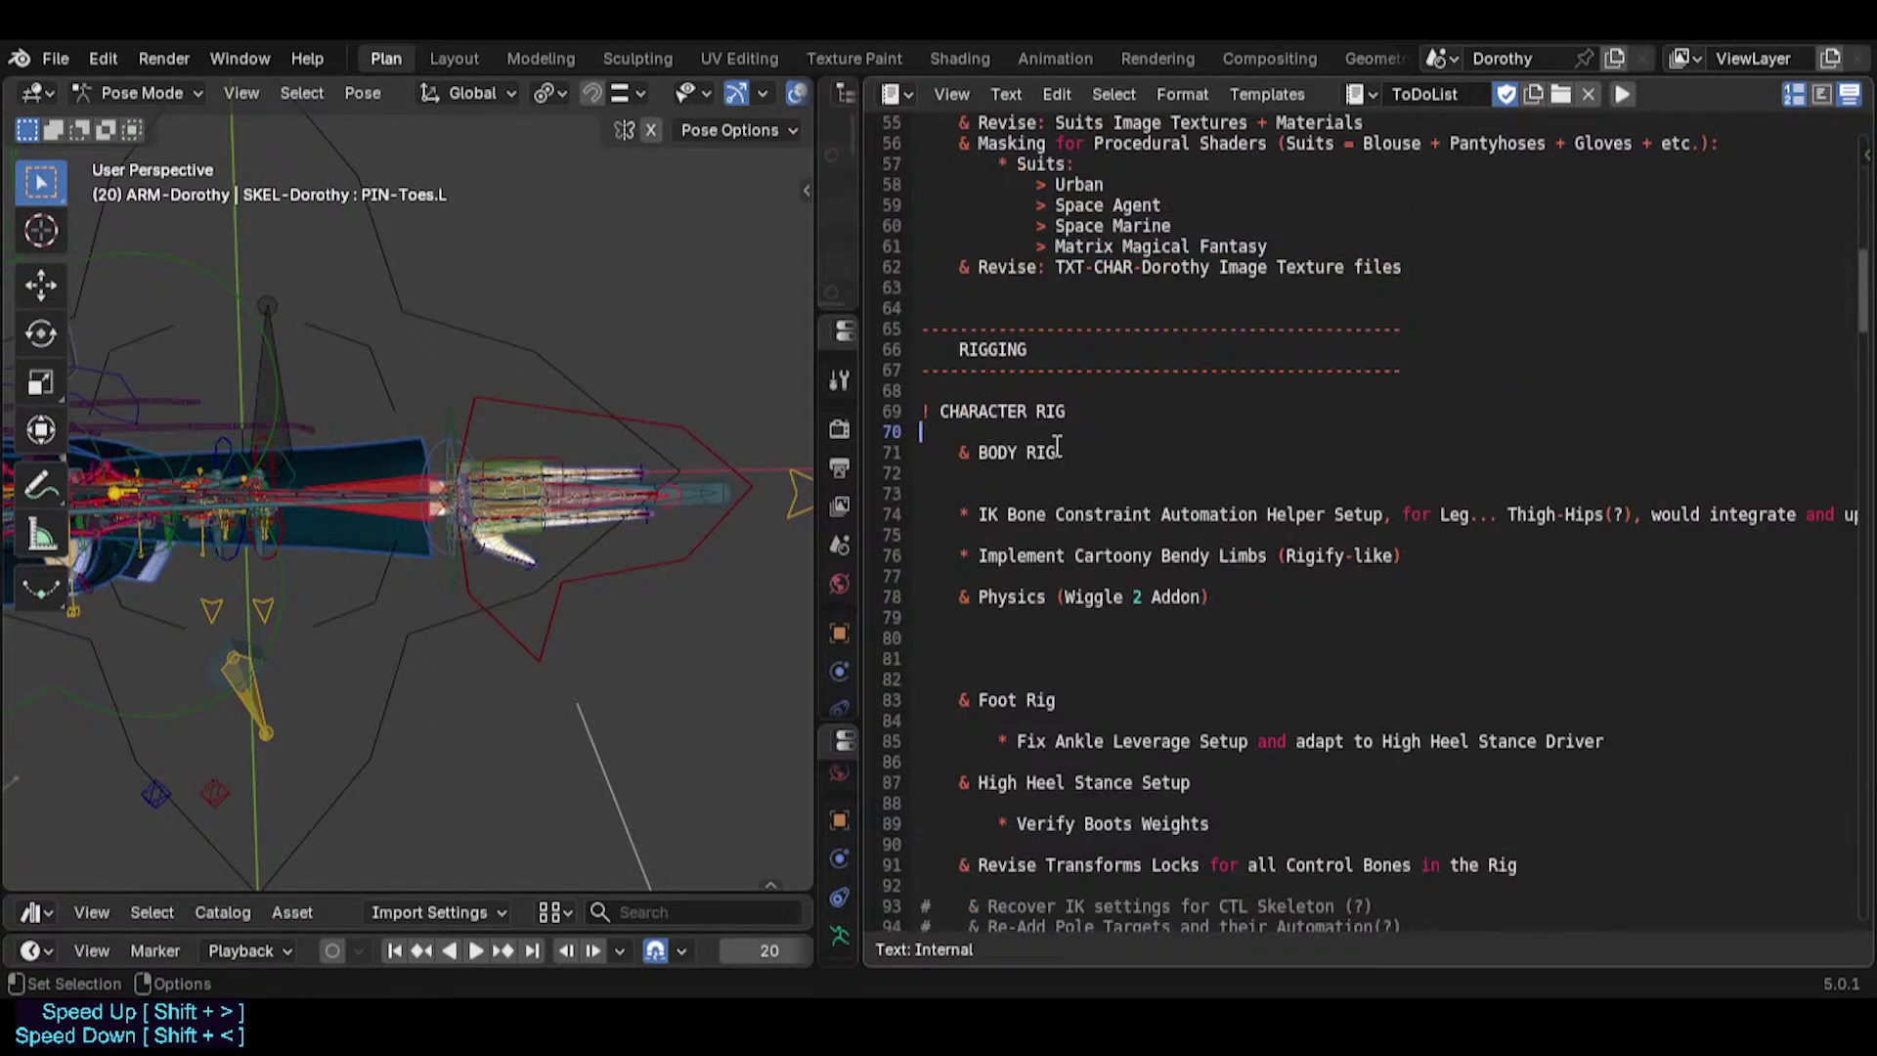
# Indent the "IK Bone Constraint Automation Helper Setup" and "Implement Cartoony Bendy Limbs" notes one level under BODY RIG.
pyautogui.click(1076, 475)
pyautogui.press('Down')
pyautogui.press('Up')
pyautogui.press('Up')
pyautogui.press('Up')
pyautogui.press('Up')
pyautogui.press('Up')
pyautogui.press('Down')
pyautogui.press('Down')
pyautogui.press('Down')
pyautogui.press('Down')
pyautogui.press('Down')
pyautogui.hotkey('shift', 'Down')
pyautogui.hotkey('shift', 'Down')
pyautogui.hotkey('shift', 'Down')
pyautogui.press('Tab')
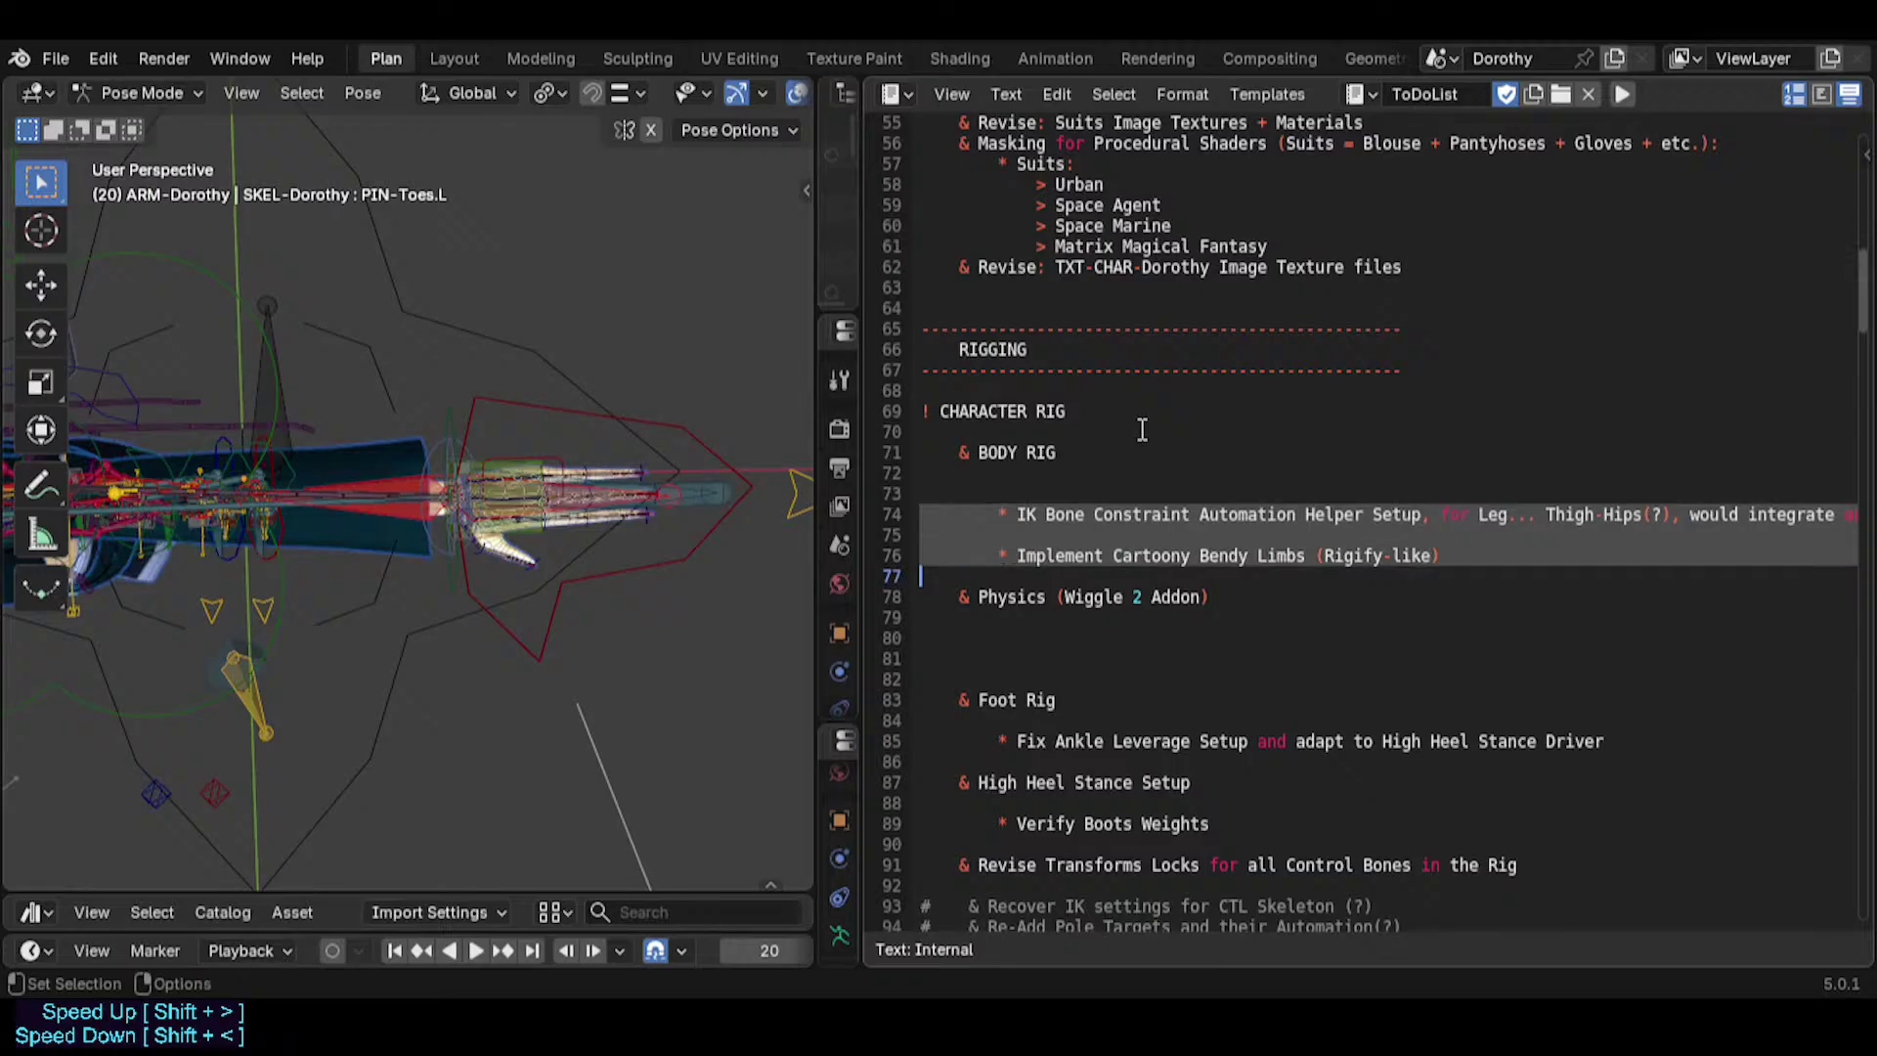
# Delete the "Physics (Wiggle 2 Addon)" entry and the blank lines between it and the Foot Rig heading.
pyautogui.press('Down')
pyautogui.press('Down')
pyautogui.press('Down')
pyautogui.press('Up')
pyautogui.press('Up')
pyautogui.hotkey('shift', 'End')
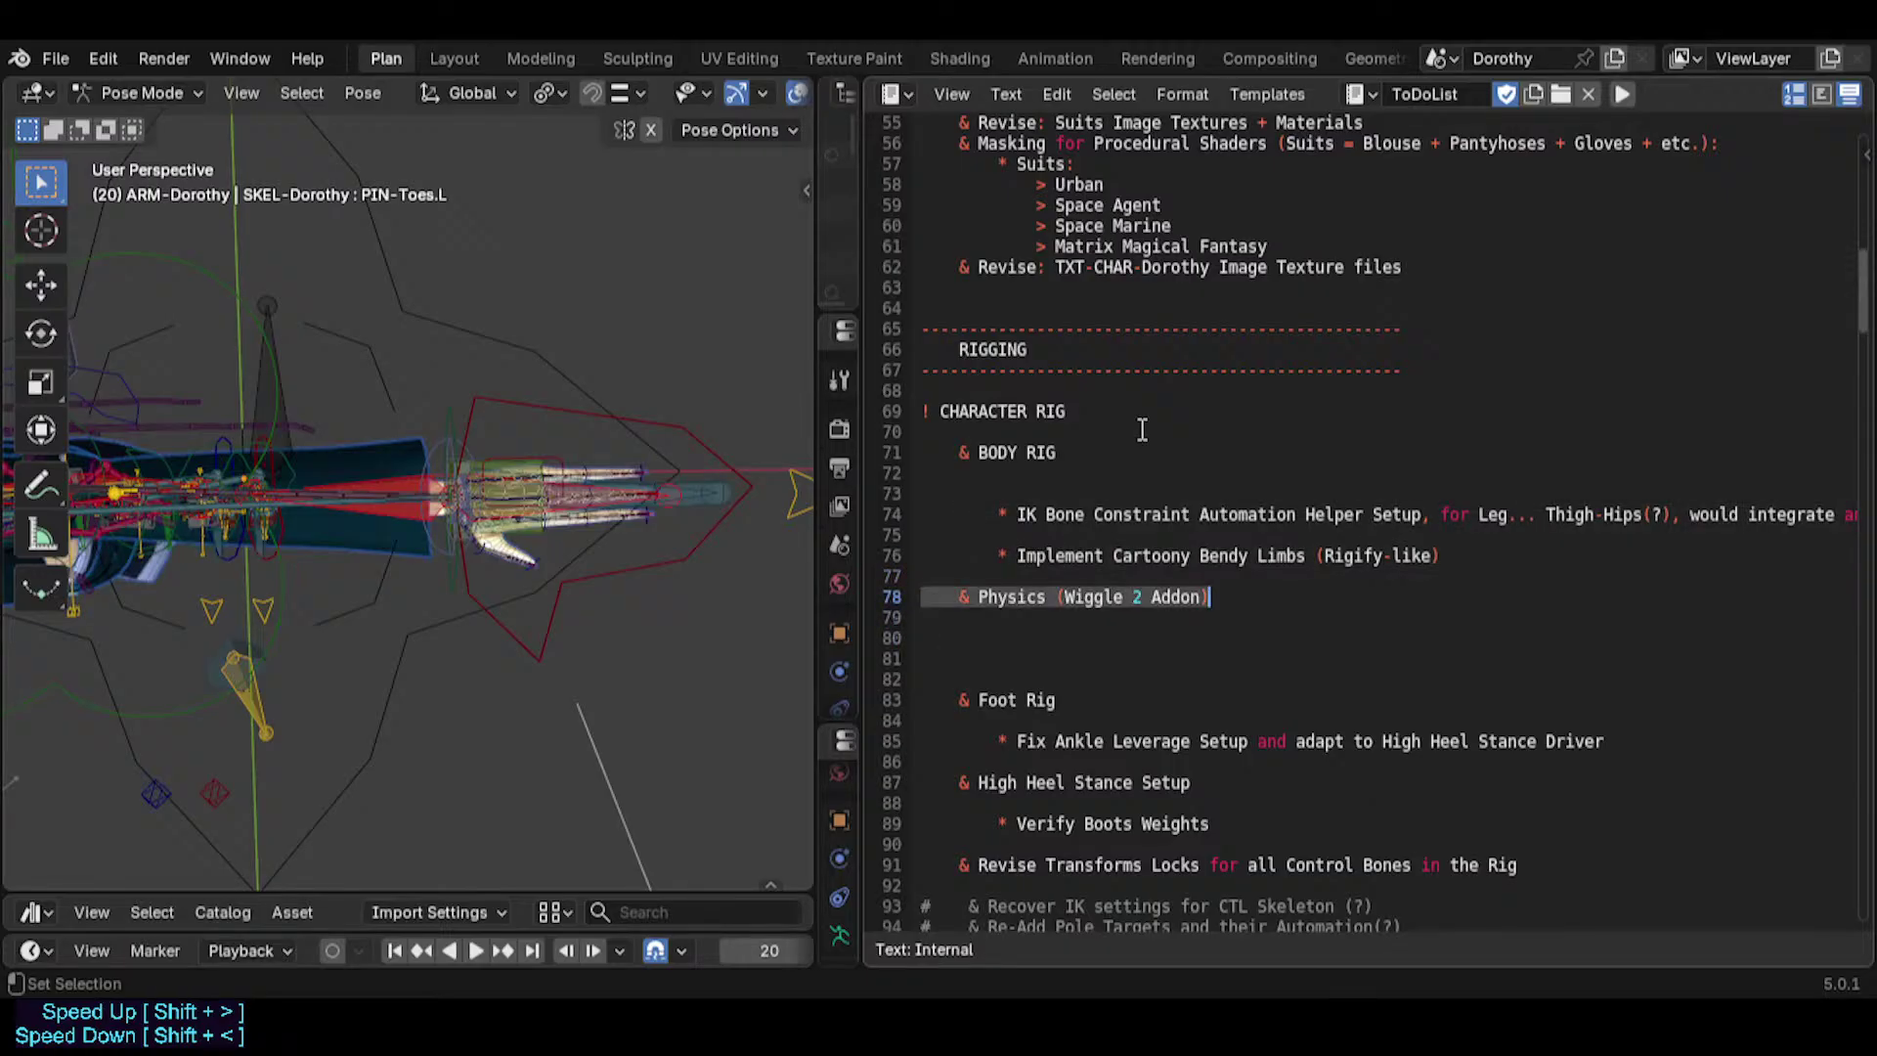
pyautogui.press('BackSpace')
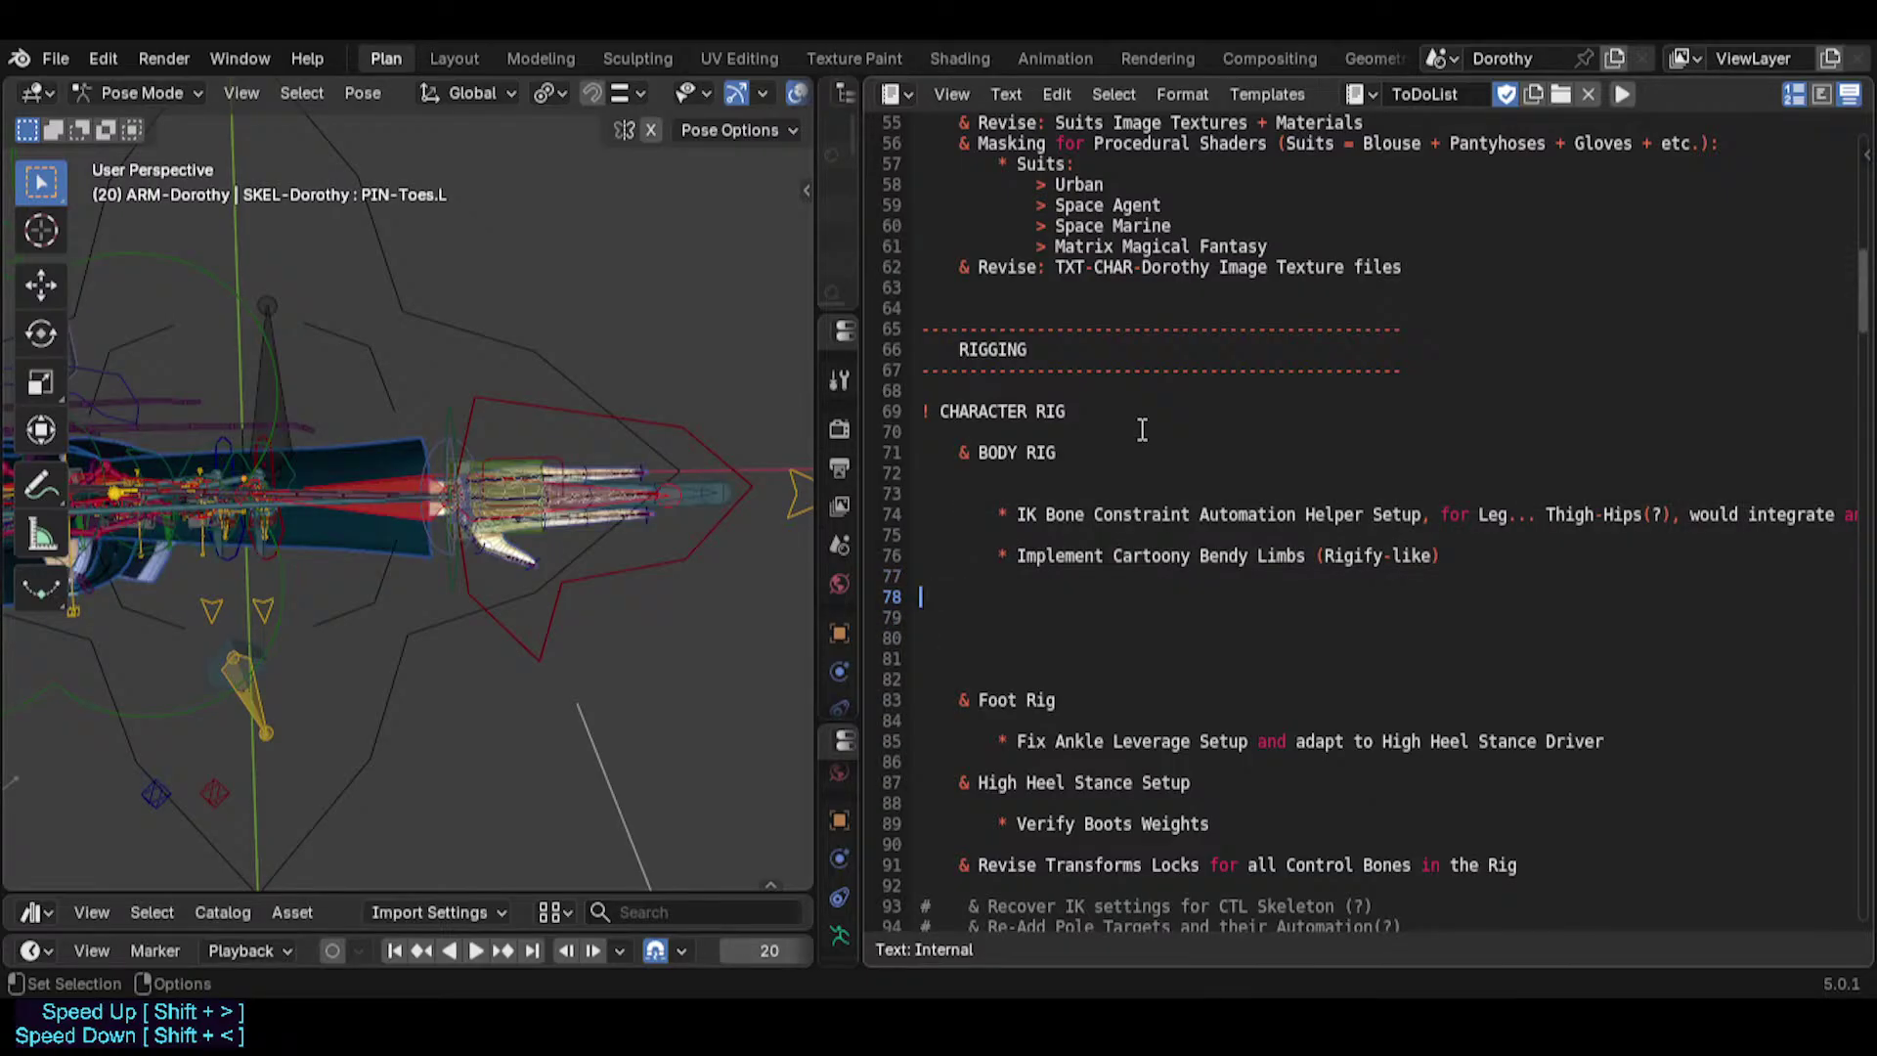
pyautogui.press('Delete')
pyautogui.press('Delete')
pyautogui.press('Delete')
pyautogui.press('Delete')
pyautogui.press('Delete')
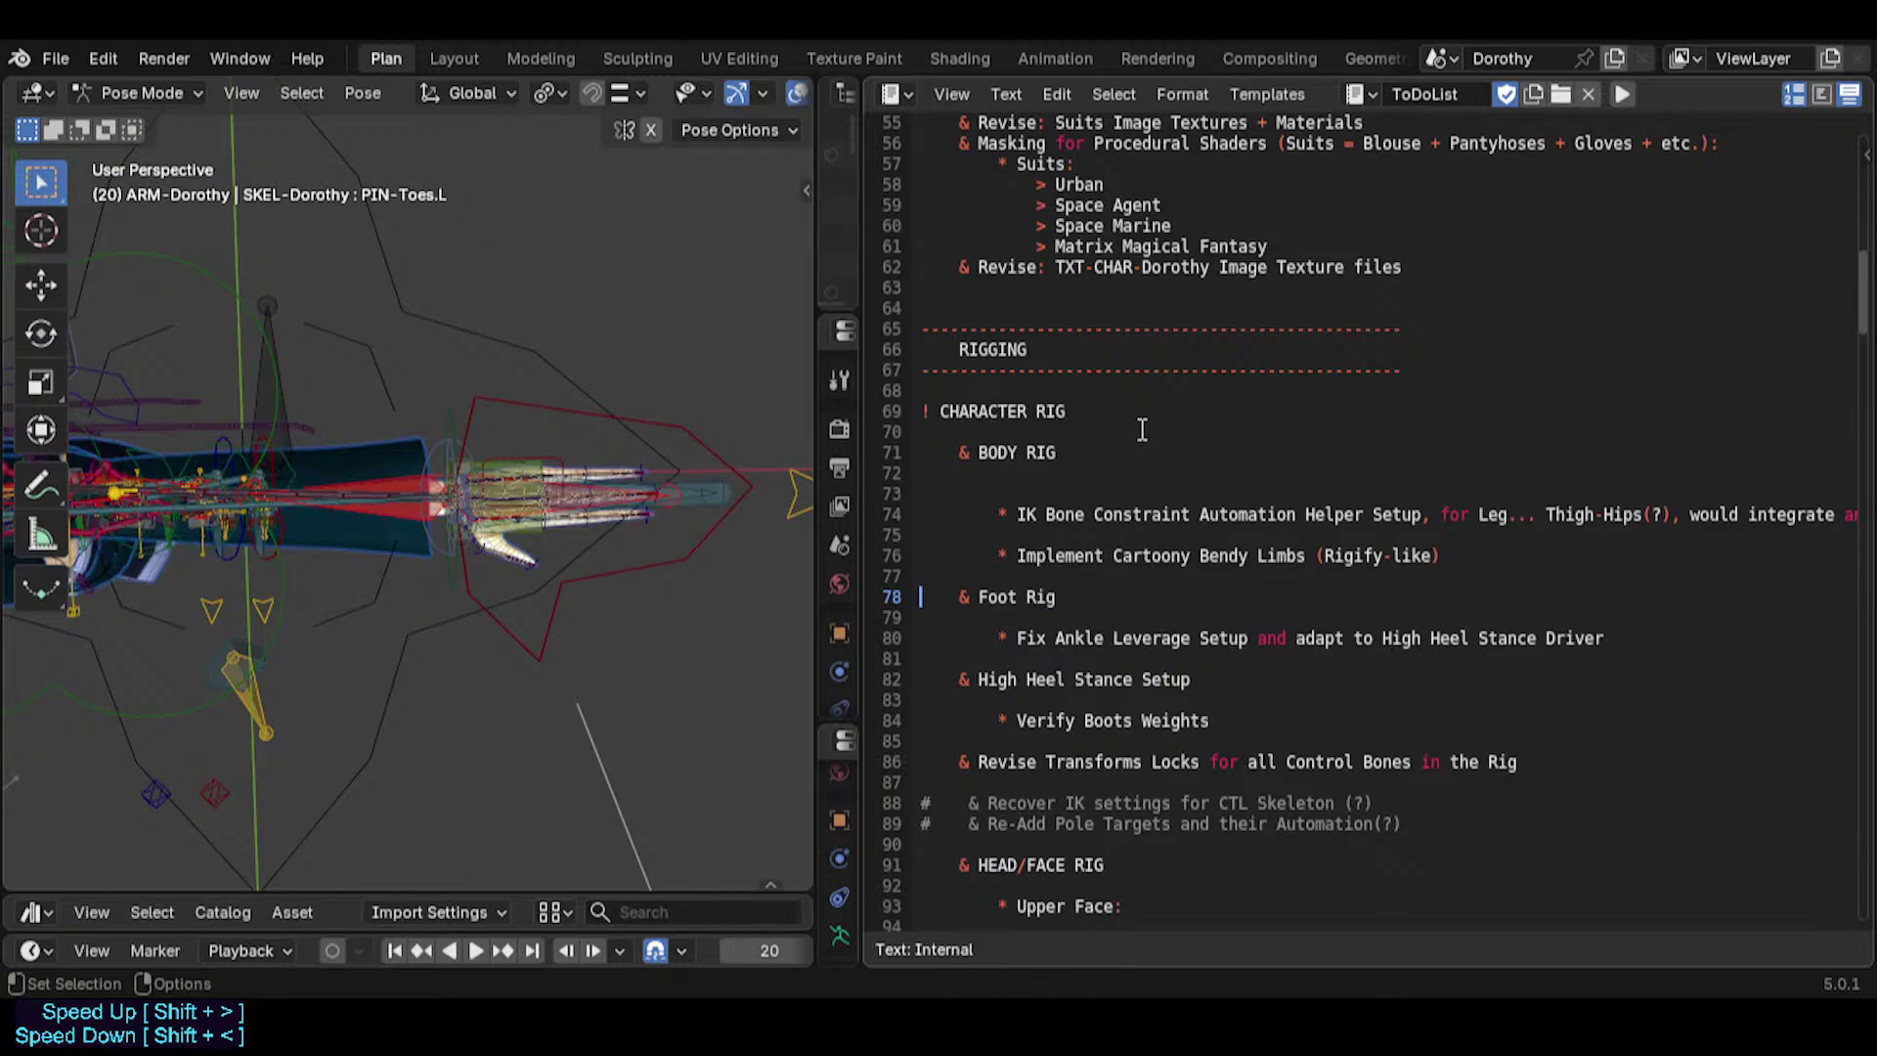
# Delete the "Foot Rig" heading together with its "Fix Ankle Leverage Setup" note and blank lines.
pyautogui.press('Down')
pyautogui.press('Down')
pyautogui.press('Up')
pyautogui.press('Up')
pyautogui.hotkey('shift', 'Down')
pyautogui.hotkey('shift', 'Down')
pyautogui.hotkey('shift', 'Down')
pyautogui.hotkey('shift', 'Down')
pyautogui.press('BackSpace')
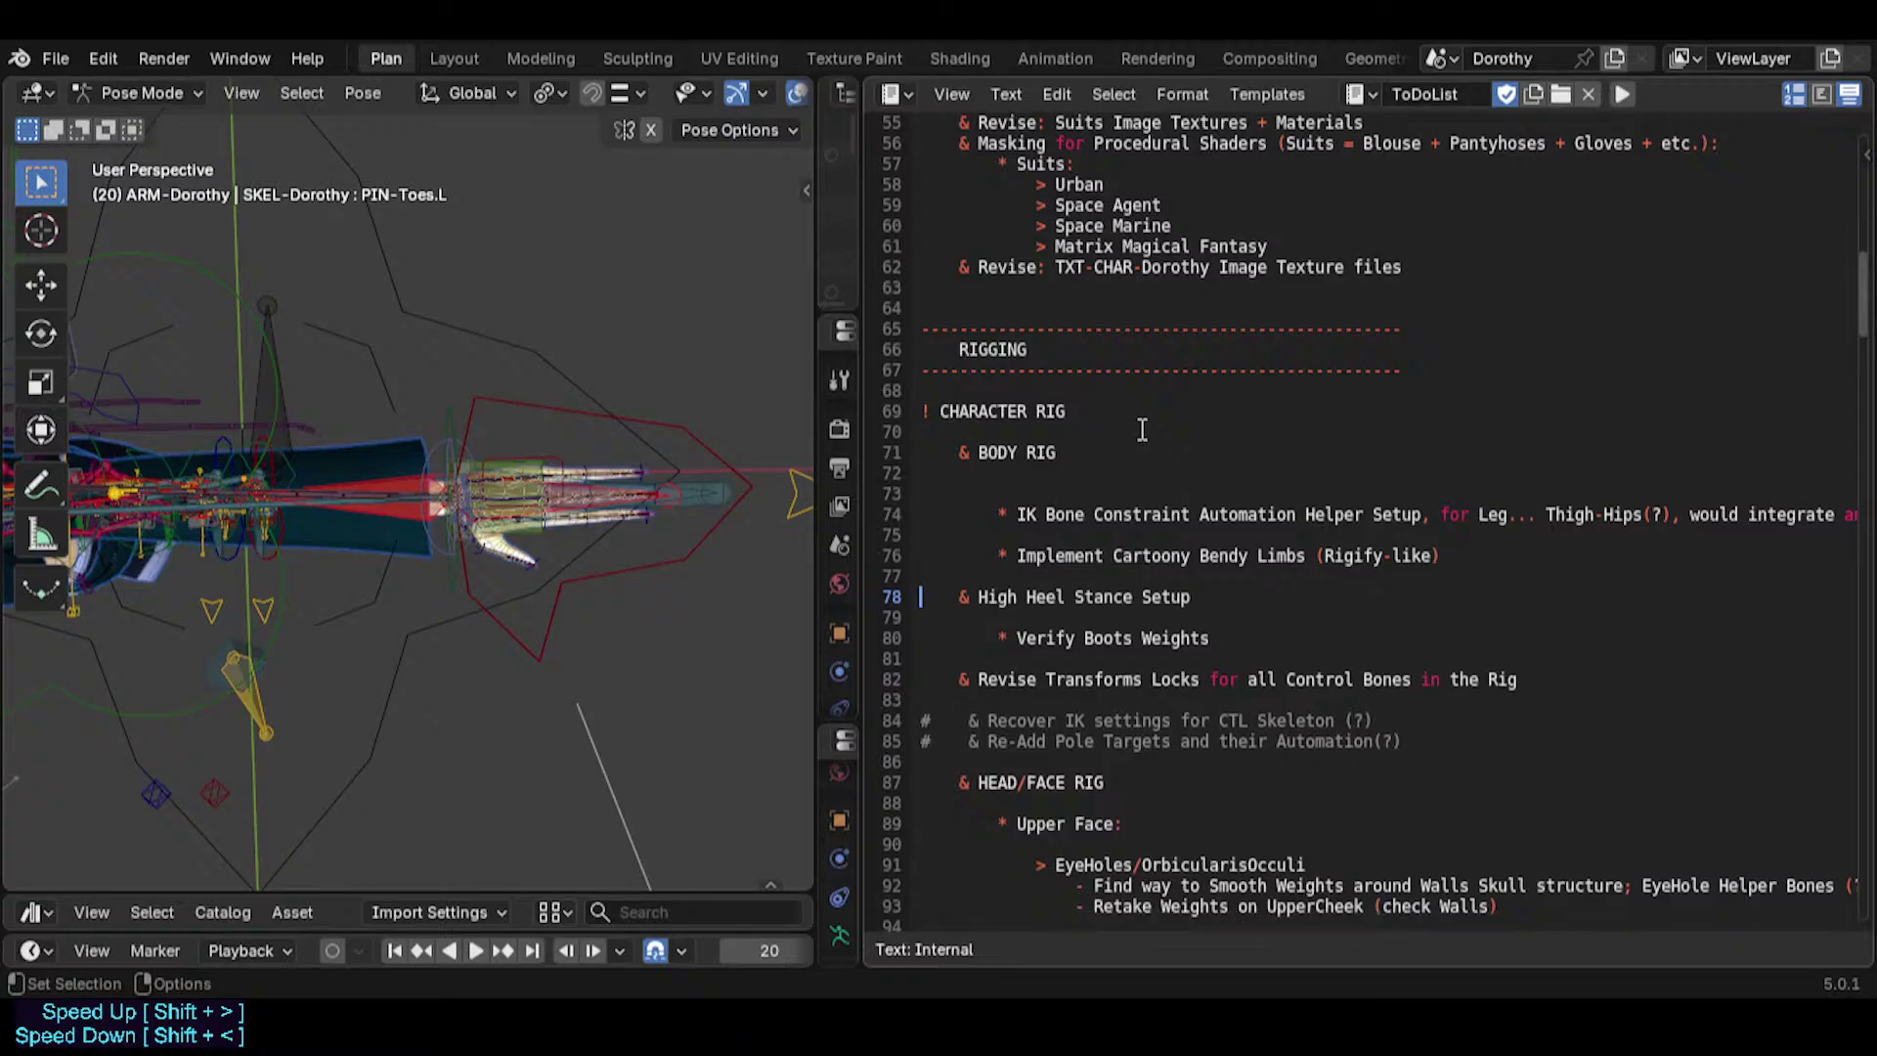
pyautogui.hotkey('shift', 'Down')
pyautogui.hotkey('shift', 'Down')
pyautogui.hotkey('shift', 'Down')
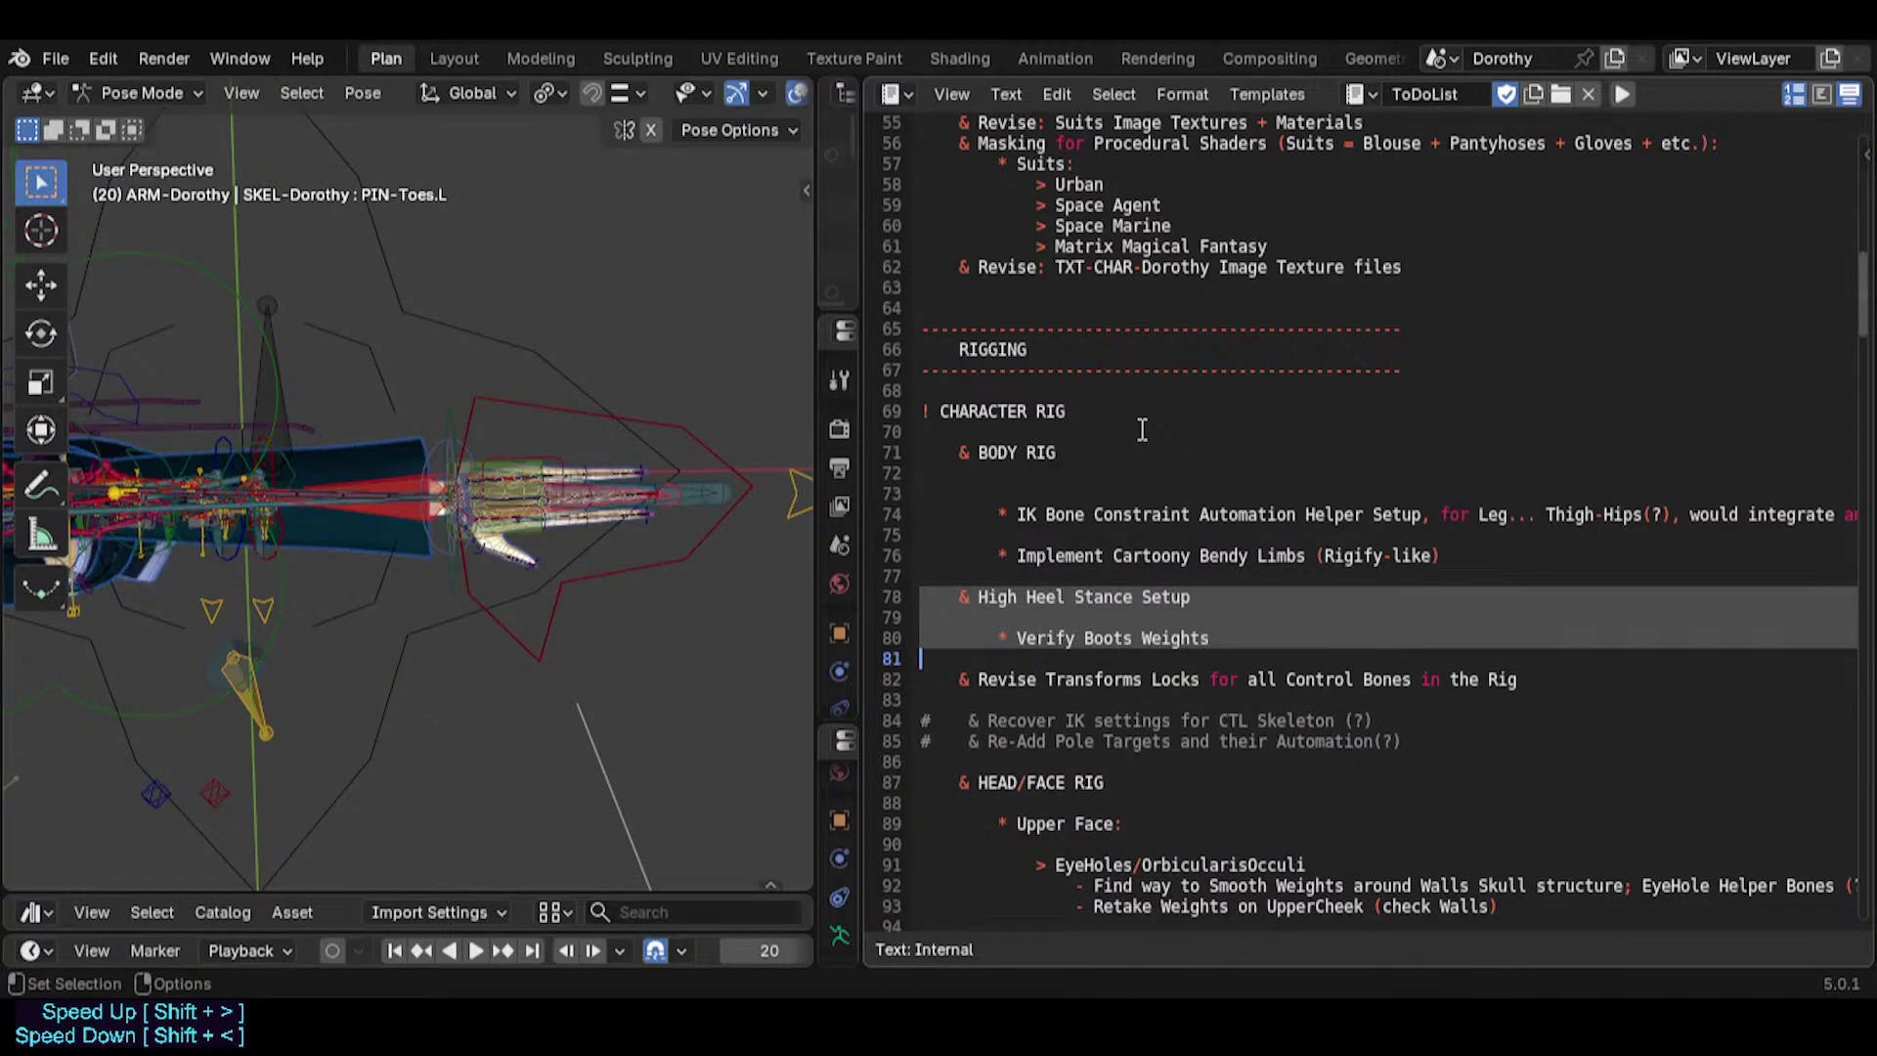
pyautogui.press('Up')
pyautogui.press('Up')
pyautogui.press('Up')
pyautogui.press('Up')
pyautogui.press('Up')
# Add the note "* Verify Boots Shape Keys" below "Verify Boots Weights" under High Heel Stance Setup and save the file.
pyautogui.press('Down')
pyautogui.press('Down')
pyautogui.press('Down')
pyautogui.press('Down')
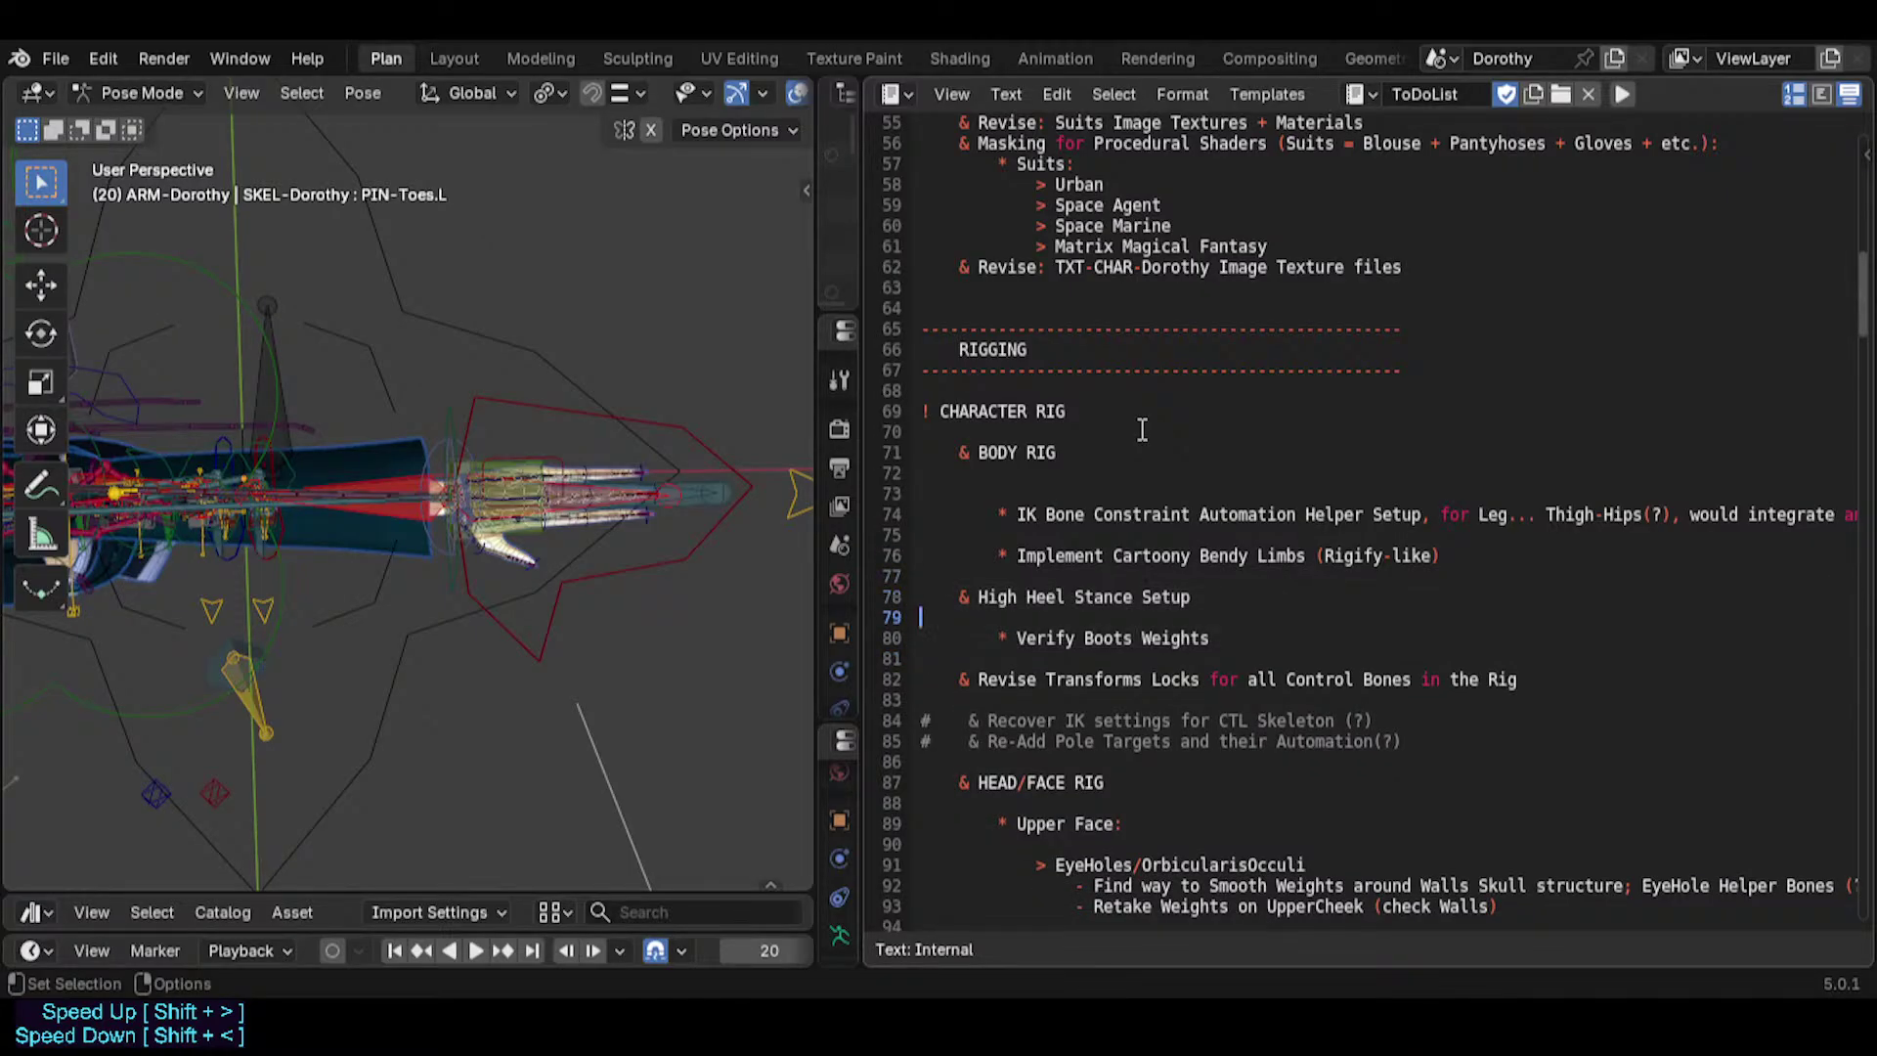
pyautogui.press('End')
pyautogui.press('Down')
pyautogui.press('Down')
pyautogui.press('Up')
pyautogui.press('Left')
pyautogui.press('Return')
pyautogui.write('* Verif')
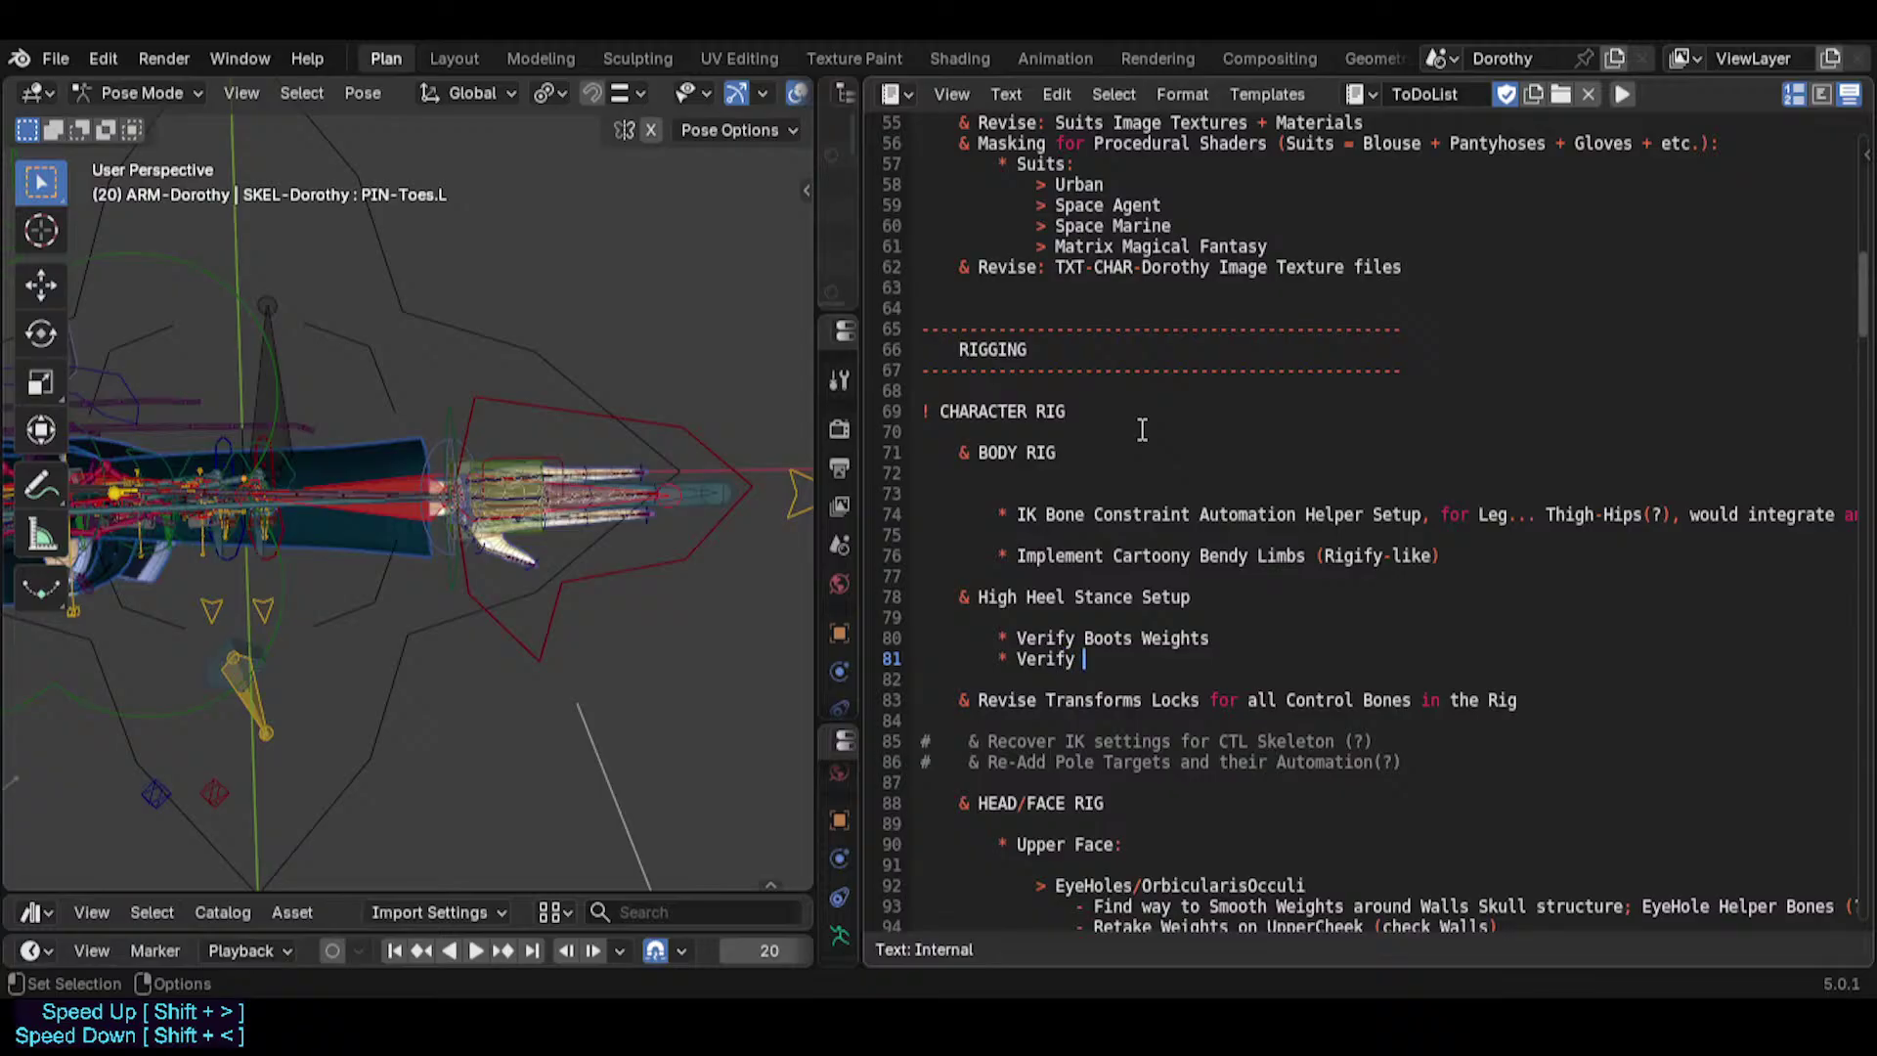
pyautogui.write('y Shape K')
pyautogui.press('BackSpace')
pyautogui.write('Keys')
pyautogui.press('Left')
pyautogui.write('Boots')
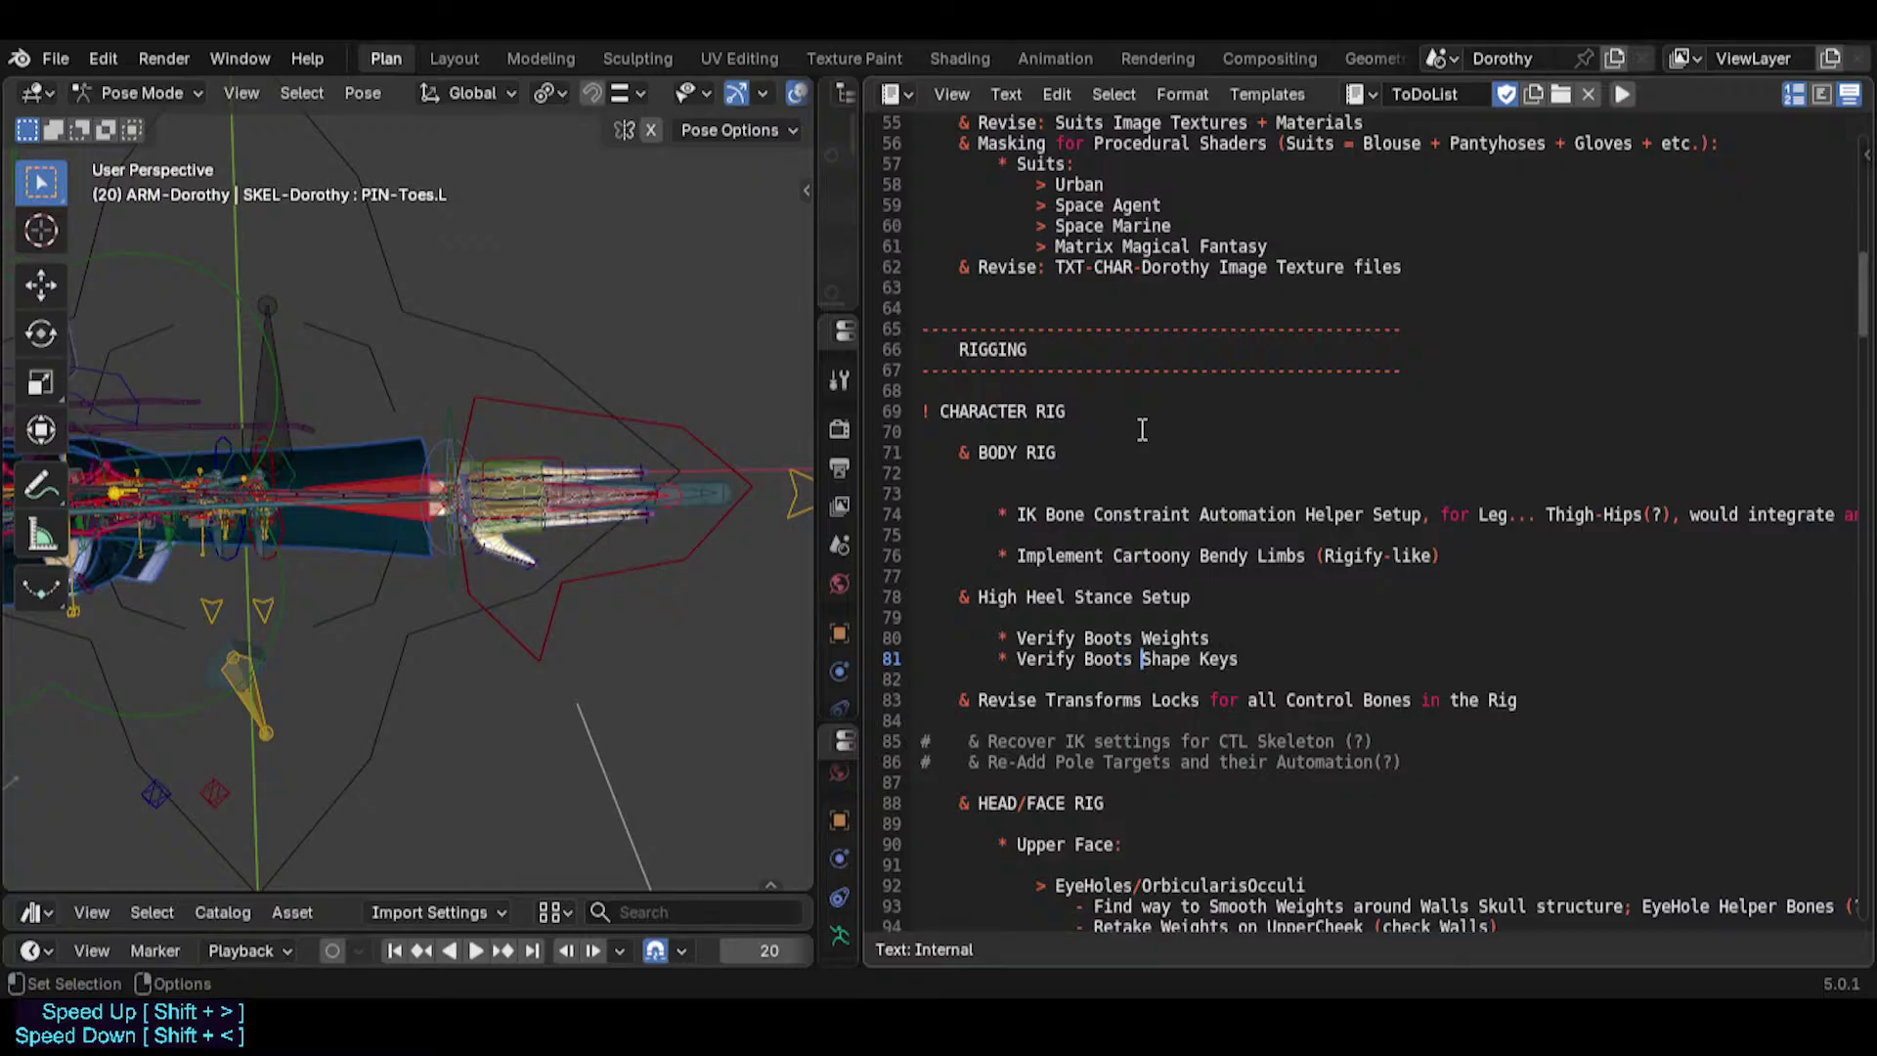
pyautogui.press('Home')
pyautogui.hotkey('ctrl', 's')
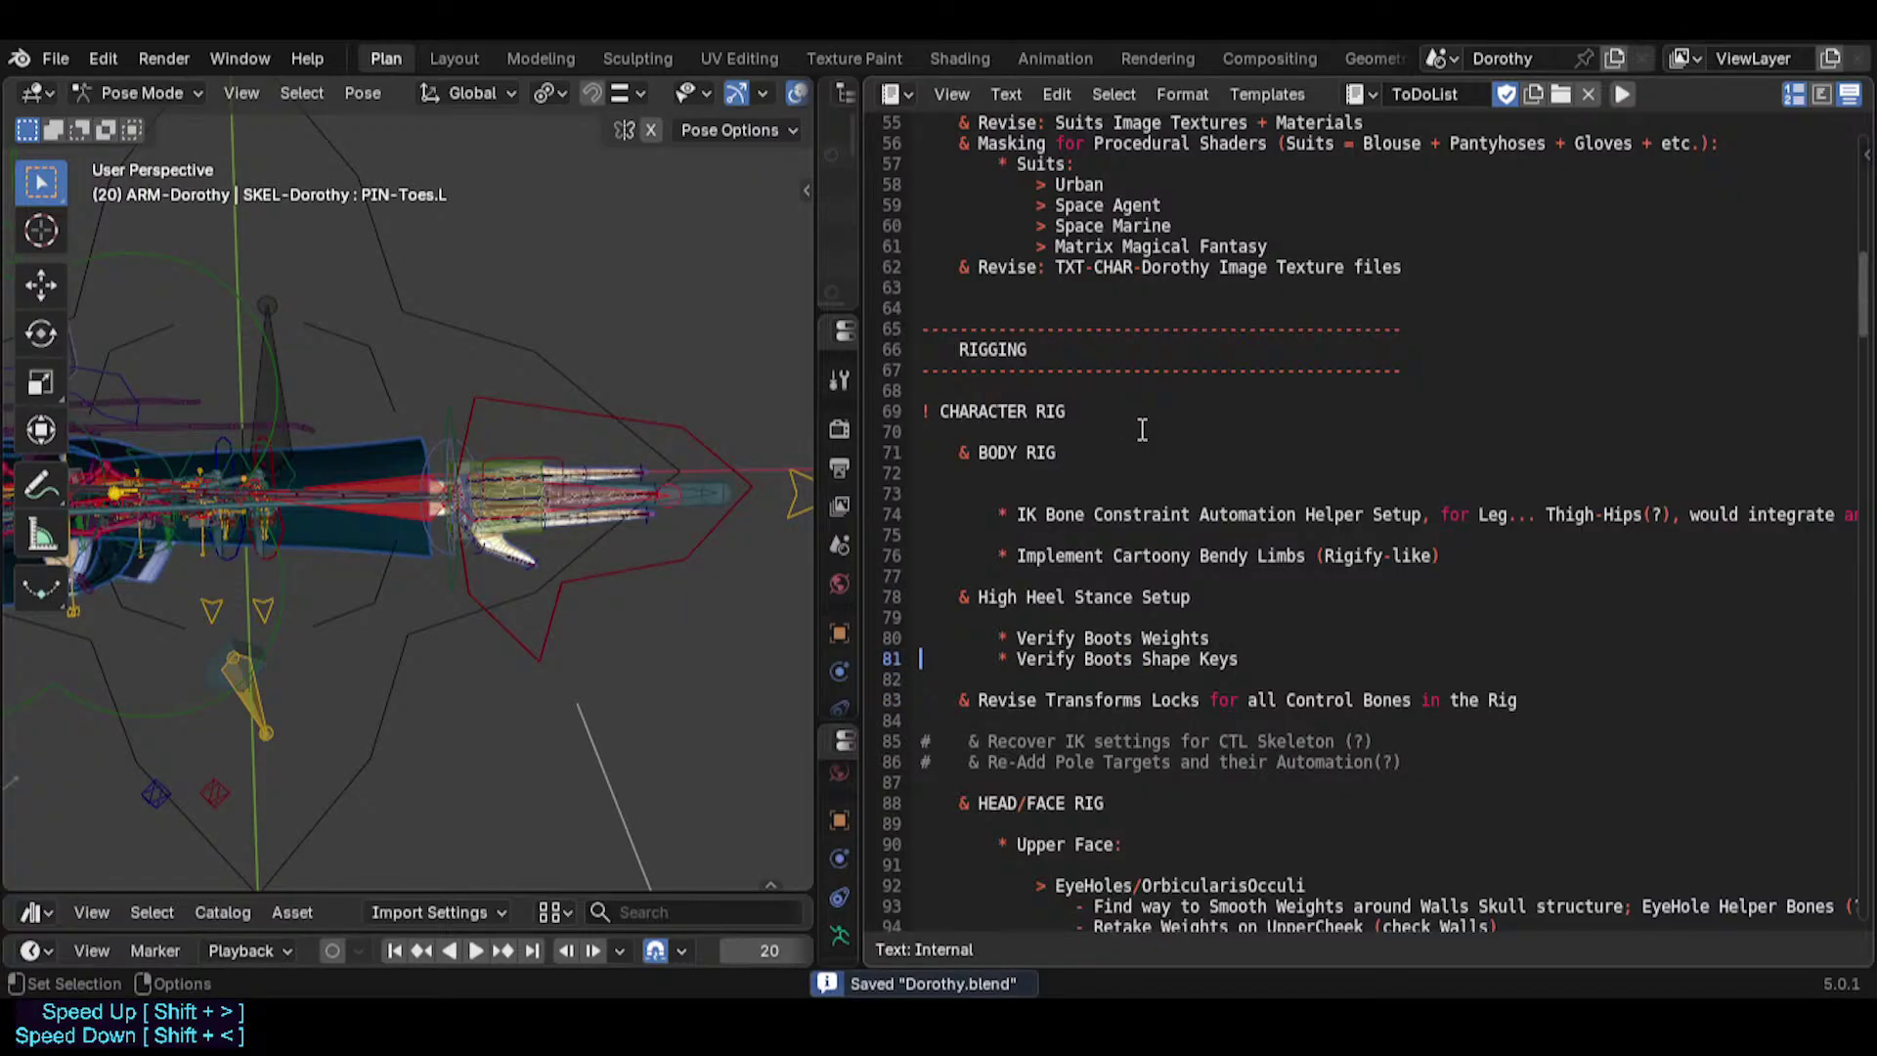
pyautogui.press('End')
pyautogui.write('requiremen')
pyautogui.press('BackSpace')
pyautogui.press('BackSpace')
pyautogui.press('BackSpace')
pyautogui.press('BackSpace')
pyautogui.press('BackSpace')
pyautogui.press('BackSpace')
pyautogui.press('BackSpace')
pyautogui.press('BackSpace')
pyautogui.press('BackSpace')
pyautogui.press('BackSpace')
pyautogui.write('if ne')
pyautogui.press('BackSpace')
pyautogui.press('BackSpace')
pyautogui.press('BackSpace')
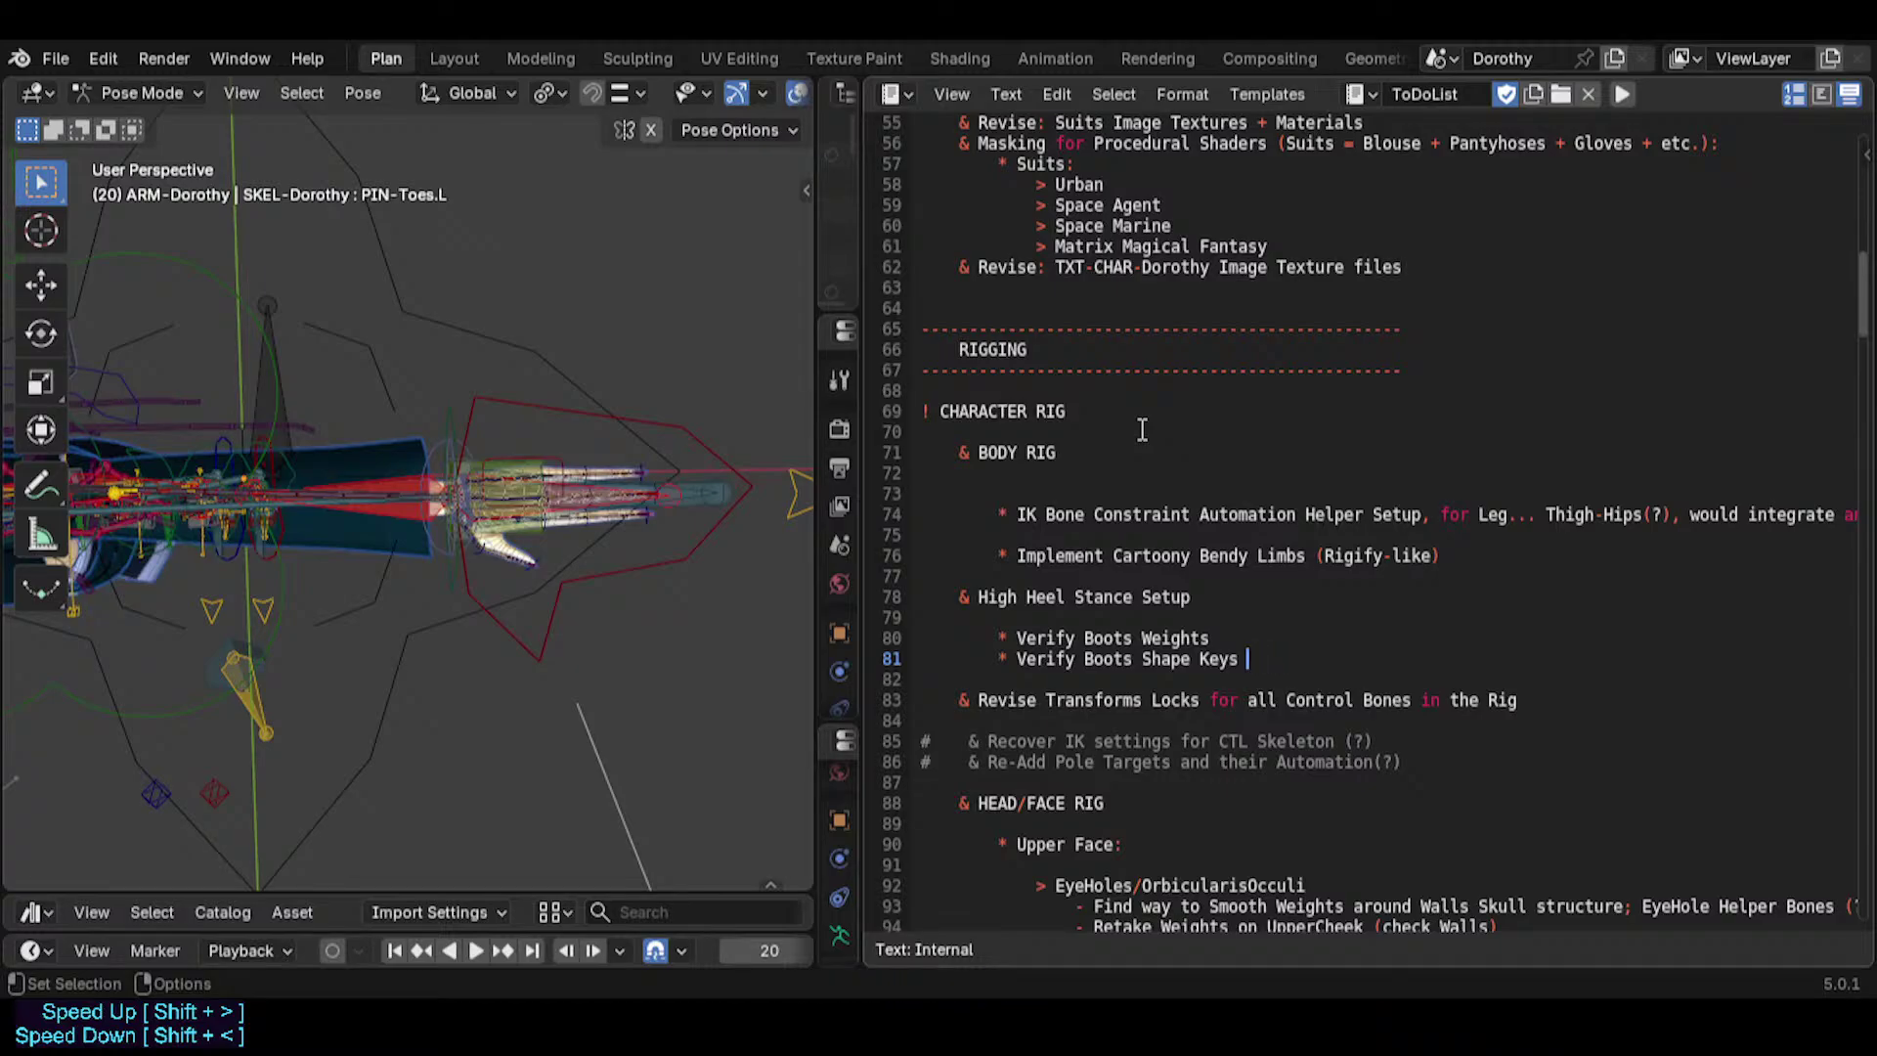
pyautogui.hotkey('ctrl', 's')
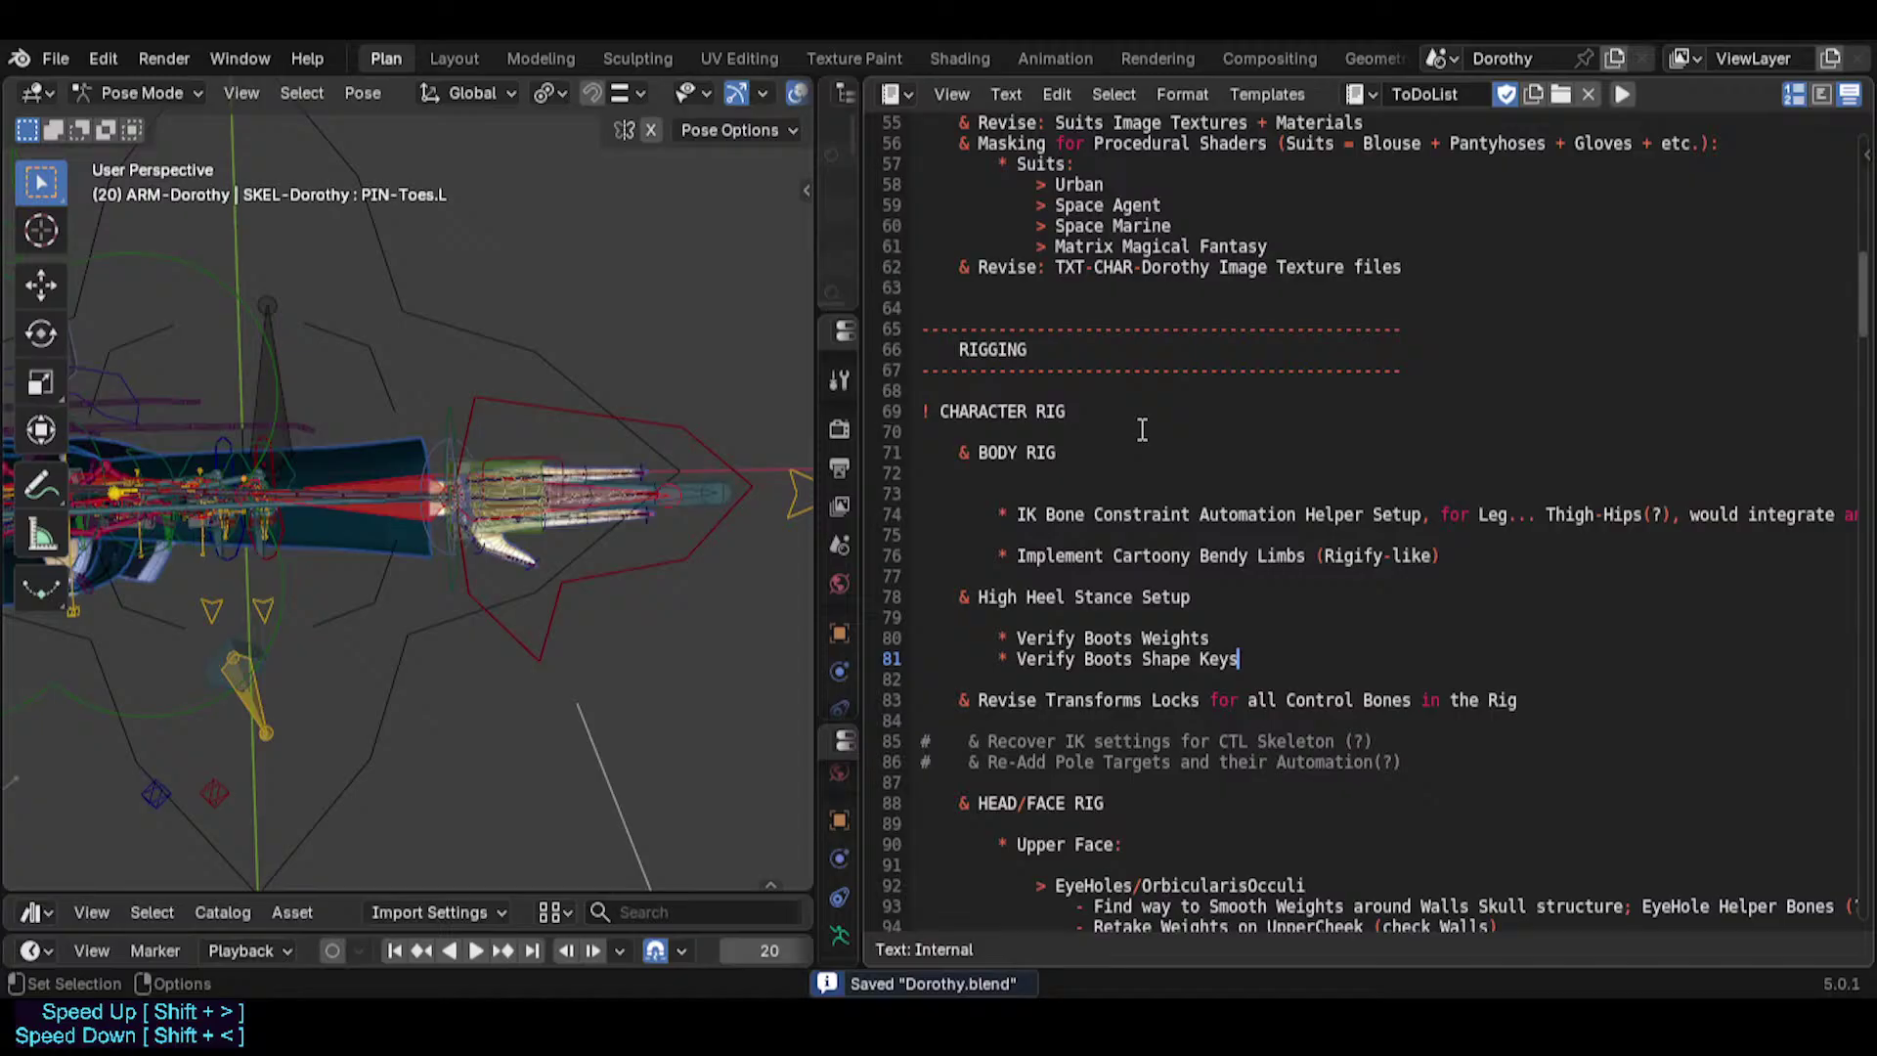
# Replace "Verify" with "Revise" in the Boots Shape Keys note.
pyautogui.press('Down')
pyautogui.press('Down')
pyautogui.press('Down')
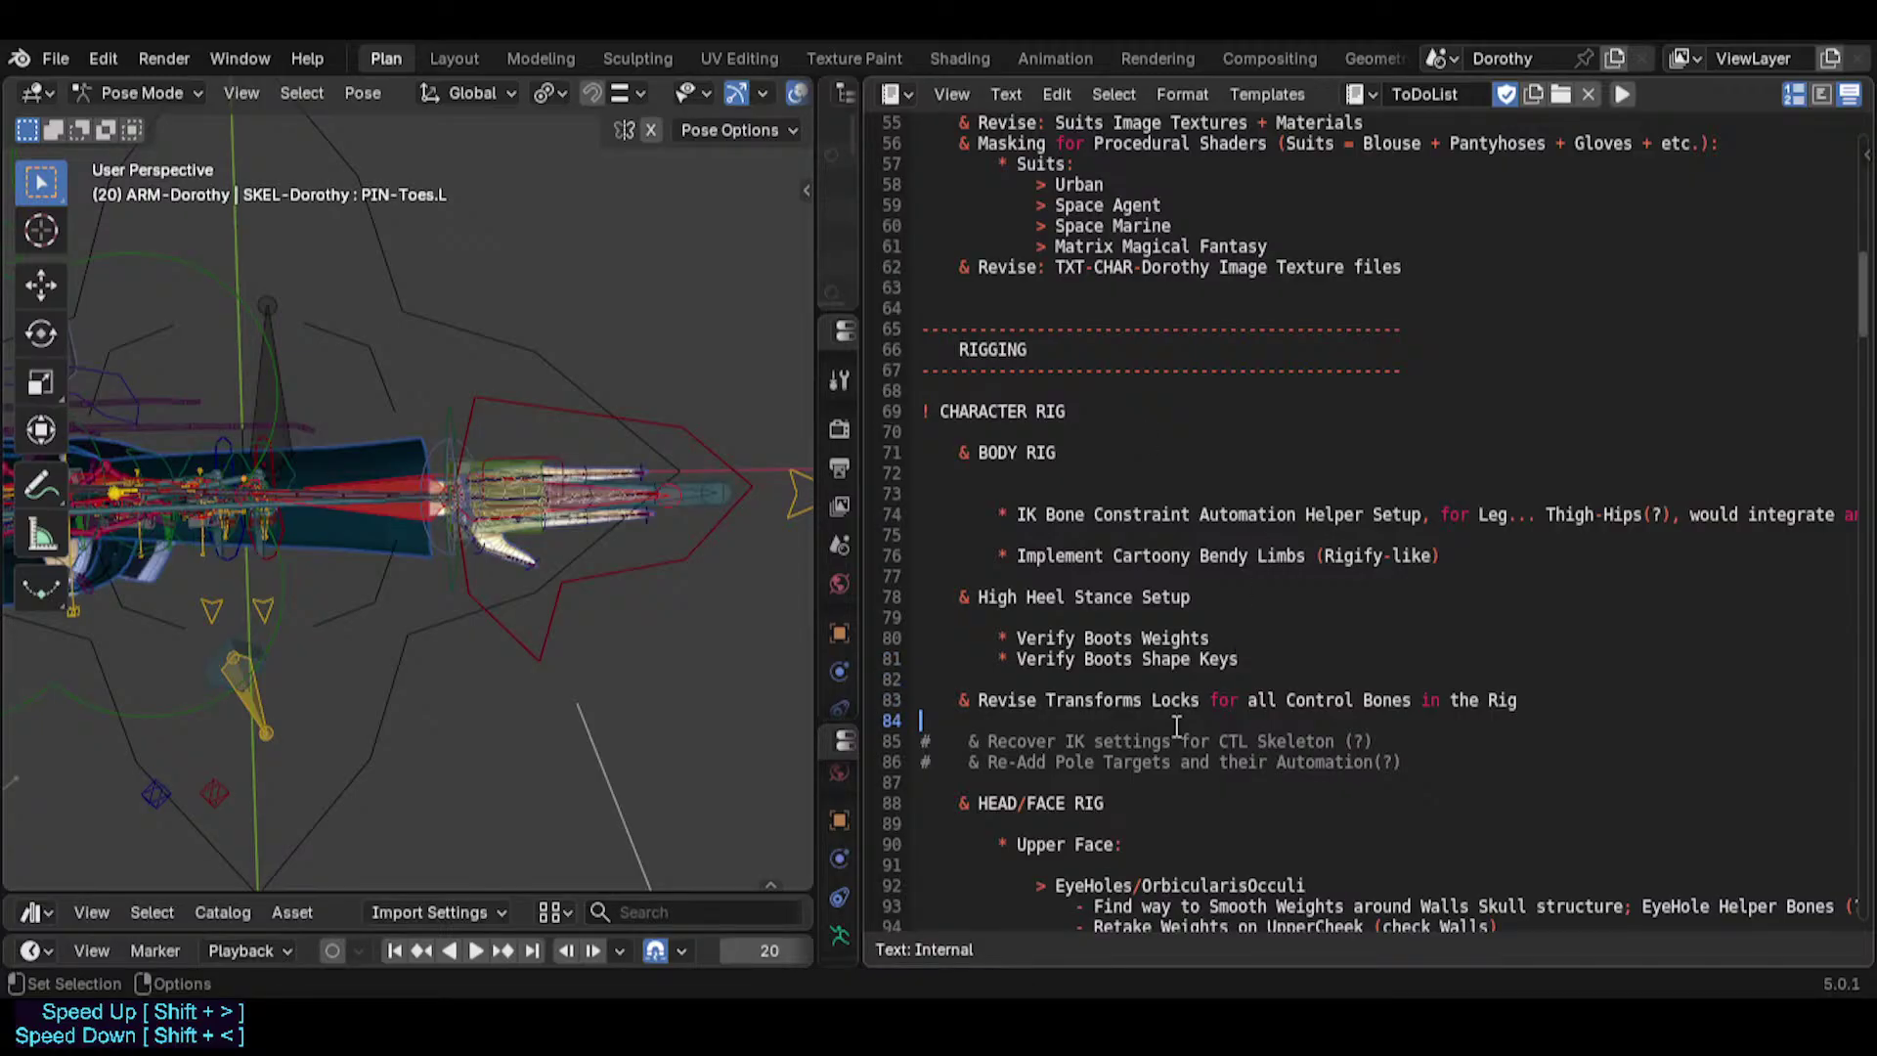
pyautogui.scroll(-2, 1142, 430)
pyautogui.click(1037, 575)
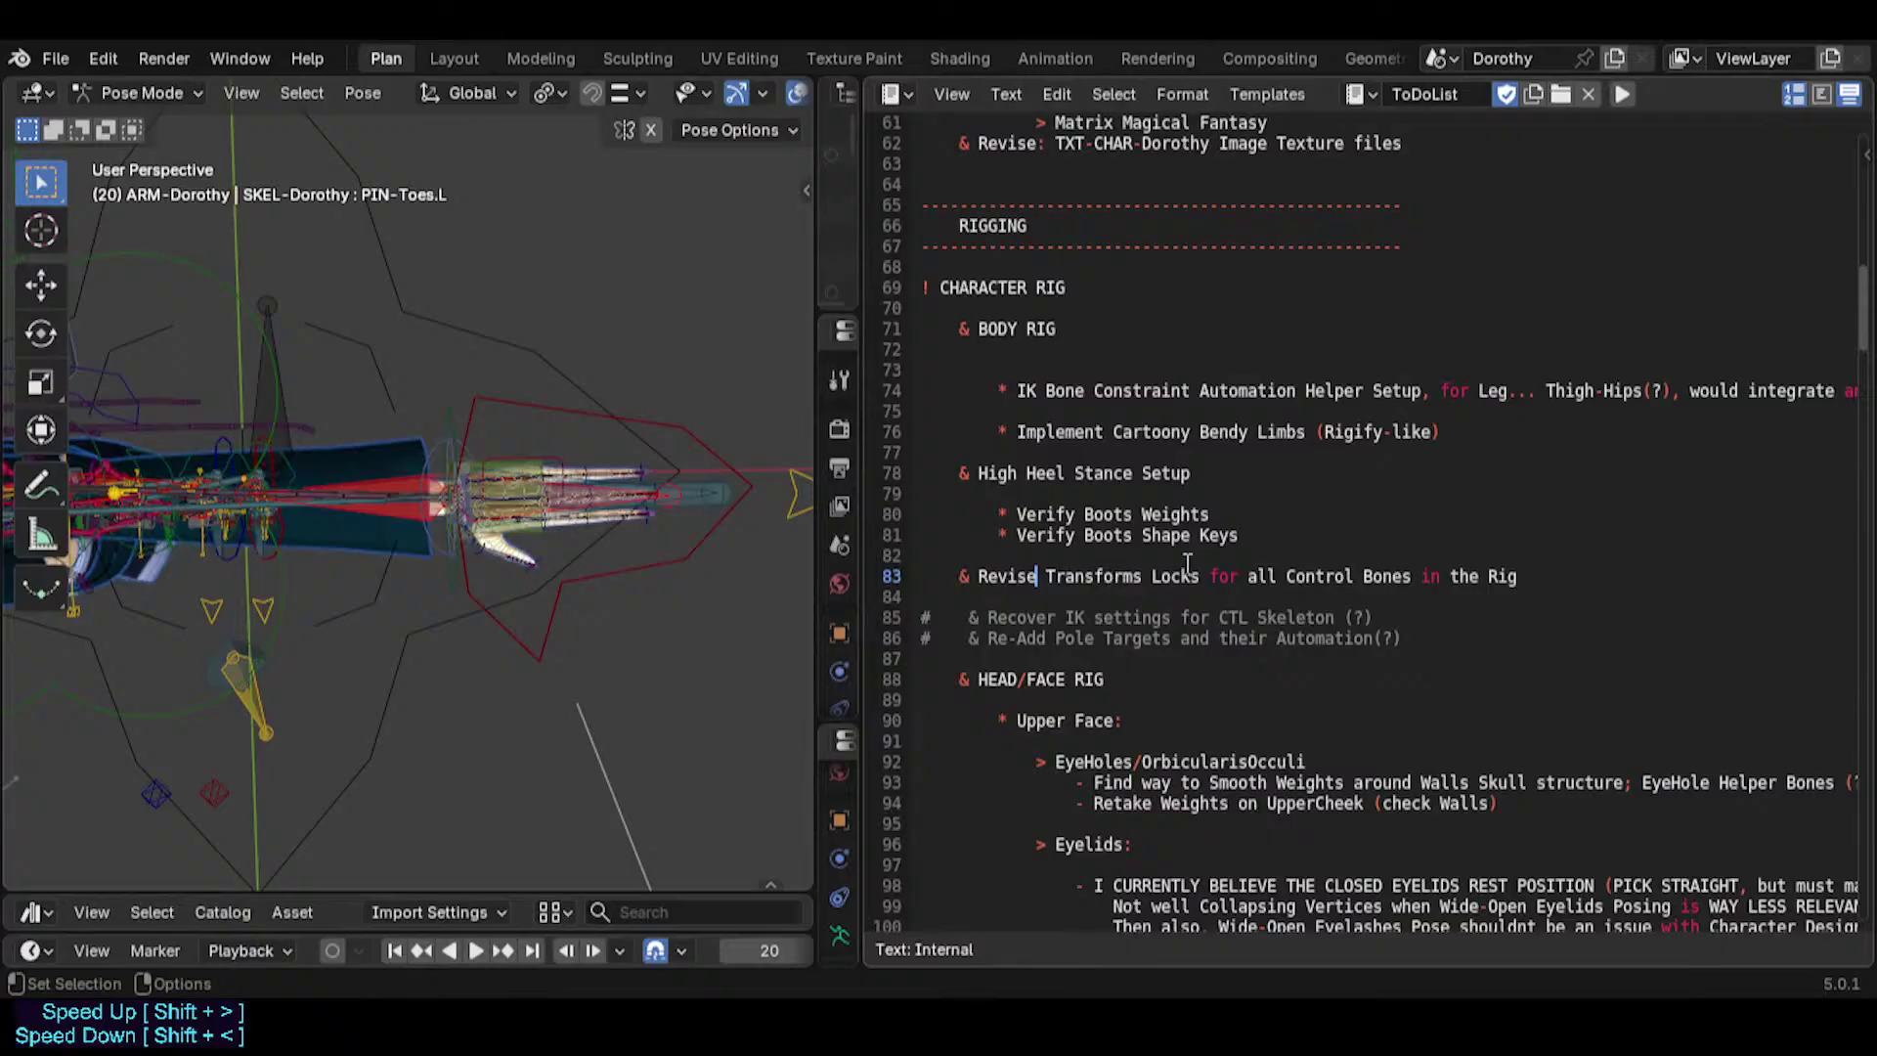
pyautogui.moveTo(1056, 536); pyautogui.dragTo(1332, 537)
pyautogui.click(1259, 543)
pyautogui.write('(')
pyautogui.press('Home')
pyautogui.write('Revise')
pyautogui.press('Delete')
pyautogui.press('Delete')
pyautogui.press('Delete')
pyautogui.press('Delete')
pyautogui.press('Delete')
pyautogui.press('Delete')
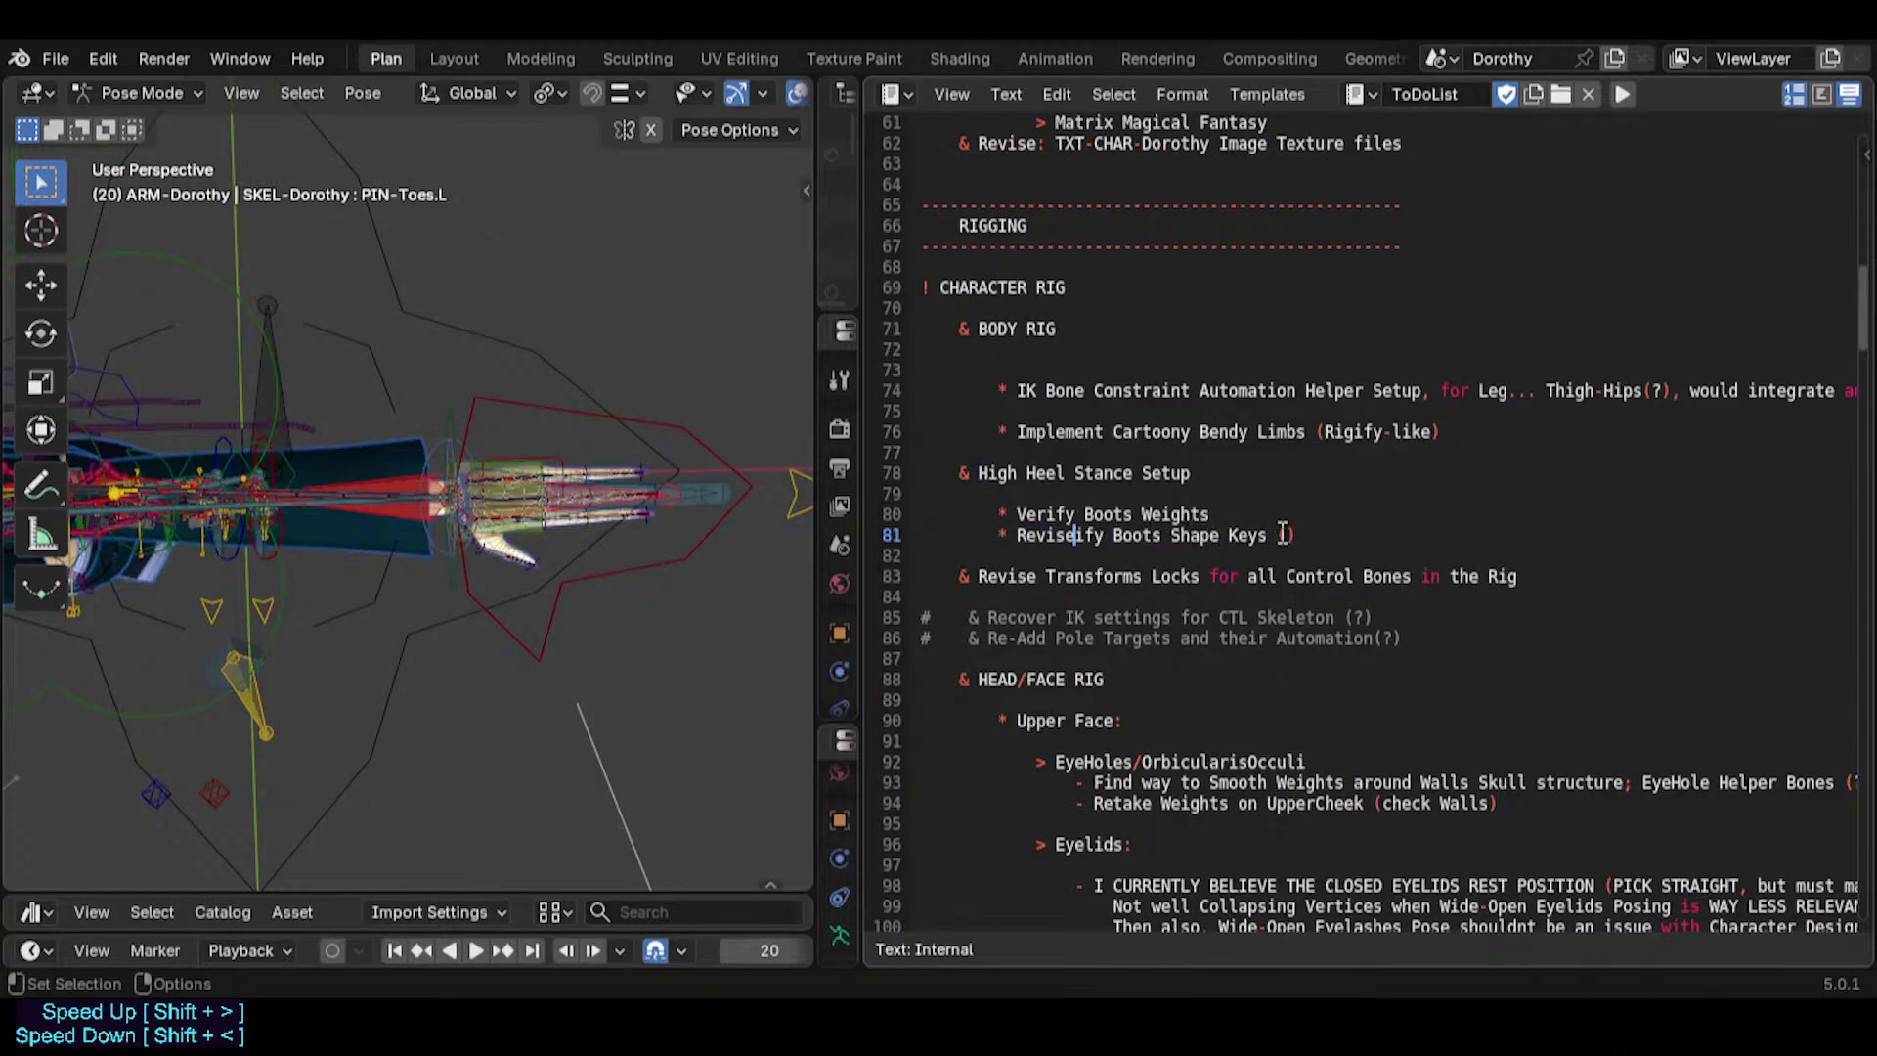
# Append "(take notes of how it works)" to the Boots Shape Keys note, saving the file along the way.
pyautogui.press('End')
pyautogui.press('BackSpace')
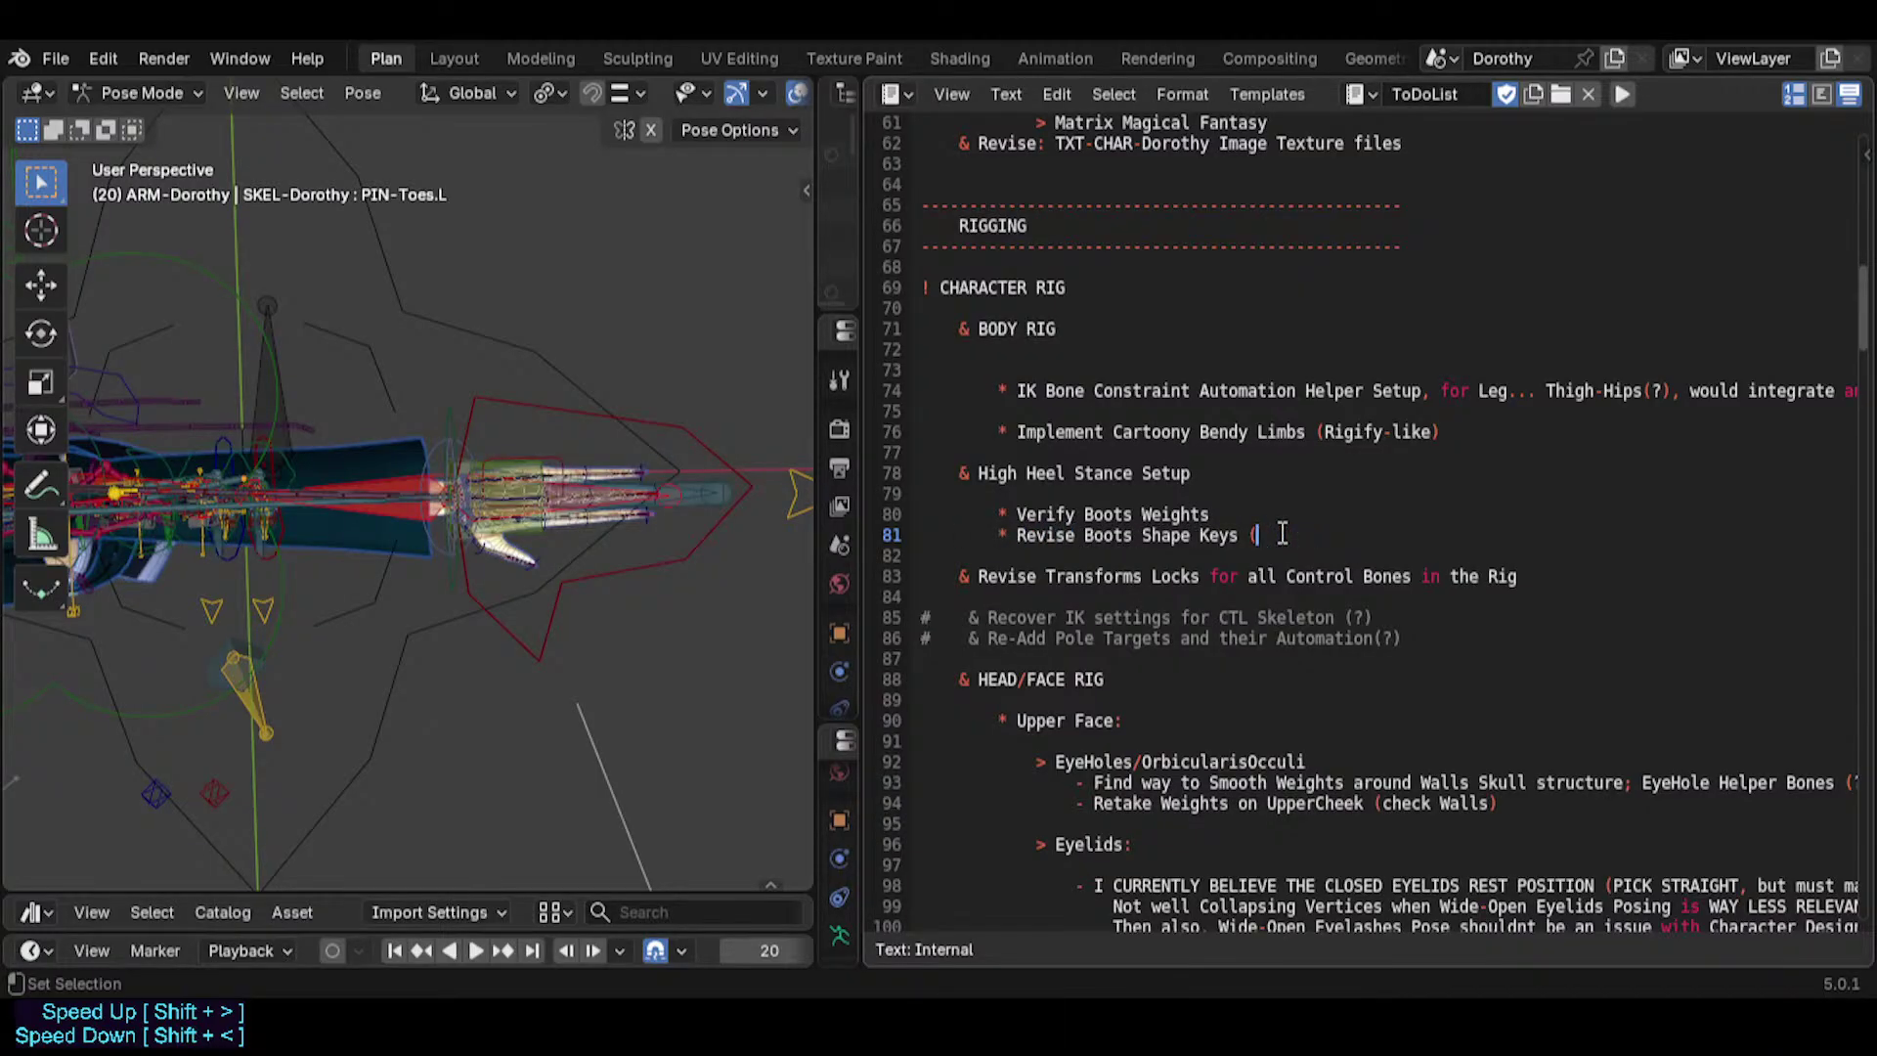
pyautogui.write('take notes of h')
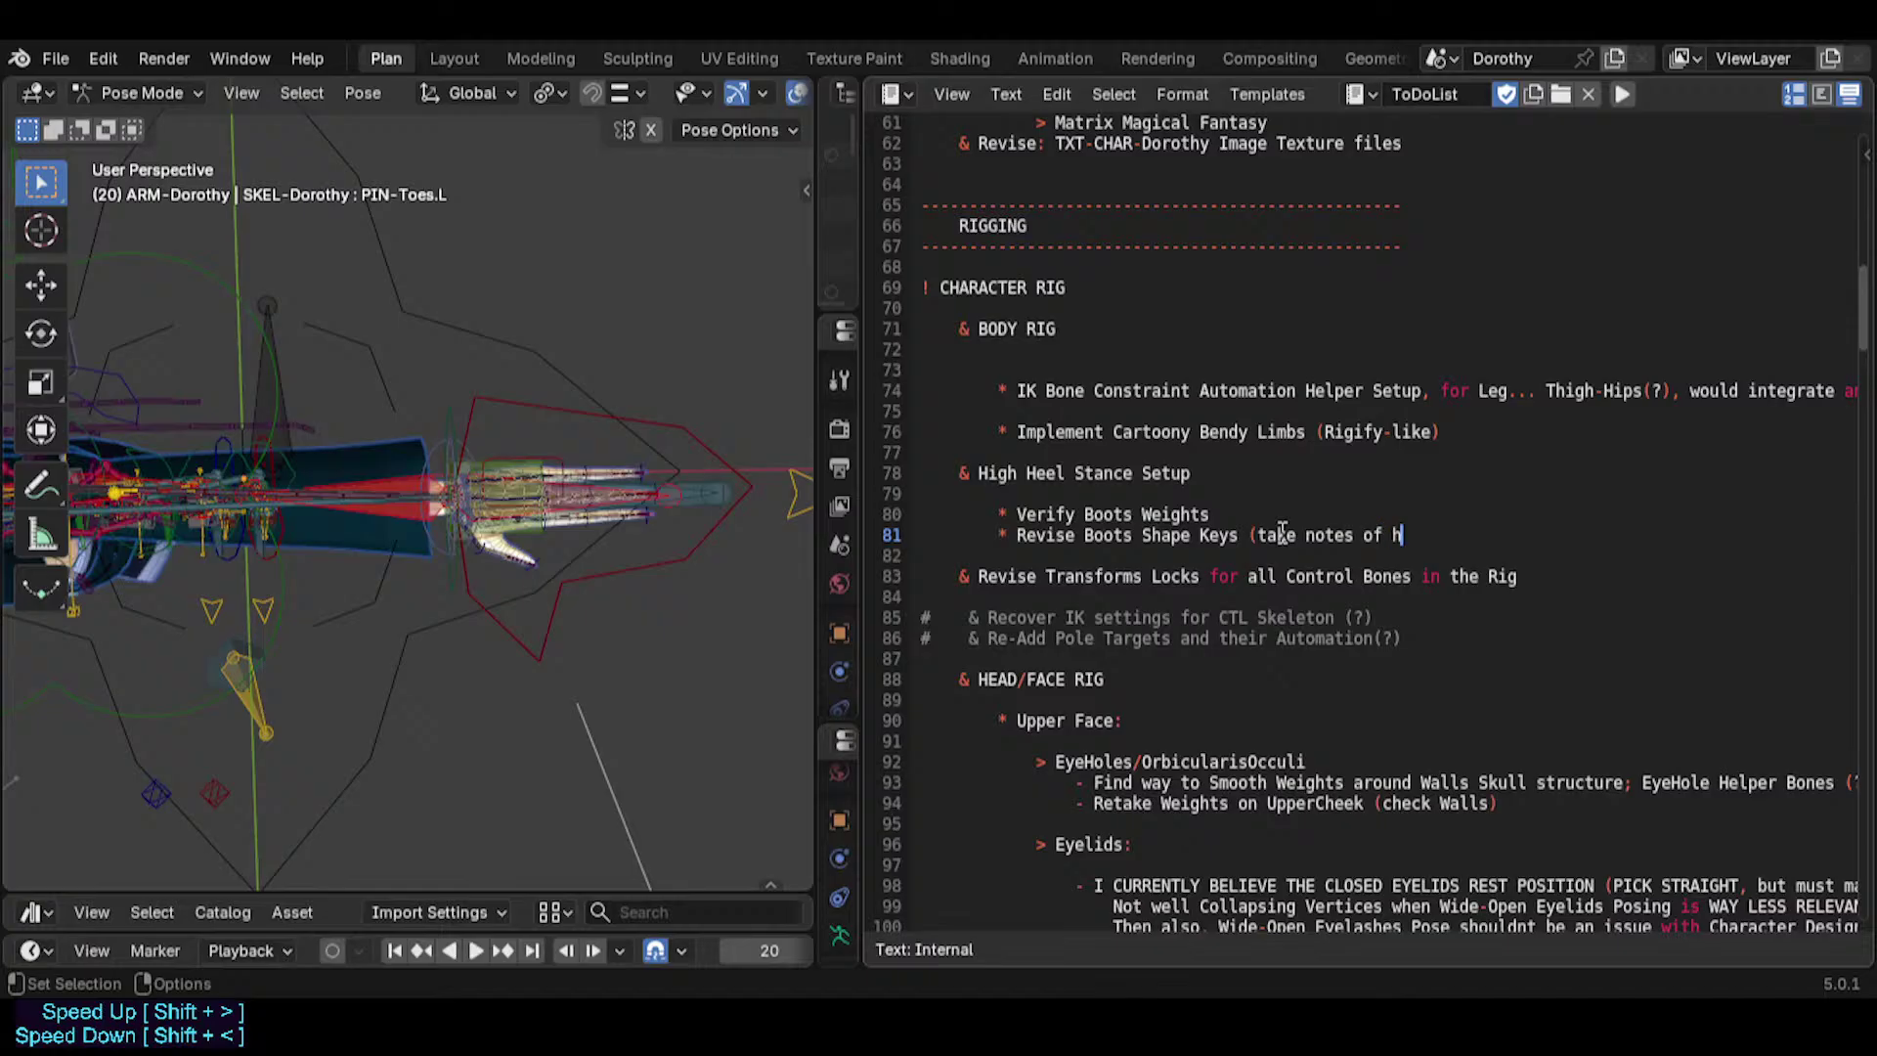
pyautogui.write('ow it works?)')
pyautogui.press('Down')
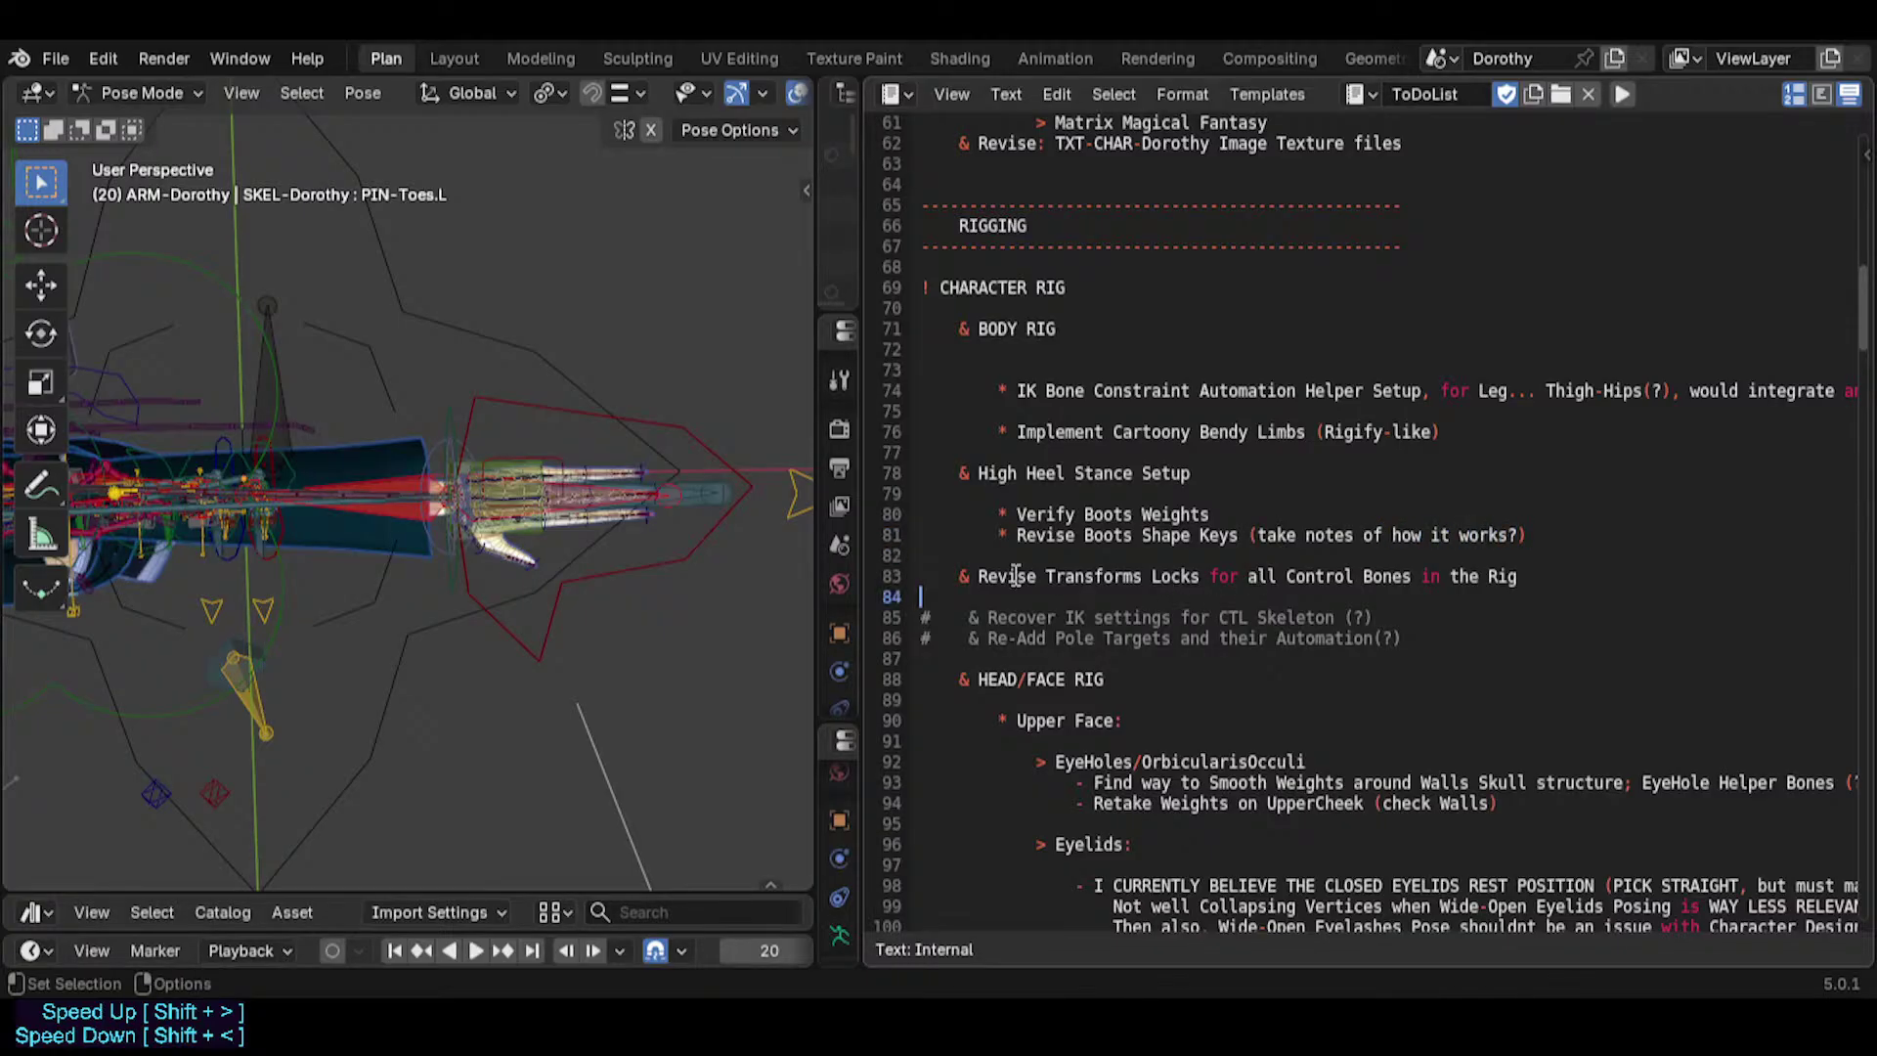
pyautogui.hotkey('ctrl', 's')
pyautogui.click(1664, 512)
pyautogui.press('Down')
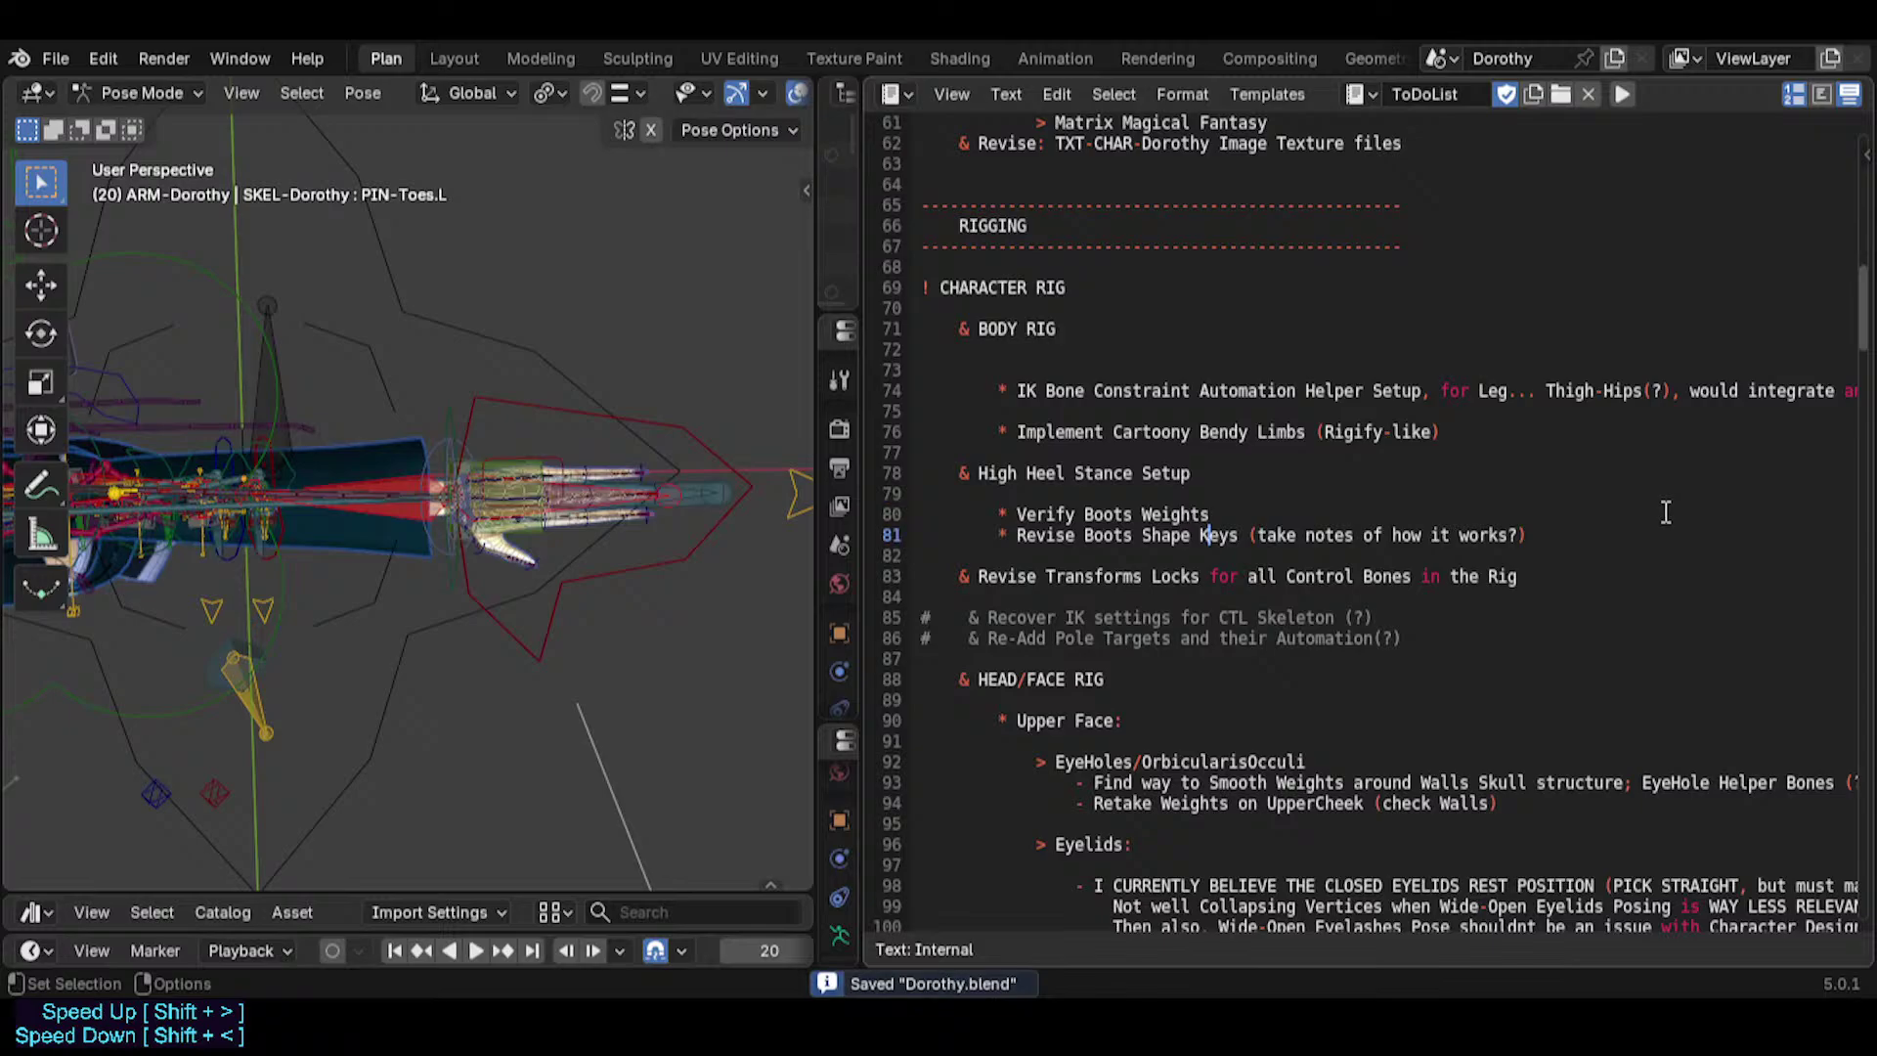
pyautogui.press('BackSpace')
pyautogui.click(1111, 592)
pyautogui.click(1115, 576)
pyautogui.scroll(-1, 1165, 583)
pyautogui.click(1079, 515)
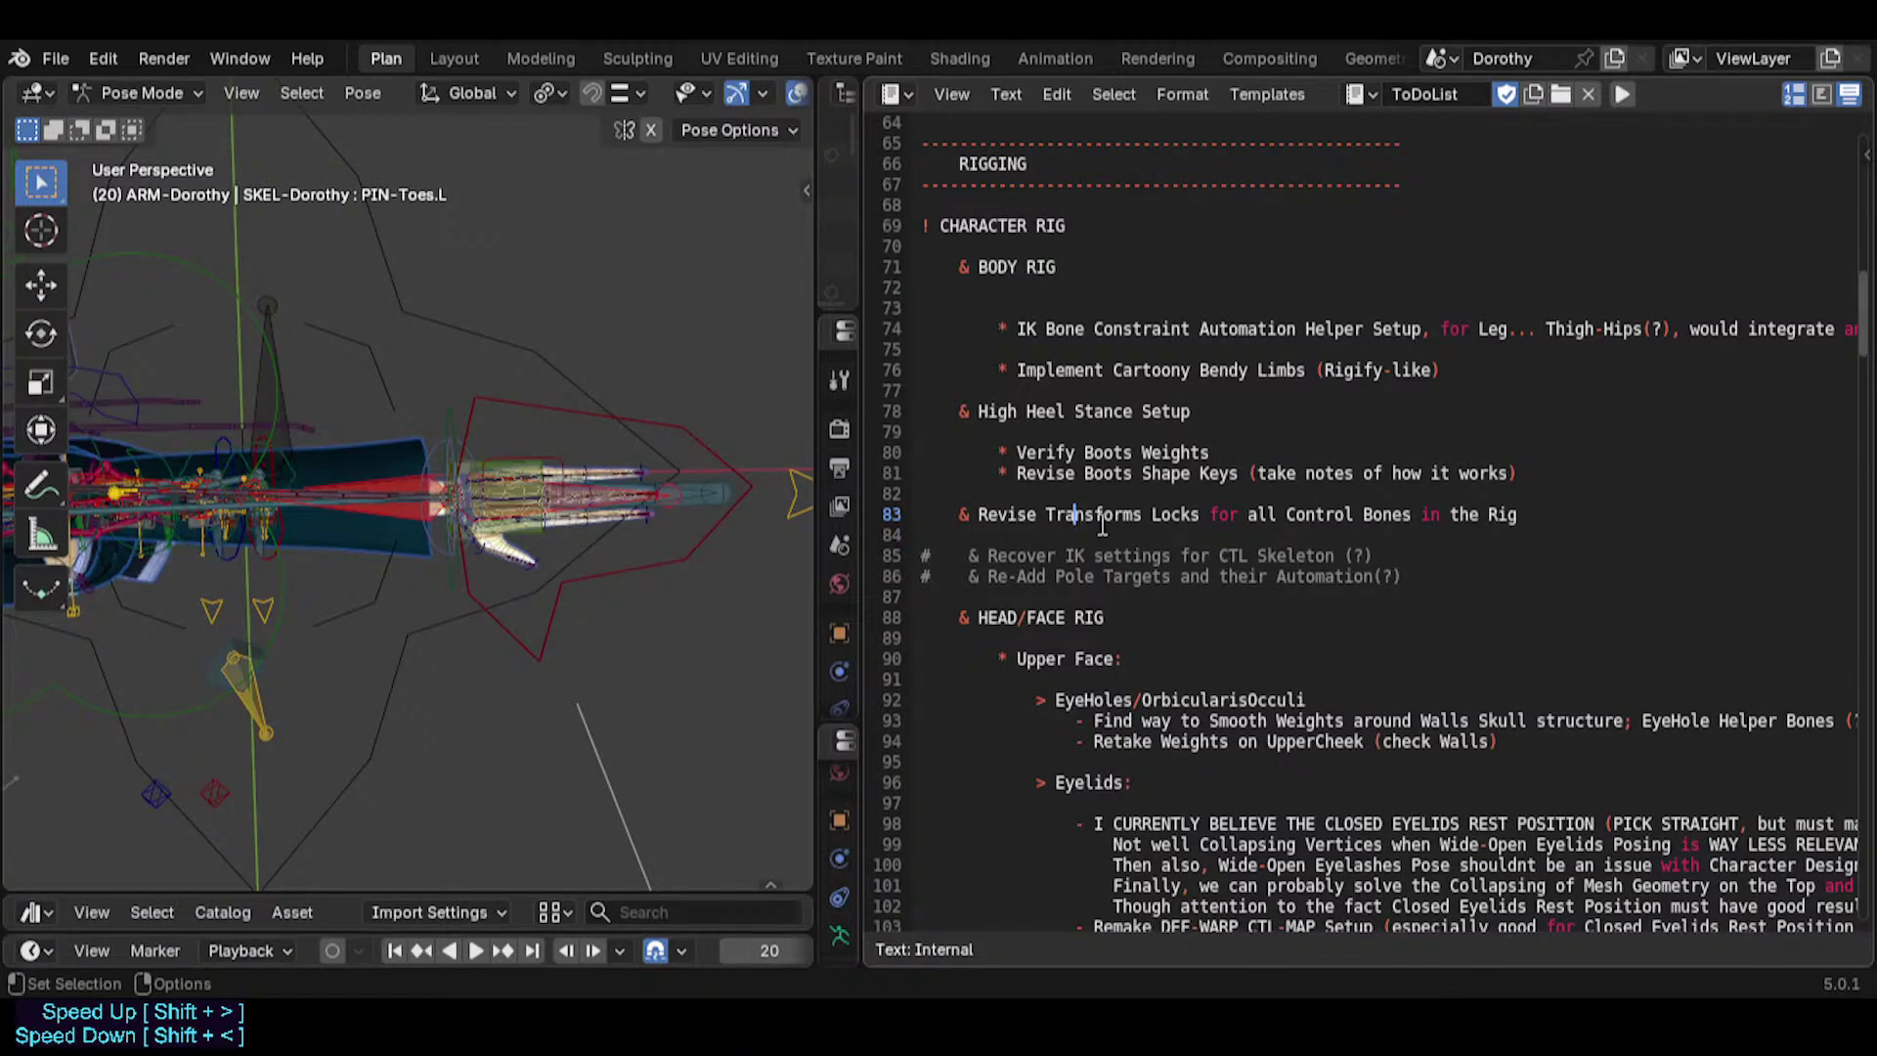
# Insert a new heading line starting with "& SMALL" between the High Heel Stance Setup notes and the "Revise Transforms Locks" note.
pyautogui.press('Down')
pyautogui.press('Down')
pyautogui.press('Up')
pyautogui.press('Up')
pyautogui.press('Up')
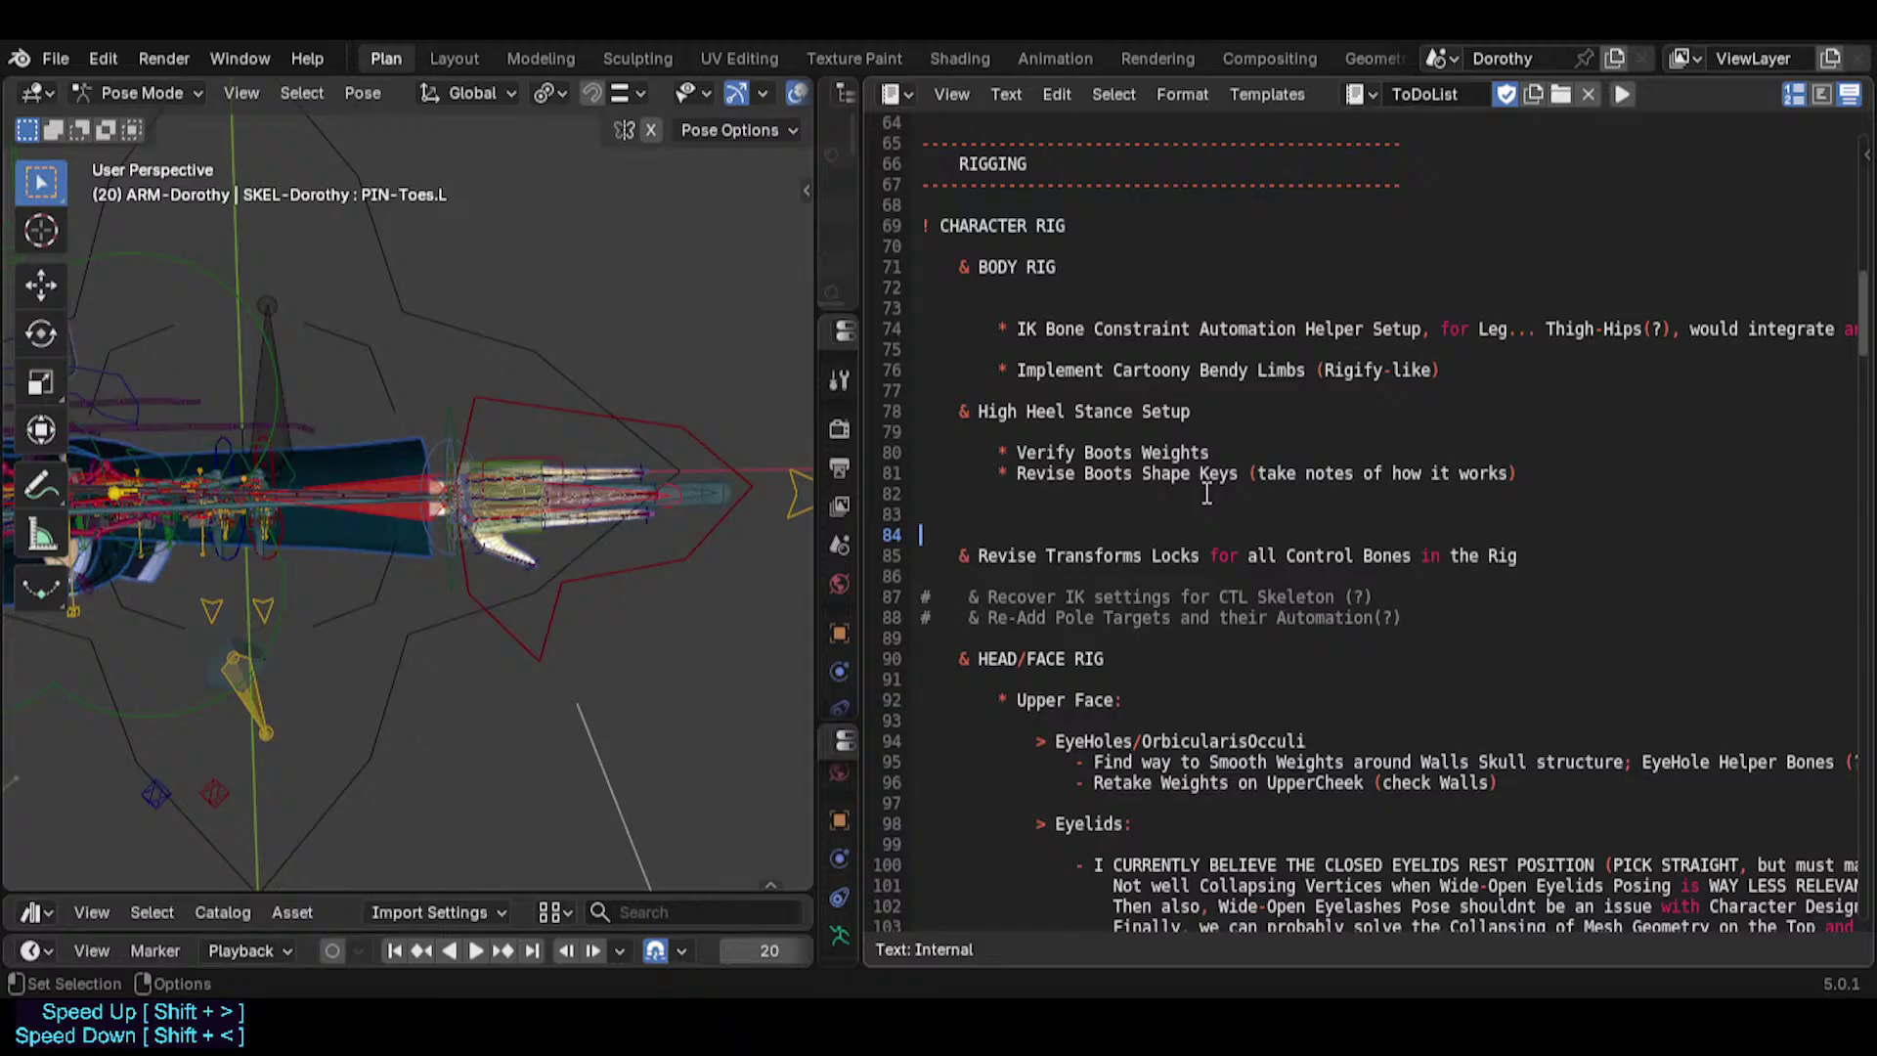
pyautogui.press('Up')
pyautogui.write('& Small')
pyautogui.press('BackSpace')
pyautogui.press('BackSpace')
pyautogui.press('BackSpace')
pyautogui.press('BackSpace')
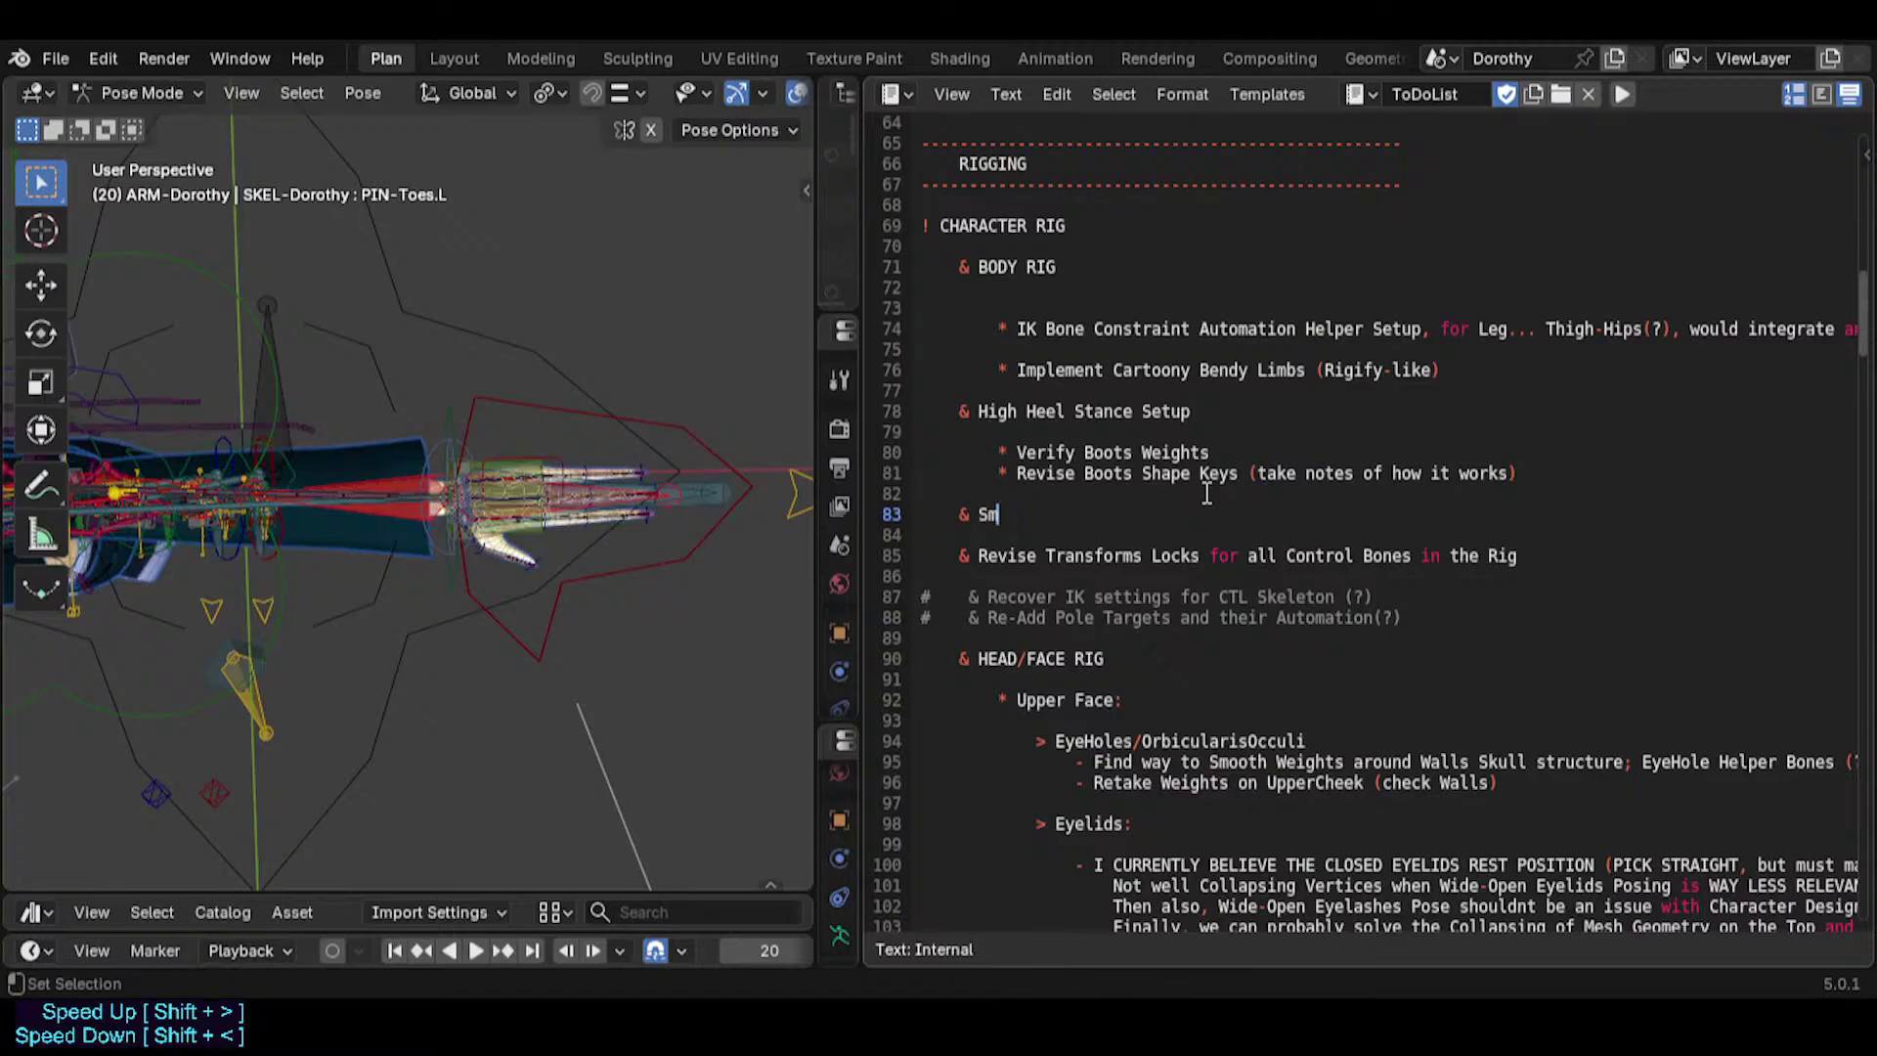
pyautogui.write('MALL TWAE')
pyautogui.press('BackSpace')
pyautogui.press('BackSpace')
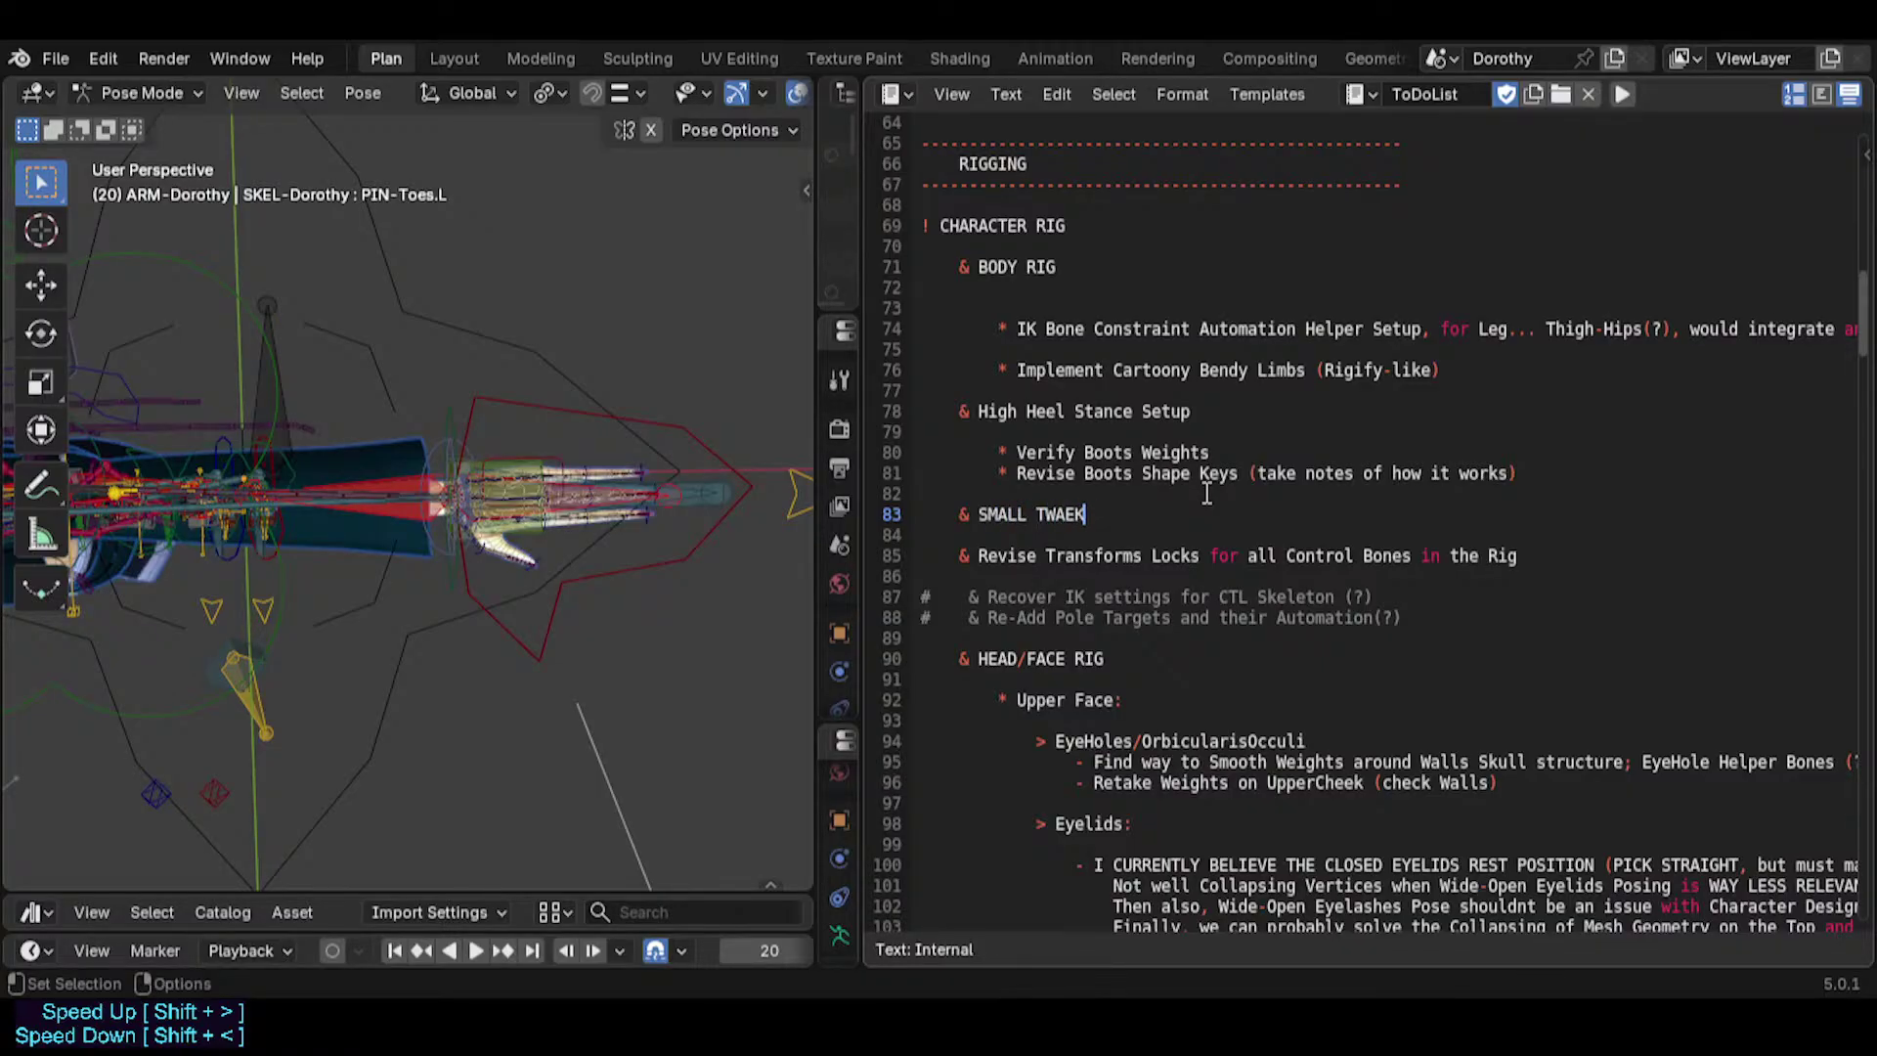
# Reword the new heading as "& MANAGERIAL STUFF".
pyautogui.press('BackSpace')
pyautogui.press('BackSpace')
pyautogui.press('BackSpace')
pyautogui.press('BackSpace')
pyautogui.press('BackSpace')
pyautogui.press('BackSpace')
pyautogui.press('BackSpace')
pyautogui.press('BackSpace')
pyautogui.press('BackSpace')
pyautogui.write('MANAGERIAL ')
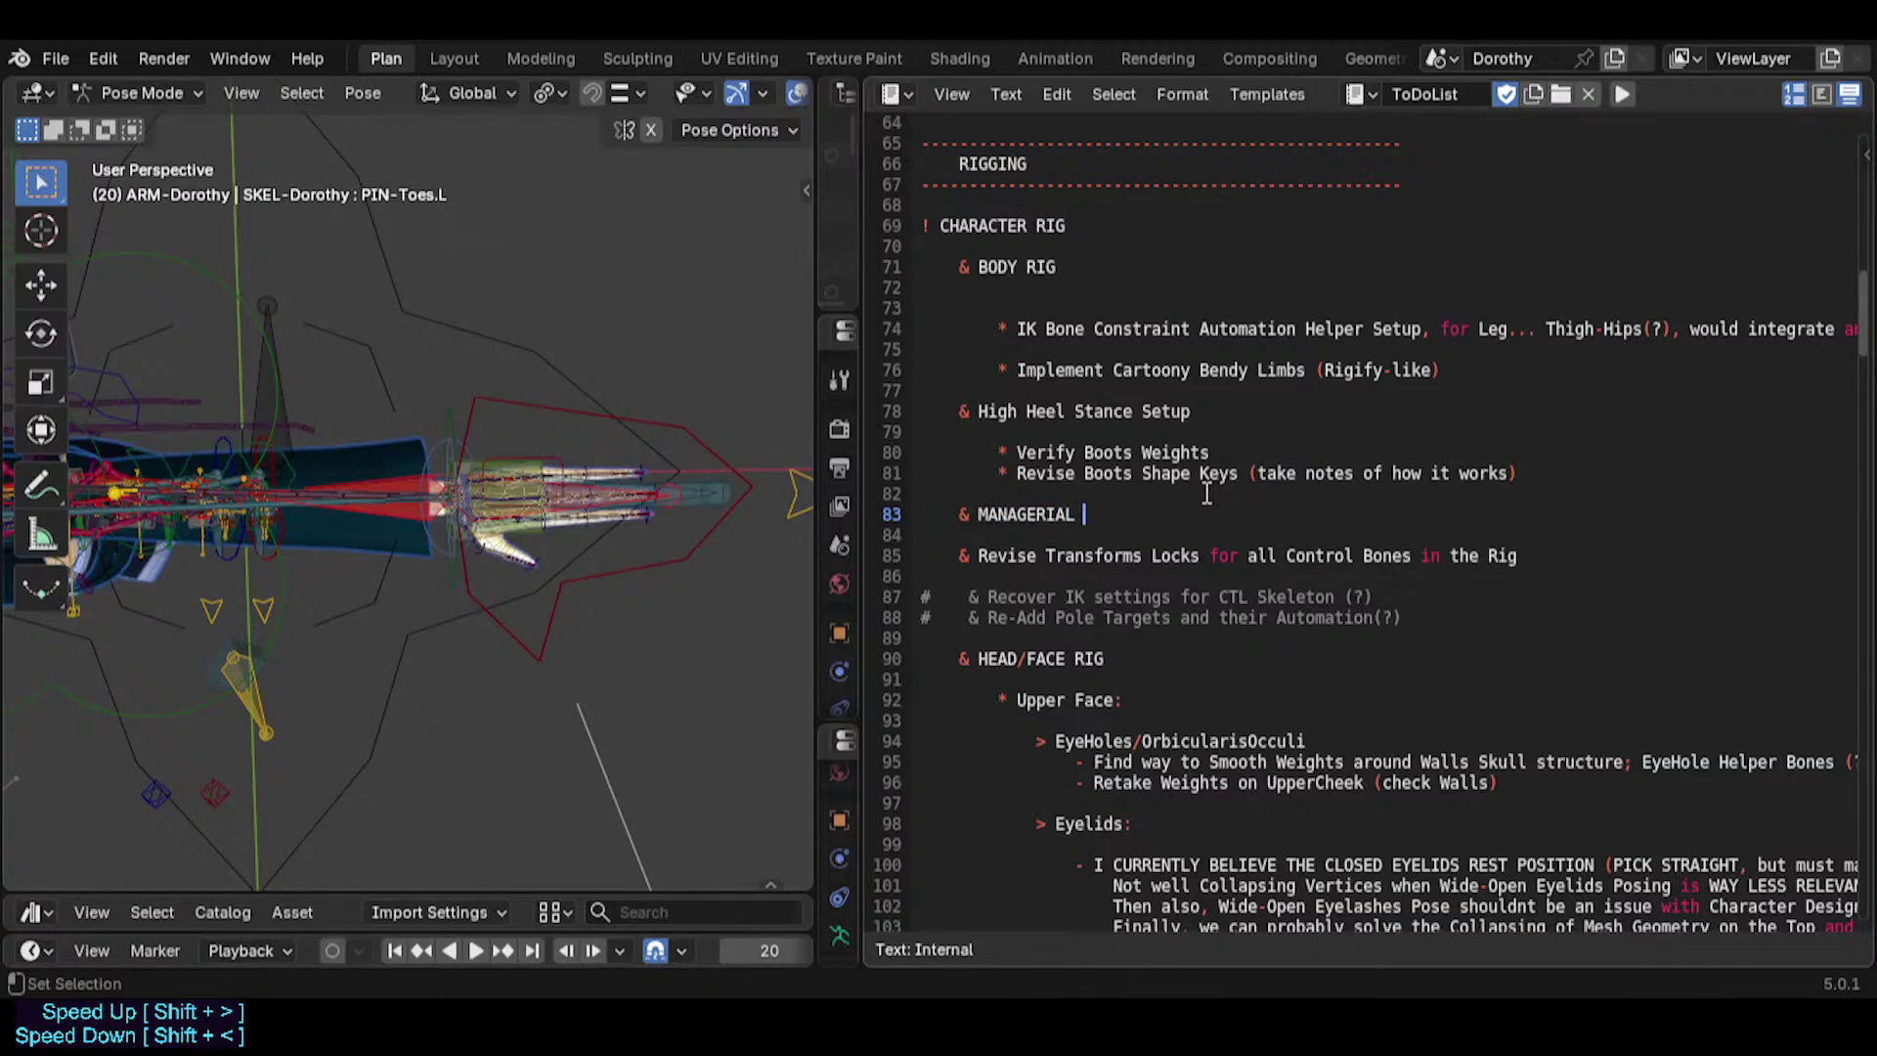
pyautogui.write('STUFF')
# Indent the "& Revise Transforms Locks for all Control Bones in the Rig" note one level under MANAGERIAL STUFF.
pyautogui.press('Down')
pyautogui.press('Up')
pyautogui.press('Down')
pyautogui.press('Down')
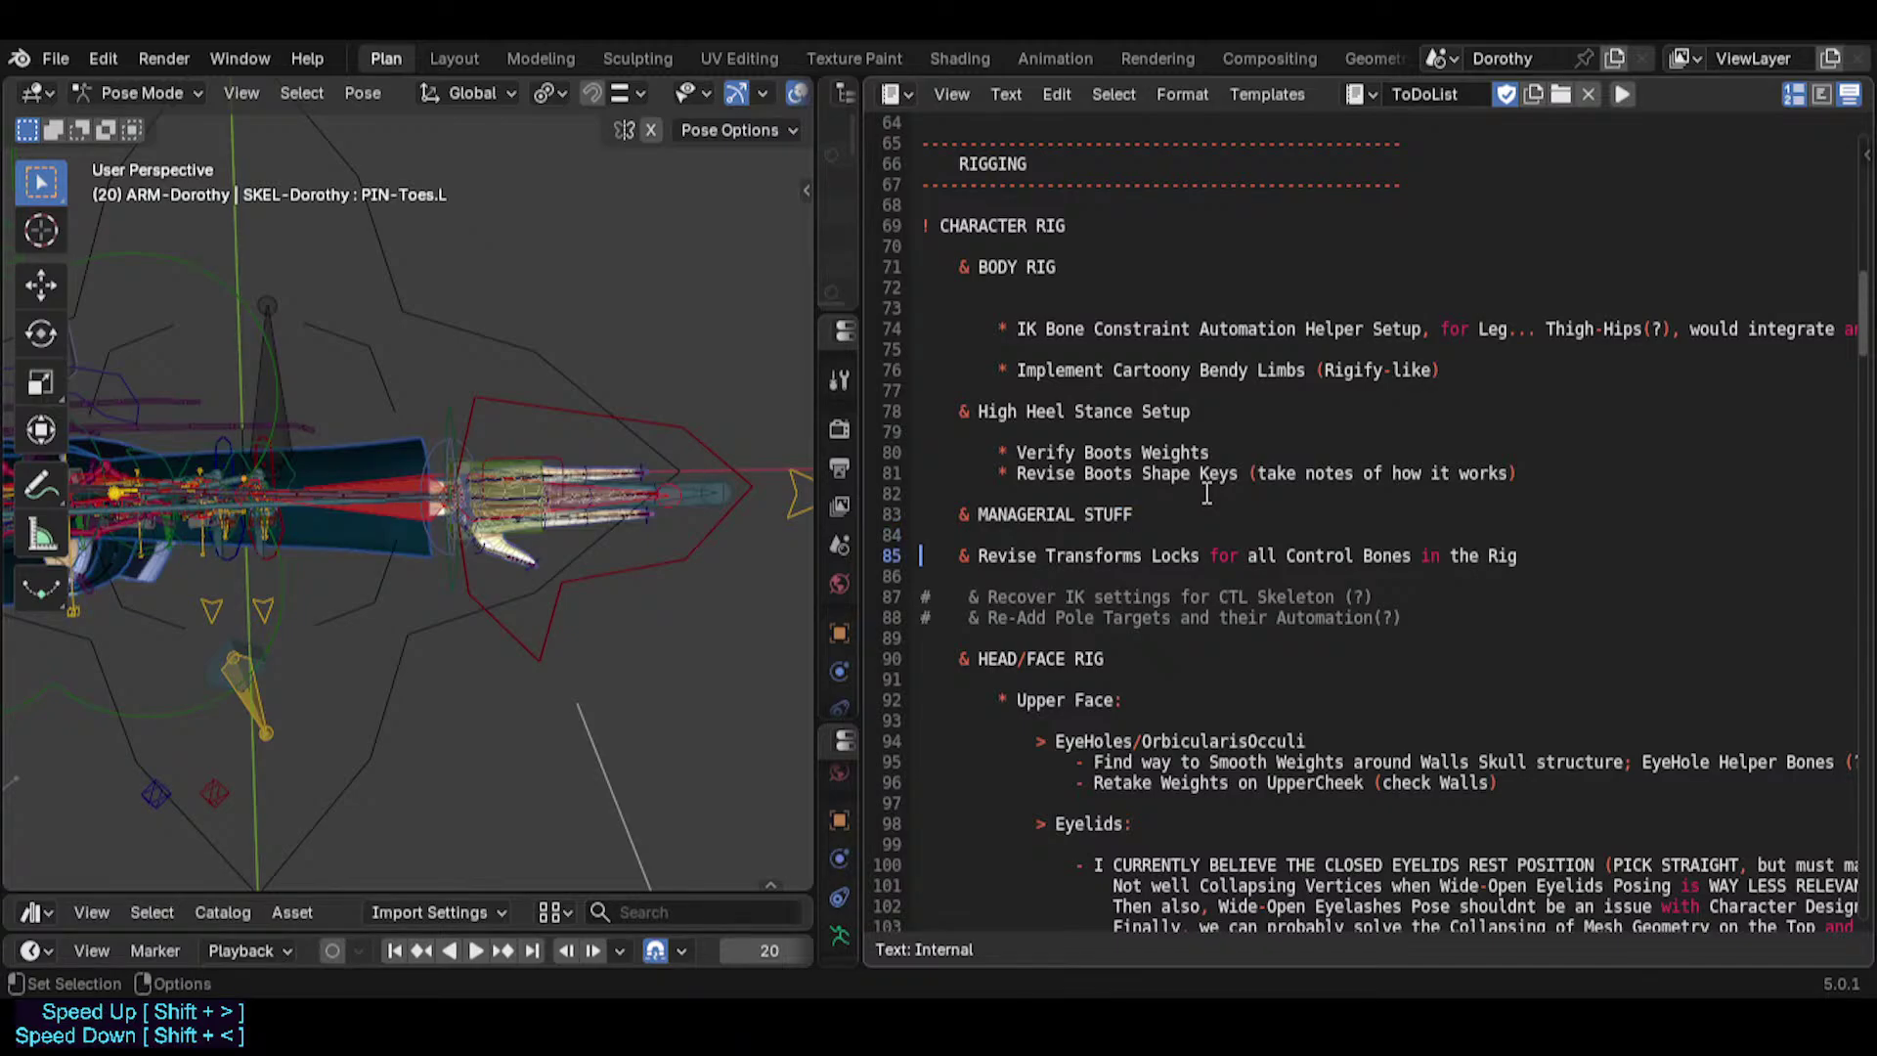
pyautogui.press('Delete')
pyautogui.press('Delete')
pyautogui.press('Delete')
pyautogui.press('Delete')
pyautogui.press('Delete')
pyautogui.press('Delete')
pyautogui.press('Tab')
pyautogui.press('Tab')
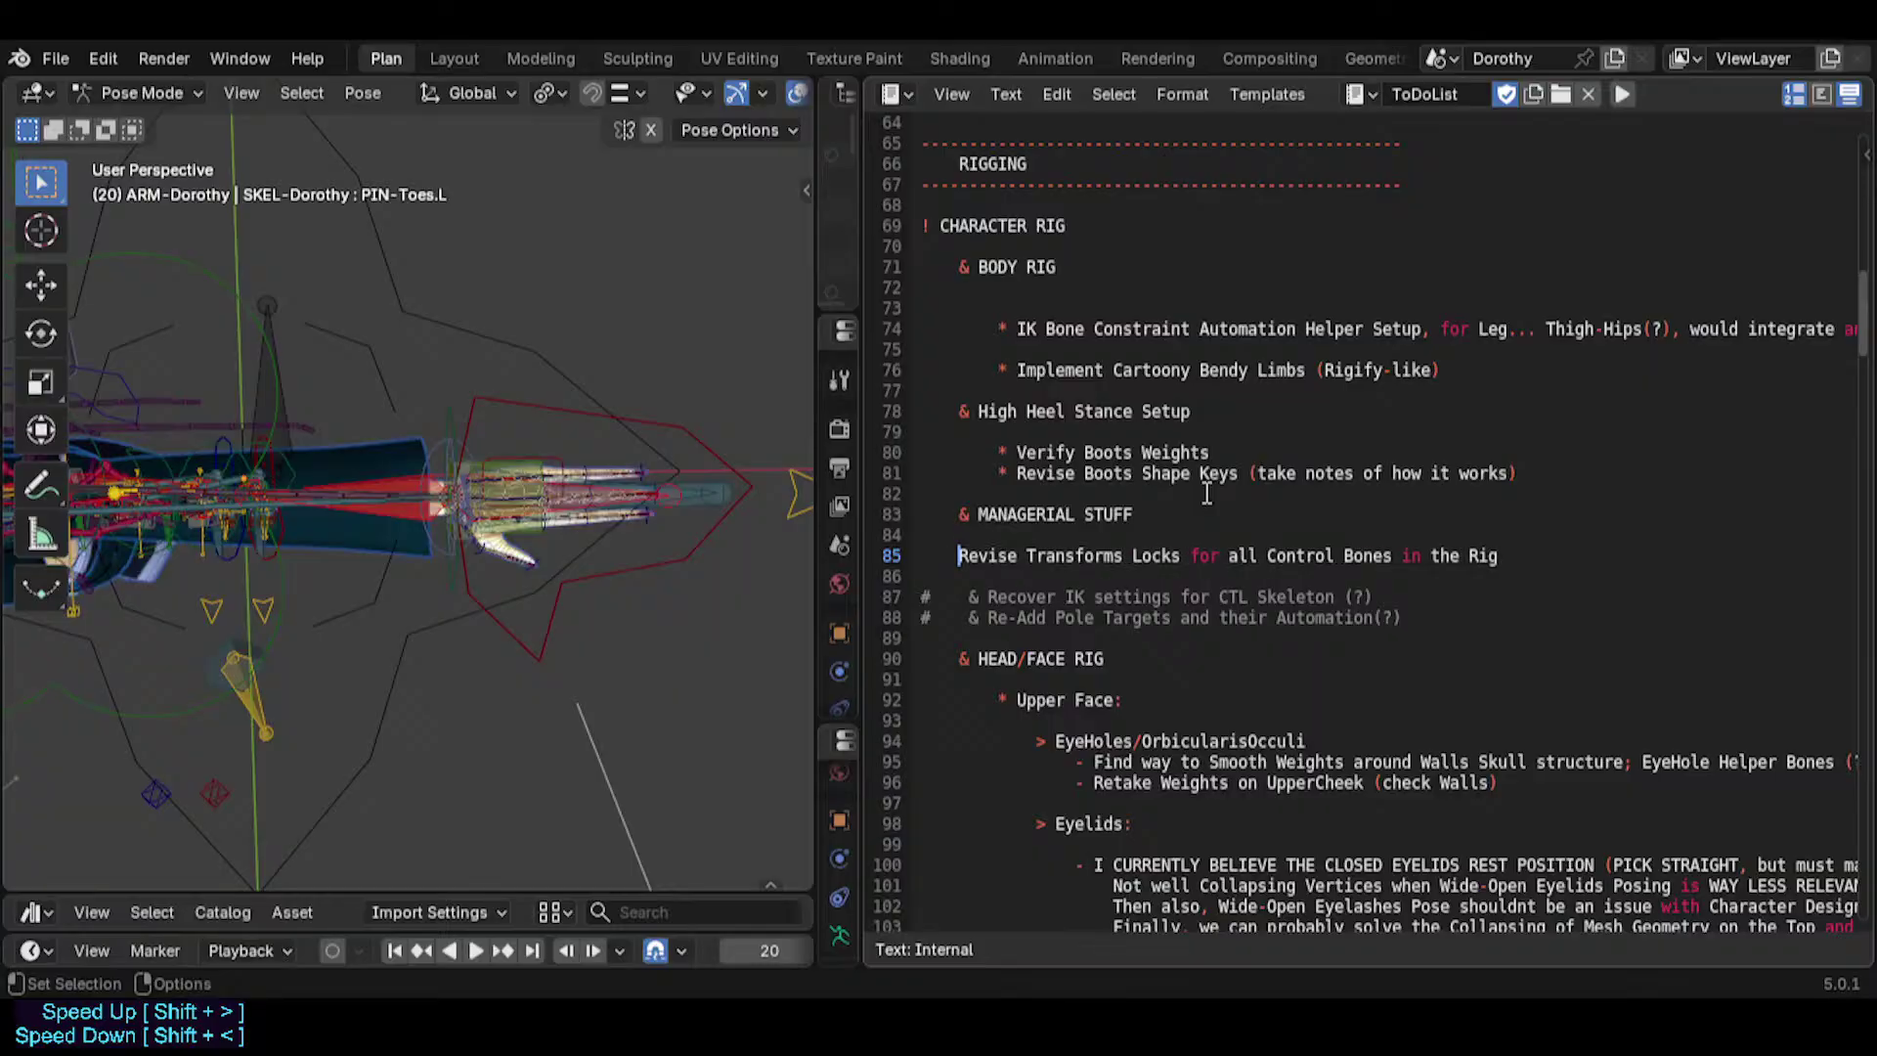
pyautogui.write('&')
# Move the MANAGERIAL STUFF heading and its Transforms Locks note up to directly below CHARACTER RIG, above BODY RIG.
pyautogui.press('Up')
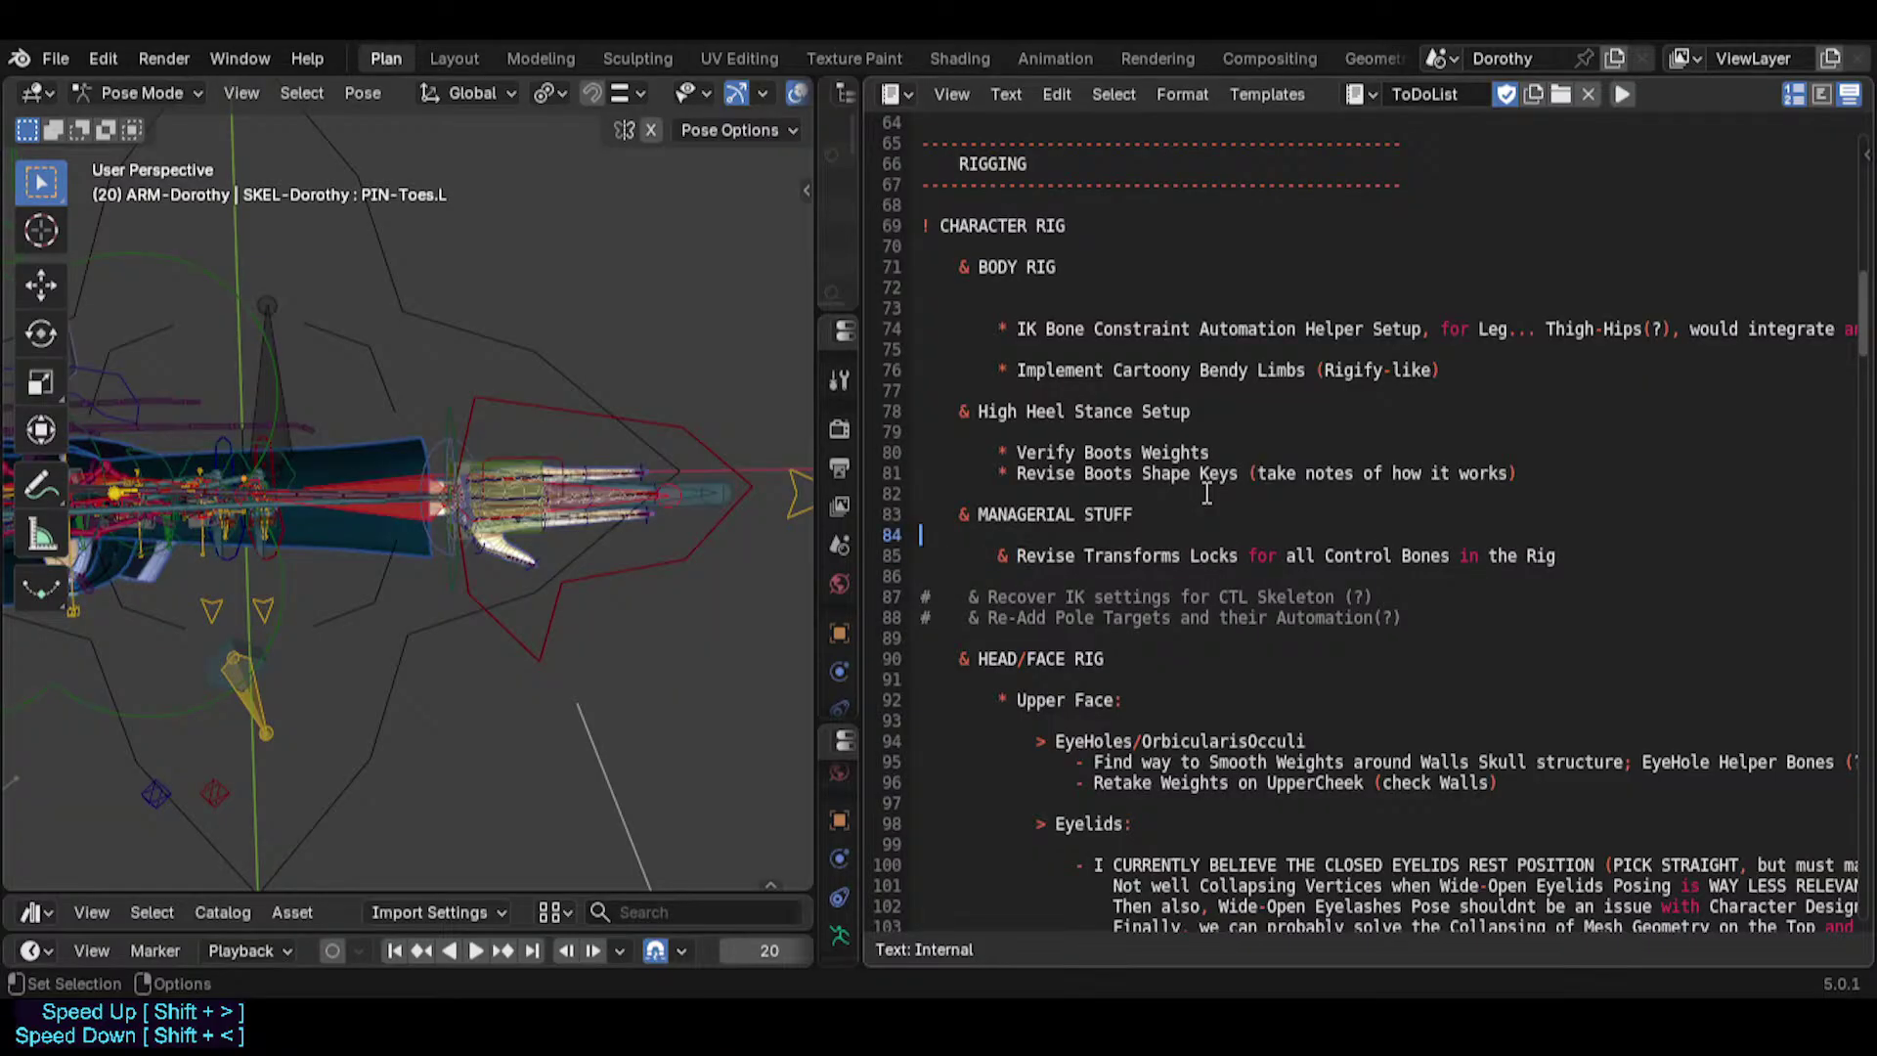
pyautogui.press('Up')
pyautogui.press('Tab')
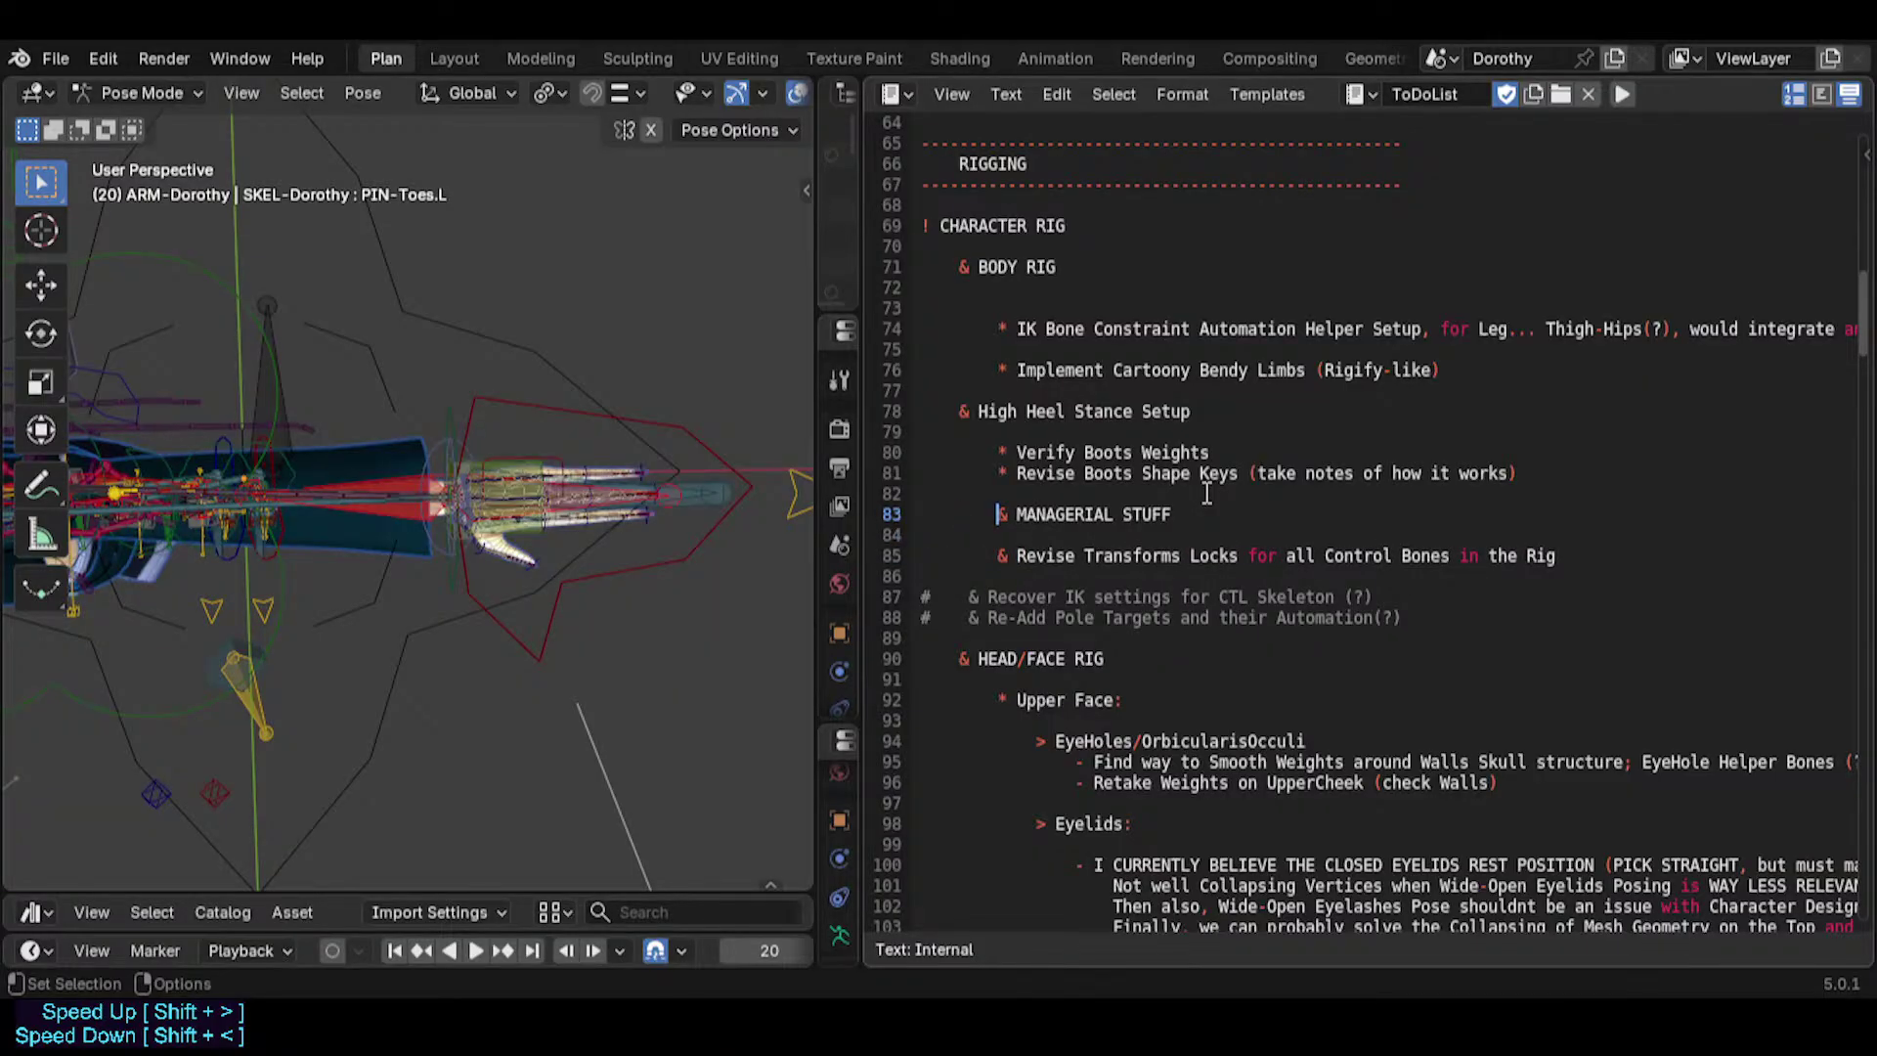
pyautogui.press('Right')
pyautogui.press('Home')
pyautogui.hotkey('shift', 'Down')
pyautogui.hotkey('shift', 'Down')
pyautogui.hotkey('shift', 'Down')
pyautogui.hotkey('ctrl', 'c')
pyautogui.press('BackSpace')
pyautogui.press('Up')
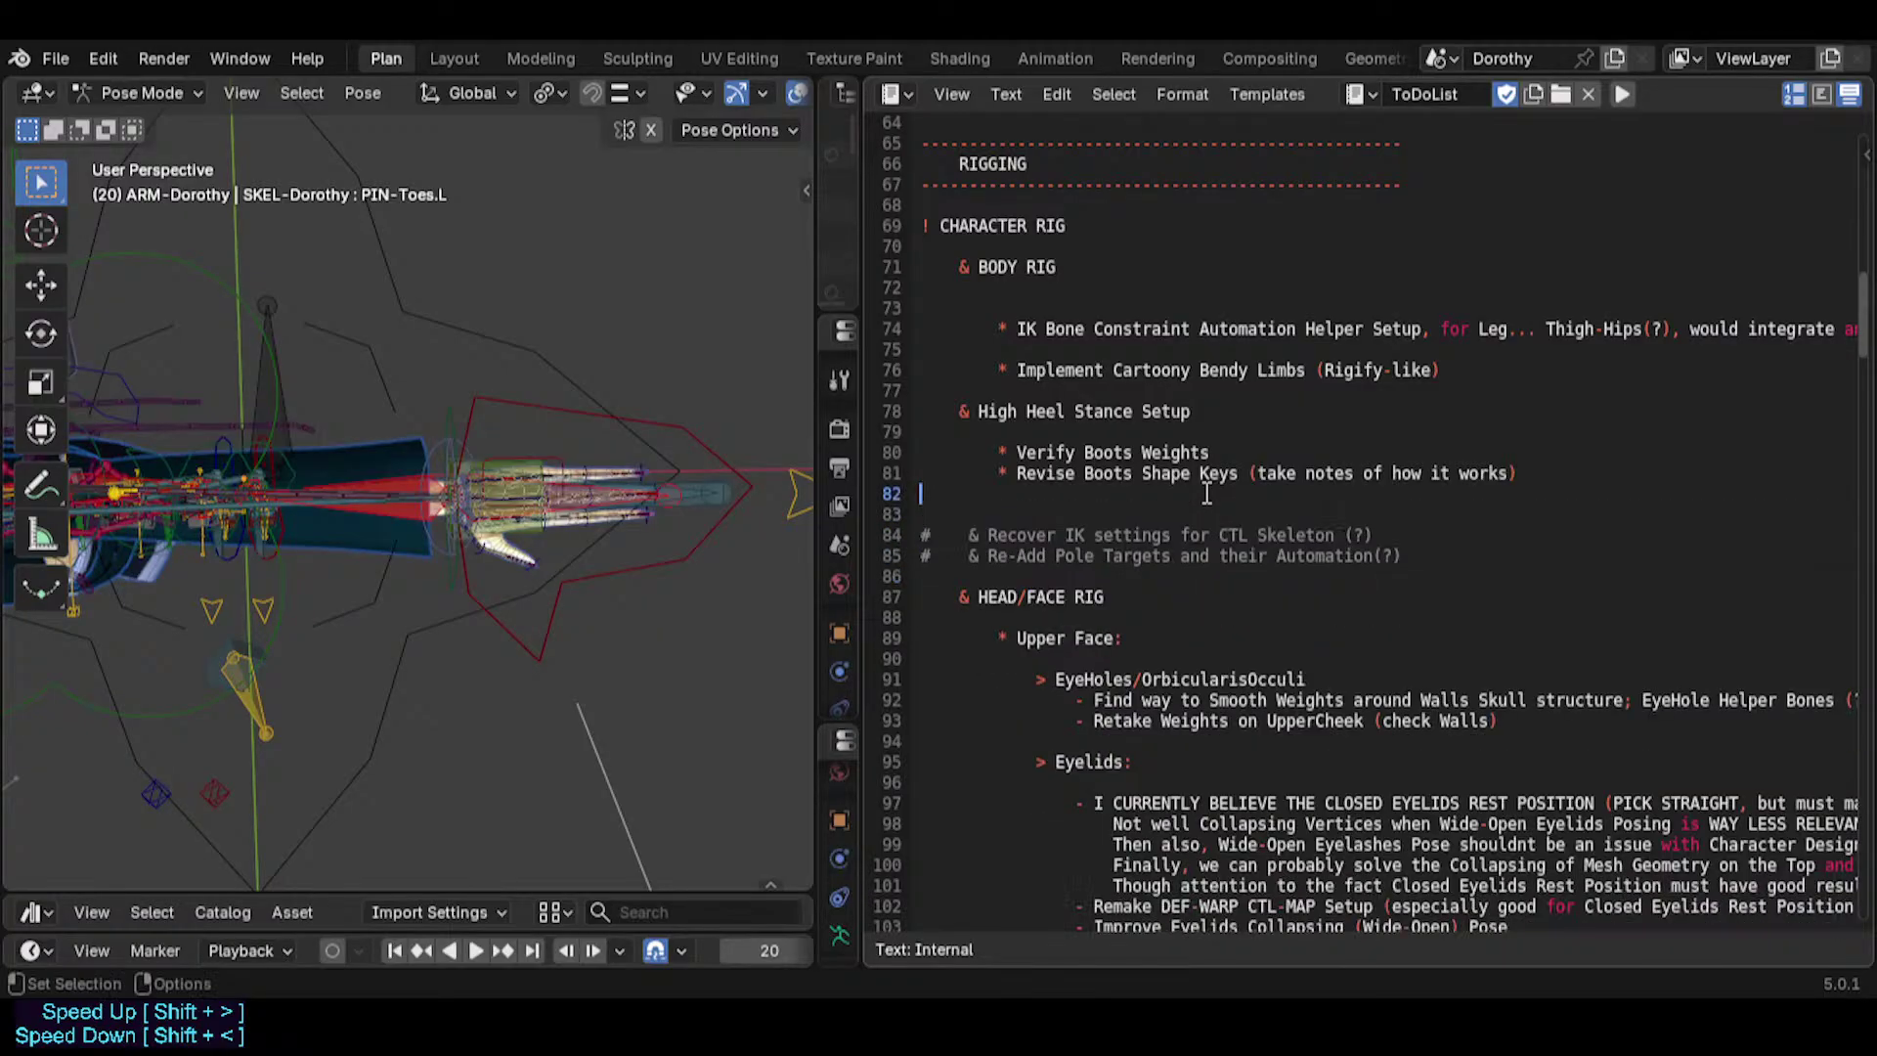
pyautogui.press('Up')
pyautogui.press('Up')
pyautogui.press('Up')
pyautogui.press('Up')
pyautogui.press('Up')
pyautogui.press('Up')
pyautogui.press('Up')
pyautogui.press('Up')
pyautogui.press('Up')
pyautogui.press('Up')
pyautogui.press('Up')
pyautogui.press('Up')
pyautogui.hotkey('ctrl', 'v')
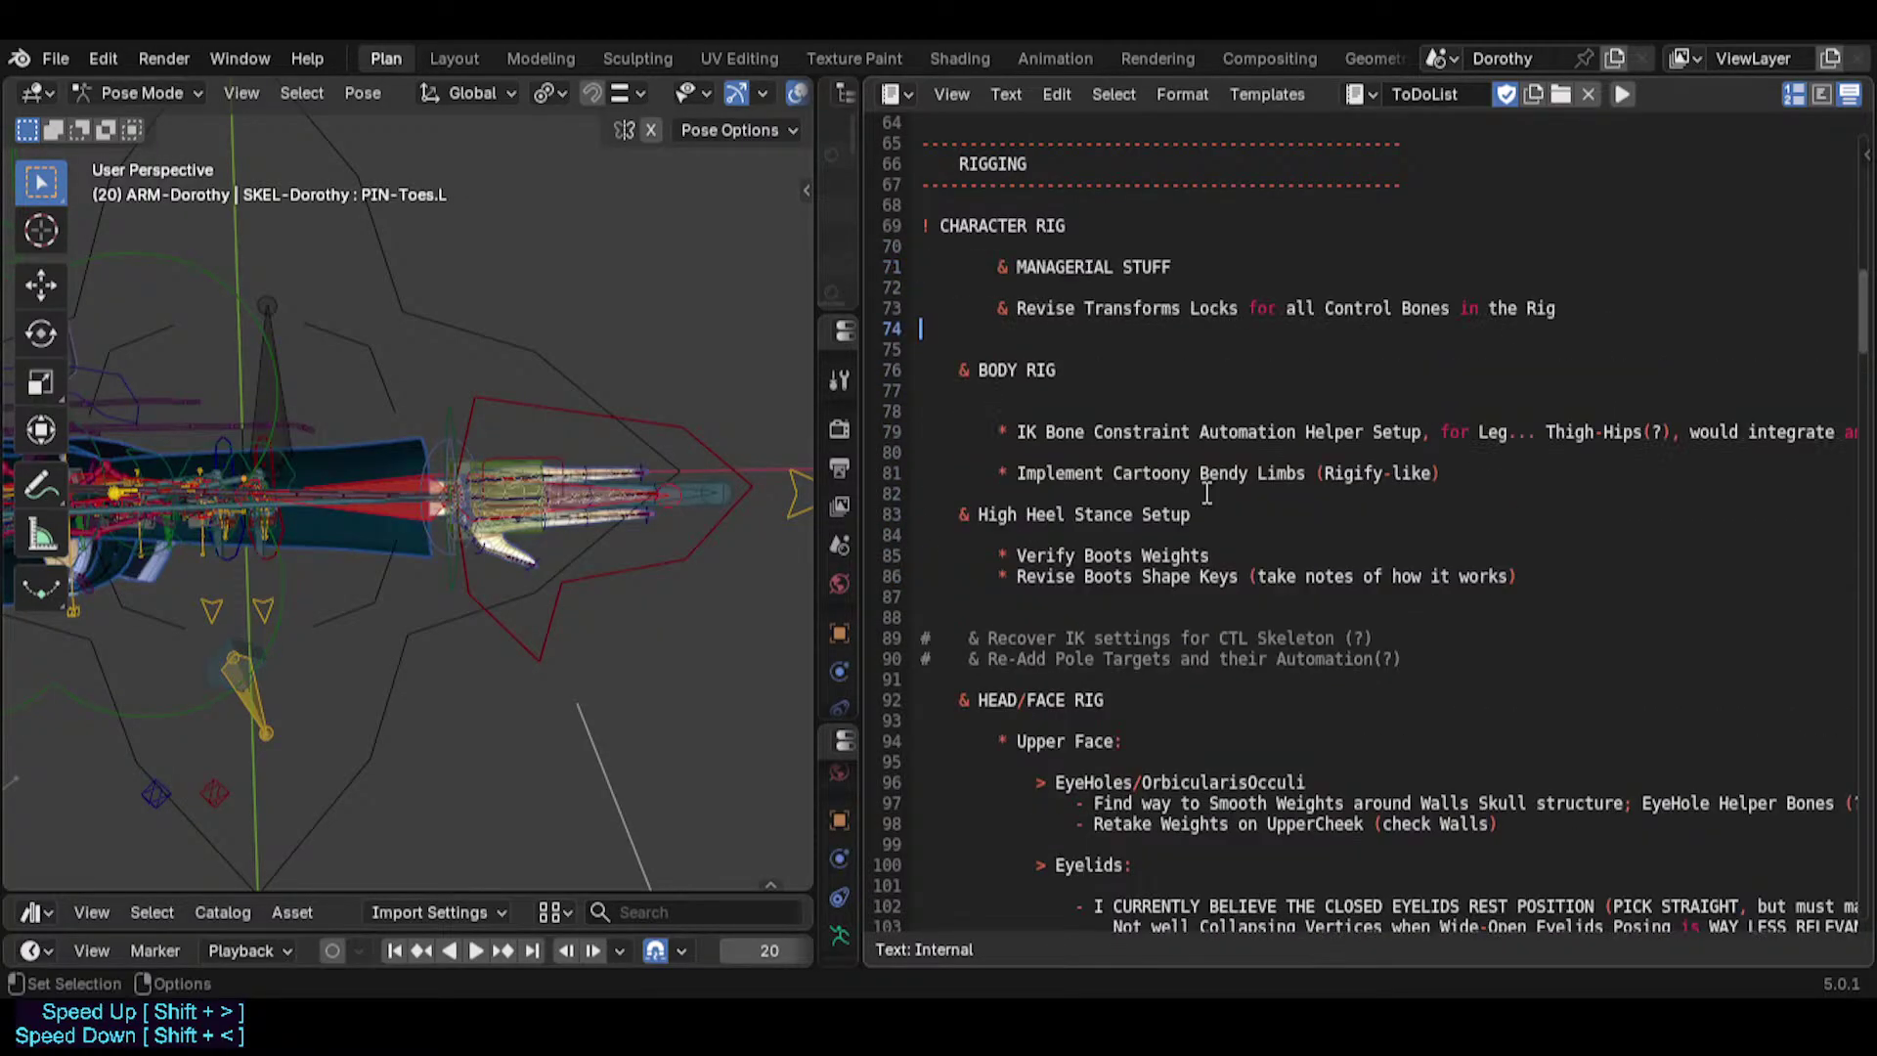
# Outdent the MANAGERIAL STUFF heading one level and change the Transforms Locks note's bullet to "*".
pyautogui.press('Down')
pyautogui.press('Up')
pyautogui.press('Up')
pyautogui.press('Up')
pyautogui.press('Up')
pyautogui.hotkey('shift', 'Tab')
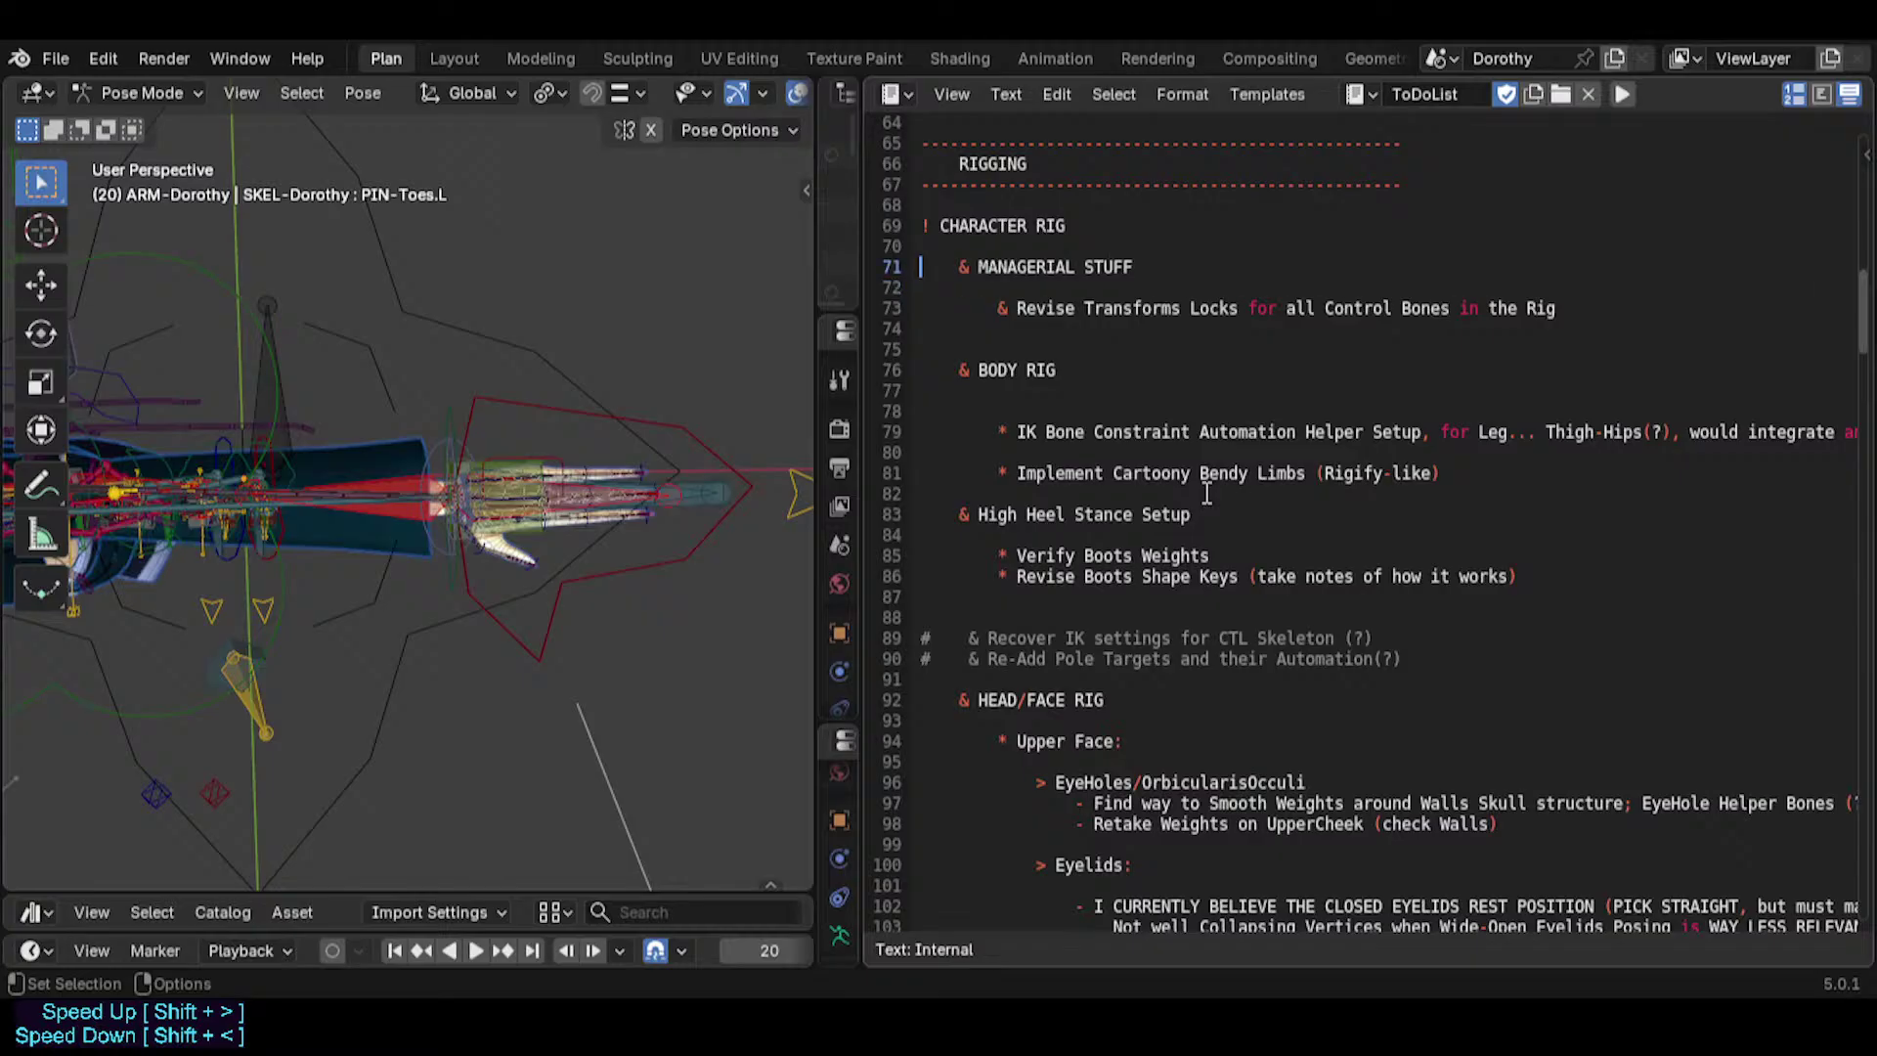
pyautogui.press('Down')
pyautogui.press('Down')
pyautogui.press('BackSpace')
pyautogui.write('*')
# Remove the surplus blank lines above and below the BODY RIG heading and save the file.
pyautogui.press('Down')
pyautogui.press('Down')
pyautogui.press('Down')
pyautogui.press('Down')
pyautogui.press('Up')
pyautogui.press('Up')
pyautogui.press('Delete')
pyautogui.press('Down')
pyautogui.press('Down')
pyautogui.press('Down')
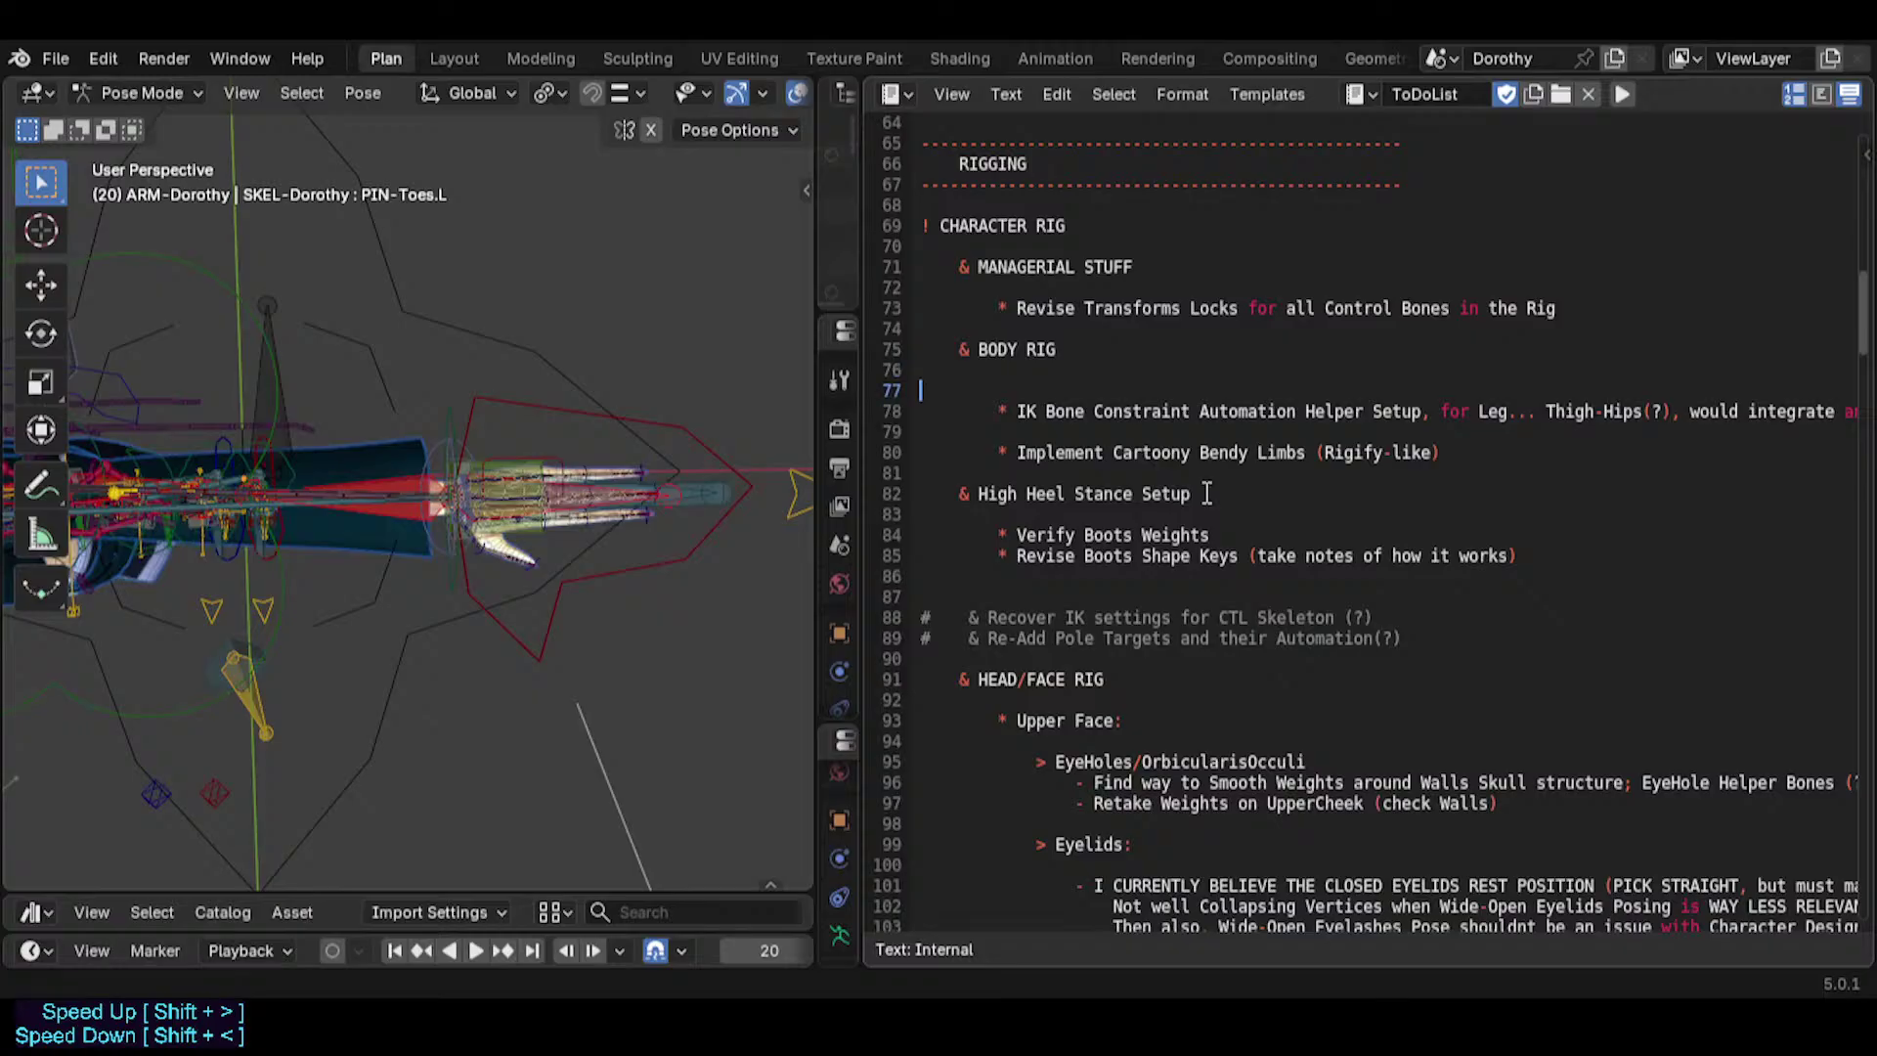
pyautogui.press('BackSpace')
pyautogui.hotkey('ctrl', 's')
# Read the full IK Bone Constraint Automation Helper Setup note through to its end.
pyautogui.press('Down')
pyautogui.press('Down')
pyautogui.press('Up')
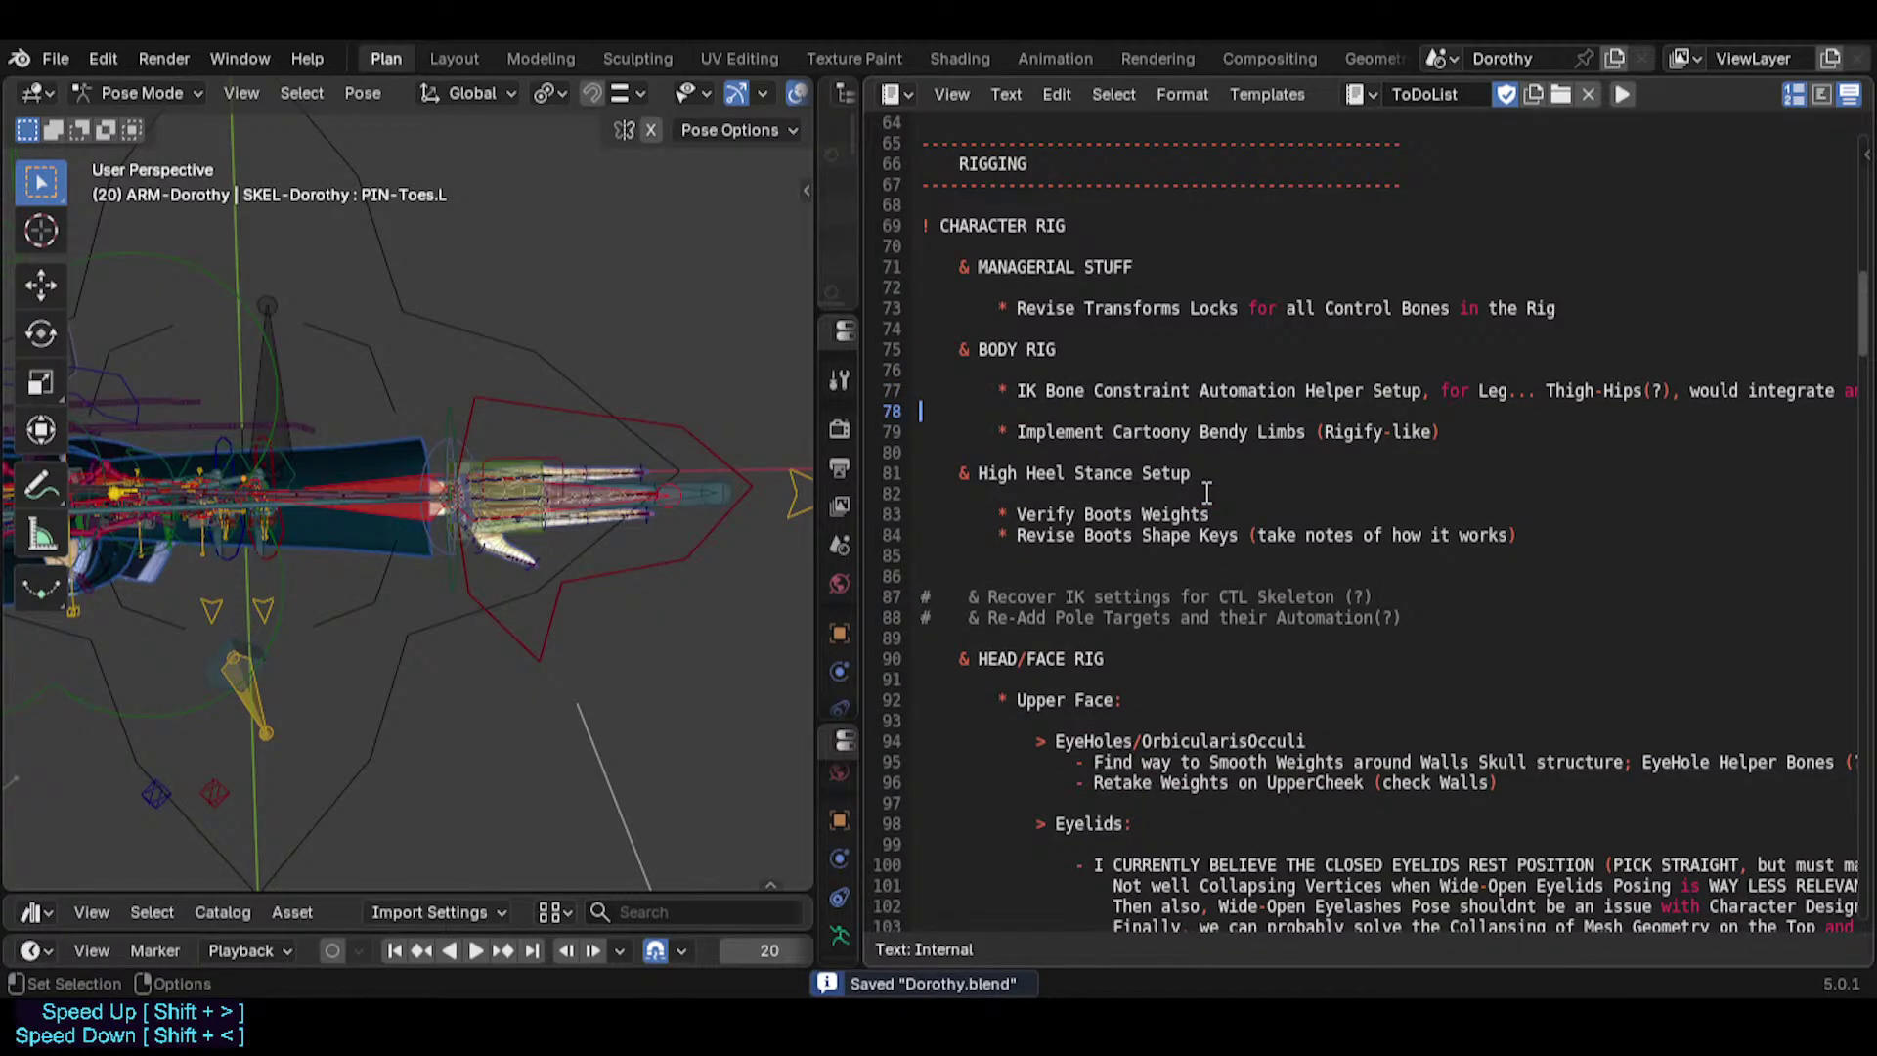
pyautogui.hscroll(6, 1701, 430)
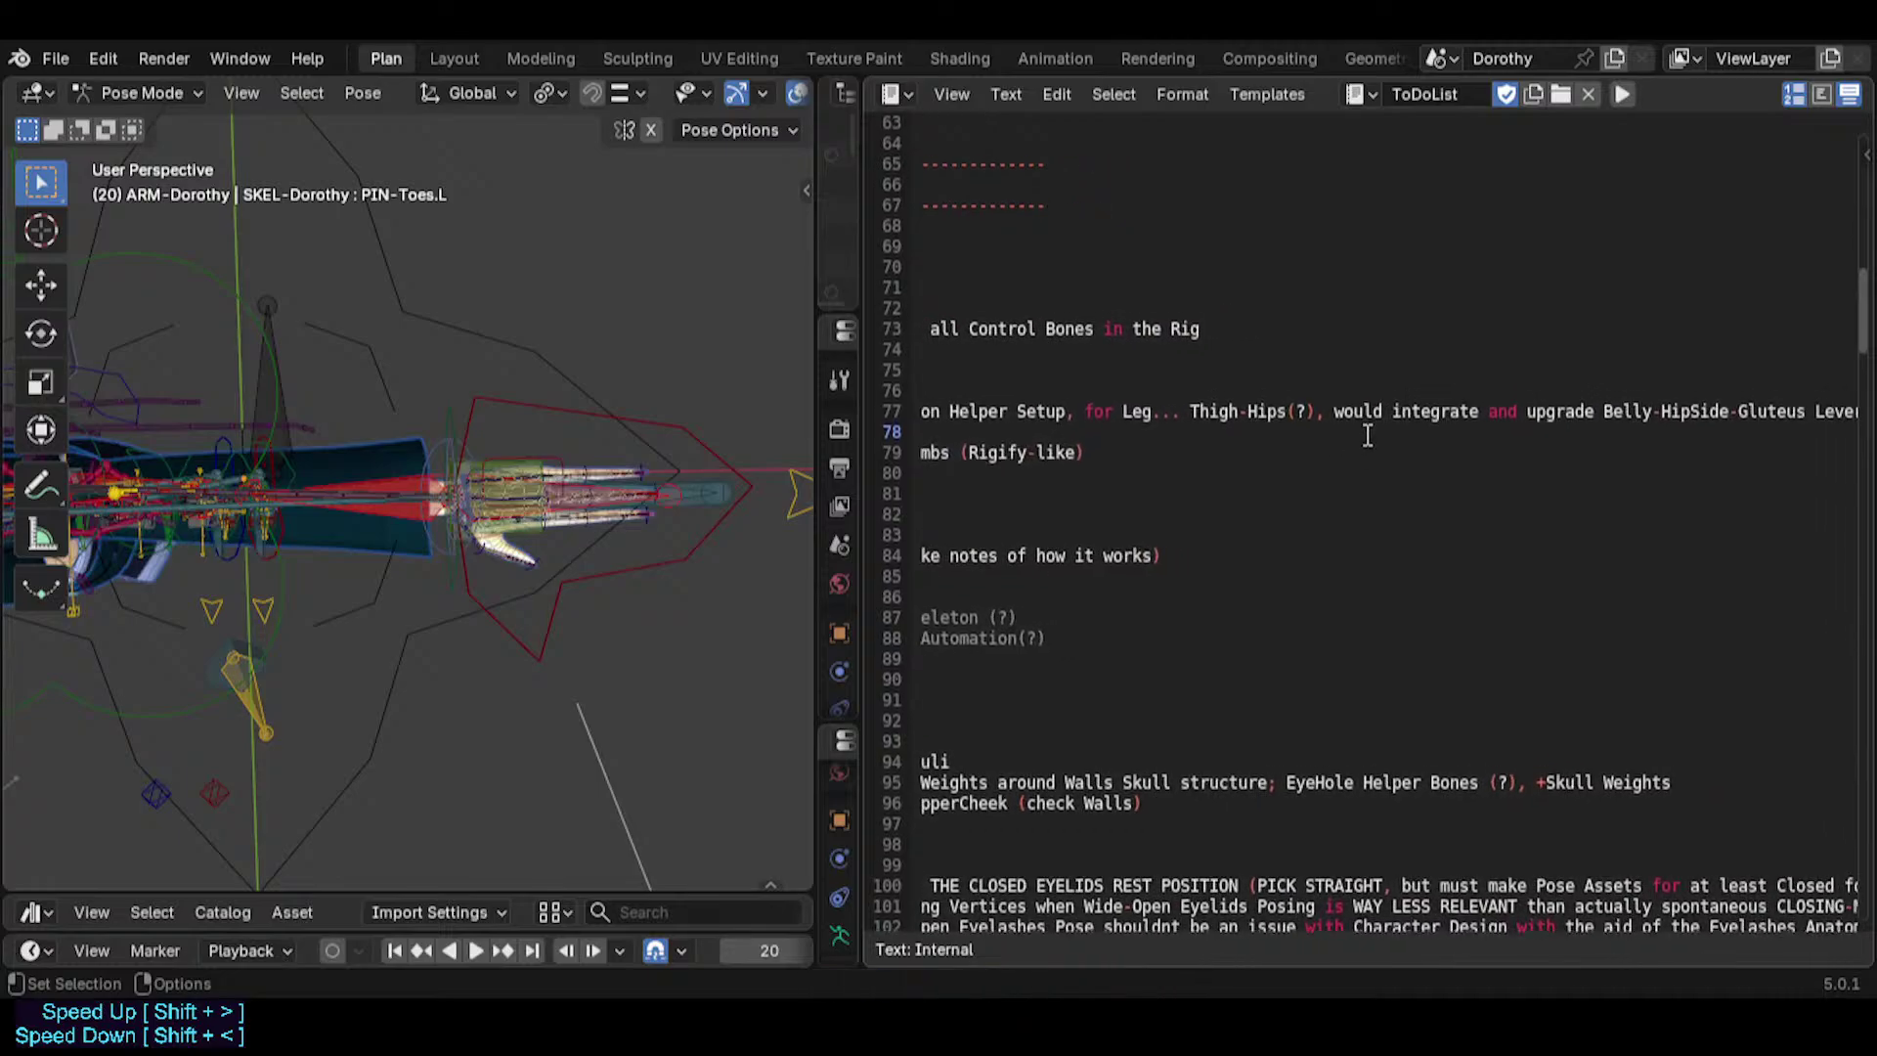
pyautogui.hscroll(12, 1367, 435)
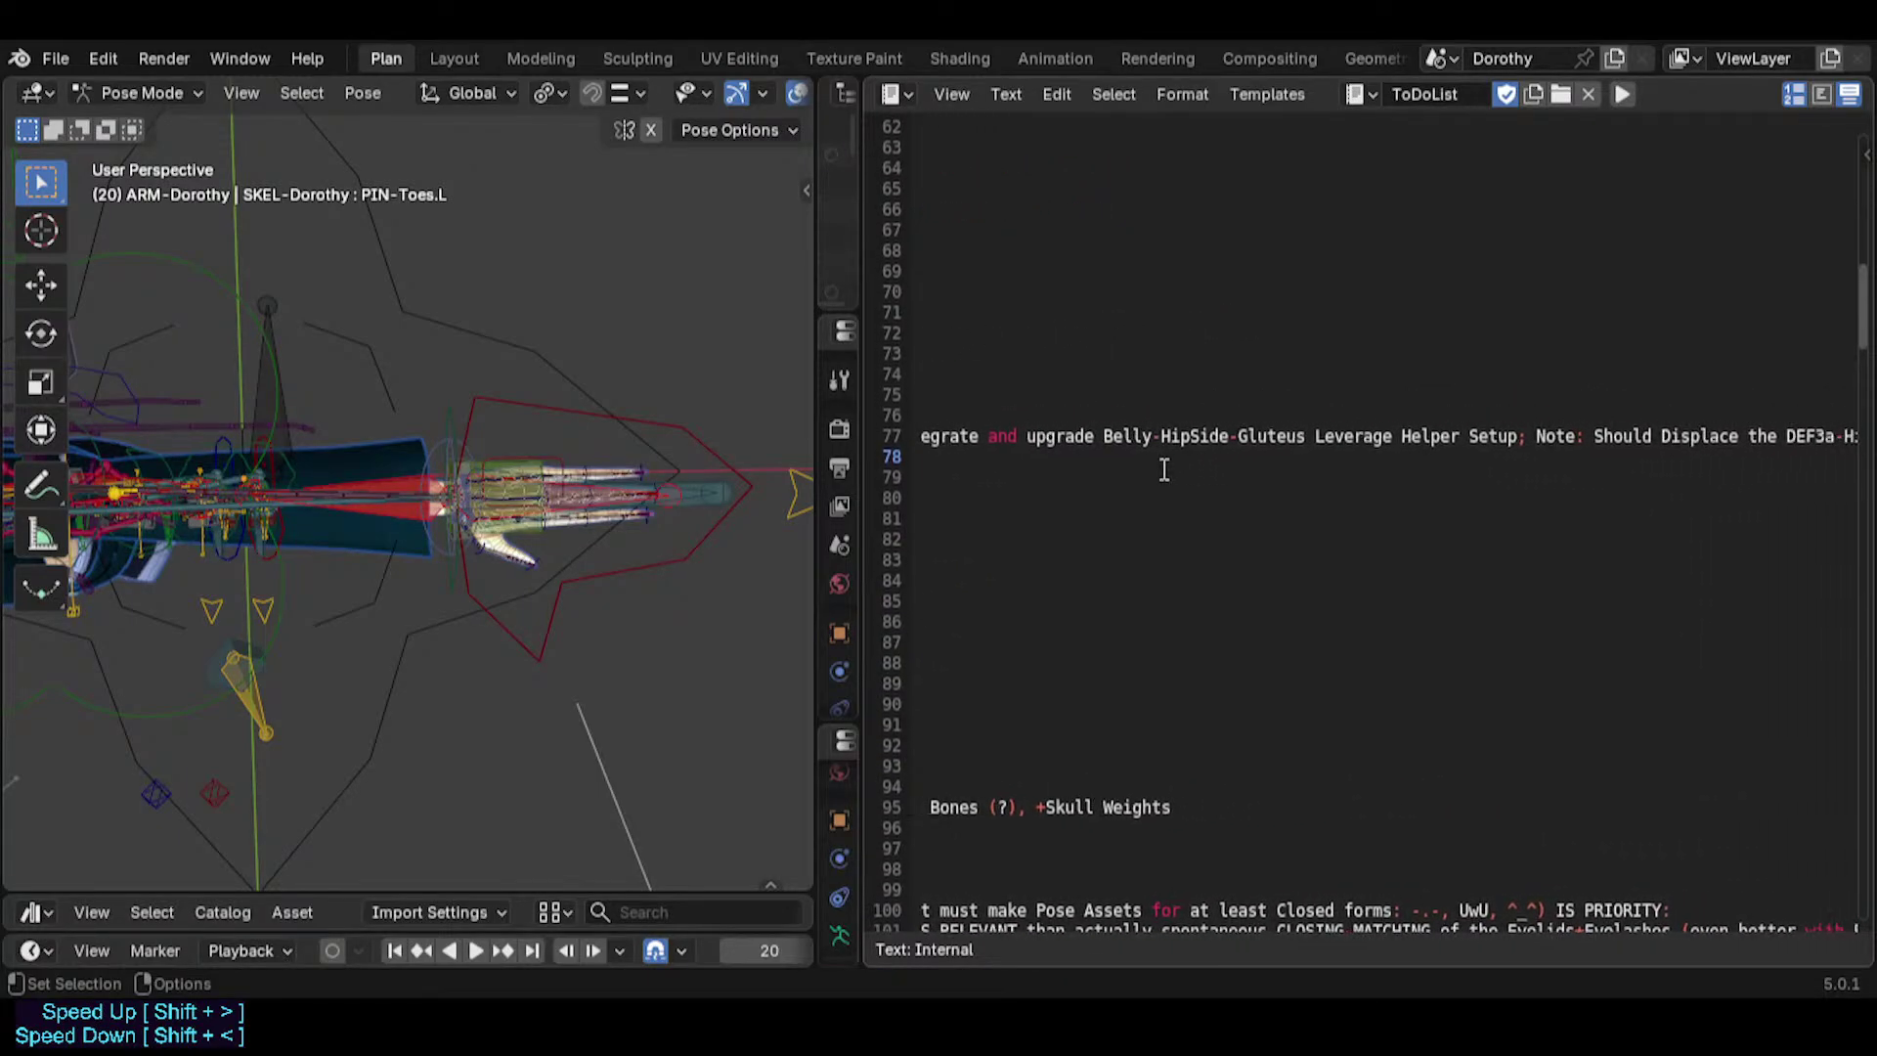
pyautogui.hscroll(8, 1163, 470)
pyautogui.hscroll(-20, 1633, 478)
pyautogui.hscroll(20, 1369, 440)
pyautogui.hscroll(-17, 1215, 414)
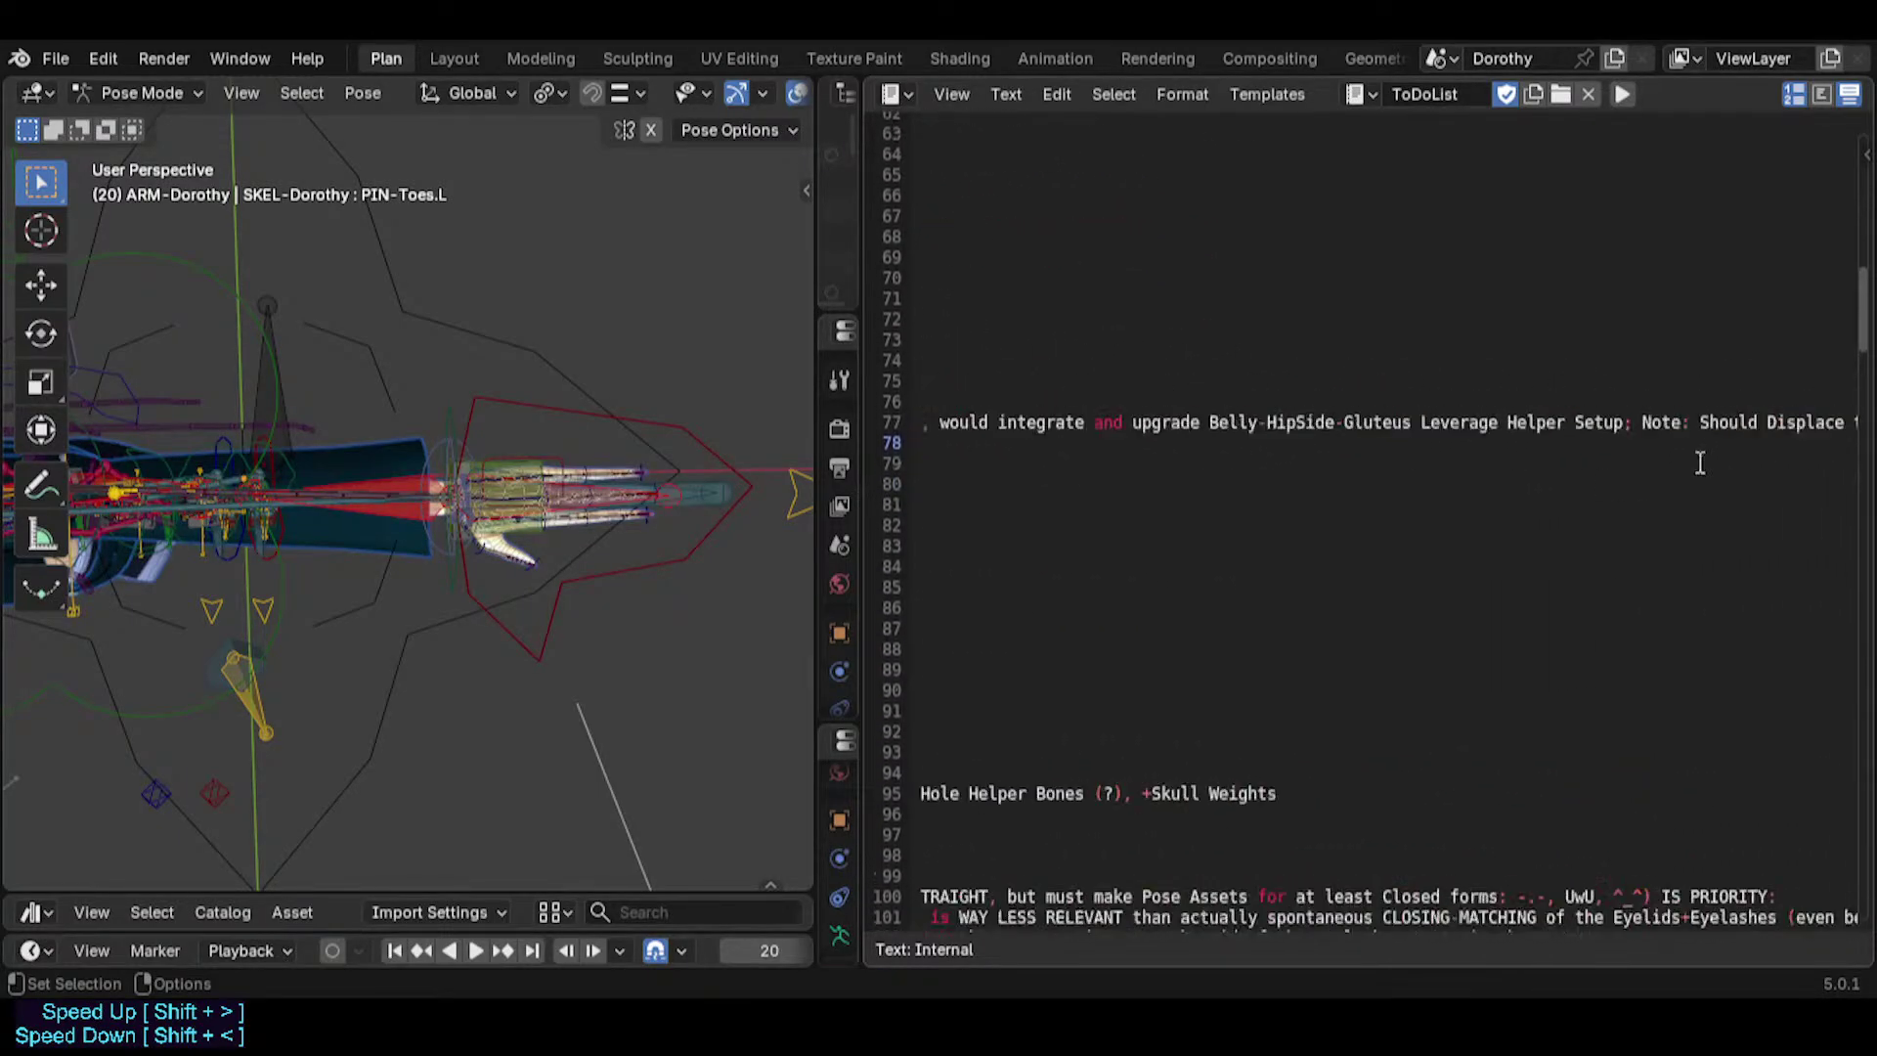
pyautogui.hscroll(-13, 1700, 464)
# Add the note "* Reunite Shoulders IK-TGT Bones" as the first entry under BODY RIG and save the file.
pyautogui.click(1111, 470)
pyautogui.press('Return')
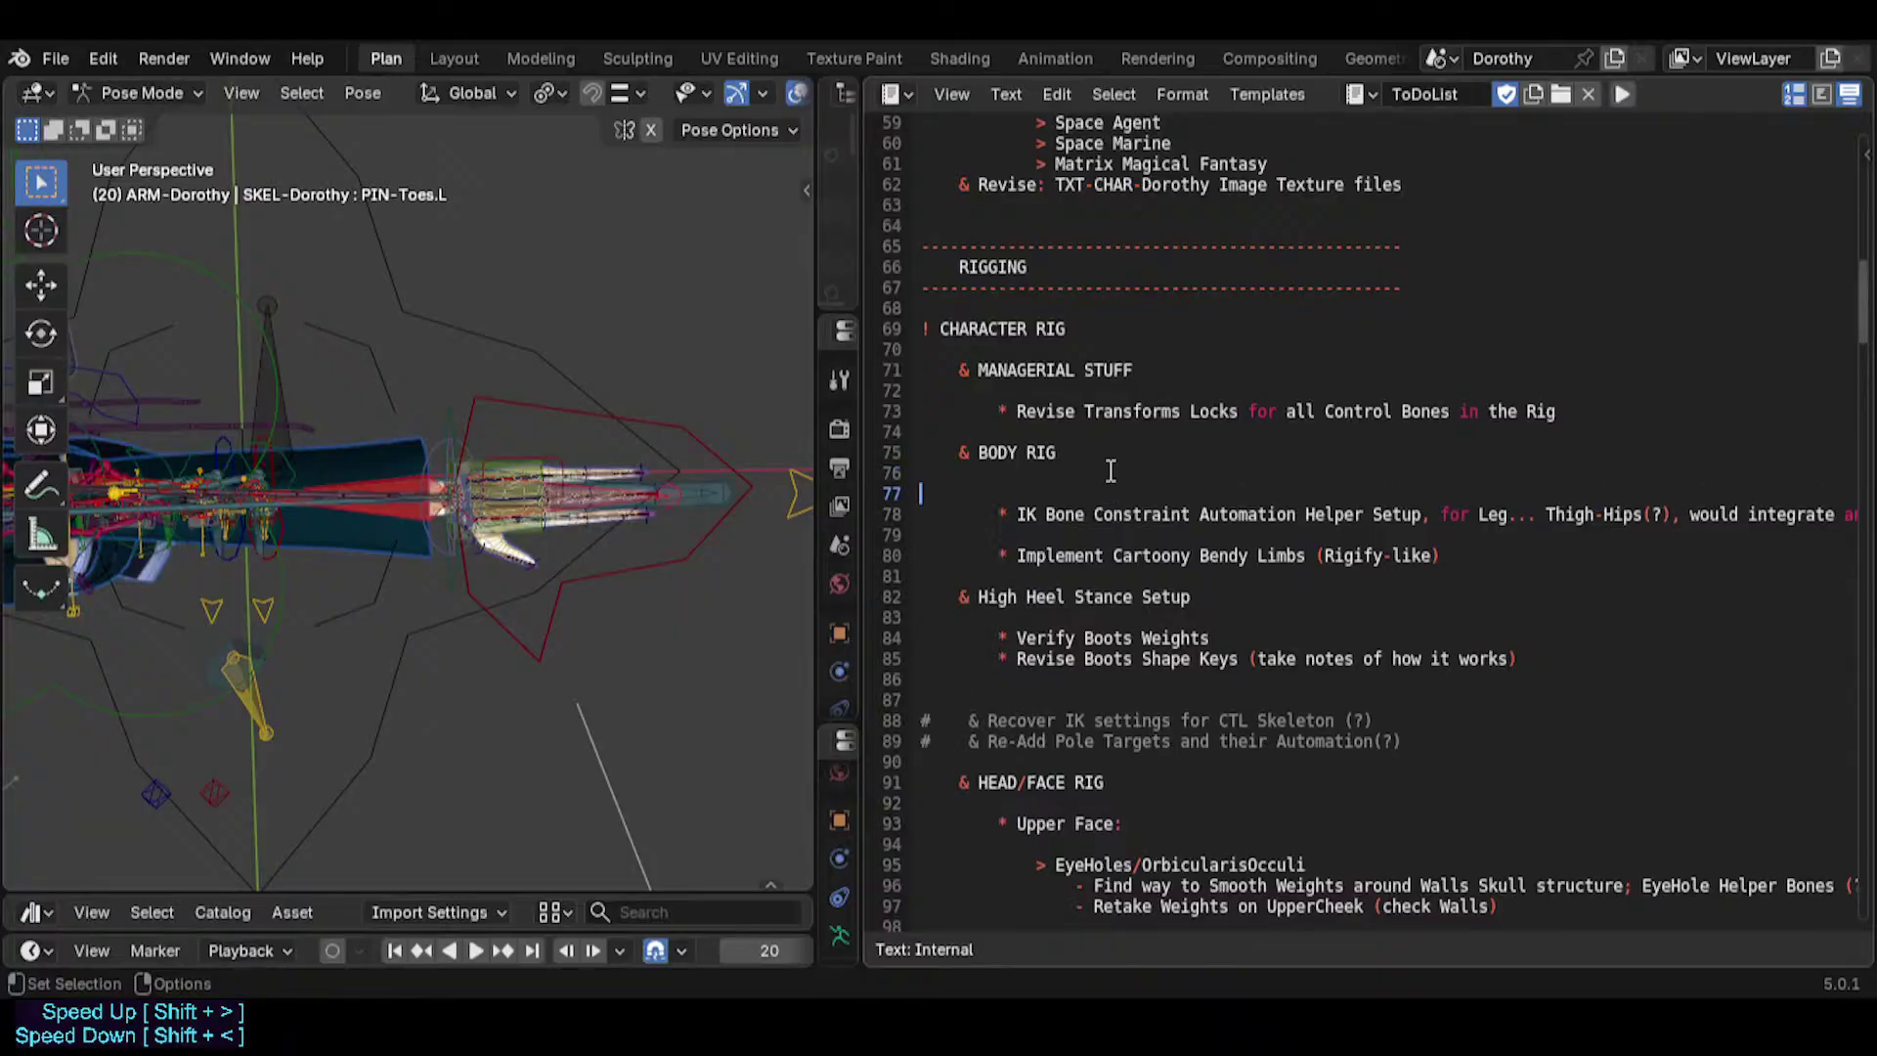
pyautogui.write('* Reunite Shoulders I')
pyautogui.press('BackSpace')
pyautogui.press('BackSpace')
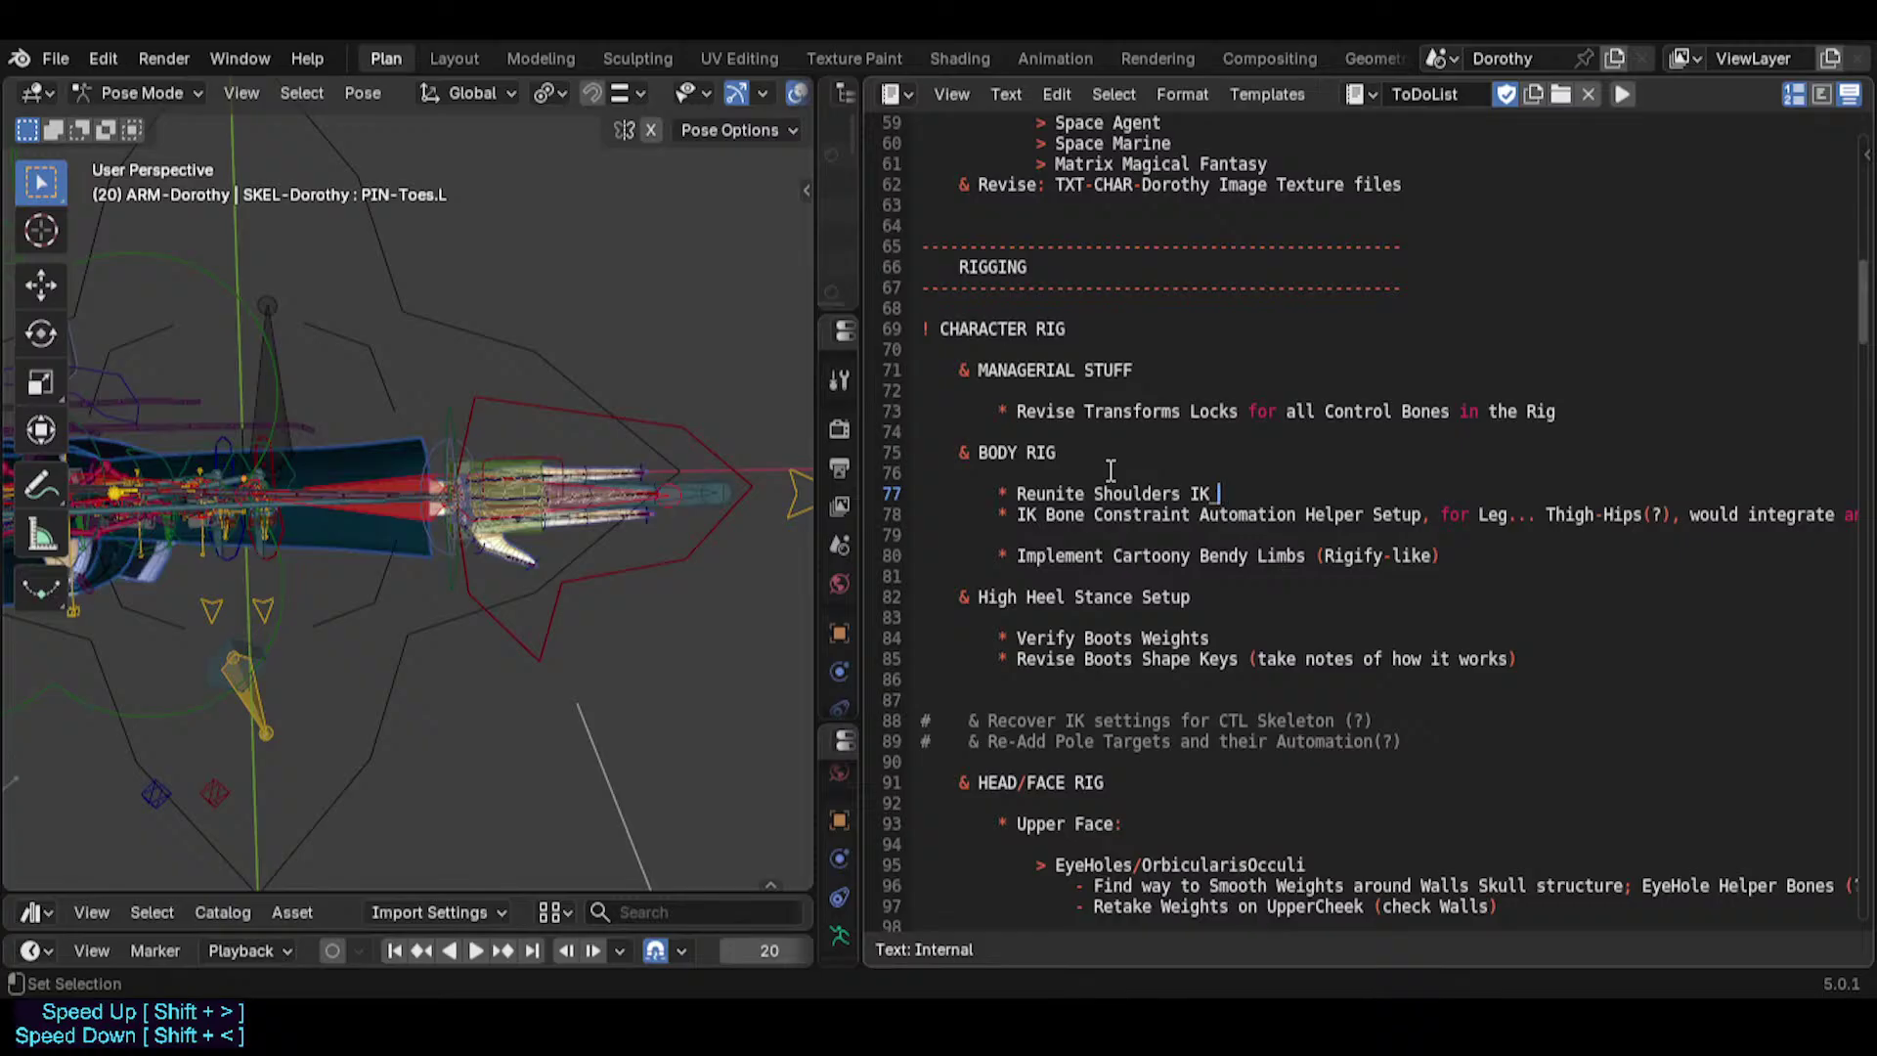
pyautogui.write('-TGT Boens')
pyautogui.press('BackSpace')
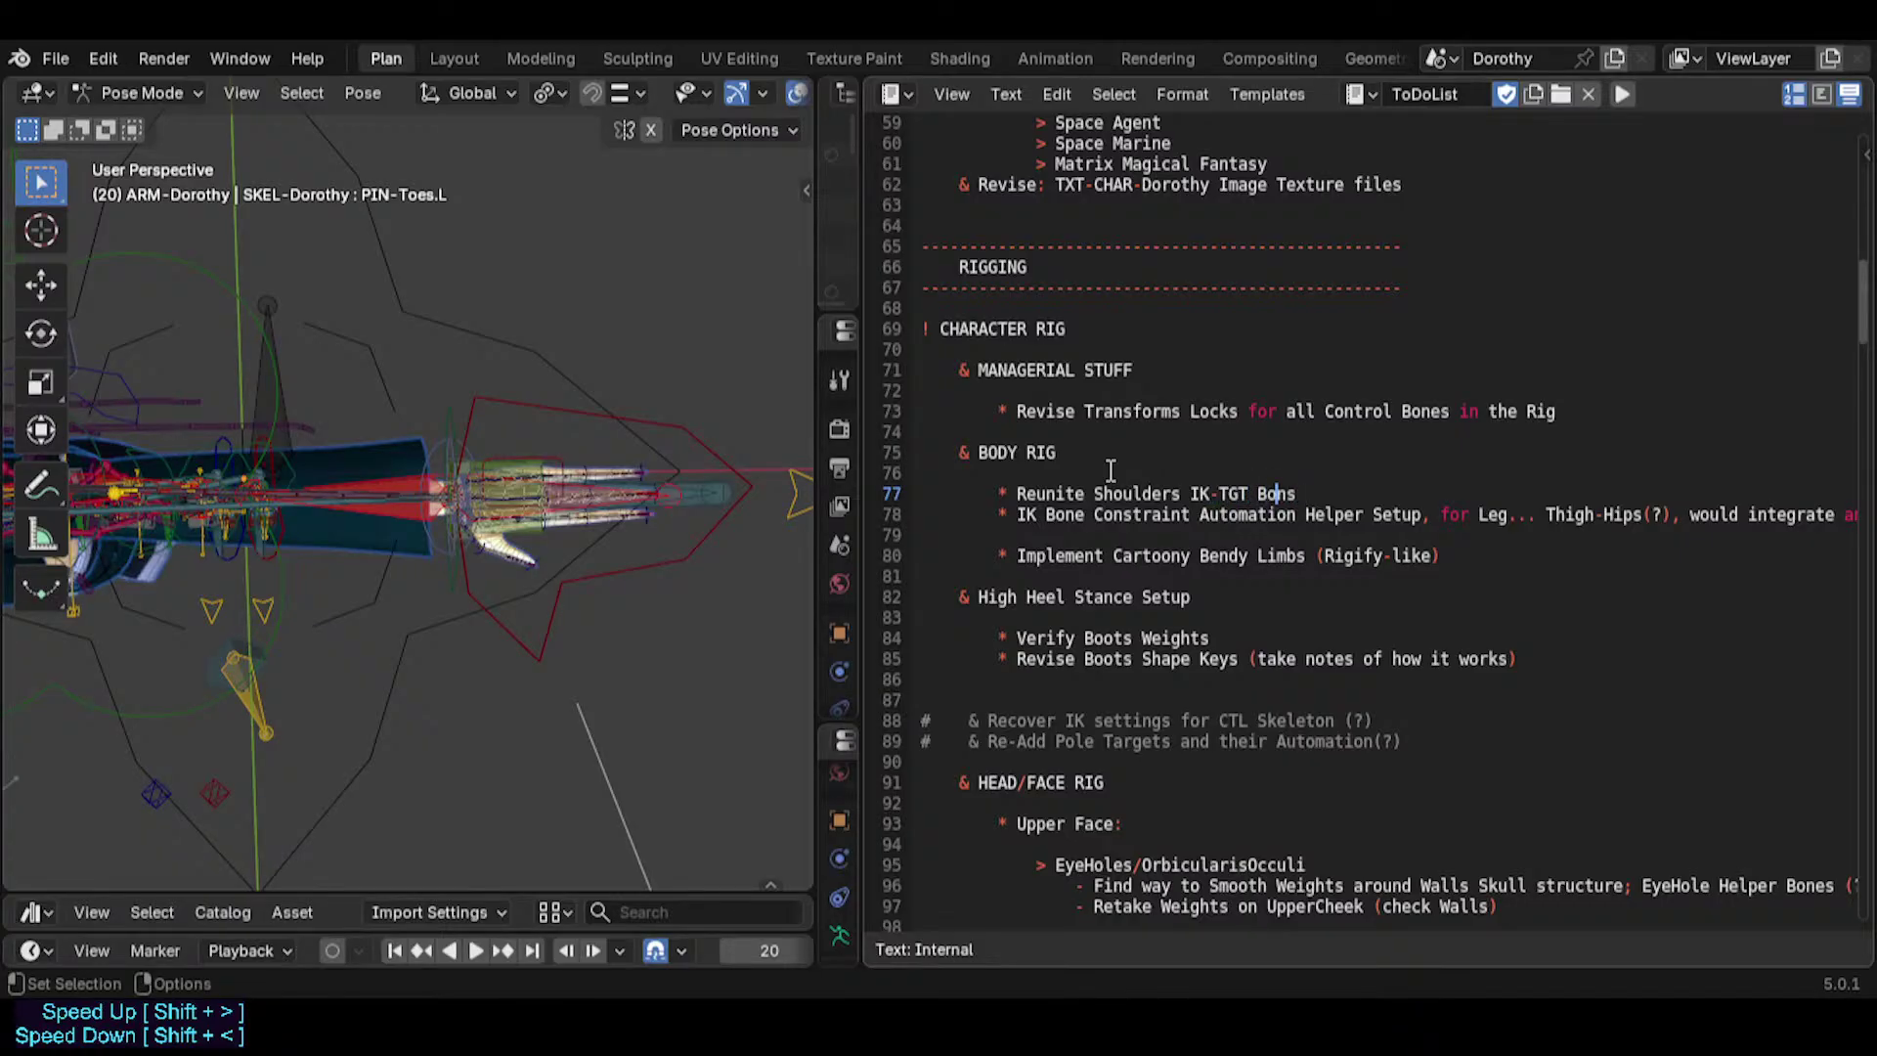
pyautogui.press('Right')
pyautogui.write('e')
pyautogui.hotkey('ctrl', 's')
# Append ", Verify if needed +1 Bone in Chains" to the Reunite Shoulders note and save the file.
pyautogui.press('Left')
pyautogui.press('Left')
pyautogui.press('Left')
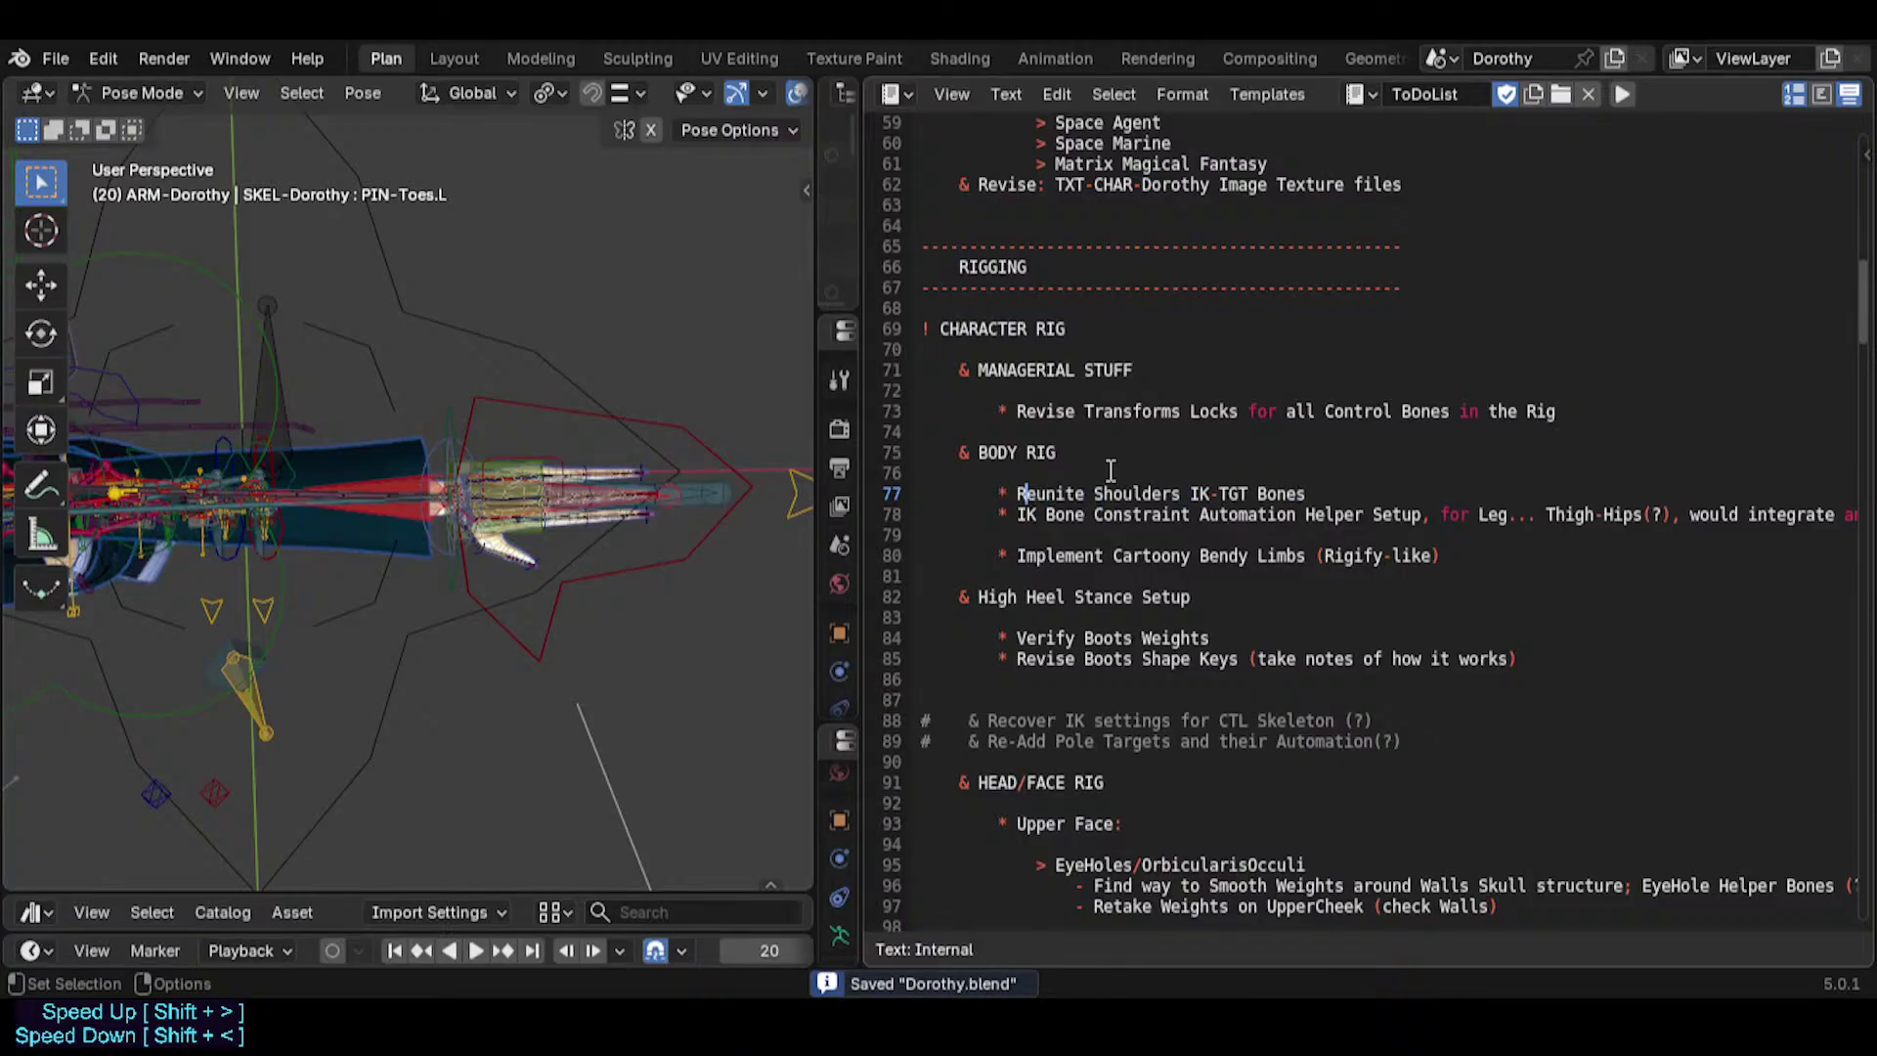
pyautogui.press('BackSpace')
pyautogui.press('BackSpace')
pyautogui.press('BackSpace')
pyautogui.write('Verifi')
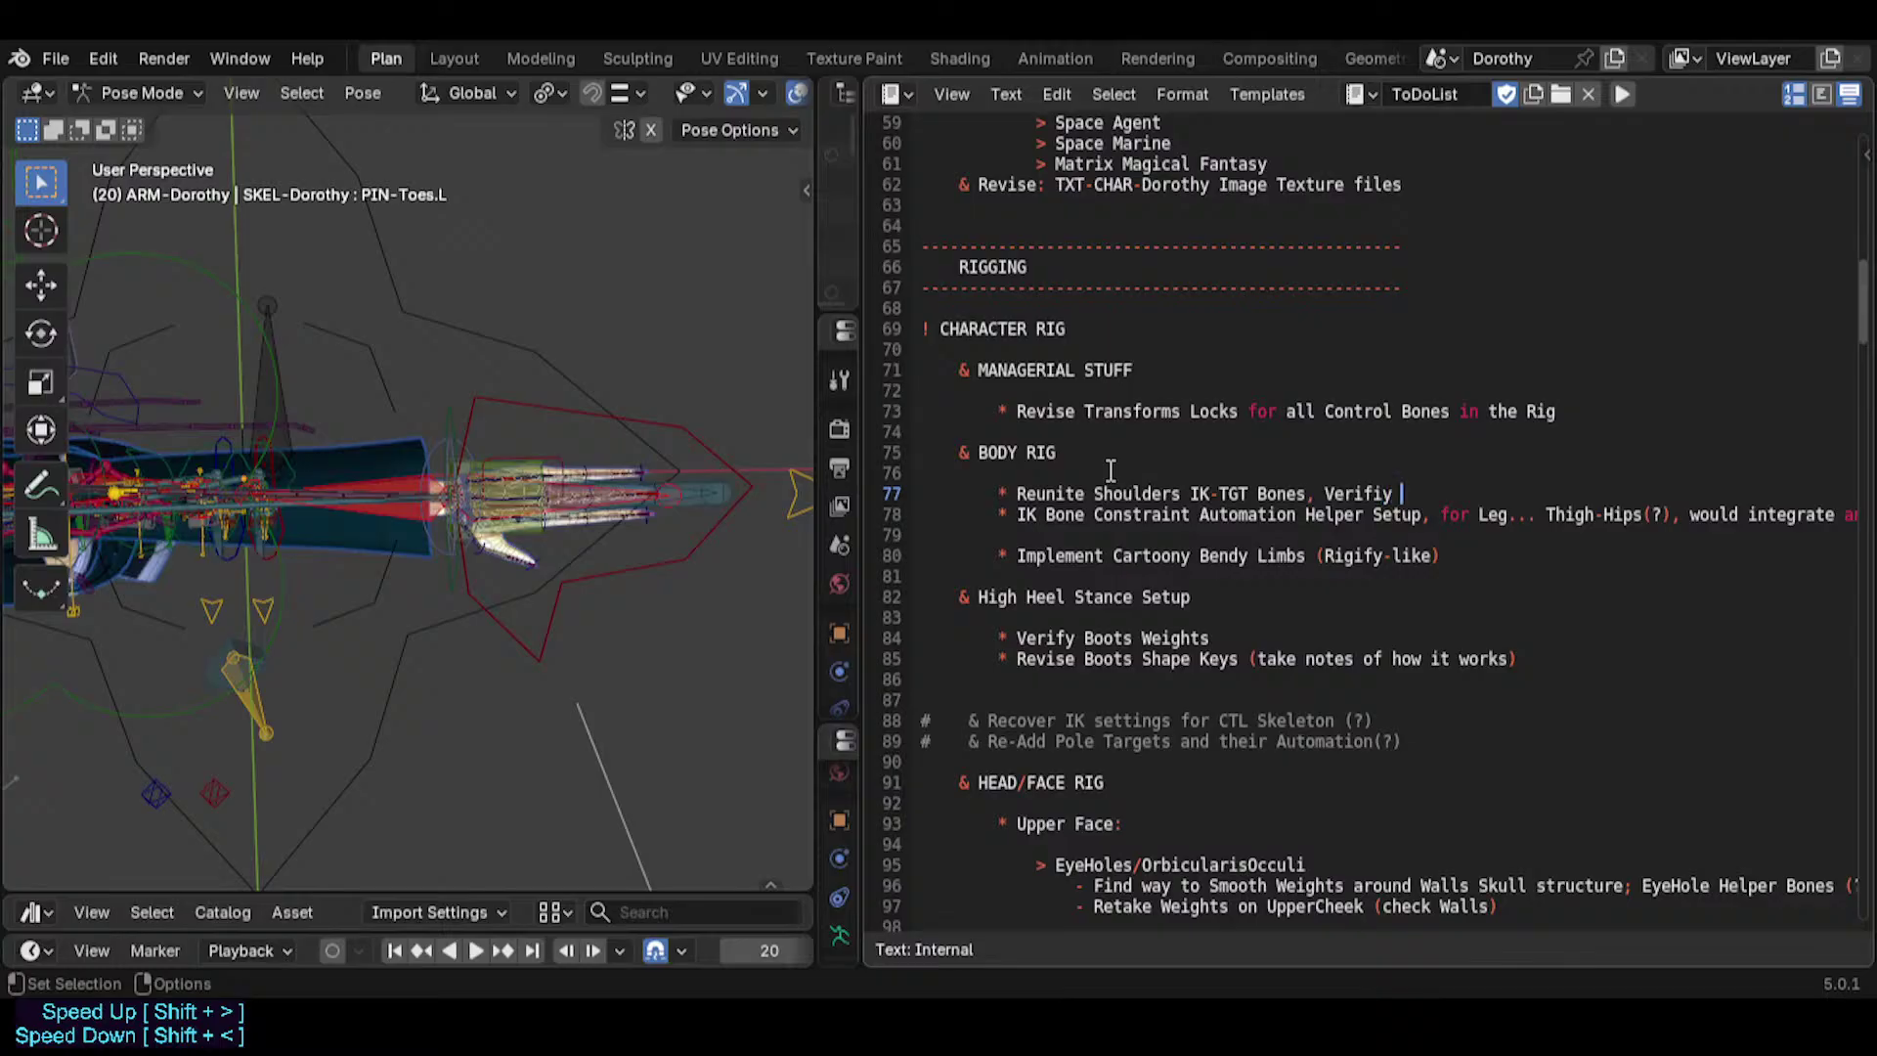
pyautogui.write('y')
pyautogui.press('BackSpace')
pyautogui.press('BackSpace')
pyautogui.write('y if needed ')
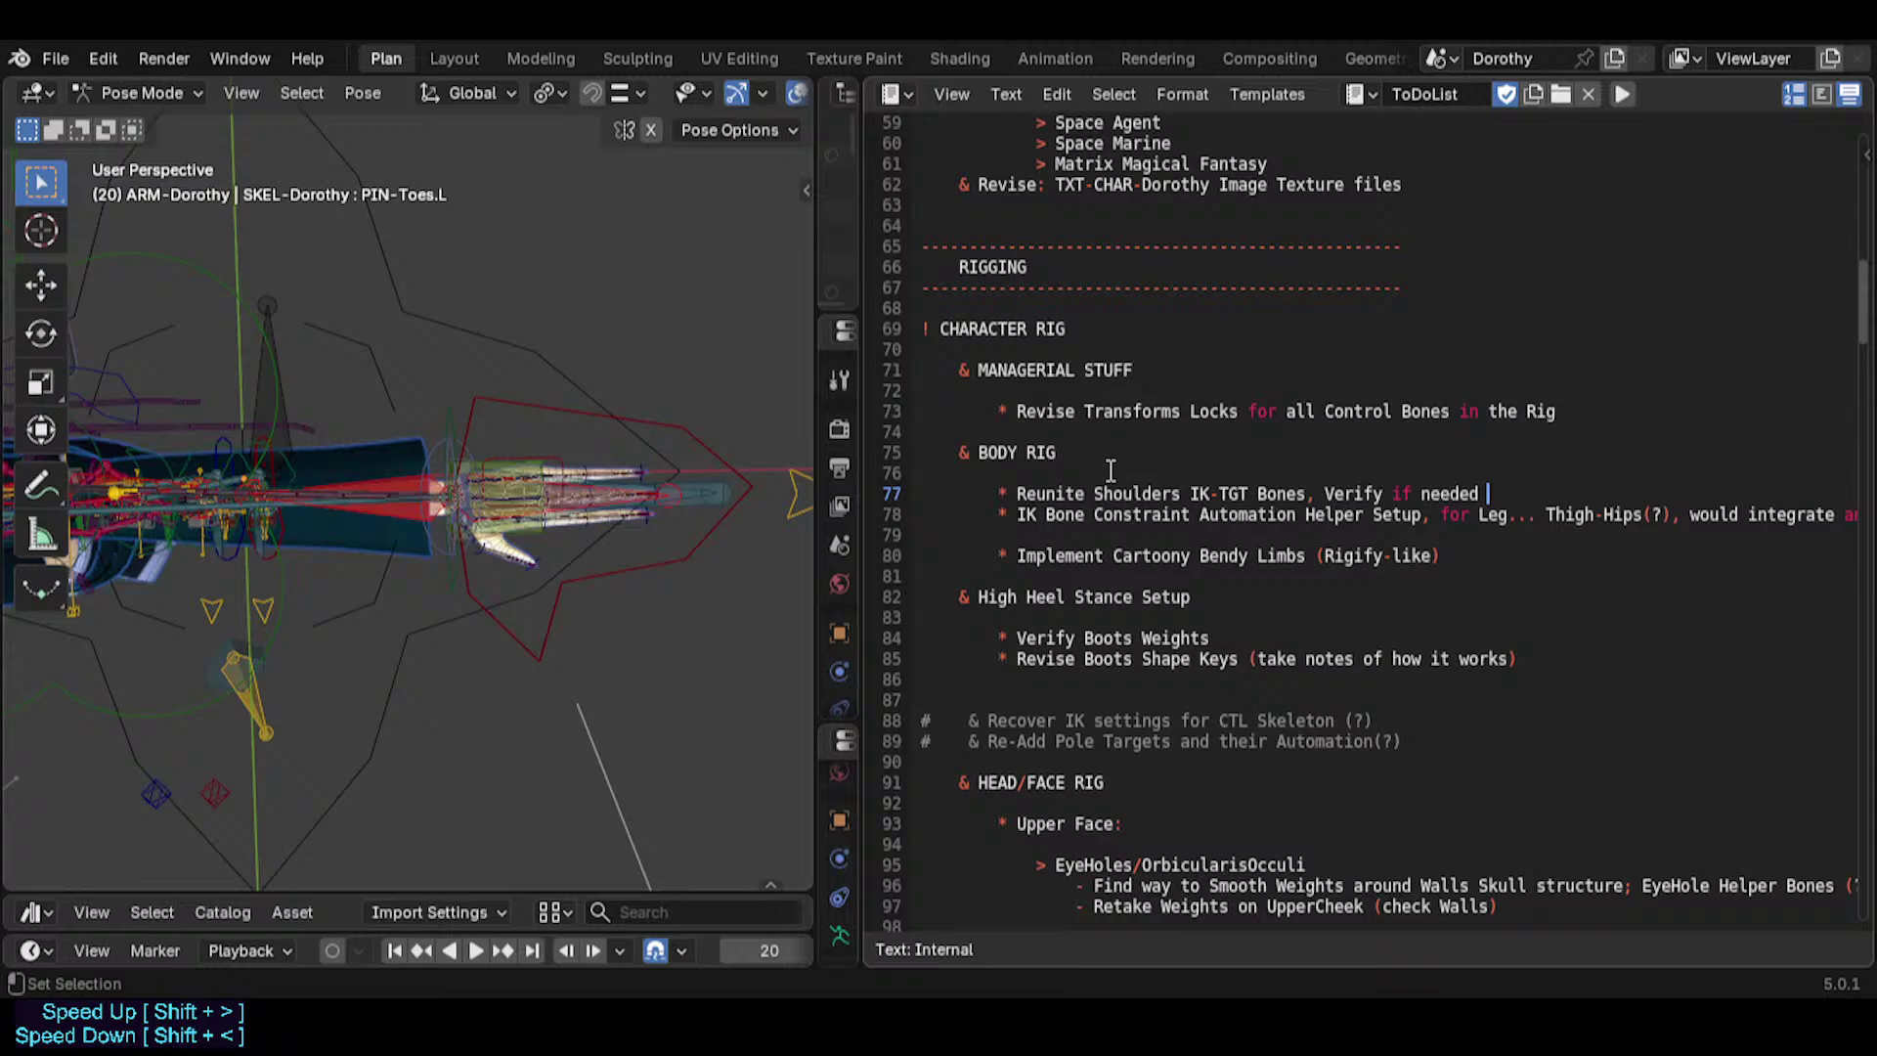
pyautogui.write('+1 Bone in Chains')
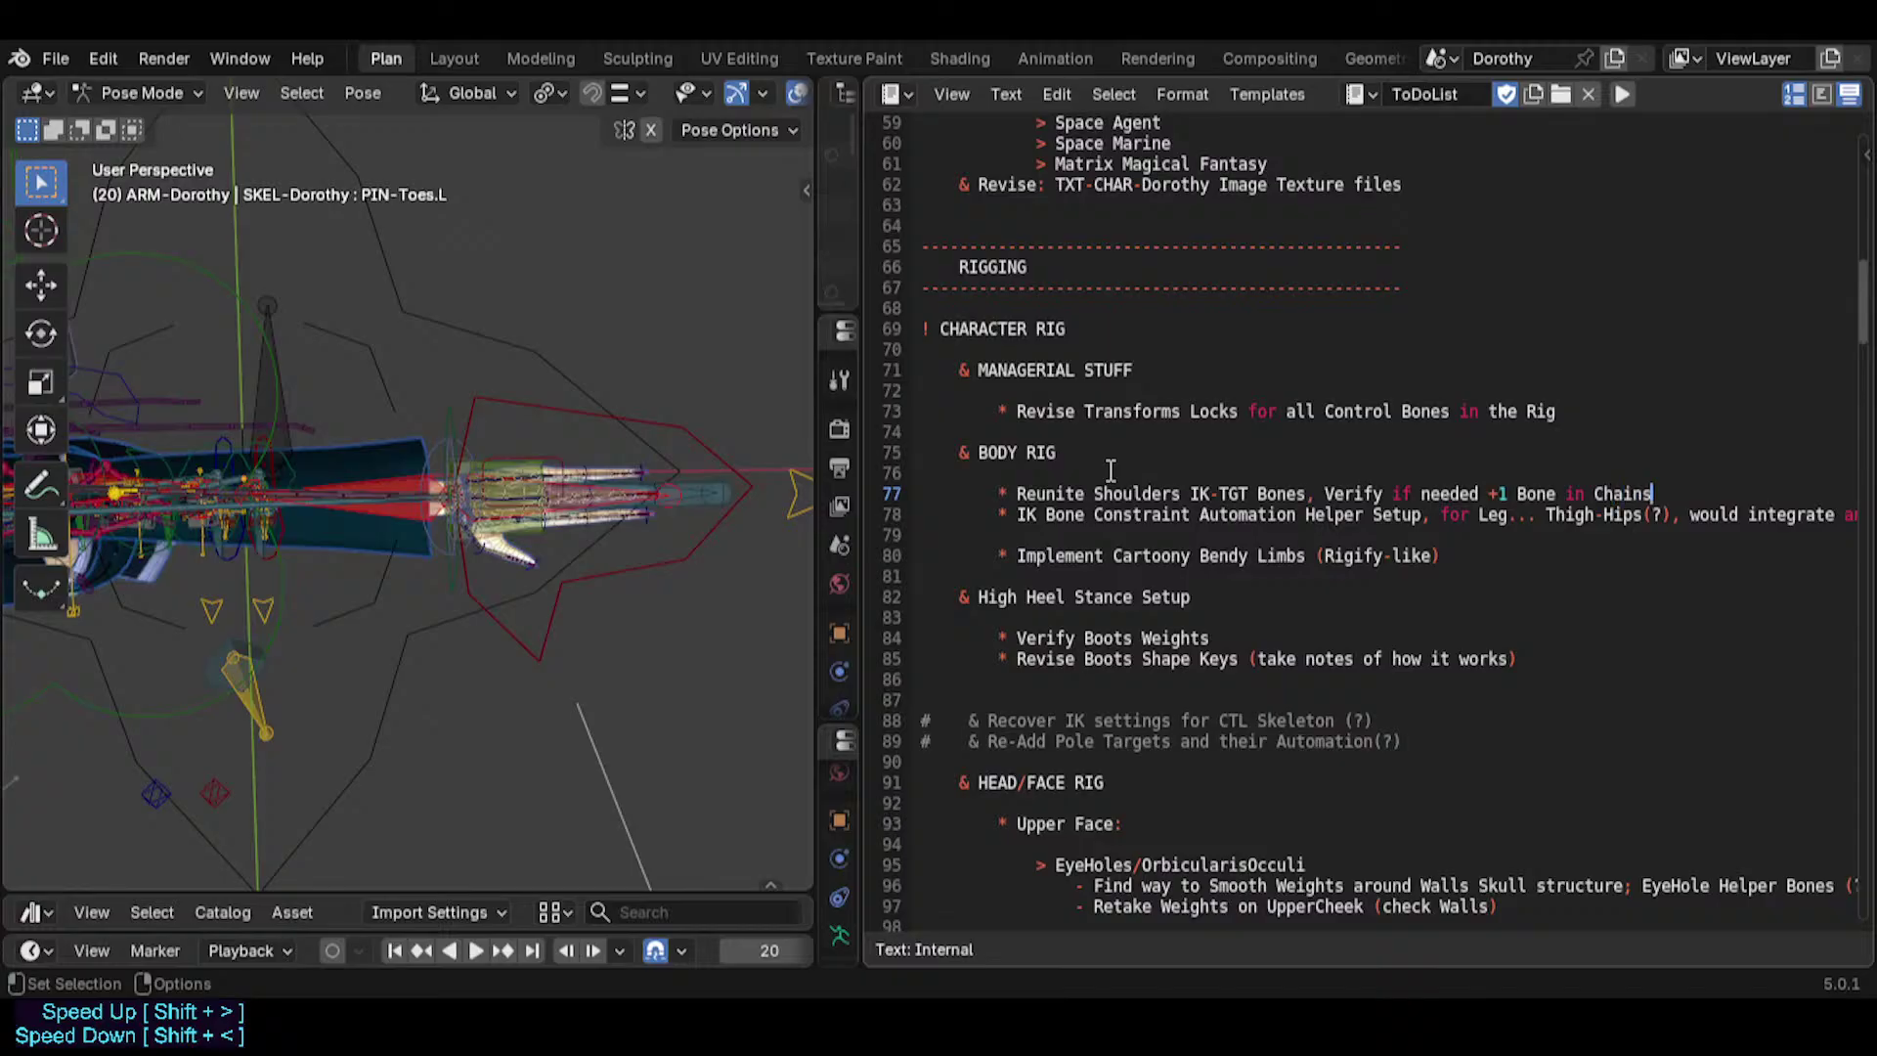
pyautogui.hotkey('ctrl', 's')
# Finish the Reunite Shoulders note with "for that matter." and select its whole line.
pyautogui.write('for tha')
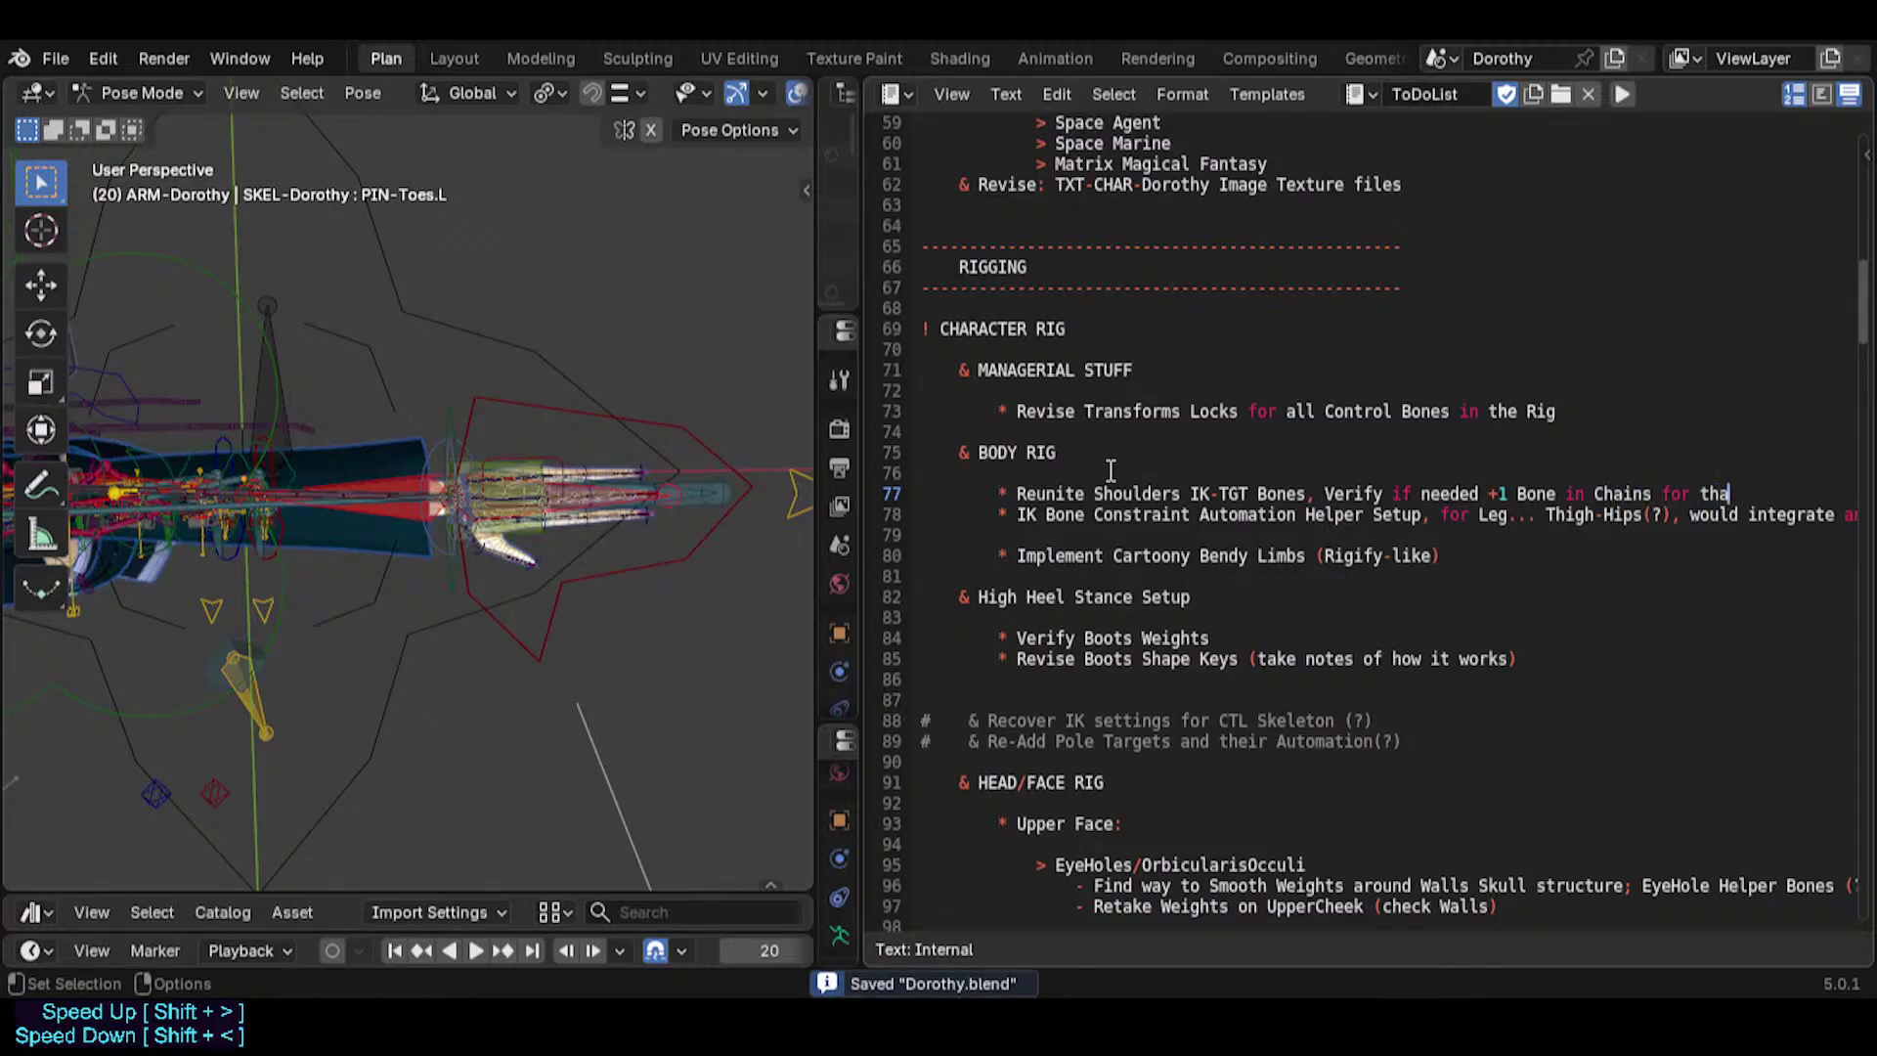
pyautogui.write('t matter.')
pyautogui.press('Home')
pyautogui.hotkey('shift', 'End')
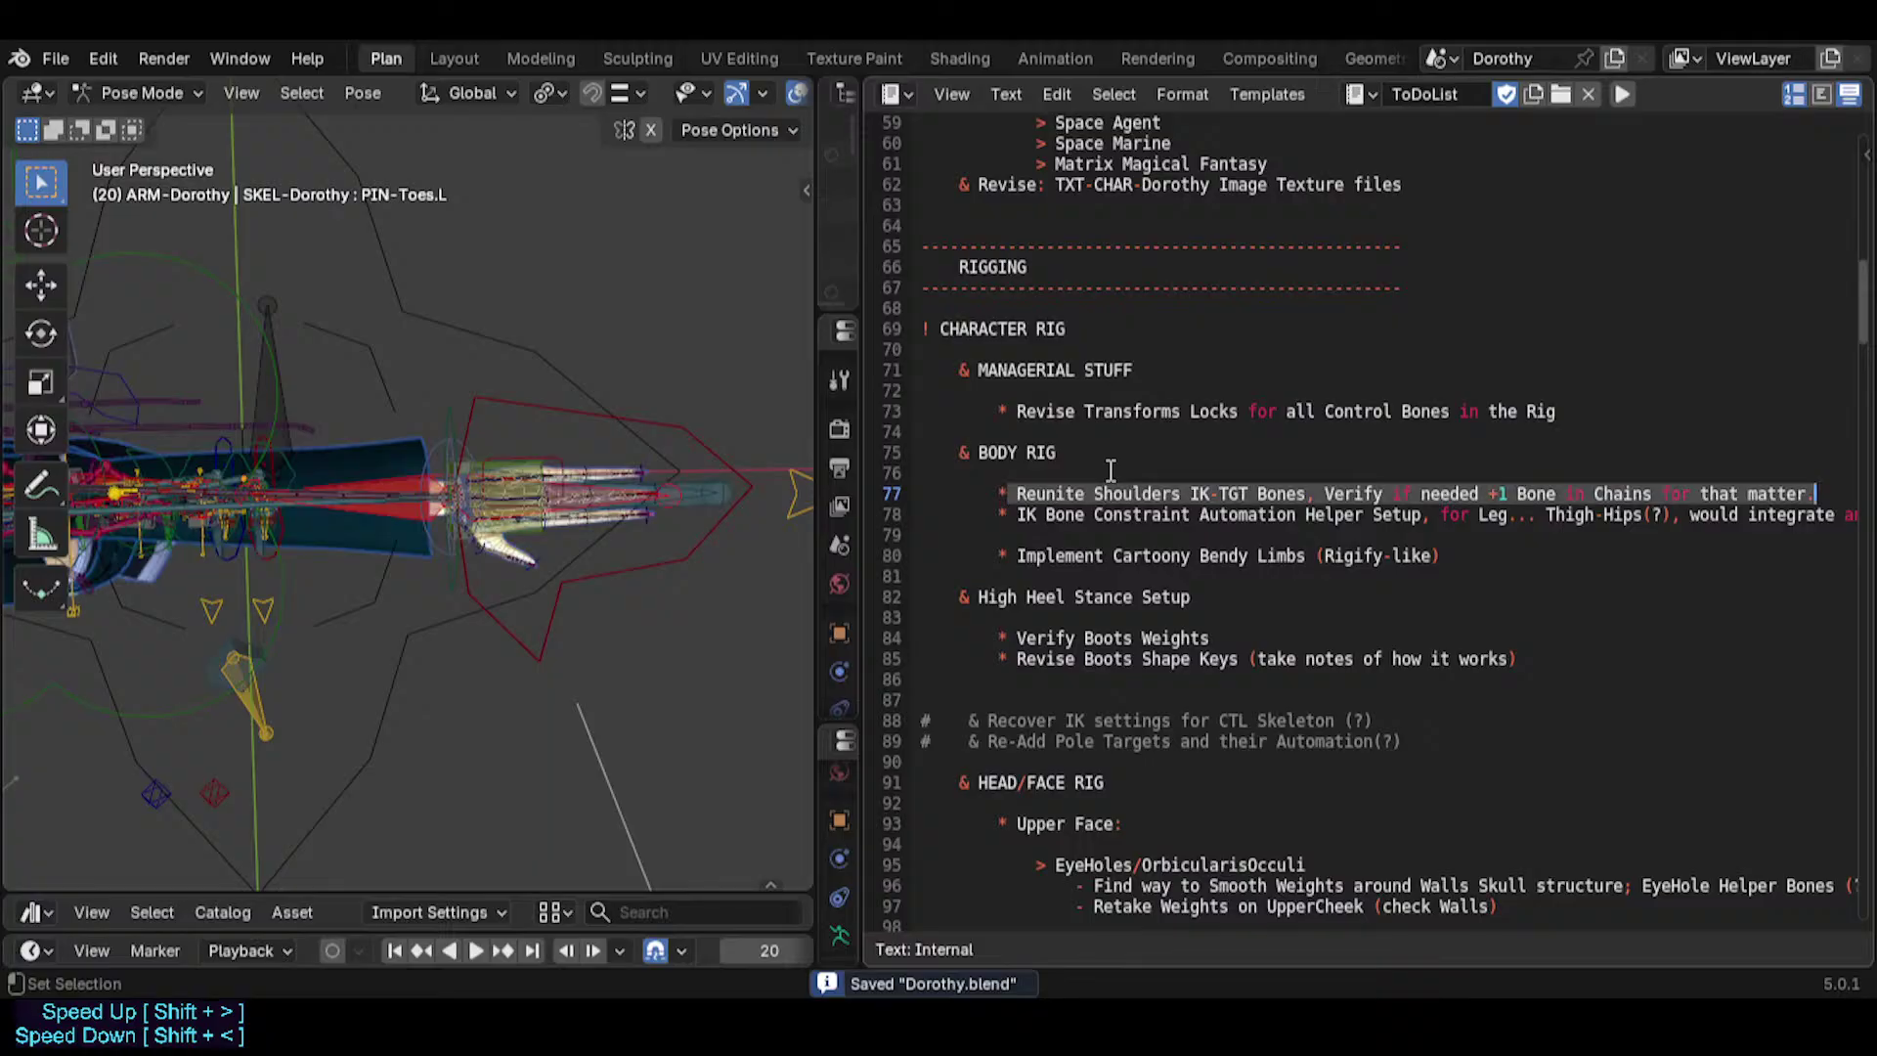
pyautogui.press('Home')
pyautogui.press('End')
pyautogui.hotkey('shift', 'Home')
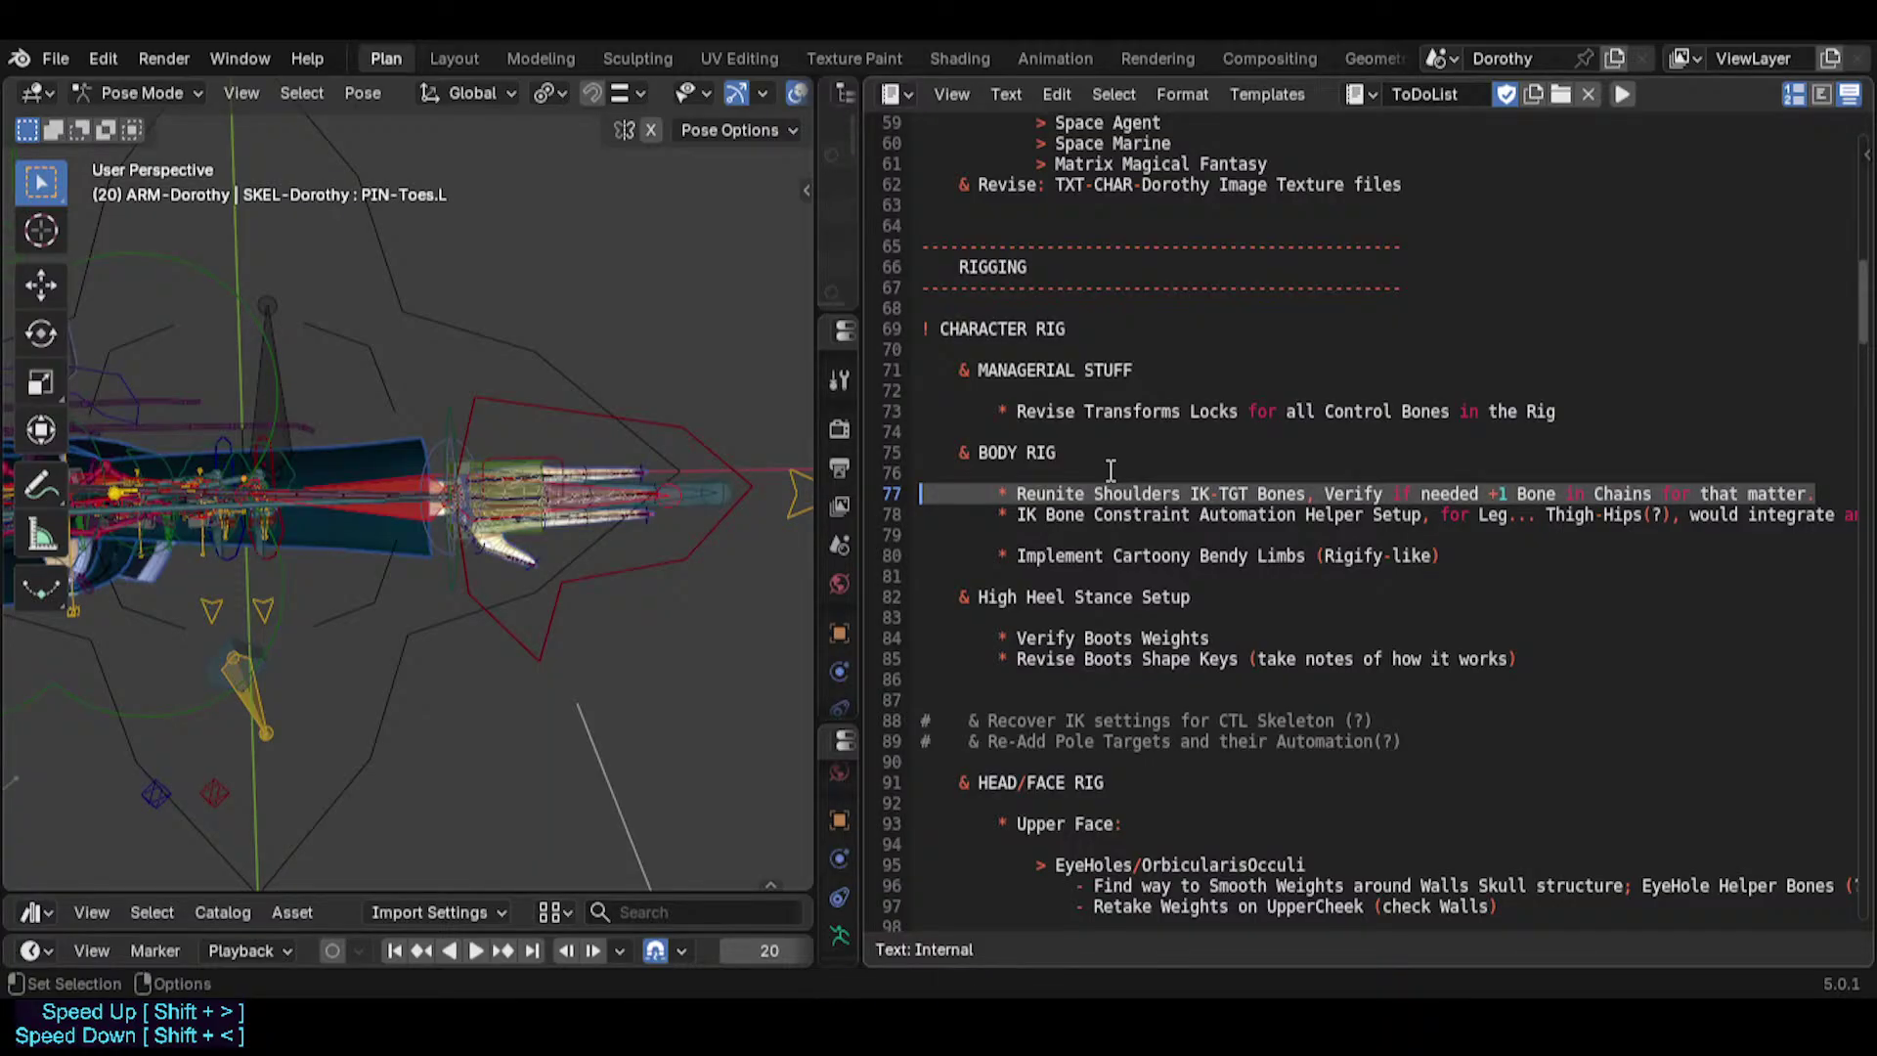
# Inspect the left shoulder bones in the armature's Edit Mode, picking bones around the upper arm and clavicle.
pyautogui.moveTo(268, 444); pyautogui.dragTo(264, 547, button='middle')
pyautogui.click(551, 519)
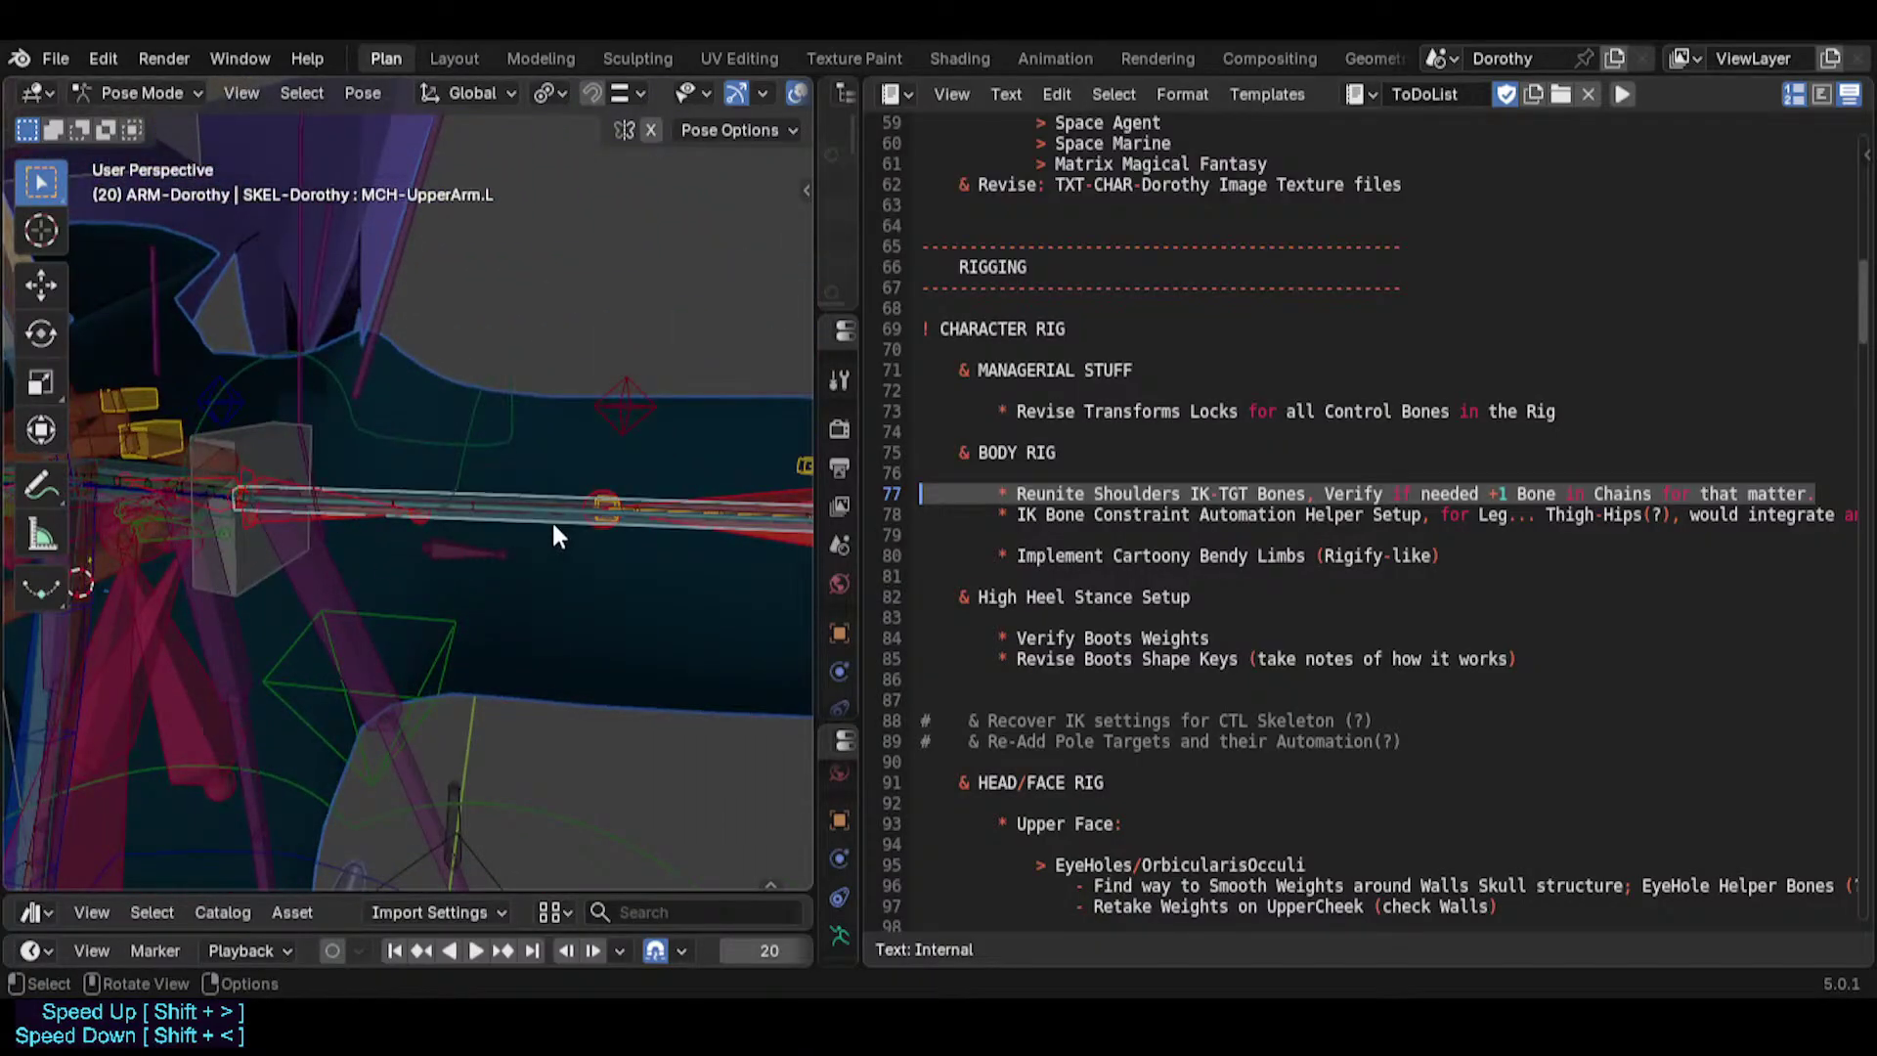
pyautogui.press('Tab')
pyautogui.scroll(-2, 477, 544)
pyautogui.moveTo(551, 519); pyautogui.dragTo(368, 519, button='middle')
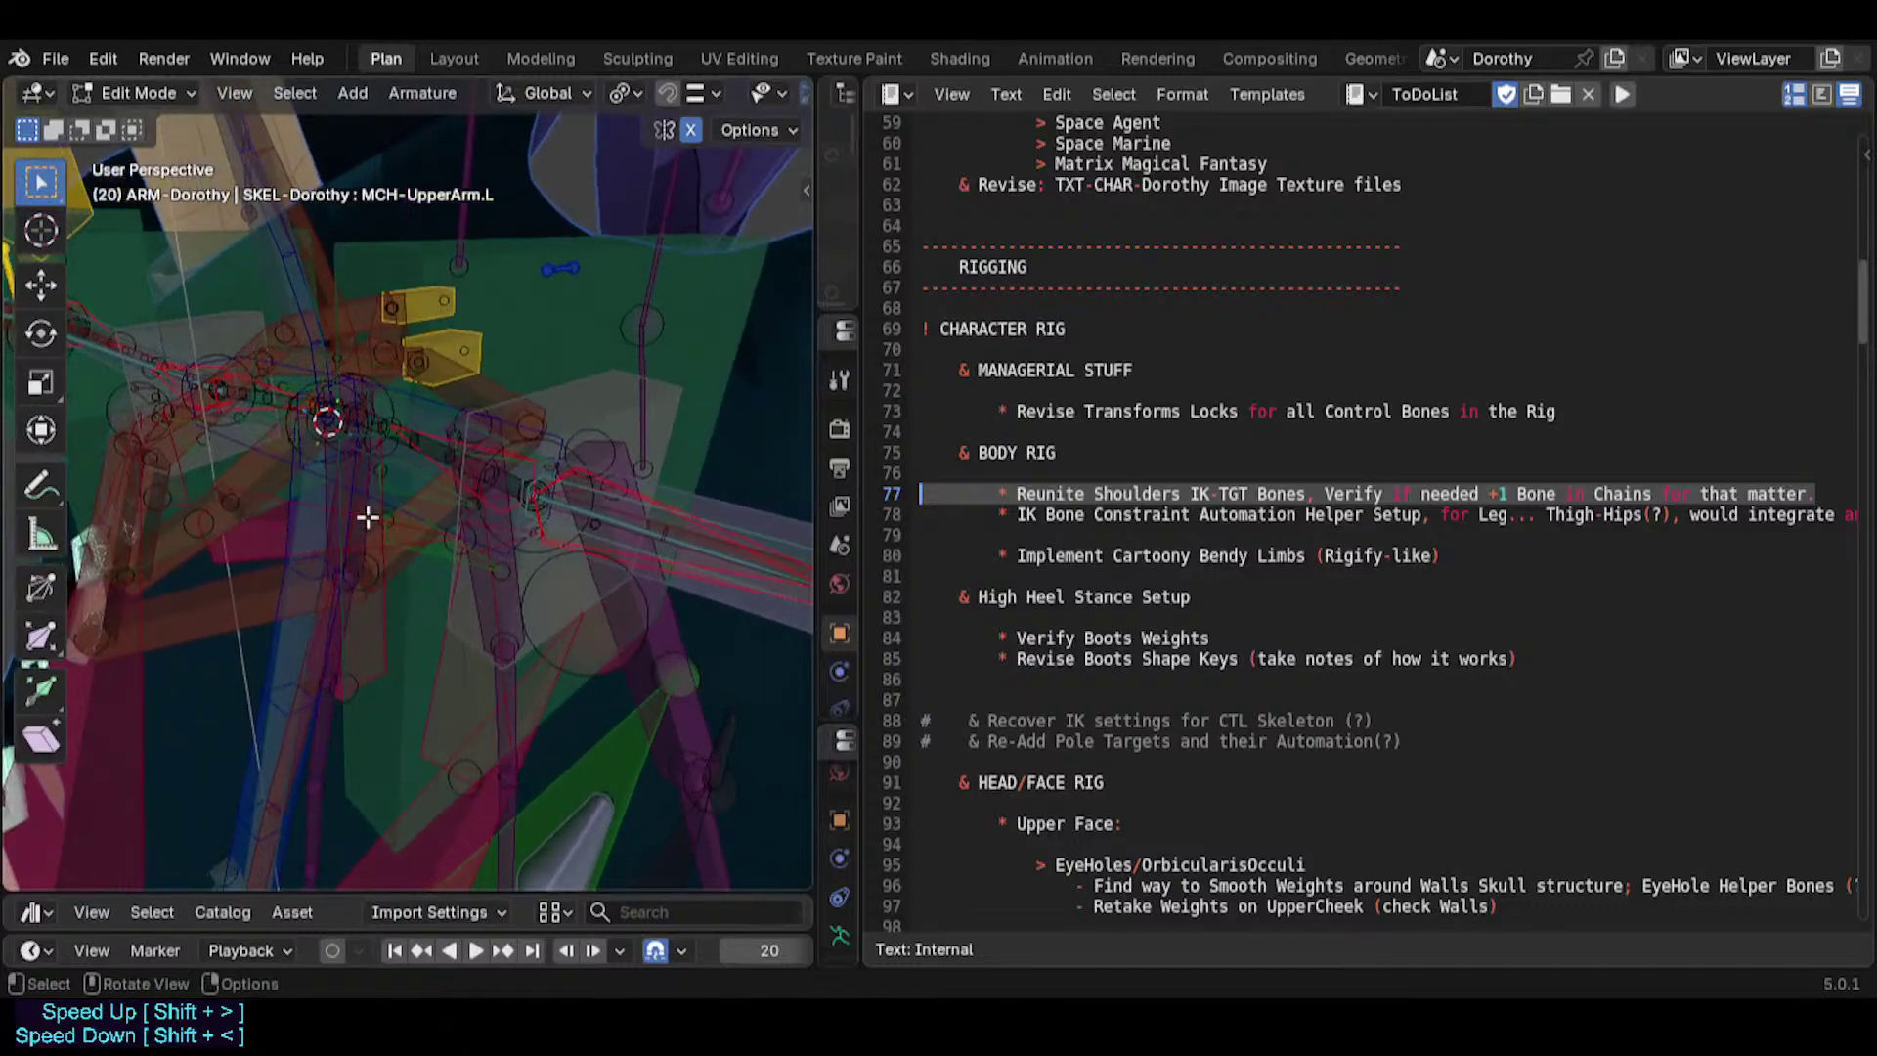
pyautogui.click(375, 478)
pyautogui.click(415, 544)
pyautogui.click(417, 547)
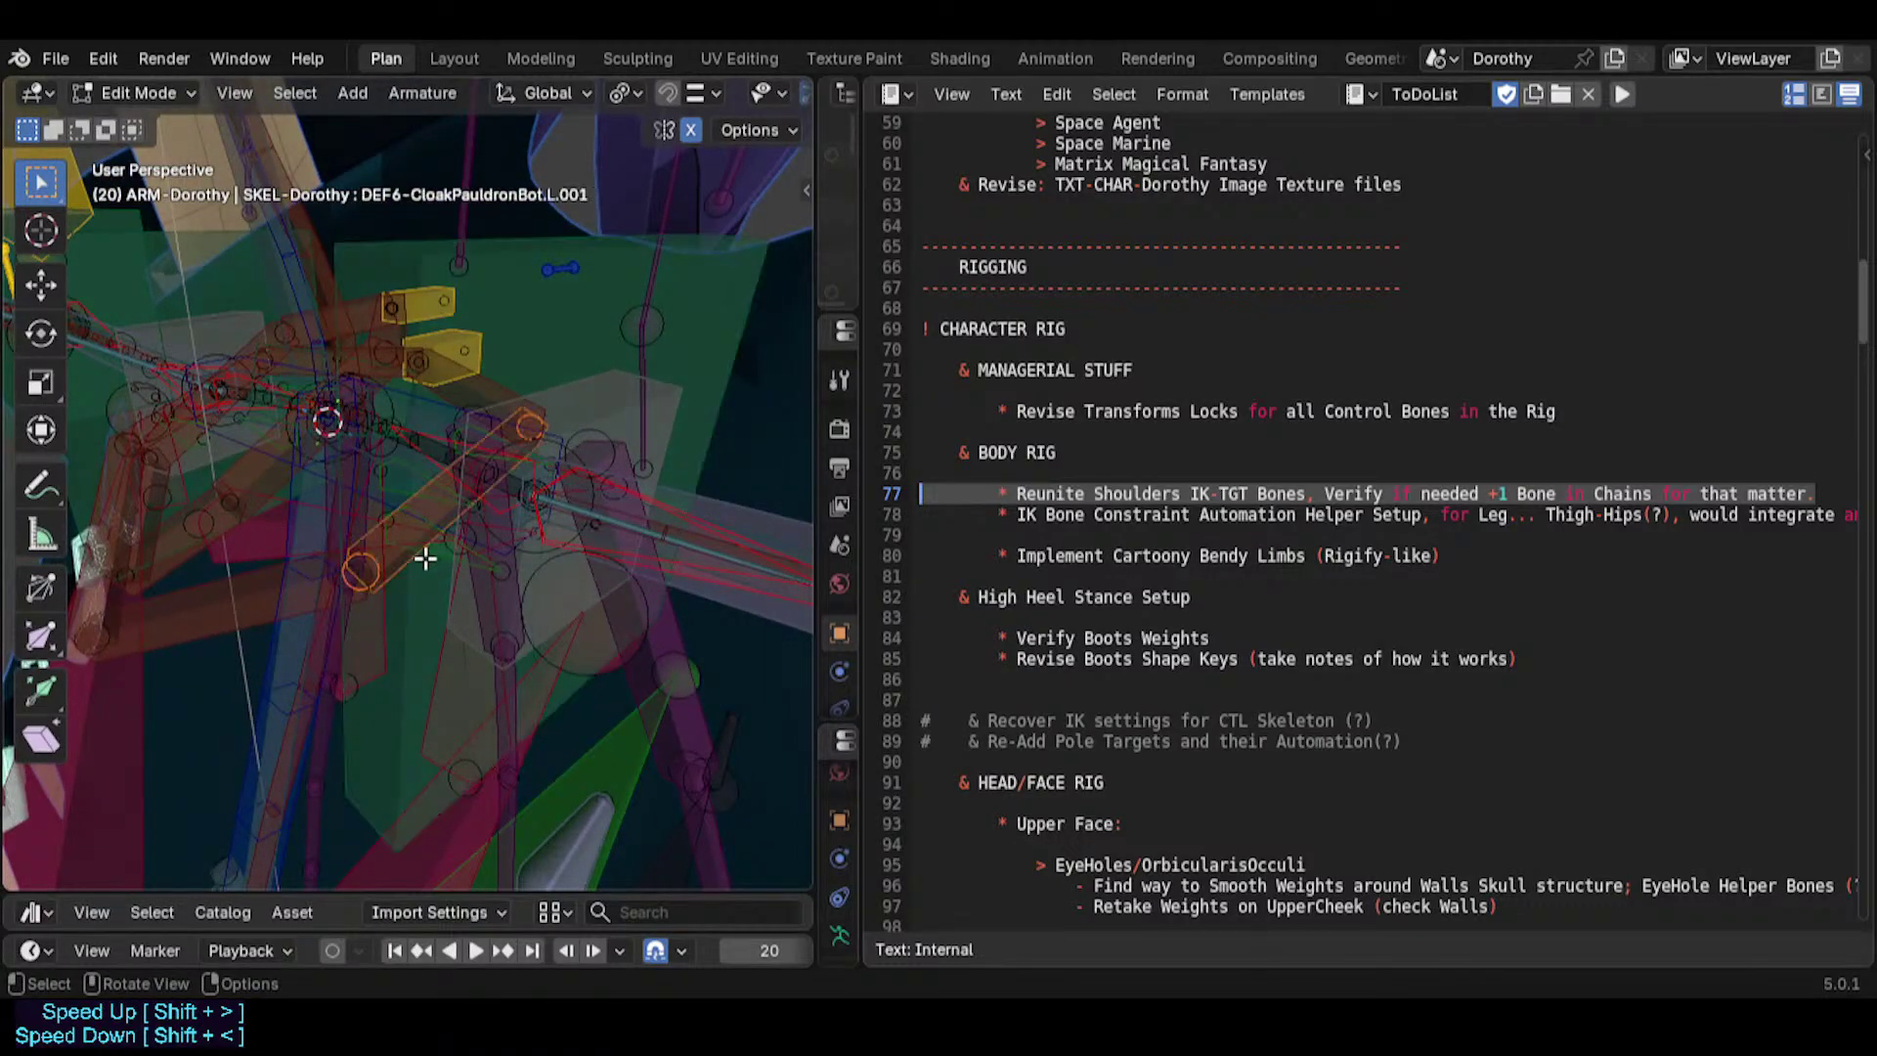
pyautogui.click(418, 549)
pyautogui.click(466, 517)
pyautogui.moveTo(520, 464); pyautogui.dragTo(406, 499, button='middle')
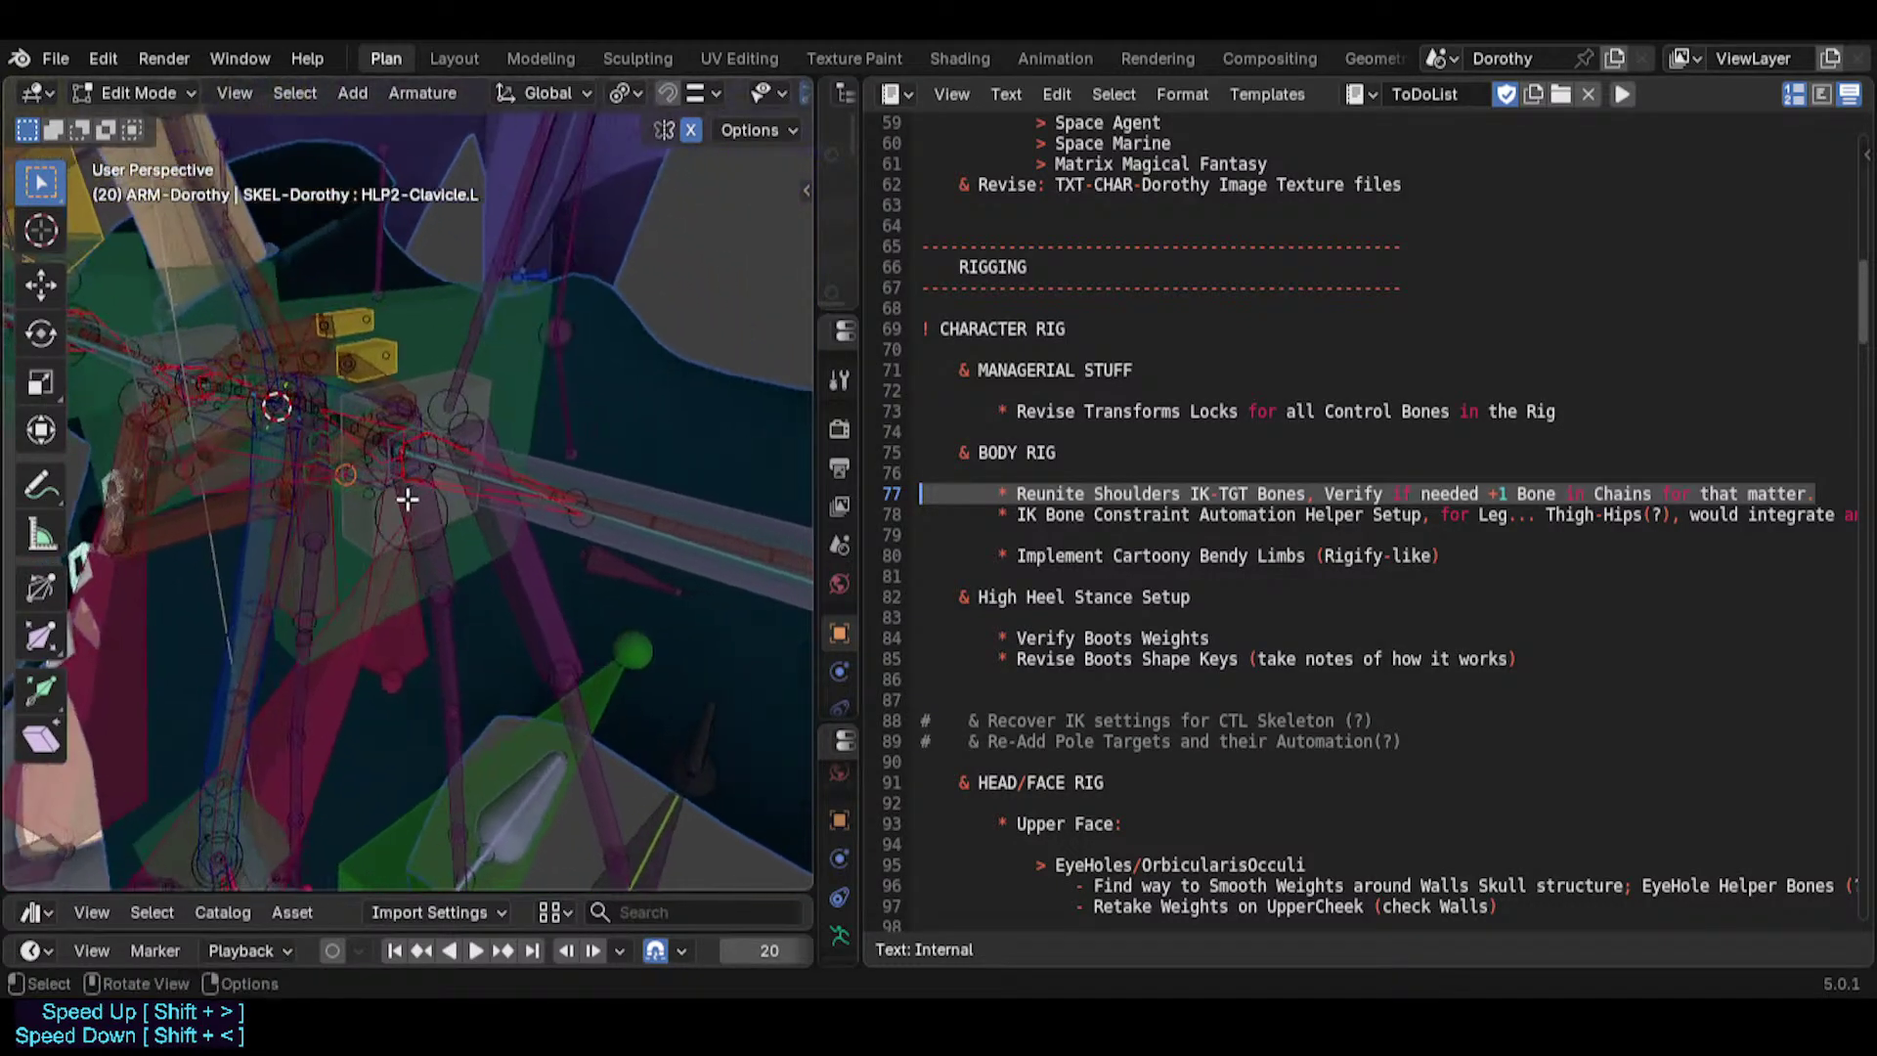
# Review the Reunite Shoulders note under BODY RIG, highlighting its part about the extra bone in chains.
pyautogui.scroll(-1, 1198, 520)
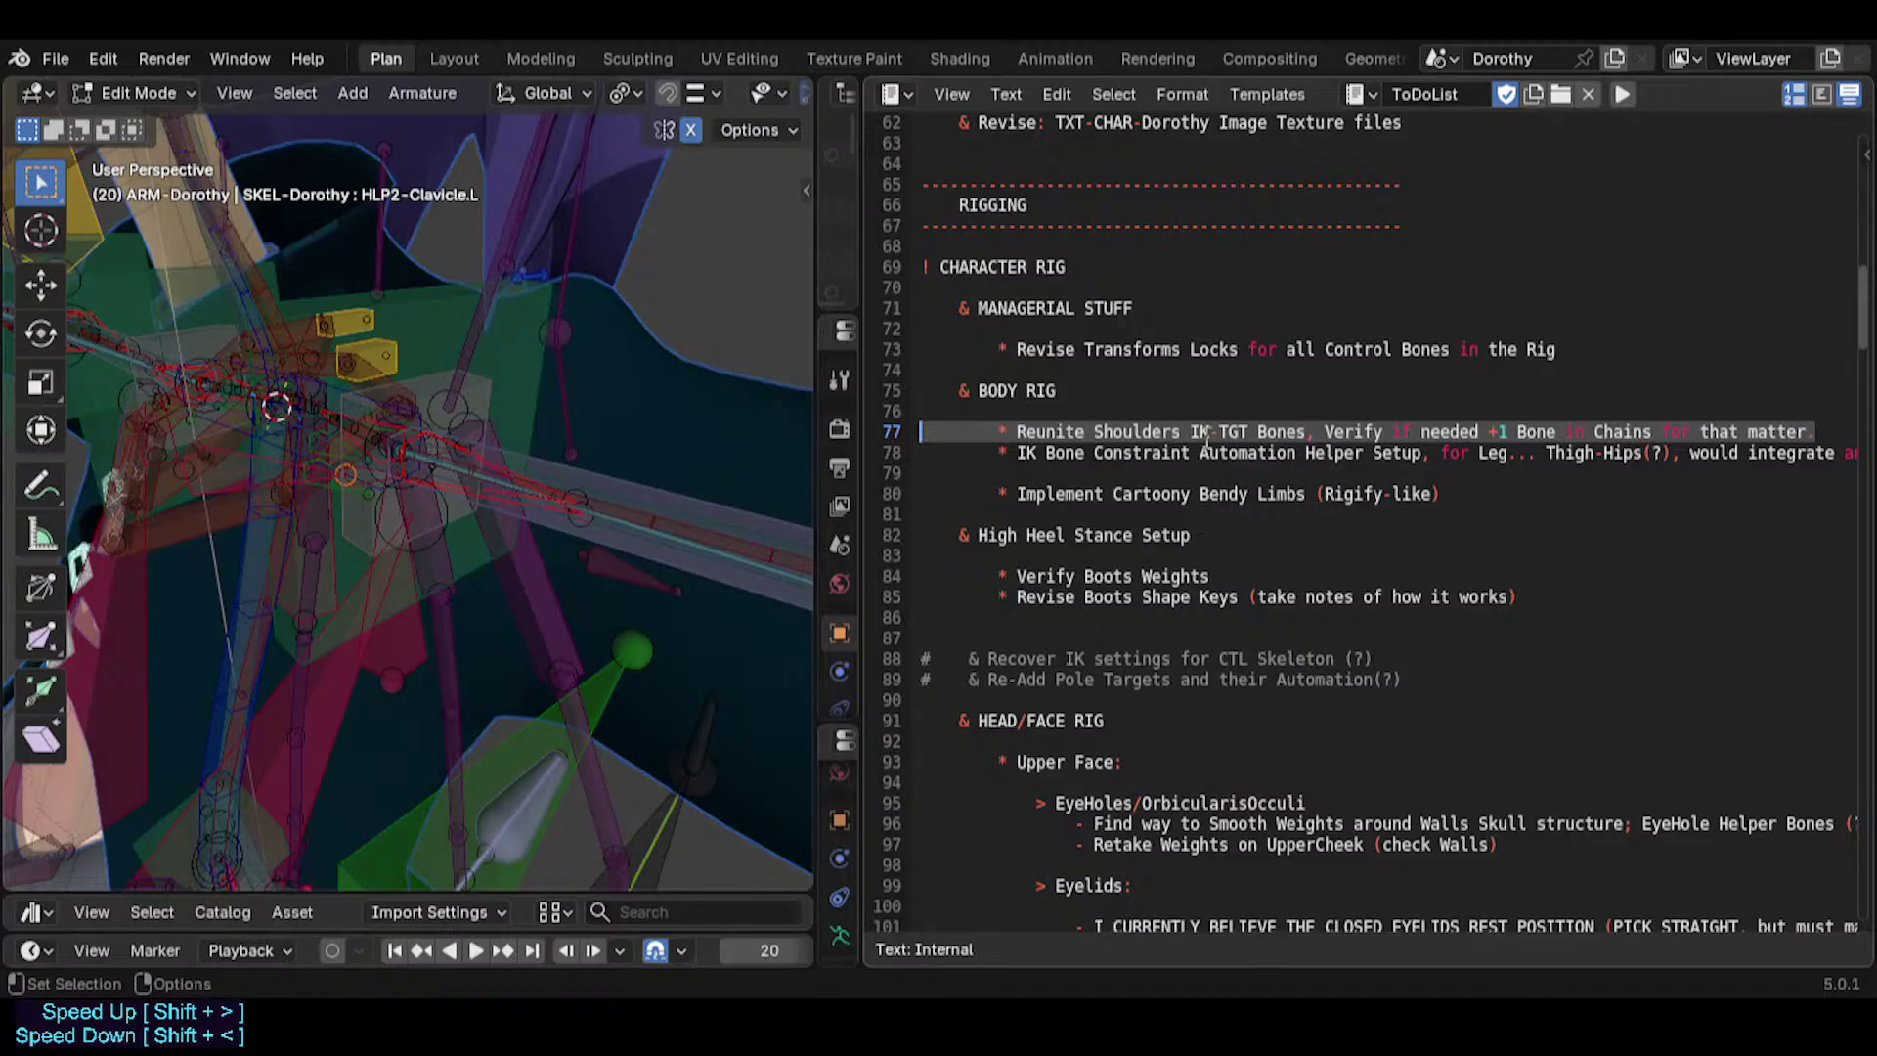
pyautogui.click(1749, 451)
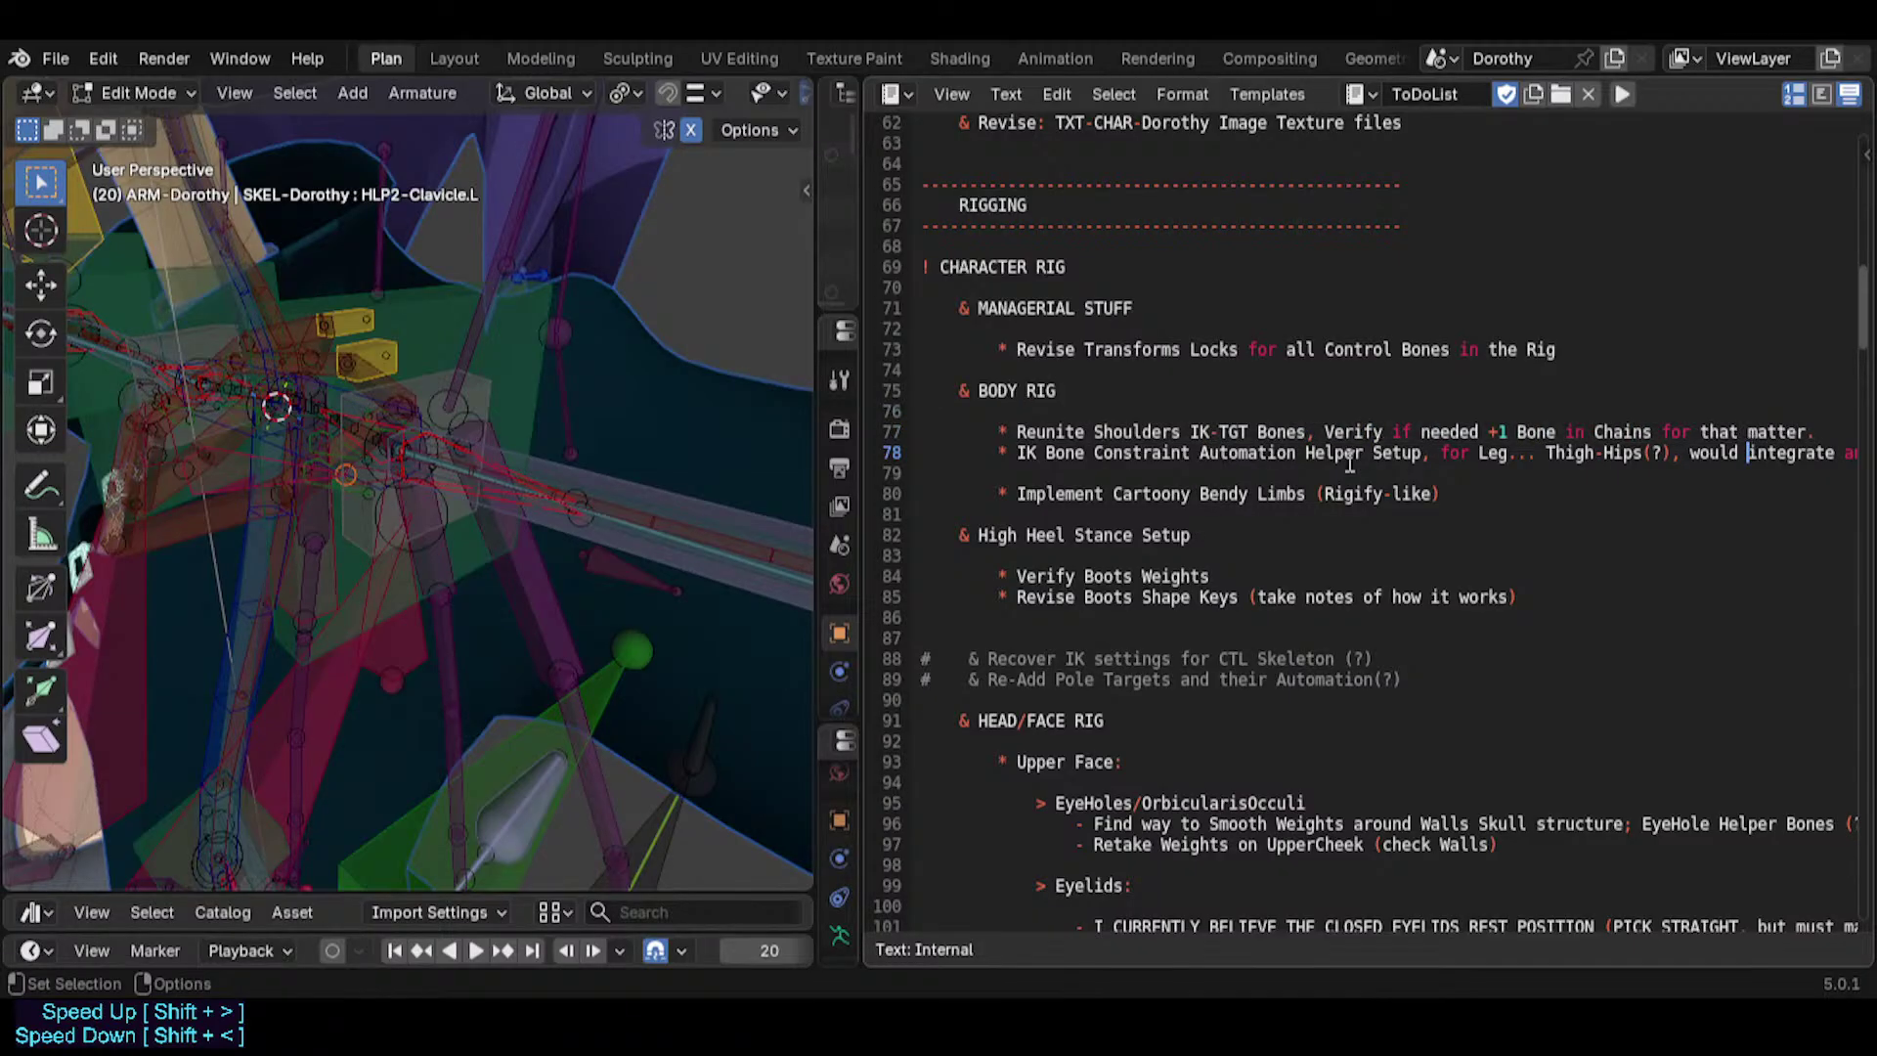
pyautogui.scroll(-1, 1339, 471)
pyautogui.moveTo(1428, 439); pyautogui.dragTo(1481, 480, button='middle')
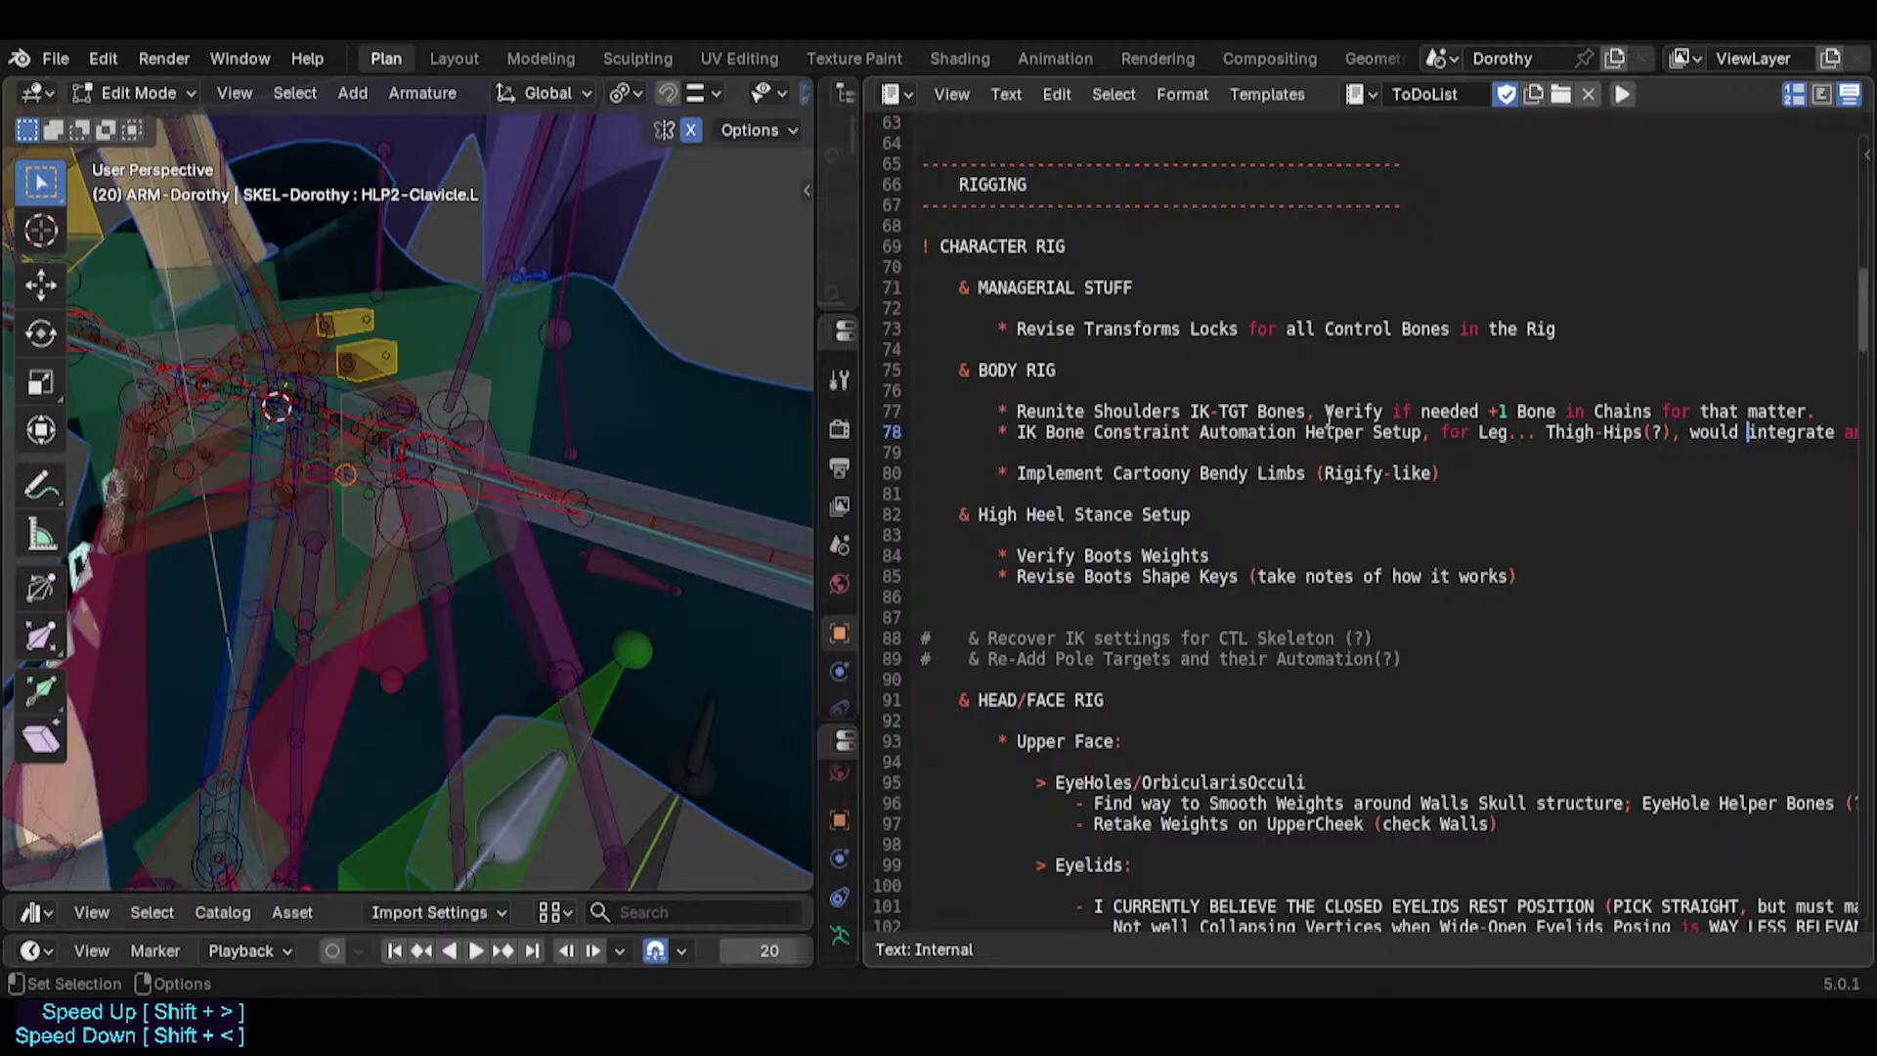
pyautogui.moveTo(1324, 413); pyautogui.dragTo(1666, 413)
pyautogui.click(1506, 412)
pyautogui.moveTo(1403, 412); pyautogui.dragTo(1833, 412)
pyautogui.click(1454, 413)
# Review the IK Bone Constraint Automation Helper Setup note, highlighting its text from "IK Bone" onward.
pyautogui.click(1199, 452)
pyautogui.click(1212, 432)
pyautogui.click(1076, 432)
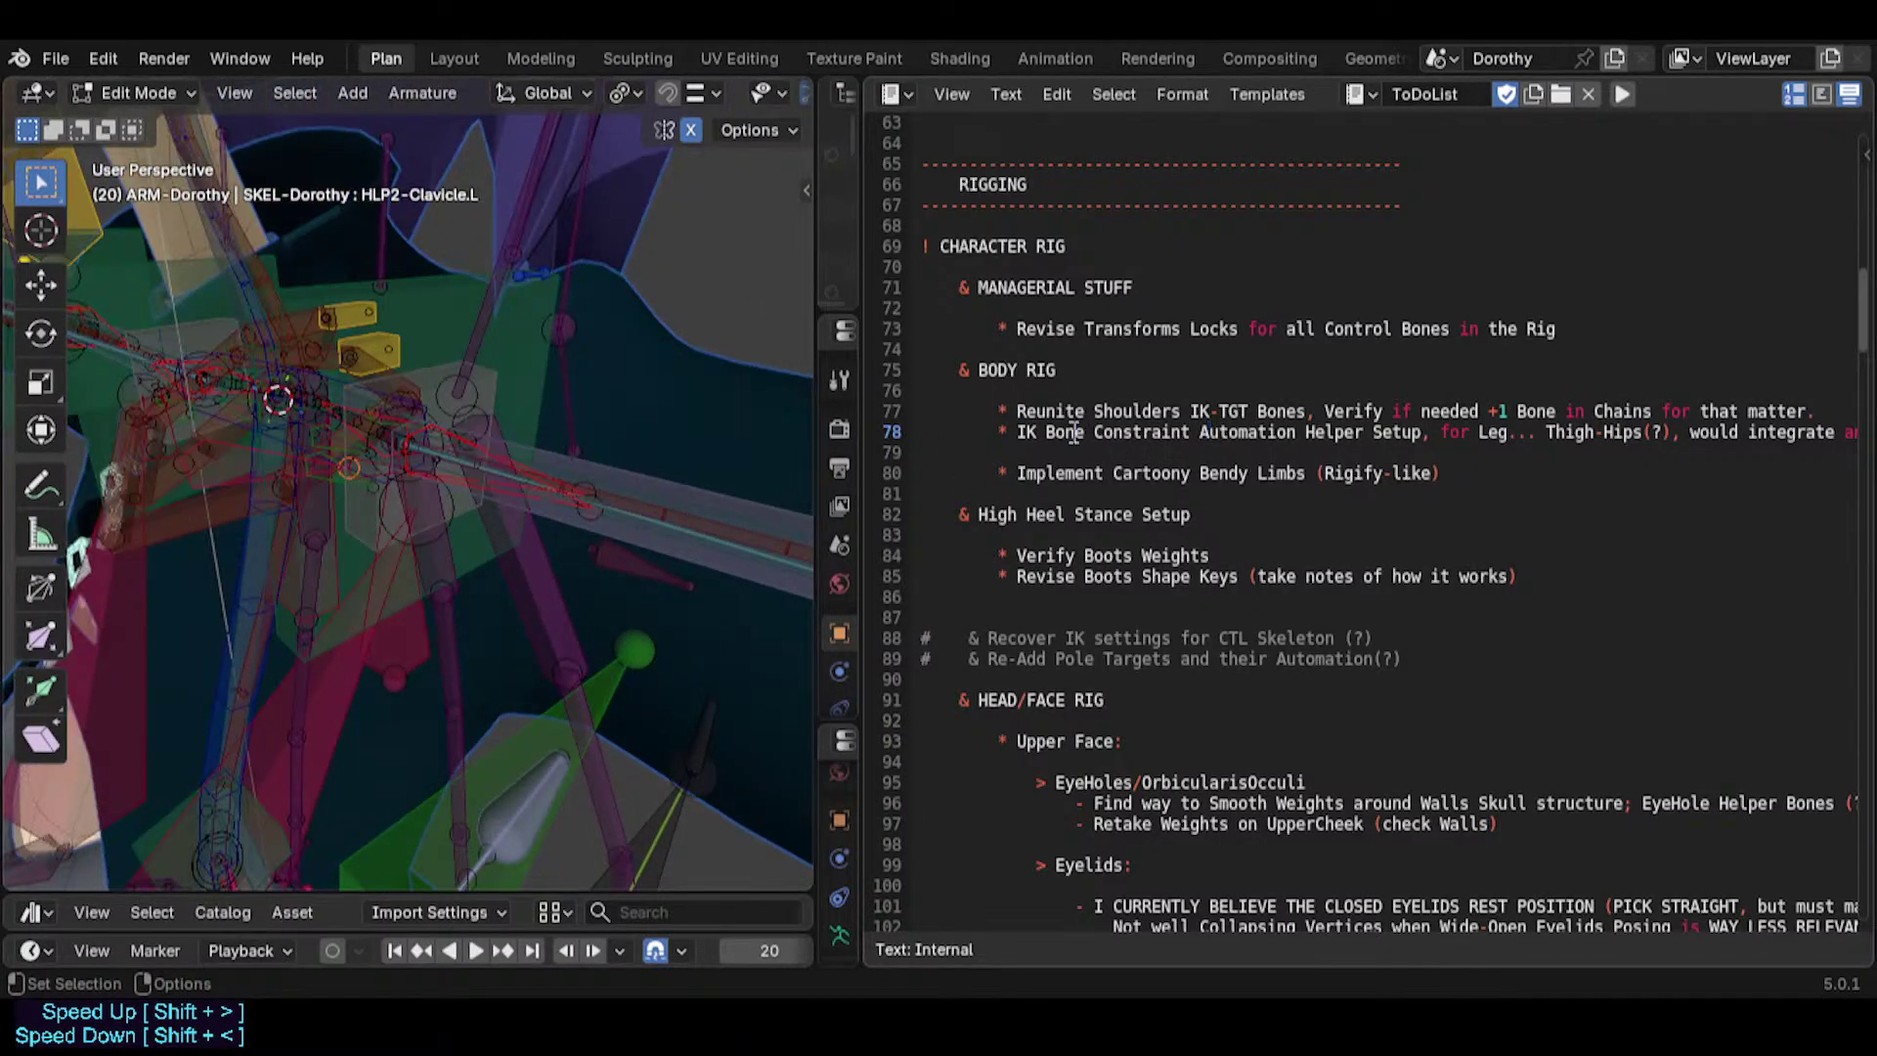
pyautogui.scroll(1, 1042, 430)
pyautogui.scroll(-1, 1022, 430)
pyautogui.moveTo(1023, 435); pyautogui.dragTo(1151, 417)
pyautogui.click(1162, 430)
pyautogui.moveTo(1094, 432); pyautogui.dragTo(1358, 432)
pyautogui.click(1191, 432)
pyautogui.moveTo(1019, 435); pyautogui.dragTo(1028, 448)
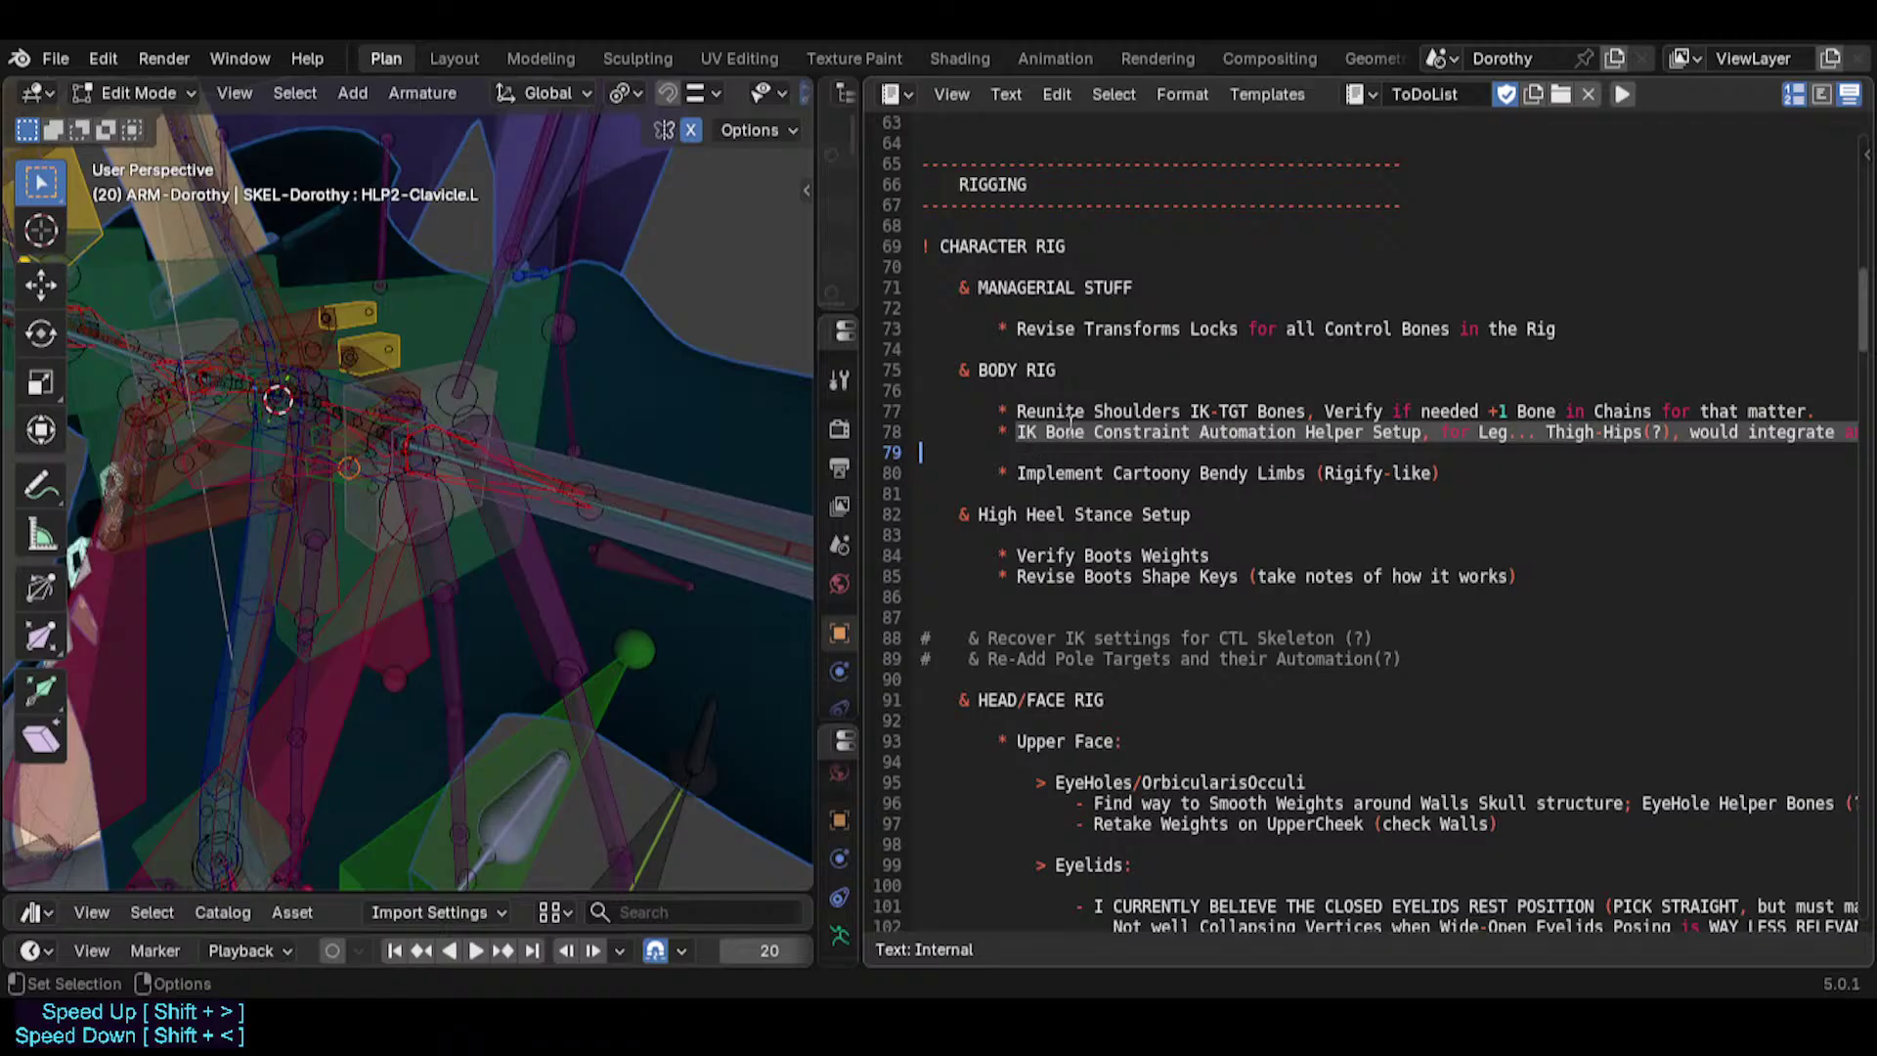
# Prefix the IK Bone Constraint Automation Helper Setup note with "Revise:" and save the file.
pyautogui.press('Left')
pyautogui.write('Revise:')
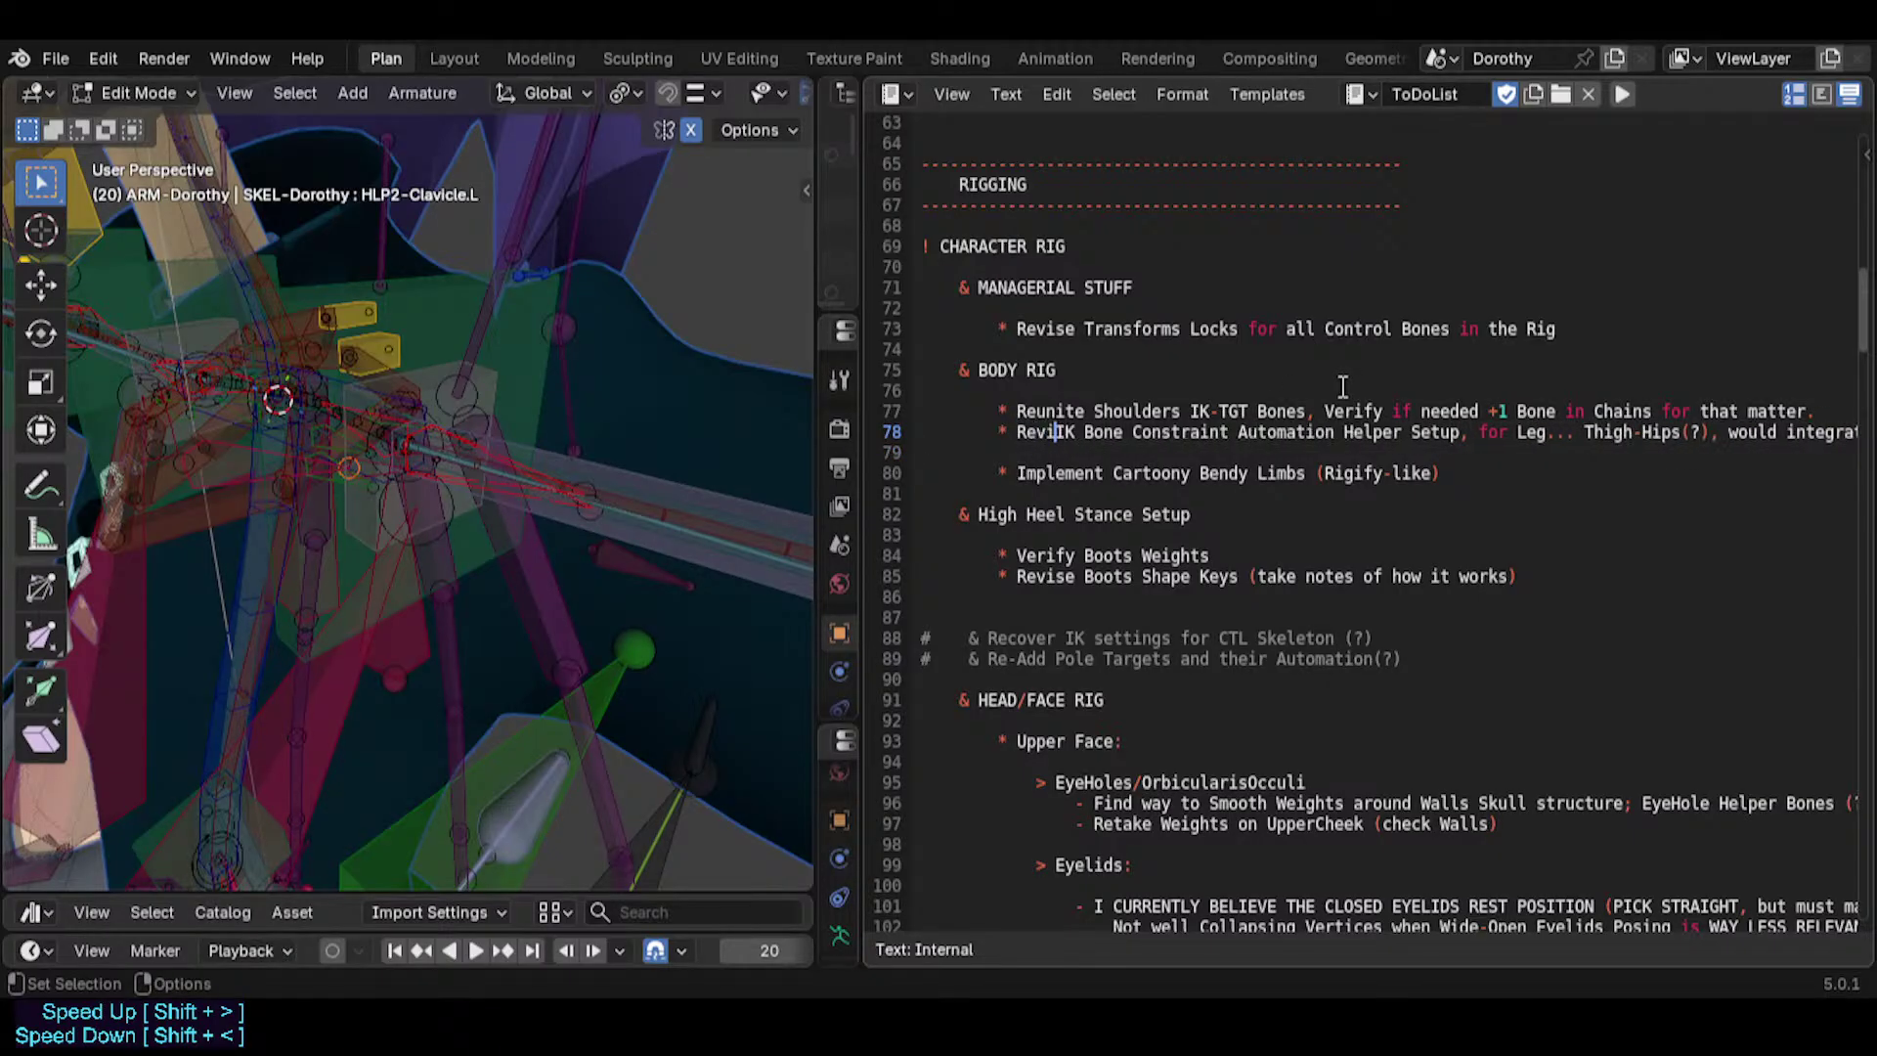
pyautogui.press('Down')
pyautogui.press('Down')
pyautogui.hotkey('ctrl', 's')
pyautogui.press('Right')
pyautogui.press('Right')
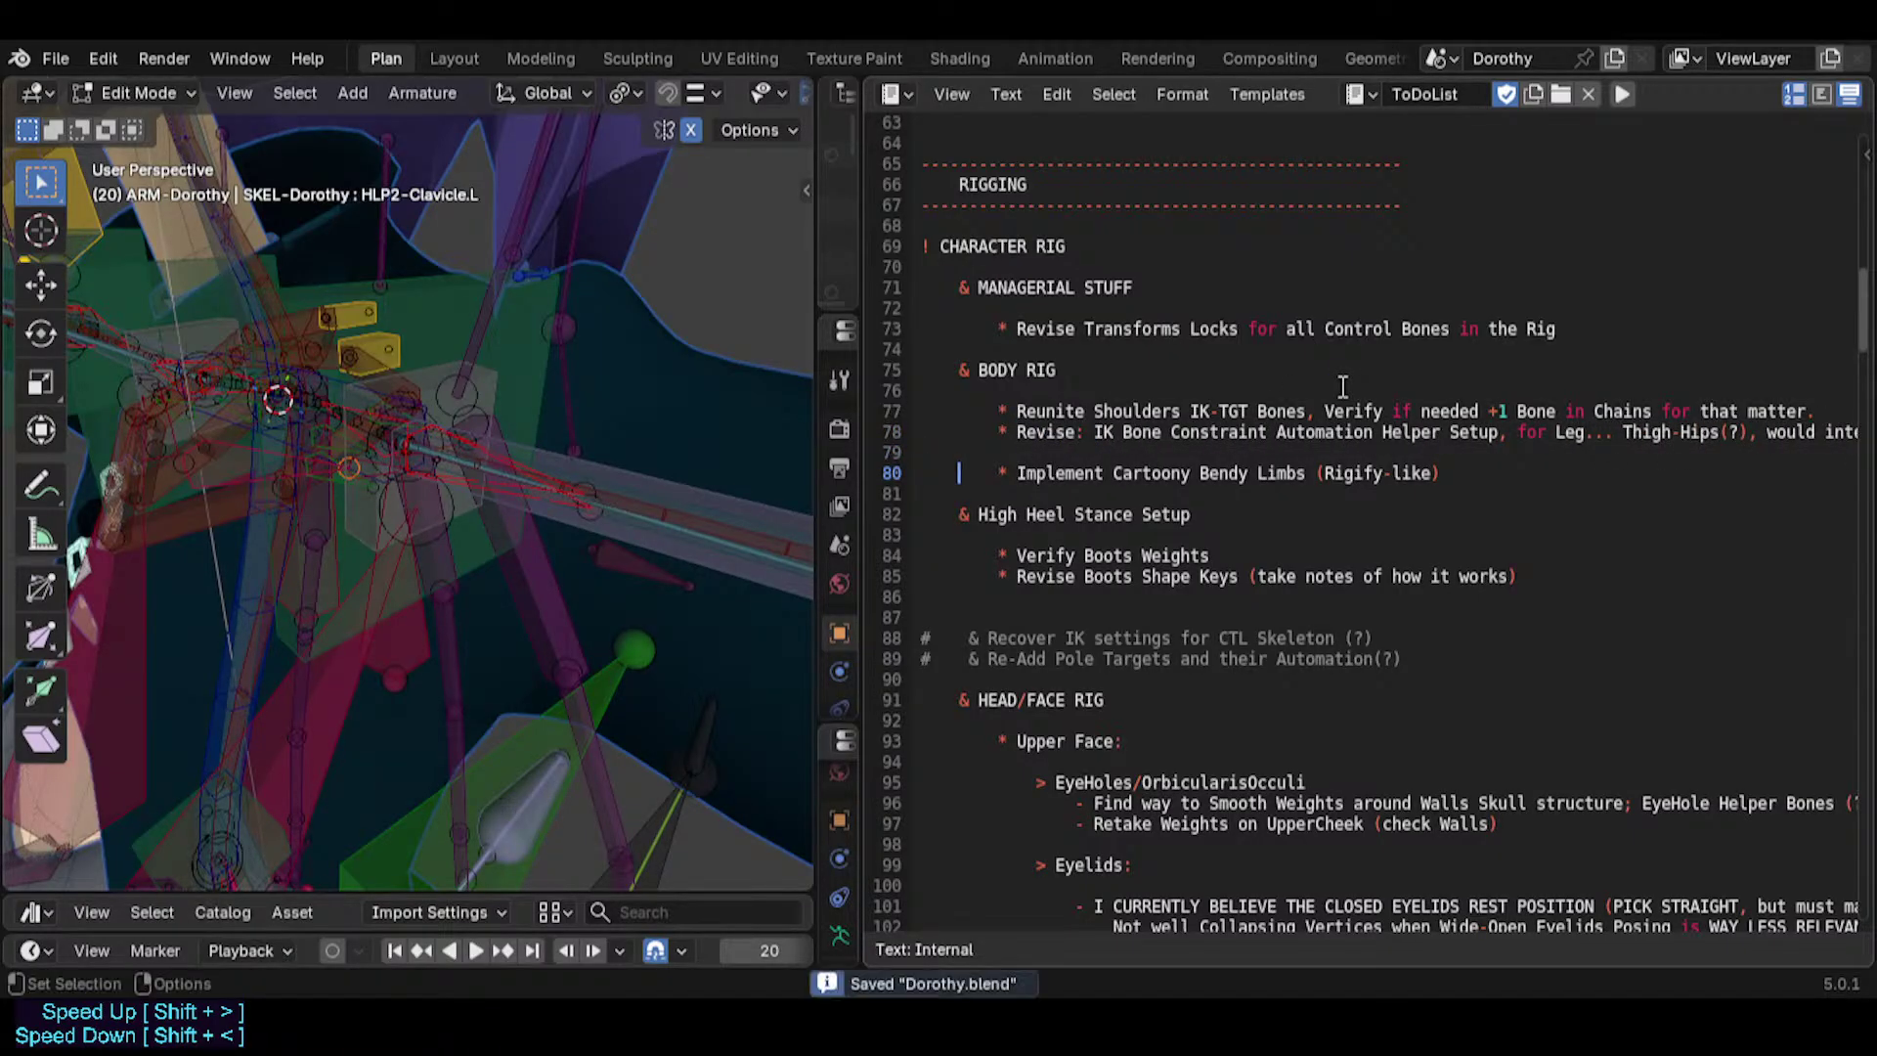
# Move the Implement Cartoony Bendy Limbs note to the start of the BODY RIG list, above the Reunite Shoulders note.
pyautogui.press('Up')
pyautogui.press('Down')
pyautogui.hotkey('shift', 'End')
pyautogui.hotkey('ctrl', 'x')
pyautogui.press('Up')
pyautogui.press('Up')
pyautogui.press('Up')
pyautogui.press('Up')
pyautogui.press('Return')
pyautogui.press('Return')
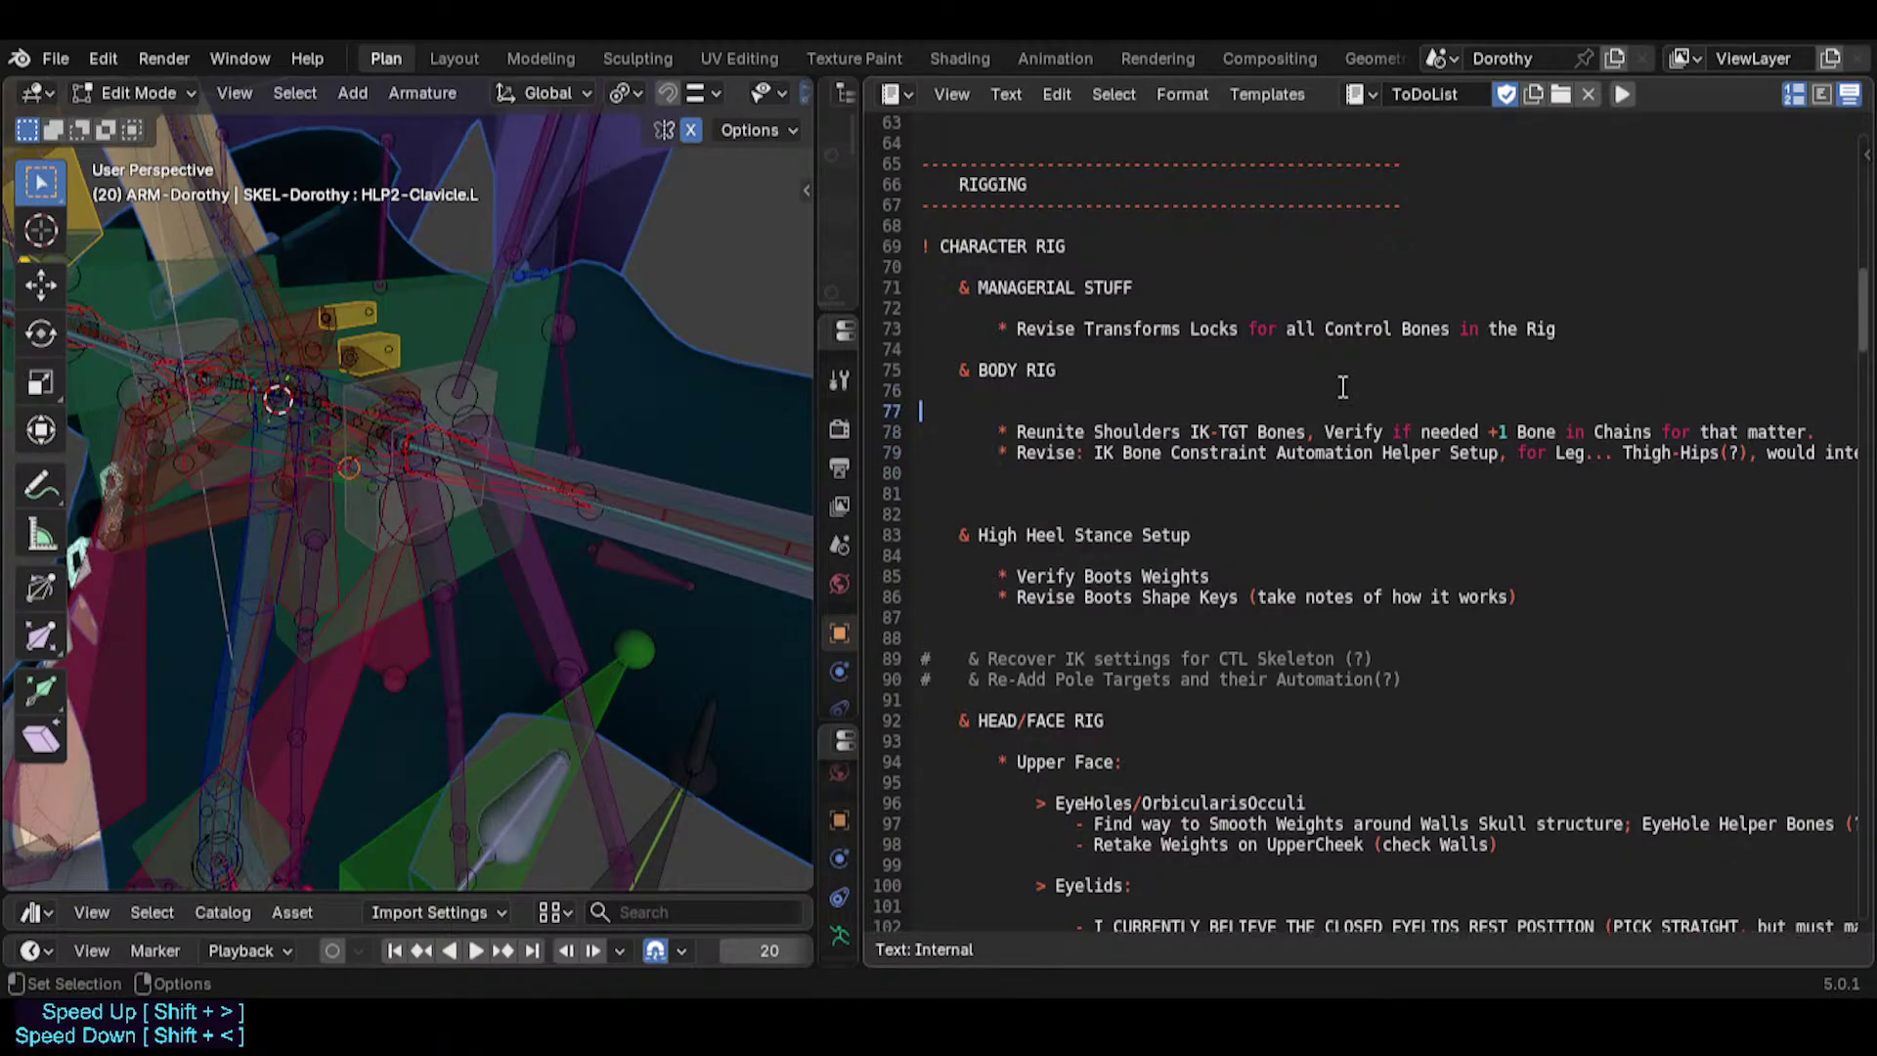
pyautogui.press('Up')
pyautogui.press('Up')
pyautogui.press('Down')
pyautogui.press('Tab')
pyautogui.hotkey('ctrl', 'v')
pyautogui.press('Home')
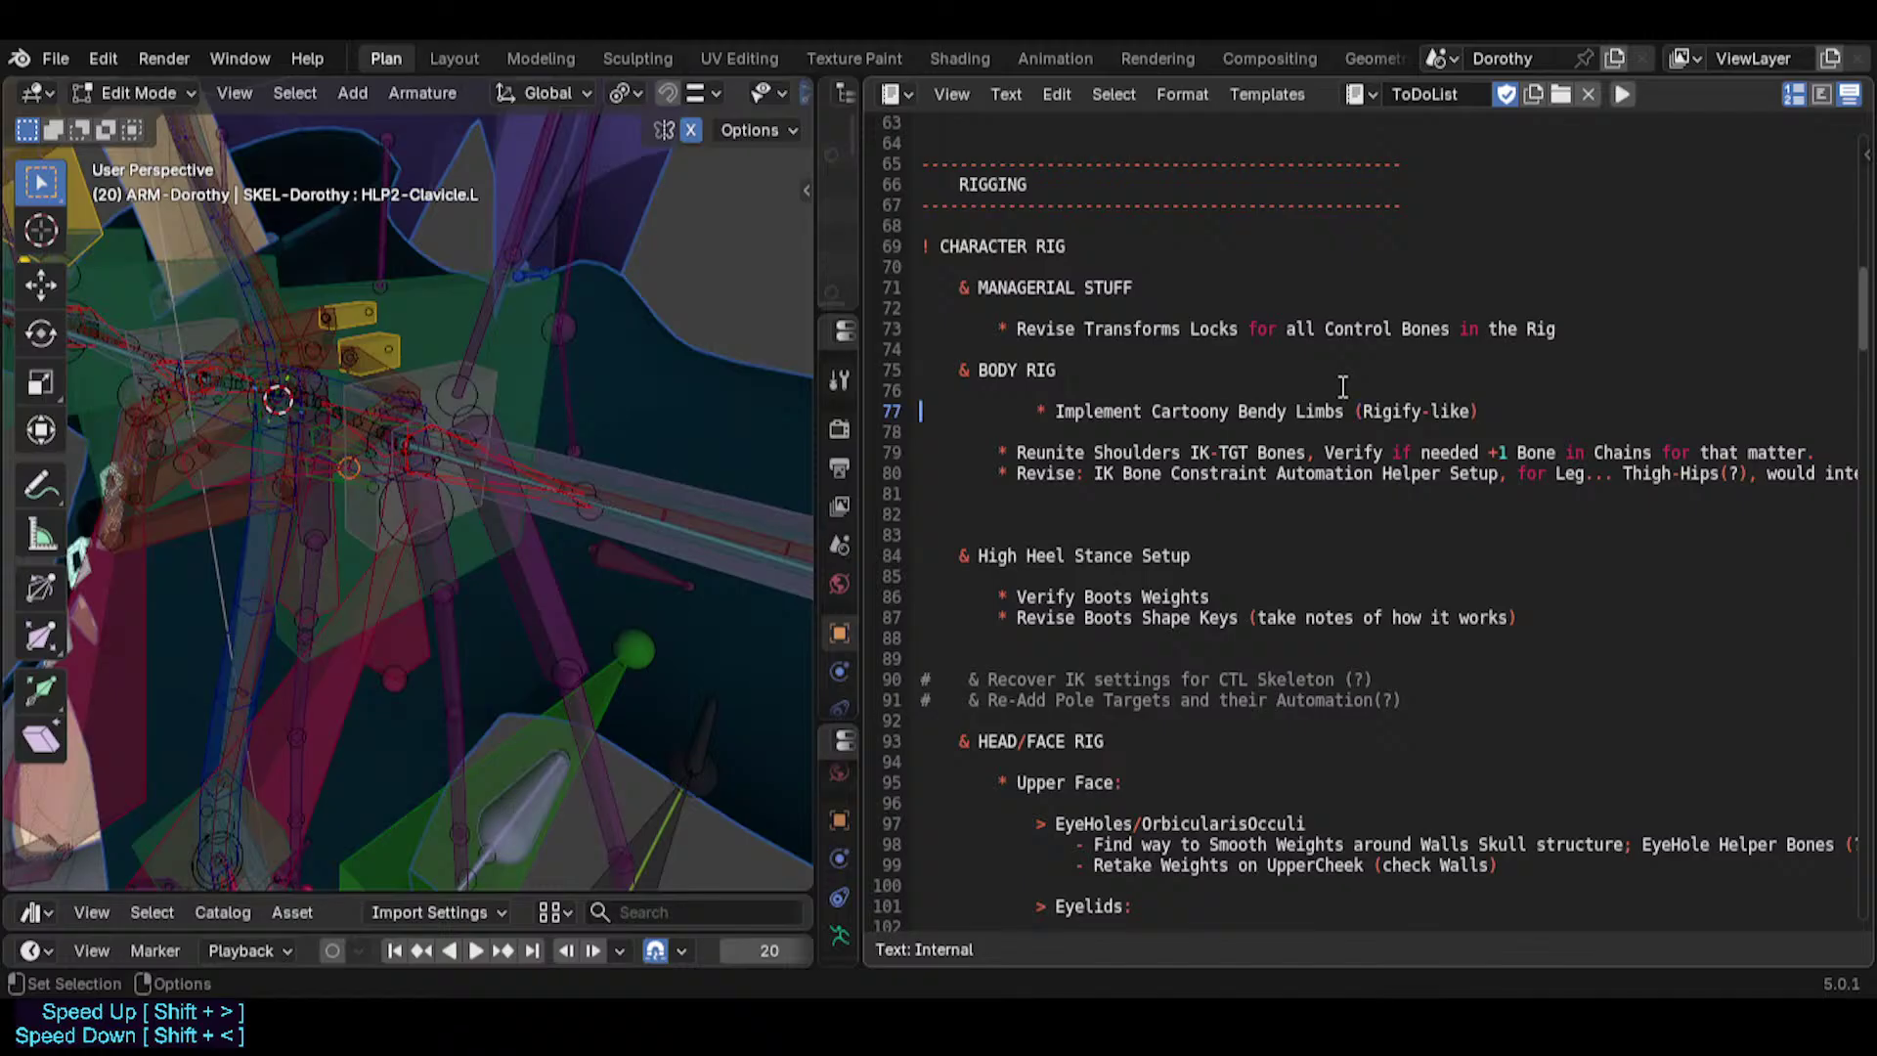
# Remove the extra indentation before the moved Cartoony Bendy Limbs note and save the file.
pyautogui.press('Delete')
pyautogui.press('Delete')
pyautogui.press('Delete')
pyautogui.press('Delete')
pyautogui.hotkey('ctrl', 's')
pyautogui.press('Down')
pyautogui.press('Down')
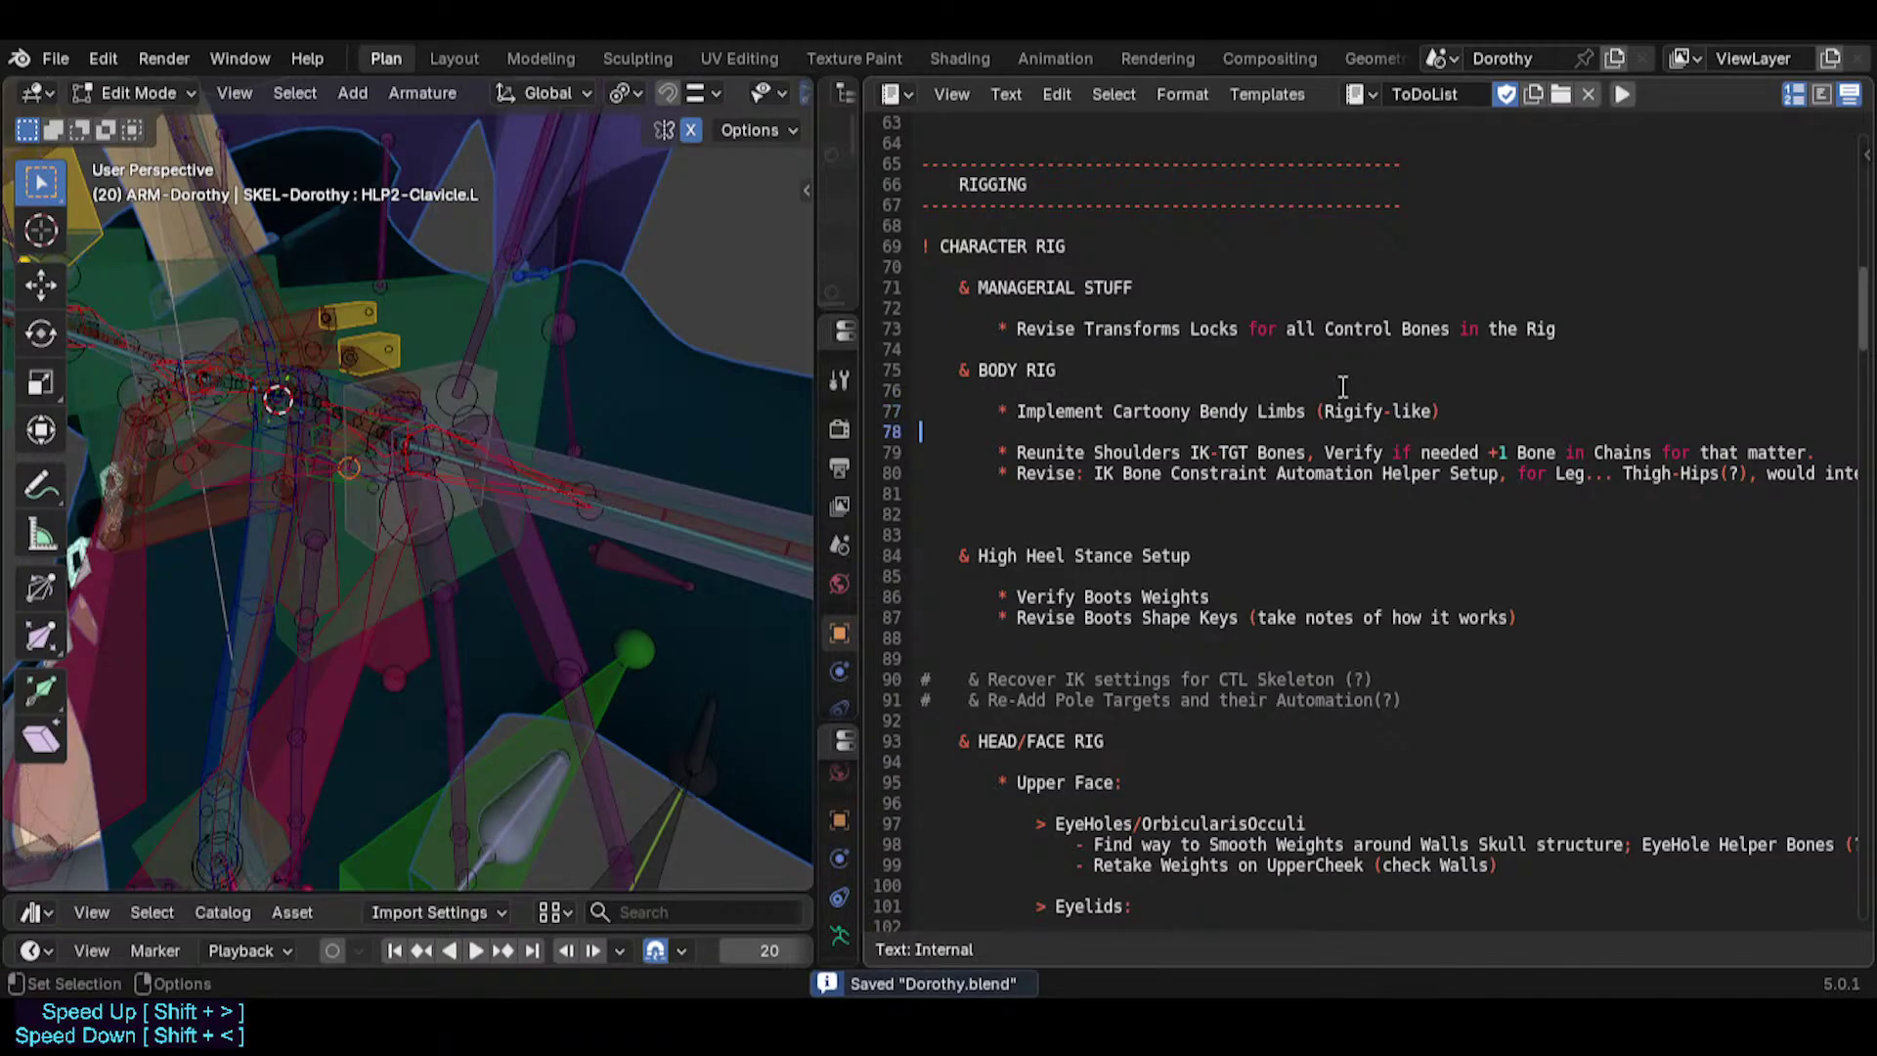
# Mark the Implement Cartoony Bendy Limbs note as high priority with a five-asterisk bullet "*****" and save the file.
pyautogui.press('Up')
pyautogui.press('Up')
pyautogui.press('Down')
pyautogui.press('Down')
pyautogui.press('Up')
pyautogui.press('Up')
pyautogui.press('Right')
pyautogui.write('****')
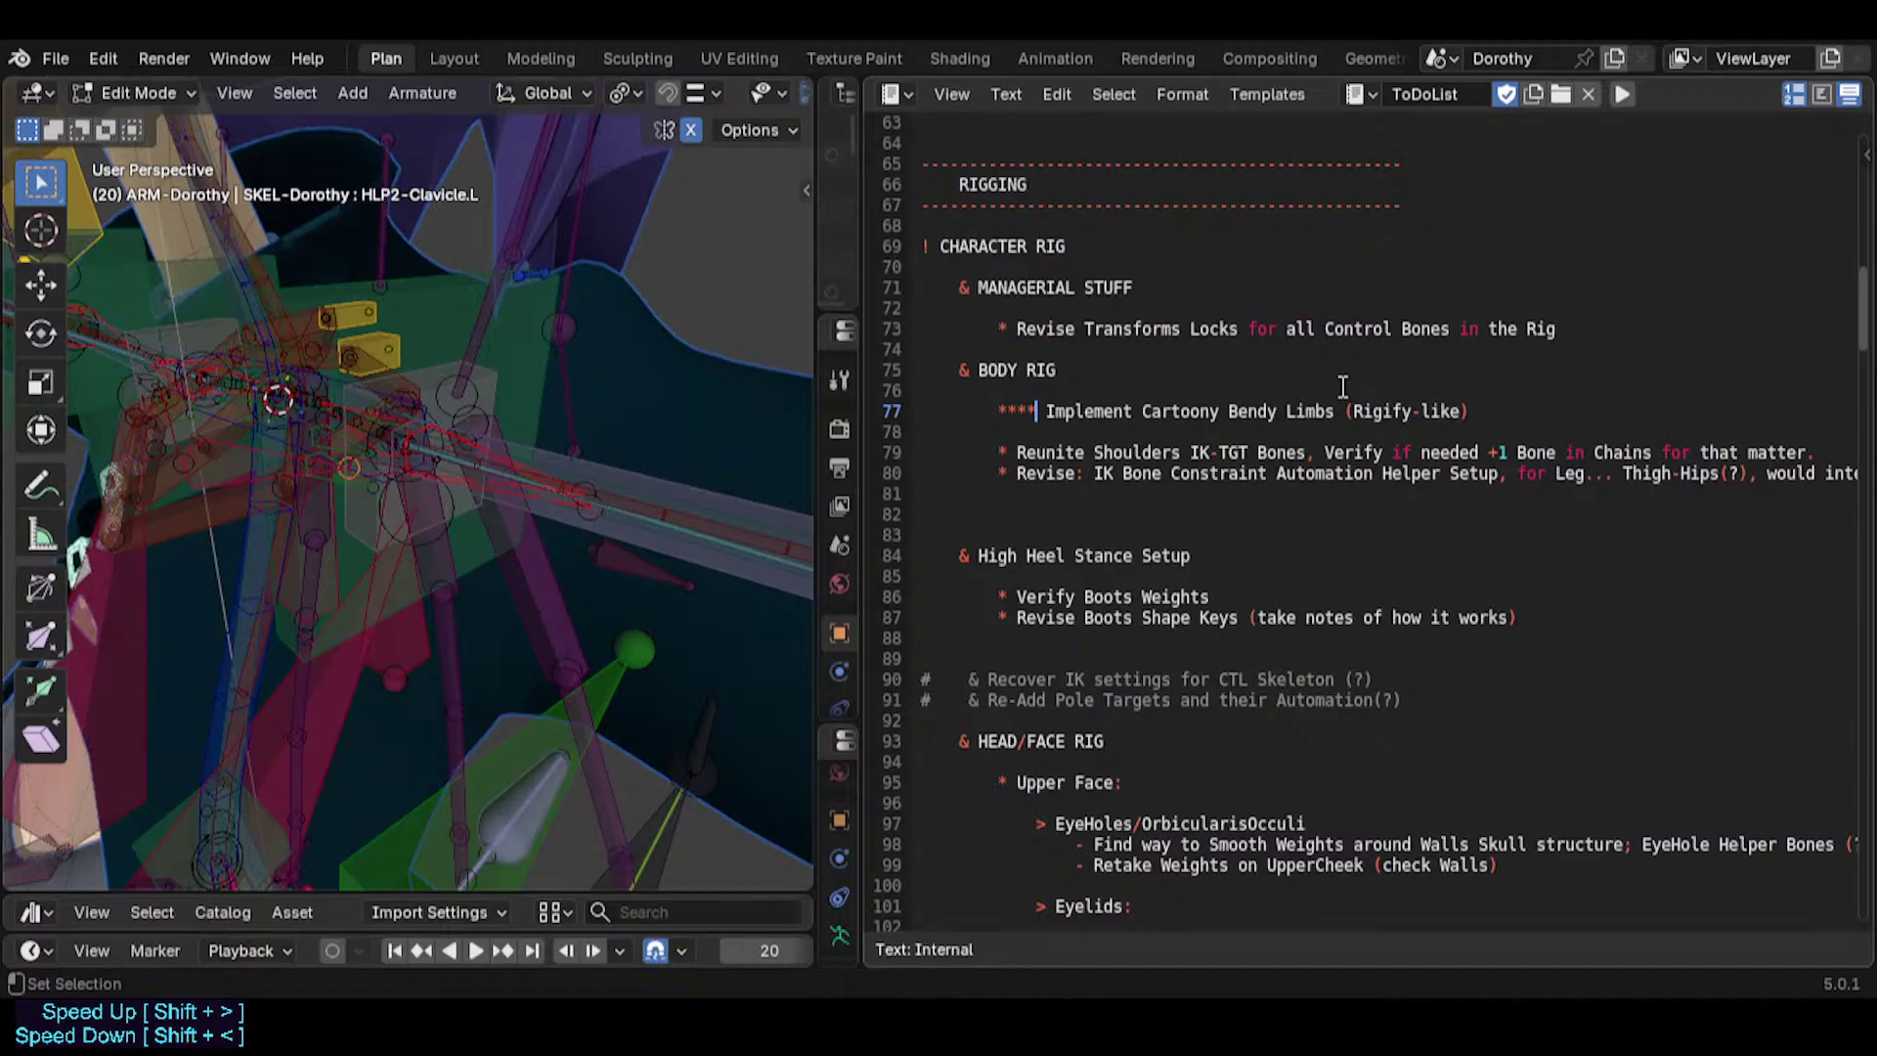
pyautogui.hotkey('ctrl', 's')
pyautogui.press('Down')
pyautogui.press('Down')
pyautogui.press('Down')
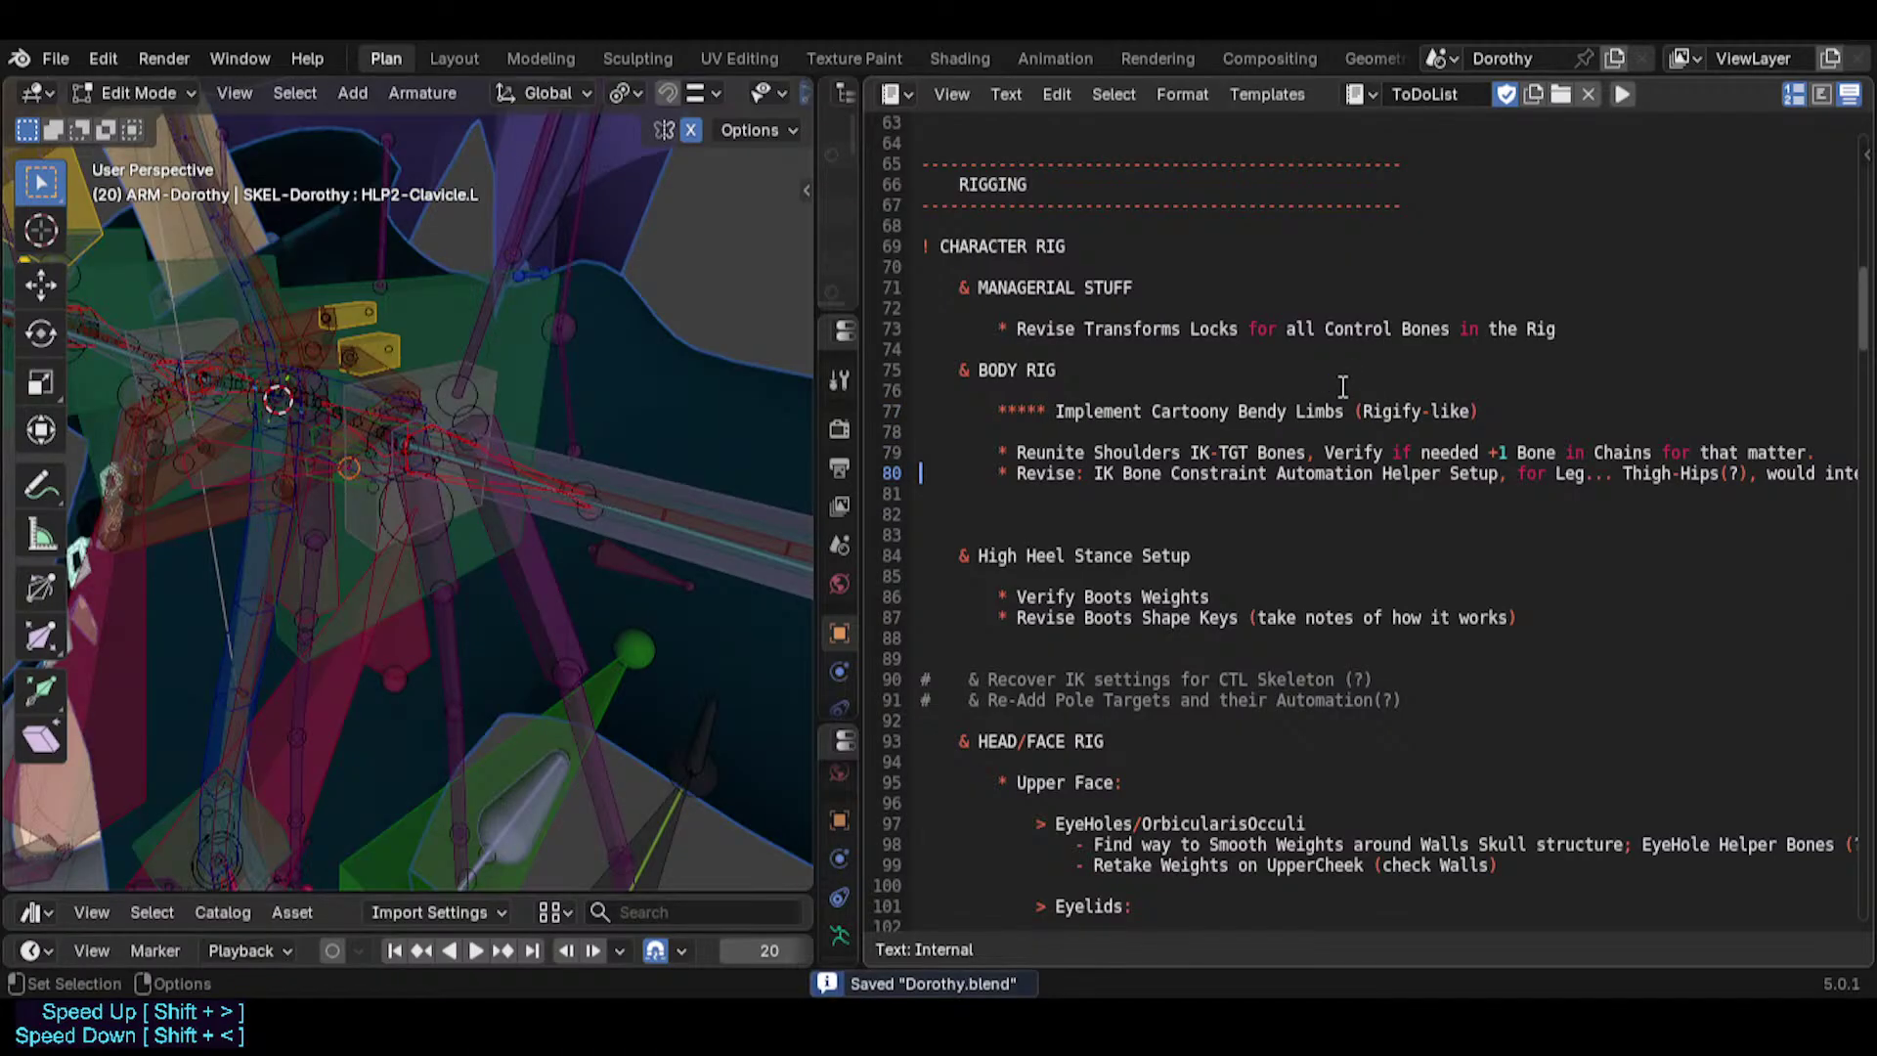
# Delete the surplus blank lines above High Heel Stance Setup, keeping a single one.
pyautogui.press('Down')
pyautogui.press('Down')
pyautogui.press('BackSpace')
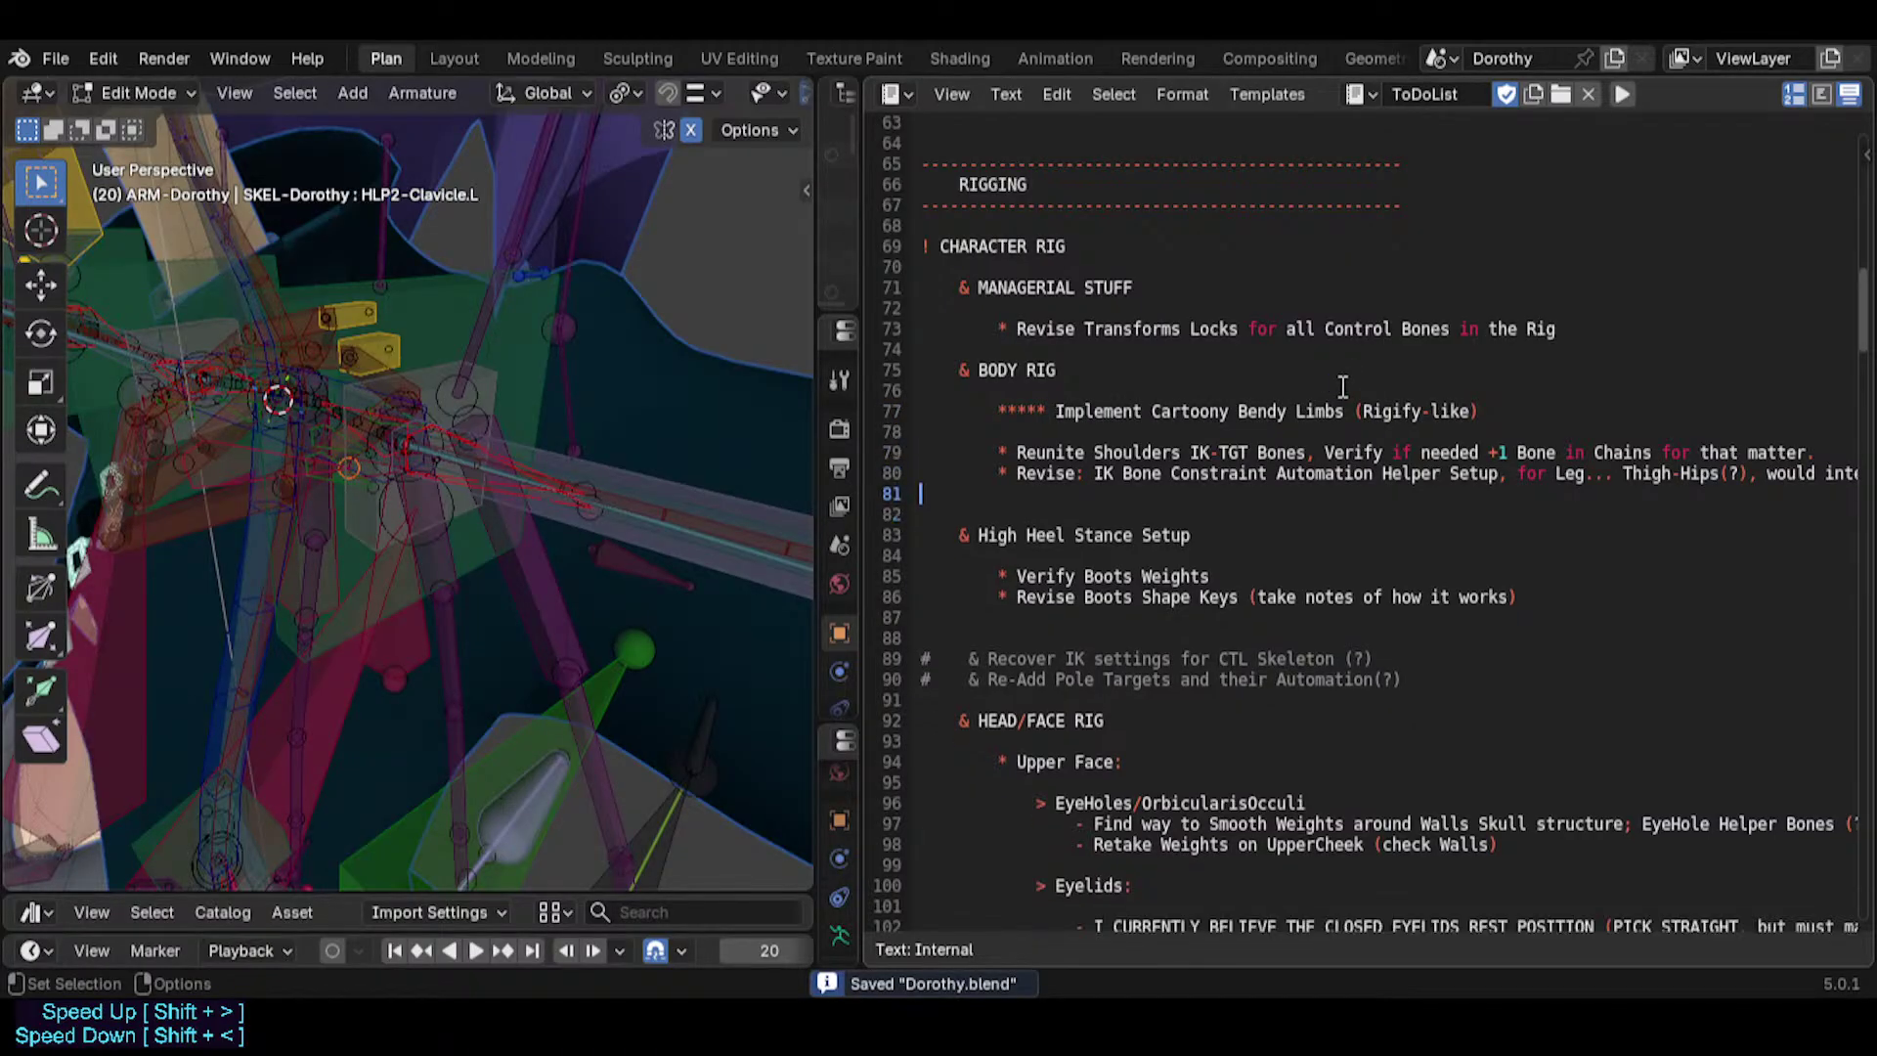
pyautogui.press('Delete')
# Delete the commented-out IK settings and Pole Targets notes, leaving two blank lines above HEAD/FACE RIG.
pyautogui.press('Down')
pyautogui.press('Down')
pyautogui.press('Down')
pyautogui.press('Down')
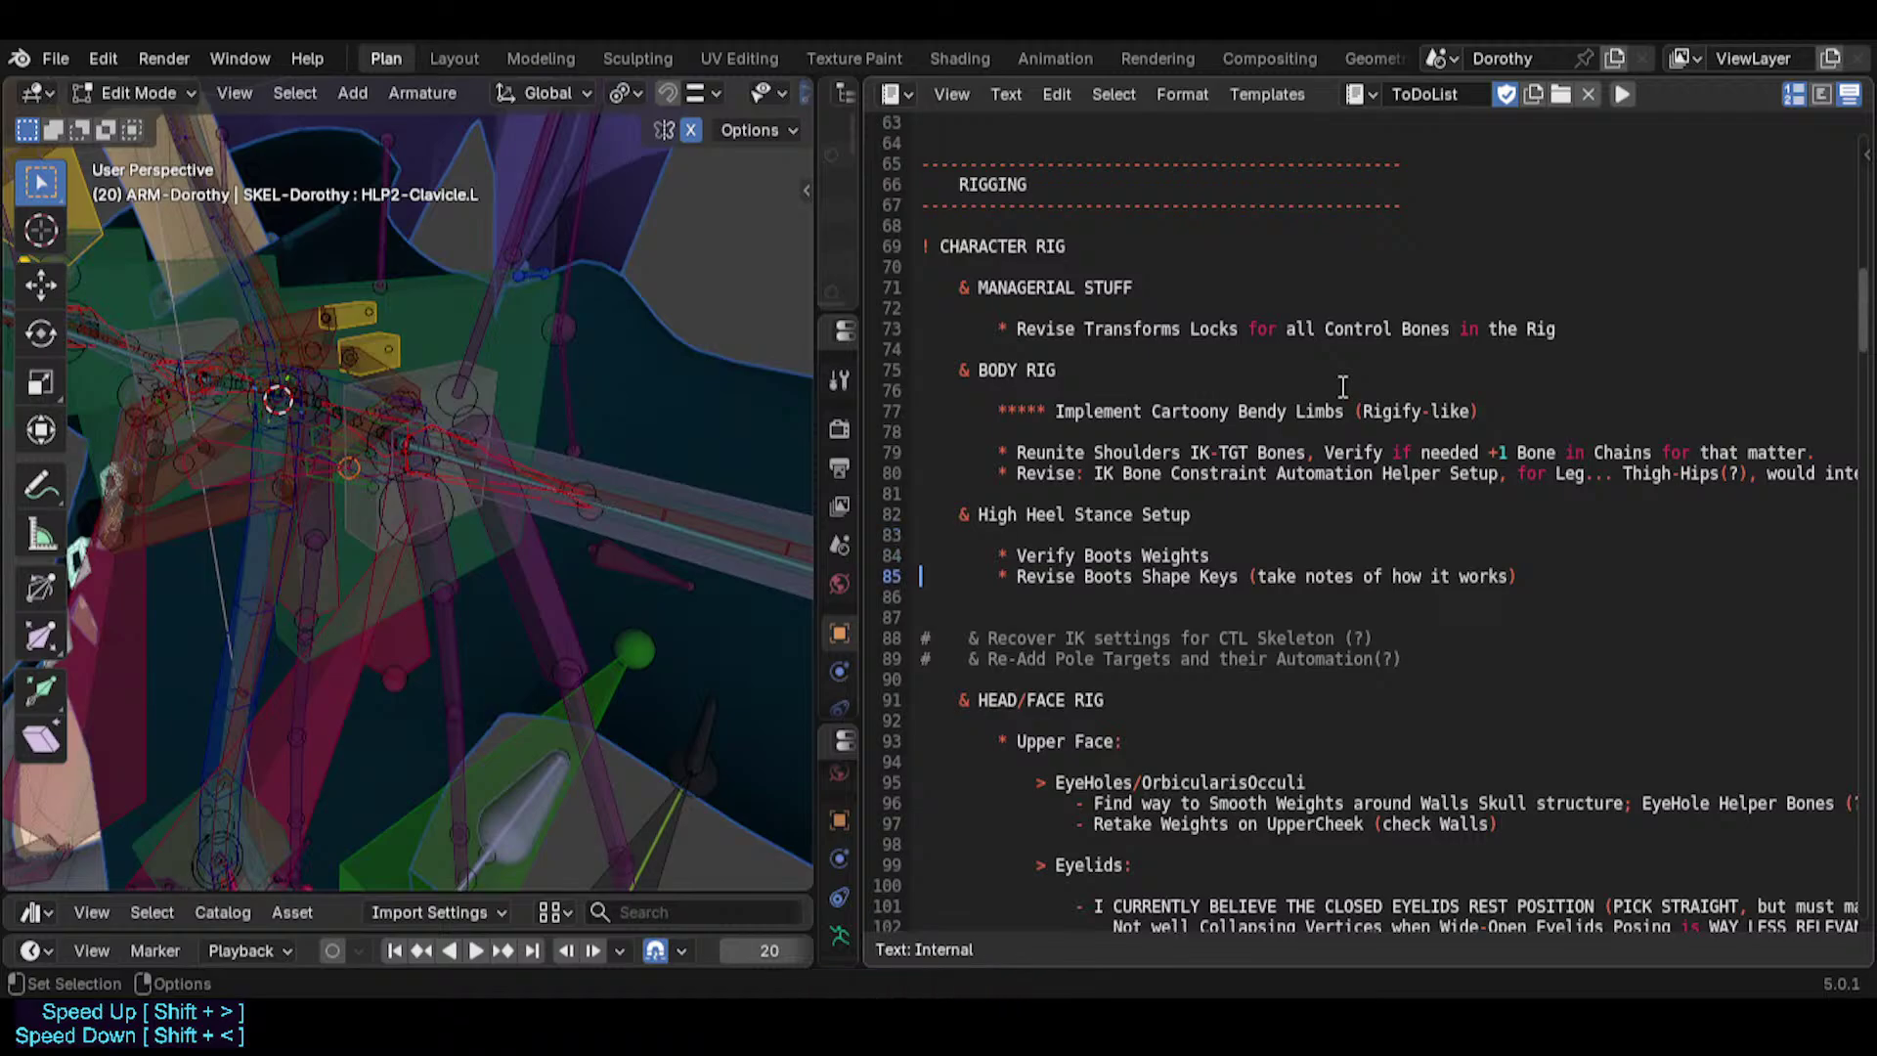
pyautogui.press('Up')
pyautogui.press('Down')
pyautogui.press('Down')
pyautogui.press('Down')
pyautogui.press('Down')
pyautogui.hotkey('shift', 'Down')
pyautogui.hotkey('shift', 'Down')
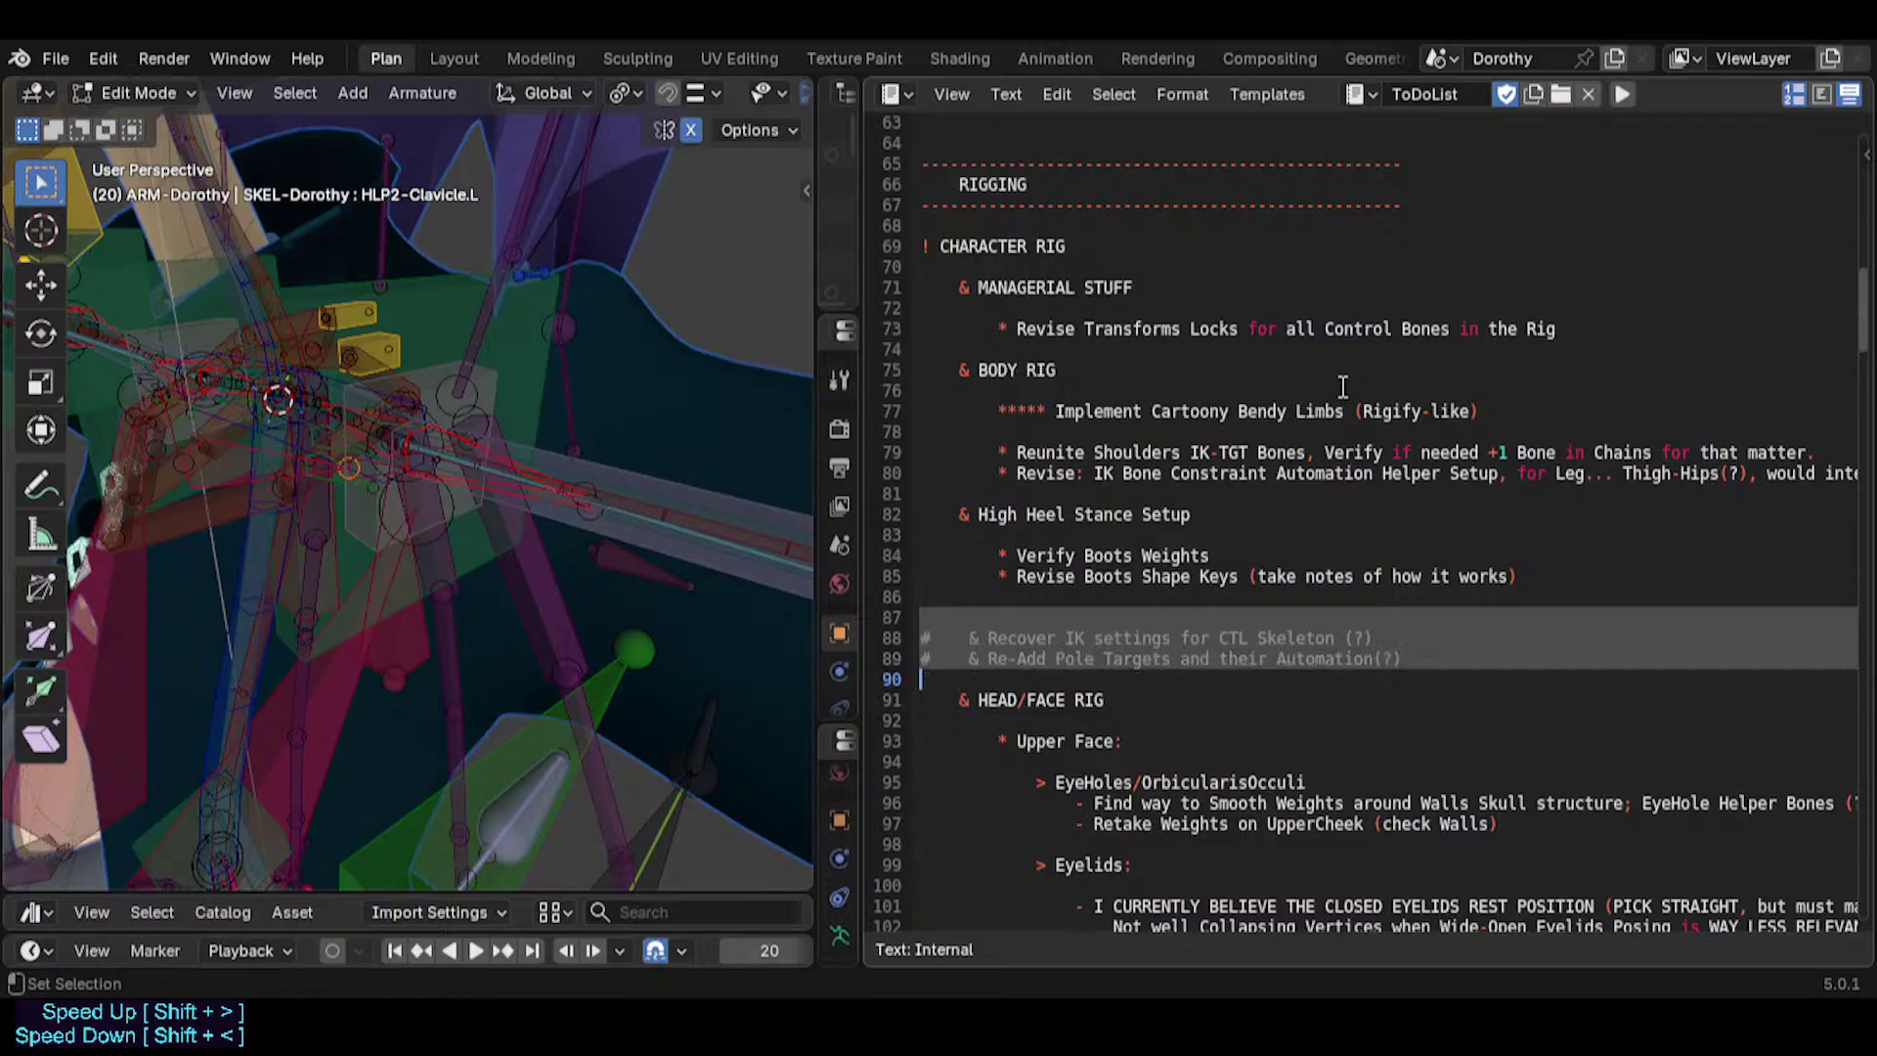
pyautogui.press('Delete')
pyautogui.press('Delete')
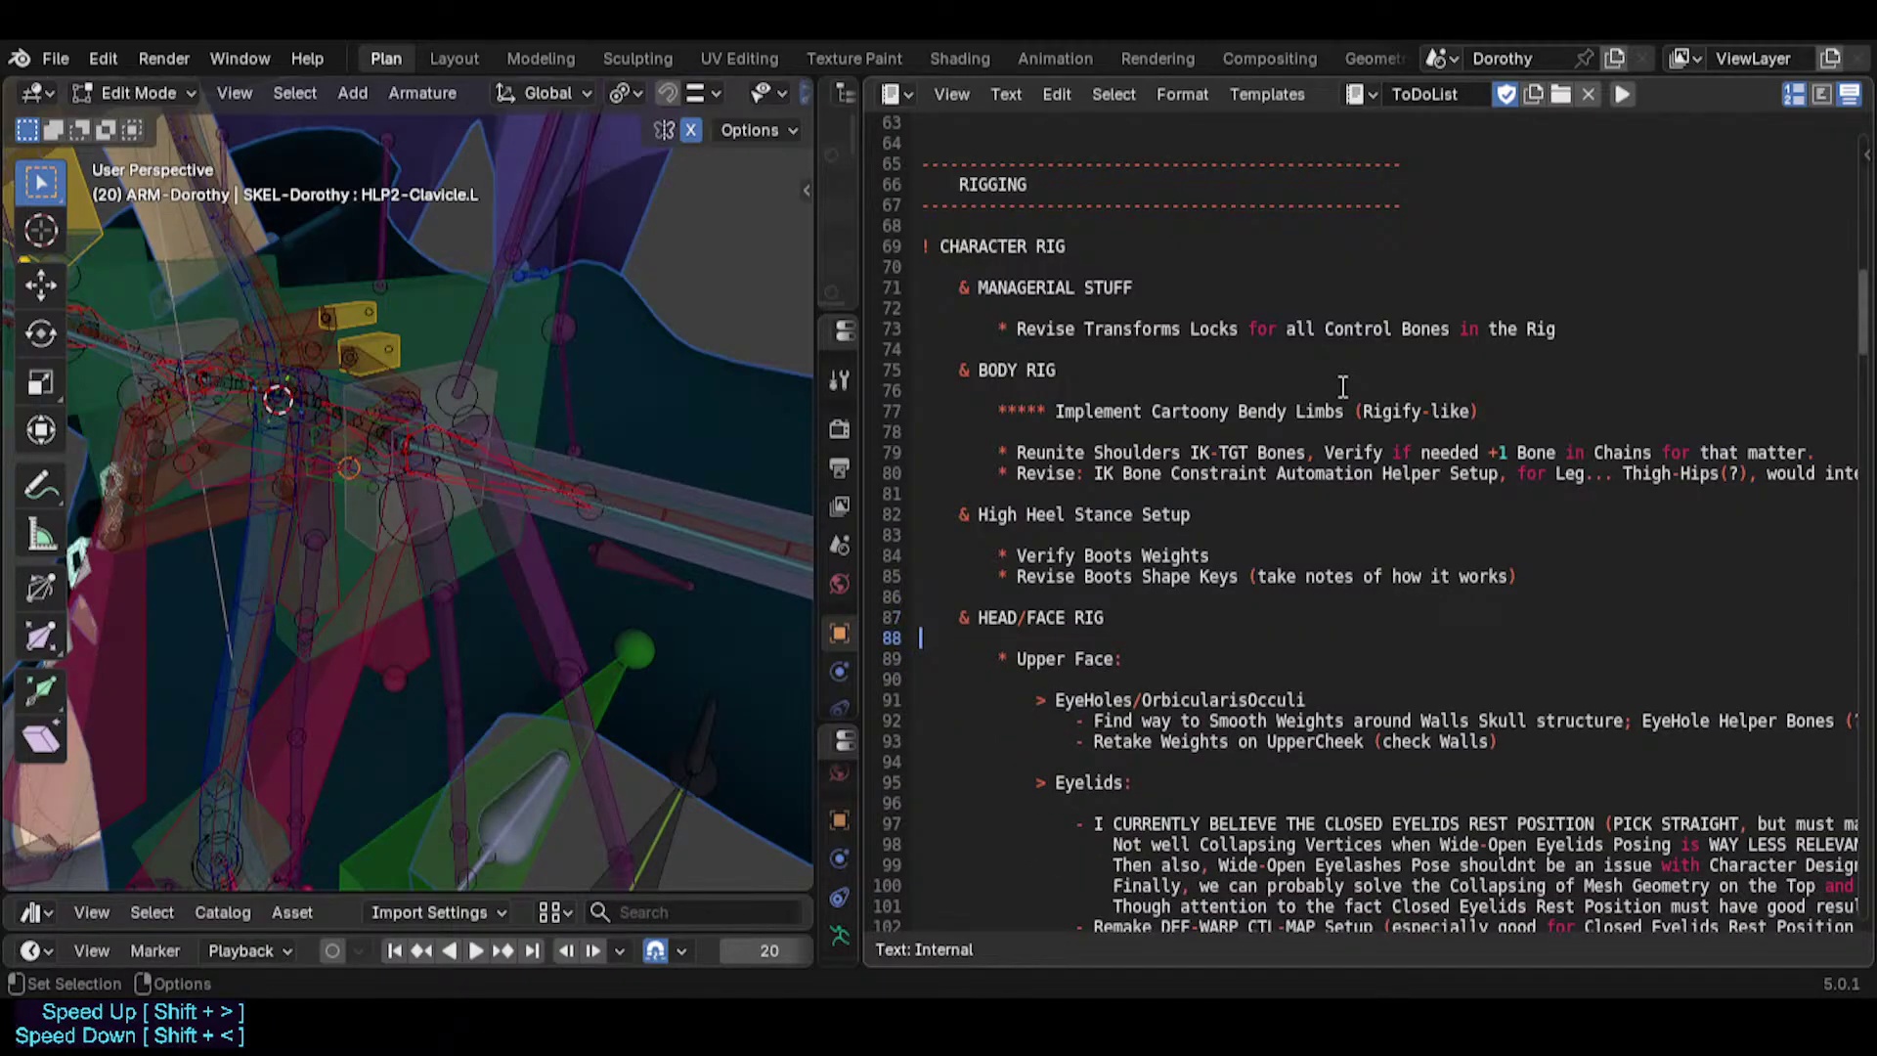
pyautogui.press('Return')
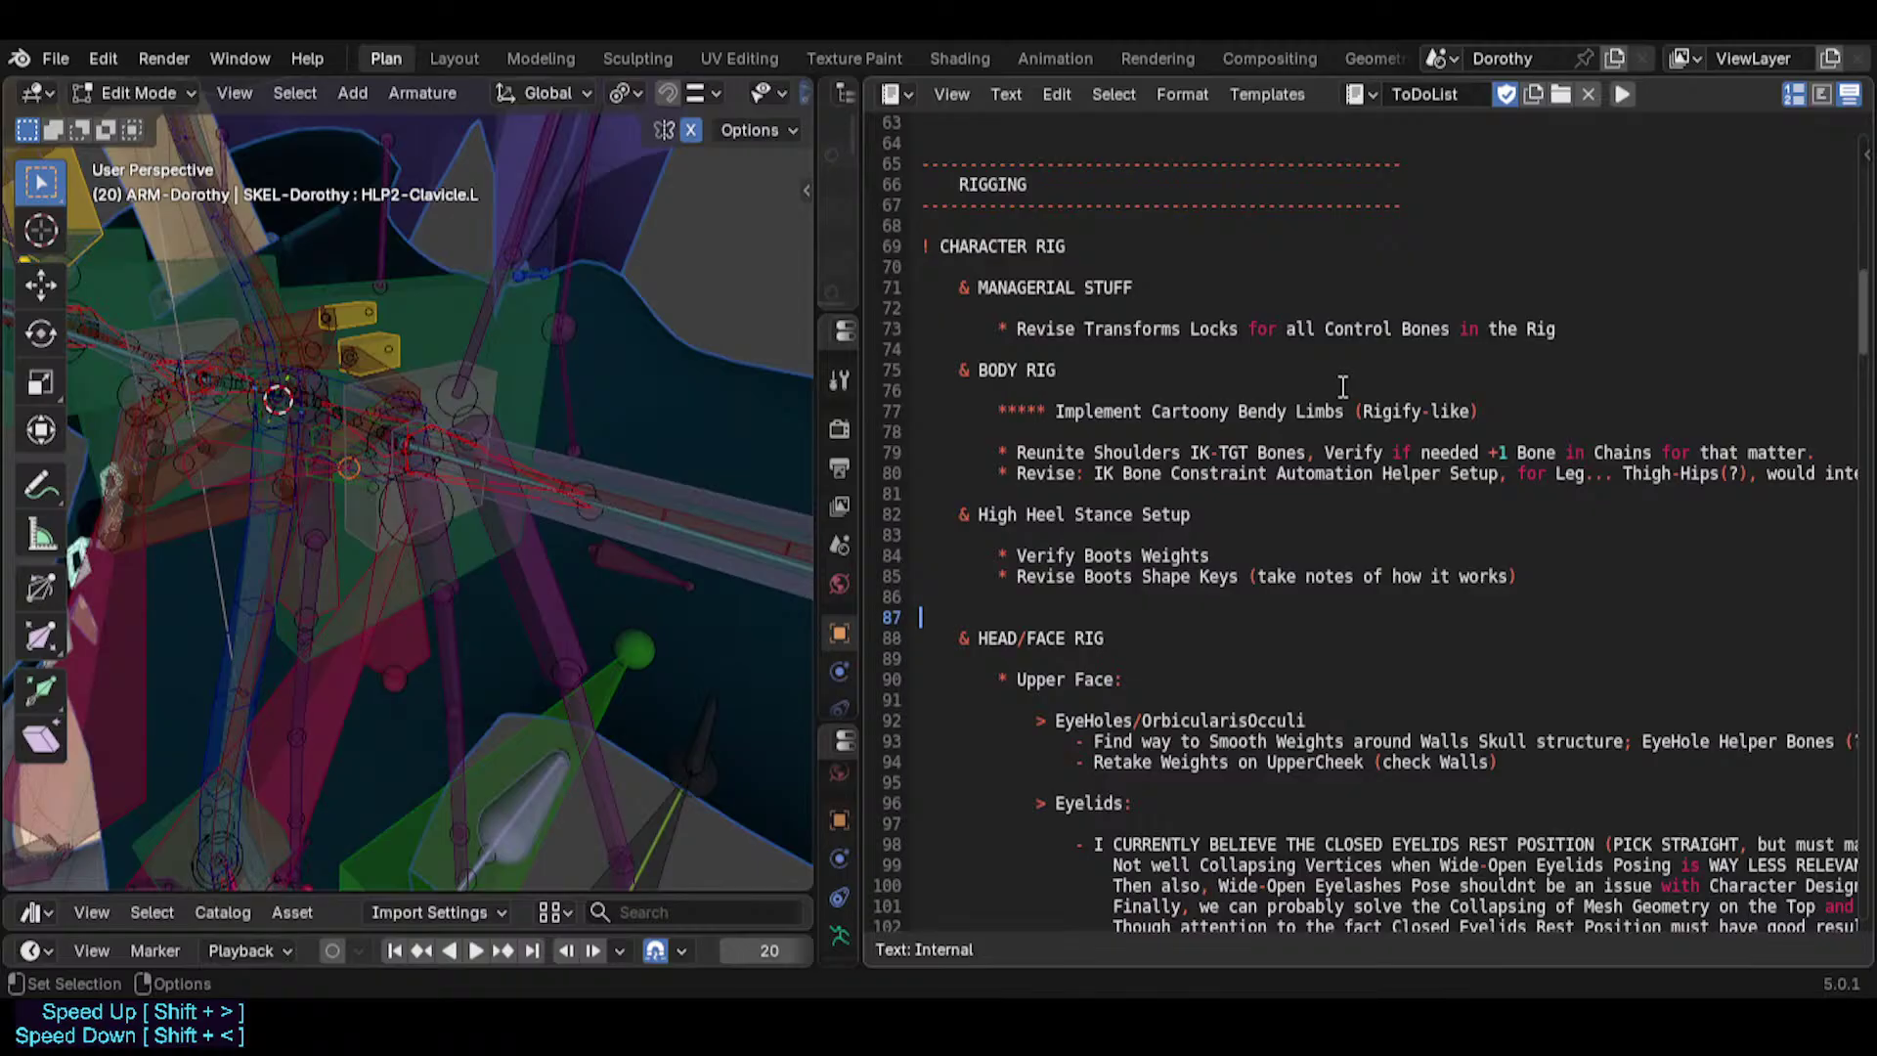
# Turn the High Heel Stance Setup heading into a "*" item indented under BODY RIG.
pyautogui.press('Up')
pyautogui.press('Up')
pyautogui.press('Up')
pyautogui.press('Up')
pyautogui.press('Up')
pyautogui.press('Up')
pyautogui.hotkey('ctrl', 'shift', 'Right')
pyautogui.hotkey('ctrl', 'shift', 'Right')
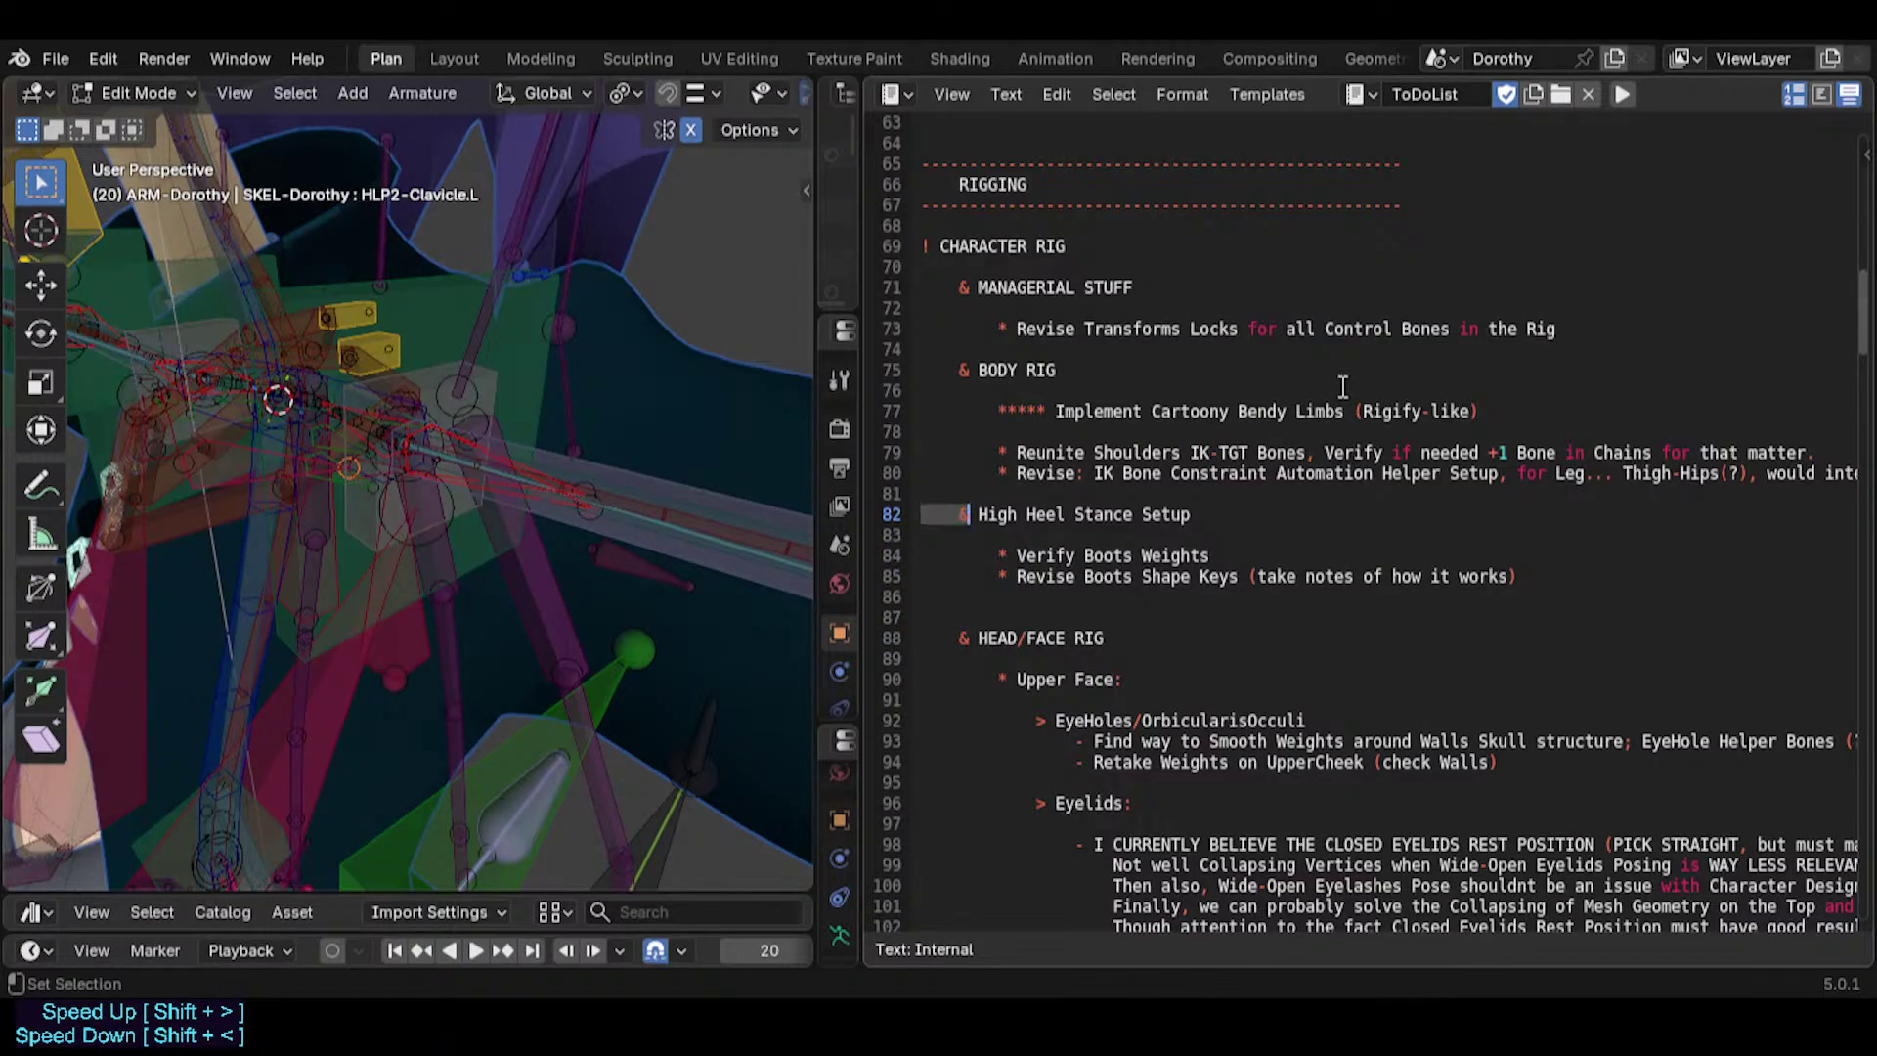
pyautogui.press('BackSpace')
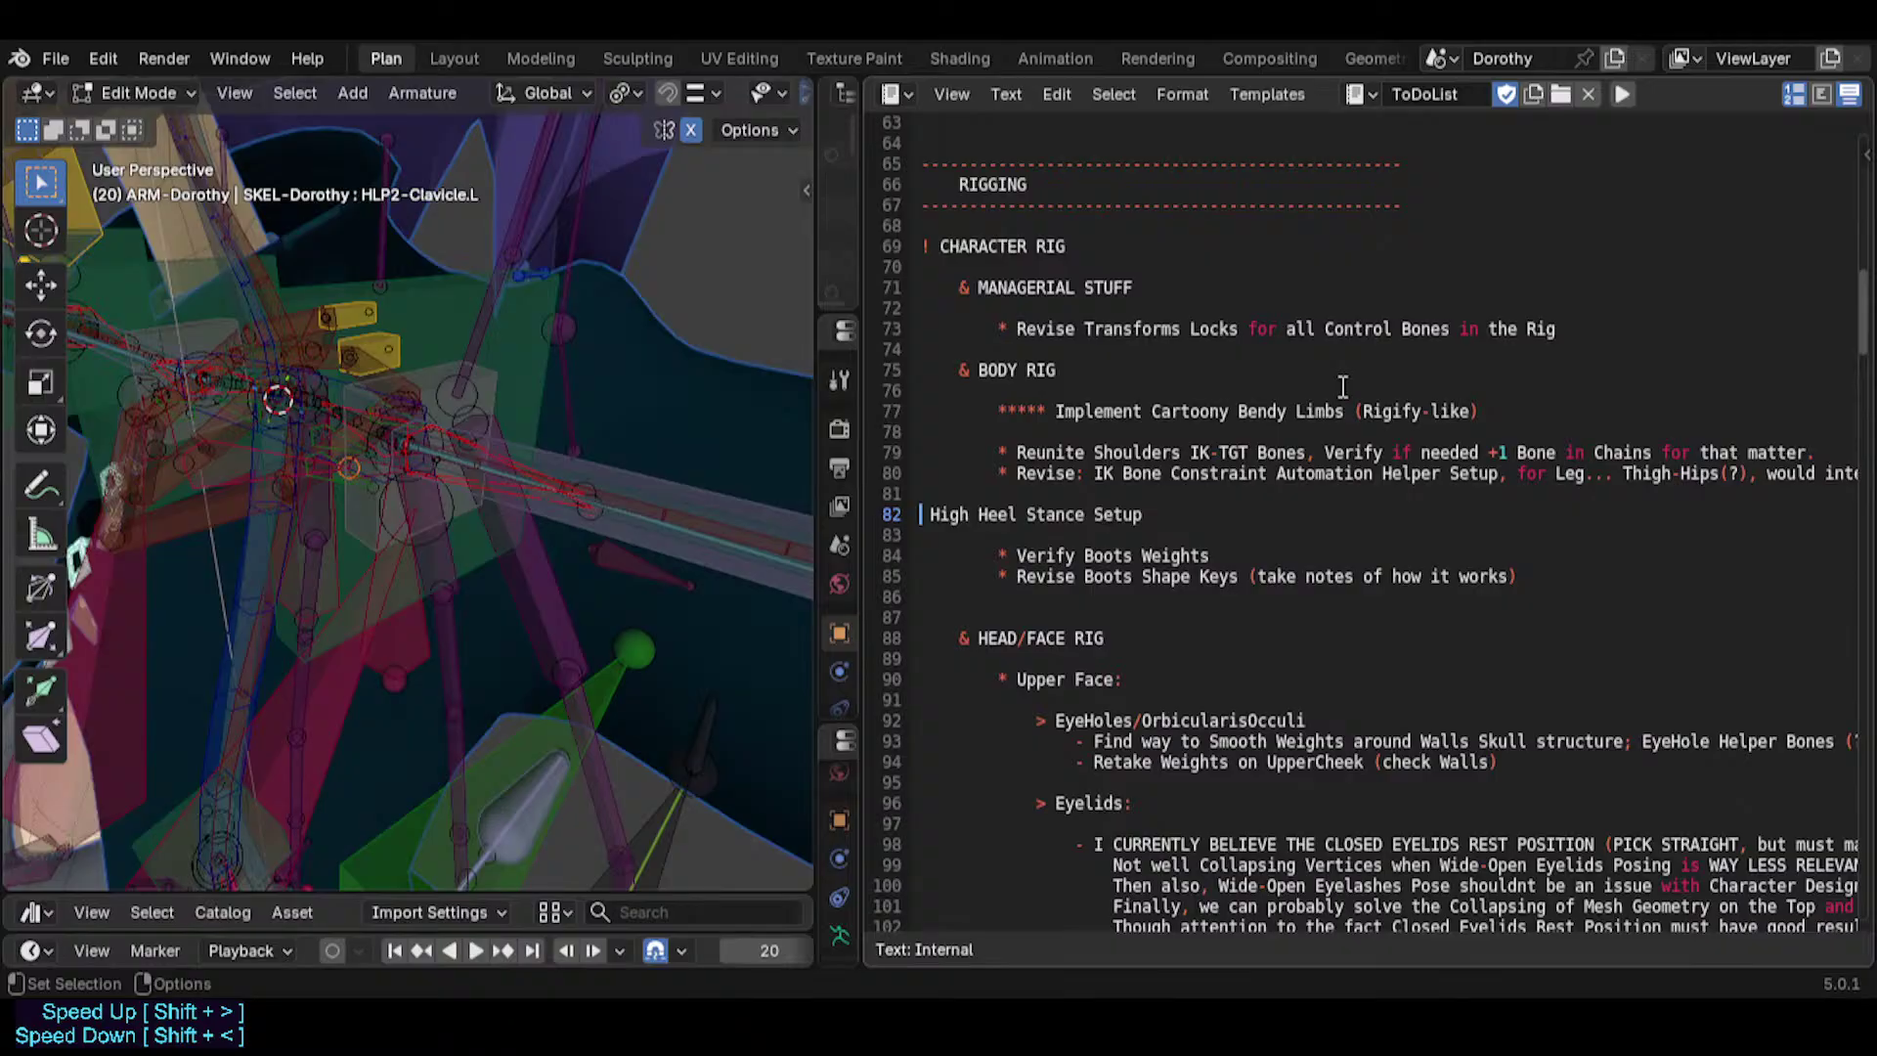
pyautogui.write('(')
pyautogui.press('BackSpace')
pyautogui.write('*')
pyautogui.press('Left')
pyautogui.press('Tab')
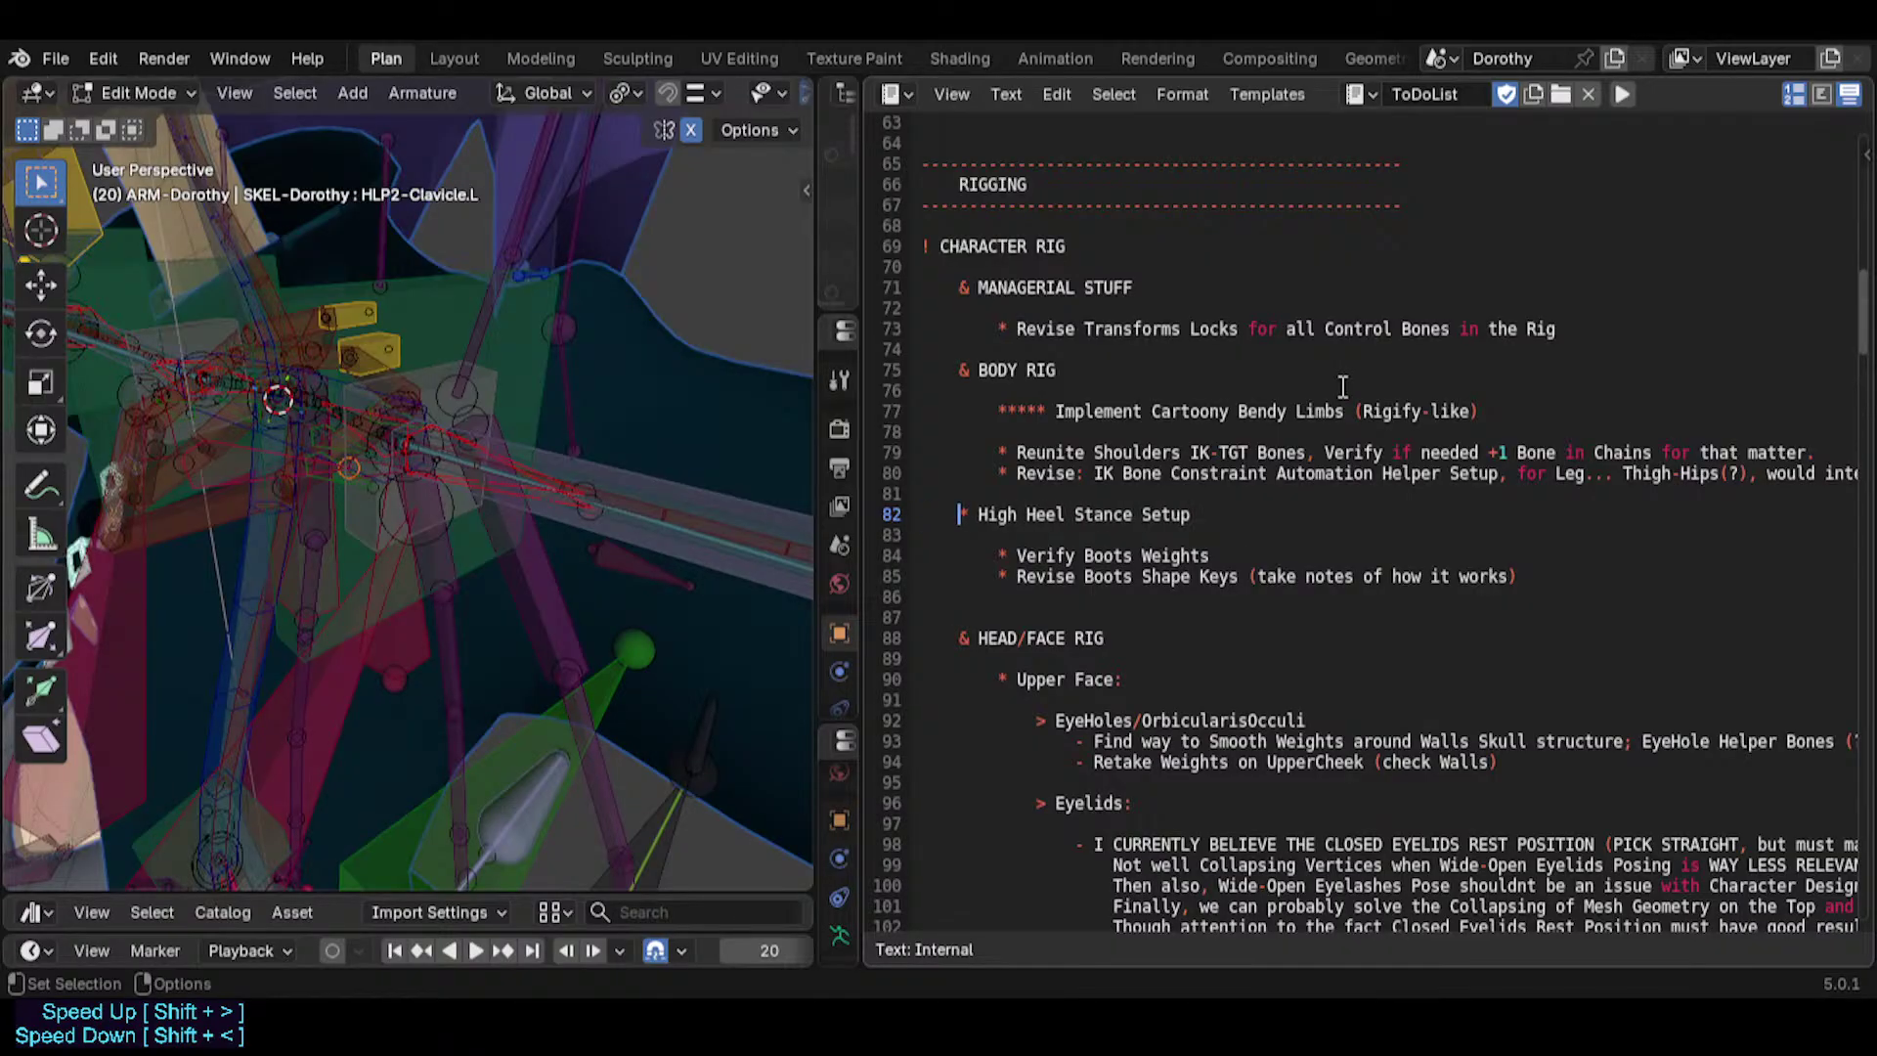
pyautogui.press('Tab')
# Indent the Verify Boots Weights and Revise Boots Shape Keys notes one level under High Heel Stance Setup.
pyautogui.press('Down')
pyautogui.press('Down')
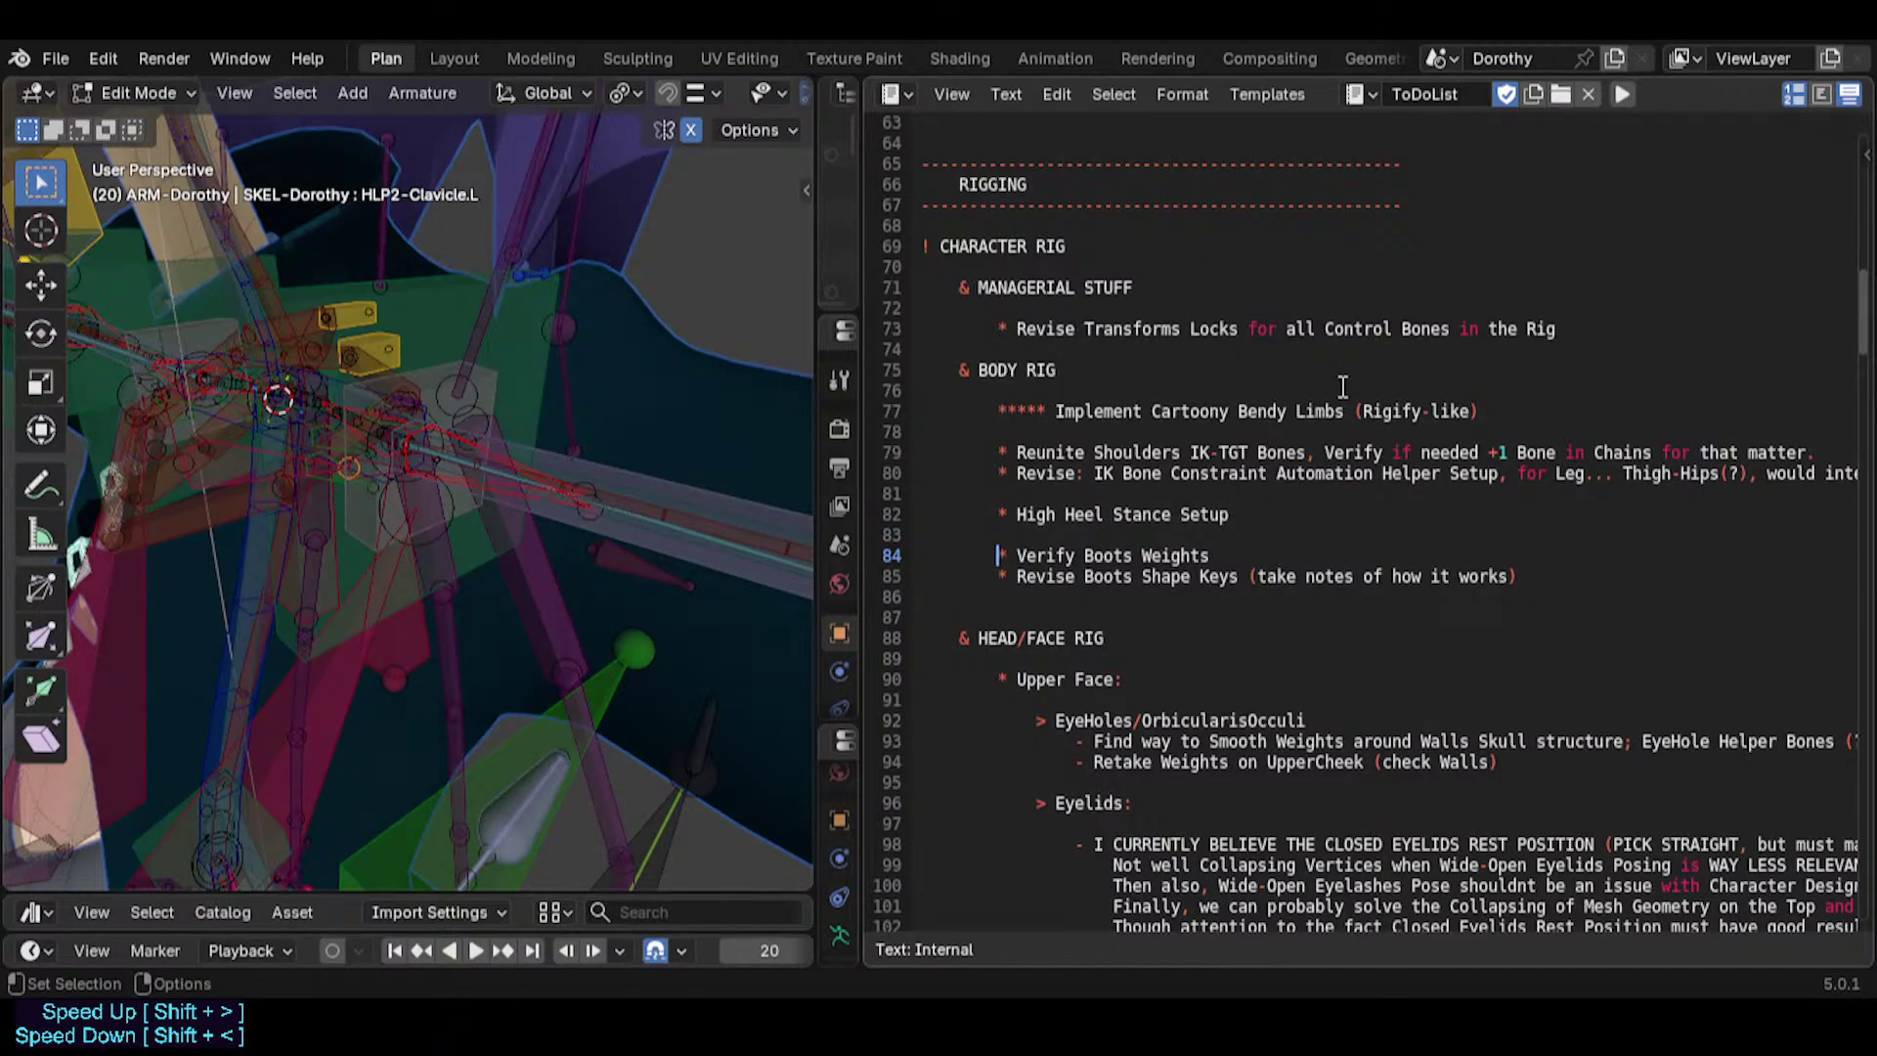
pyautogui.hotkey('shift', 'Down')
pyautogui.press('Up')
pyautogui.press('Down')
pyautogui.hotkey('shift', 'Down')
pyautogui.press('Tab')
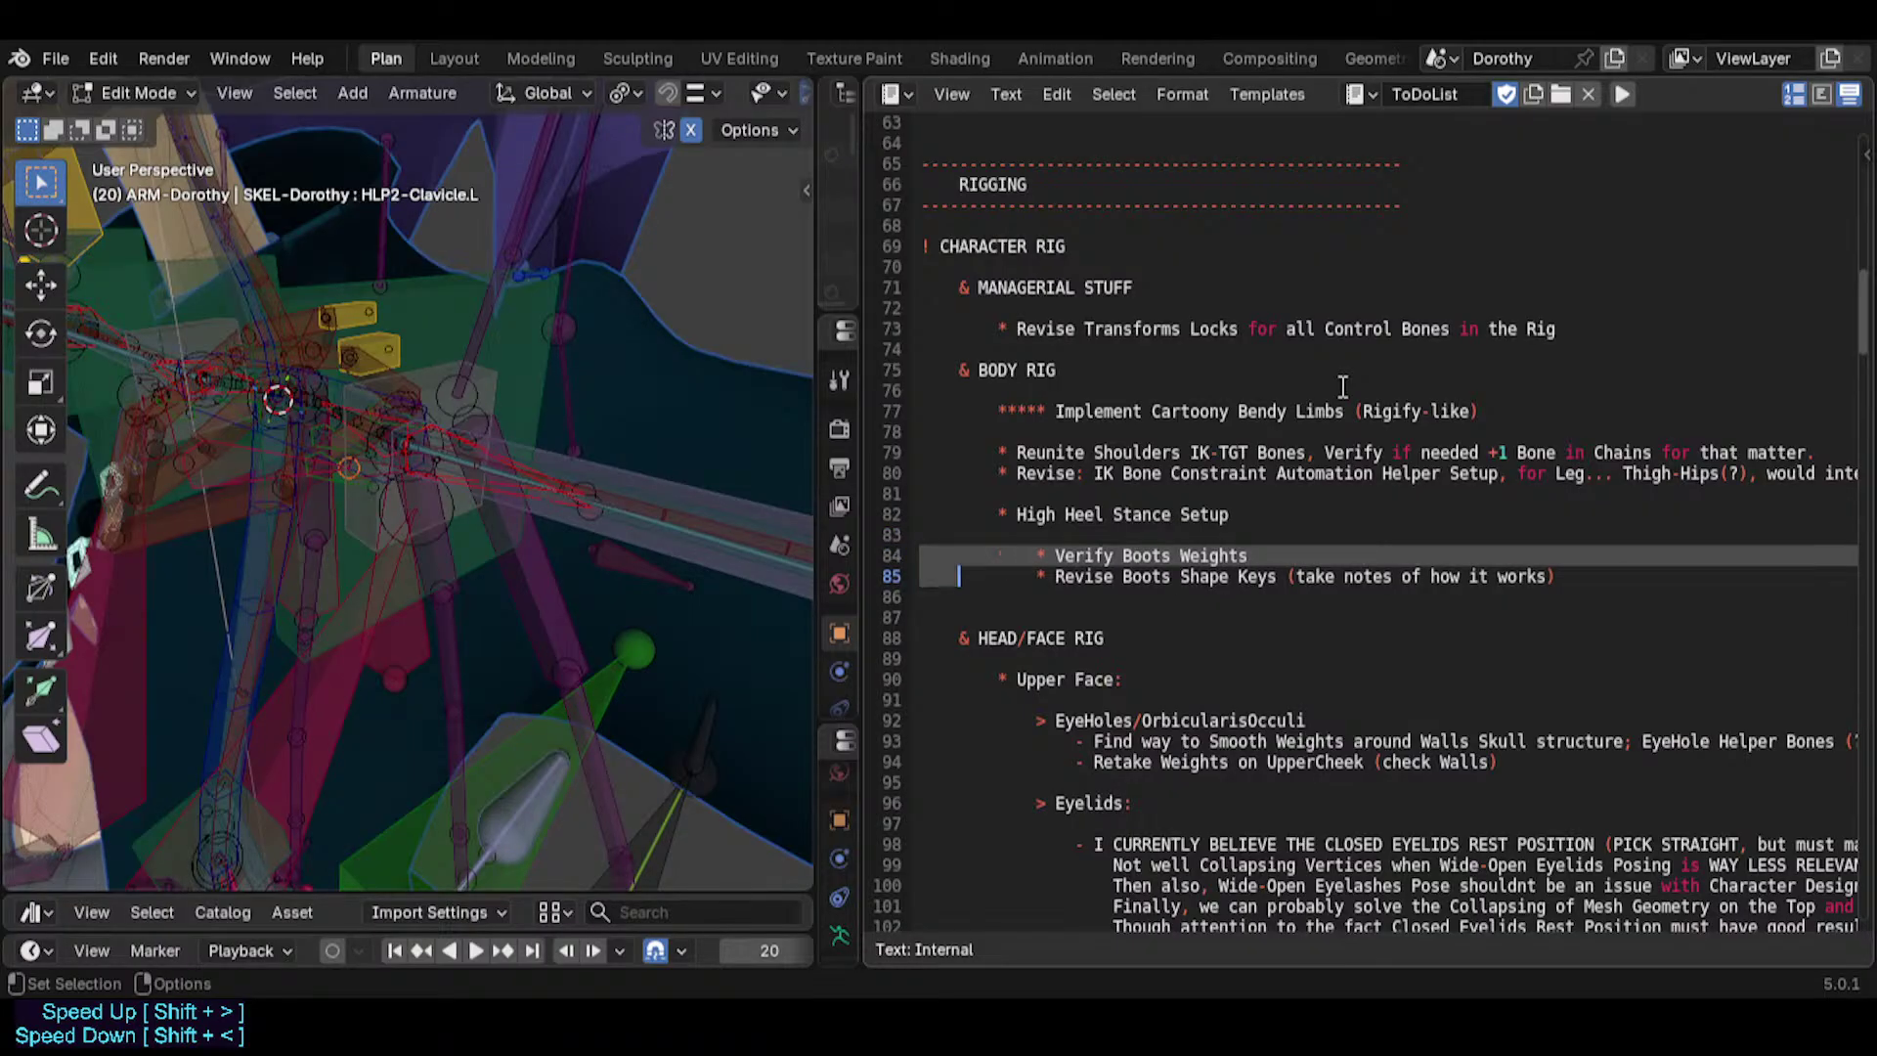
# Change the bullets of both Boots notes to "-" and save the file.
pyautogui.press('Up')
pyautogui.press('Down')
pyautogui.press('Delete')
pyautogui.write('-')
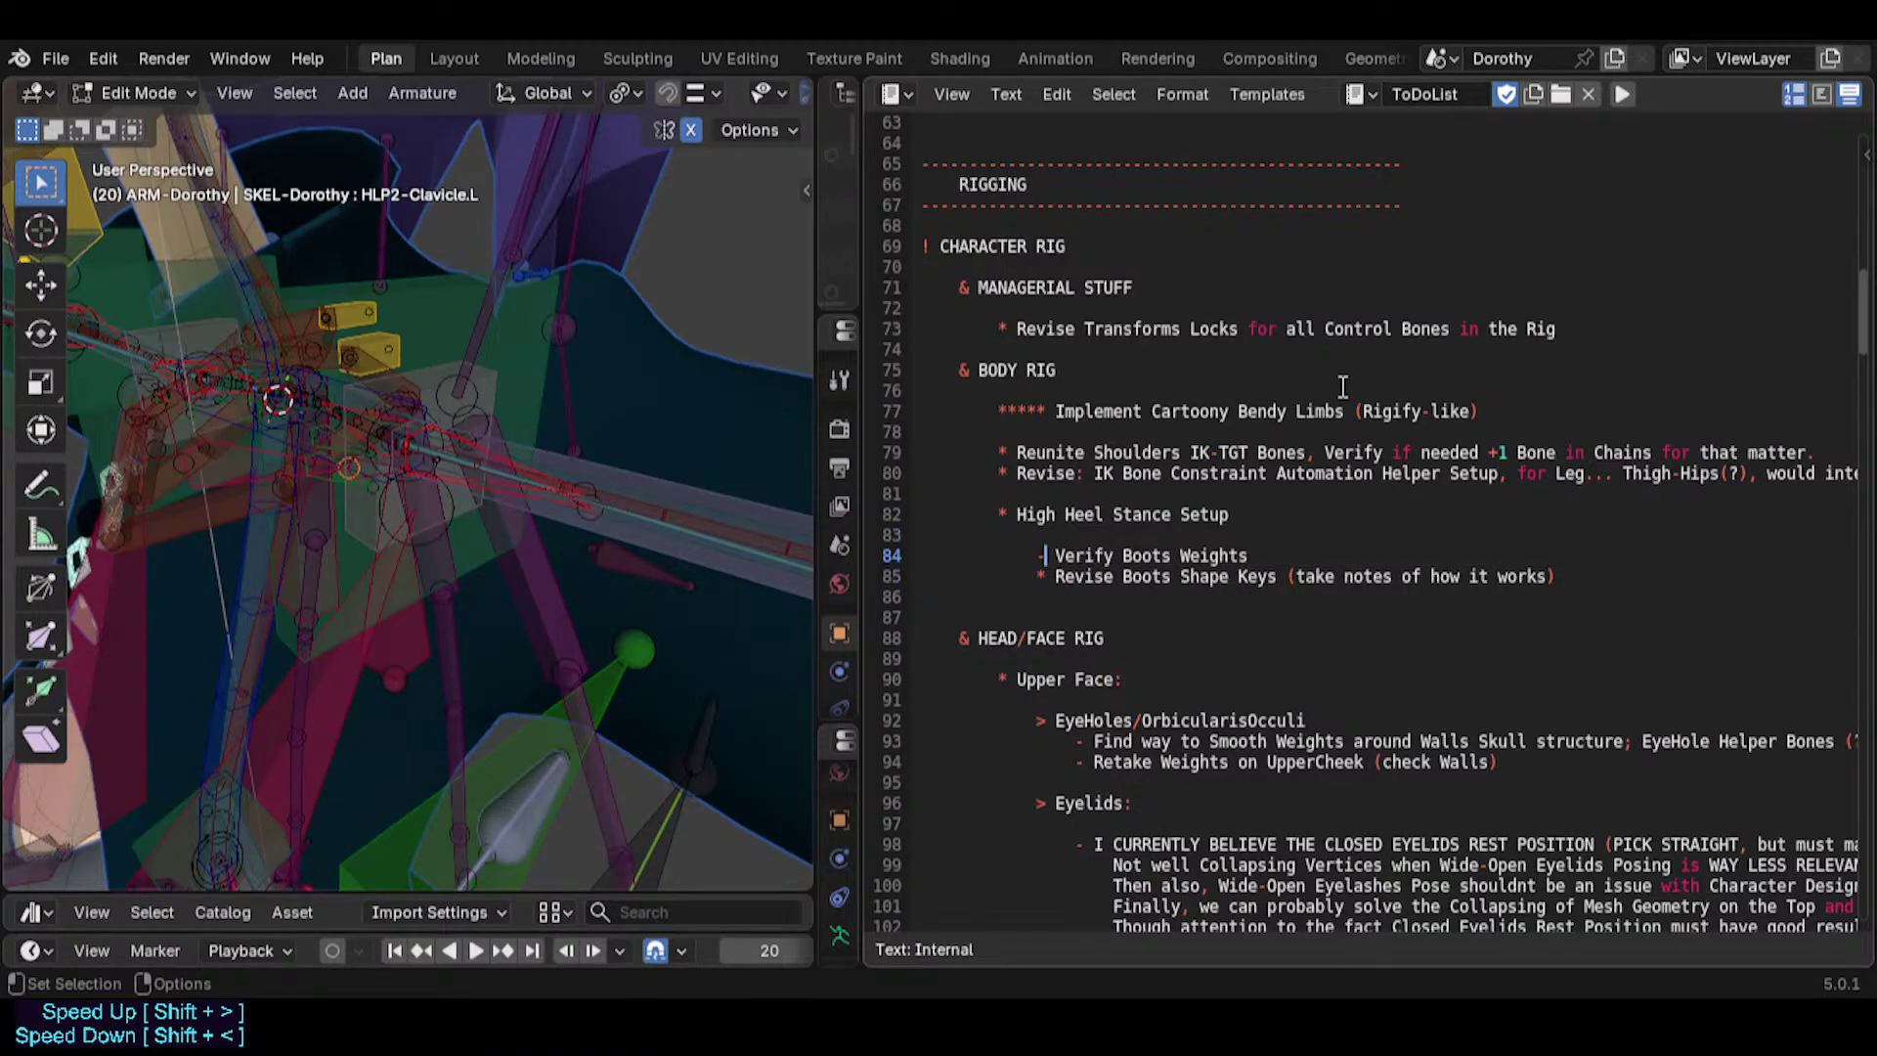
pyautogui.press('Down')
pyautogui.press('BackSpace')
pyautogui.write('-')
pyautogui.press('Down')
pyautogui.press('Down')
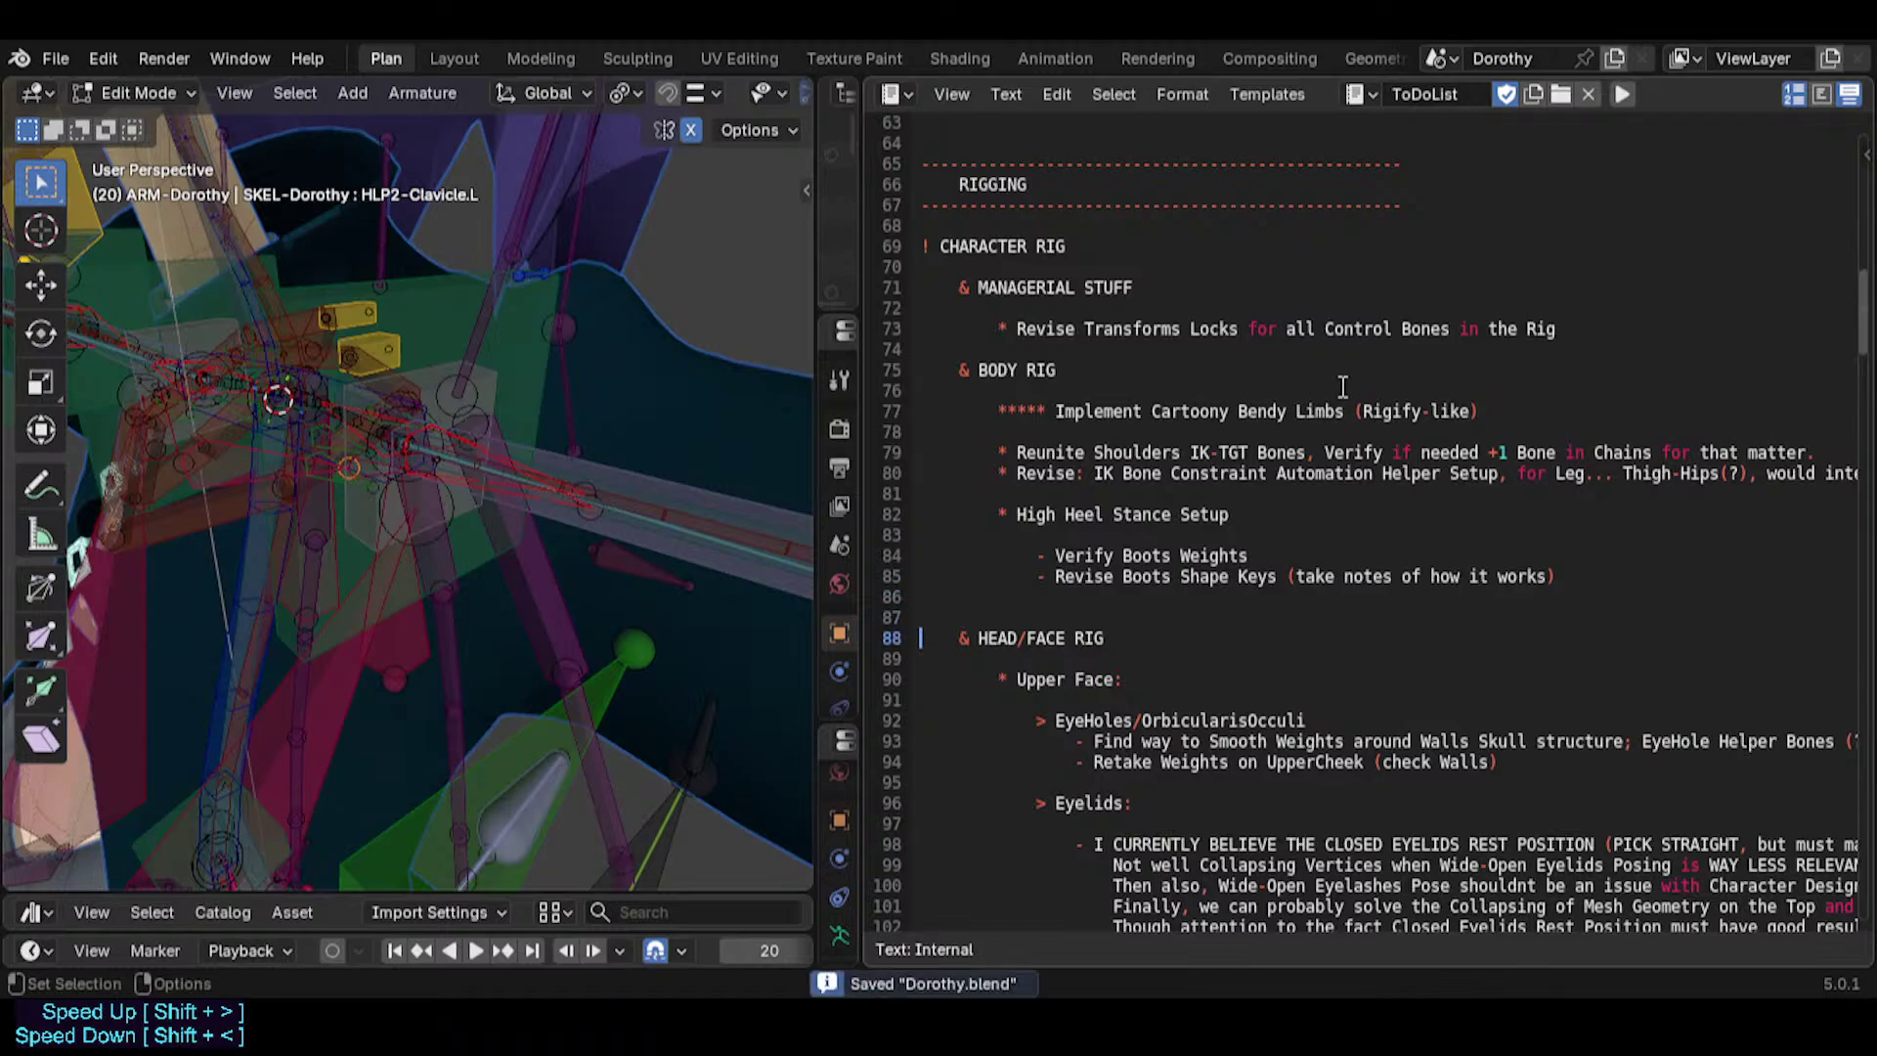
pyautogui.press('Up')
pyautogui.press('Up')
pyautogui.hotkey('ctrl', 's')
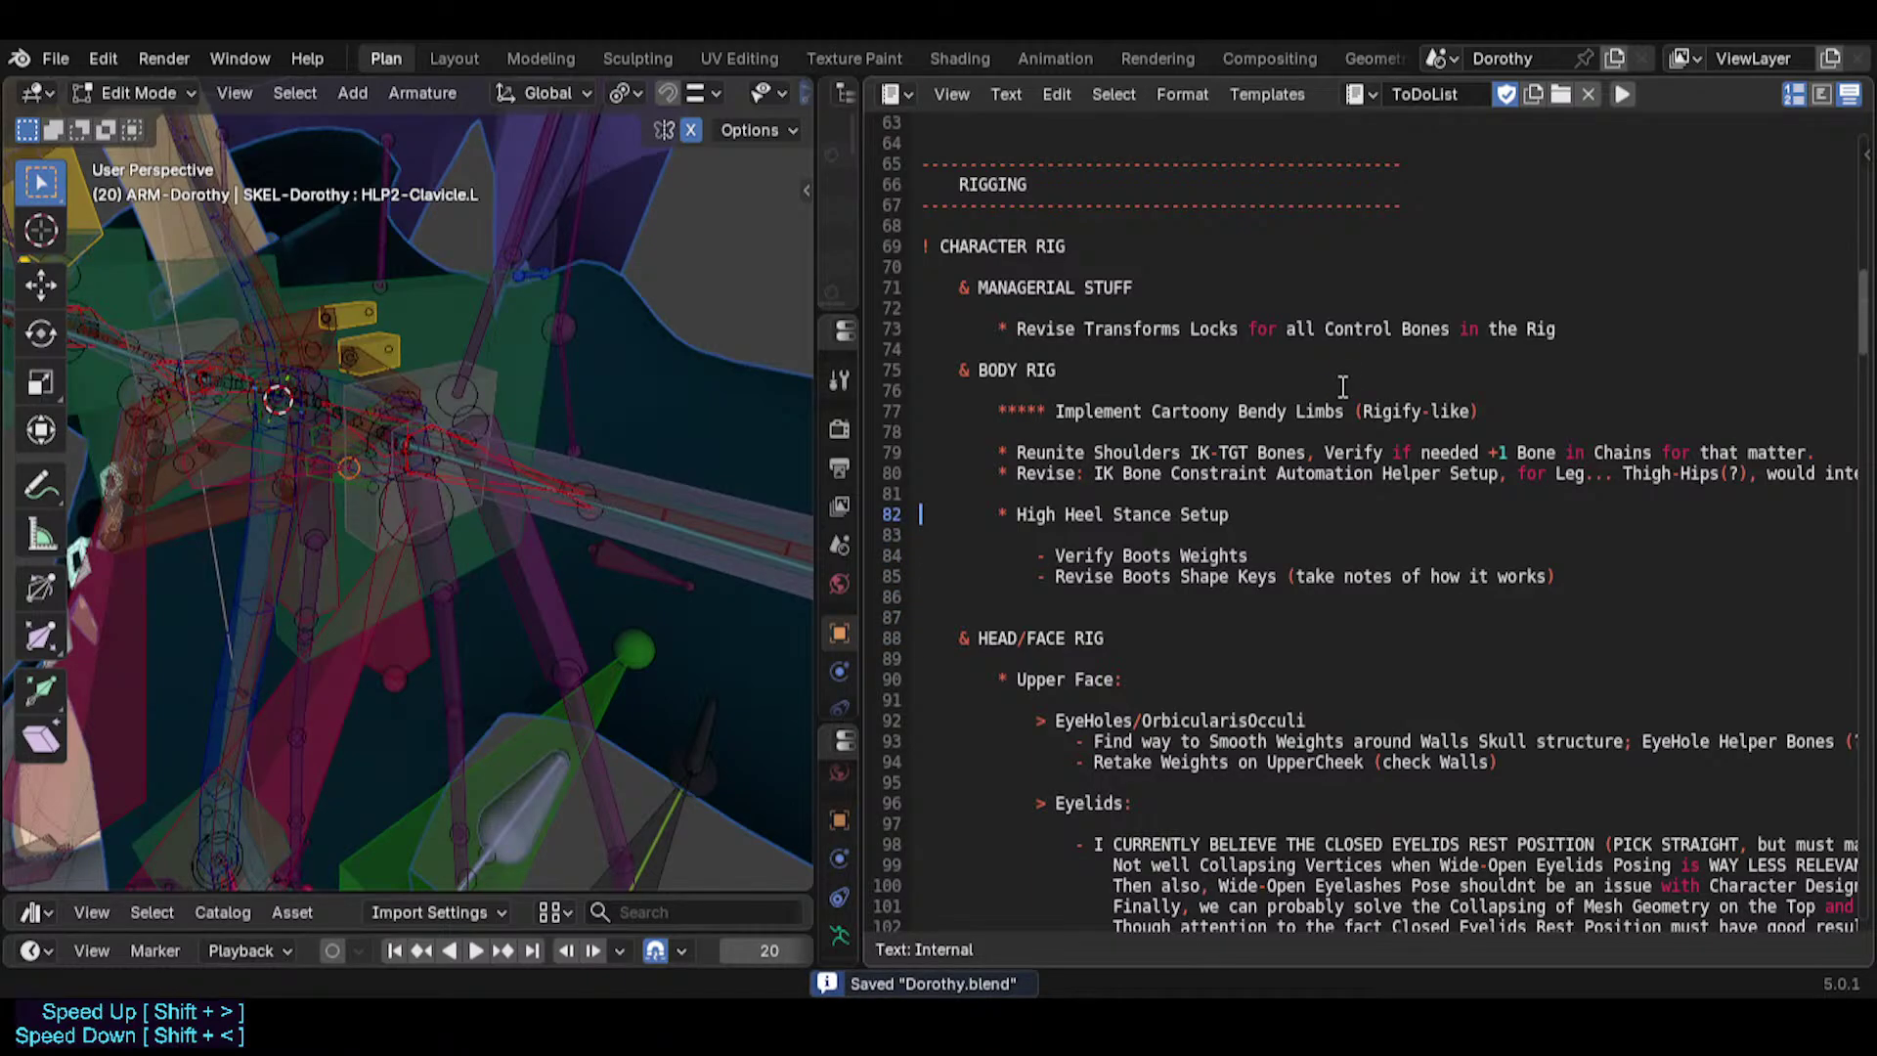
# Add a "* Auto IK Leverage Setups" item above the Reunite Shoulders note under BODY RIG.
pyautogui.press('Down')
pyautogui.press('Down')
pyautogui.press('Down')
pyautogui.press('Up')
pyautogui.press('Up')
pyautogui.press('Up')
pyautogui.press('Up')
pyautogui.press('Up')
pyautogui.press('Up')
pyautogui.press('Up')
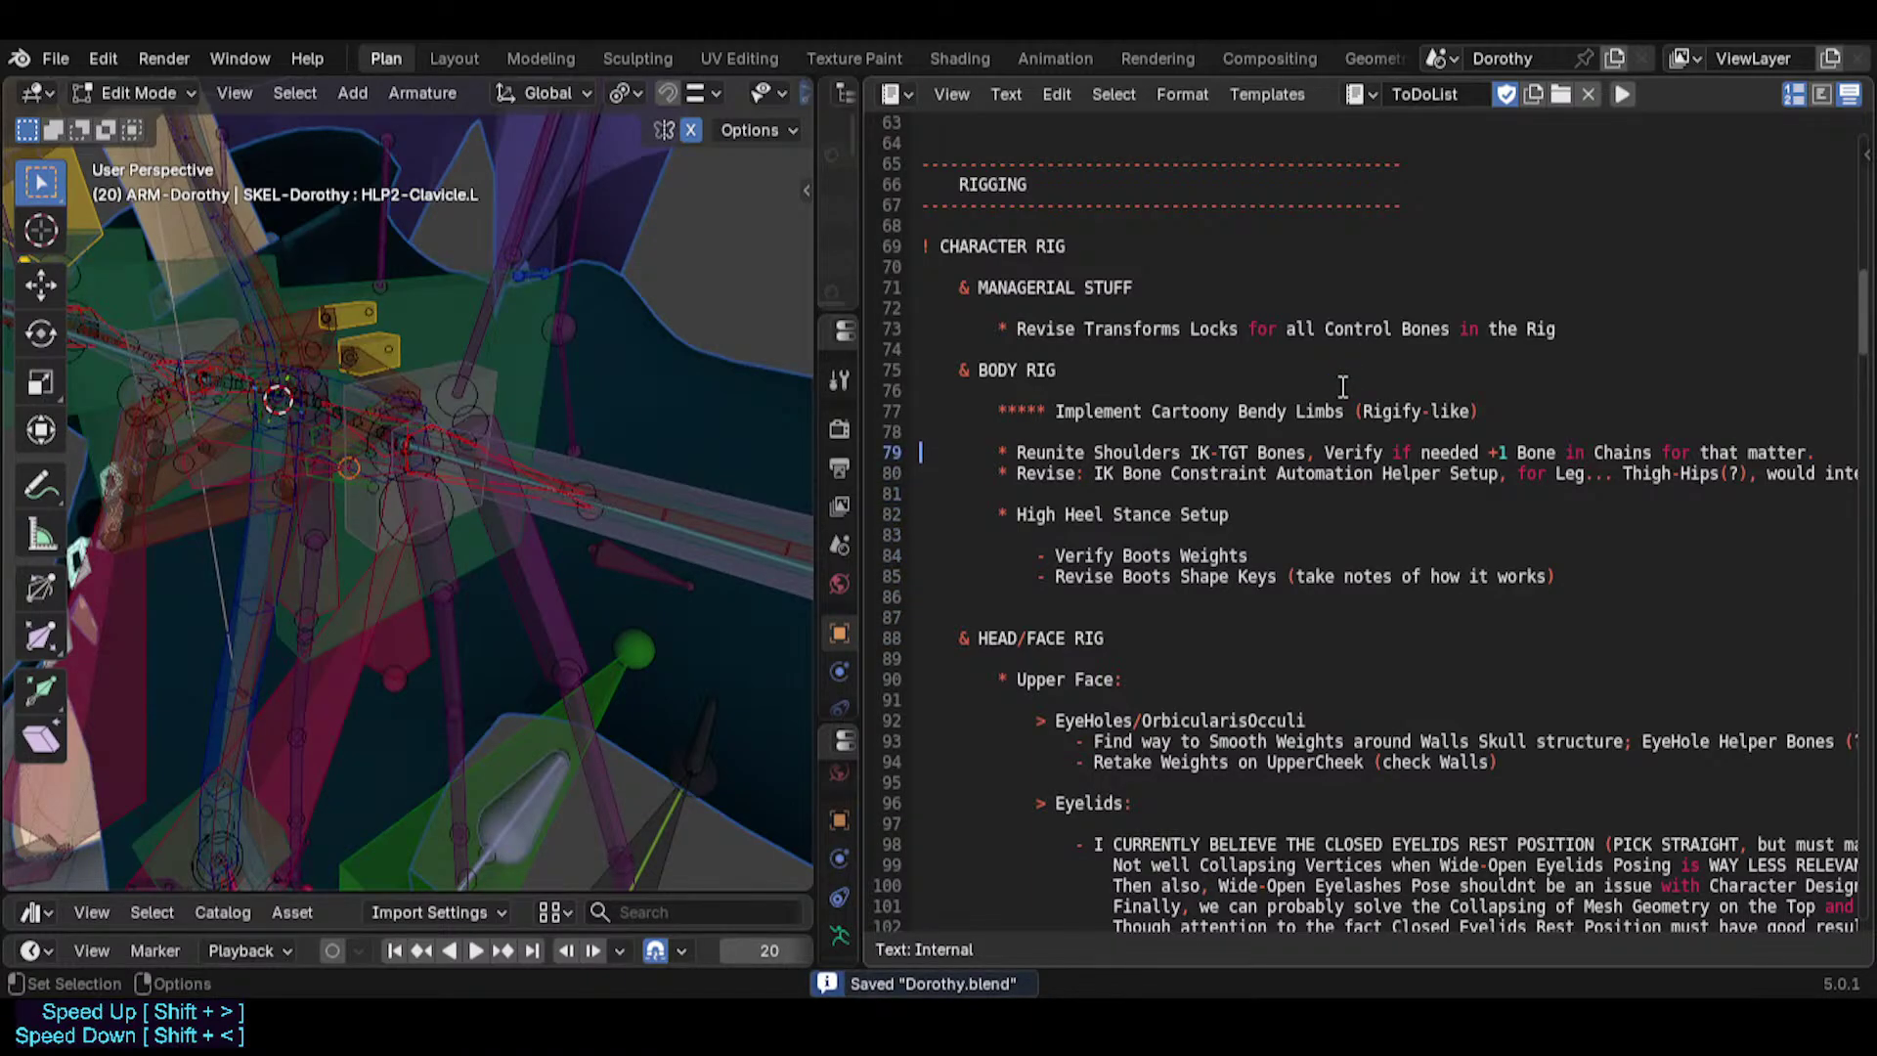
pyautogui.press('Return')
pyautogui.write('* ')
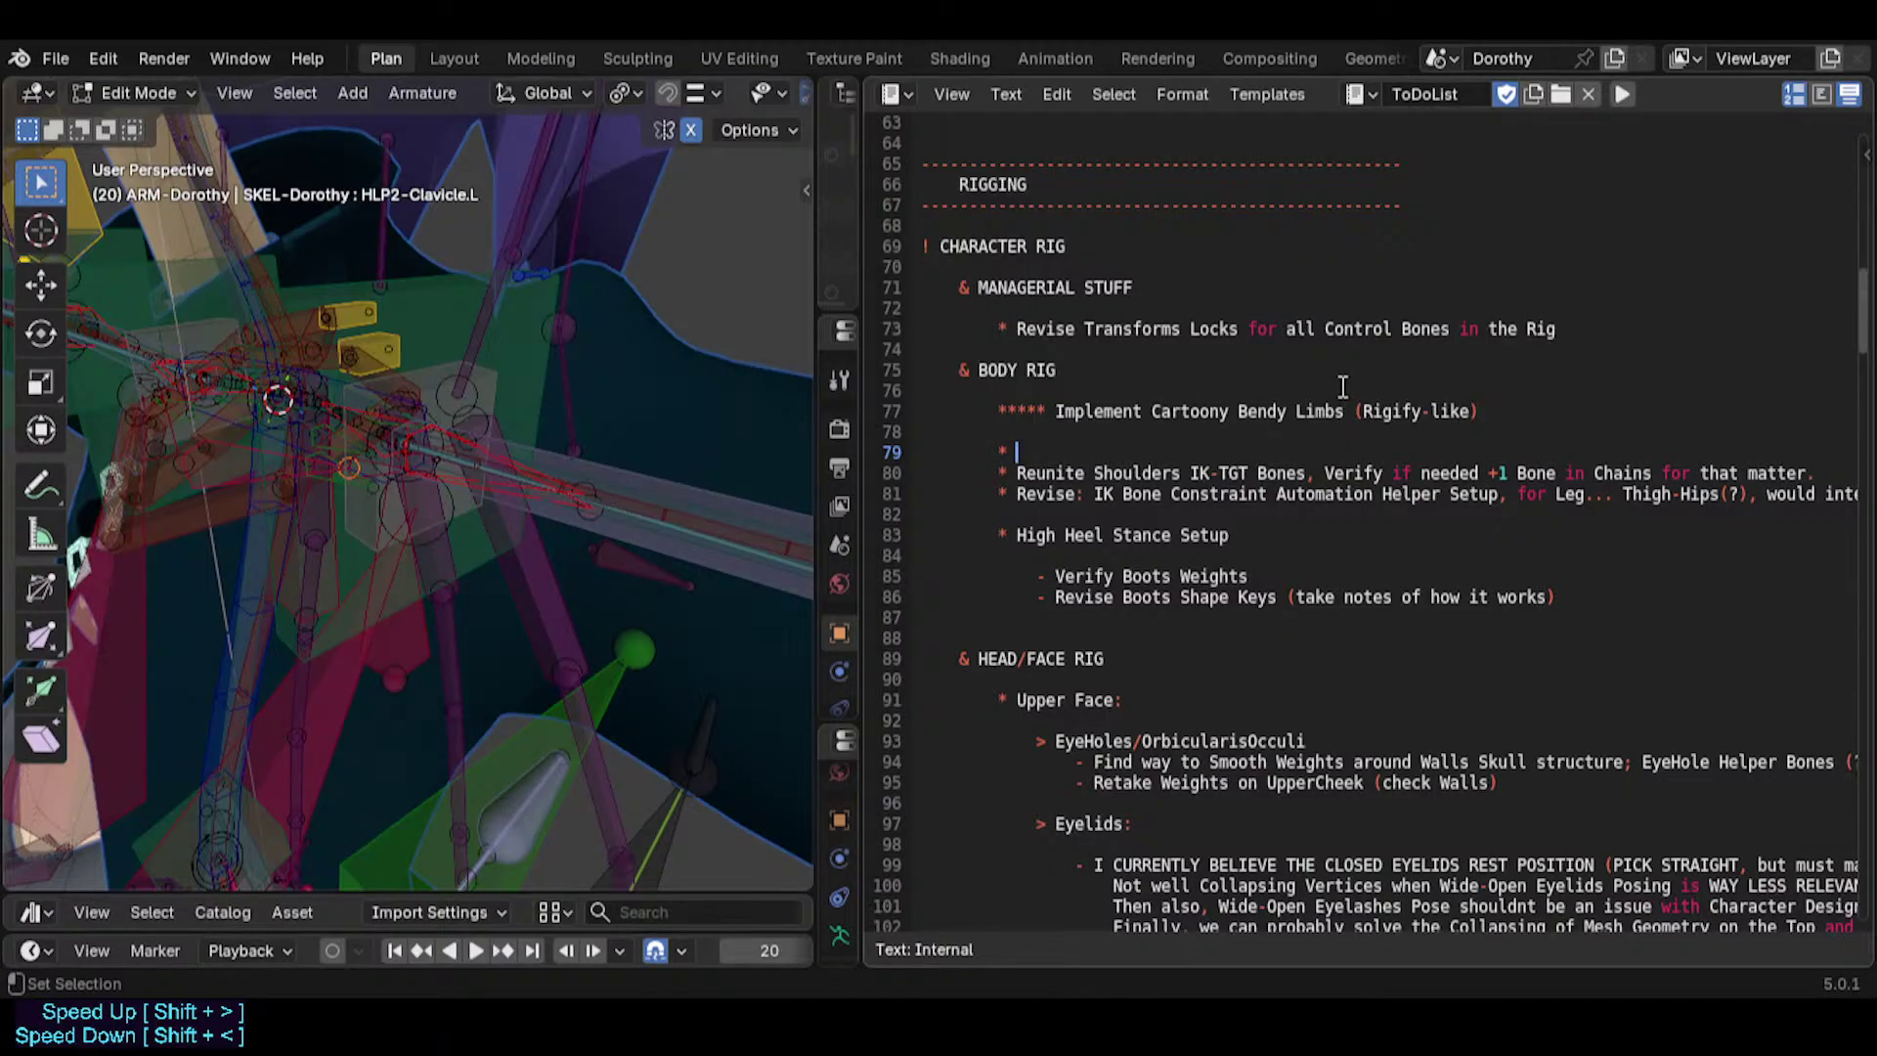
pyautogui.write('AUto IK Leve')
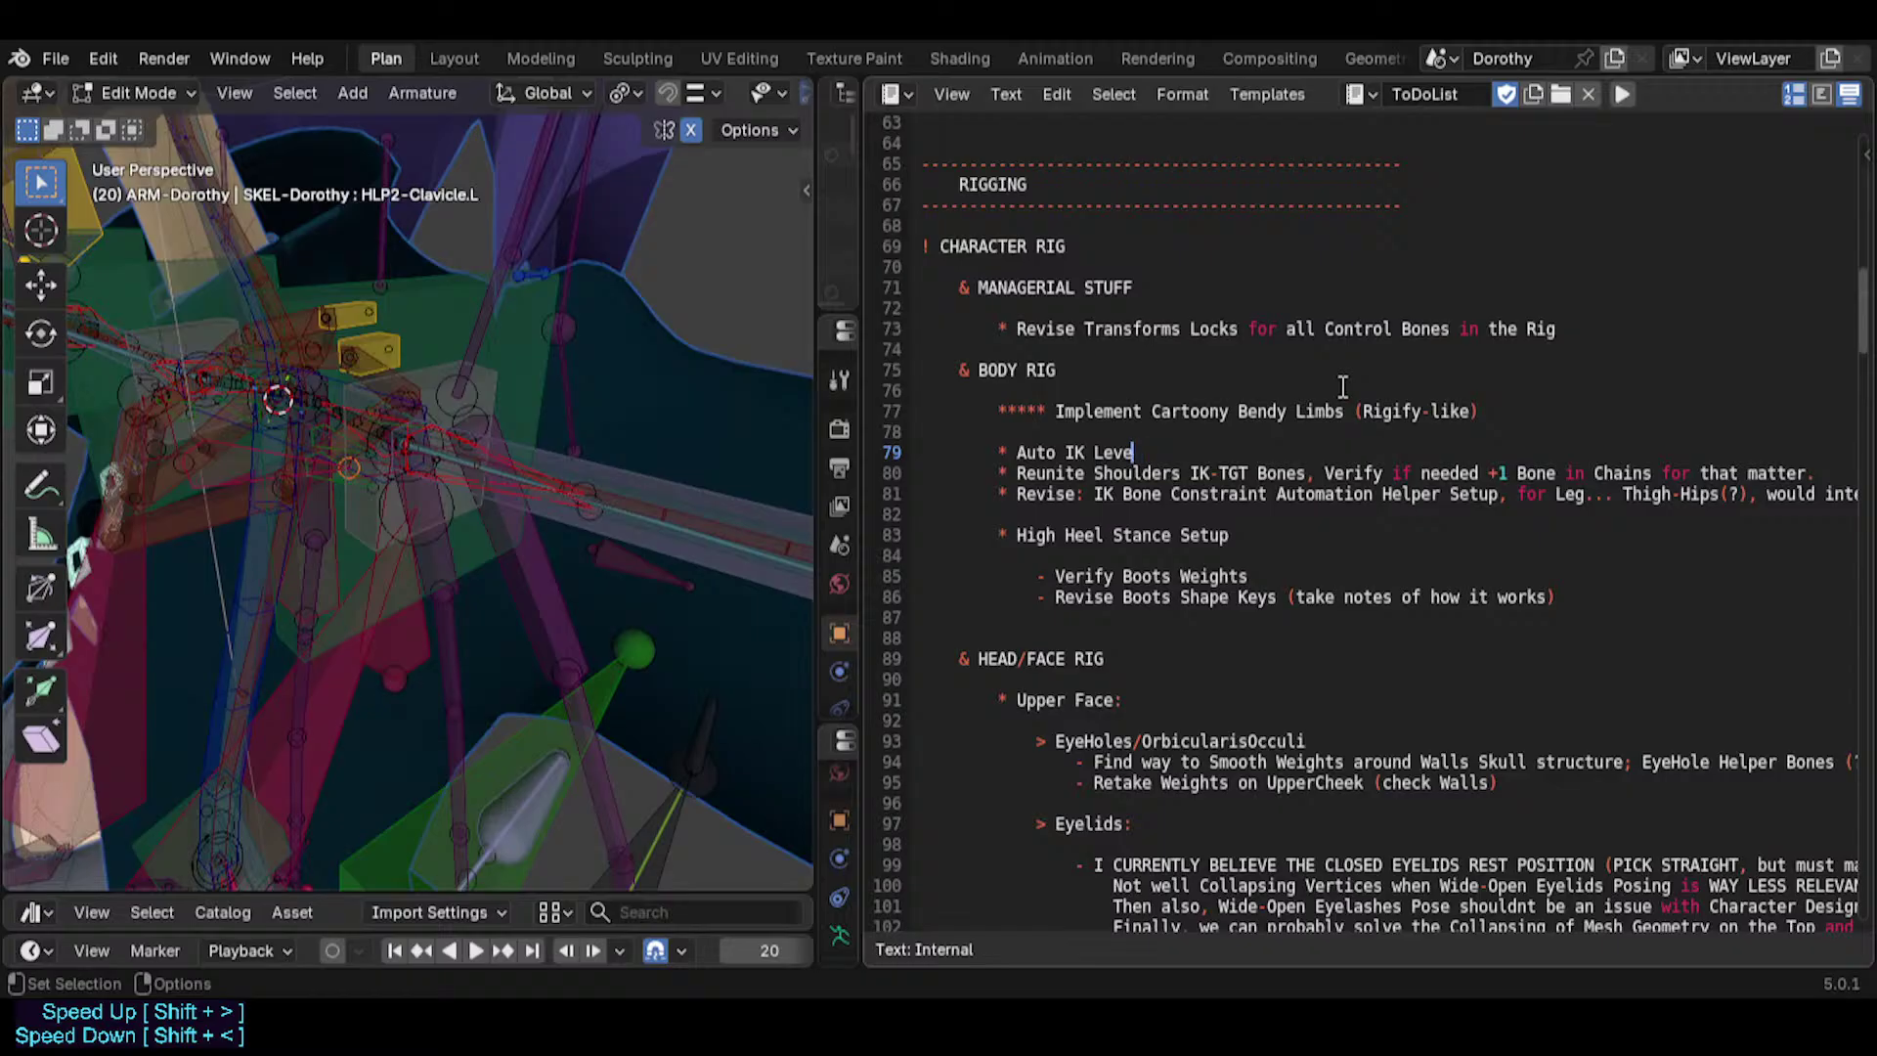
pyautogui.write('rage sys')
pyautogui.press('BackSpace')
pyautogui.write('etups')
pyautogui.press('Return')
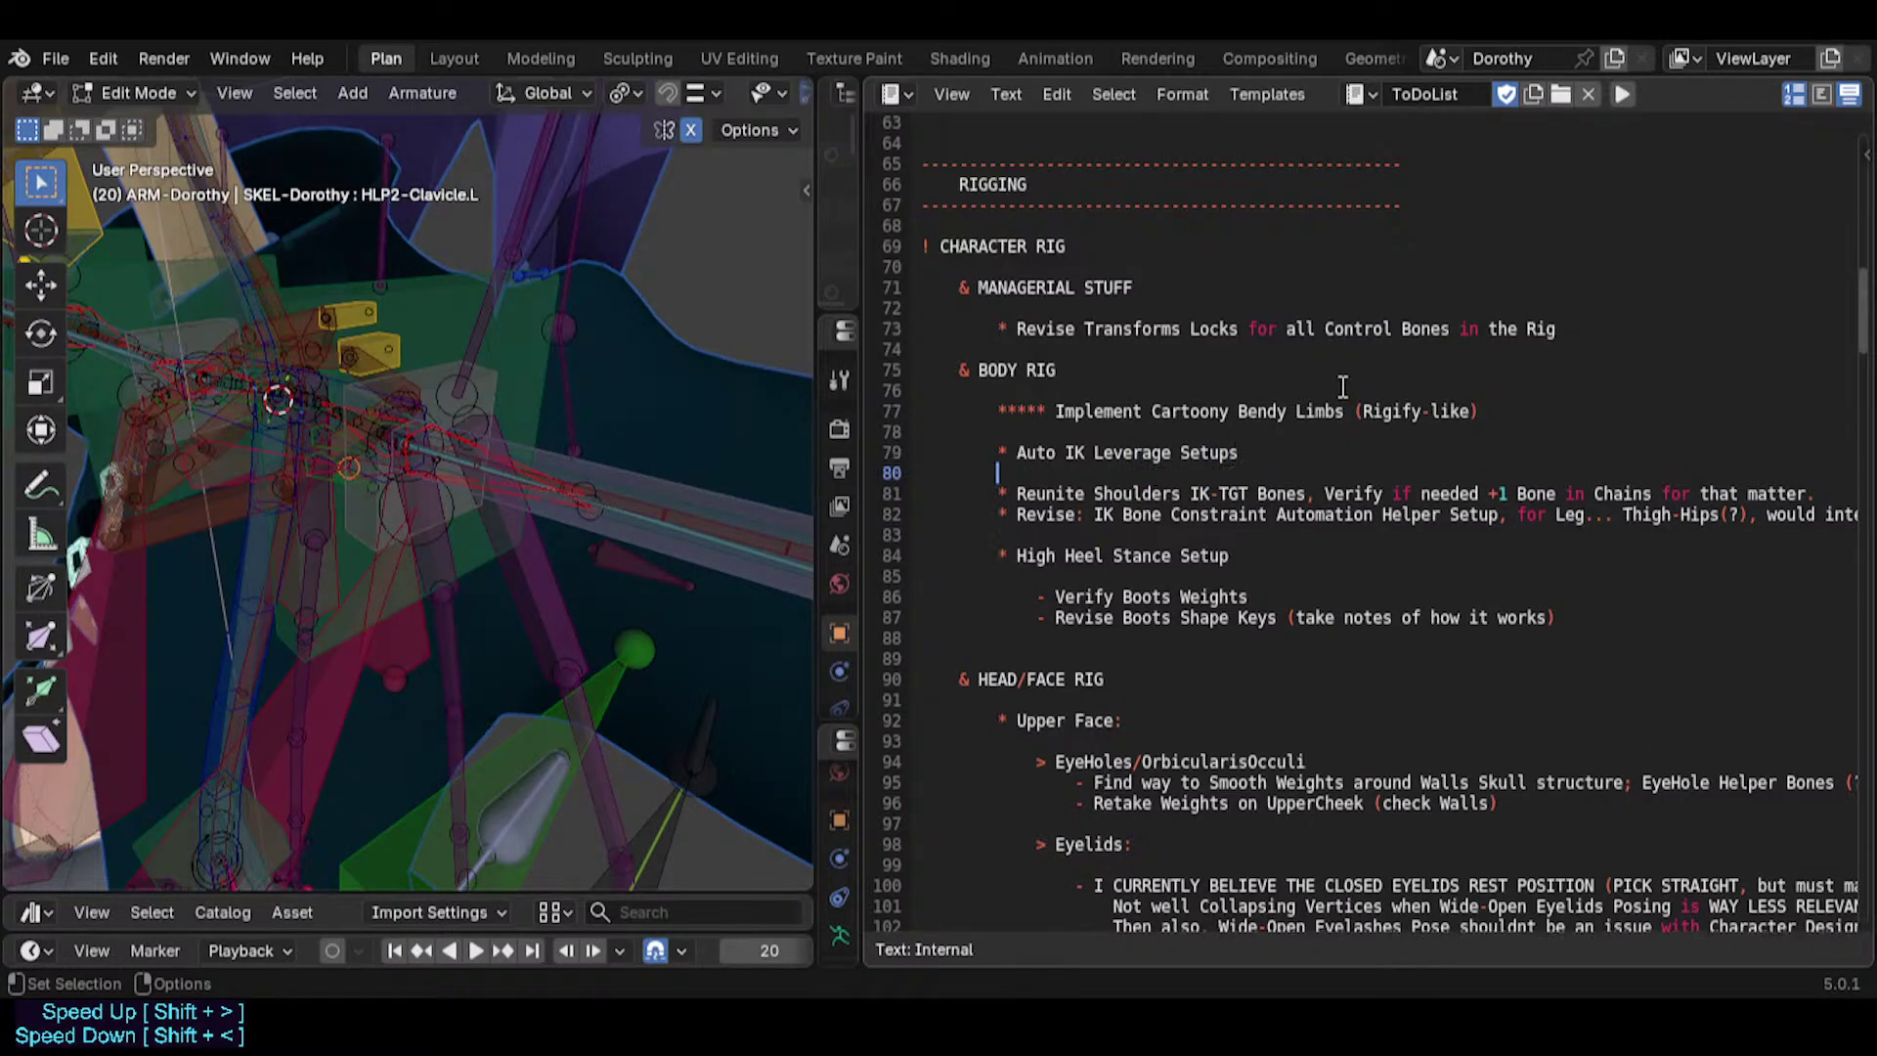
# Add "-" sub-bullets under Auto IK Leverage Setups and move the Reunite Shoulders note into the first one.
pyautogui.press('Return')
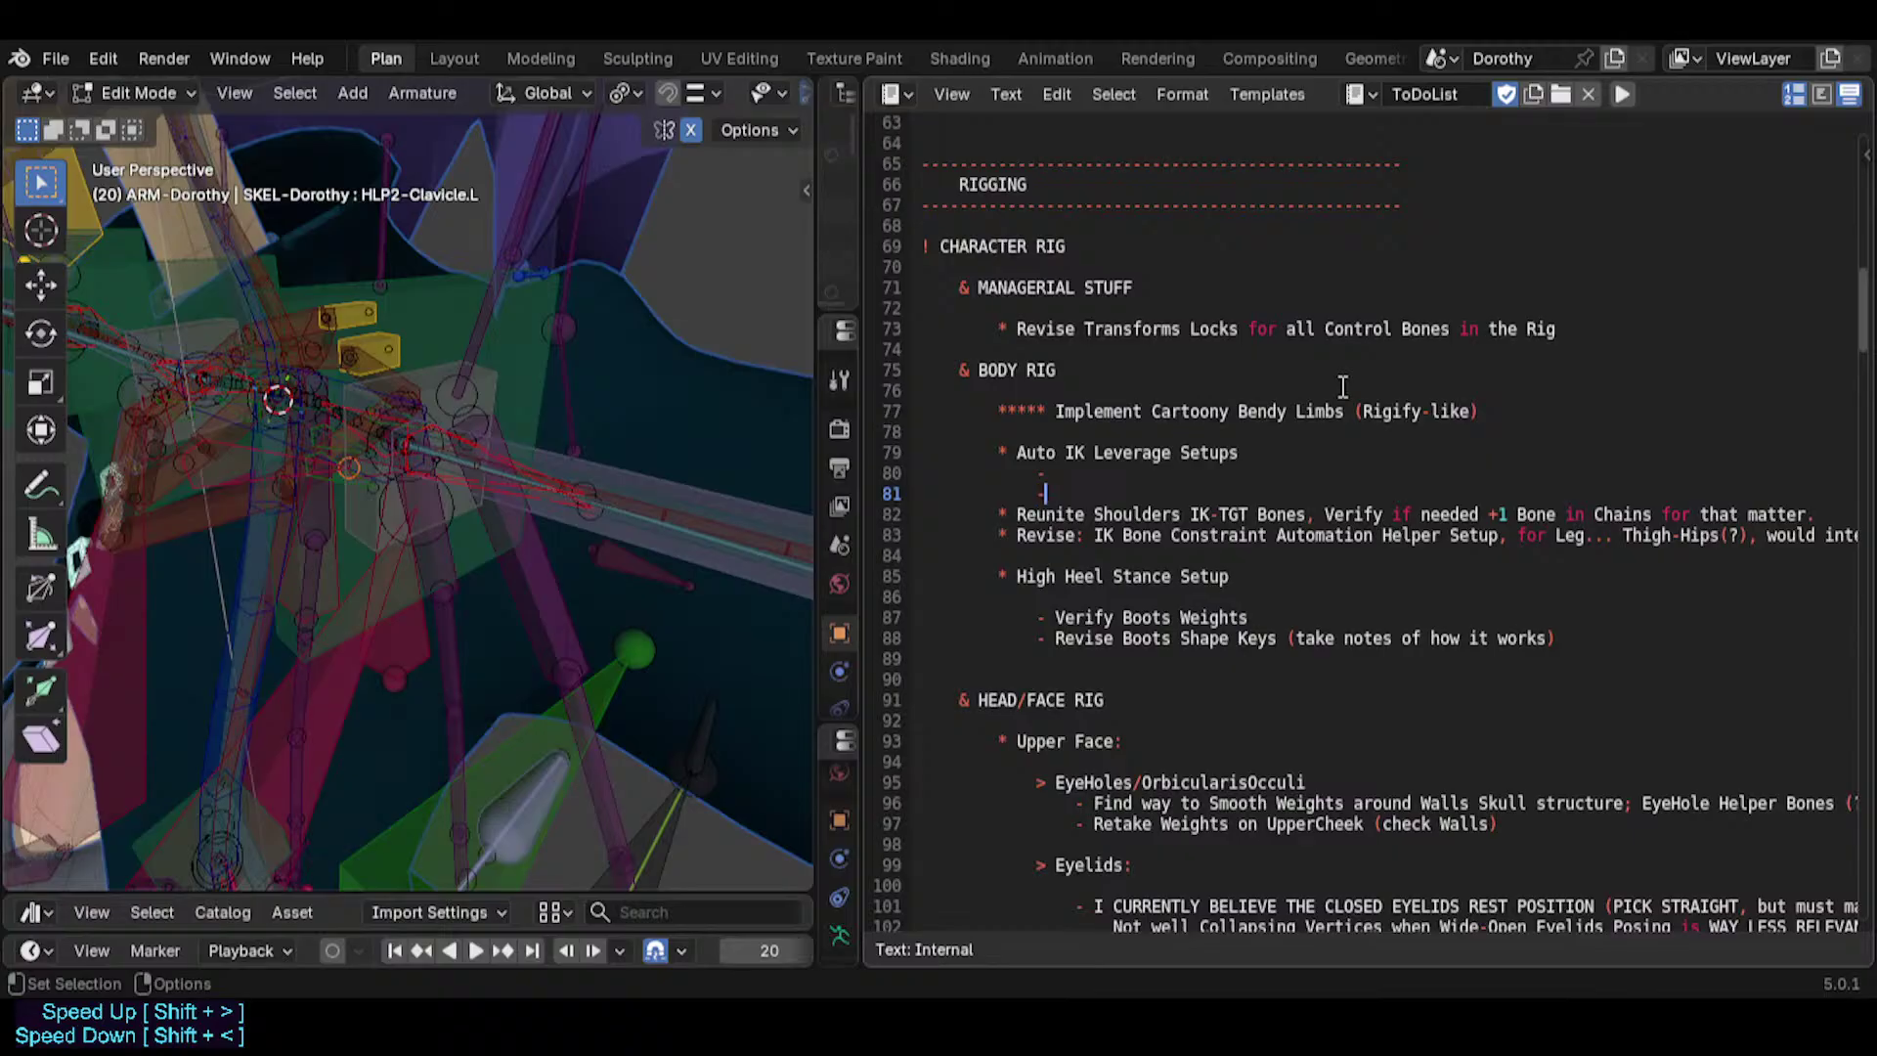
pyautogui.press('Delete')
pyautogui.press('Delete')
pyautogui.press('Delete')
pyautogui.press('Delete')
pyautogui.press('Delete')
pyautogui.press('Delete')
pyautogui.press('Delete')
pyautogui.press('Delete')
pyautogui.press('Delete')
pyautogui.press('Delete')
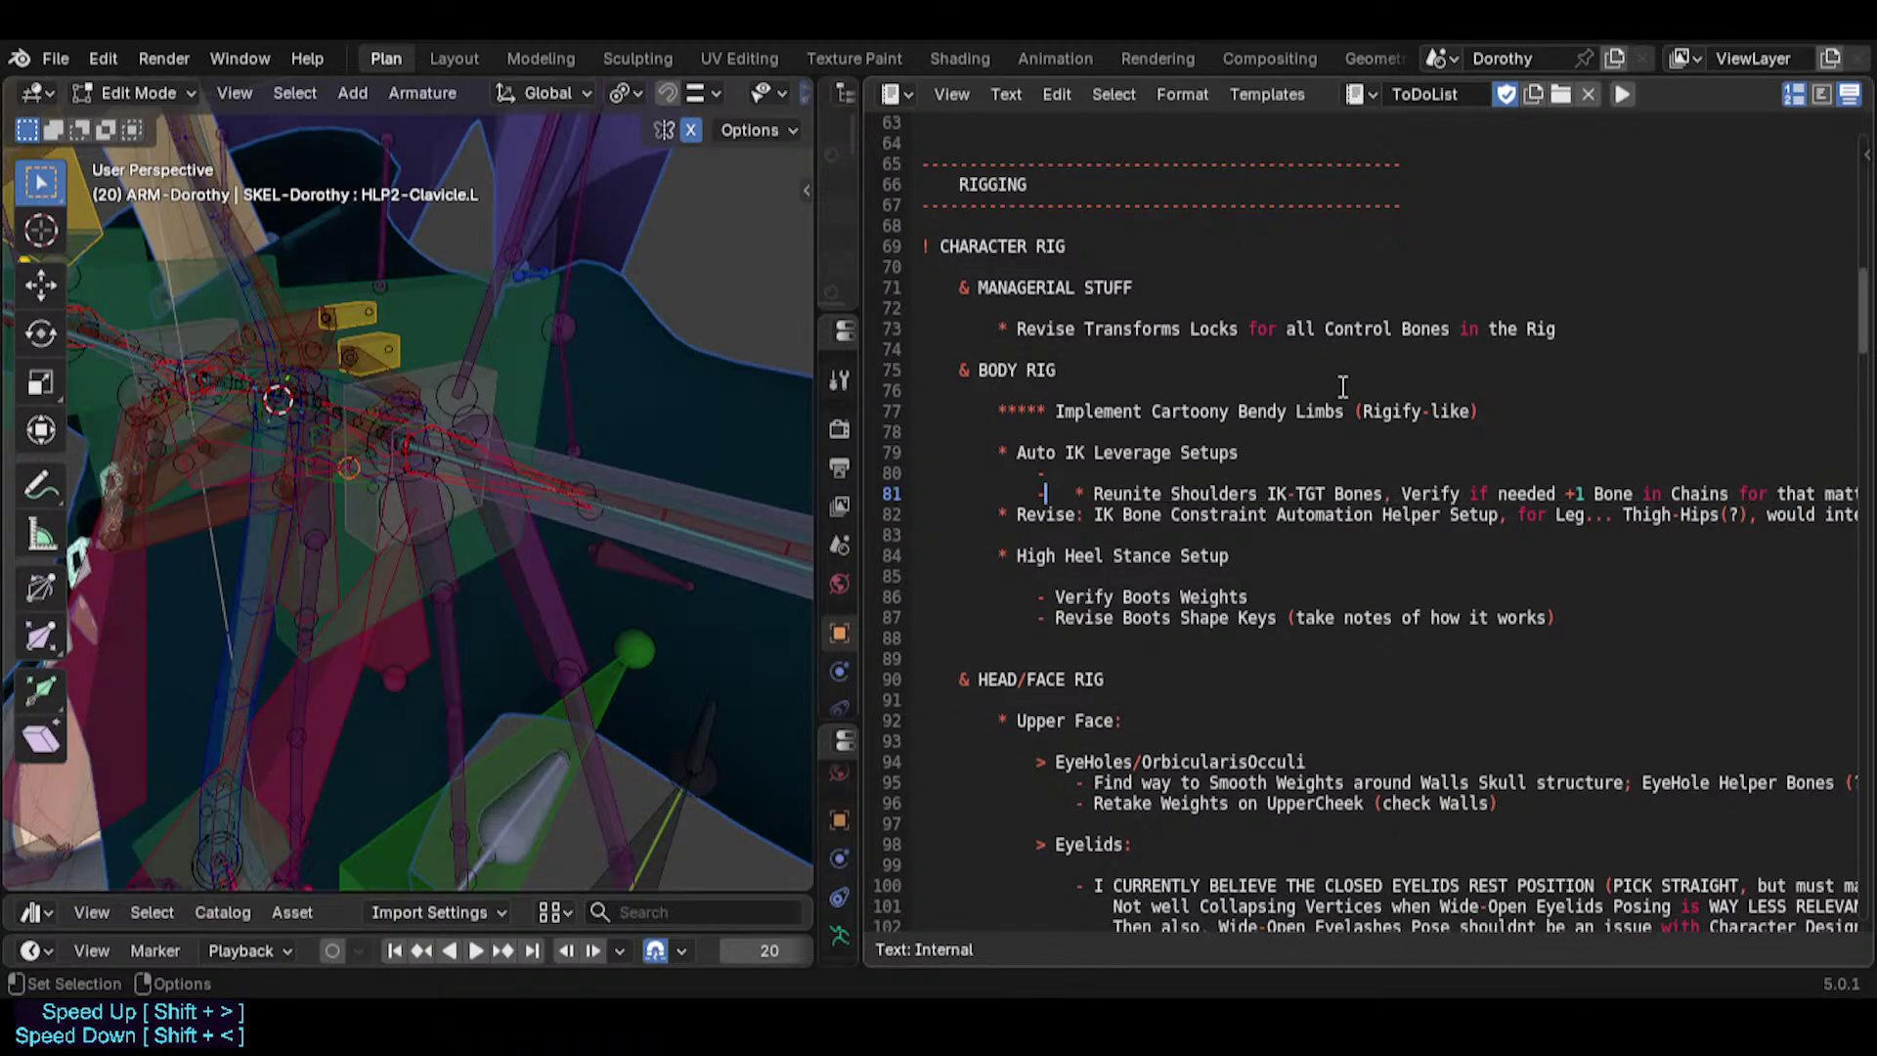
pyautogui.press('Home')
pyautogui.hotkey('shift', 'End')
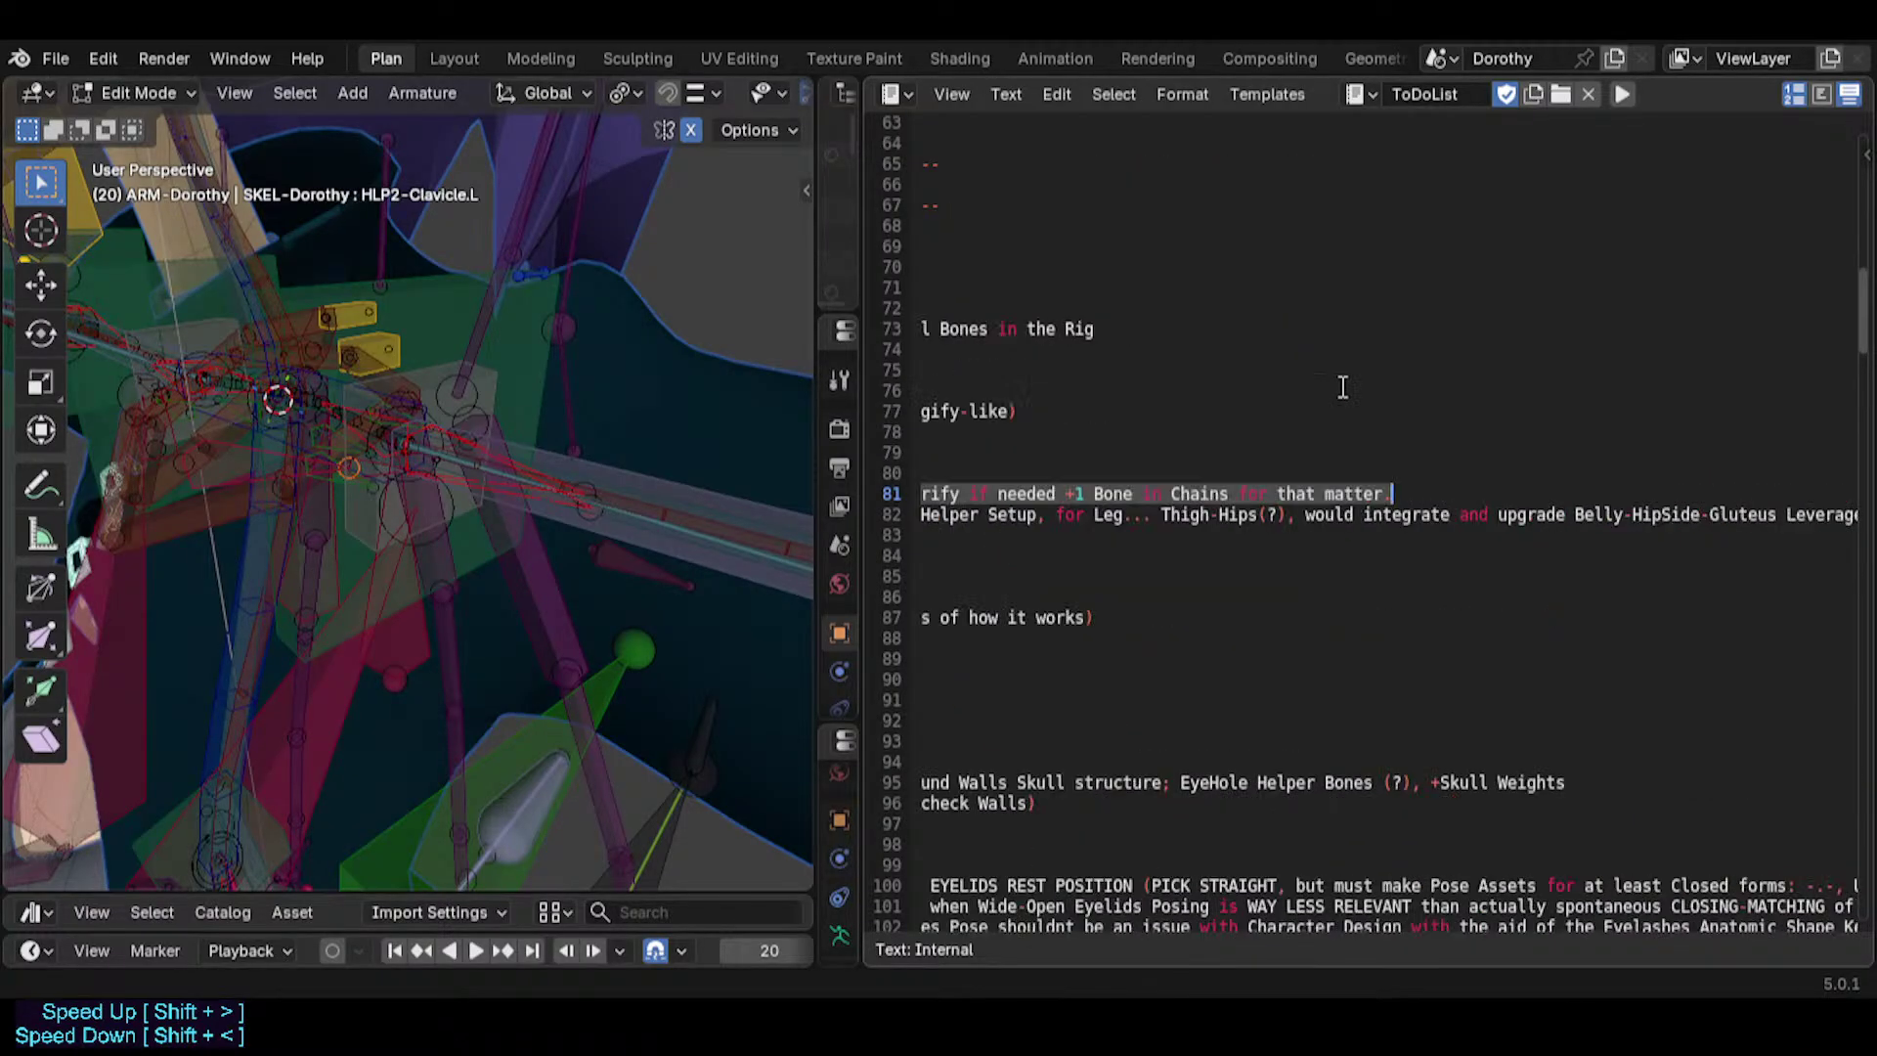
pyautogui.hotkey('ctrl', 'x')
pyautogui.press('Up')
pyautogui.press('Return')
pyautogui.press('Up')
pyautogui.hotkey('ctrl', 'v')
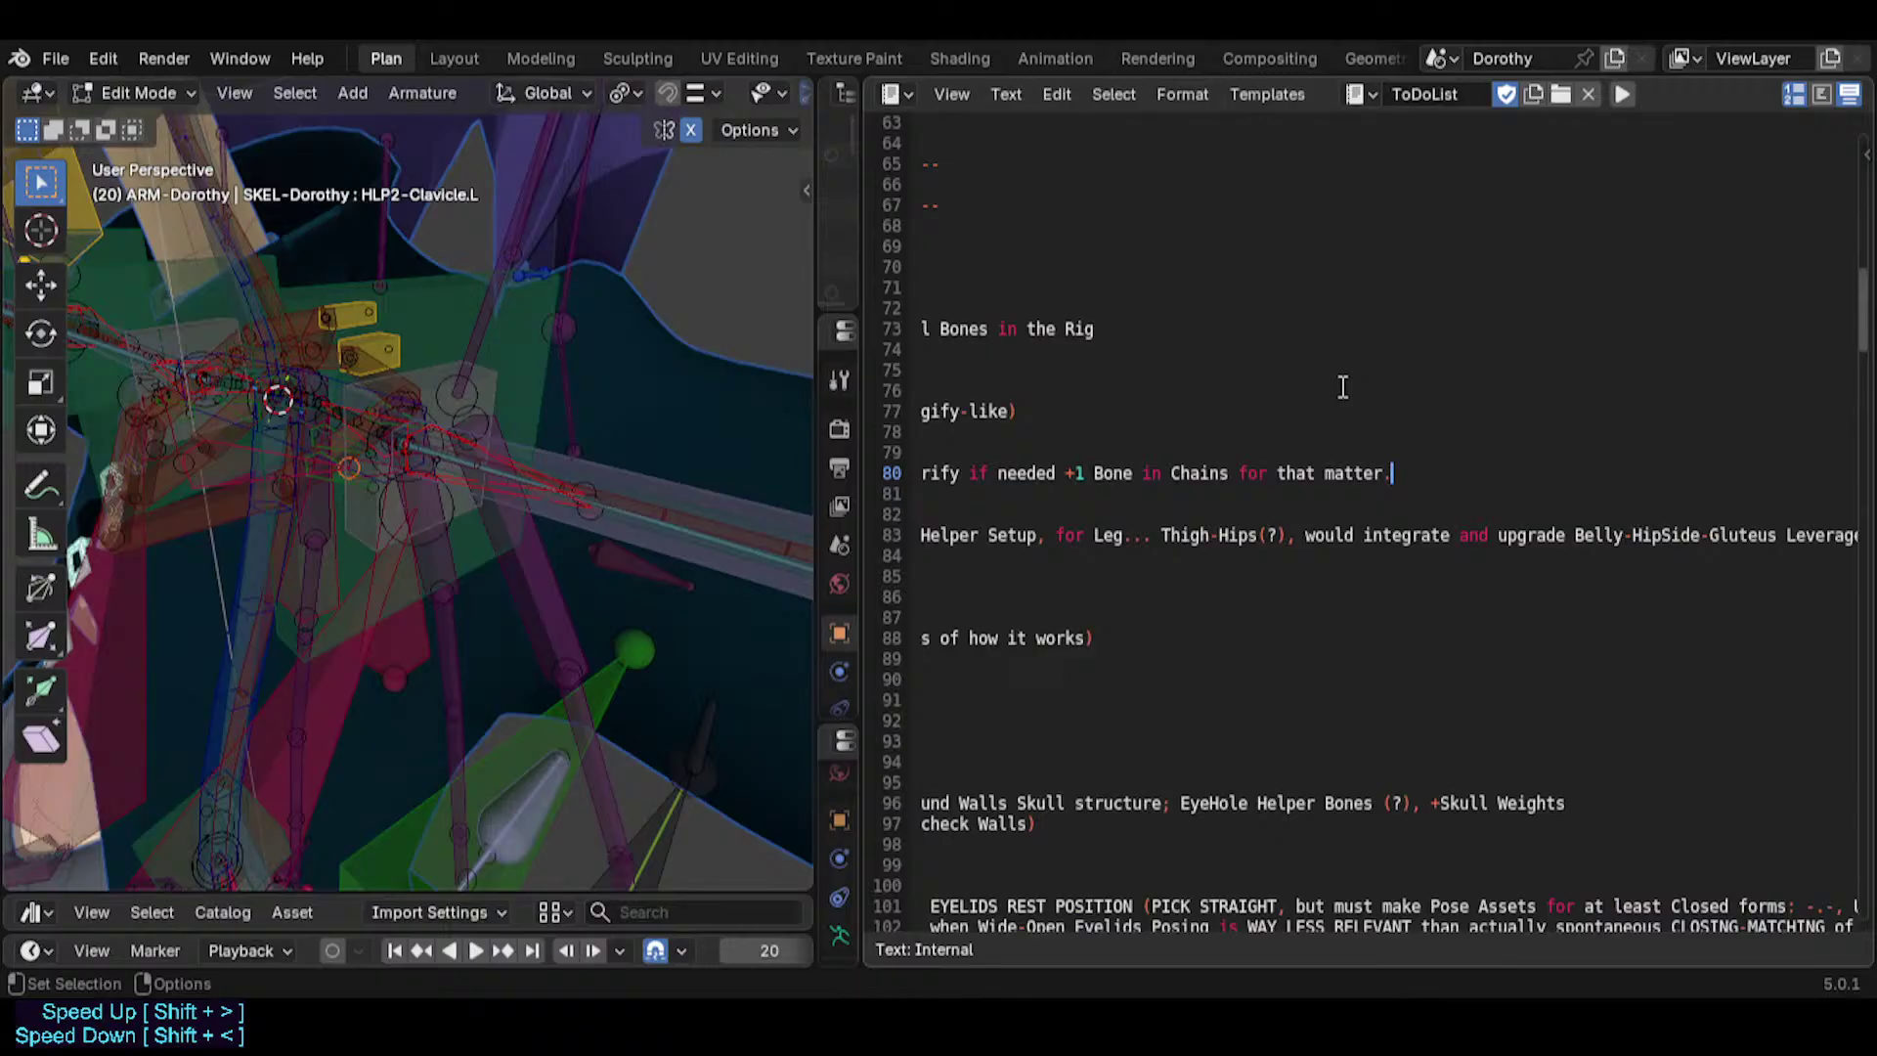
# Join the Revise: IK Bone Constraint note onto the second "-" sub-bullet of Auto IK Leverage Setups and save the file.
pyautogui.press('Down')
pyautogui.press('Home')
pyautogui.press('Delete')
pyautogui.press('Delete')
pyautogui.press('Delete')
pyautogui.press('Delete')
pyautogui.press('Delete')
pyautogui.press('Delete')
pyautogui.press('Delete')
pyautogui.press('Delete')
pyautogui.press('Delete')
pyautogui.press('Delete')
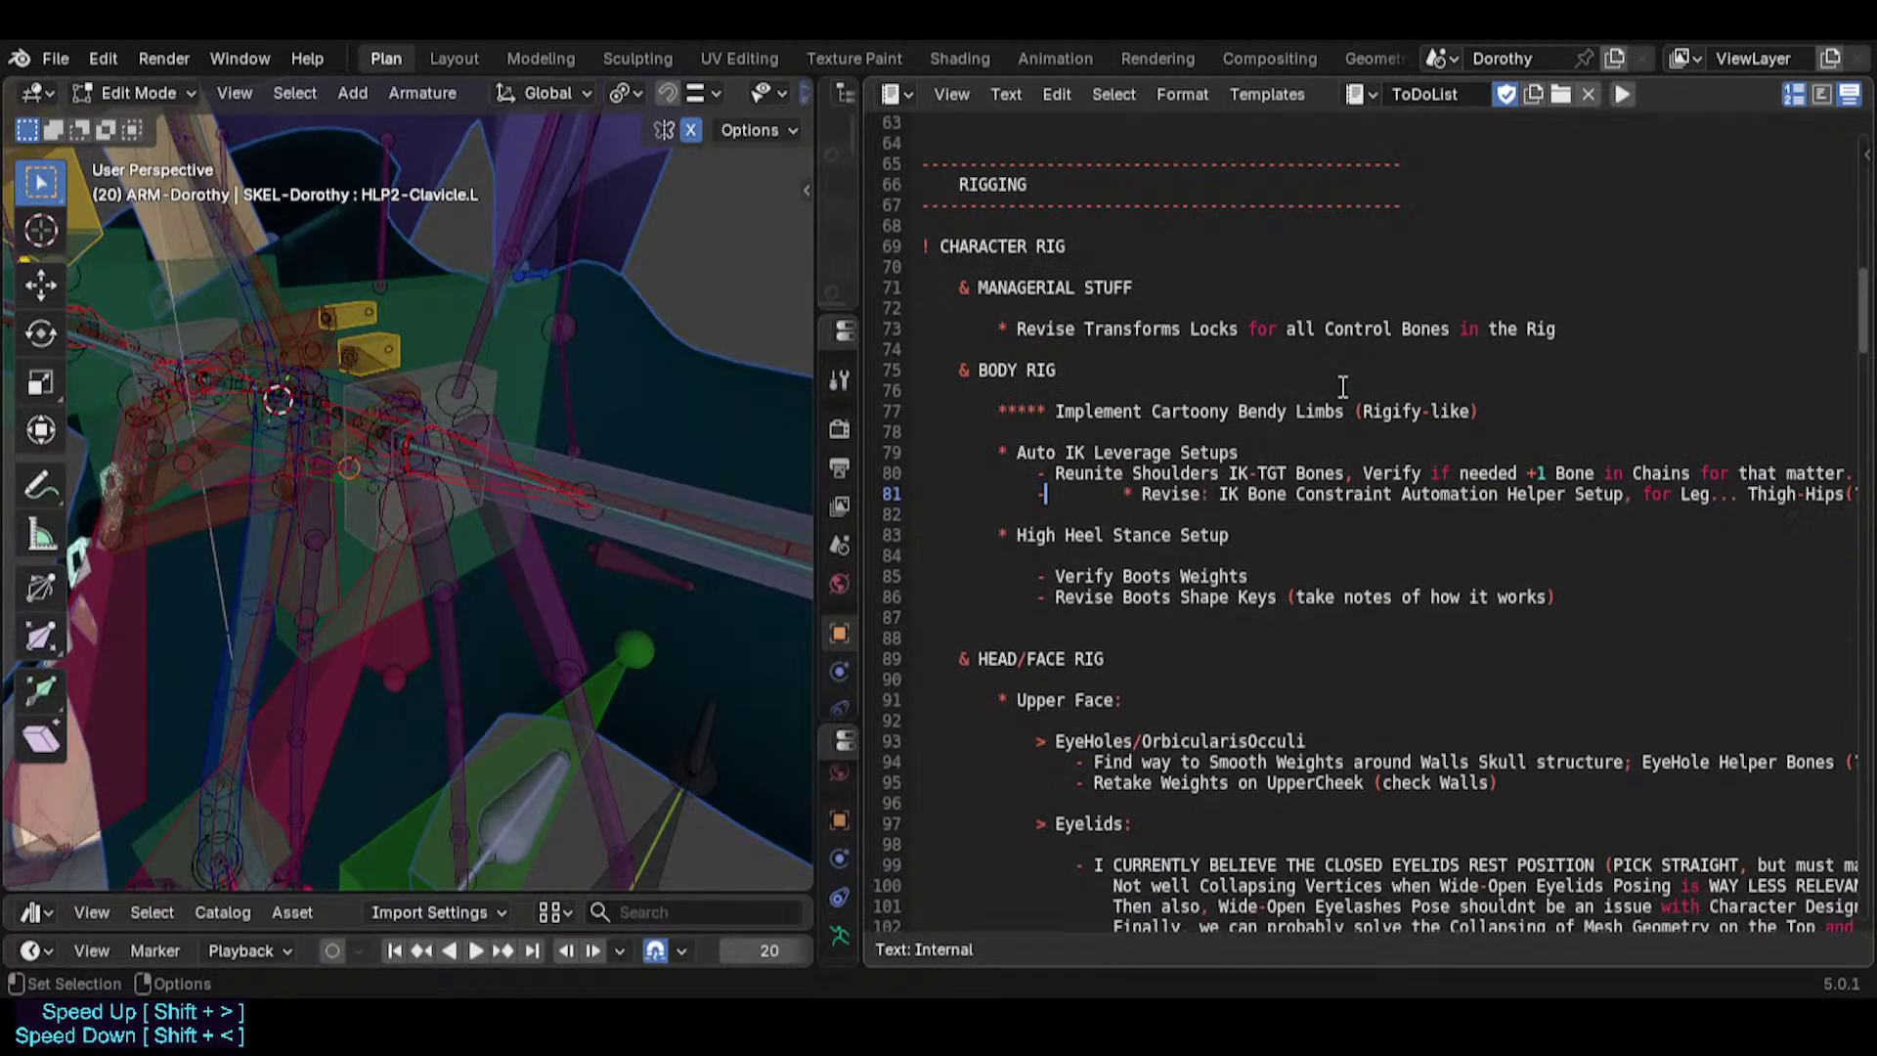
pyautogui.press('Delete')
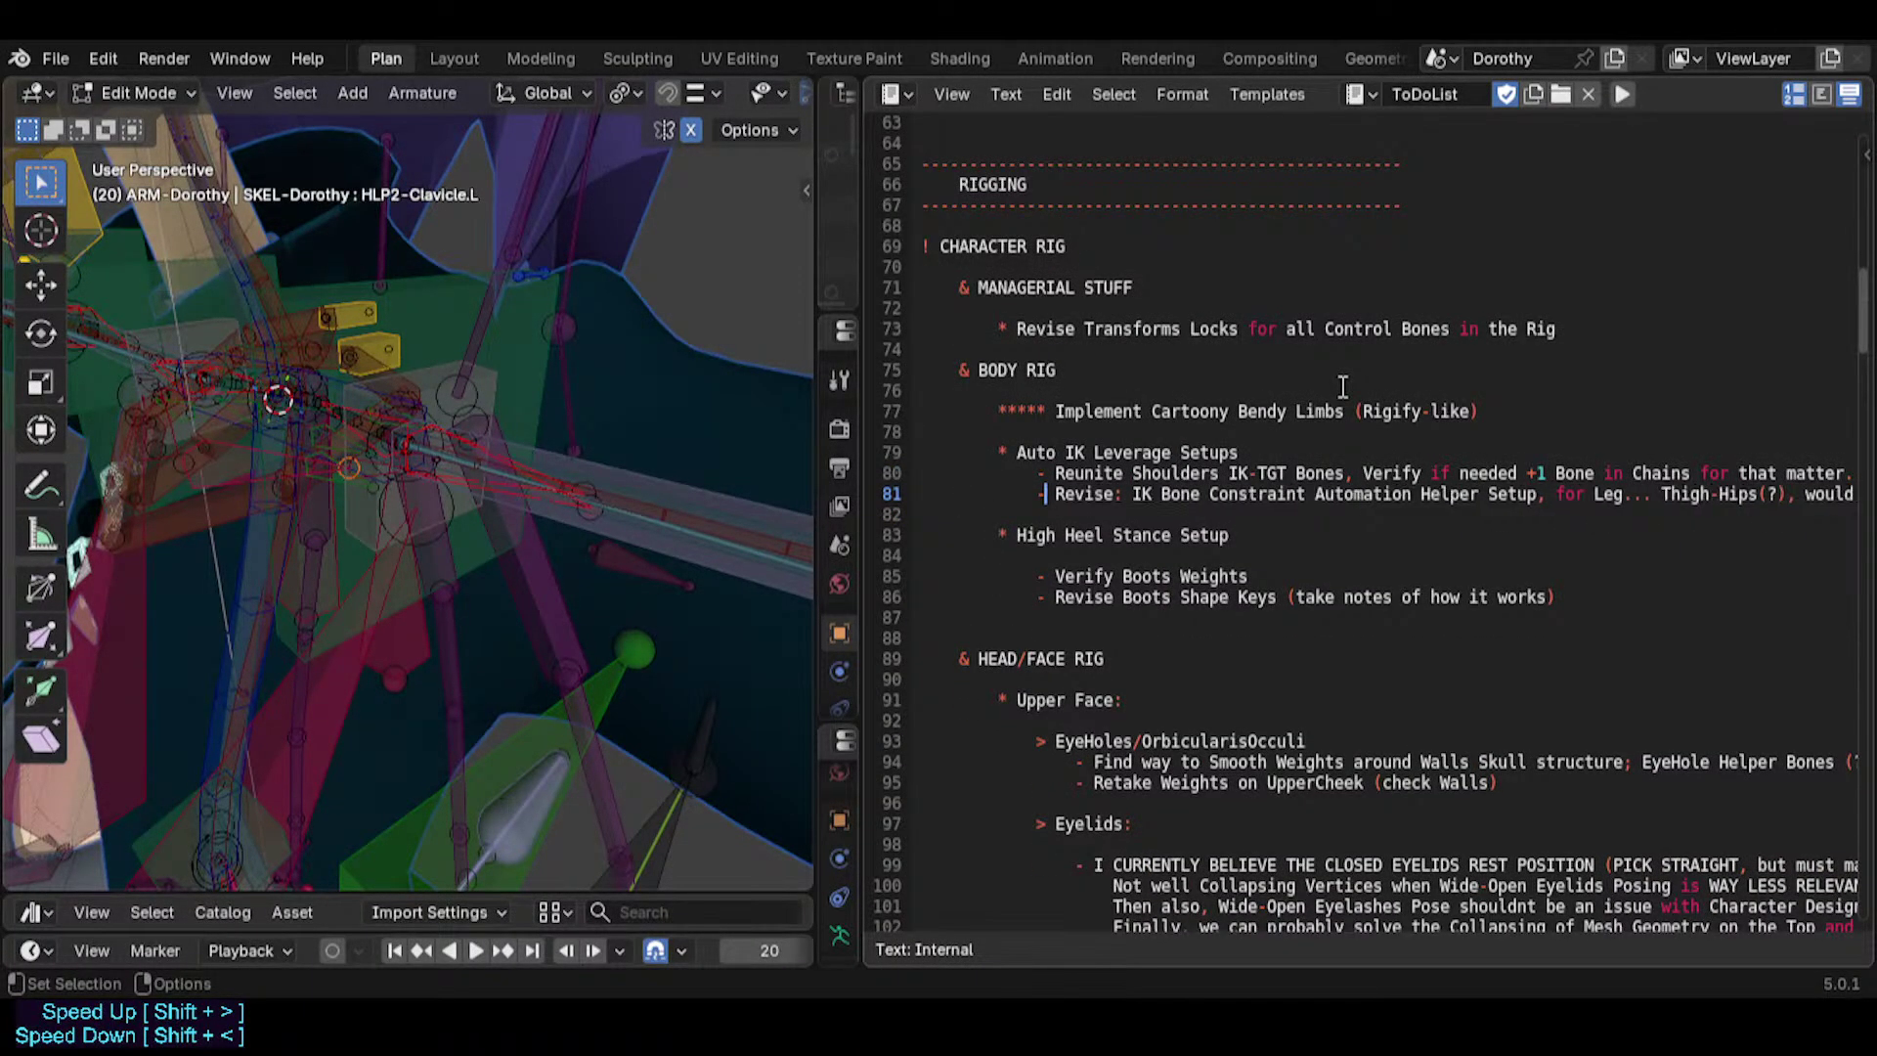
pyautogui.hotkey('ctrl', 's')
# Delete the extra blank line above the HEAD/FACE RIG heading.
pyautogui.press('Down')
pyautogui.press('Down')
pyautogui.press('Down')
pyautogui.press('Down')
pyautogui.press('Down')
pyautogui.press('Down')
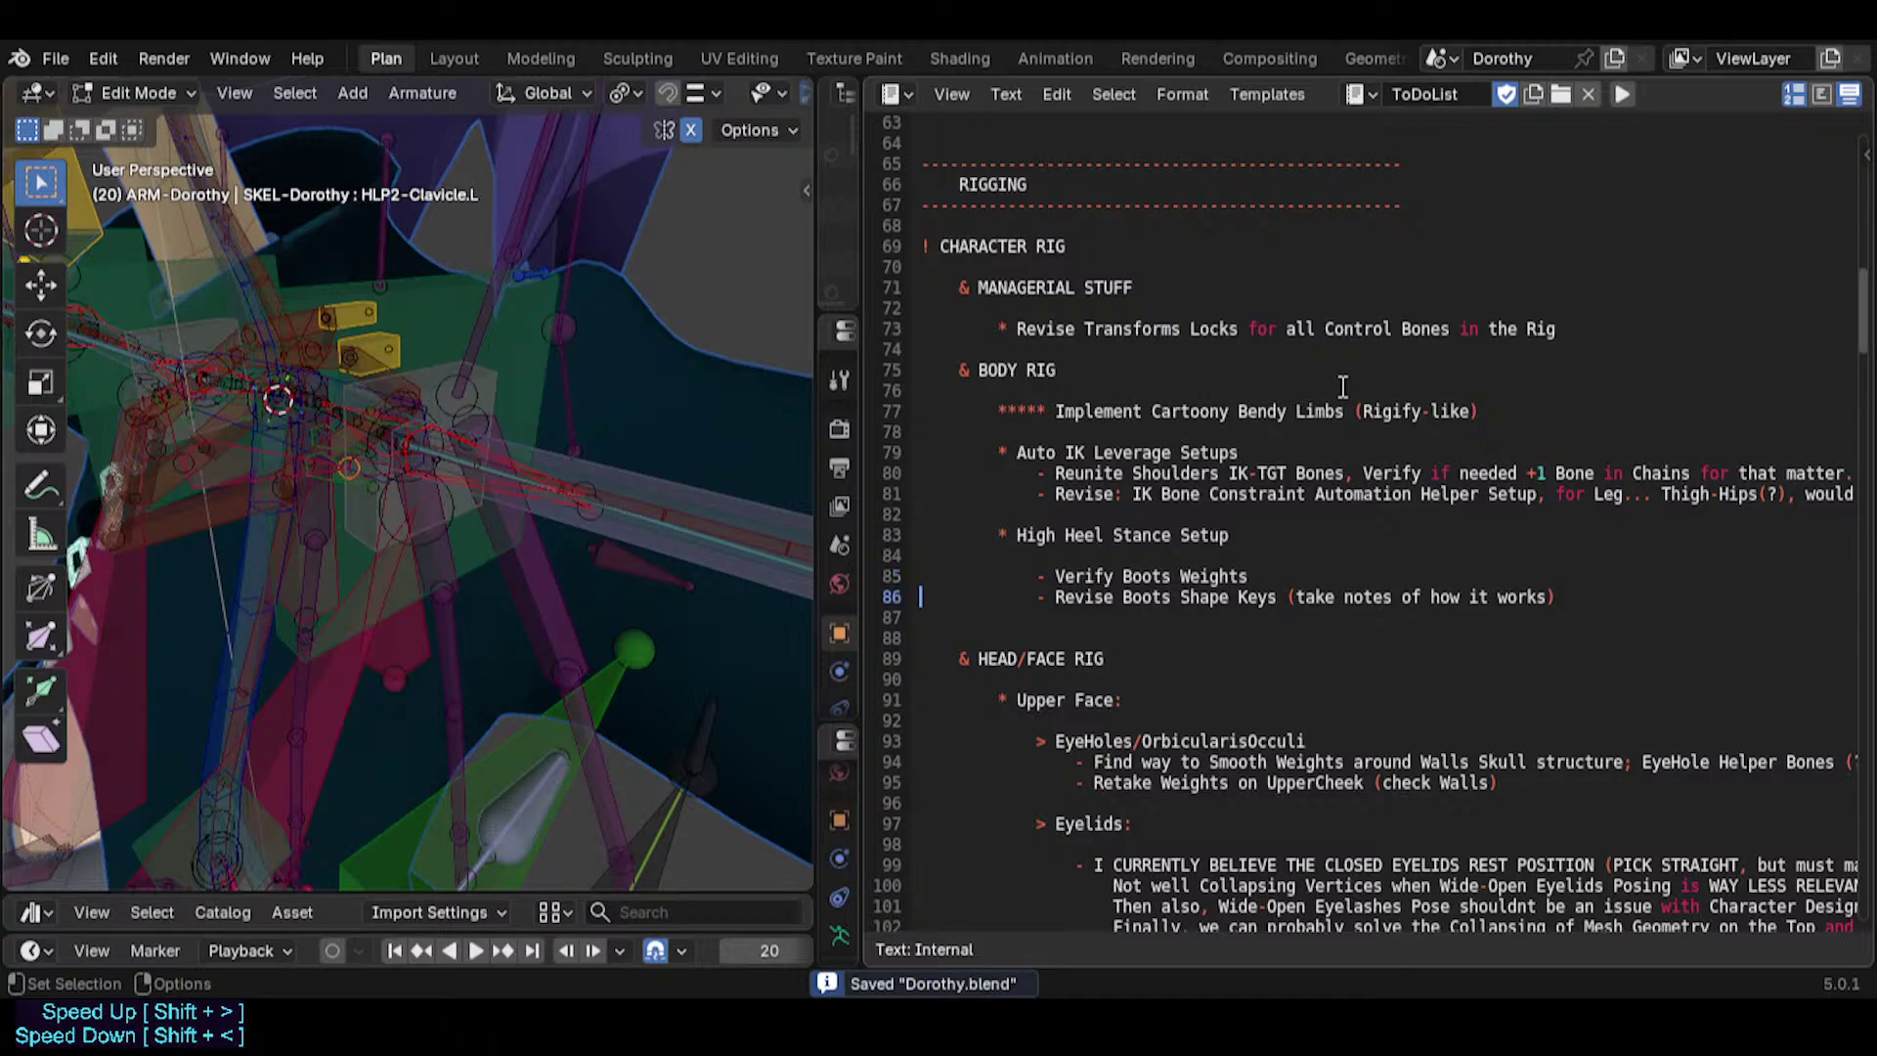
pyautogui.press('Down')
pyautogui.press('Down')
pyautogui.press('BackSpace')
# Change the Reunite Shoulders note's bullet to ">", matching the sub-items under HEAD/FACE RIG.
pyautogui.scroll(-2, 970, 767)
pyautogui.scroll(-1, 970, 767)
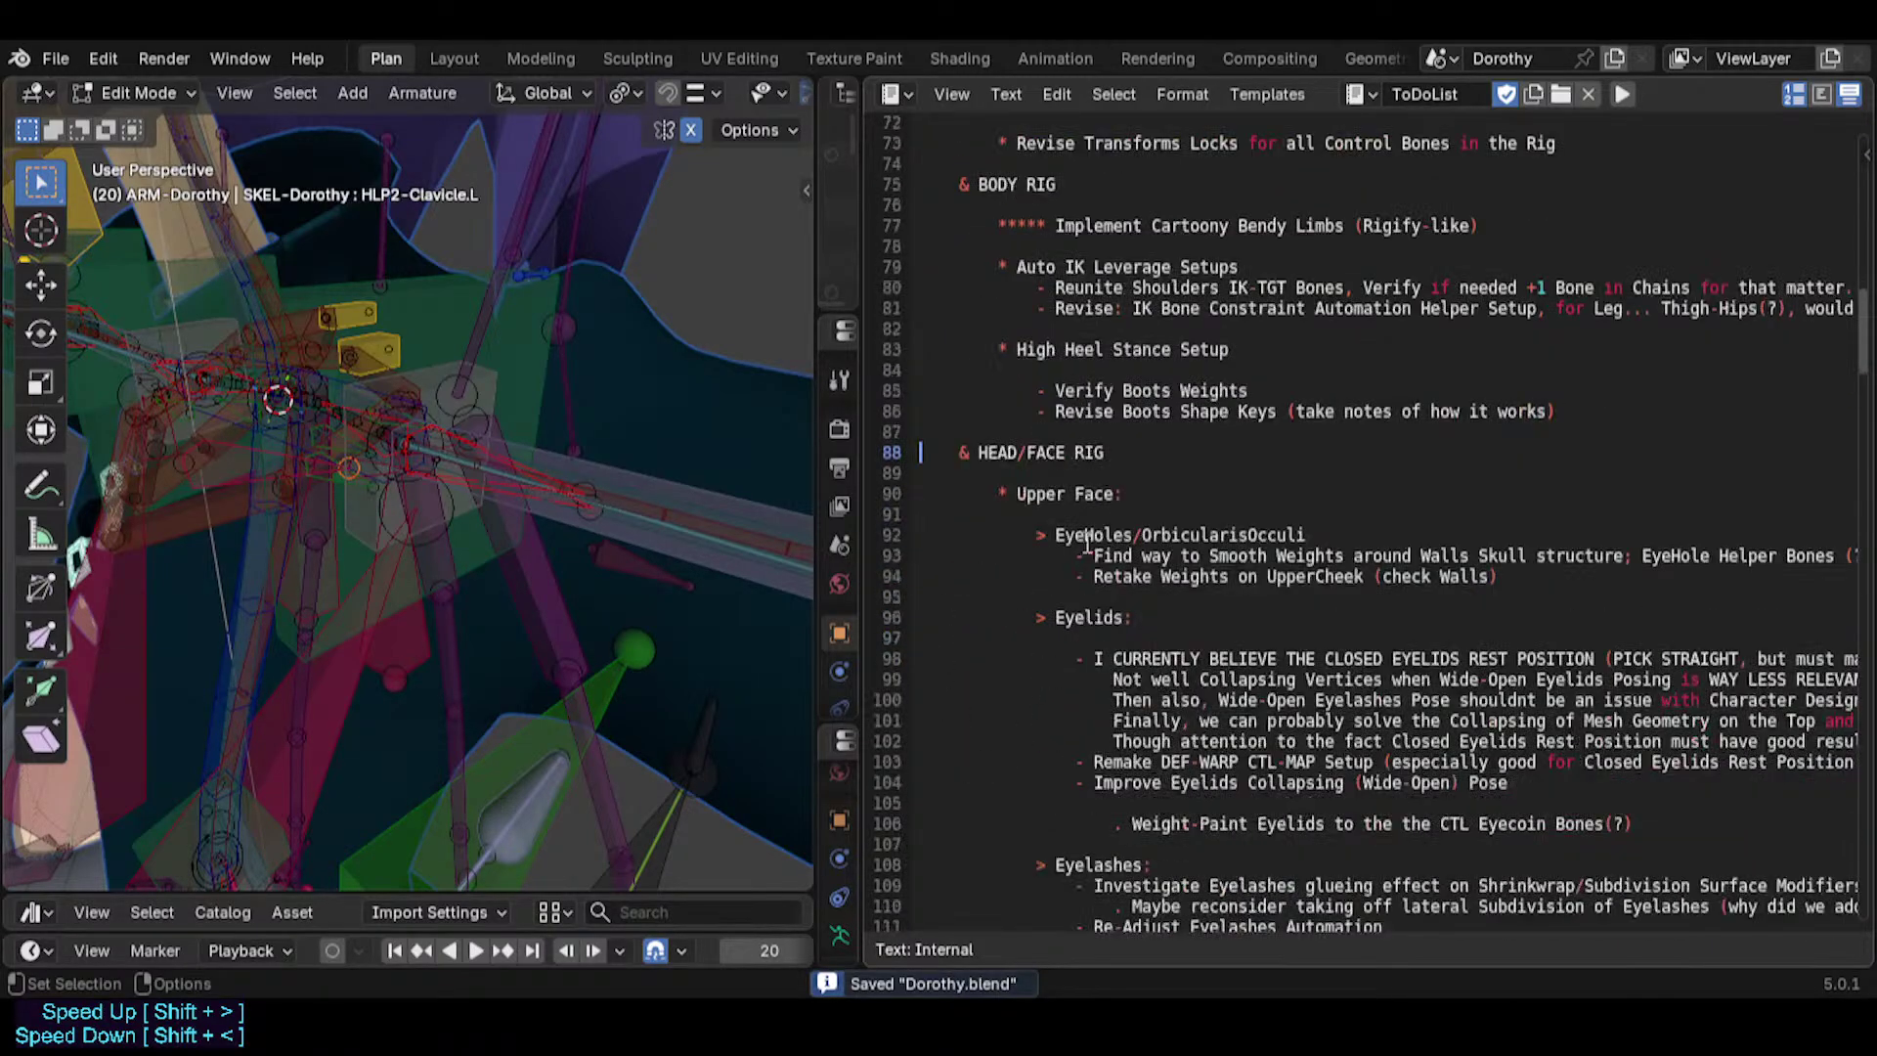
pyautogui.click(1046, 535)
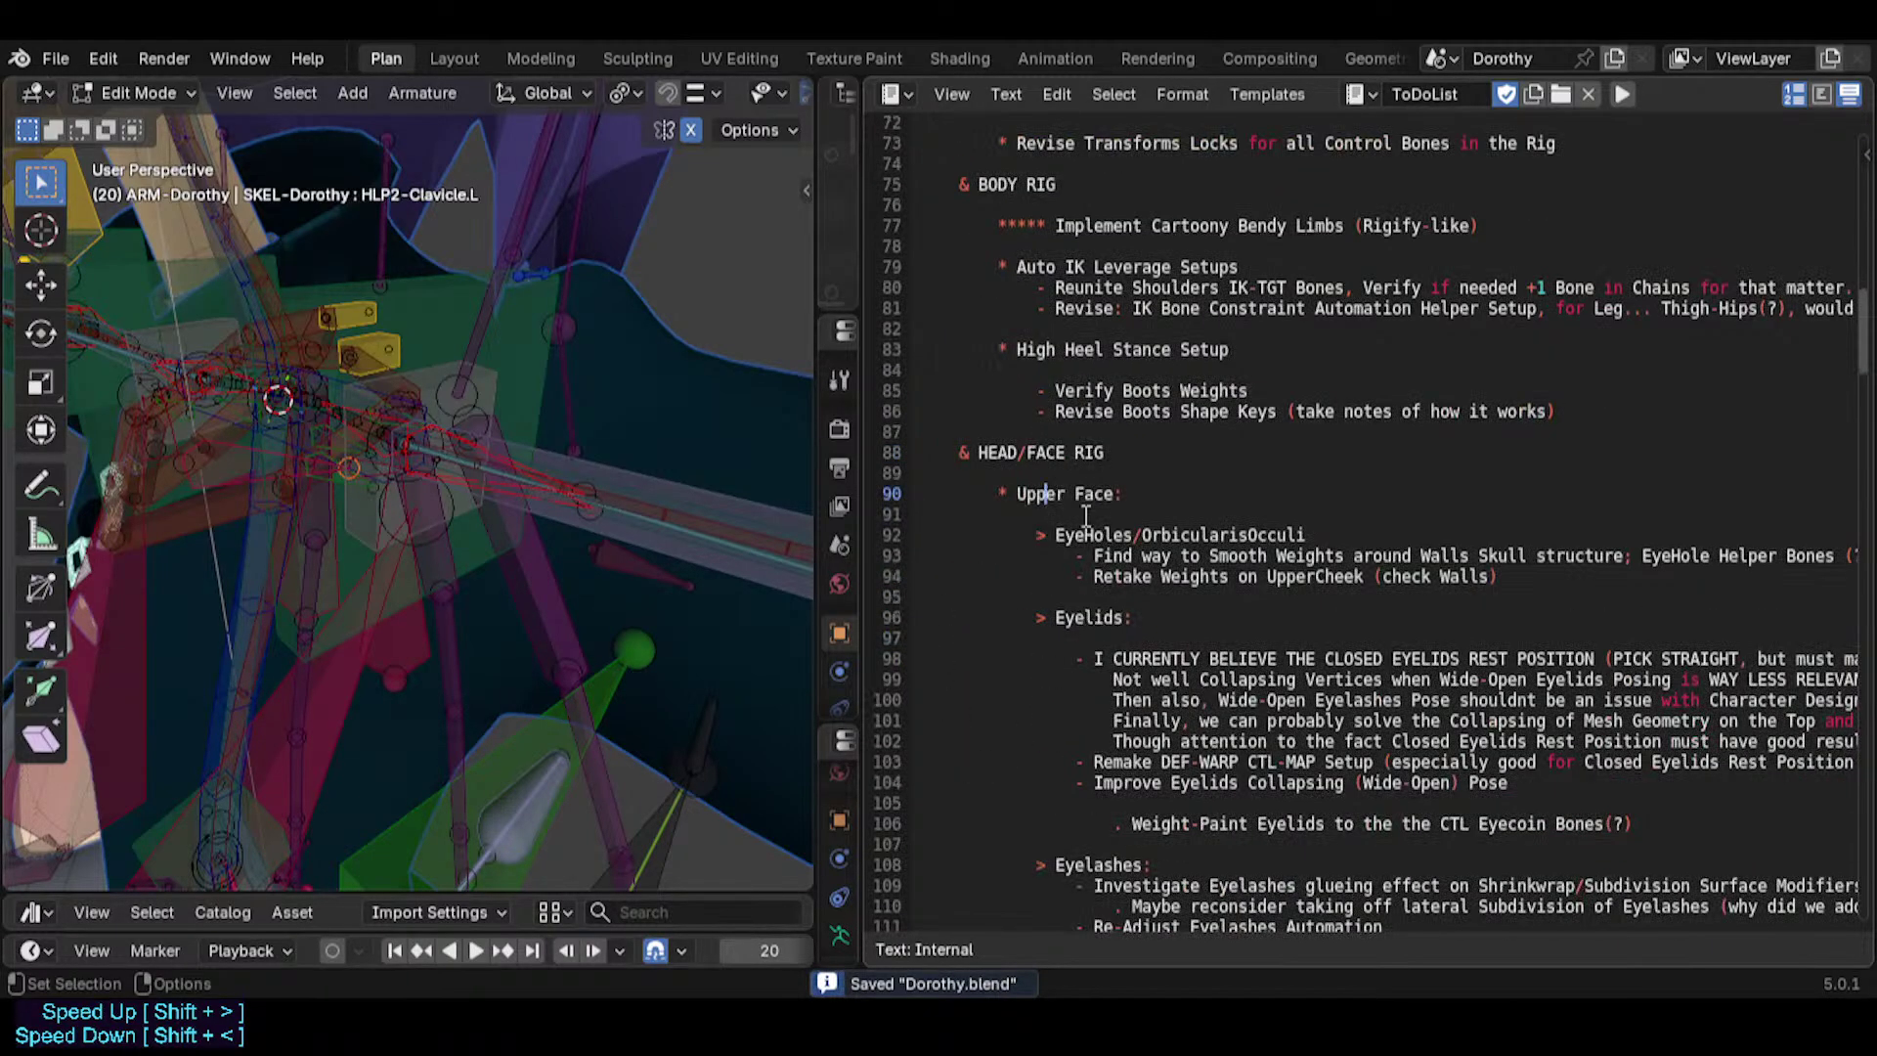
pyautogui.click(1043, 288)
pyautogui.press('BackSpace')
pyautogui.write('>')
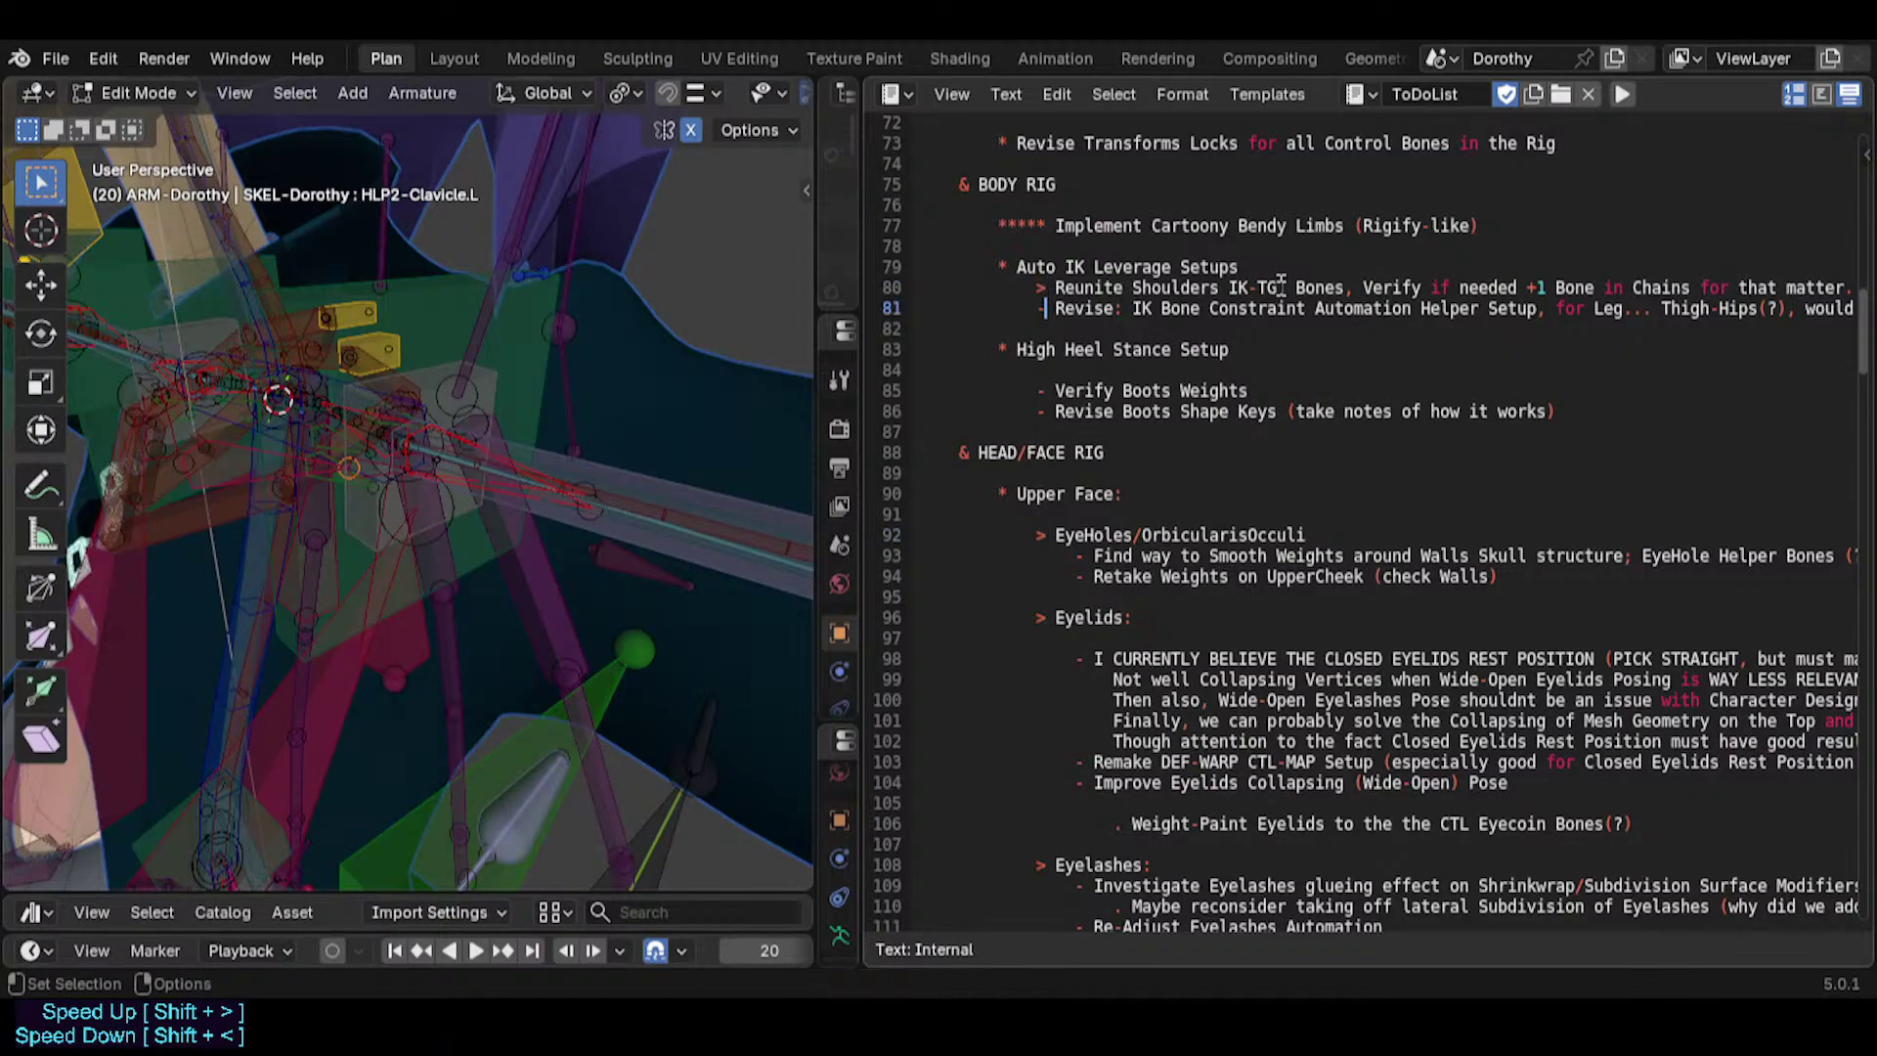
# Change the bullet of the Revise: IK Bone Constraint Automation note under Auto IK Leverage Setups to ">".
pyautogui.press('Down')
pyautogui.press('BackSpace')
pyautogui.write('>')
# Change the bullets of the Verify Boots Weights and Revise Boots Shape Keys notes to ">" and save the file.
pyautogui.press('Down')
pyautogui.press('Down')
pyautogui.press('Down')
pyautogui.press('Down')
pyautogui.press('Delete')
pyautogui.write('>')
pyautogui.press('Down')
pyautogui.press('BackSpace')
pyautogui.write('>')
pyautogui.hotkey('ctrl', 's')
# Examine the bullets and indentation of the EyeHoles, Eyelids and Eyelashes items under Upper Face.
pyautogui.scroll(-1, 1085, 547)
pyautogui.click(1074, 518)
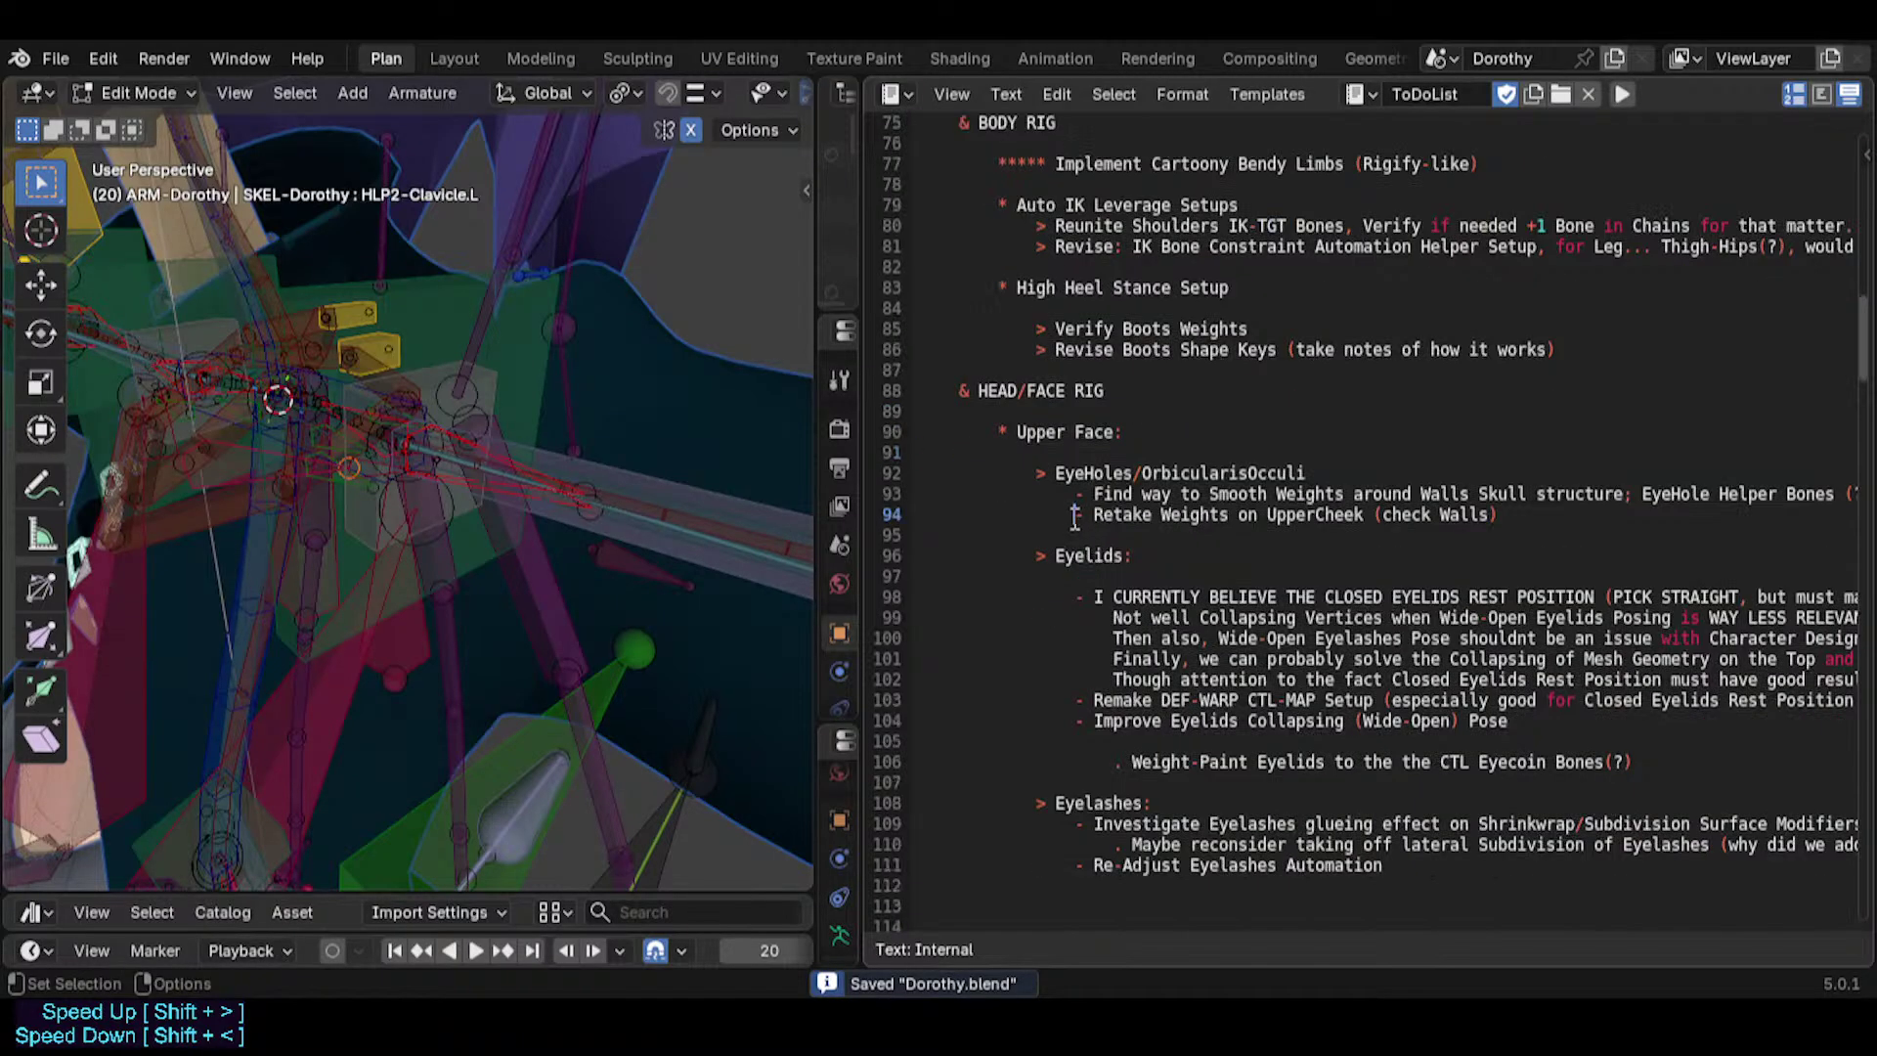
pyautogui.click(1074, 596)
pyautogui.scroll(-1, 1071, 594)
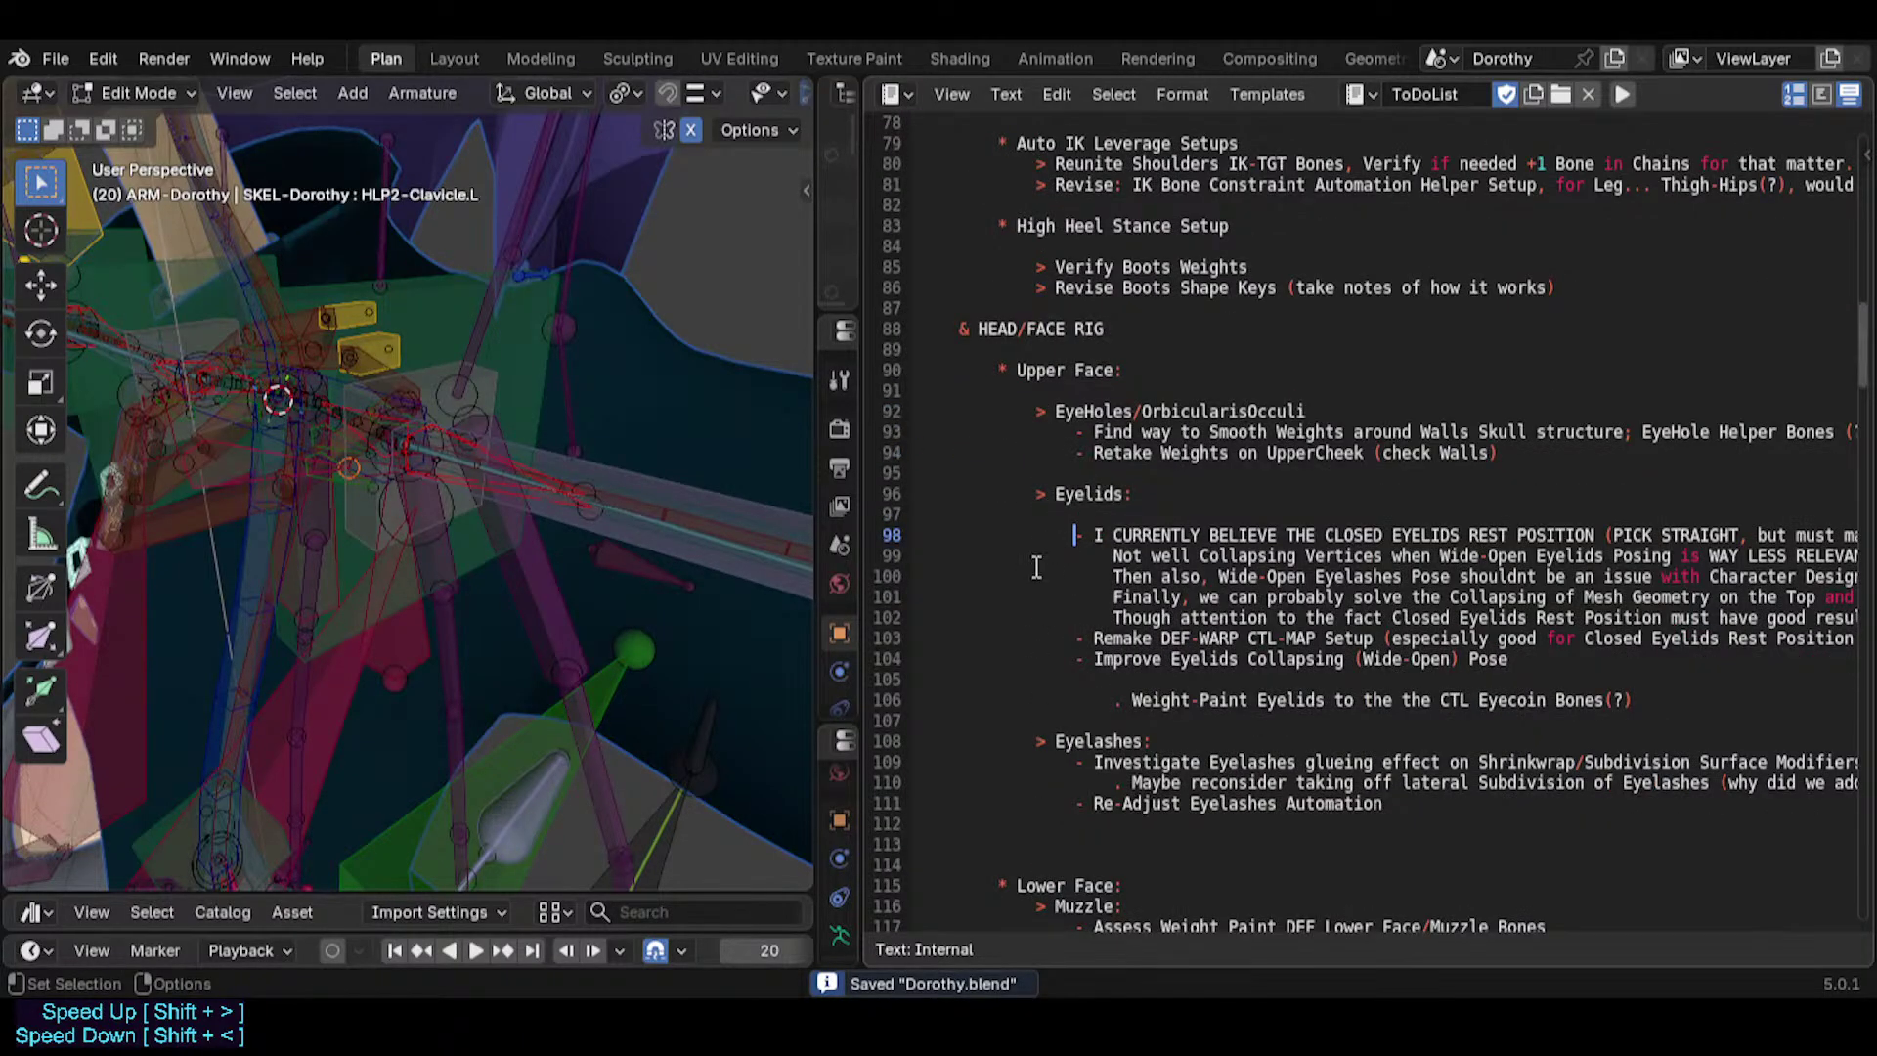
pyautogui.click(1032, 411)
pyautogui.moveTo(1042, 411); pyautogui.dragTo(1373, 405)
pyautogui.click(1205, 437)
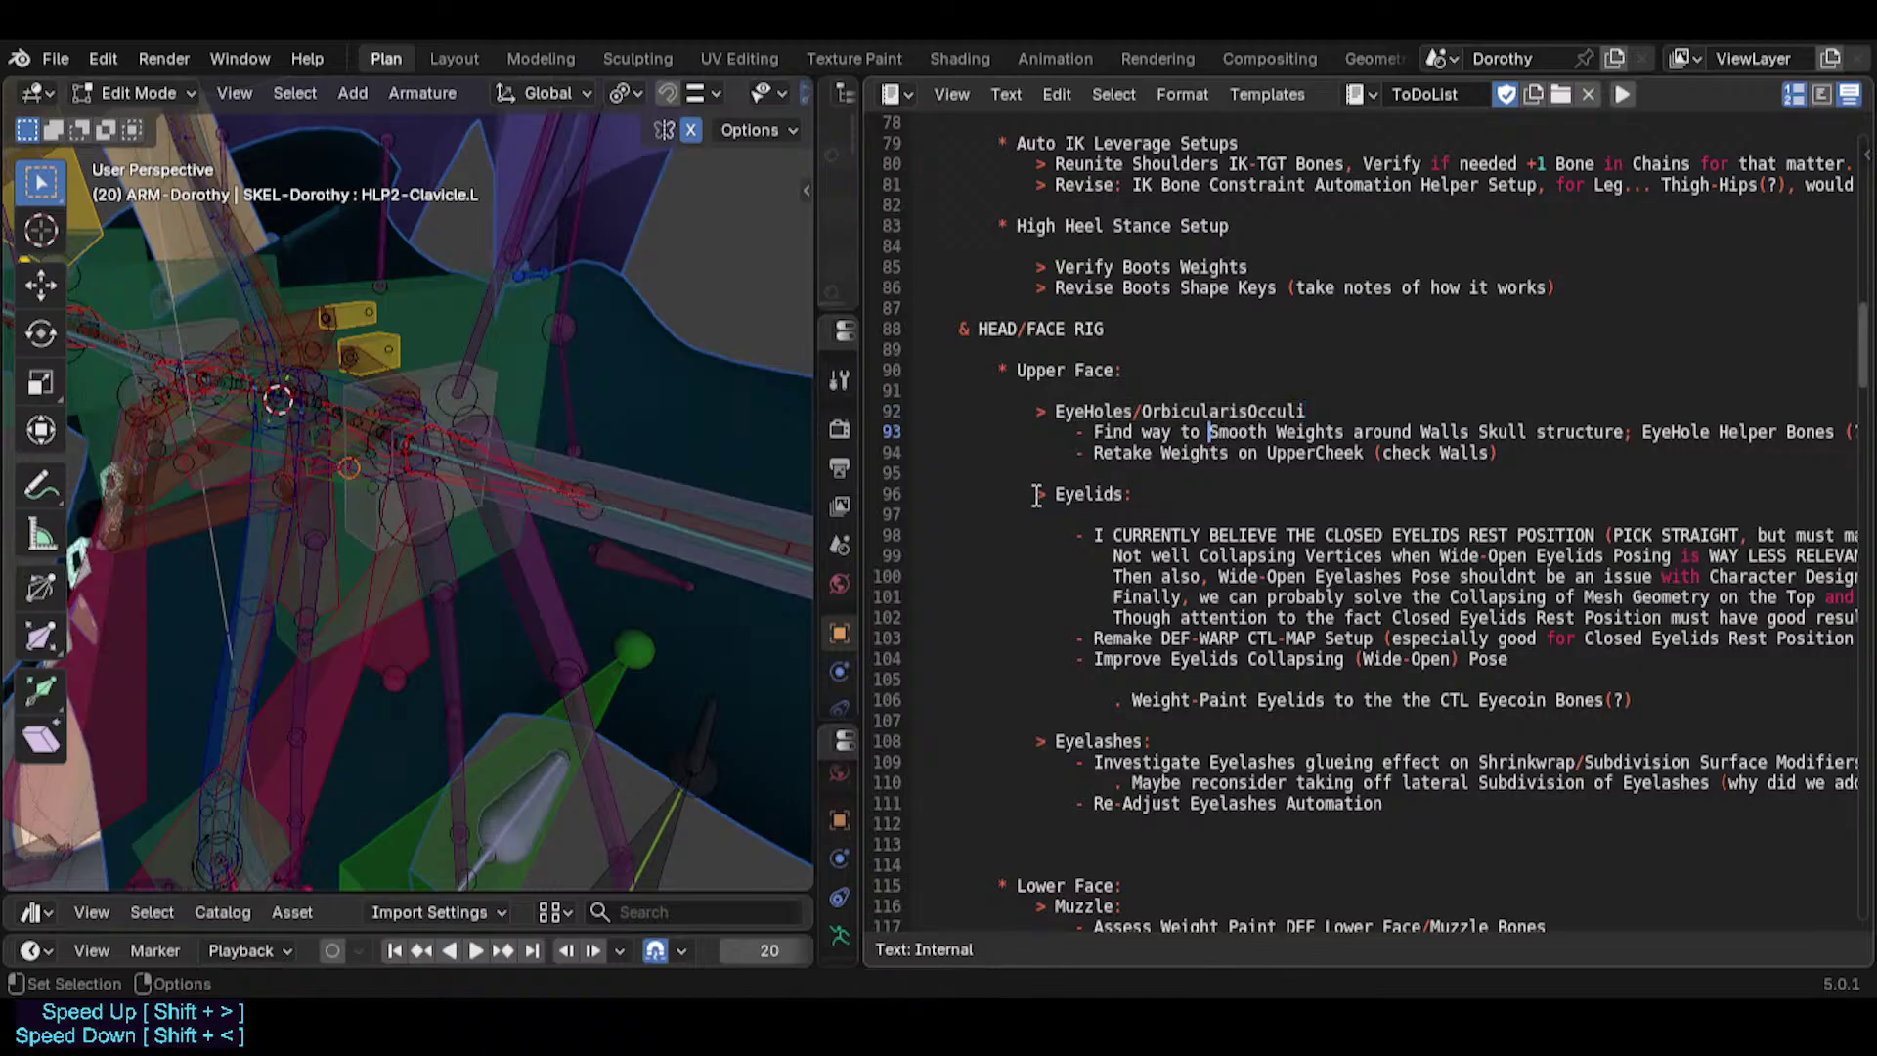
pyautogui.moveTo(1038, 493); pyautogui.dragTo(1188, 494)
pyautogui.click(1144, 577)
pyautogui.moveTo(1054, 746); pyautogui.dragTo(1180, 804)
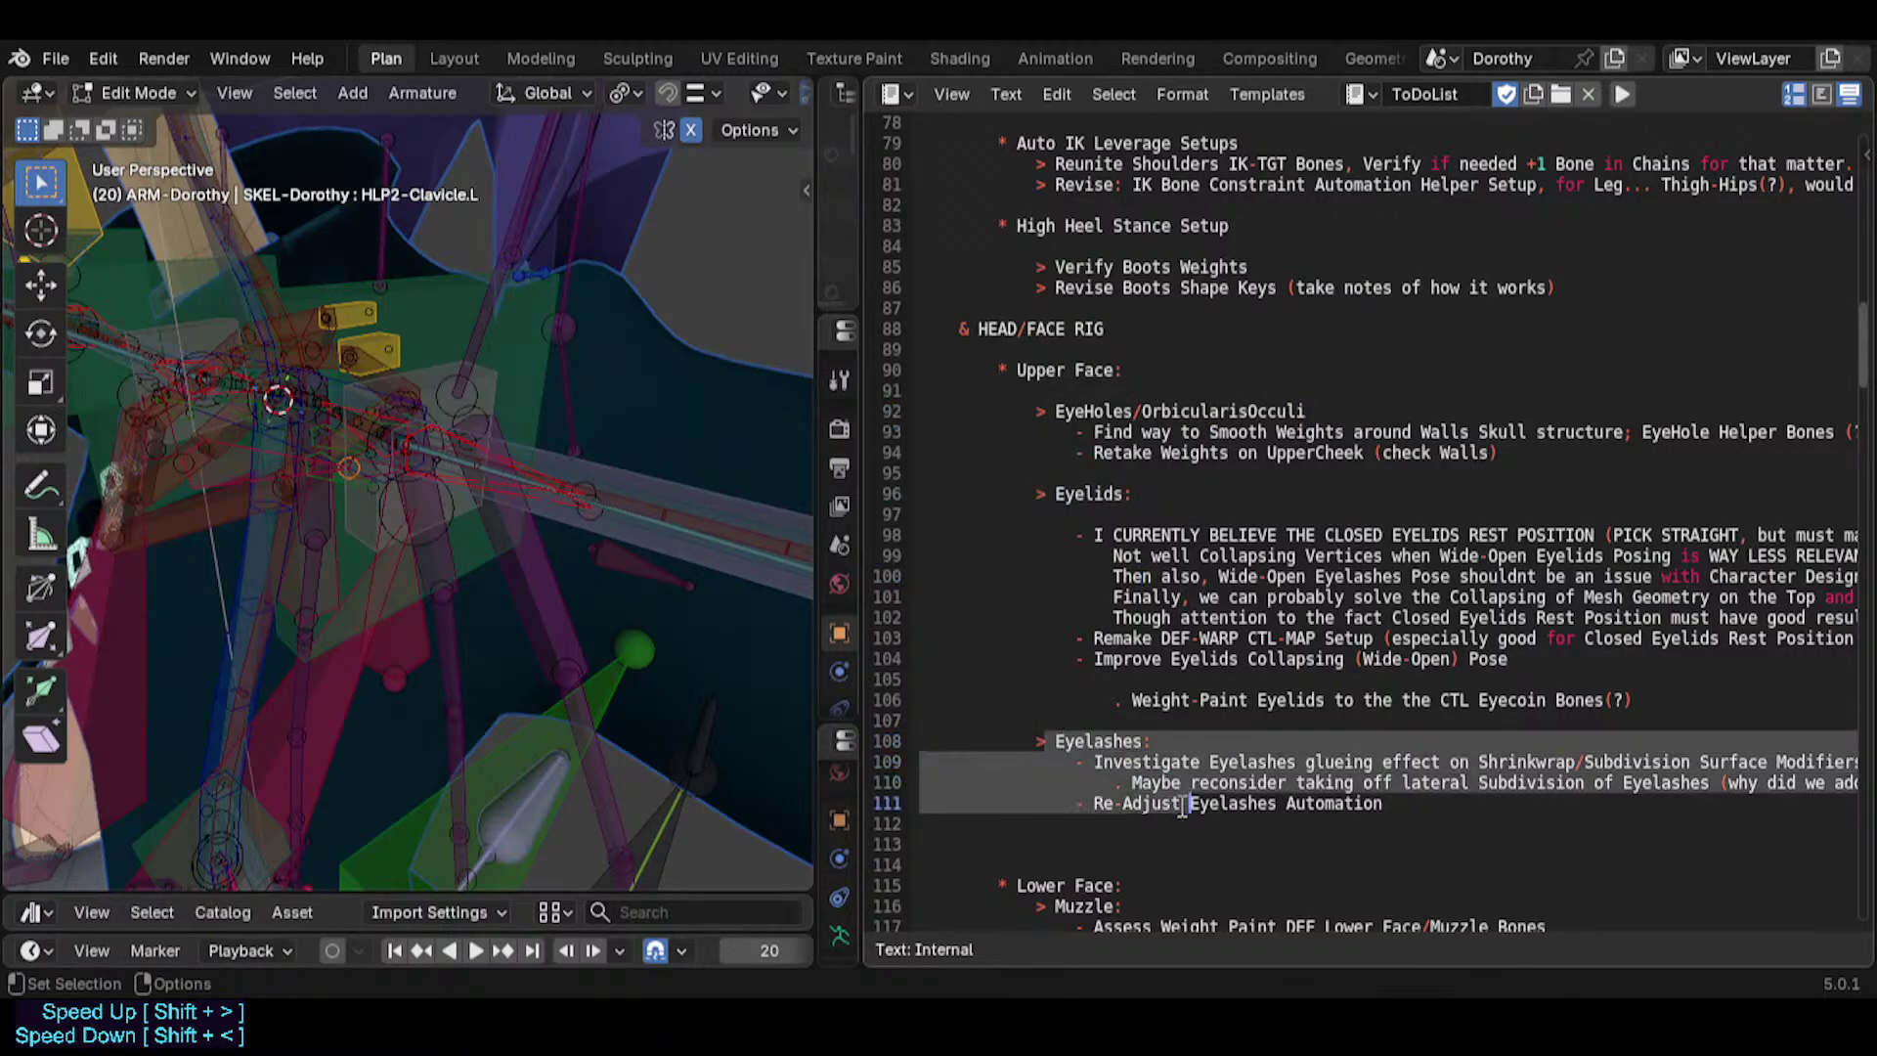
# Delete the two extra blank lines above the Lower Face heading and save the file.
pyautogui.scroll(-2, 1164, 782)
pyautogui.click(1117, 706)
pyautogui.click(1091, 718)
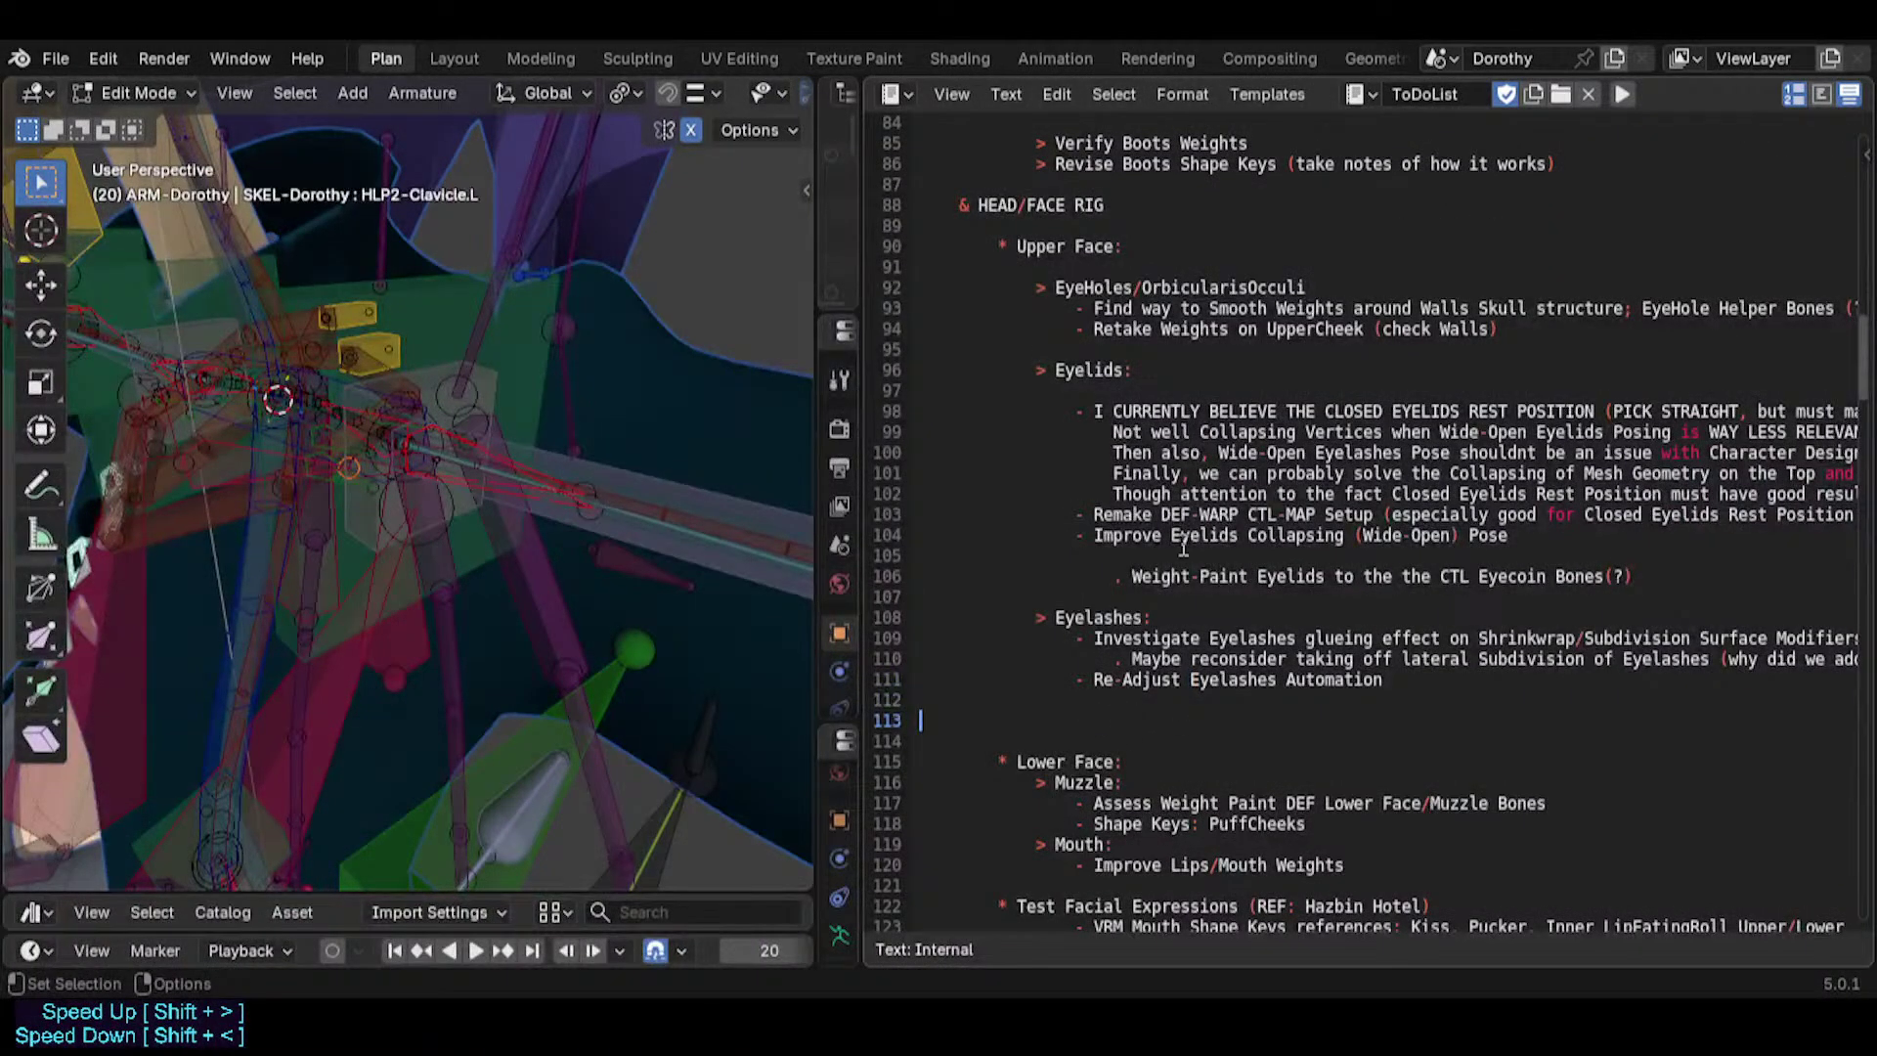
pyautogui.press('Delete')
pyautogui.press('Delete')
pyautogui.hotkey('ctrl', 's')
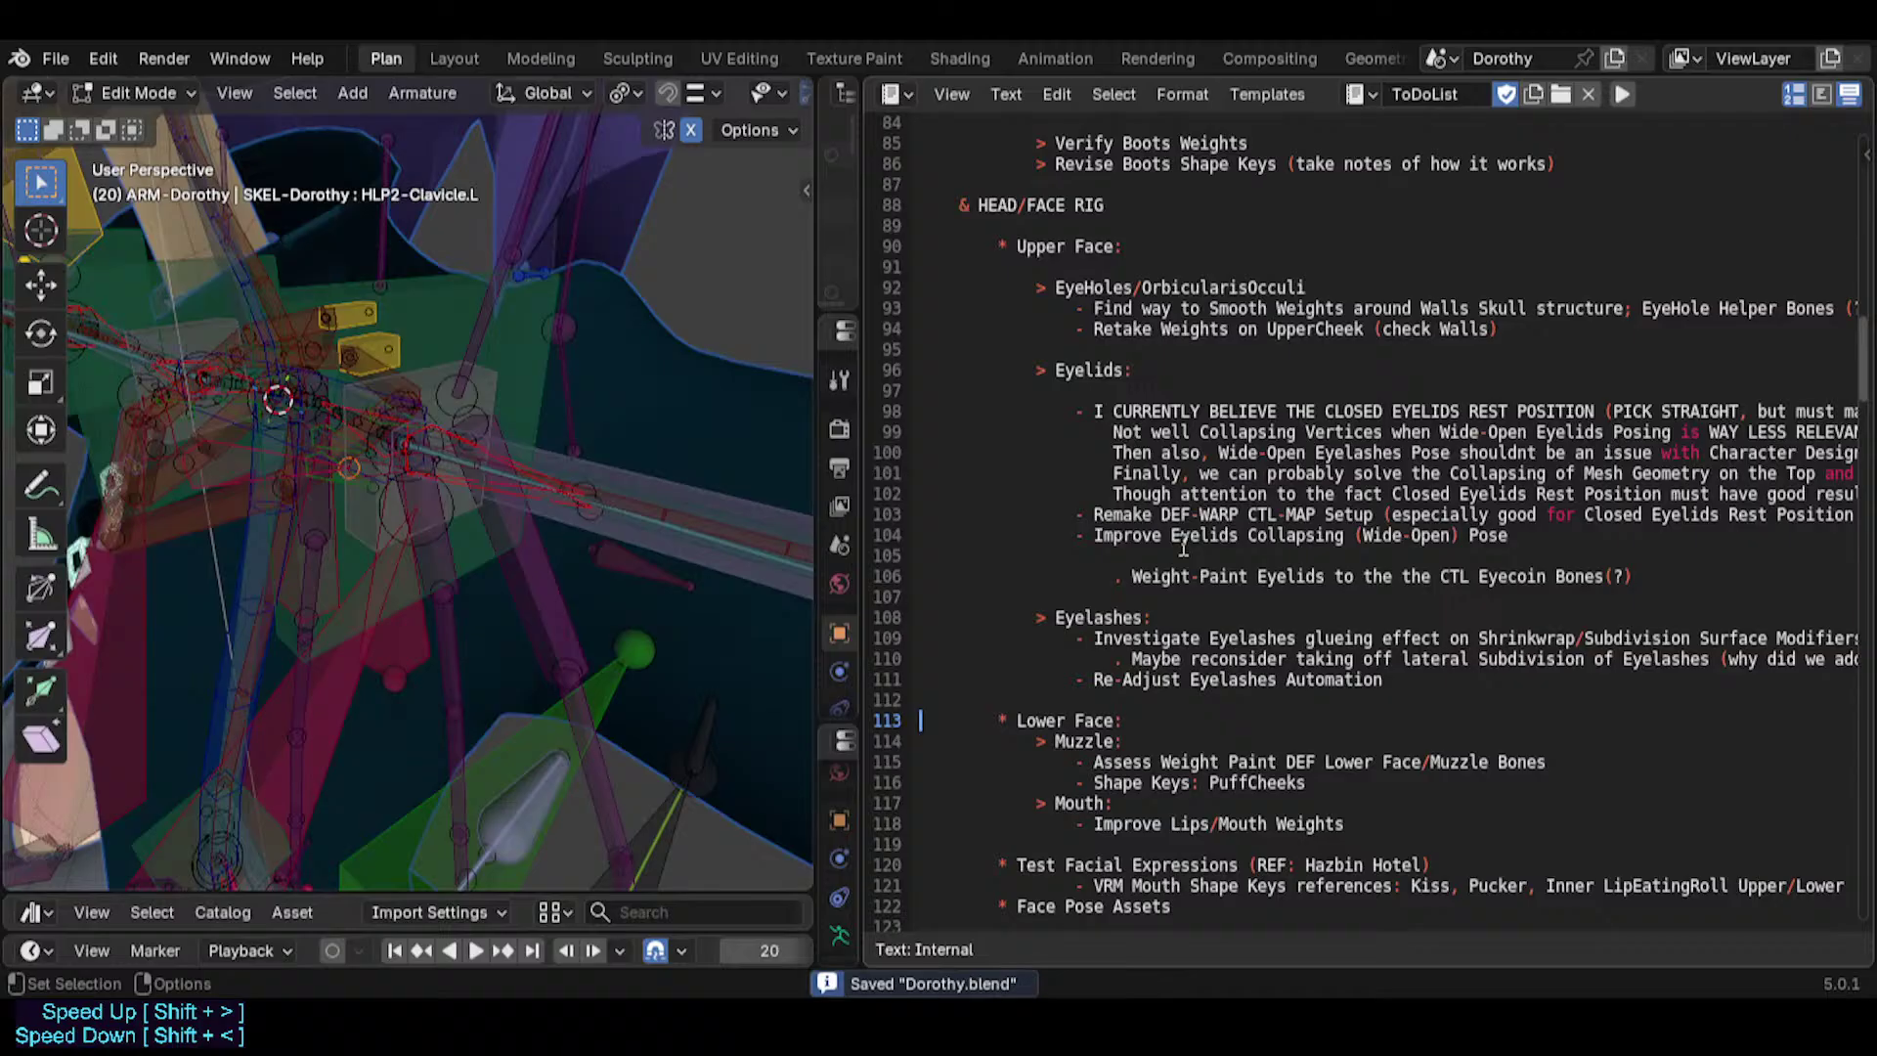
# Insert a blank line between the Lower Face heading and its Muzzle sub-item.
pyautogui.scroll(9, 1183, 547)
pyautogui.scroll(-10, 1097, 544)
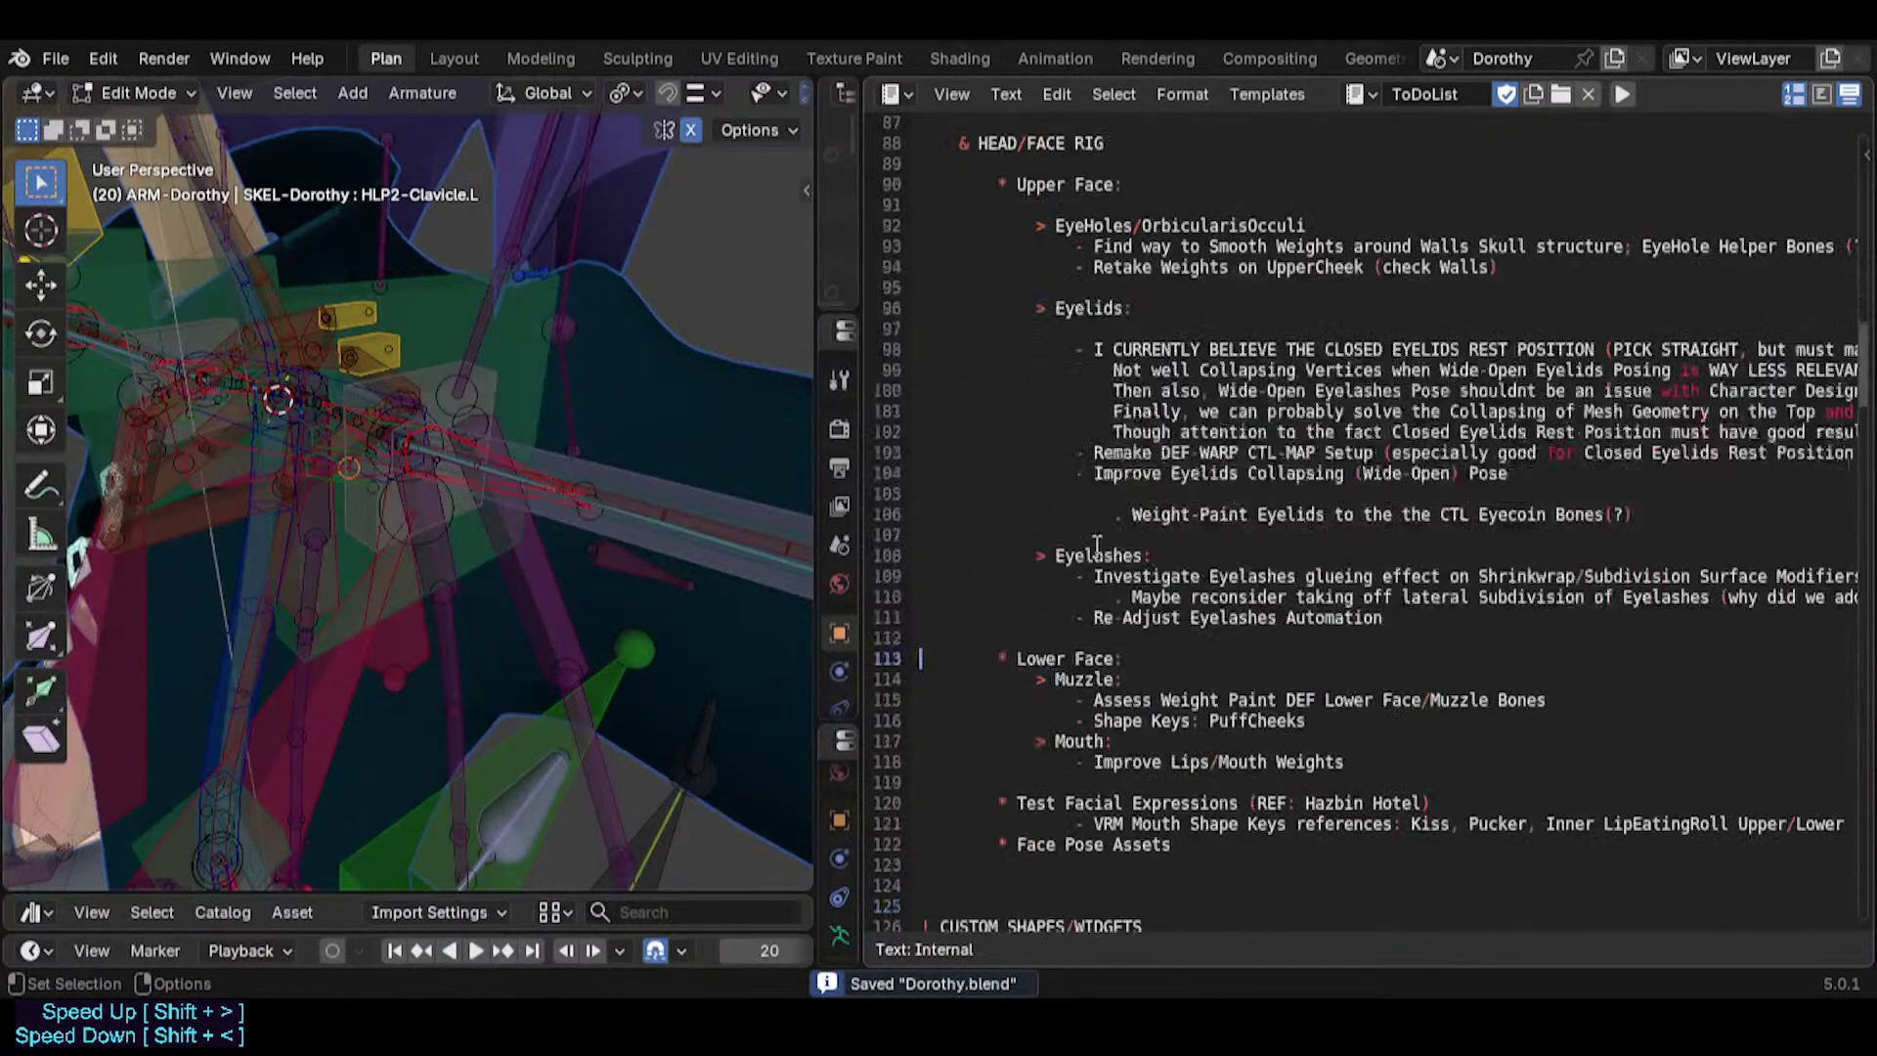
pyautogui.moveTo(999, 661); pyautogui.dragTo(1098, 701)
pyautogui.click(1118, 685)
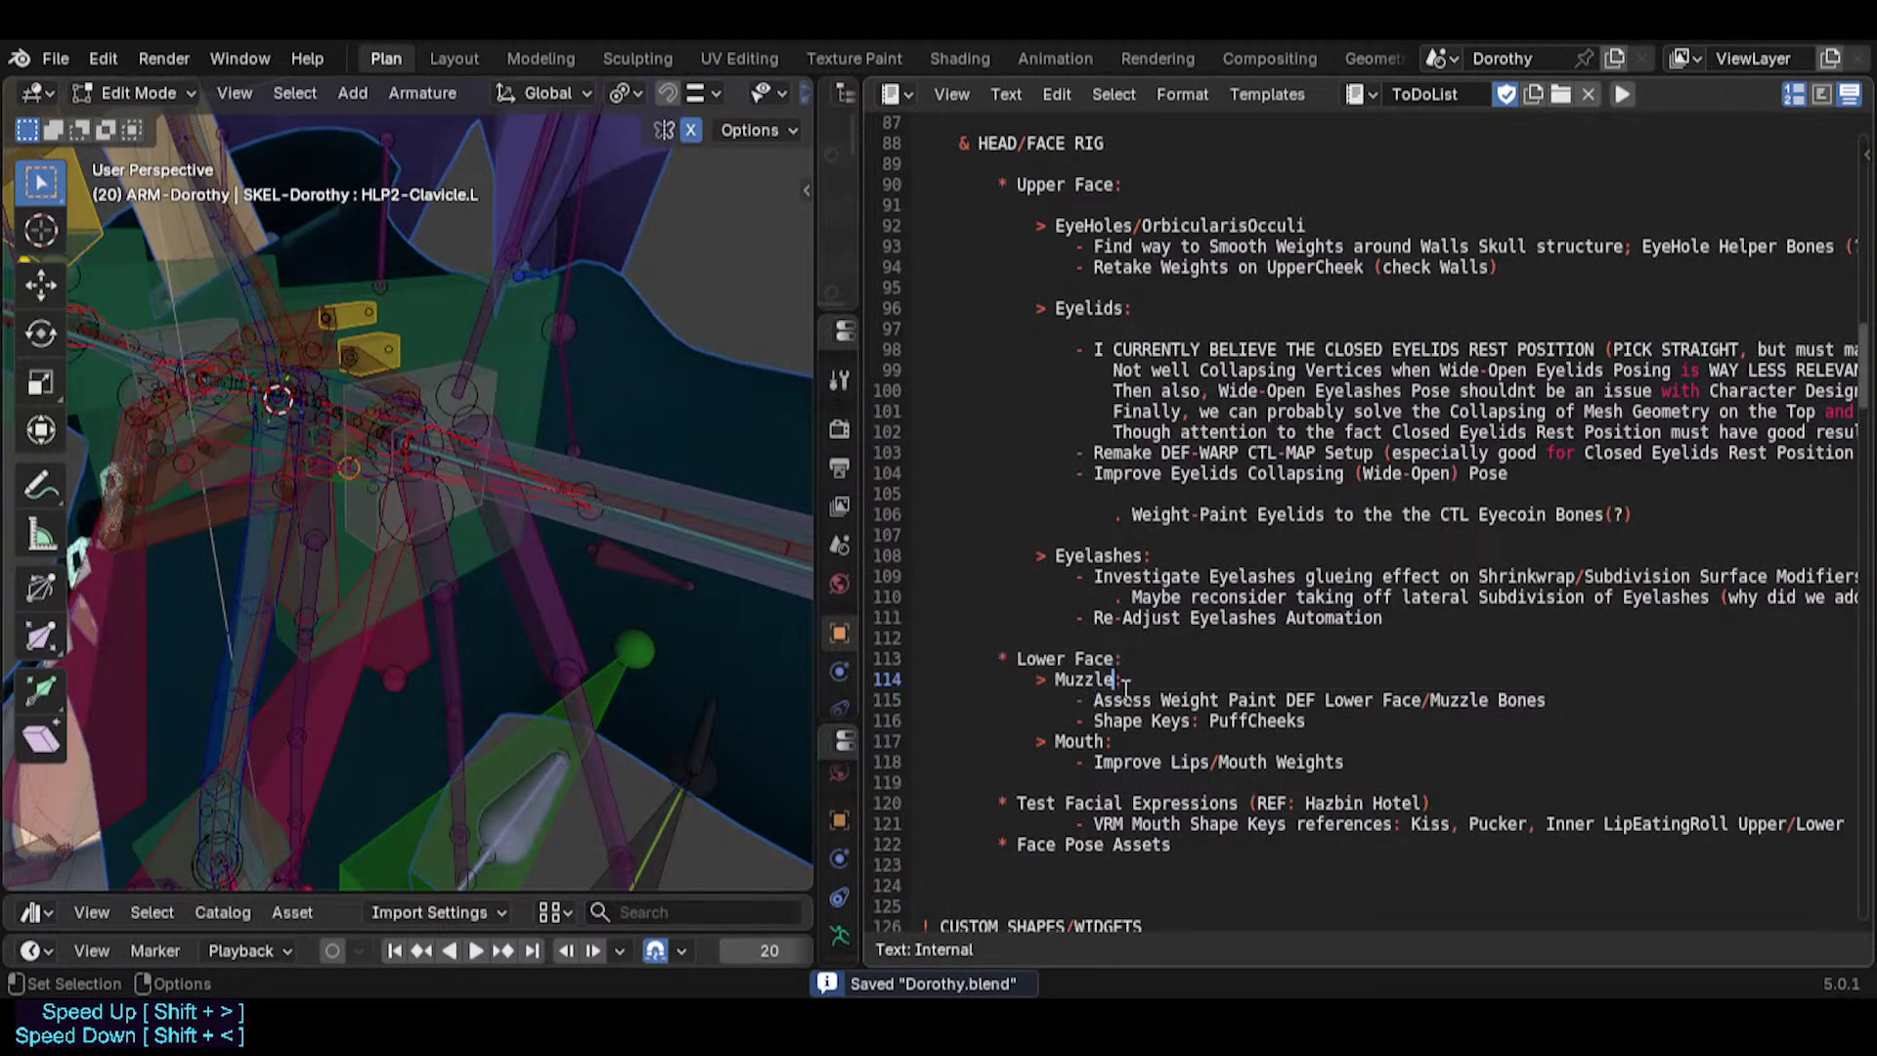
pyautogui.scroll(-1, 1124, 690)
pyautogui.click(1208, 587)
pyautogui.press('Return')
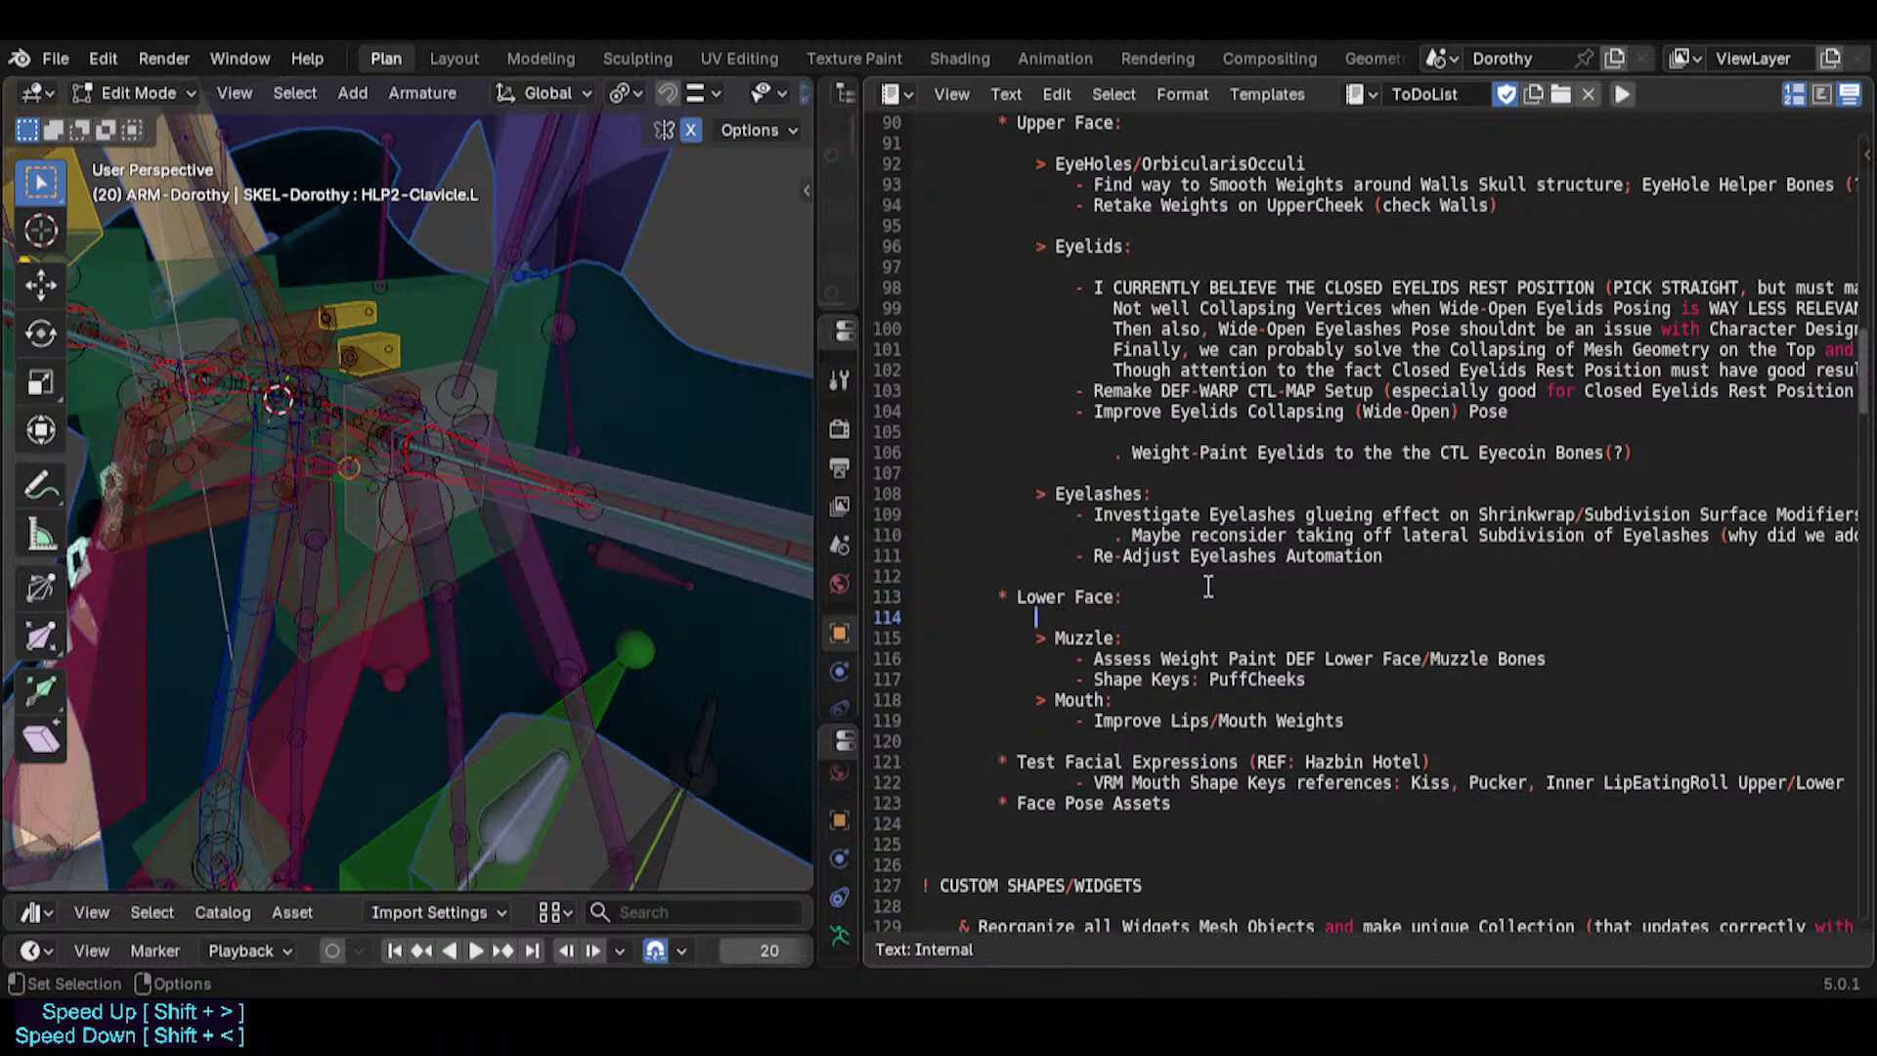
# Insert a blank line between the Muzzle sub-heading and its Assess Weight Paint note.
pyautogui.scroll(3, 1209, 586)
pyautogui.scroll(-3, 1085, 674)
pyautogui.click(1079, 664)
pyautogui.press('Up')
pyautogui.press('End')
pyautogui.press('Return')
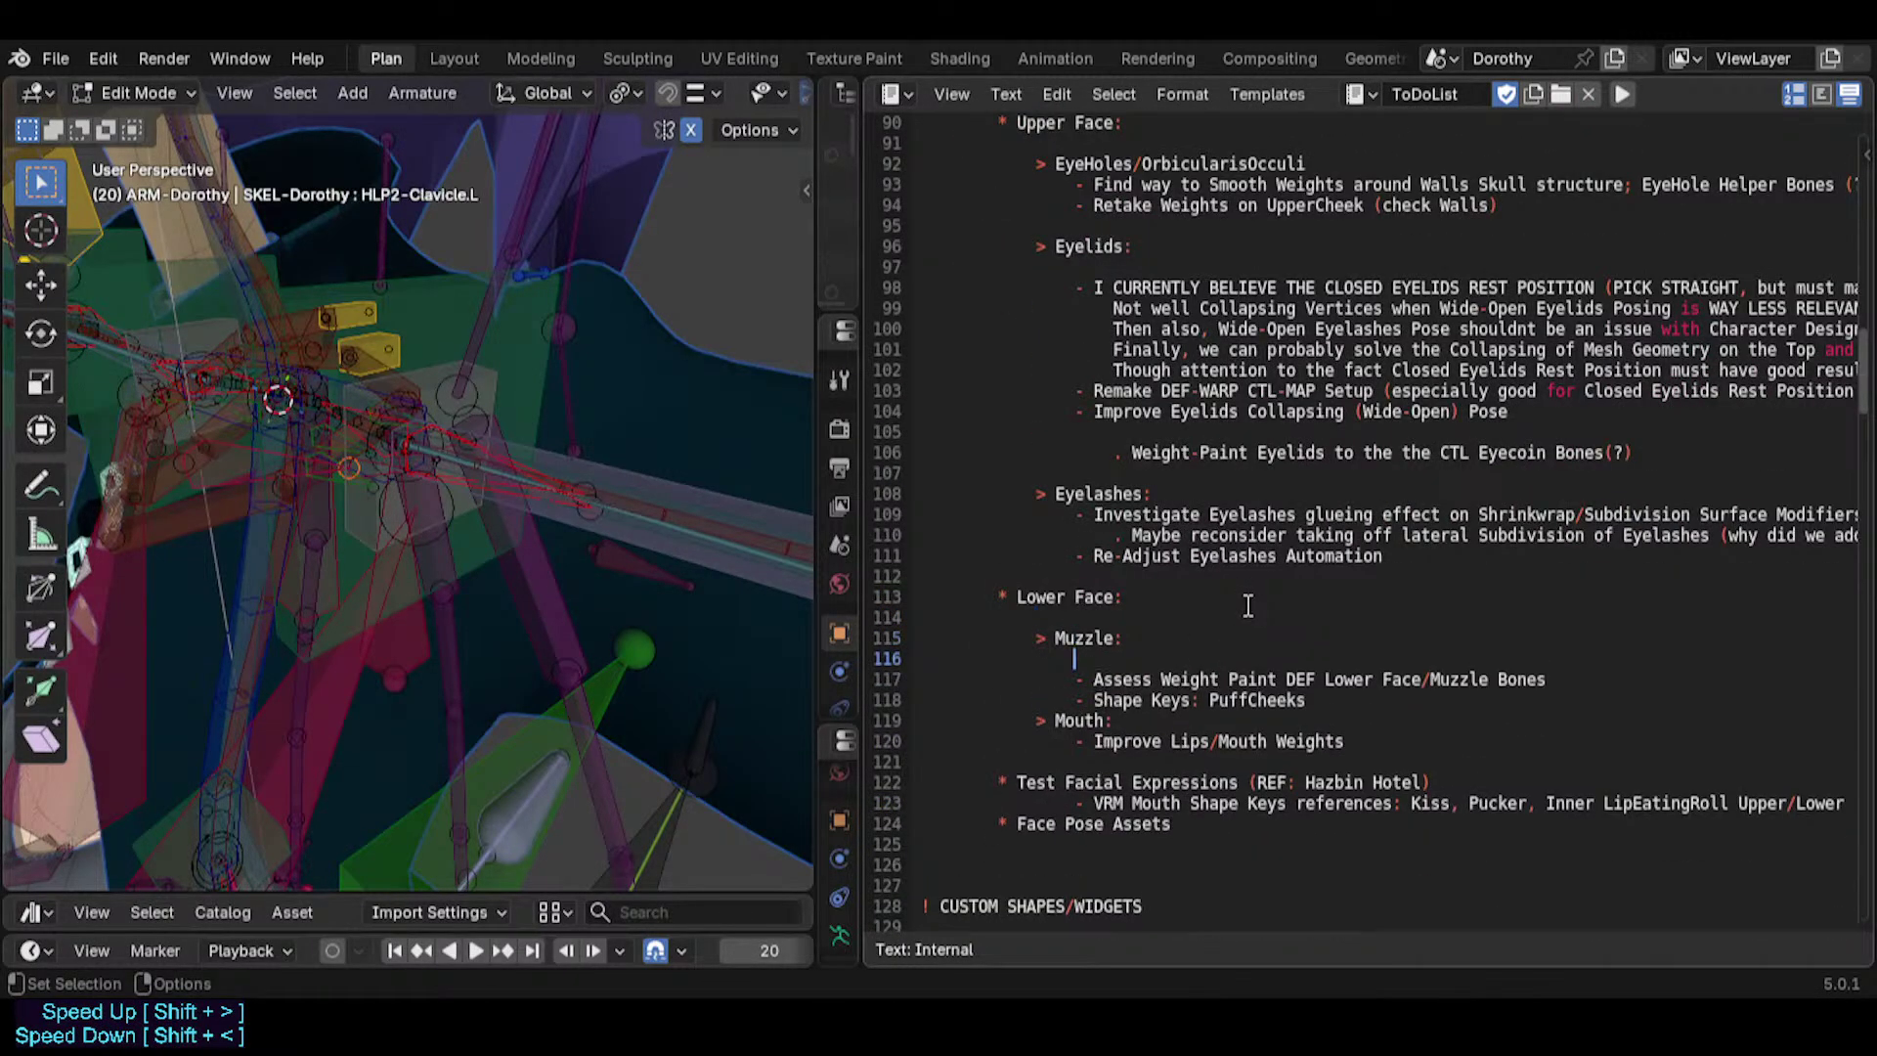
# Insert a blank line above and a blank line below the Mouth sub-heading under Lower Face.
pyautogui.press('Down')
pyautogui.press('Down')
pyautogui.press('Return')
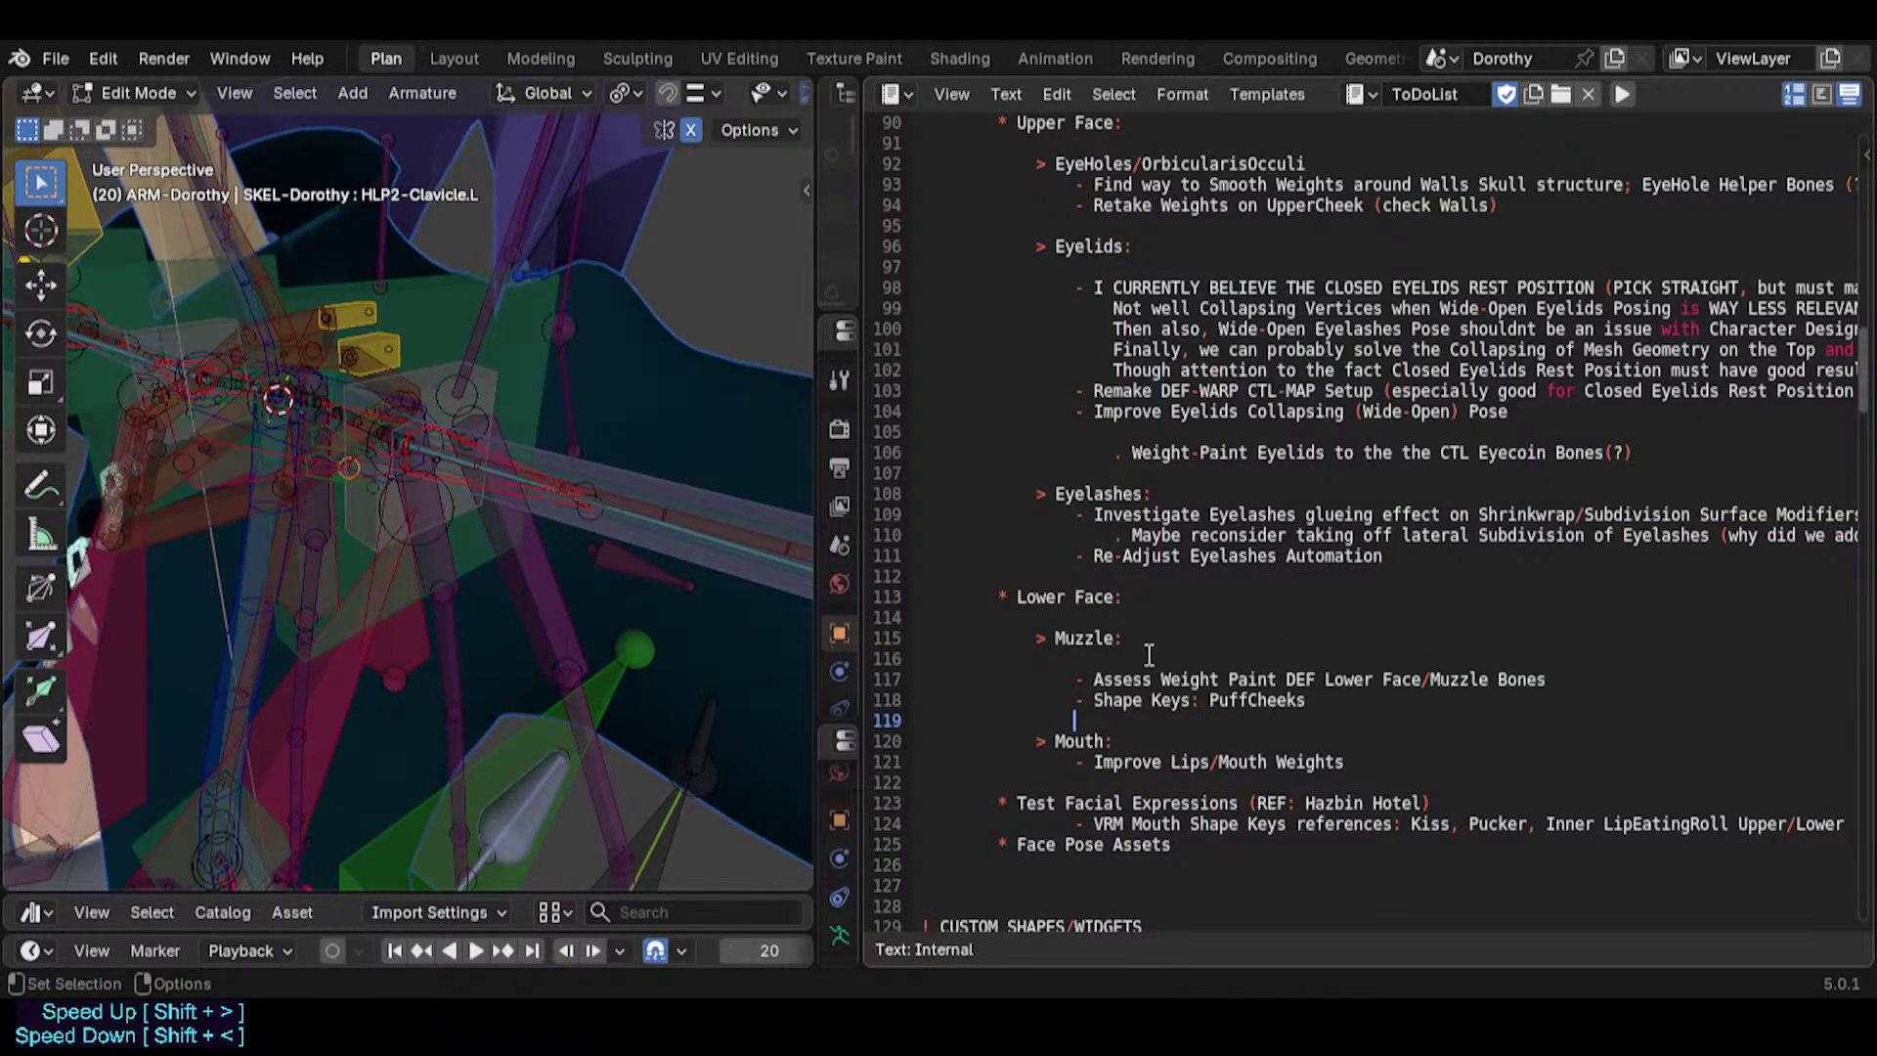
pyautogui.click(1165, 666)
pyautogui.click(1124, 678)
pyautogui.scroll(-1, 1403, 684)
pyautogui.click(1185, 675)
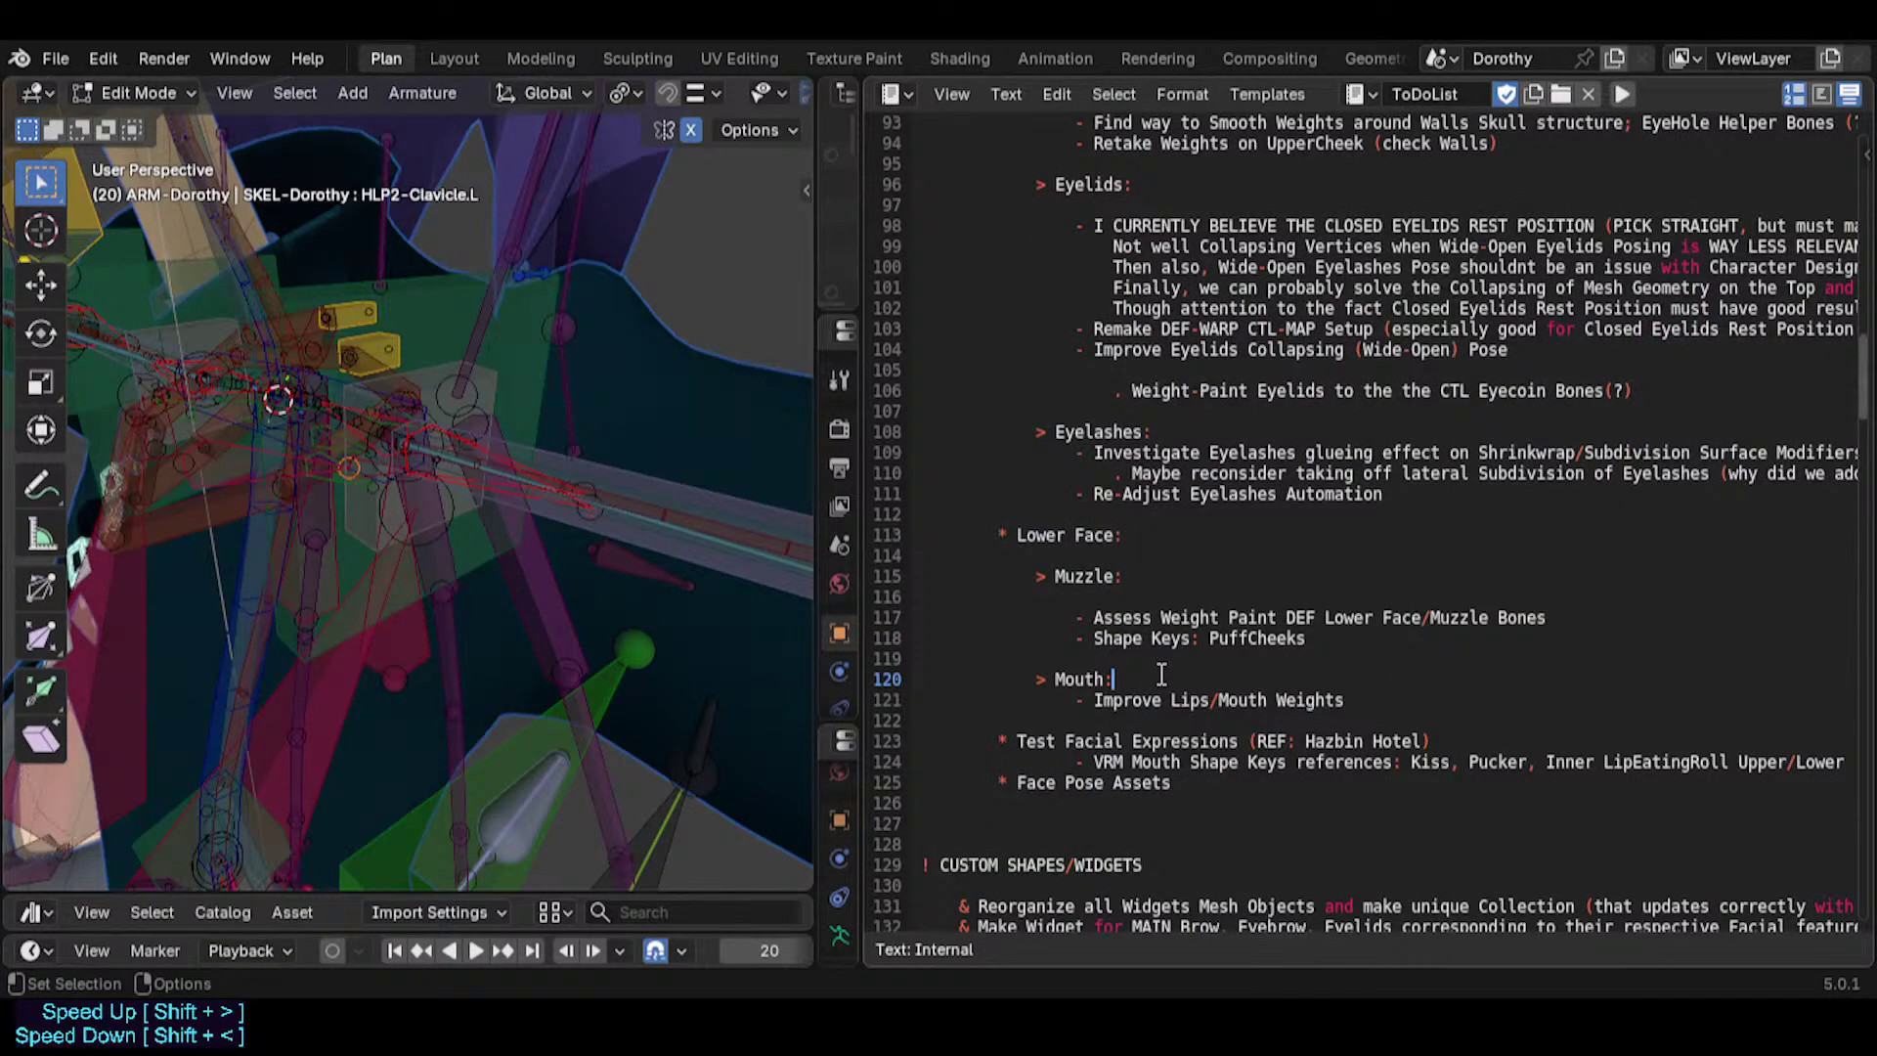
pyautogui.press('Return')
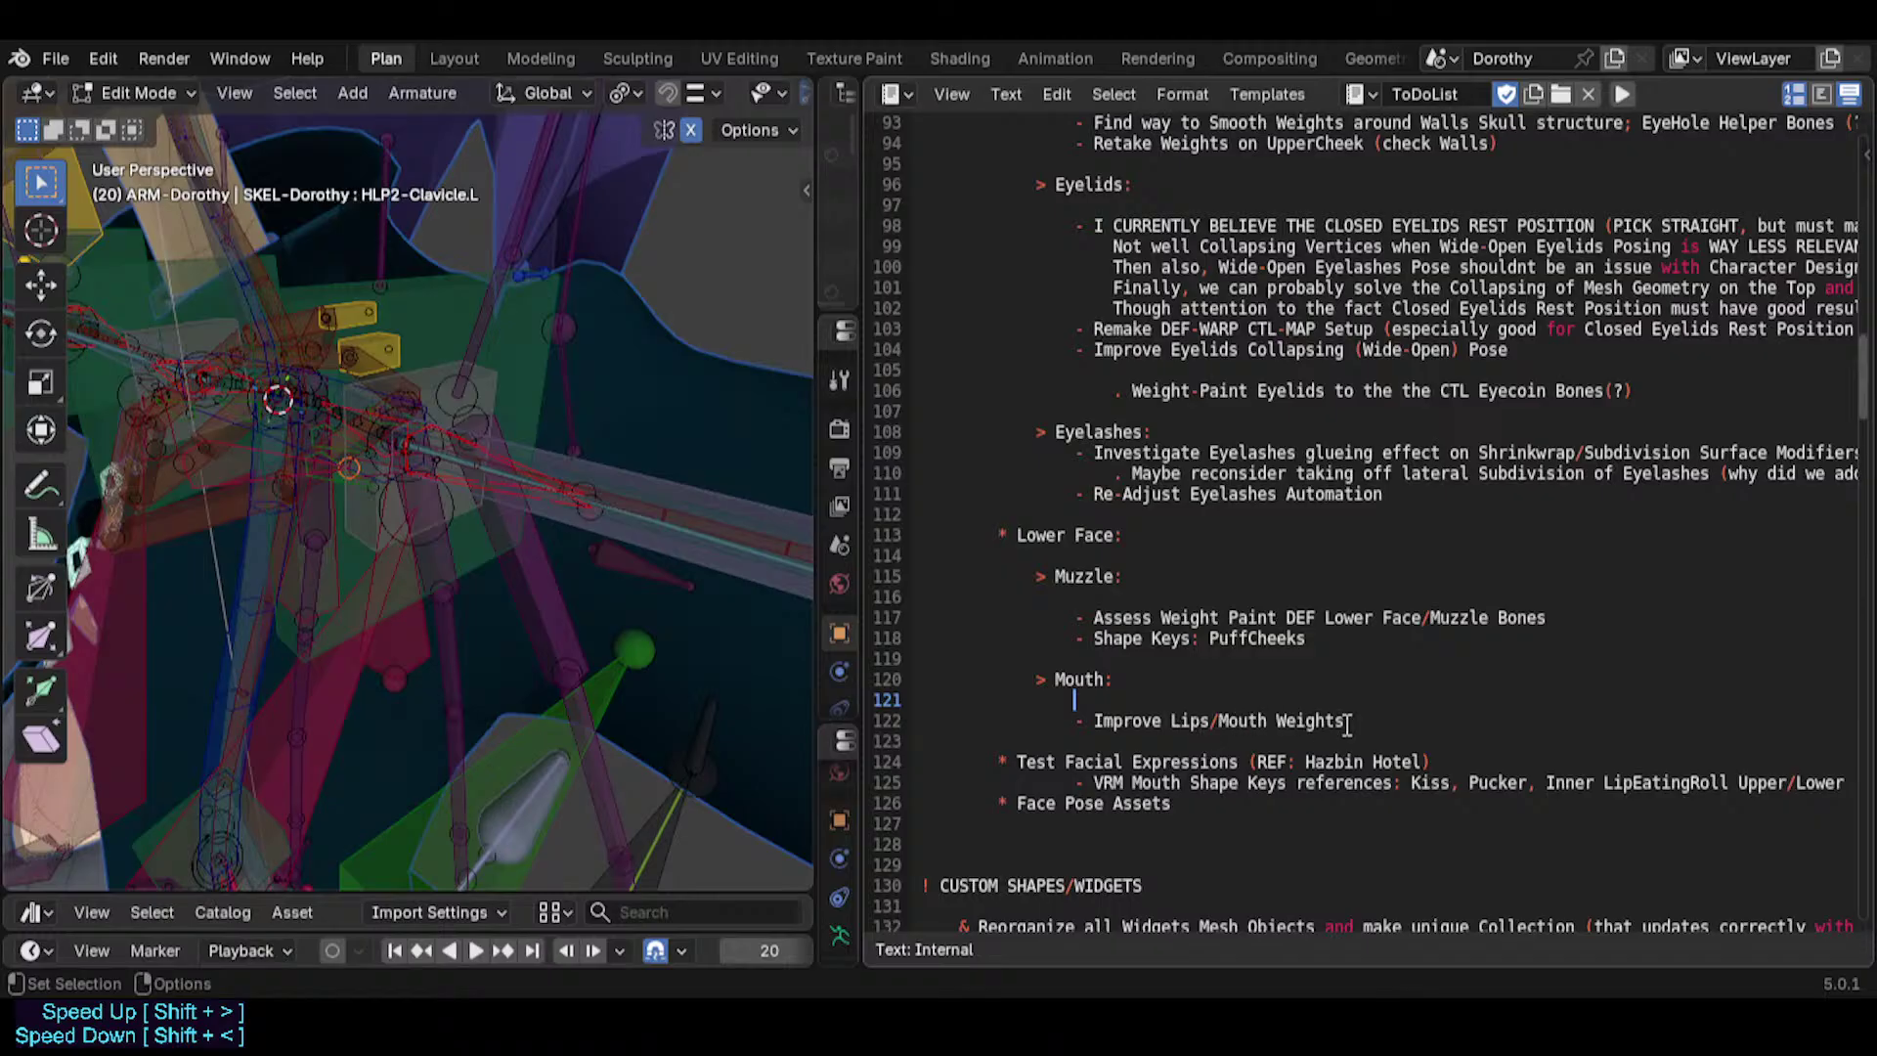
# Insert a blank line between the Test Facial Expressions heading and the VRM Mouth Shape Keys note.
pyautogui.scroll(-2, 1276, 753)
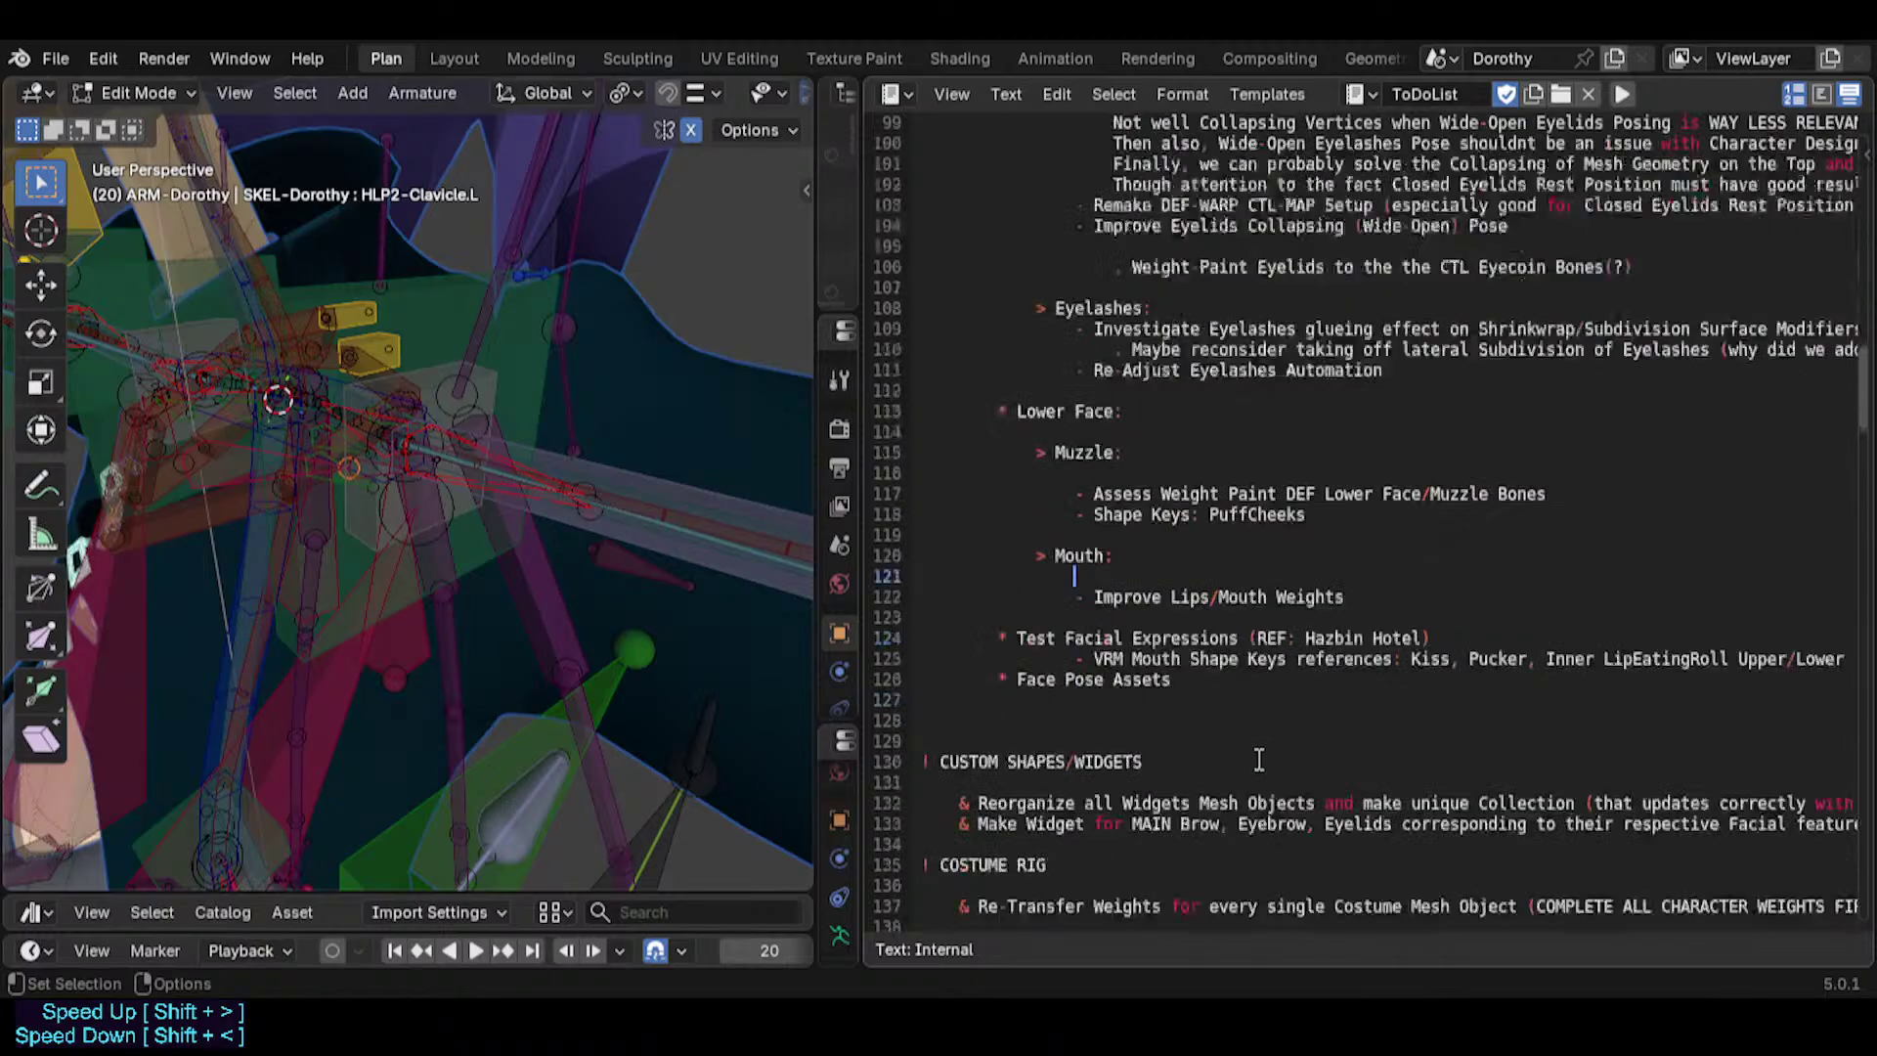
pyautogui.click(1095, 638)
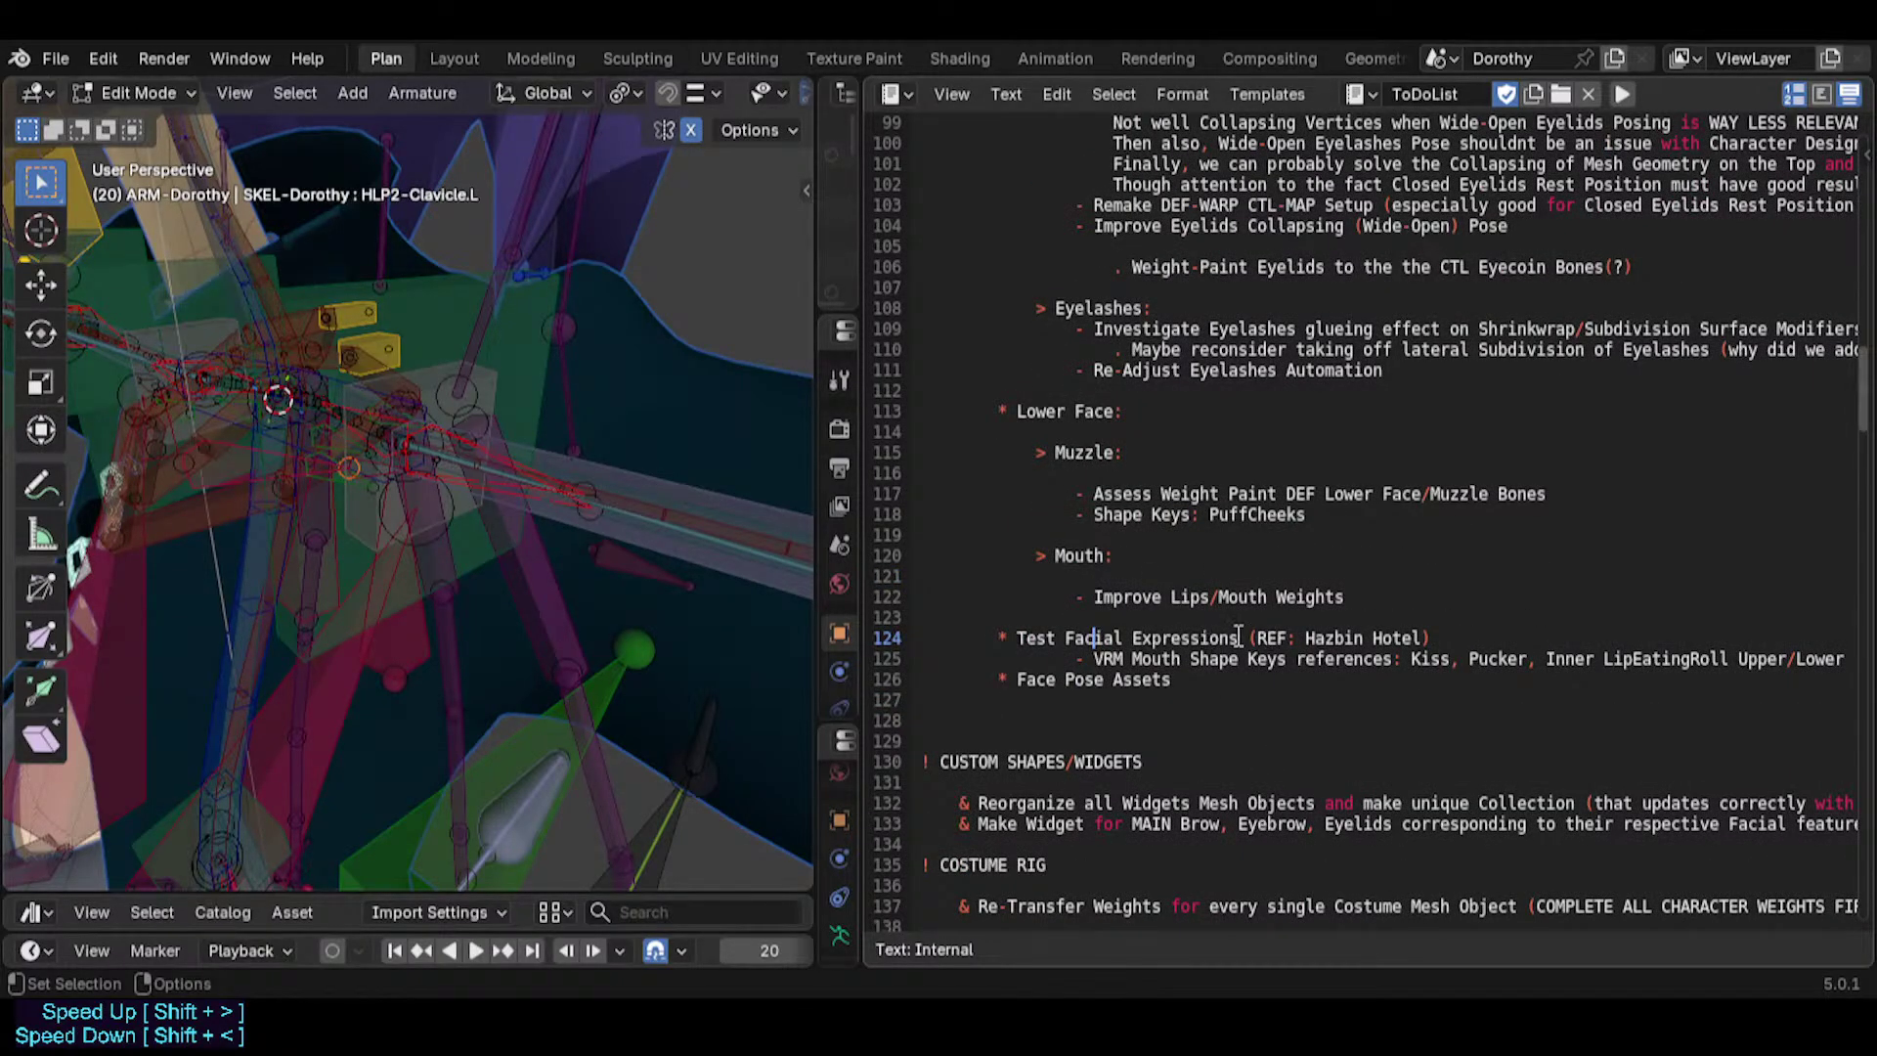
pyautogui.press('End')
pyautogui.press('Return')
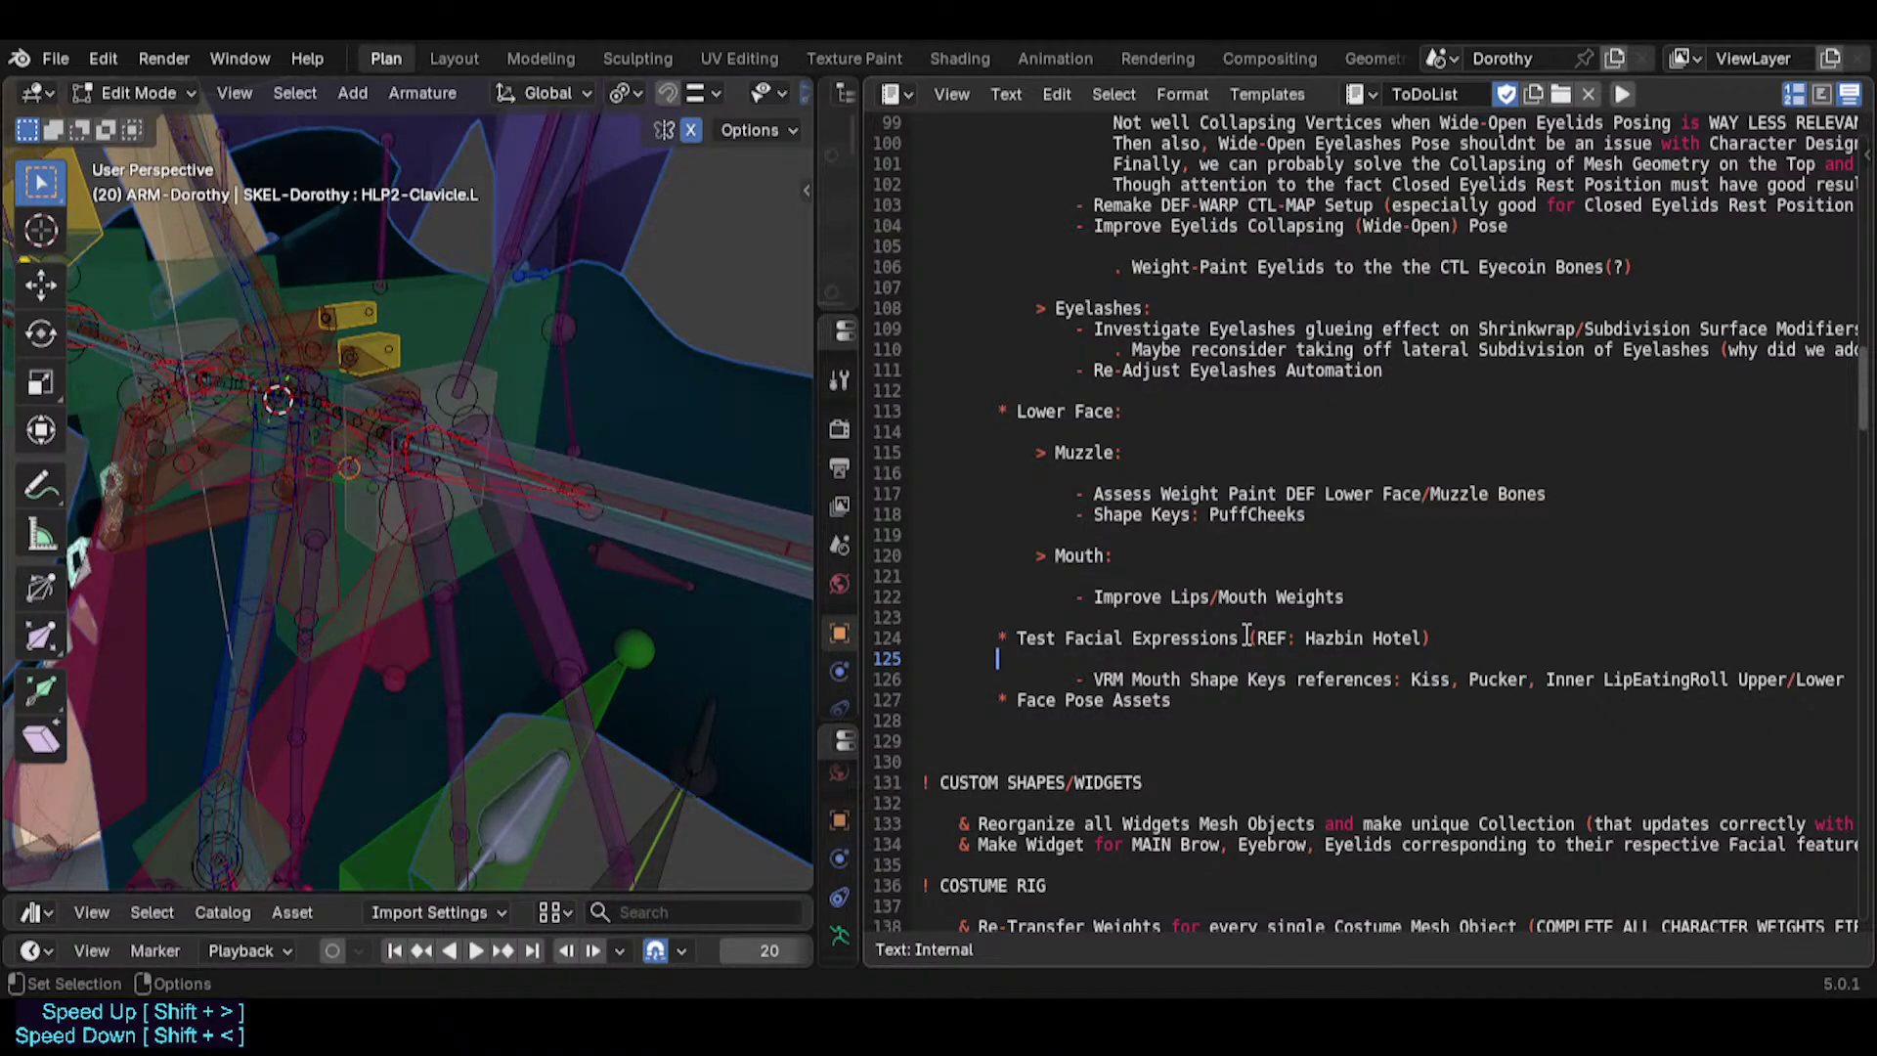
pyautogui.press('Up')
pyautogui.press('End')
pyautogui.press('Down')
pyautogui.press('Down')
pyautogui.scroll(-1, 1247, 635)
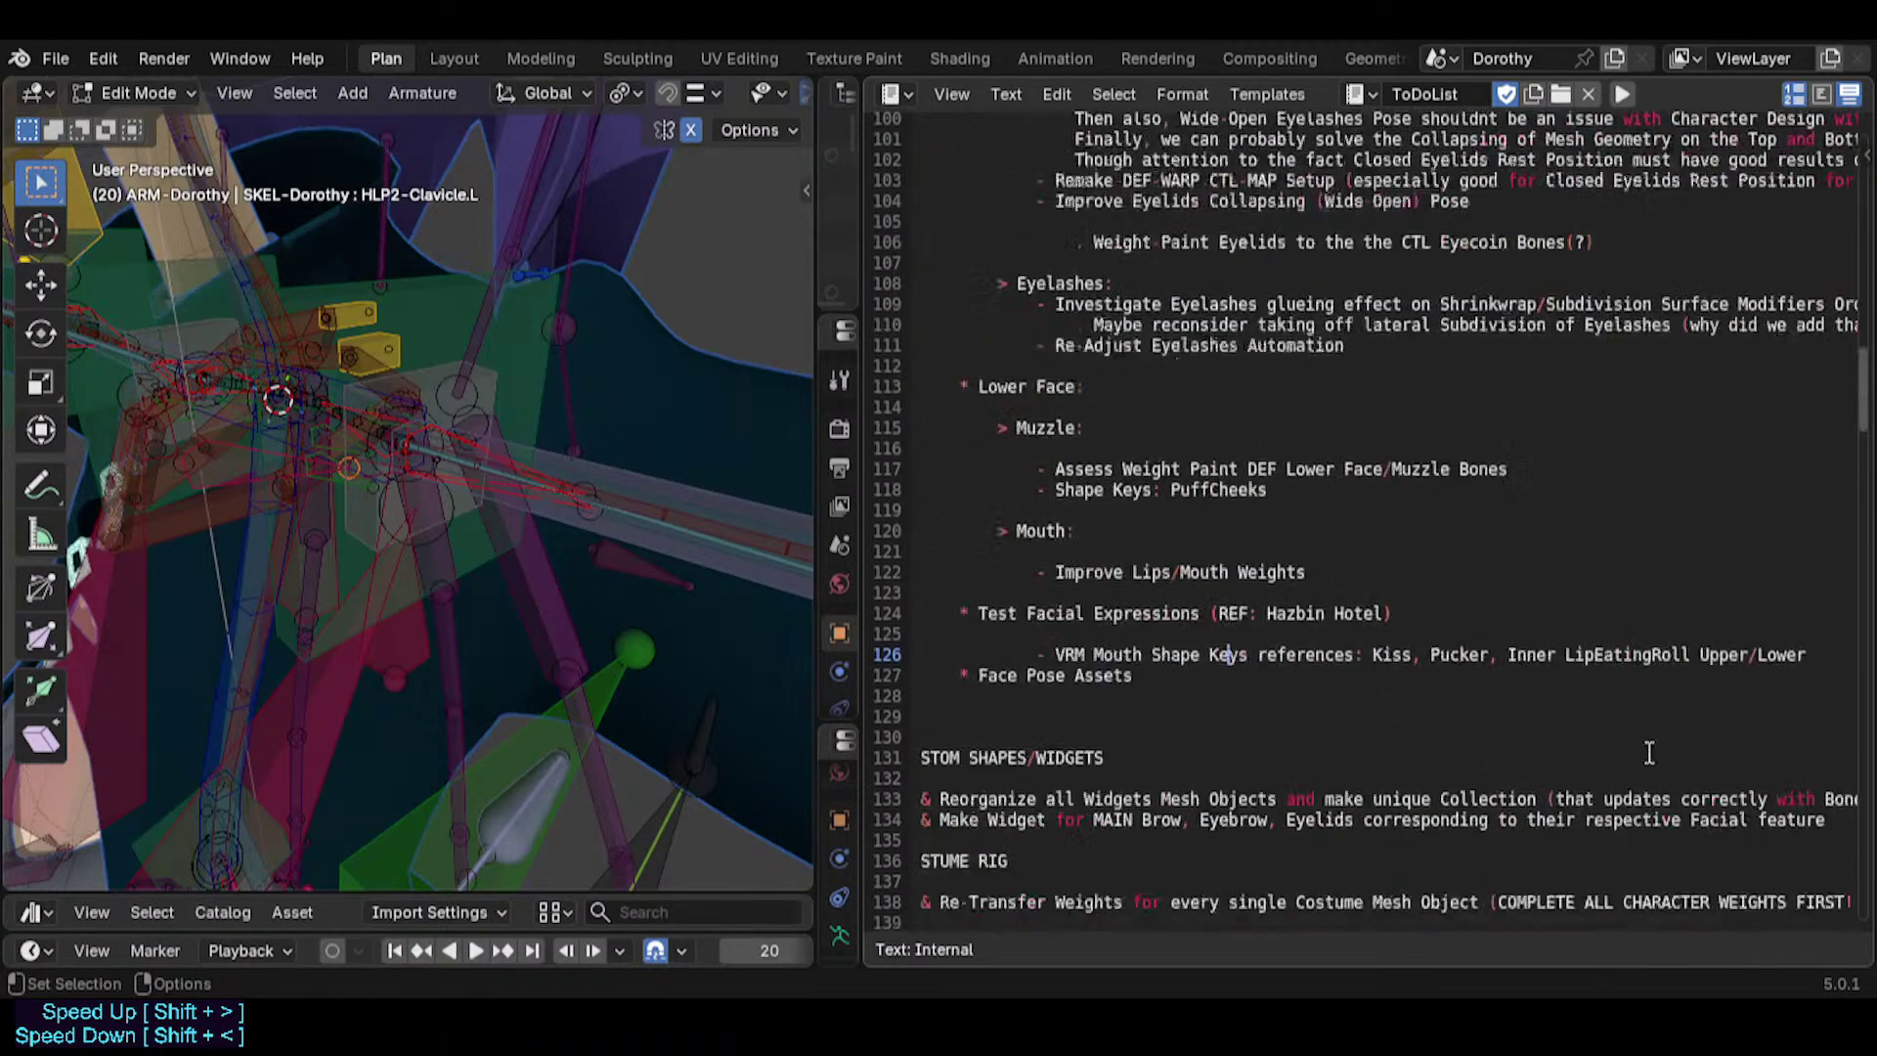
# Move the (REF: Hazbin Hotel) text from the Test Facial Expressions heading onto its own indented line beneath a blank line.
pyautogui.click(1177, 638)
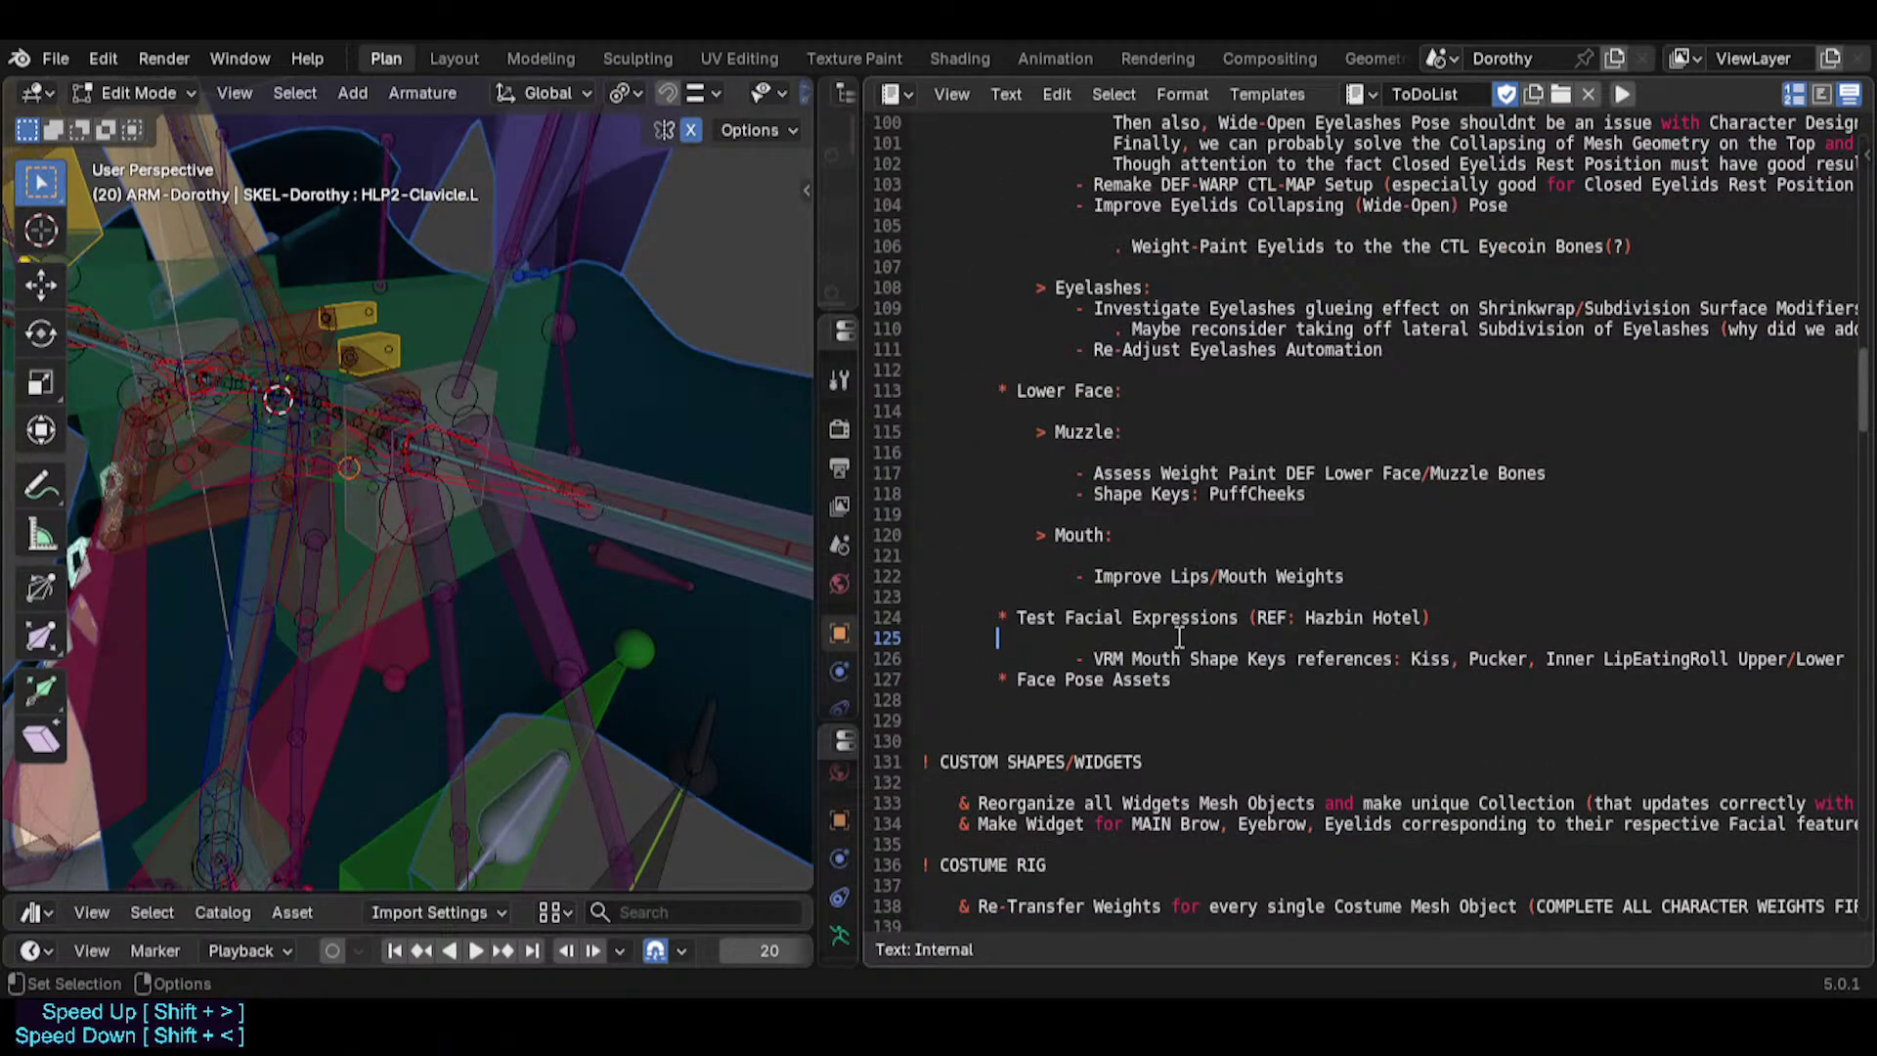
pyautogui.press('Up')
pyautogui.press('Right')
pyautogui.press('Right')
pyautogui.press('Right')
pyautogui.press('Right')
pyautogui.press('Right')
pyautogui.press('Return')
pyautogui.press('Return')
pyautogui.press('Tab')
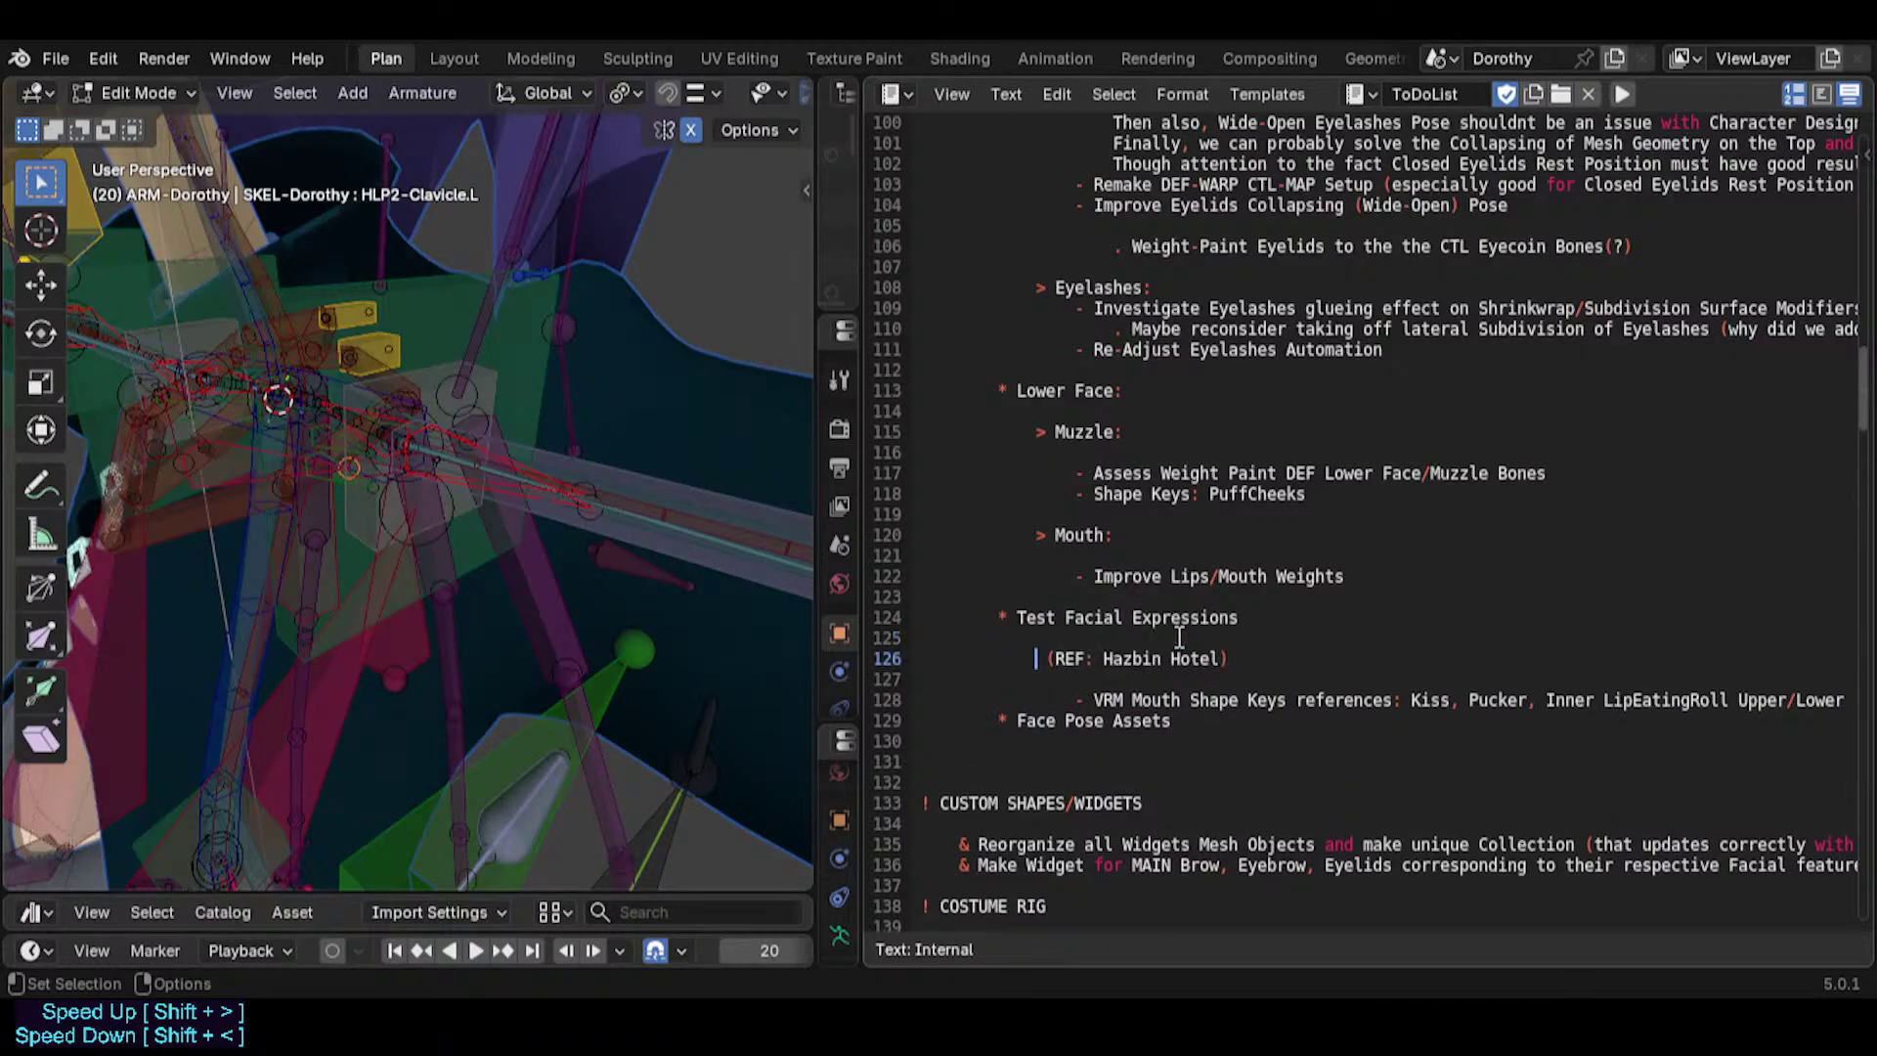
# Give the Hazbin Hotel reference line a ">" bullet and remove its parentheses.
pyautogui.write('-')
pyautogui.press('Left')
pyautogui.press('Up')
pyautogui.press('Down')
pyautogui.press('Delete')
pyautogui.write('>')
pyautogui.press('Right')
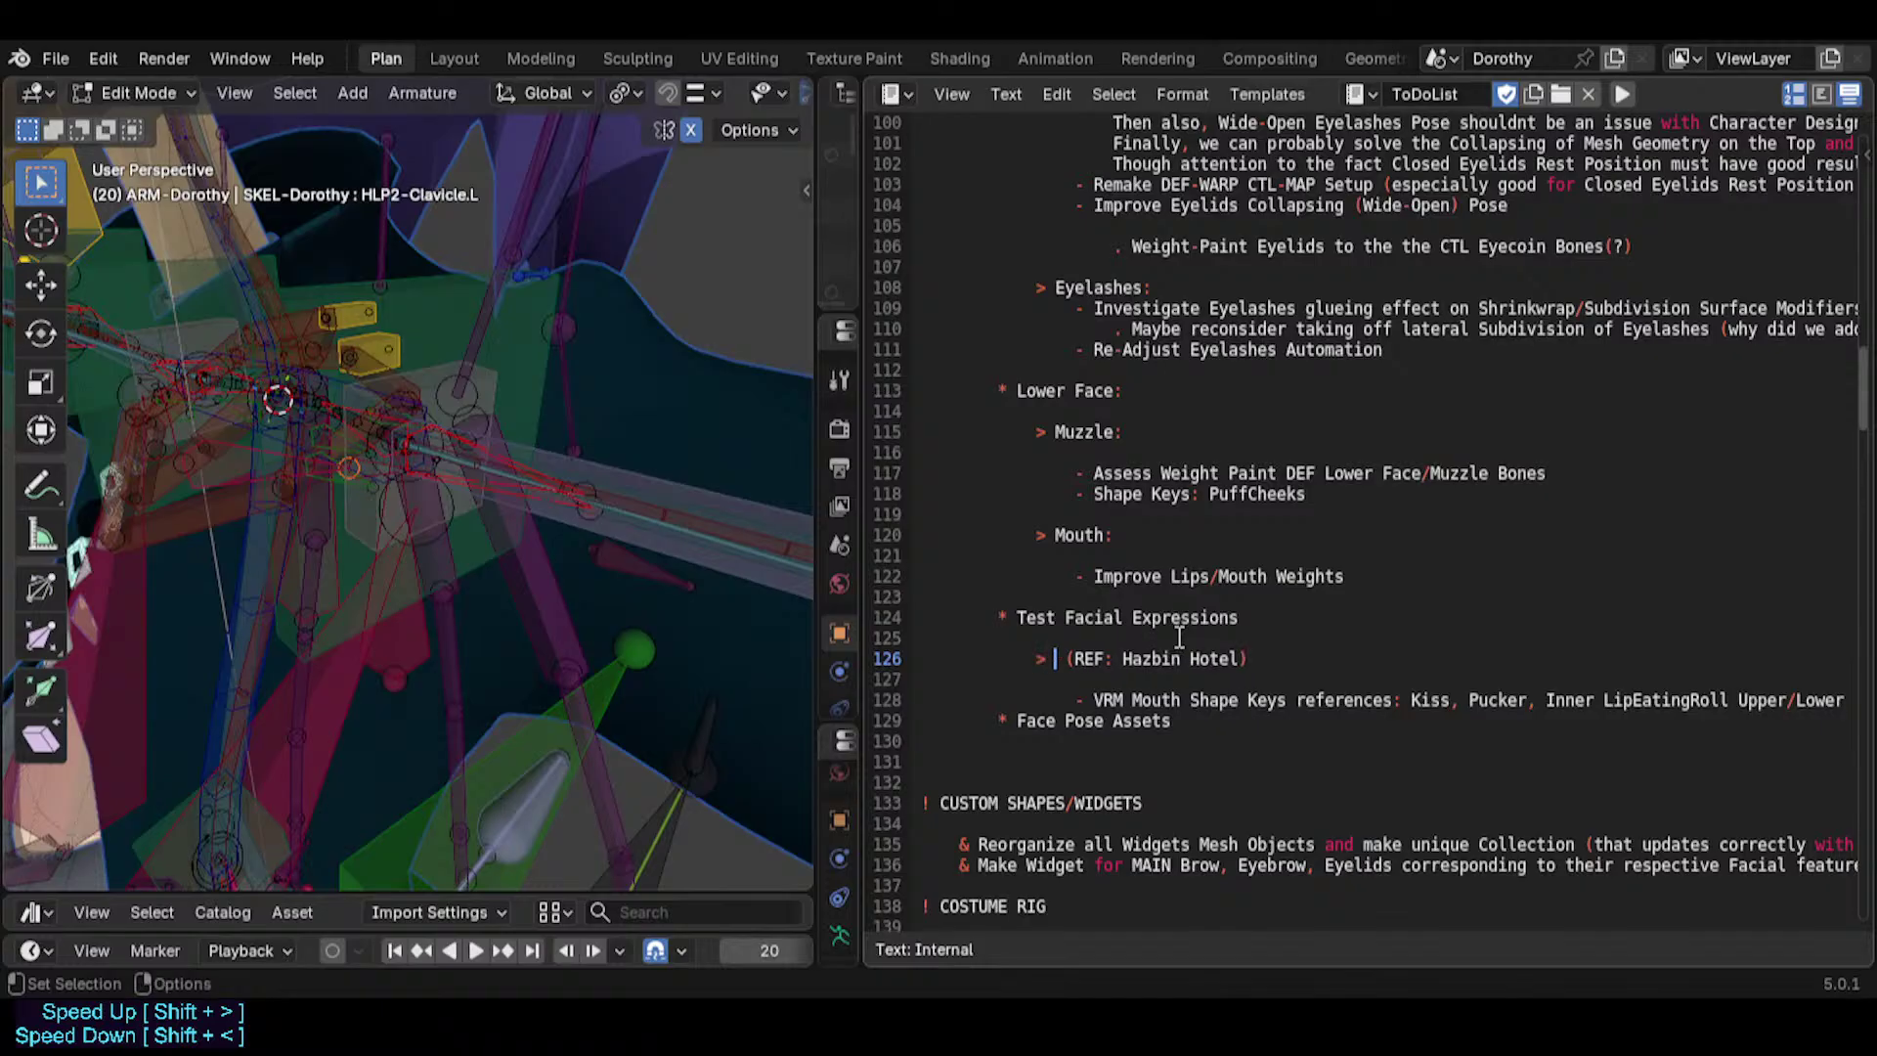
pyautogui.press('Delete')
pyautogui.press('Down')
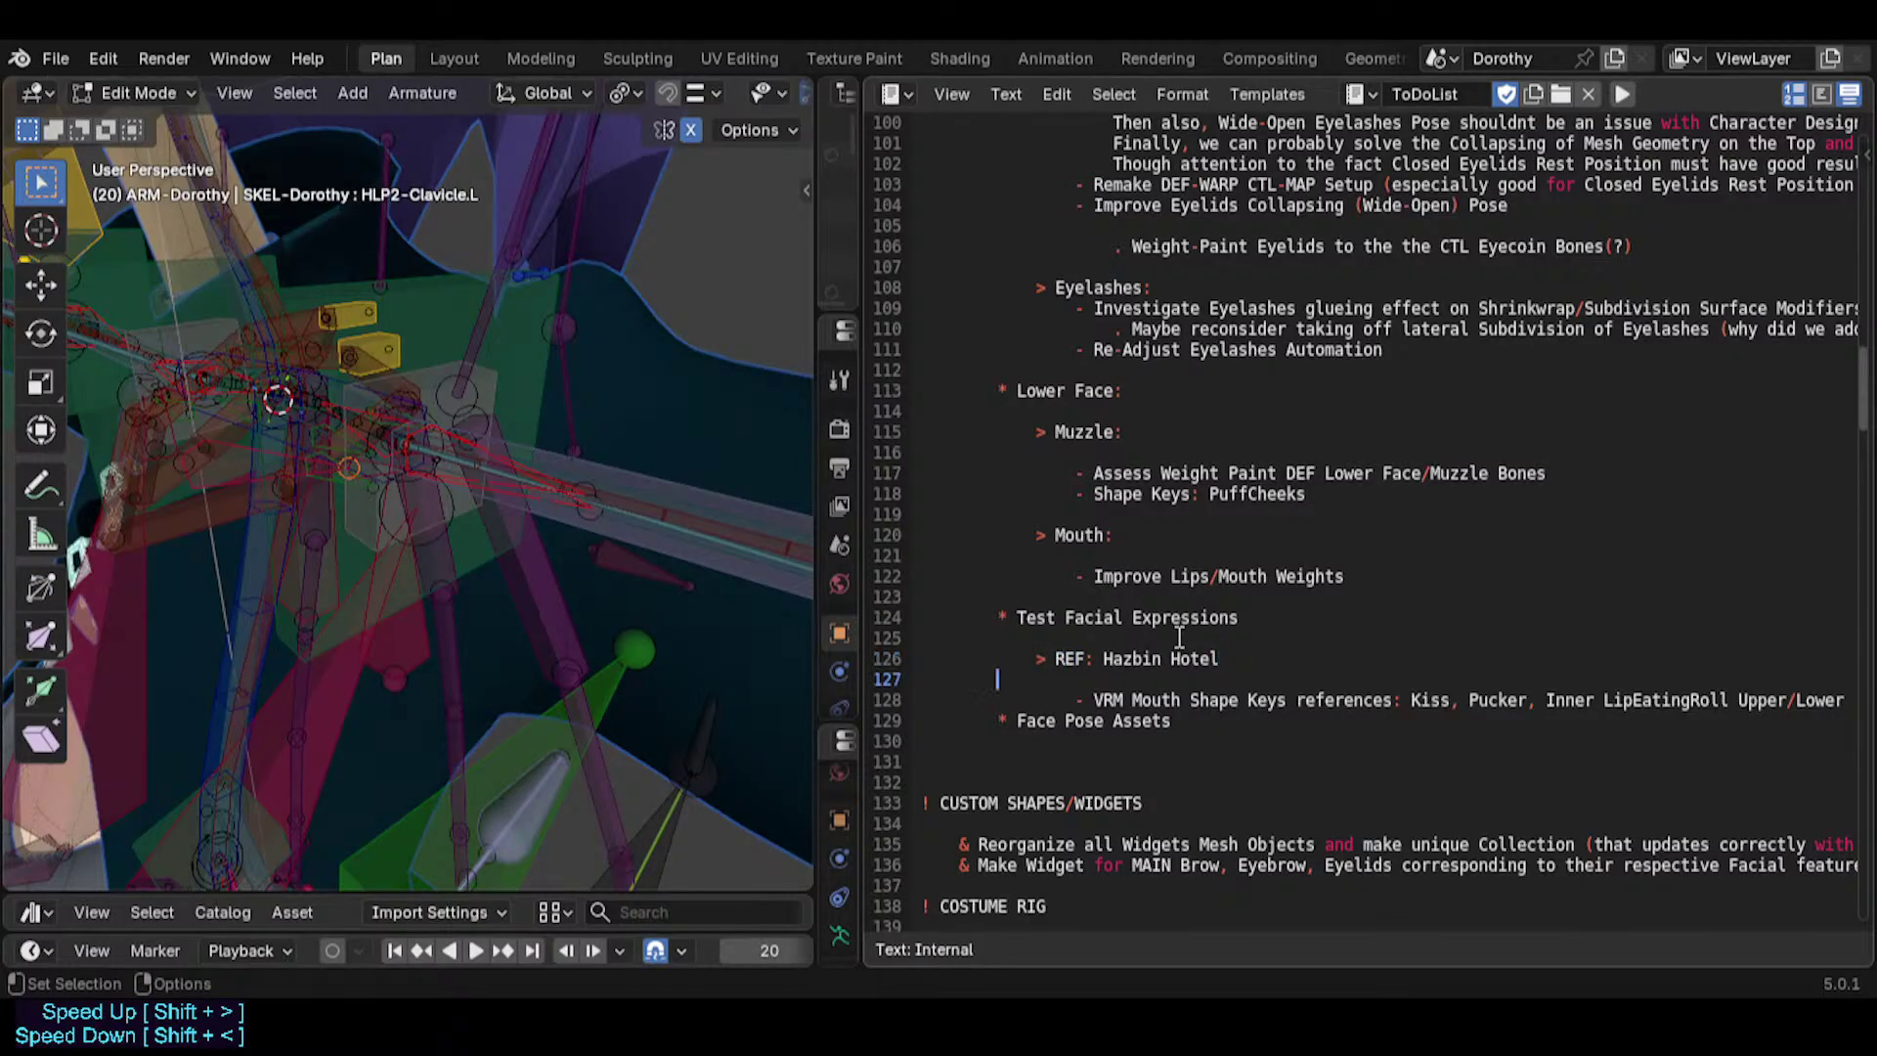
# Turn the VRM Mouth Shape Keys note into a "> REF:" item directly beneath the Hazbin Hotel reference.
pyautogui.write('> REF:')
pyautogui.press('Delete')
pyautogui.press('Delete')
pyautogui.press('Delete')
pyautogui.press('Delete')
pyautogui.press('Delete')
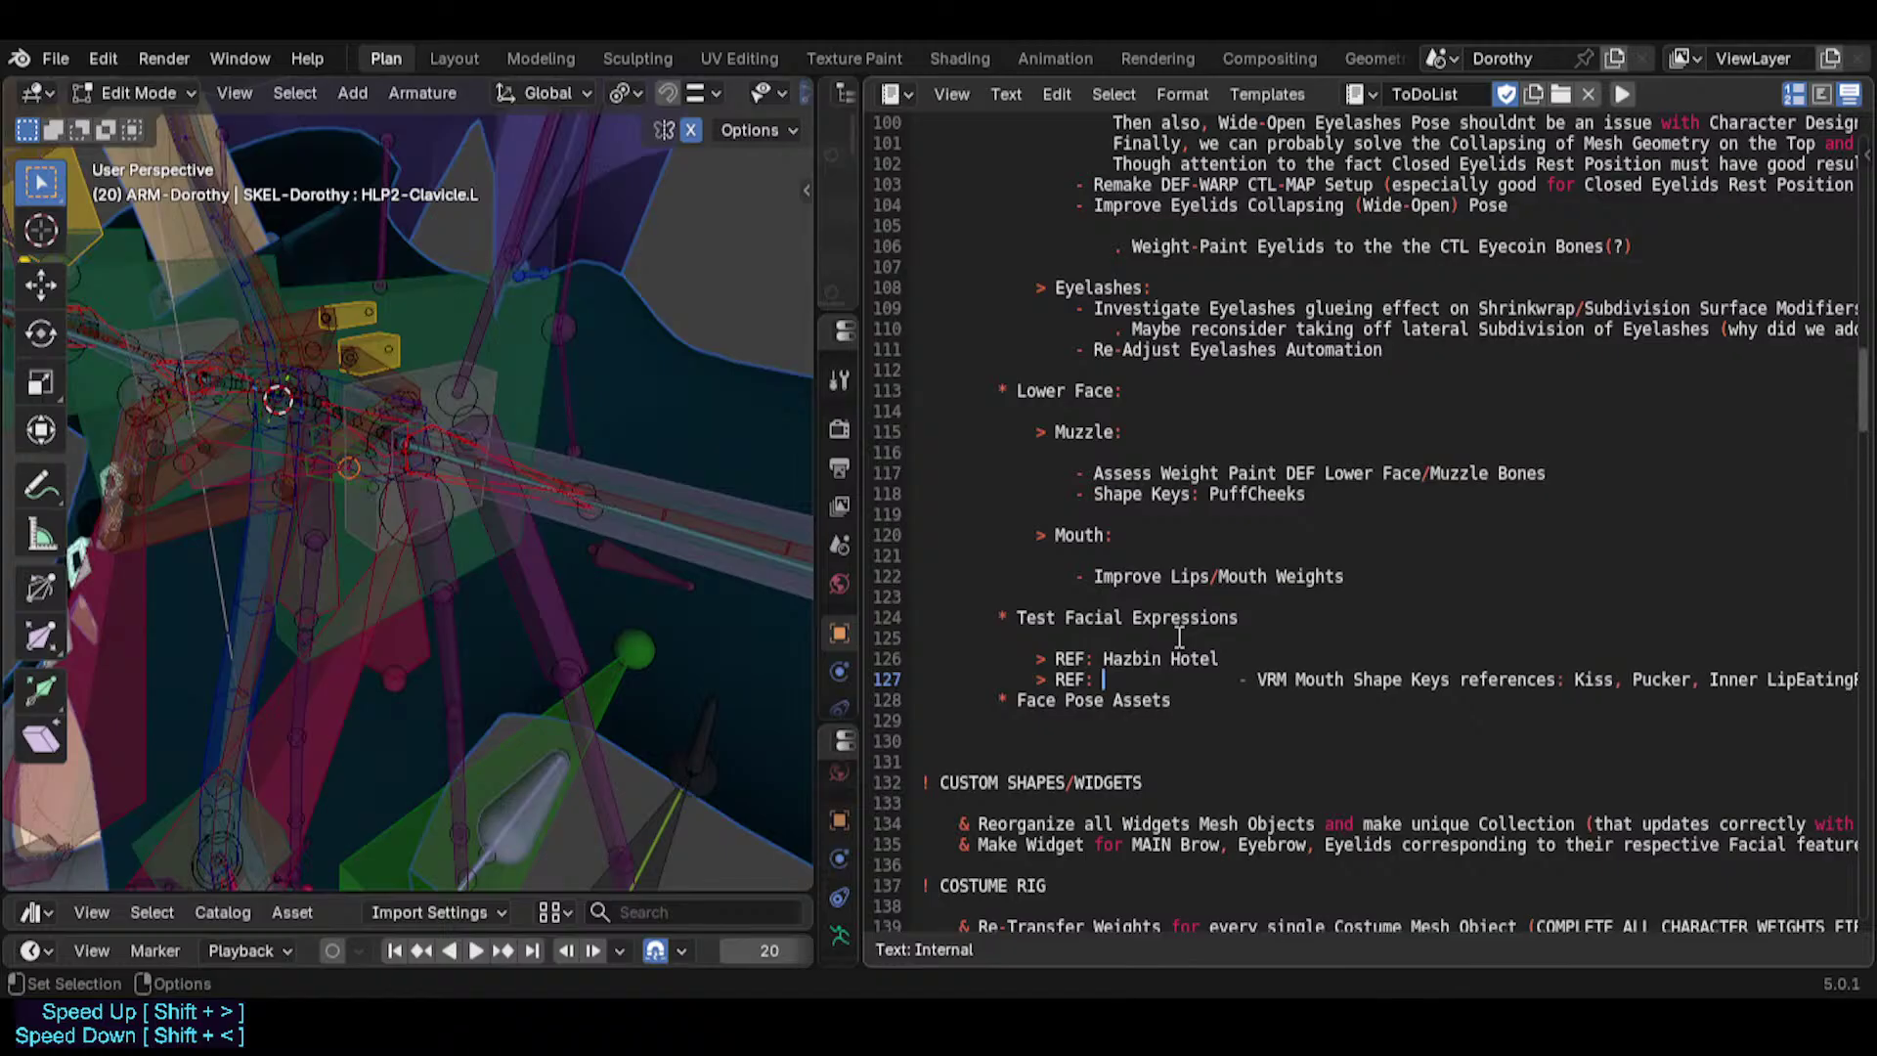
pyautogui.press('Delete')
pyautogui.press('Delete')
pyautogui.press('Delete')
pyautogui.press('Delete')
pyautogui.press('Delete')
pyautogui.press('Delete')
pyautogui.press('Delete')
pyautogui.press('Delete')
pyautogui.press('Delete')
pyautogui.press('Delete')
pyautogui.press('Delete')
pyautogui.press('Delete')
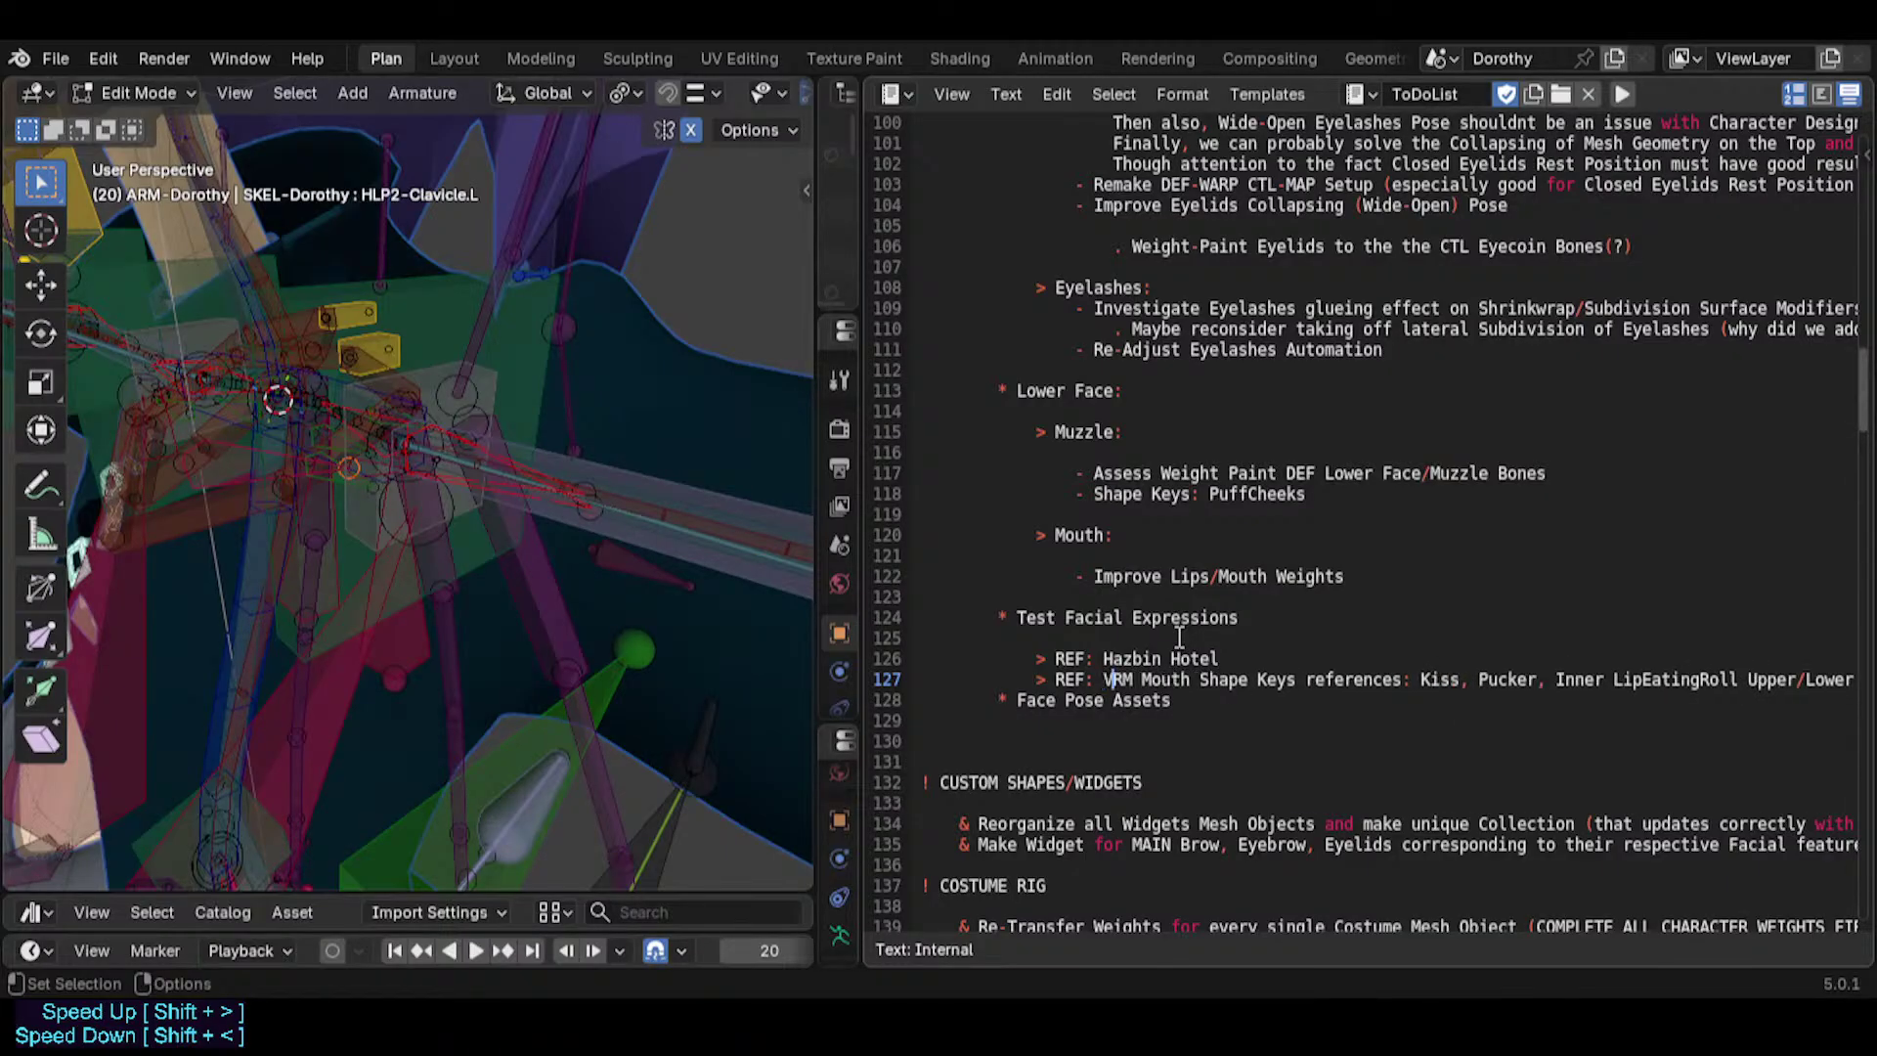
# Insert a blank line above the Face Pose Assets item and save the file.
pyautogui.press('End')
pyautogui.press('Down')
pyautogui.press('Return')
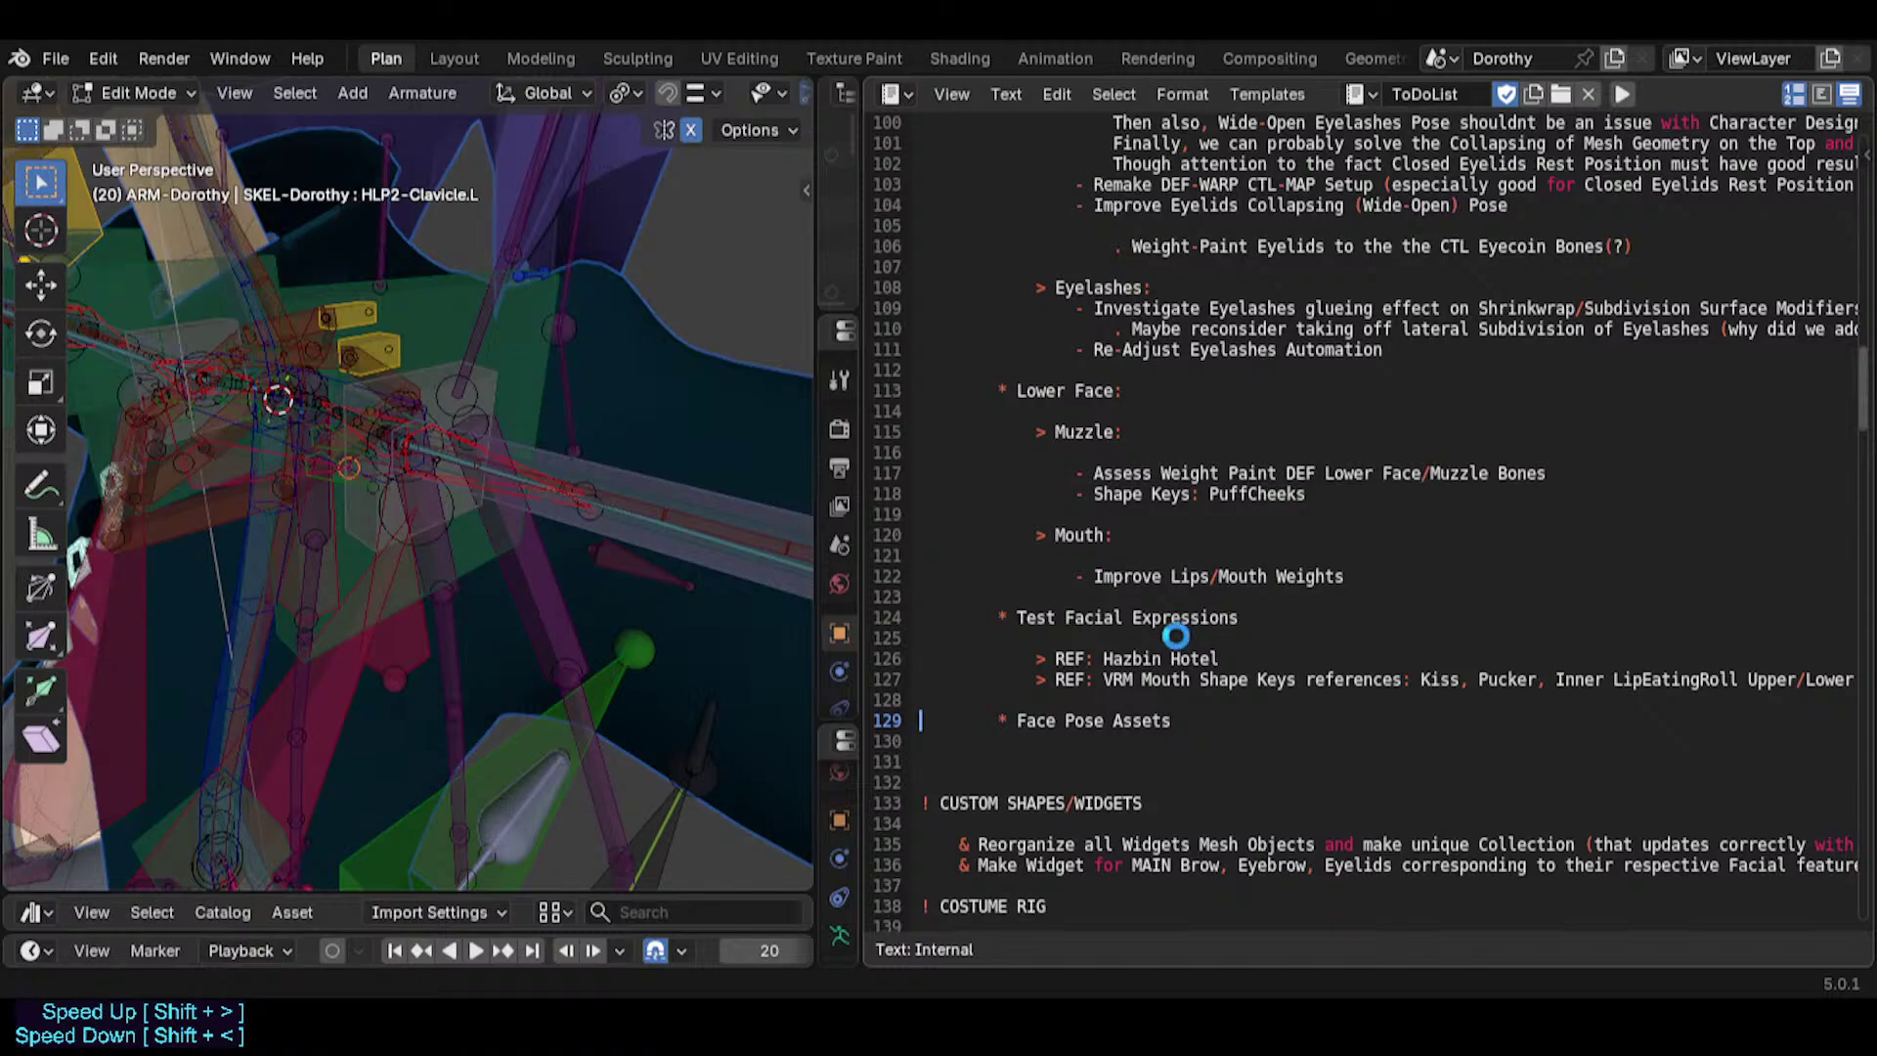
pyautogui.hotkey('ctrl', 's')
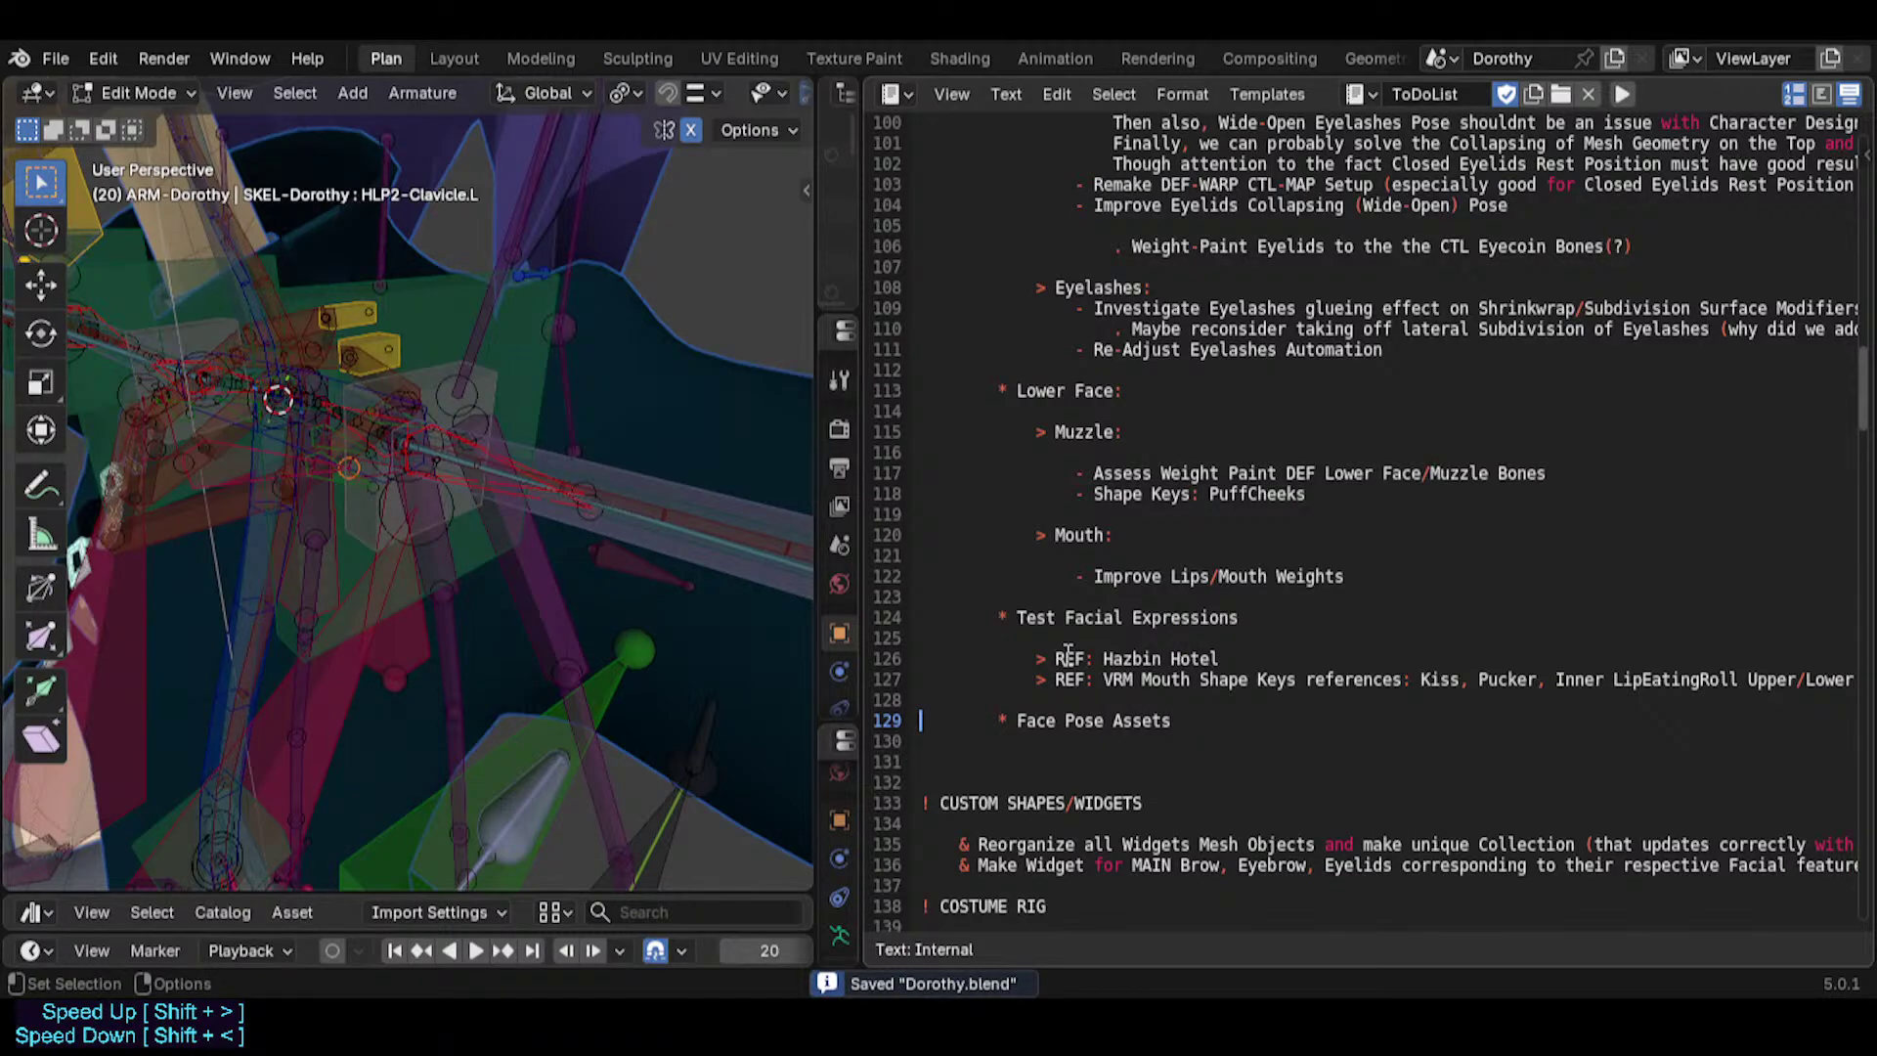
# Extend the Face Pose Assets bullet to "*****" and save the file.
pyautogui.press('Right')
pyautogui.press('Right')
pyautogui.write('***')
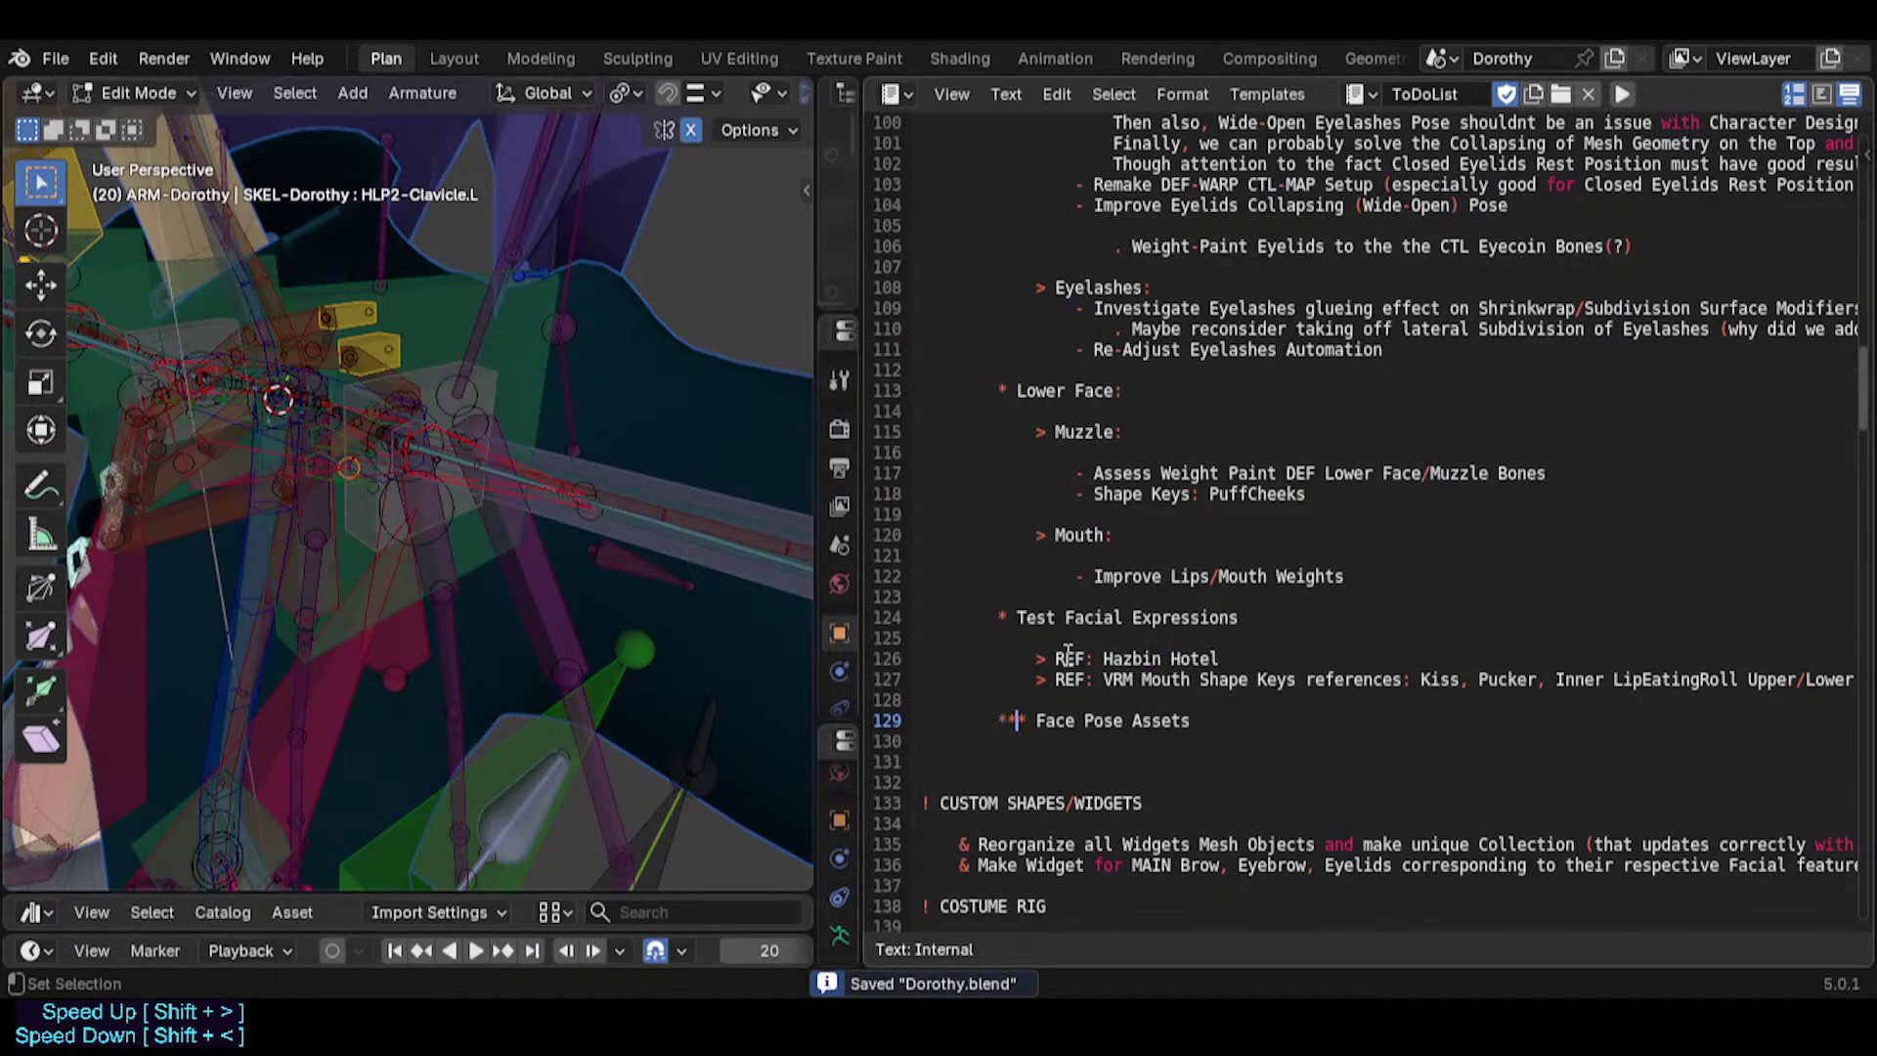
pyautogui.write('*')
pyautogui.hotkey('ctrl', 's')
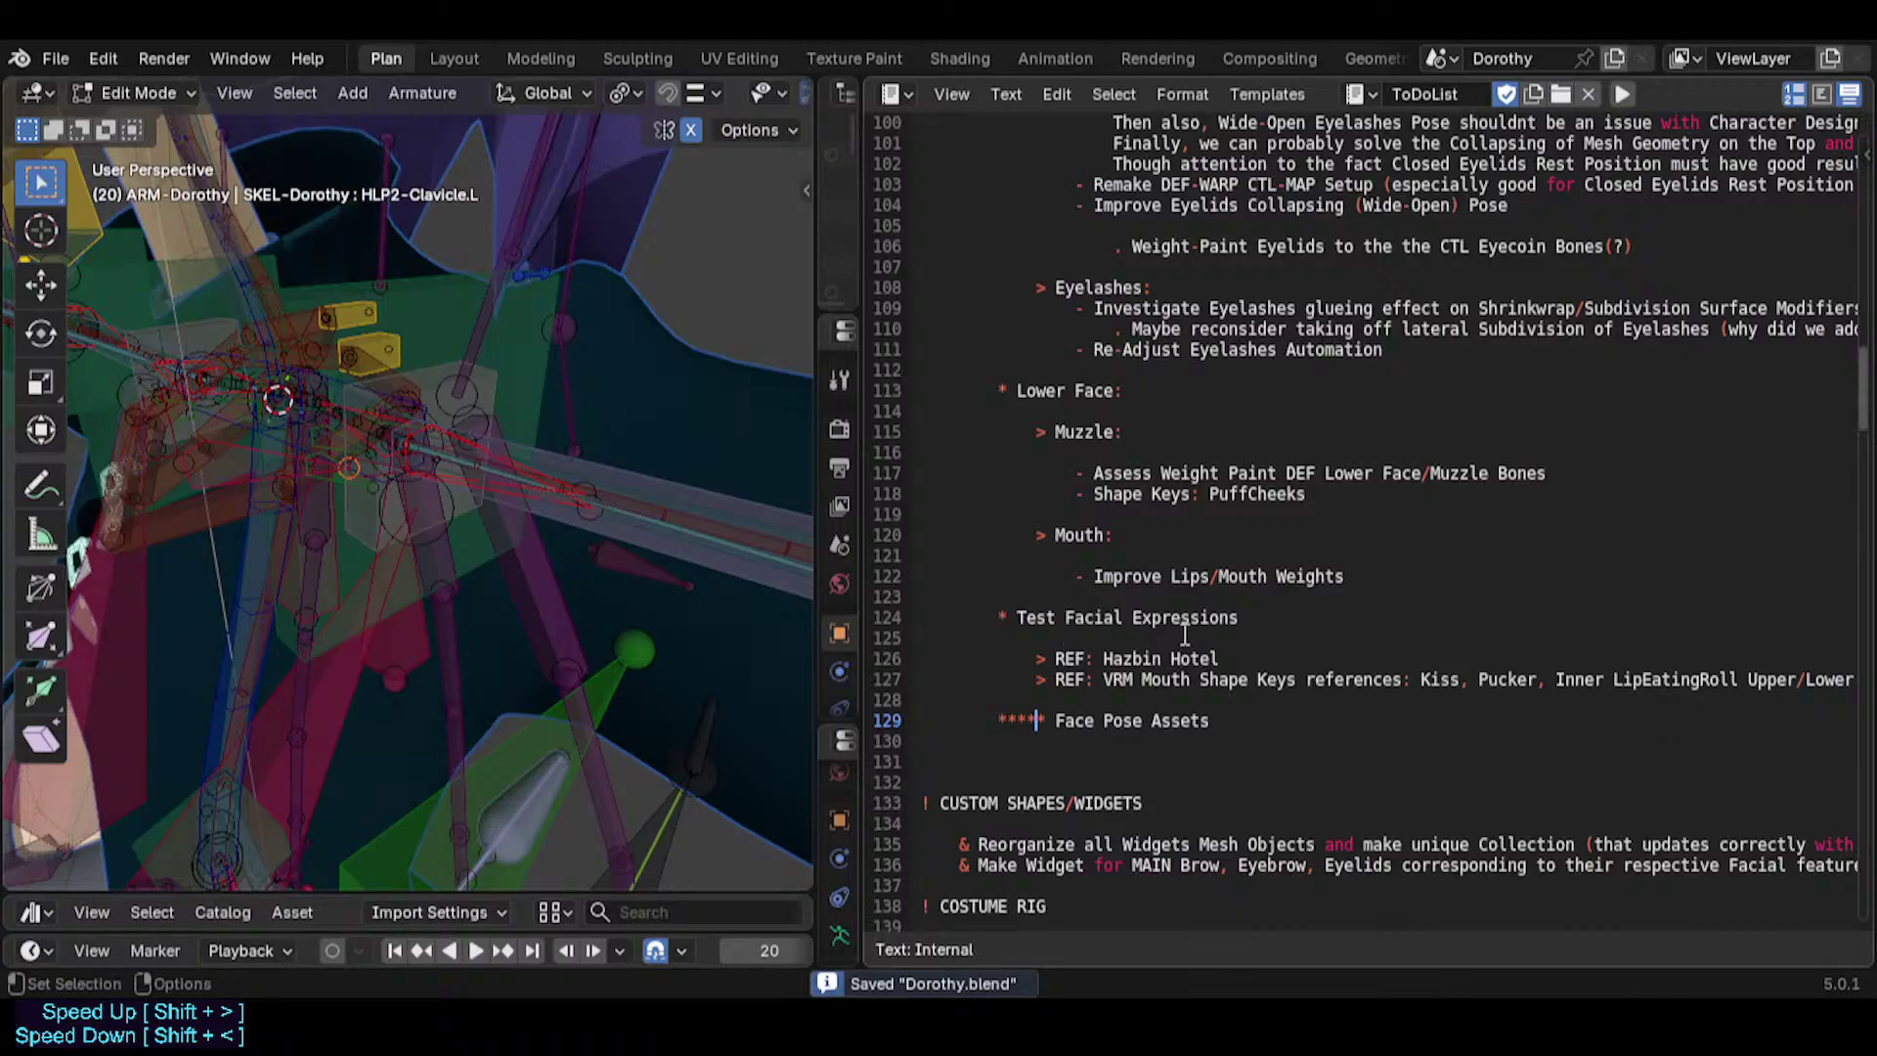
# Insert blank lines below the Eyelashes sub-heading and above its Re-Adjust Eyelashes Automation note.
pyautogui.scroll(6, 1134, 648)
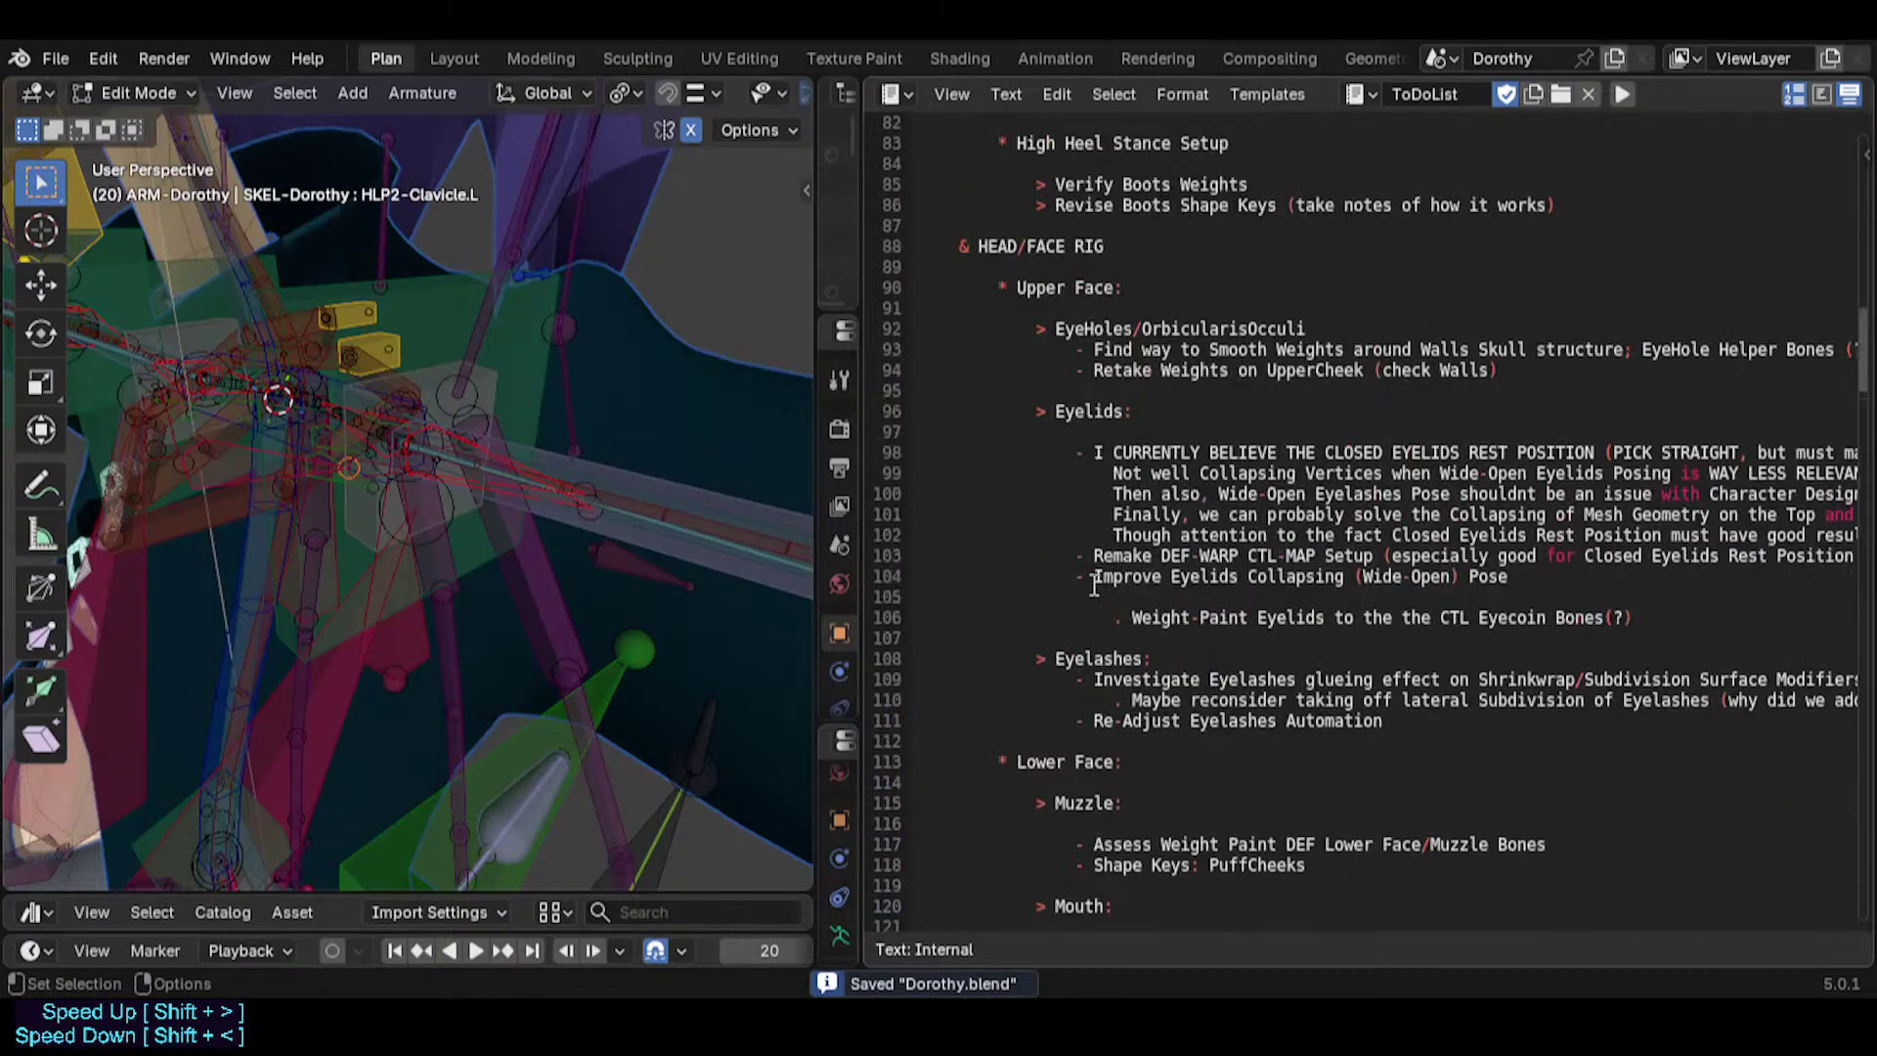
pyautogui.click(909, 655)
pyautogui.click(1068, 678)
pyautogui.press('Return')
pyautogui.press('Down')
pyautogui.press('Down')
pyautogui.press('Return')
# Insert a blank line above the Remake DEF-WARP CTL-MAP Setup note under Eyelids.
pyautogui.press('Up')
pyautogui.press('Up')
pyautogui.press('Up')
pyautogui.press('Up')
pyautogui.press('Up')
pyautogui.press('Up')
pyautogui.press('Up')
pyautogui.press('Up')
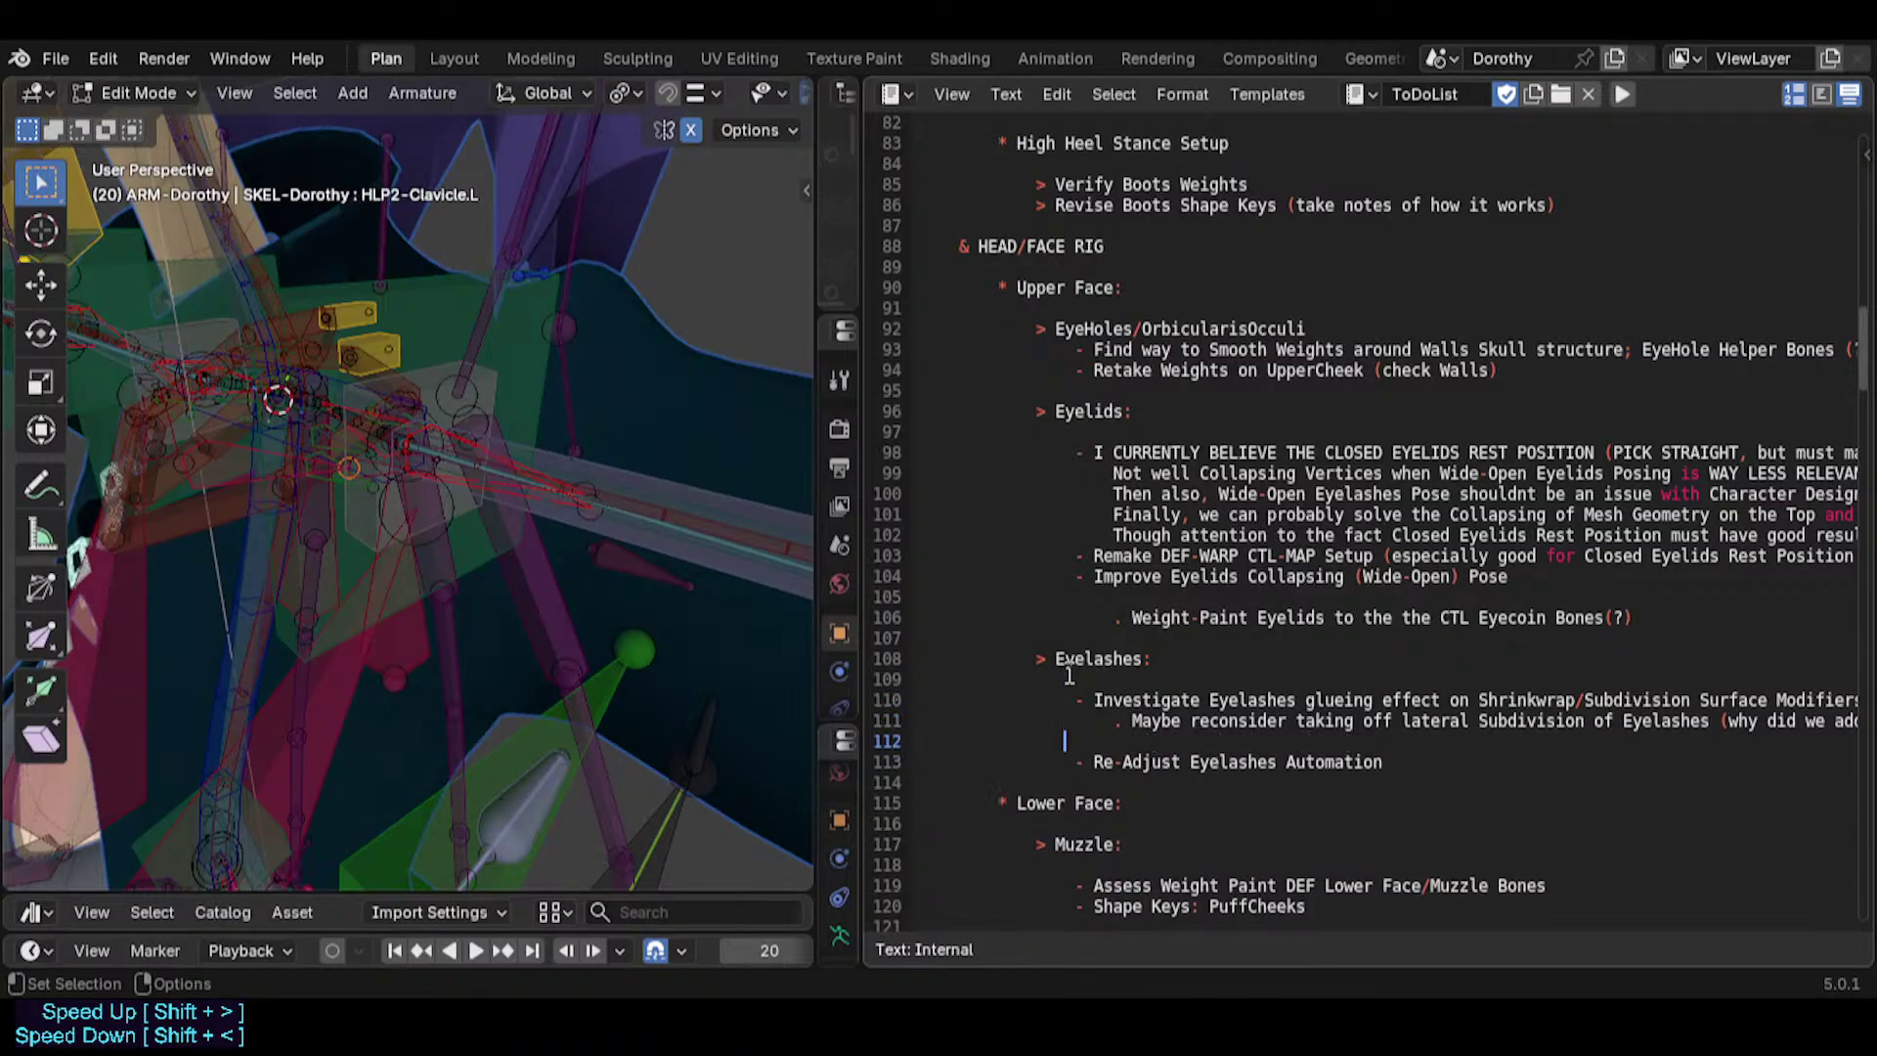
pyautogui.press('Up')
pyautogui.press('Up')
pyautogui.press('Up')
pyautogui.press('Up')
pyautogui.press('Down')
pyautogui.press('Down')
pyautogui.press('Return')
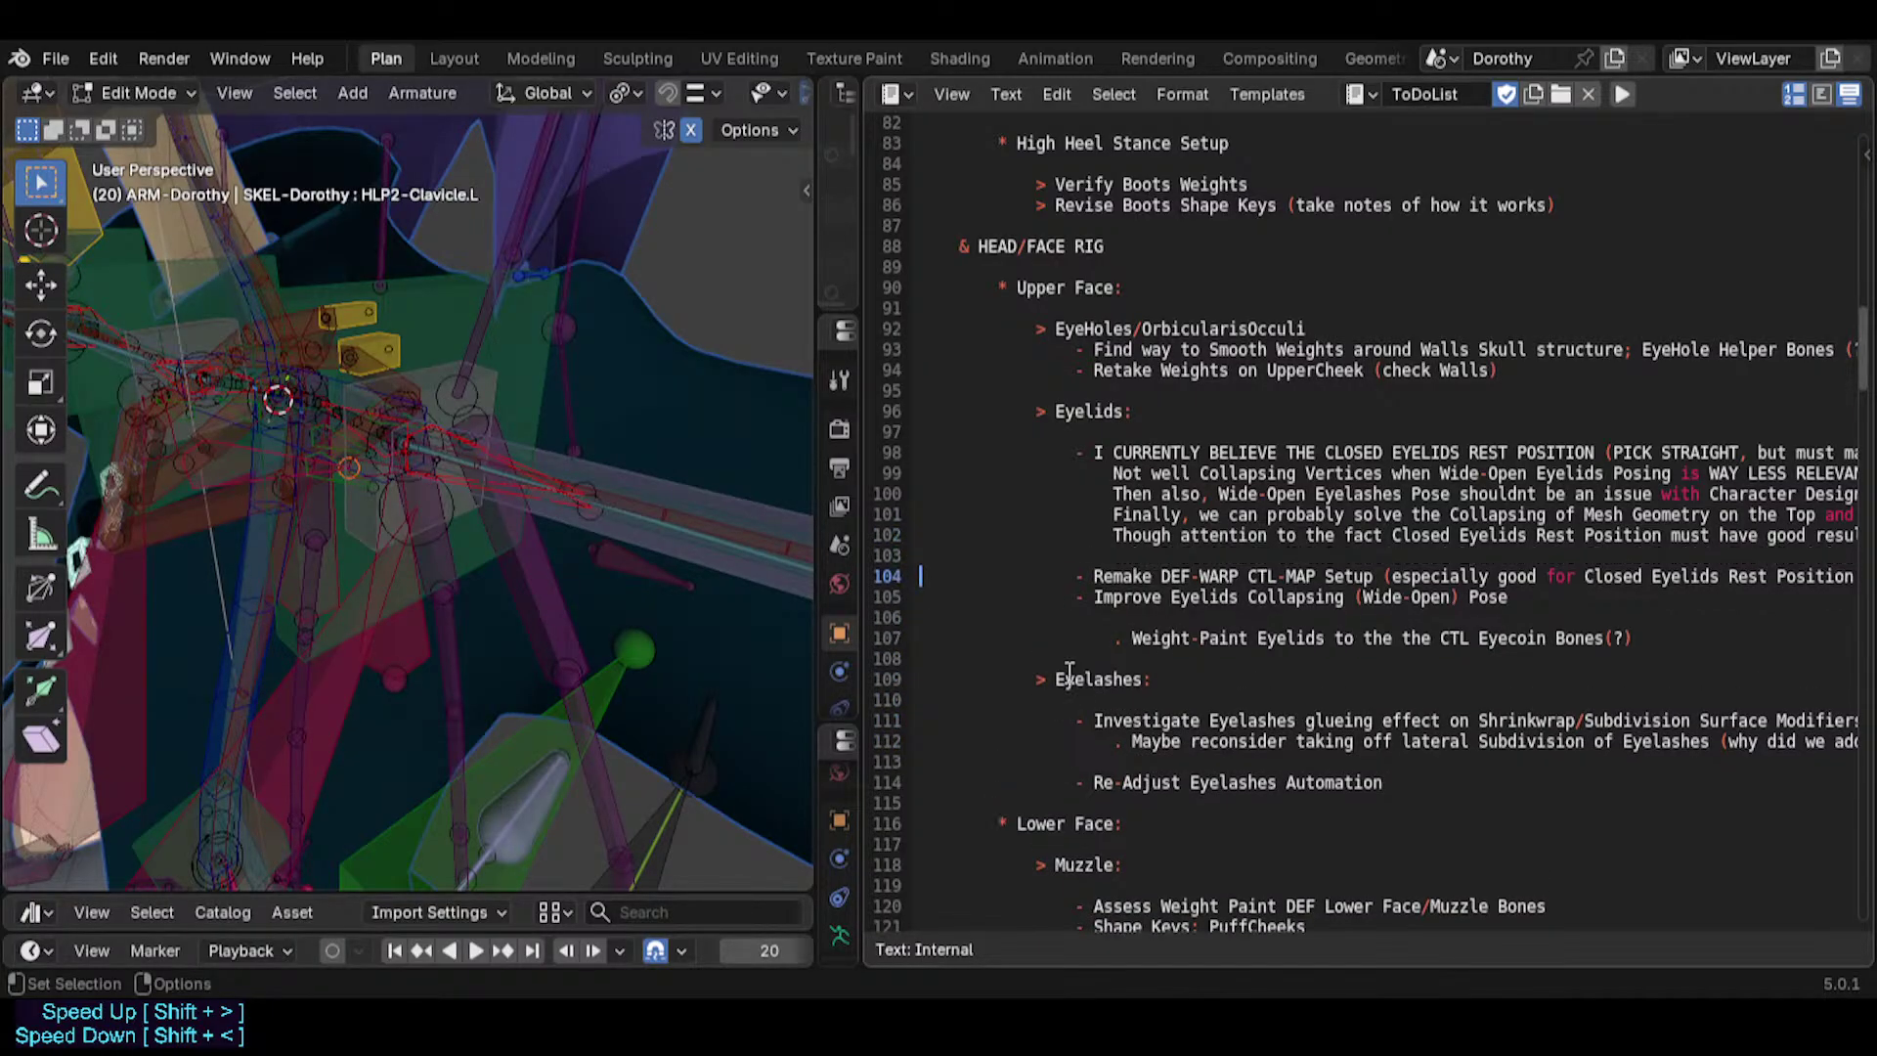
# Move the blank line below the Improve Eyelids Collapsing note to above it, keeping its Weight-Paint sub-note directly beneath.
pyautogui.press('Down')
pyautogui.press('Return')
pyautogui.press('Down')
pyautogui.press('Delete')
# Insert a blank line between the EyeHoles/OrbicularisOcculi sub-heading and its first note.
pyautogui.press('Up')
pyautogui.press('Up')
pyautogui.press('Up')
pyautogui.press('Up')
pyautogui.press('Up')
pyautogui.press('Up')
pyautogui.press('Up')
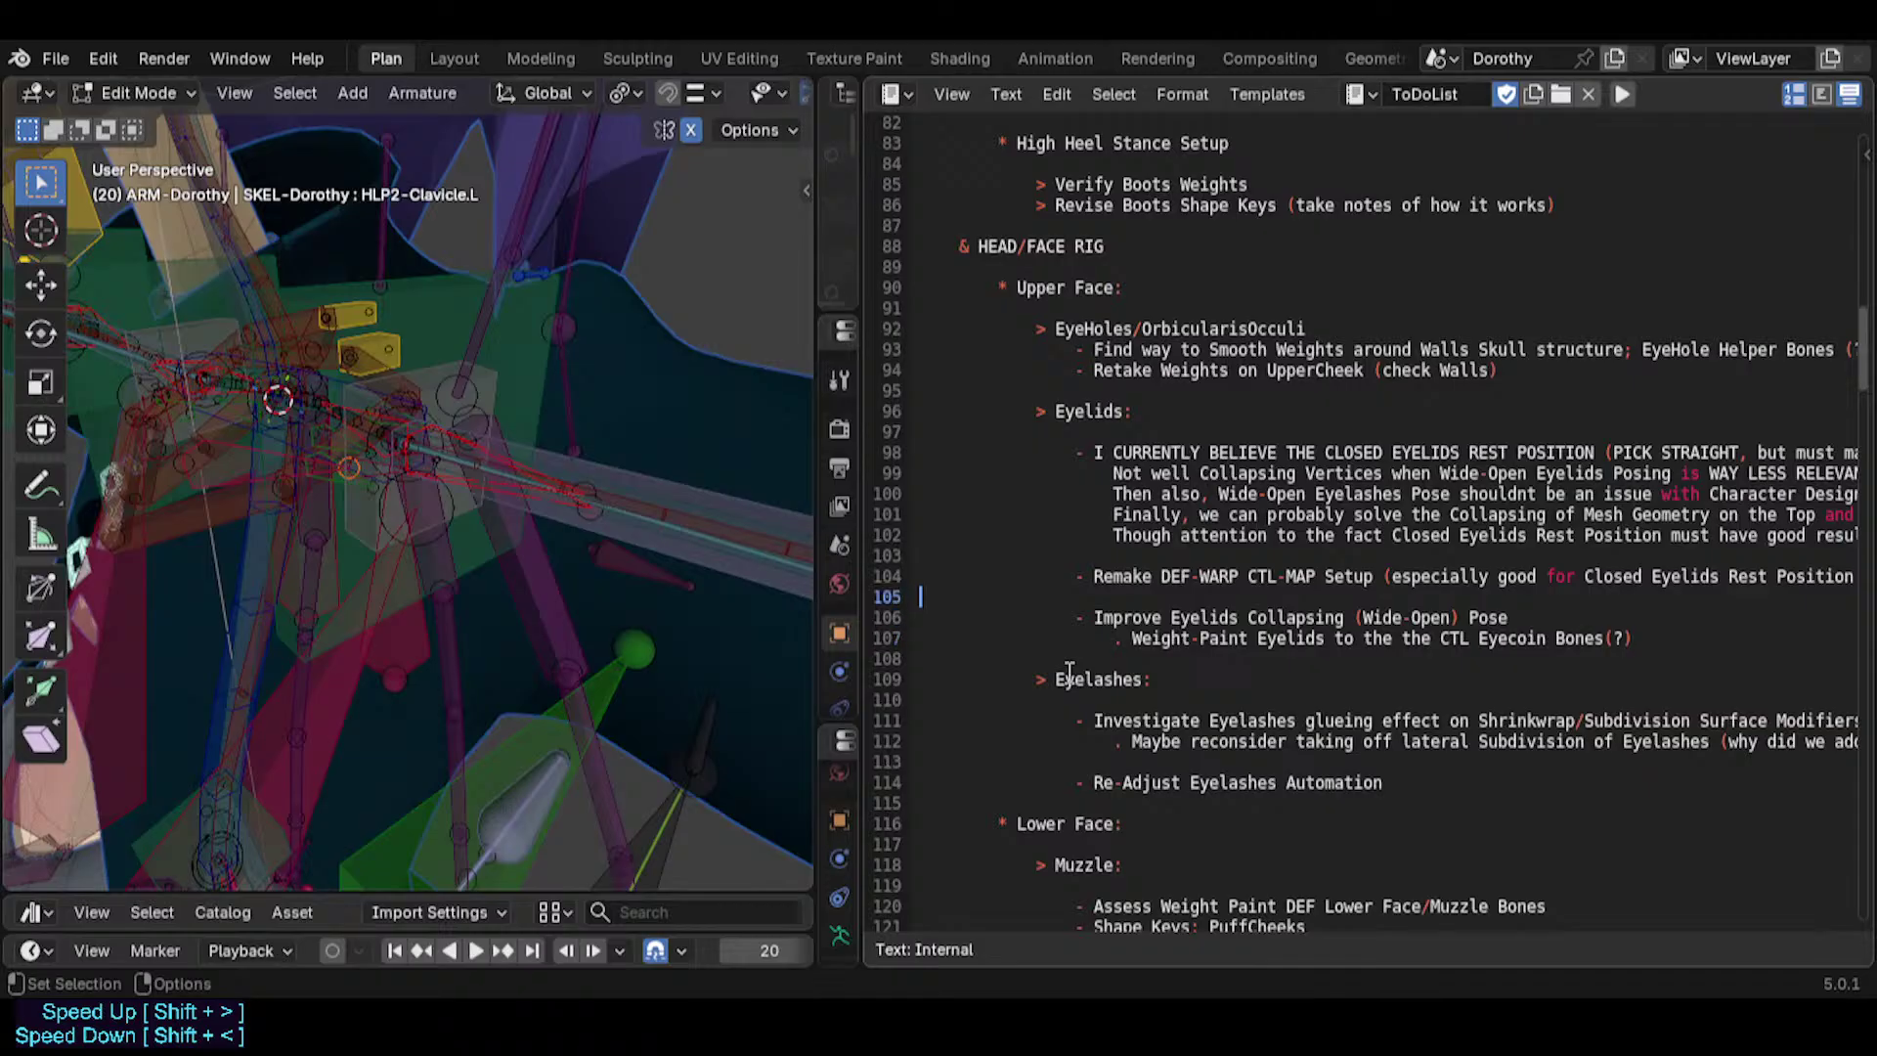
pyautogui.press('Up')
pyautogui.press('Up')
pyautogui.press('Up')
pyautogui.press('Up')
pyautogui.press('Up')
pyautogui.press('Up')
pyautogui.press('Down')
pyautogui.press('Up')
pyautogui.press('Return')
pyautogui.press('Down')
pyautogui.press('Return')
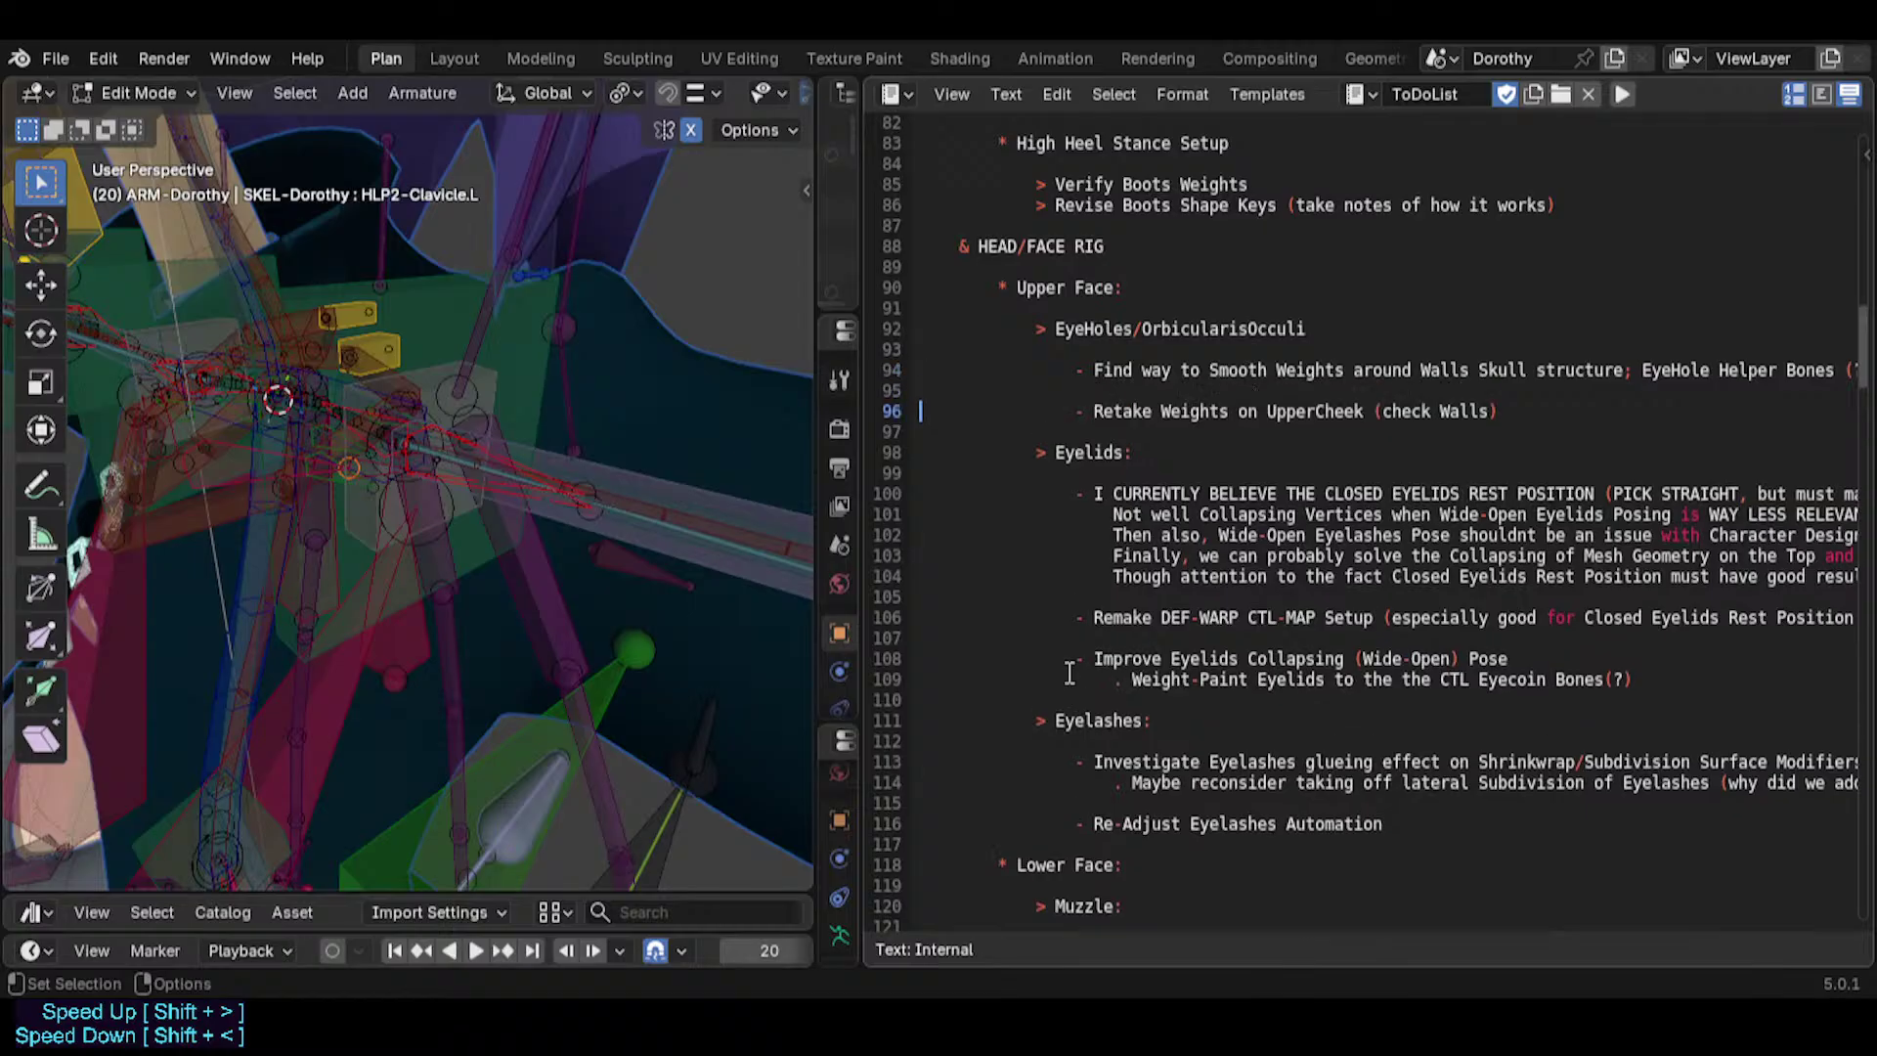
pyautogui.press('Up')
pyautogui.press('Delete')
# Remove the blank line above the Retake Weights on UpperCheek note under EyeHoles/OrbicularisOcculi.
pyautogui.click(924, 581)
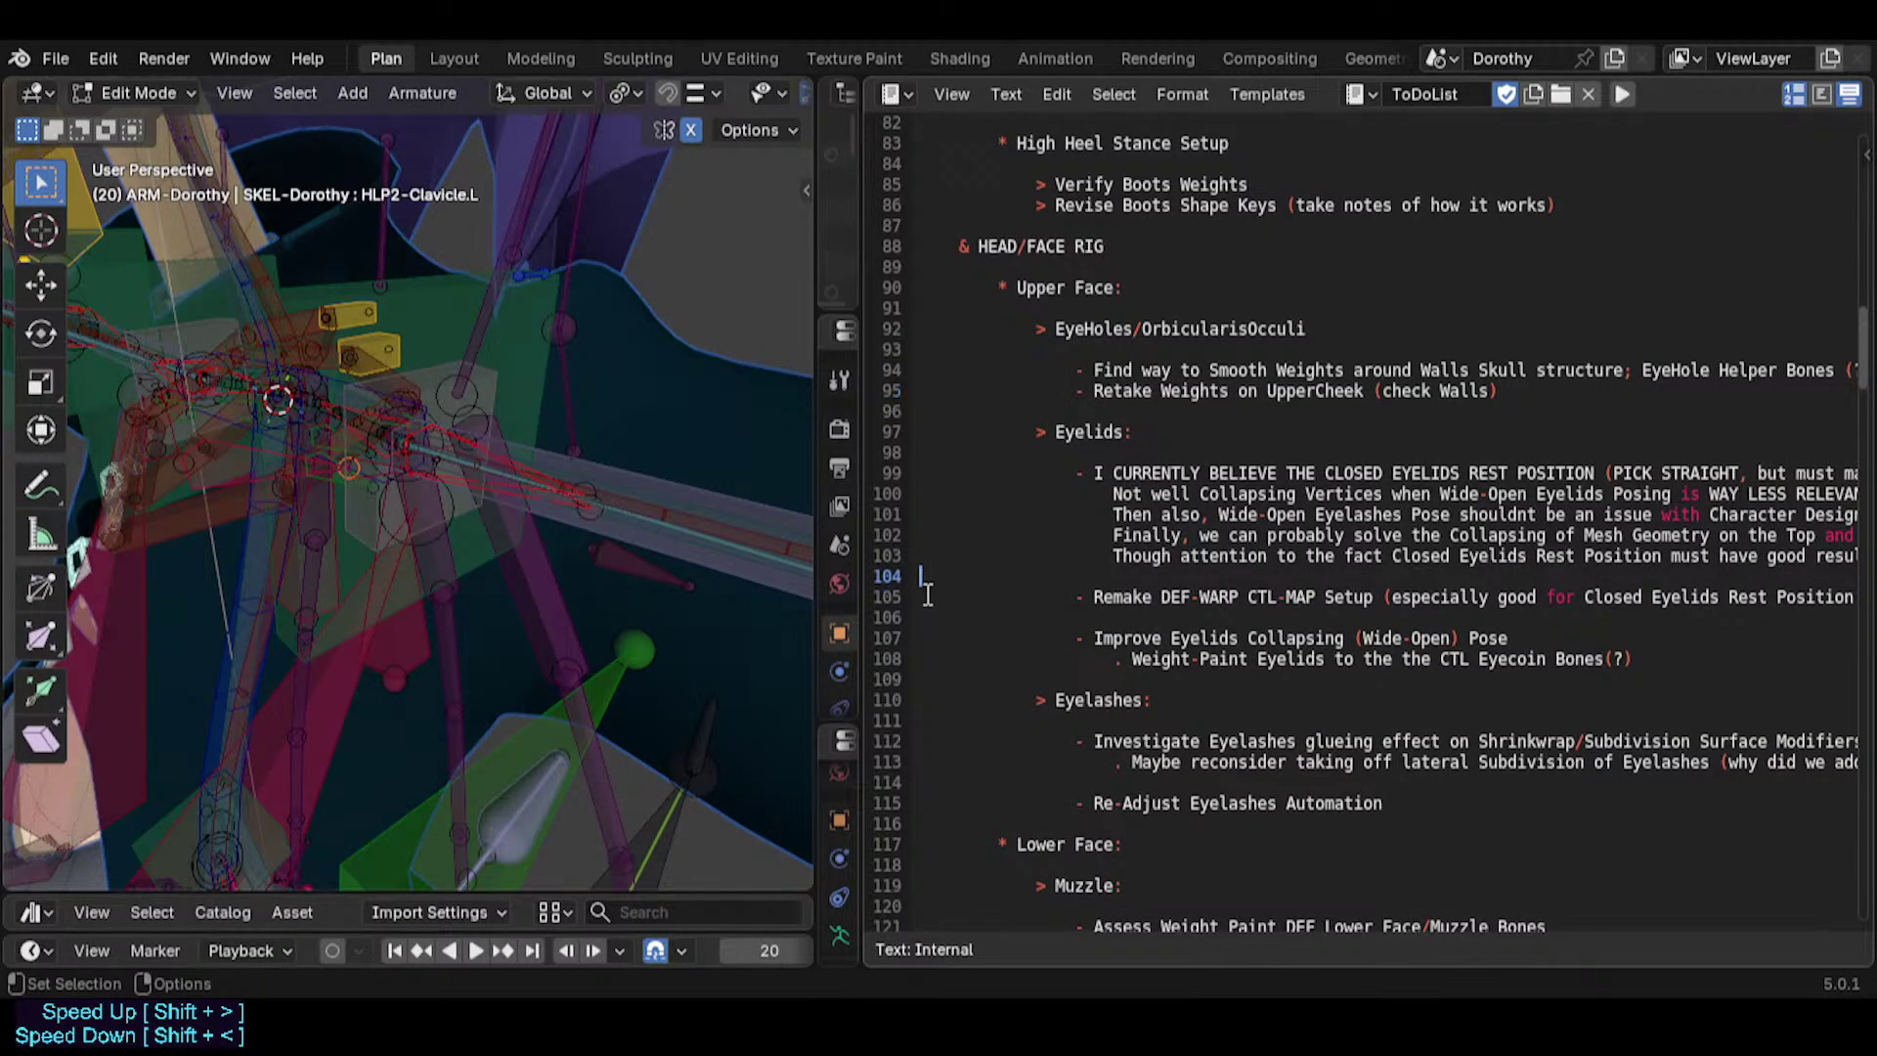
pyautogui.press('Up')
pyautogui.press('Delete')
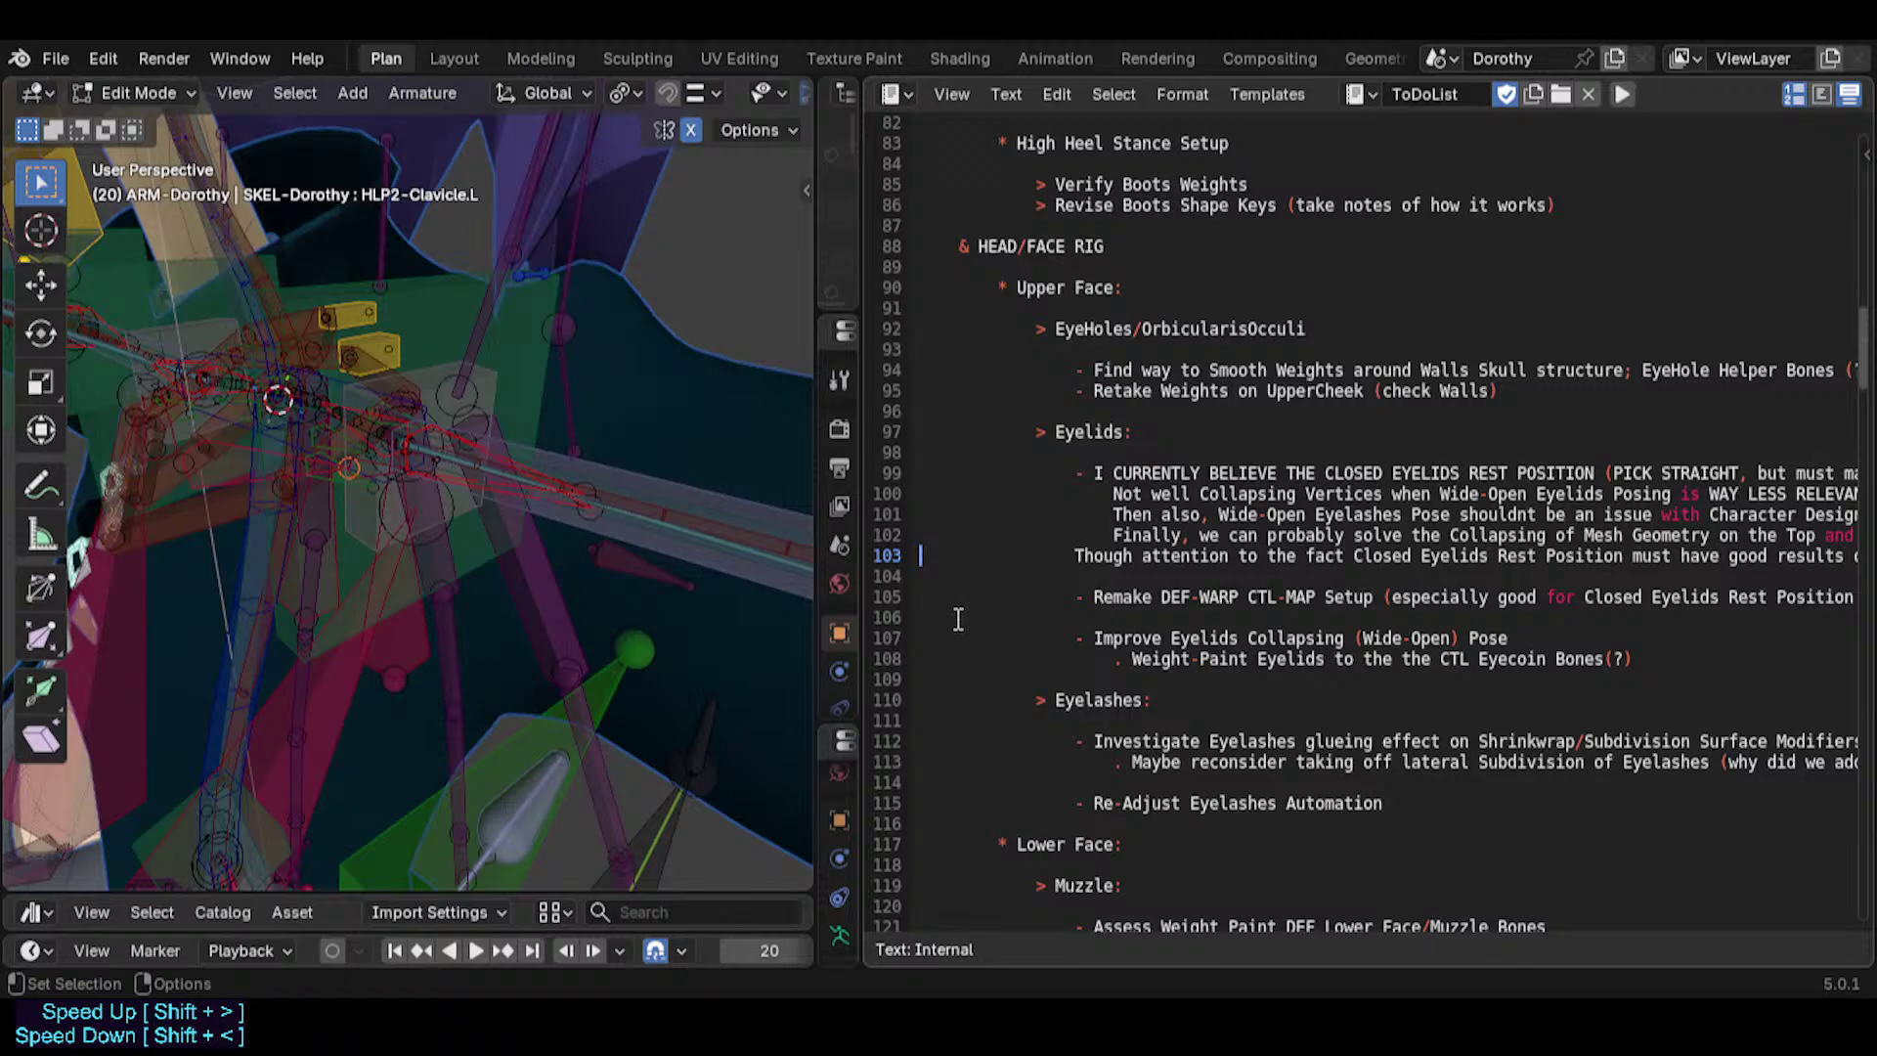
pyautogui.hotkey('ctrl', 'z')
# Remove the blank lines directly below the EyeHoles/OrbicularisOcculi sub-heading and directly above the Eyelids sub-heading.
pyautogui.press('Down')
pyautogui.press('Down')
pyautogui.press('Down')
pyautogui.press('Down')
pyautogui.press('Down')
pyautogui.press('Down')
pyautogui.press('Down')
pyautogui.press('Down')
pyautogui.press('Down')
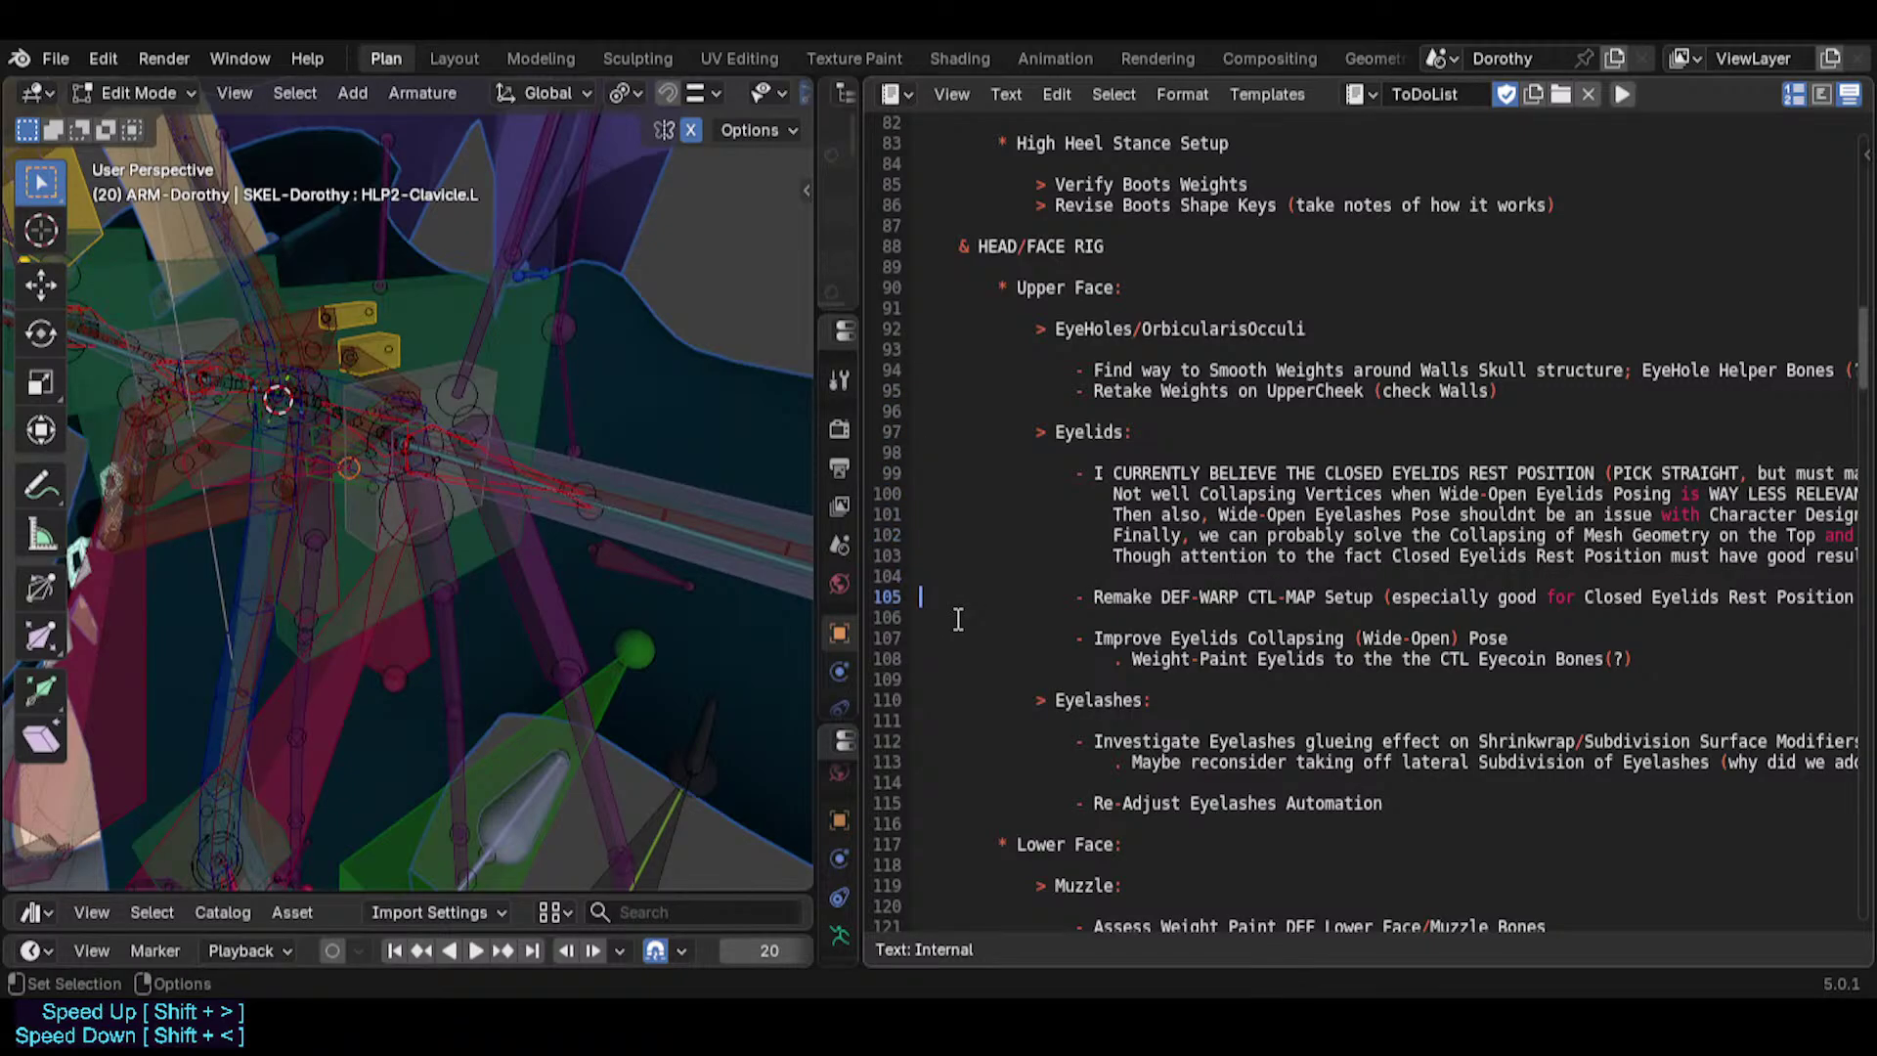
pyautogui.press('Up')
pyautogui.press('Up')
pyautogui.press('Up')
pyautogui.press('Up')
pyautogui.press('Up')
pyautogui.press('Up')
pyautogui.press('Up')
pyautogui.press('Up')
pyautogui.press('Up')
pyautogui.press('Up')
pyautogui.press('Up')
pyautogui.press('Up')
pyautogui.press('Delete')
pyautogui.press('Down')
pyautogui.press('Down')
pyautogui.press('Delete')
pyautogui.press('Down')
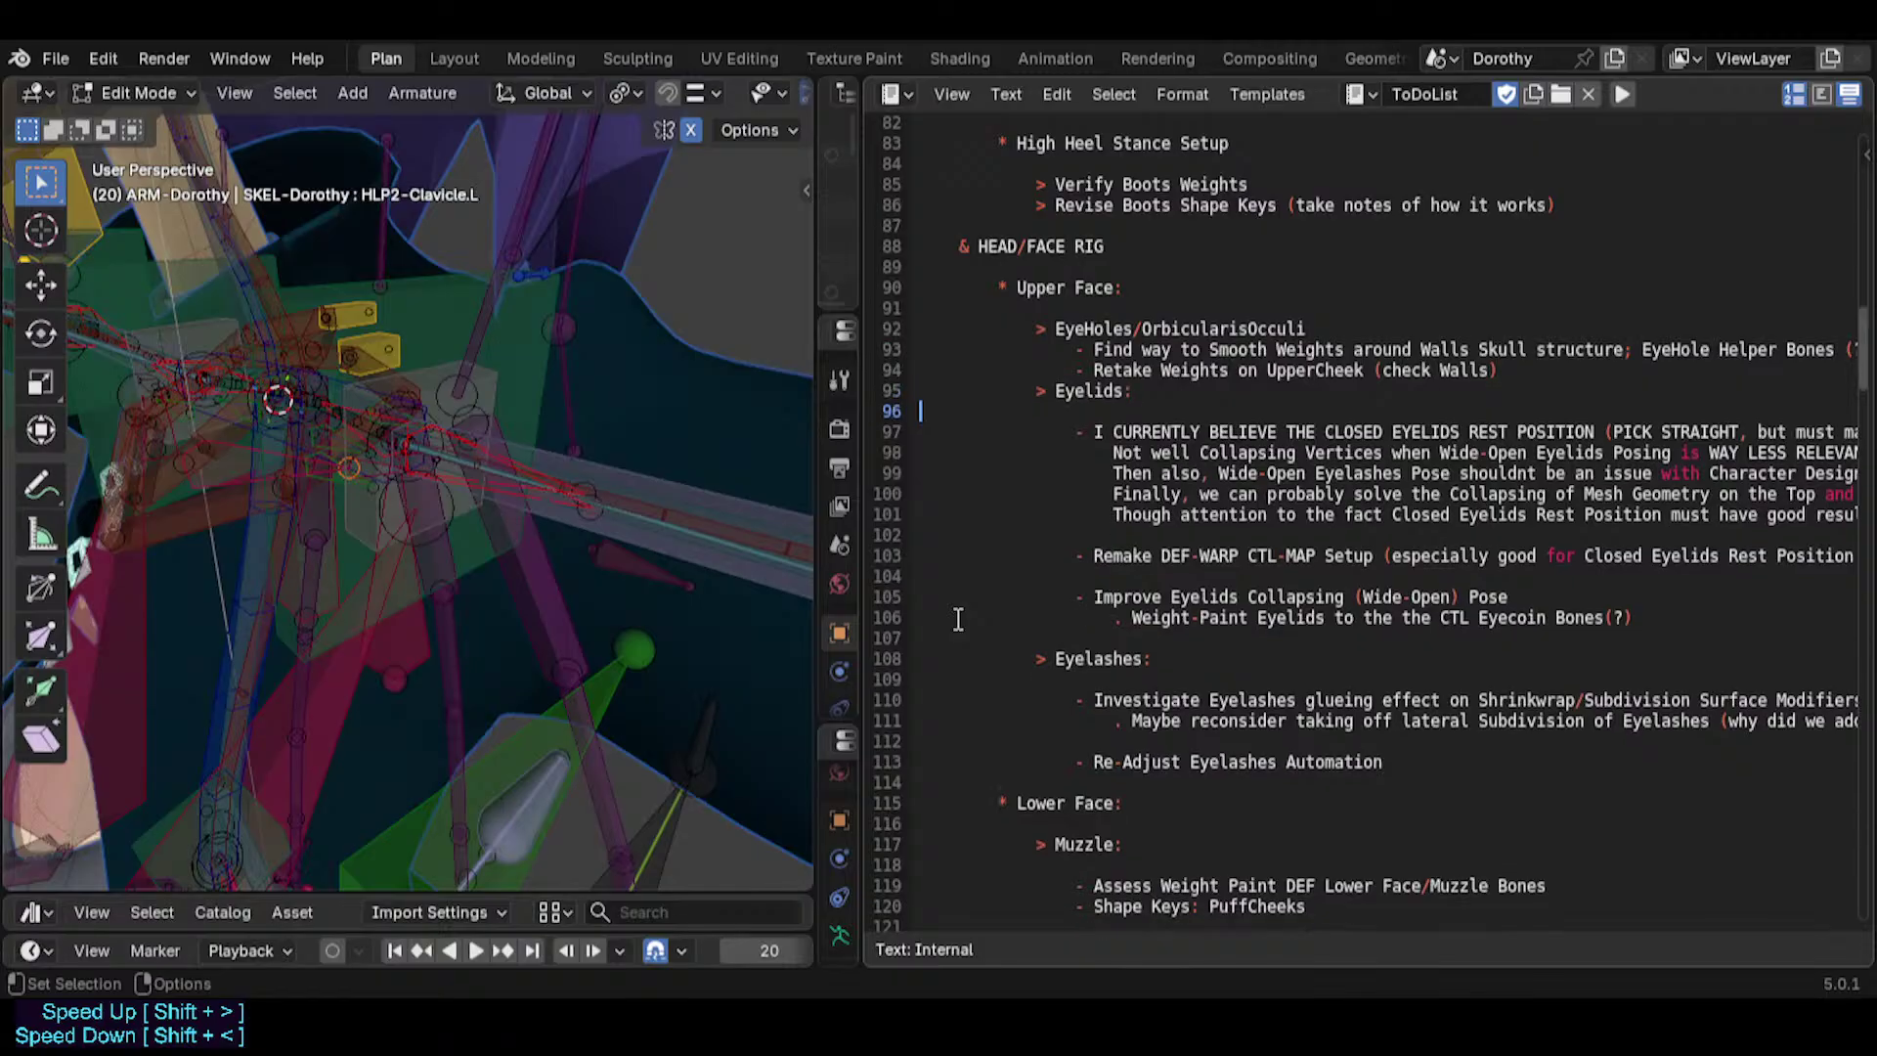
# Remove the blank lines below the Eyelids sub-heading and above its Remake DEF-WARP and Improve Eyelids Collapsing notes.
pyautogui.press('Delete')
pyautogui.press('Down')
pyautogui.press('Down')
pyautogui.press('Down')
pyautogui.press('Down')
pyautogui.press('Down')
pyautogui.press('Delete')
pyautogui.press('Down')
pyautogui.press('Delete')
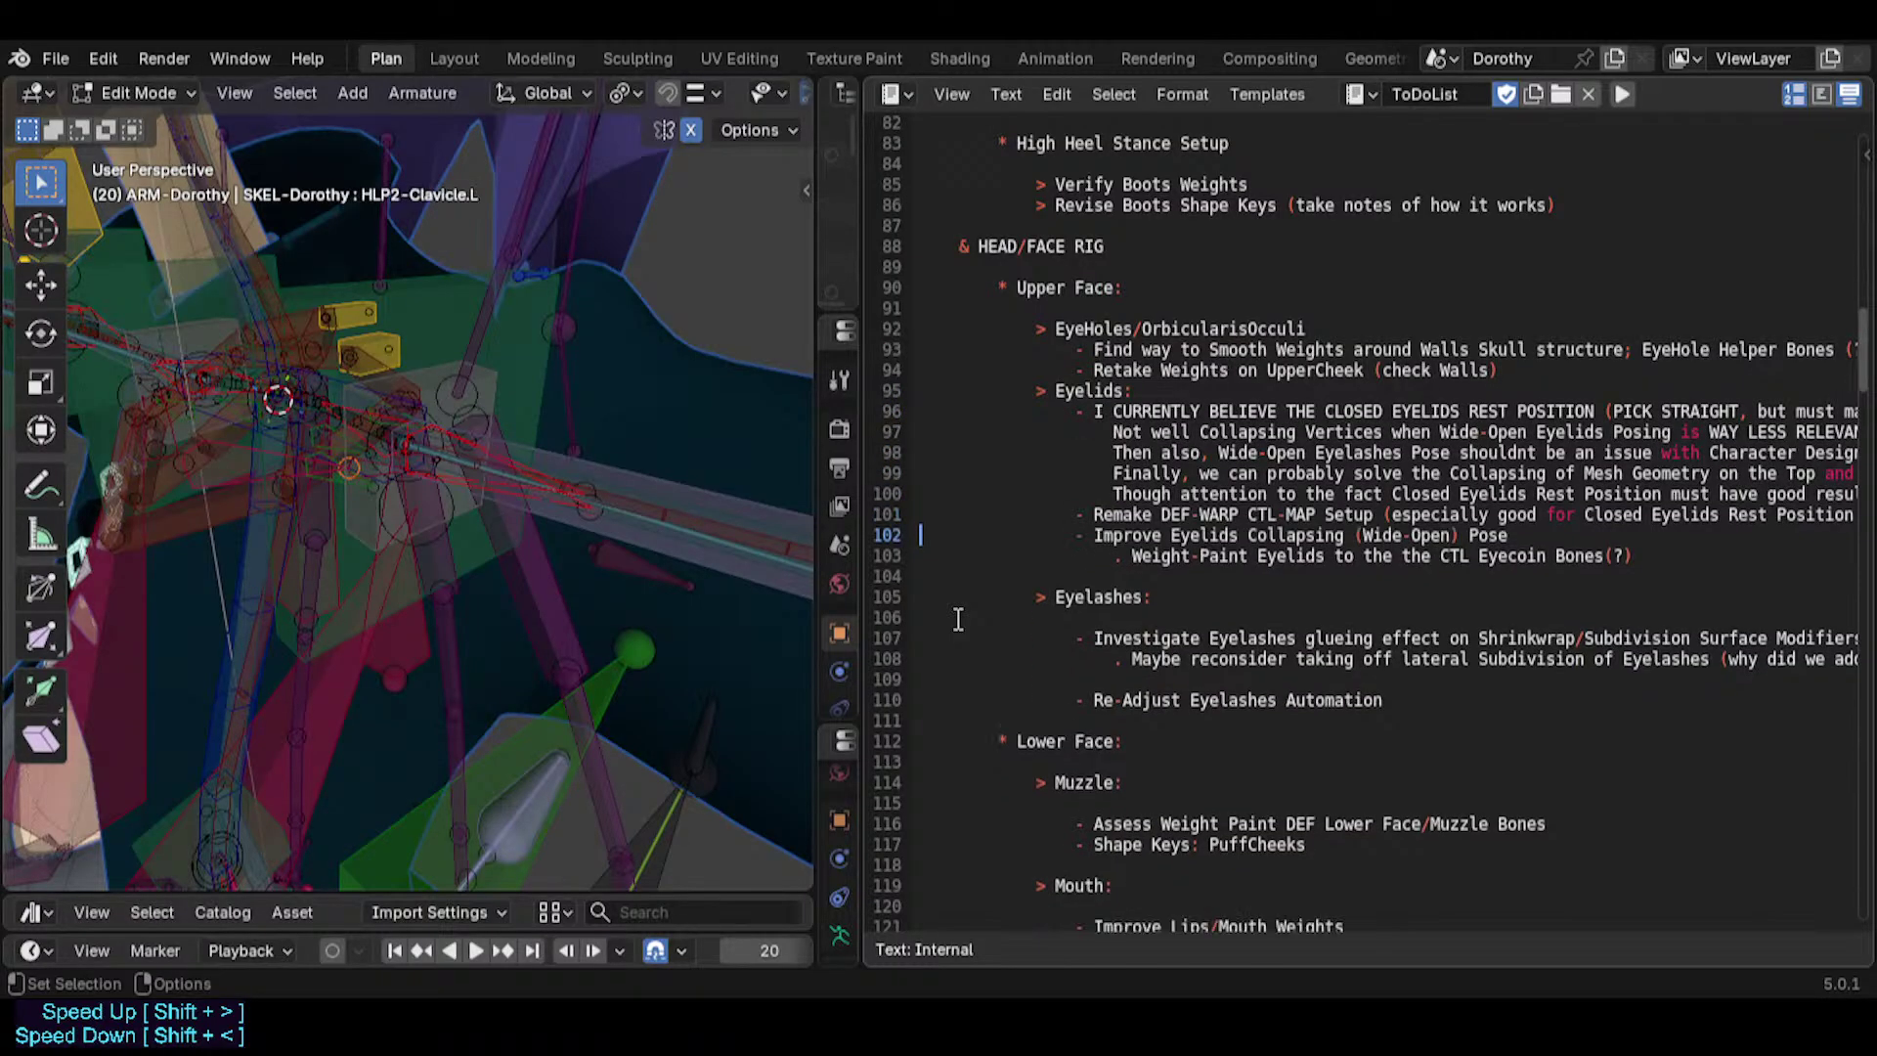
# Remove the blank lines above and below the Eyelashes sub-heading and above its Re-Adjust Eyelashes Automation note.
pyautogui.press('Down')
pyautogui.press('Down')
pyautogui.press('Delete')
pyautogui.press('Down')
pyautogui.press('Down')
pyautogui.press('Up')
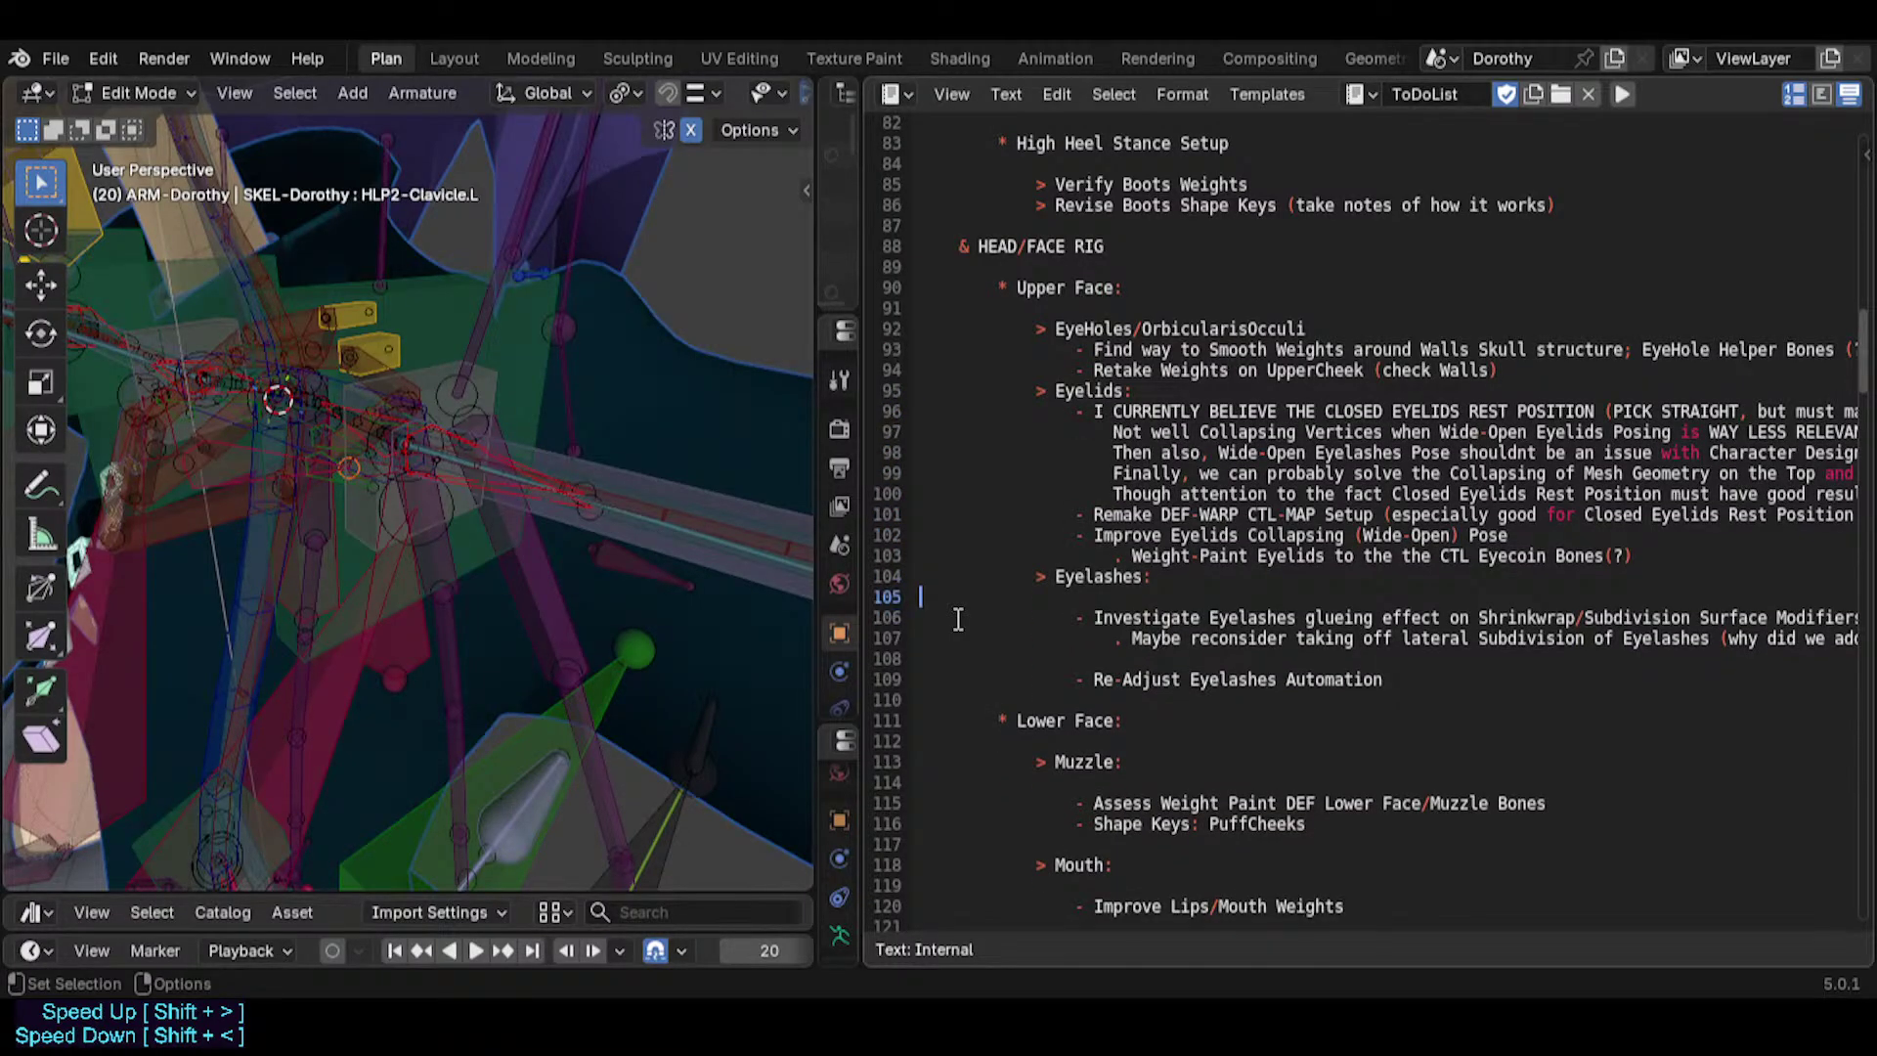
pyautogui.press('Down')
pyautogui.press('Up')
pyautogui.press('Delete')
pyautogui.press('Down')
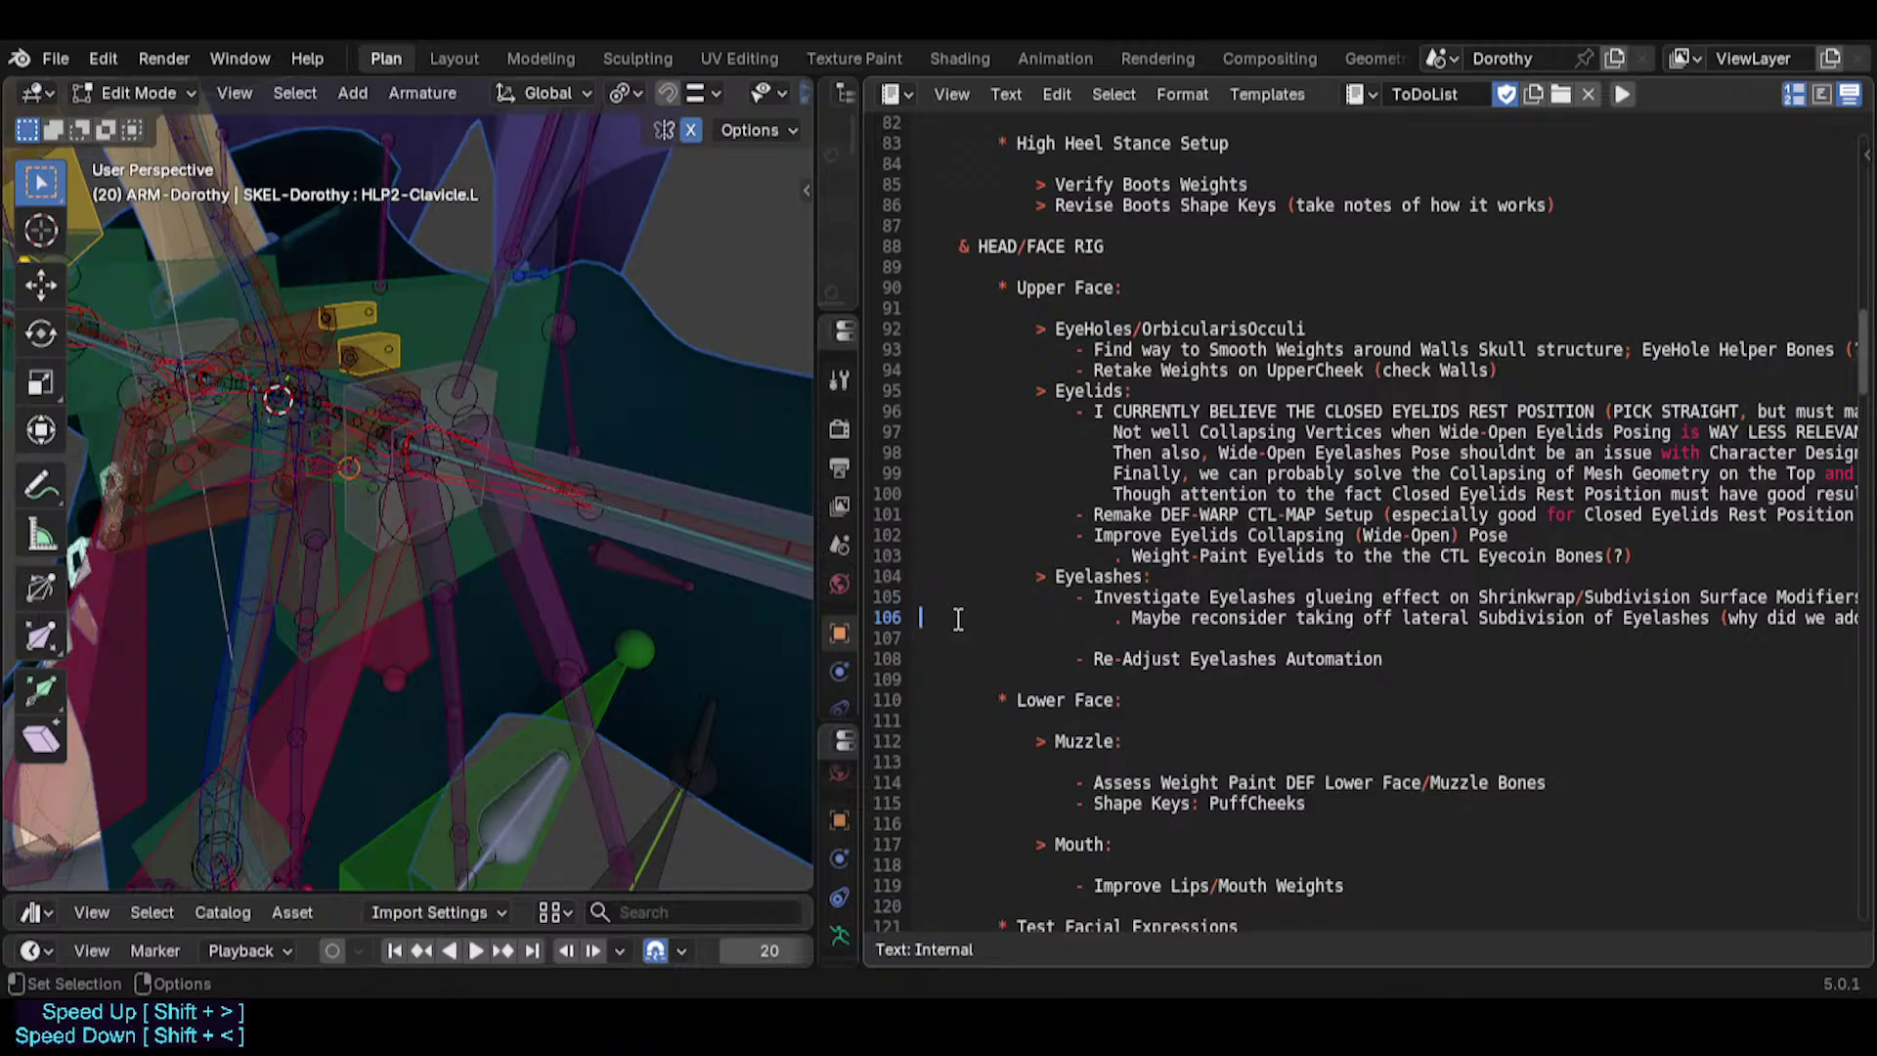
pyautogui.press('Down')
pyautogui.press('Delete')
# Remove the blank lines directly below the Muzzle and Mouth sub-headings under Lower Face.
pyautogui.press('Down')
pyautogui.press('Down')
pyautogui.press('Down')
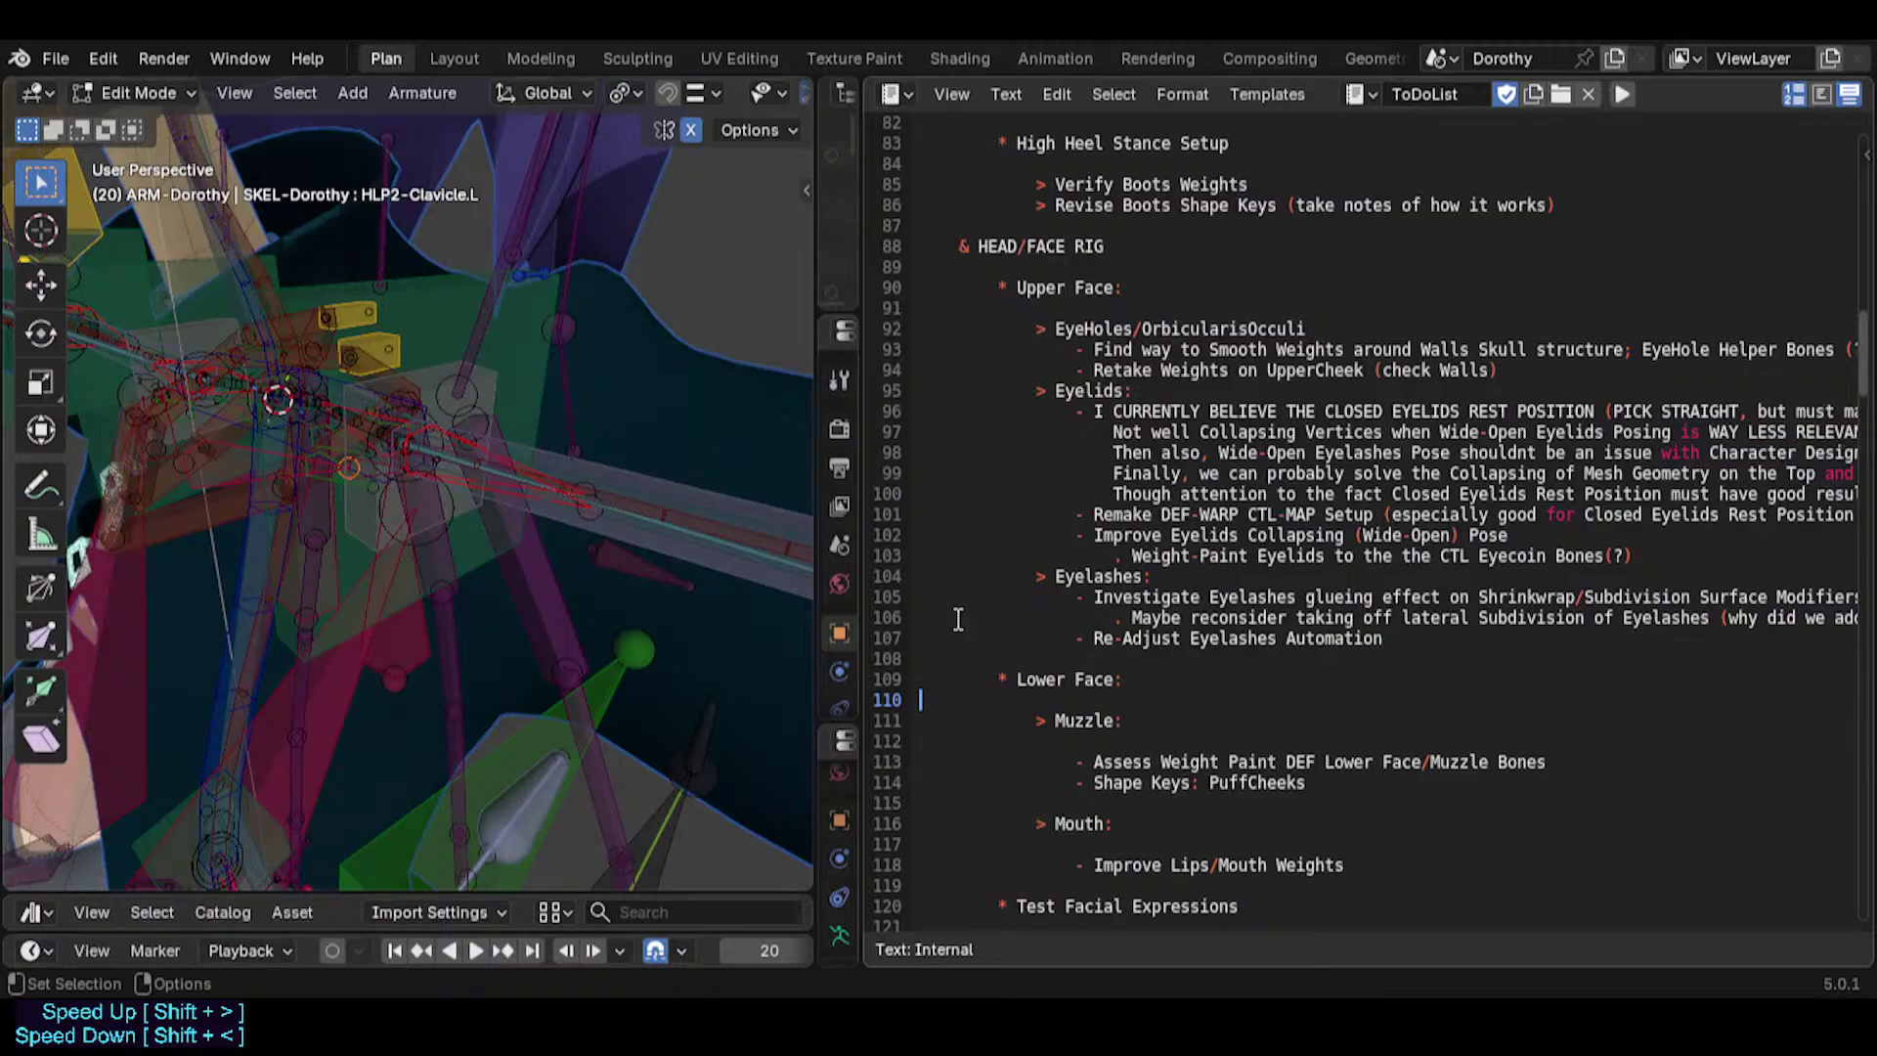
pyautogui.press('Down')
pyautogui.press('Down')
pyautogui.press('Down')
pyautogui.press('Up')
pyautogui.press('Delete')
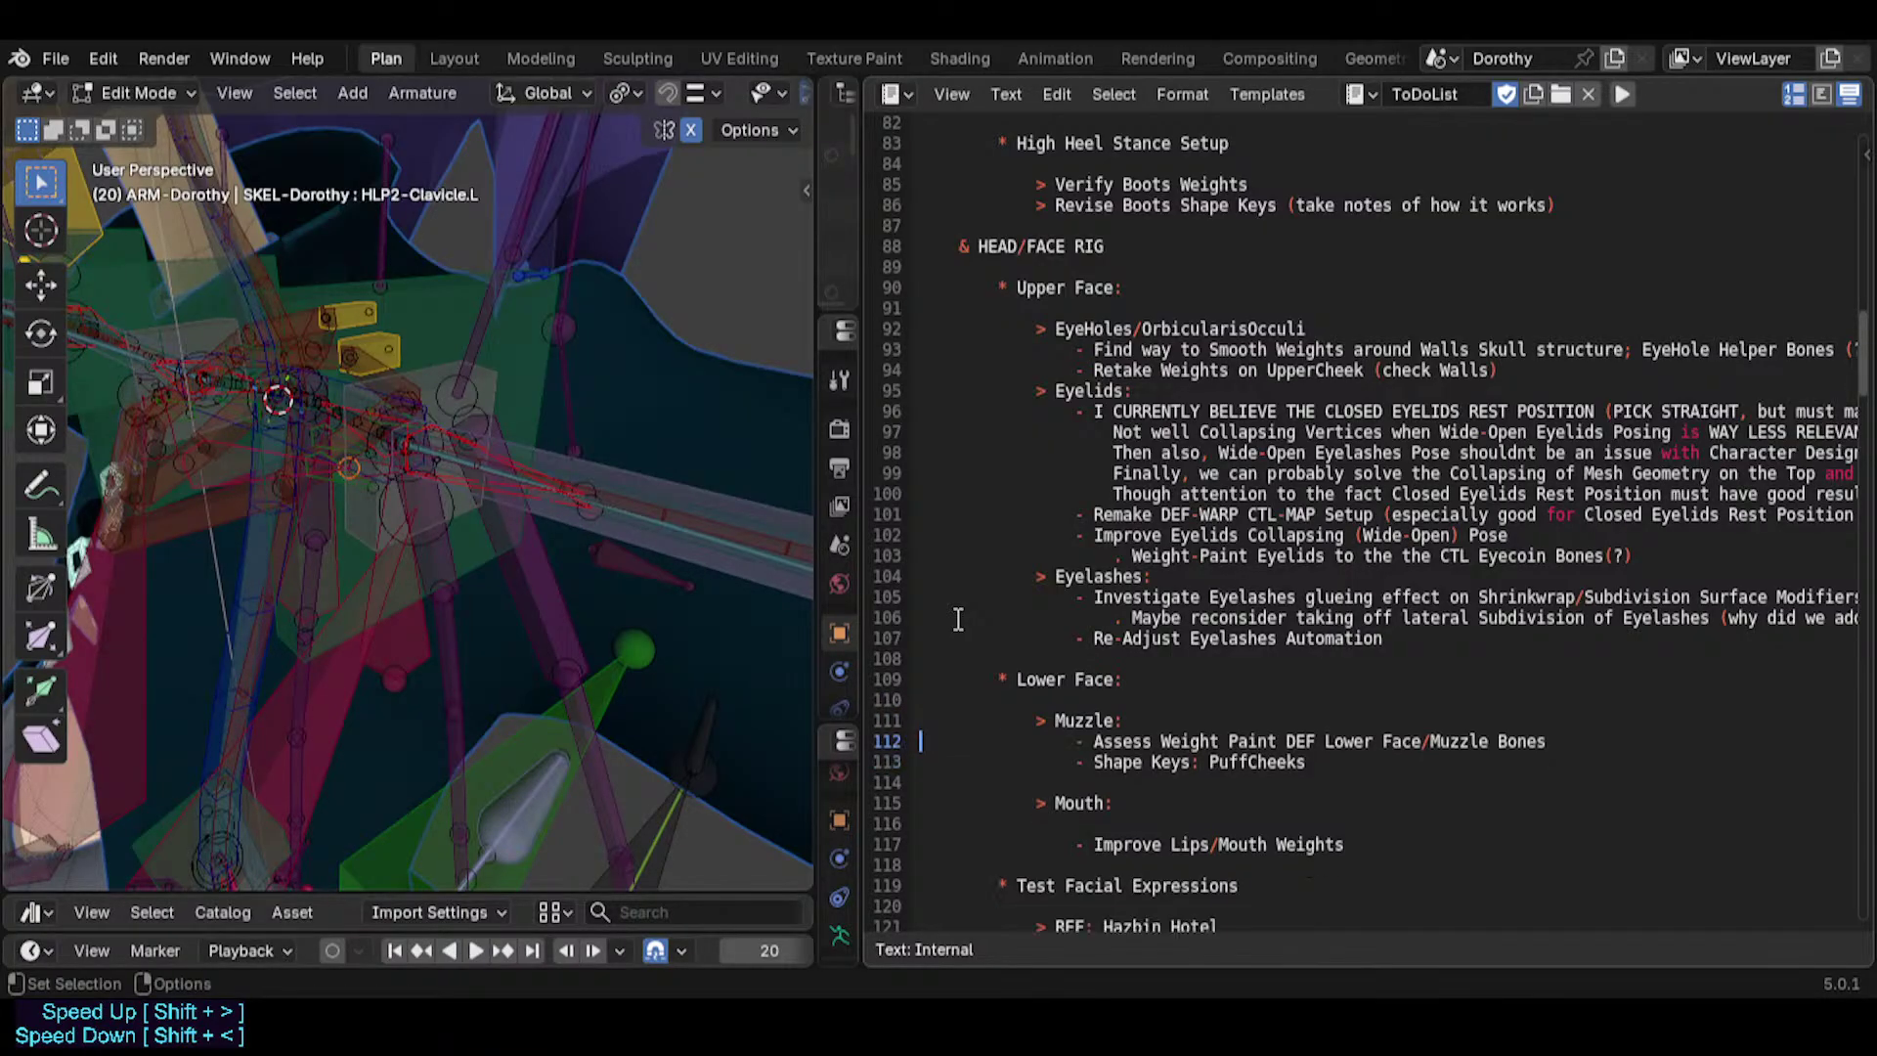
pyautogui.press('Down')
pyautogui.press('Down')
pyautogui.press('Down')
pyautogui.press('Down')
pyautogui.press('Delete')
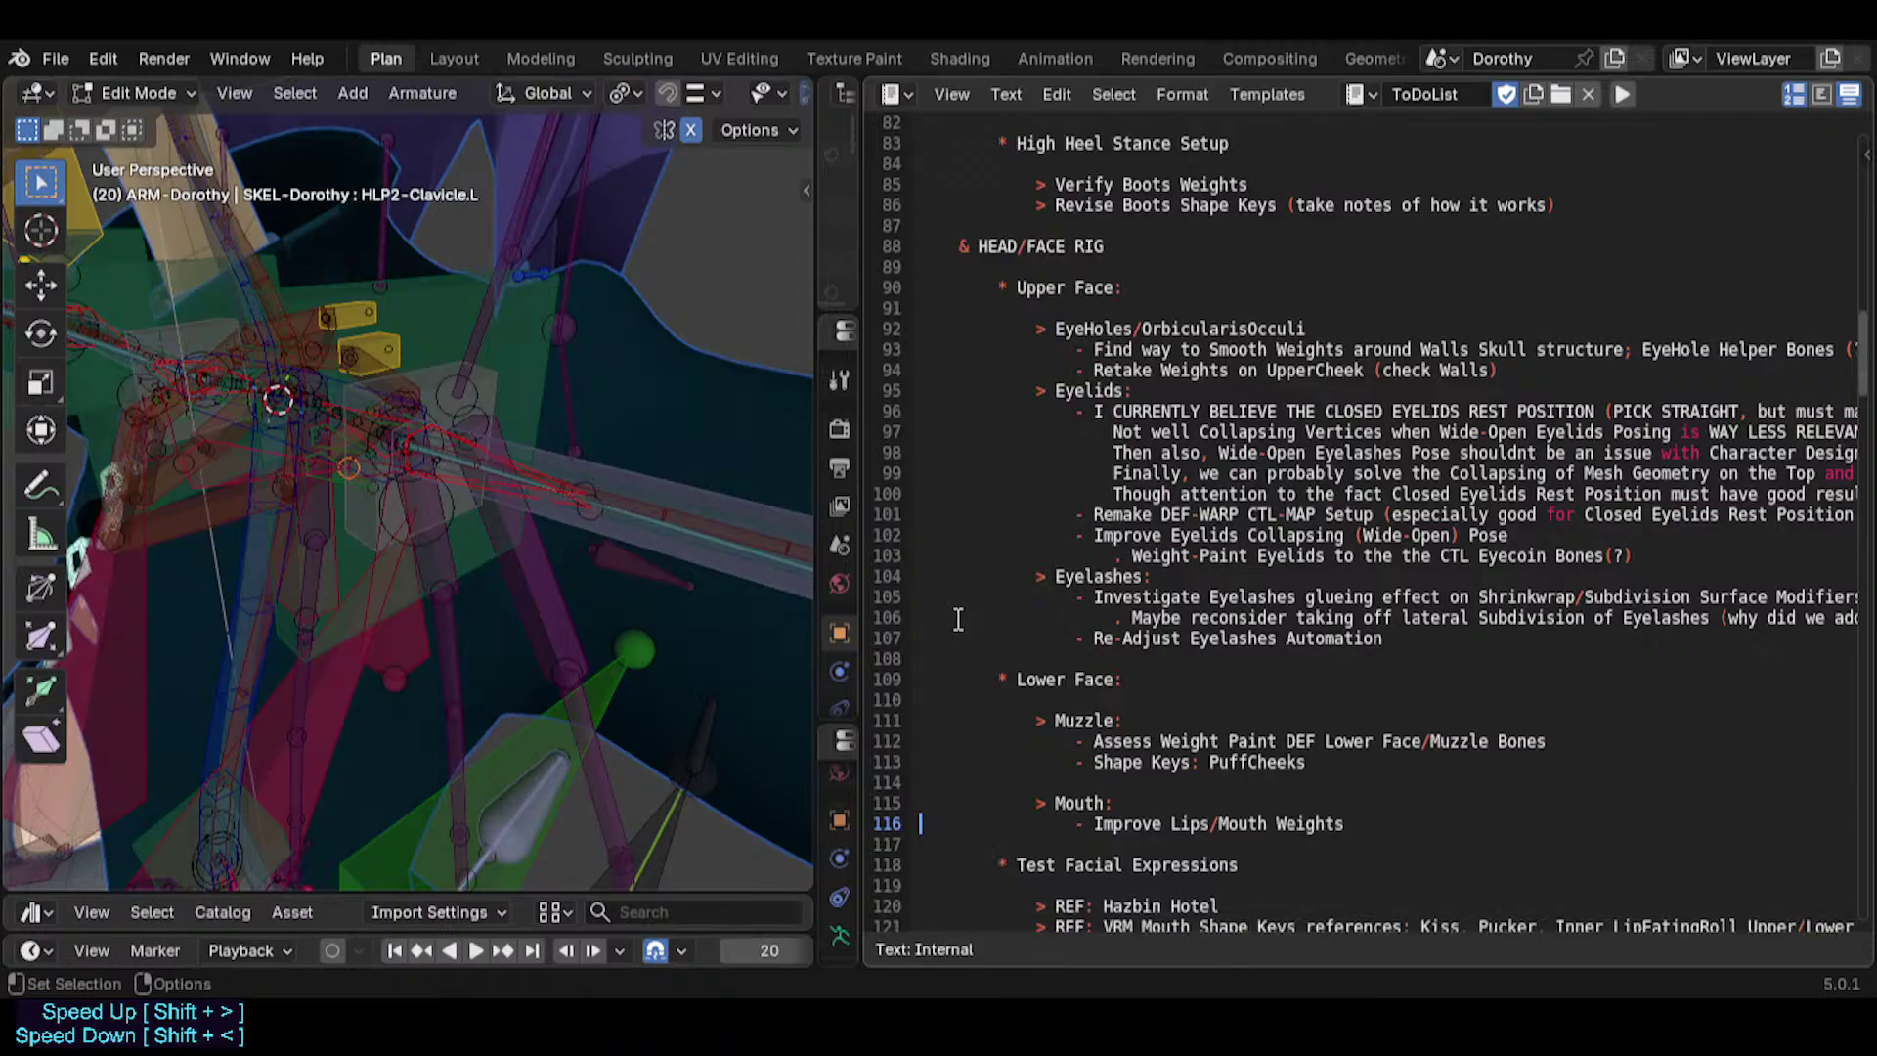
# Save the Dorothy.blend file with the compacted head/face rig notes.
pyautogui.press('Down')
pyautogui.press('Down')
pyautogui.scroll(-1, 1144, 611)
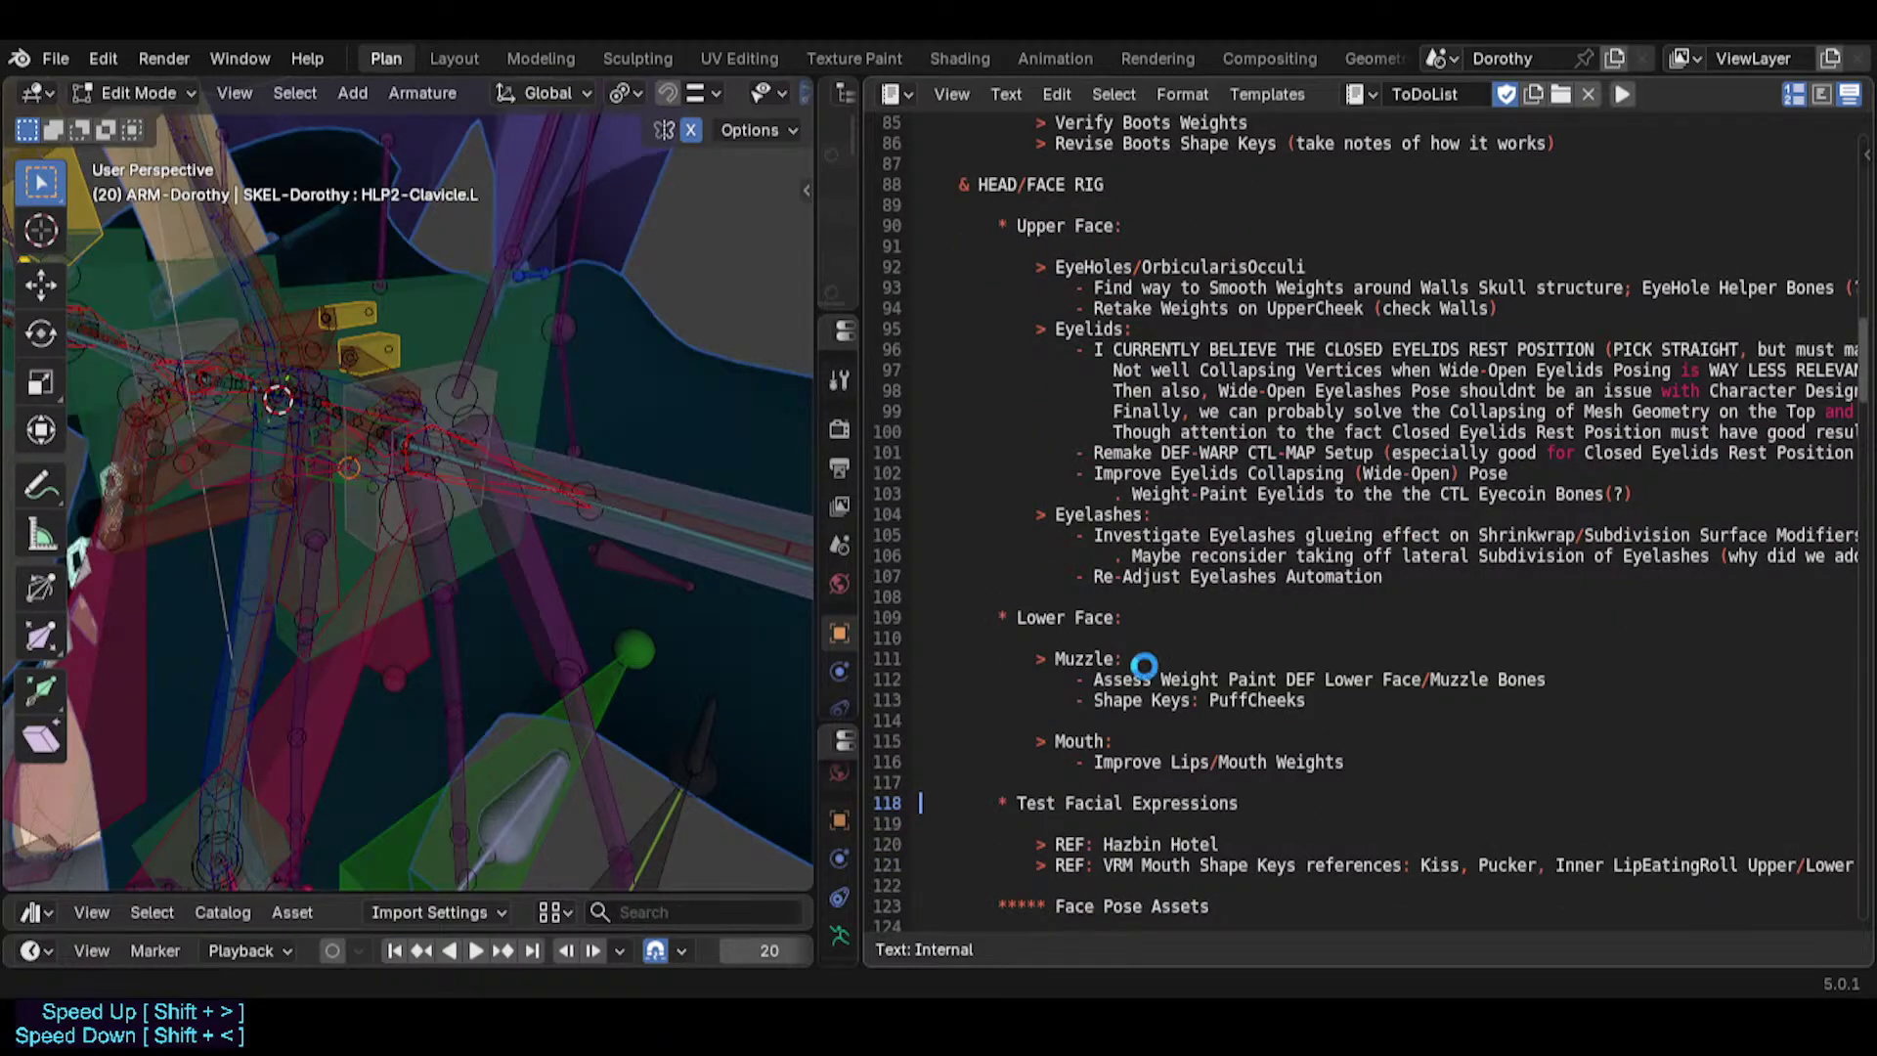
pyautogui.hotkey('ctrl', 's')
pyautogui.scroll(-1, 1095, 731)
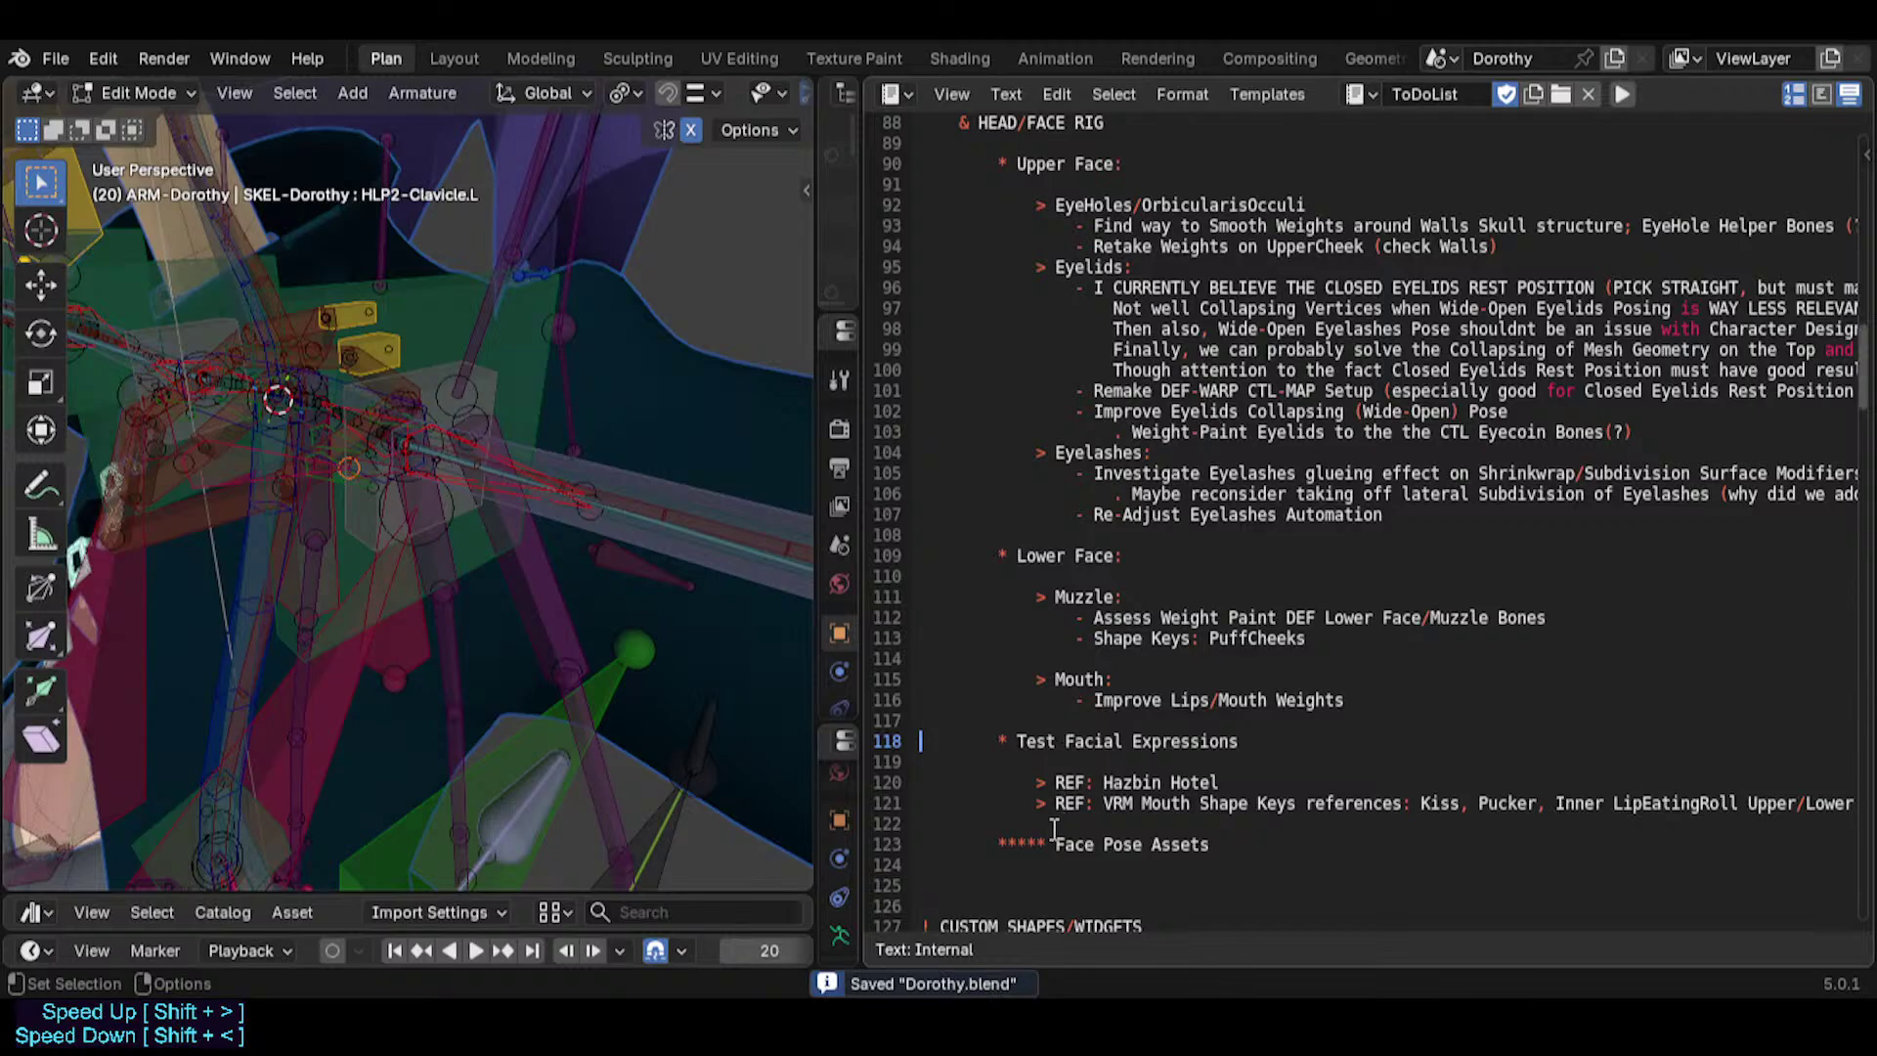
pyautogui.click(1116, 680)
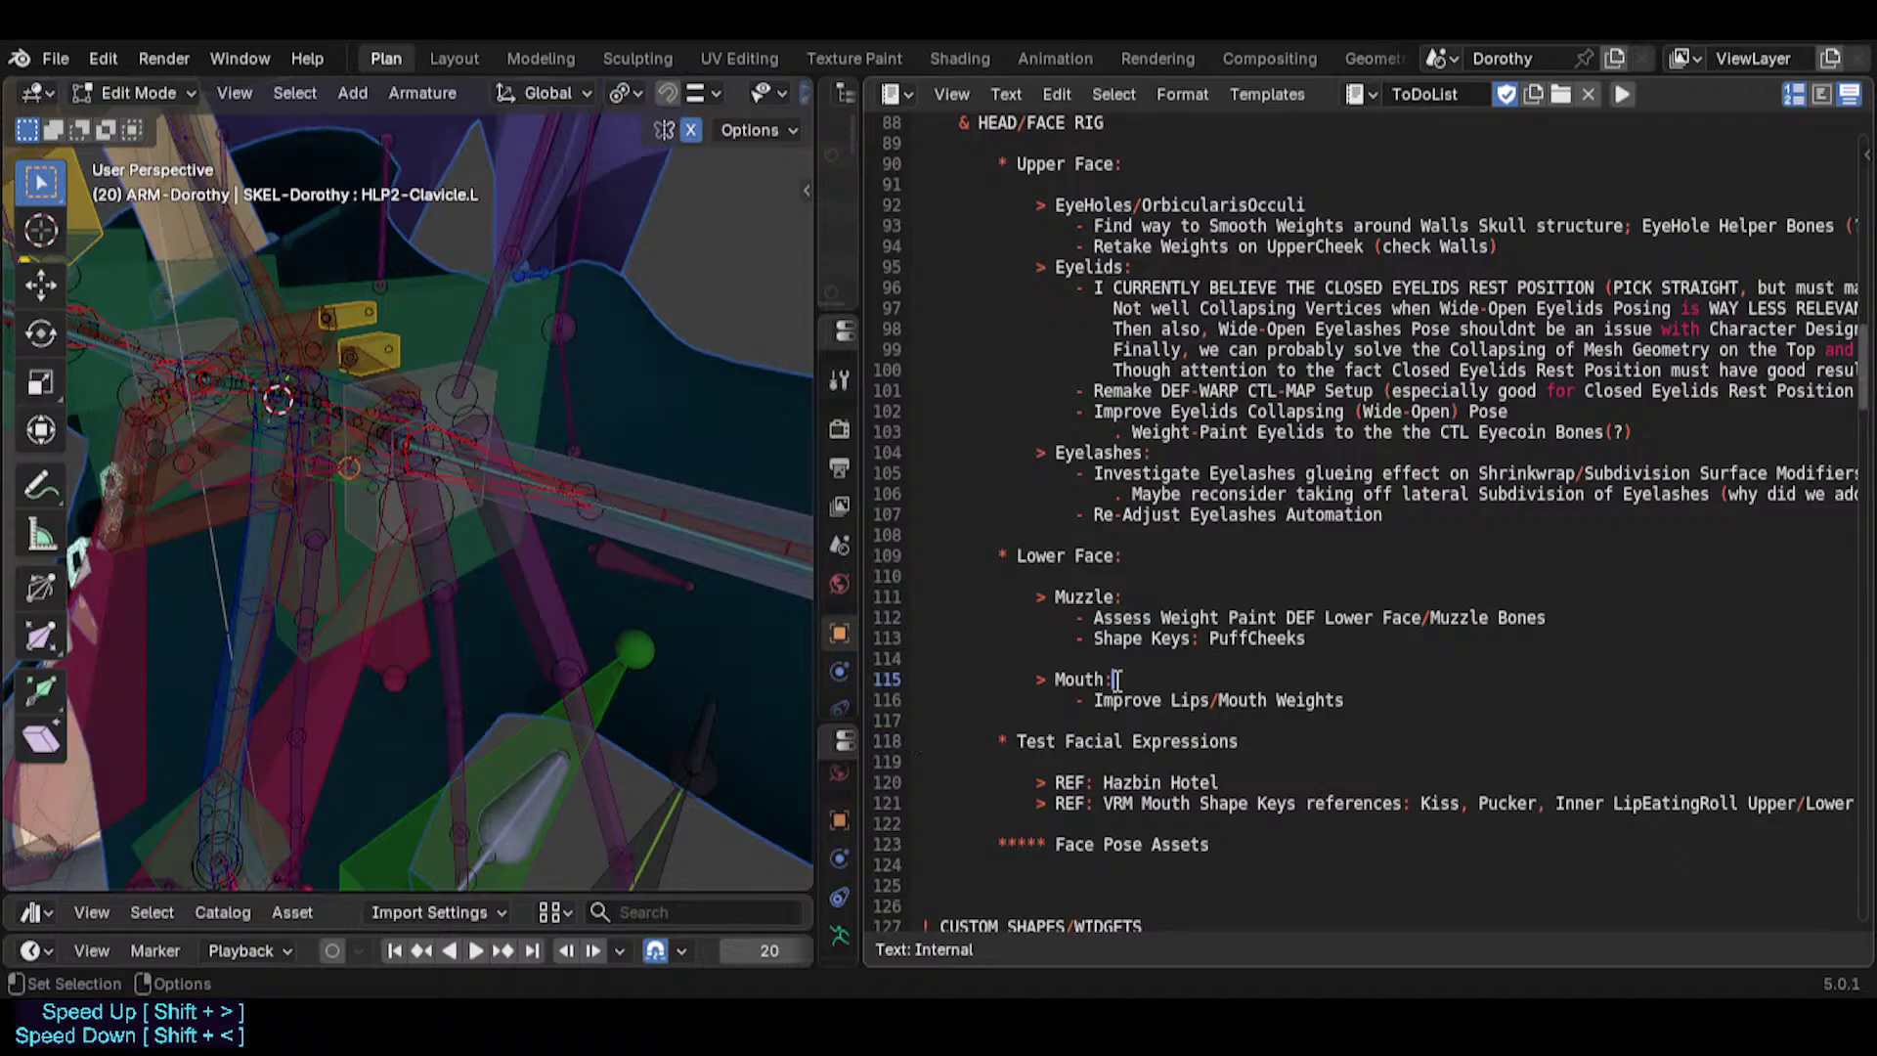
pyautogui.click(1059, 580)
pyautogui.click(1028, 270)
pyautogui.hotkey('ctrl', 's')
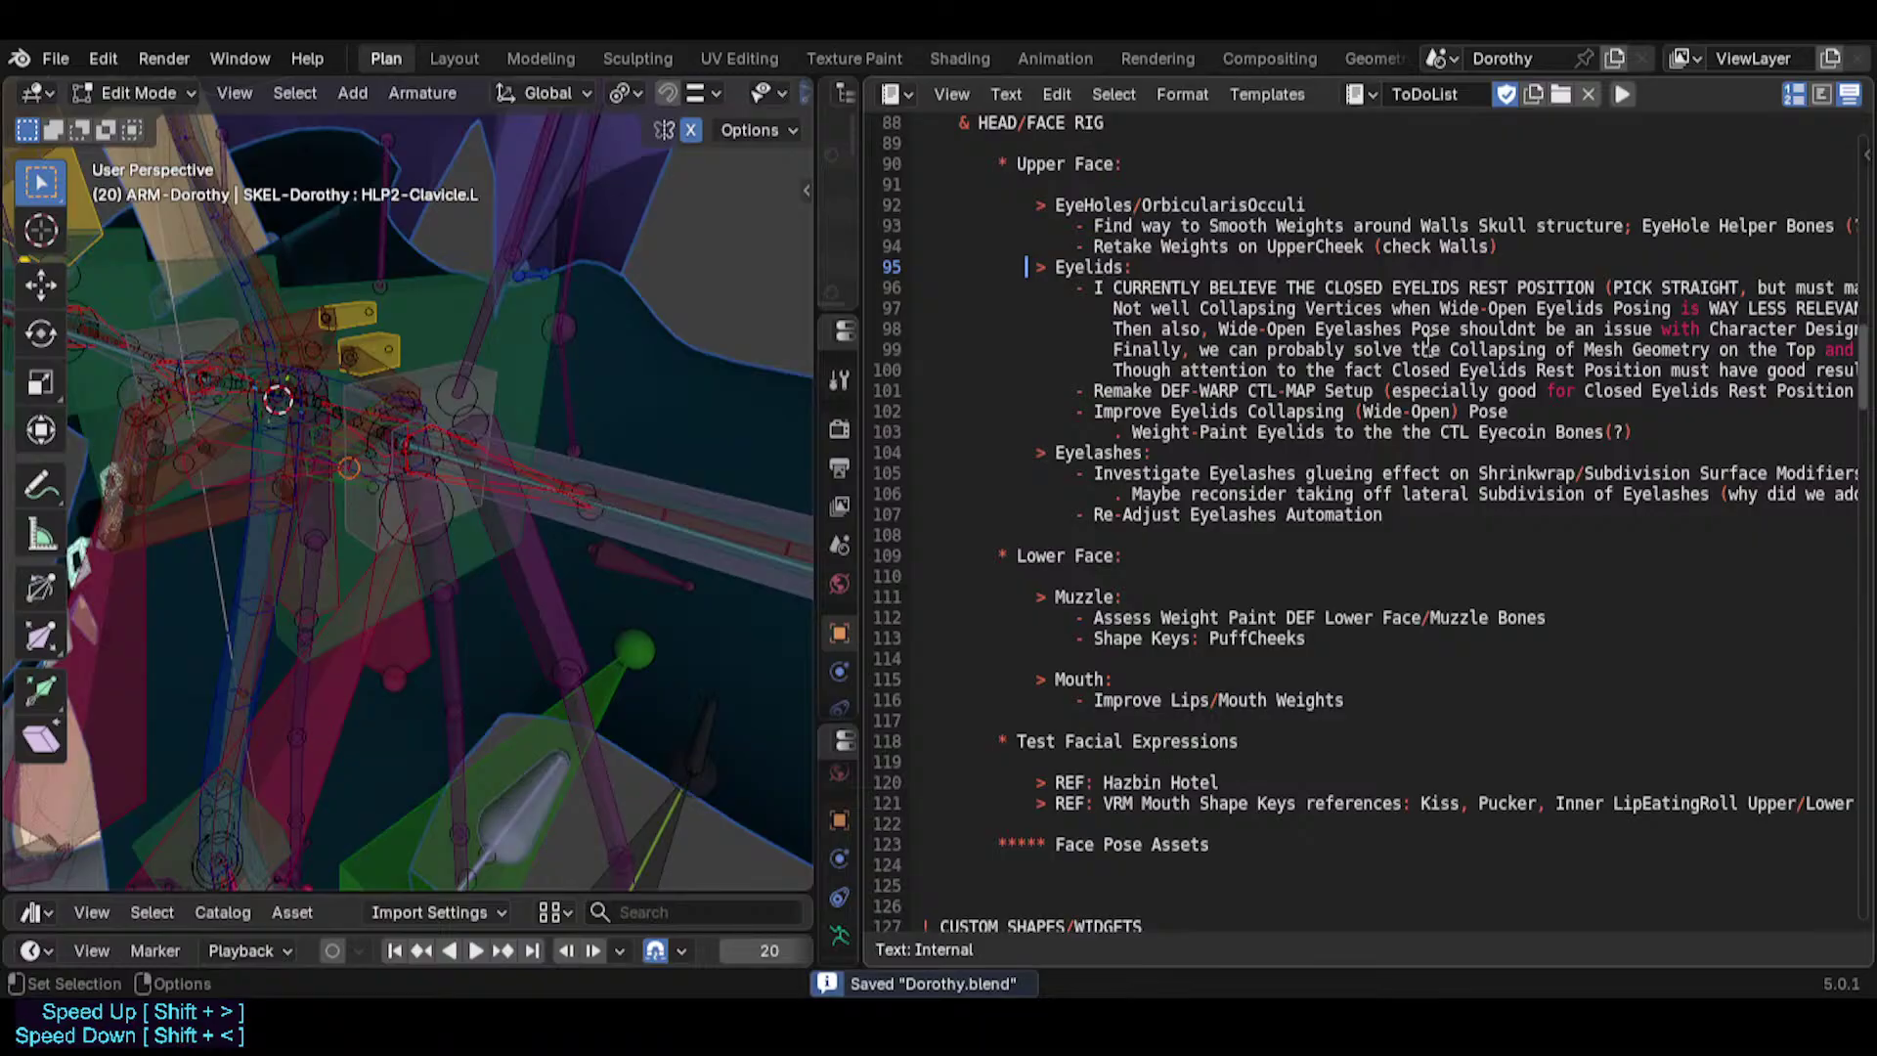
# Mark the Eyelids sub-heading as a priority with four extra > characters and save the file.
pyautogui.hscroll(10, 1595, 463)
pyautogui.scroll(2, 1595, 463)
pyautogui.hscroll(-10, 1595, 463)
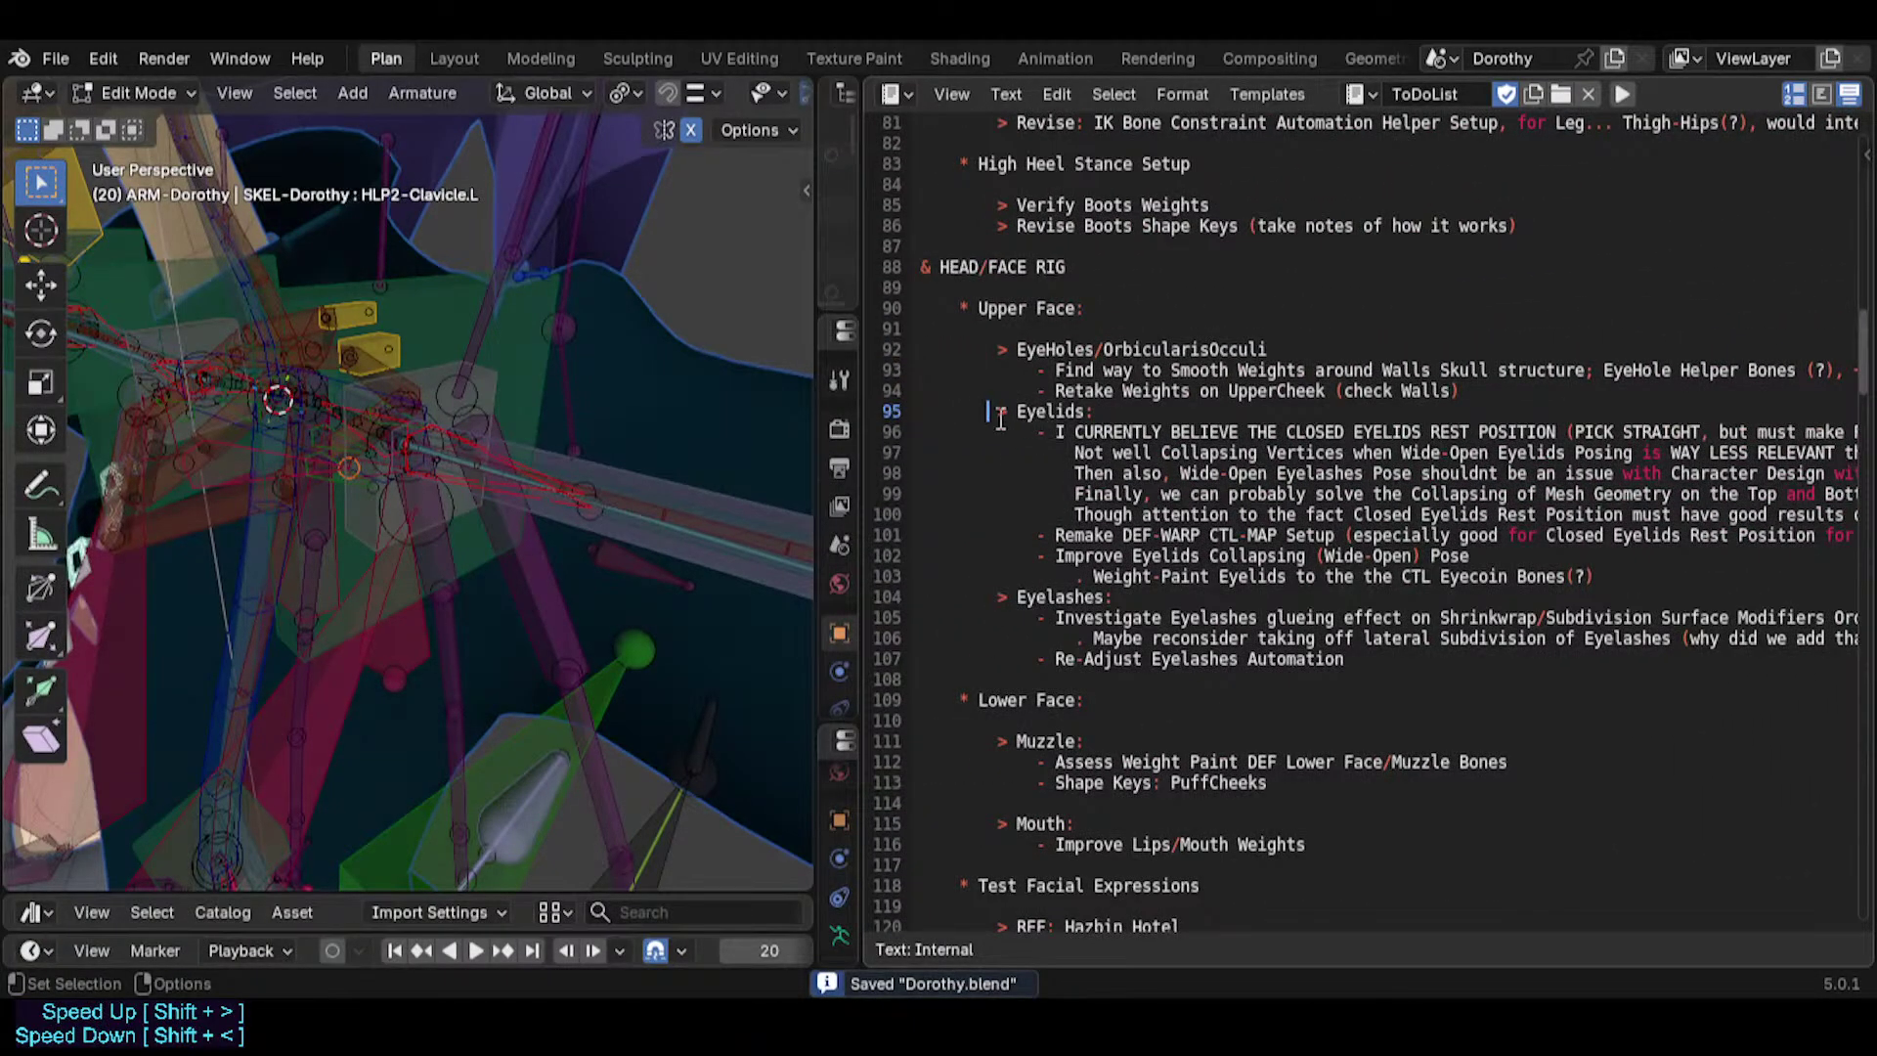
pyautogui.click(999, 416)
pyautogui.write('>>>>')
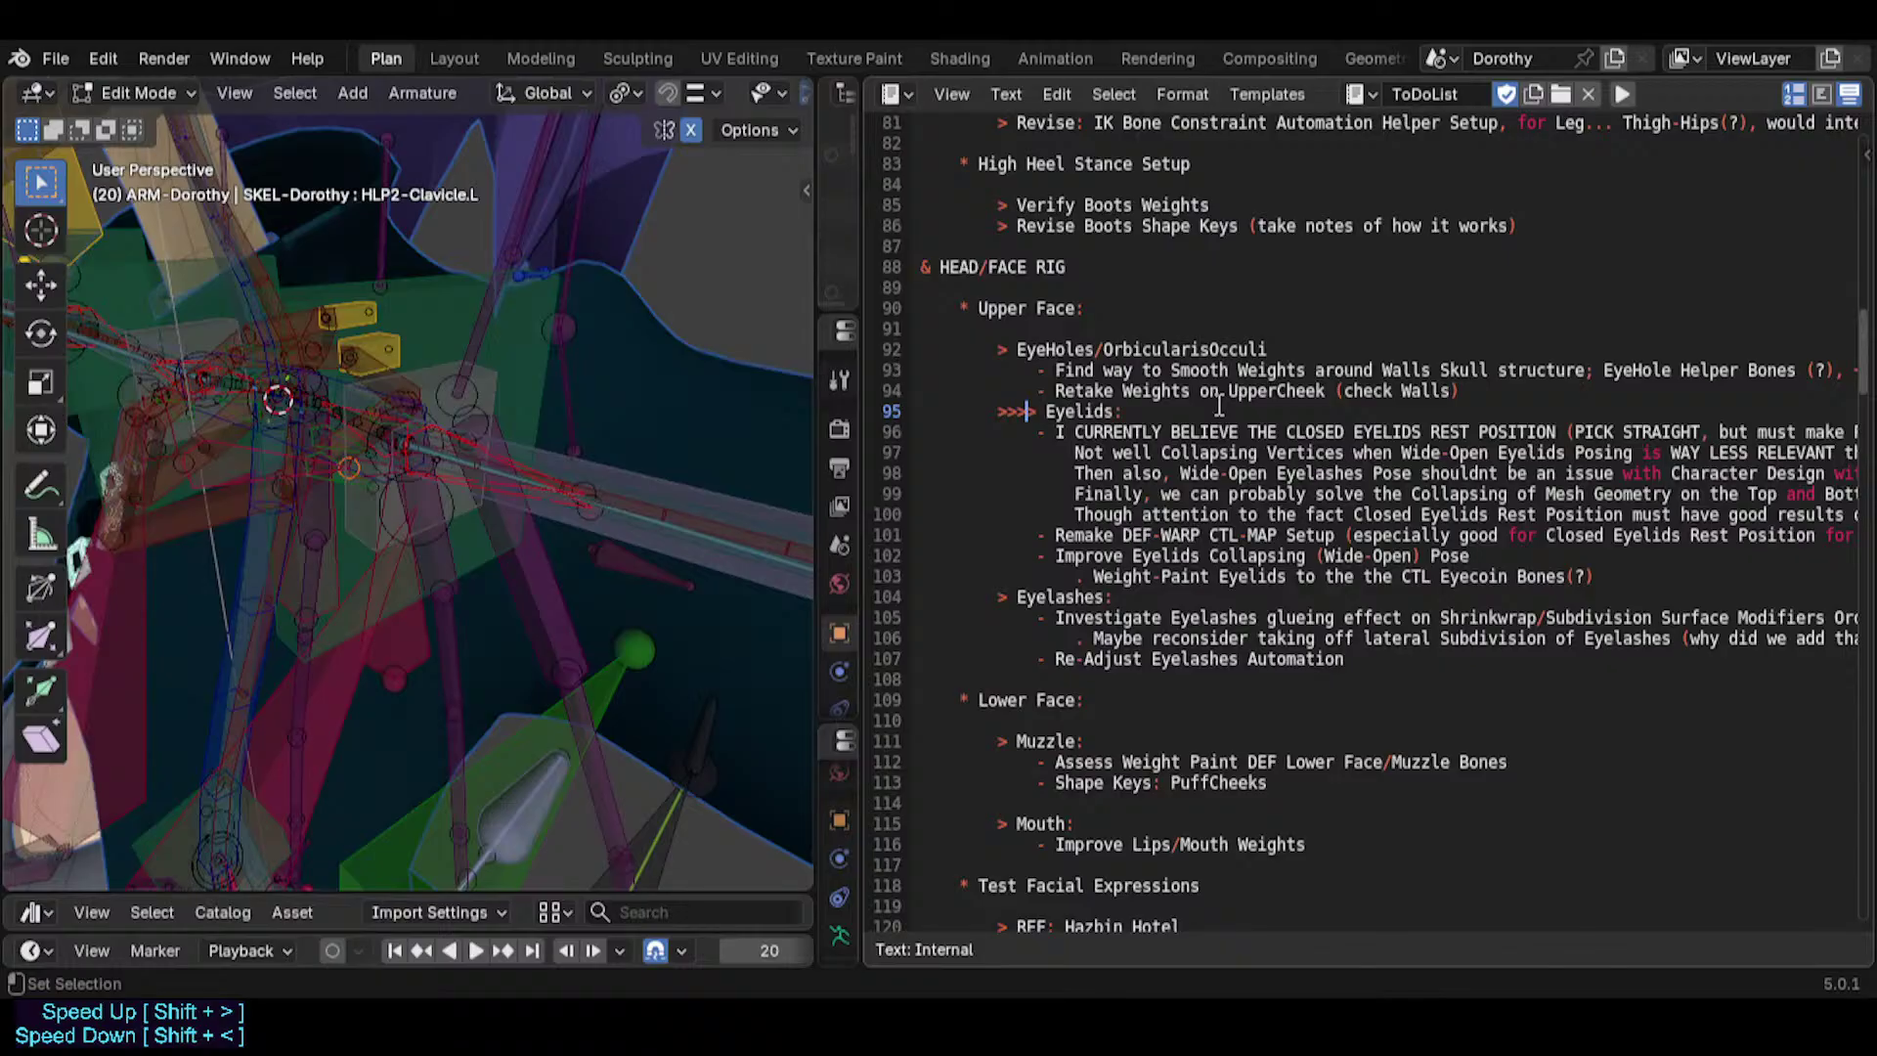
pyautogui.press('Down')
pyautogui.hotkey('ctrl', 's')
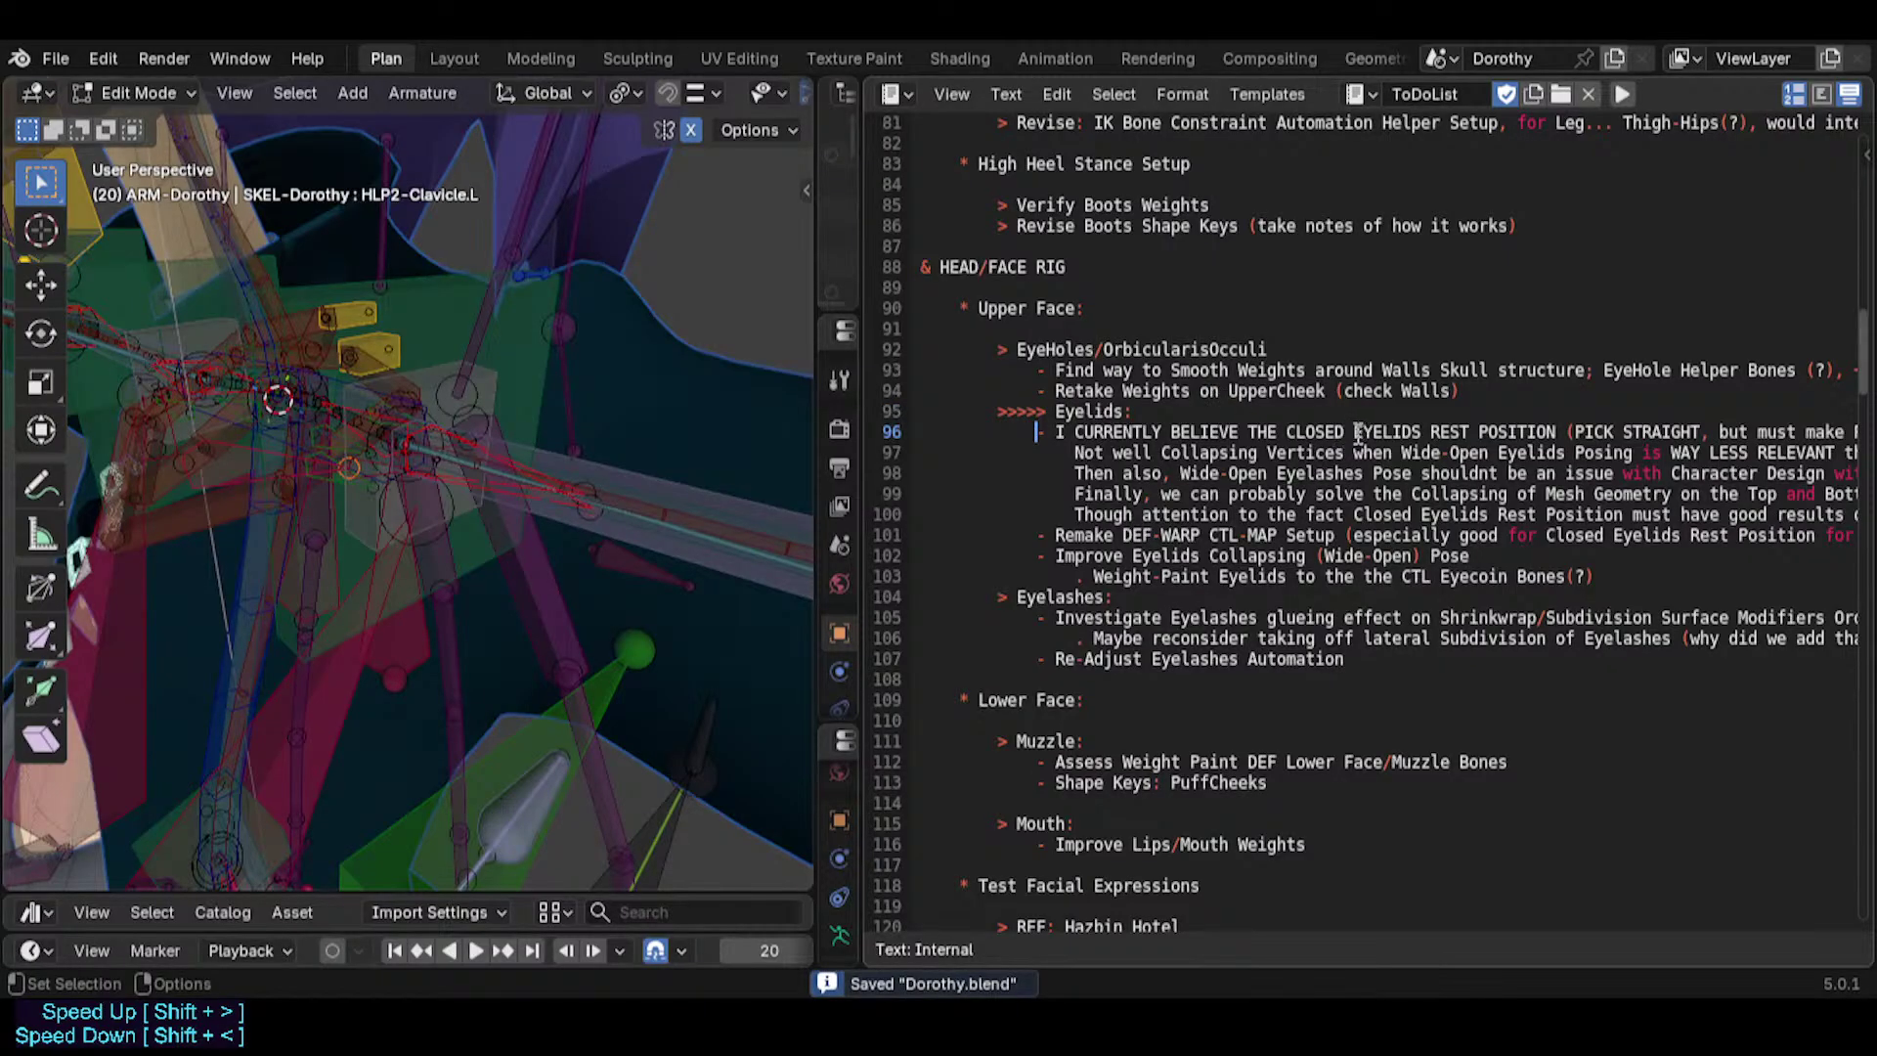
# Examine the Remake DEF-WARP CTL-MAP Setup, Improve Eyelids Collapsing and Weight-Paint Eyelids notes under Eyelids.
pyautogui.hscroll(5, 1358, 437)
pyautogui.moveTo(1054, 535); pyautogui.dragTo(1462, 544)
pyautogui.moveTo(1557, 552); pyautogui.dragTo(1386, 556, button='middle')
pyautogui.click(1248, 535)
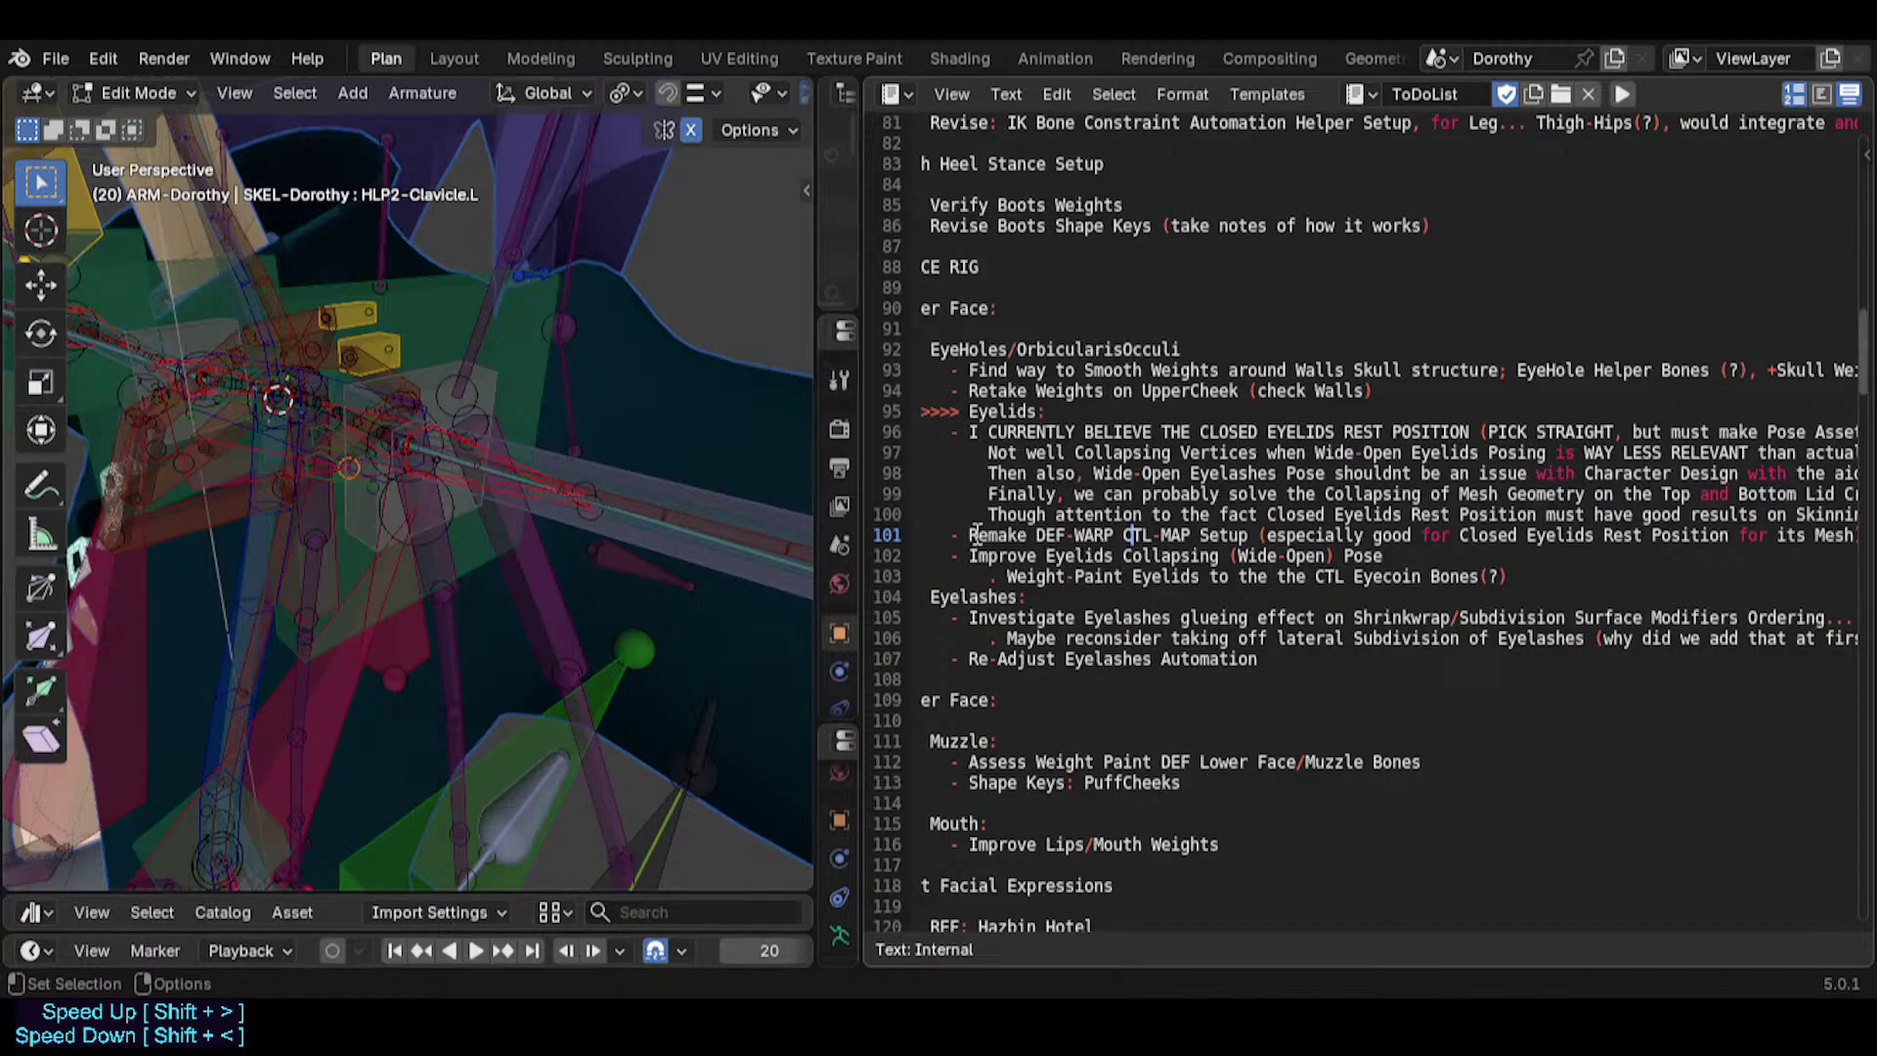
pyautogui.moveTo(975, 535); pyautogui.dragTo(1413, 535)
pyautogui.moveTo(1413, 535); pyautogui.dragTo(1516, 536, button='middle')
pyautogui.click(1210, 535)
pyautogui.click(1241, 555)
pyautogui.moveTo(1092, 555); pyautogui.dragTo(1518, 558)
pyautogui.click(1520, 559)
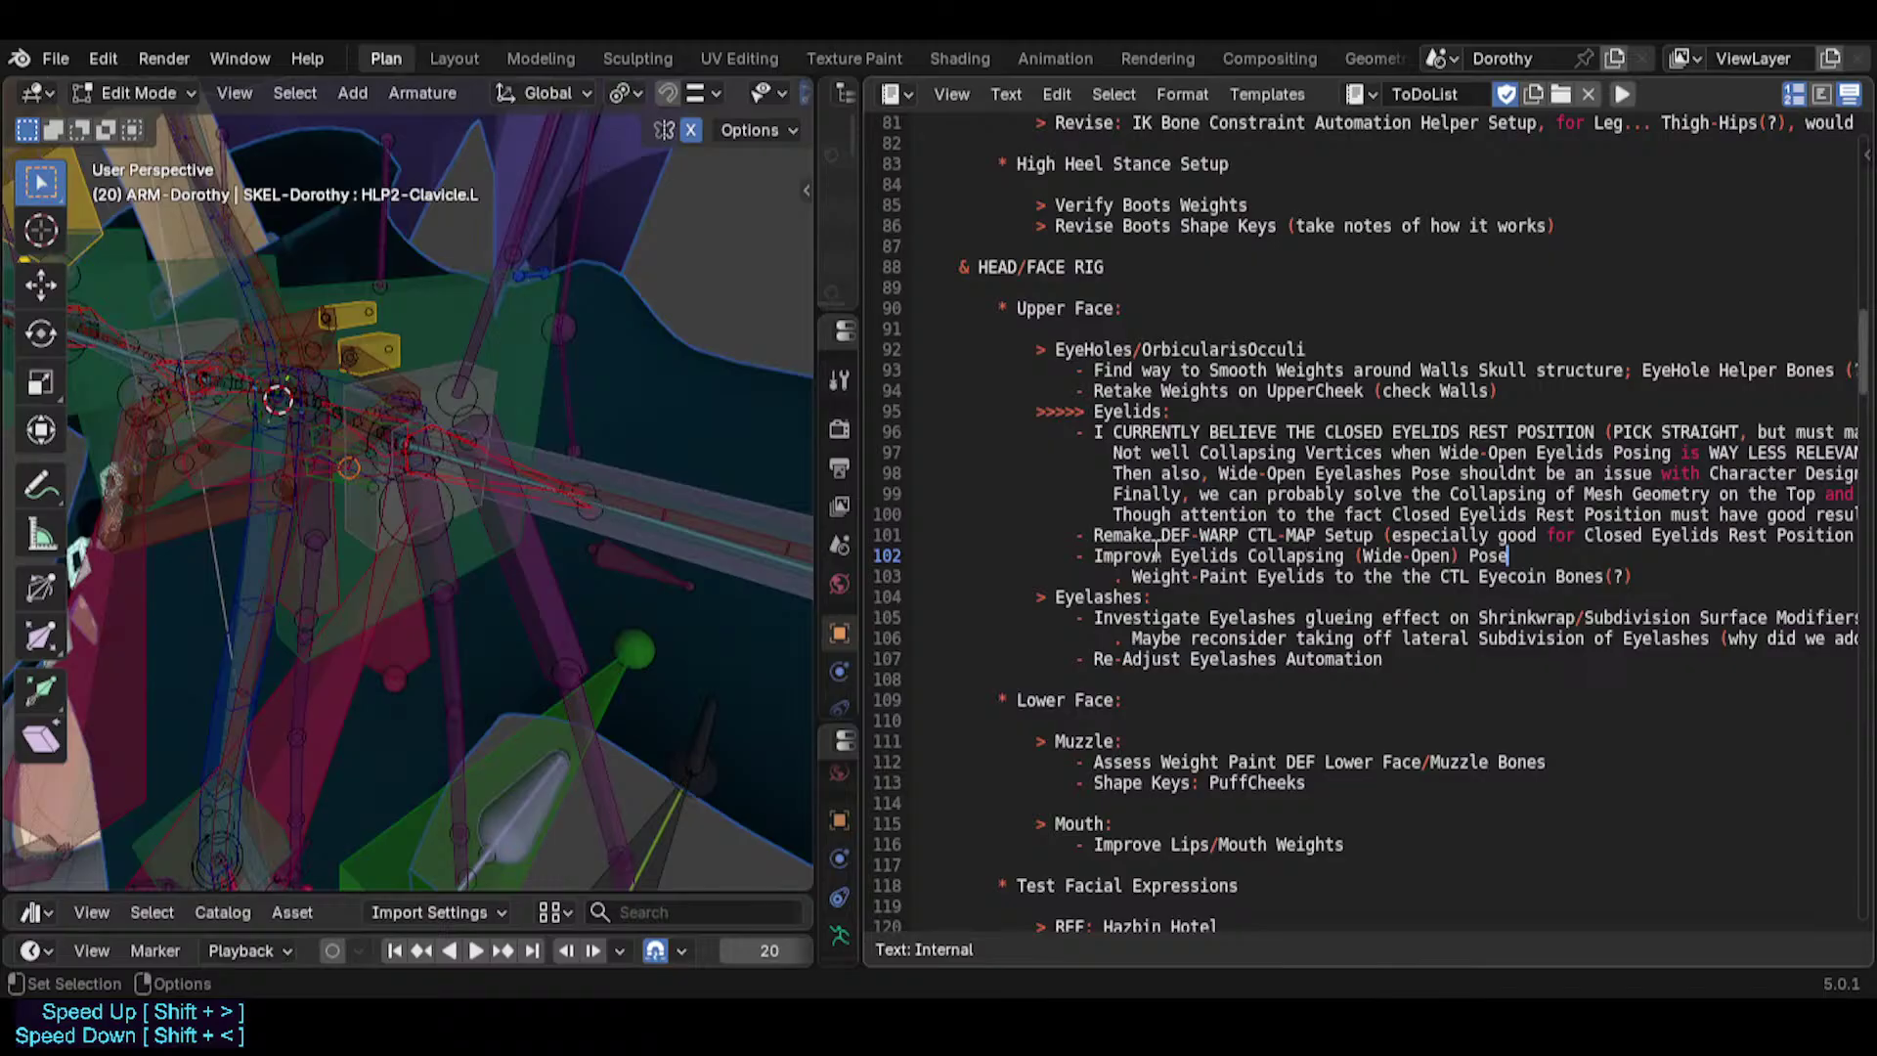
pyautogui.moveTo(1171, 553)
pyautogui.mouseDown()
pyautogui.moveTo(1527, 559)
pyautogui.moveTo(1144, 561)
pyautogui.mouseUp()
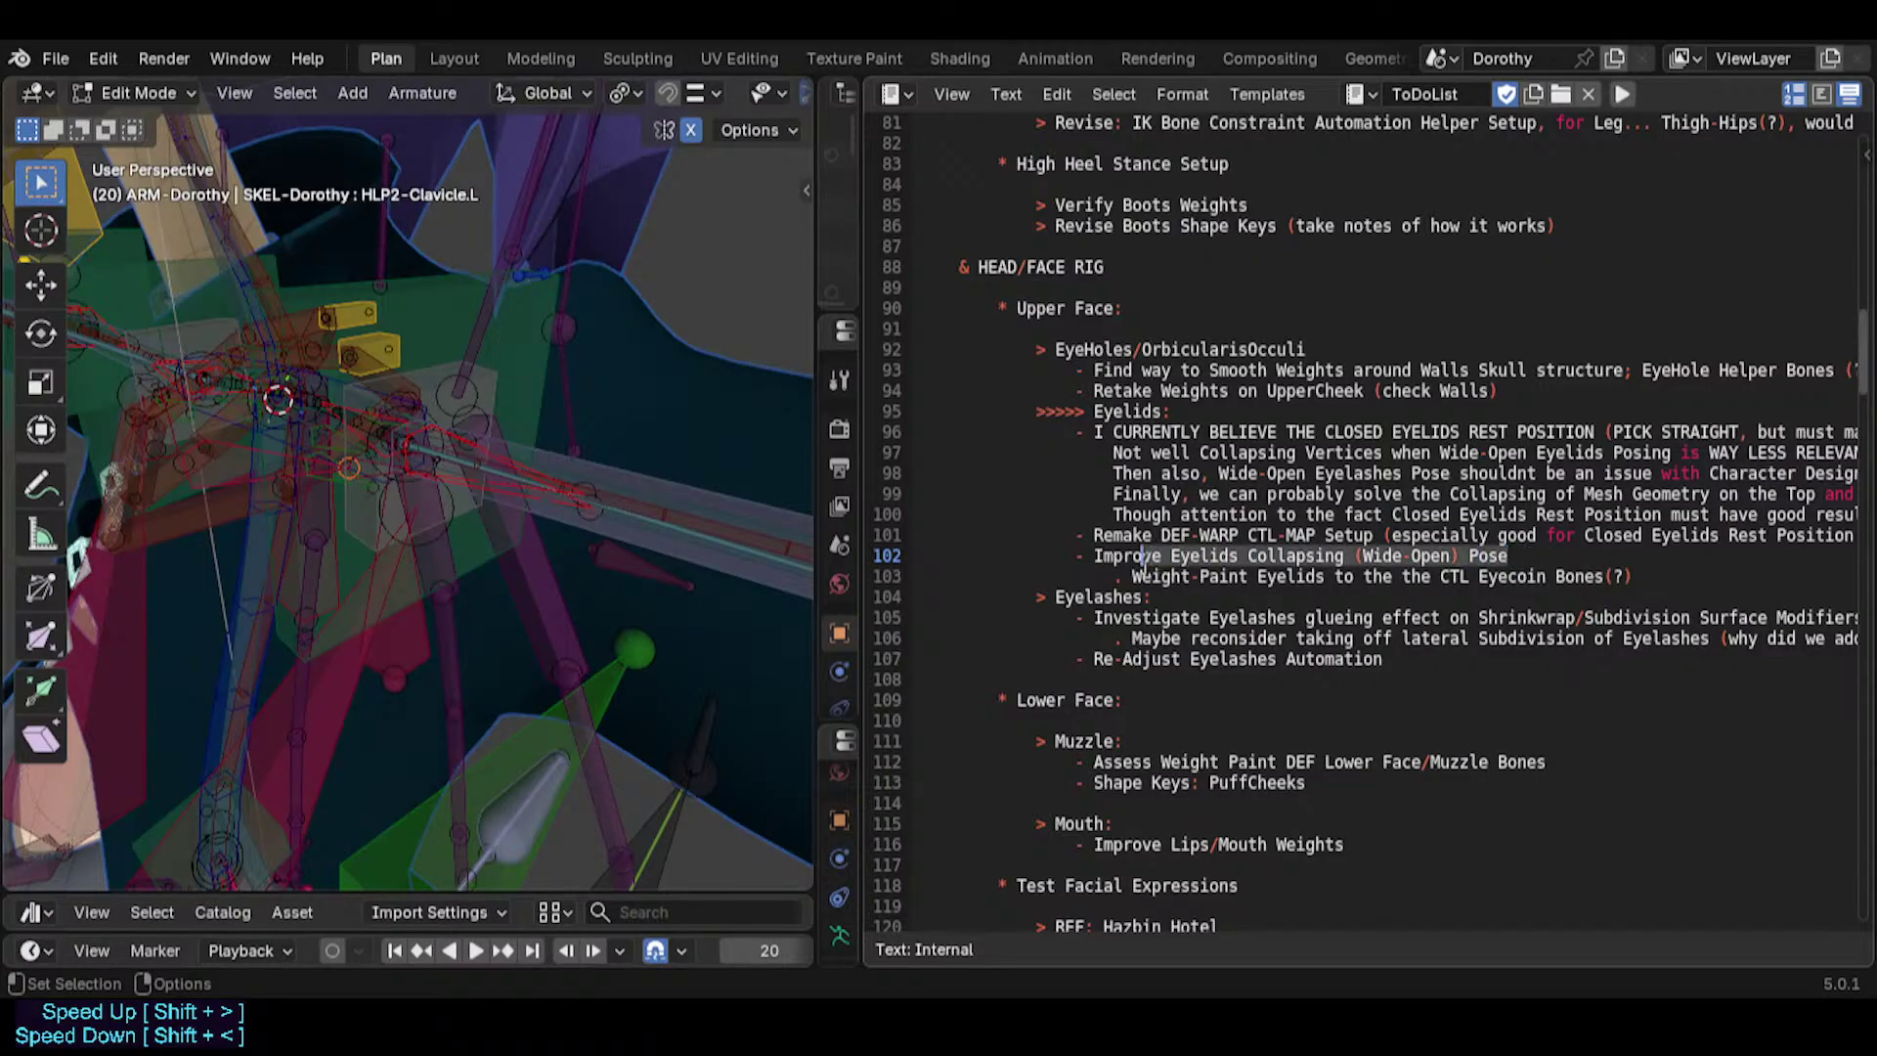
pyautogui.click(1165, 559)
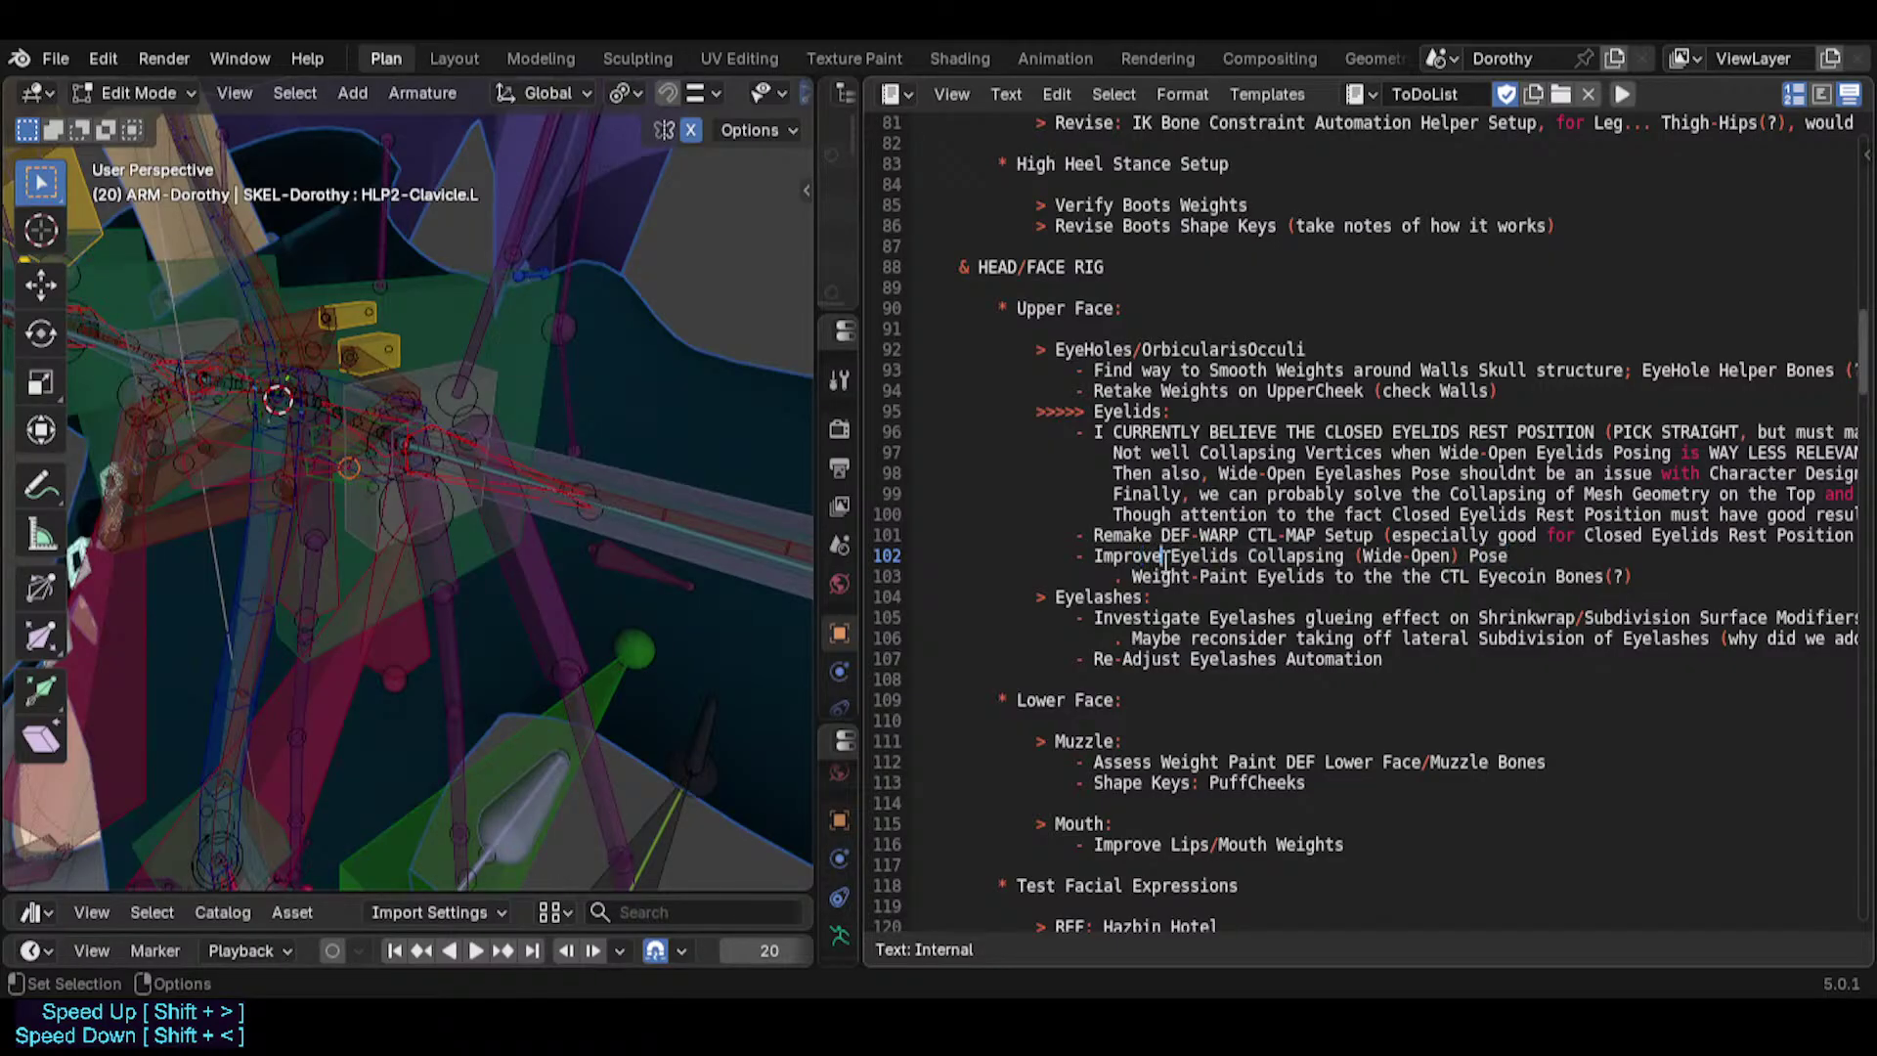
pyautogui.moveTo(1165, 556); pyautogui.dragTo(1479, 559)
pyautogui.click(1271, 557)
pyautogui.click(1517, 558)
pyautogui.click(1096, 576)
pyautogui.moveTo(1137, 577); pyautogui.dragTo(1652, 572)
pyautogui.click(1657, 570)
pyautogui.click(1279, 577)
pyautogui.click(1529, 577)
# Prefix the Investigate Eyelashes glueing effect note under Eyelashes with "Re-".
pyautogui.click(1126, 618)
pyautogui.hscroll(5, 1198, 630)
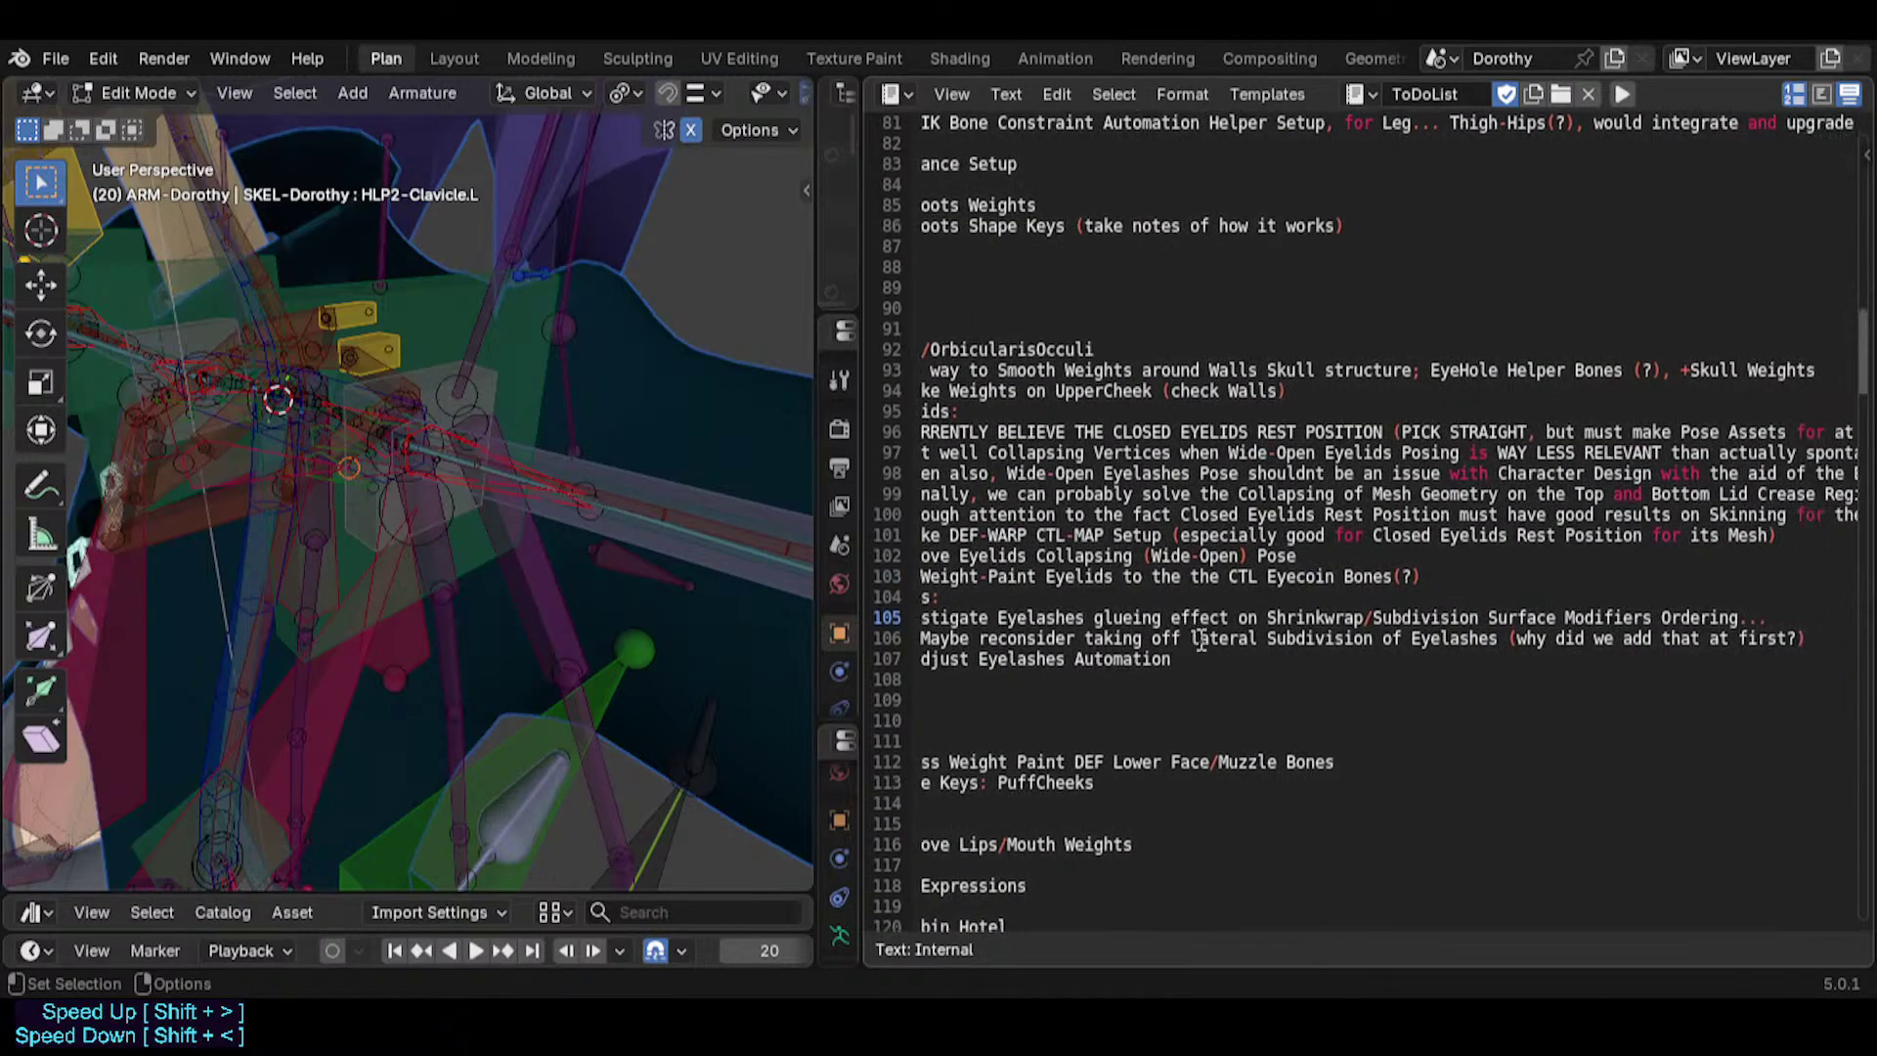
pyautogui.moveTo(1195, 617); pyautogui.dragTo(1706, 623)
pyautogui.hscroll(-5, 1705, 623)
pyautogui.doubleClick(1222, 618)
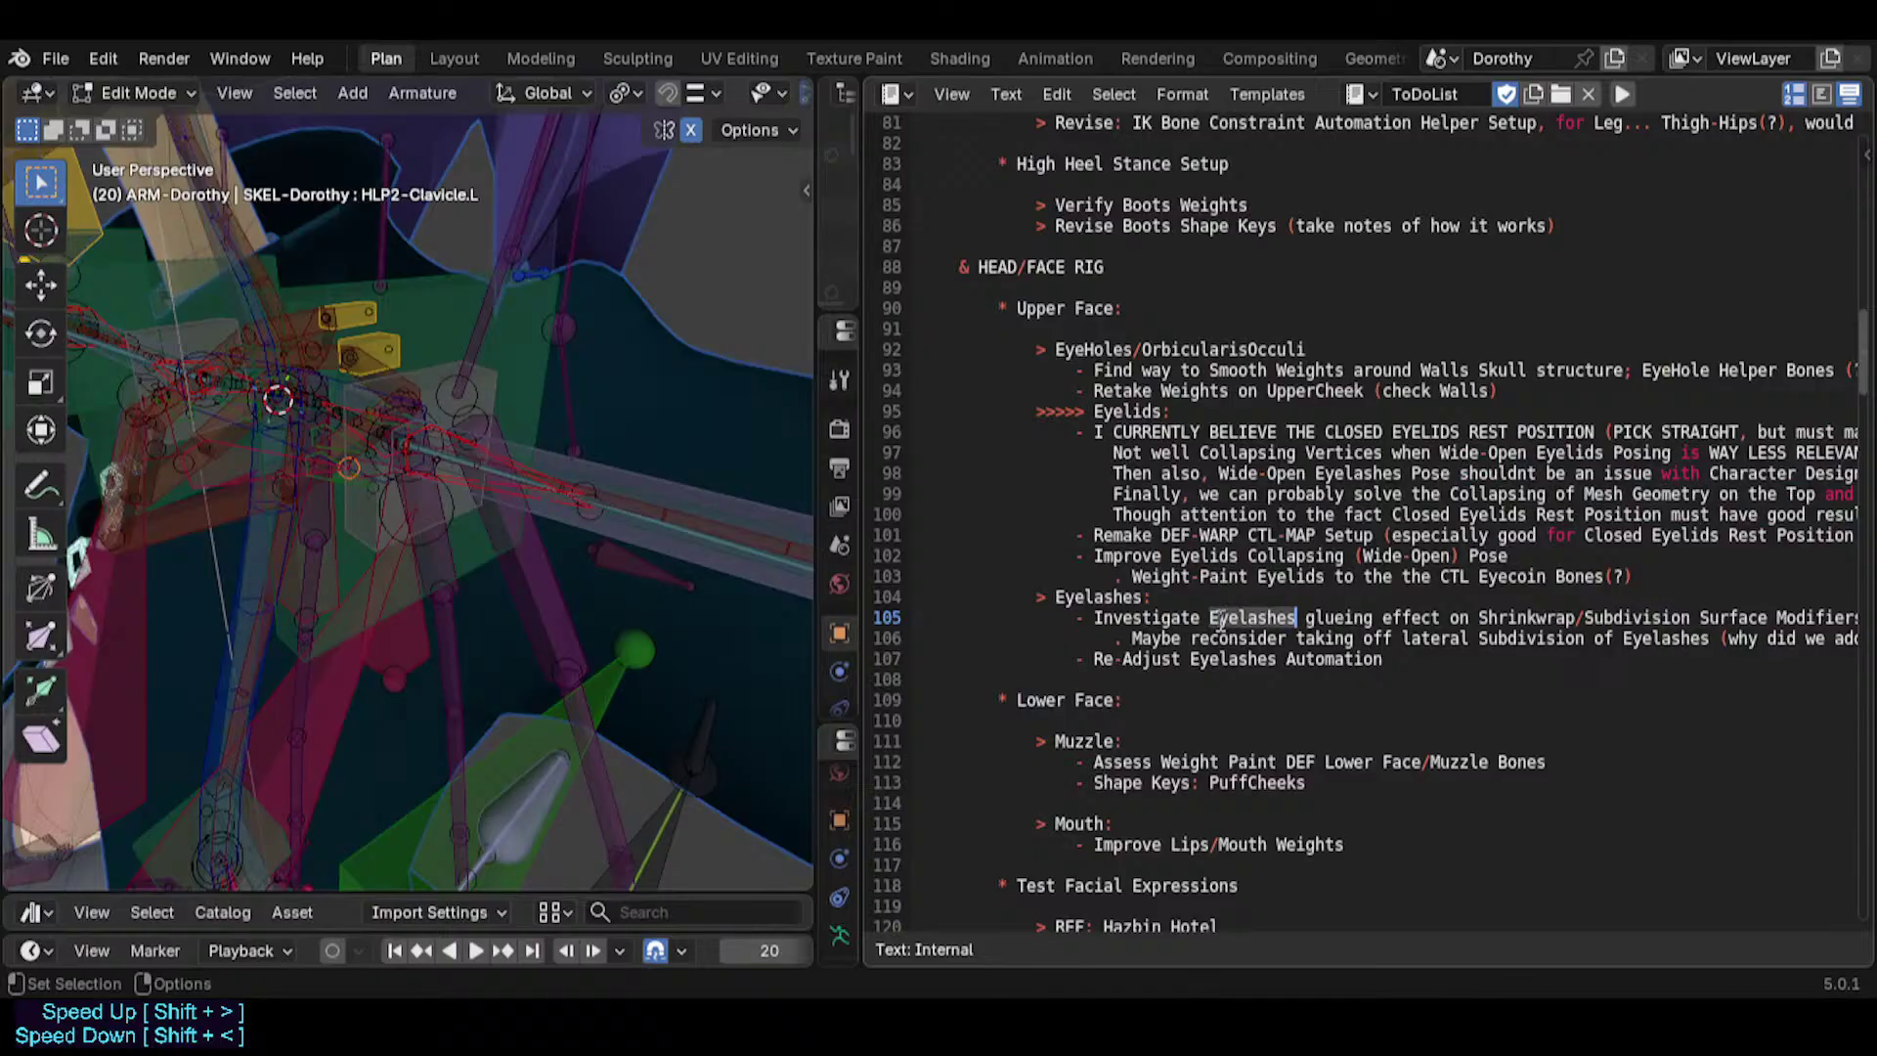
pyautogui.click(1091, 598)
pyautogui.press('Down')
pyautogui.write('Re-')
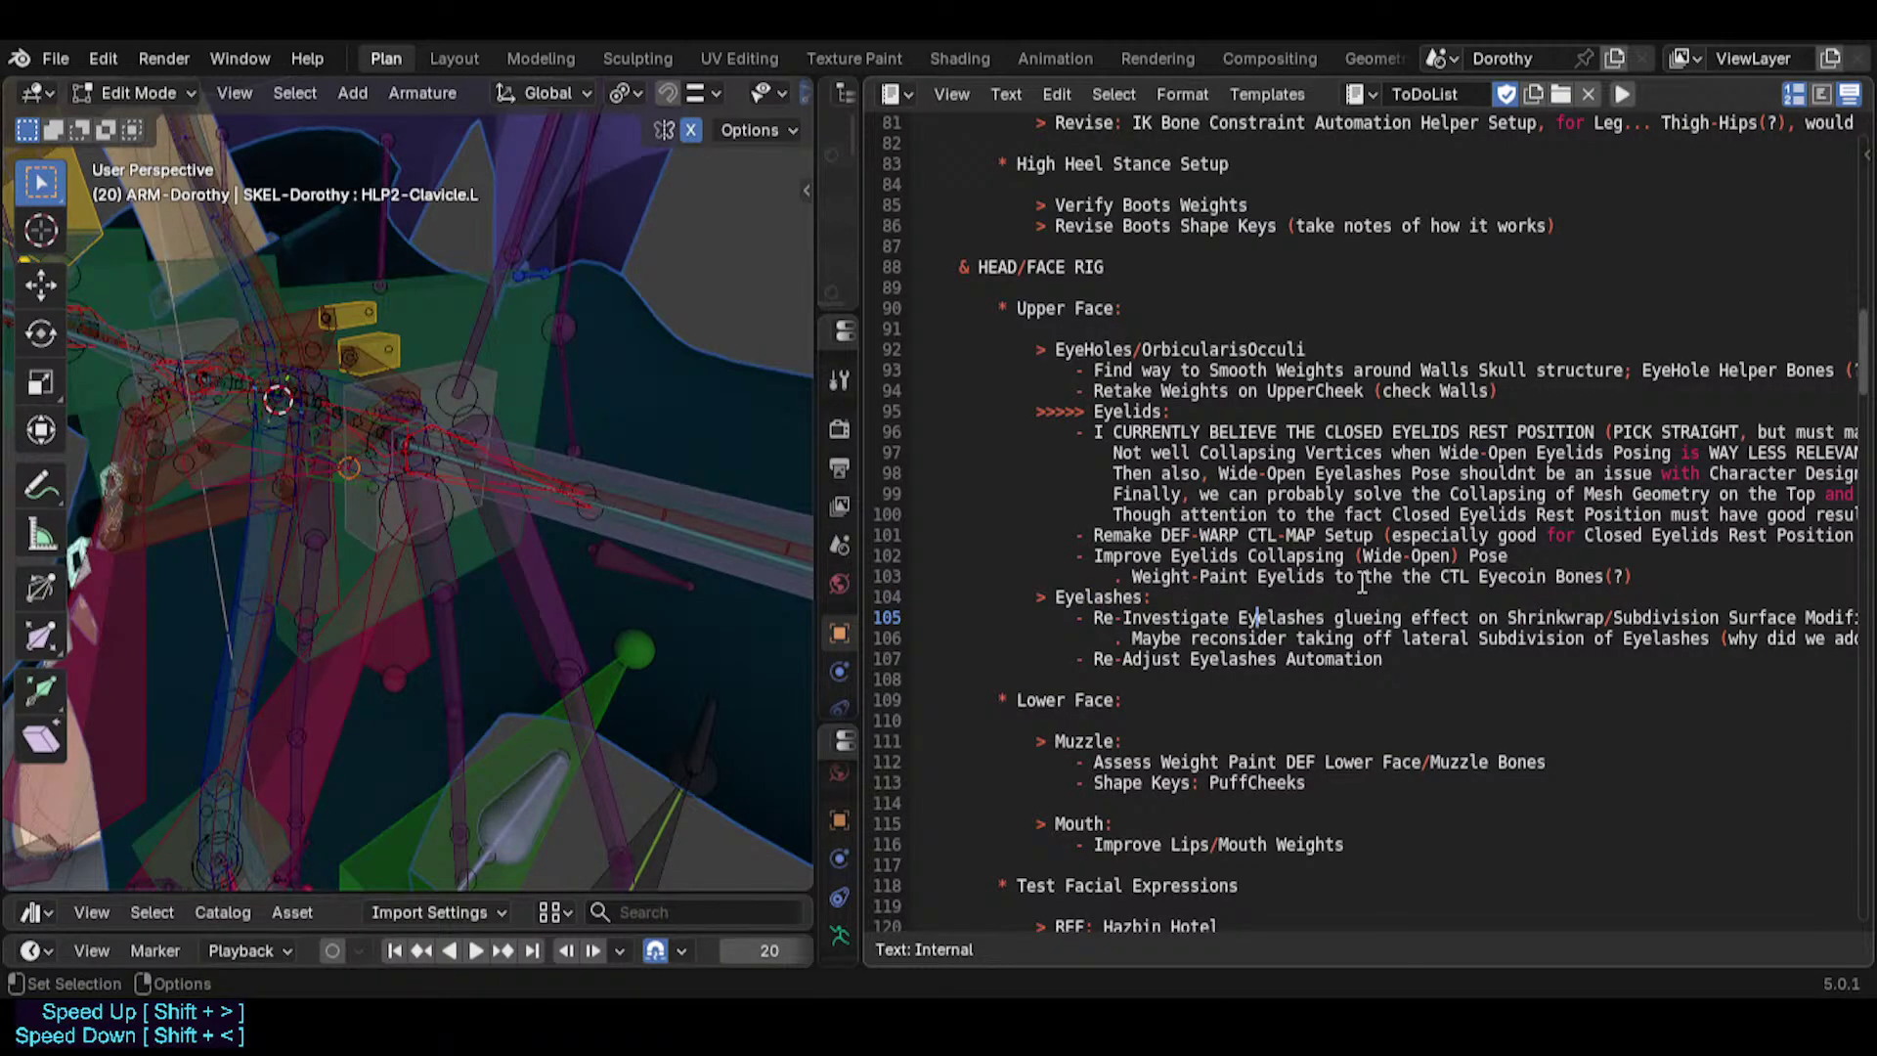
# Replace the word "lateral" with "latitudinal" in the Eyelashes Subdivision sub-note.
pyautogui.moveTo(1662, 638); pyautogui.dragTo(1194, 664, button='middle')
pyautogui.click(1164, 659)
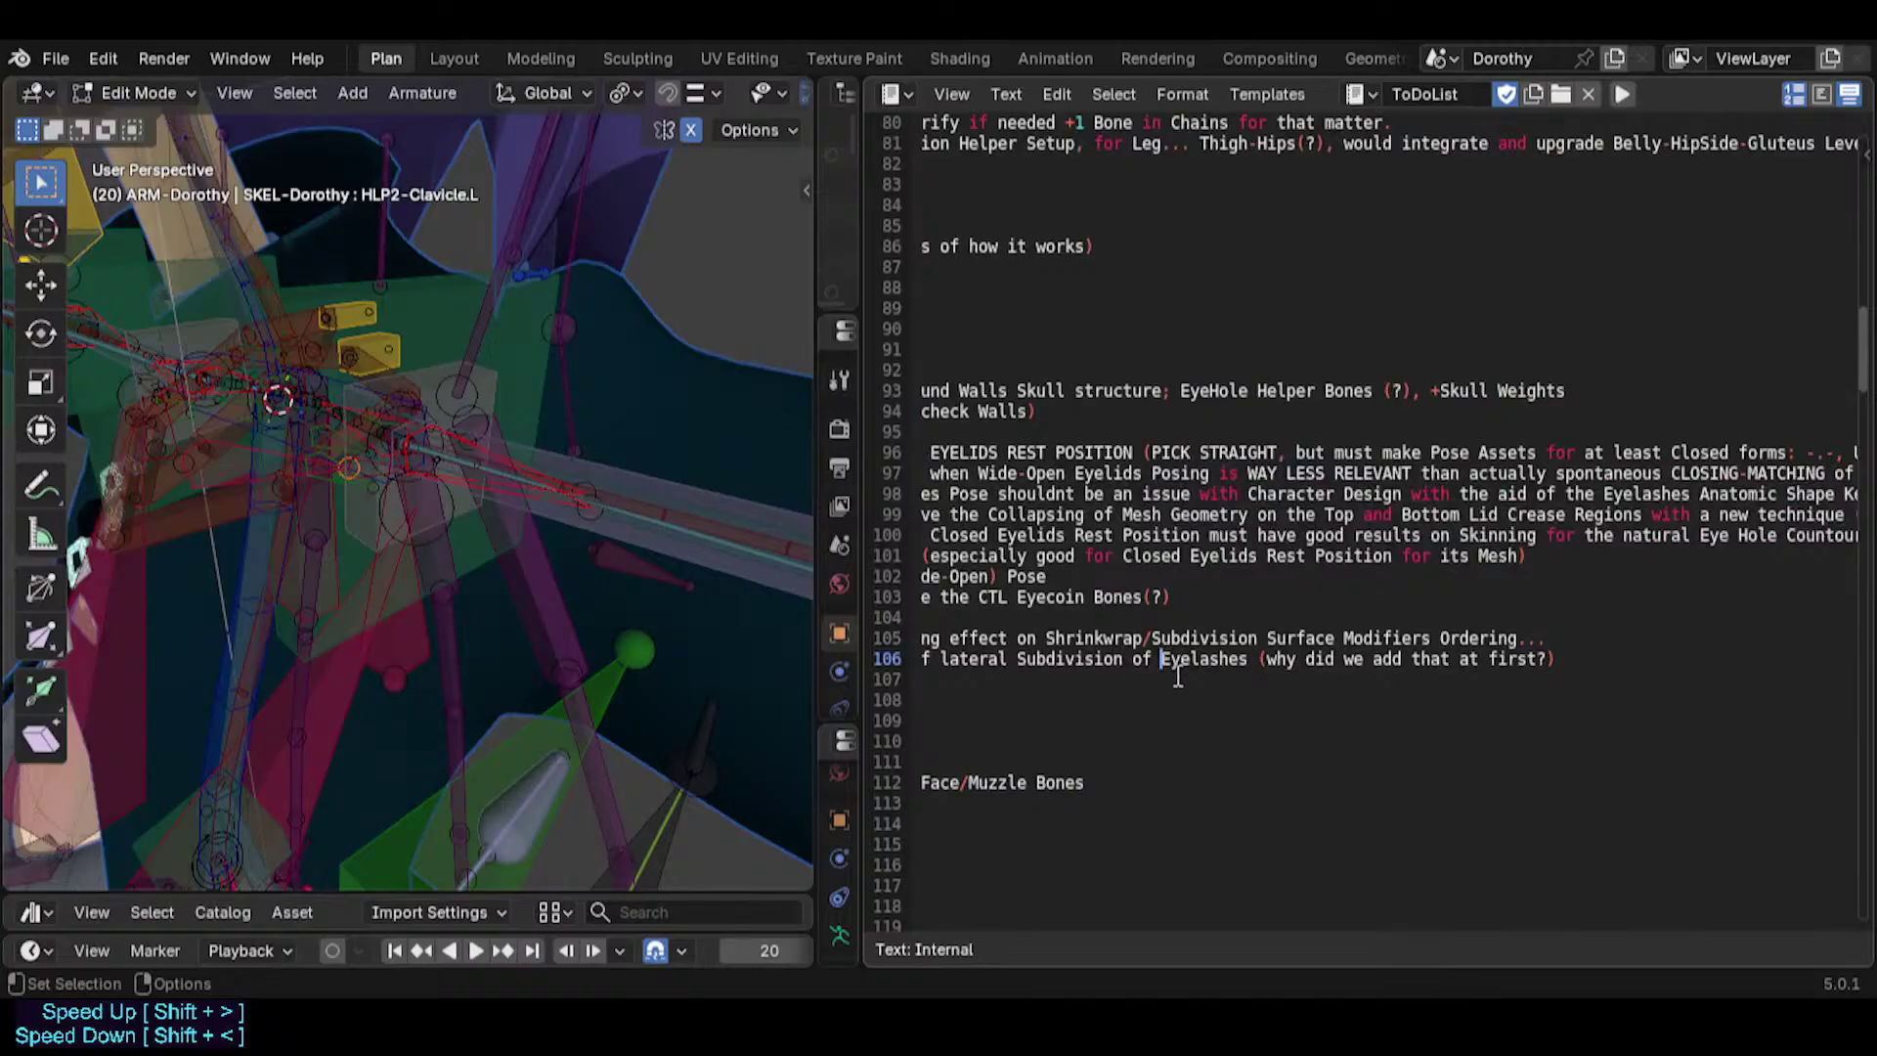
pyautogui.hscroll(-5, 1178, 675)
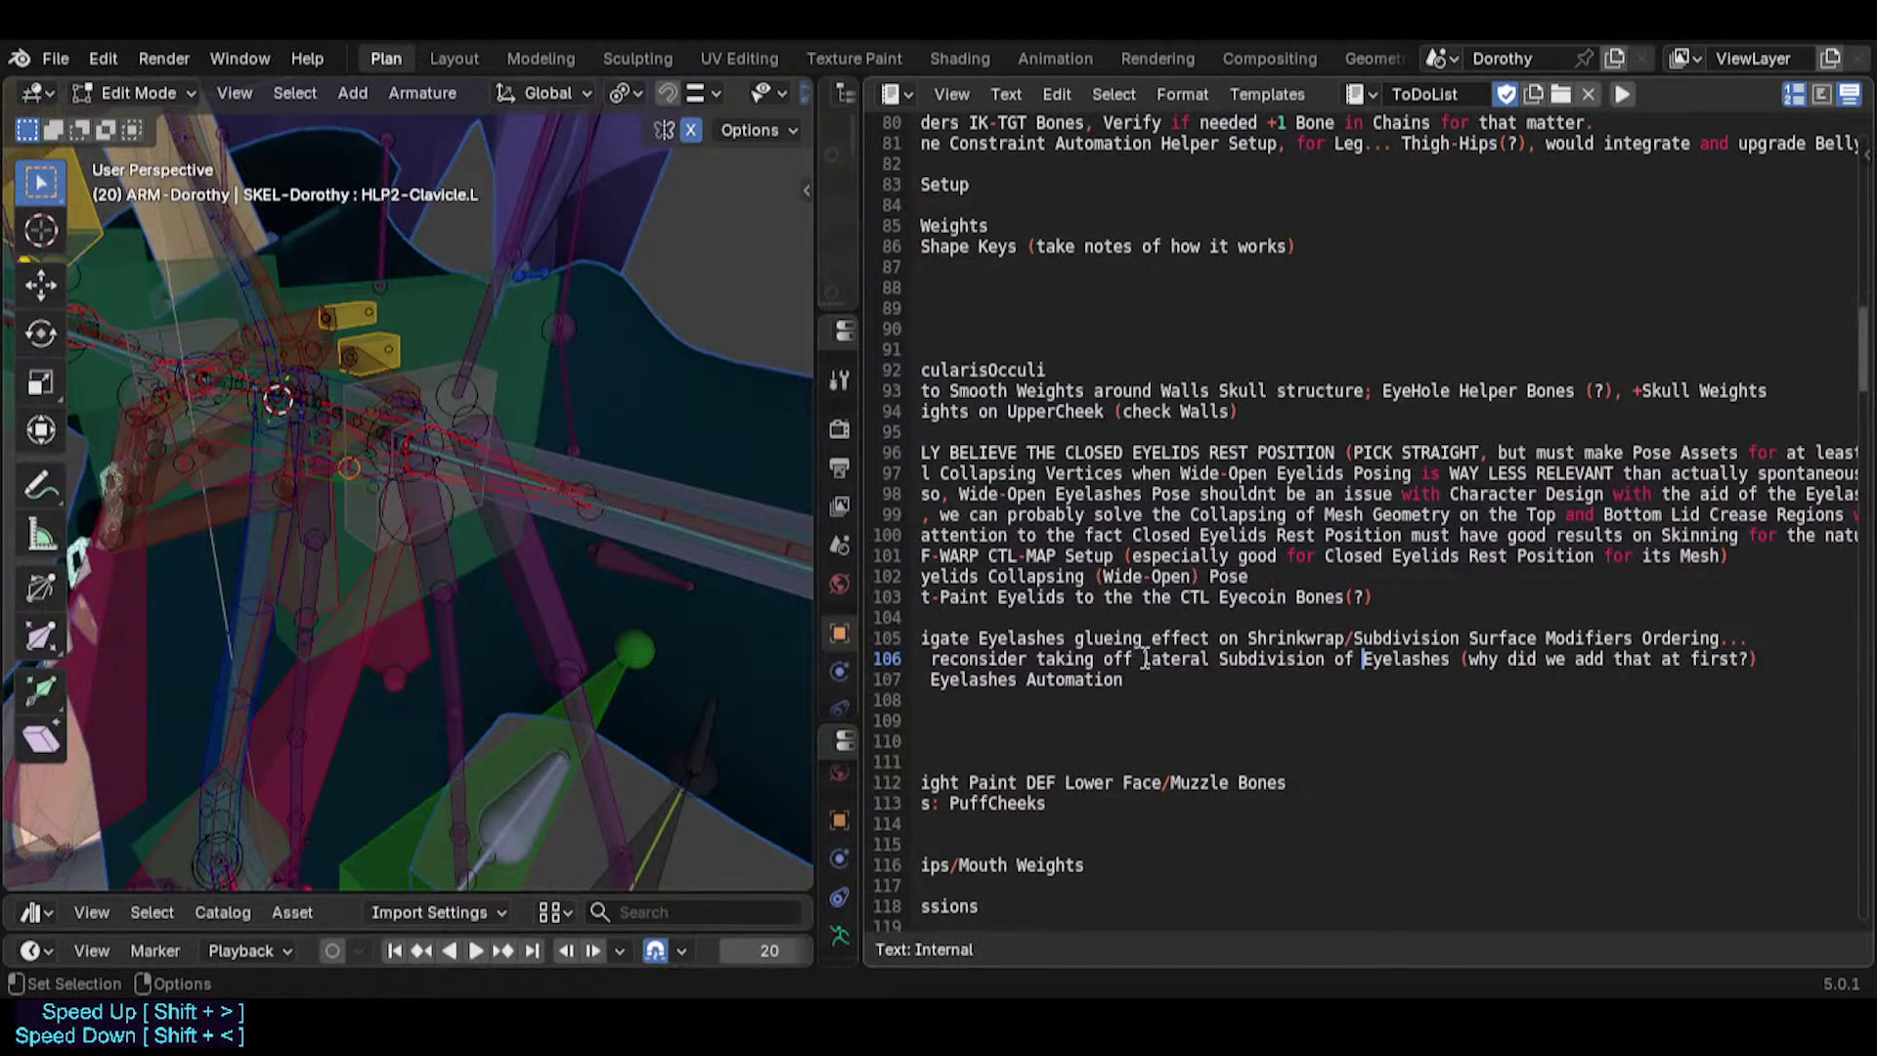
pyautogui.moveTo(1150, 658); pyautogui.dragTo(1244, 660)
pyautogui.click(1181, 662)
pyautogui.moveTo(1142, 660); pyautogui.dragTo(1216, 661)
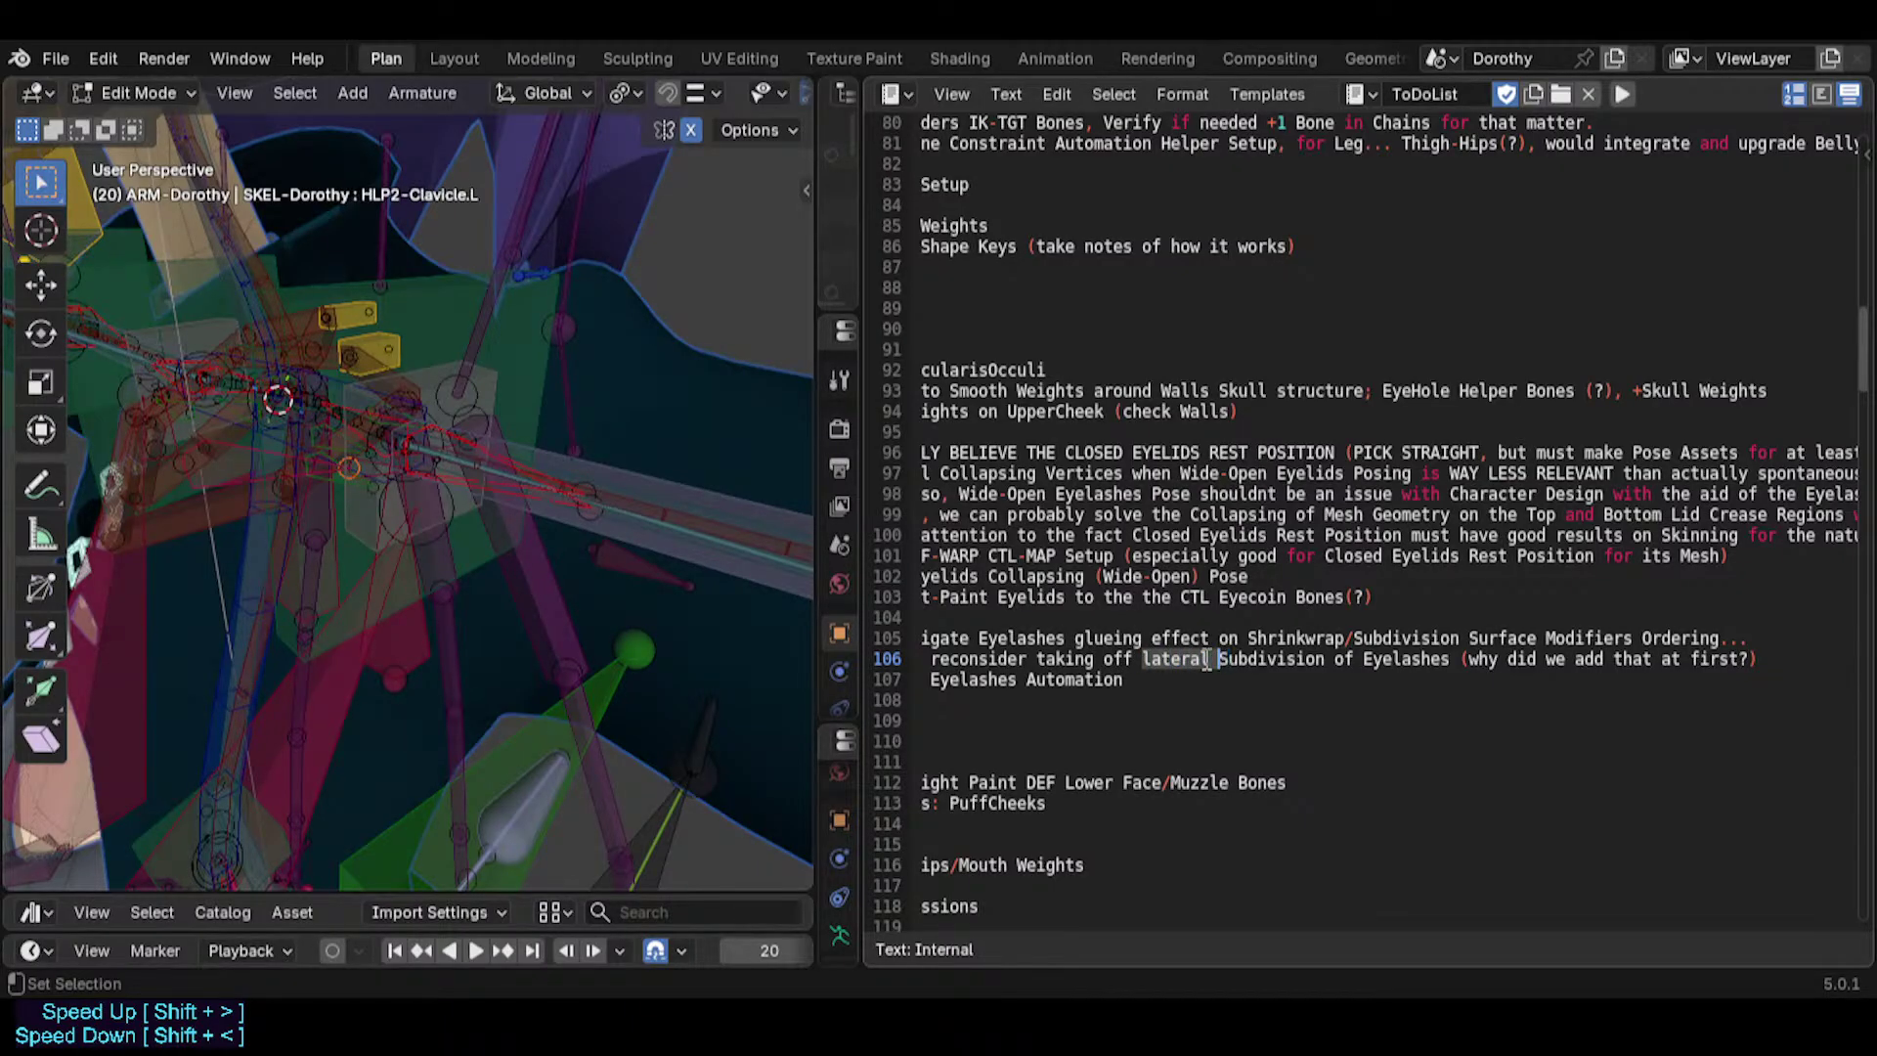
pyautogui.press('BackSpace')
pyautogui.write('lati')
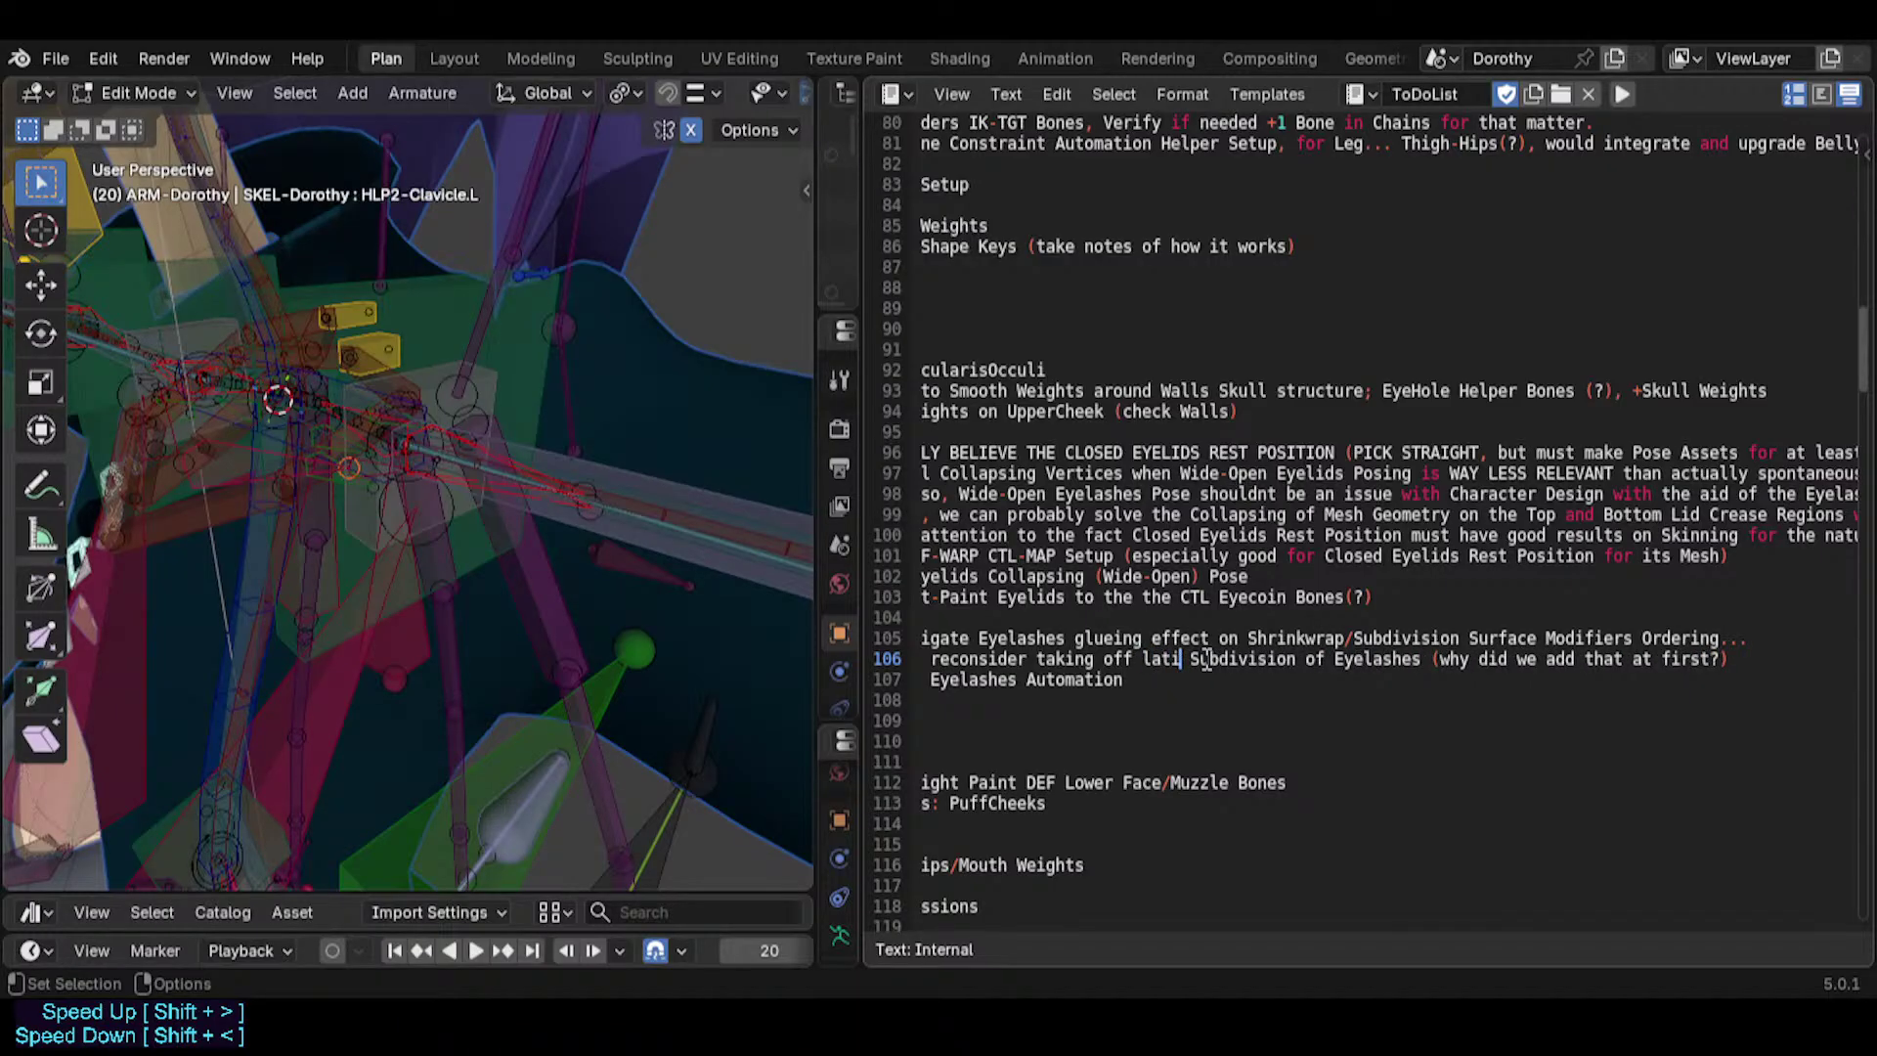
pyautogui.write('tudia')
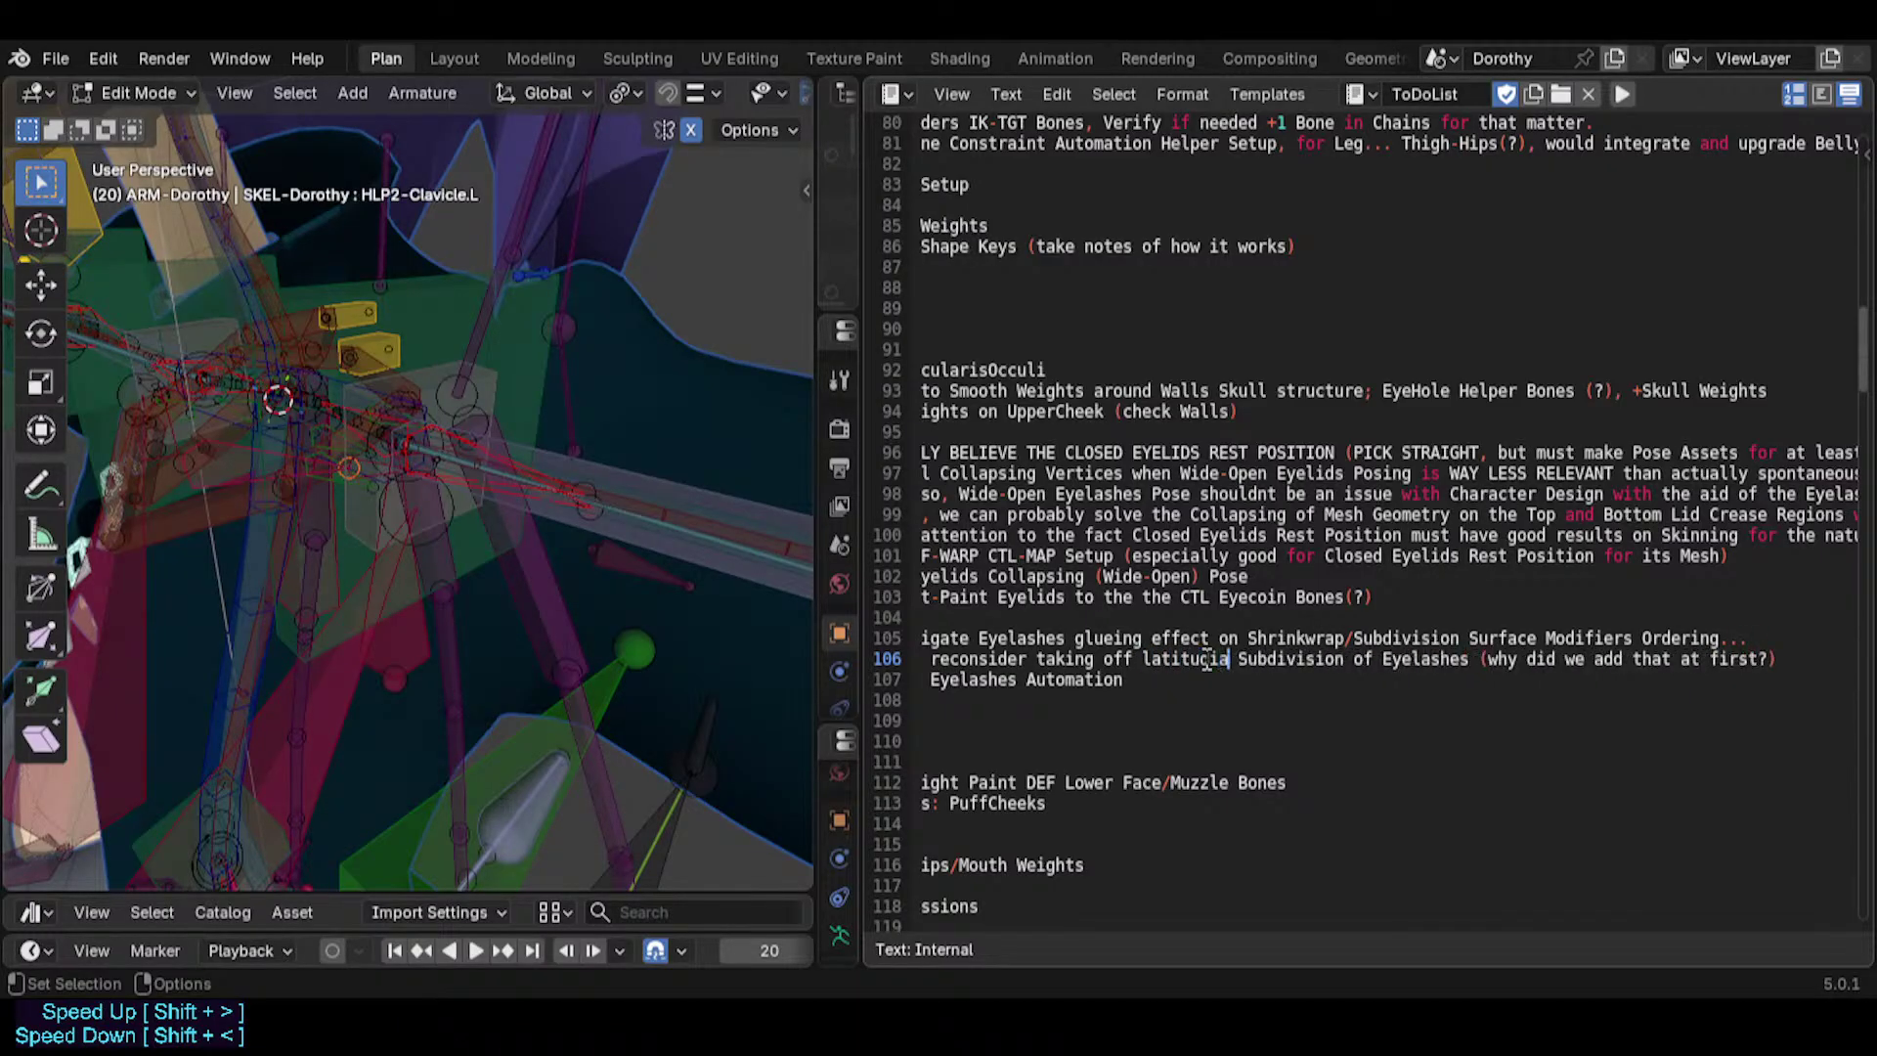
pyautogui.write('nal')
pyautogui.moveTo(1208, 659); pyautogui.dragTo(1457, 647, button='middle')
# Add four extra dots to the bullet of the latitudinal Subdivision sub-note and save the file.
pyautogui.click(1252, 642)
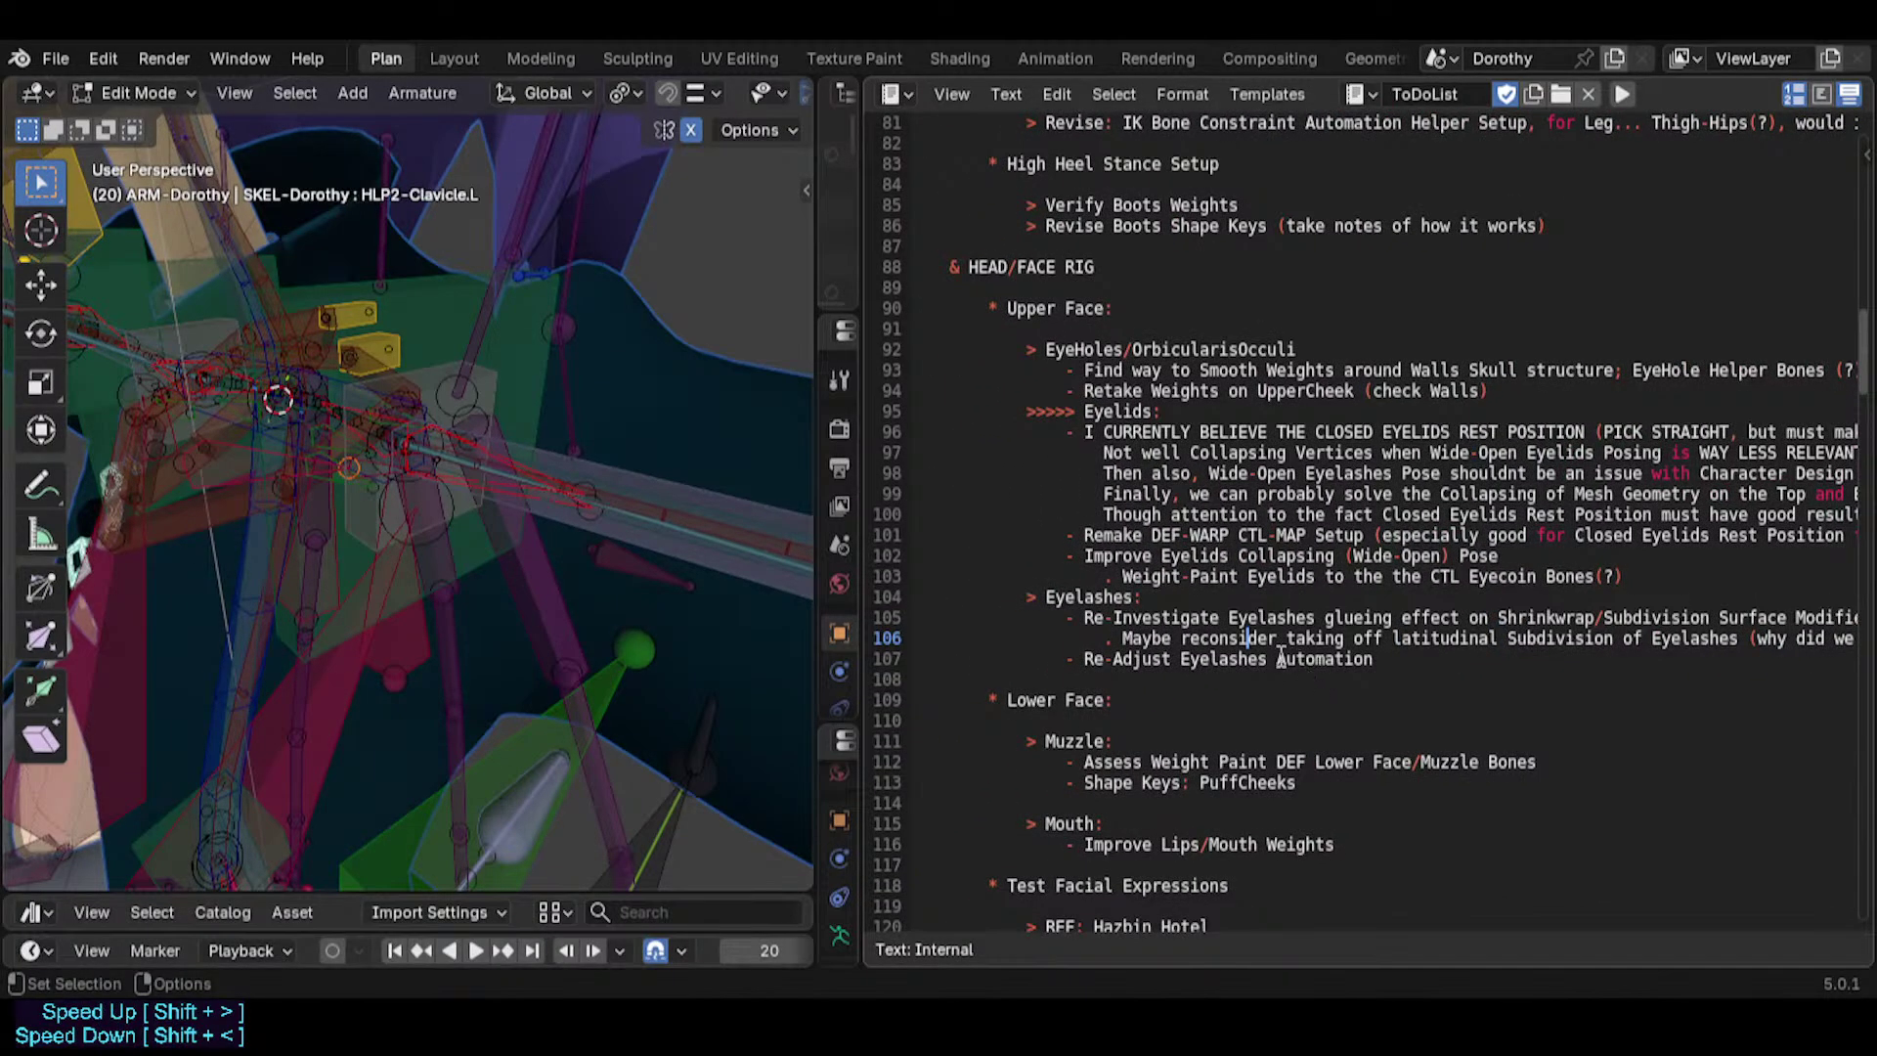
pyautogui.press('Home')
pyautogui.write('....')
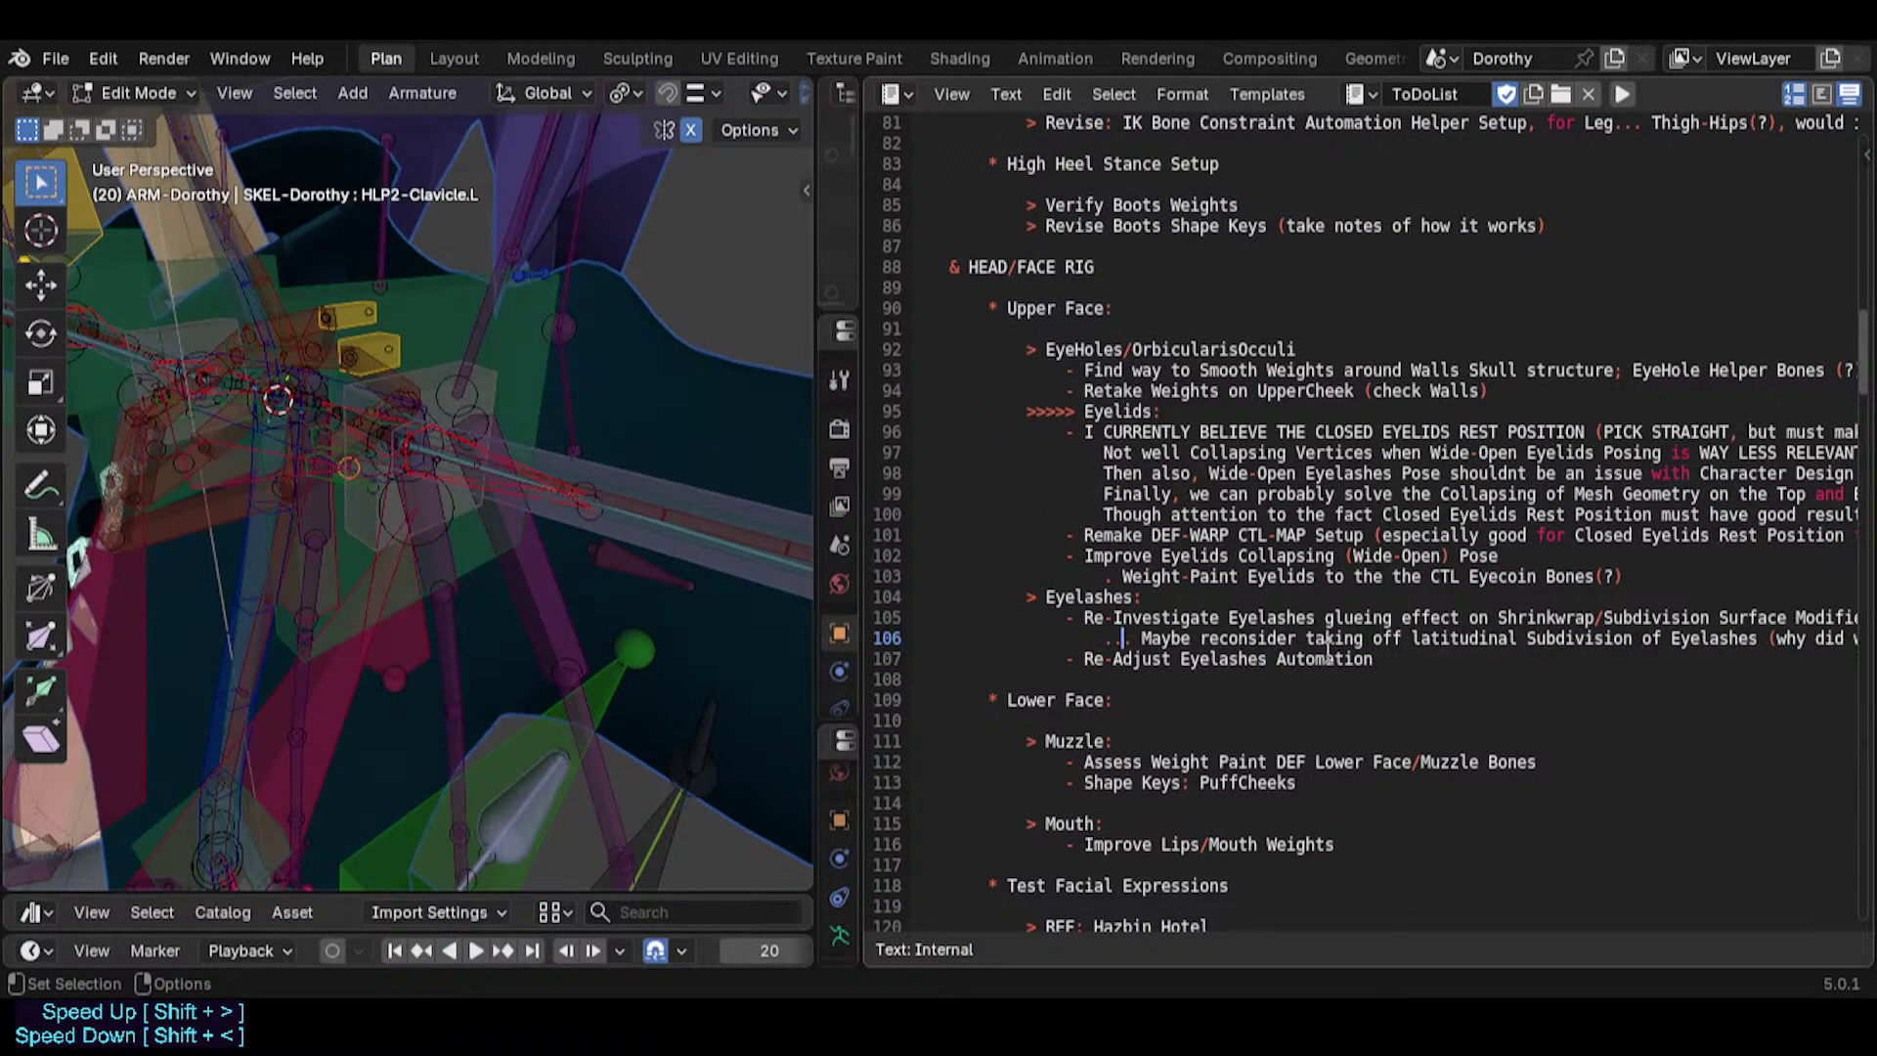
pyautogui.hotkey('ctrl', 's')
# Reduce the Eyelids sub-heading's marker to a single > character.
pyautogui.press('Up')
pyautogui.press('Up')
pyautogui.press('Up')
pyautogui.press('Up')
pyautogui.press('Up')
pyautogui.press('Up')
pyautogui.press('Up')
pyautogui.press('Up')
pyautogui.press('Up')
pyautogui.press('Up')
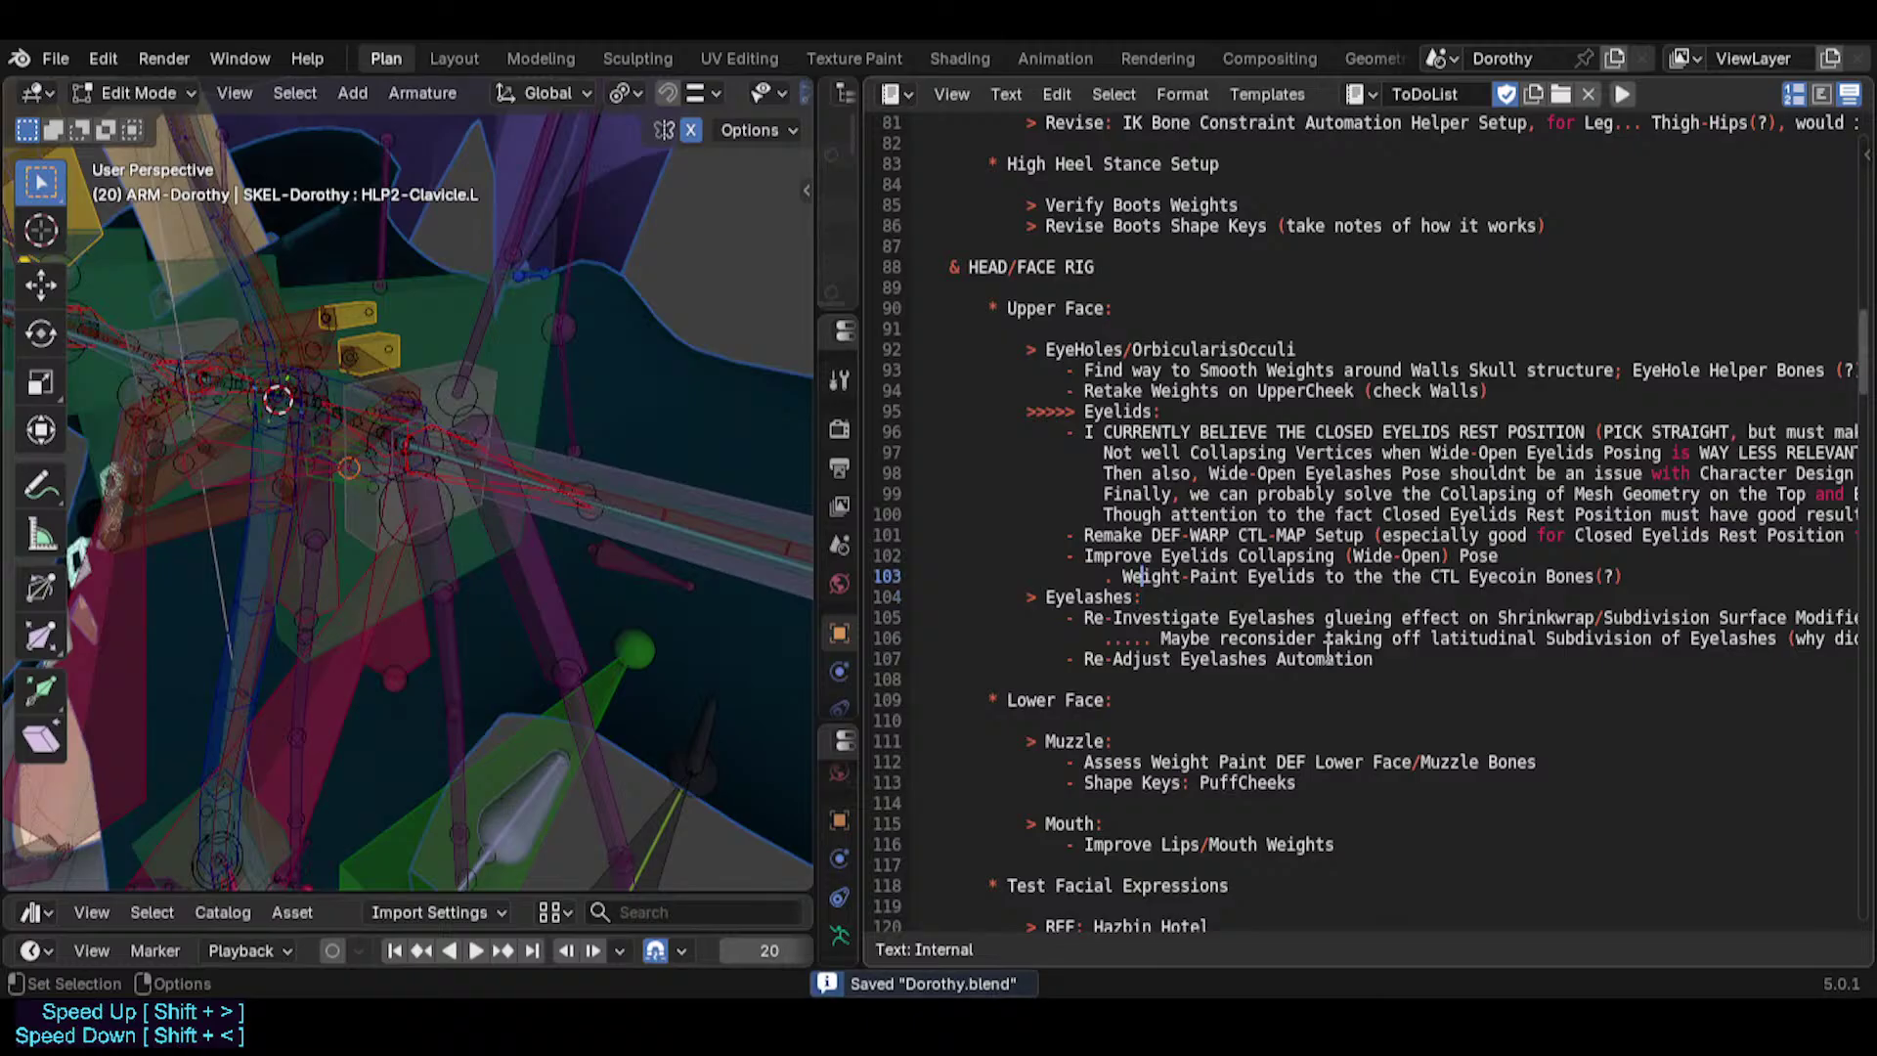
pyautogui.press('Left')
pyautogui.press('Left')
pyautogui.press('Up')
pyautogui.press('Left')
pyautogui.press('Left')
pyautogui.press('Left')
pyautogui.press('Left')
pyautogui.press('Left')
pyautogui.press('Left')
pyautogui.press('Left')
pyautogui.press('Left')
pyautogui.press('Left')
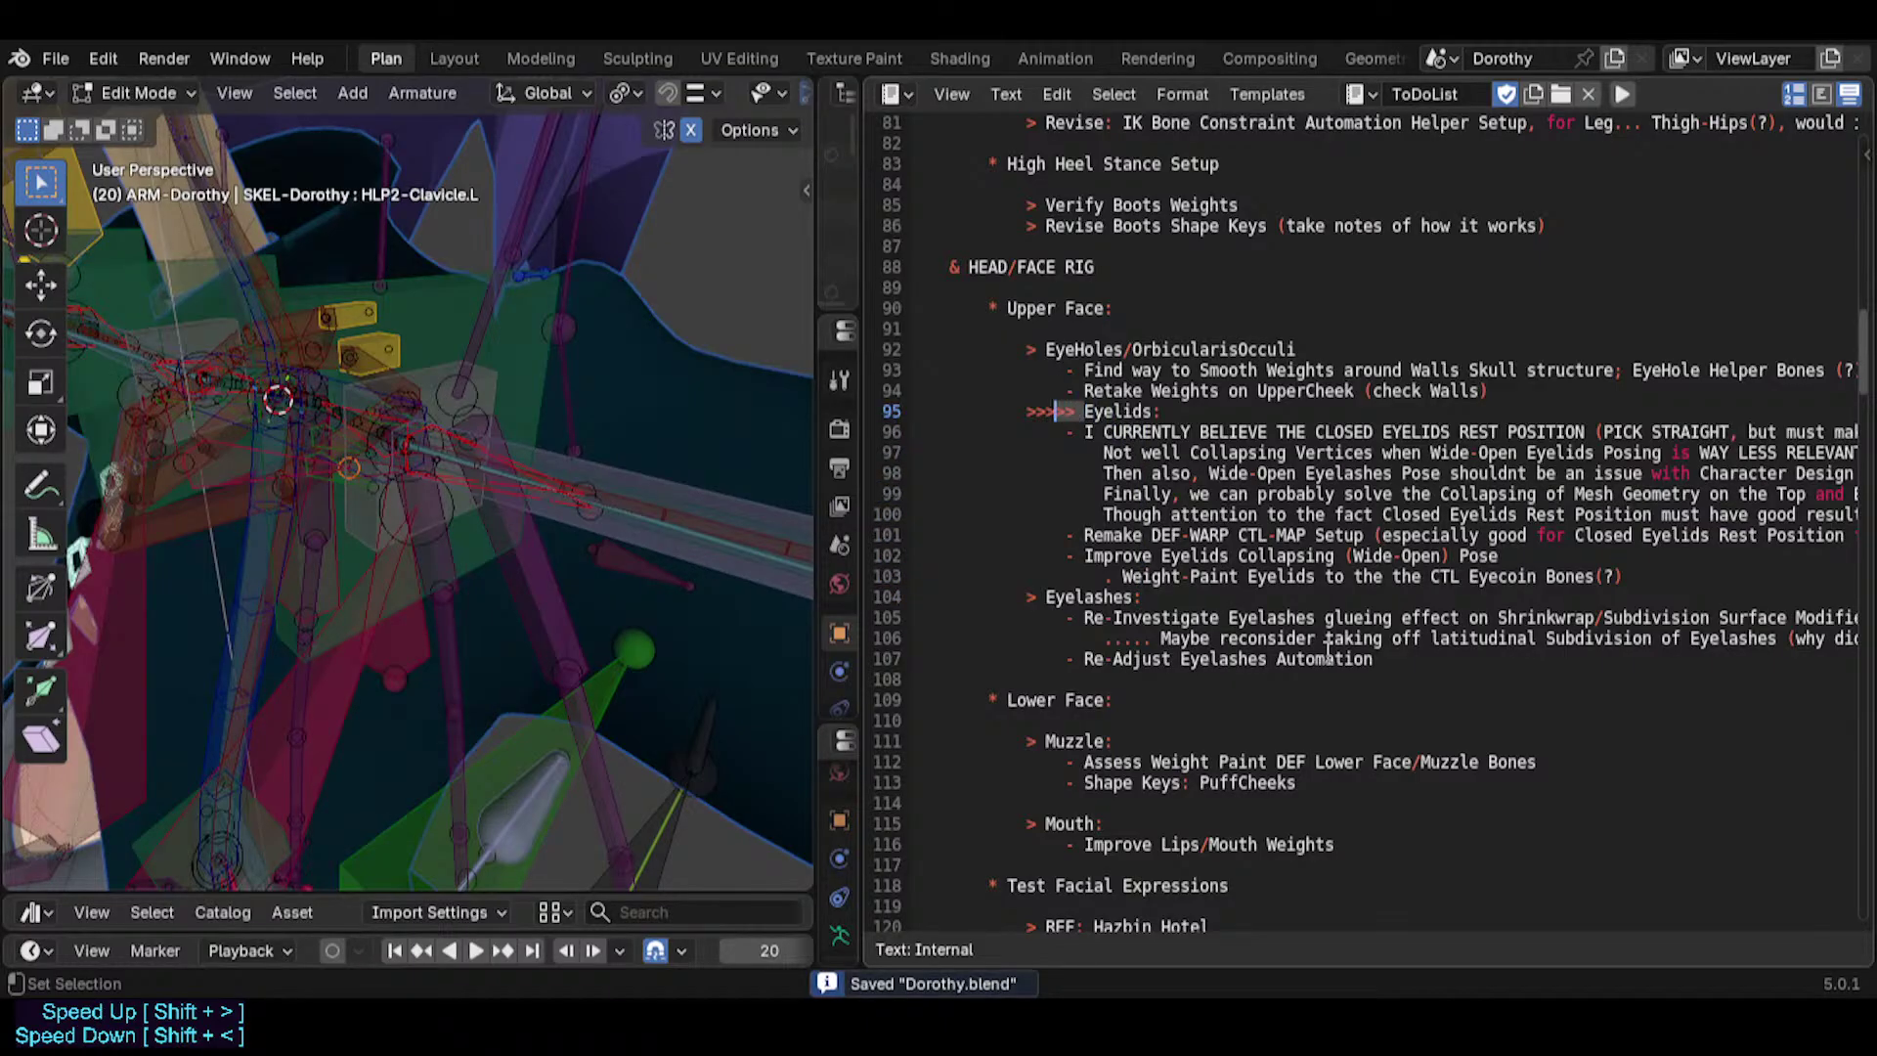
pyautogui.press('Delete')
pyautogui.press('Delete')
pyautogui.press('Delete')
pyautogui.press('Delete')
pyautogui.press('Down')
pyautogui.press('Down')
pyautogui.press('Down')
pyautogui.press('Down')
pyautogui.press('Down')
pyautogui.press('Down')
pyautogui.press('Down')
pyautogui.press('Down')
pyautogui.press('Down')
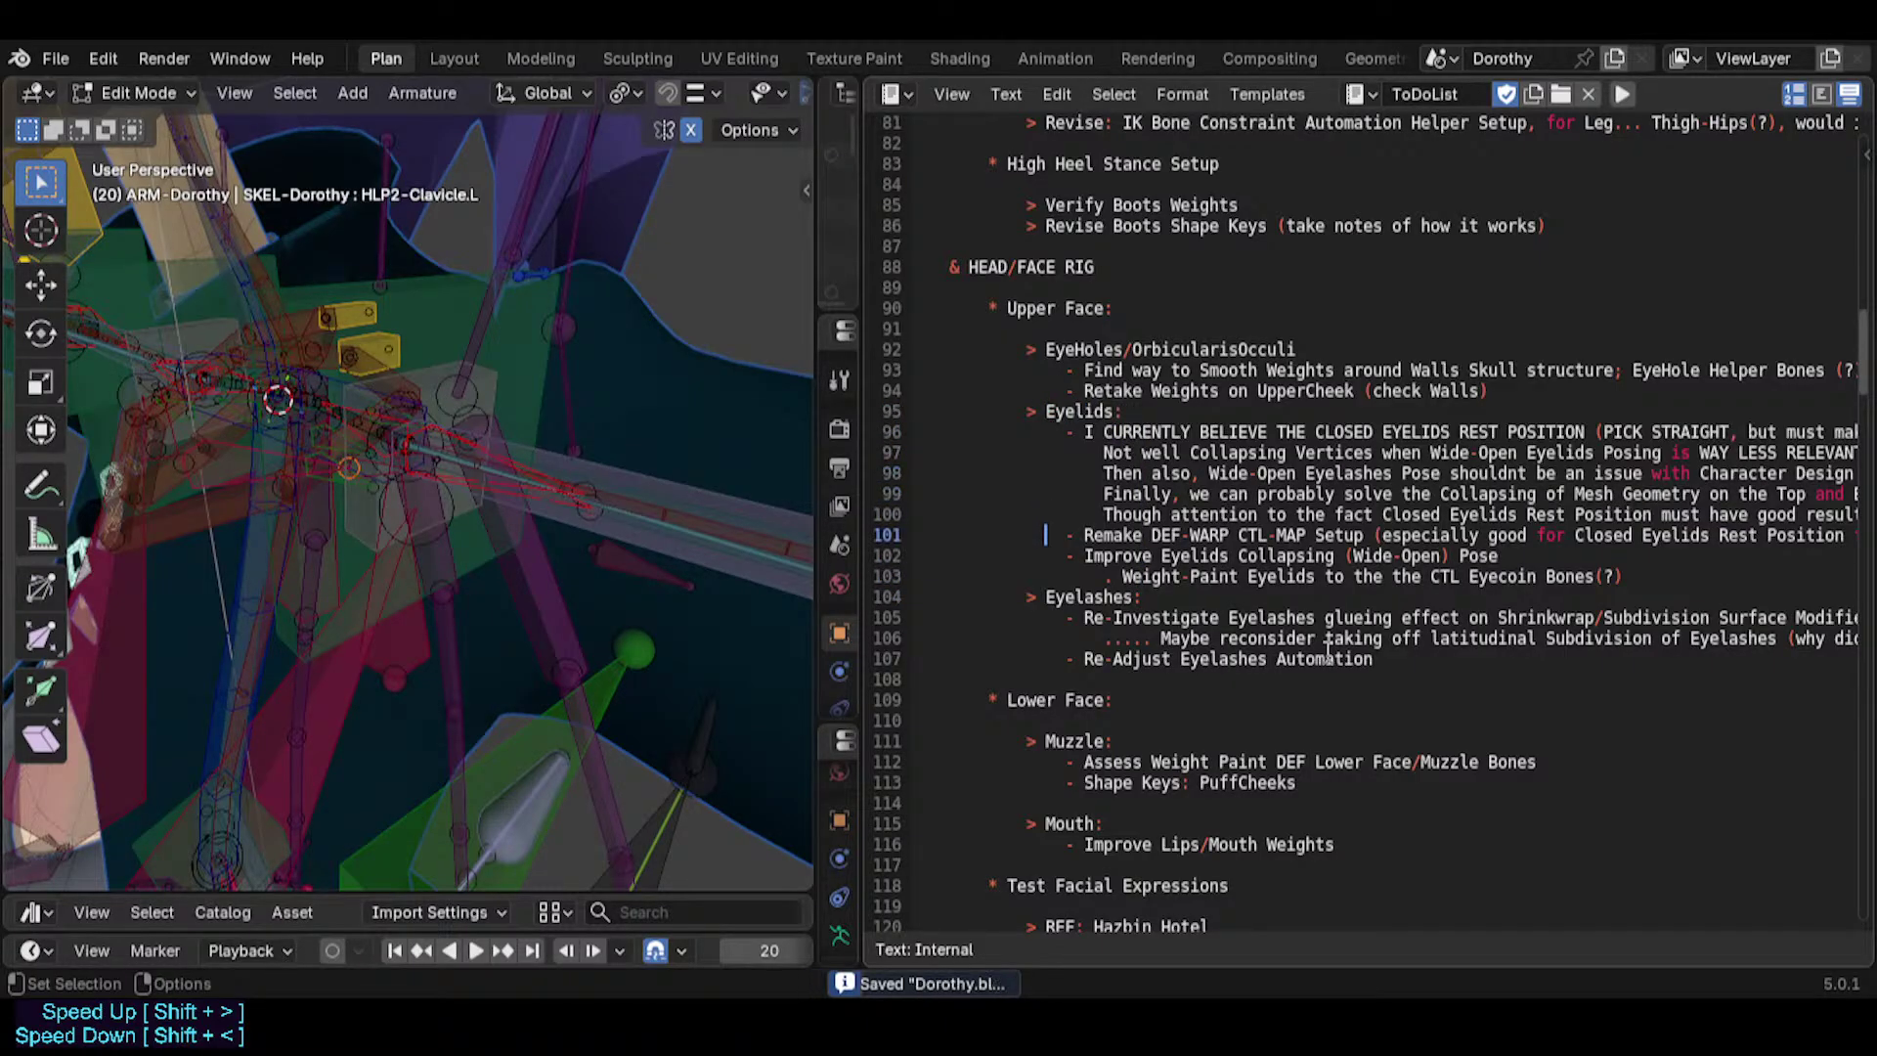
# Add four extra > characters to the Eyelashes sub-heading's marker and save the file.
pyautogui.write('>>>>')
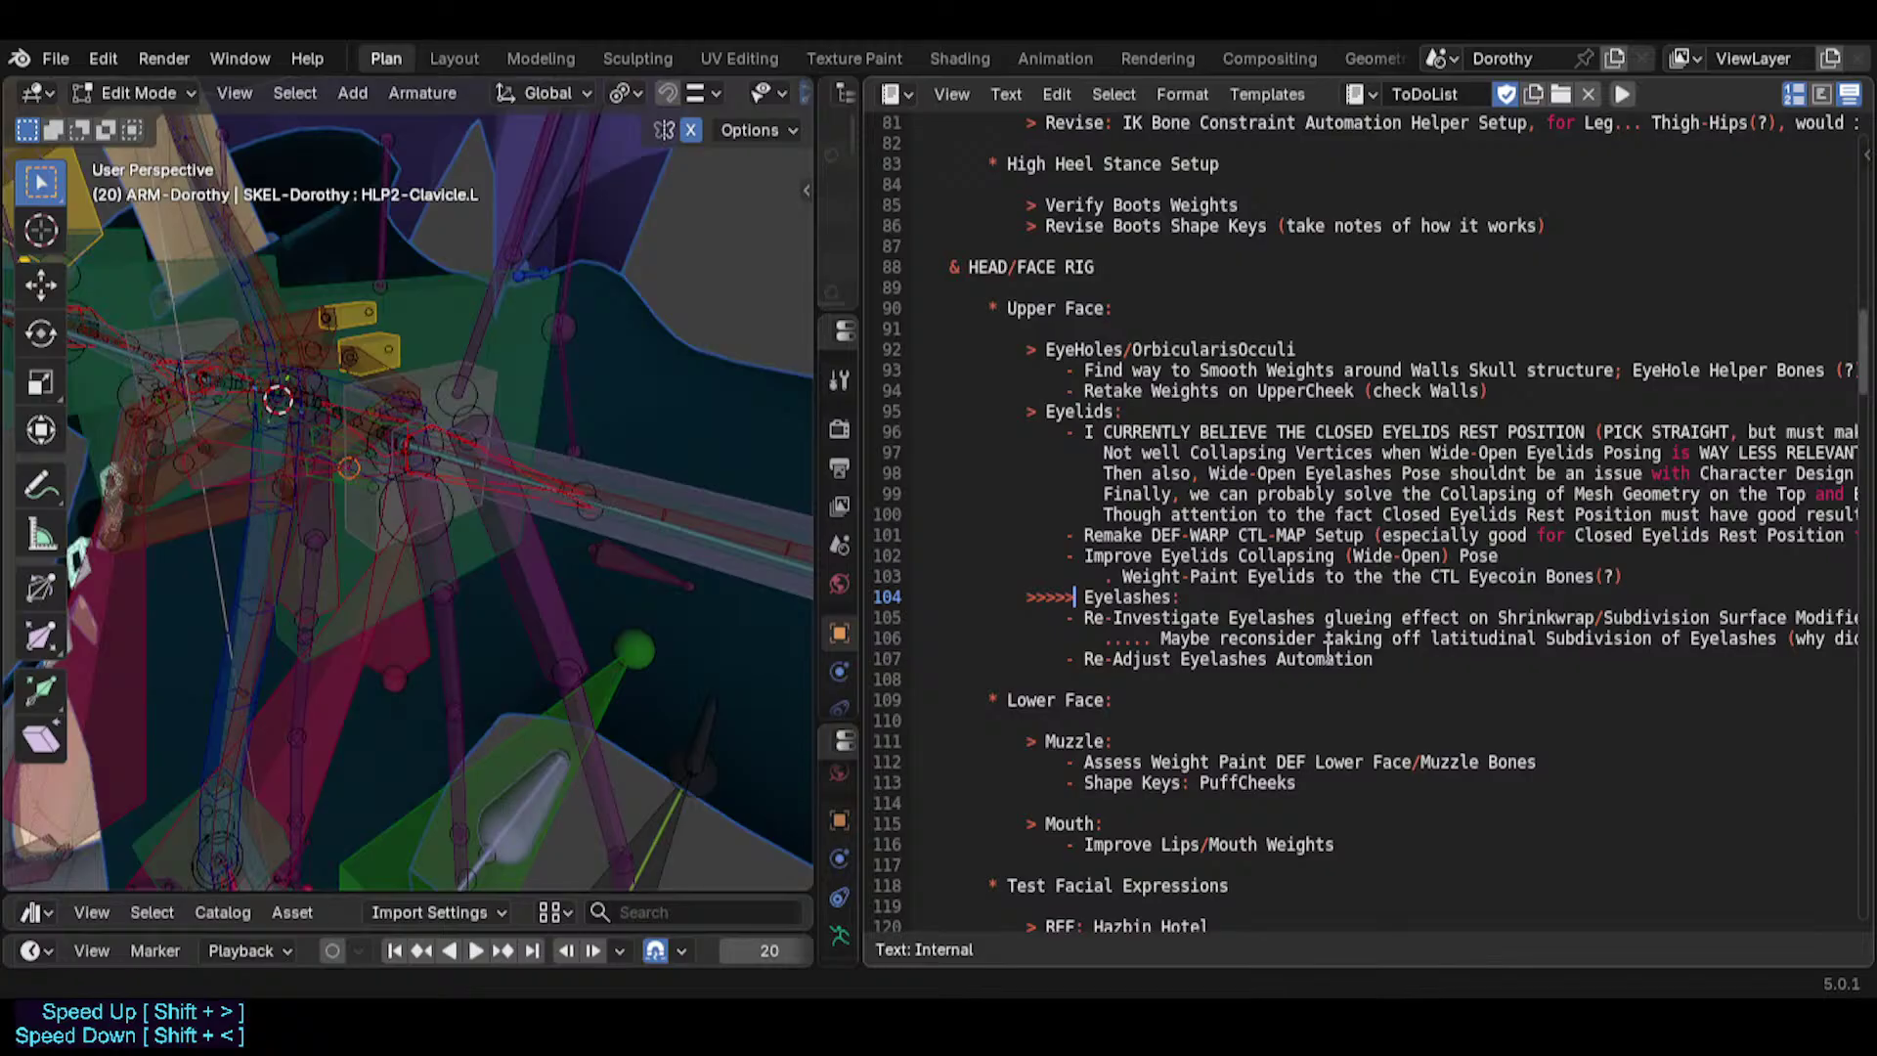
pyautogui.hotkey('shift', 'Left')
pyautogui.hotkey('shift', 'Left')
pyautogui.hotkey('shift', 'Left')
pyautogui.press('Right')
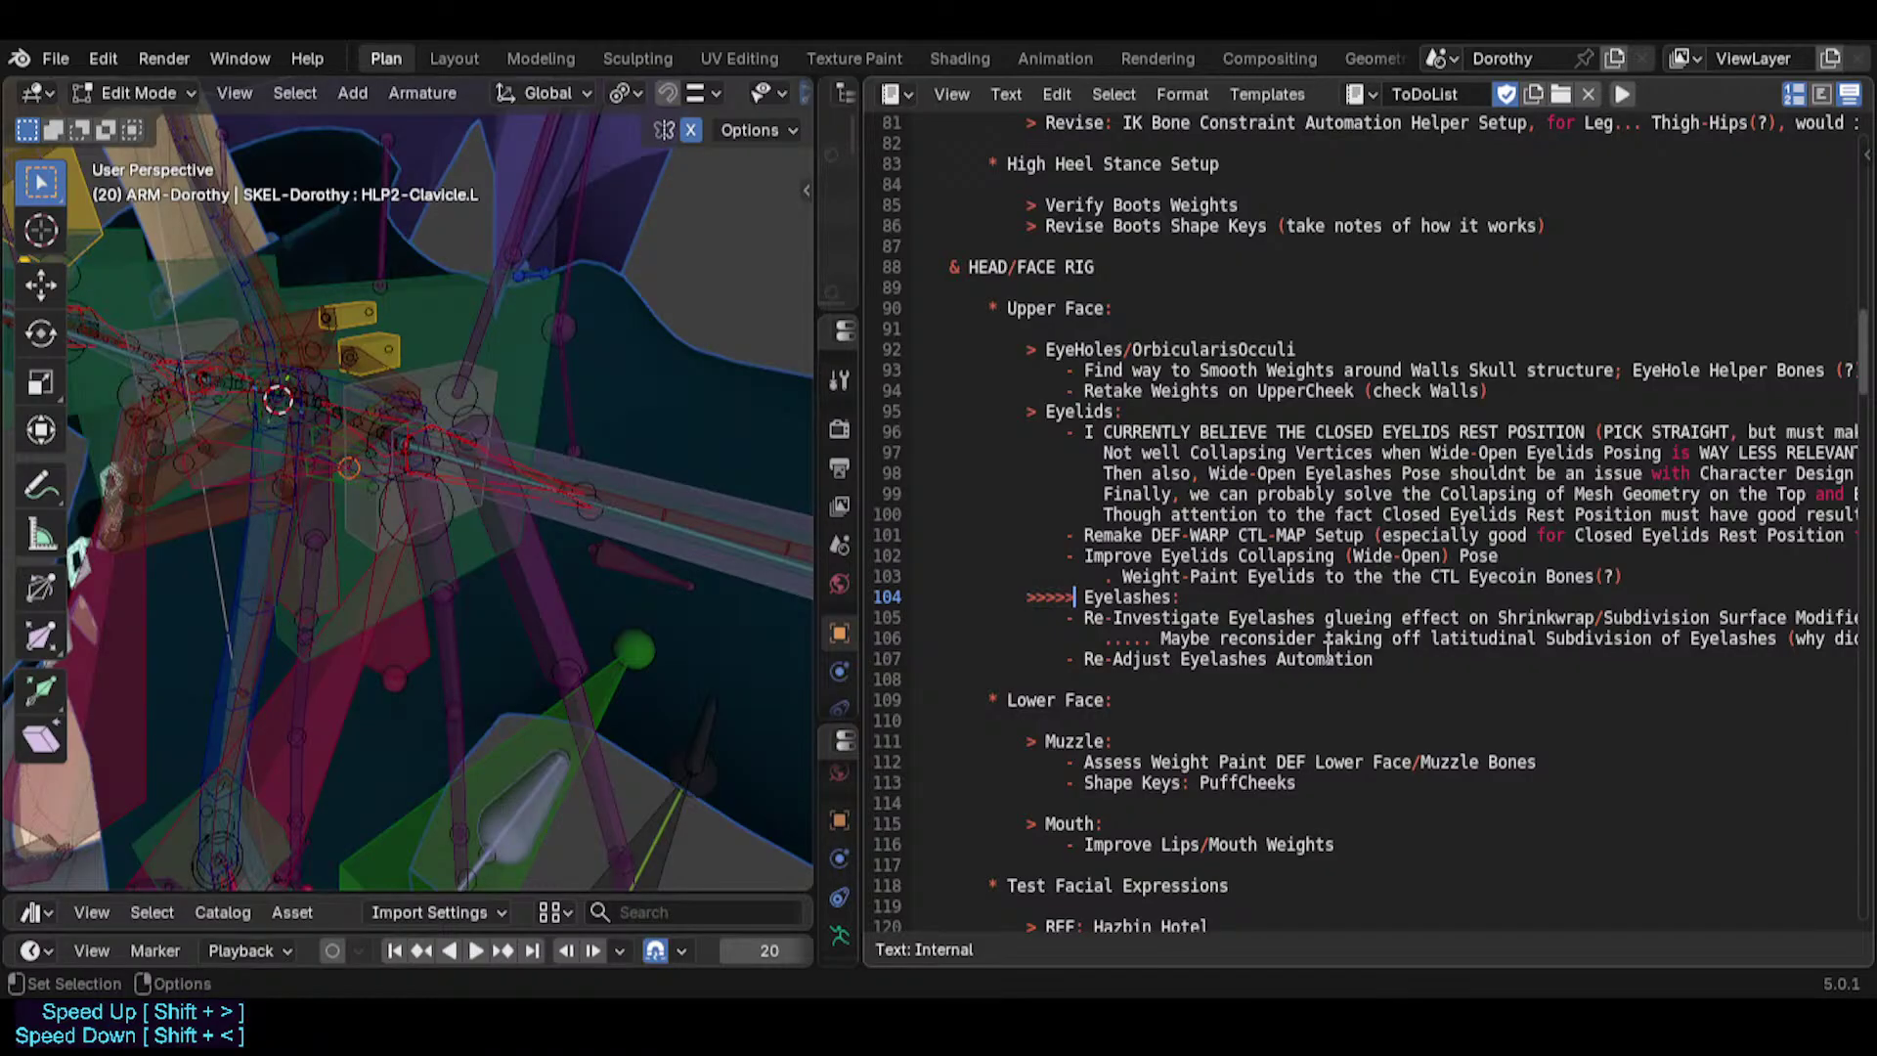
pyautogui.press('Down')
pyautogui.press('Down')
pyautogui.hotkey('ctrl', 's')
# Replace "Re-Adjust" with "Recover:" in the Eyelashes Automation note under Eyelashes and save the file.
pyautogui.press('Down')
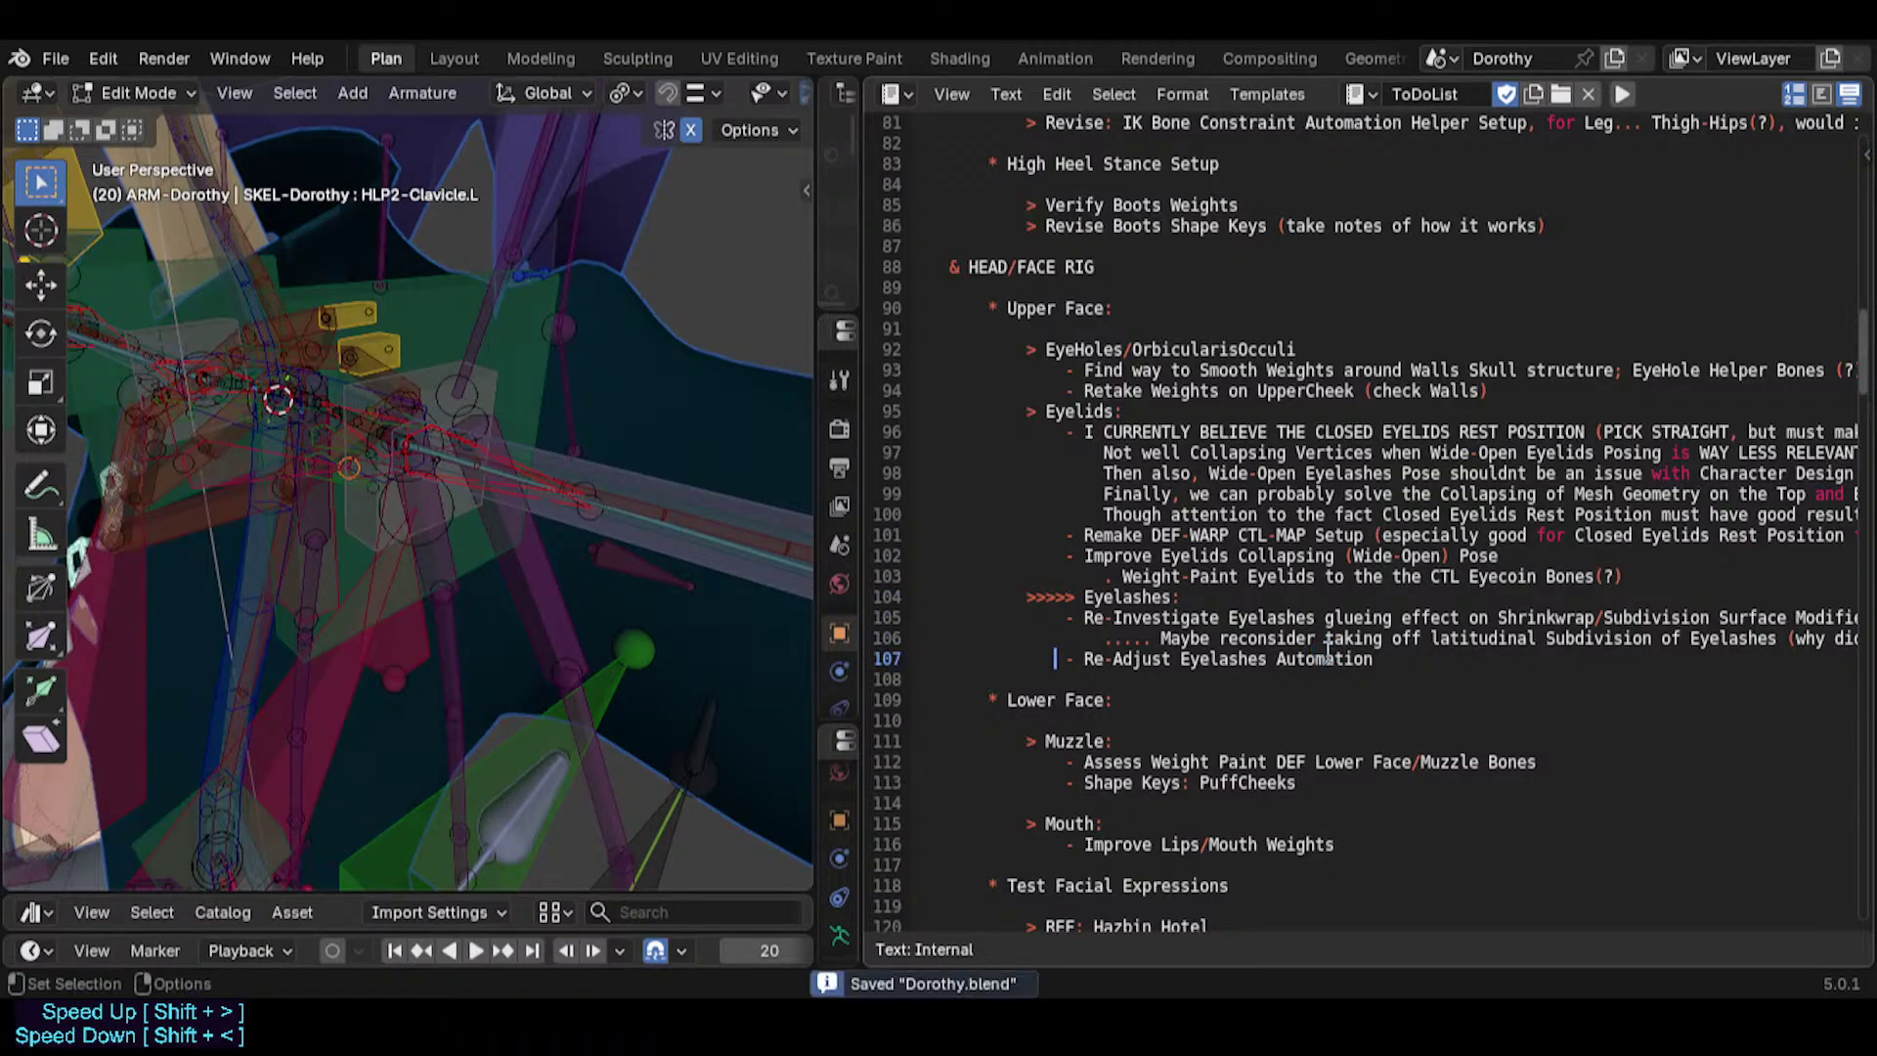
pyautogui.press('Right')
pyautogui.press('Right')
pyautogui.hotkey('shift', 'Right')
pyautogui.hotkey('shift', 'Right')
pyautogui.hotkey('shift', 'Right')
pyautogui.hotkey('shift', 'Right')
pyautogui.hotkey('shift', 'Right')
pyautogui.hotkey('shift', 'Right')
pyautogui.hotkey('shift', 'Right')
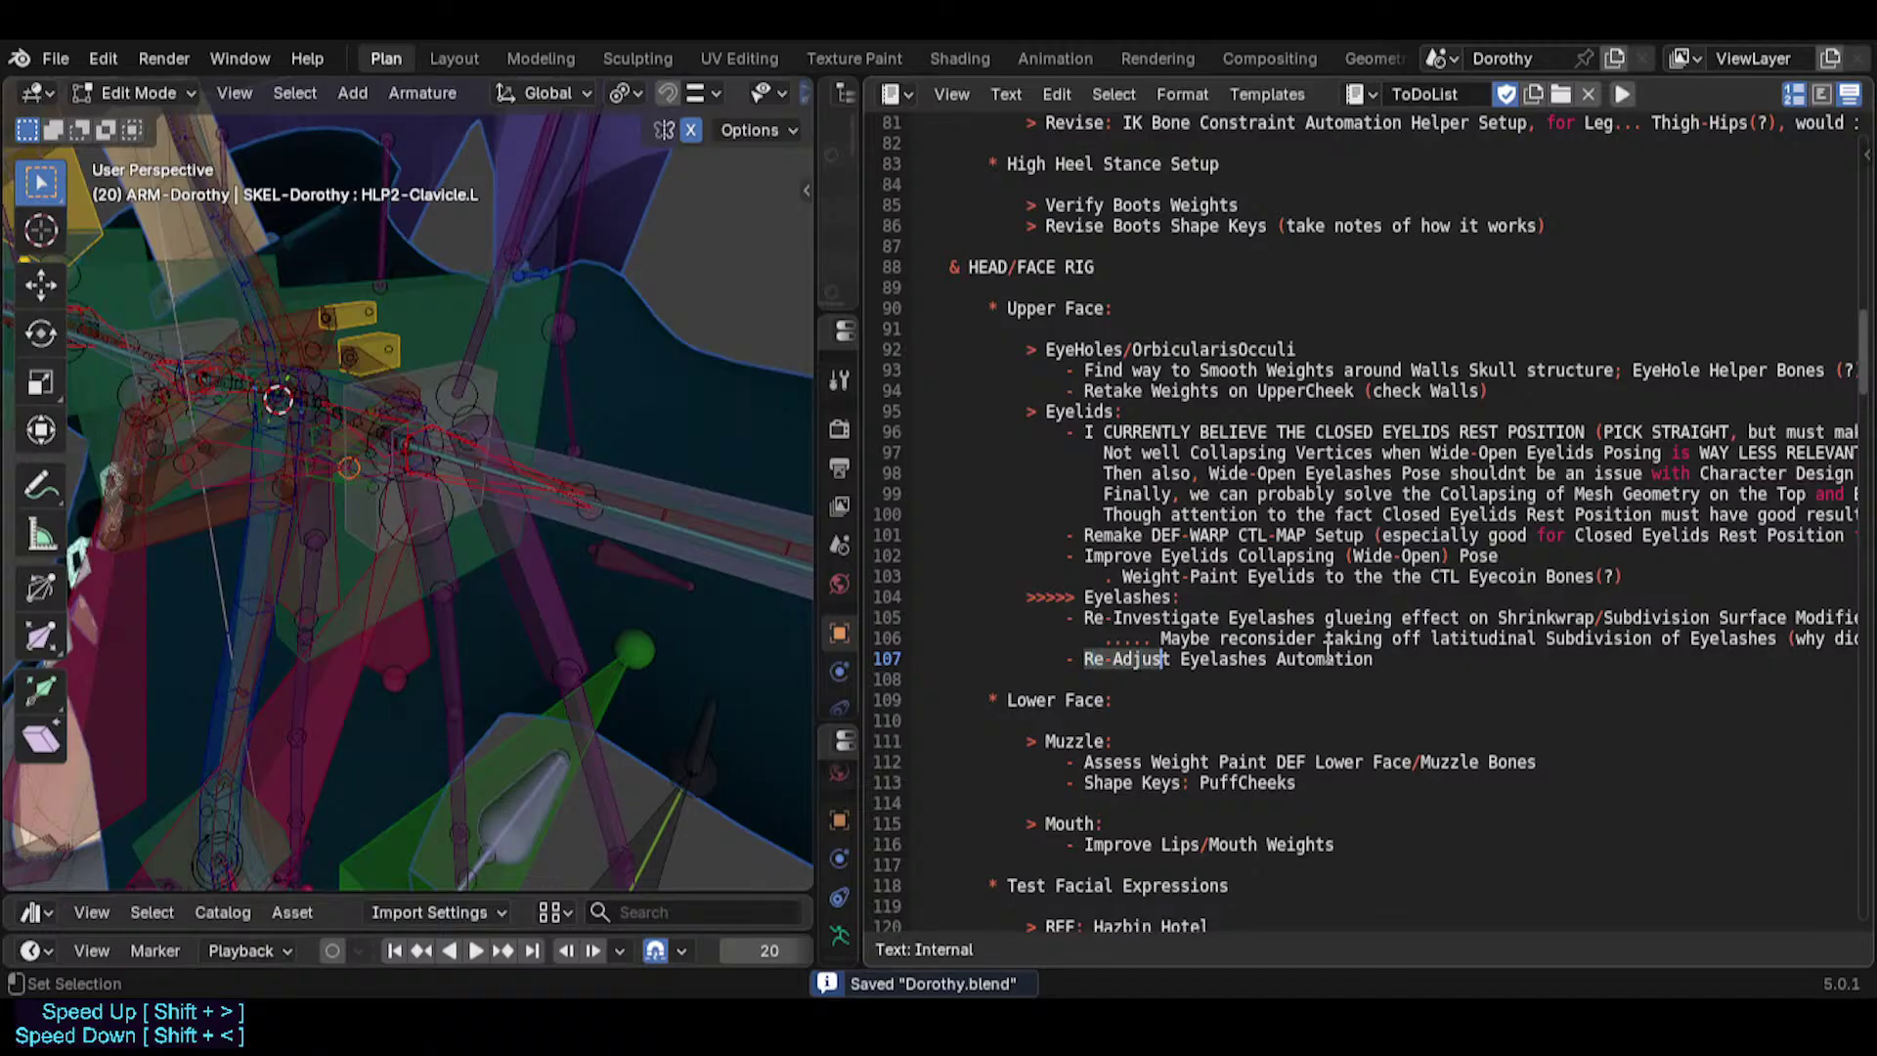
pyautogui.press('BackSpace')
pyautogui.write('cover:')
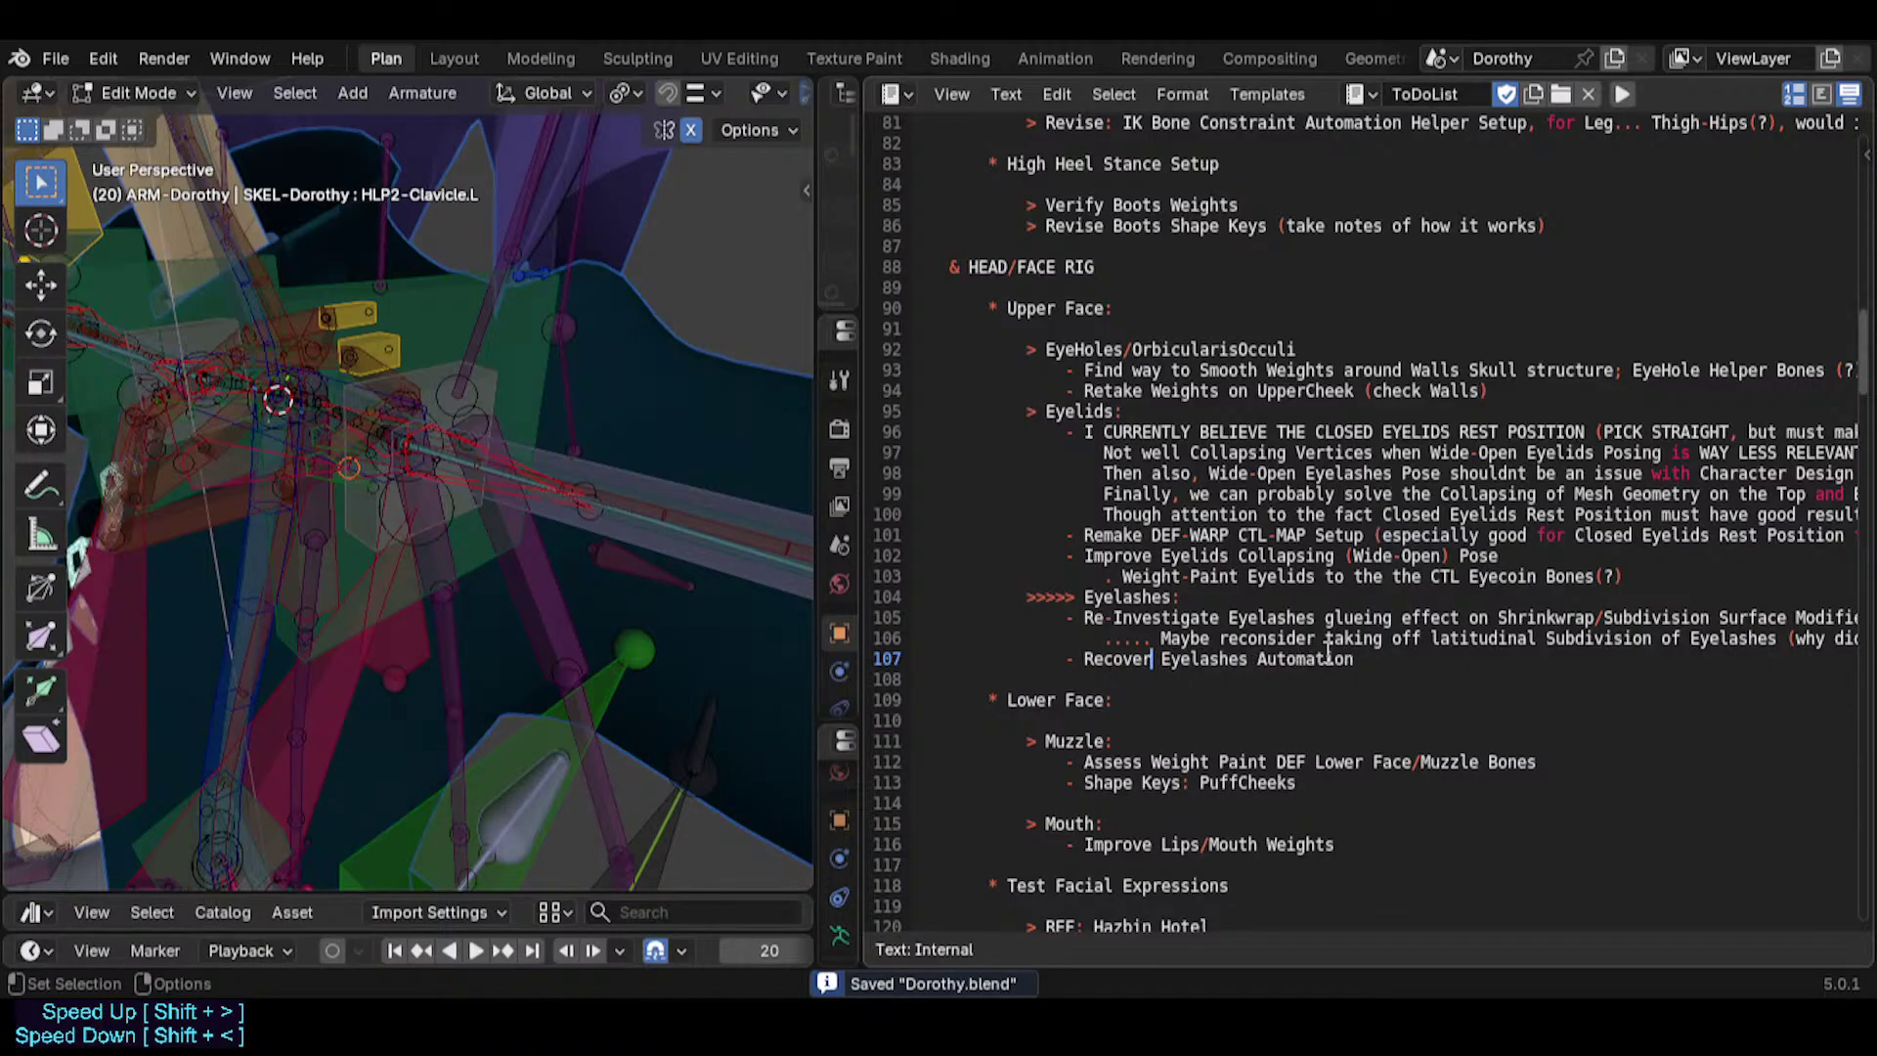
pyautogui.press('End')
pyautogui.hotkey('ctrl', 's')
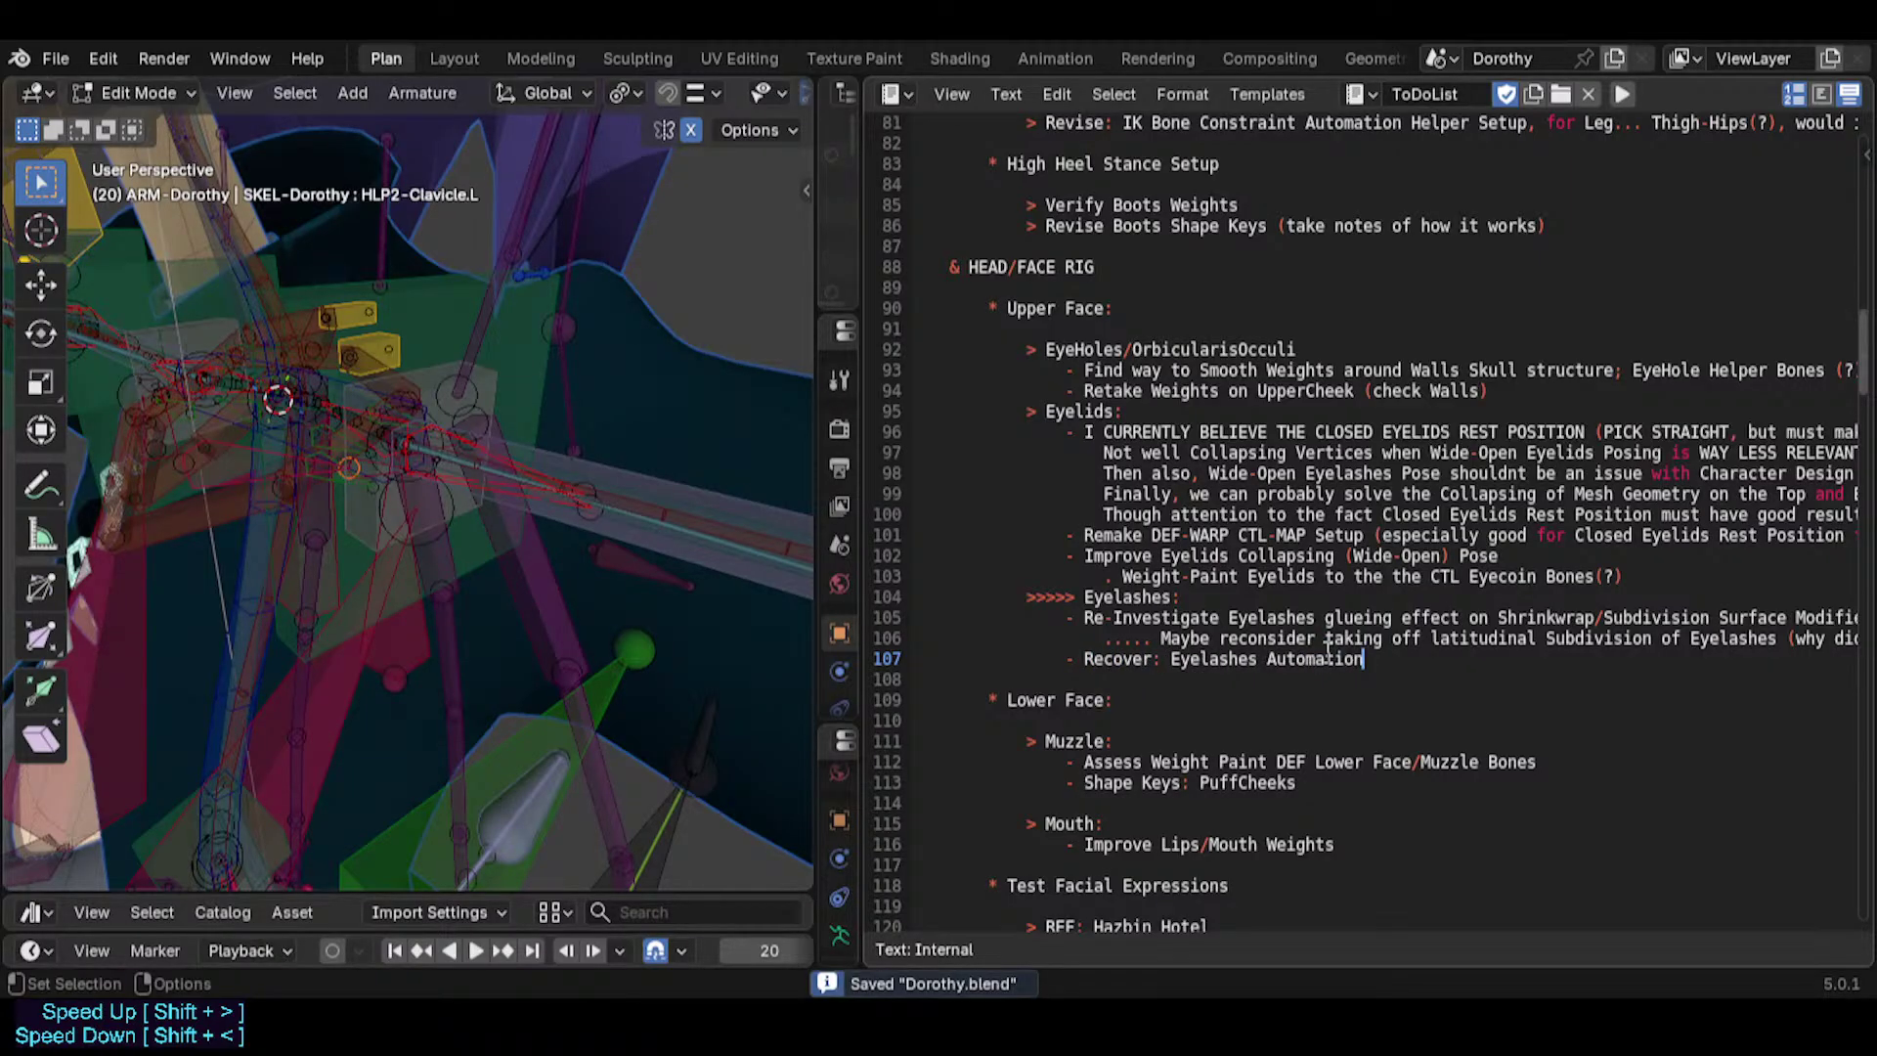
# Extend the bullets of the Recover: Eyelashes Automation and Re-Investigate Eyelashes notes to five dashes each.
pyautogui.press('Home')
pyautogui.write('----')
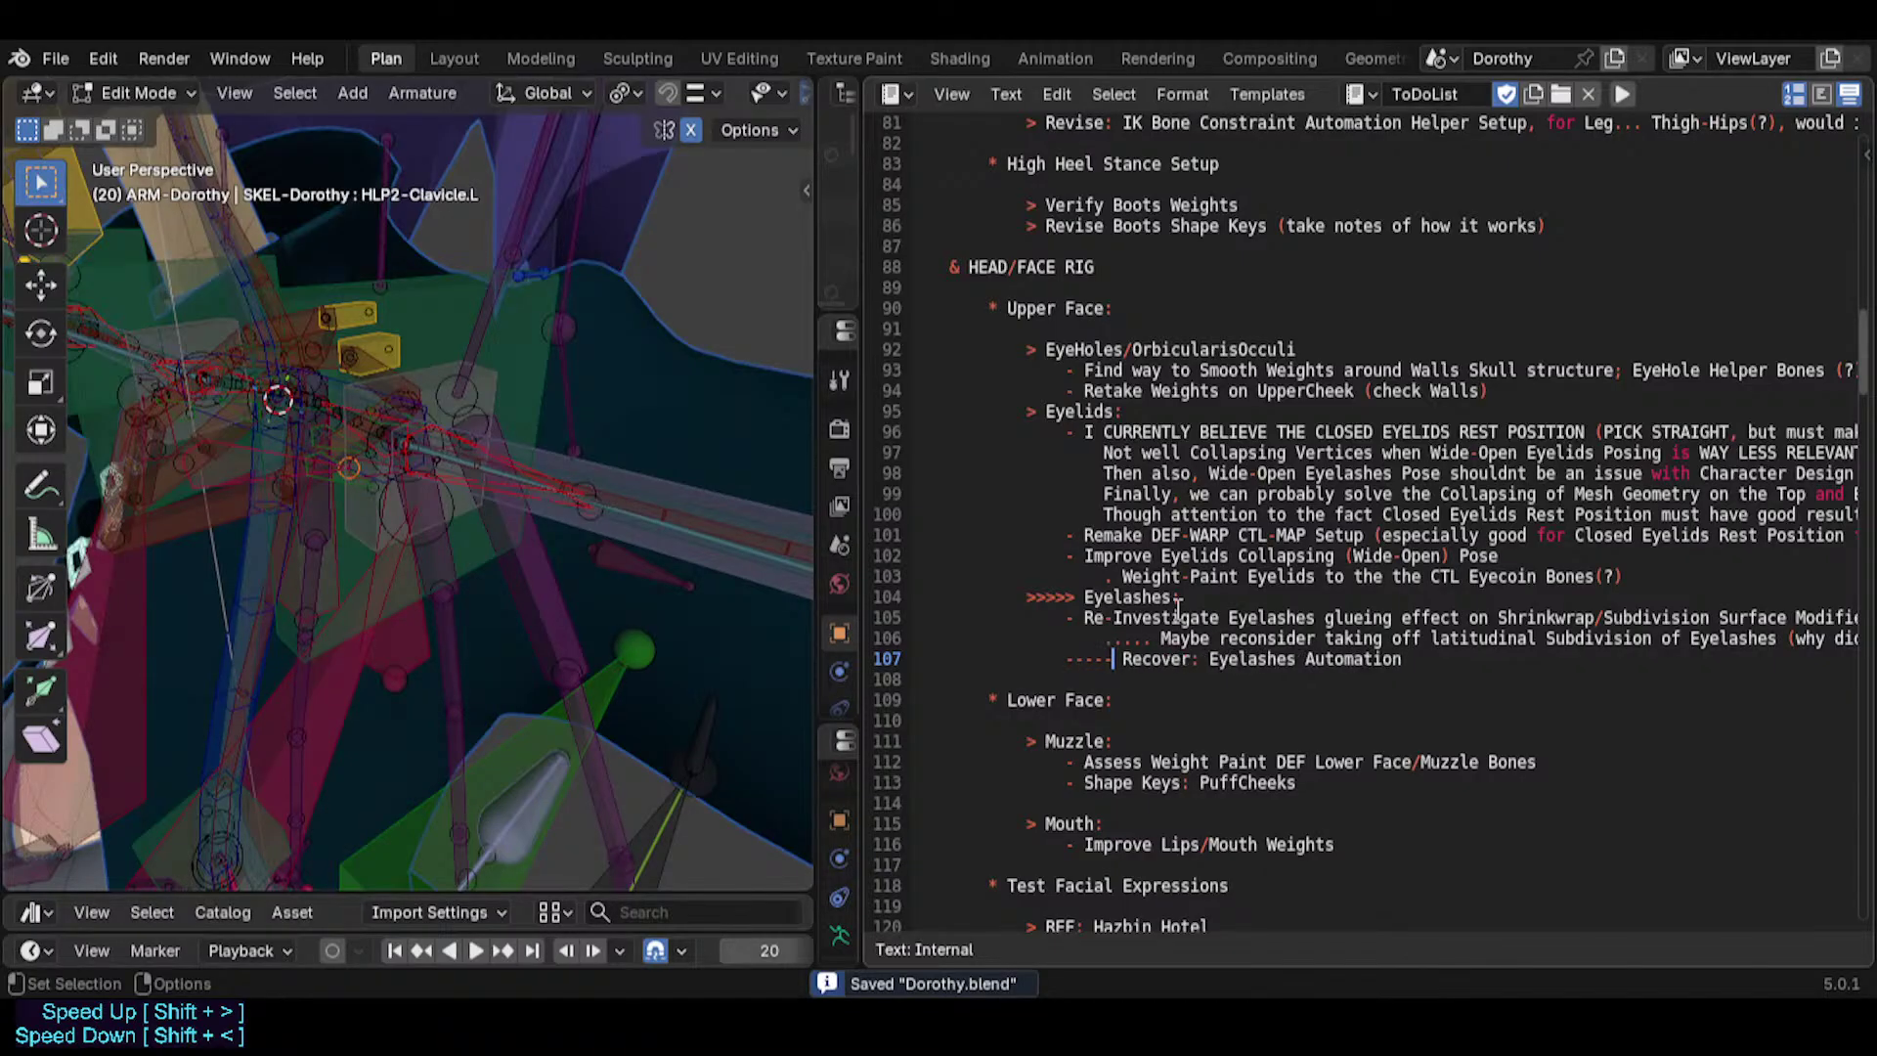
pyautogui.hotkey('ctrl', 's')
pyautogui.click(1088, 630)
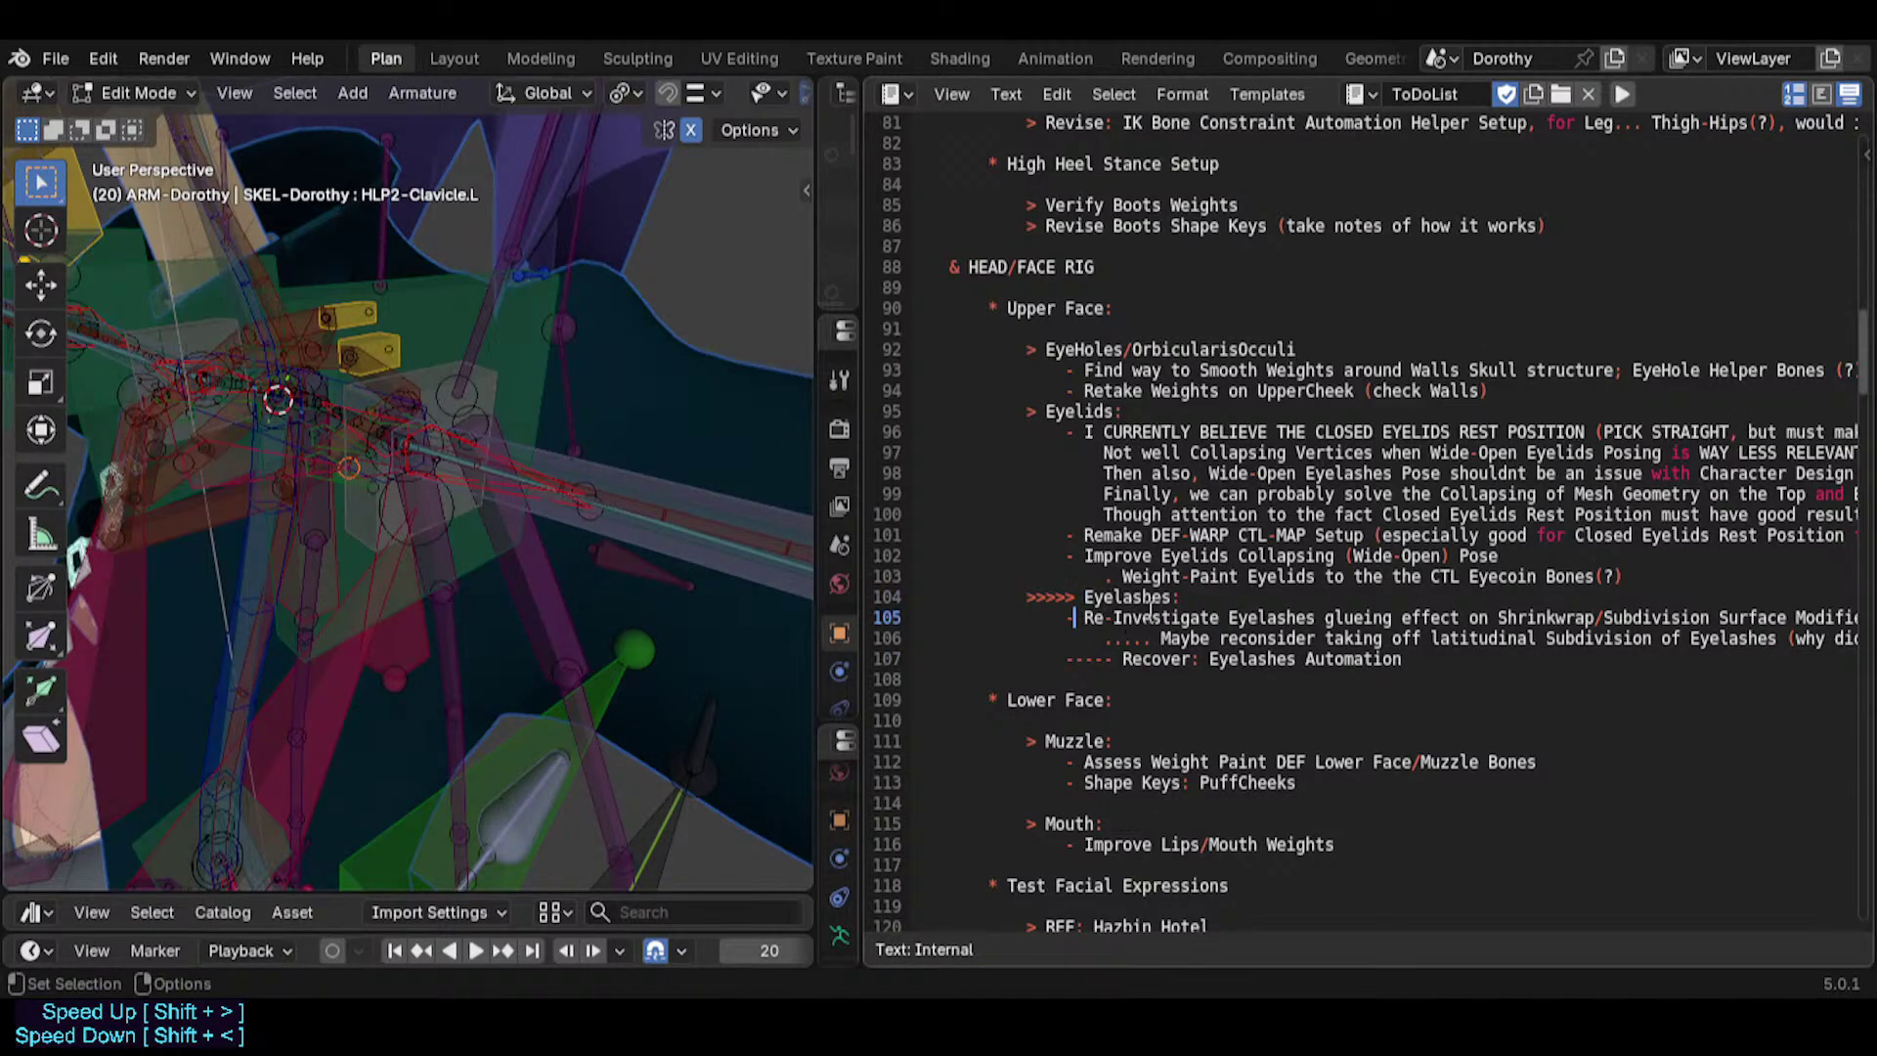
pyautogui.write('----')
# Reduce the bullet of the latitudinal Subdivision sub-note to a single dot and save the file.
pyautogui.press('Down')
pyautogui.press('Delete')
pyautogui.press('Delete')
pyautogui.press('Delete')
pyautogui.press('Delete')
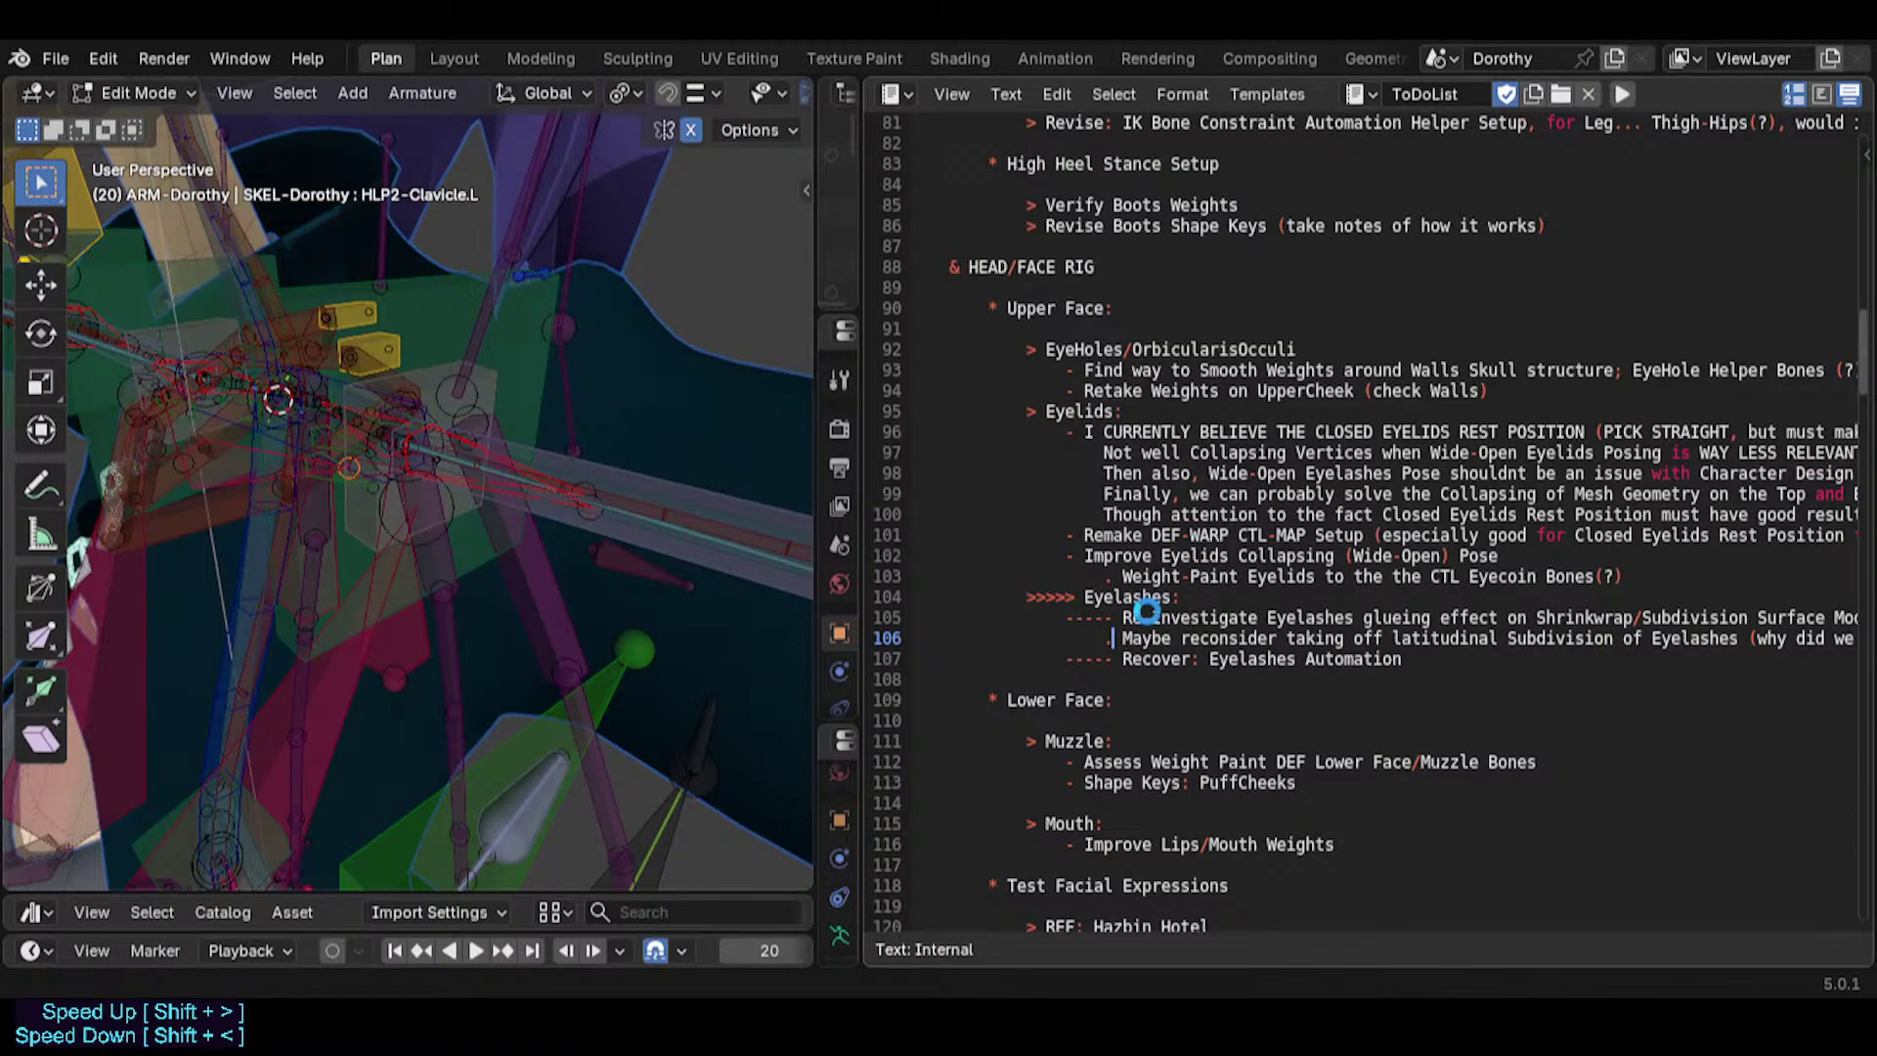
pyautogui.hotkey('ctrl', 's')
# Remove one blank line between the Face Pose Assets entry and the CUSTOM SHAPES/WIDGETS heading.
pyautogui.scroll(-3, 1168, 601)
pyautogui.scroll(-4, 1176, 597)
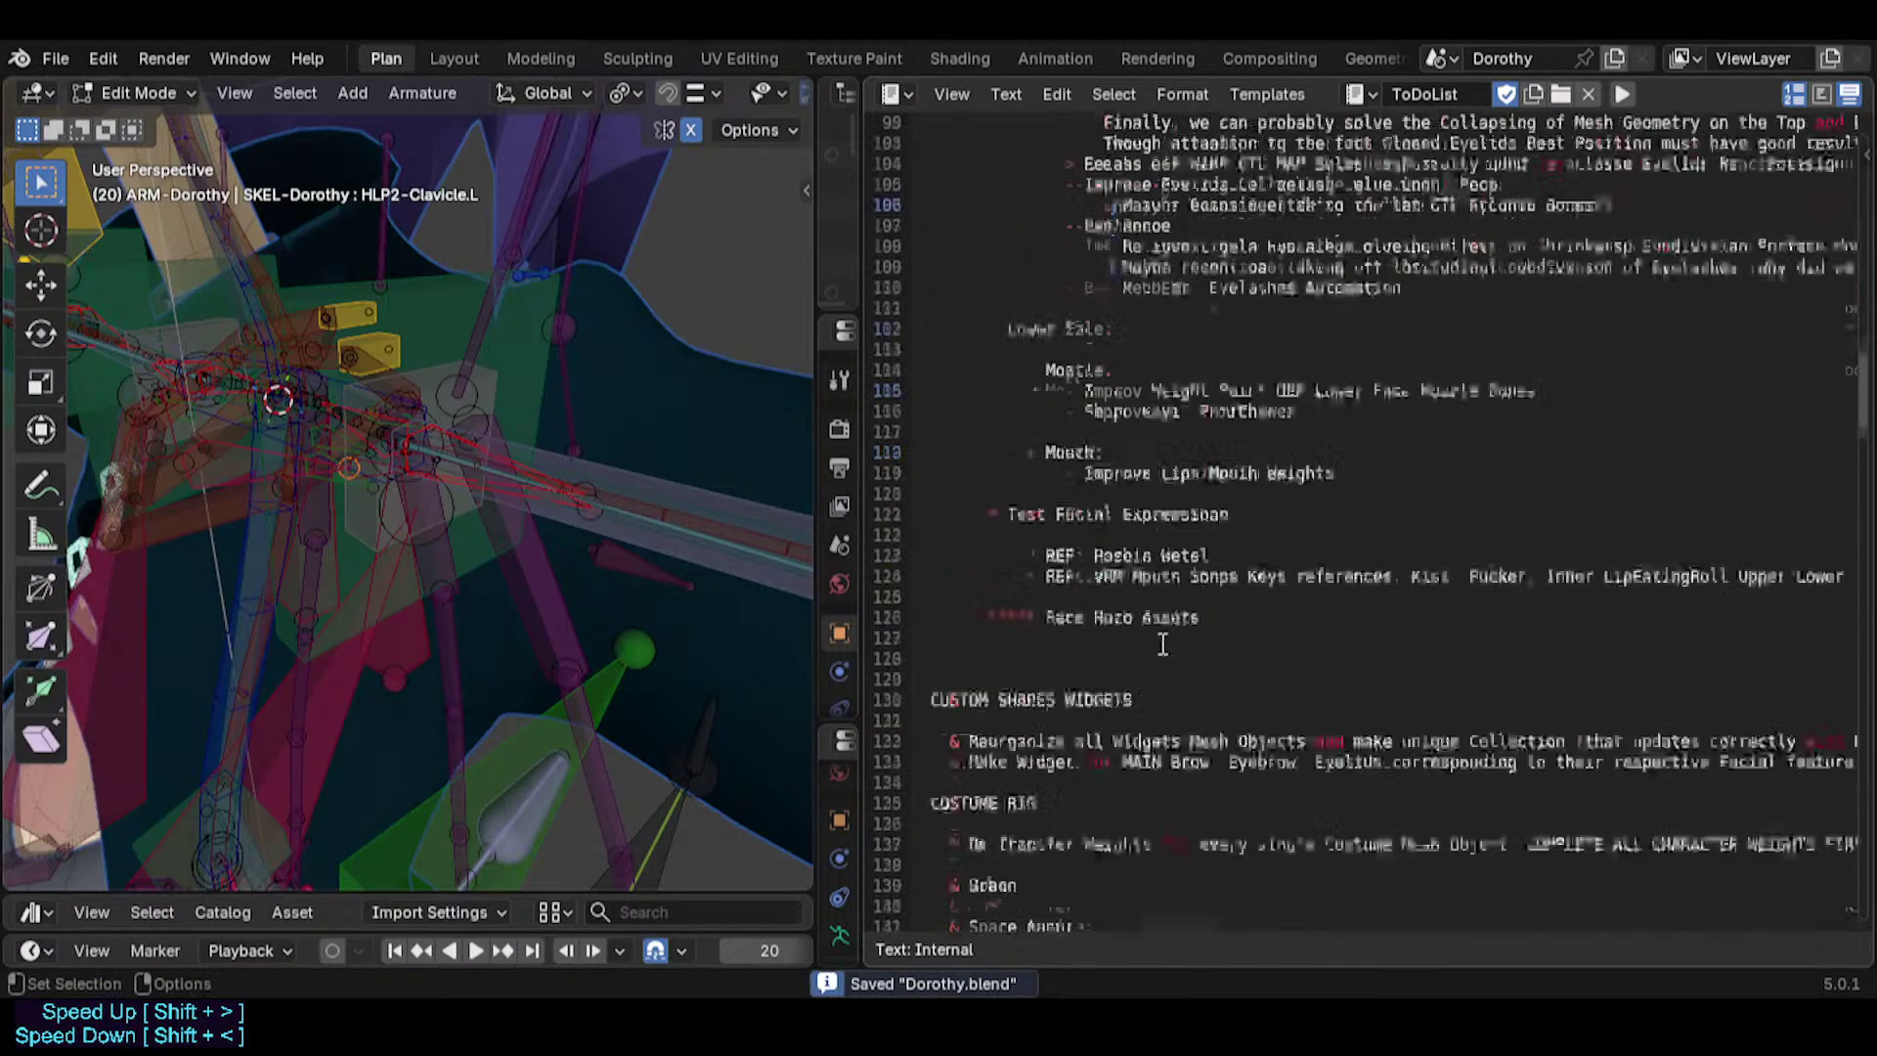
pyautogui.scroll(12, 1163, 640)
pyautogui.scroll(11, 1239, 569)
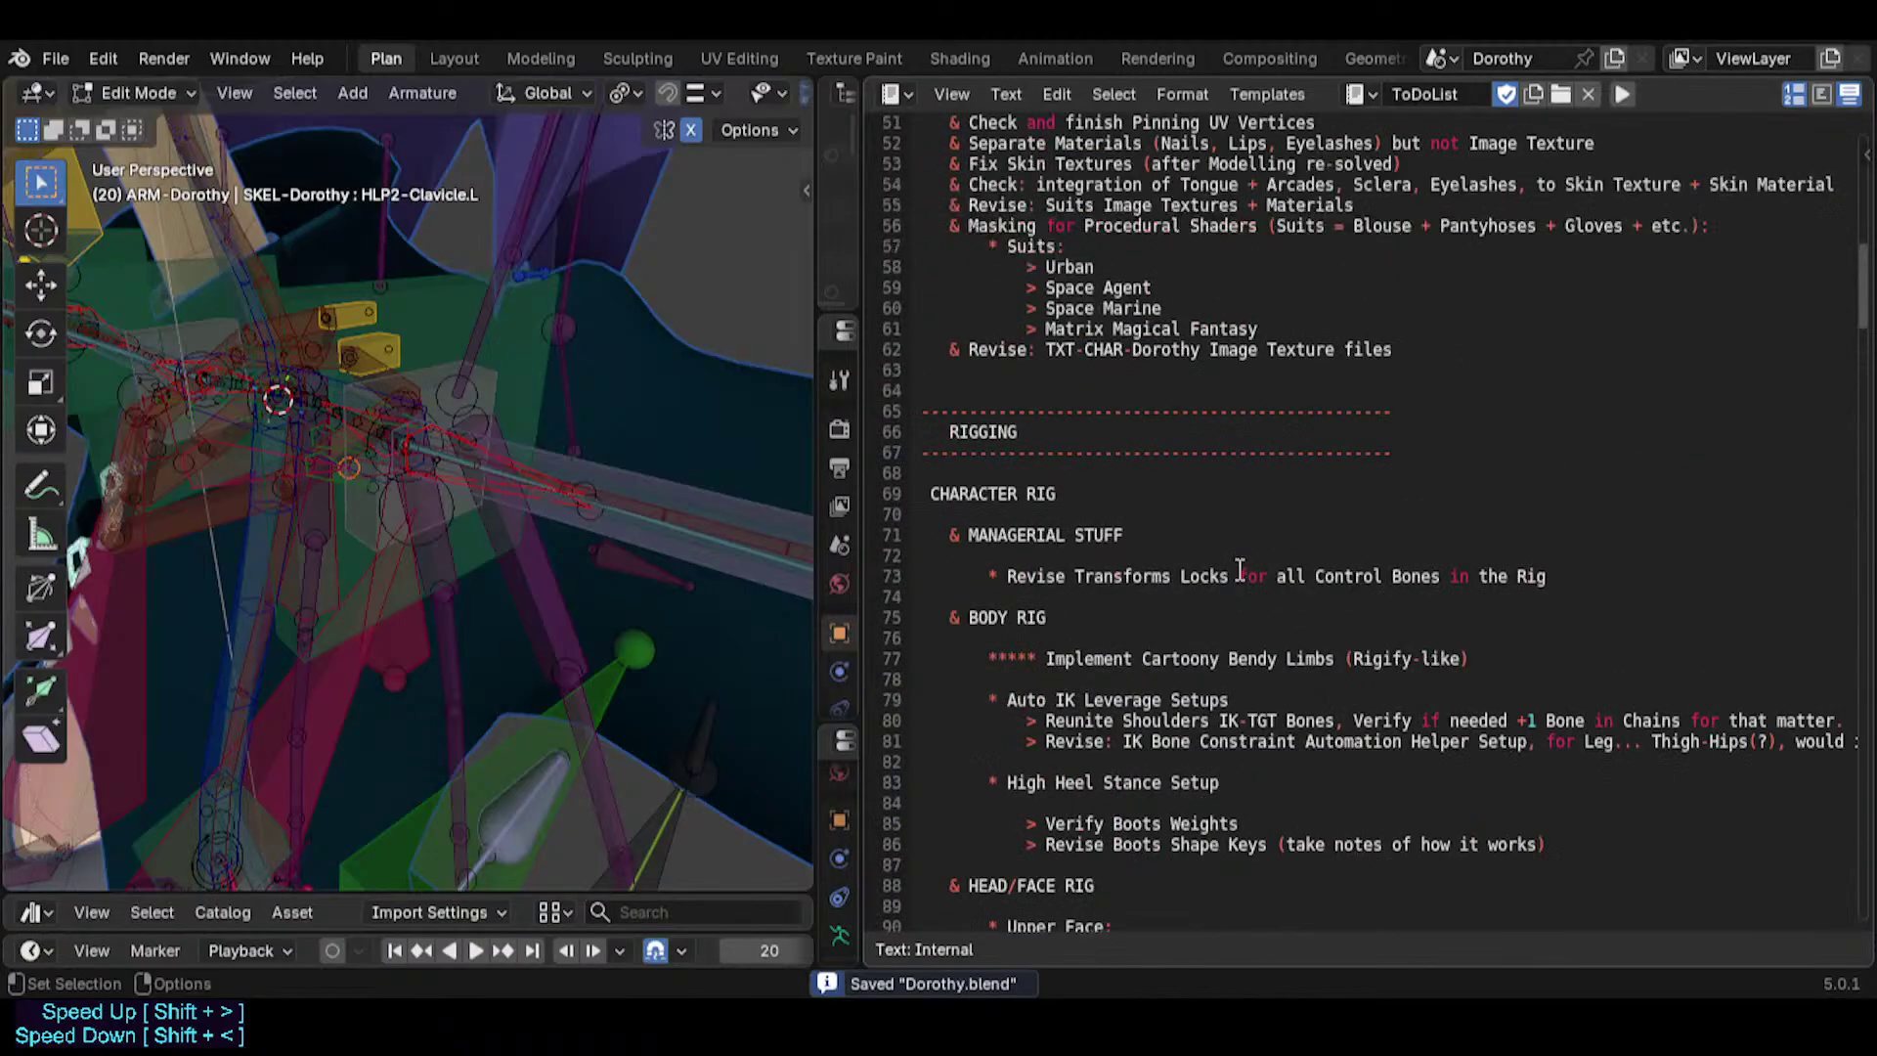
pyautogui.scroll(-7, 1150, 489)
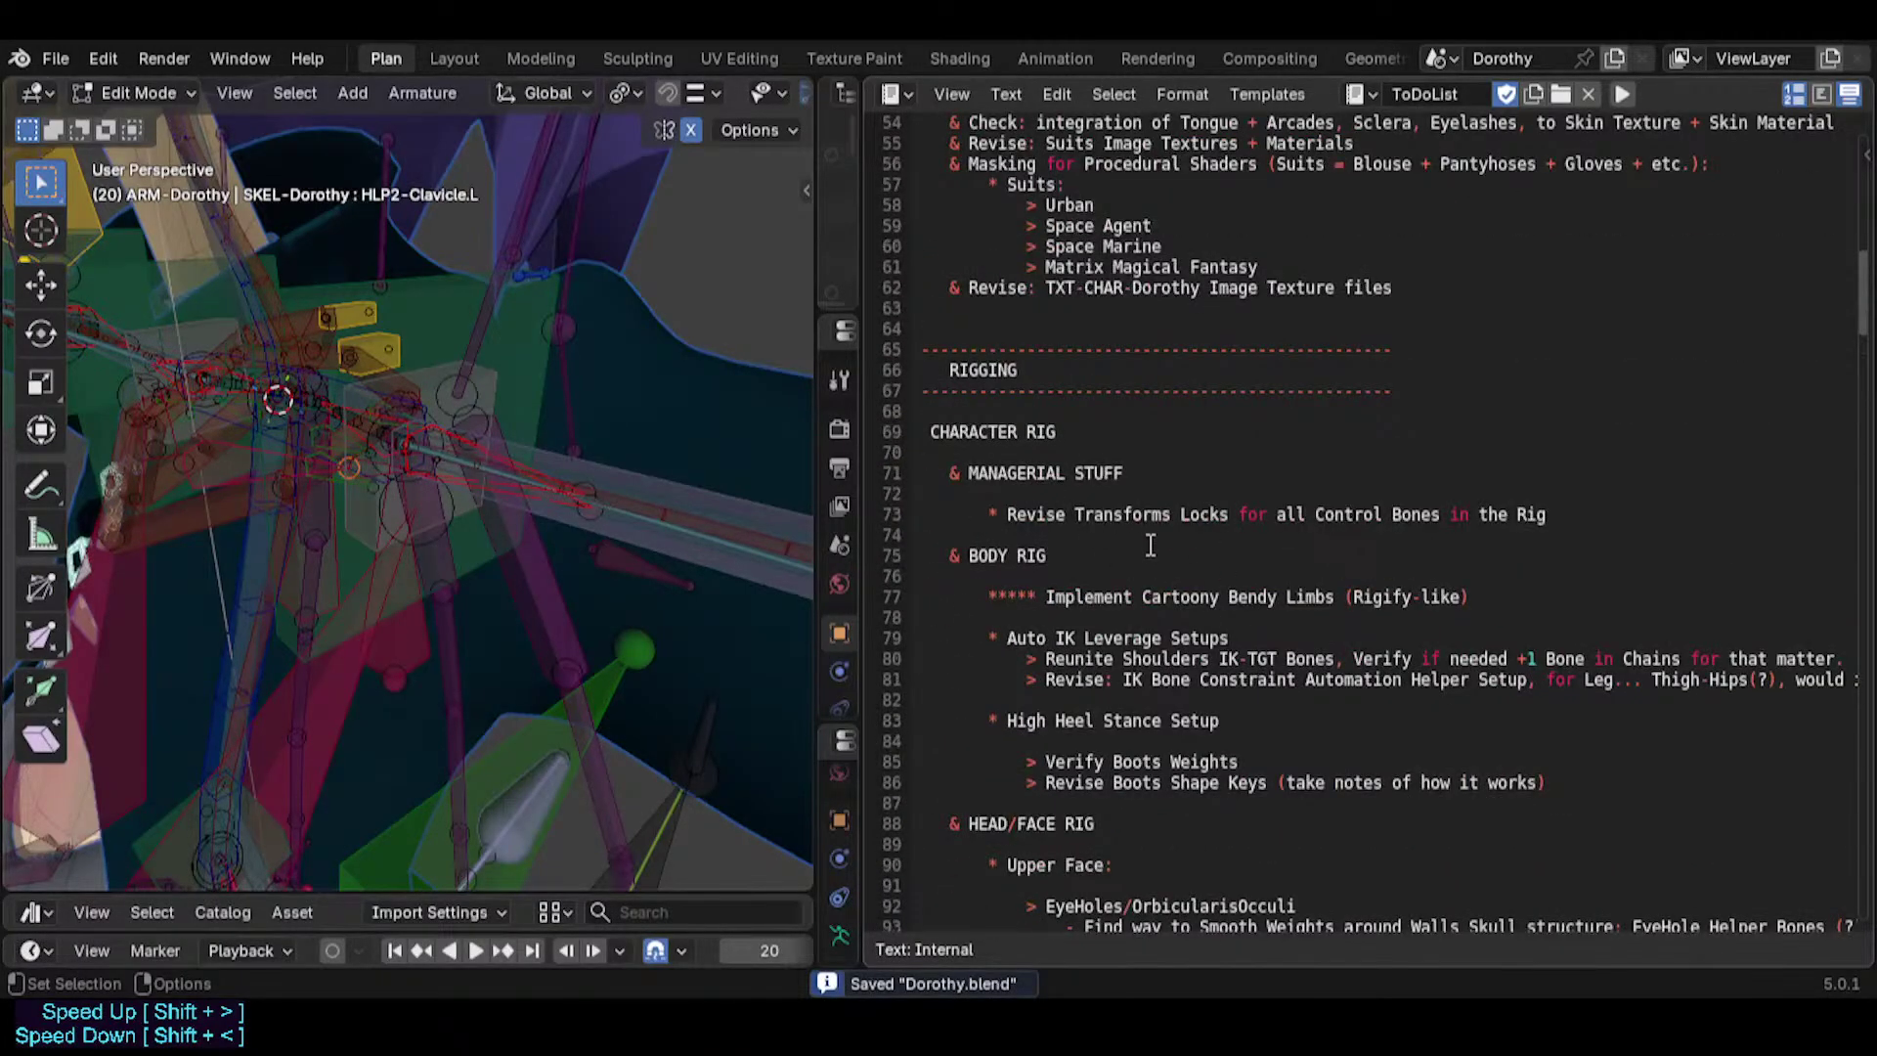
pyautogui.scroll(-20, 1149, 528)
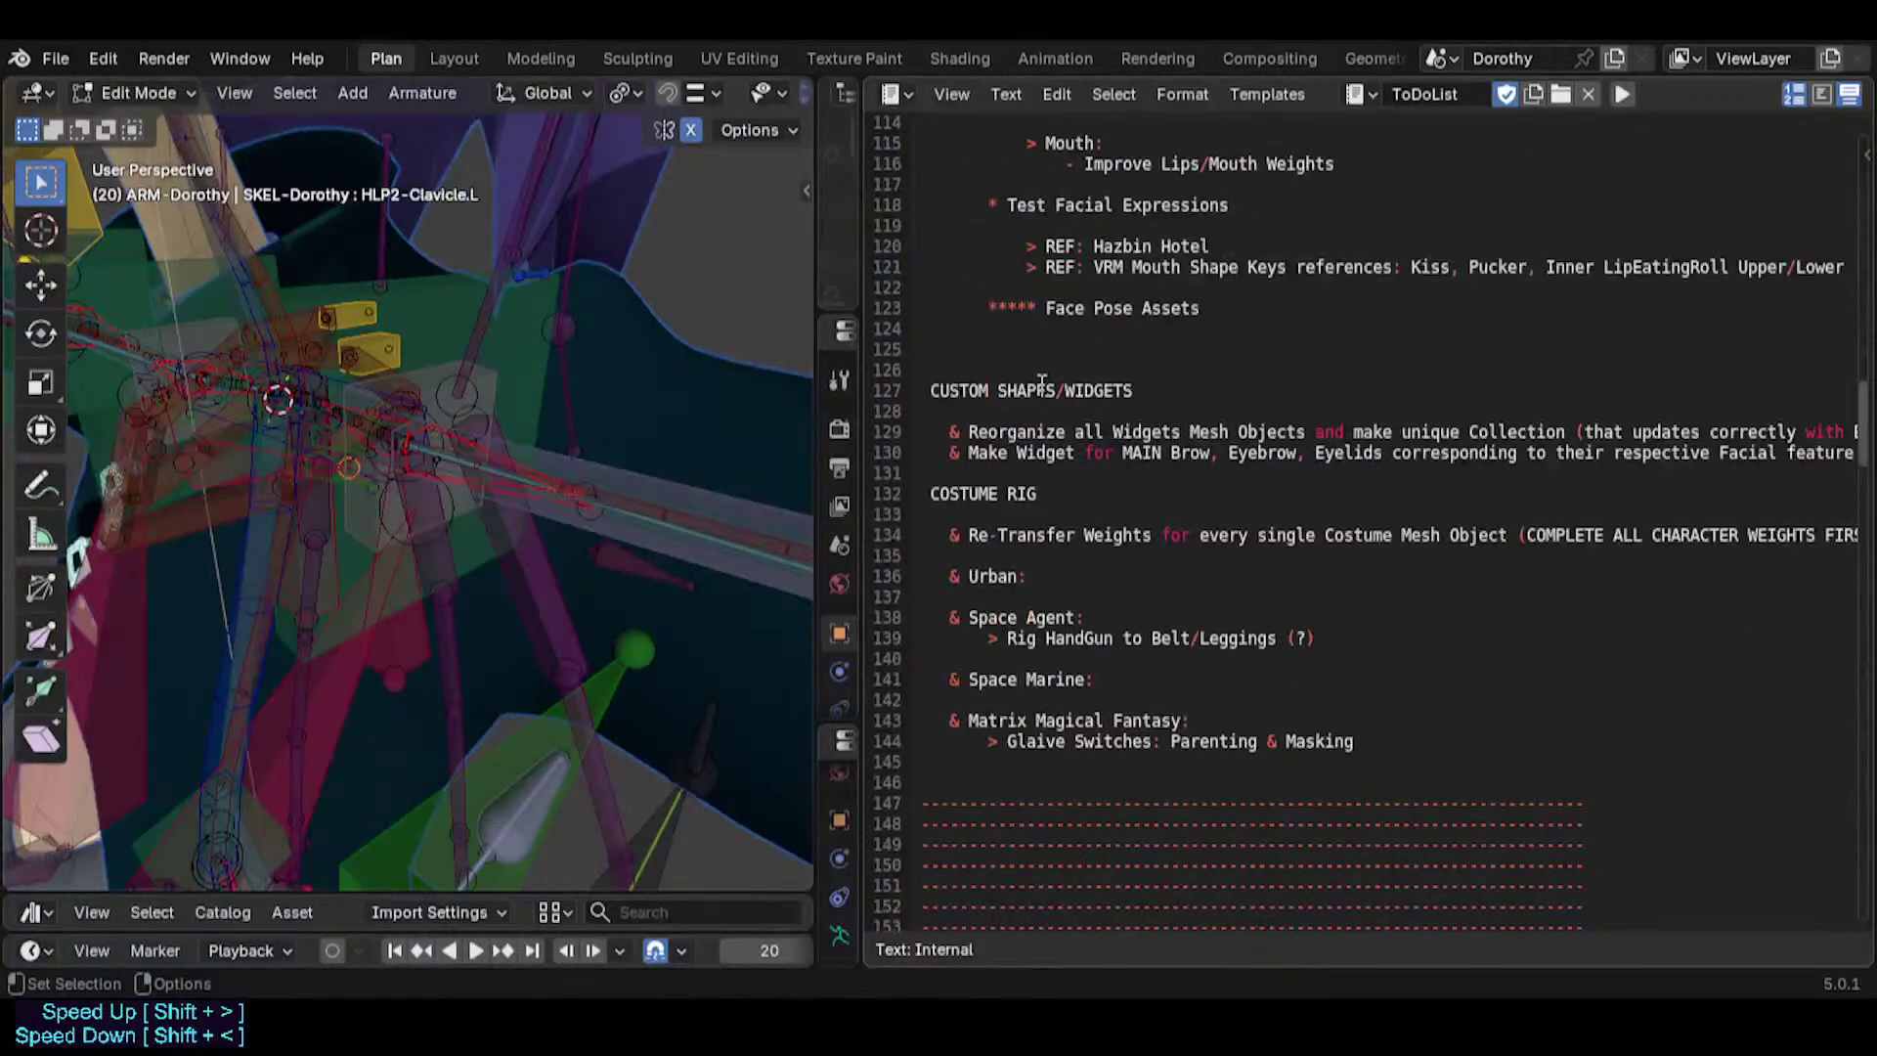
pyautogui.click(1035, 352)
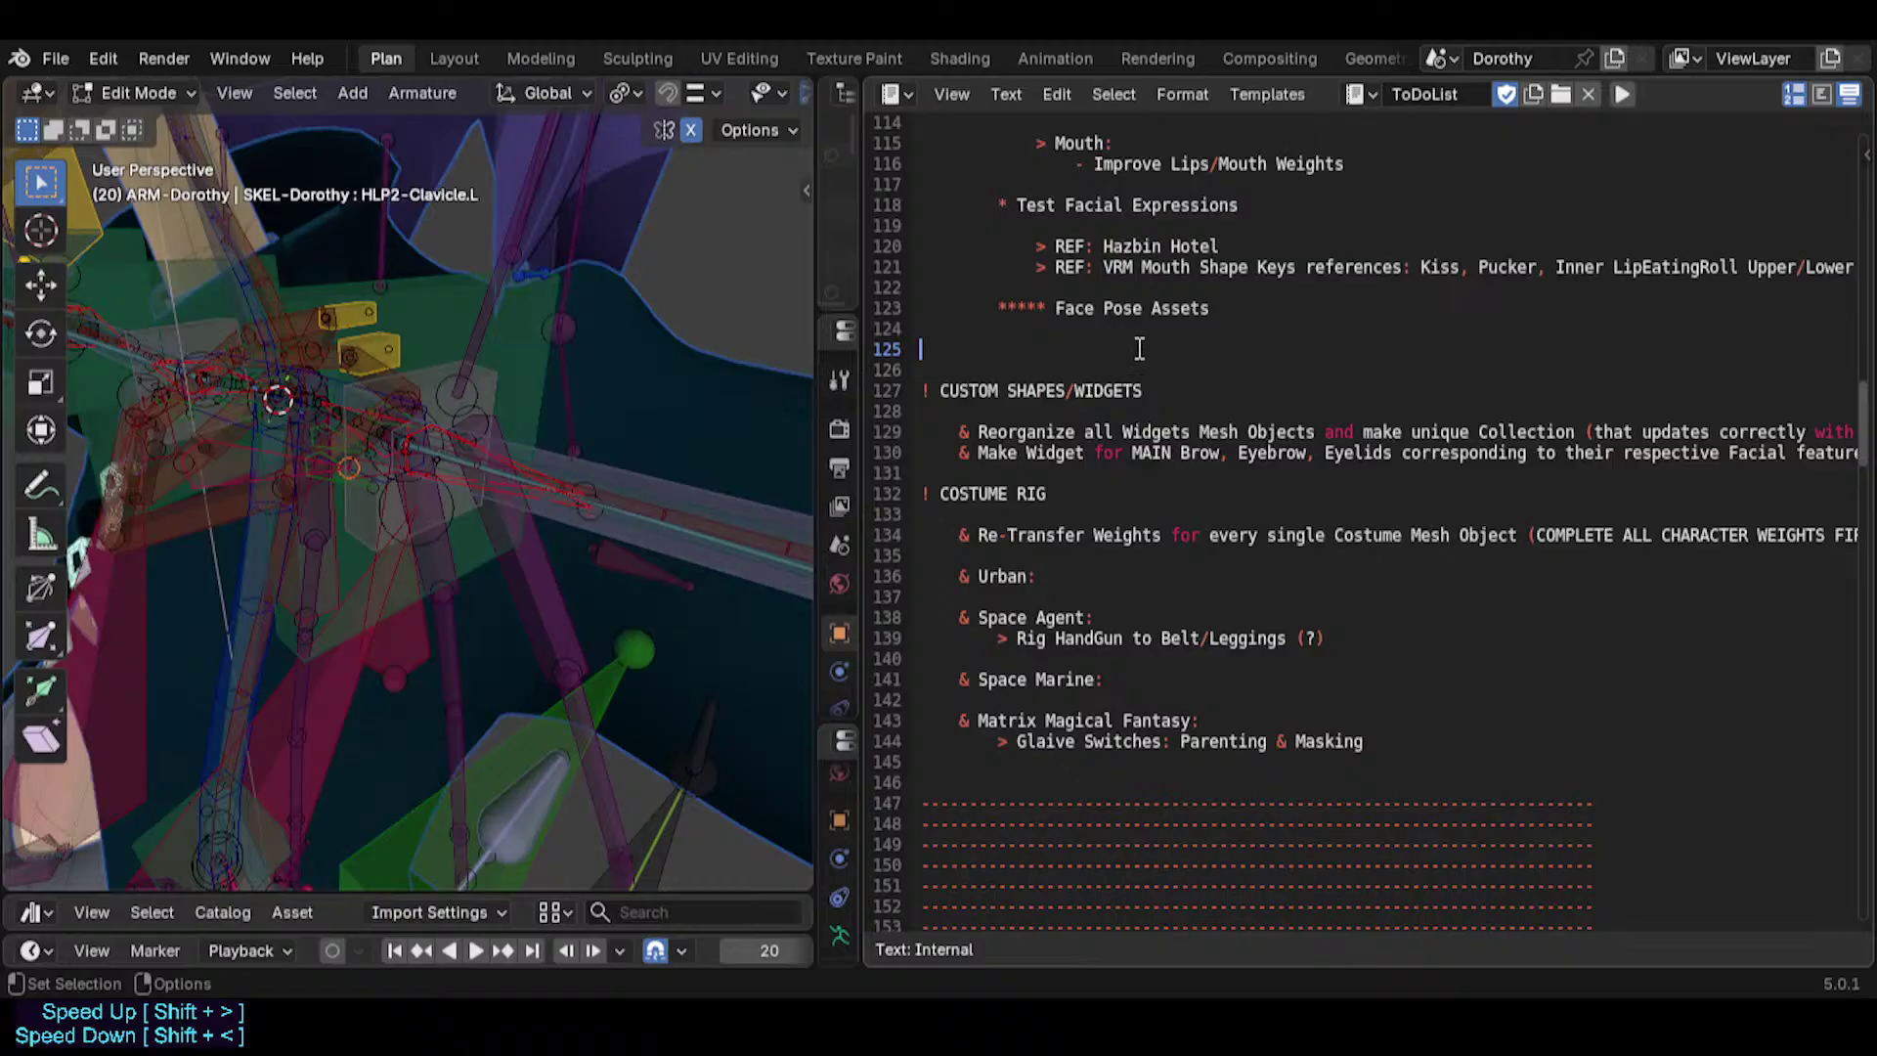
pyautogui.press('Delete')
pyautogui.press('Delete')
pyautogui.press('Return')
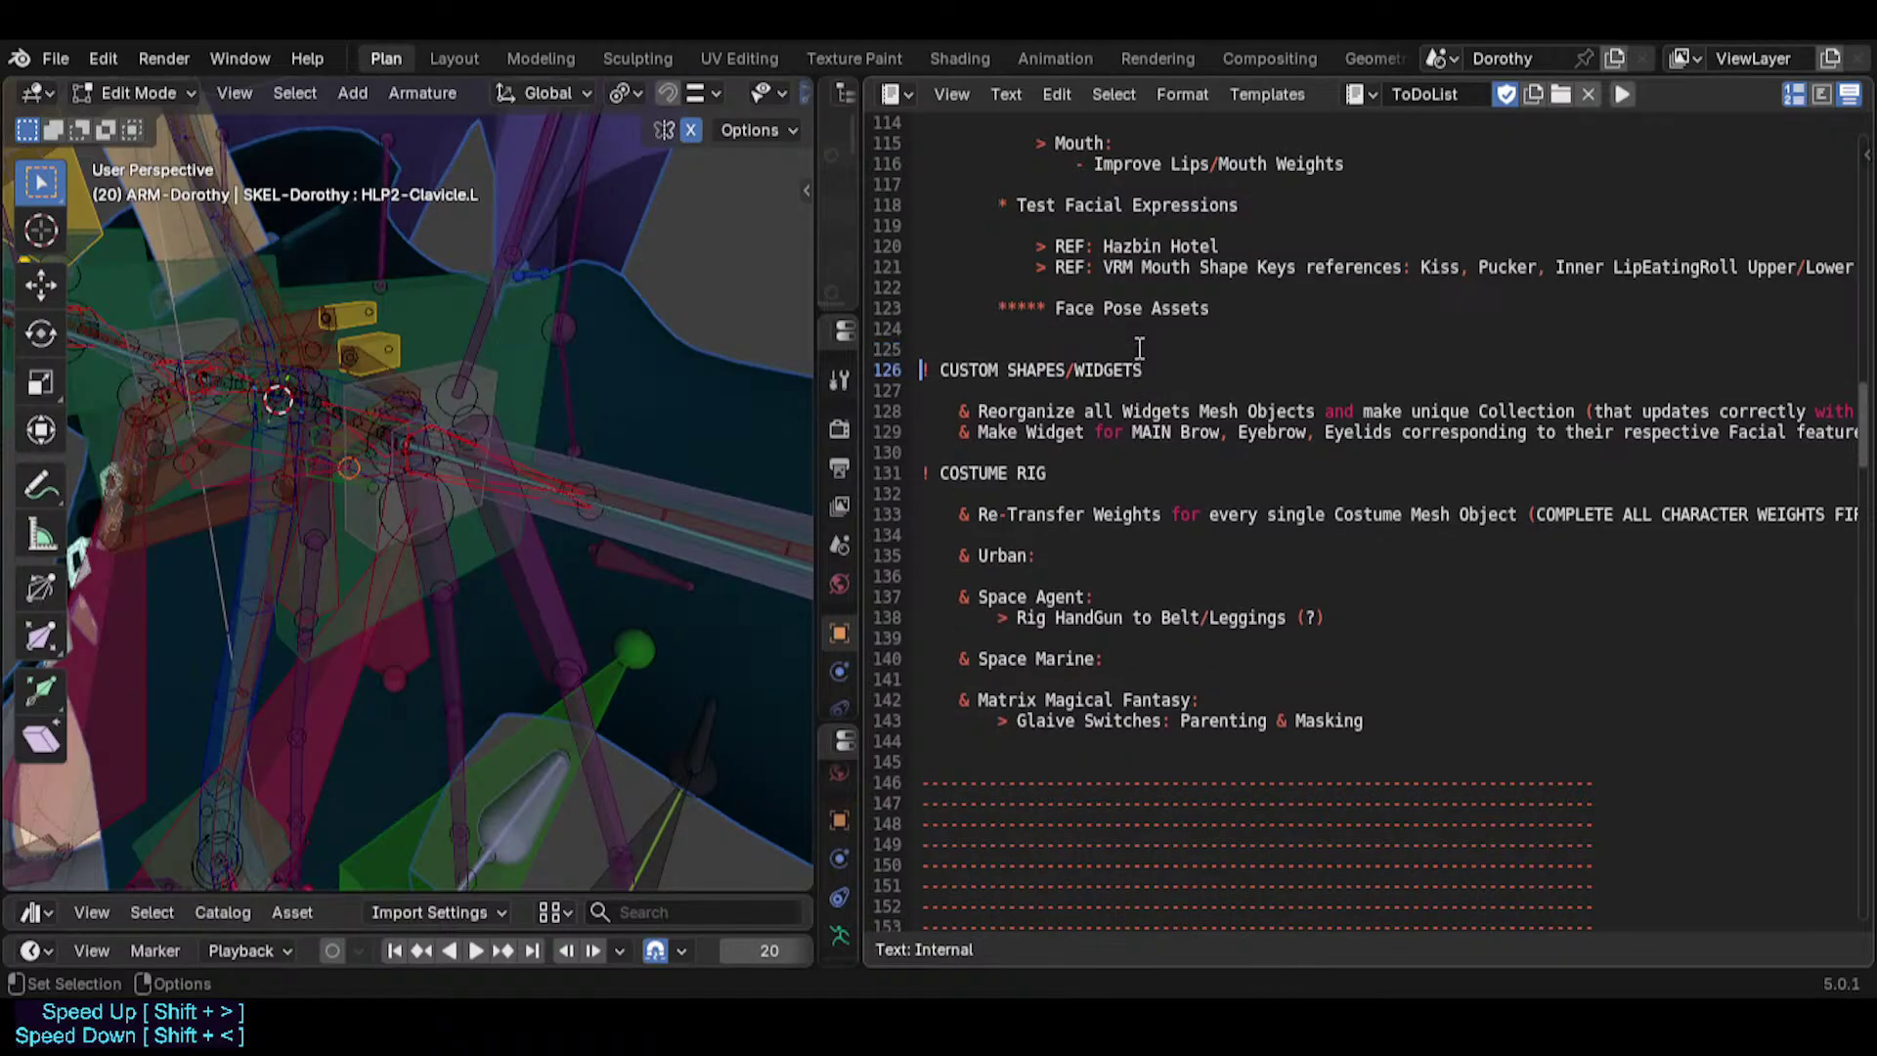
pyautogui.press('Up')
# Insert a blank line between the Reorganize all Widgets and Make Widget tasks under CUSTOM SHAPES/WIDGETS.
pyautogui.moveTo(1288, 411); pyautogui.dragTo(1604, 503, button='middle')
pyautogui.click(1272, 497)
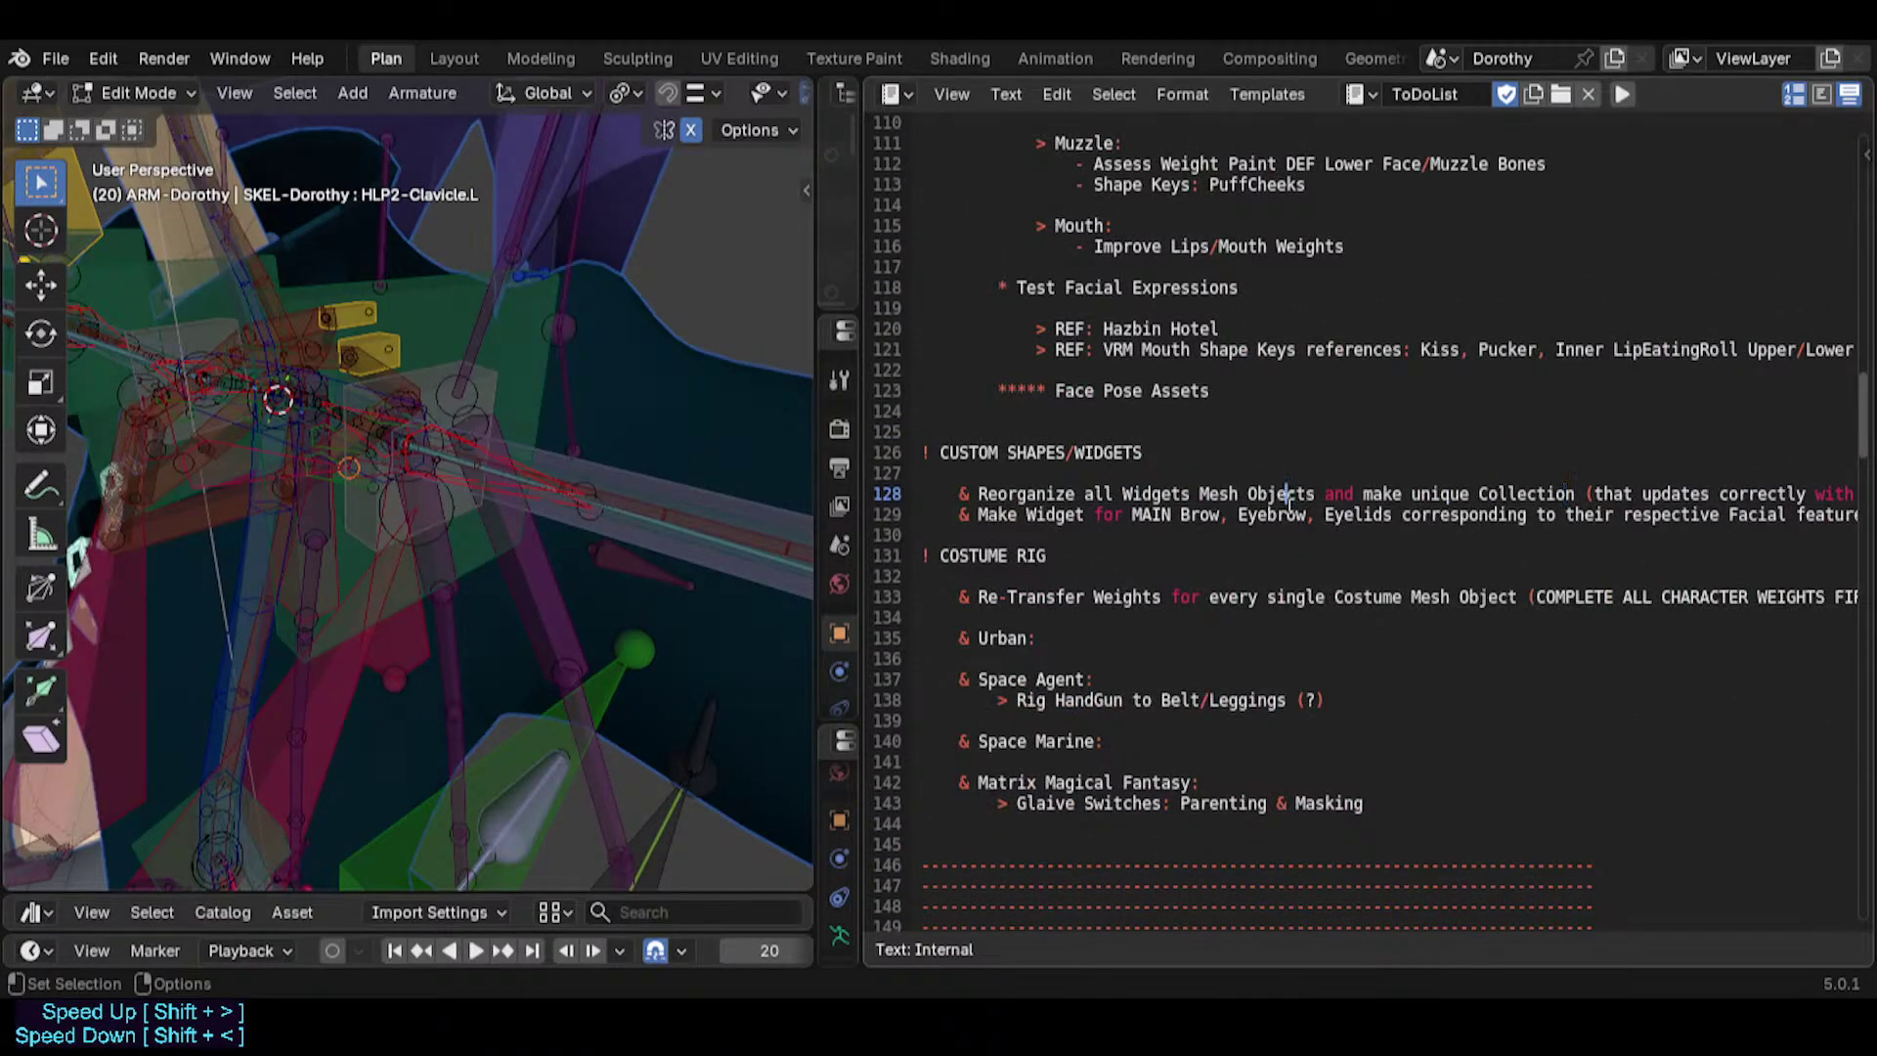
pyautogui.press('Home')
pyautogui.press('Down')
pyautogui.press('Return')
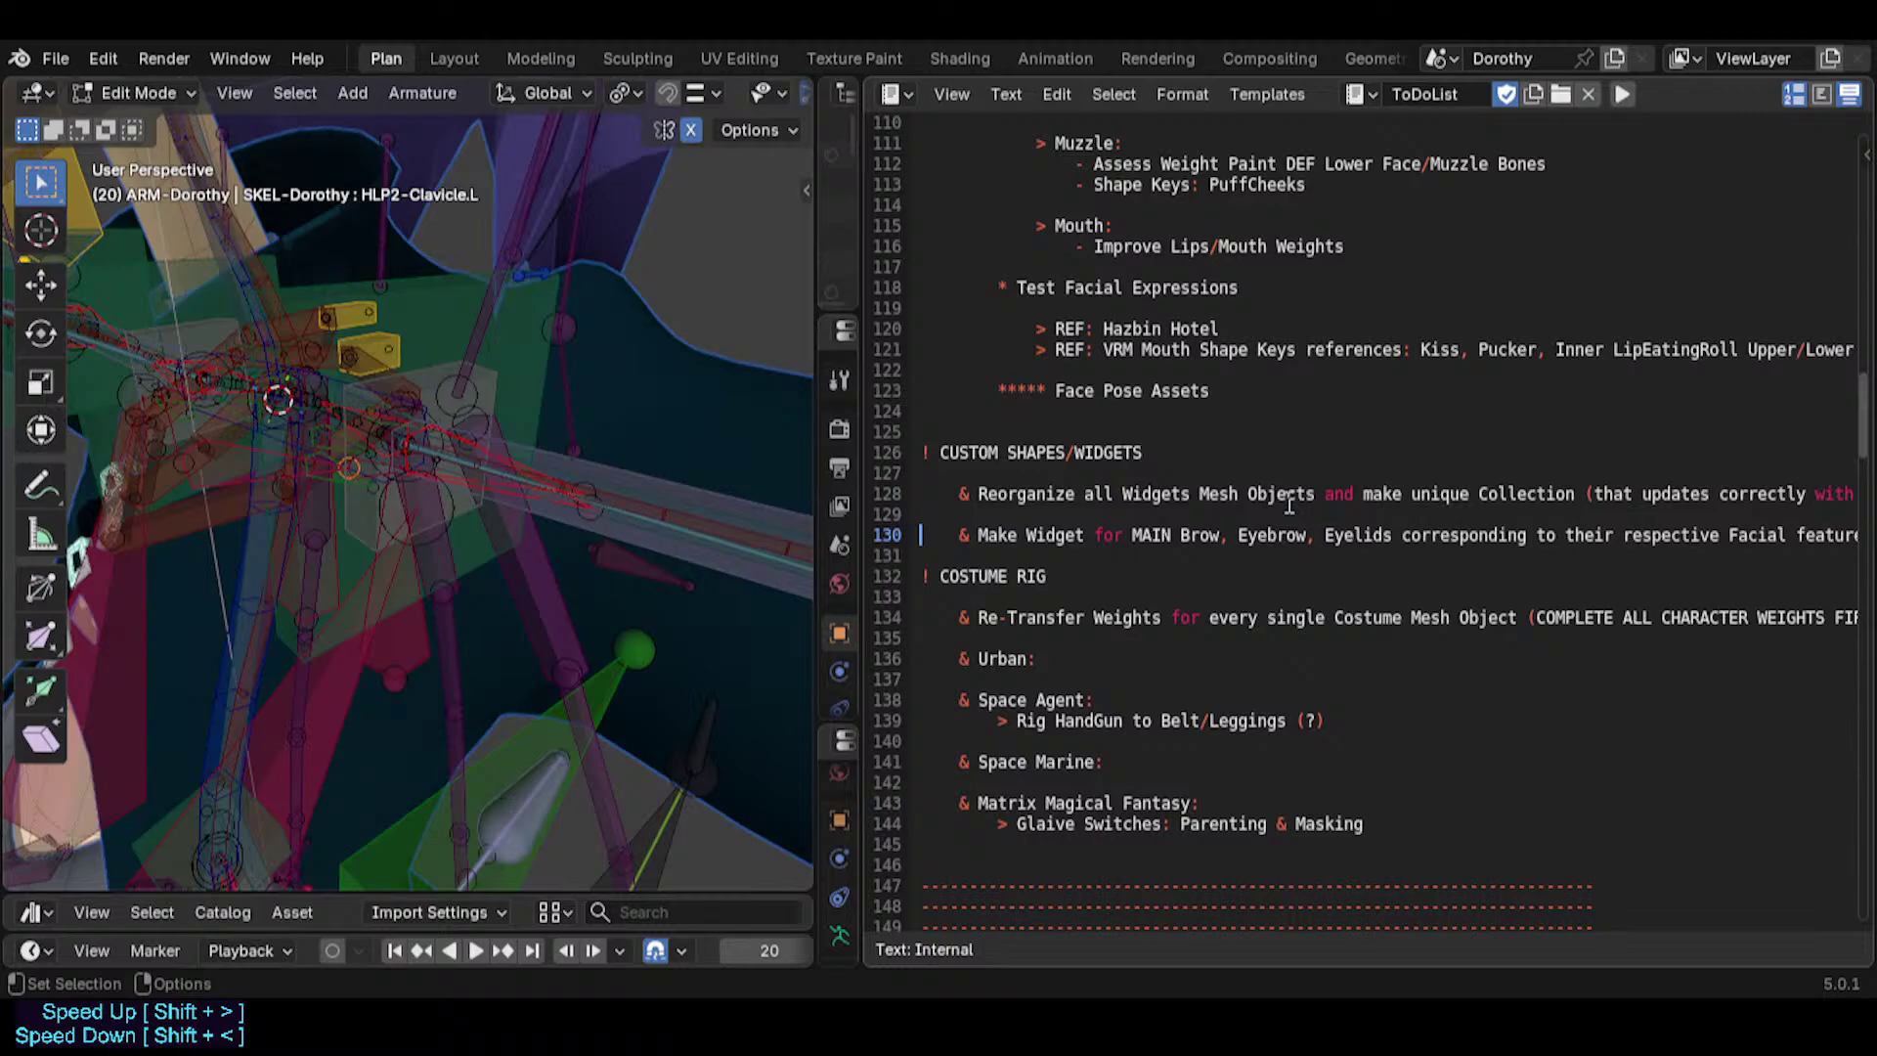
# Read the full Make Widget task for the Brow, Eyebrow and Eyelids under CUSTOM SHAPES/WIDGETS.
pyautogui.moveTo(1356, 543); pyautogui.dragTo(1198, 545, button='middle')
pyautogui.click(1042, 521)
pyautogui.click(1091, 538)
pyautogui.moveTo(1369, 541); pyautogui.dragTo(1199, 536, button='middle')
pyautogui.click(1196, 534)
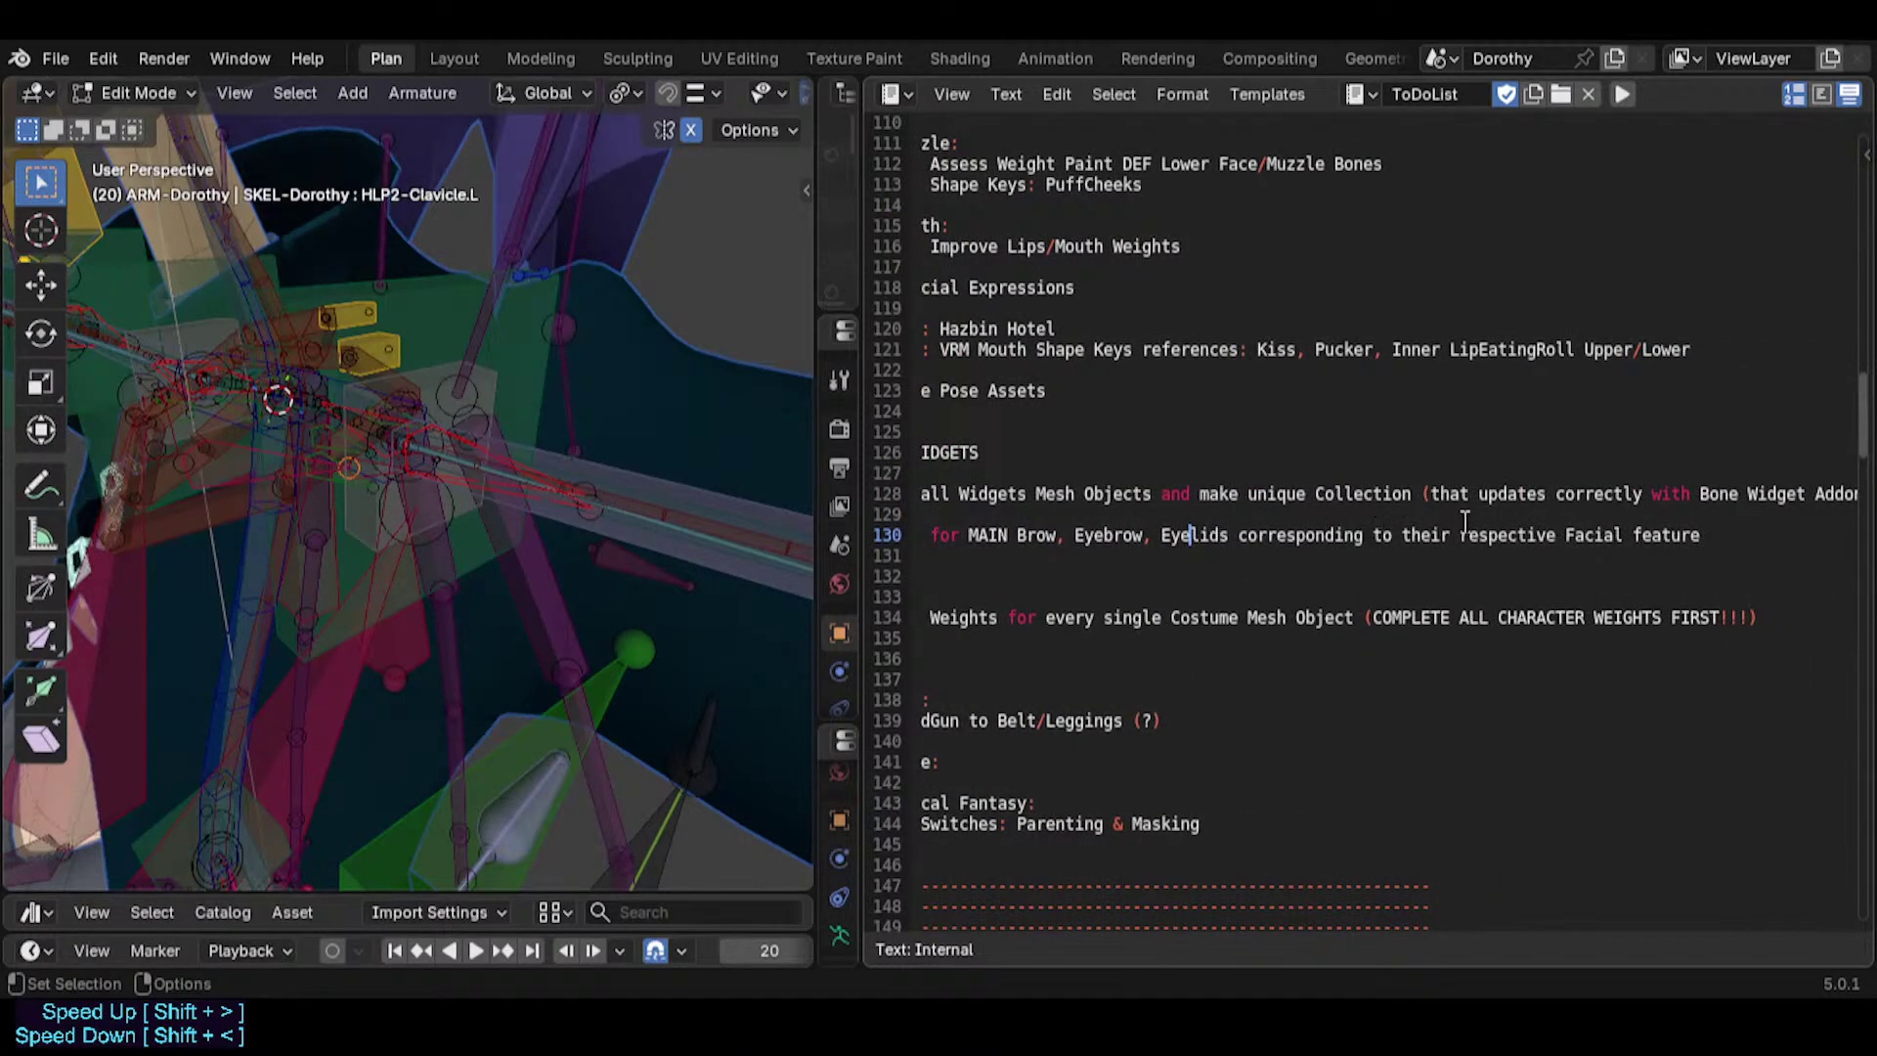
pyautogui.click(1389, 538)
pyautogui.moveTo(1324, 542); pyautogui.dragTo(1603, 543, button='middle')
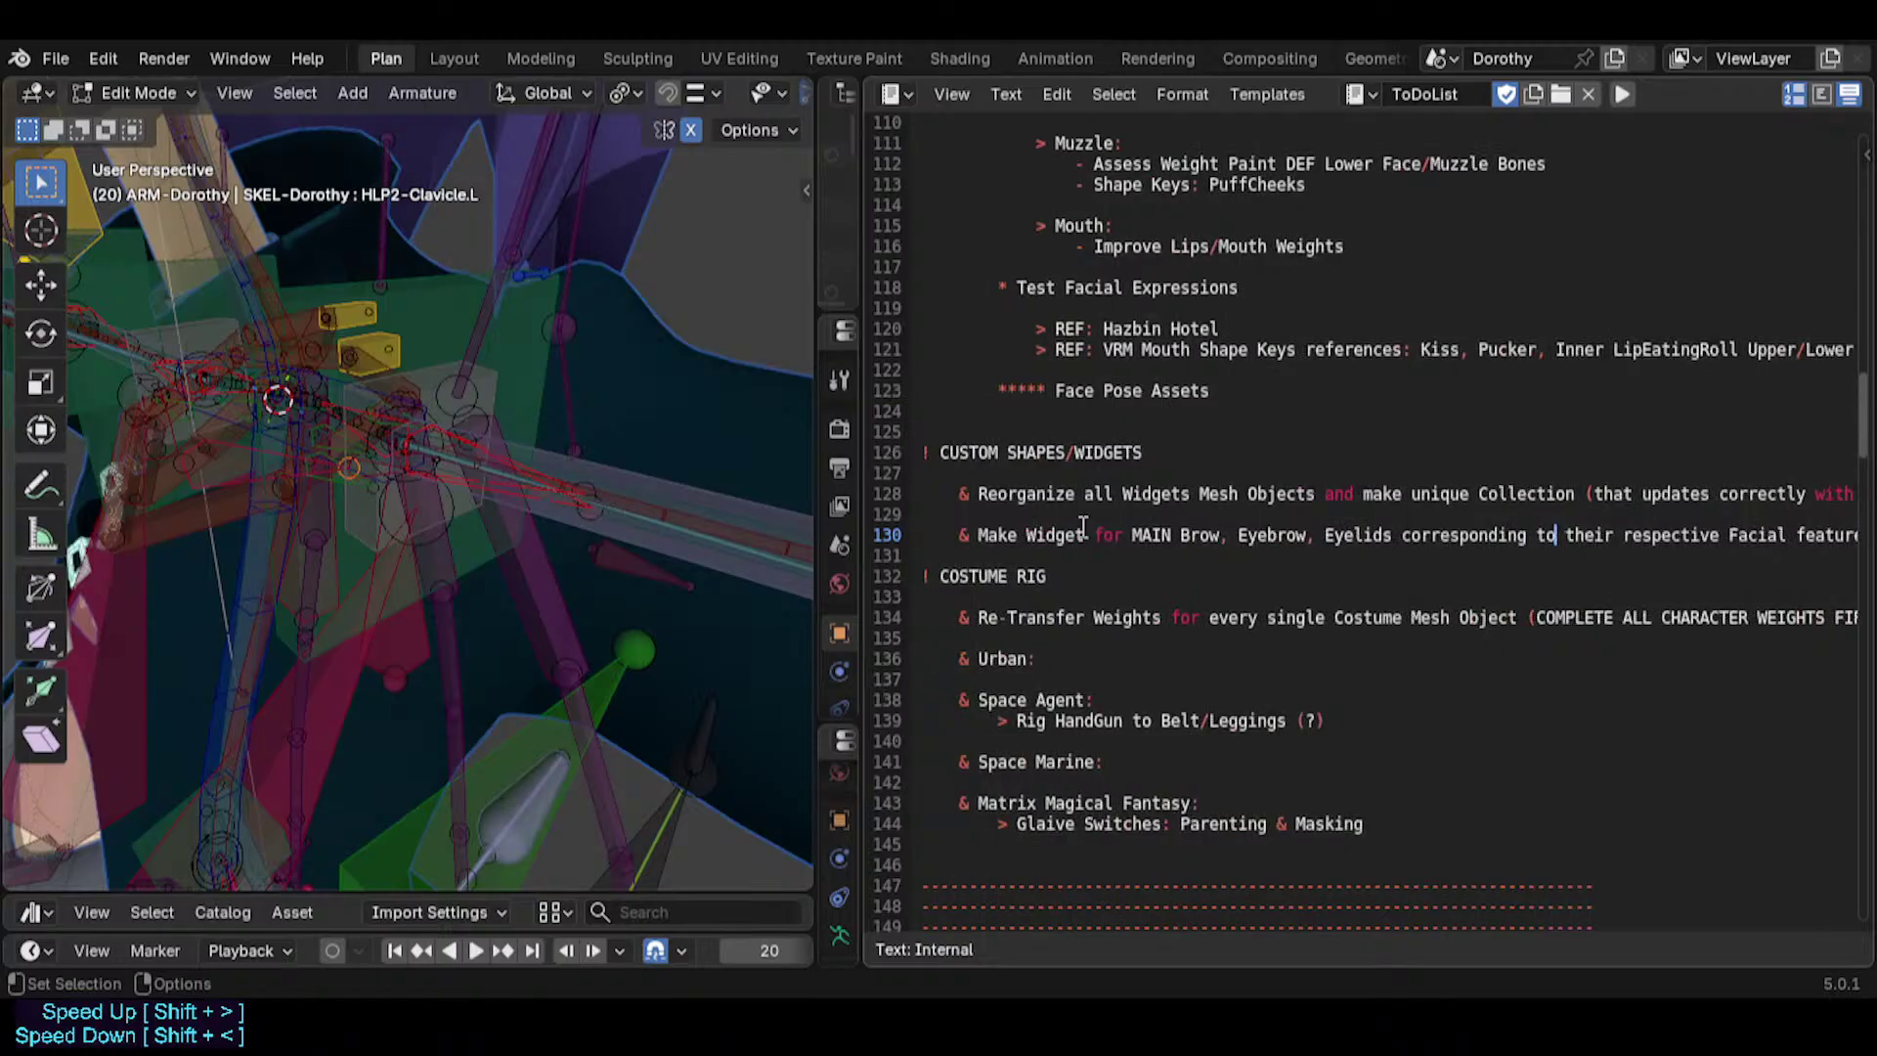
pyautogui.click(1083, 531)
pyautogui.click(1017, 530)
# Review the COSTUME RIG tasks, from Re-Transfer Weights through the Space Agent, Space Marine and Matrix Magical Fantasy entries.
pyautogui.click(1034, 604)
pyautogui.scroll(-2, 1060, 686)
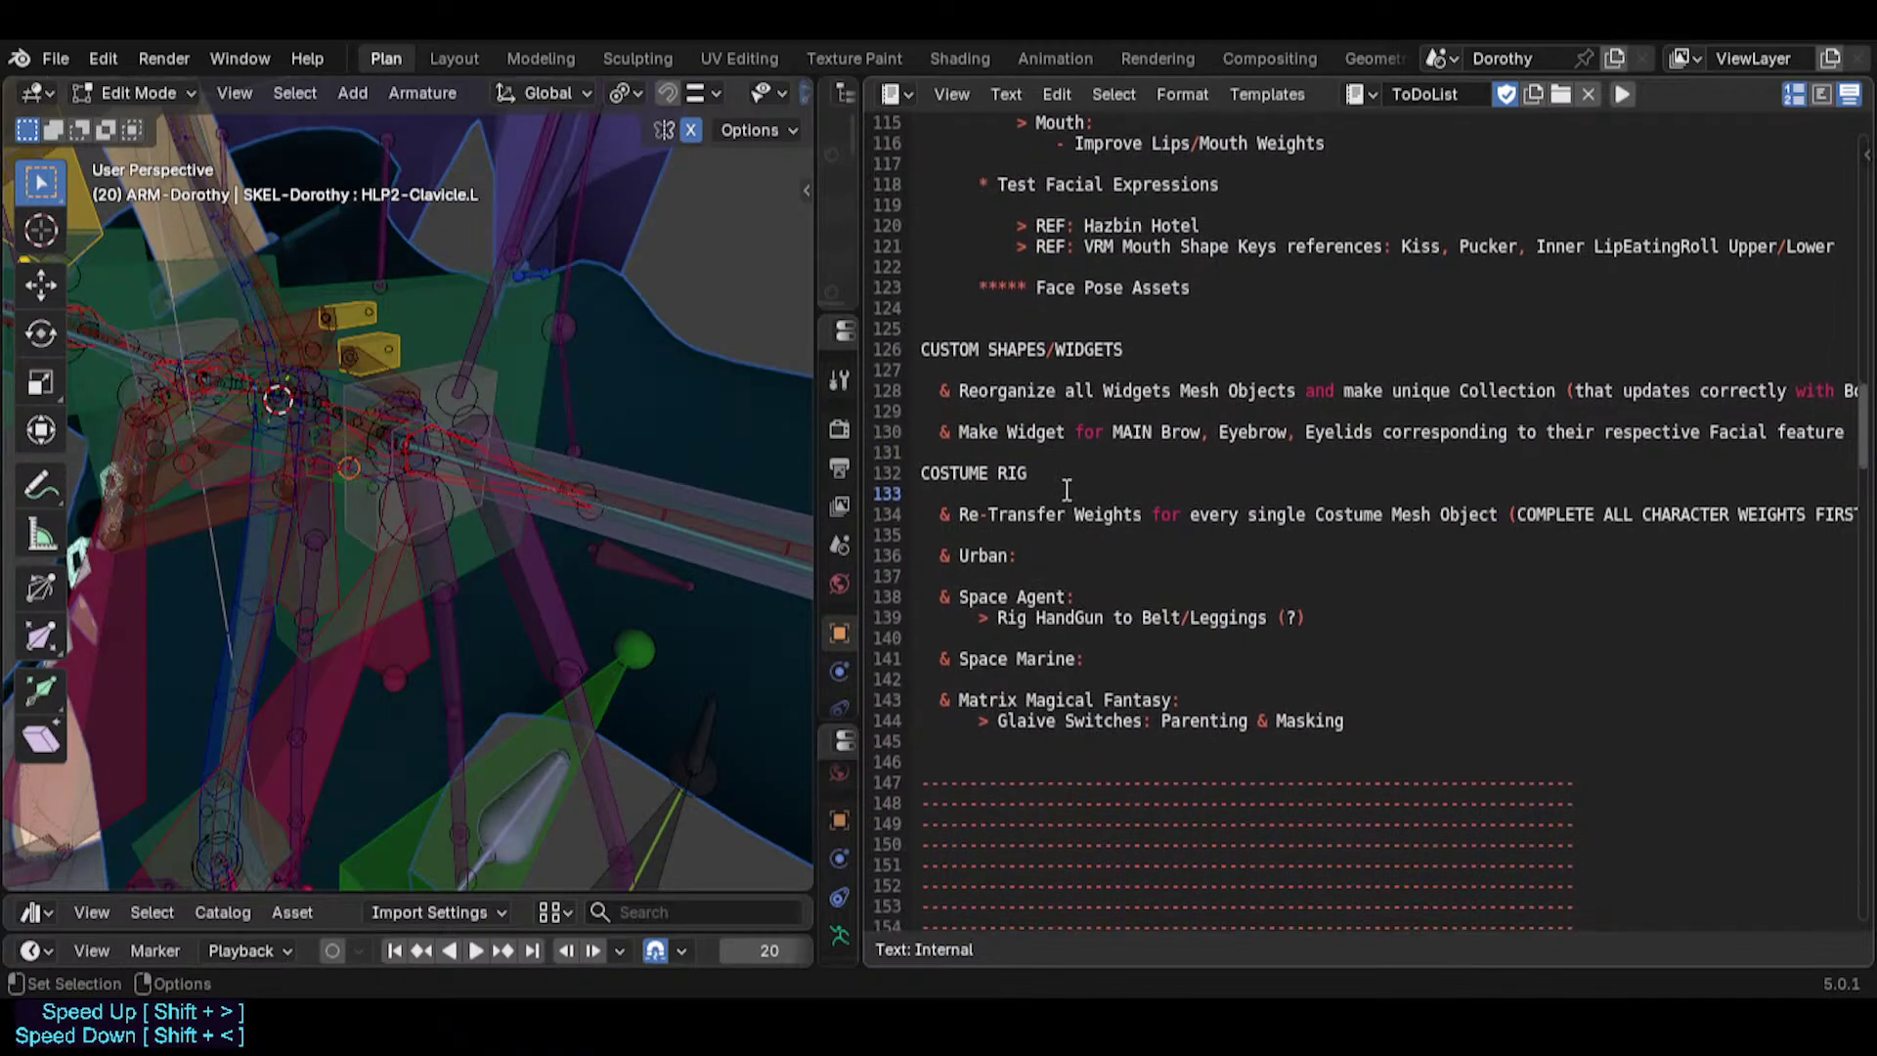
pyautogui.click(1212, 516)
pyautogui.moveTo(1463, 516); pyautogui.dragTo(1195, 510, button='middle')
pyautogui.moveTo(1099, 545); pyautogui.dragTo(1167, 542, button='middle')
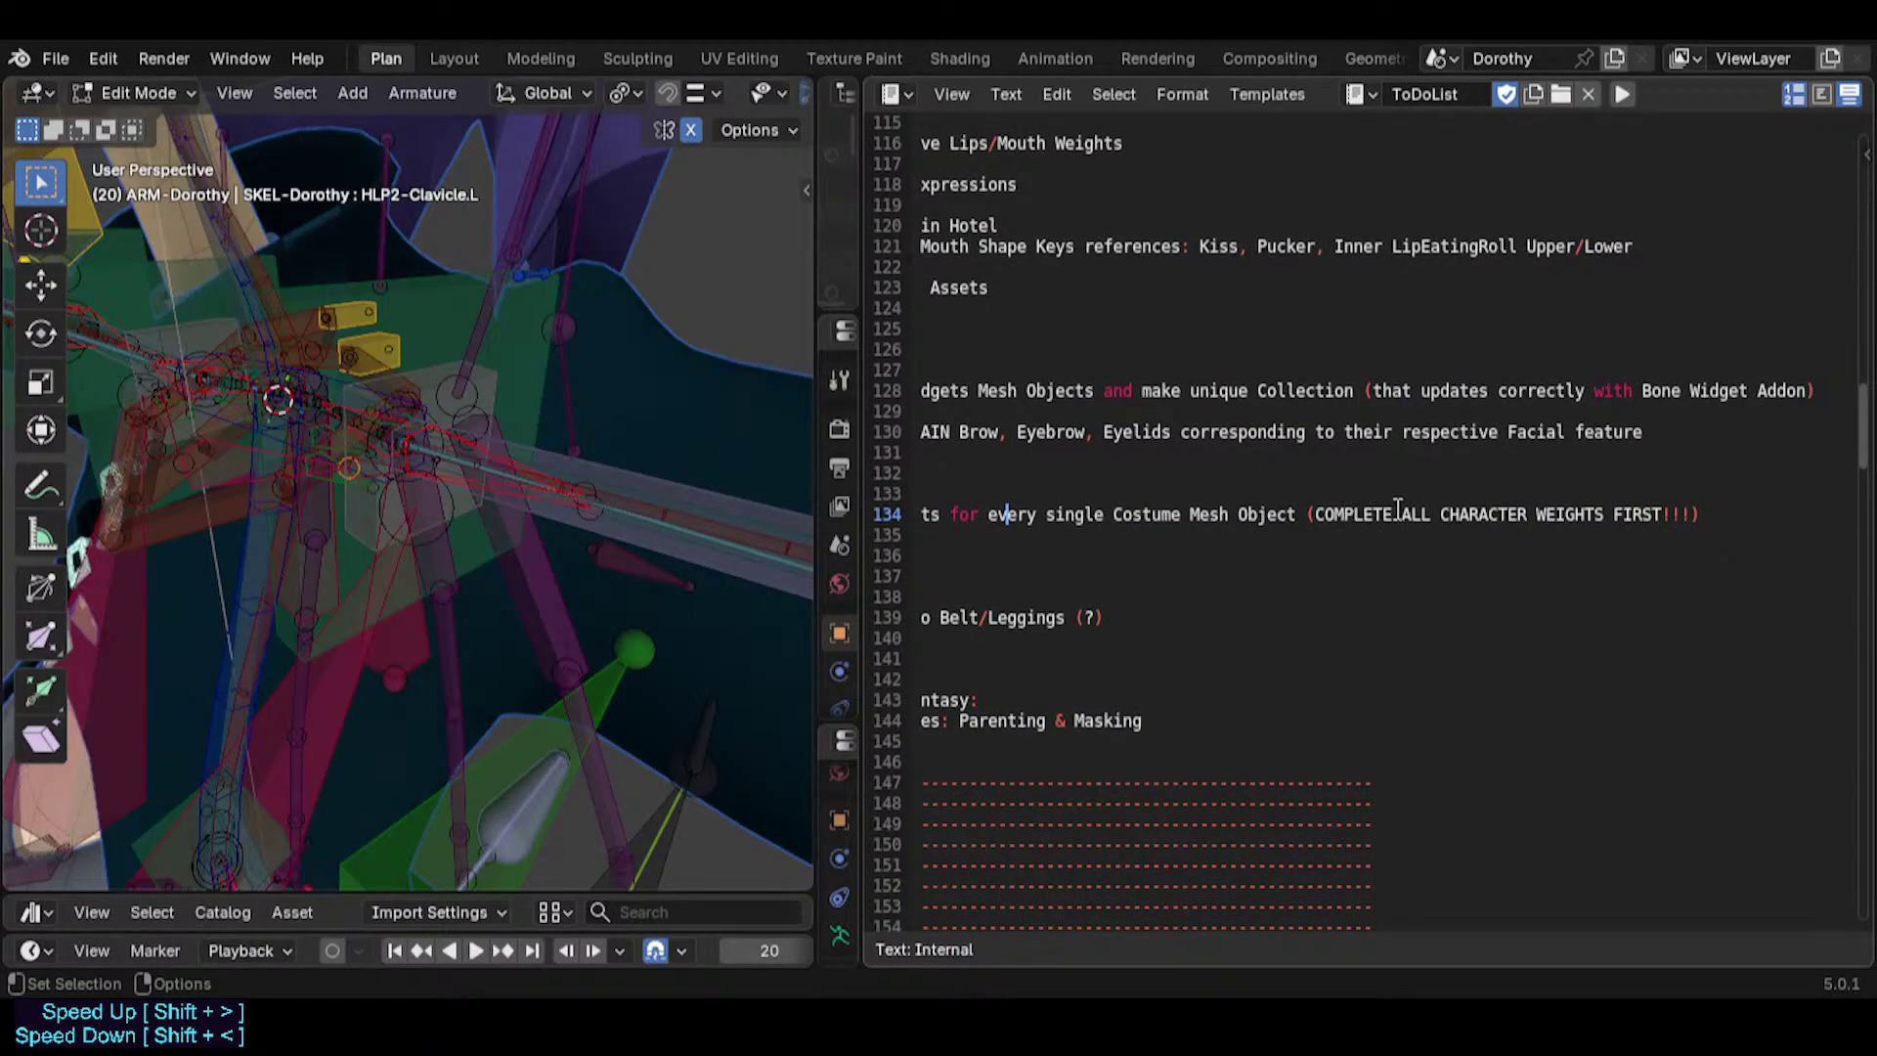
pyautogui.moveTo(1013, 511); pyautogui.dragTo(1487, 520, button='middle')
pyautogui.click(1018, 592)
pyautogui.click(971, 618)
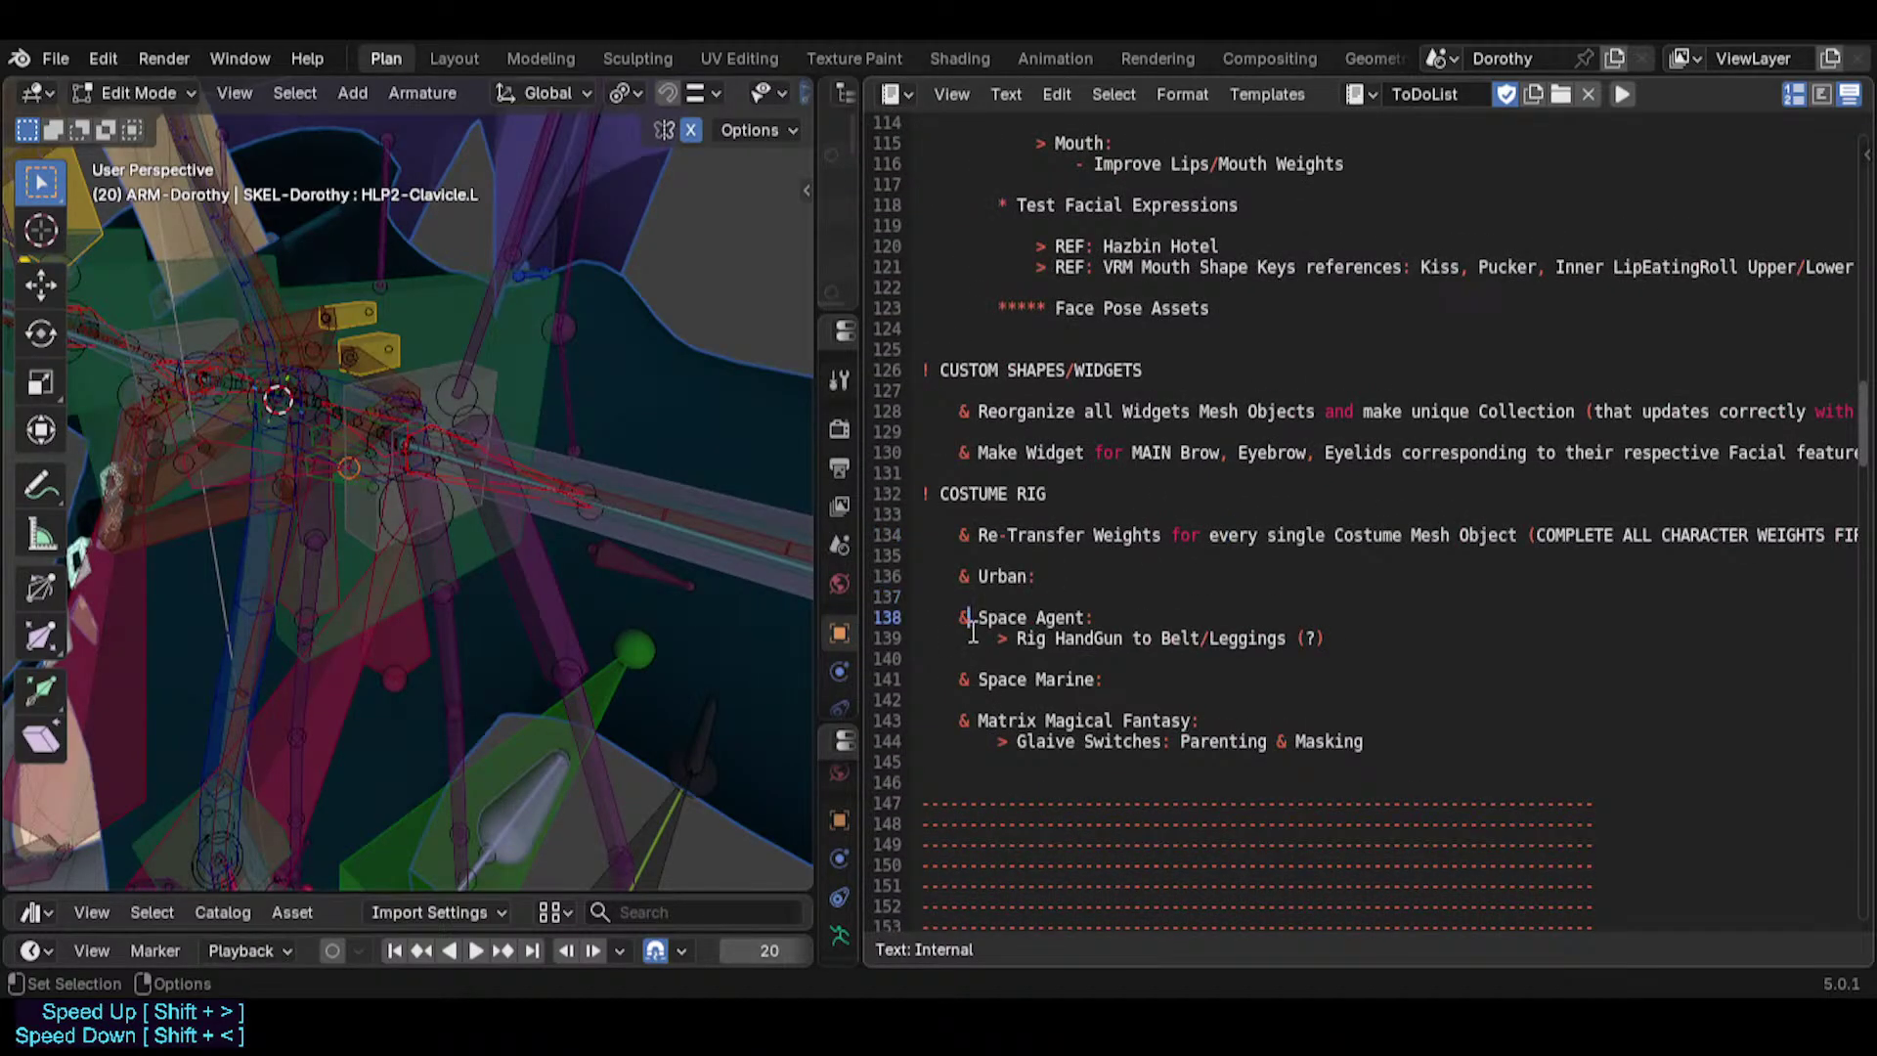
pyautogui.click(1023, 655)
pyautogui.moveTo(1001, 643); pyautogui.dragTo(1331, 641)
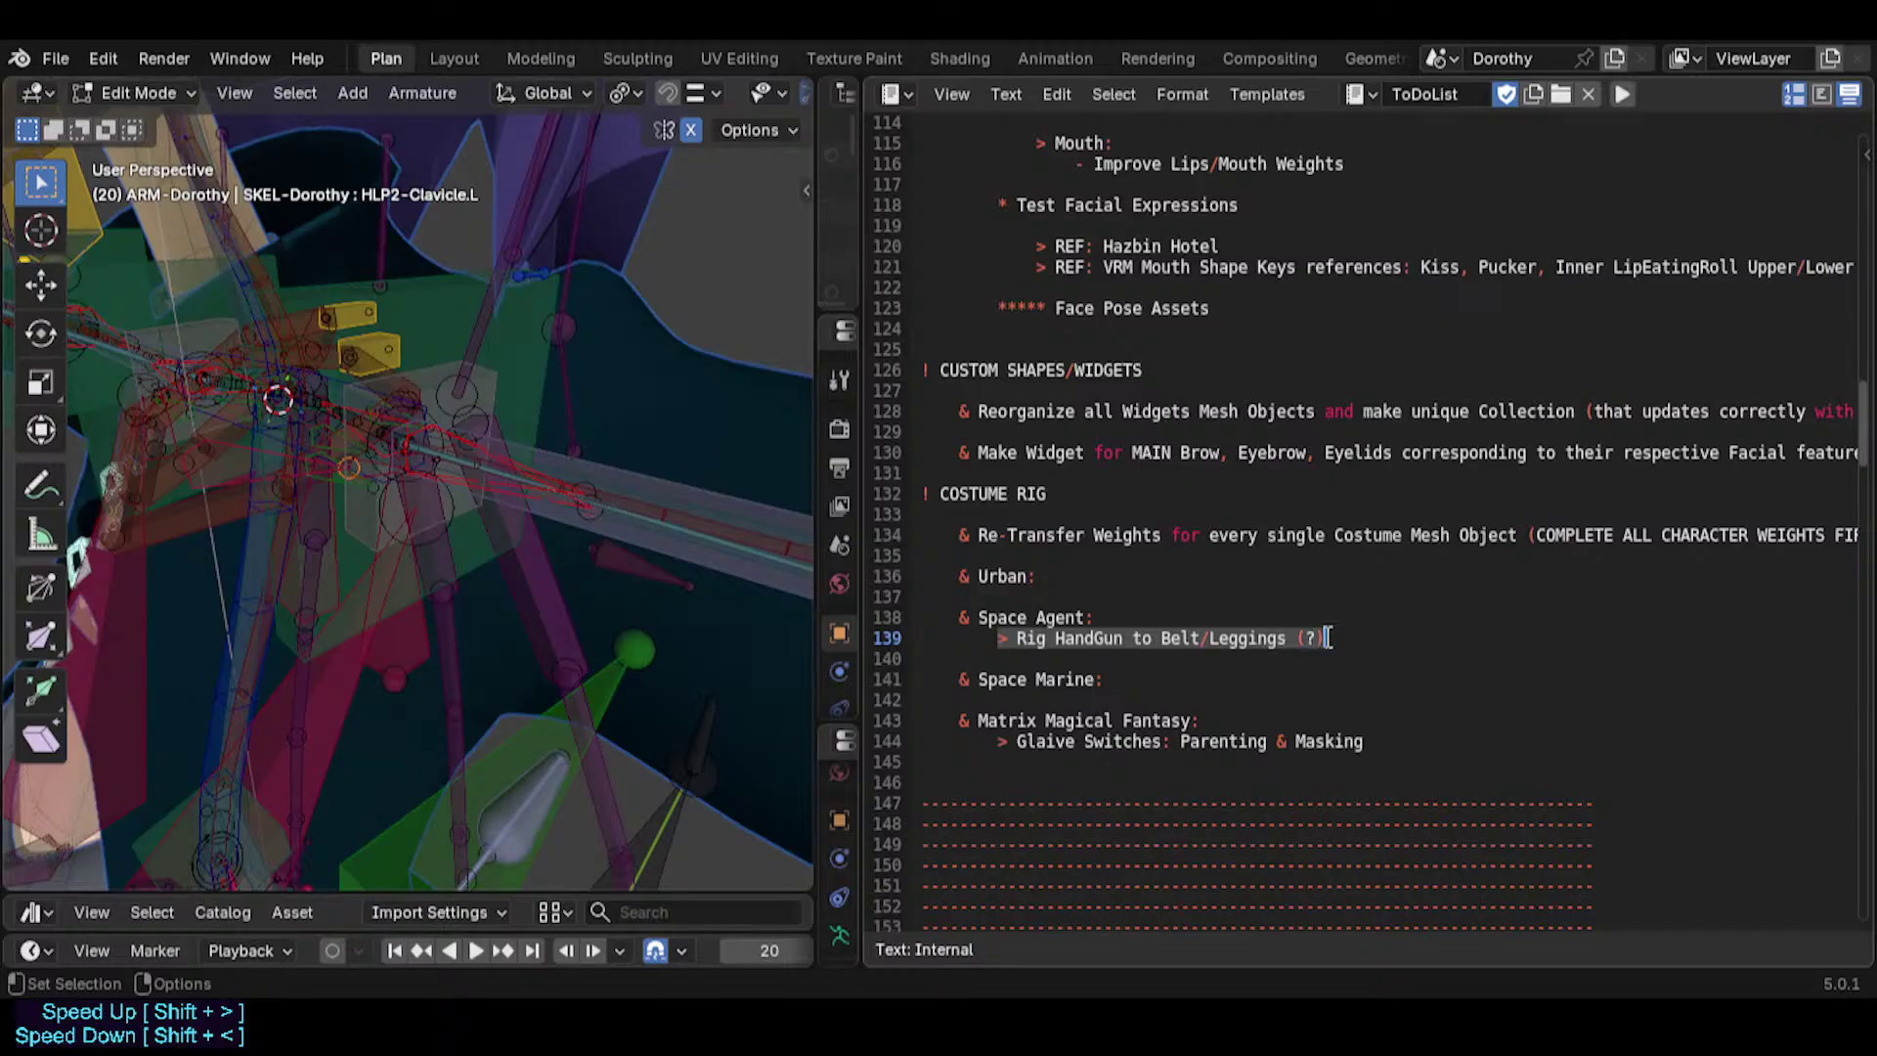
pyautogui.click(1237, 637)
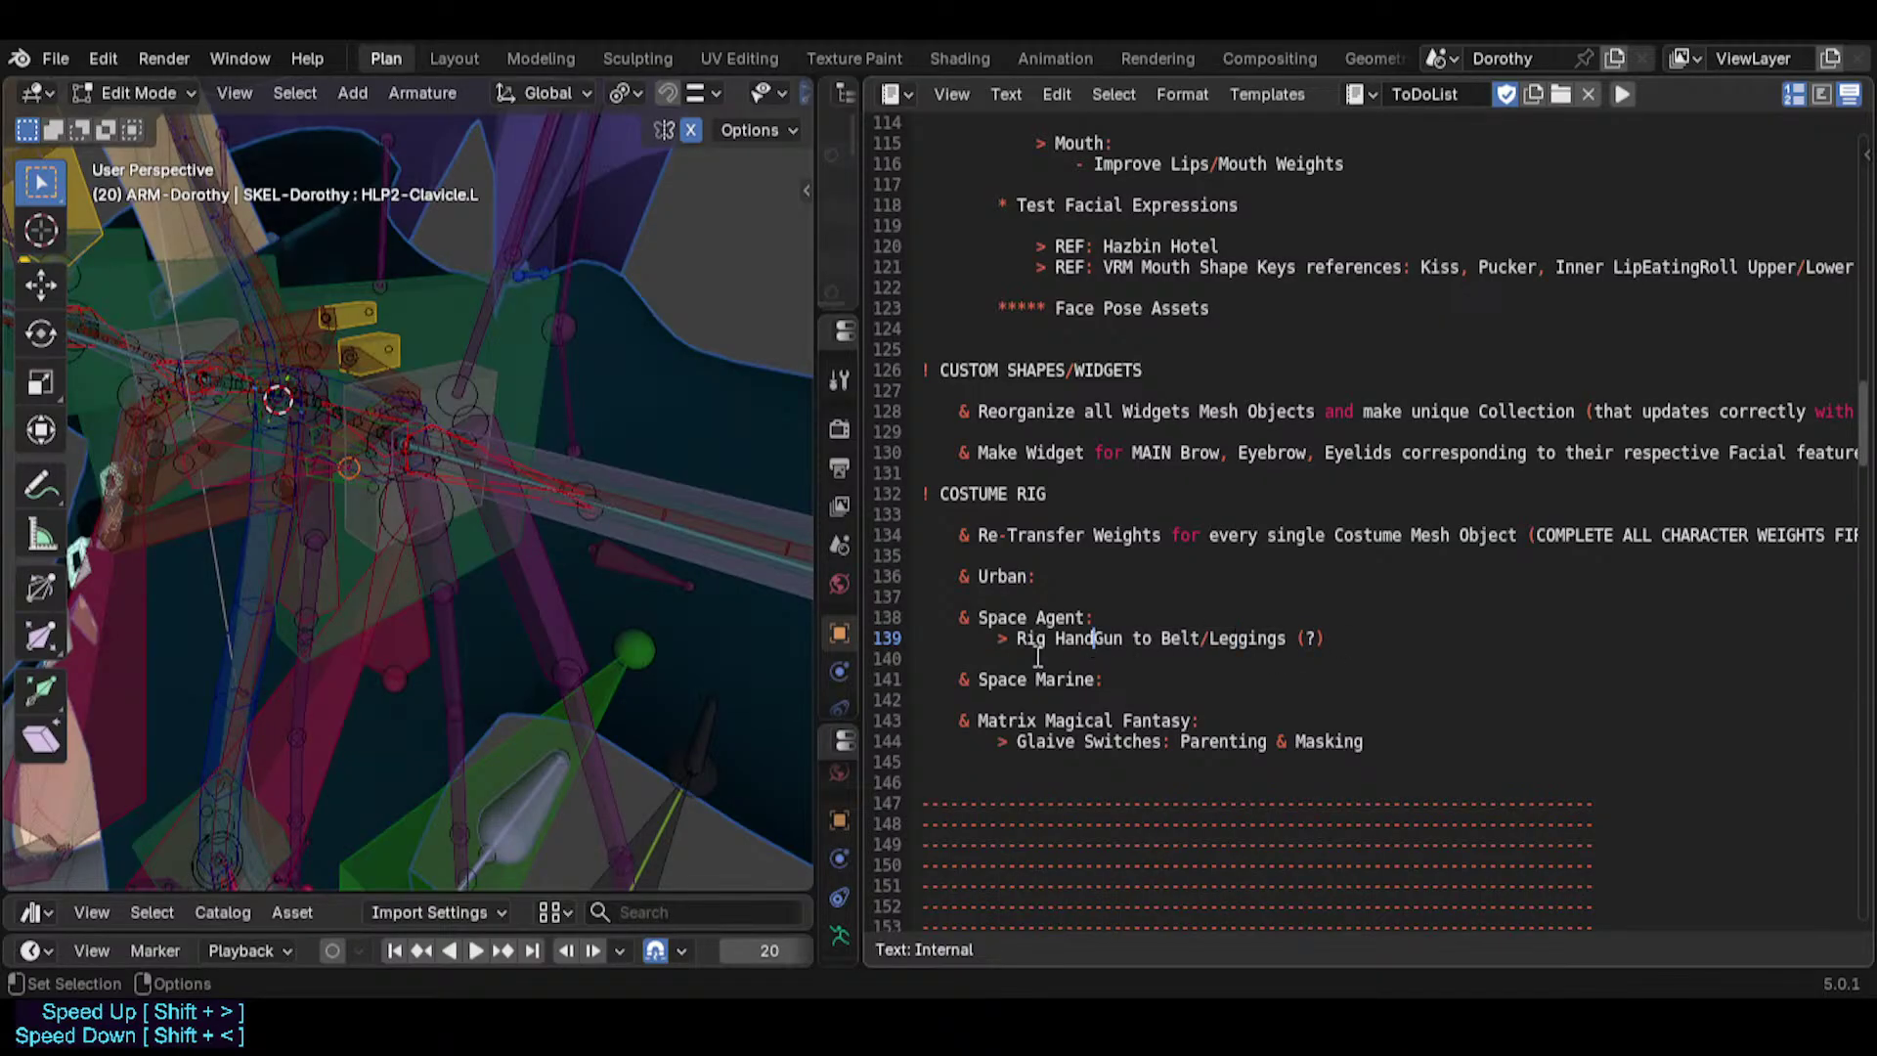
pyautogui.click(999, 678)
pyautogui.click(999, 741)
pyautogui.moveTo(999, 741); pyautogui.dragTo(1347, 741)
pyautogui.click(1101, 678)
# Look over the start of the FINAL NOTES section and return to the beginning of the to-do list.
pyautogui.scroll(-2, 1085, 665)
pyautogui.scroll(-7, 1097, 614)
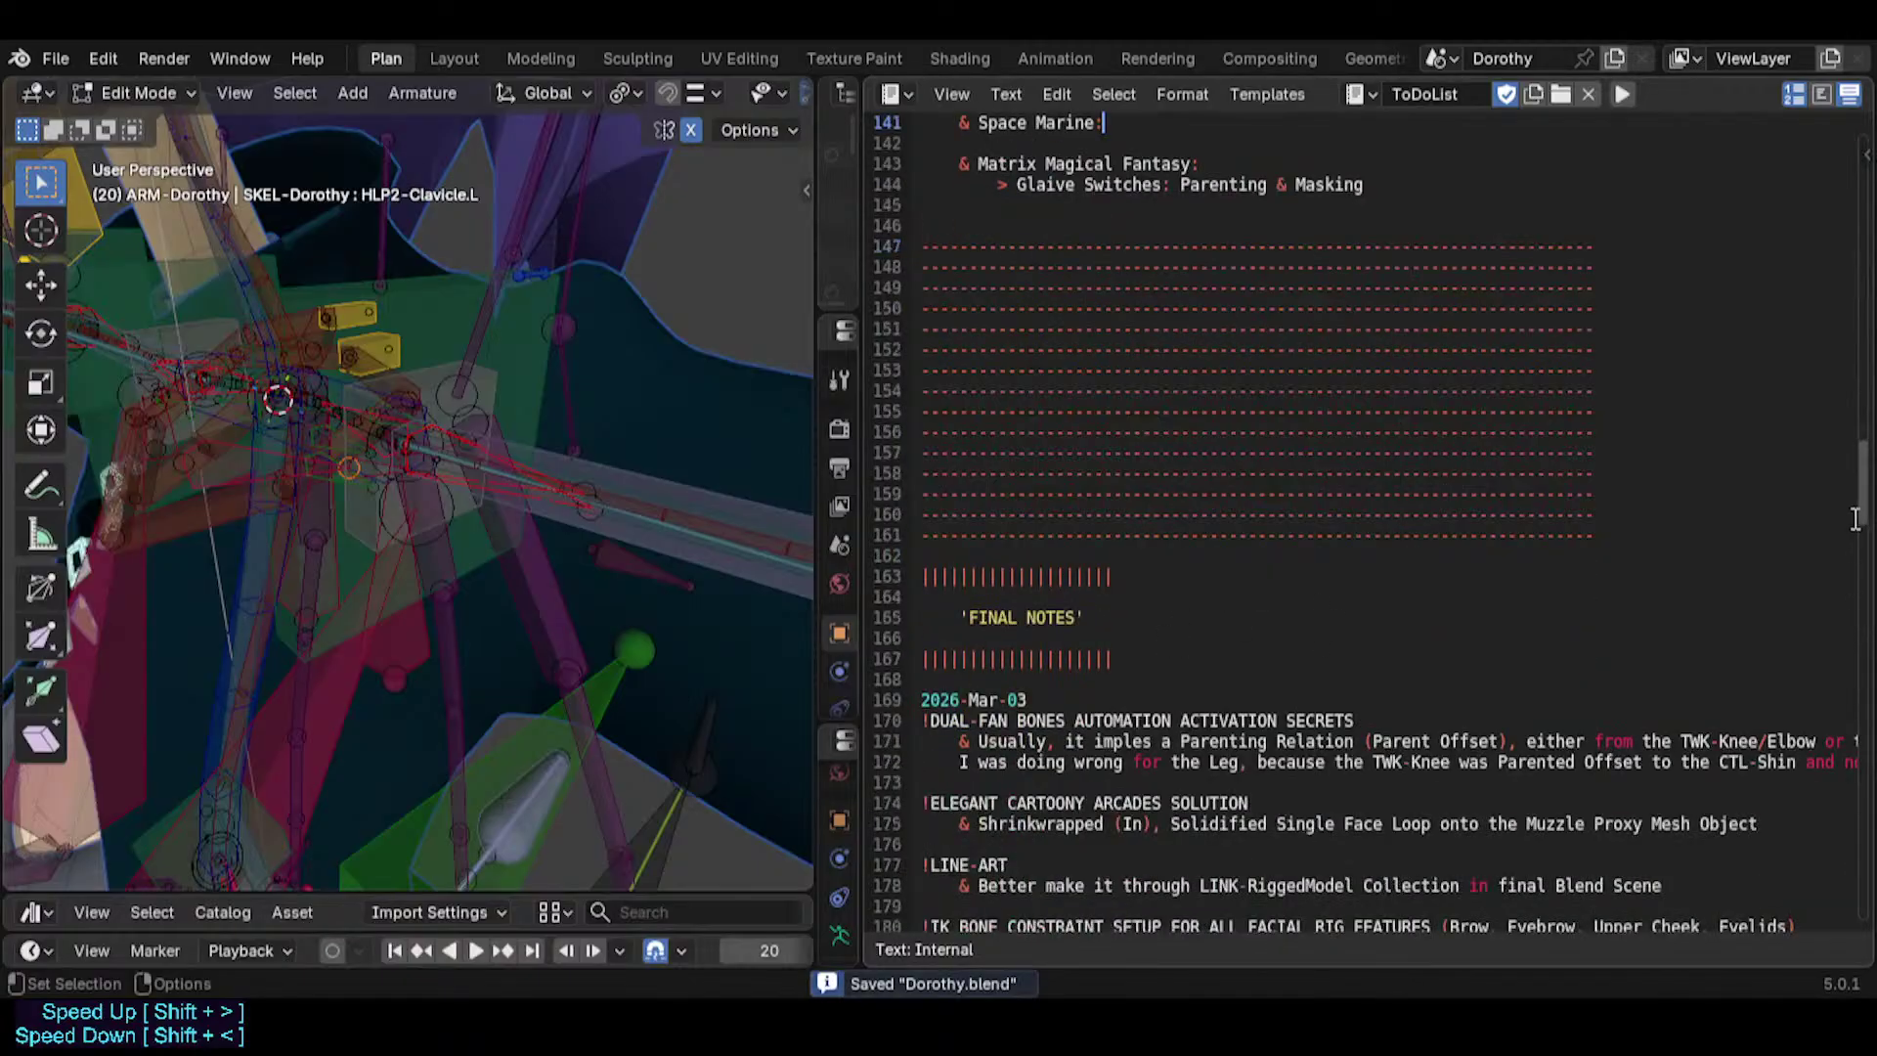
pyautogui.moveTo(1862, 508); pyautogui.dragTo(1453, 235)
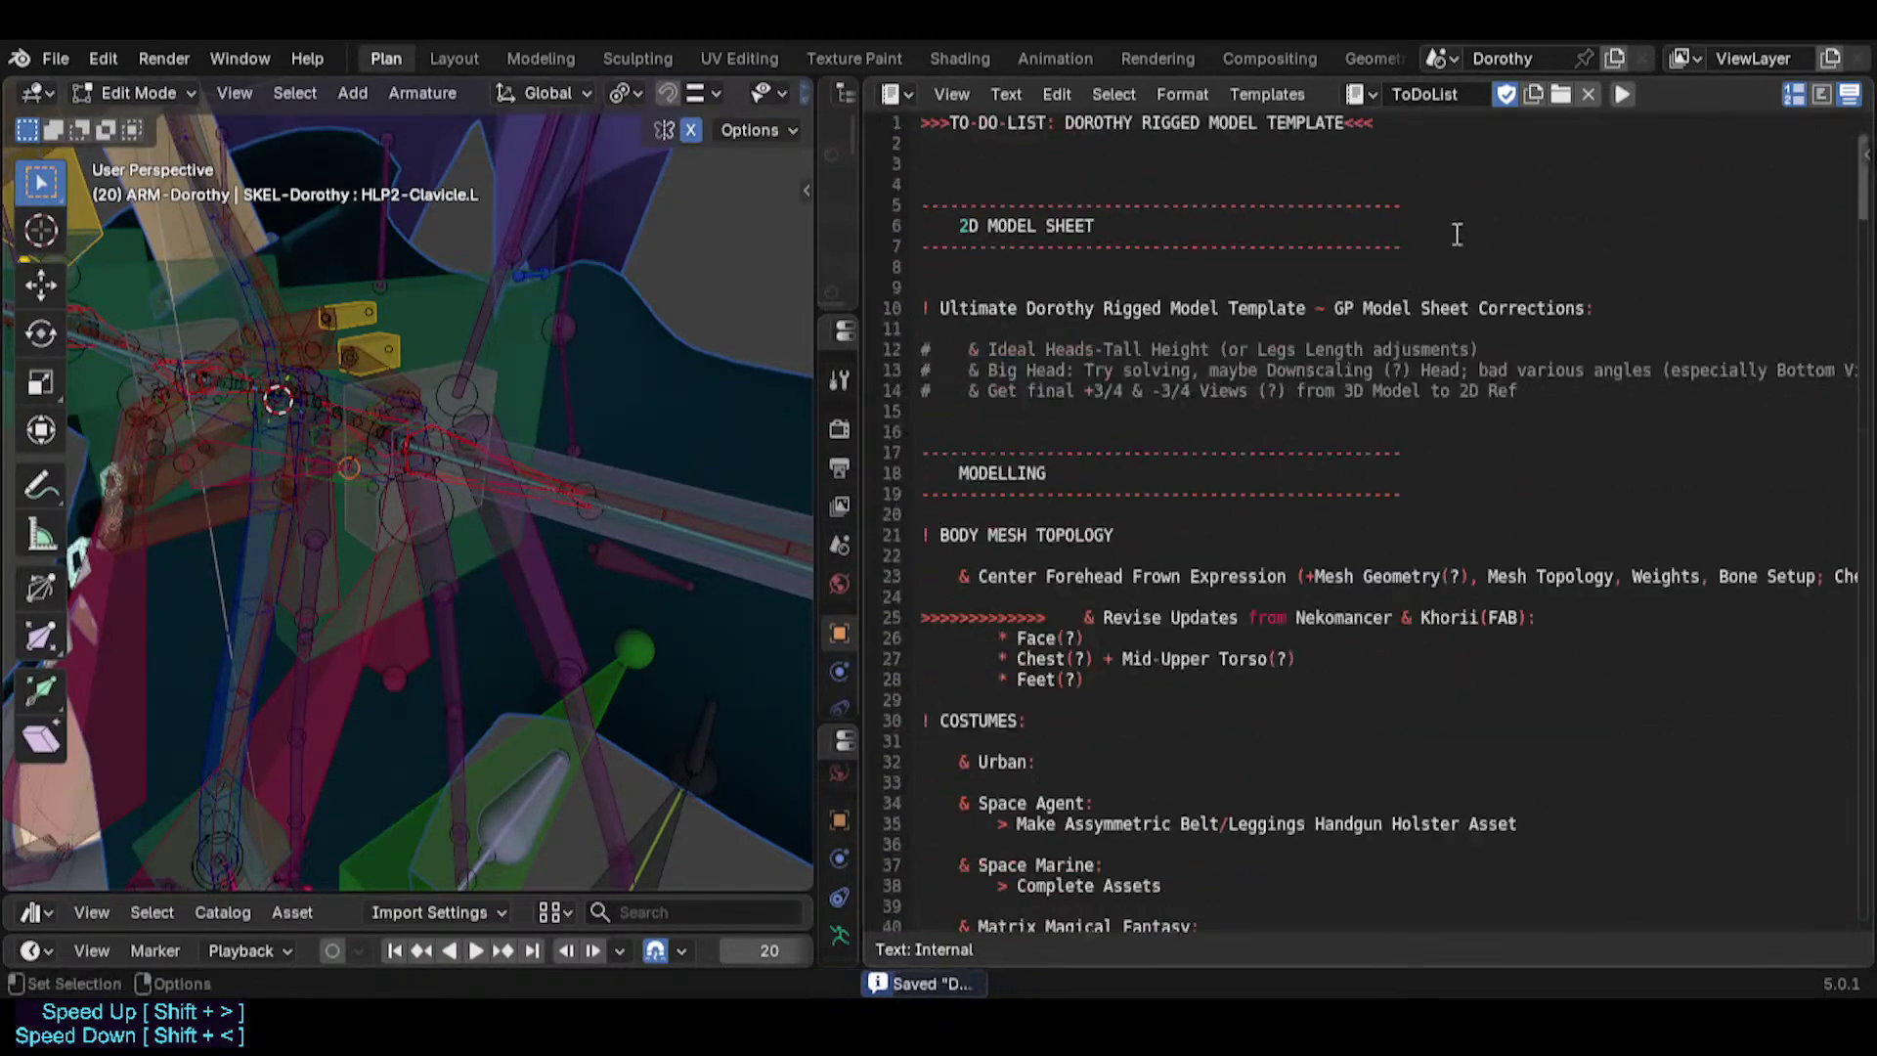
pyautogui.click(1433, 244)
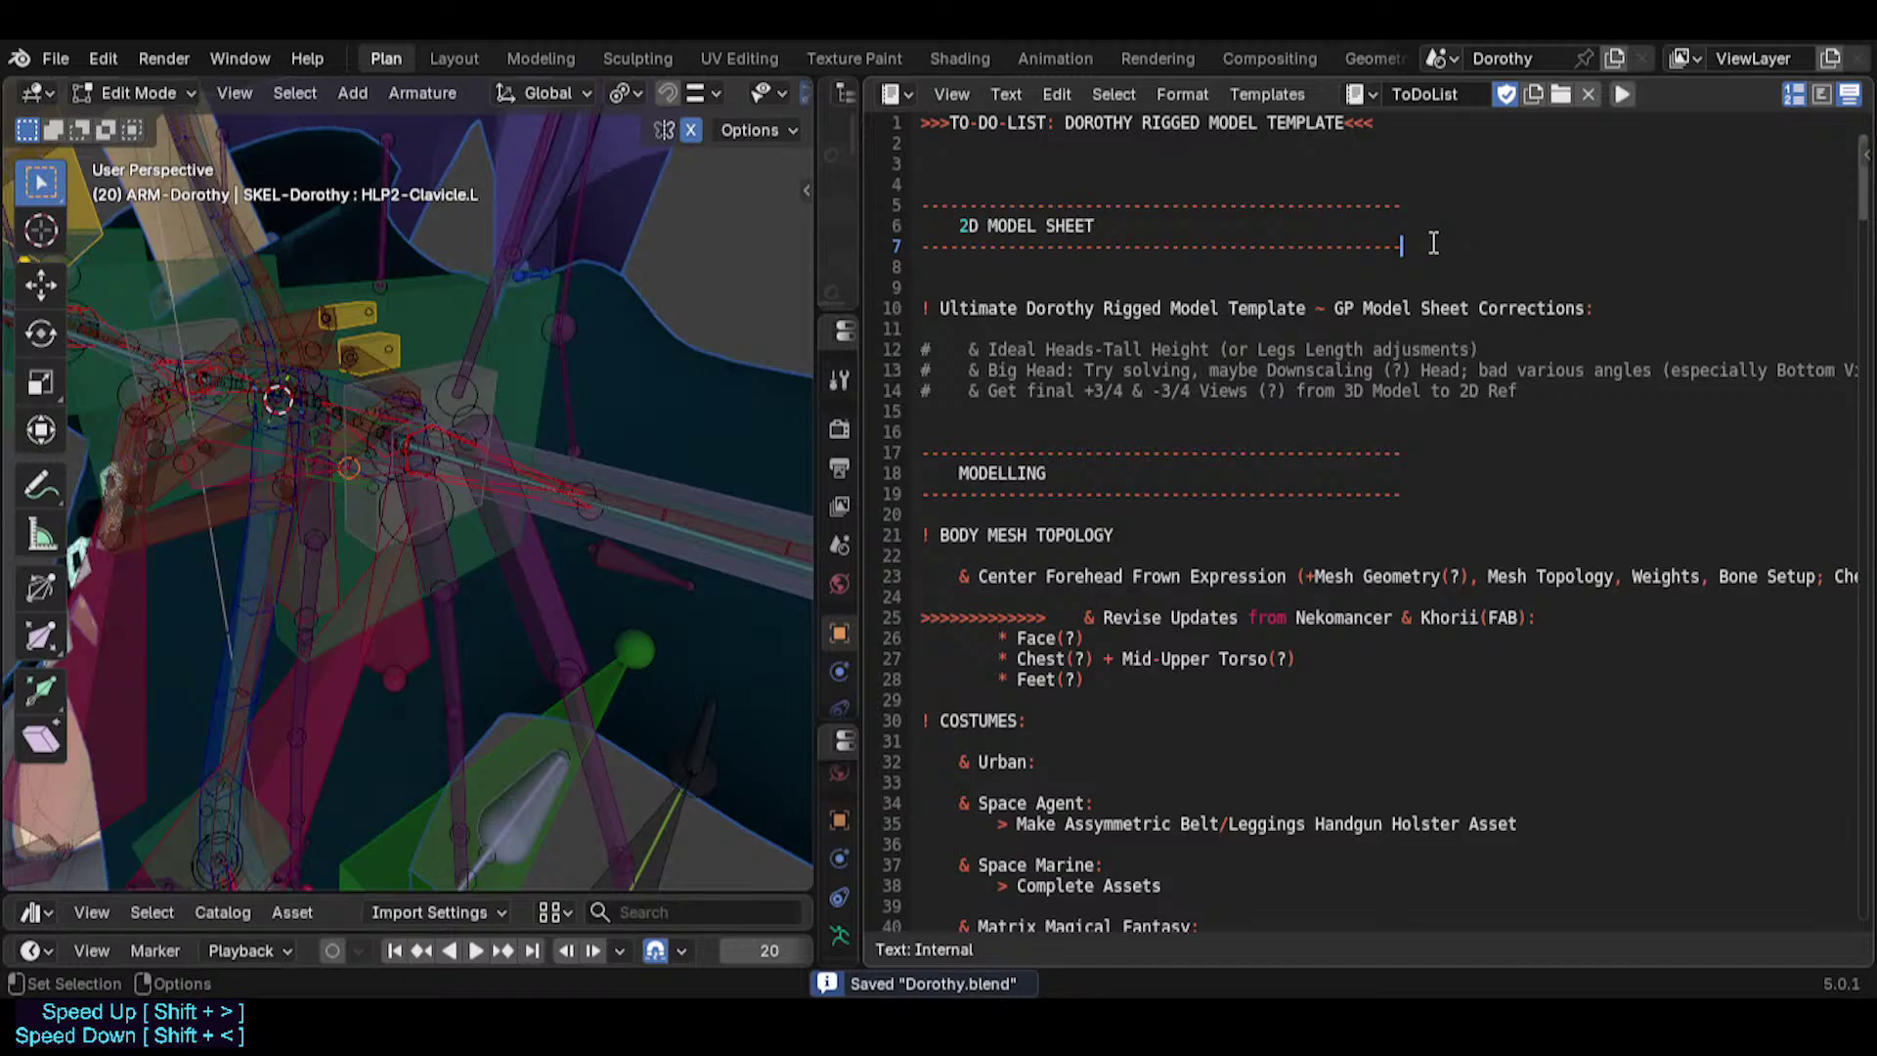